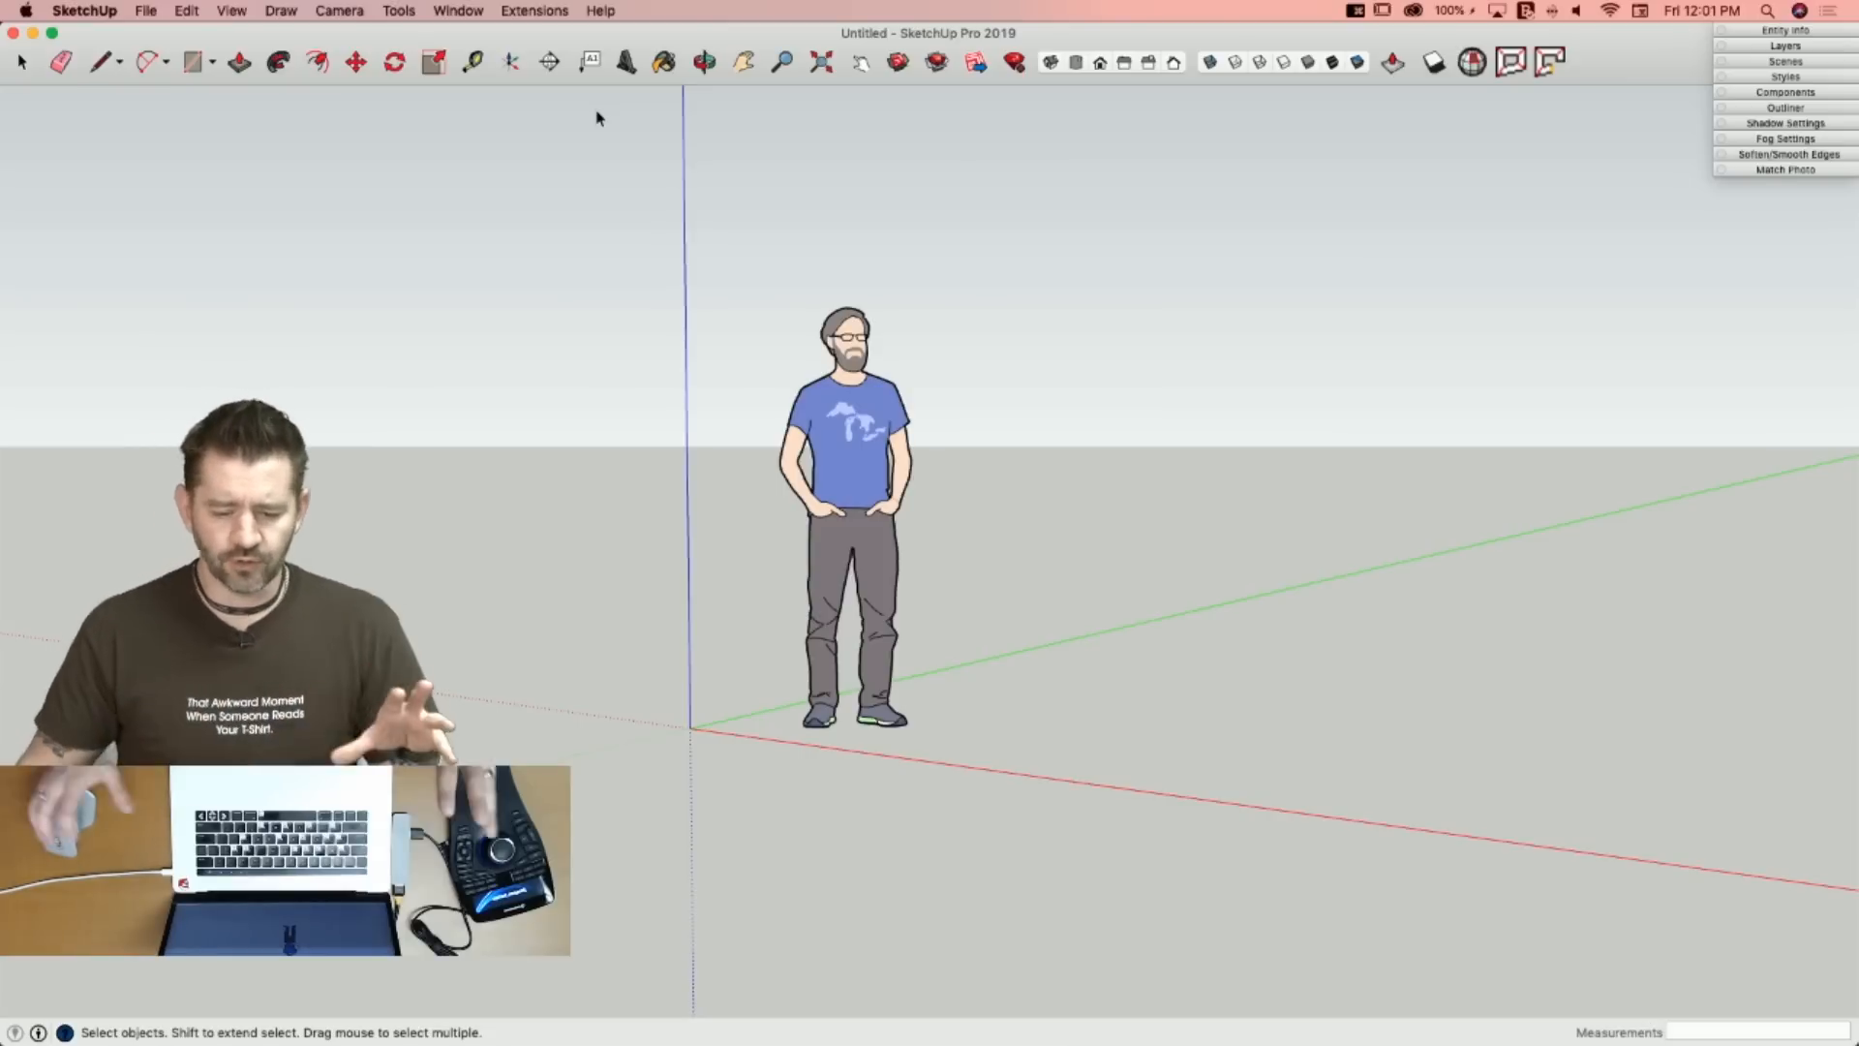
Switch to Google Chrome and bring up the forum topic Locomotive 475.1 “Noblewoman” with tender (3D printed).
mouse_move(33, 503)
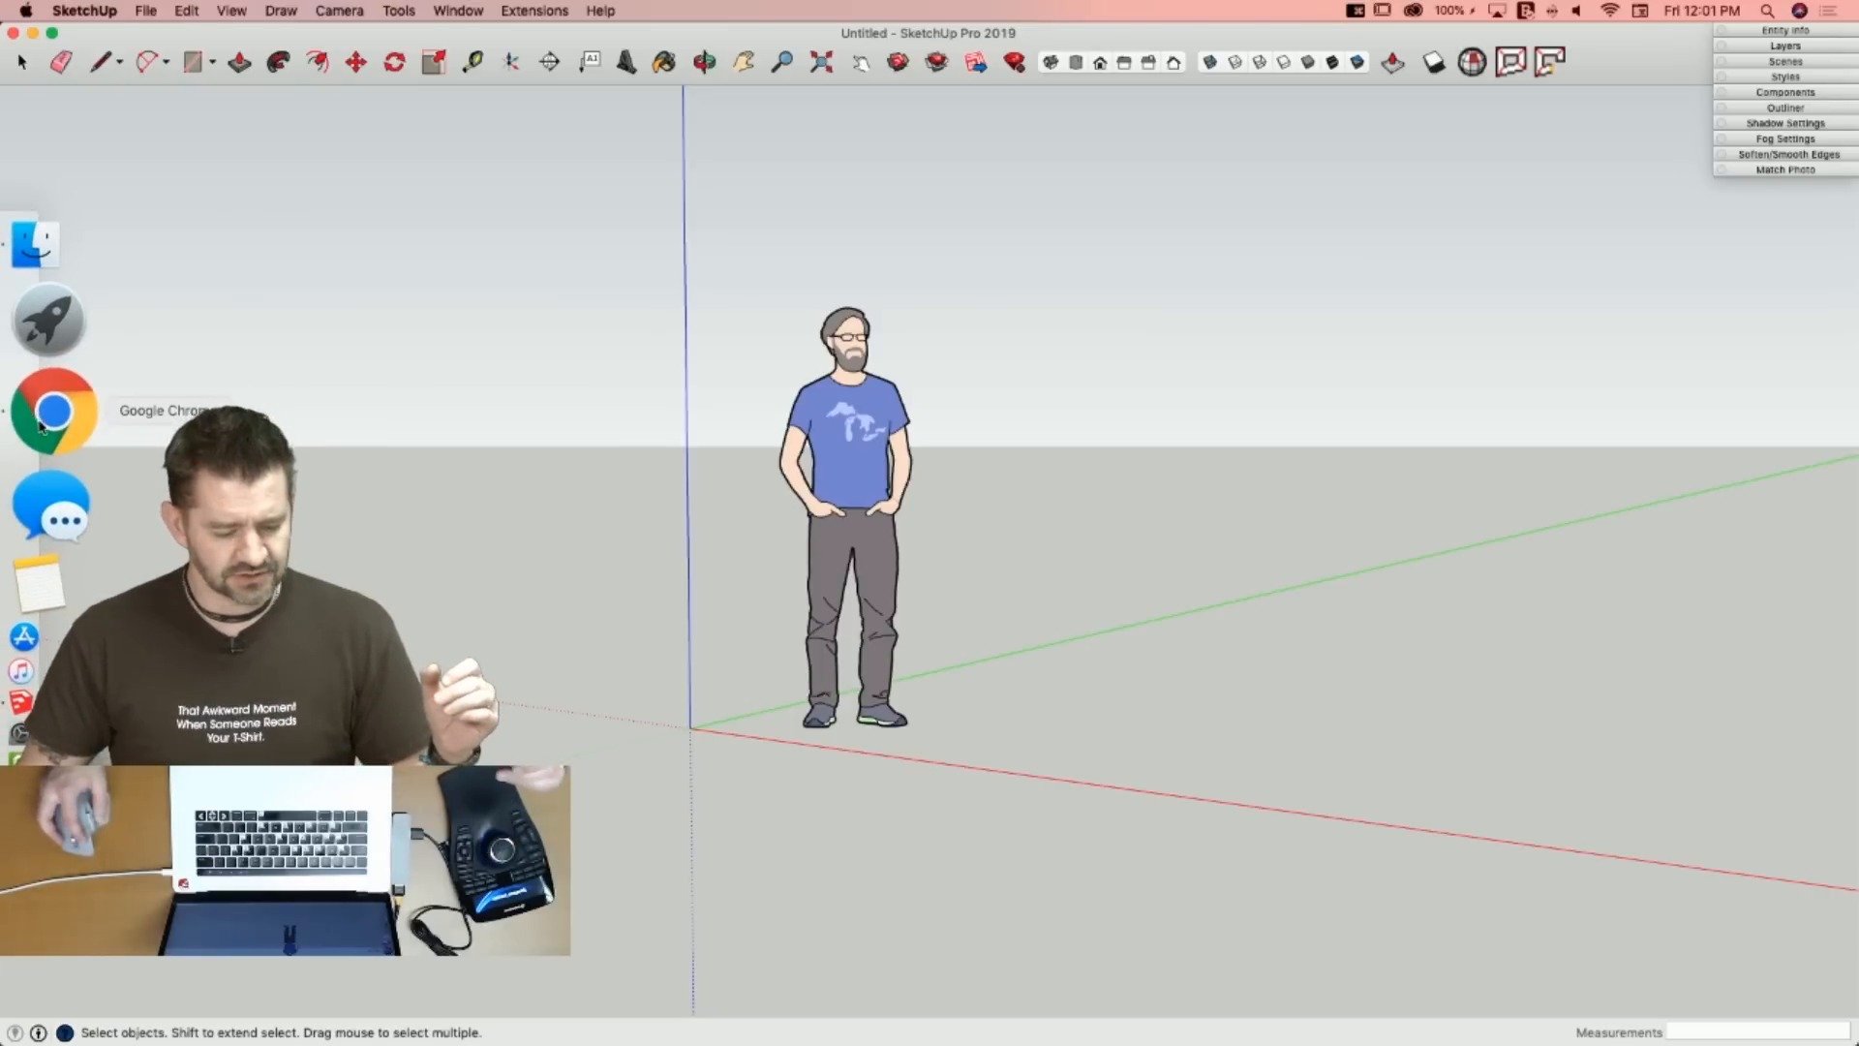
click(40, 424)
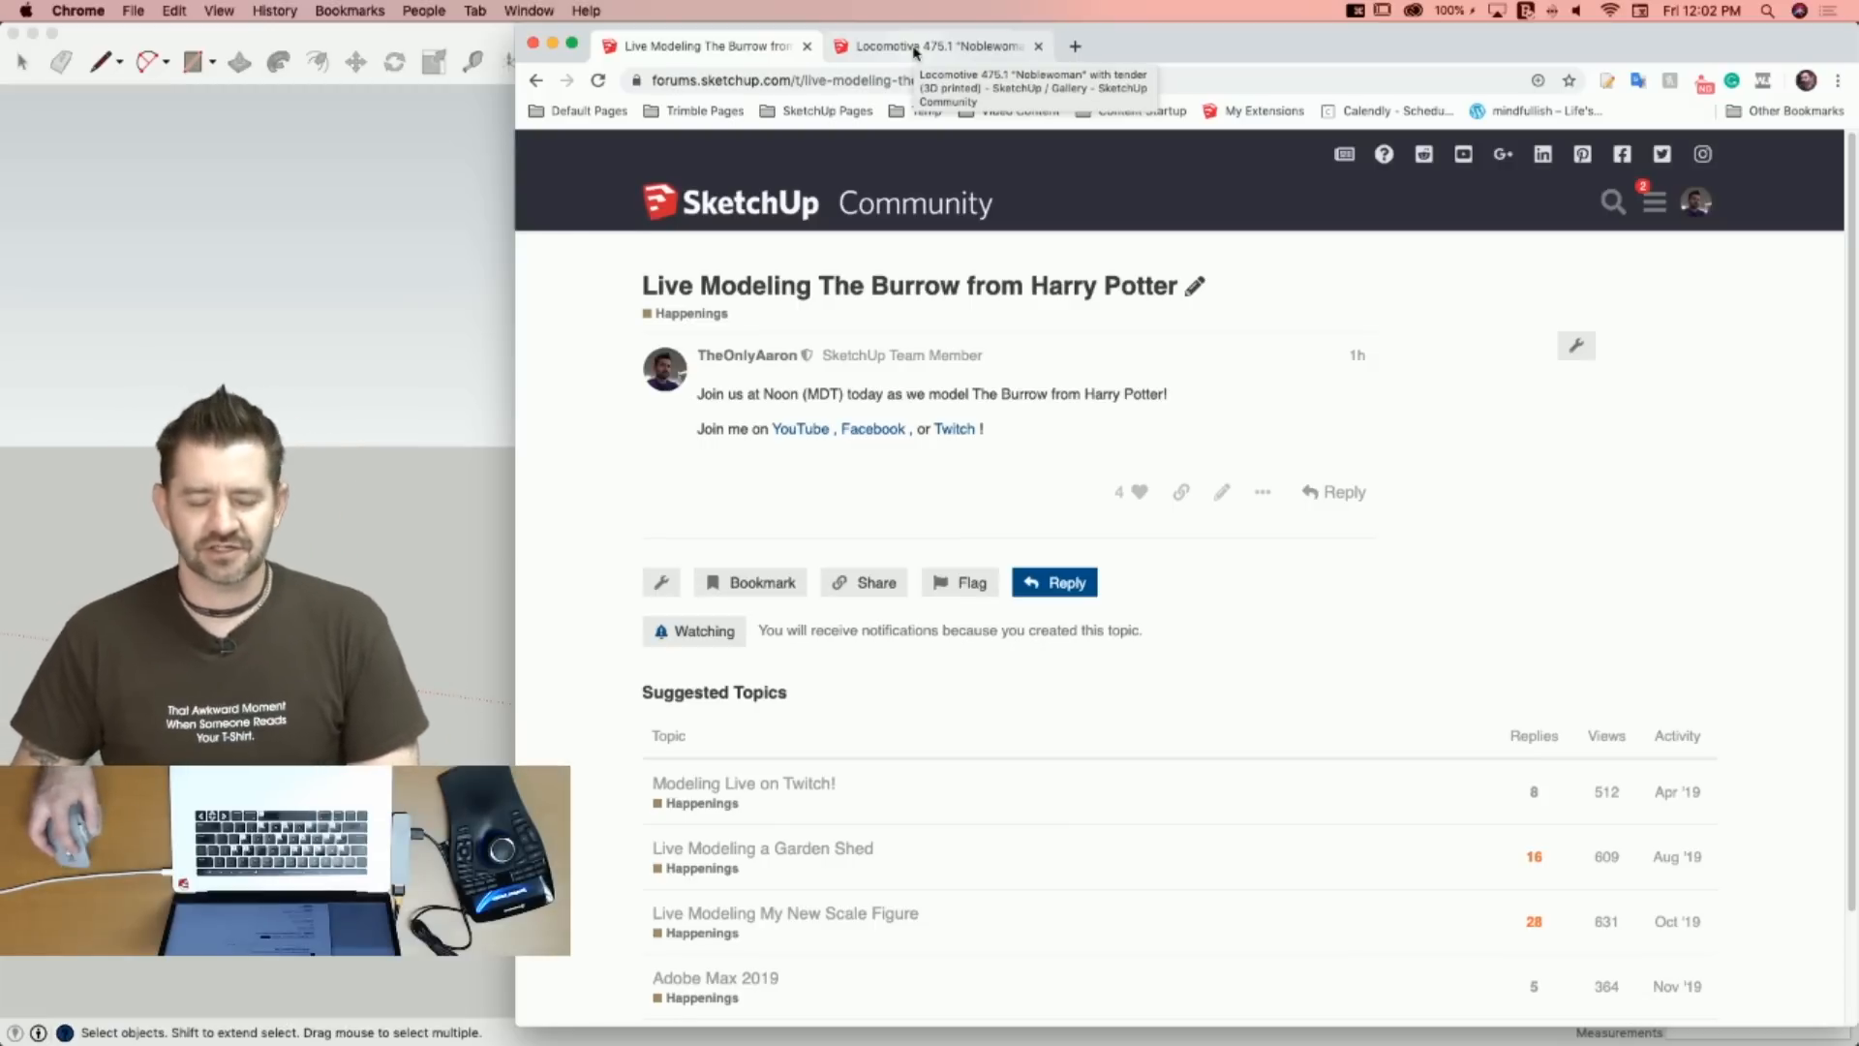
click(914, 48)
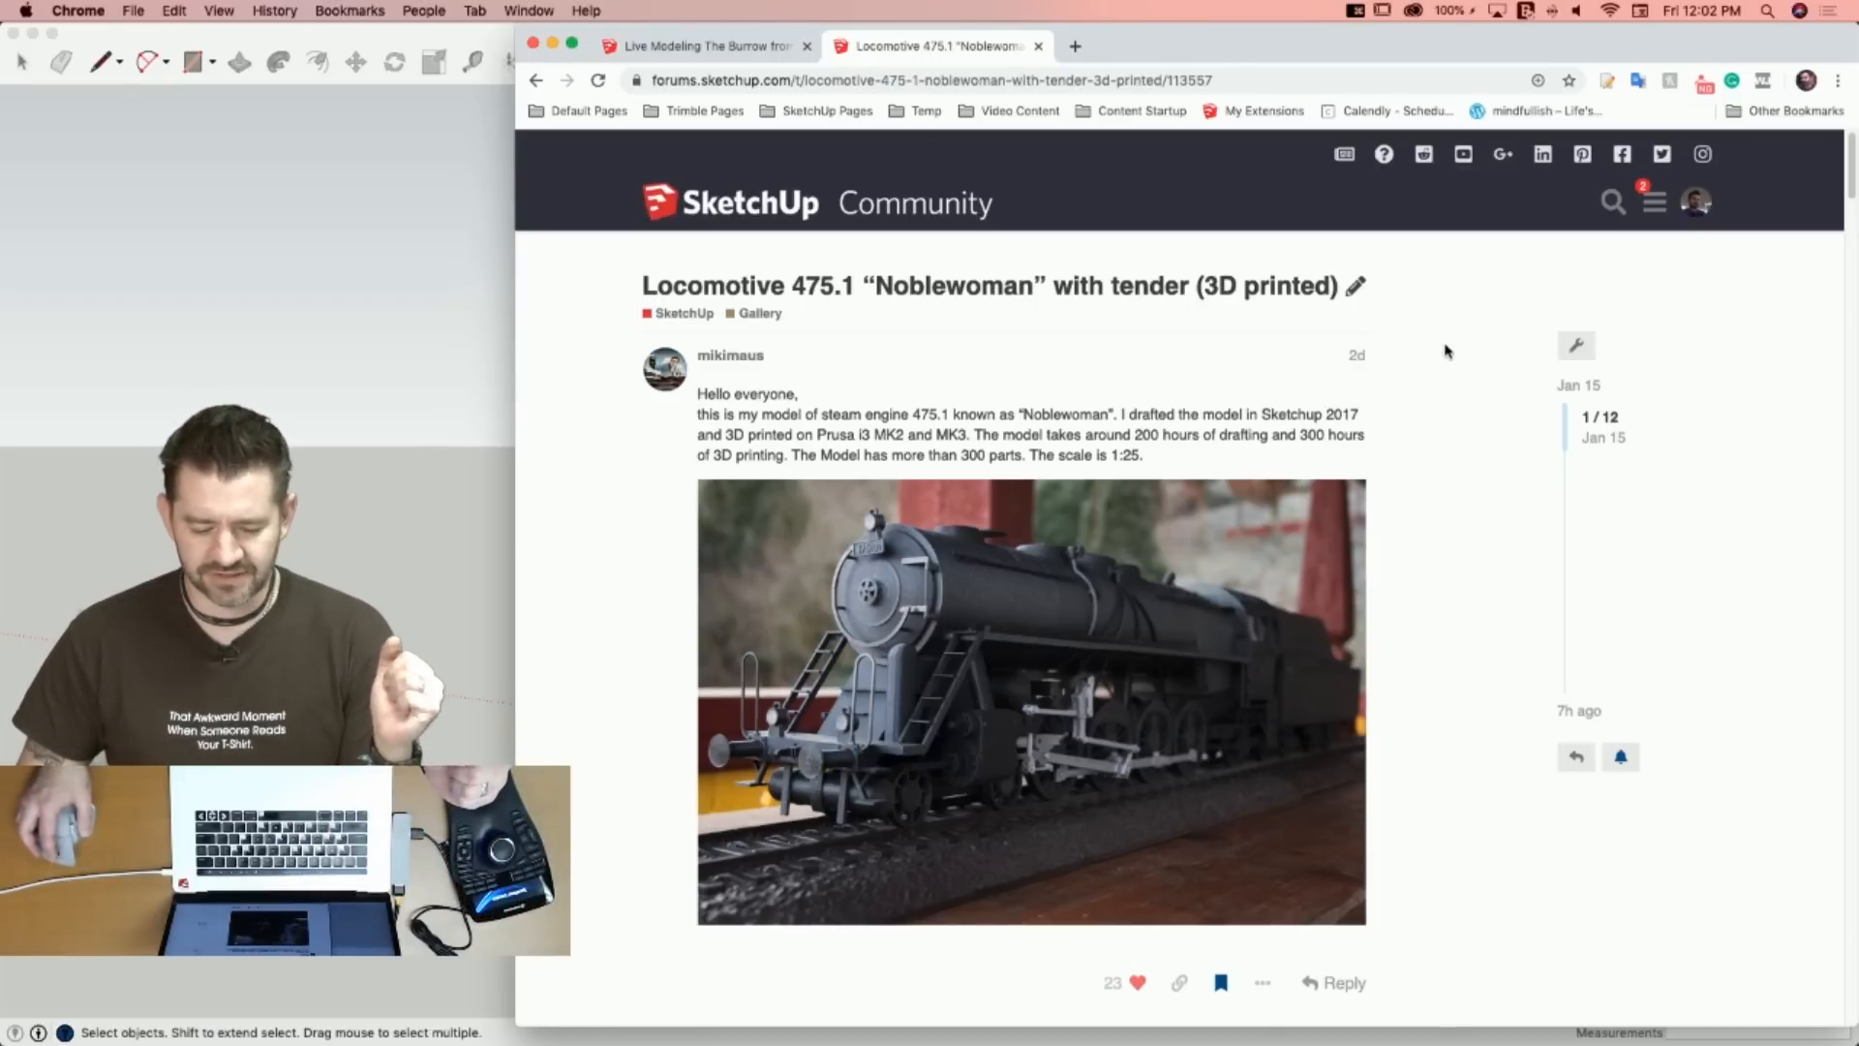
View the profile card of the locomotive topic's author and close it again.
scroll(1443, 351, down, 1)
scroll(1442, 351, down, 2)
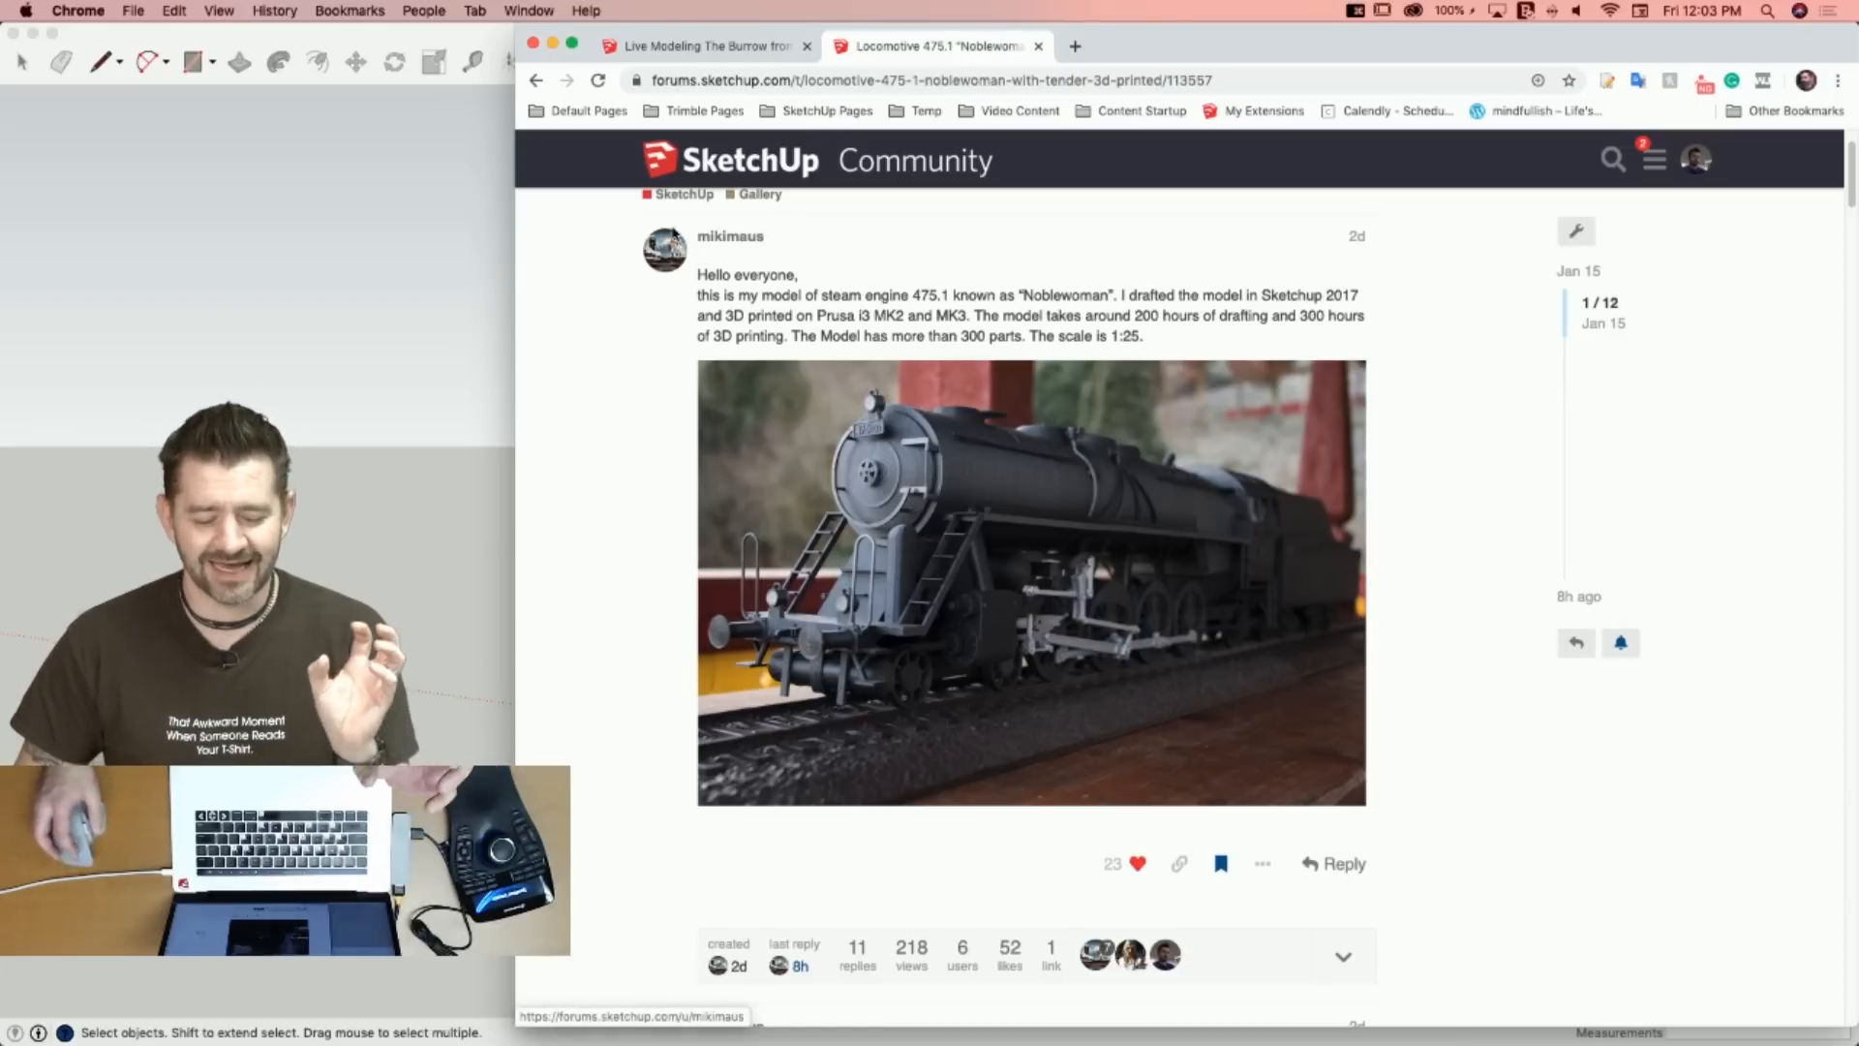
click(674, 247)
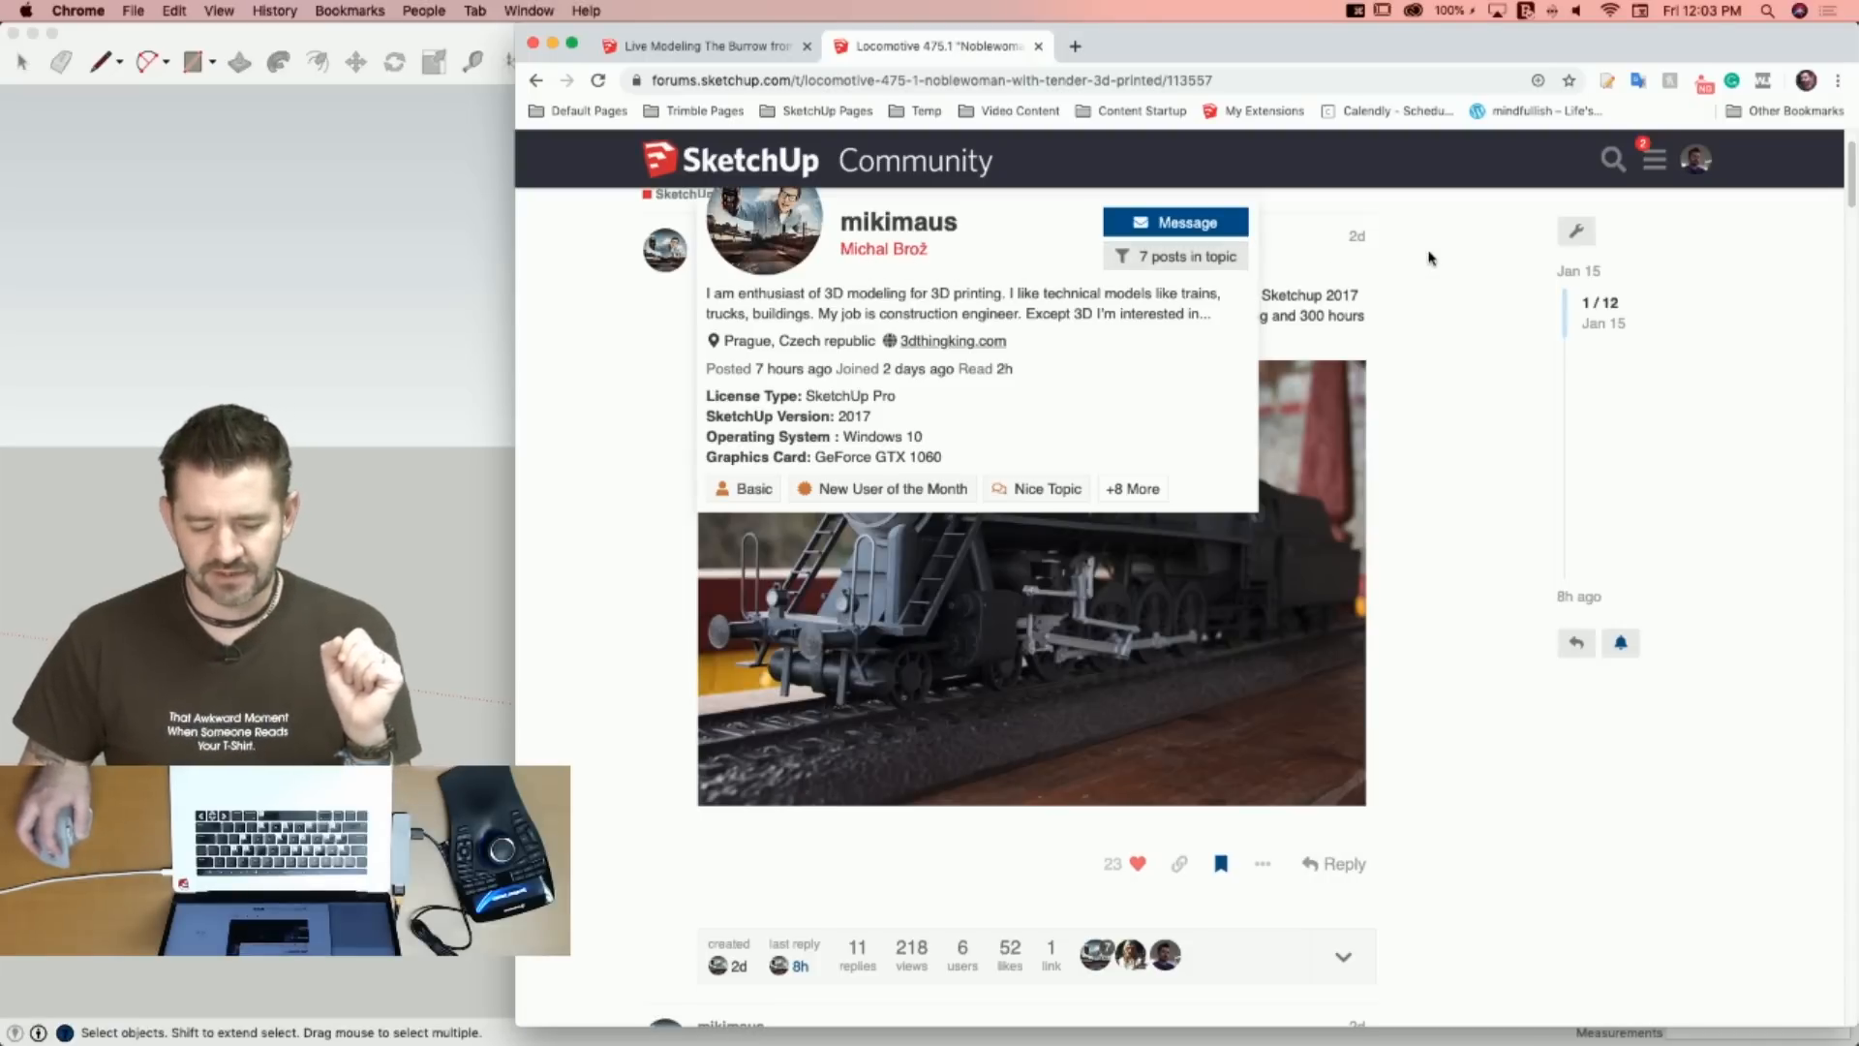
scroll(1389, 250, up, 1)
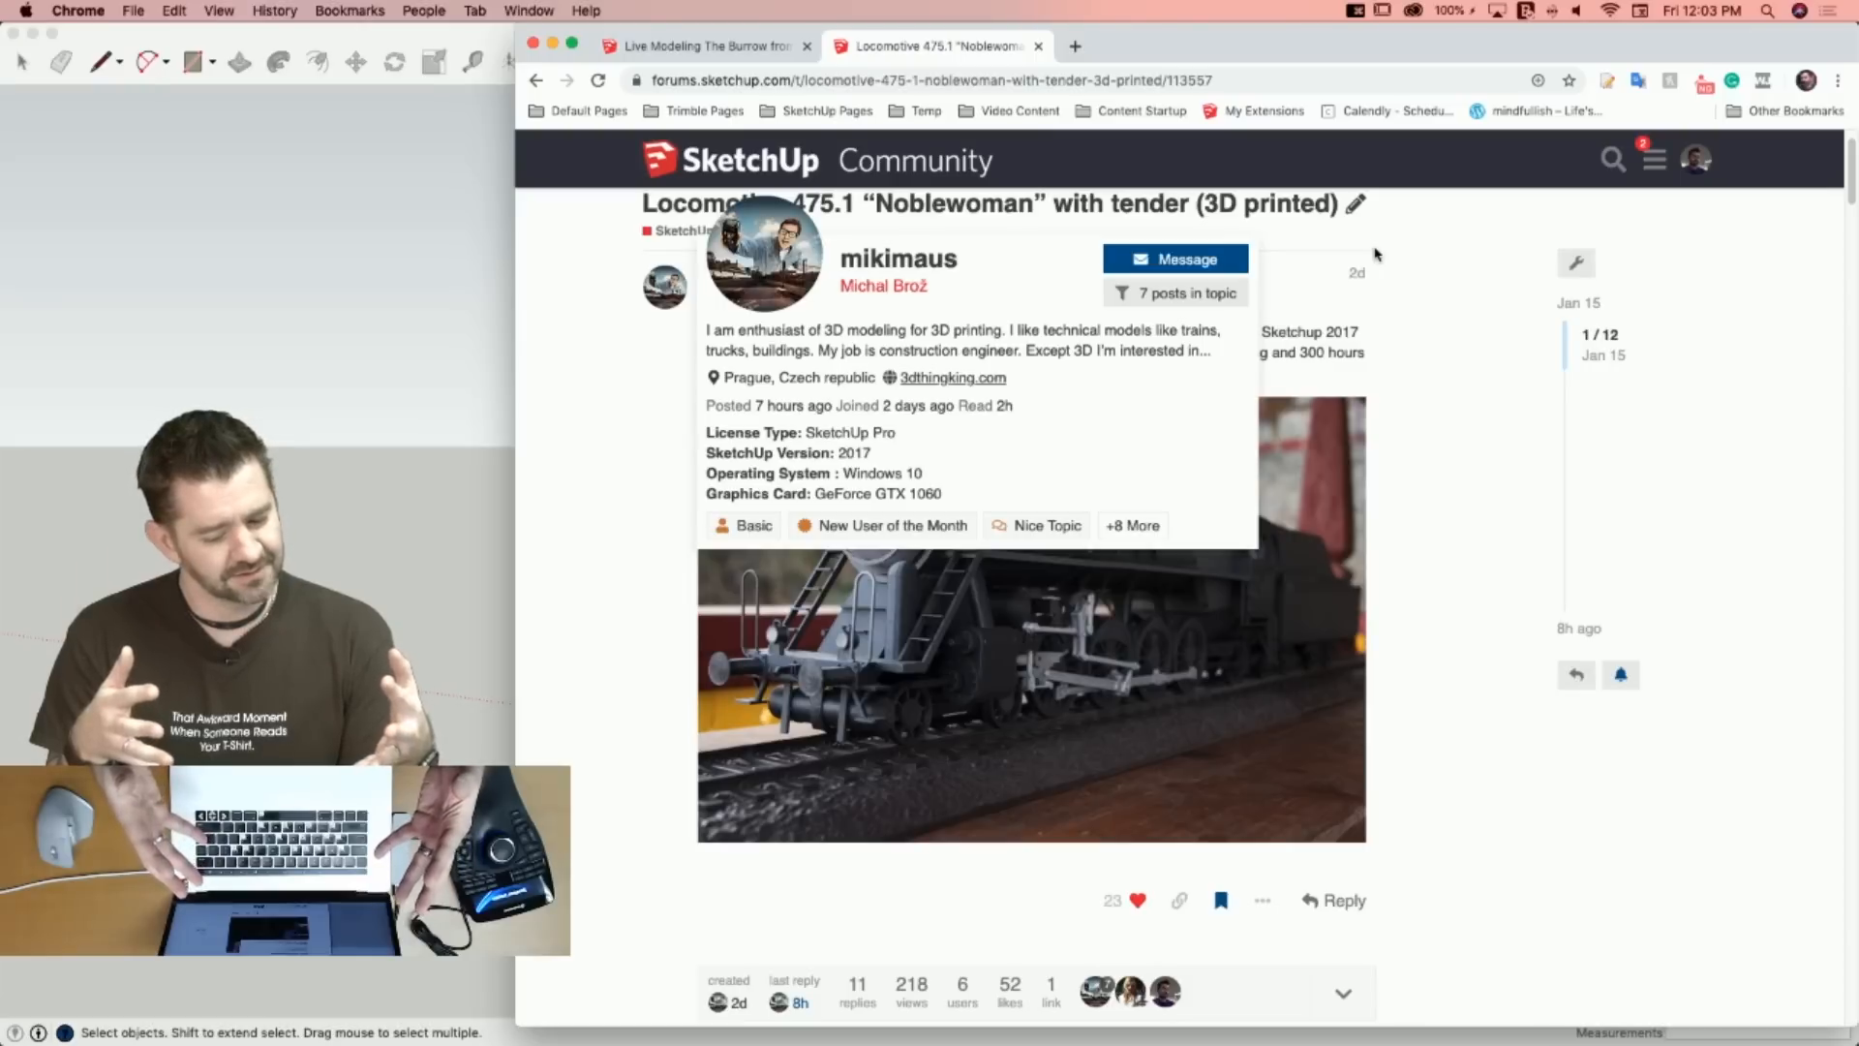
click(1411, 294)
Enlarge the locomotive photo in the opening post to inspect it, and close the enlarged view.
scroll(985, 472, down, 1)
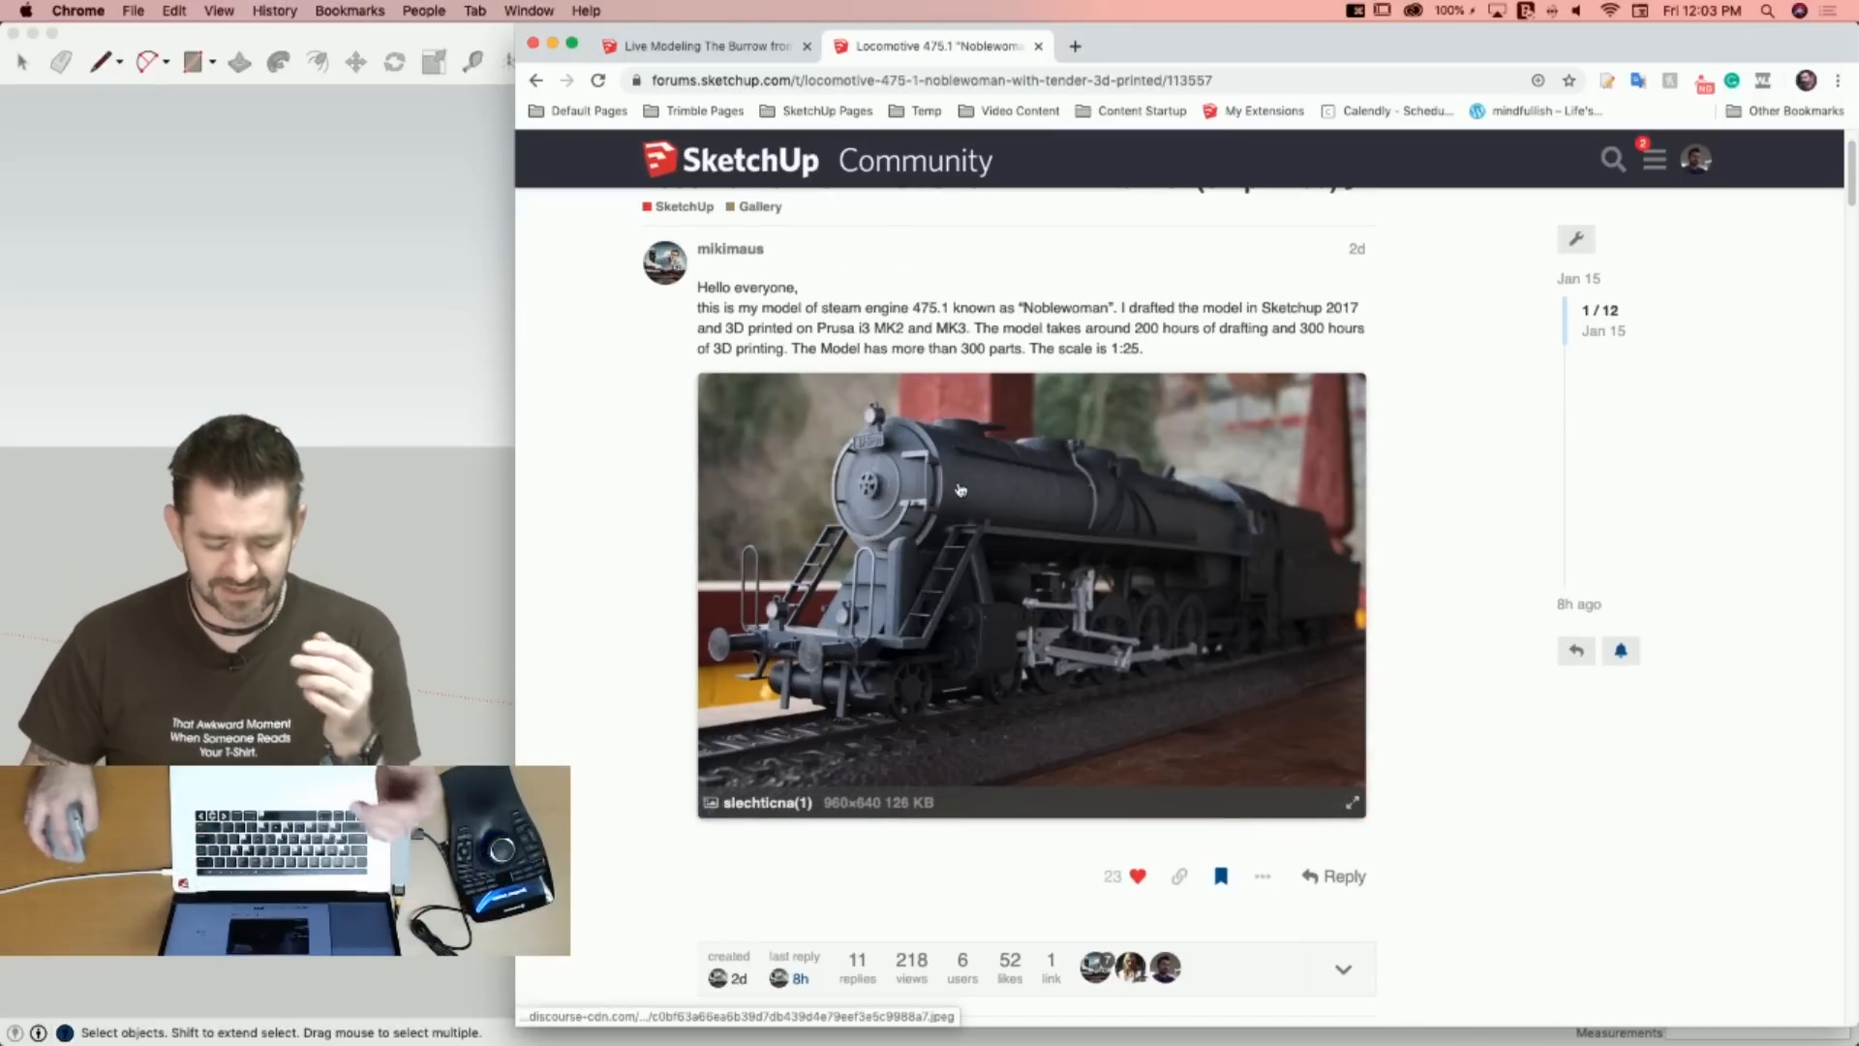
click(957, 486)
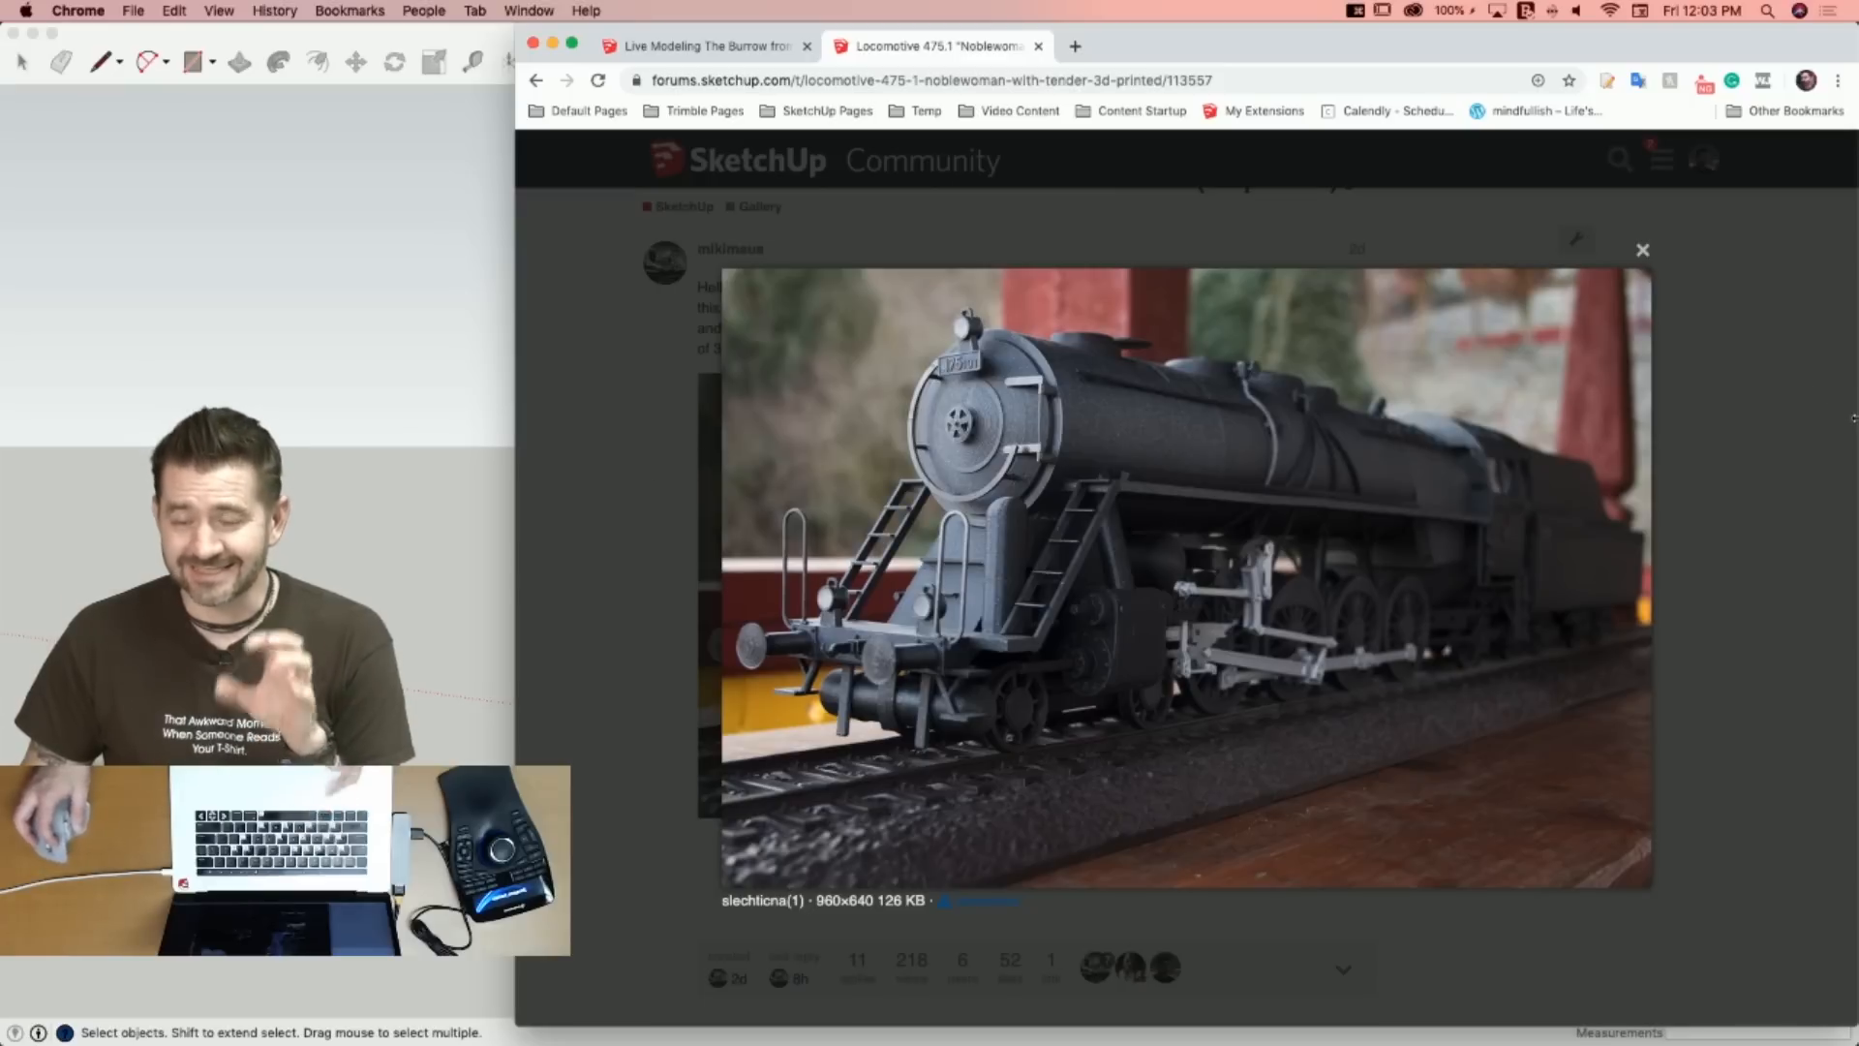
click(1714, 417)
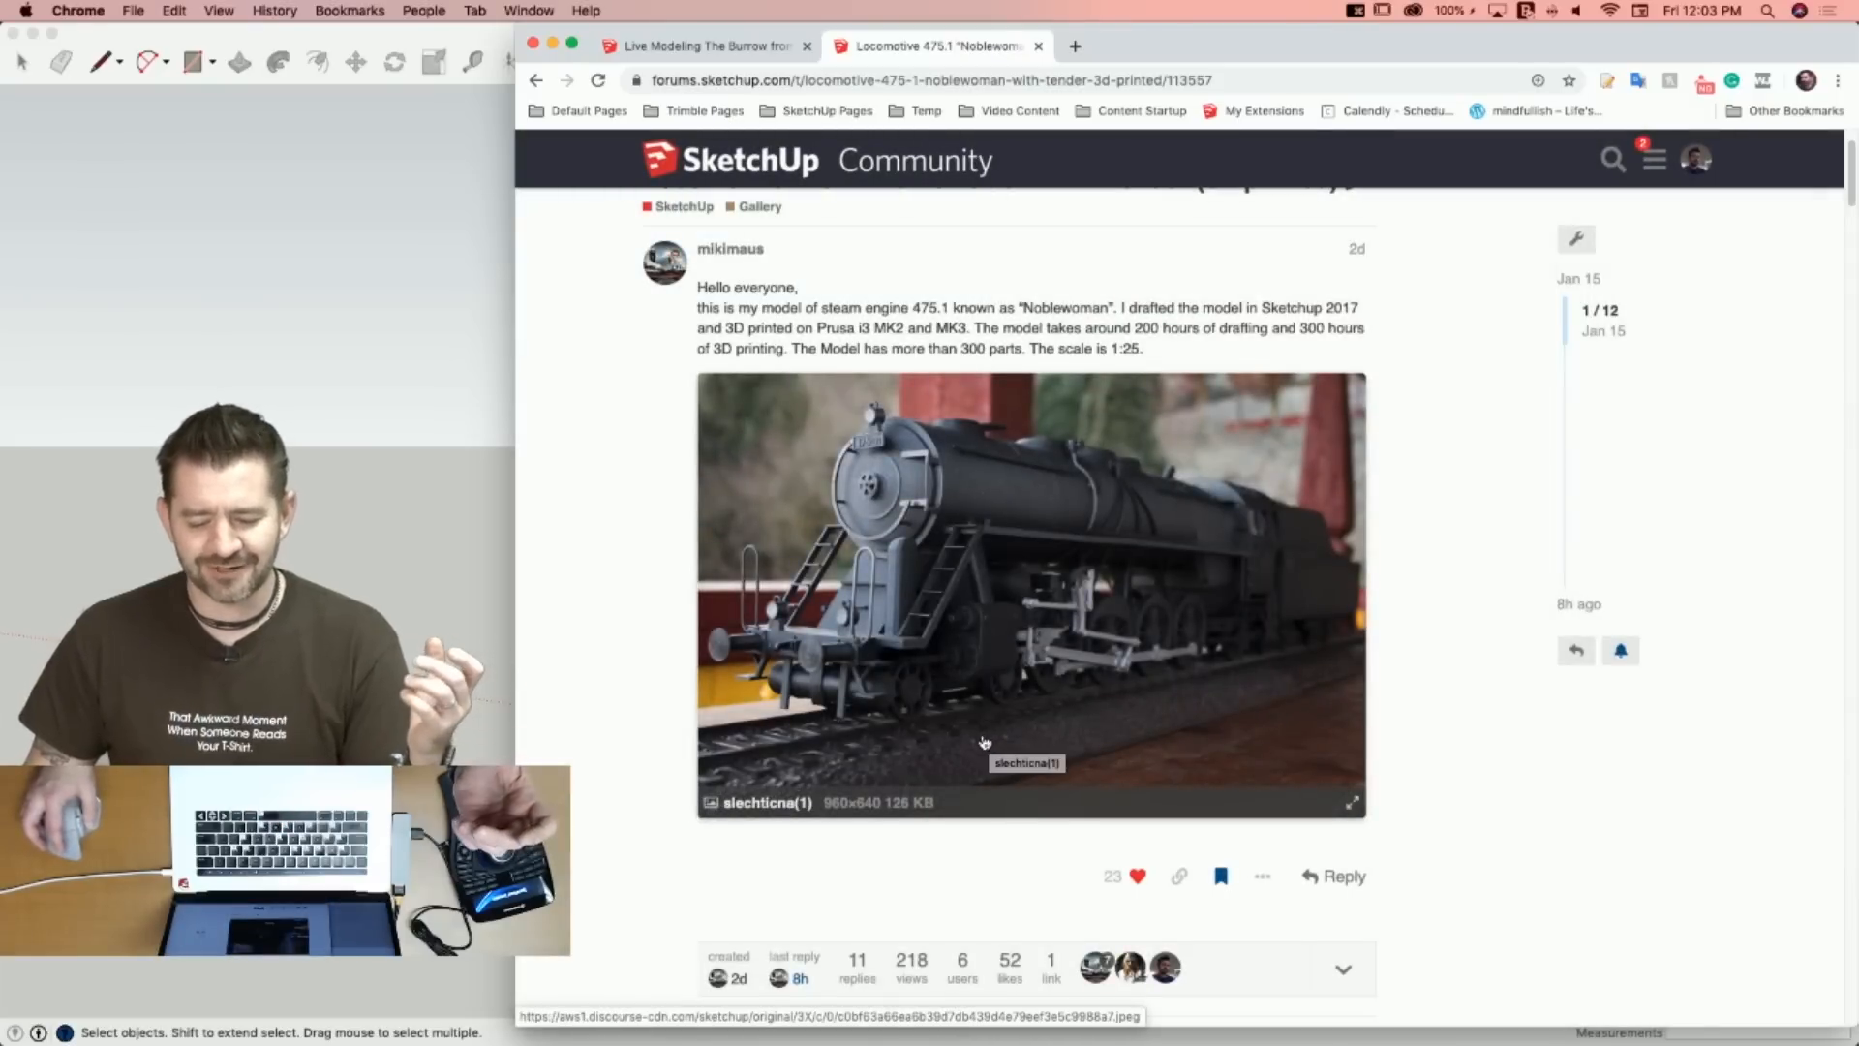
Look through the topic's replies, examining the photos of the printed locomotive and the SketchUp line renderings down to the wheel close-up.
scroll(987, 743, down, 1)
scroll(984, 742, down, 1)
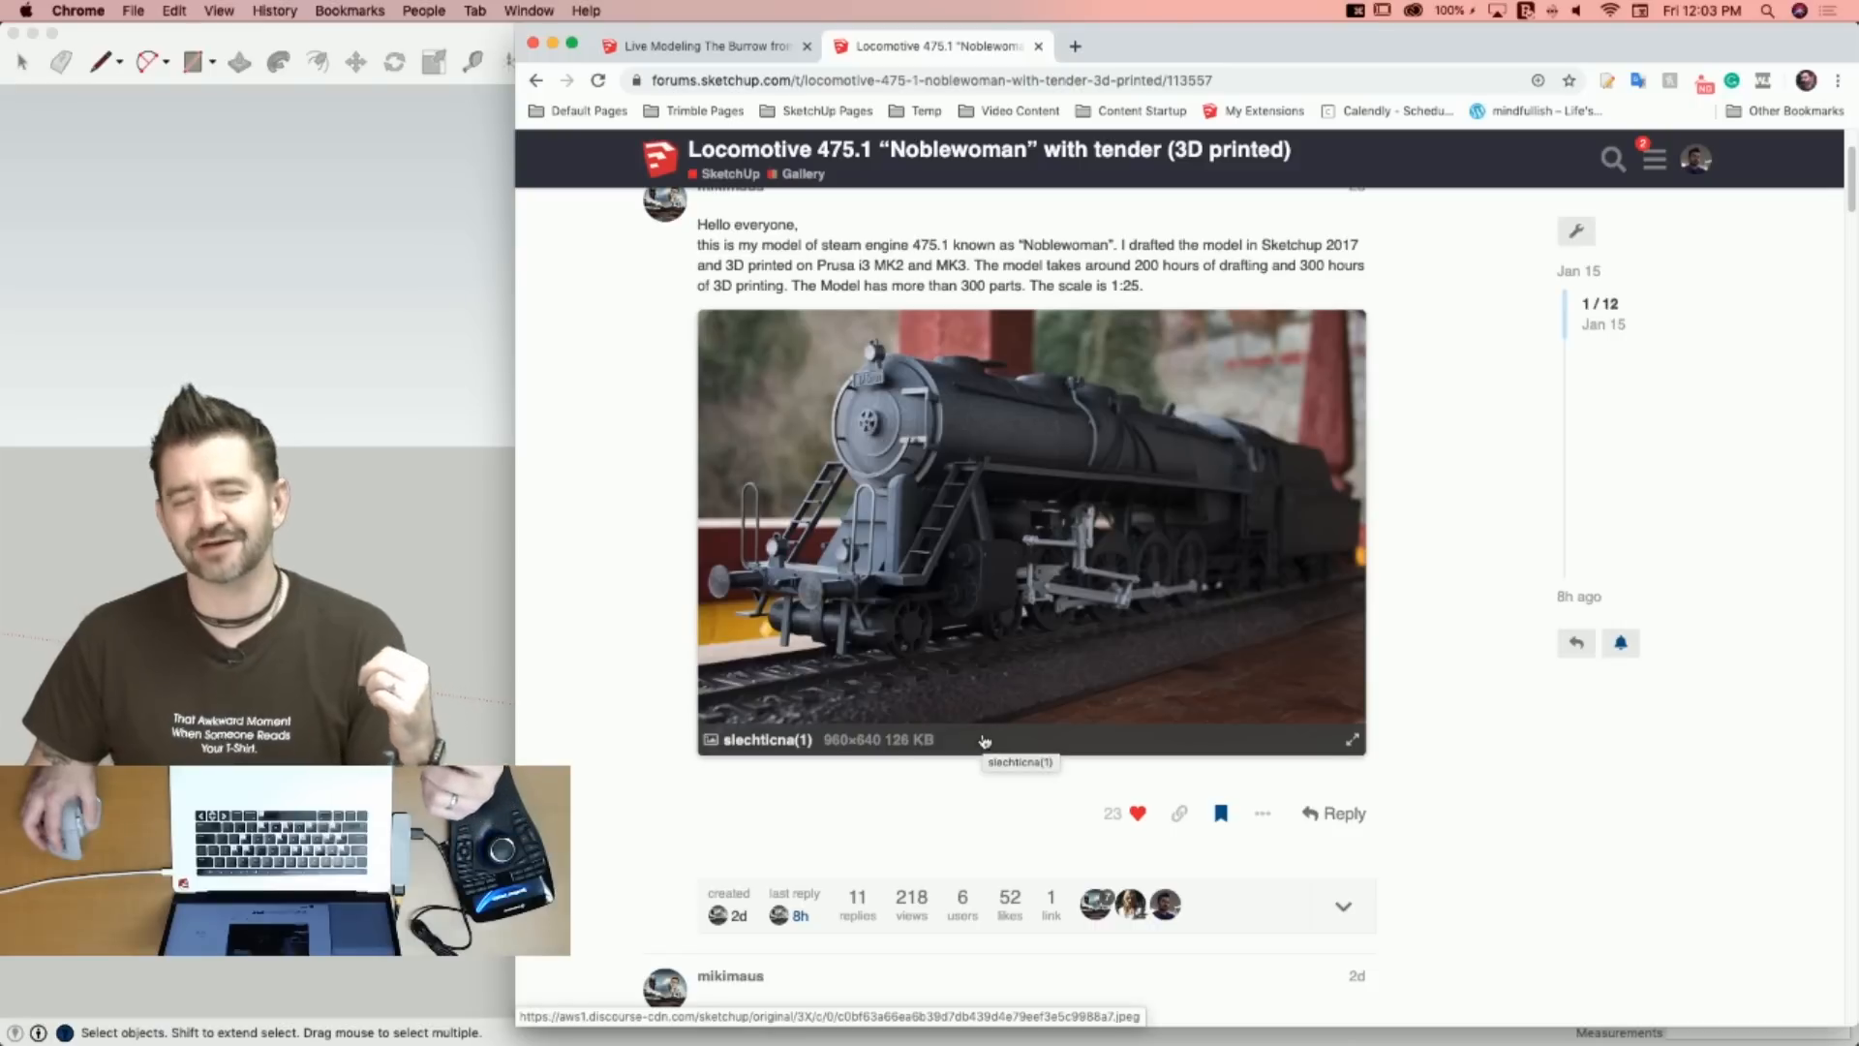
scroll(983, 742, down, 1)
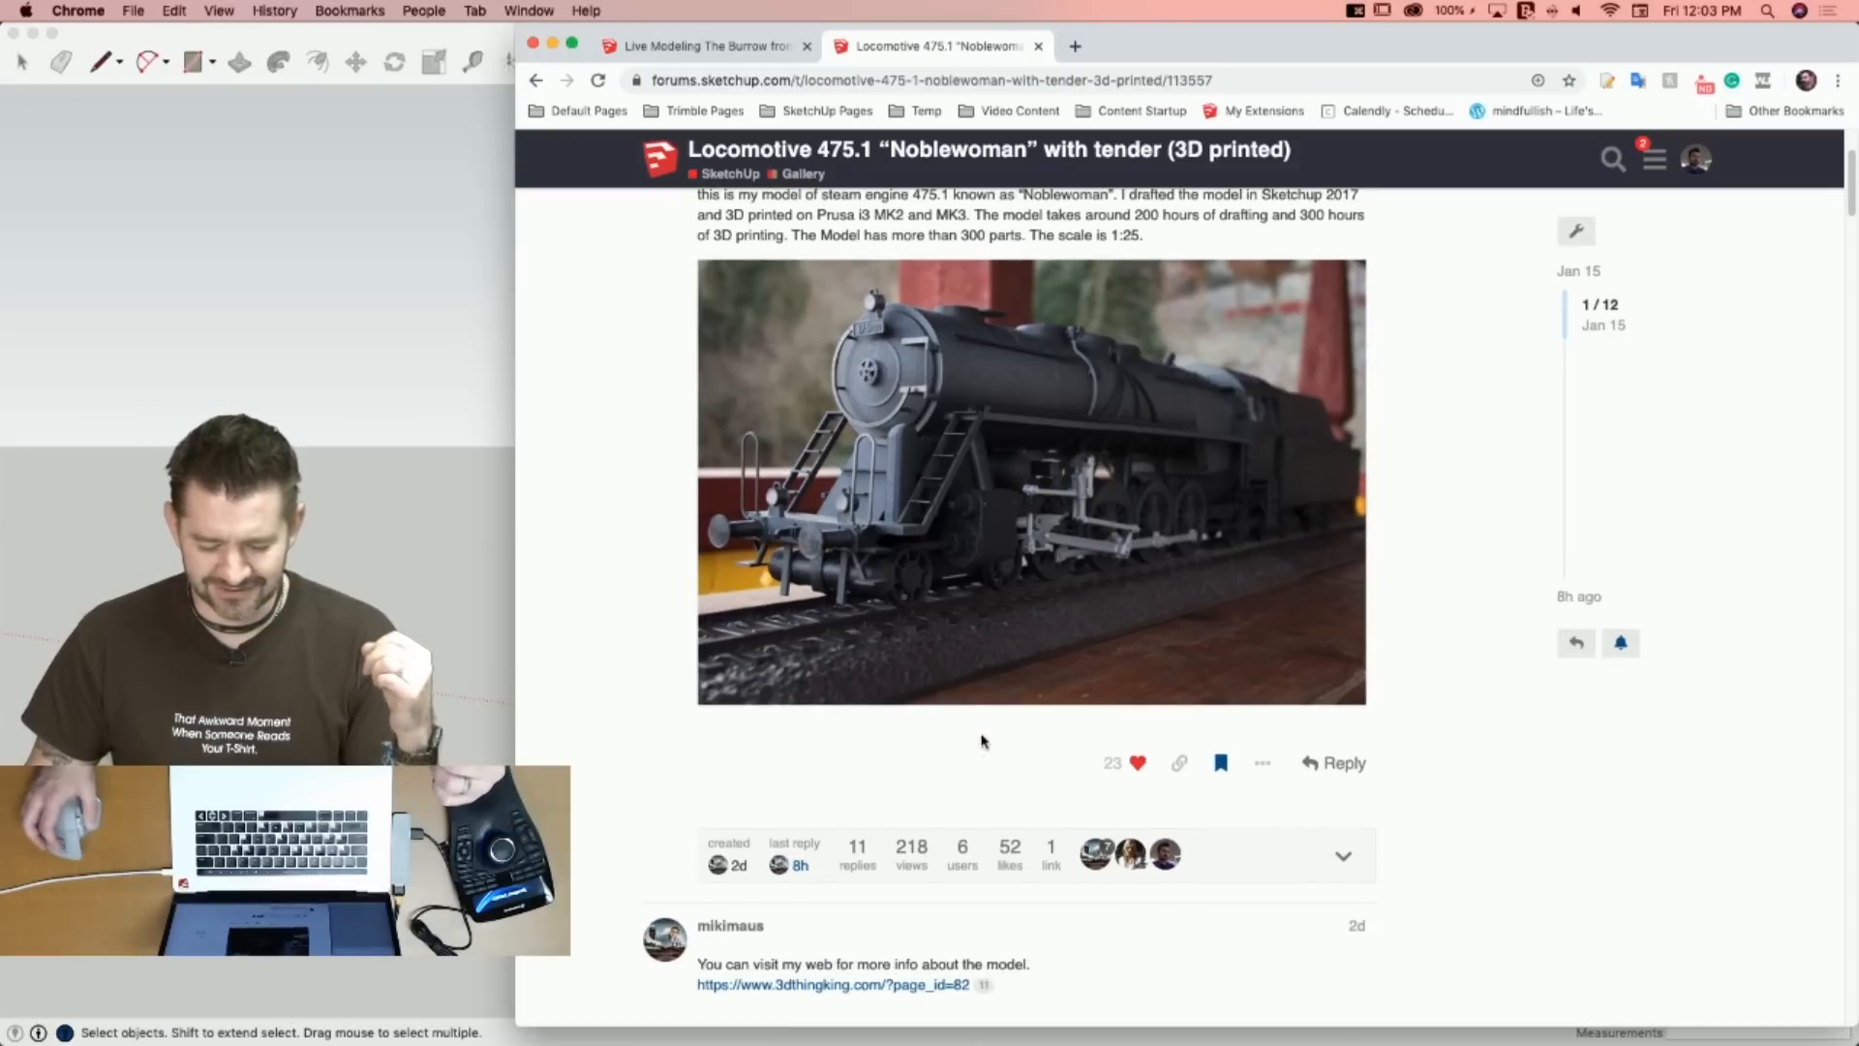
scroll(983, 742, down, 15)
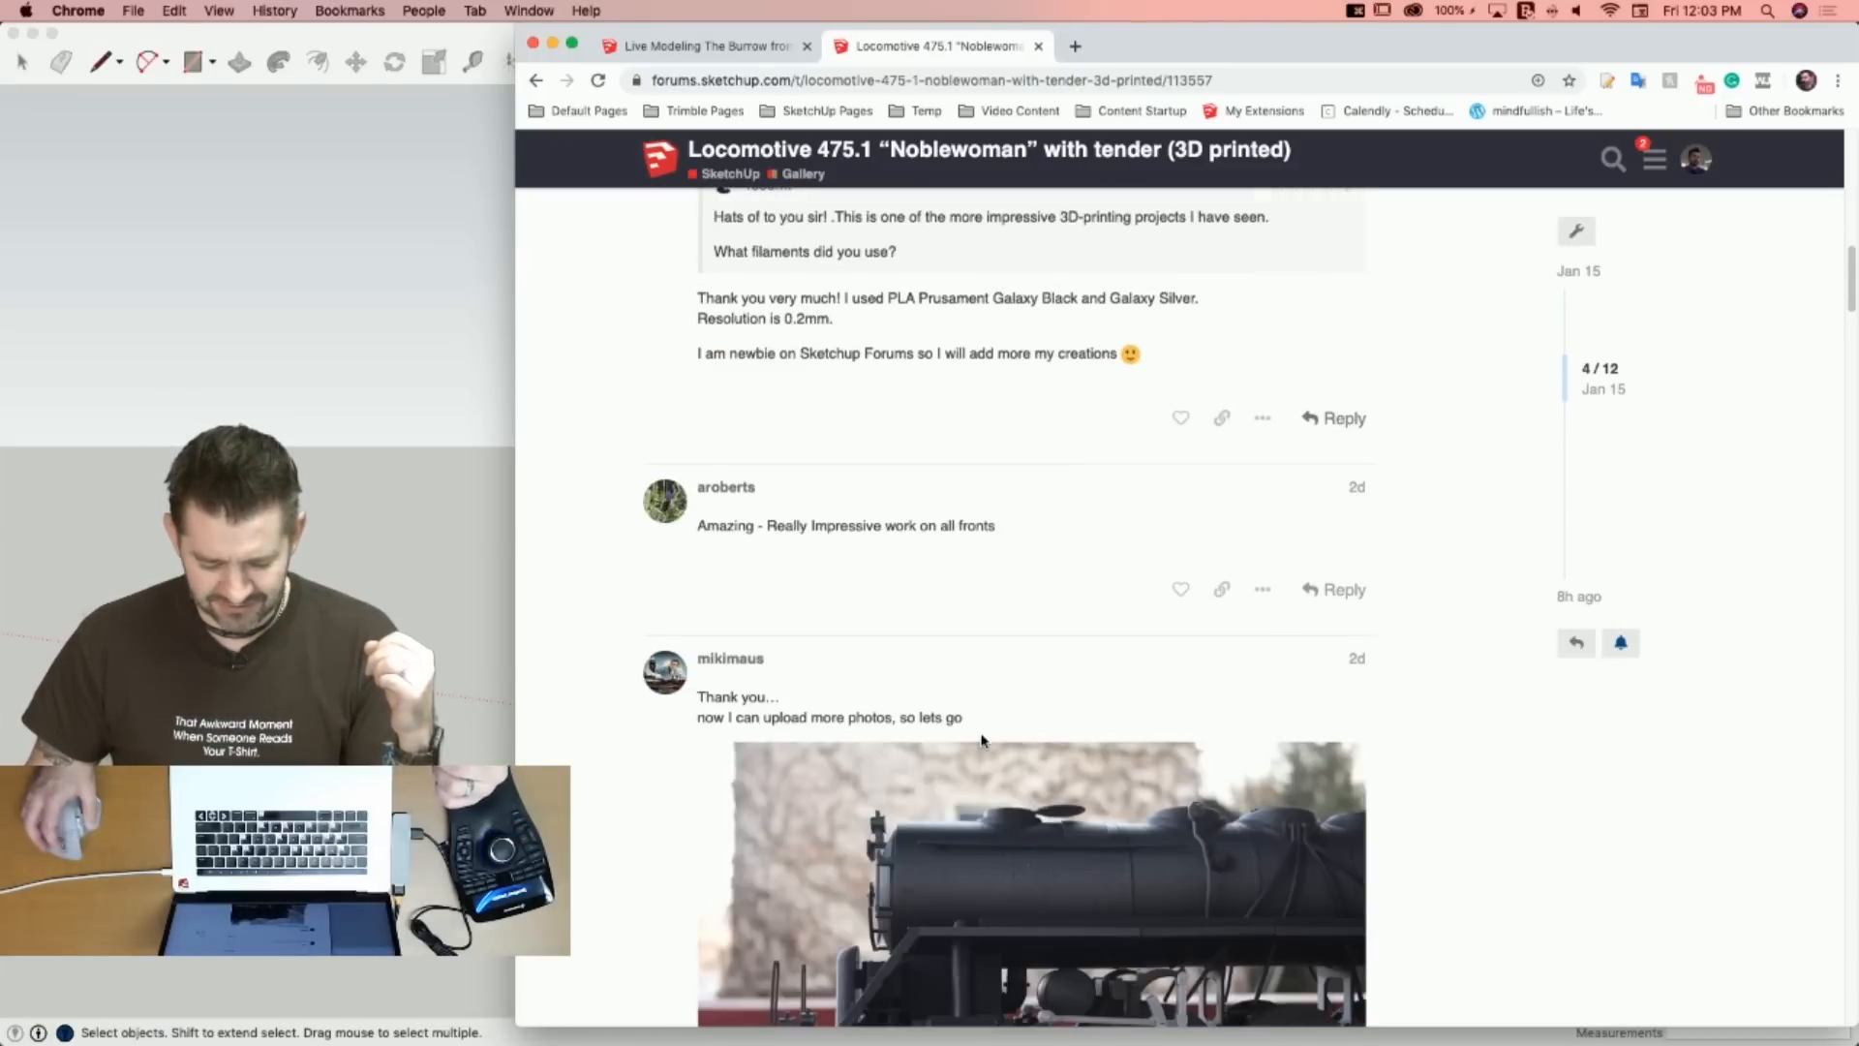
scroll(984, 742, down, 5)
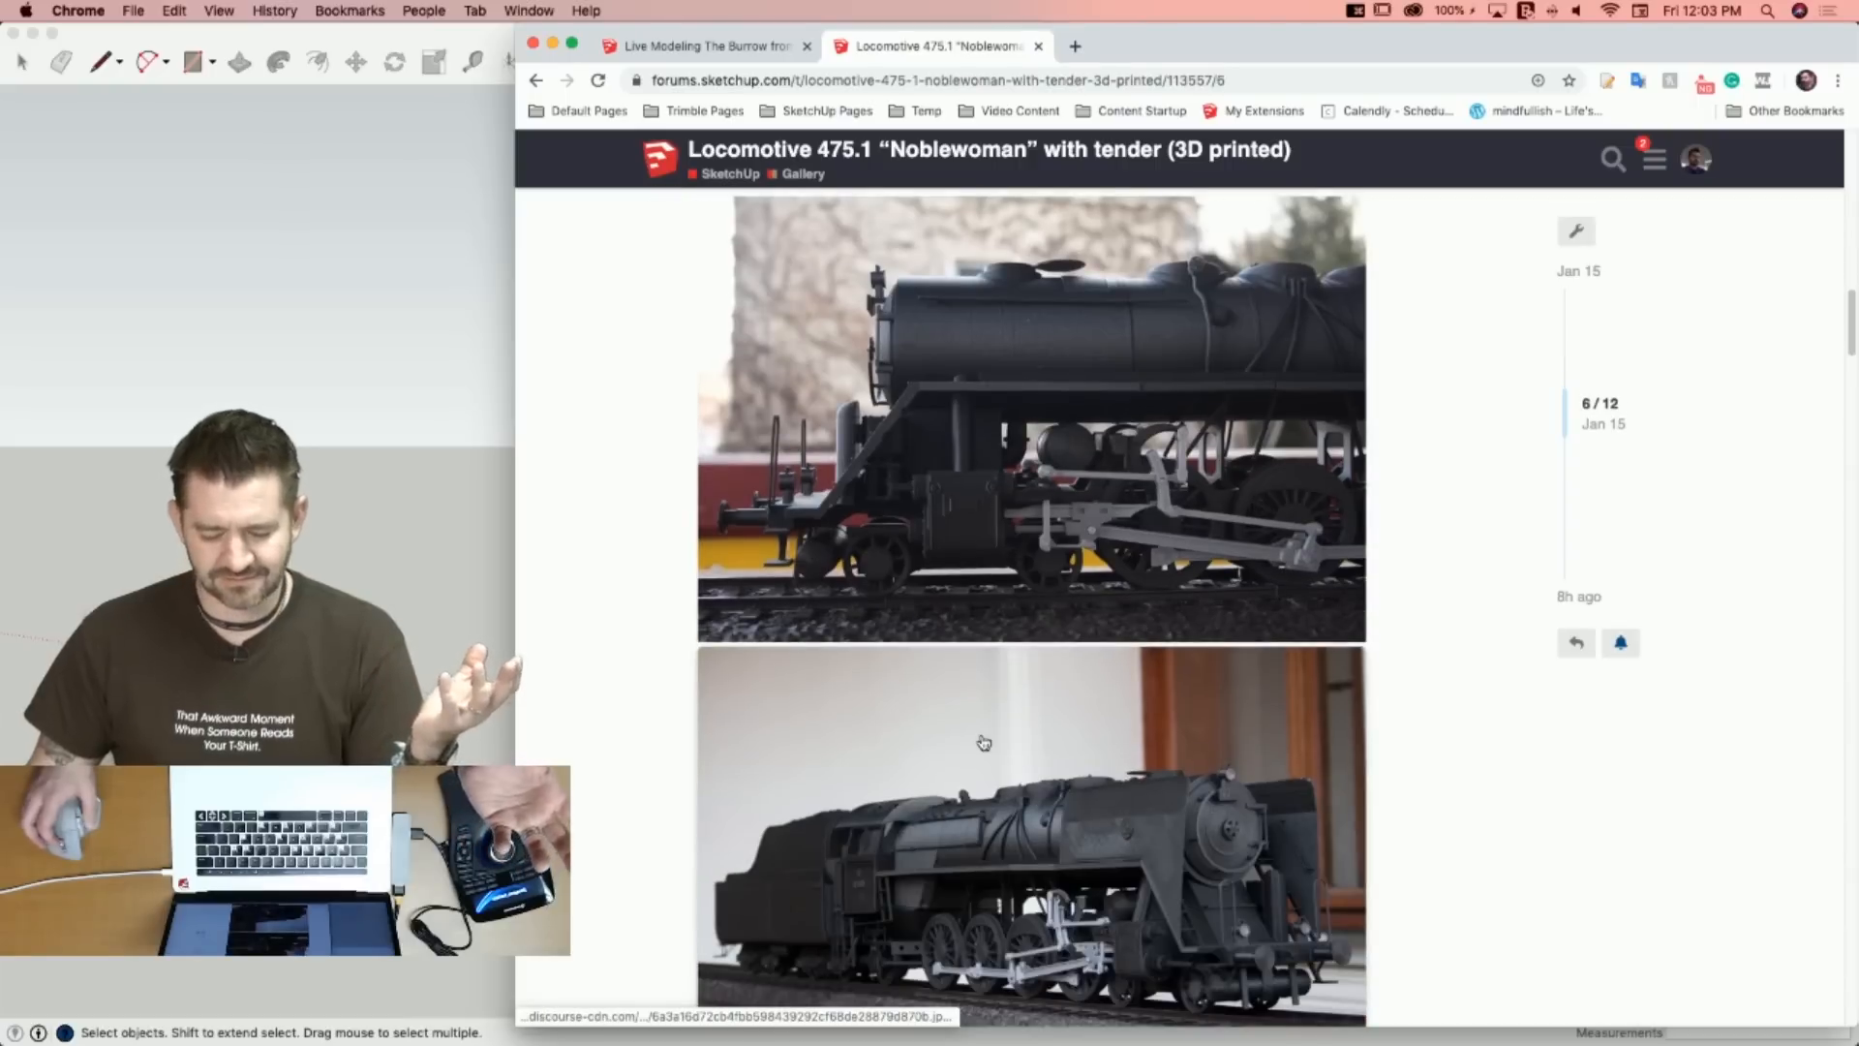
scroll(984, 741, down, 8)
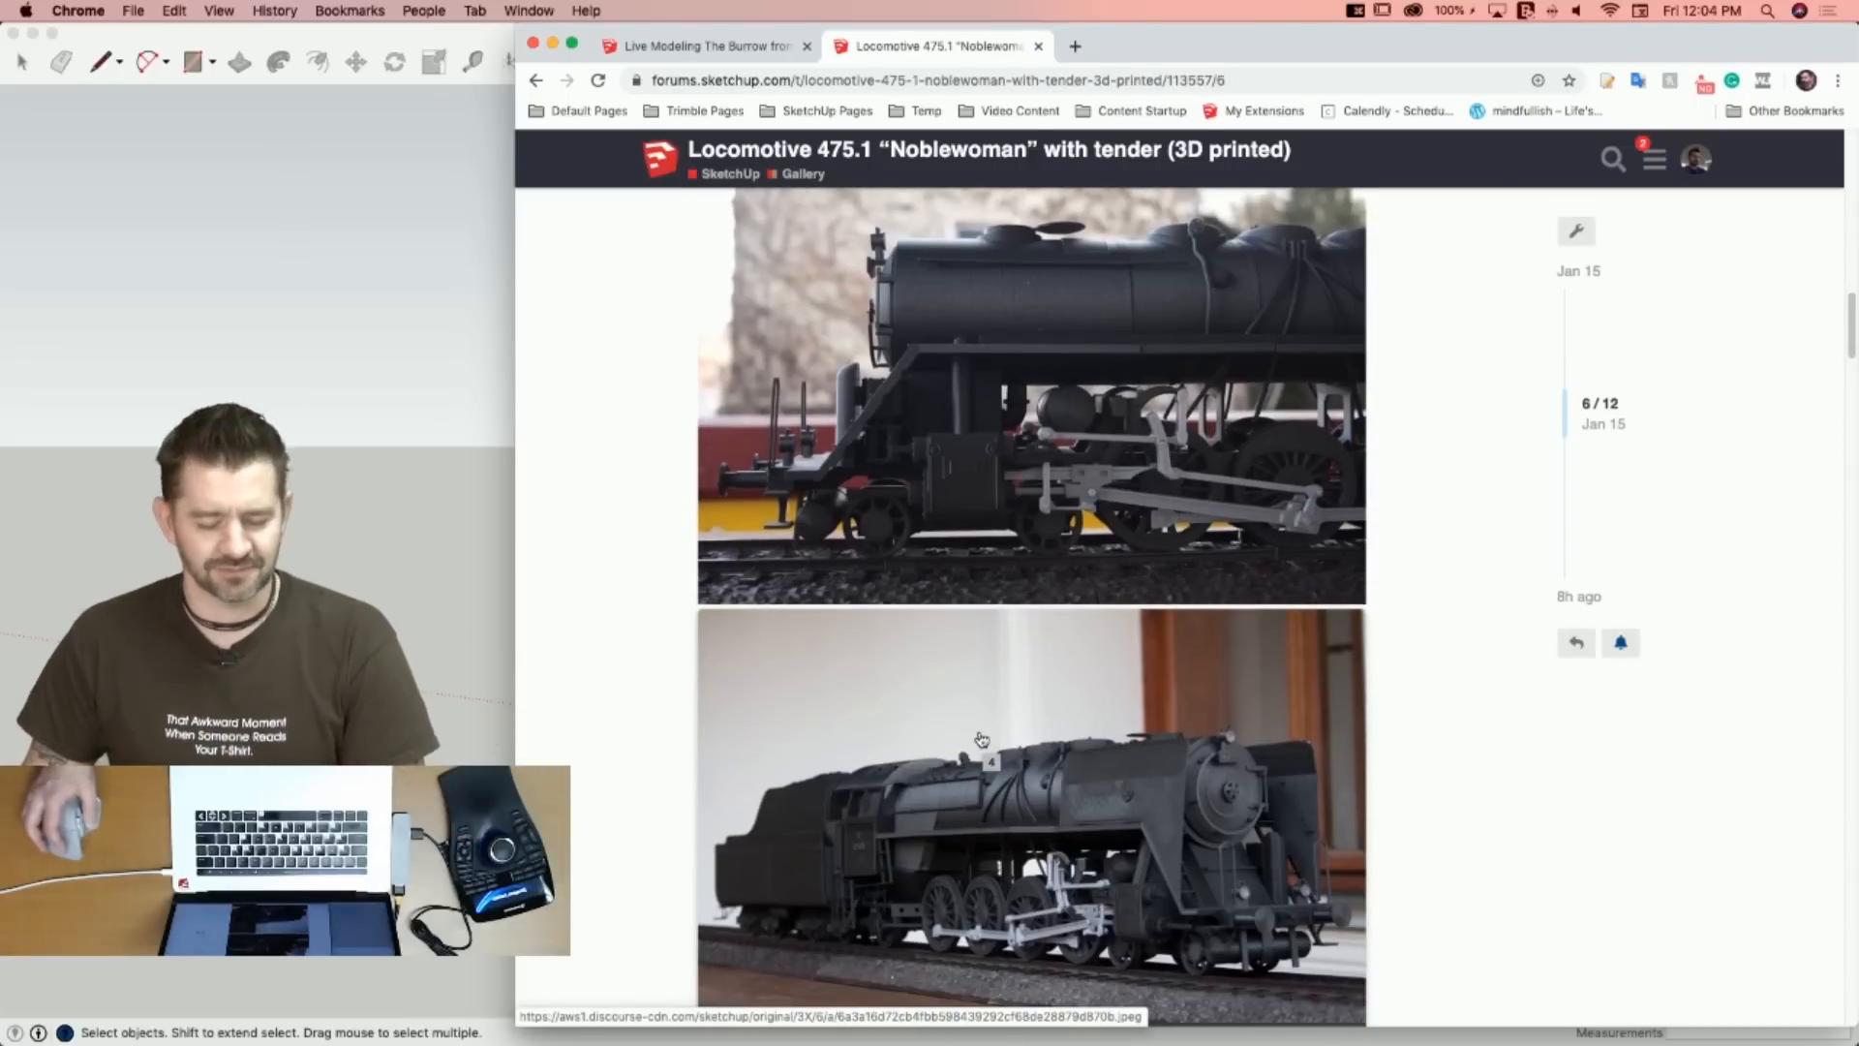
scroll(969, 728, down, 10)
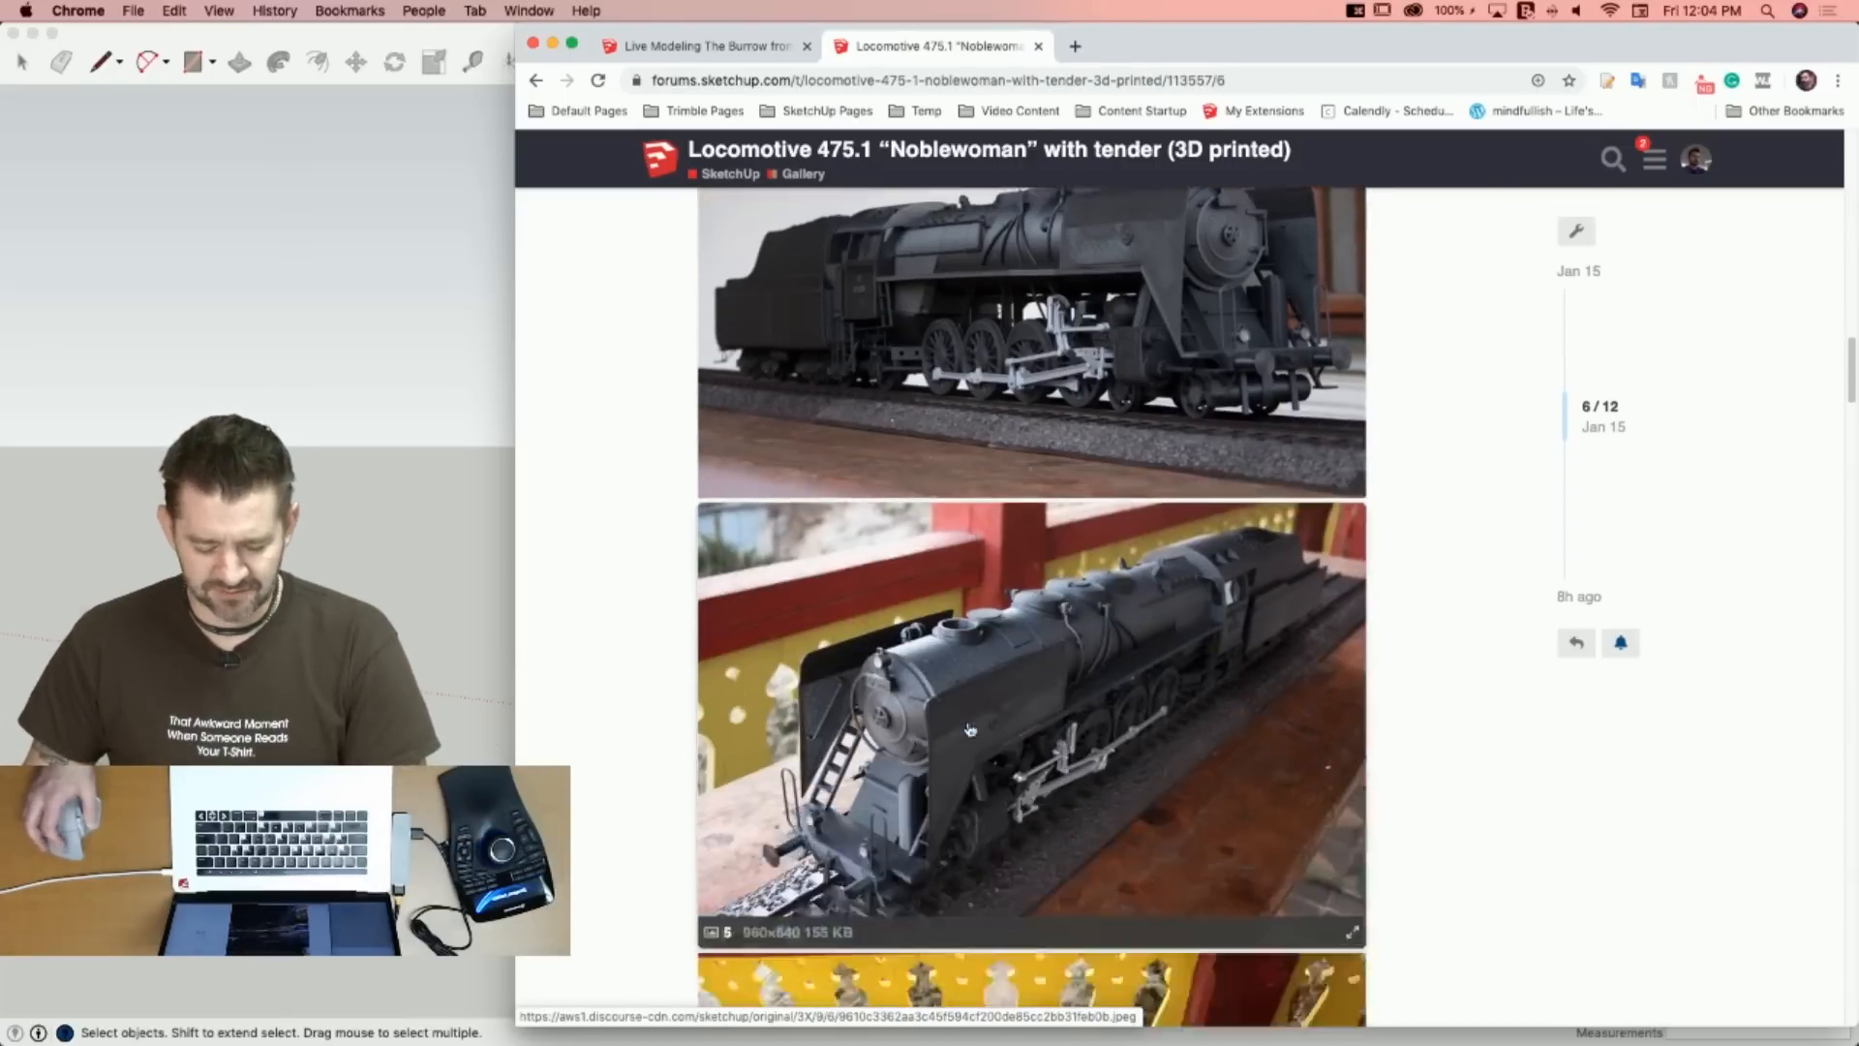
scroll(969, 728, down, 5)
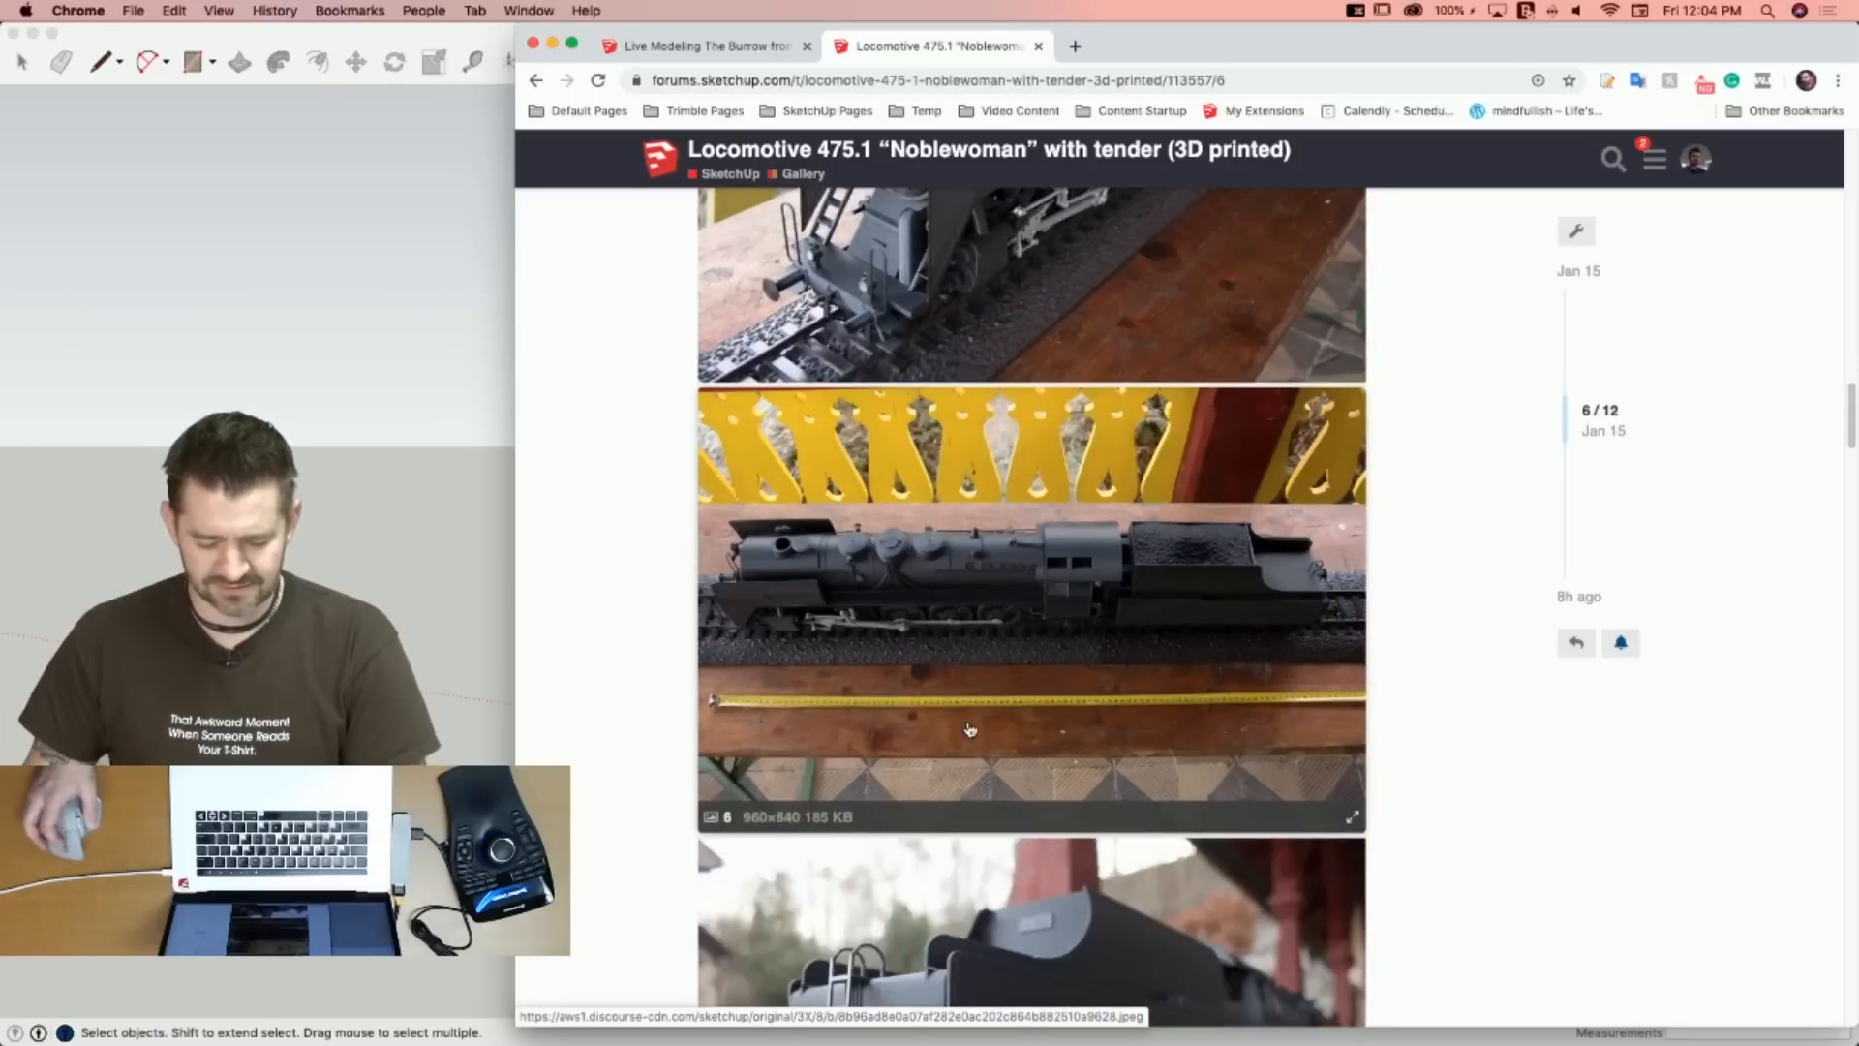
scroll(969, 728, down, 13)
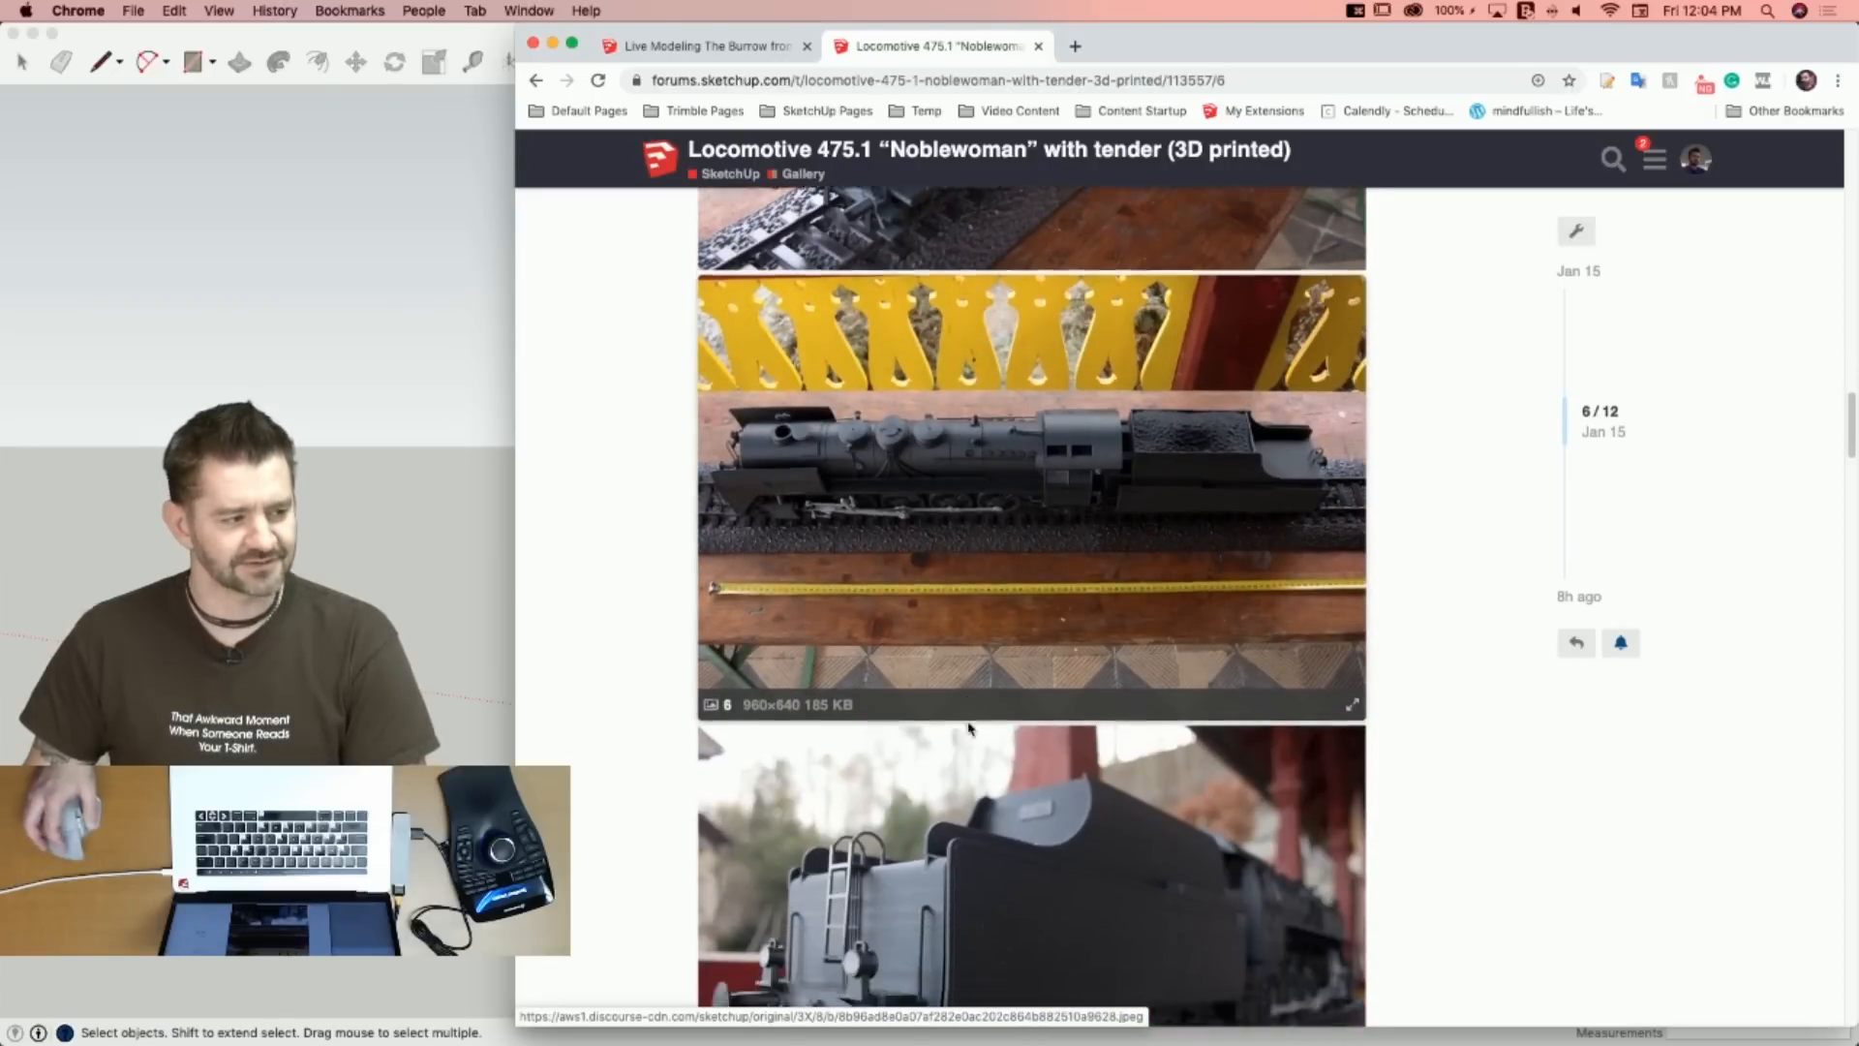
scroll(969, 728, down, 3)
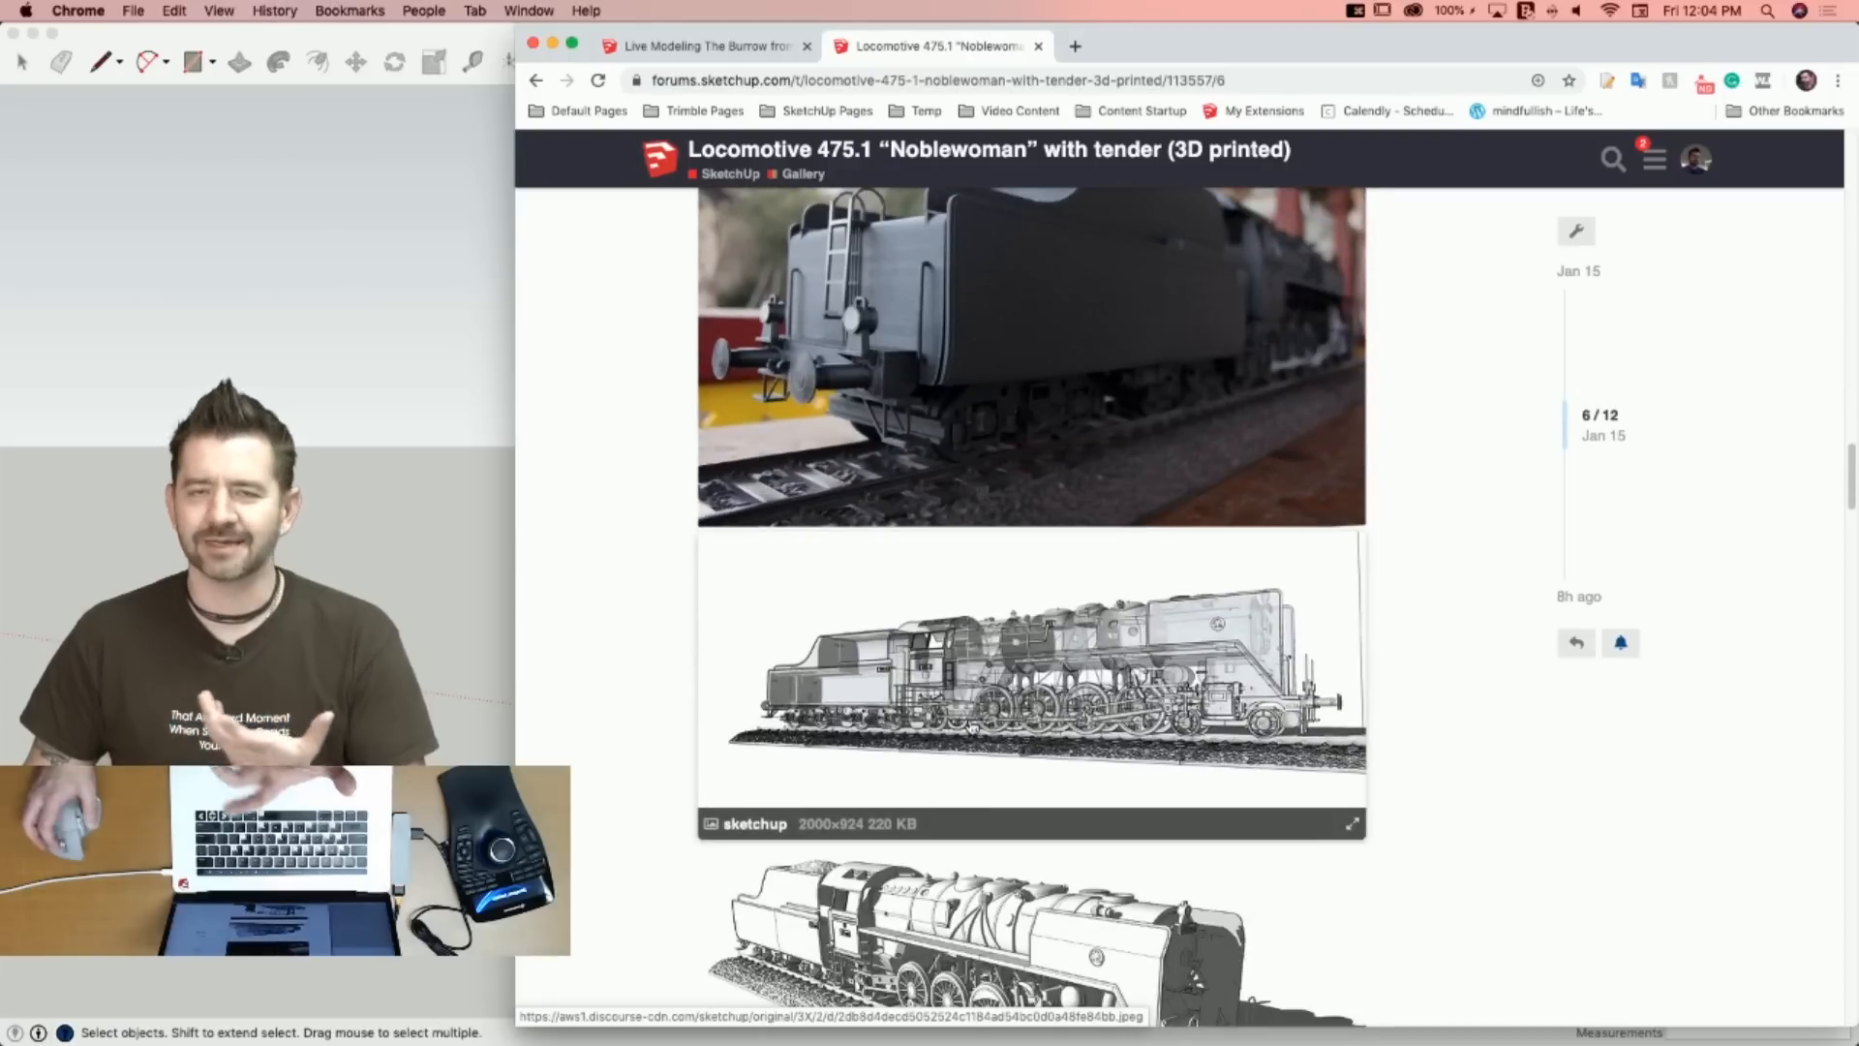
scroll(1417, 658, down, 1)
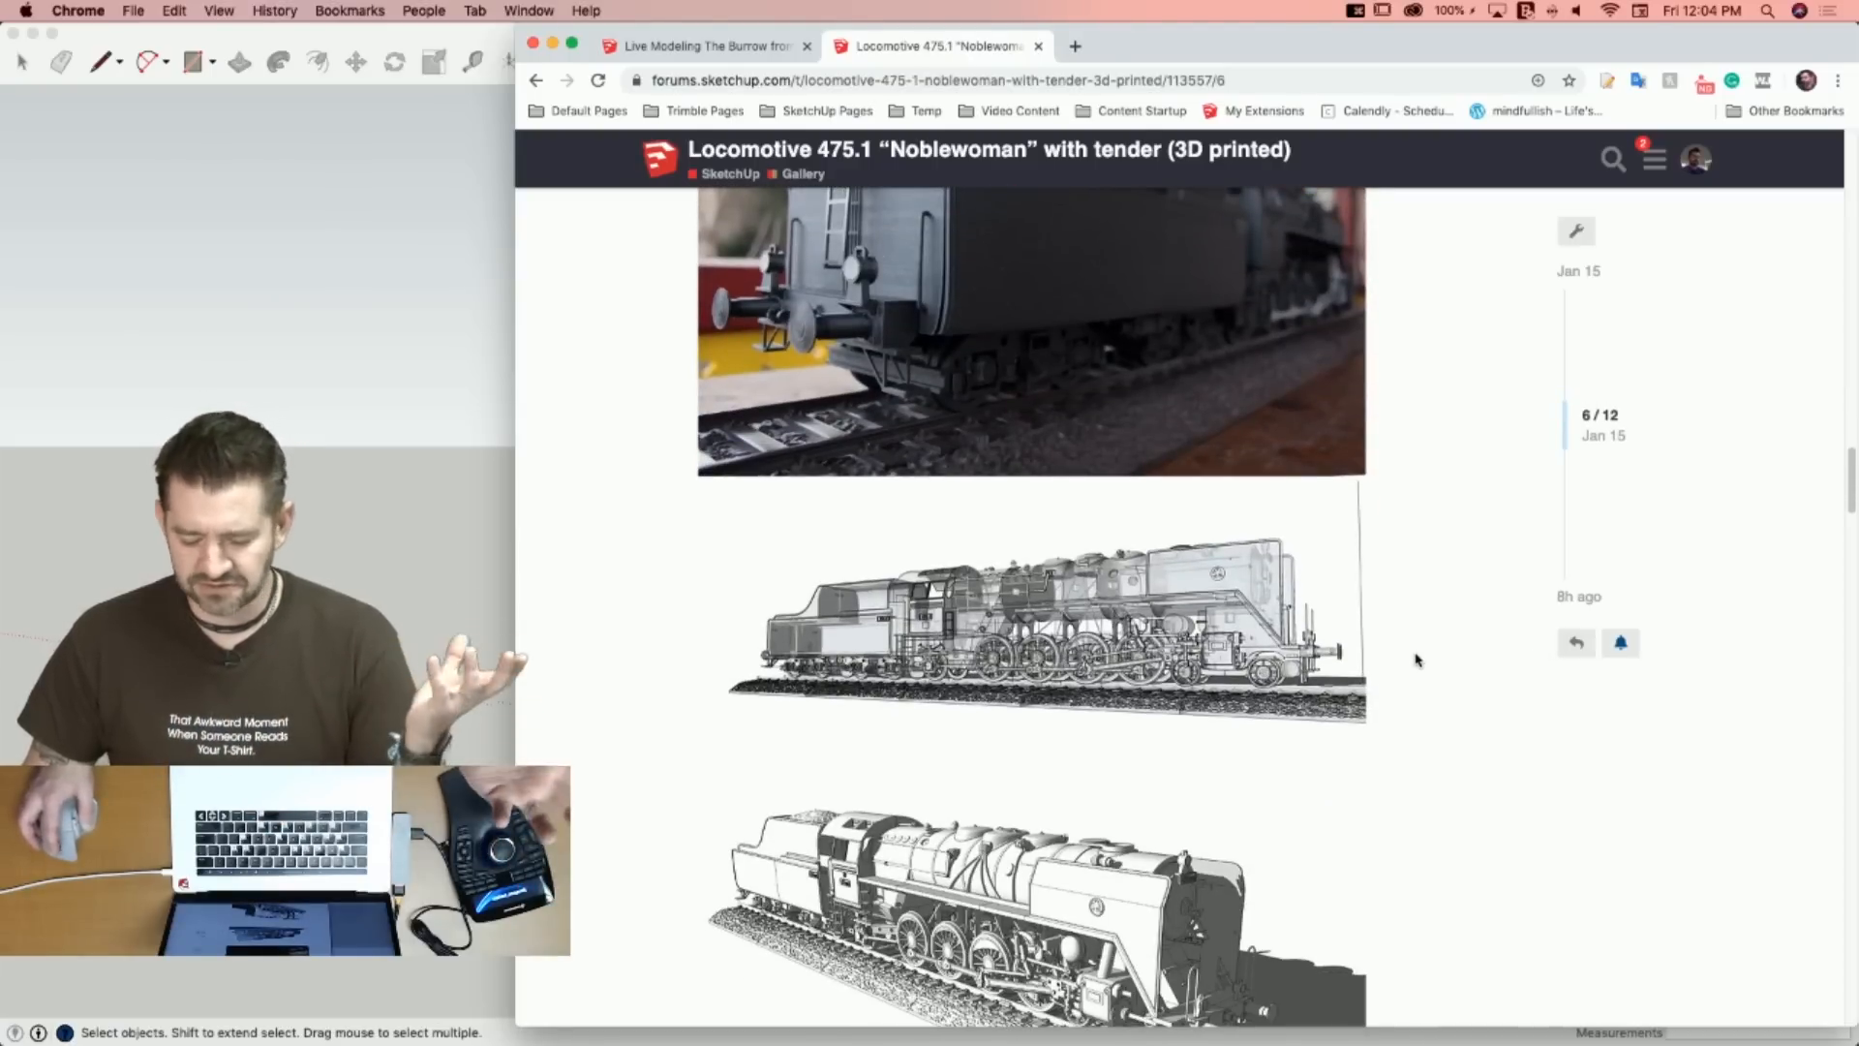
scroll(1417, 659, down, 4)
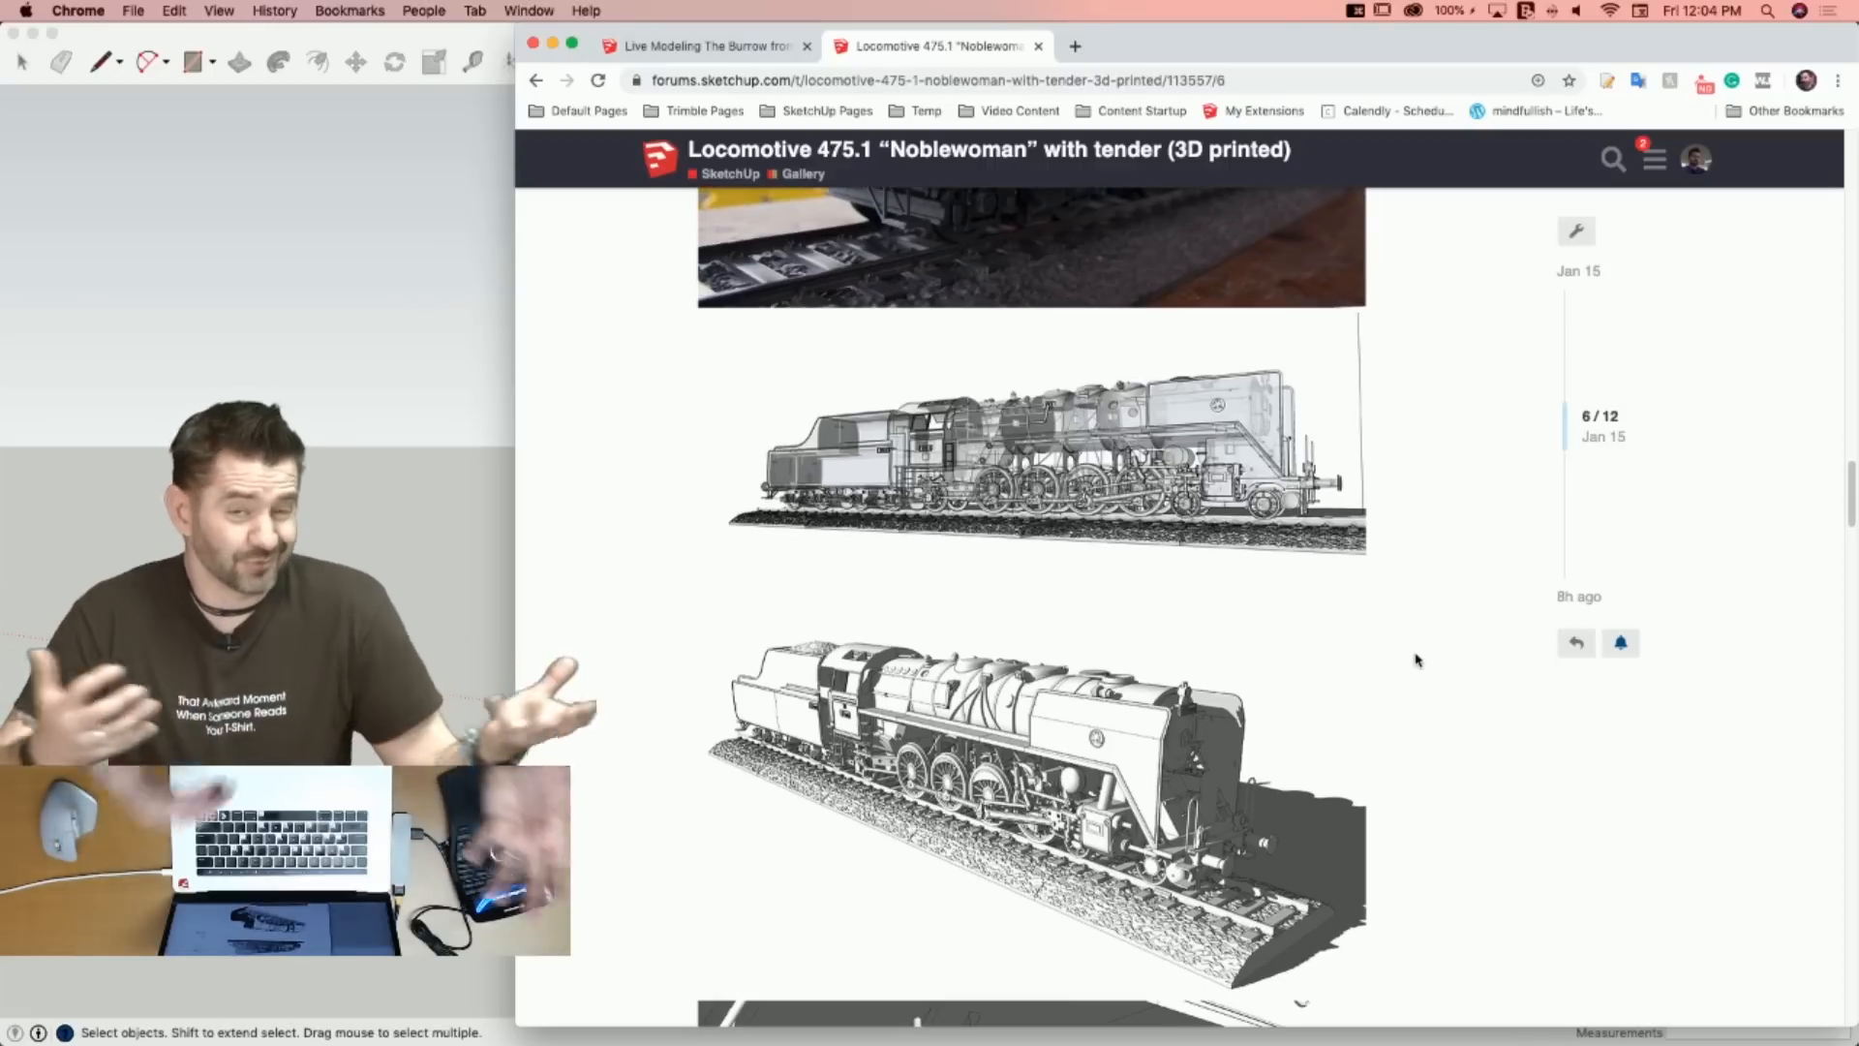
scroll(1416, 660, down, 8)
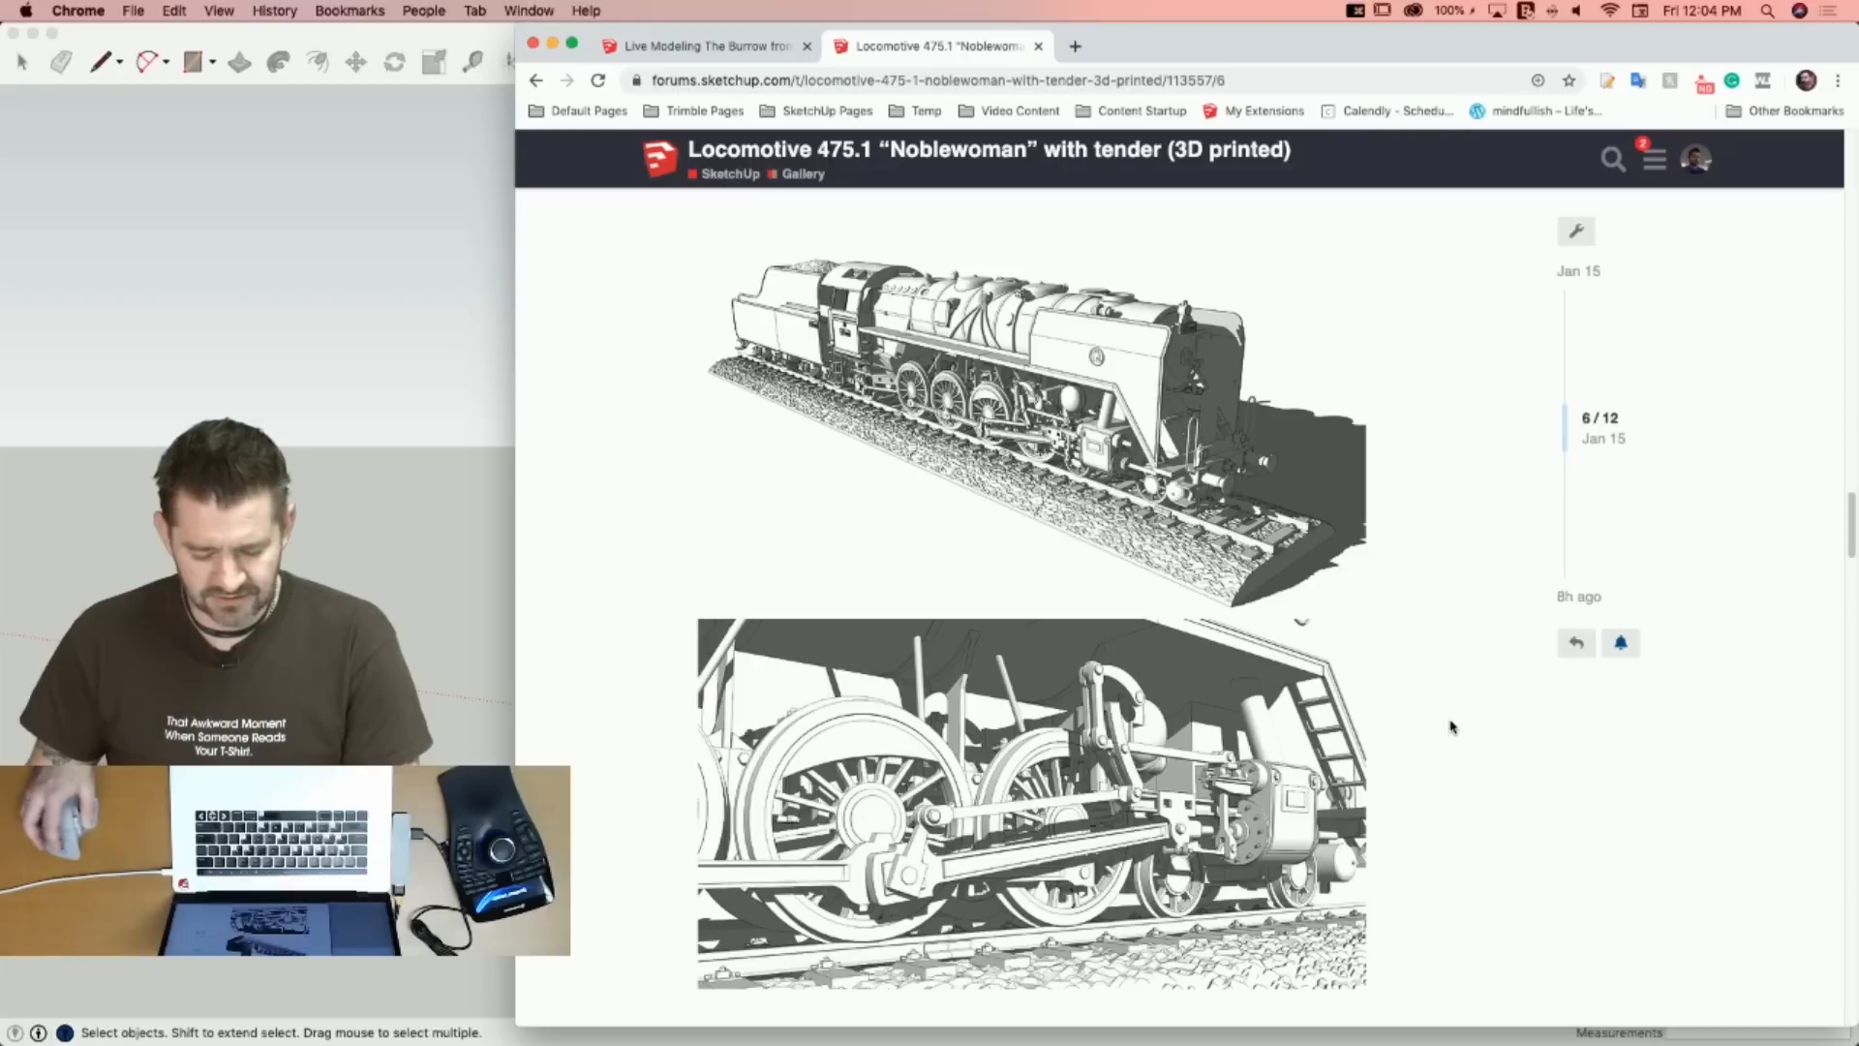
scroll(1452, 726, down, 2)
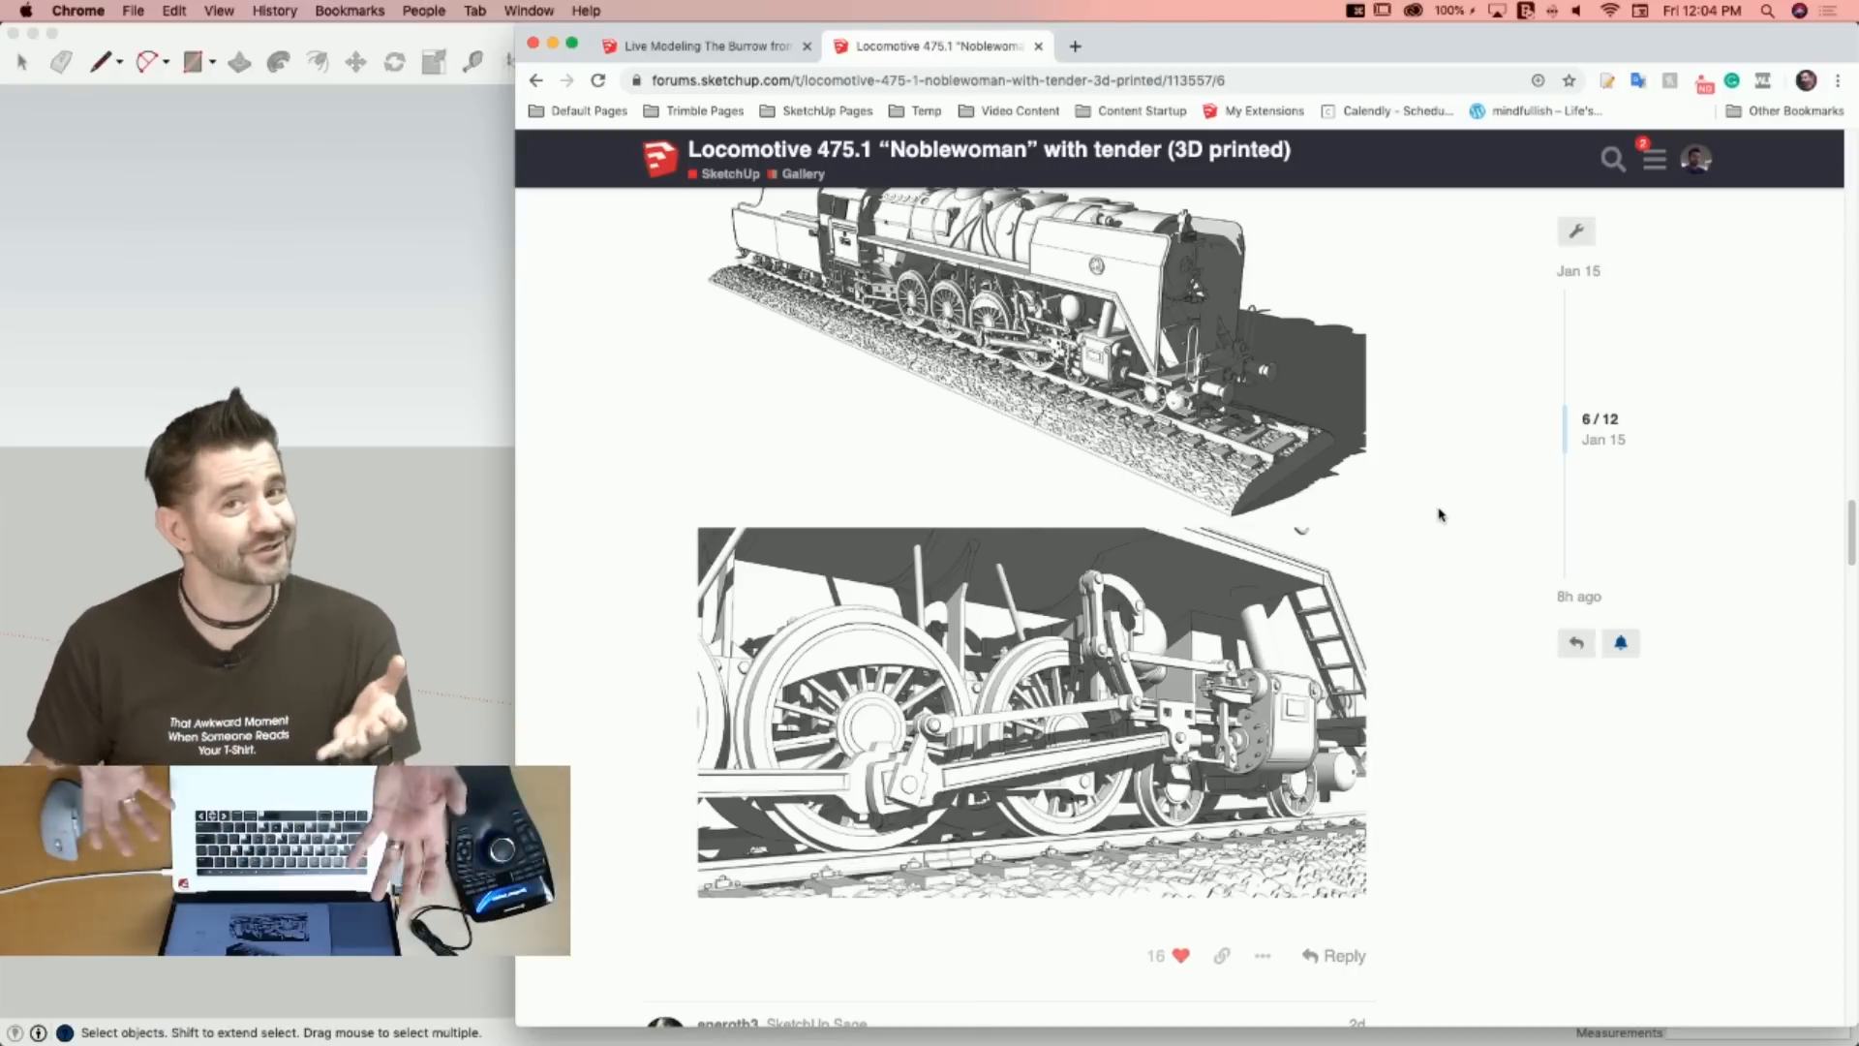
scroll(1439, 505, down, 3)
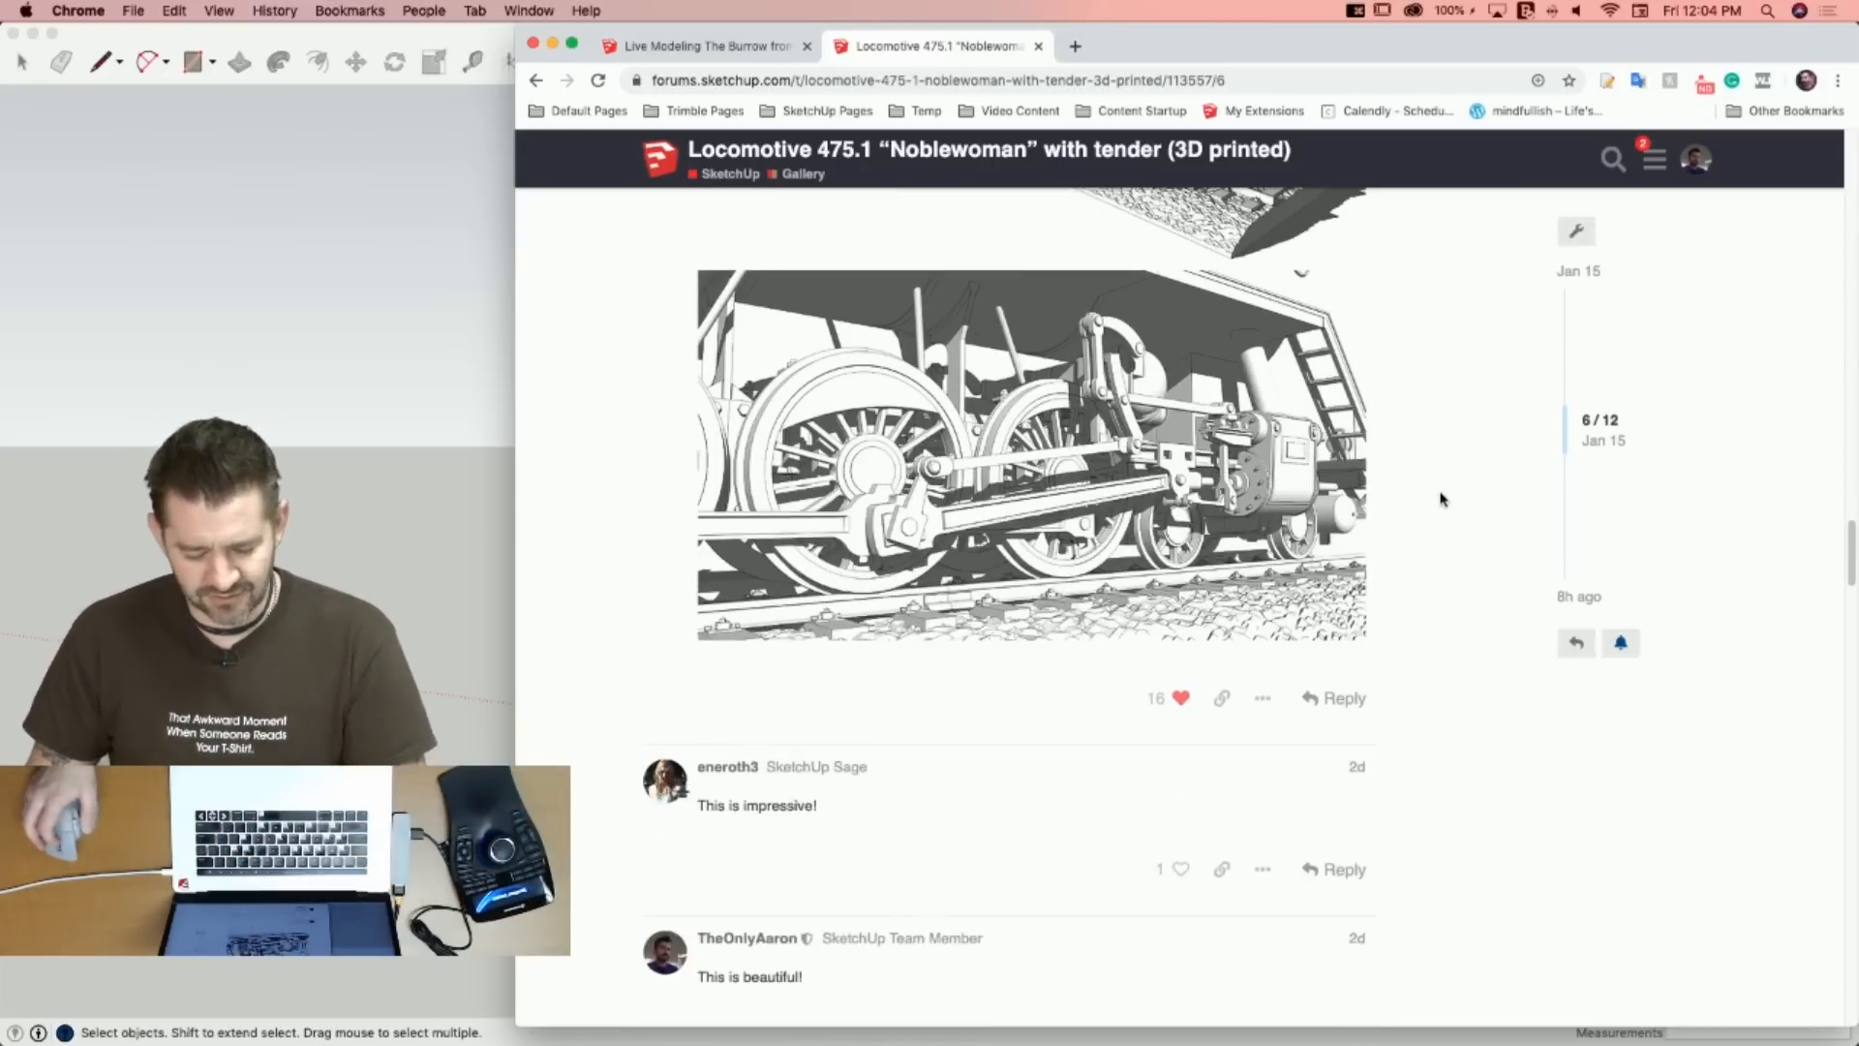
Review the locomotive photos again on the way back to the opening post, and examine its description and main photo.
scroll(1440, 498, up, 10)
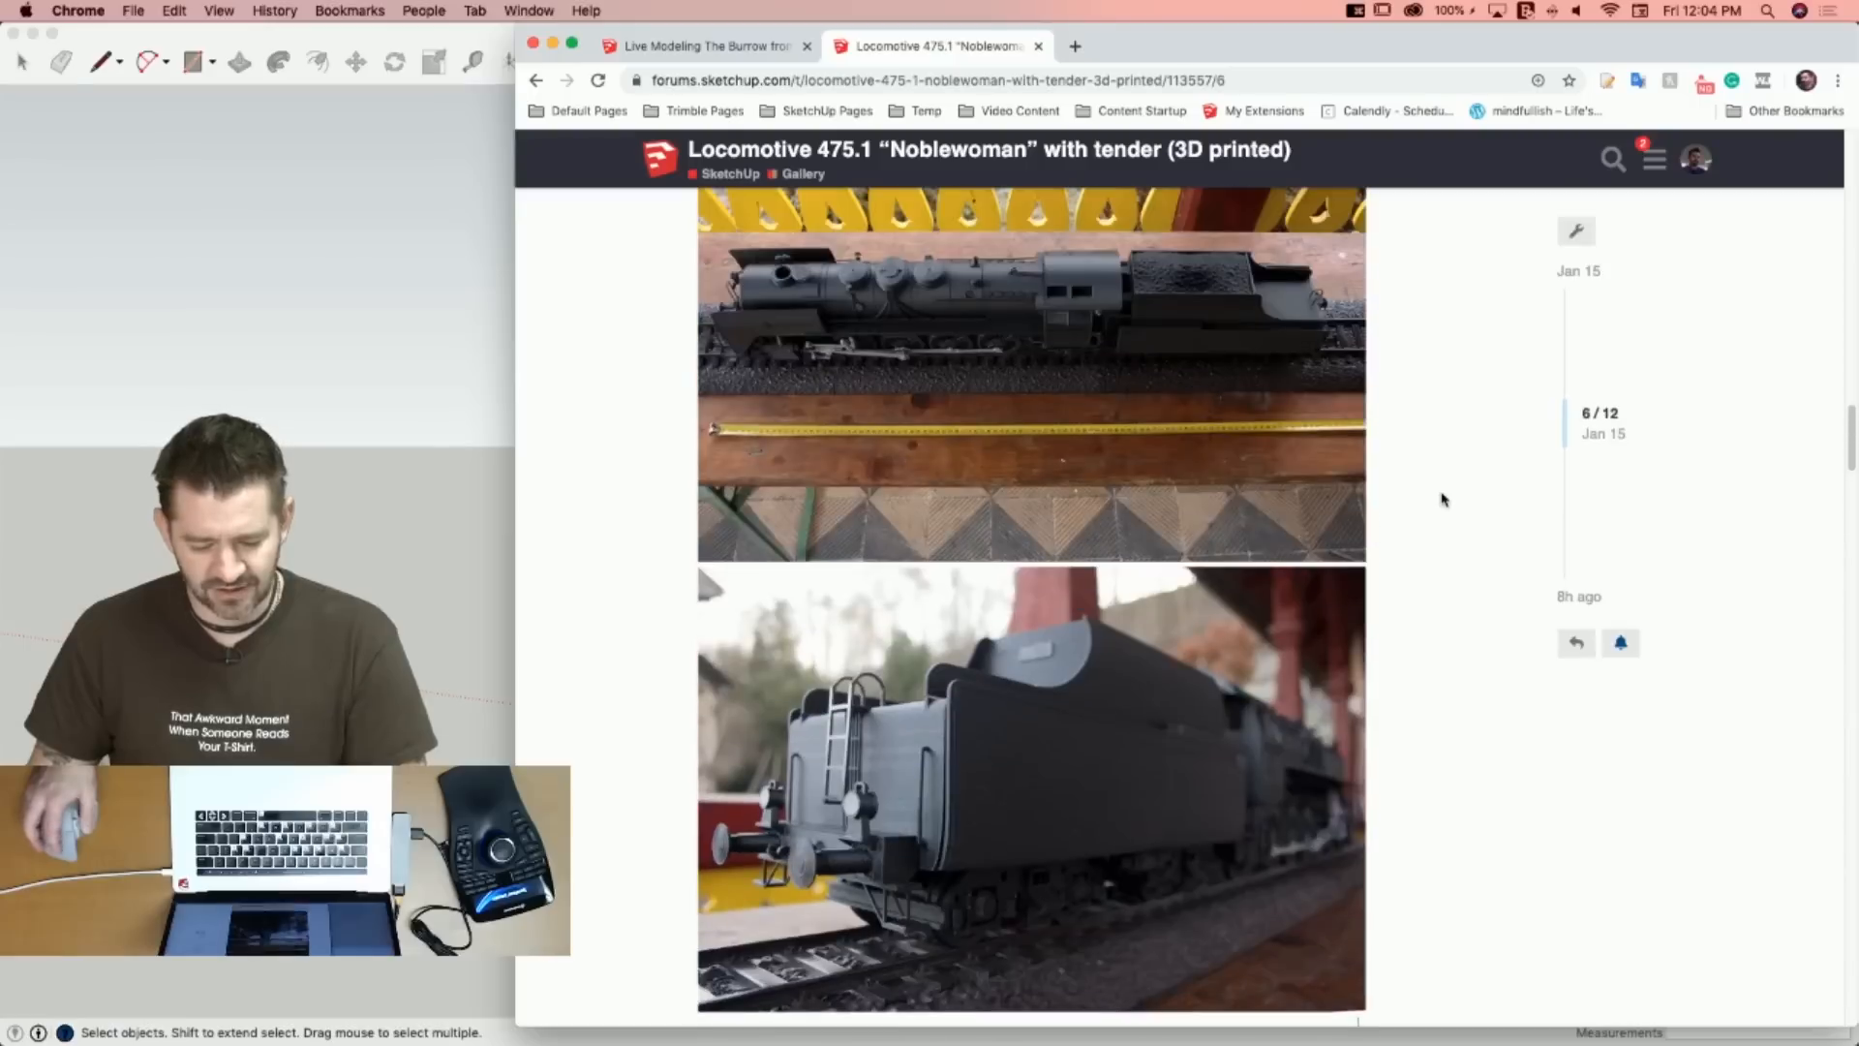
scroll(1442, 498, up, 5)
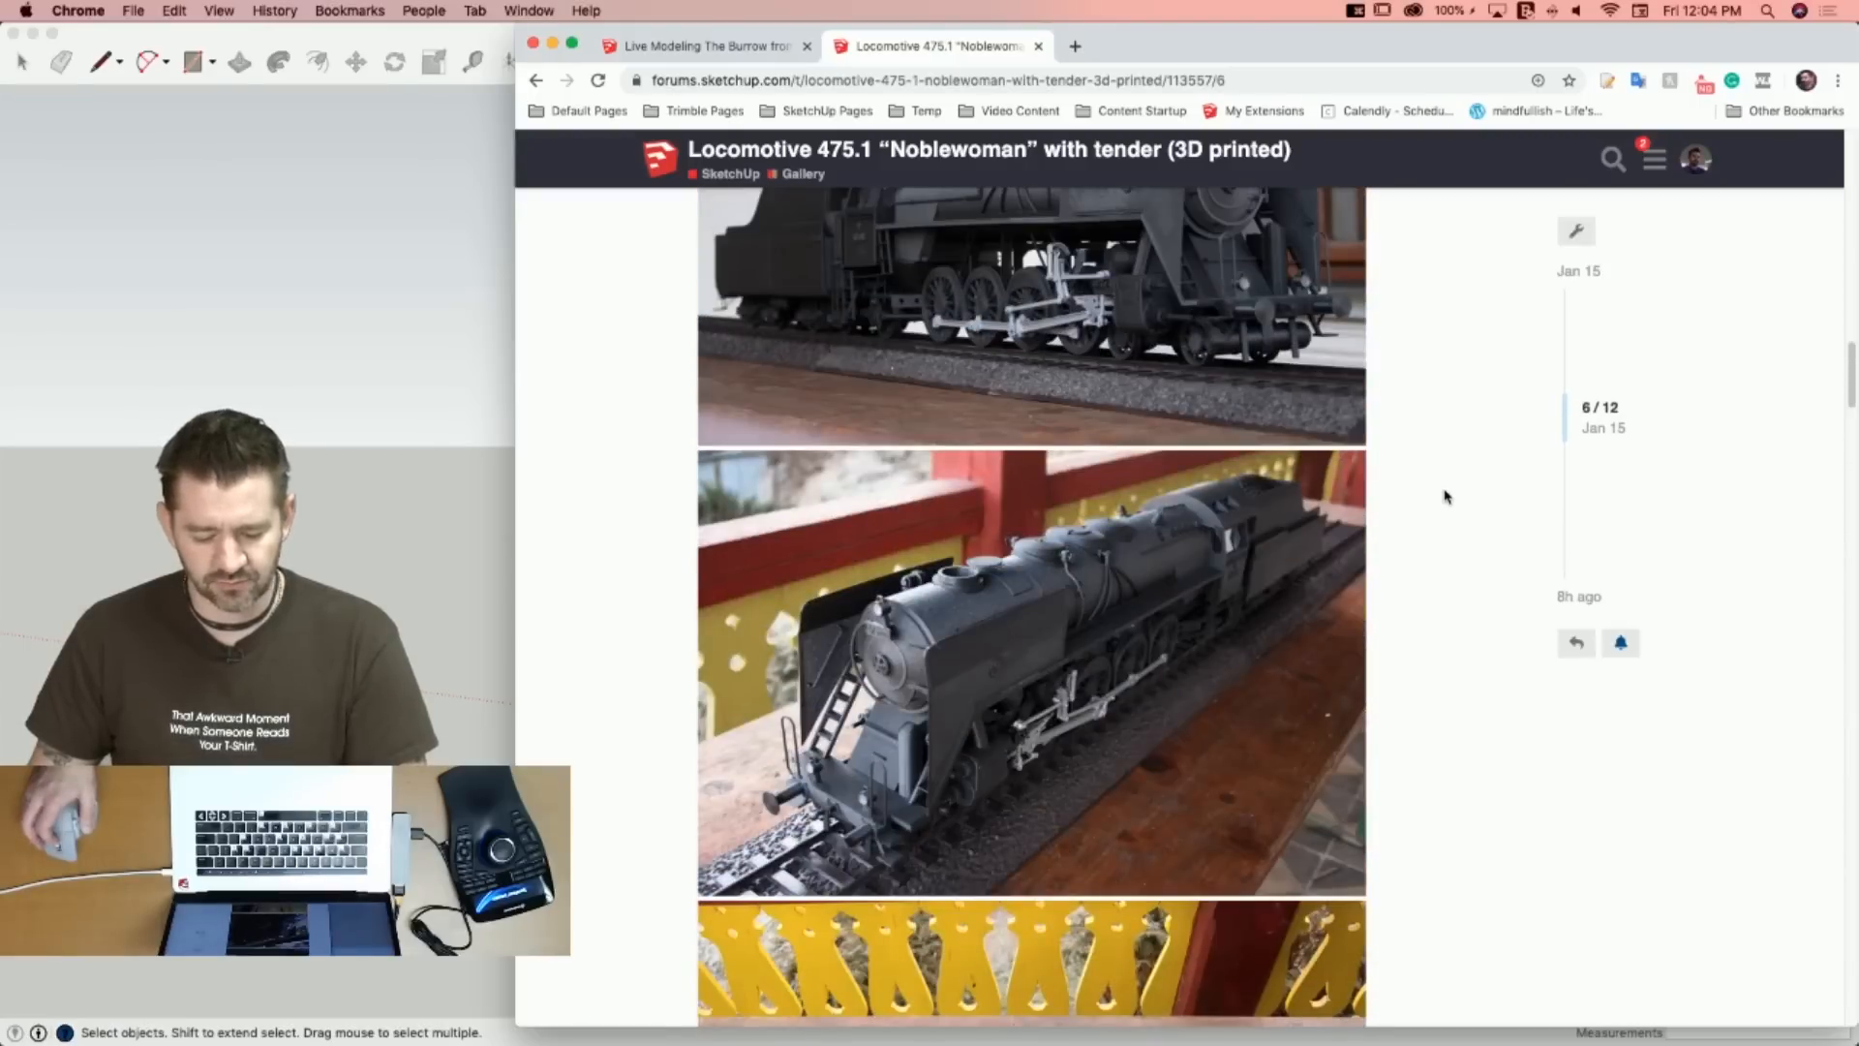
scroll(1445, 496, up, 10)
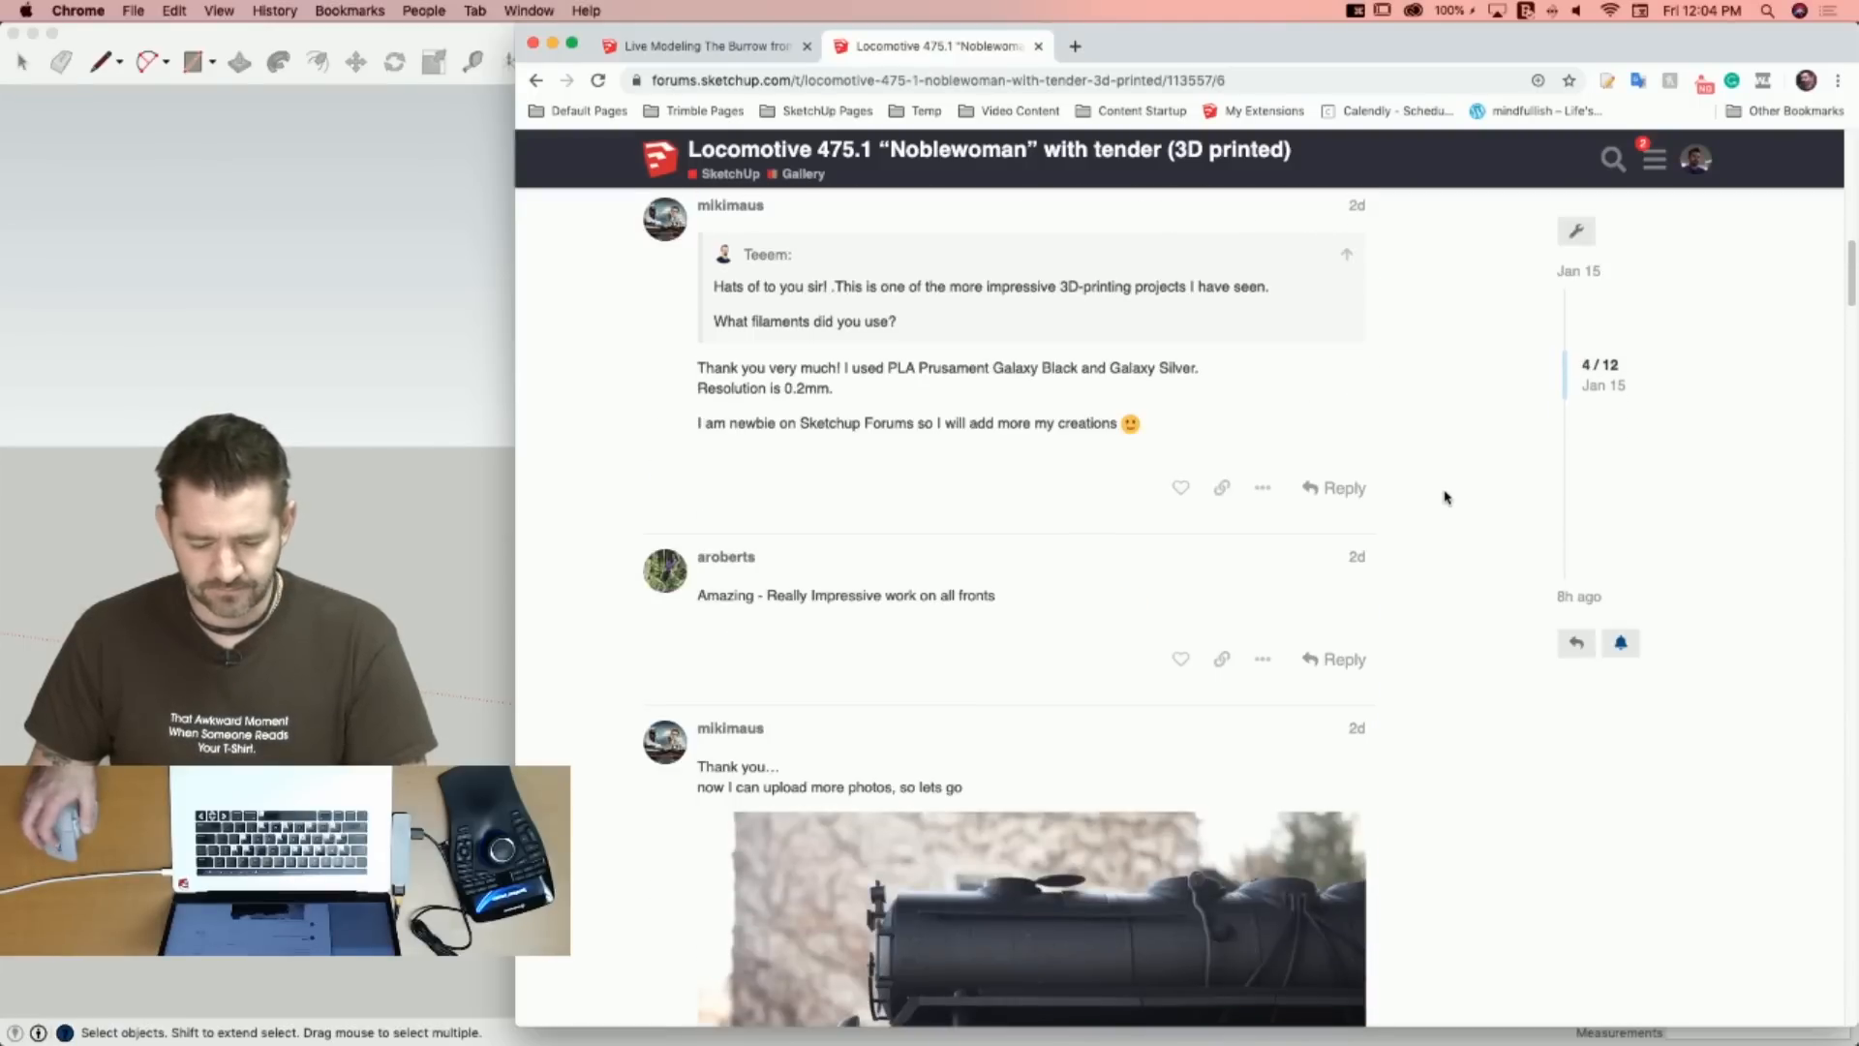
scroll(1445, 496, up, 5)
scroll(1445, 498, down, 8)
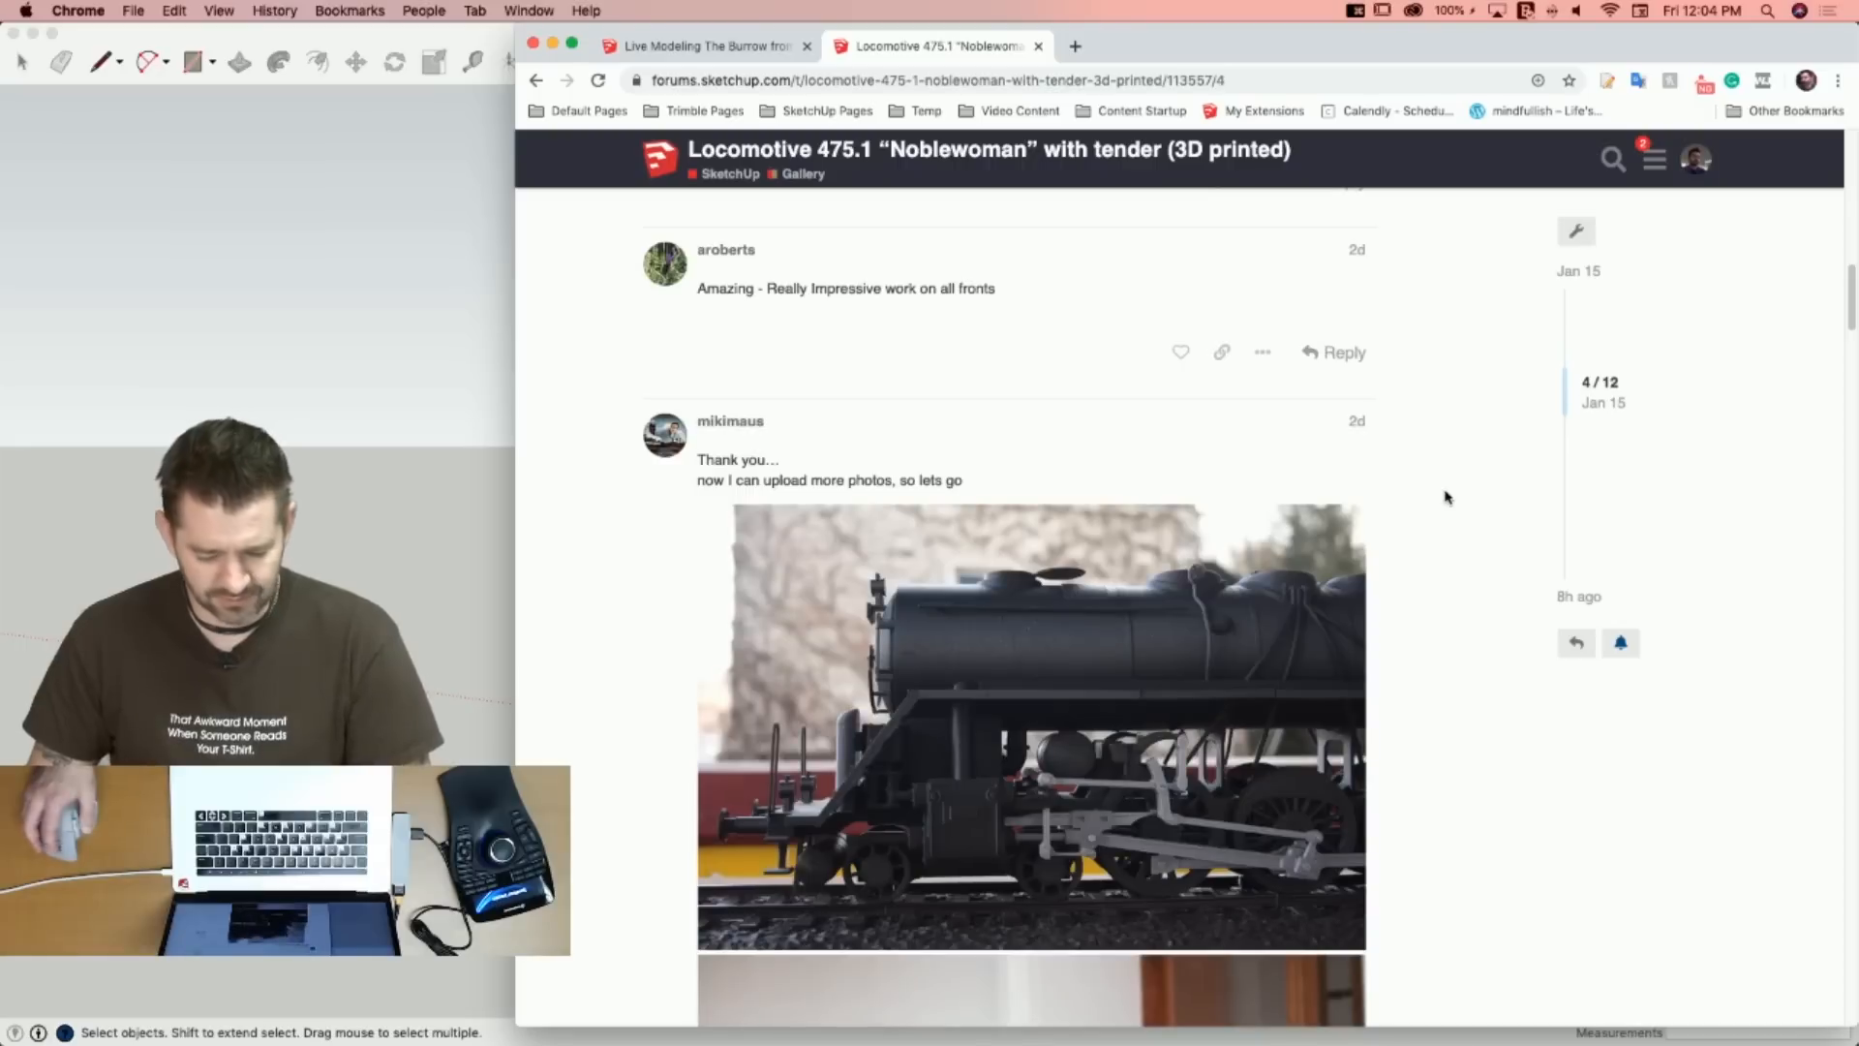
scroll(1446, 498, down, 3)
scroll(1444, 497, down, 3)
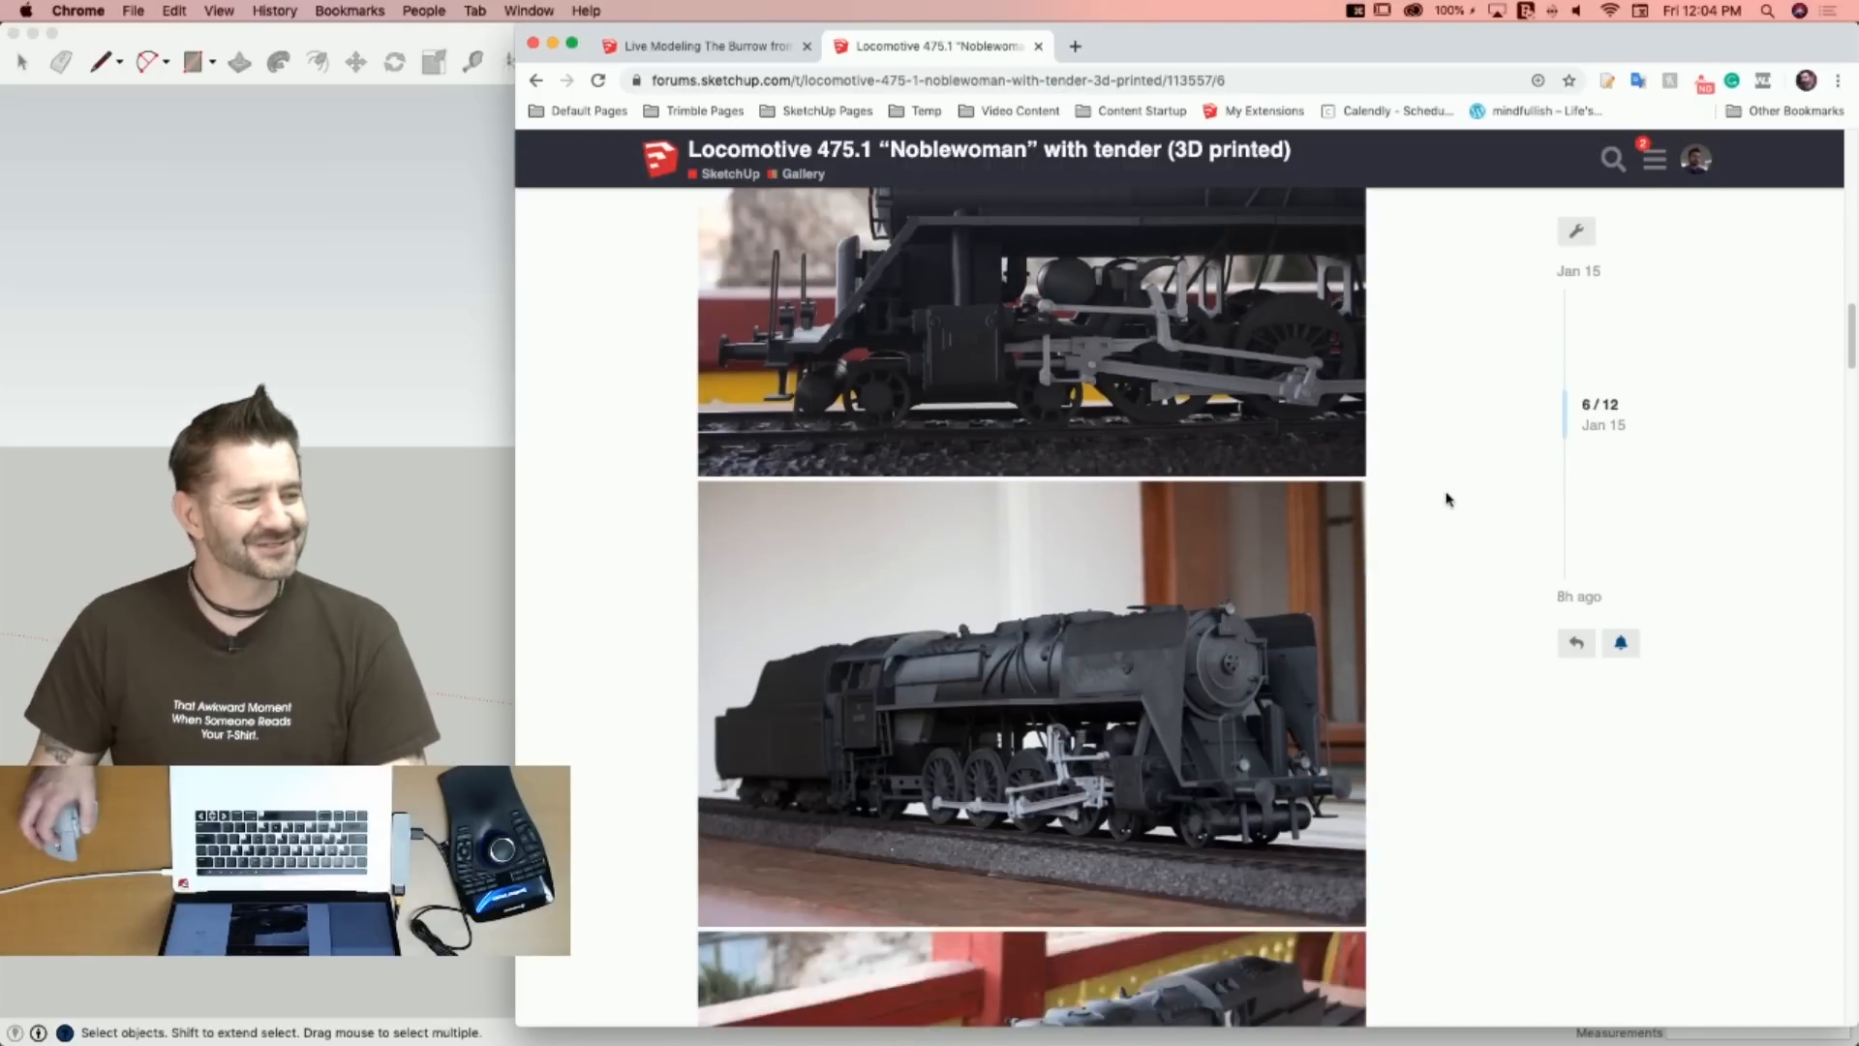
scroll(1446, 501, up, 15)
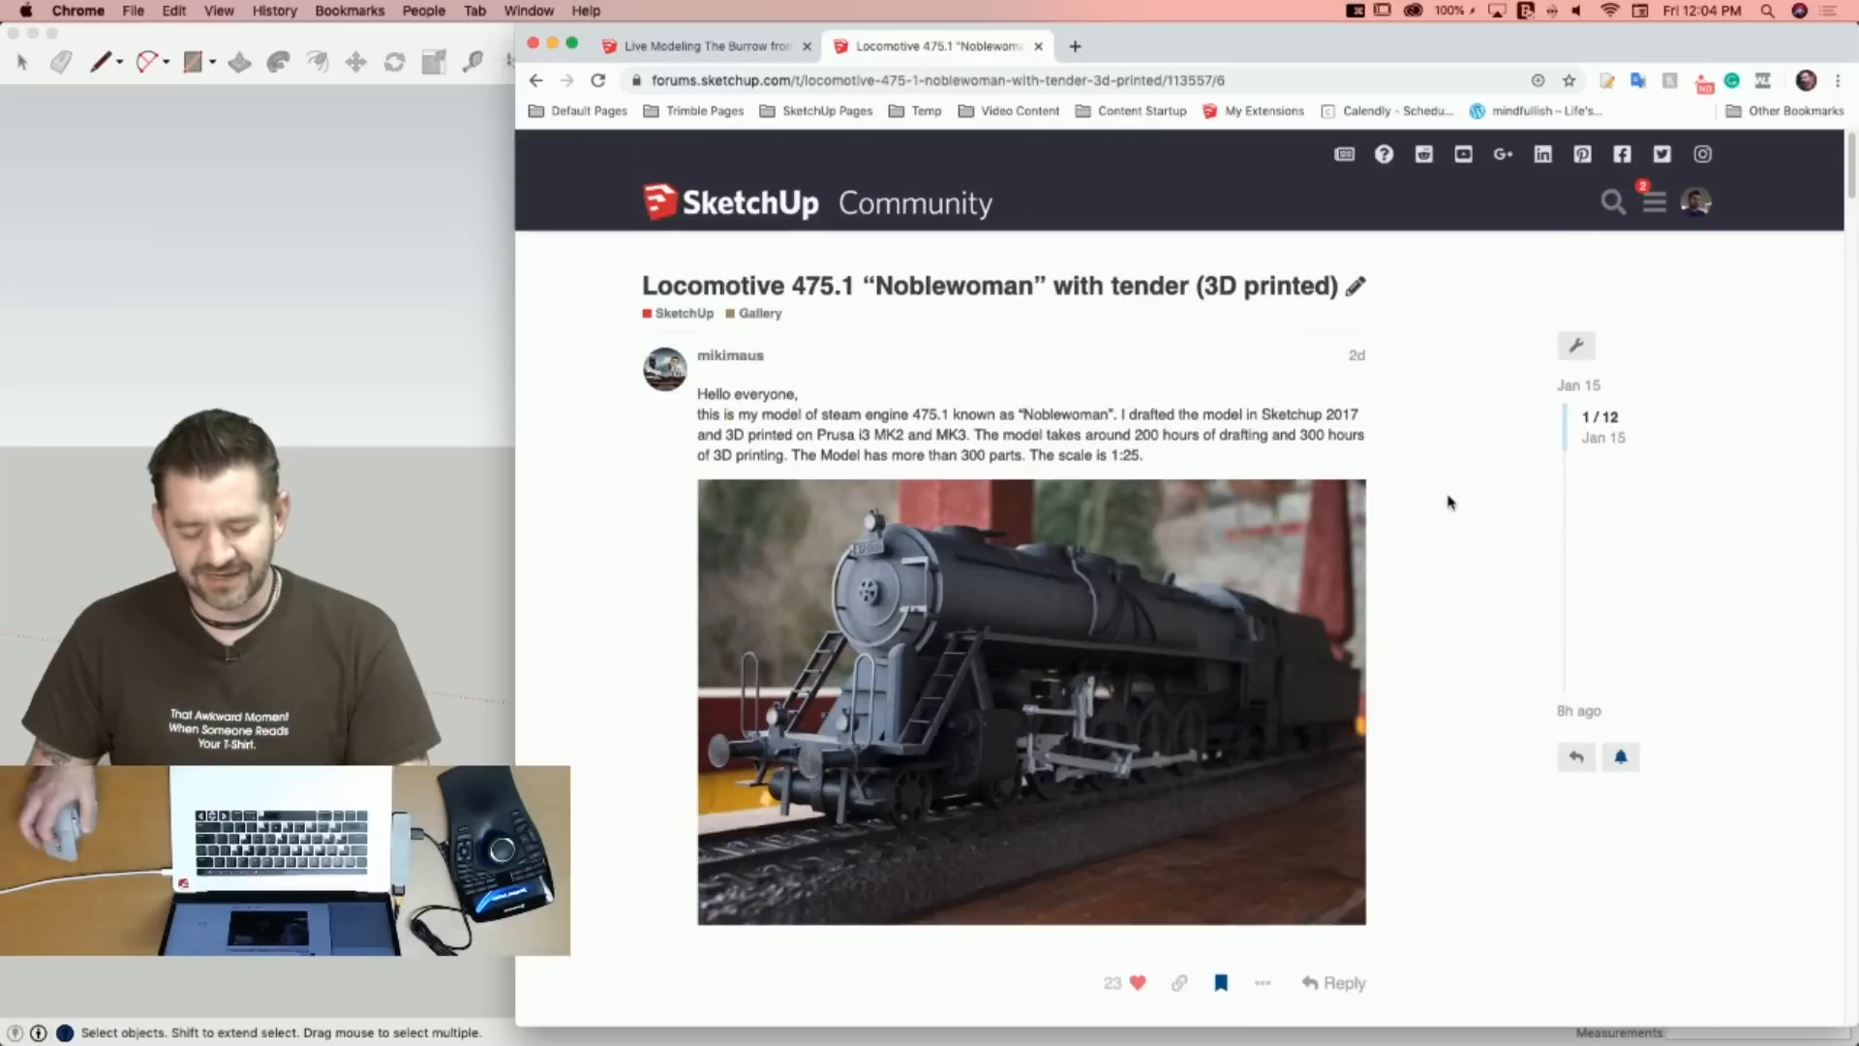
scroll(1448, 503, down, 1)
scroll(1449, 501, down, 1)
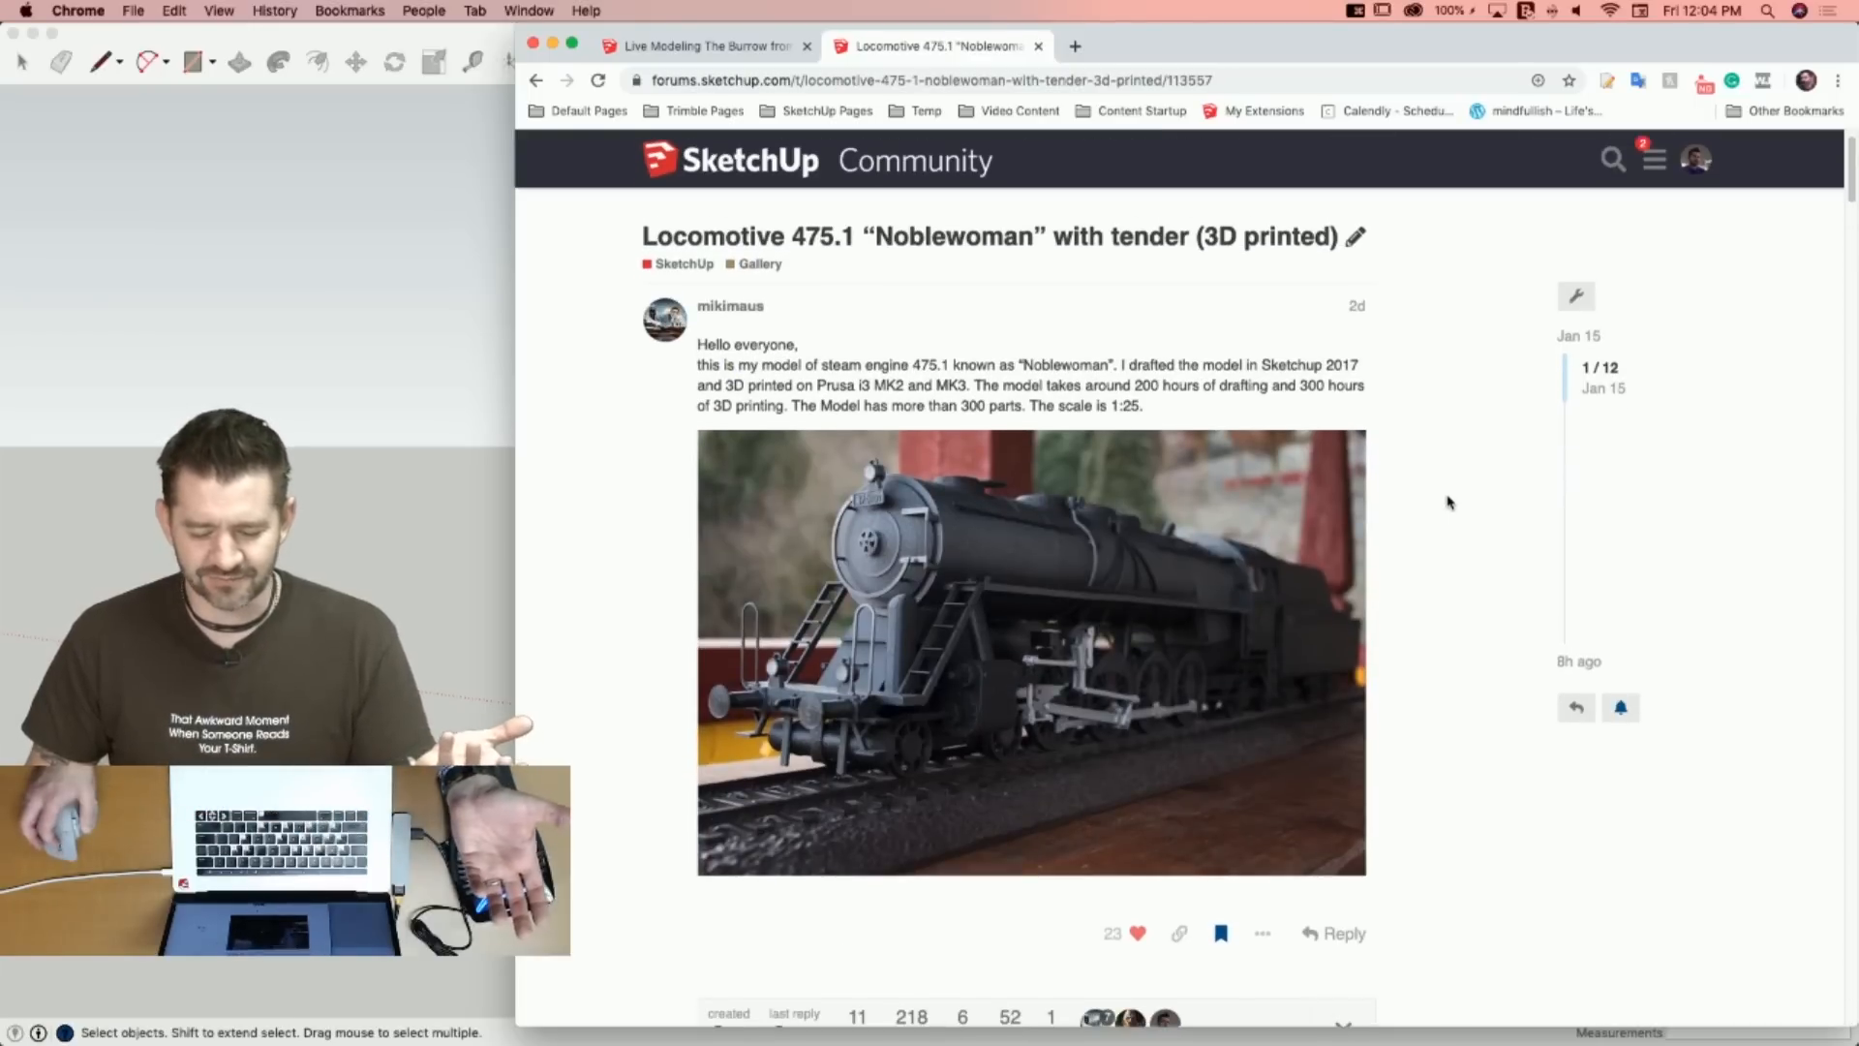
scroll(1449, 502, up, 1)
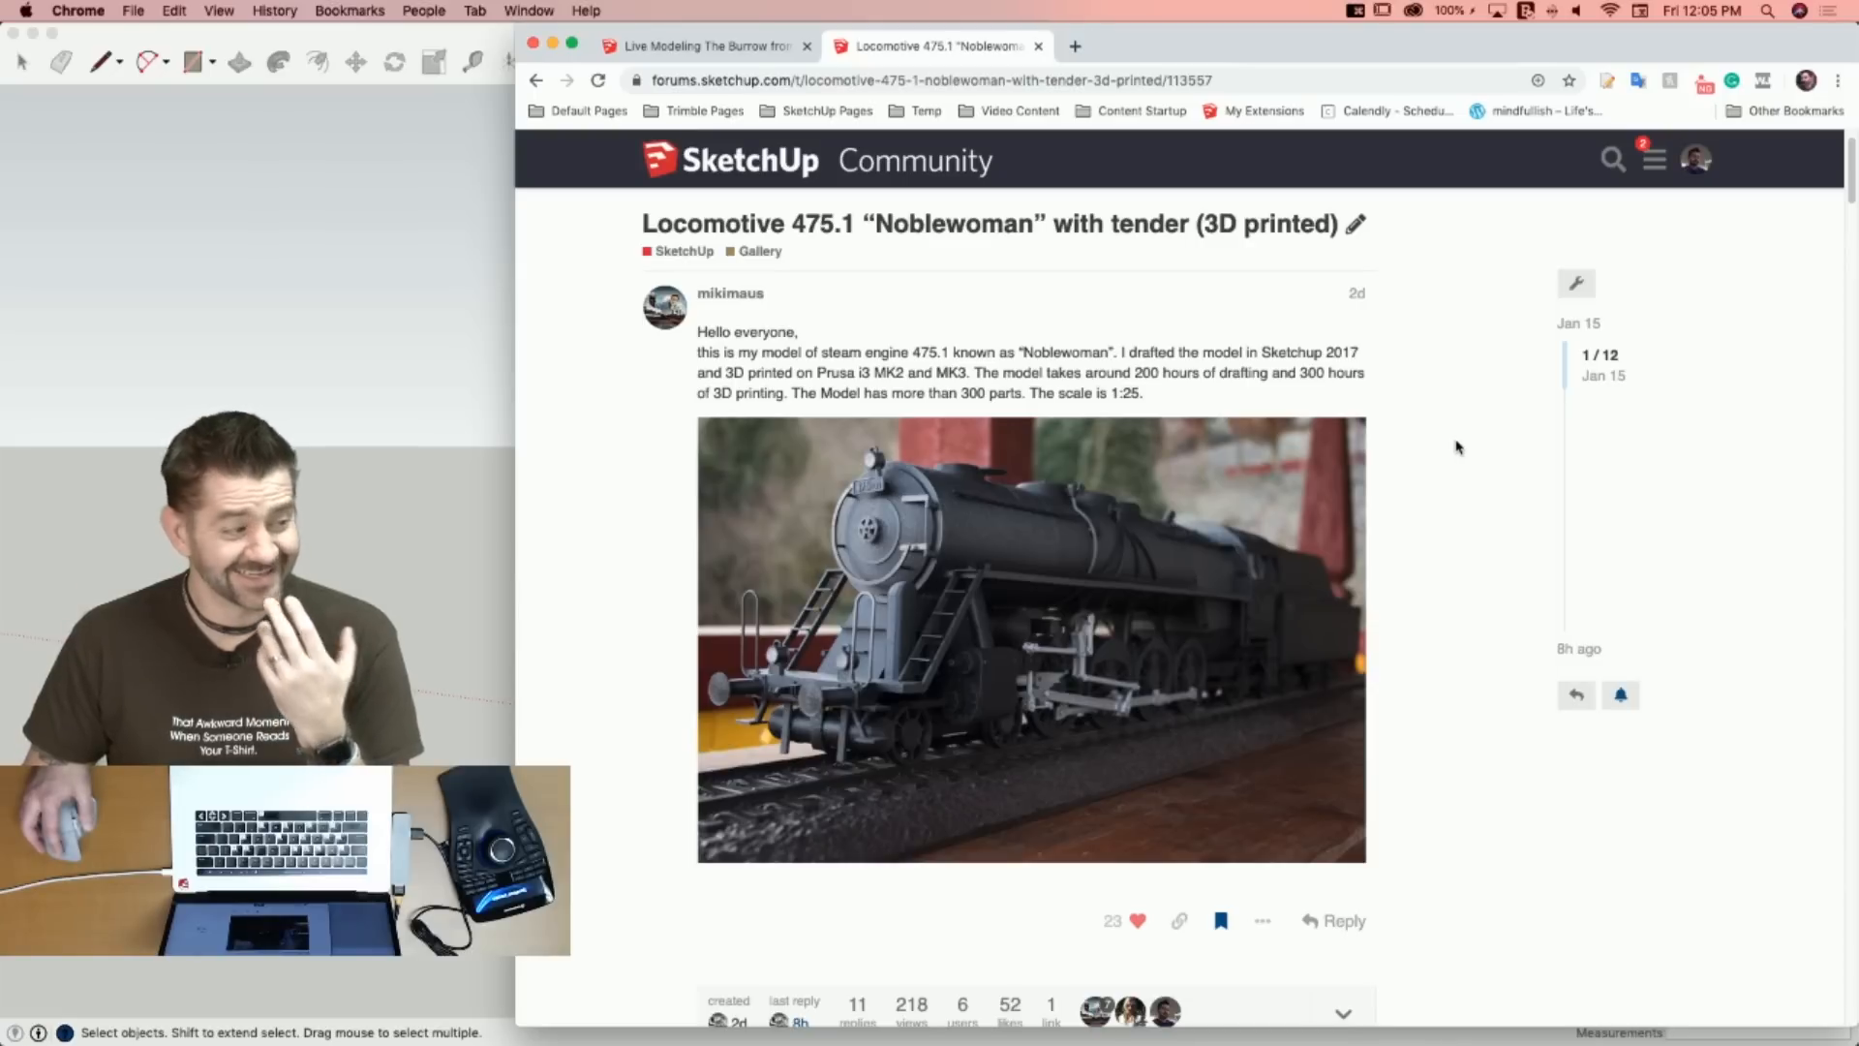
scroll(1457, 448, down, 1)
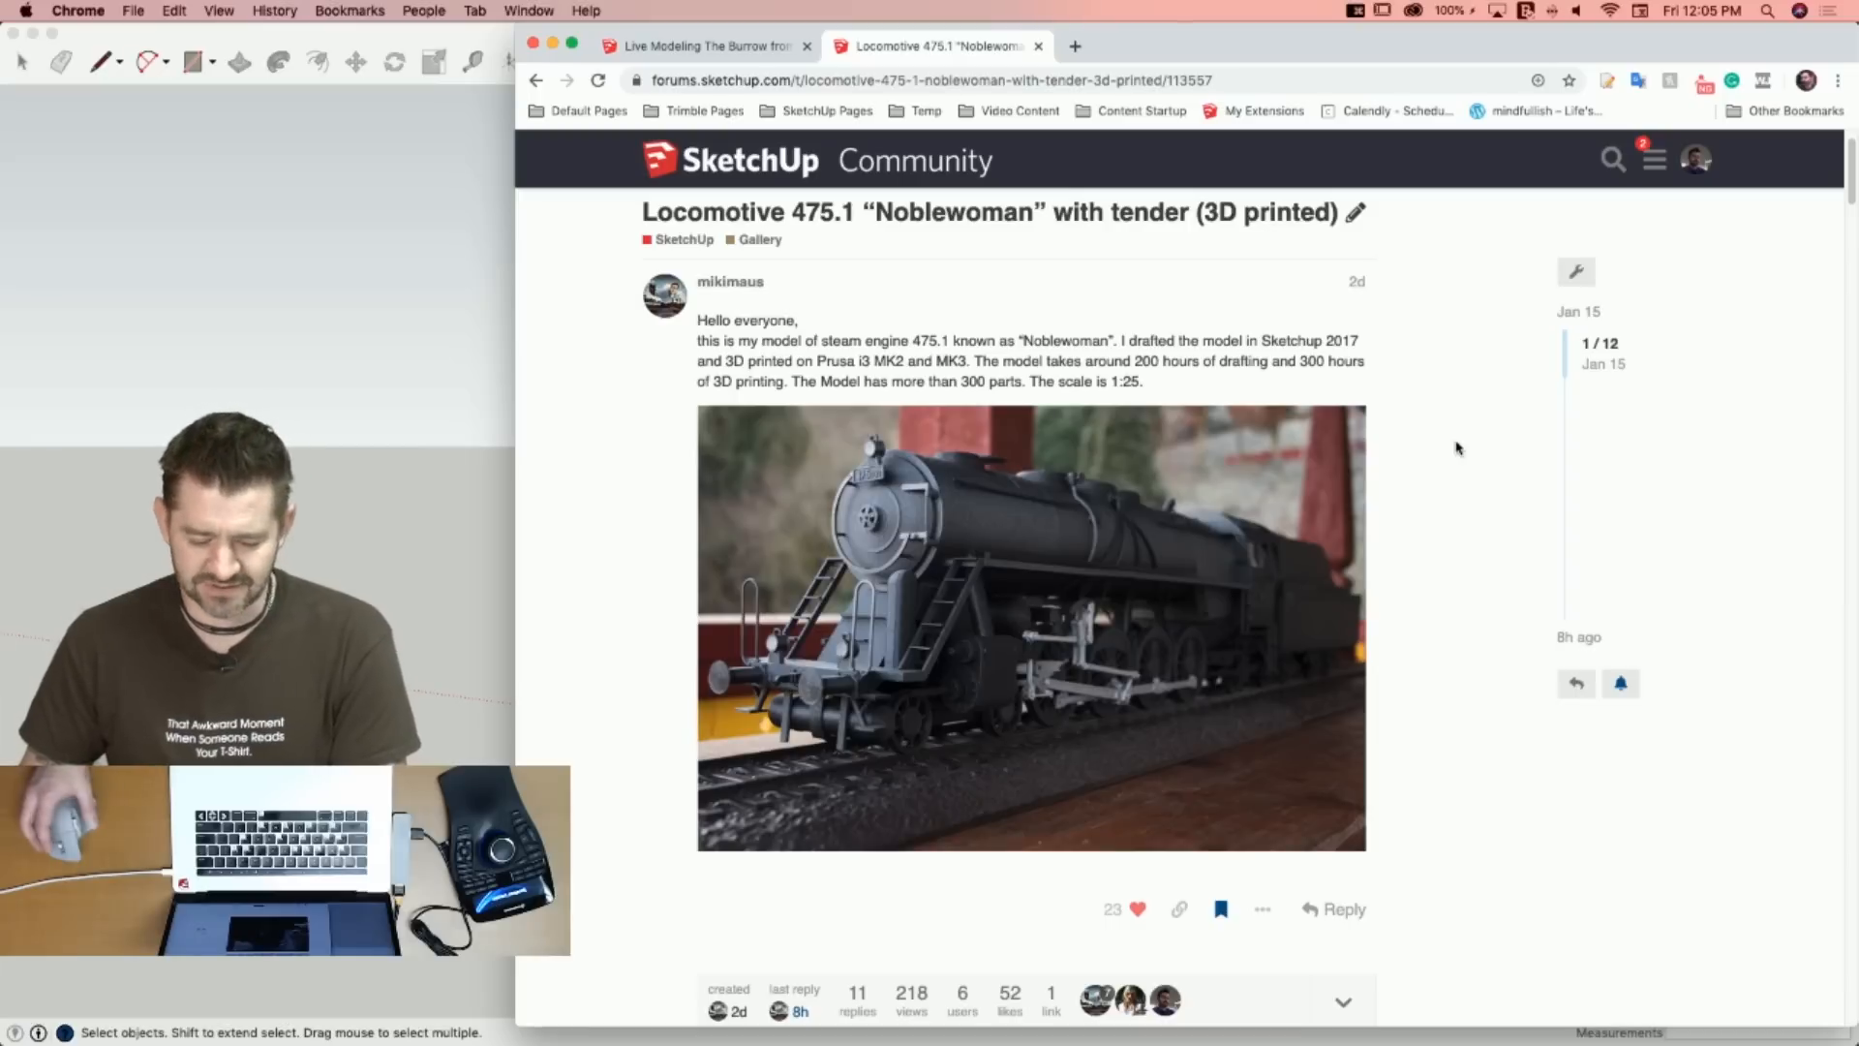
scroll(1447, 464, down, 2)
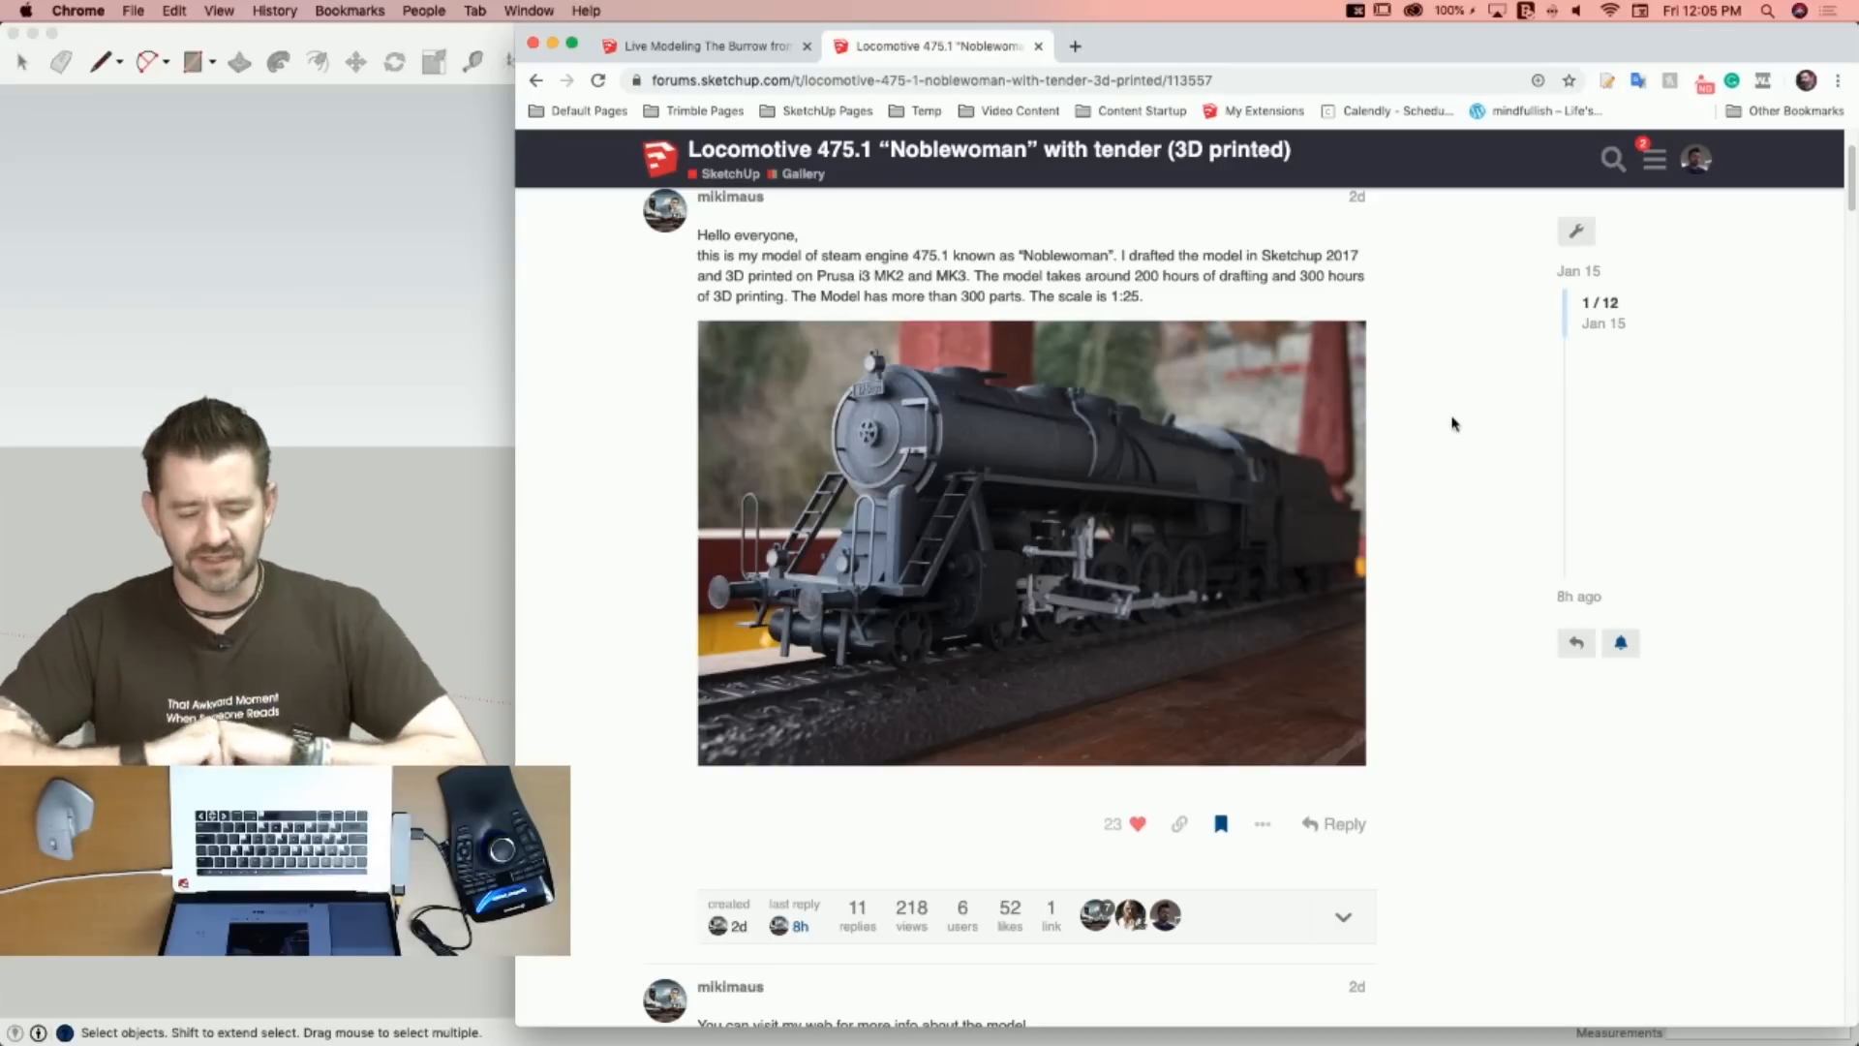
Minimize the browser window to return to the empty SketchUp model with the scale figure.
click(552, 49)
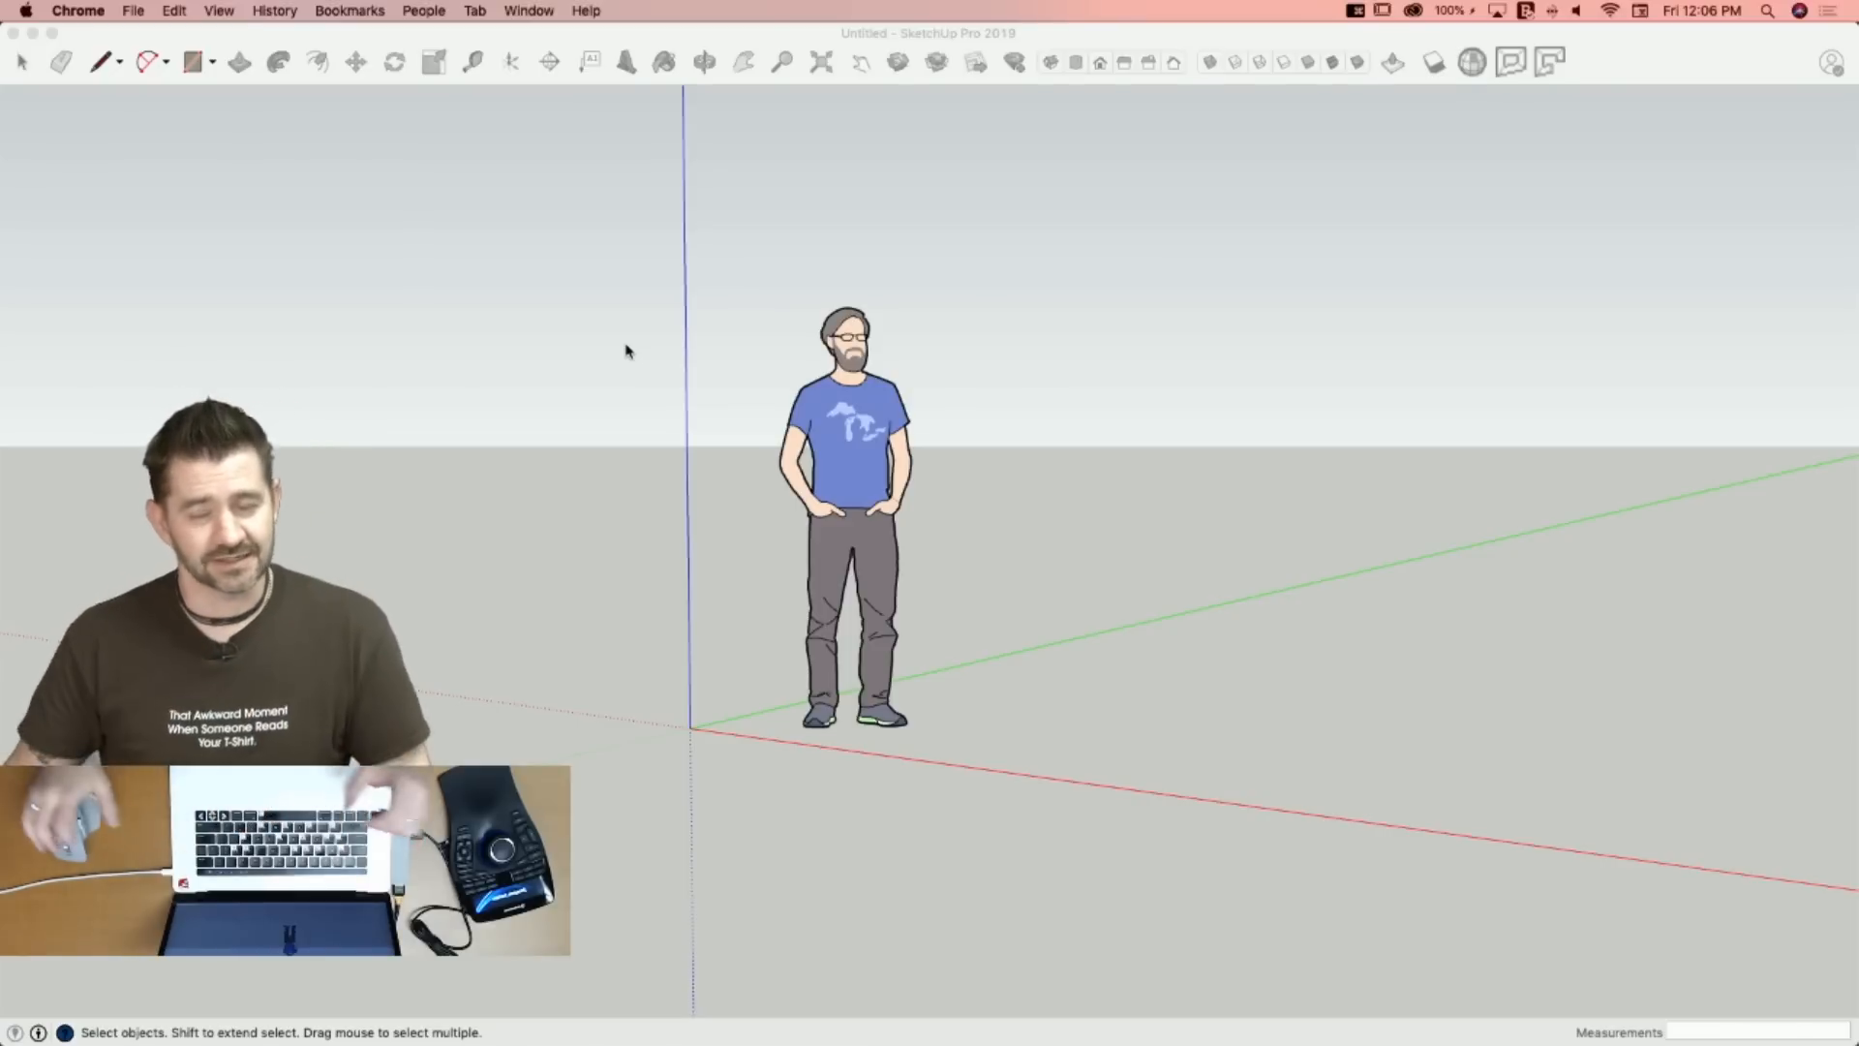
scroll(137, 276, down, 1)
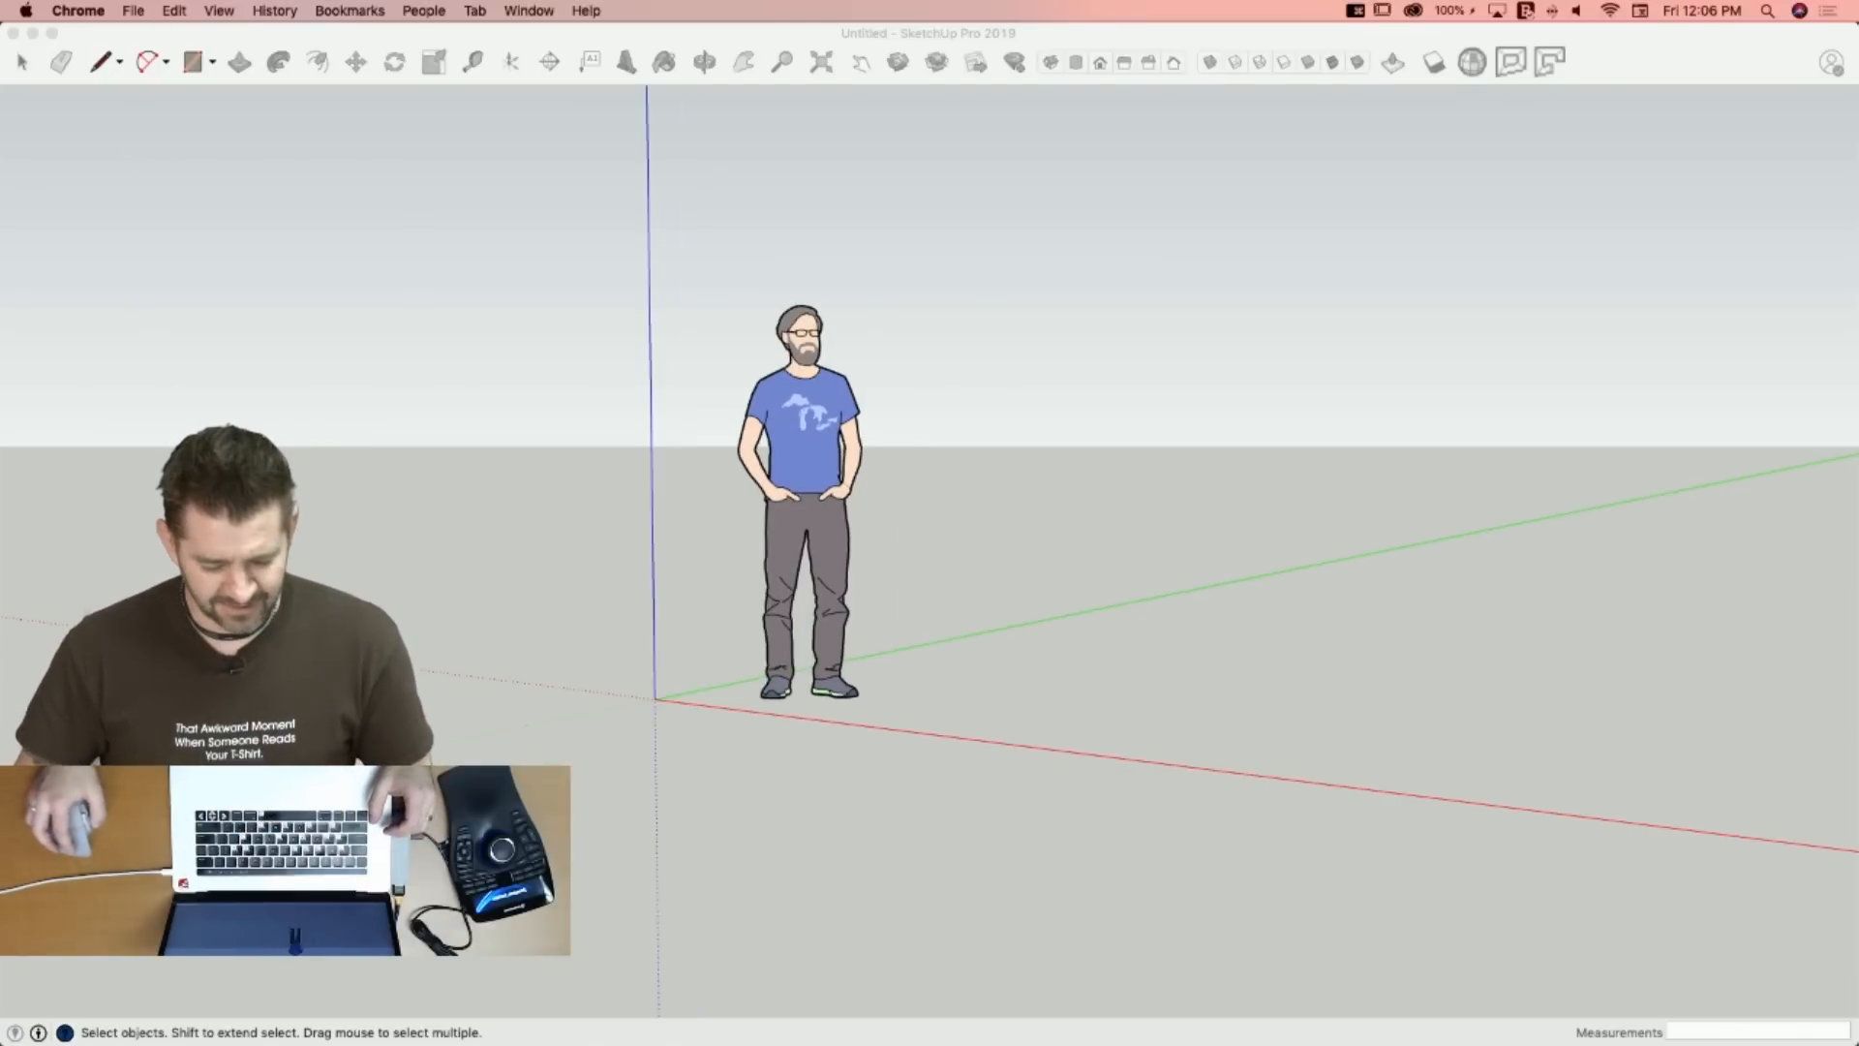
Minimize the SketchUp window and open Borrow Plan.jpg from the desktop.
scroll(684, 872, down, 5)
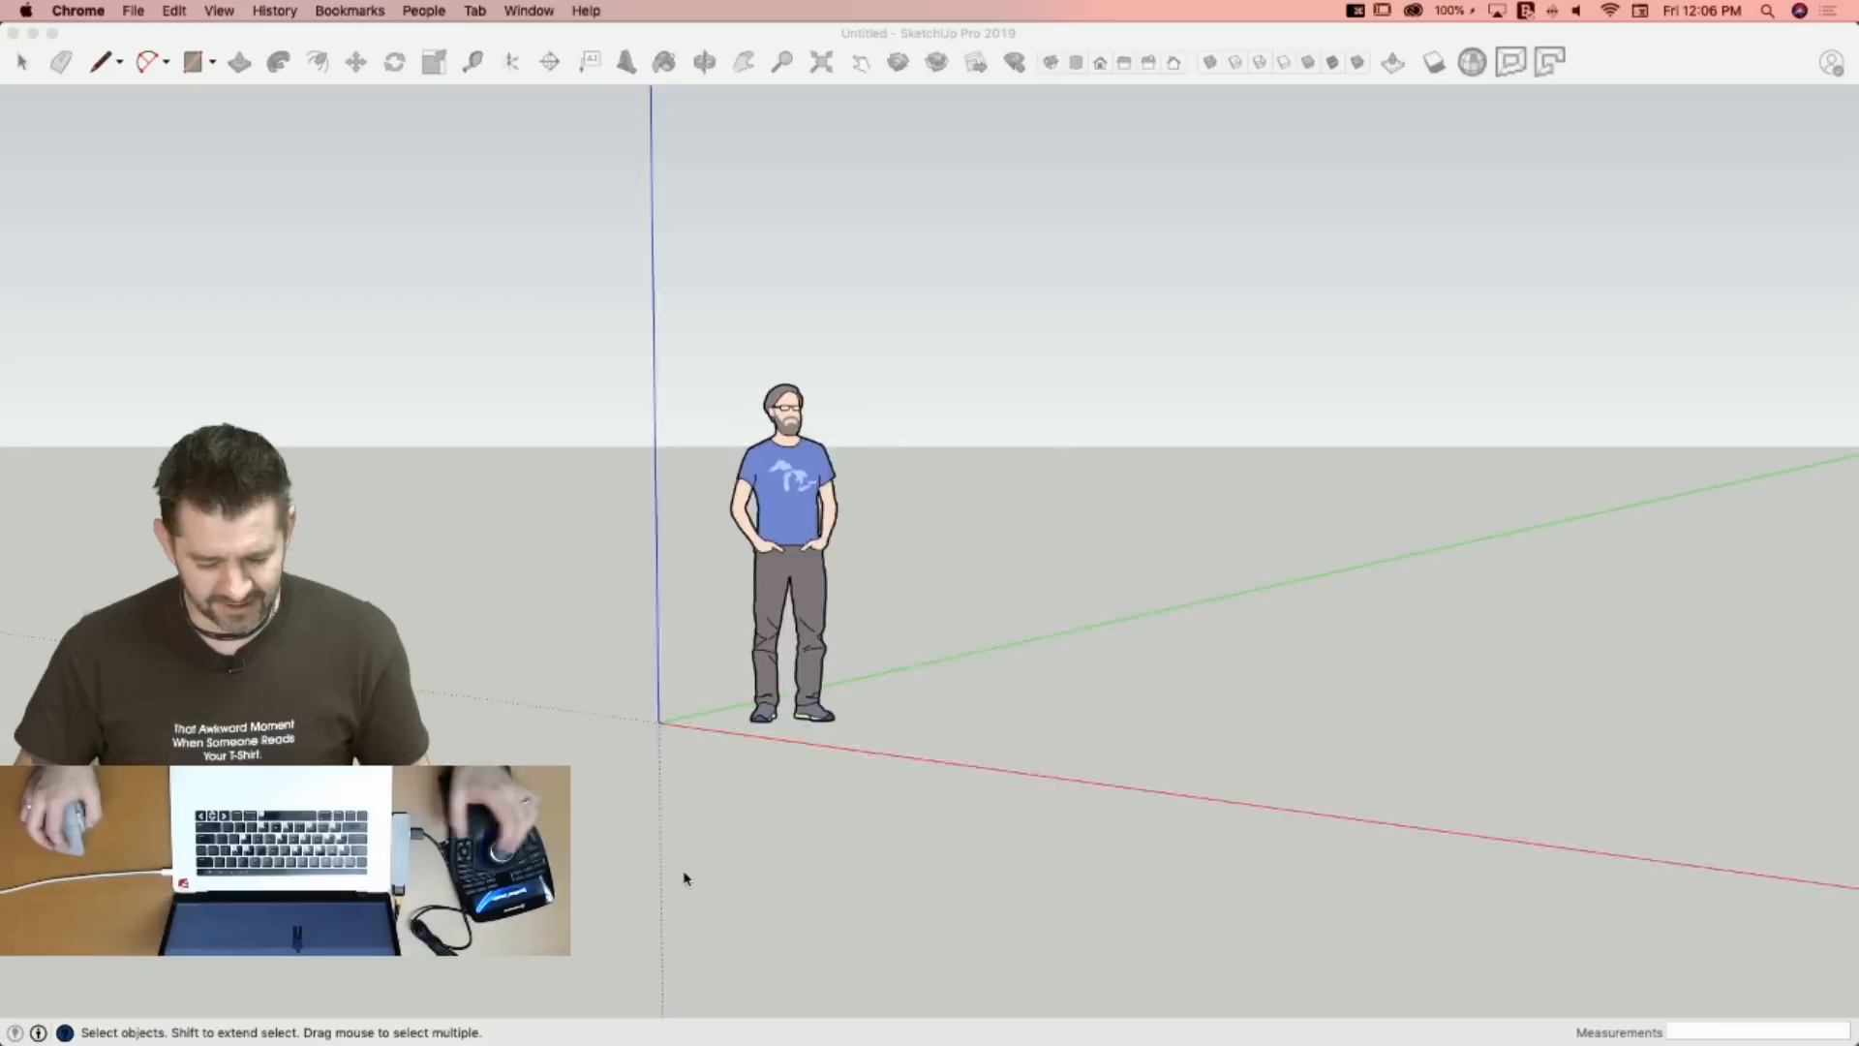
click(610, 624)
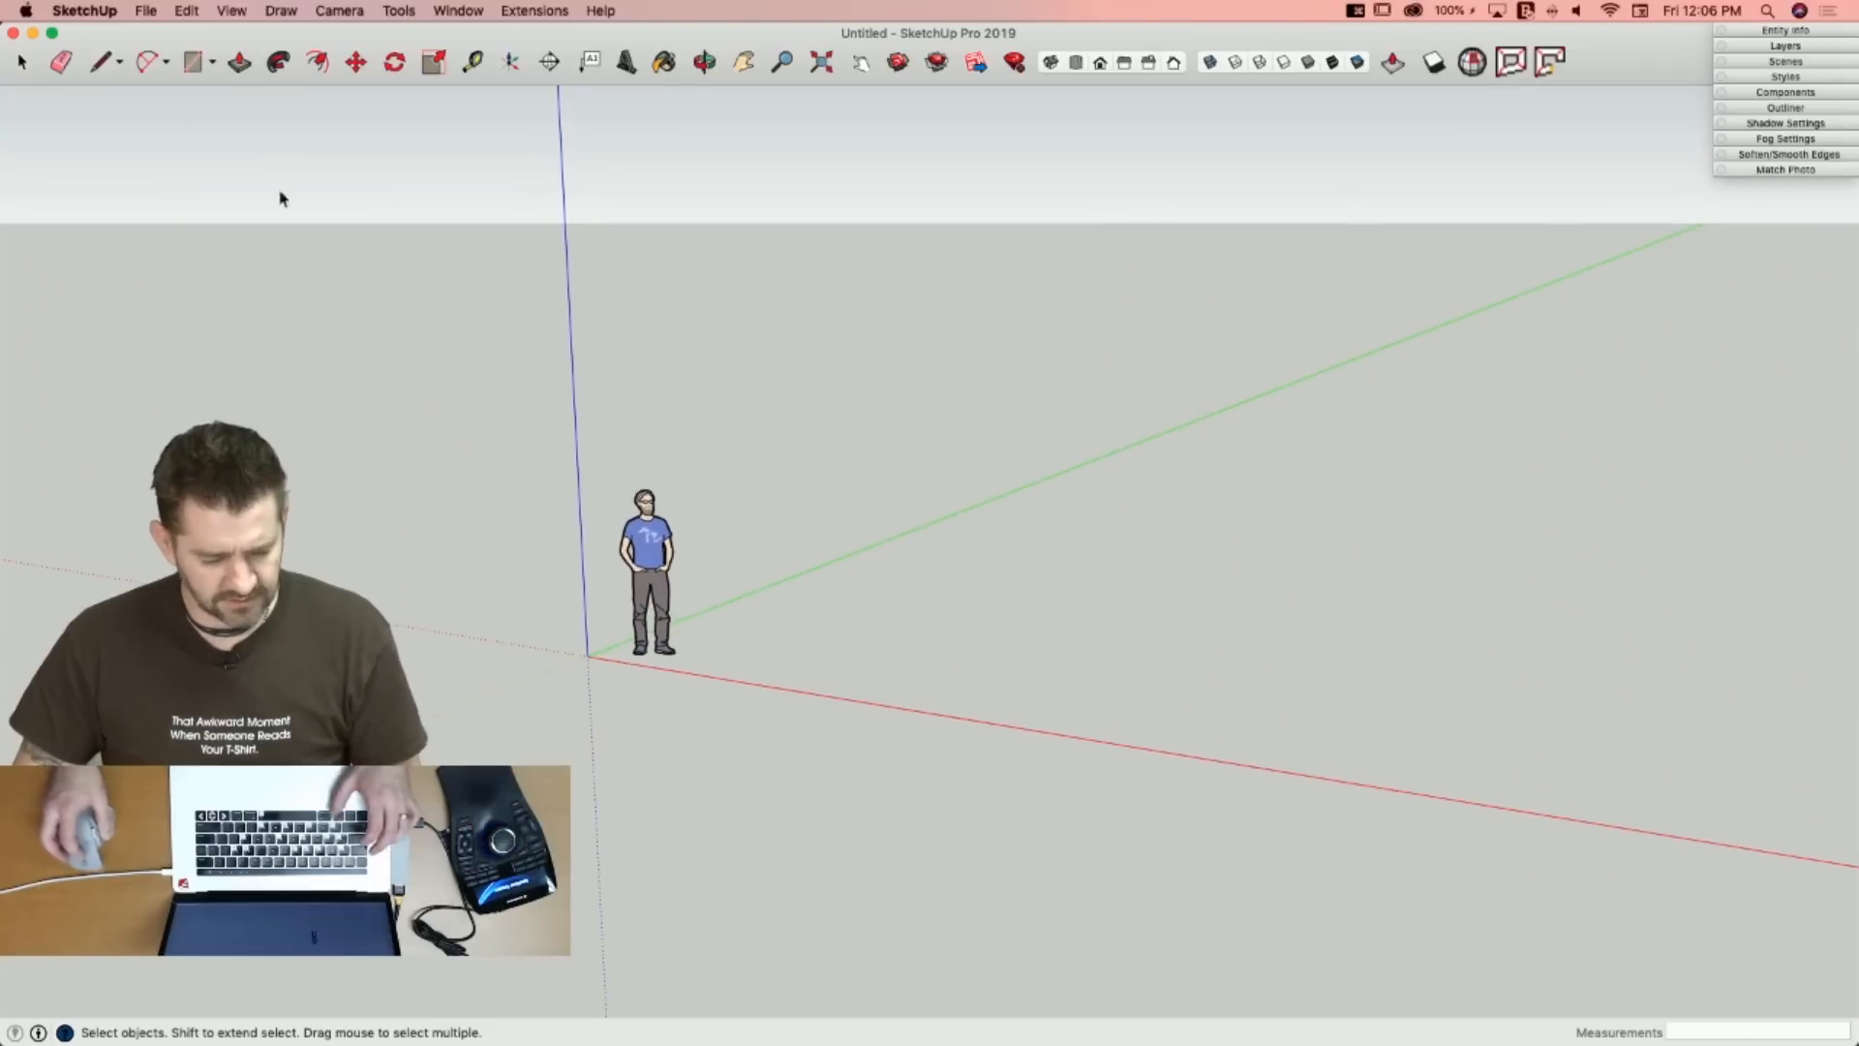
click(32, 32)
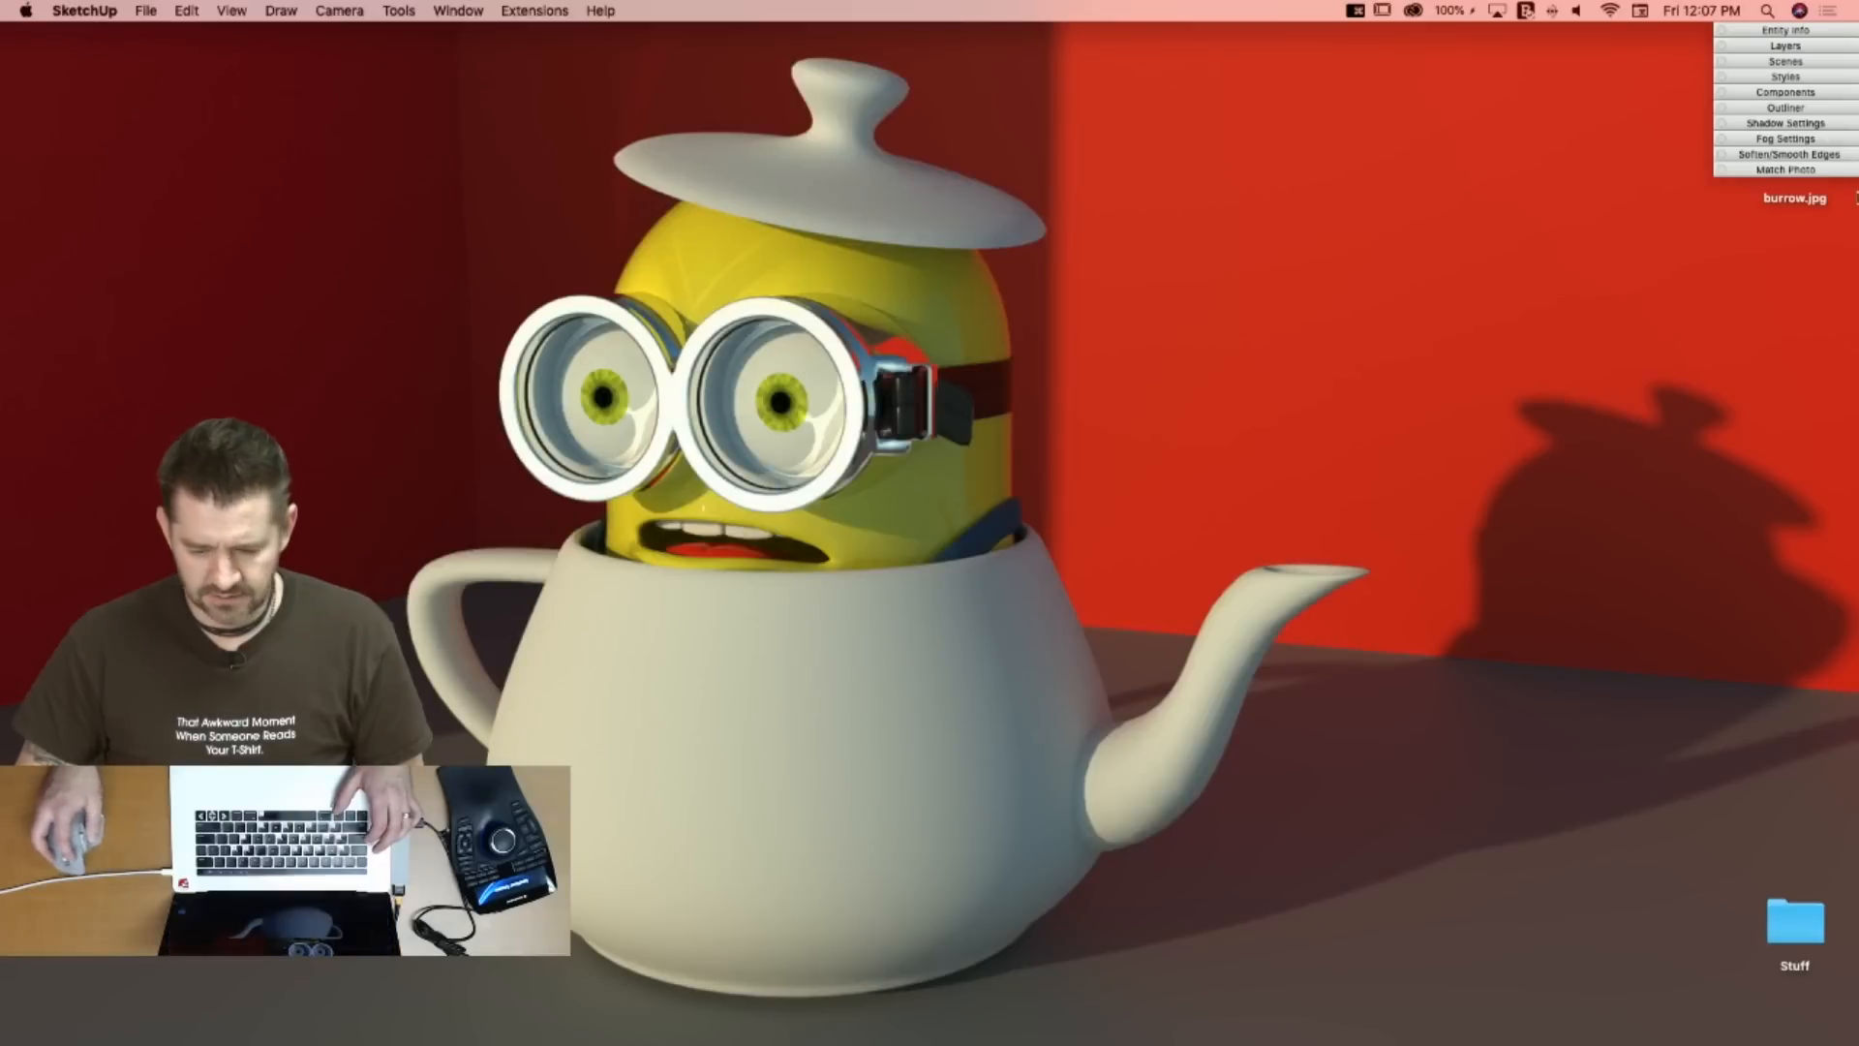
click(1626, 383)
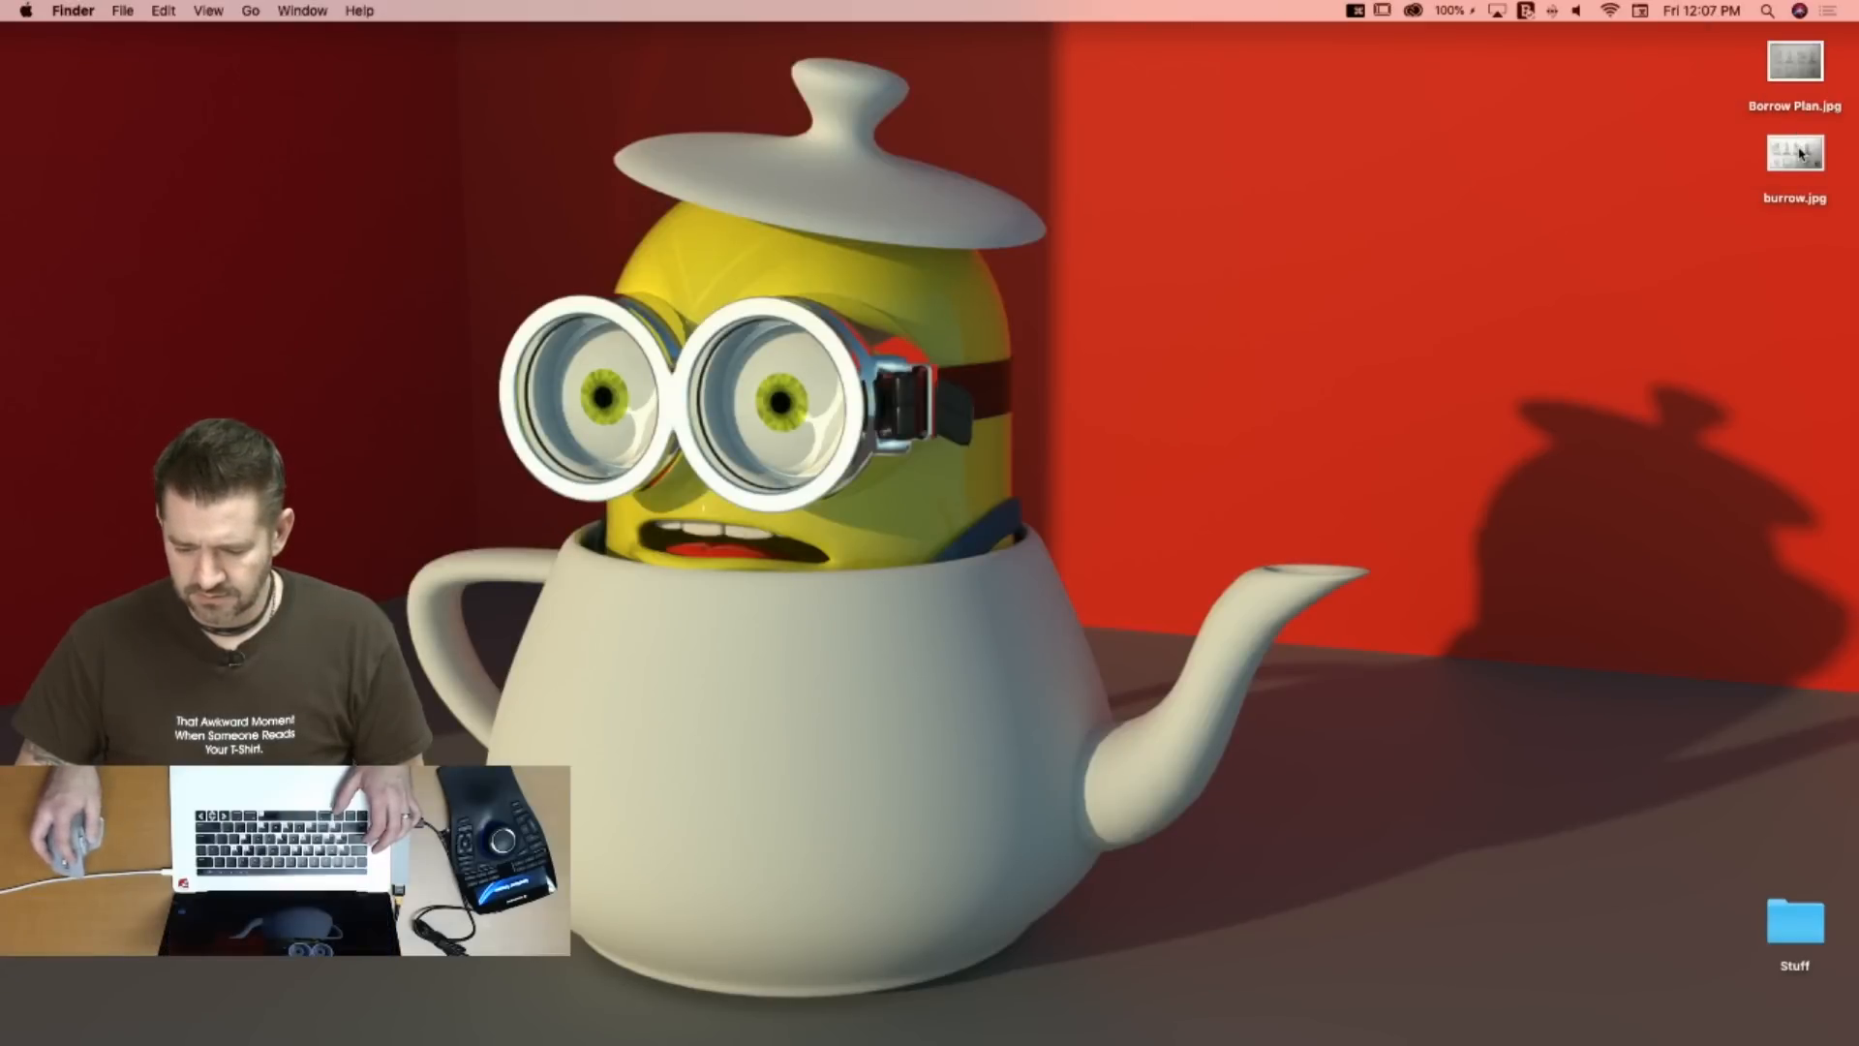
click(1800, 75)
double_click(1800, 76)
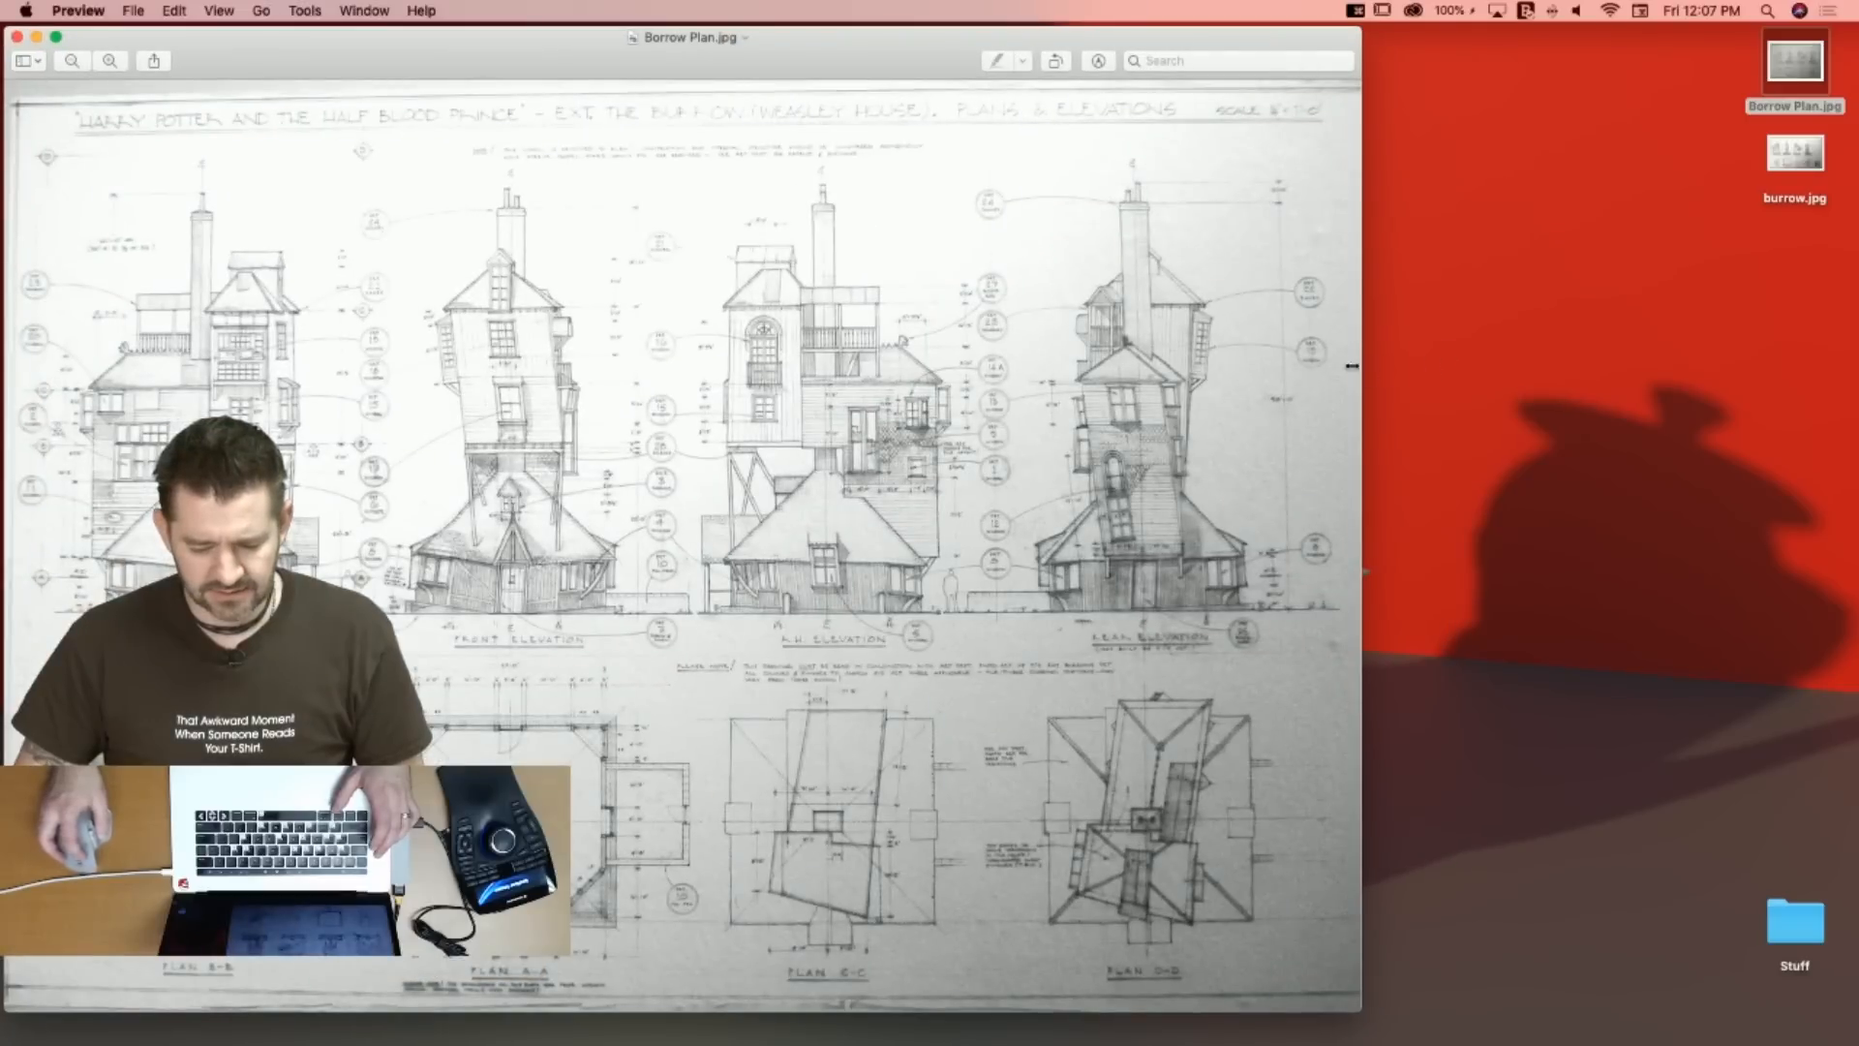
Widen and reposition the Borrow Plan.jpg preview to examine all elevations and plans, and close it.
drag(1360, 363, 1449, 369)
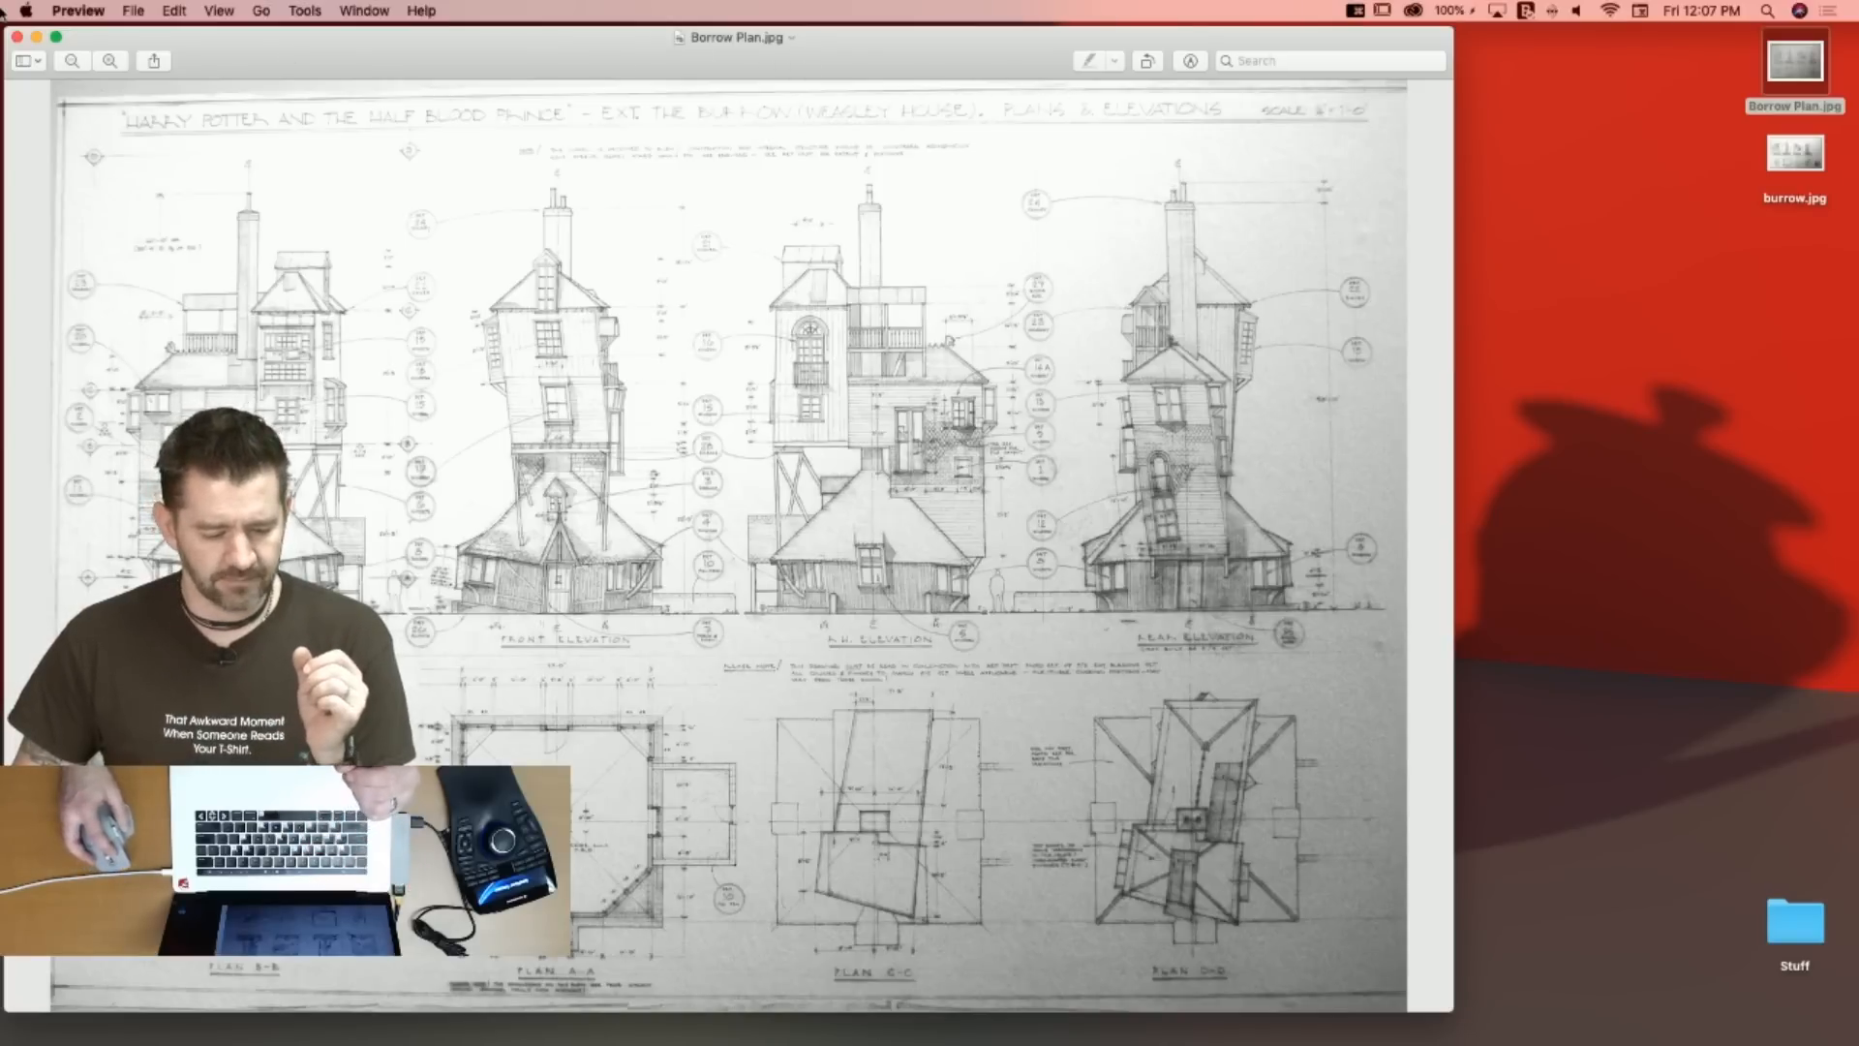
drag(212, 49, 643, 33)
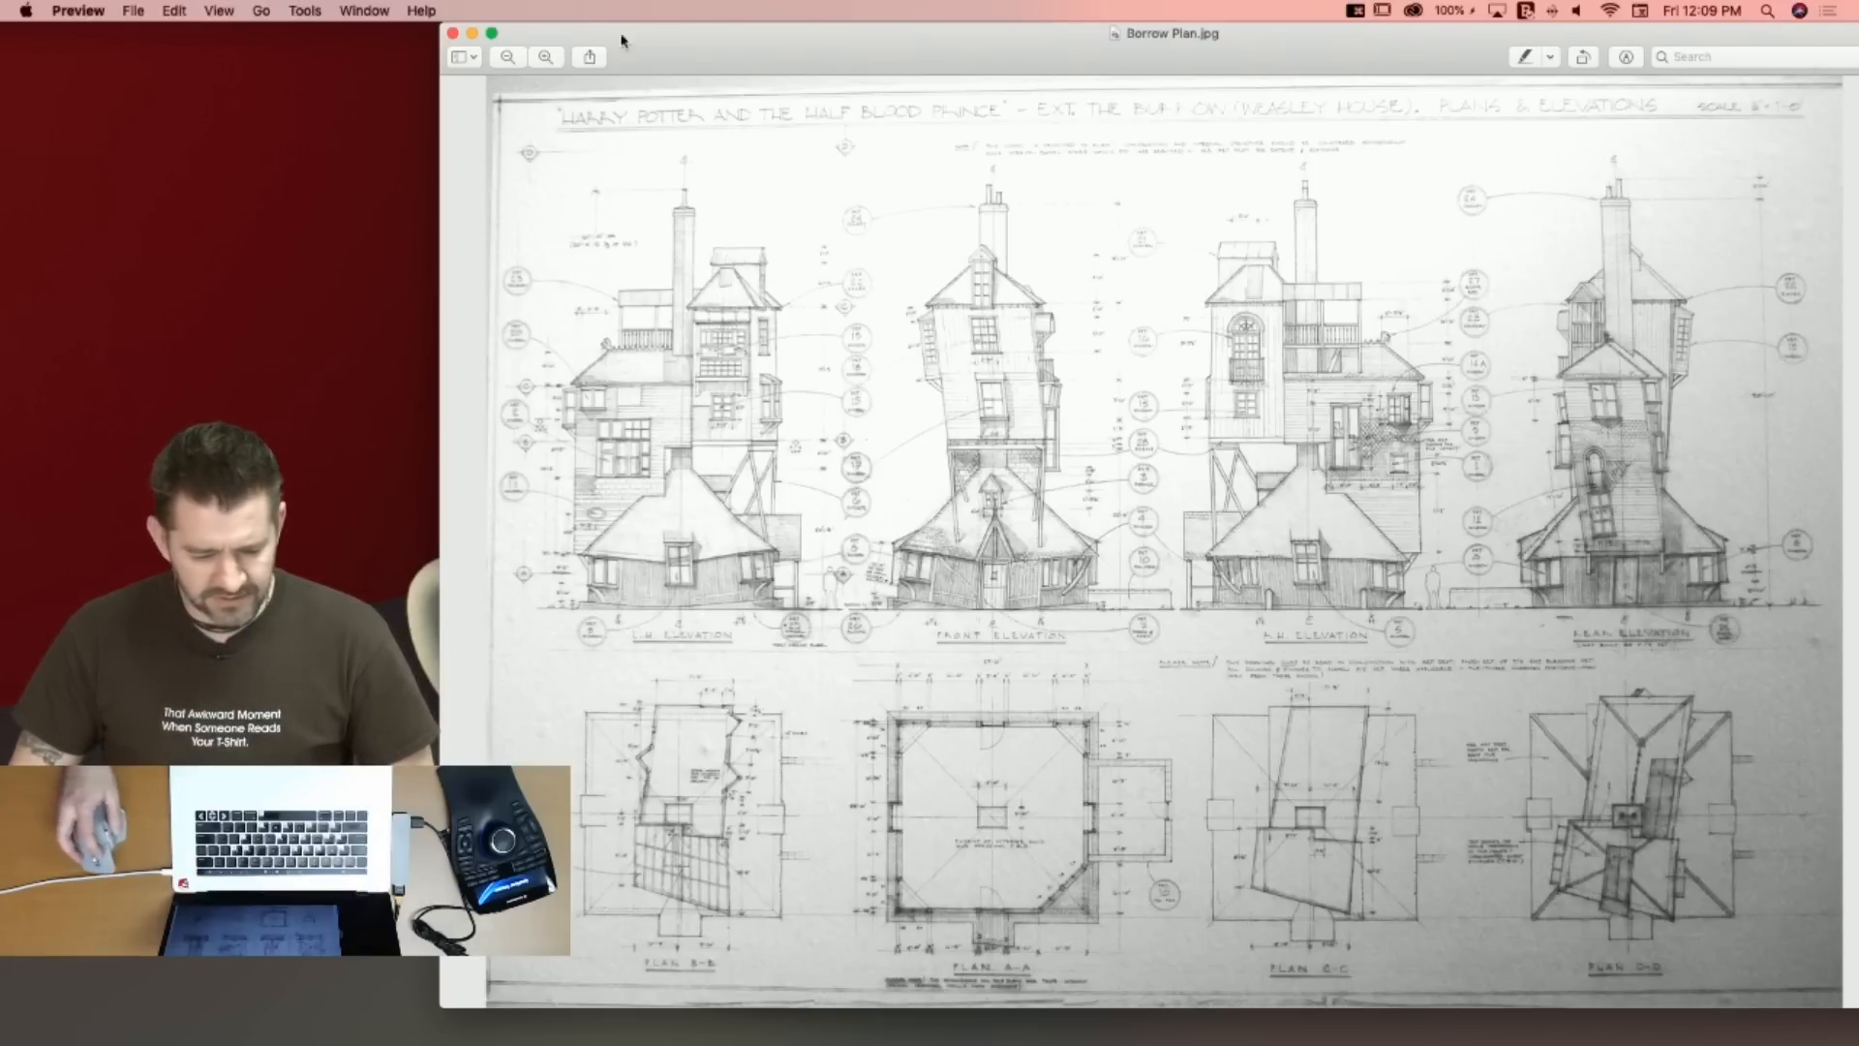
click(452, 33)
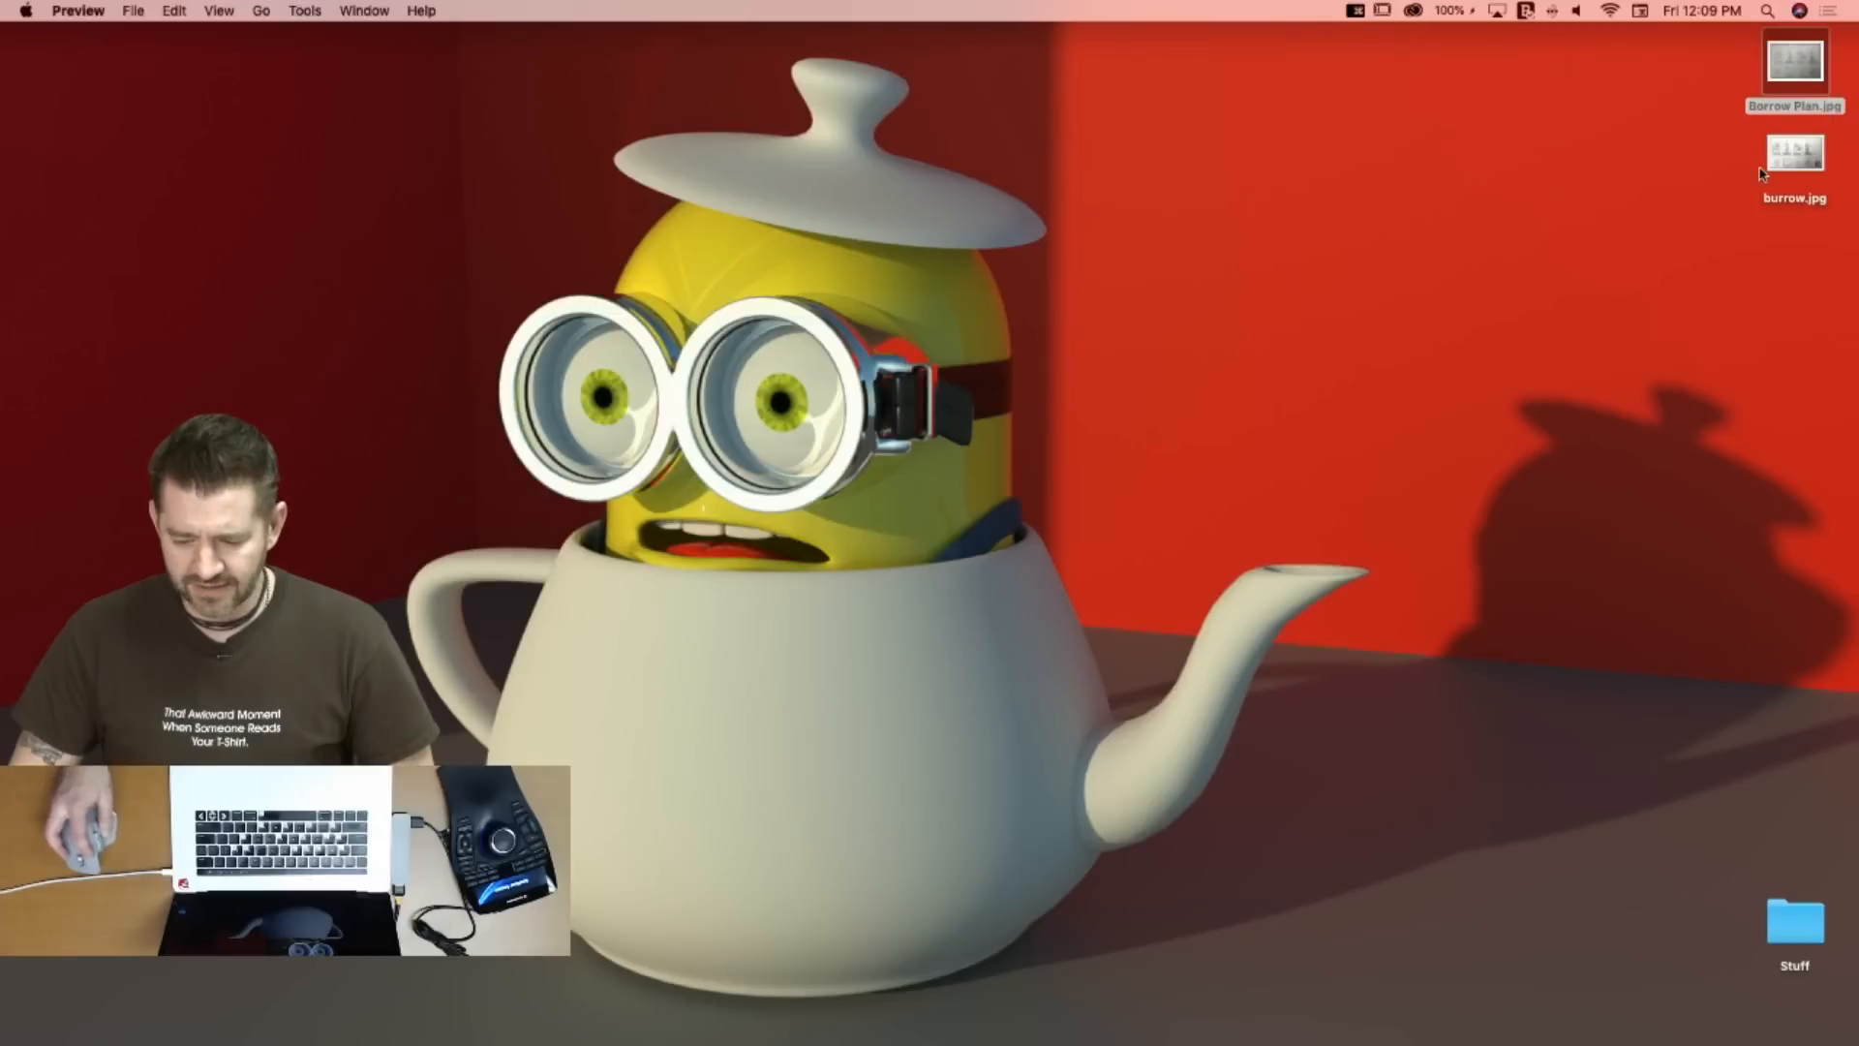
Open burrow.jpg from the desktop to view the drawing sheet with its title block, close it and return to SketchUp.
double_click(1763, 172)
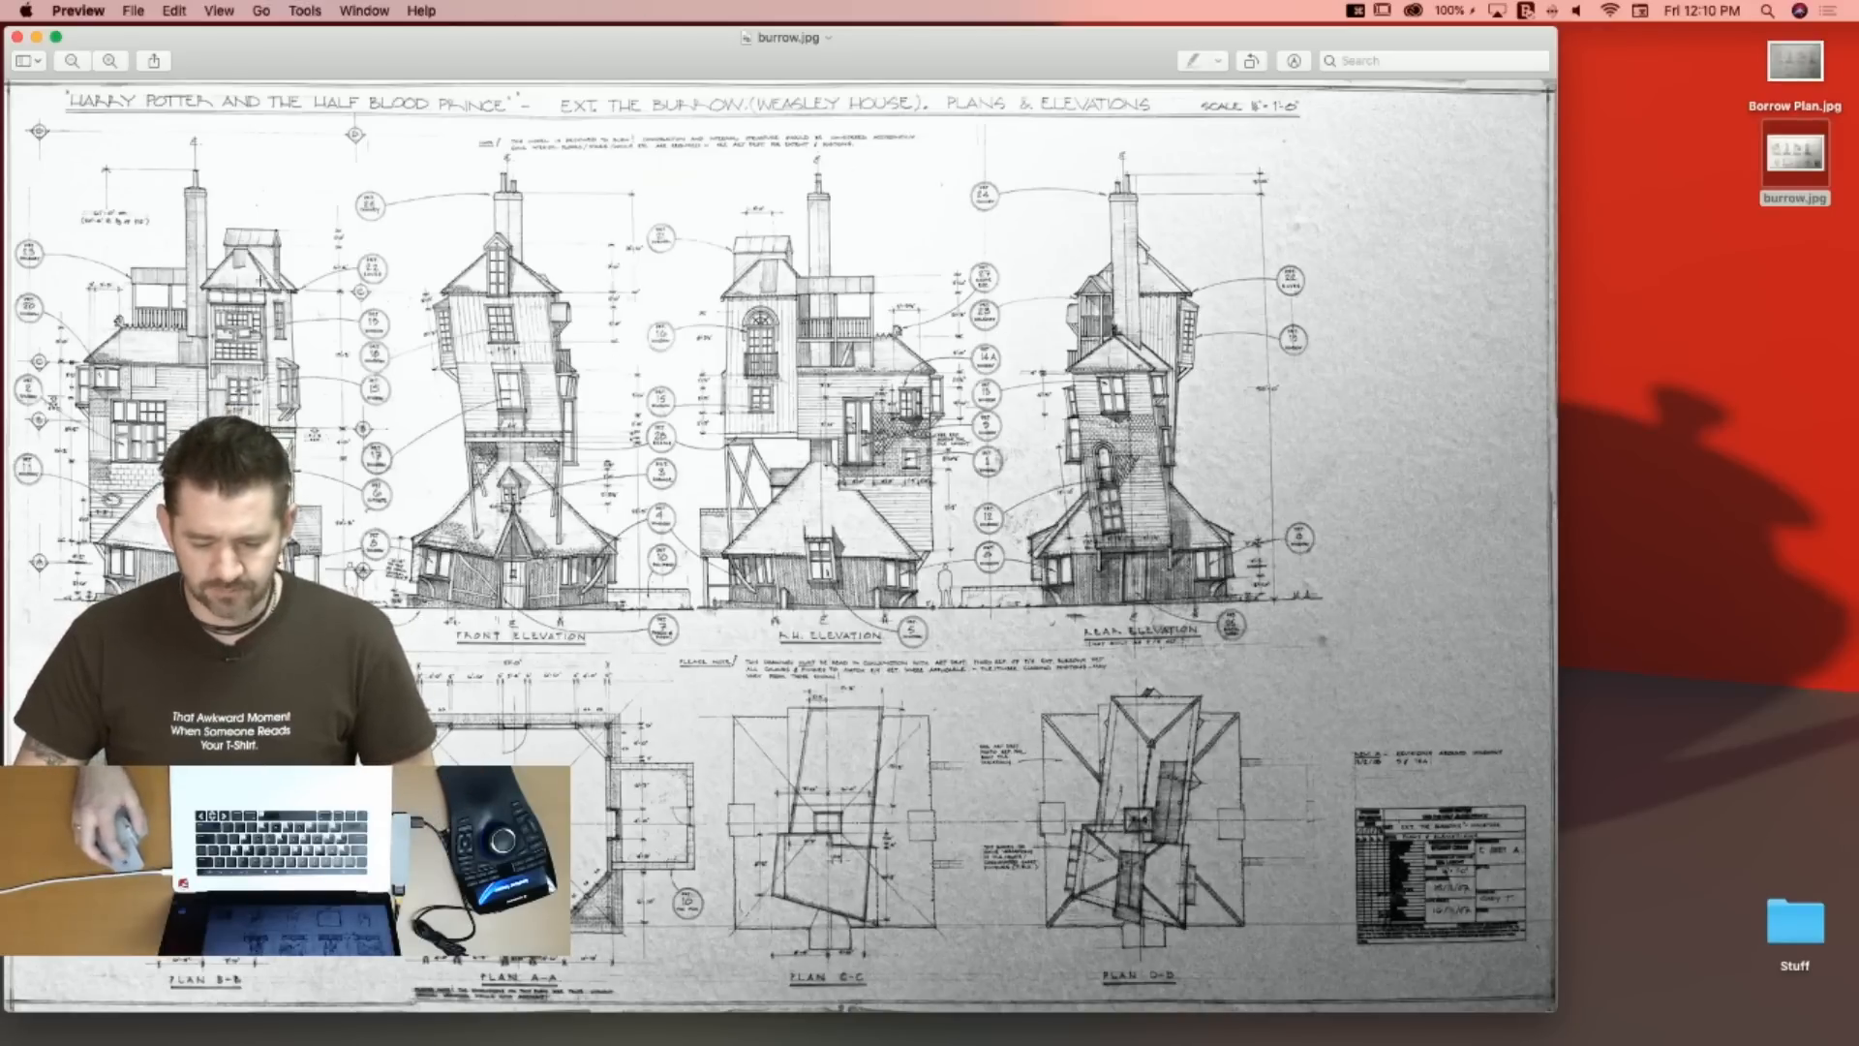
click(17, 38)
mouse_move(2, 620)
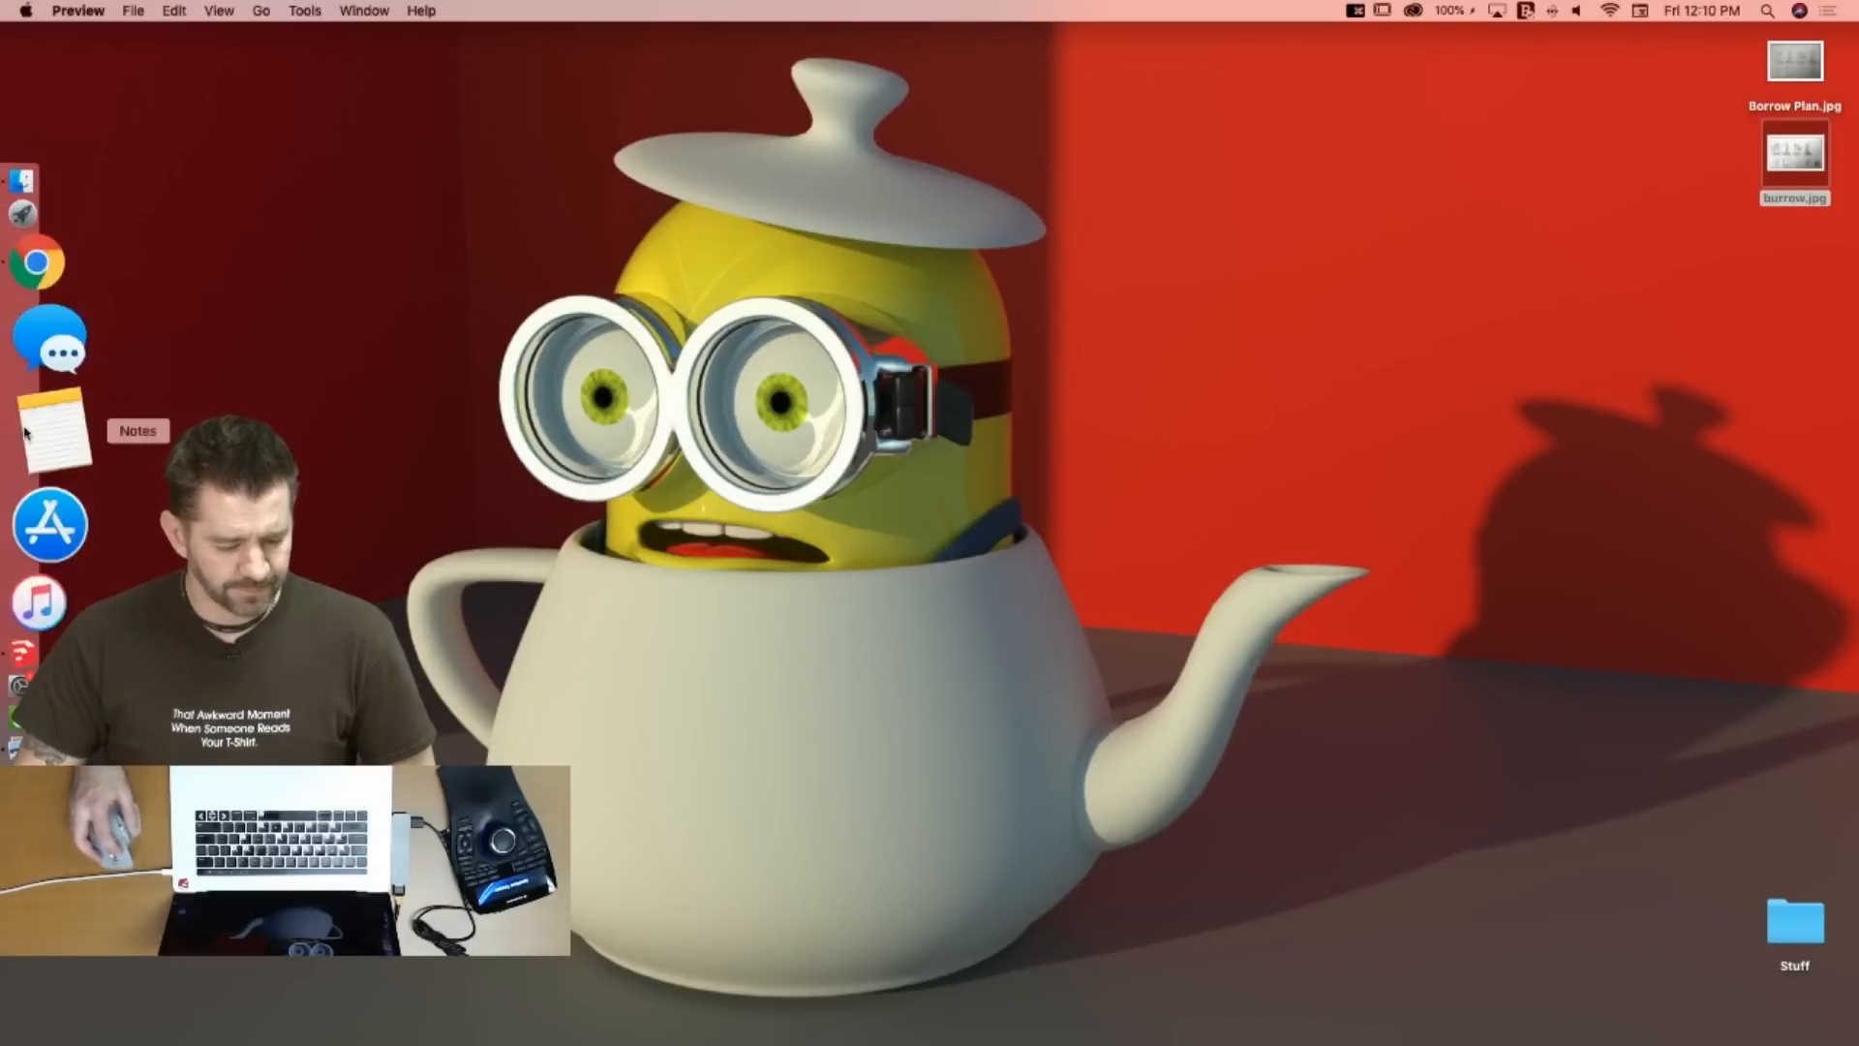
click(48, 463)
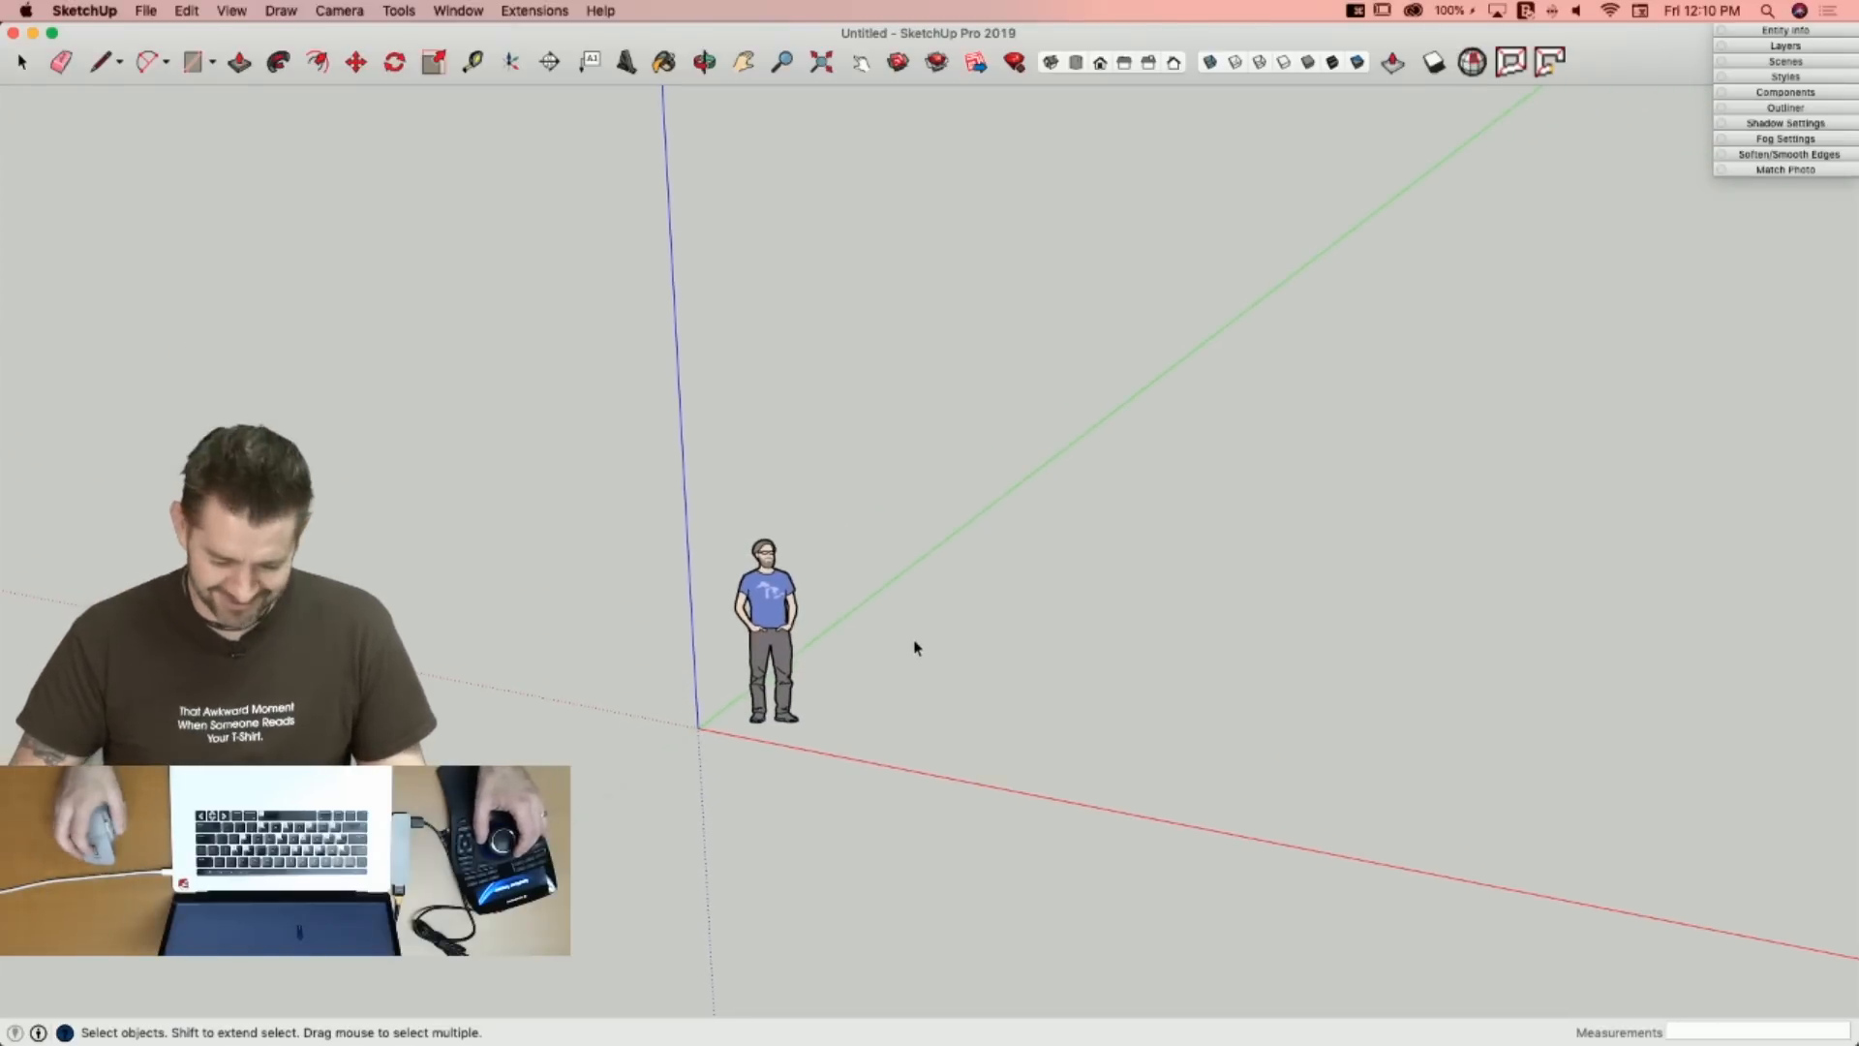
Import Borrow Plan.jpg from the Desktop as an image, placed flat from the origin at a height of about 62' 5".
click(144, 11)
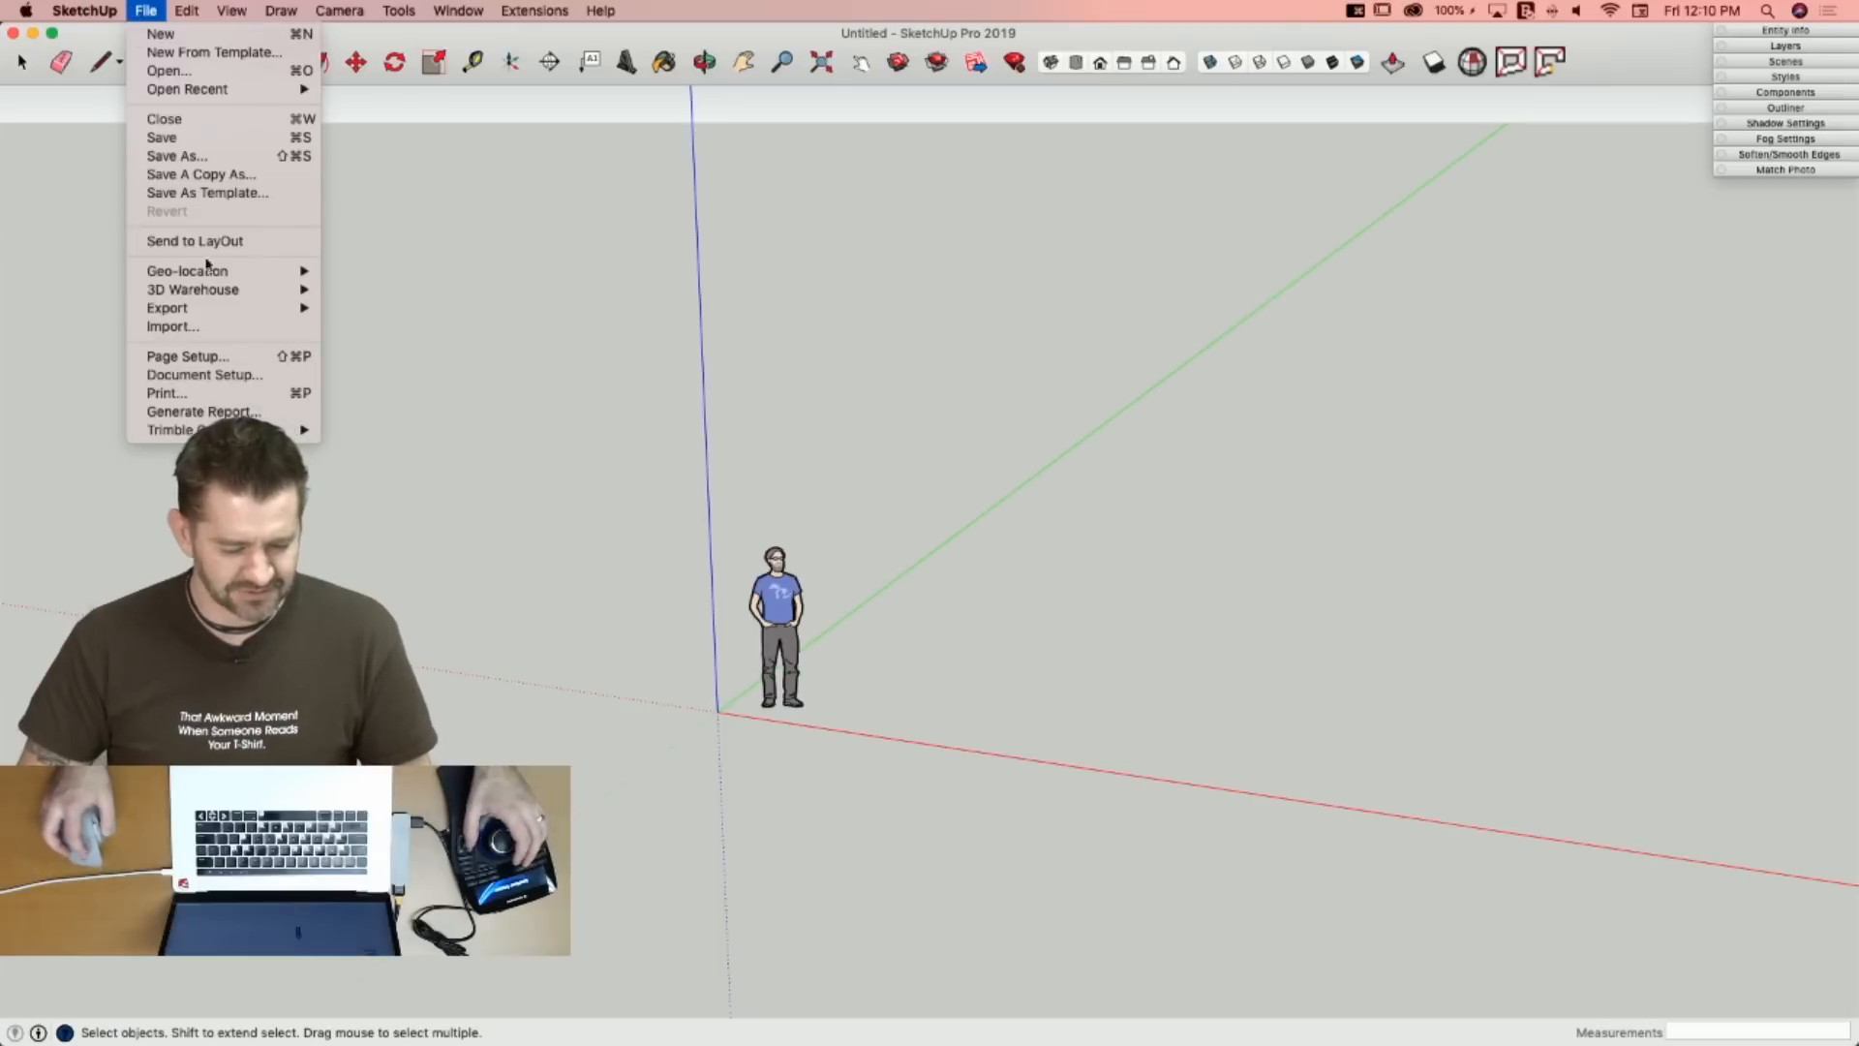
click(208, 328)
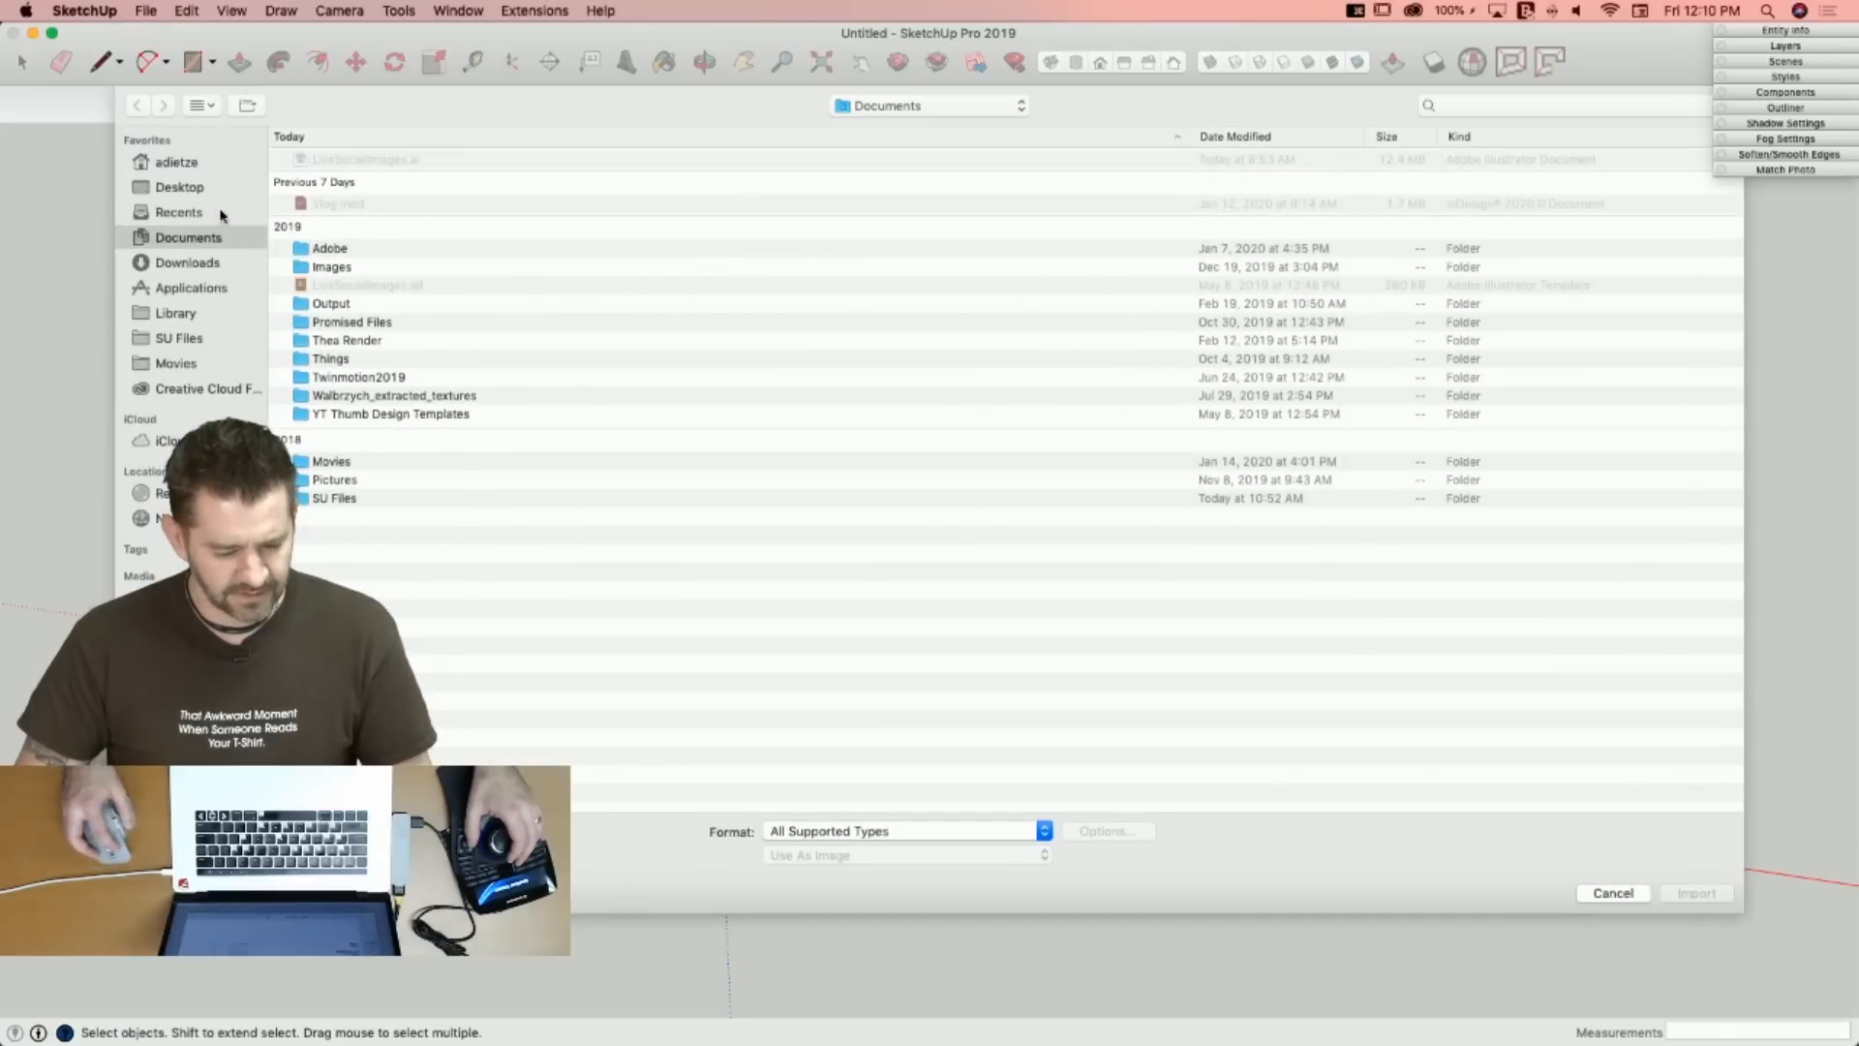
click(193, 187)
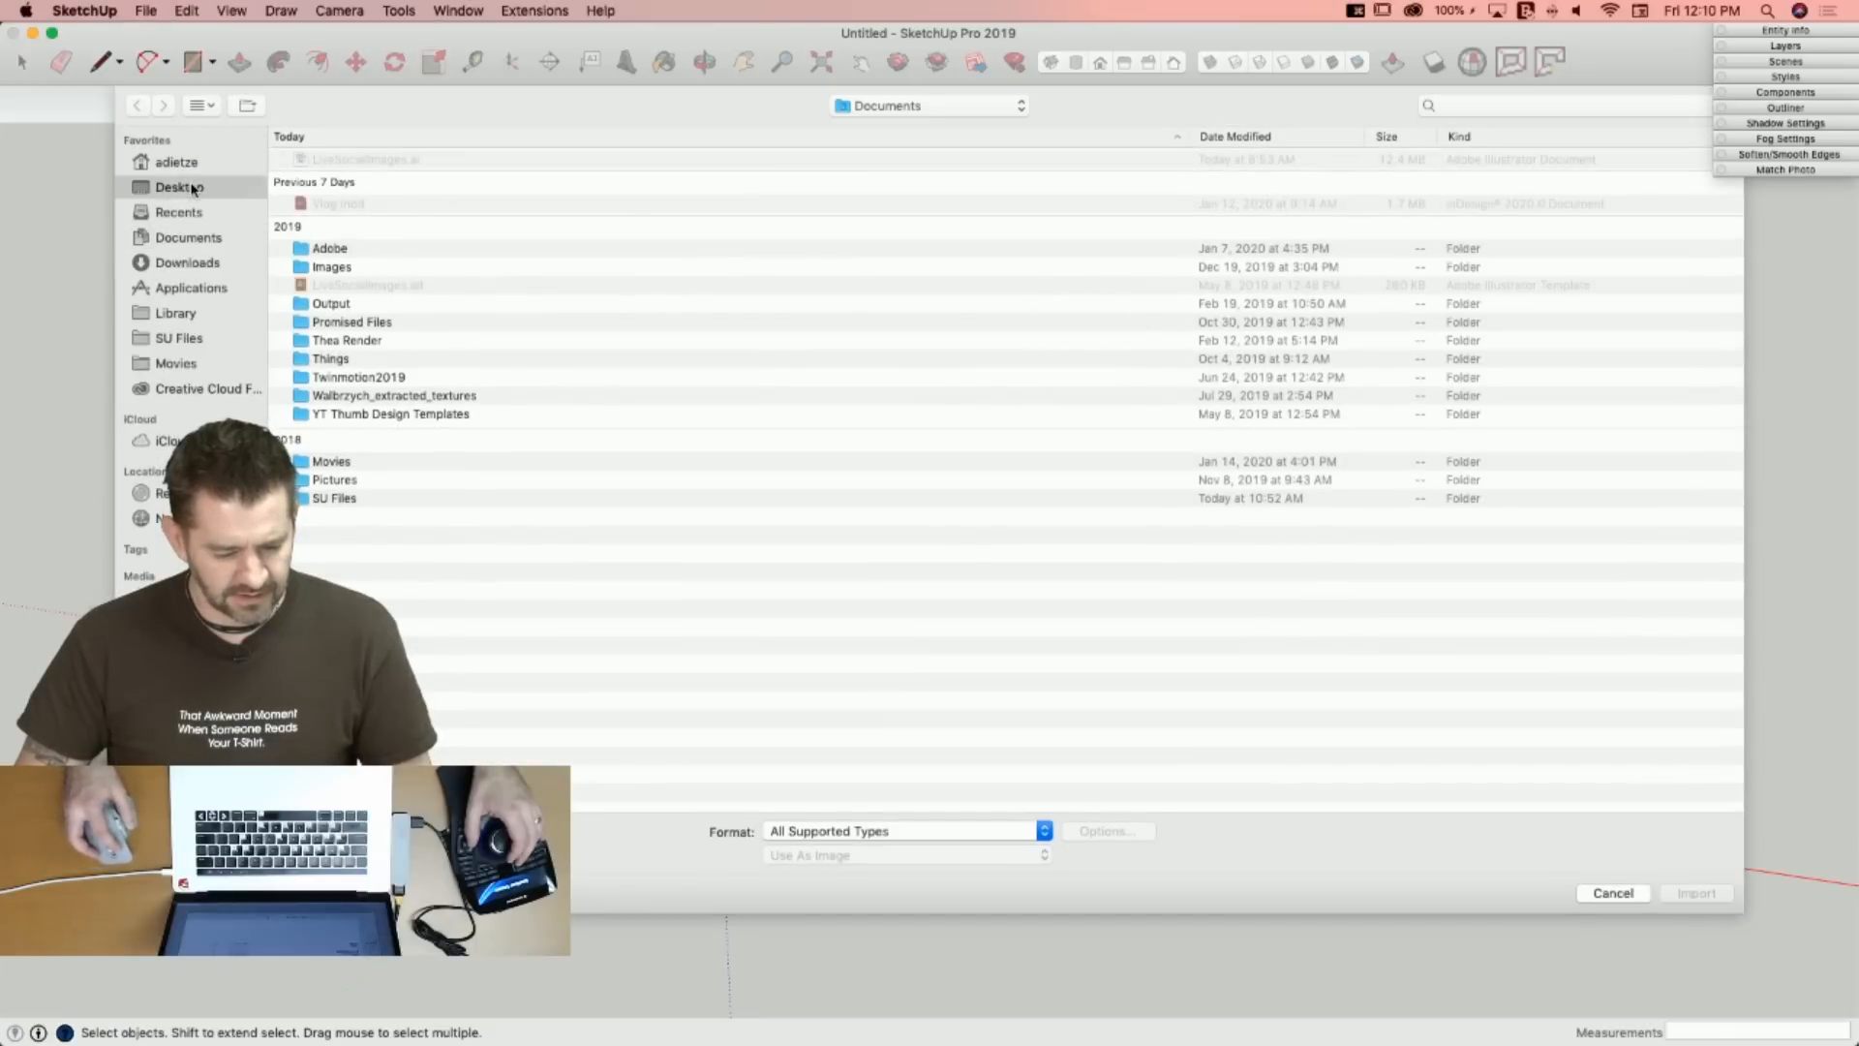
click(358, 166)
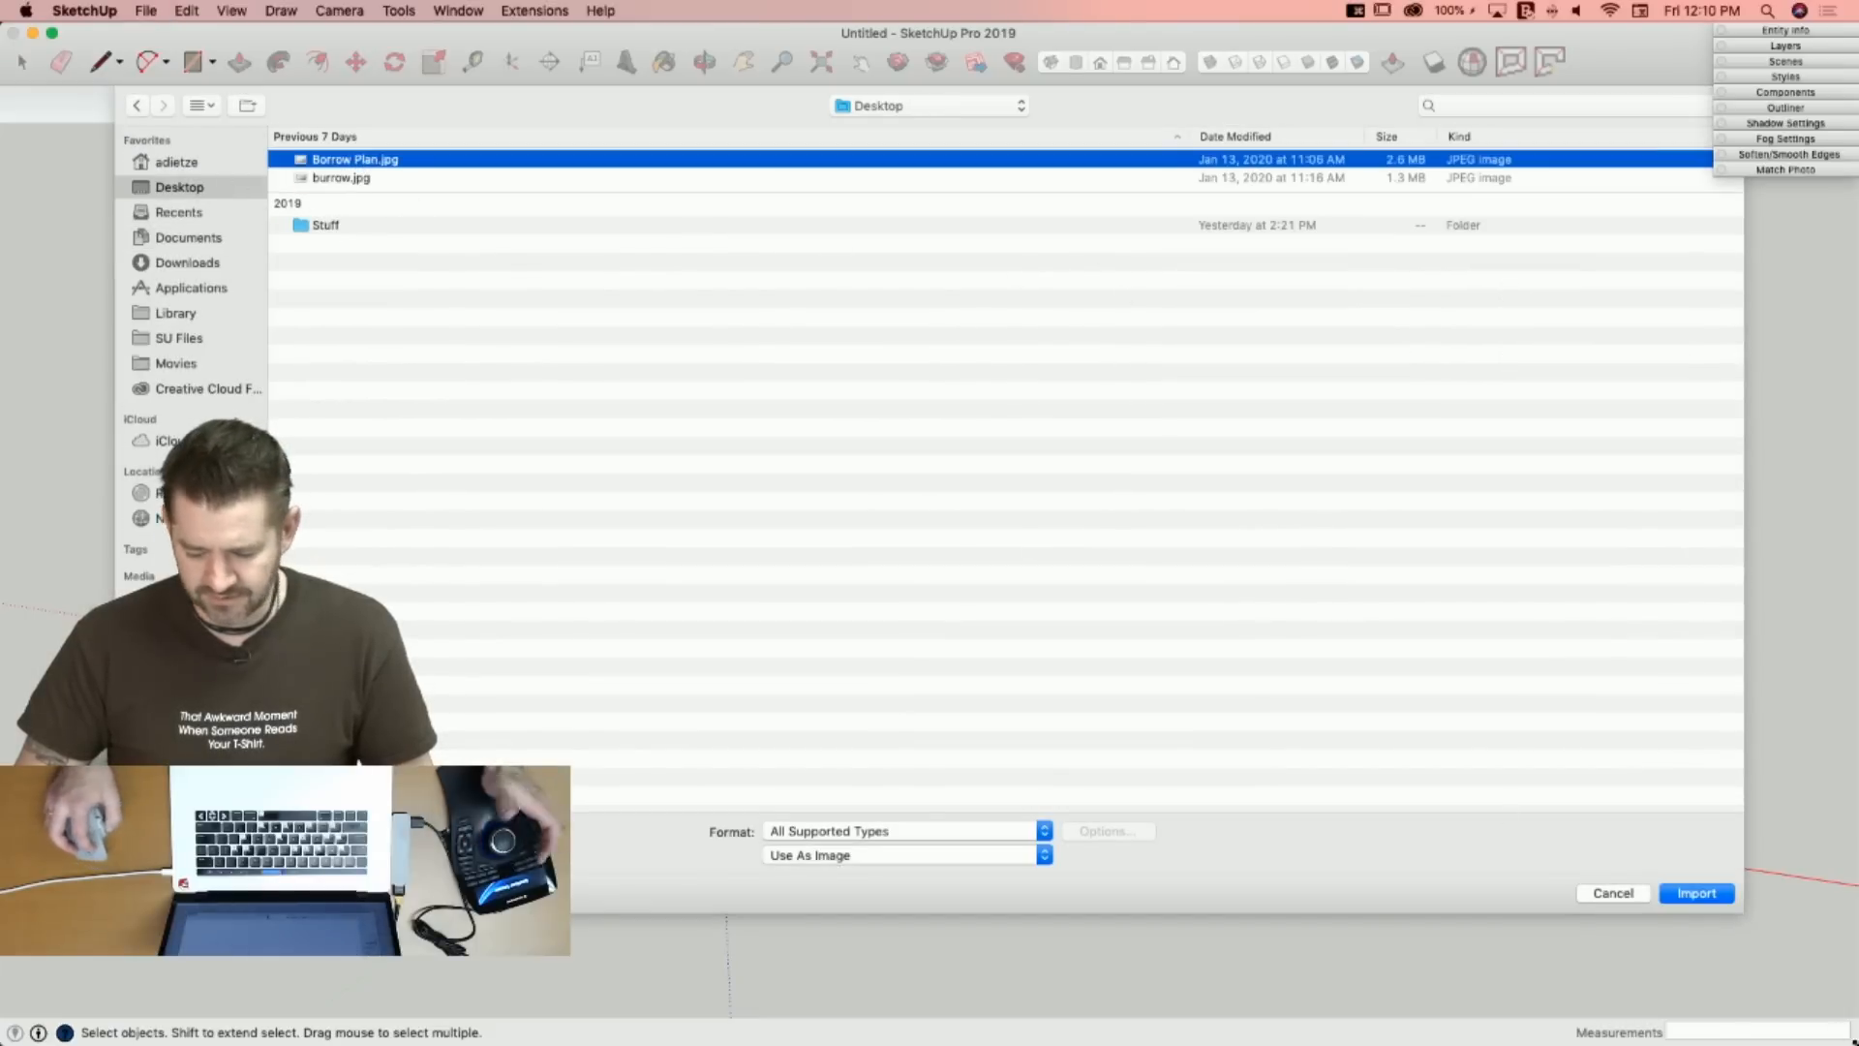
click(1695, 892)
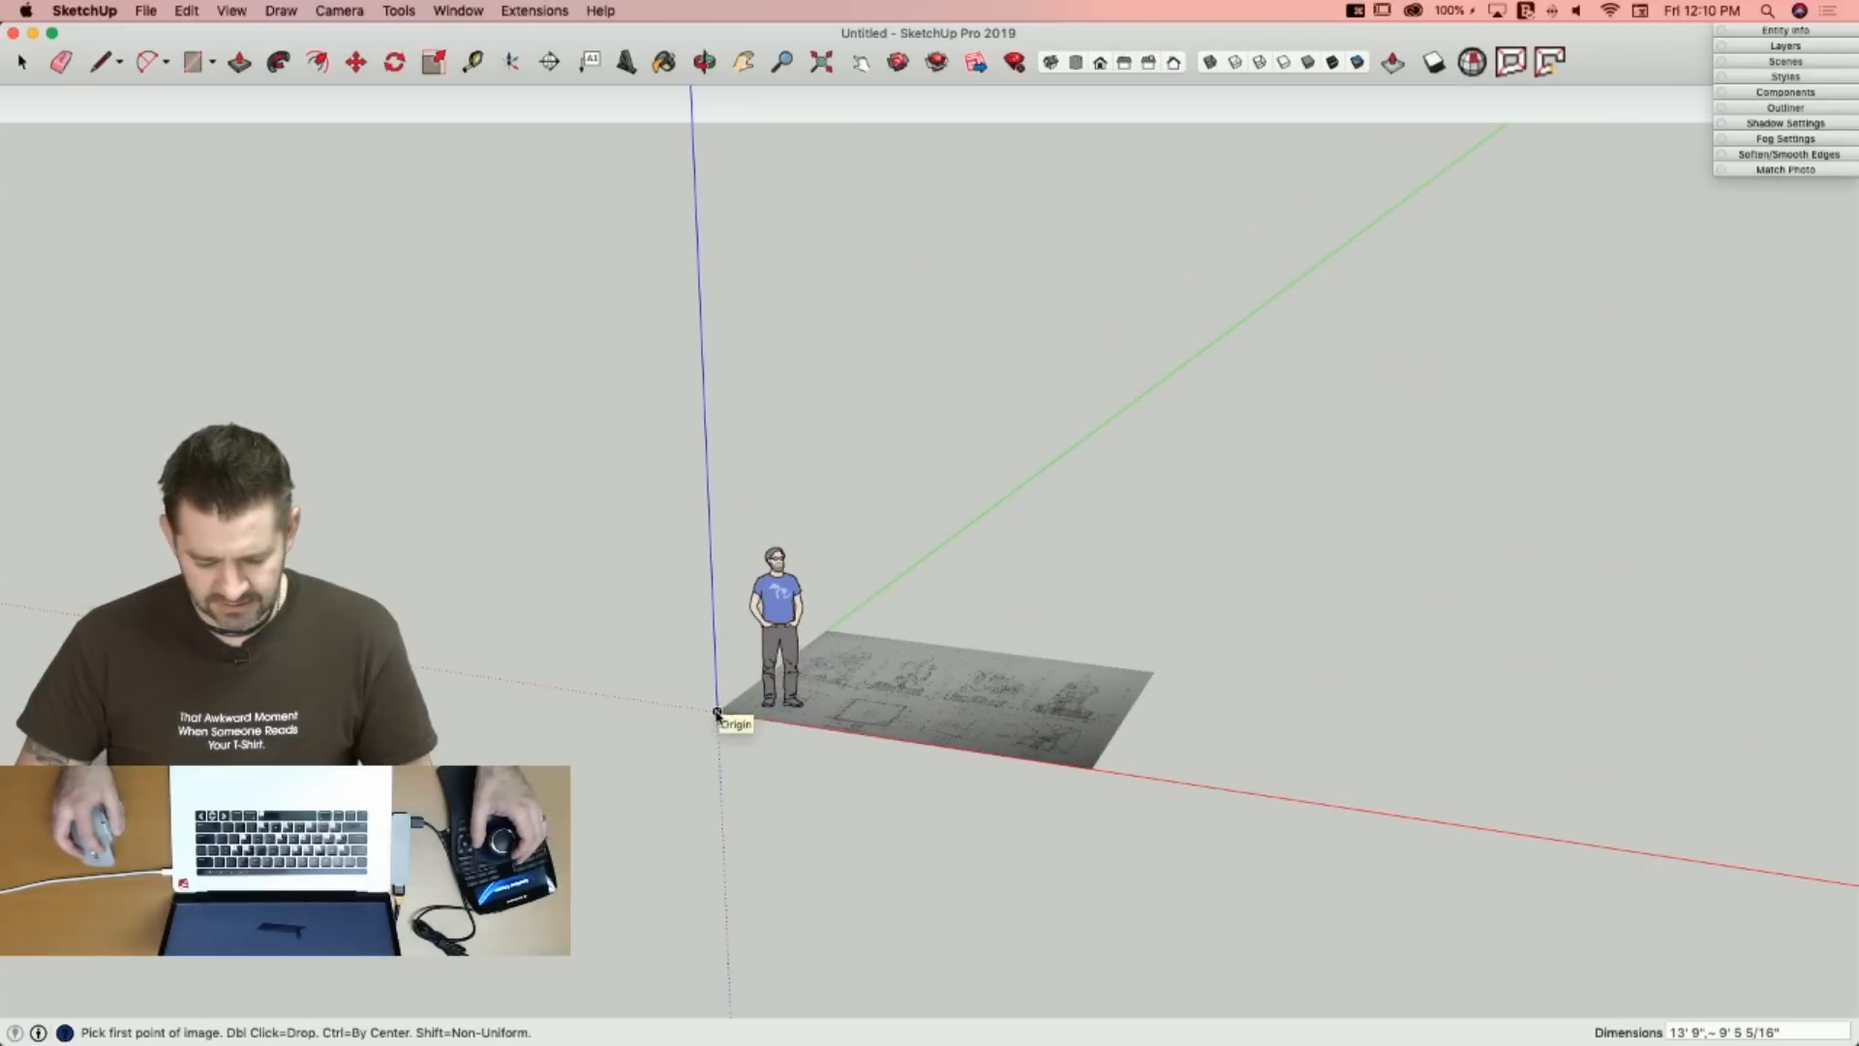
click(1227, 421)
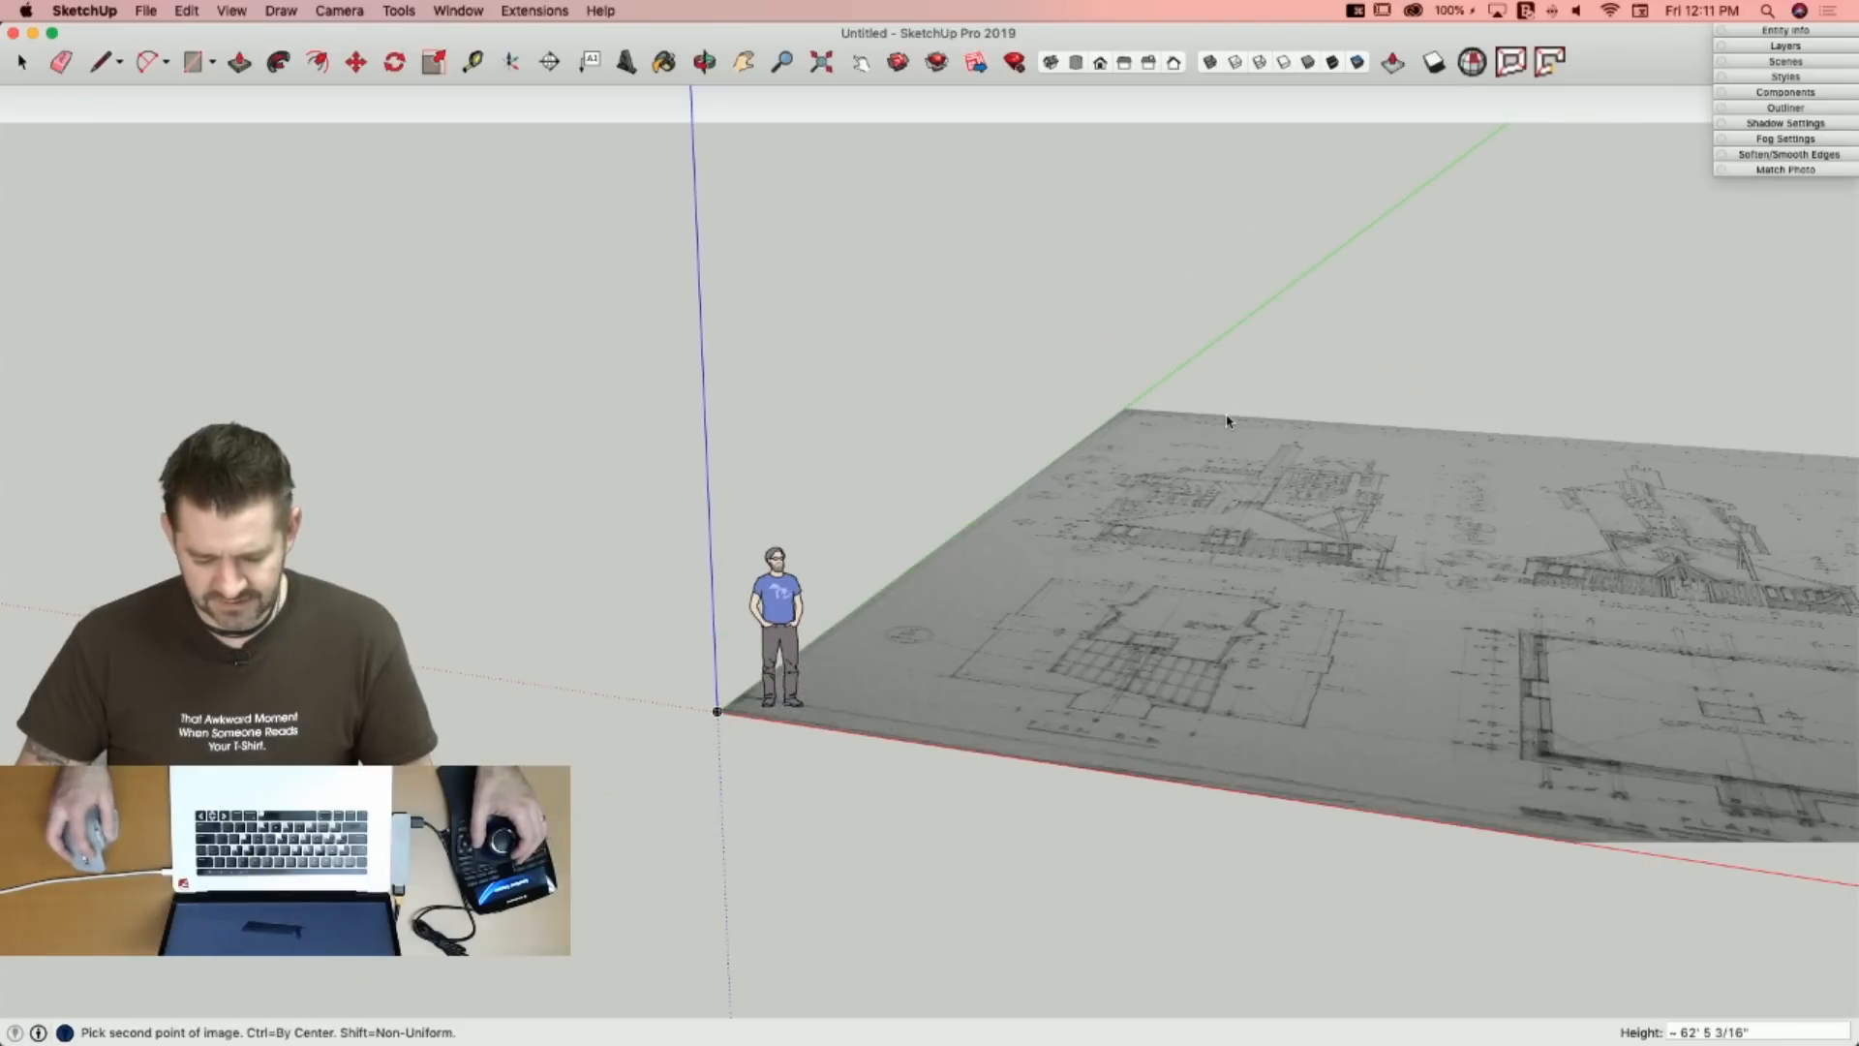
click(1228, 421)
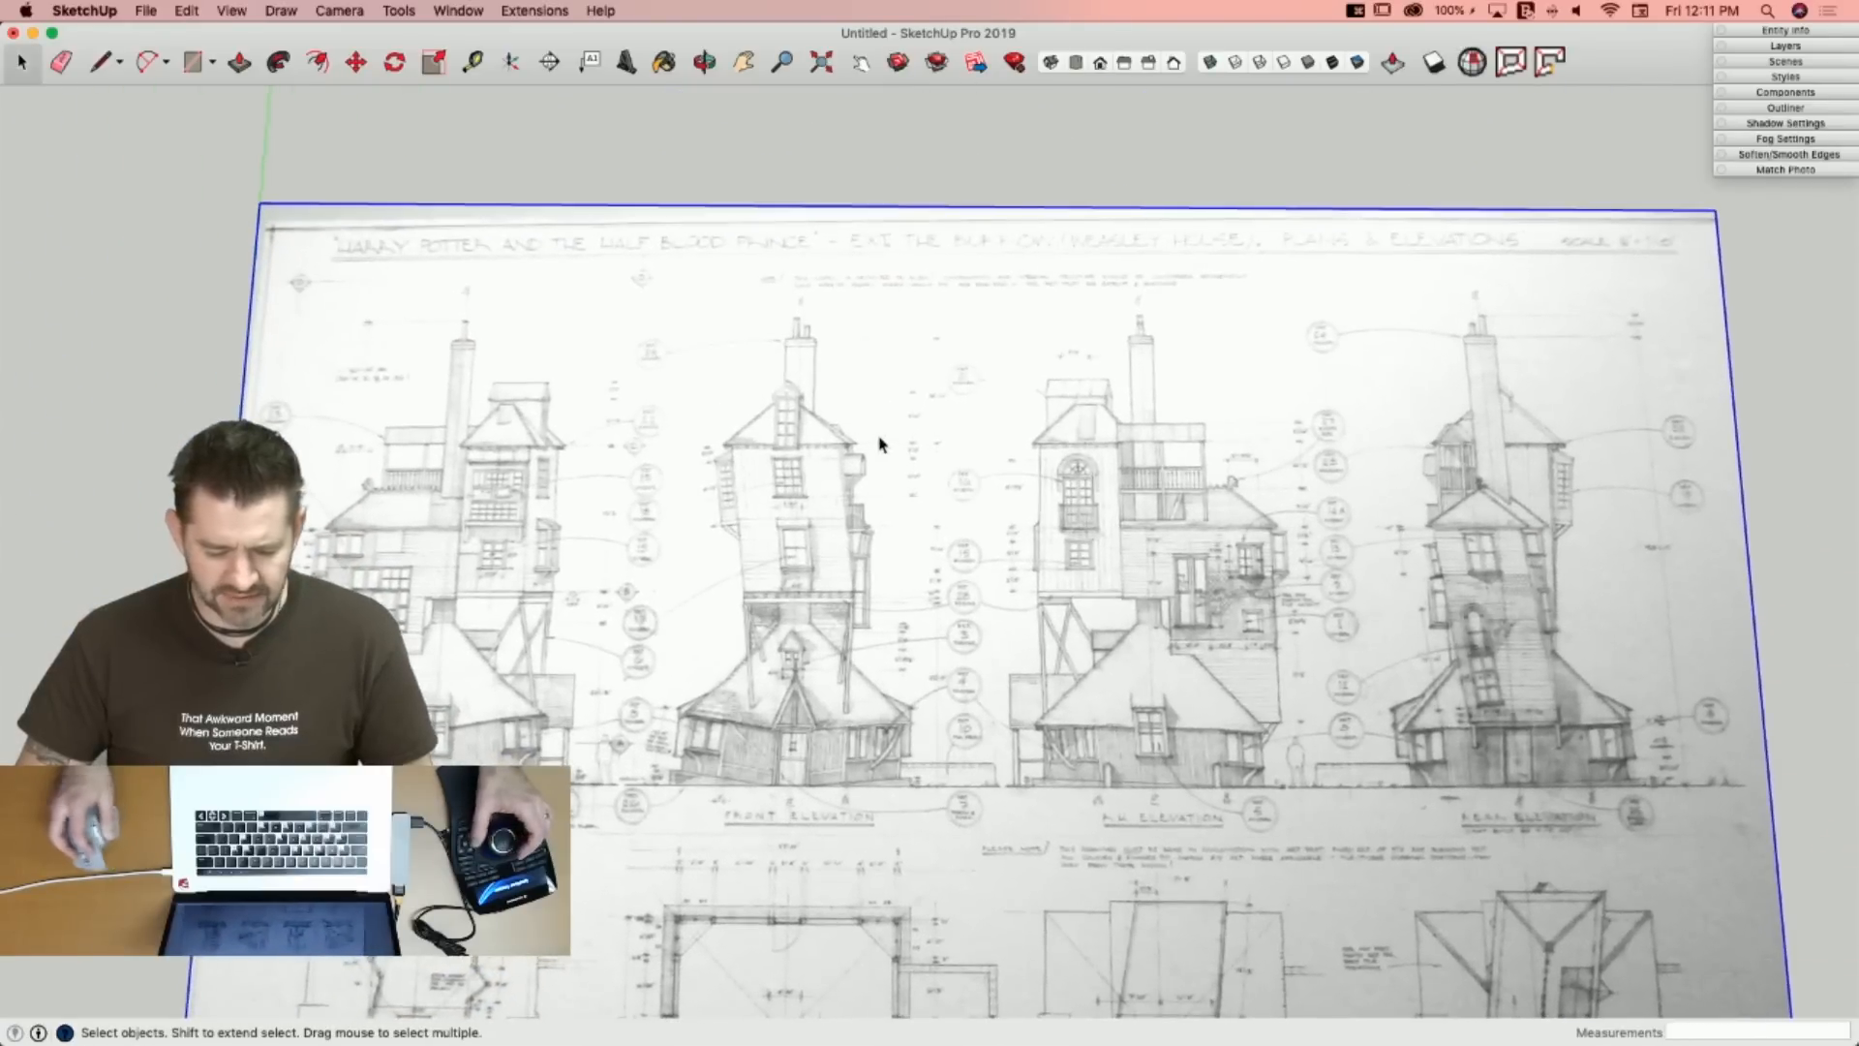
Check the maximum texture size option in the OpenGL preferences, and close the preferences.
click(135, 11)
mouse_move(84, 11)
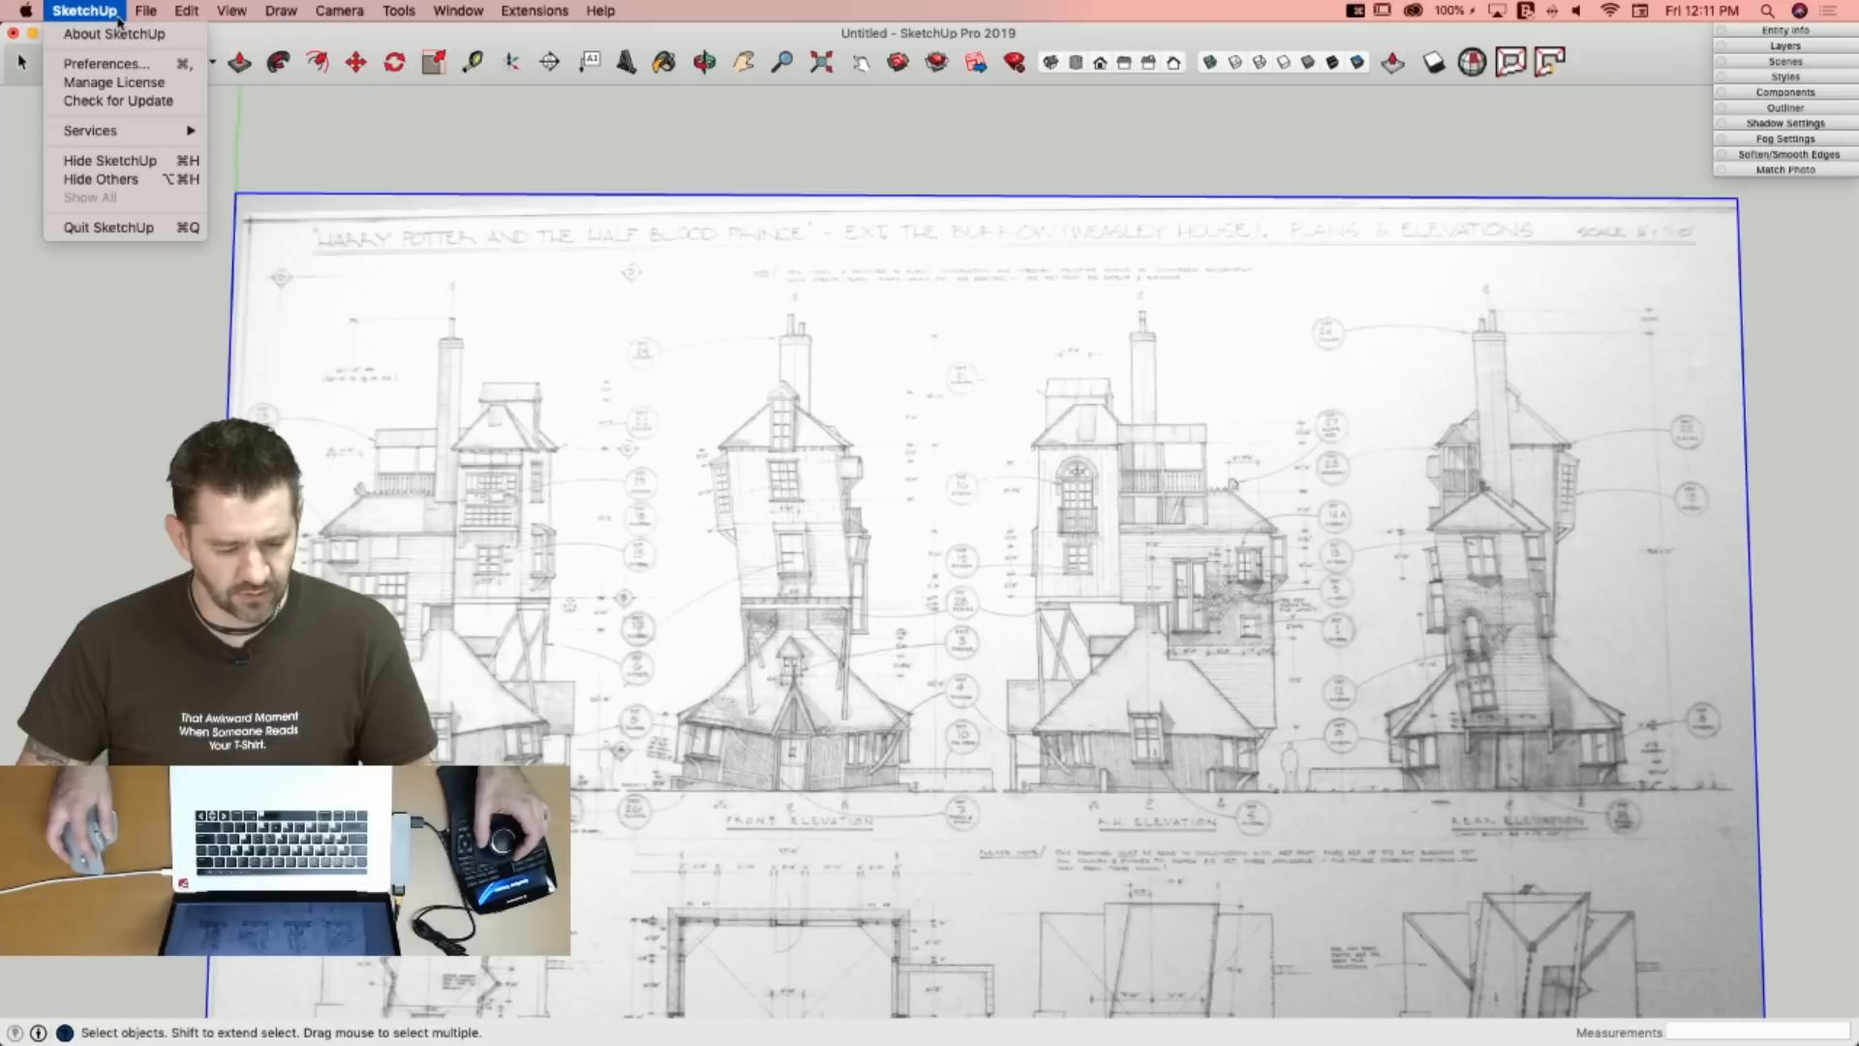
click(116, 64)
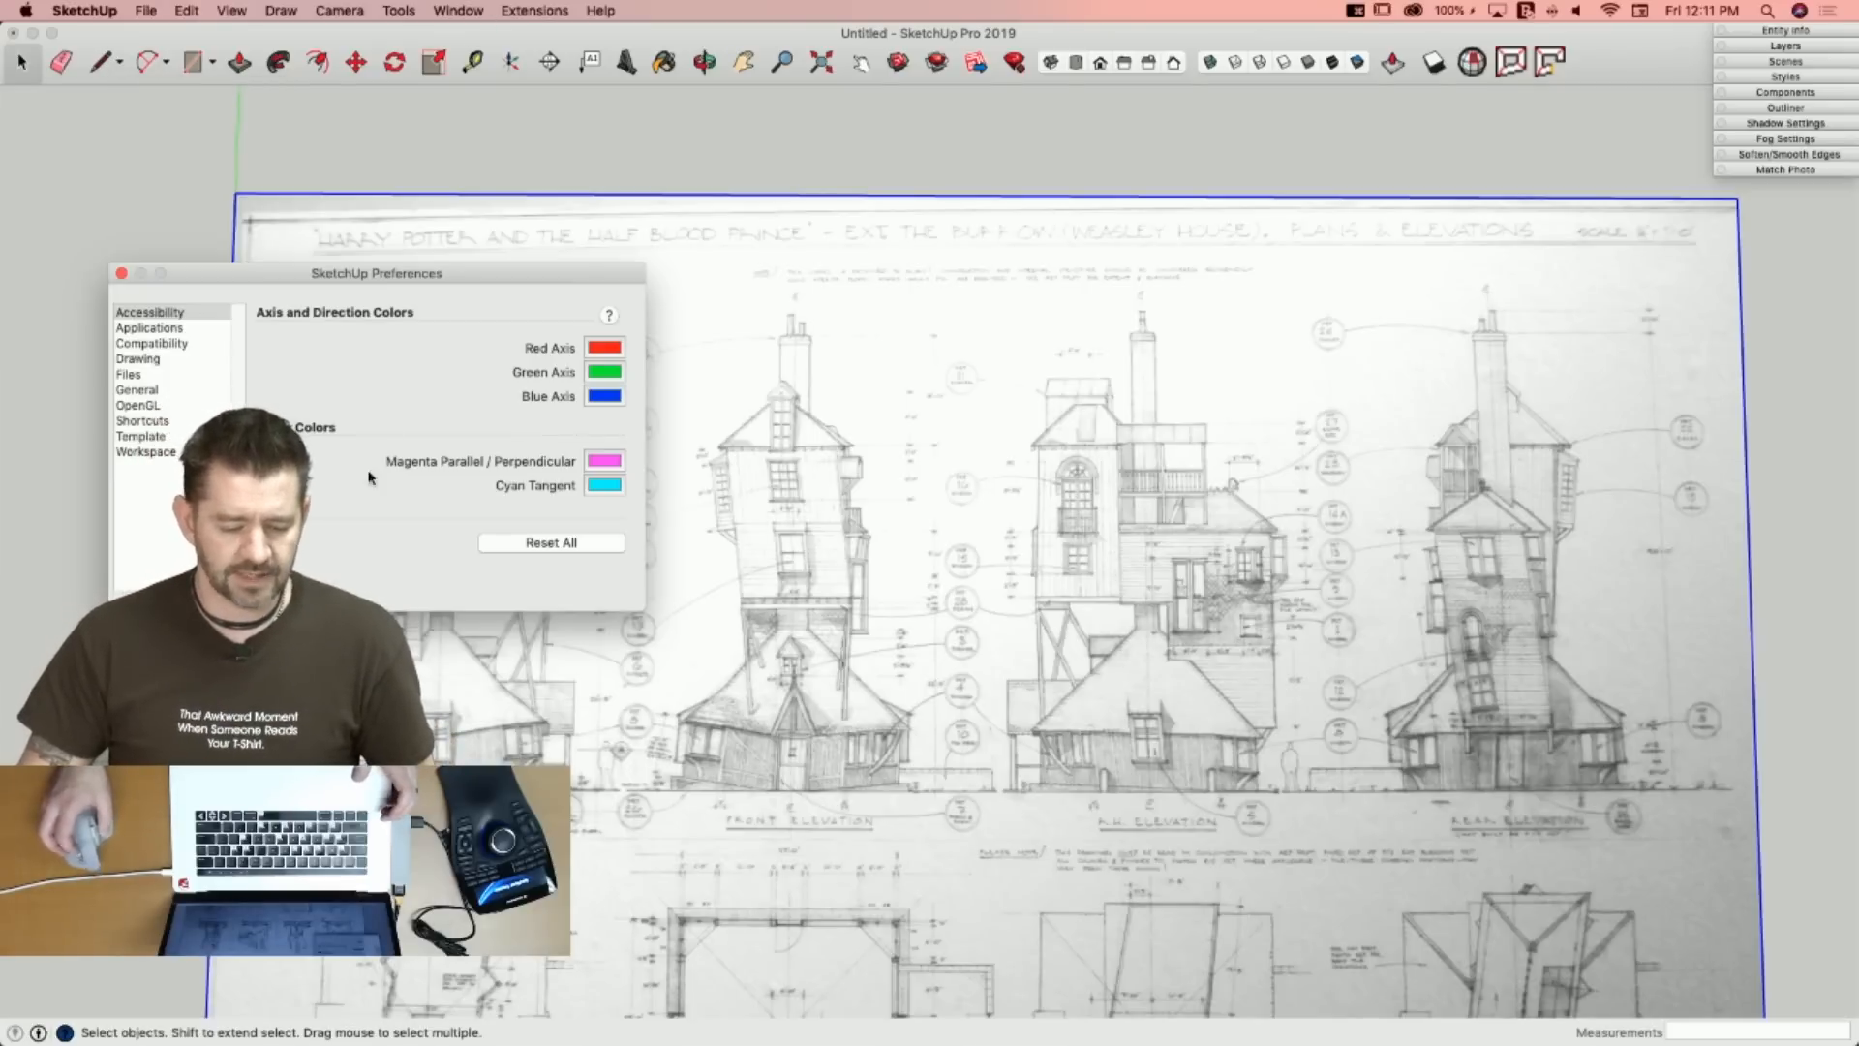
click(140, 406)
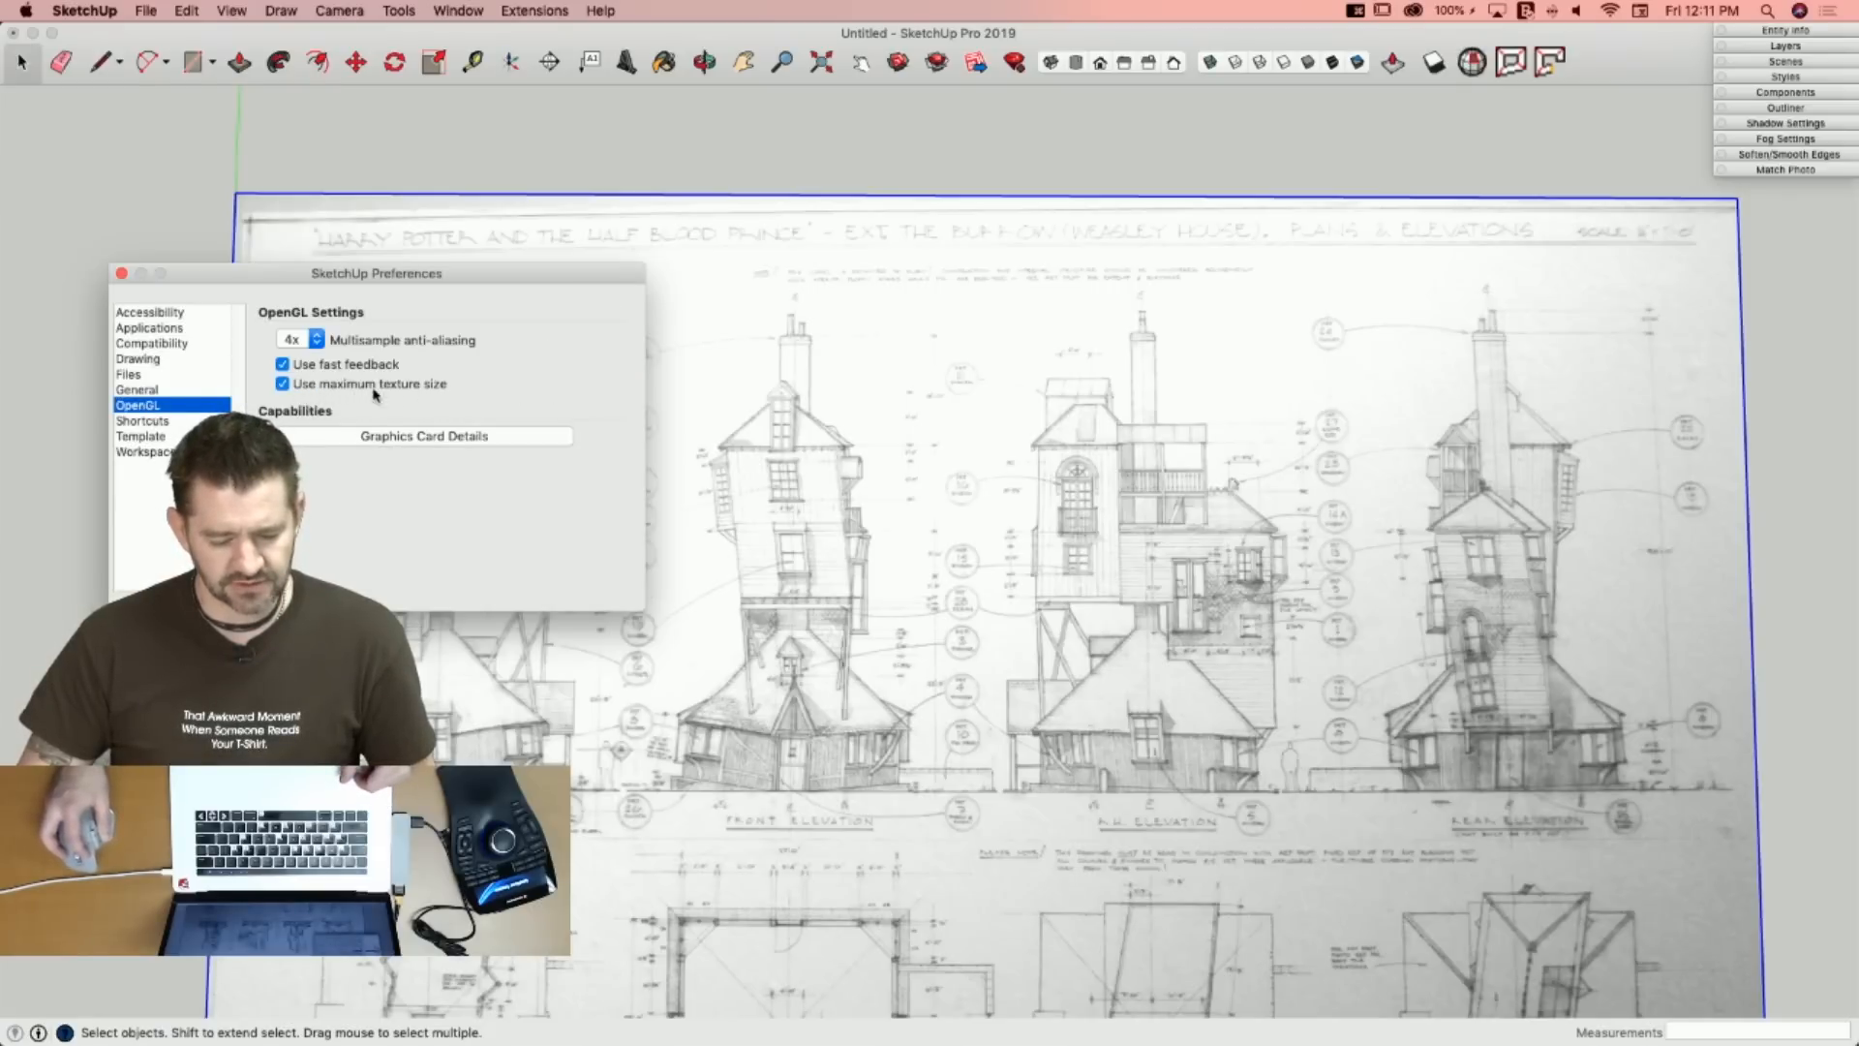
click(122, 275)
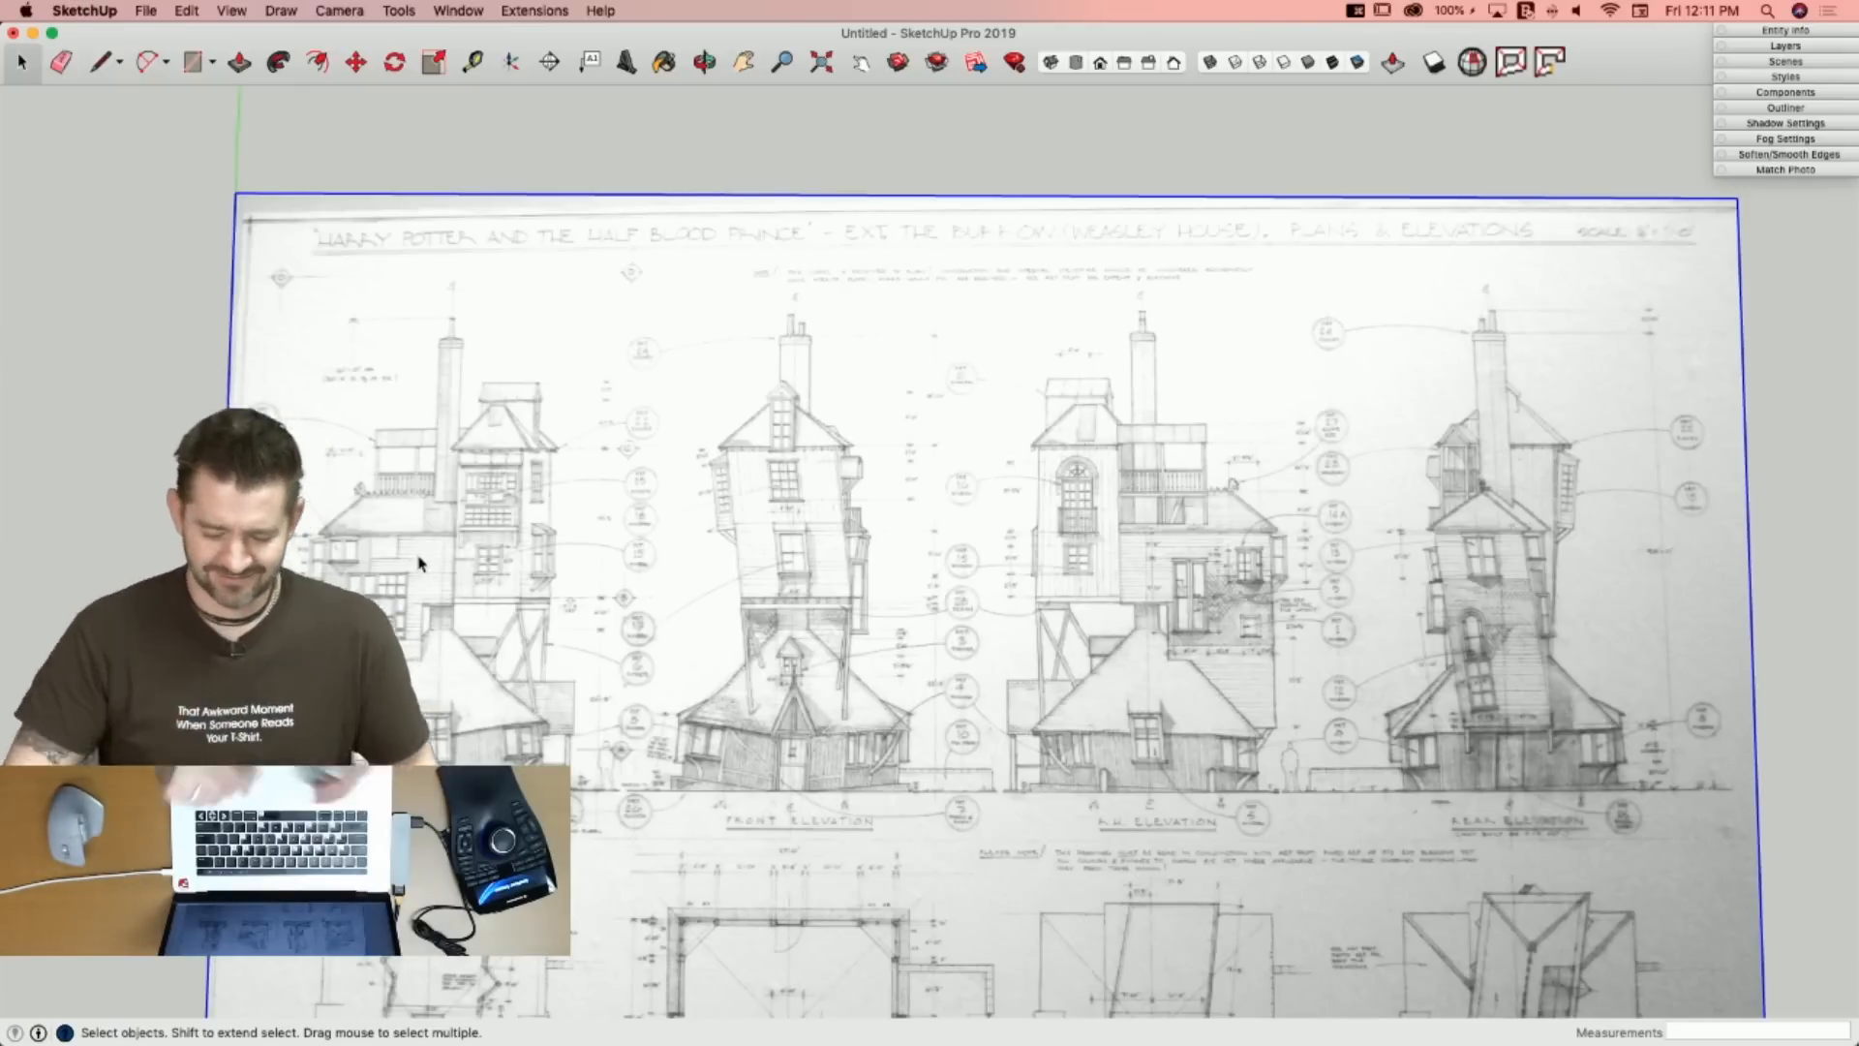
scroll(52, 411, down, 3)
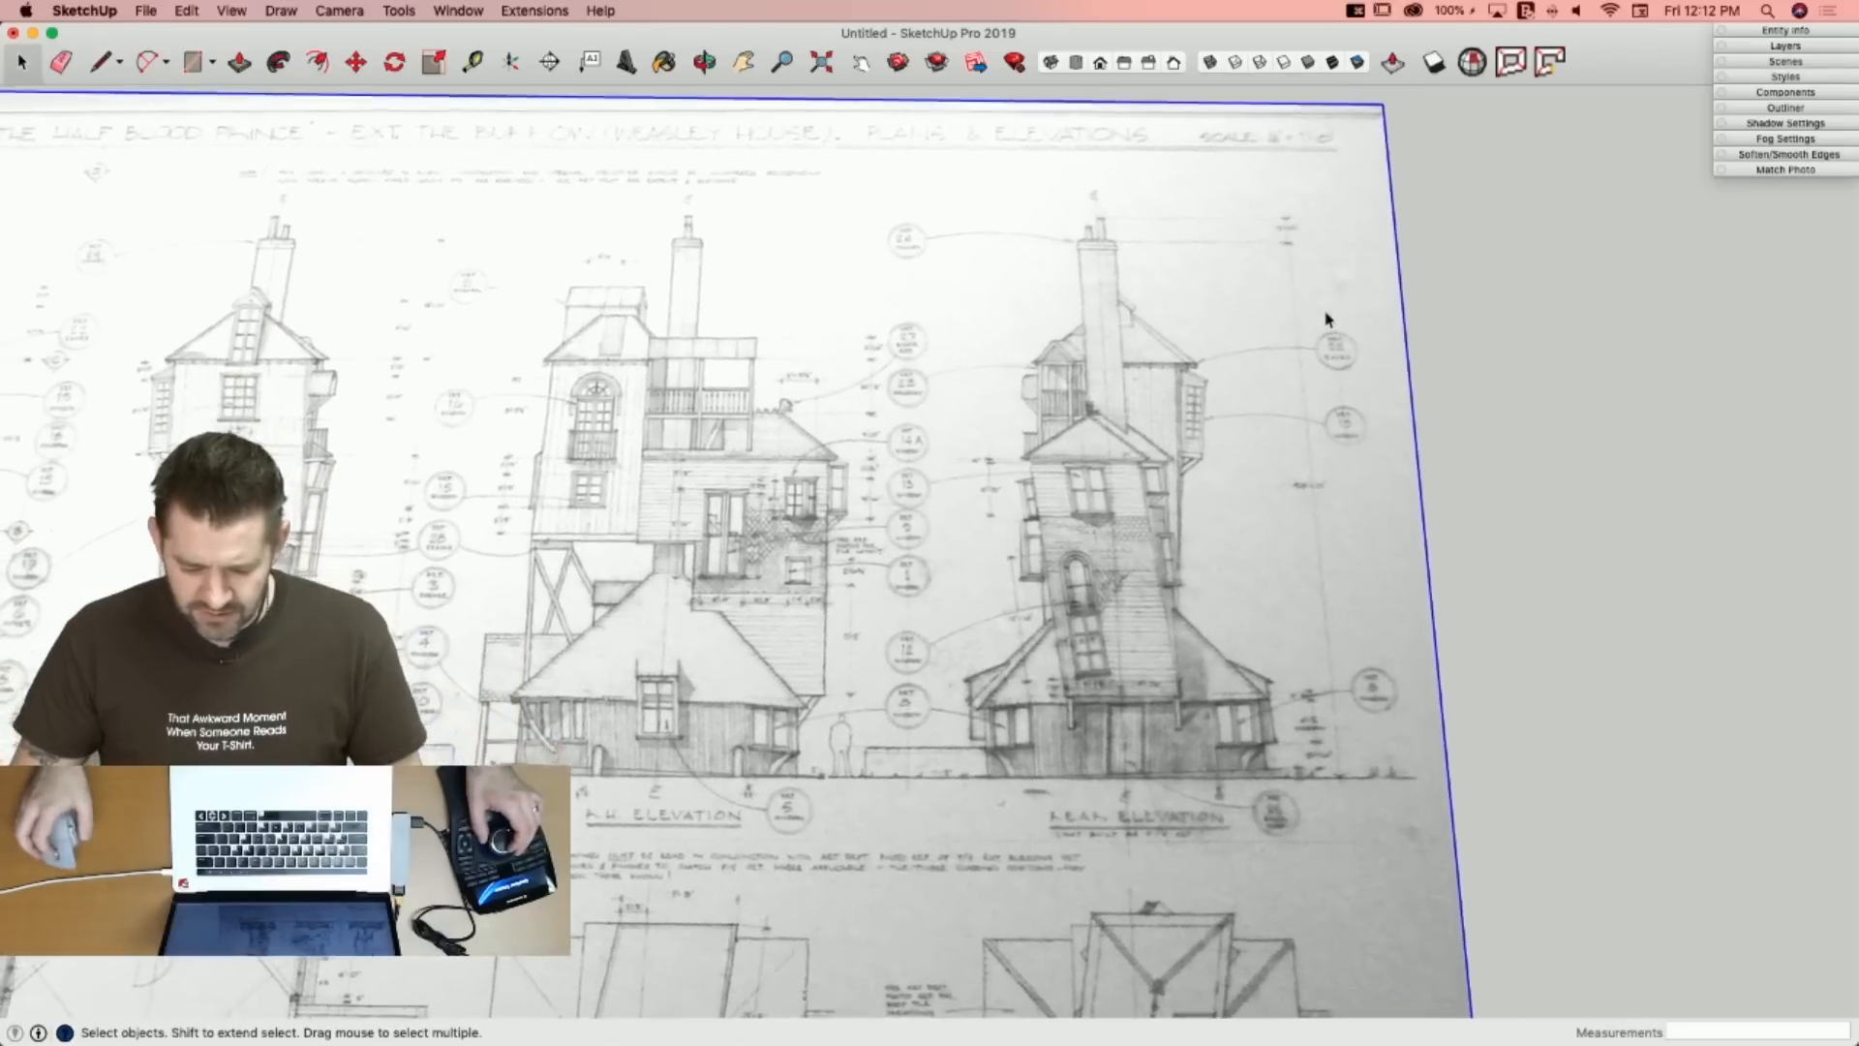
key(l)
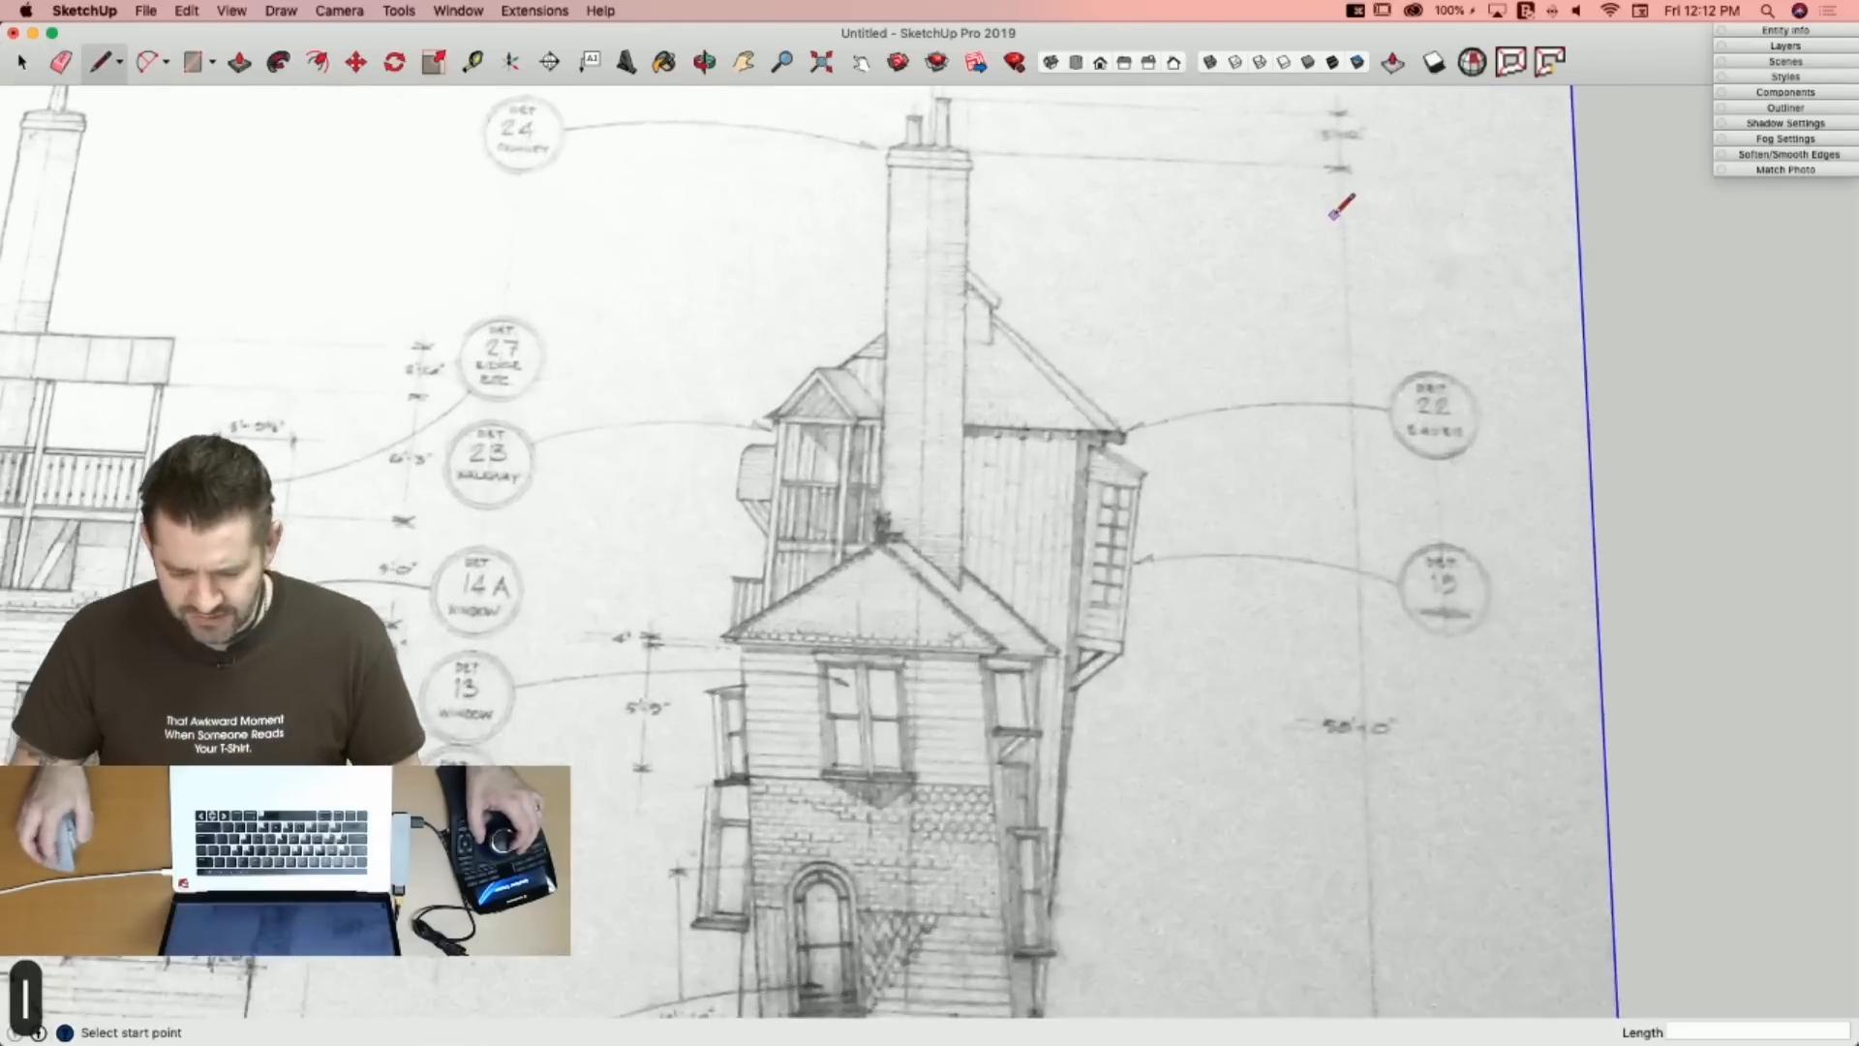
click(1346, 140)
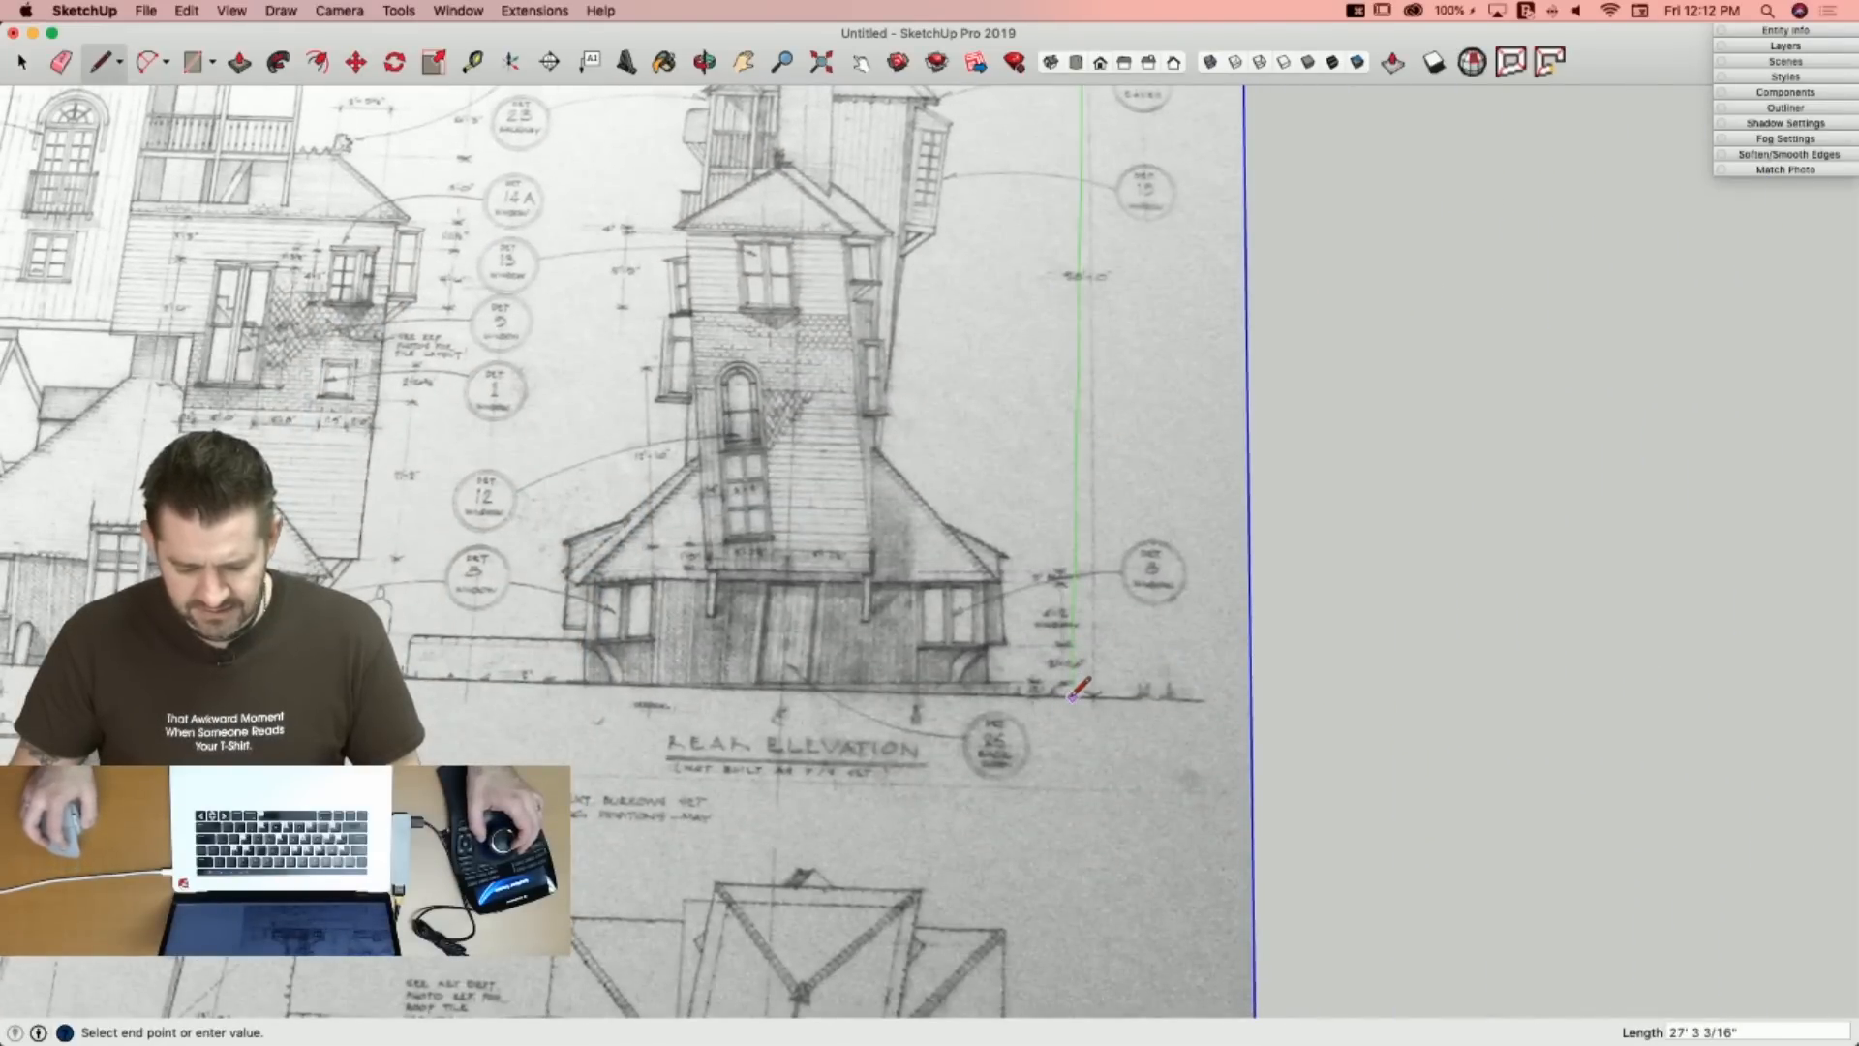
key(Escape)
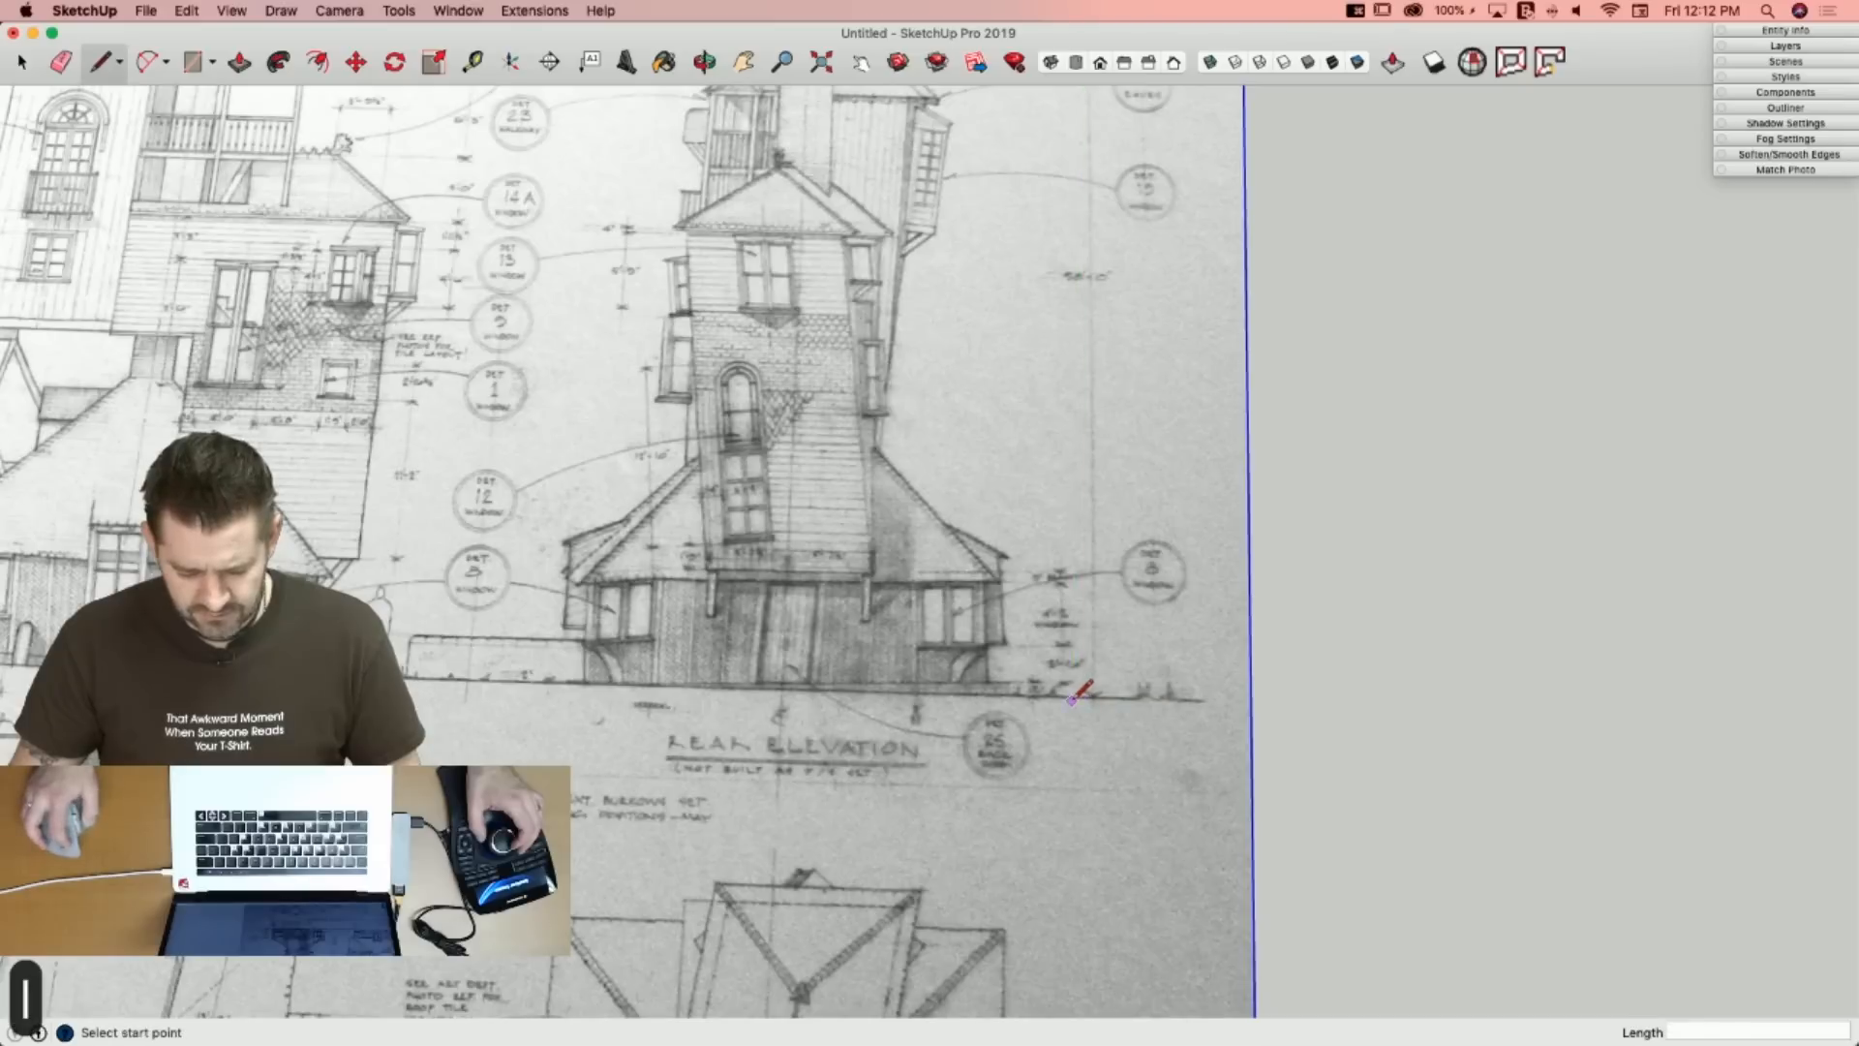
click(1072, 697)
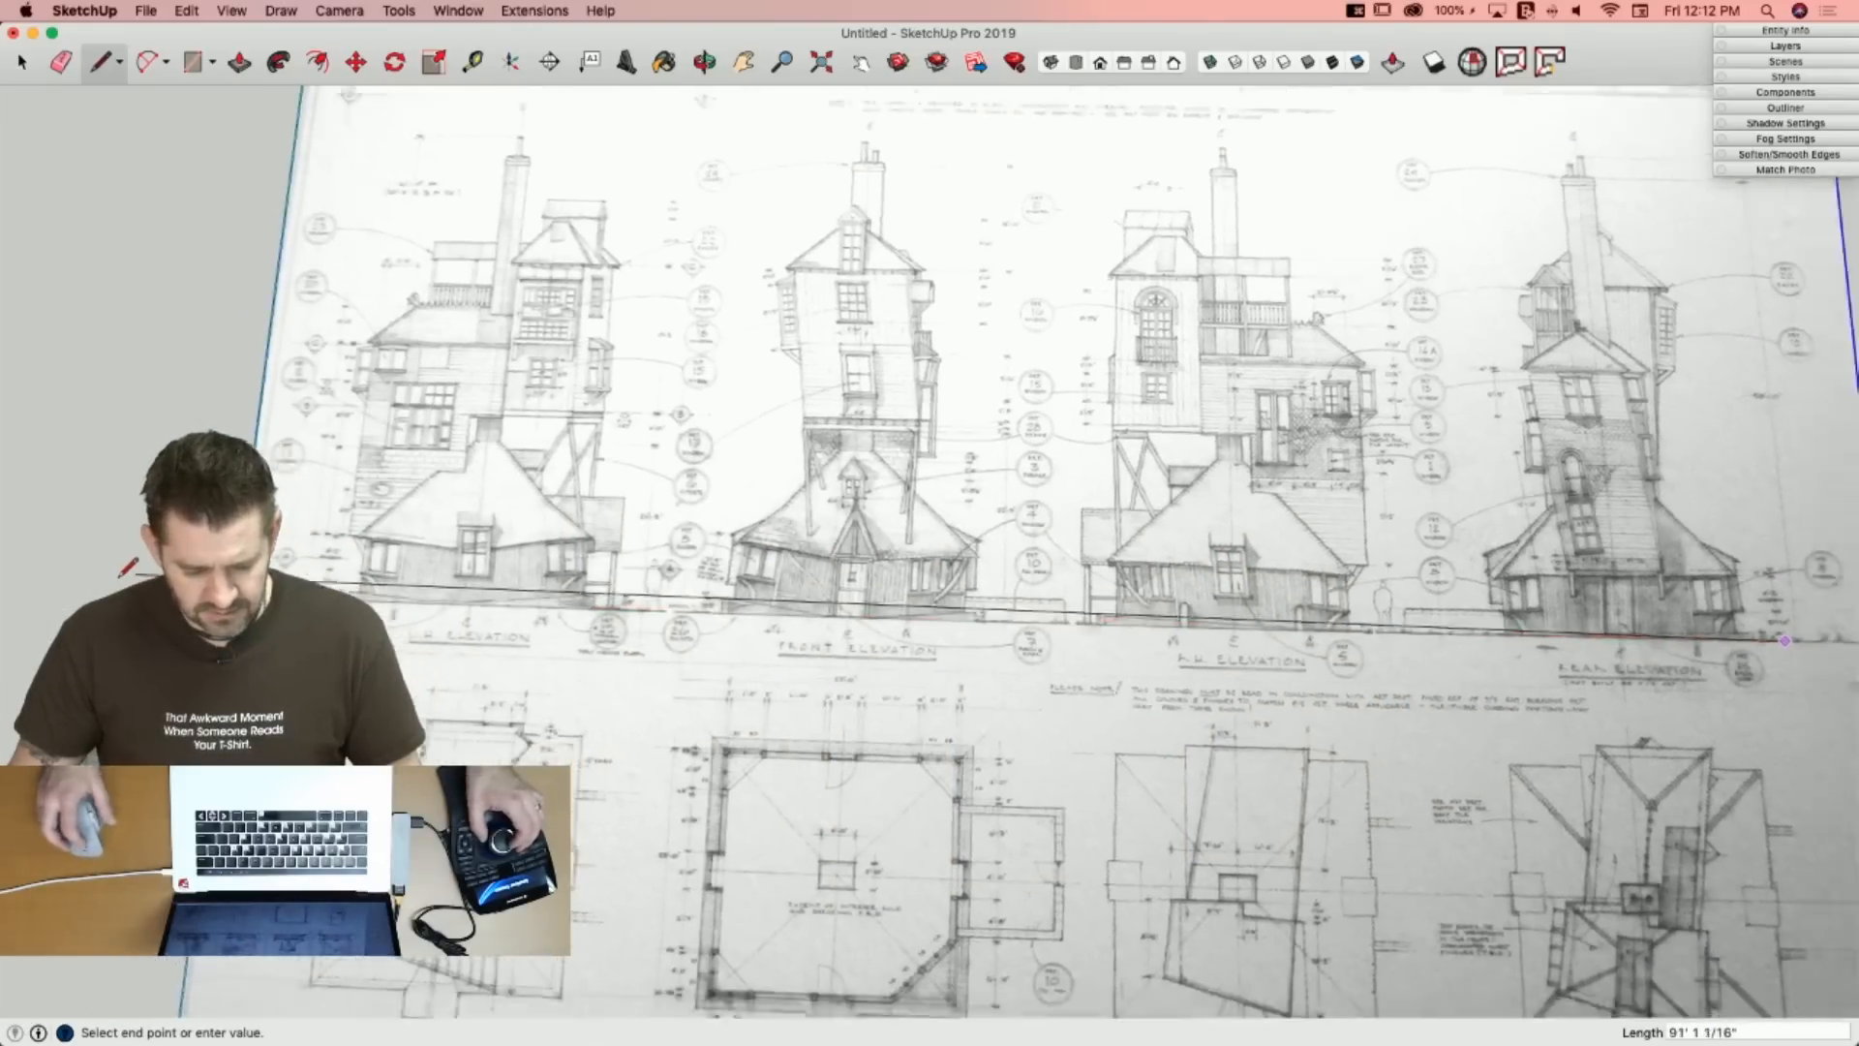
key(space)
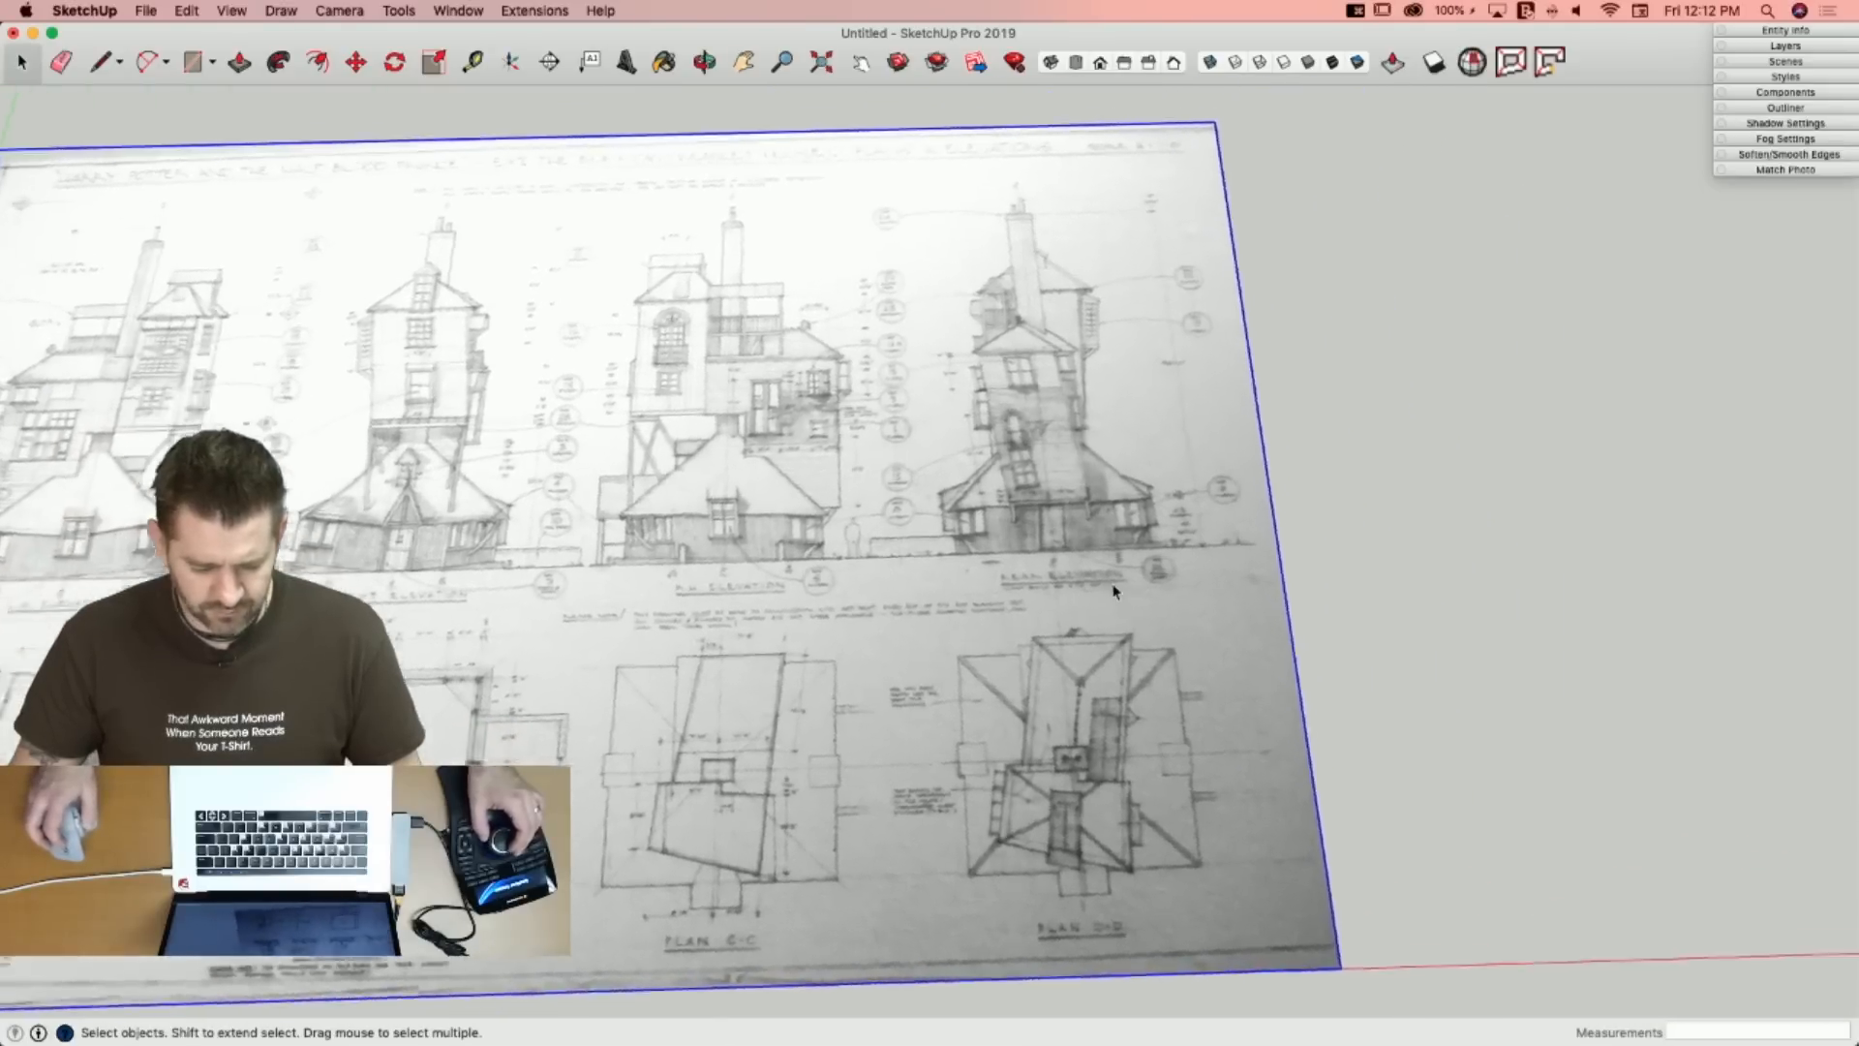
Draw a reference line about 86' long along the red axis, from the rear elevation's ground line across the sheet to its far edge.
key(l)
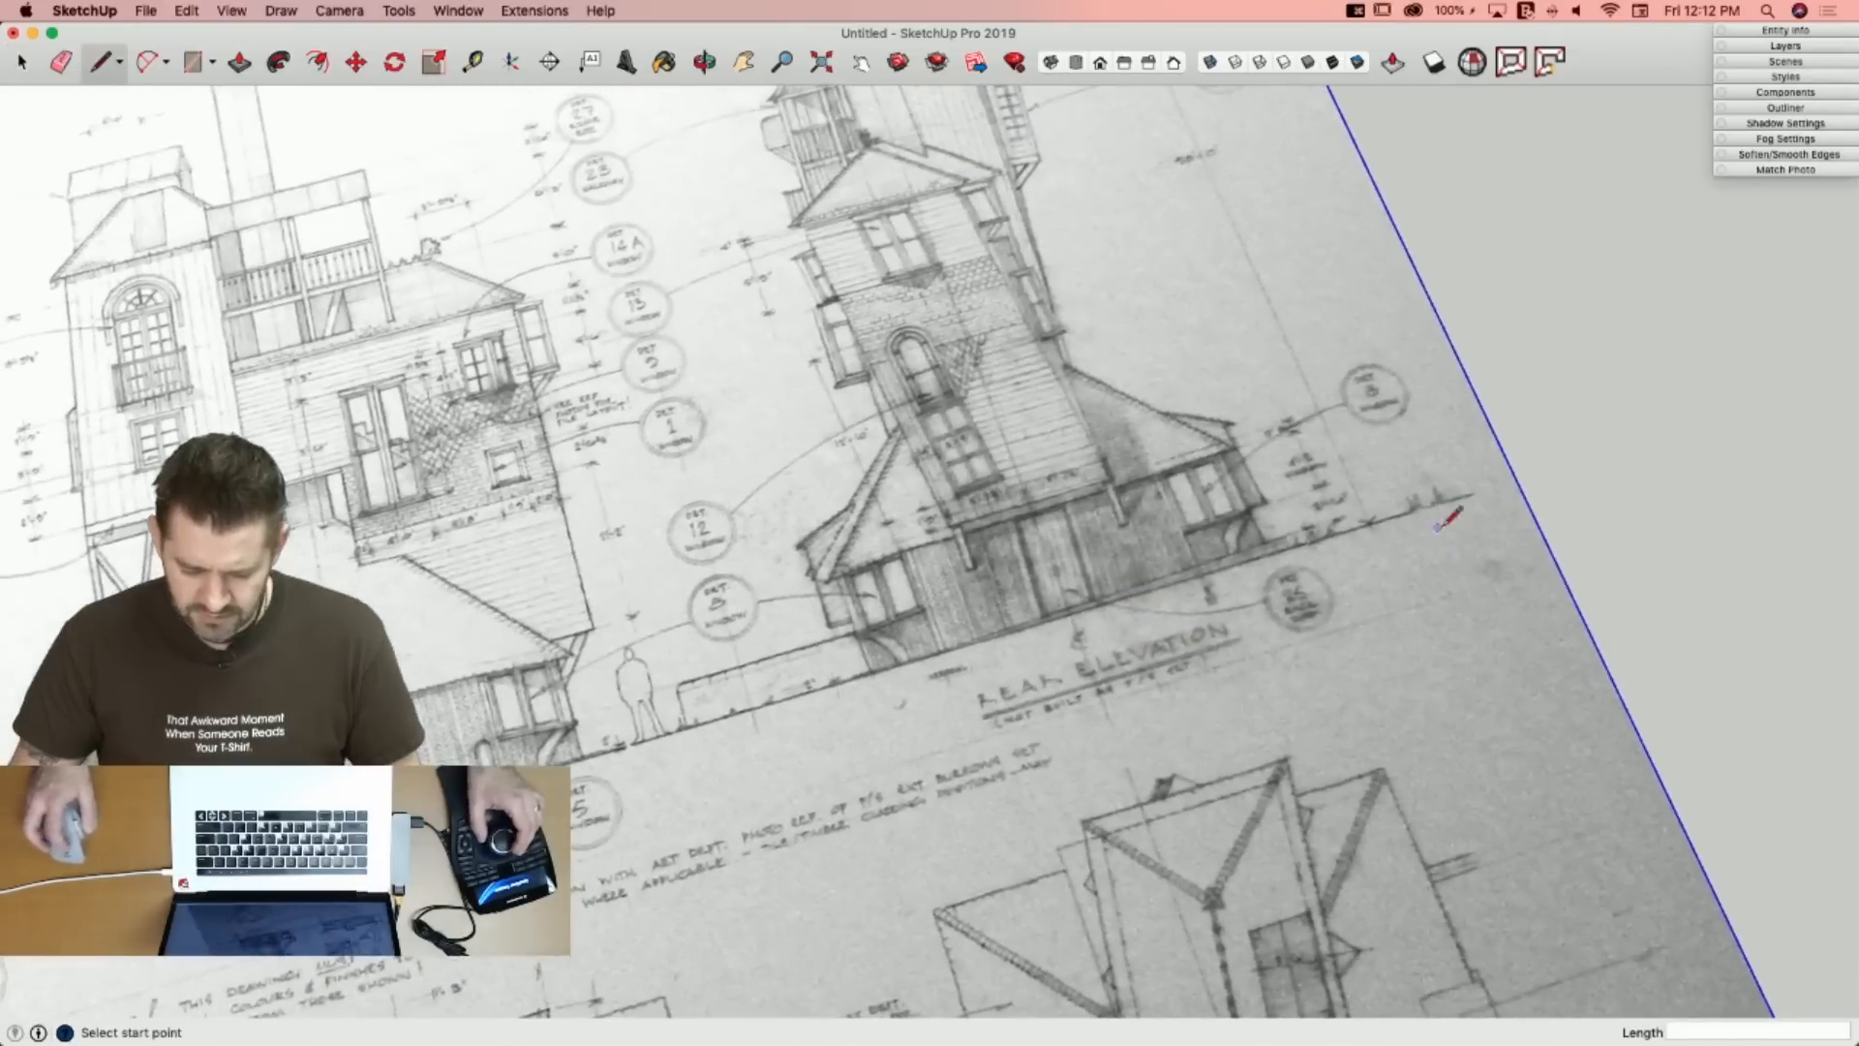
click(1370, 524)
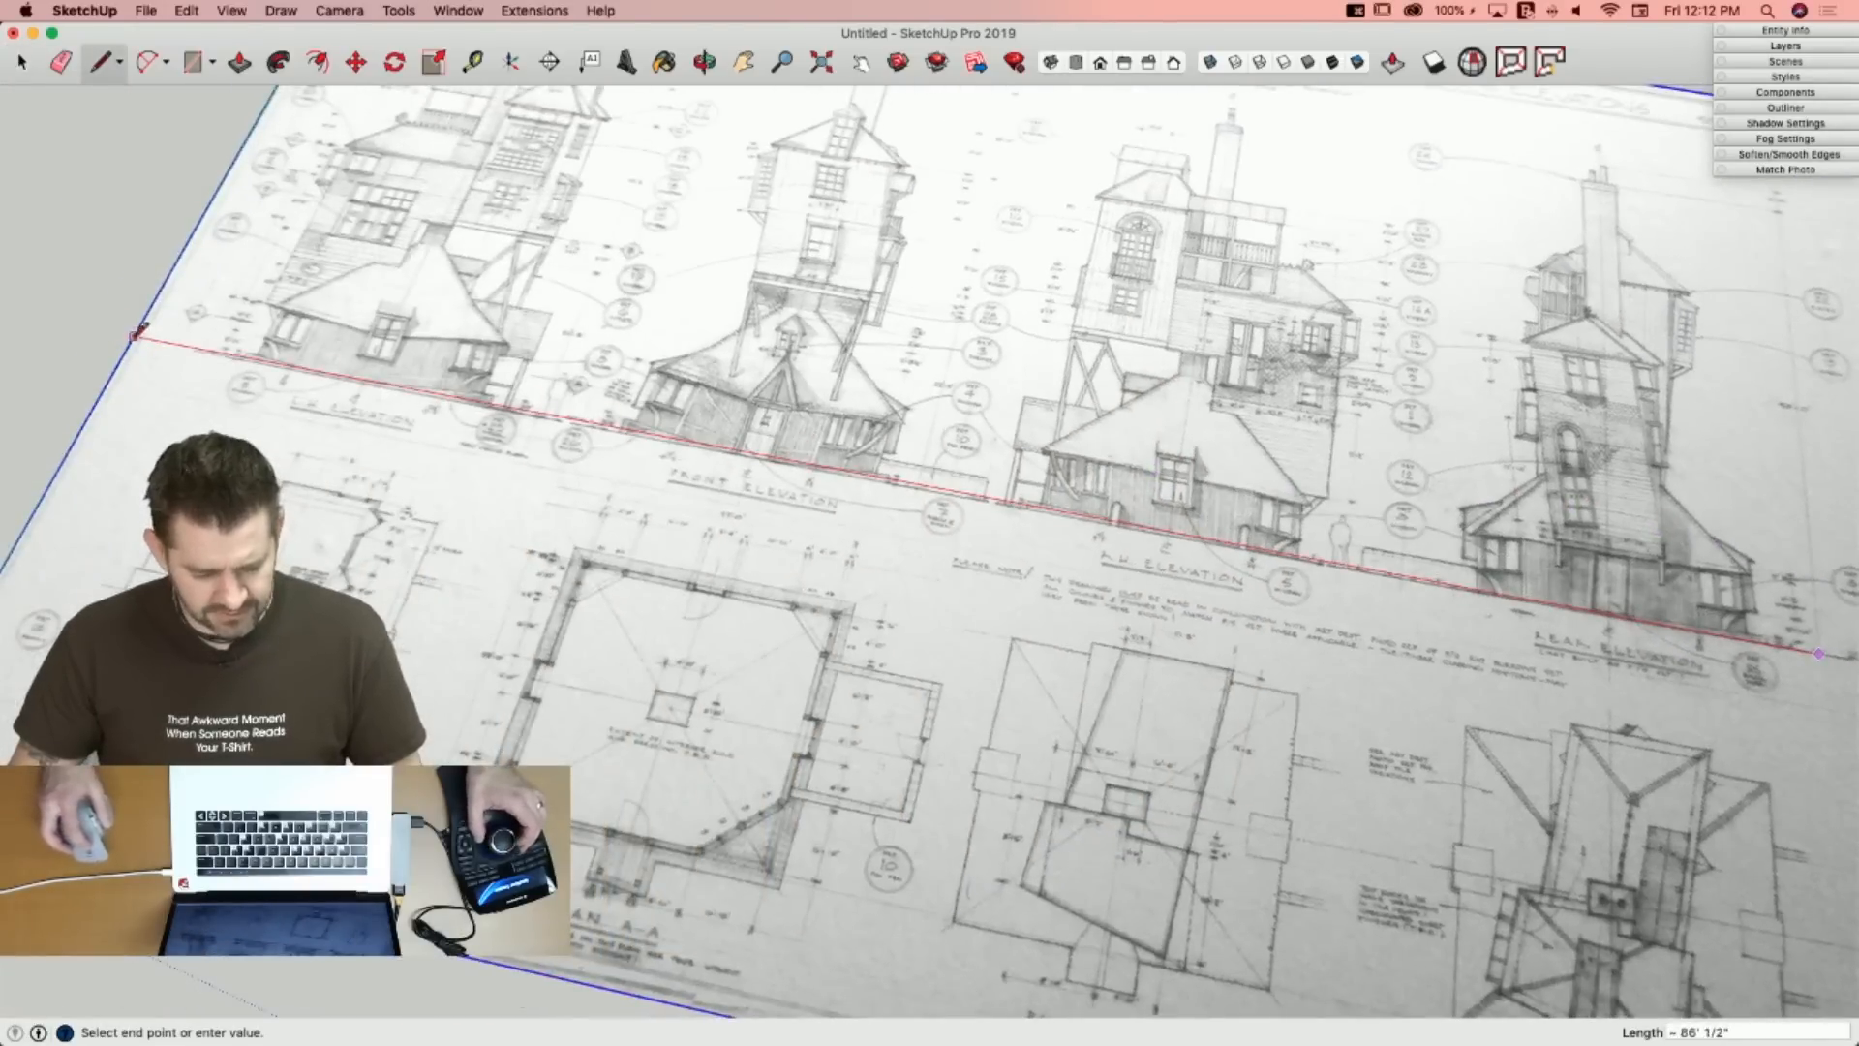
click(77, 321)
key(space)
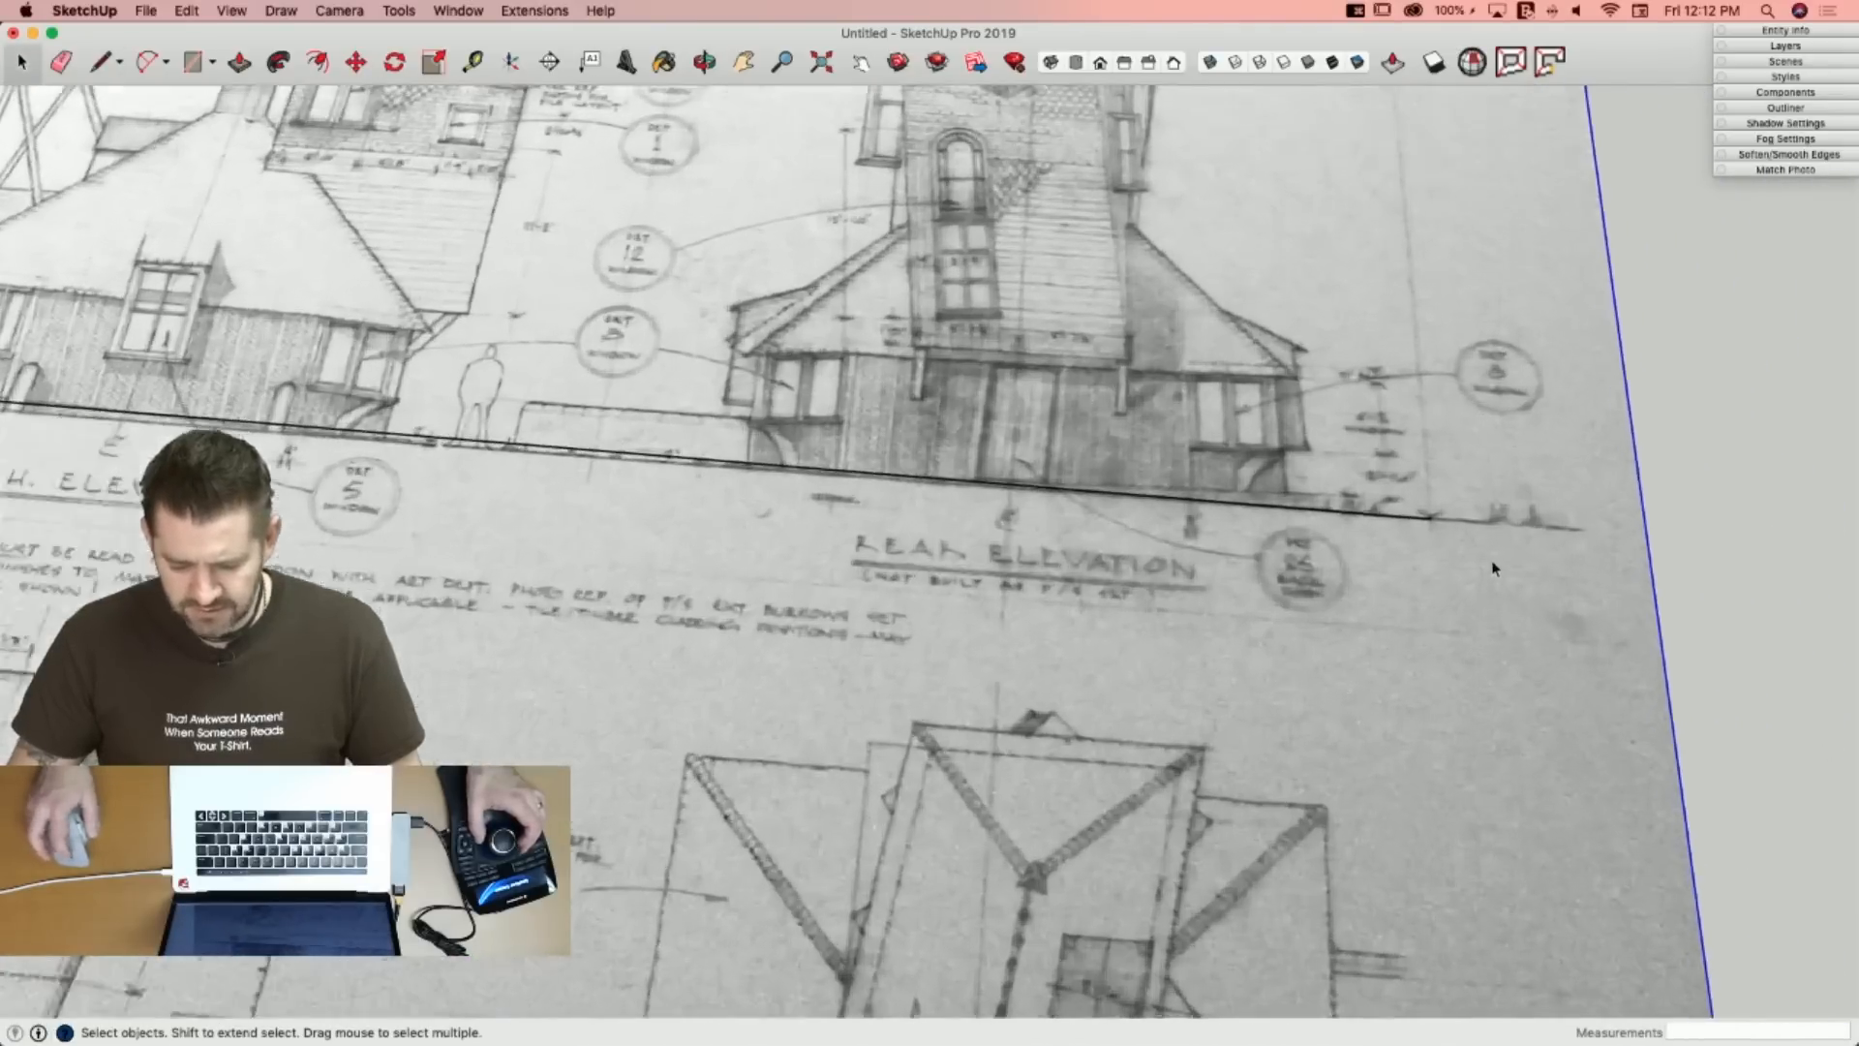
Rotate the plan image by about 0.1 degrees around the reference line's rear-elevation end so the drawn ground line matches it.
key(q)
click(1432, 521)
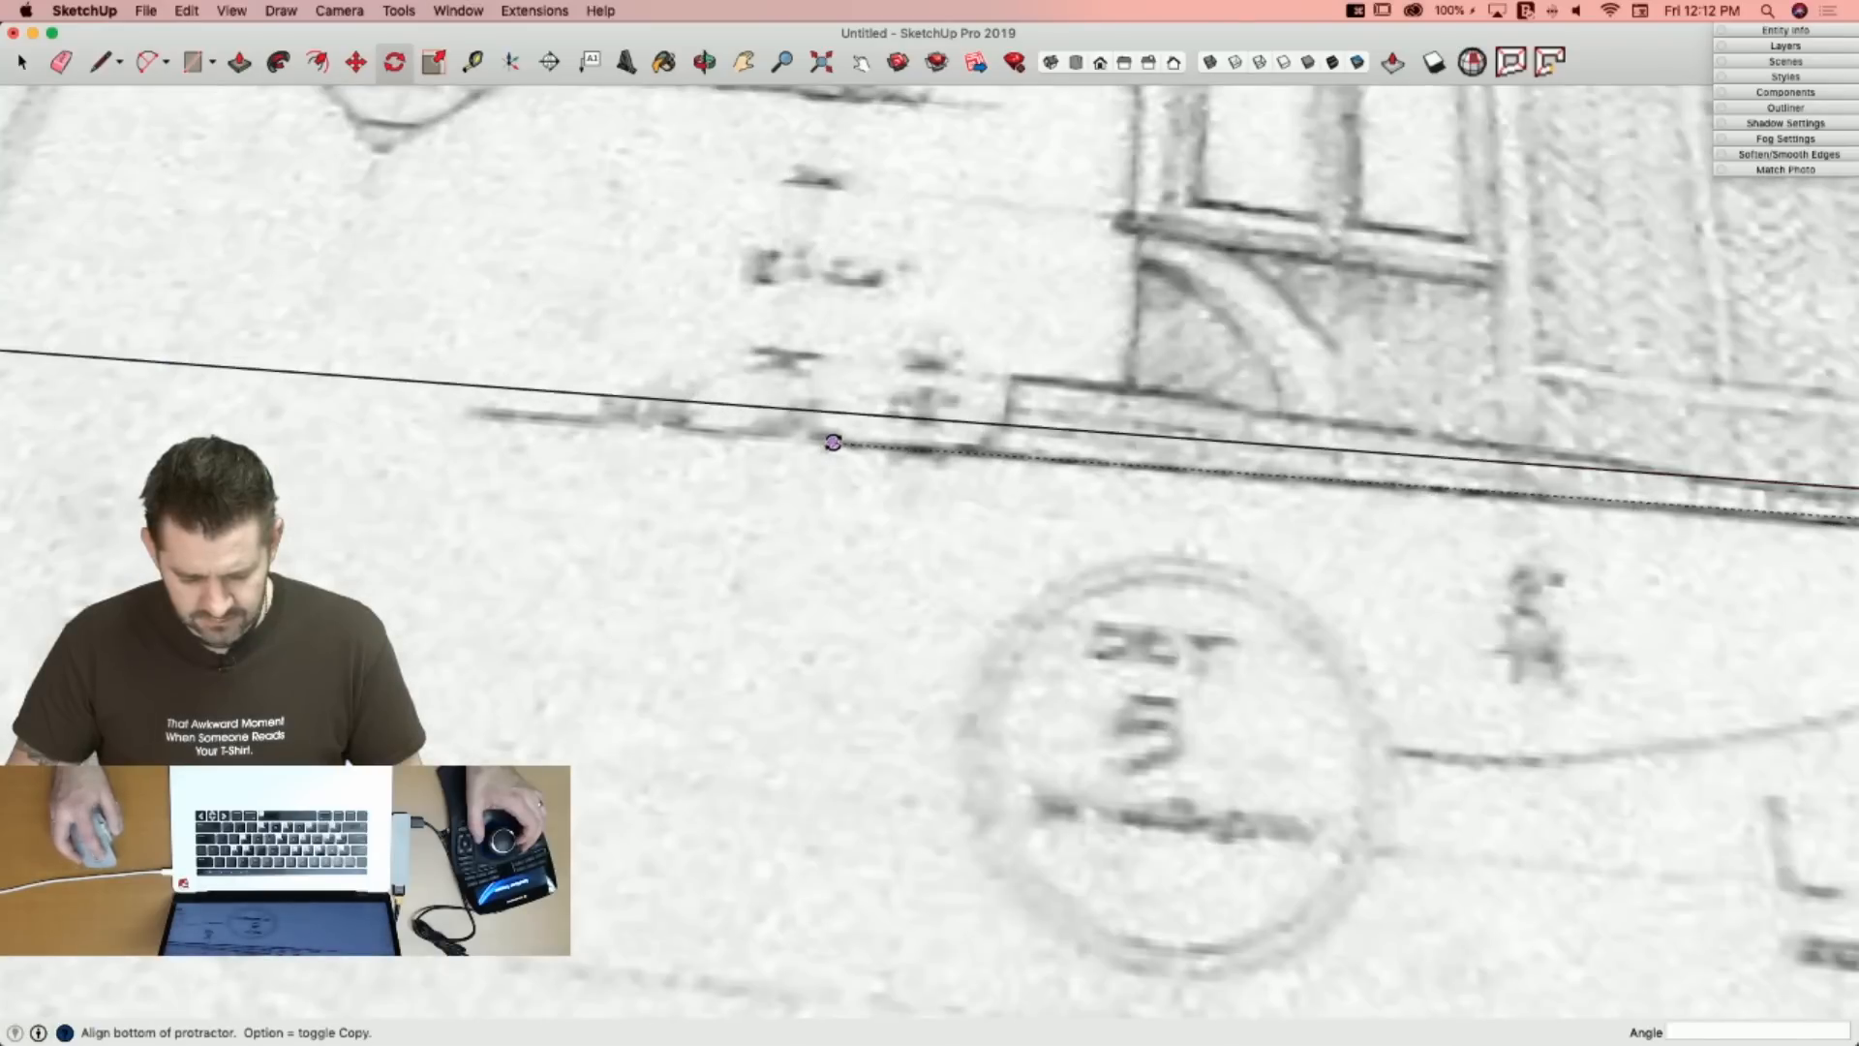
click(832, 443)
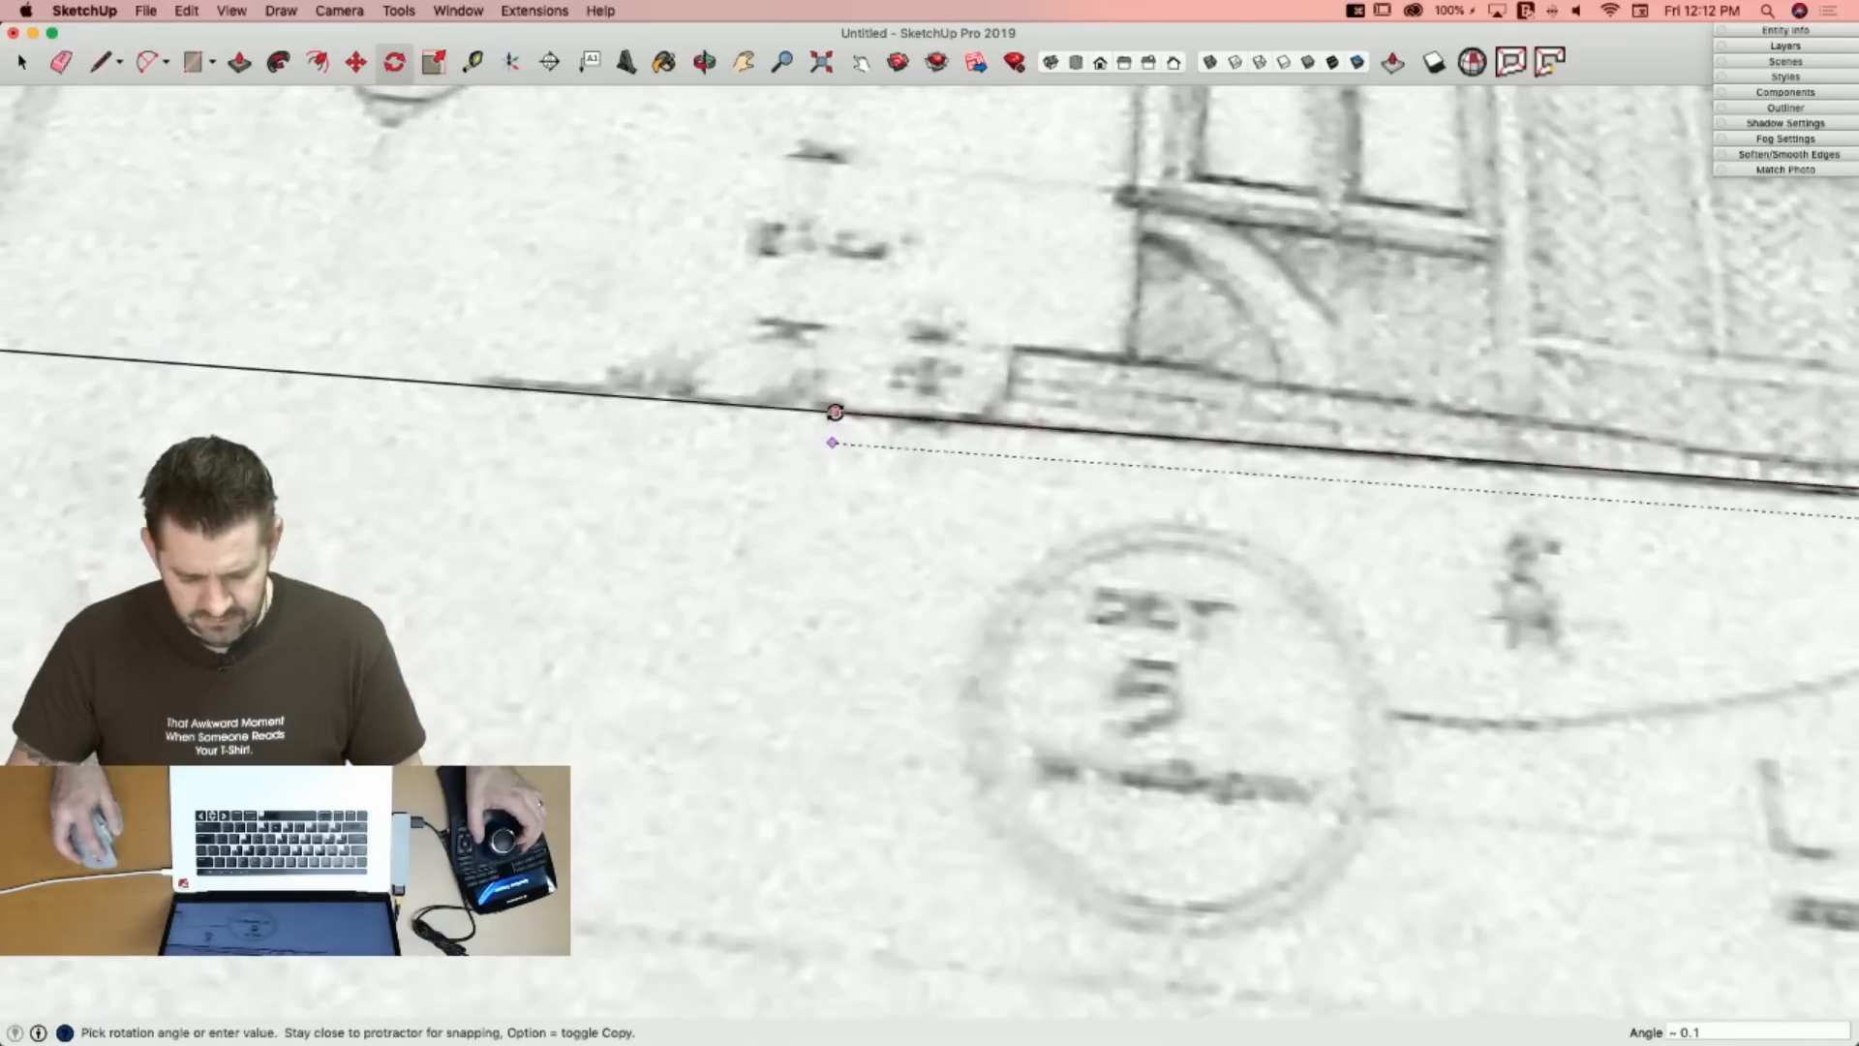
click(835, 411)
Draw a reference line about 27' 3" long along the green axis, from the rear elevation's ground line to its chimney-top dimension mark.
key(space)
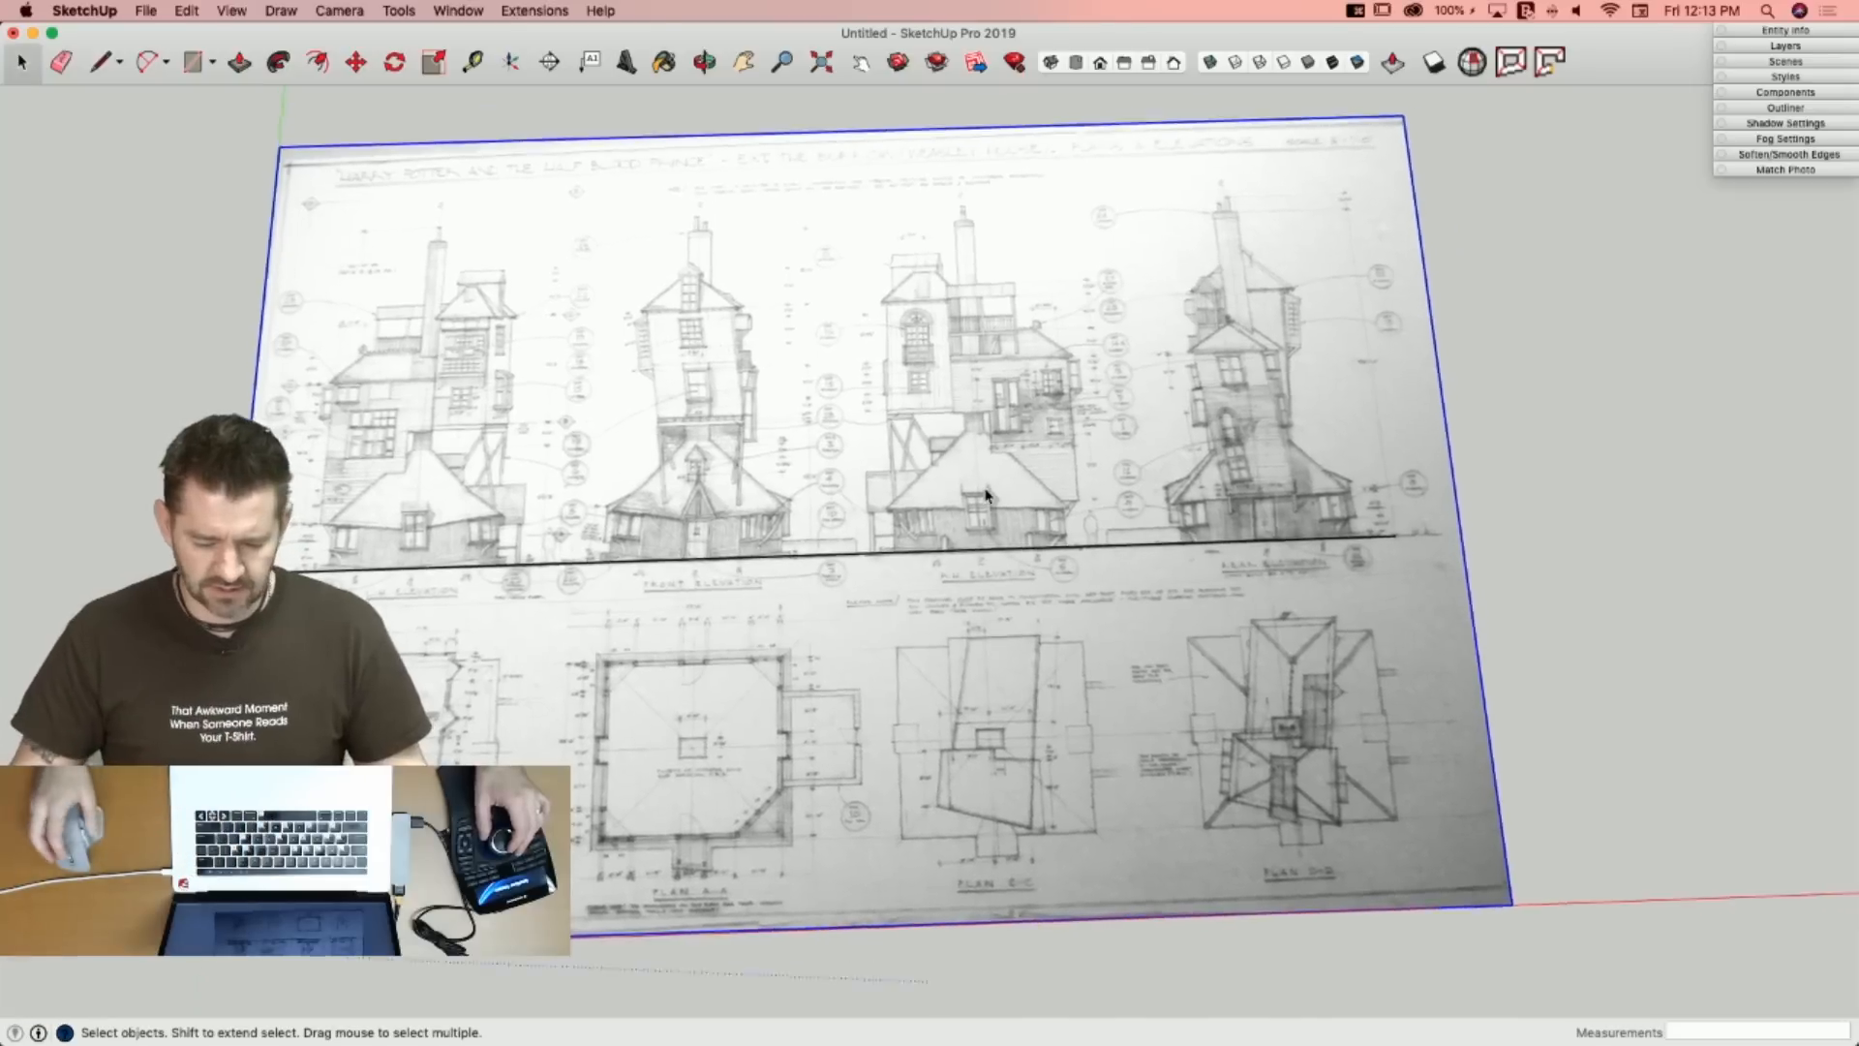
key(l)
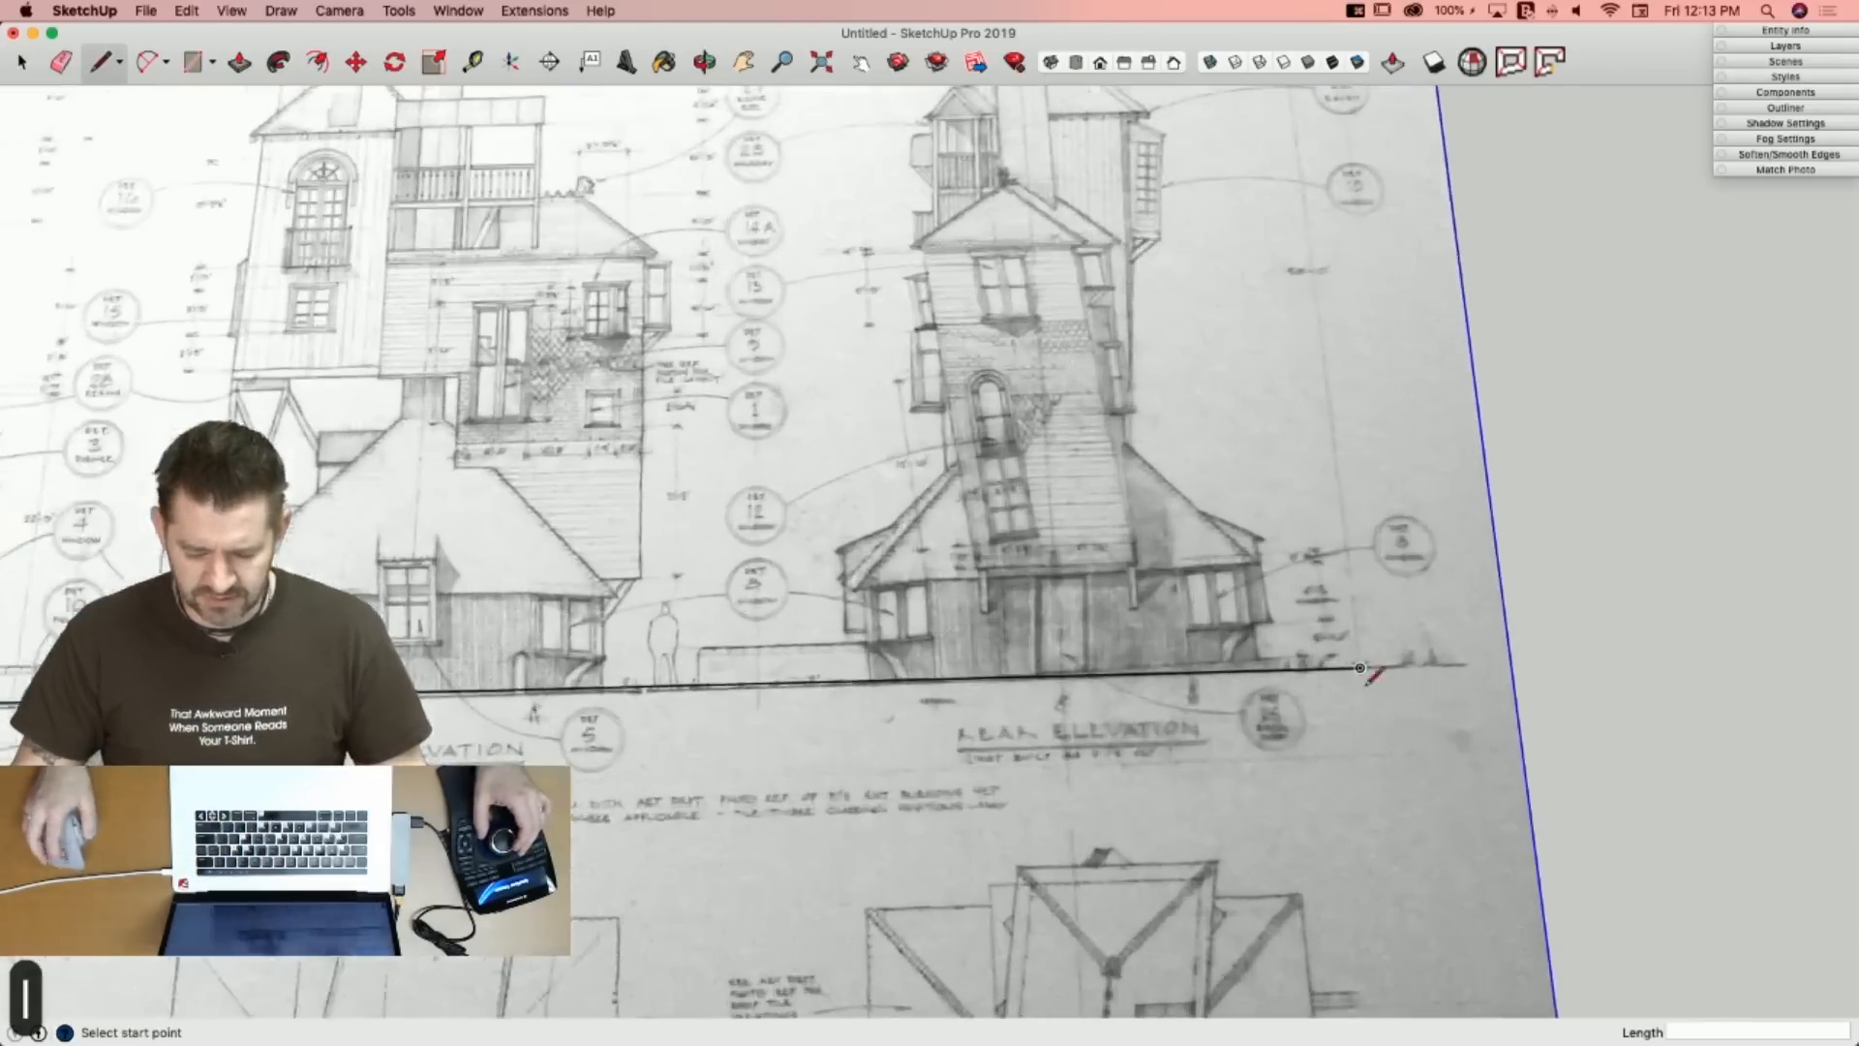
click(1361, 651)
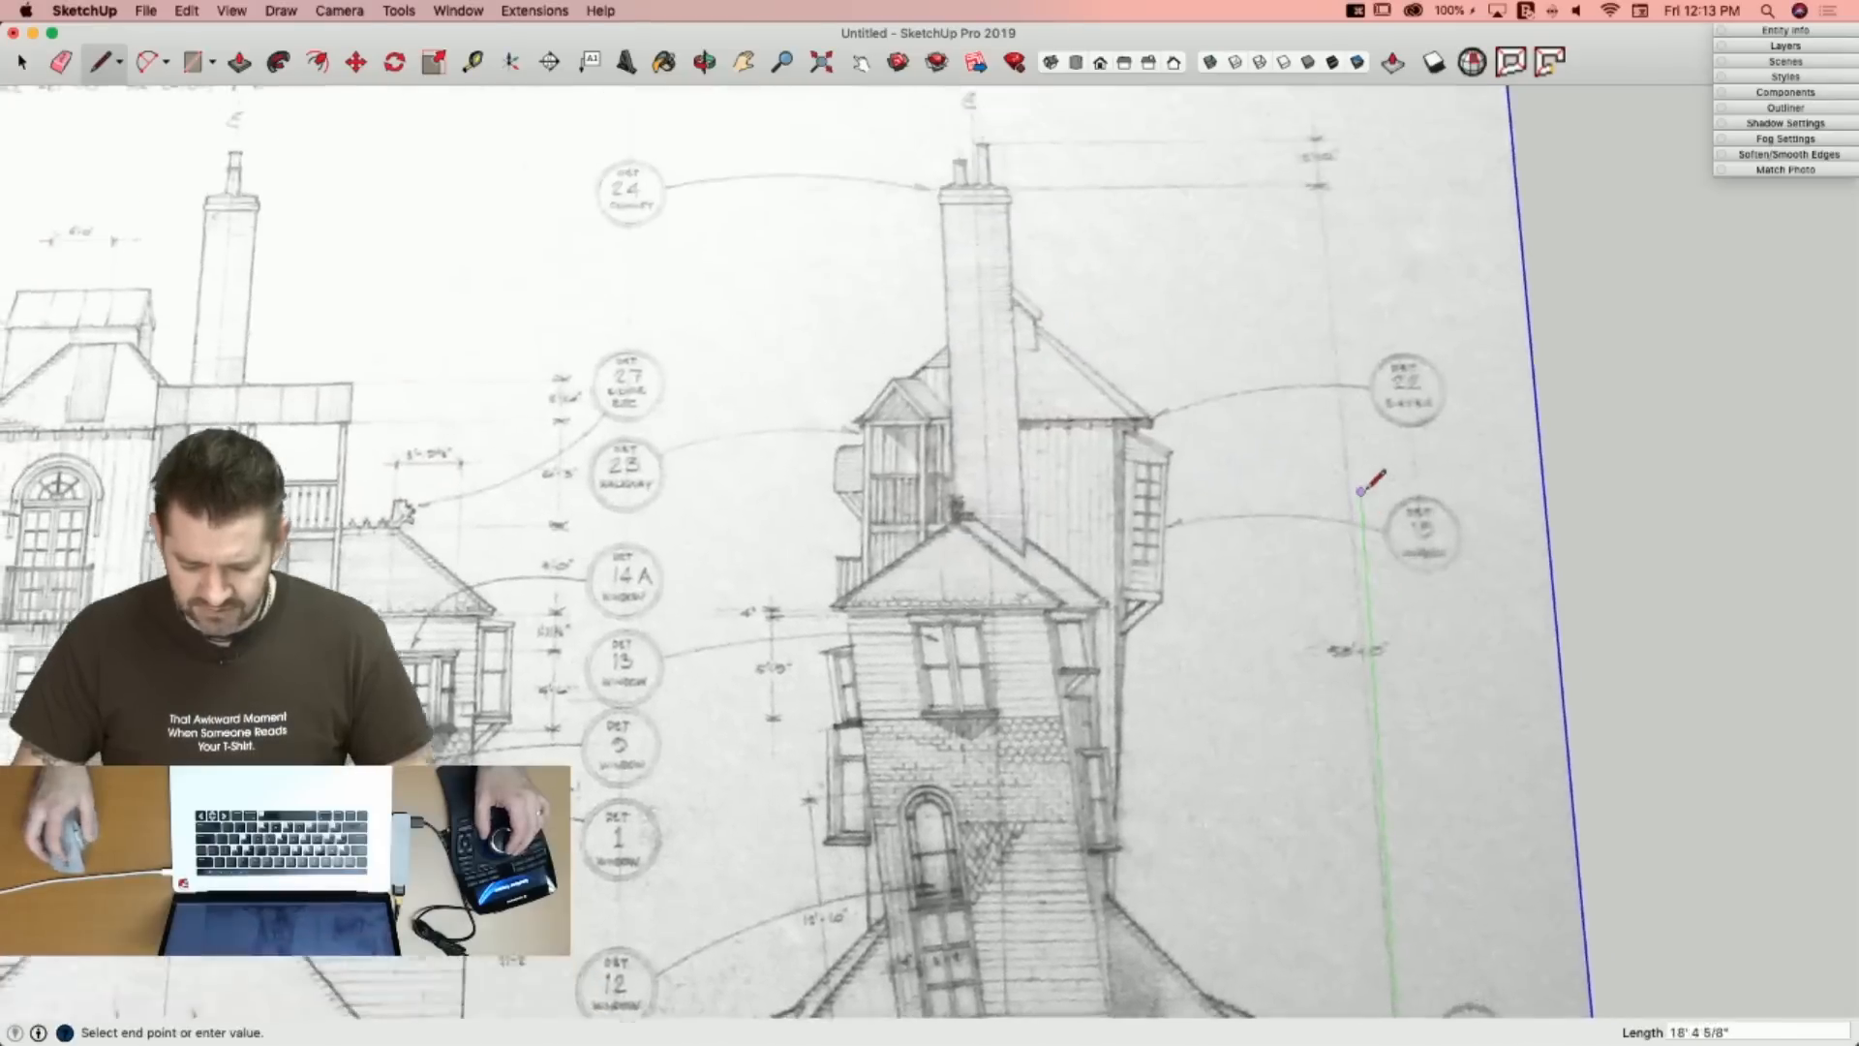
click(1332, 196)
key(space)
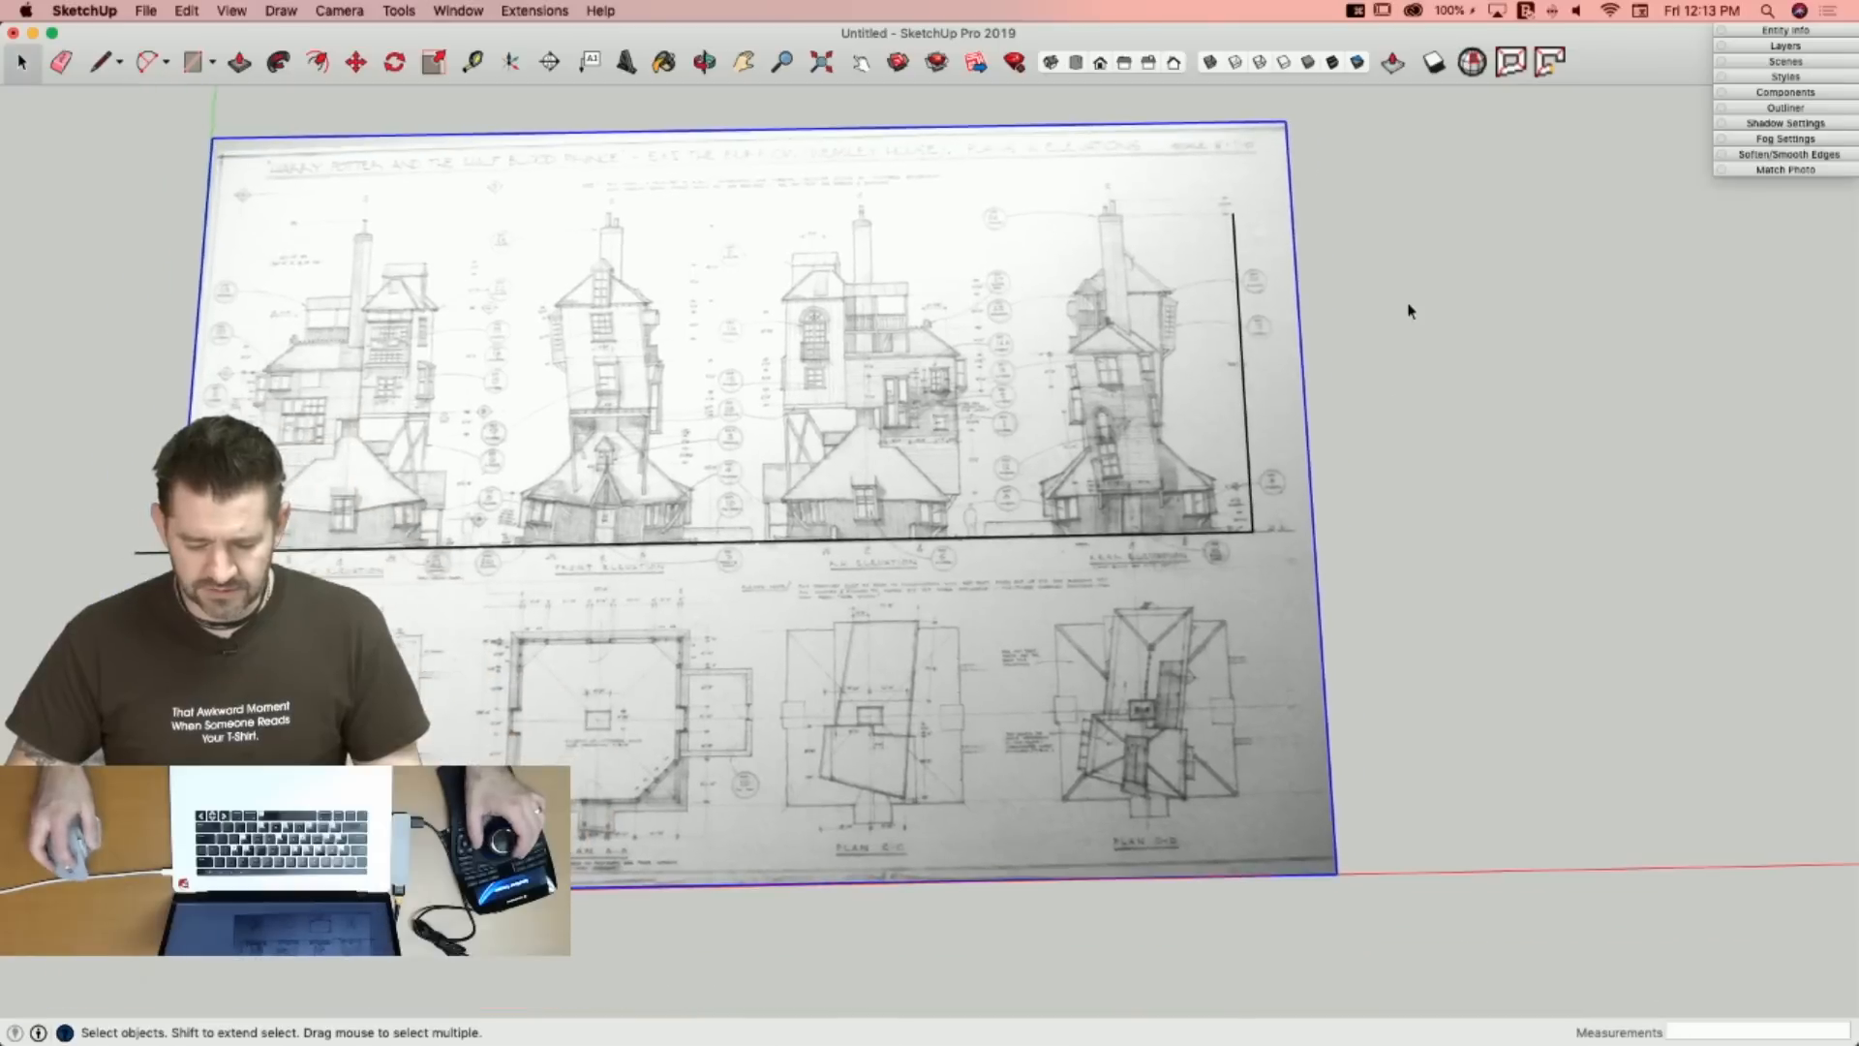
Group the plan image with both reference lines and rescale the group so the building-height line measures 50'.
right_click(1003, 697)
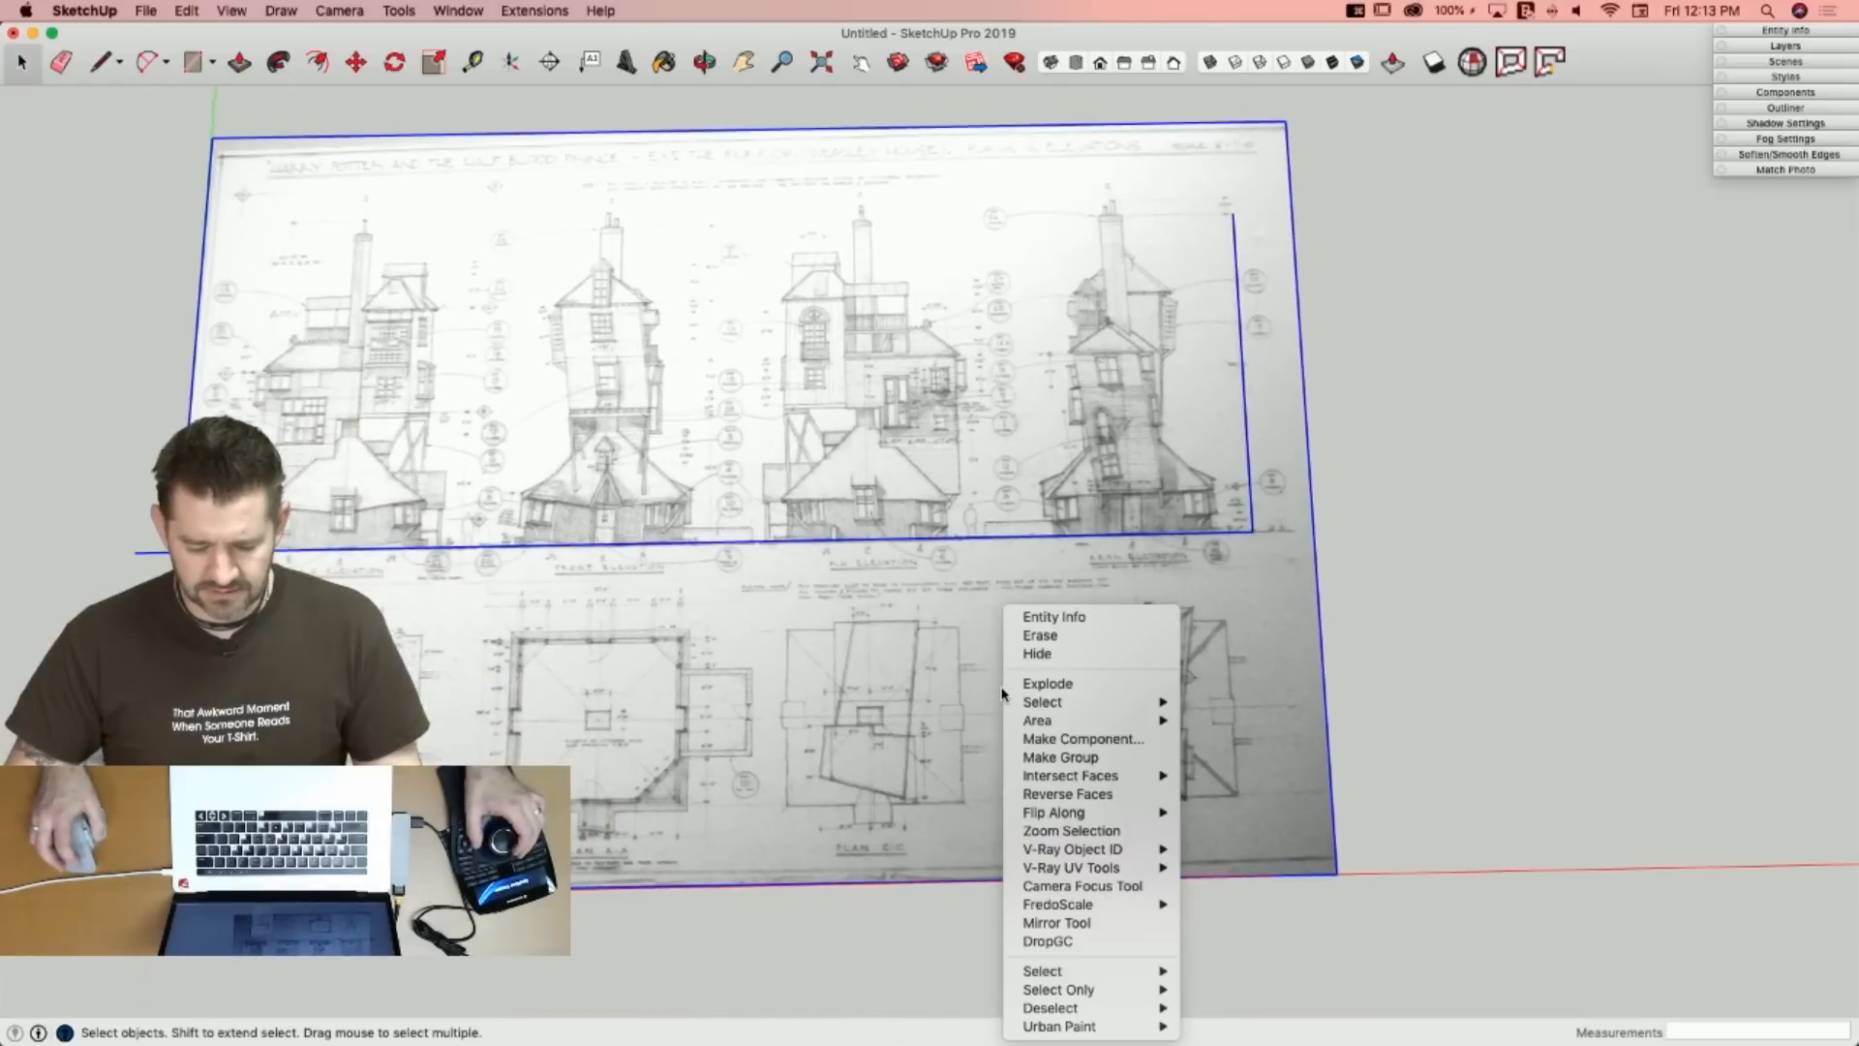
click(1088, 756)
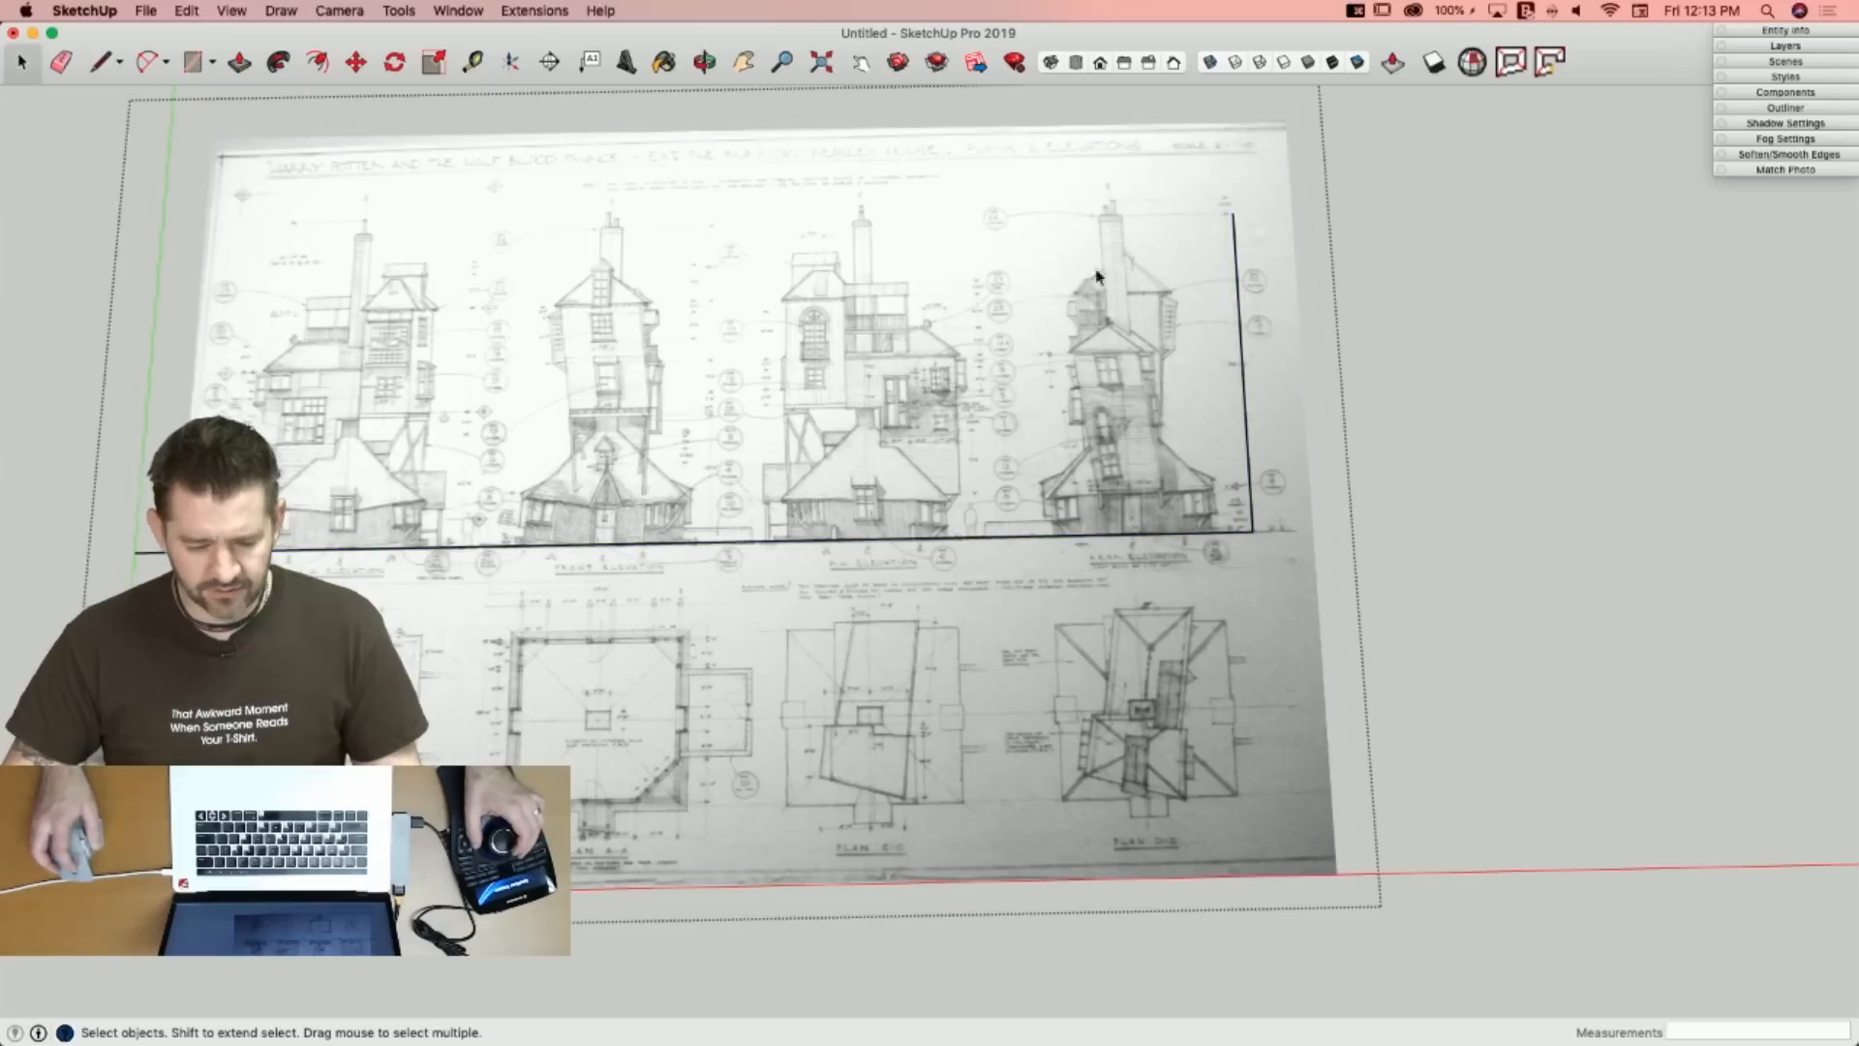
click(484, 62)
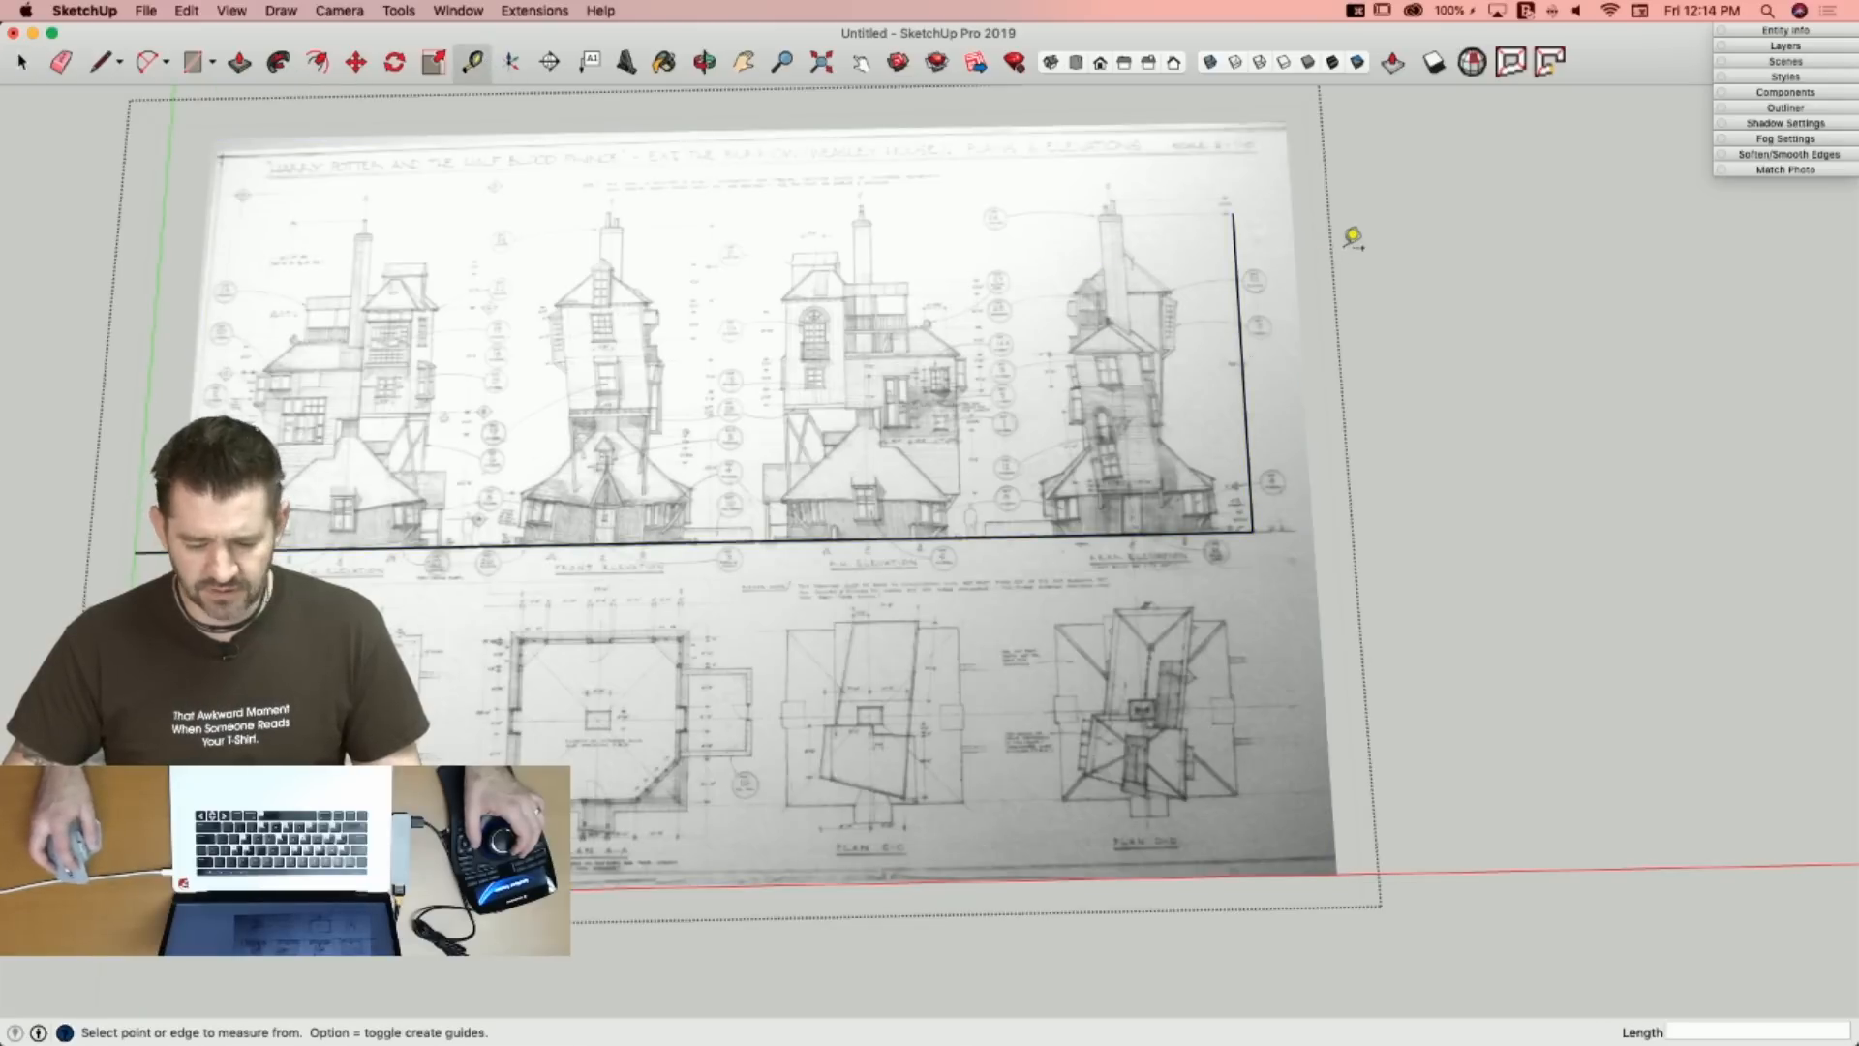
click(1232, 211)
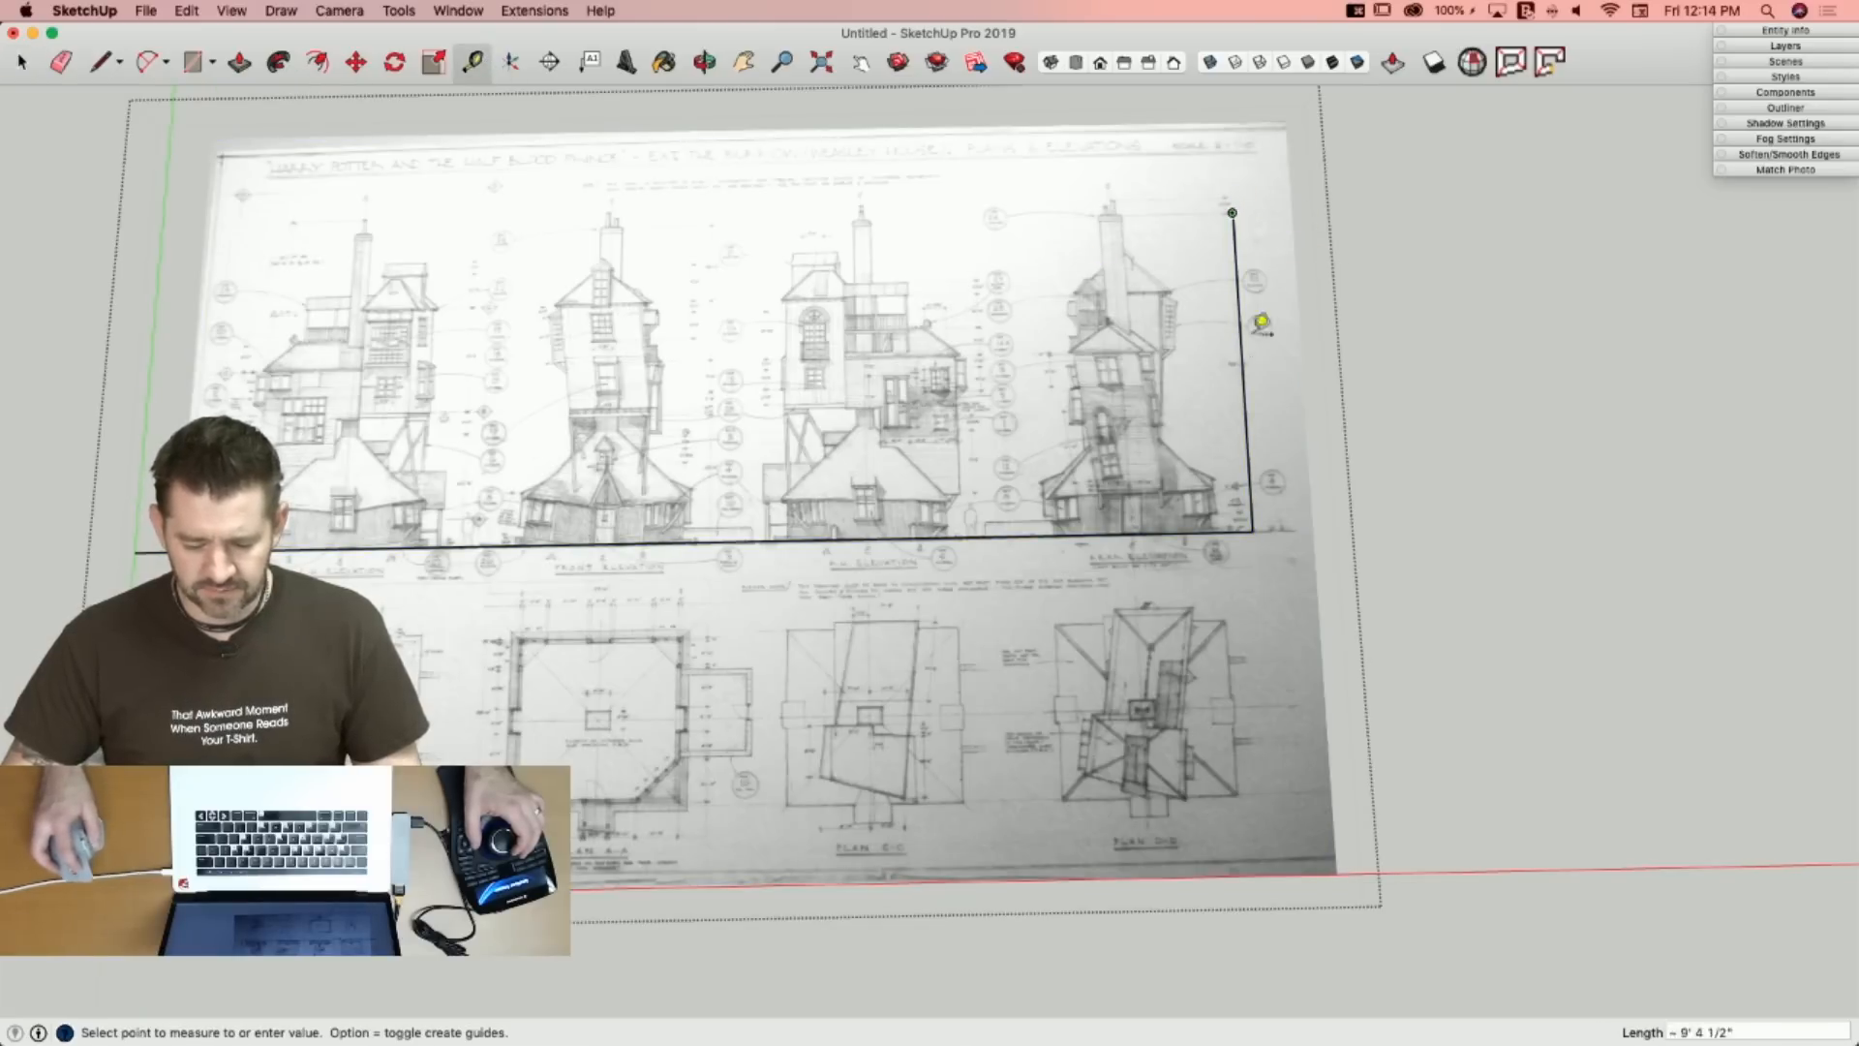
click(1254, 530)
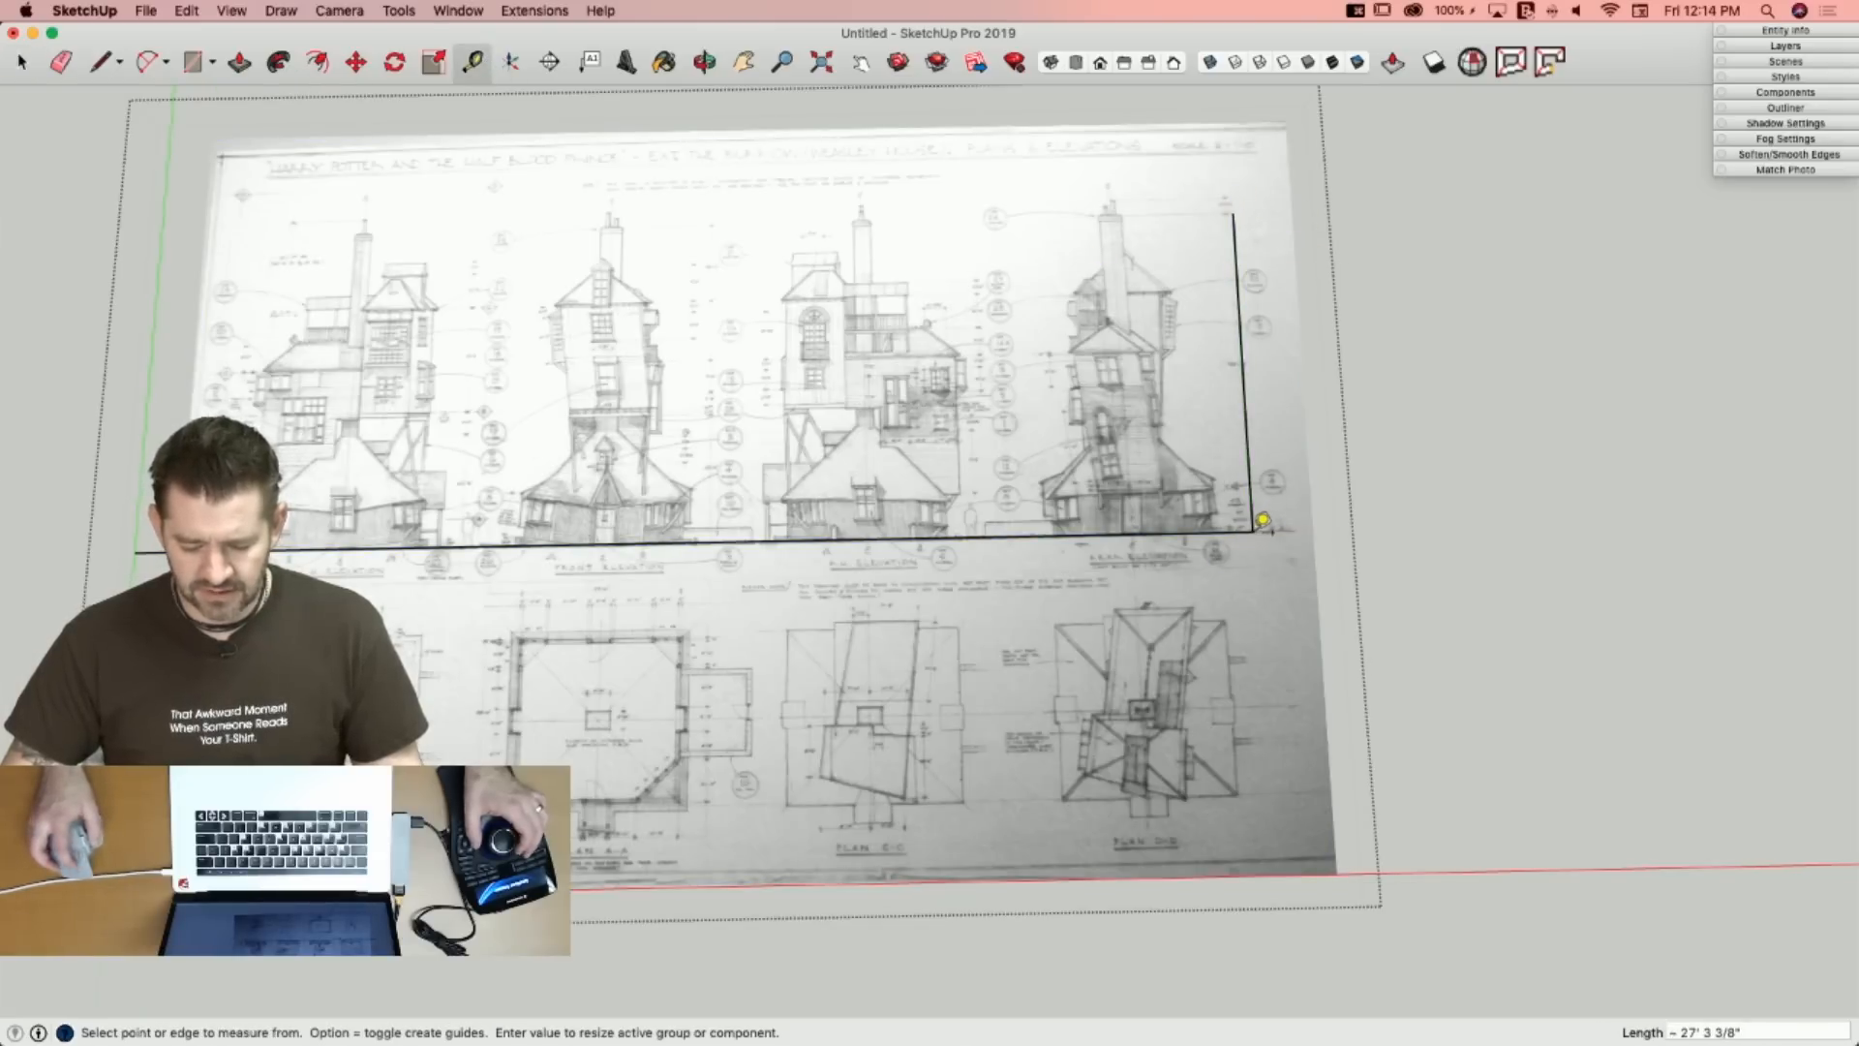
text(50')
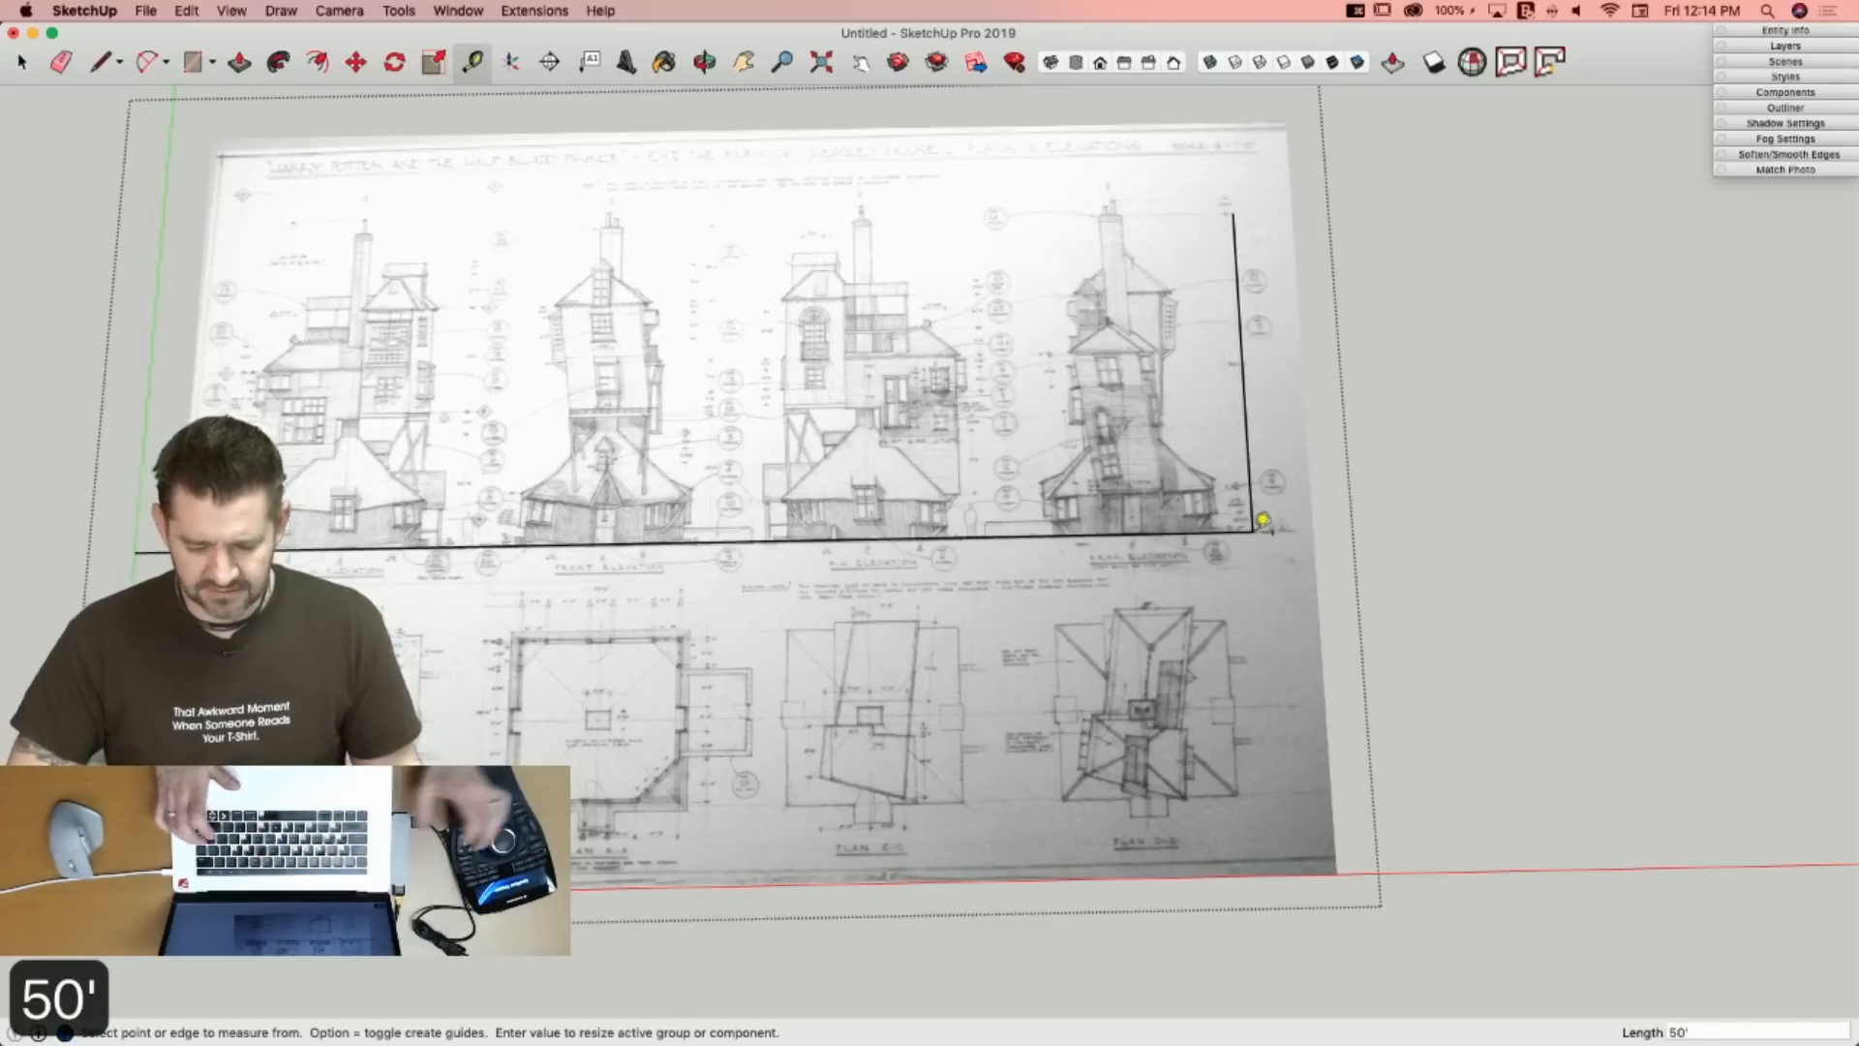
key(Return)
key(Return)
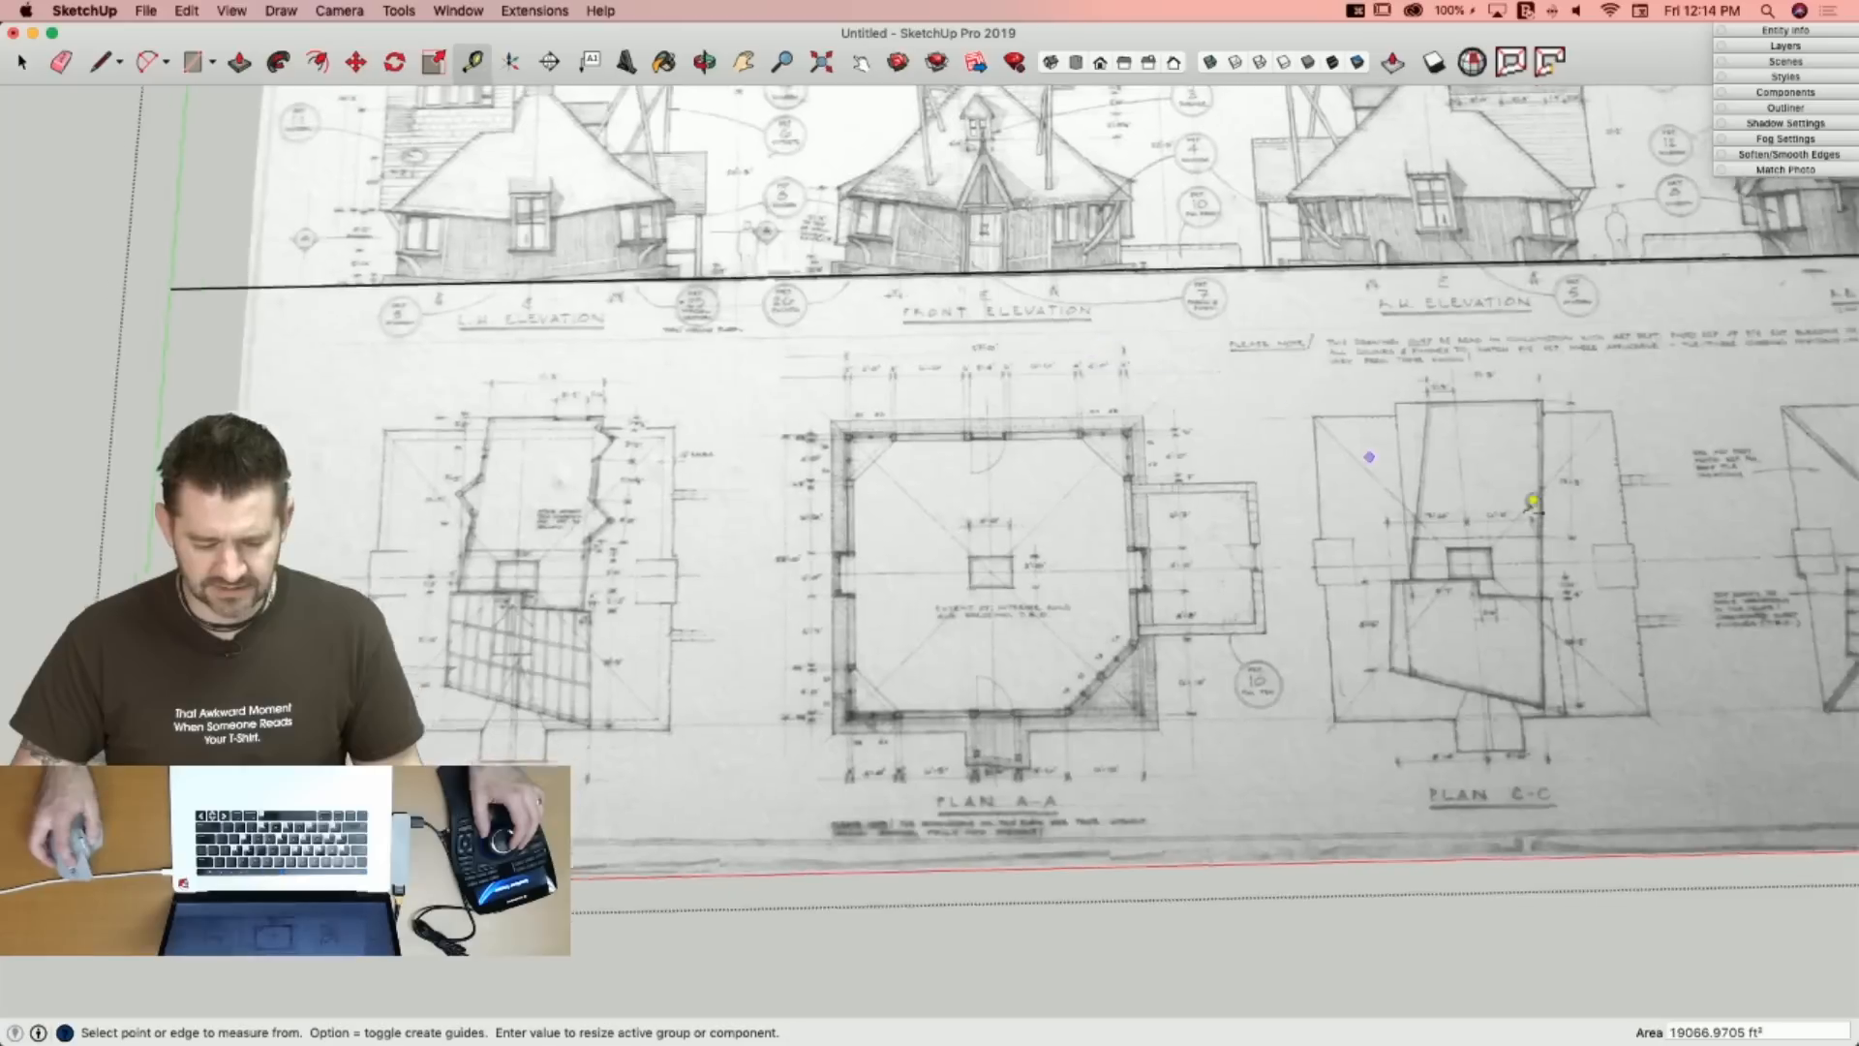
Erase the two reference lines from the plan group and explode the group.
key(space)
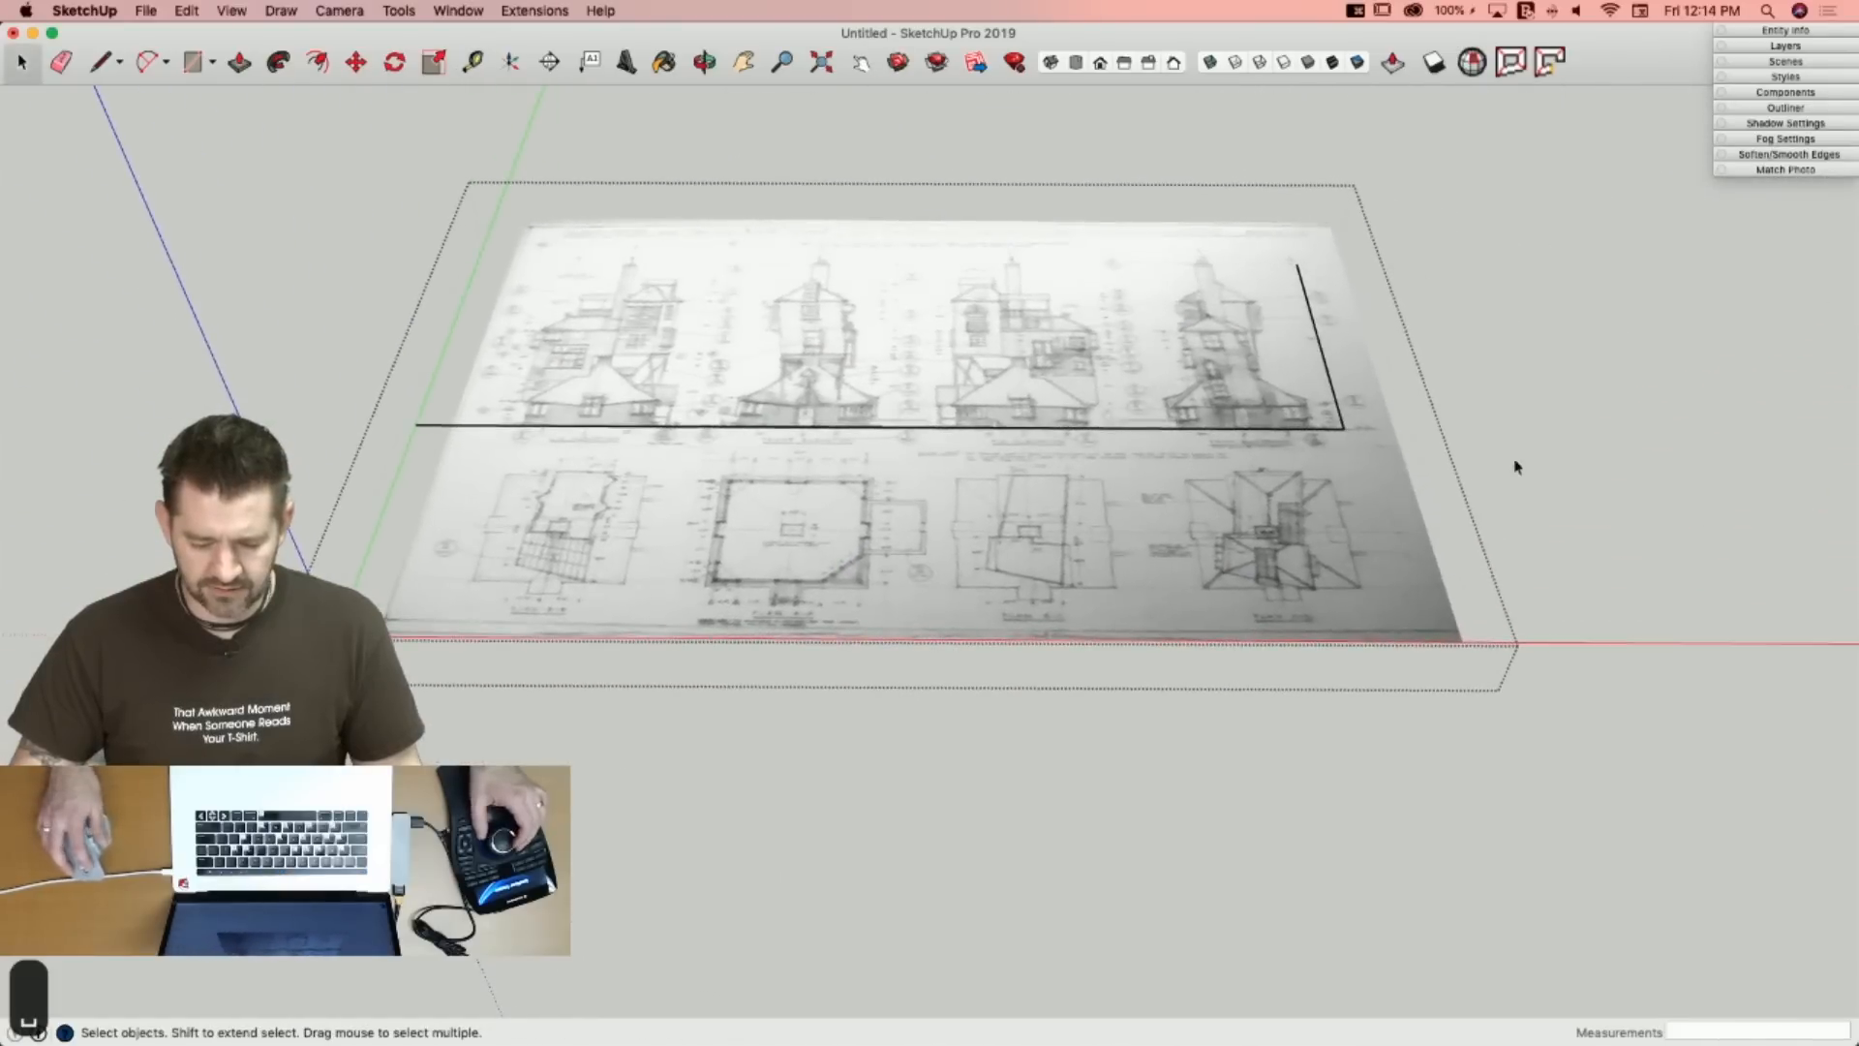
click(1351, 416)
key(e)
drag(1351, 403, 1384, 426)
key(space)
click(1263, 428)
right_click(1262, 428)
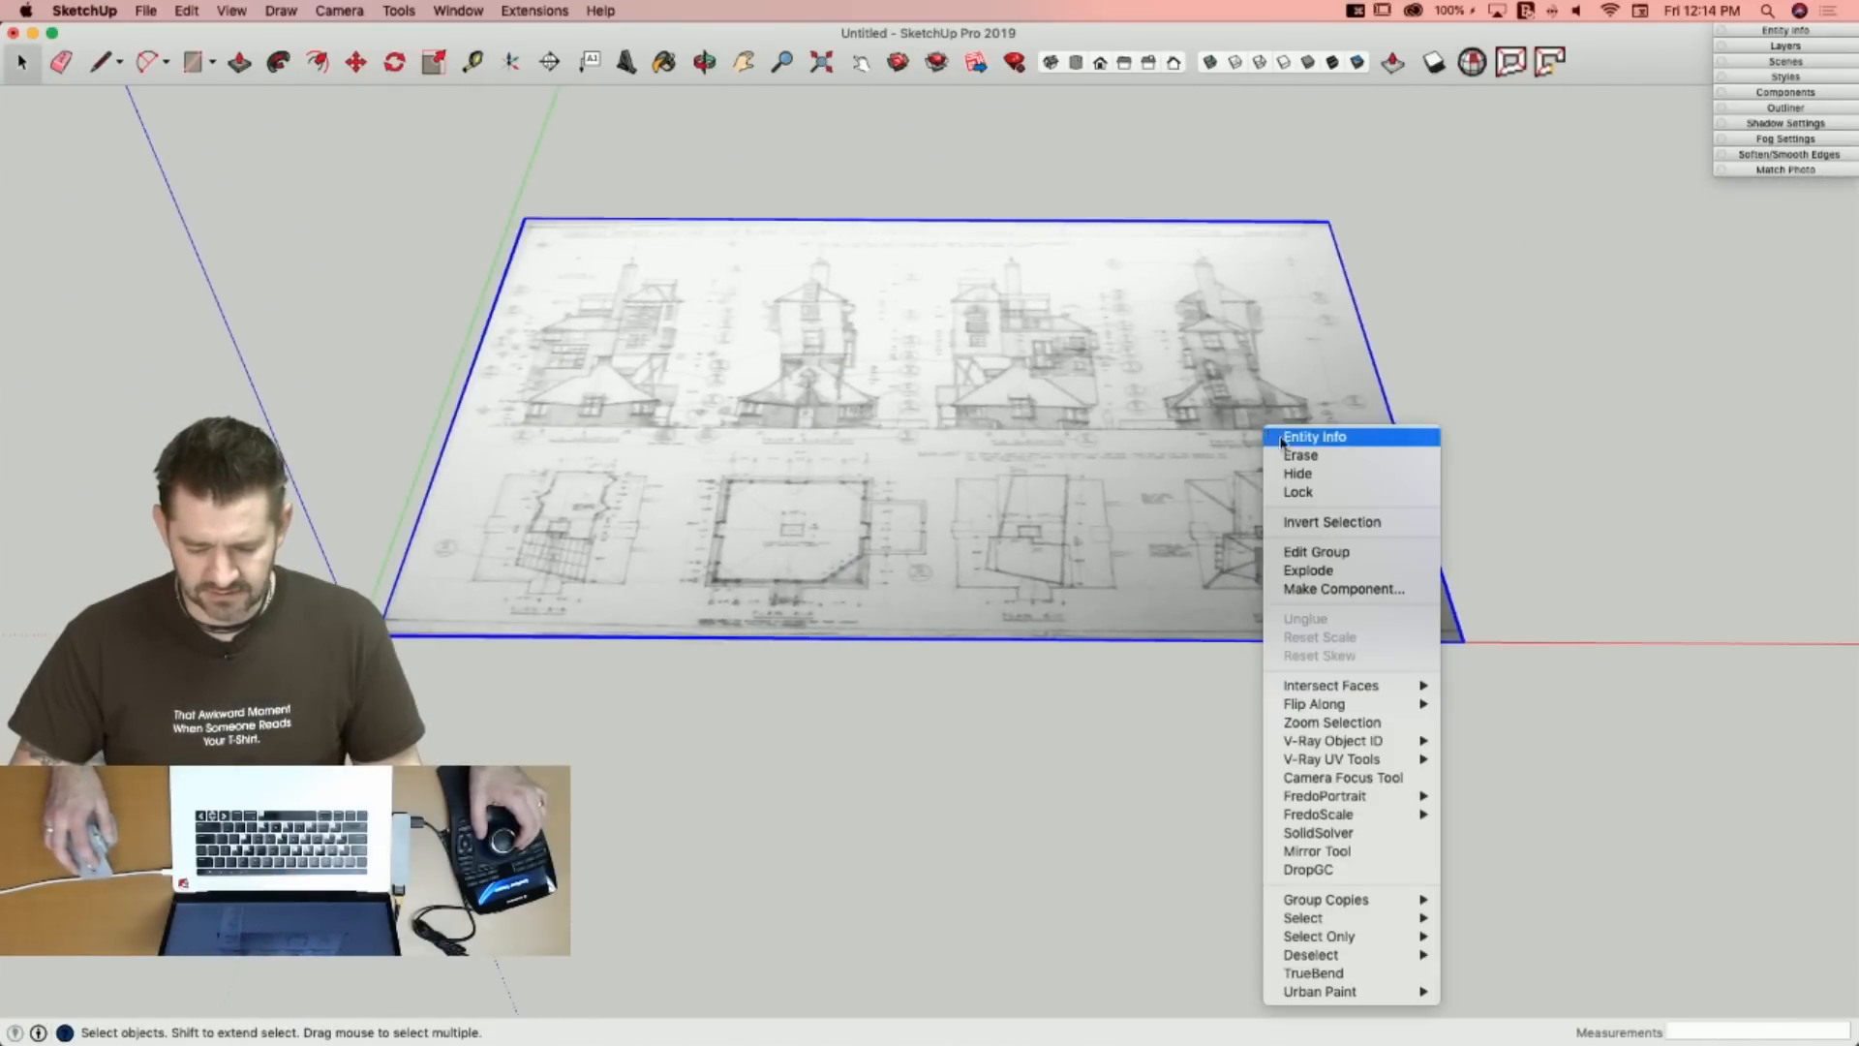
click(1319, 571)
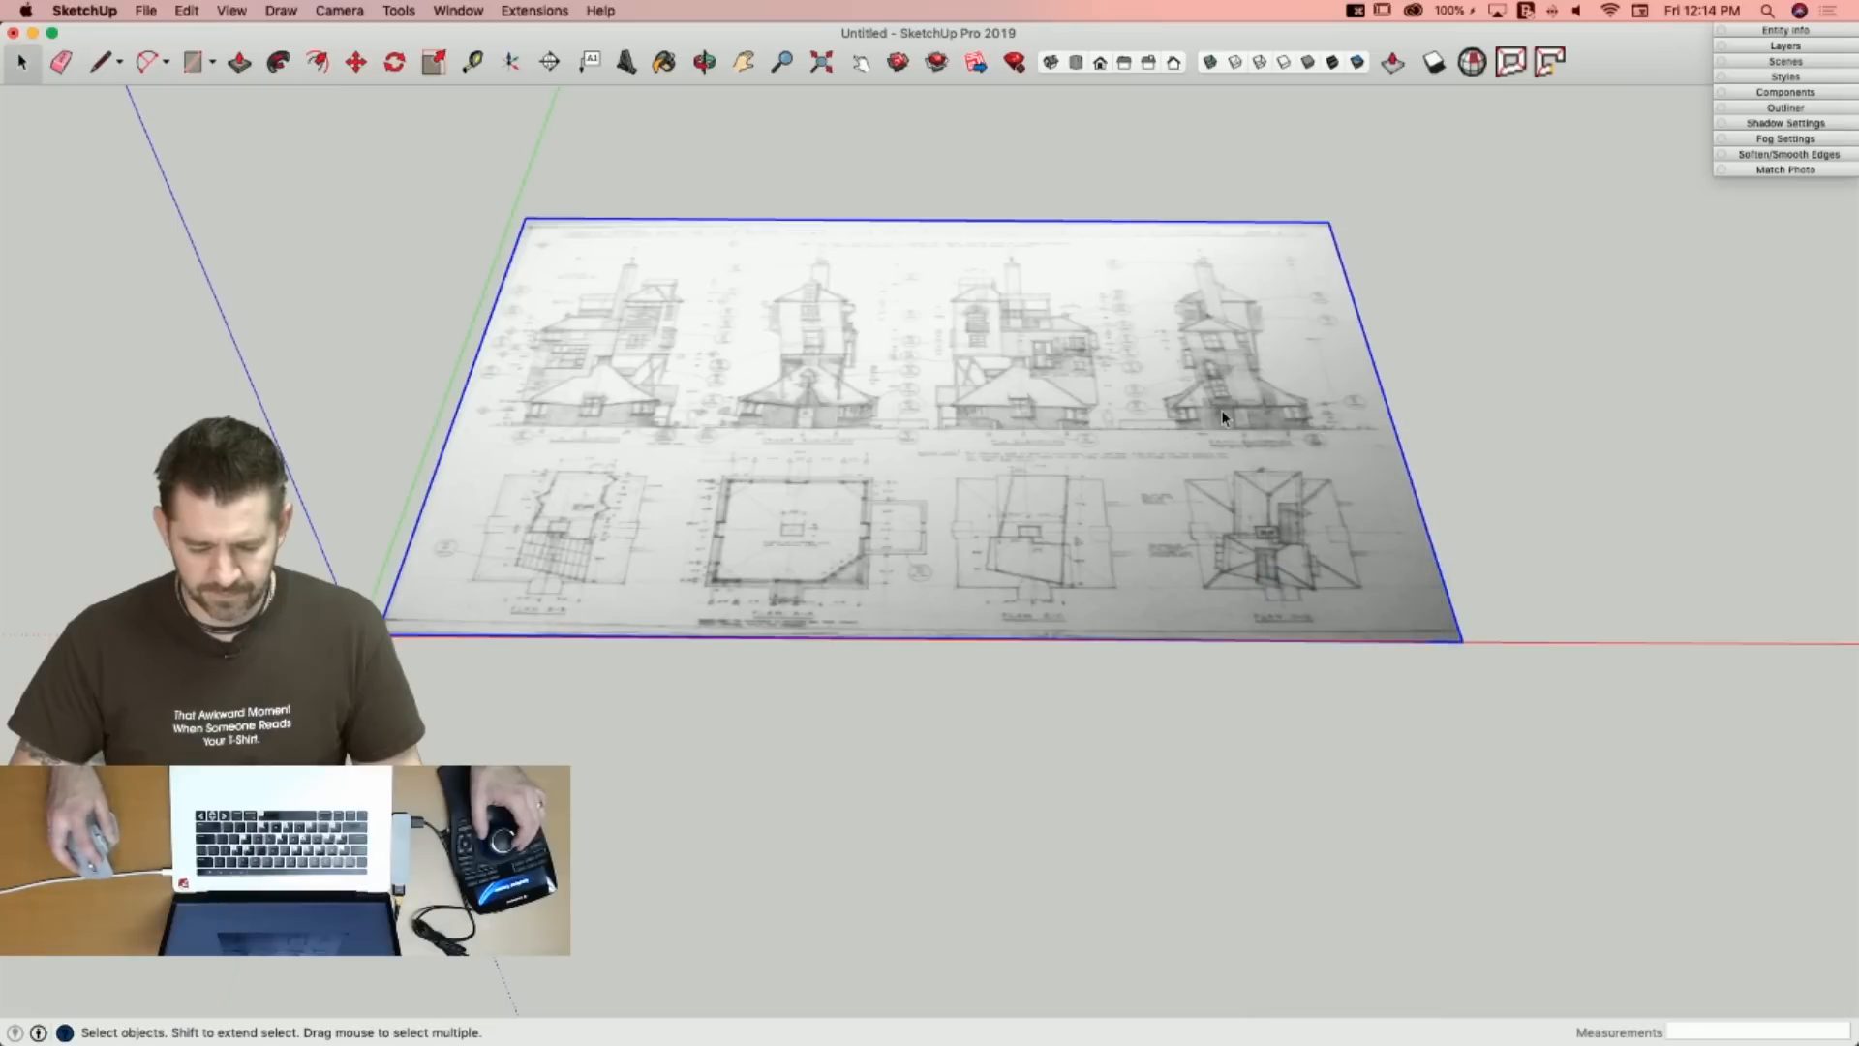
Rotate the plan image 90 degrees about the red axis from its lower corner so it stands upright.
key(q)
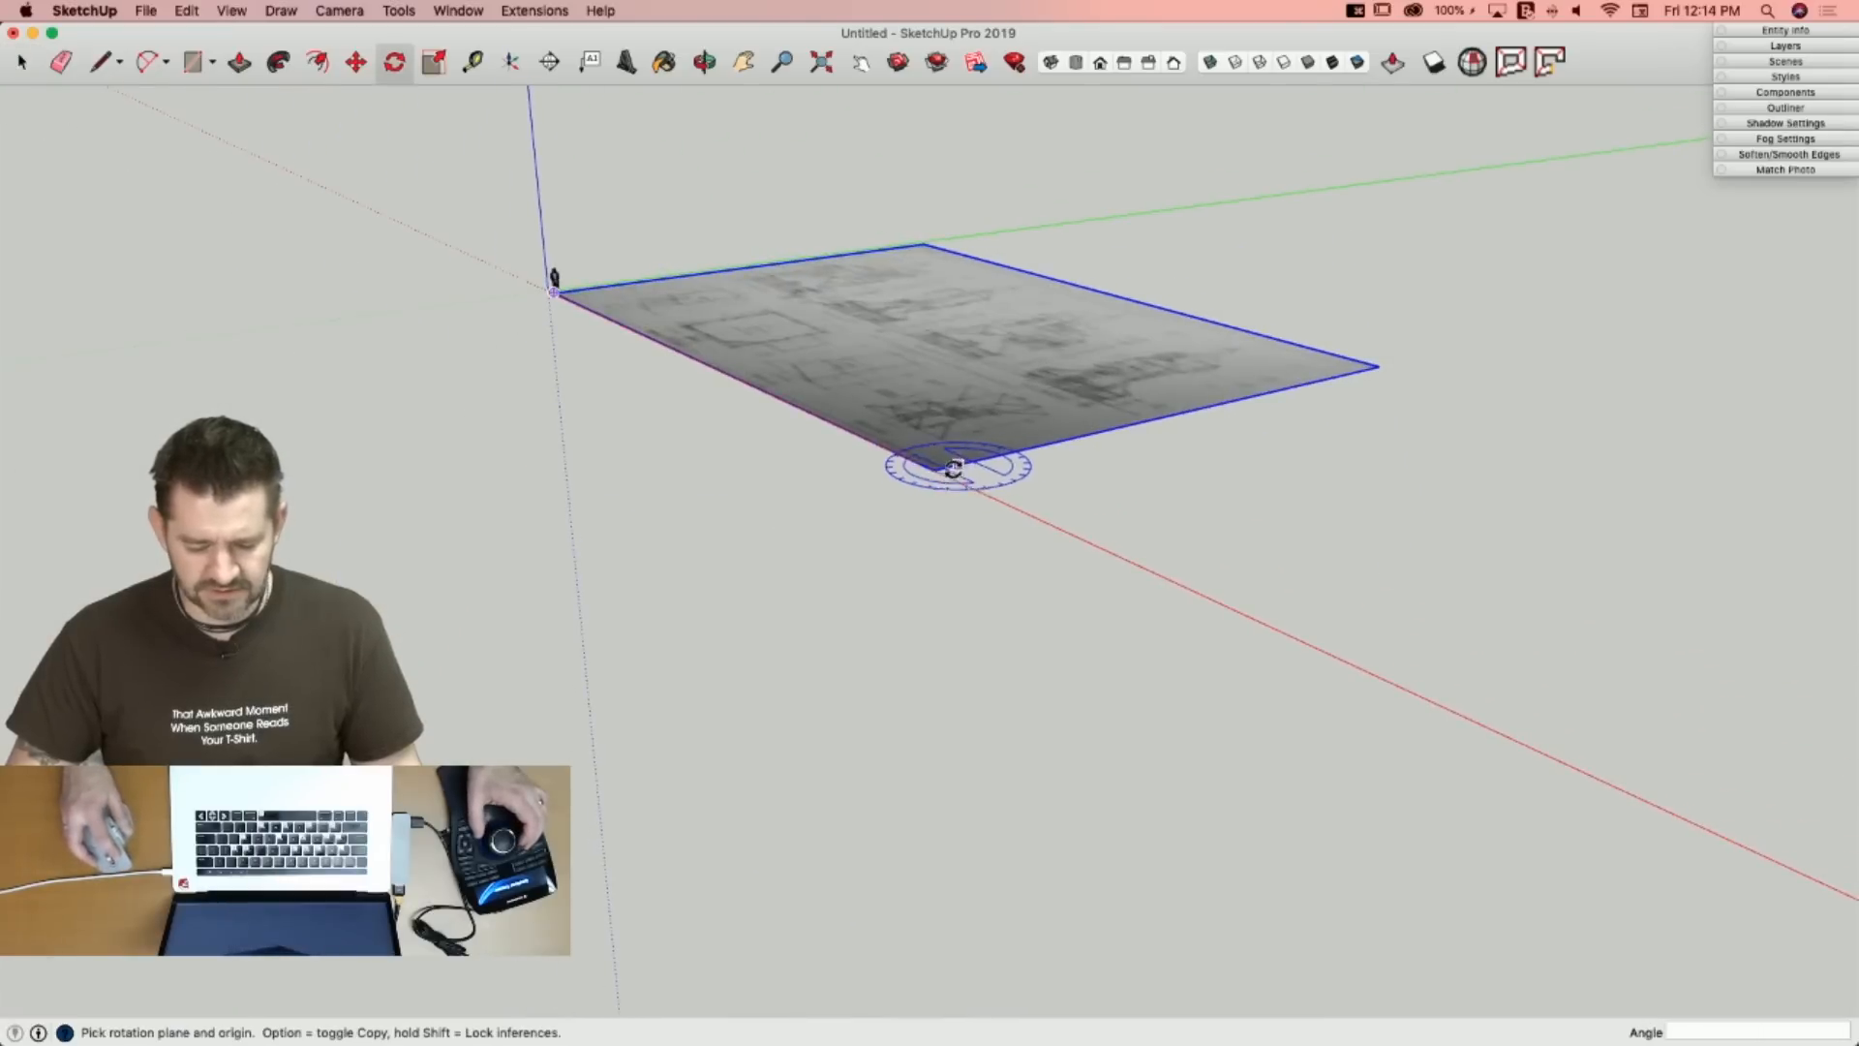
key(Left)
key(Right)
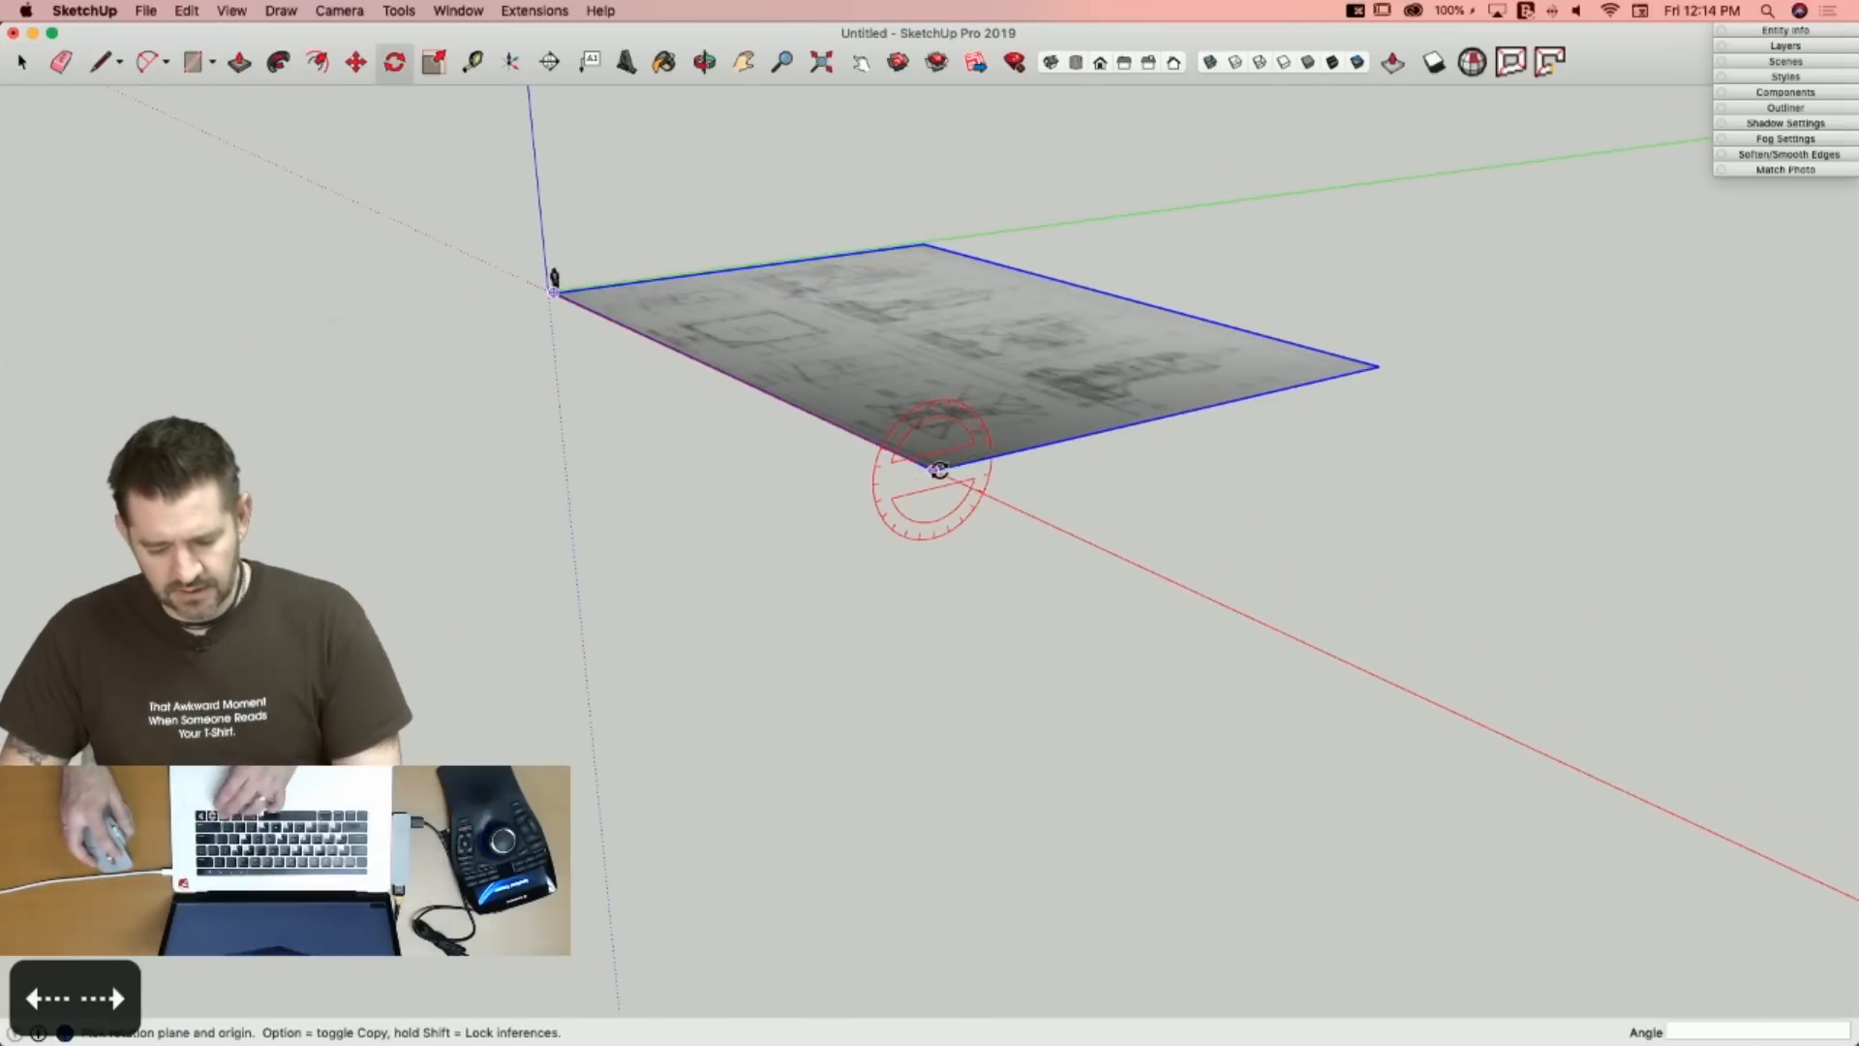
click(939, 469)
click(1001, 453)
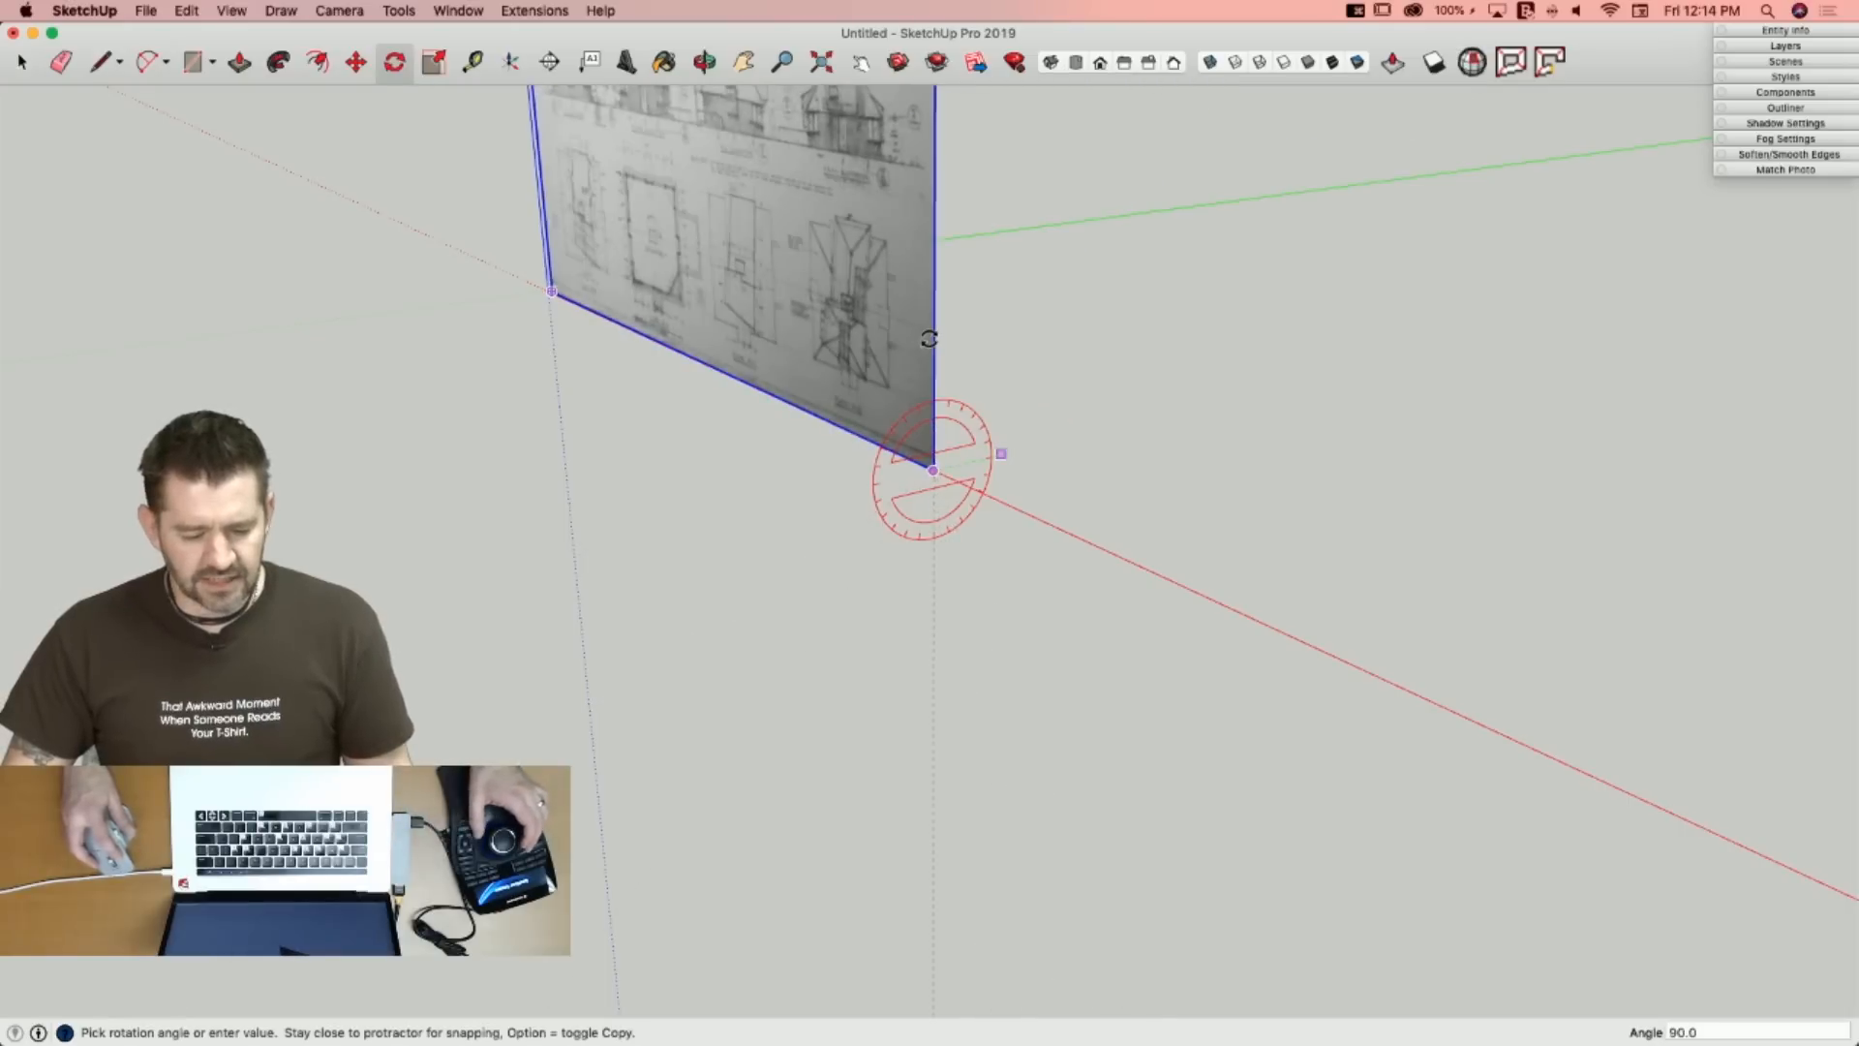
click(928, 338)
key(space)
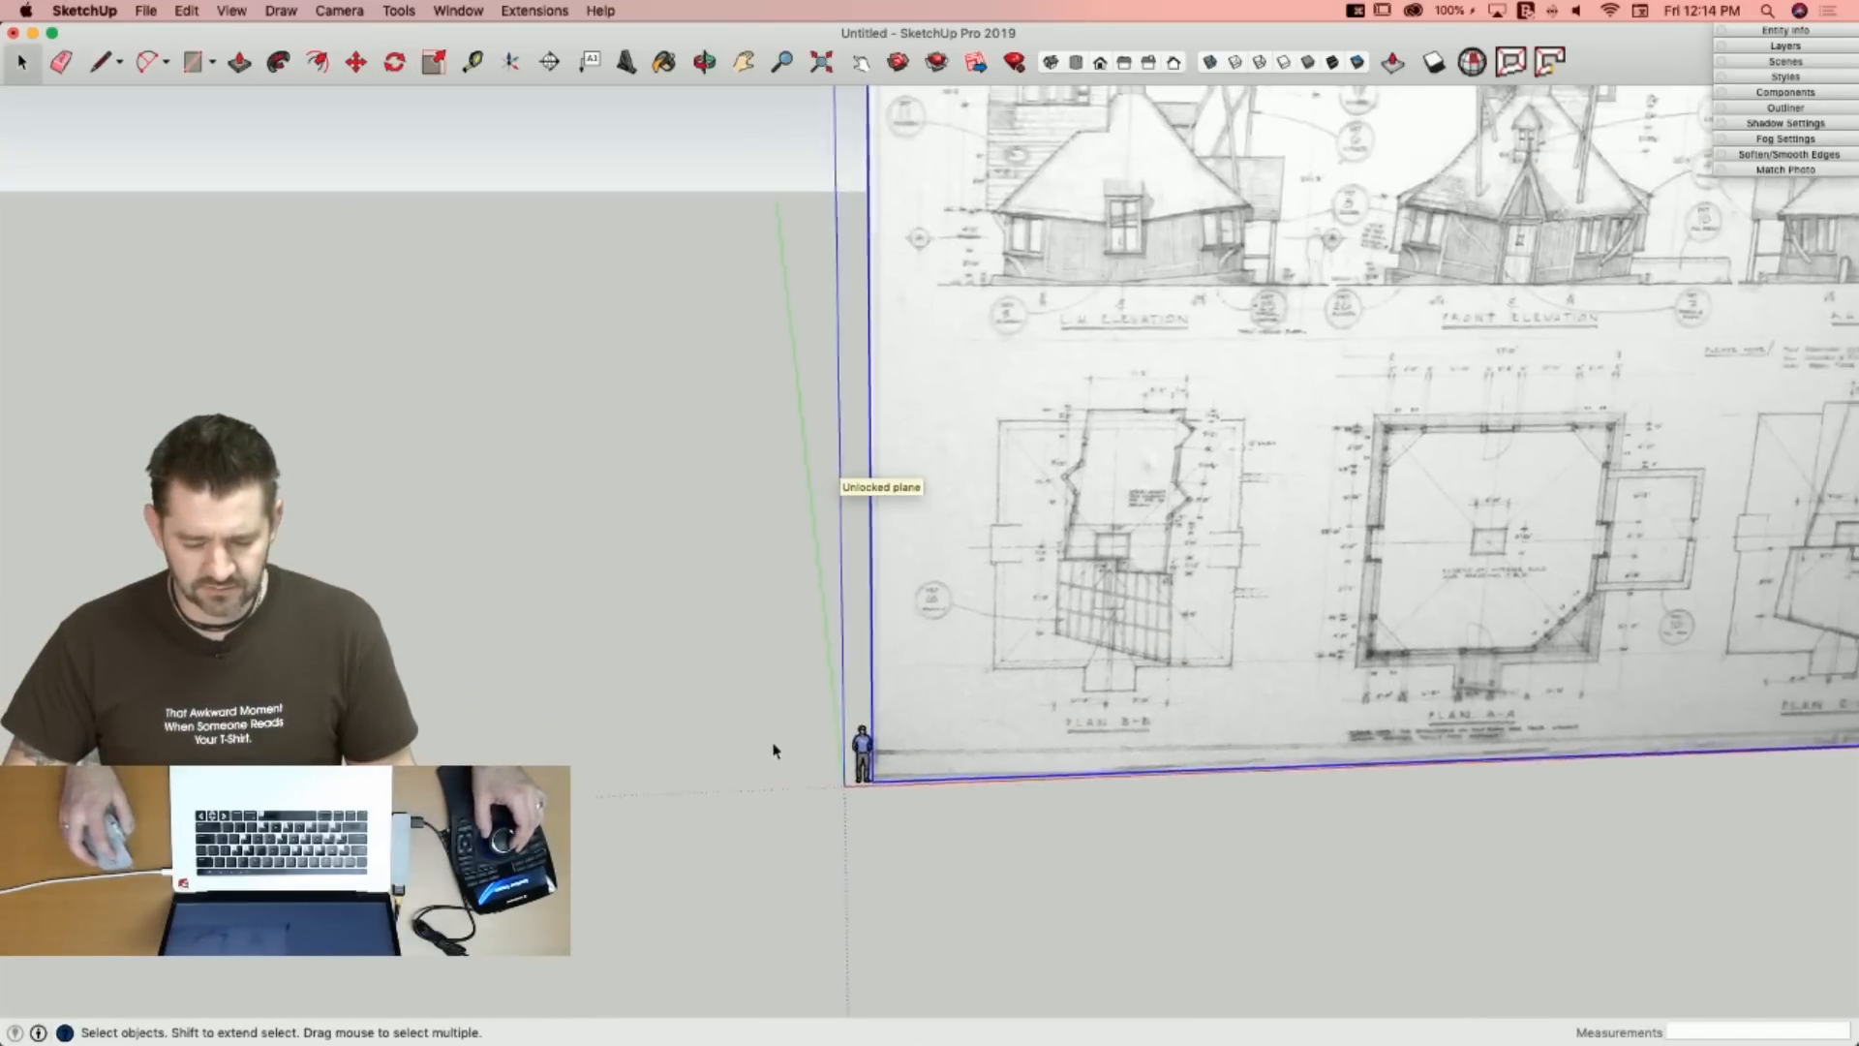
Move the scale figure beside the L.H. elevation on its ground line to check the plan's scale, and erase the figure.
key(space)
click(824, 726)
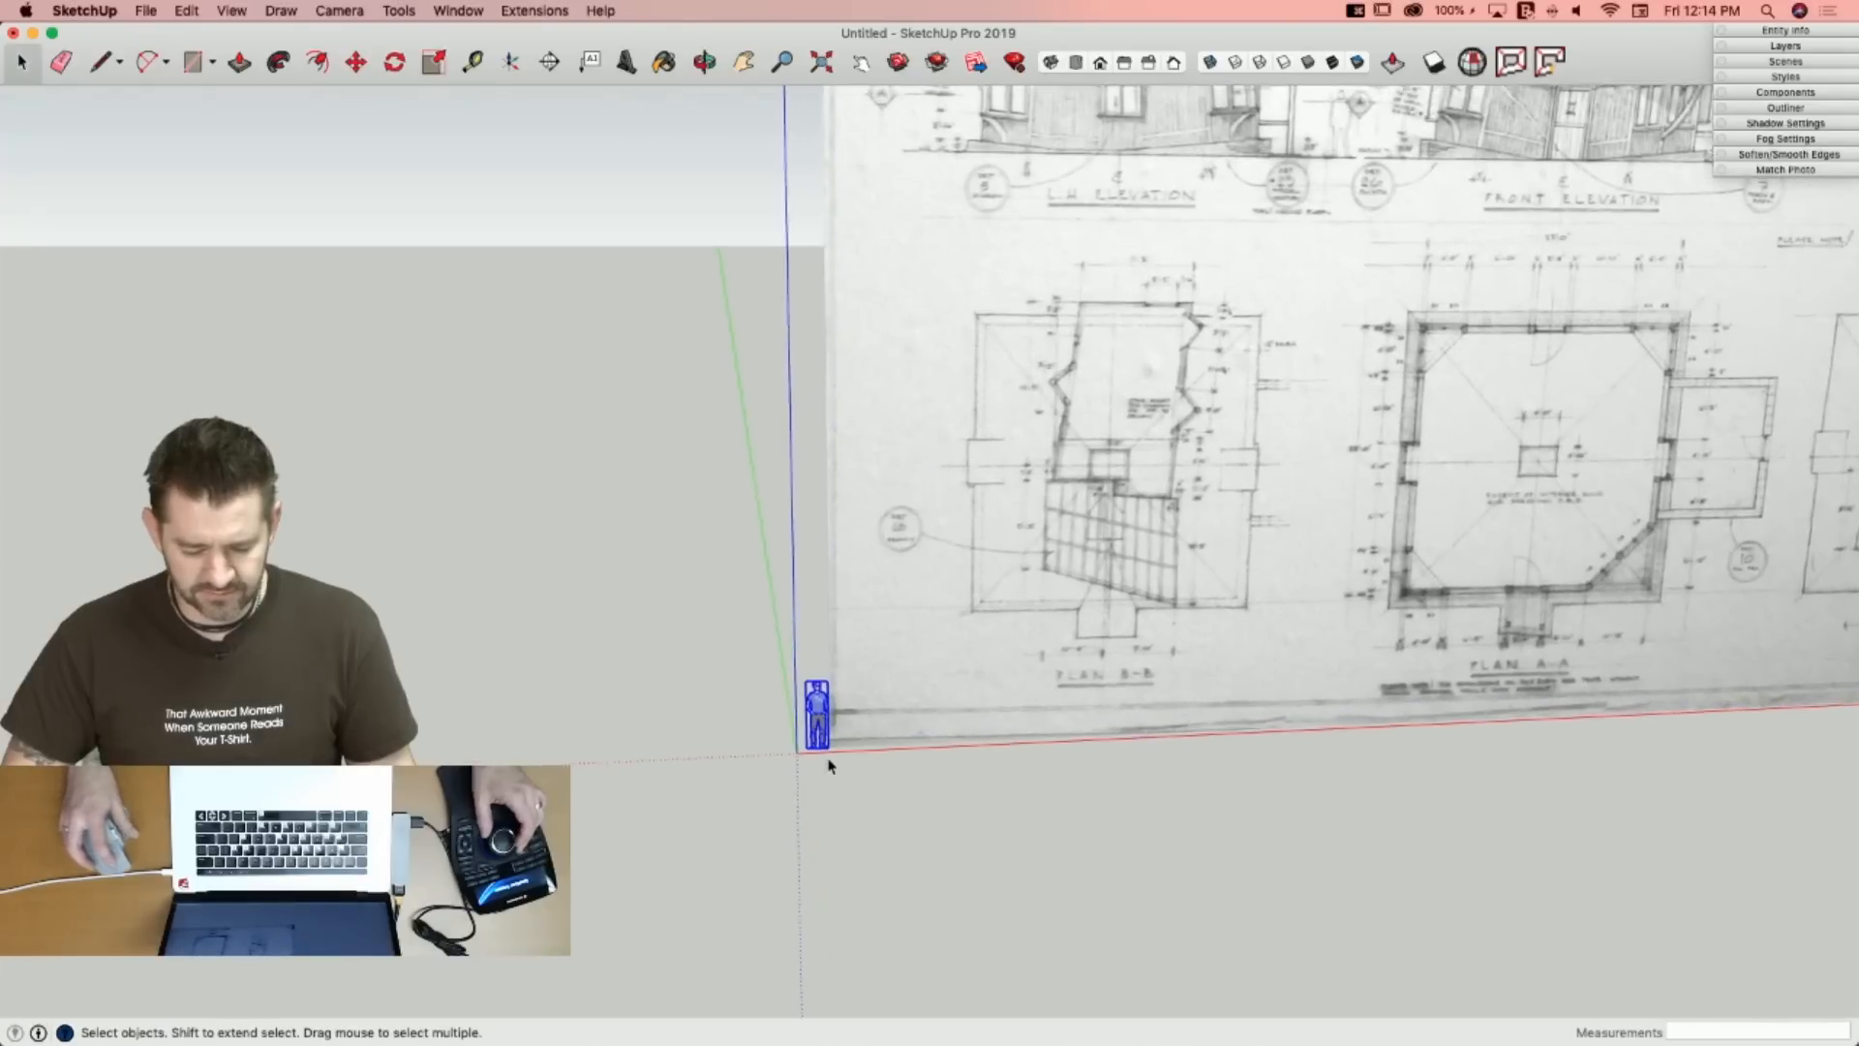
key(m)
click(831, 750)
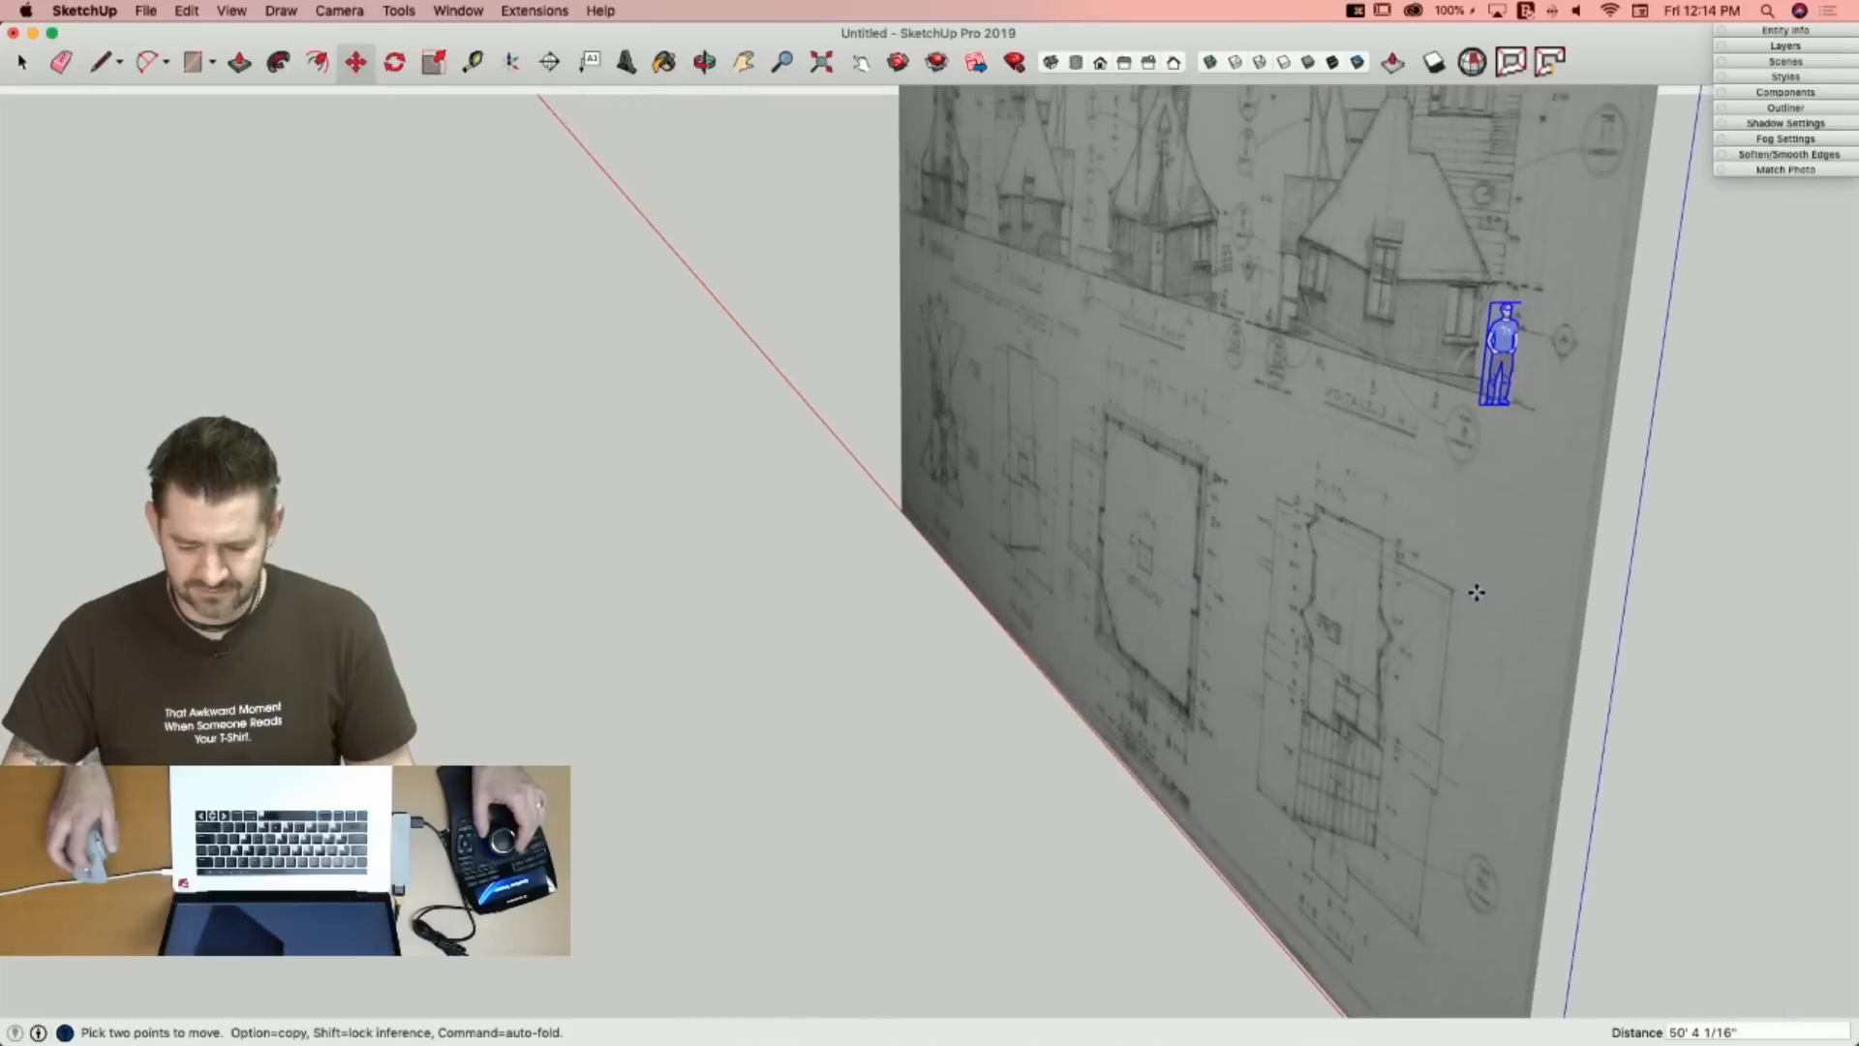
key(space)
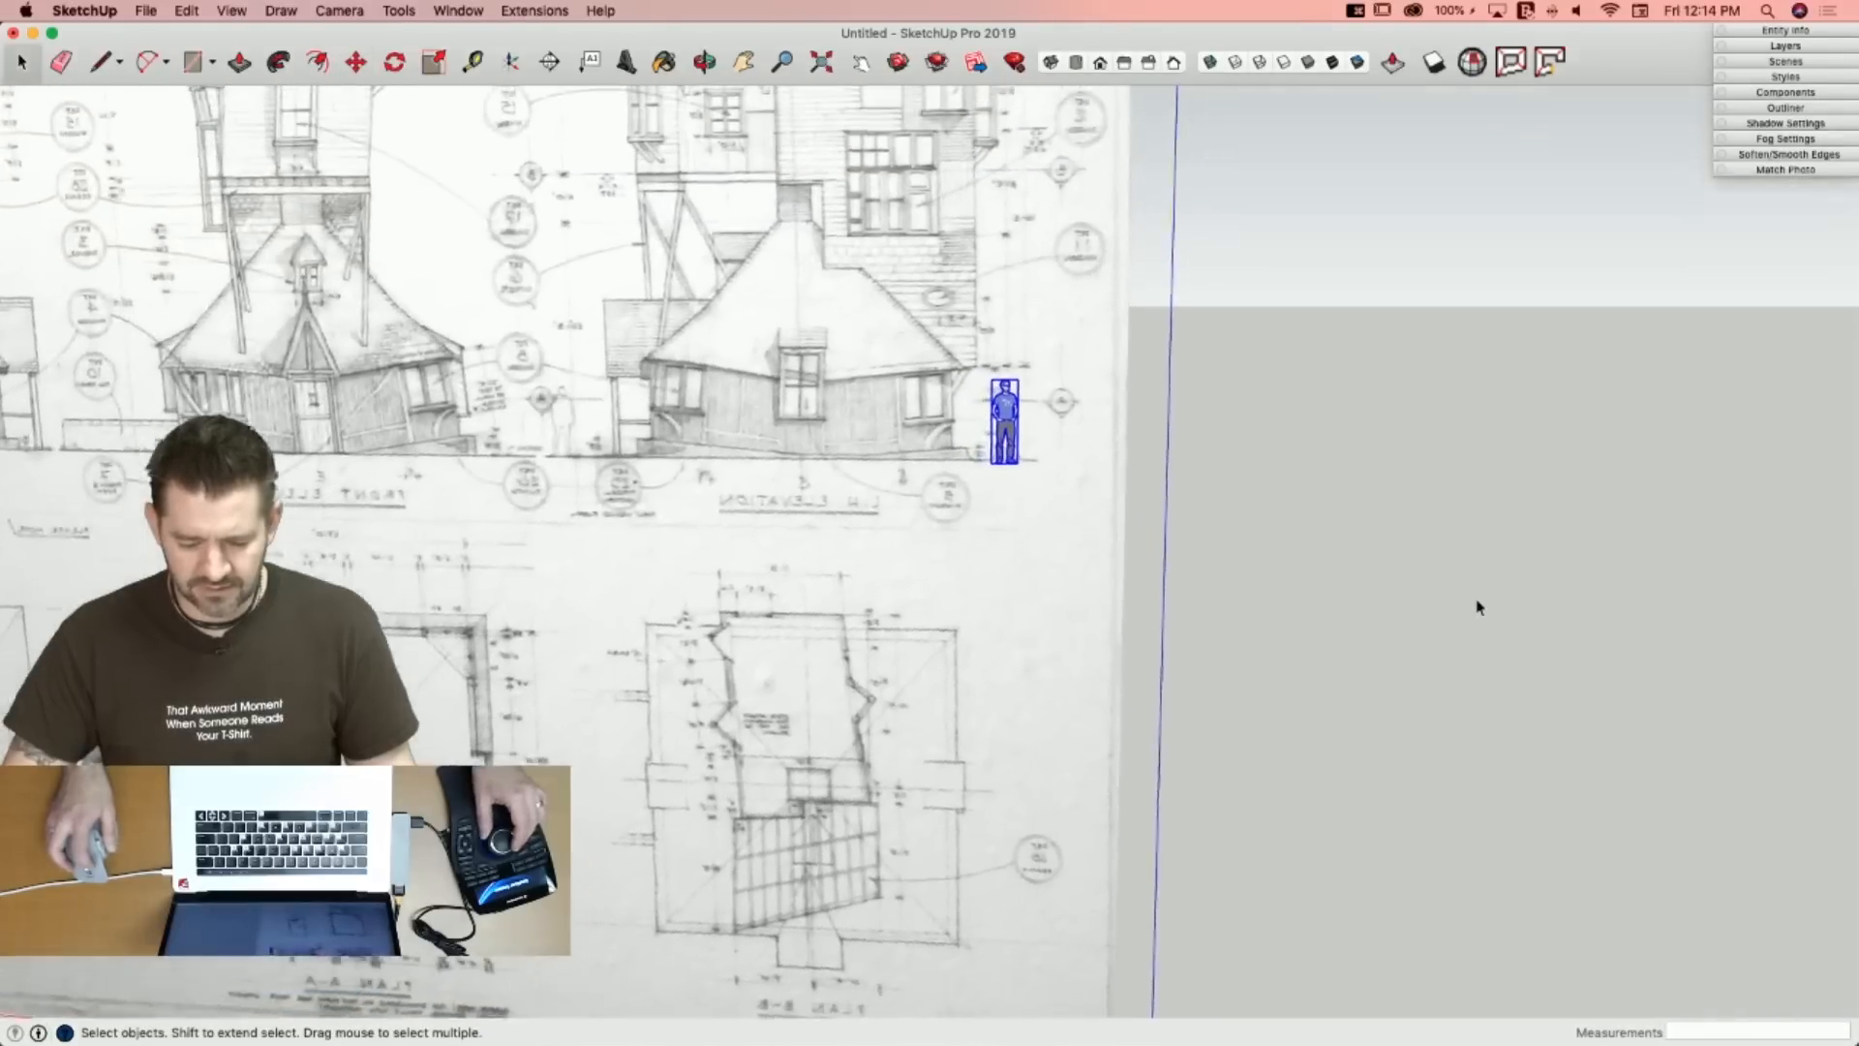
key(e)
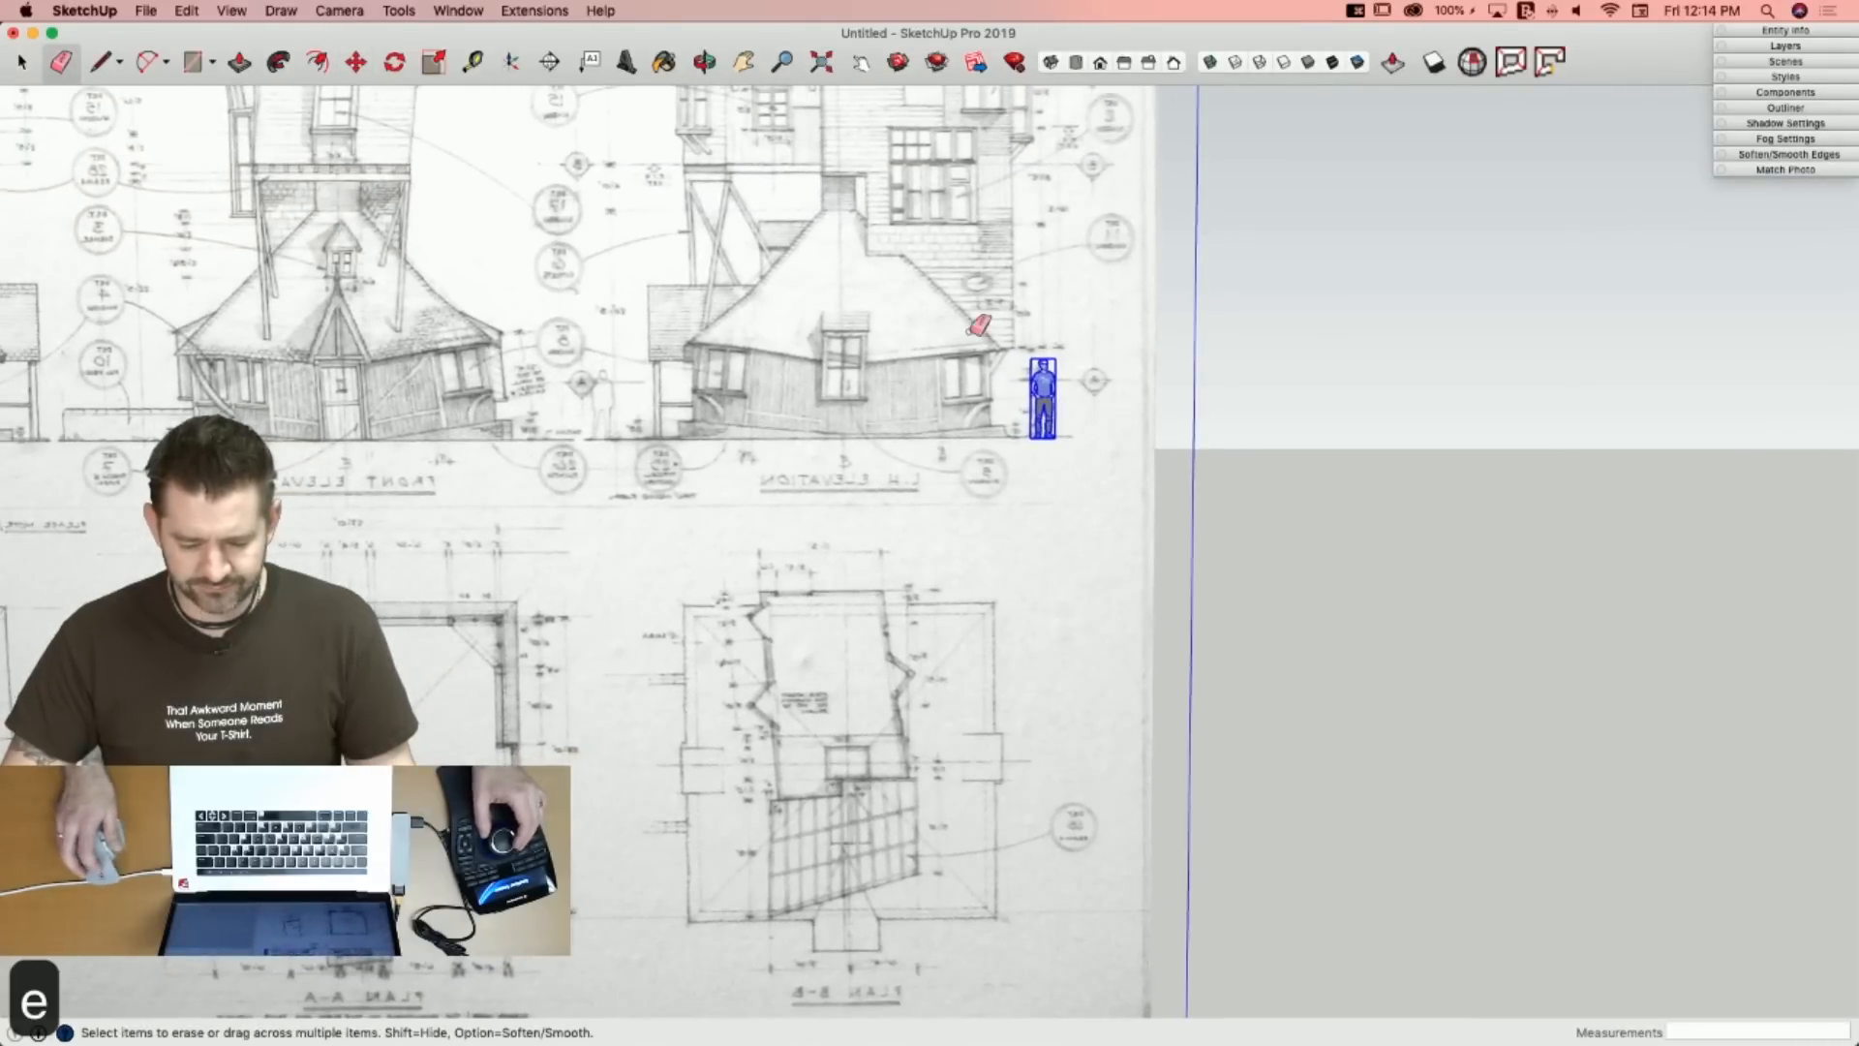
key(space)
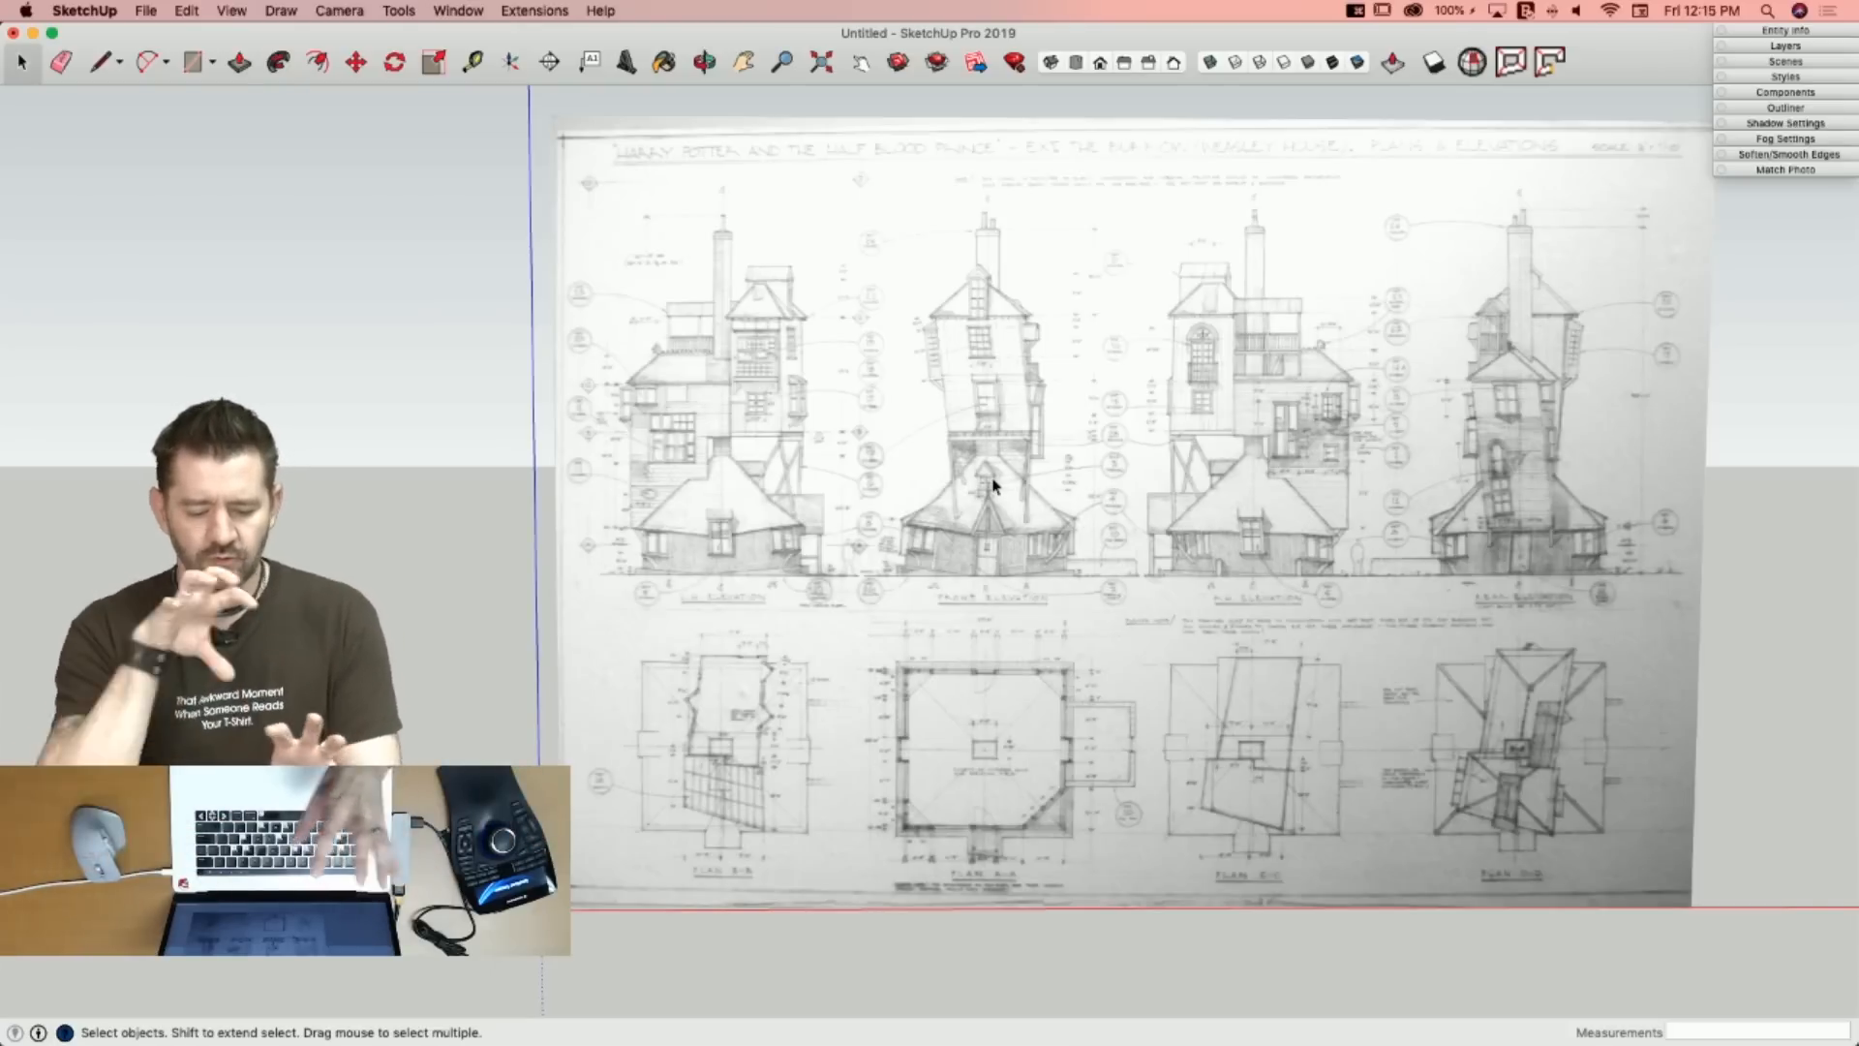
Explode the upright plan image into an editable textured face and clear the selection.
click(868, 316)
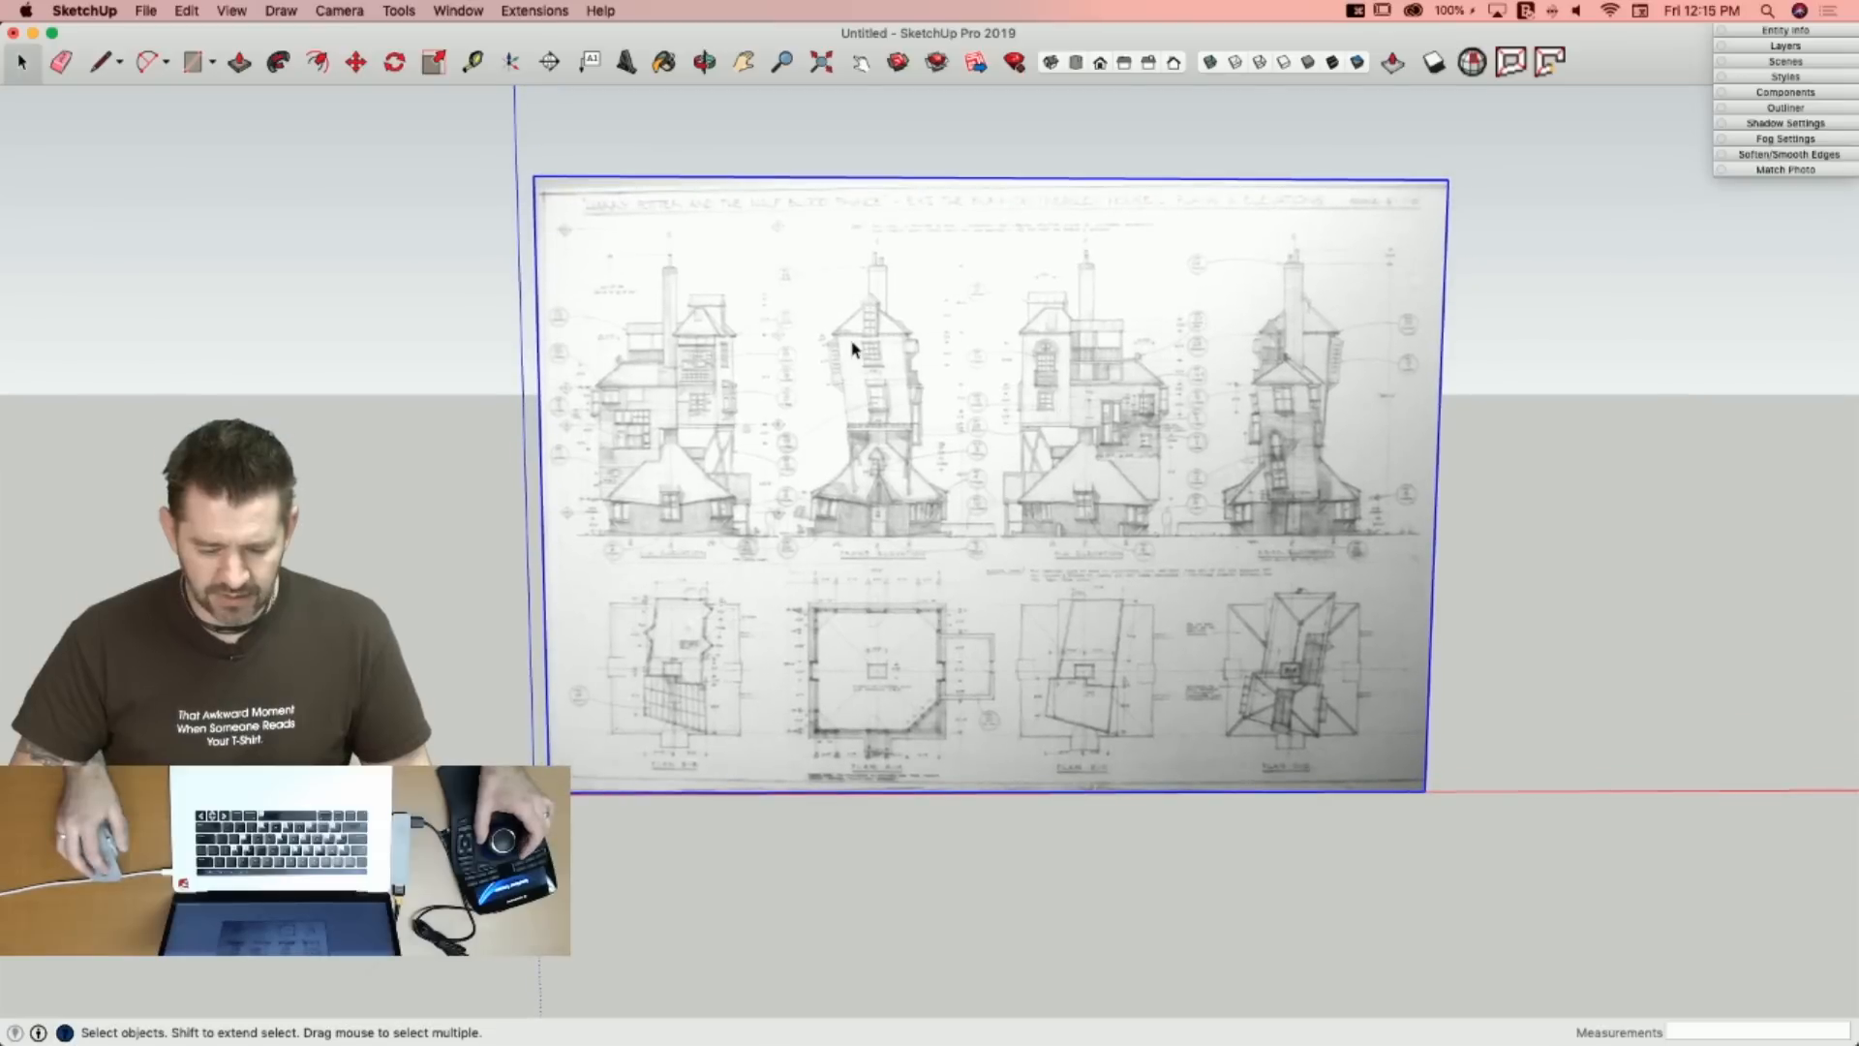
right_click(848, 348)
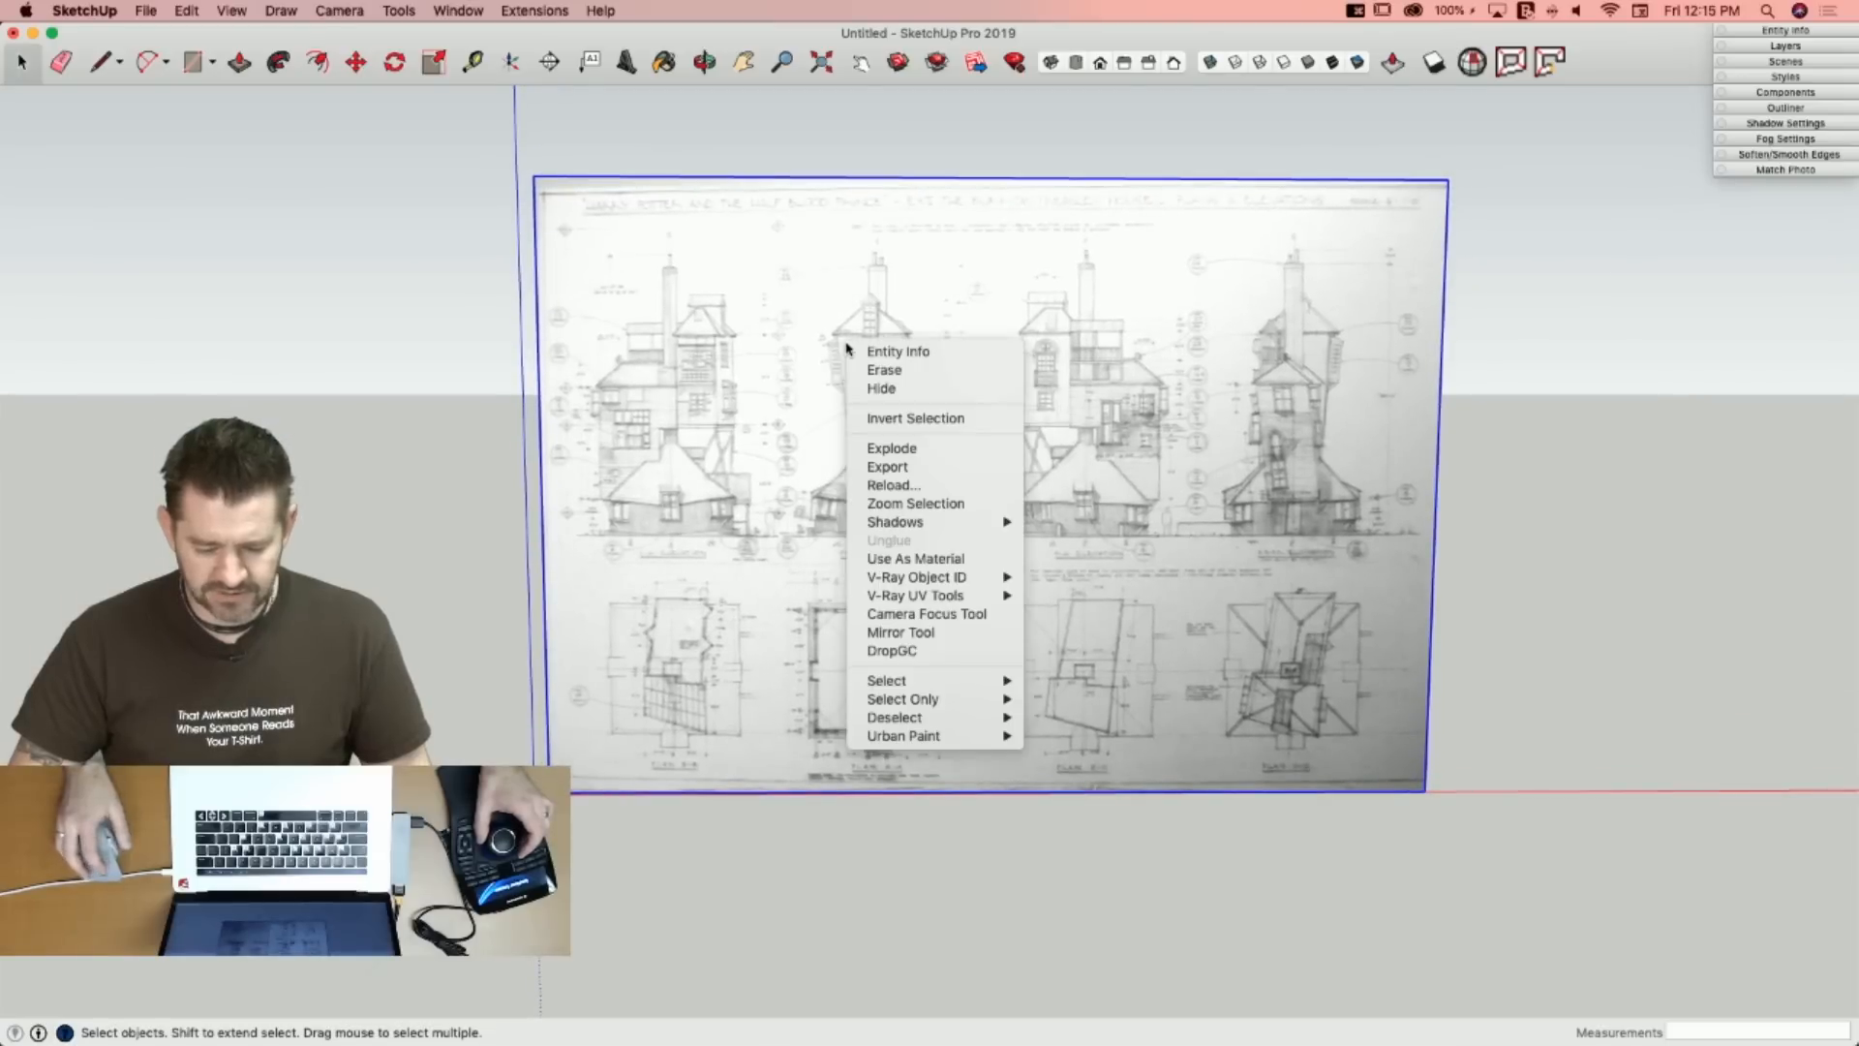
click(913, 449)
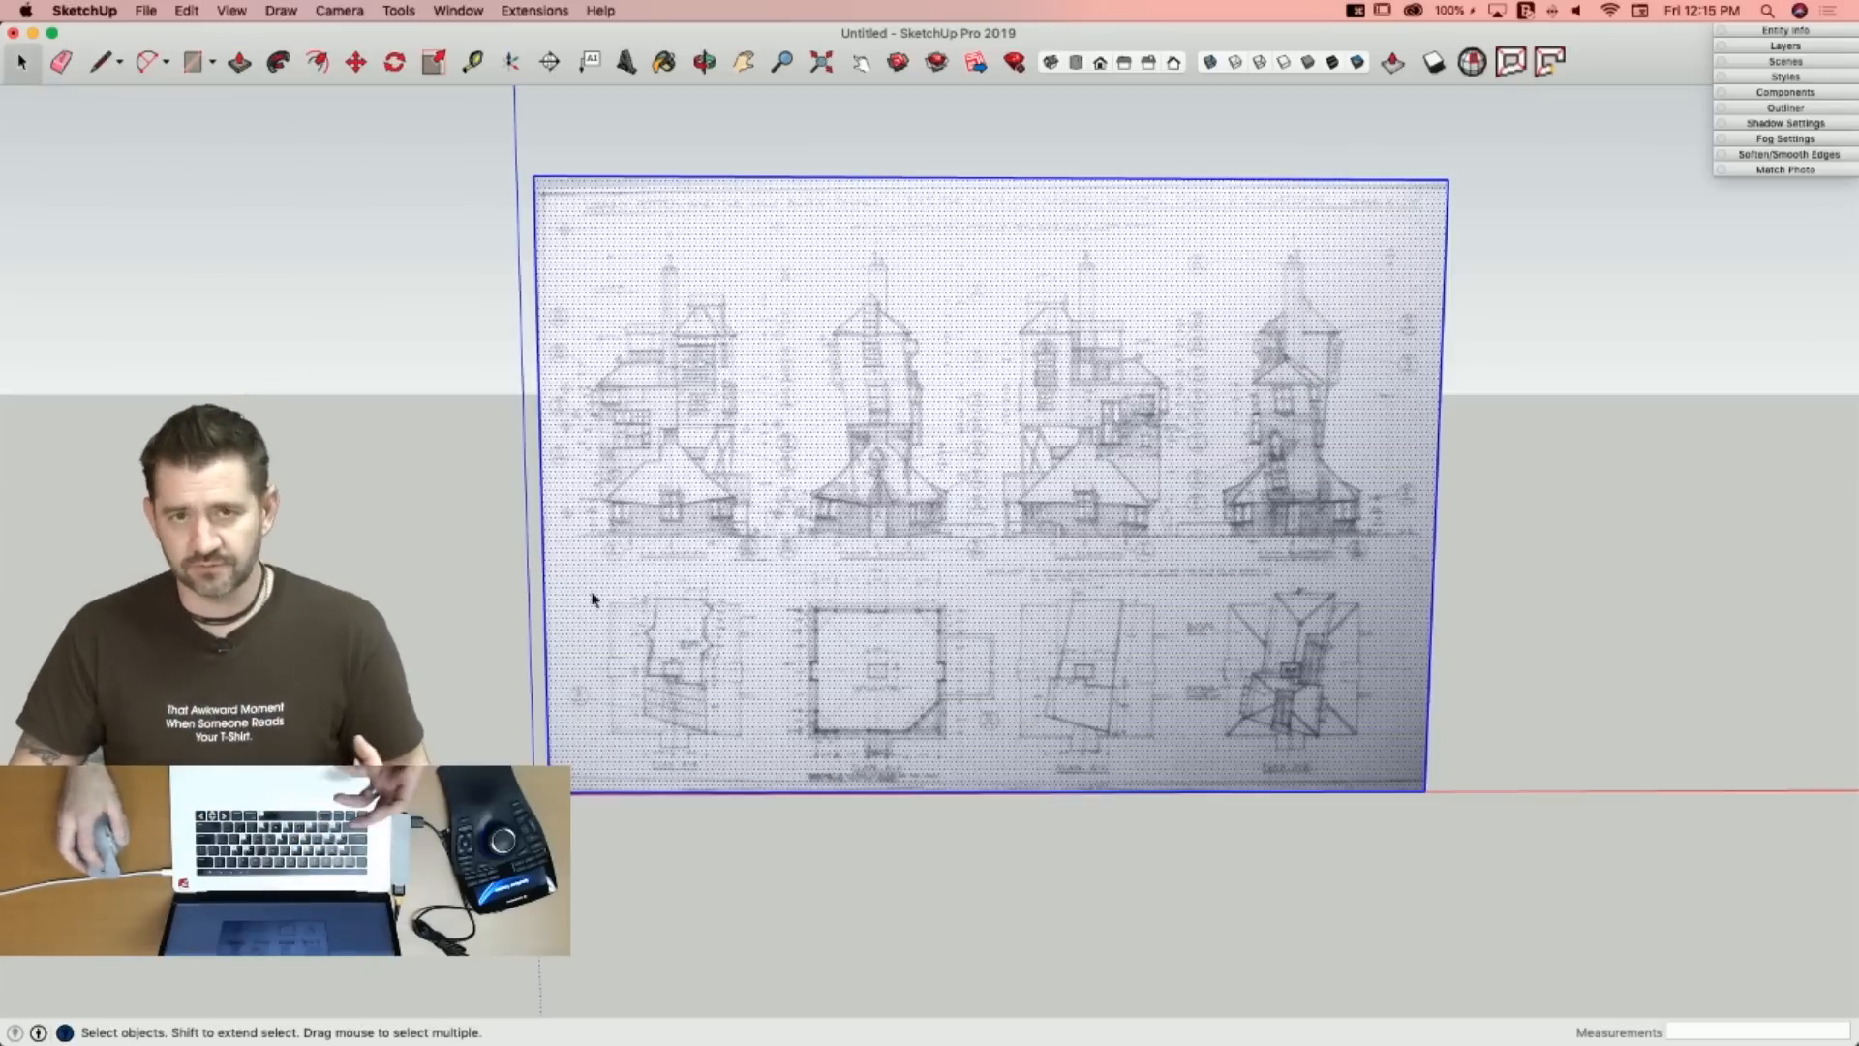
click(1653, 575)
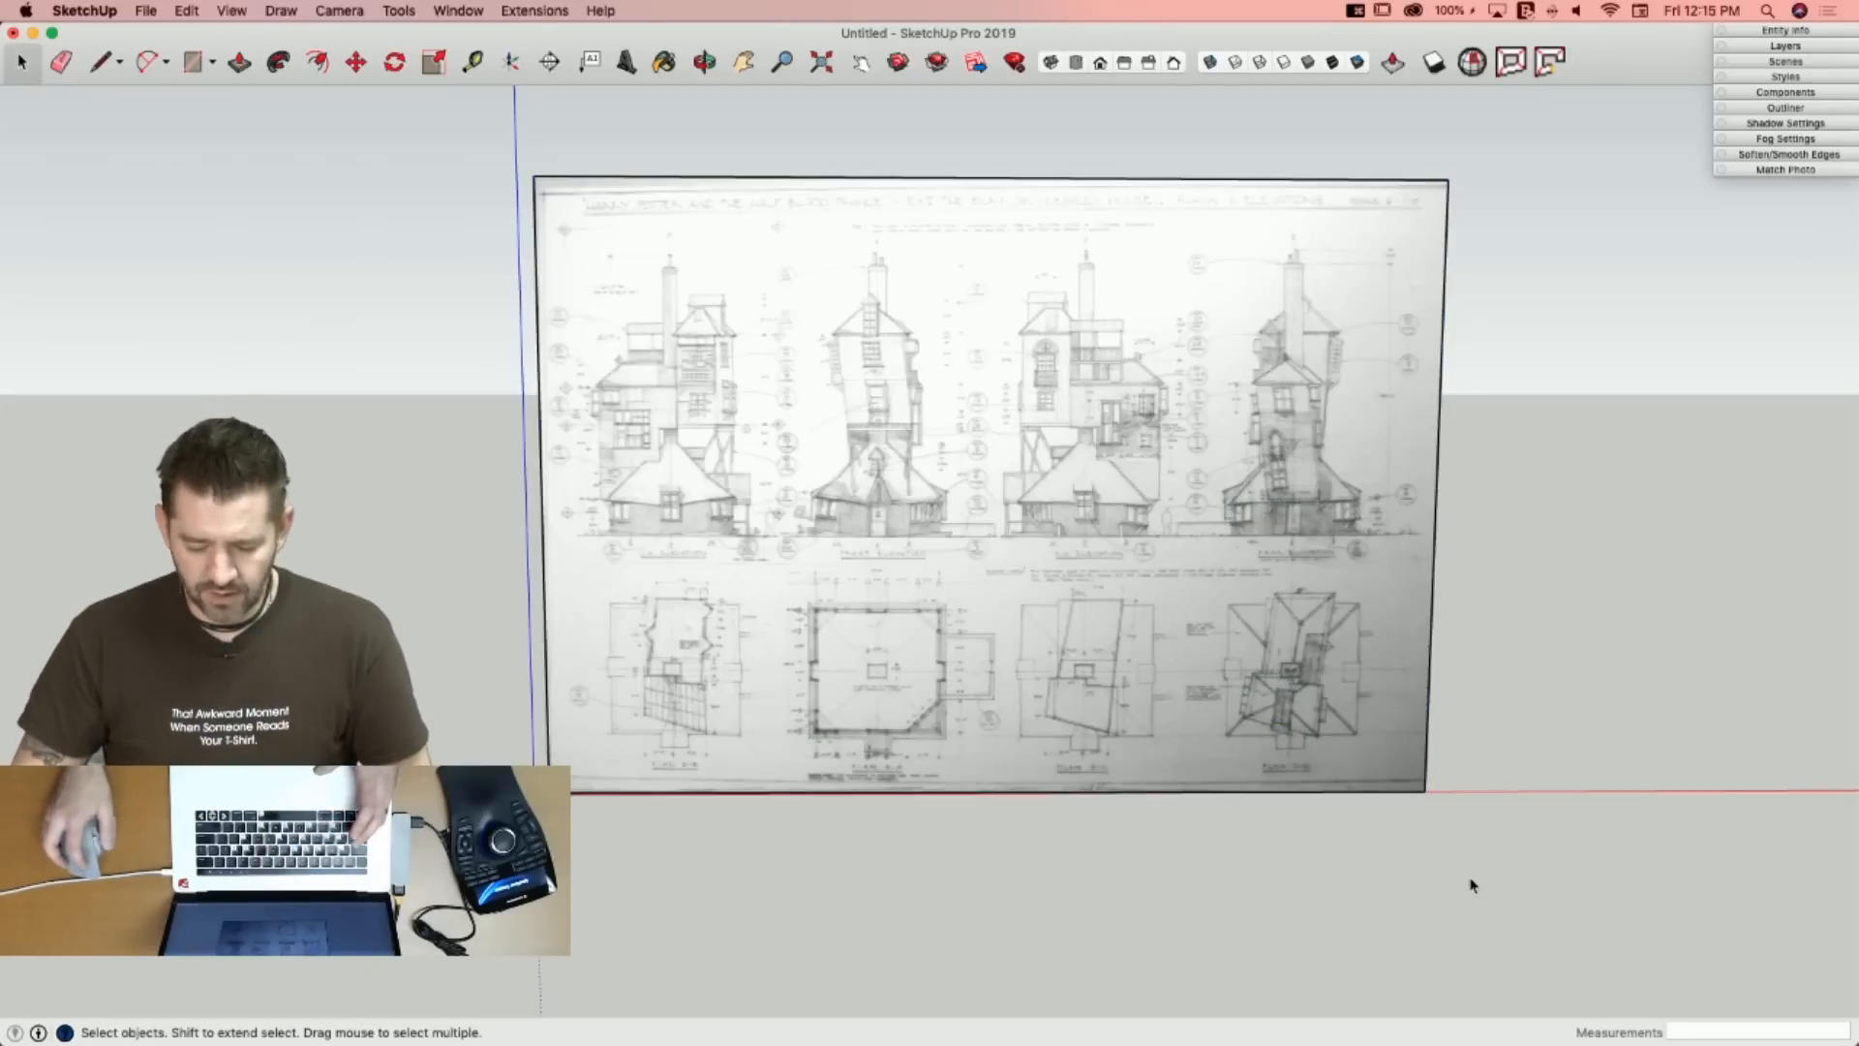
Crop the plan face to the L.H. elevation by moving its far side edge in about 121' and its lower edge up about 43' 4".
click(1055, 525)
key(m)
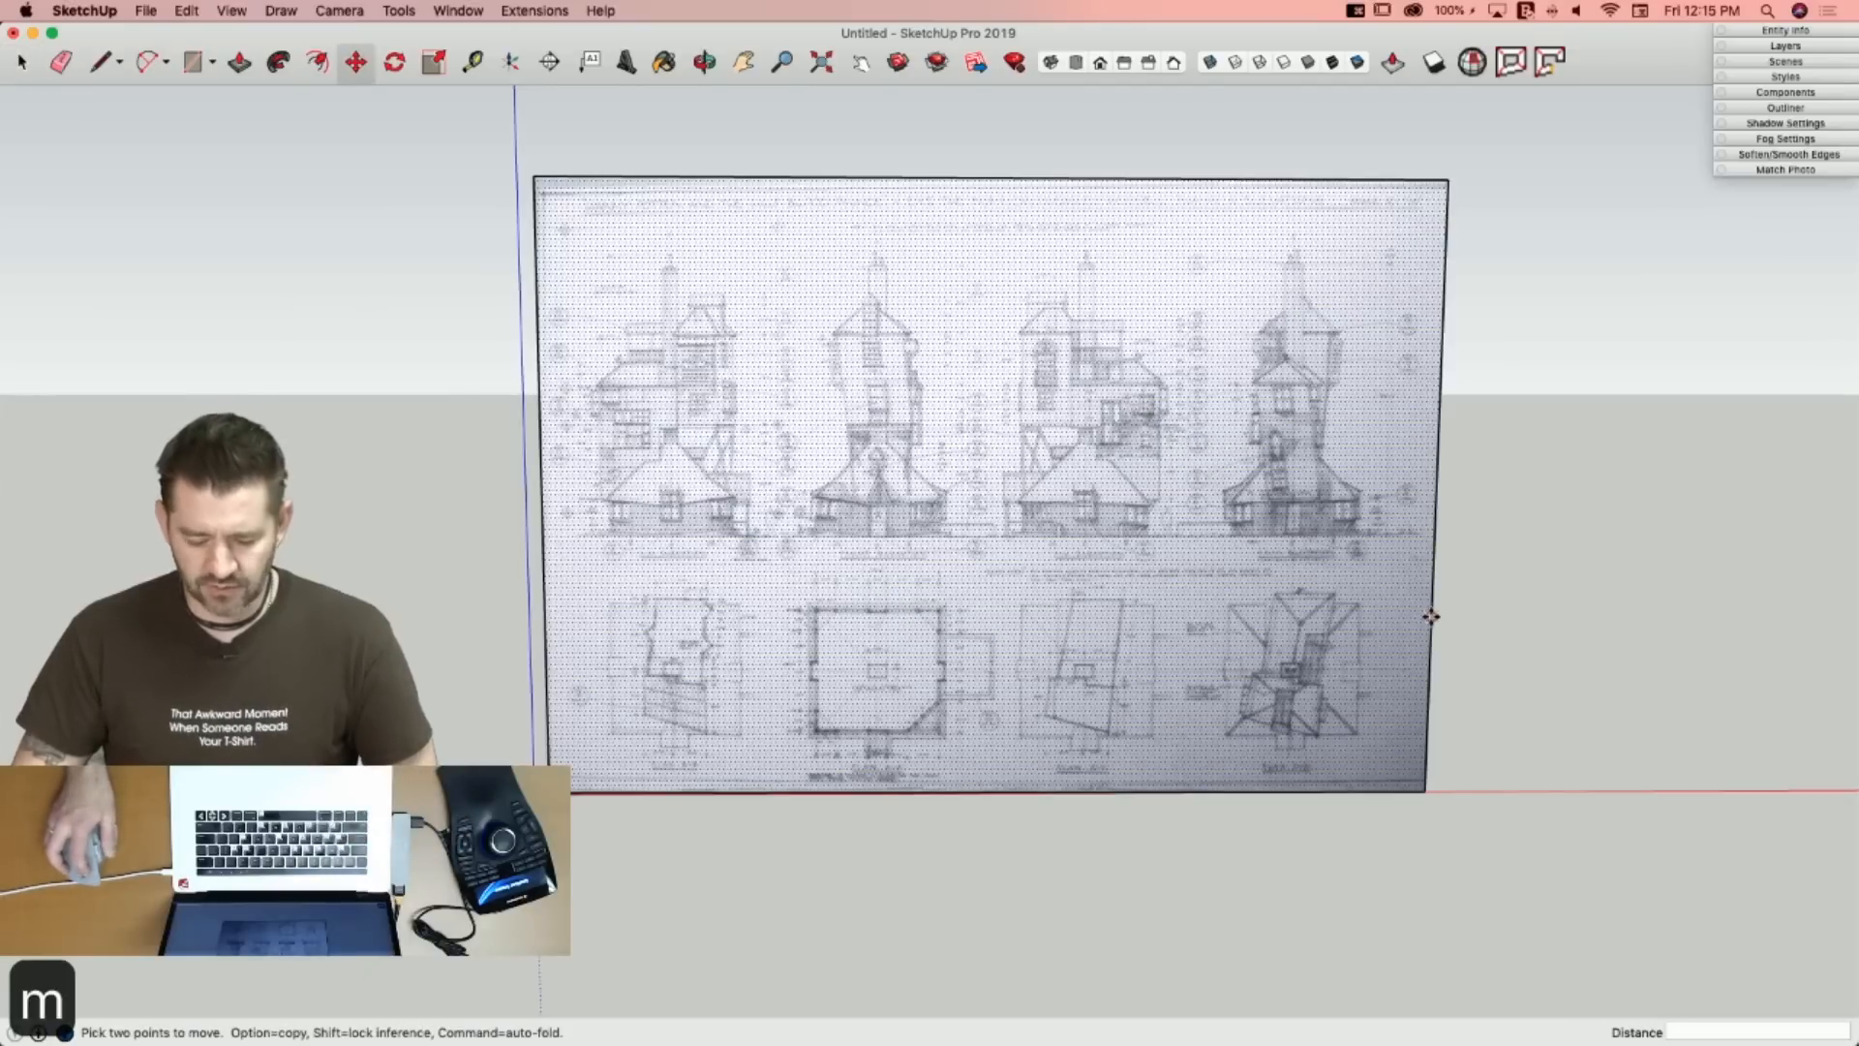
click(1435, 606)
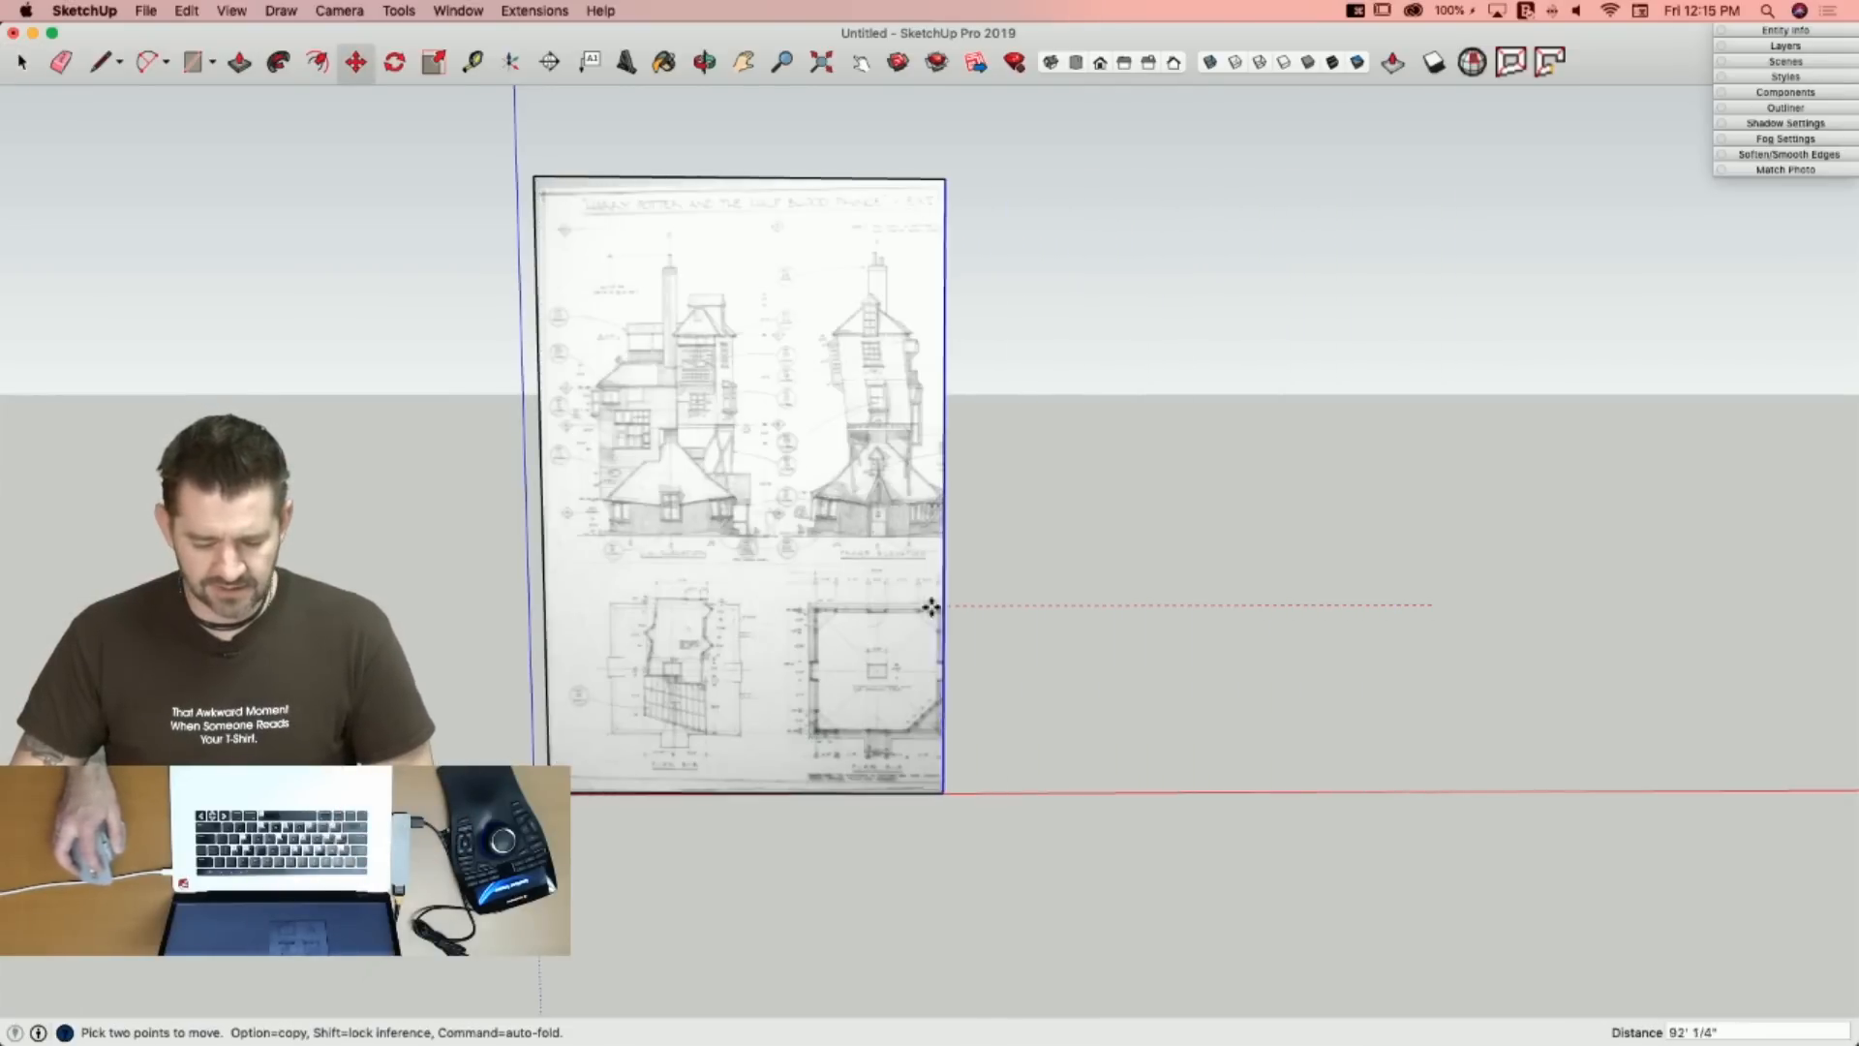
click(789, 605)
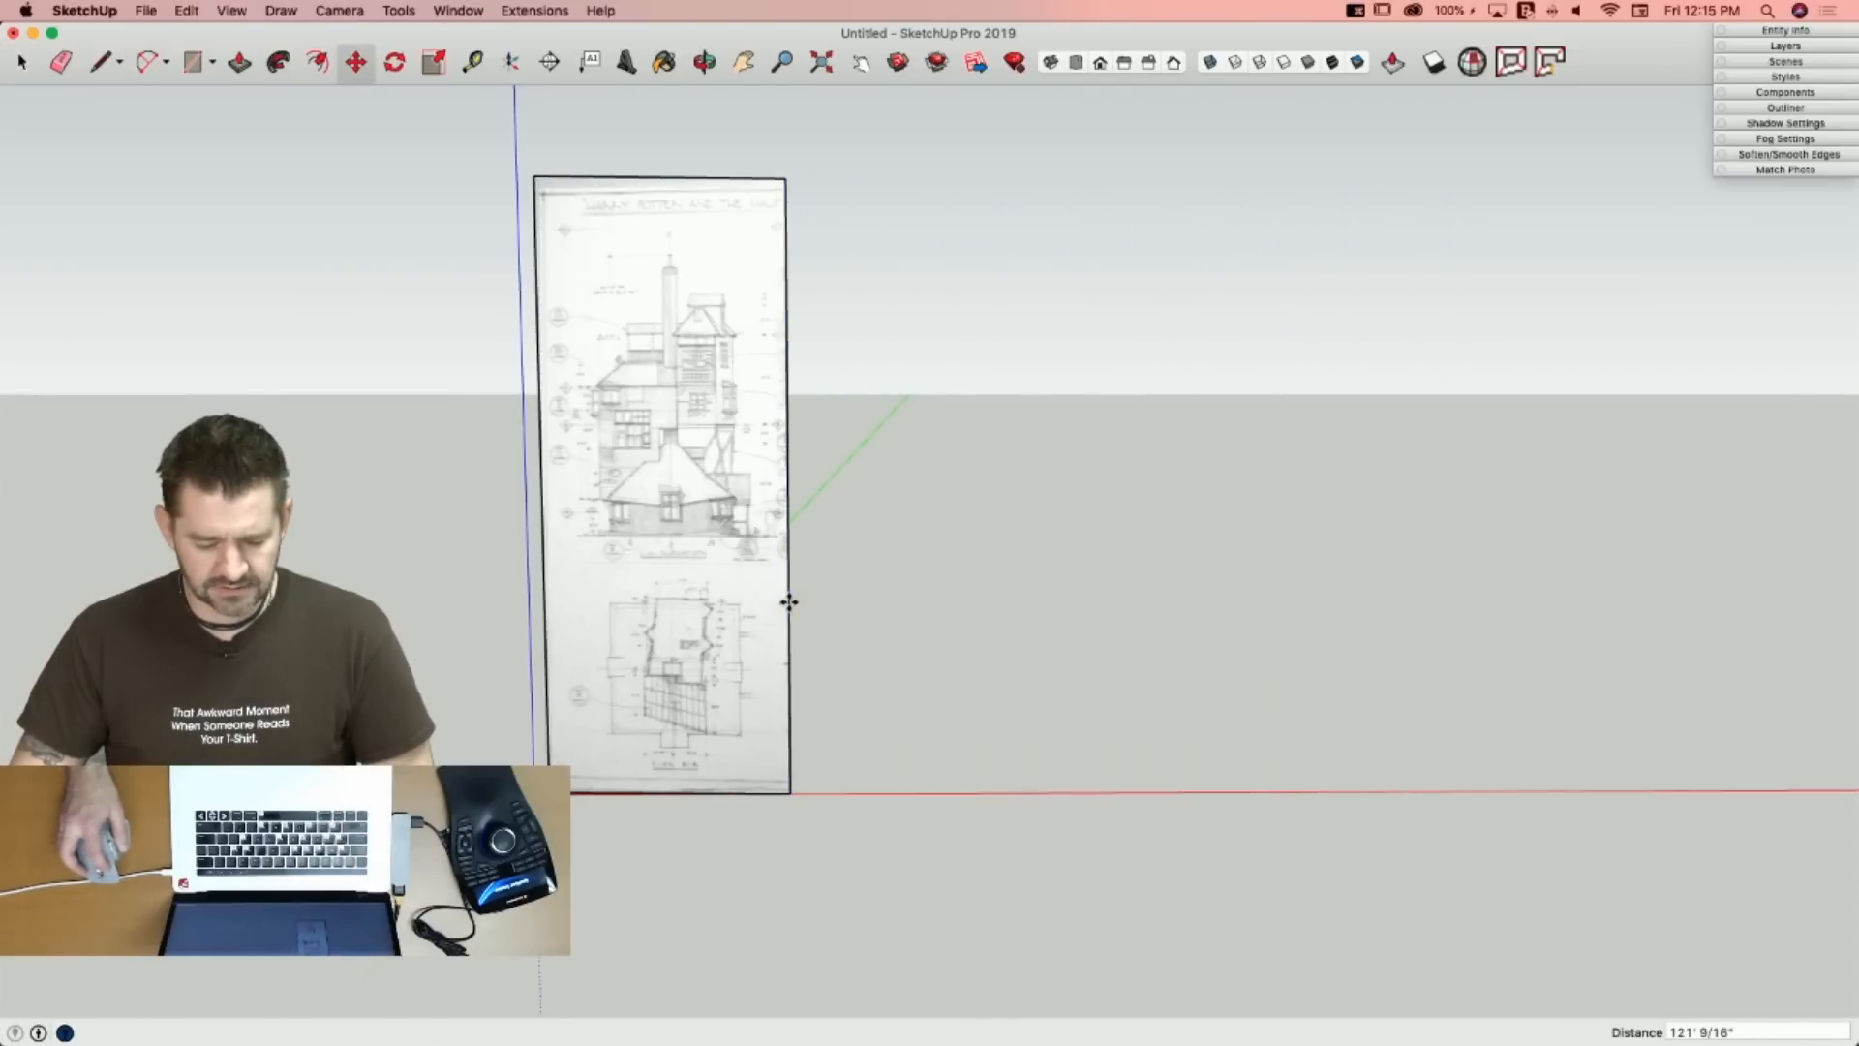
click(652, 792)
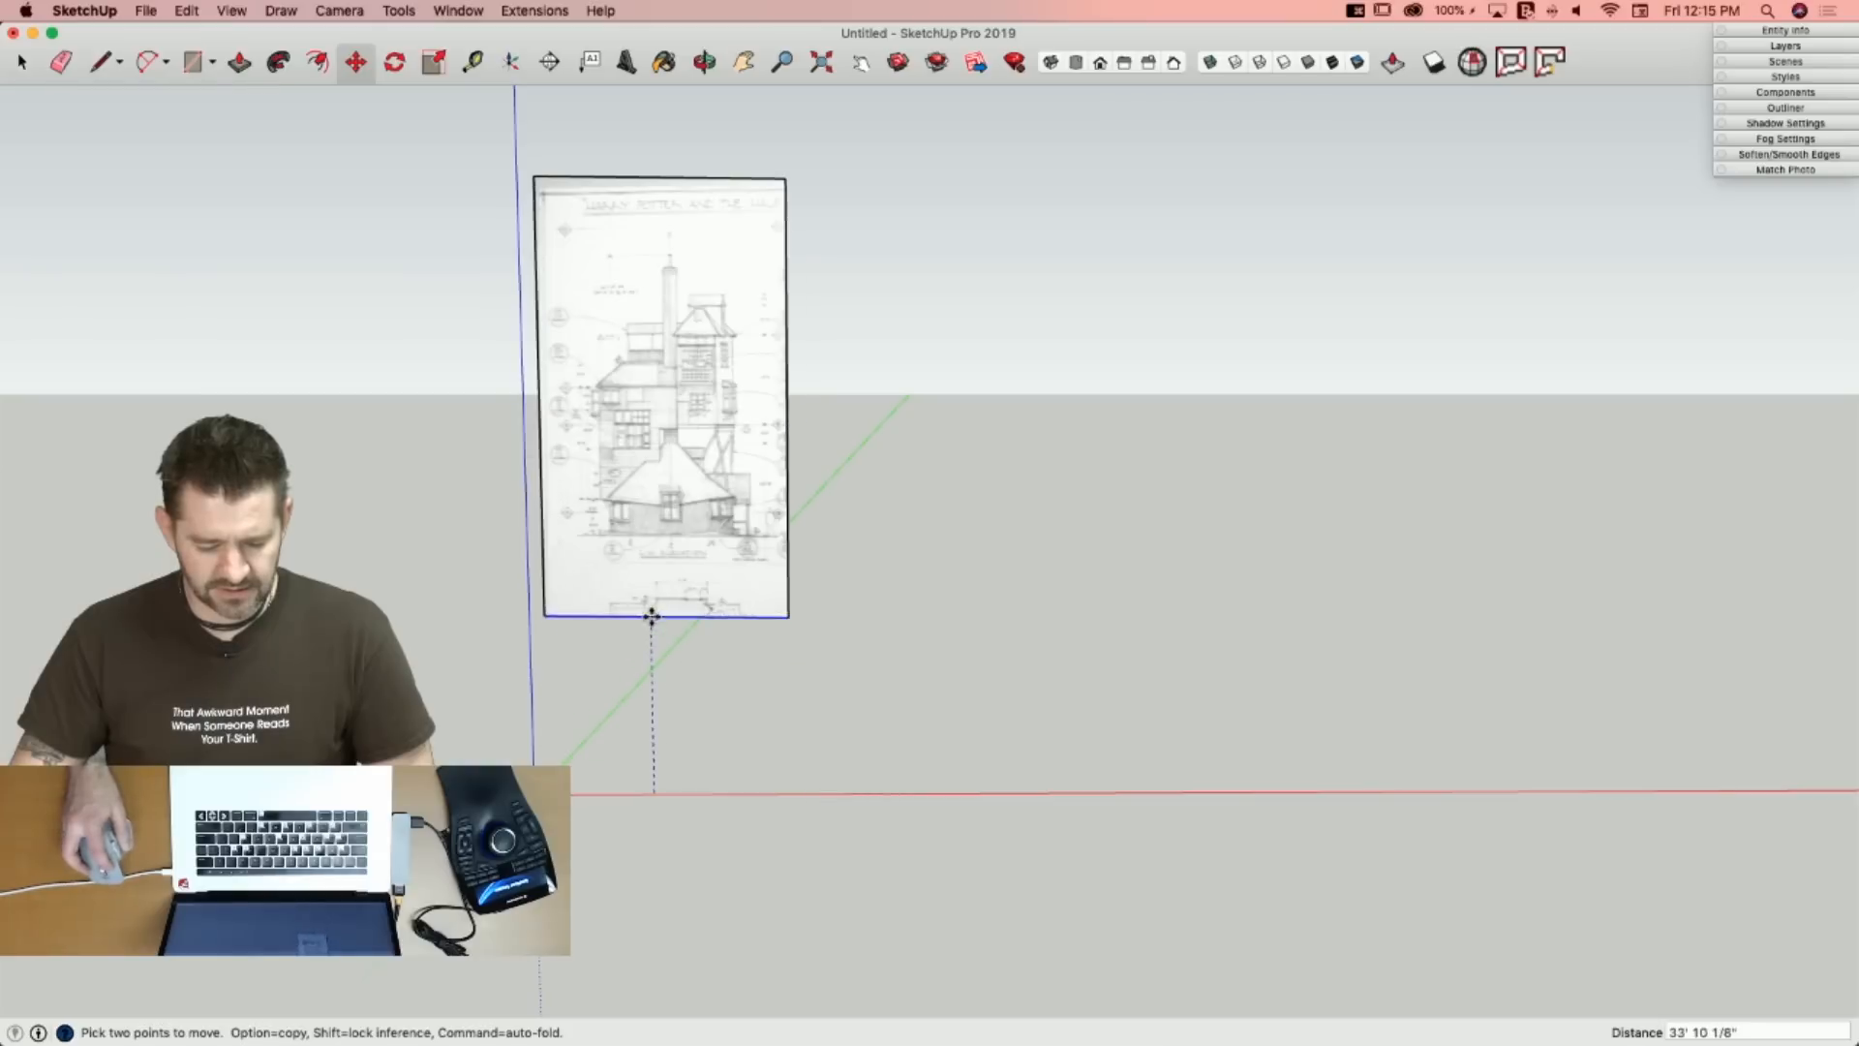
click(650, 566)
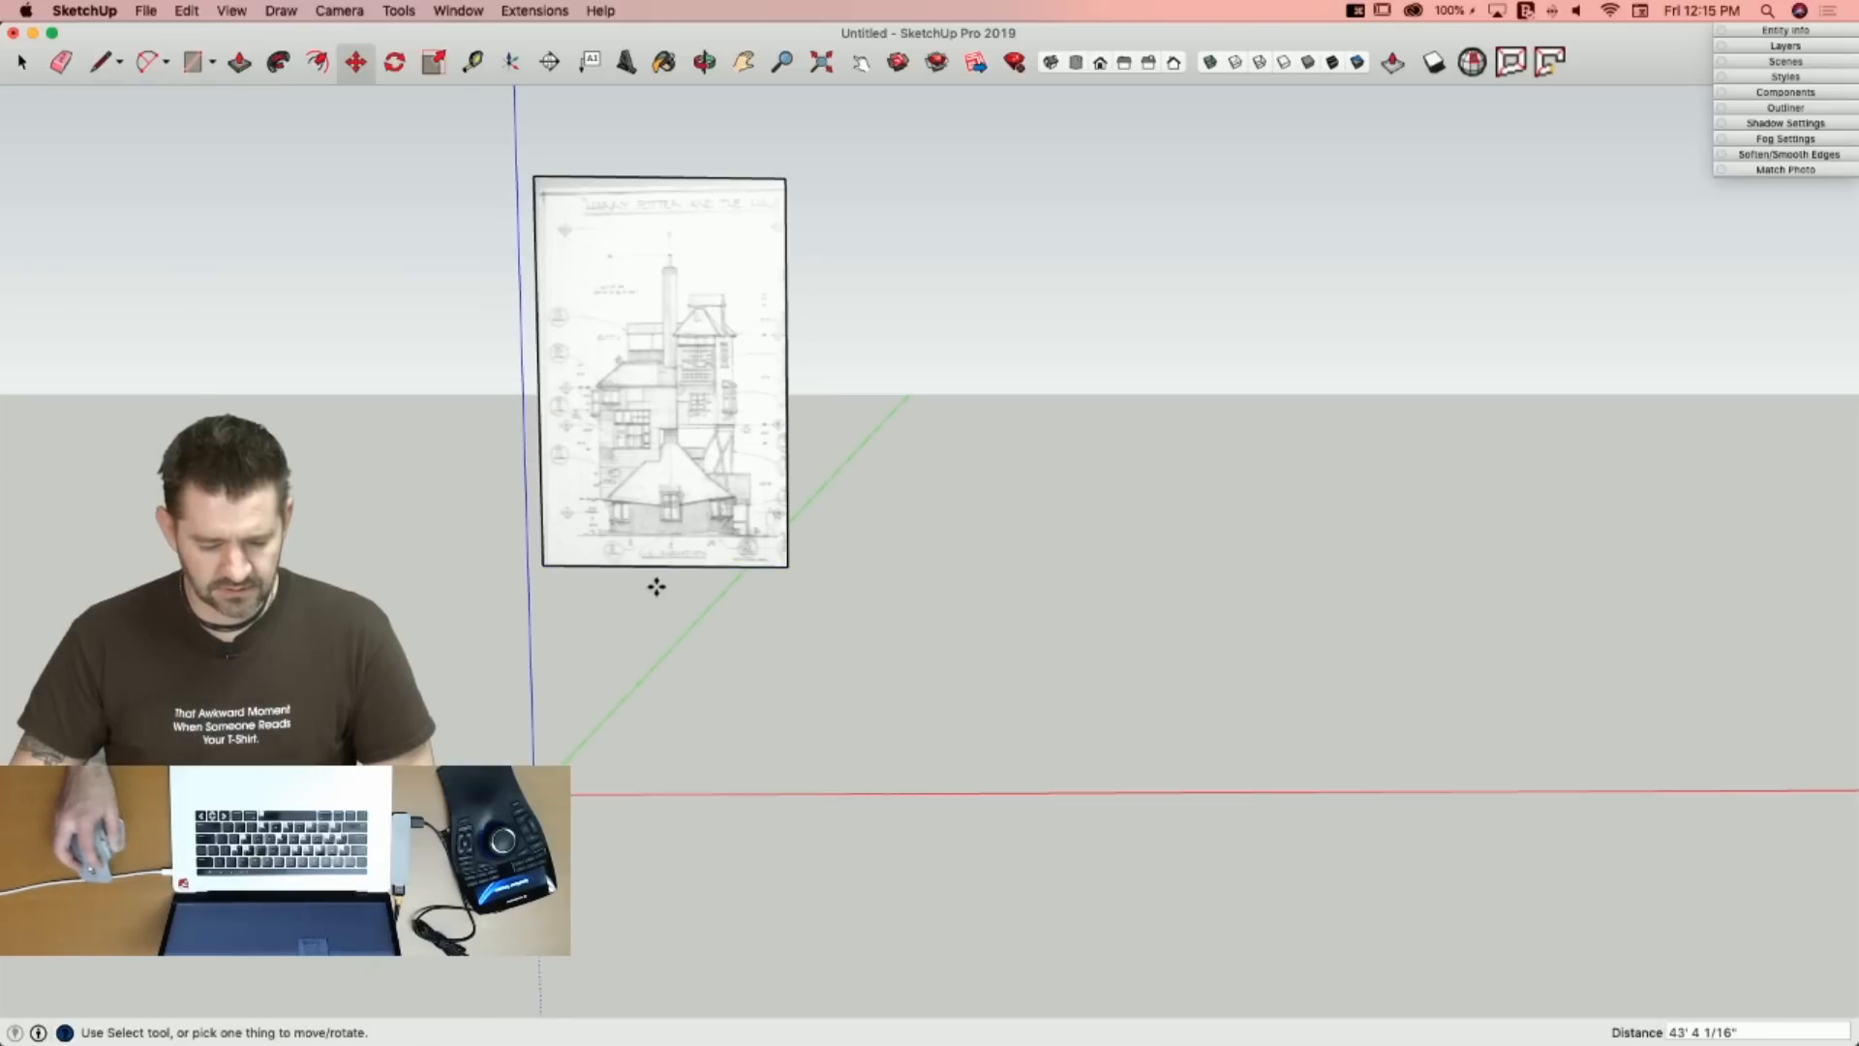
key(space)
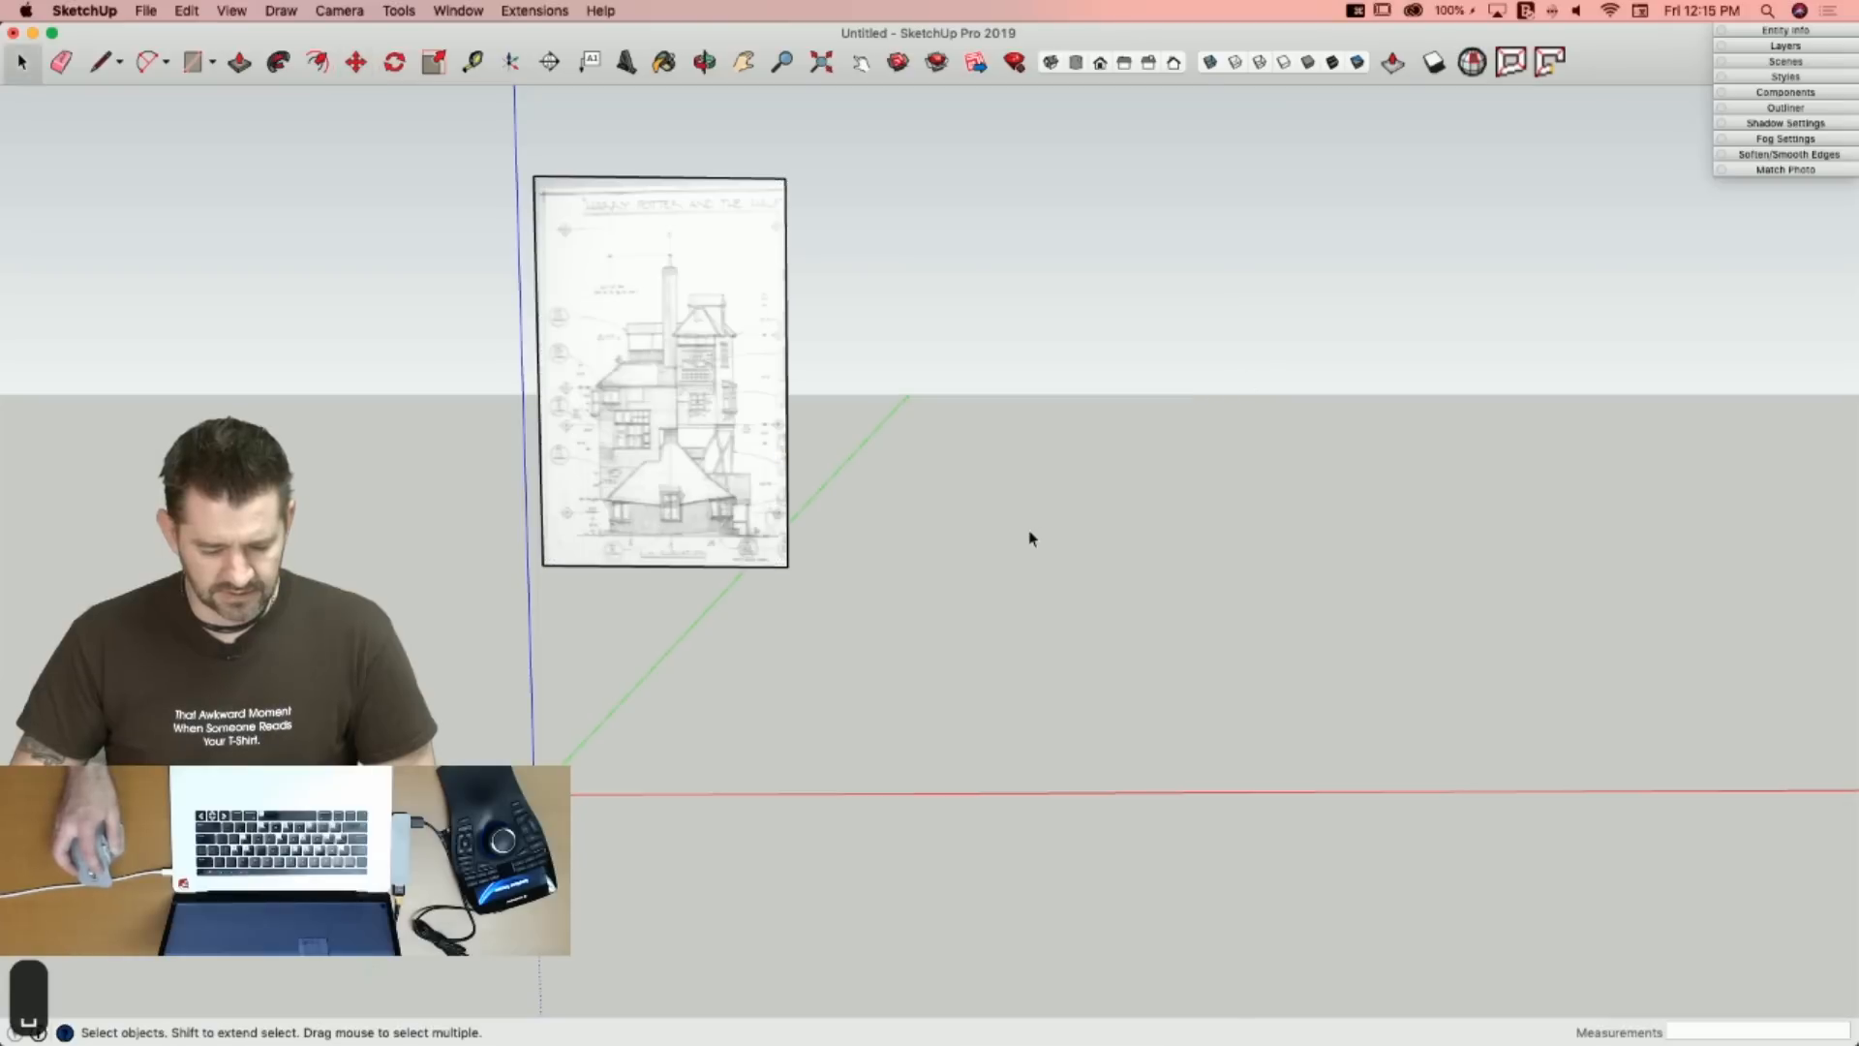
Group the cropped L.H. elevation face and copy it about 48' 6" to the side along the red axis.
click(700, 556)
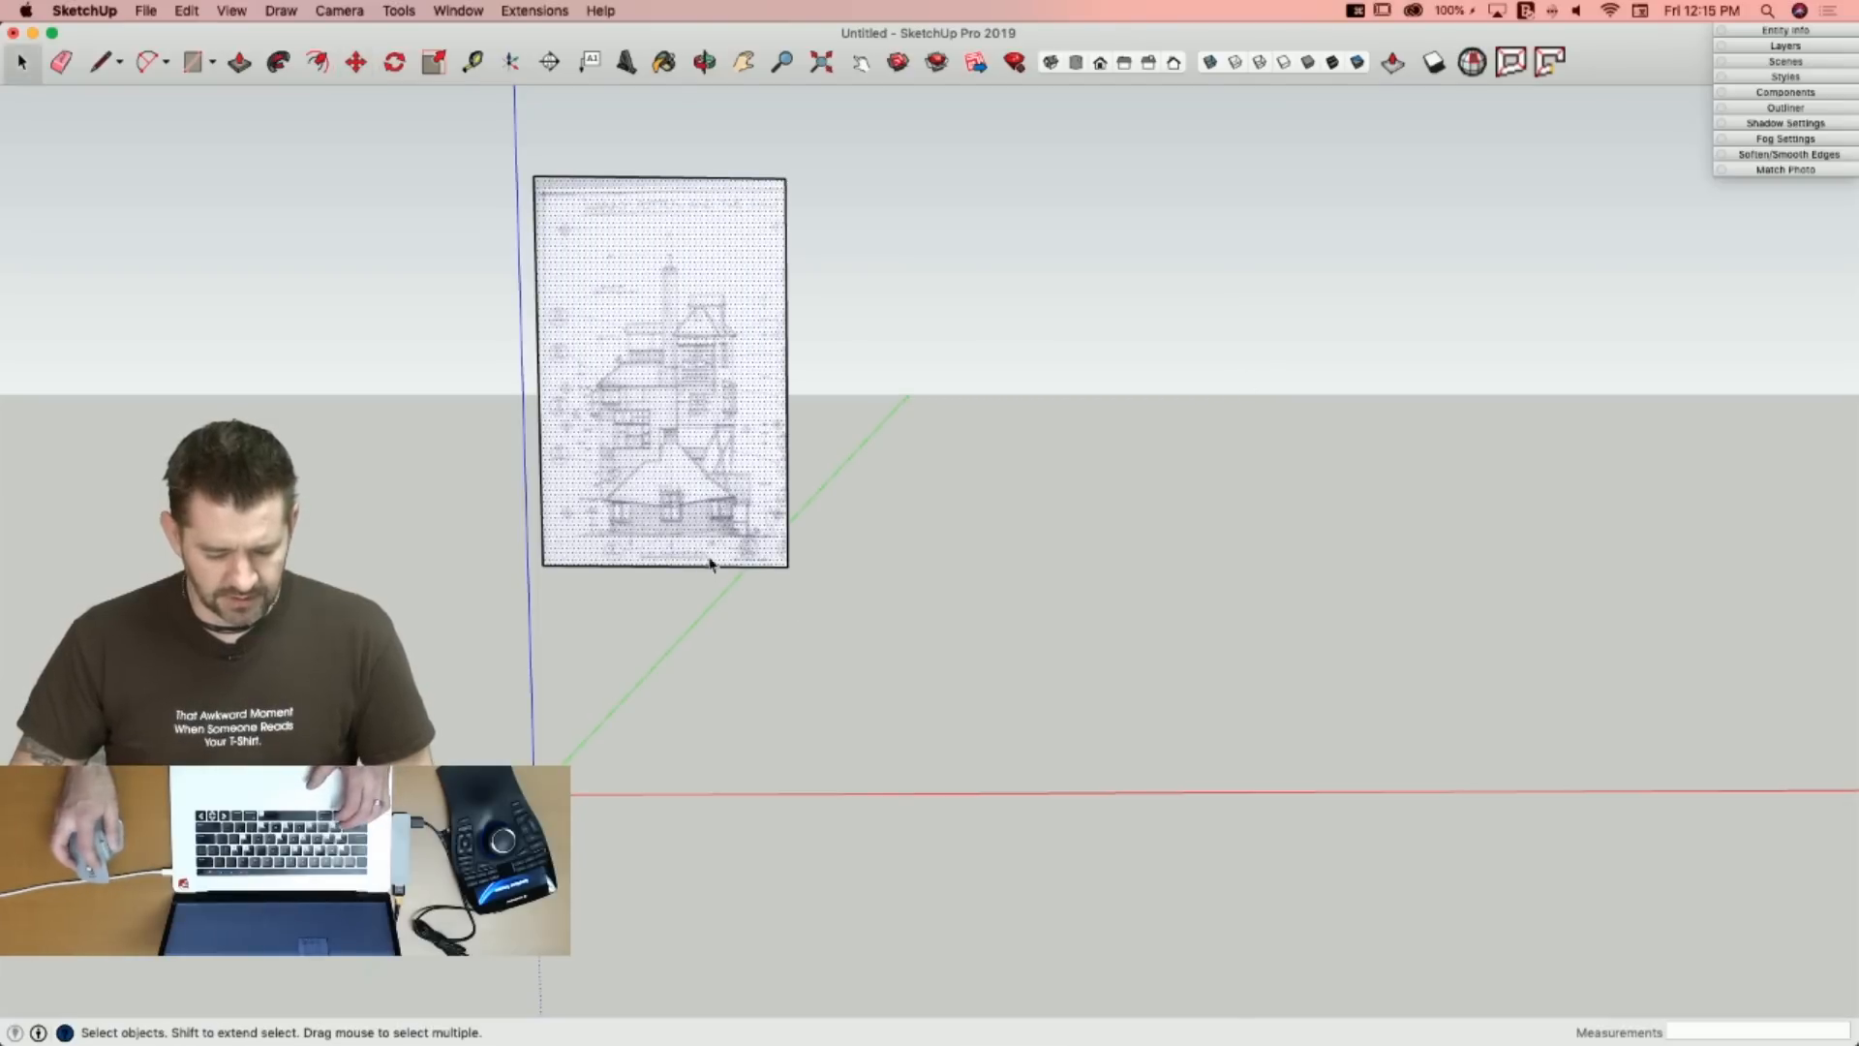
right_click(688, 538)
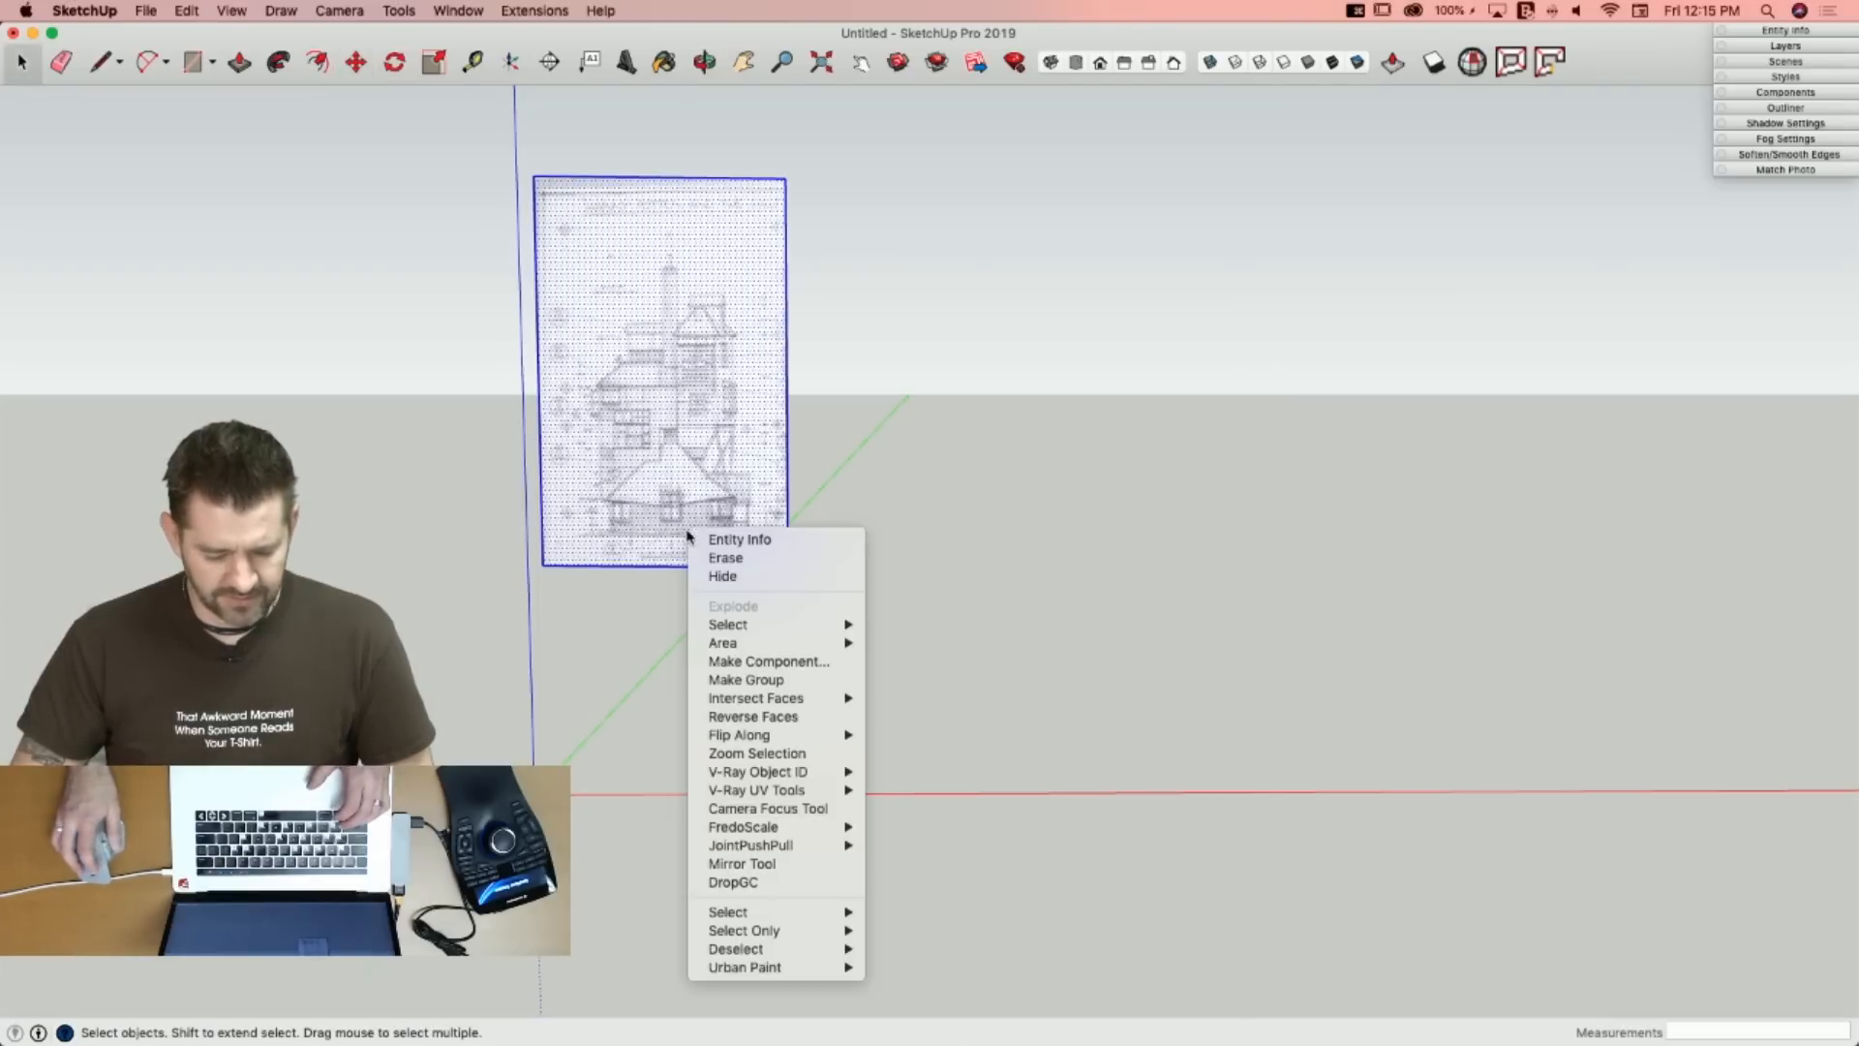
click(771, 680)
key(m)
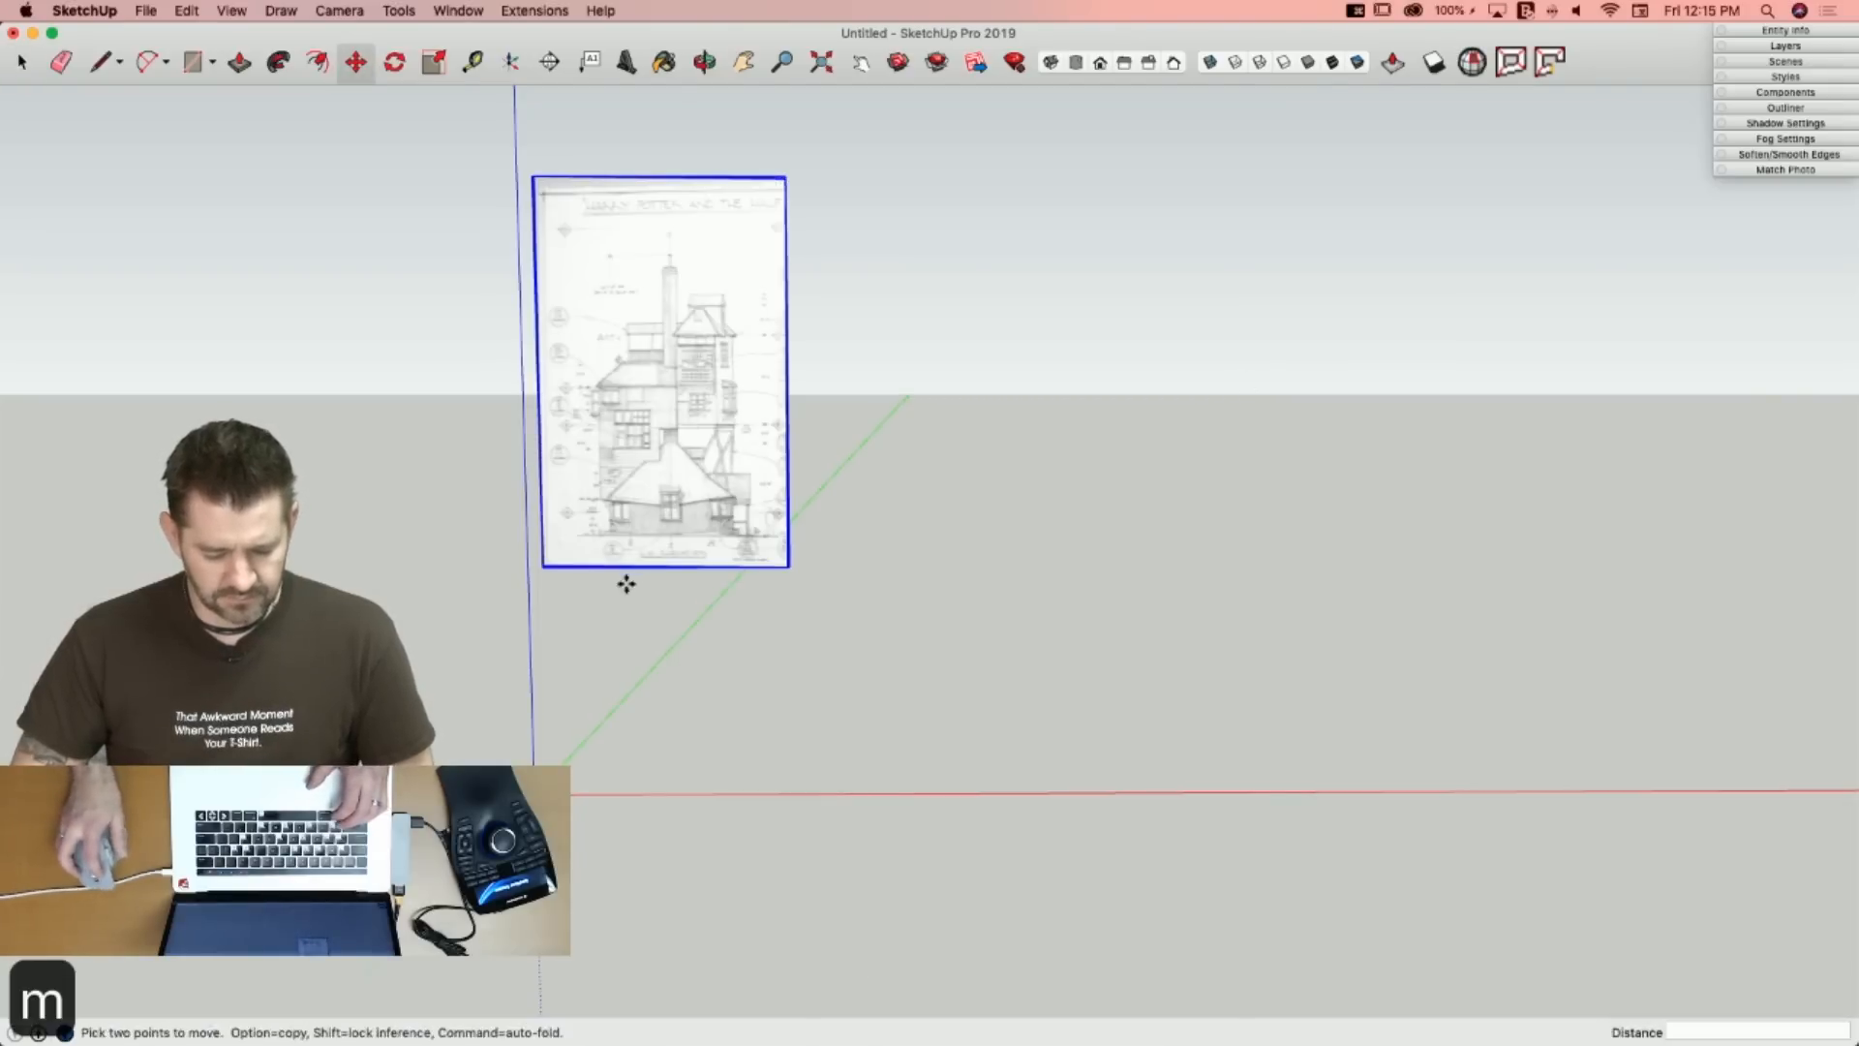
key(alt)
click(539, 563)
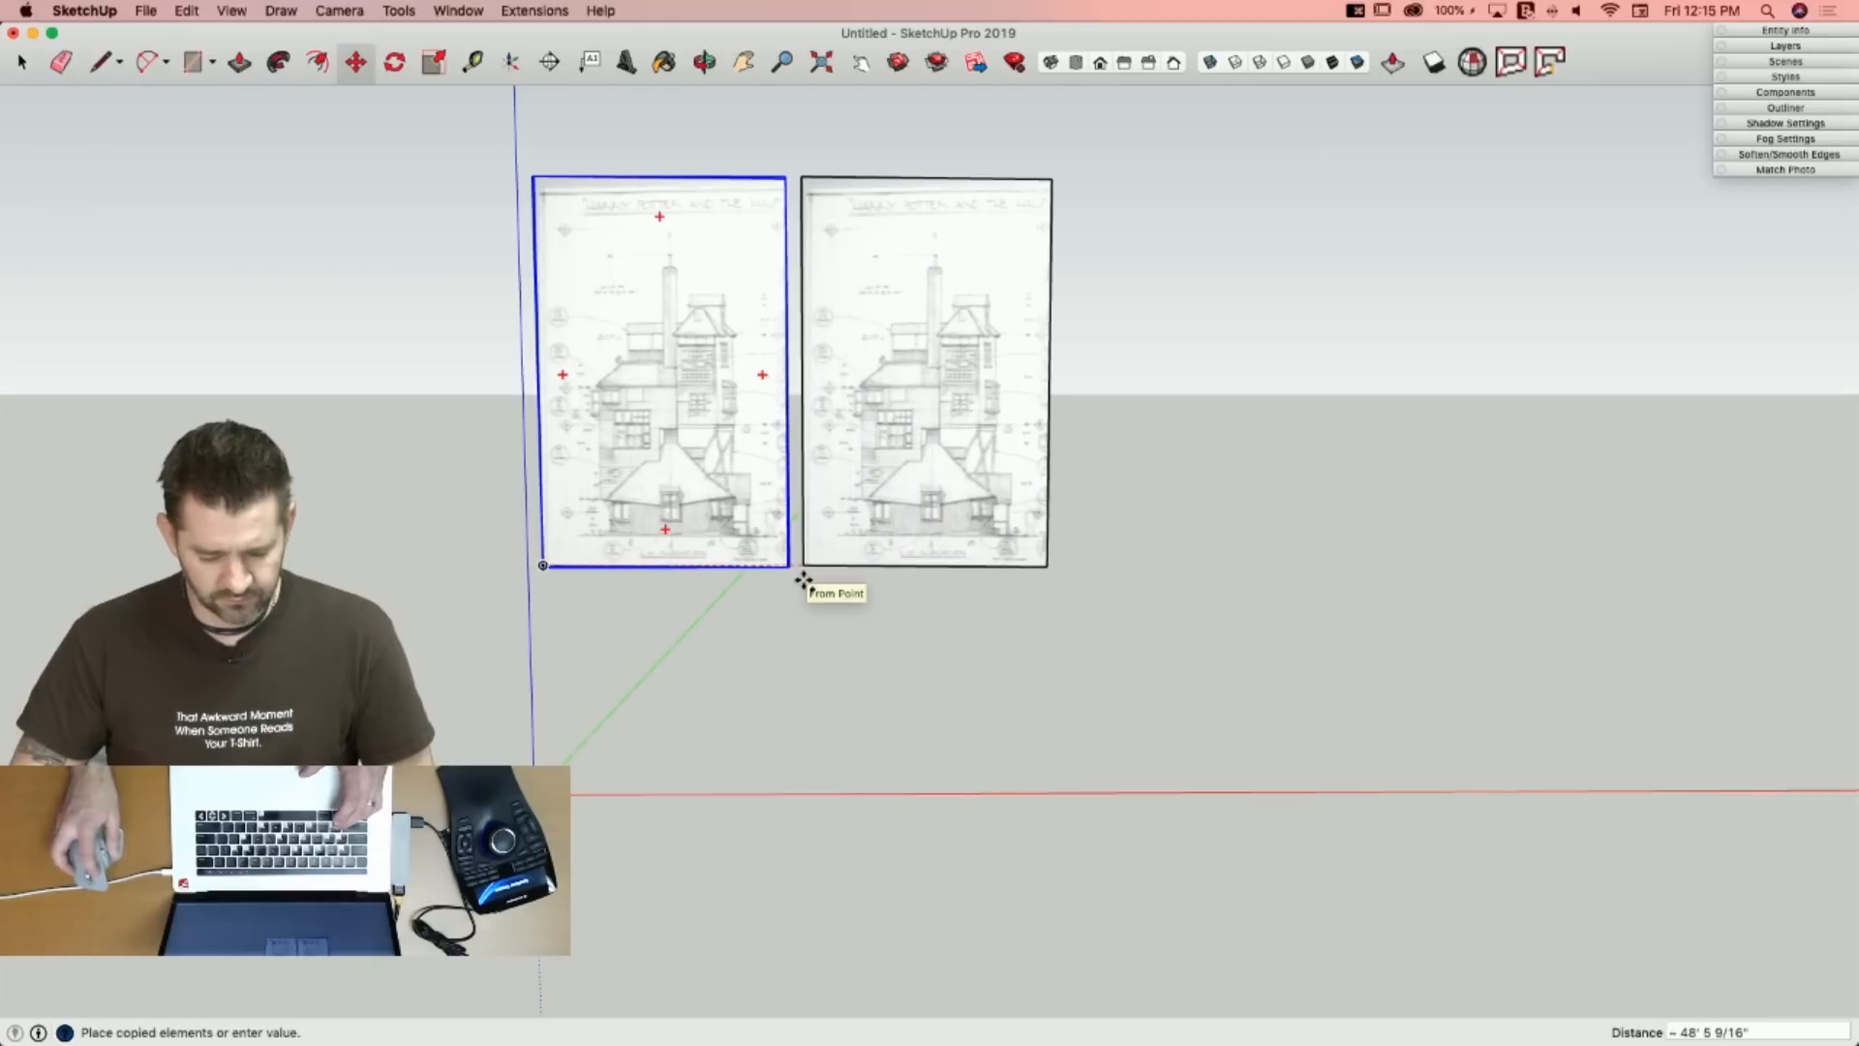
click(802, 579)
scroll(526, 601, up, 10)
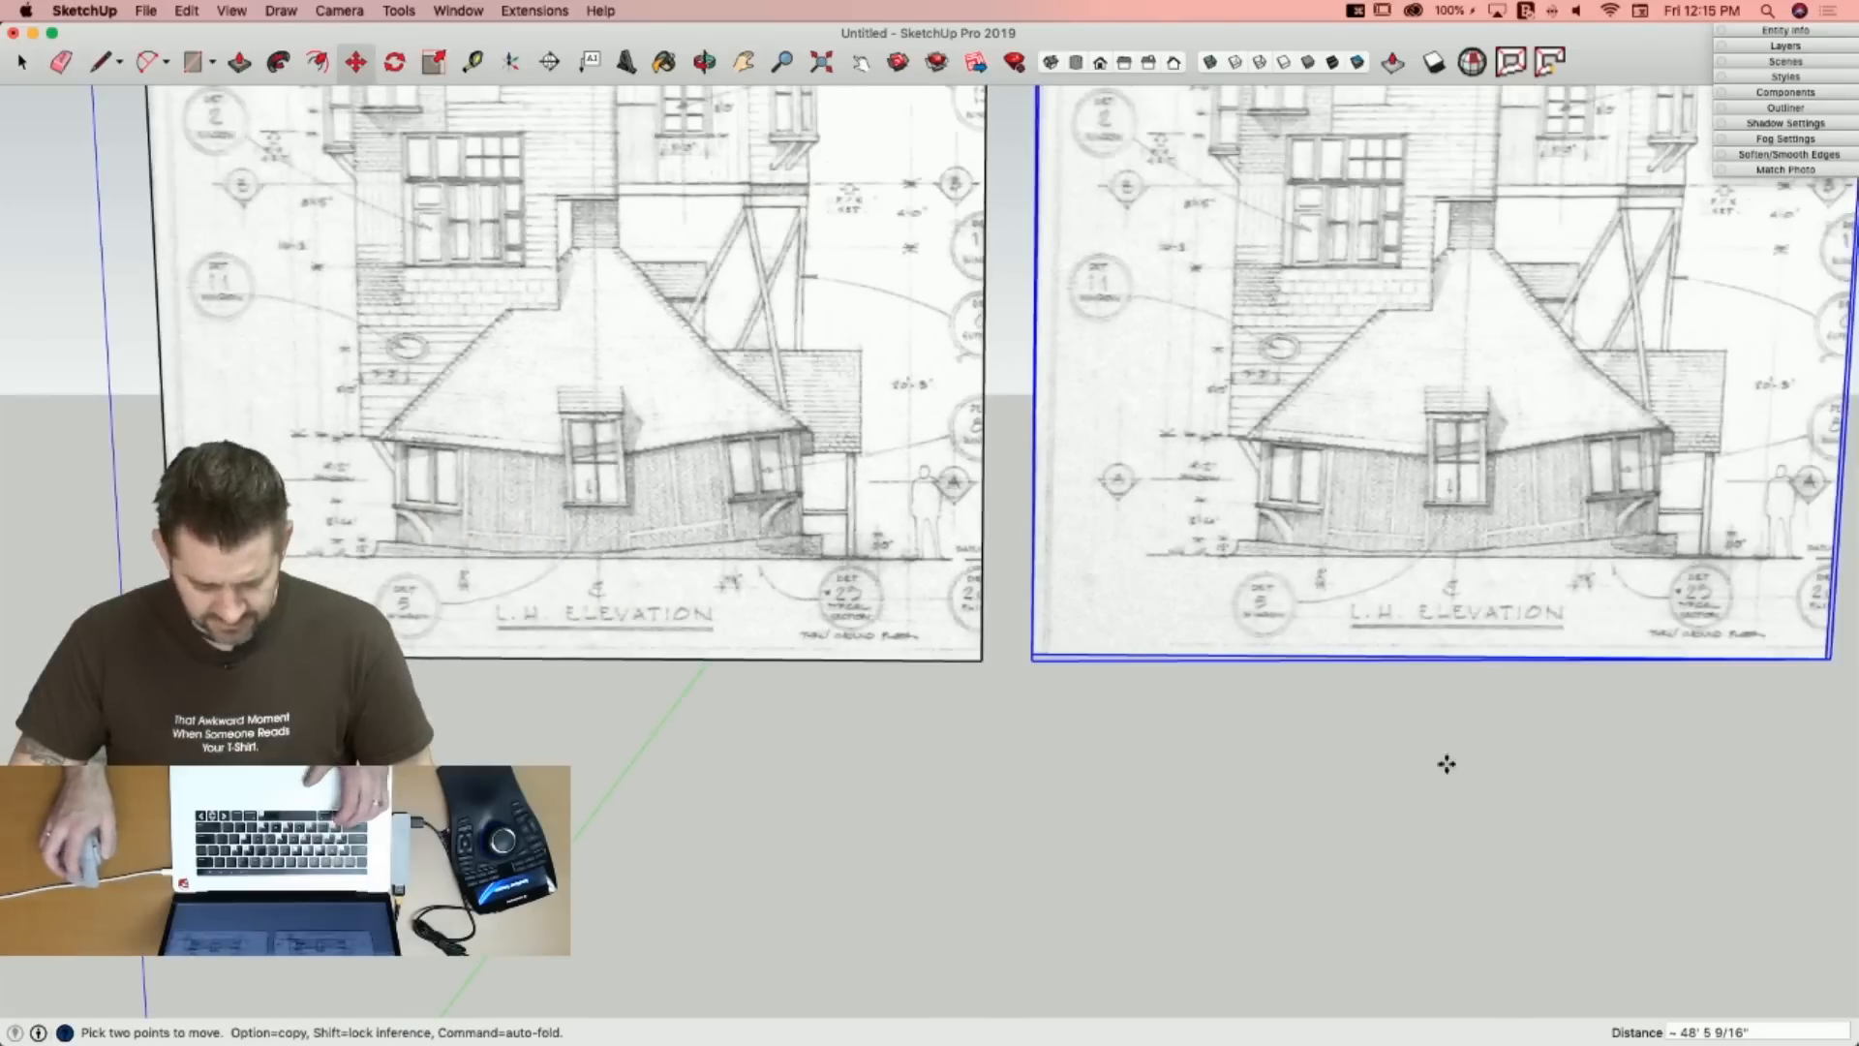
Undo the elevation copy, its grouping and the lower-edge crop of the plan face.
key(super+z)
key(super+z)
key(super+z)
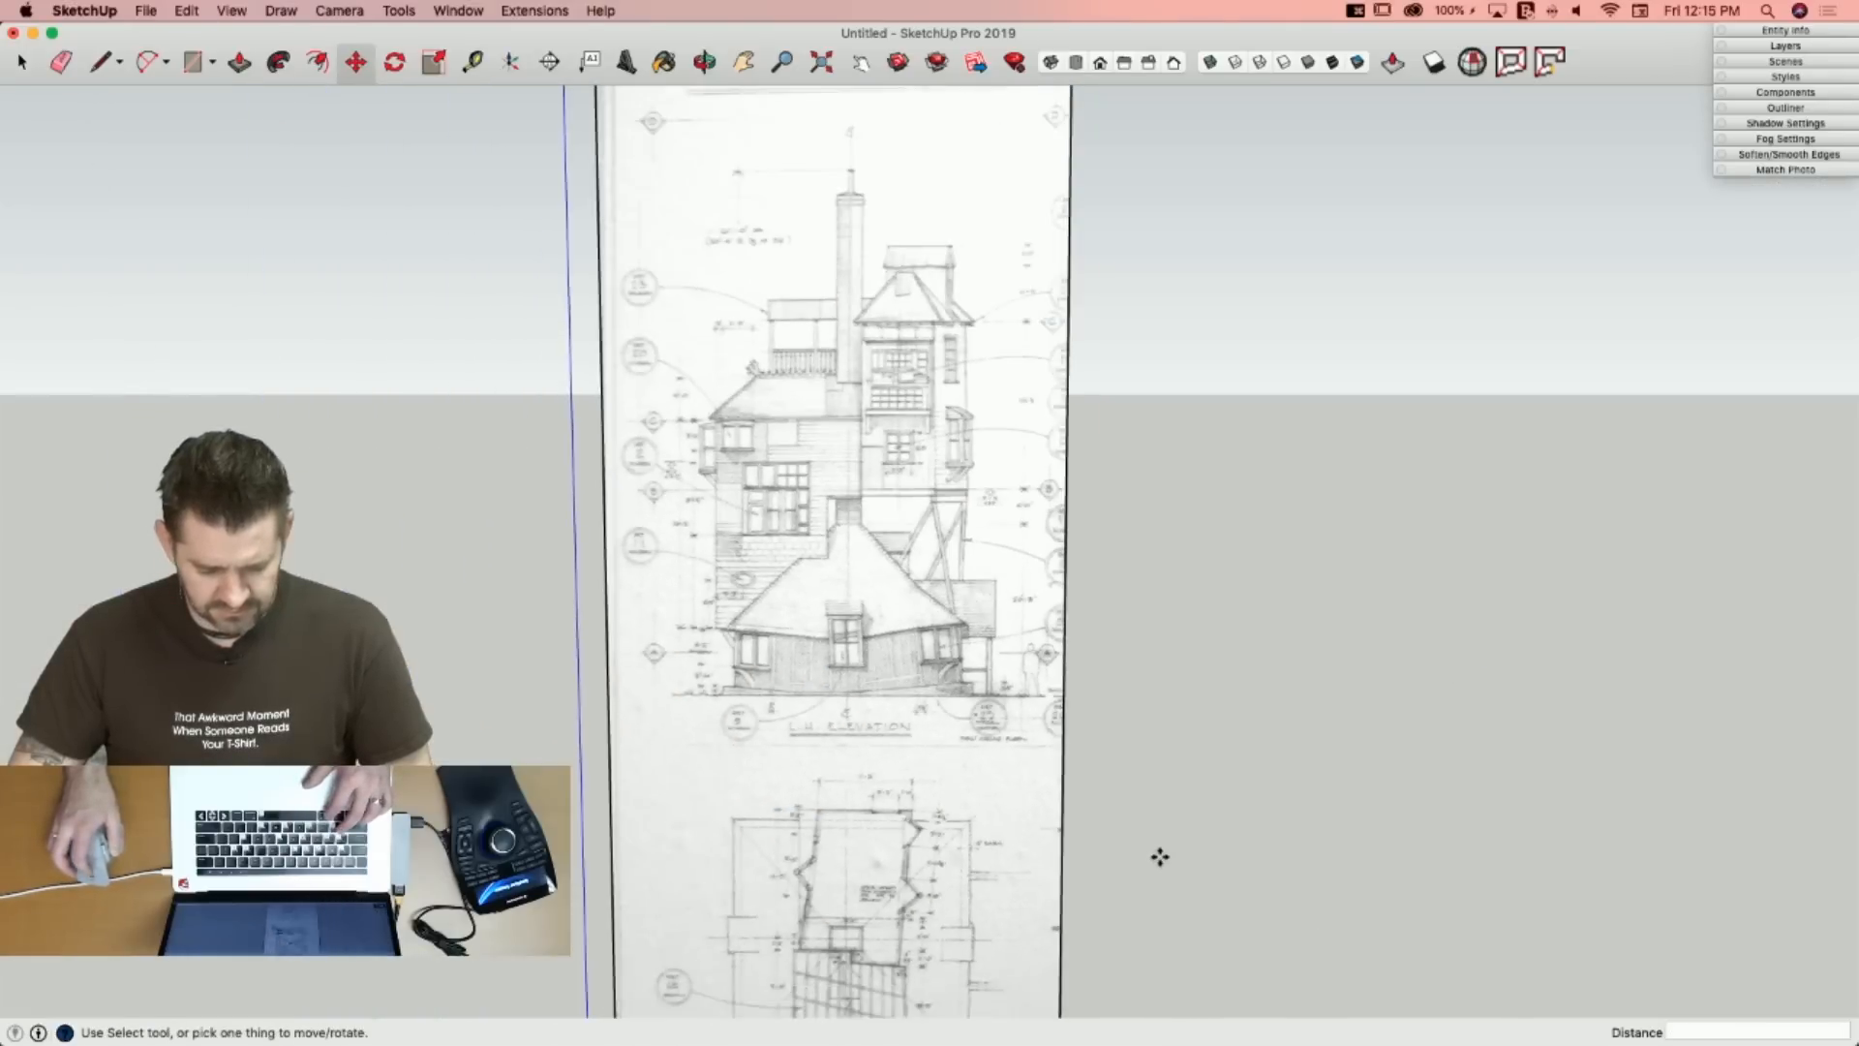
scroll(1159, 857, down, 4)
key(l)
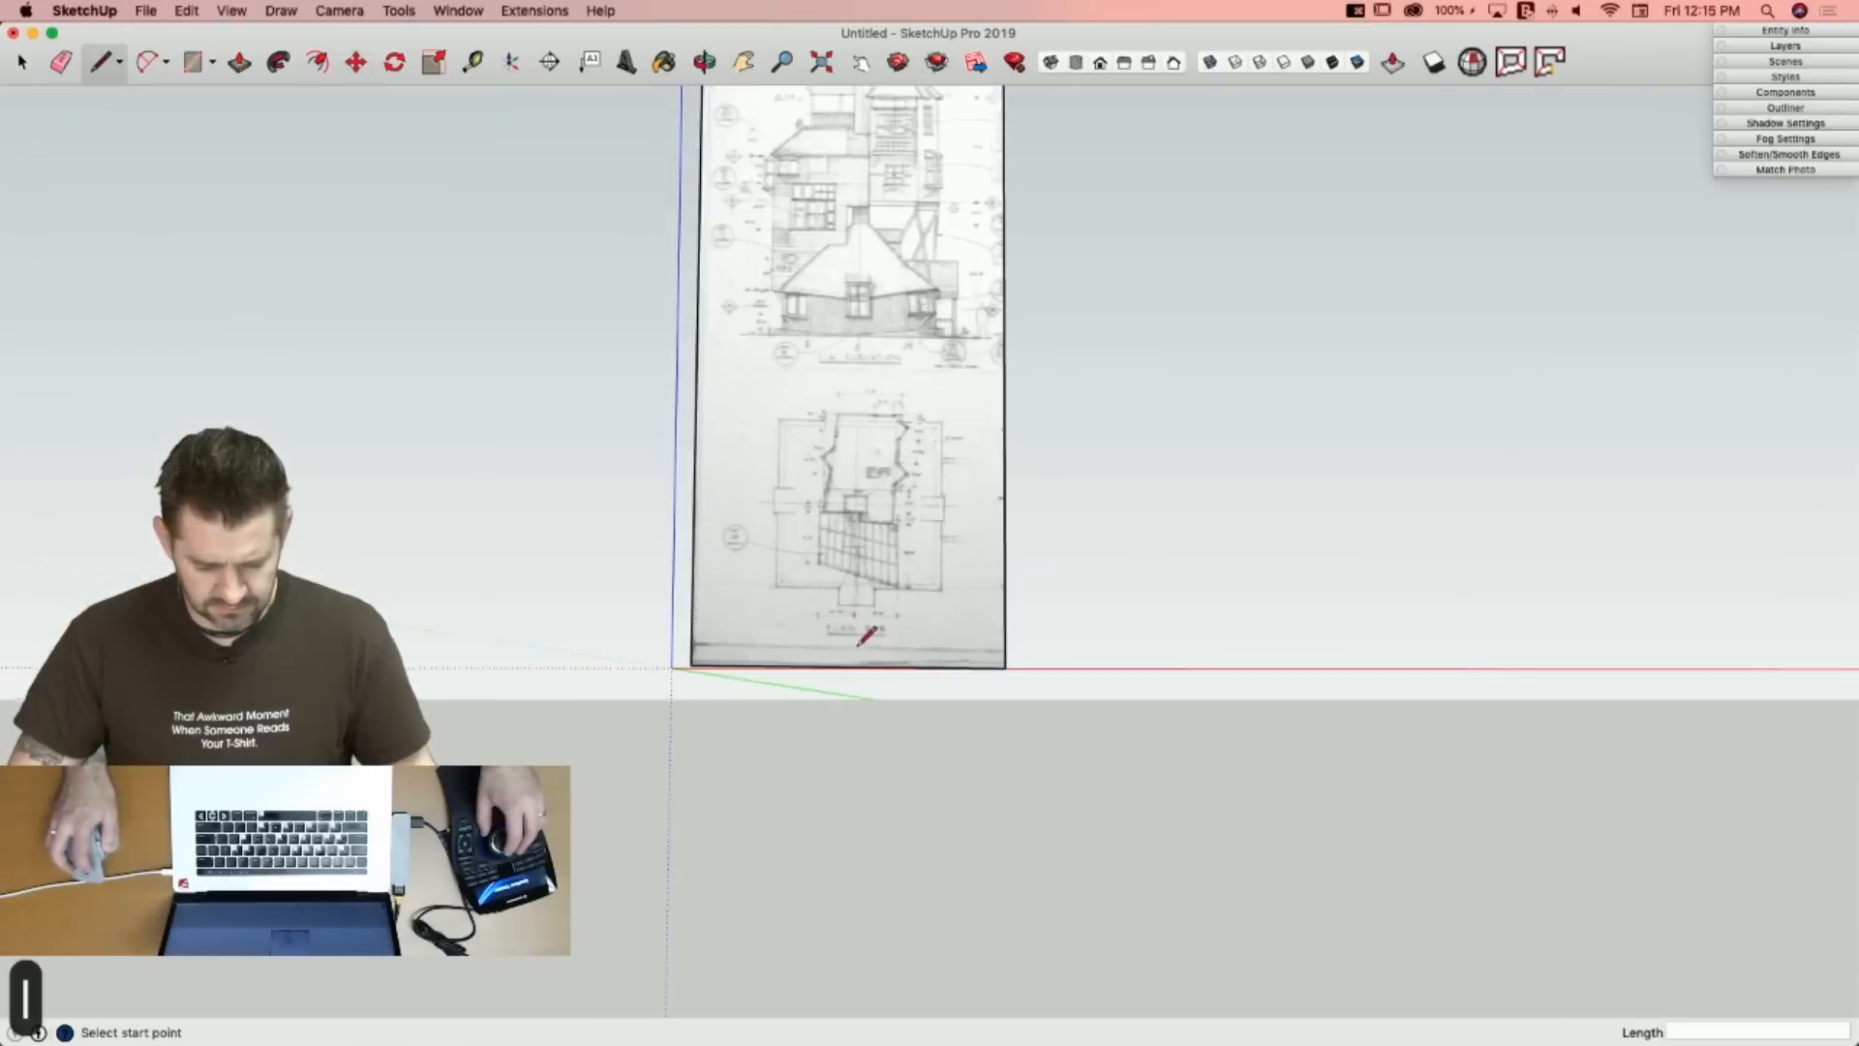
key(space)
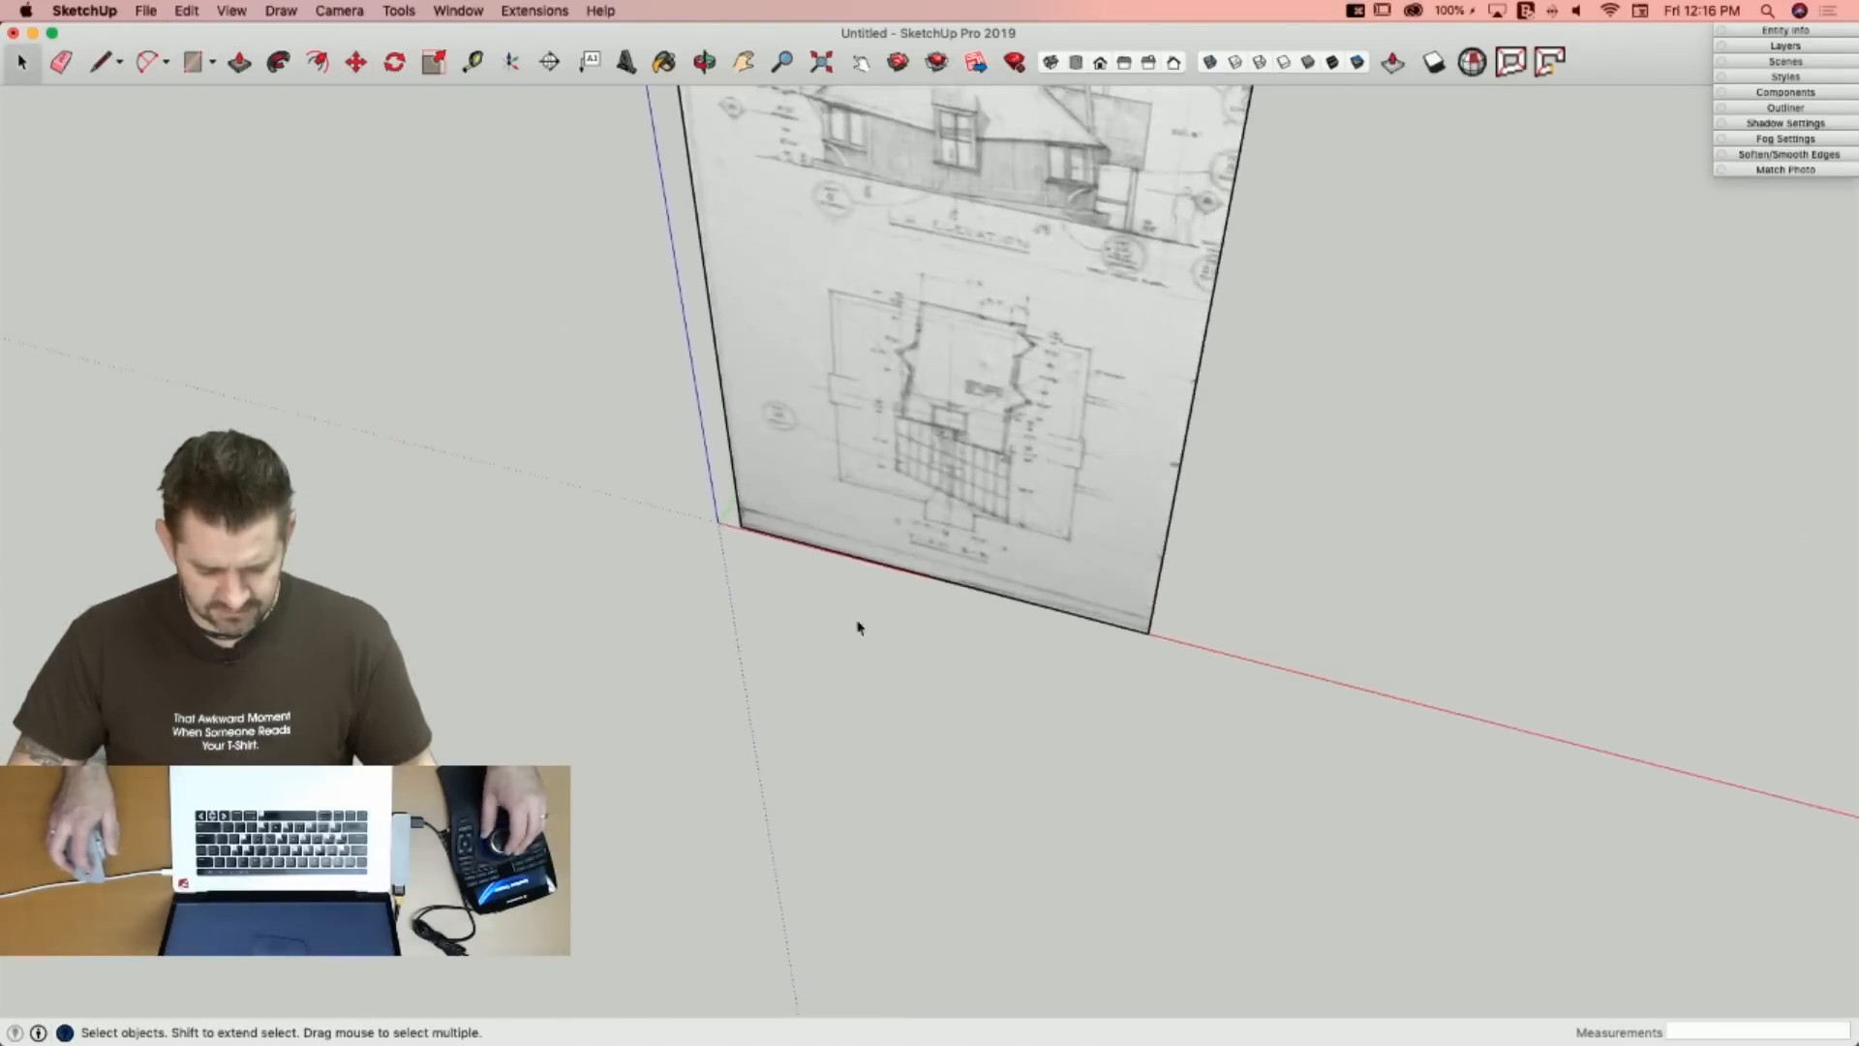
Try to rotate the plan strip about the blue axis from its lower corner to align its base with the red axis.
click(799, 513)
key(q)
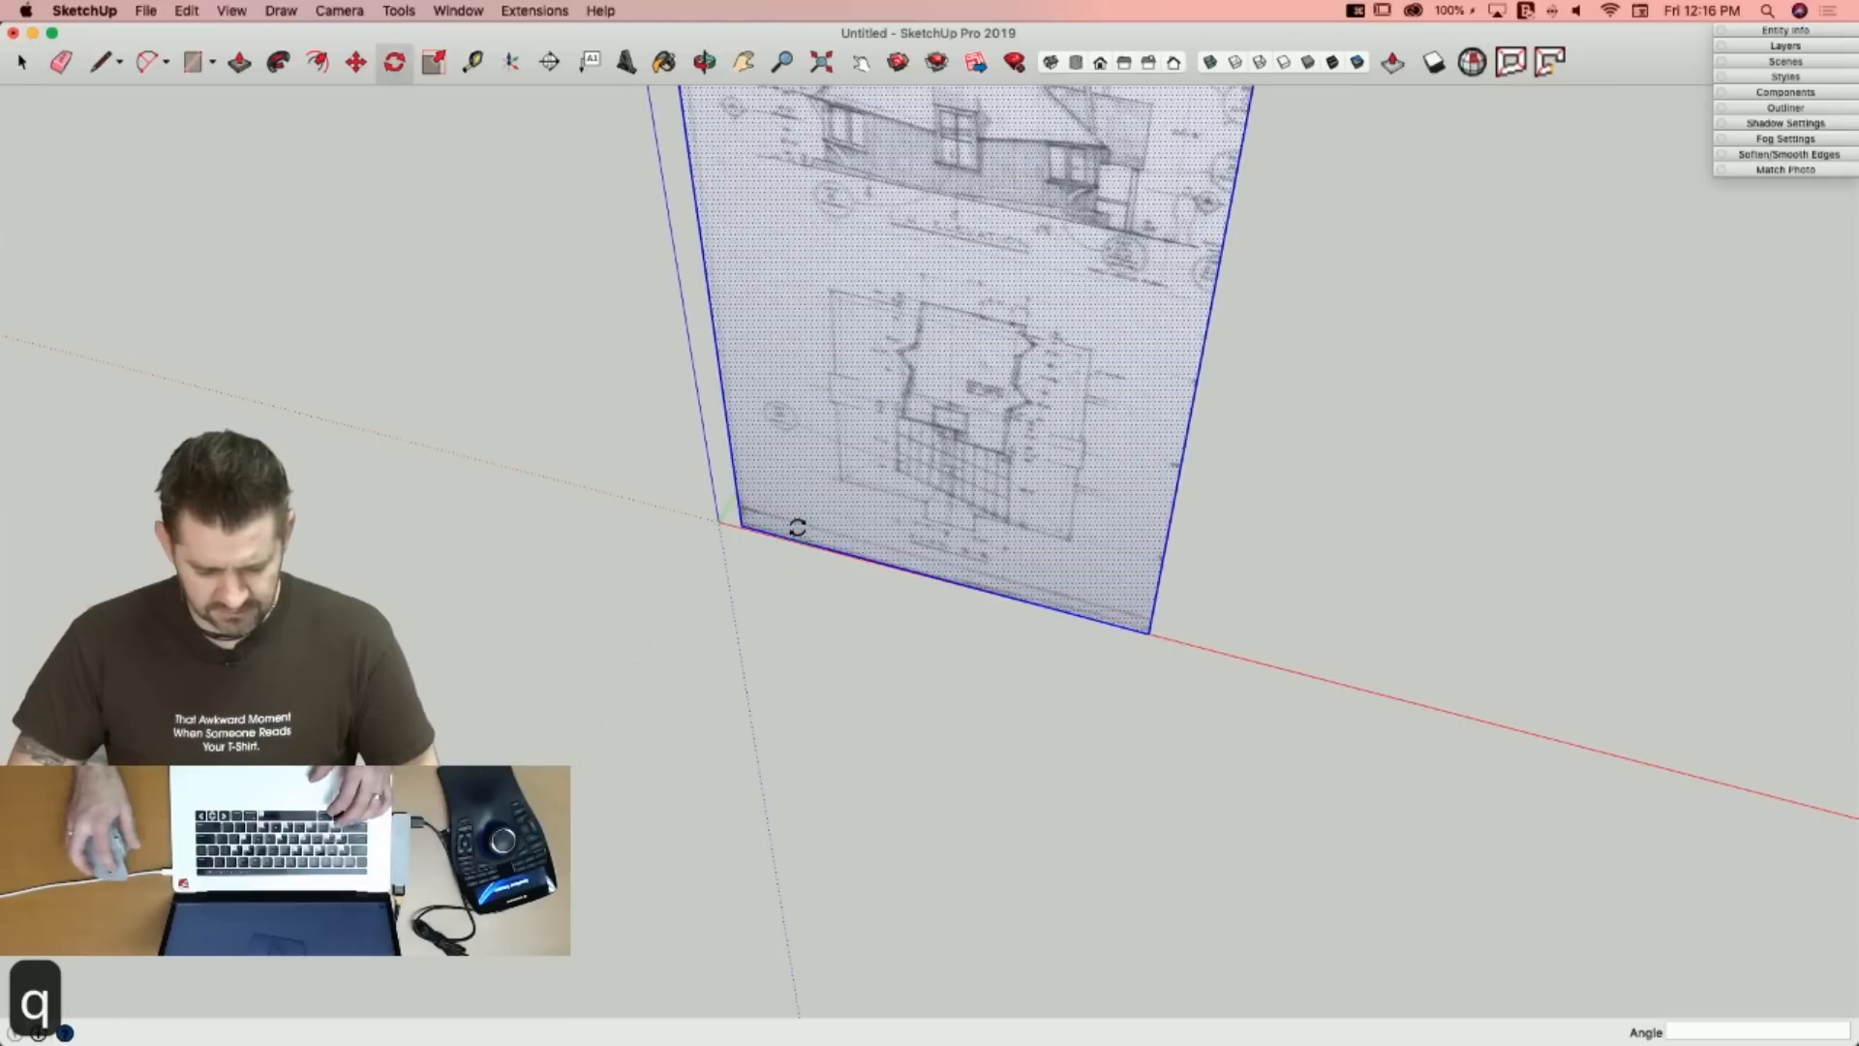
key(Left)
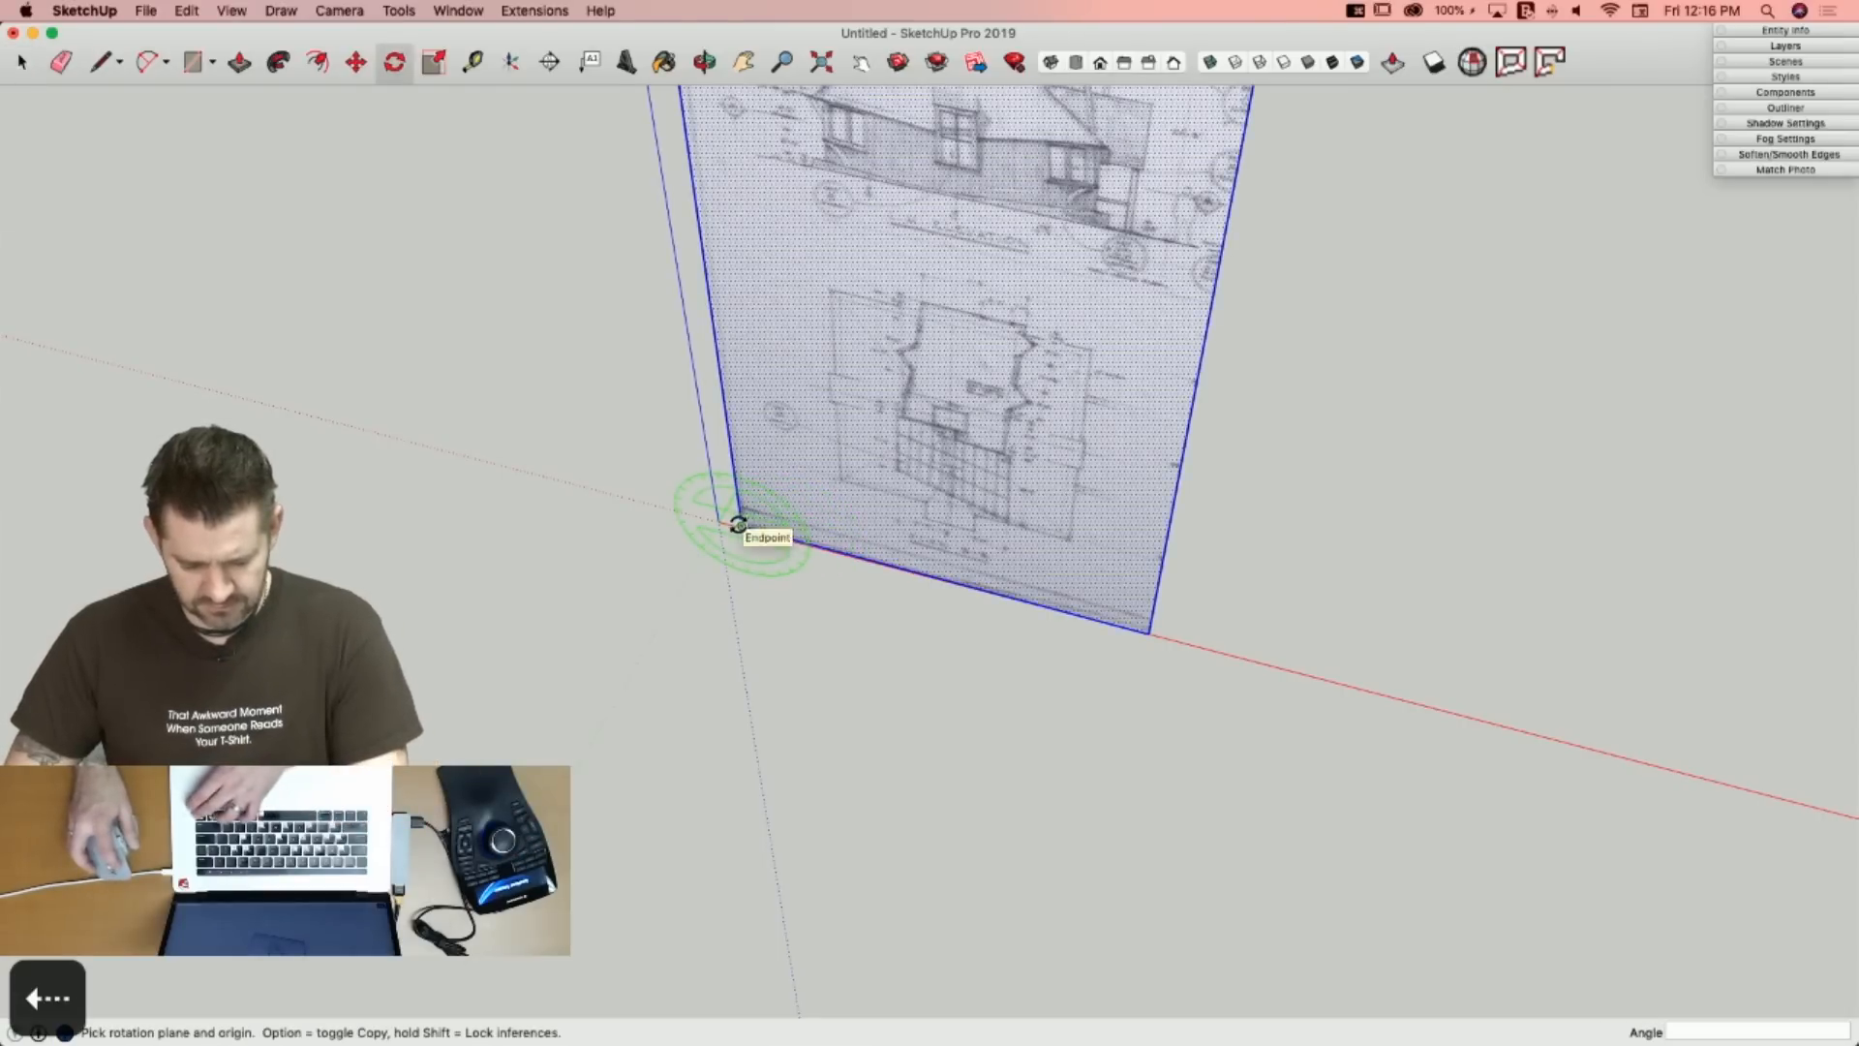
click(739, 524)
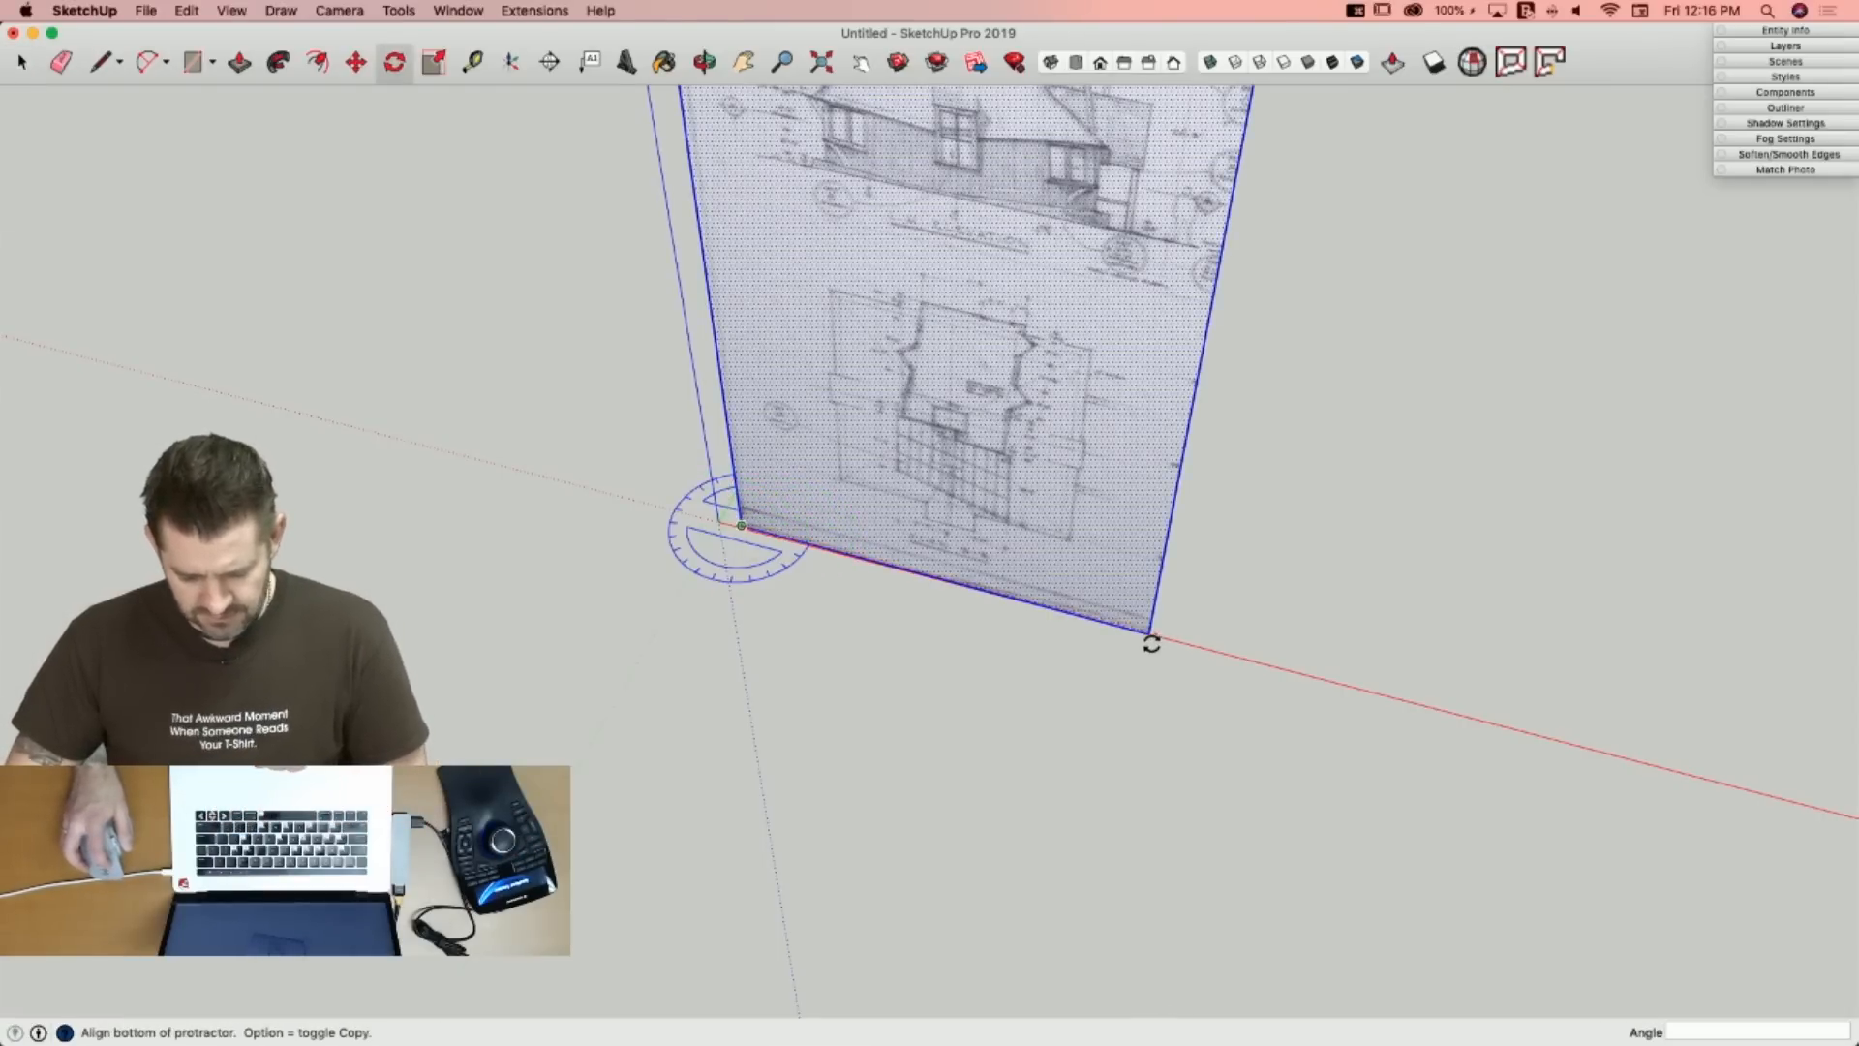
scroll(1150, 642, up, 6)
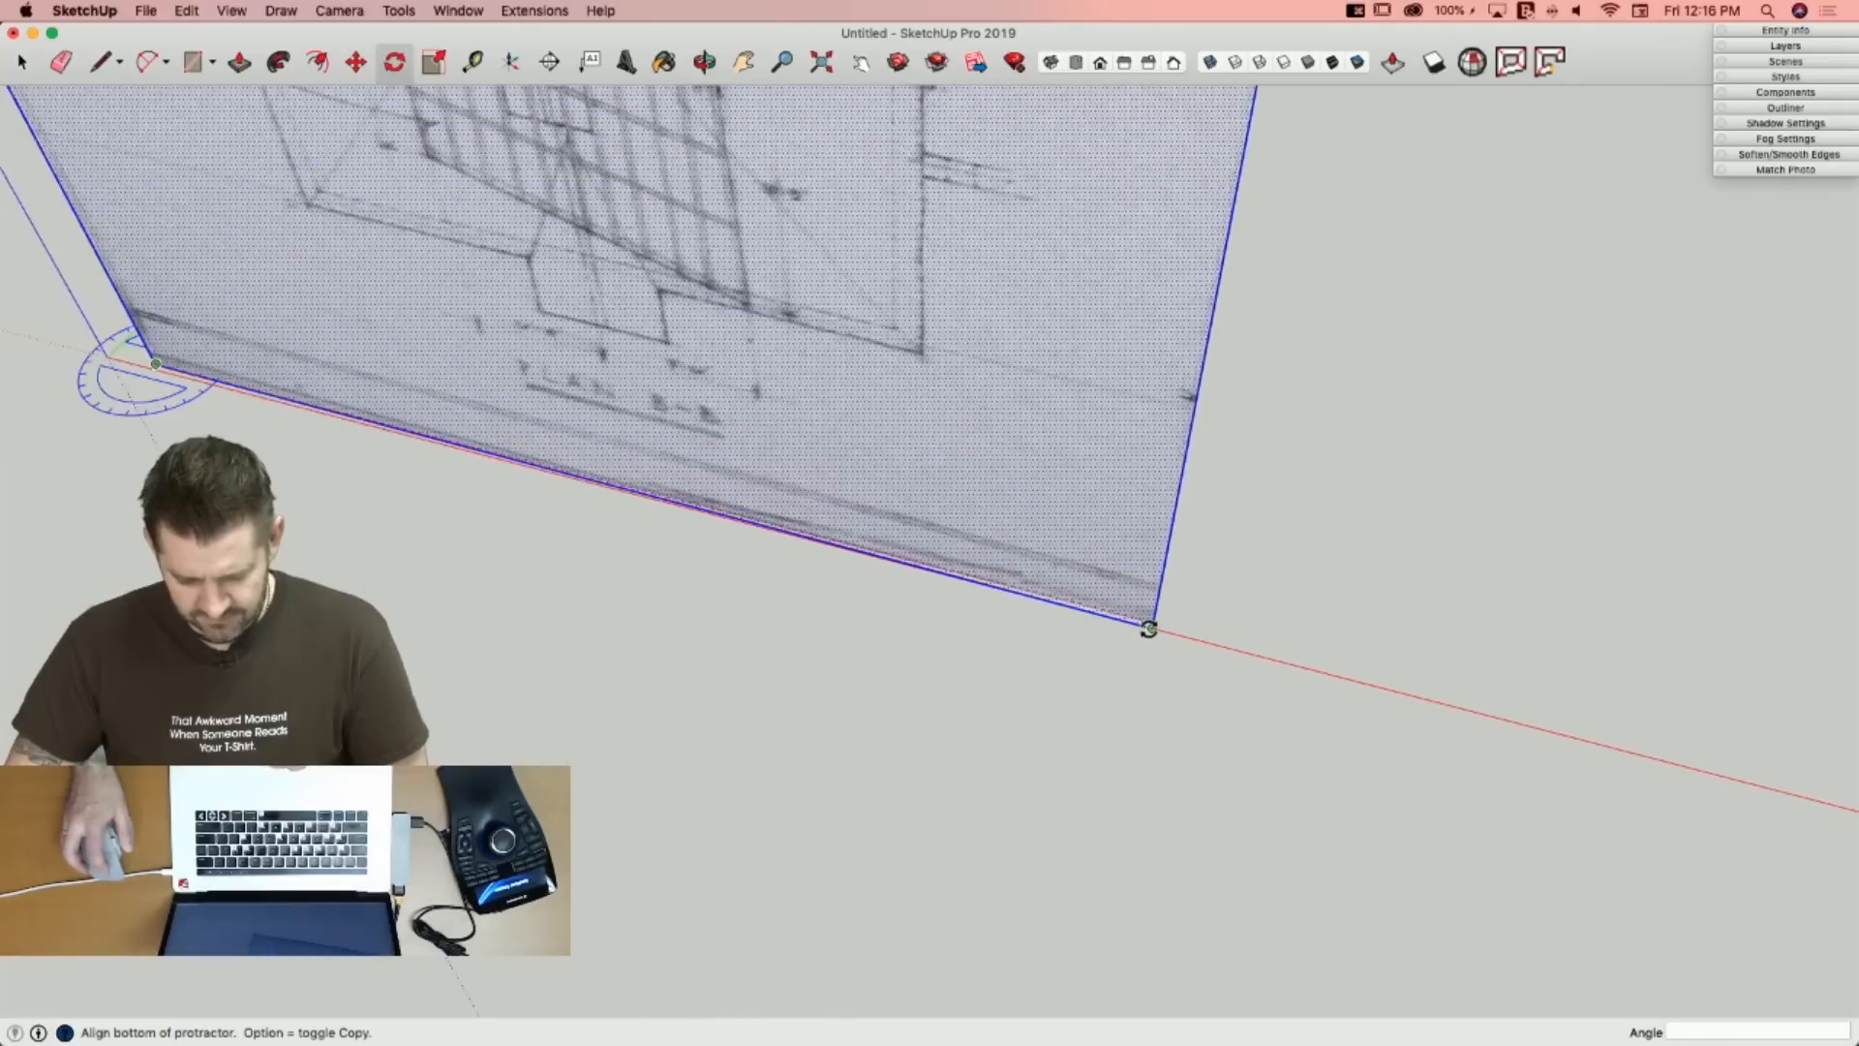
click(1148, 628)
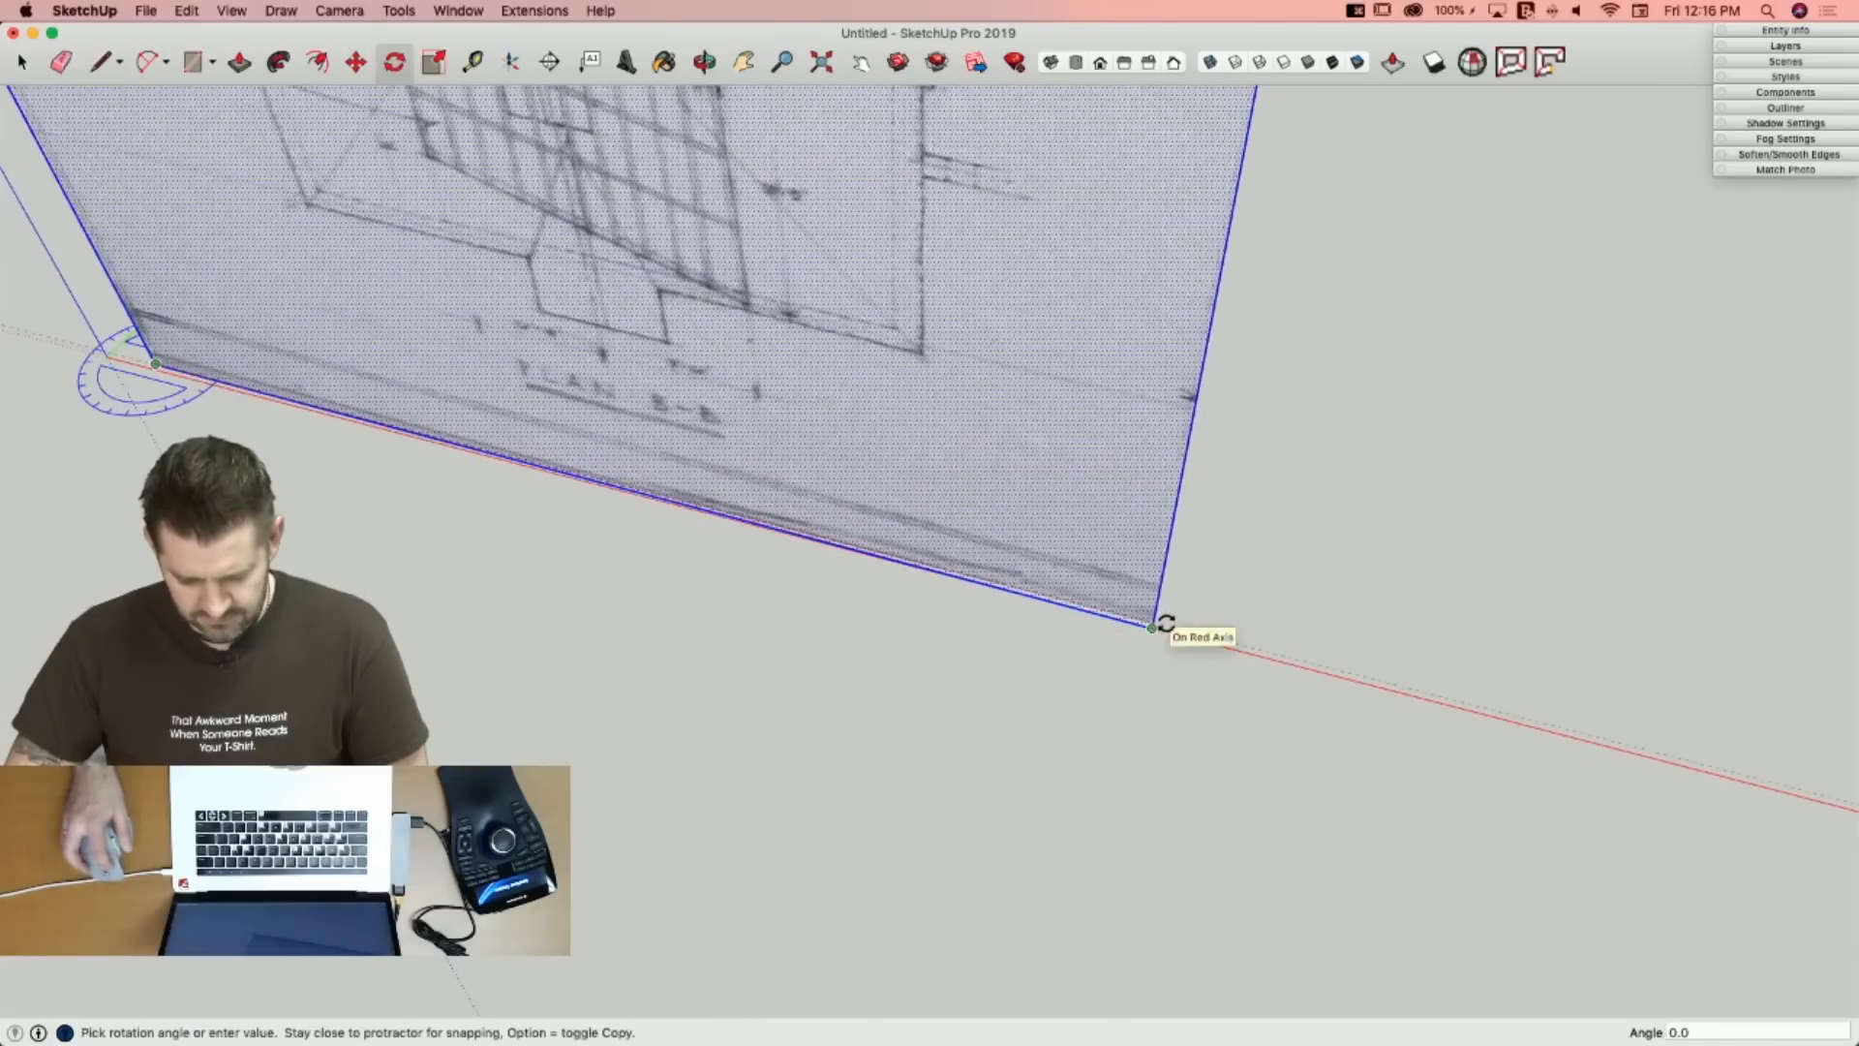
click(1165, 624)
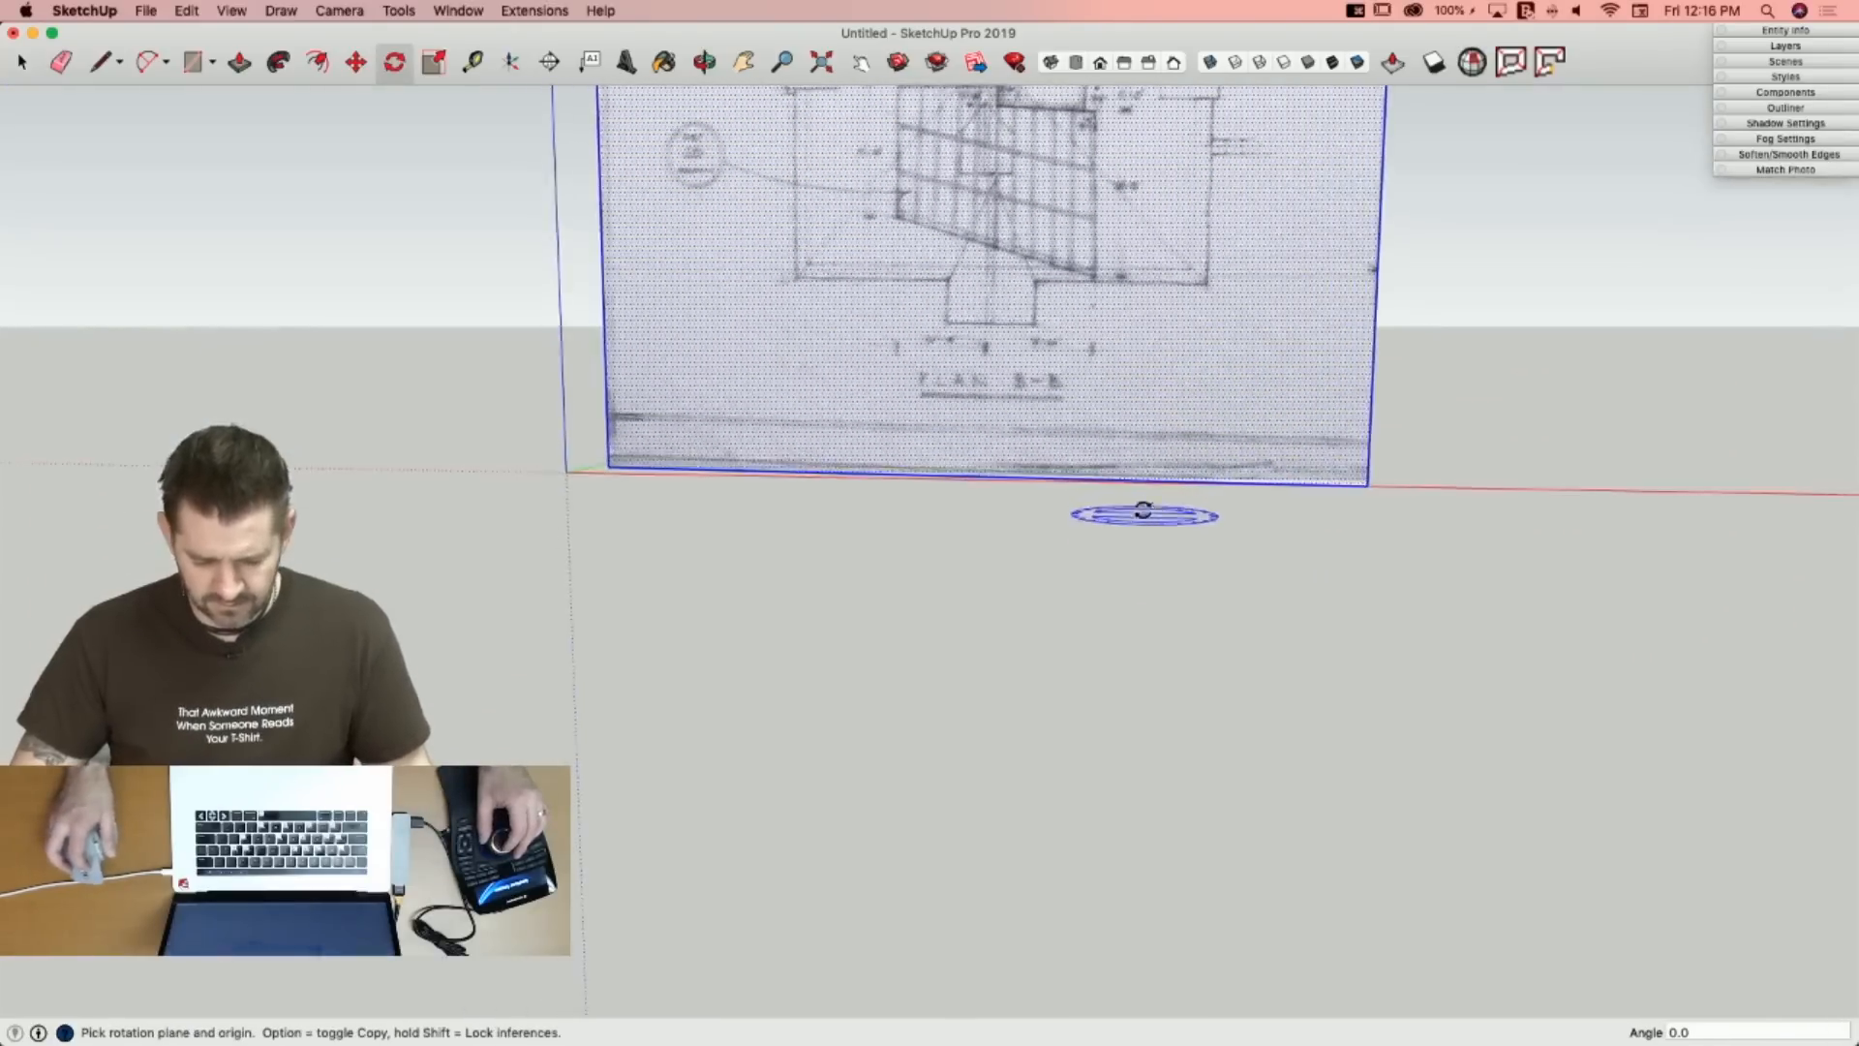
Rotate the plan strip about 1.2 degrees about the green axis from its lower corner and start a vertical check line at the opposite corner.
drag(606, 449, 1427, 497)
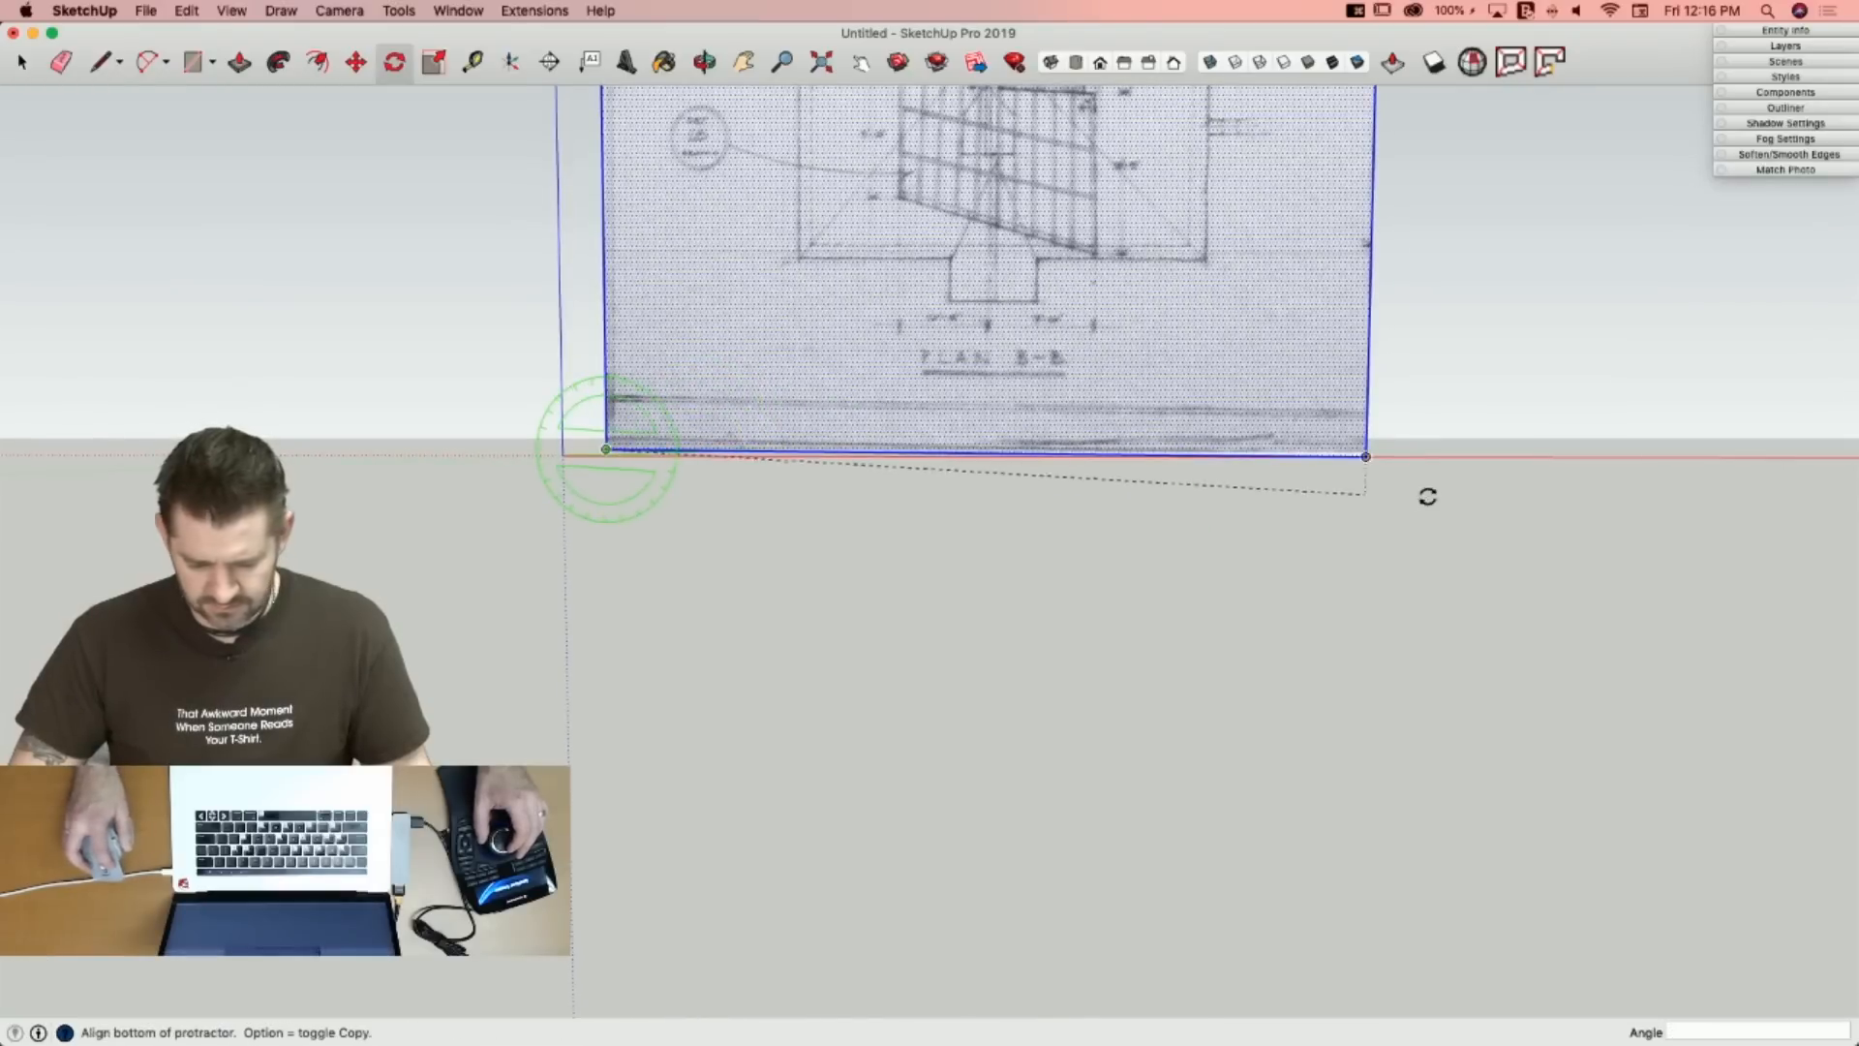
click(1364, 459)
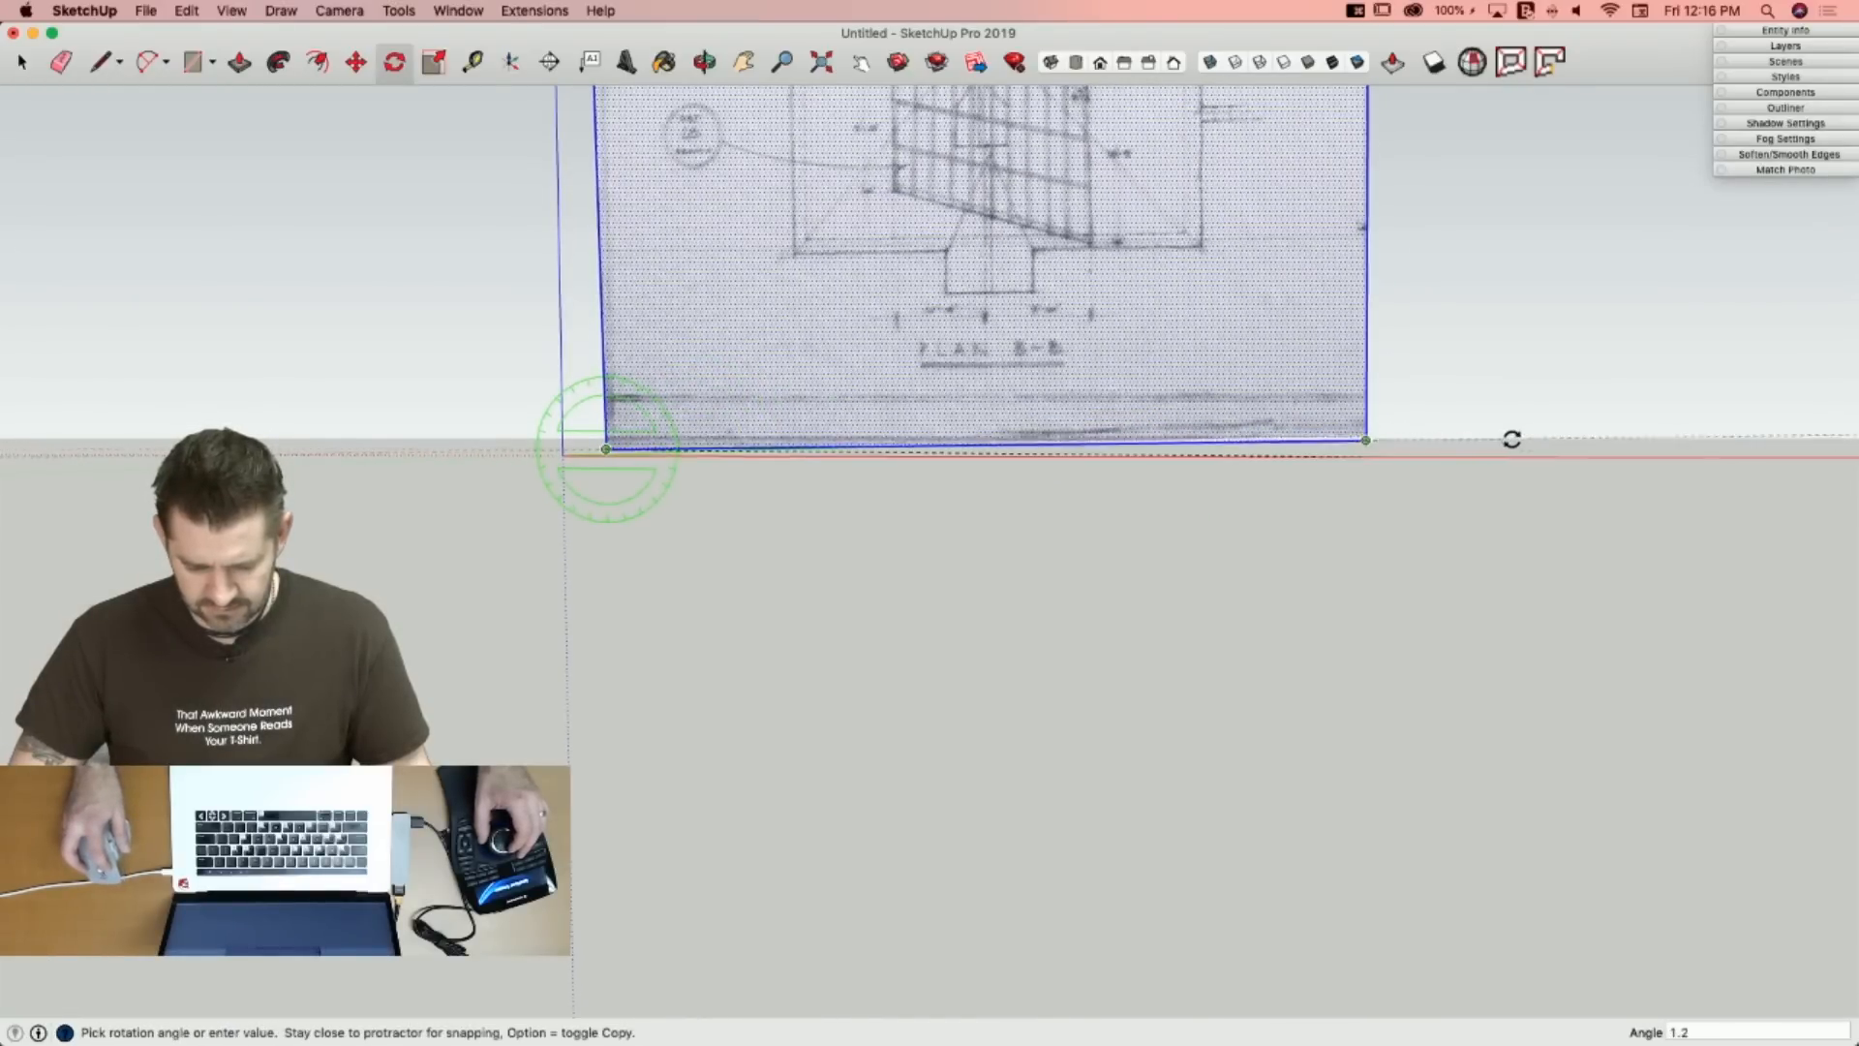
click(1388, 435)
key(l)
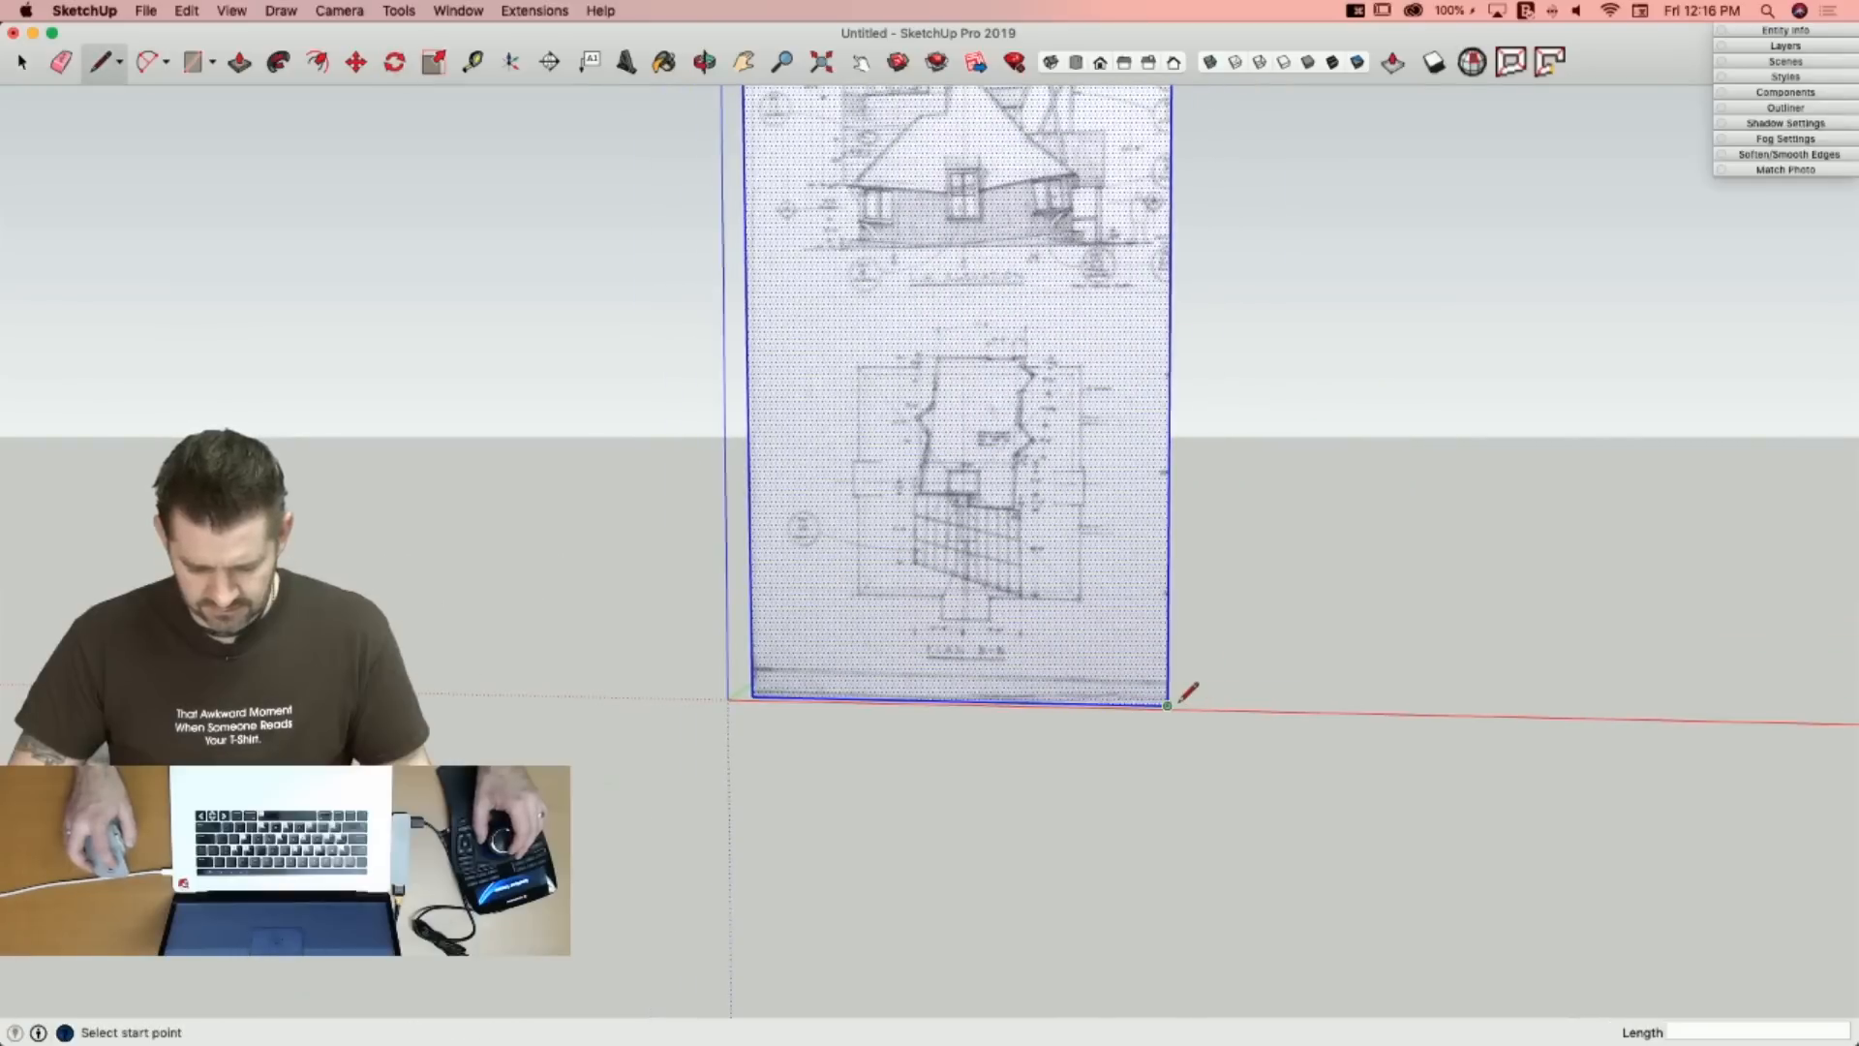
click(1175, 700)
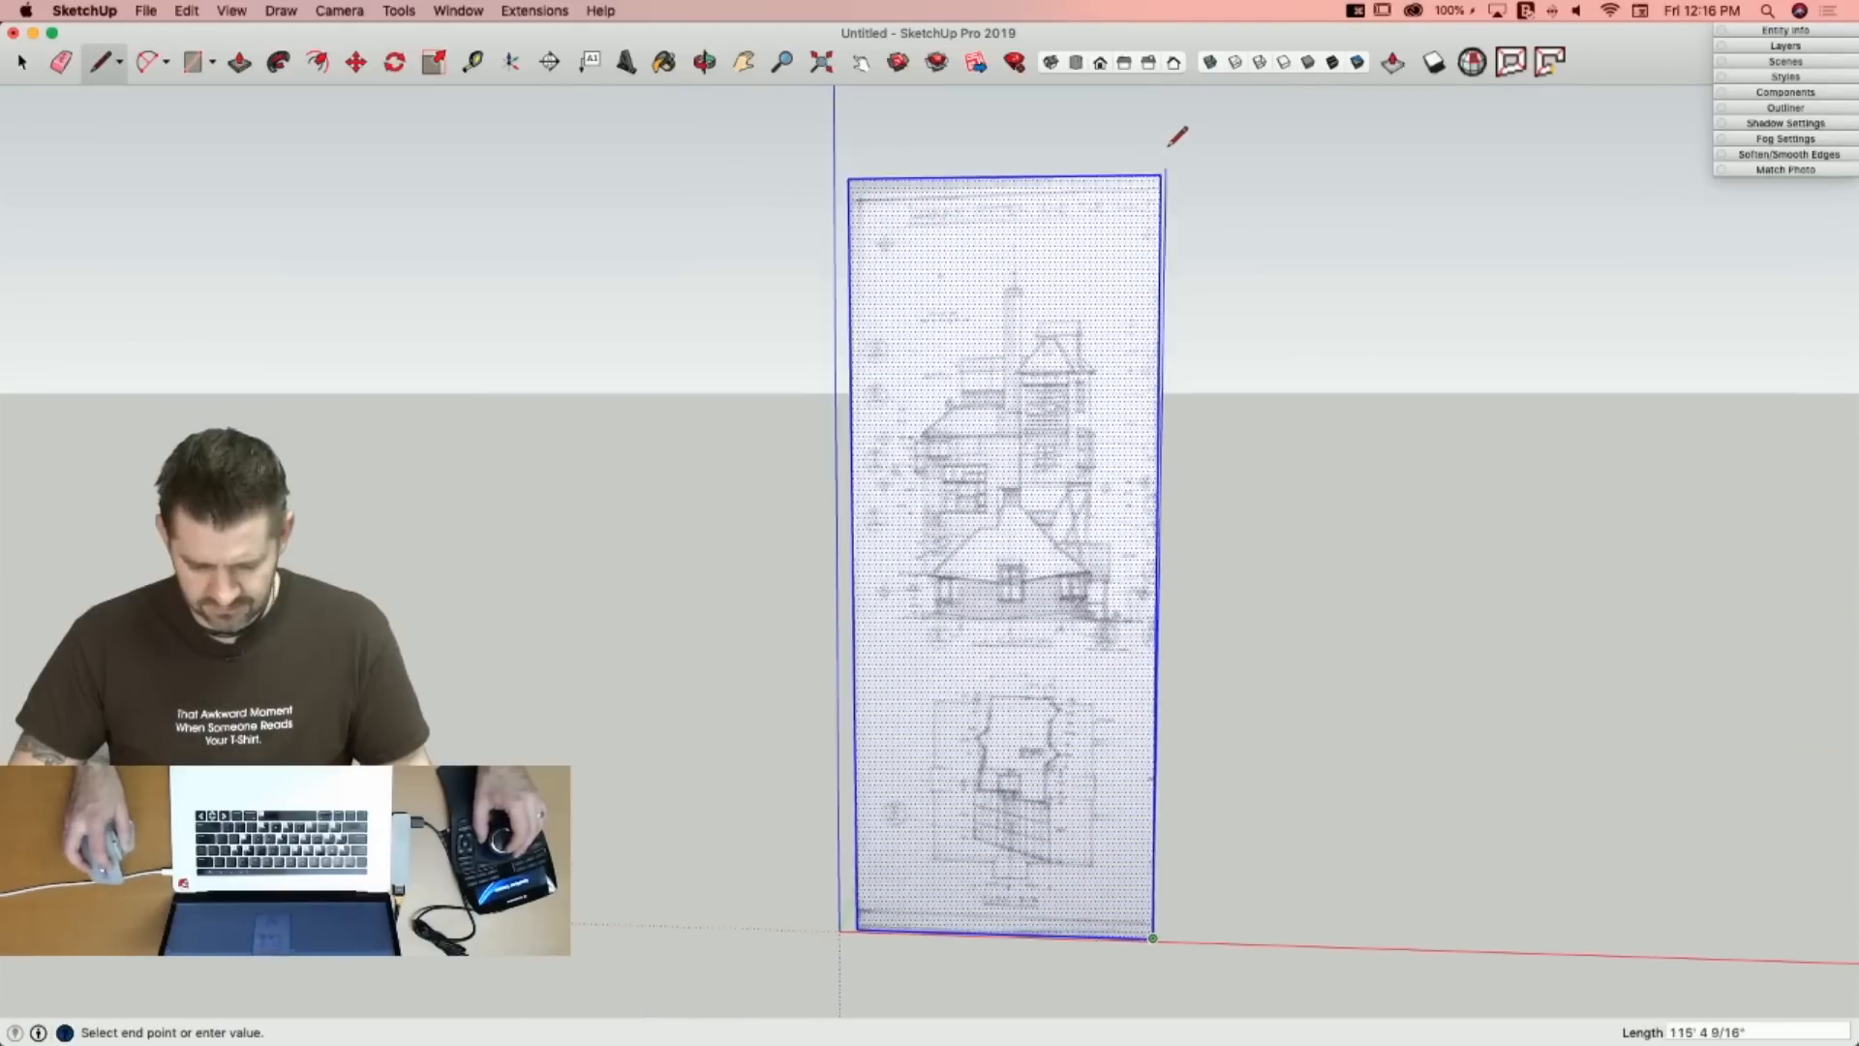
Undo the strip's rotation, the side crop and the earlier edits back to the flat plan image.
key(super+z)
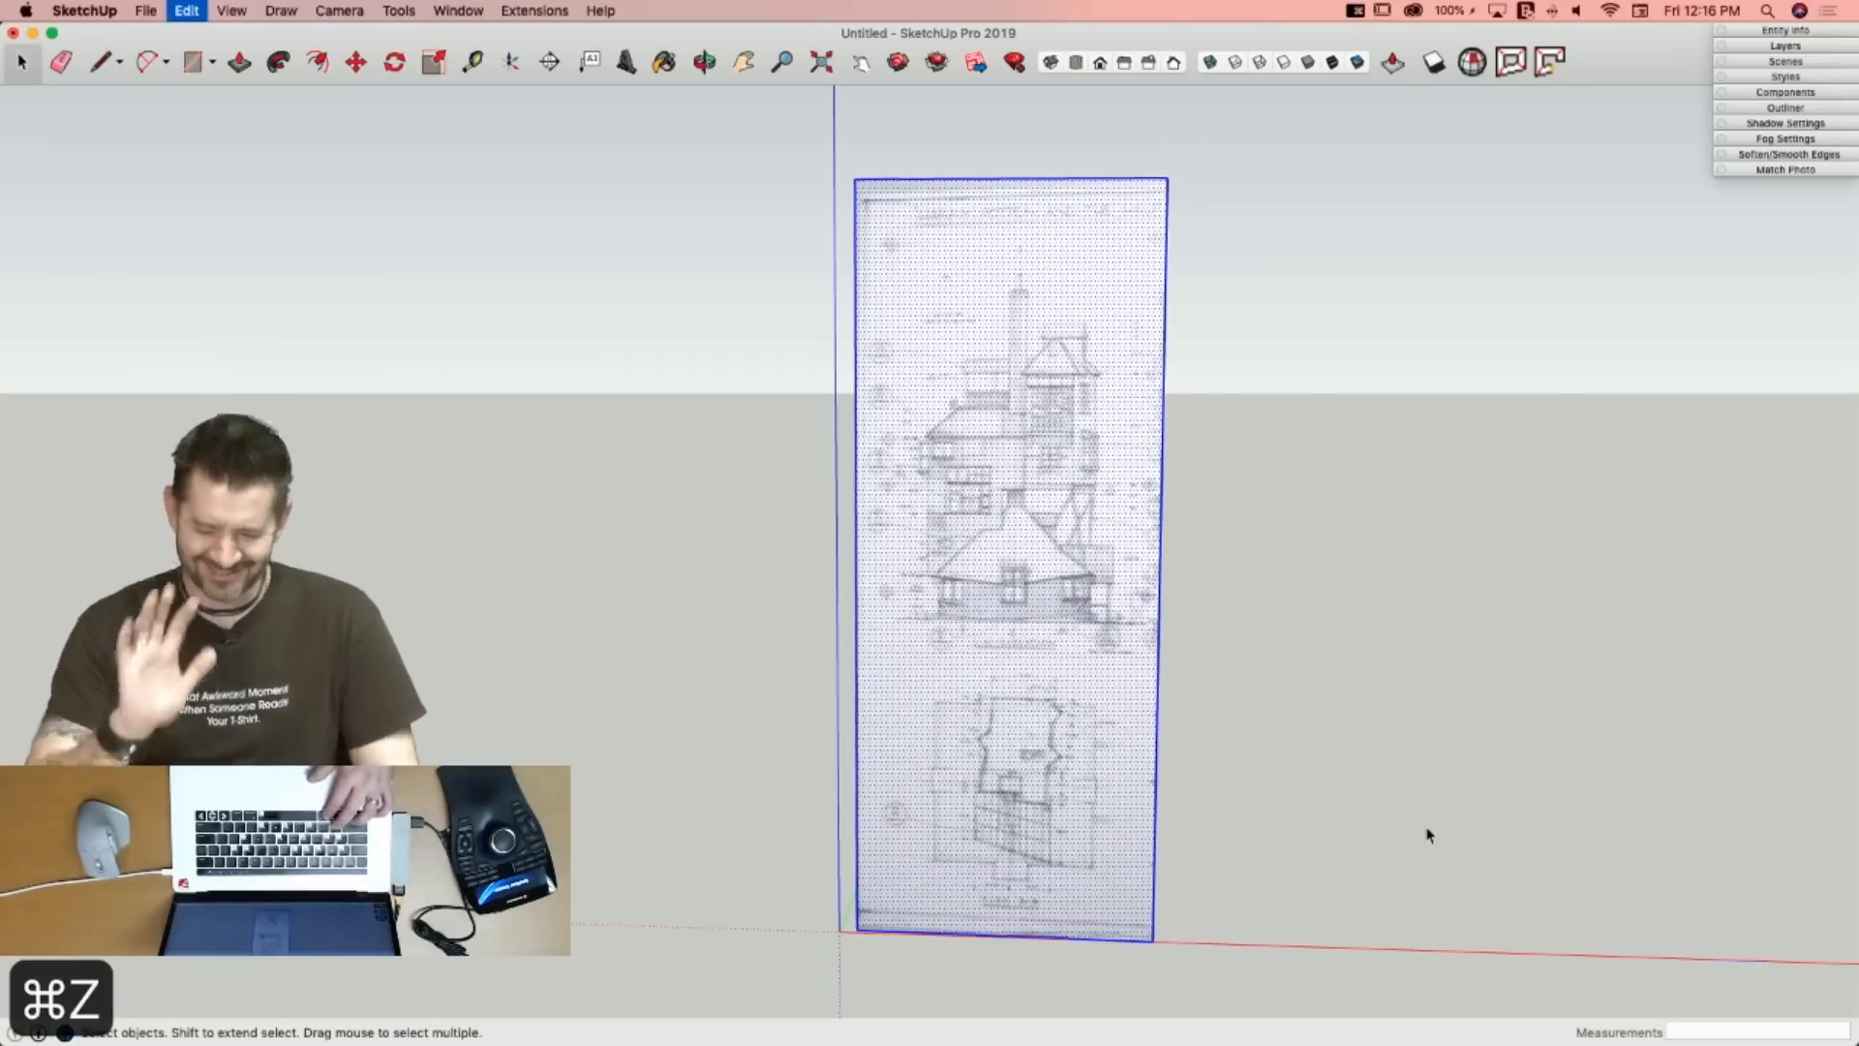
key(super+z)
key(super+z)
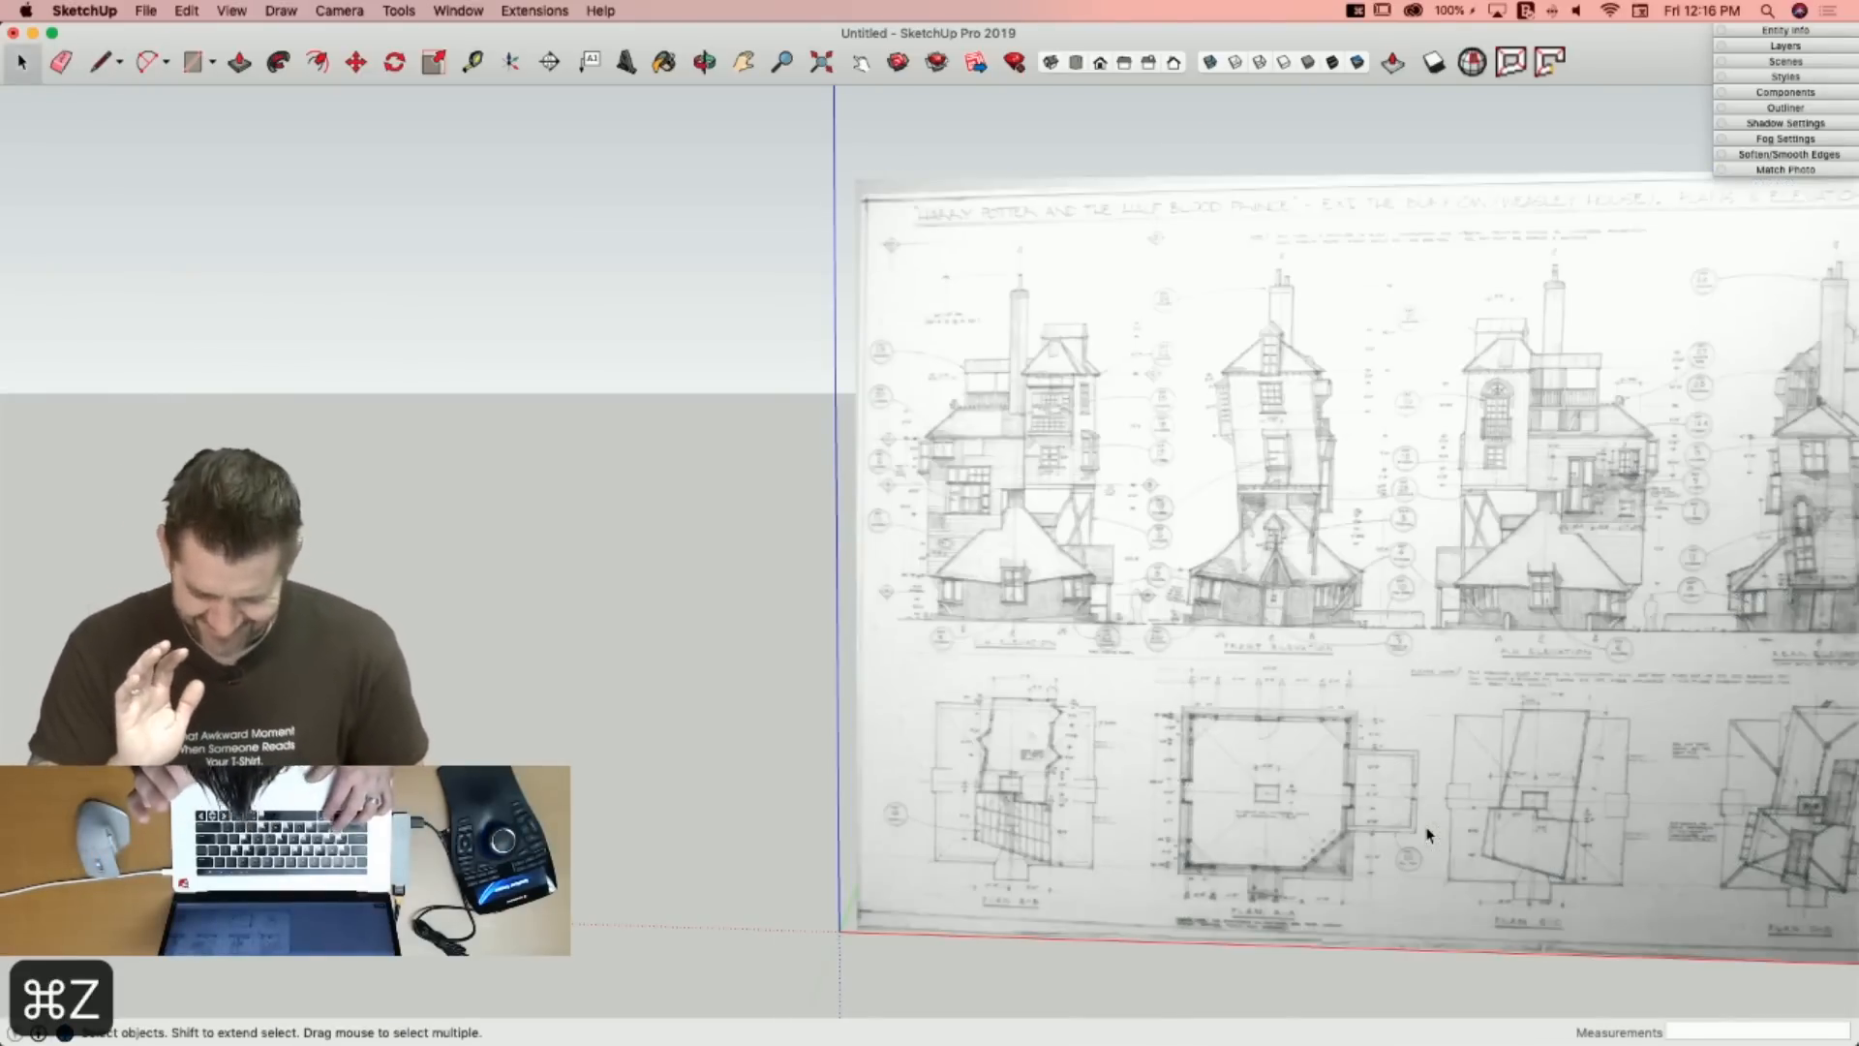
key(super+z)
key(super+z)
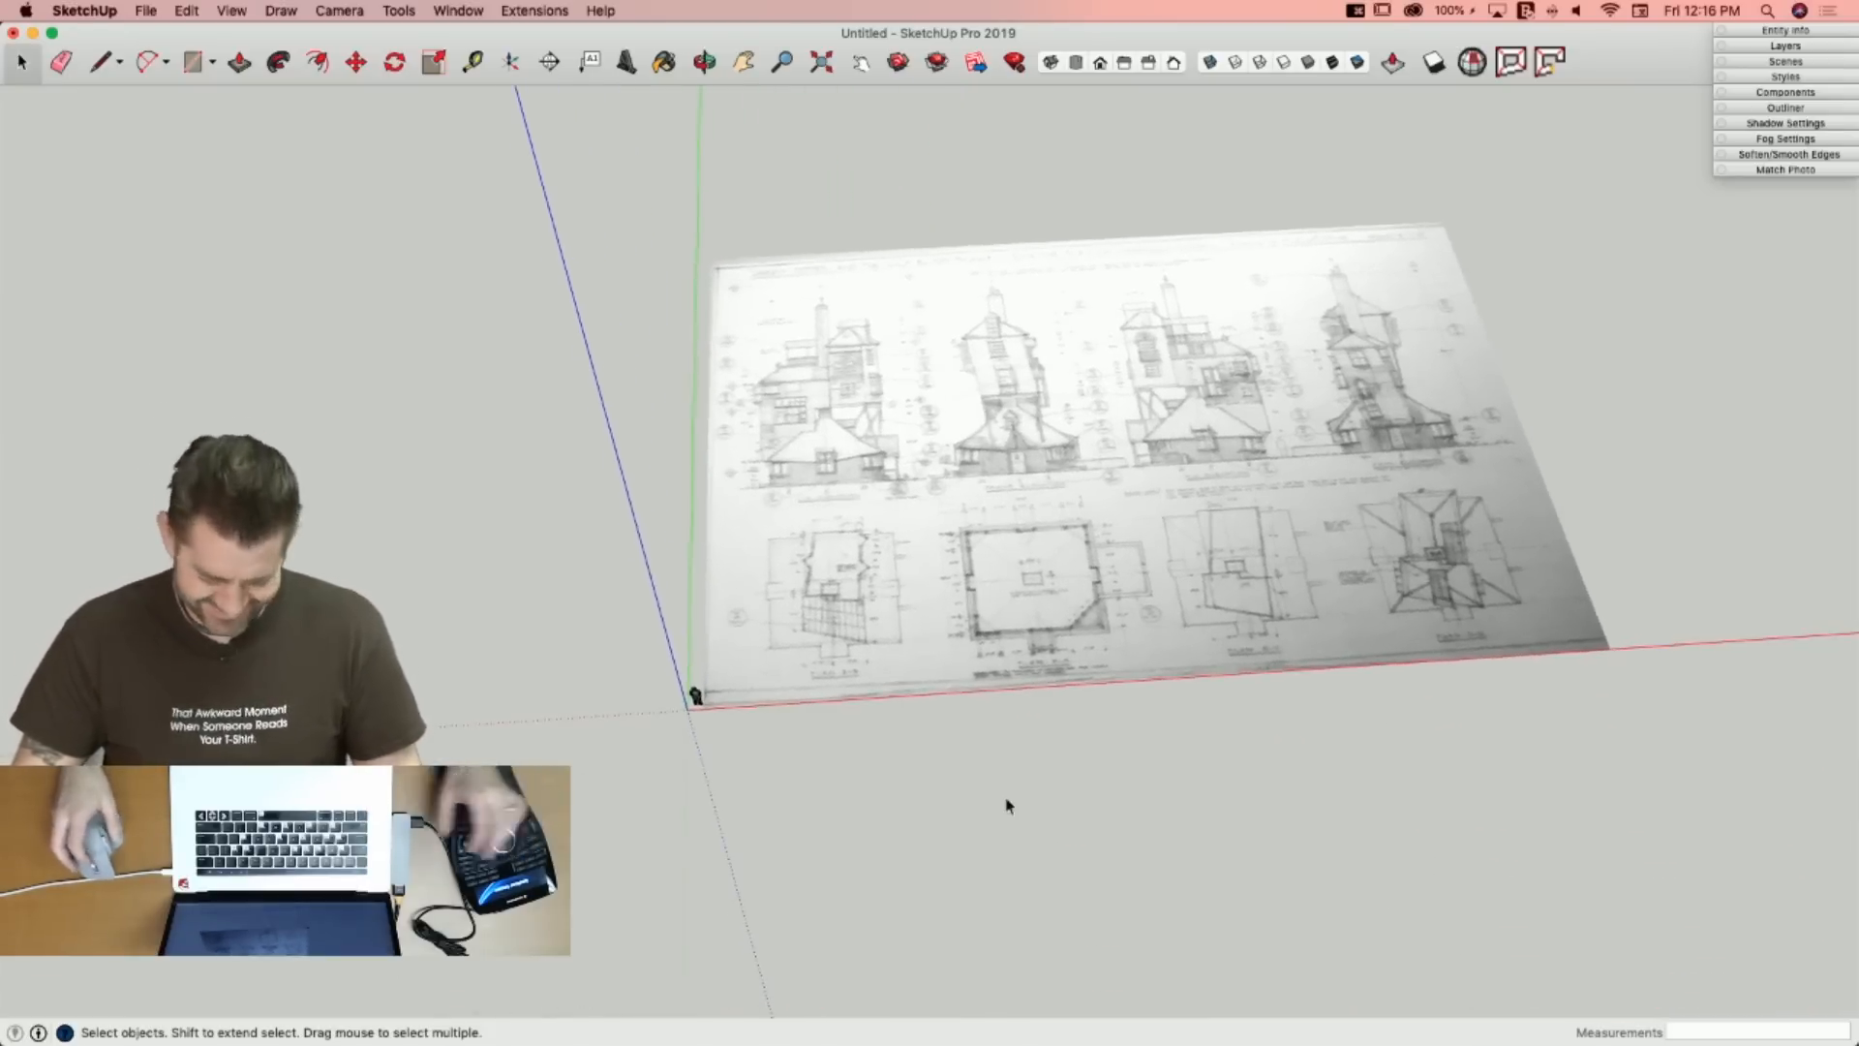
Redo the plan's upright rotation and the following edits up to the exploded face's side crop.
click(190, 13)
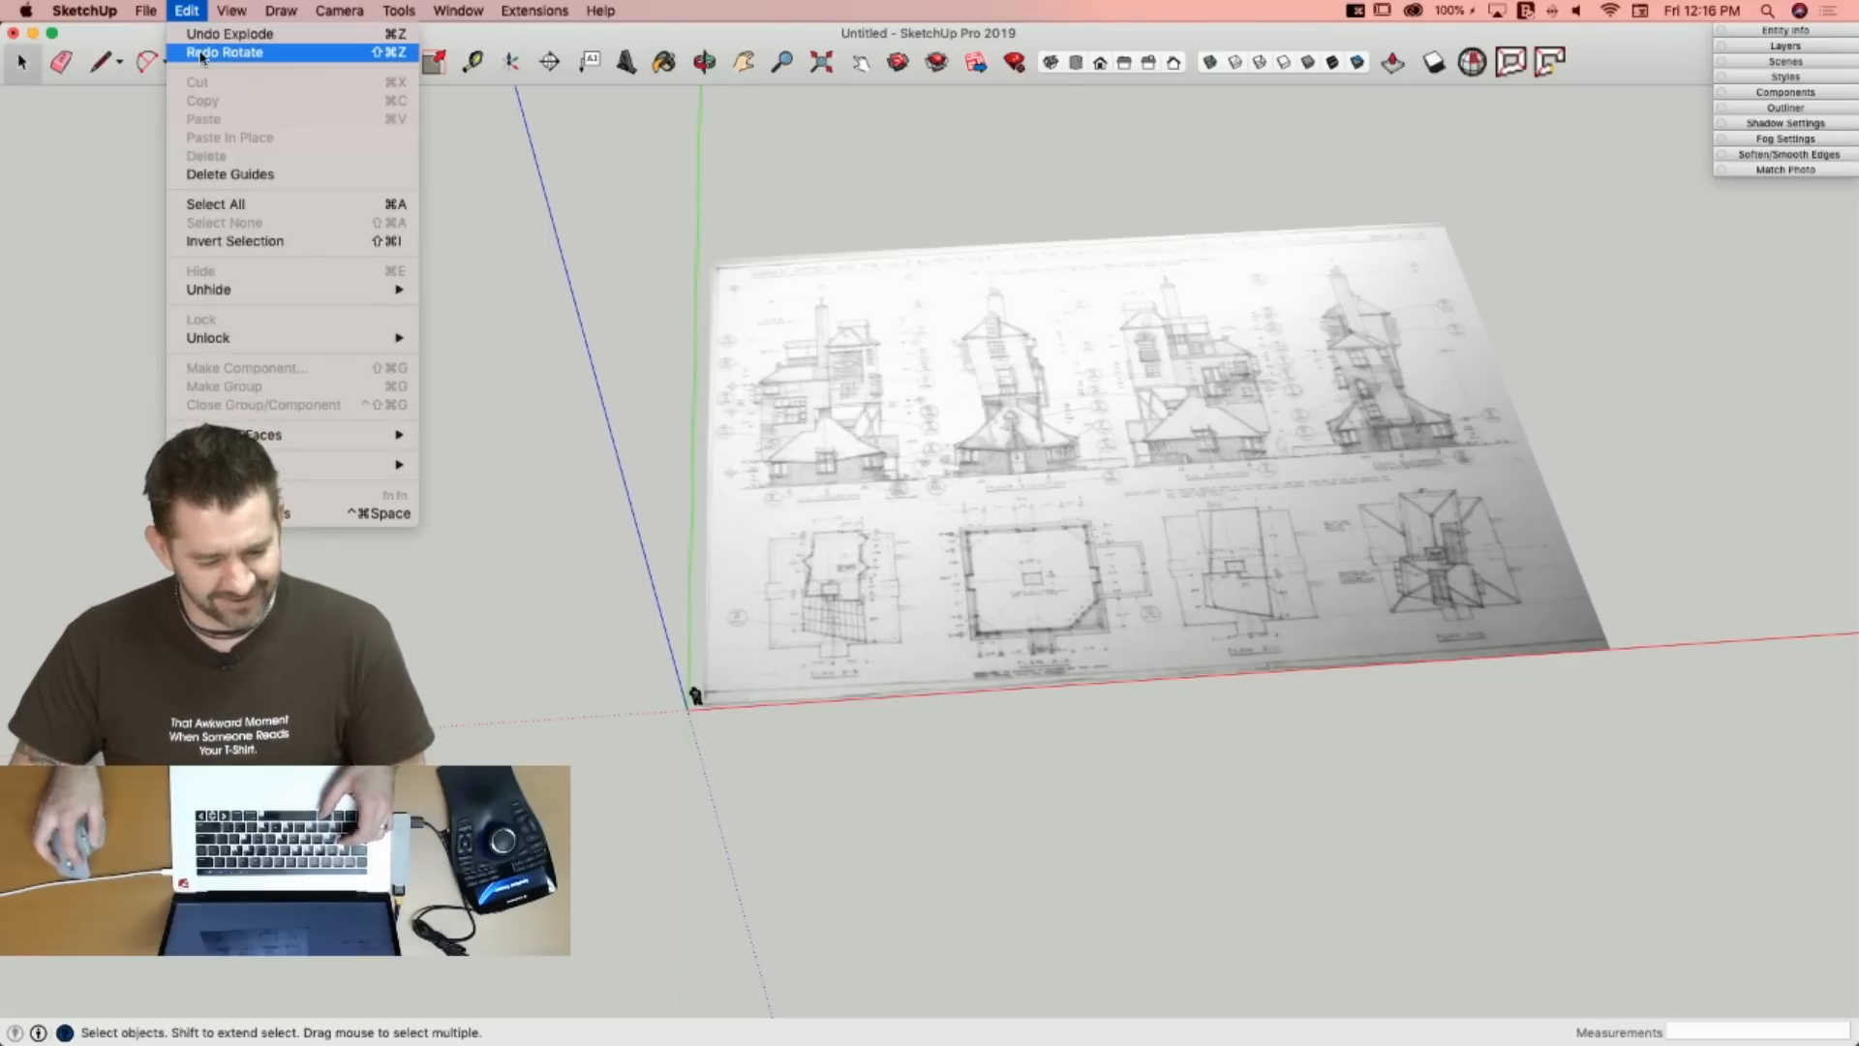
click(201, 54)
click(190, 12)
click(192, 12)
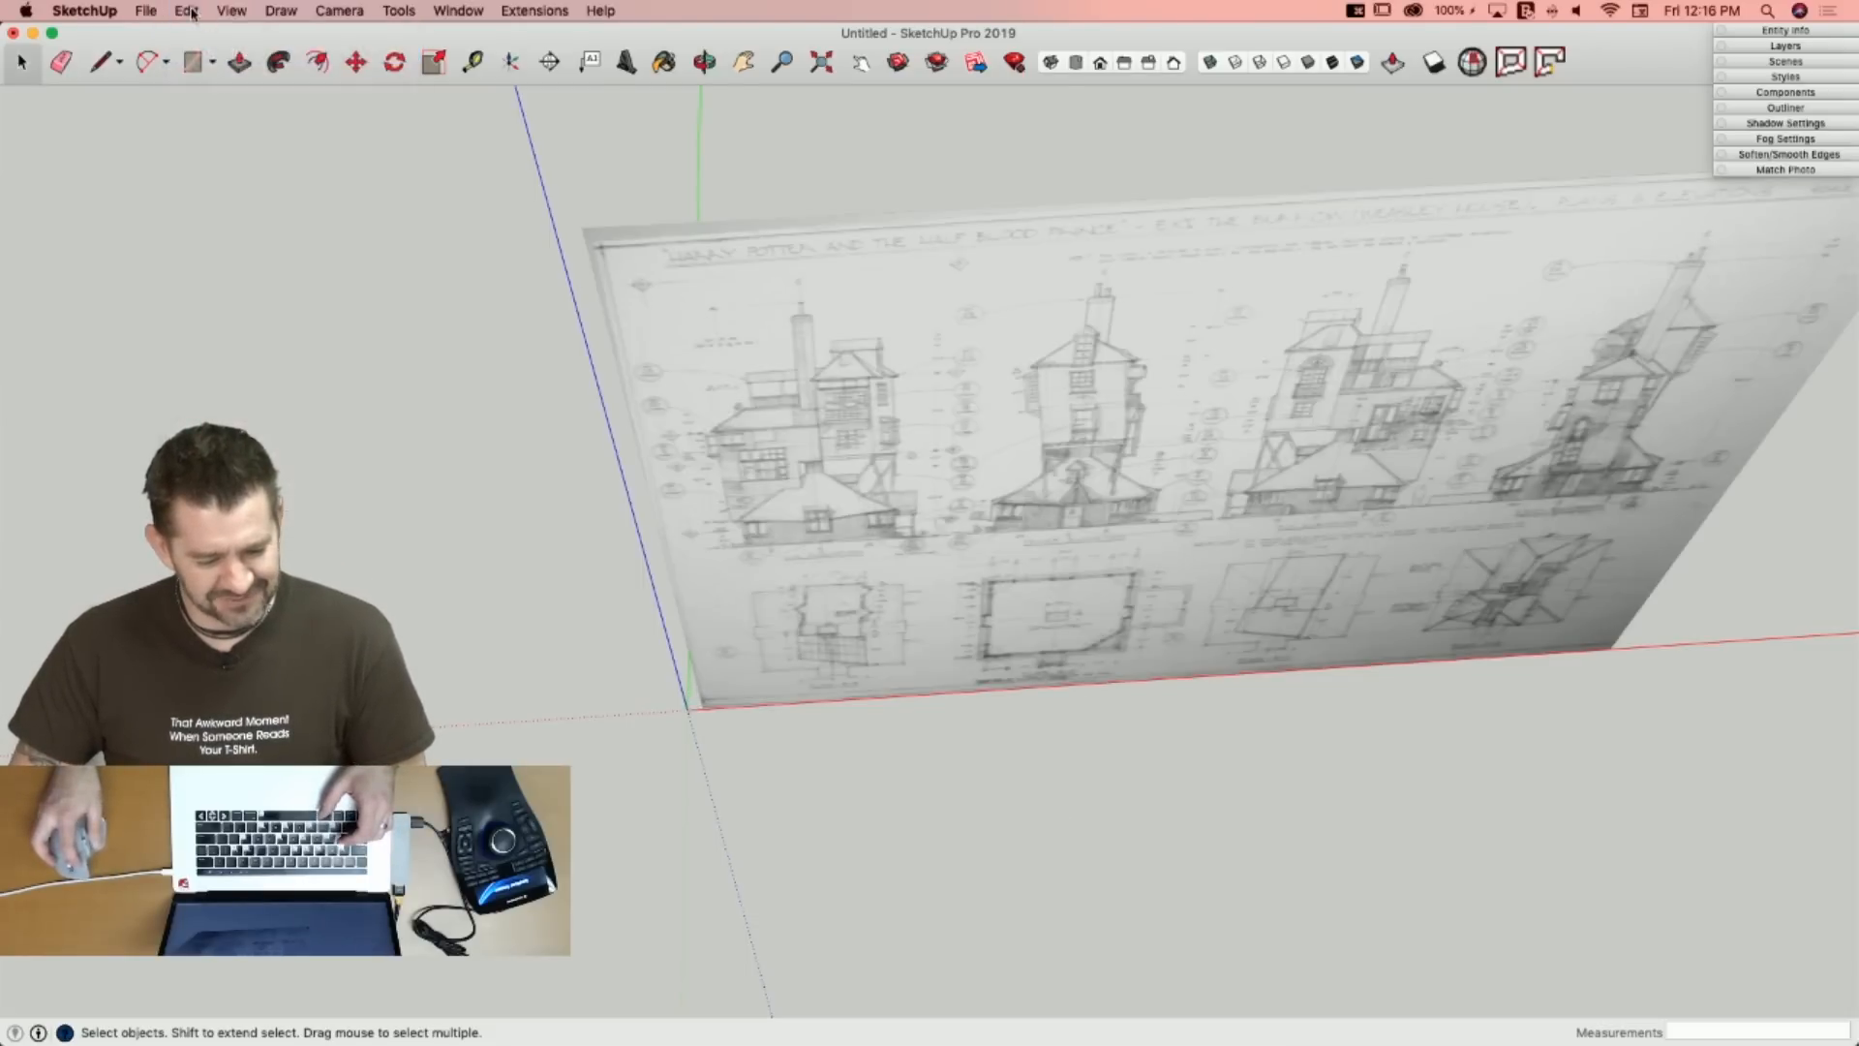
click(192, 11)
click(194, 57)
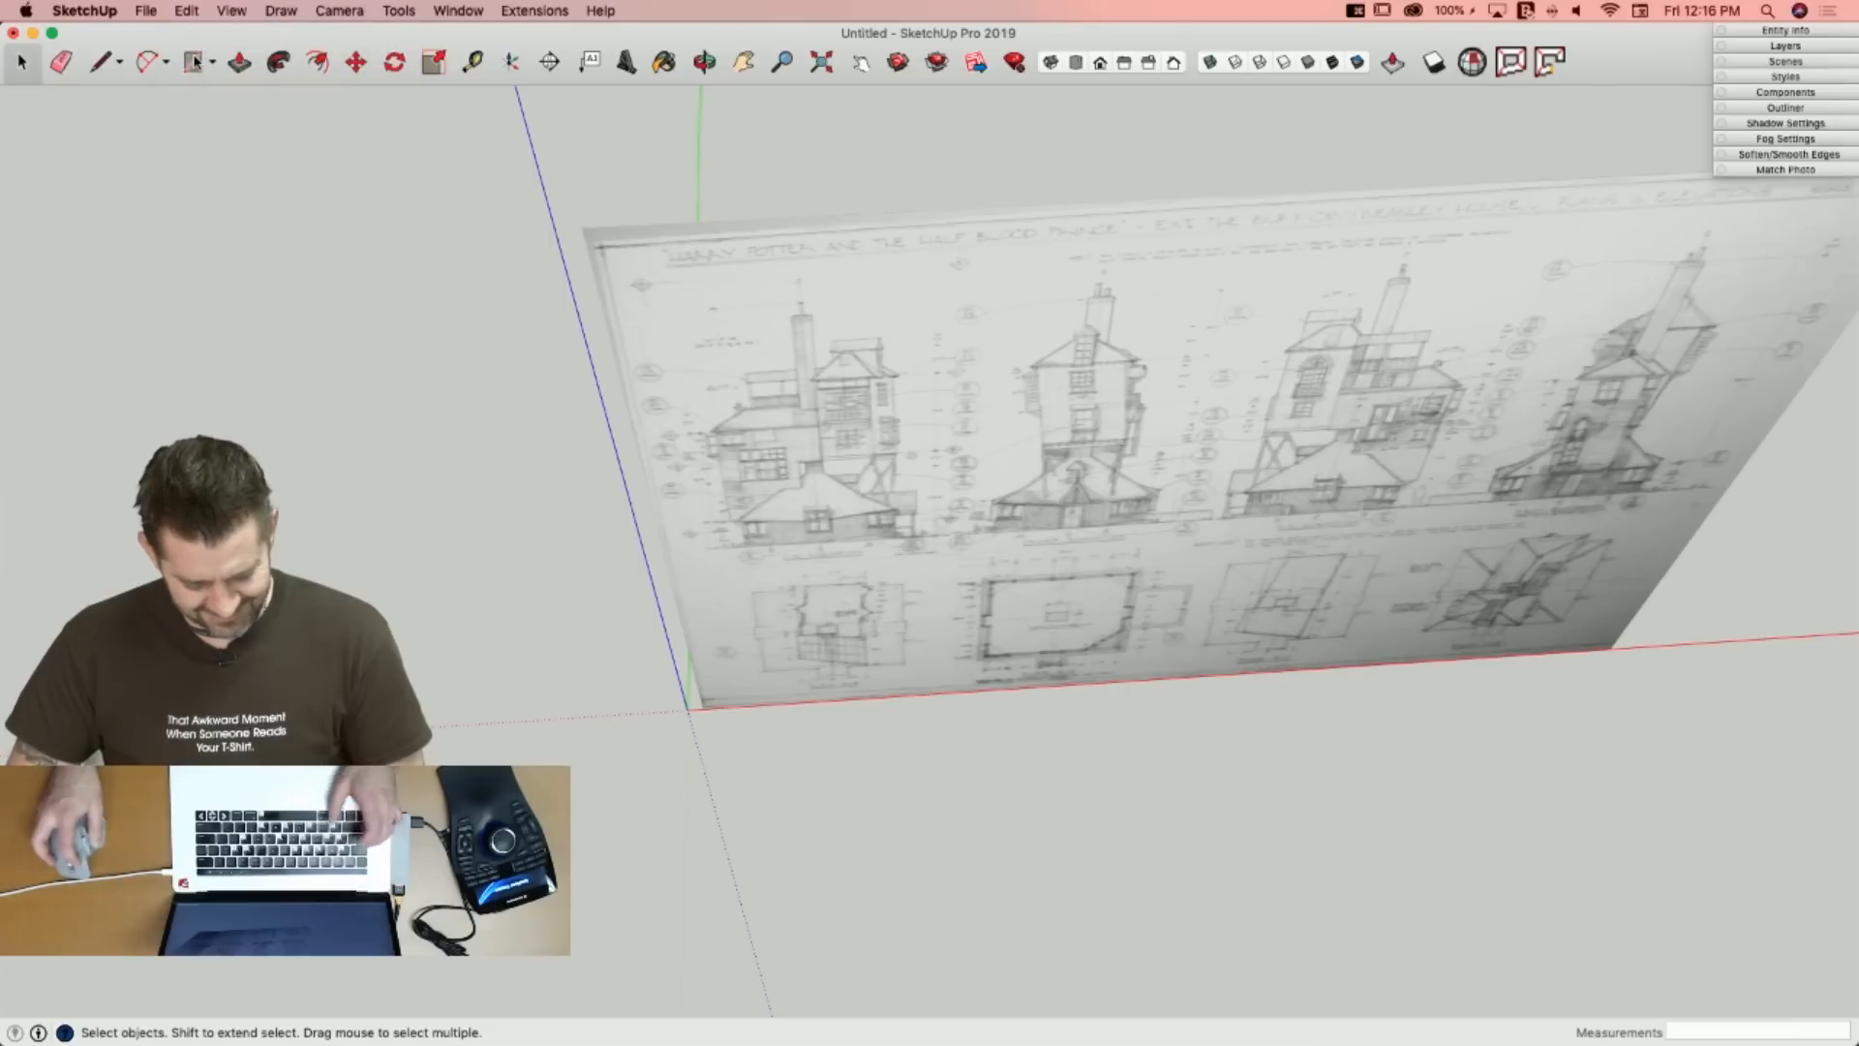
key(shift+super+z)
key(shift+super+z)
key(shift+super+z)
key(shift+super+z)
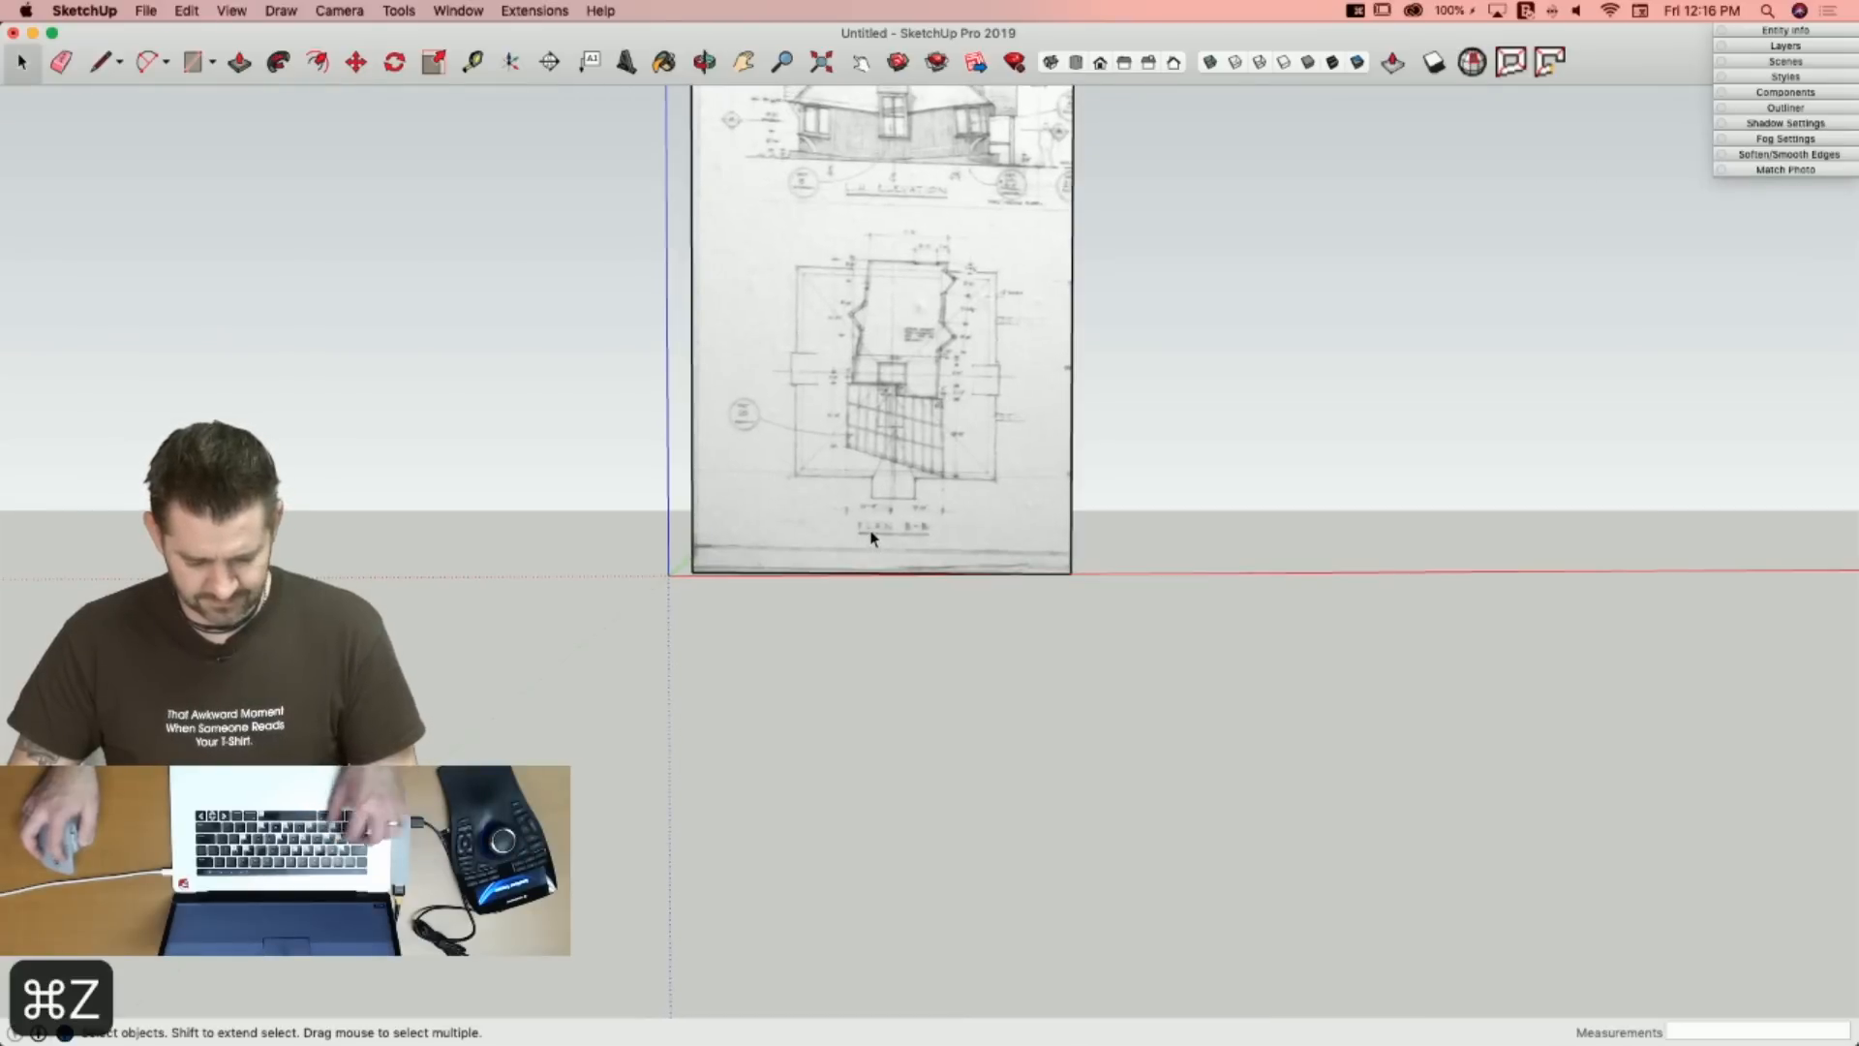
Draw a rectangle of about 67' 11" by 43' 10" around the L.H. elevation and erase the plan face's outer edges.
click(865, 529)
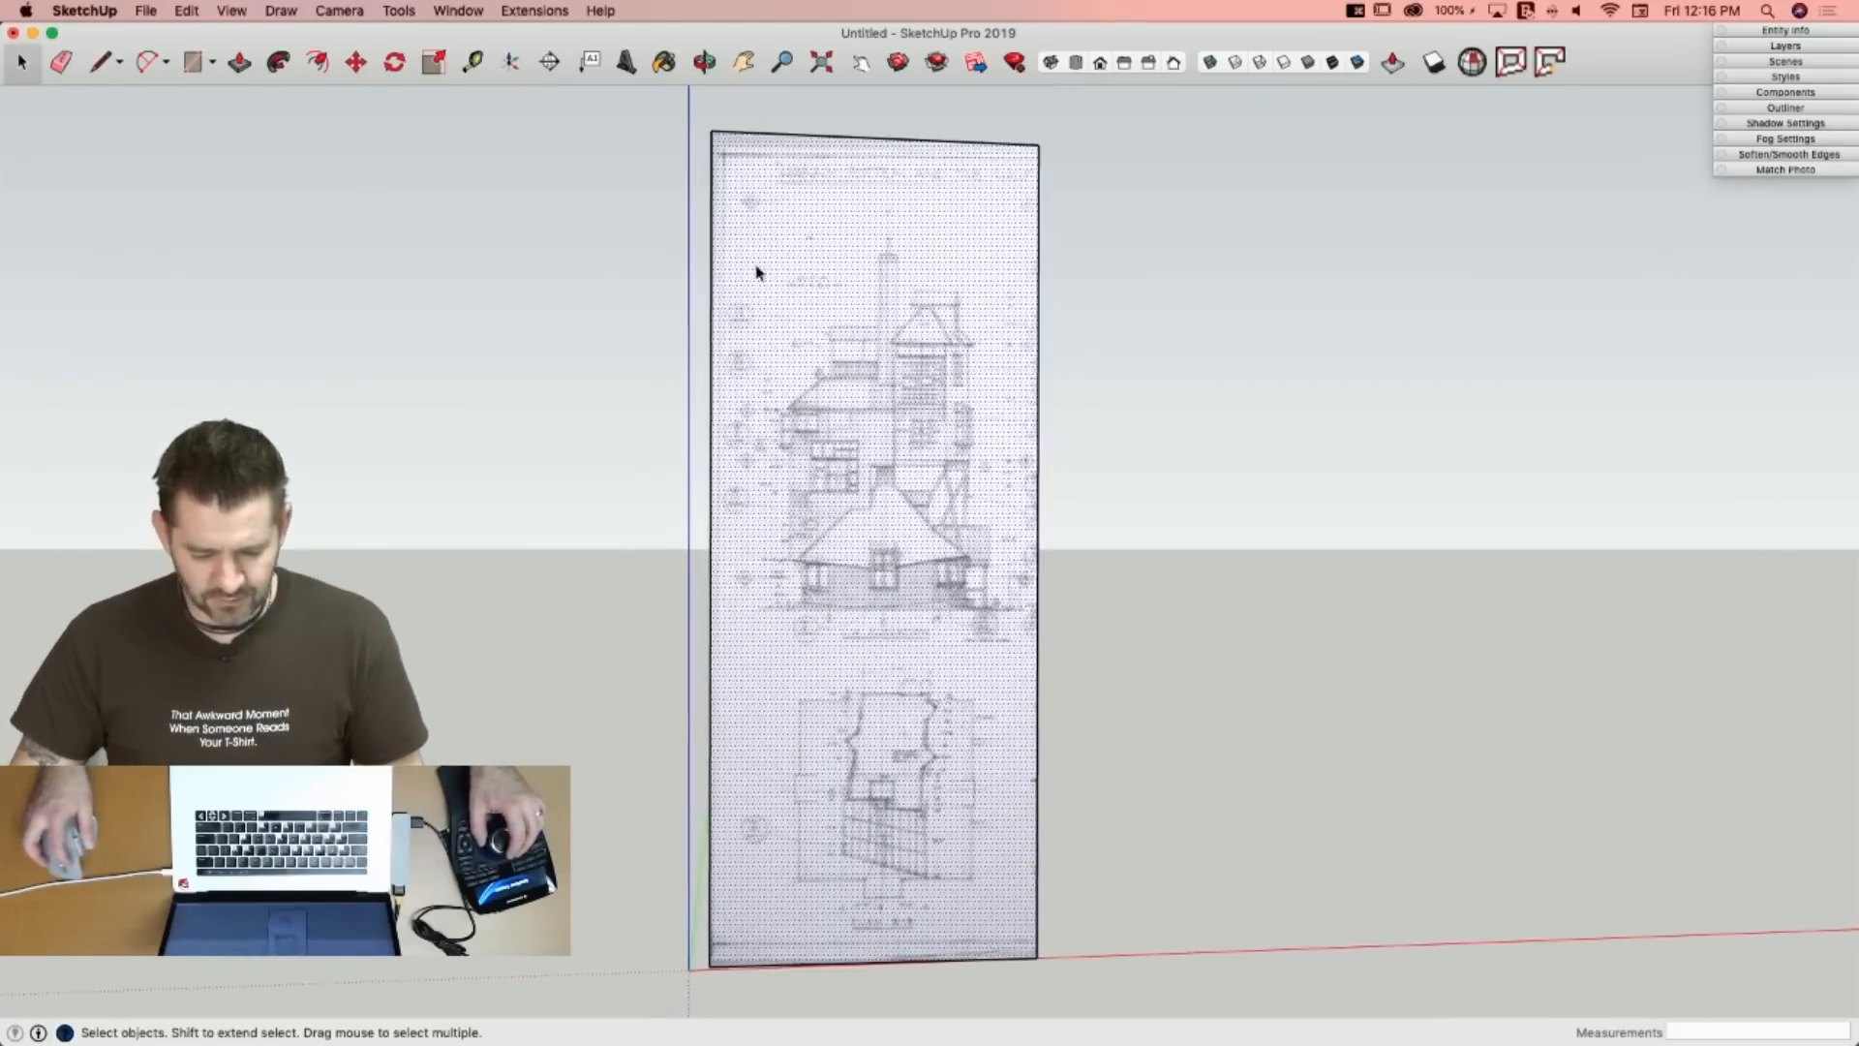
key(r)
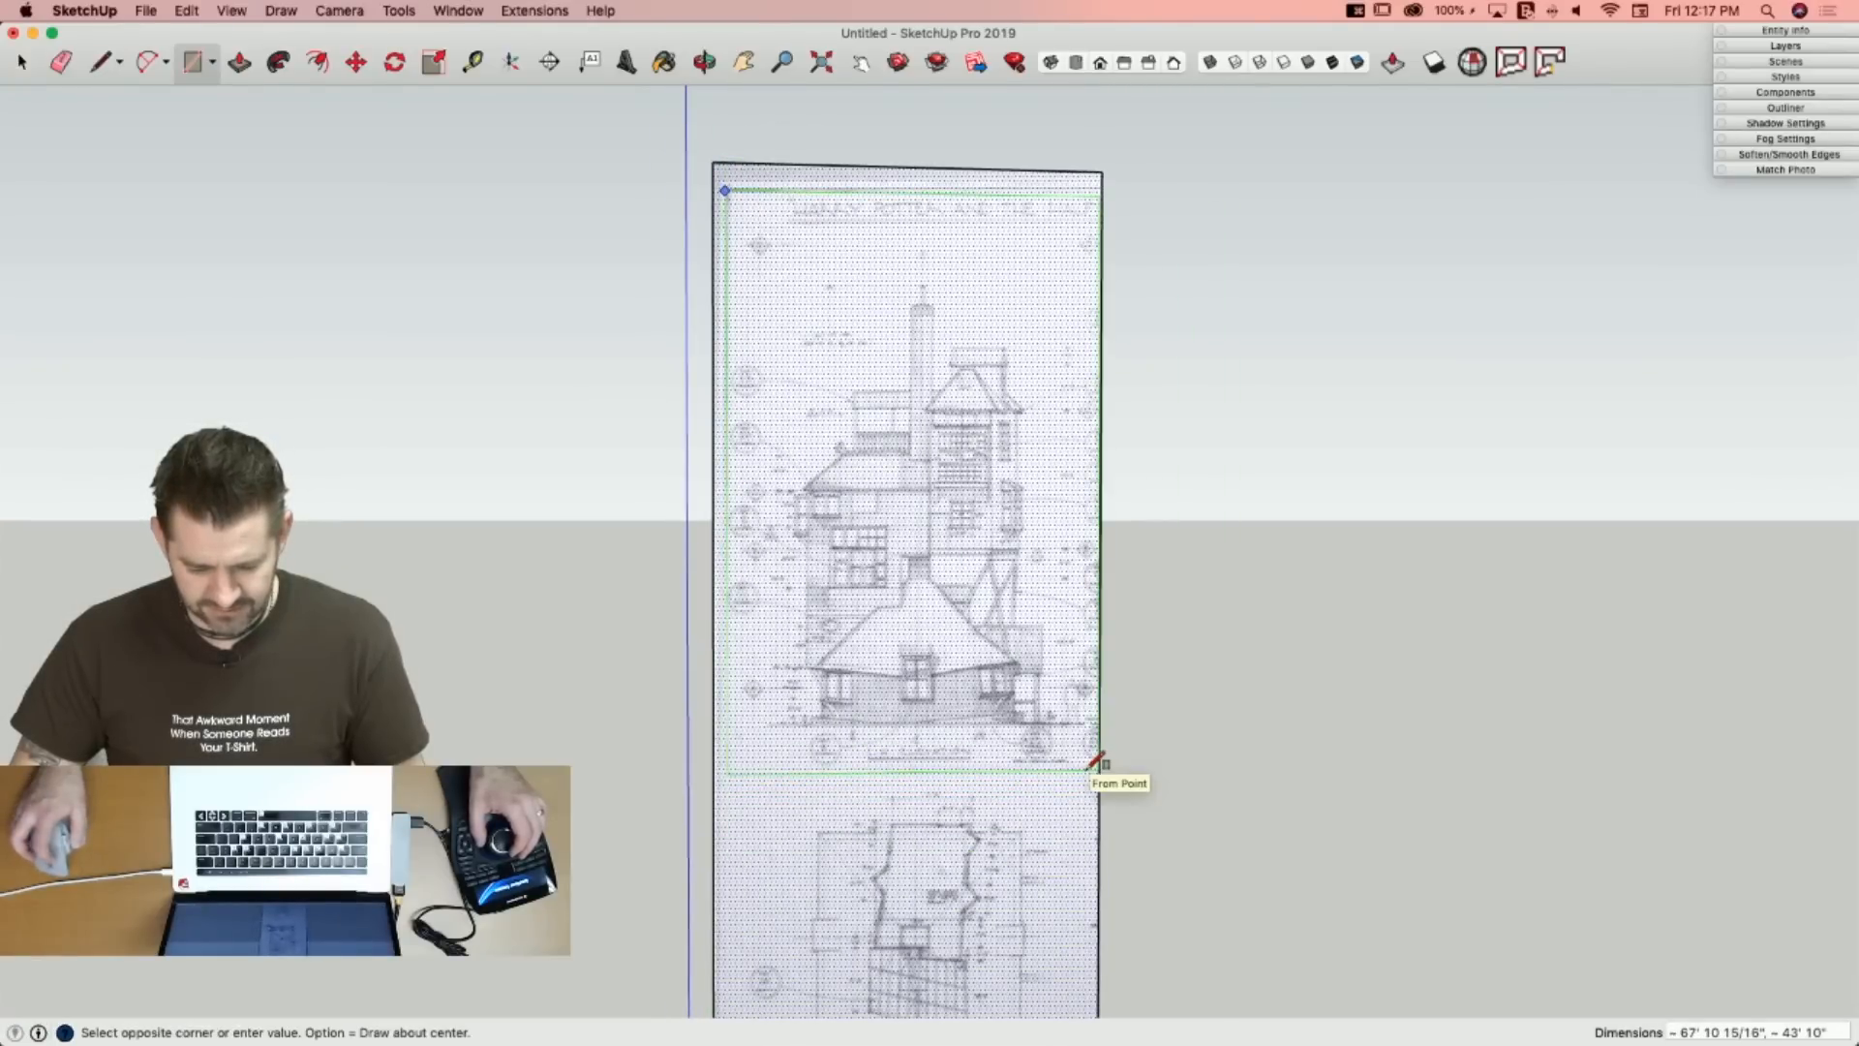
click(1095, 762)
key(e)
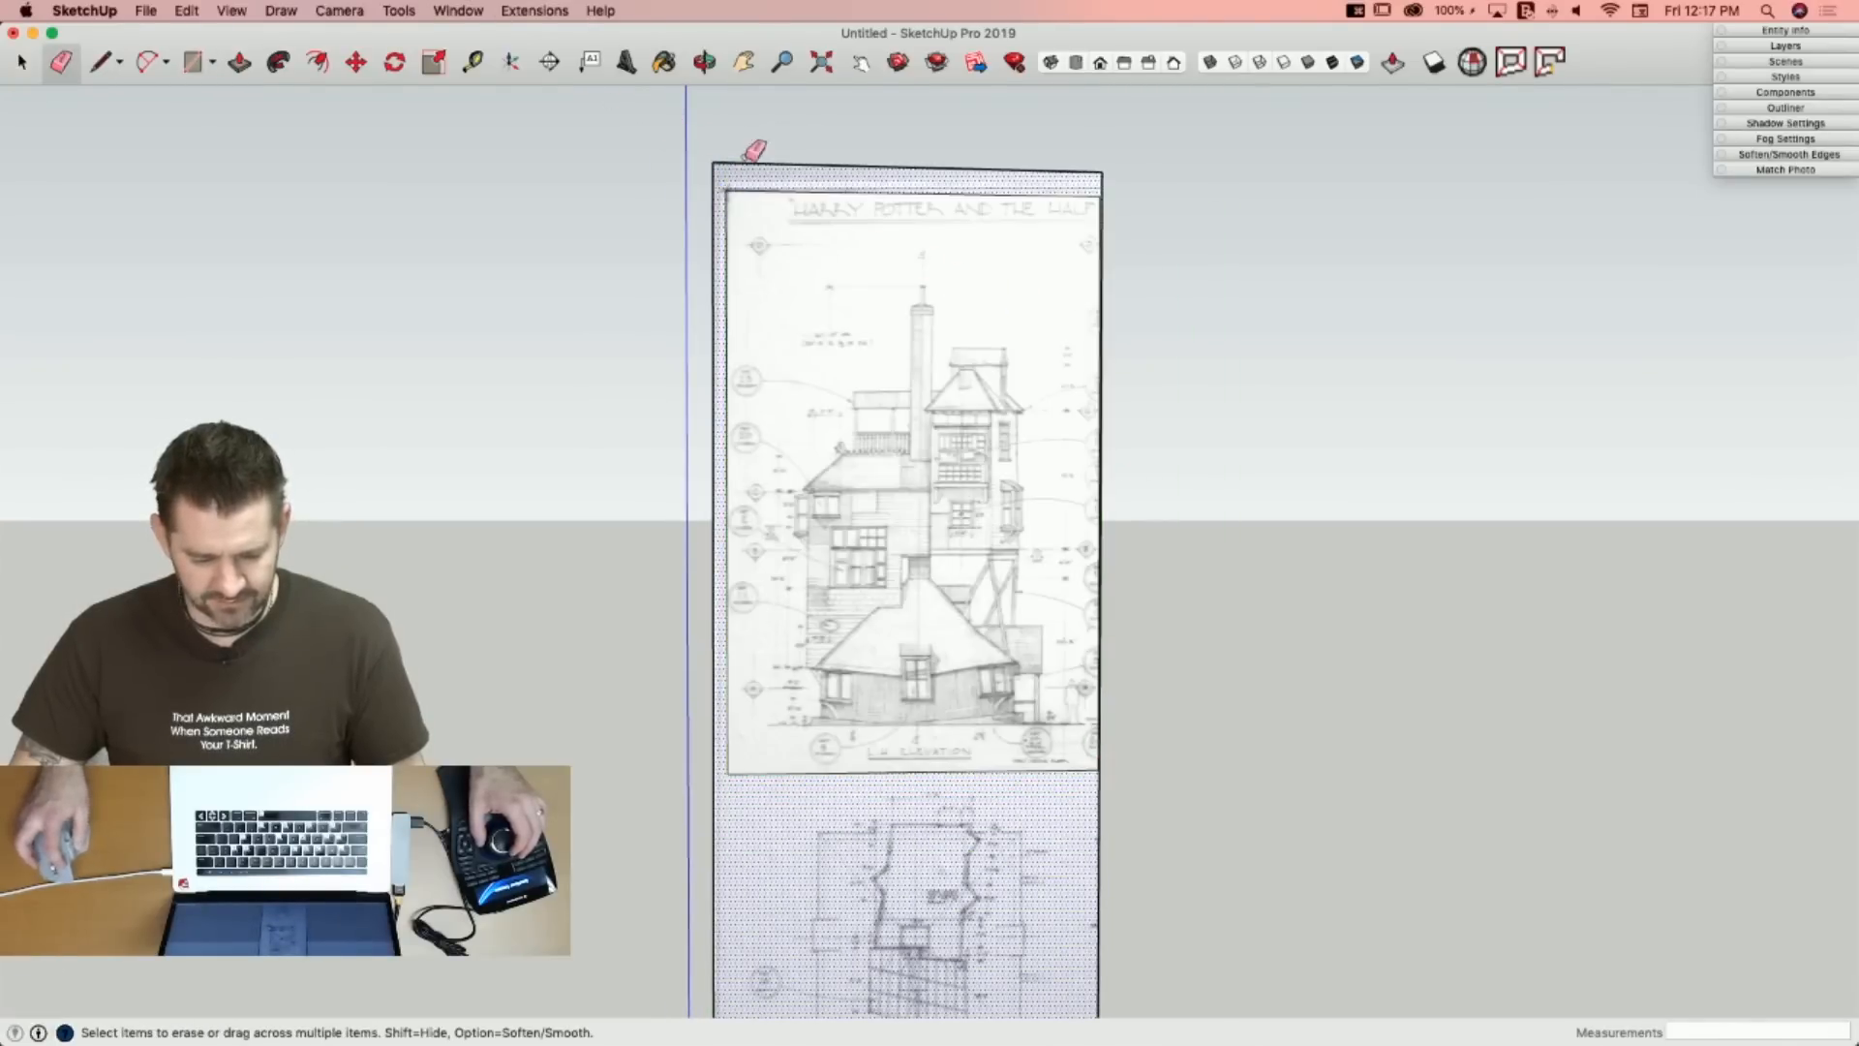
drag(722, 165, 765, 165)
click(1100, 170)
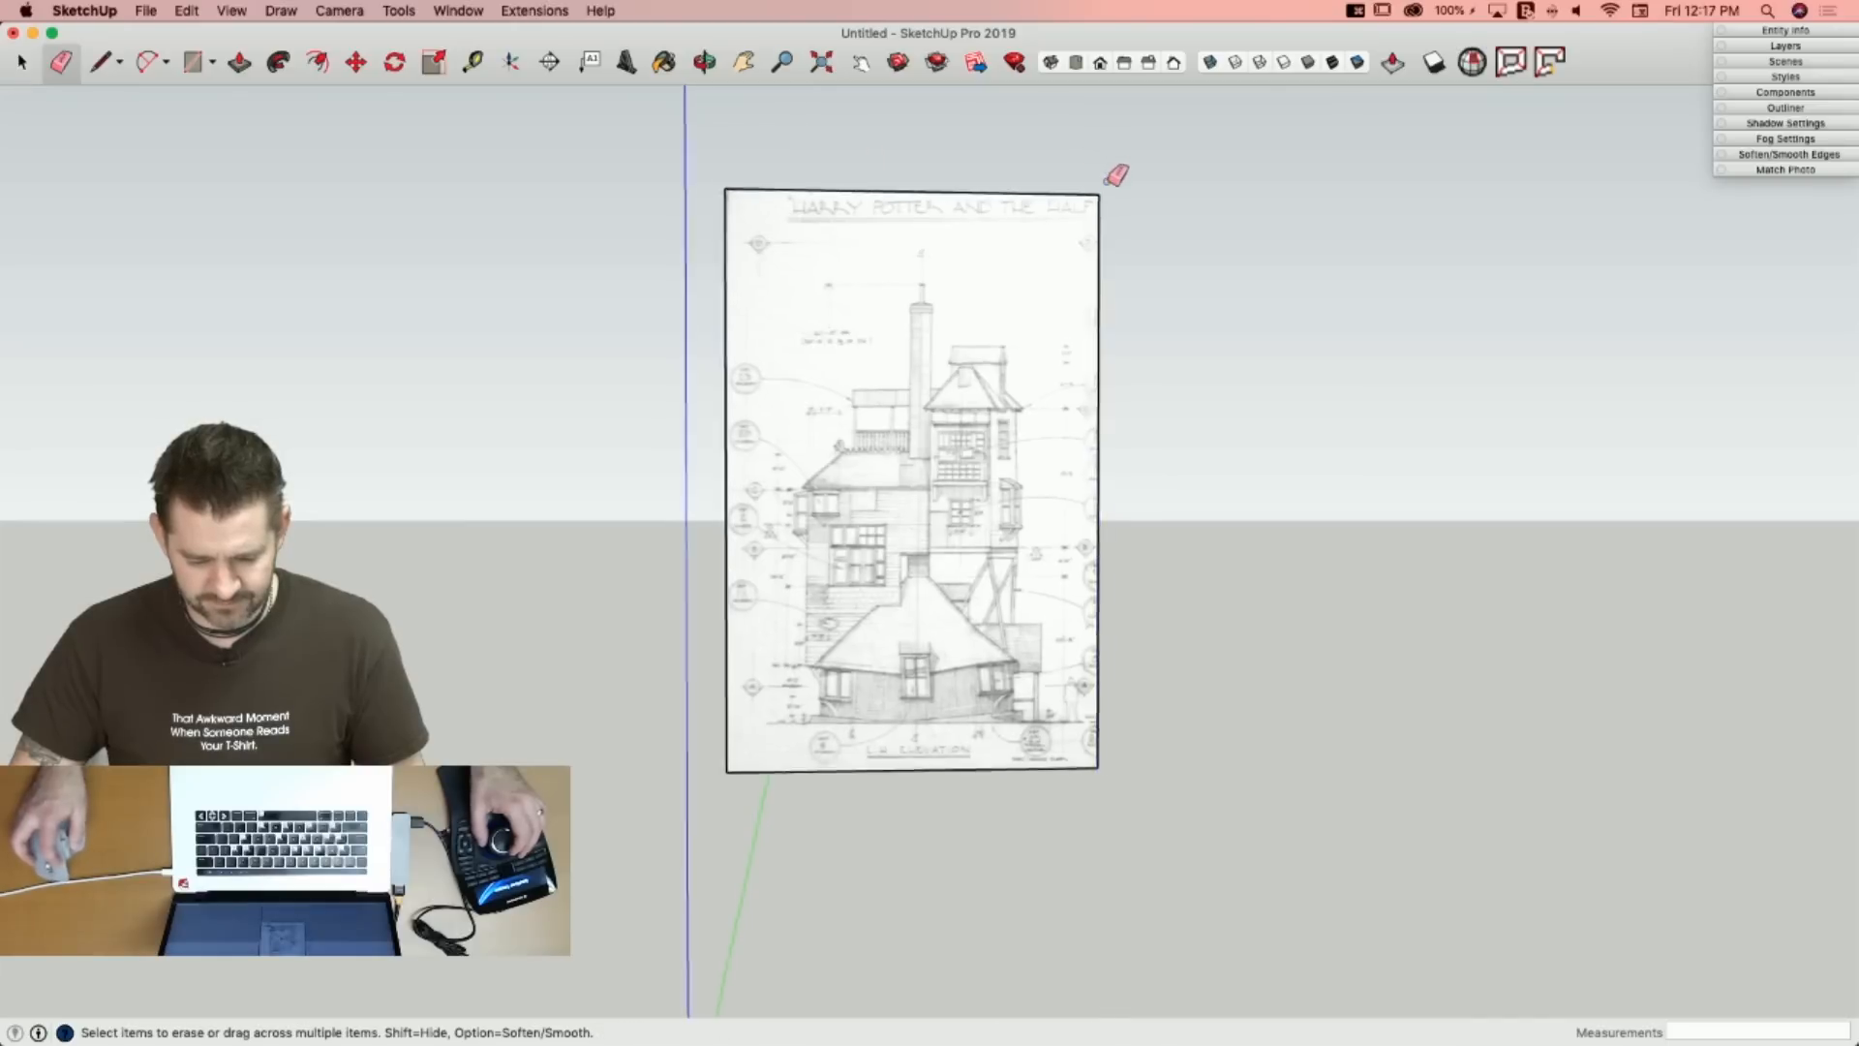
Group the cropped L.H. elevation face and move it by its lower corner to the origin.
key(space)
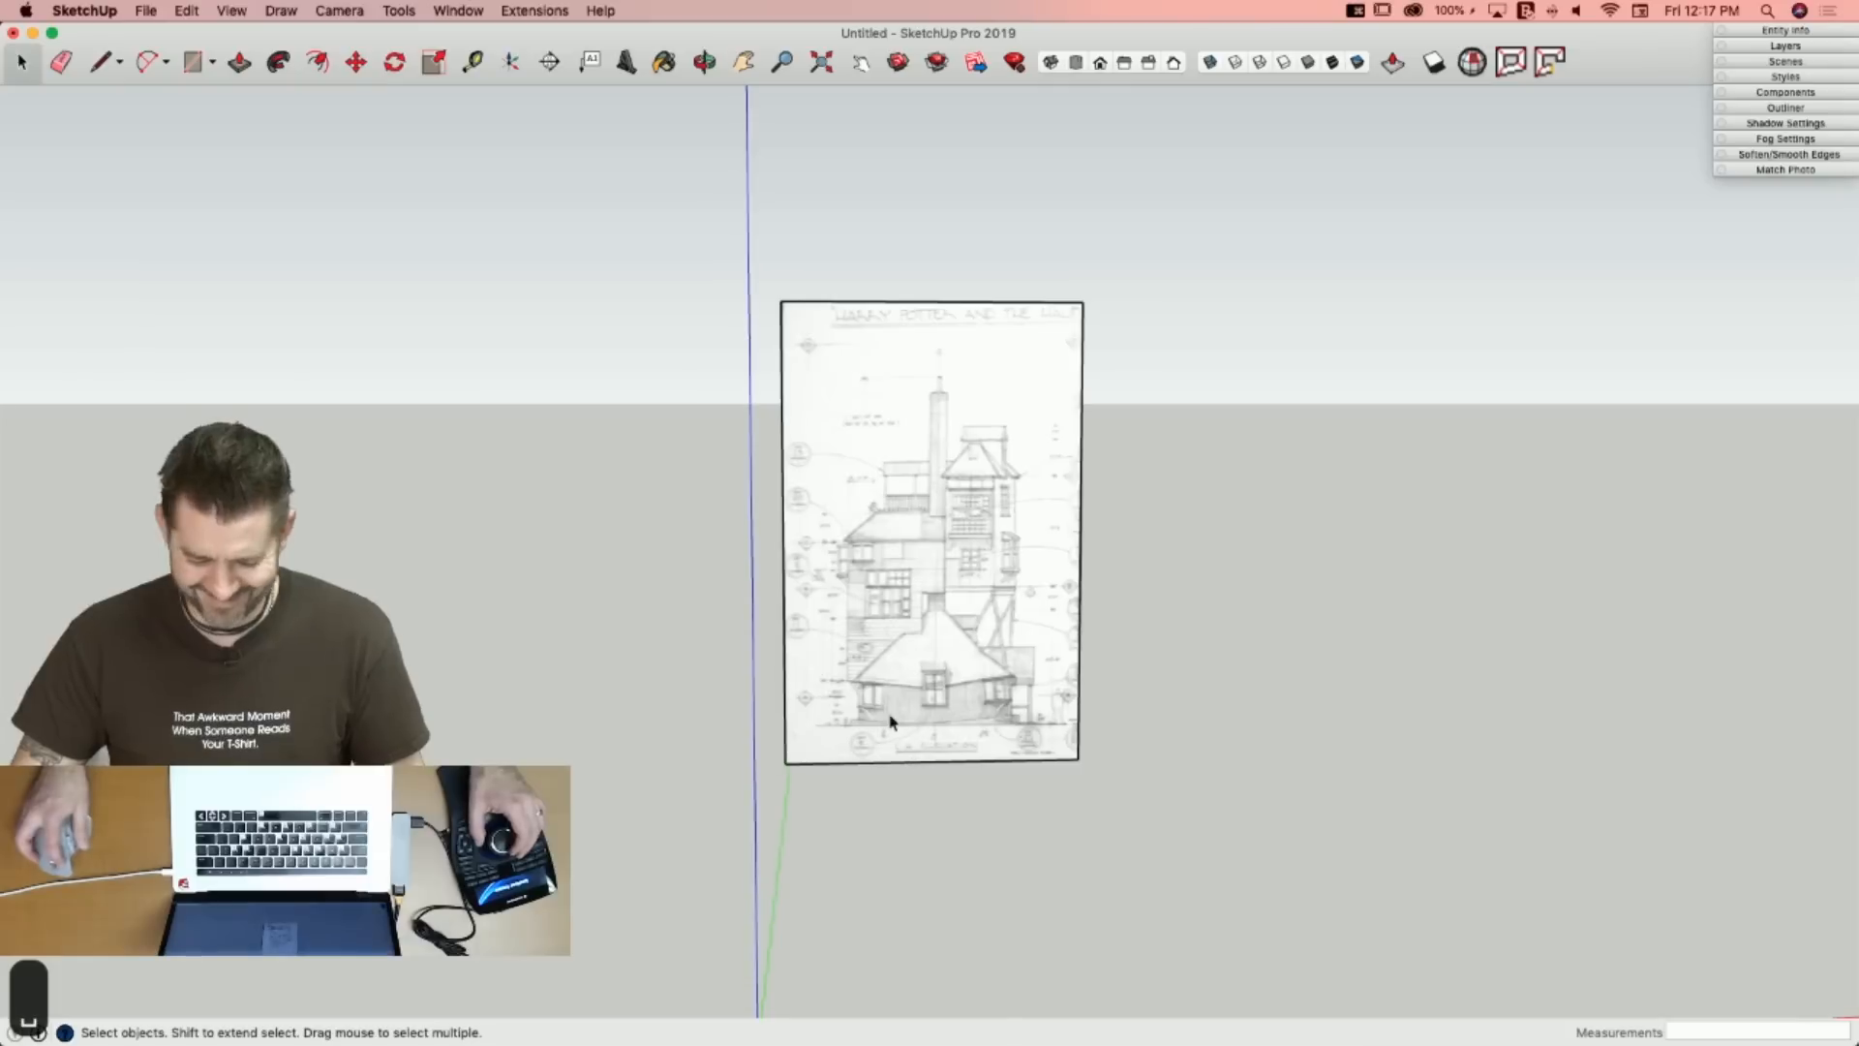
click(886, 714)
right_click(887, 717)
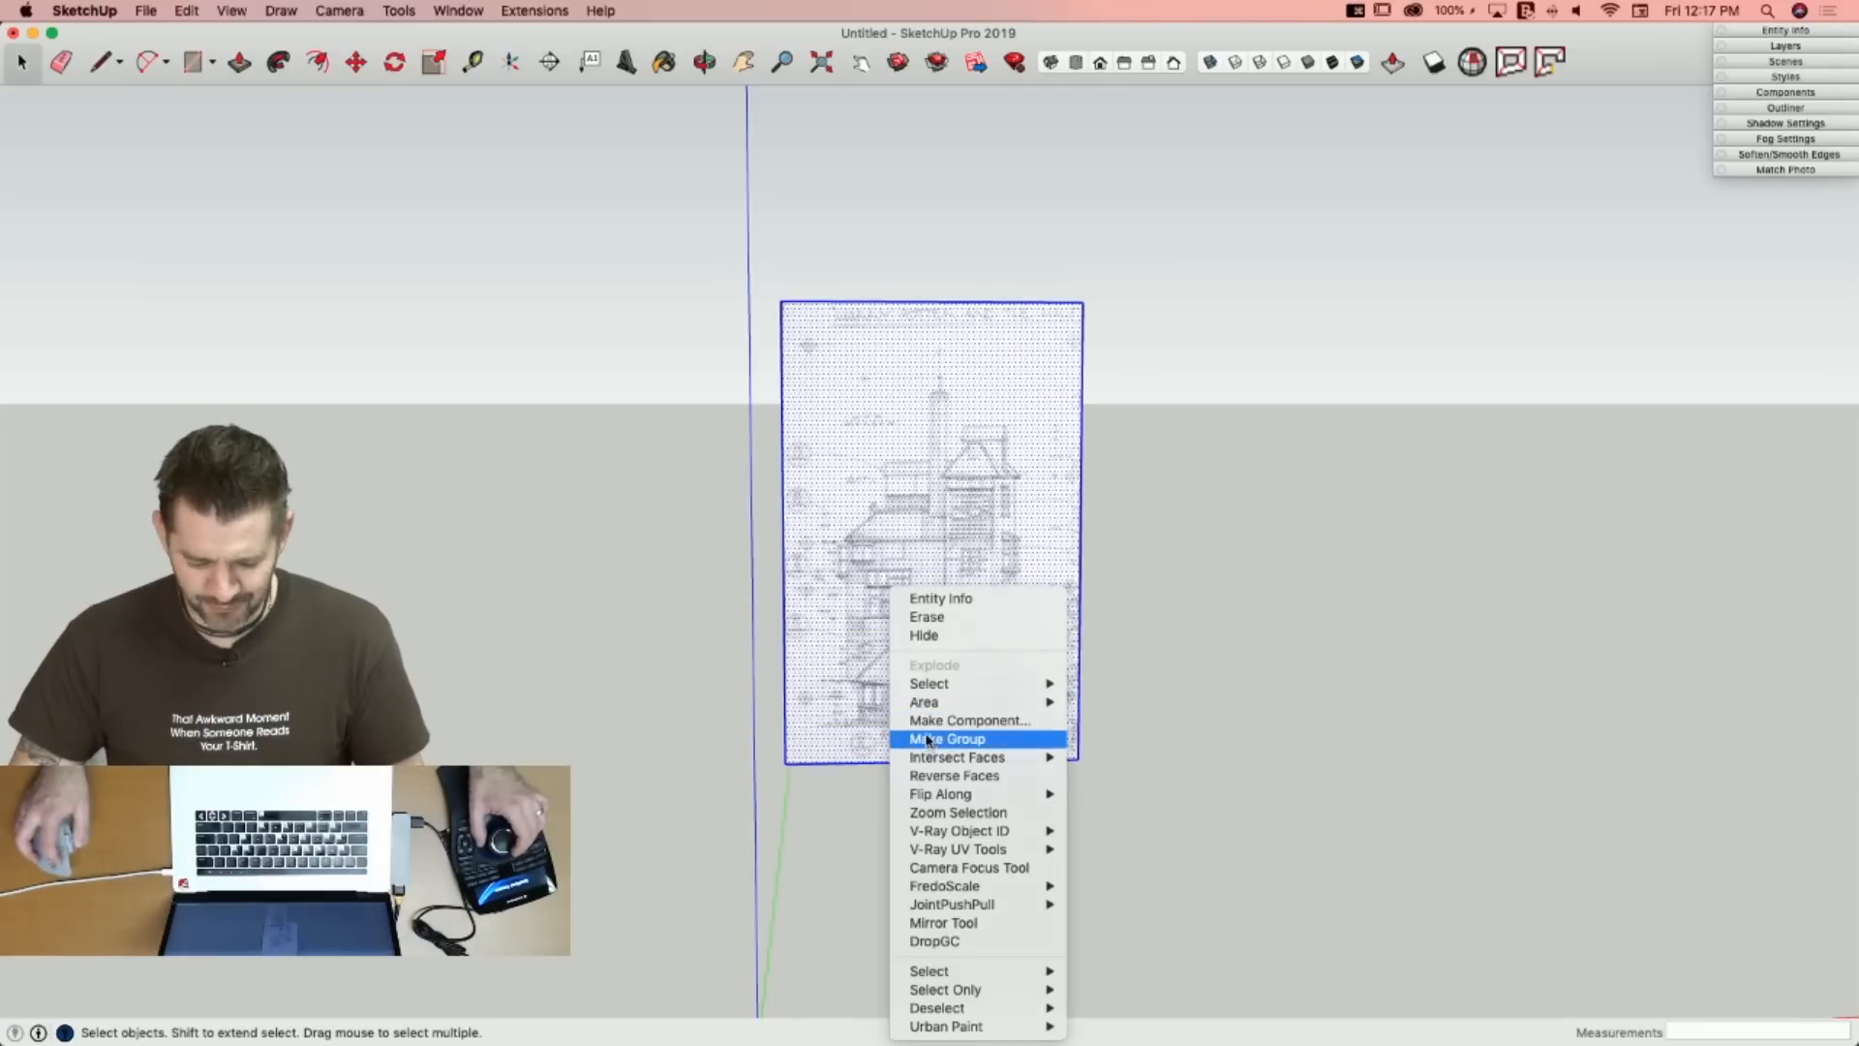
click(927, 739)
key(m)
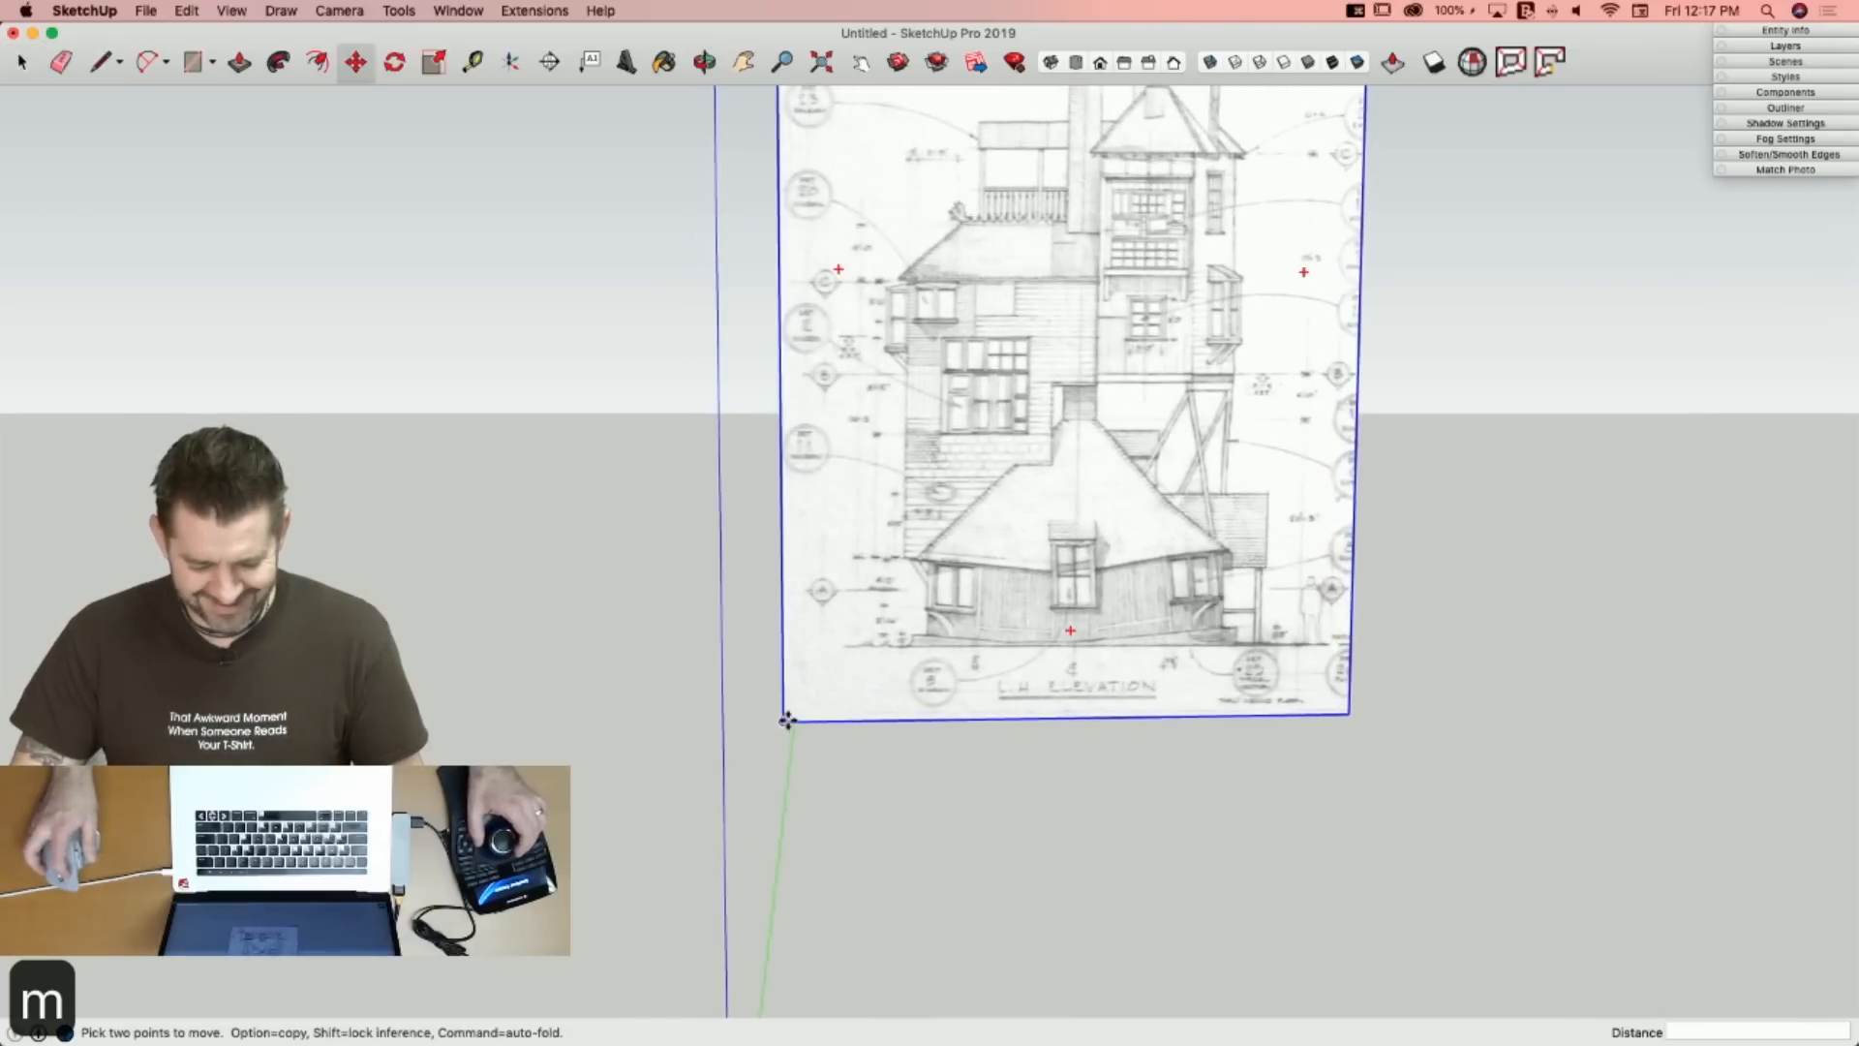
click(786, 721)
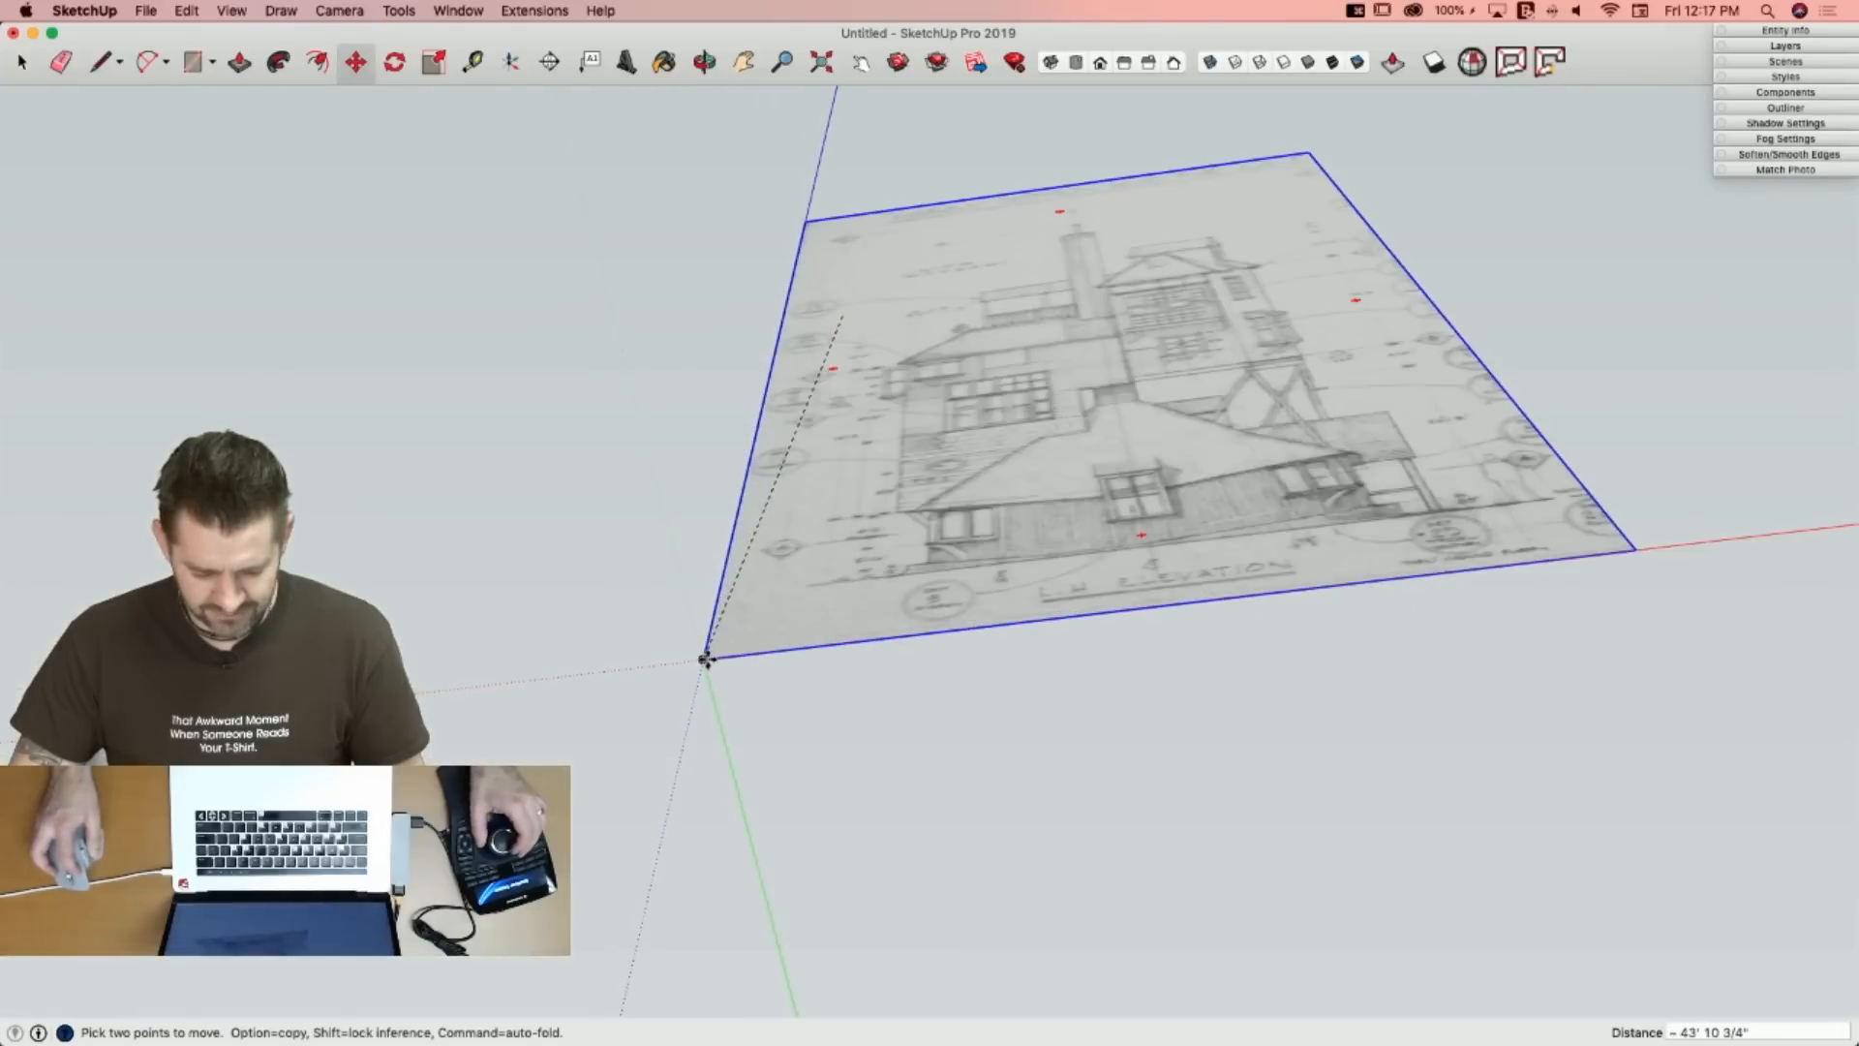
click(705, 660)
key(space)
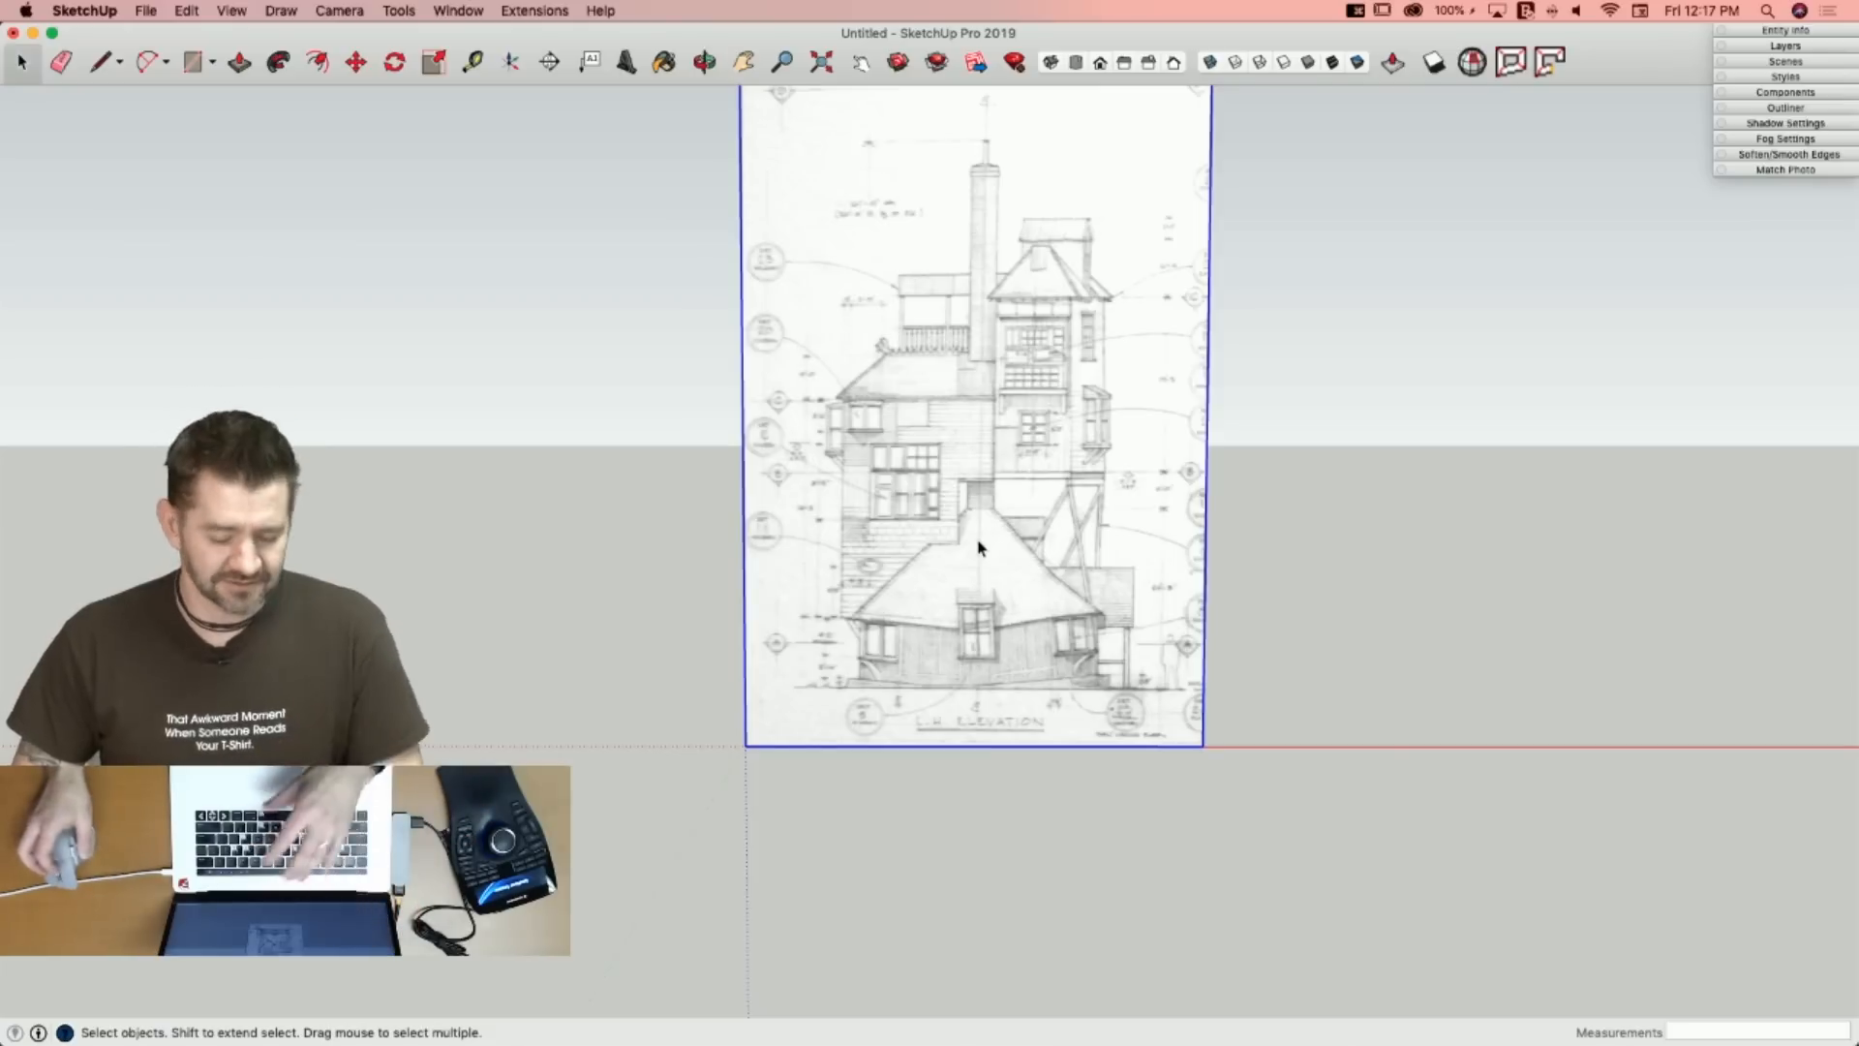
Copy the L.H. elevation group by its lower corner along the red axis by its 43' 10" width, arrayed as 3x.
middle_drag(987, 706, 880, 880)
key(m)
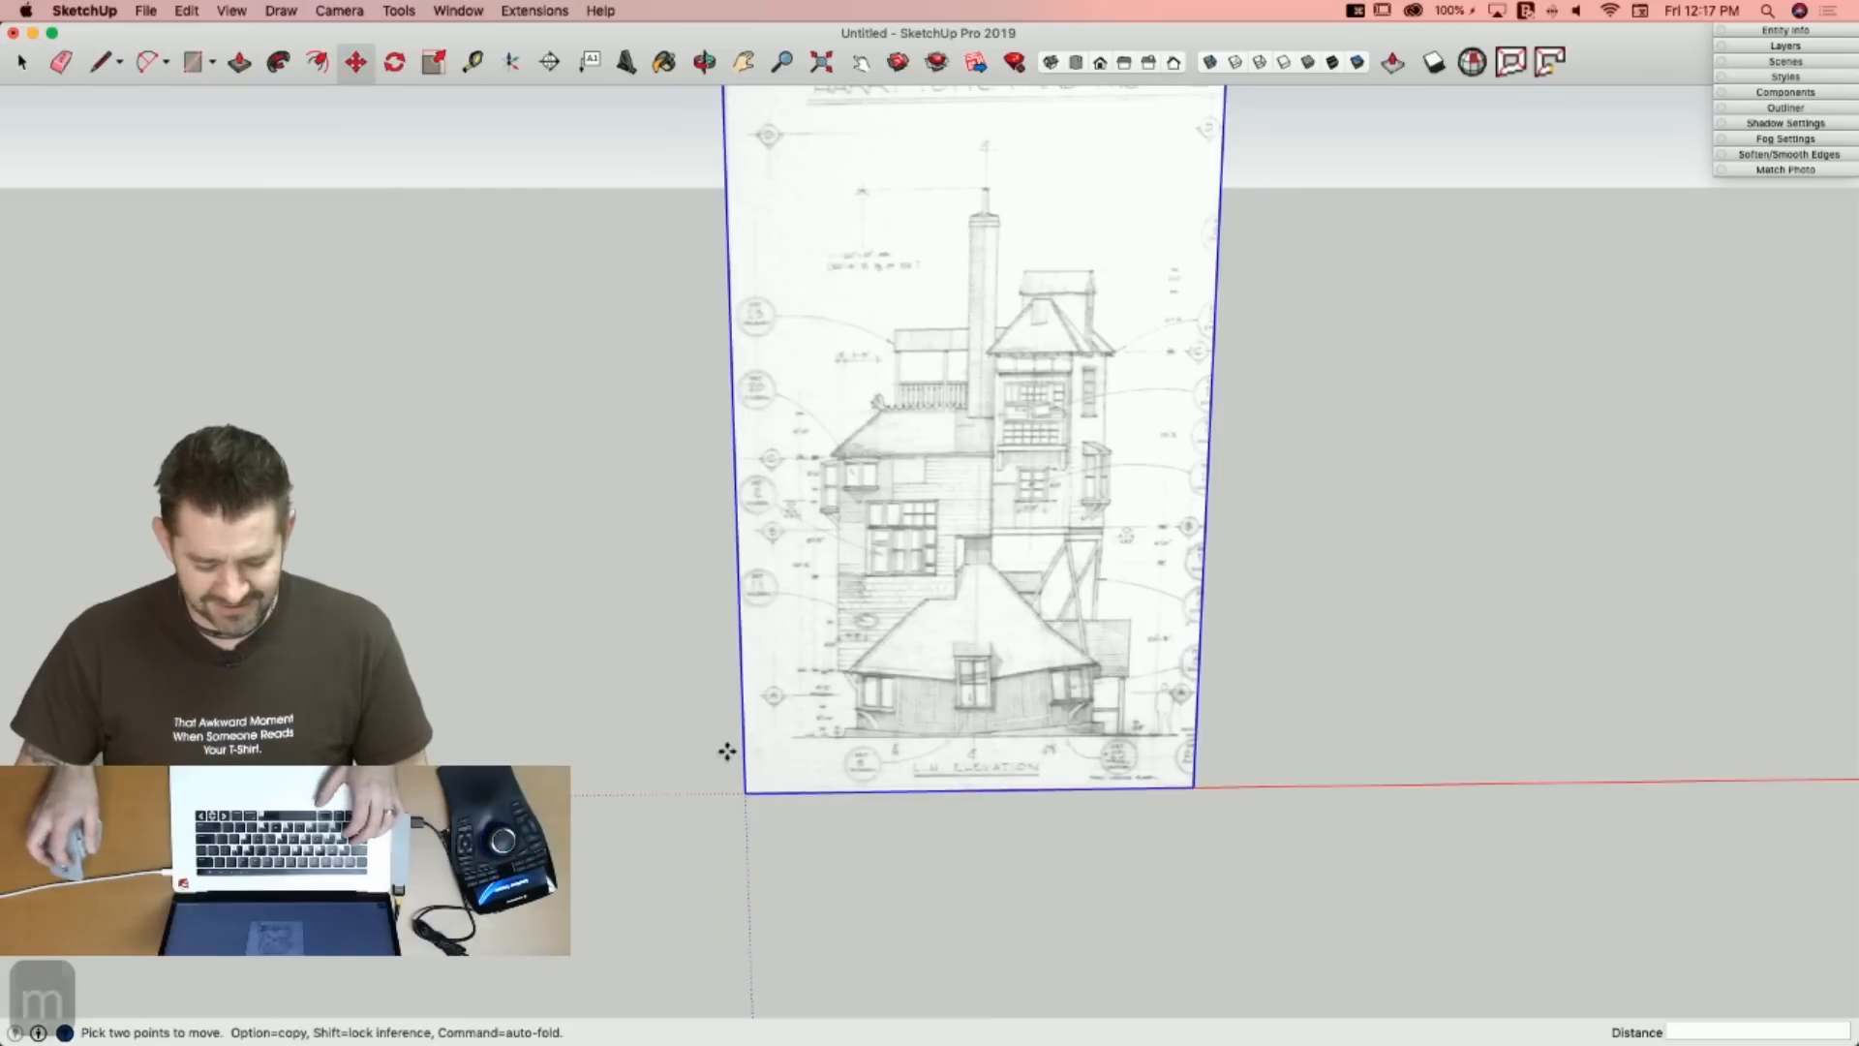
click(744, 792)
key(alt)
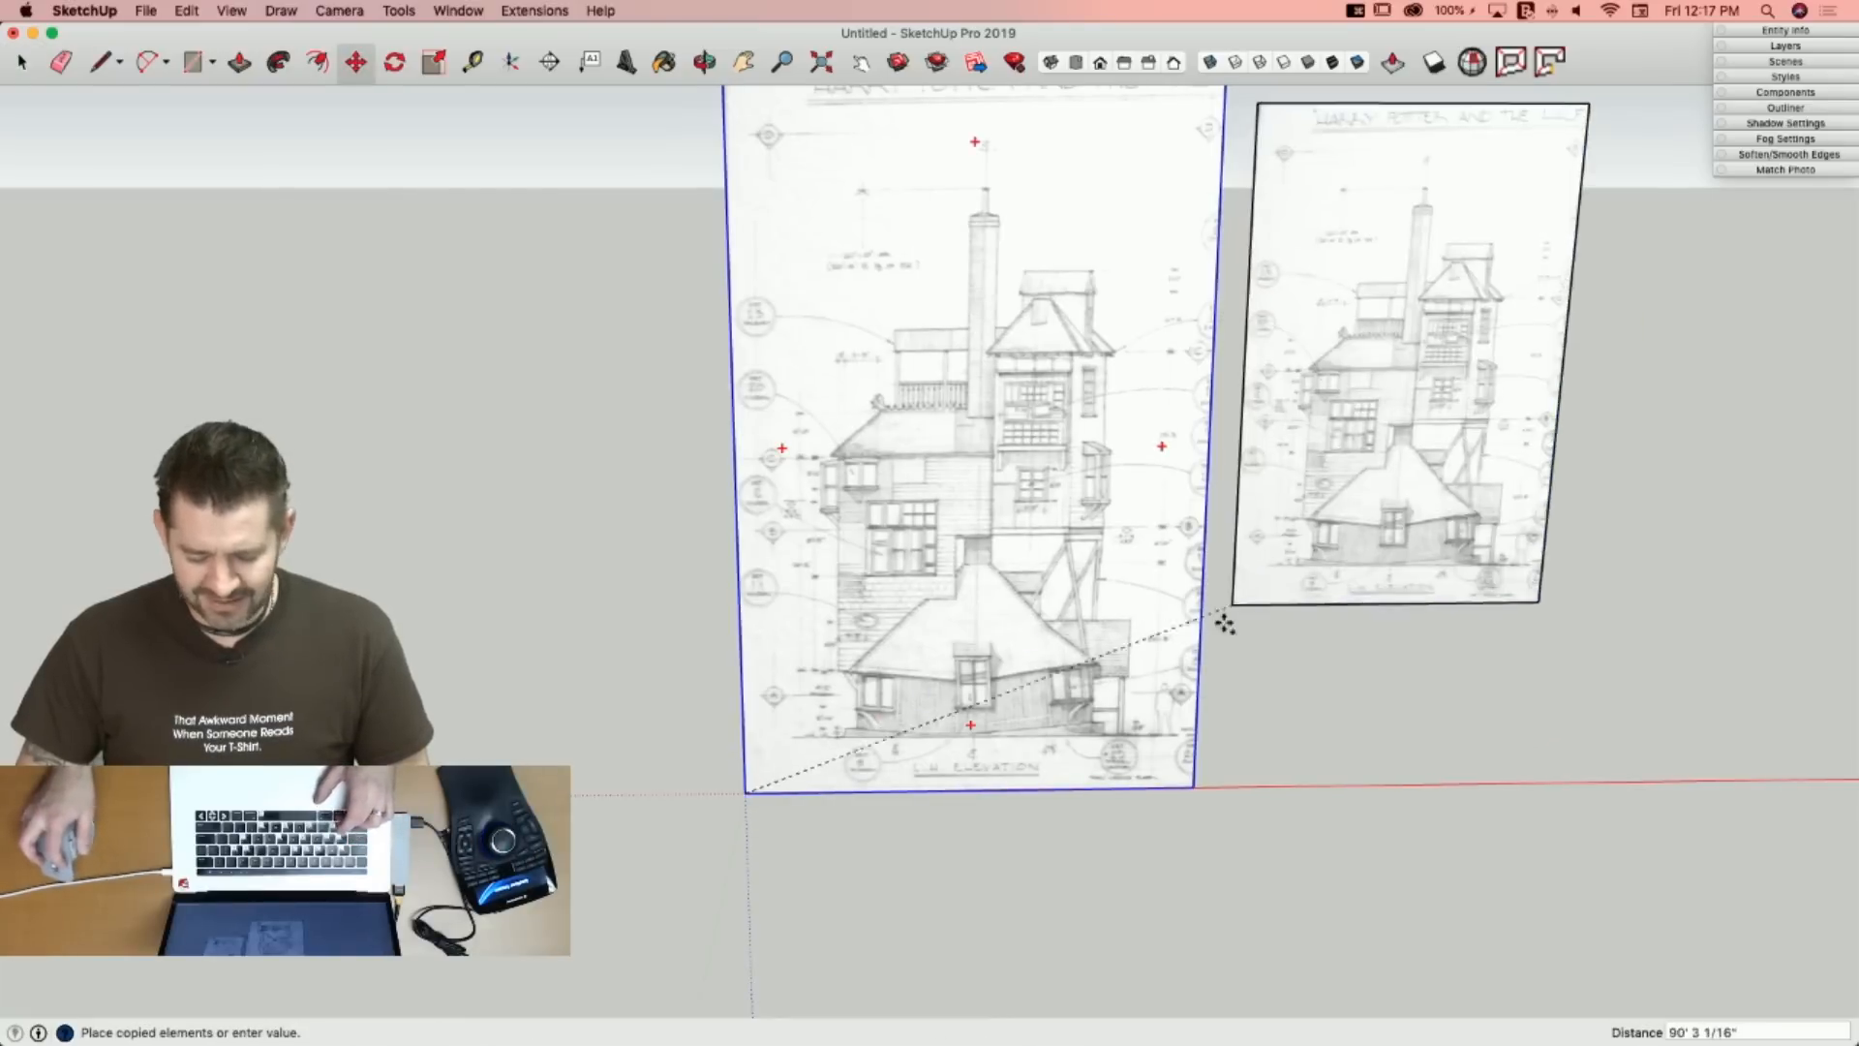
click(1194, 786)
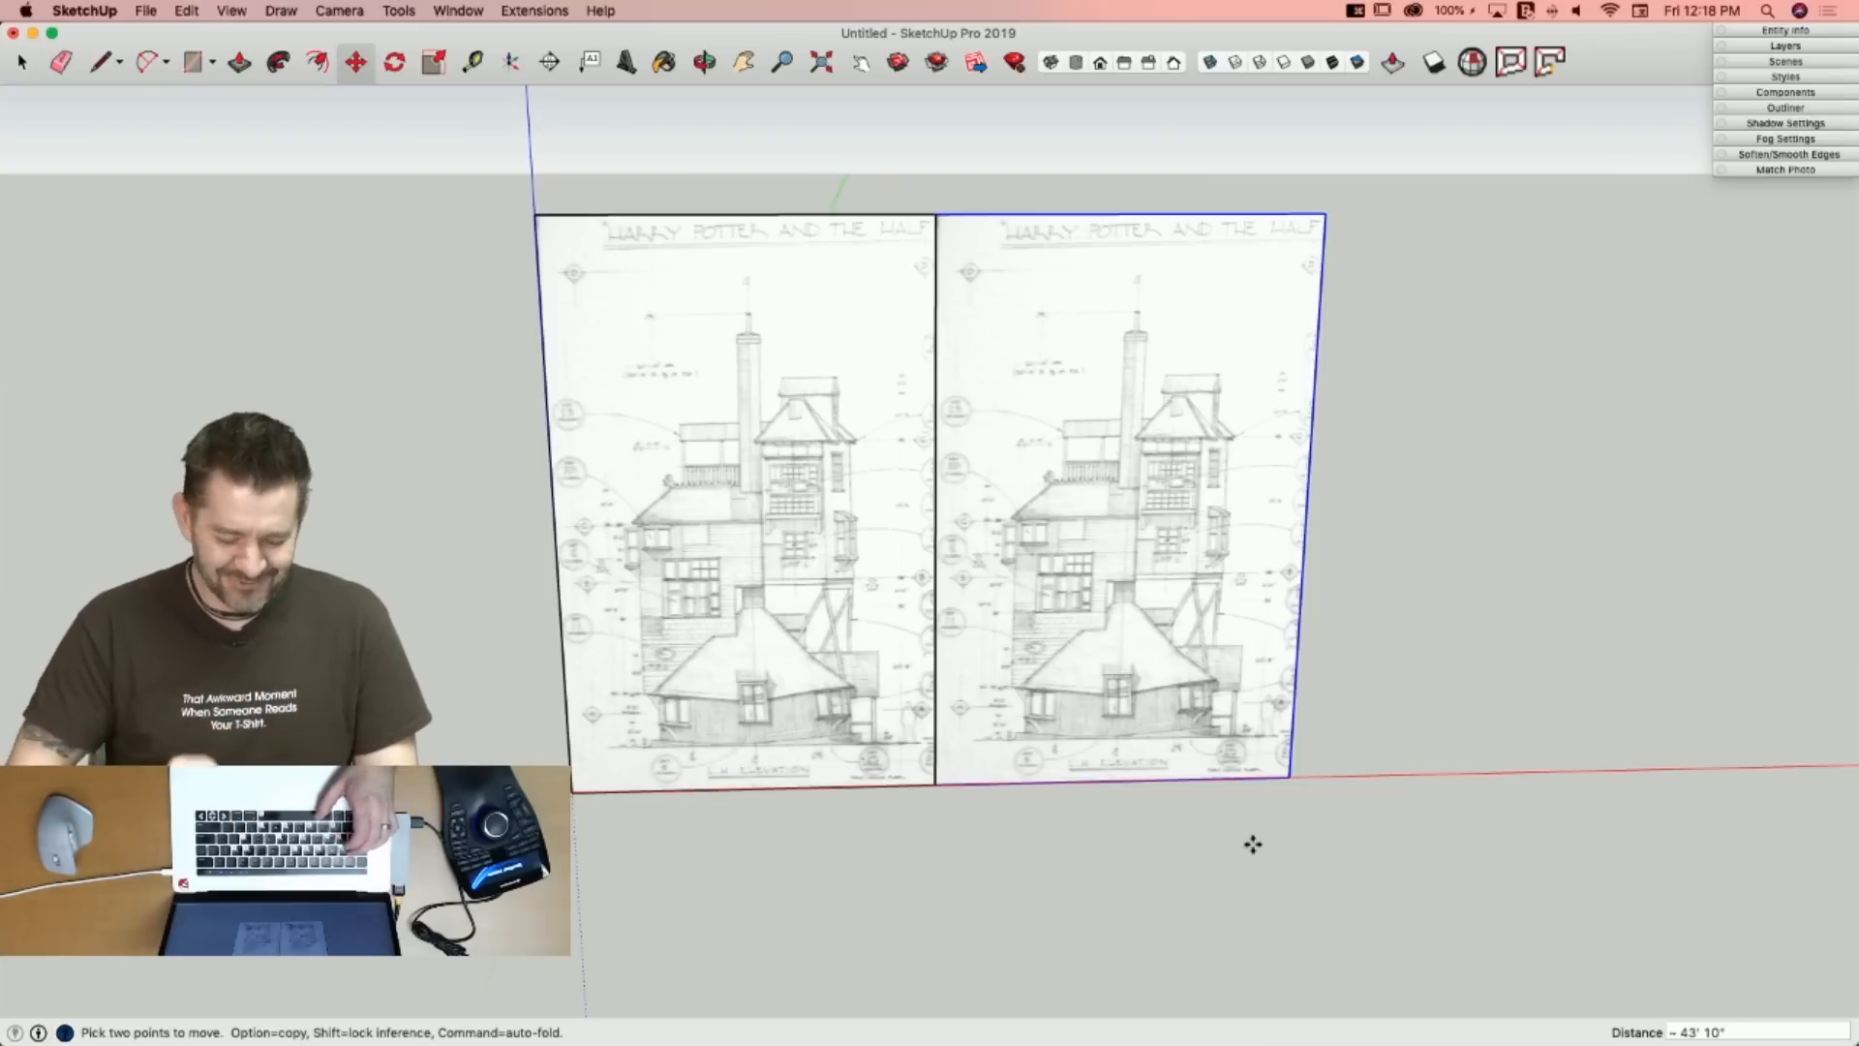
text(3x)
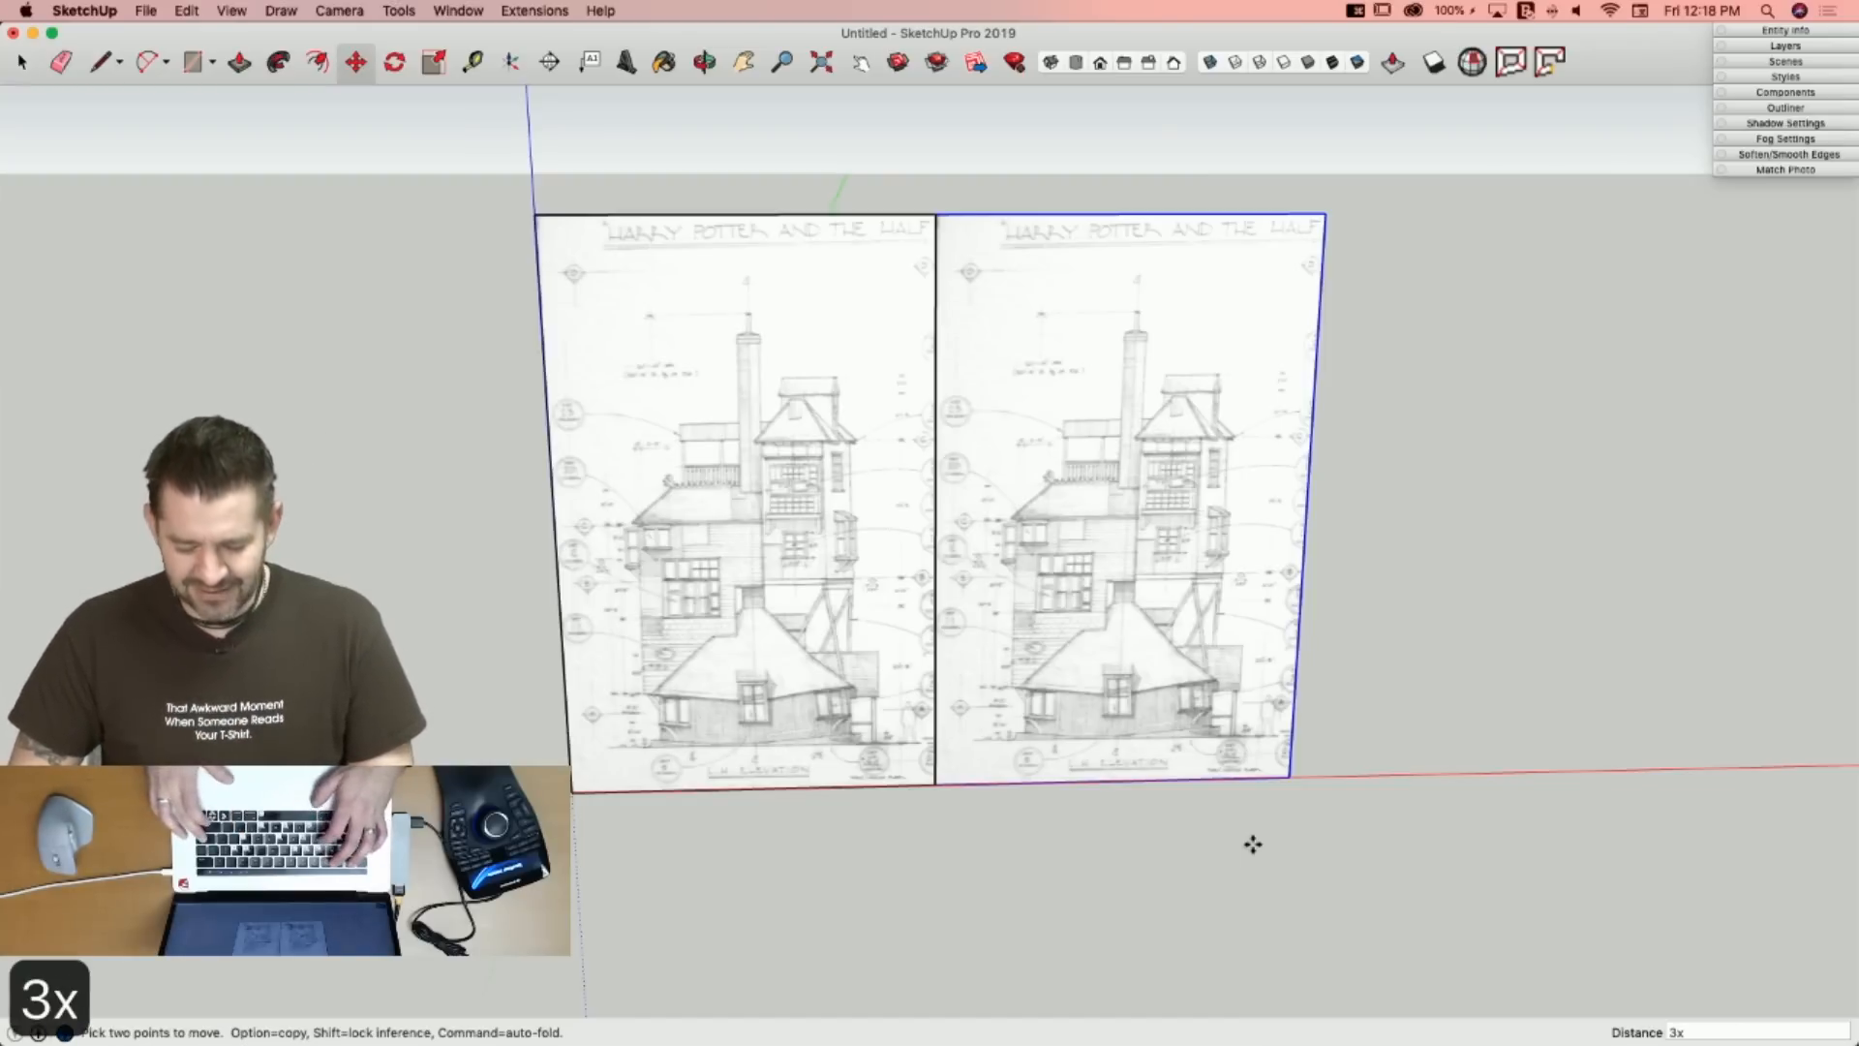
key(Return)
scroll(1256, 823, down, 3)
key(space)
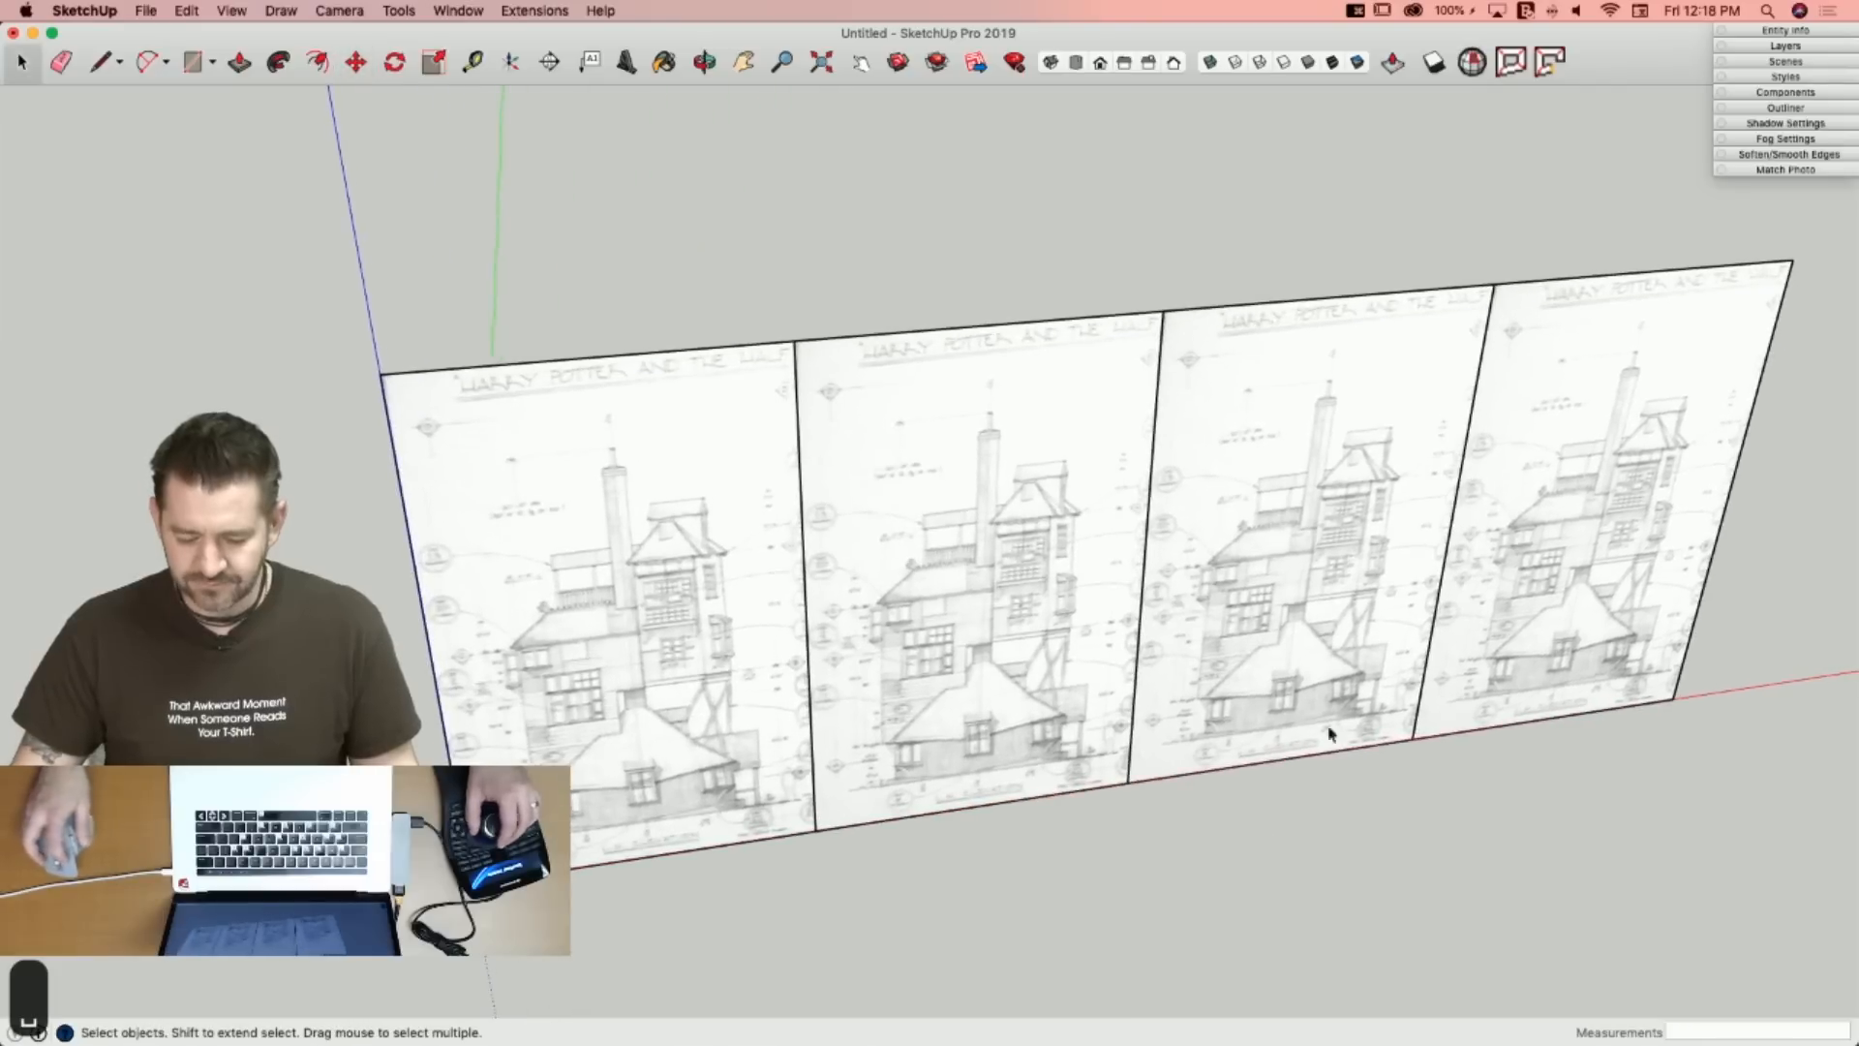
Try to reposition the texture on the second panel's face by sliding the drawing sideways to a different elevation.
drag(1054, 827, 1405, 877)
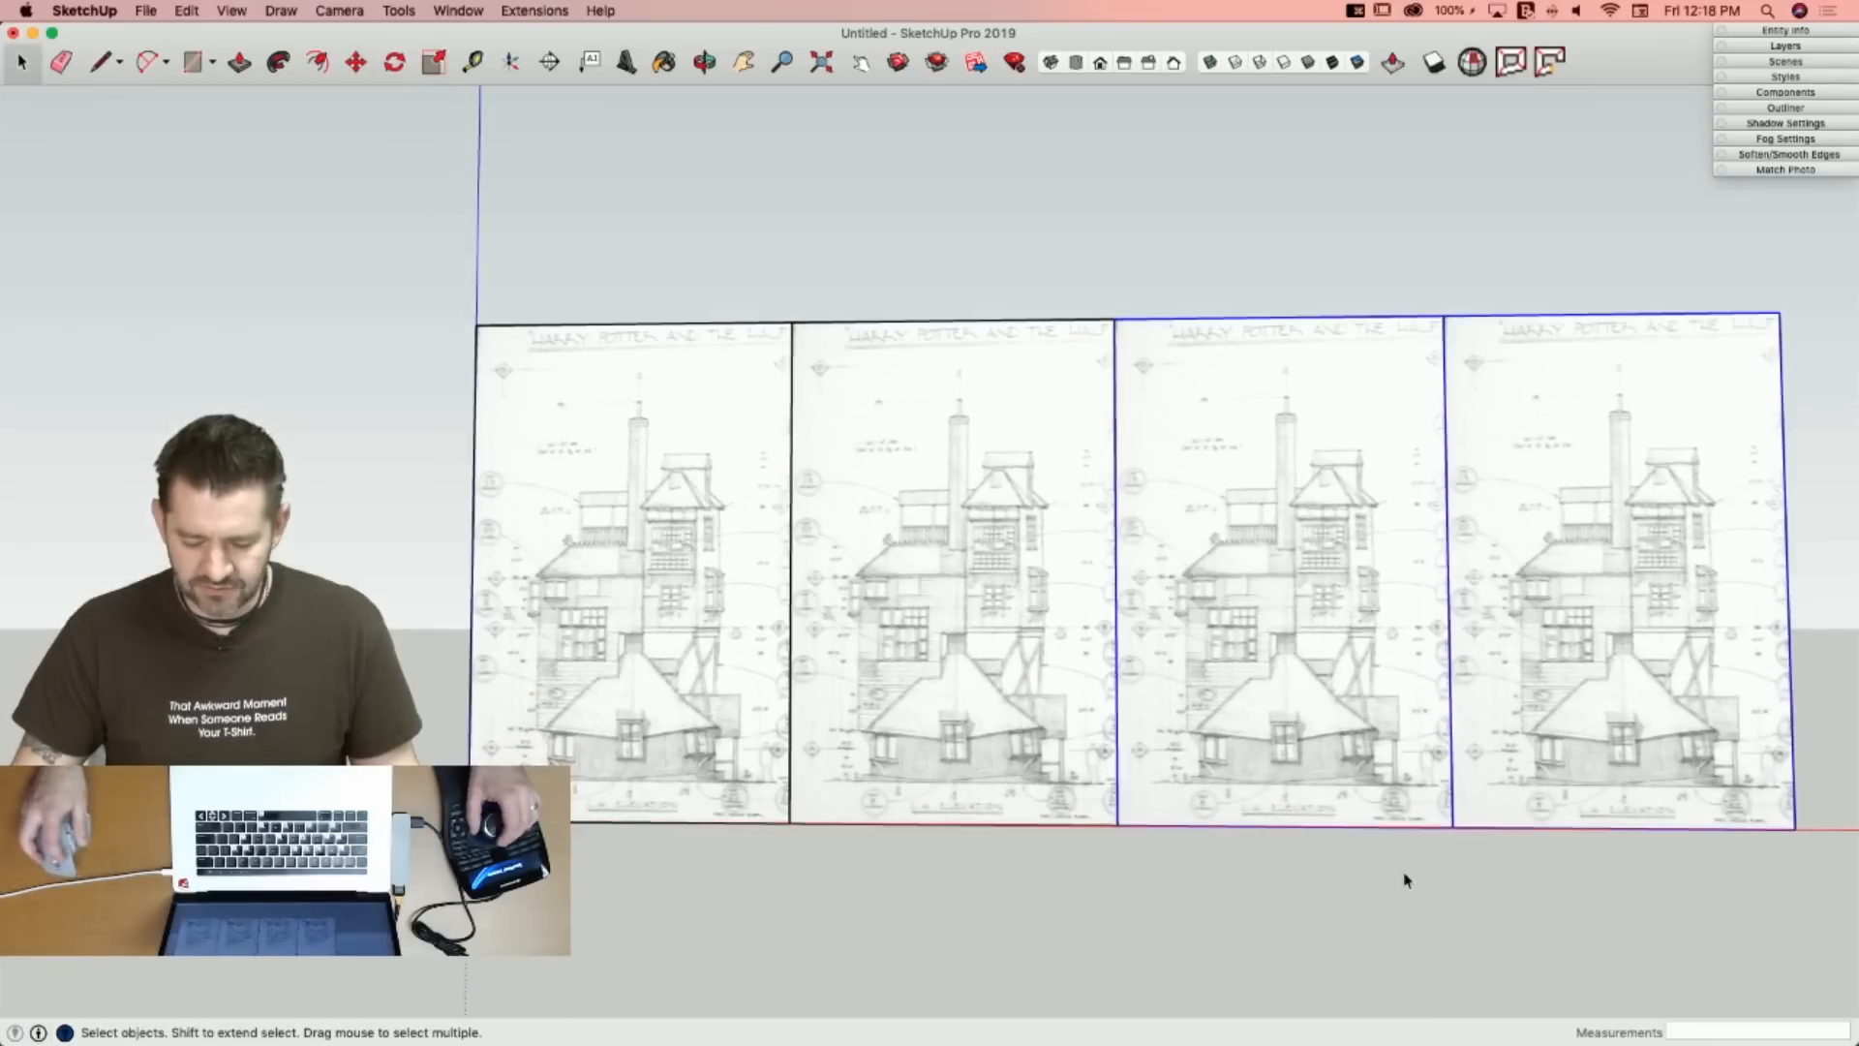
click(1002, 576)
click(753, 457)
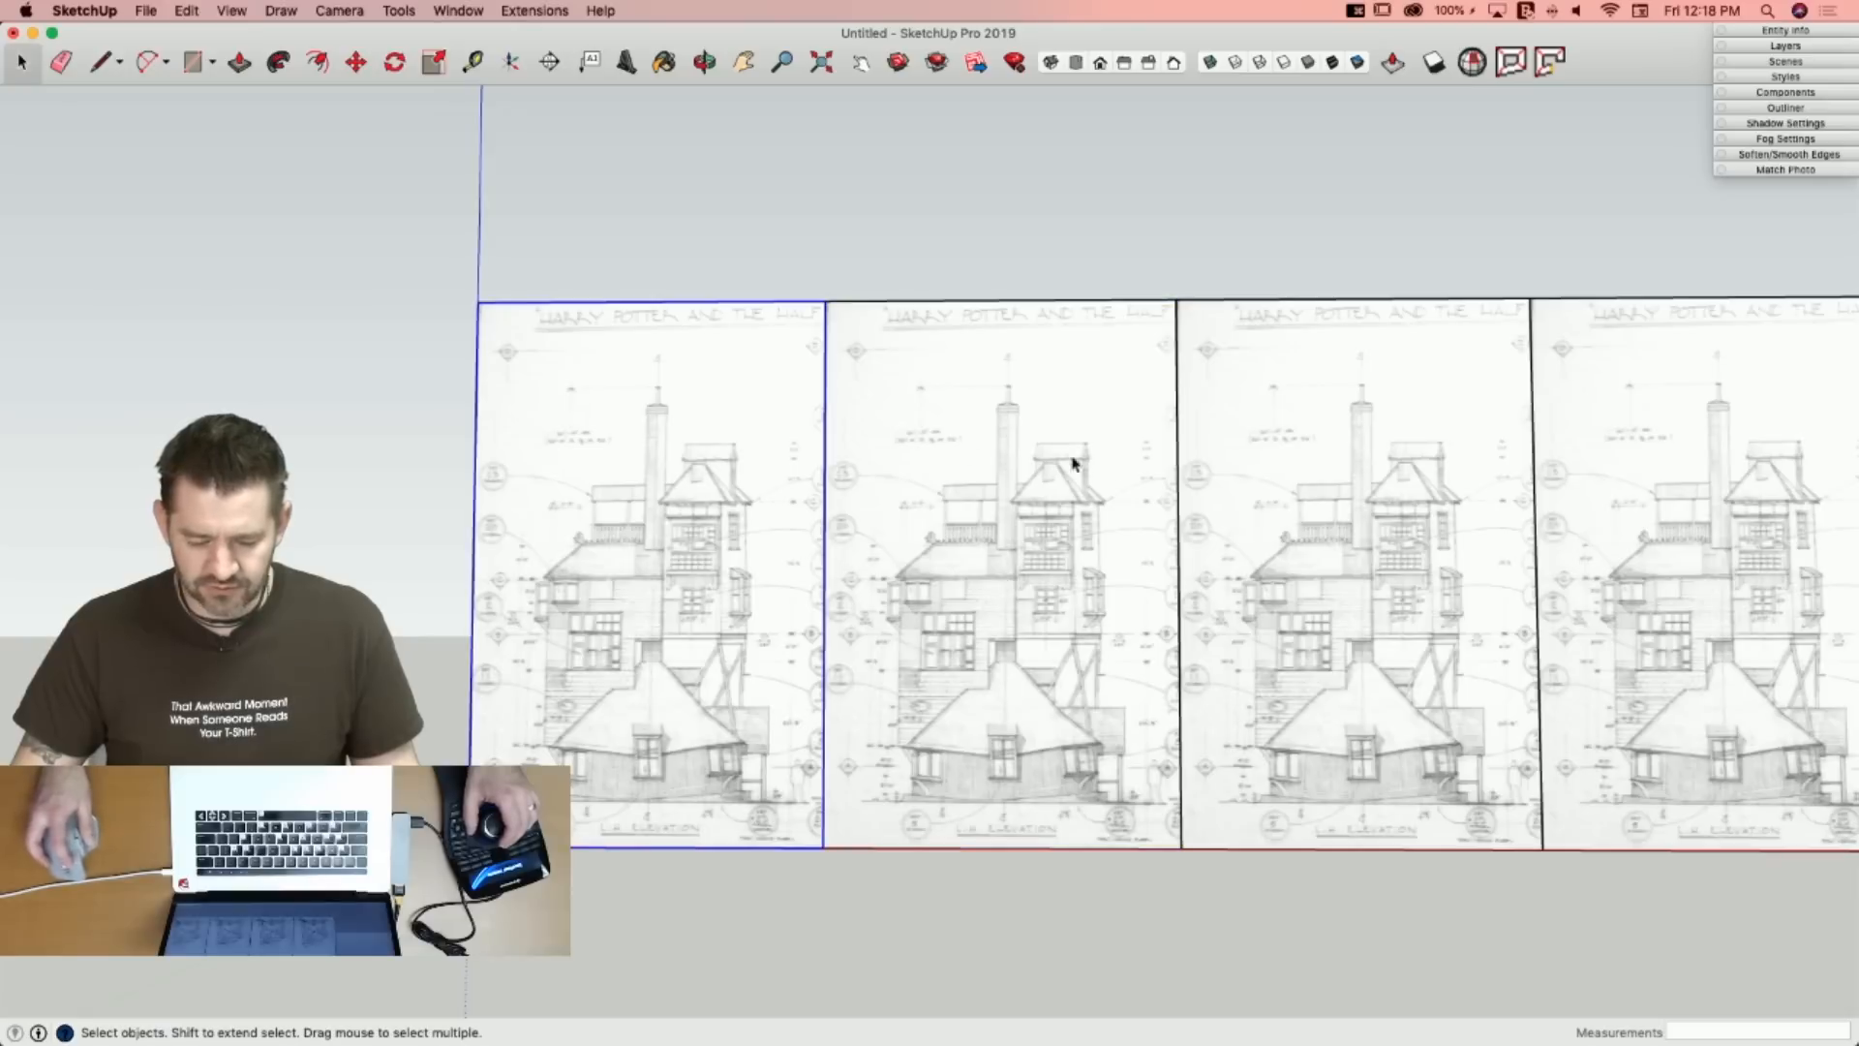
double_click(1055, 501)
right_click(1055, 500)
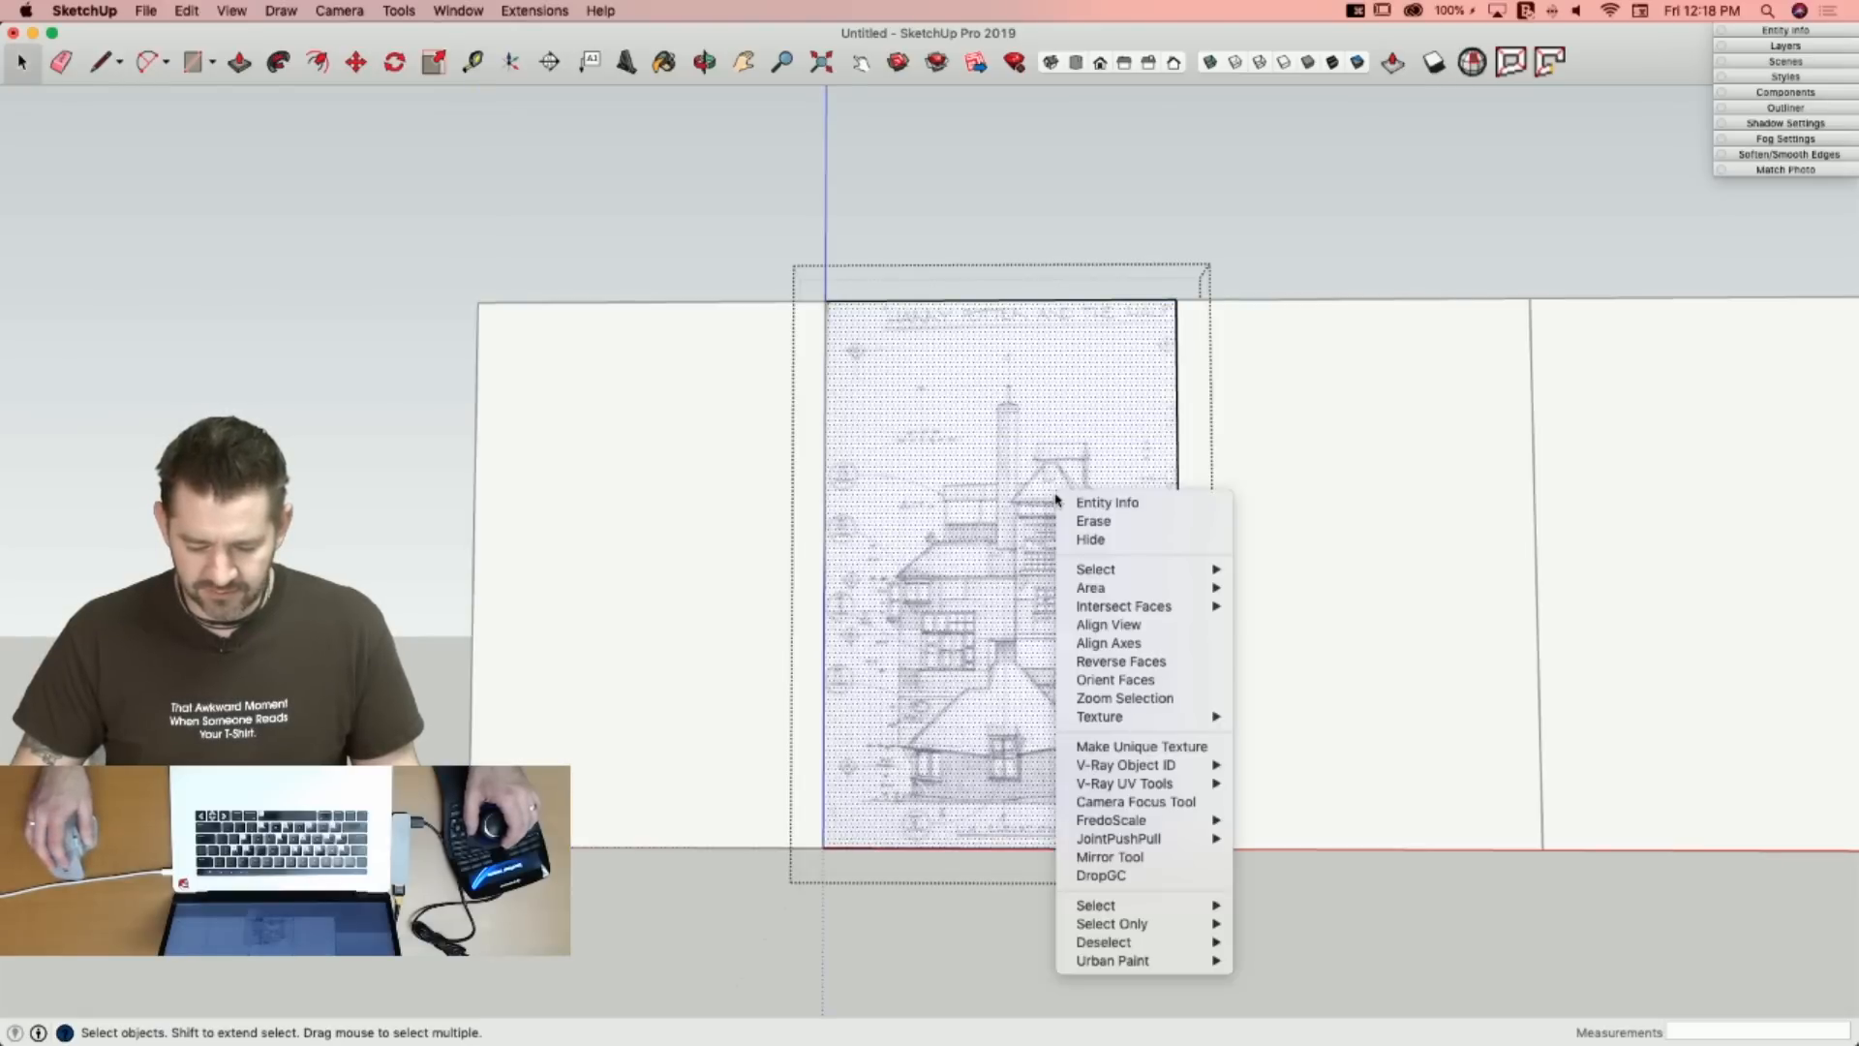
mouse_move(1205, 726)
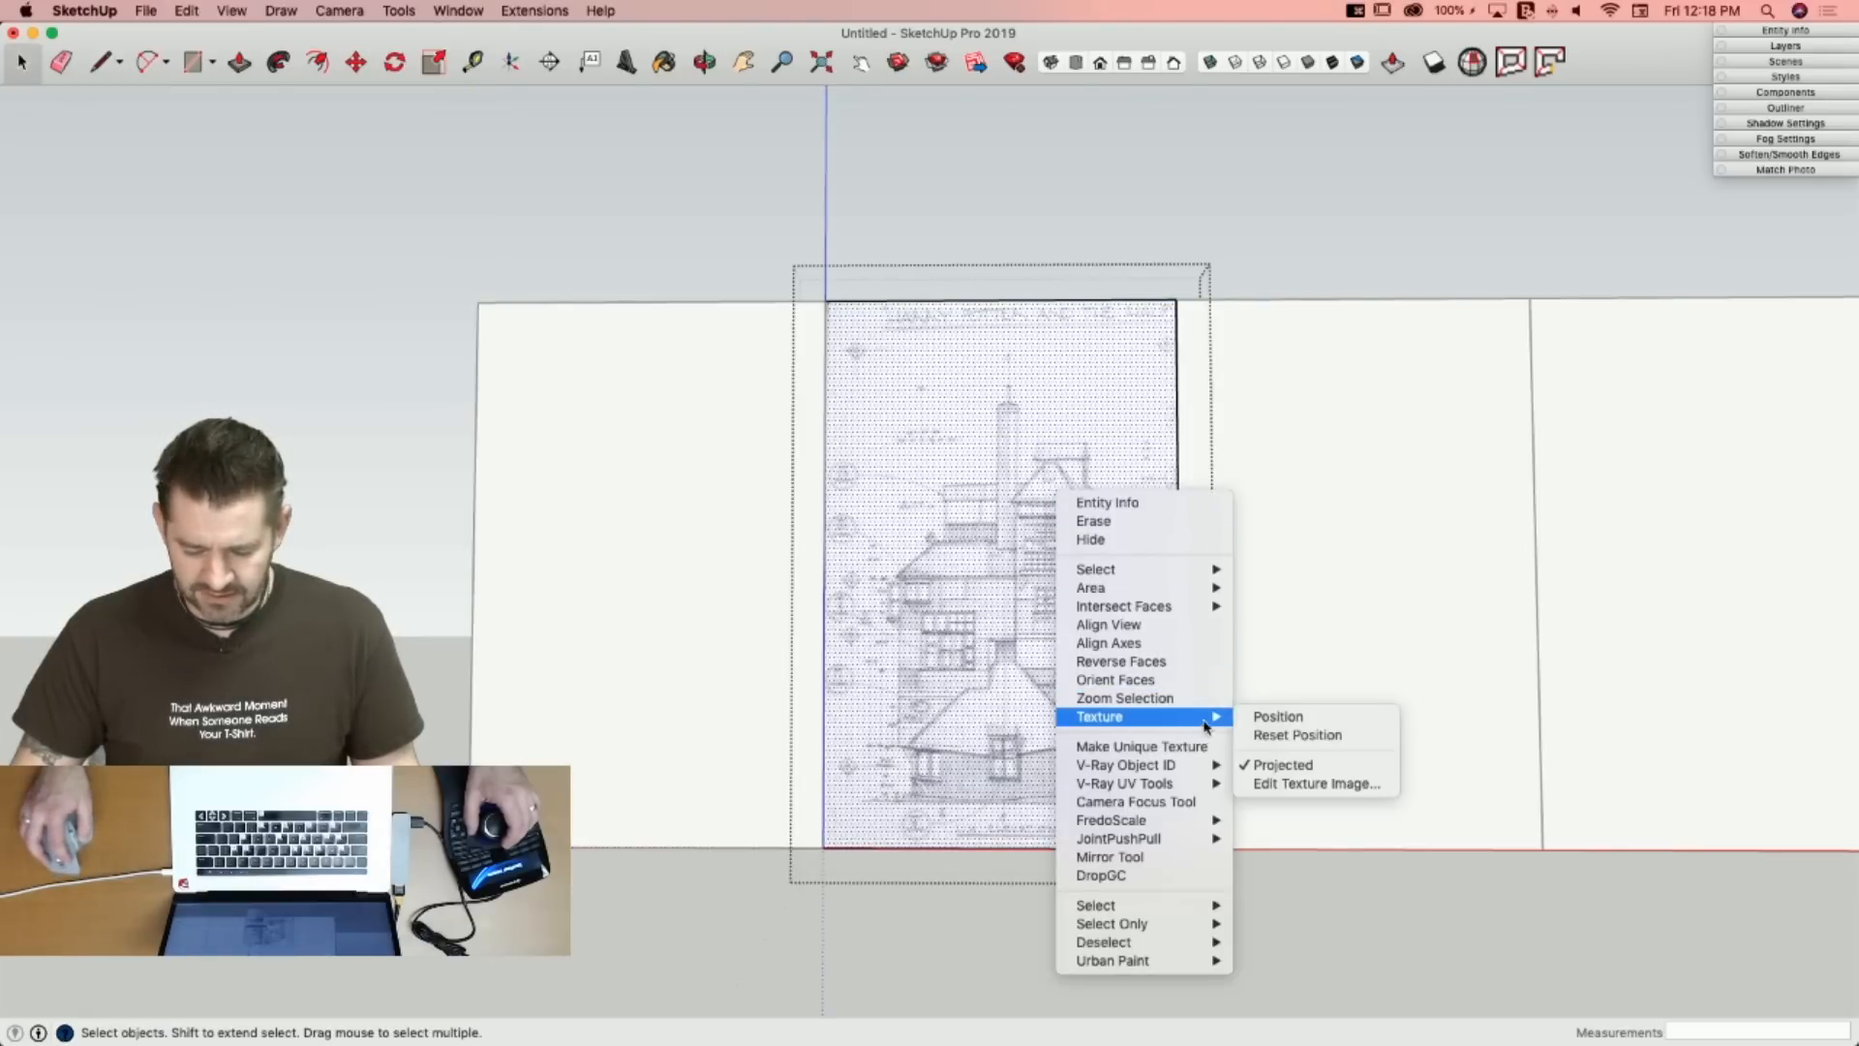
click(1278, 717)
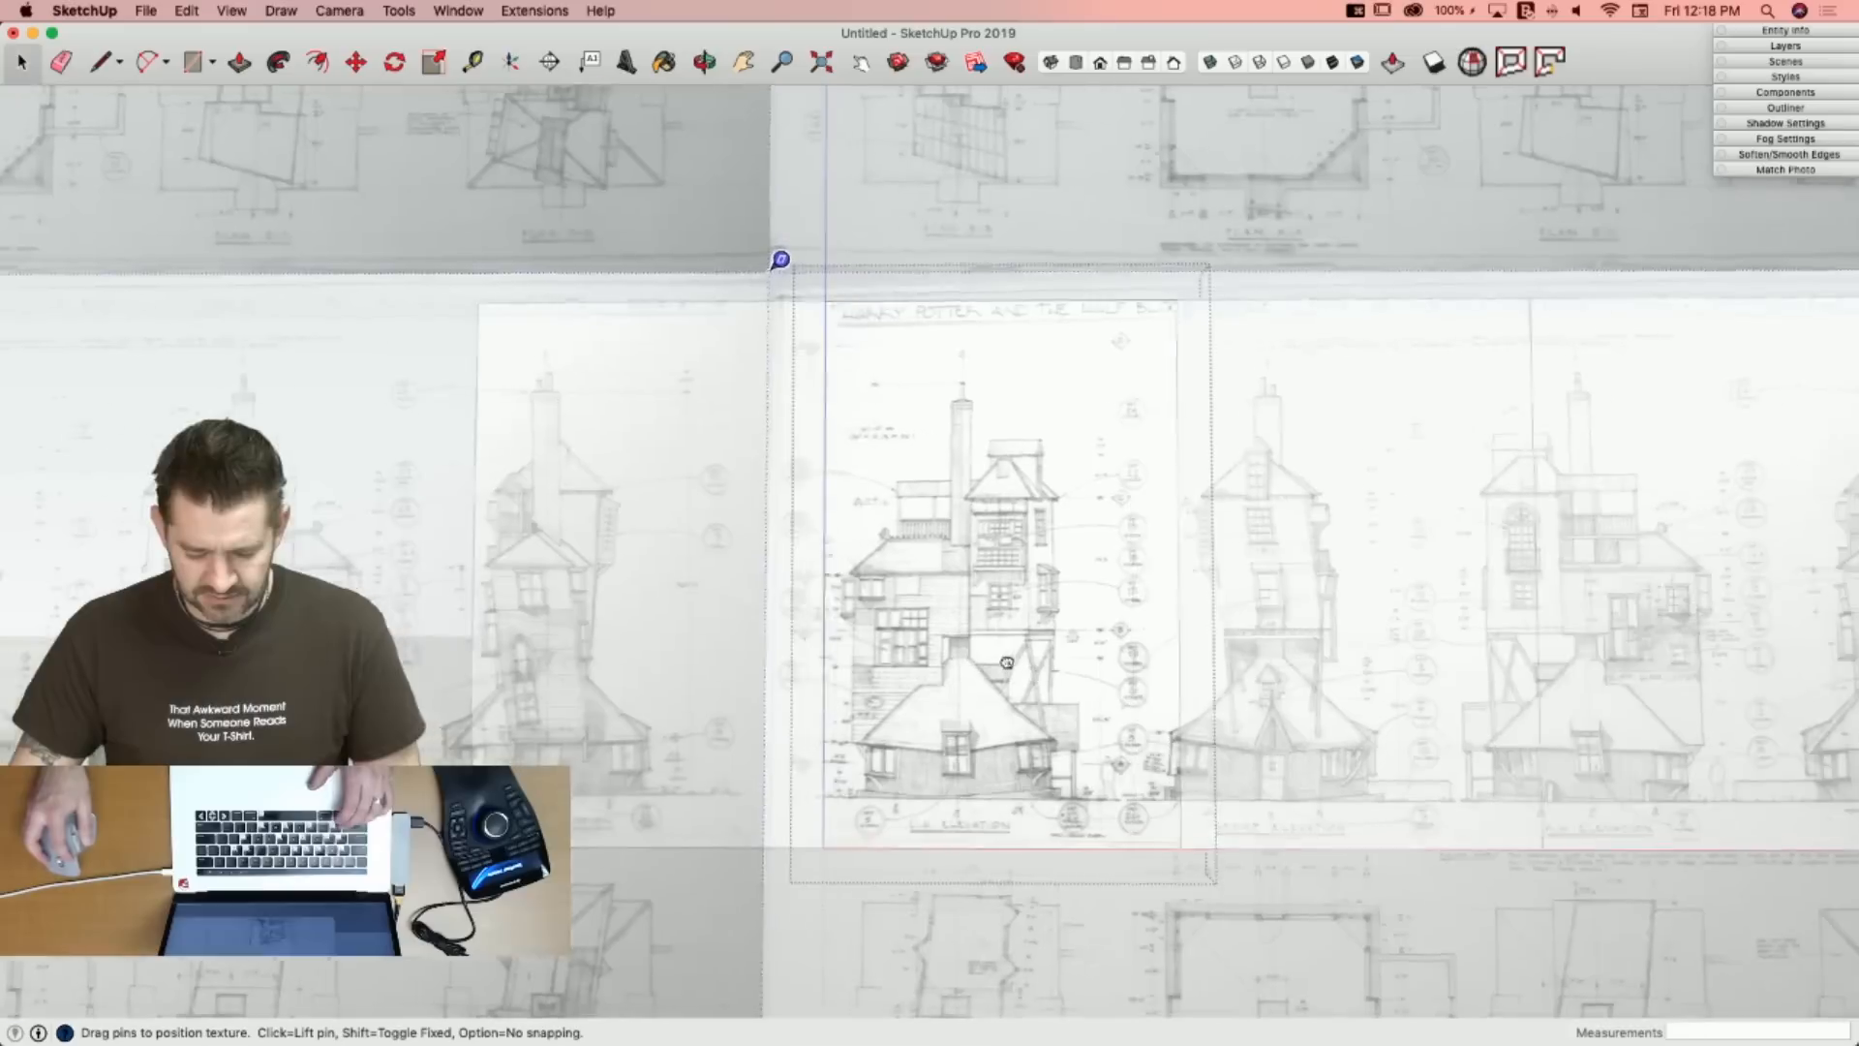
drag(1007, 662, 601, 643)
key(Escape)
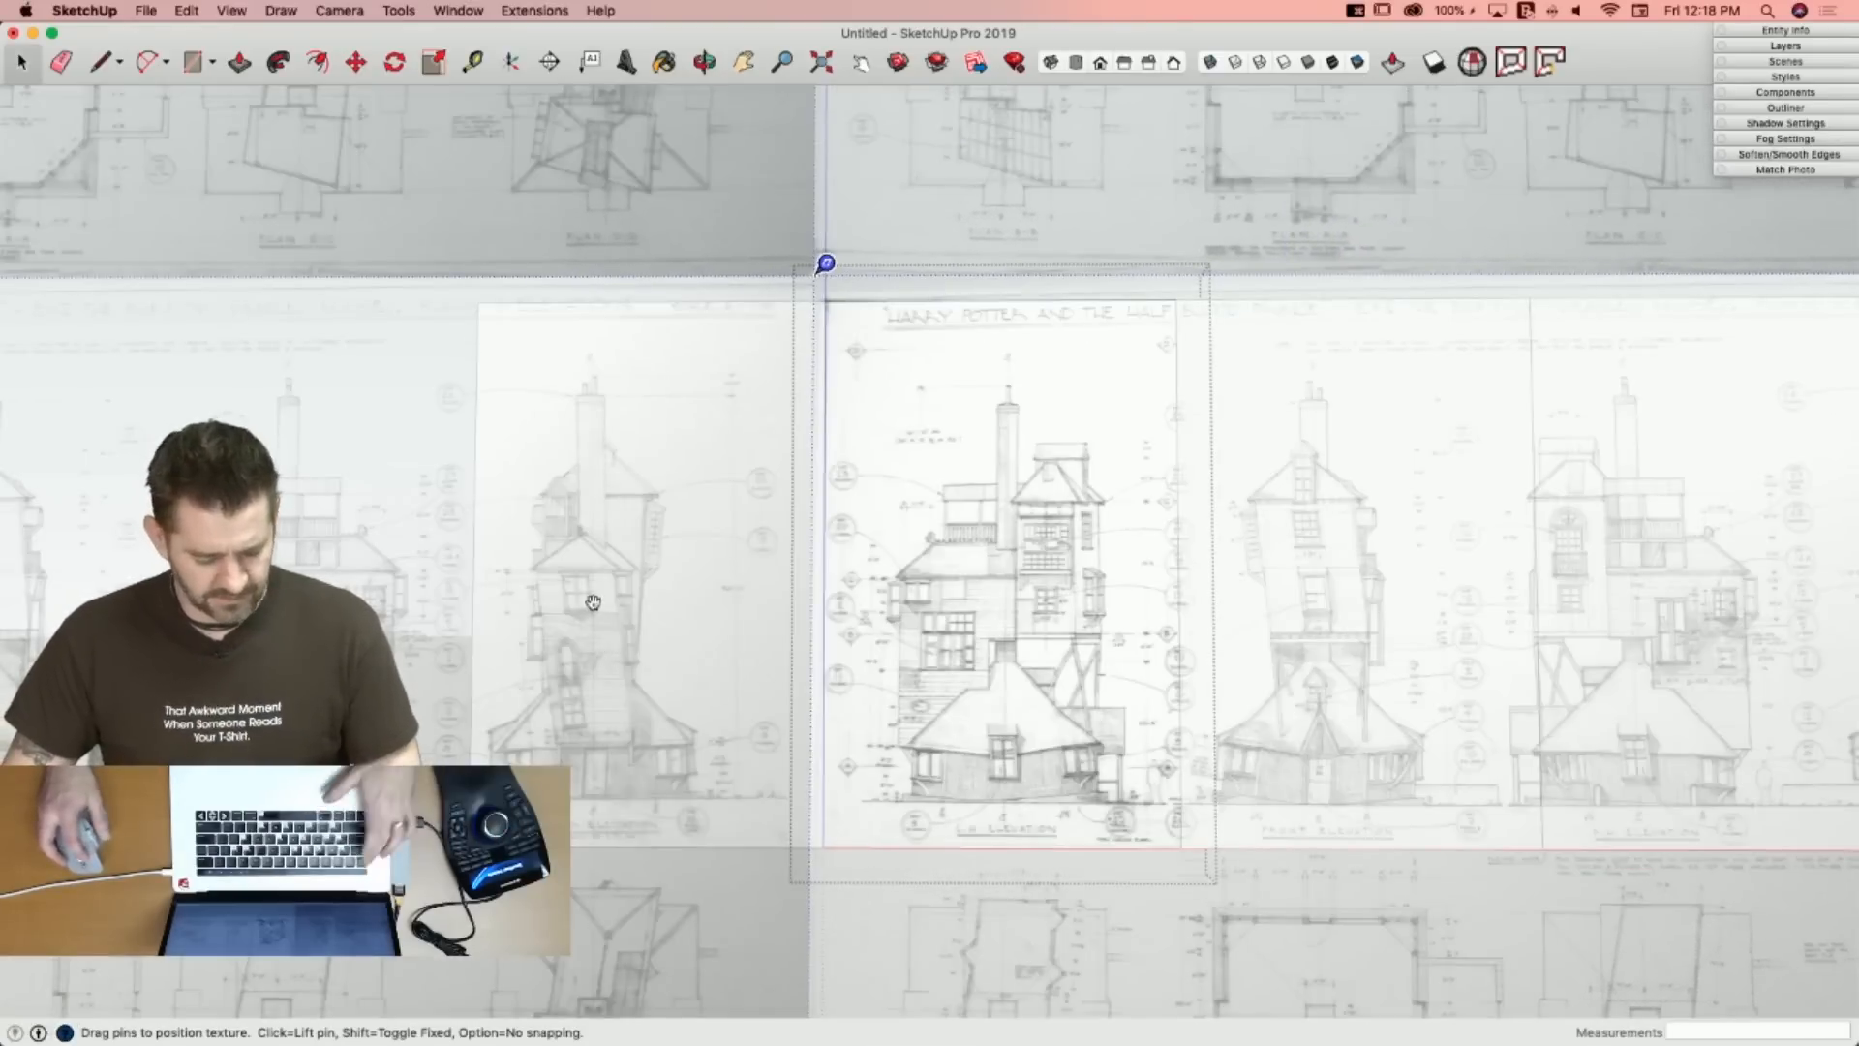
key(Escape)
click(1123, 941)
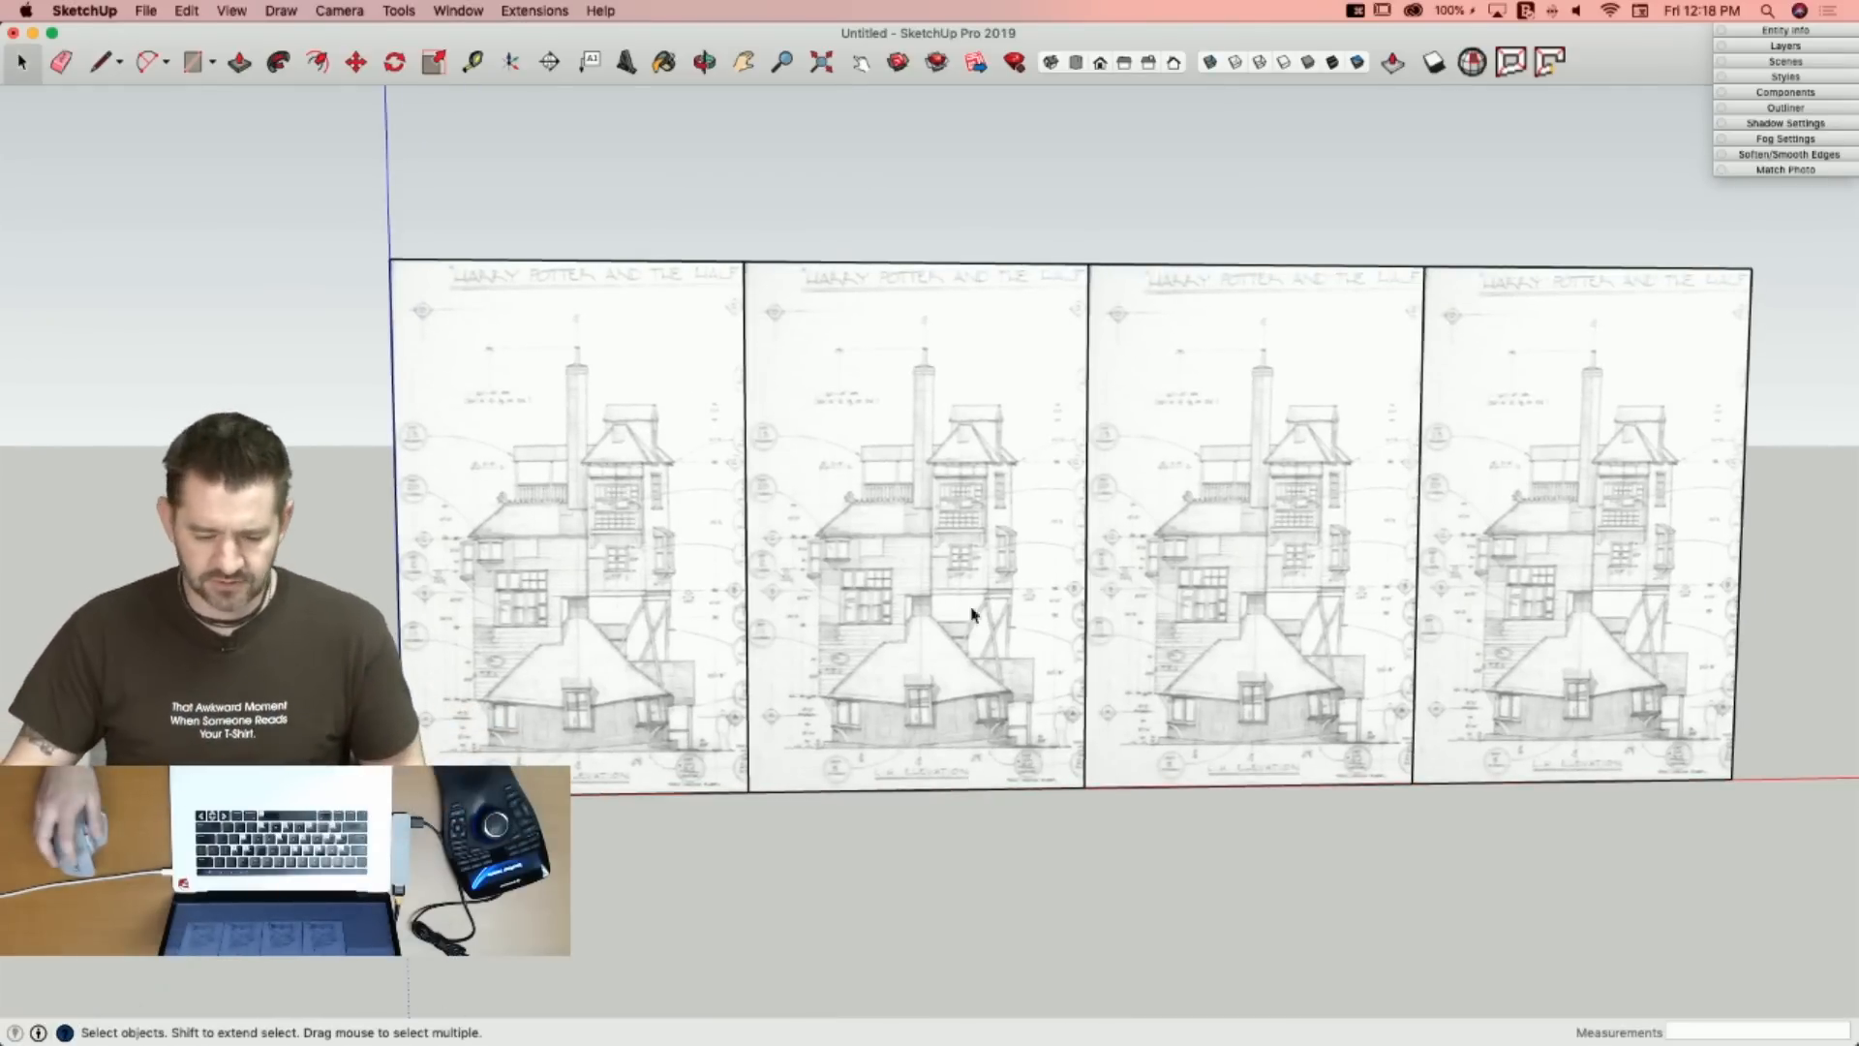
Erase the third and fourth panels of the elevation array.
key(e)
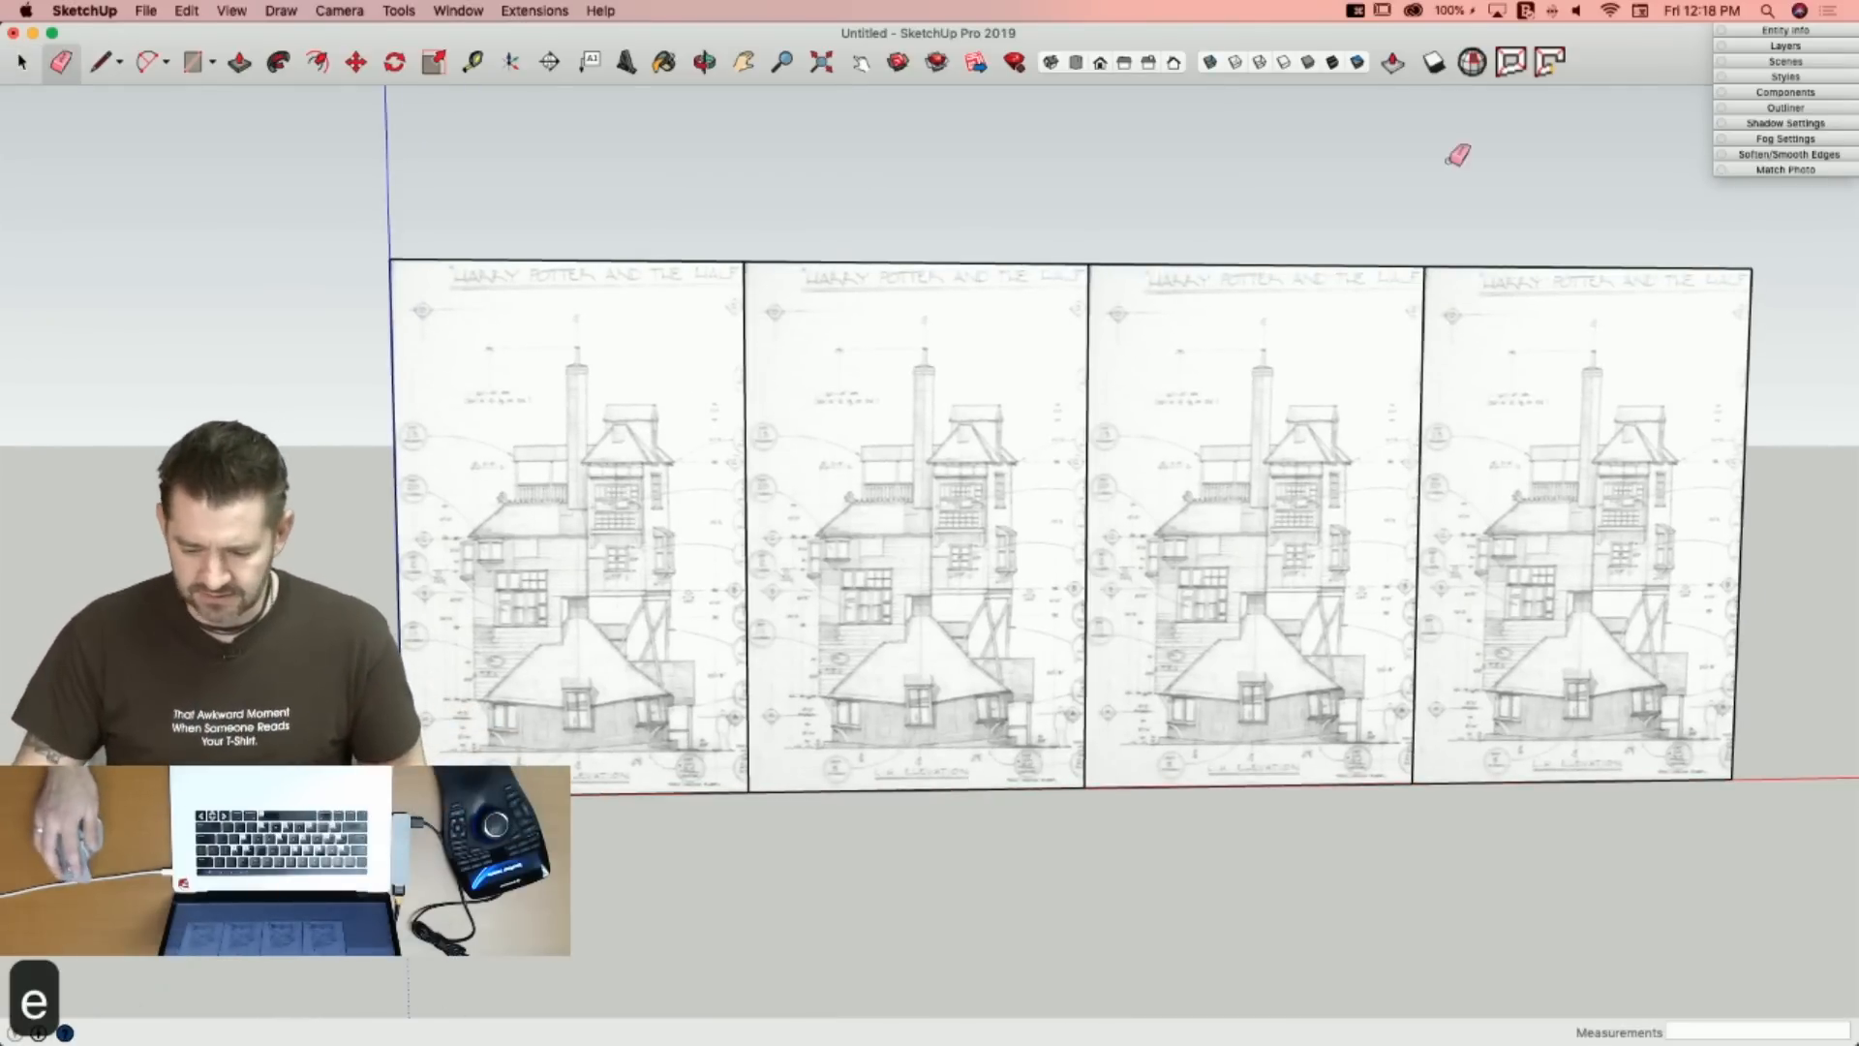
click(1416, 257)
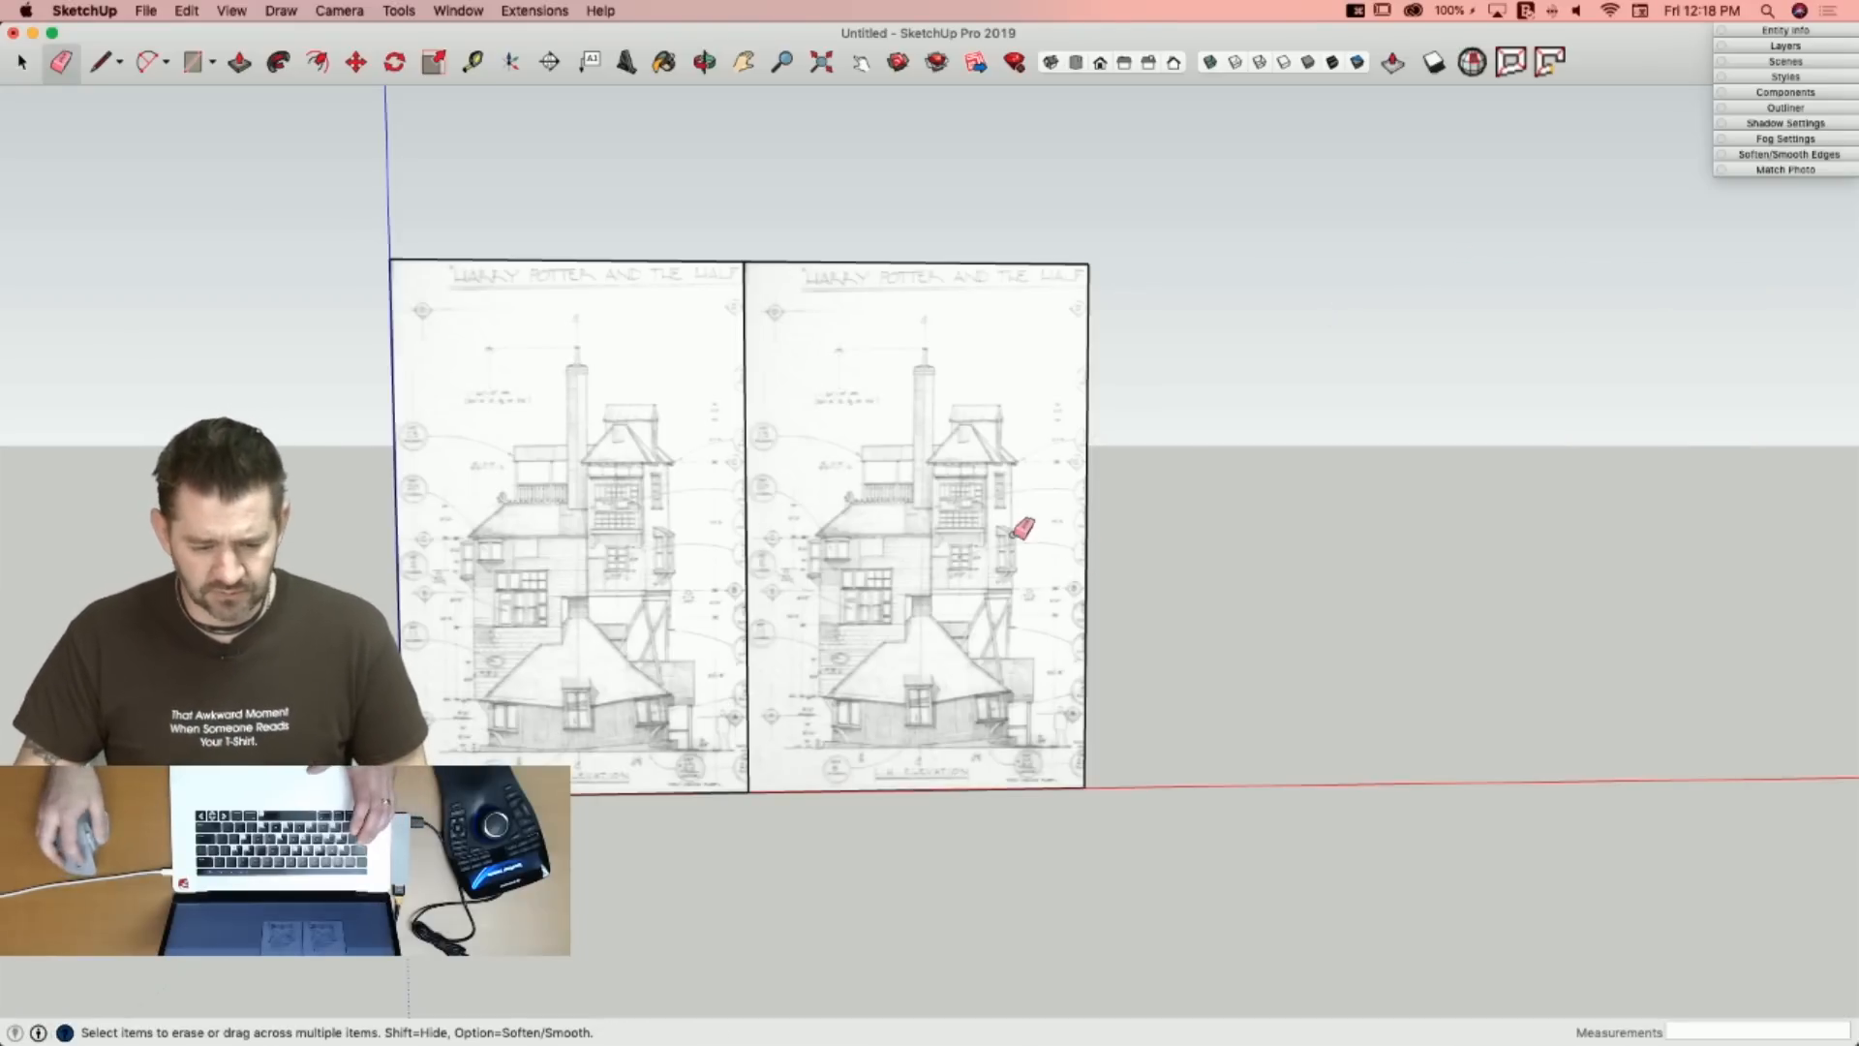
key(space)
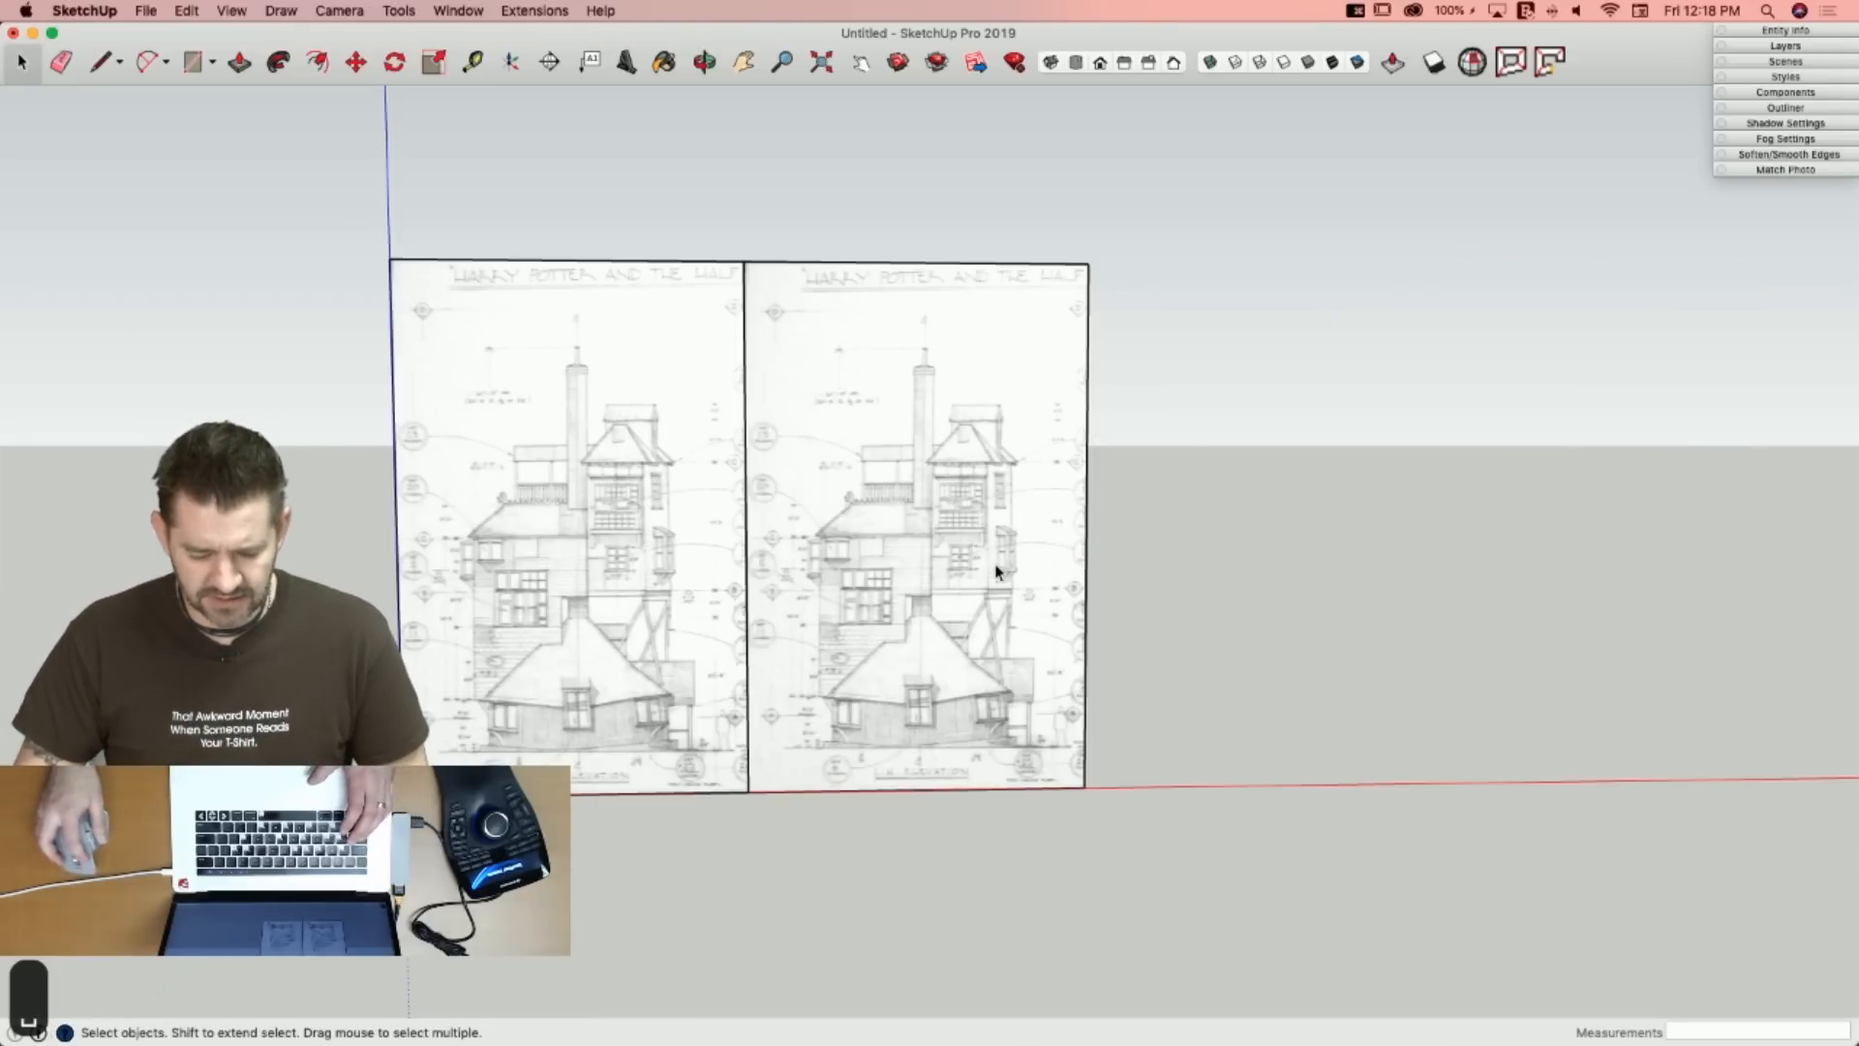
Inside the second group, move the right edge outward 35' 2 3/4" and the left edge inward about 42' 8" to frame the Front elevation.
click(997, 571)
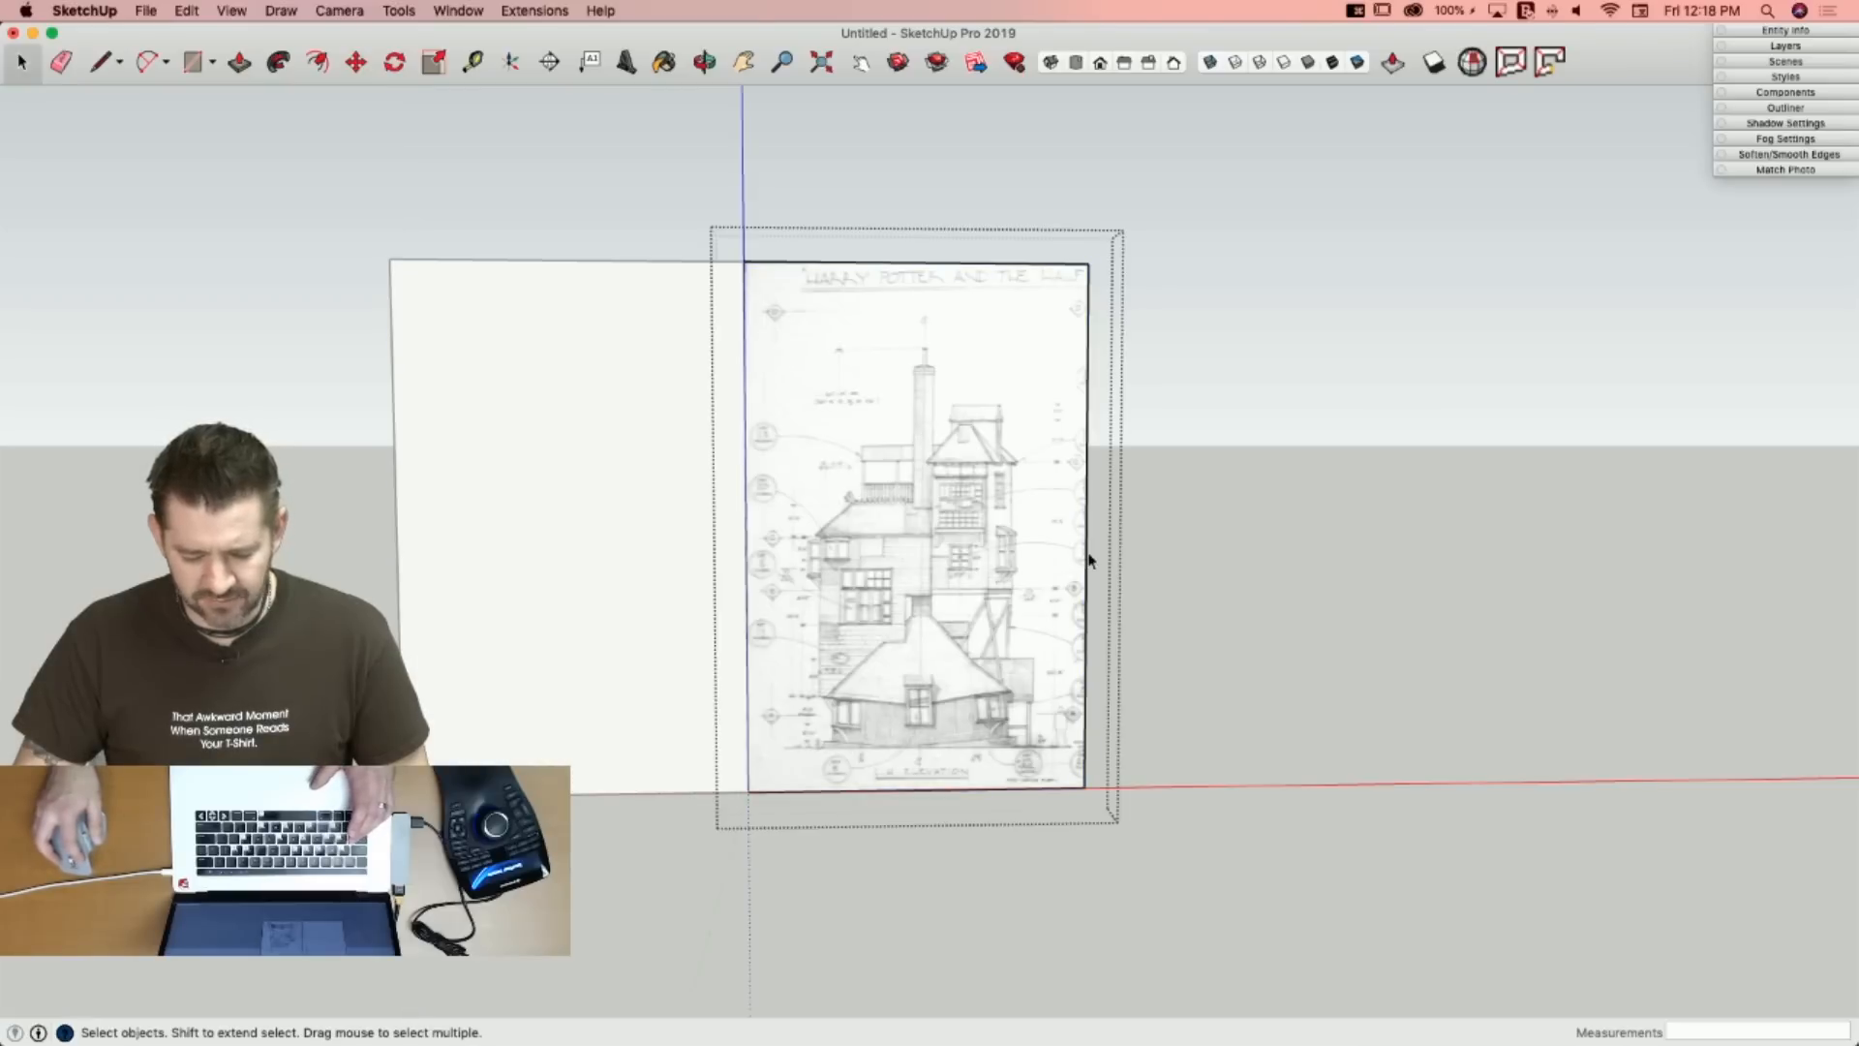
key(m)
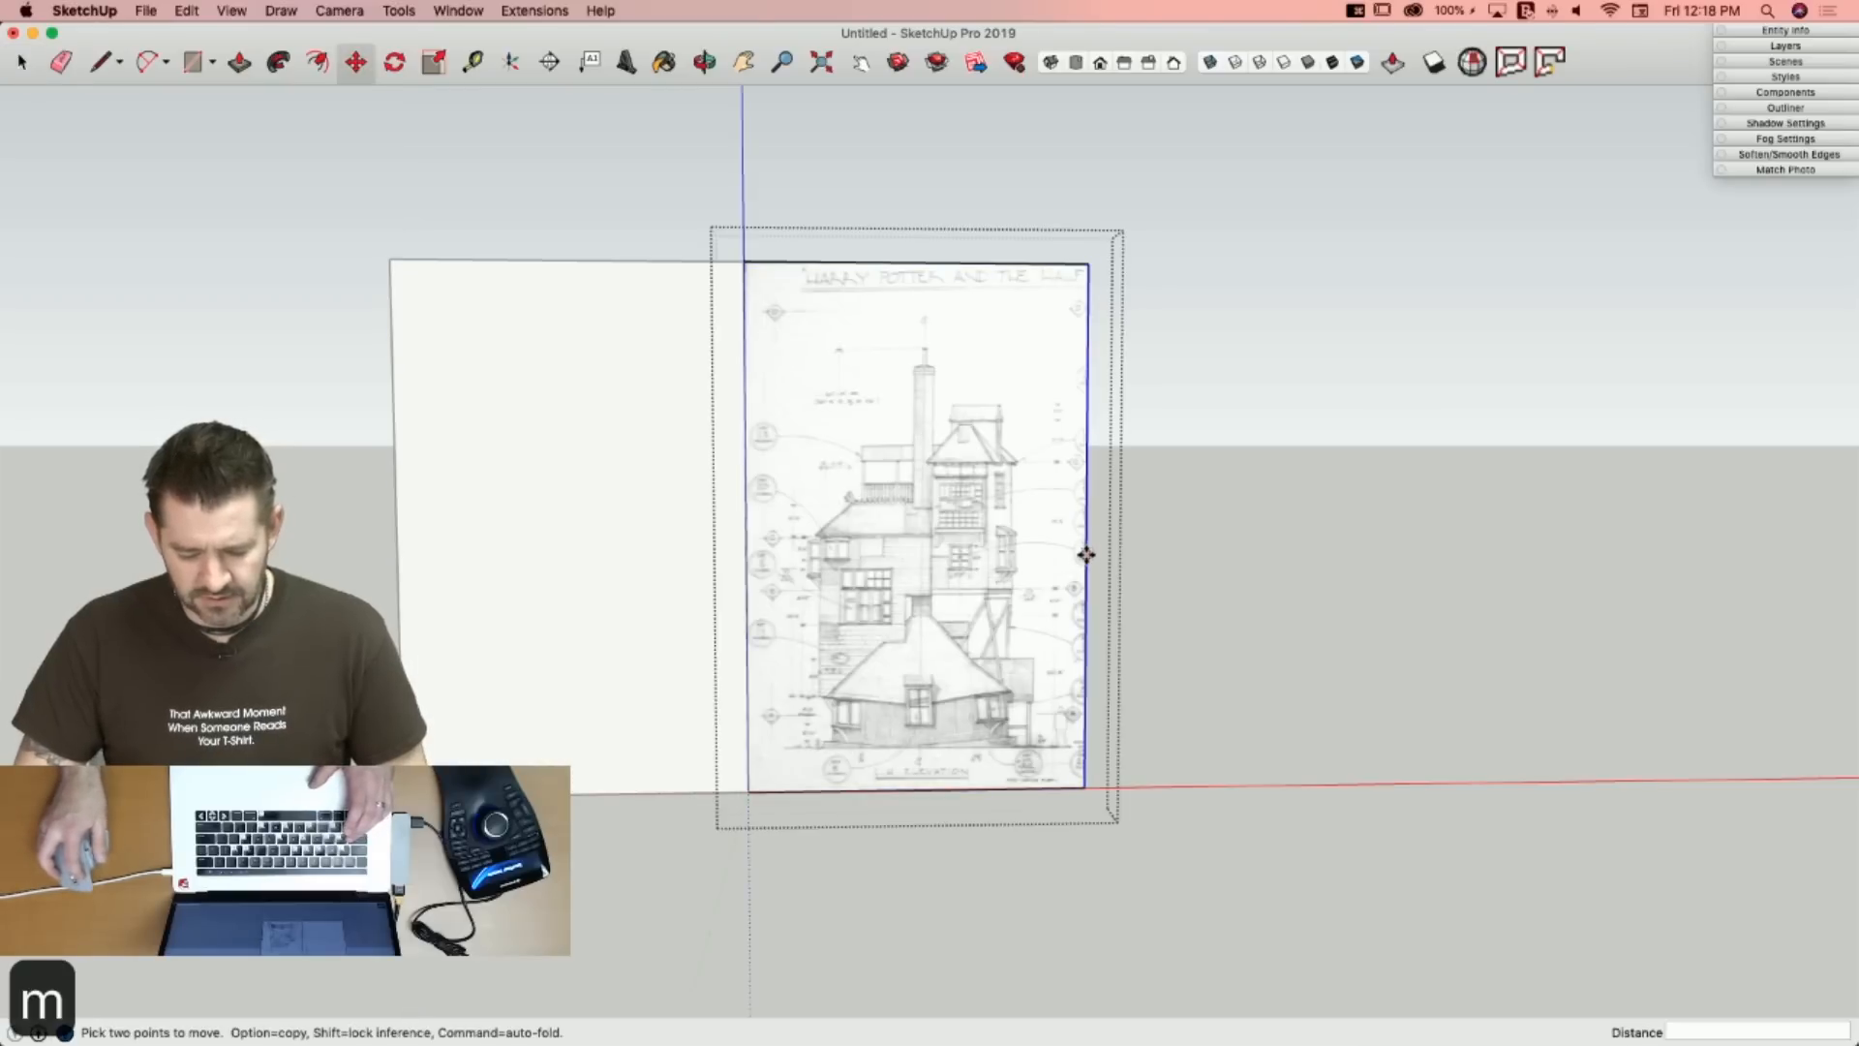
click(1087, 553)
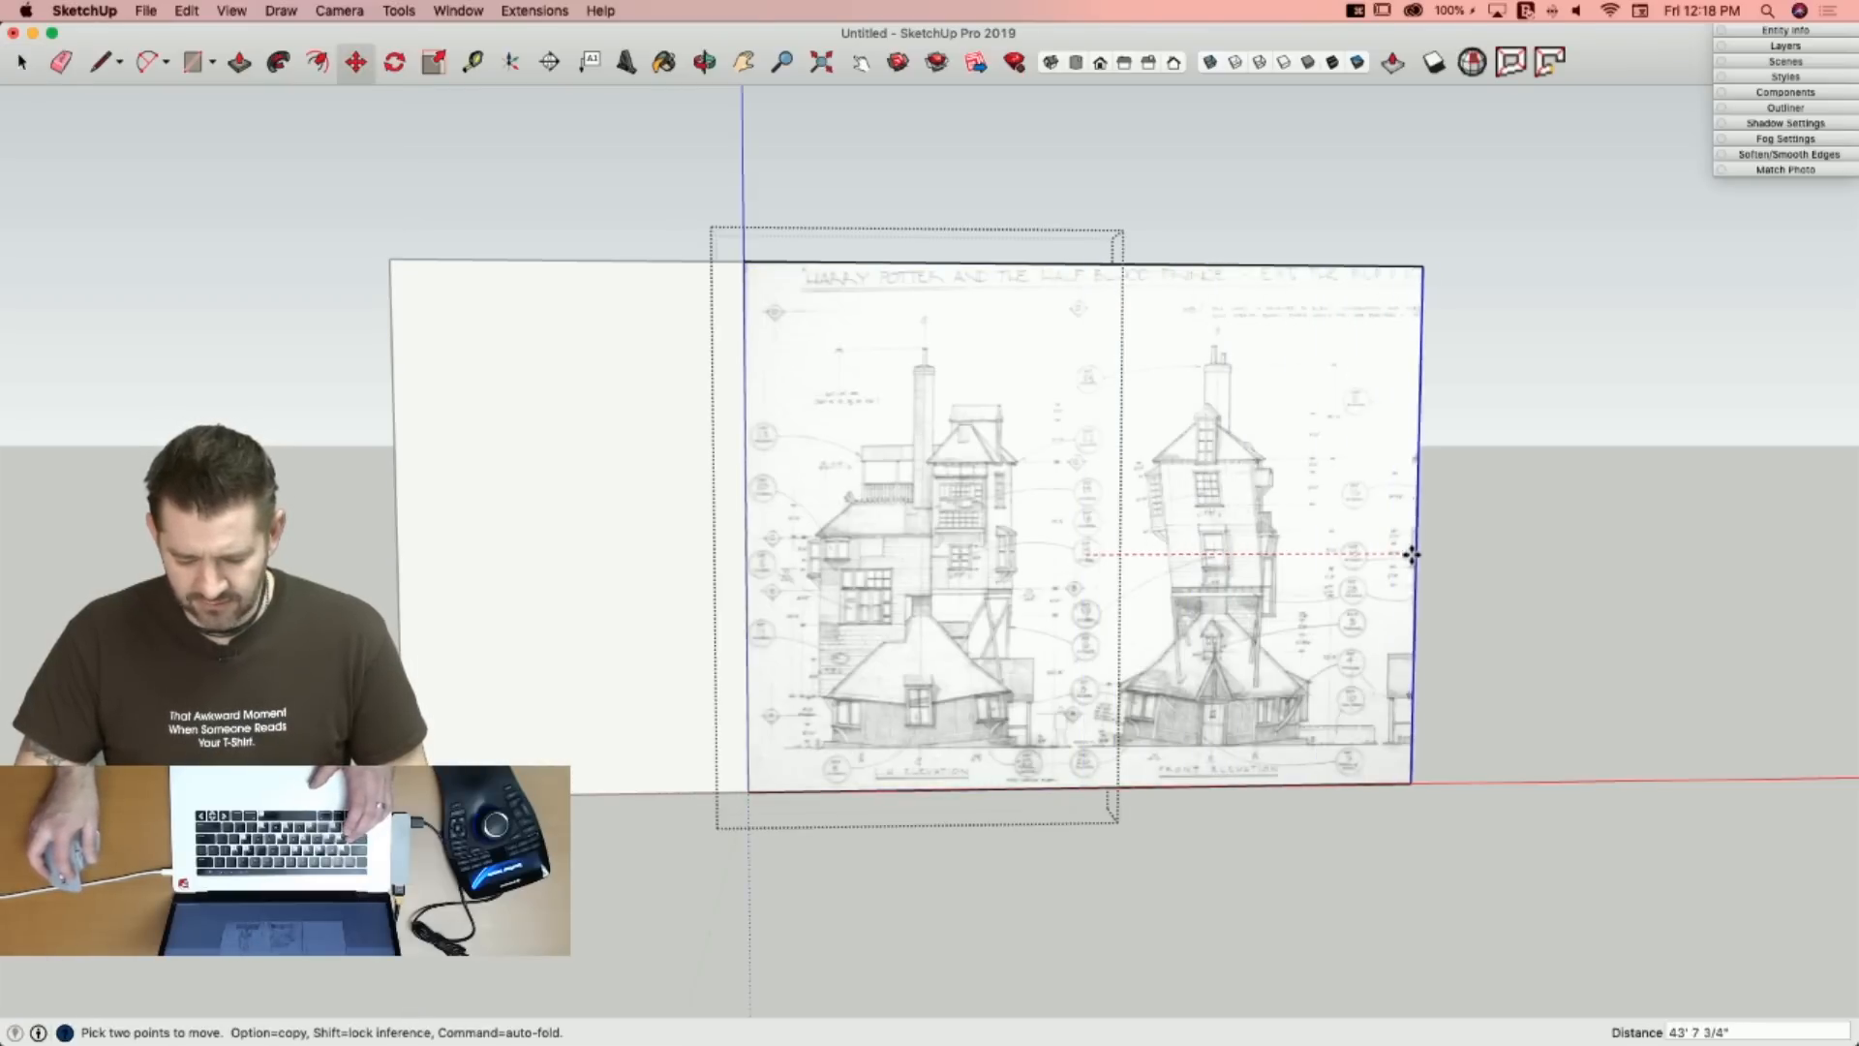
click(1353, 554)
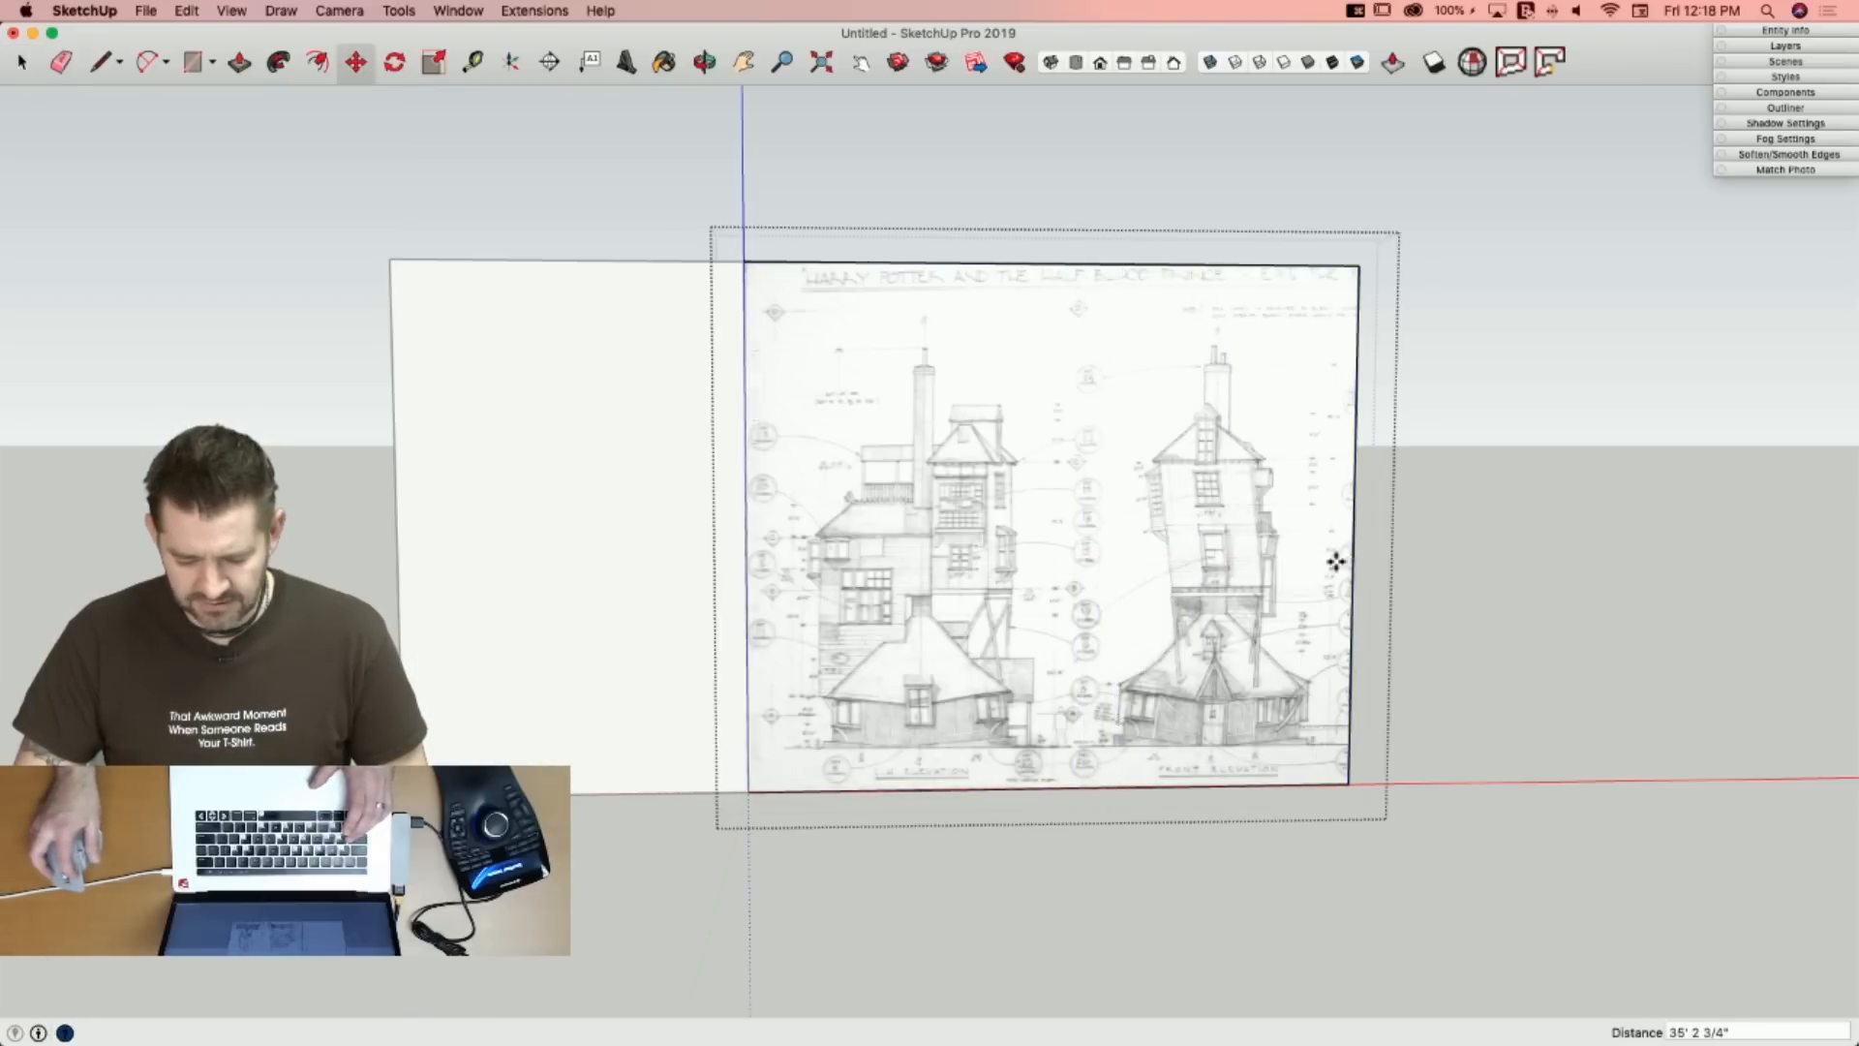
click(745, 527)
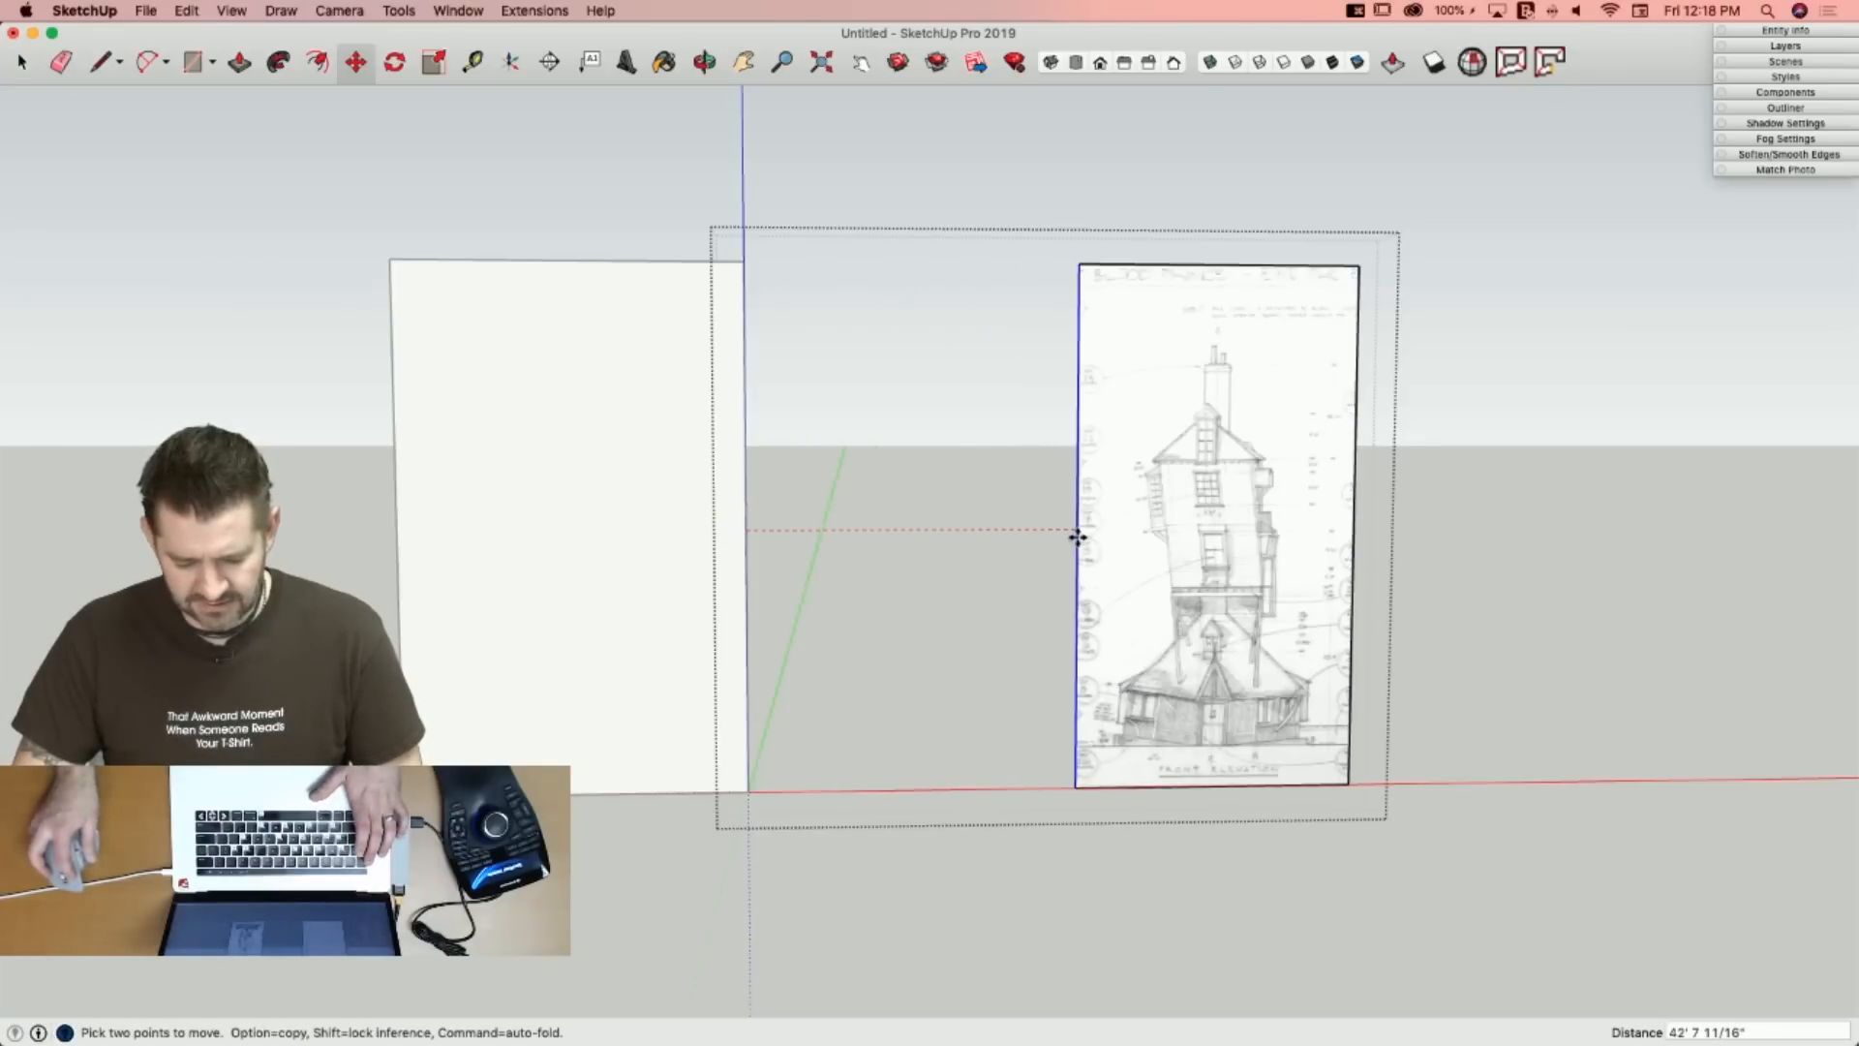
click(1077, 538)
key(space)
click(1392, 772)
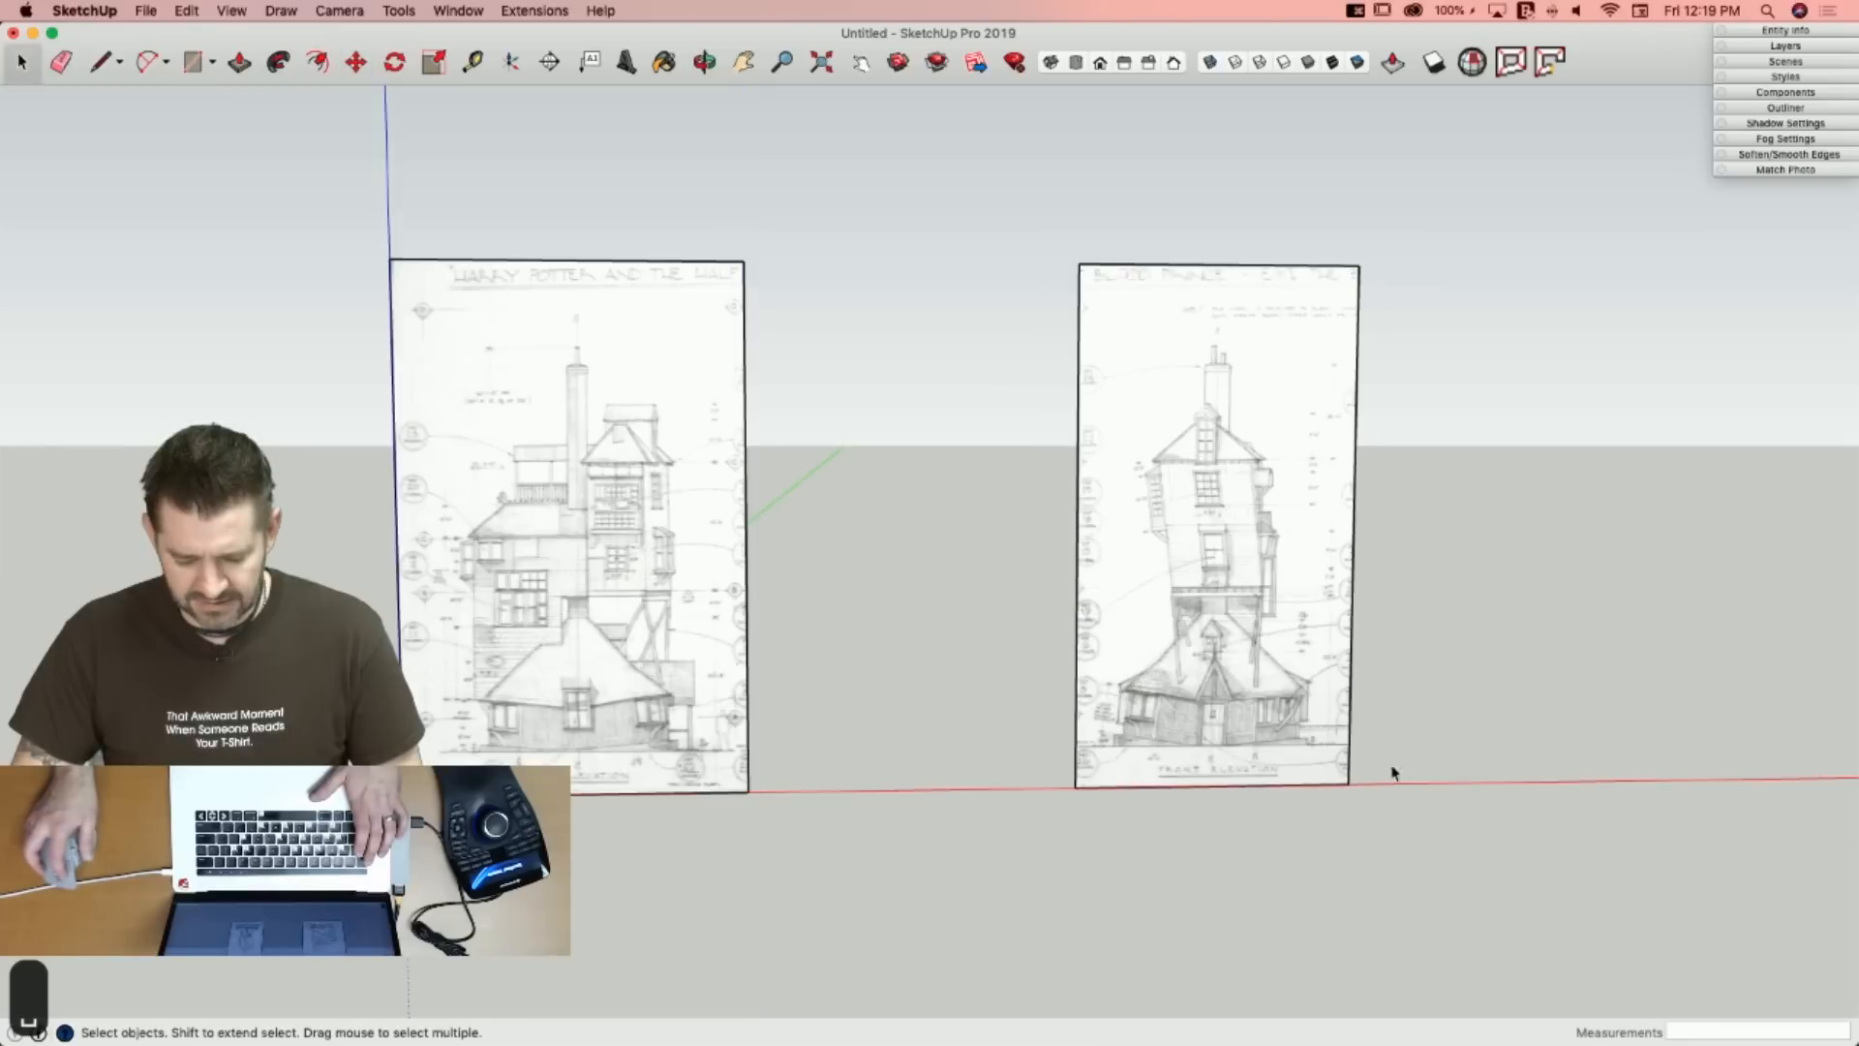
Move the Front elevation group by its lower-left corner to the L.H. elevation's lower-right corner.
key(m)
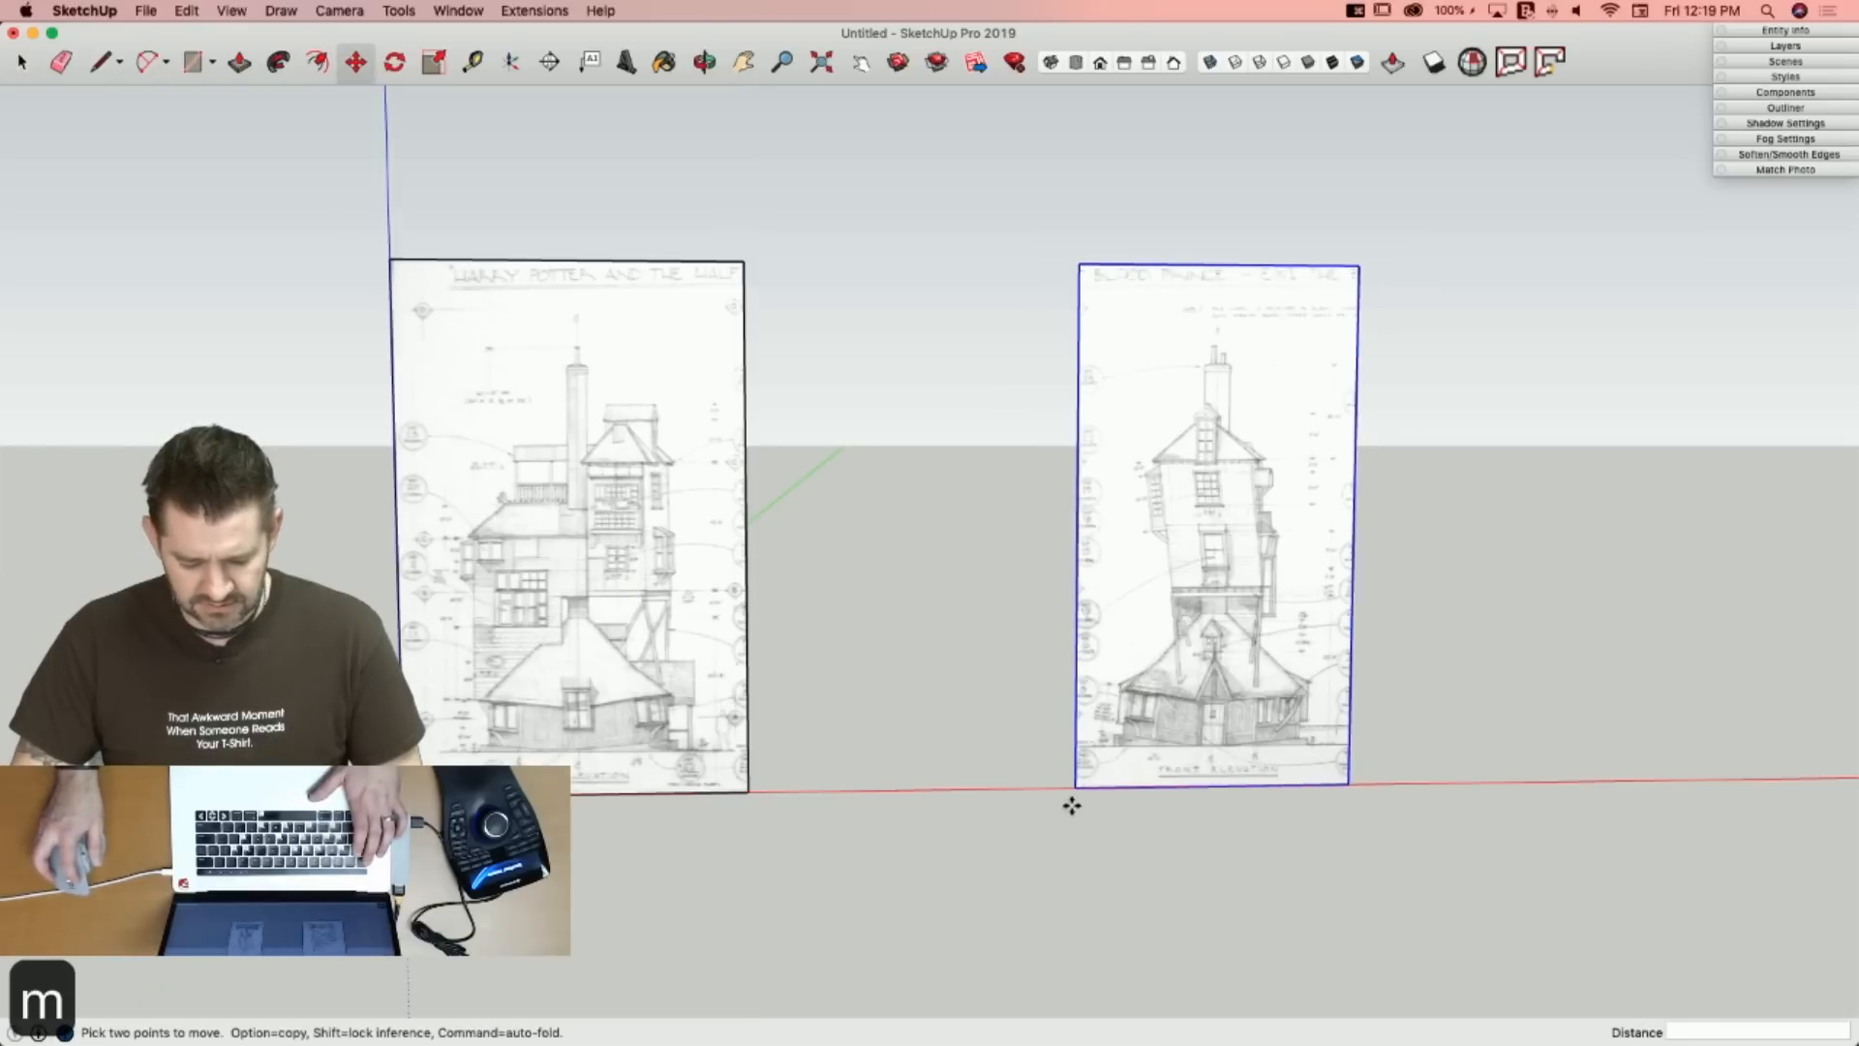
click(1075, 784)
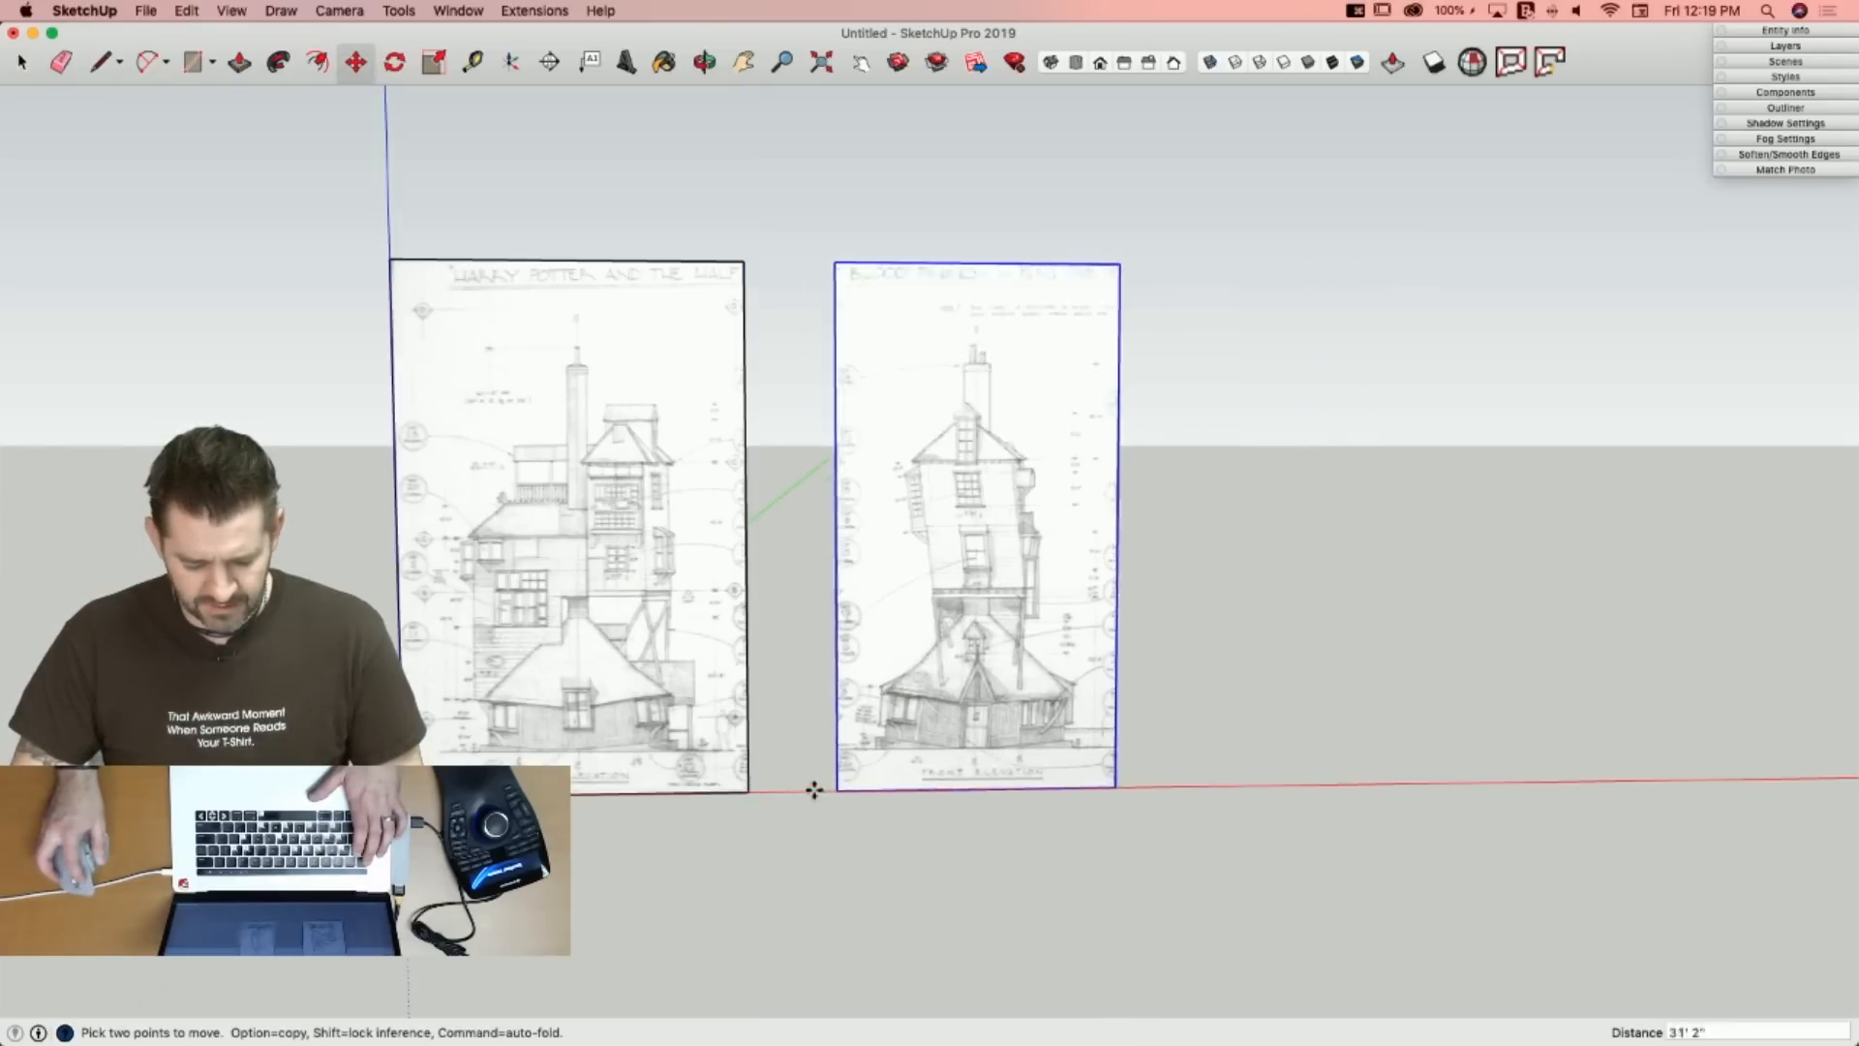
click(749, 794)
key(space)
Copy the Front elevation group by its lower-left corner to its own lower-right corner, about 36' 5" along the red axis.
key(m)
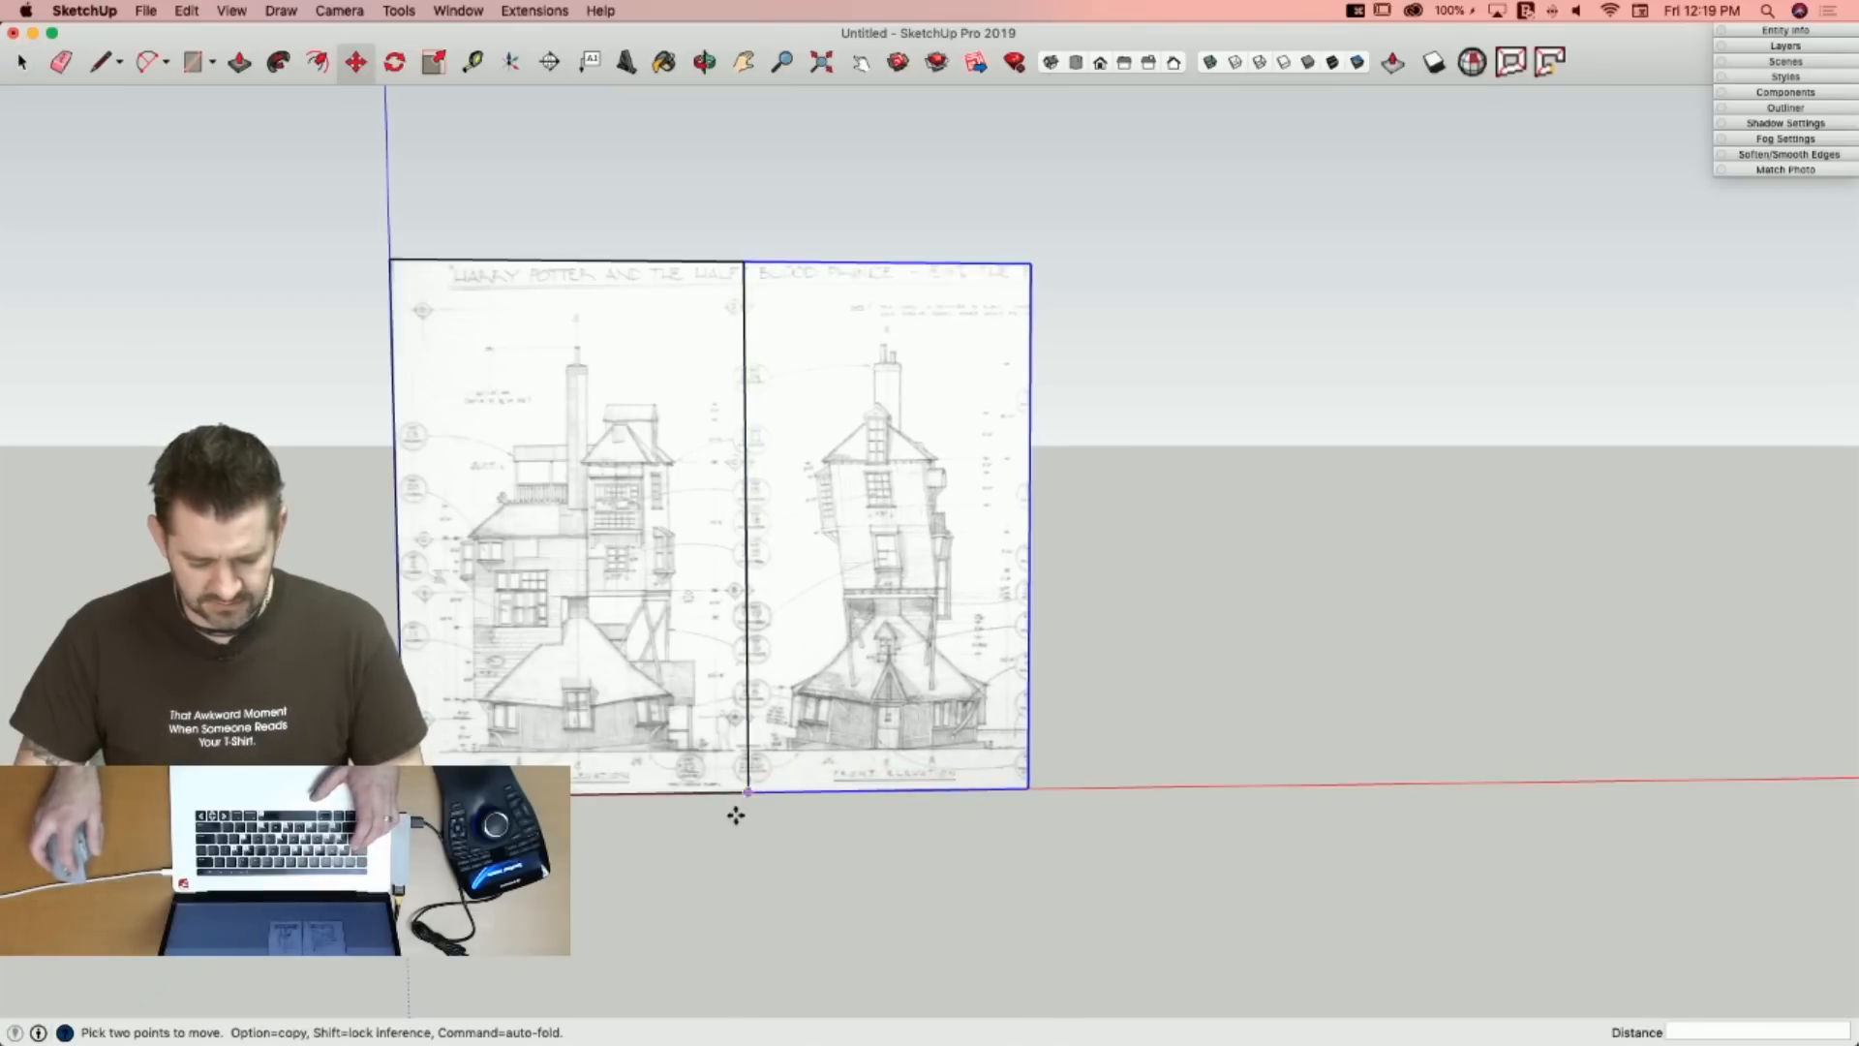
click(748, 791)
key(alt)
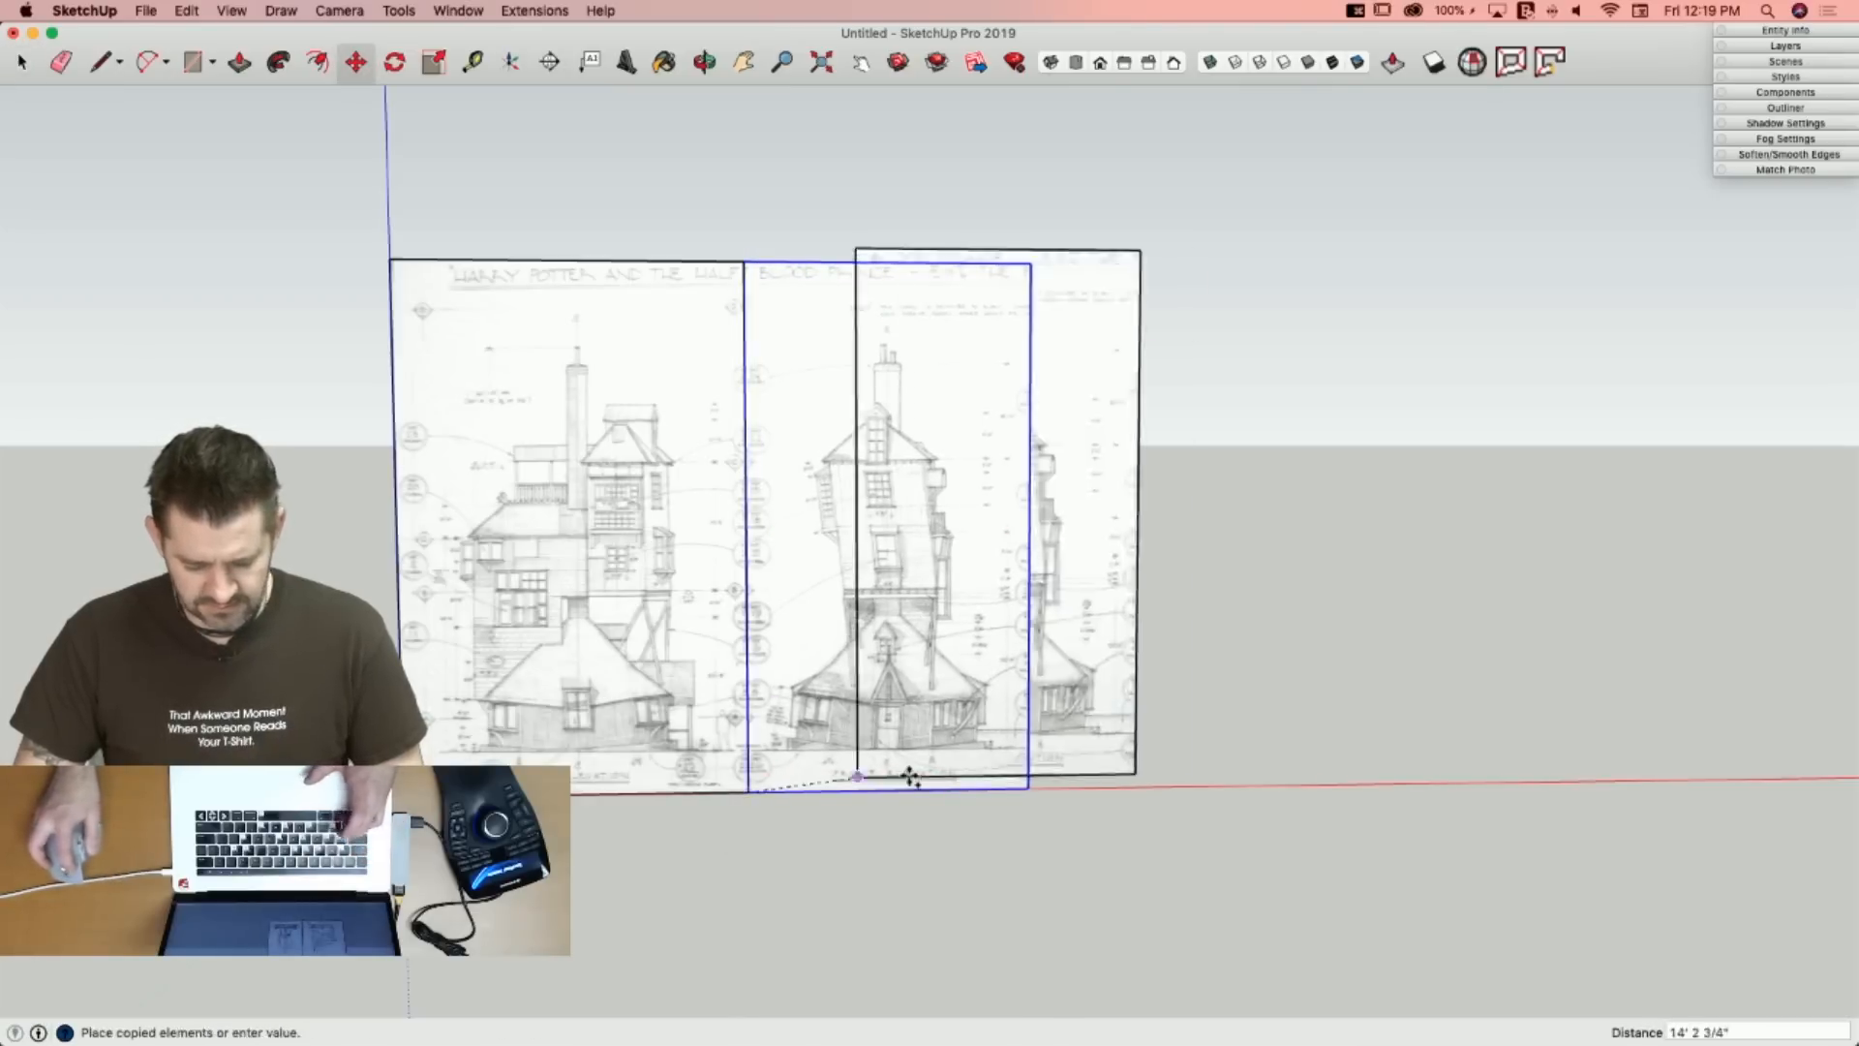
click(1027, 784)
right_click(1055, 629)
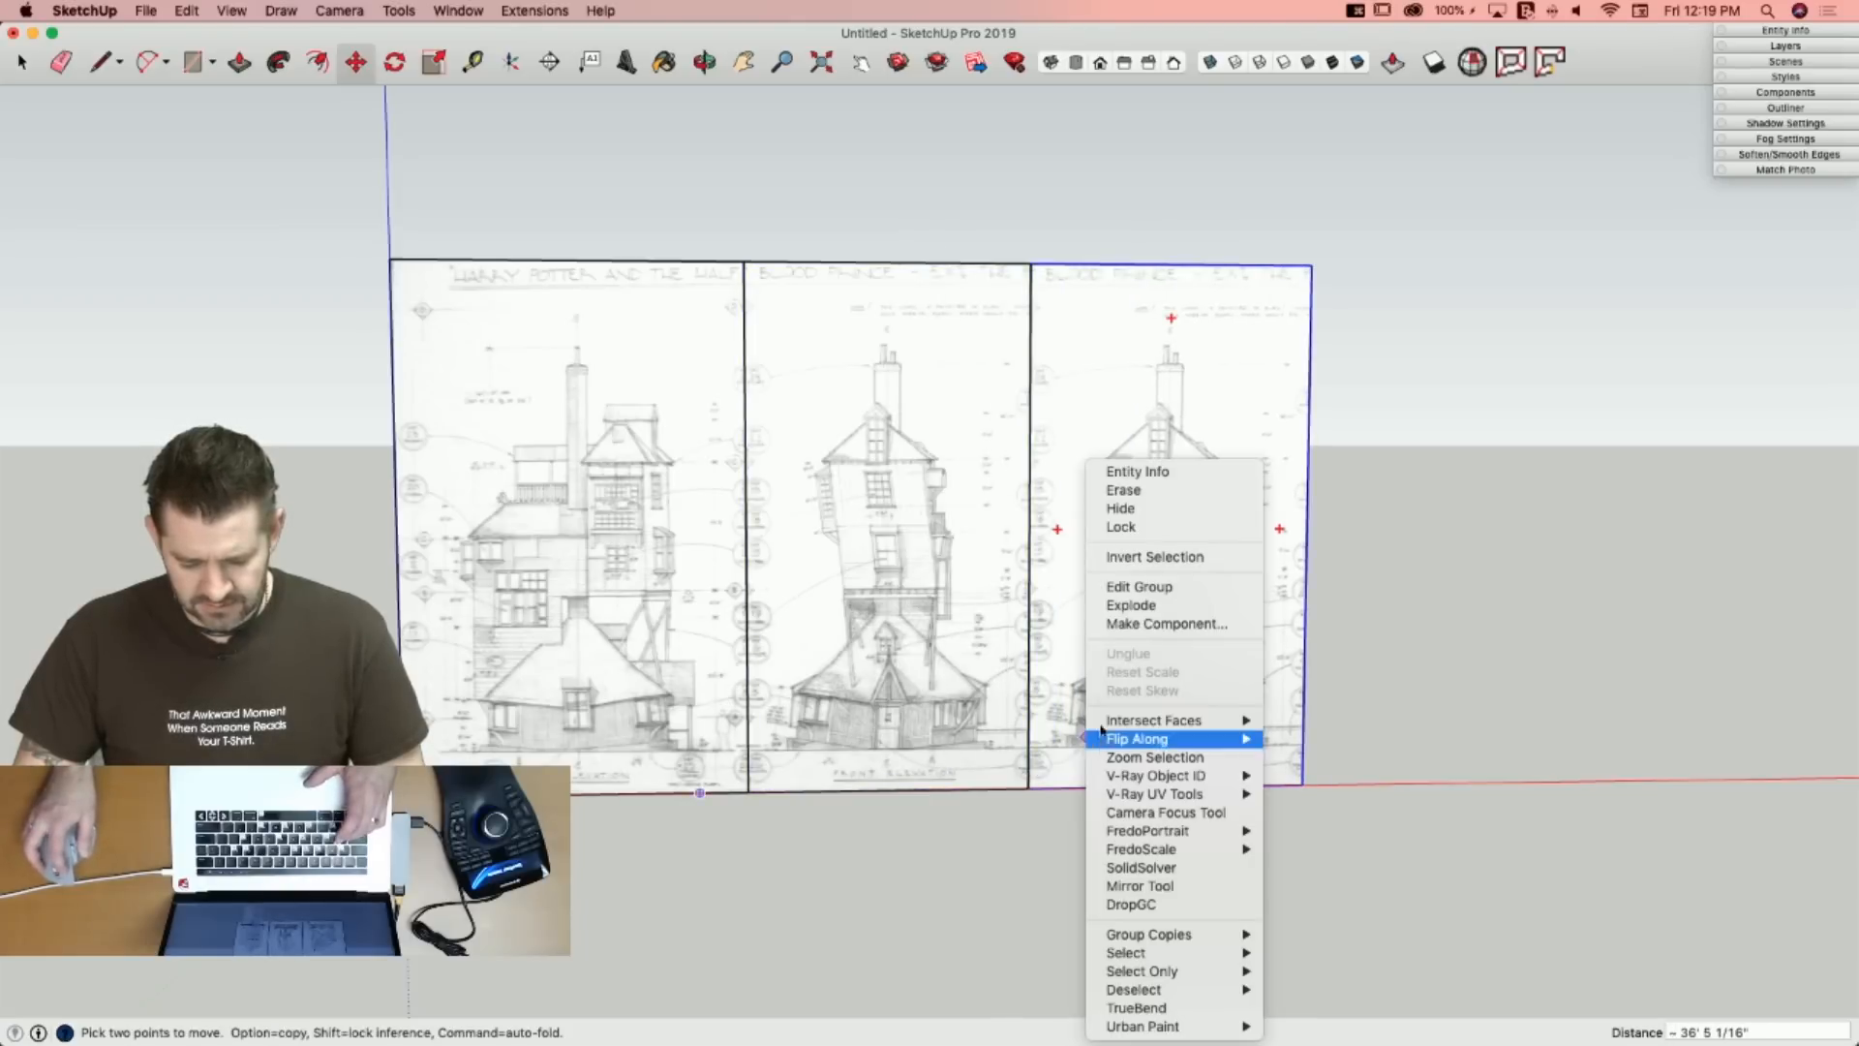
key(space)
key(space)
Inside the third group, move the right edge outward 41' 1 3/16" and the left edge inward about 36' 2" to frame the R.H. elevation.
double_click(1066, 628)
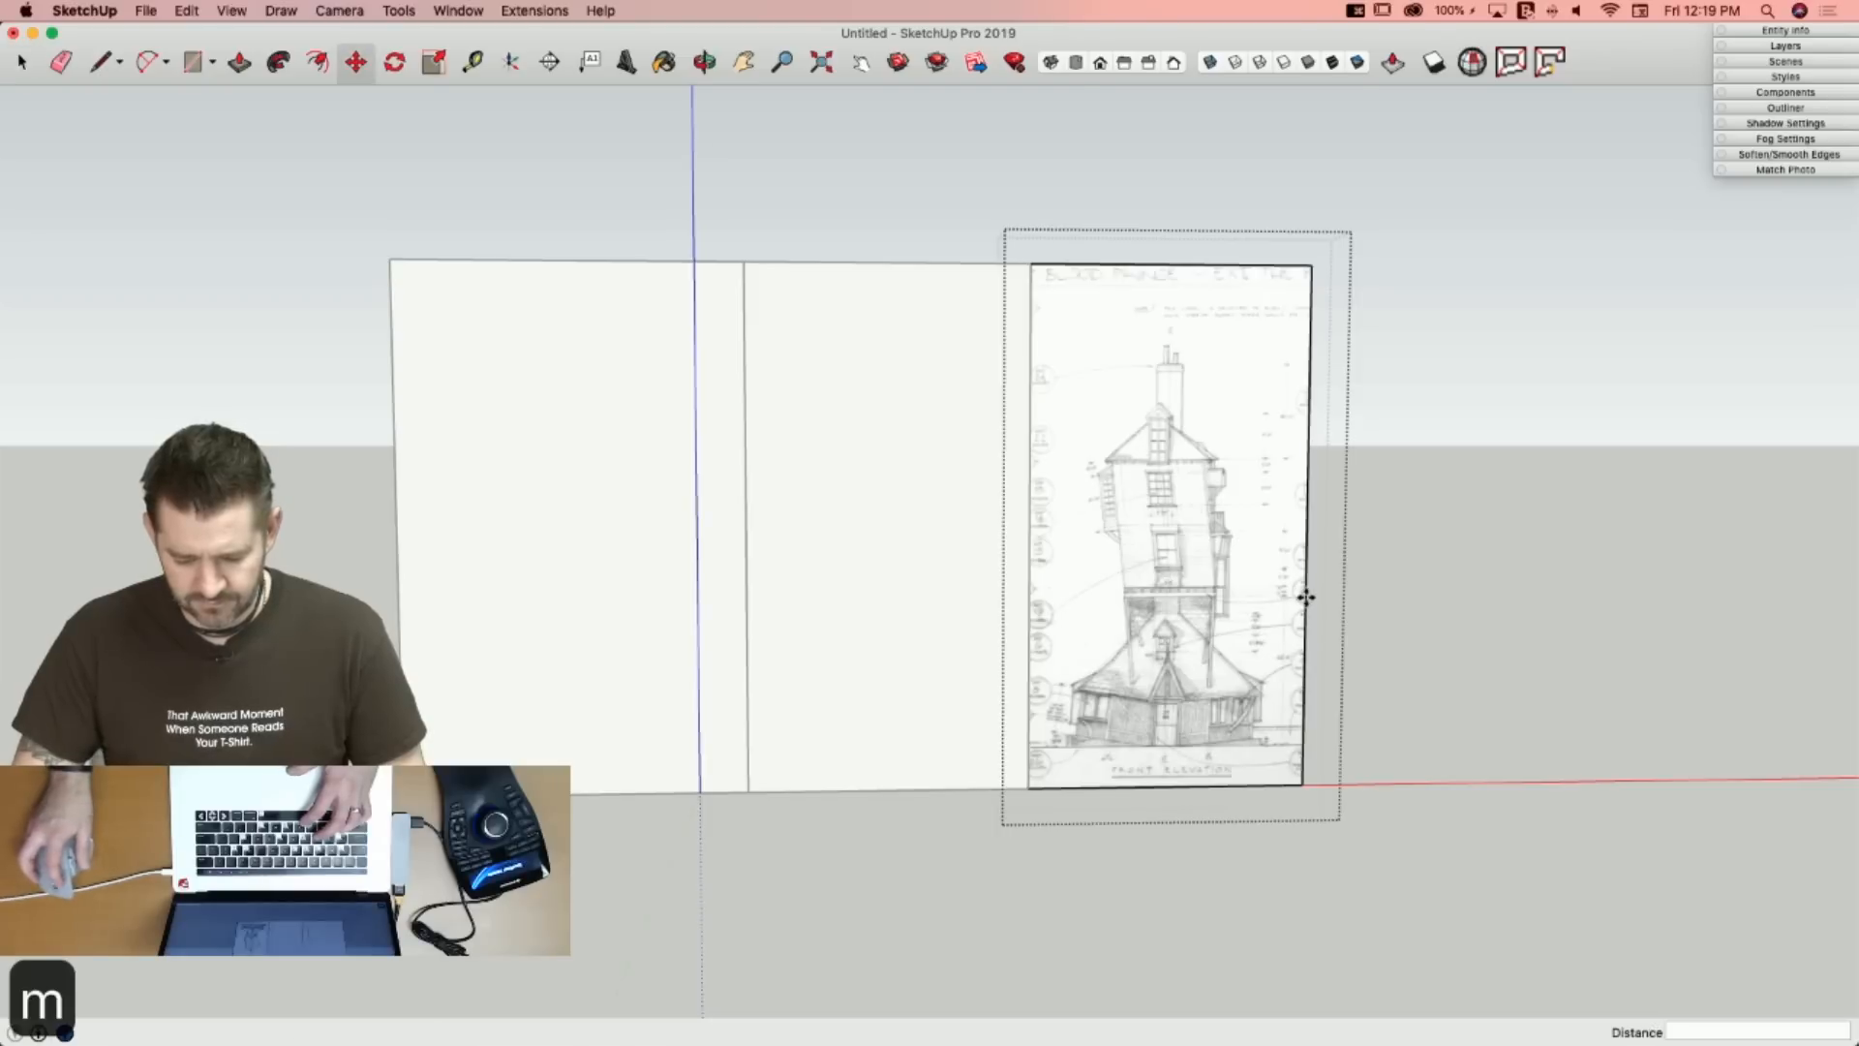
key(m)
click(1307, 598)
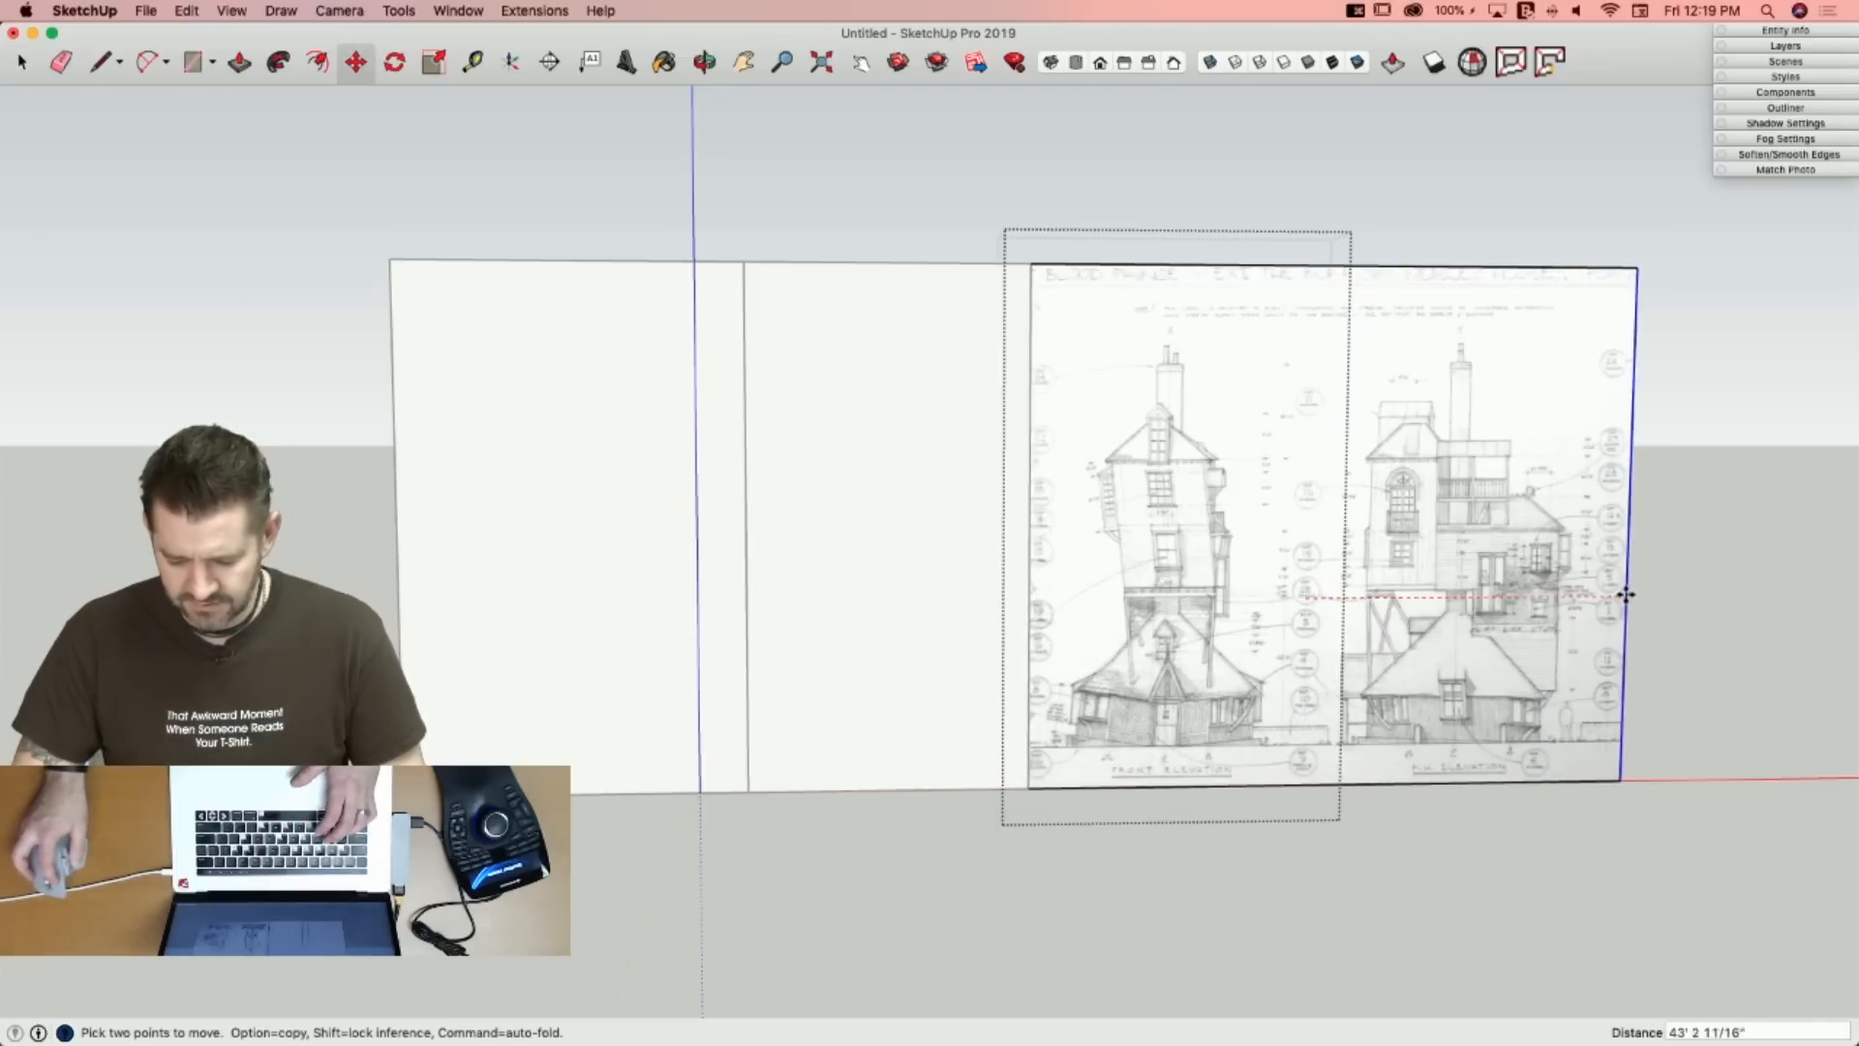
click(1612, 593)
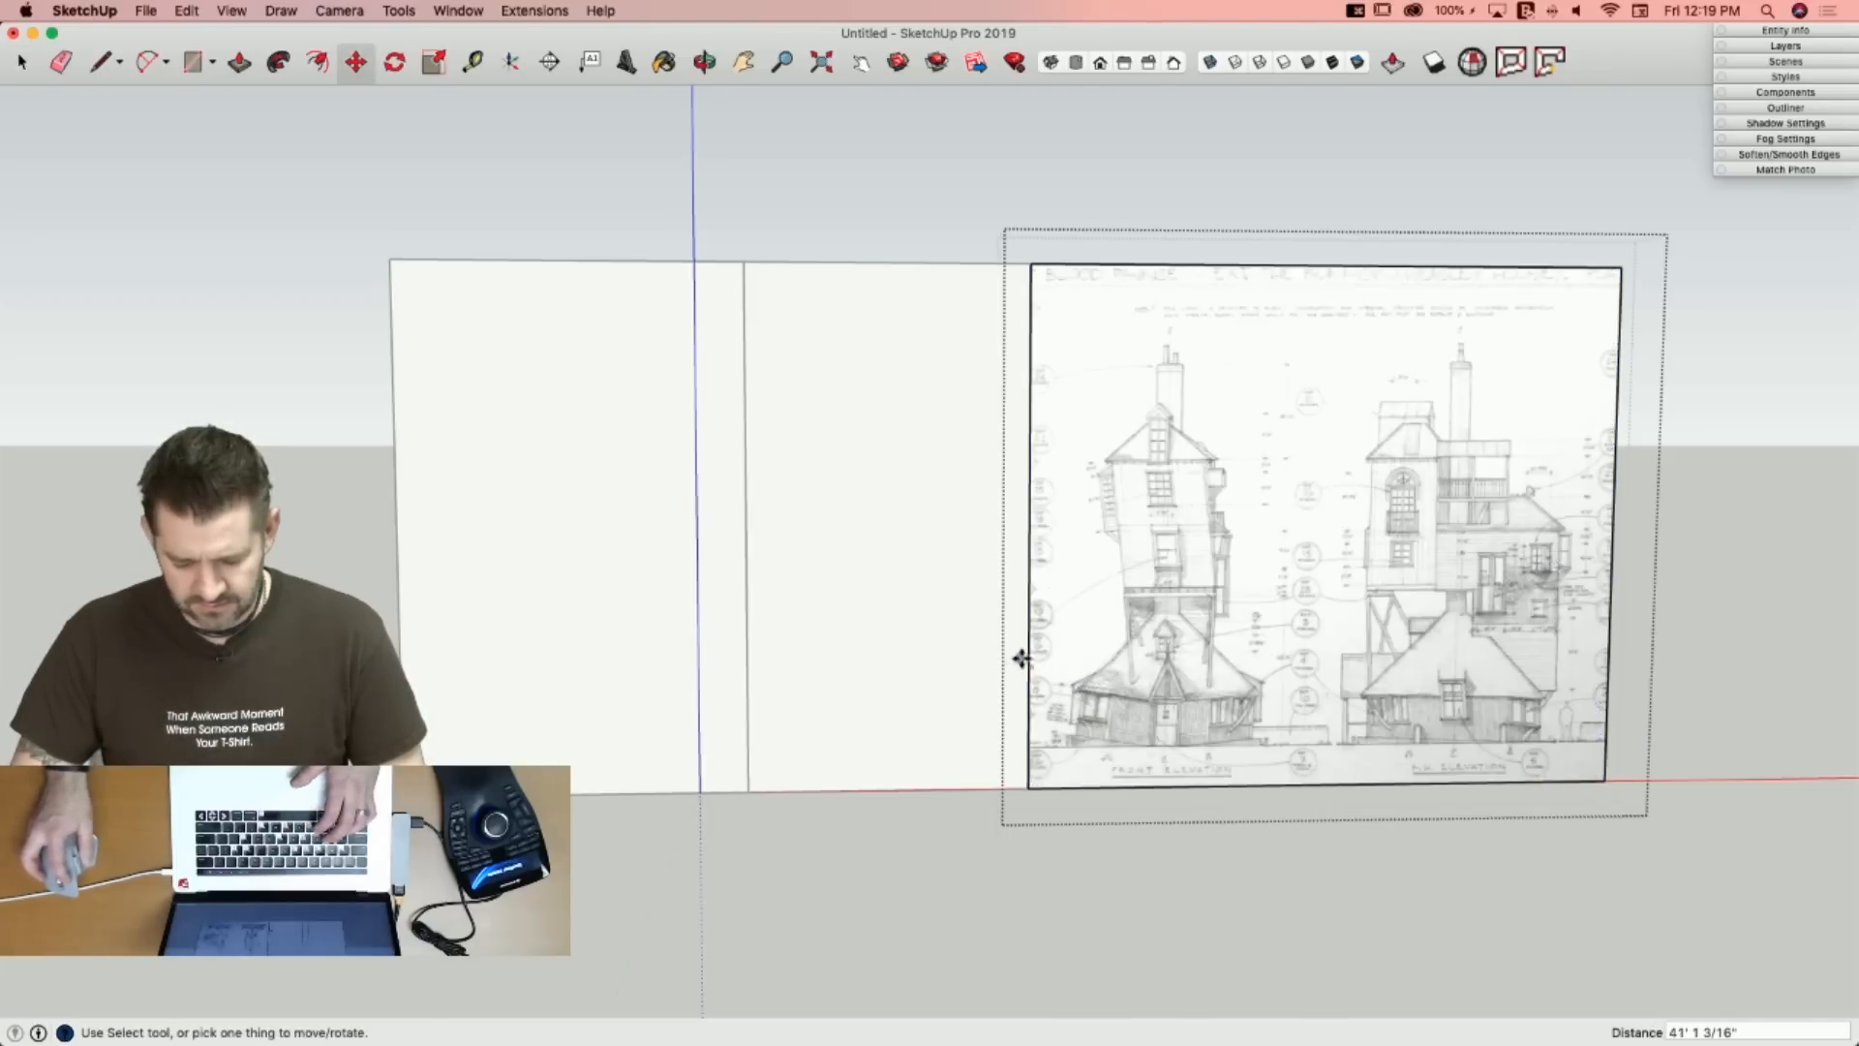
click(1028, 655)
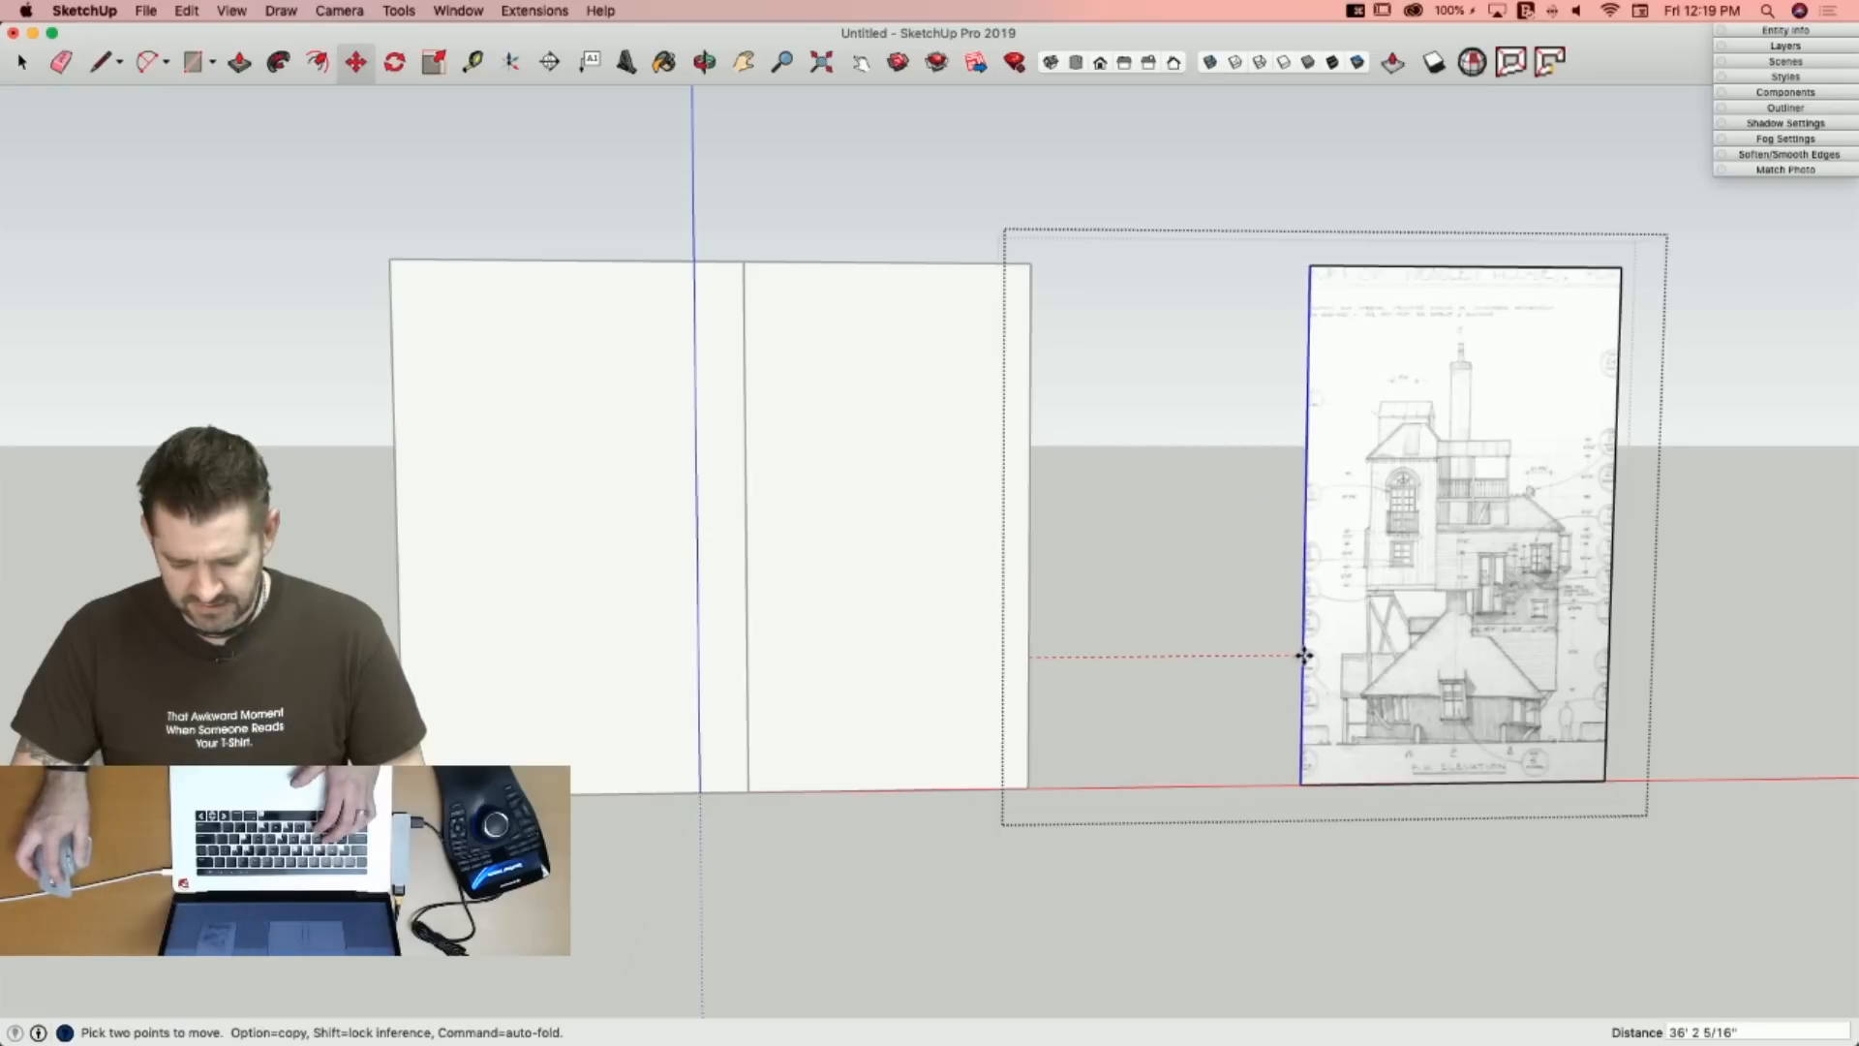
click(1303, 654)
key(space)
click(1447, 789)
click(1448, 786)
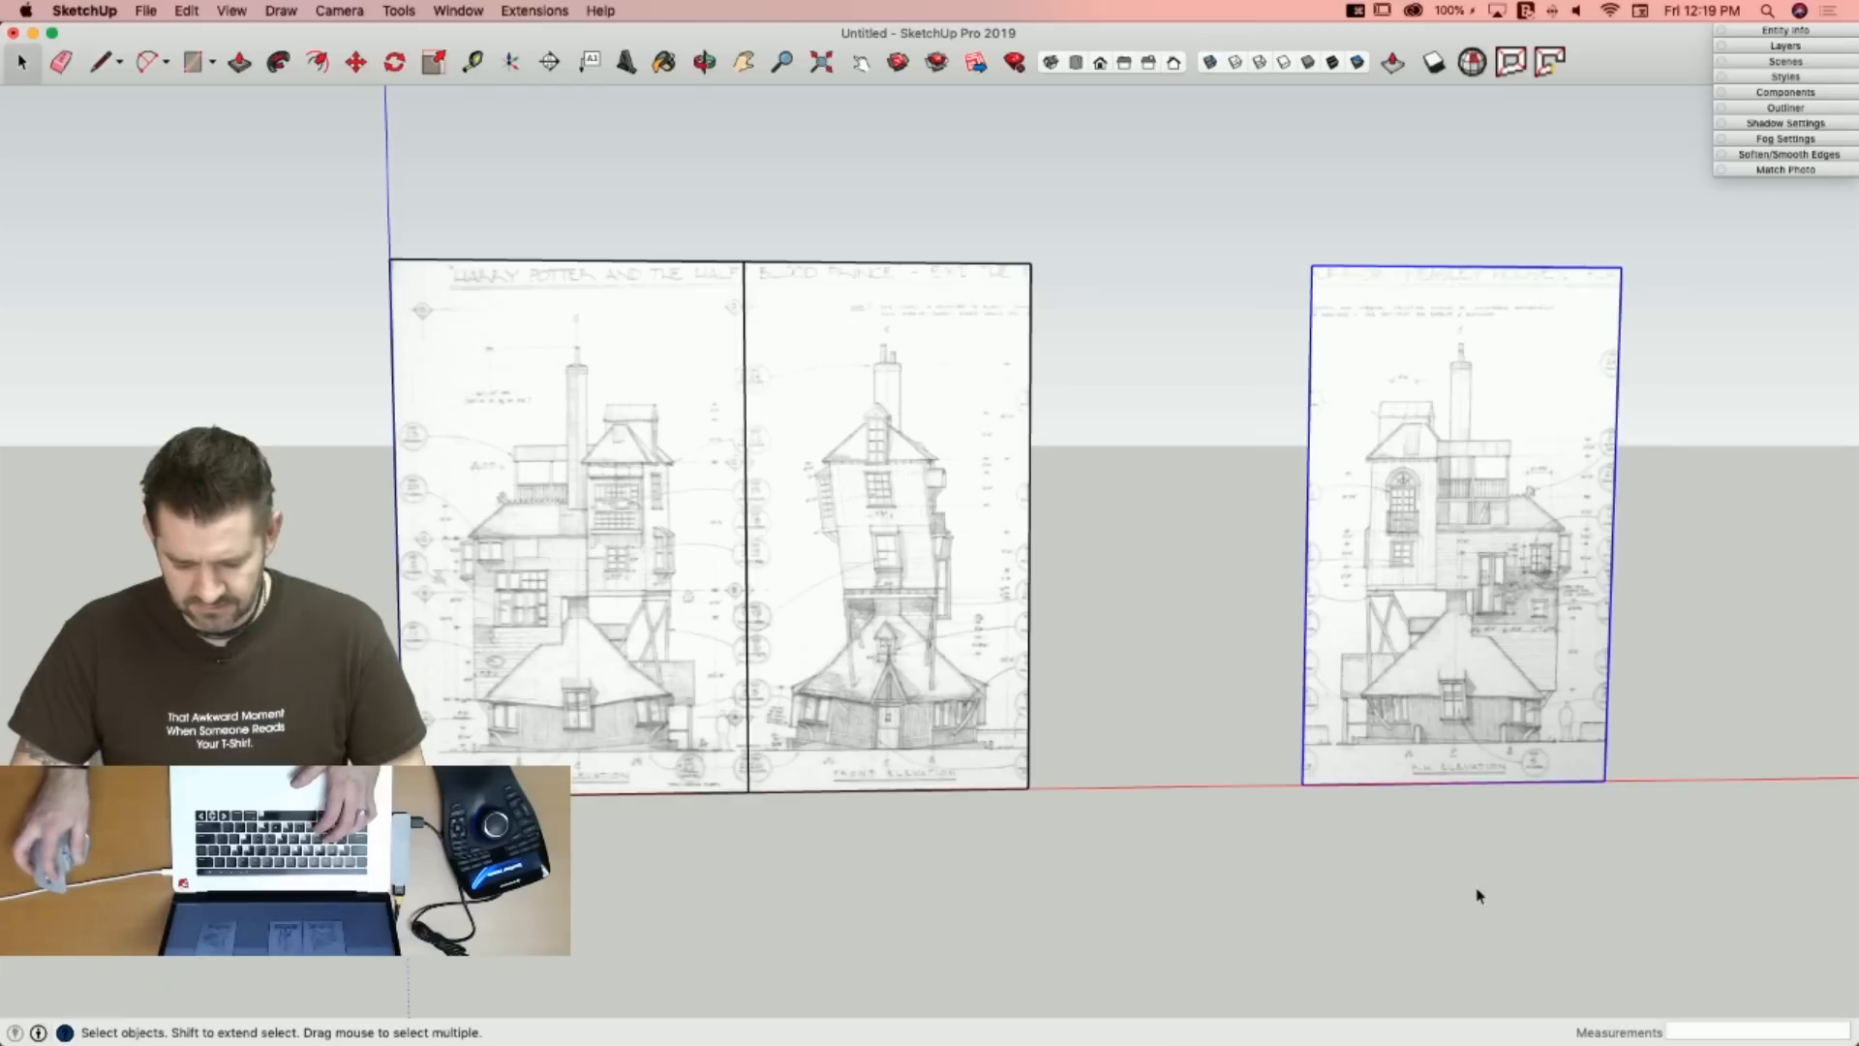
Move the R.H. elevation group along the red axis and snap its lower-left corner to the Front elevation's lower-right corner.
key(m)
click(1462, 903)
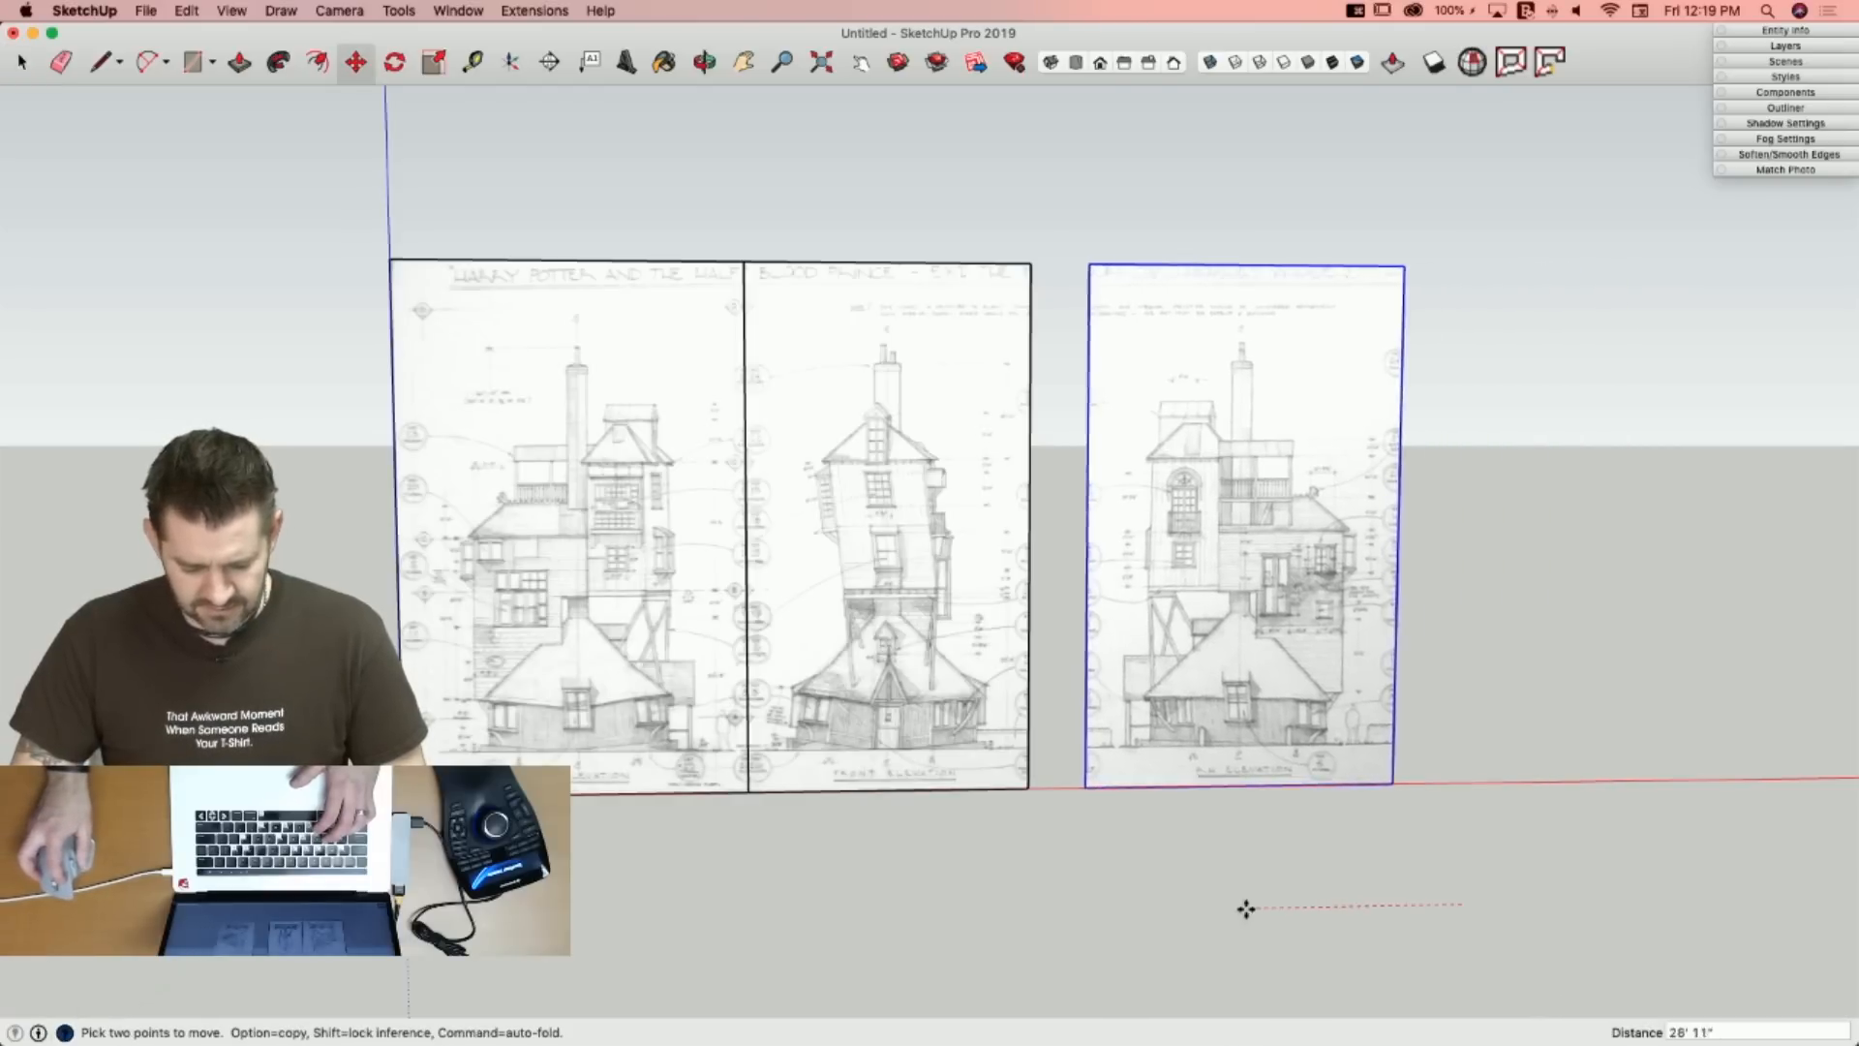
click(1205, 918)
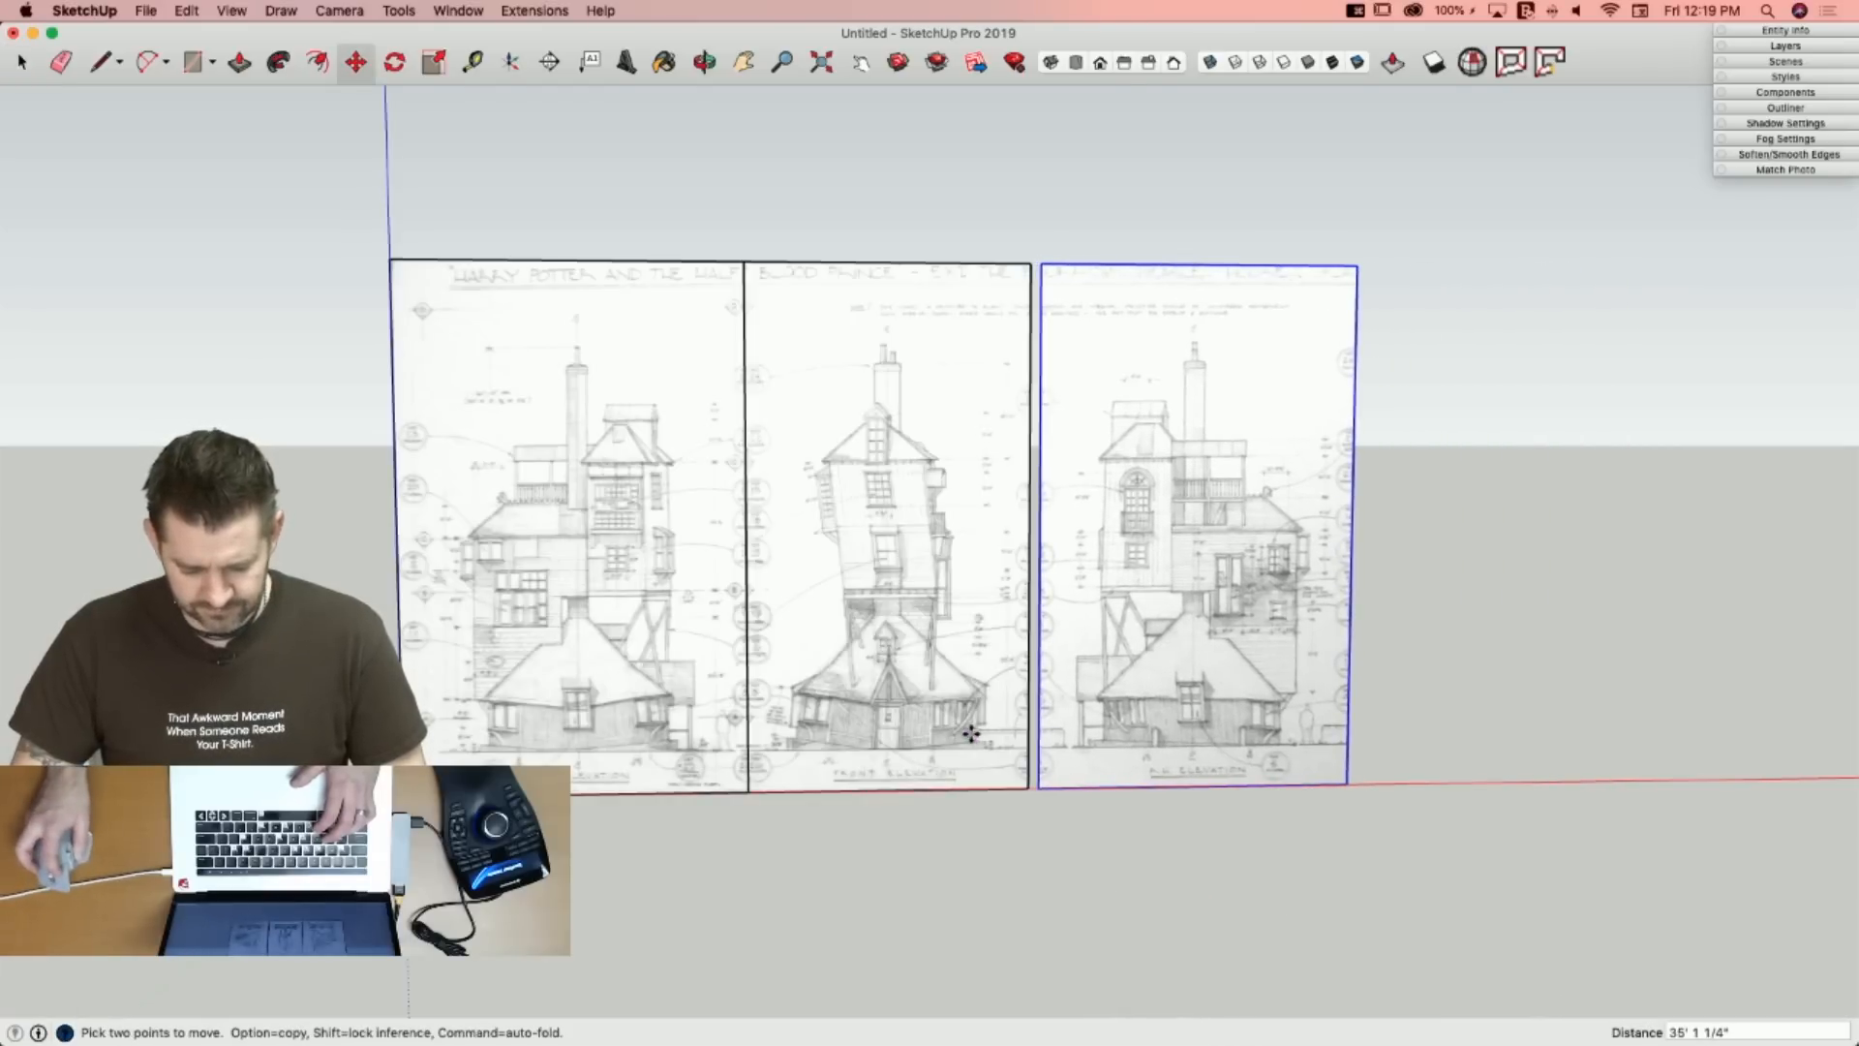
click(1038, 780)
click(1030, 784)
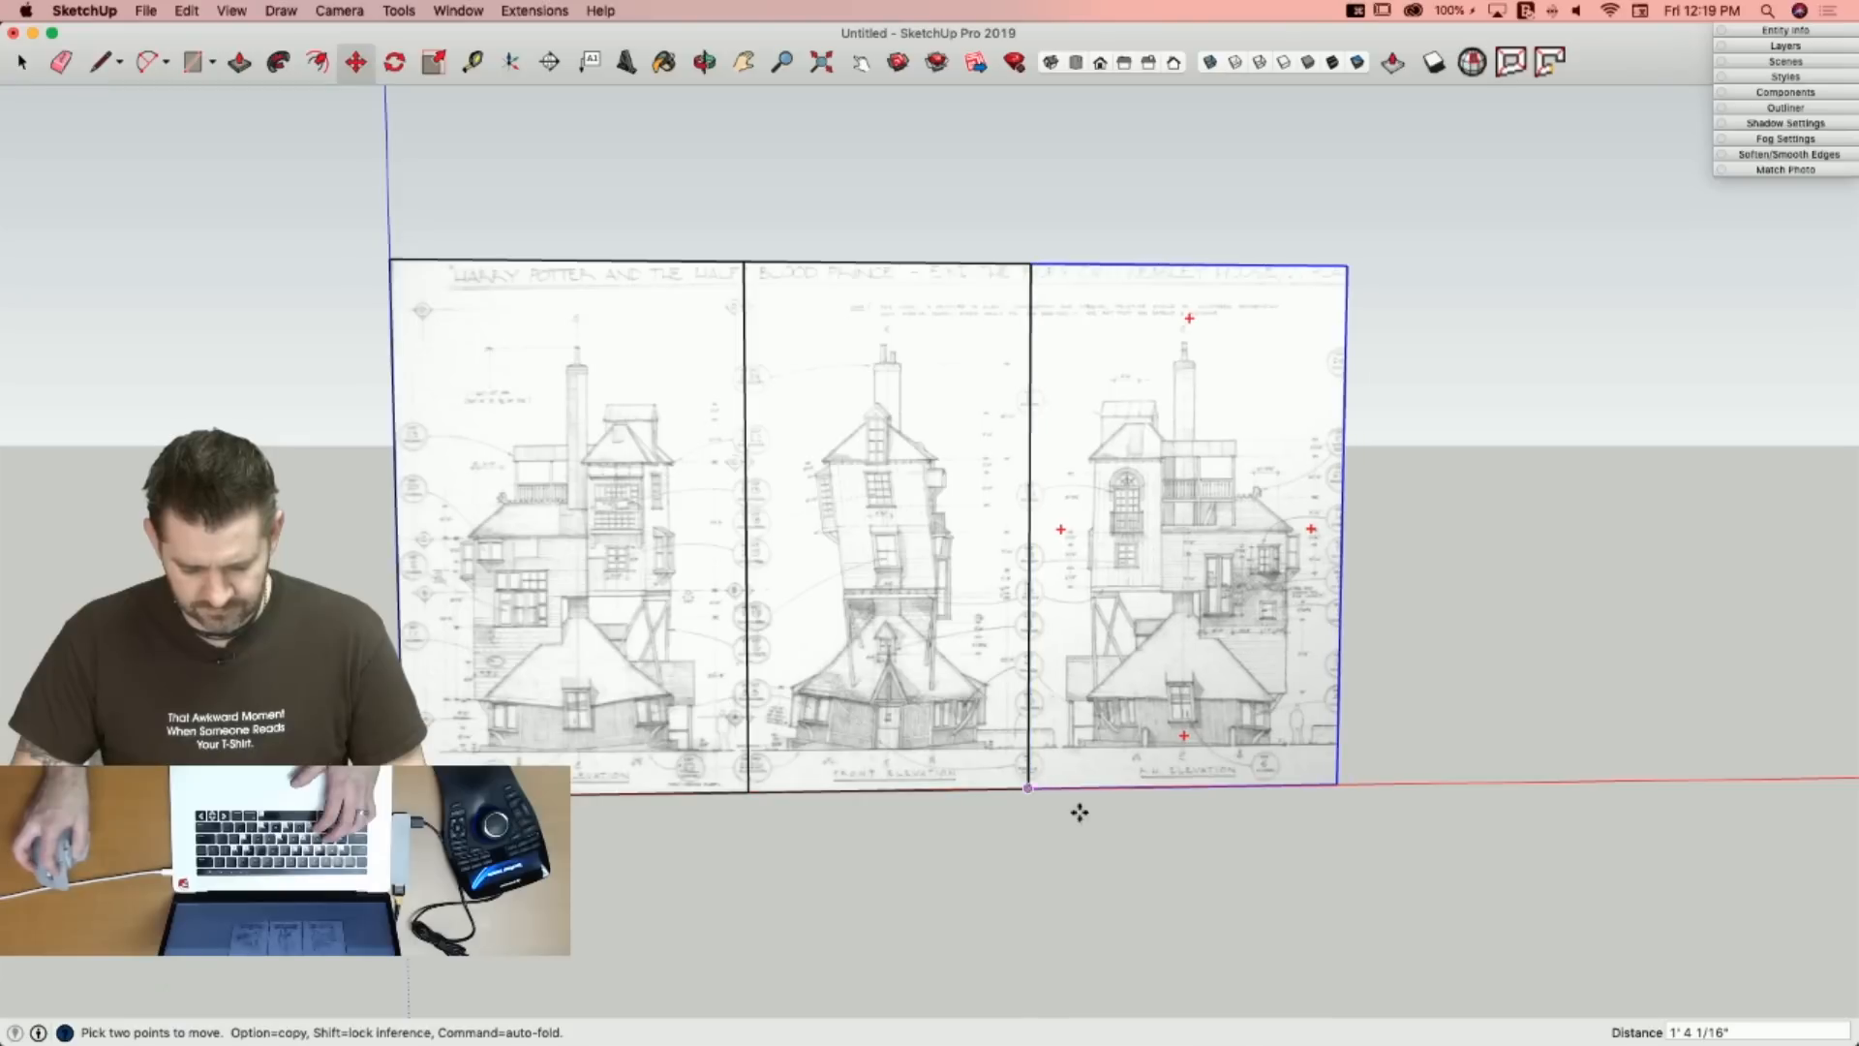
key(space)
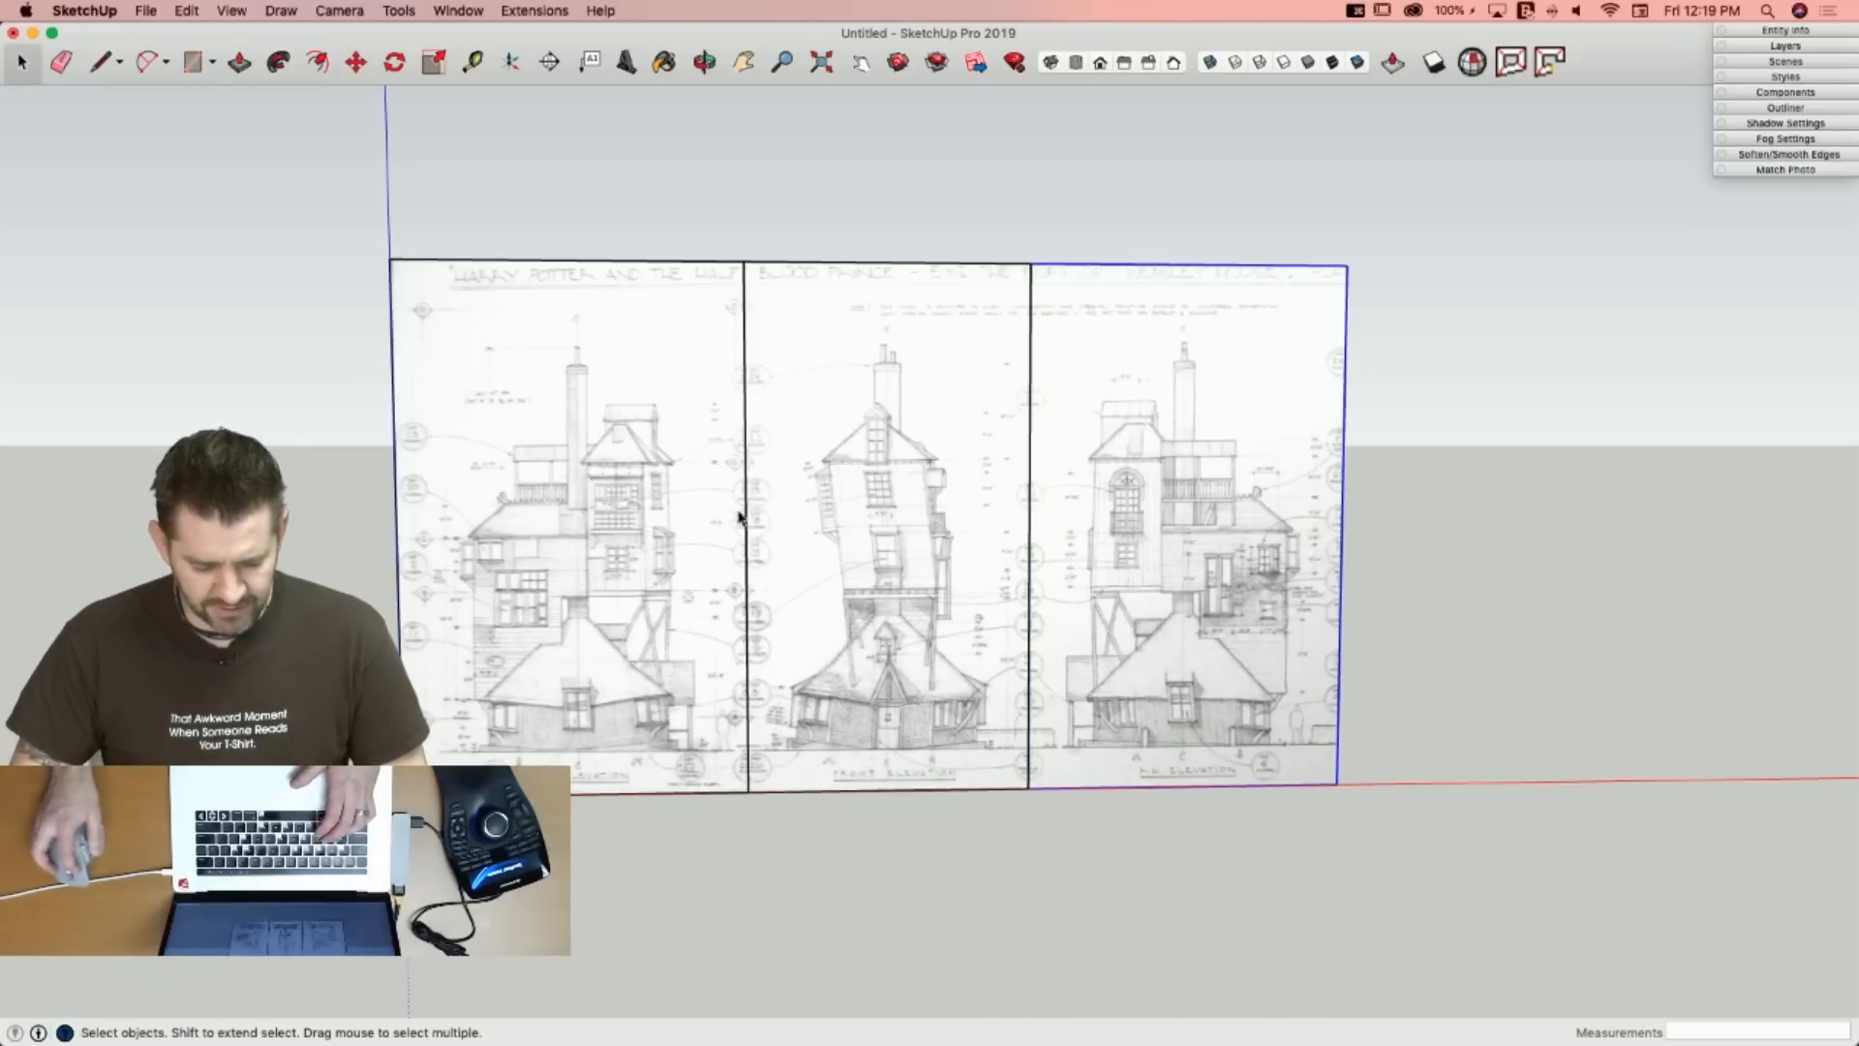
Inside the Front elevation group, move the left edge inward 1' 7/16" along the red axis.
double_click(870, 579)
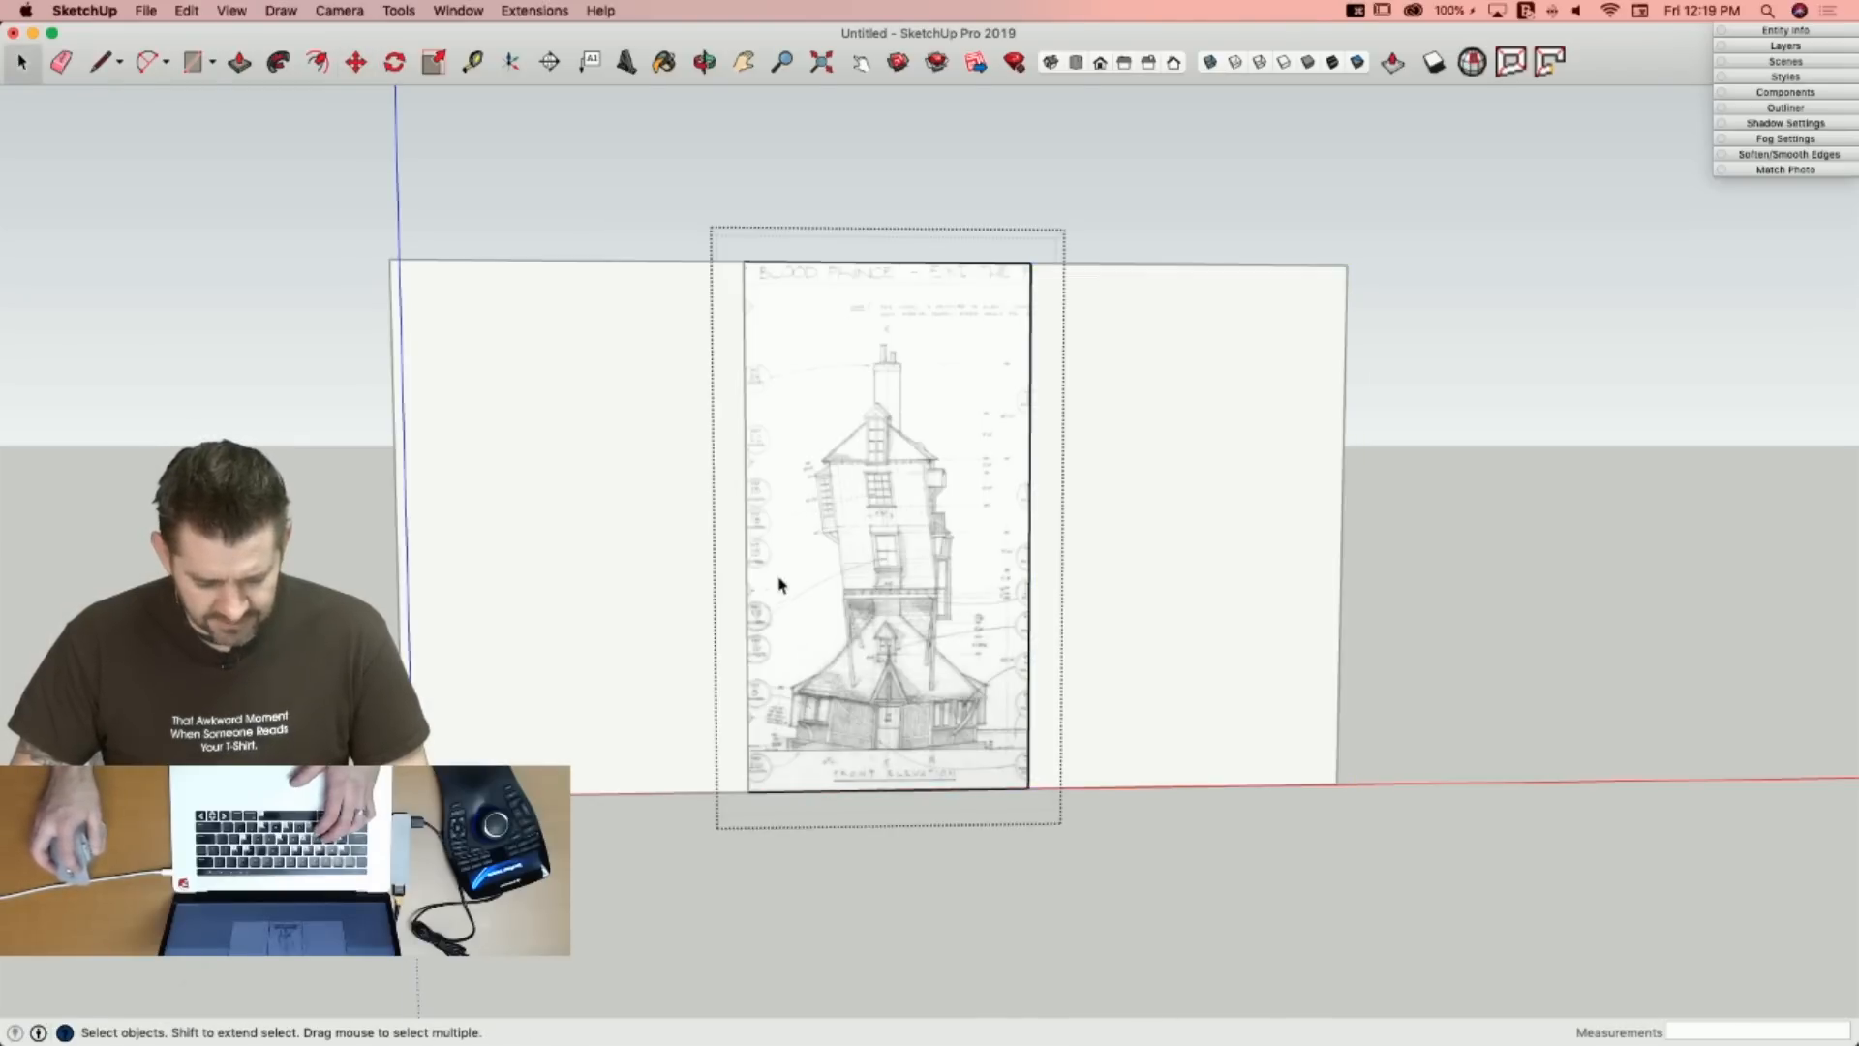
key(m)
click(748, 608)
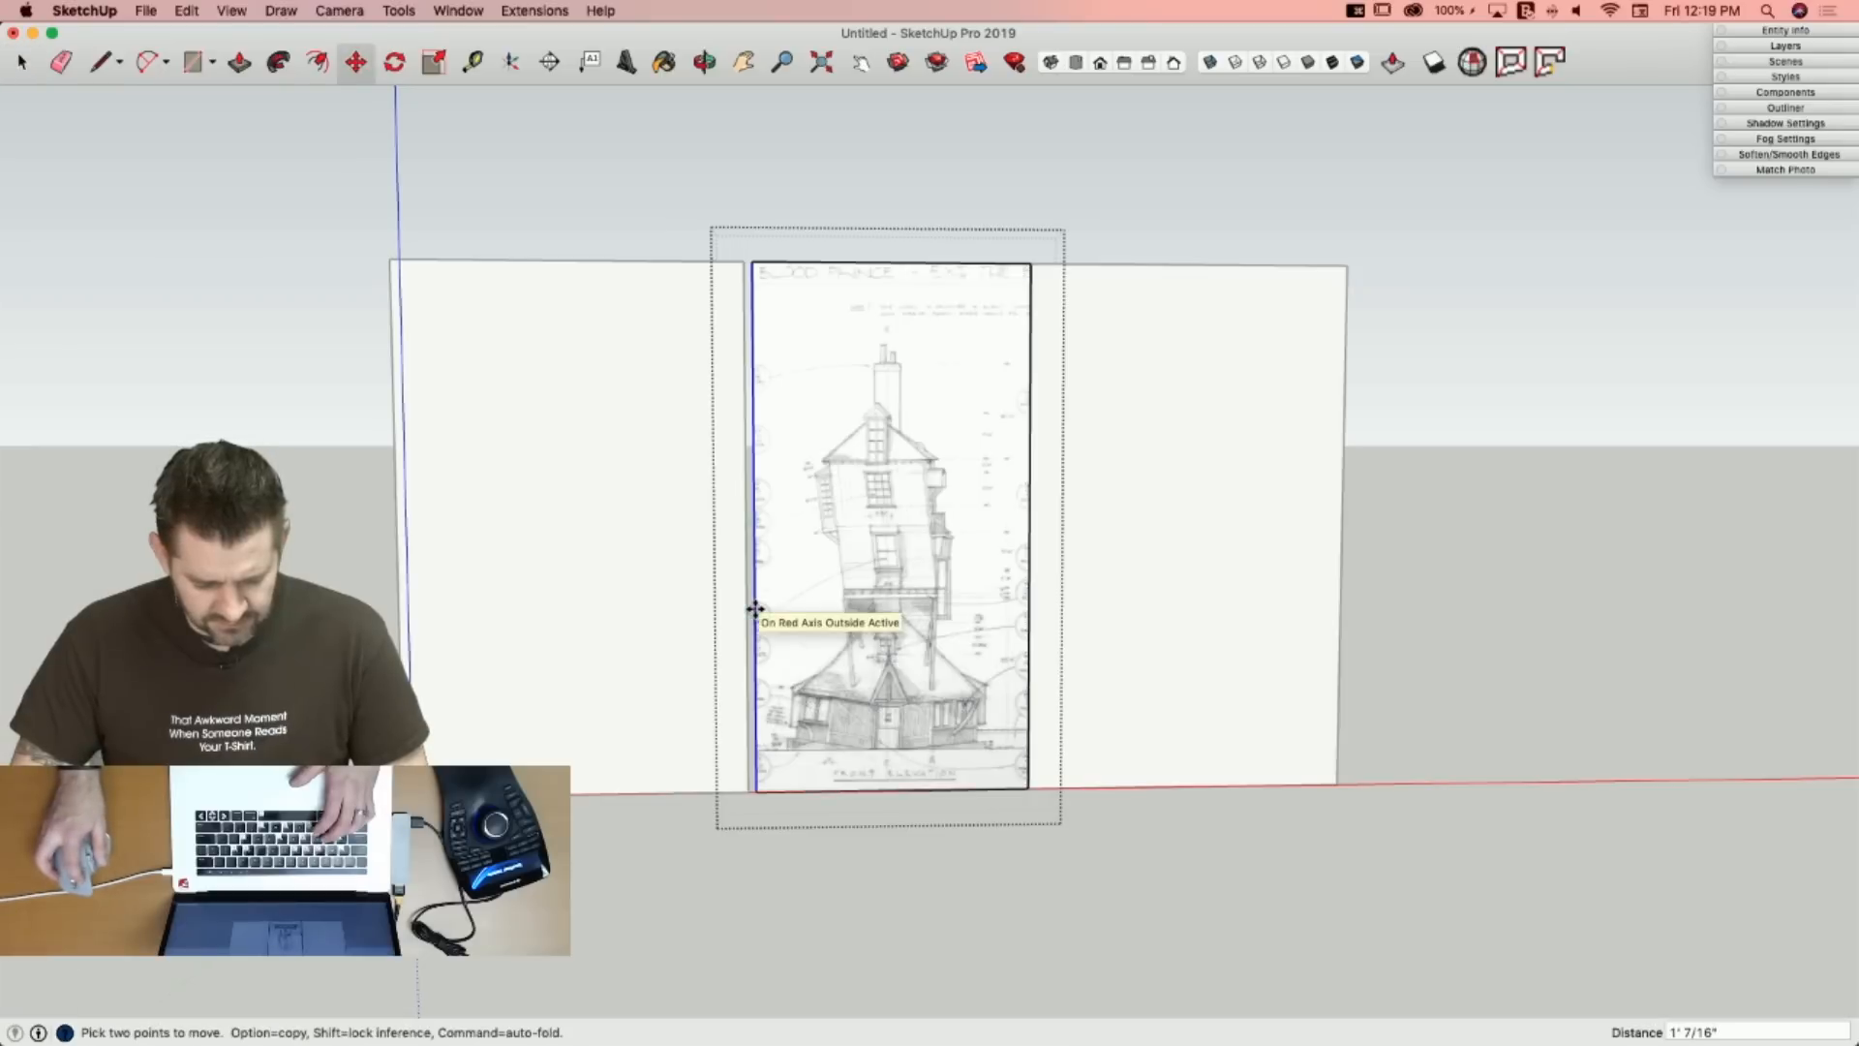
click(755, 609)
key(space)
Inside the L.H. elevation group, move the right edge slightly outward along the red axis.
double_click(684, 780)
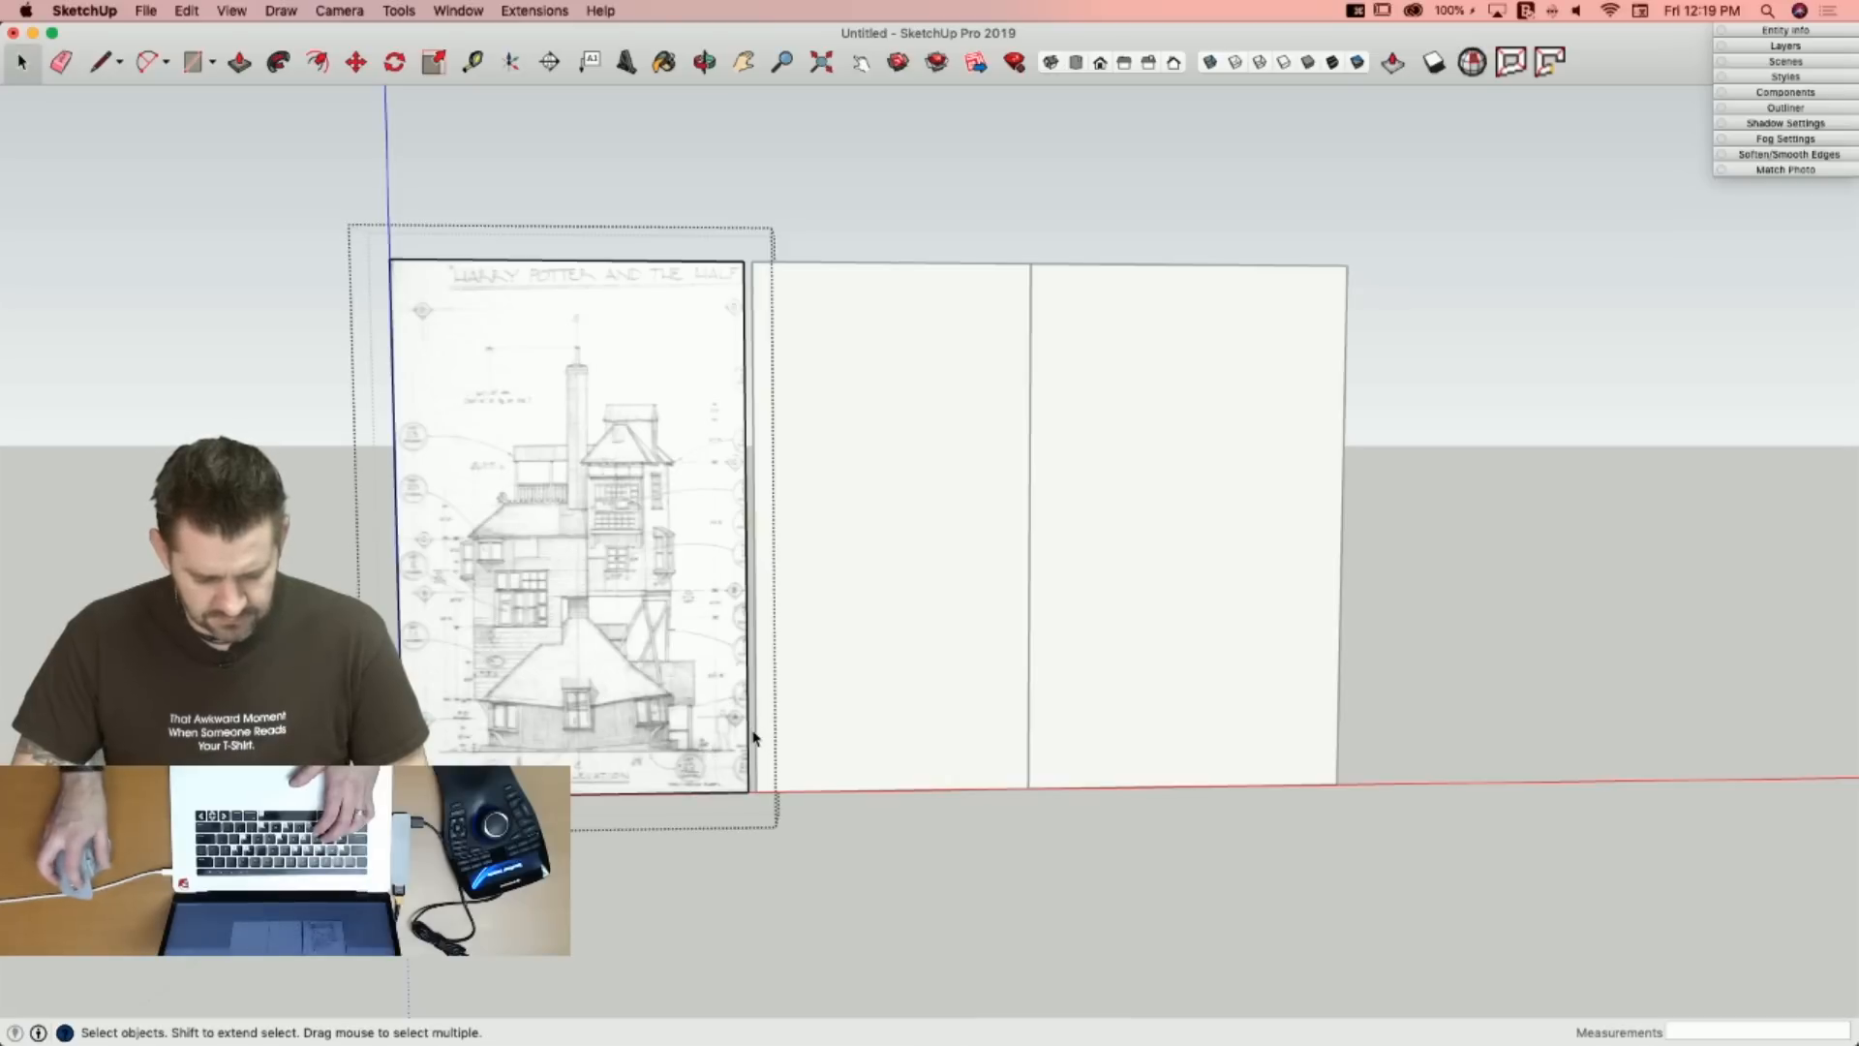
key(m)
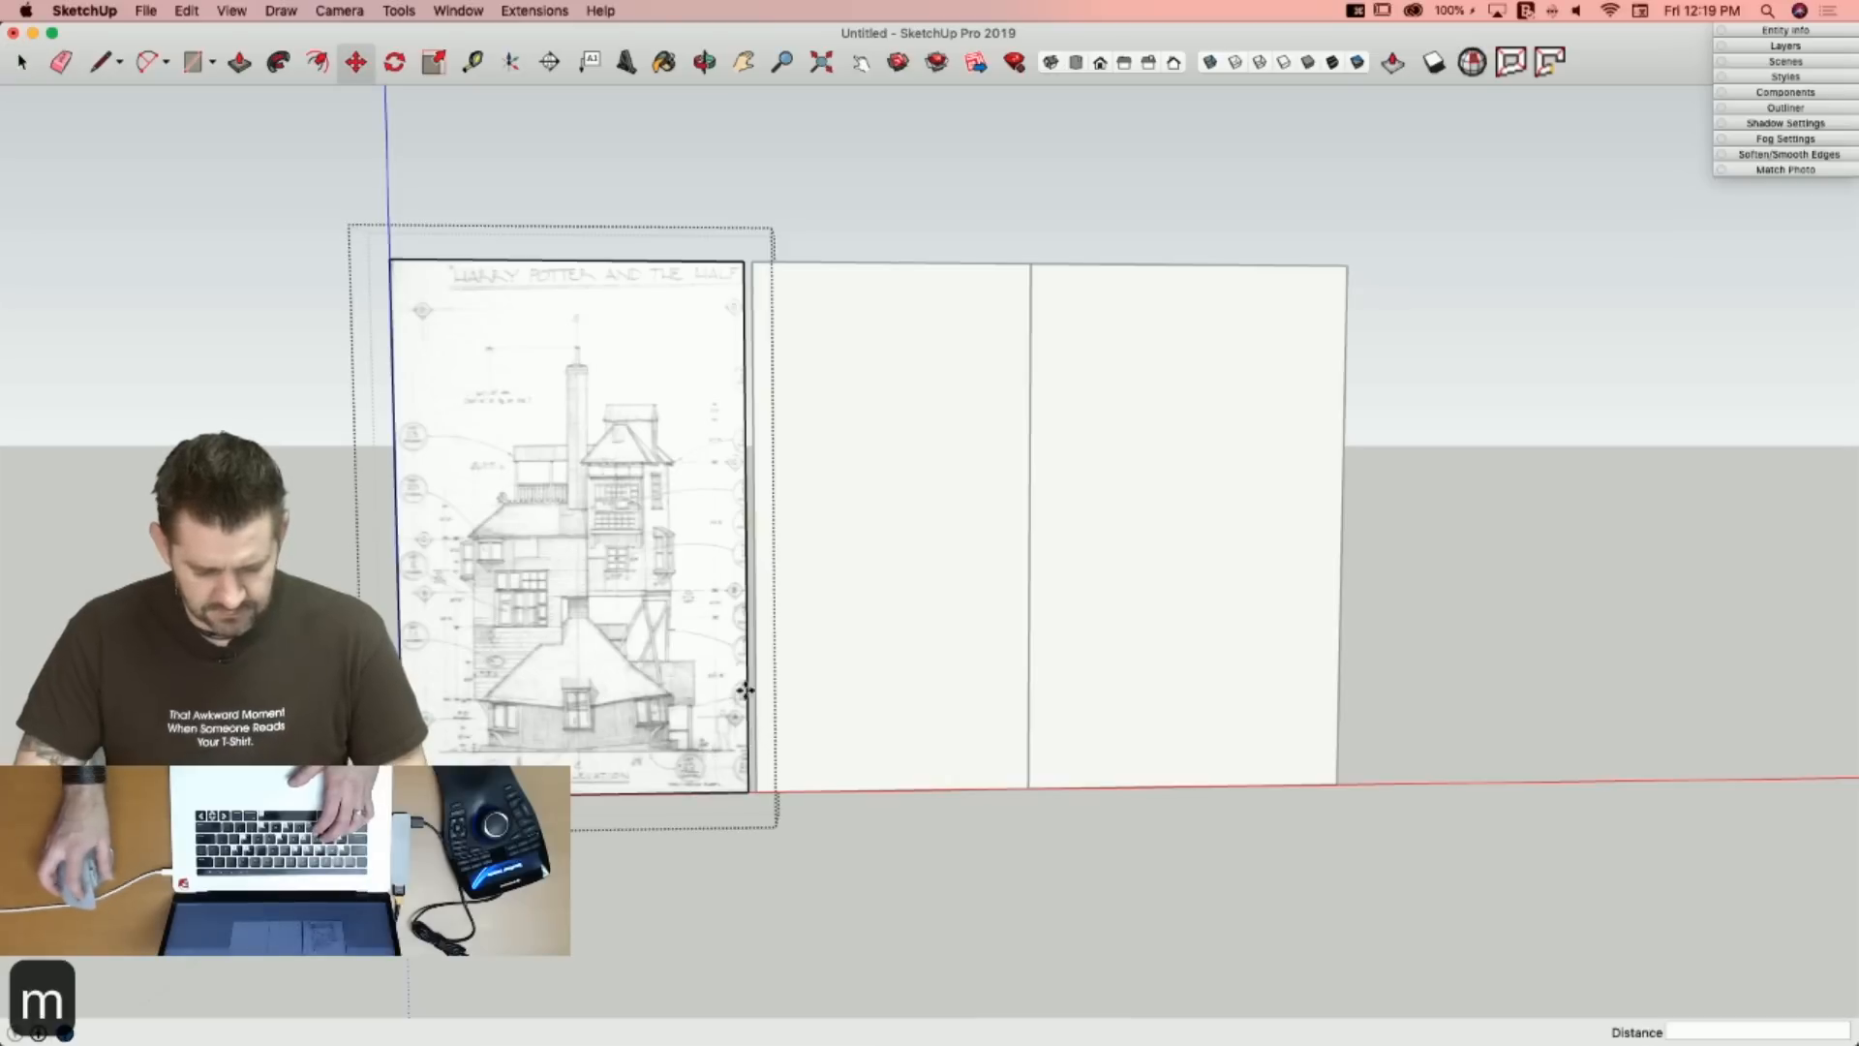
click(745, 374)
scroll(745, 373, up, 5)
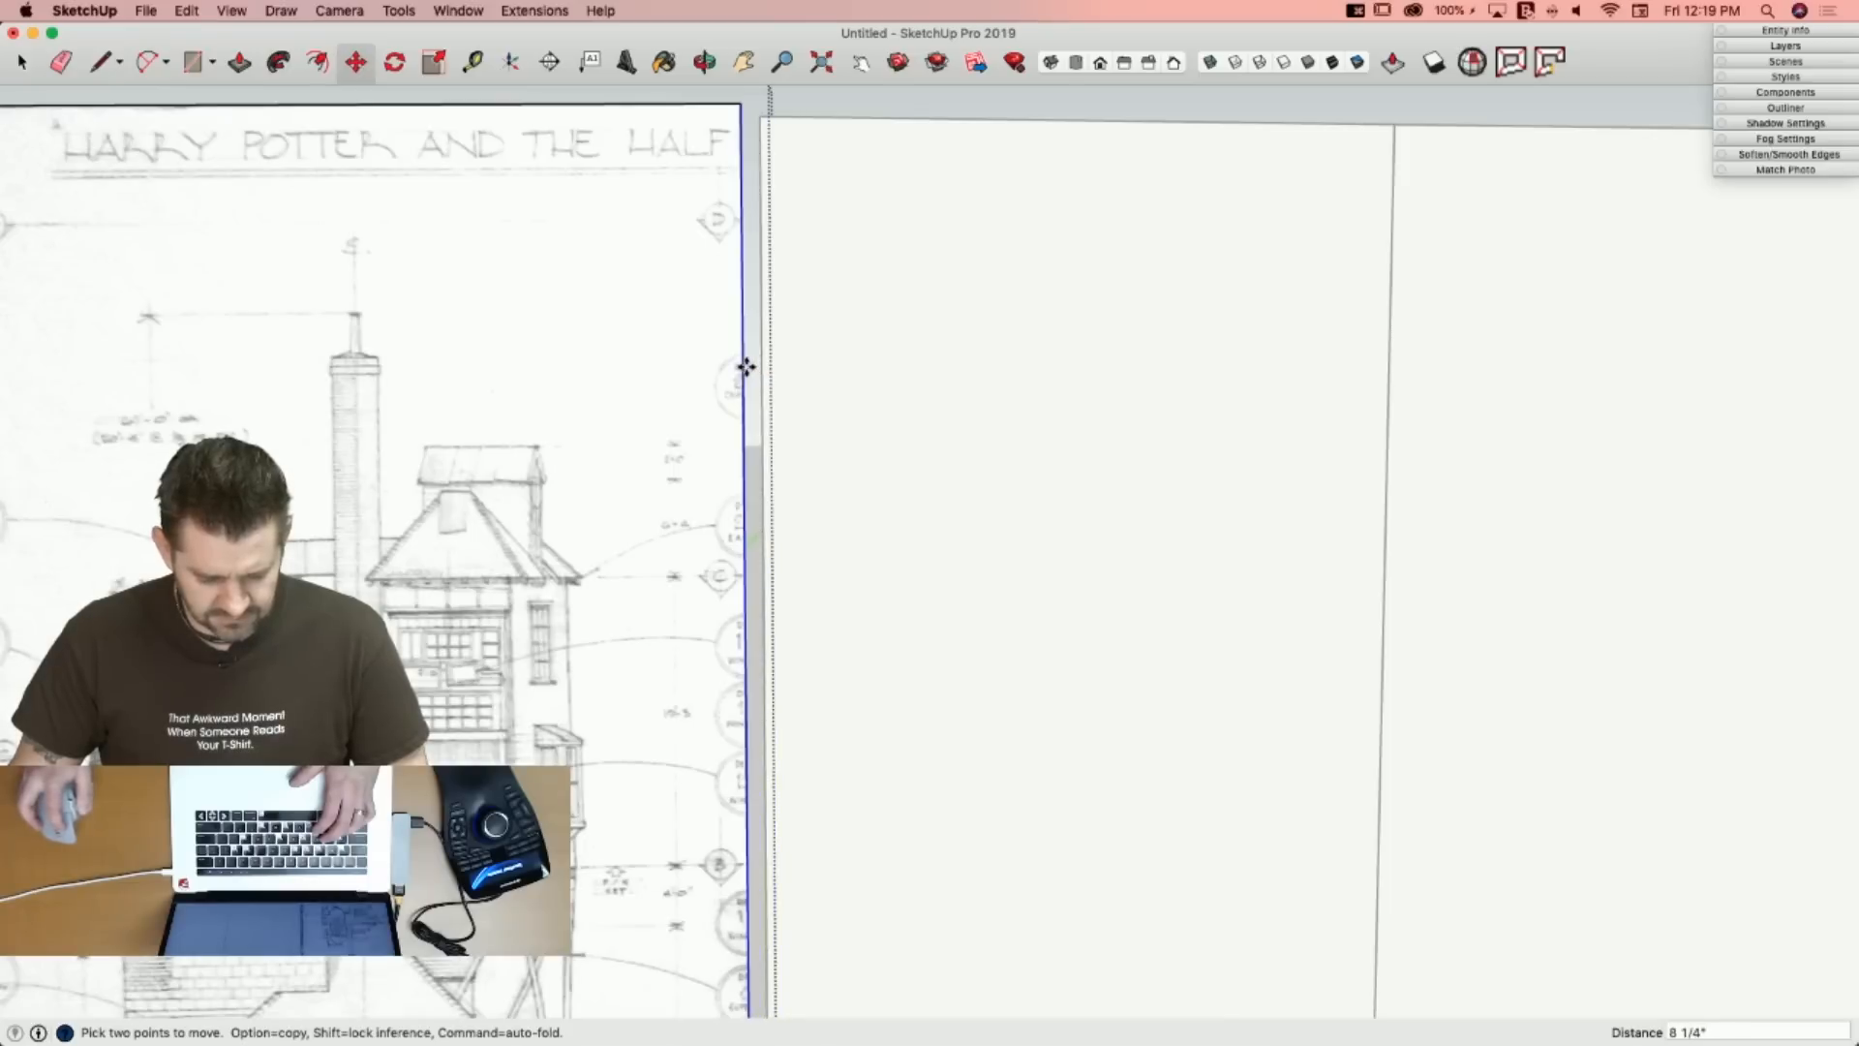
click(747, 371)
key(space)
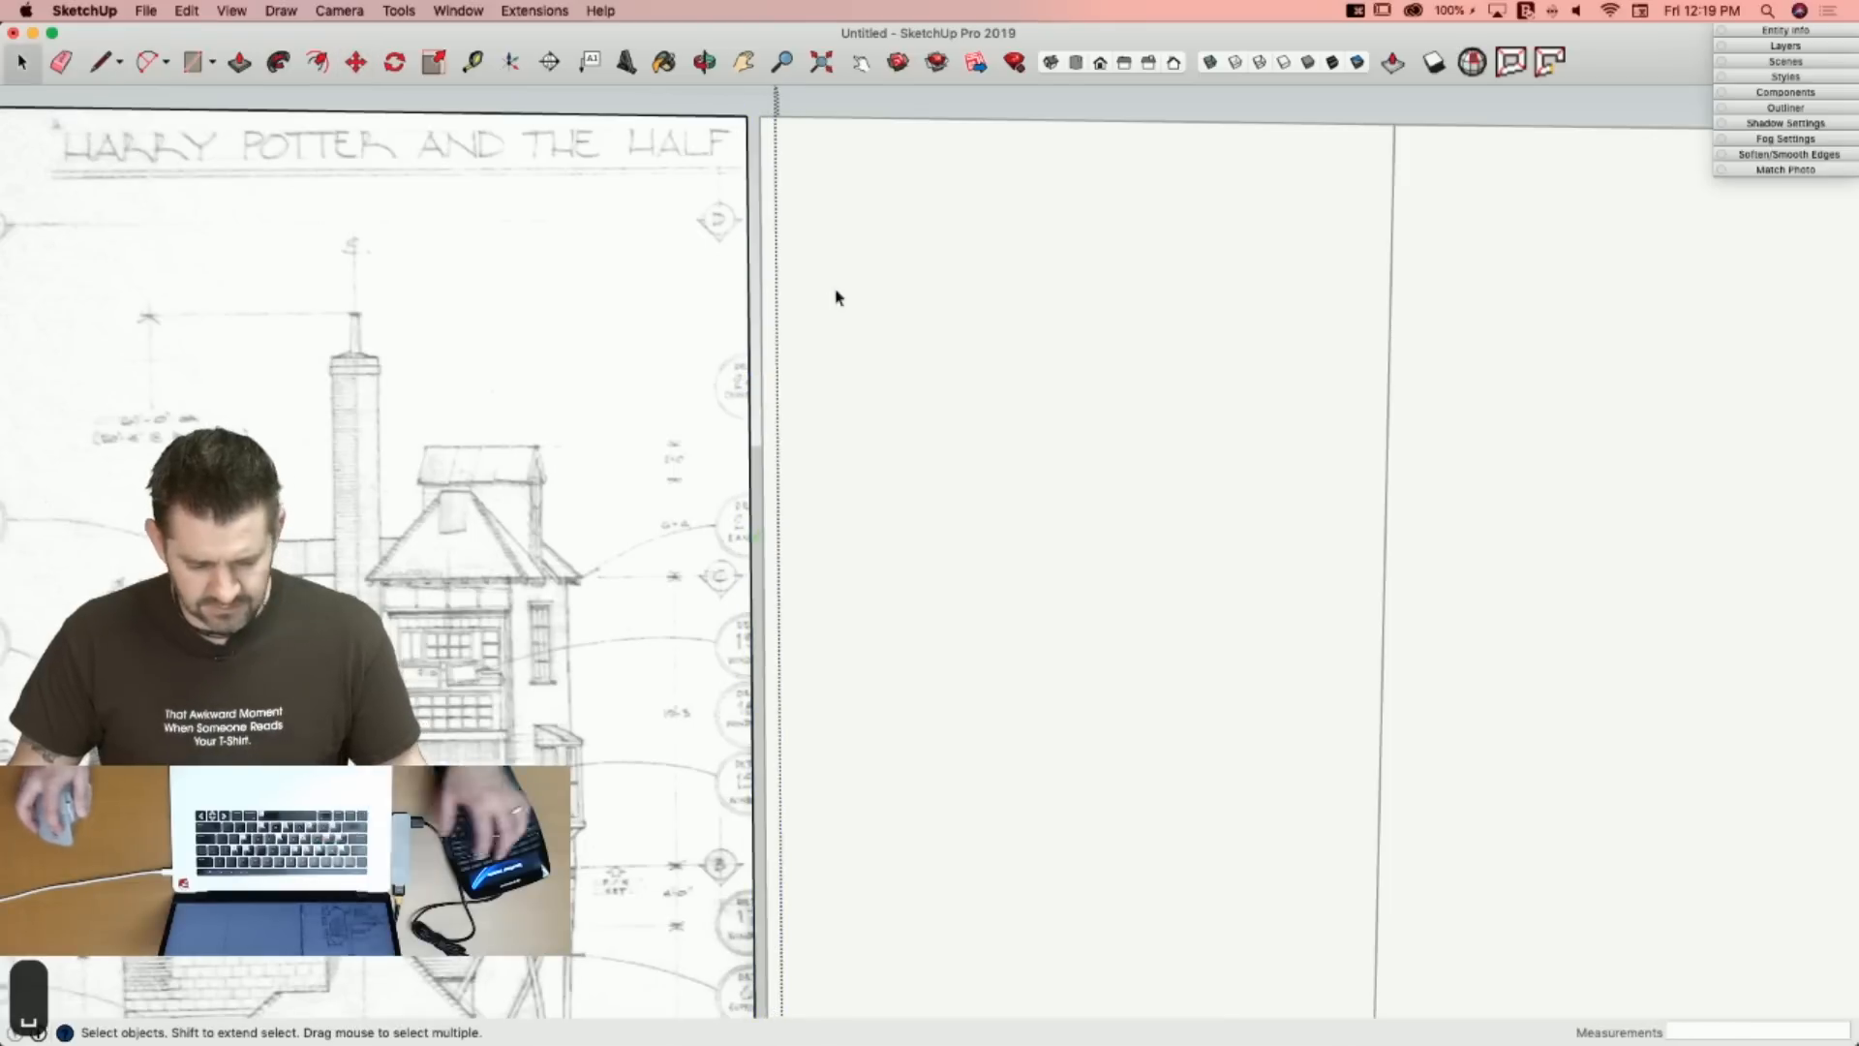
Move the Front and R.H. elevation groups together 8 5/16" to close the gap at the L.H. elevation's upper-right corner.
scroll(837, 297, down, 10)
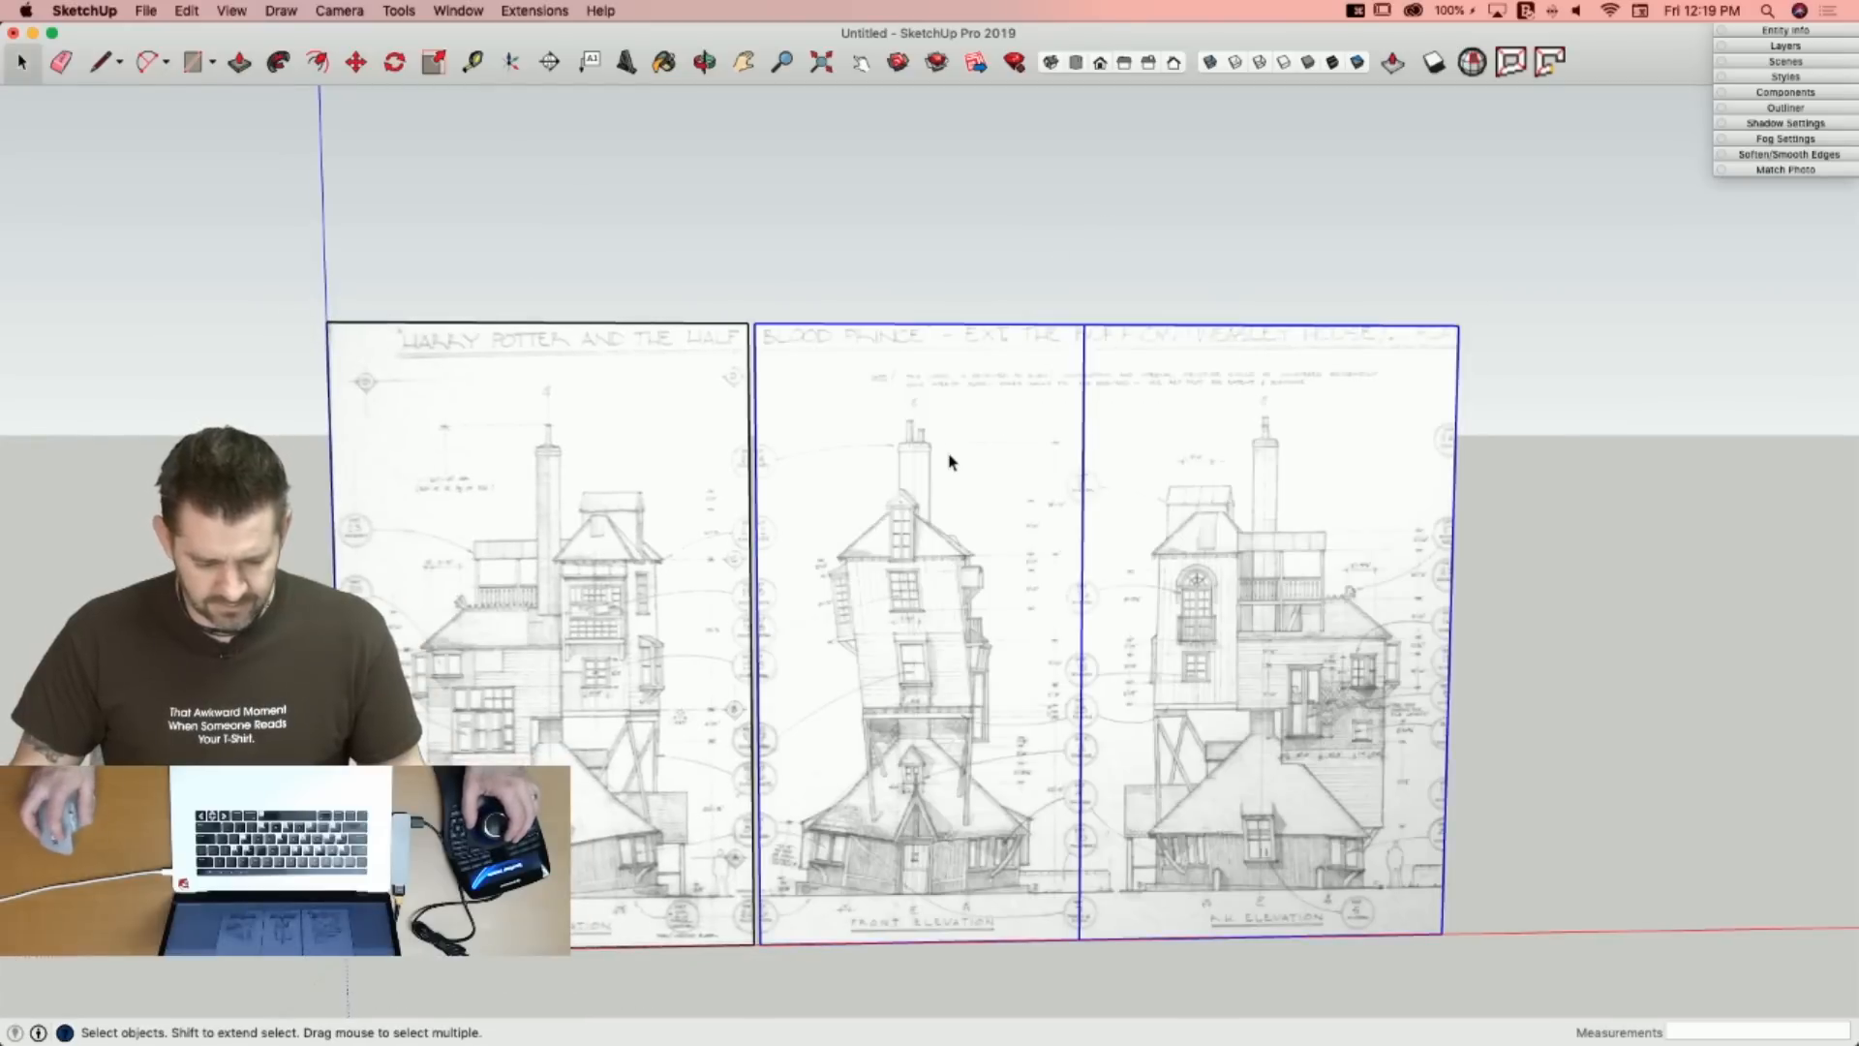
key(m)
click(747, 320)
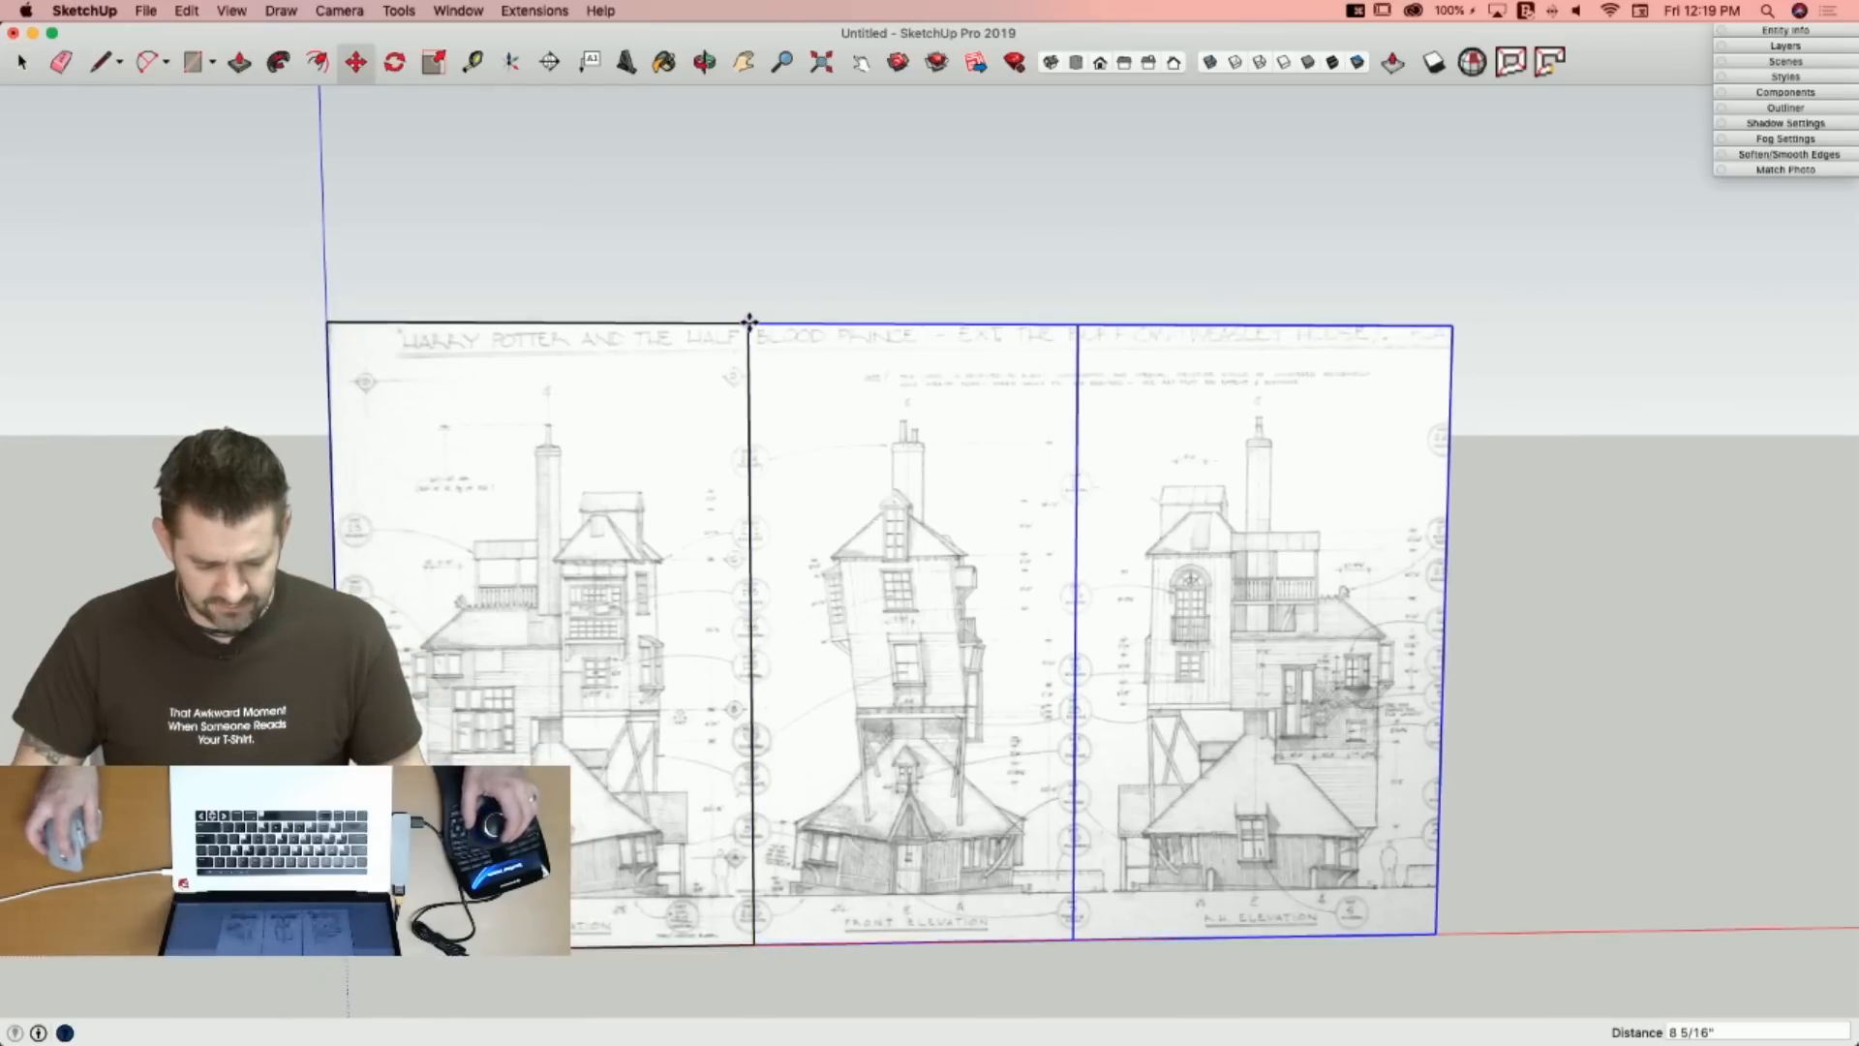
scroll(1056, 705, down, 3)
Copy the R.H. elevation group by its lower-left corner to its own lower-right corner, about 41' 1" along the red axis.
key(m)
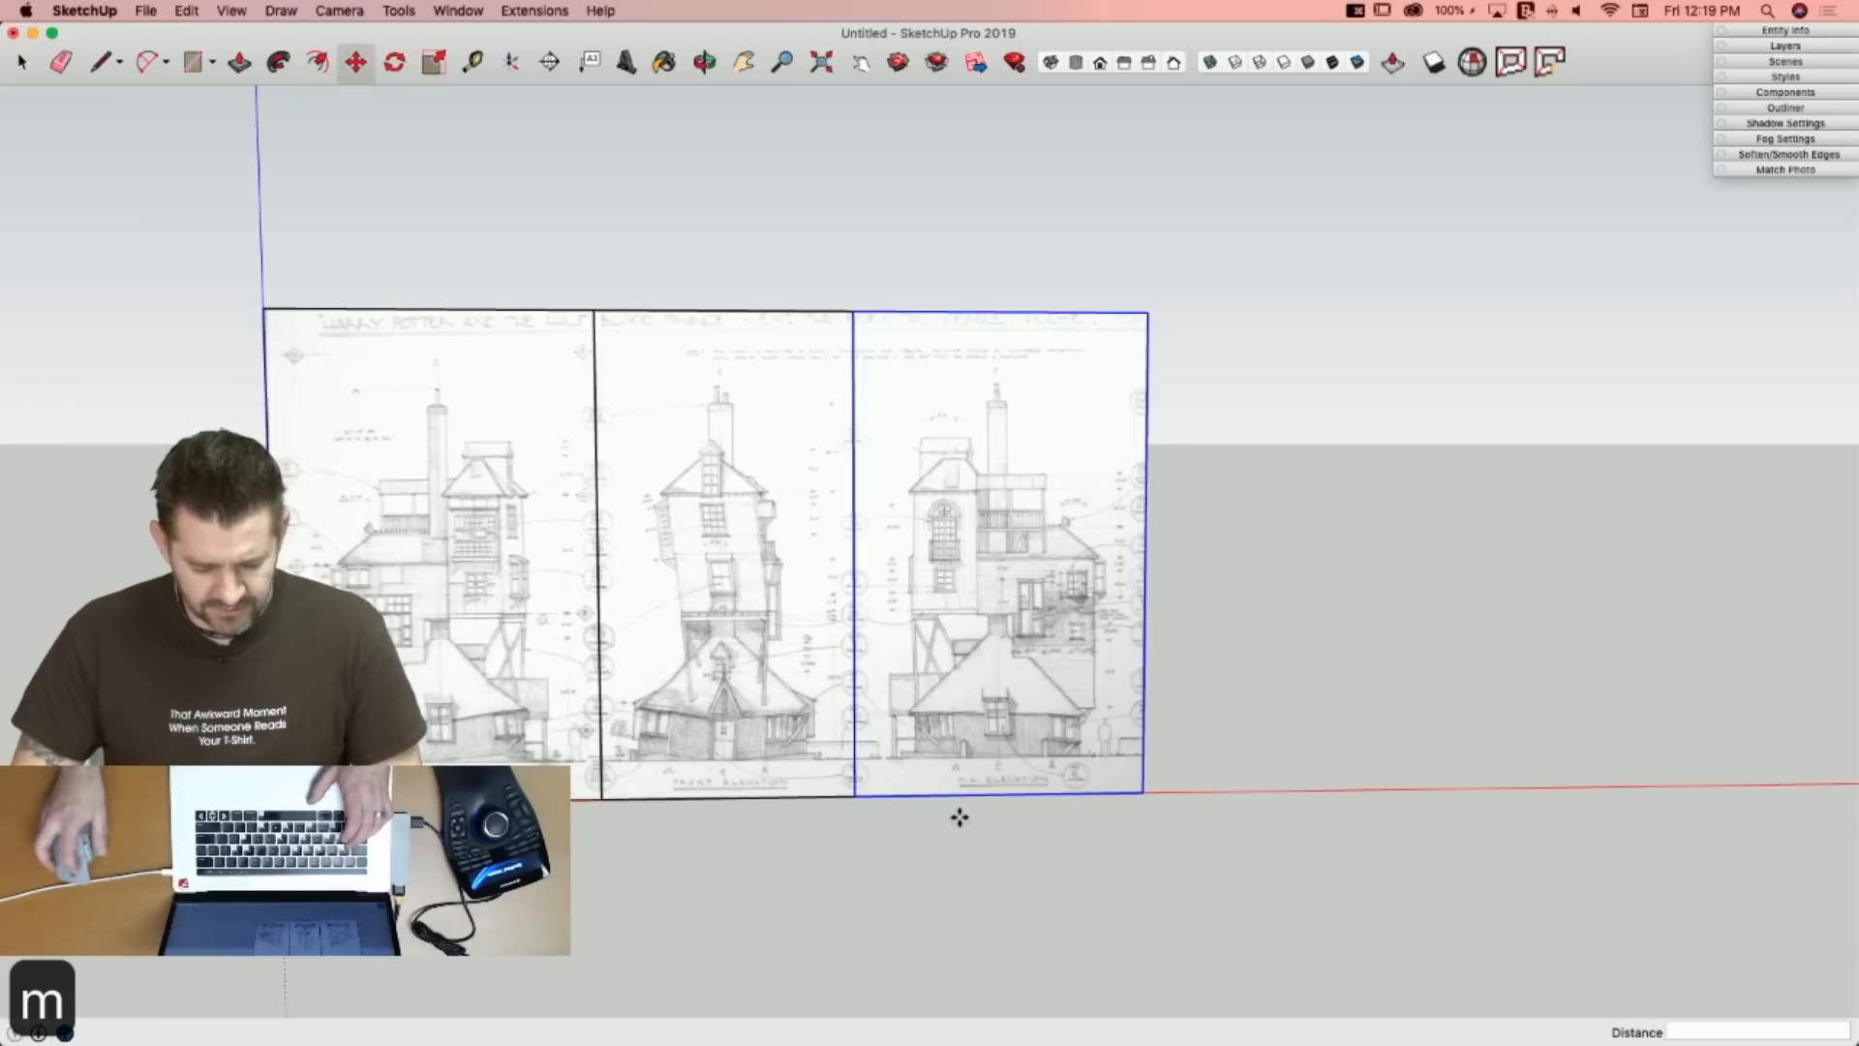
click(861, 774)
key(alt)
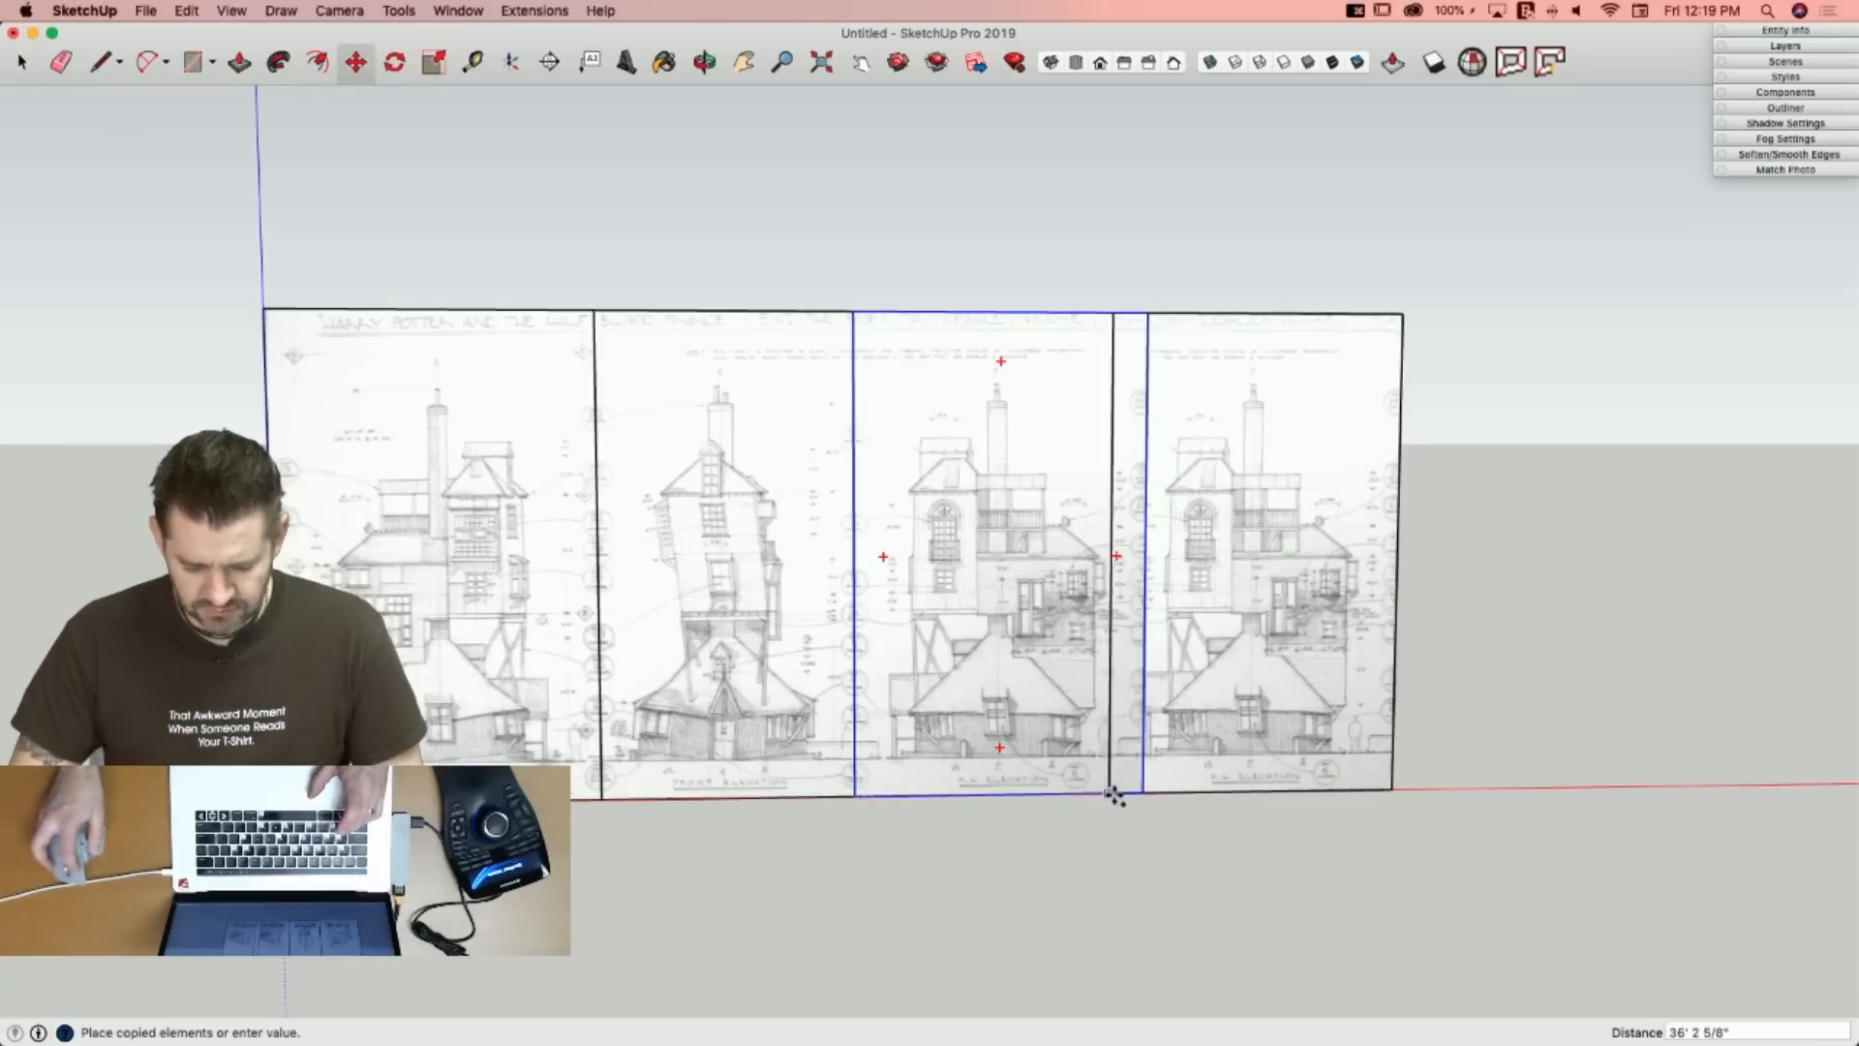
click(1140, 792)
right_click(1219, 721)
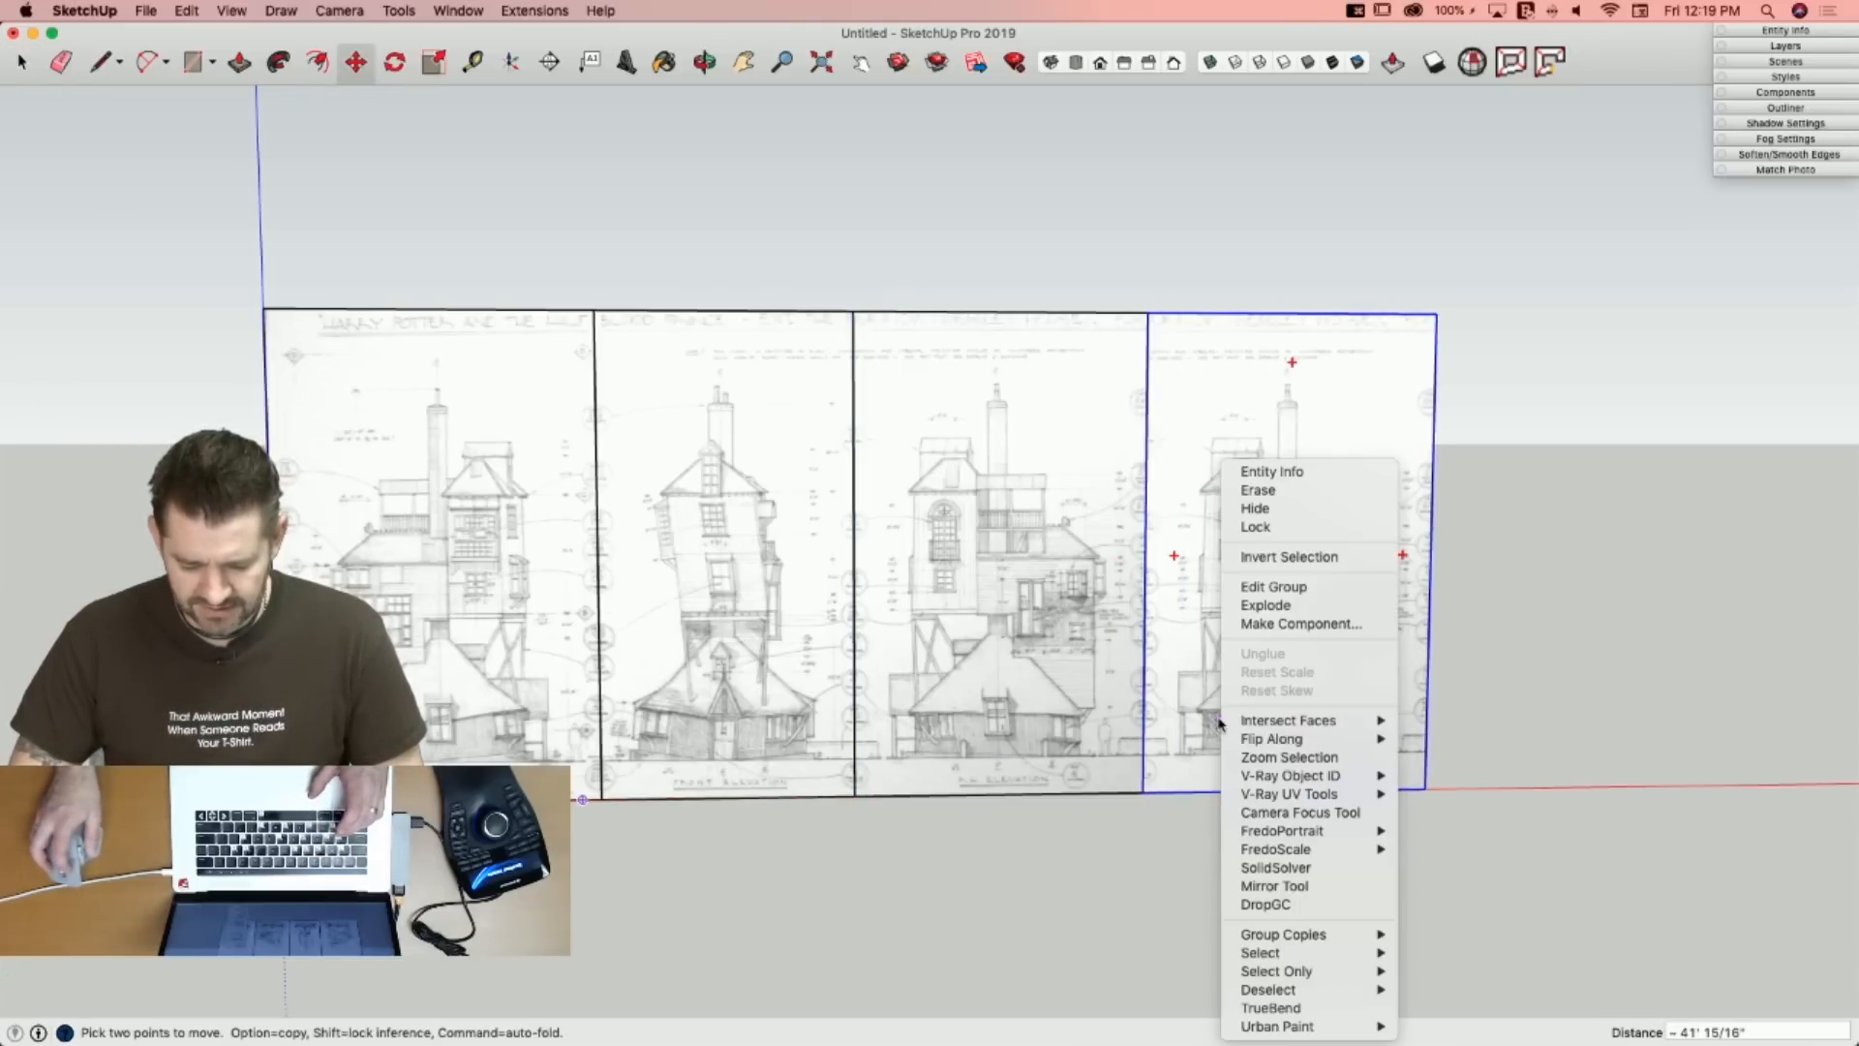
click(1195, 733)
key(space)
Inside the fourth group, move the right edge outward 36' 2 5/16" and the left edge inward 40' 9 11/16" to frame the Rear elevation.
double_click(1187, 737)
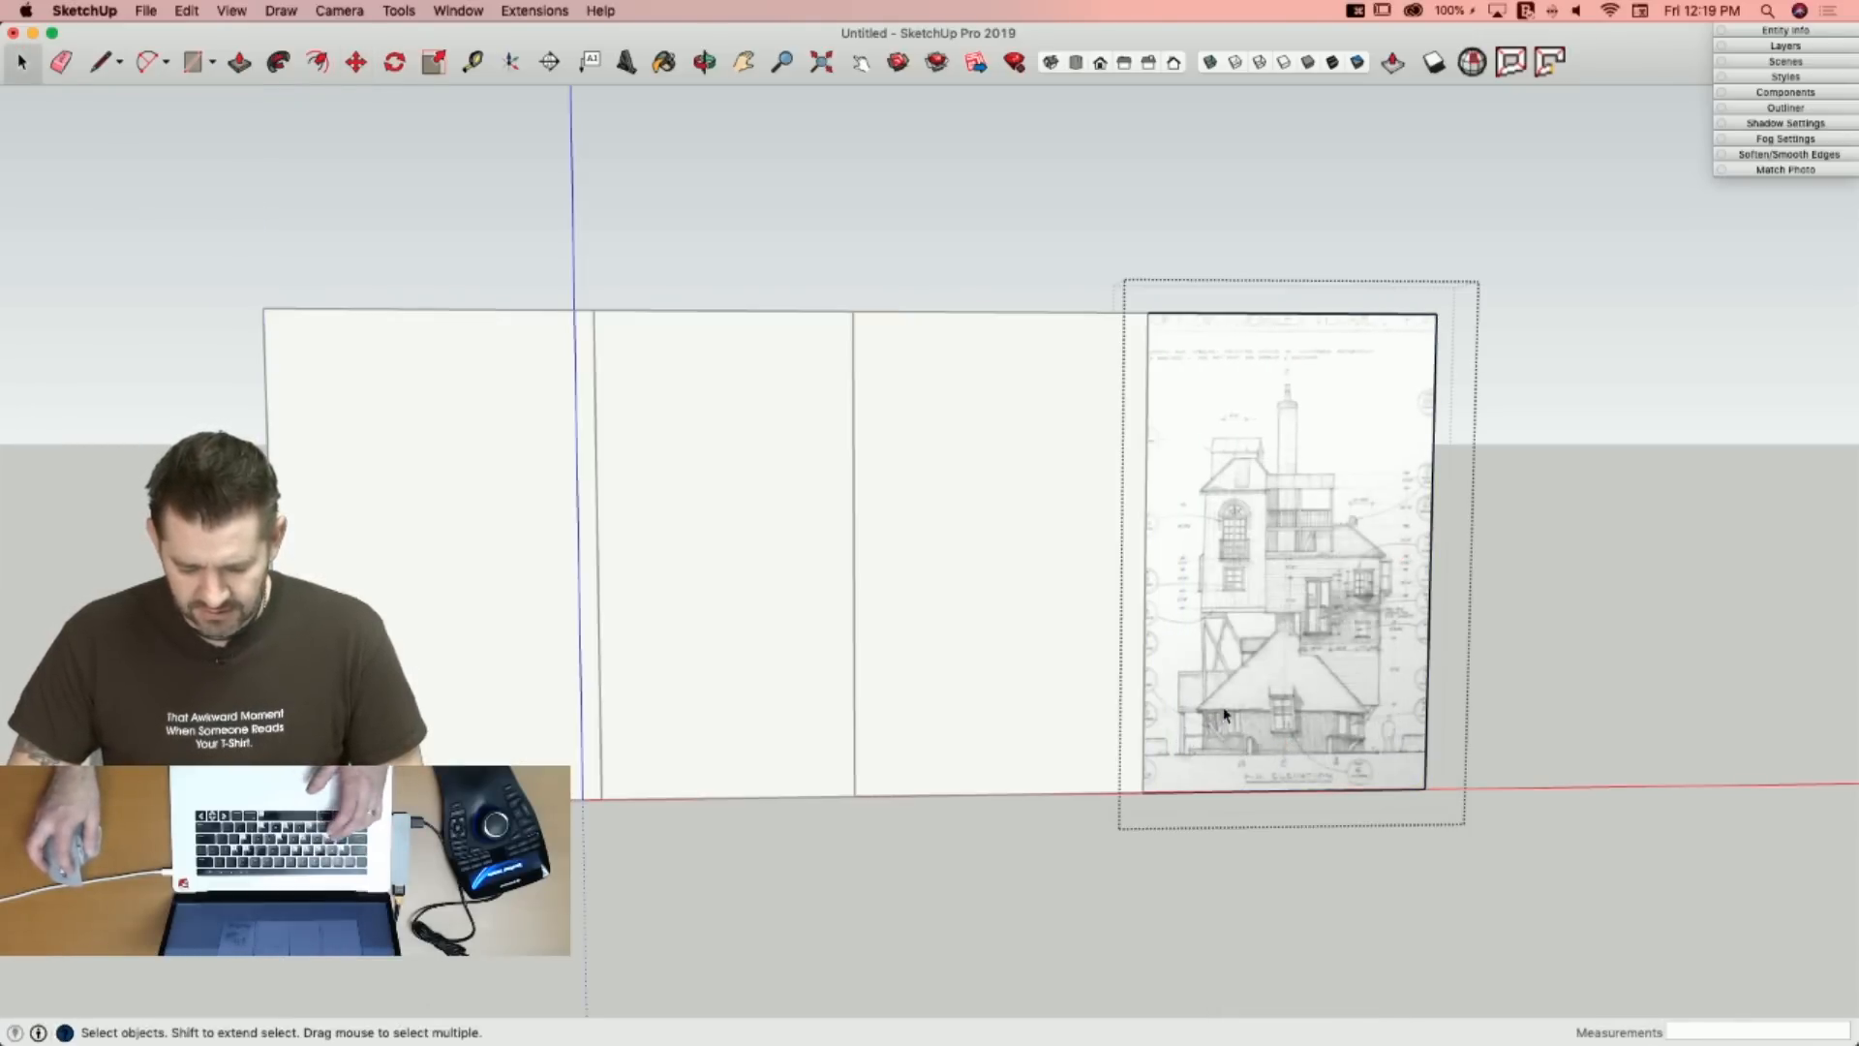
key(m)
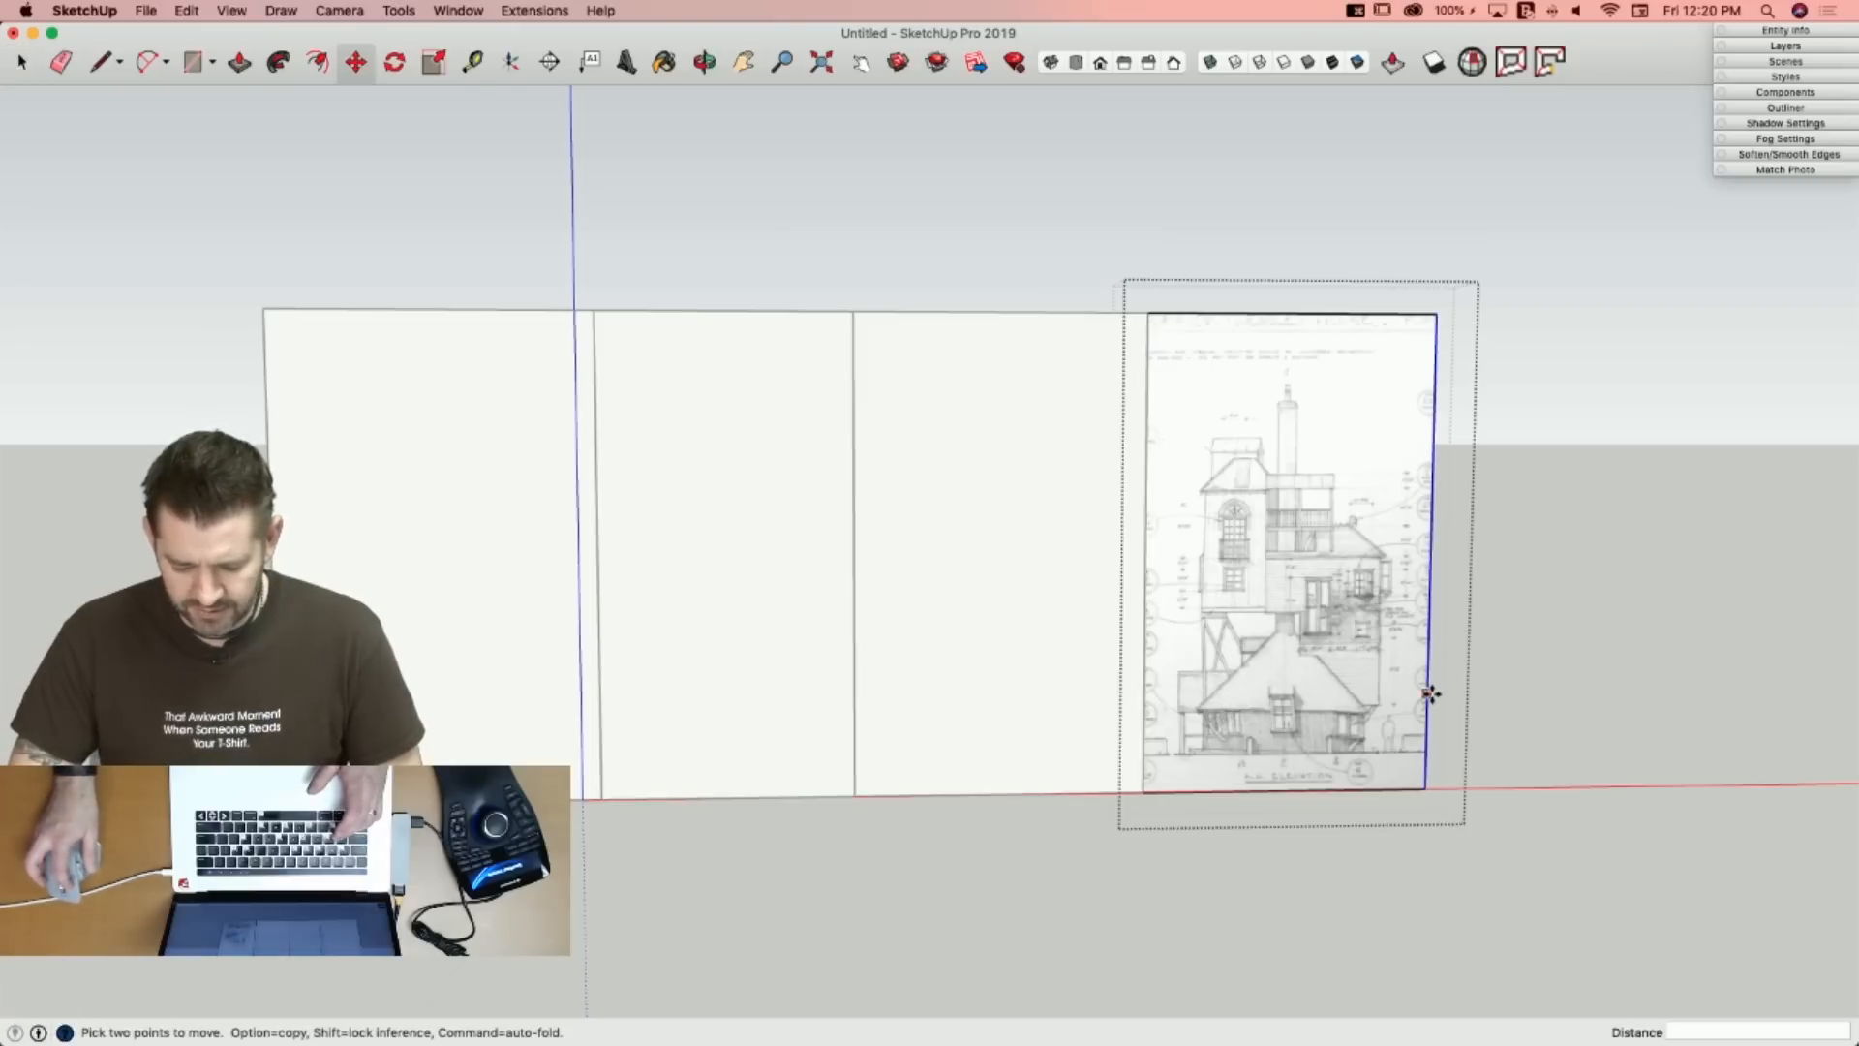
click(1429, 693)
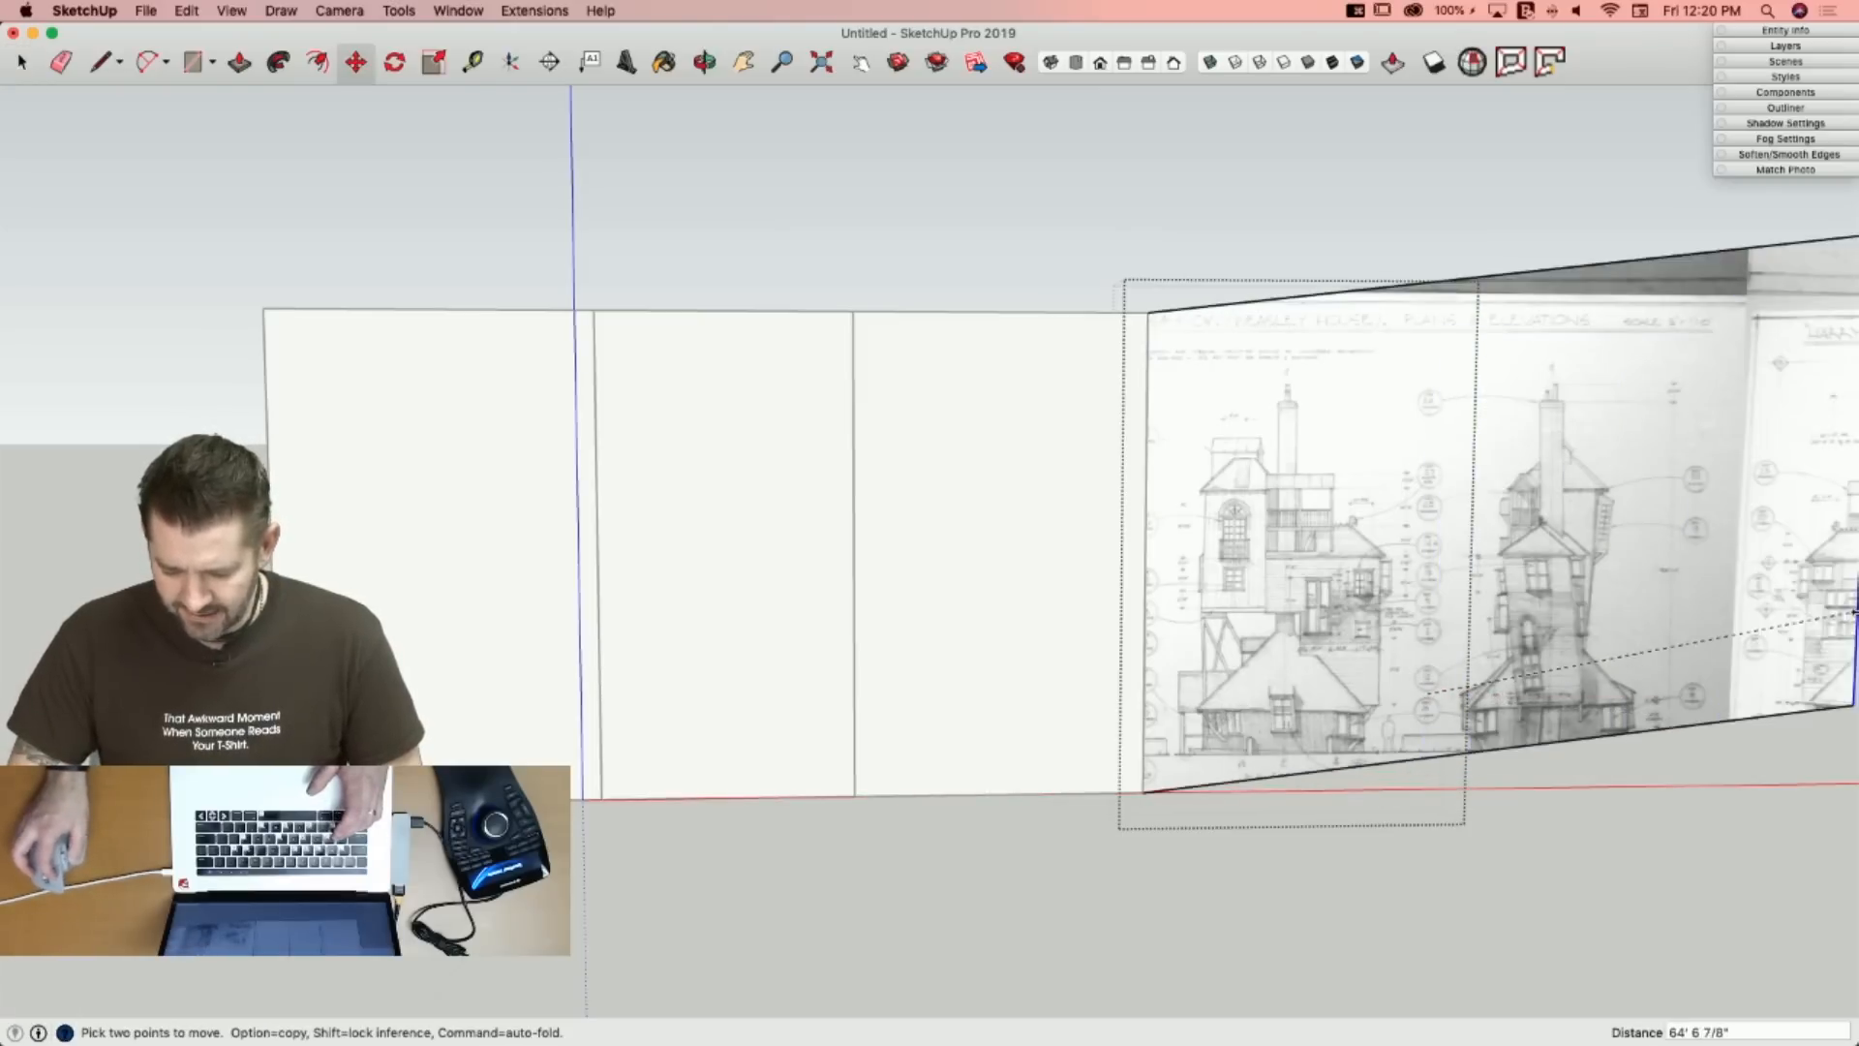
click(1670, 685)
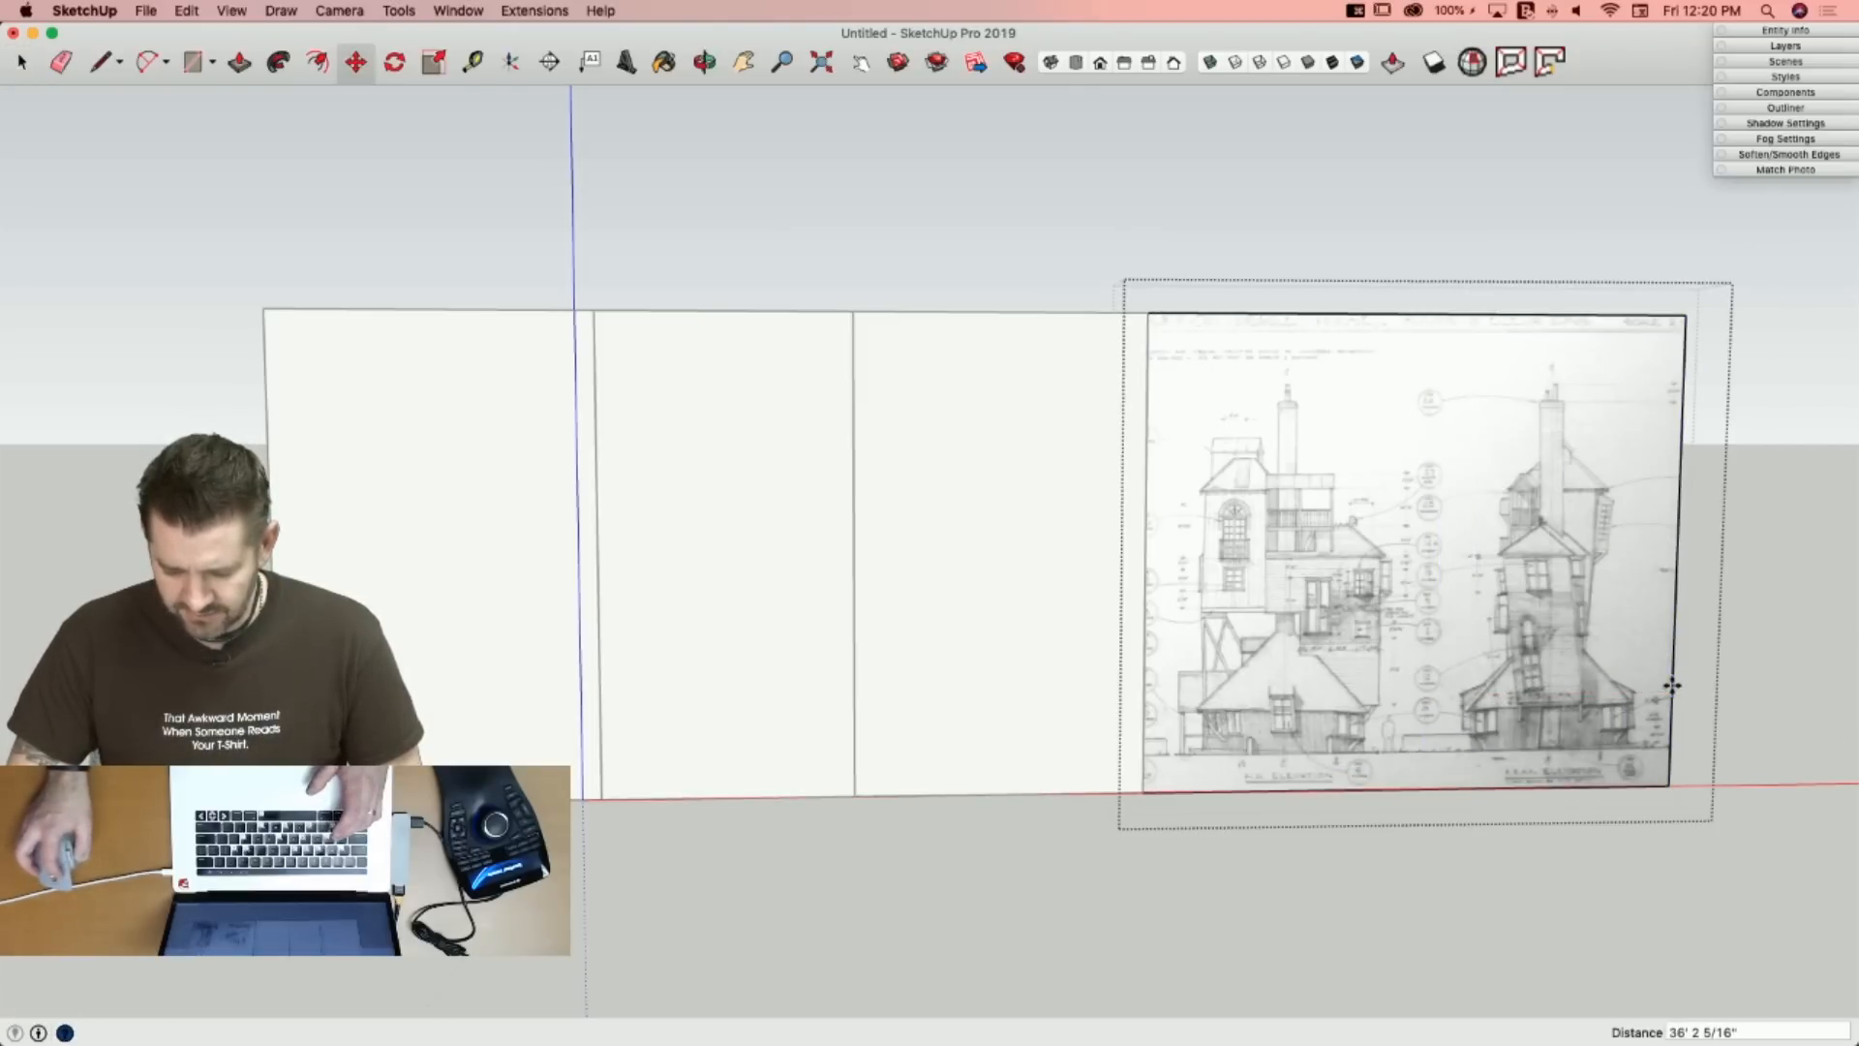
click(1146, 630)
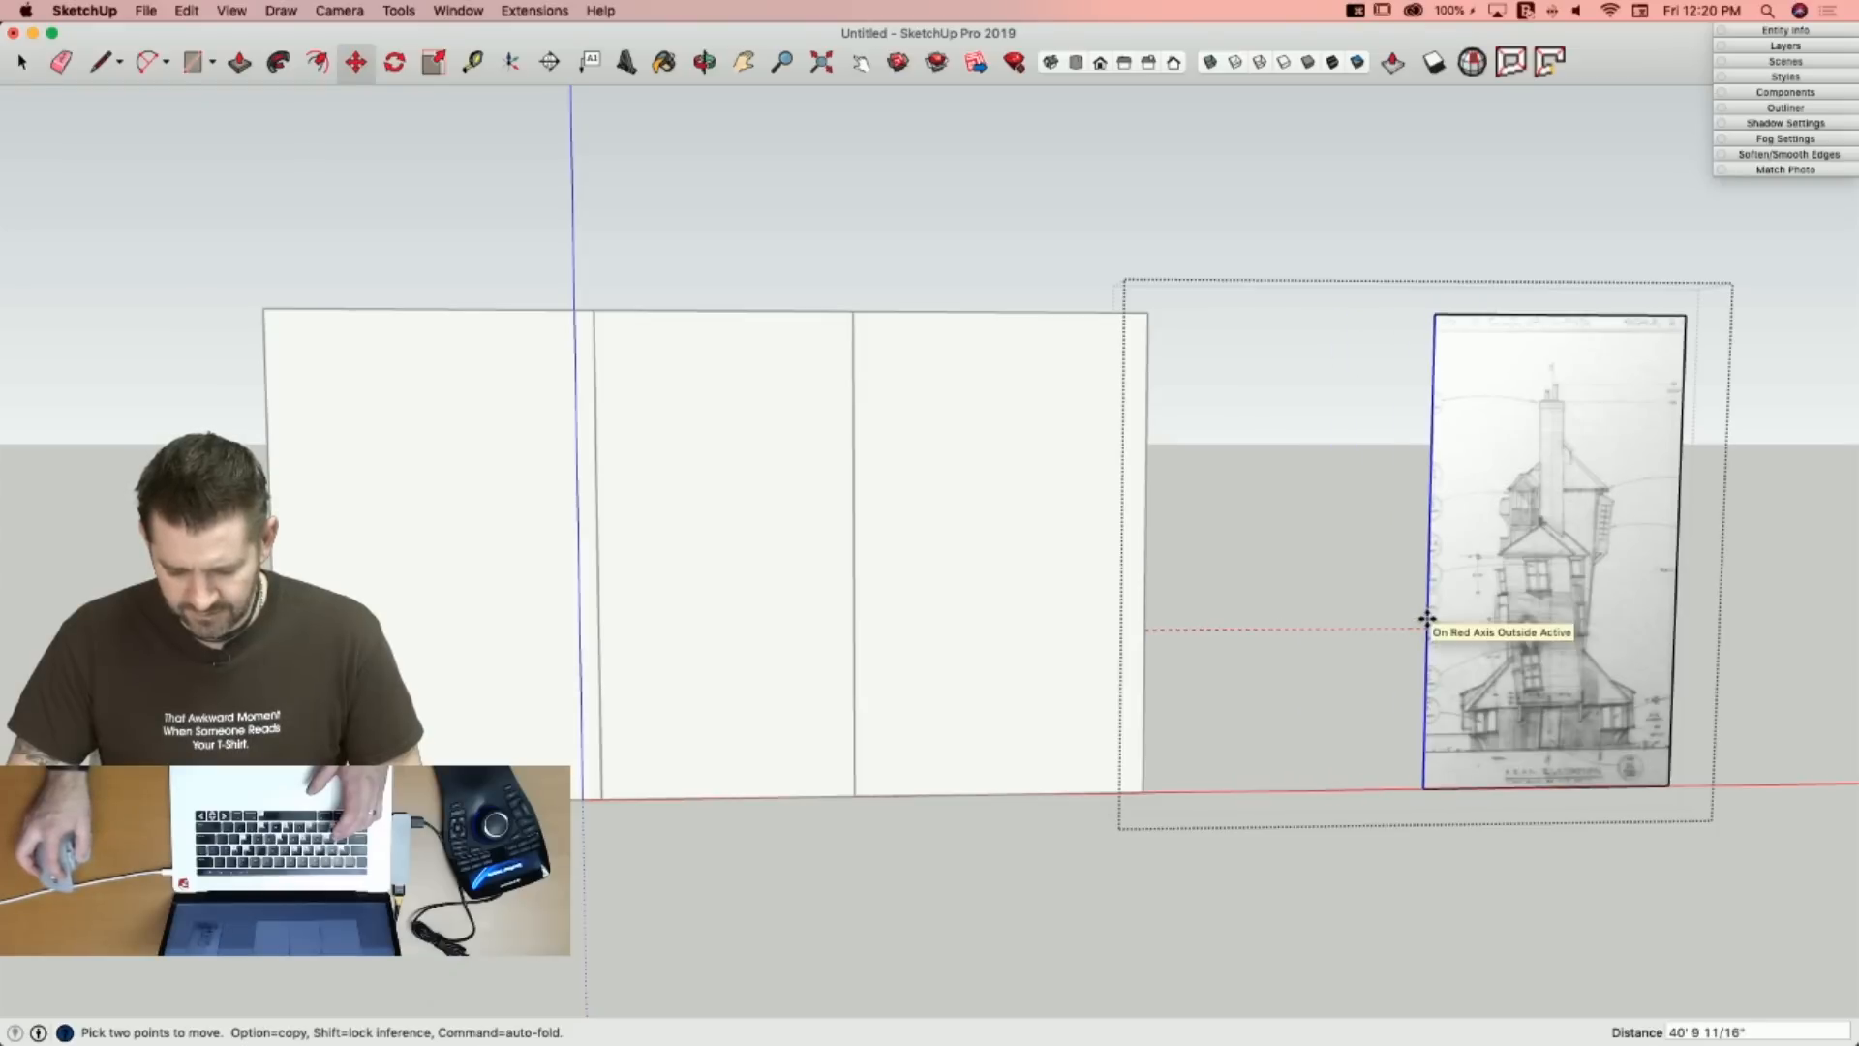
click(1427, 618)
Move the Rear elevation group by its lower-left corner to the R.H. elevation's lower-right corner.
key(space)
click(1540, 707)
key(m)
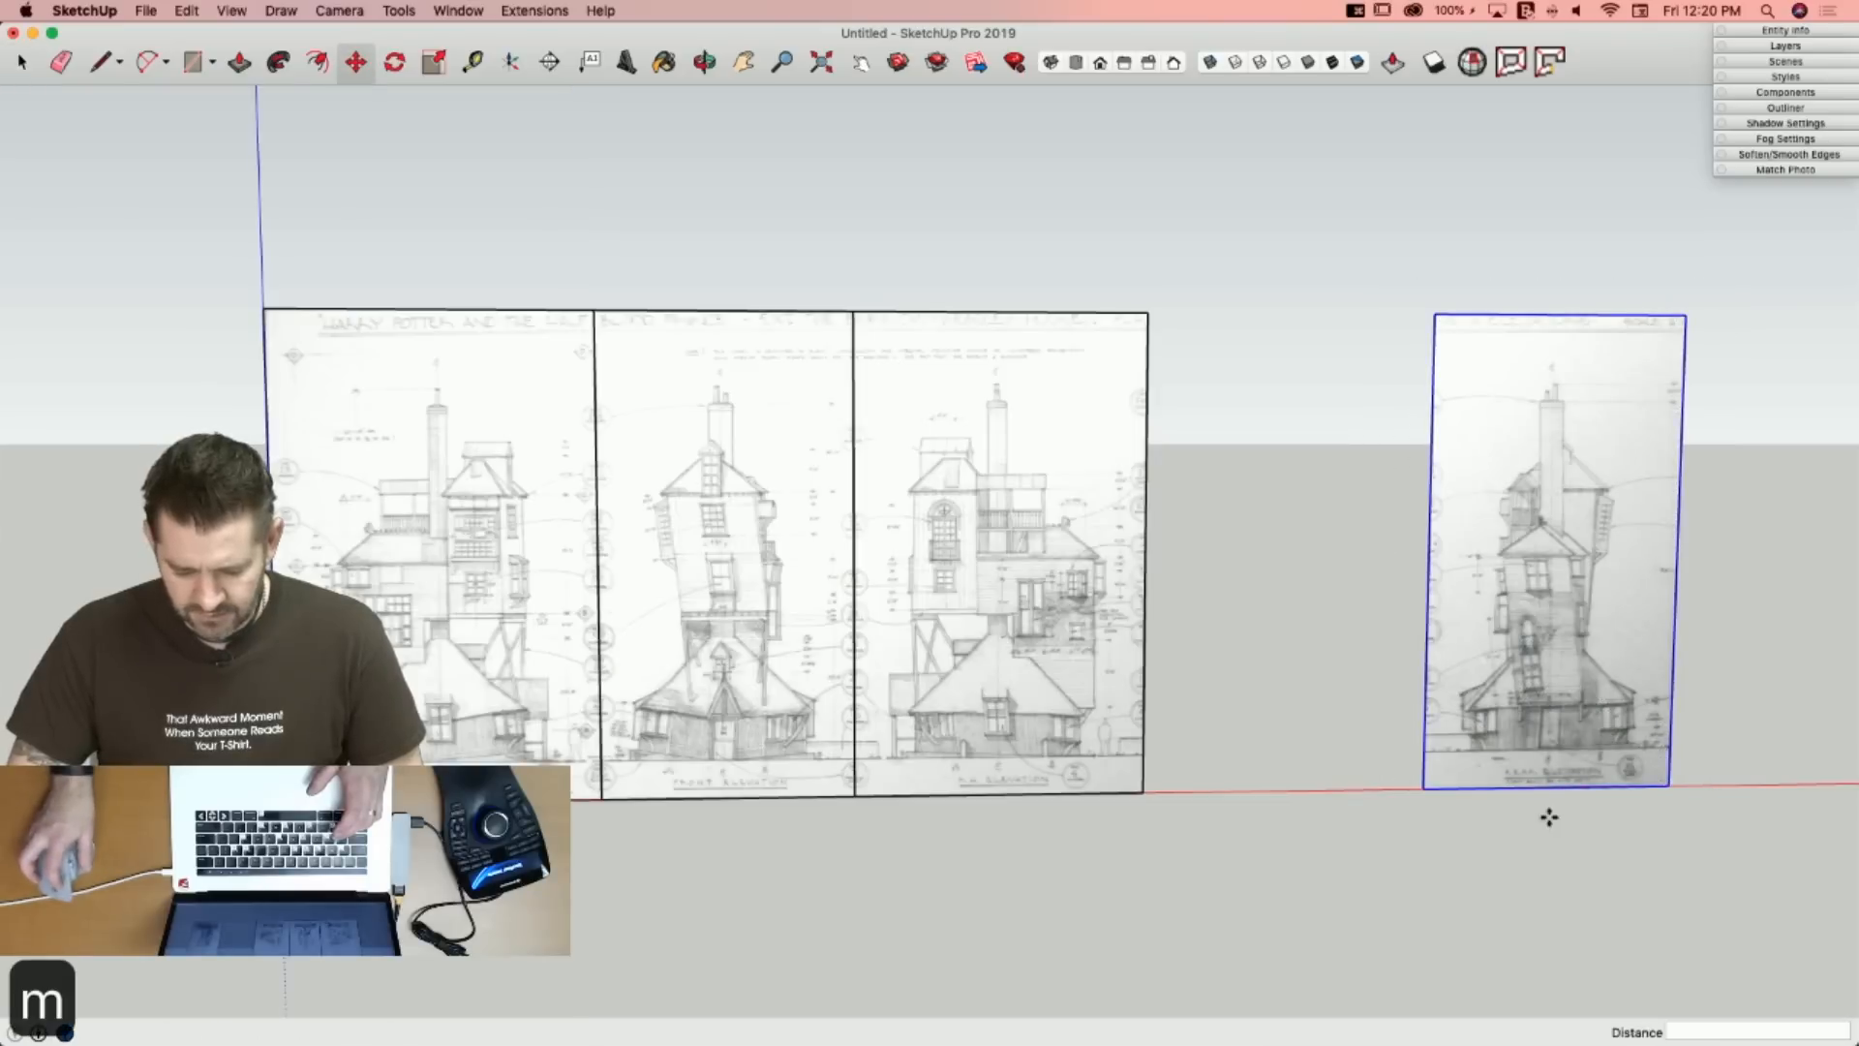
click(1423, 786)
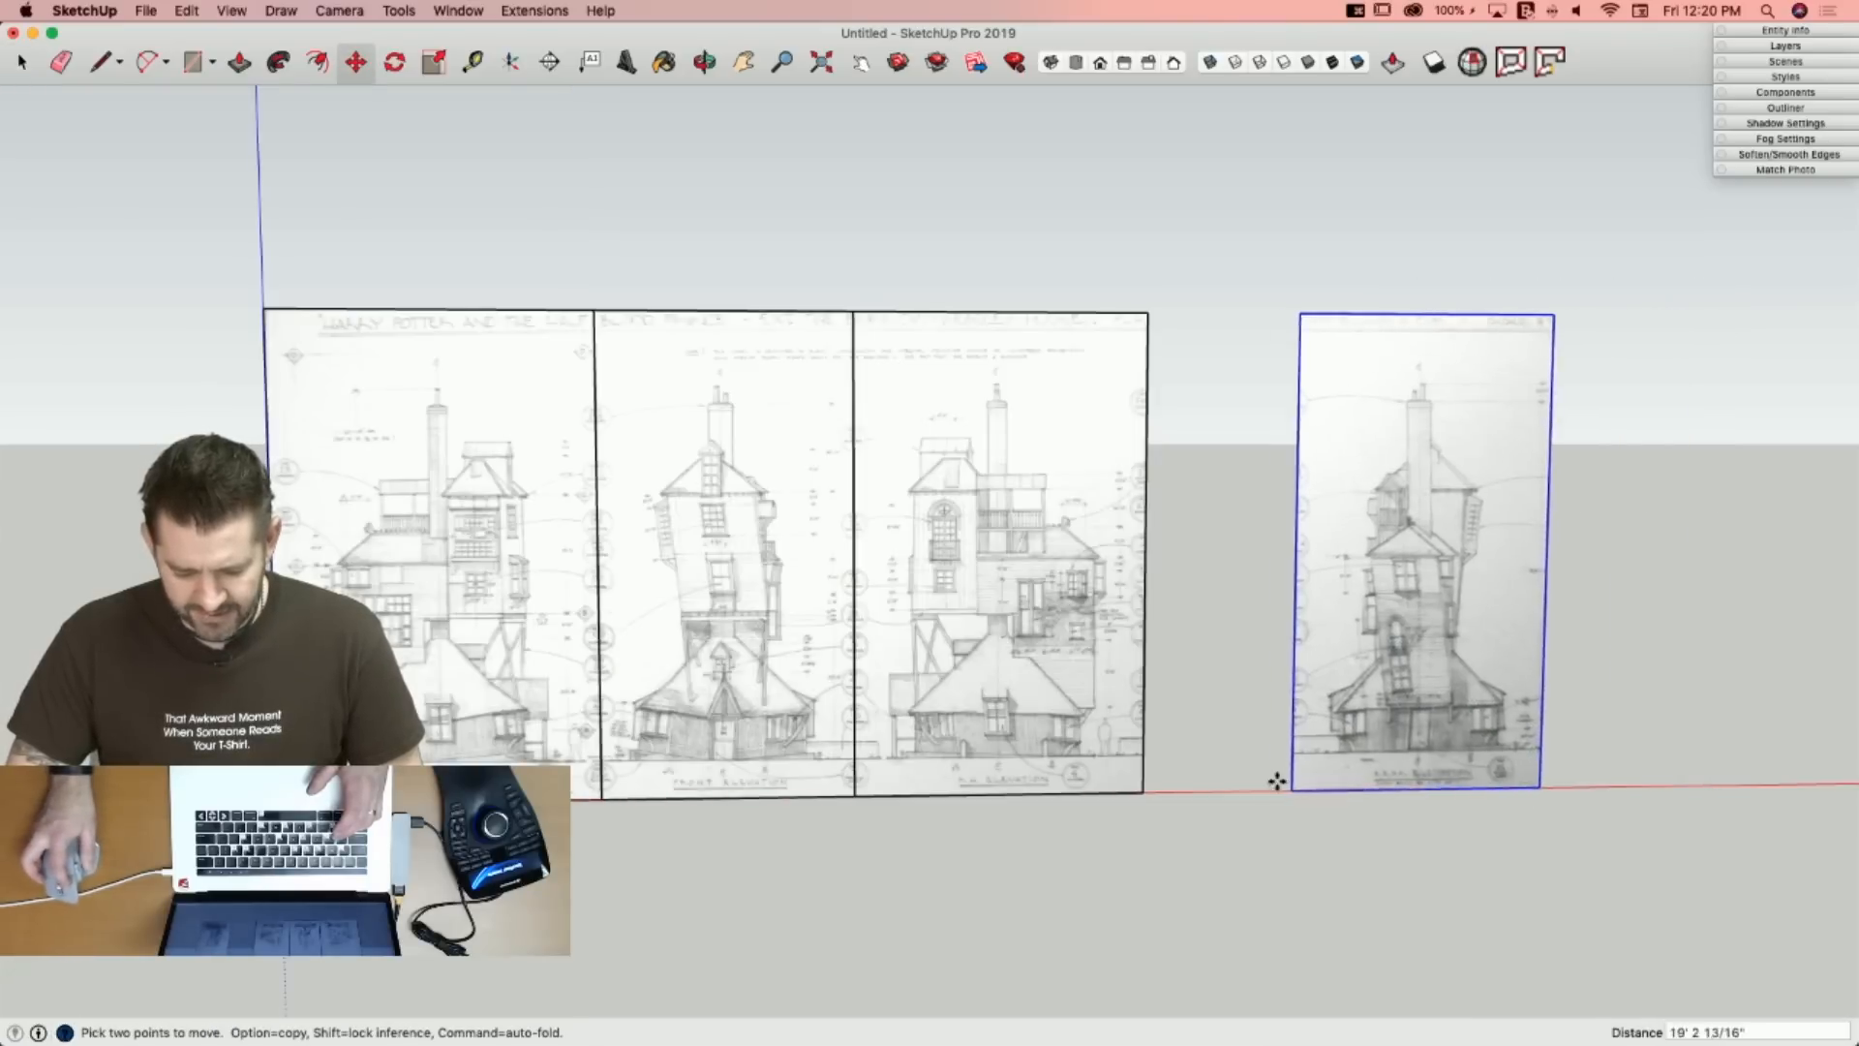
click(1145, 791)
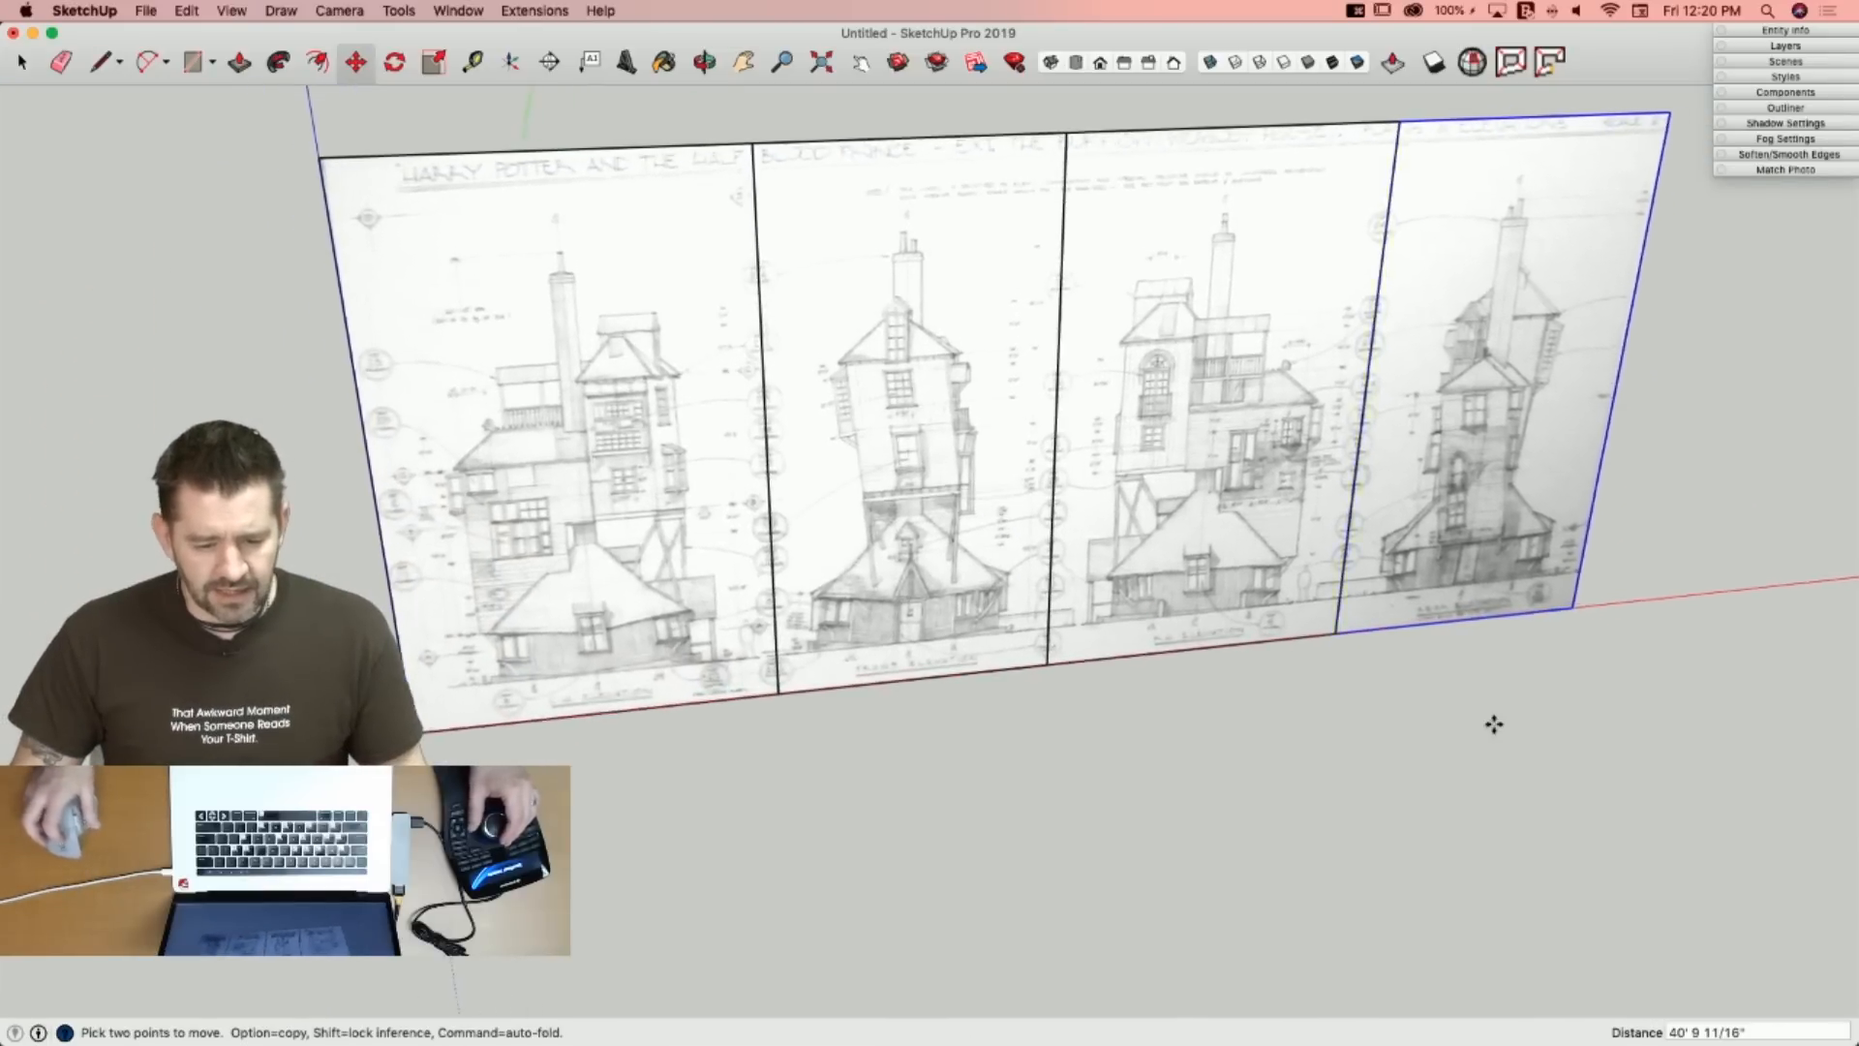
Rotate the Front, R.H. and Rear elevation groups together 90° about the L.H. elevation's lower-right corner.
key(space)
drag(1043, 489, 1042, 491)
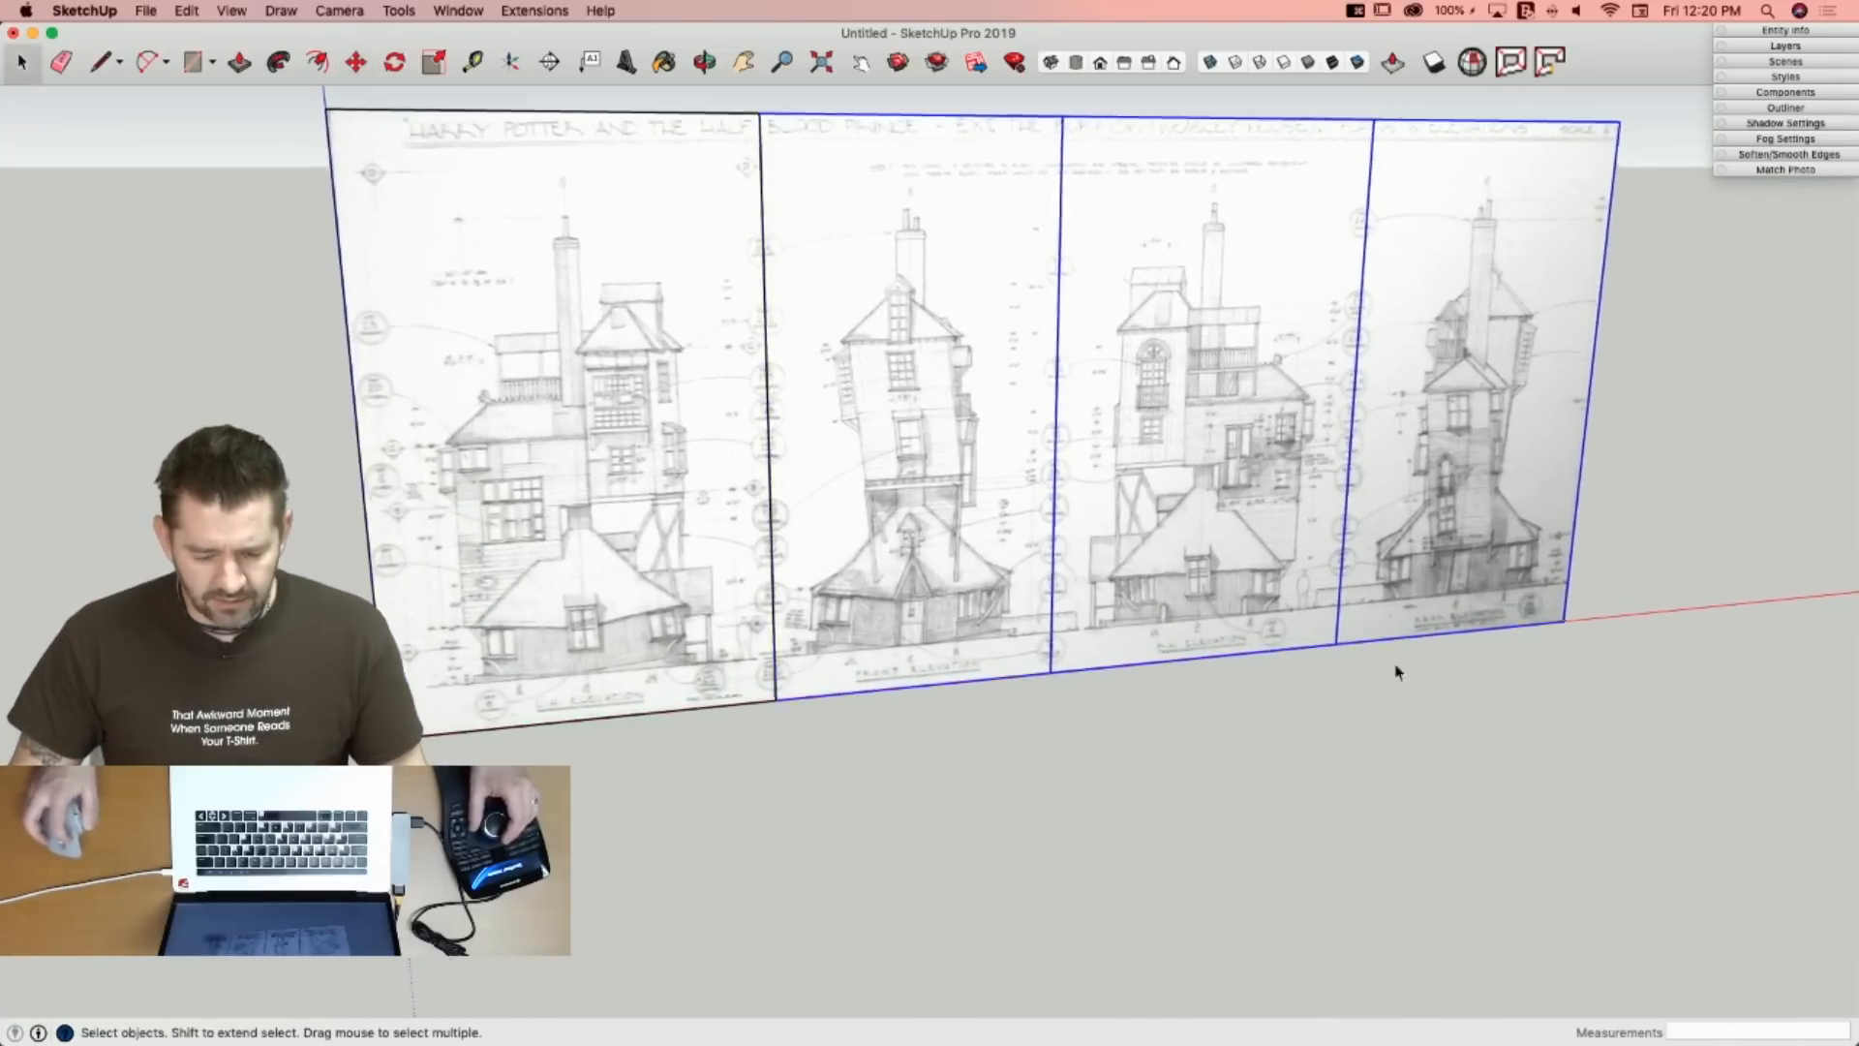
key(q)
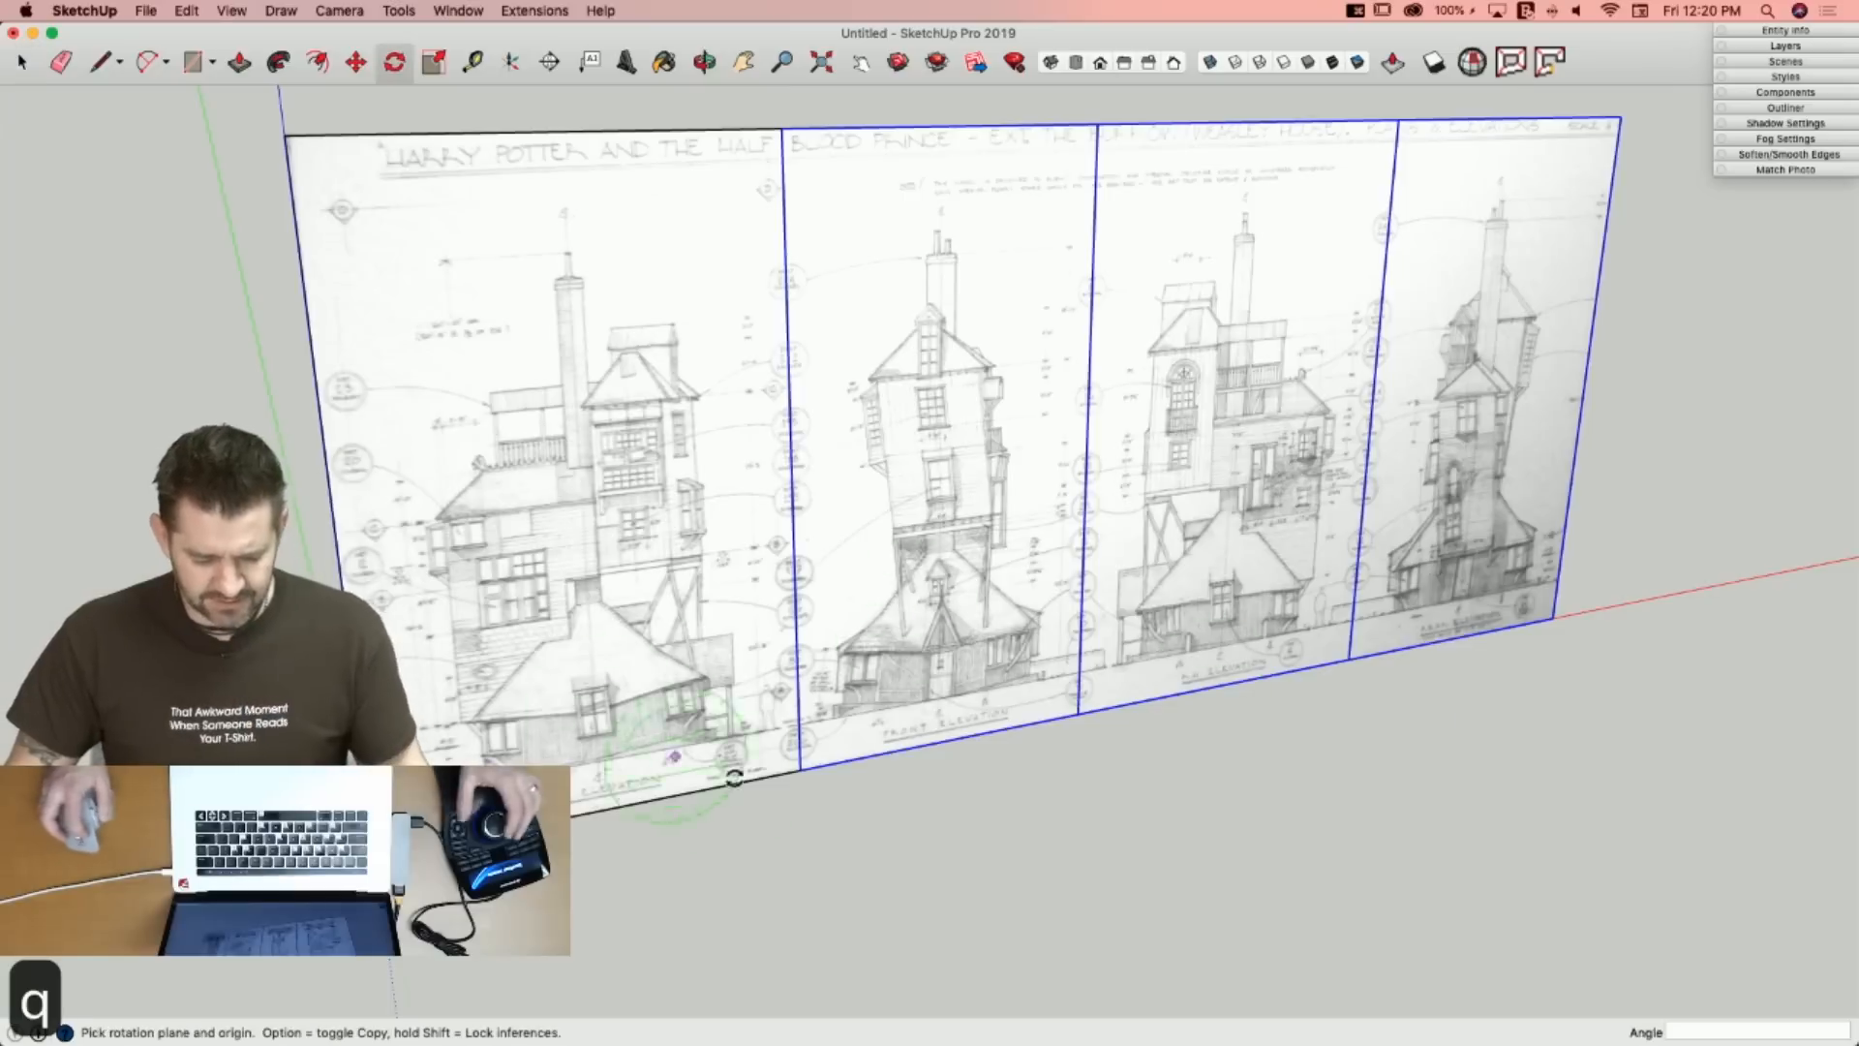
click(825, 765)
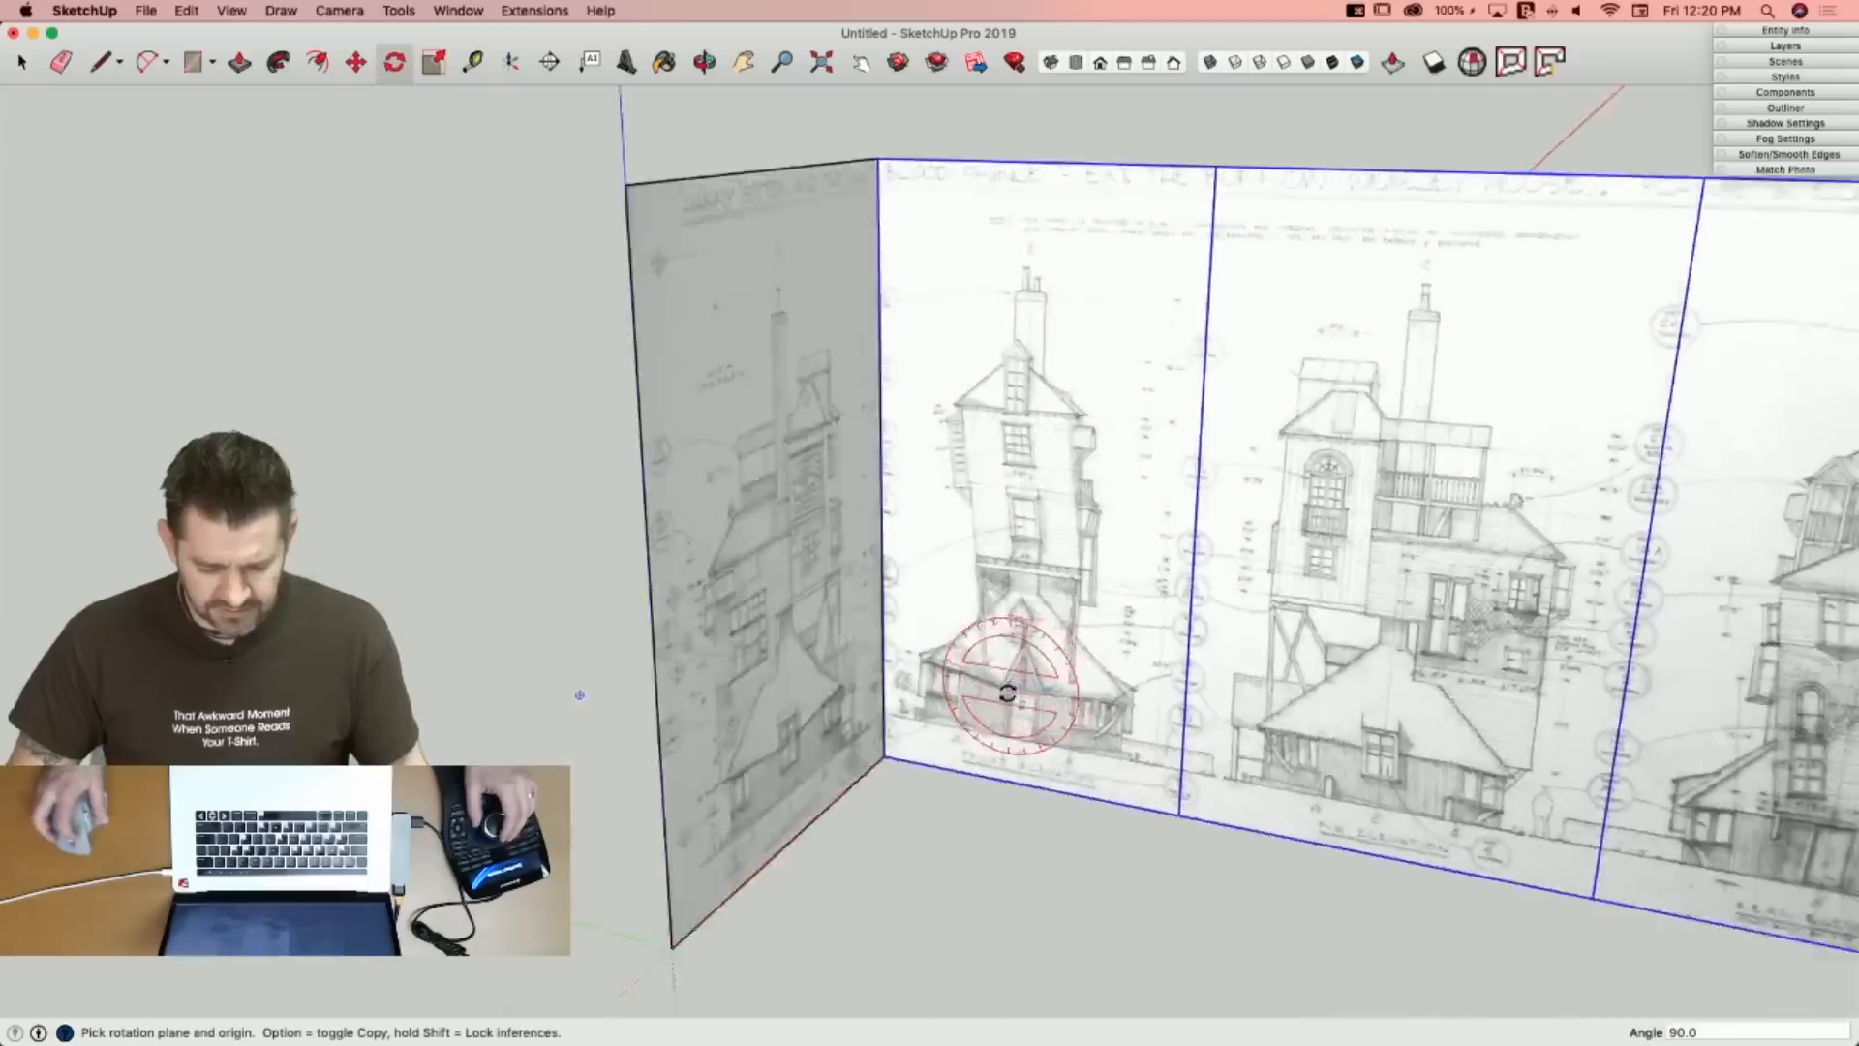
click(1066, 721)
Rotate the R.H. and Rear elevation groups together 90° about the Front elevation's lower-right corner.
key(space)
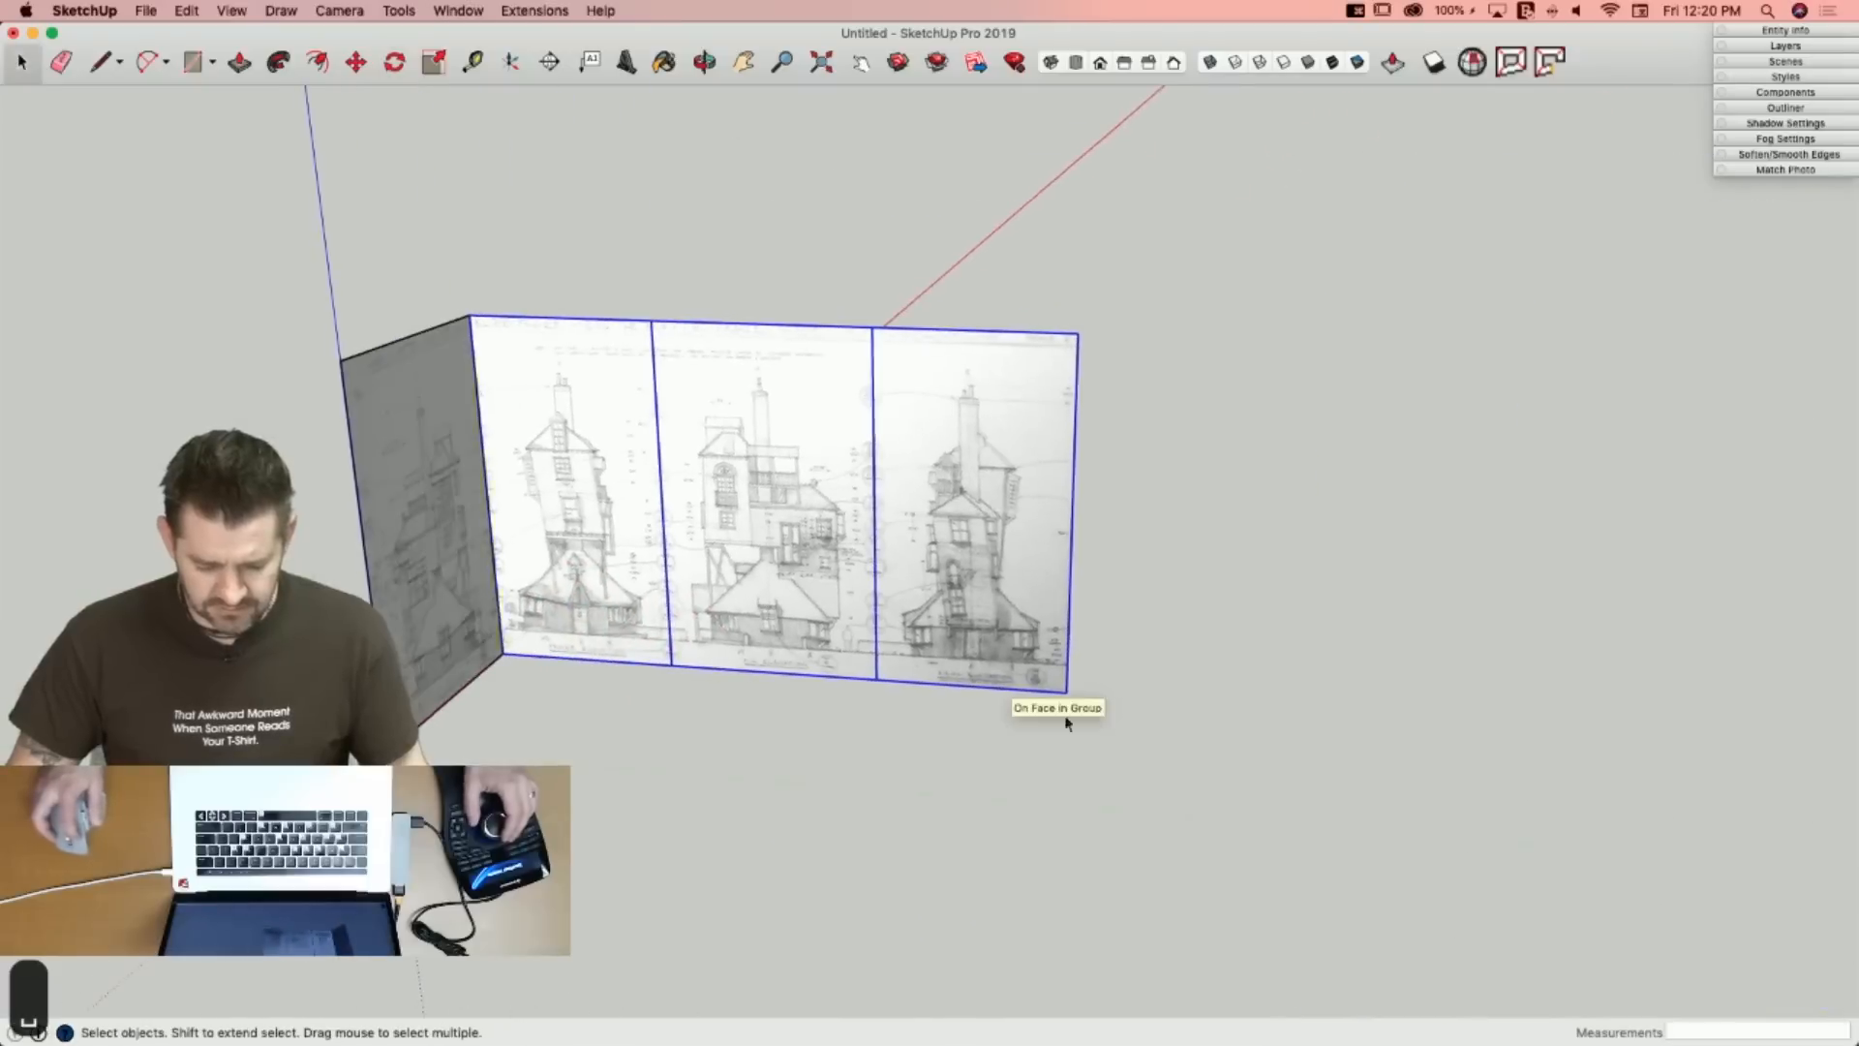
key(q)
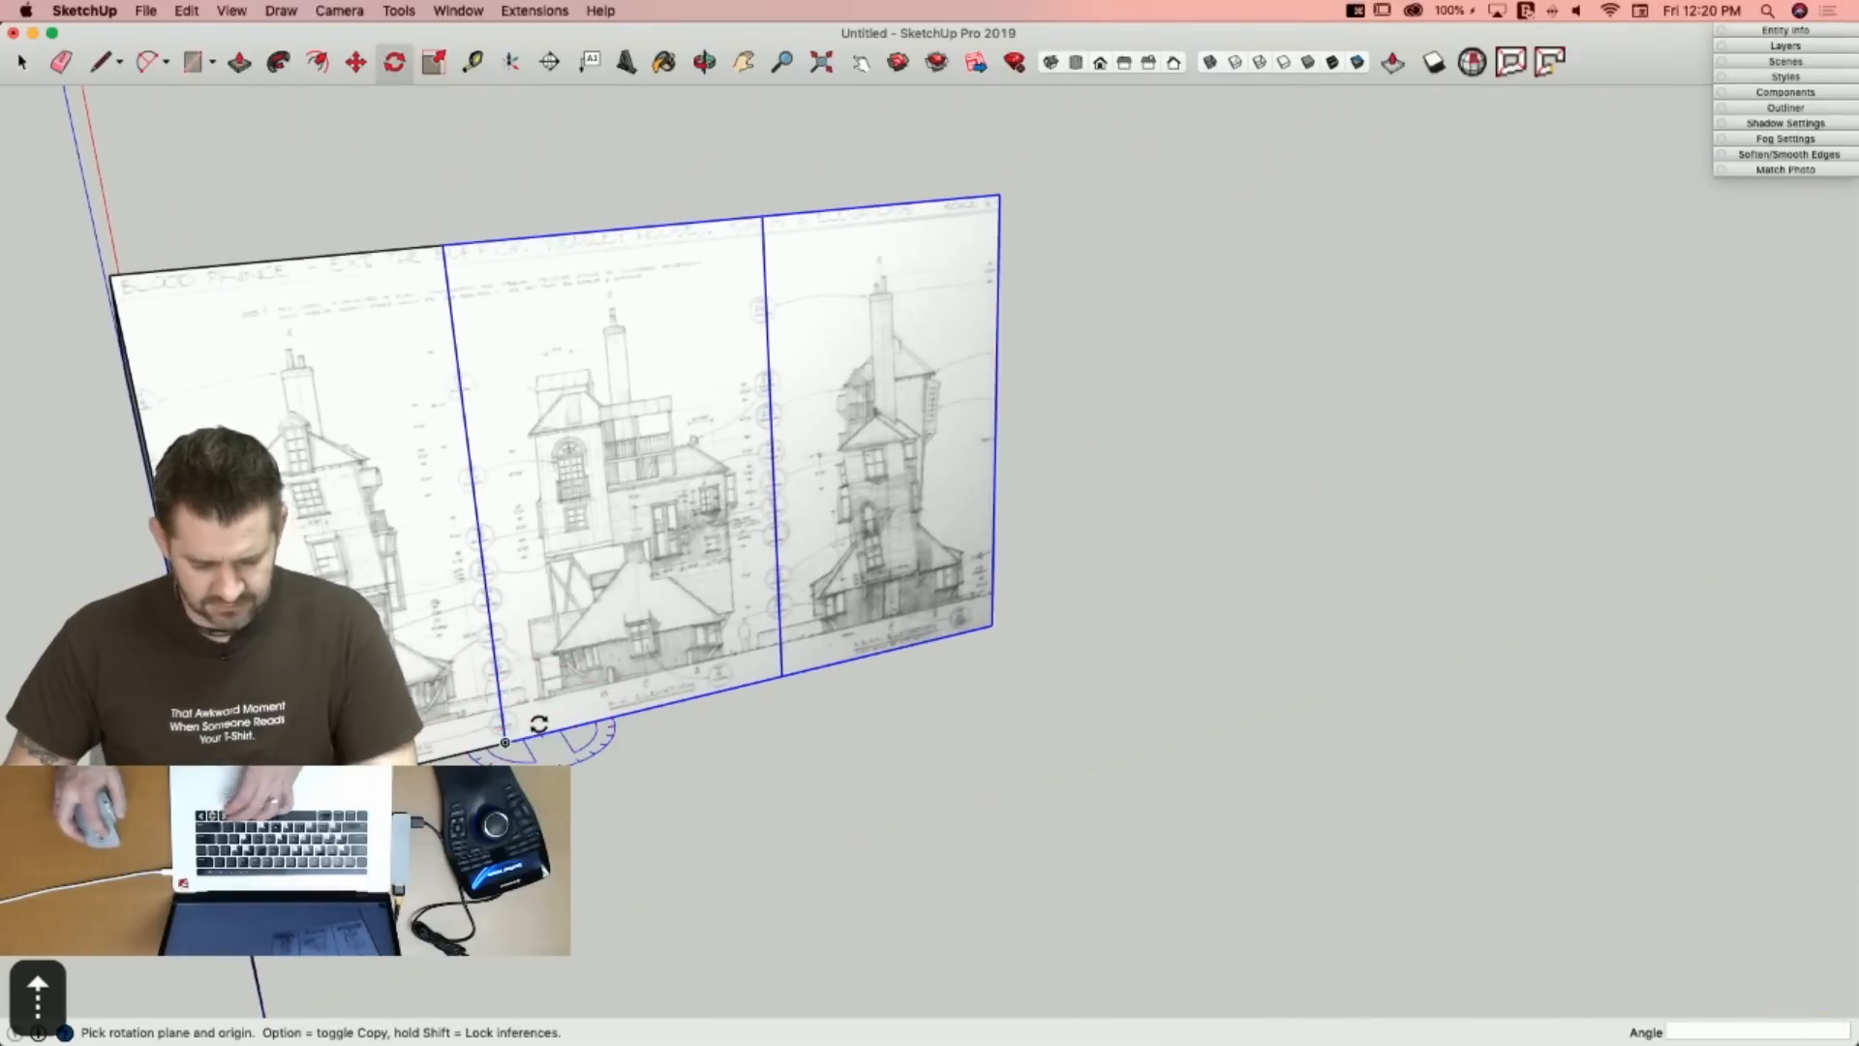
drag(504, 742, 543, 739)
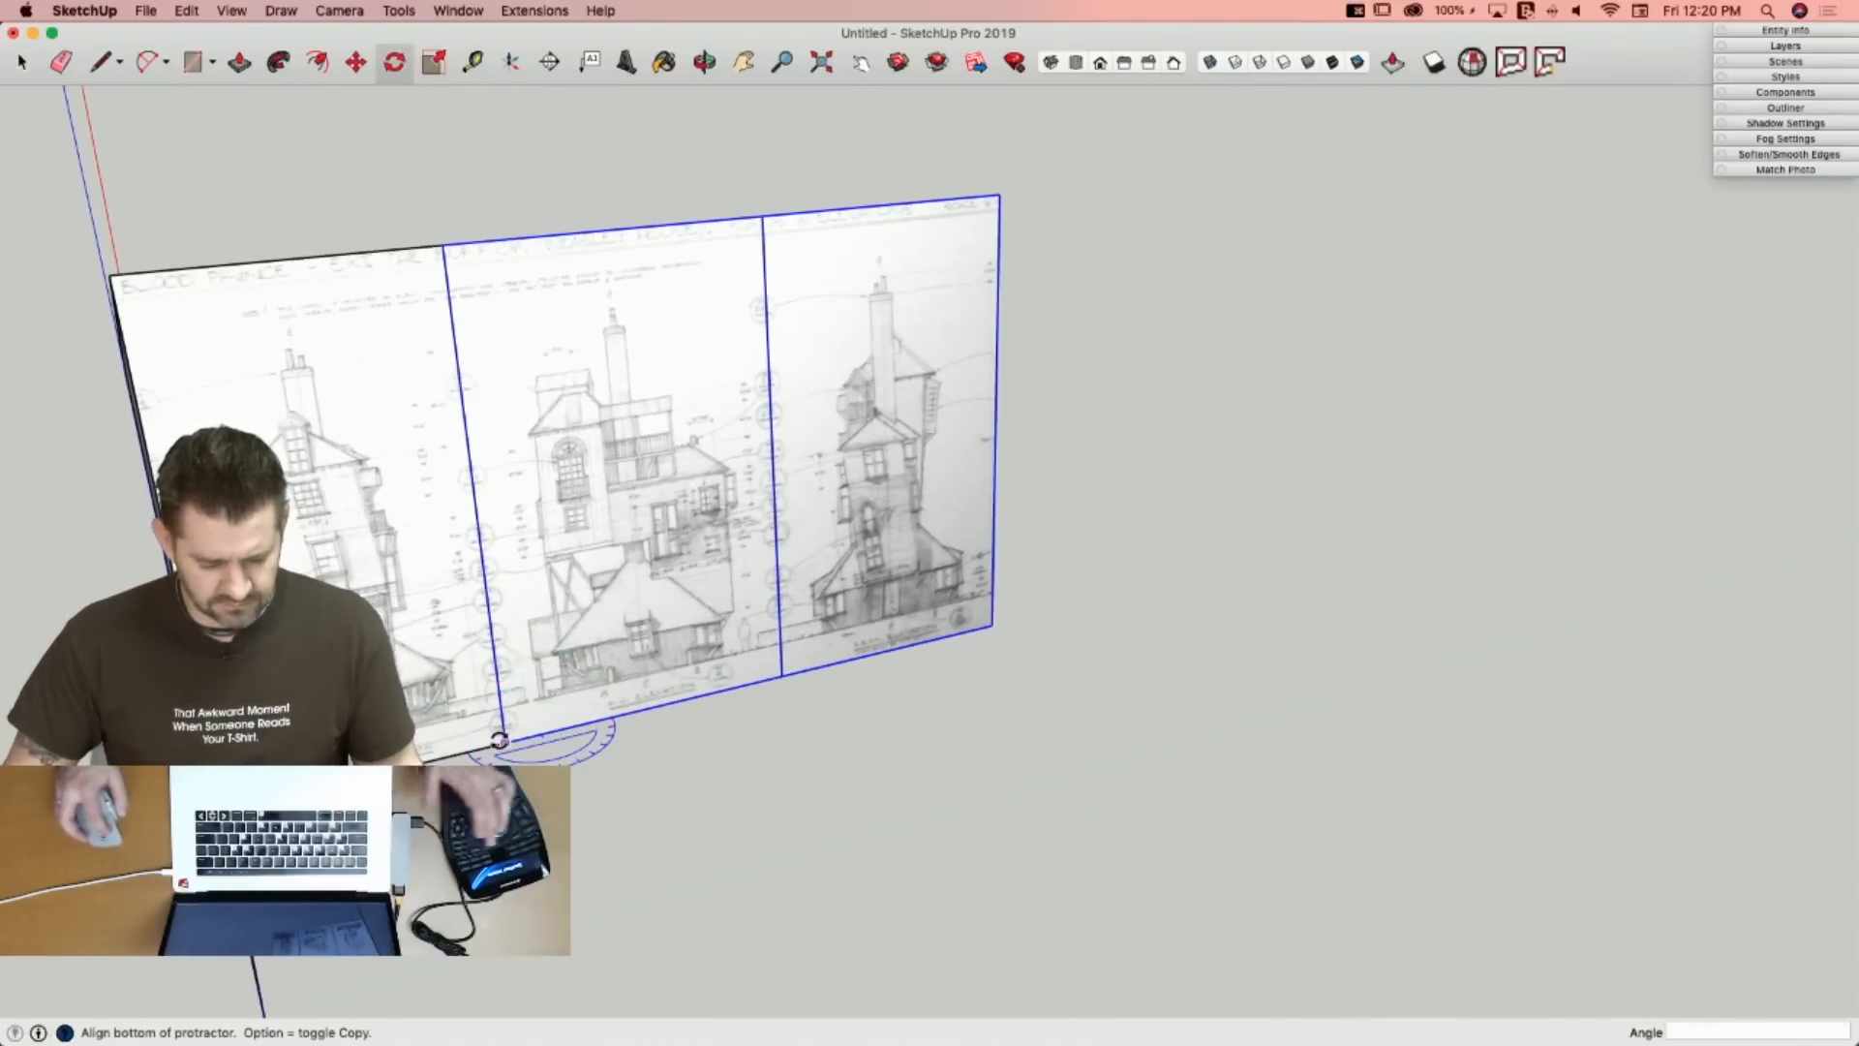
key(q)
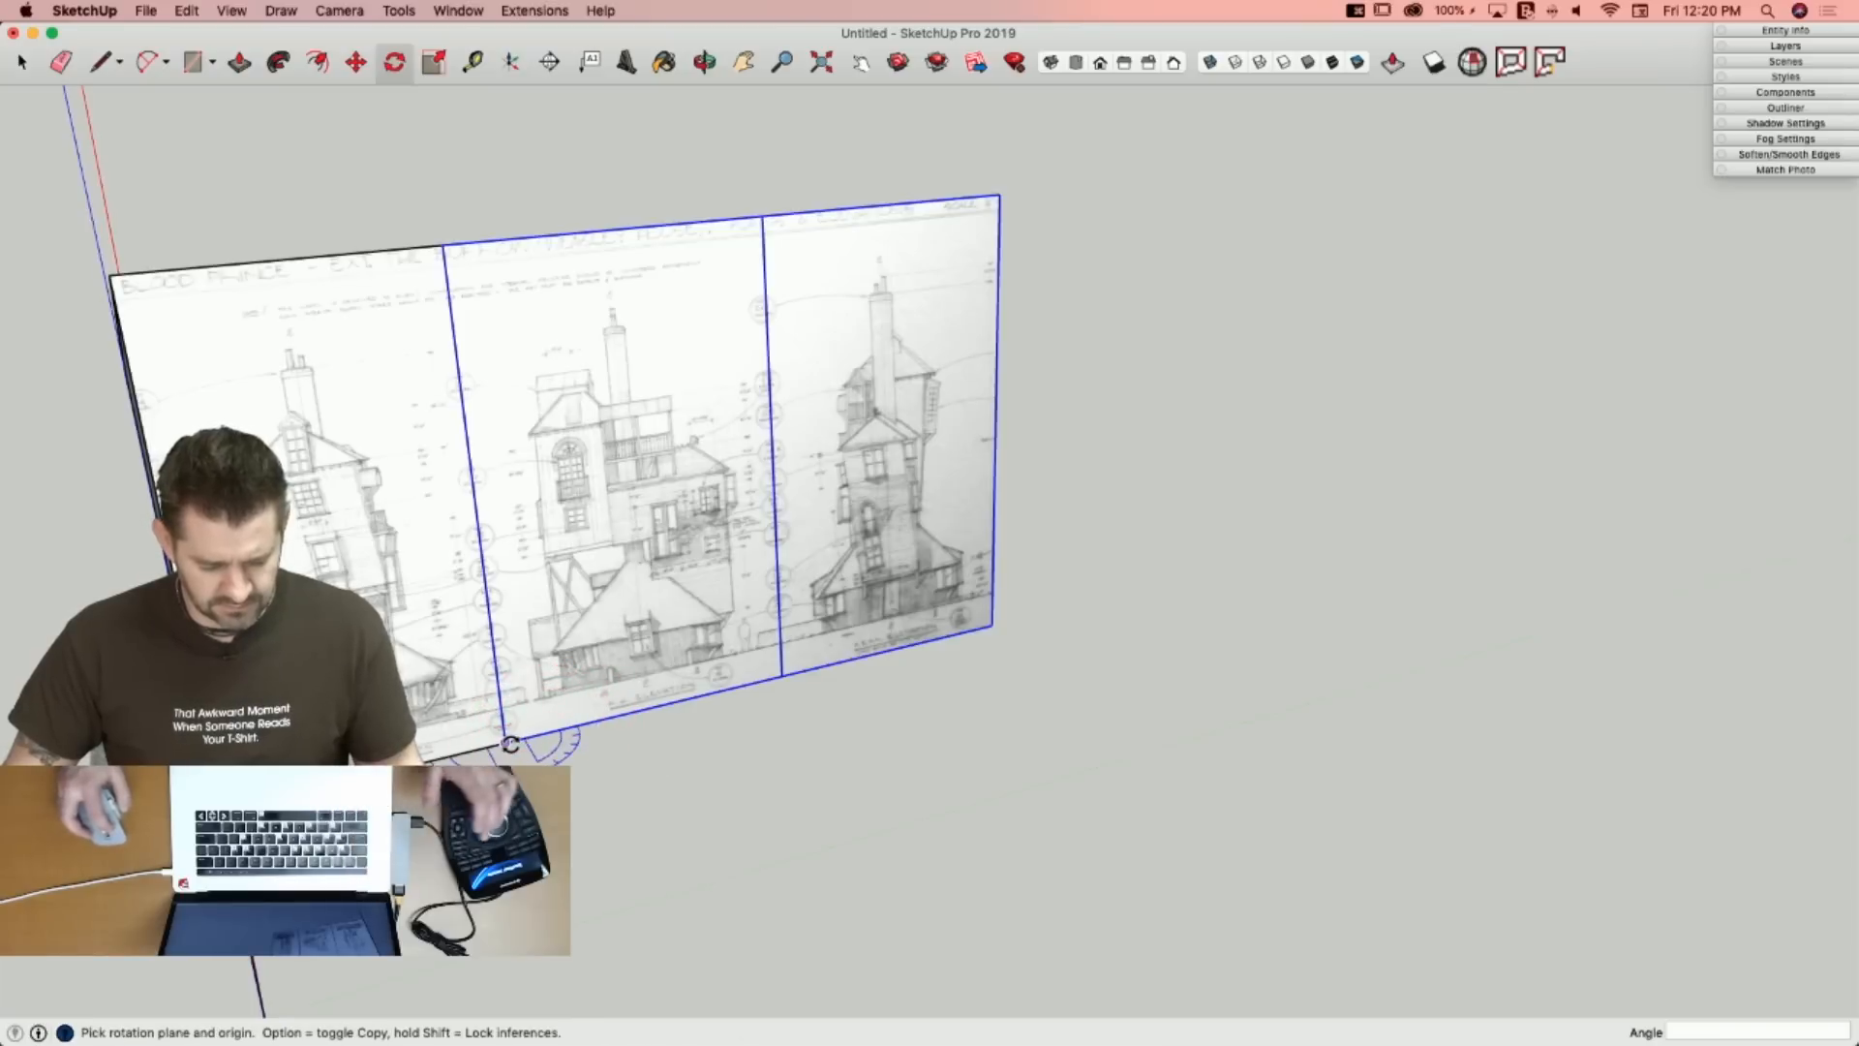
drag(510, 744, 541, 734)
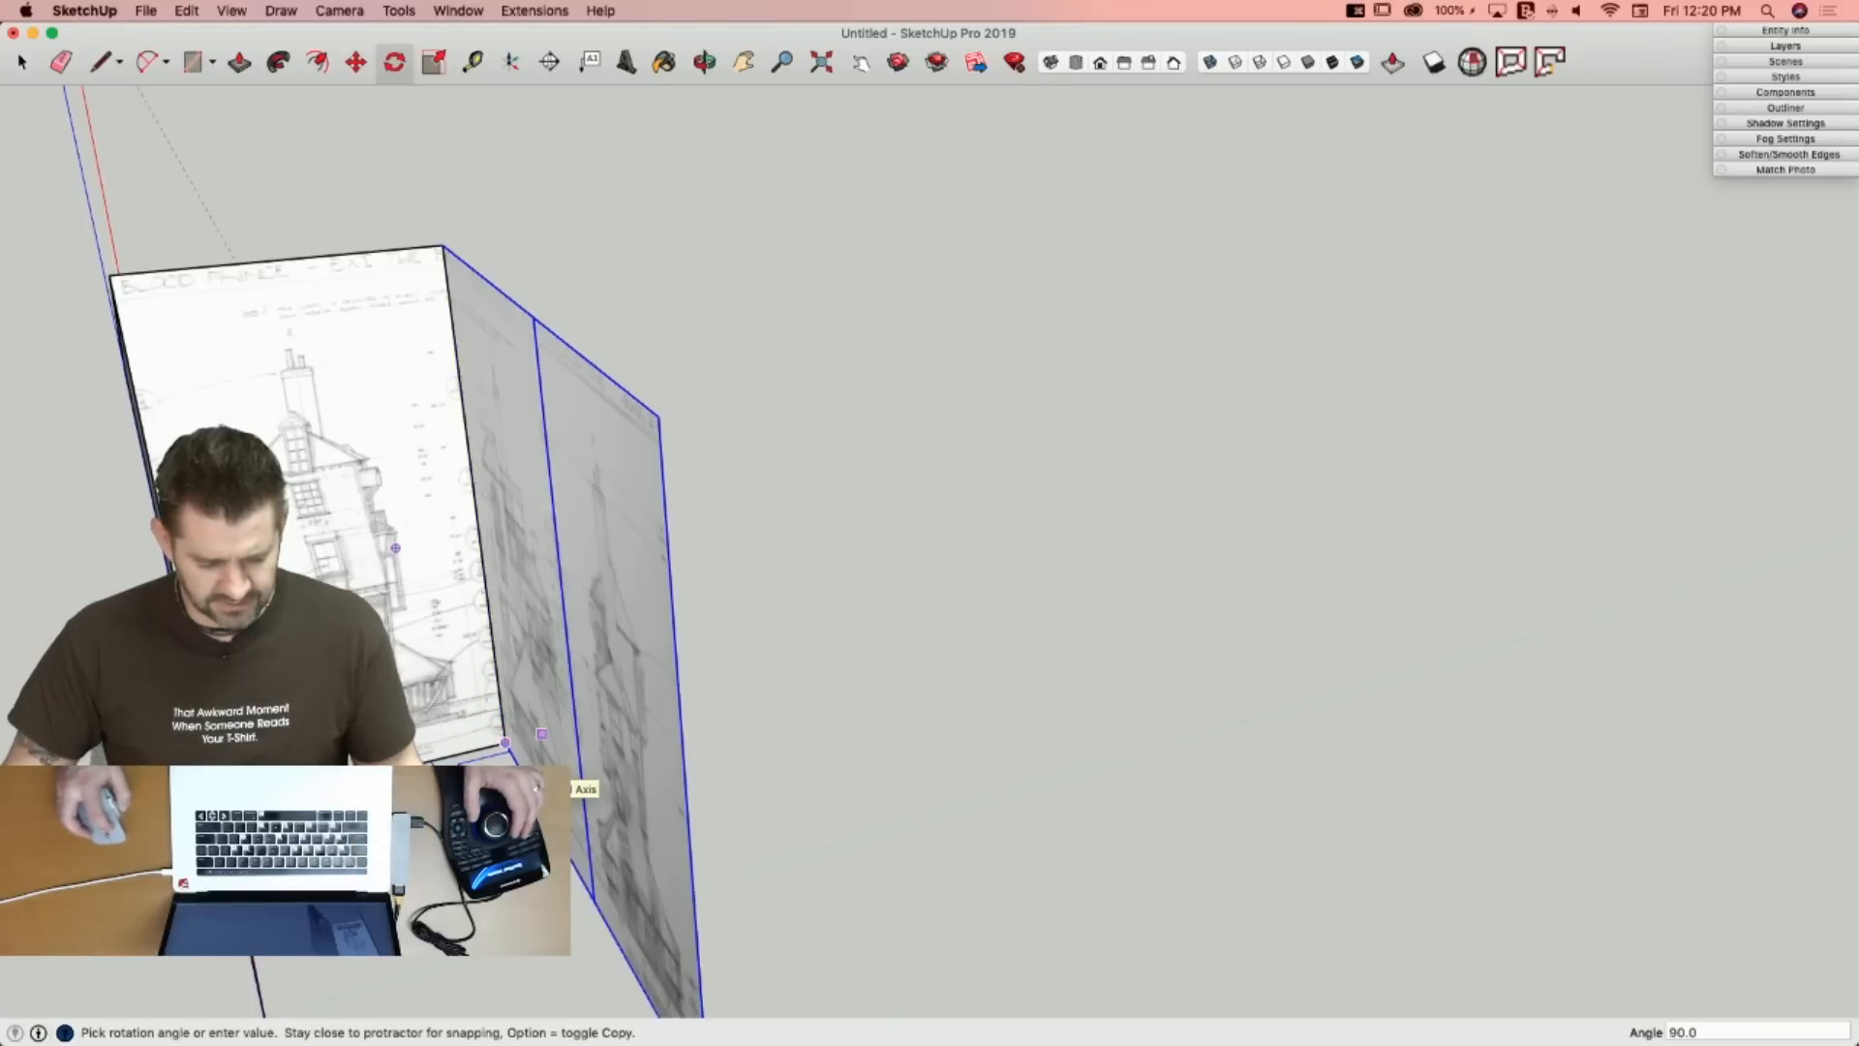
click(395, 548)
Rotate the Rear elevation group 90° about the R.H. elevation's lower-right corner to close the box of elevations.
key(space)
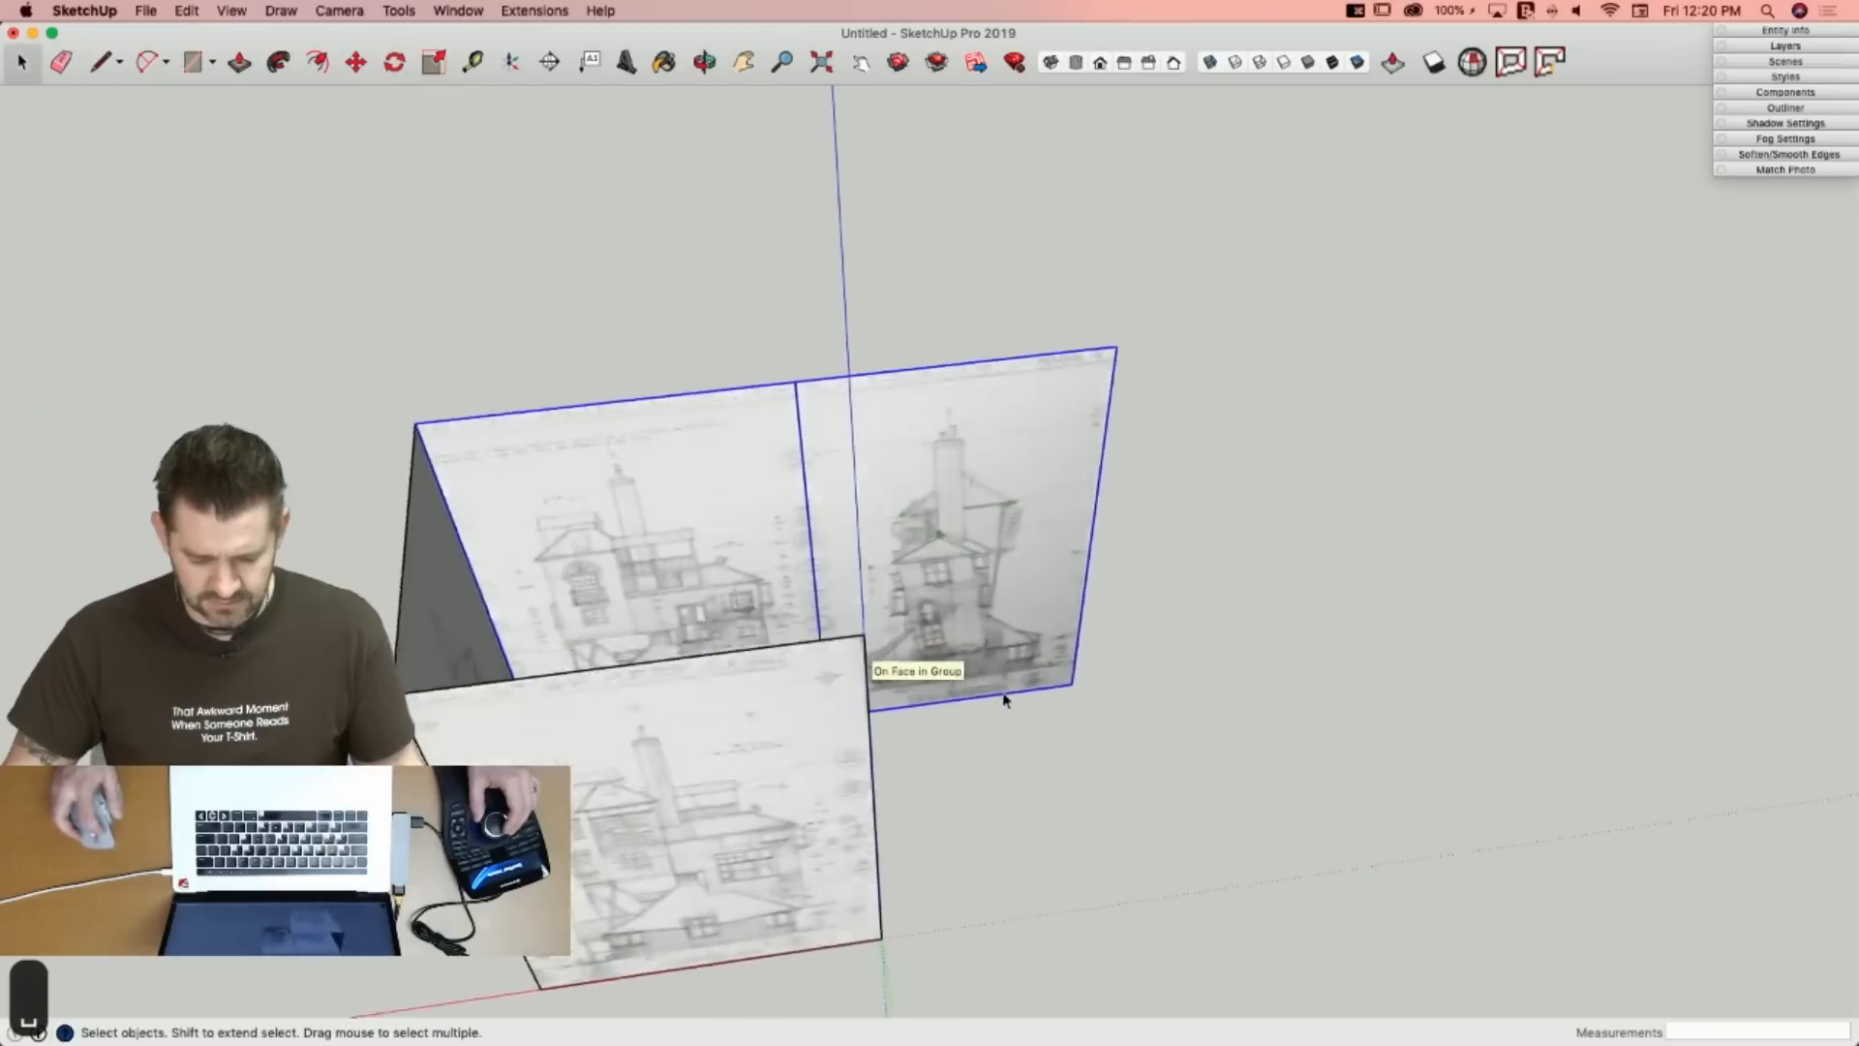
key(q)
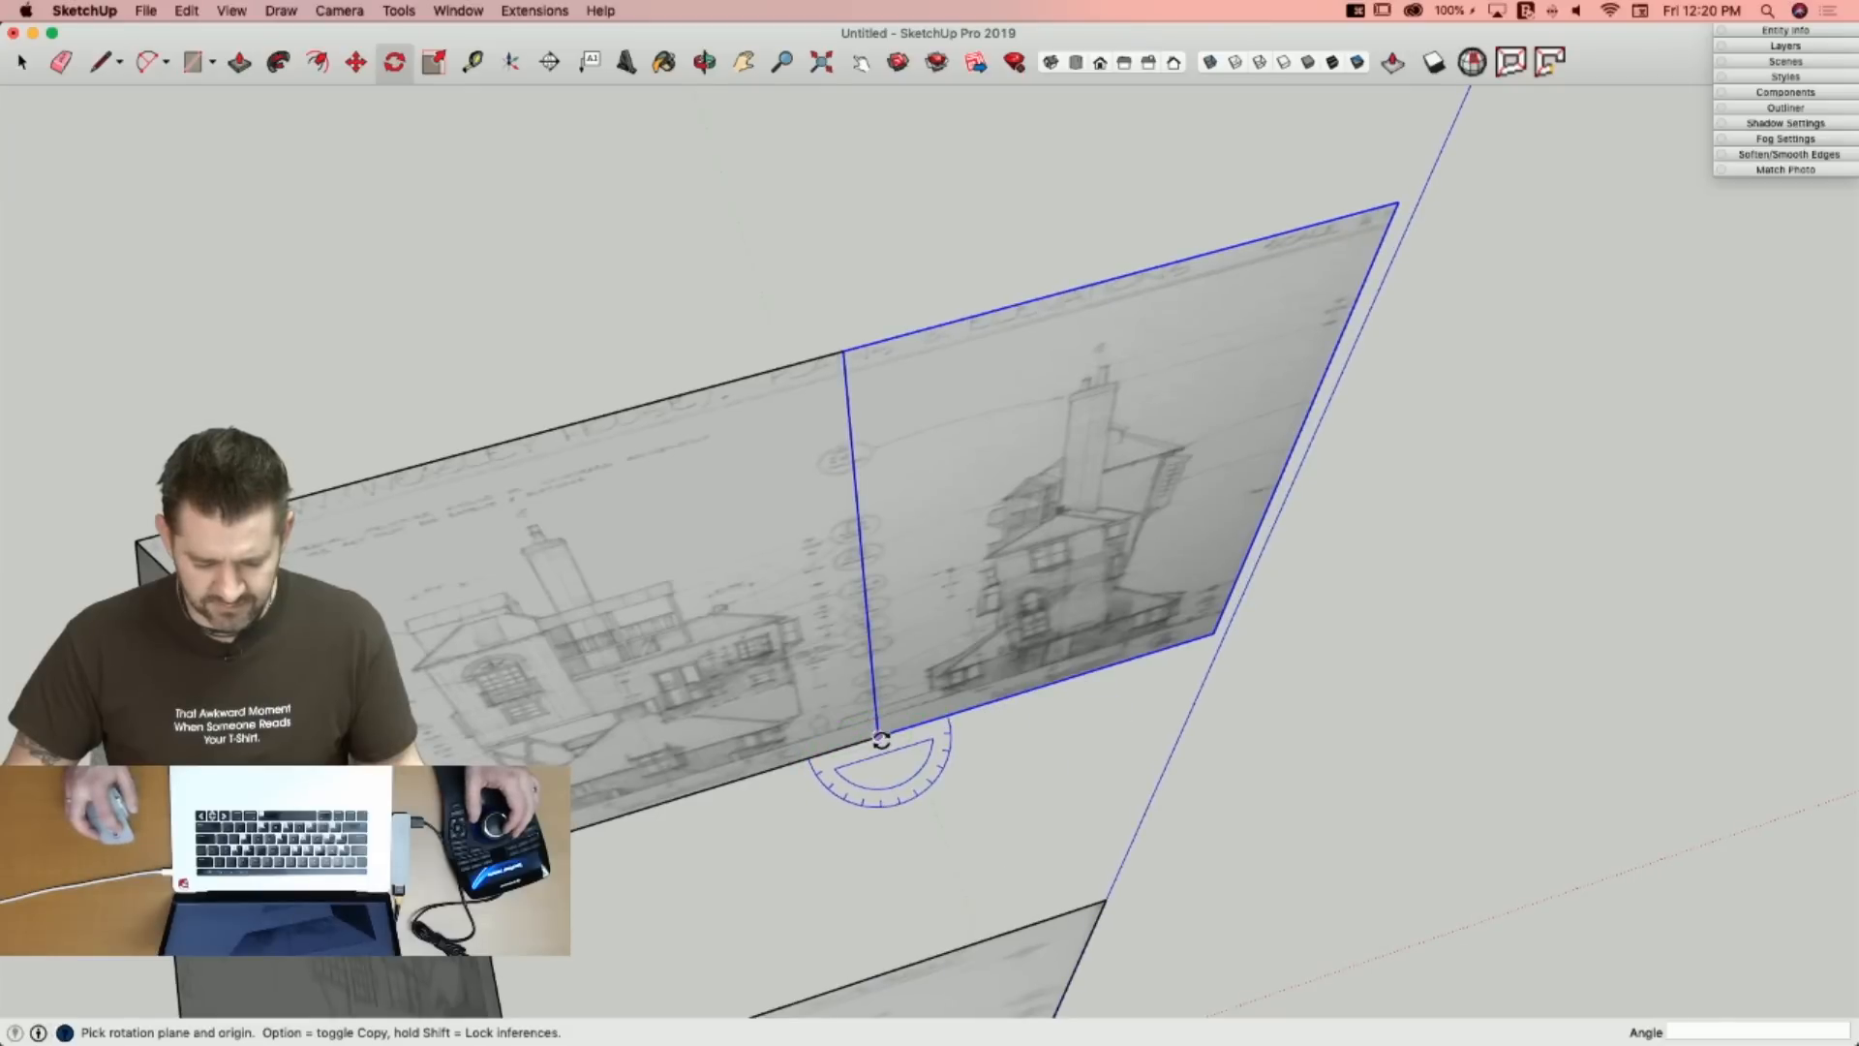
drag(881, 736, 918, 724)
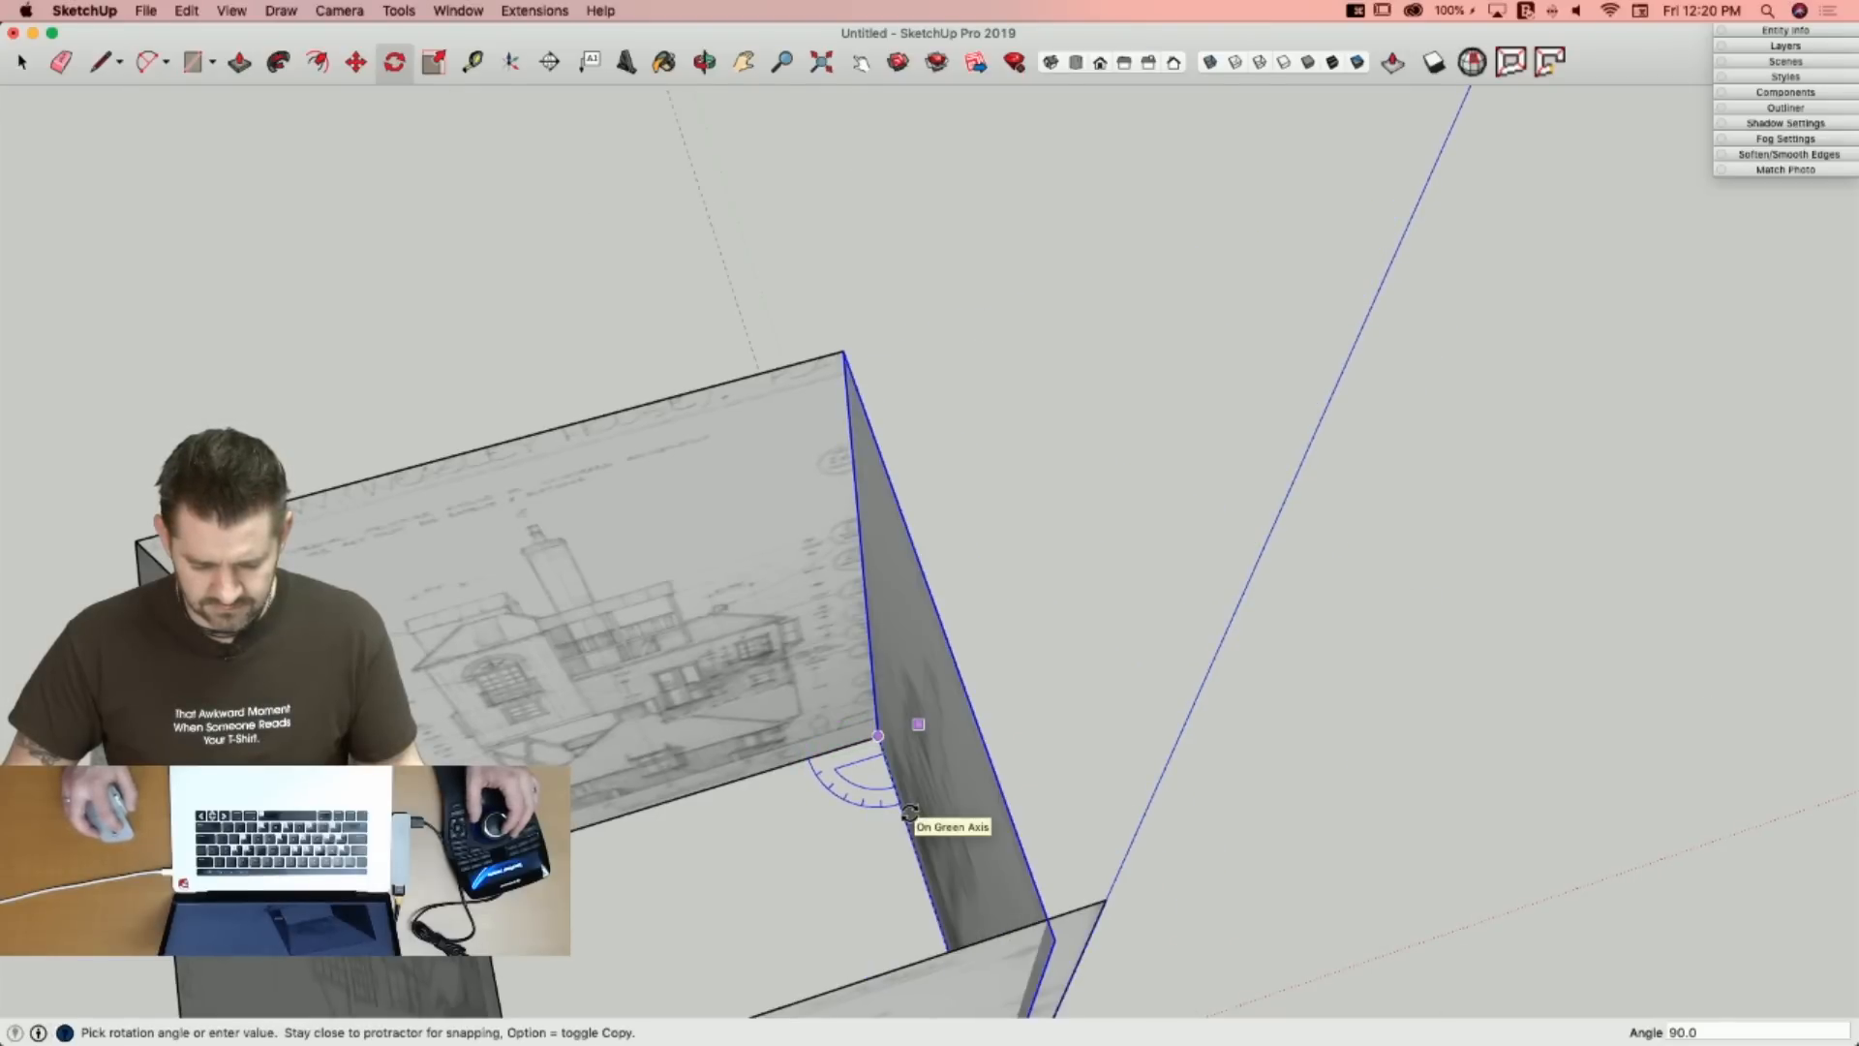
click(910, 811)
Move the L.H. elevation group 50' outward from the box along the green axis.
key(space)
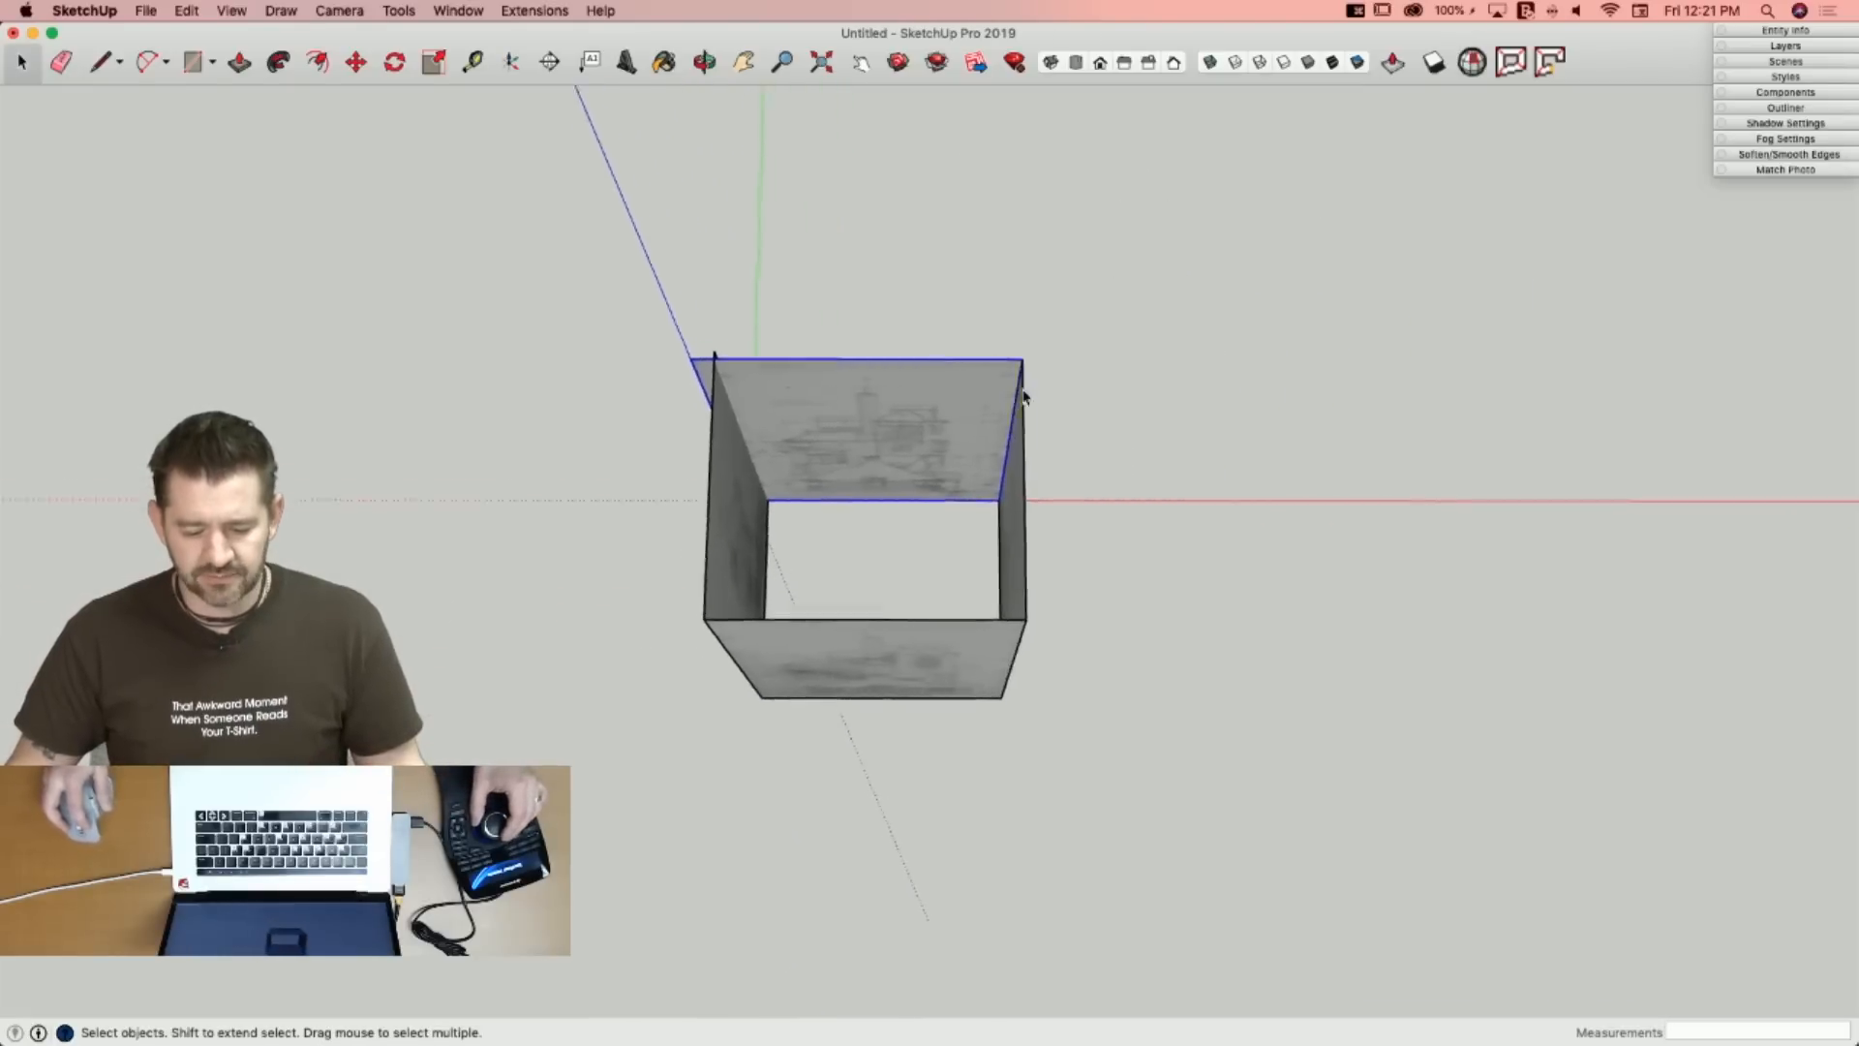
key(m)
click(1145, 594)
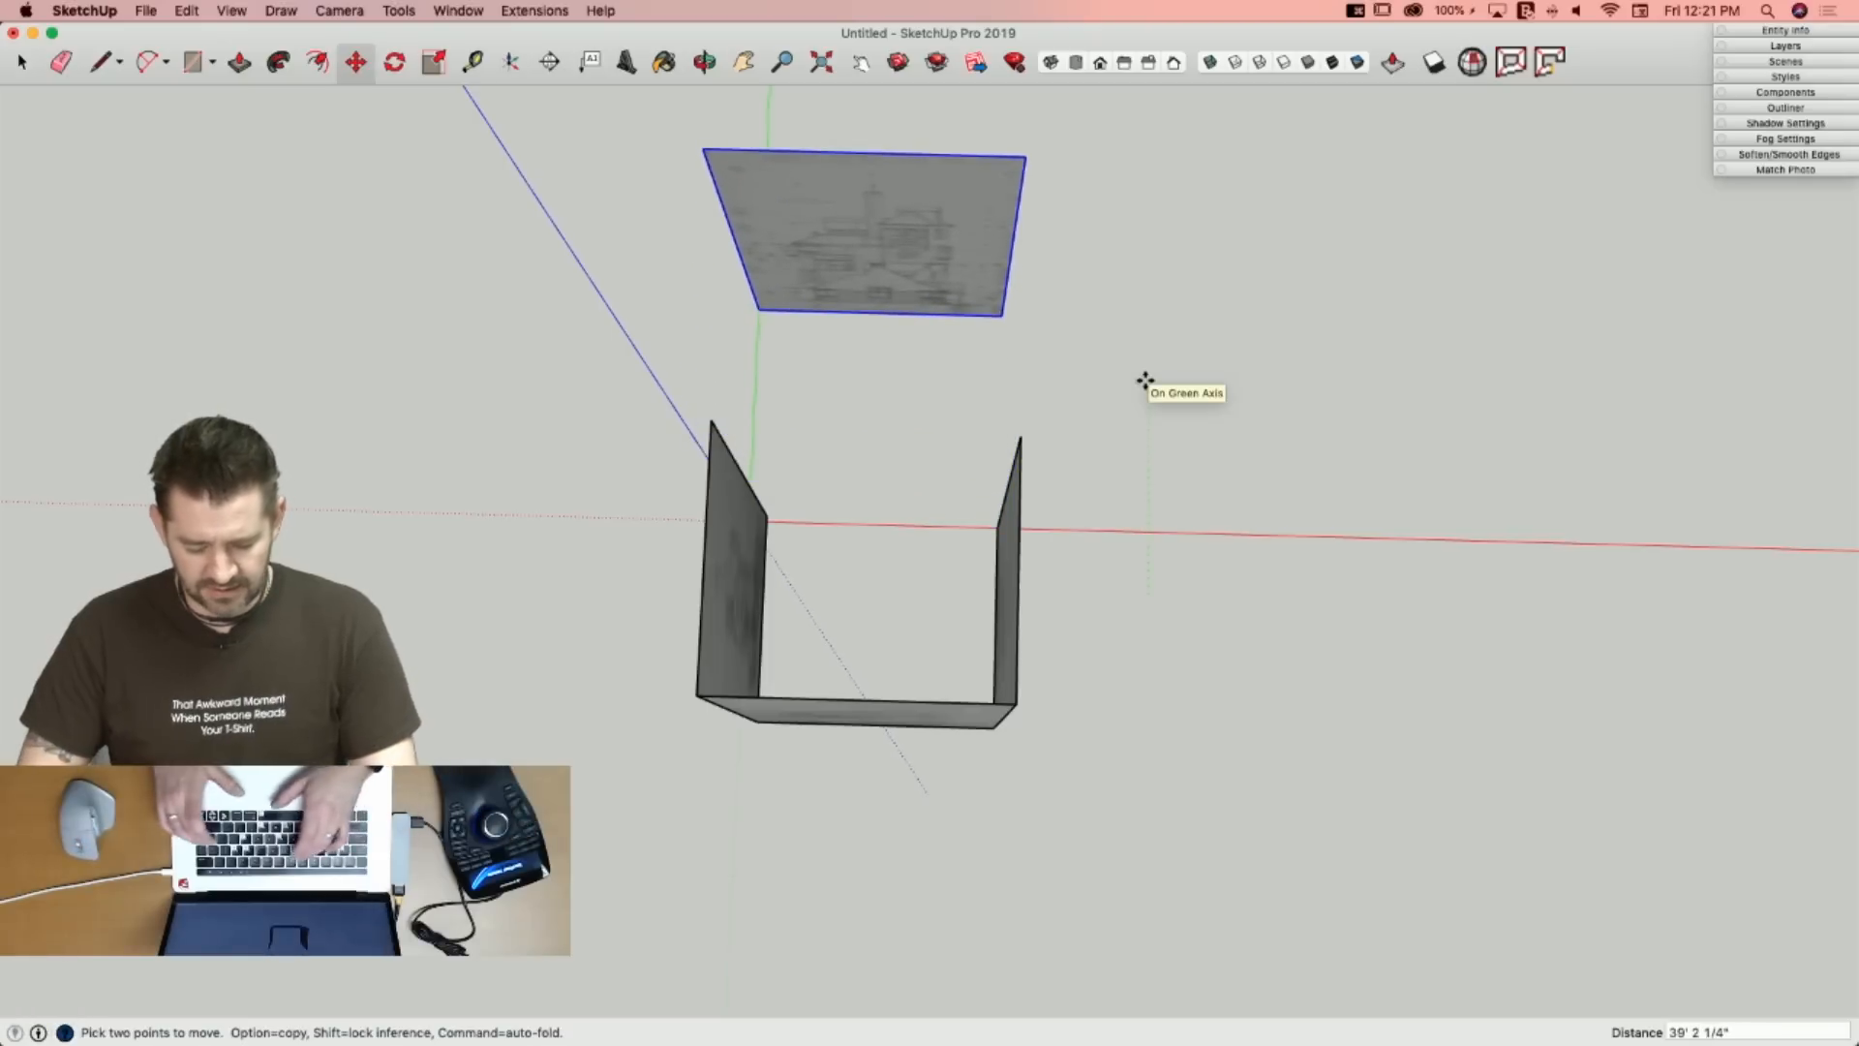
text(50)
key(Return)
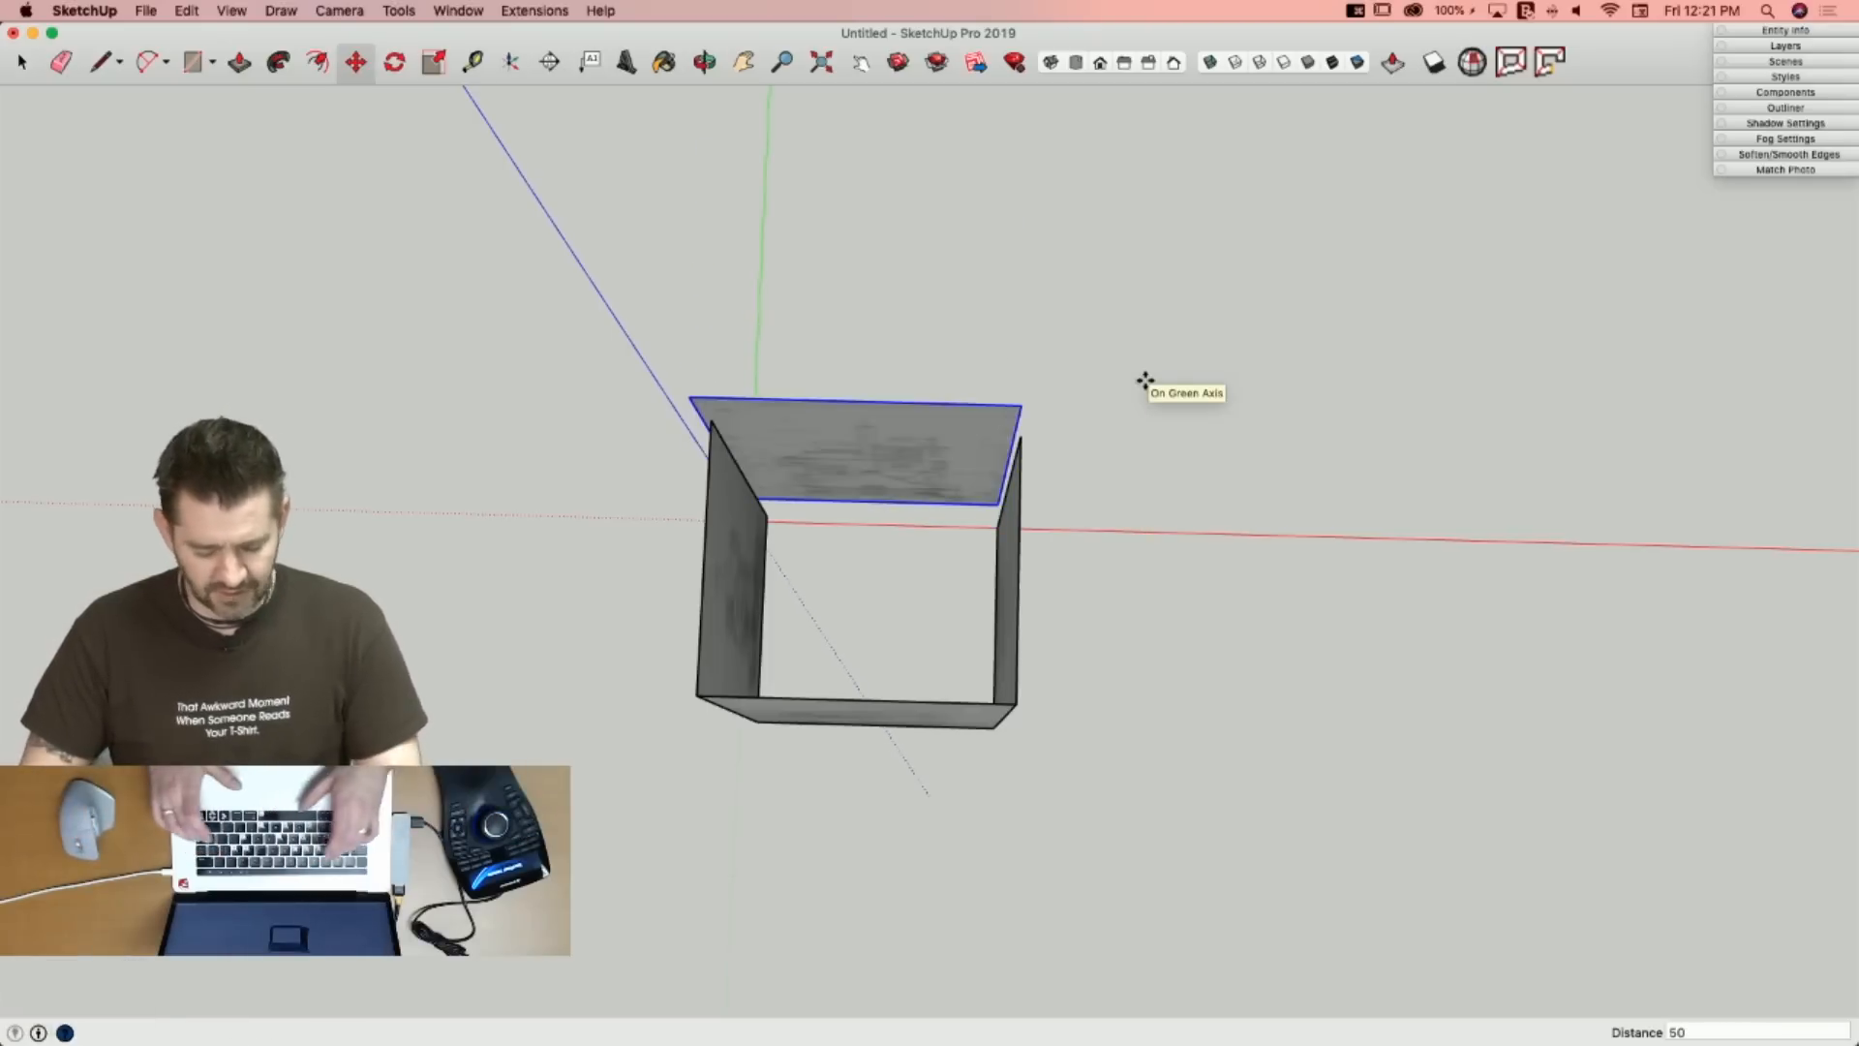
text(50')
key(Return)
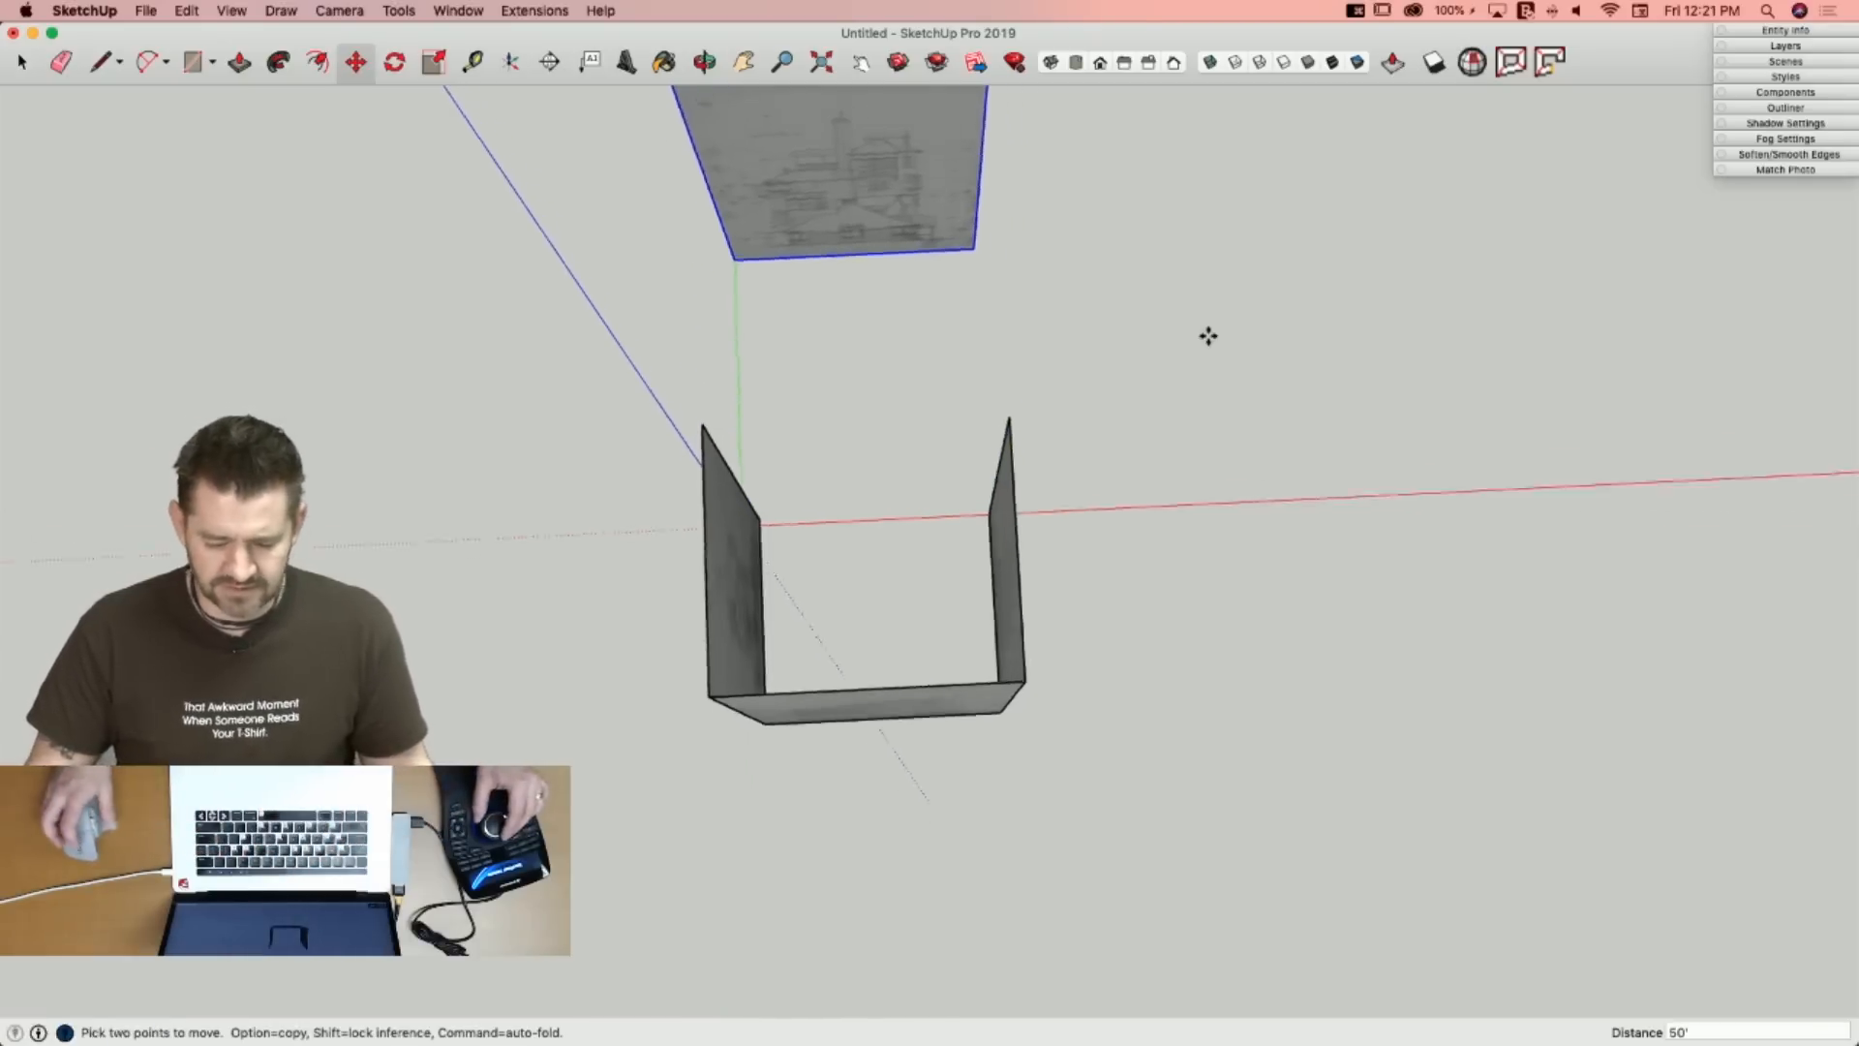
Move the Front elevation group 50' outward from the box along the red axis.
key(space)
click(918, 545)
key(m)
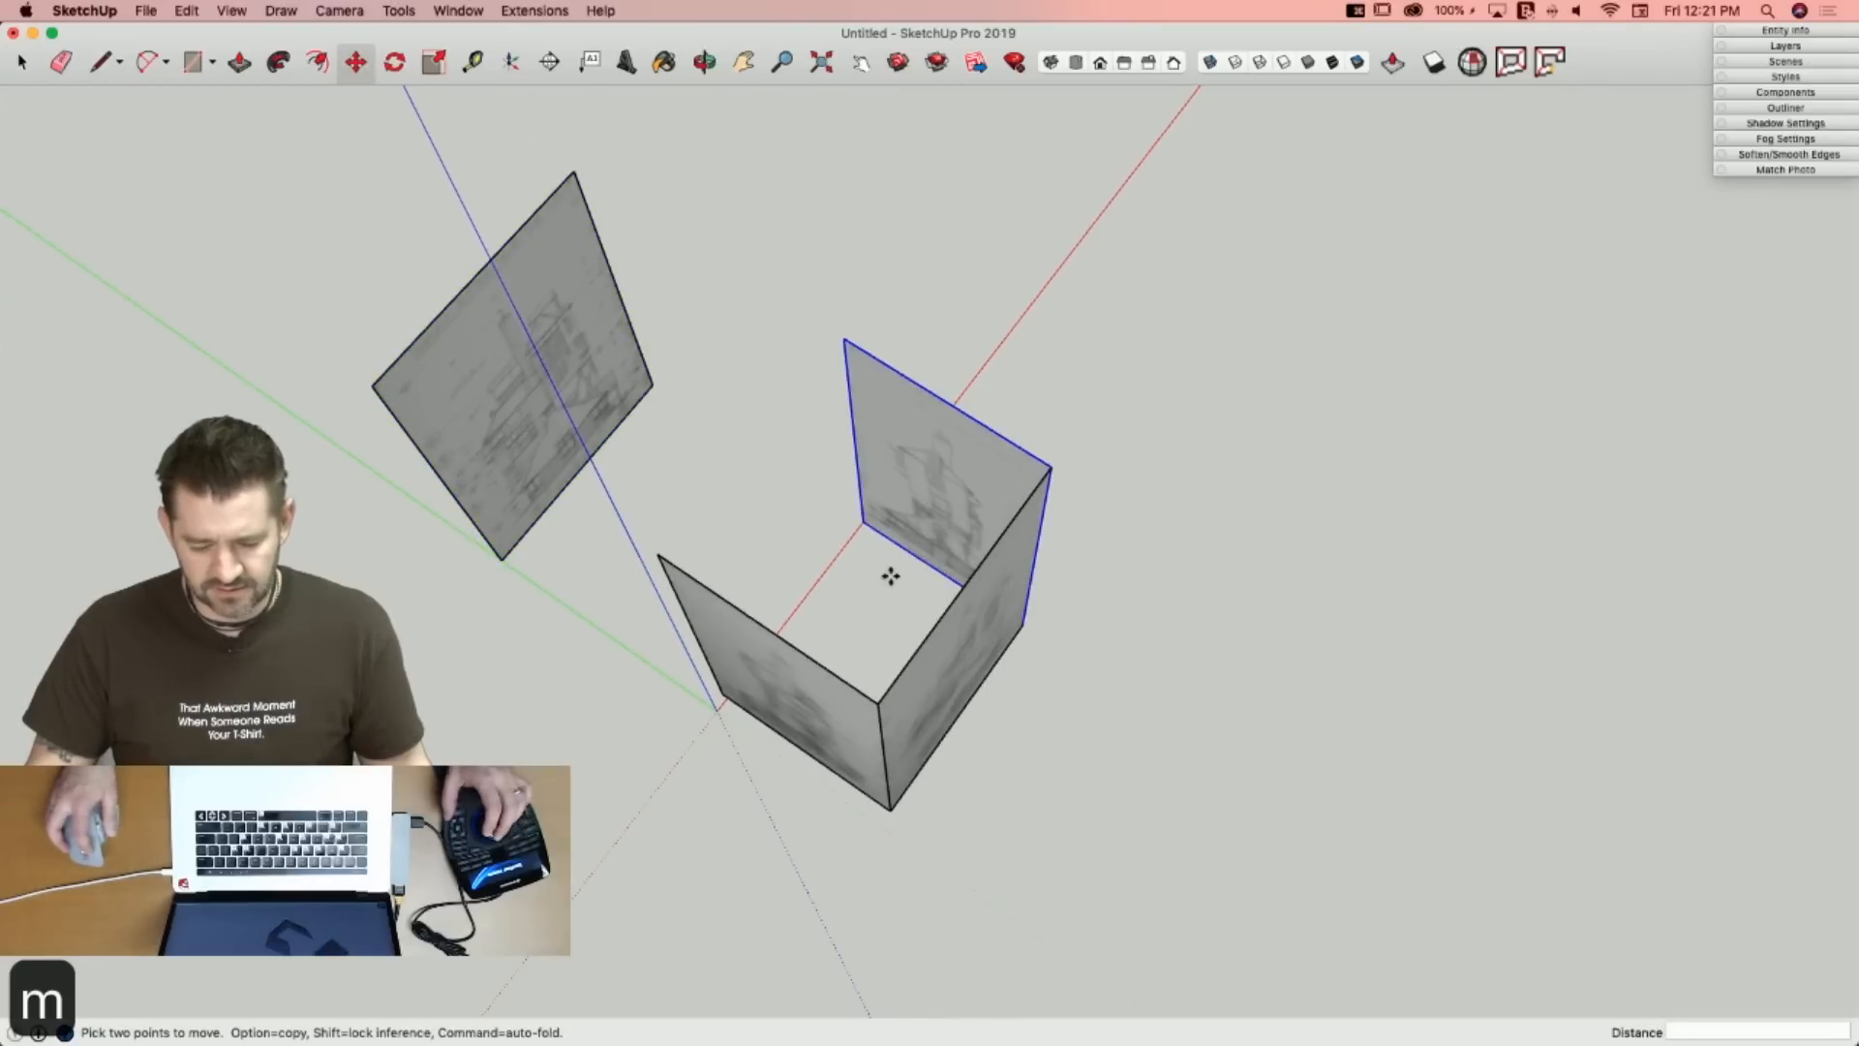
click(890, 576)
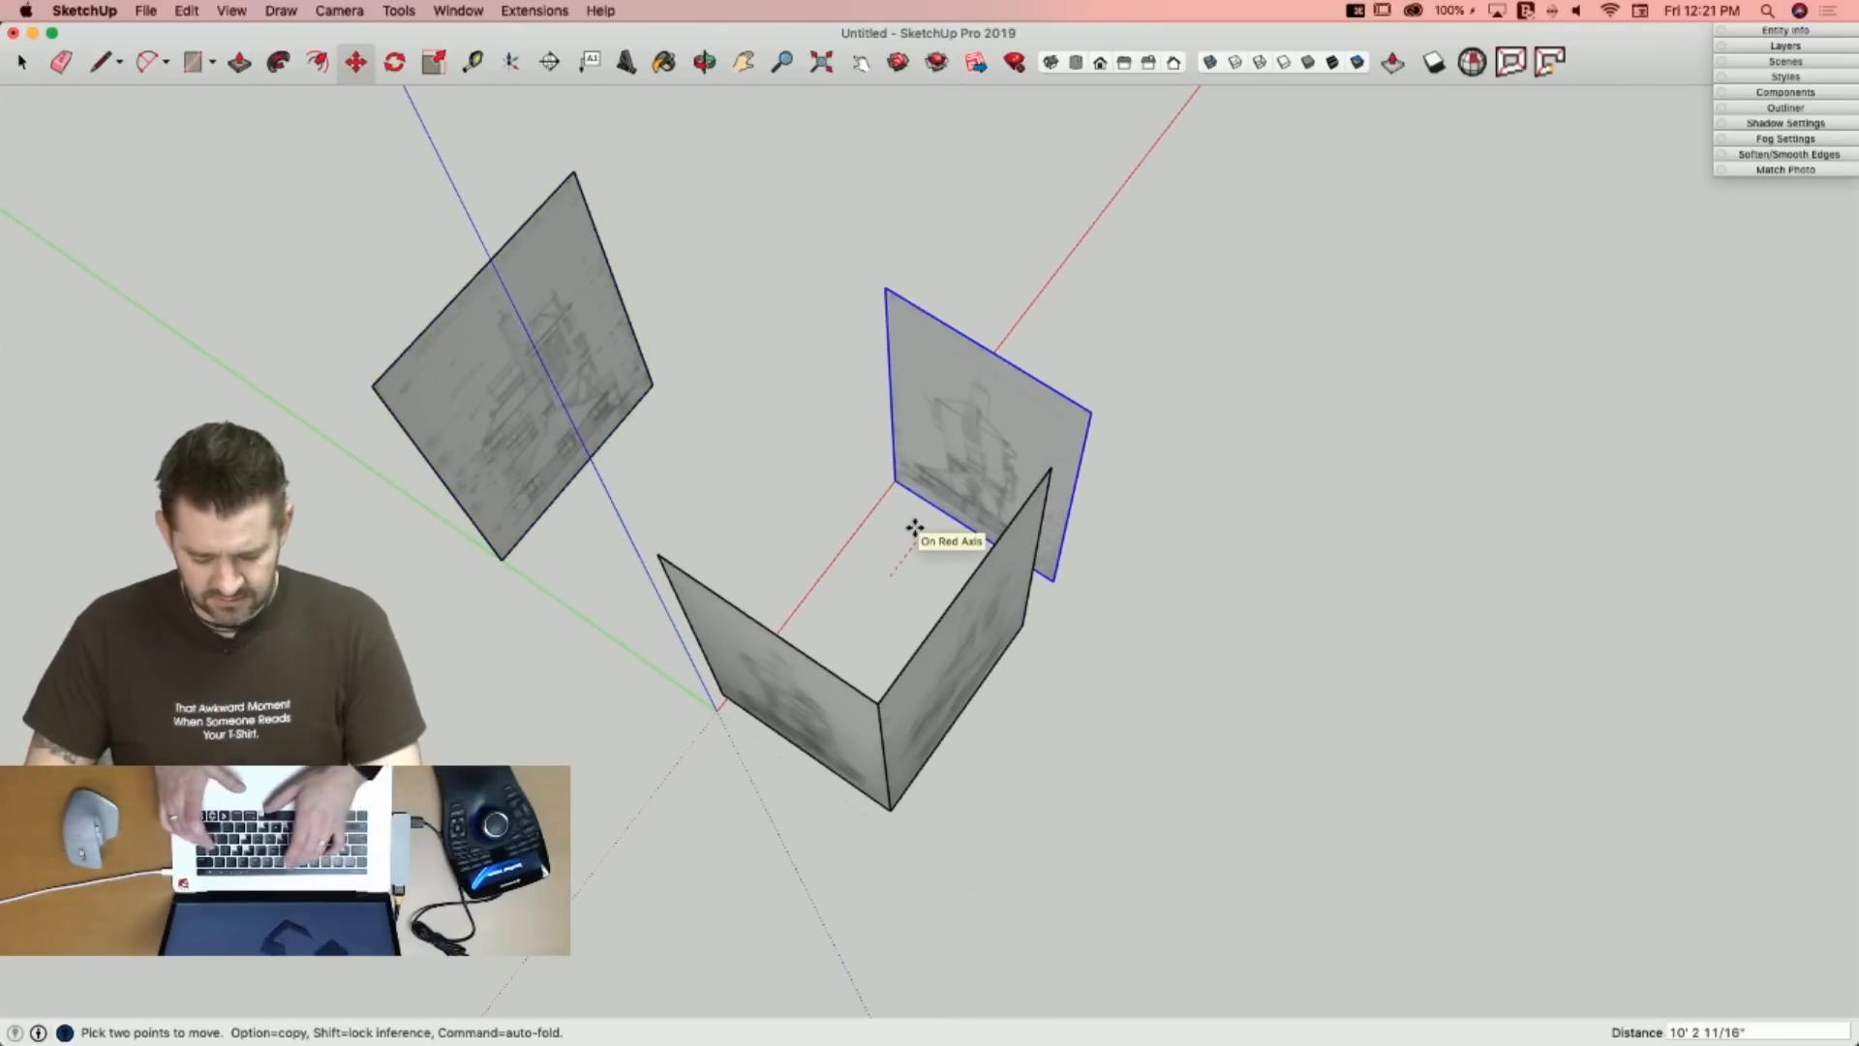
text(50')
key(Return)
key(space)
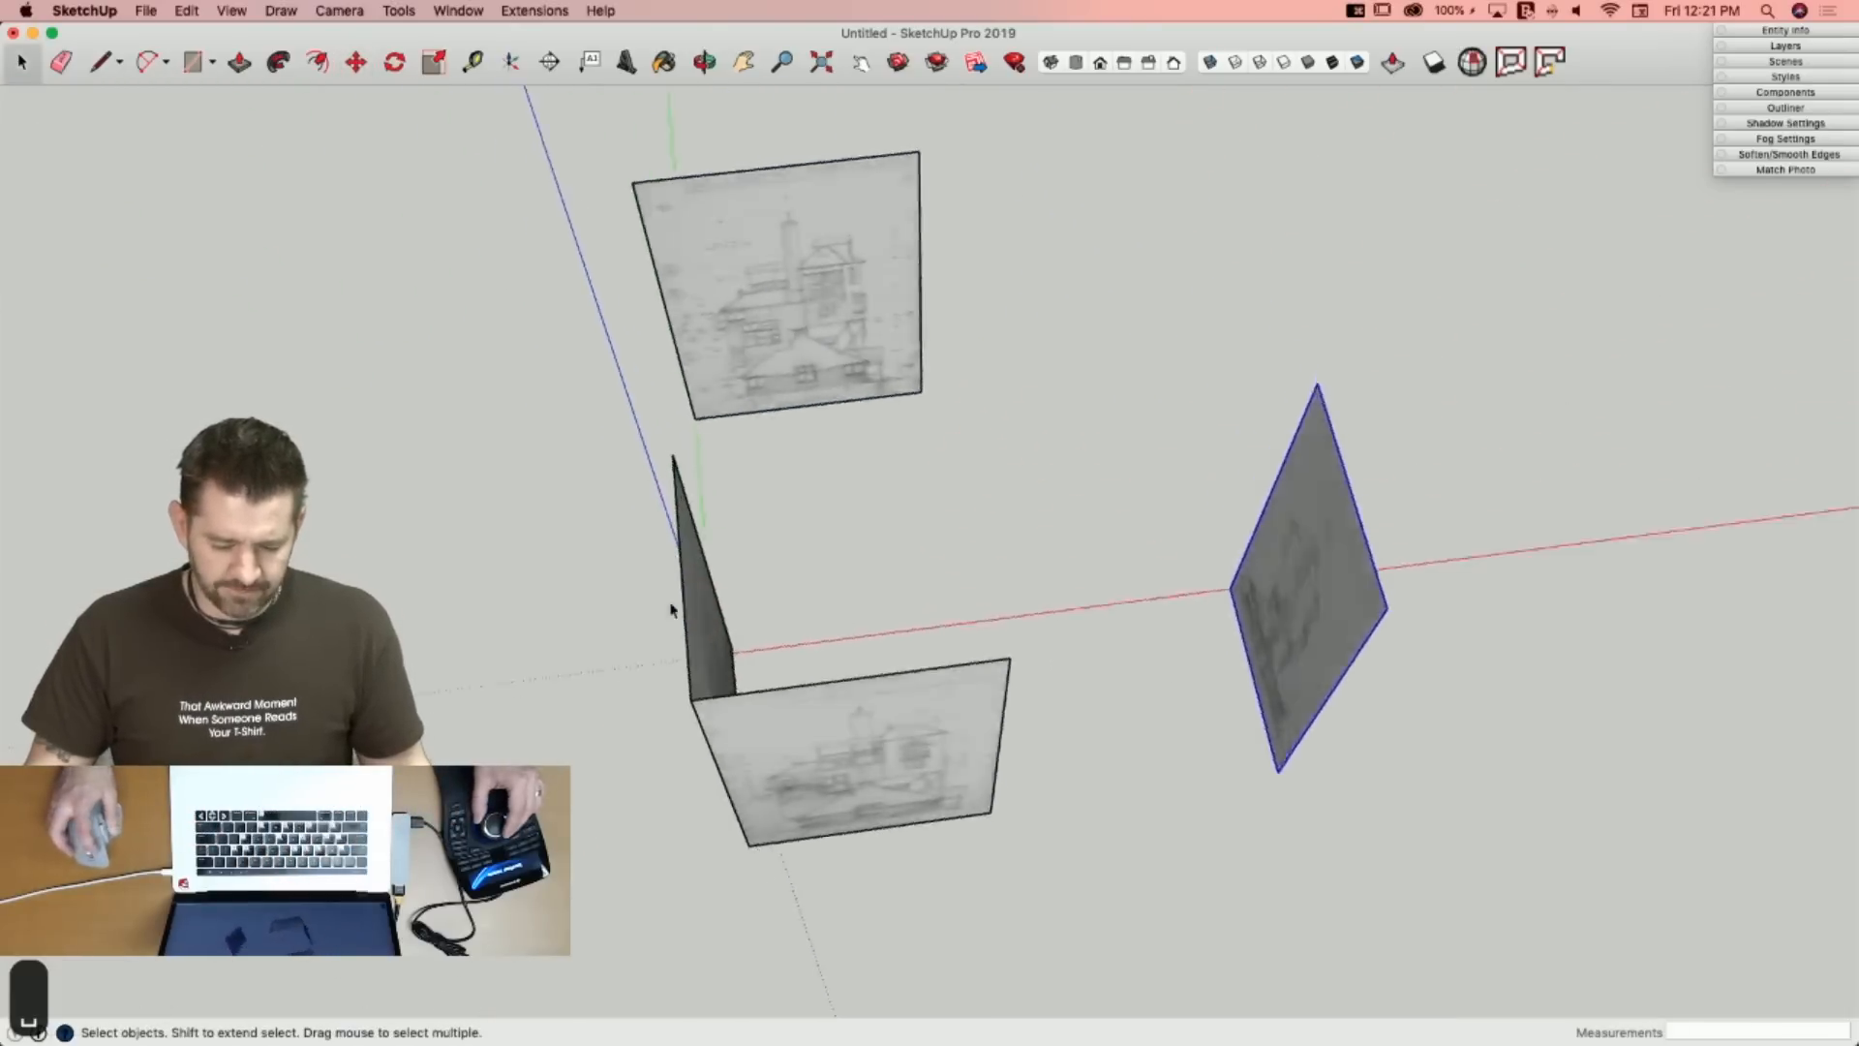
Move the Rear elevation group 50' outward along the red axis, away from the Front elevation.
click(706, 618)
key(m)
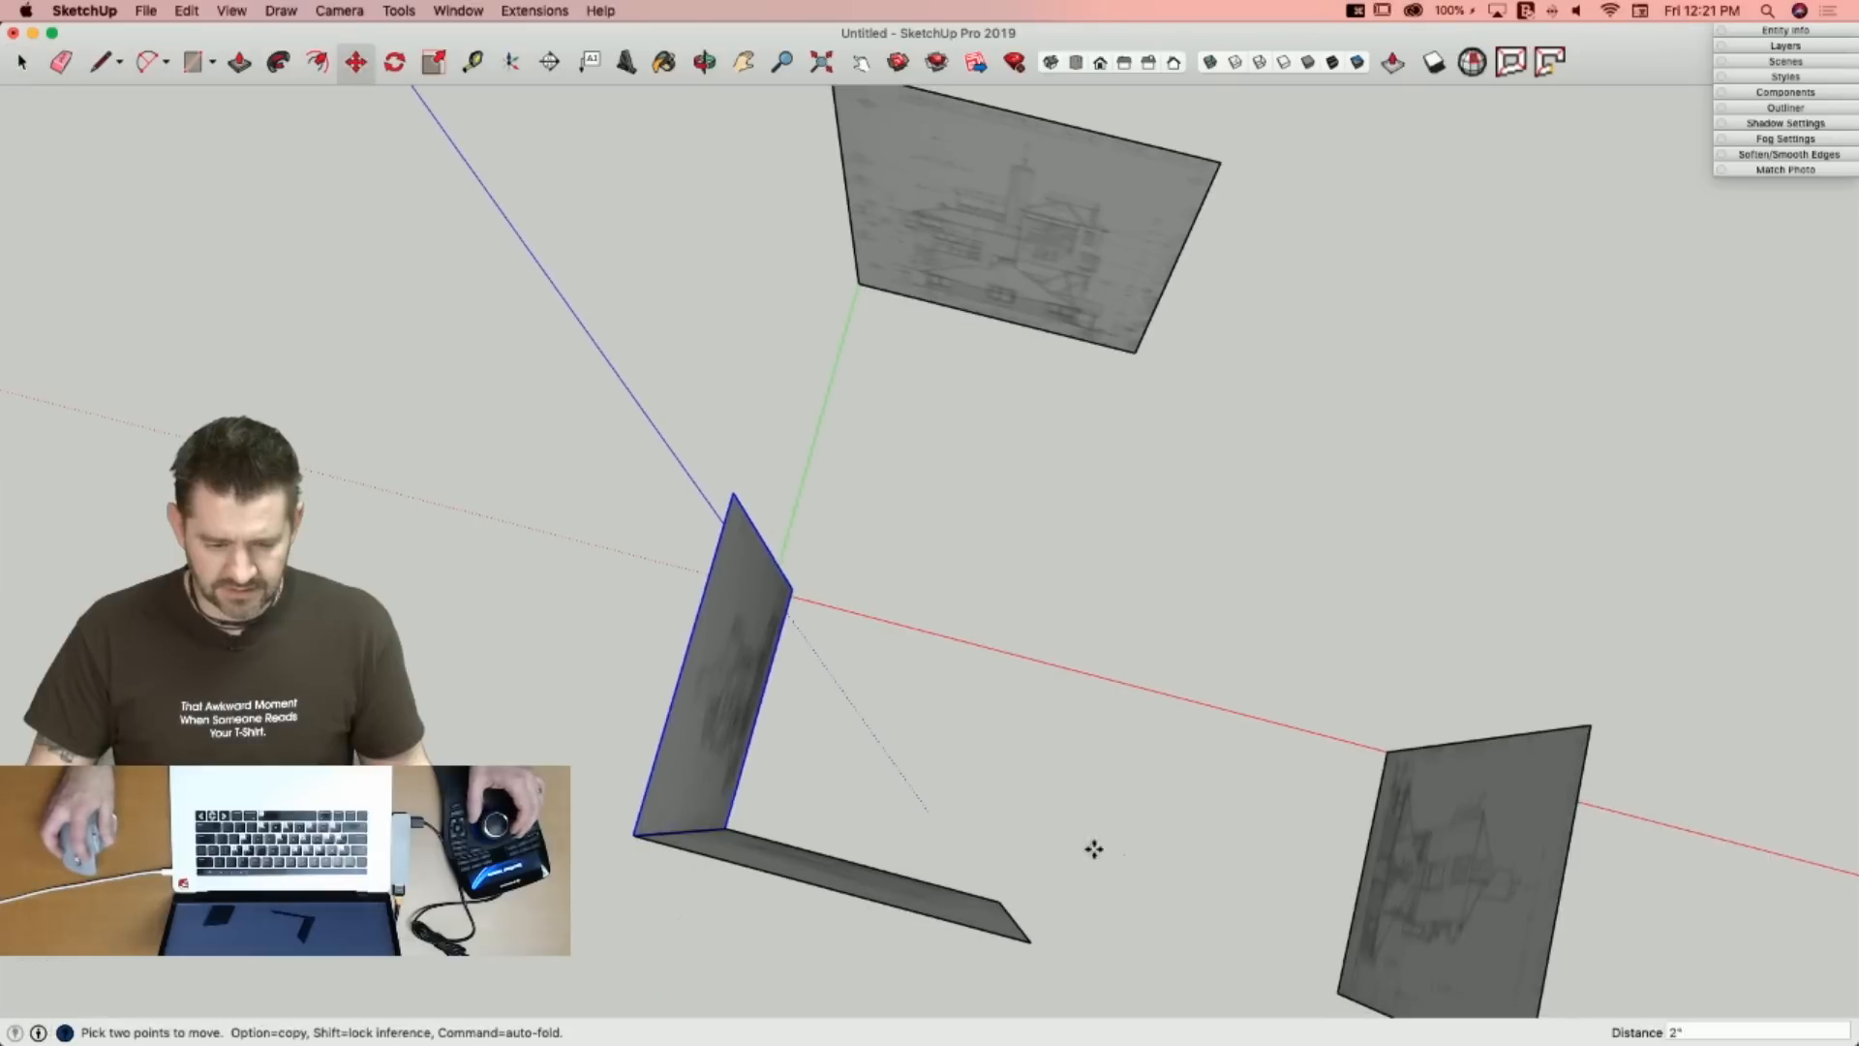
text(5)
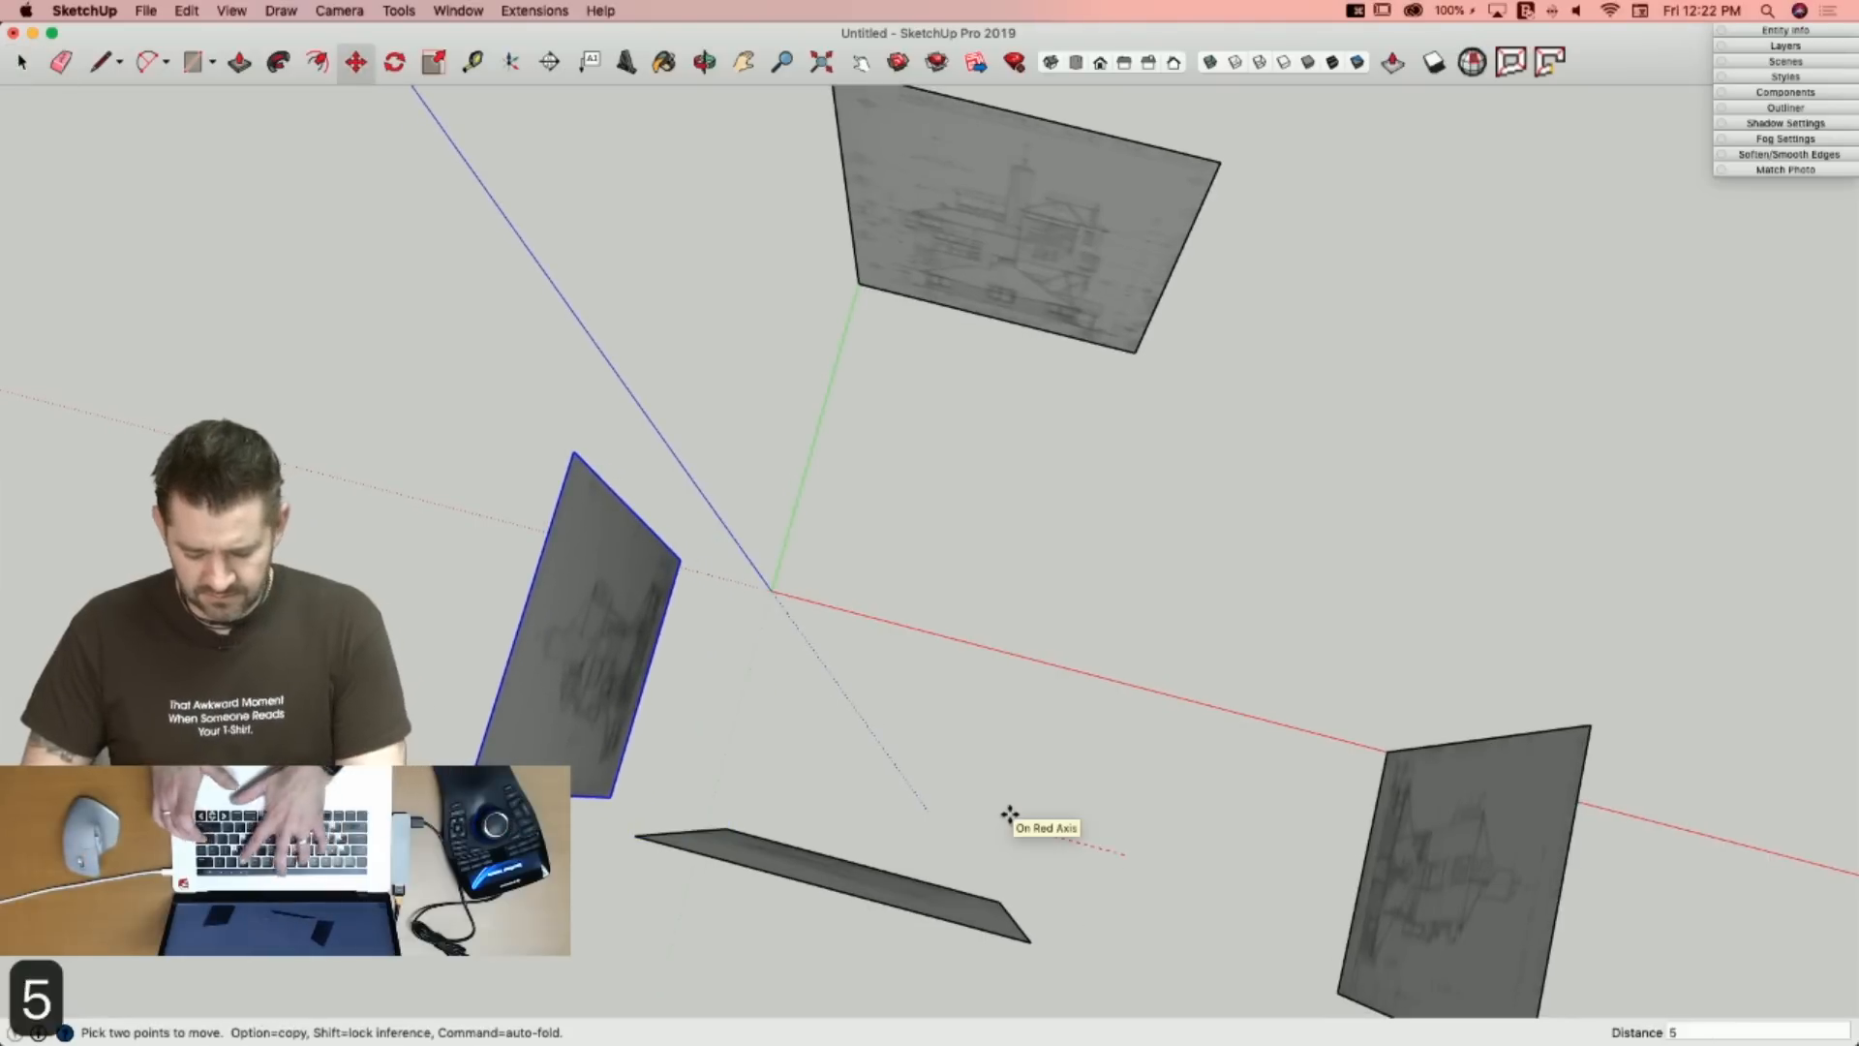
text(0')
key(Return)
key(space)
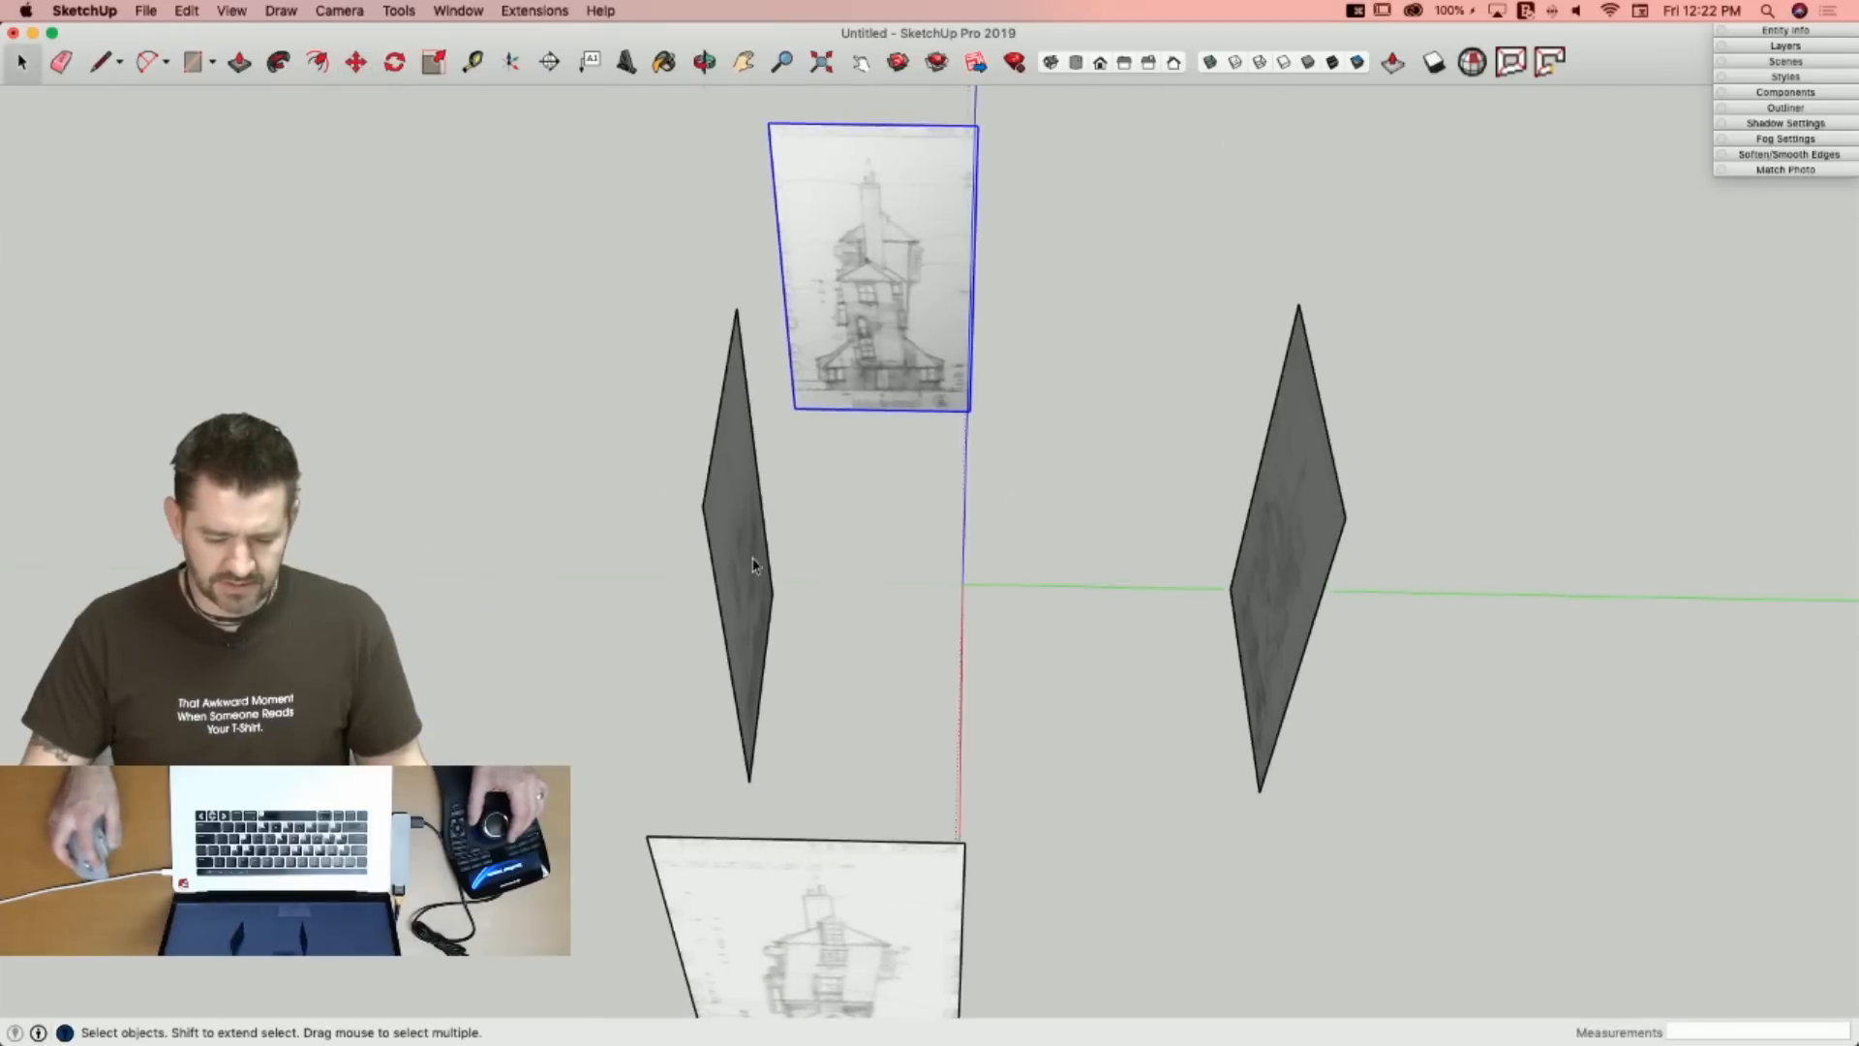
Move the R.H. elevation group 50' outward along the green axis, away from the L.H. elevation.
key(m)
click(974, 693)
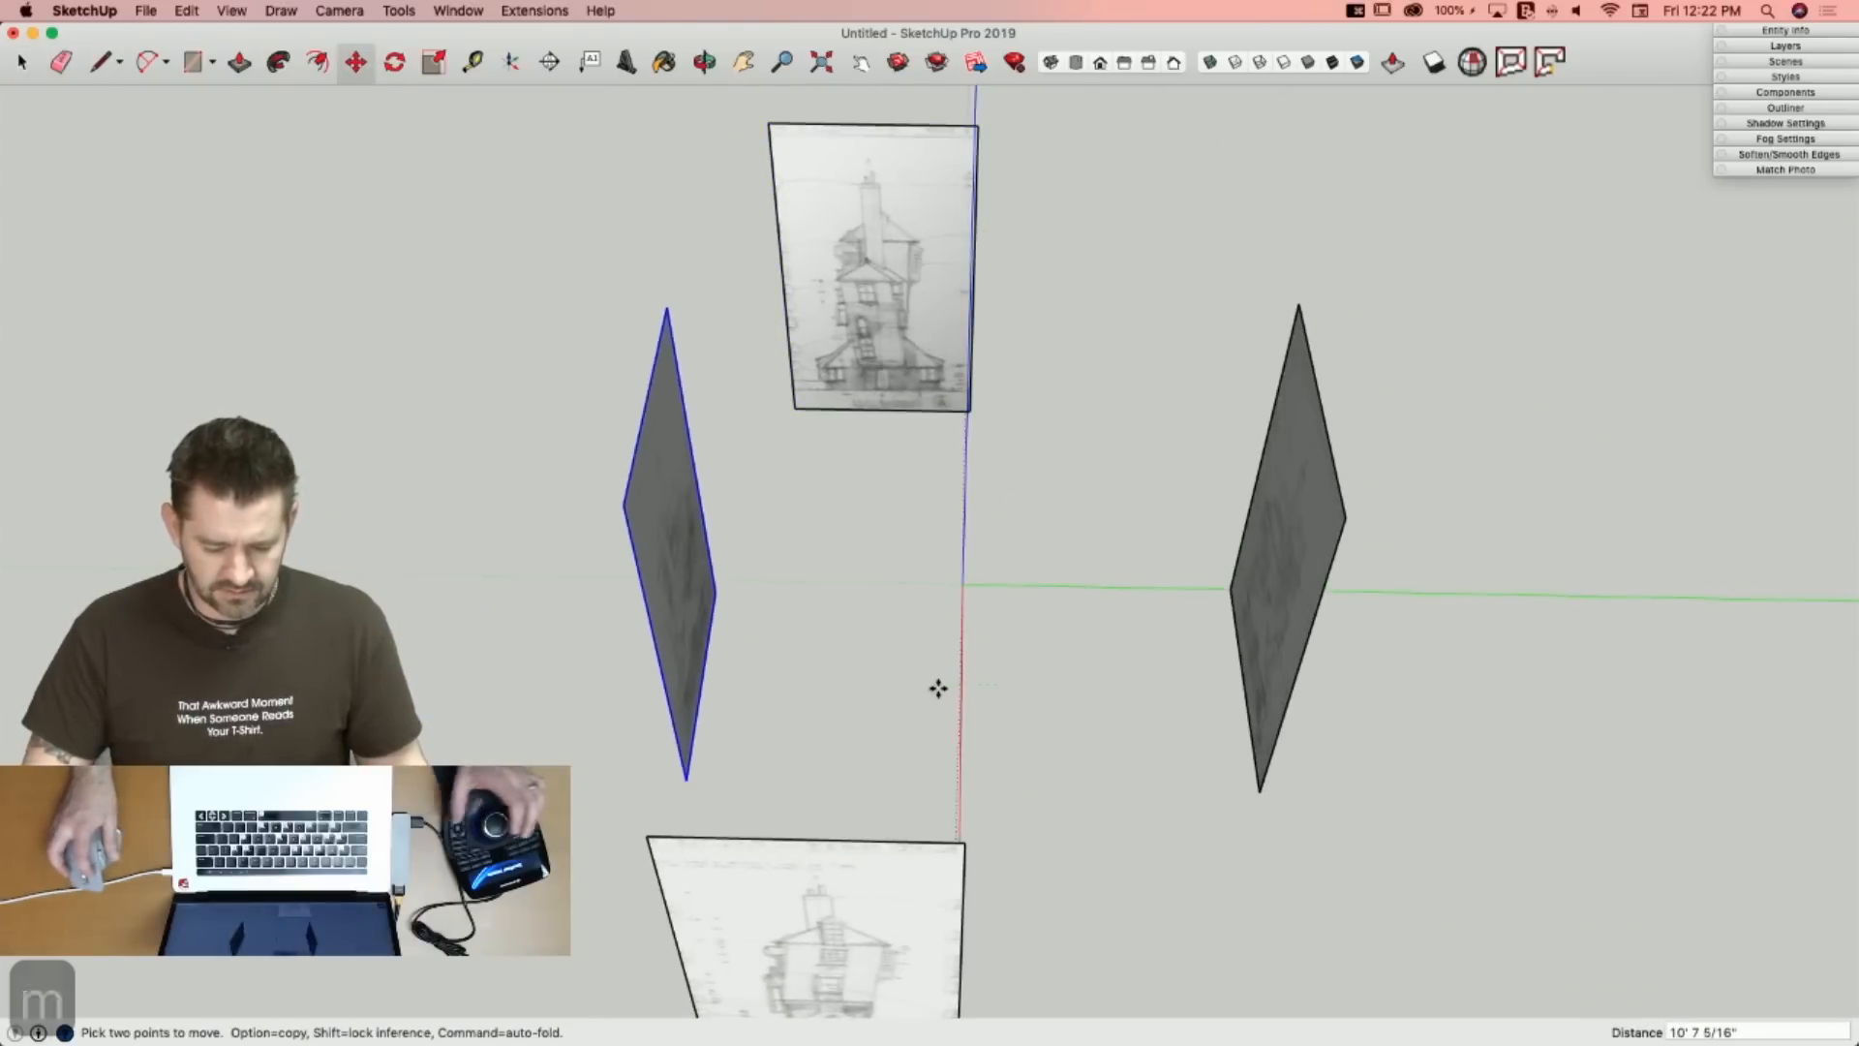
text(50')
key(Return)
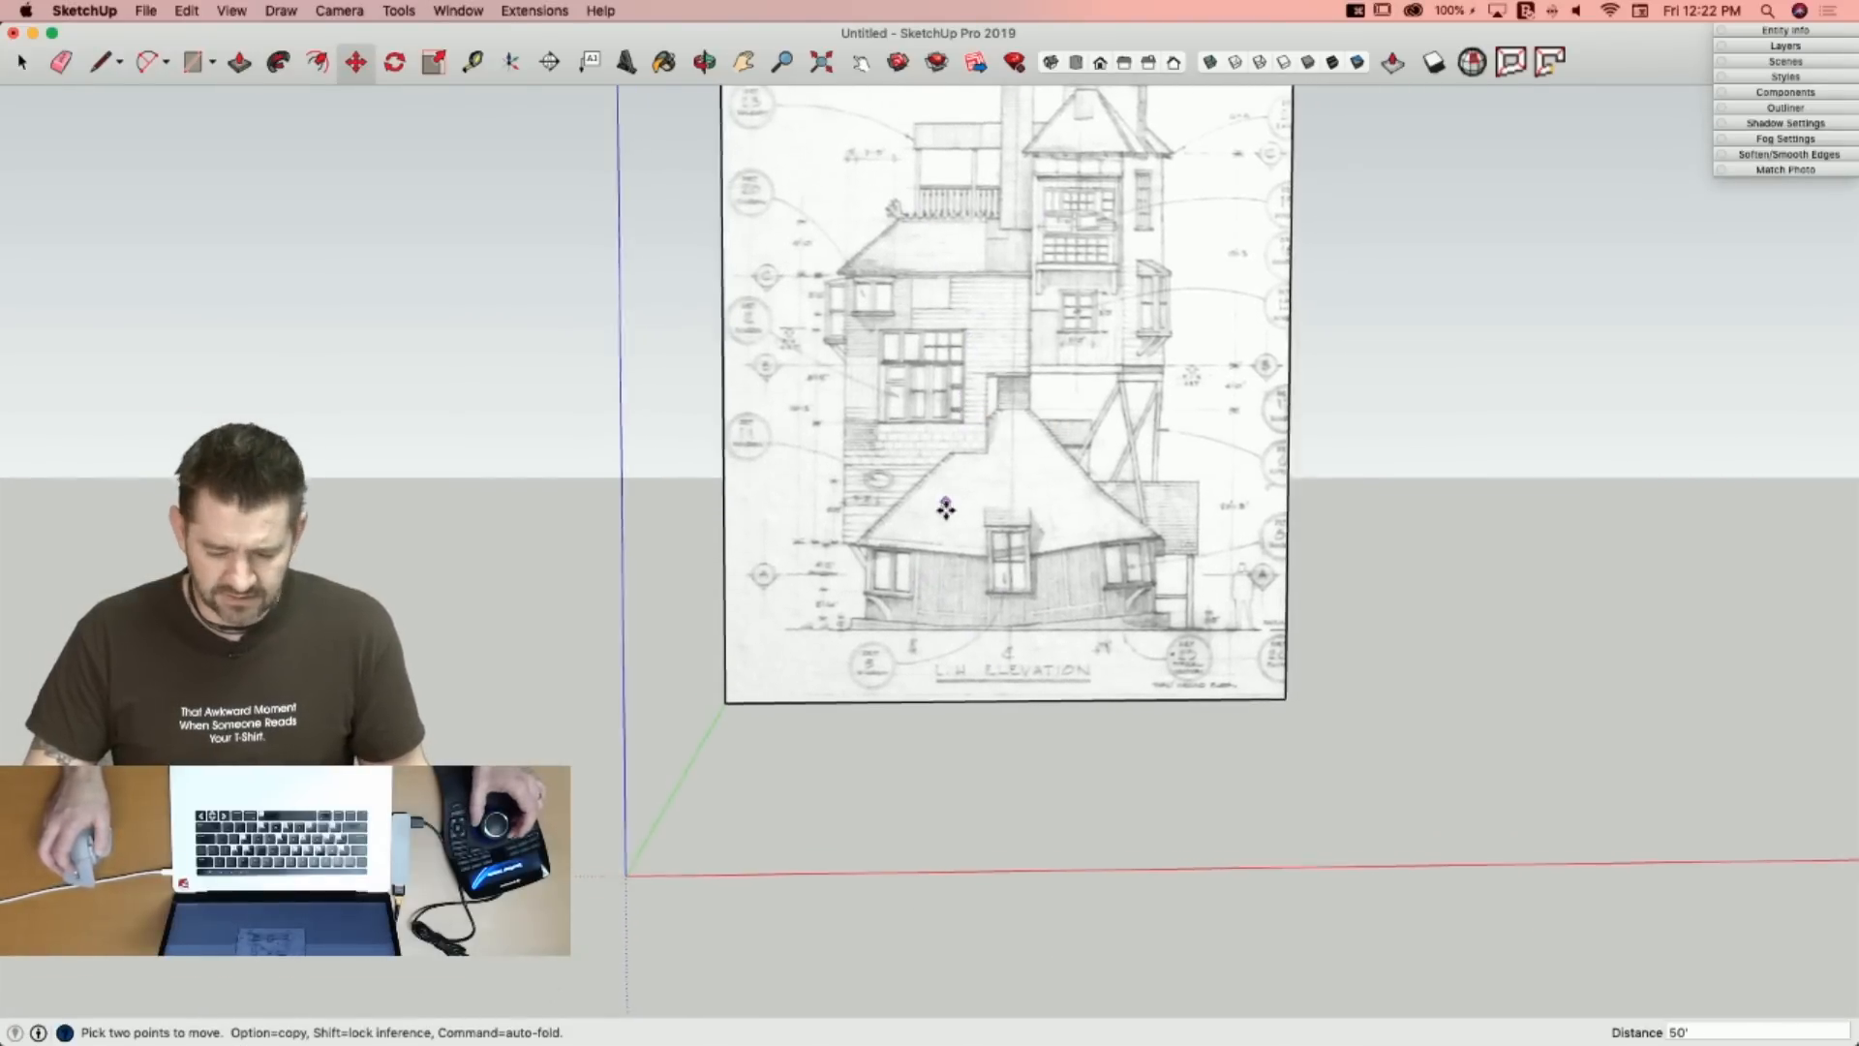
key(l)
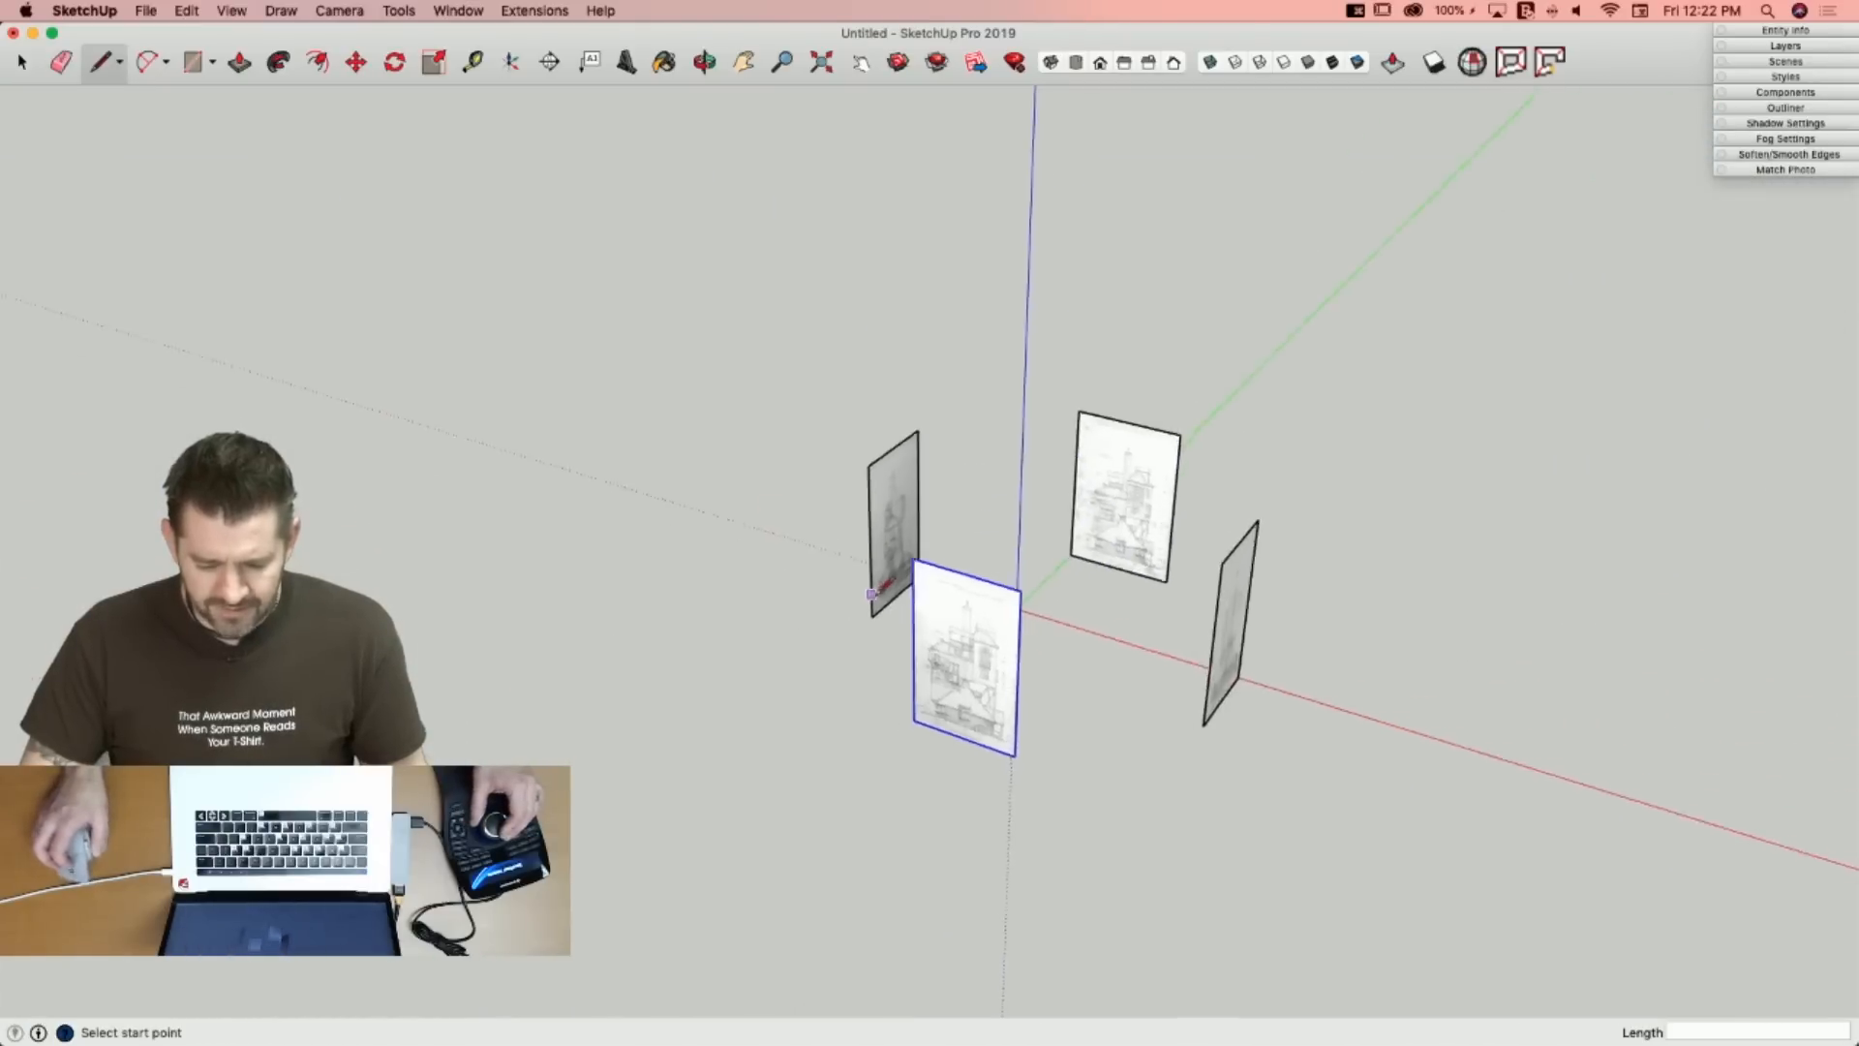
Save the model to the Desktop as Burrow.skp.
click(143, 11)
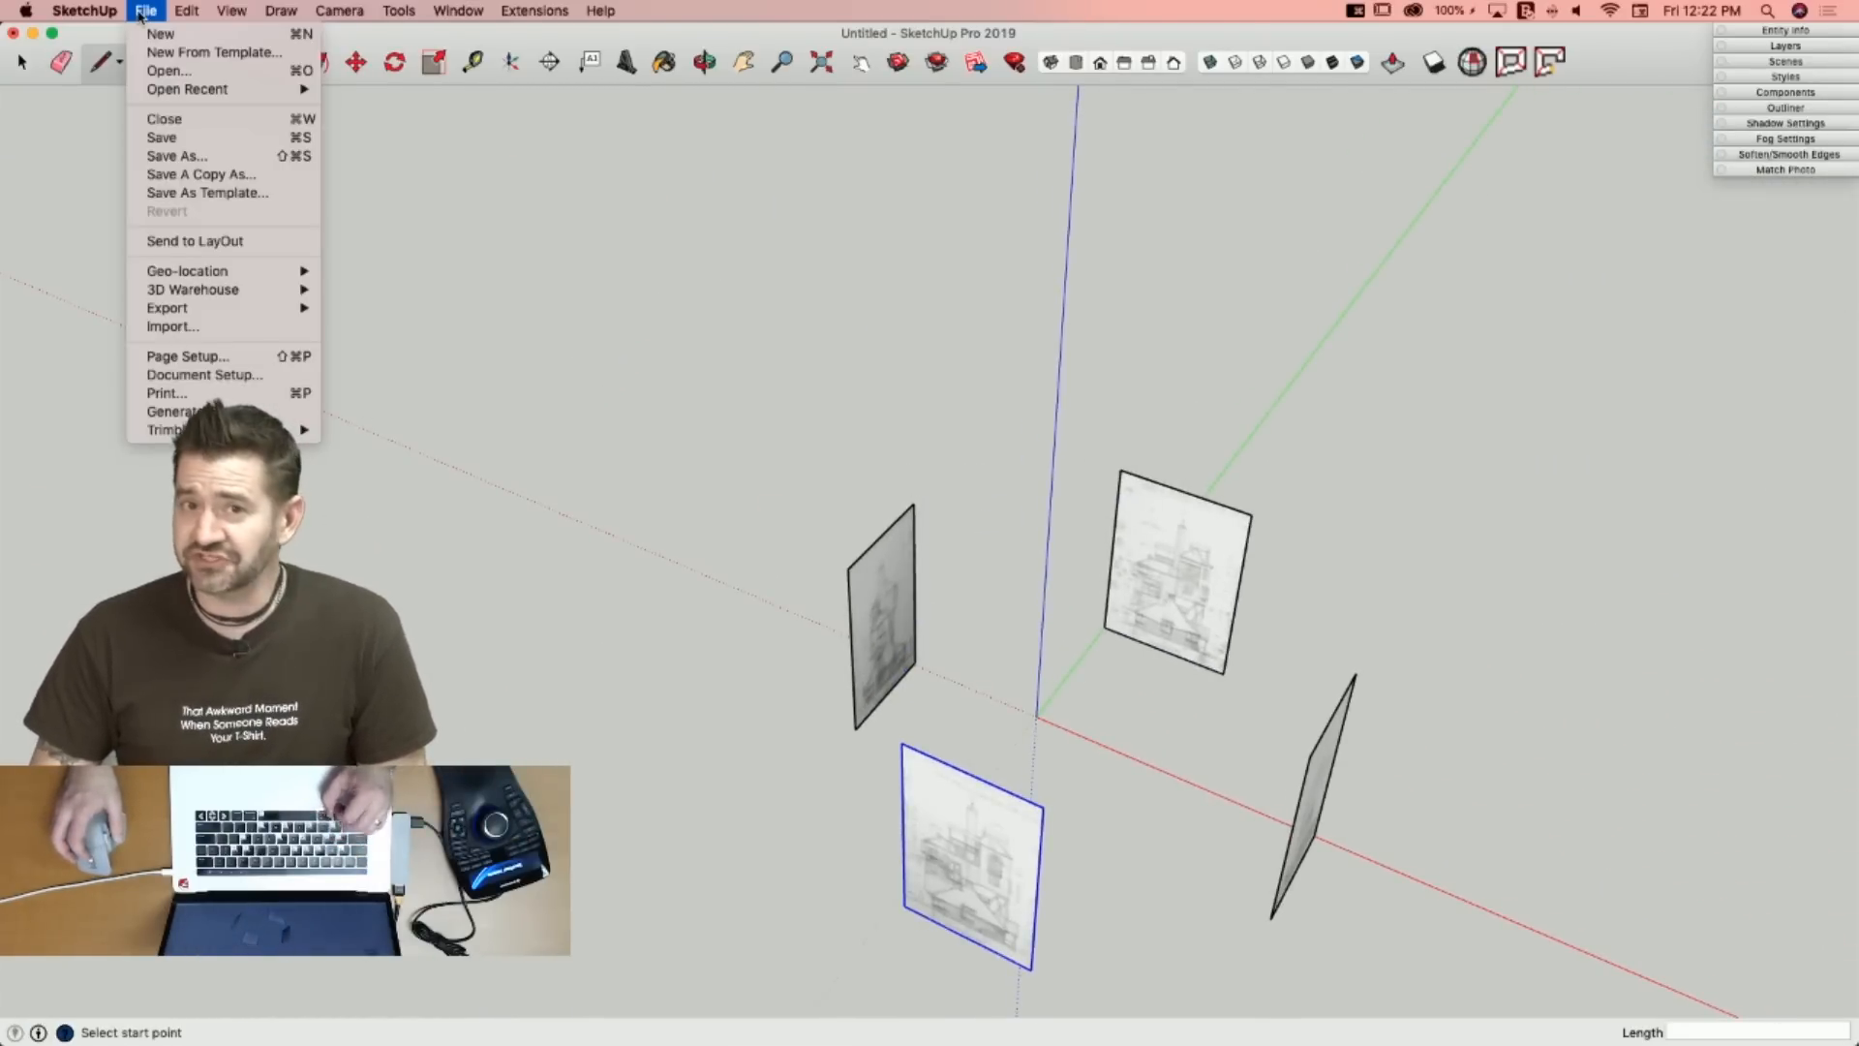
click(179, 145)
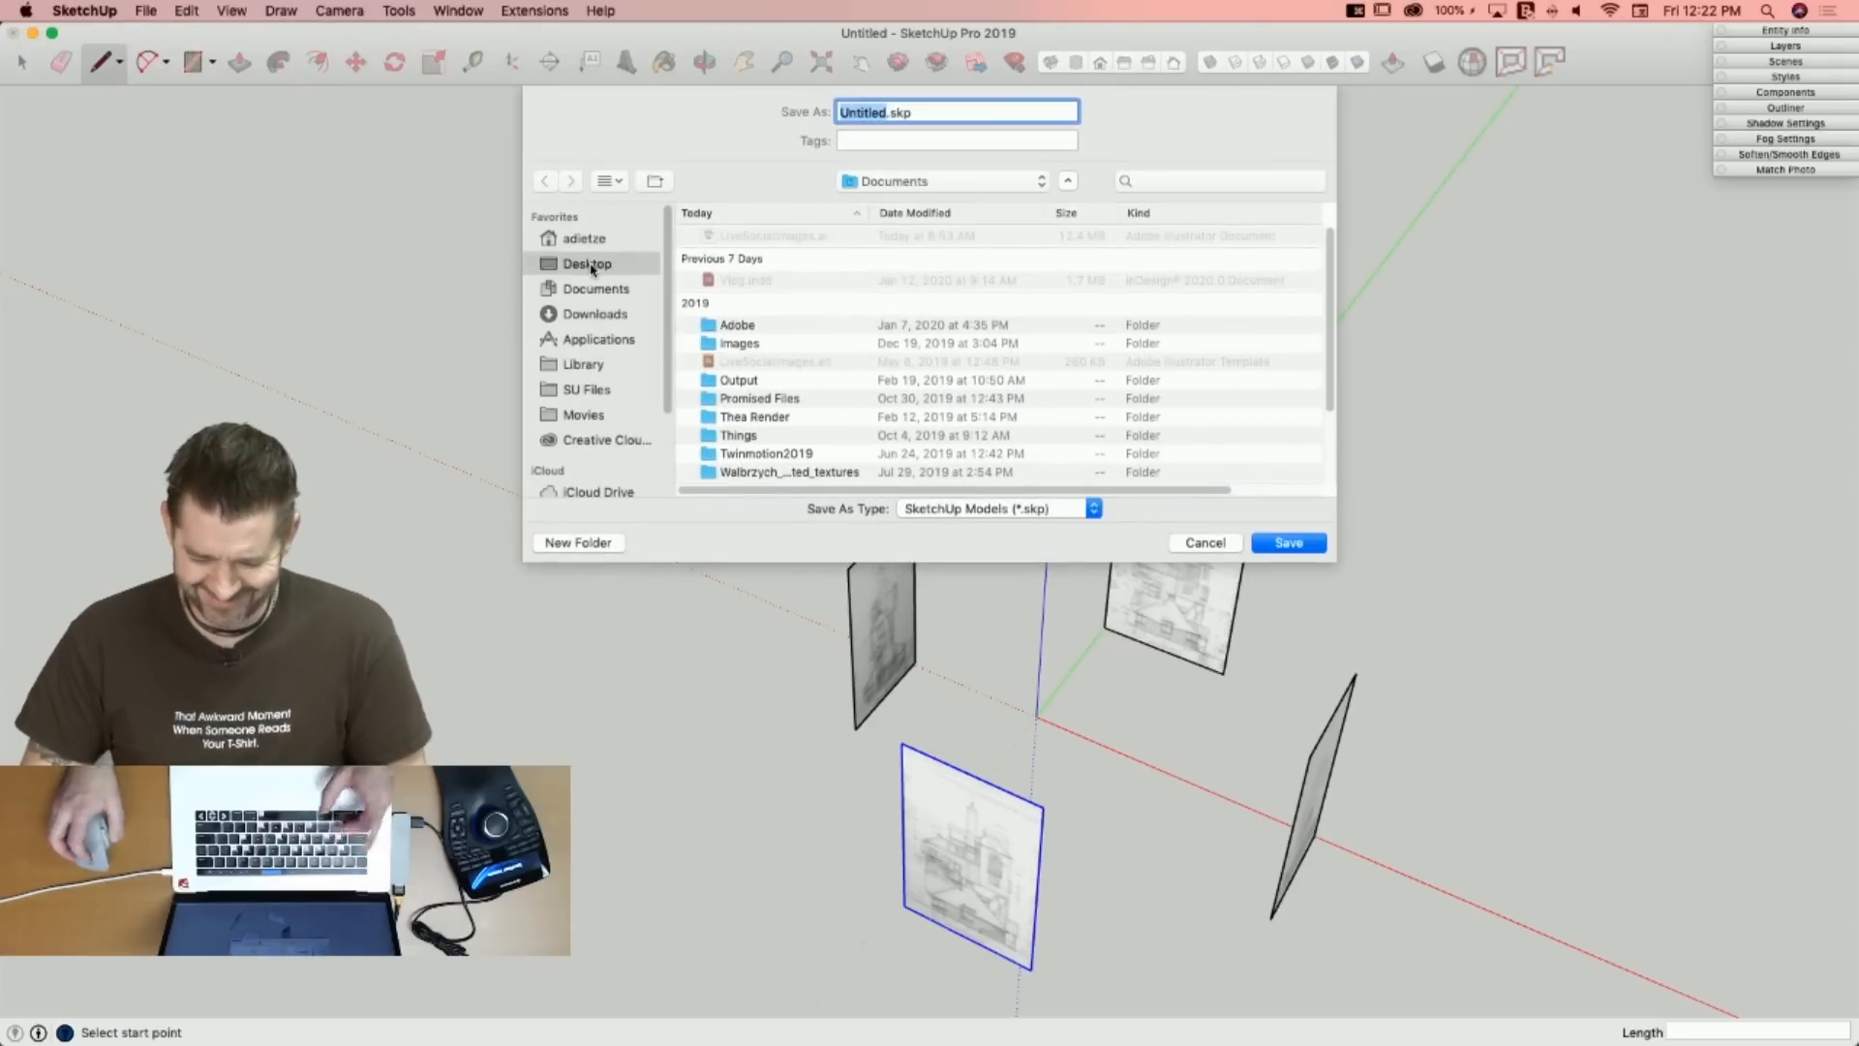
click(590, 264)
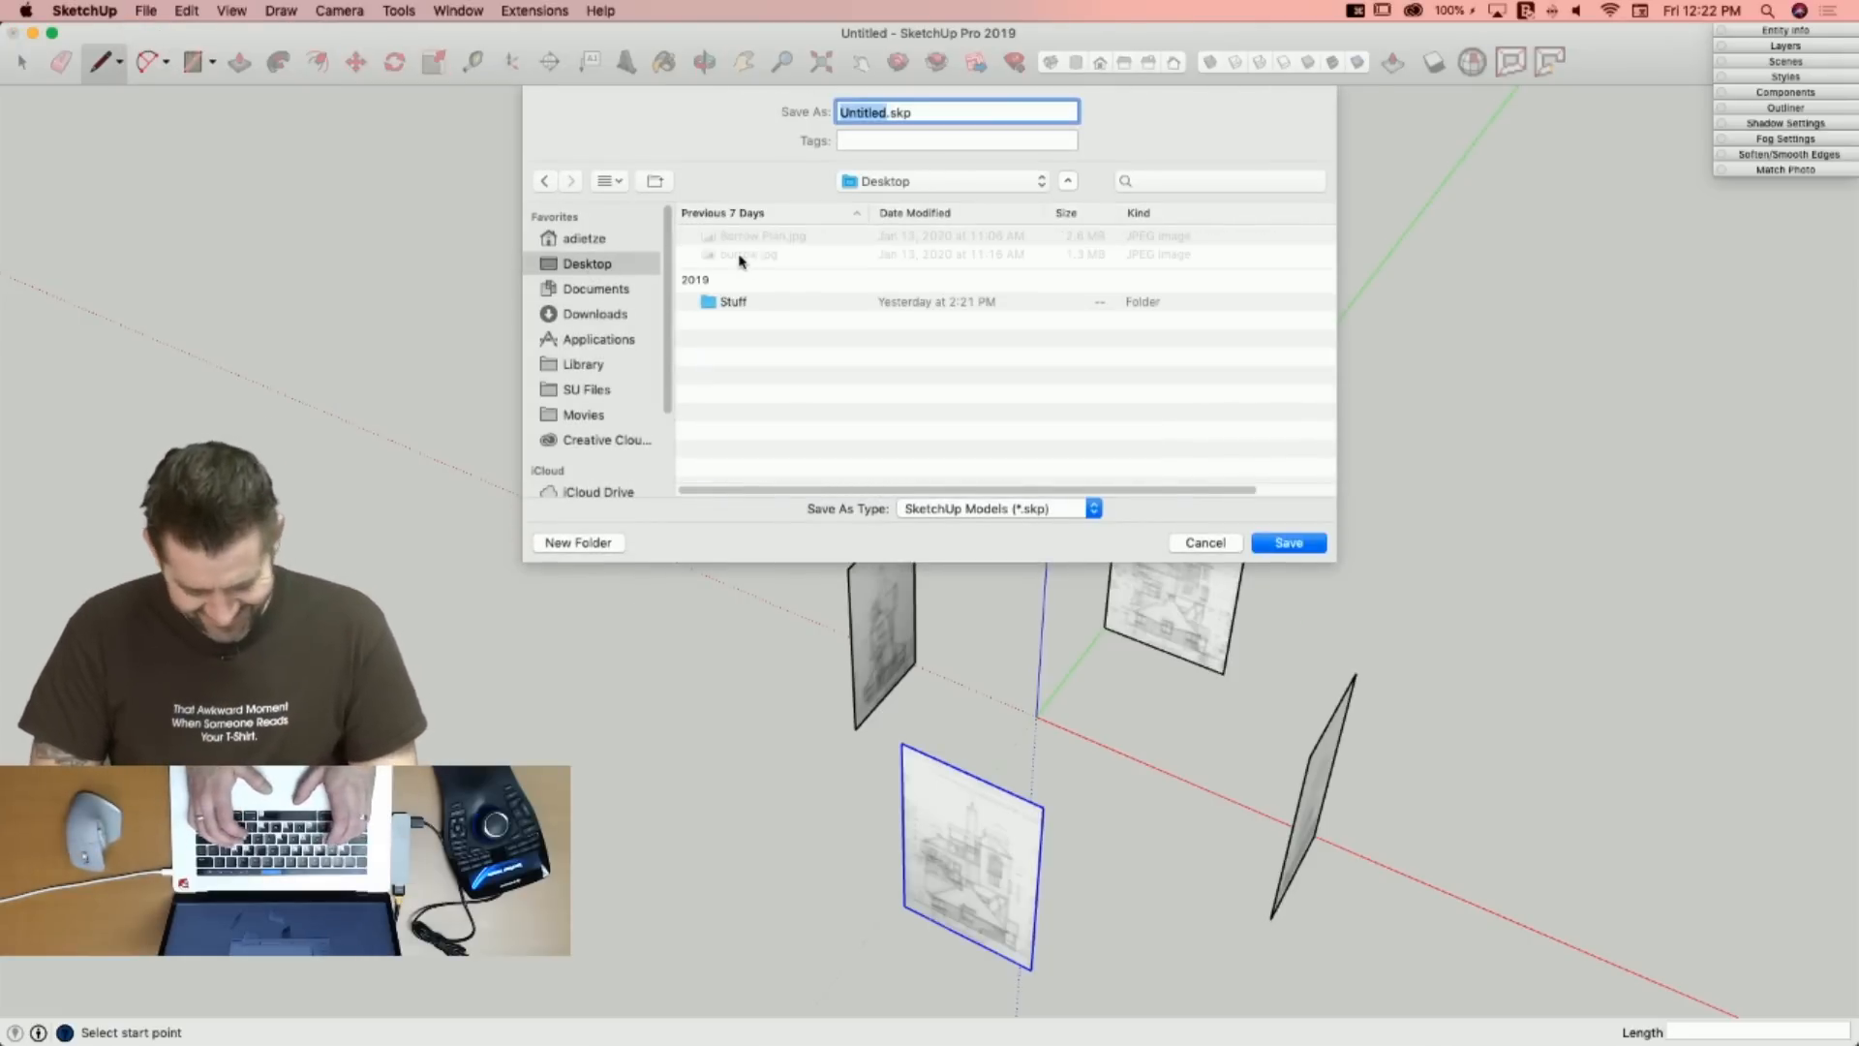
text(Burrows)
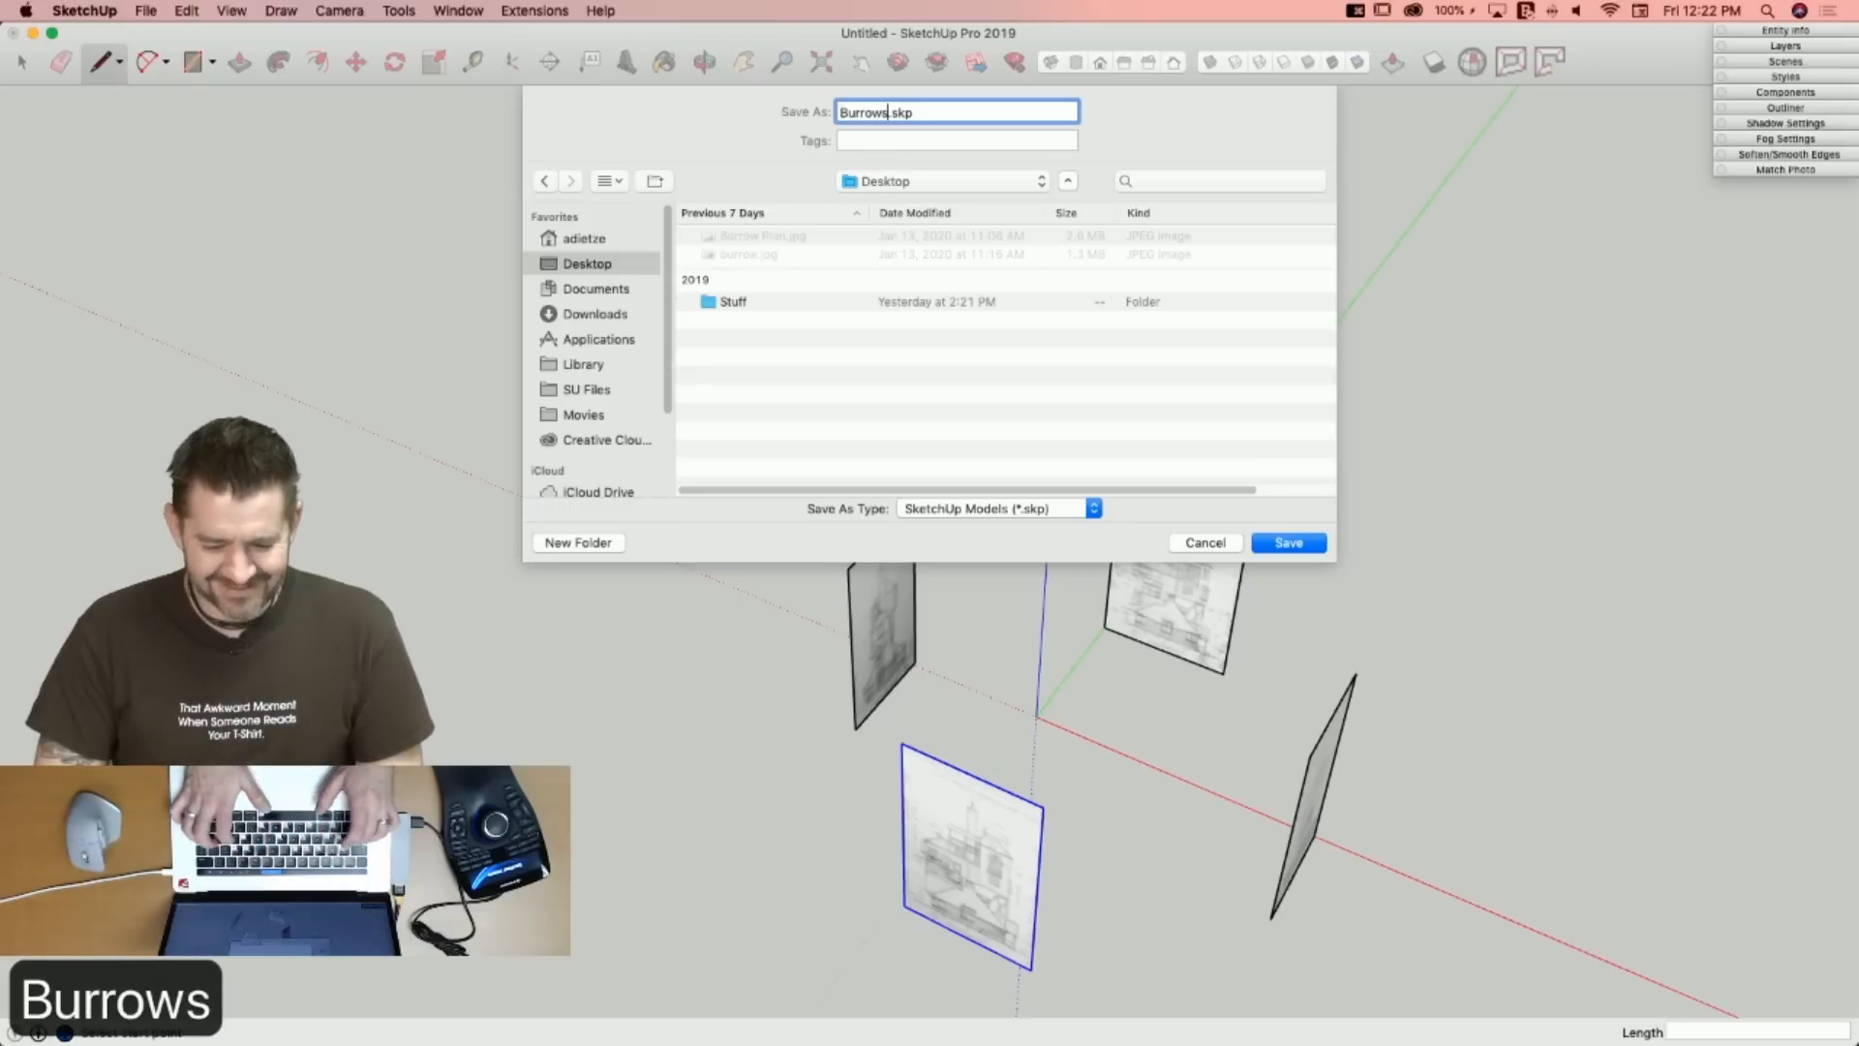
key(BackSpace)
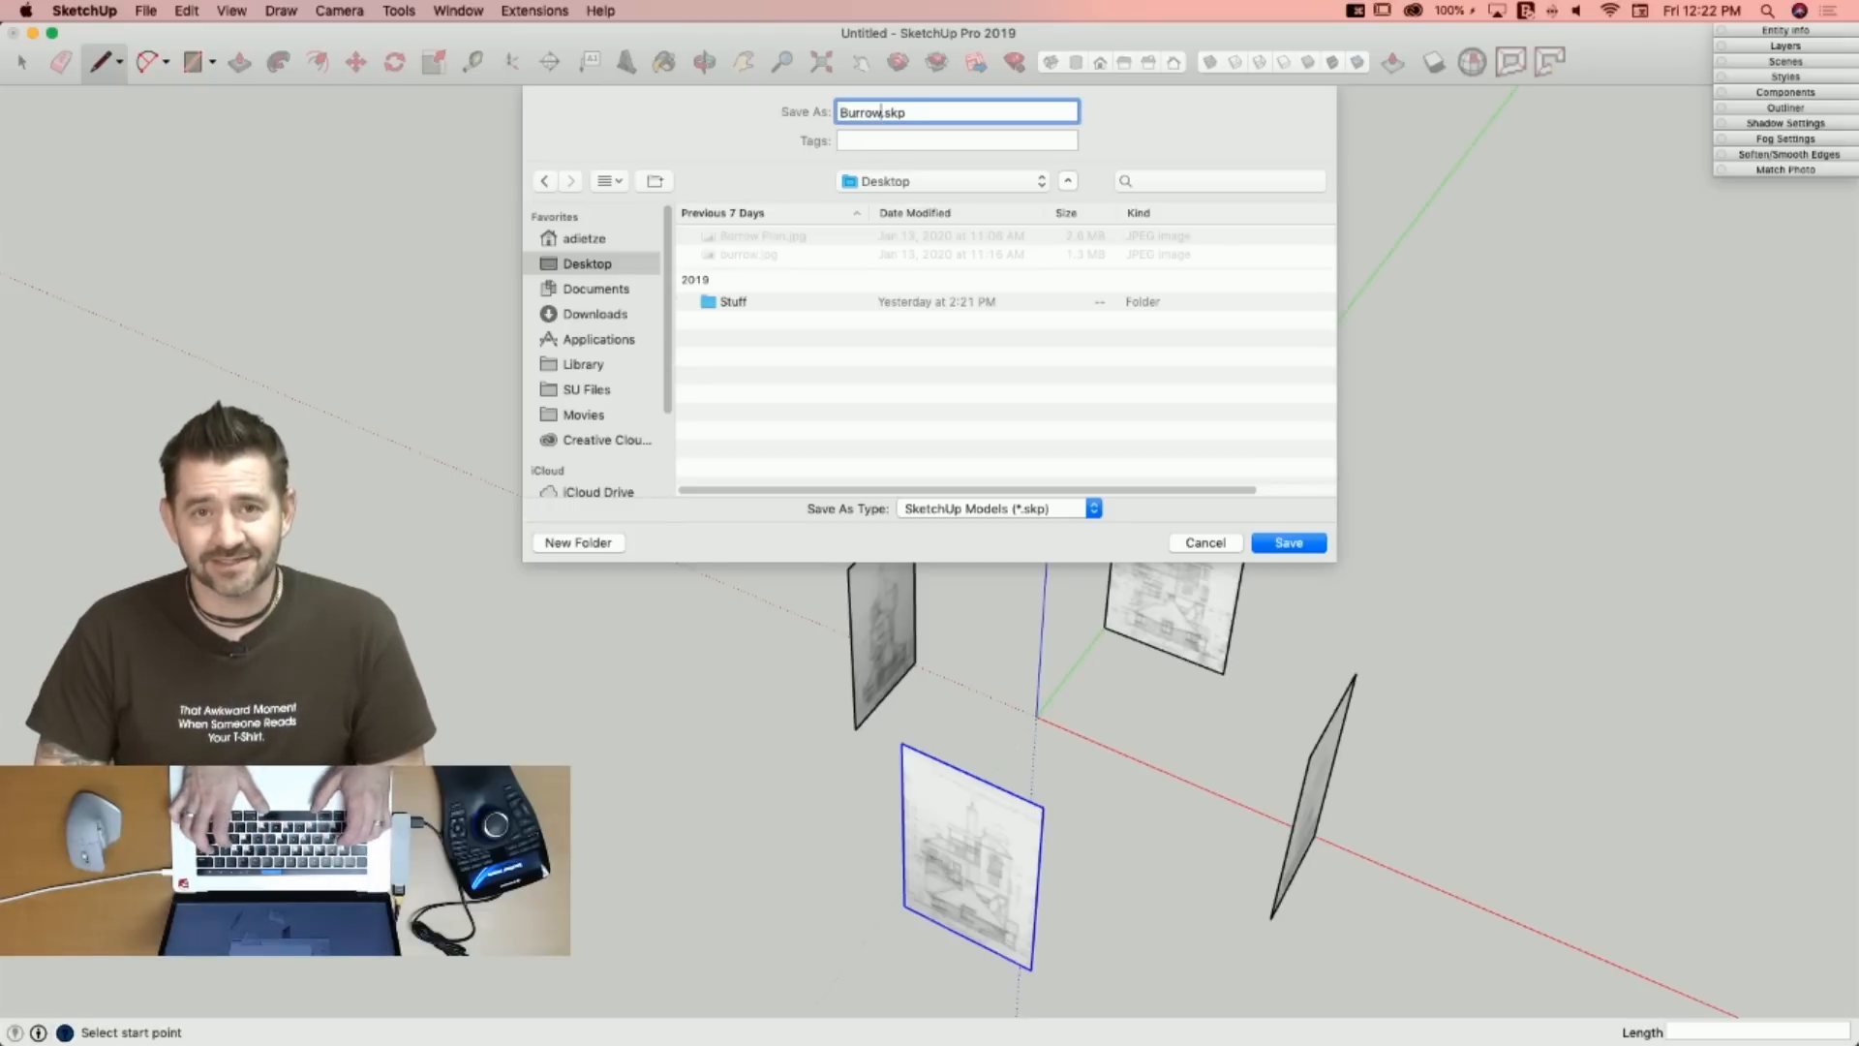
key(Return)
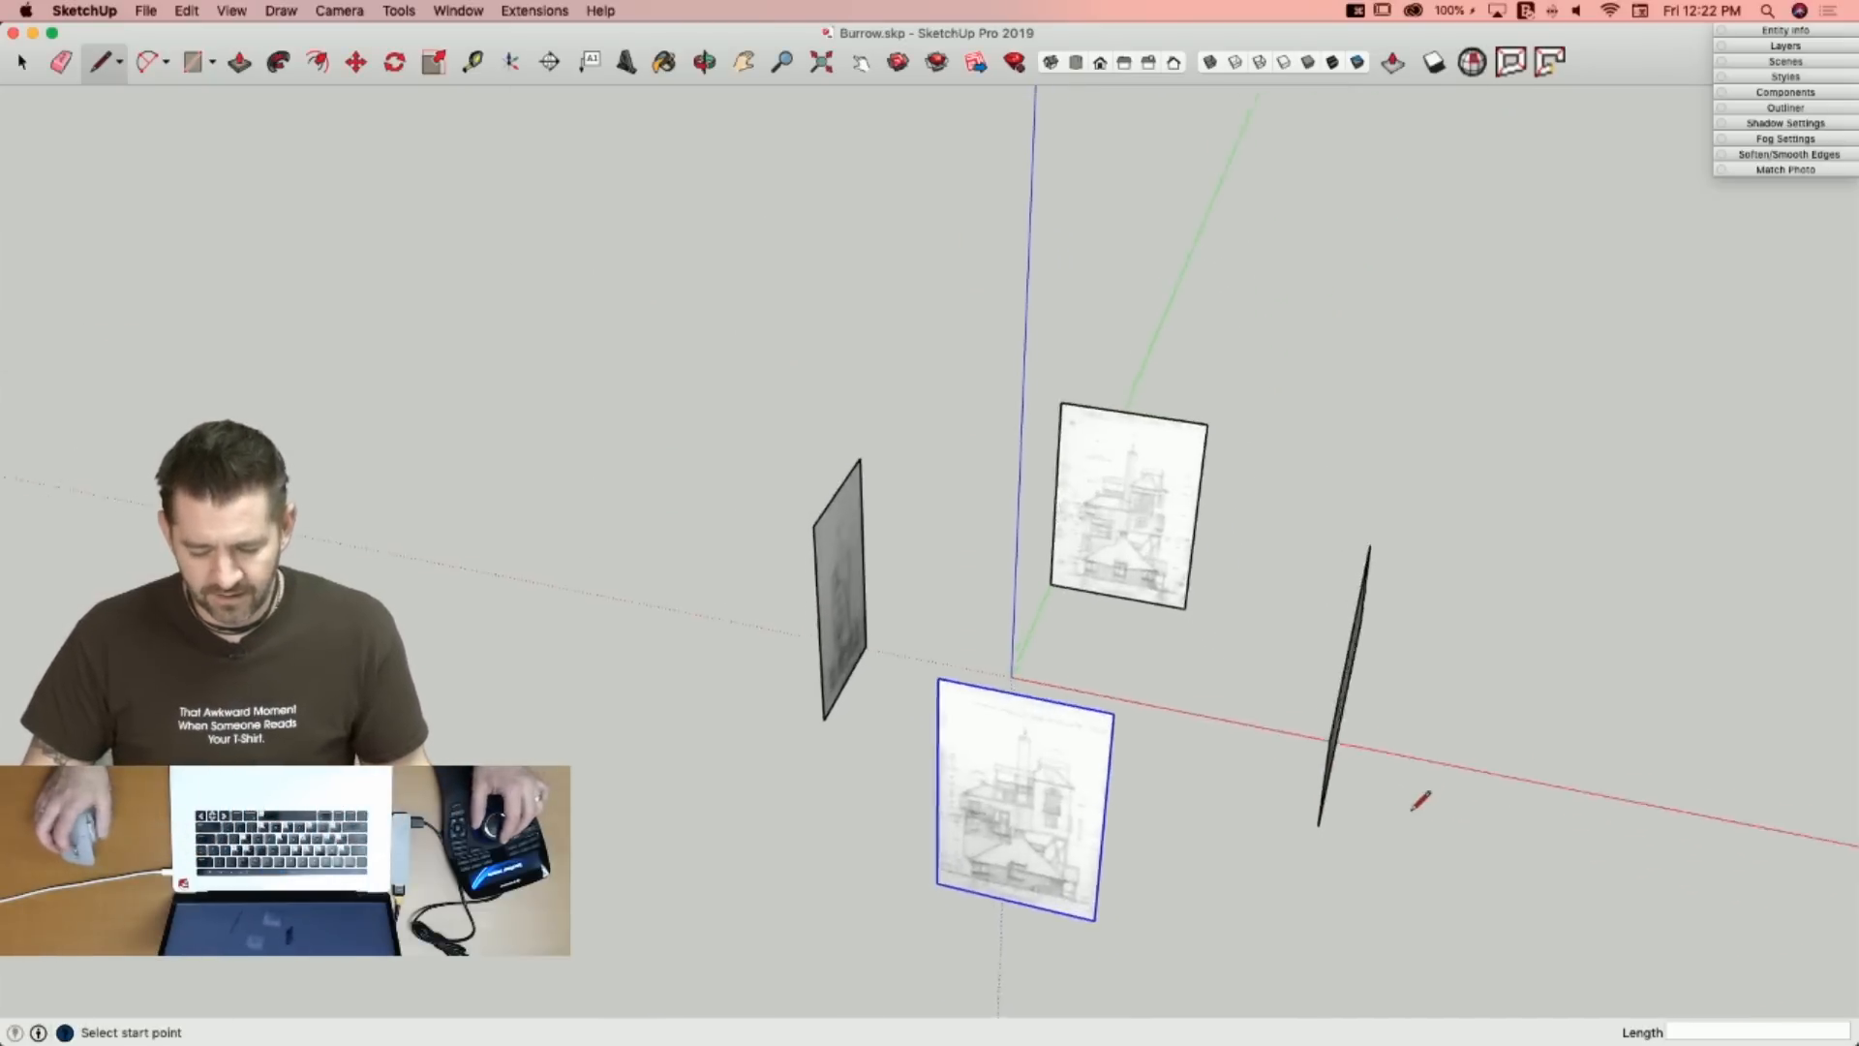
Draw a rectangle over the L.H. elevation's chimney cap band and push/pull it across to the R.H. elevation.
key(space)
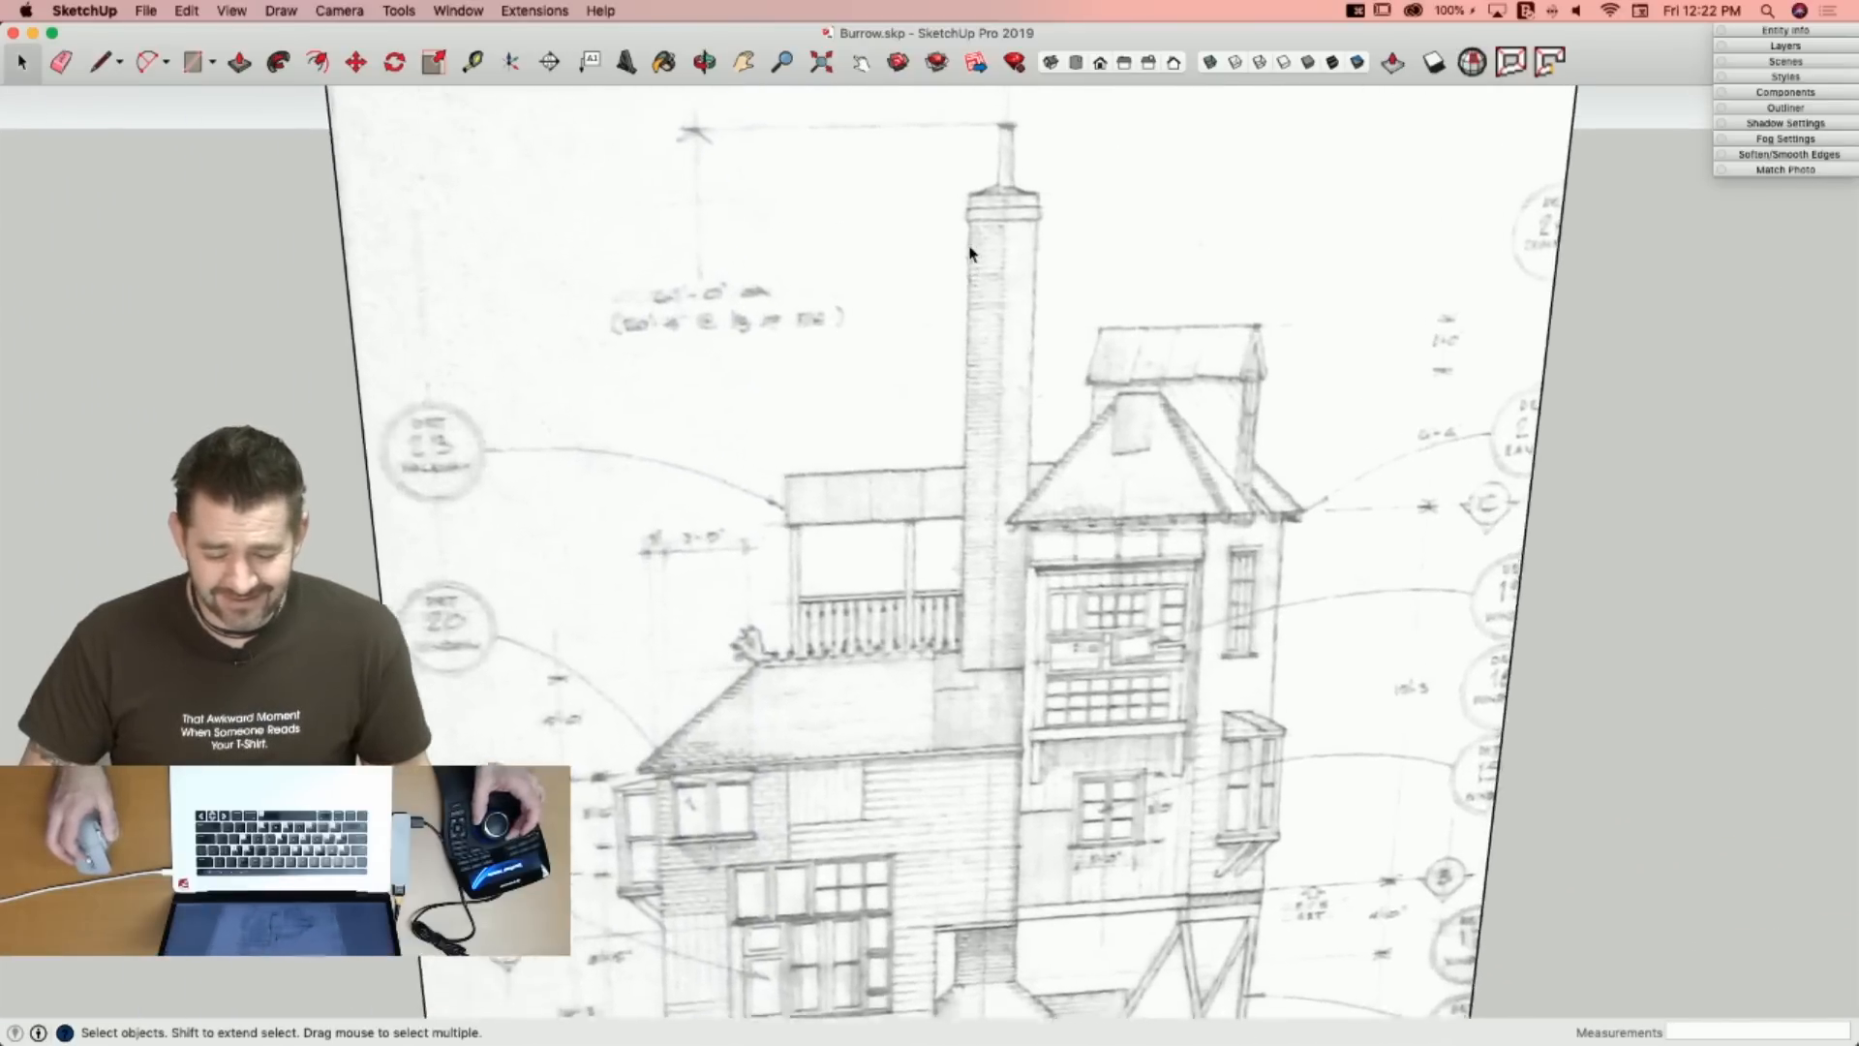
key(l)
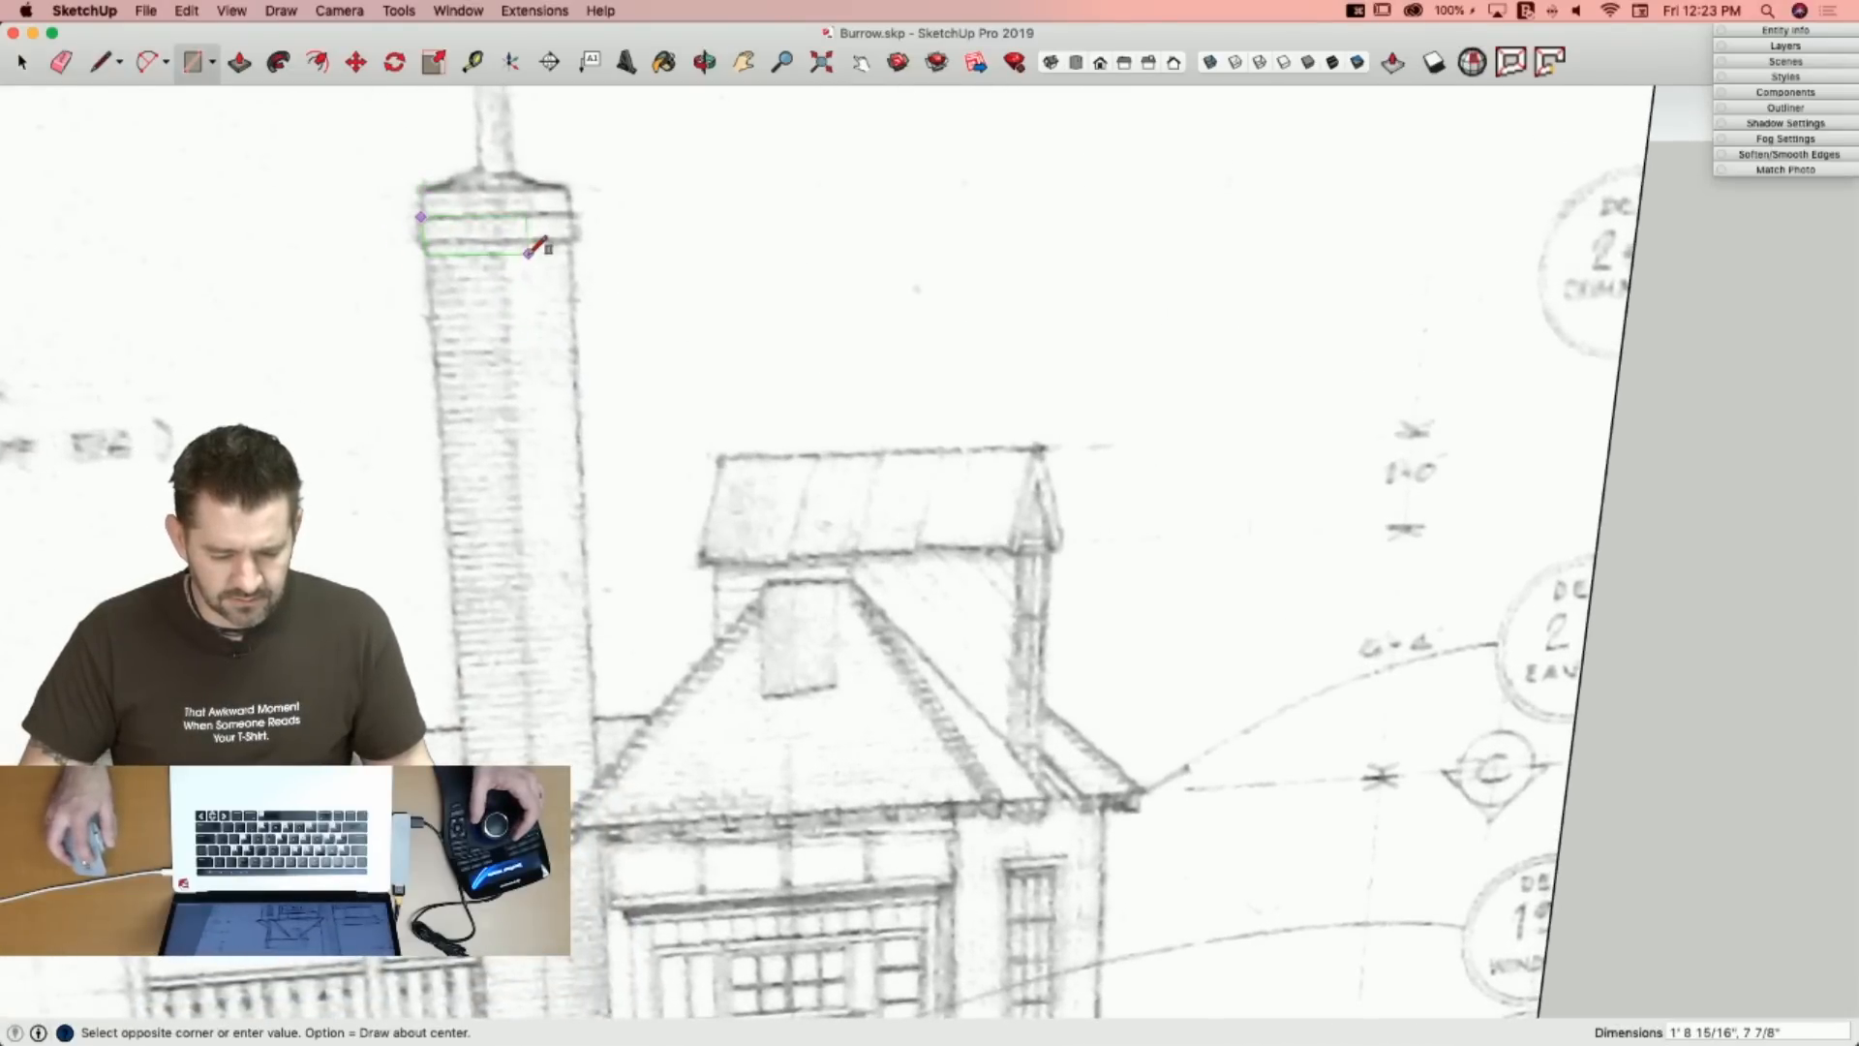
key(p)
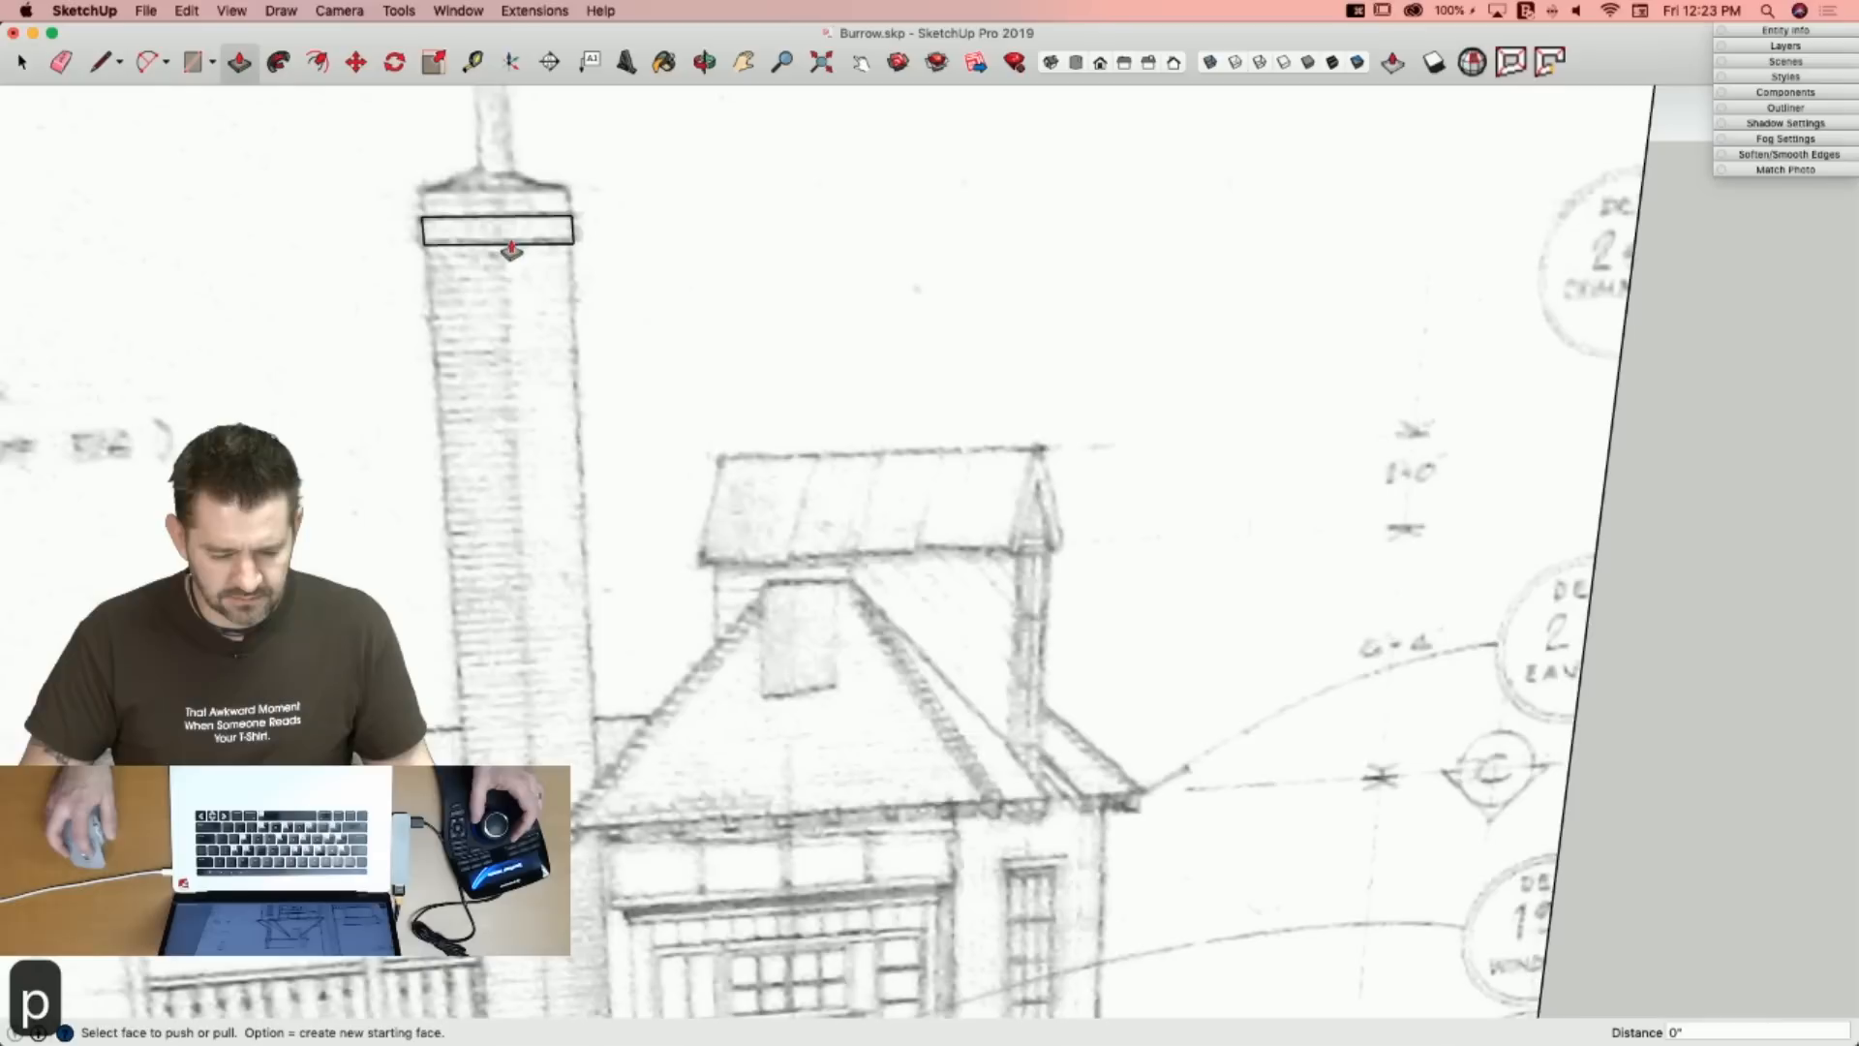
click(506, 237)
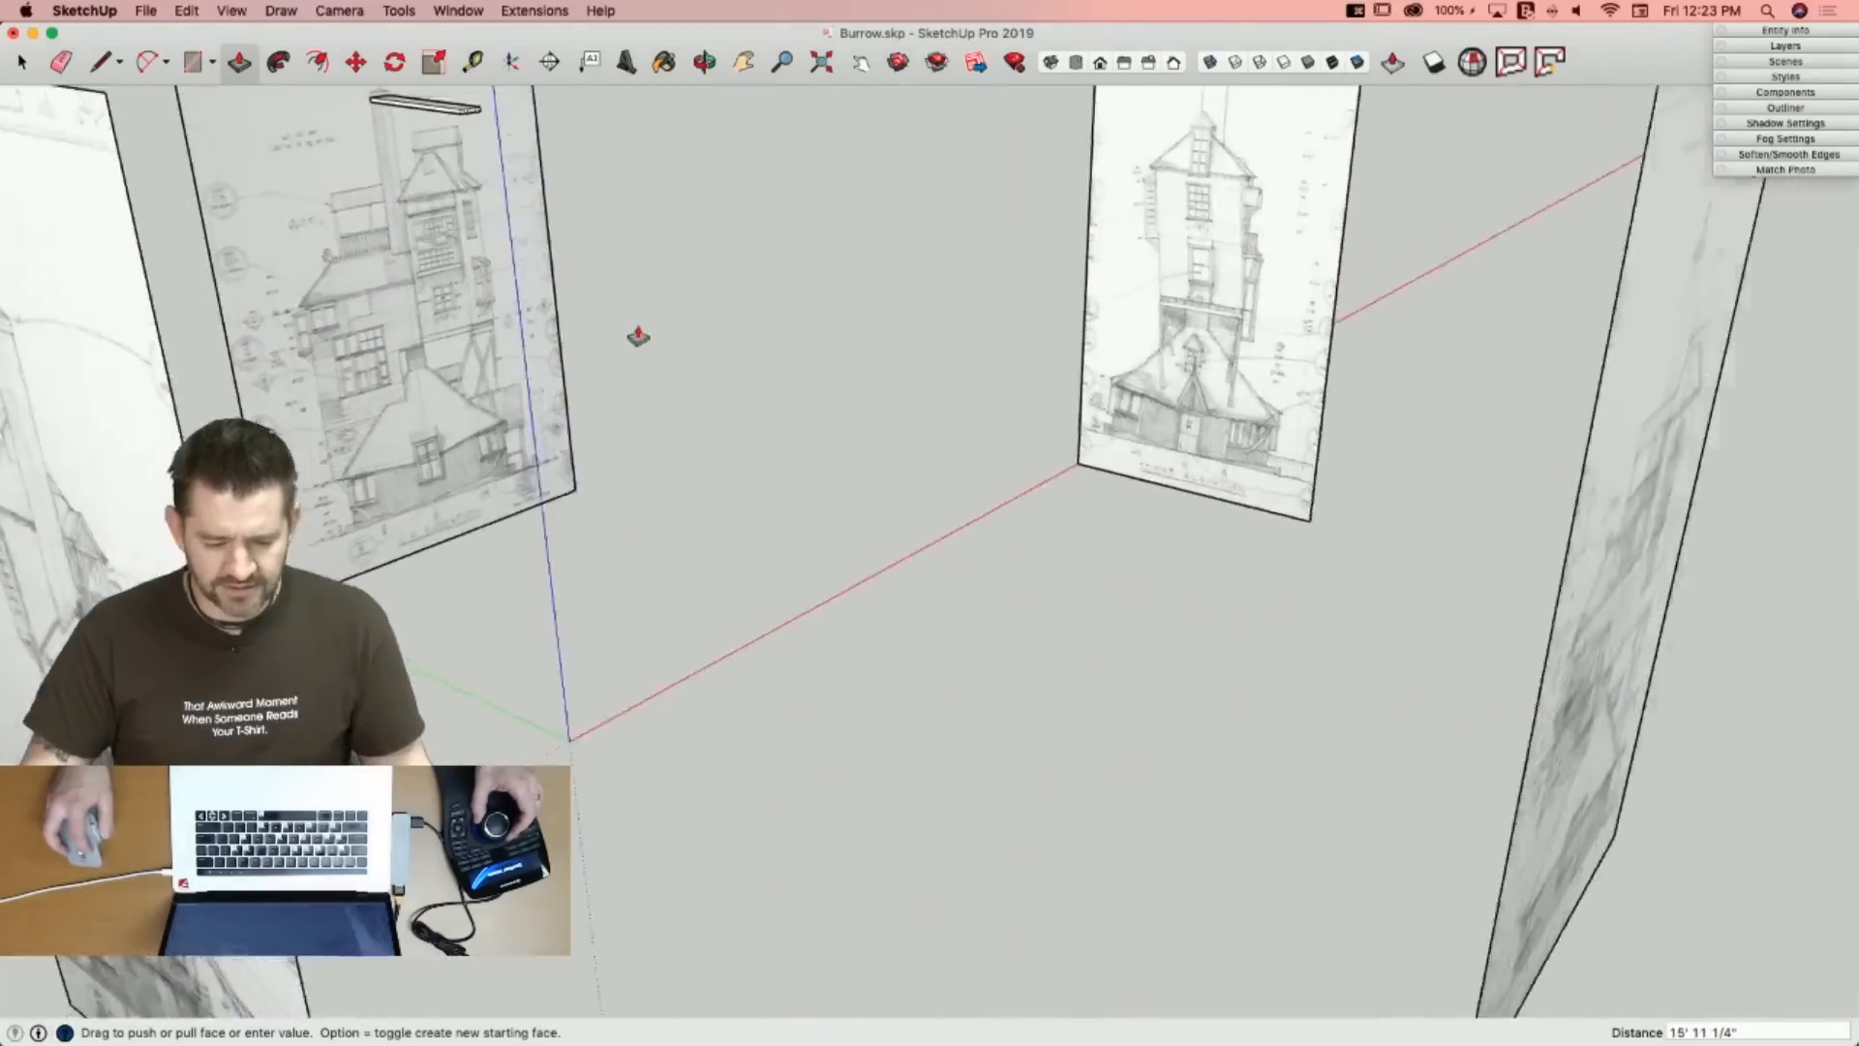
click(1204, 189)
key(space)
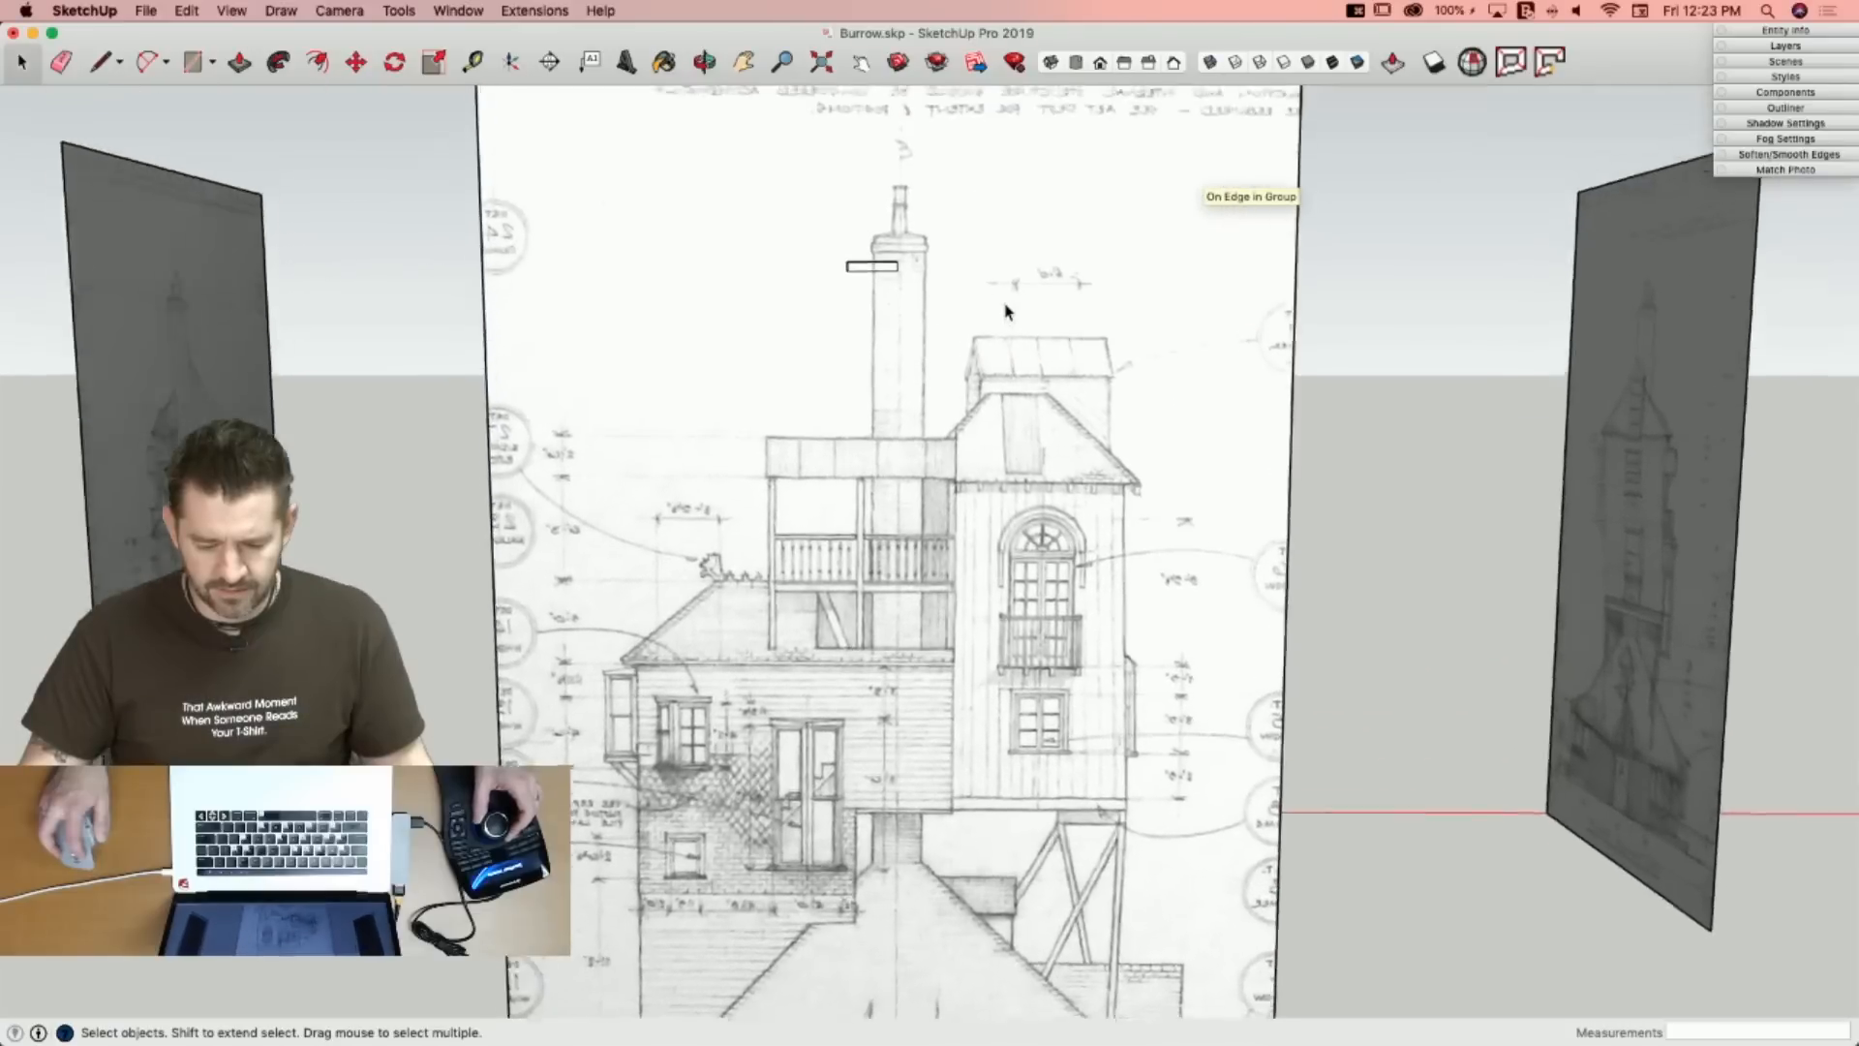
Move the R.H. elevation group so the lower corner of its chimney cap lines up with the extruded bar's corner.
click(982, 295)
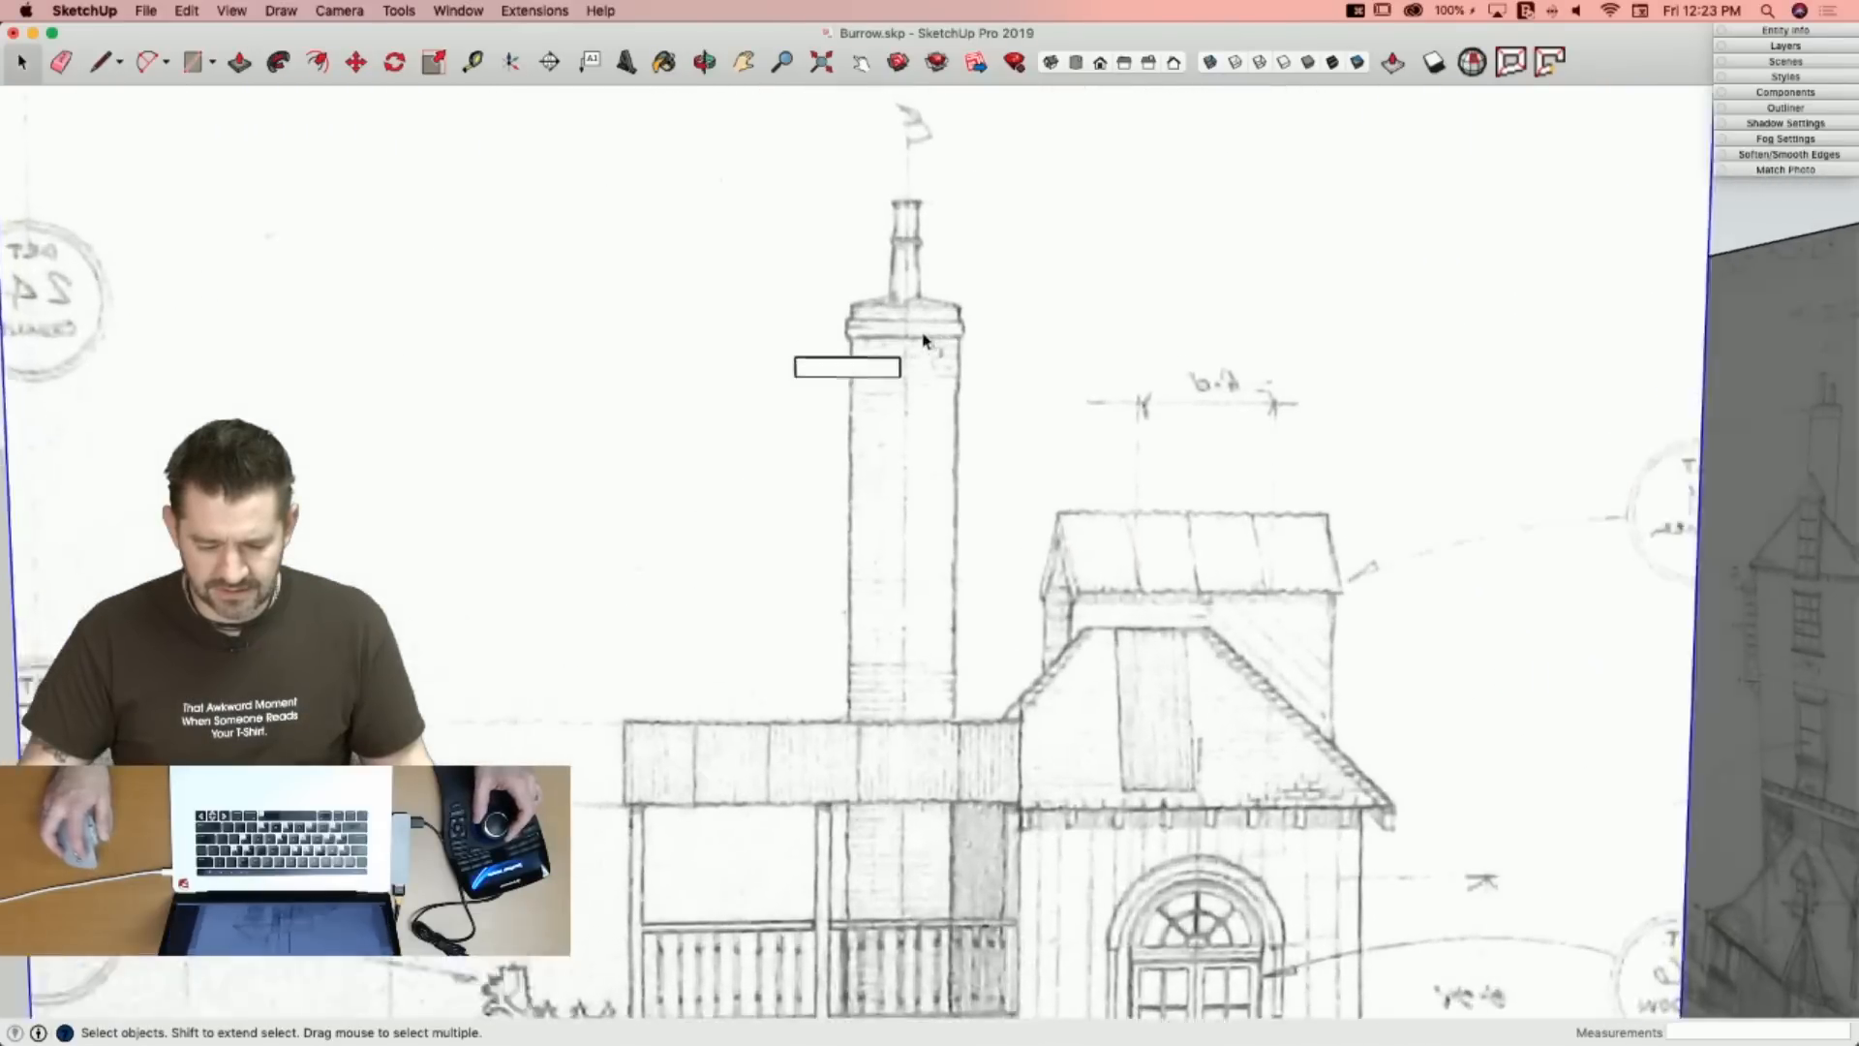
key(m)
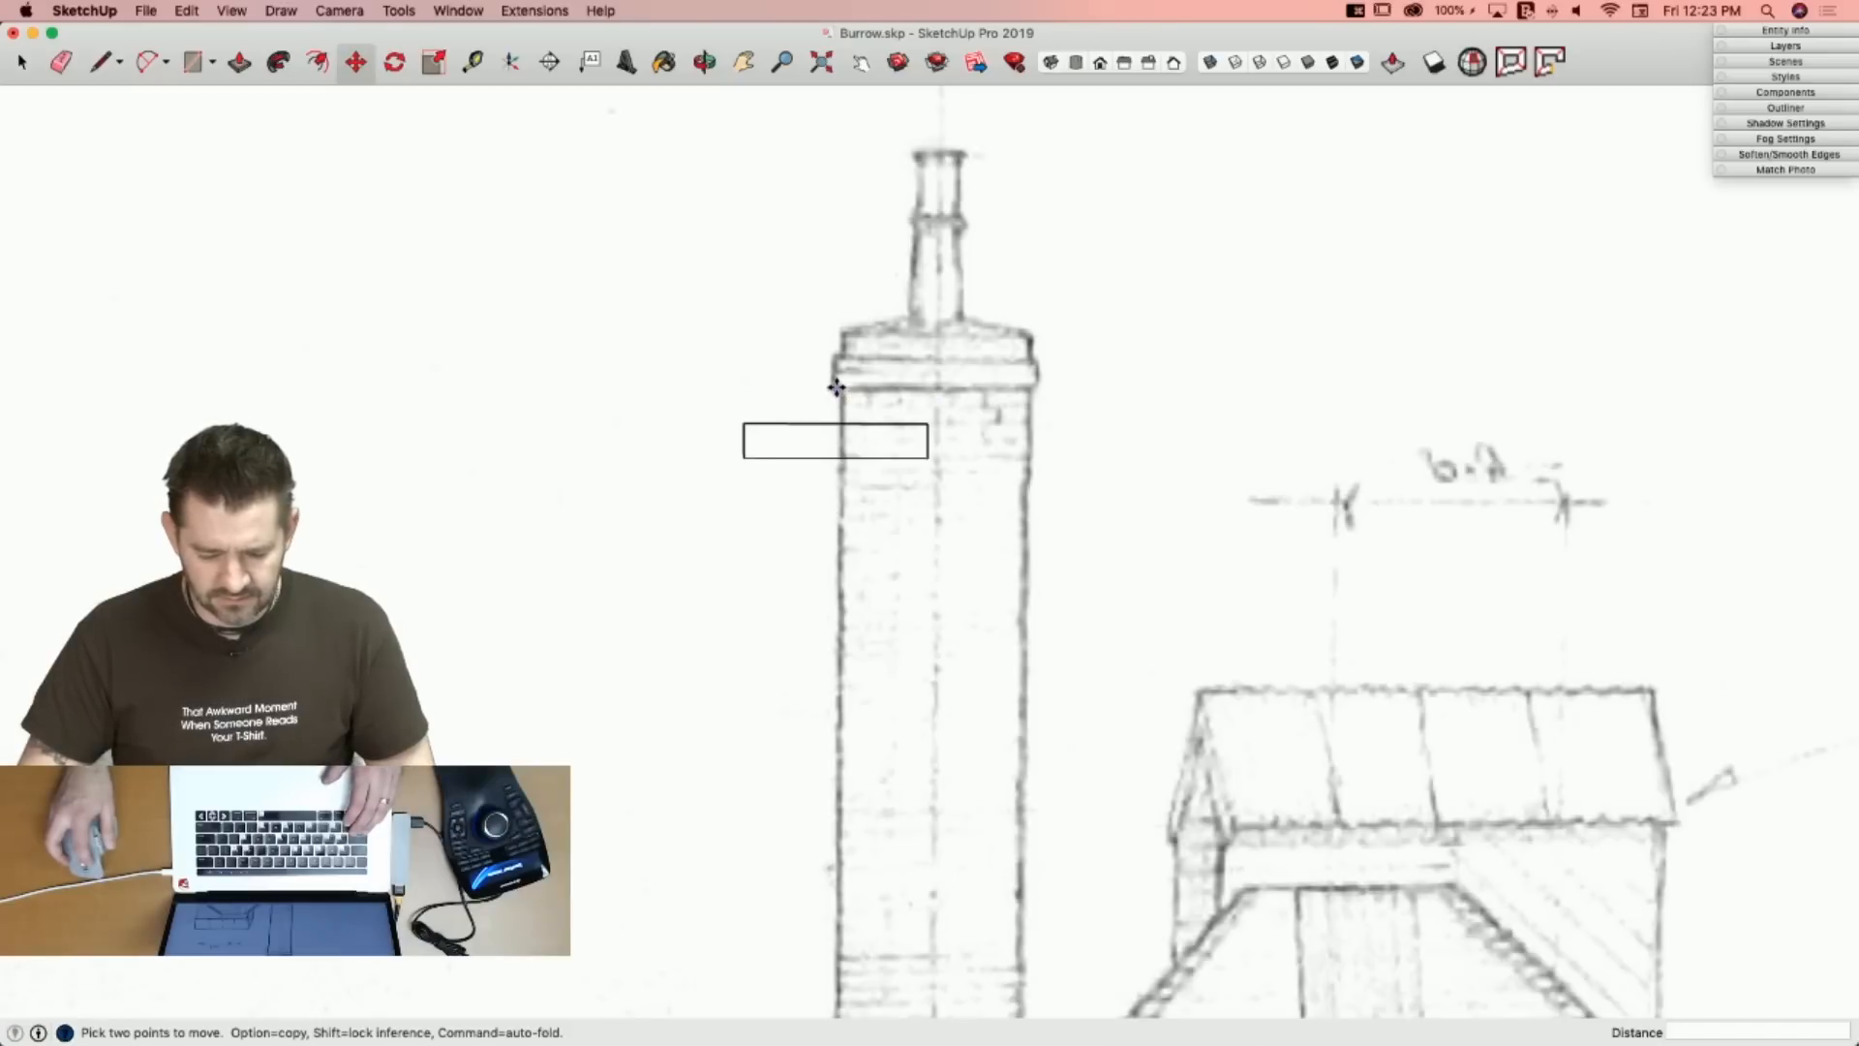
click(836, 387)
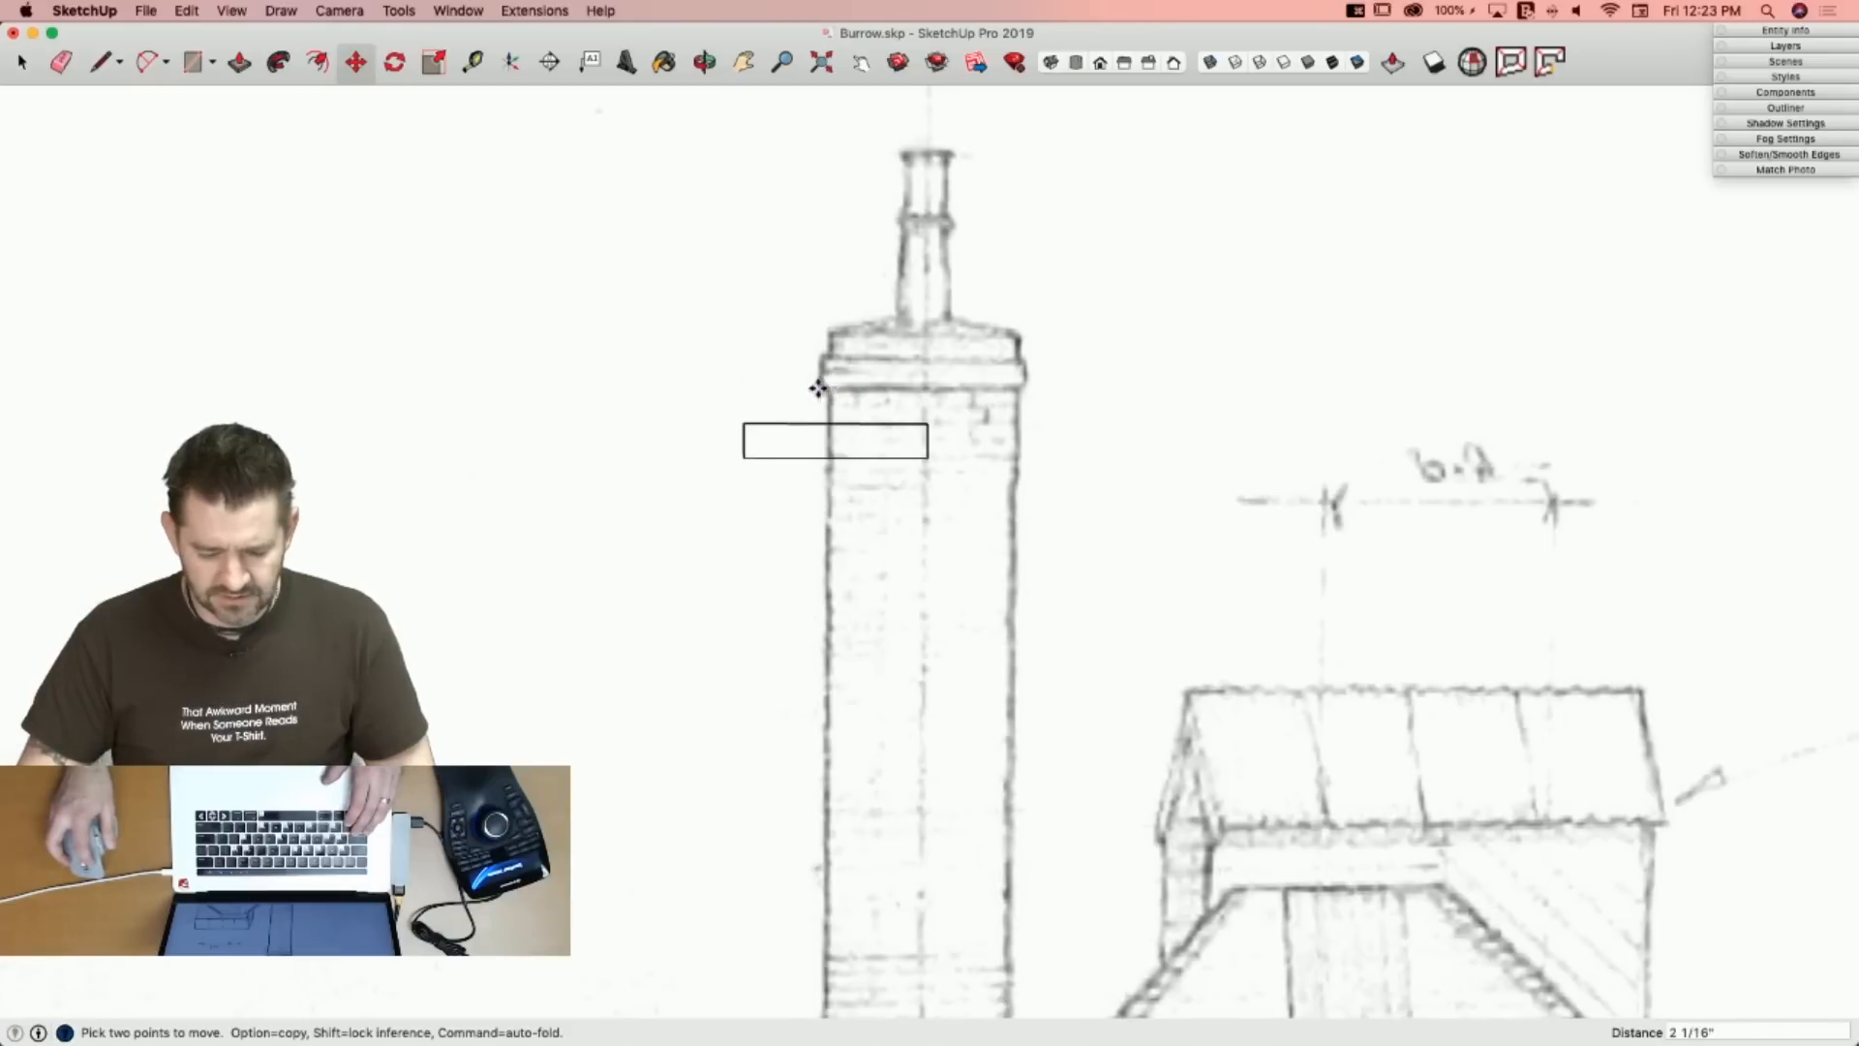
click(747, 460)
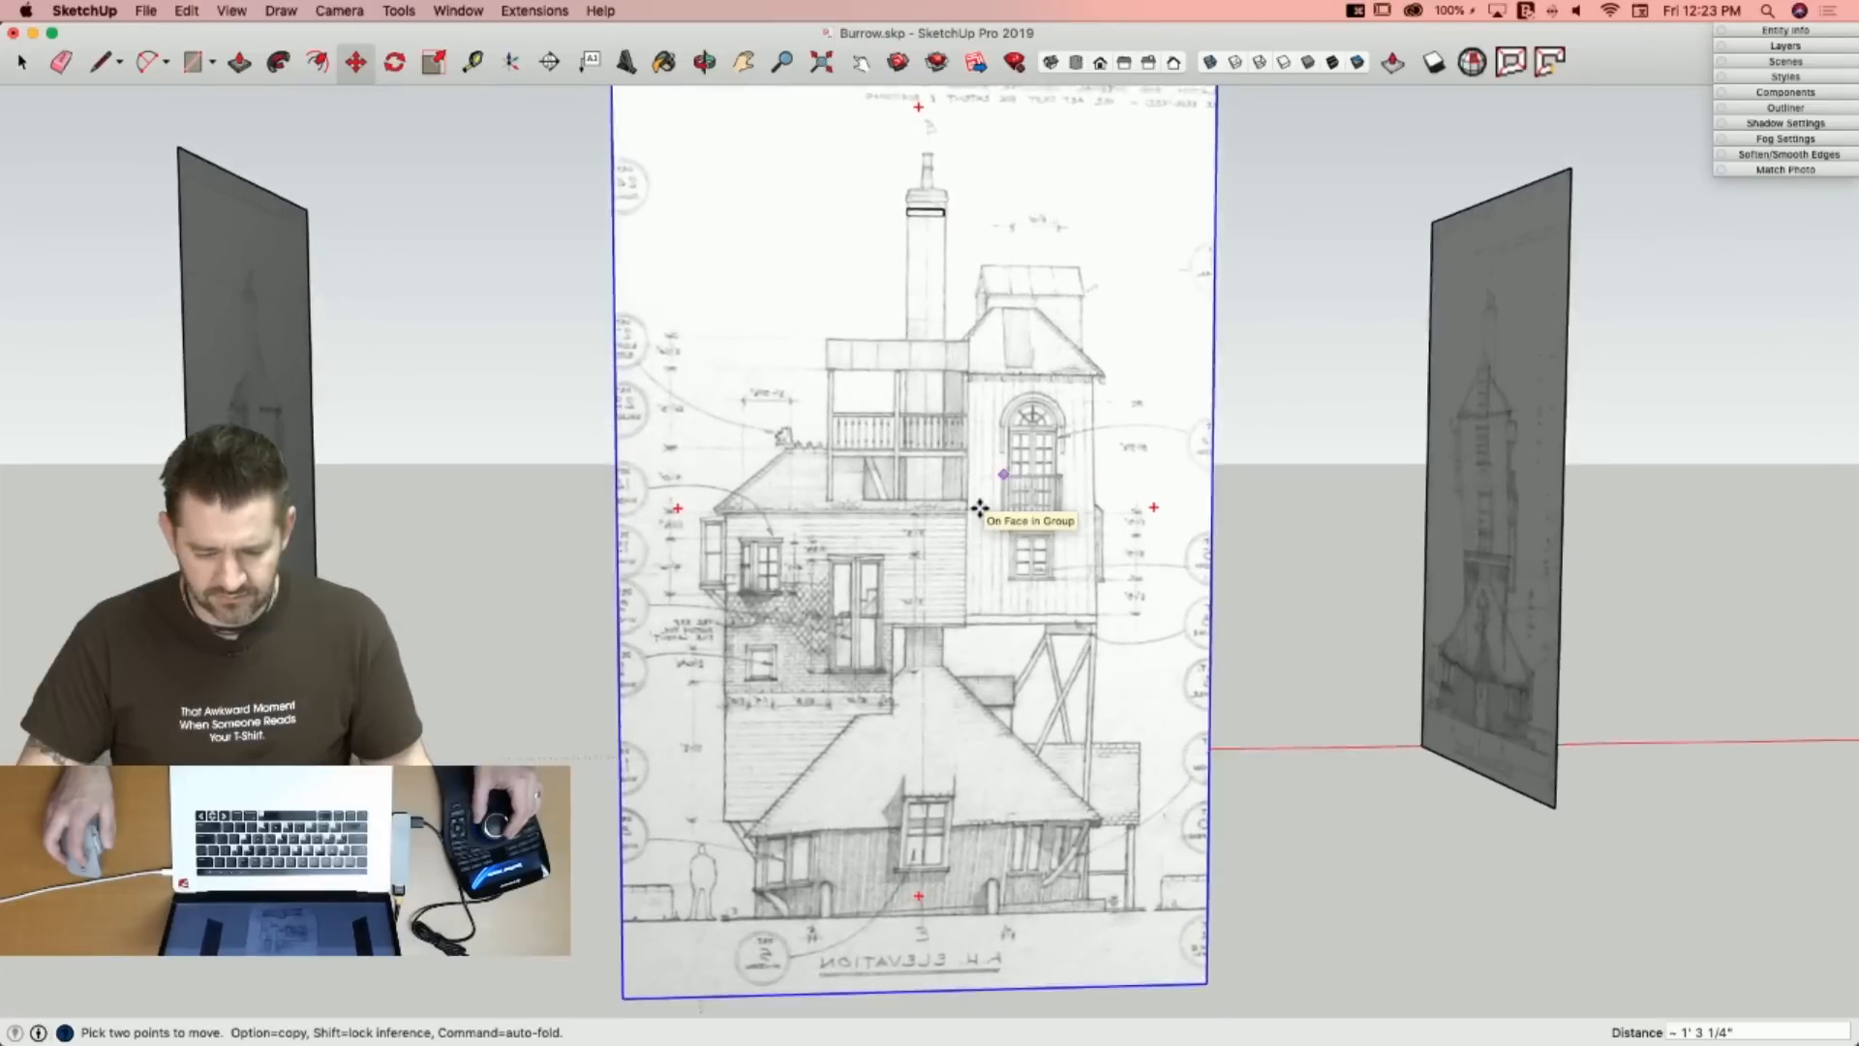
Draw a line along the green axis from the ground line of the L.H. elevation to the R.H. elevation.
key(l)
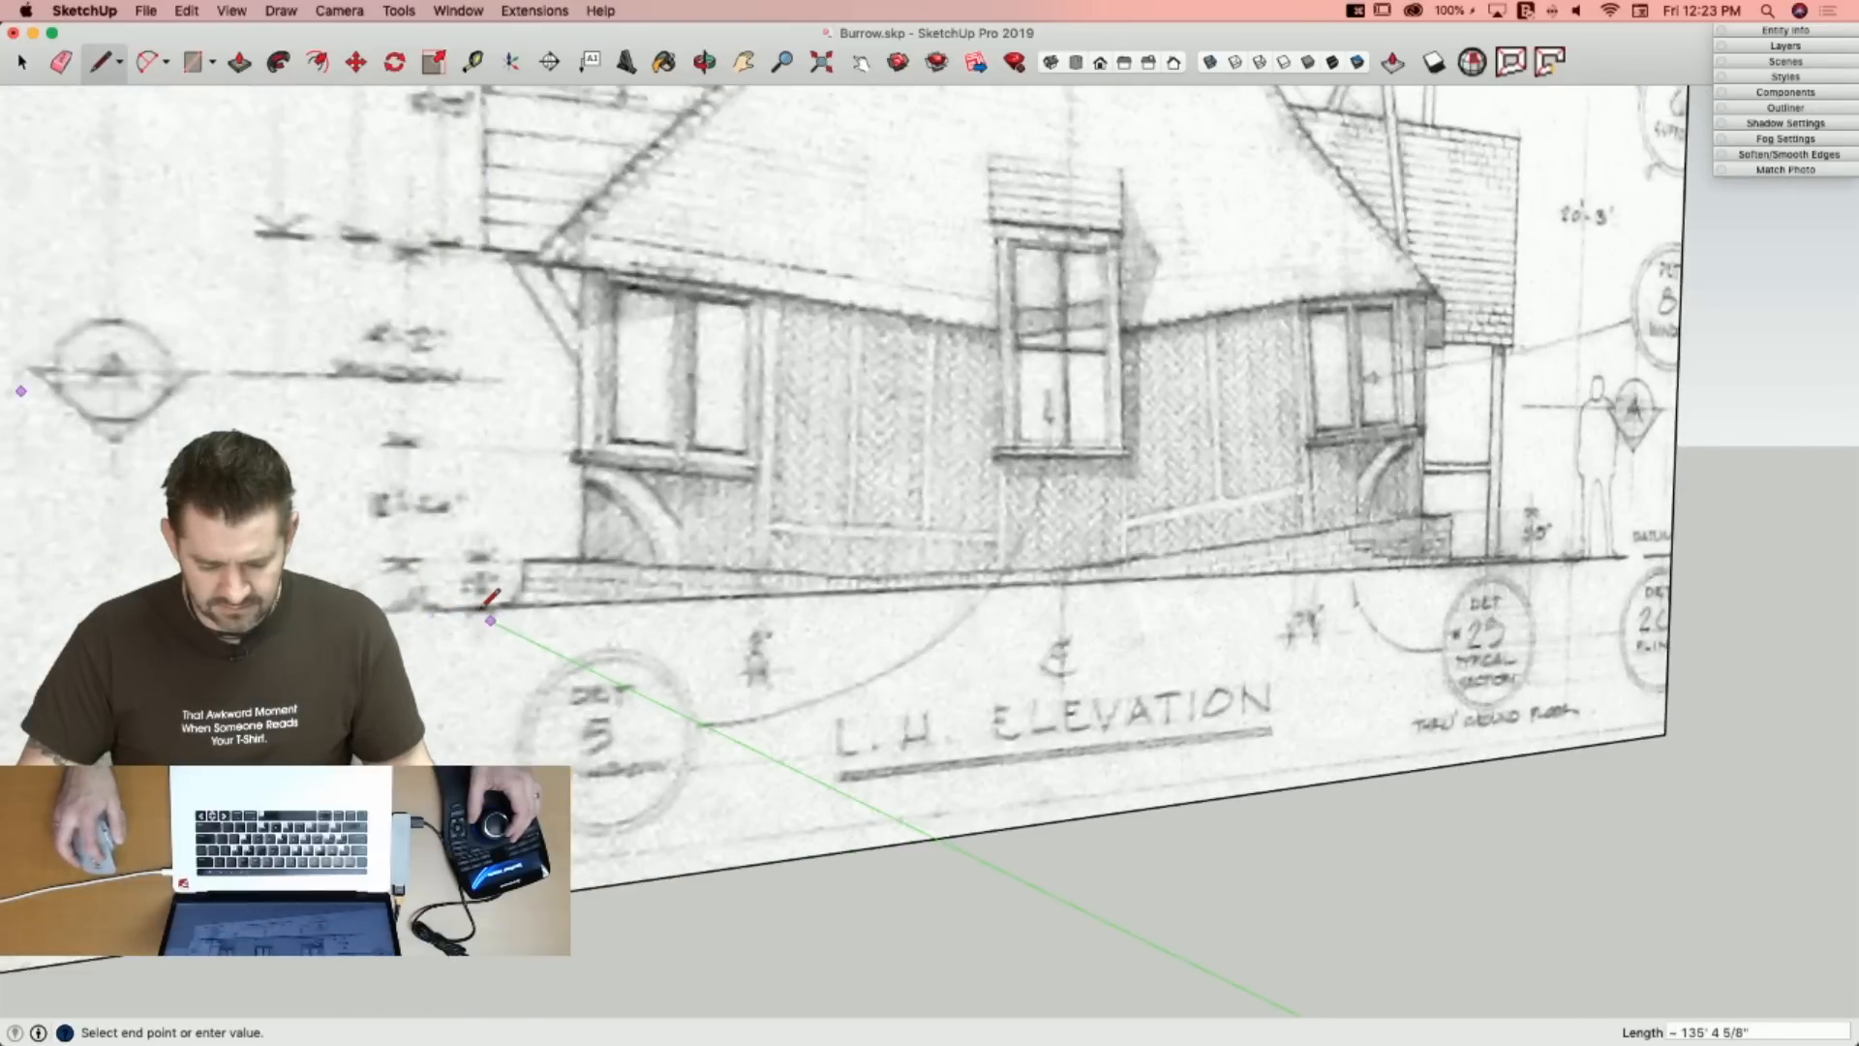
key(space)
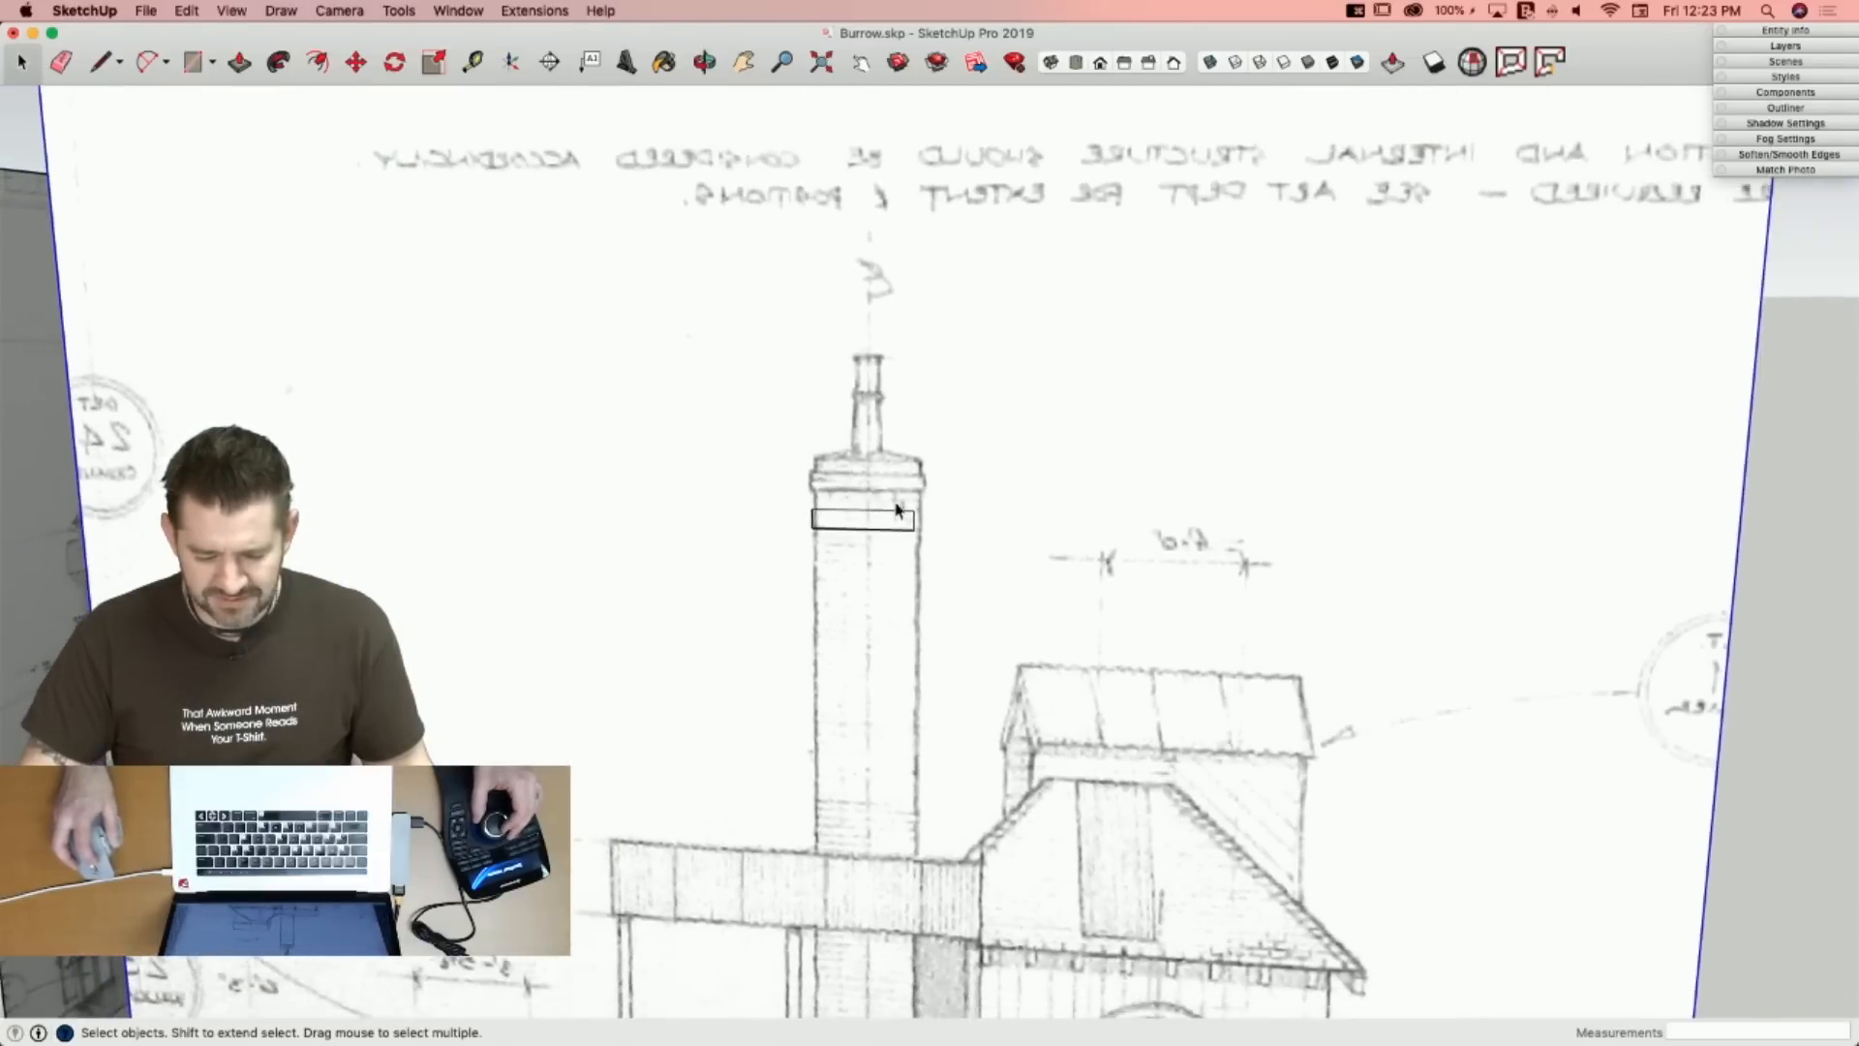
Open Borrow Plan.jpg in Preview to compare the elevations on the original sheet, and return to the SketchUp model.
key(super+Tab)
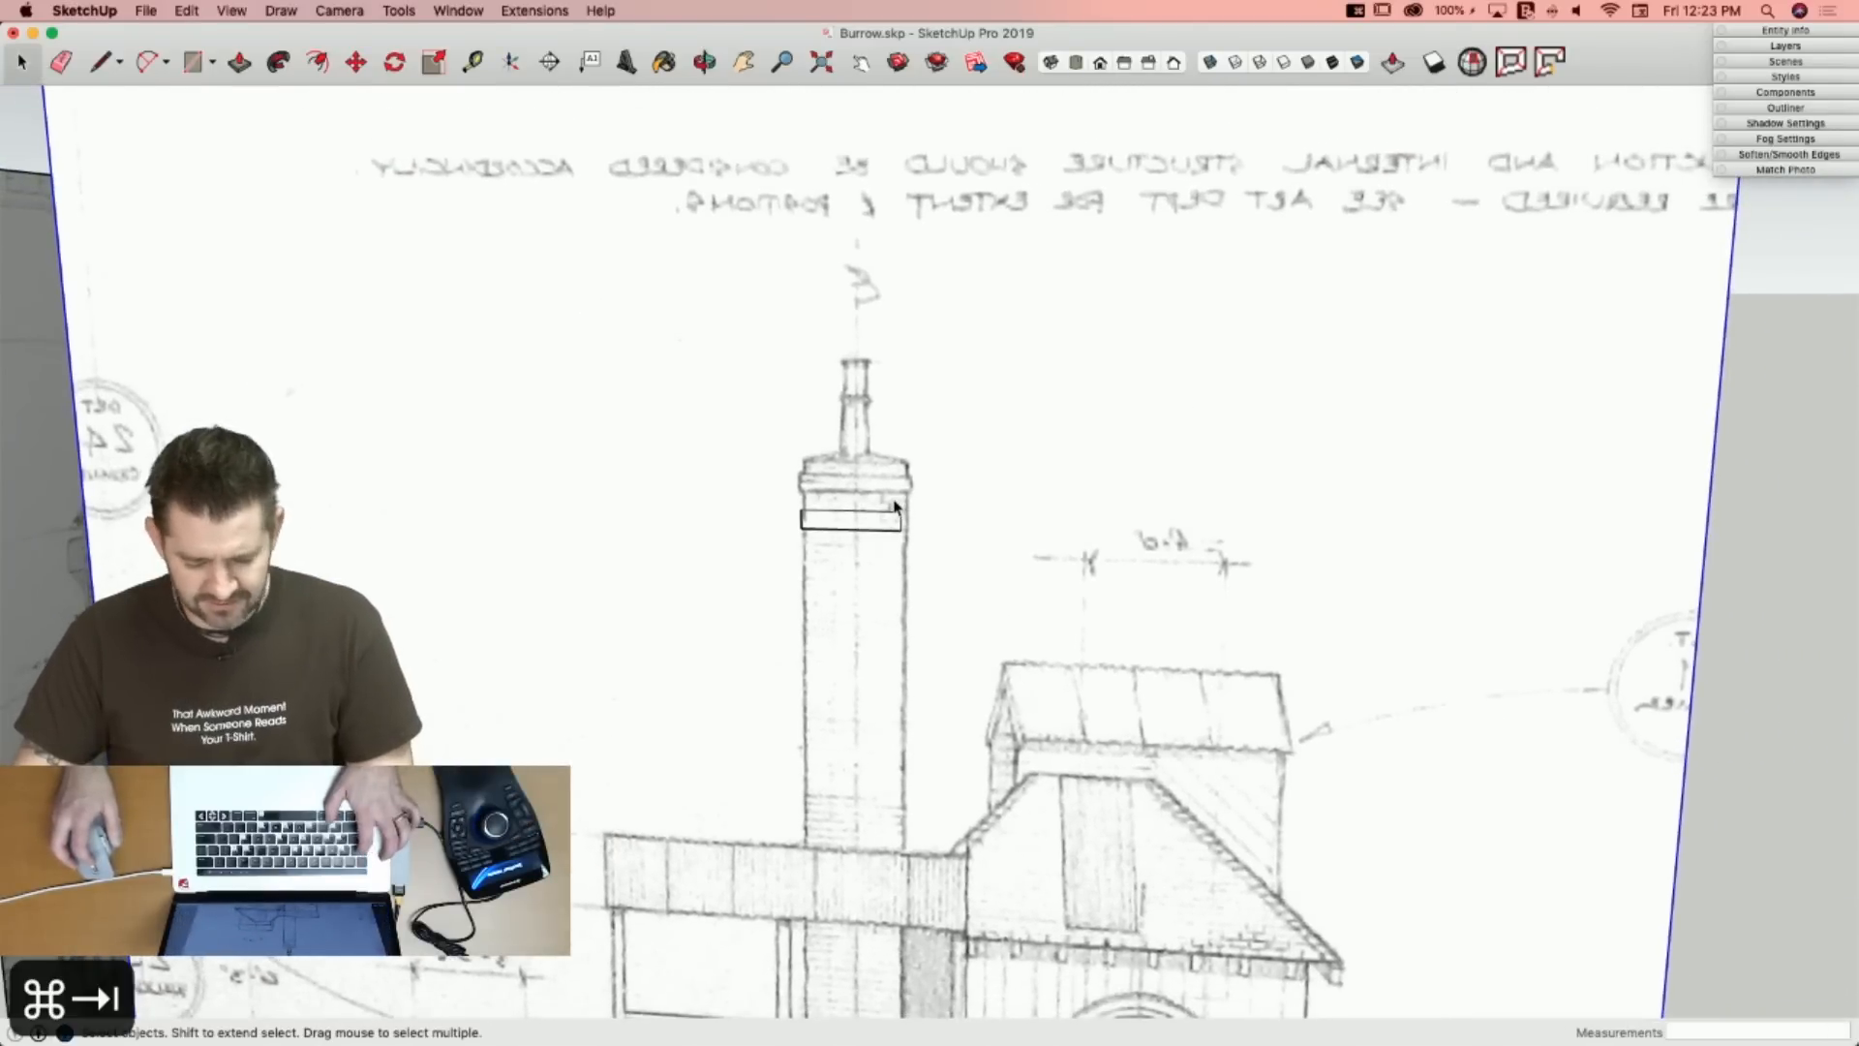
click(32, 33)
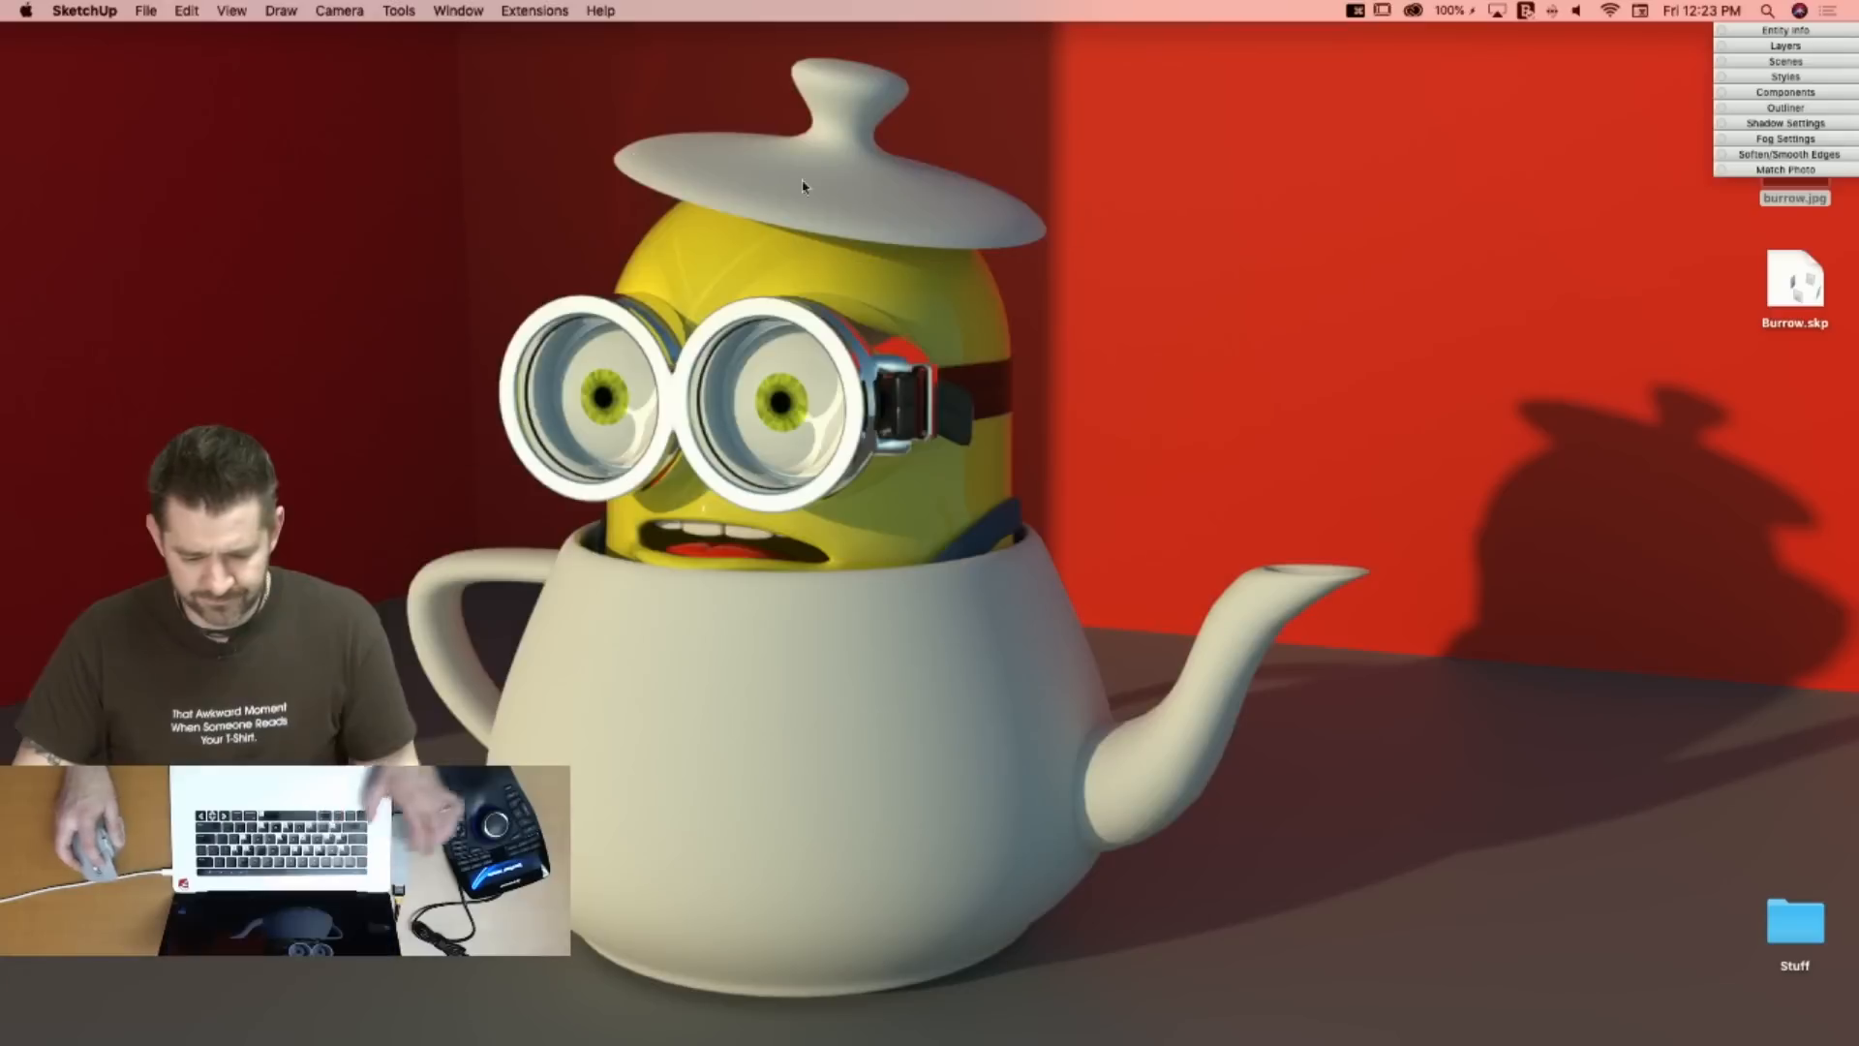
click(1491, 143)
double_click(1797, 66)
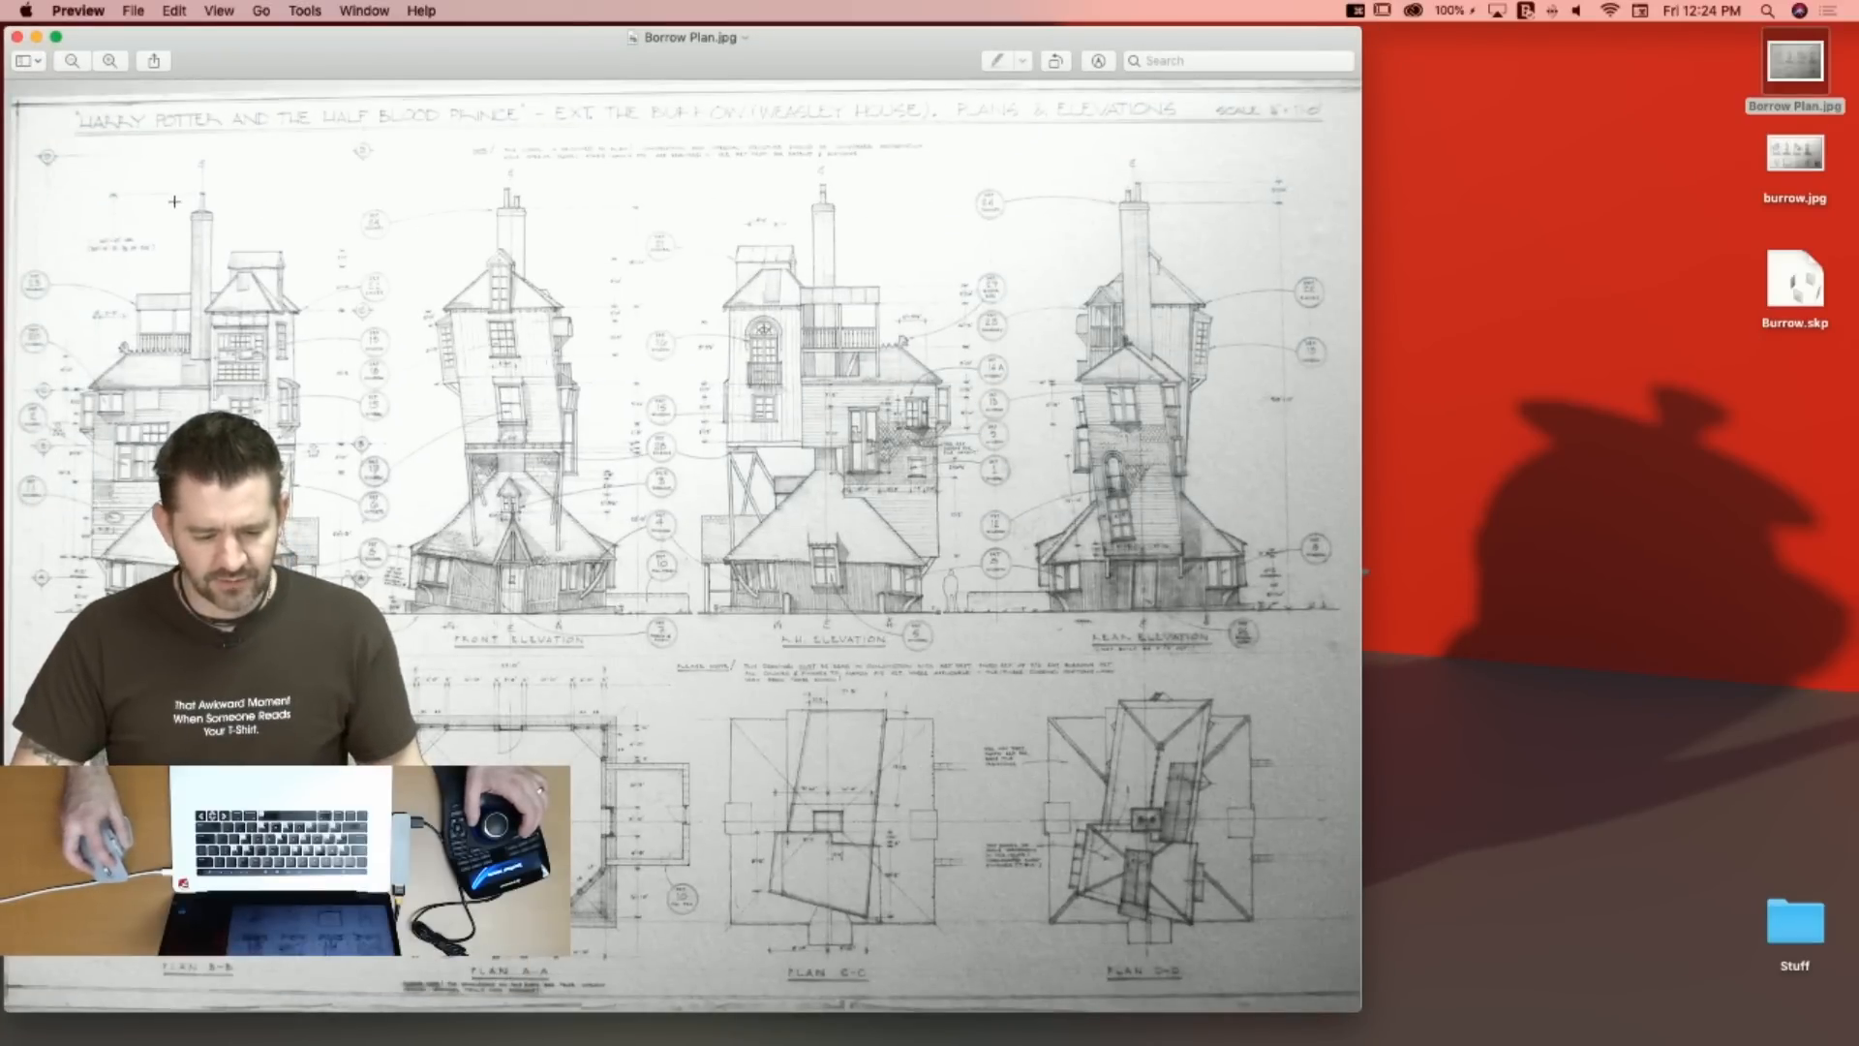
key(super+Tab)
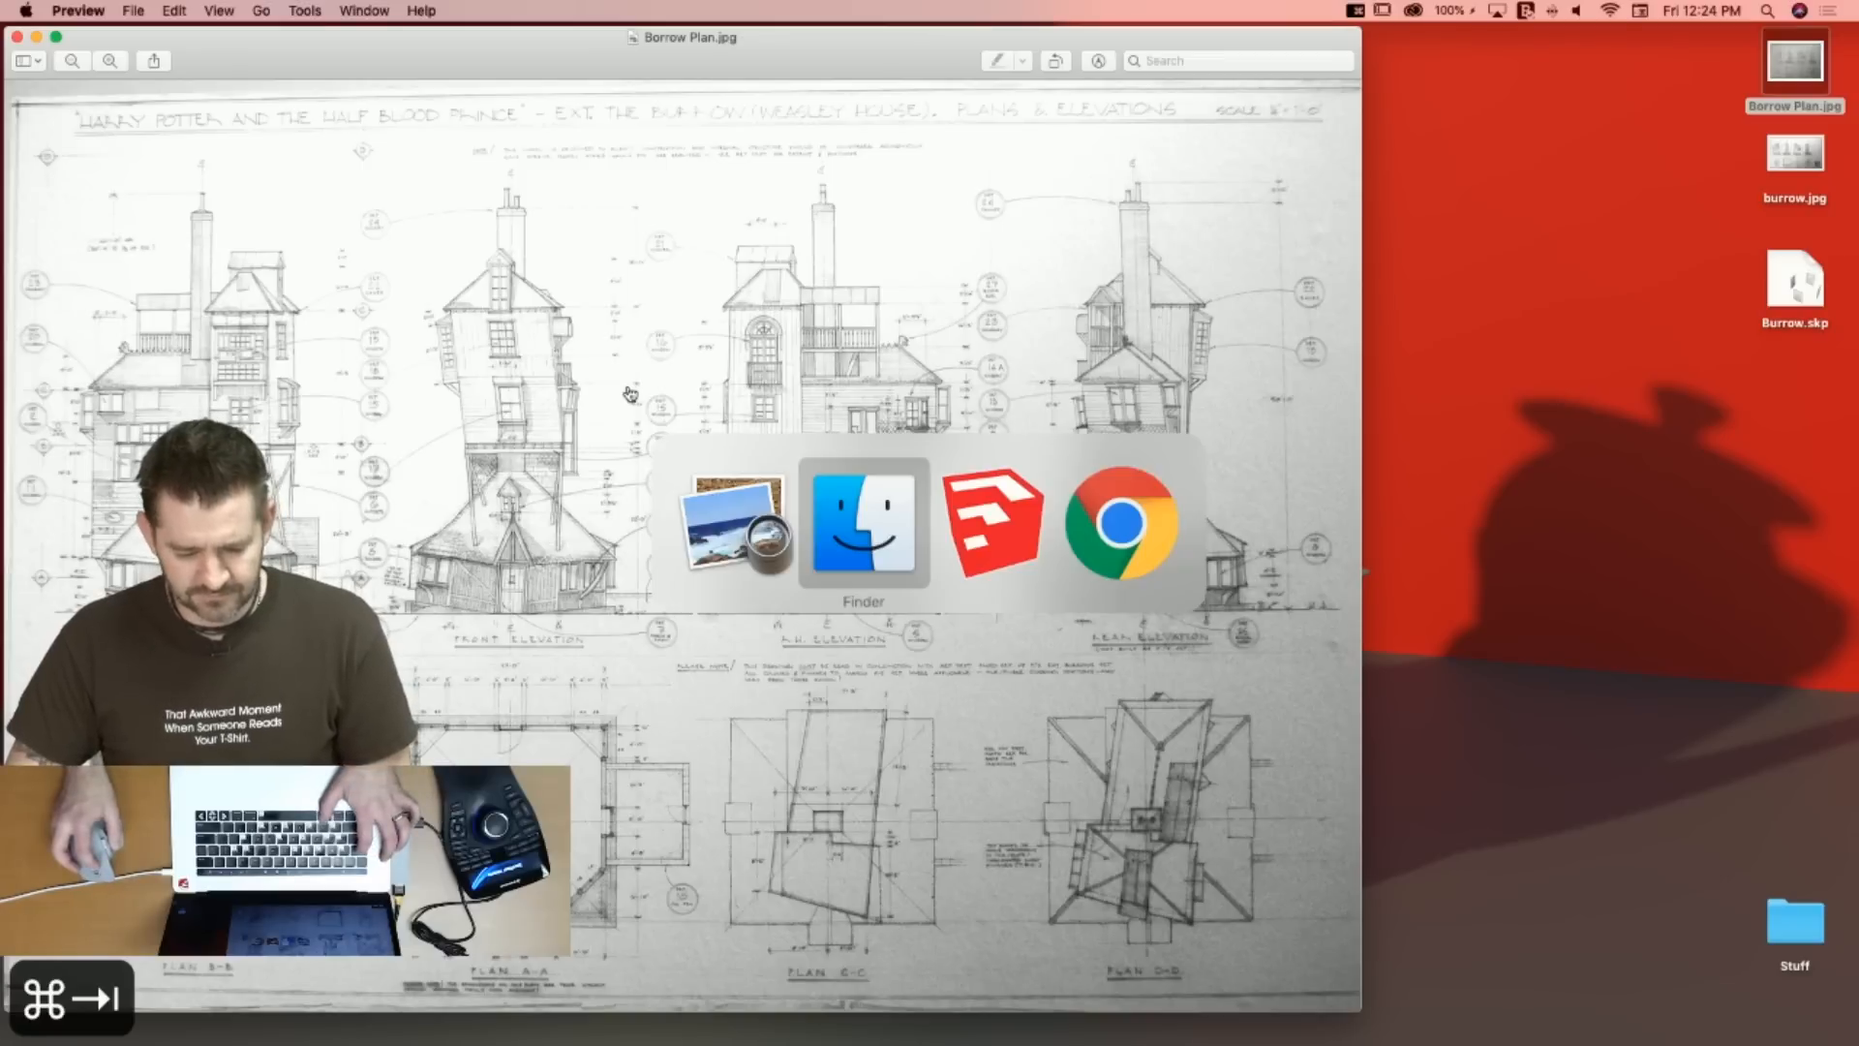
key(super+Tab)
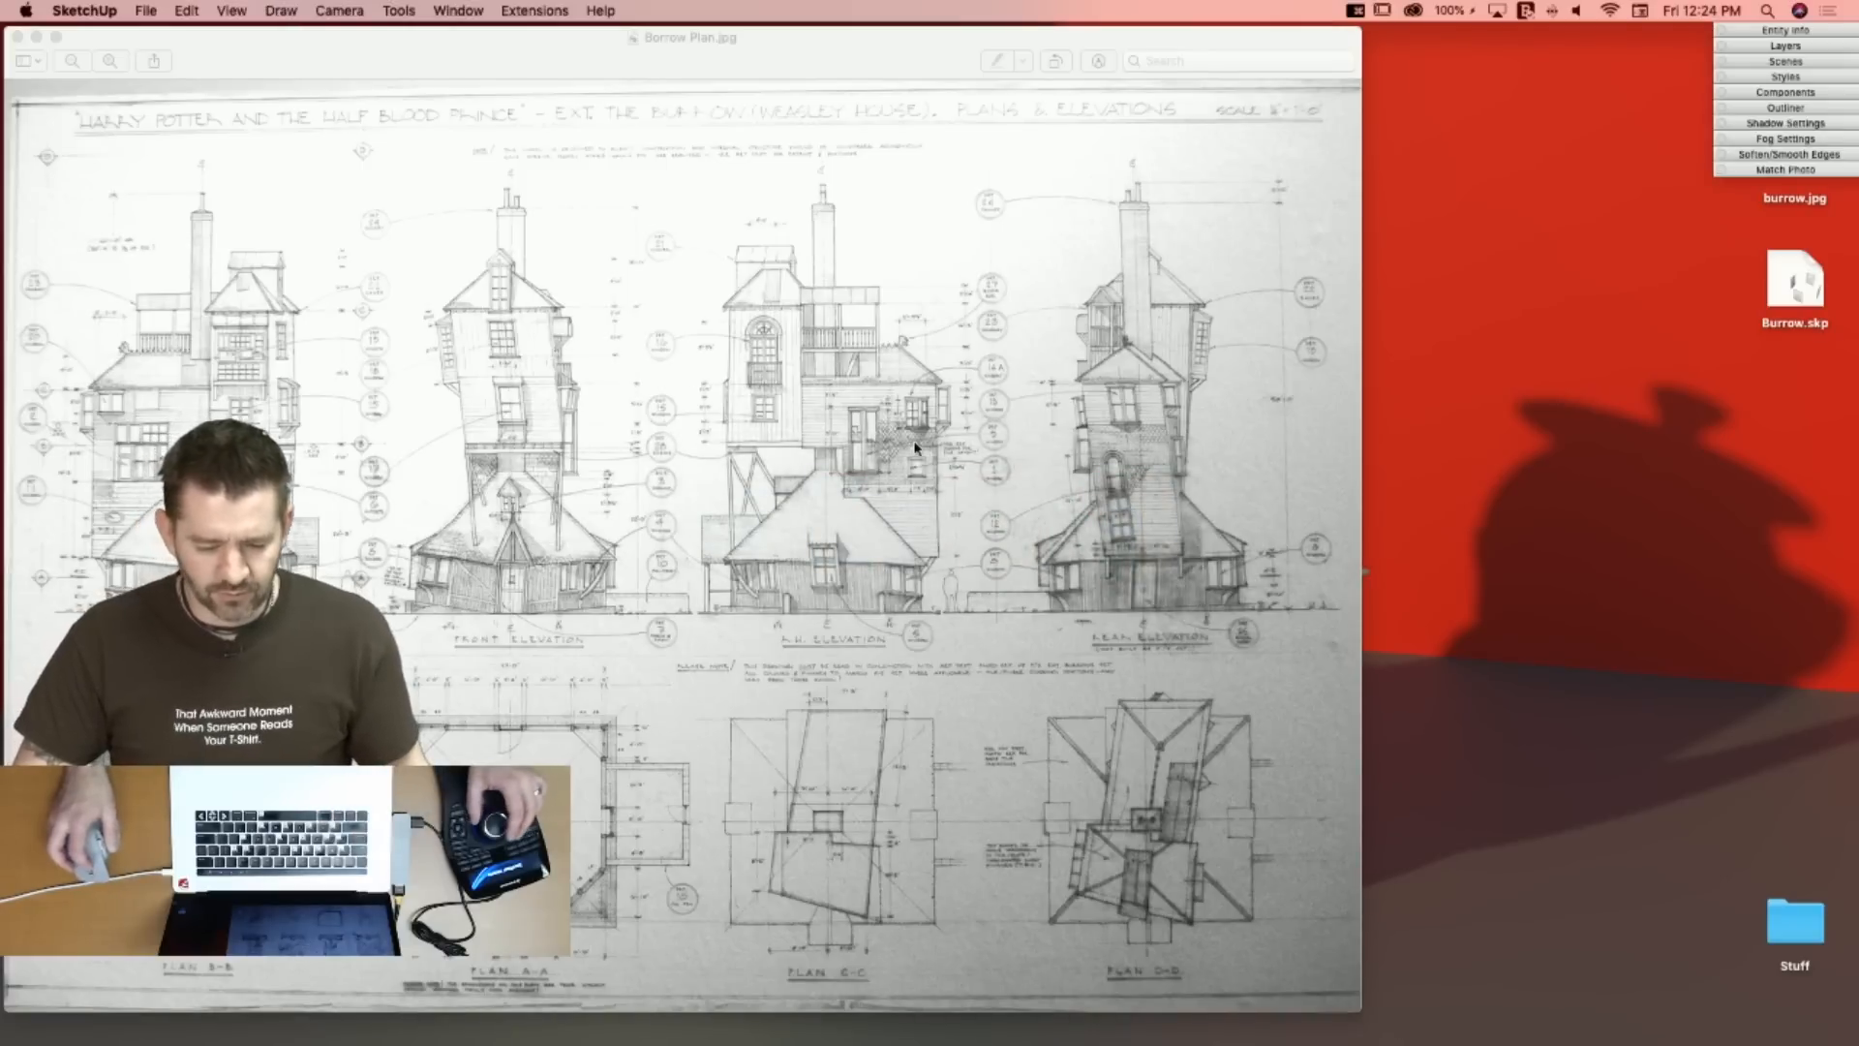
mouse_move(2, 372)
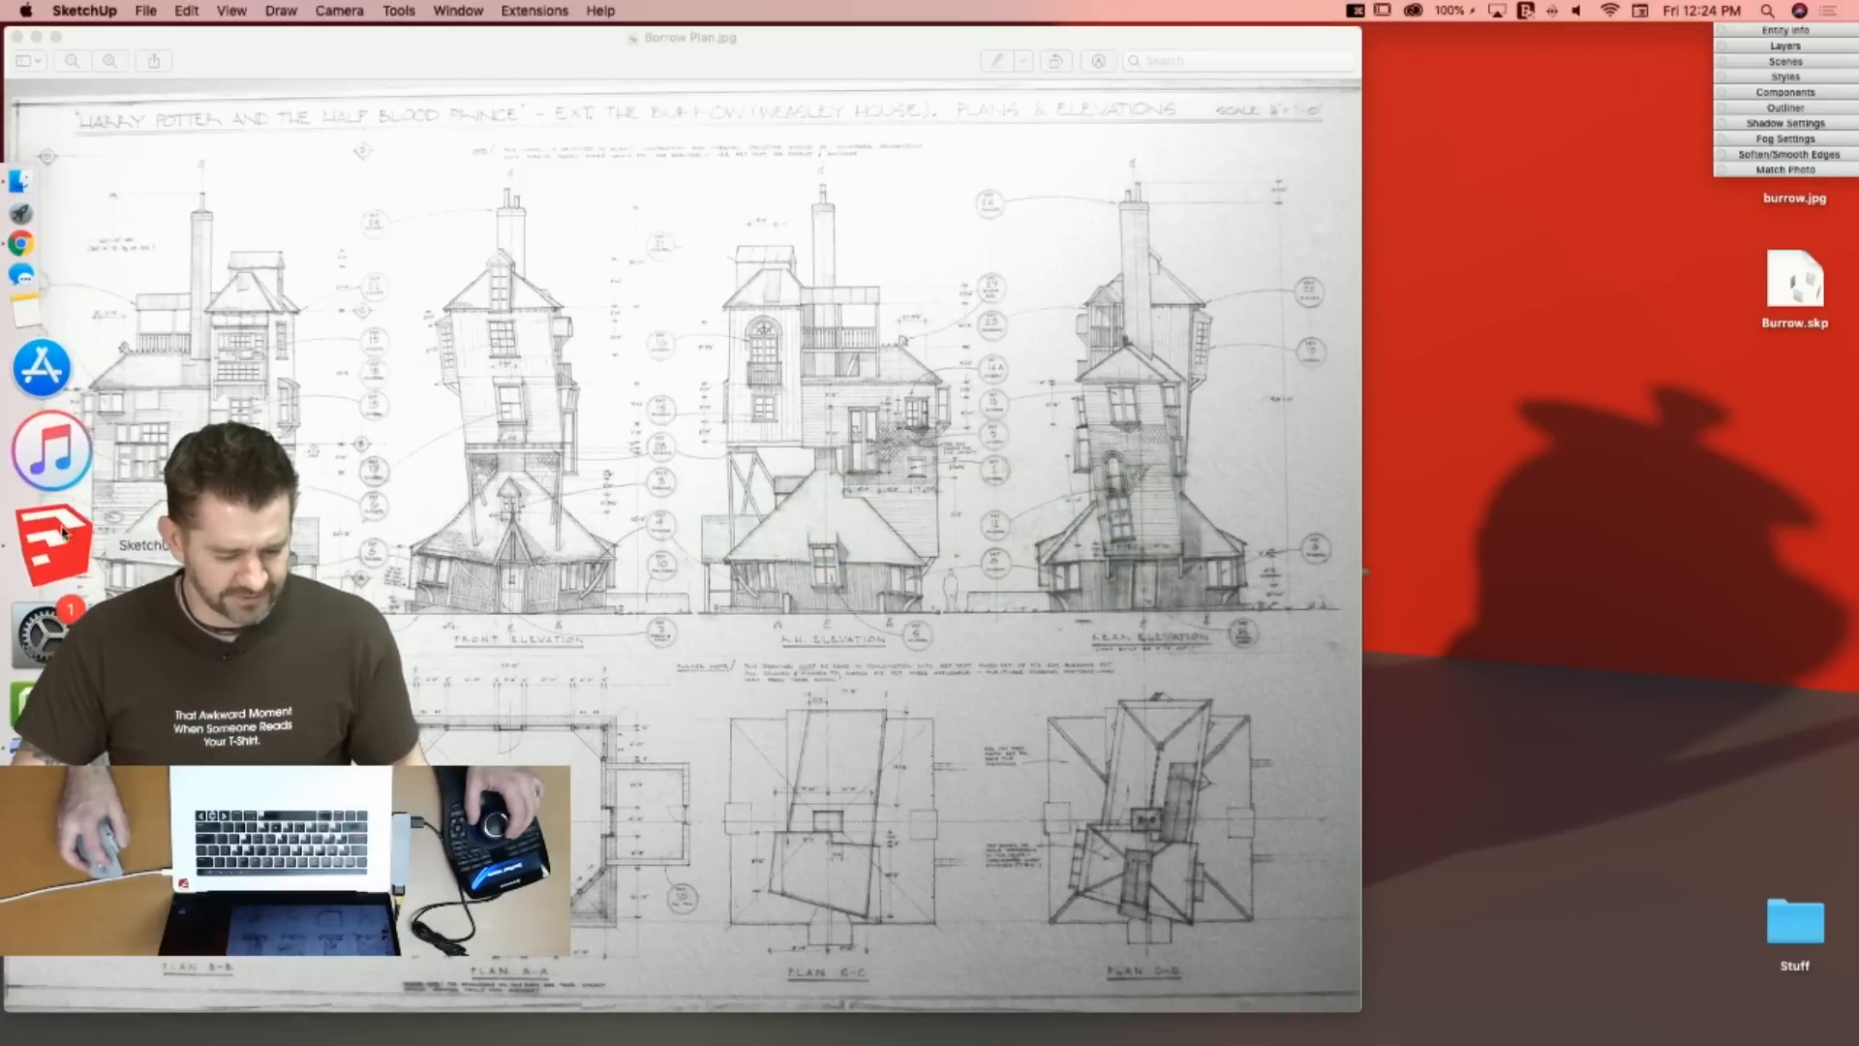
click(47, 532)
scroll(1032, 523, down, 8)
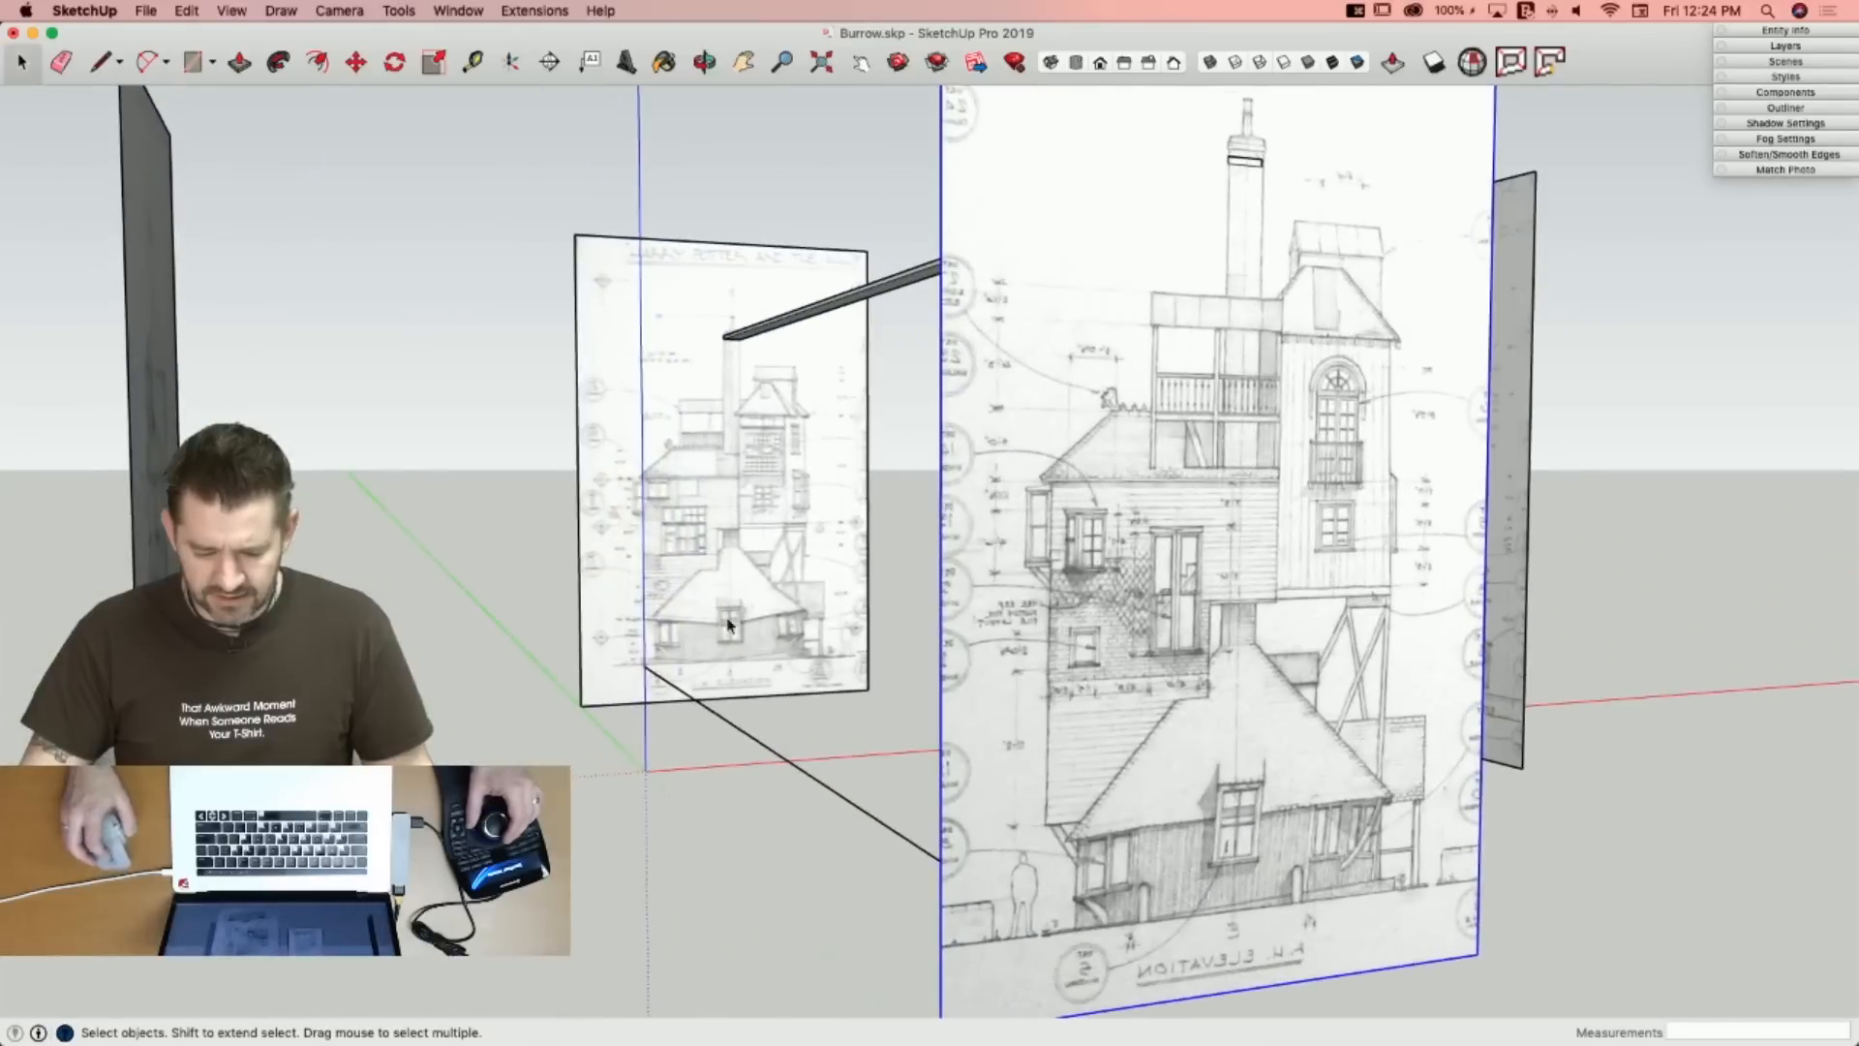
Draw a line across the L.H. elevation from the ground-floor roof's left eave towards its right side.
key(l)
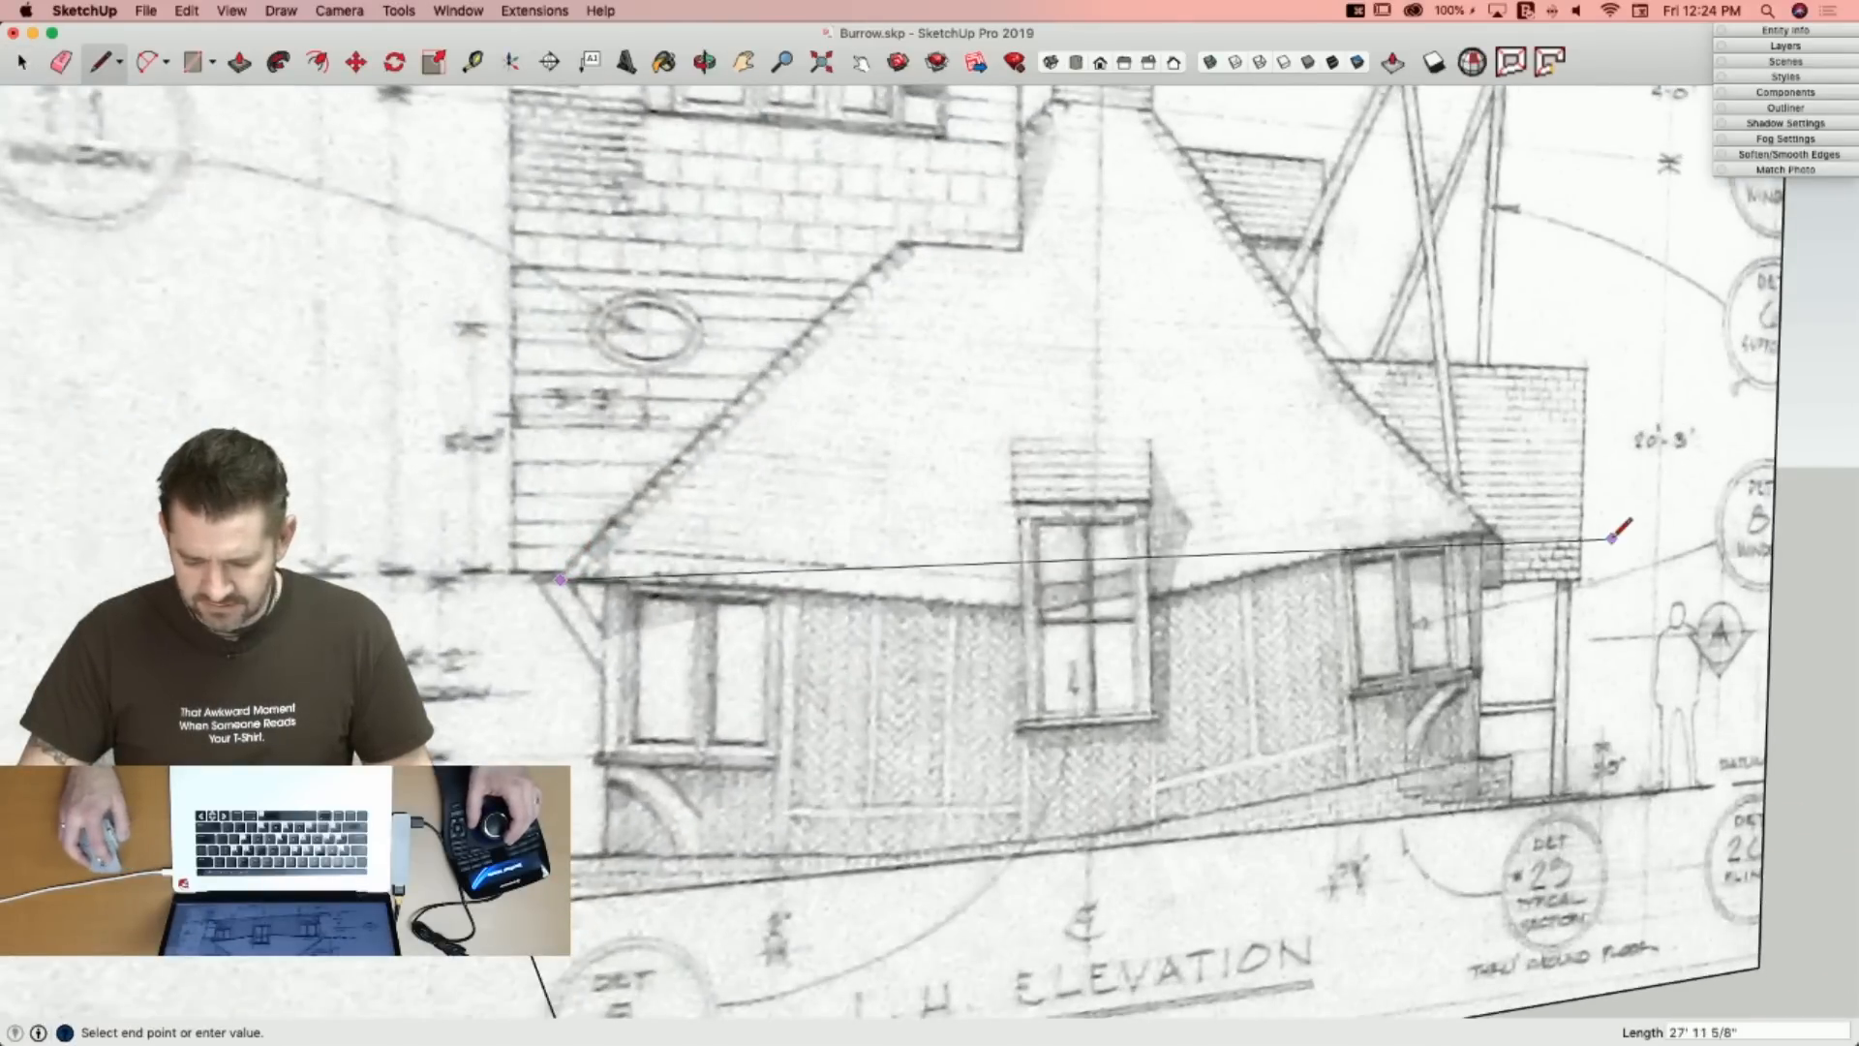
click(1484, 487)
key(space)
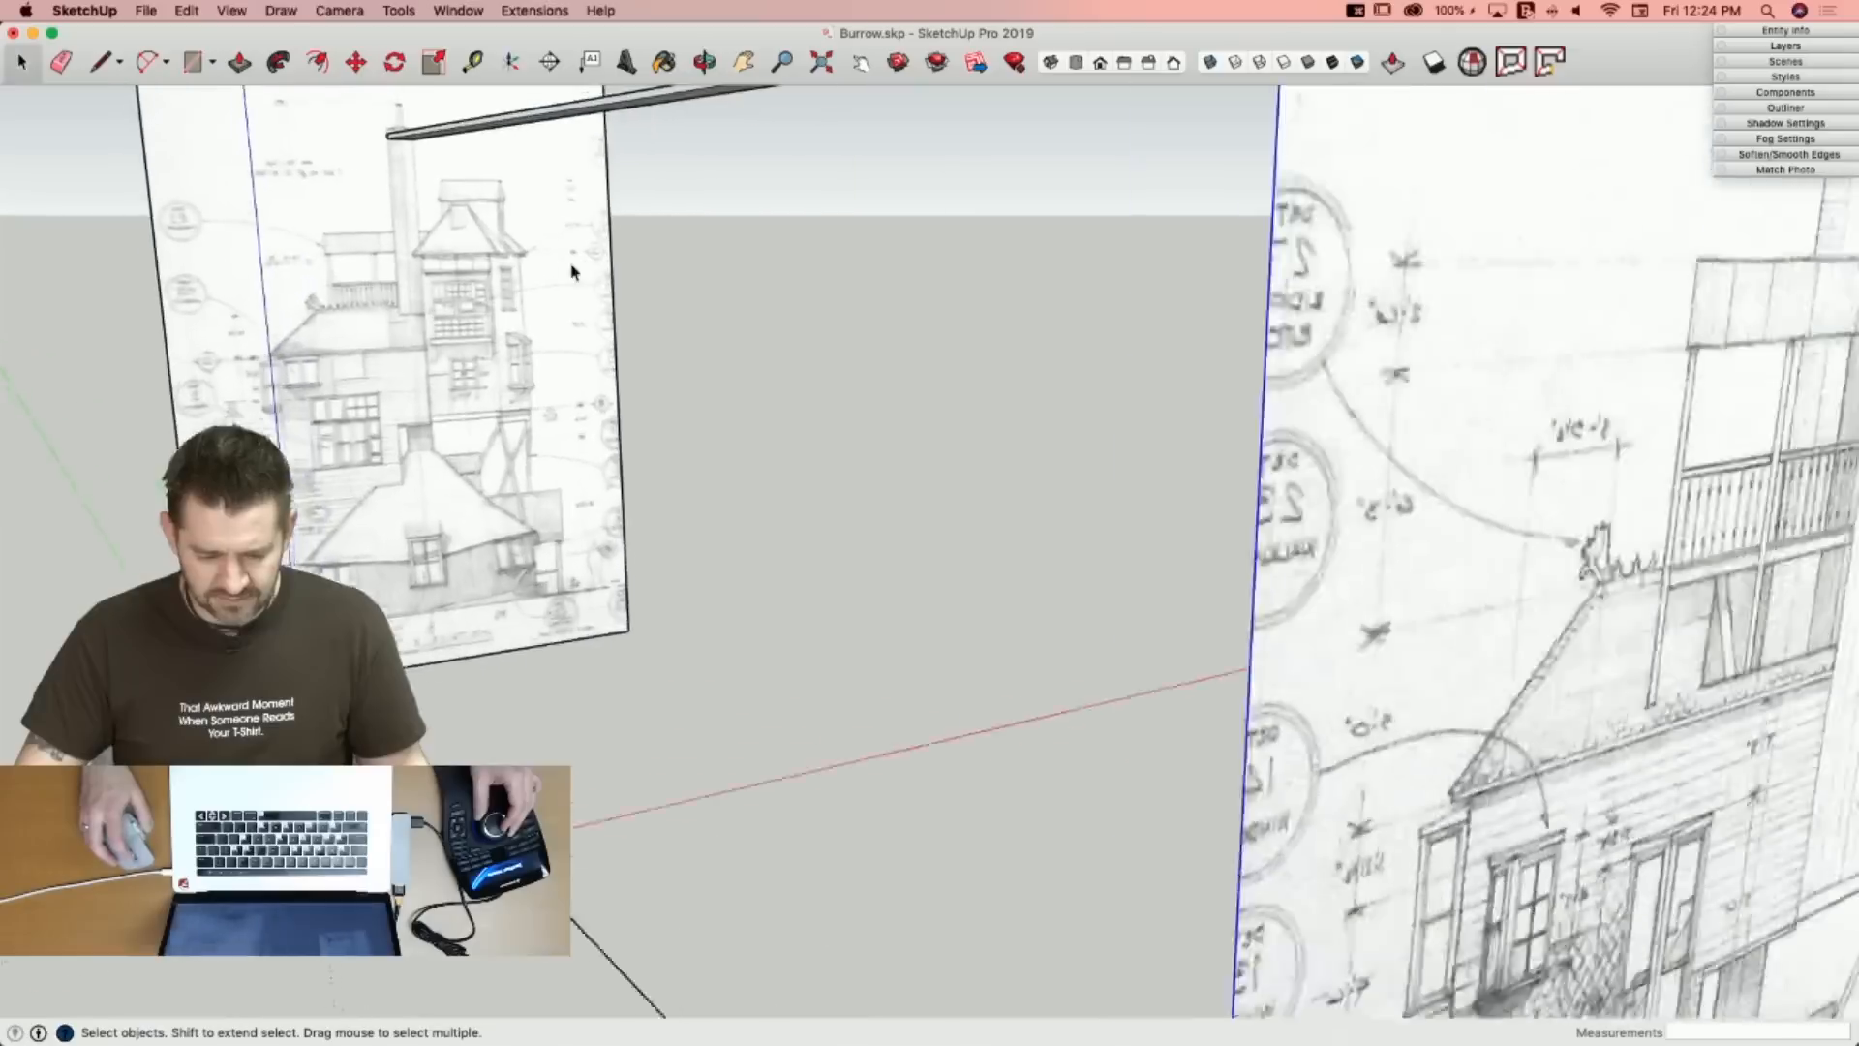
Draw a rectangle over the balcony roof band on the L.H. elevation and extrude it about 135' 4 5/8" to the R.H. elevation.
key(r)
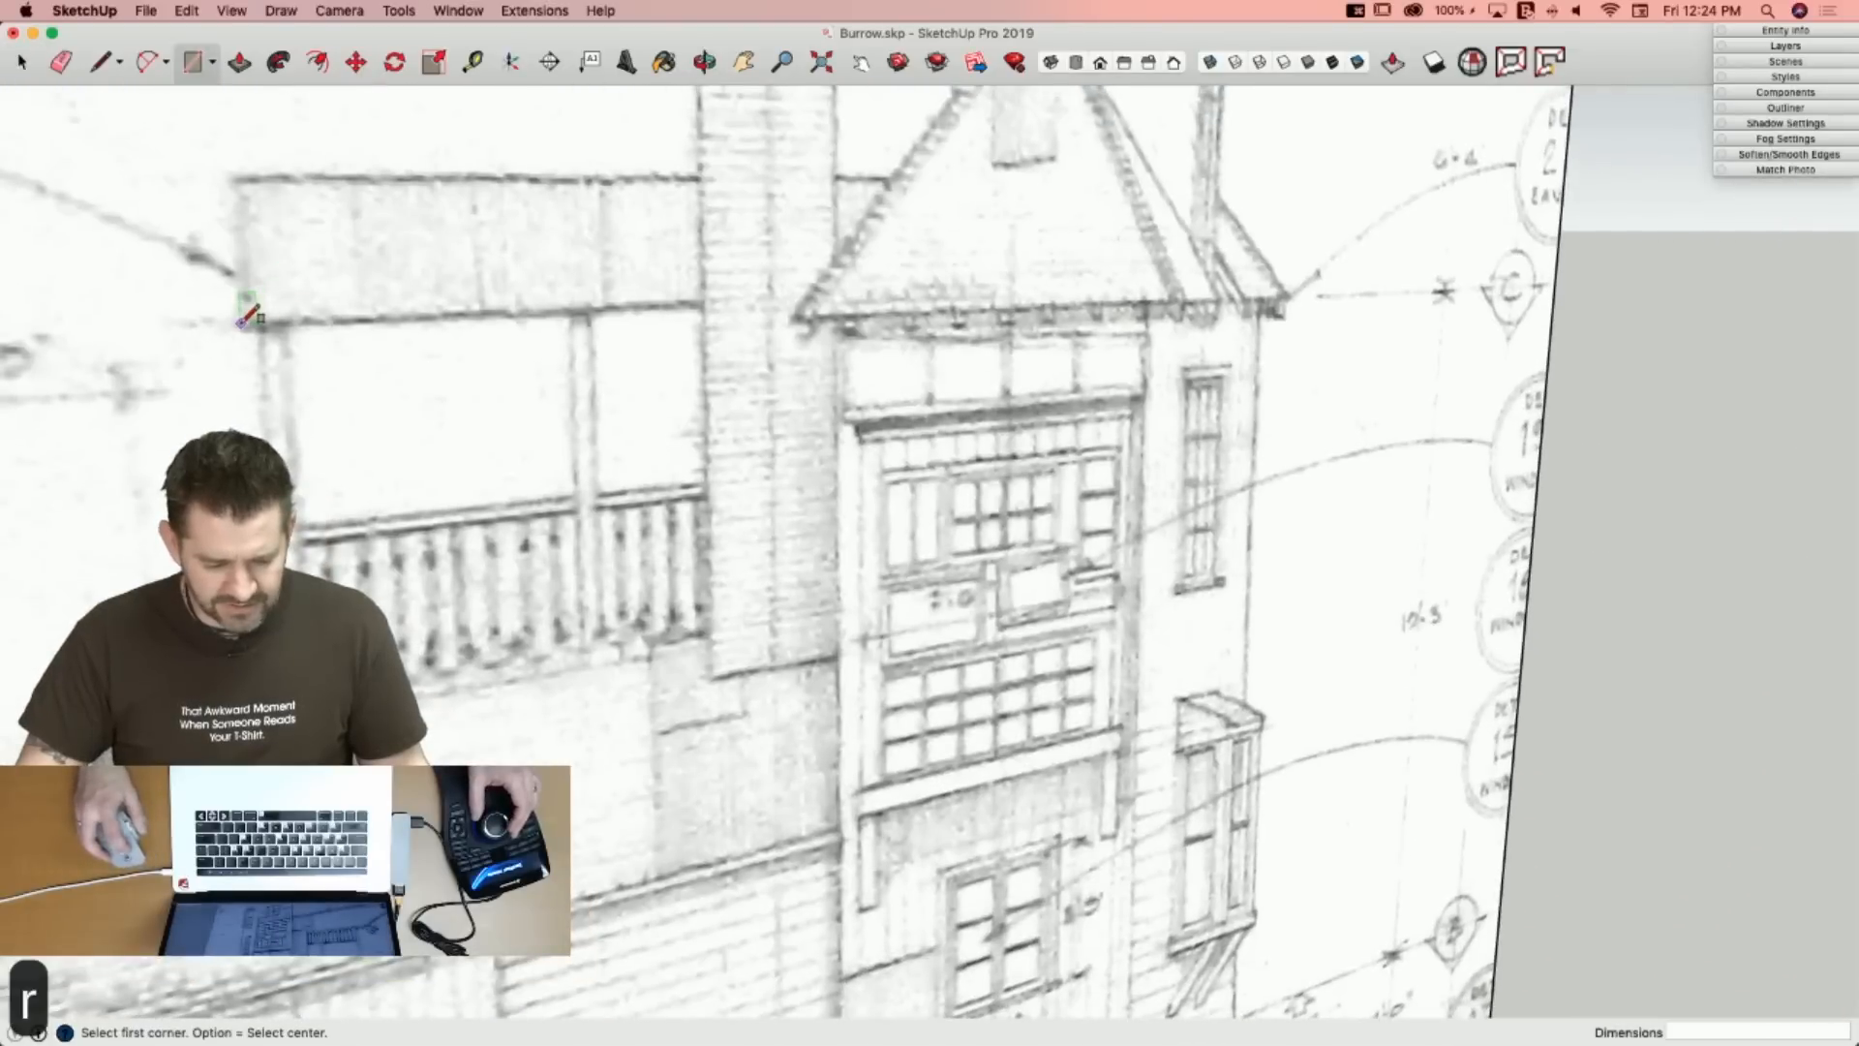
click(602, 177)
key(p)
click(449, 282)
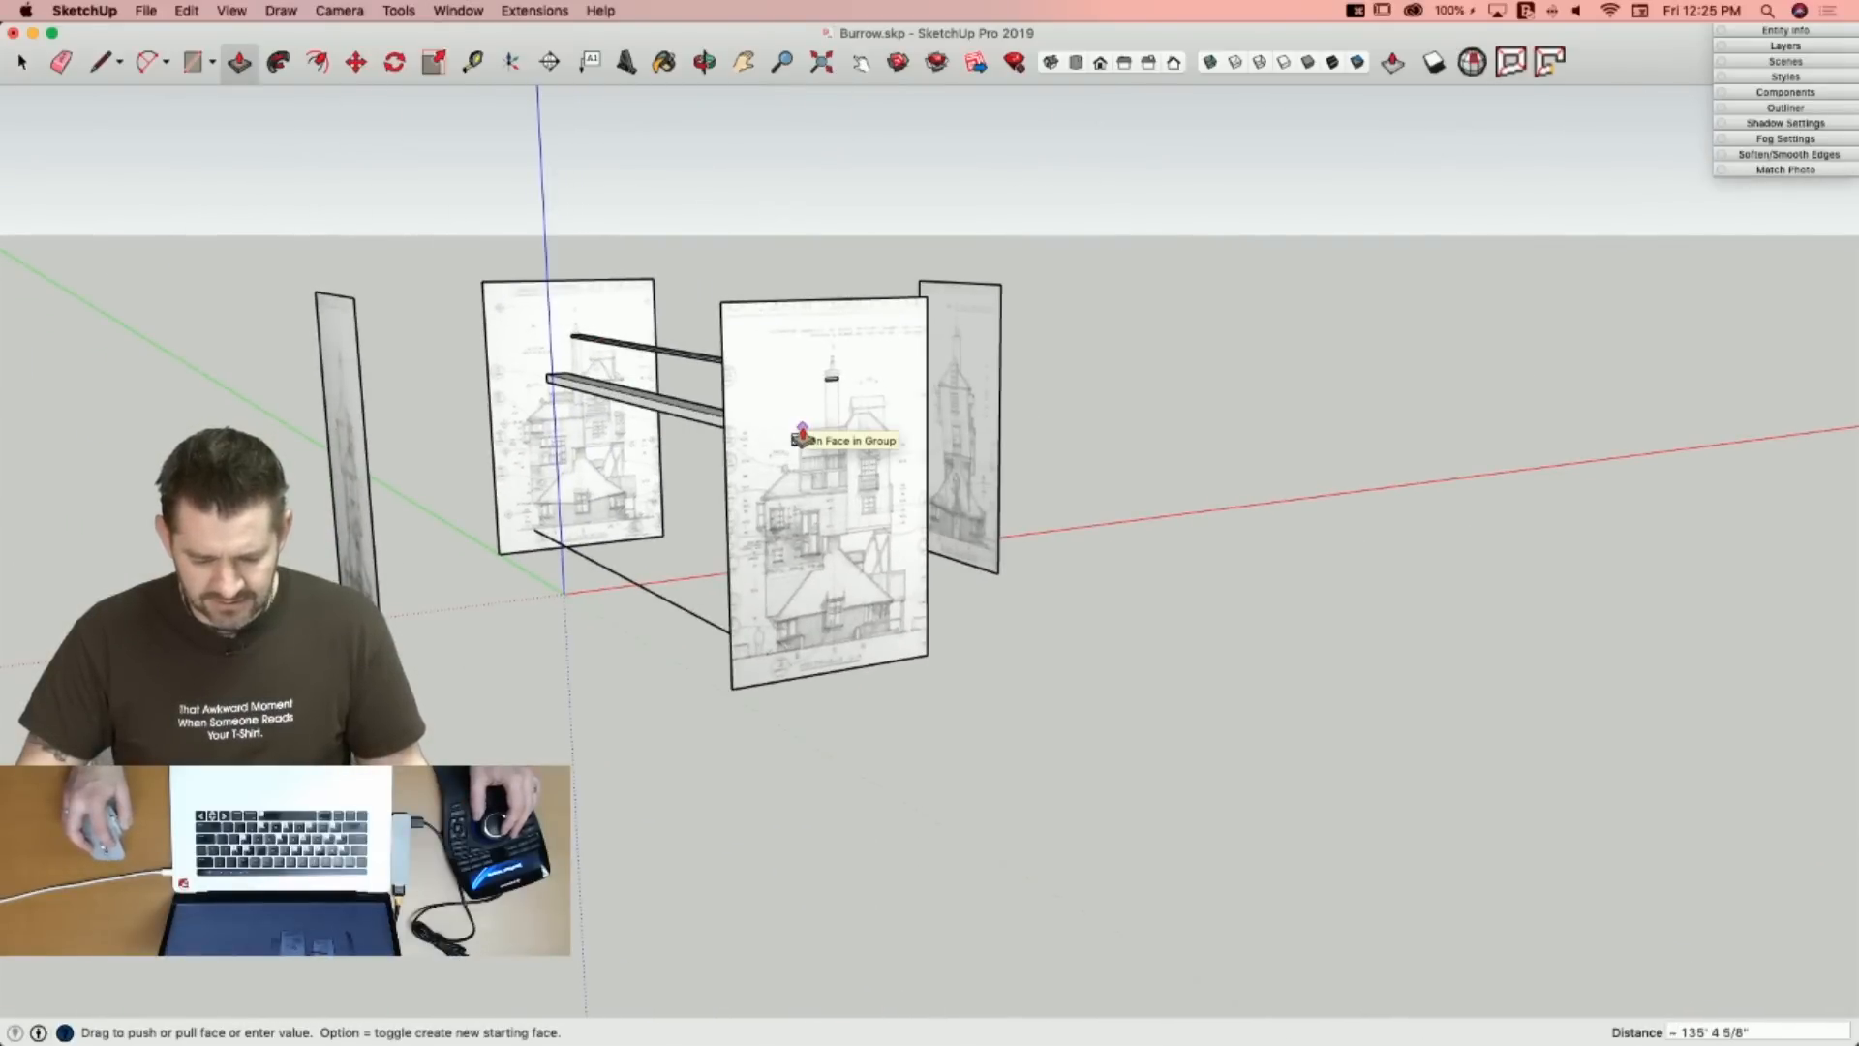
click(802, 433)
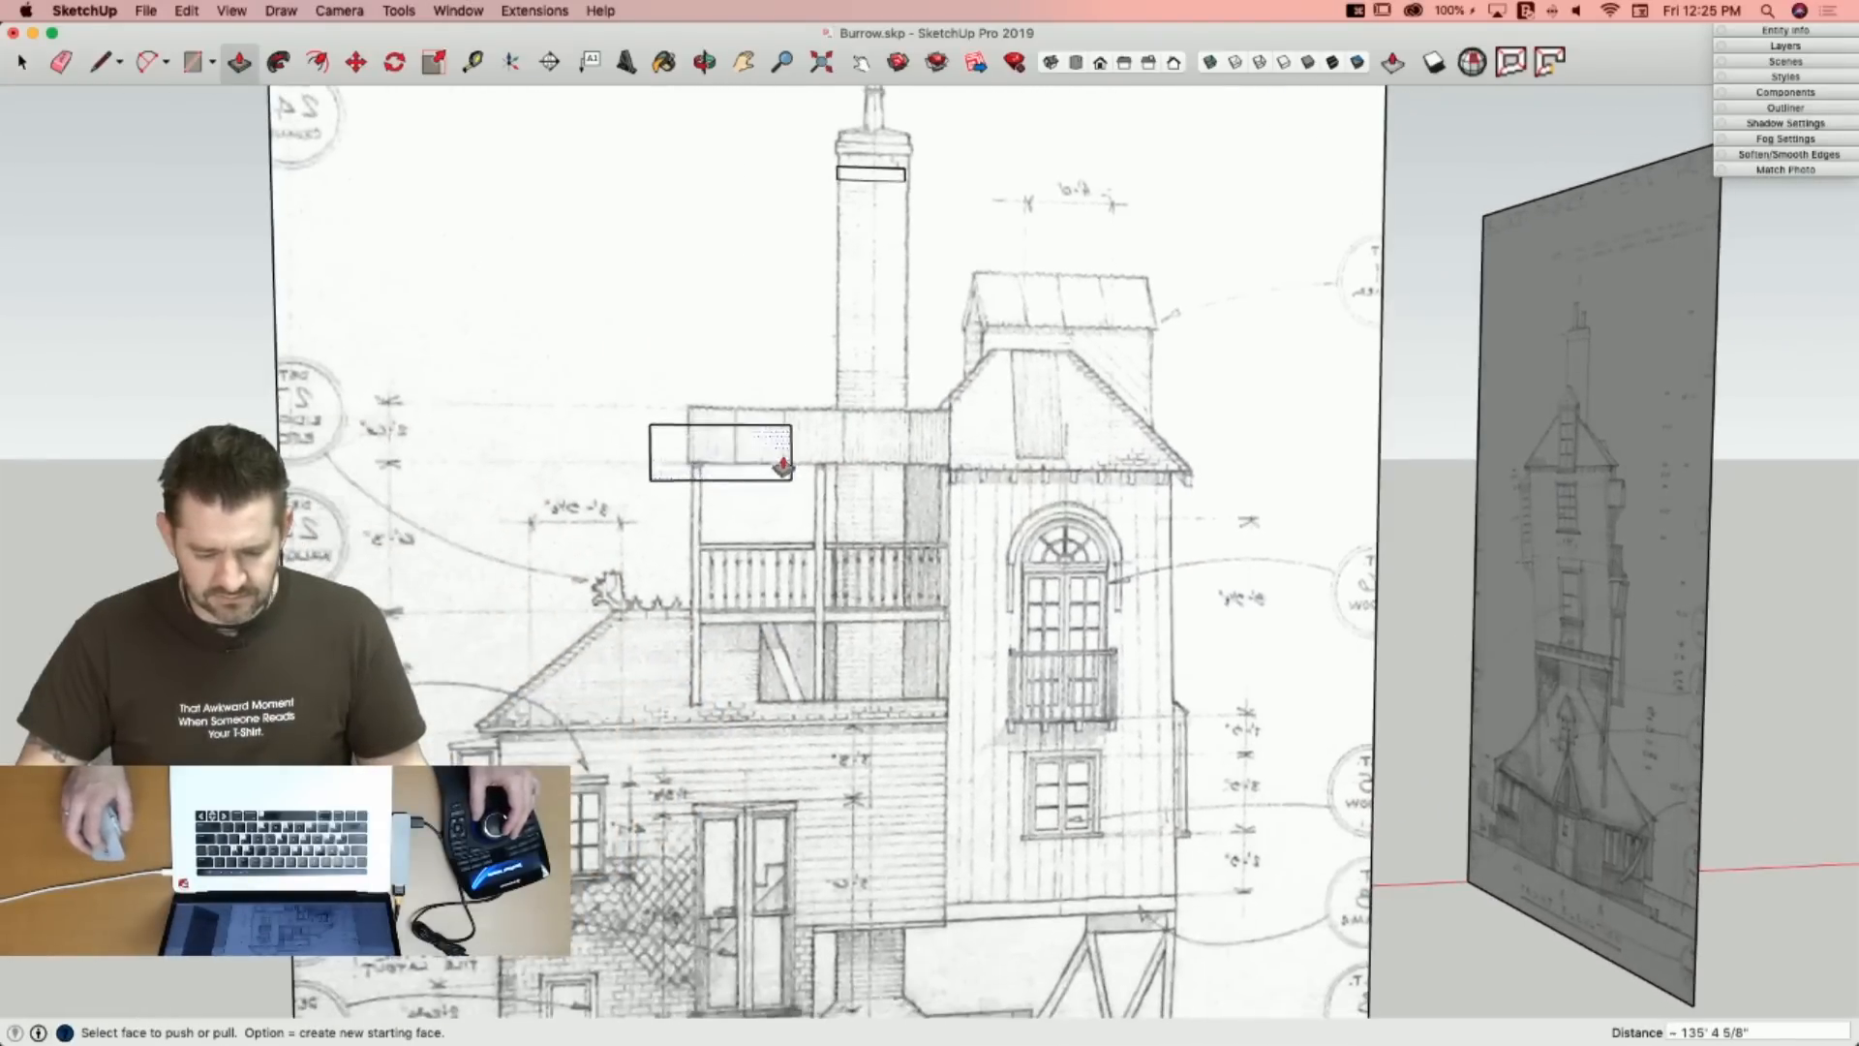
Check the vertical offsets of the extruded bars from the chimney cap and balcony roof on the R.H. elevation with the Line tool.
key(l)
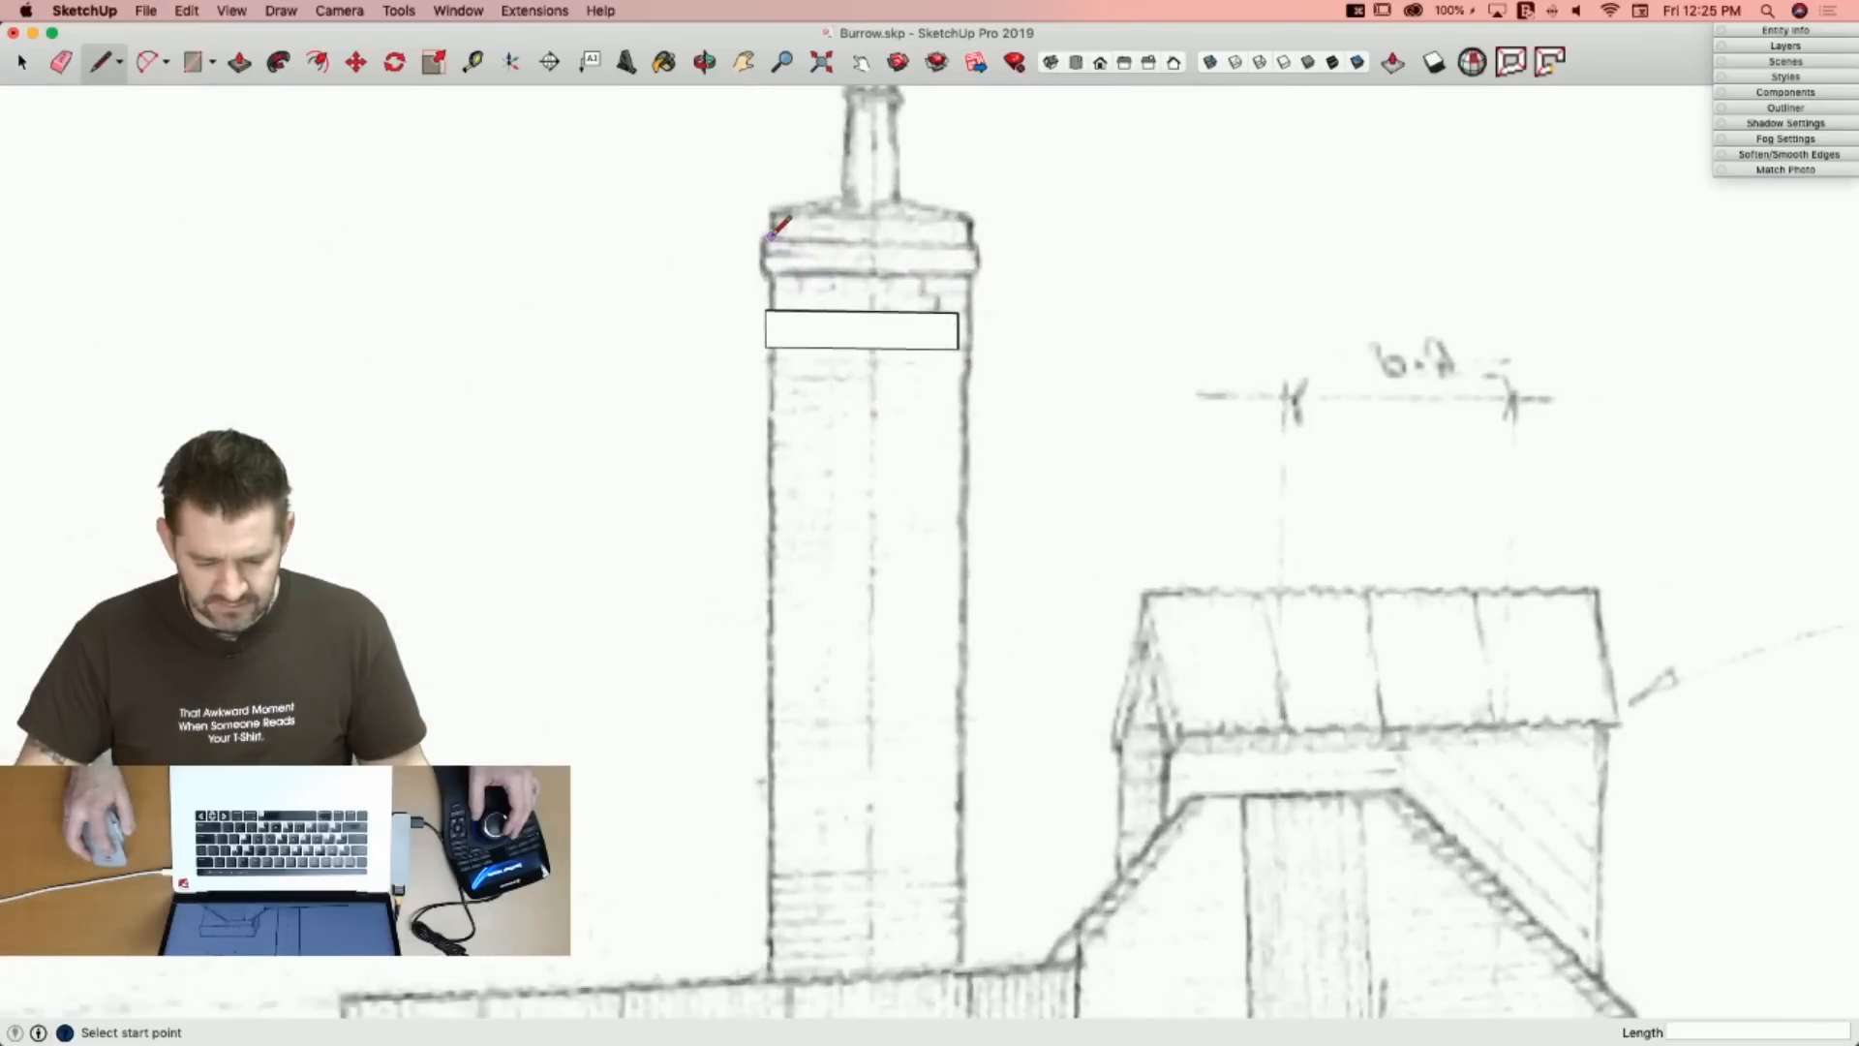
click(770, 309)
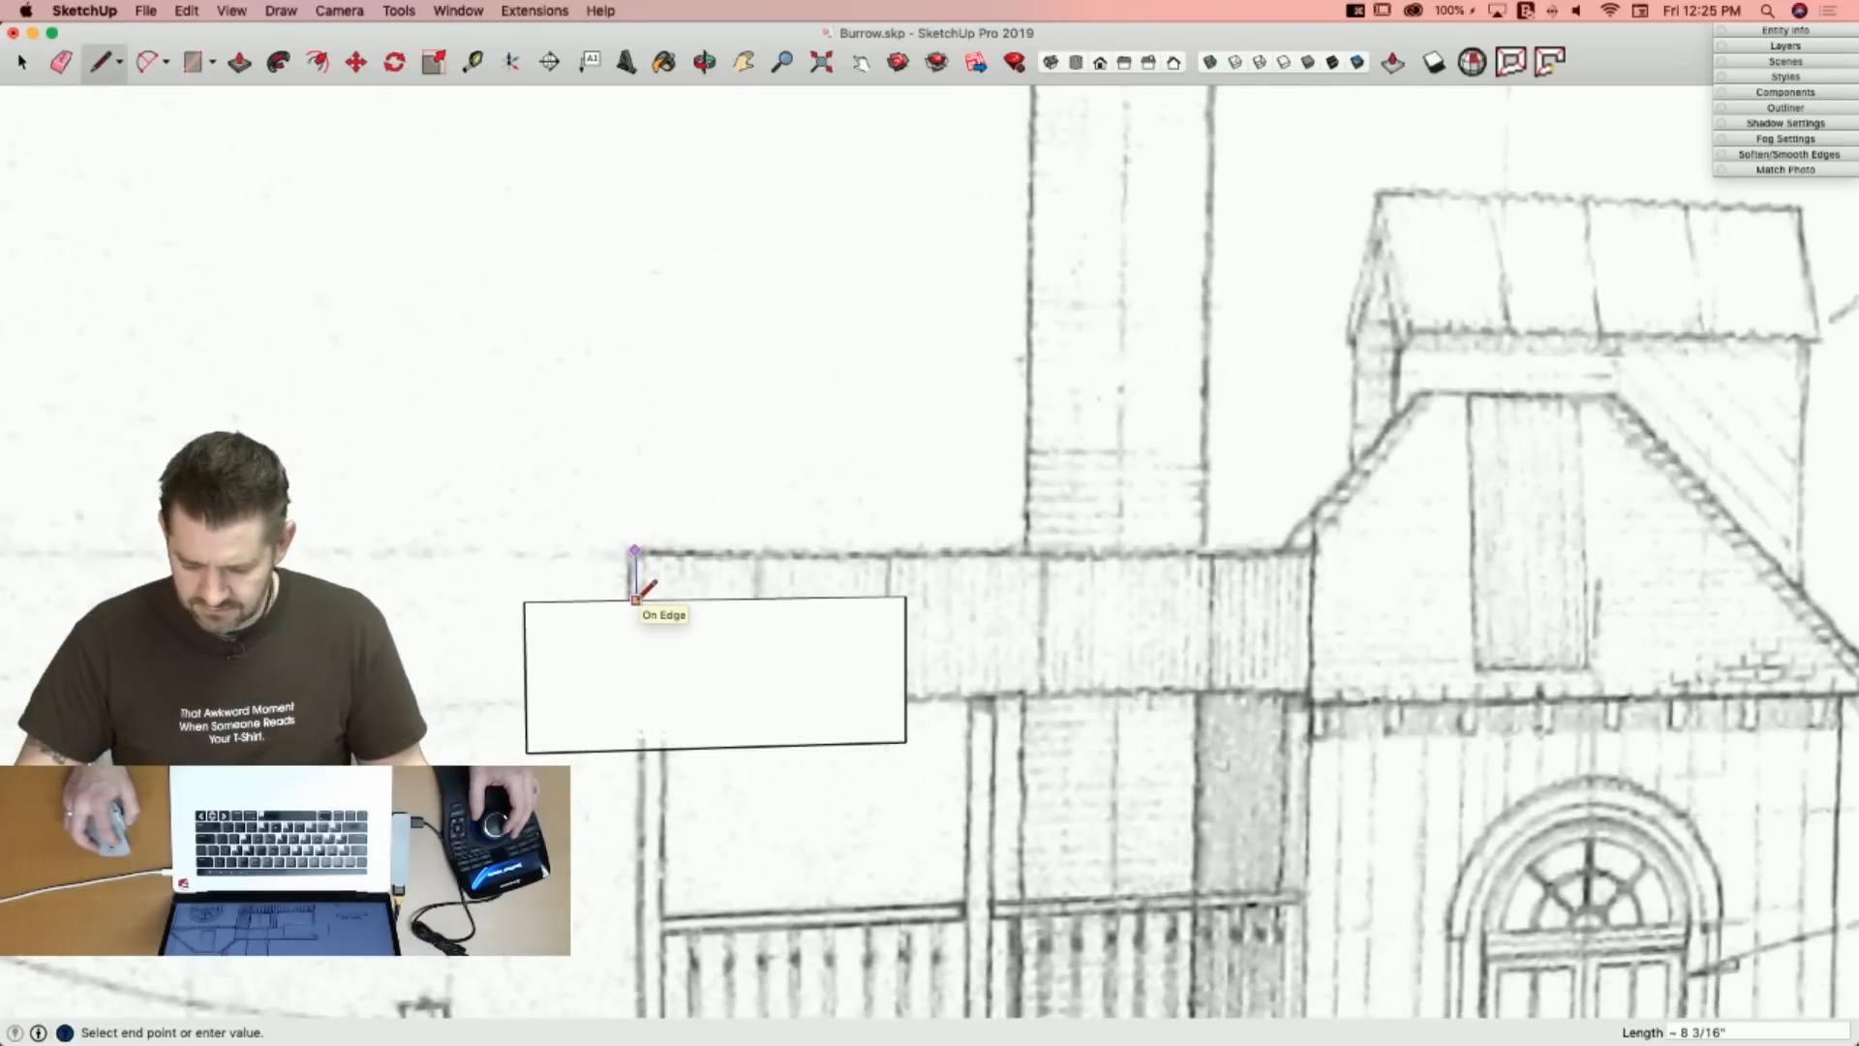
key(space)
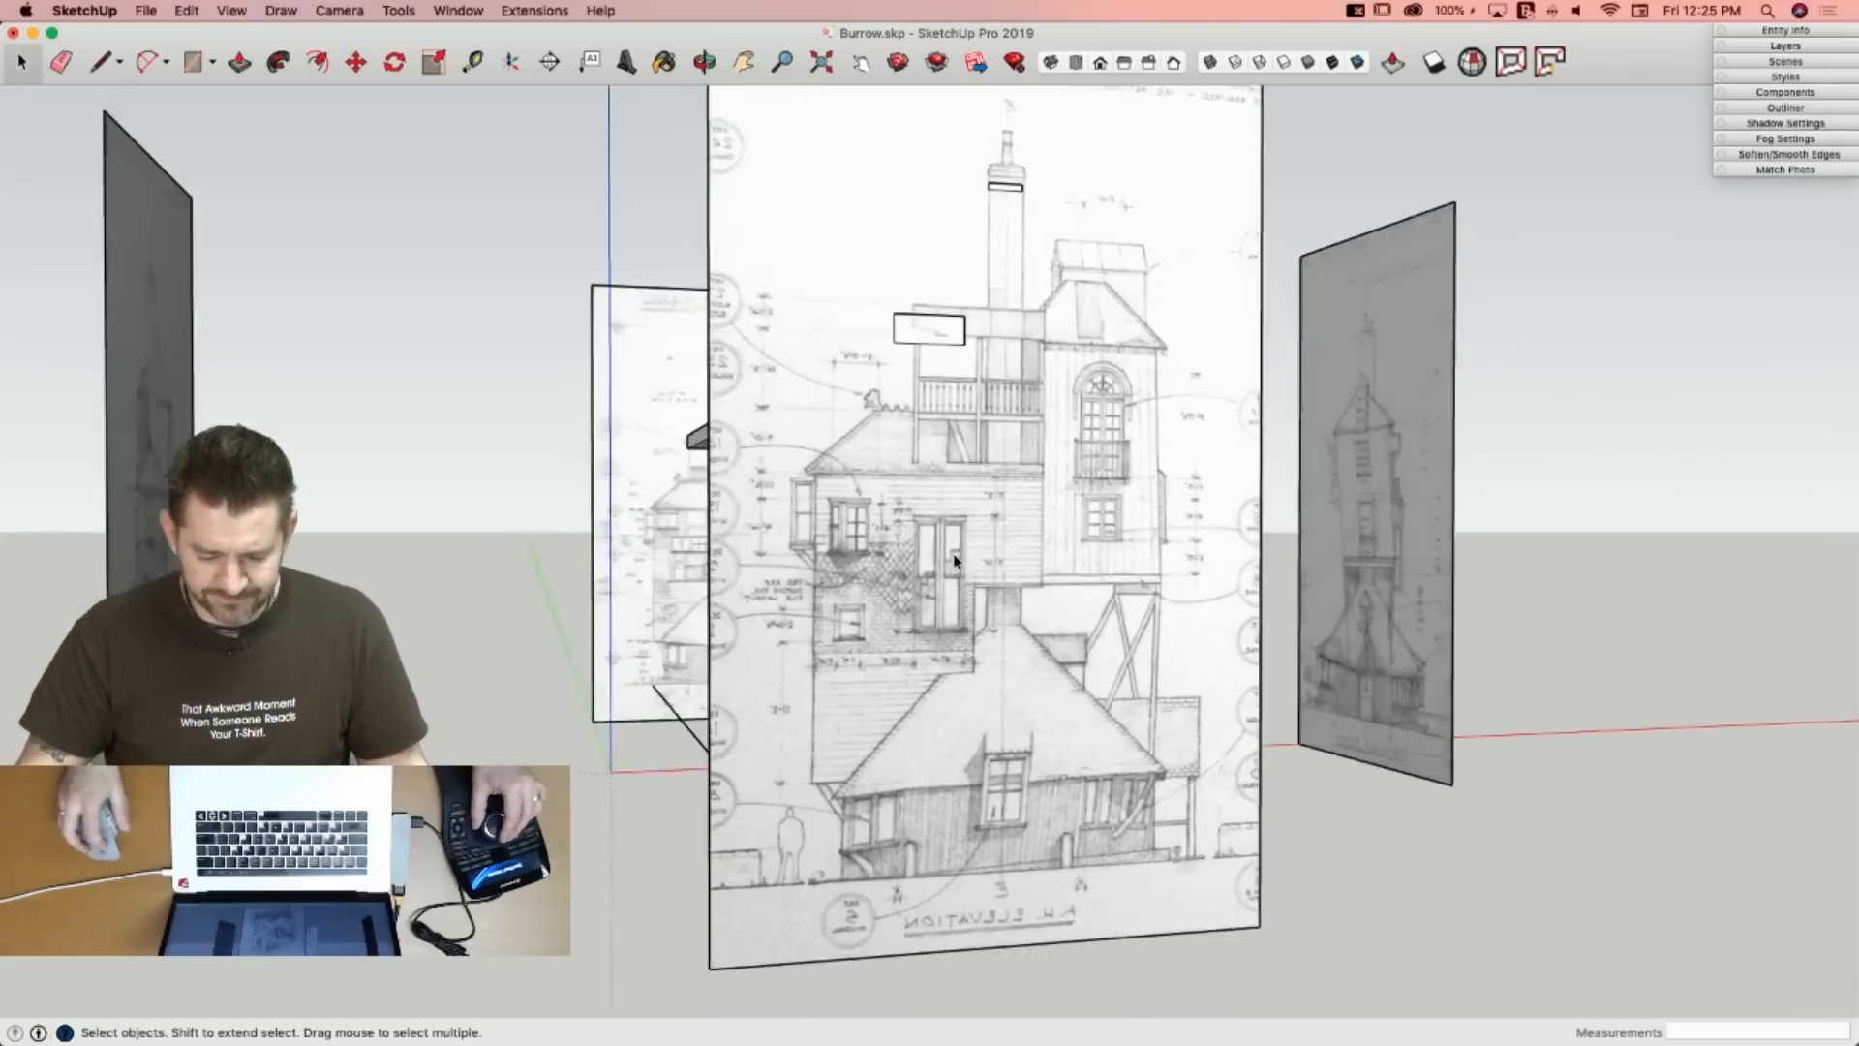
Try to scale down the height of the R.H. elevation group, and undo the attempt.
click(954, 567)
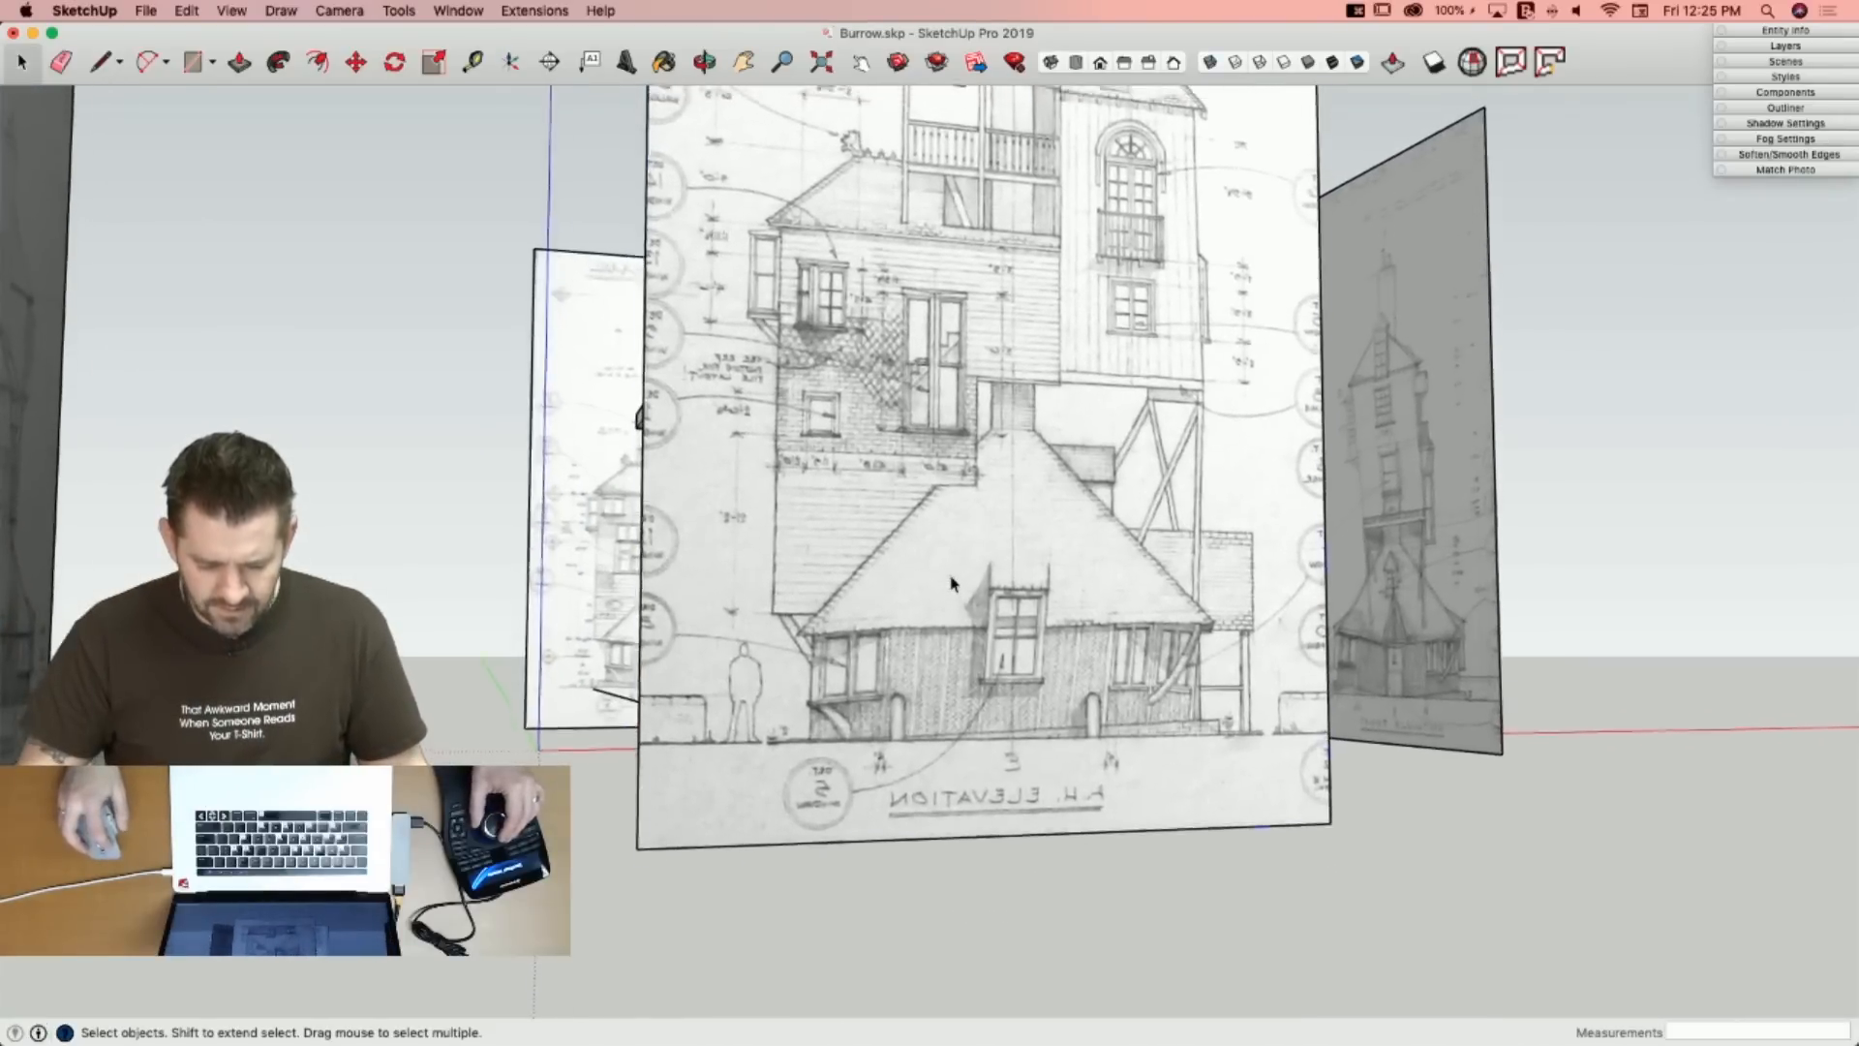
key(s)
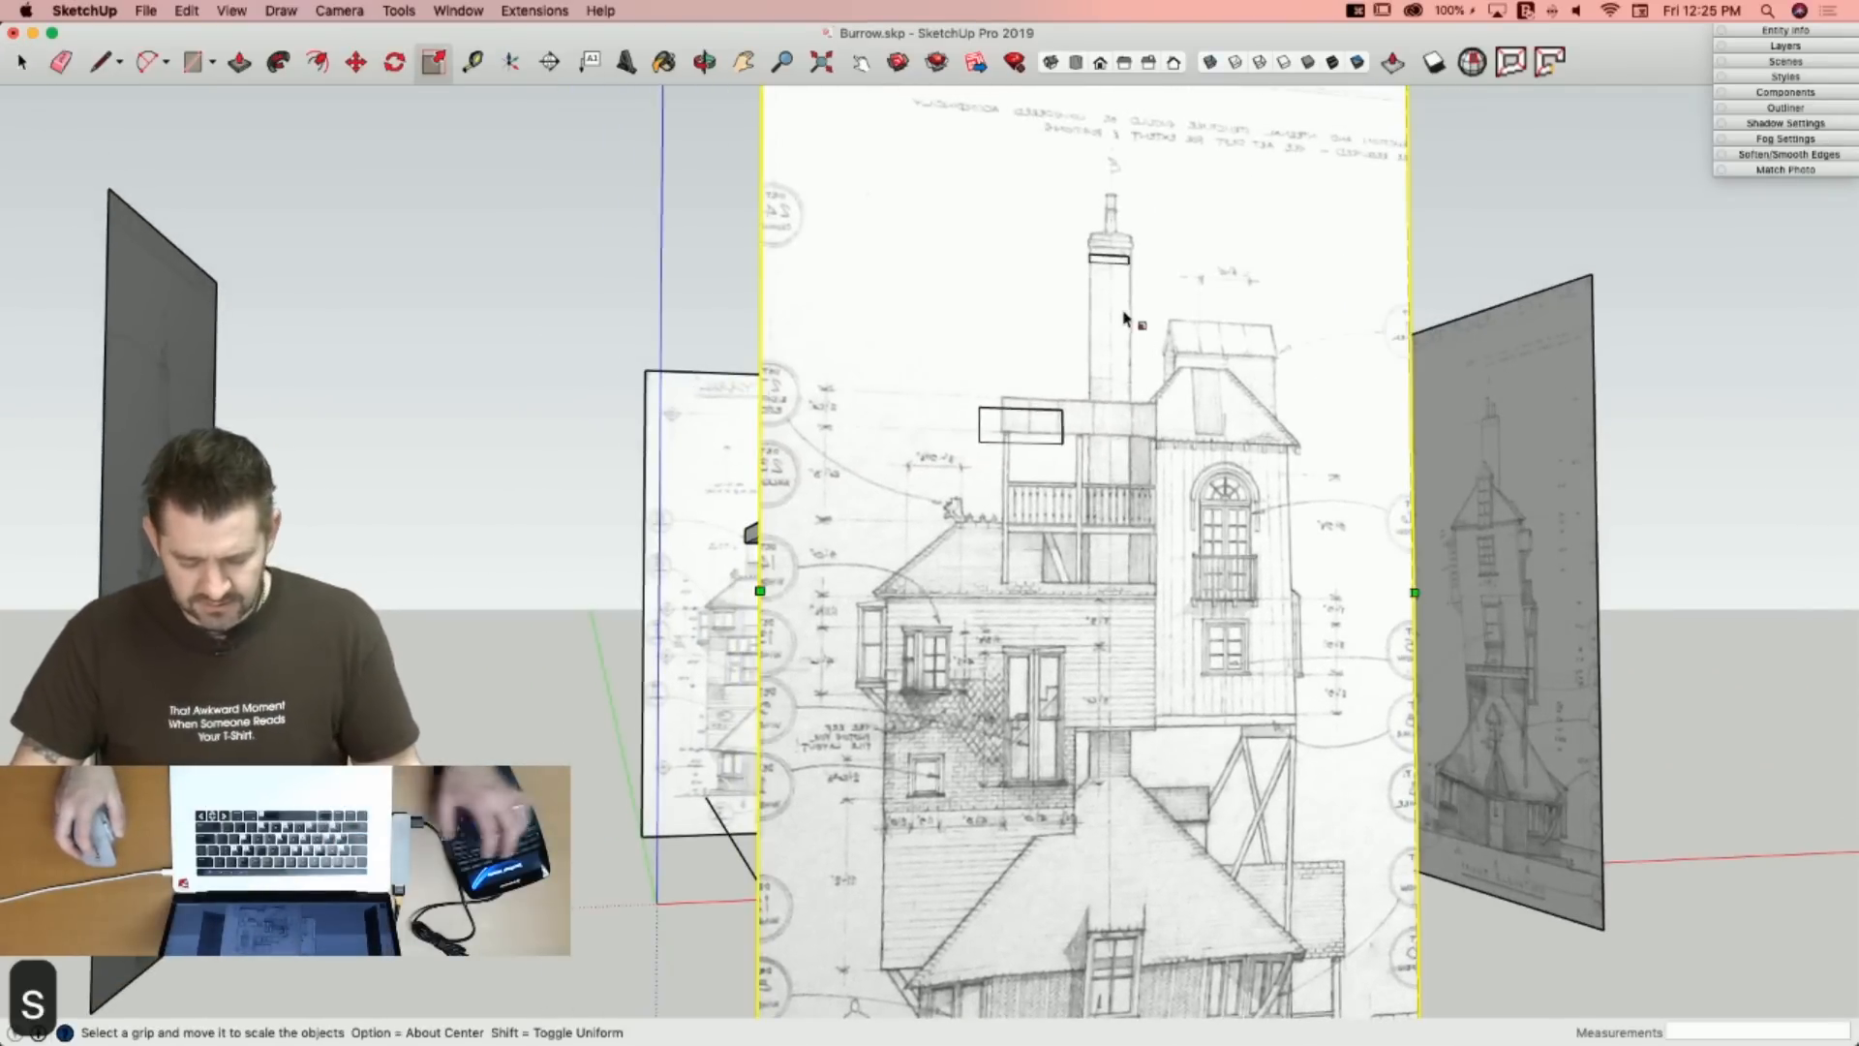
mouse_move(1103, 267)
mouse_down()
mouse_move(1101, 286)
mouse_move(1106, 210)
mouse_move(1065, 194)
mouse_move(964, 20)
mouse_move(994, 165)
mouse_move(1040, 205)
mouse_move(993, 166)
mouse_move(1026, 260)
mouse_move(1056, 205)
mouse_move(1003, 127)
mouse_move(1004, 160)
mouse_up()
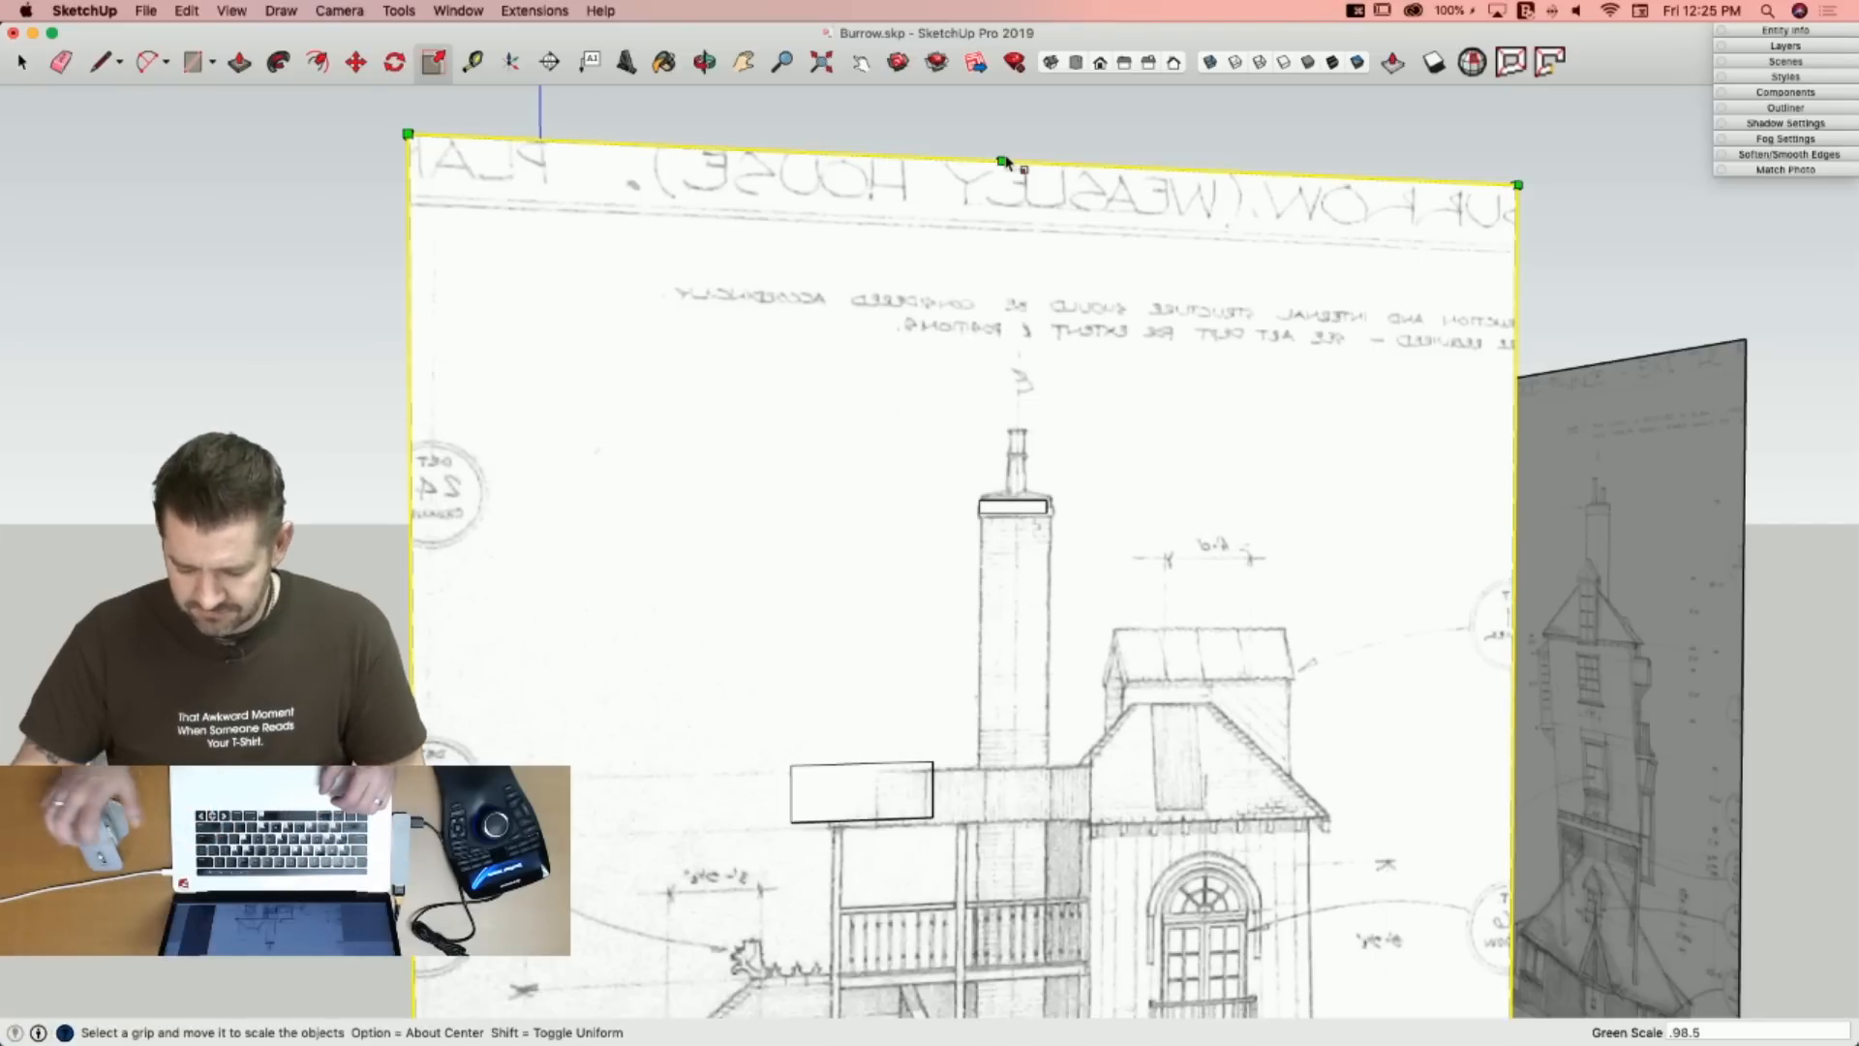
key(BackSpace)
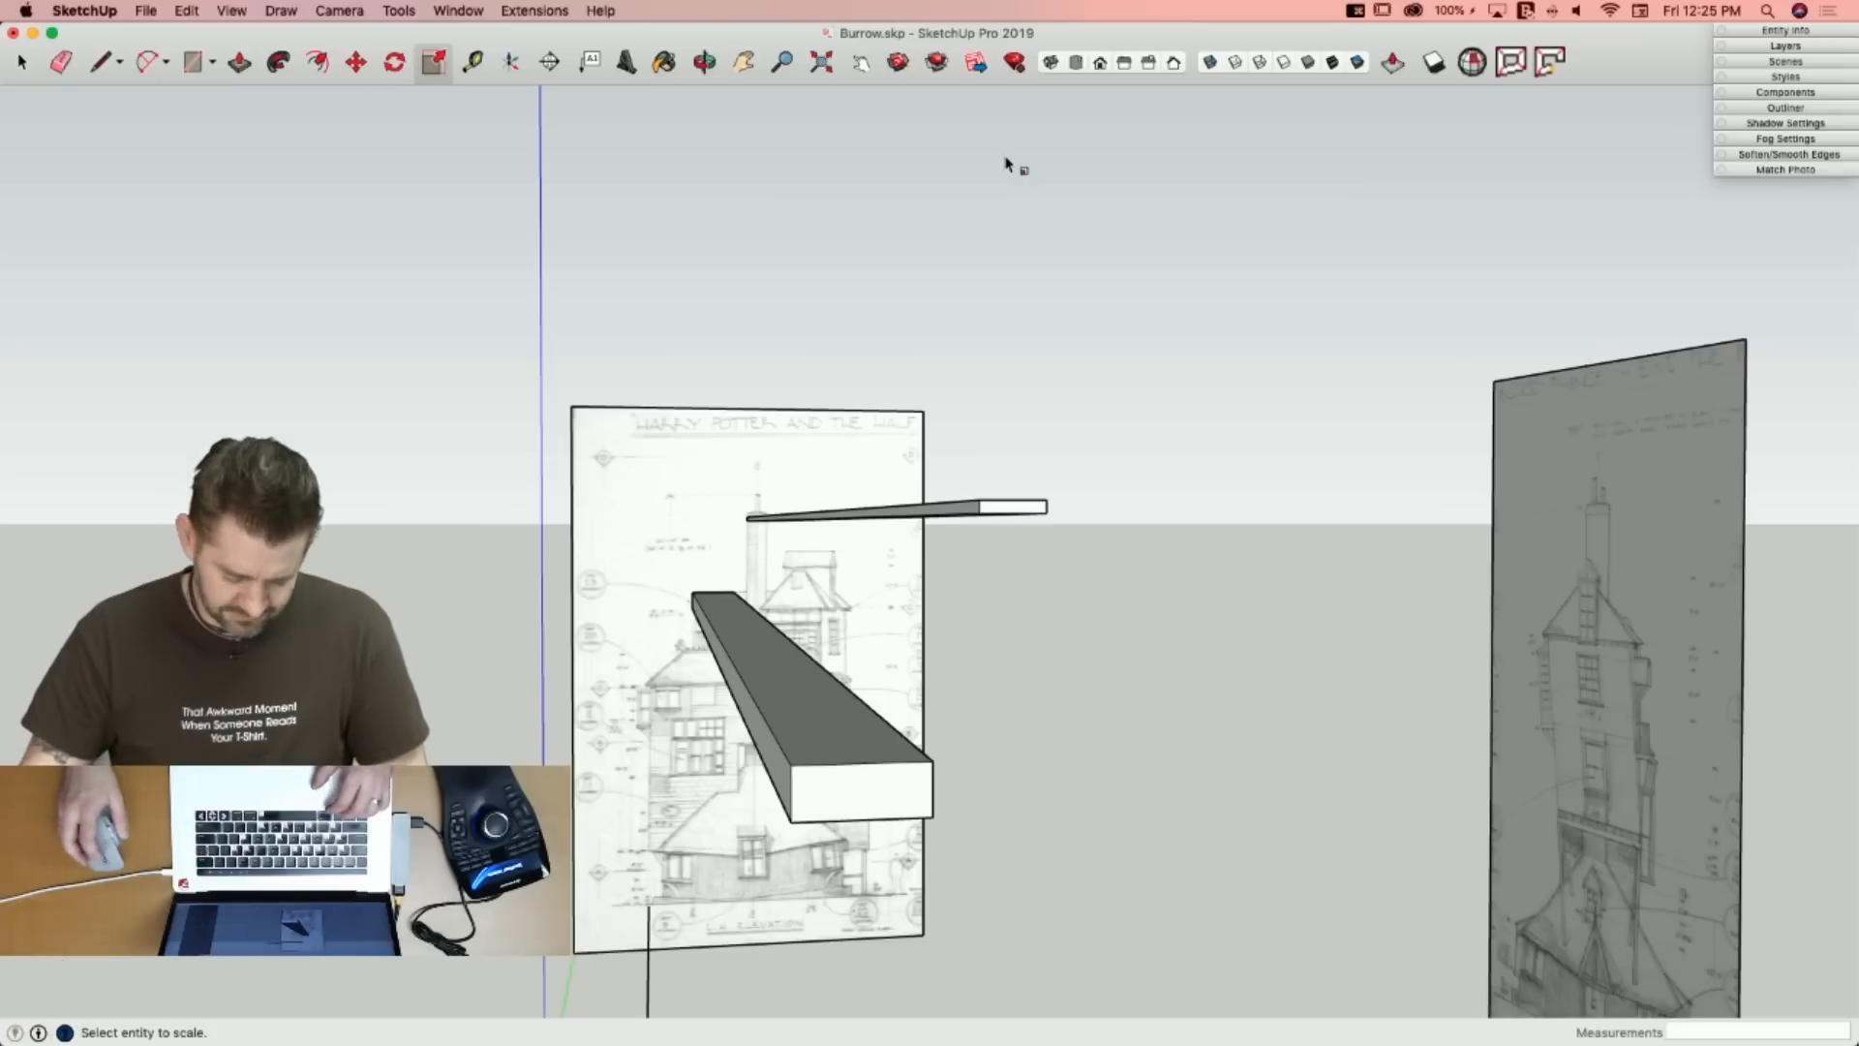
key(space)
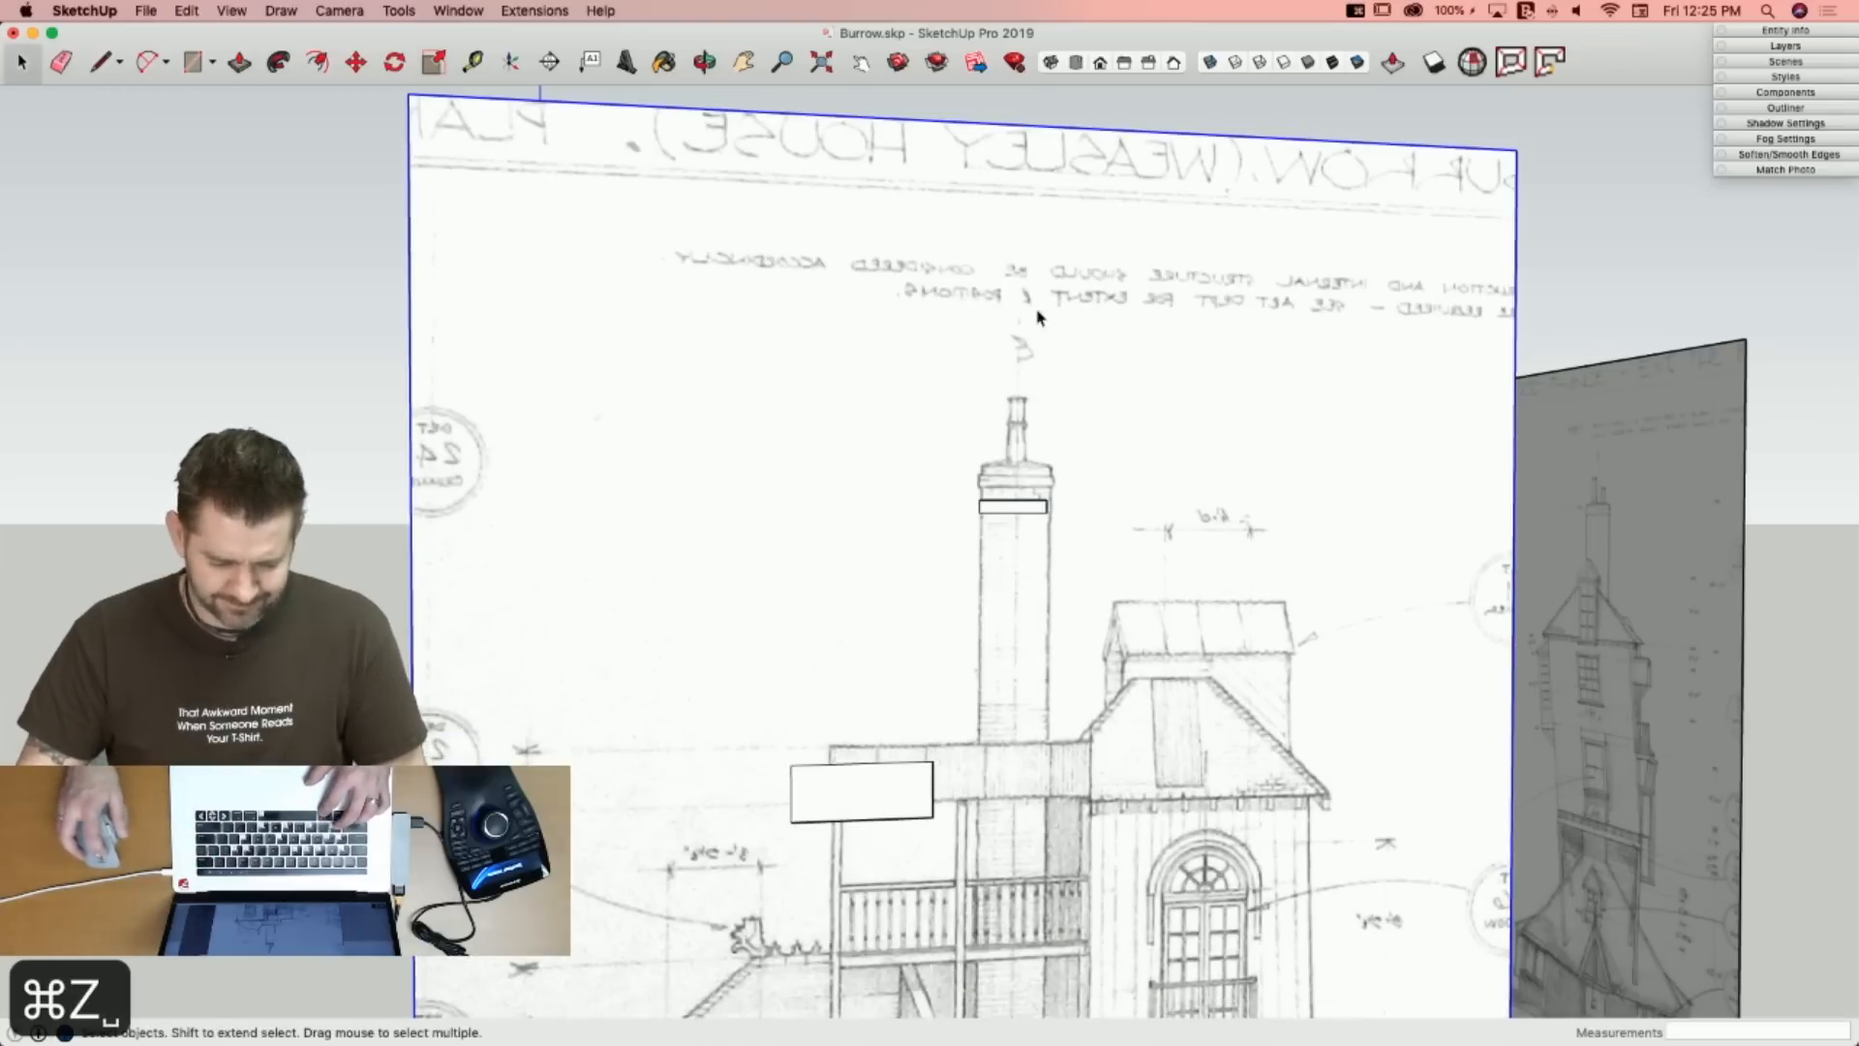
Scale the R.H. elevation's height by .985 and shift the group about 1 7/8" so its chimney lines up with the upper bar.
key(s)
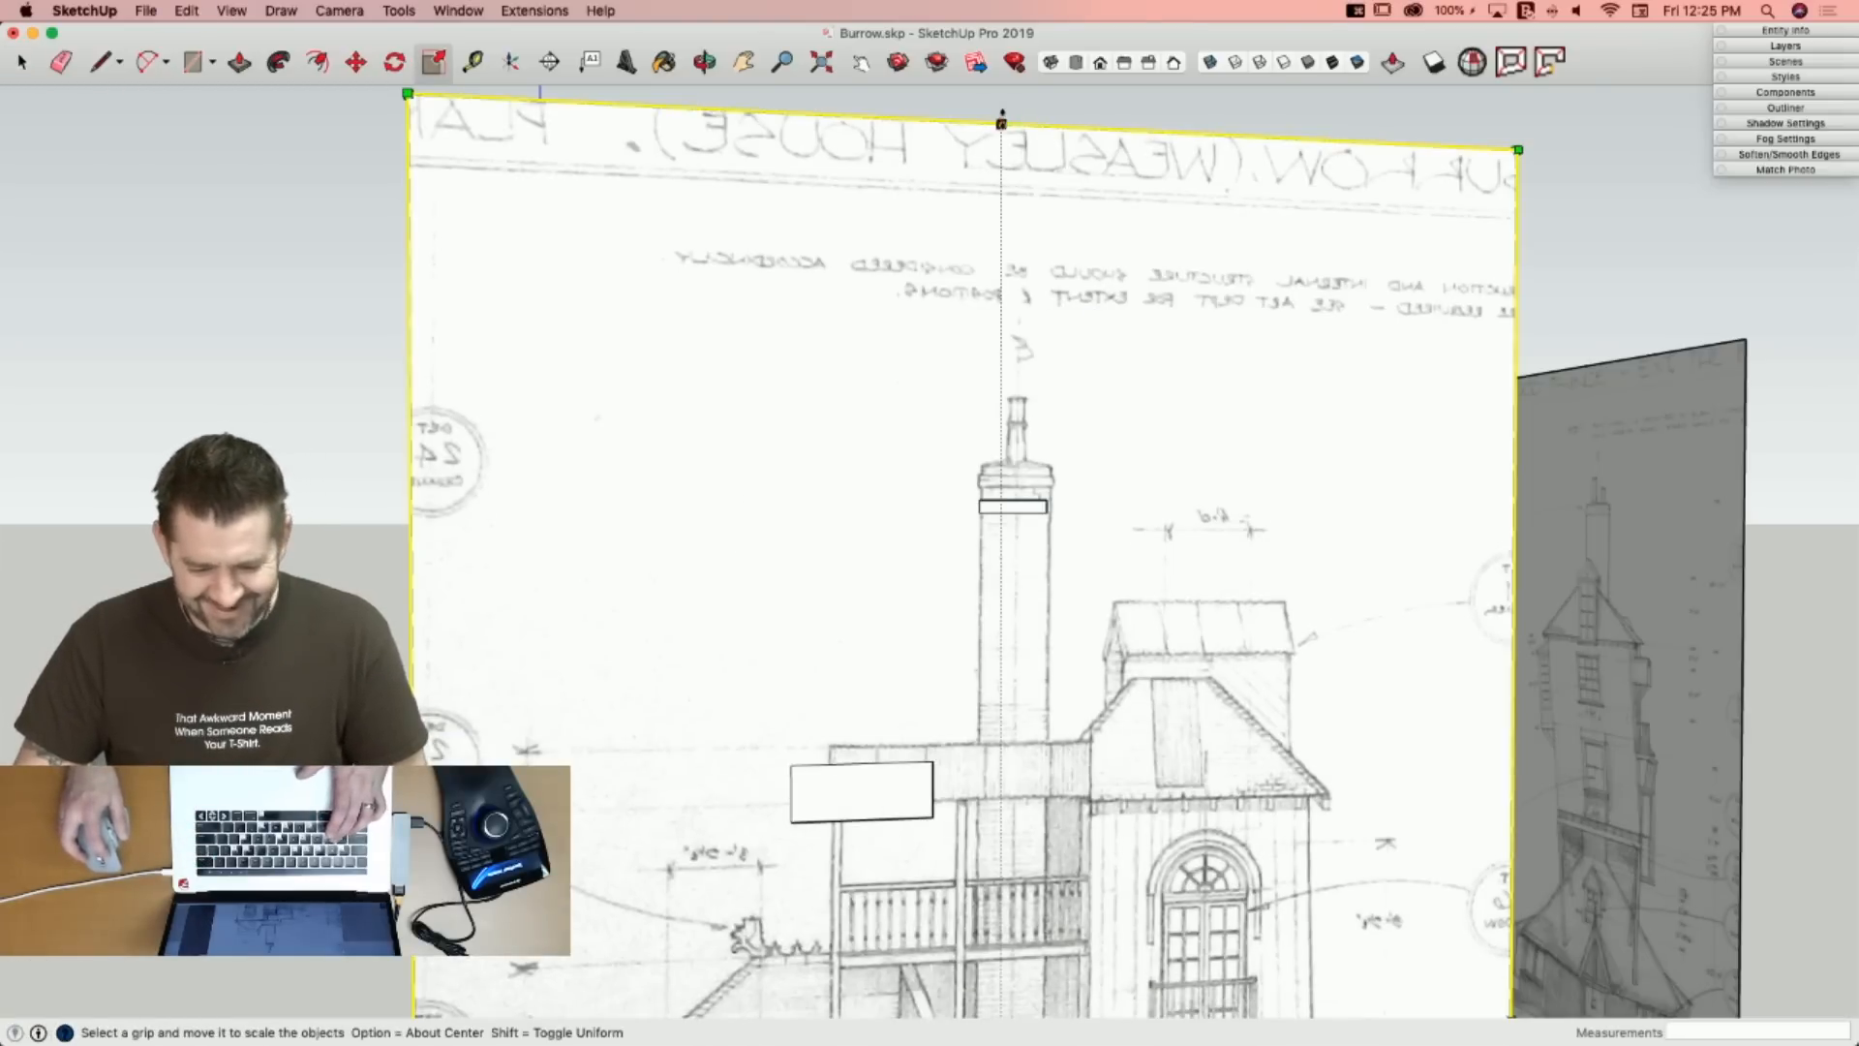
drag(1002, 118, 1002, 151)
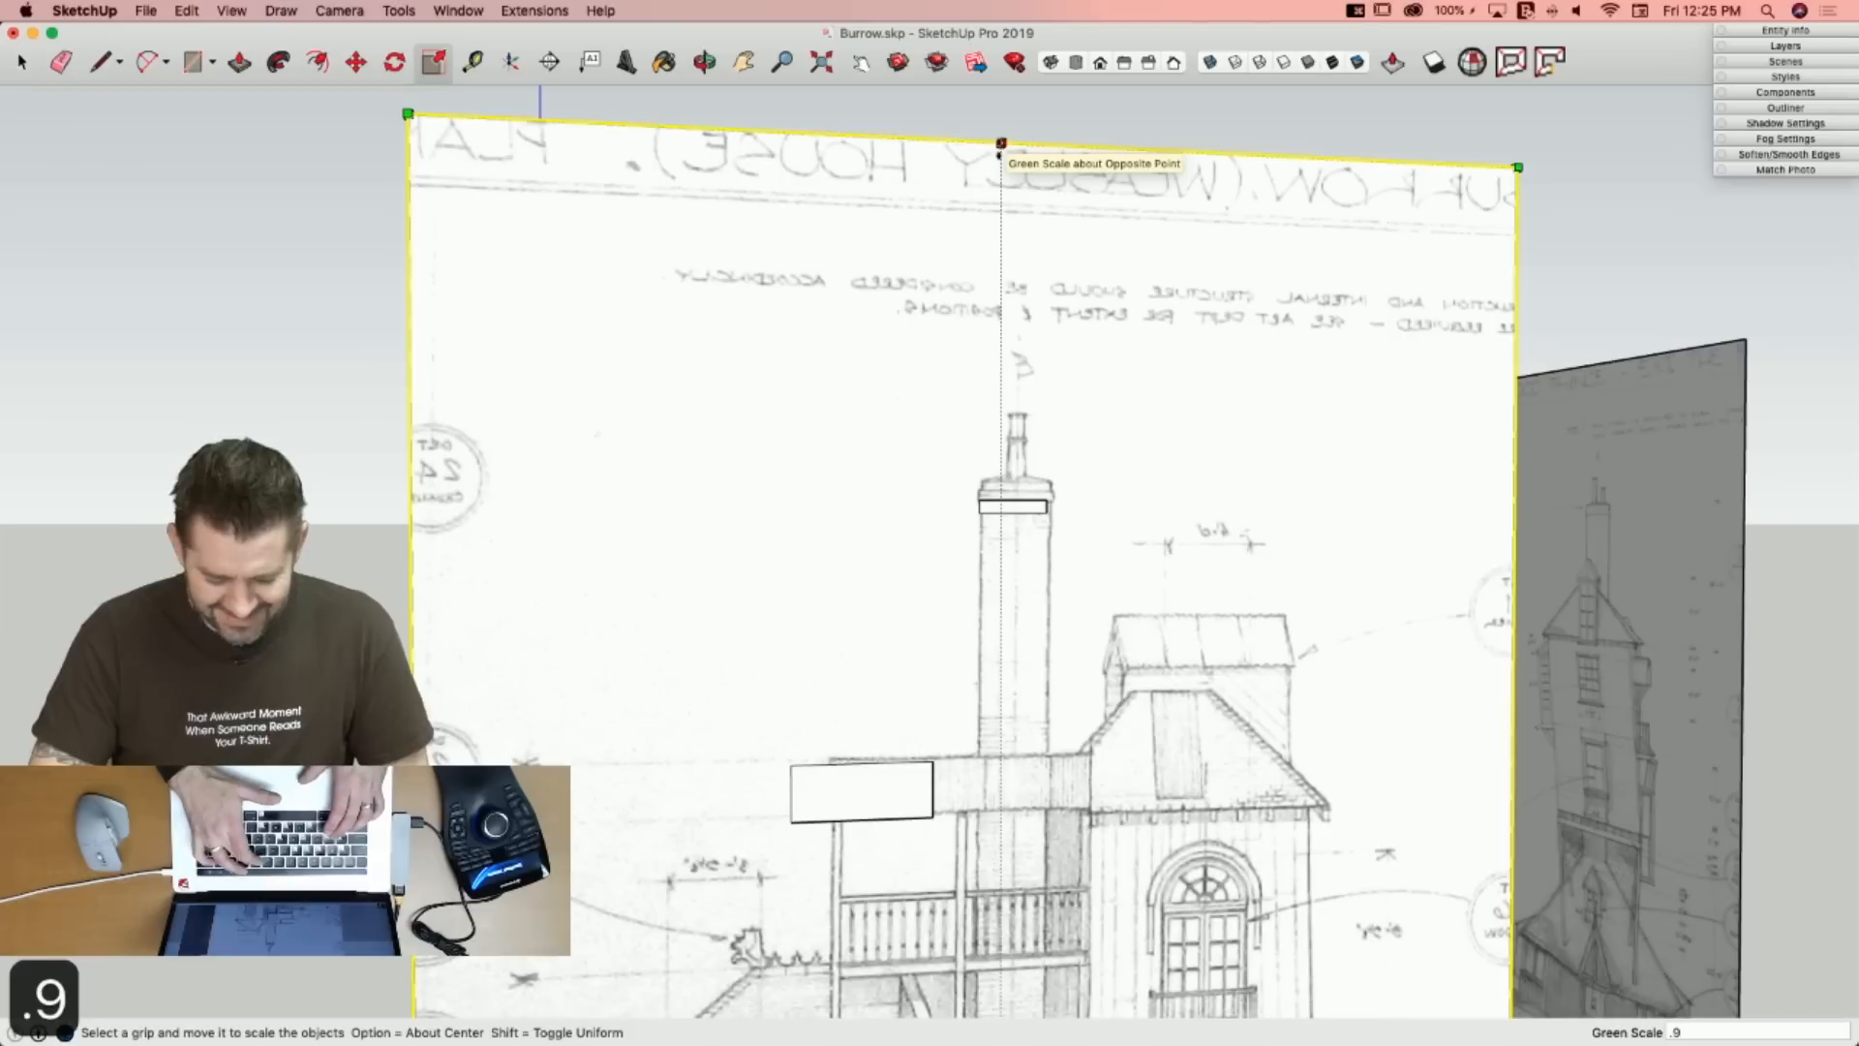
key(Return)
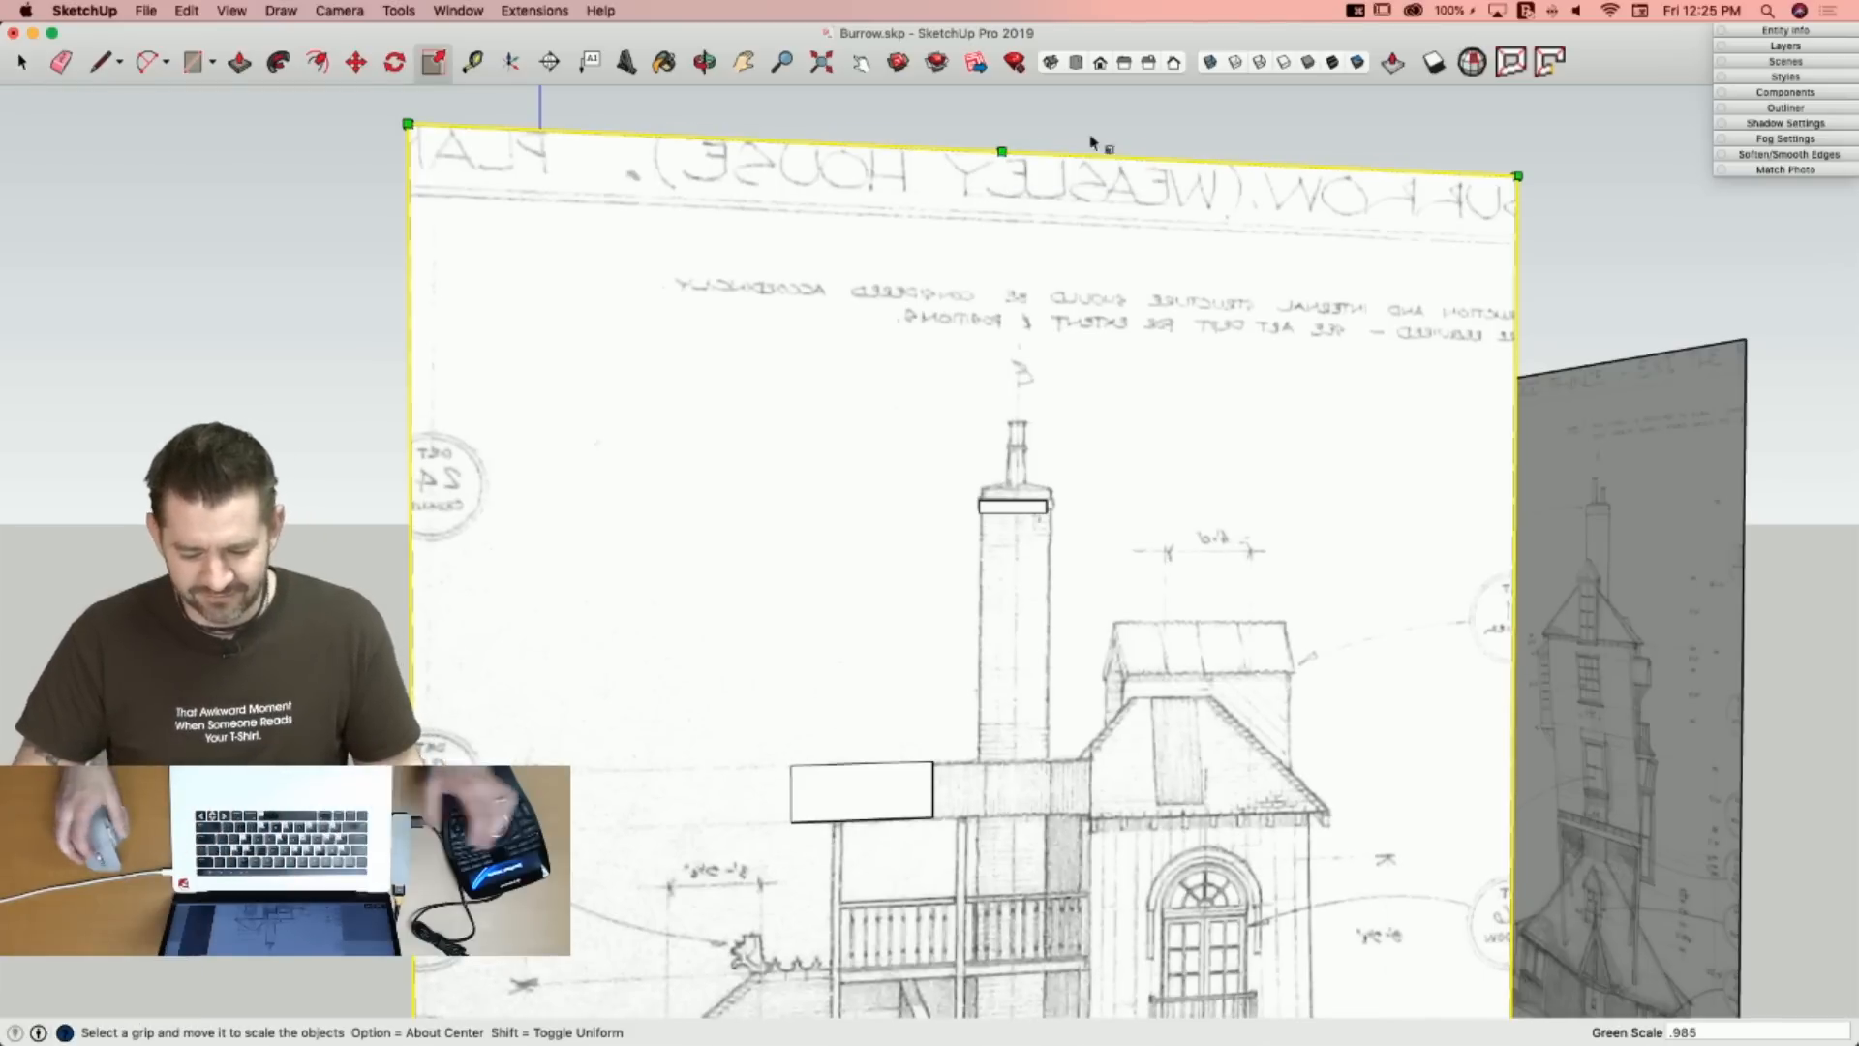
key(space)
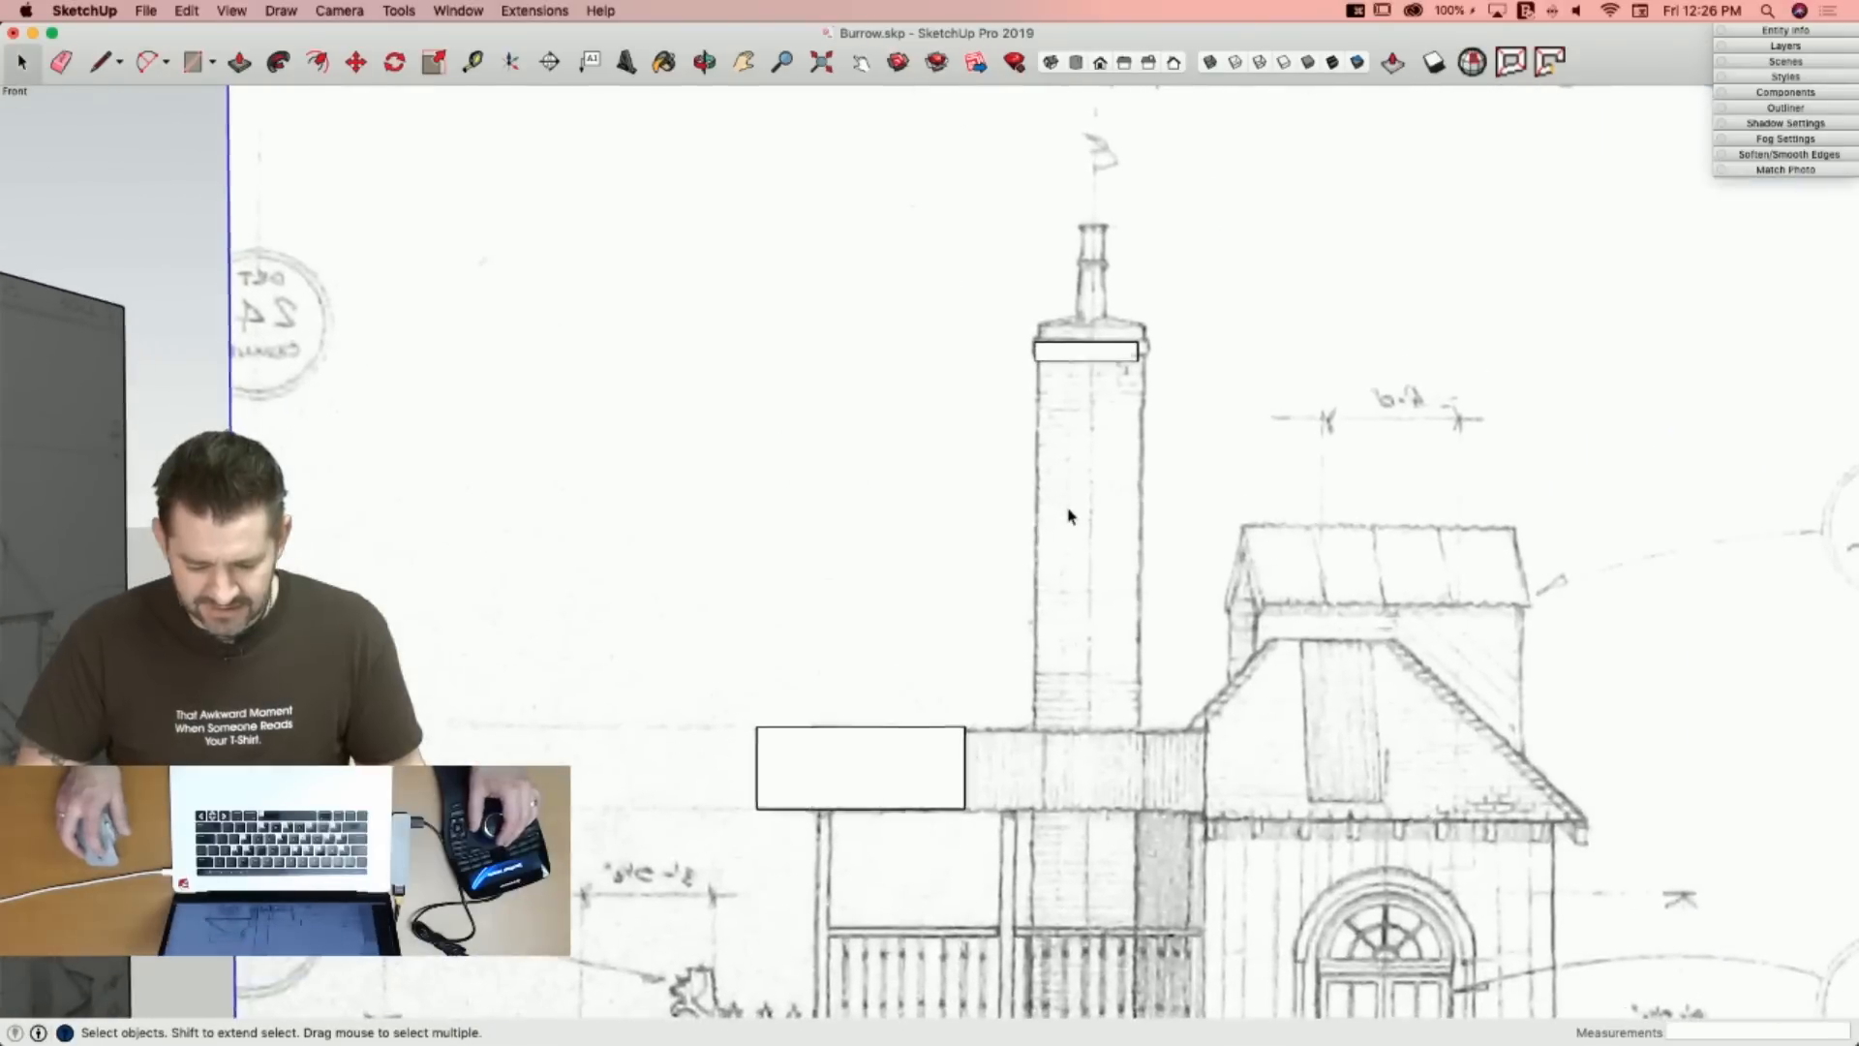
key(m)
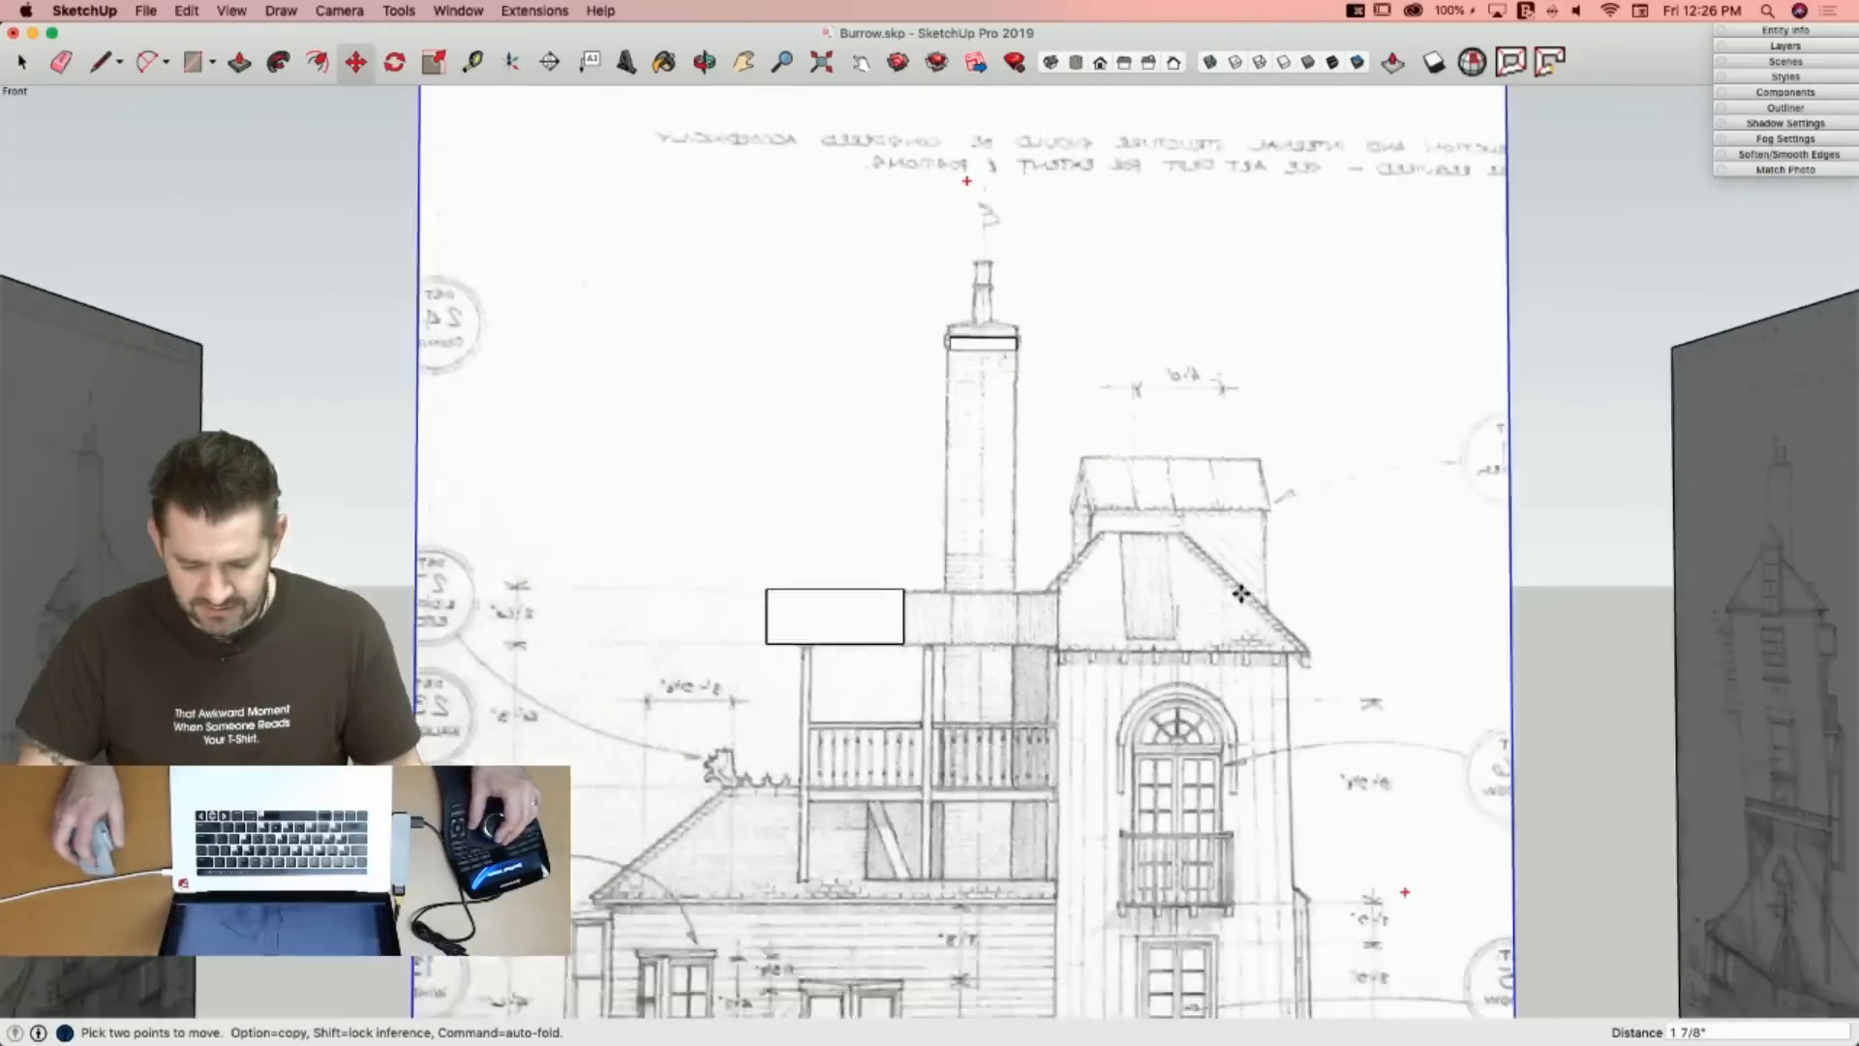
key(space)
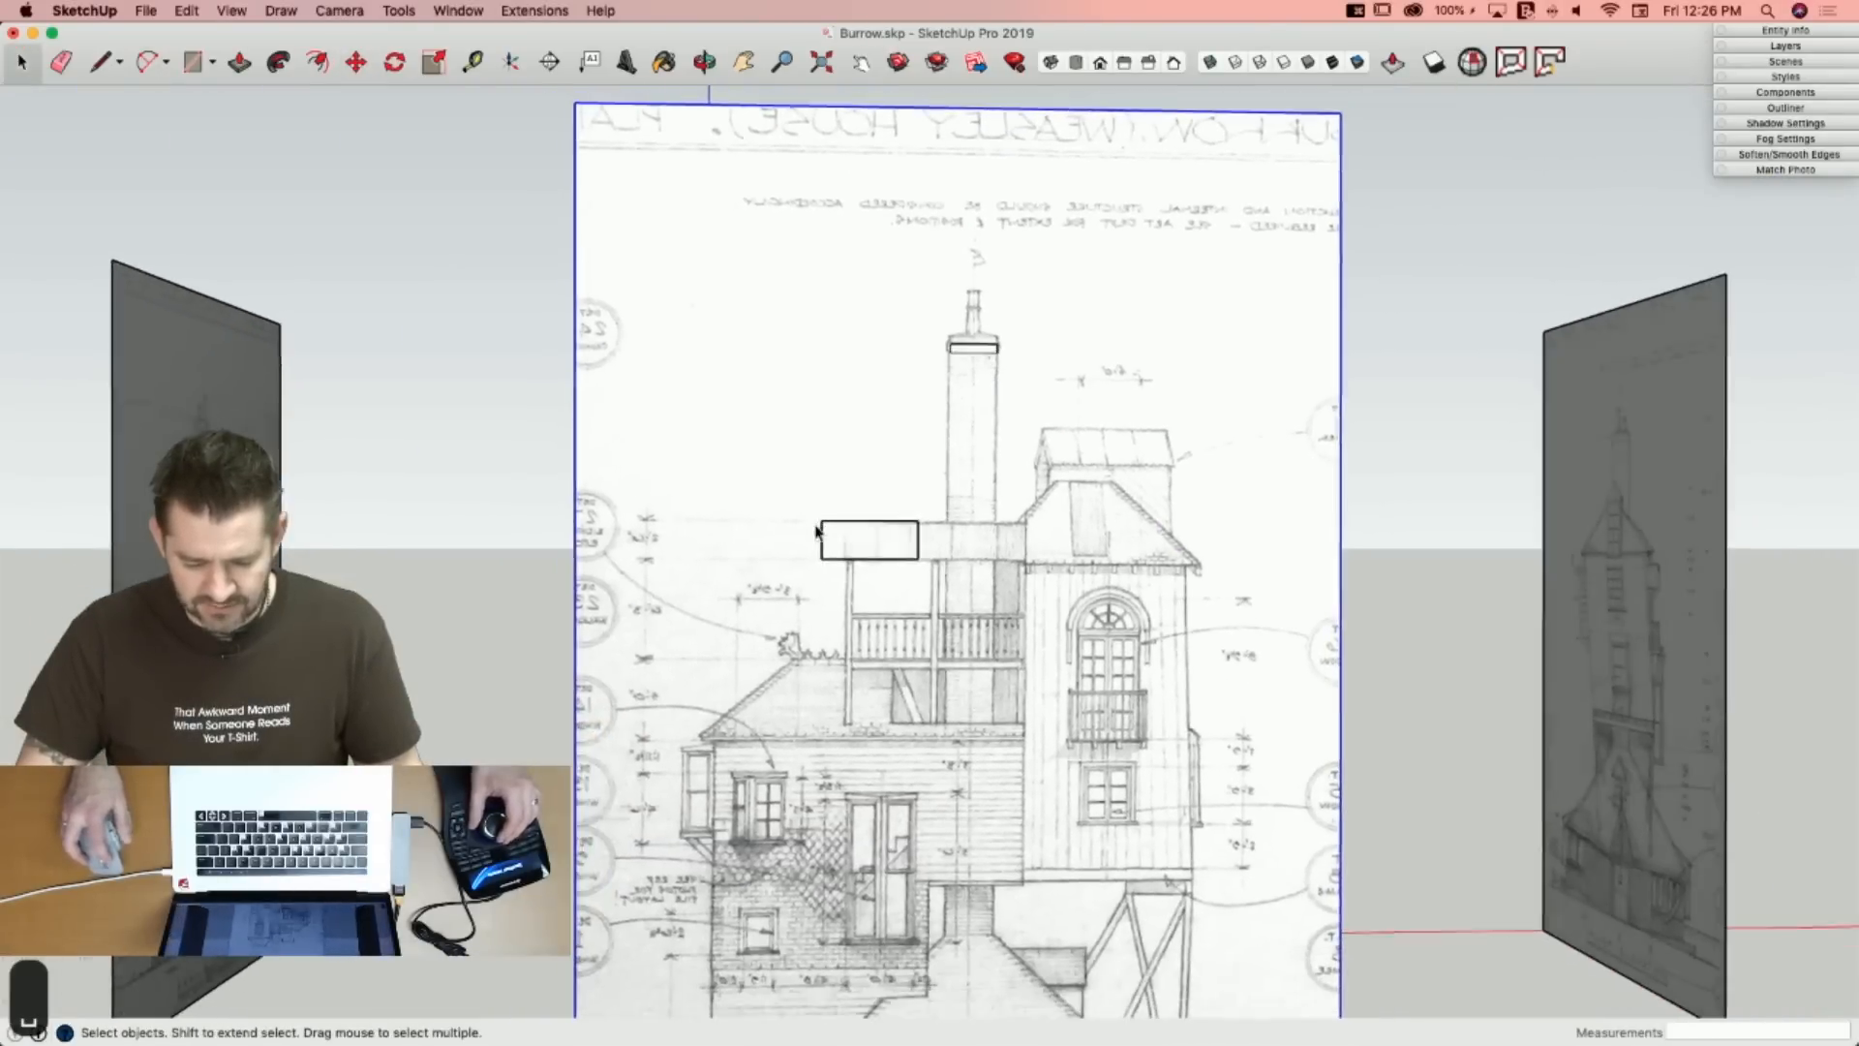
Delete the two extruded alignment bars and the ground guide line between the L.H. and R.H. elevations.
click(869, 539)
drag(702, 253, 1077, 637)
key(BackSpace)
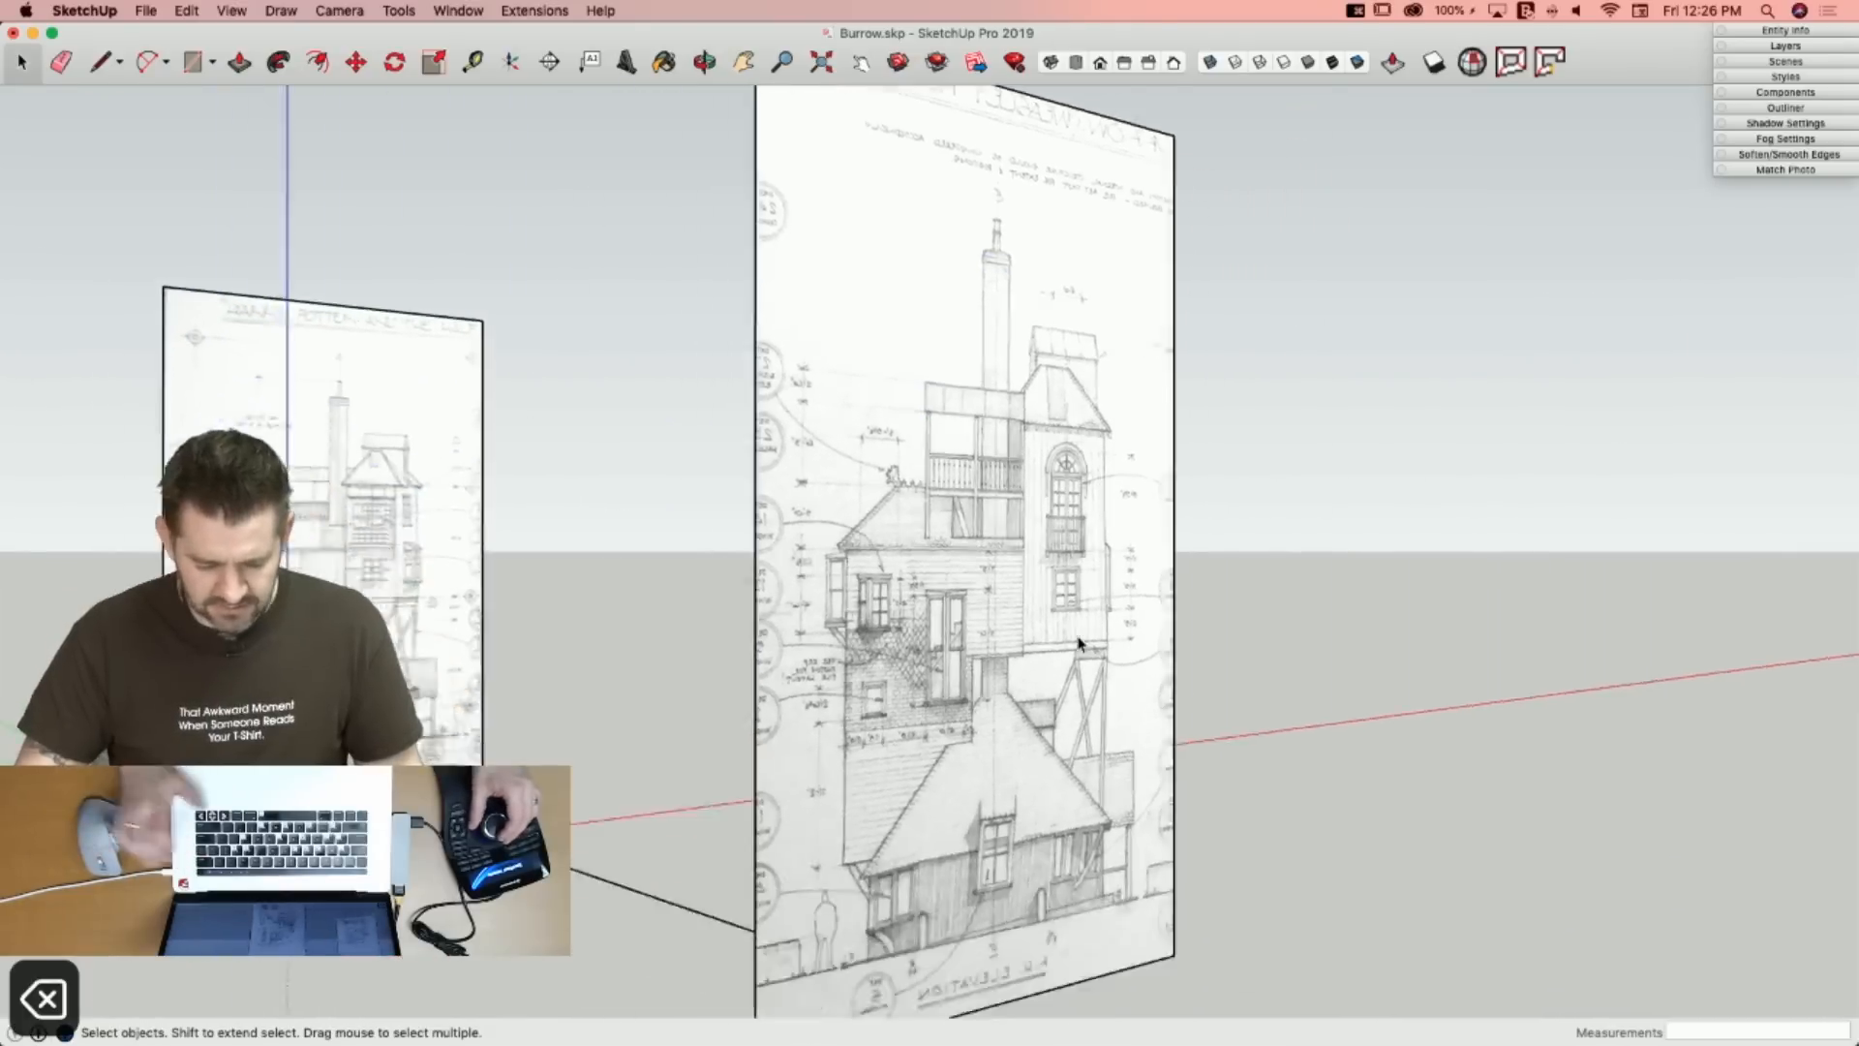
key(e)
key(space)
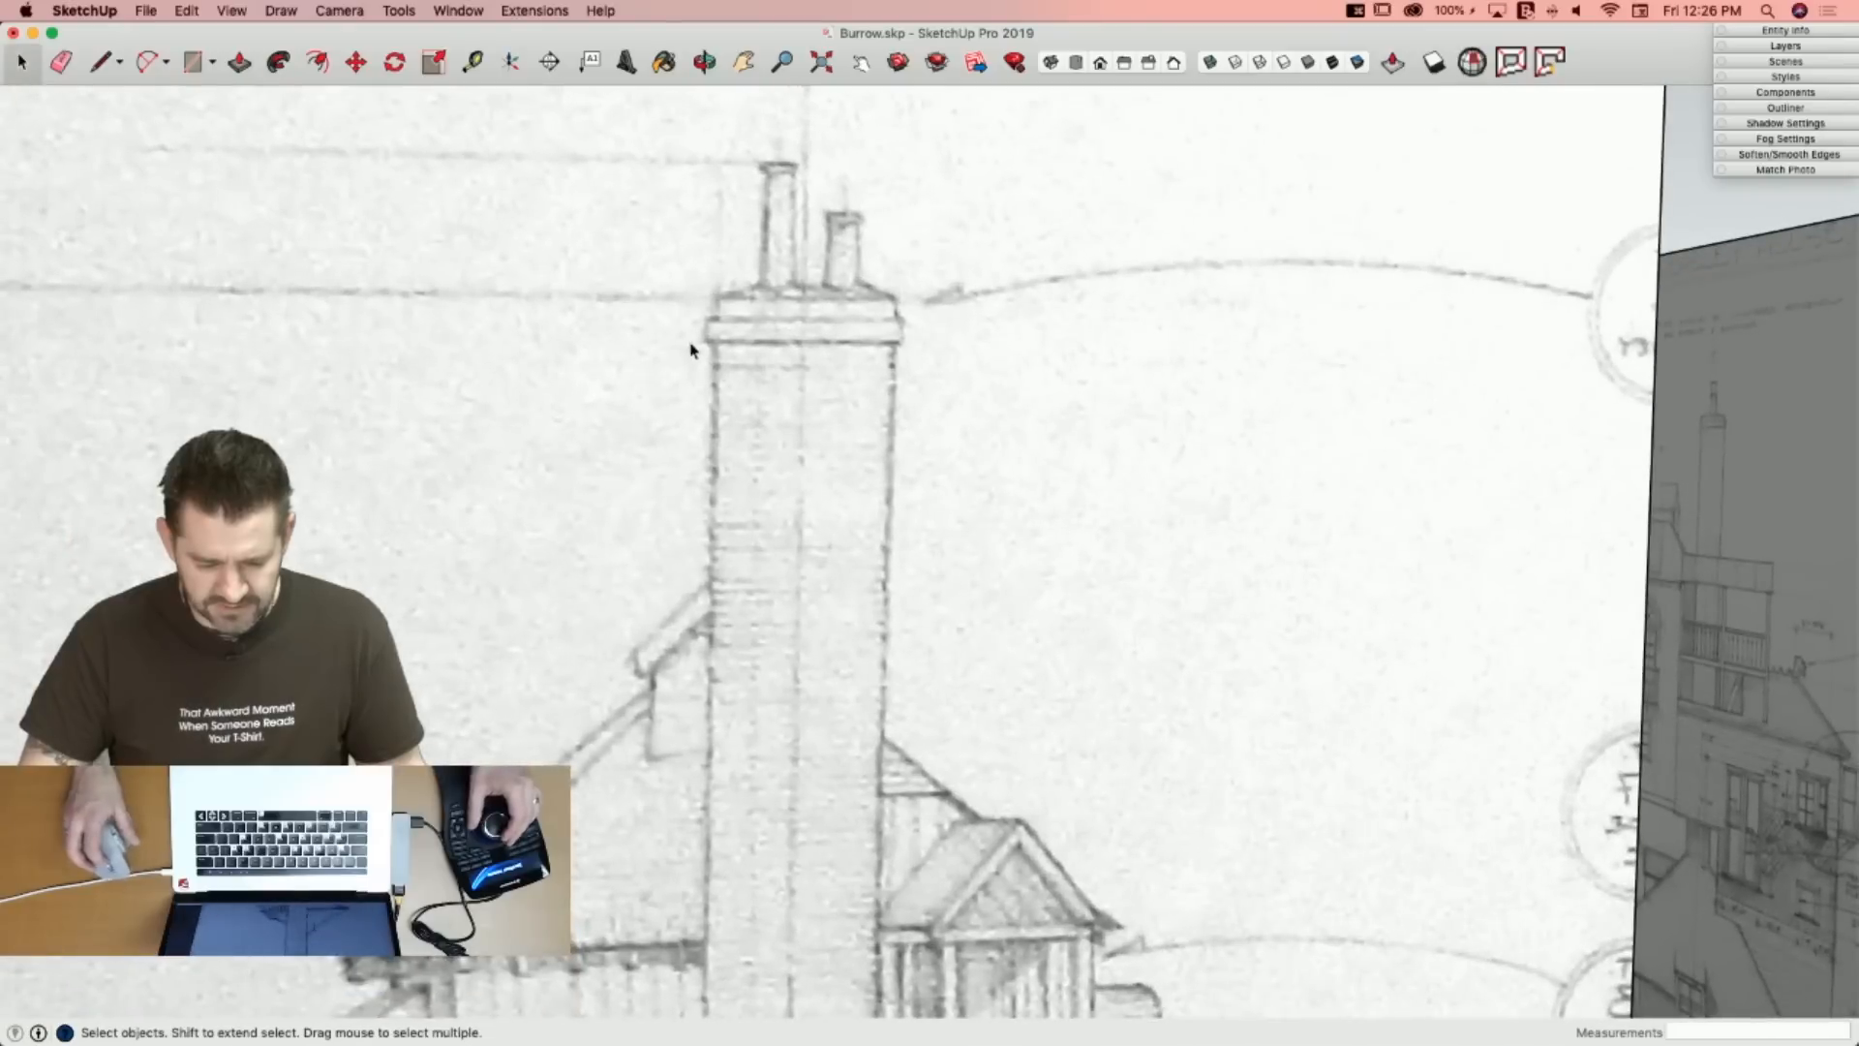
Draw a rectangle over the chimney cap band on the end elevation and extrude it about 141' 15/16" to the opposite end elevation.
key(r)
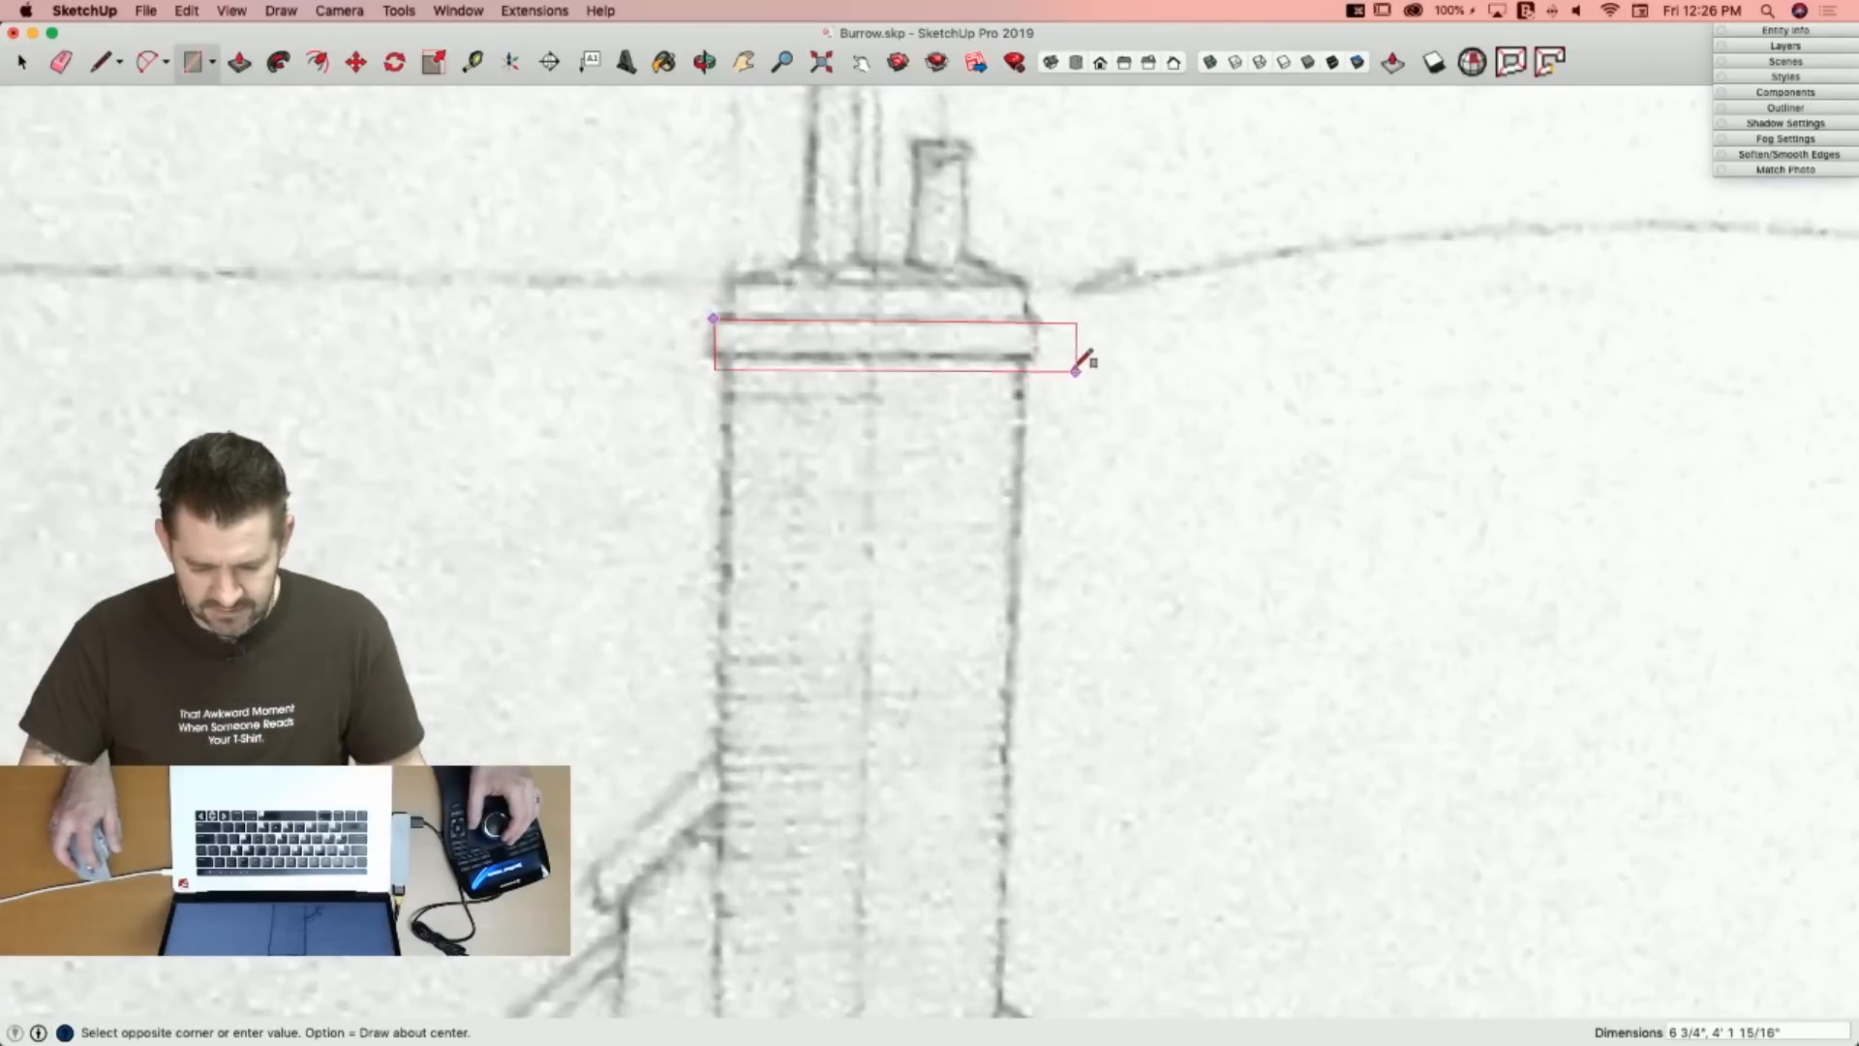
click(1038, 355)
key(p)
click(976, 337)
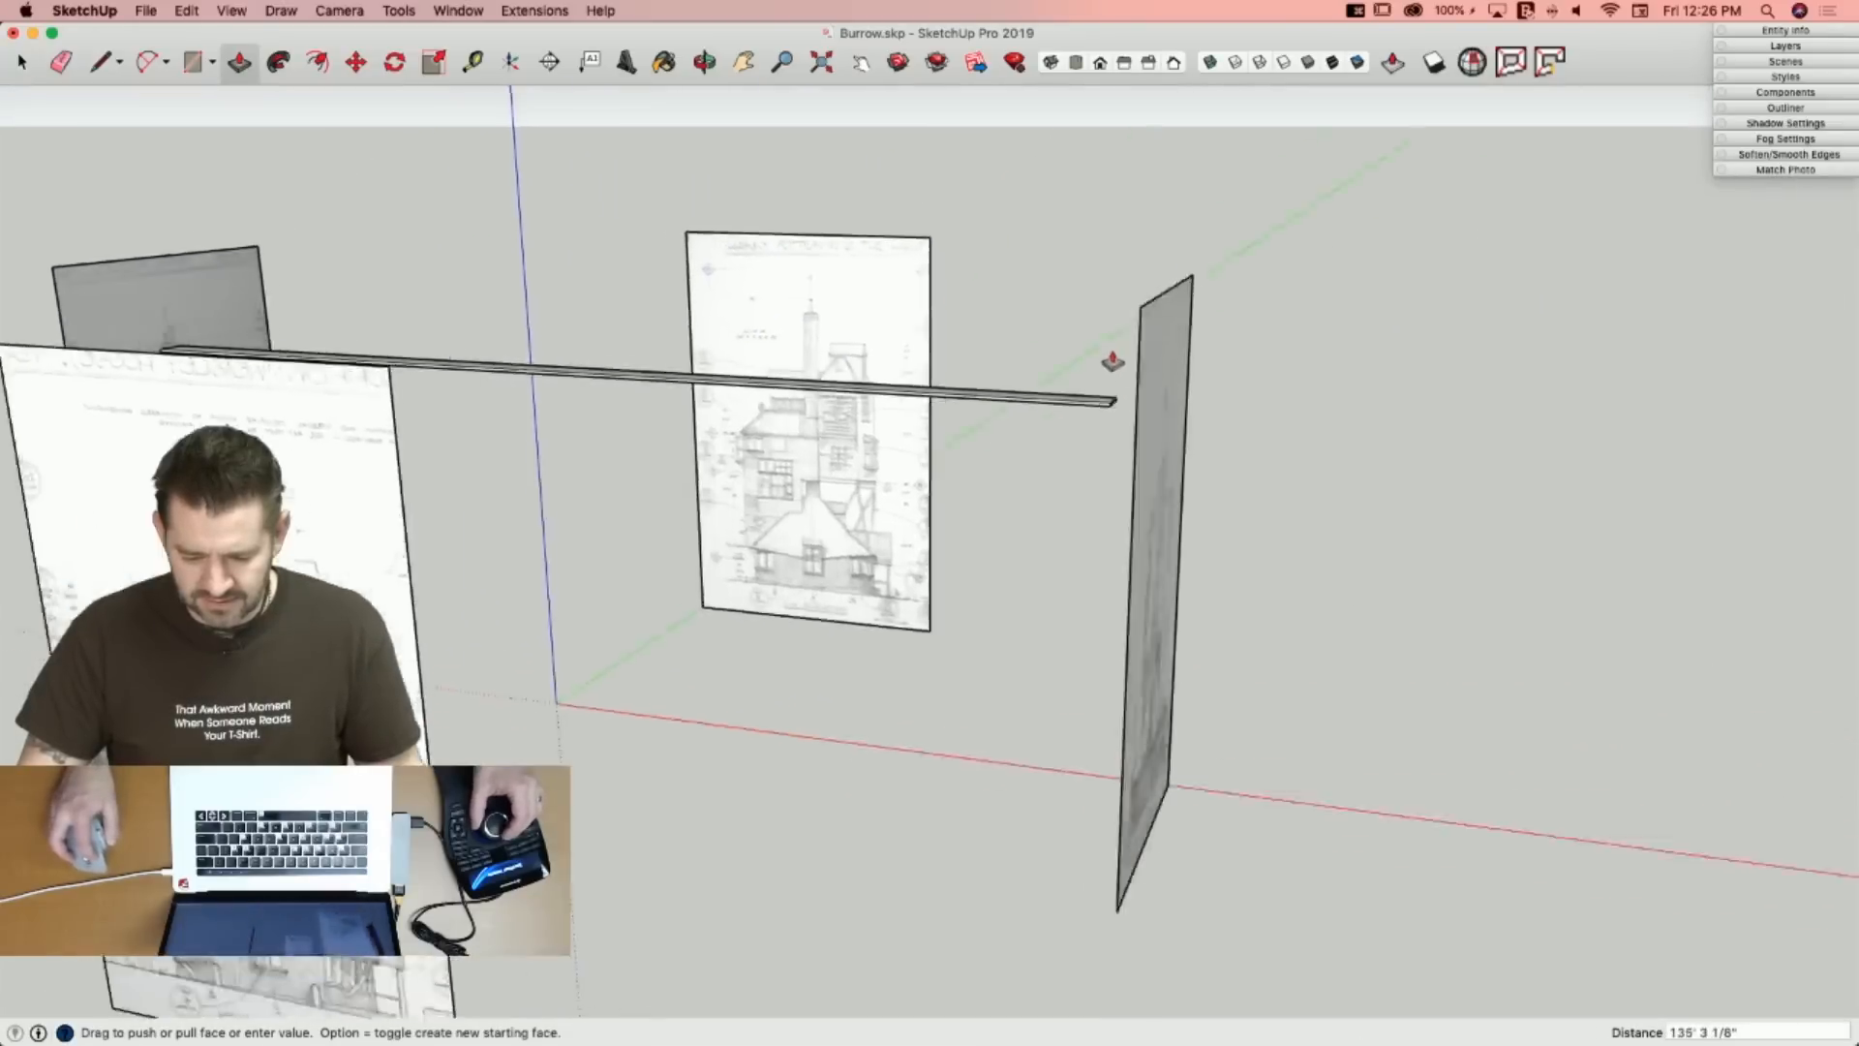
click(639, 513)
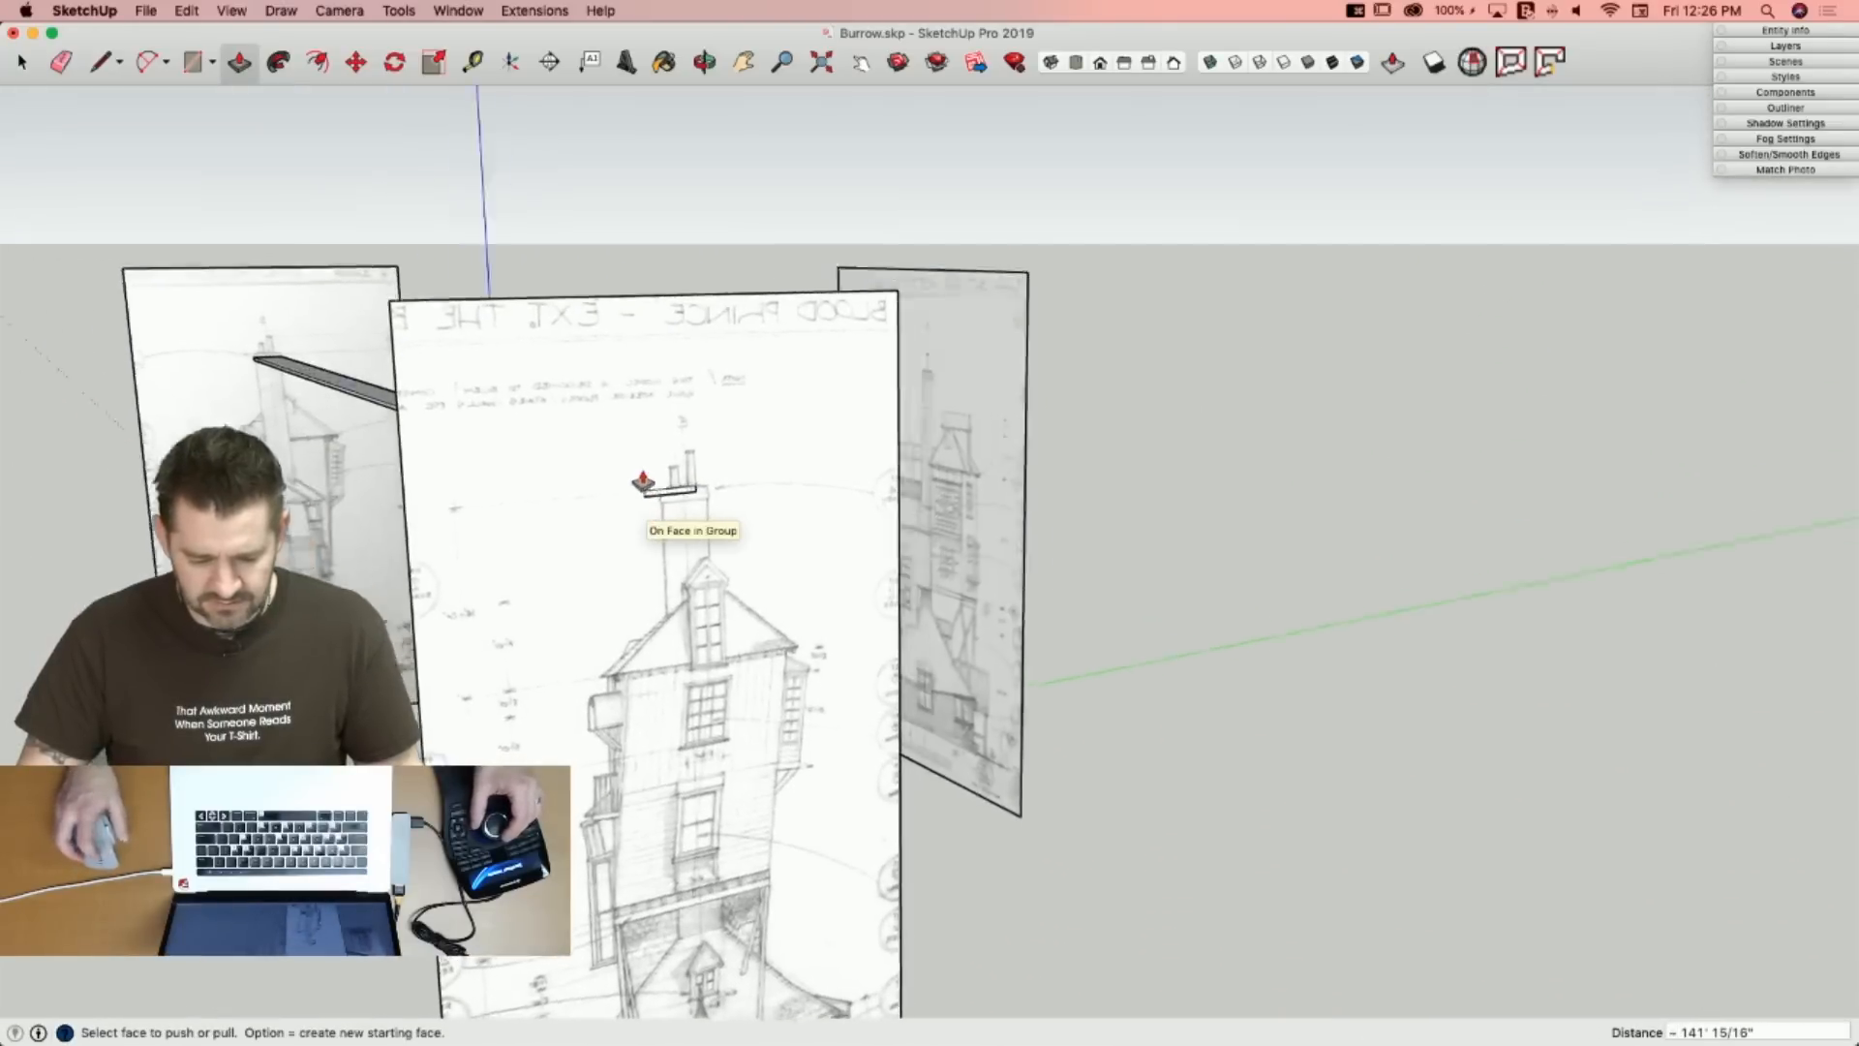
Move the opposite end elevation about 10" sideways so its chimney lines up with the extruded bar.
key(space)
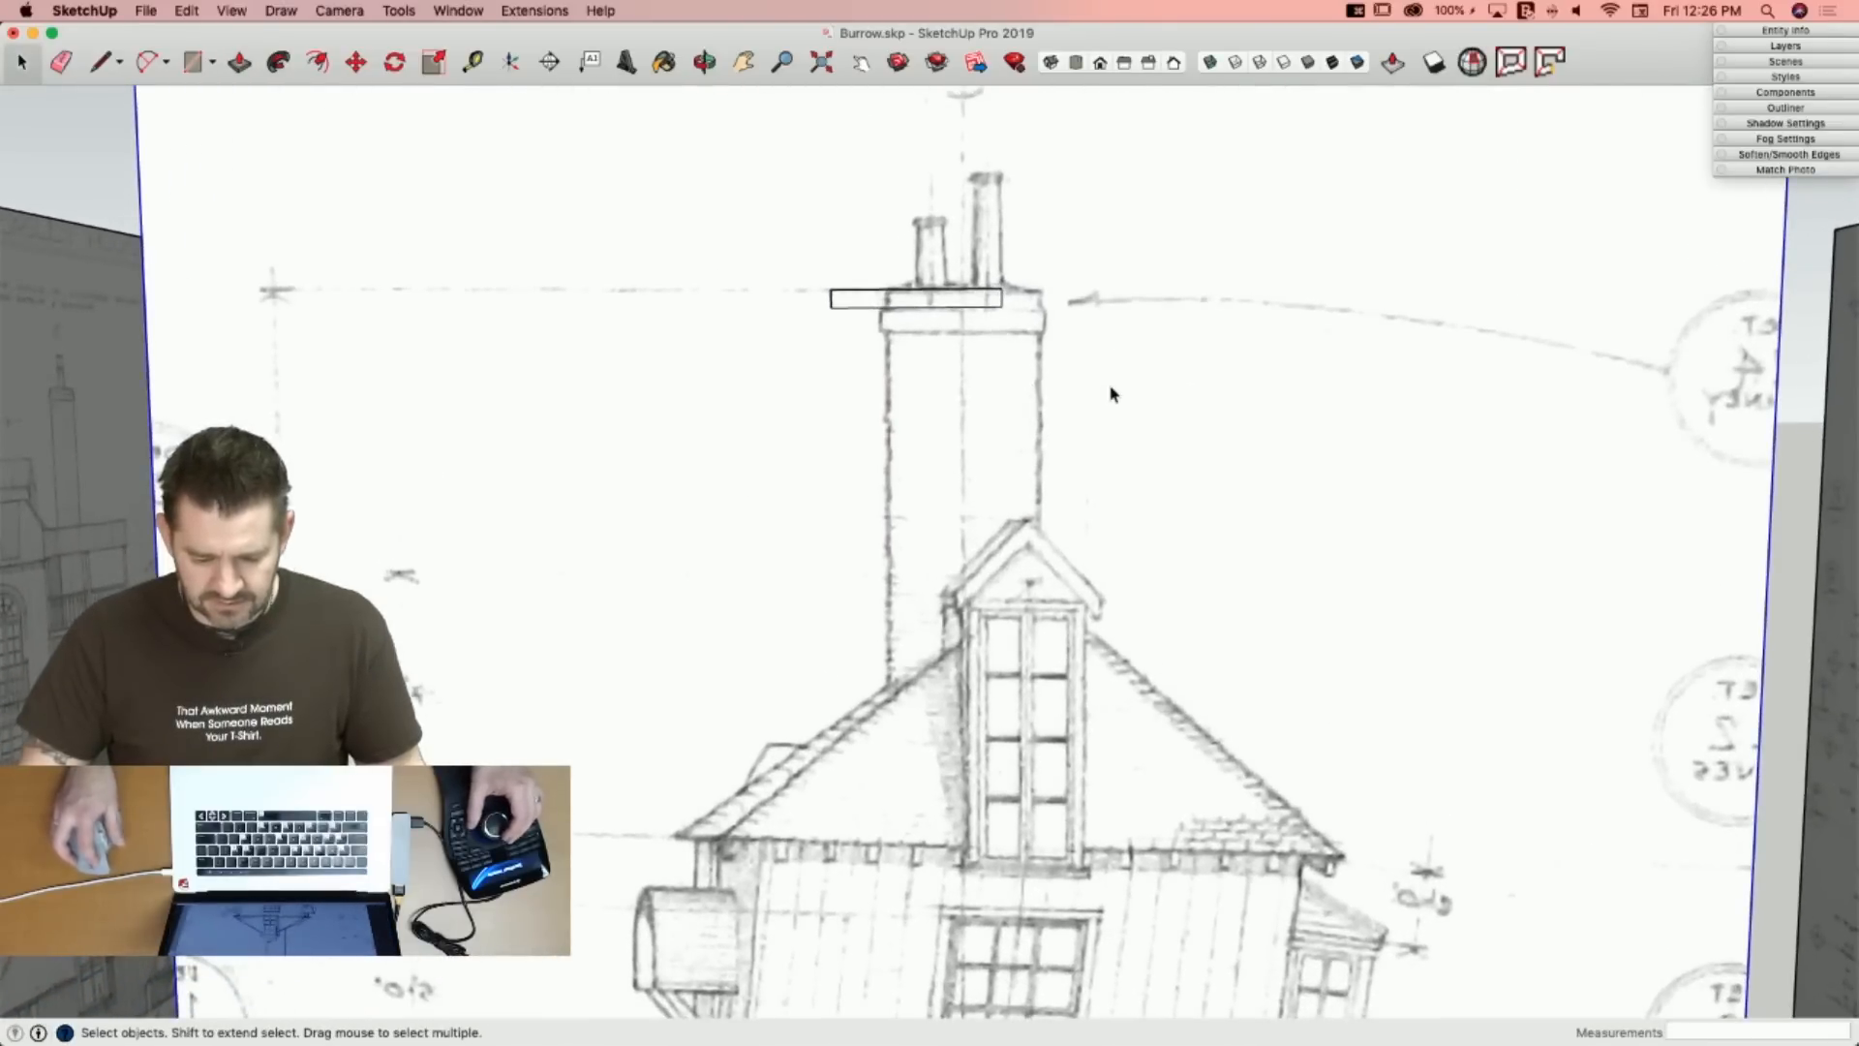
key(m)
click(1074, 361)
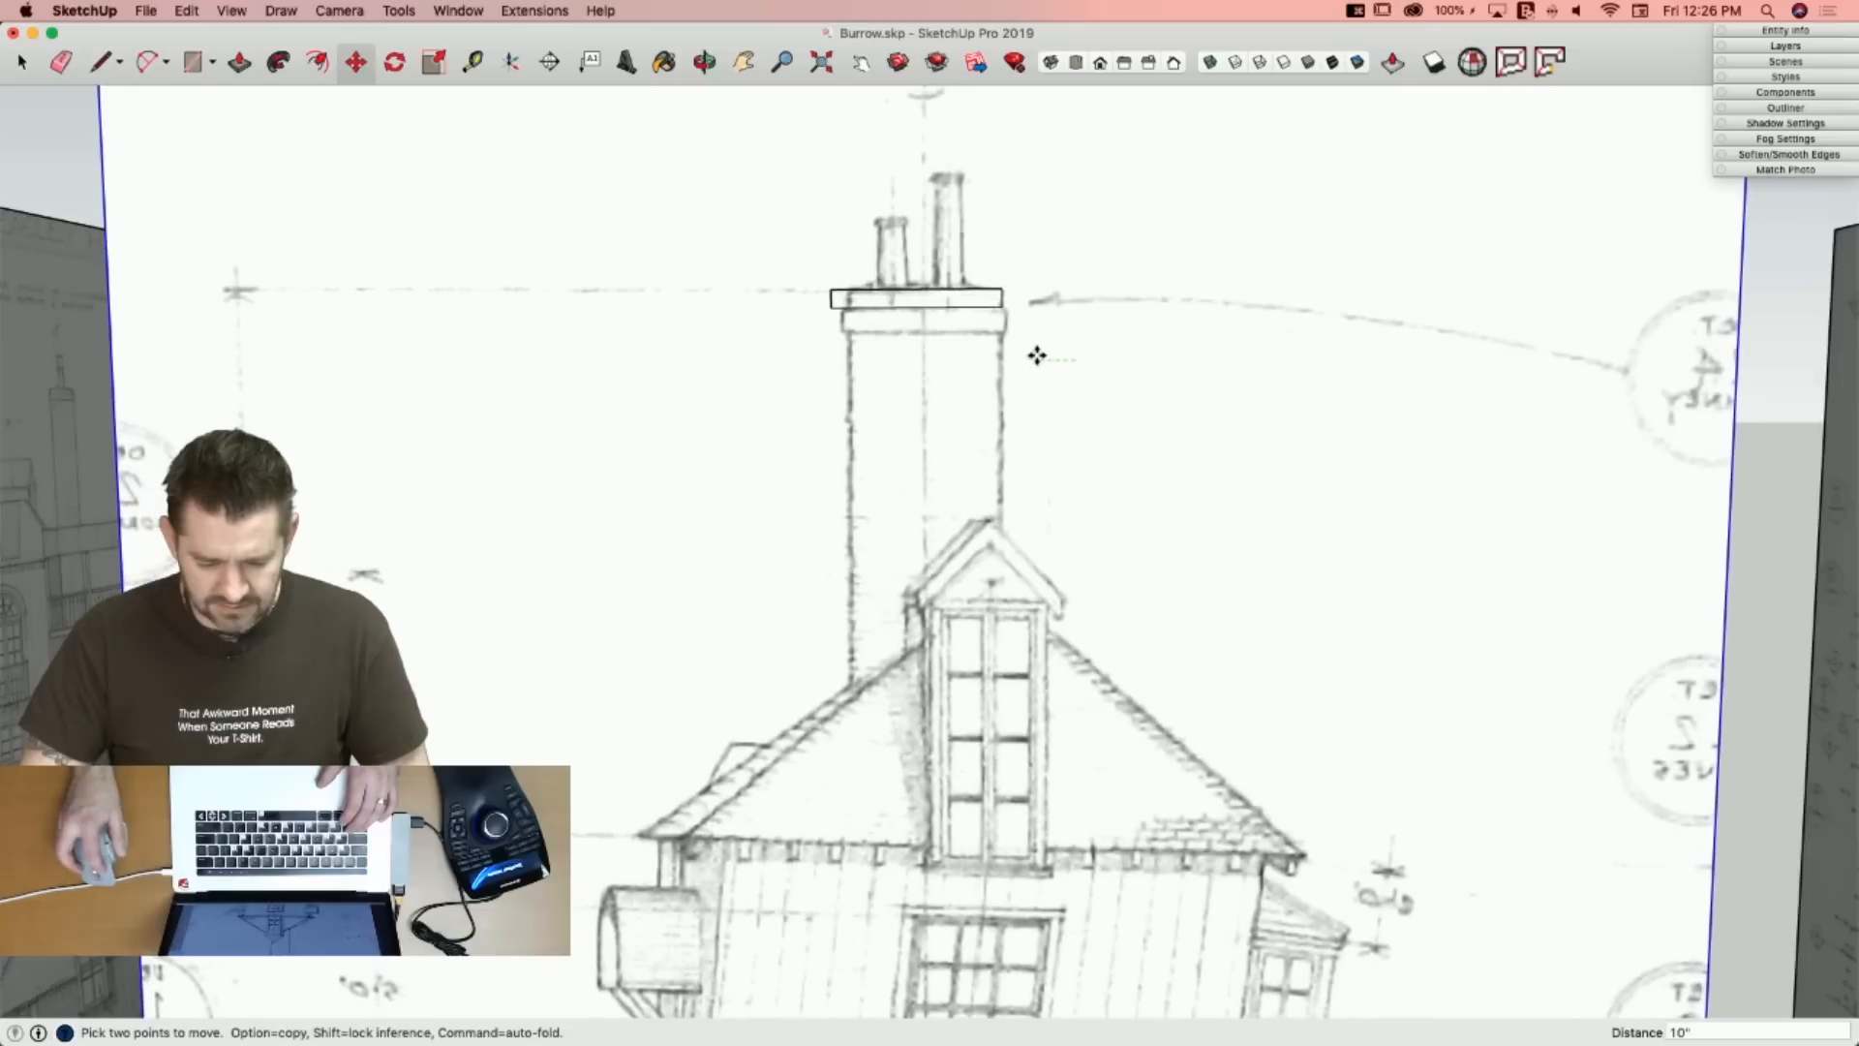
key(space)
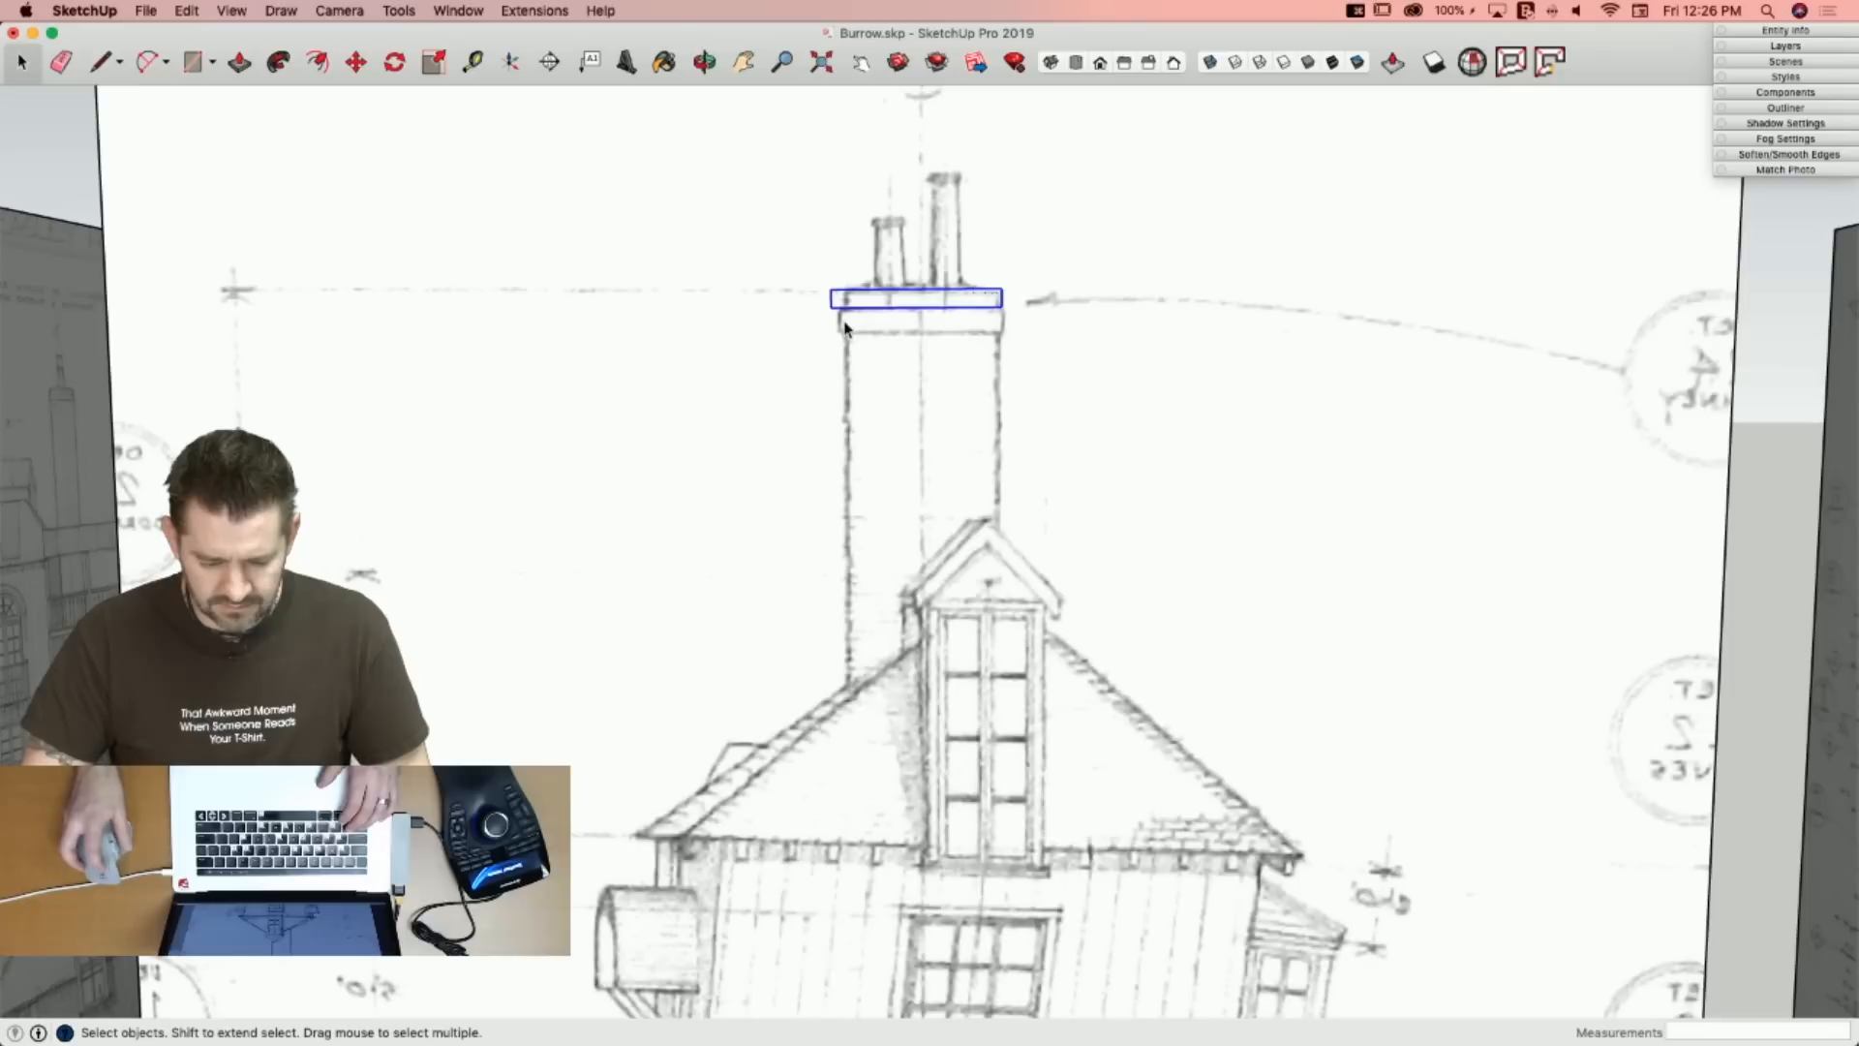
Move the extruded bar down to the lower band of the chimney cap on the opposite end elevation.
key(m)
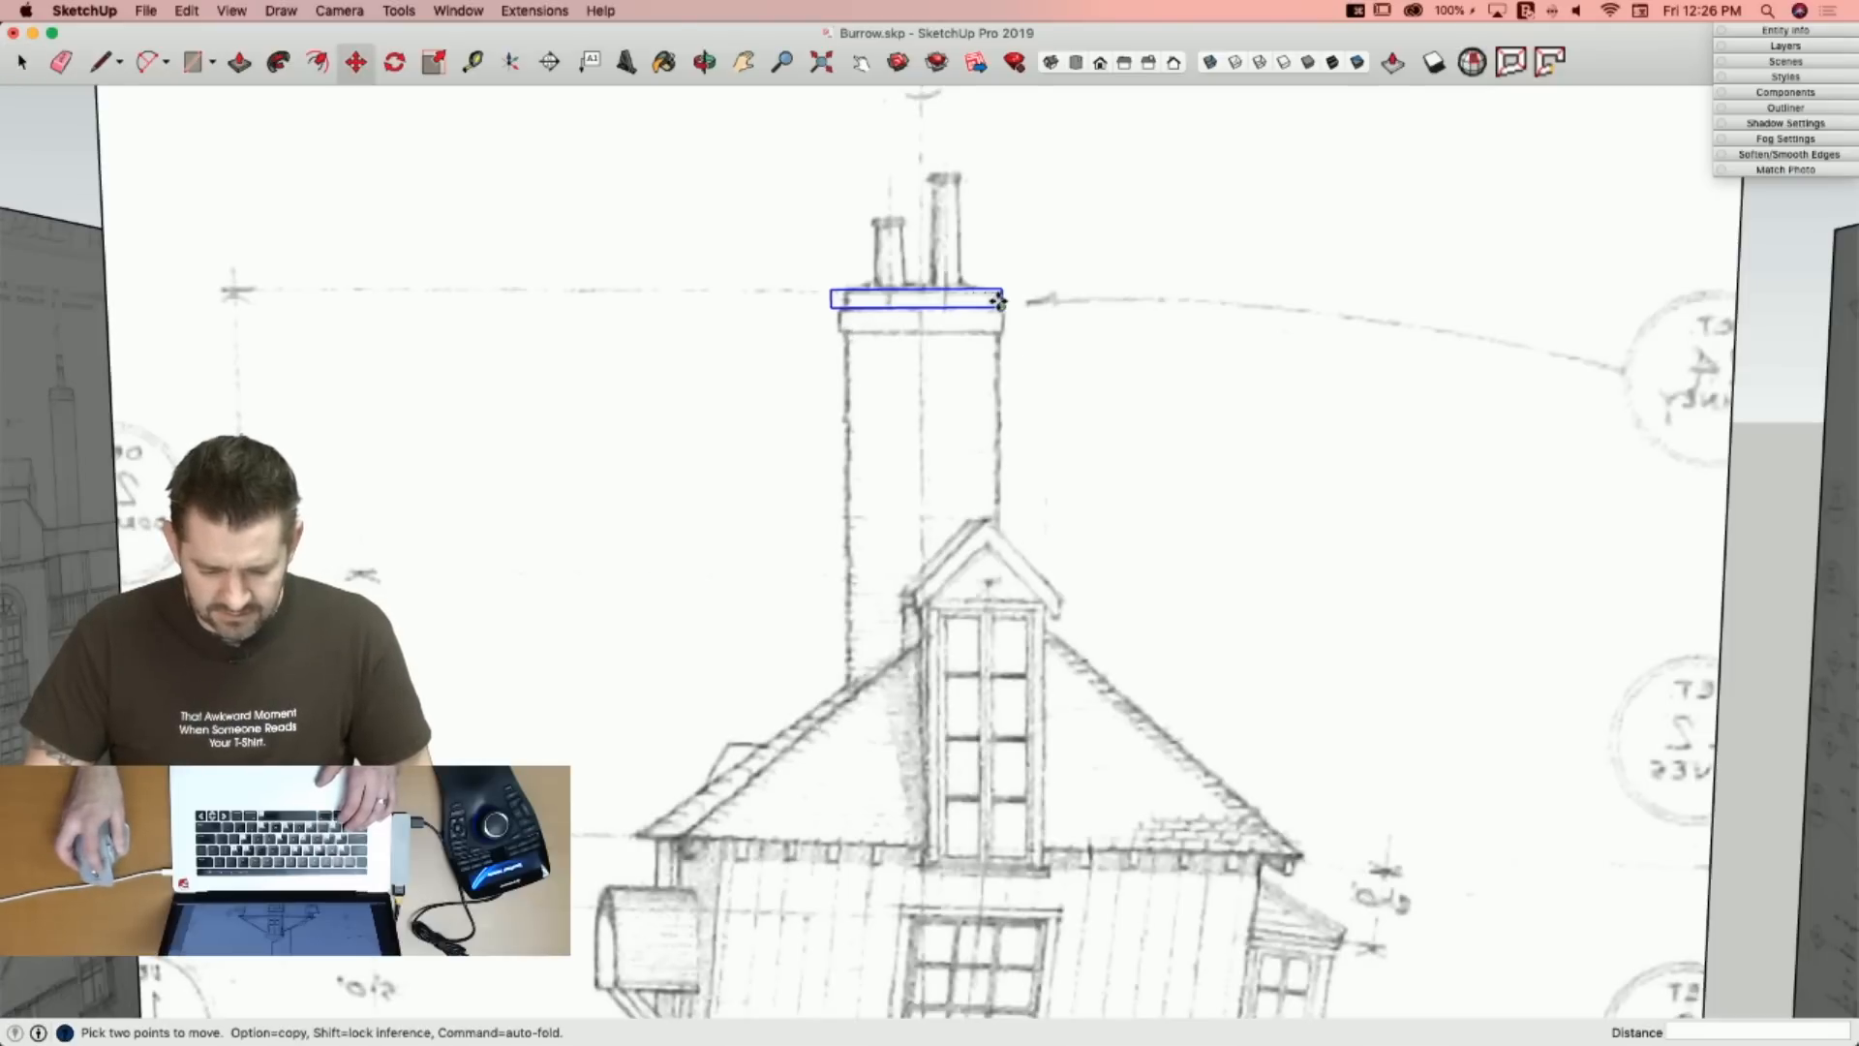
click(1054, 365)
key(space)
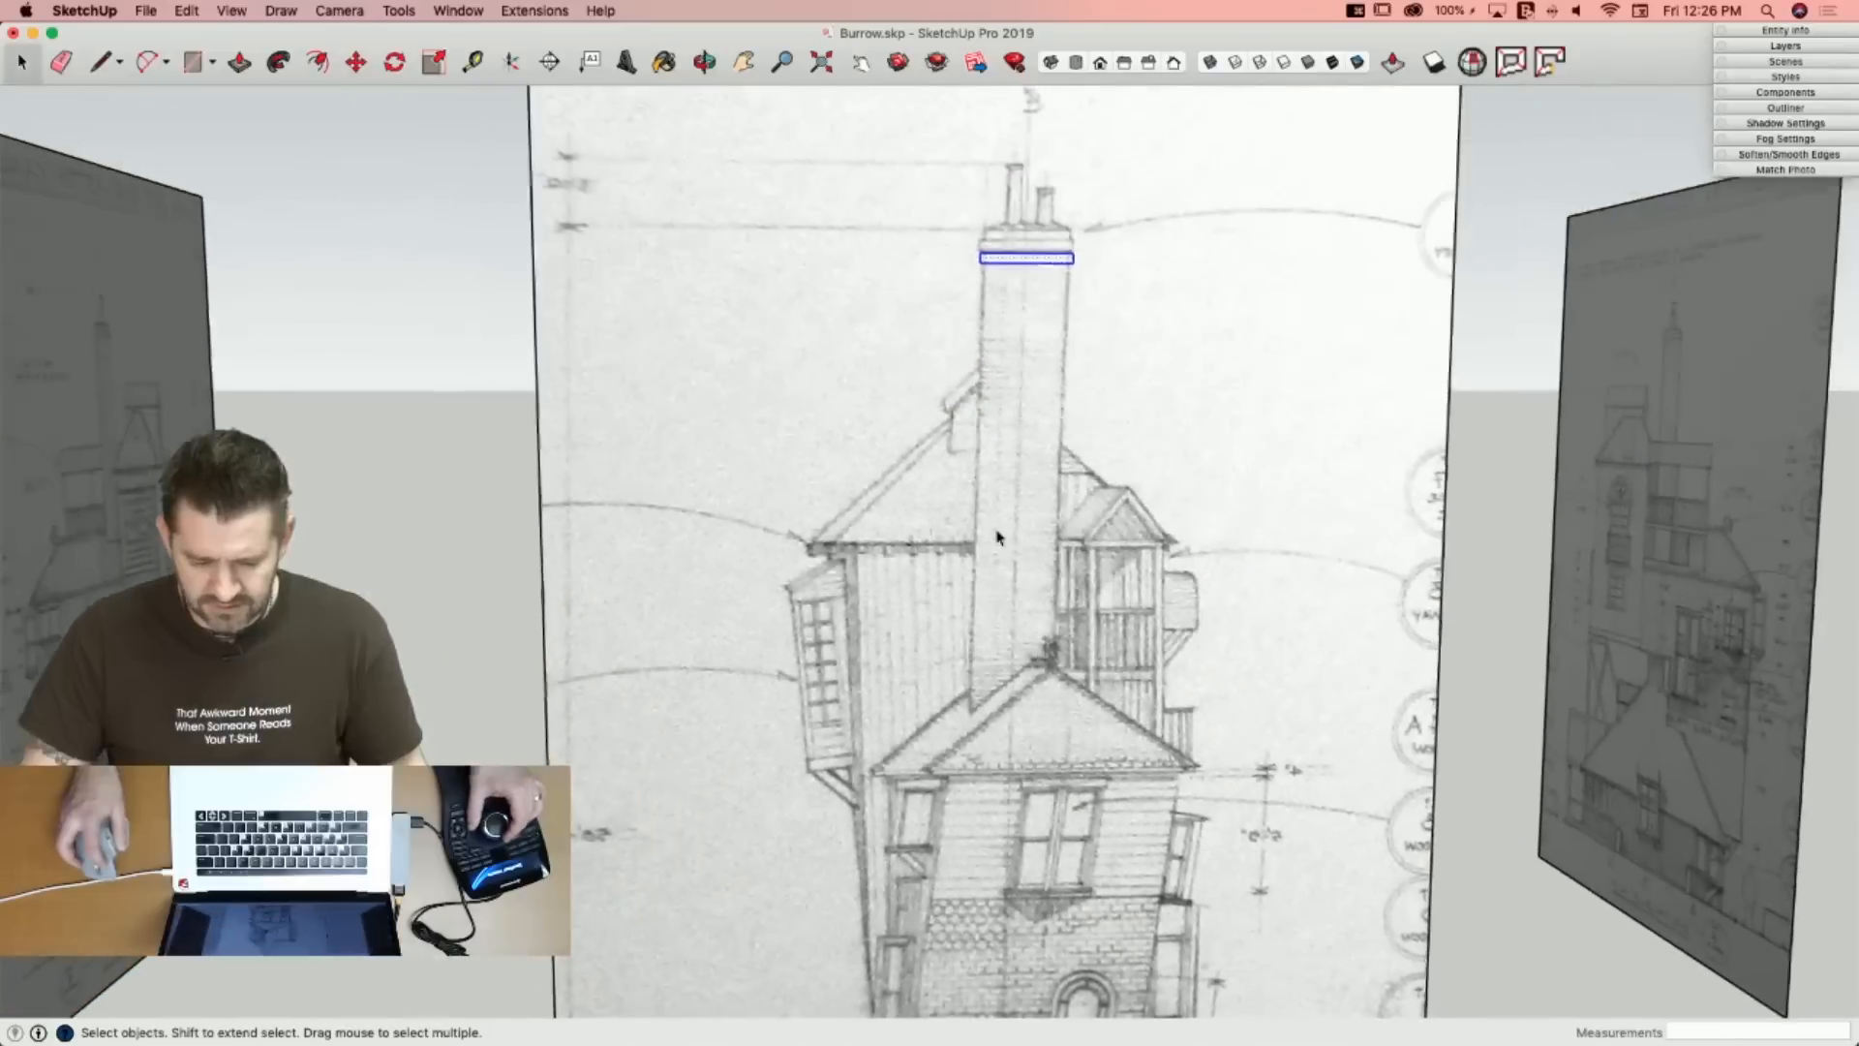
Scale the height of the first end elevation by .985 so its chimney cap meets the extruded bar.
click(1009, 476)
key(s)
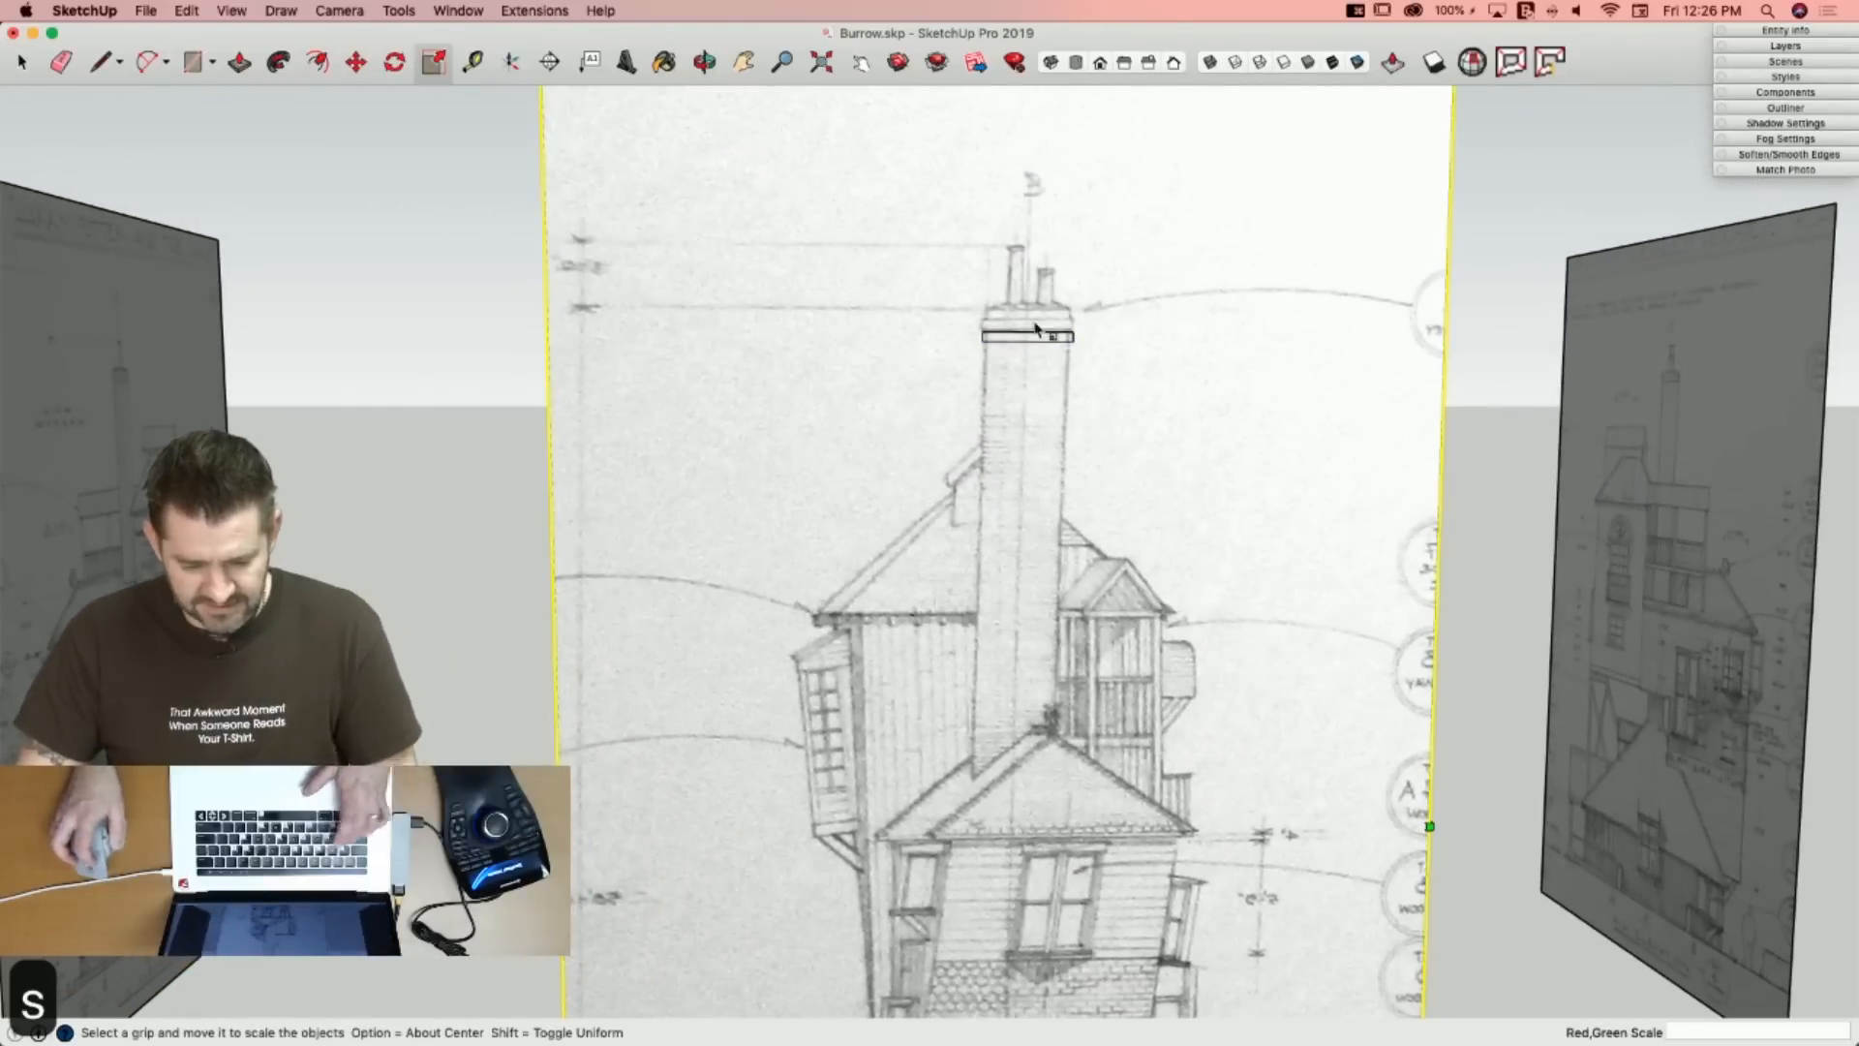
drag(1012, 107, 1010, 121)
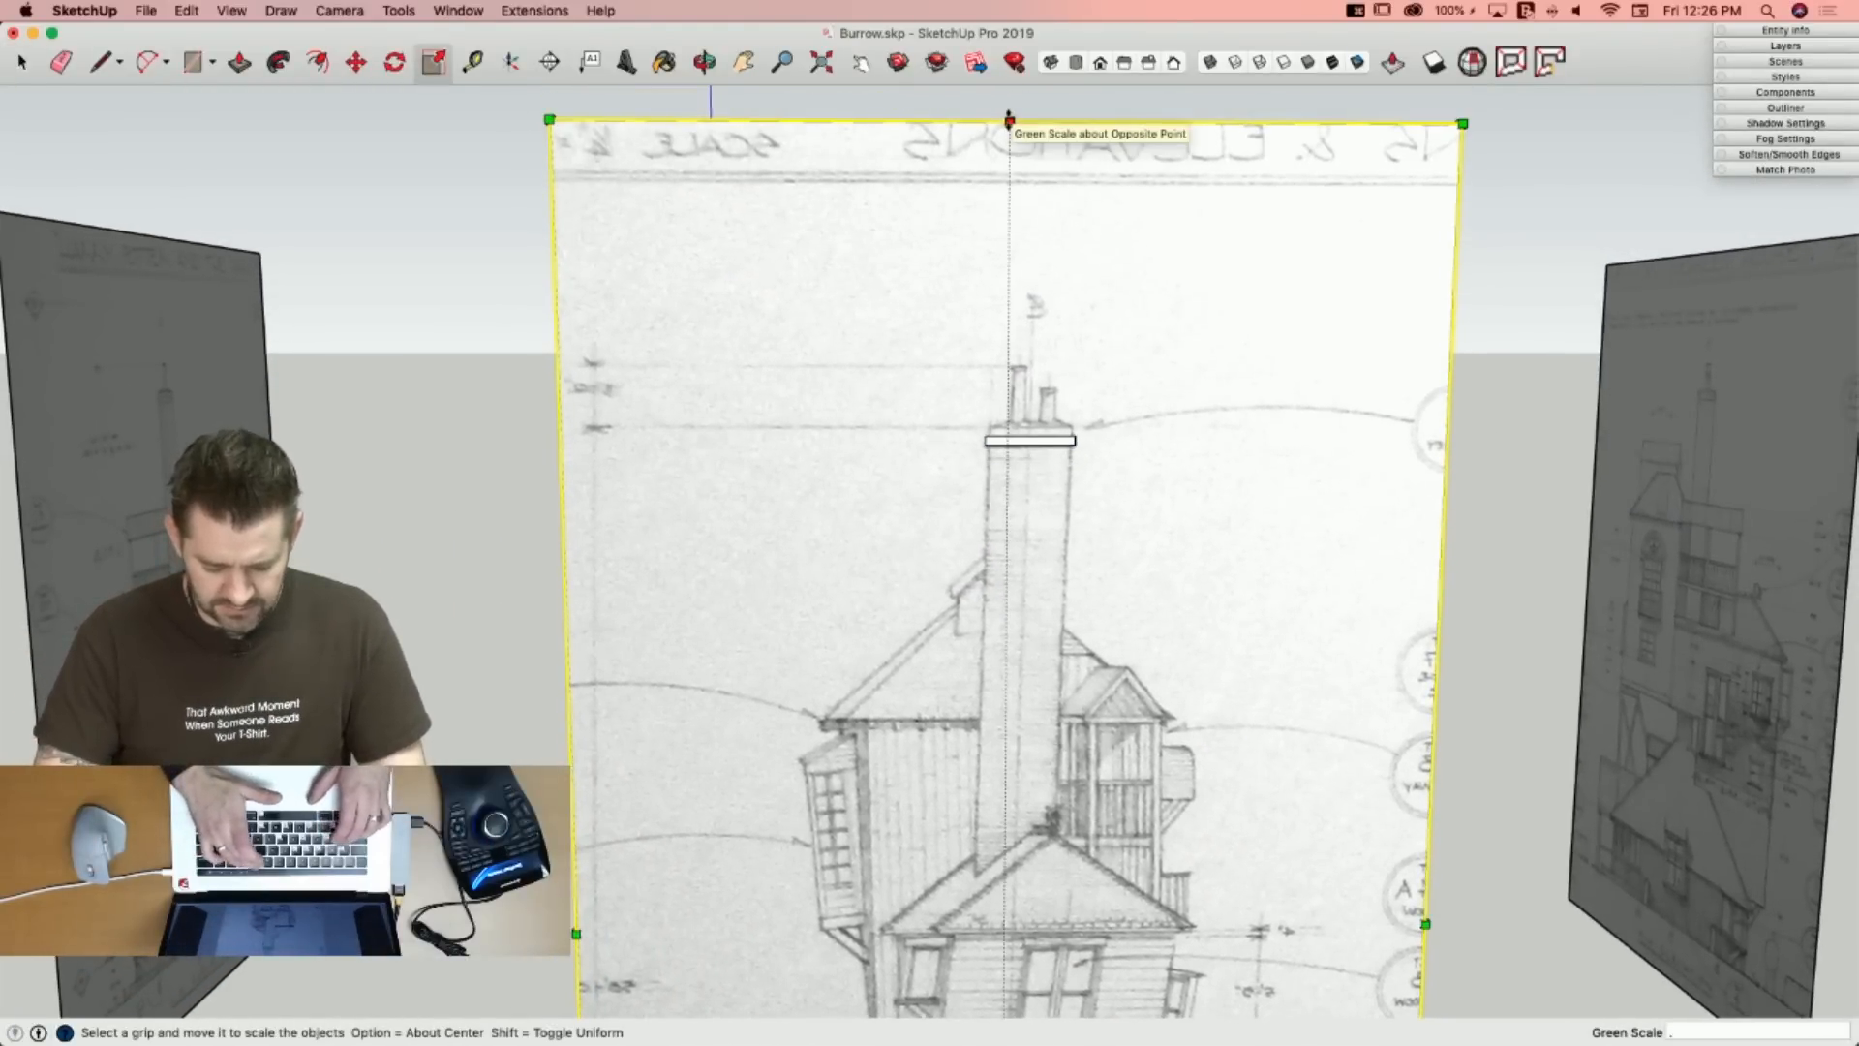
key(Return)
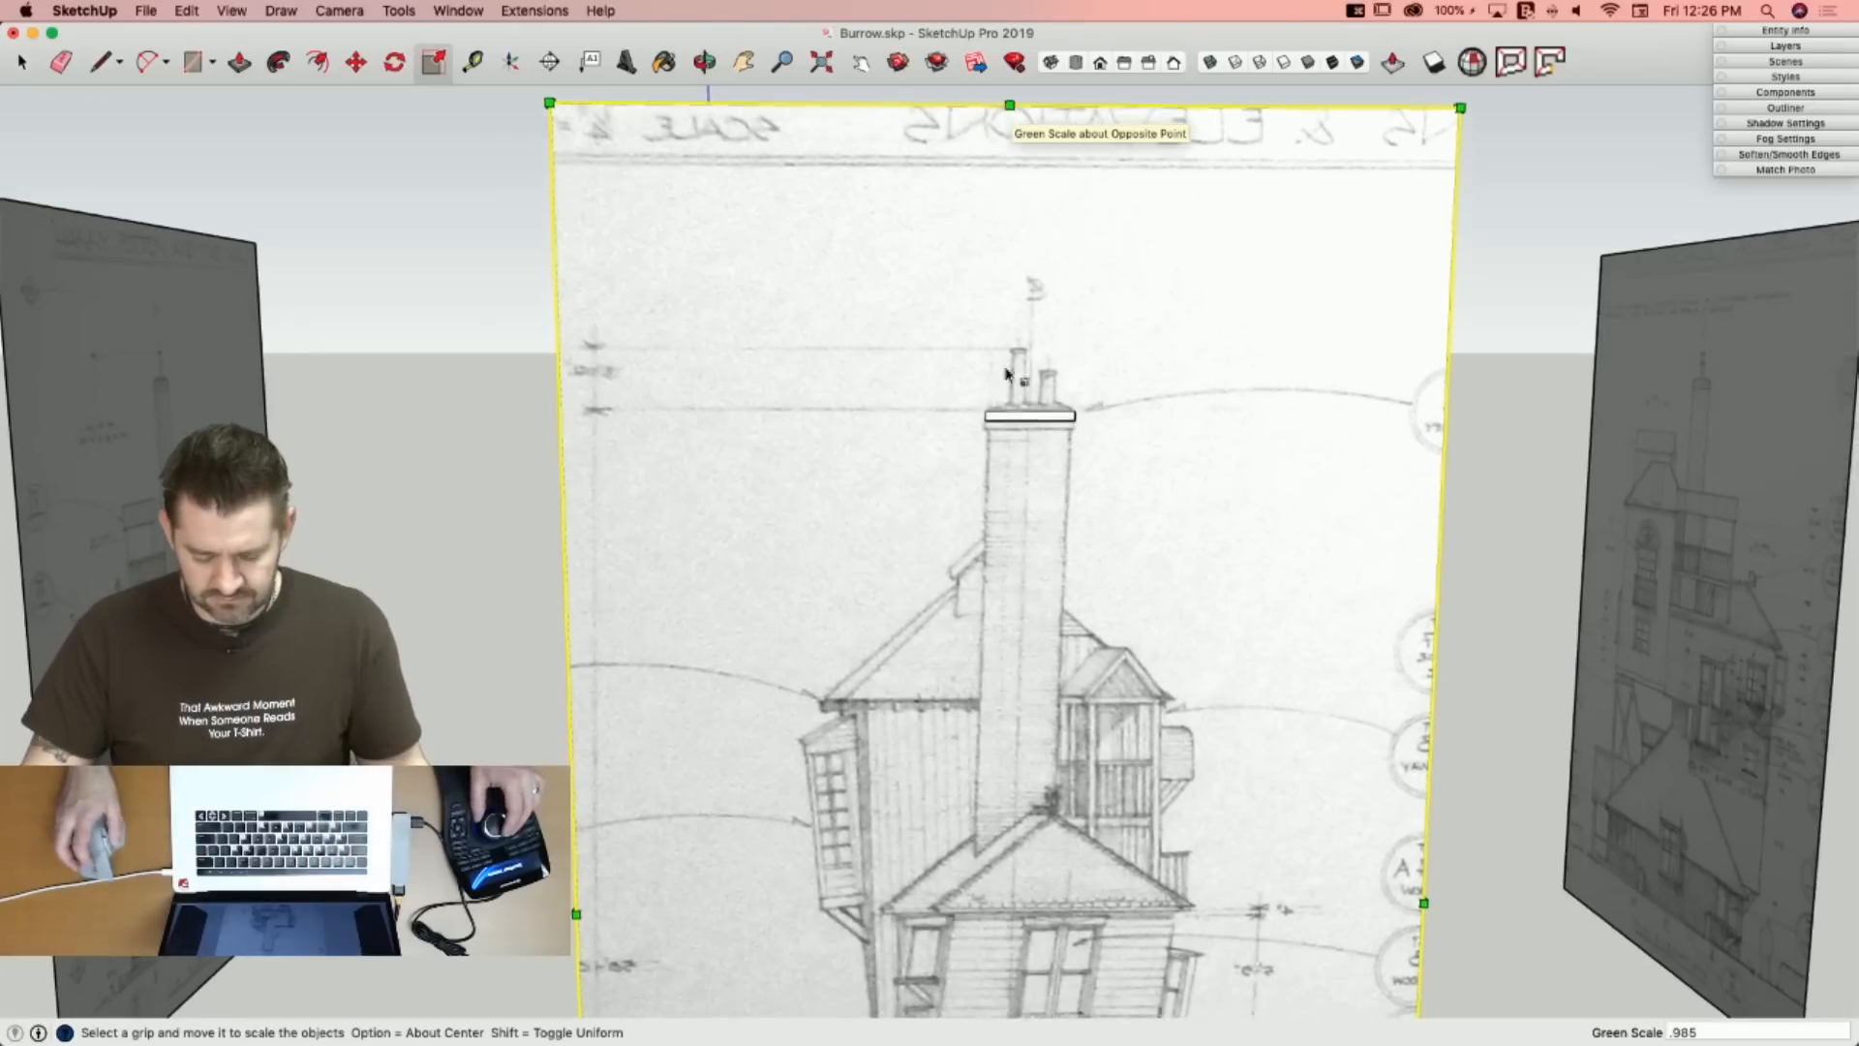
Delete the extruded chimney alignment bar between the two end elevations.
key(e)
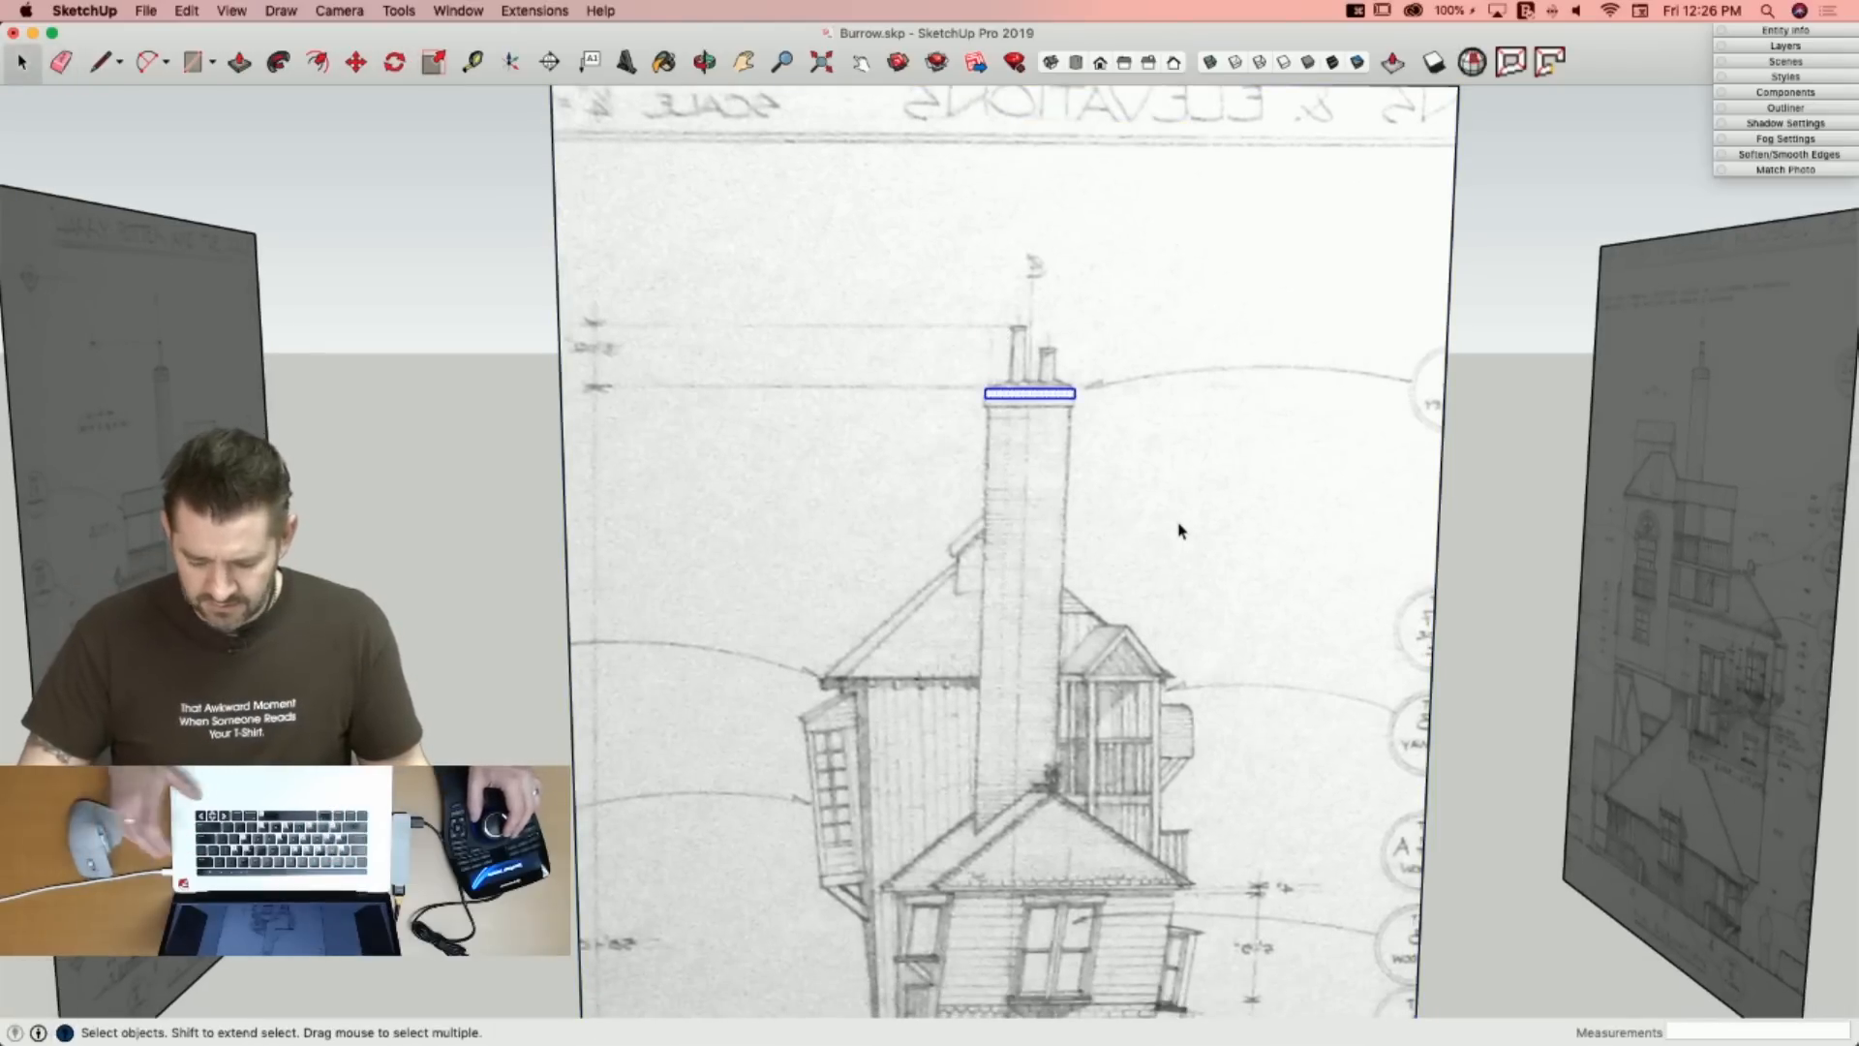
key(BackSpace)
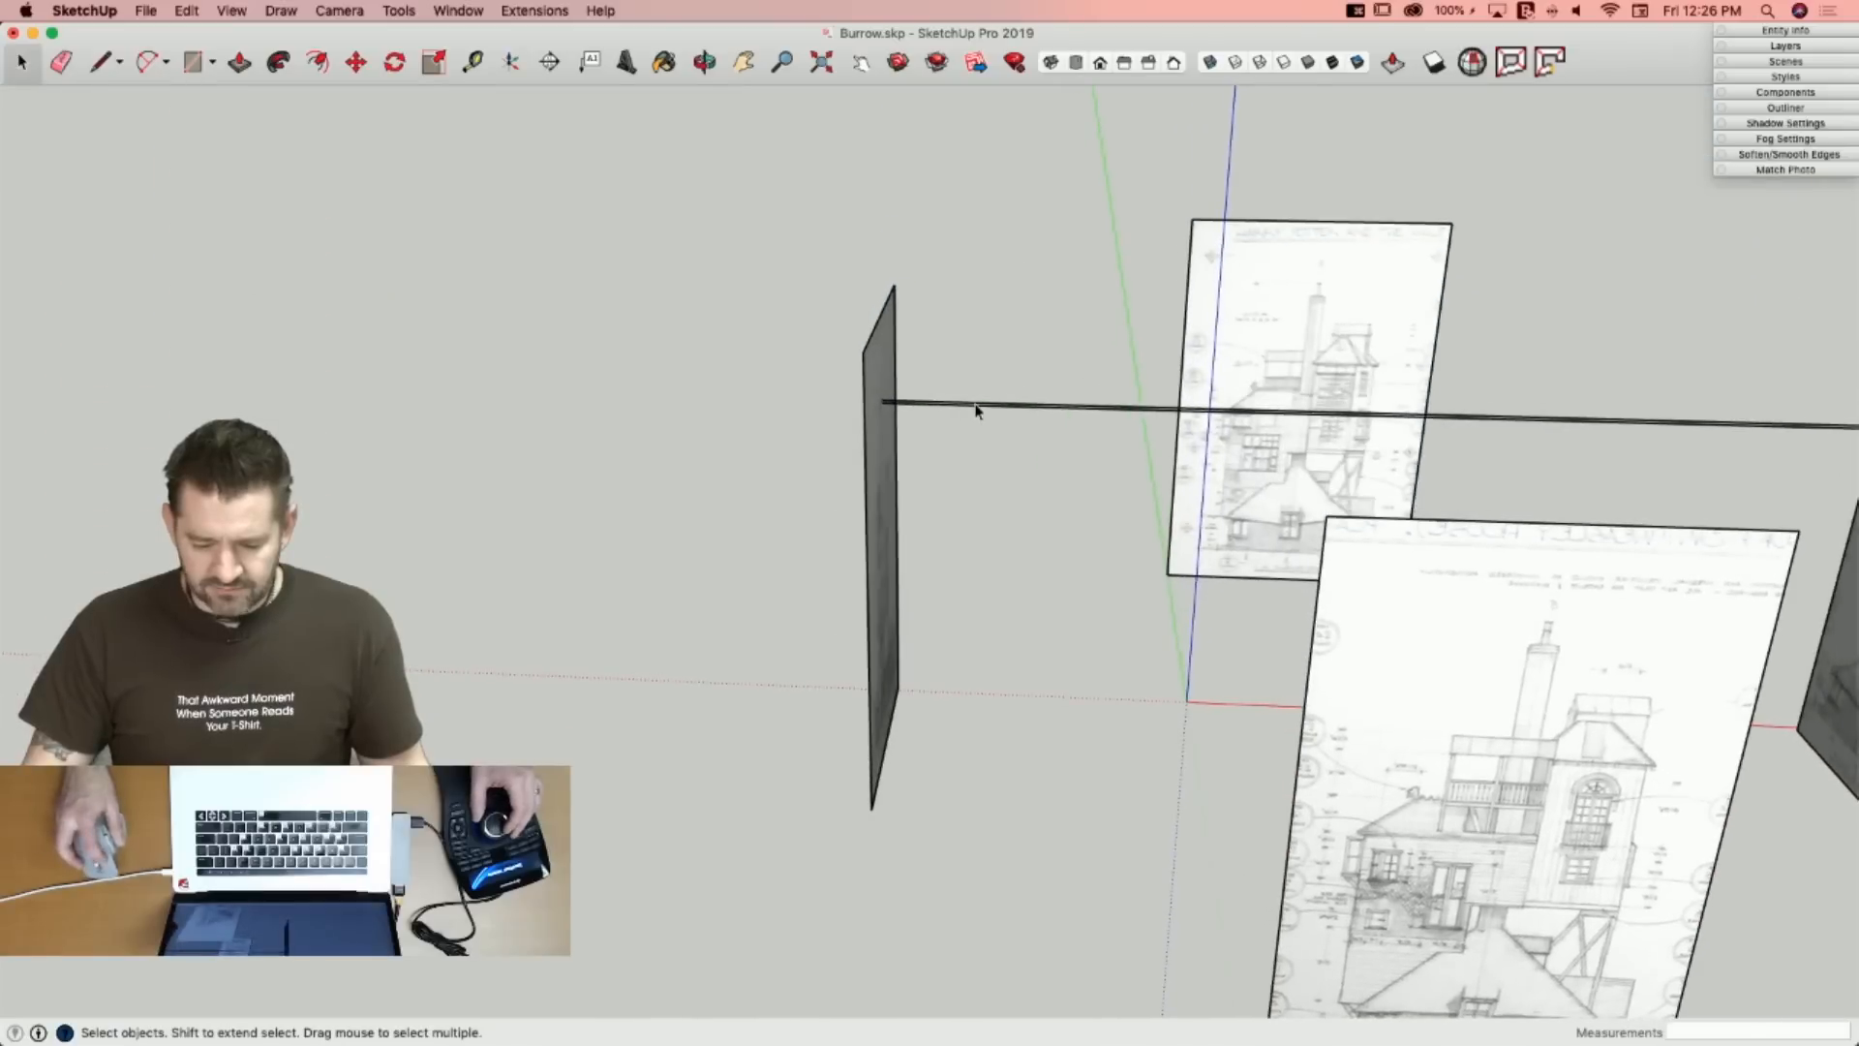
key(BackSpace)
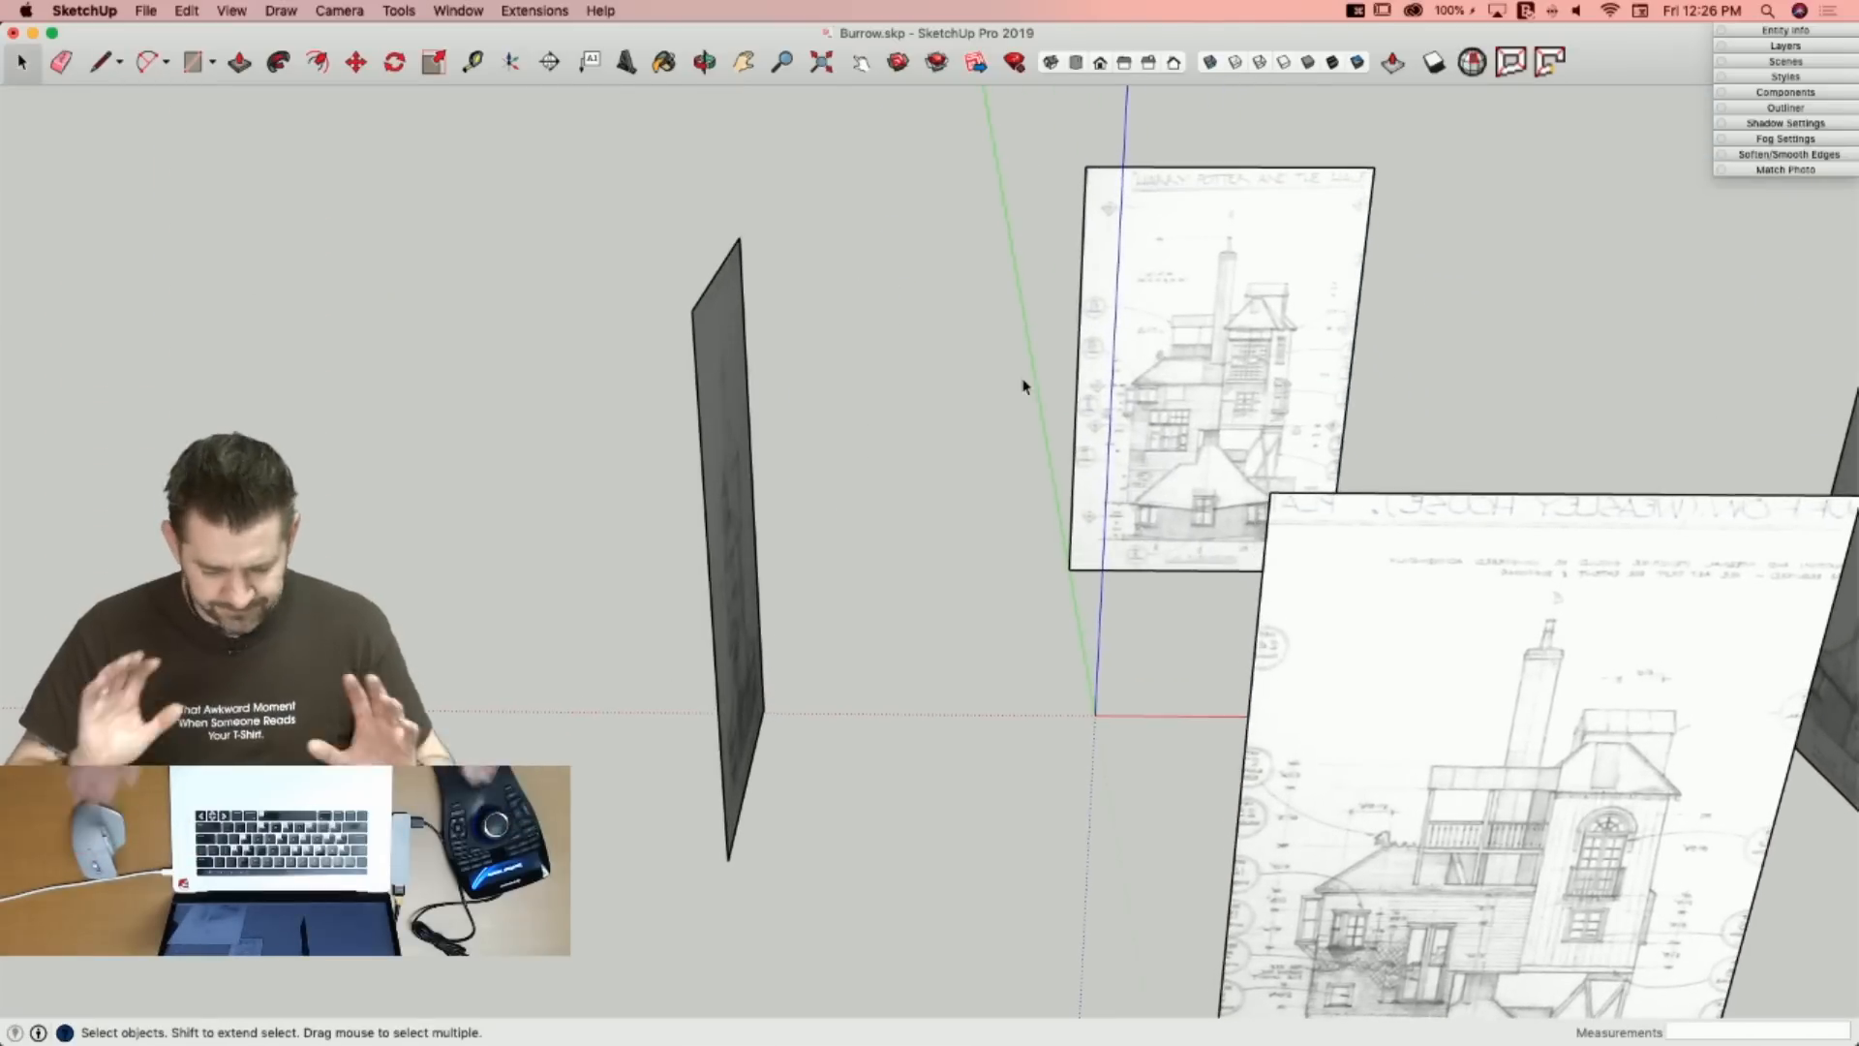
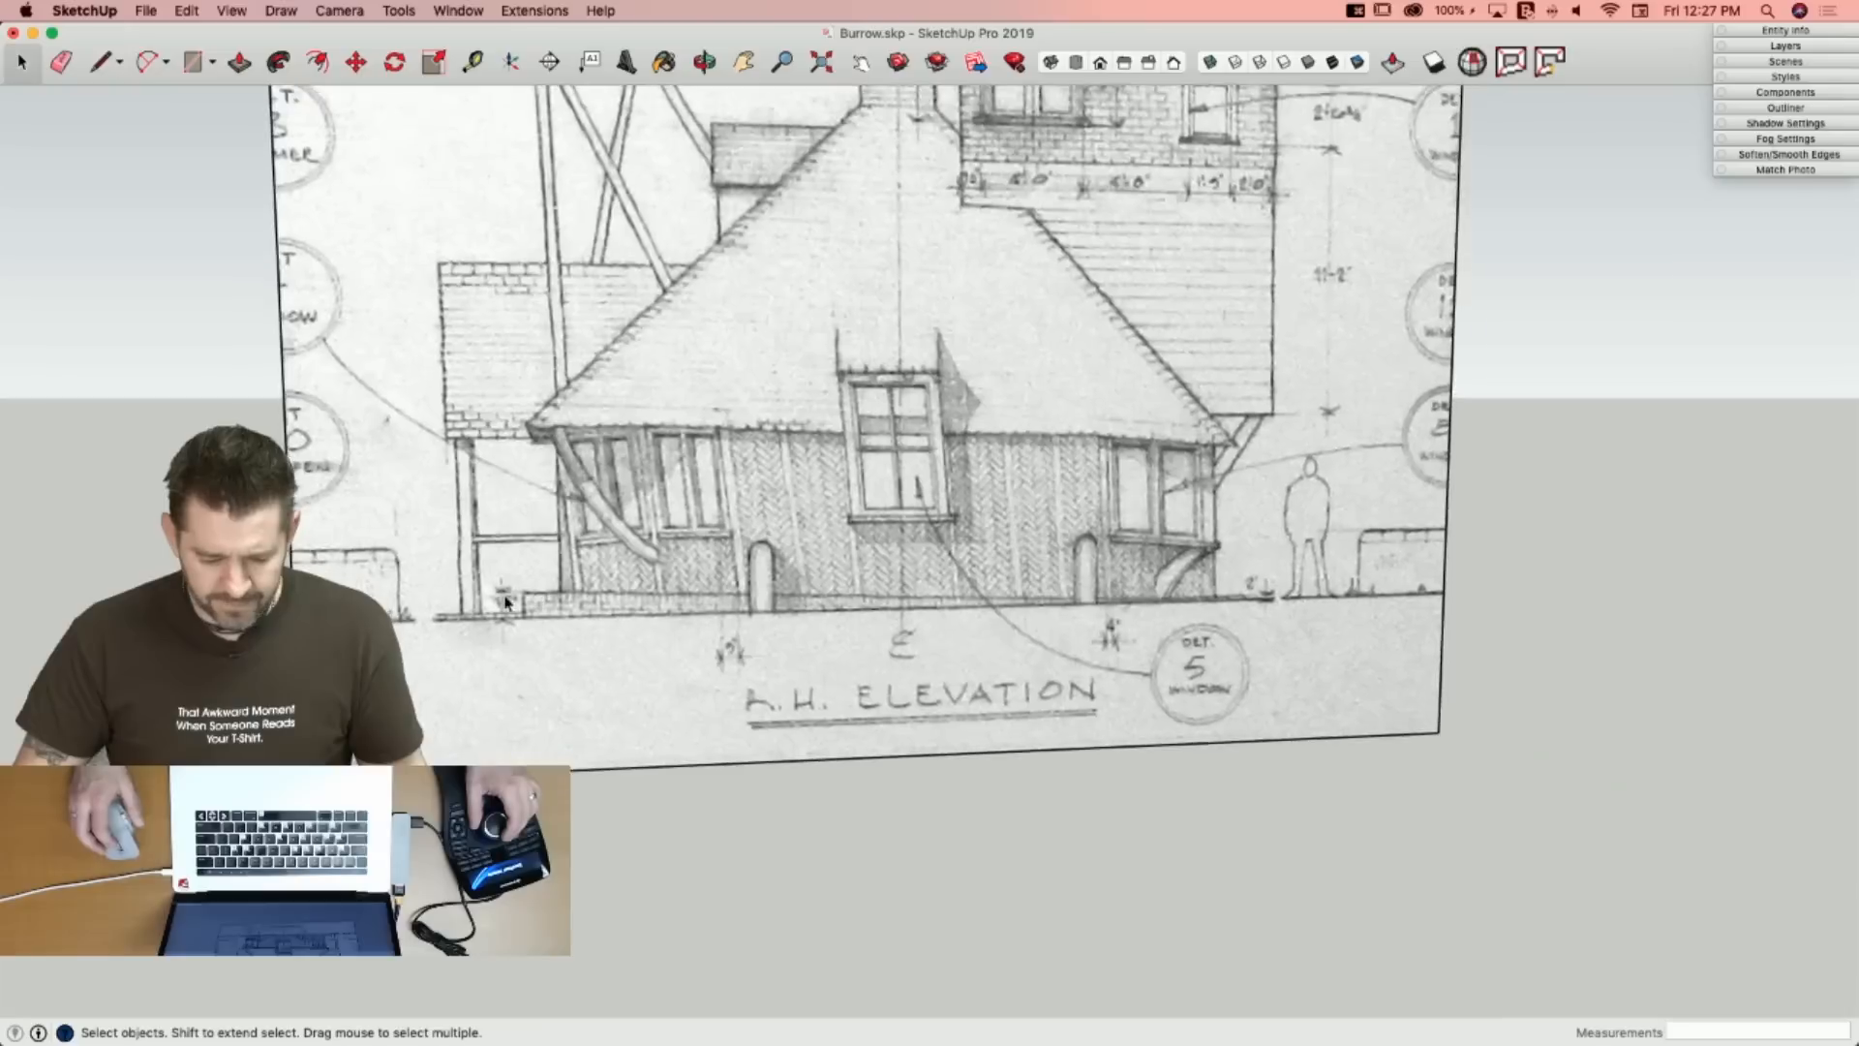
Draw a rectangle over the foundation base on the R.H. elevation and push/pull it about 135' 4 5/8" across to the L.H. elevation.
key(r)
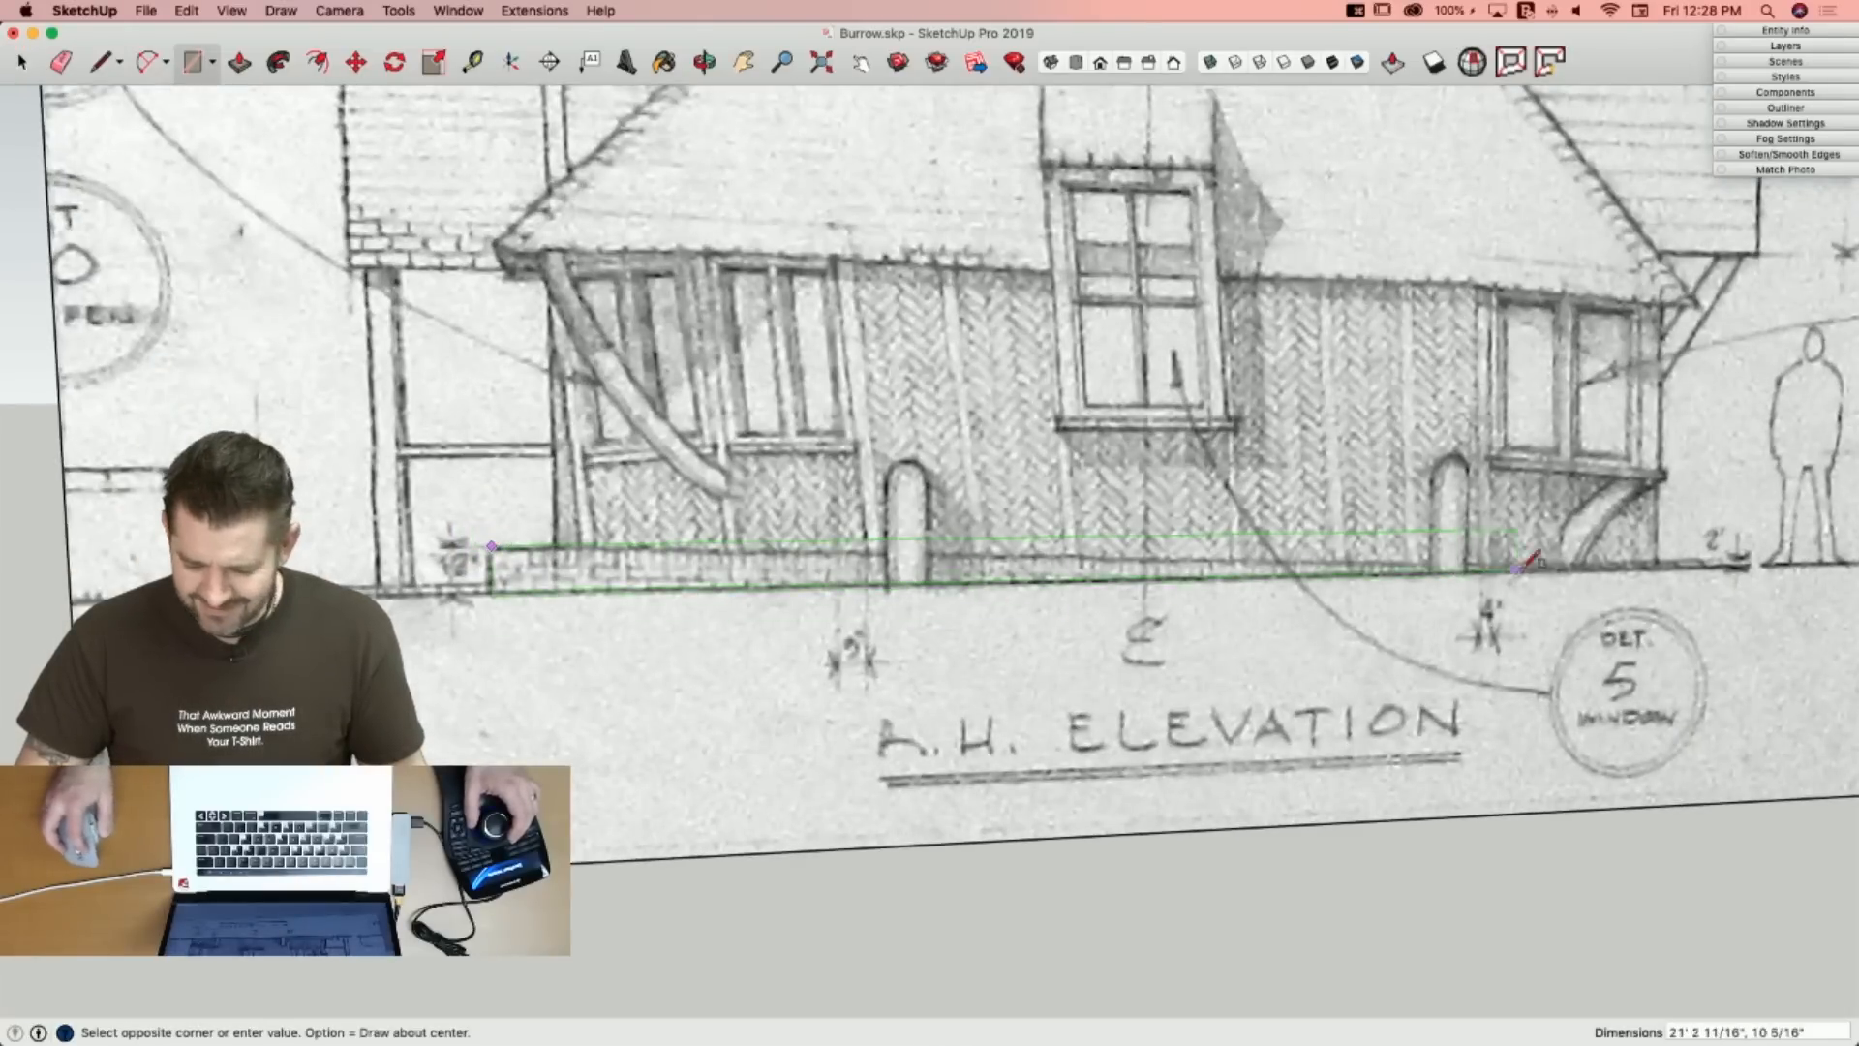
click(1752, 568)
key(space)
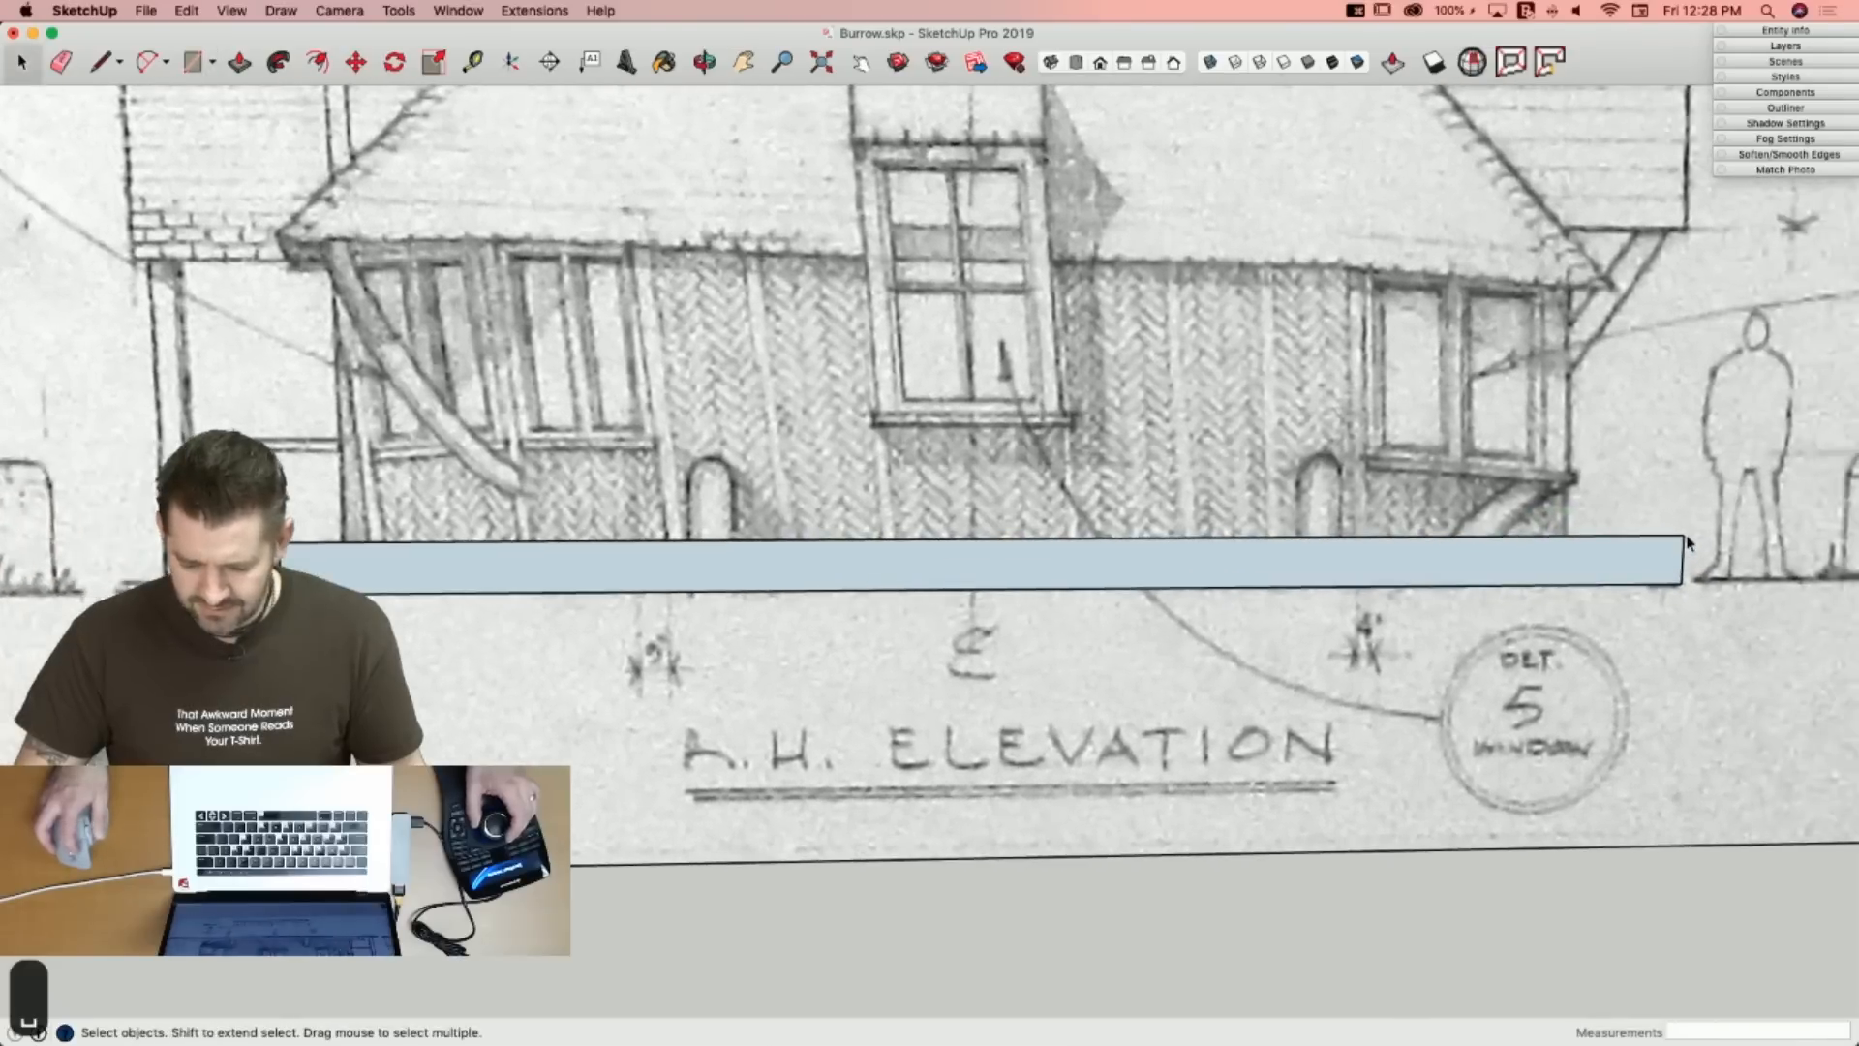
key(p)
click(1261, 548)
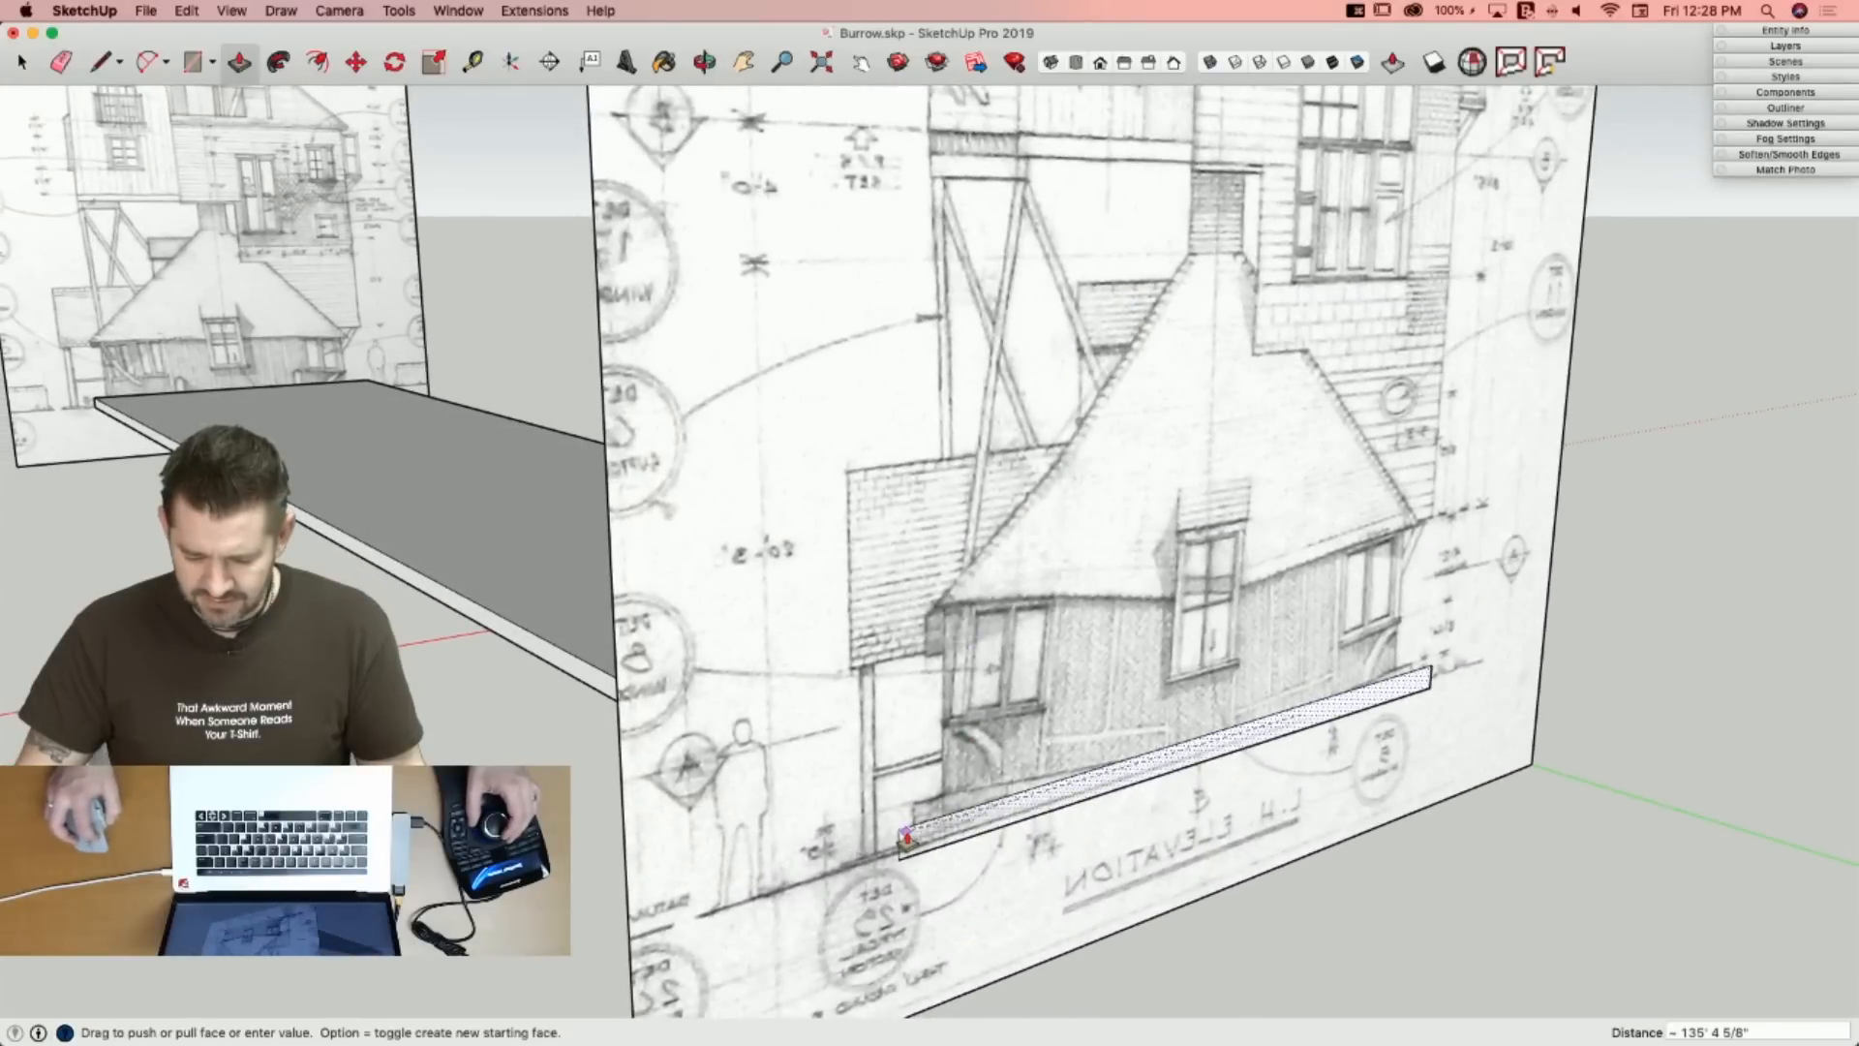
click(905, 838)
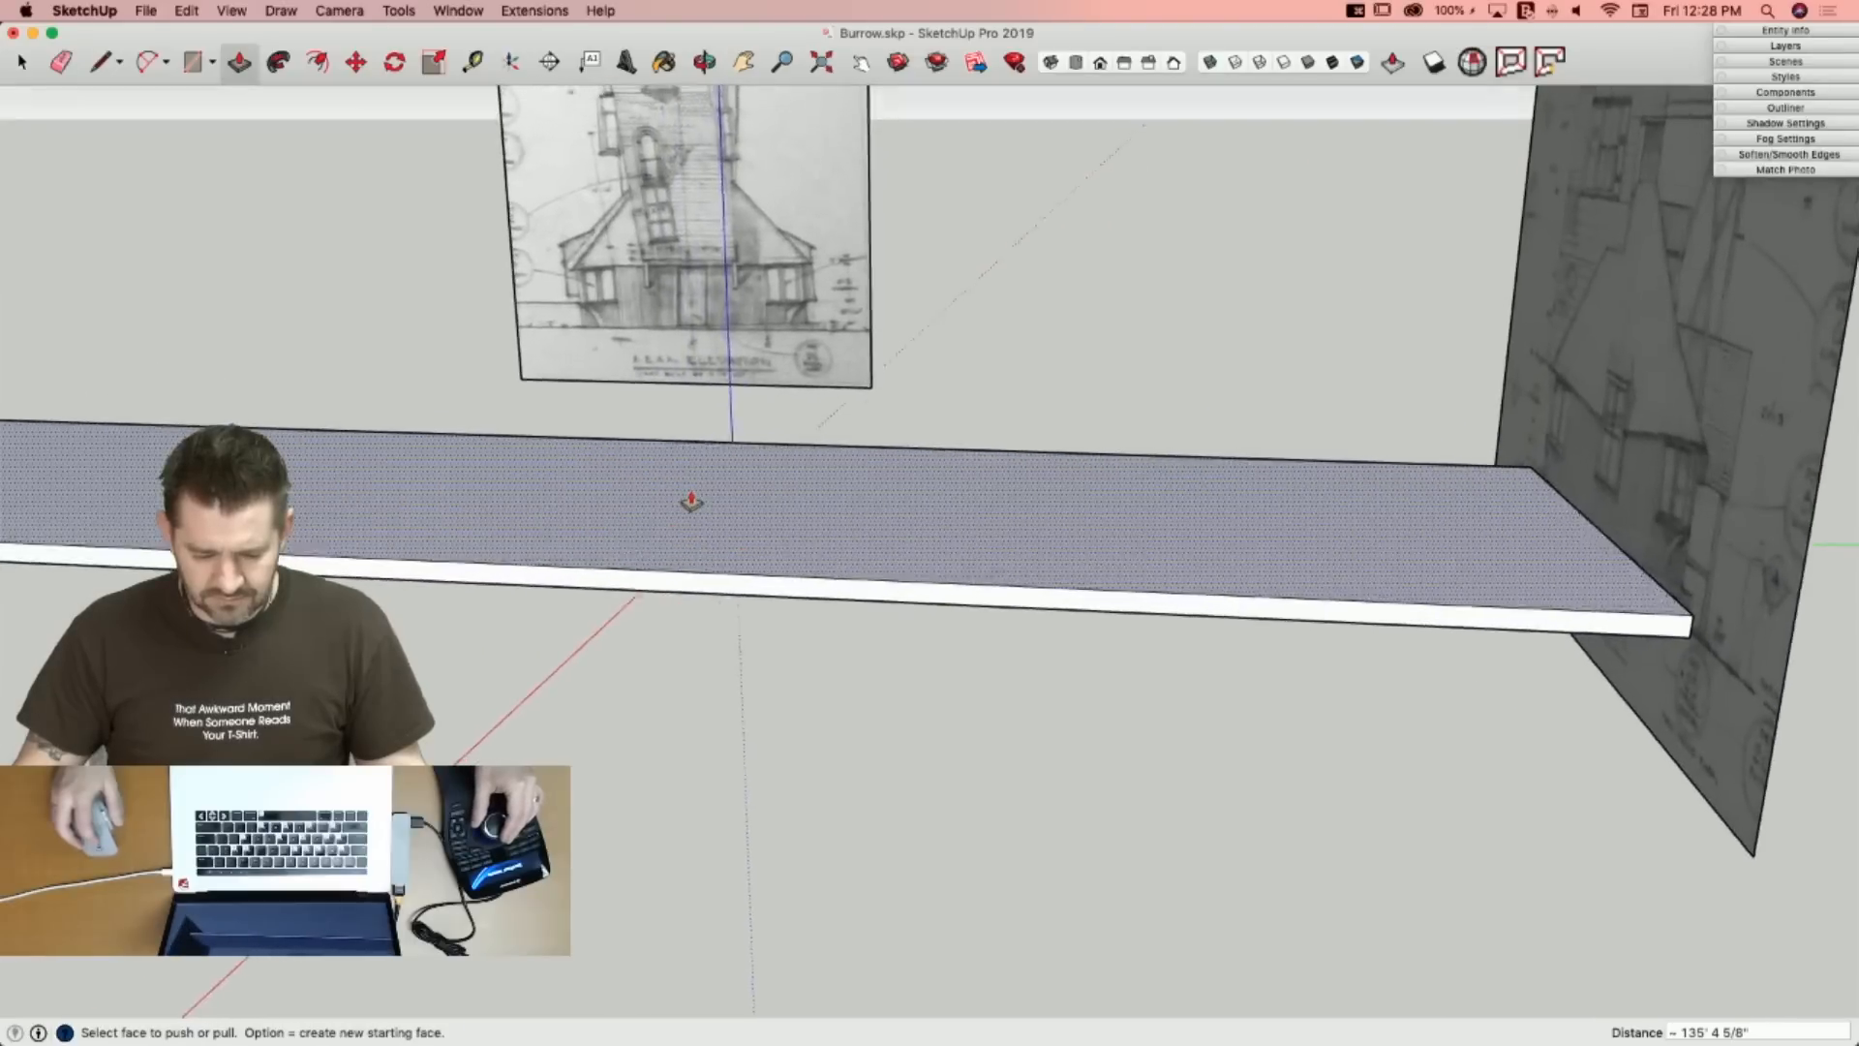
Push/pull the slab's long sides out until they lie flush with the front and rear elevations.
click(692, 569)
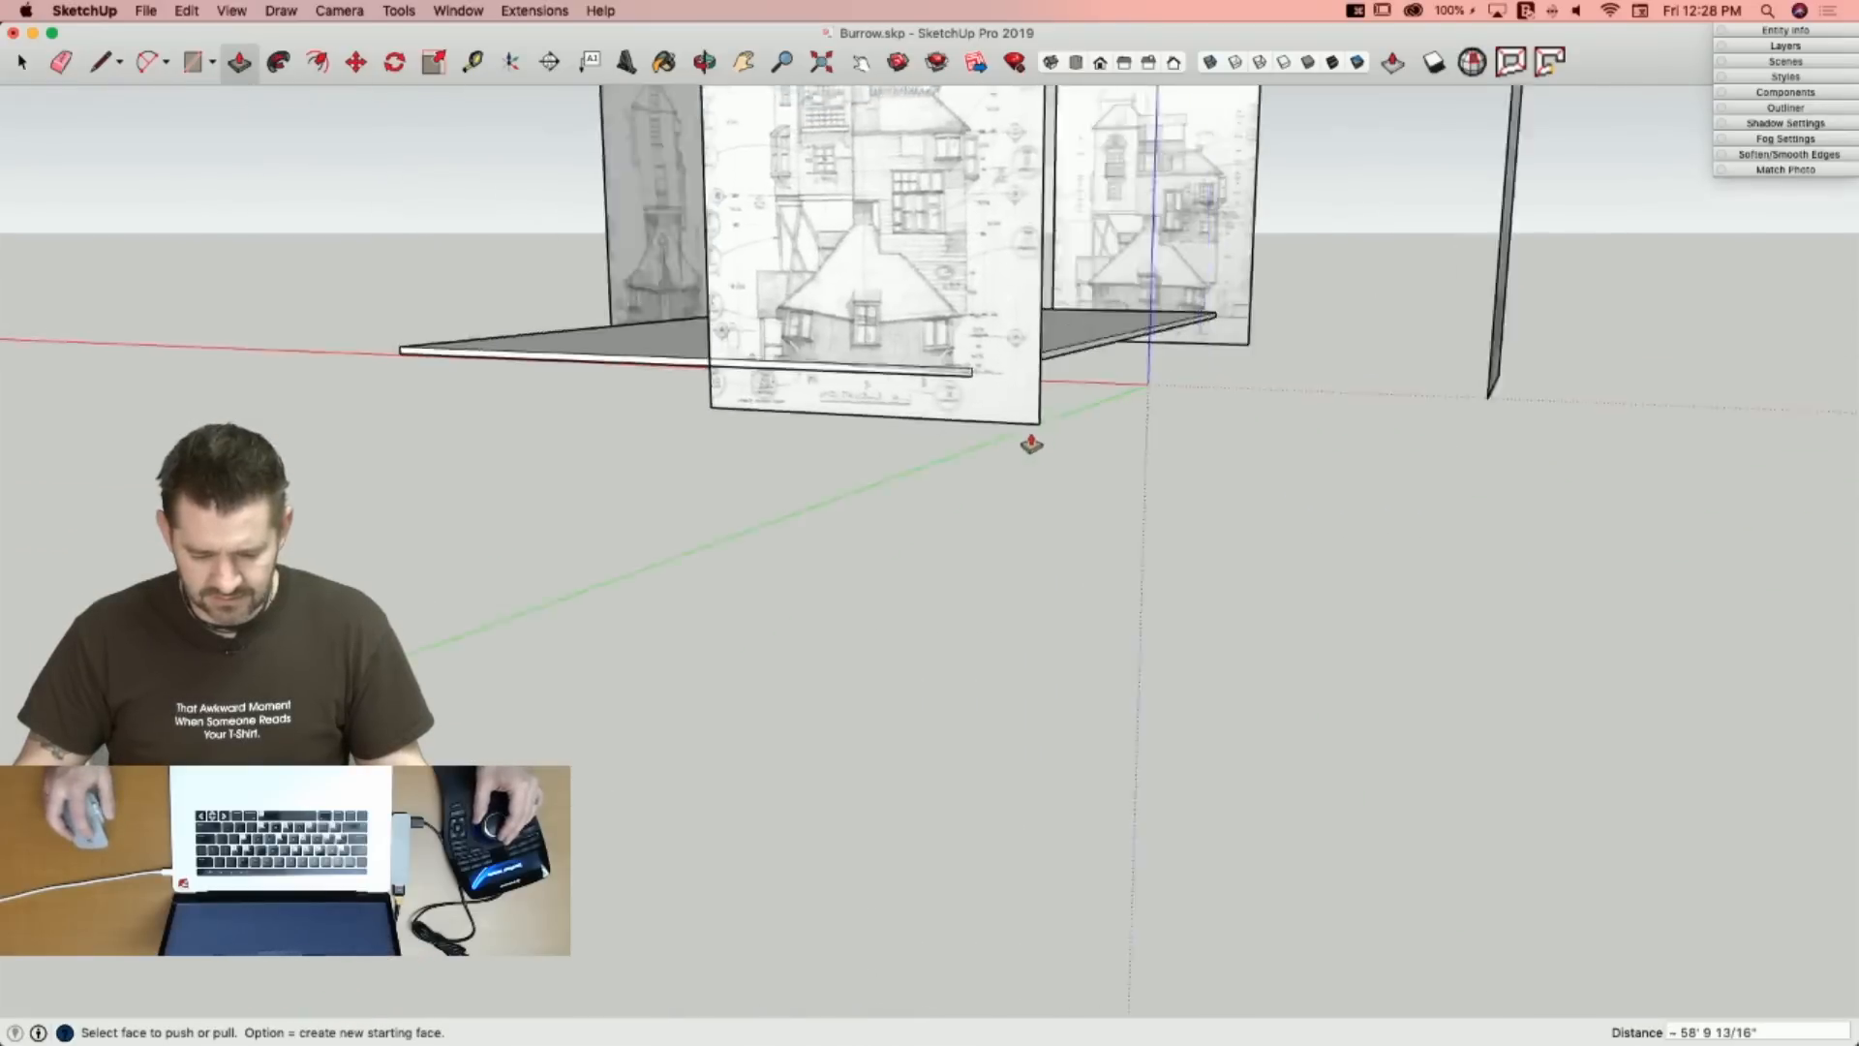
click(973, 363)
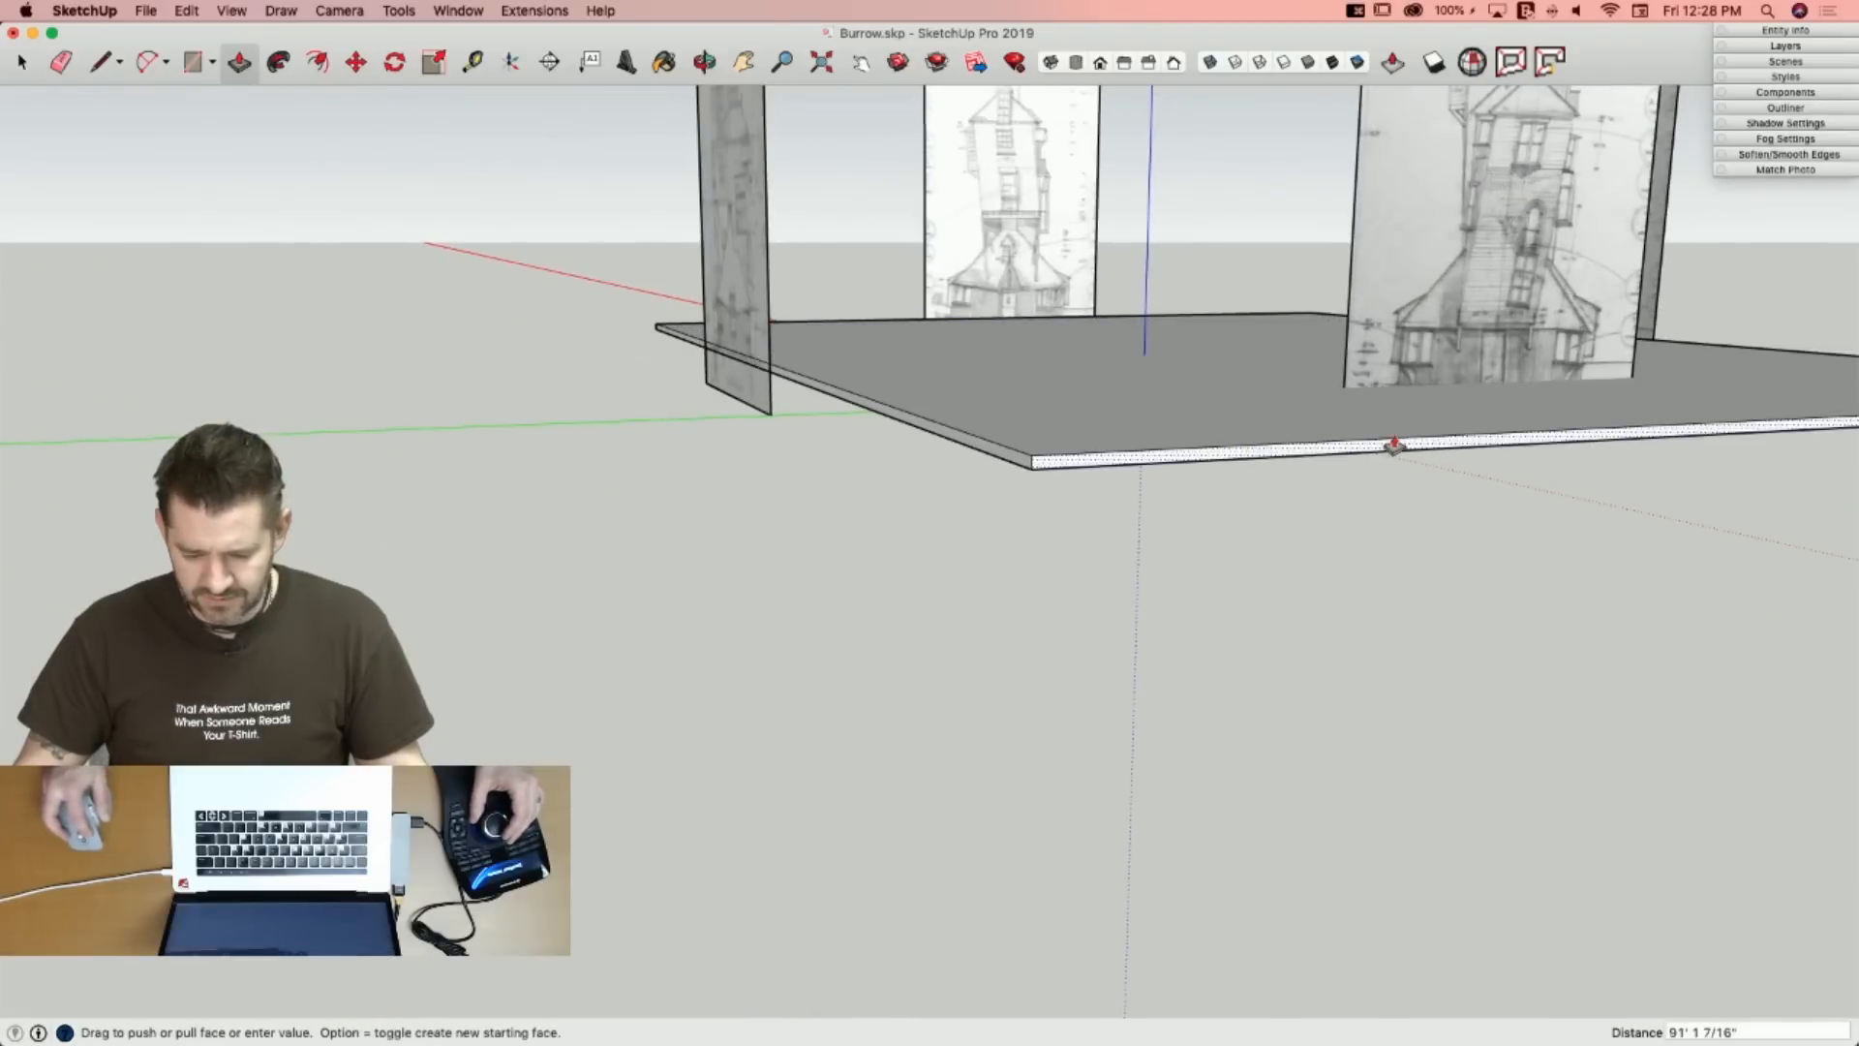
click(1400, 362)
key(space)
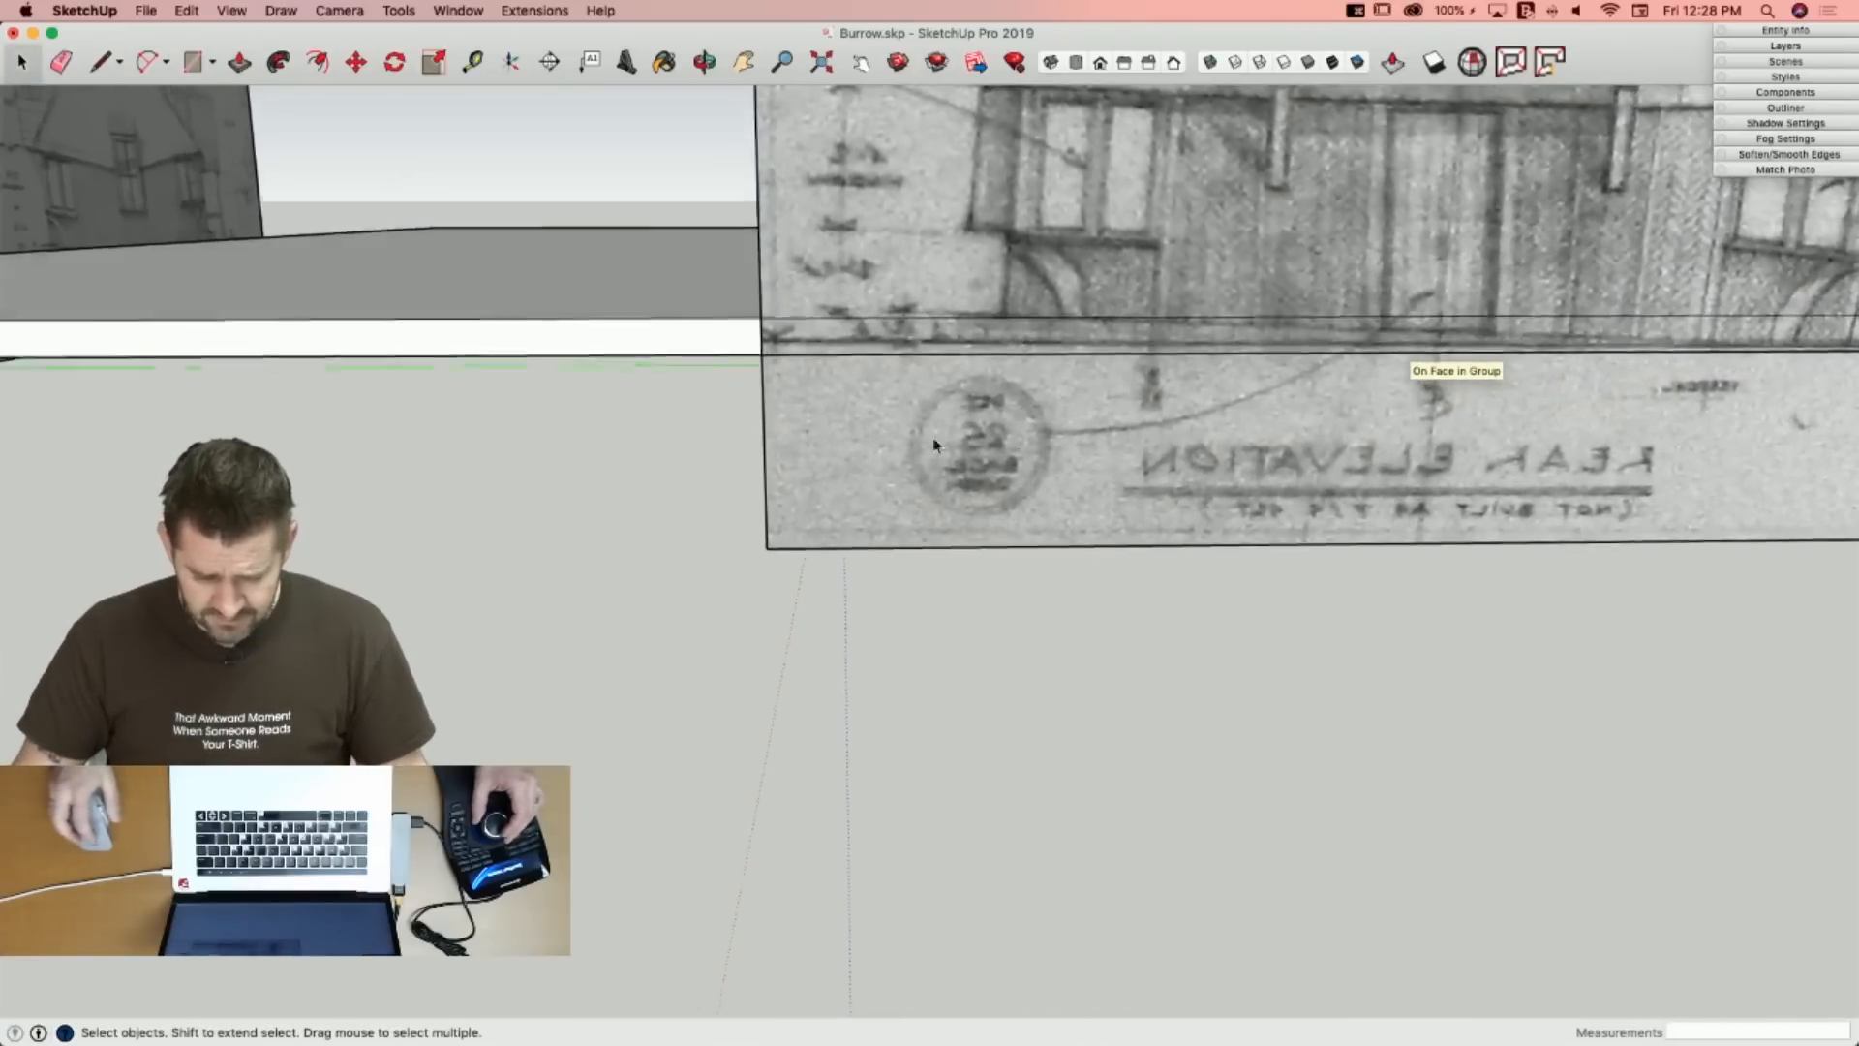
key(l)
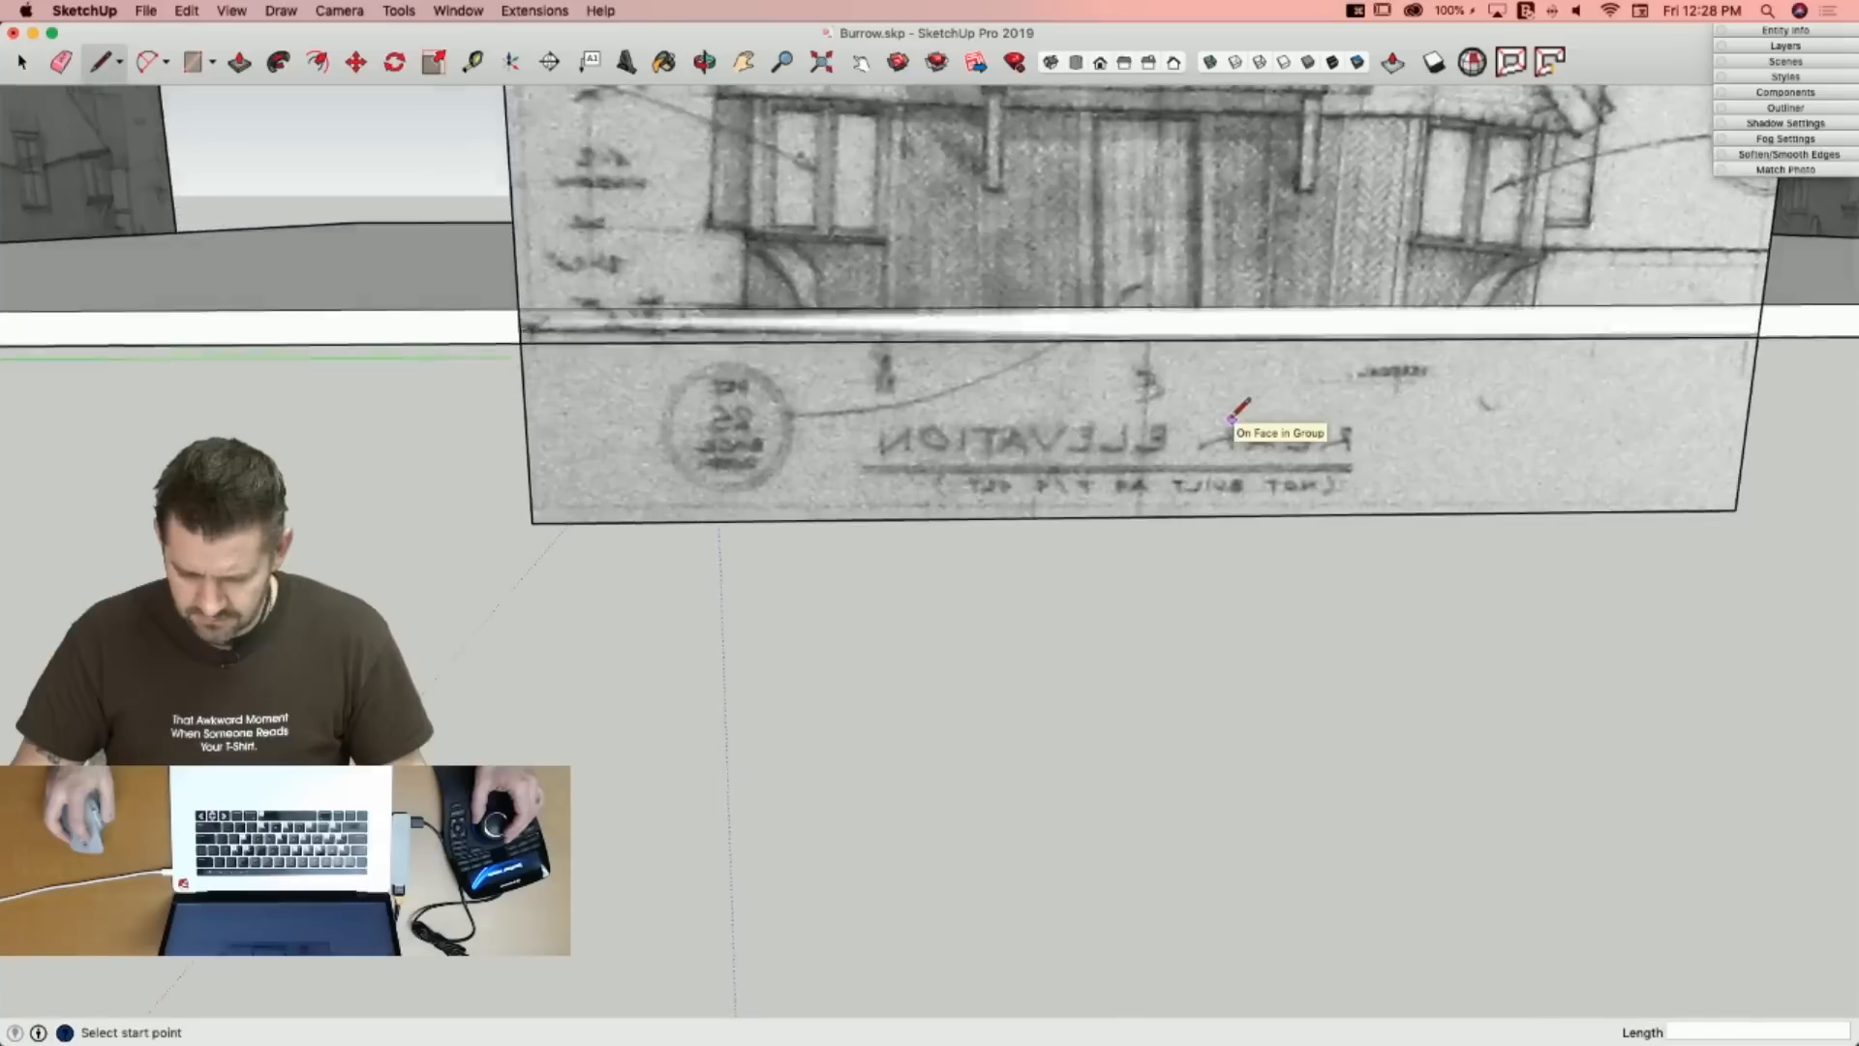
key(space)
key(p)
click(1172, 320)
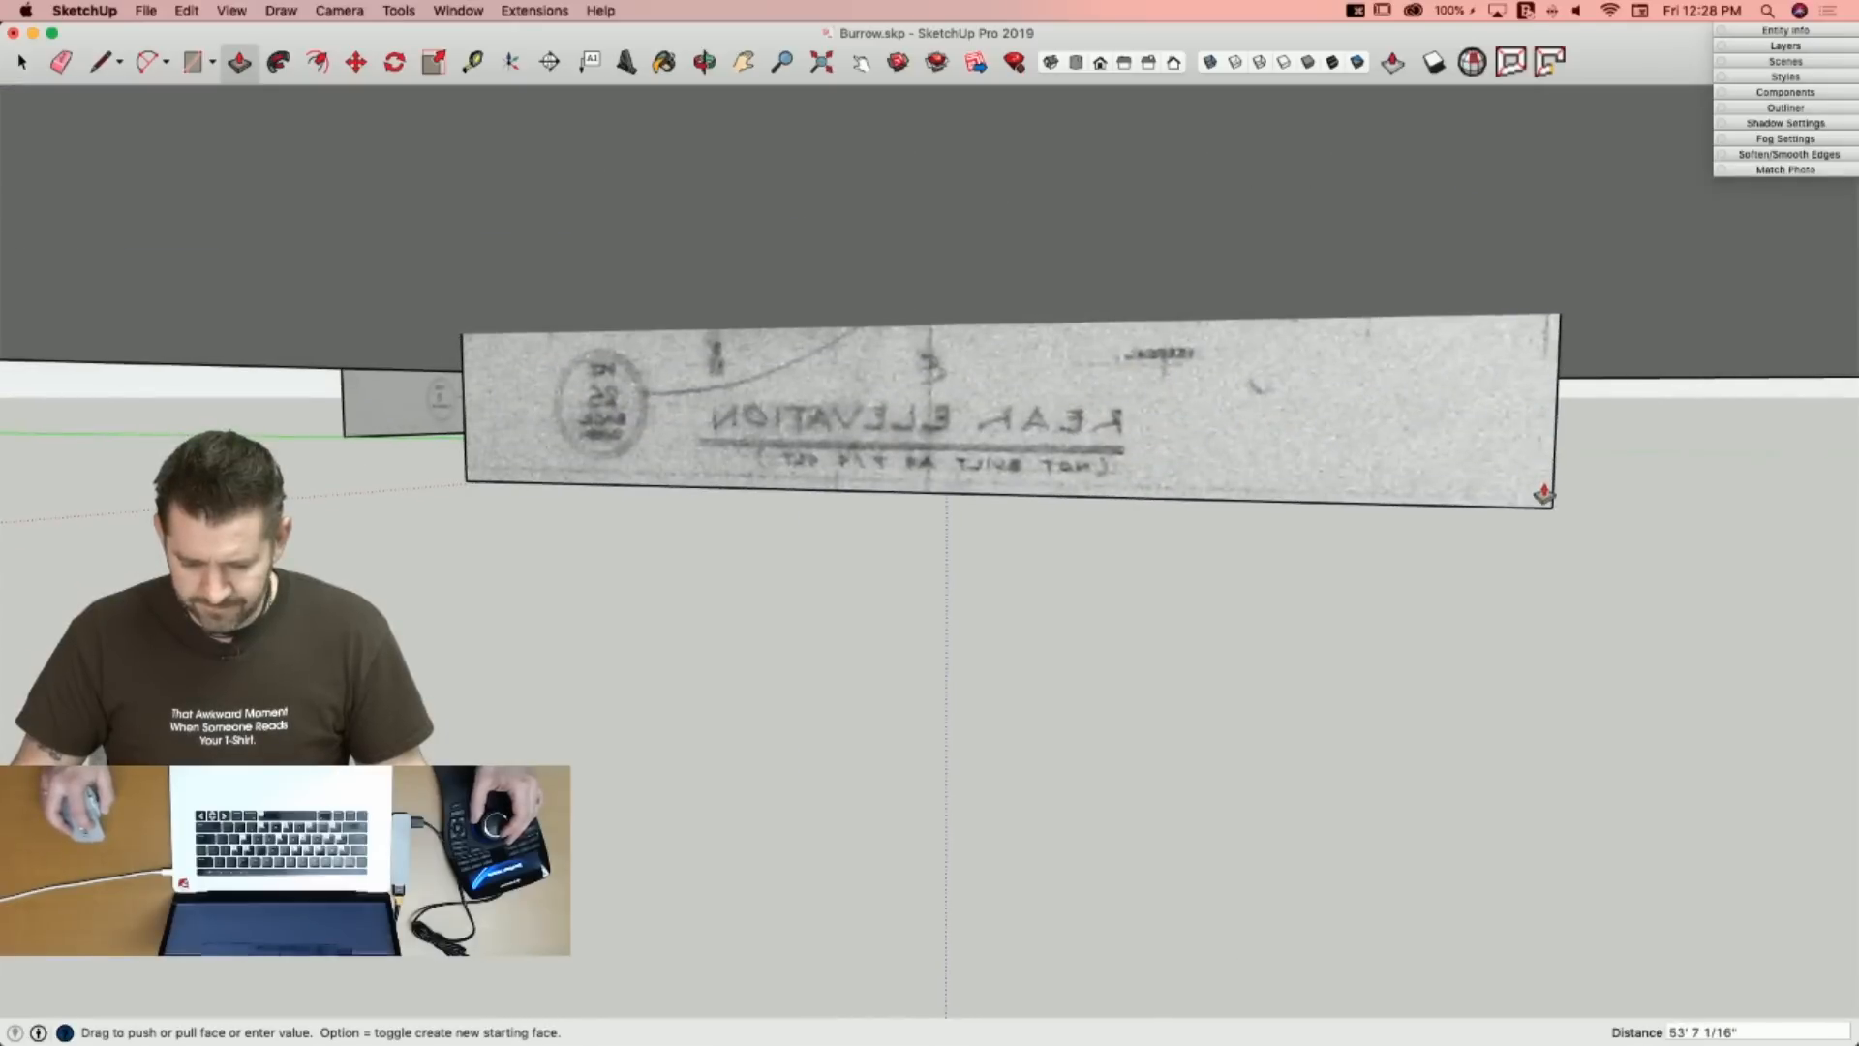
click(1545, 514)
Split the slab's edge at the foundation end on the rear elevation and push the excess back about 56' 8 1/4".
key(l)
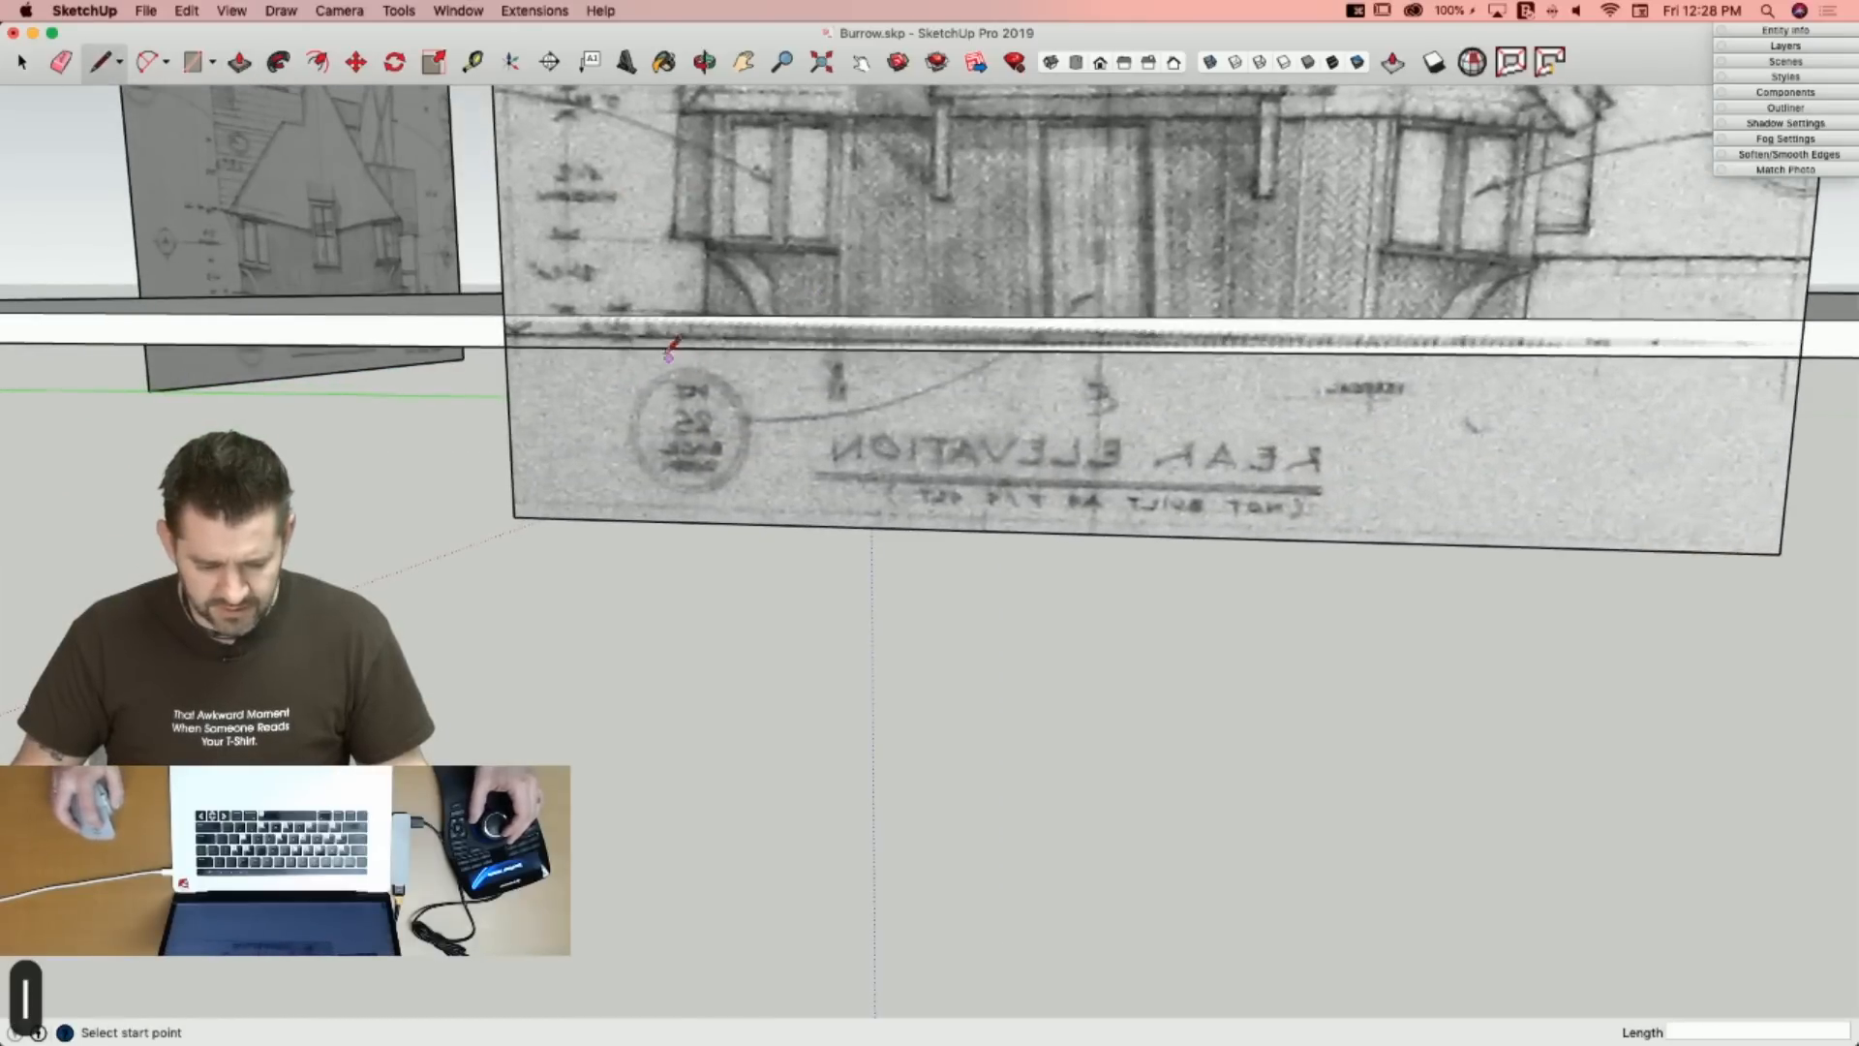
click(646, 346)
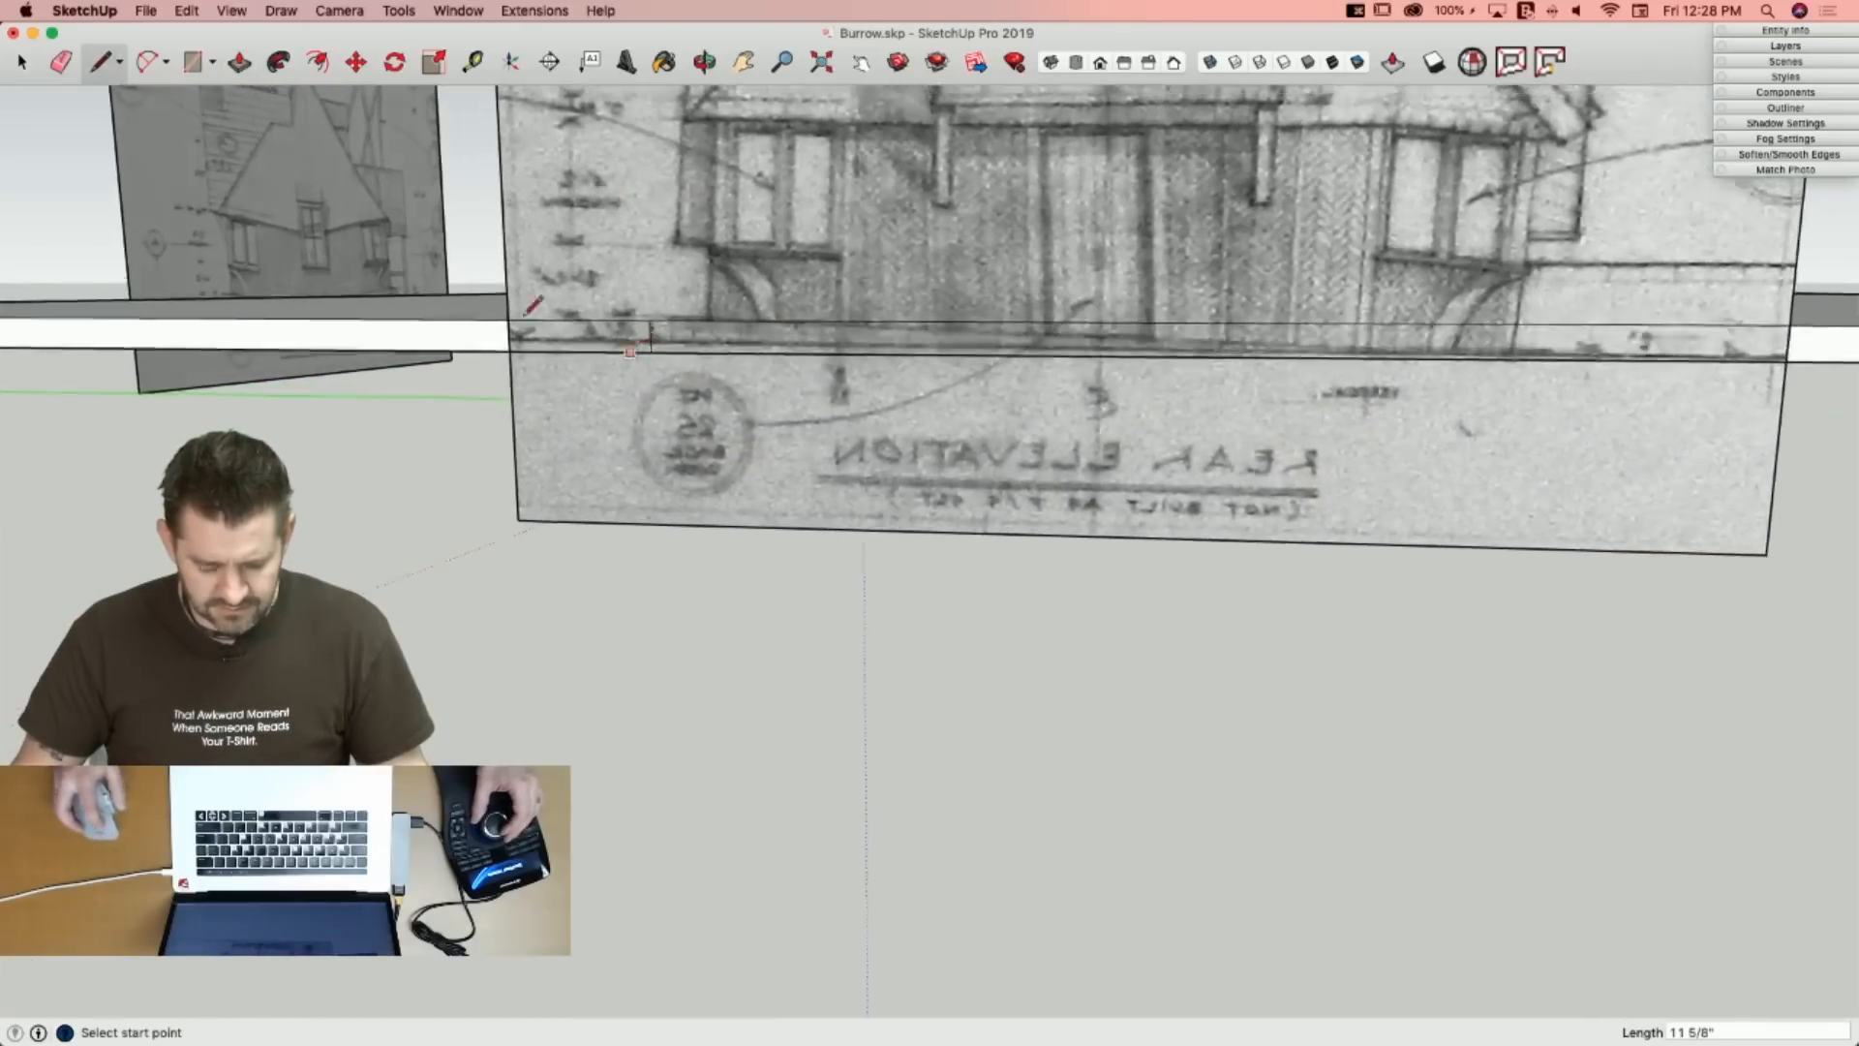
key(p)
click(522, 421)
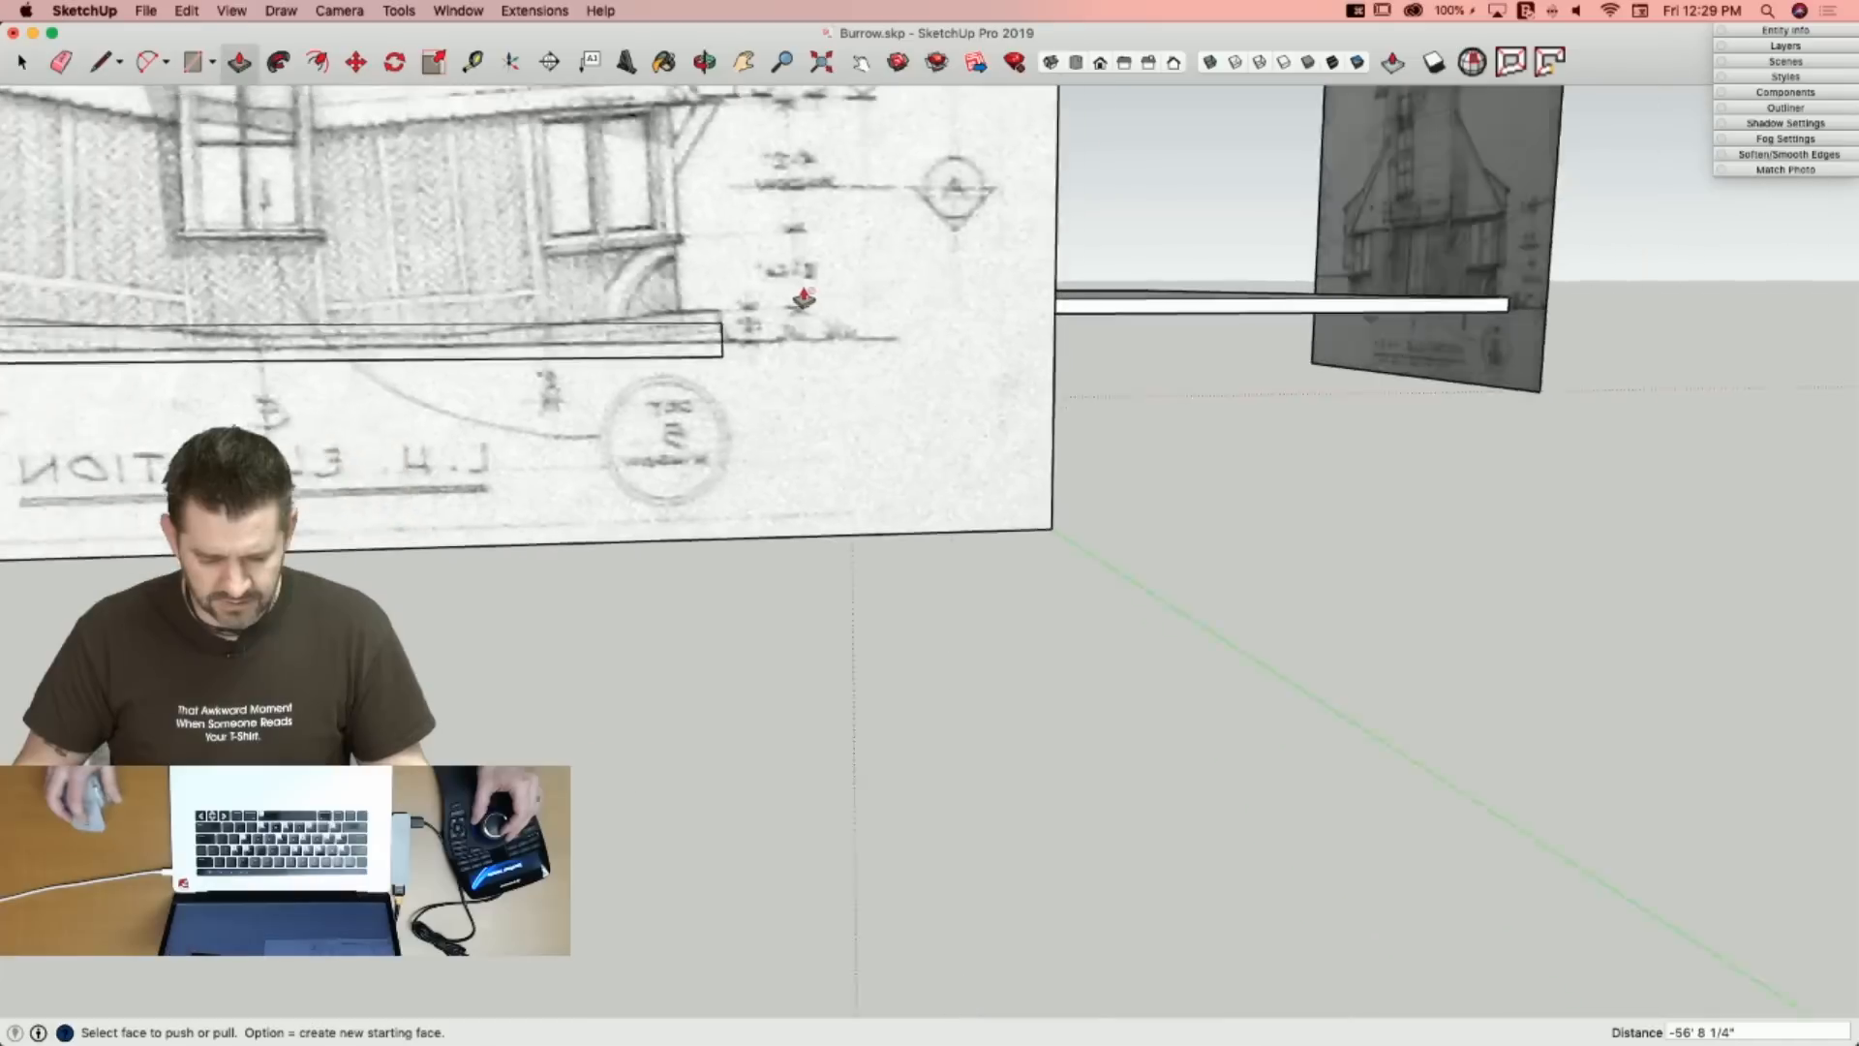
Split the slab's edge at the foundation end on the L.H. elevation and push the excess back about 54' 10 3/8".
key(space)
key(l)
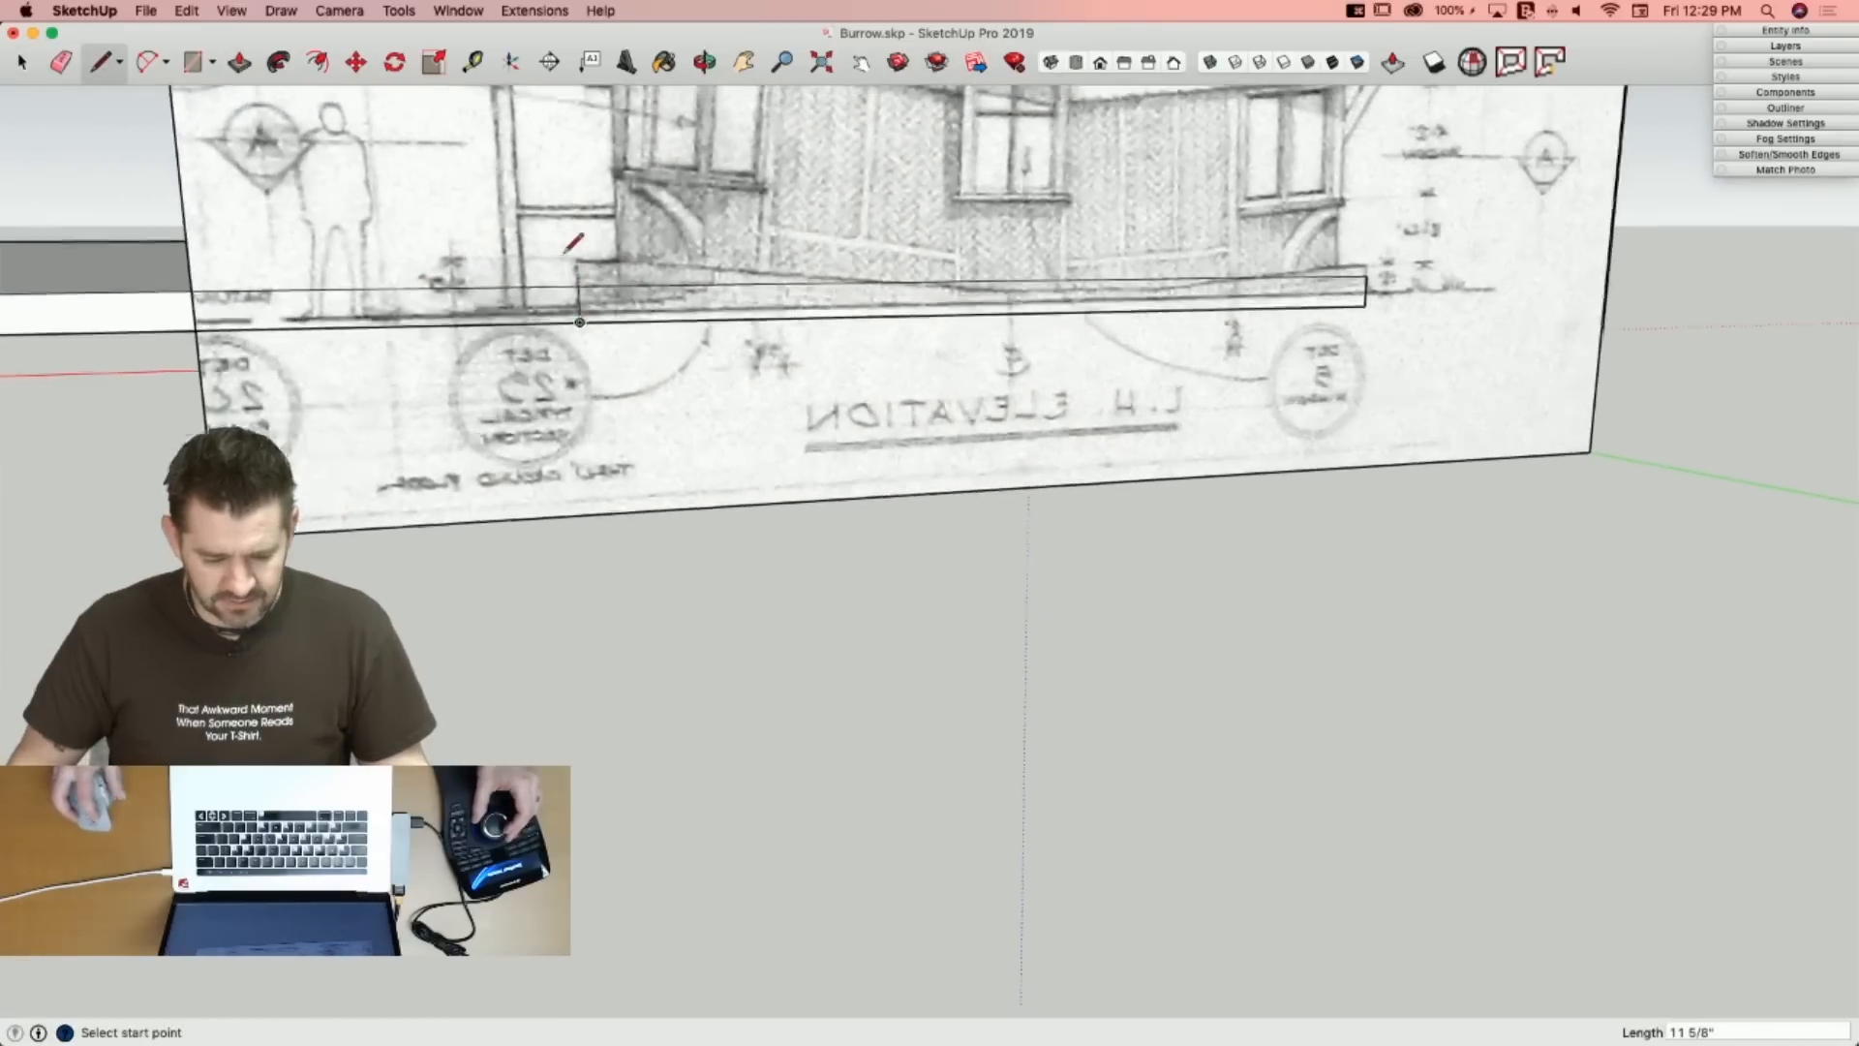
key(p)
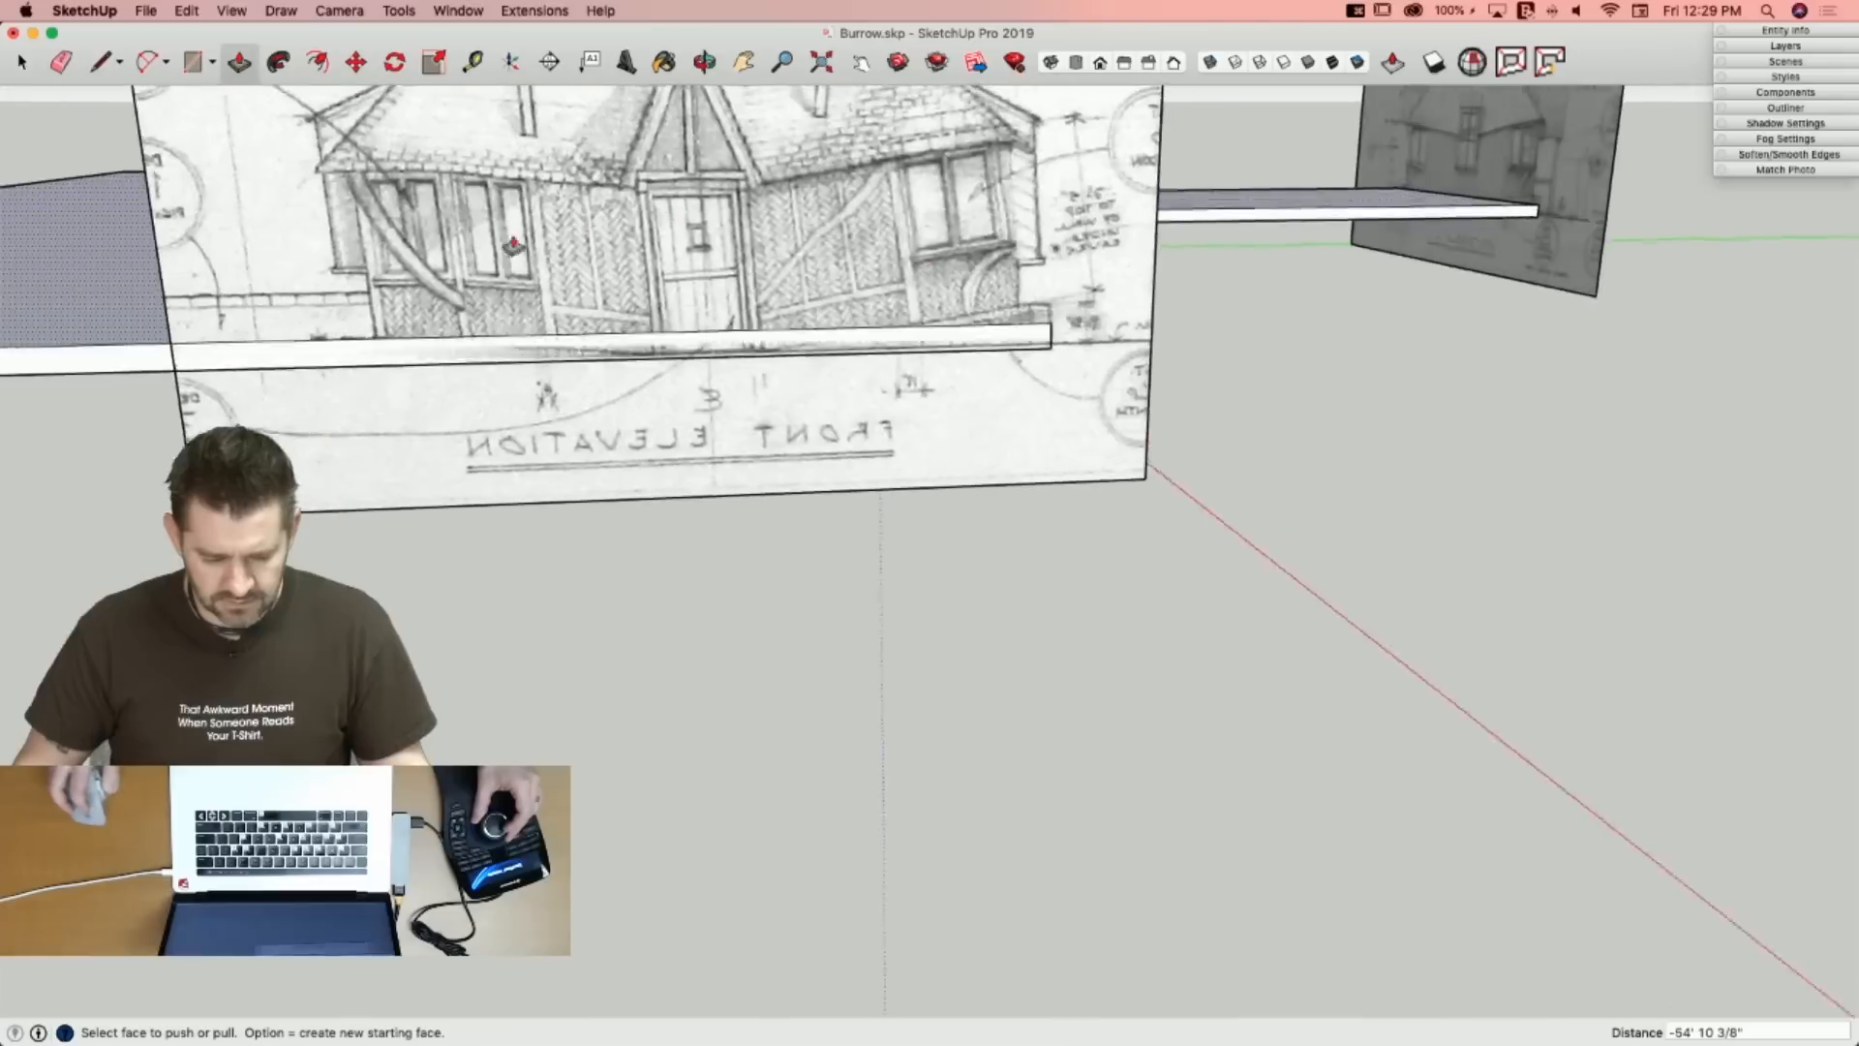
Split the slab's edge at the foundation end on the front elevation and push the excess back about 58' 8 9/16".
key(l)
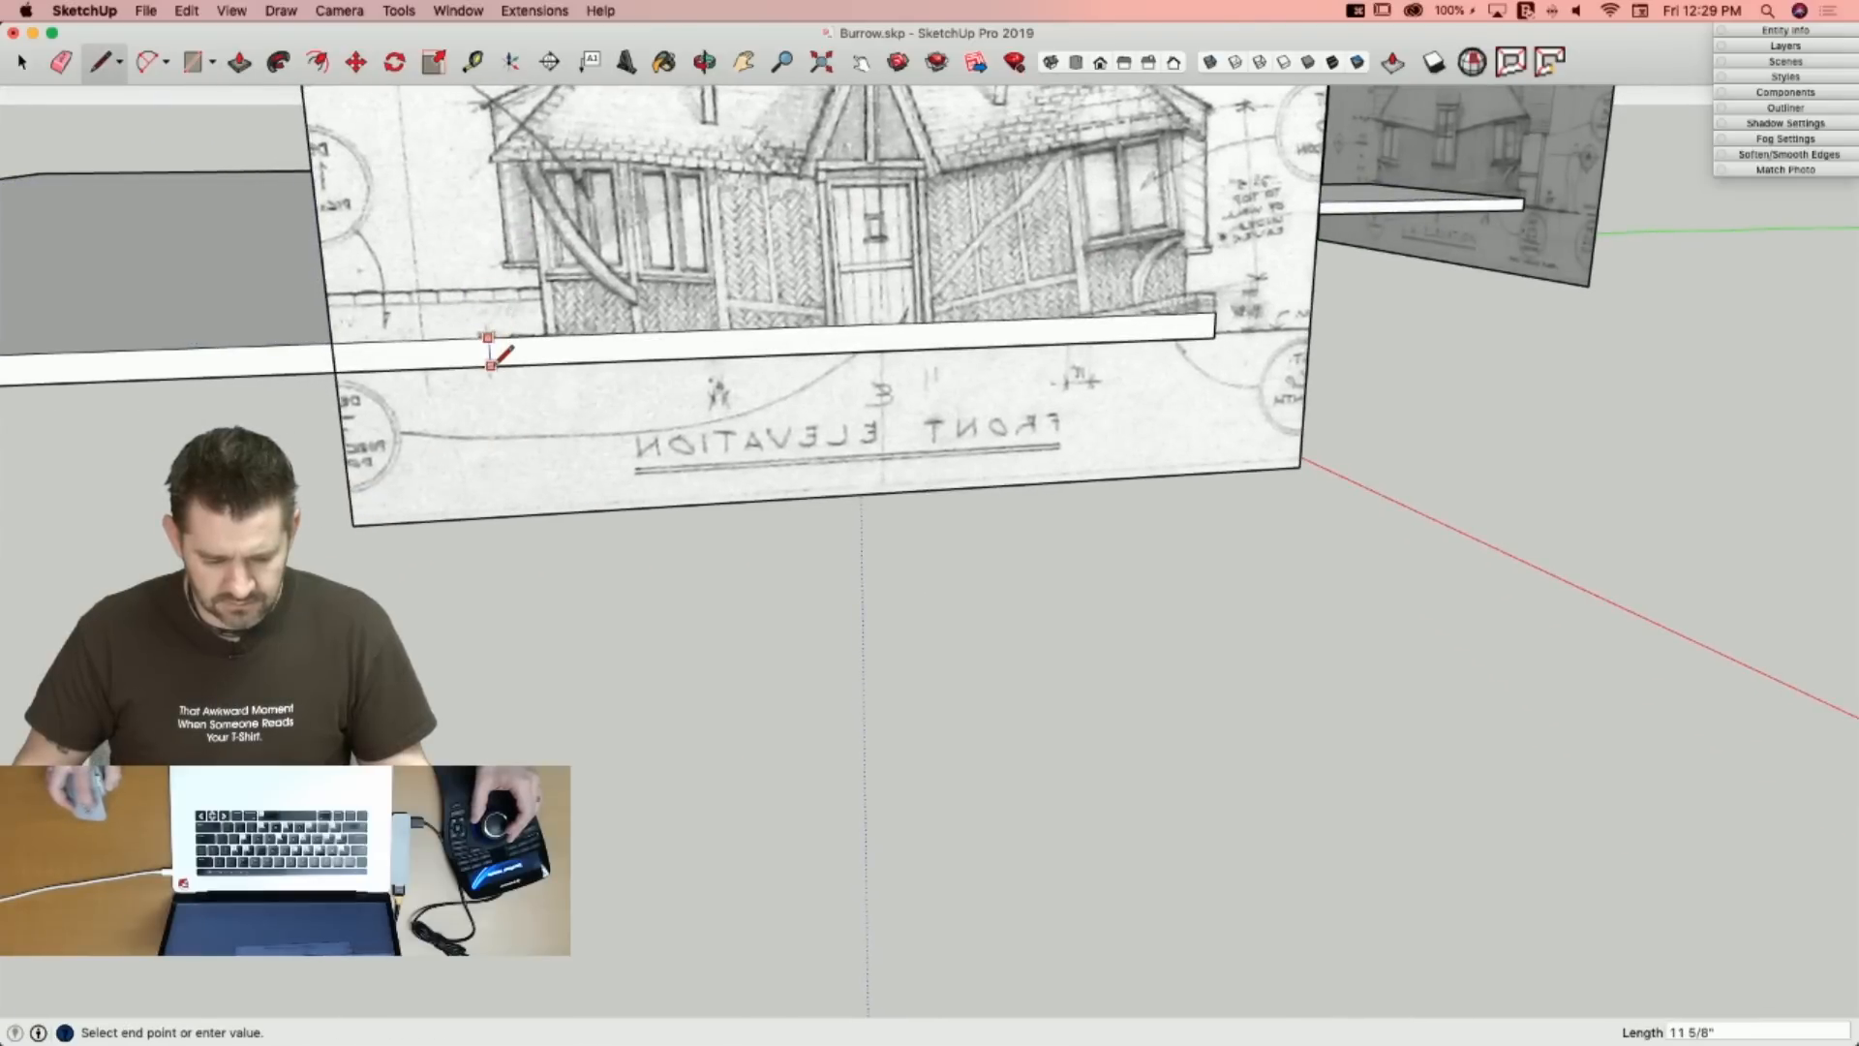
click(491, 365)
key(p)
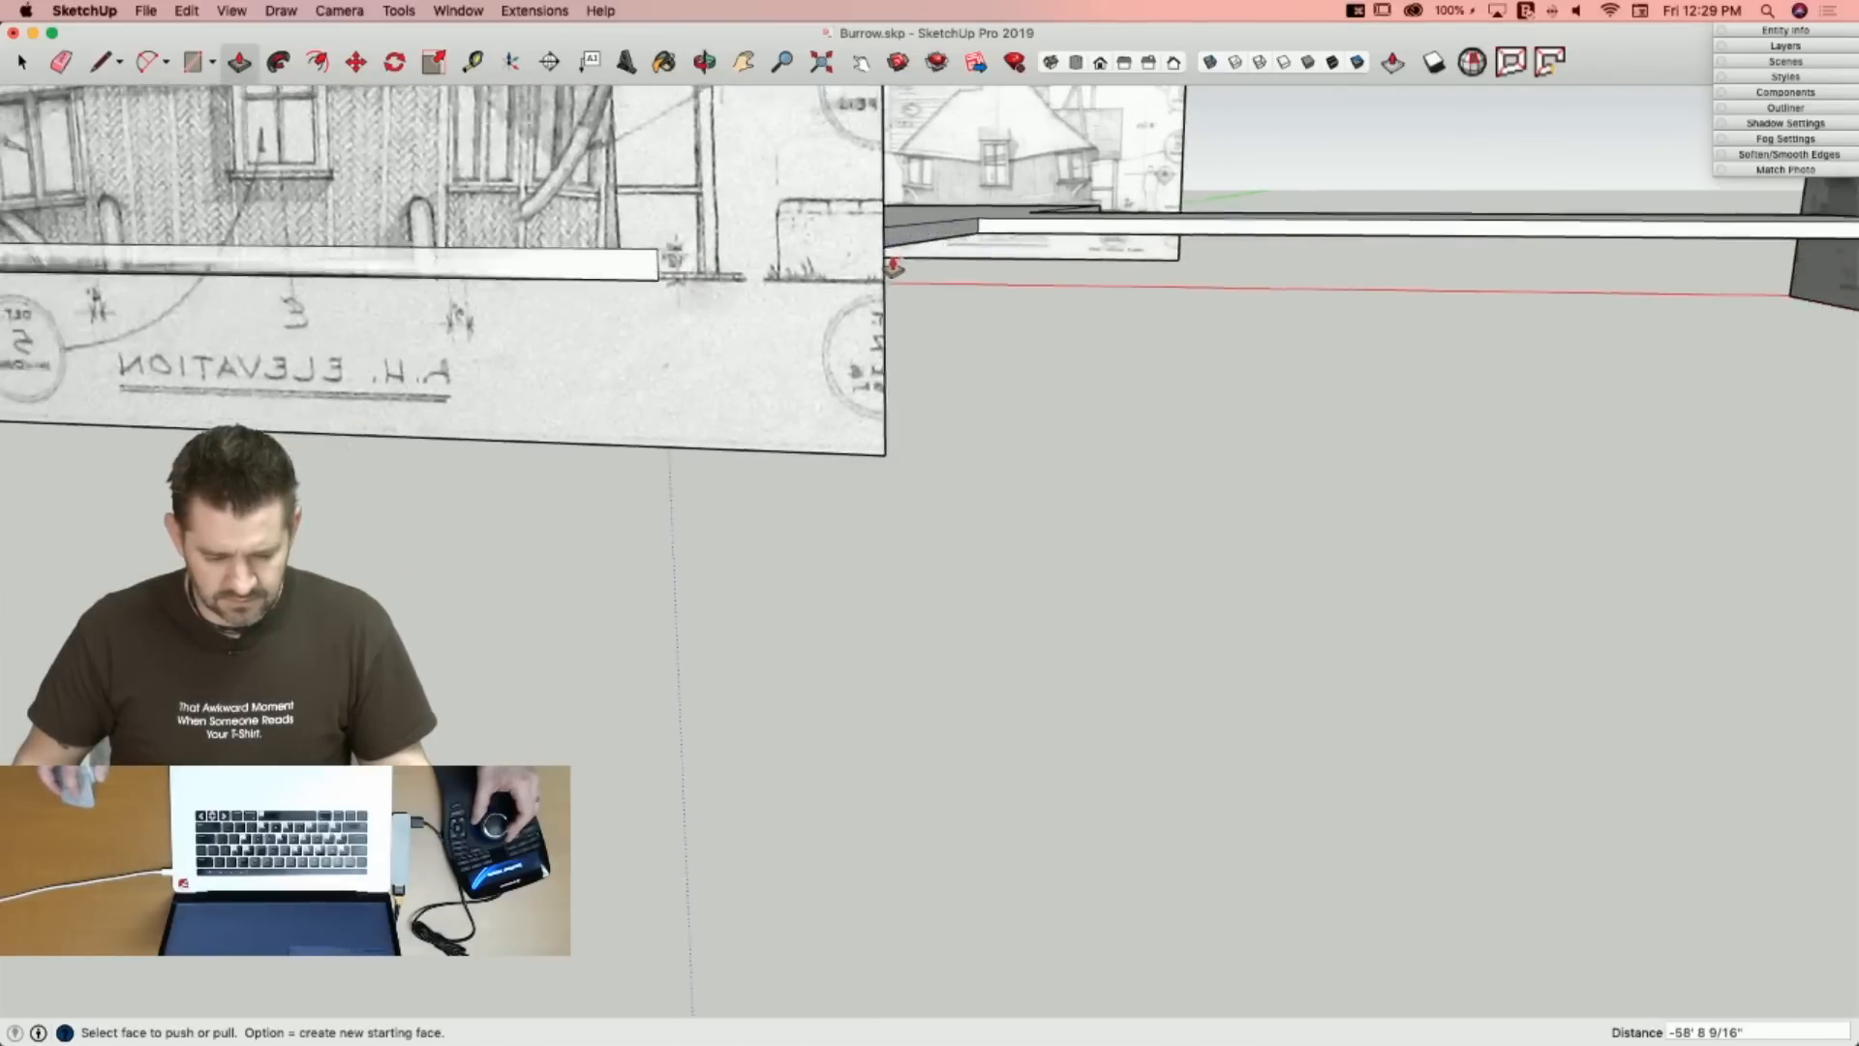
Split the slab's edge at the foundation end on the R.H. elevation and push the remaining excess back about 54' 11 3/8".
key(l)
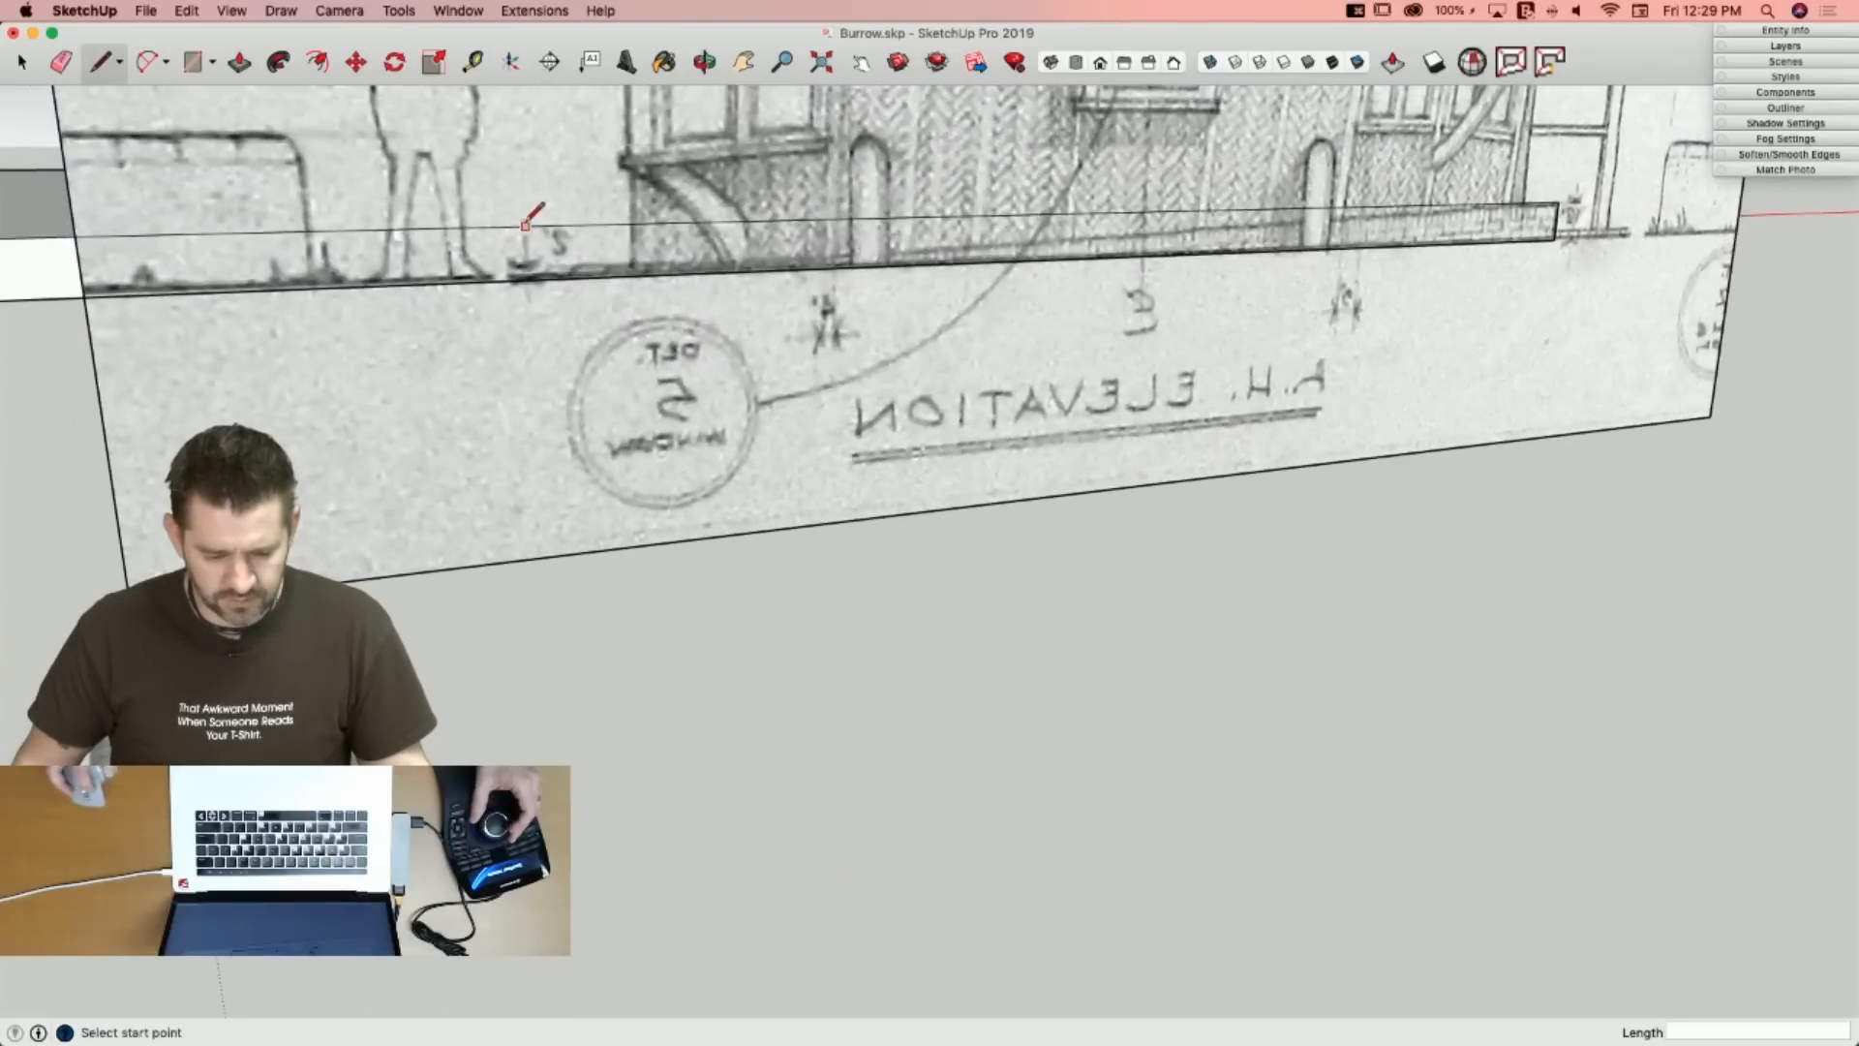
click(526, 278)
key(p)
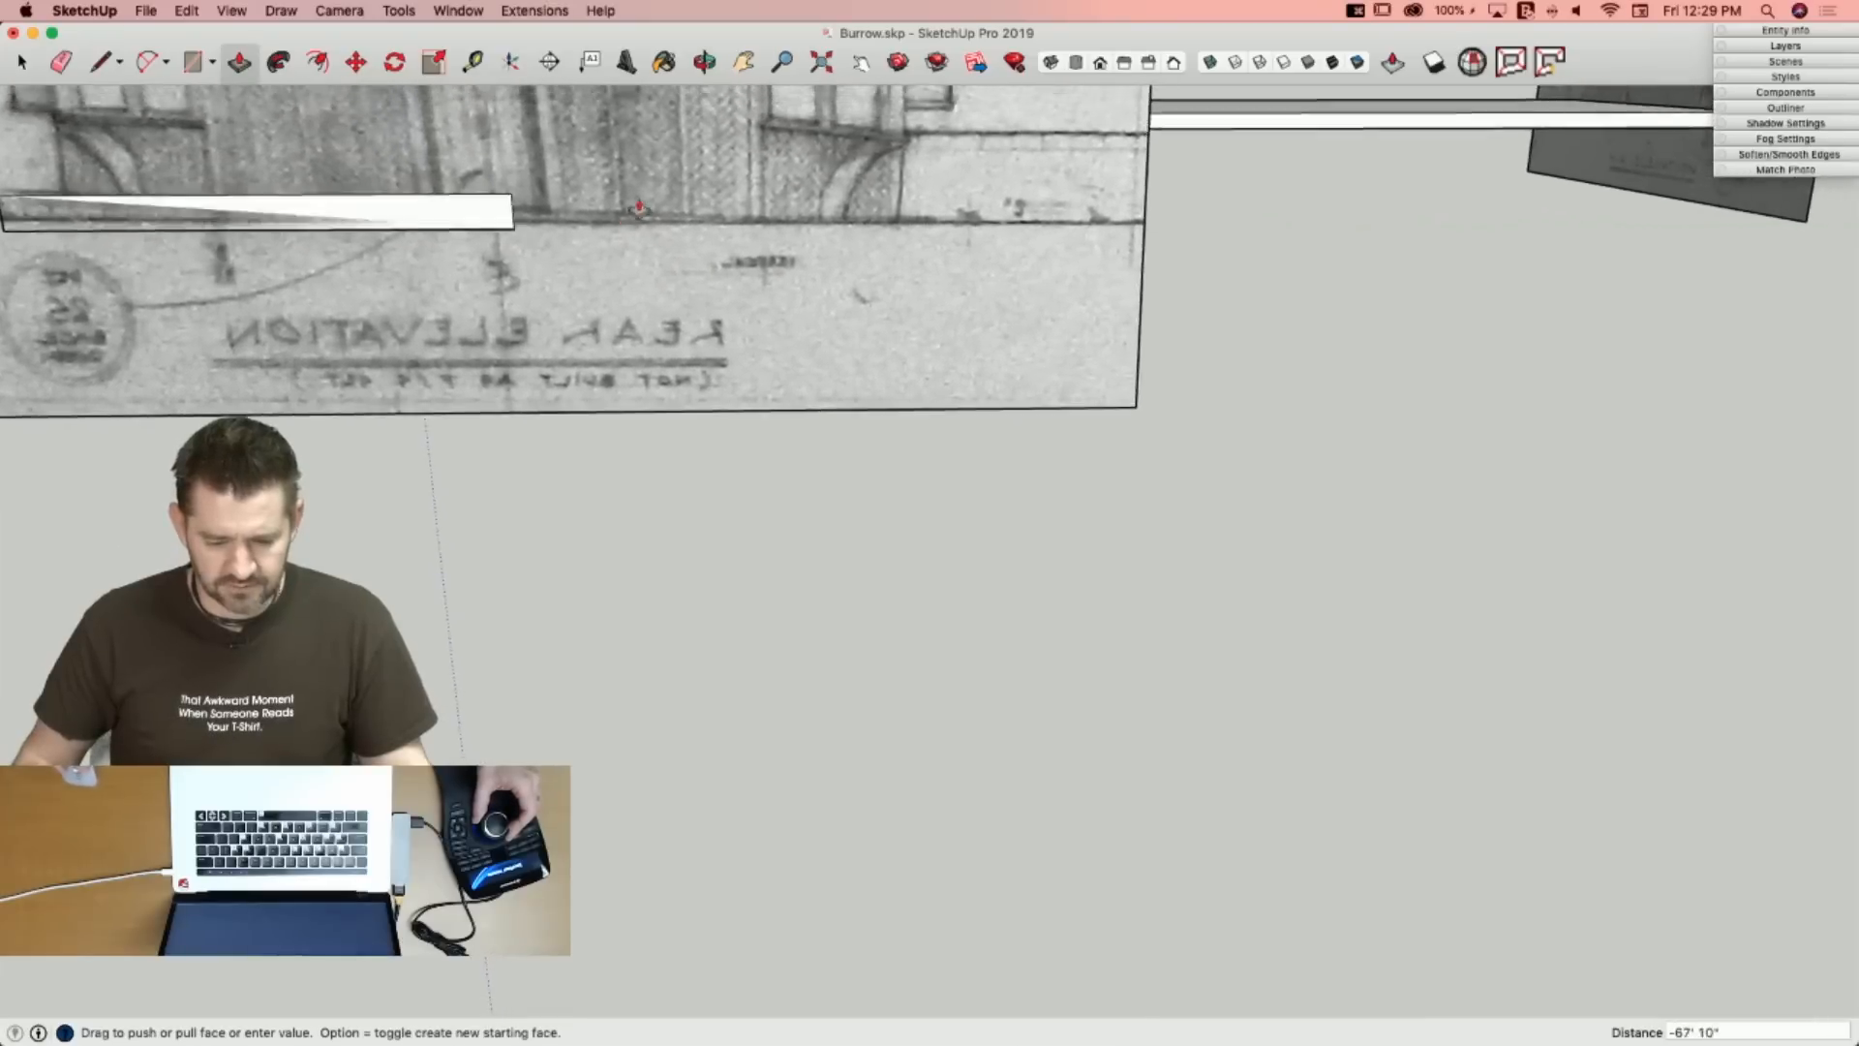
click(920, 254)
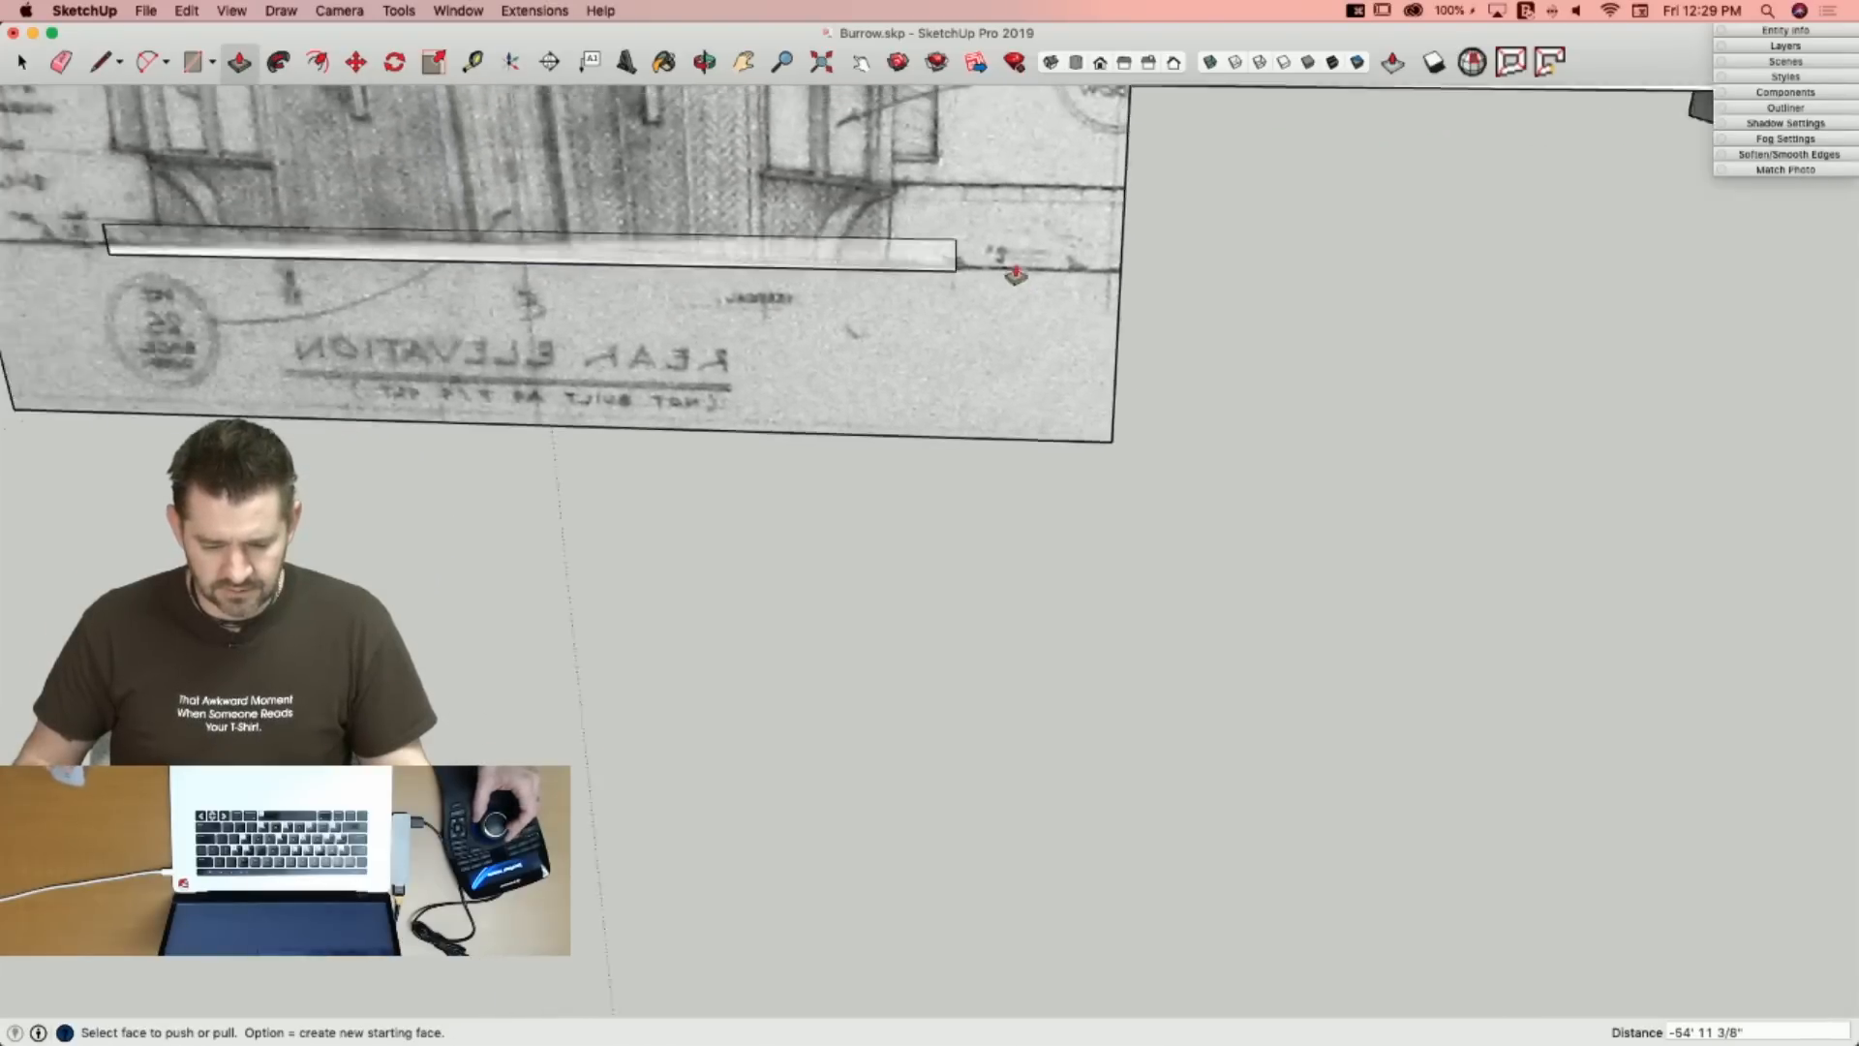
Draw a rectangle about 27' 10" by 25' 8 1/8" over the slab crossing and push the surrounding arms down to zero thickness.
key(r)
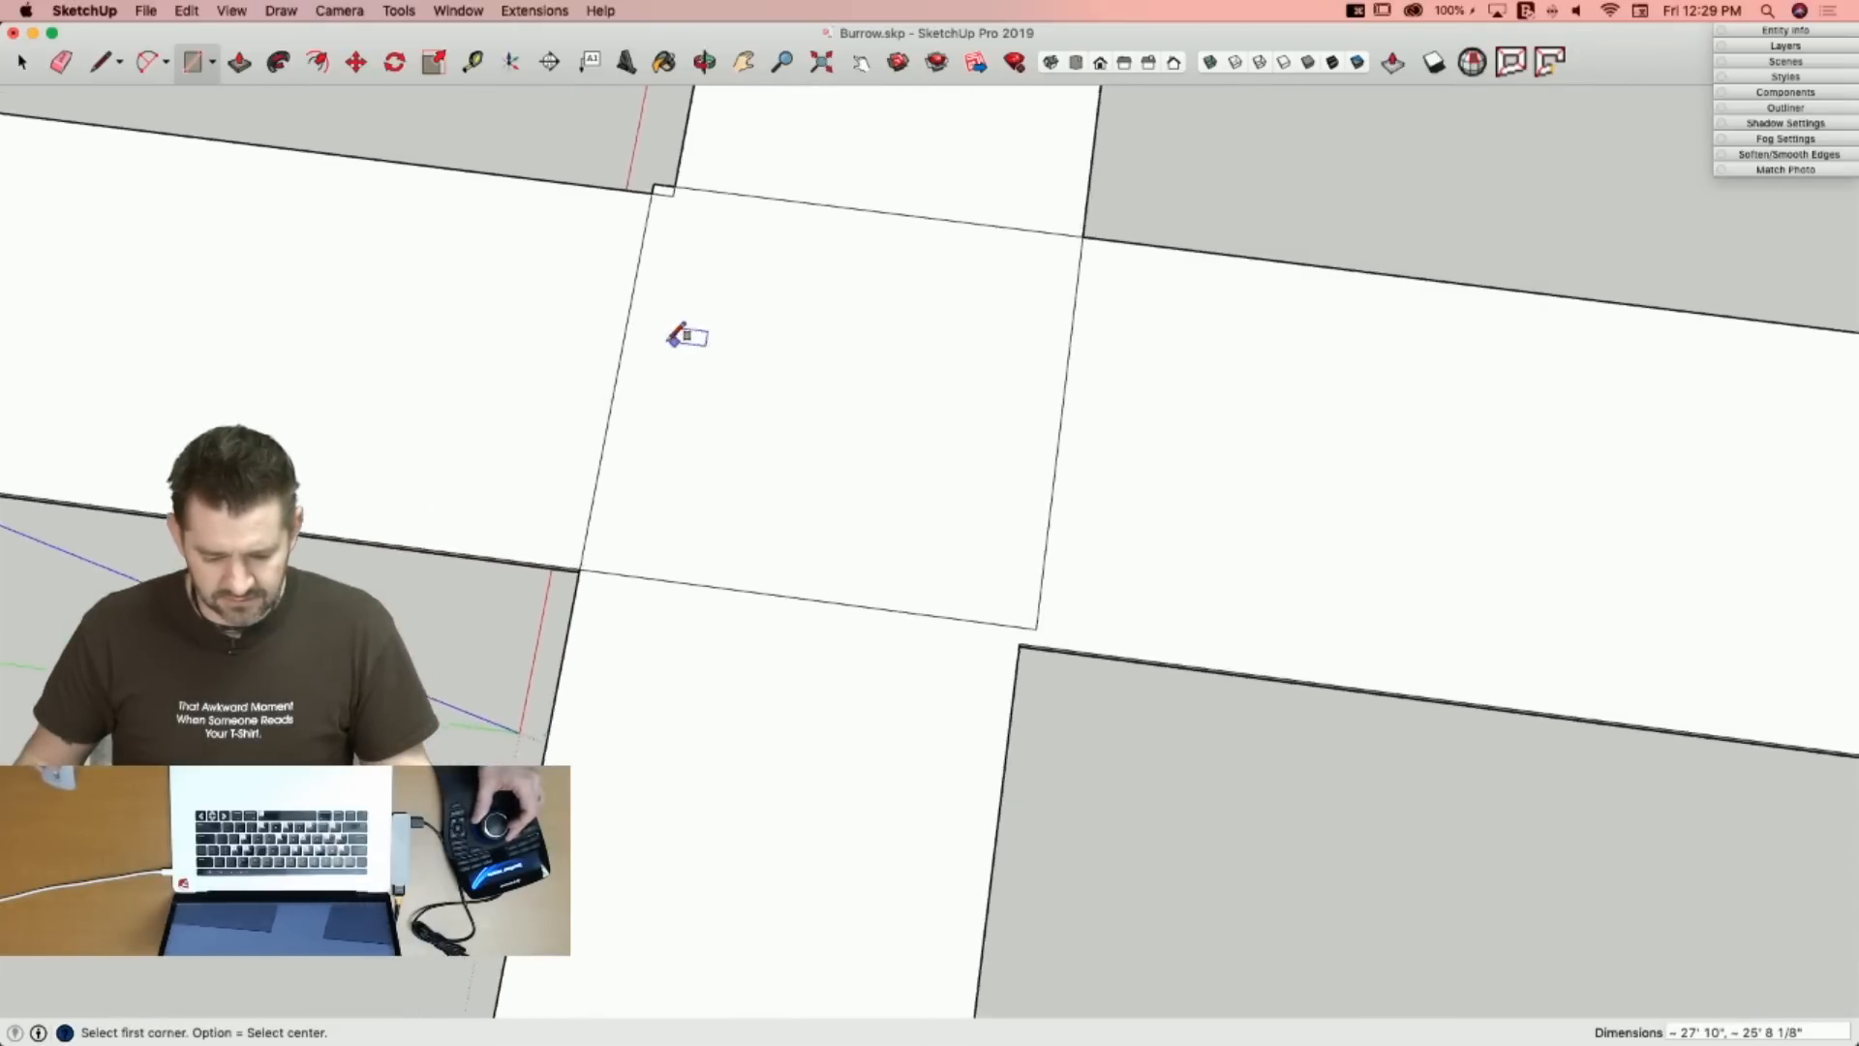
key(space)
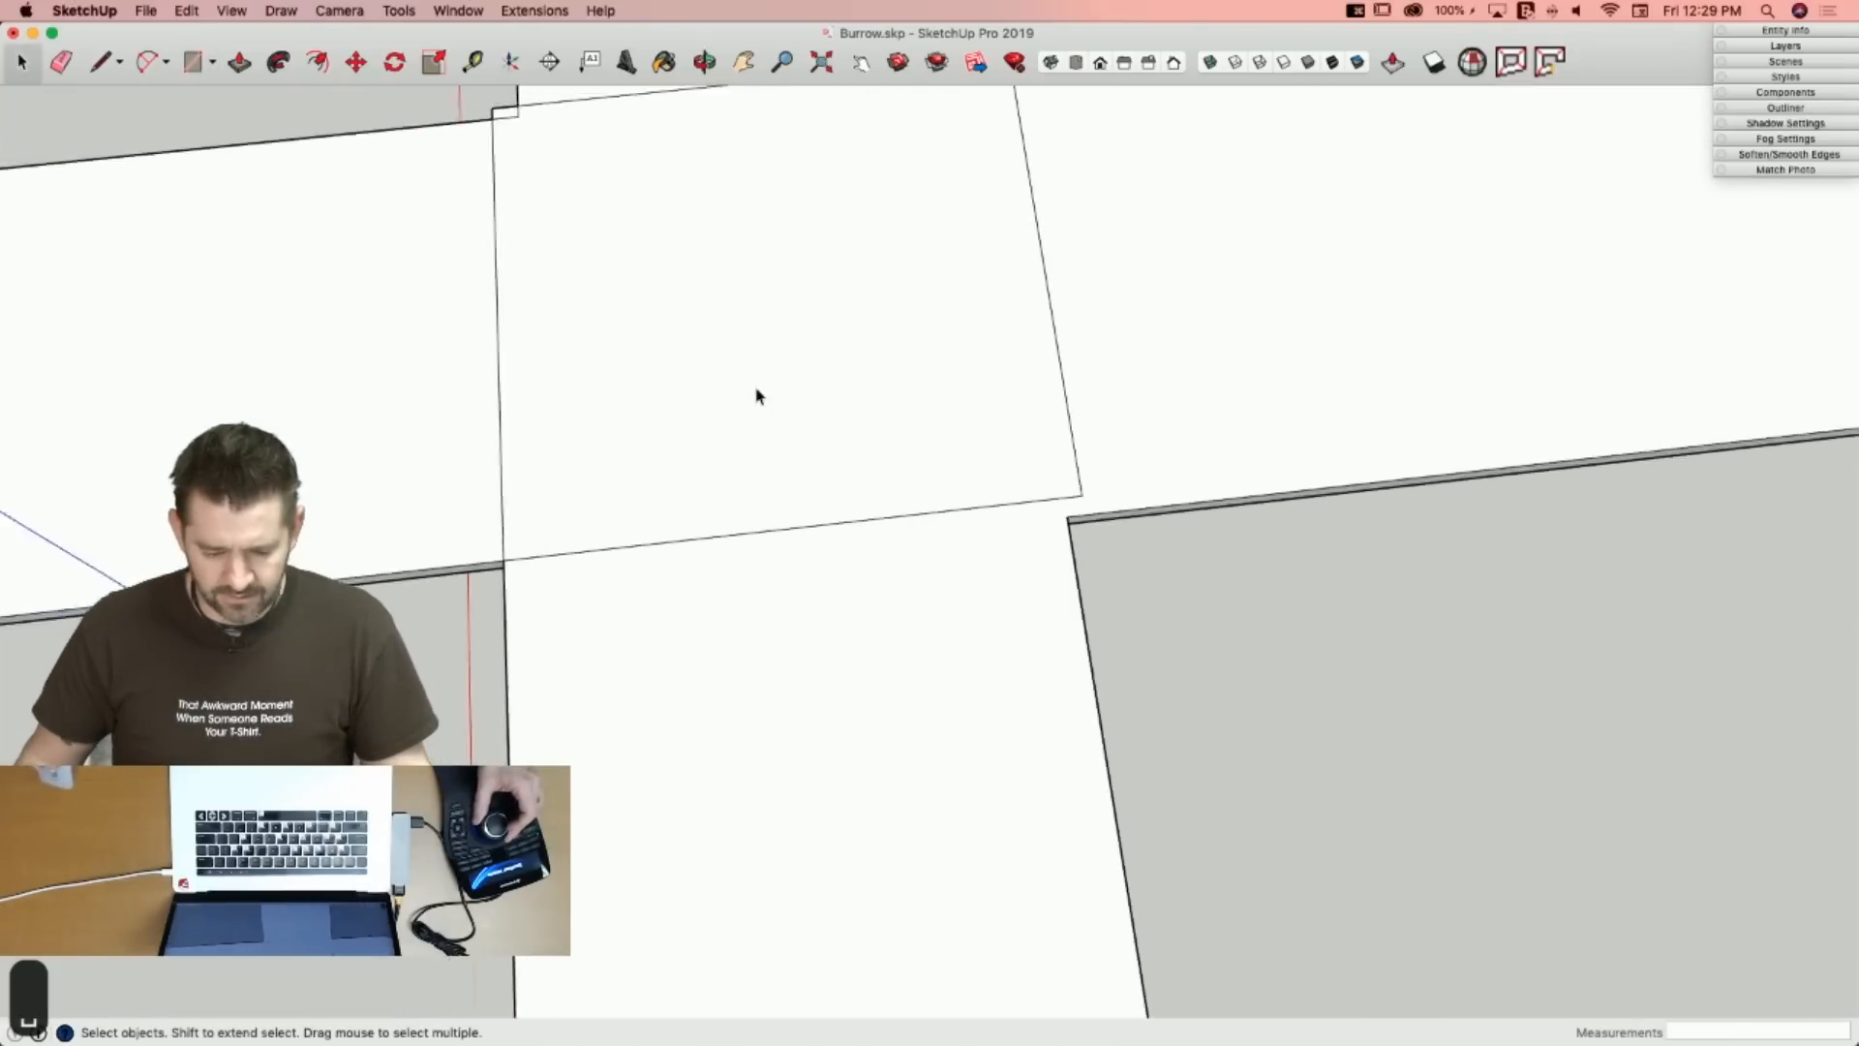
key(p)
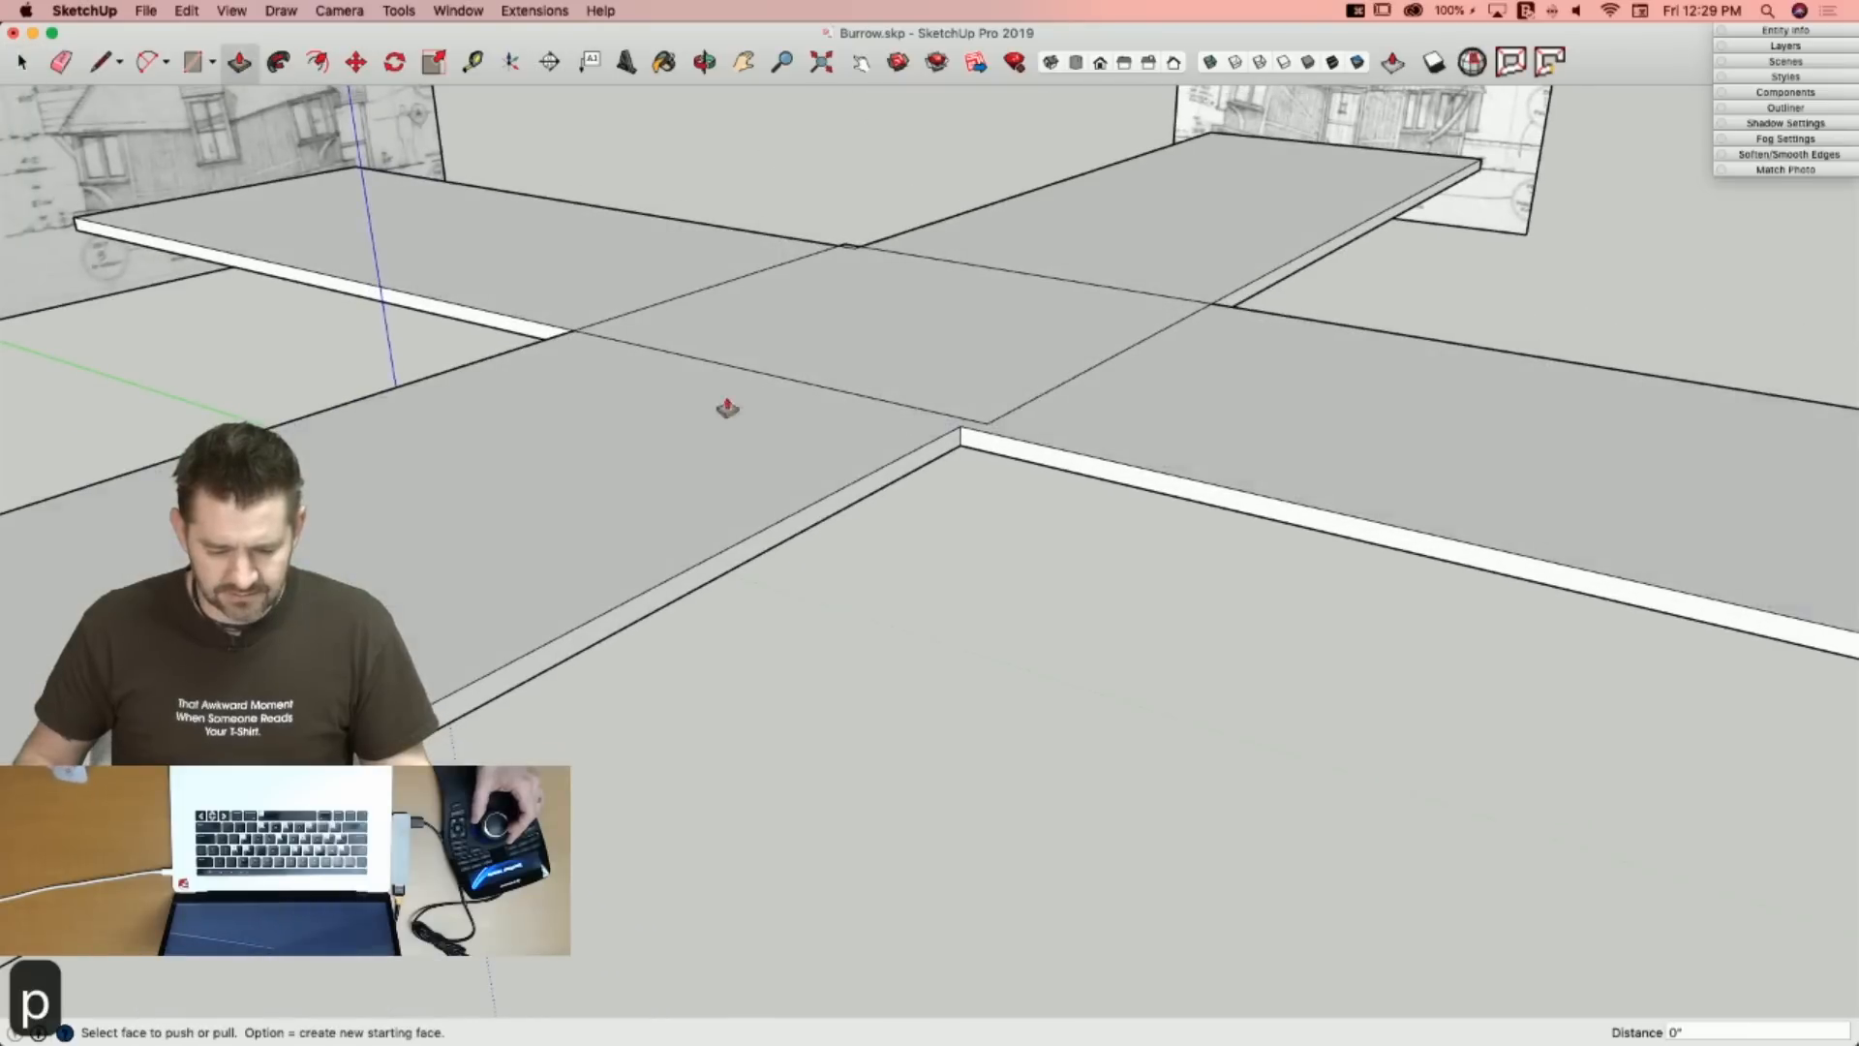
click(727, 409)
click(697, 519)
click(1272, 213)
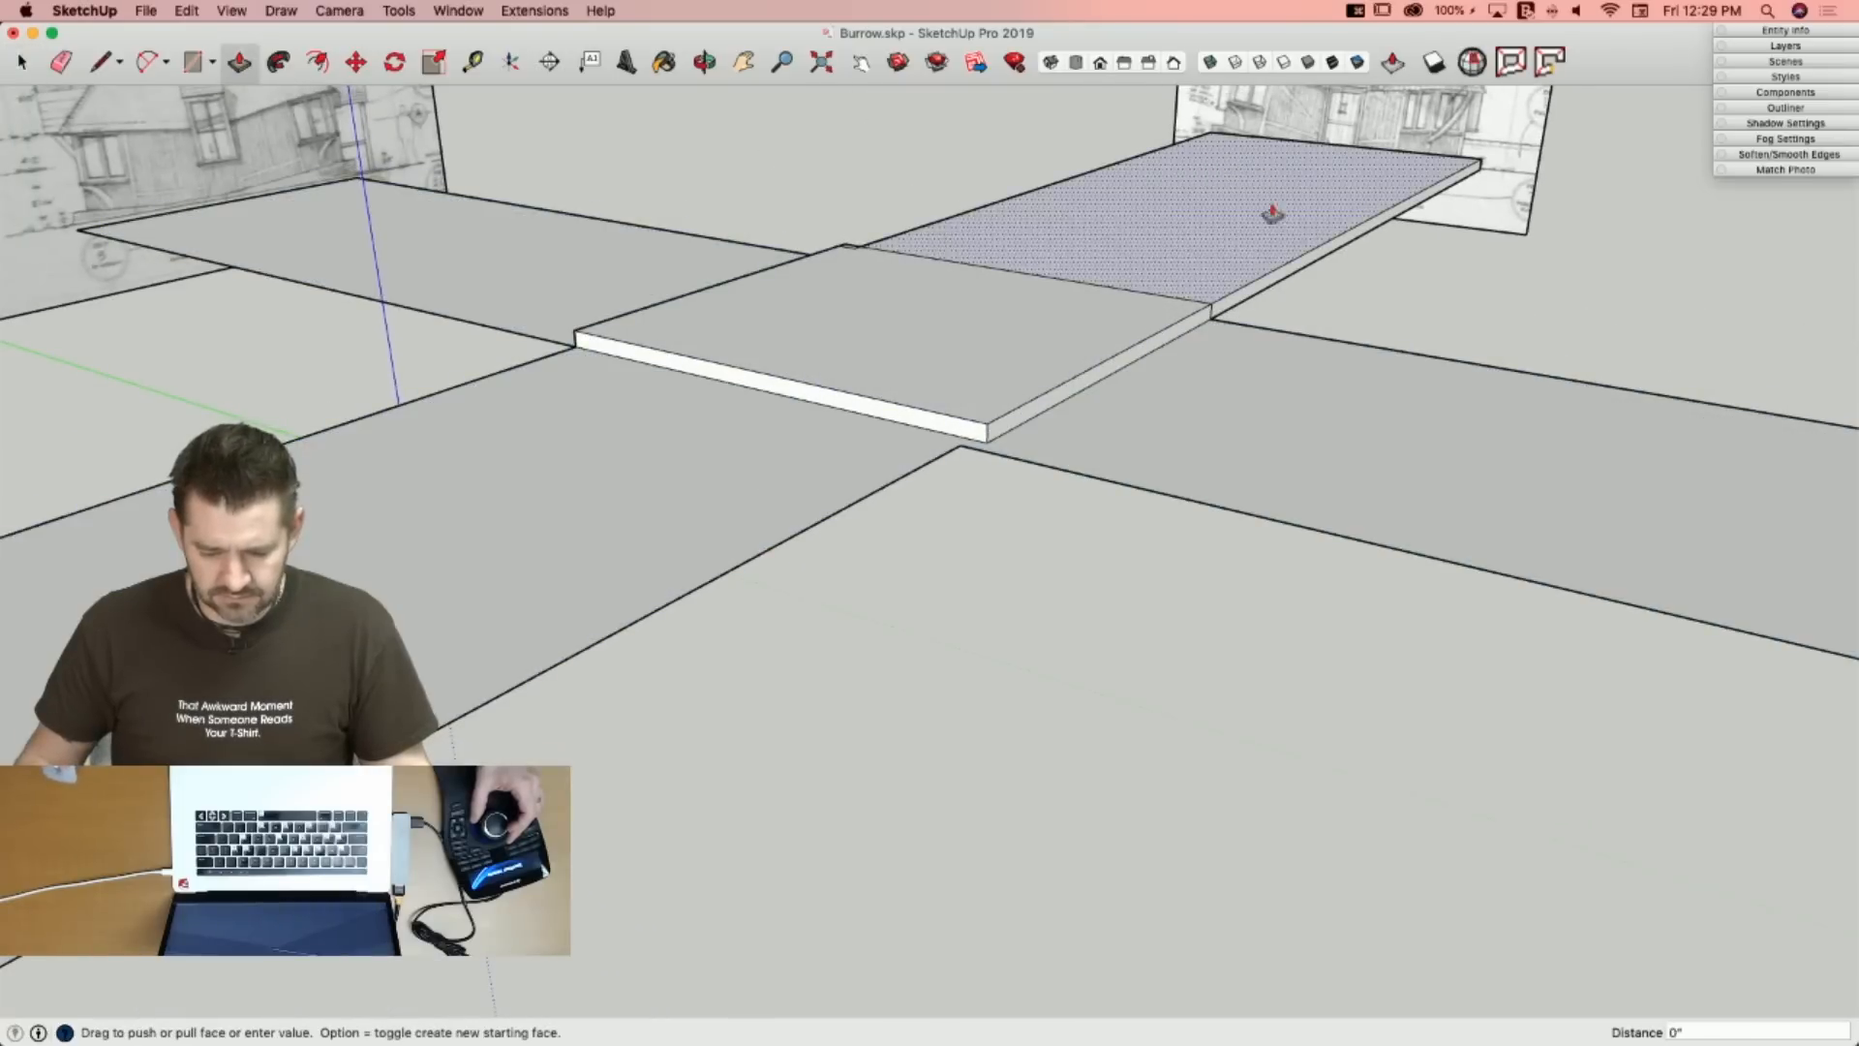
click(1318, 323)
Erase the leftover arm faces and edges around the central slab and along the base of each elevation.
key(e)
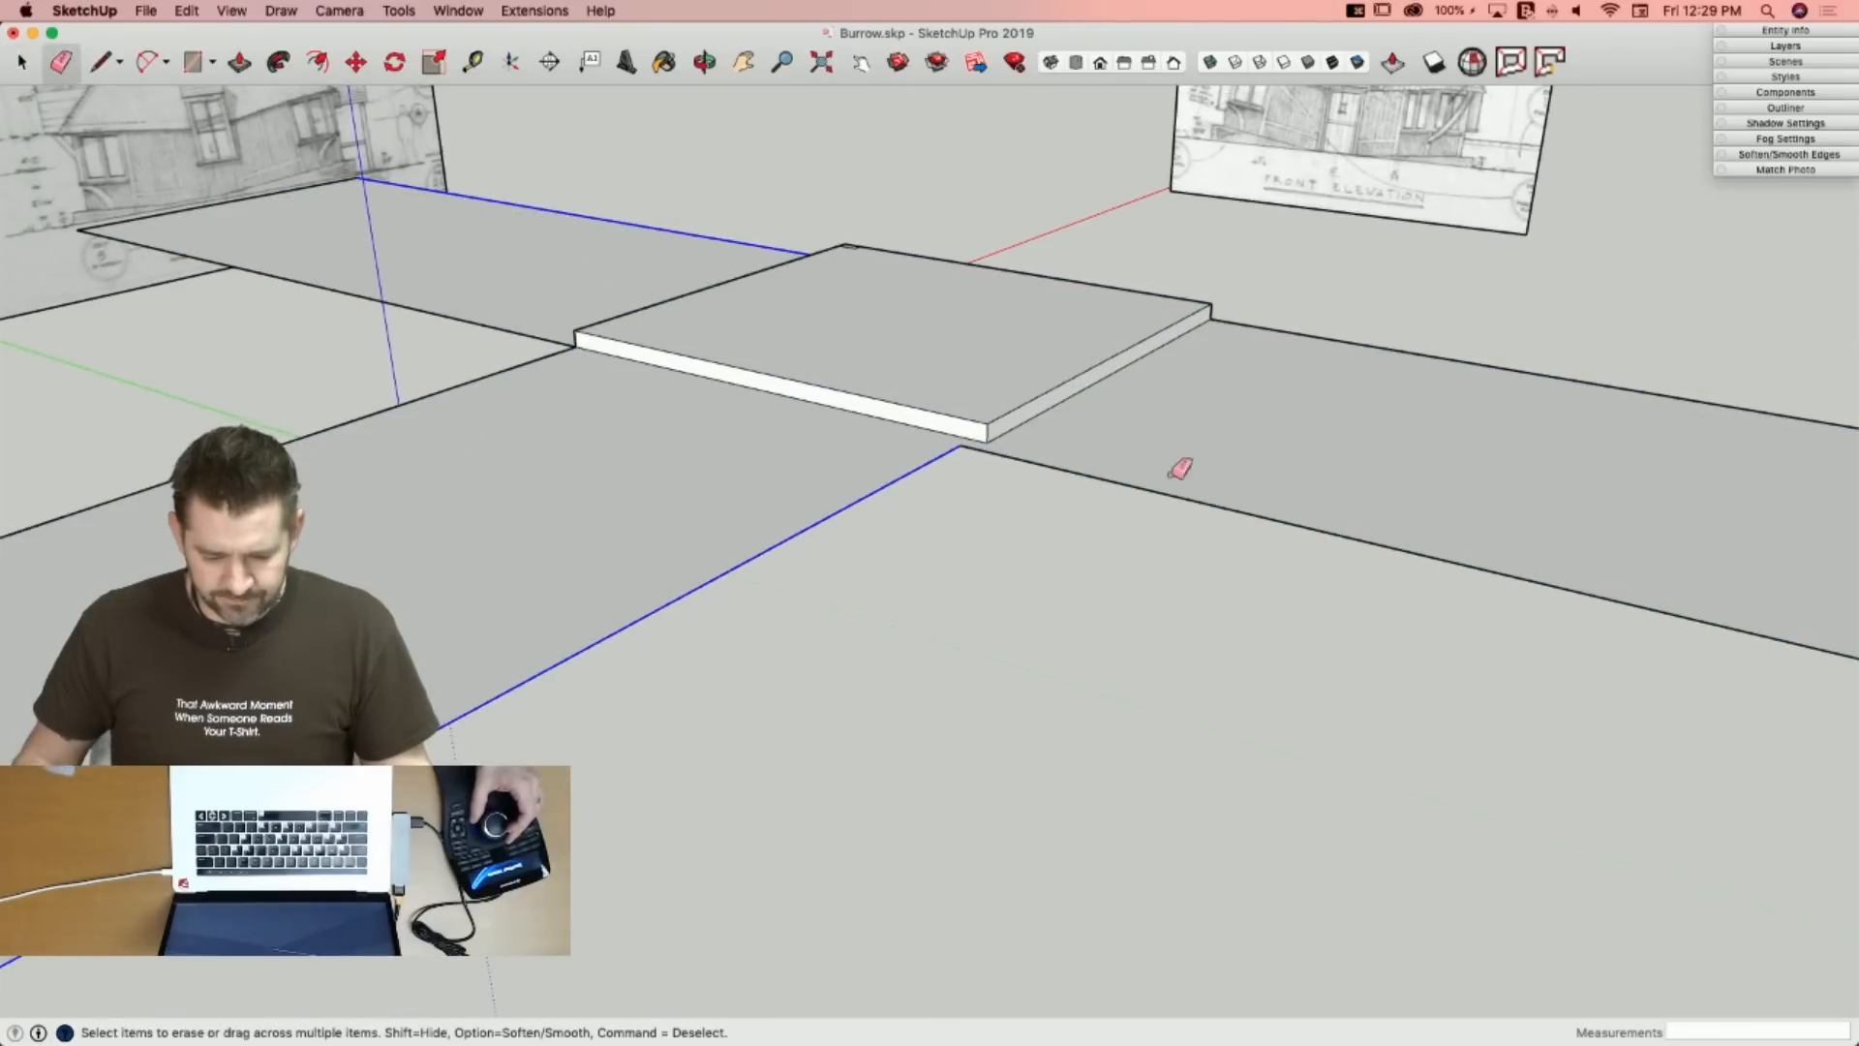
drag(1350, 292, 386, 310)
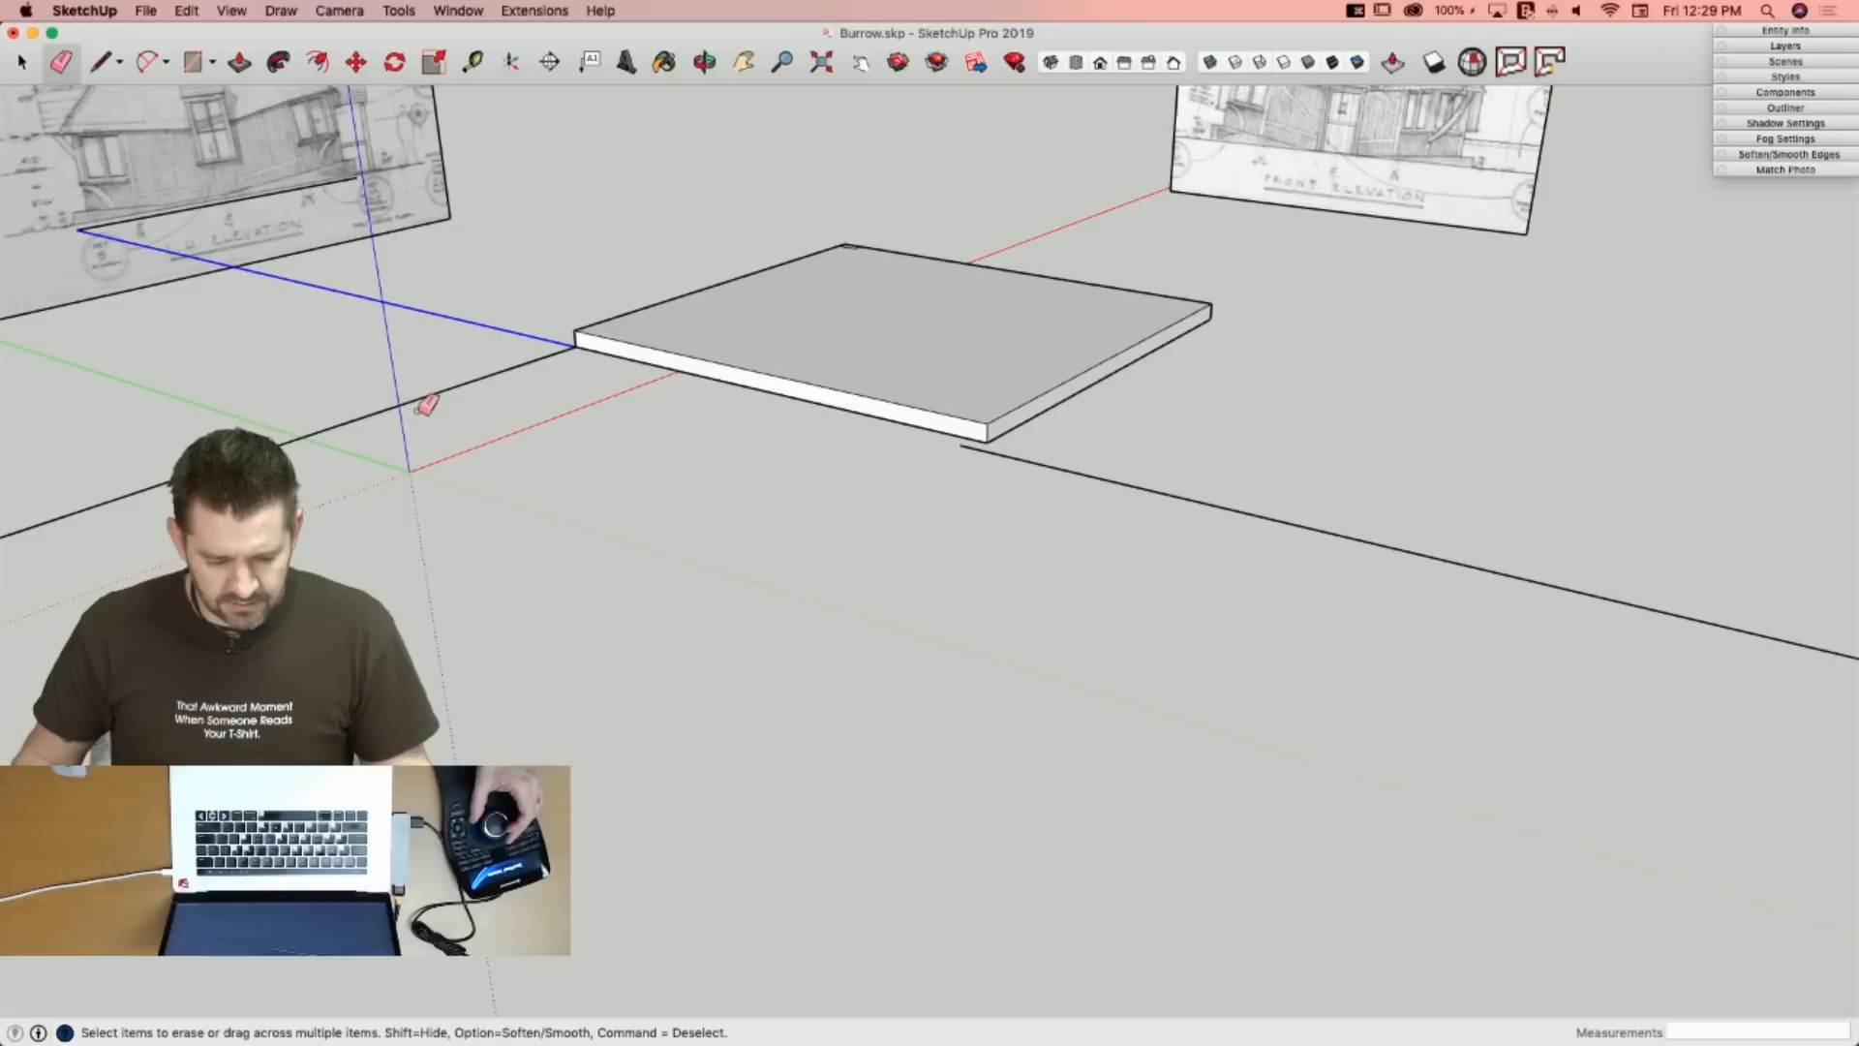
drag(457, 374, 455, 379)
scroll(908, 240, up, 6)
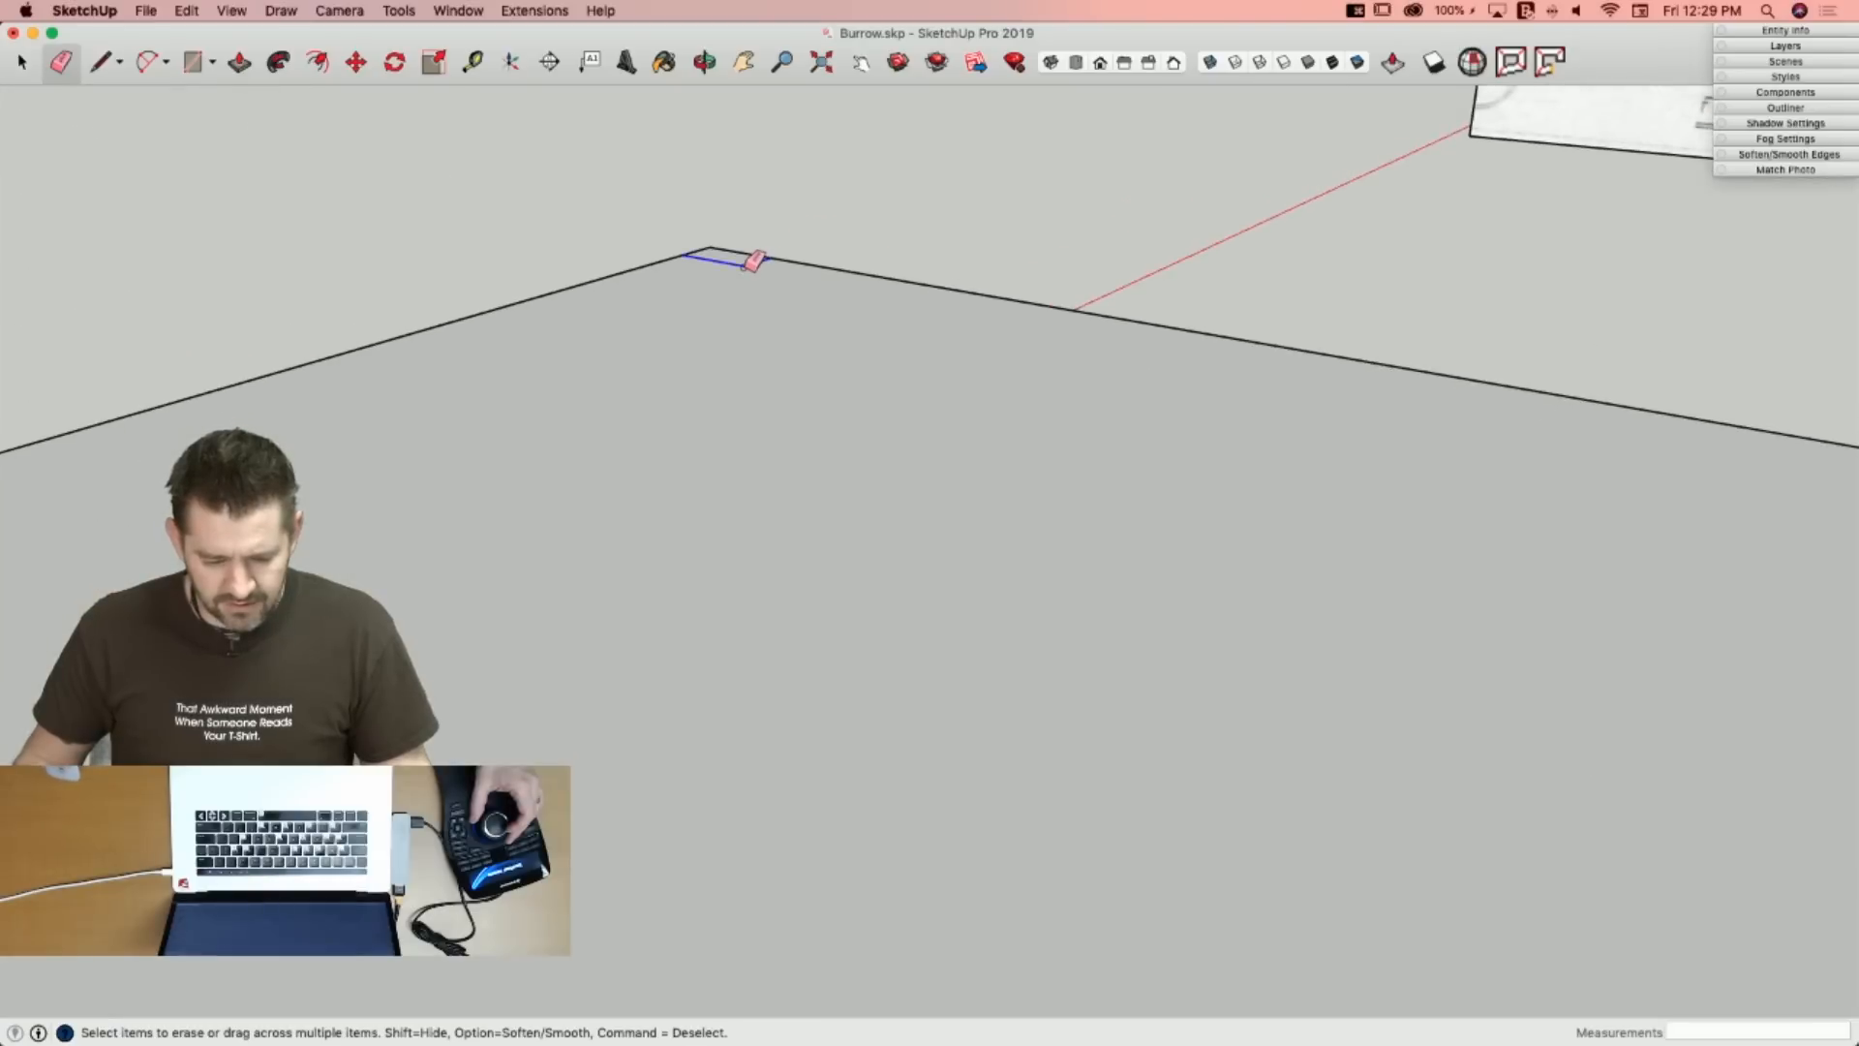
scroll(805, 198, down, 6)
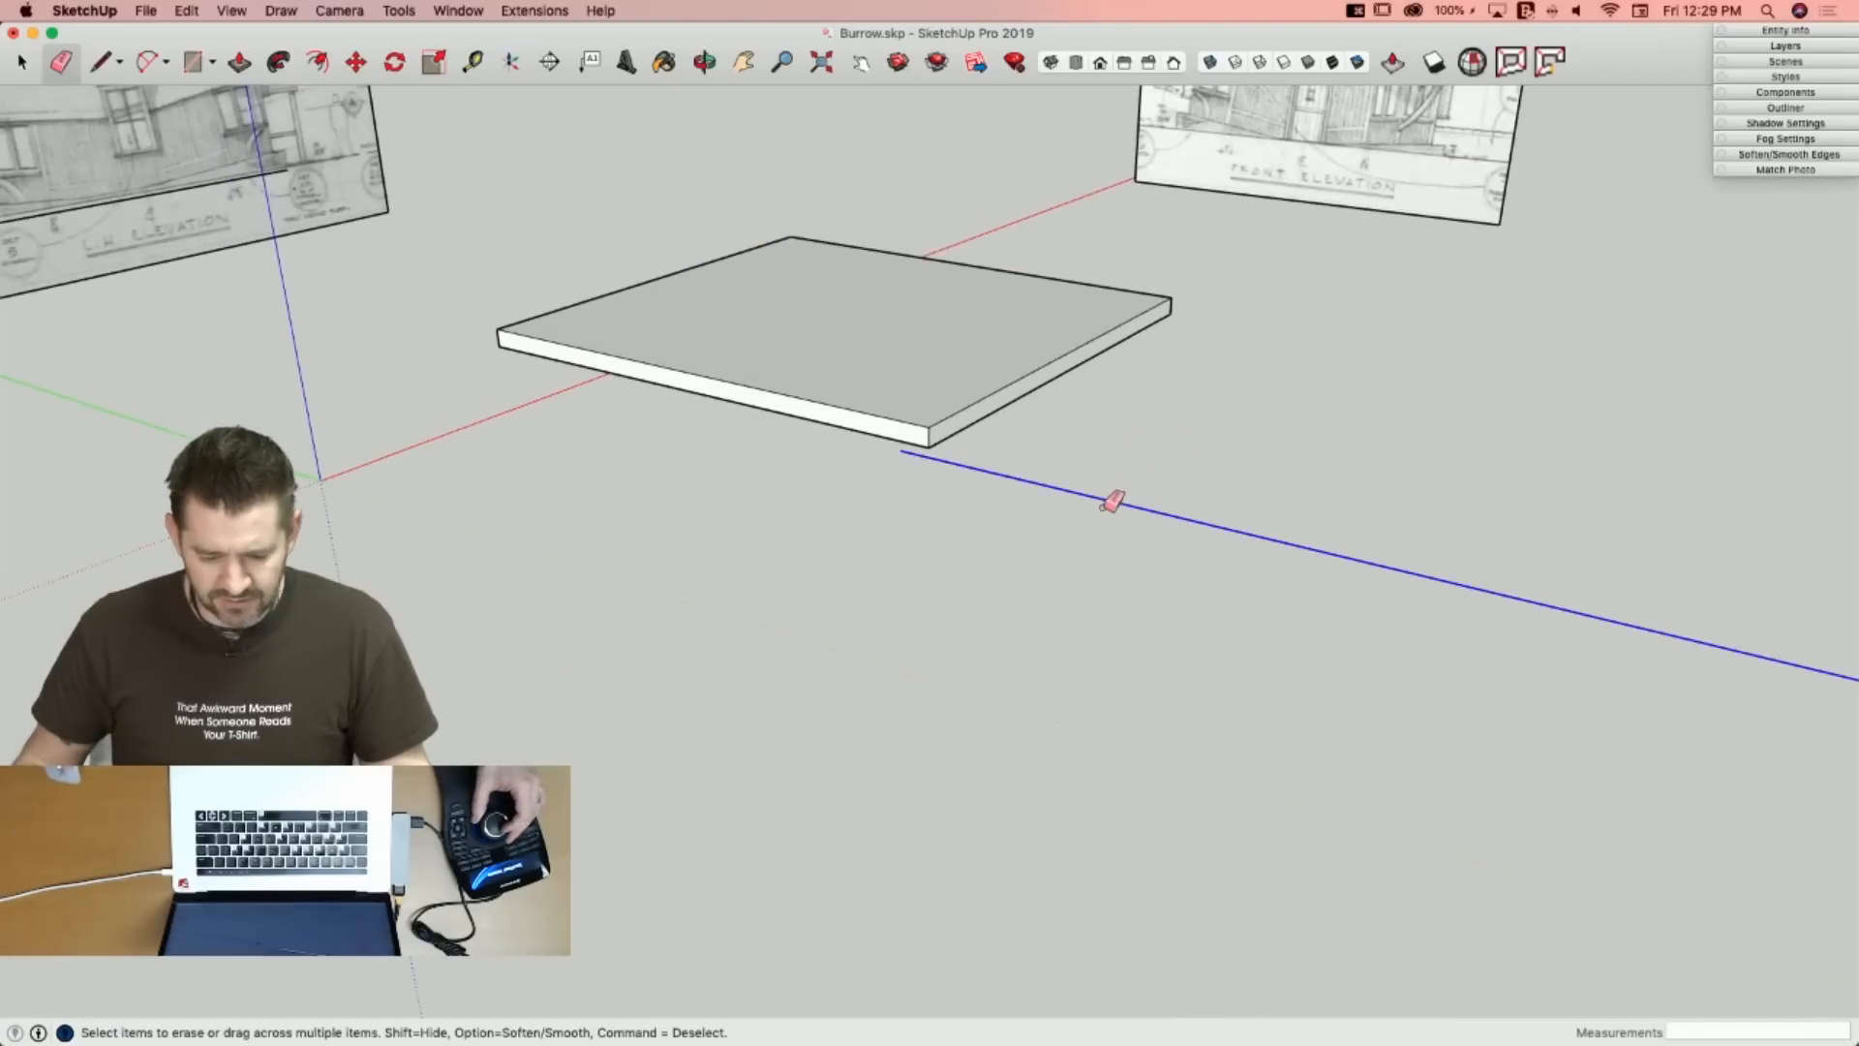
click(1102, 507)
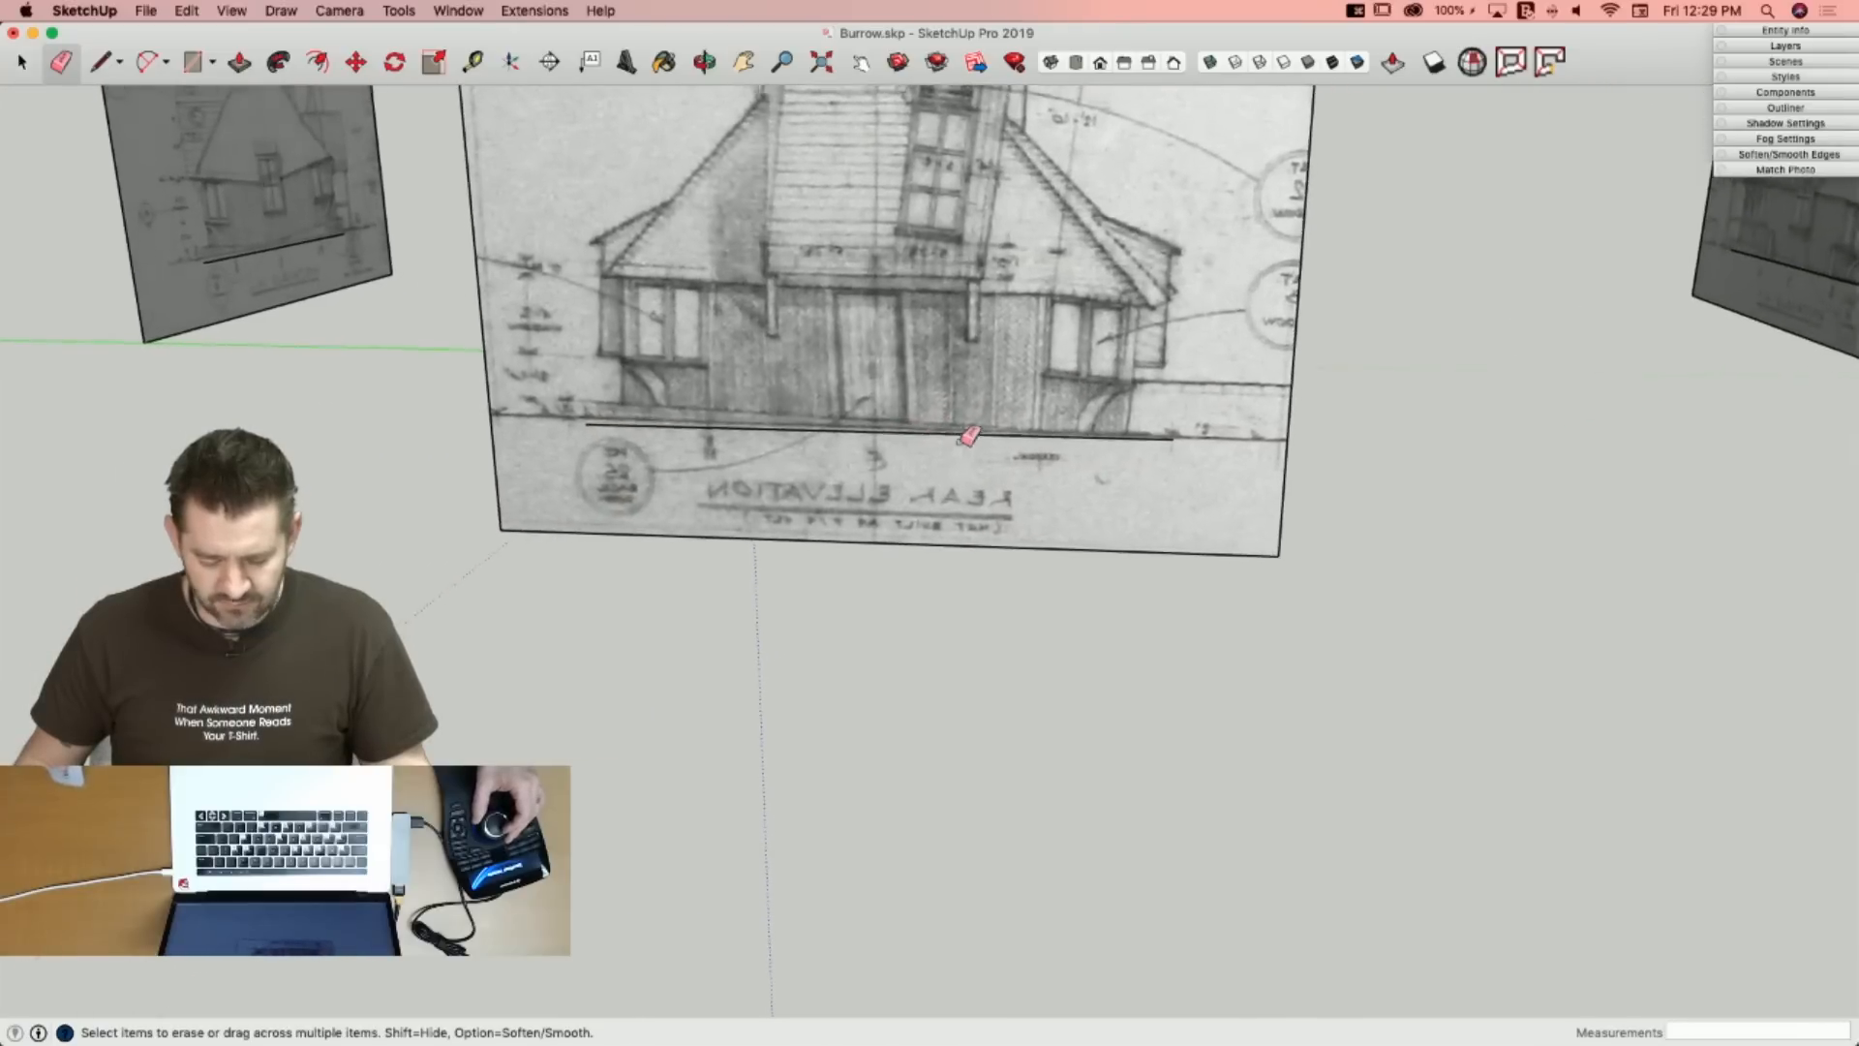
drag(973, 431, 1101, 426)
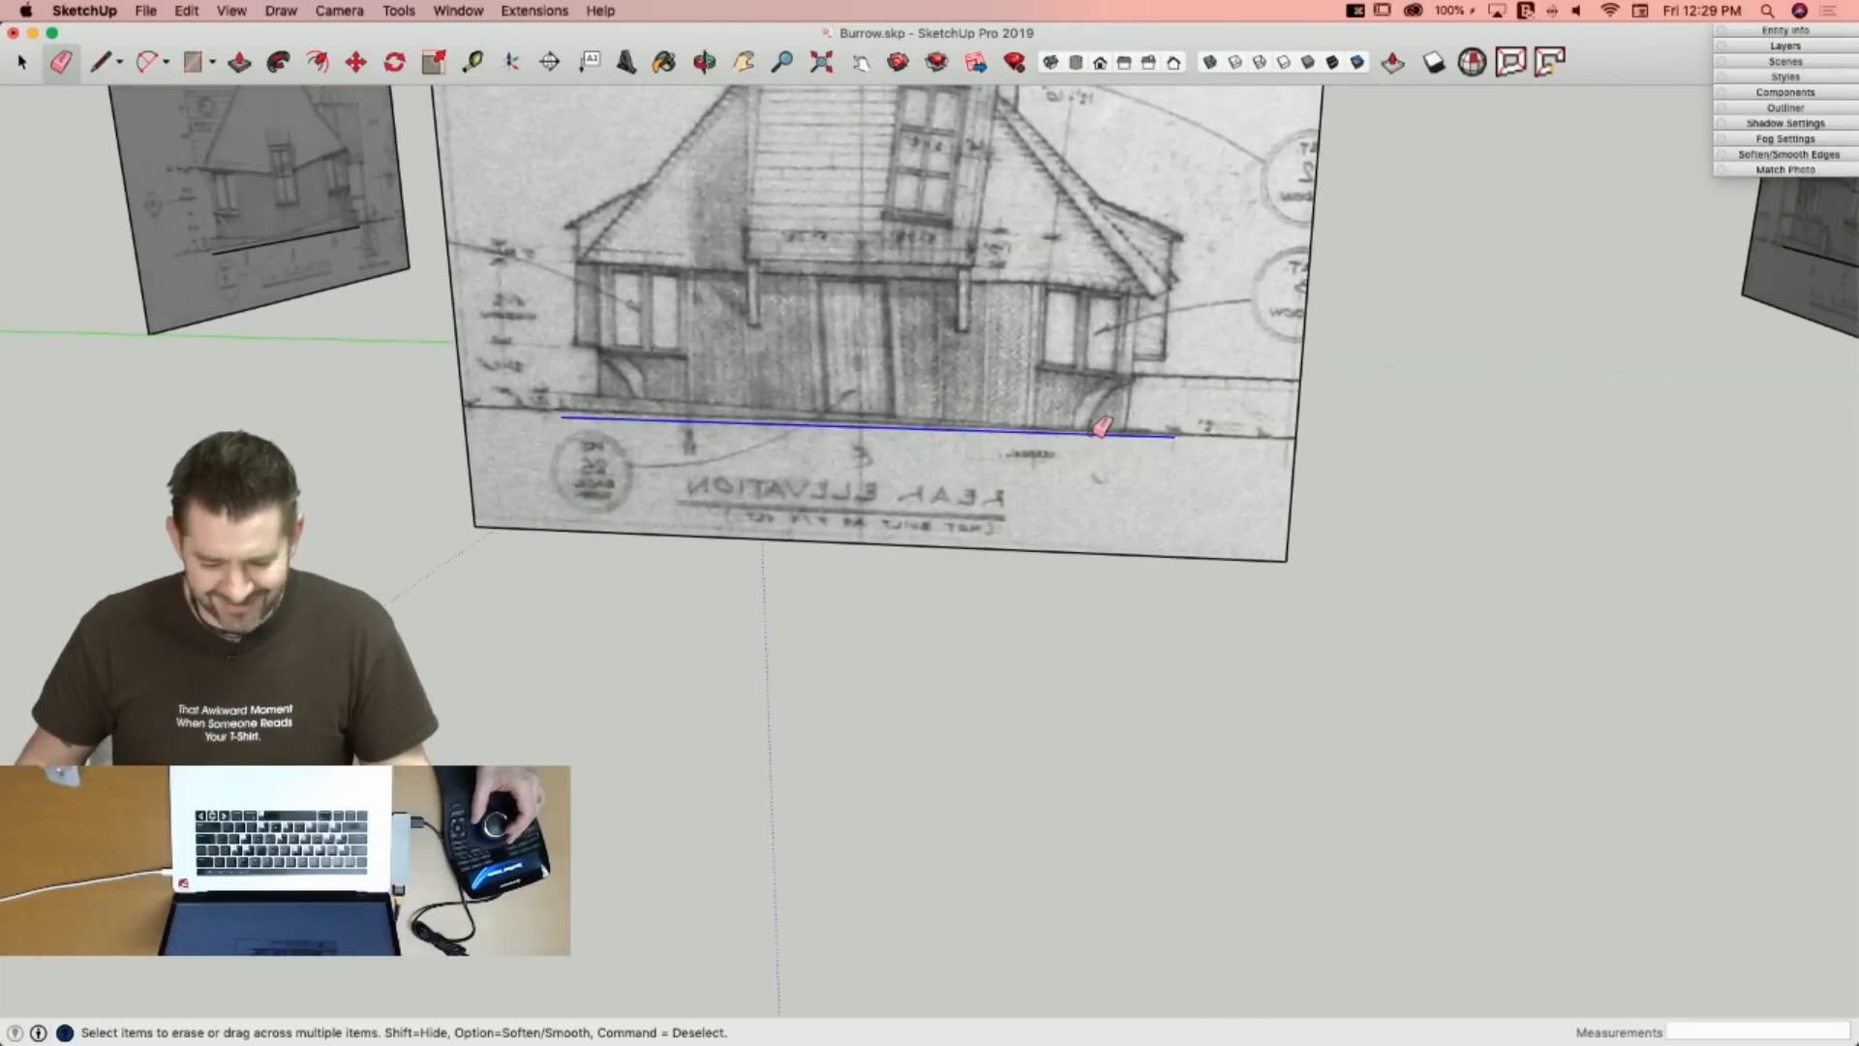
click(259, 244)
drag(1570, 317, 1555, 294)
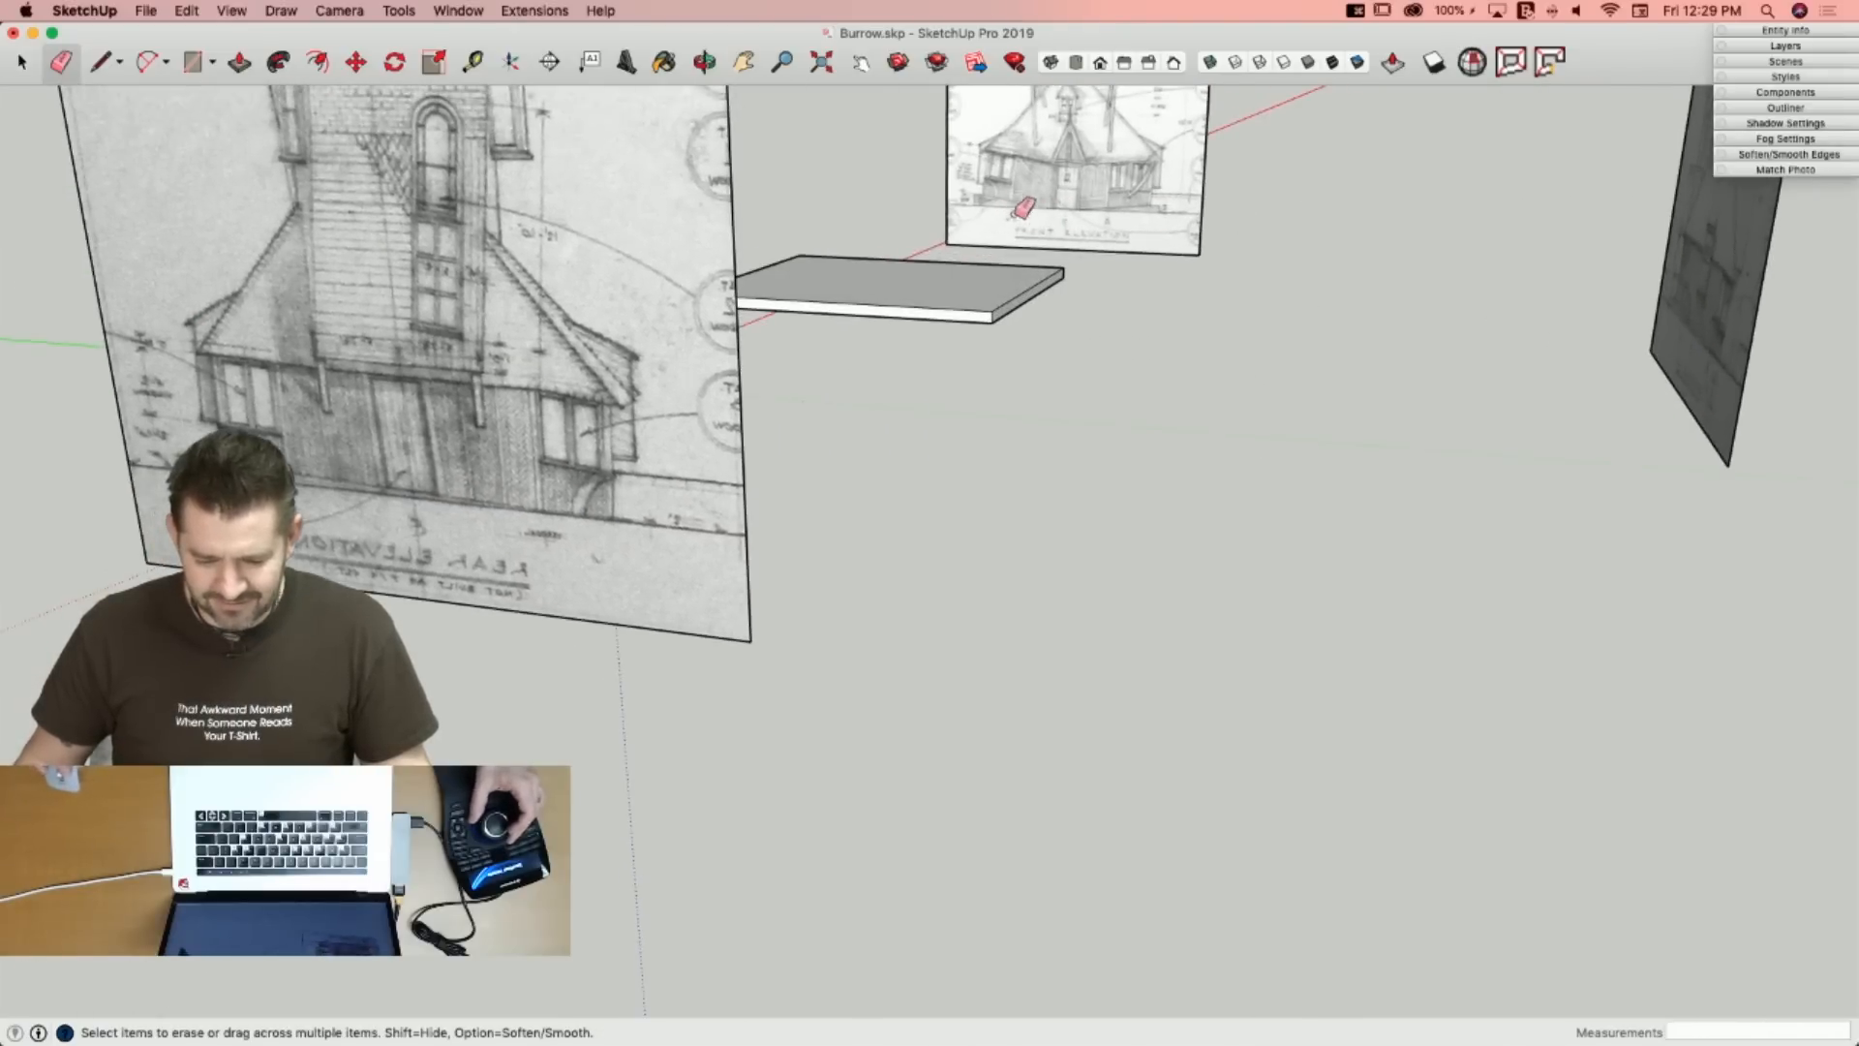
Draw an edge from the slab's lower corner and a line from the foundation's top corner on the L.H. elevation across to the slab.
key(l)
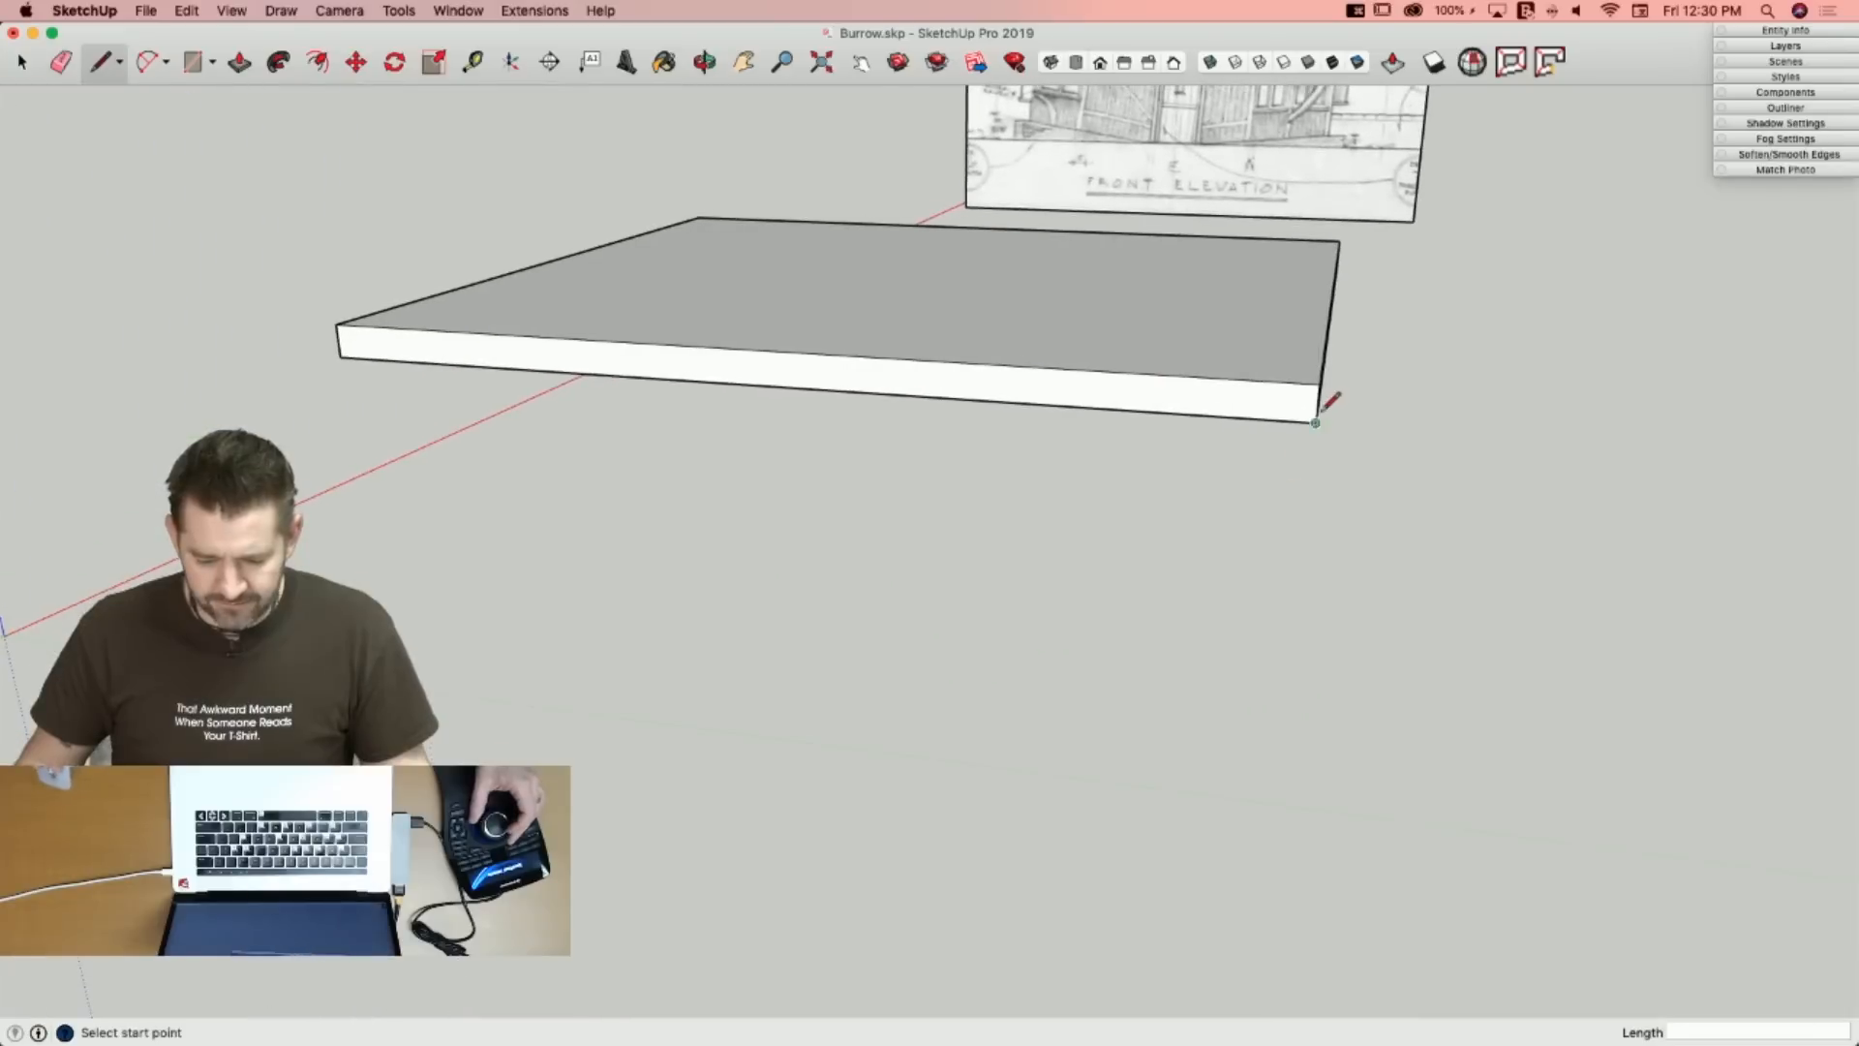
key(Escape)
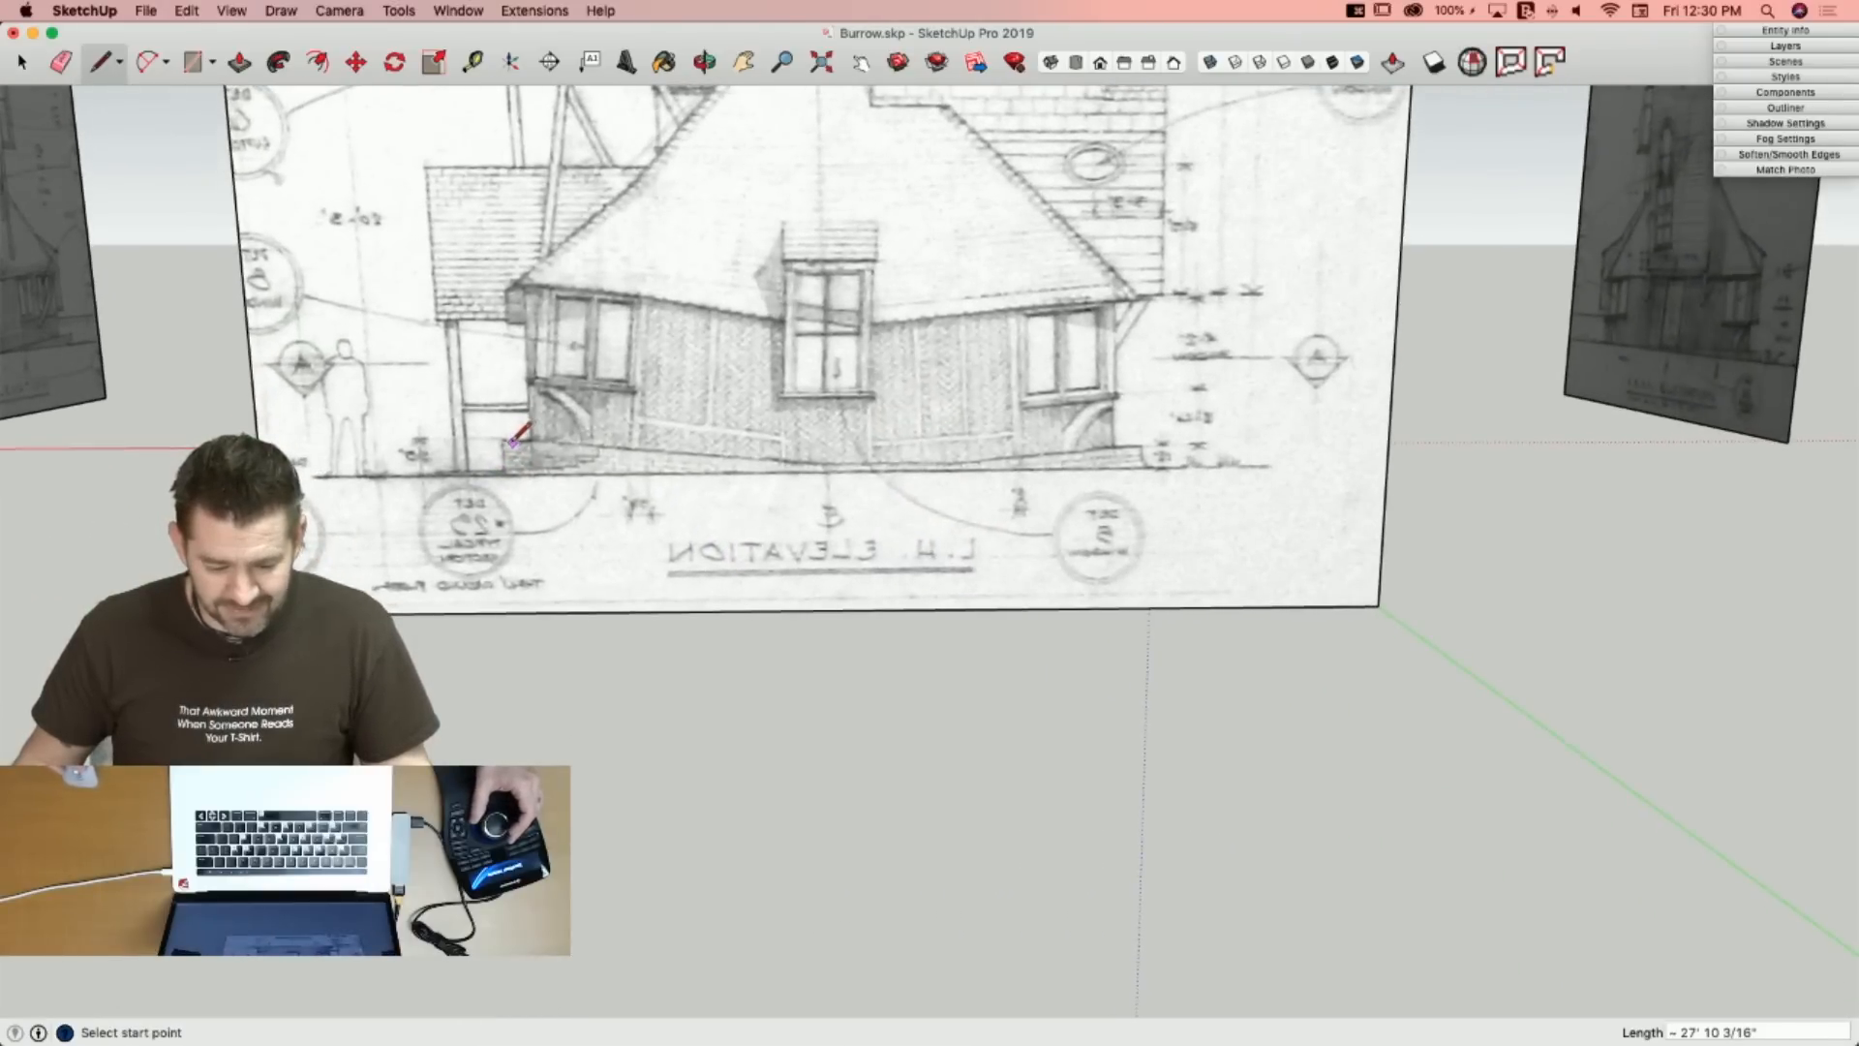
click(505, 440)
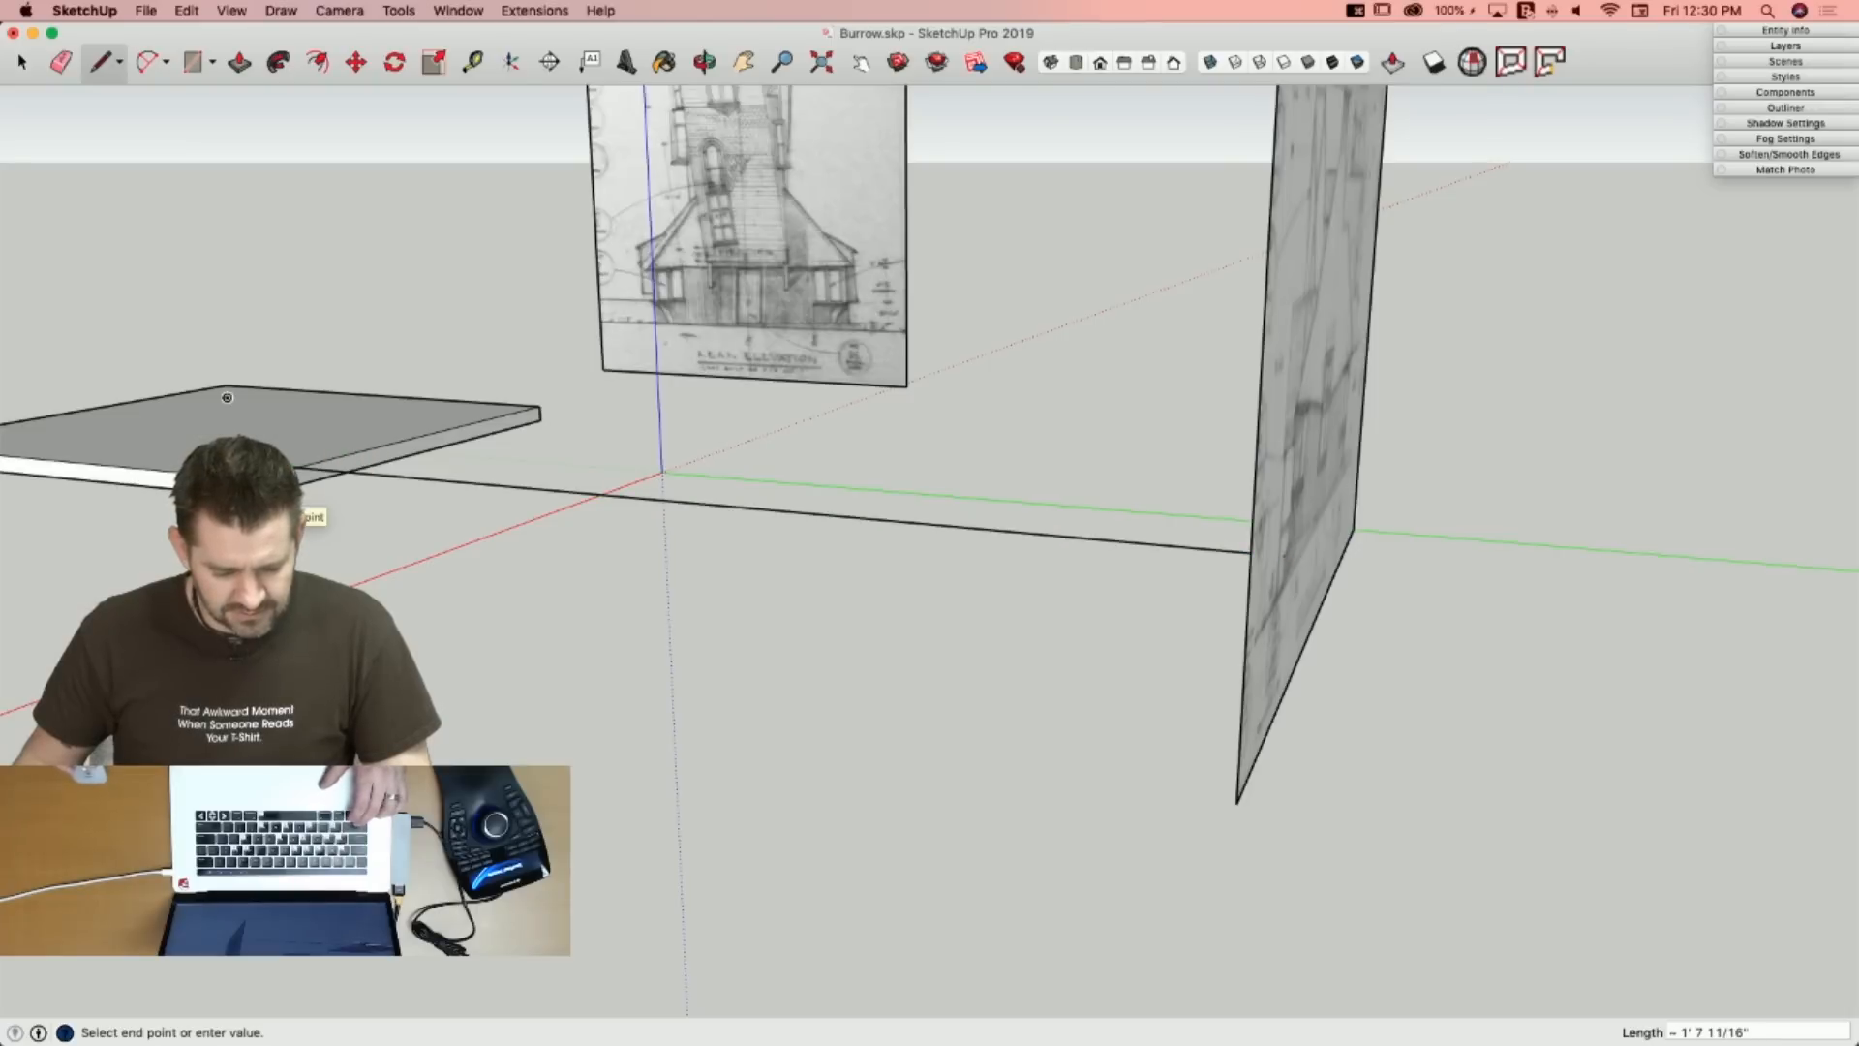
key(Escape)
key(space)
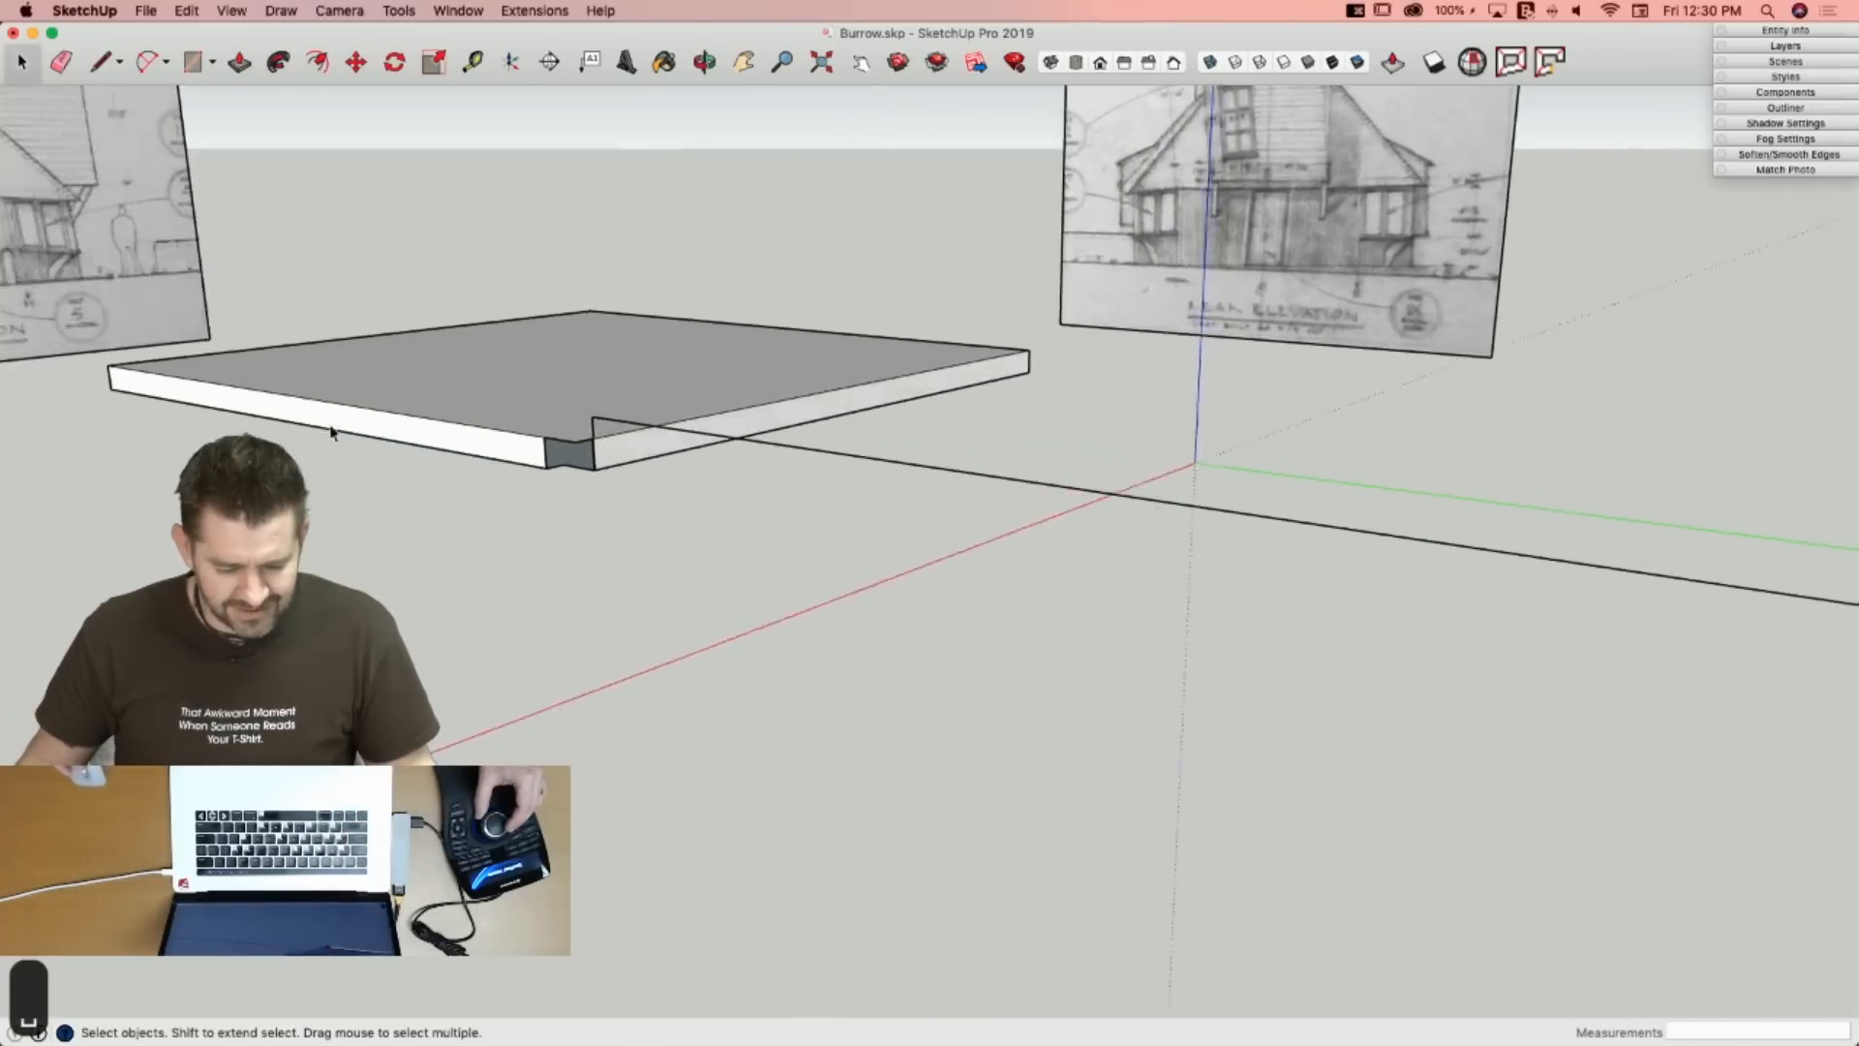
Close the notch at the slab's corner by drawing the missing vertical and lower edges, and erase the leftover vertical edge.
key(e)
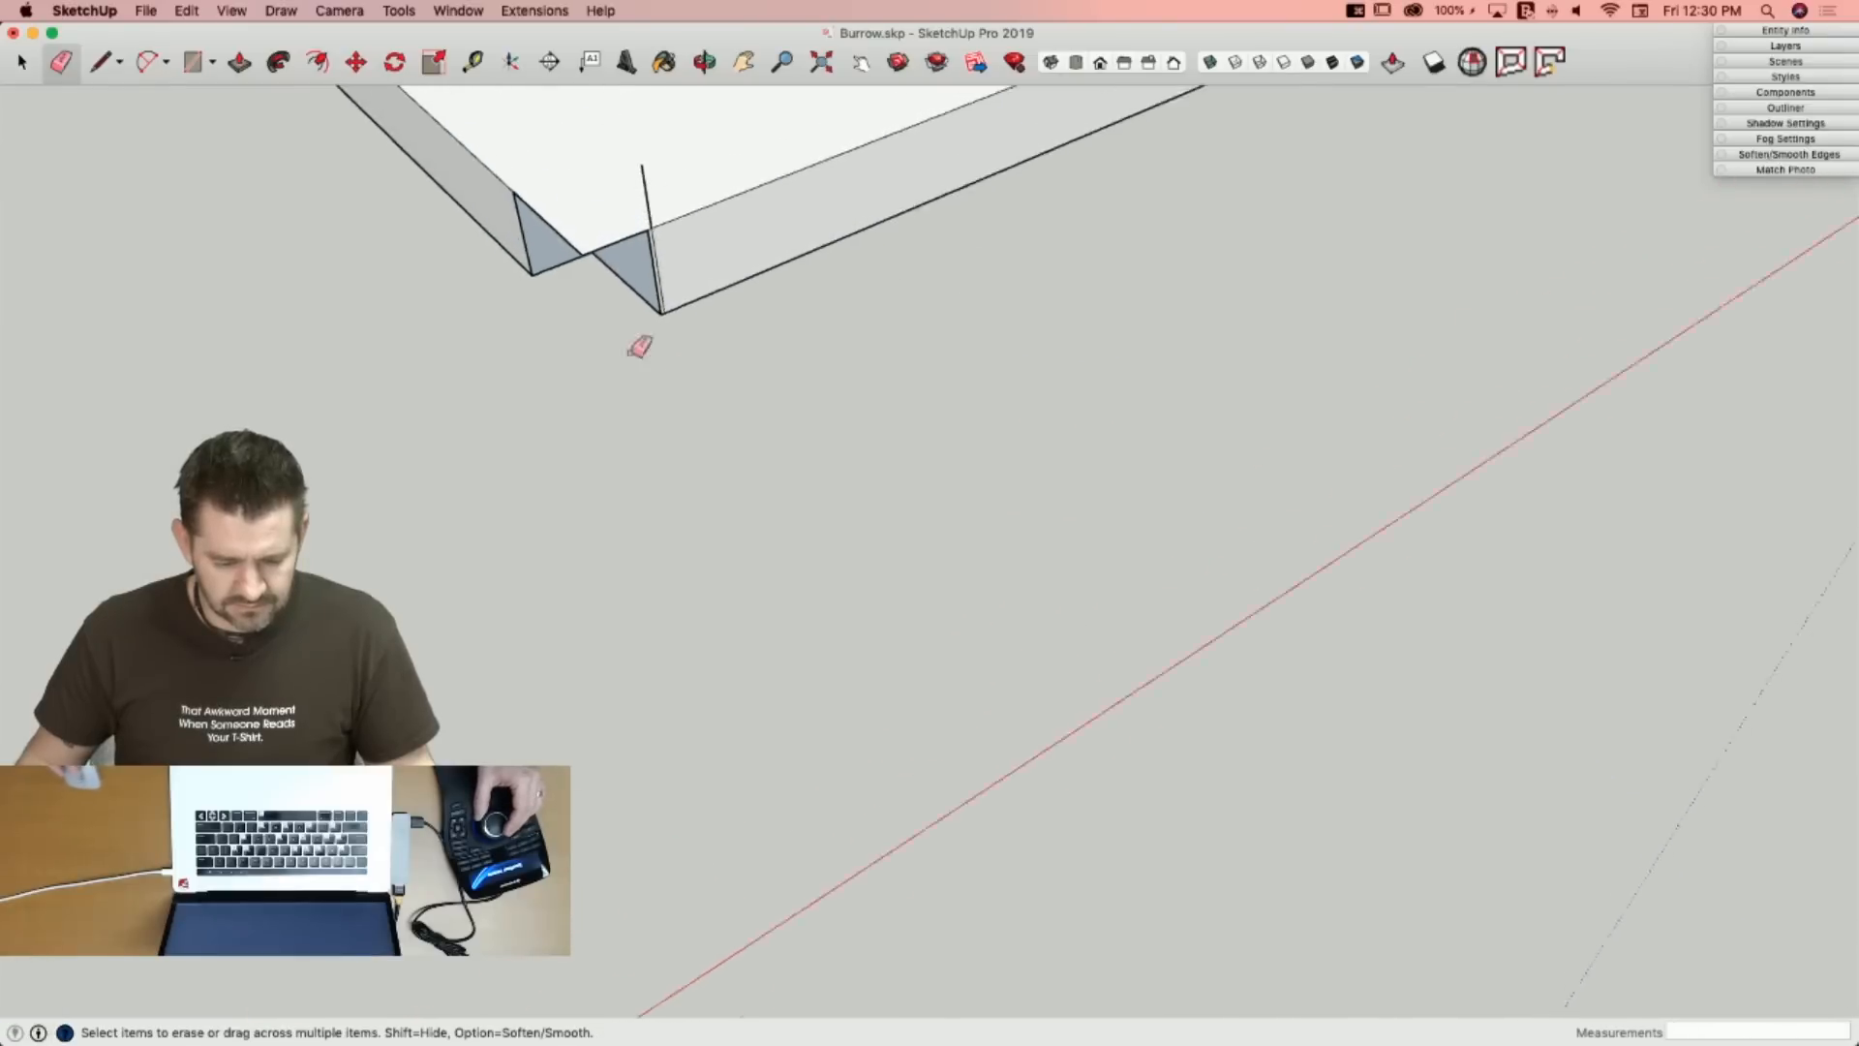
key(l)
click(624, 421)
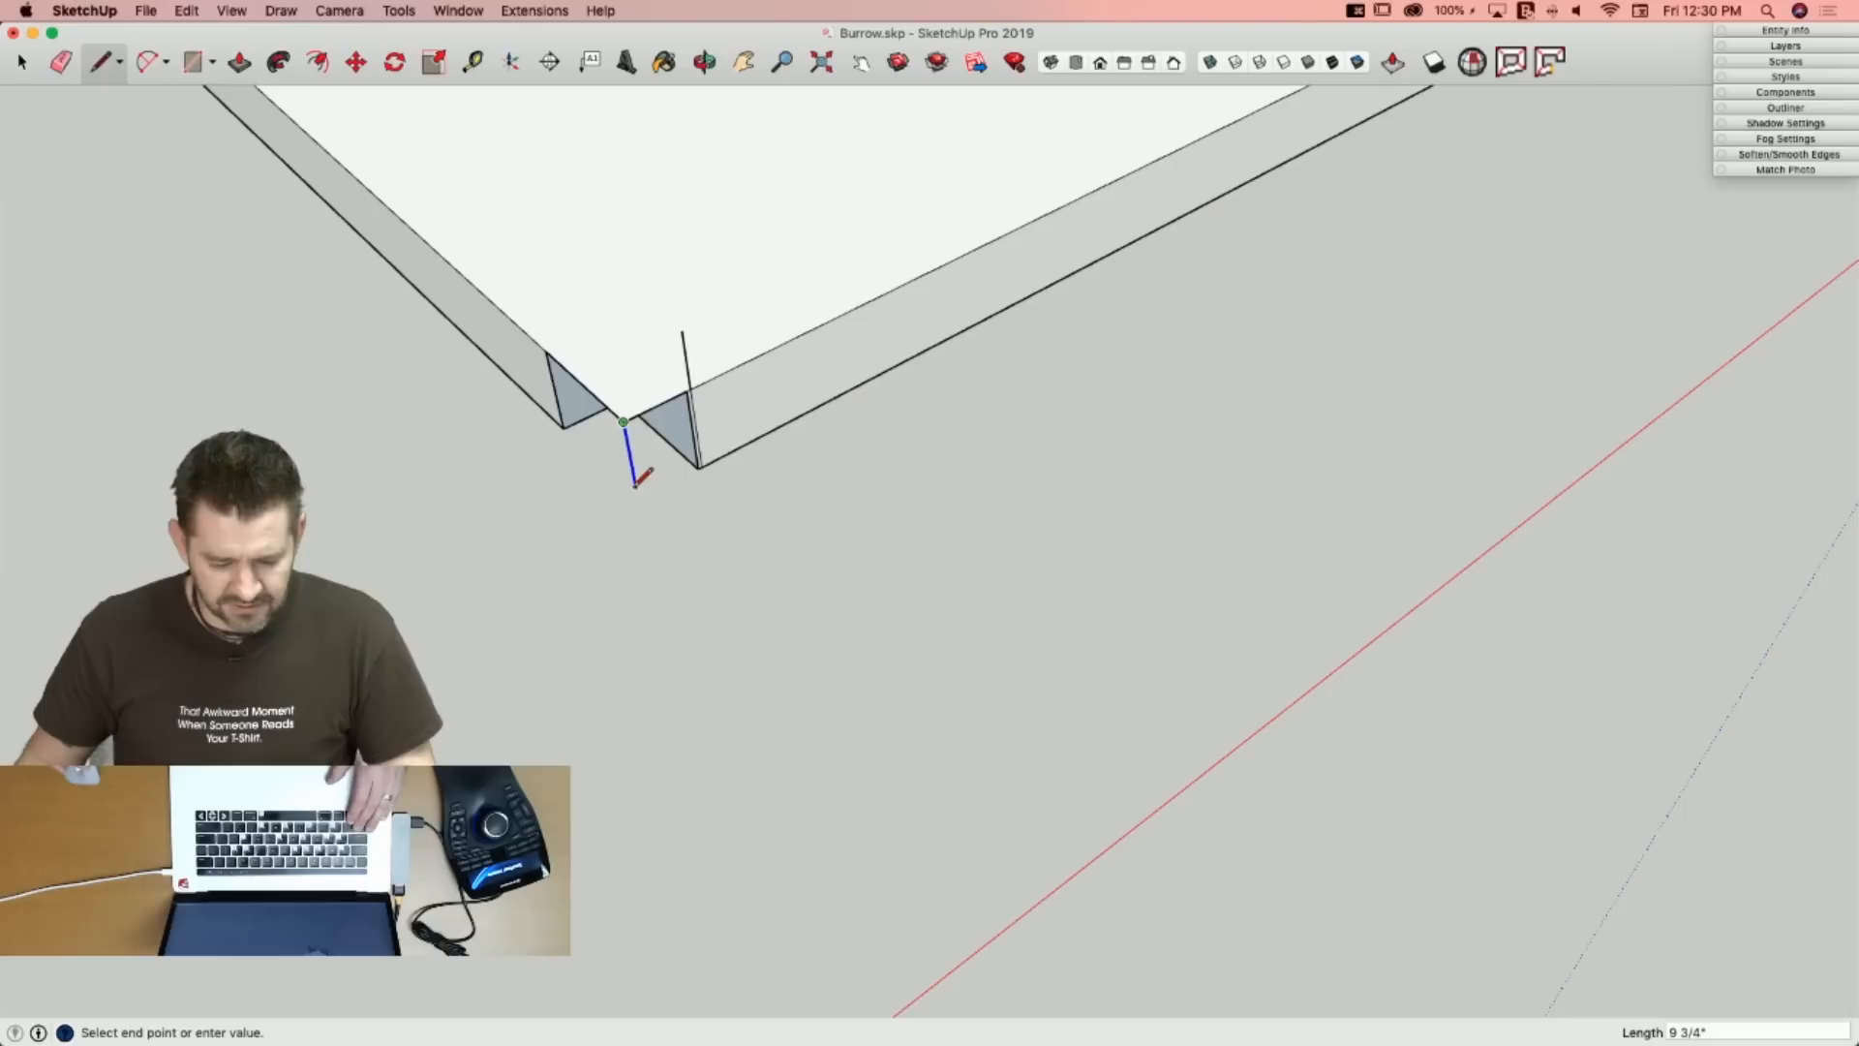
click(701, 467)
click(698, 468)
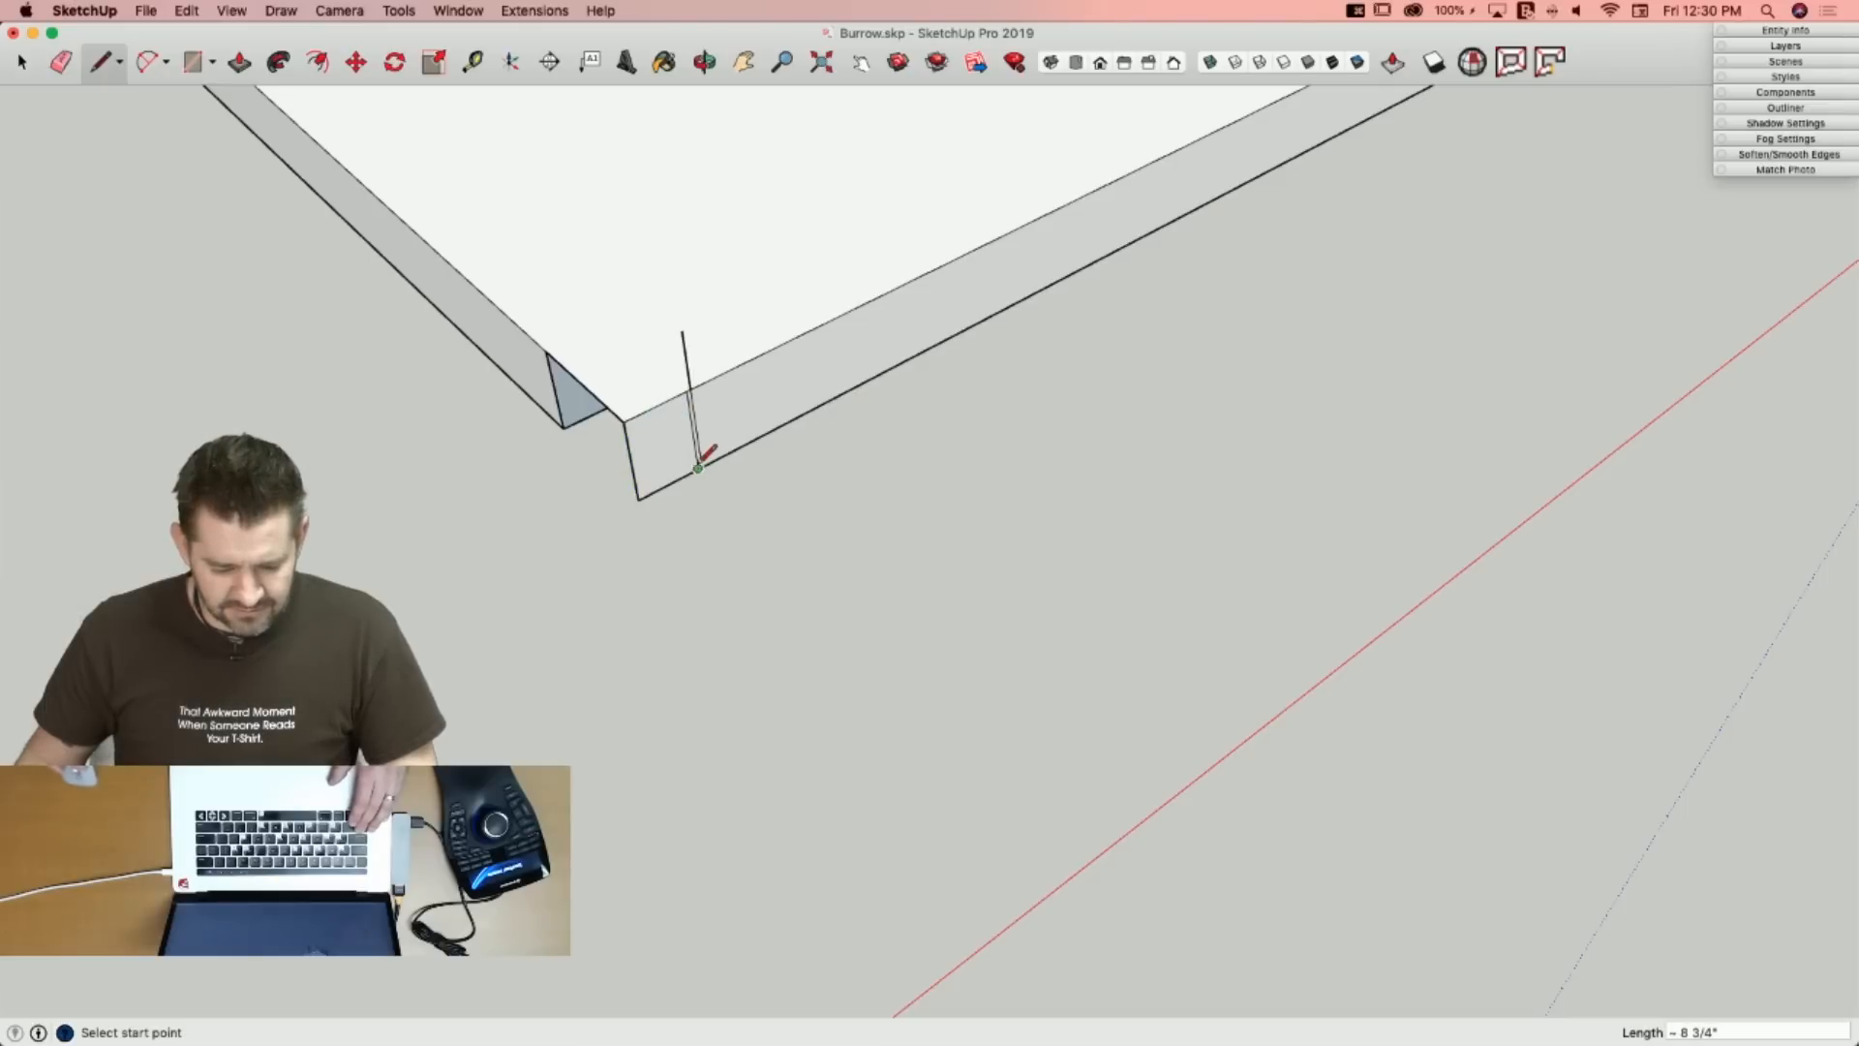
key(e)
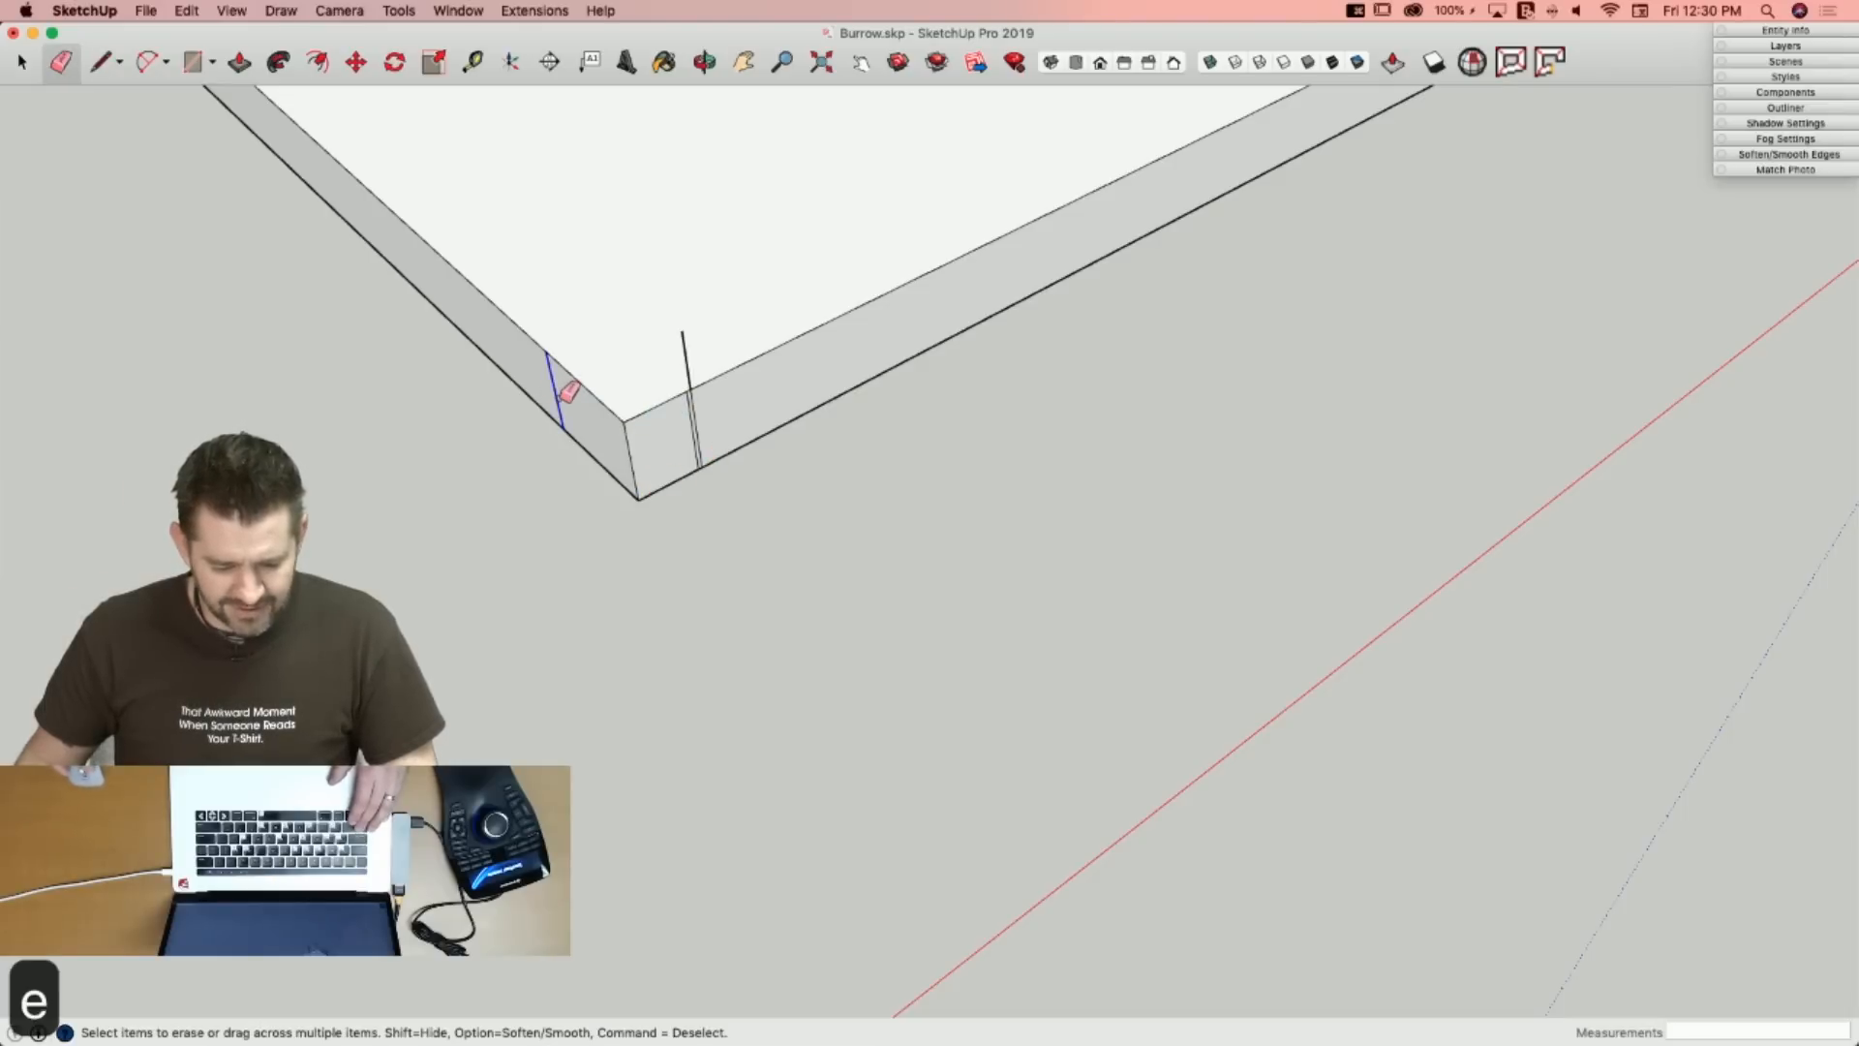
click(558, 398)
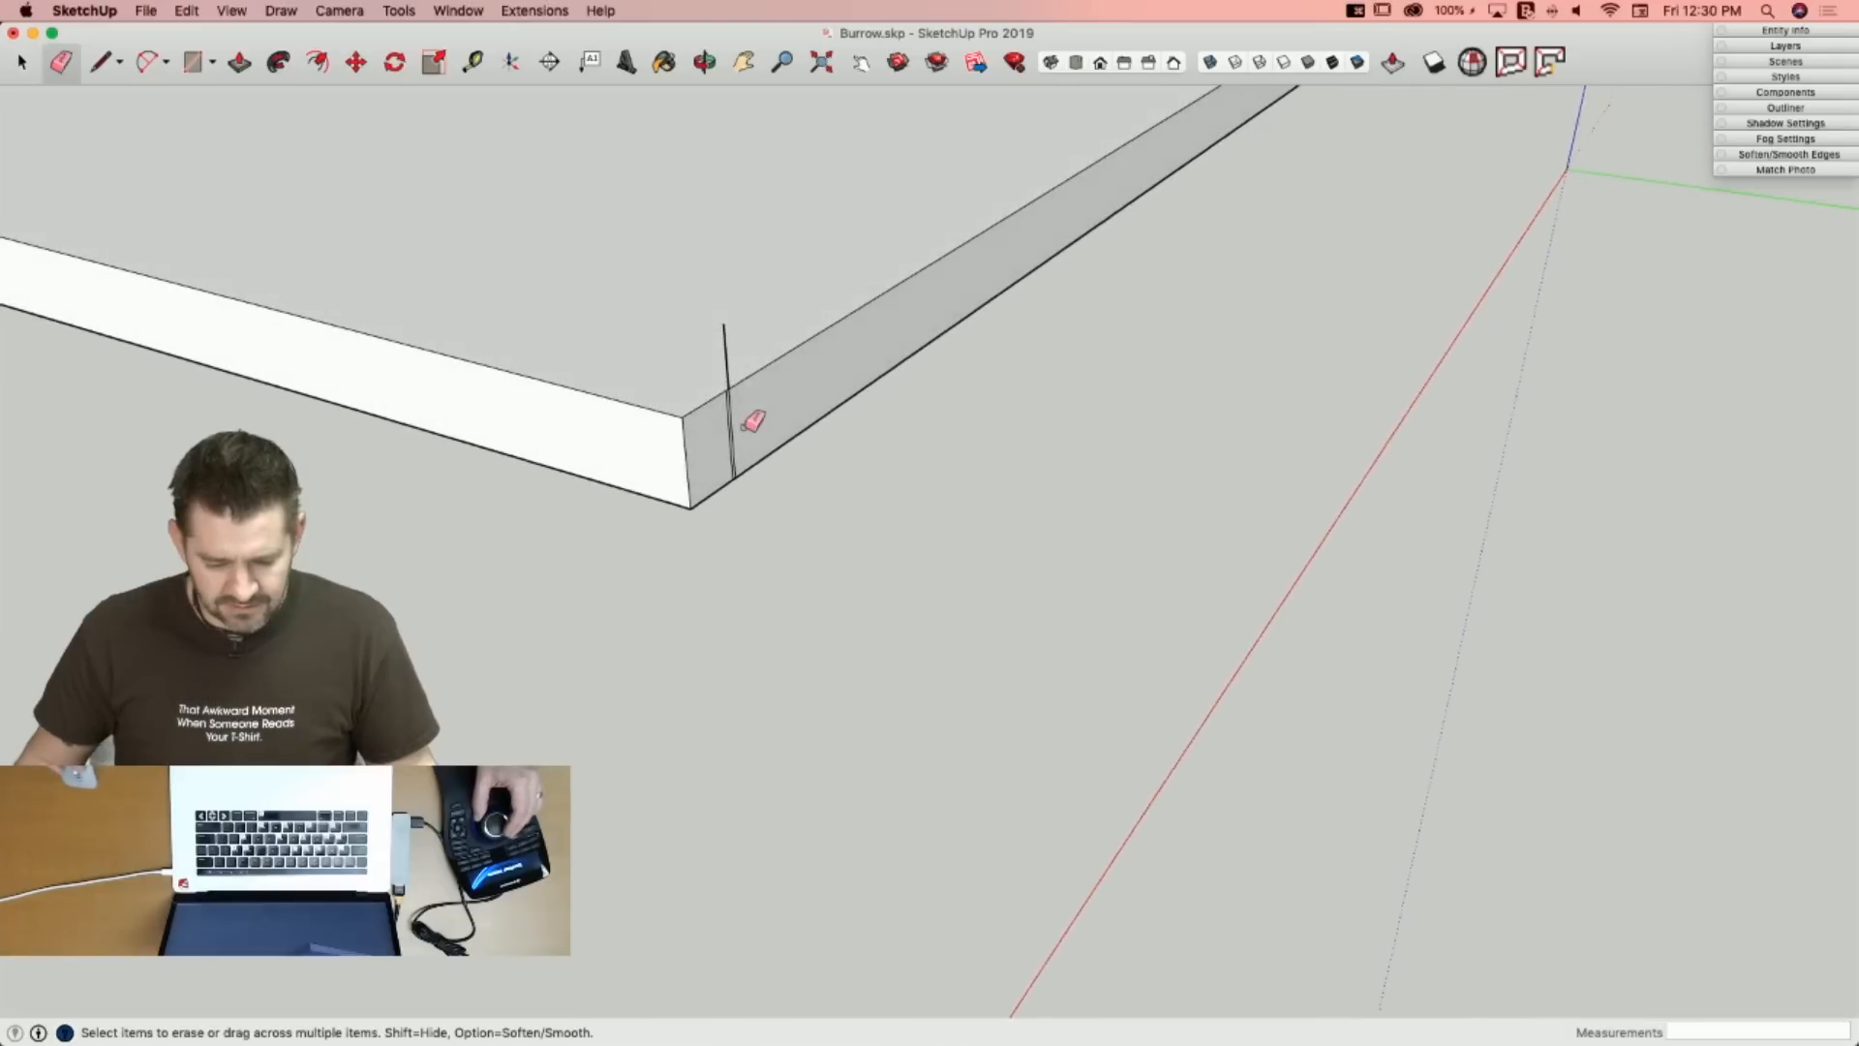
Draw edges up from the slab's top corner and across to the raised edge's upper end to form a raised corner face.
key(l)
click(696, 387)
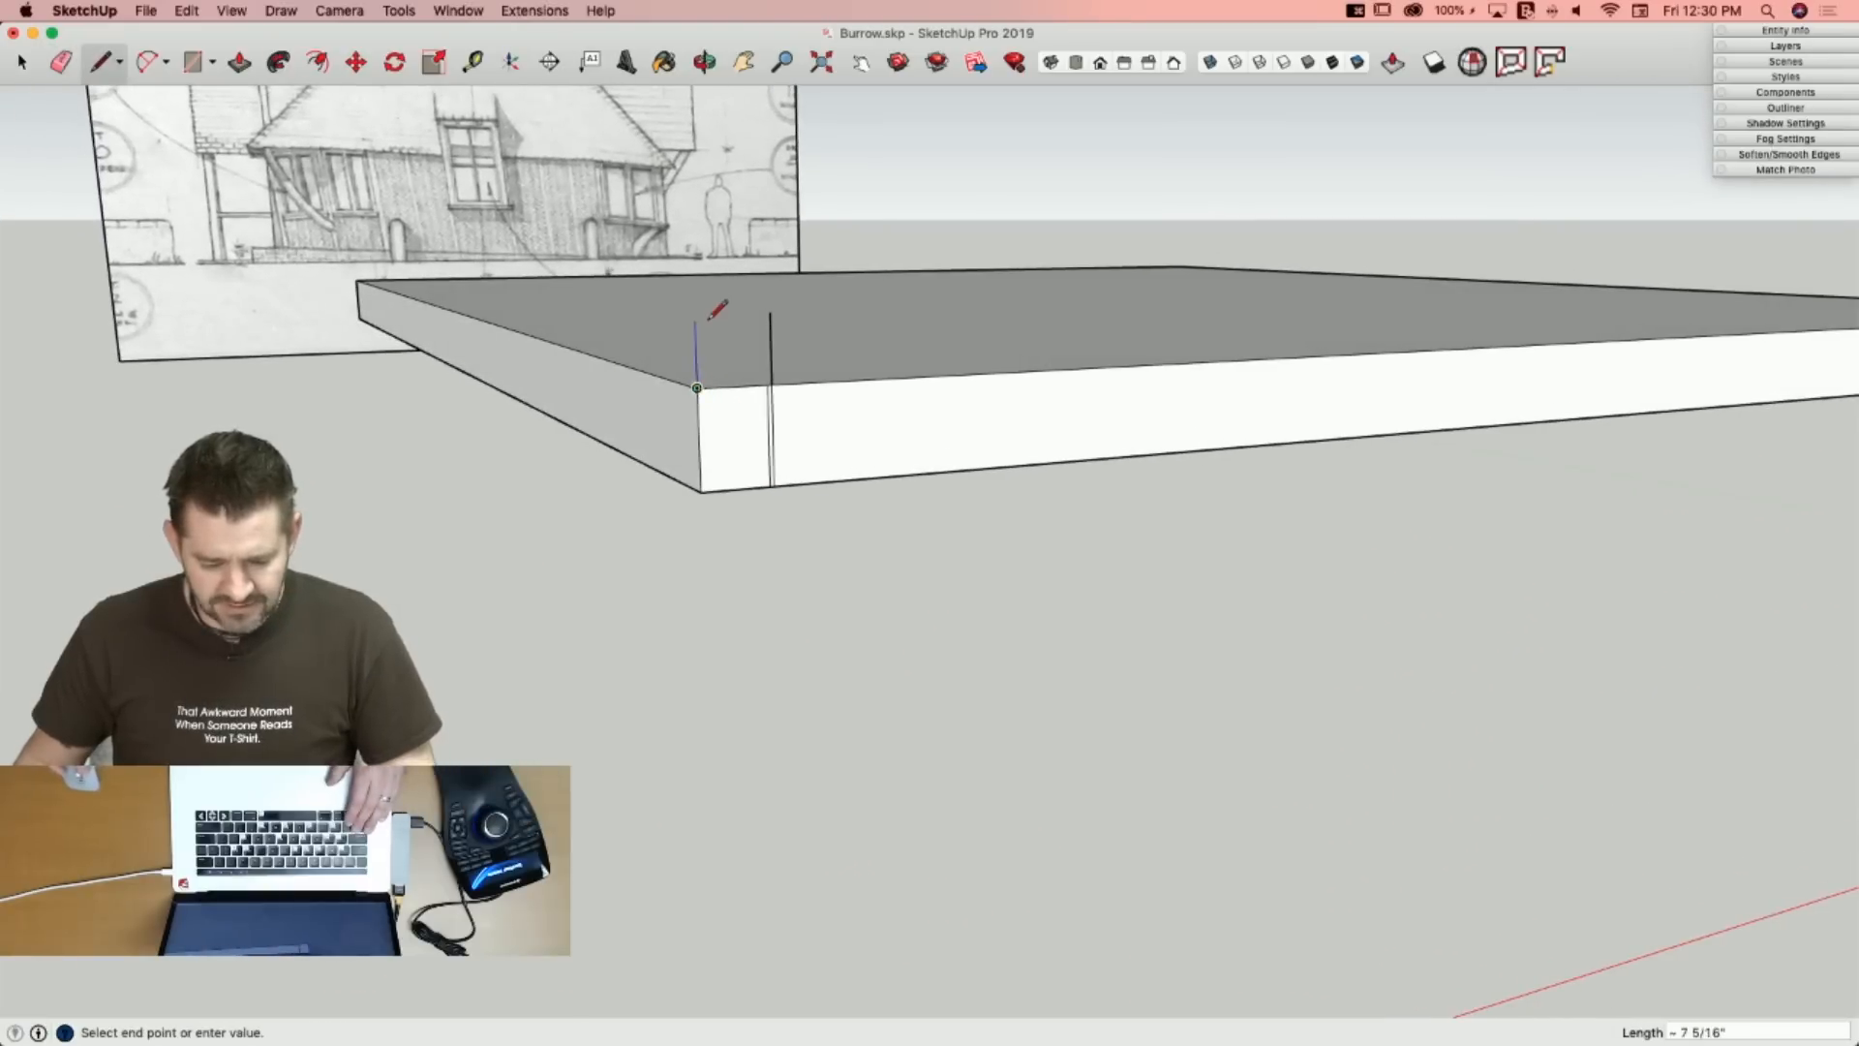
click(771, 313)
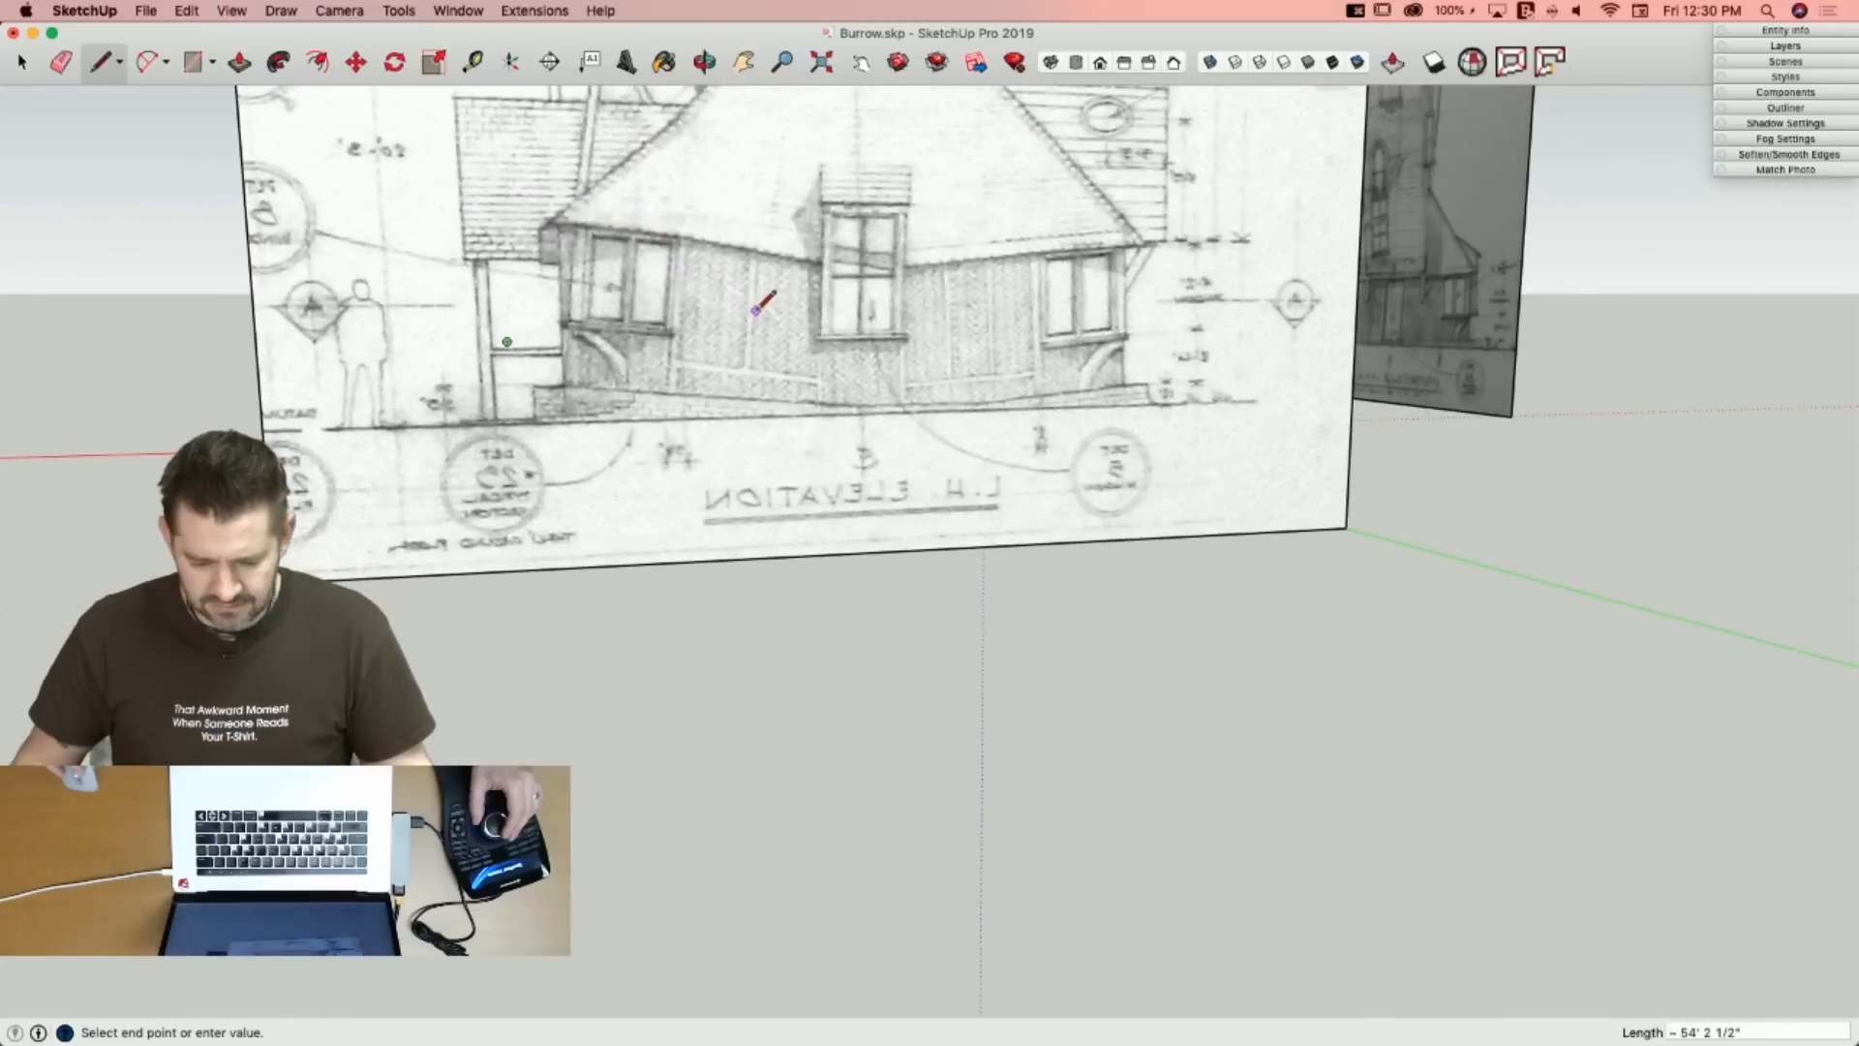
Project the foundation's slope points from the L.H. elevation to the slab and connect them to the raised corner and far corner.
key(Escape)
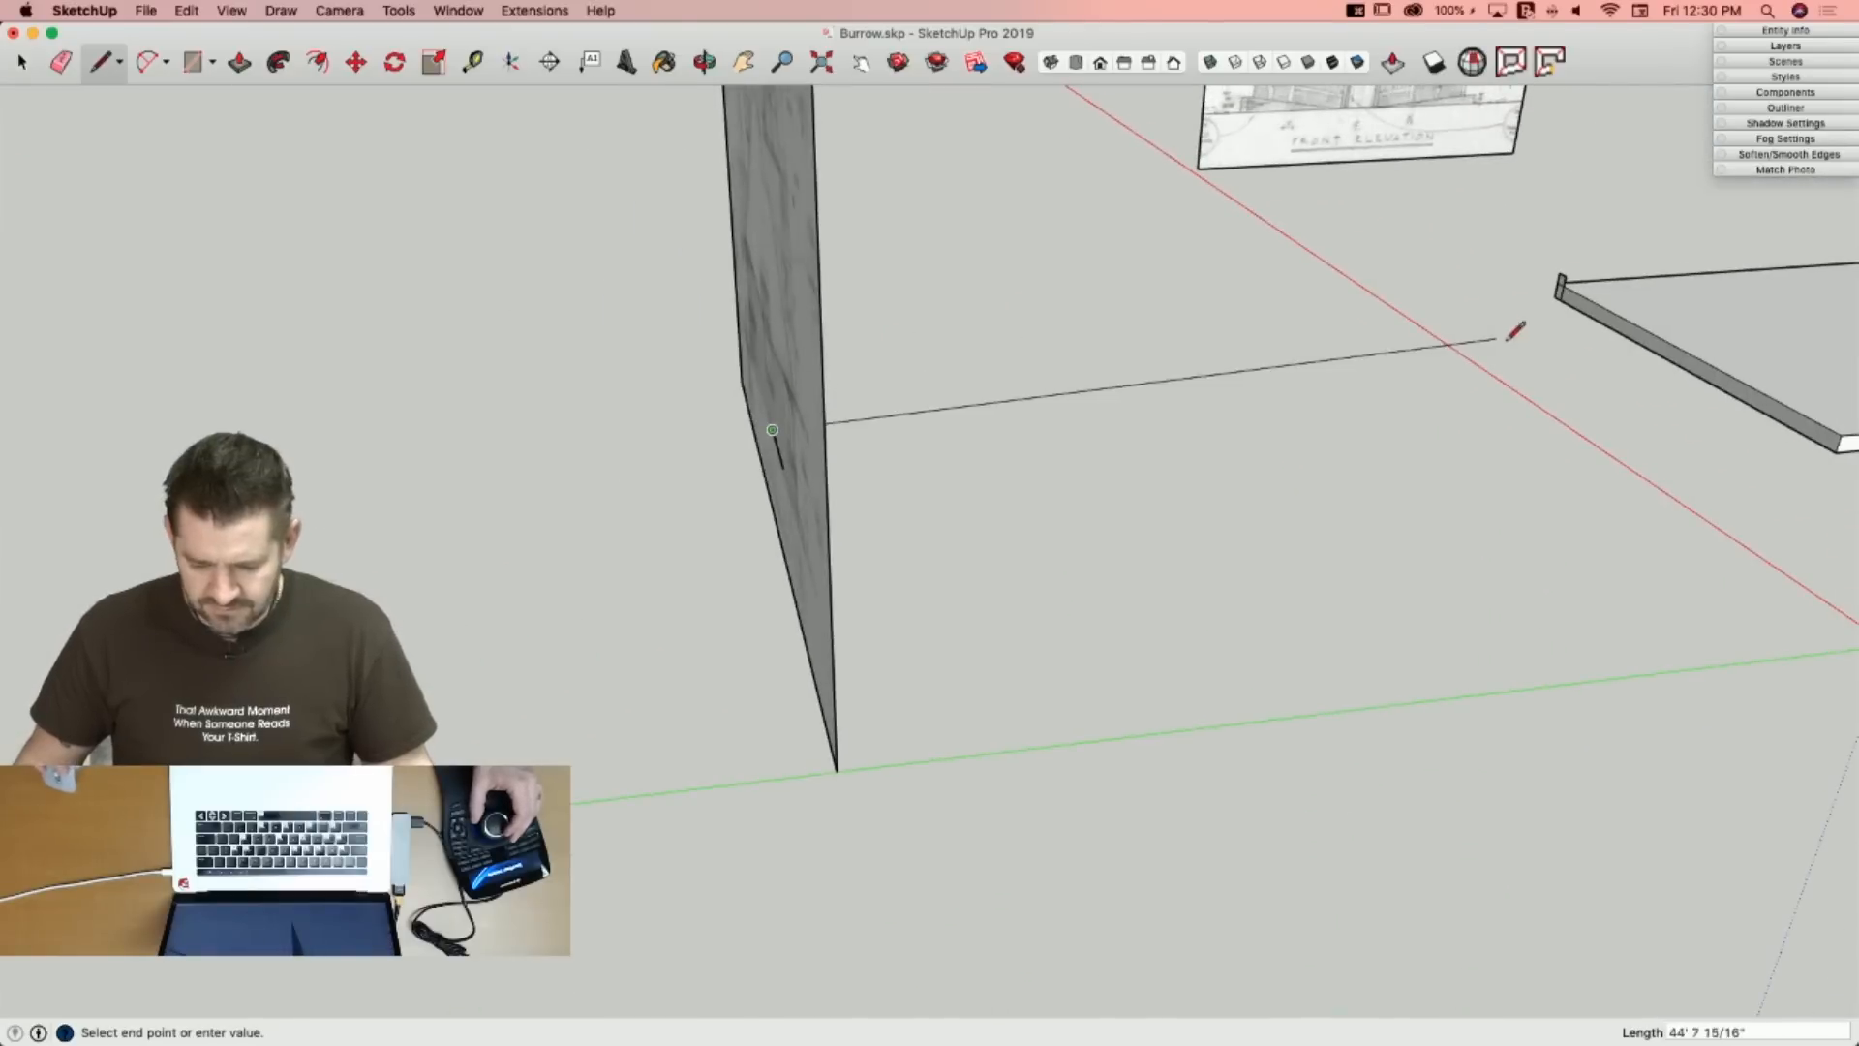
click(1686, 358)
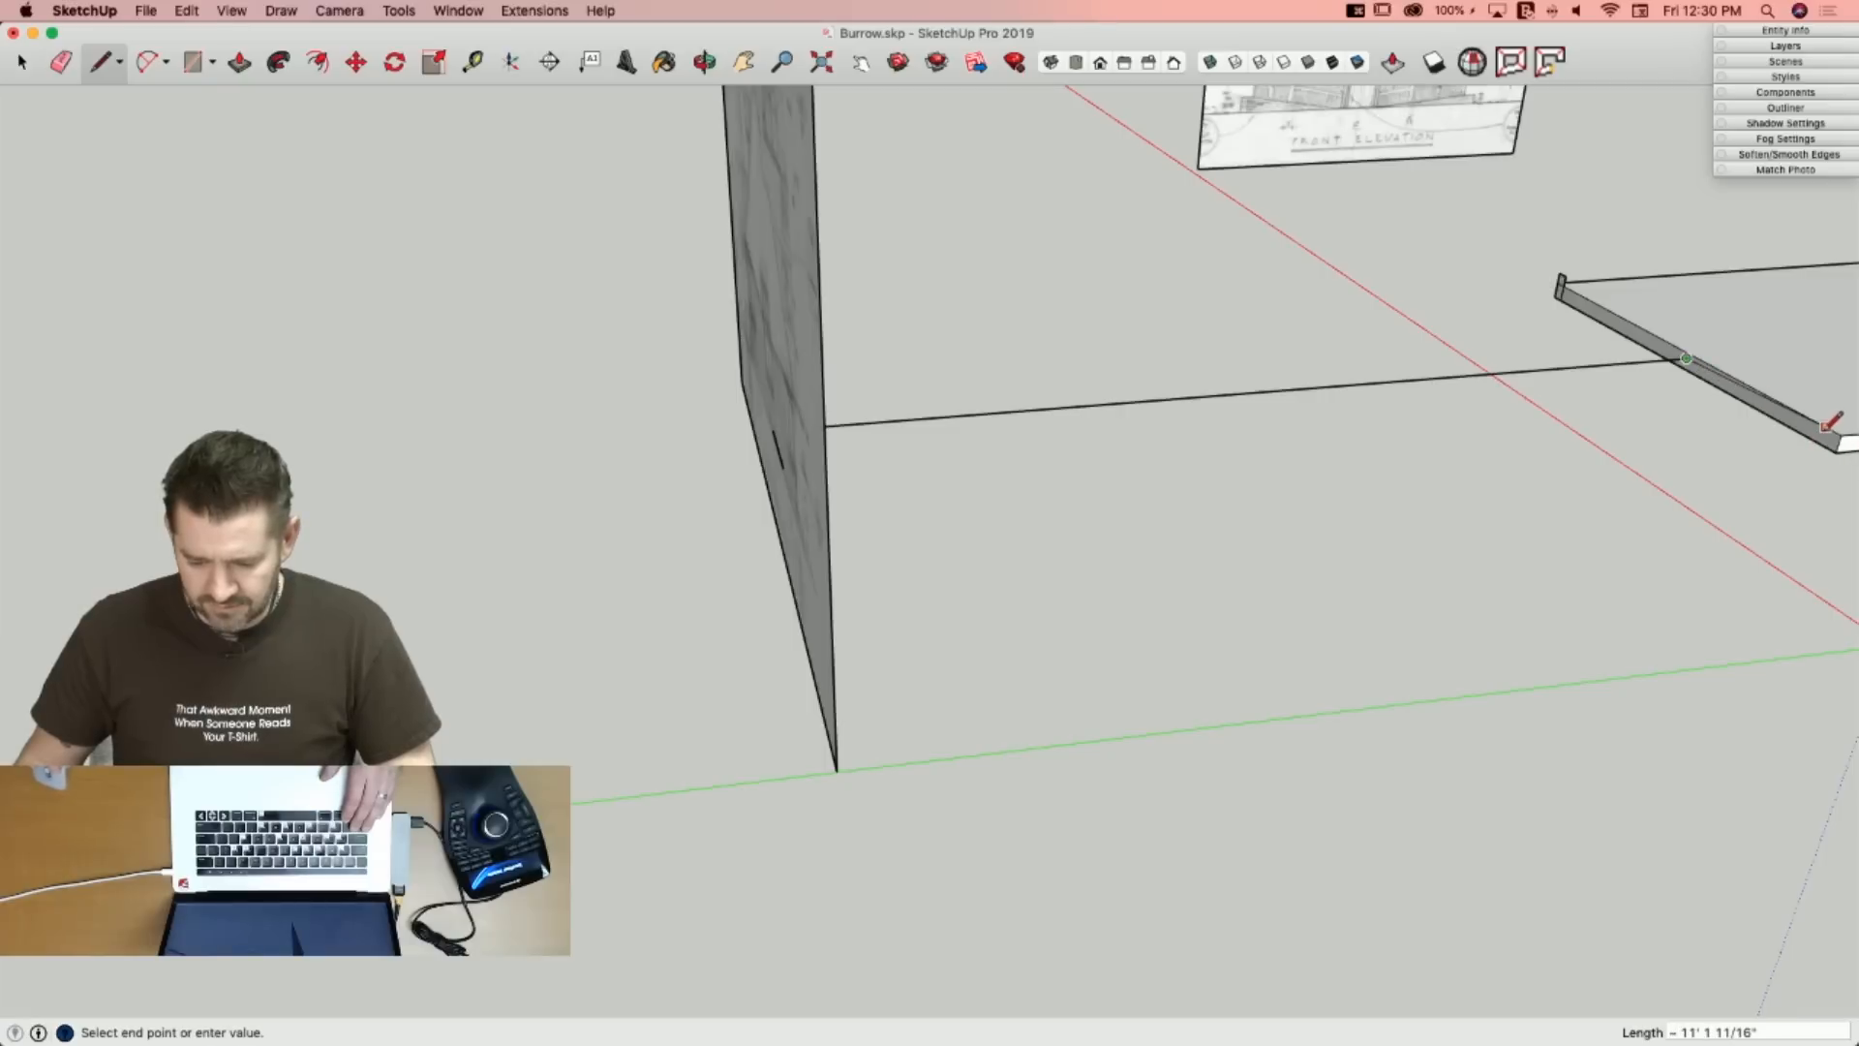
shift+click(782, 467)
key(Escape)
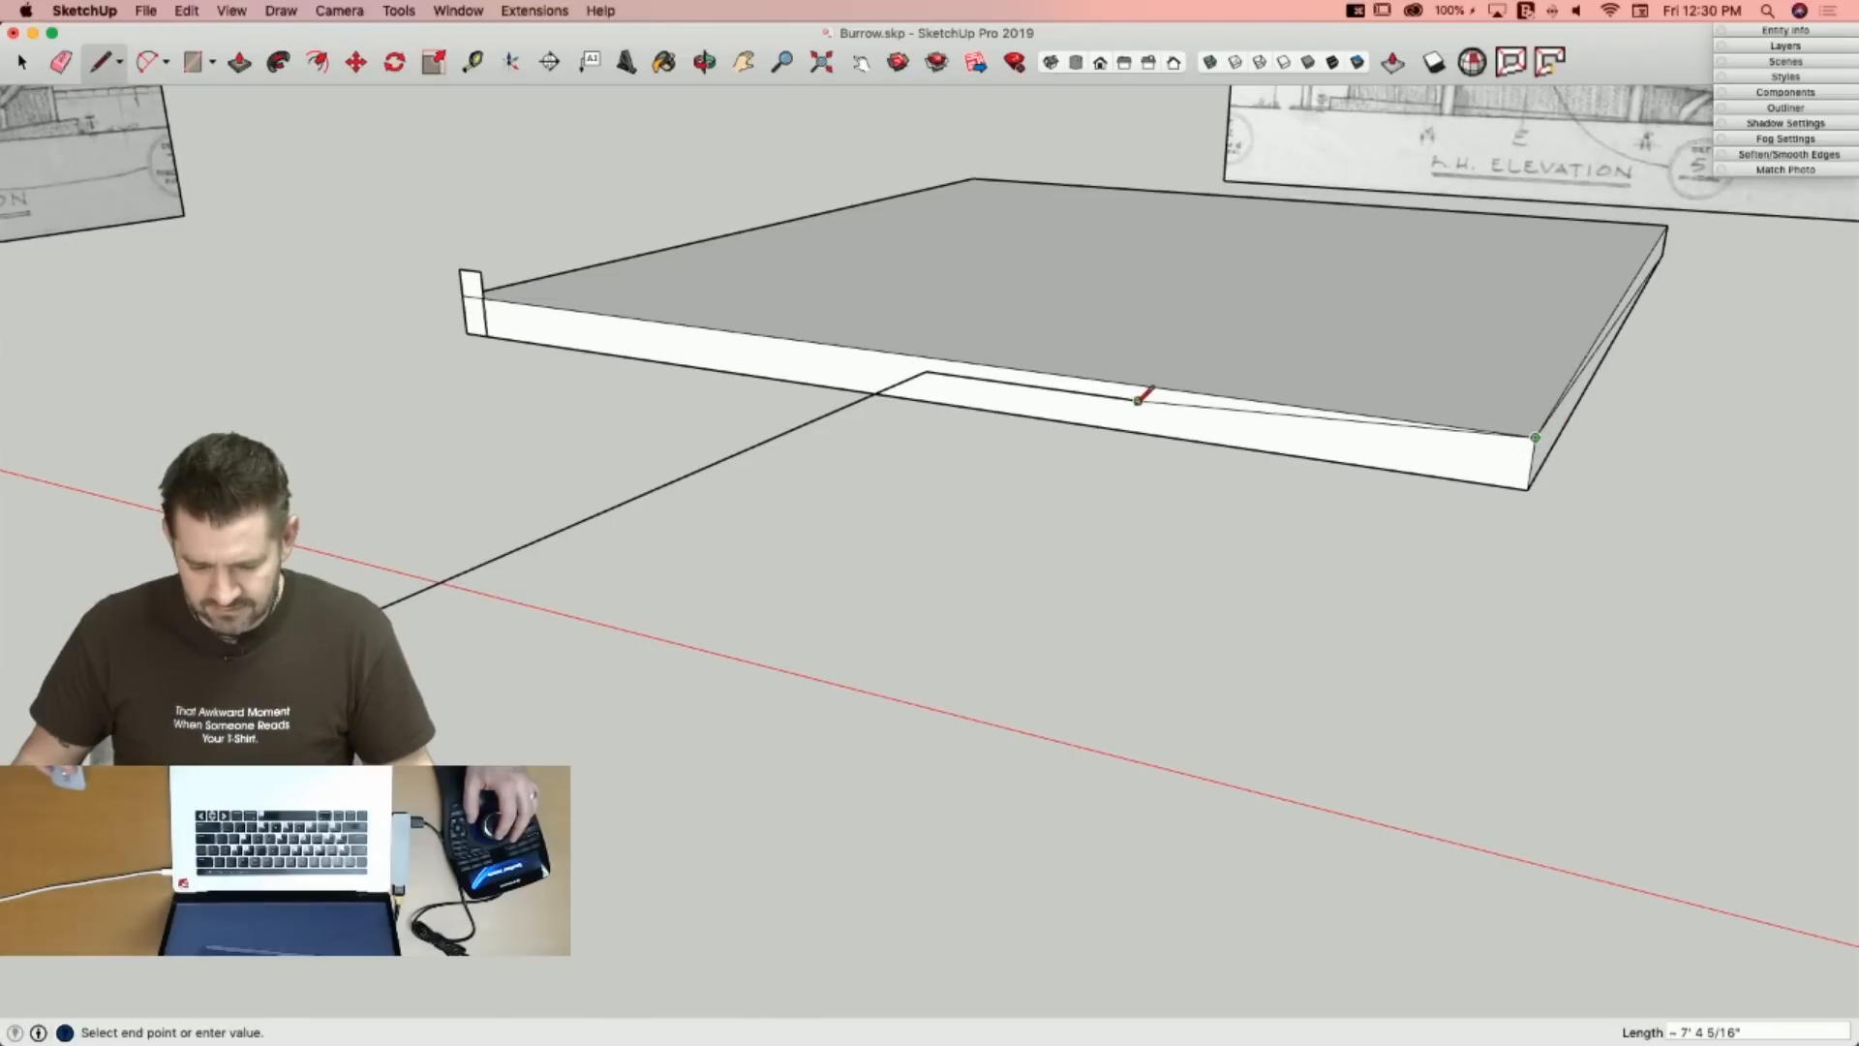
click(926, 371)
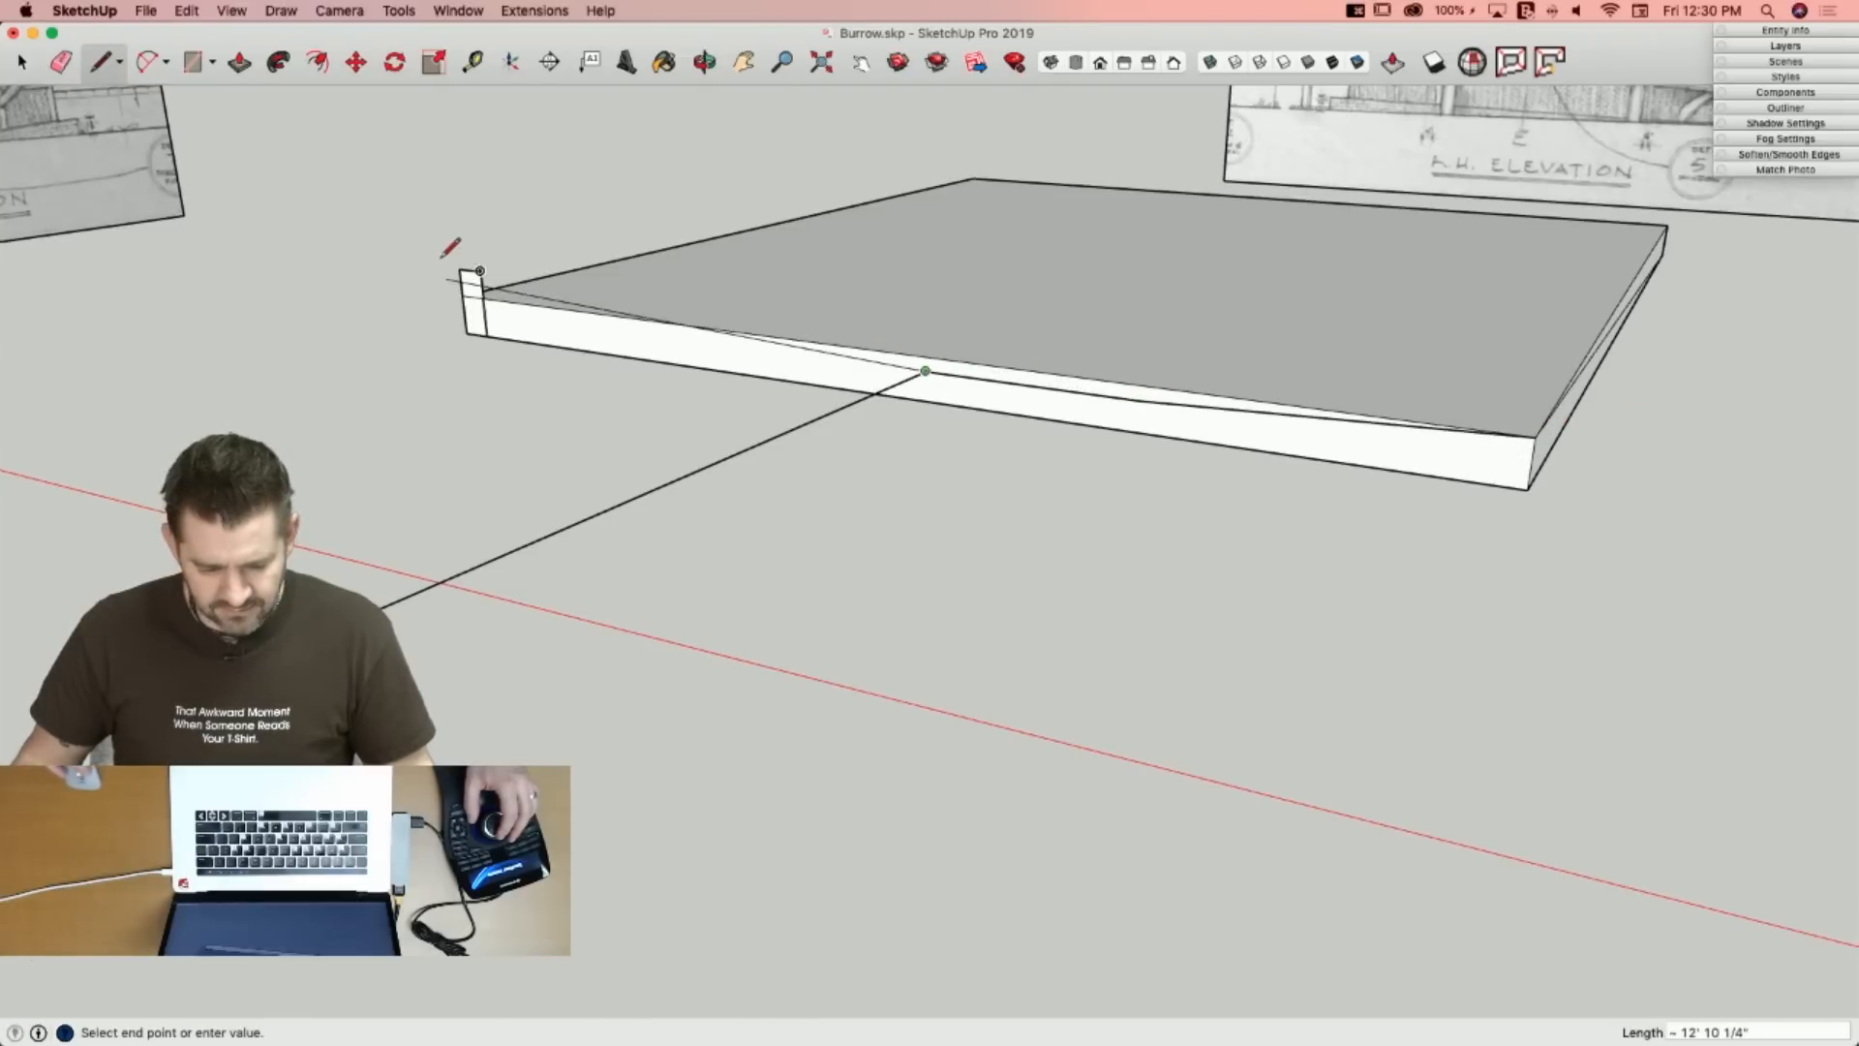
click(481, 271)
Erase the projection line from the L.H. elevation and the leftover vertical edges beside the raised corner.
key(e)
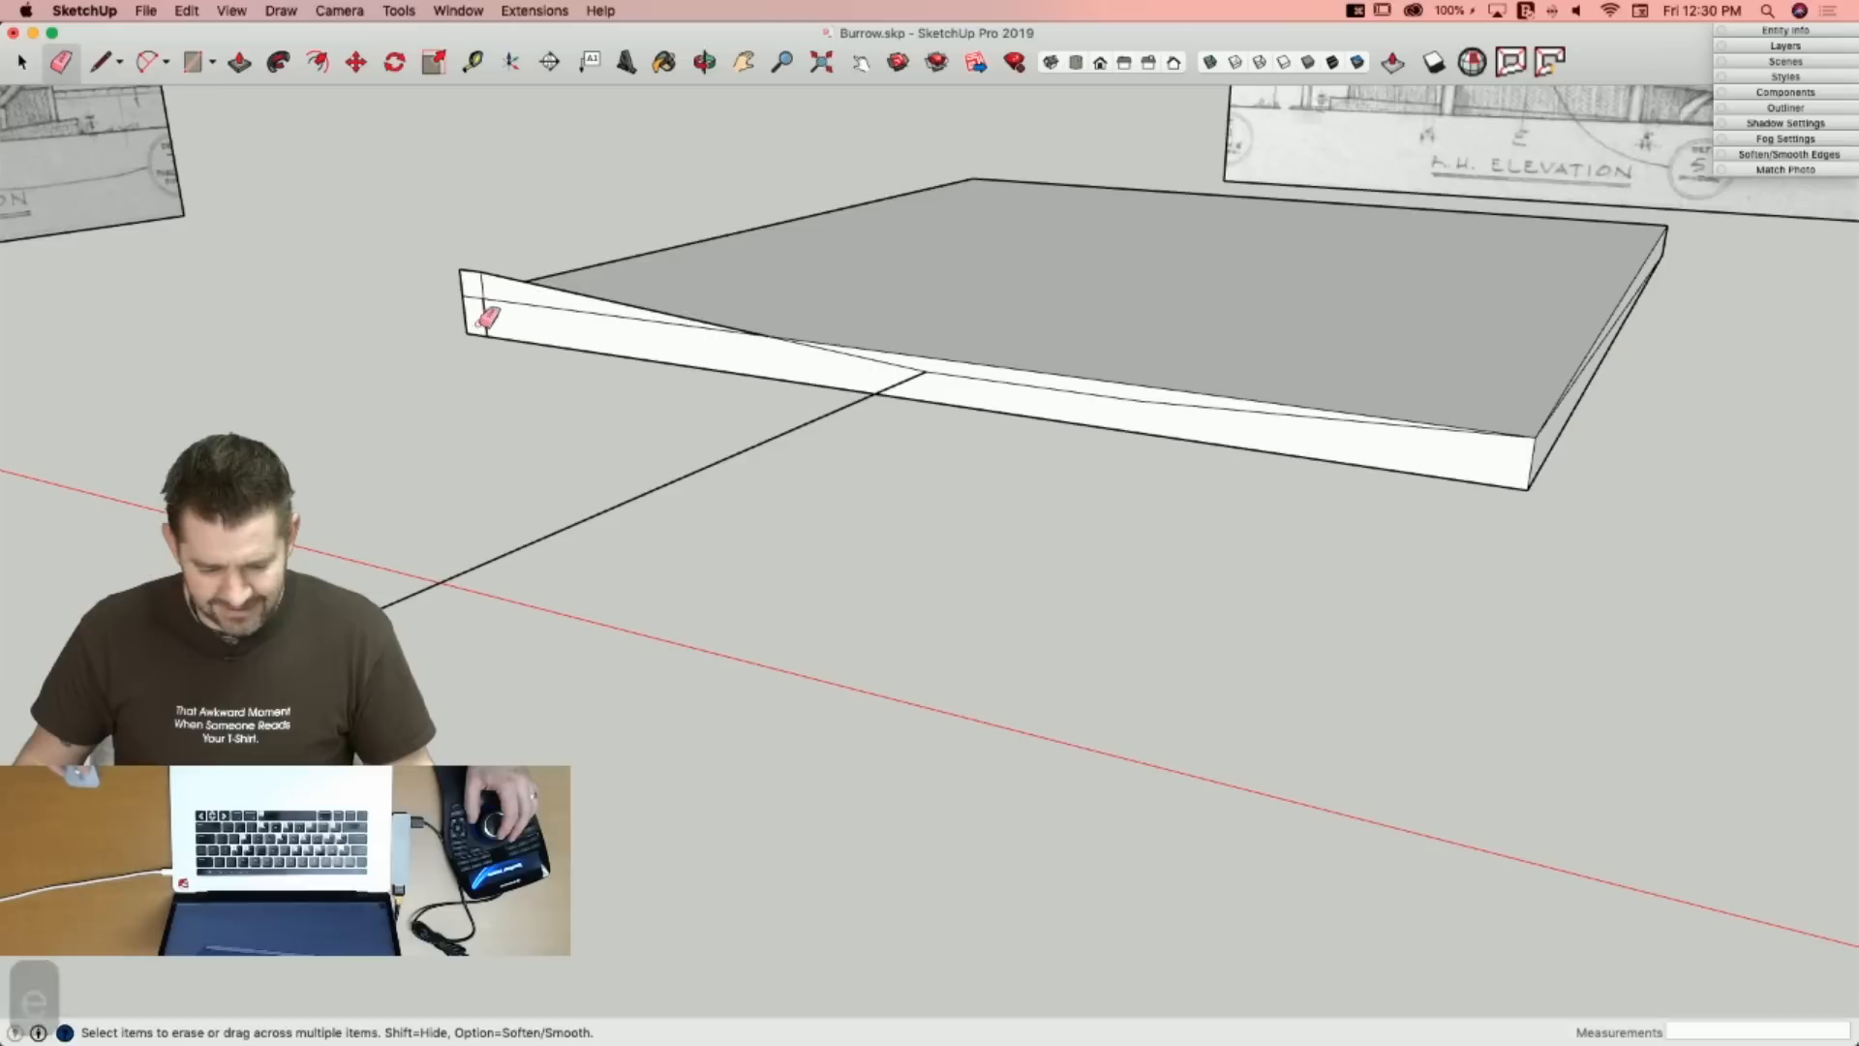
drag(686, 507, 692, 508)
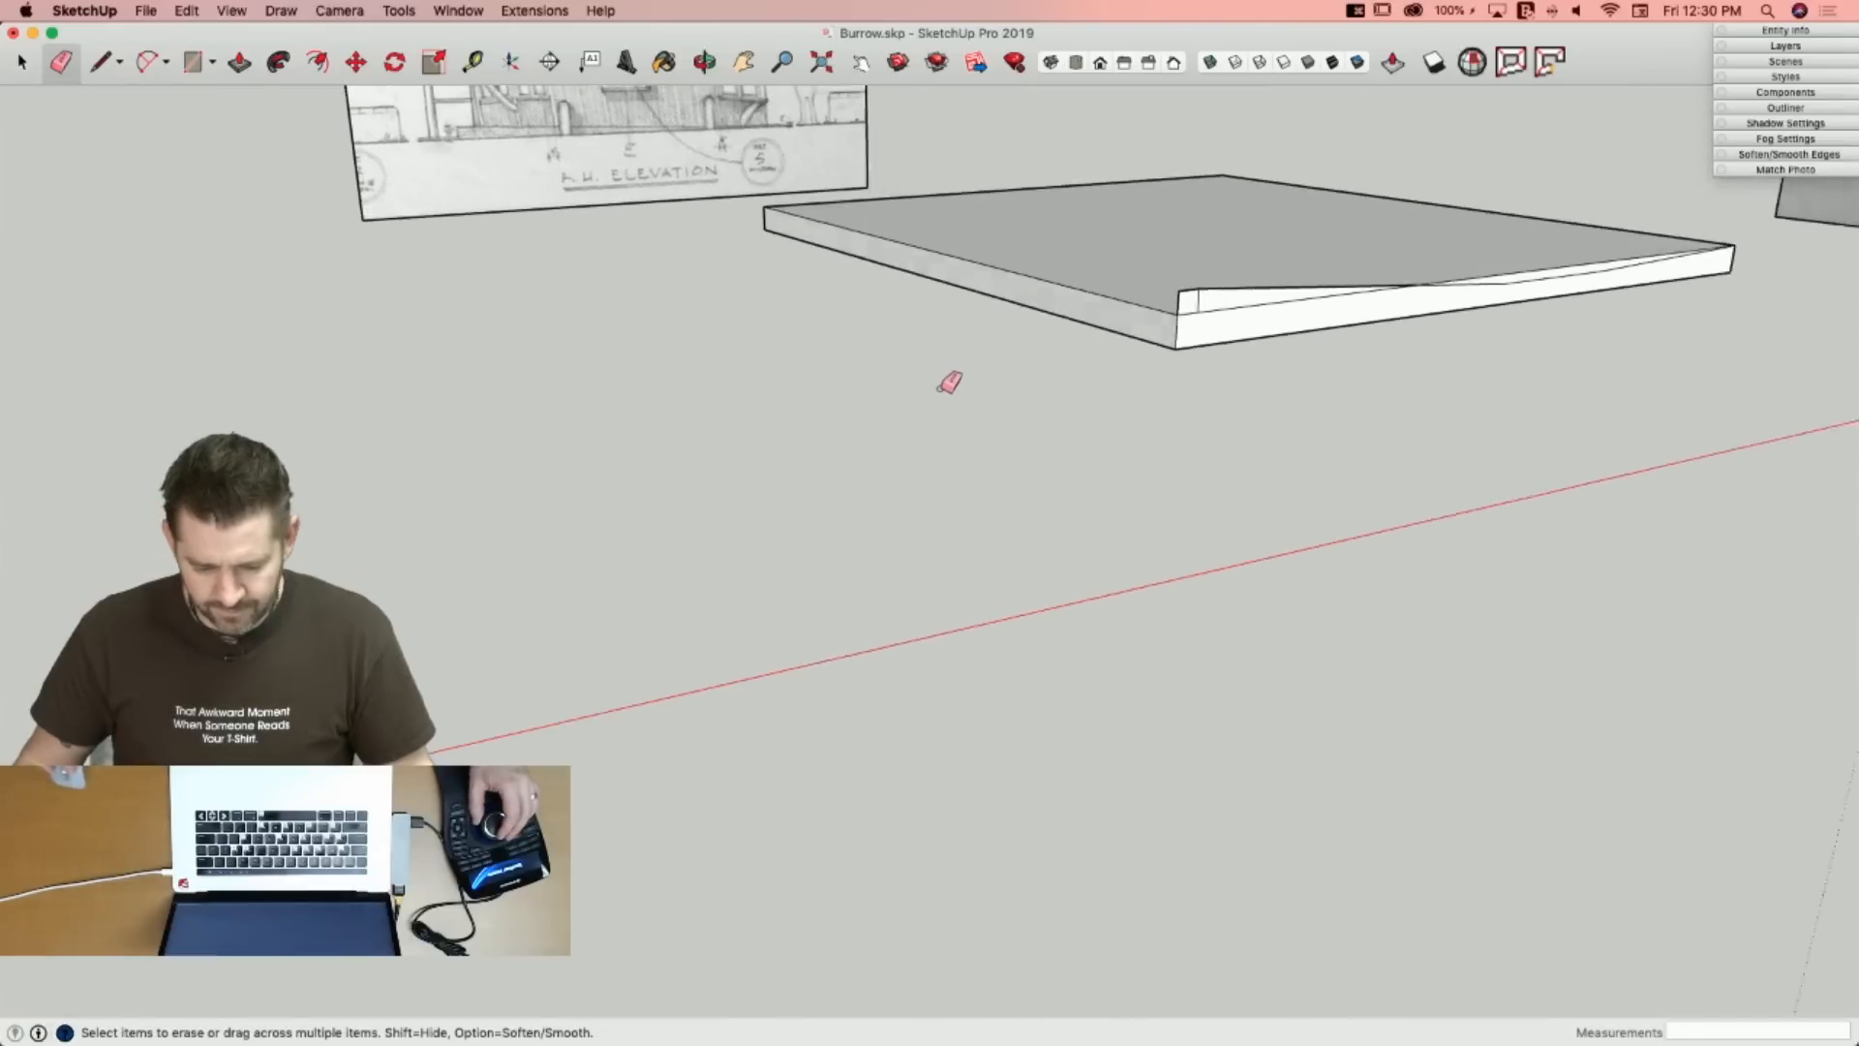
click(1200, 306)
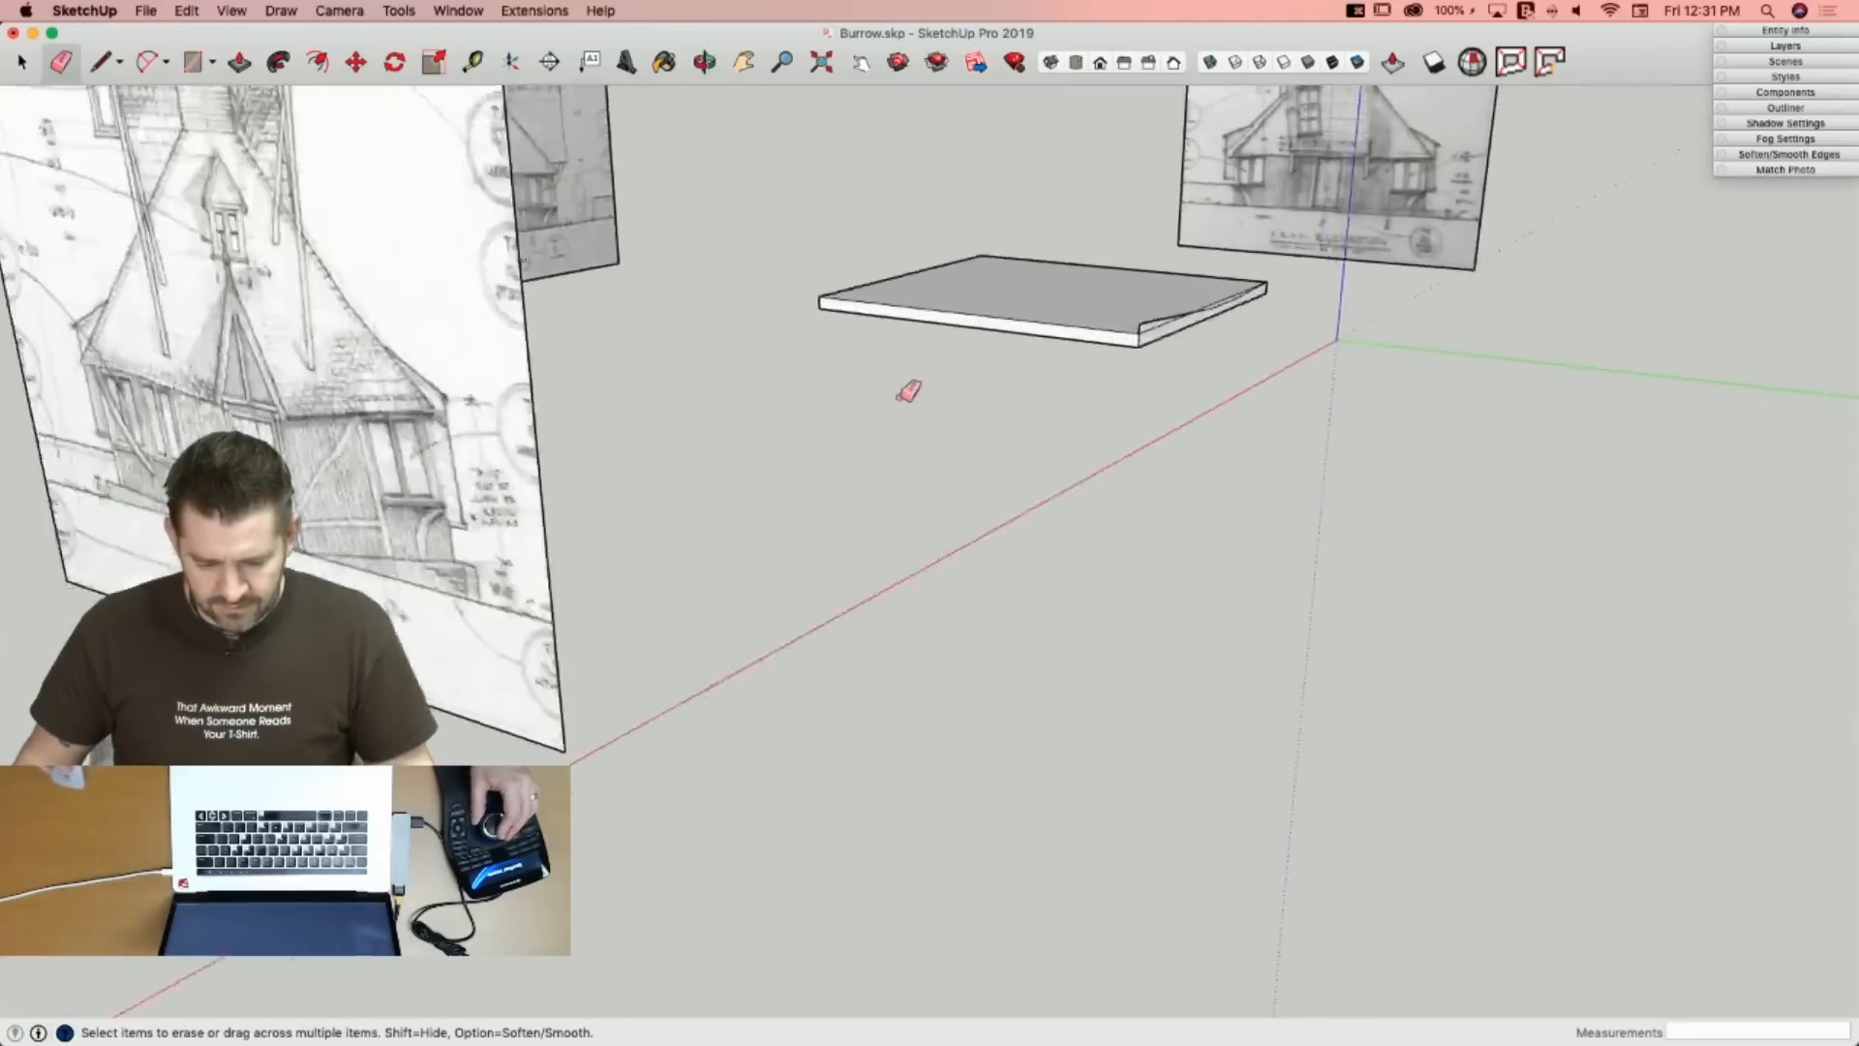
Draw a short raised edge on the slab corner's front side and project a slope point about 58' 8 9/16" from the front elevation.
key(l)
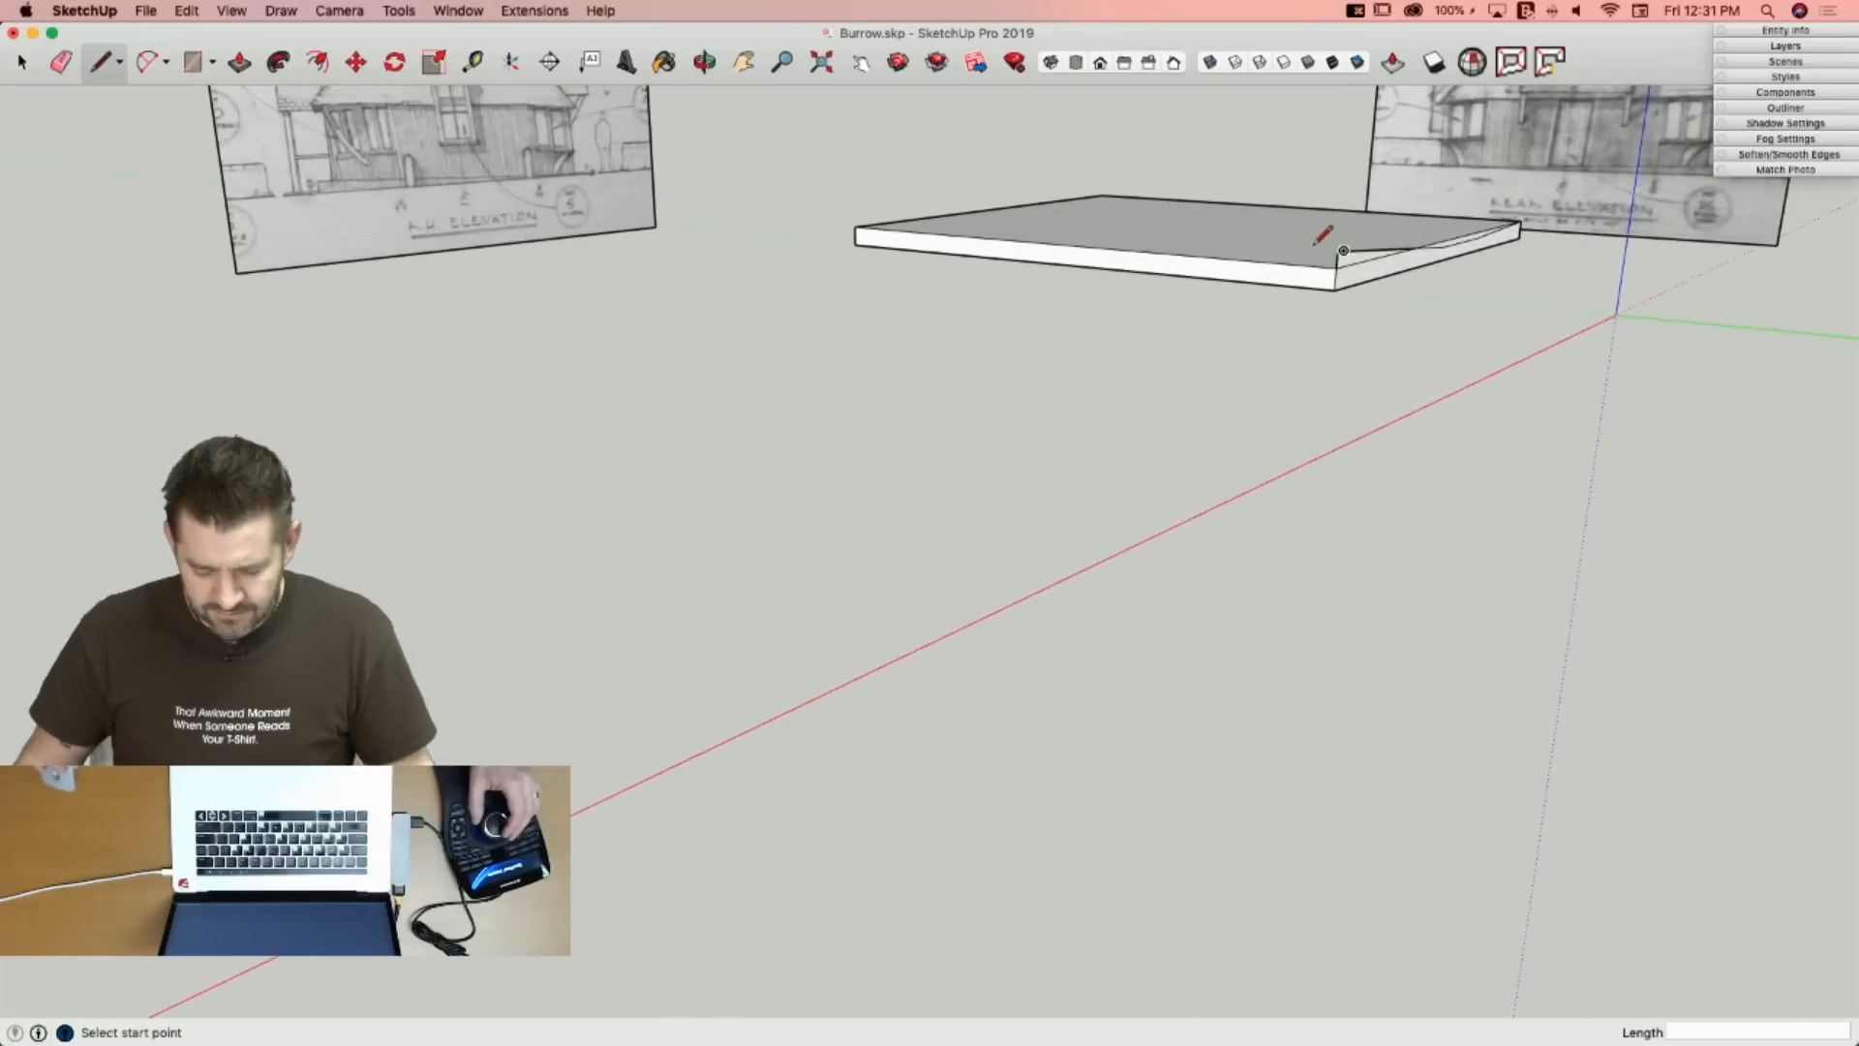
click(1338, 295)
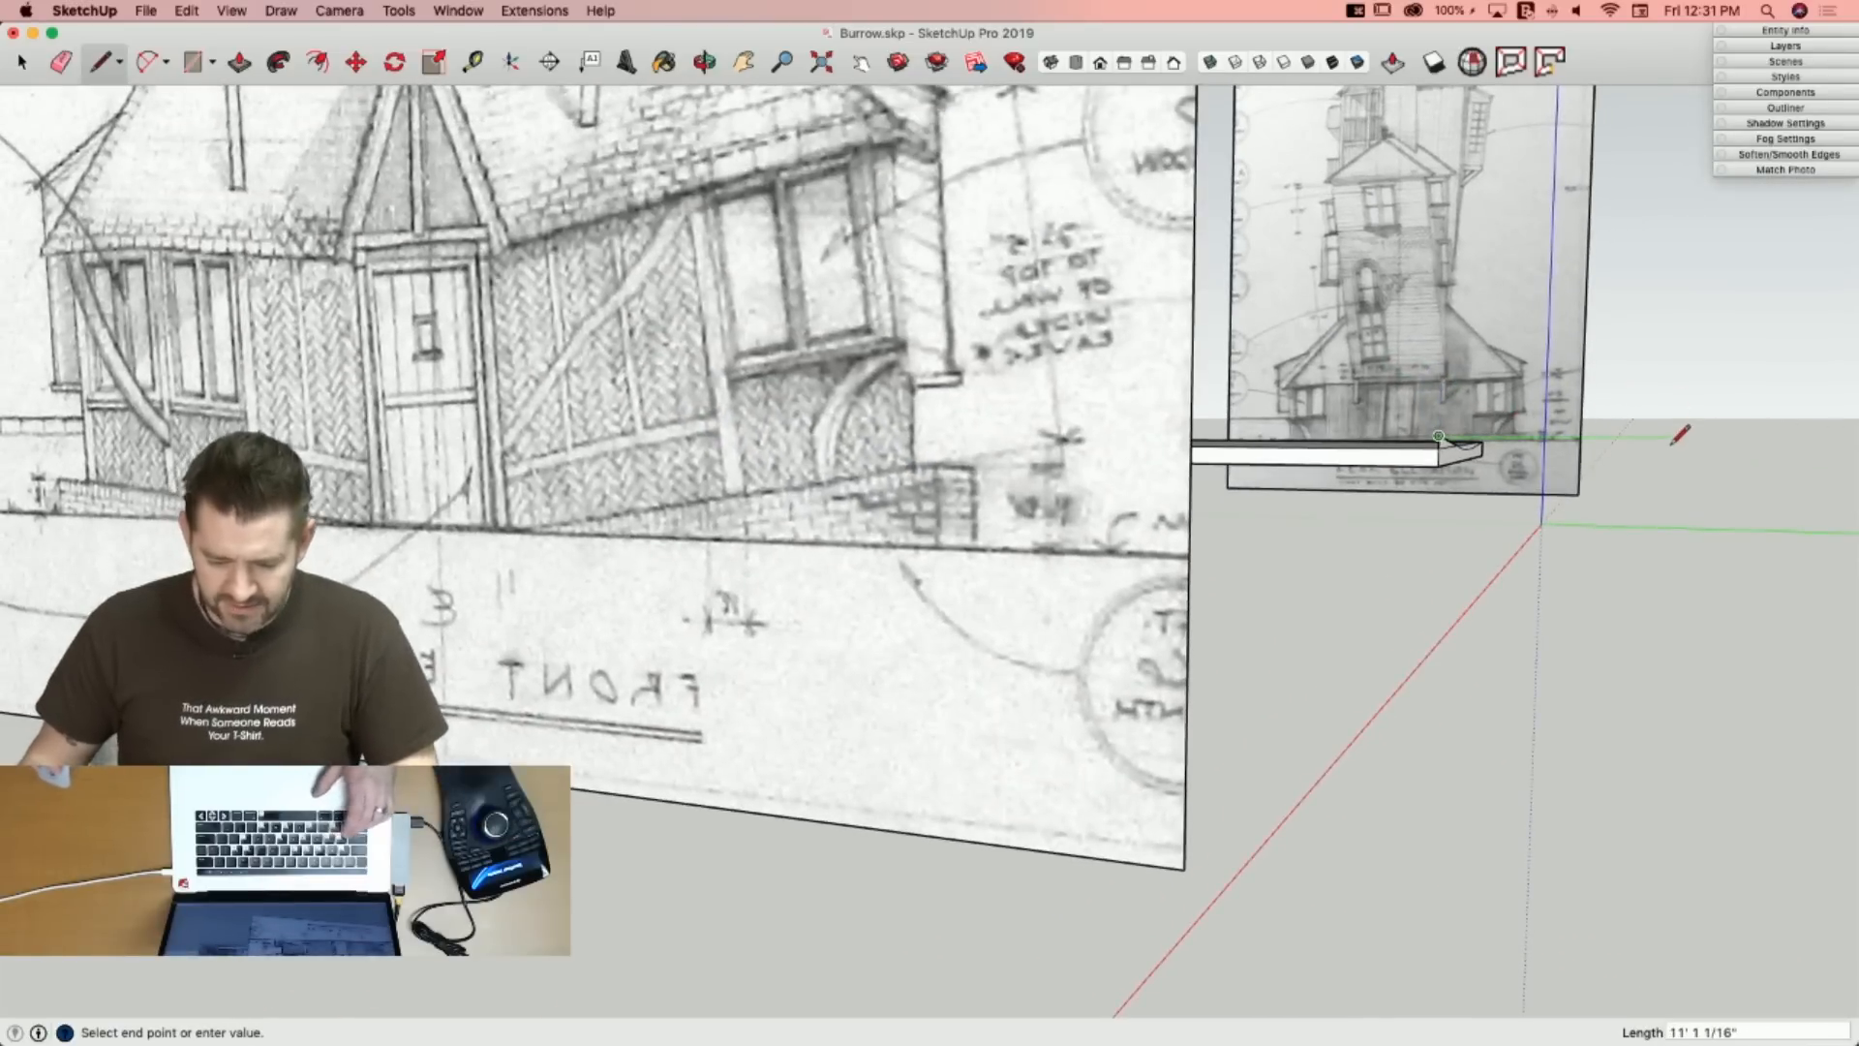
key(shift)
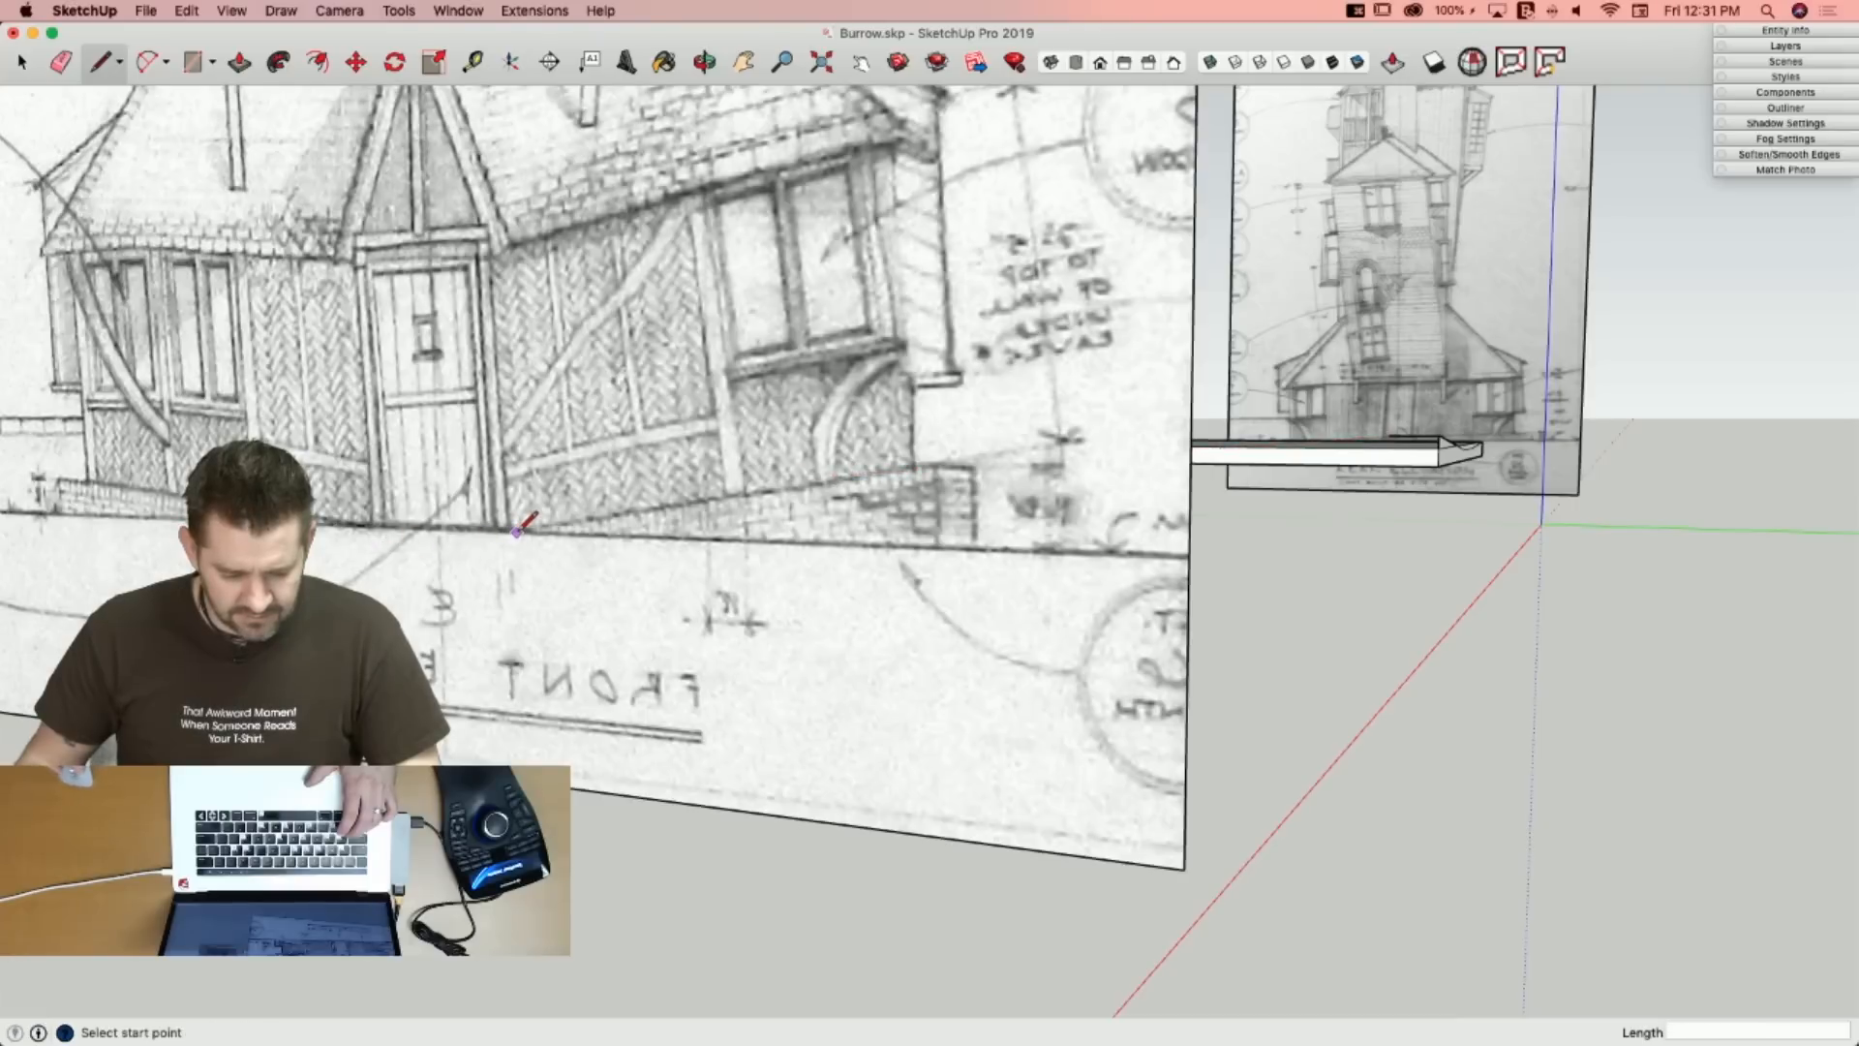
click(351, 523)
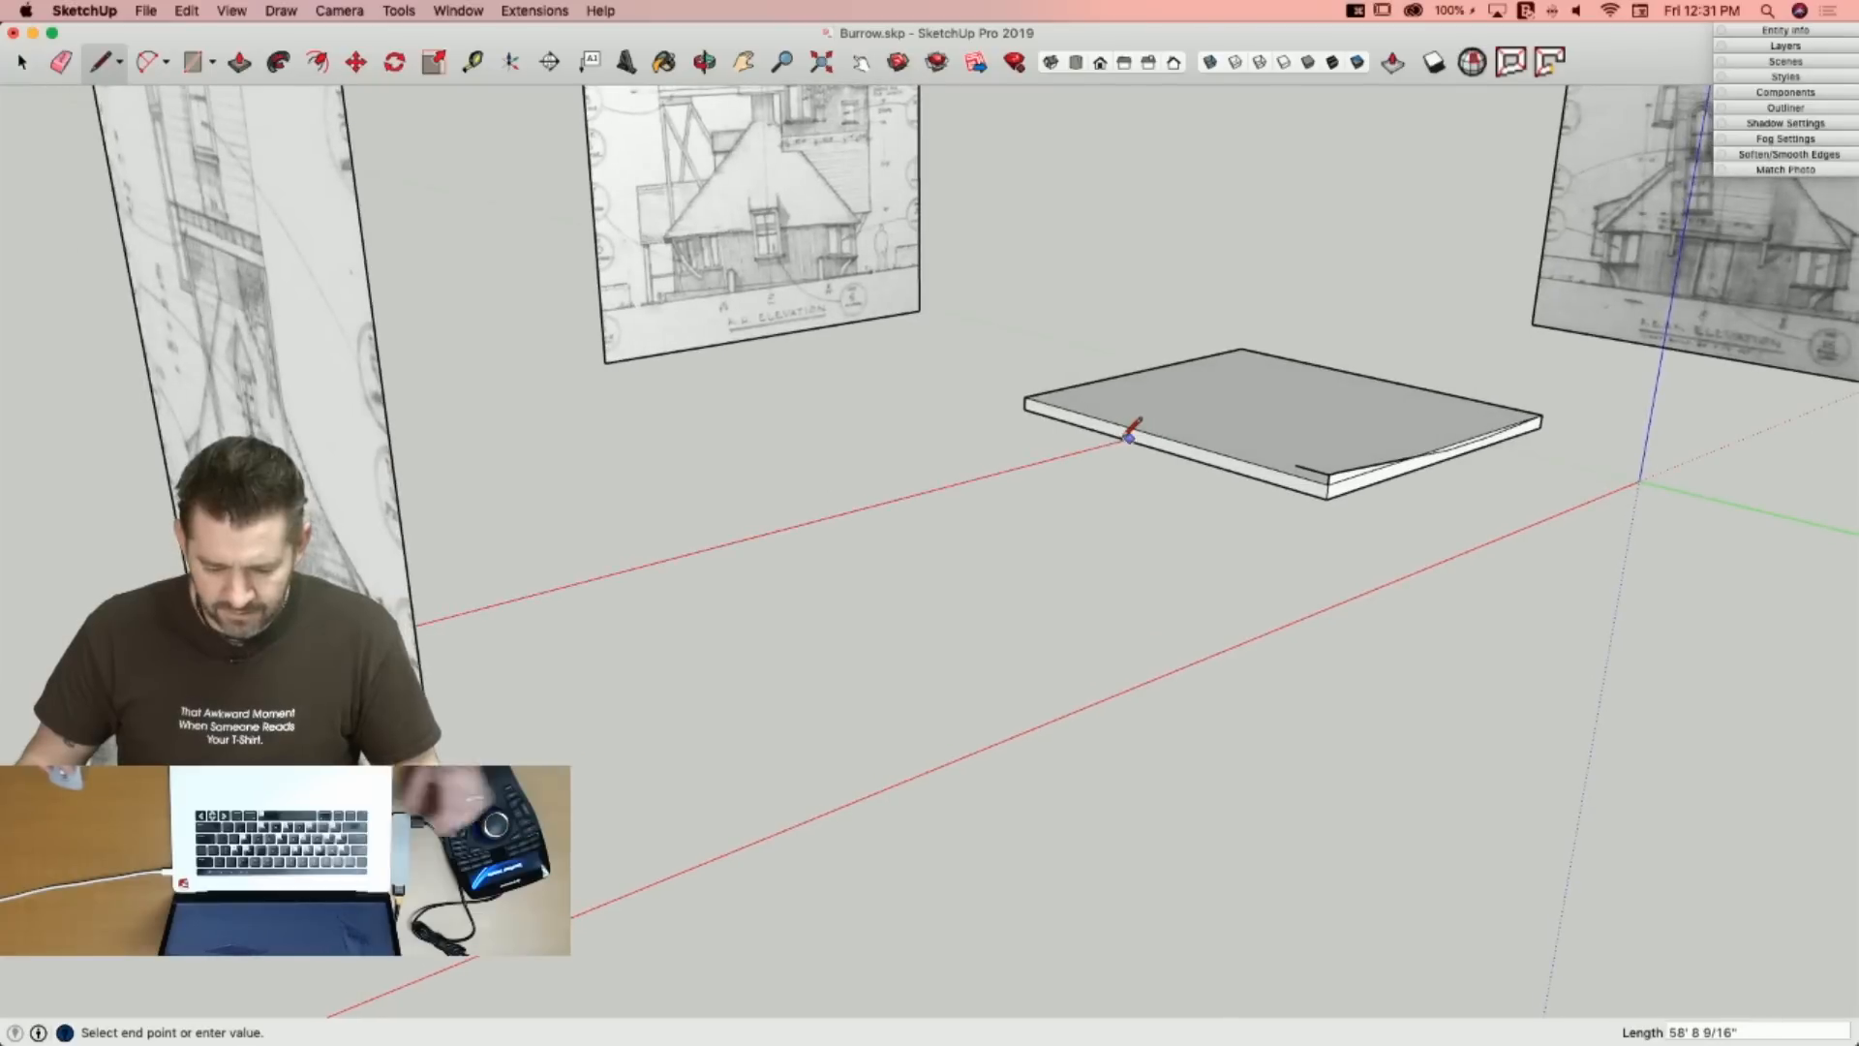
click(1129, 438)
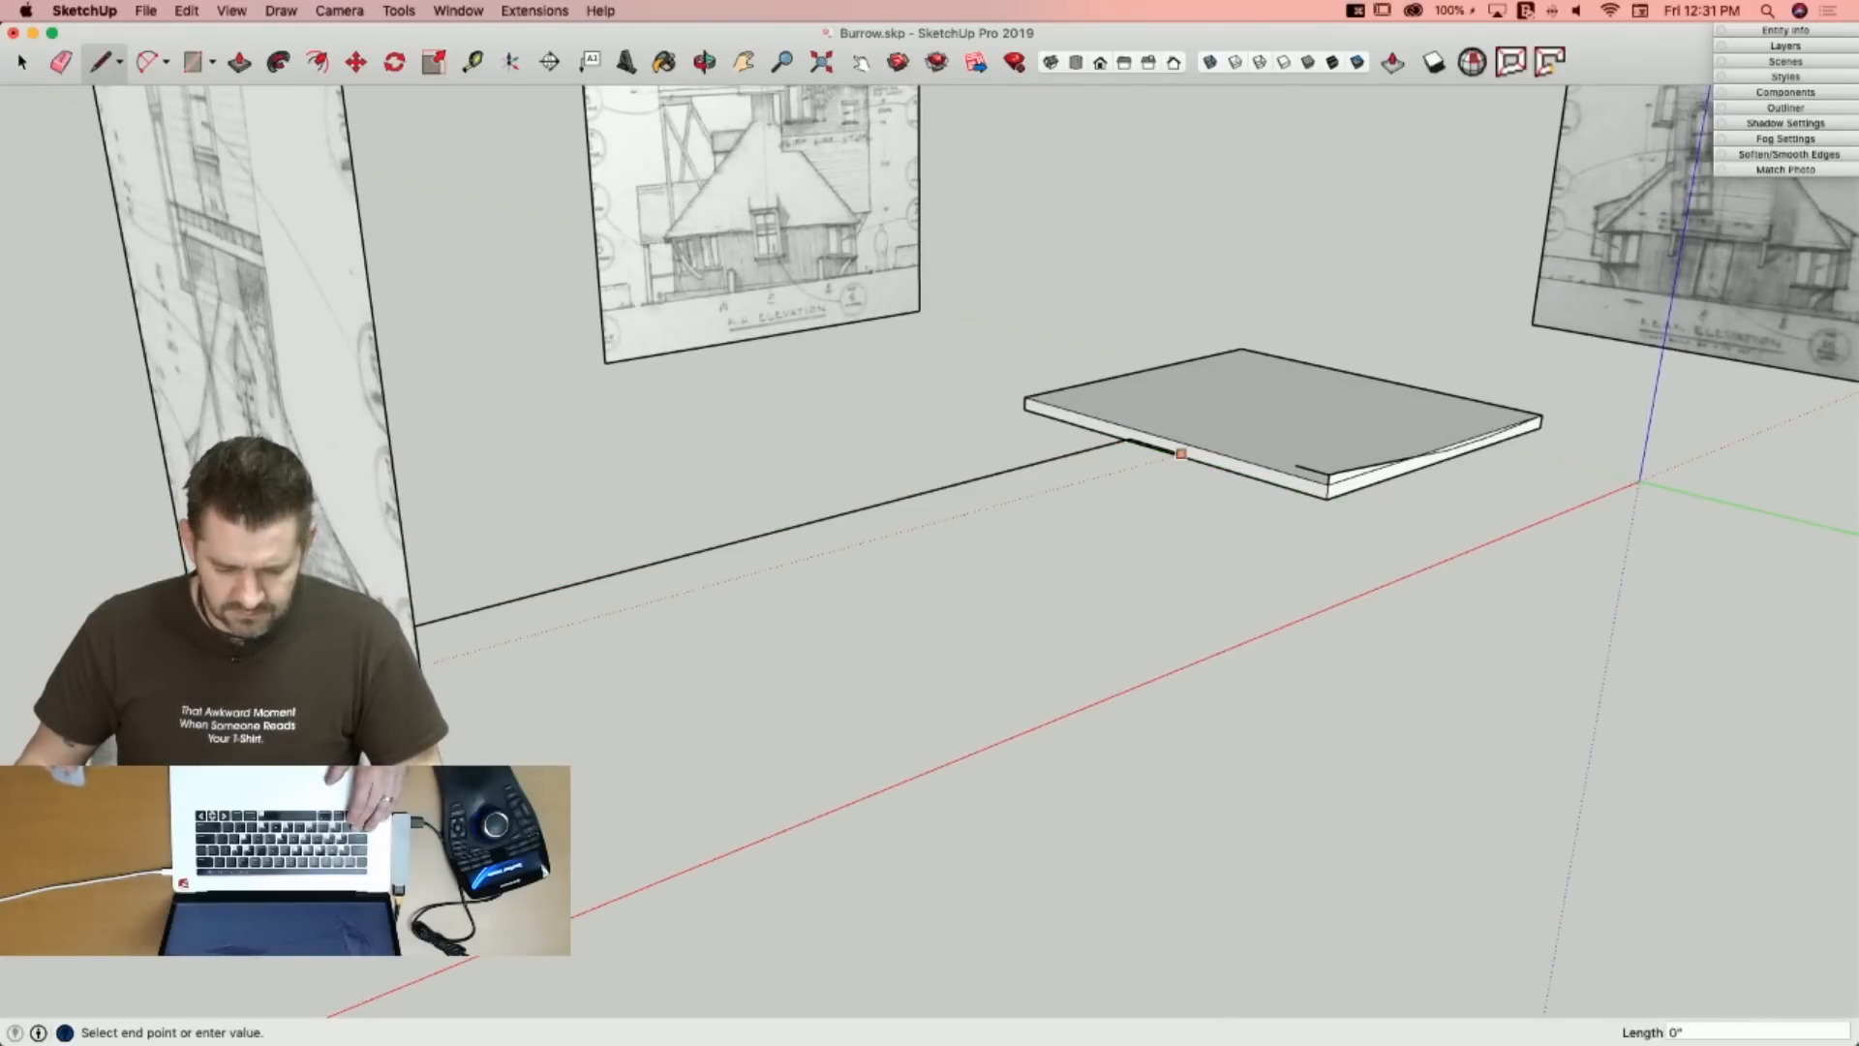
key(Escape)
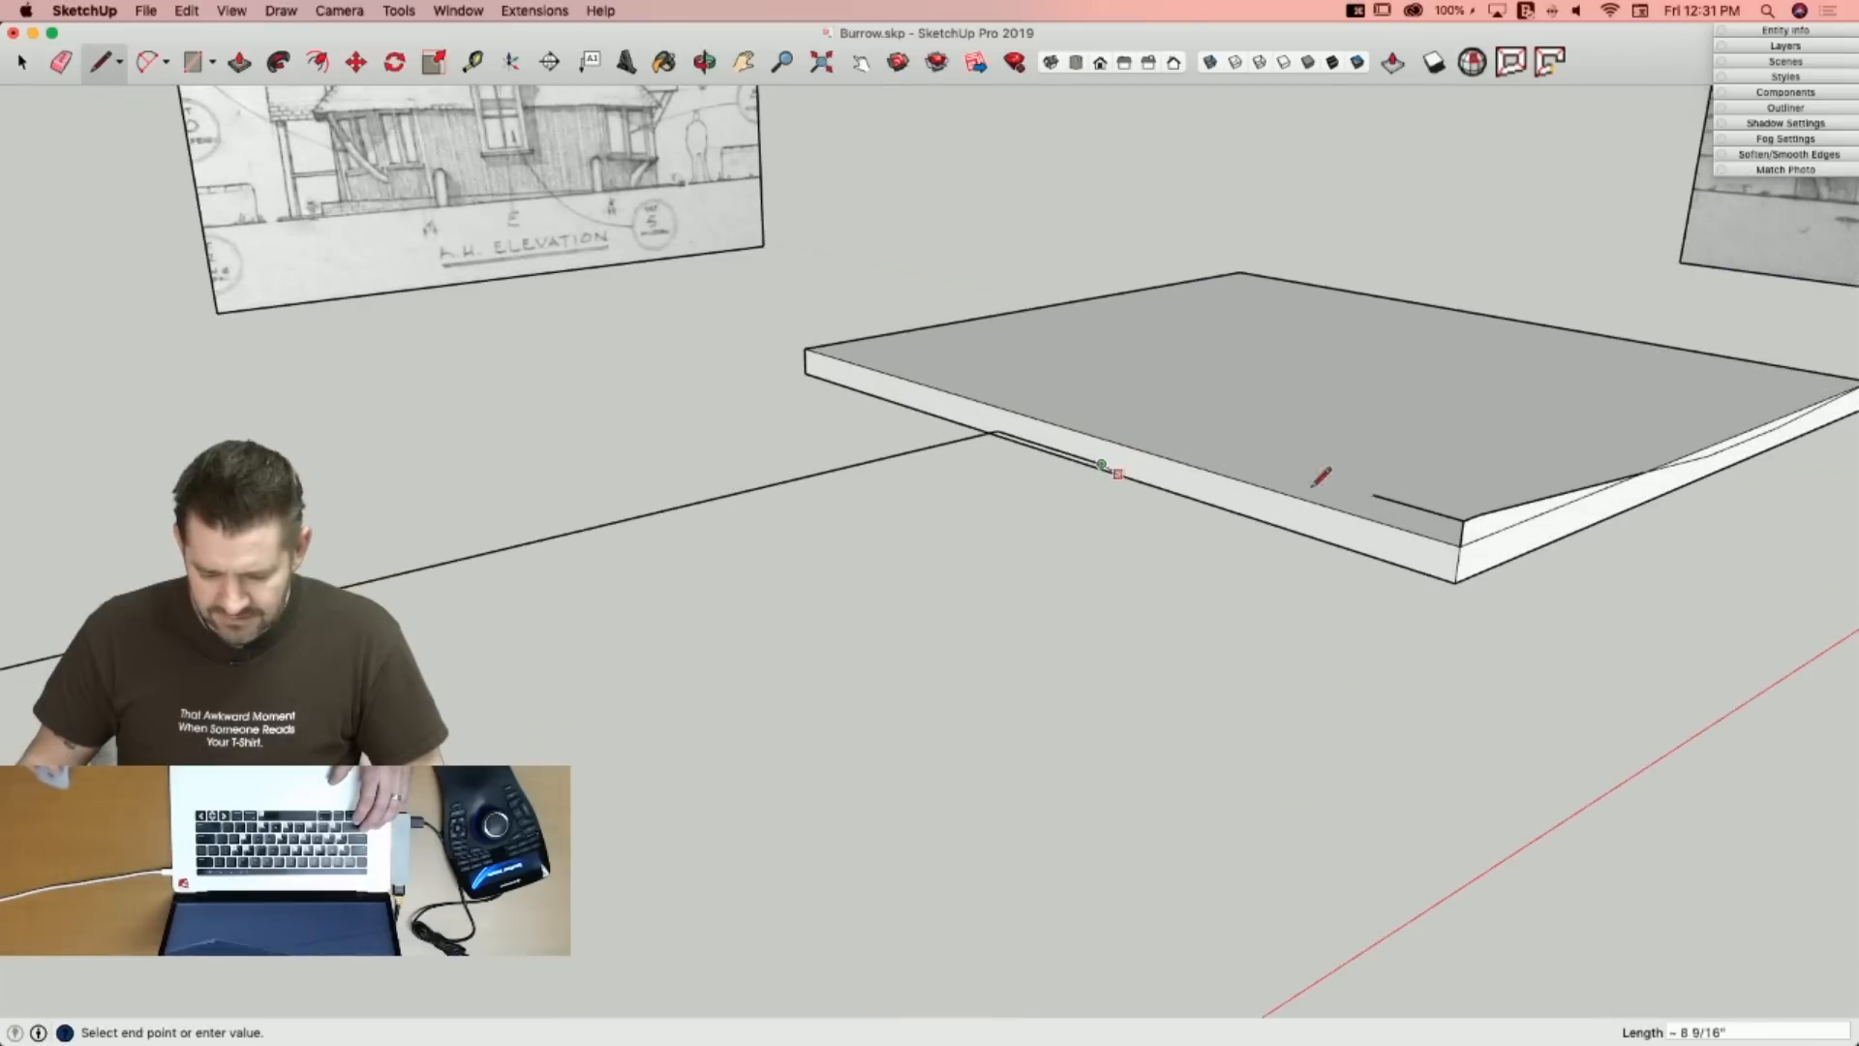
Erase the projection line from the front elevation and connect the slope points along the slab's front side to the corners.
key(e)
drag(590, 567, 551, 493)
key(l)
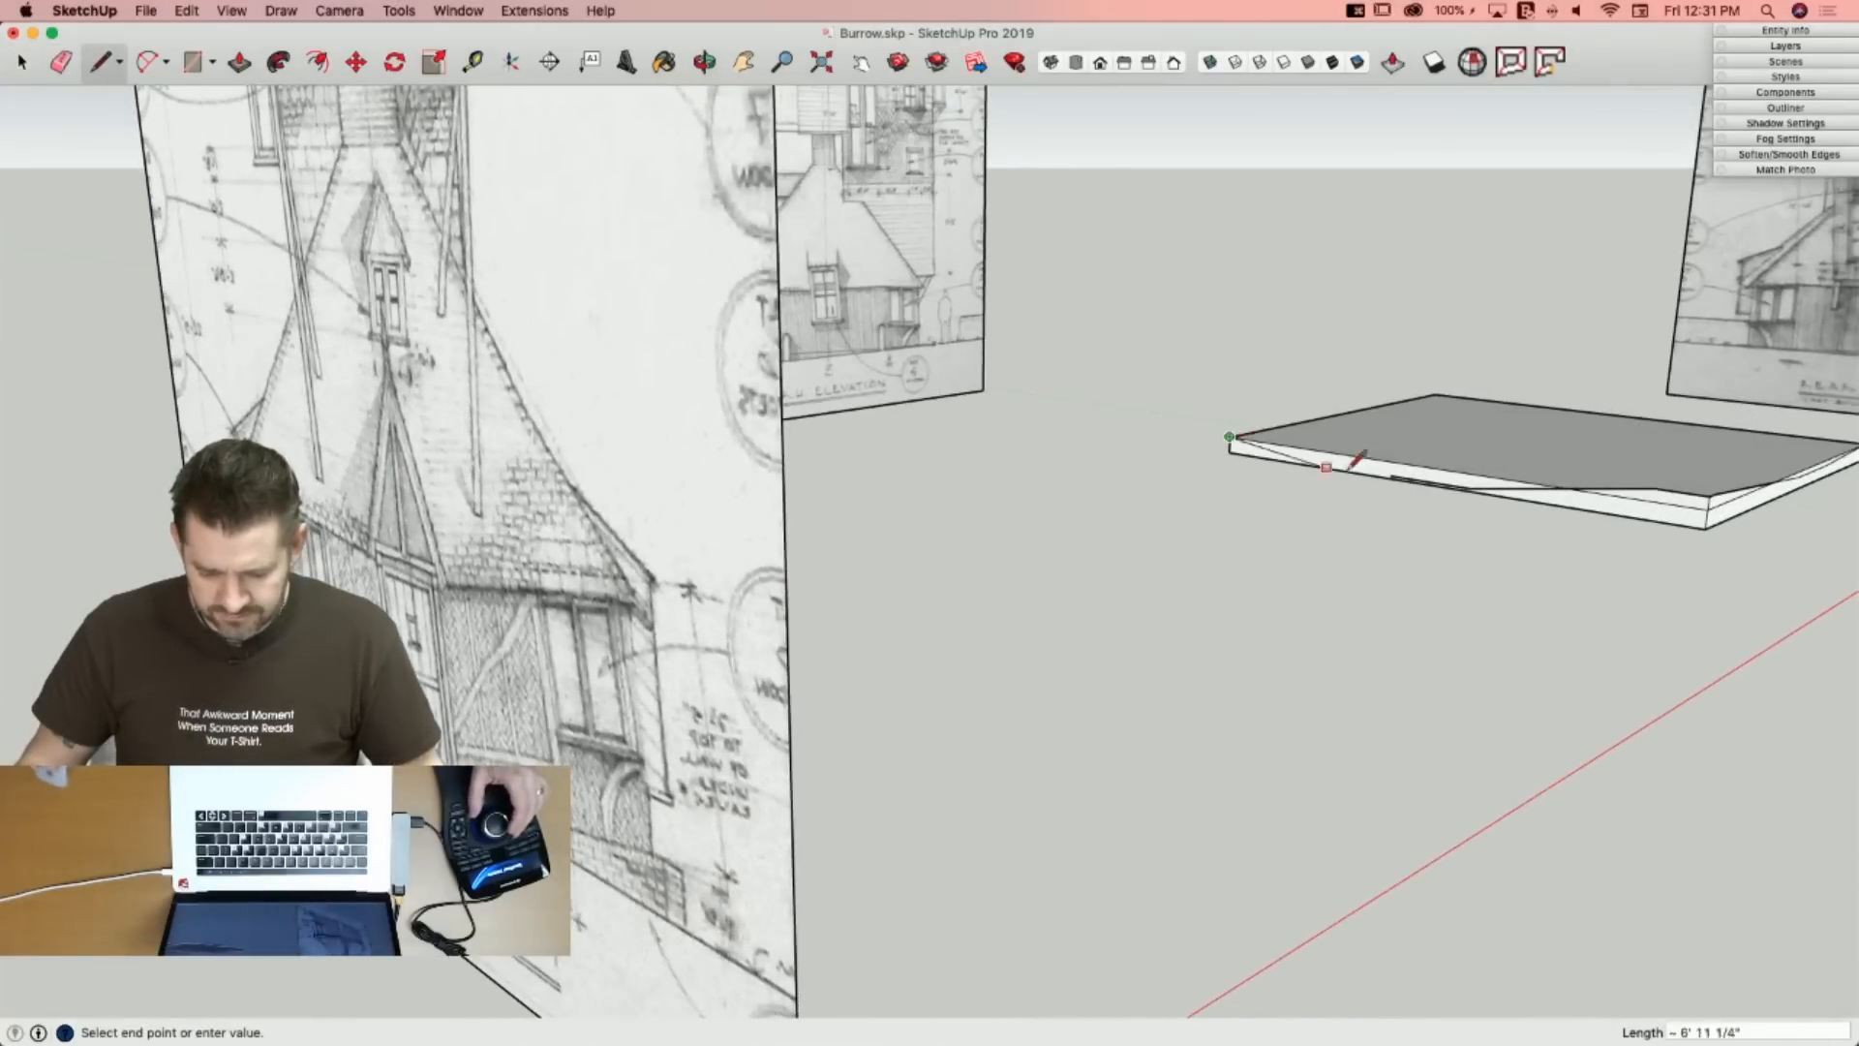
click(1401, 474)
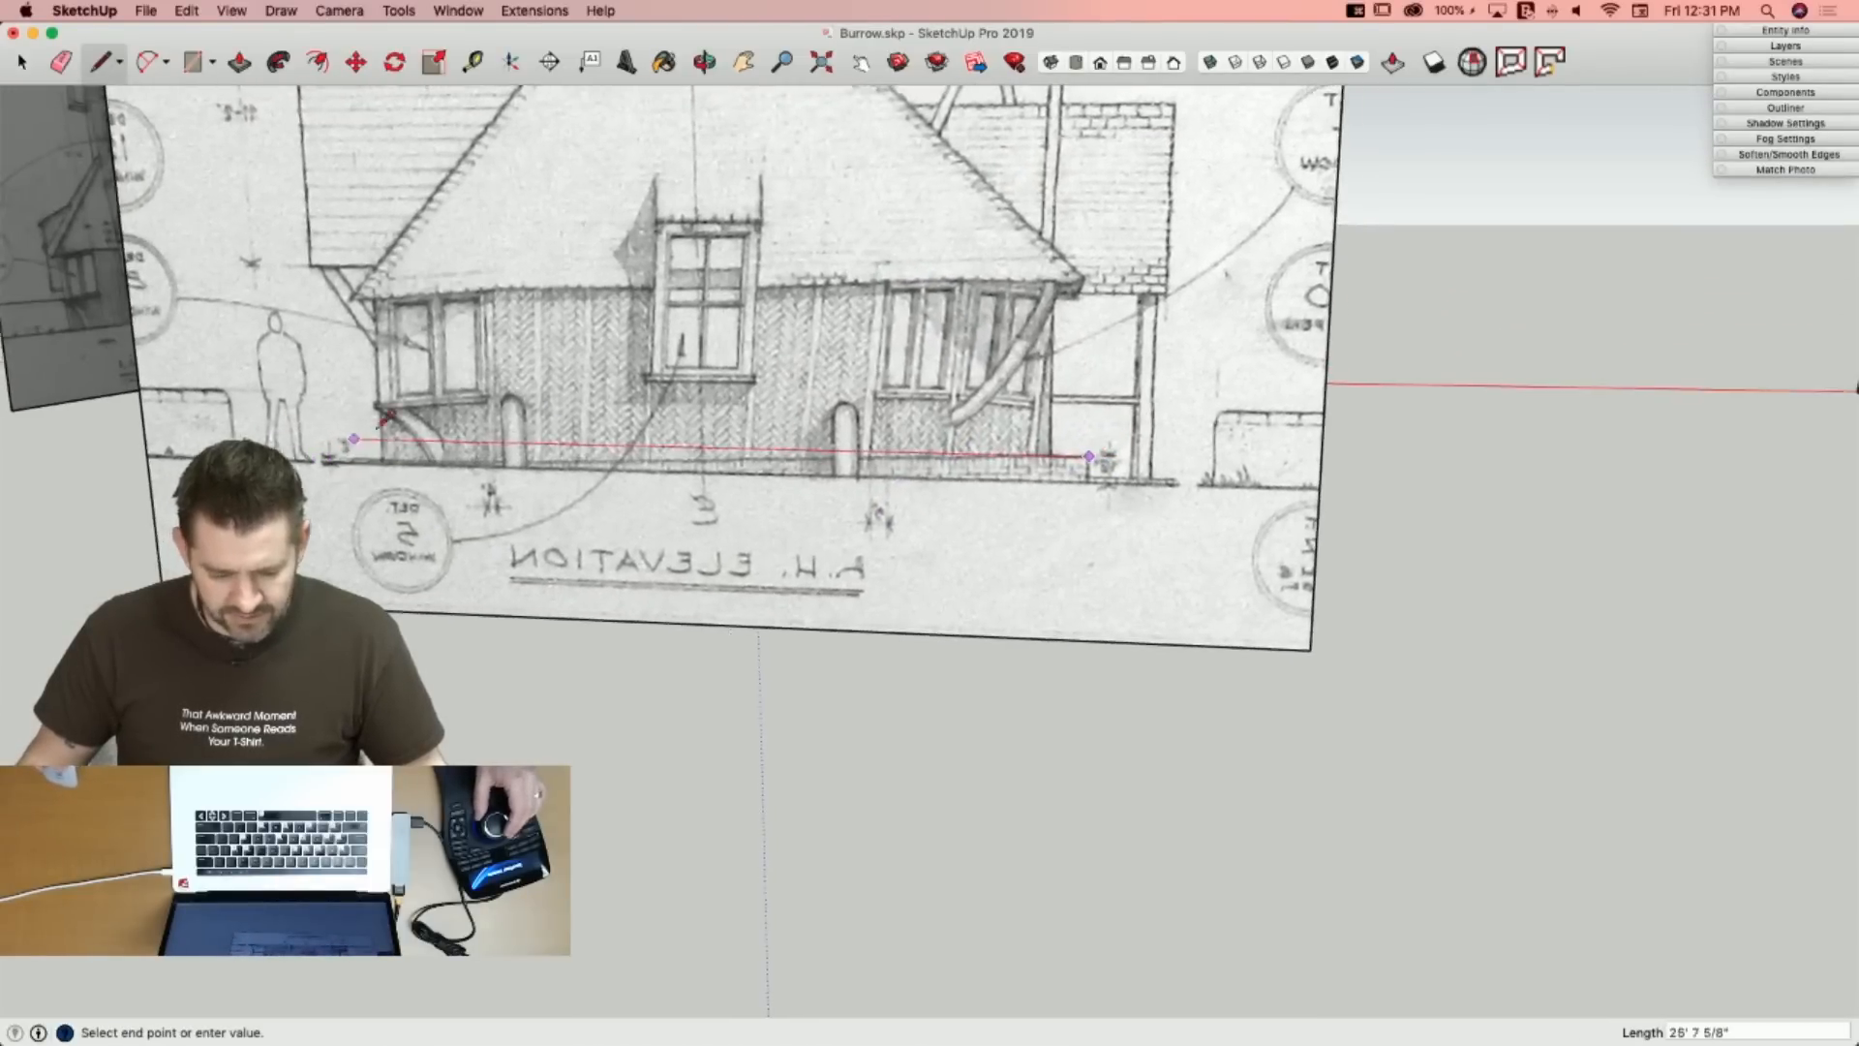
Slope the other two slab sides down to their shared lower corner with edges about 25' 8 3/8" long, and erase the edges above.
click(339, 457)
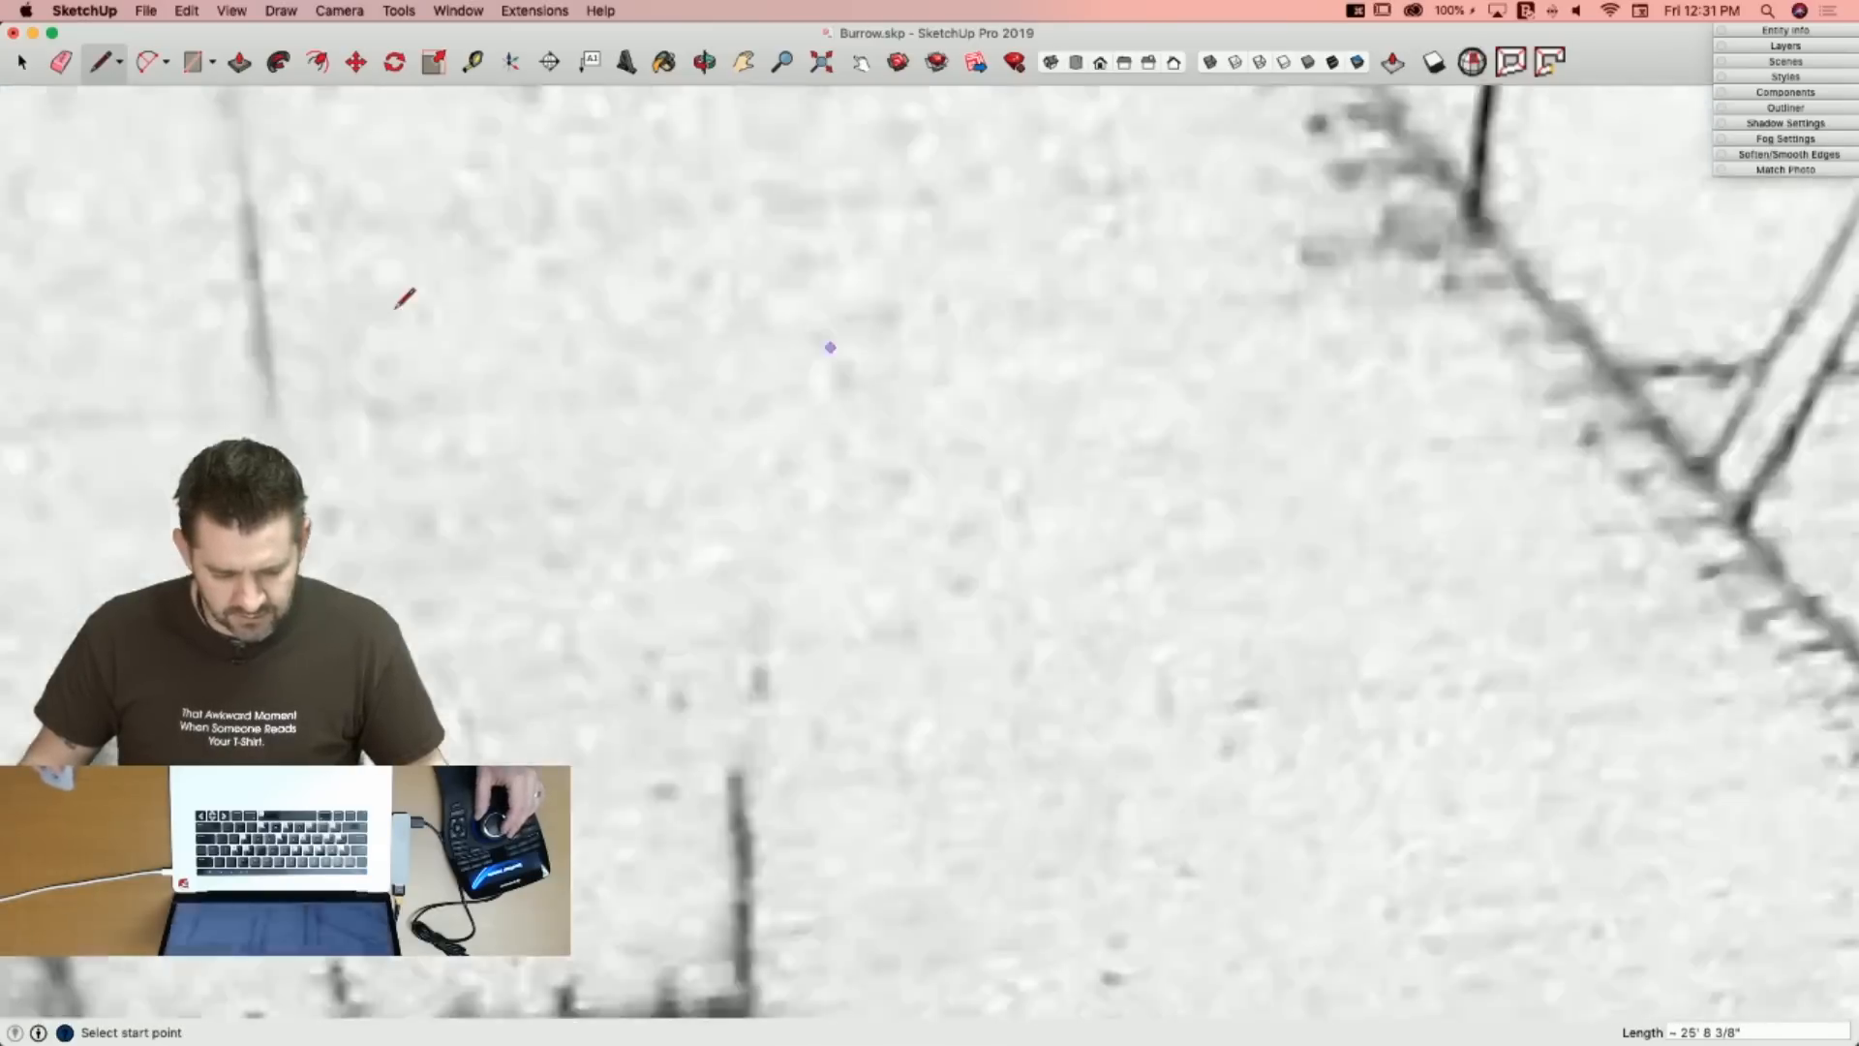
key(e)
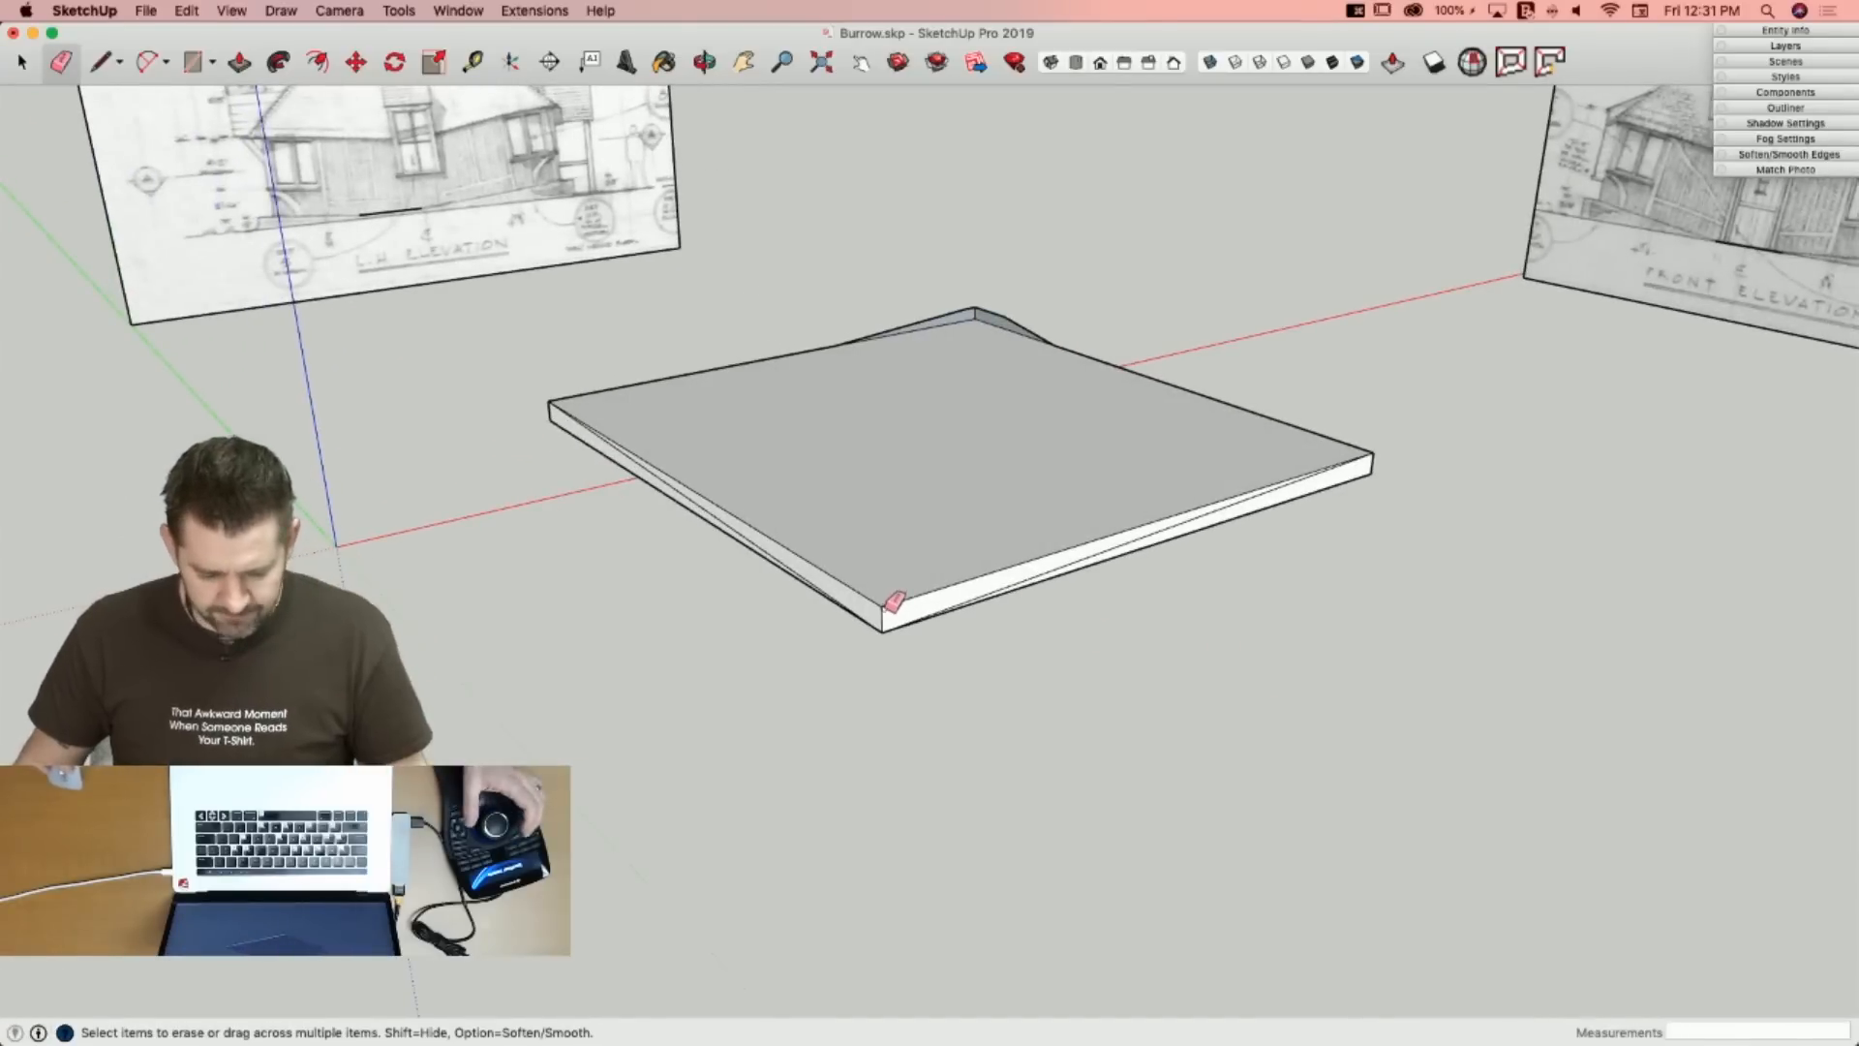
drag(897, 603, 1141, 552)
Draw a diagonal about 37' 10 7/16" between the slab's two opposite top corners to close the open top.
key(l)
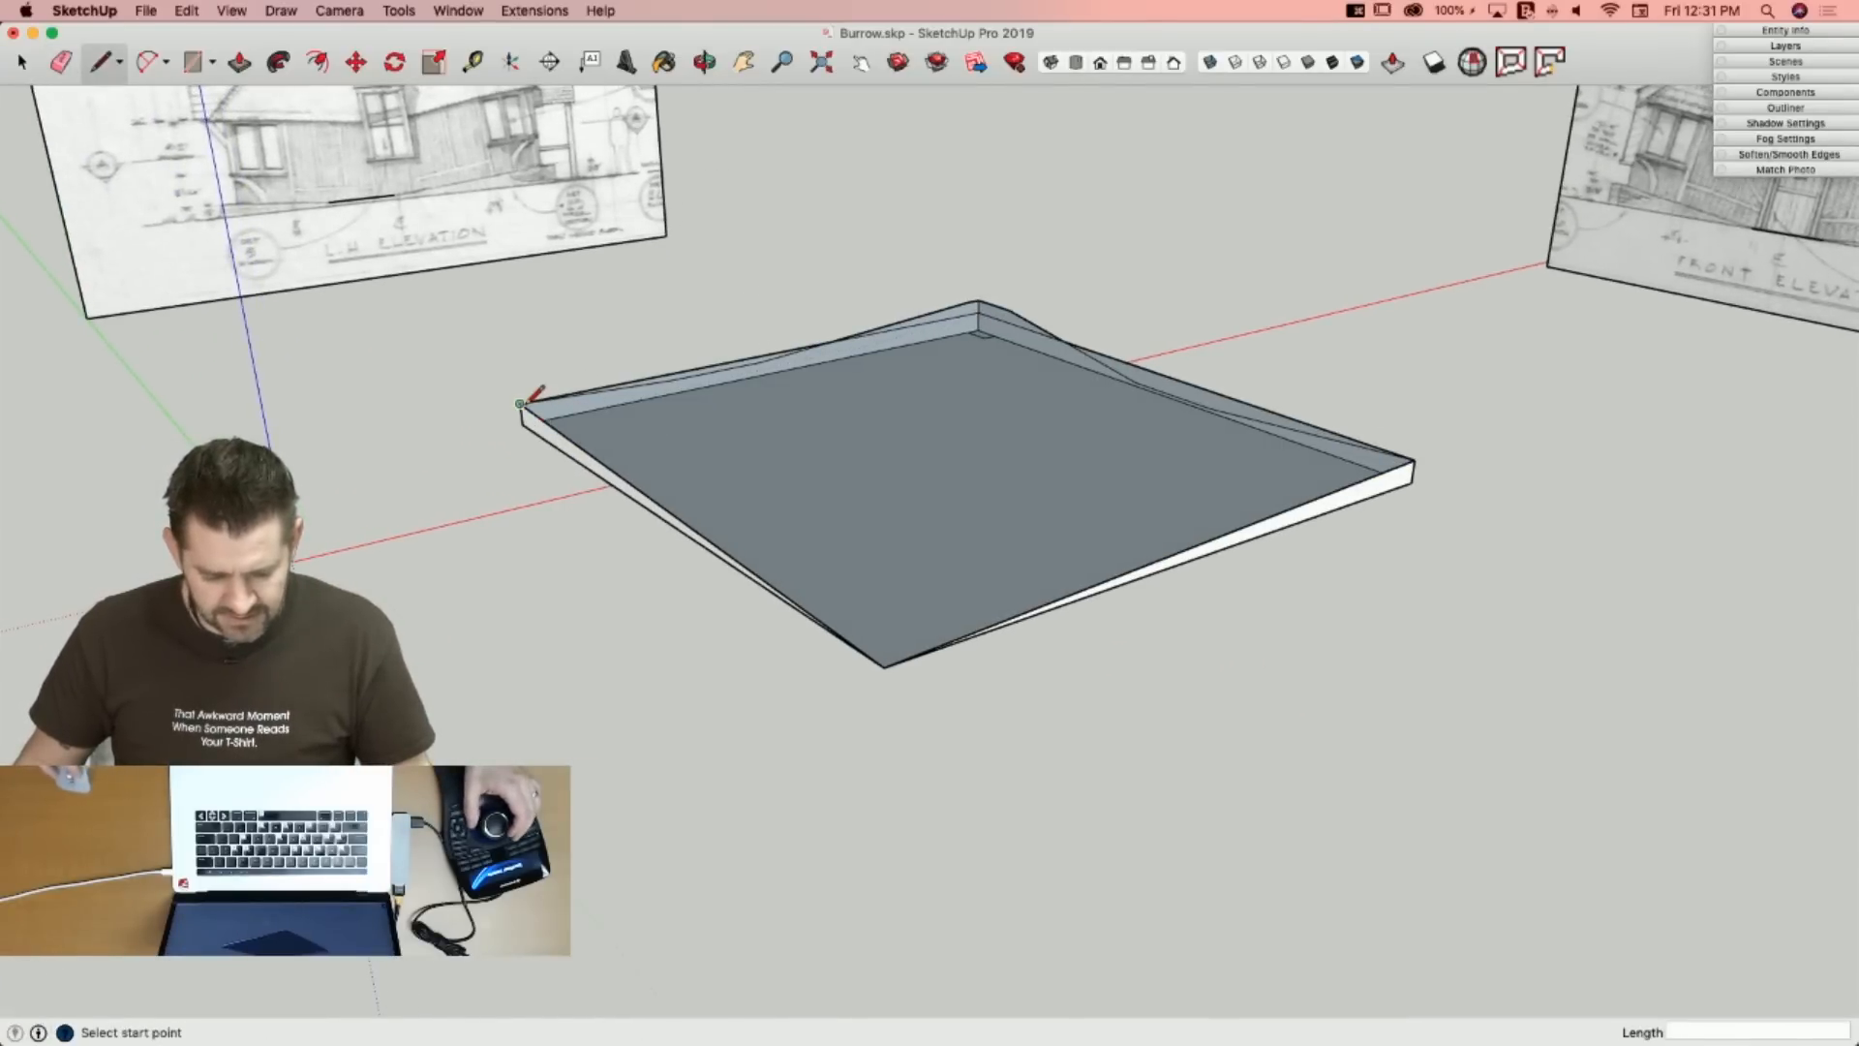
click(1414, 459)
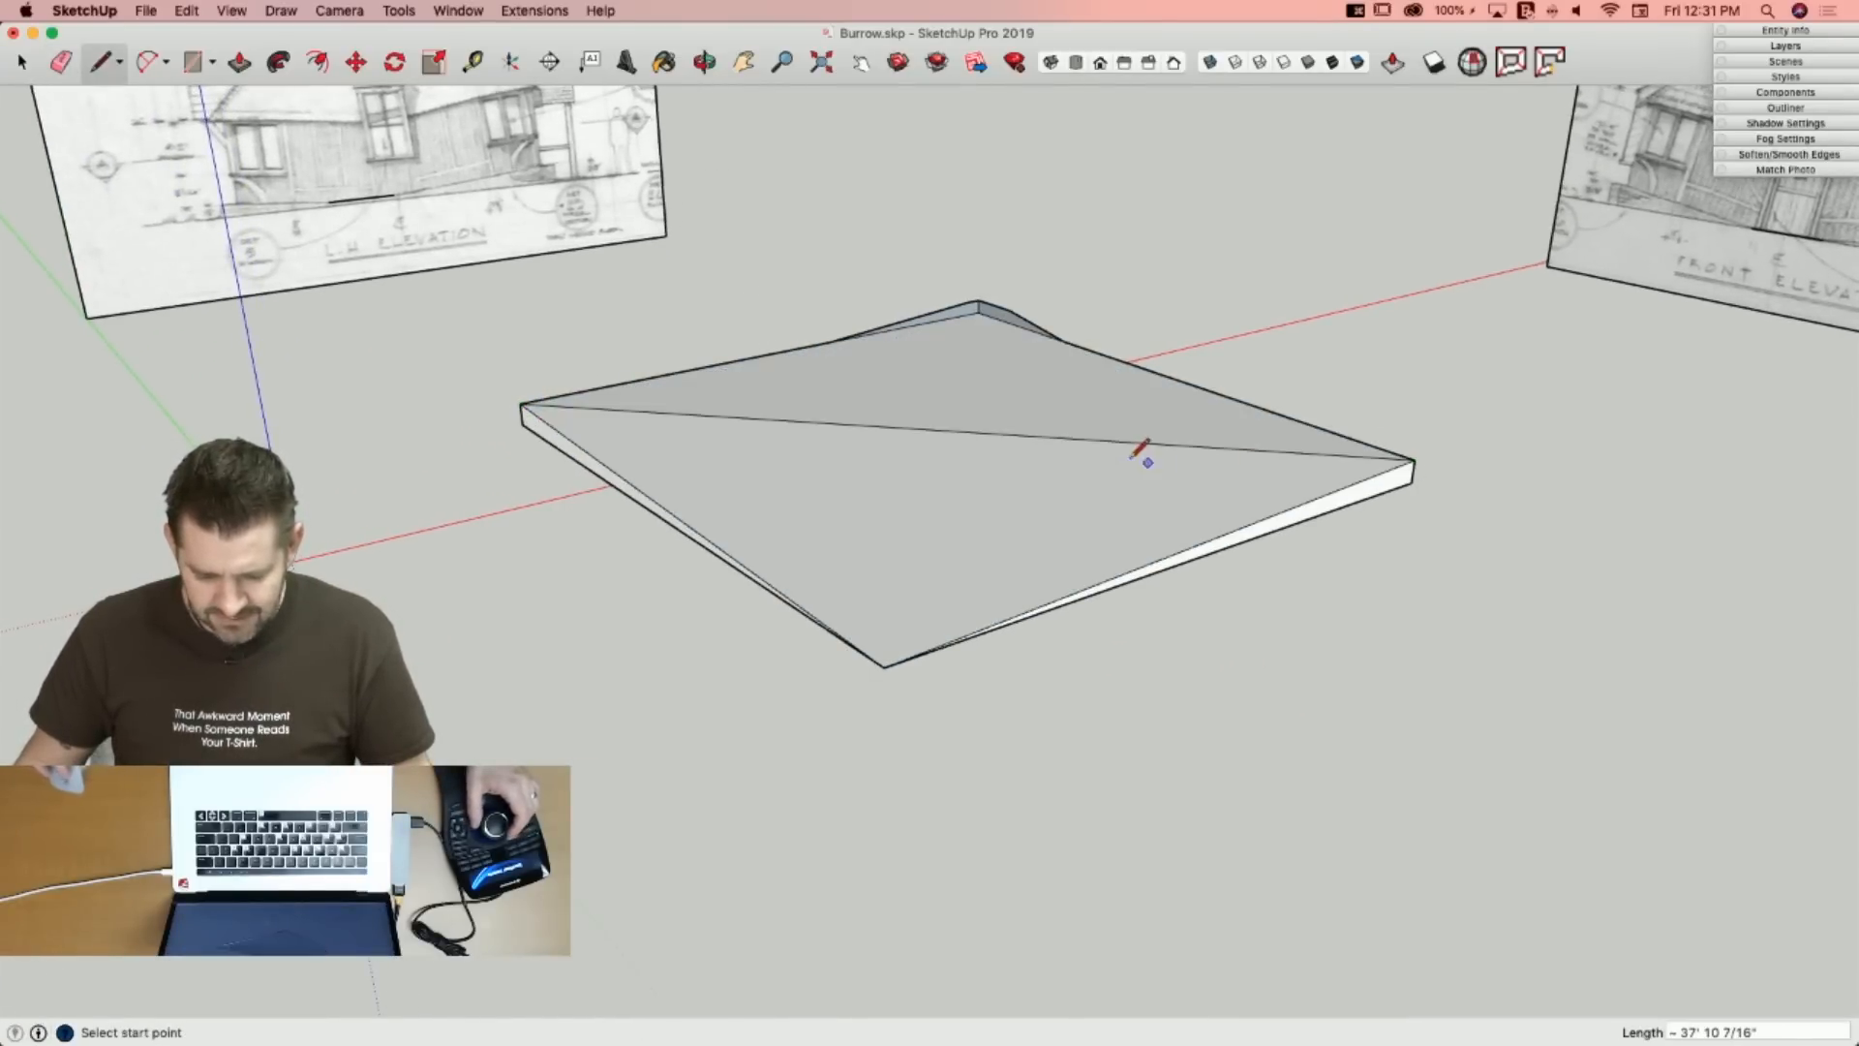
key(space)
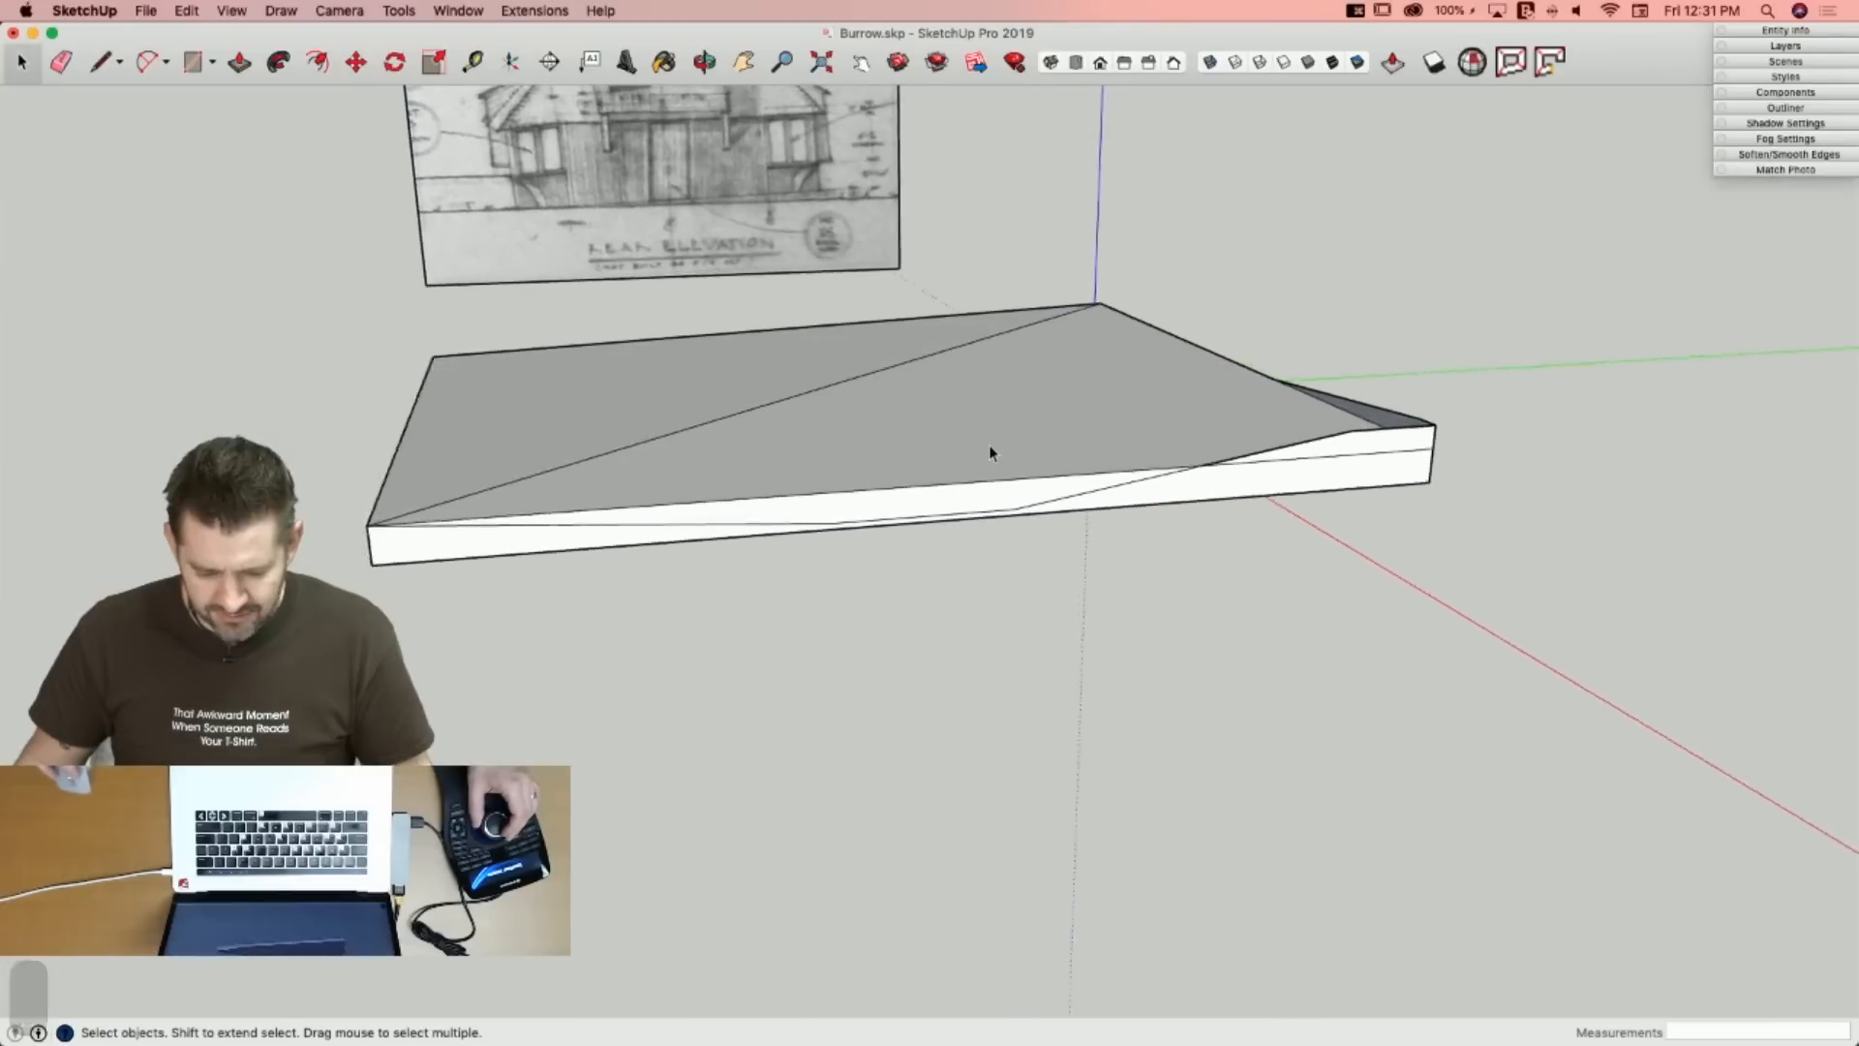
Draw an edge about 2' 8 1/4" across the raised corner and erase the old straight top edges along both sloped sides.
key(l)
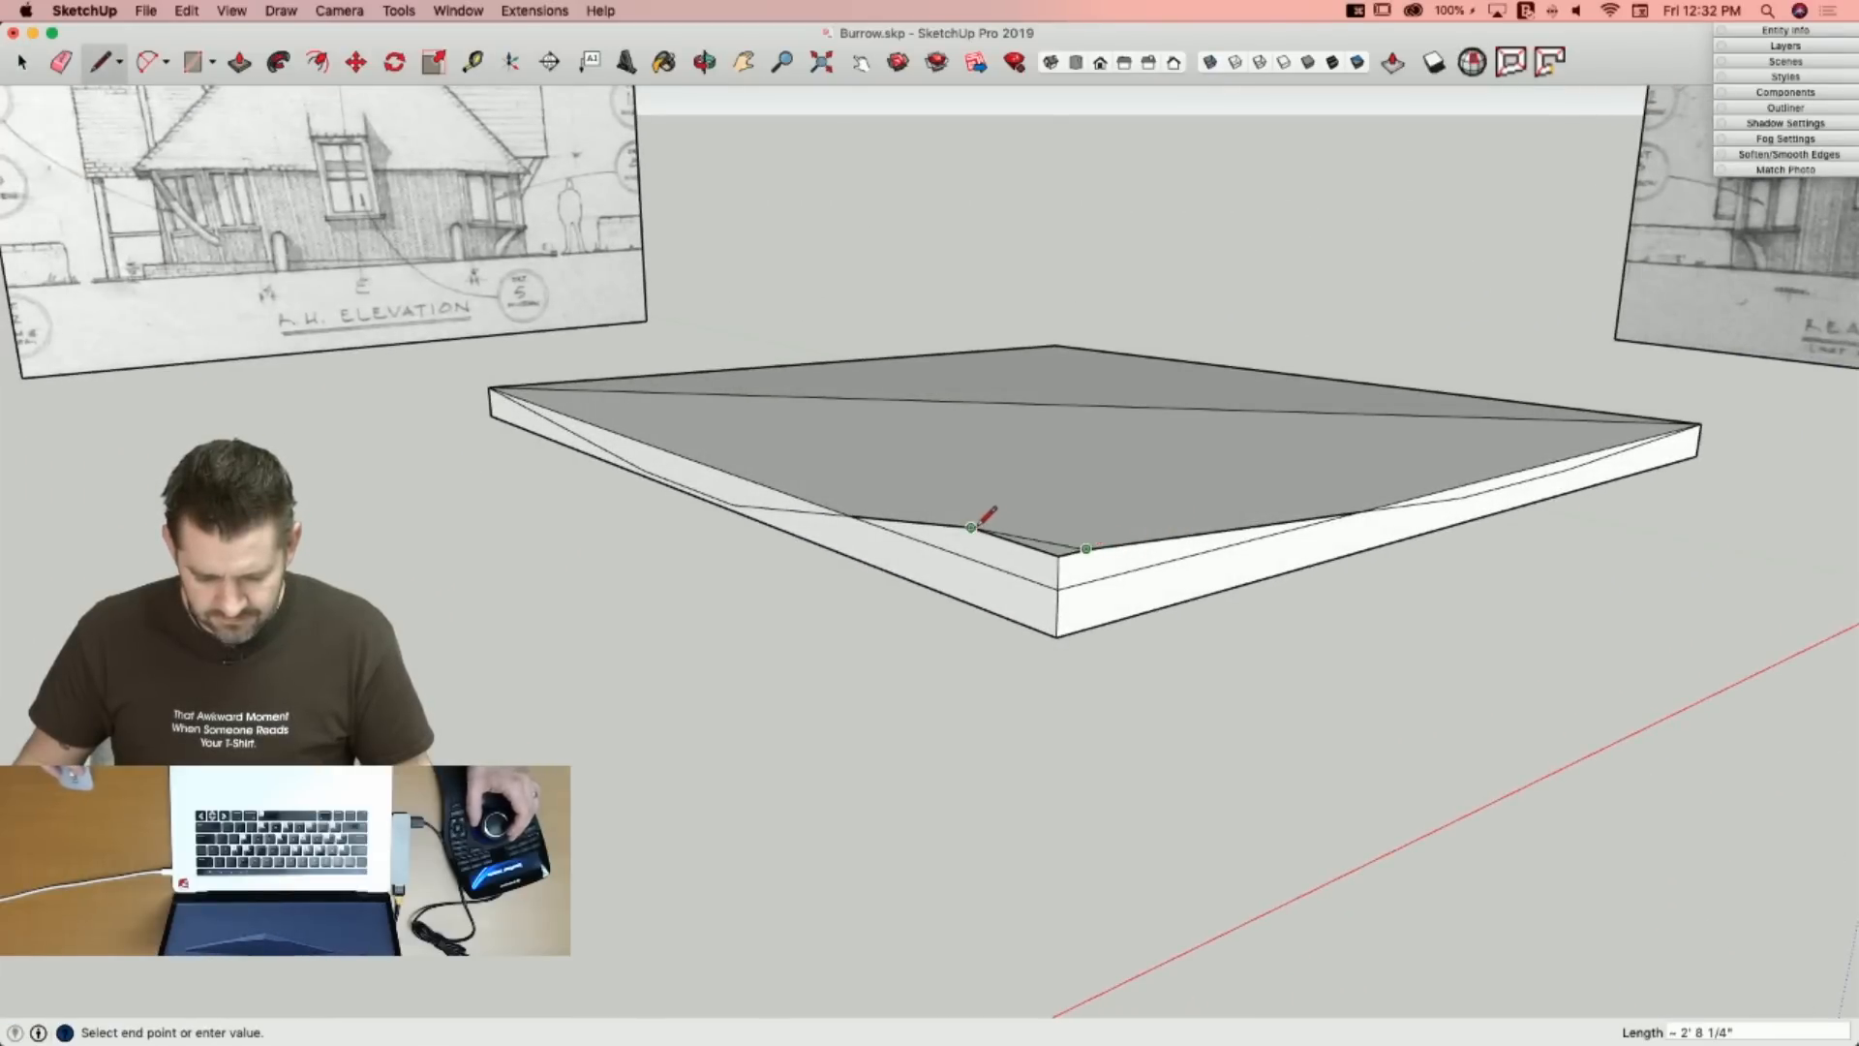
key(e)
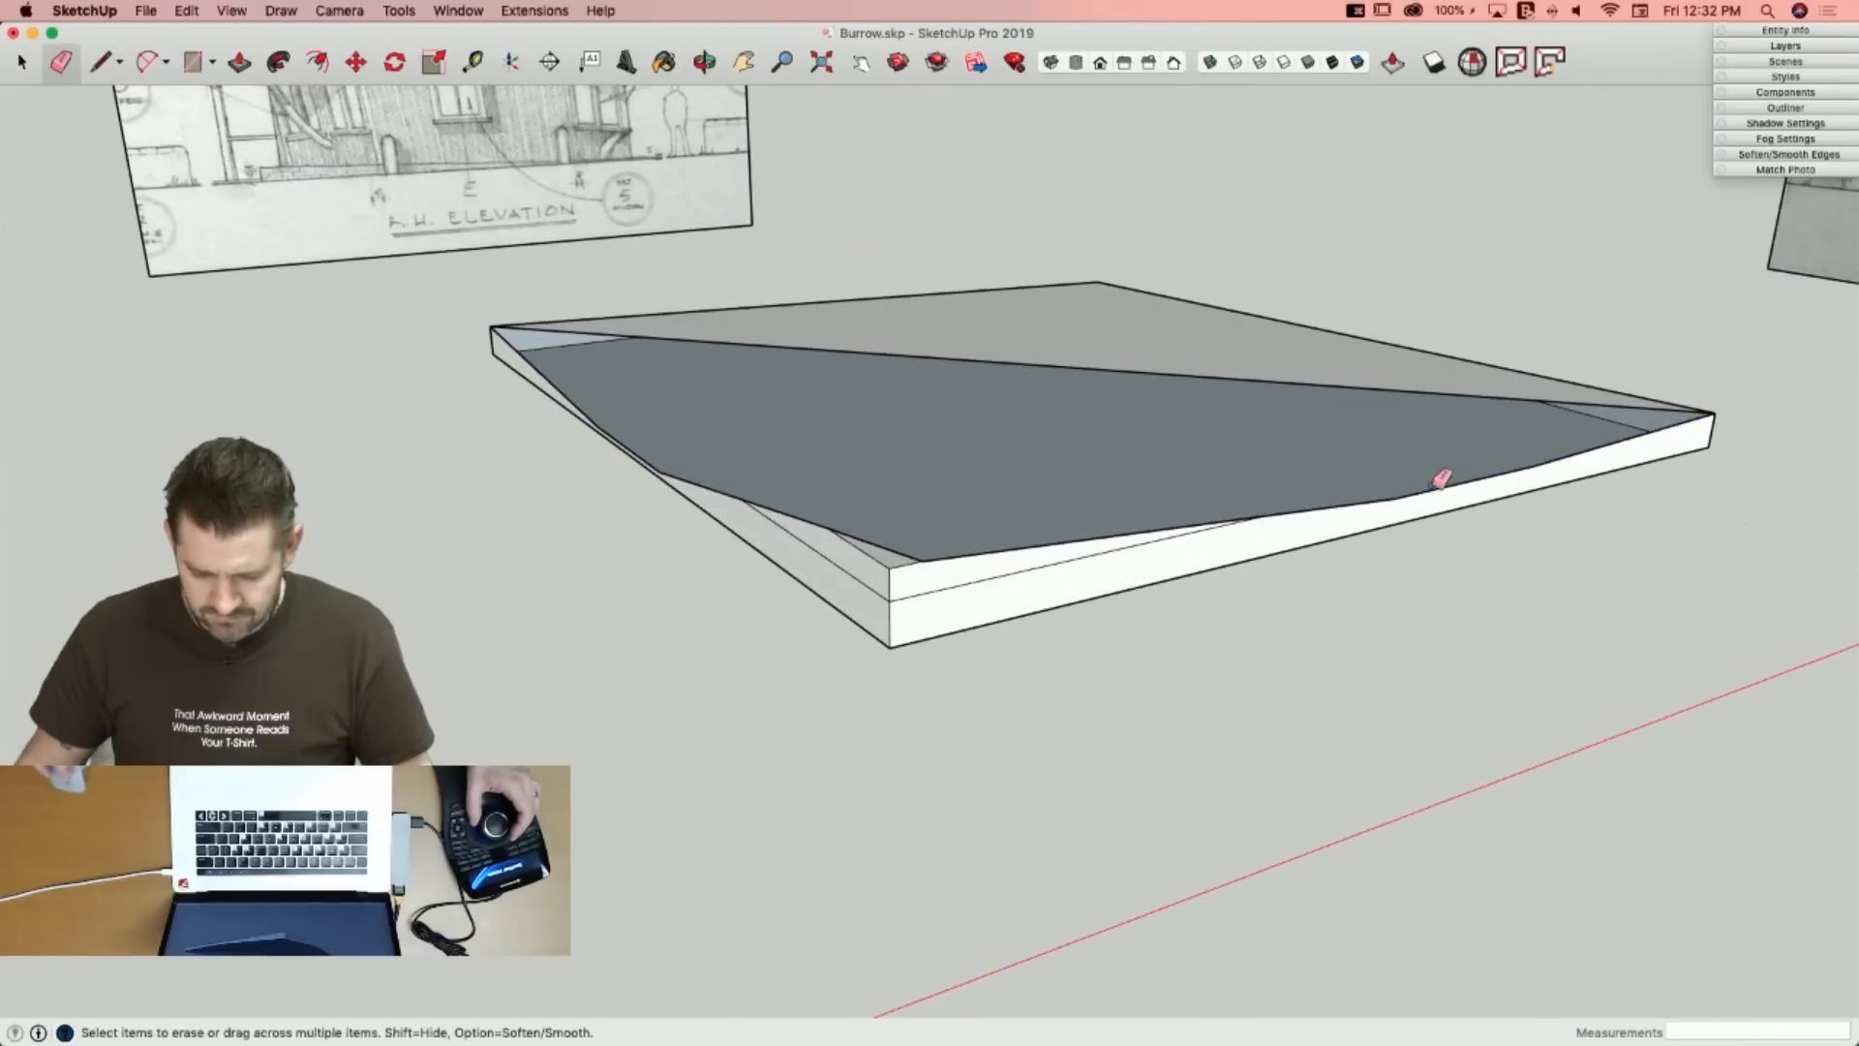
Draw two lines across the open top between matching slope points on the front and L.H. sides.
key(l)
click(1395, 496)
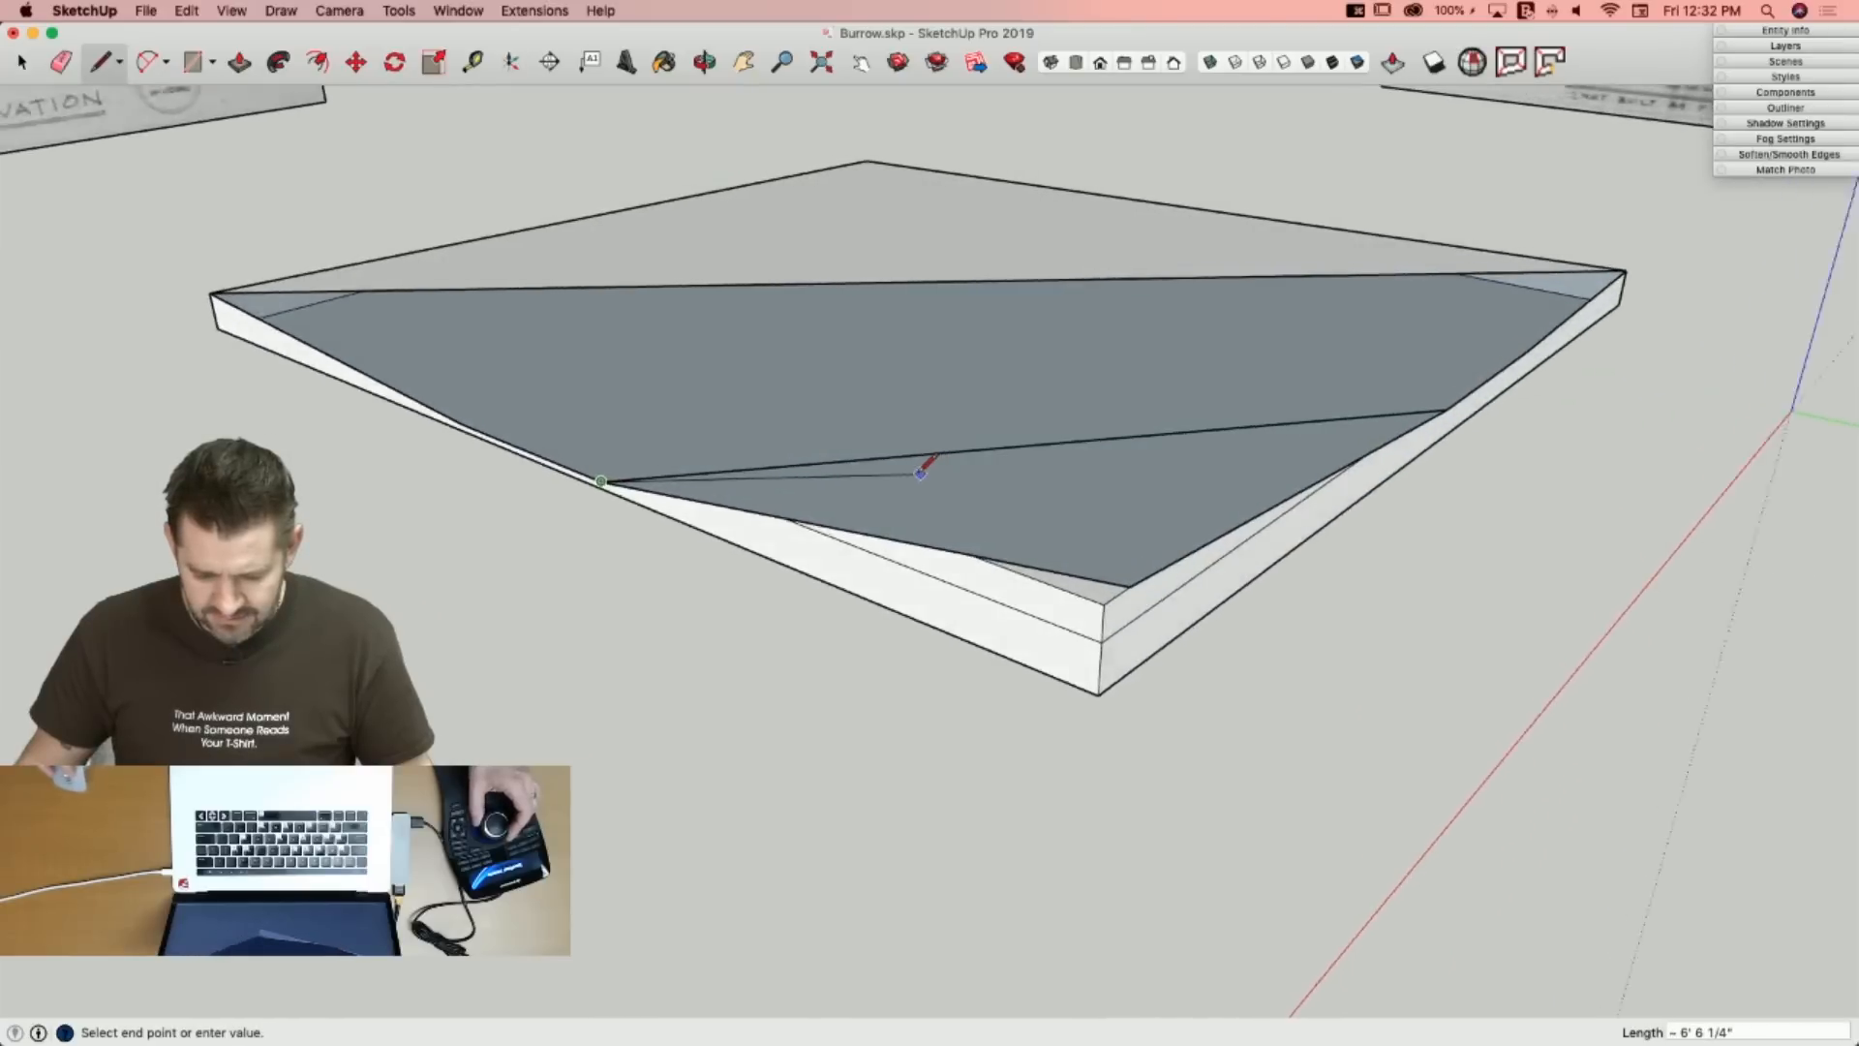
click(1405, 557)
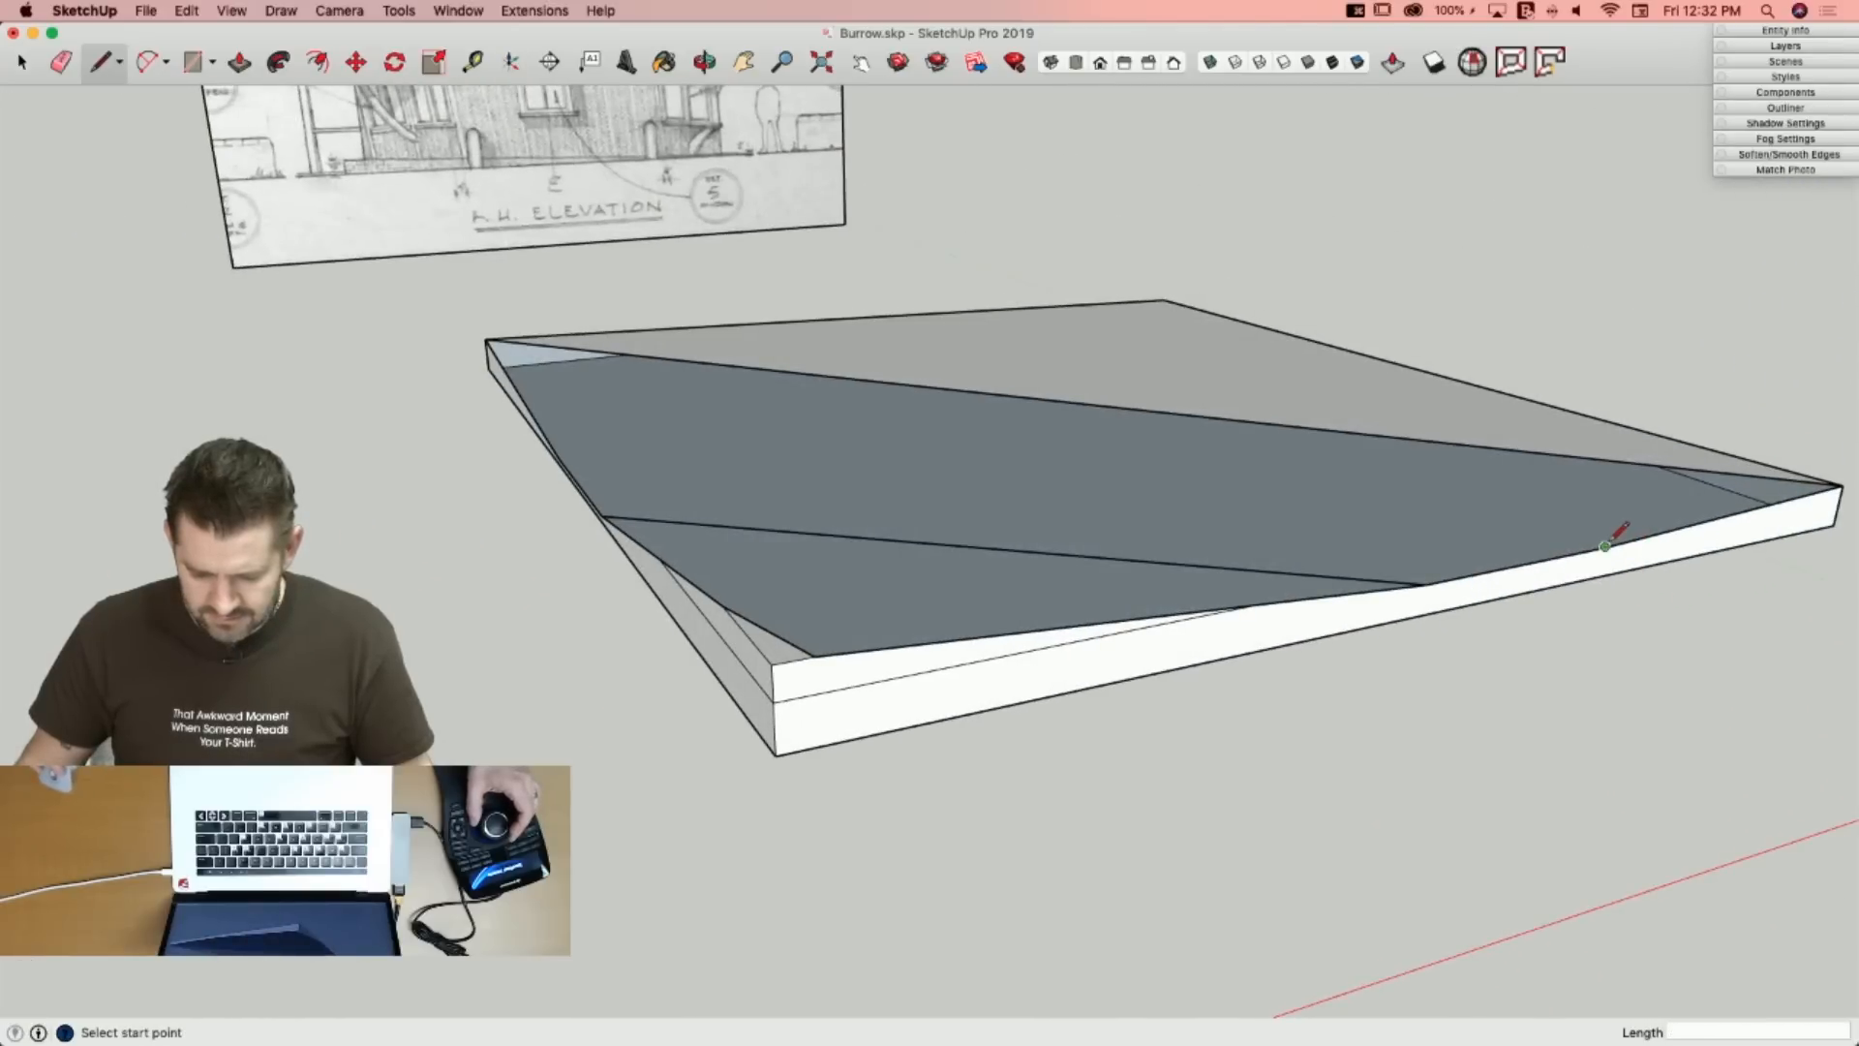
click(599, 473)
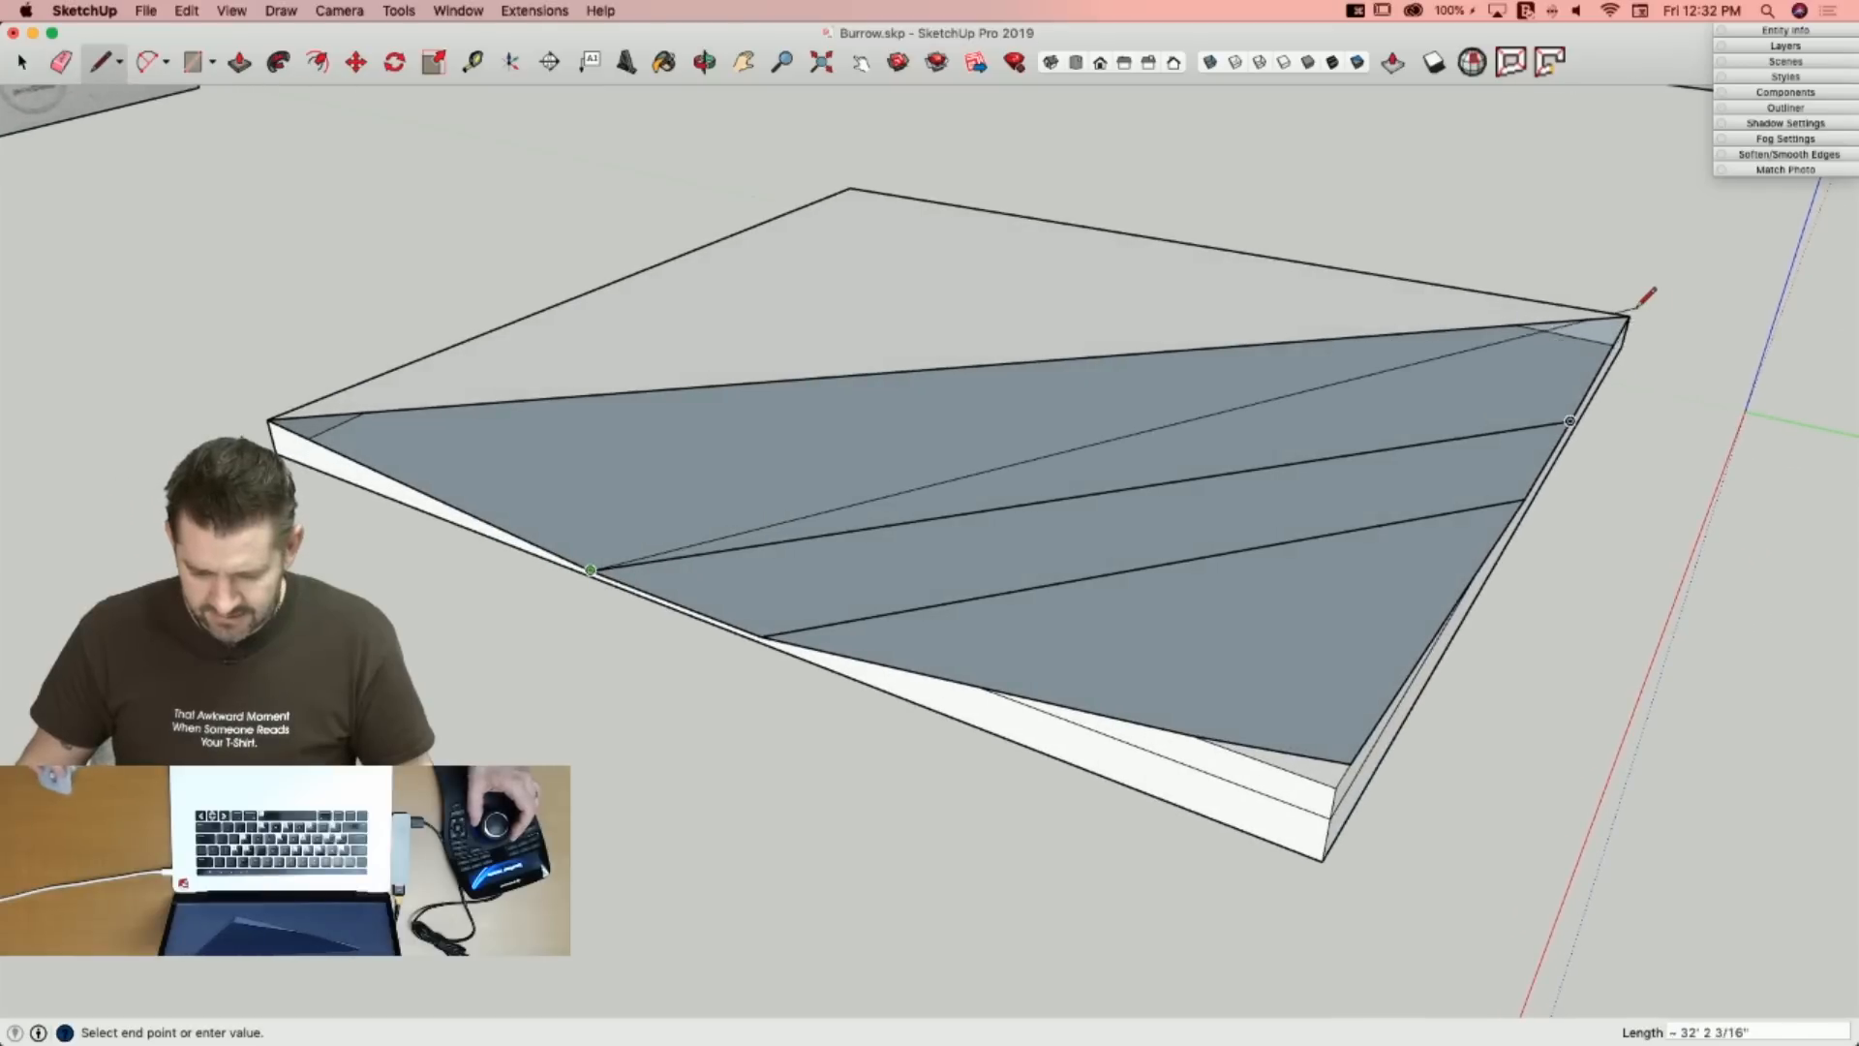
Fill the open top with triangulating diagonals about 30' 8 7/8", 21' 11 9/16" and 13' 9 5/16" long between the slope points.
click(1628, 314)
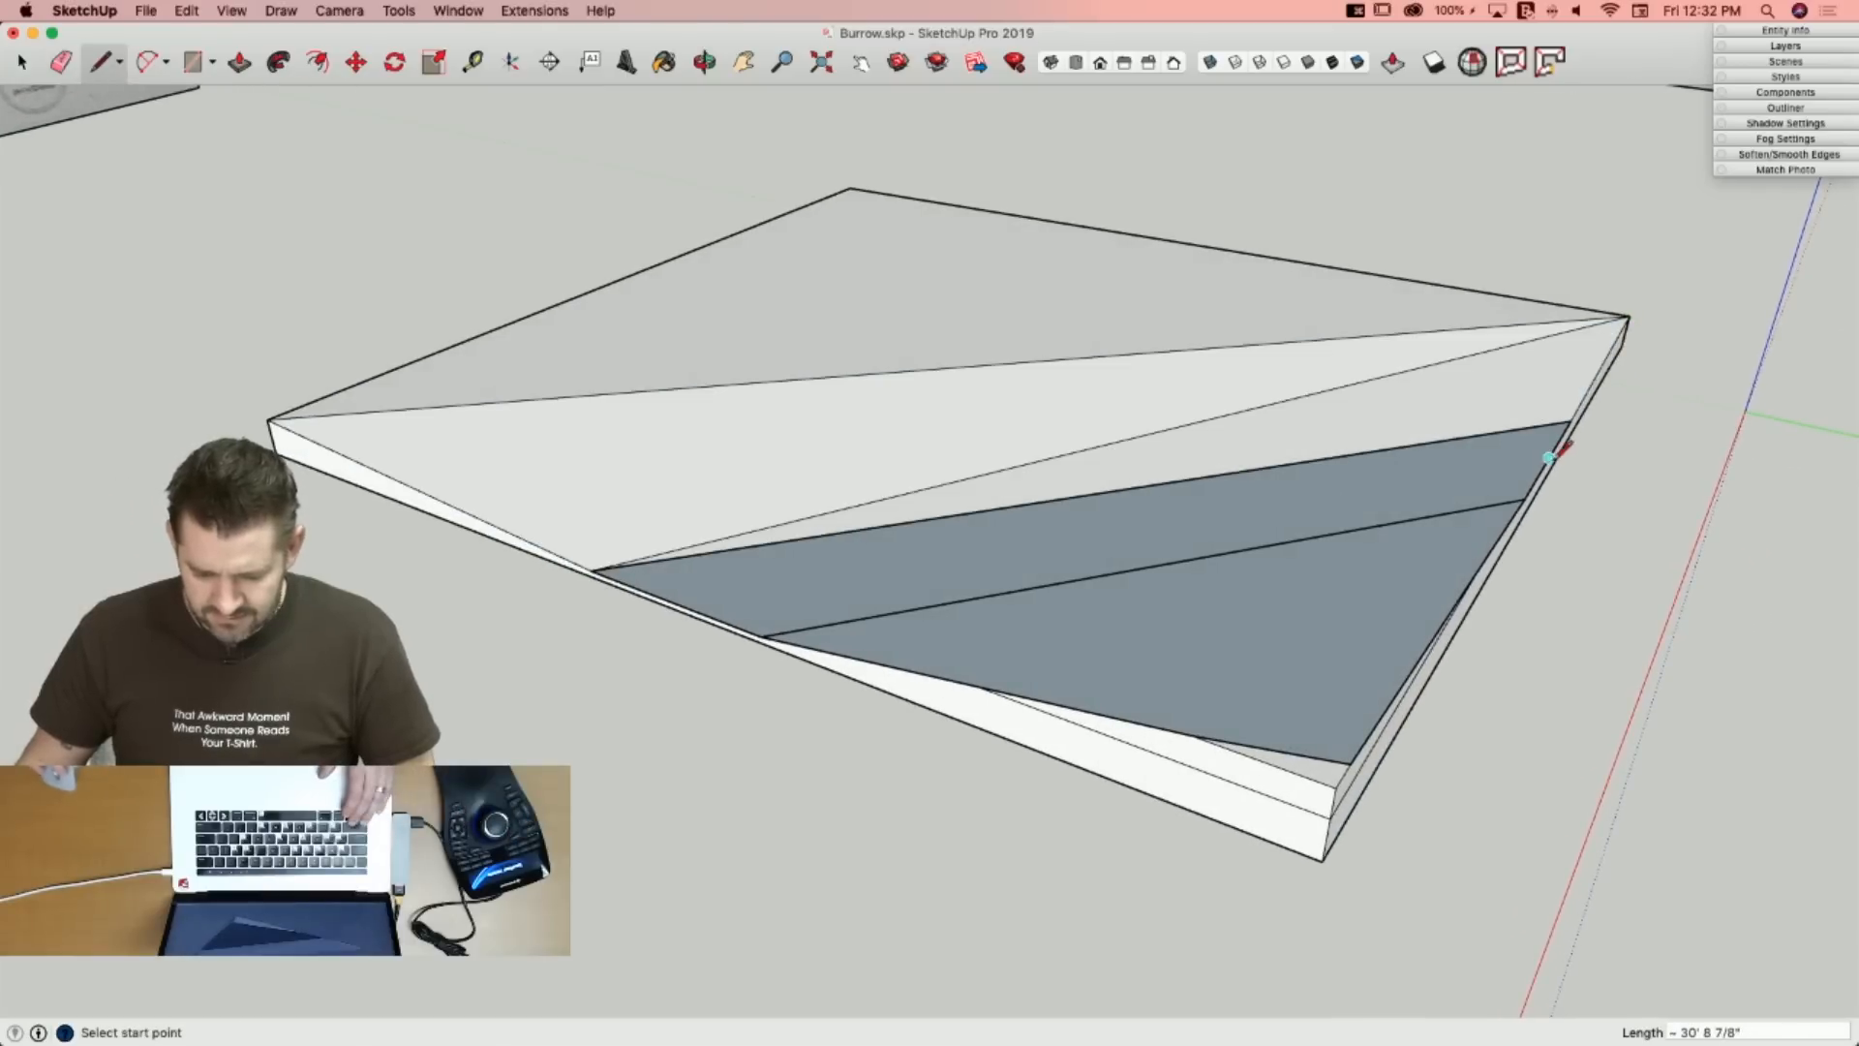
click(762, 636)
click(1568, 423)
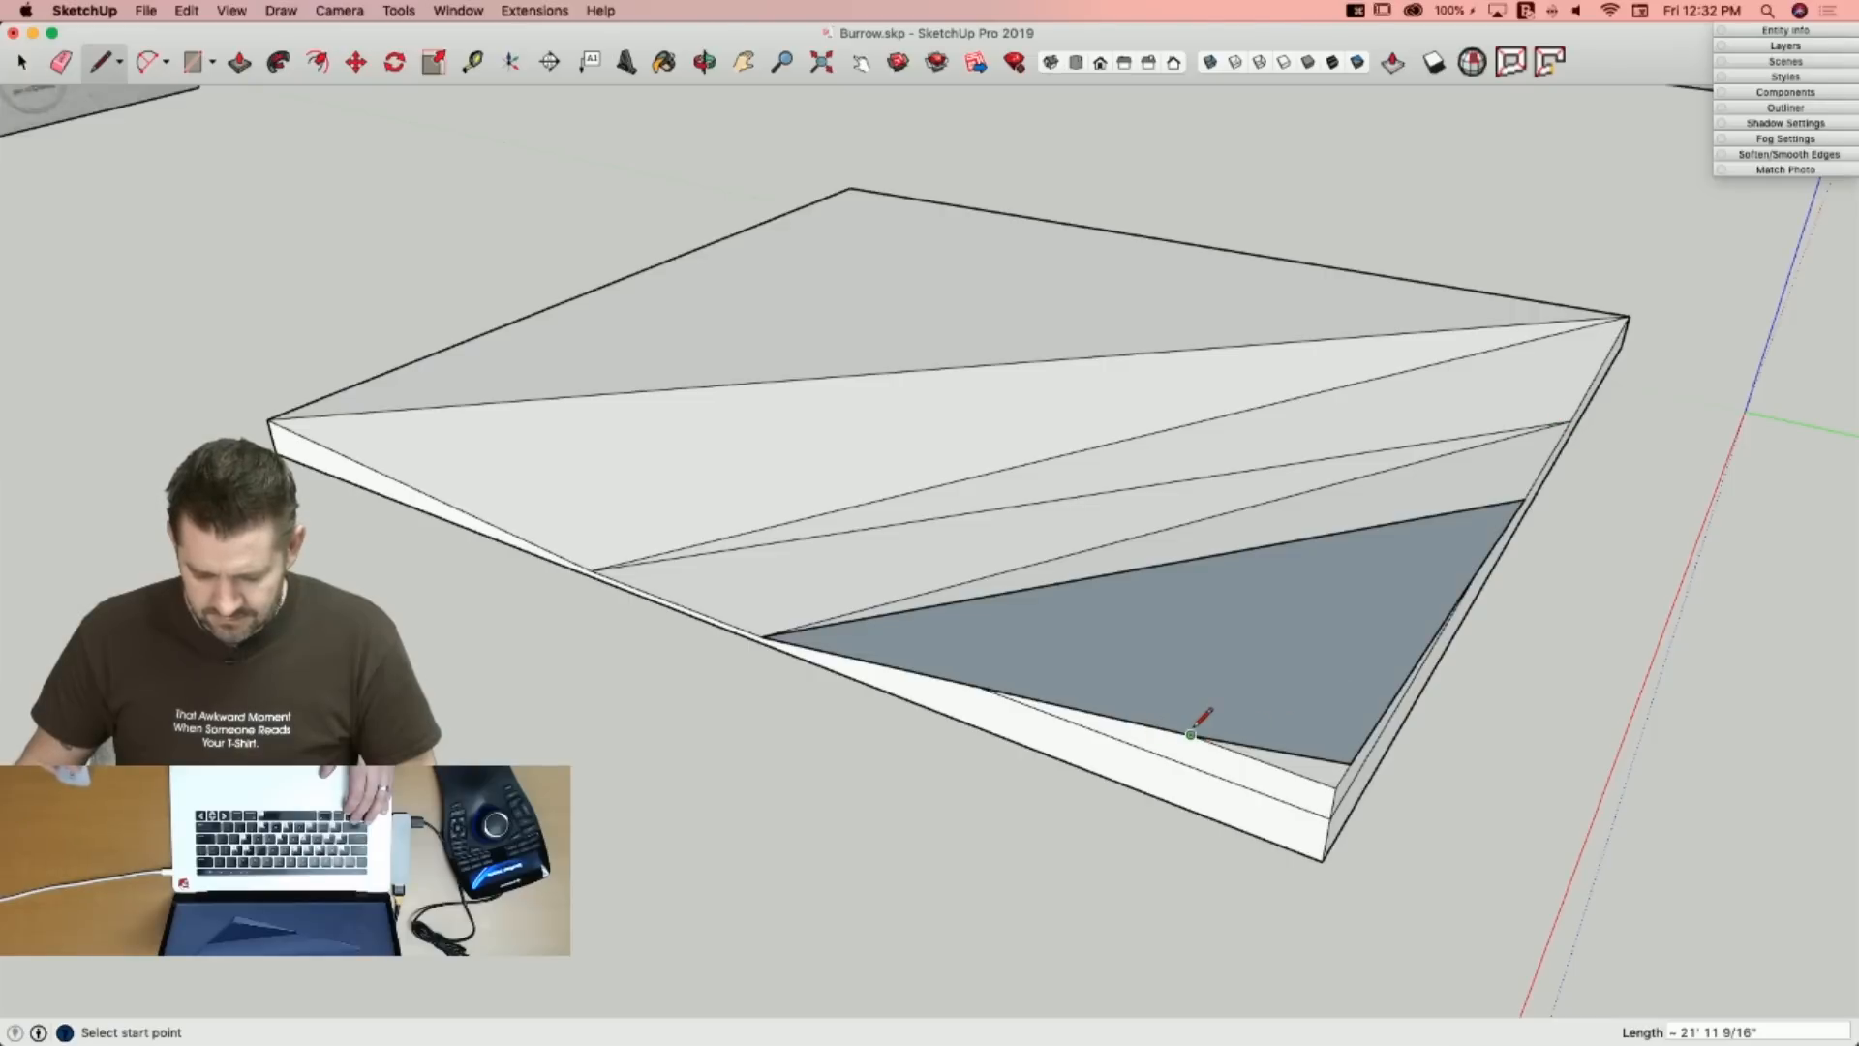
click(1525, 499)
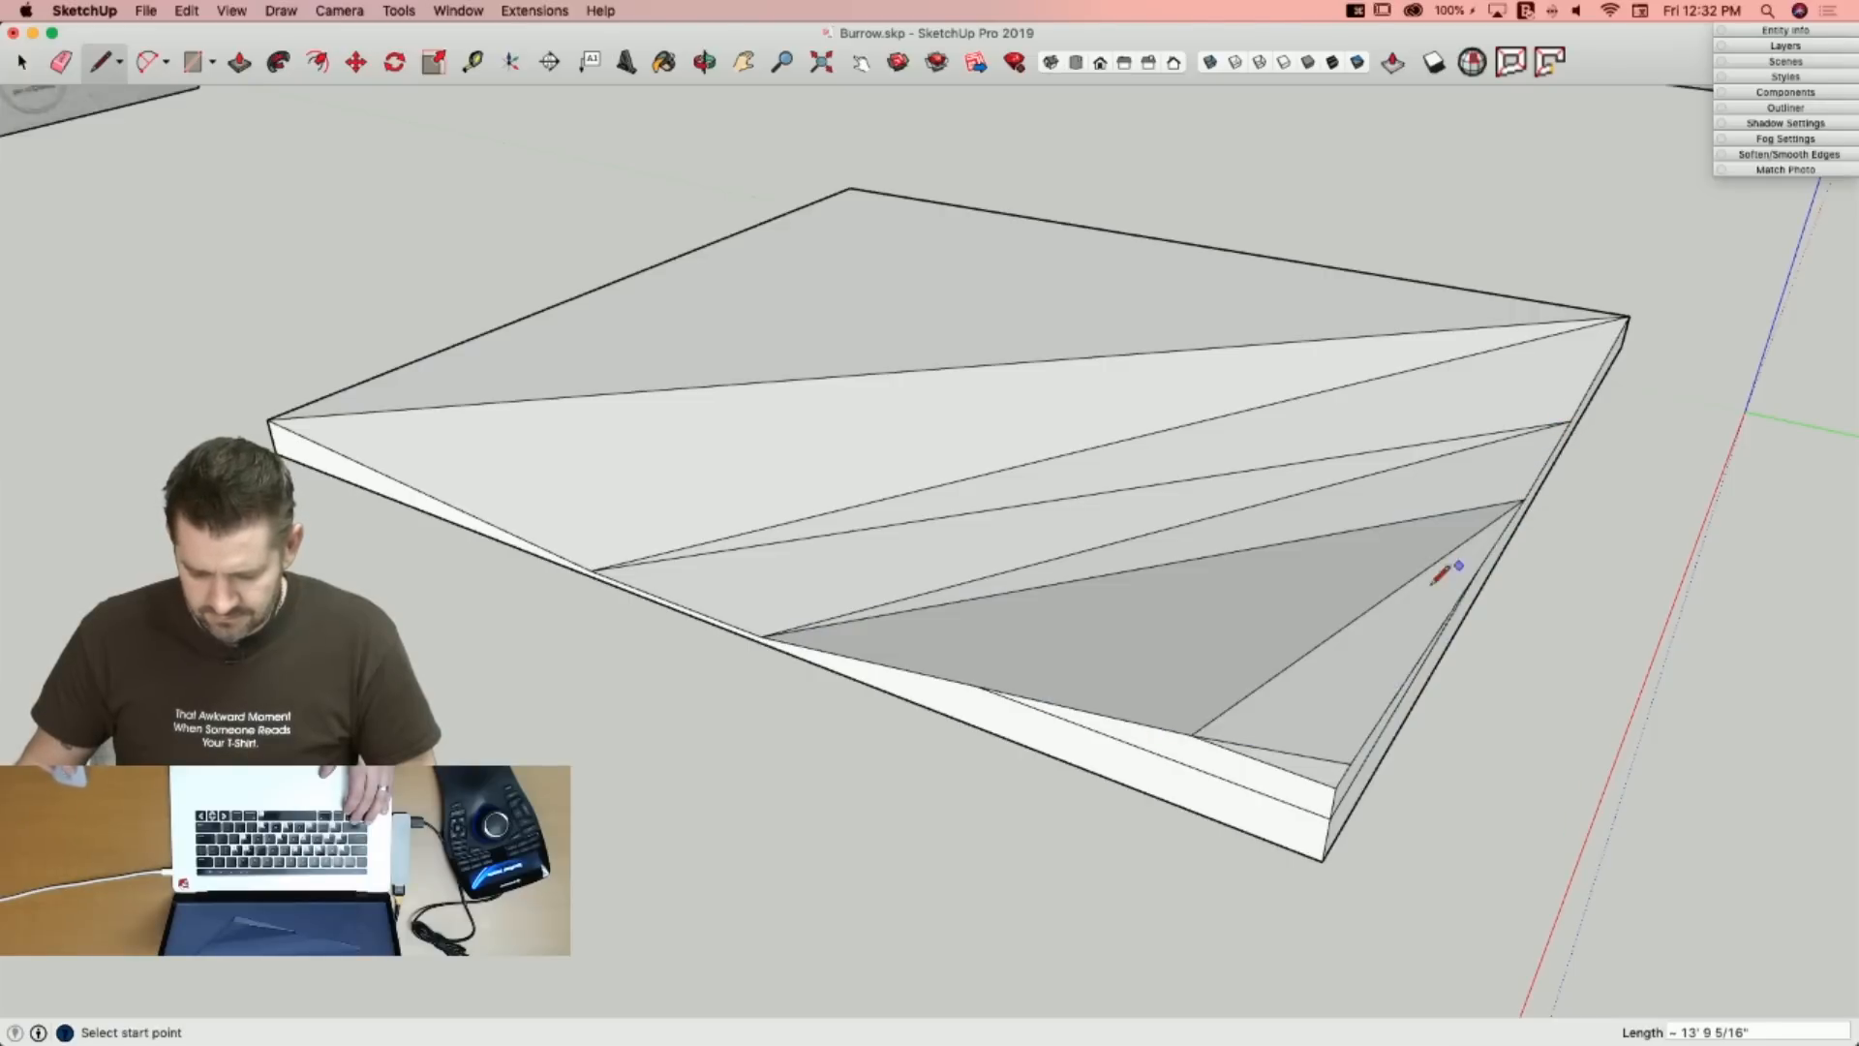
Erase the stray edge on the slab's corner side face and soften the triangulating edges across its sloped top.
key(e)
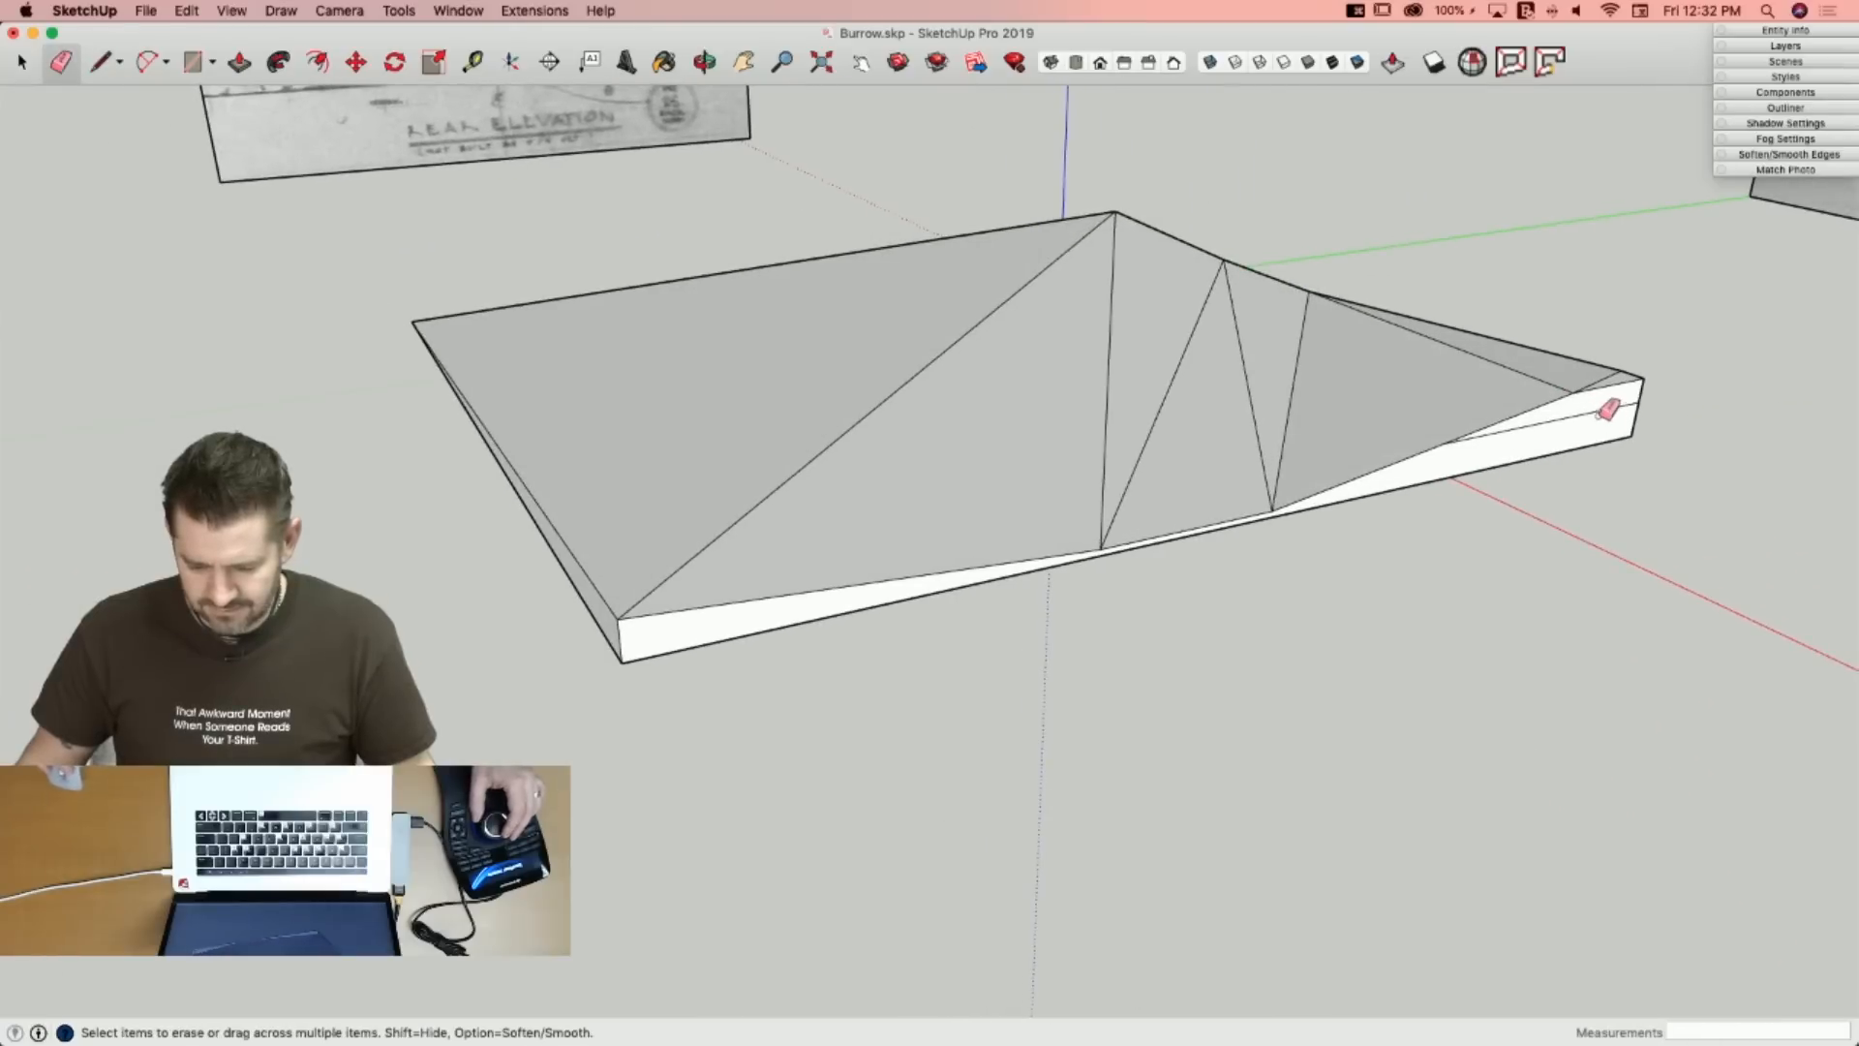
click(1603, 411)
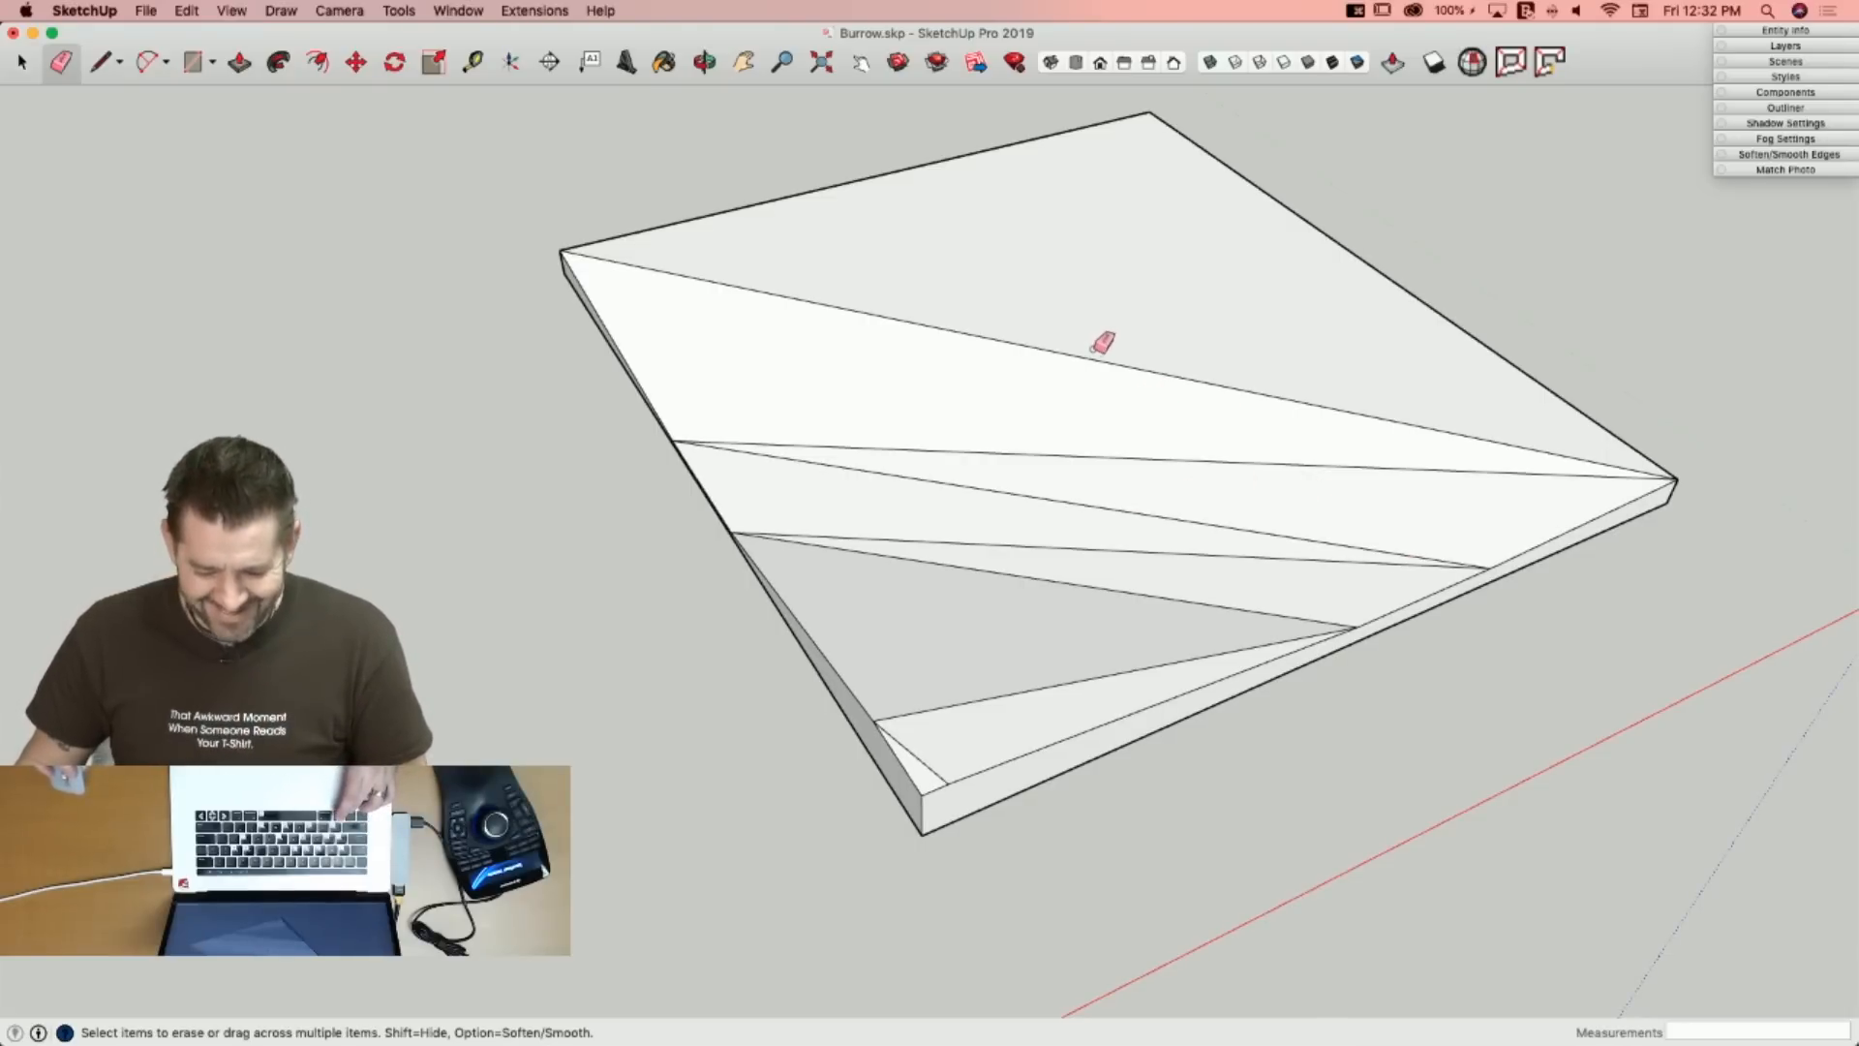
drag(1097, 347, 1071, 521)
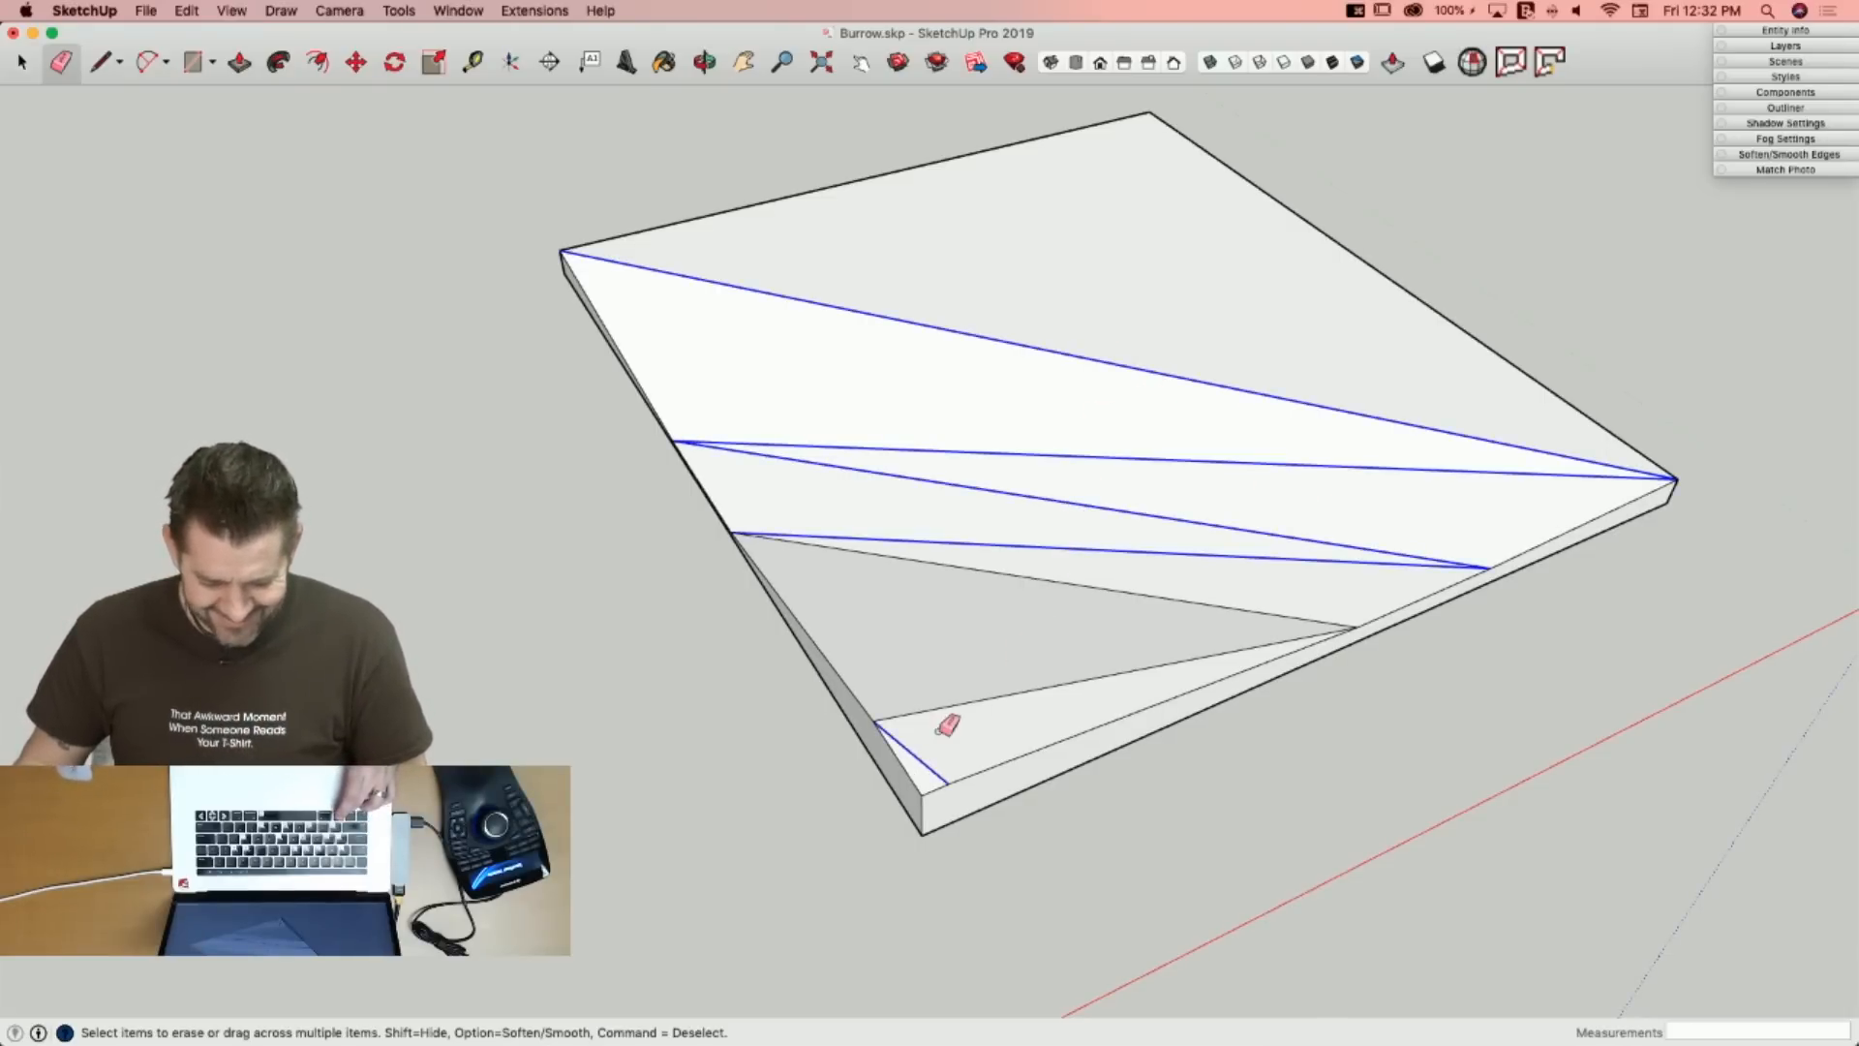
drag(1003, 552, 1012, 551)
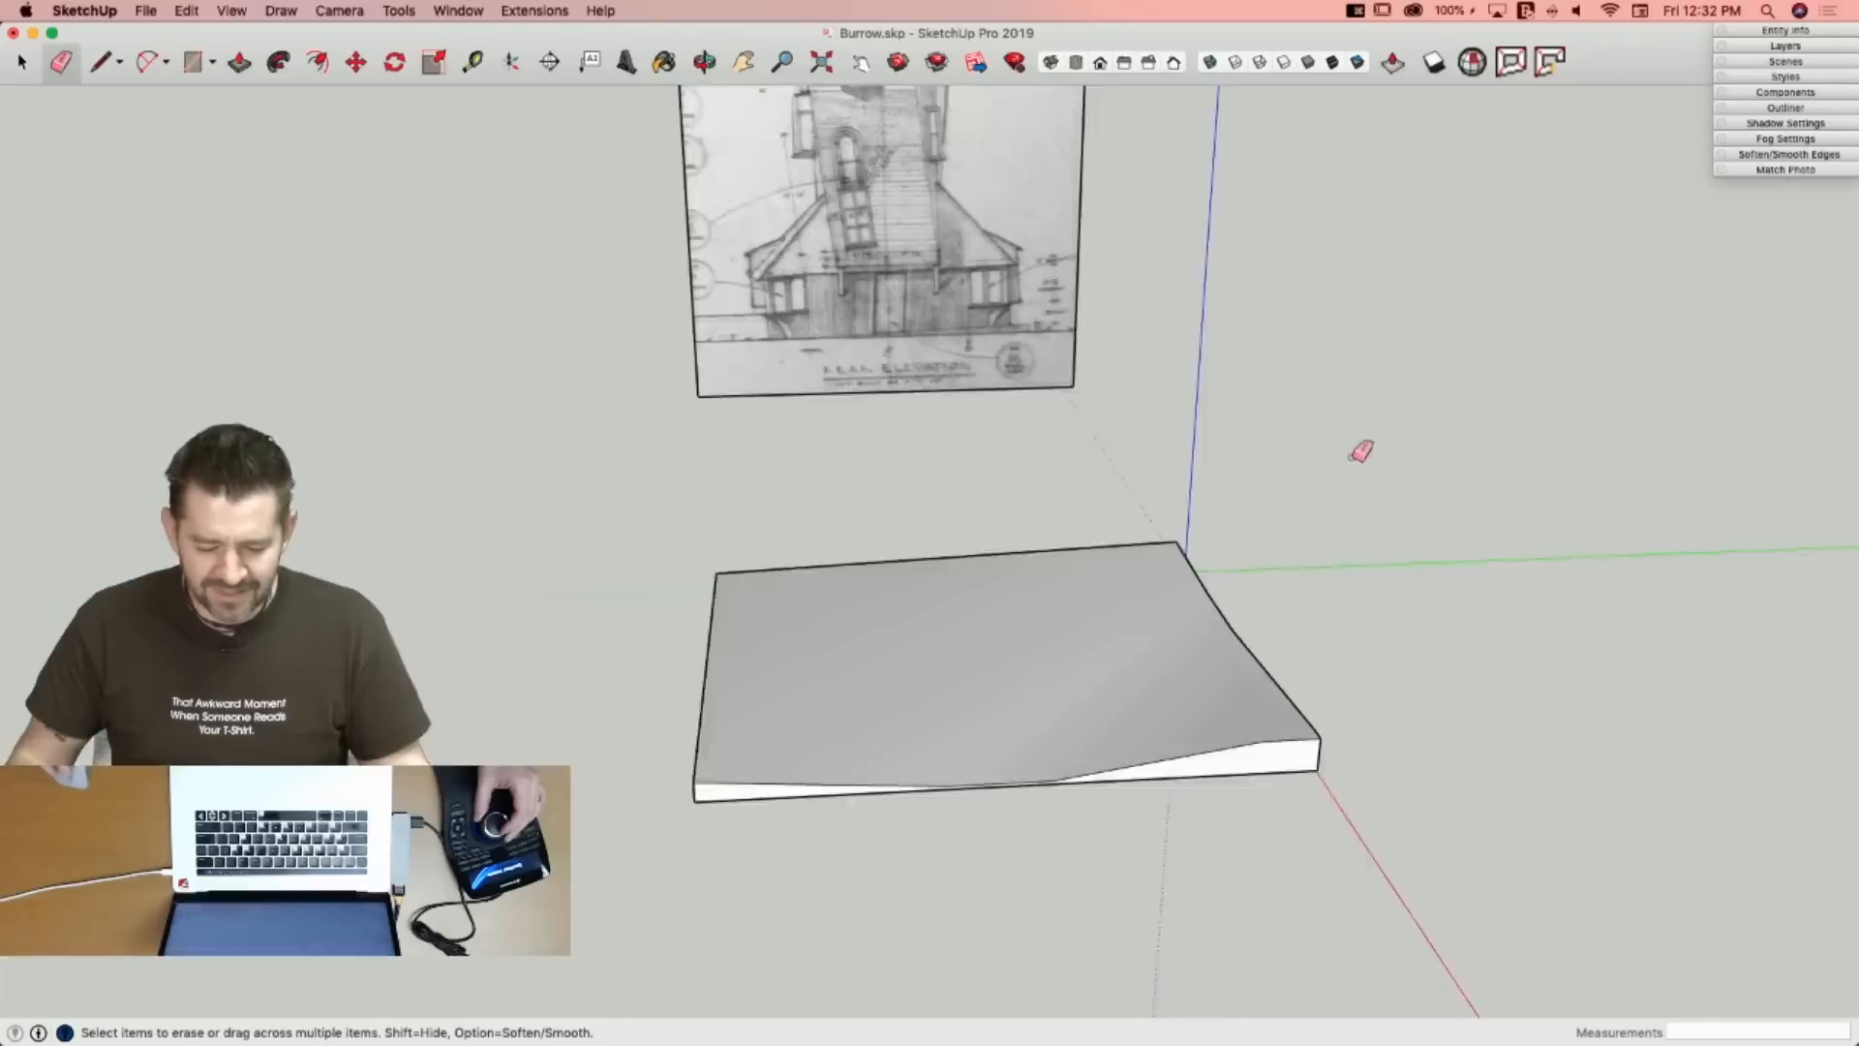
Select all of the slab's connected geometry, make it a group and clear the selection.
key(space)
click(1031, 716)
triple_click(1028, 717)
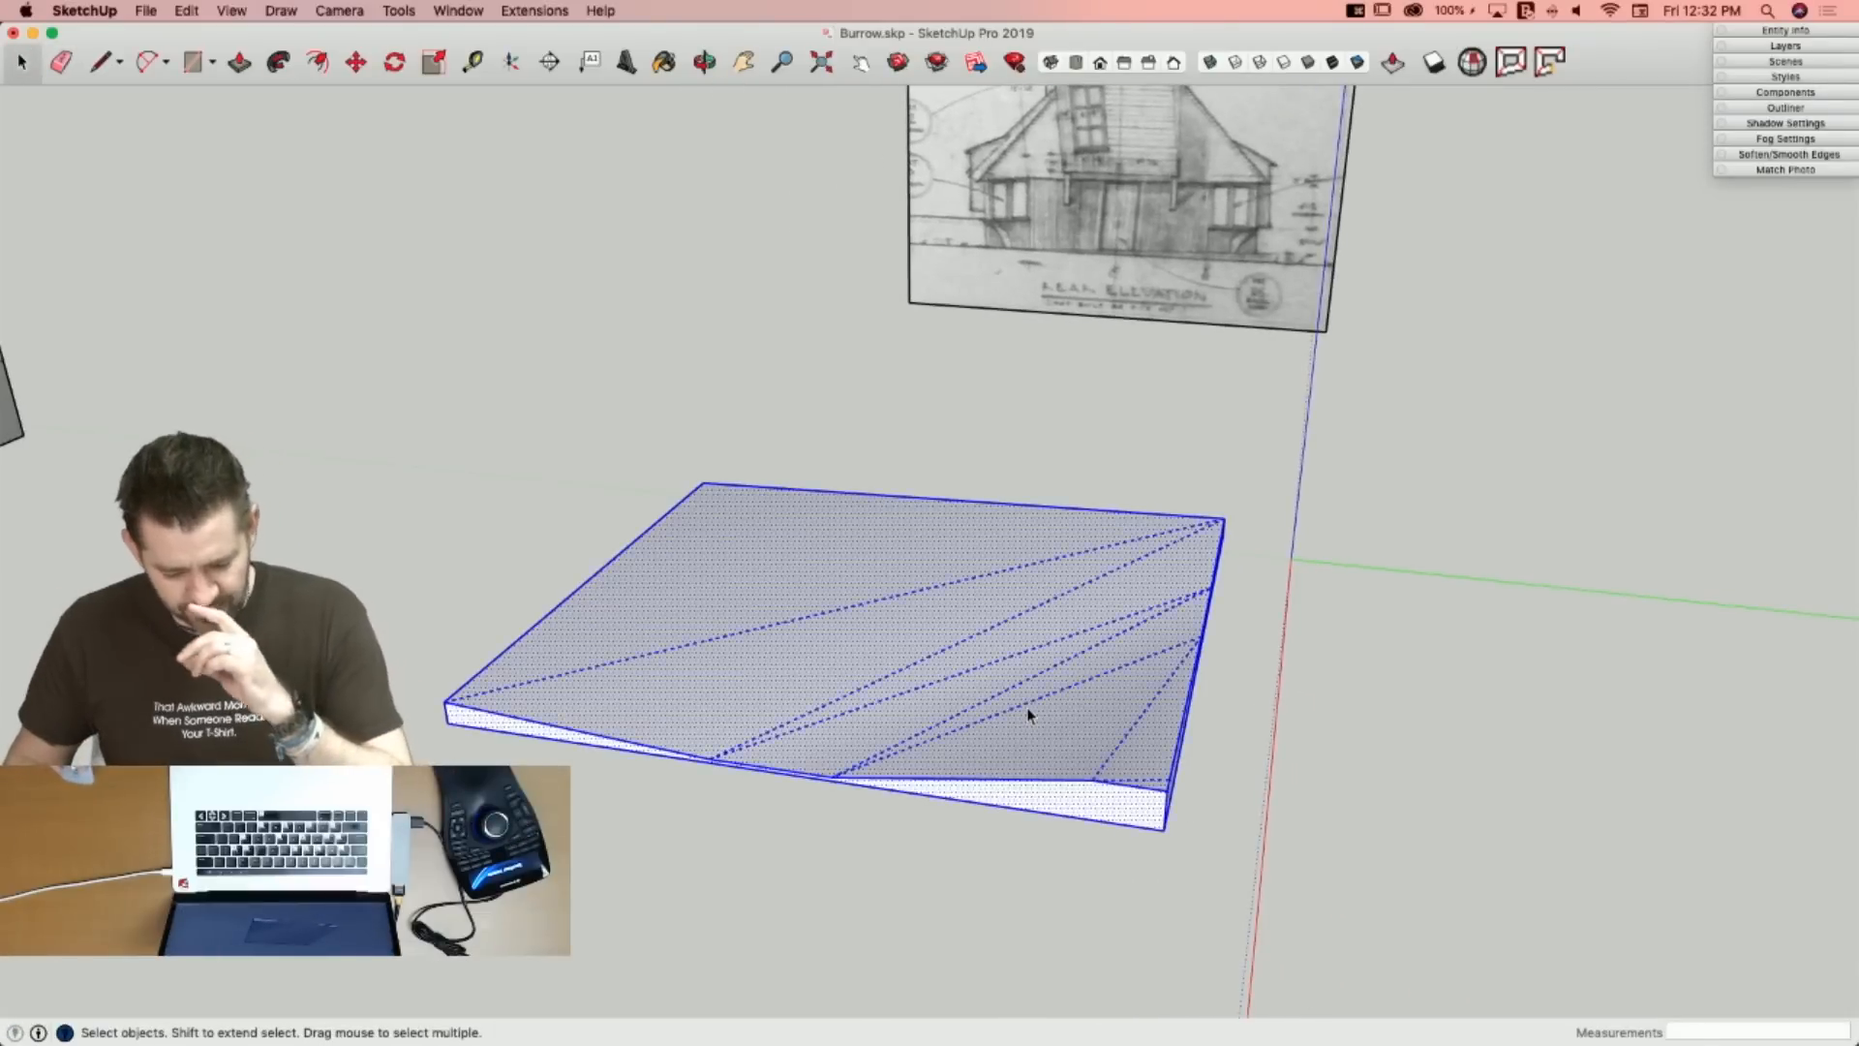
right_click(1027, 712)
click(1076, 720)
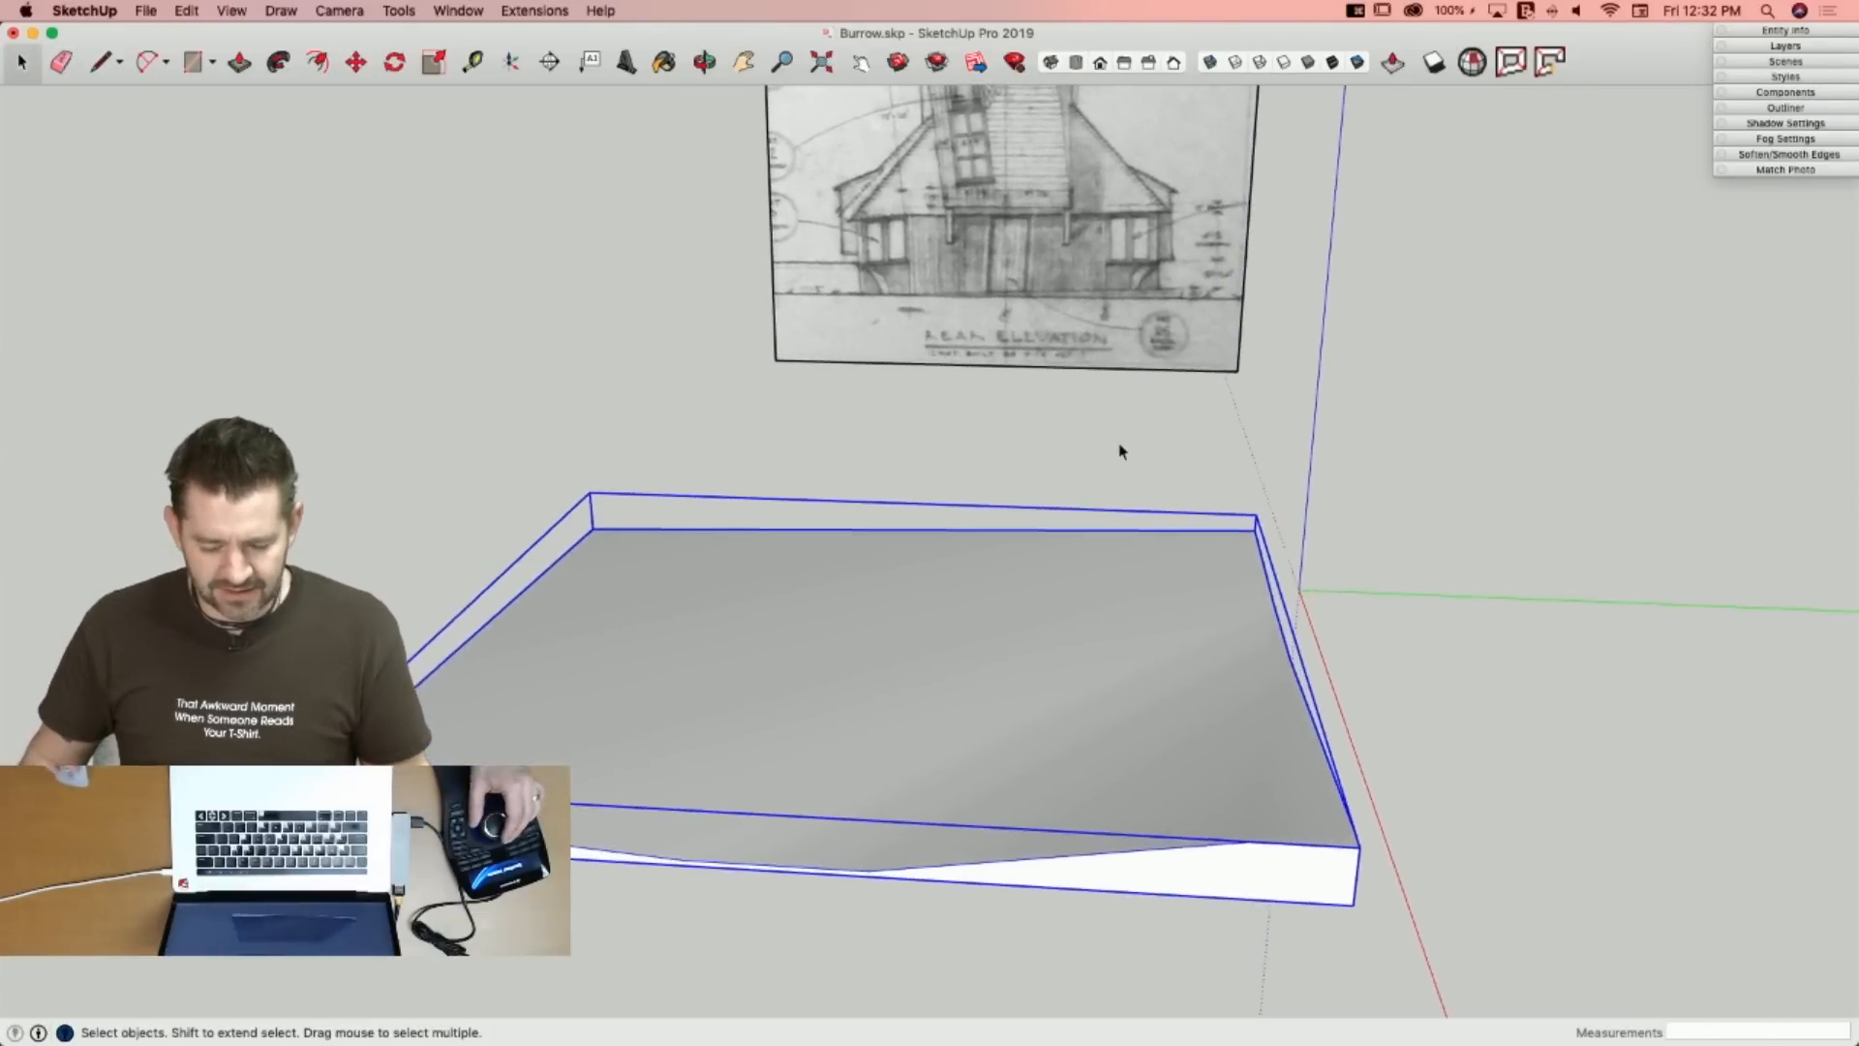
click(1120, 444)
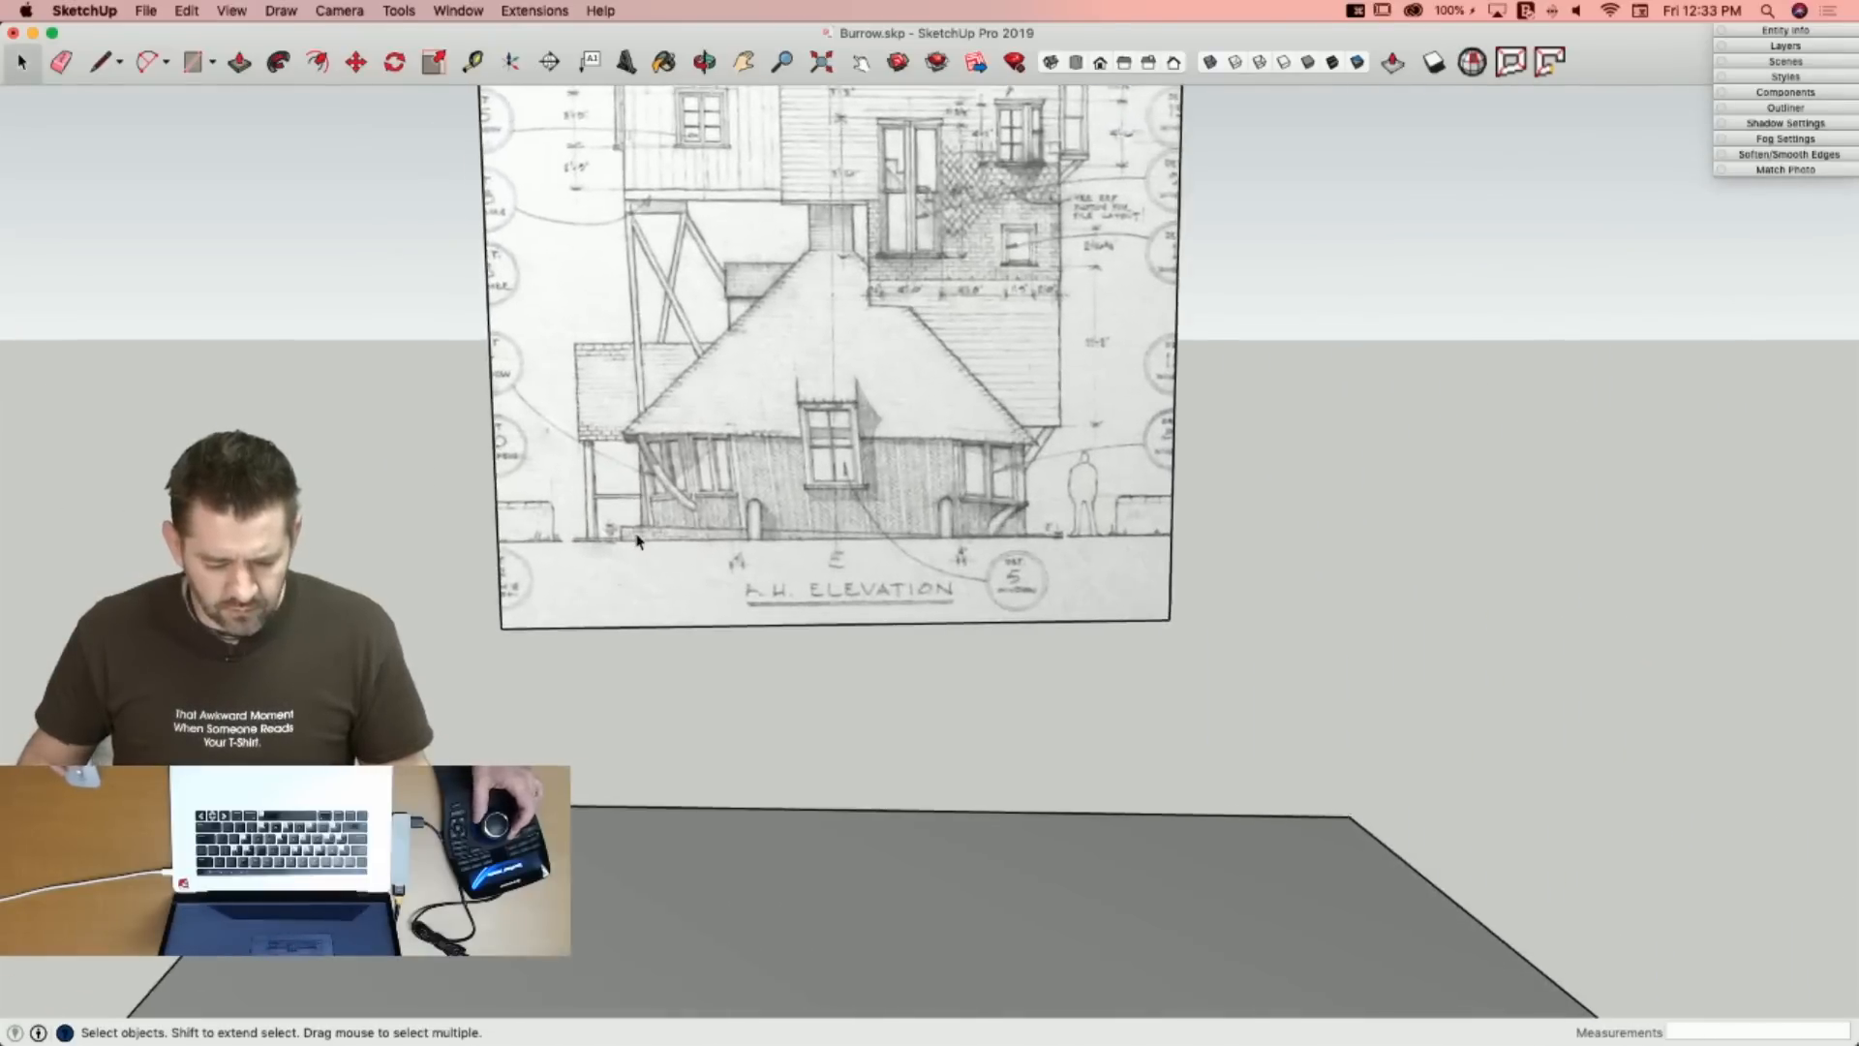
Draw a rectangle about 23' 2 5/16" by 6' 4 7/16" over the ground-floor wall on the side elevation.
key(r)
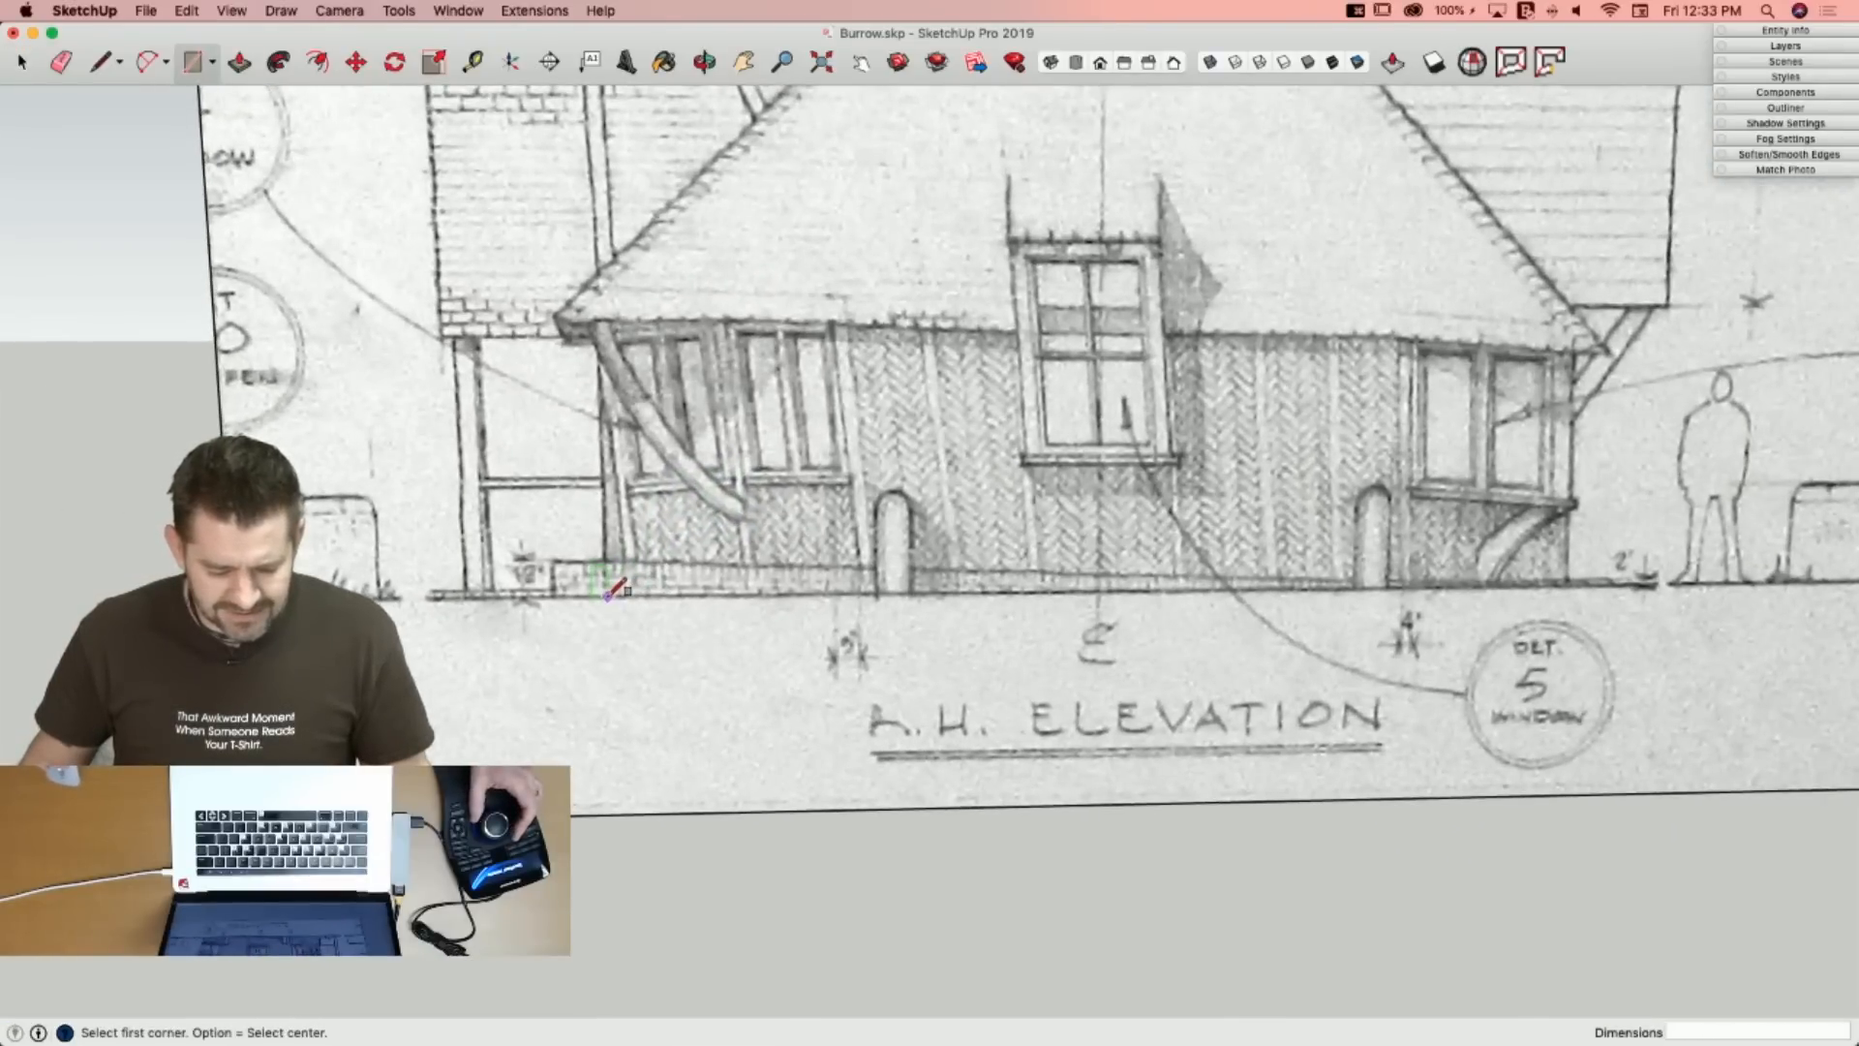
click(608, 595)
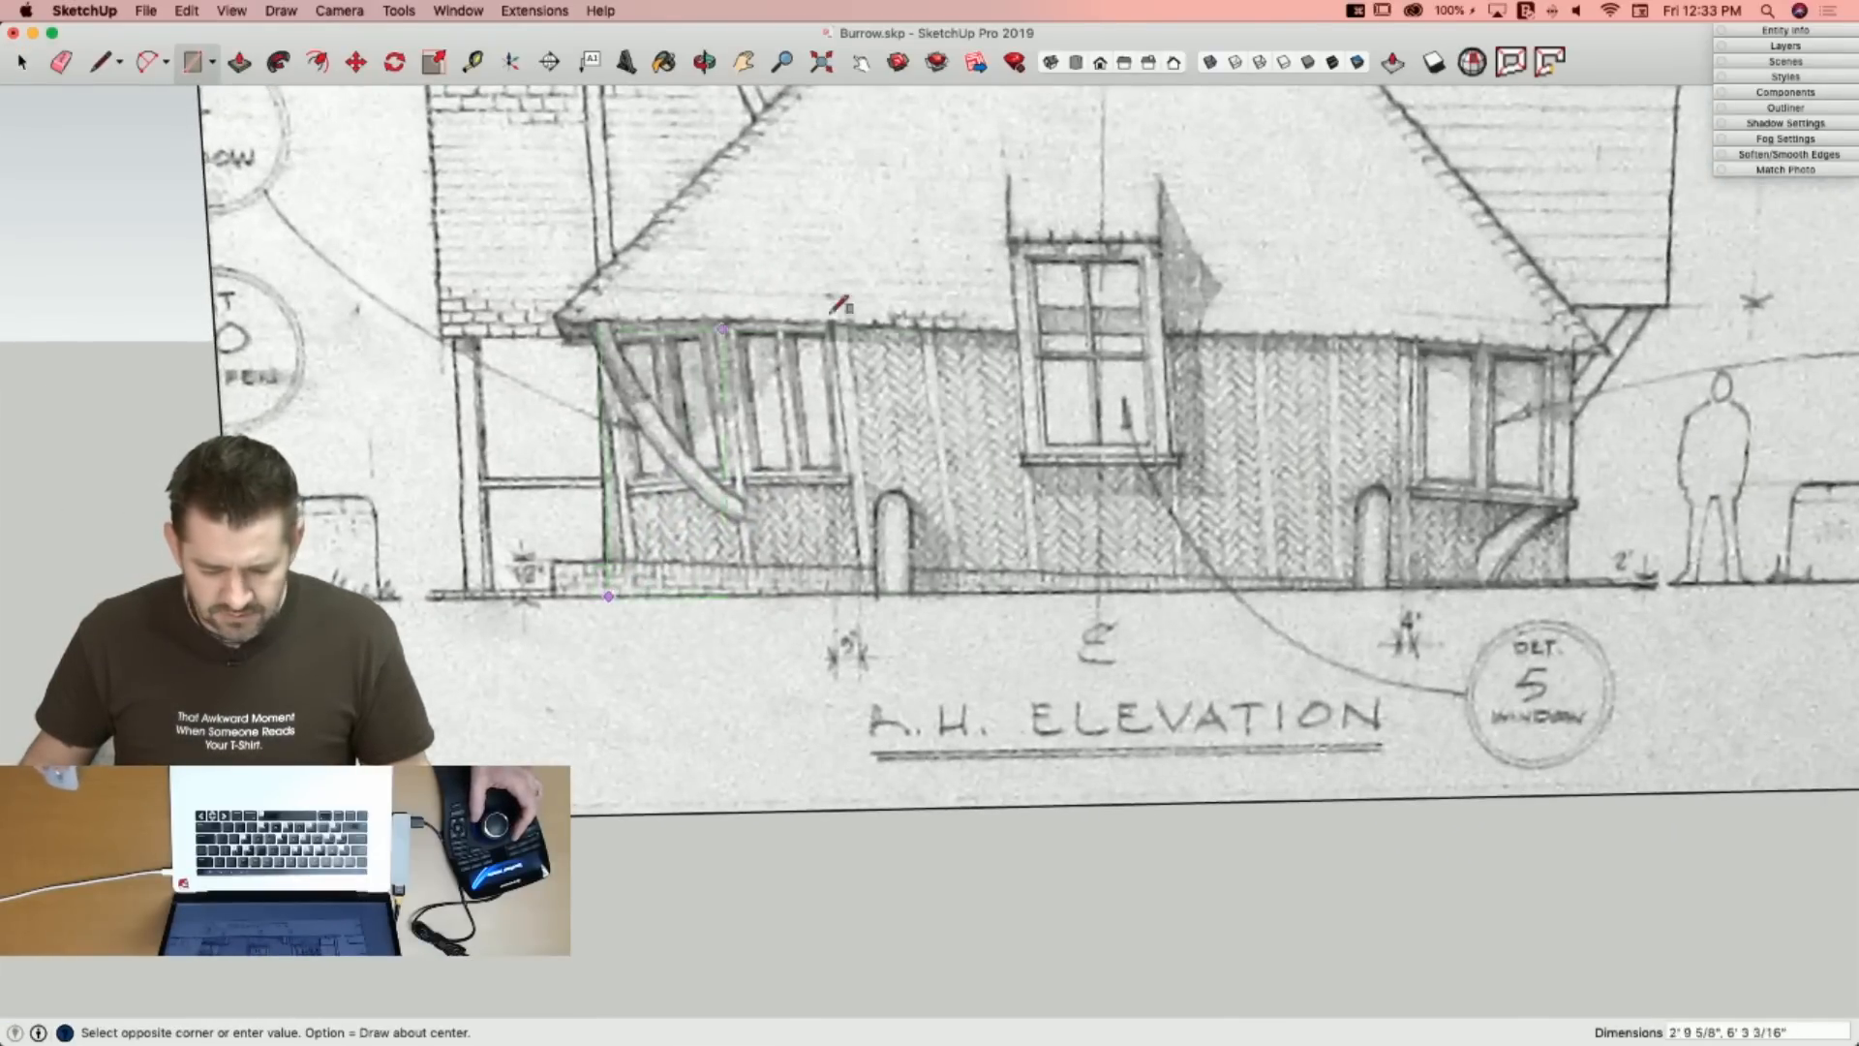
click(1576, 323)
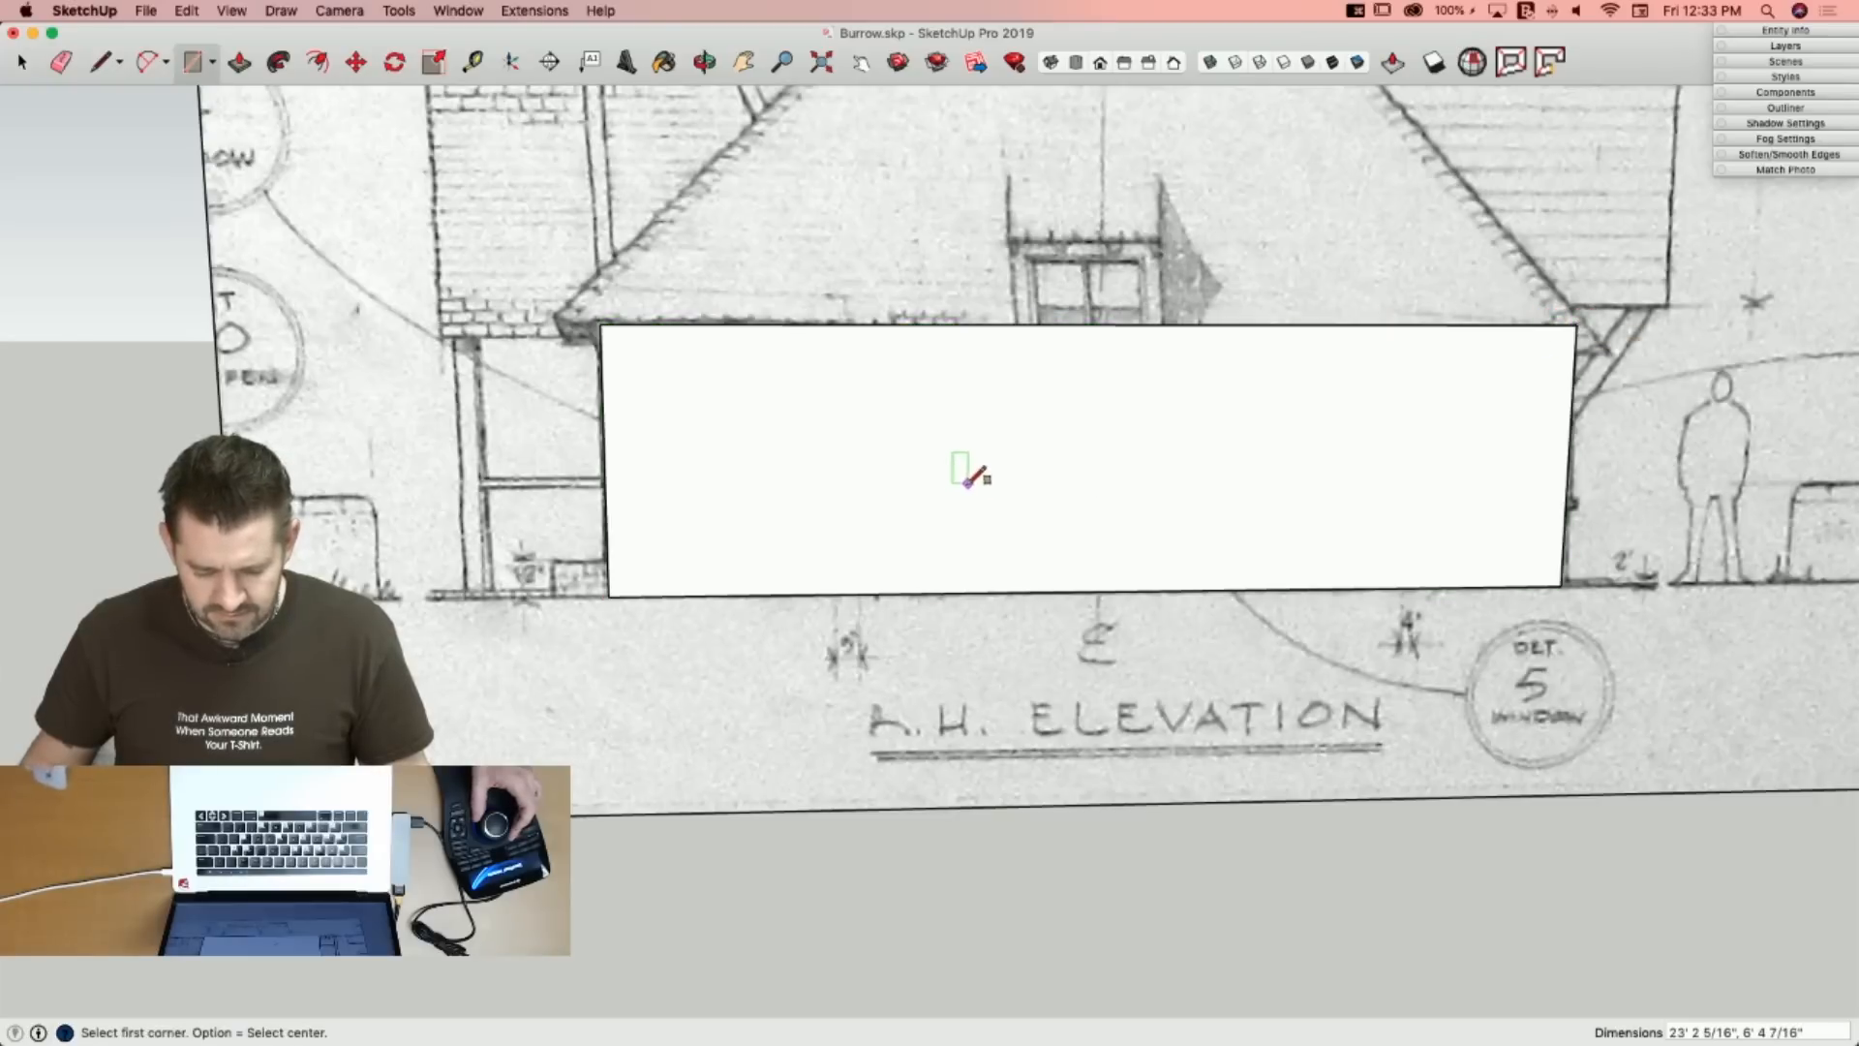
Move the wall rectangle's face about 56' along the green axis to line up with the wall on the front elevation.
key(space)
click(912, 519)
key(m)
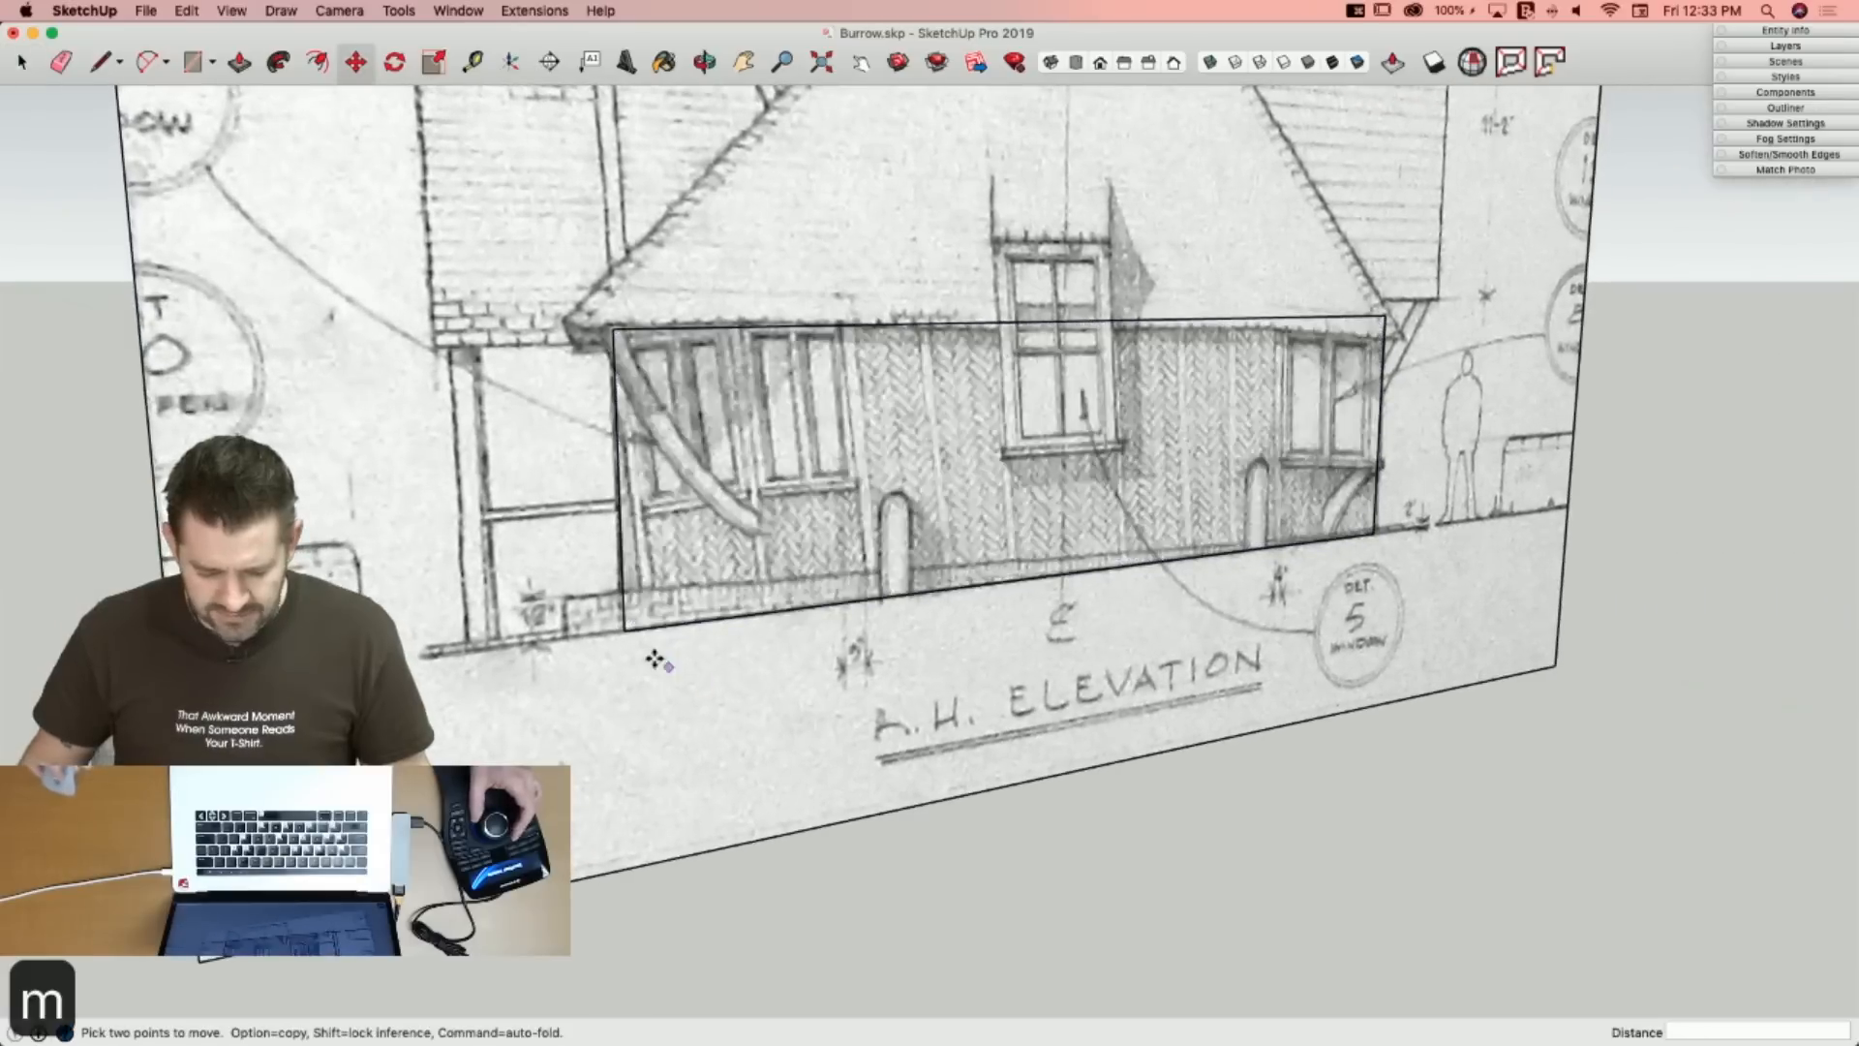
click(624, 630)
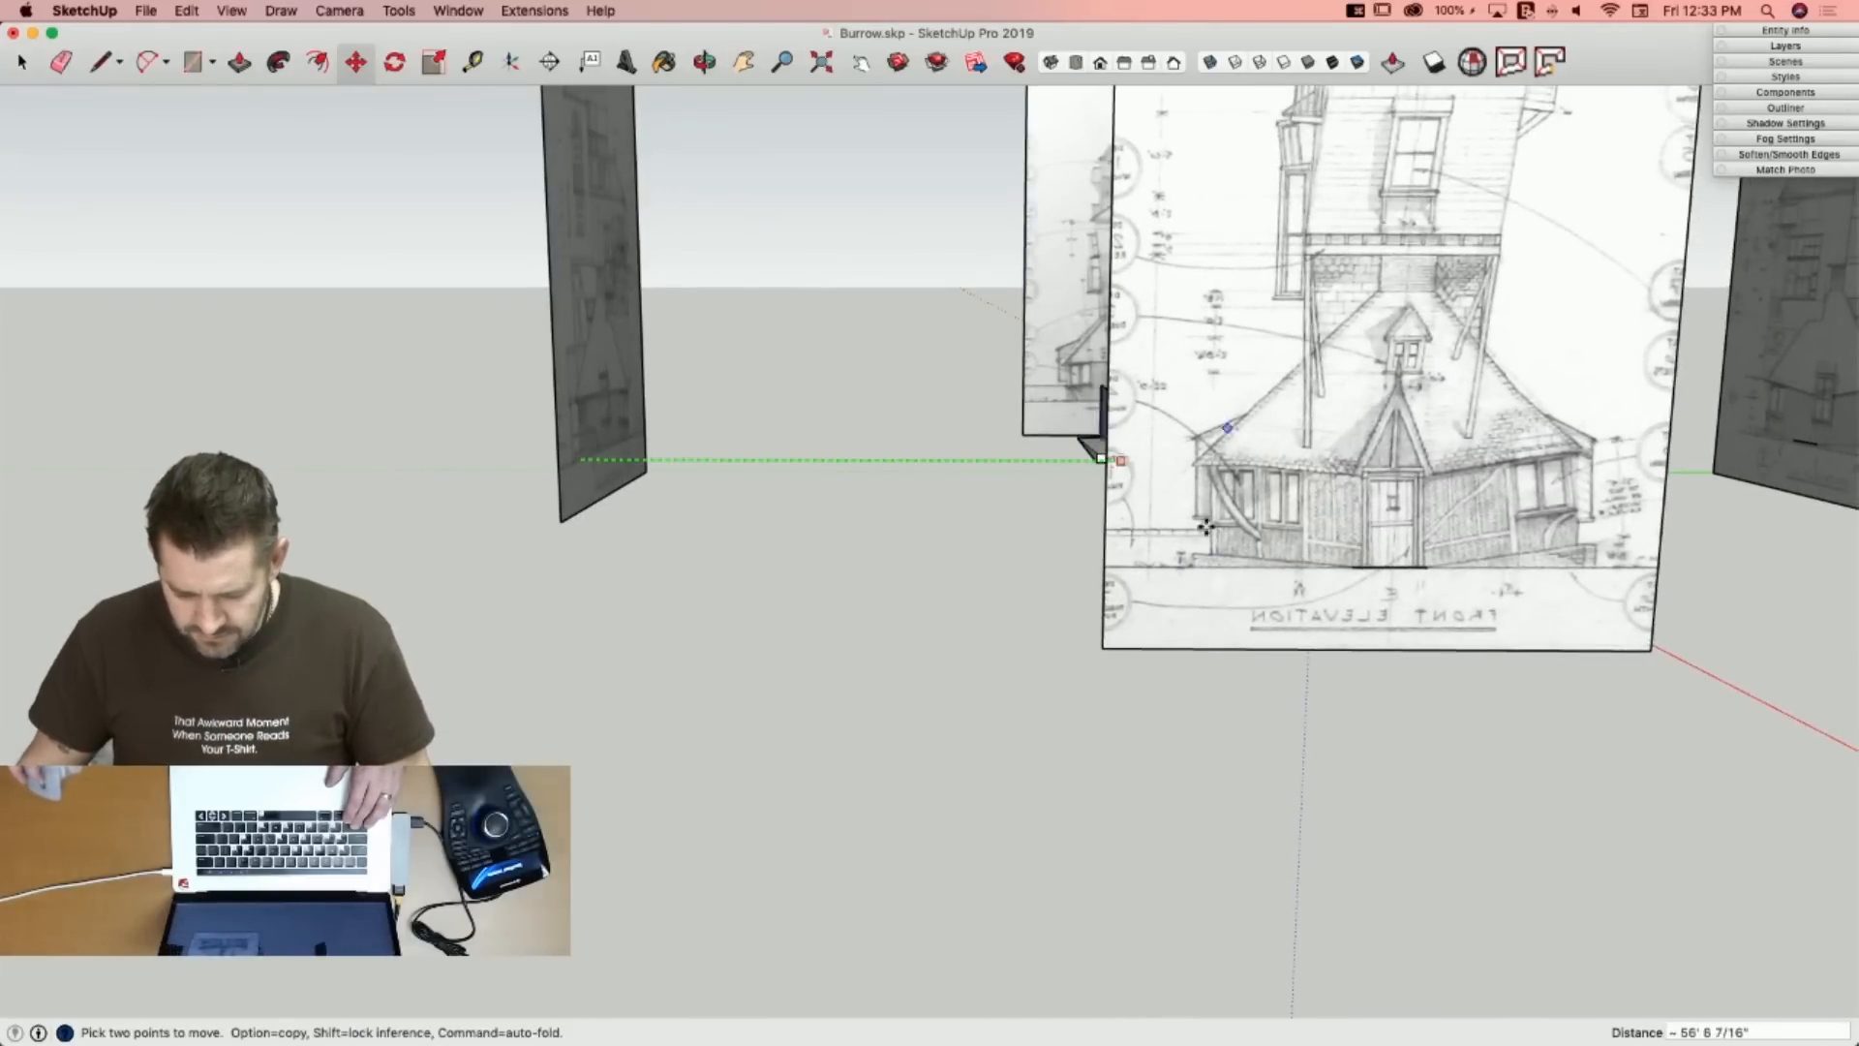
scroll(1222, 551, up, 10)
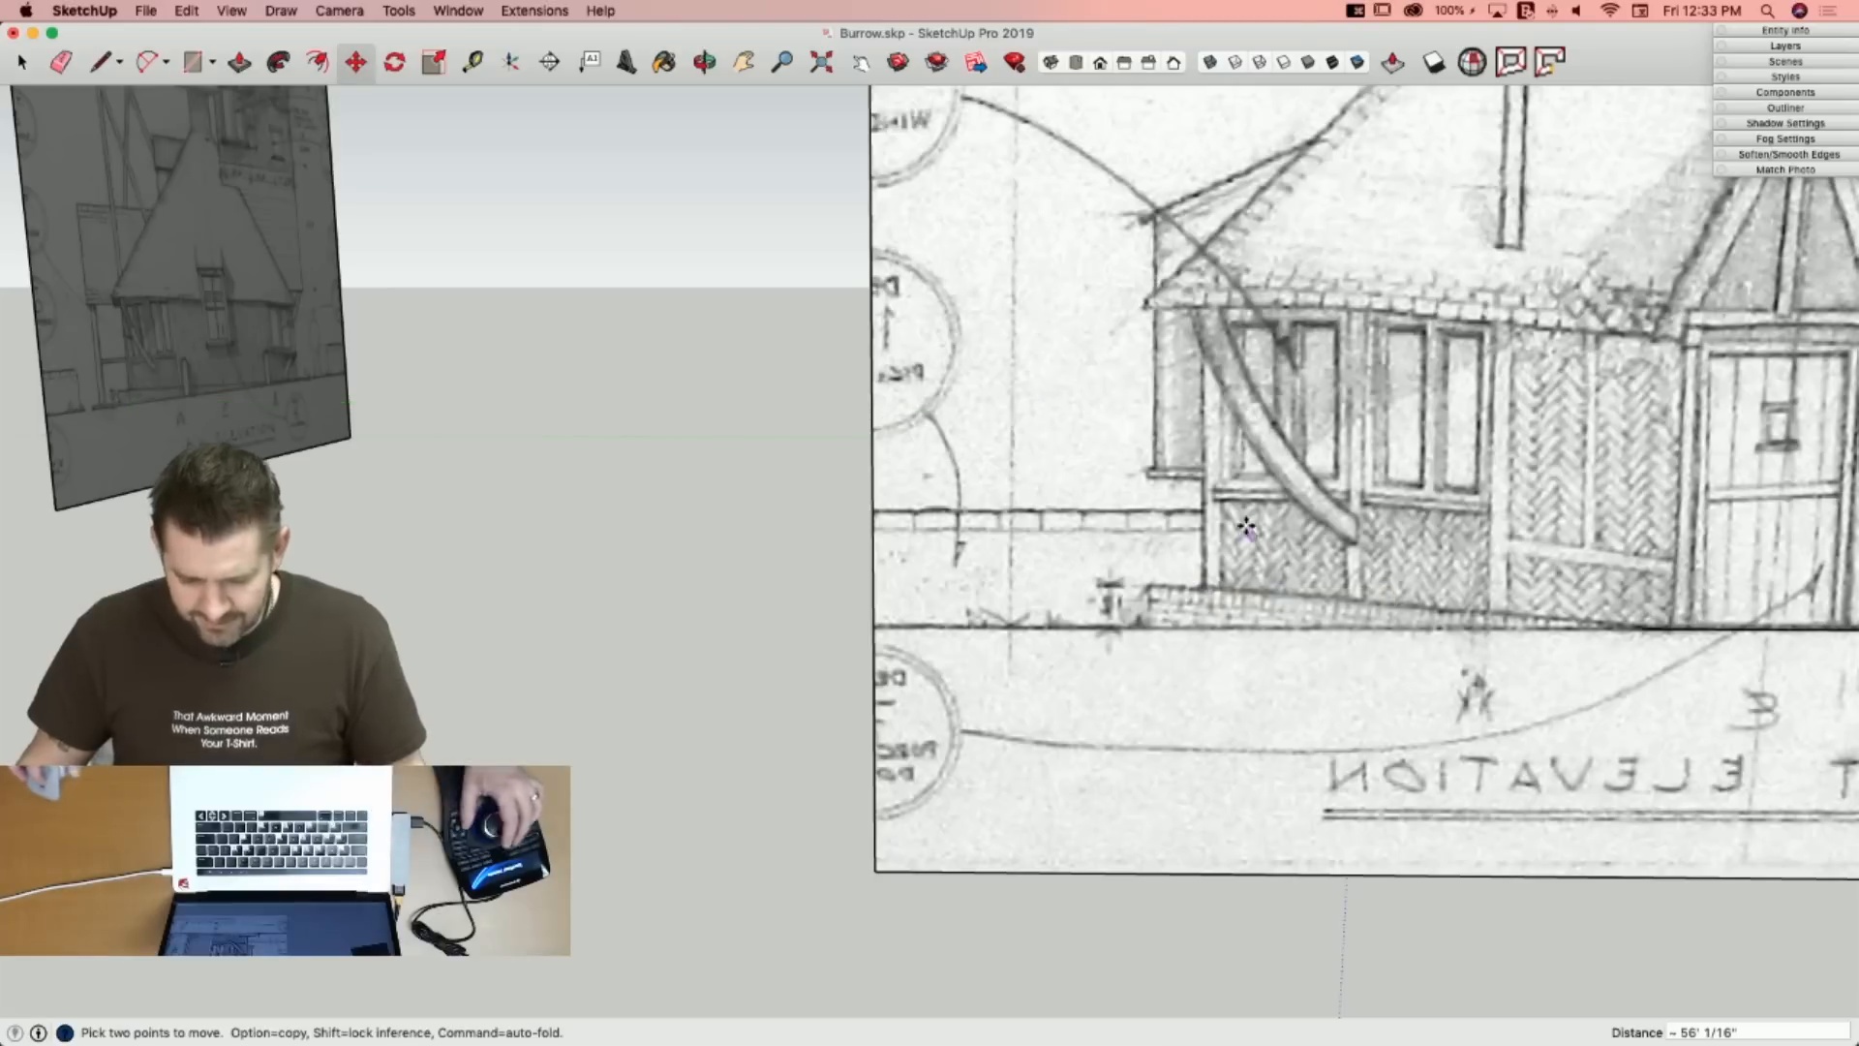
Push/pull the wall rectangle about 19' 1/8" into a block matching the front elevation and extend its side by about 4' 3 5/8".
key(p)
click(772, 377)
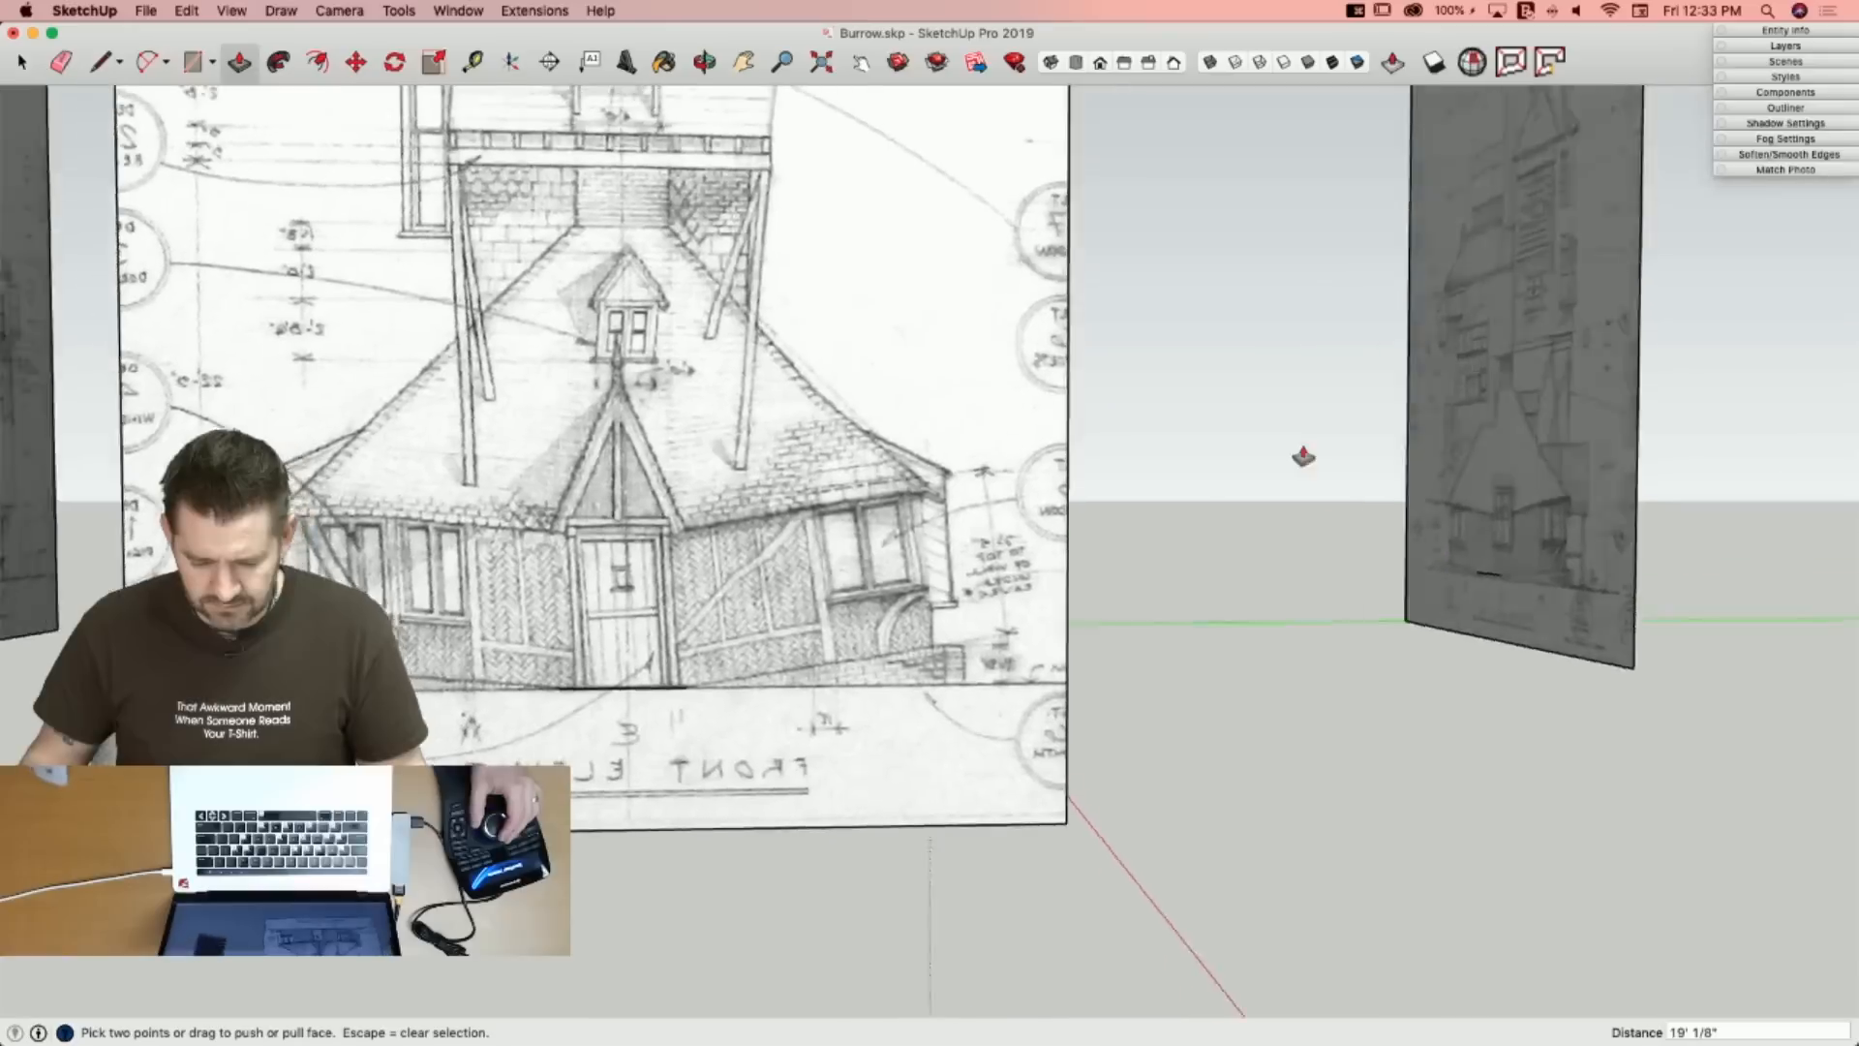
key(l)
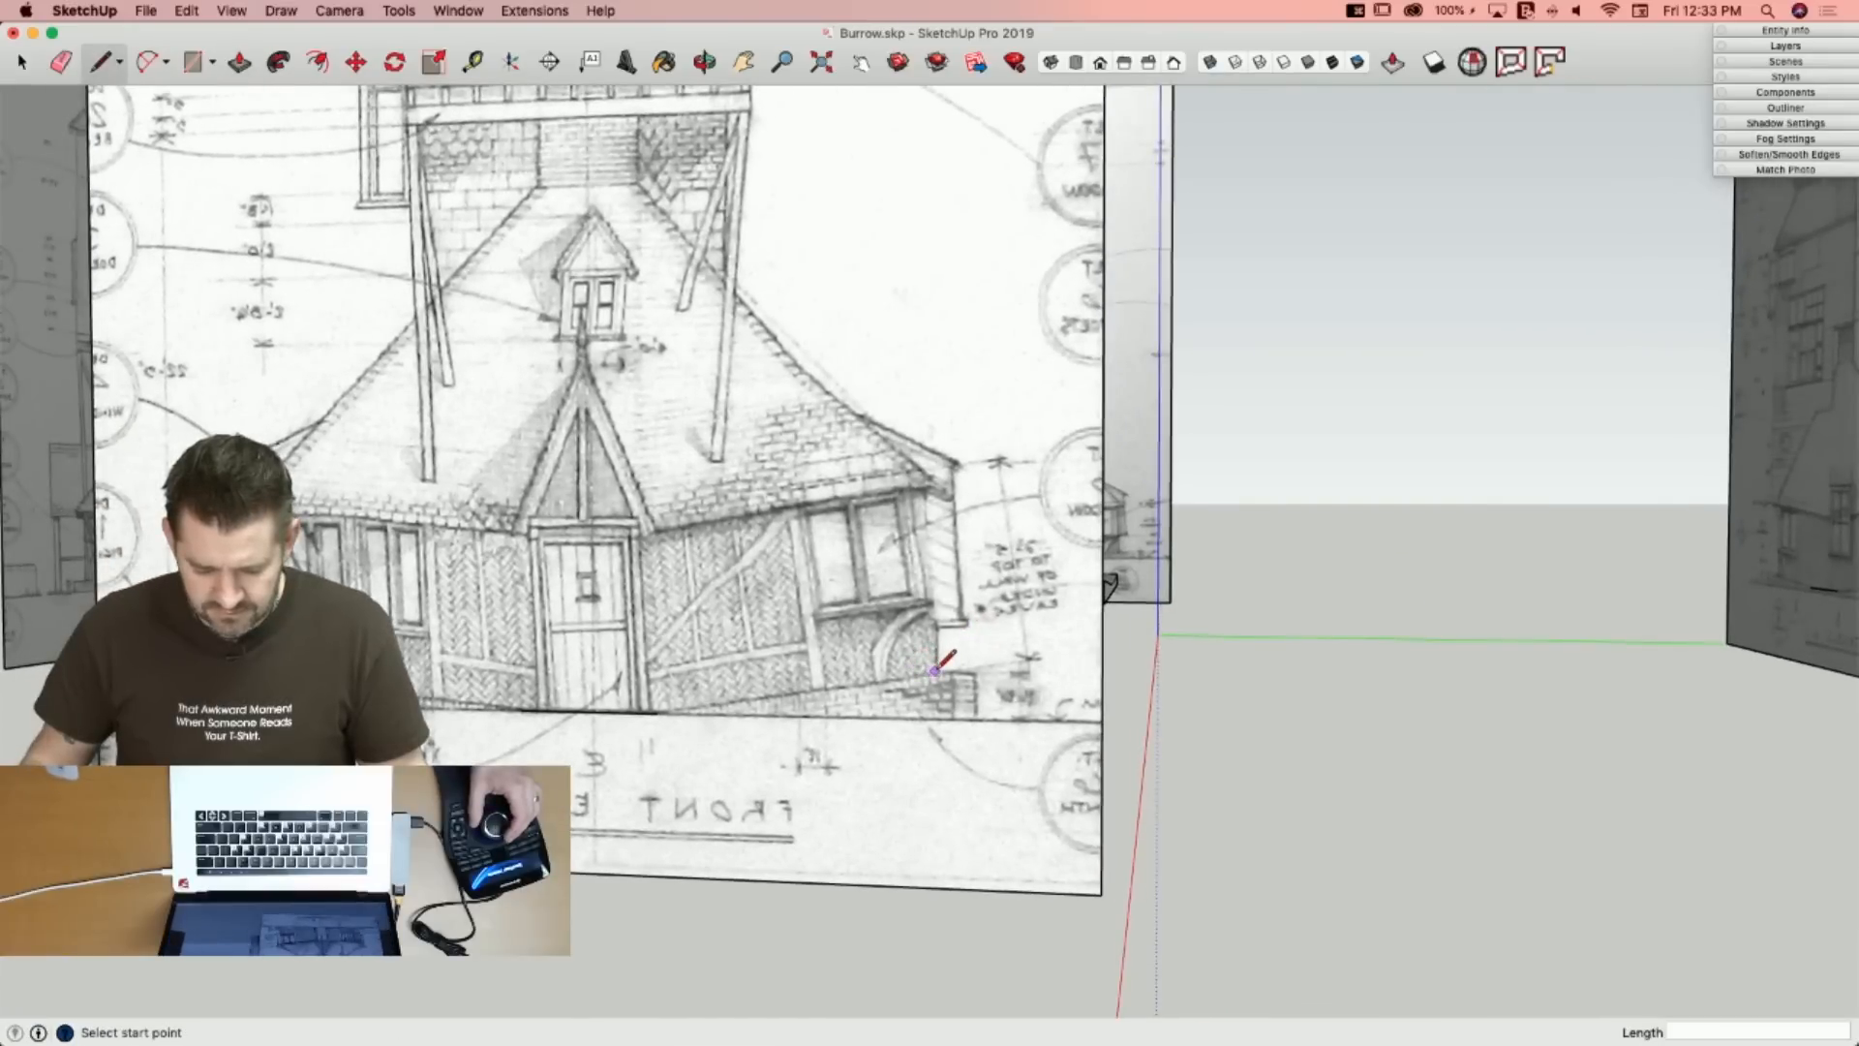
key(p)
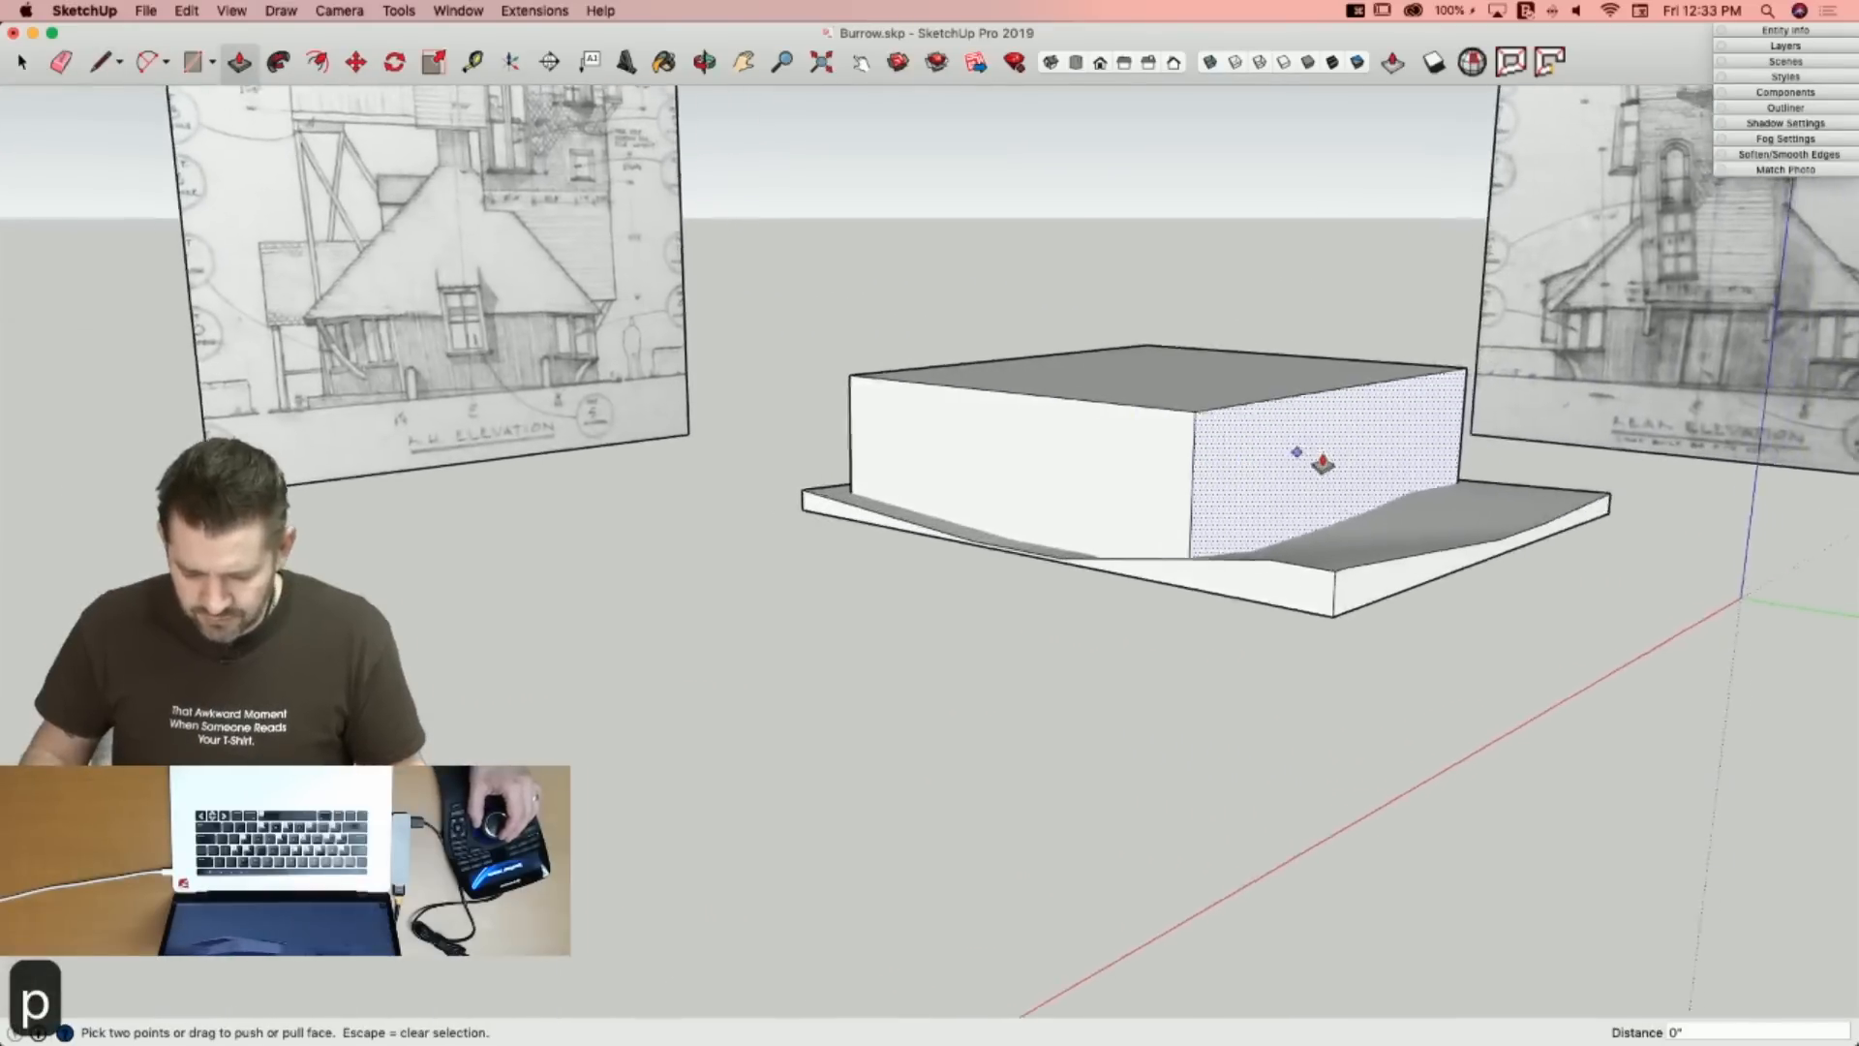
click(1162, 469)
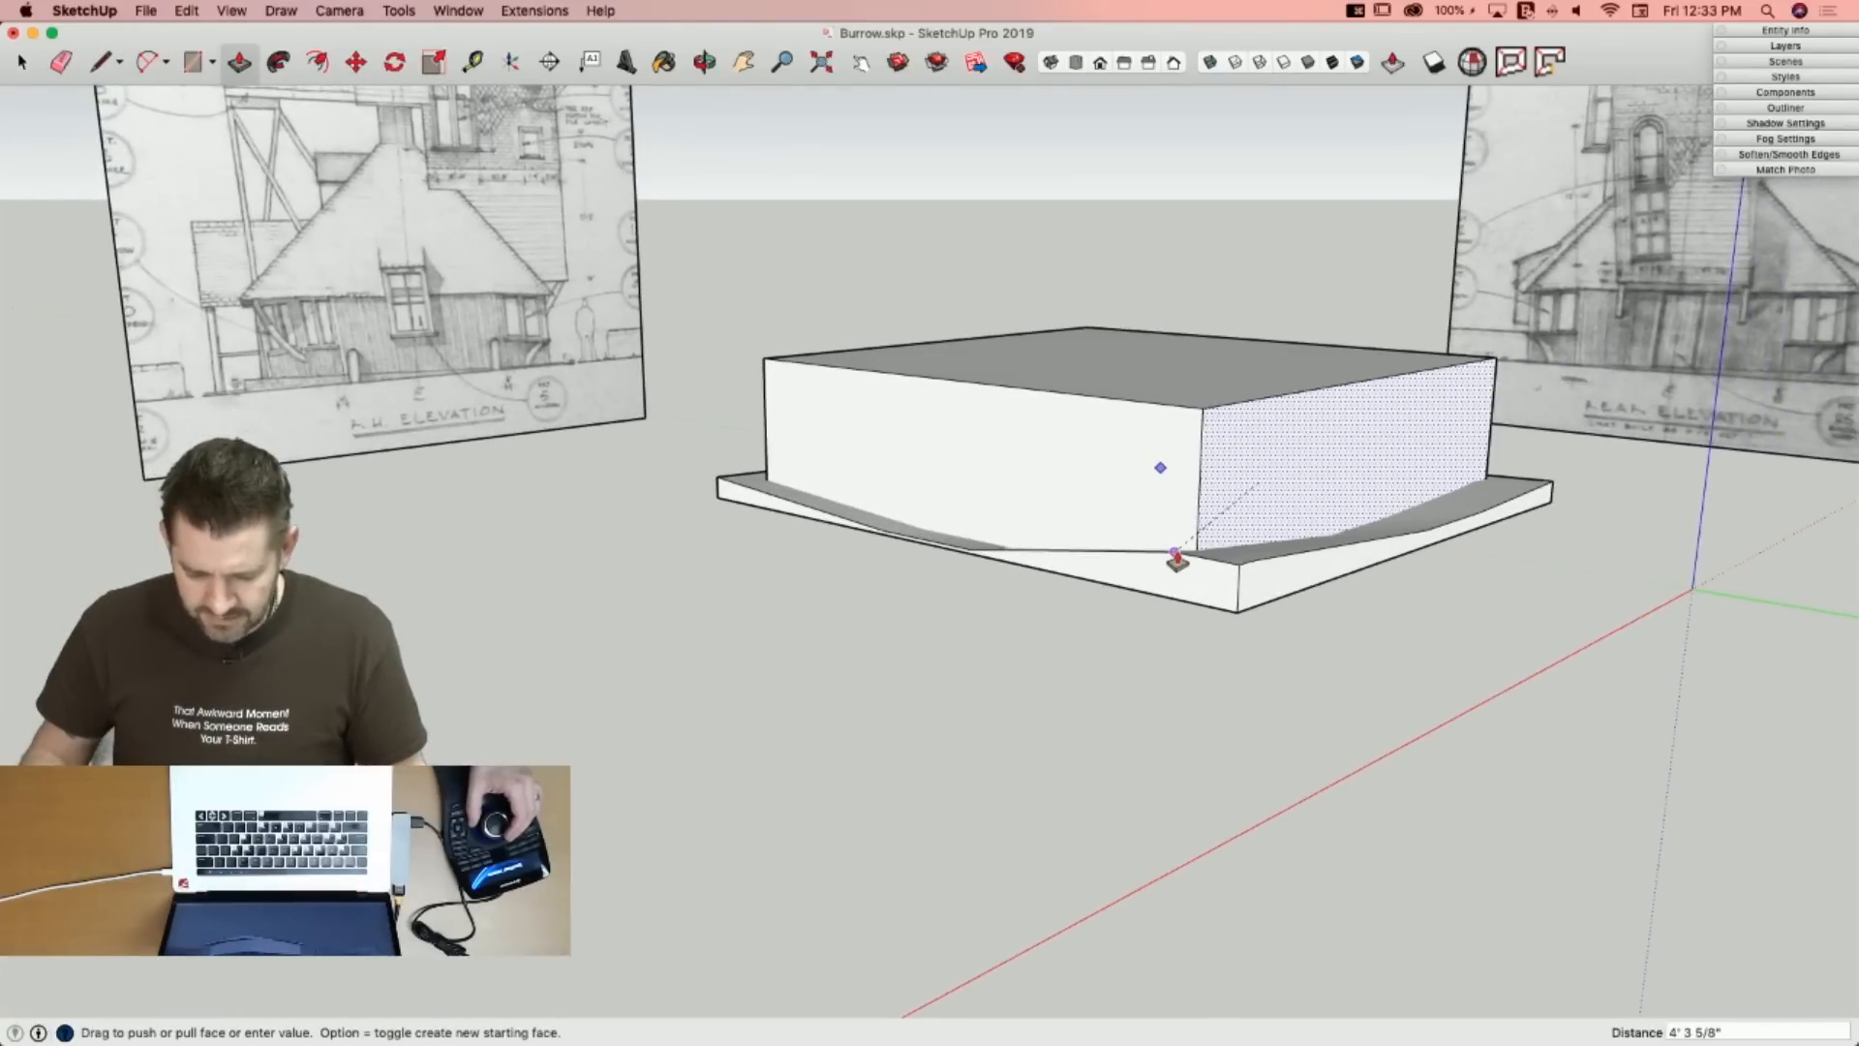
click(1175, 555)
key(space)
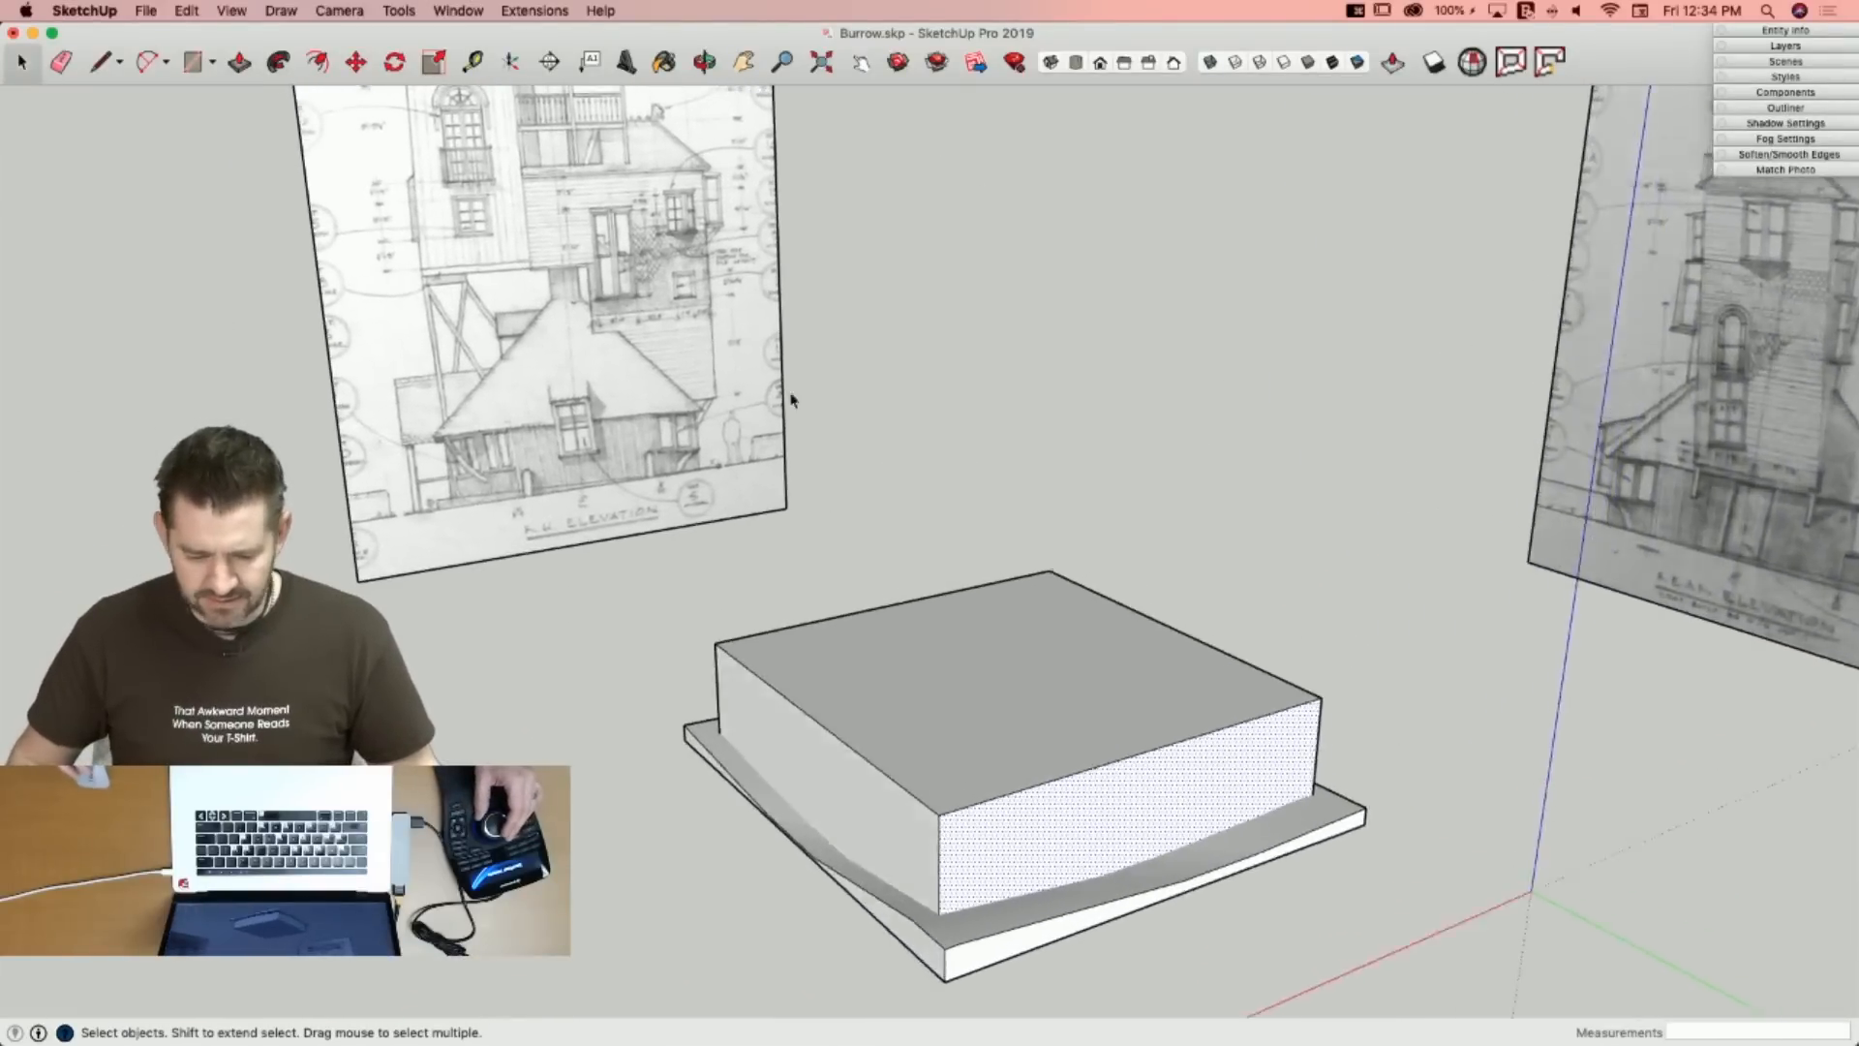
Measure the width of the lower roof's narrow top on the side elevation with a temporary line, and erase that line.
key(l)
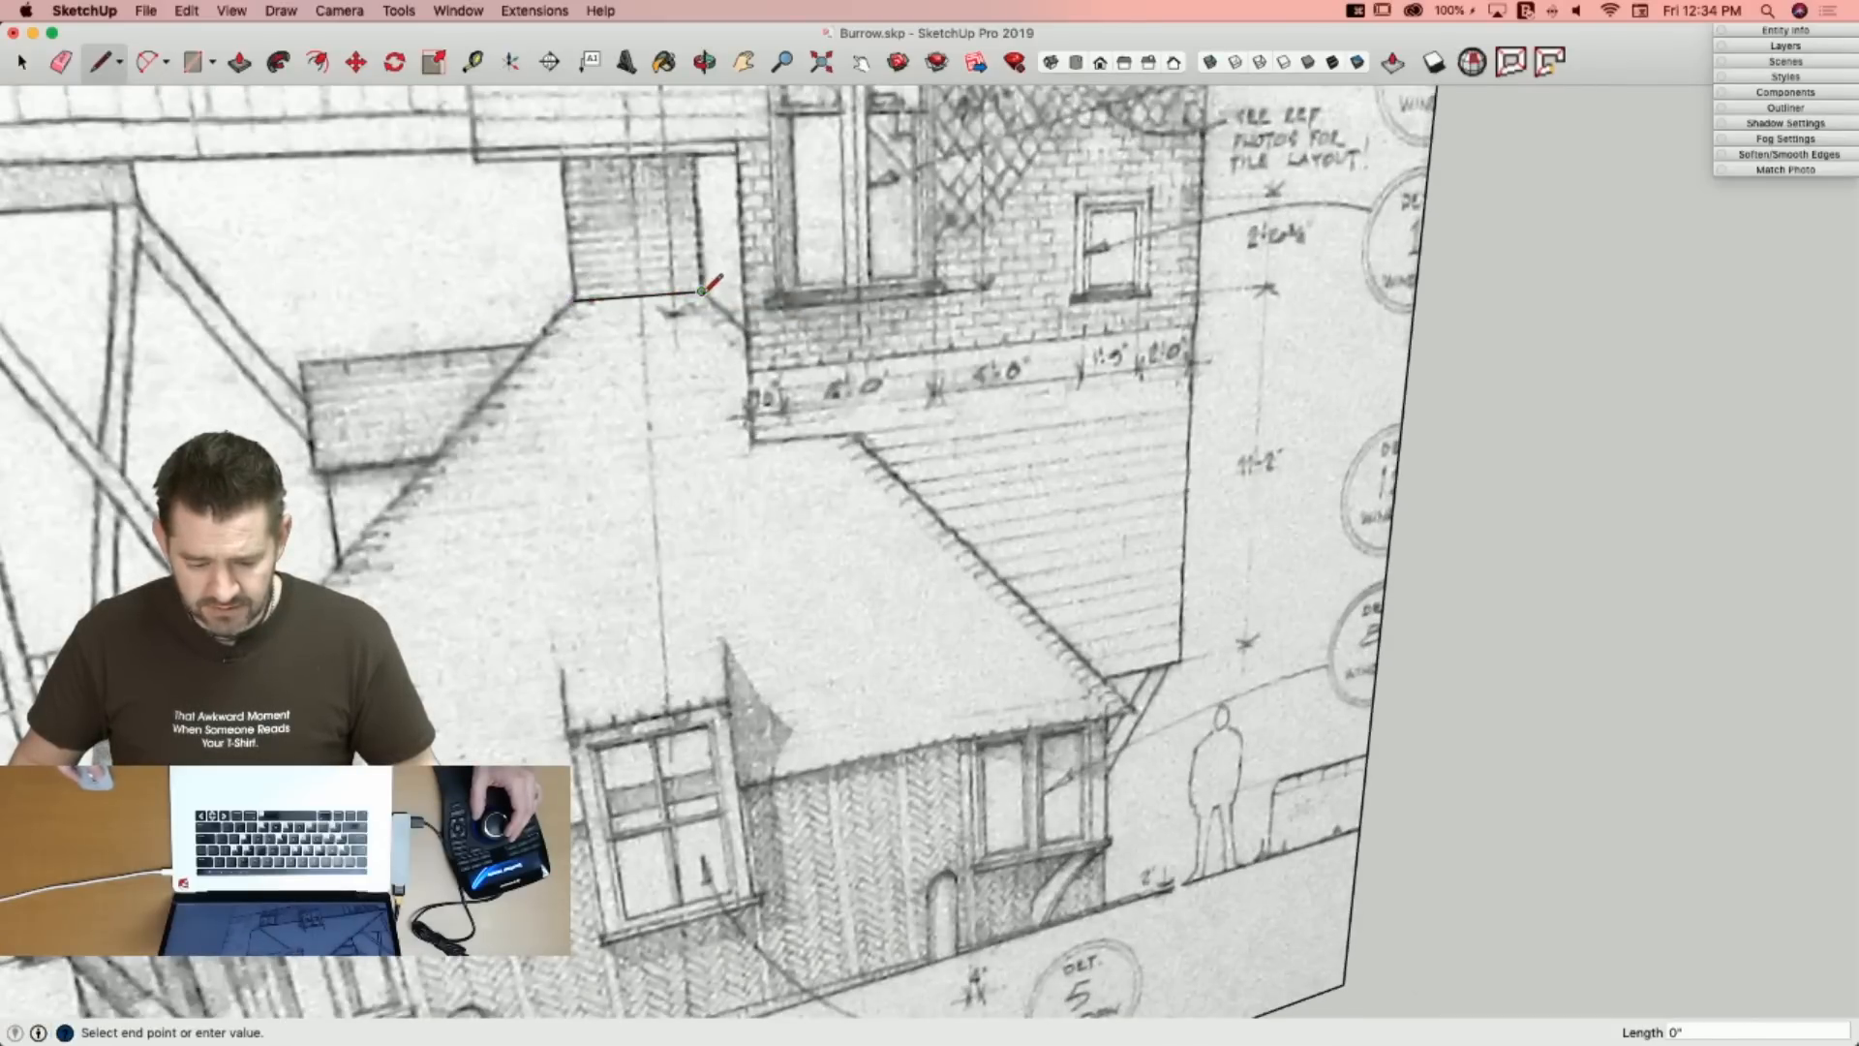
key(space)
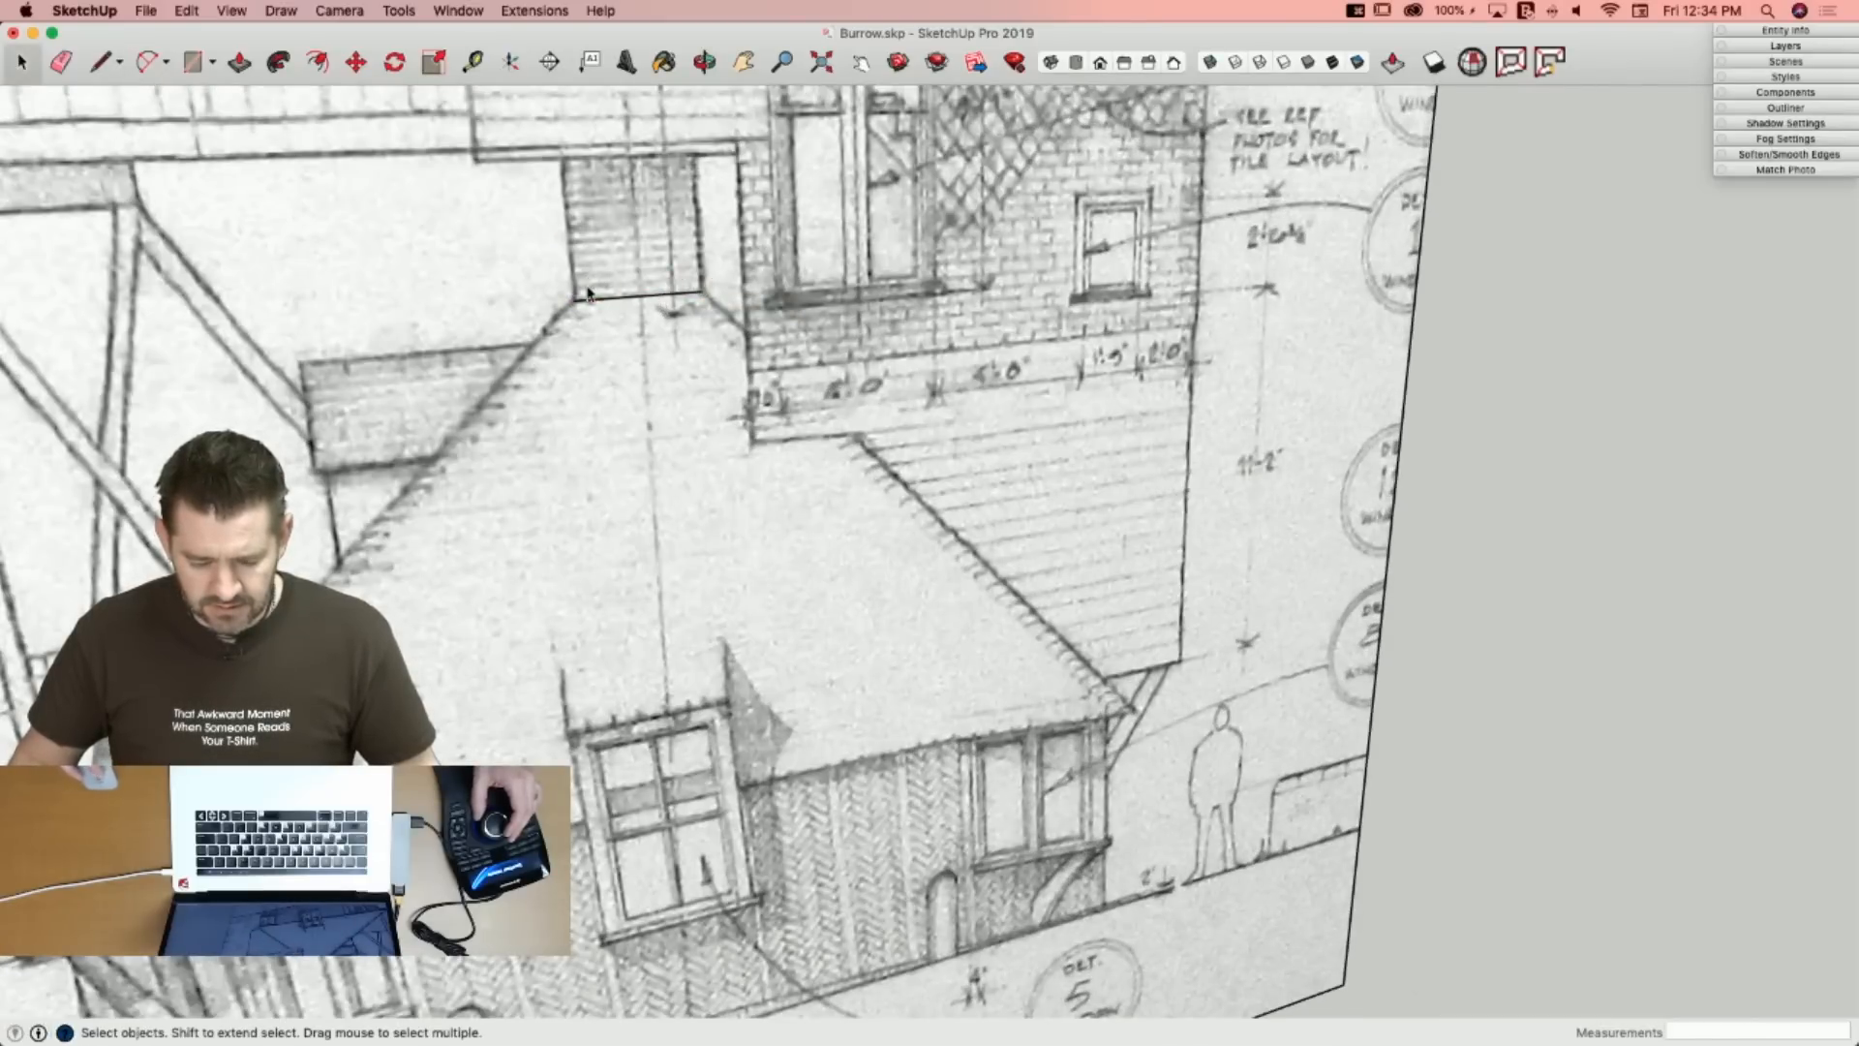
key(l)
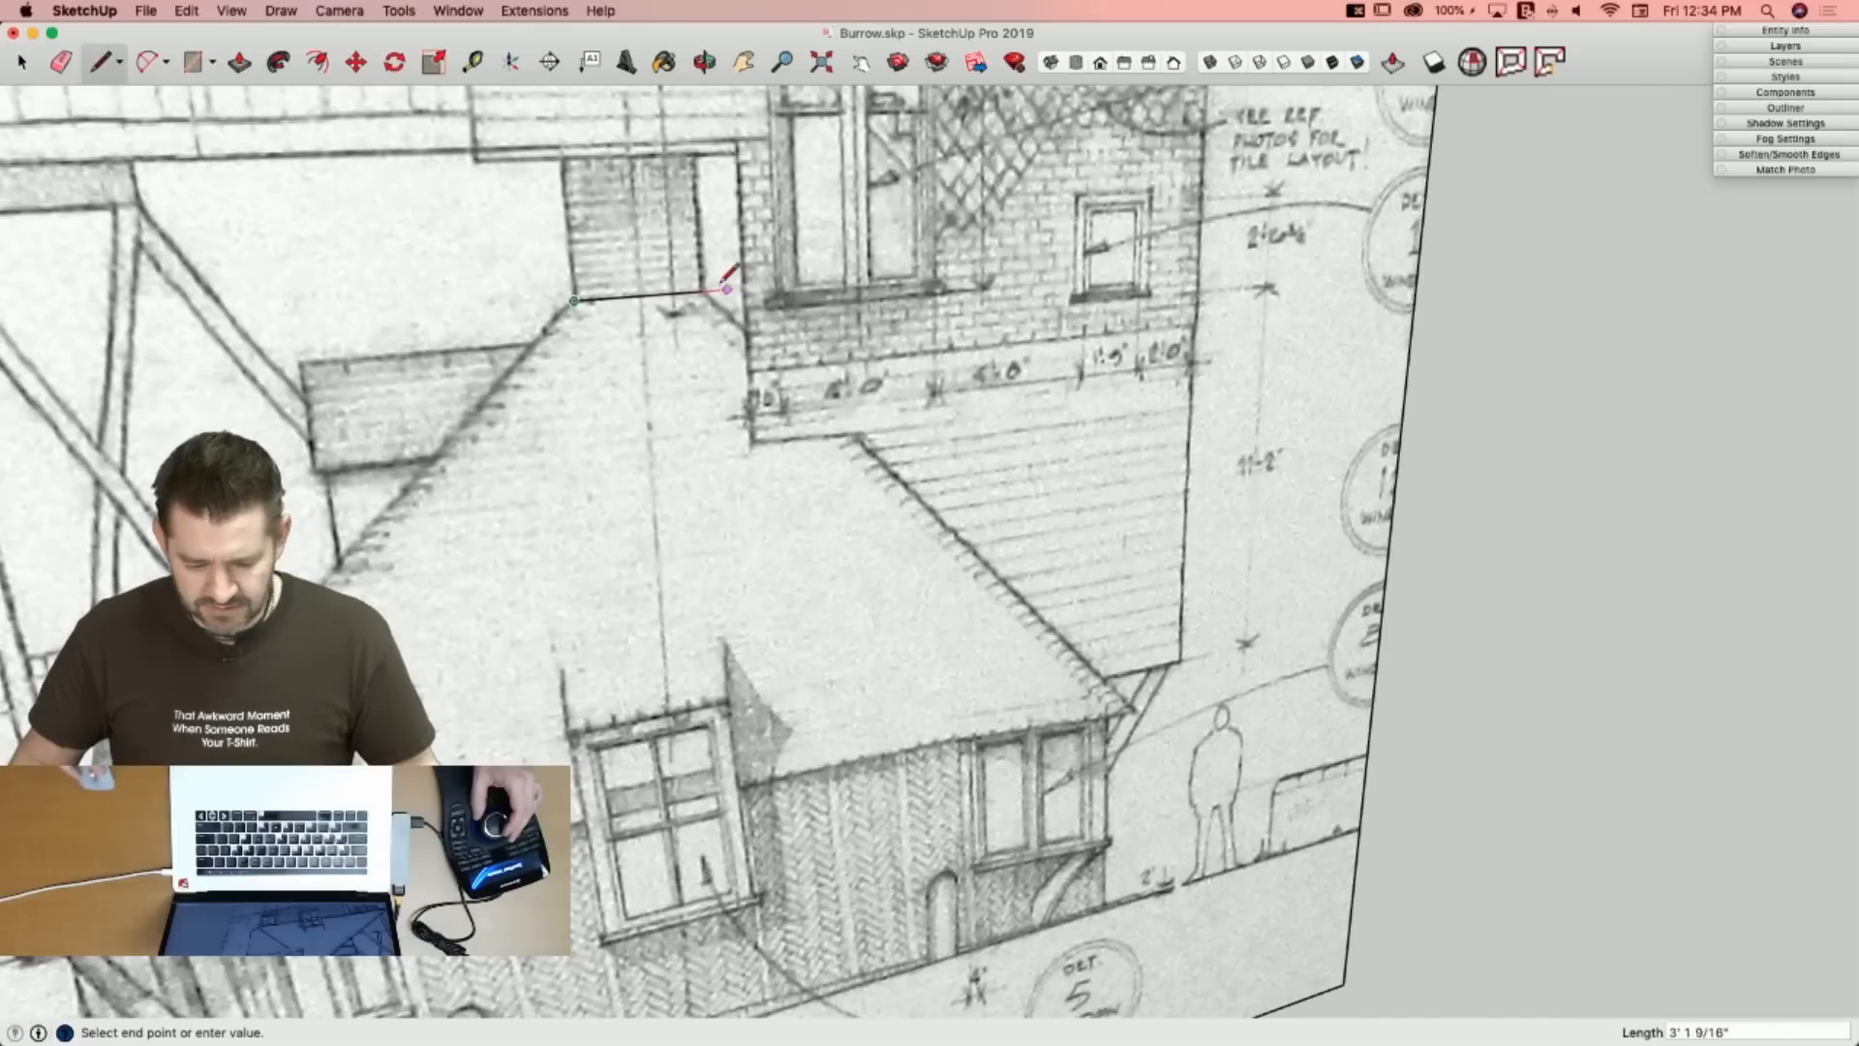
click(701, 290)
key(e)
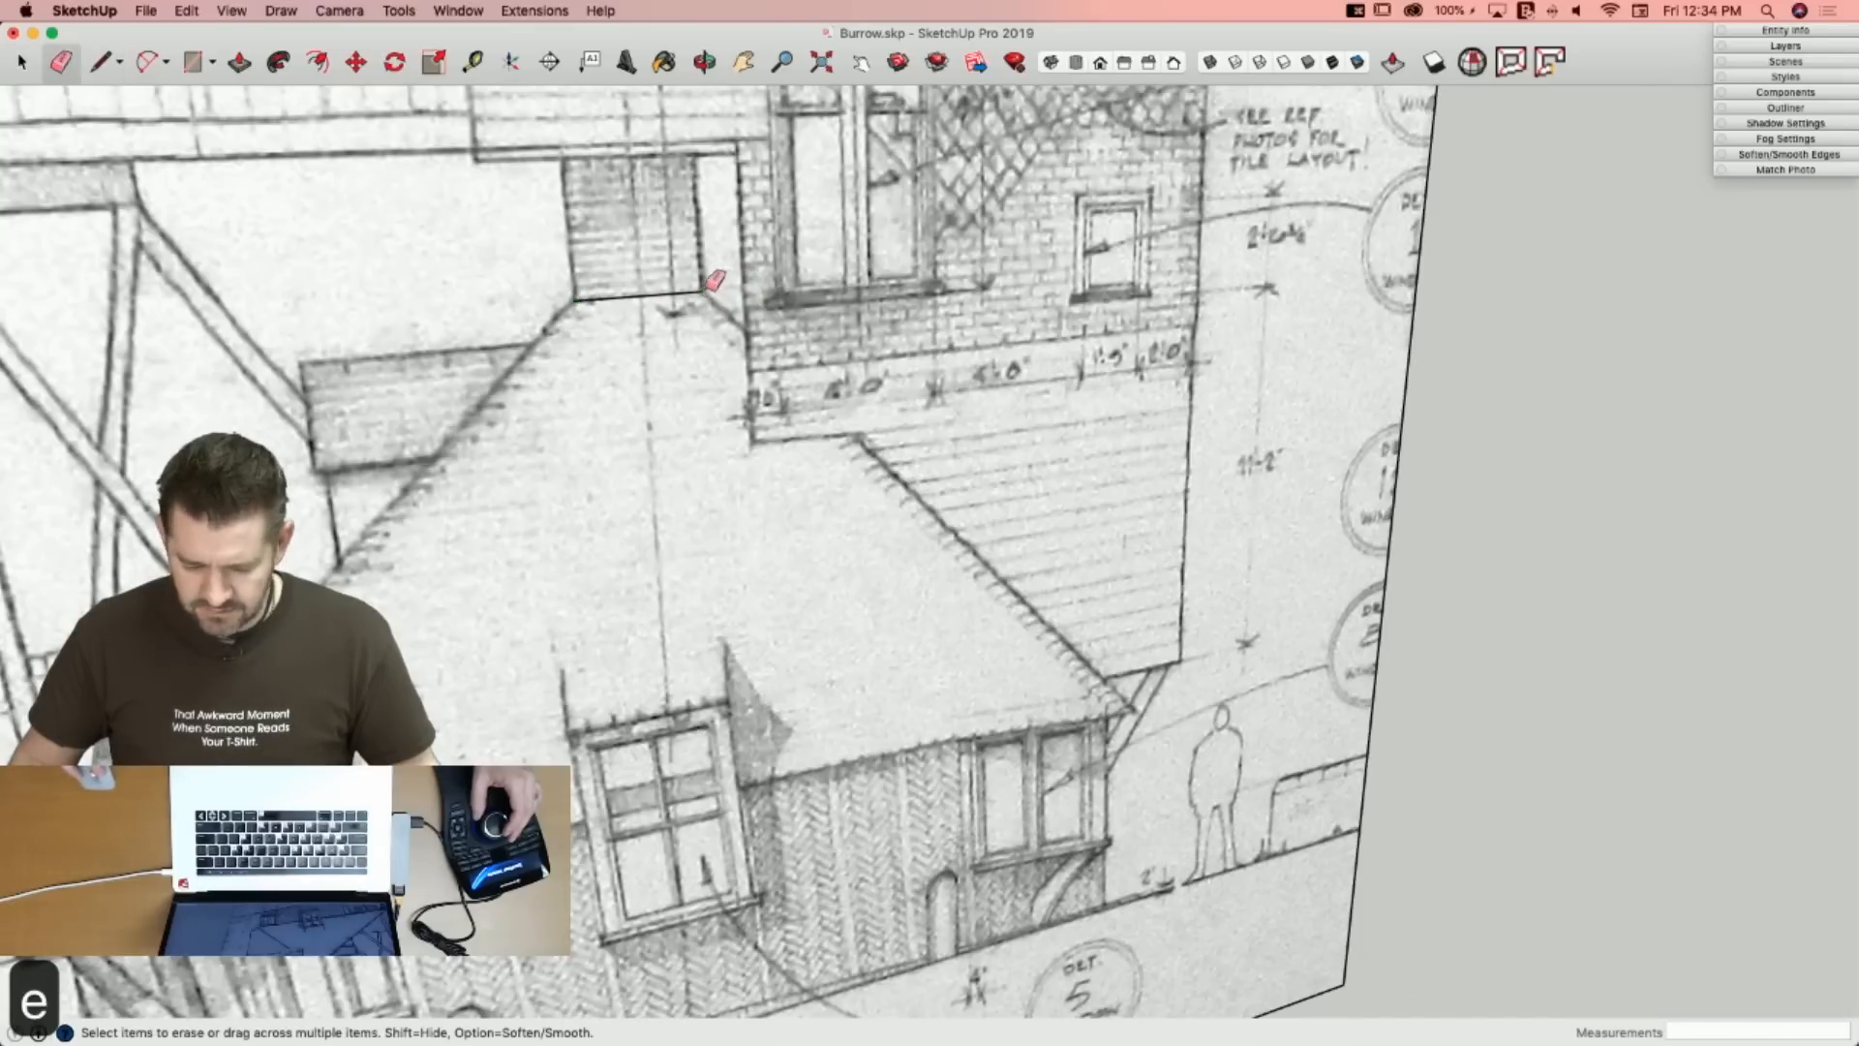
click(678, 294)
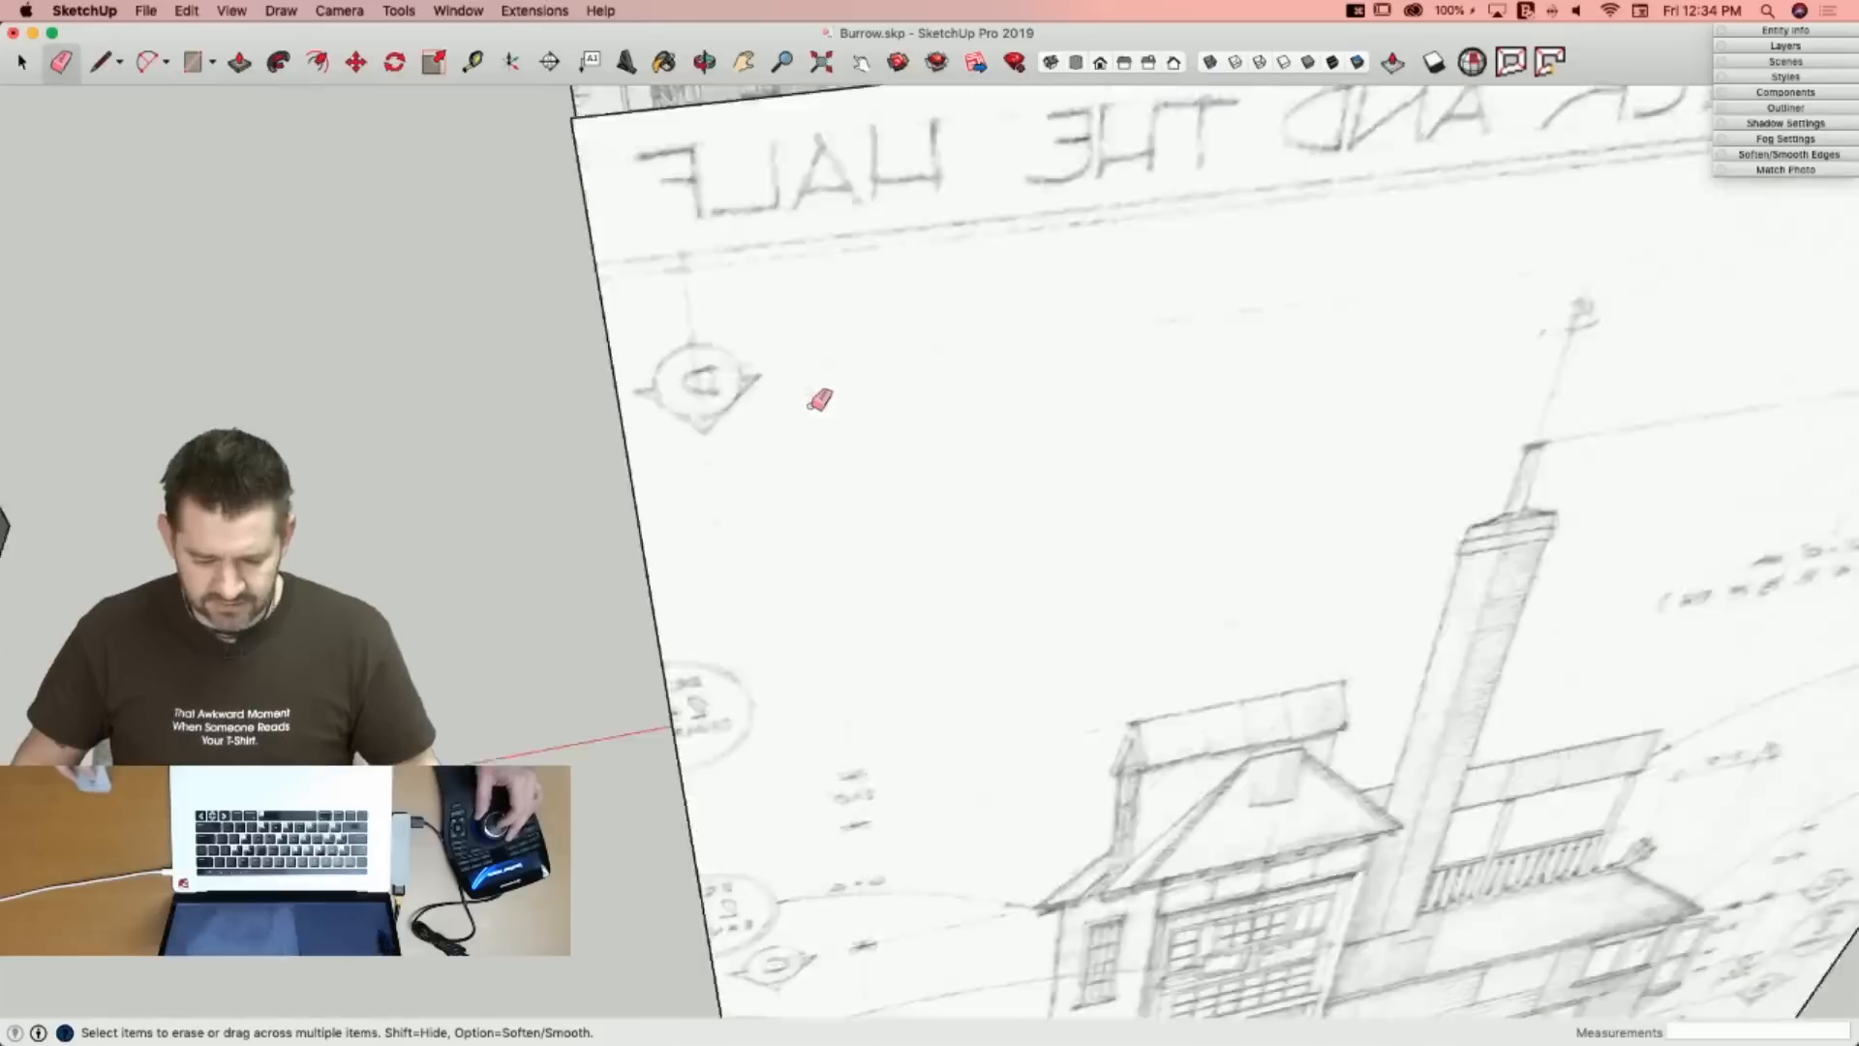
From the centre of the block's top, draw a 1'3" line along the centre line and a short parallel line at its end.
key(l)
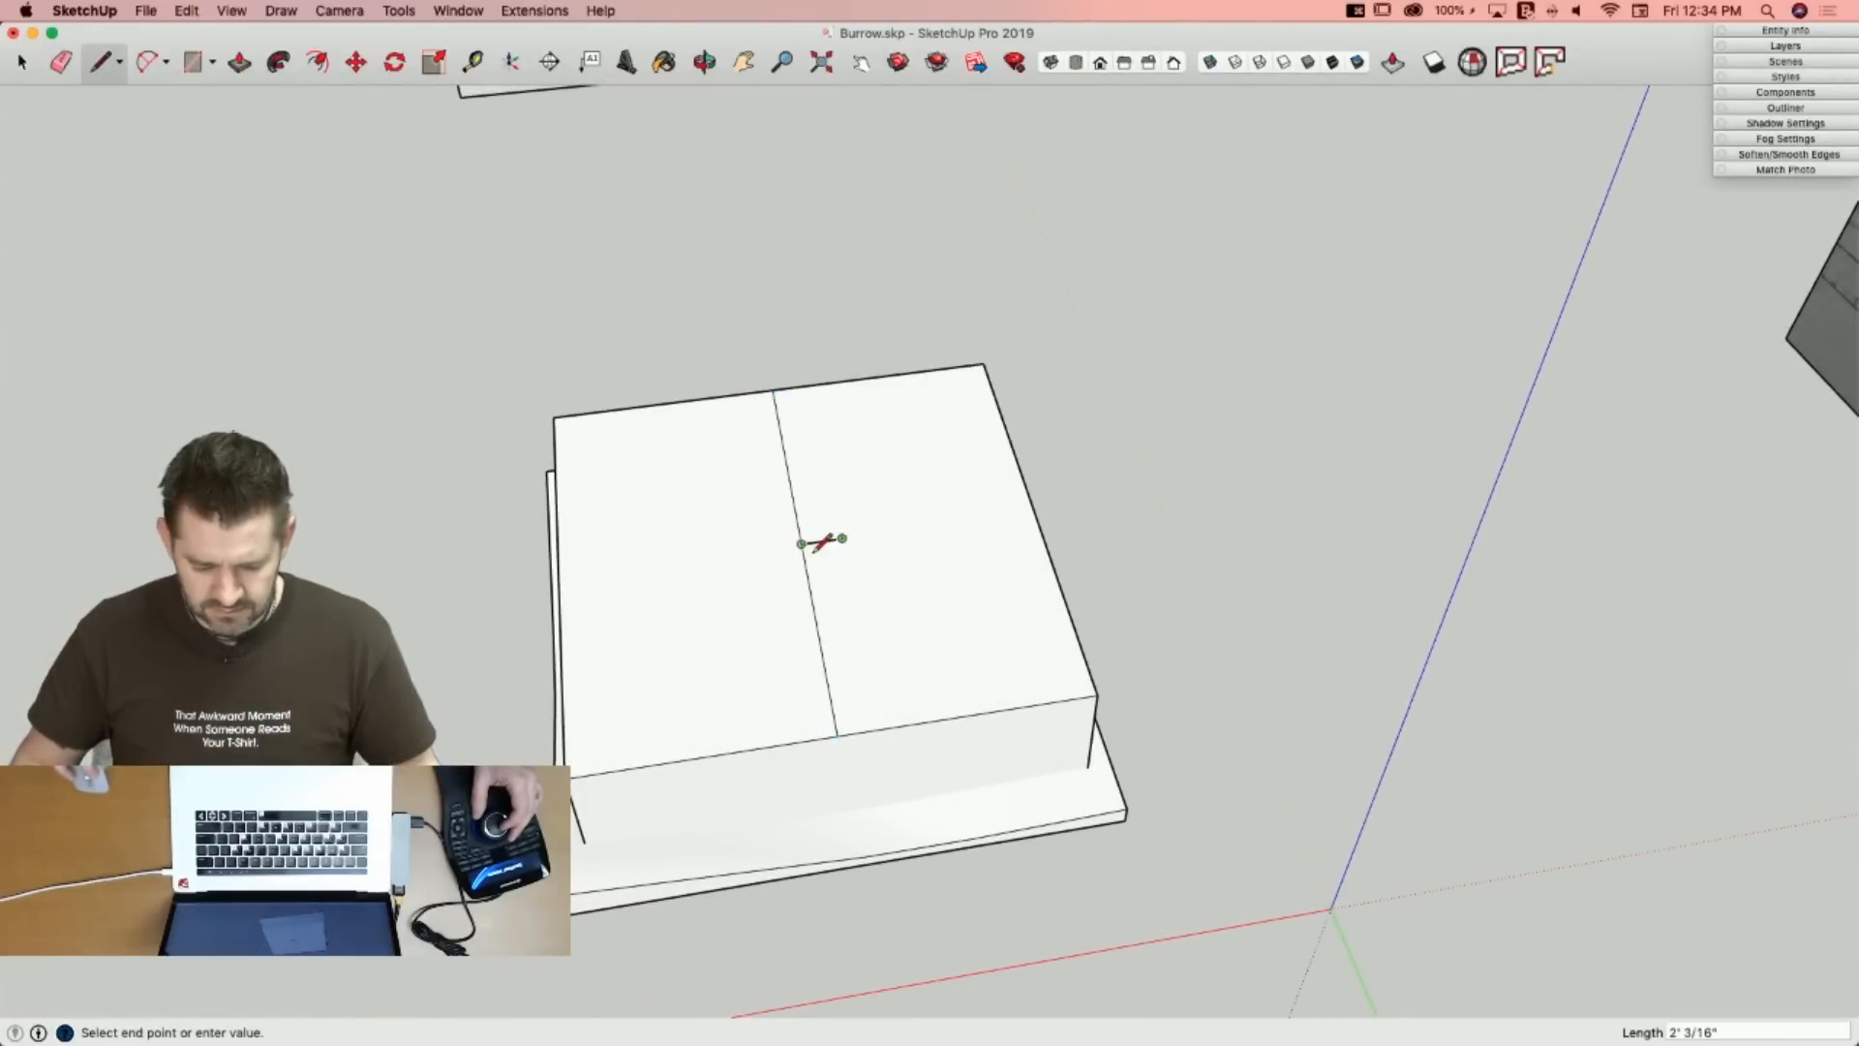
click(802, 544)
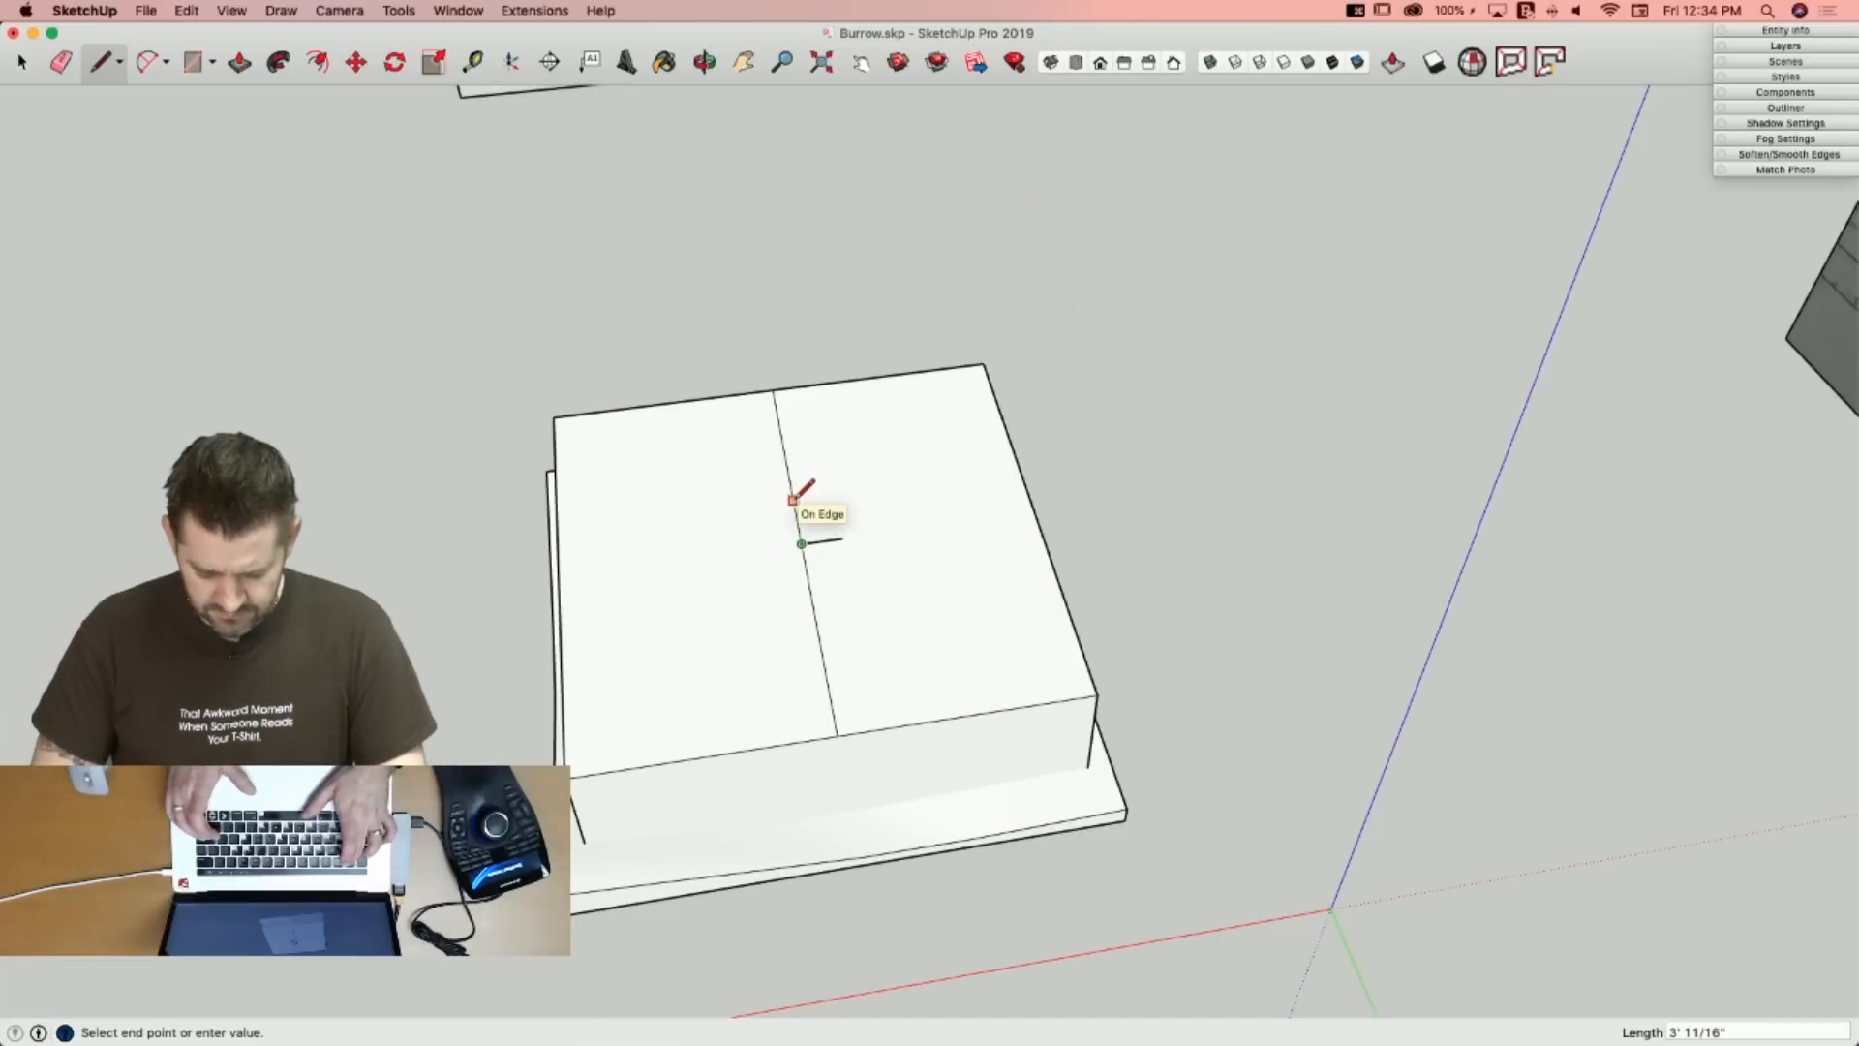
text(1'3)
key(Return)
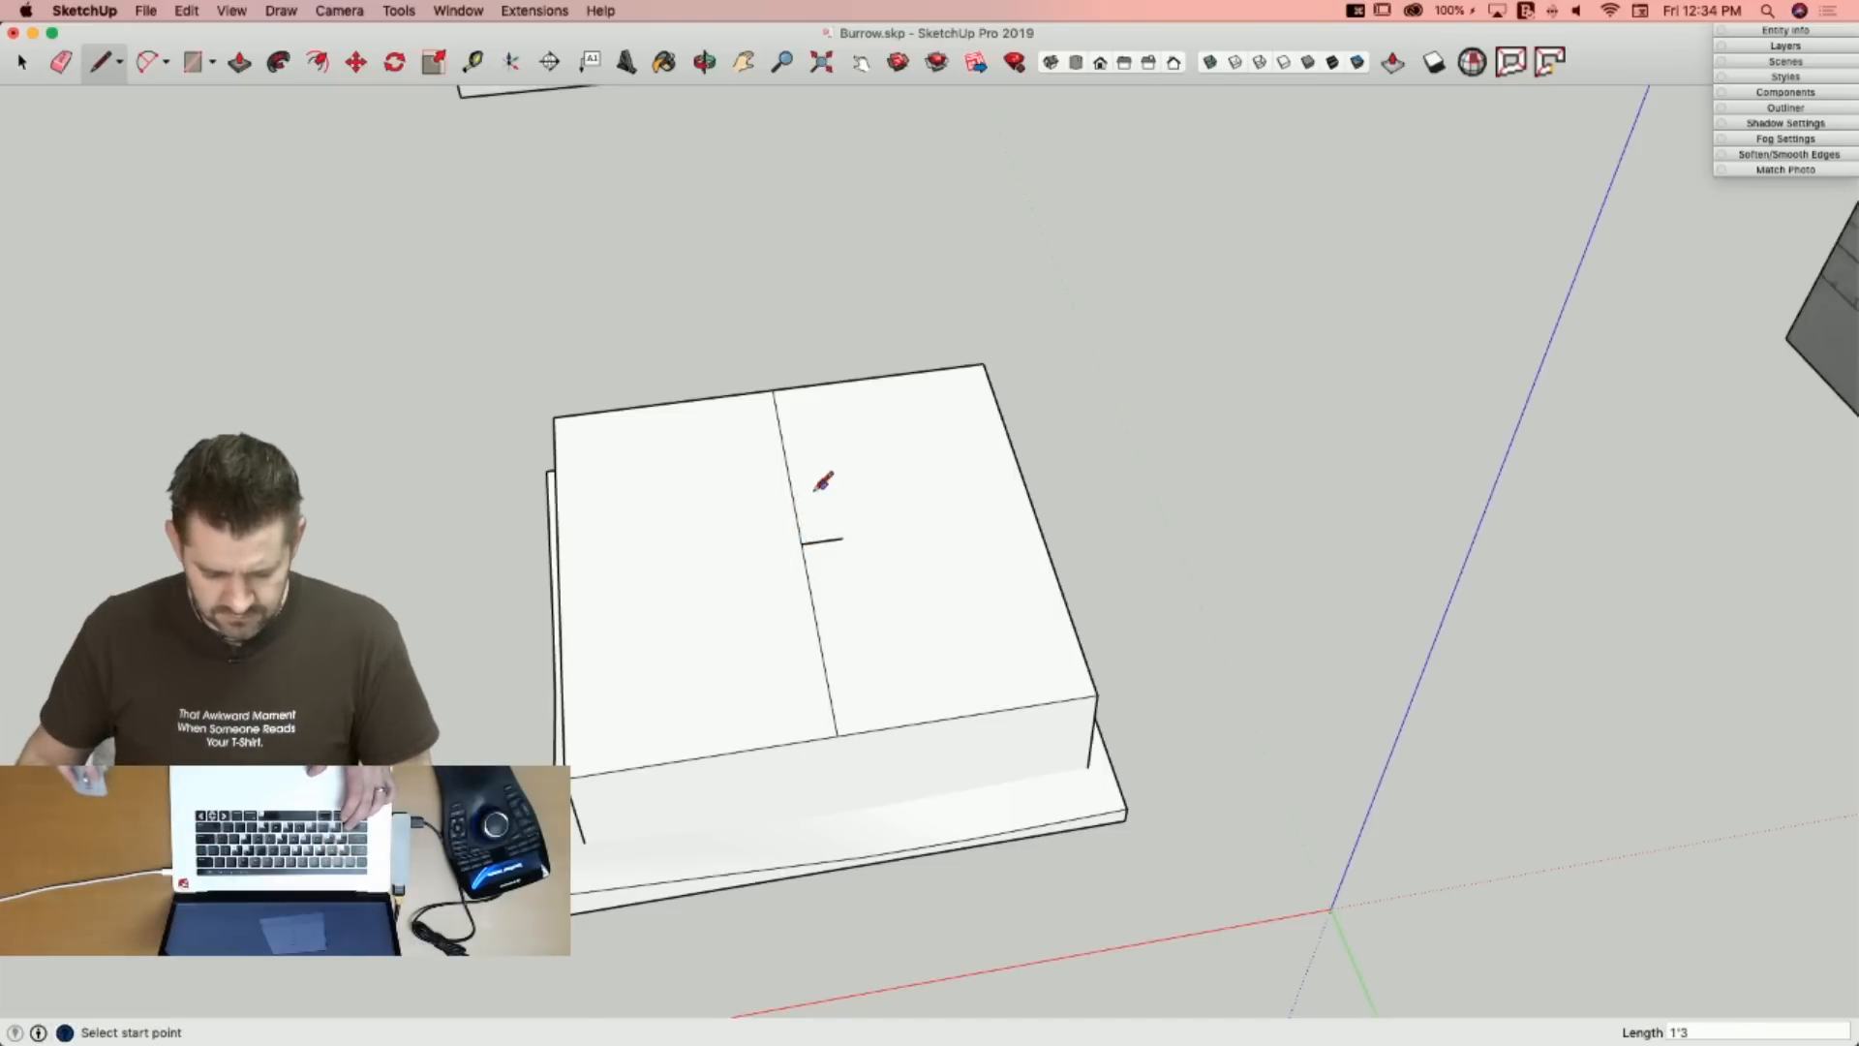
click(848, 506)
Erase the centre line beyond the 1'3" mark and offset the block's top face inward about 10' 4 7/8" to that mark.
key(e)
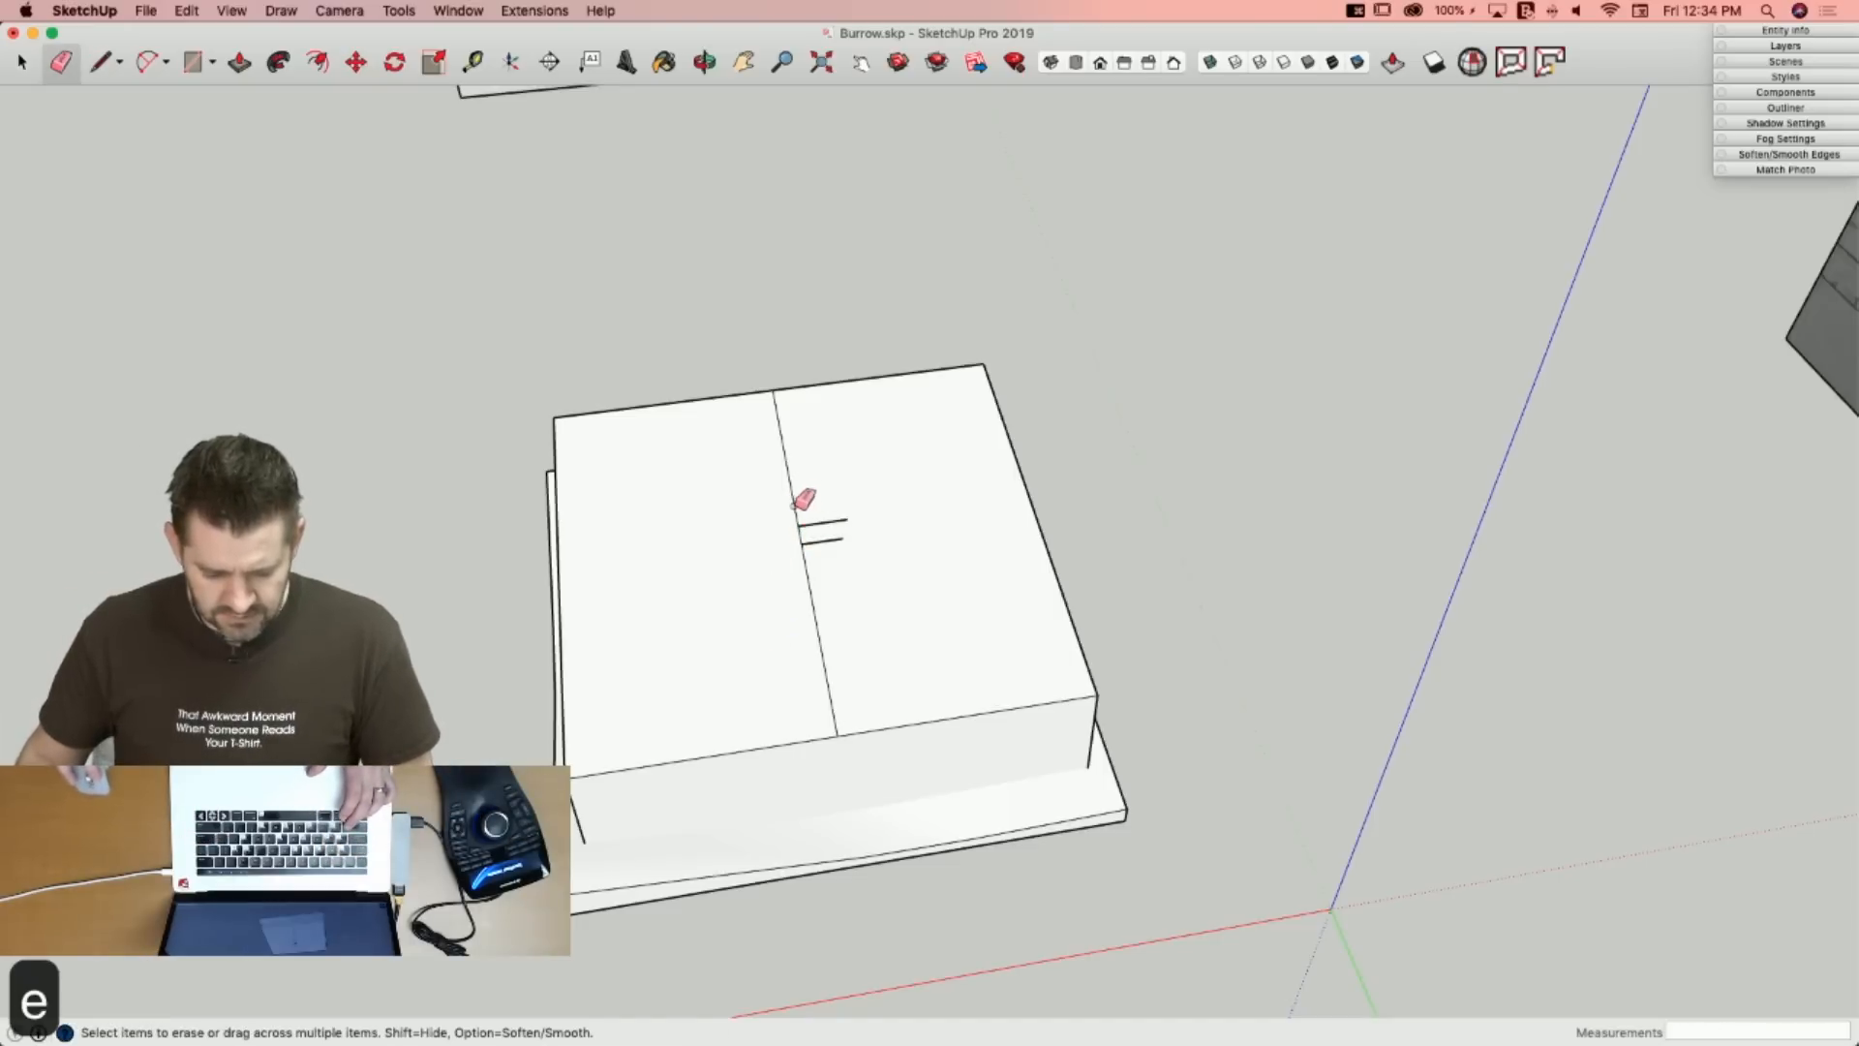
click(795, 504)
key(space)
click(799, 413)
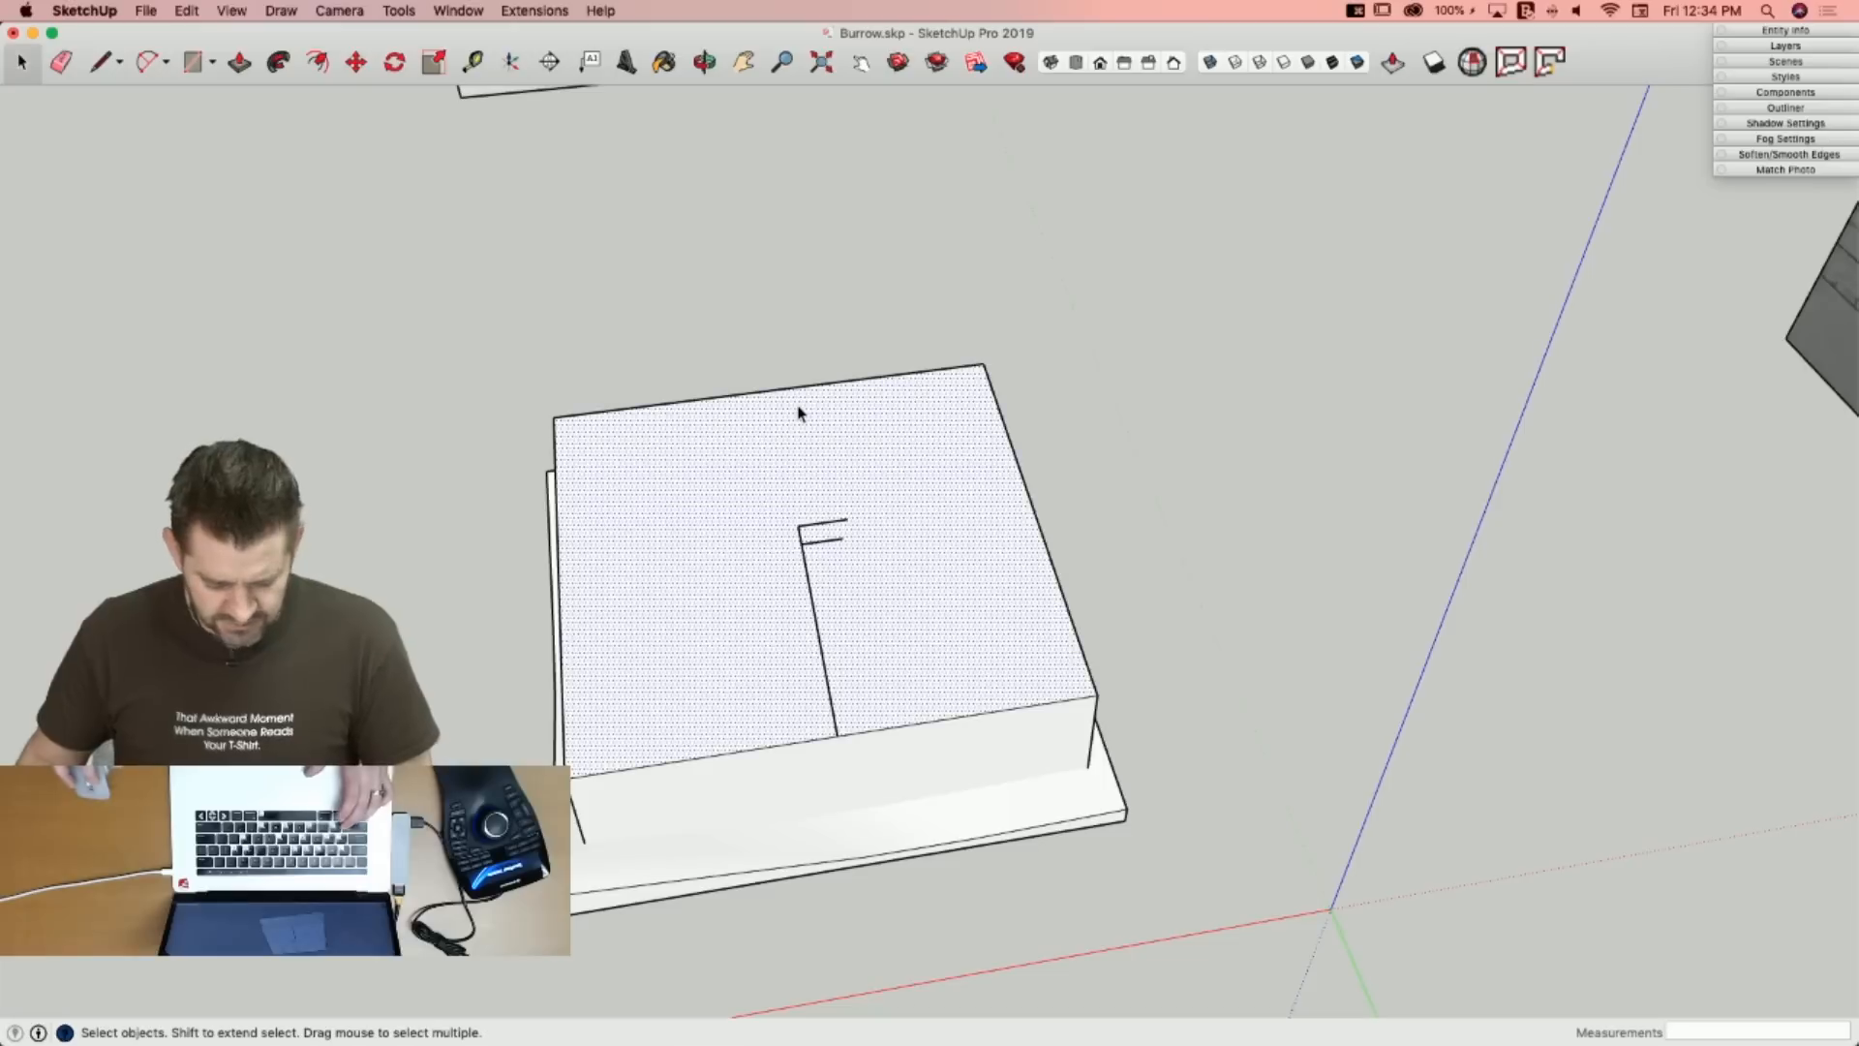
key(f)
click(769, 389)
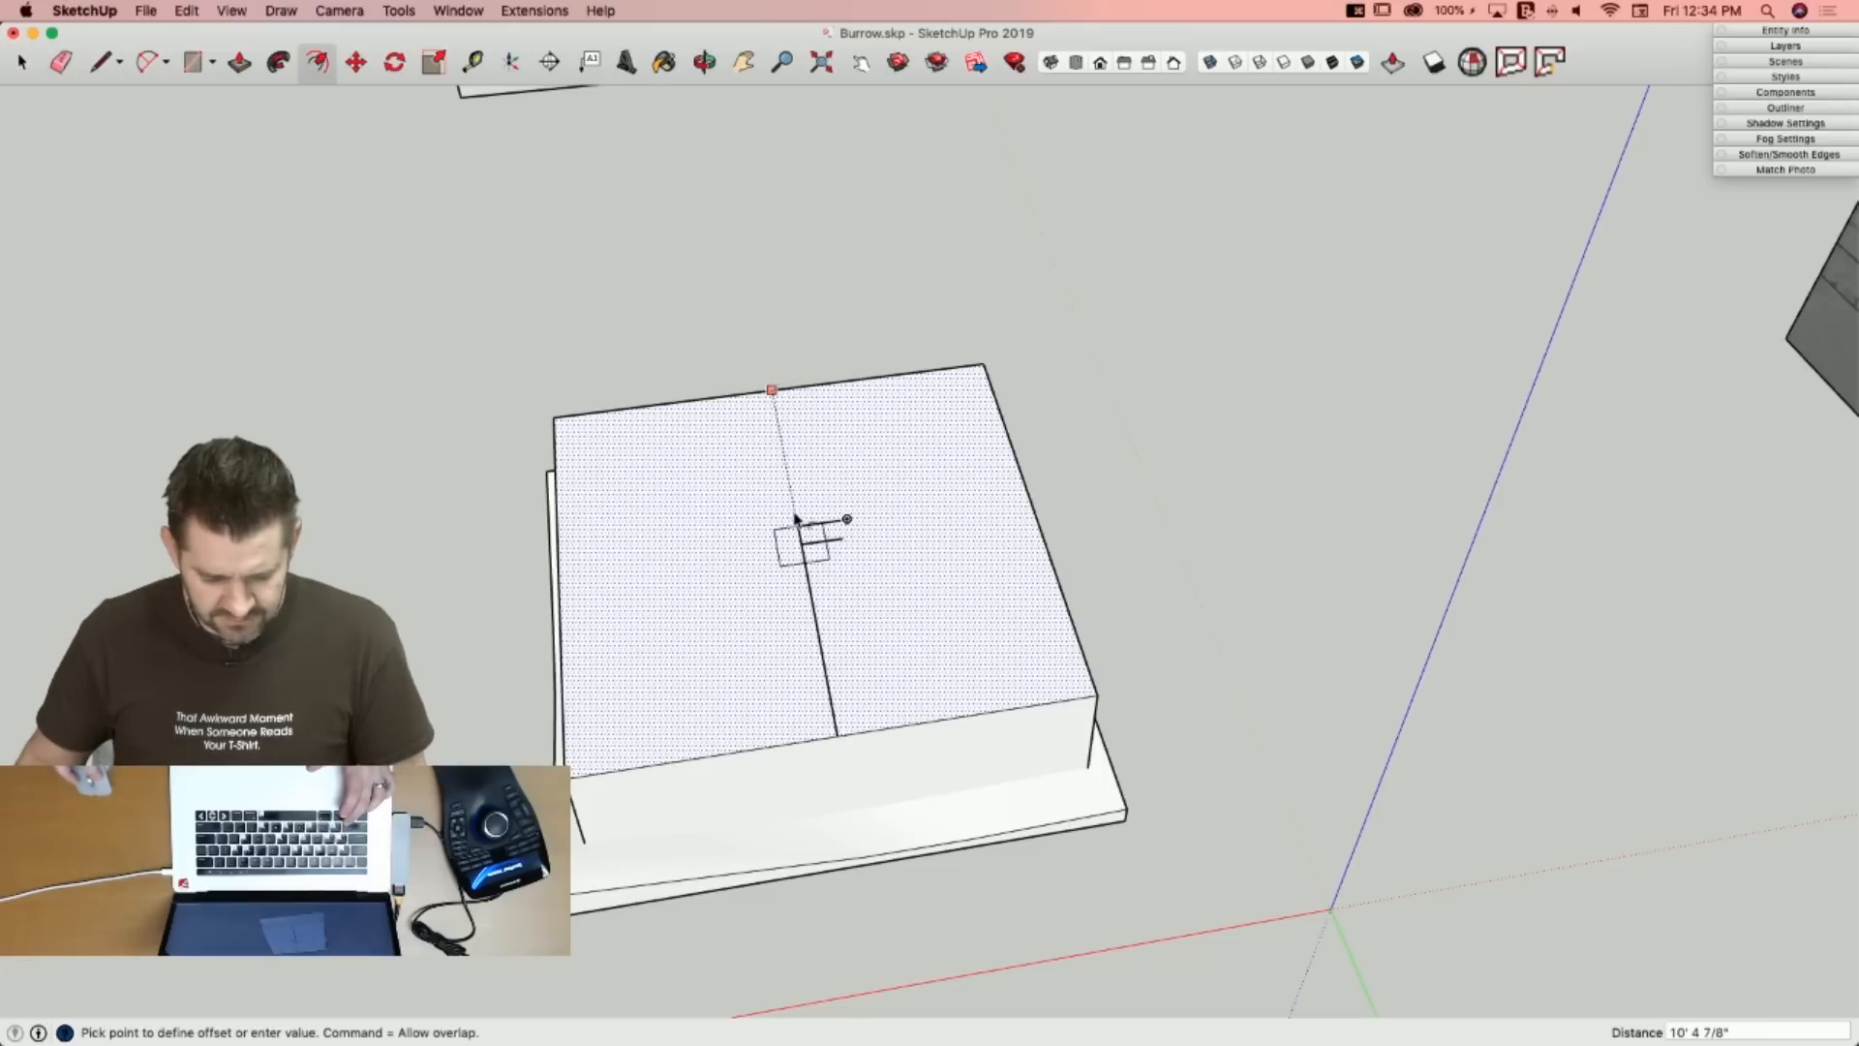
click(796, 511)
Erase the leftover construction lines around the small central square and redraw its edge, about 2' 4 9/16" long.
key(e)
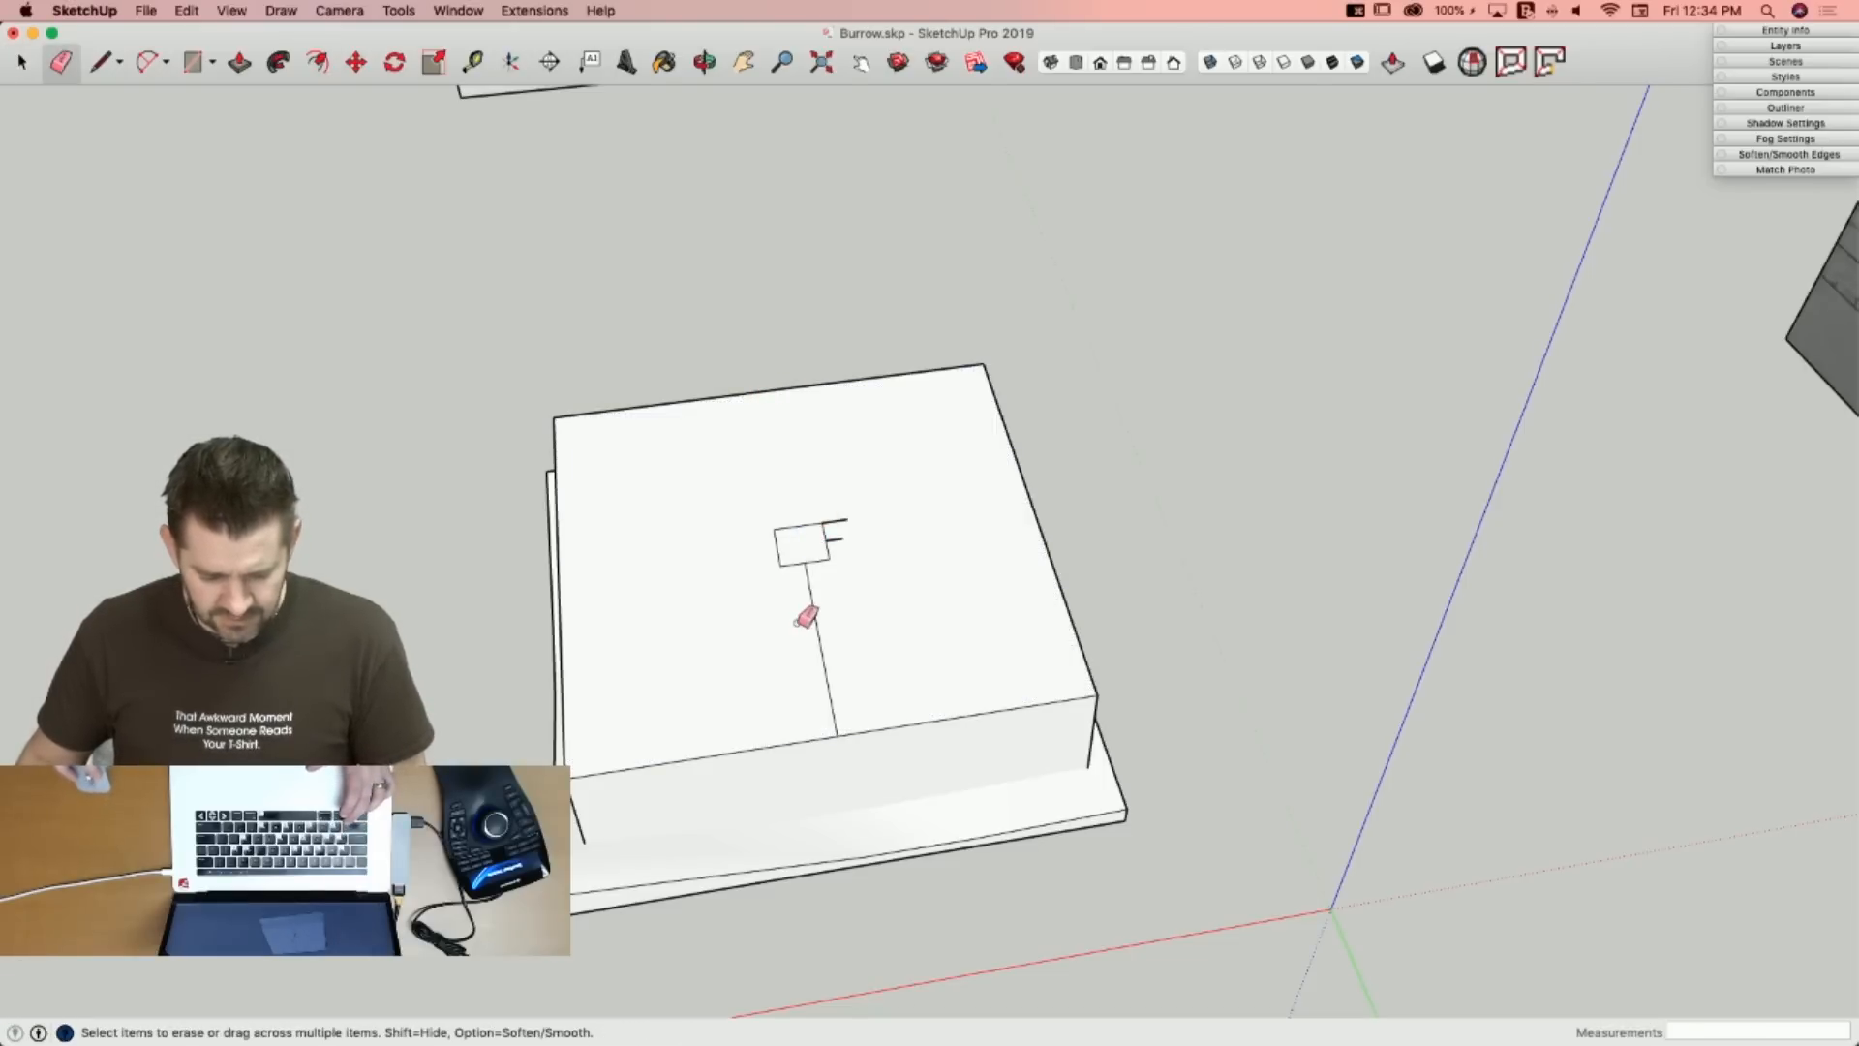
click(838, 543)
key(l)
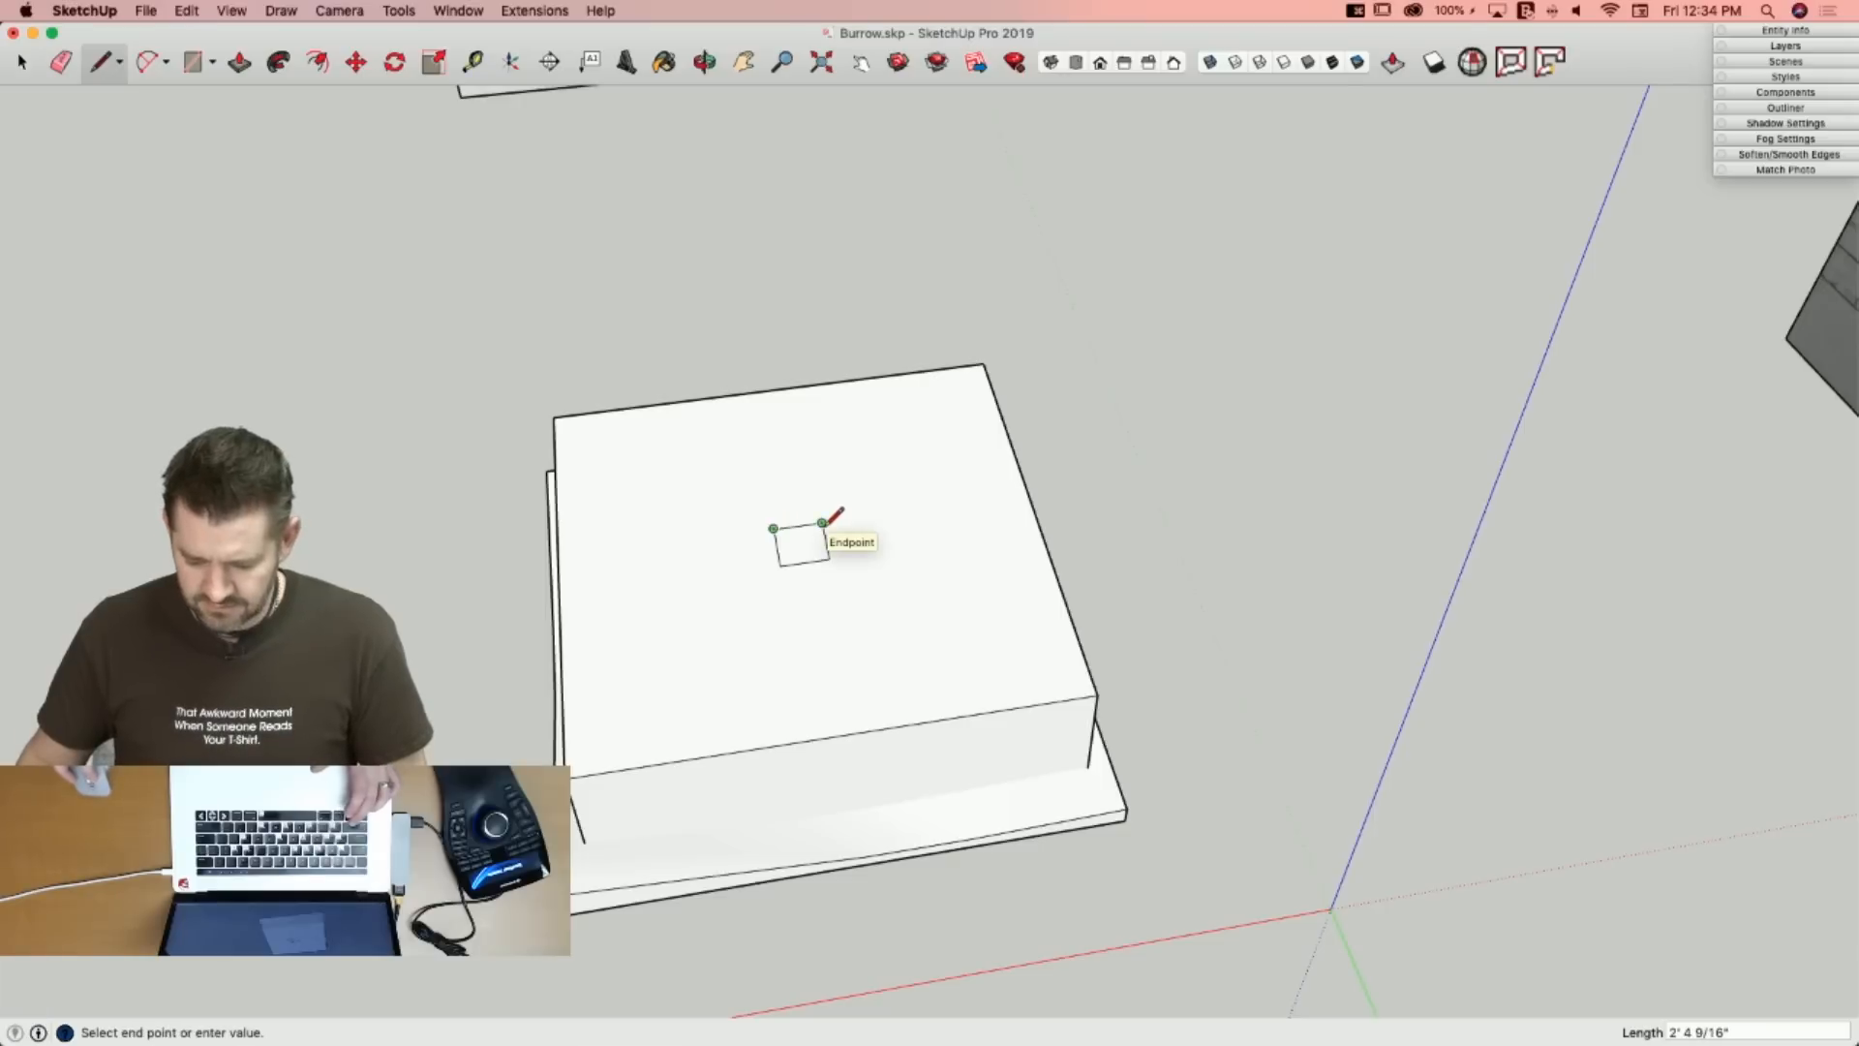
click(822, 523)
Select the small square face at the centre of the block's top.
key(space)
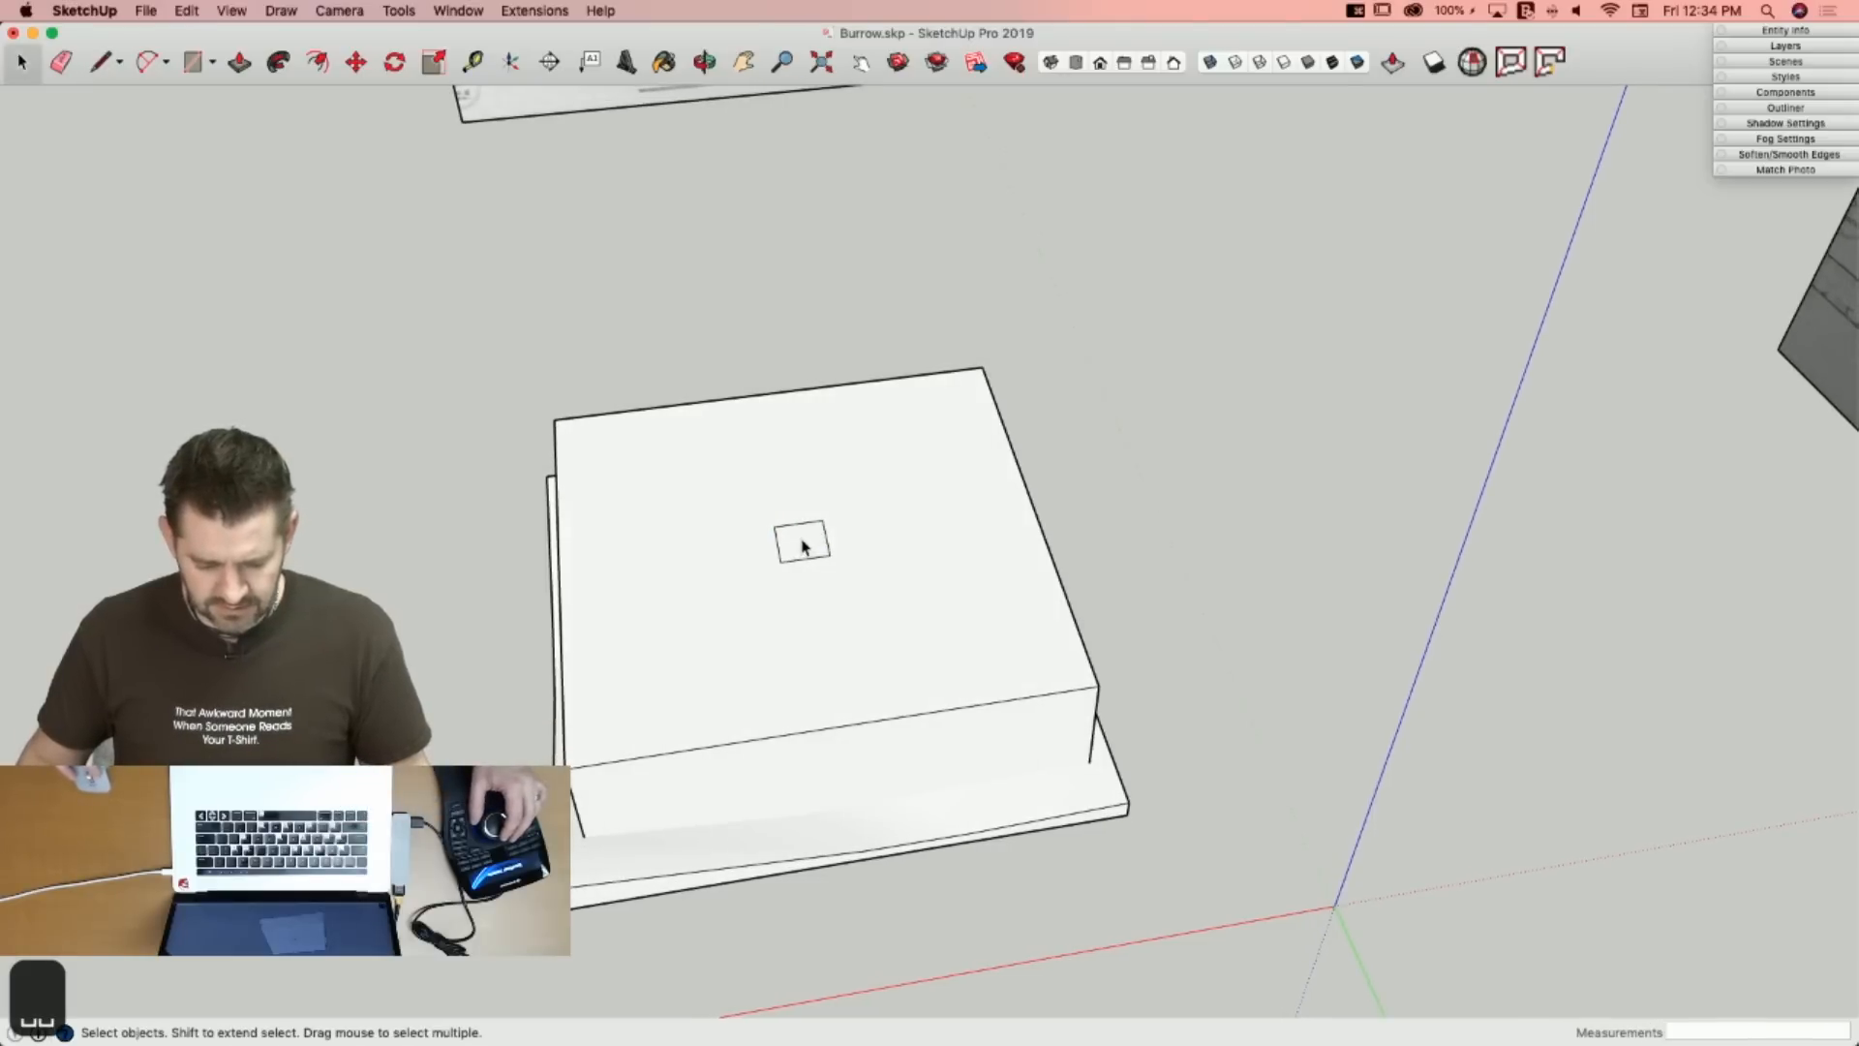
click(799, 535)
key(l)
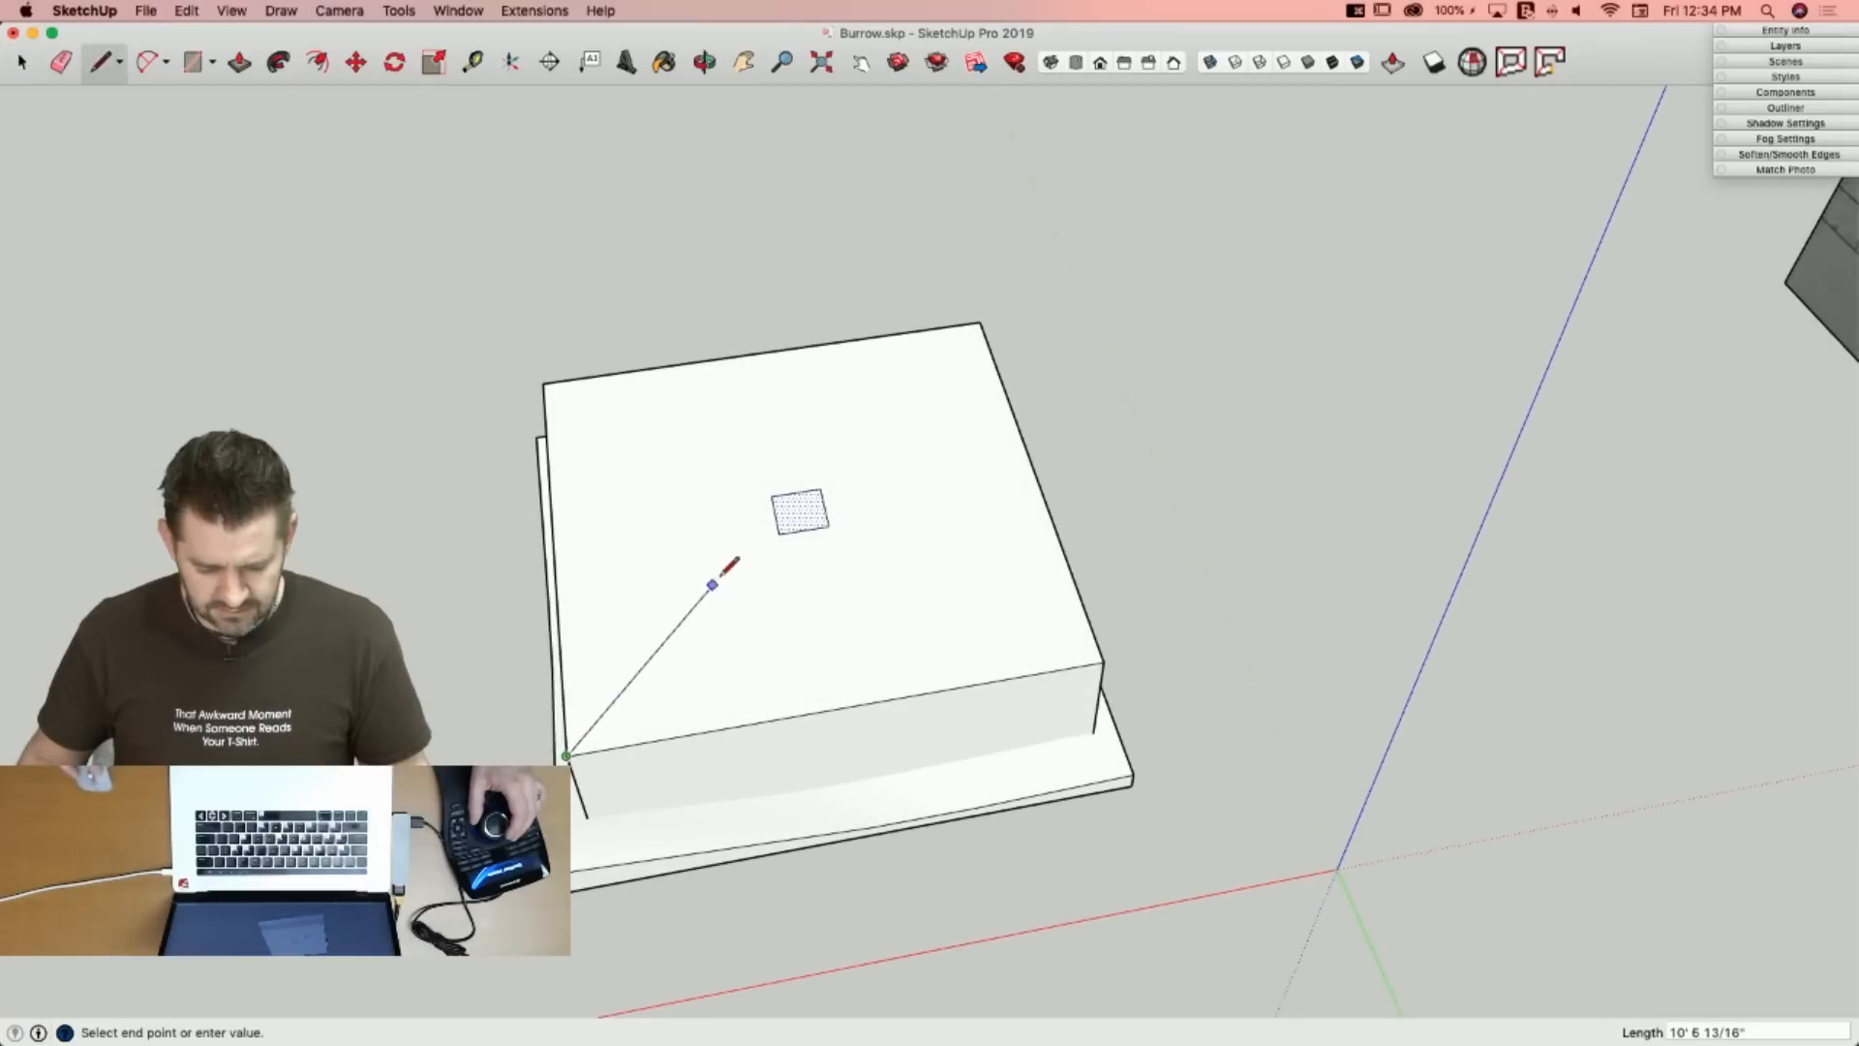
key(space)
scroll(759, 548, up, 5)
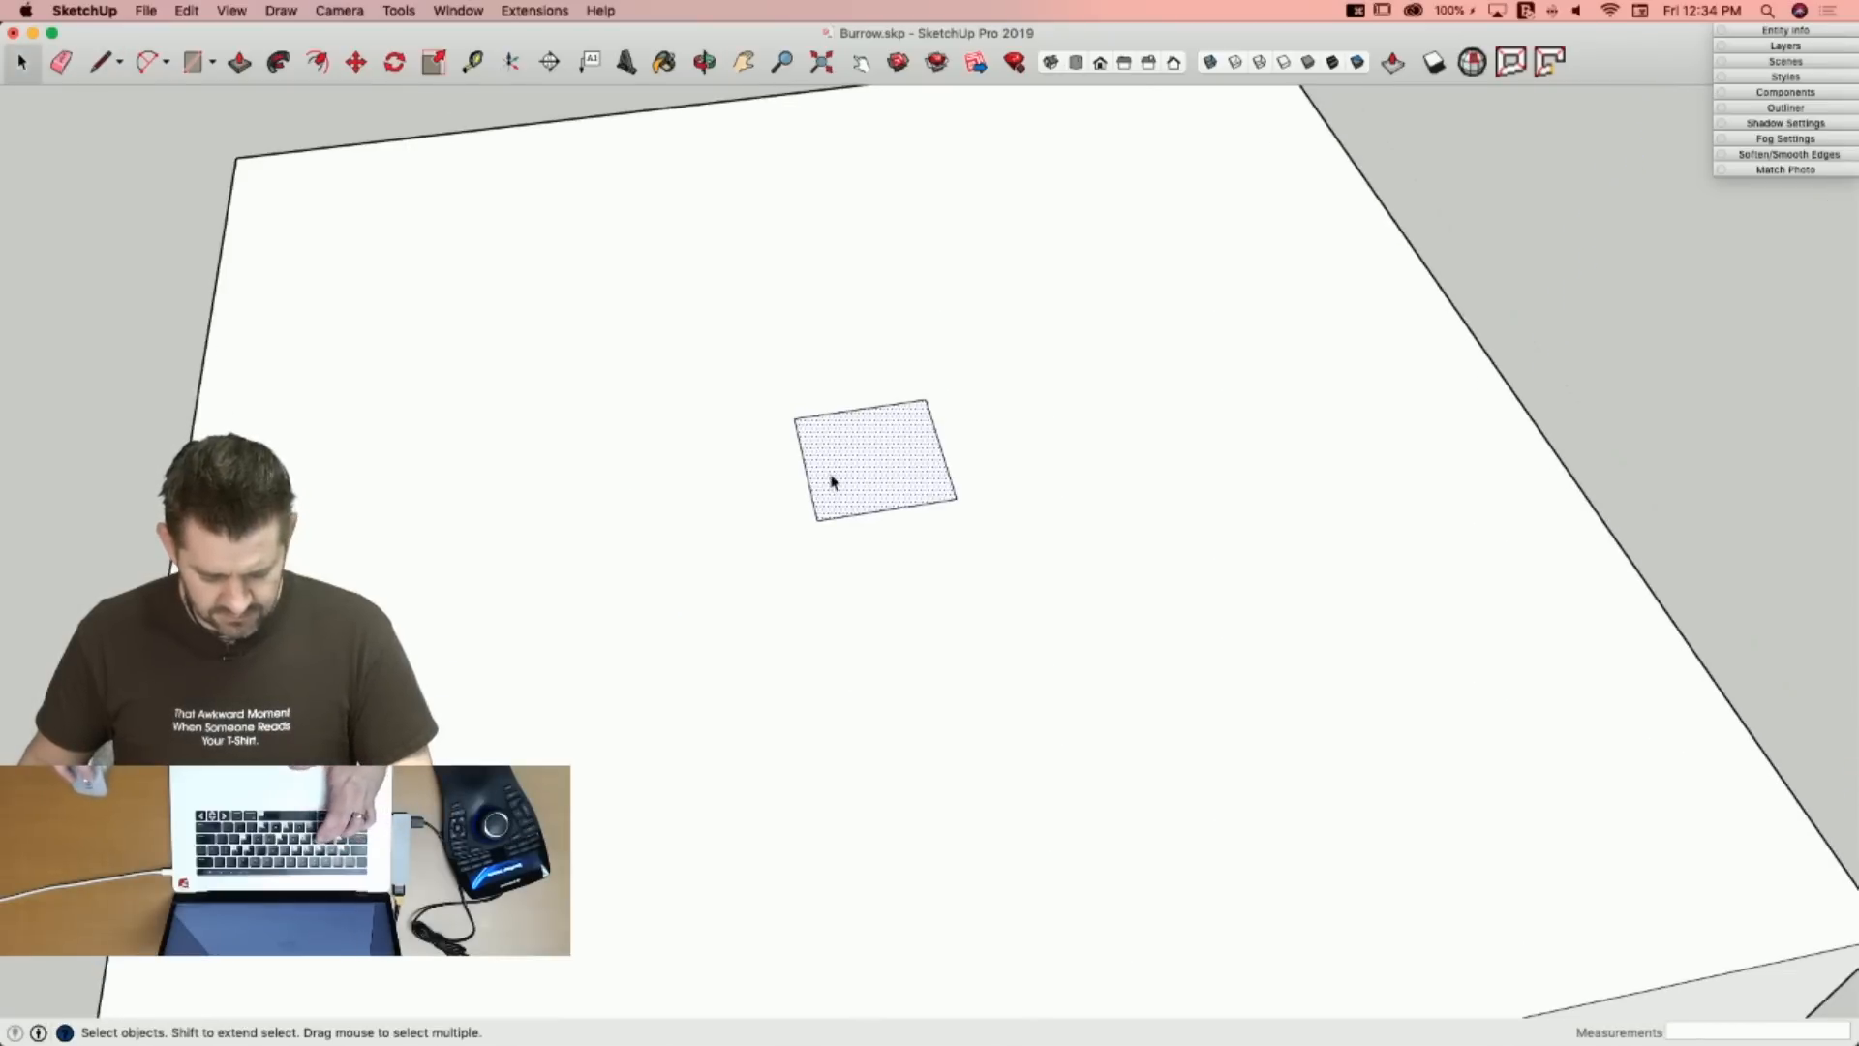
key(s)
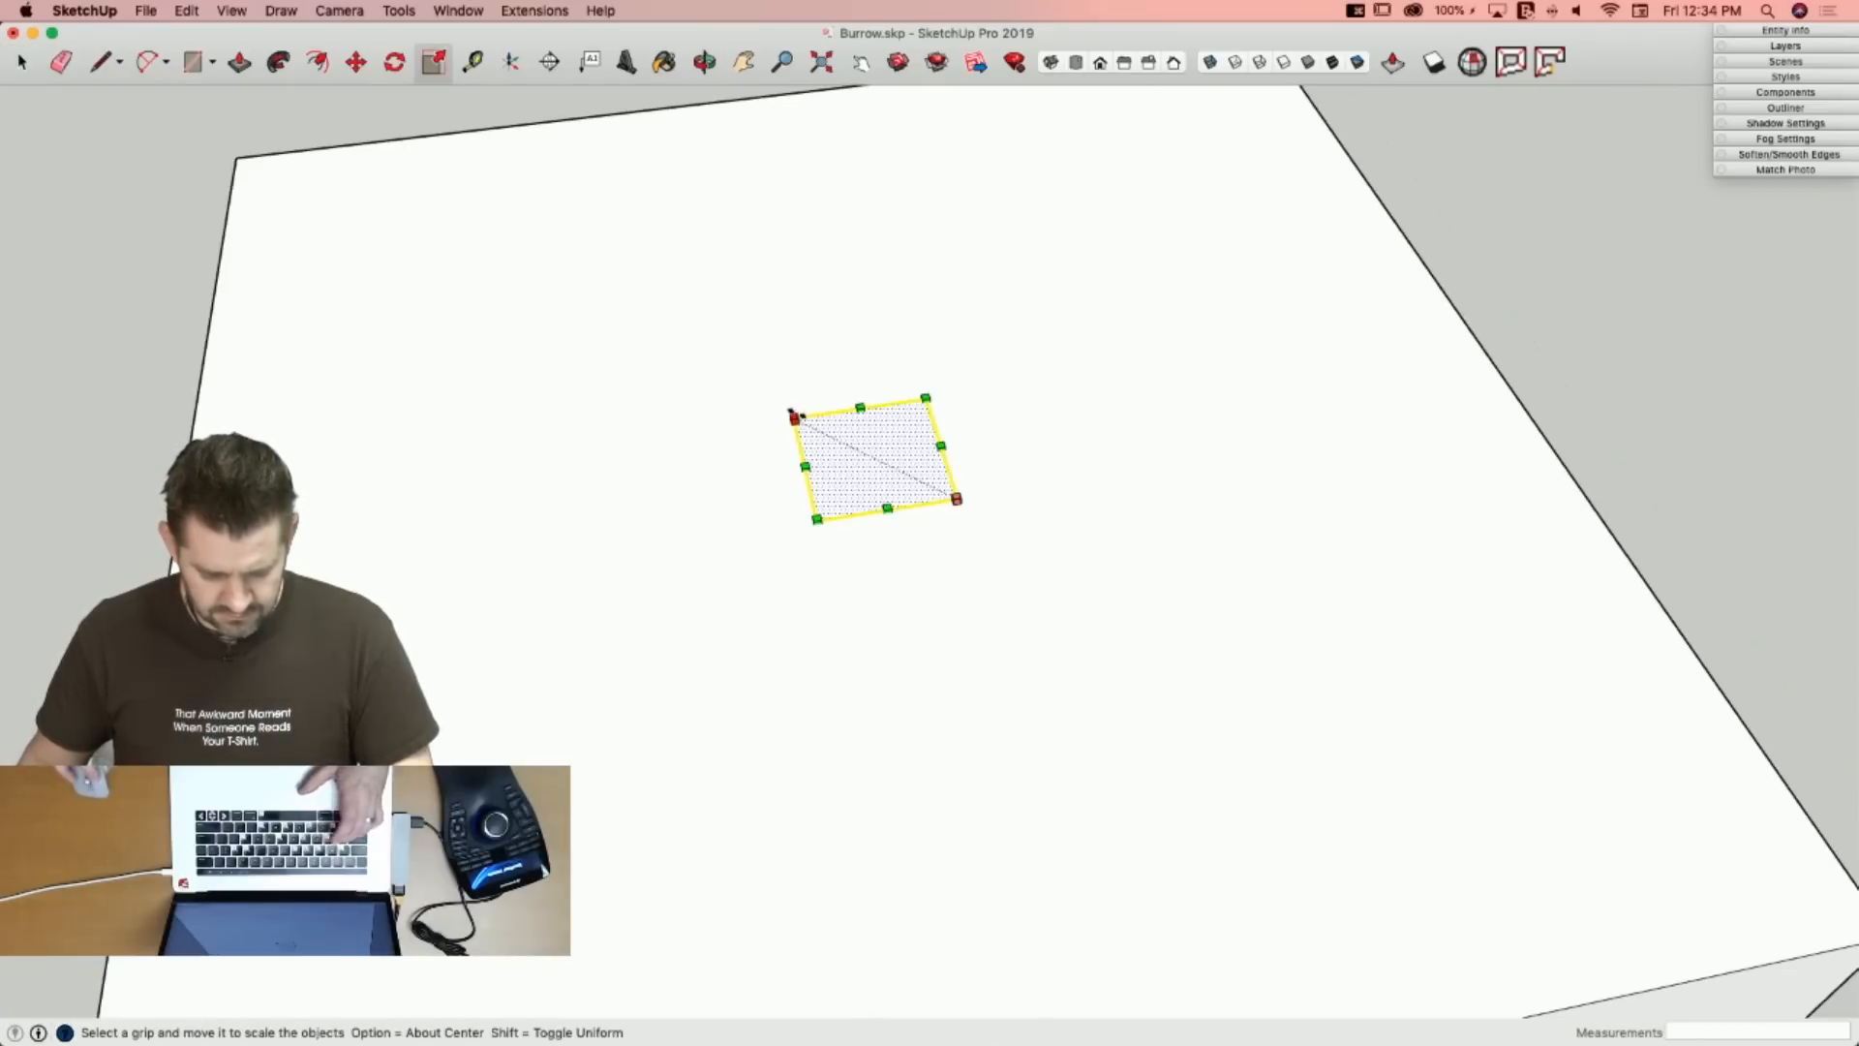
drag(791, 412, 777, 403)
key(z)
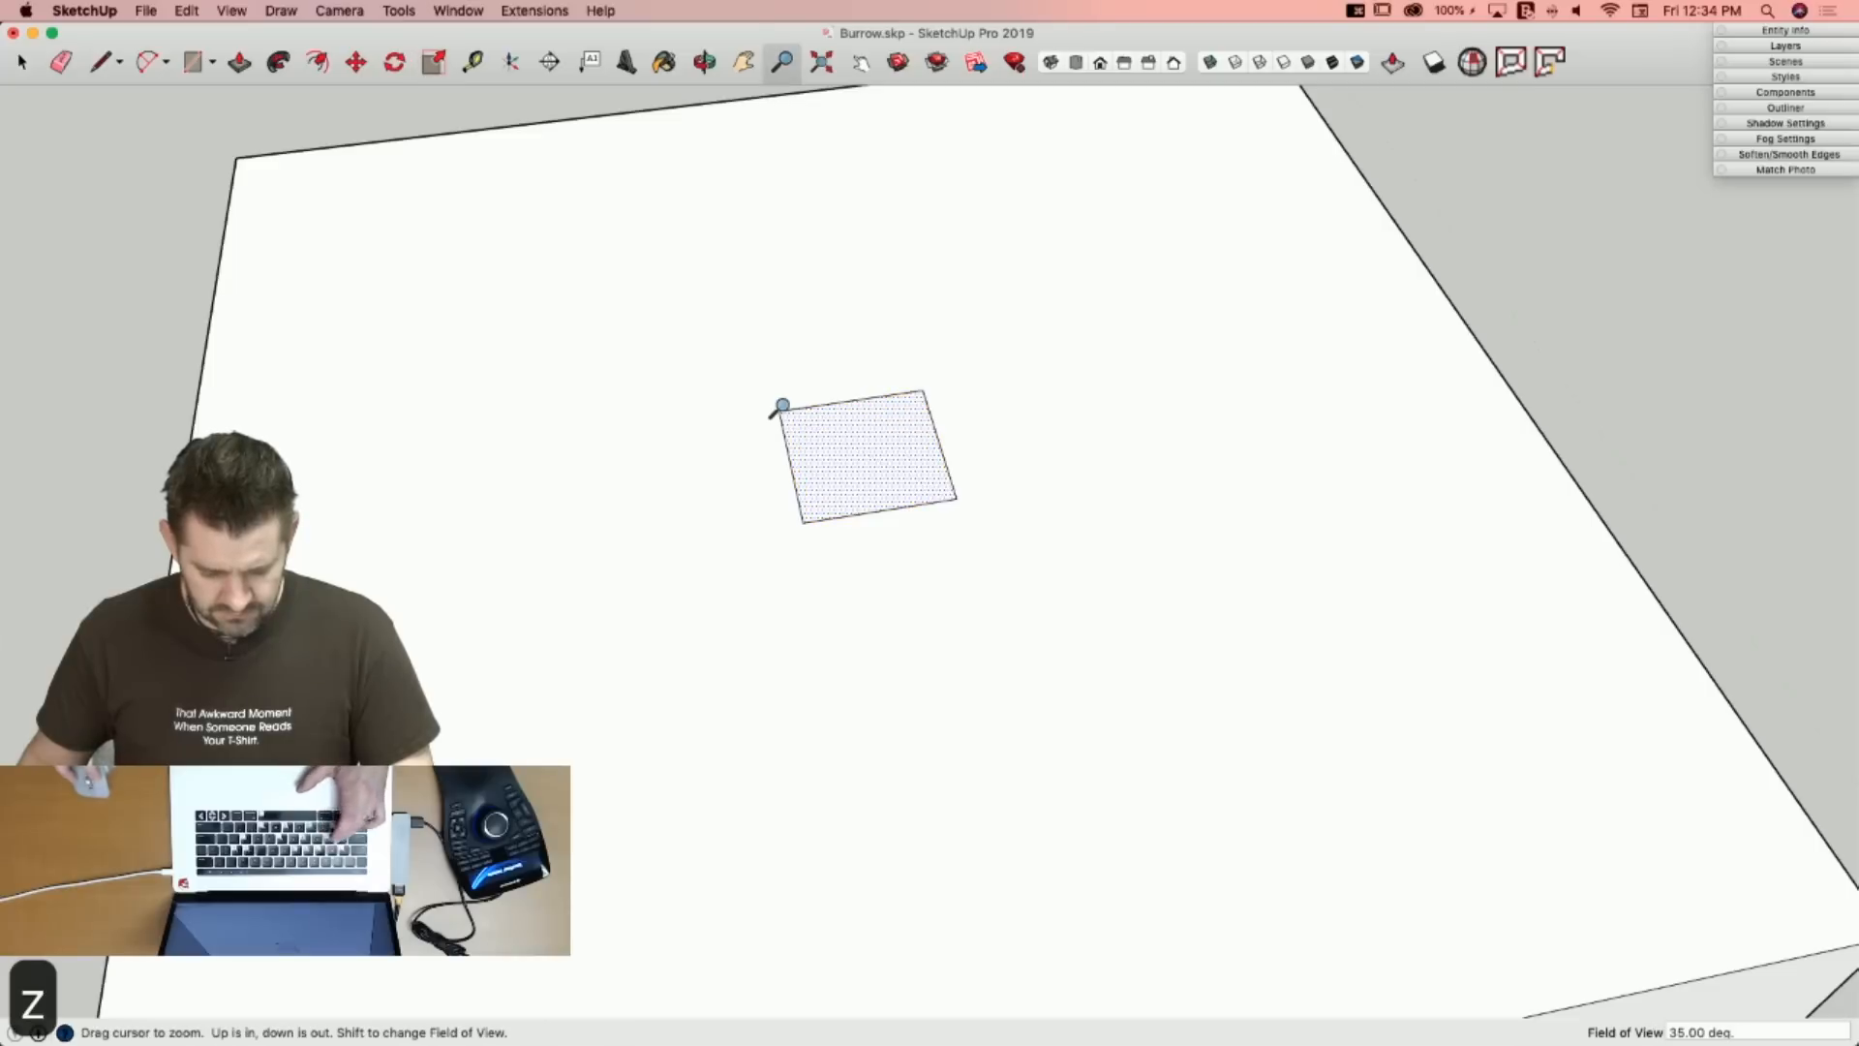
Scale the small central square uniformly about its centre by 1.38.
key(s)
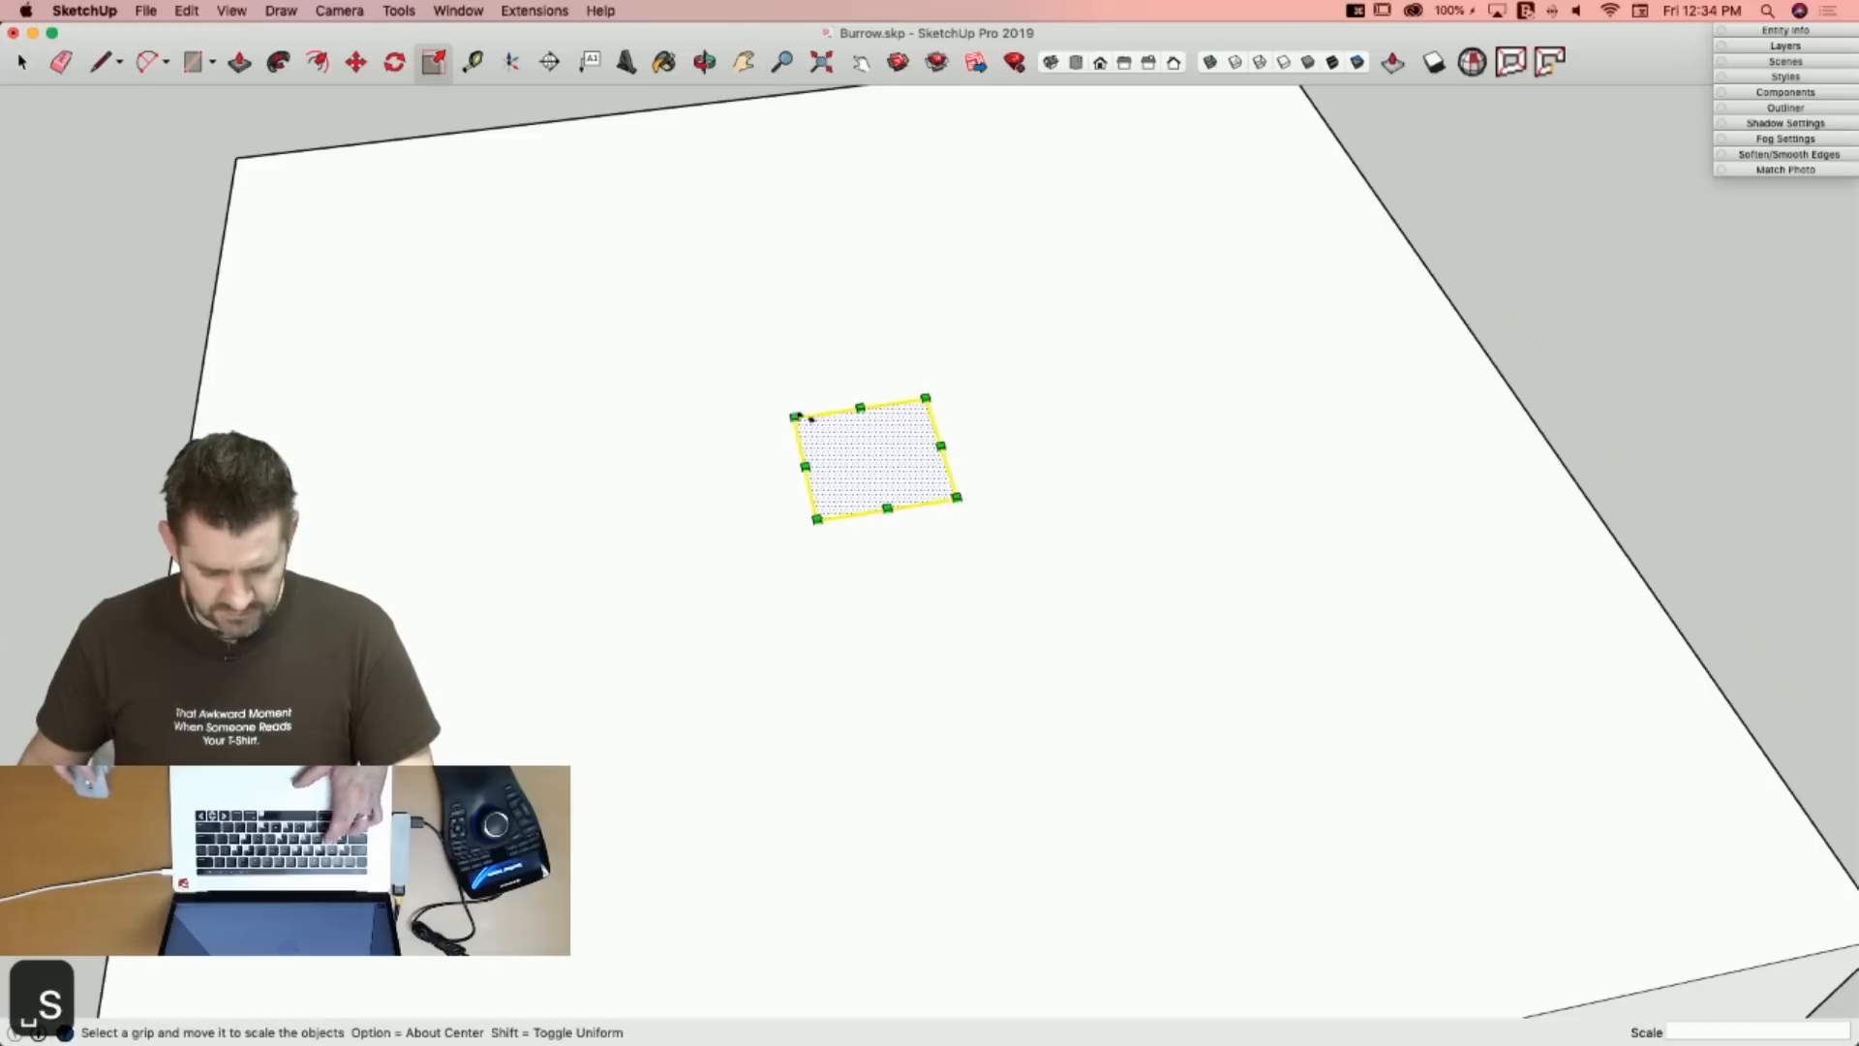
drag(783, 412, 762, 397)
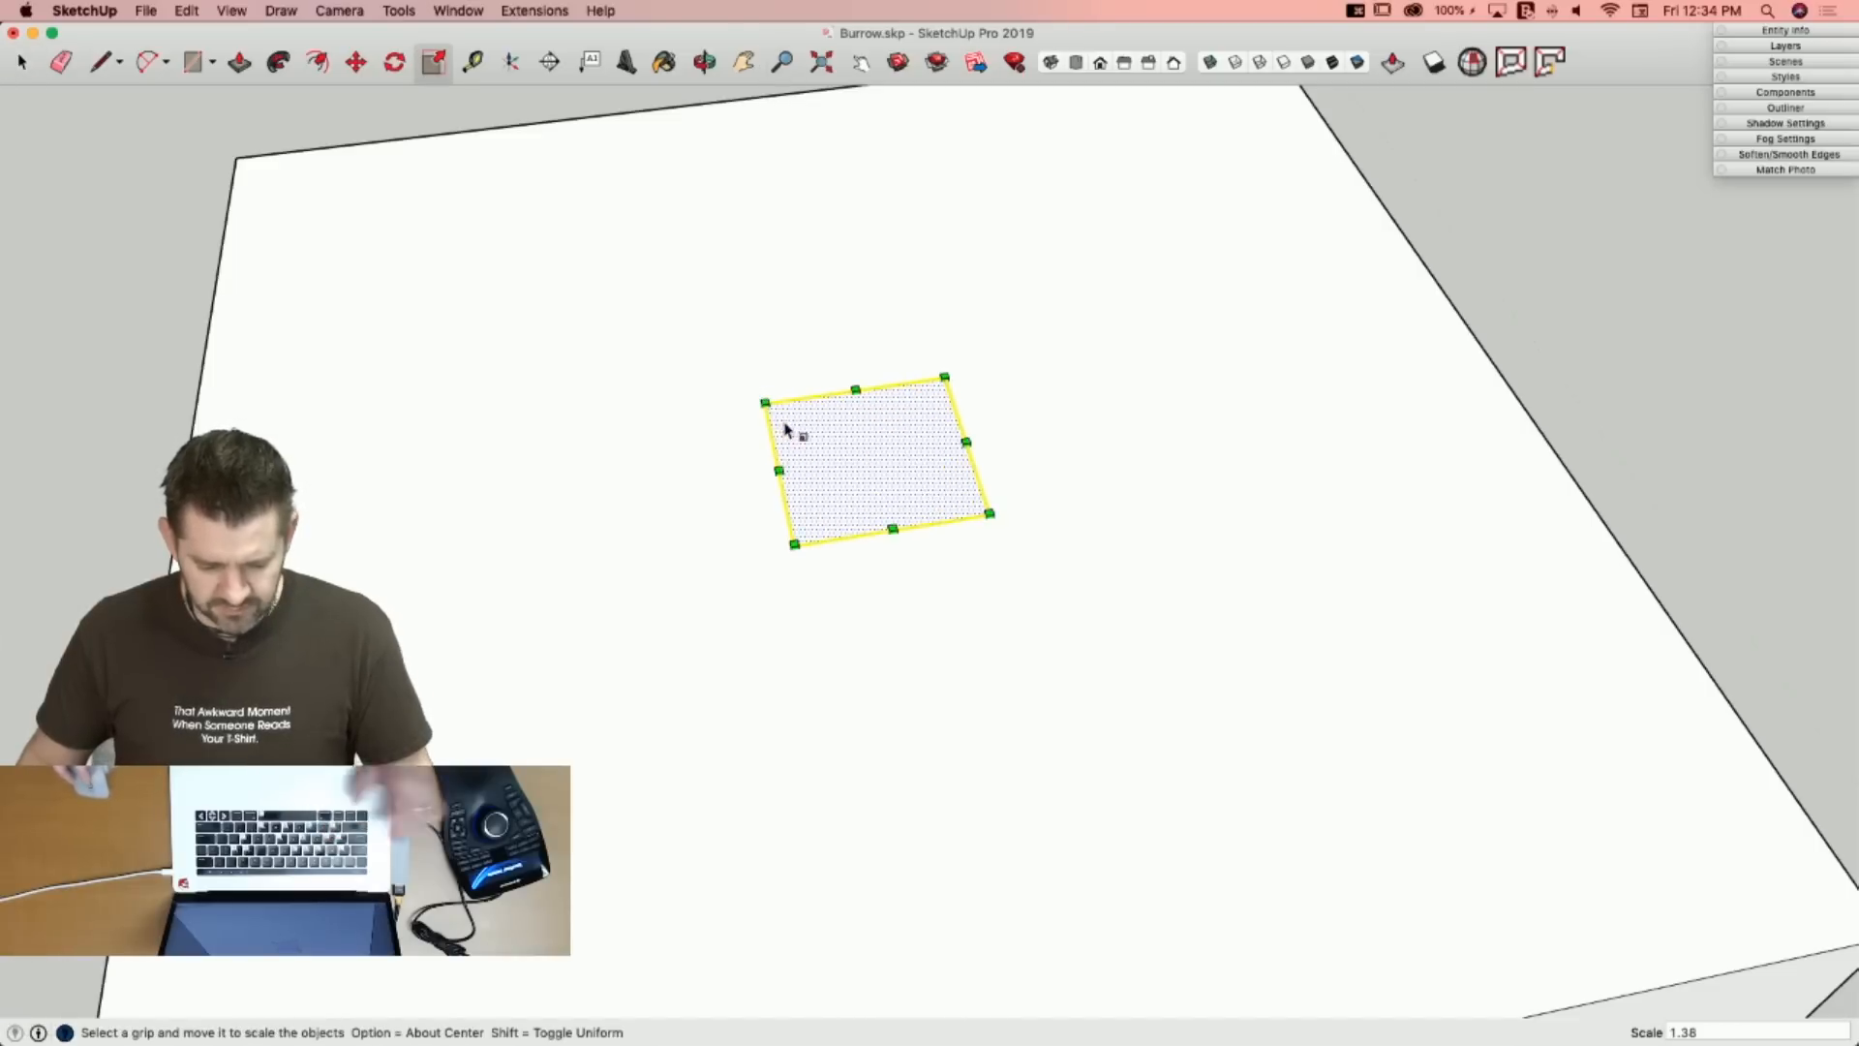
key(space)
key(l)
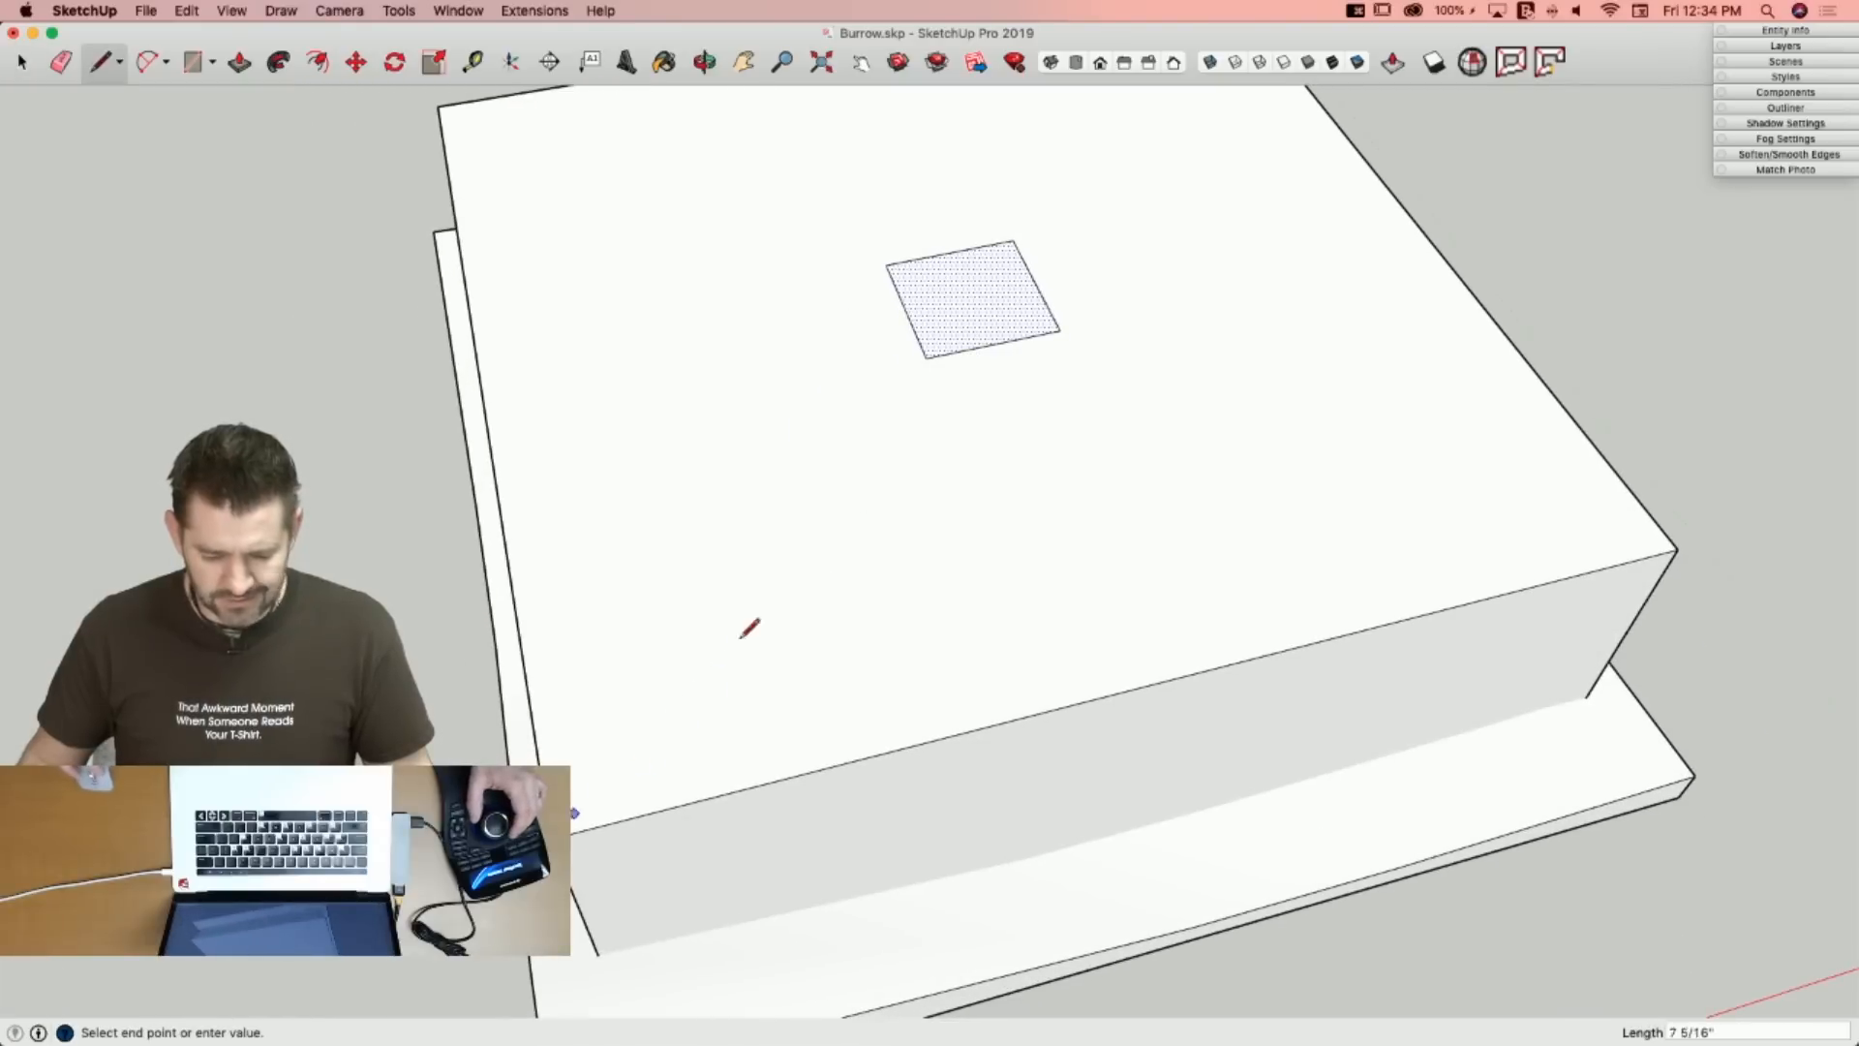
click(927, 356)
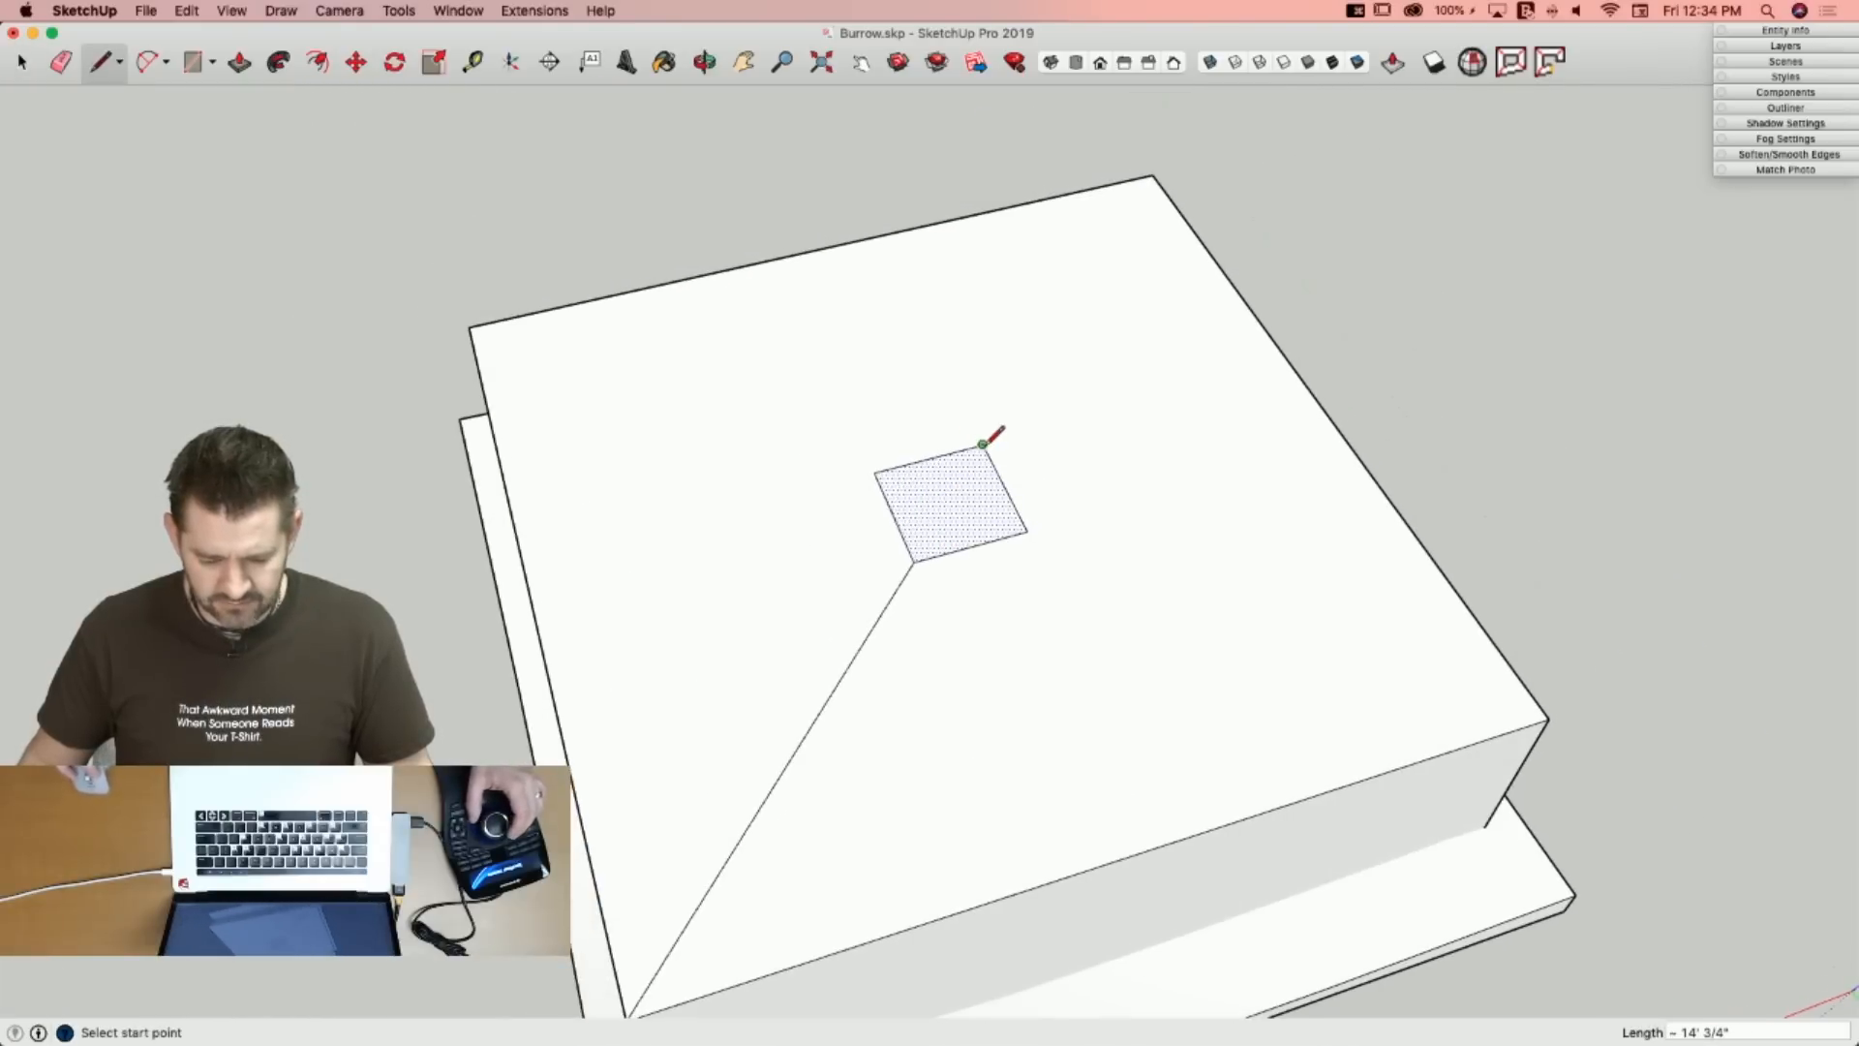
click(1153, 175)
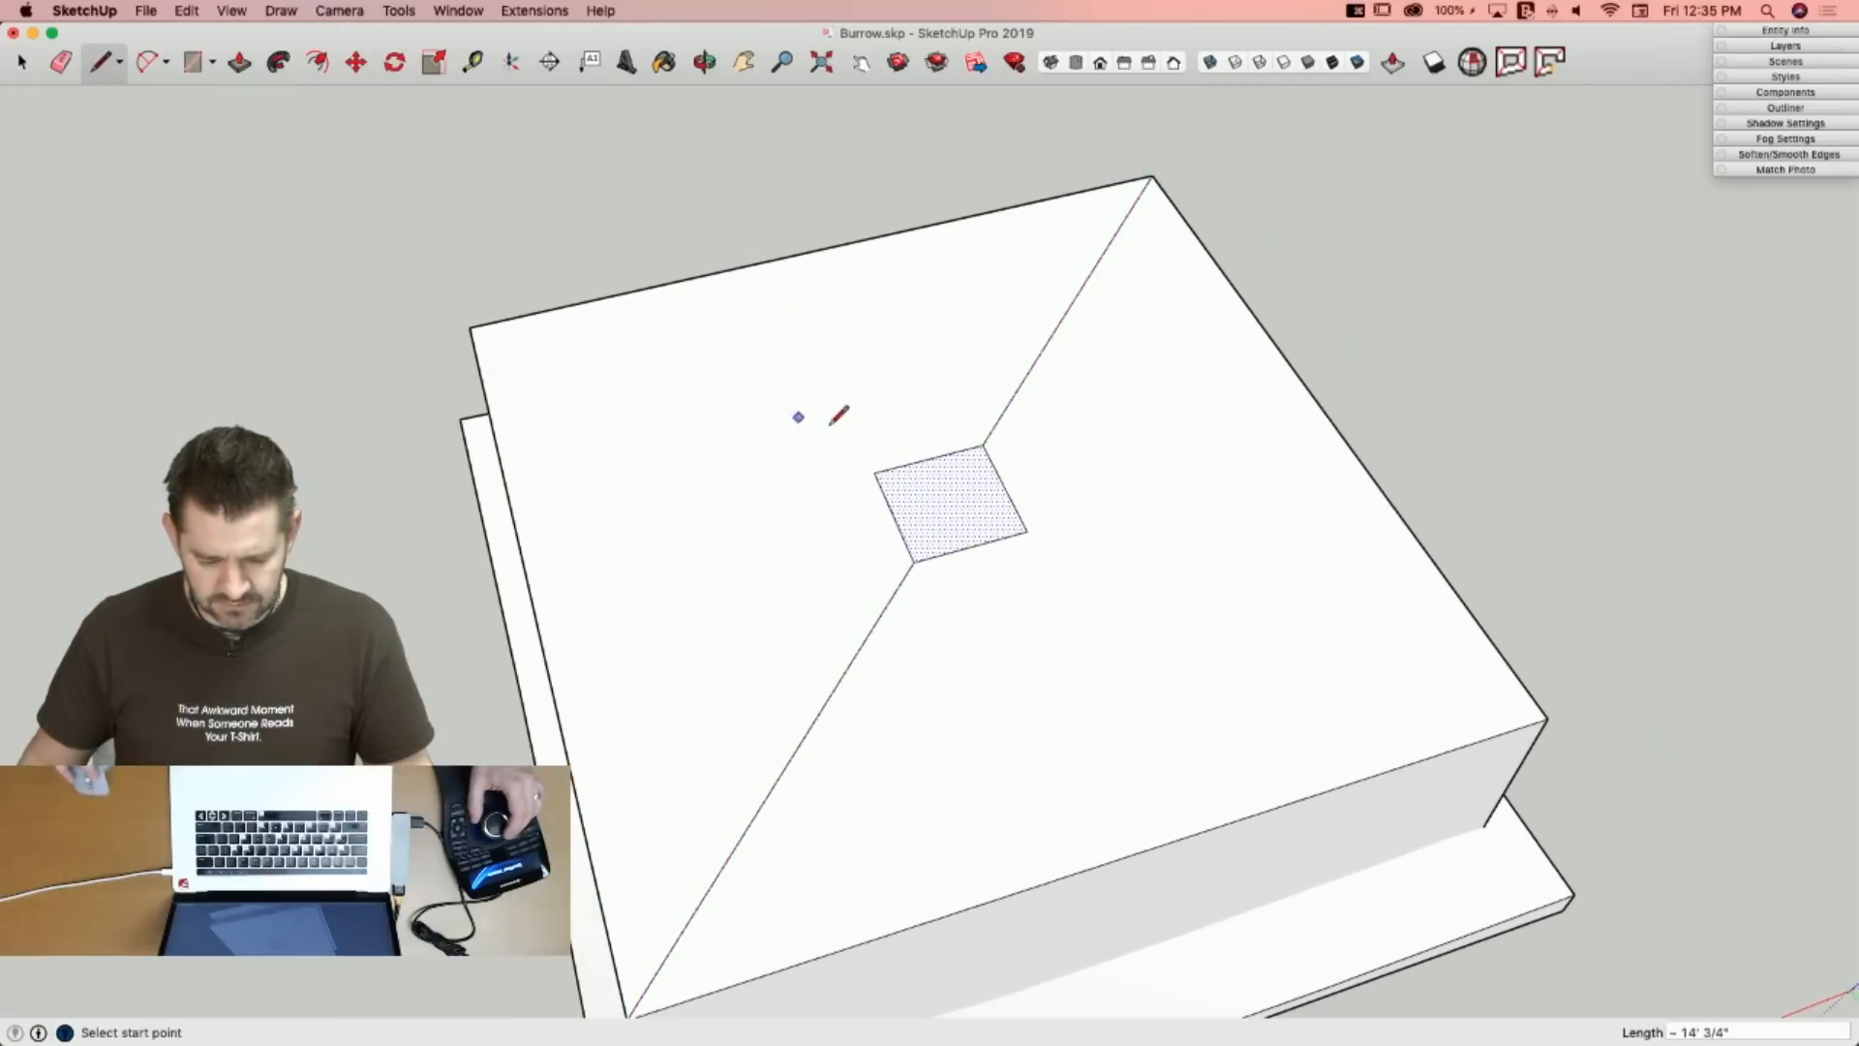
key(space)
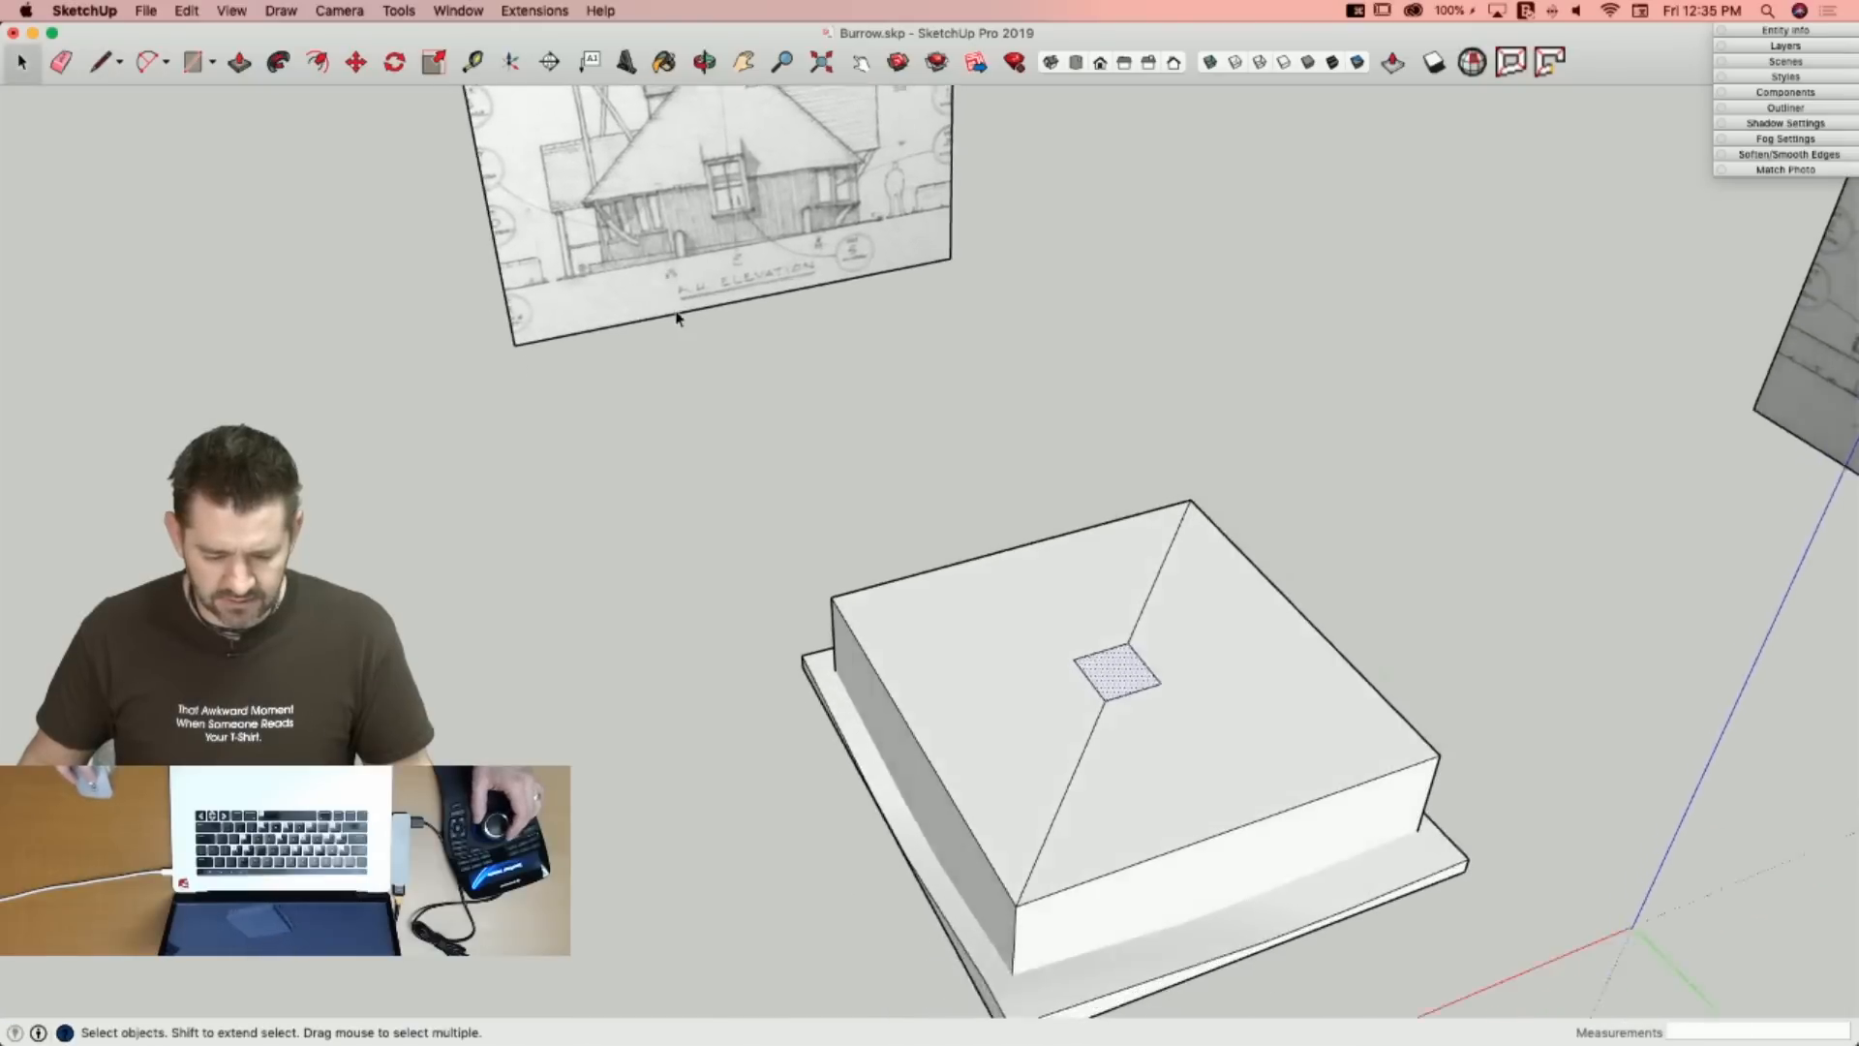
key(e)
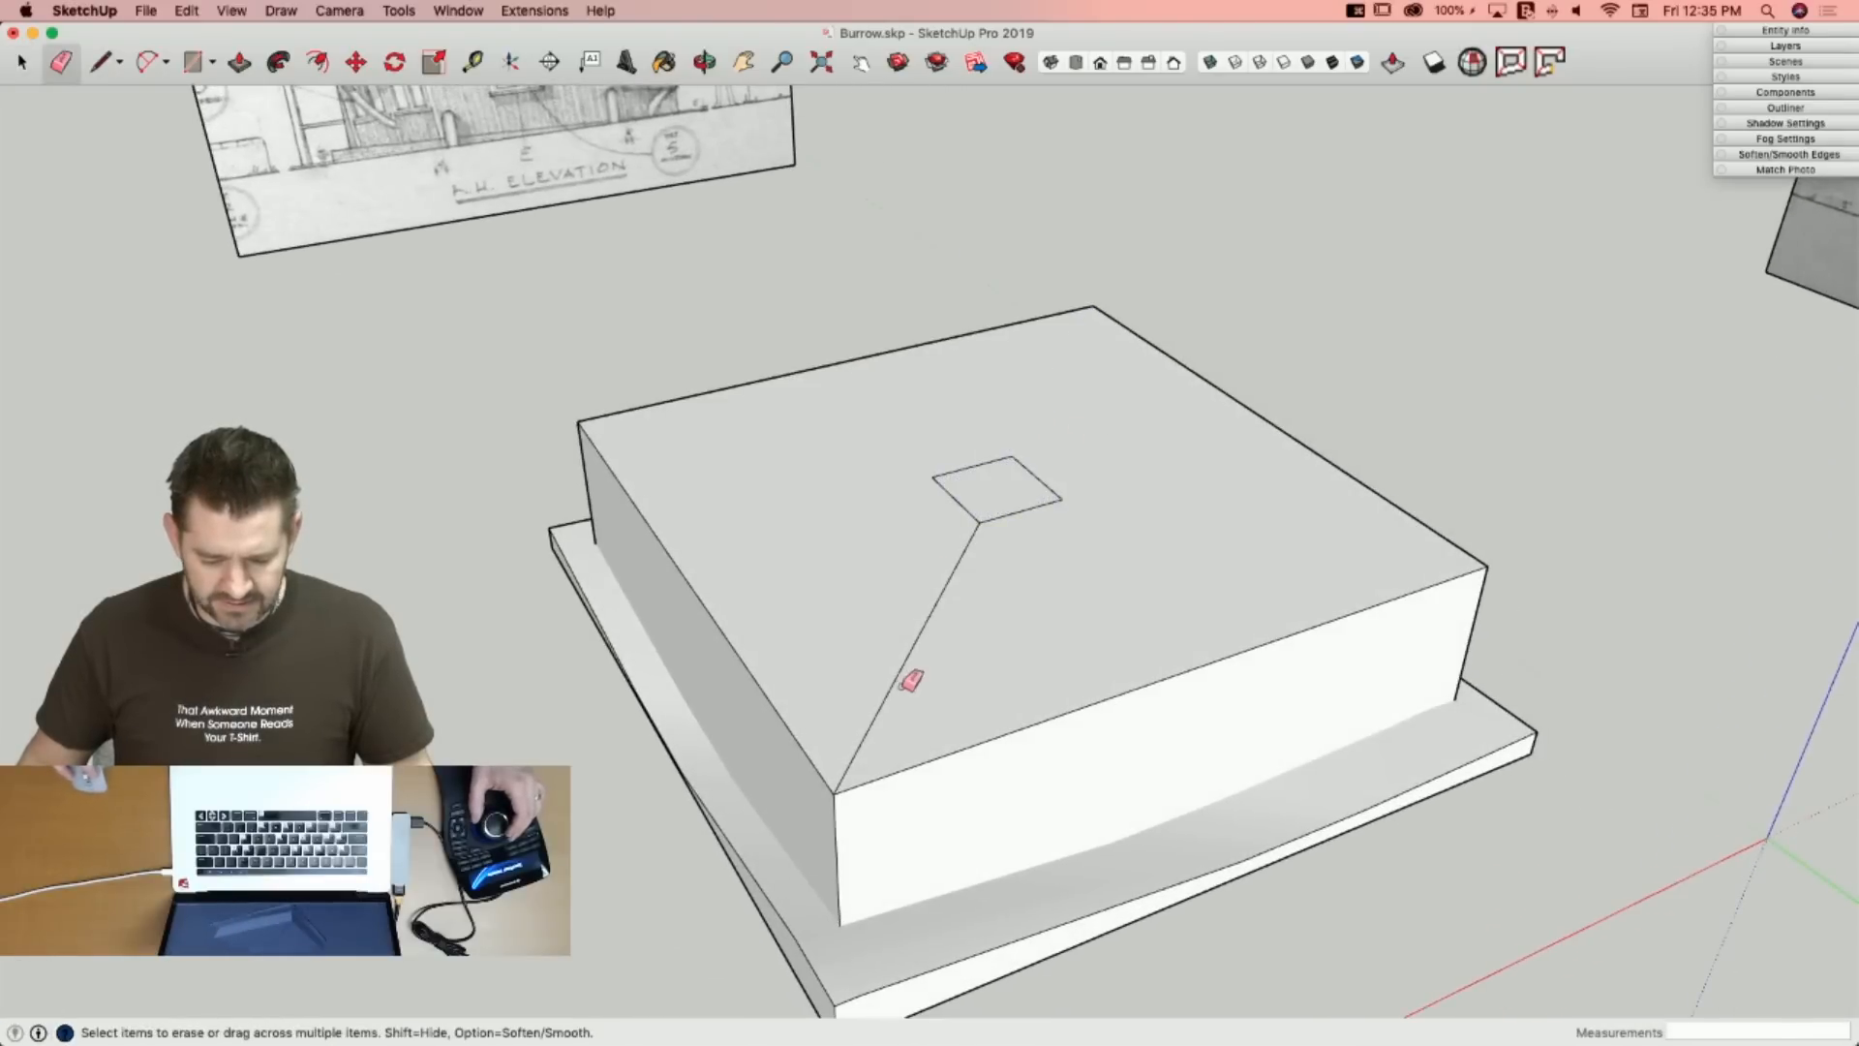
click(907, 683)
key(space)
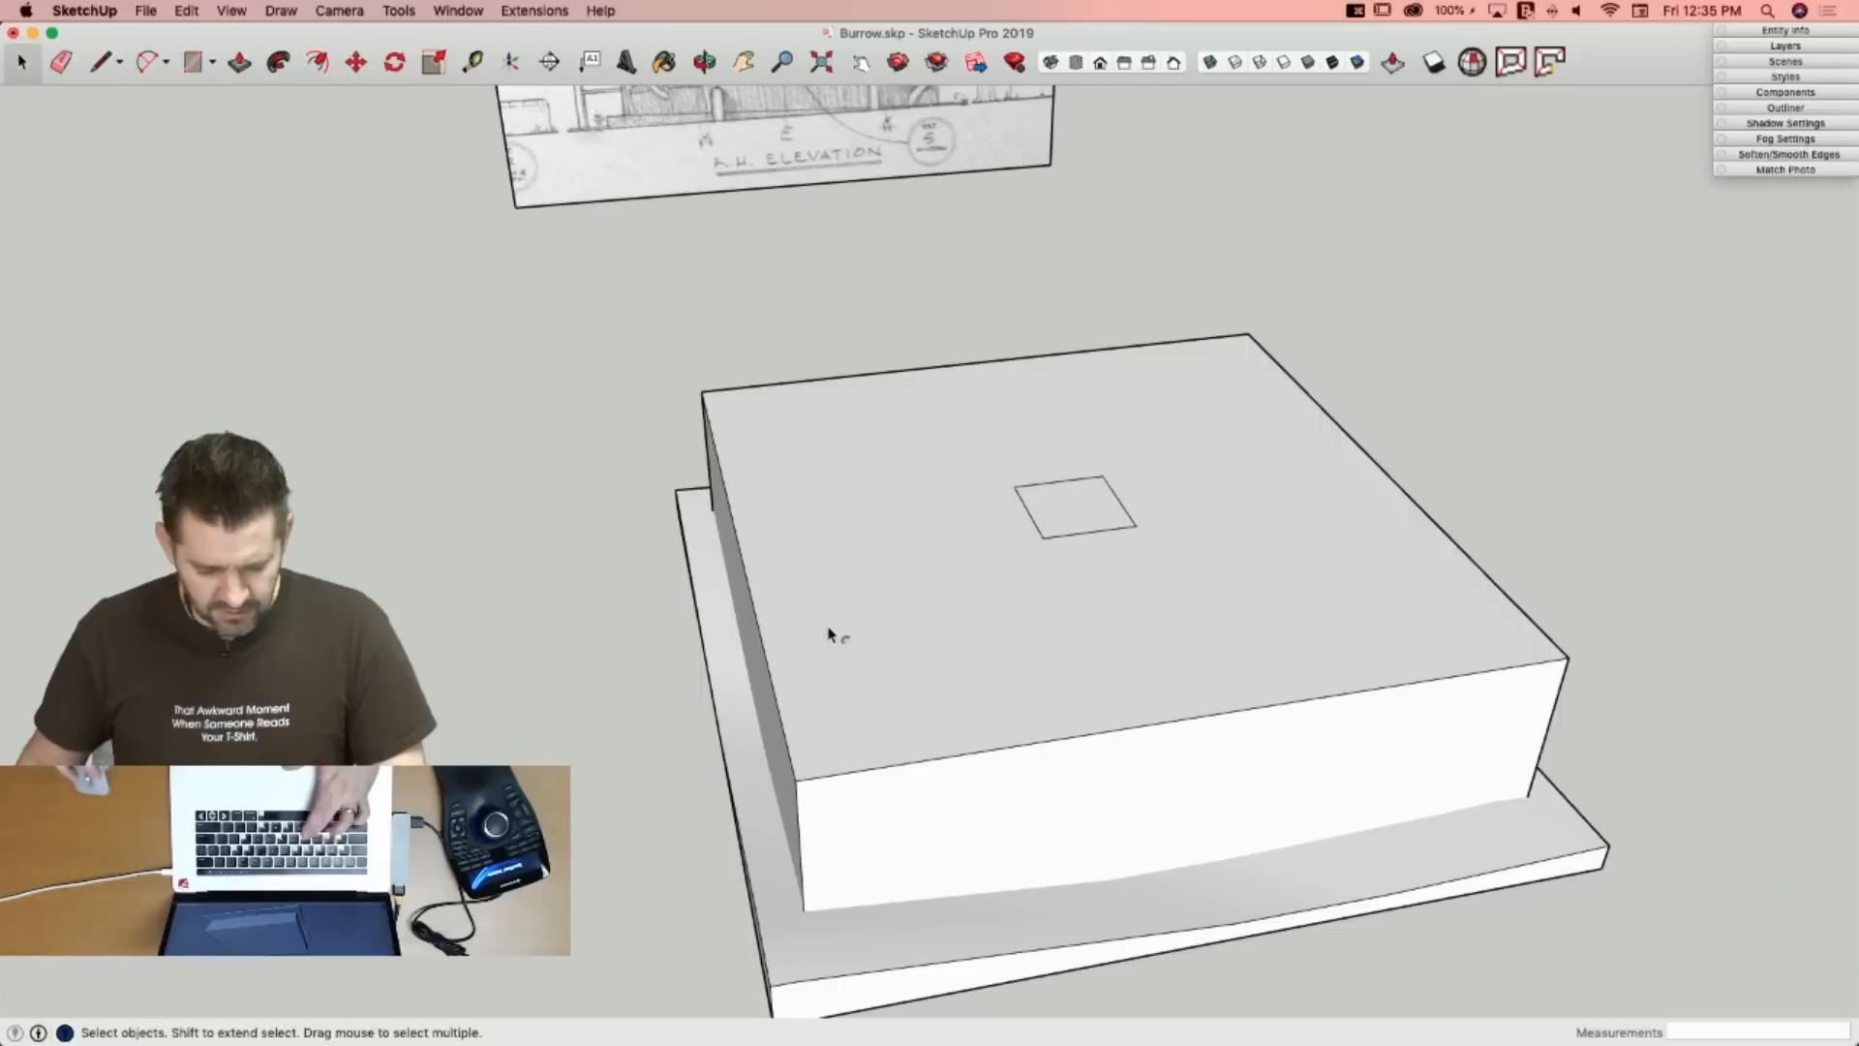
Offset the top face's outline outward to the roof overhang shown in the L.H. elevation drawing.
key(f)
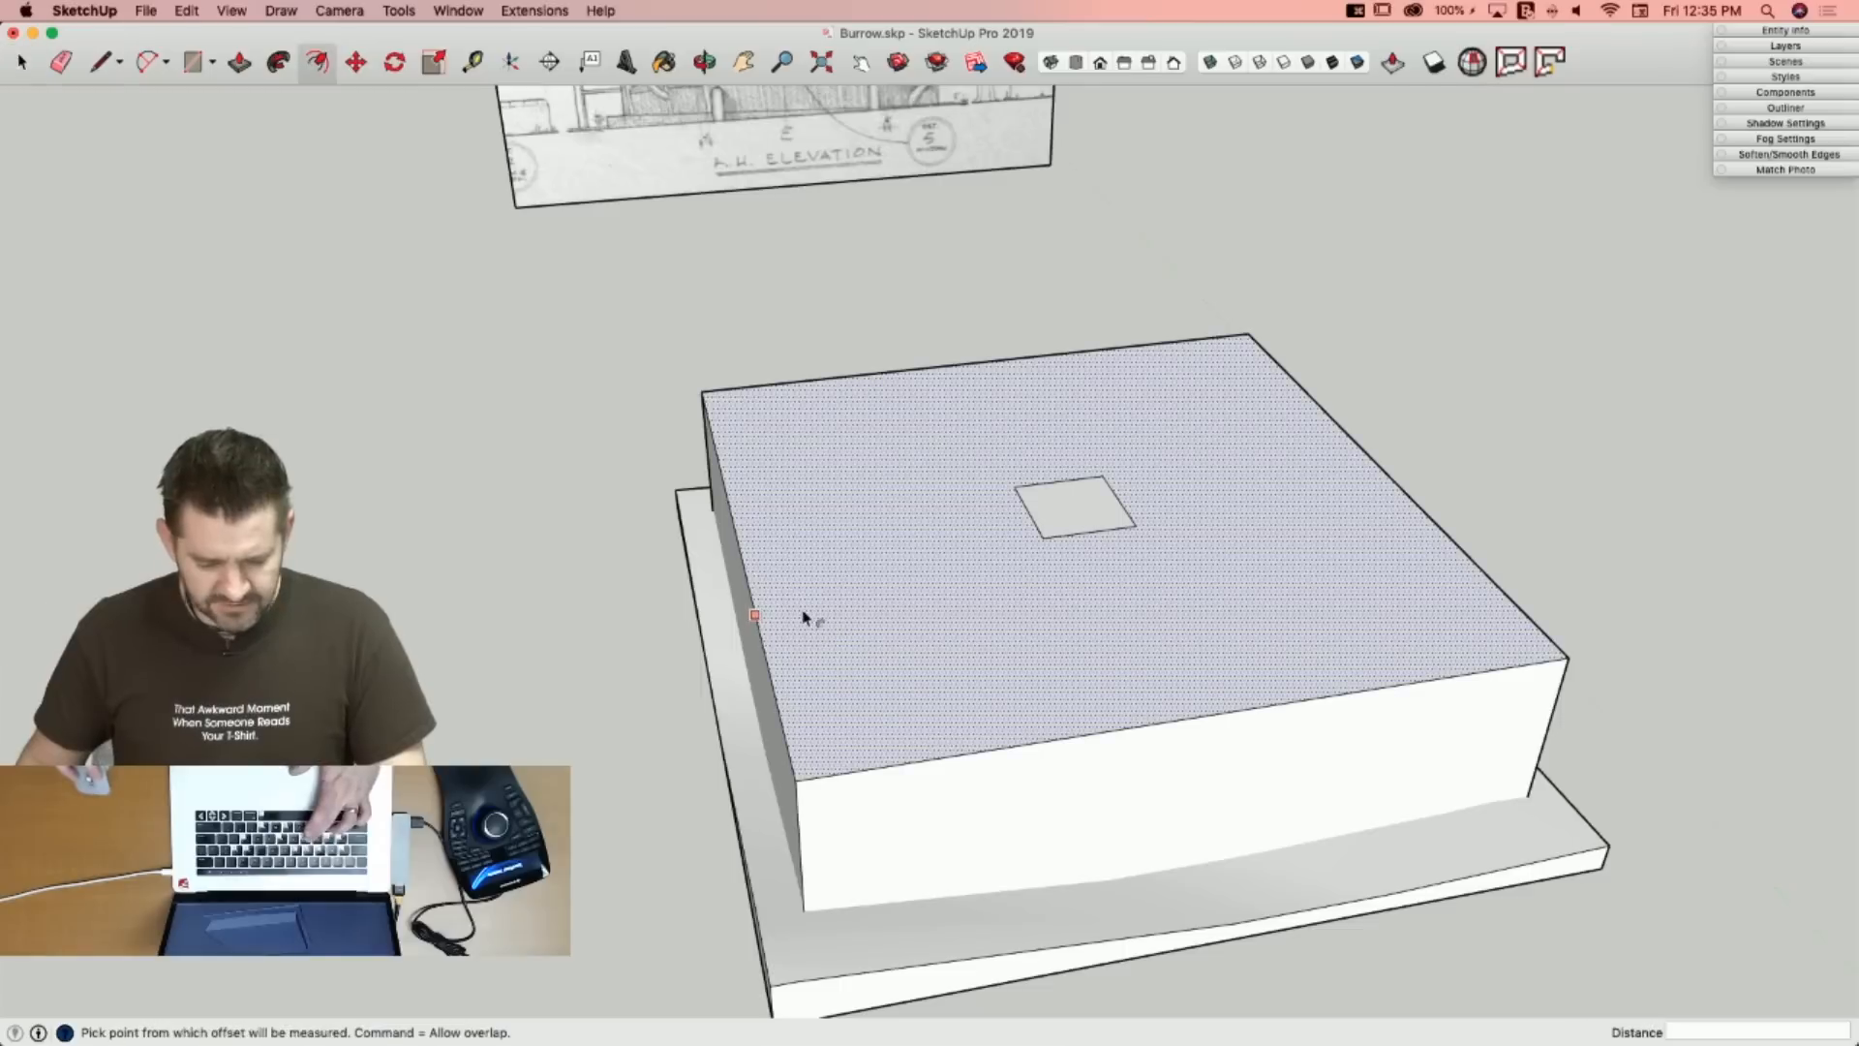
click(724, 454)
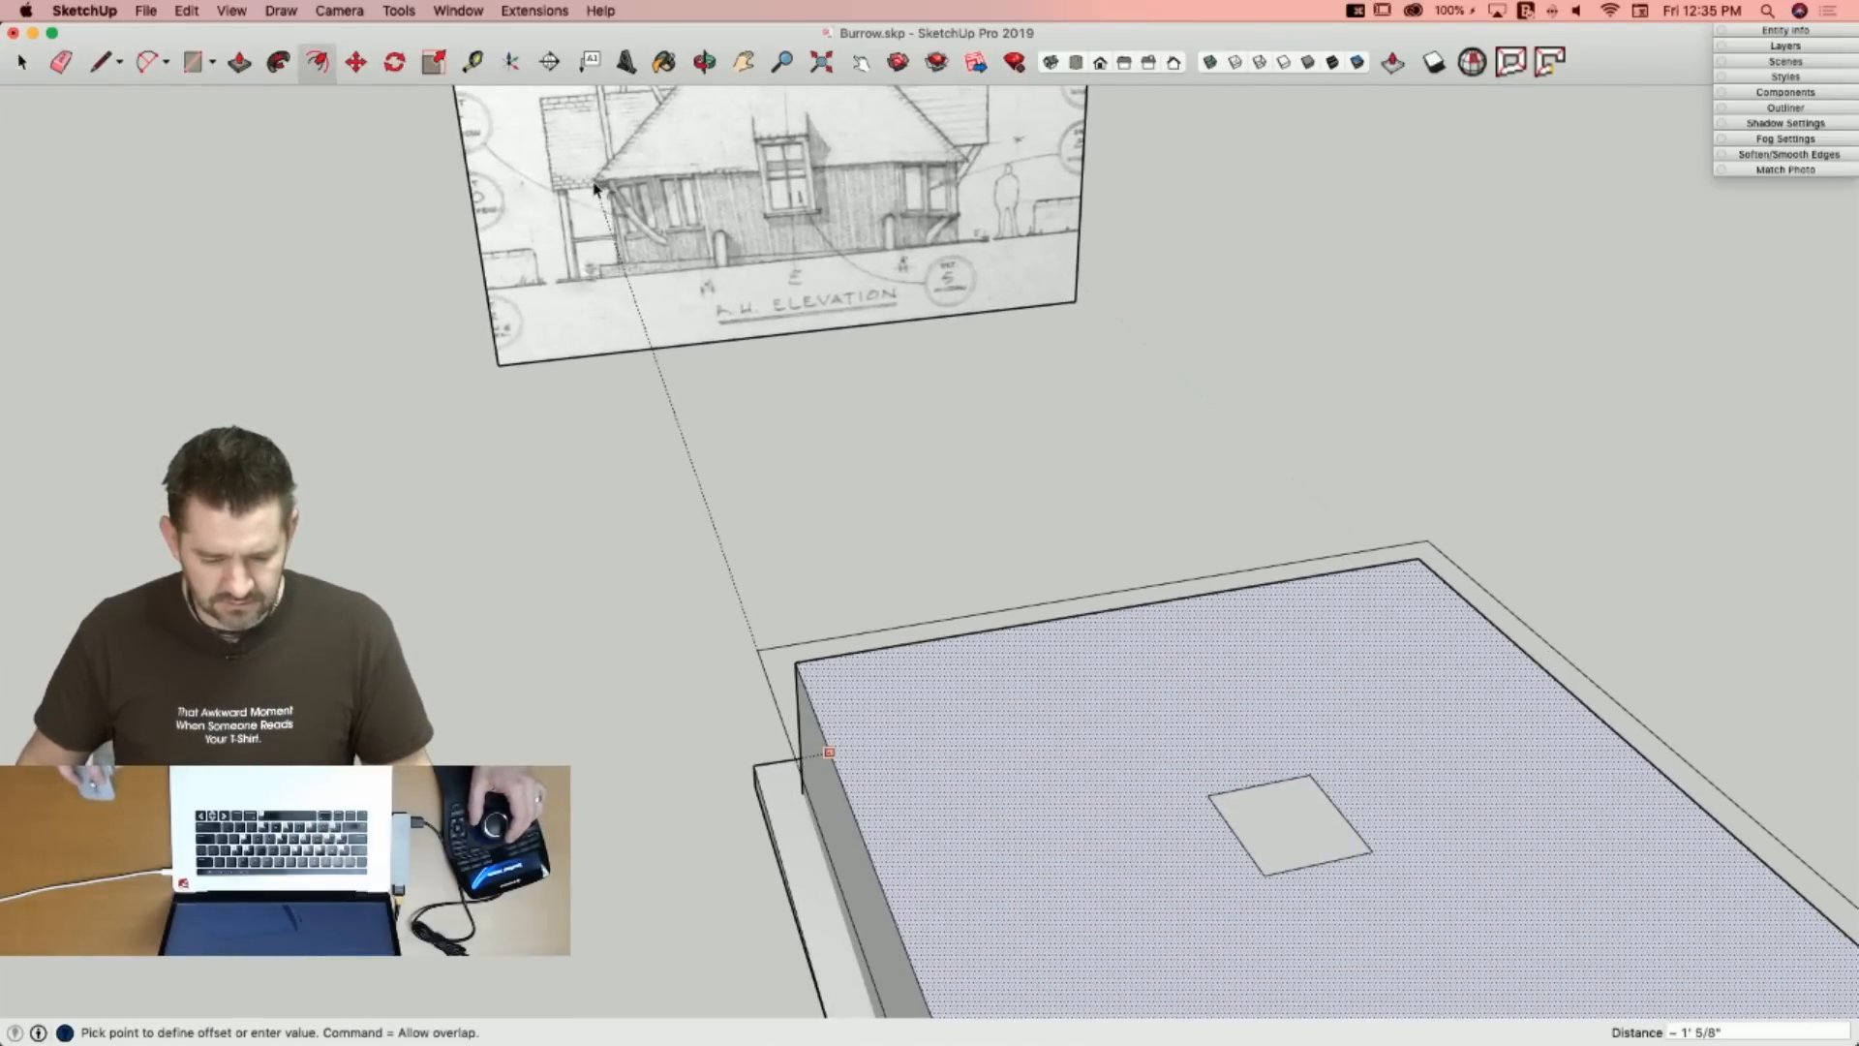
click(593, 187)
Push/Pull the overhang border up about 6" and raise the inner face and small centre square flush with it.
key(p)
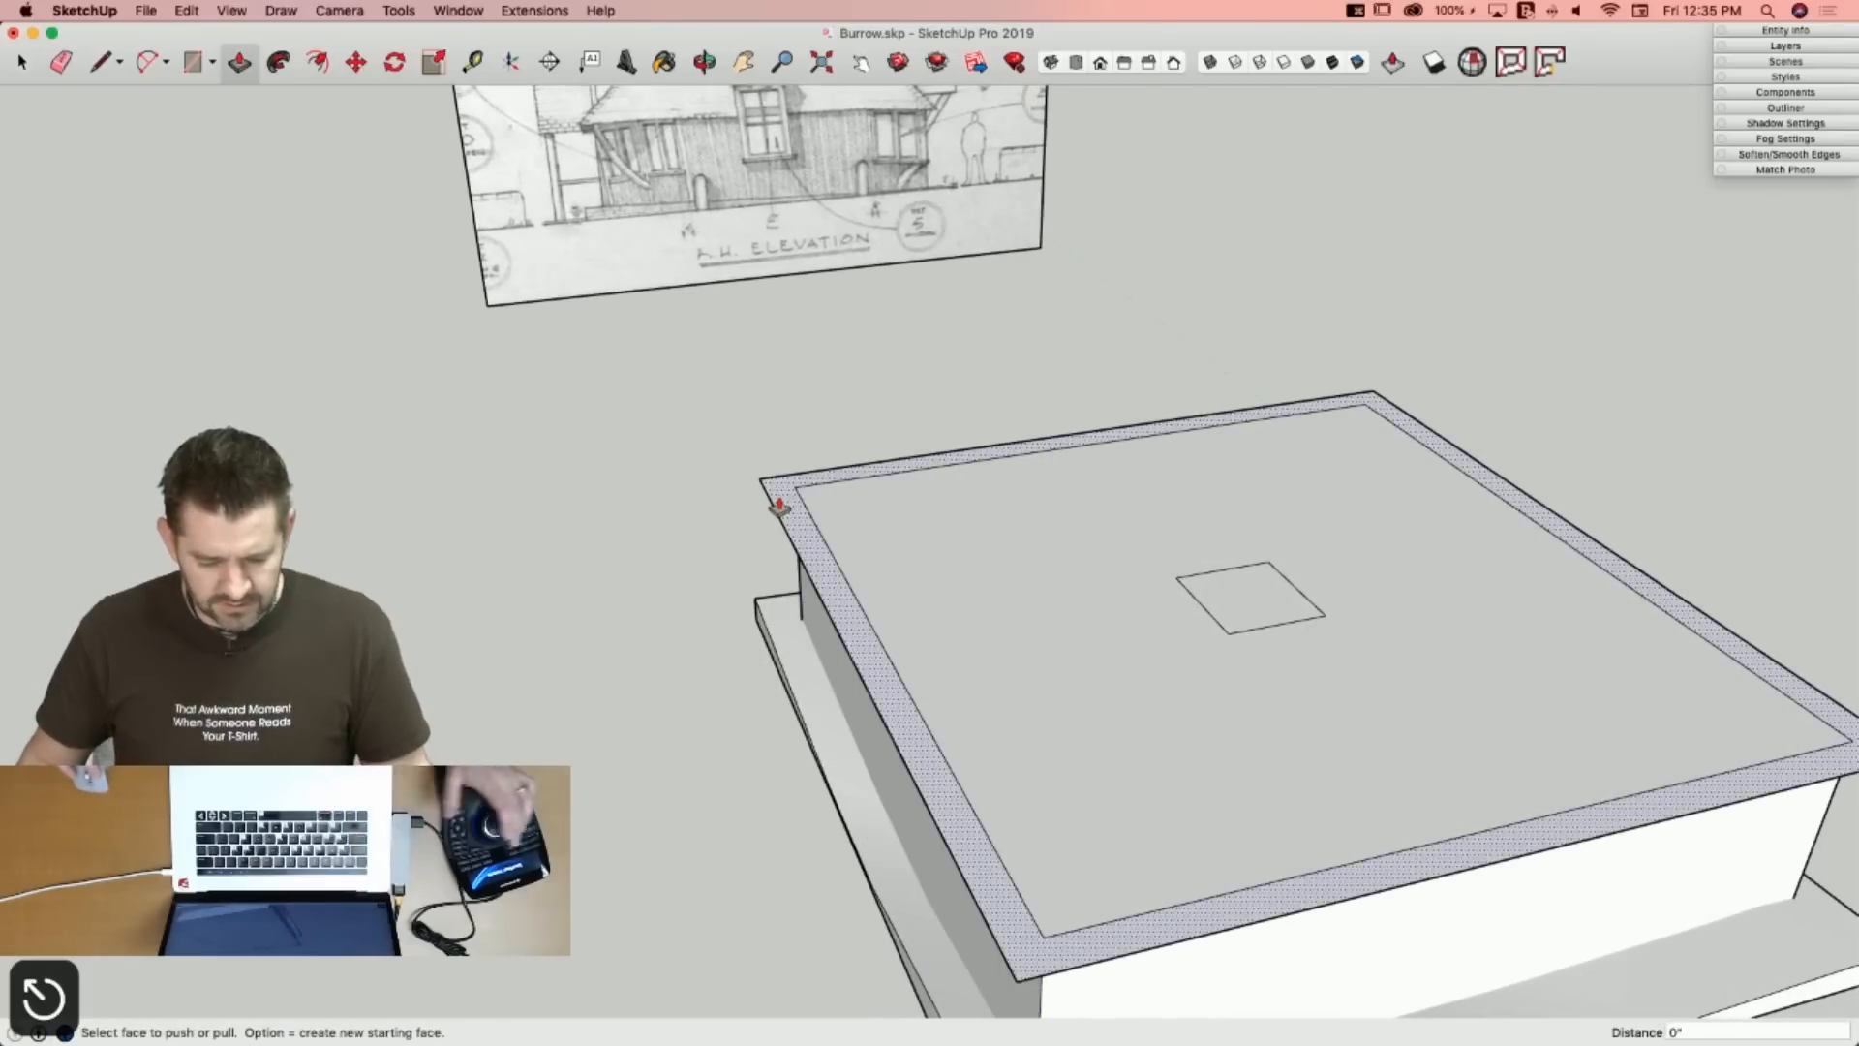
drag(780, 507, 578, 155)
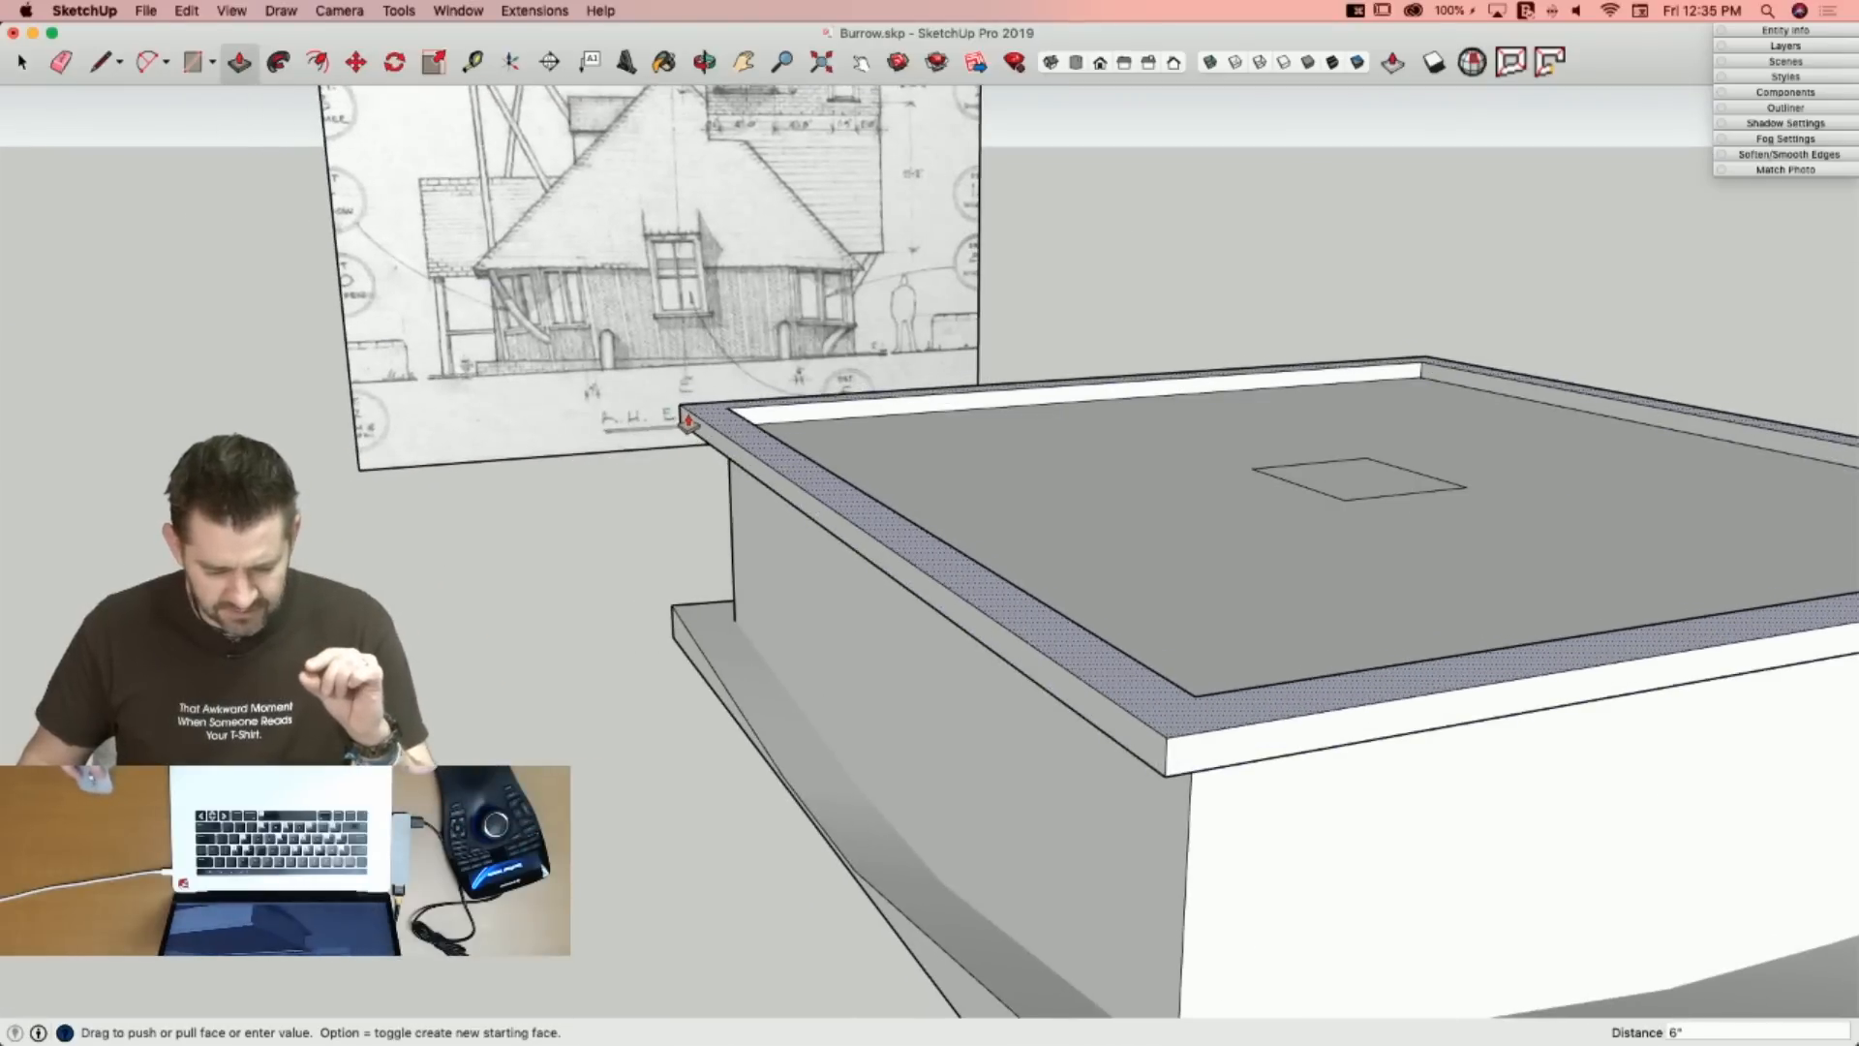
click(688, 424)
click(840, 457)
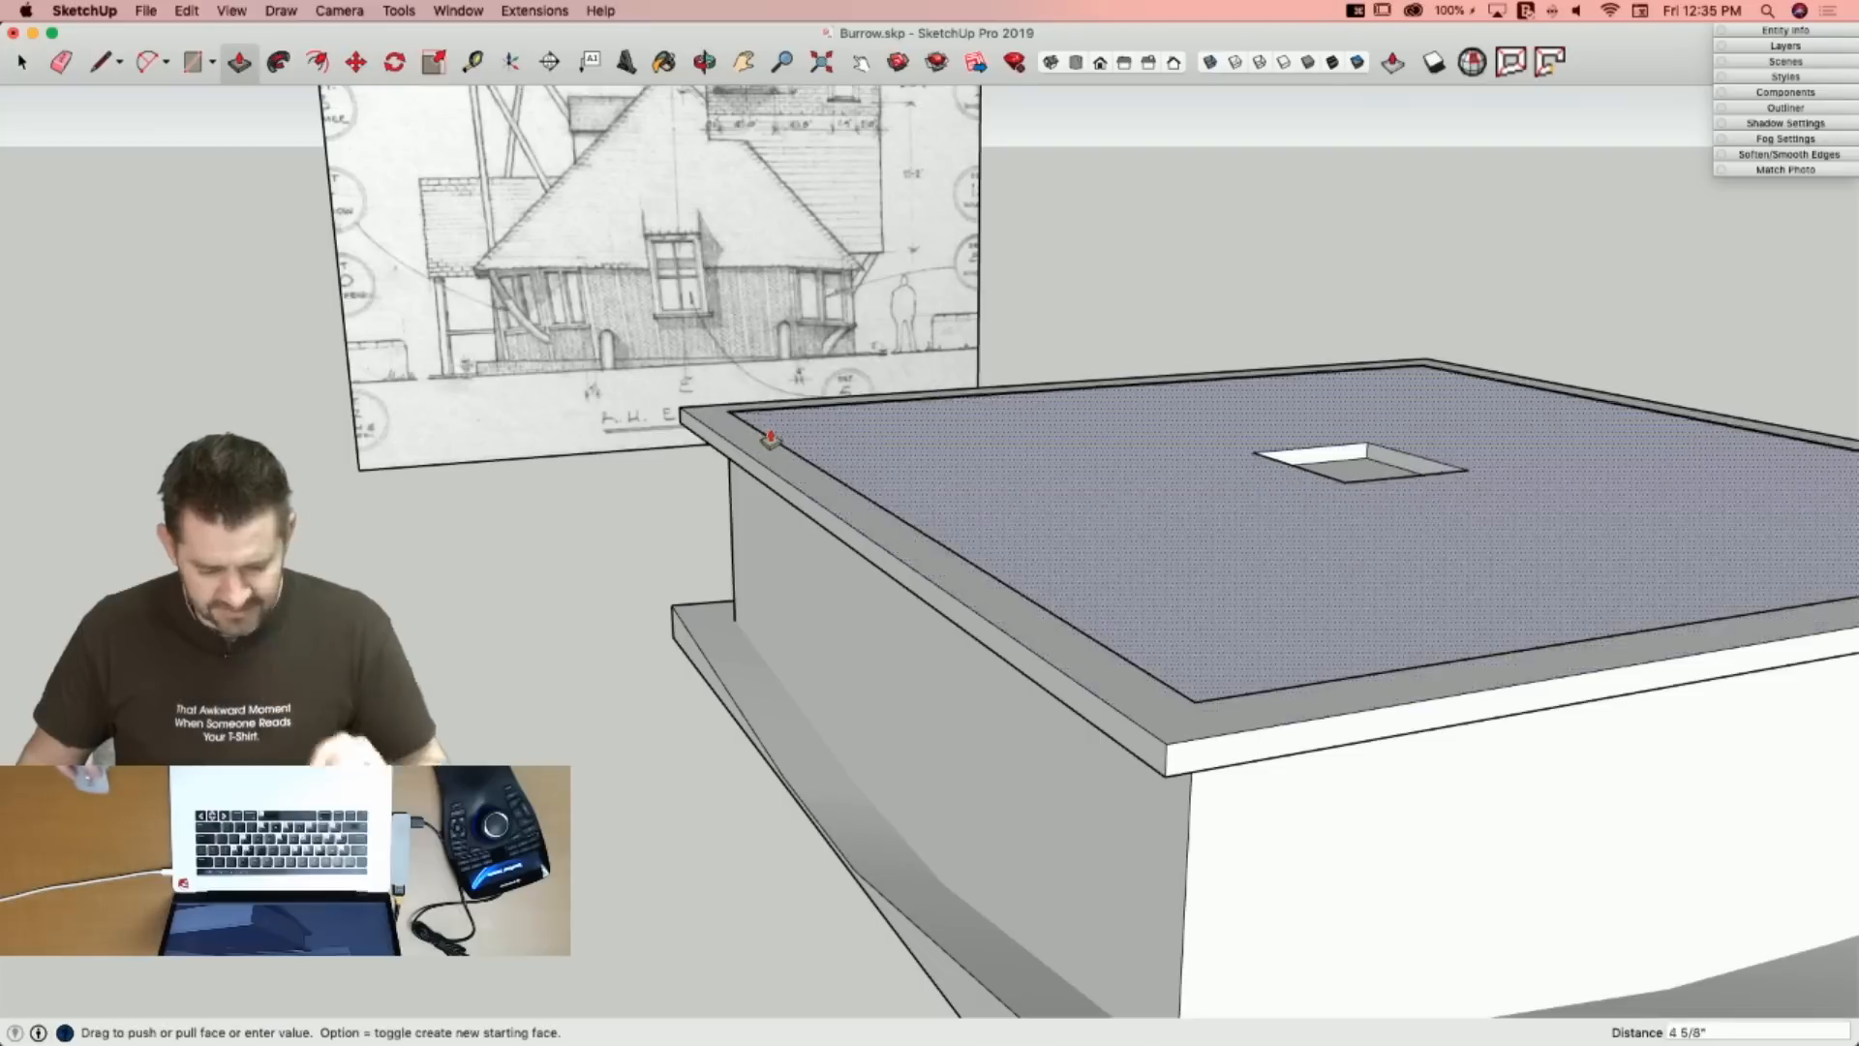
click(765, 437)
click(1351, 473)
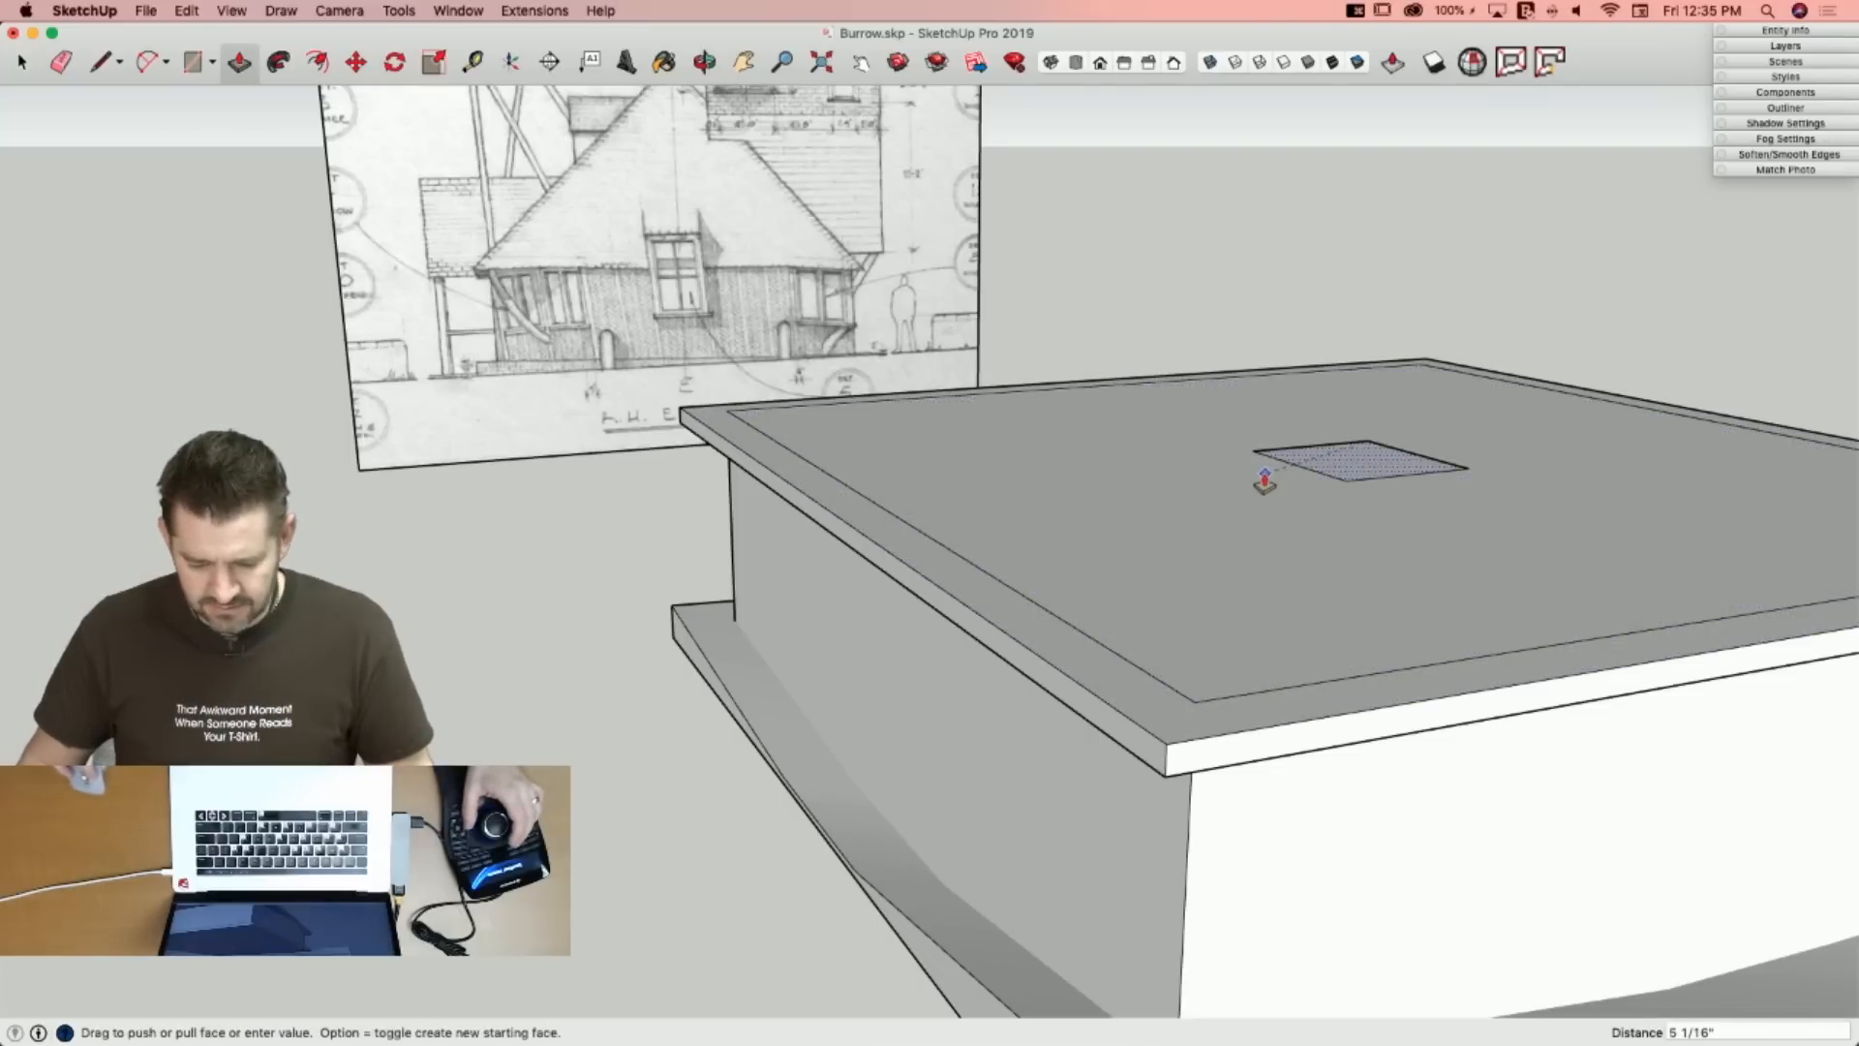
click(1264, 483)
Erase the leftover inner border edges from the roof slab's upper face, keeping the small centre square.
key(e)
drag(1223, 685, 1200, 703)
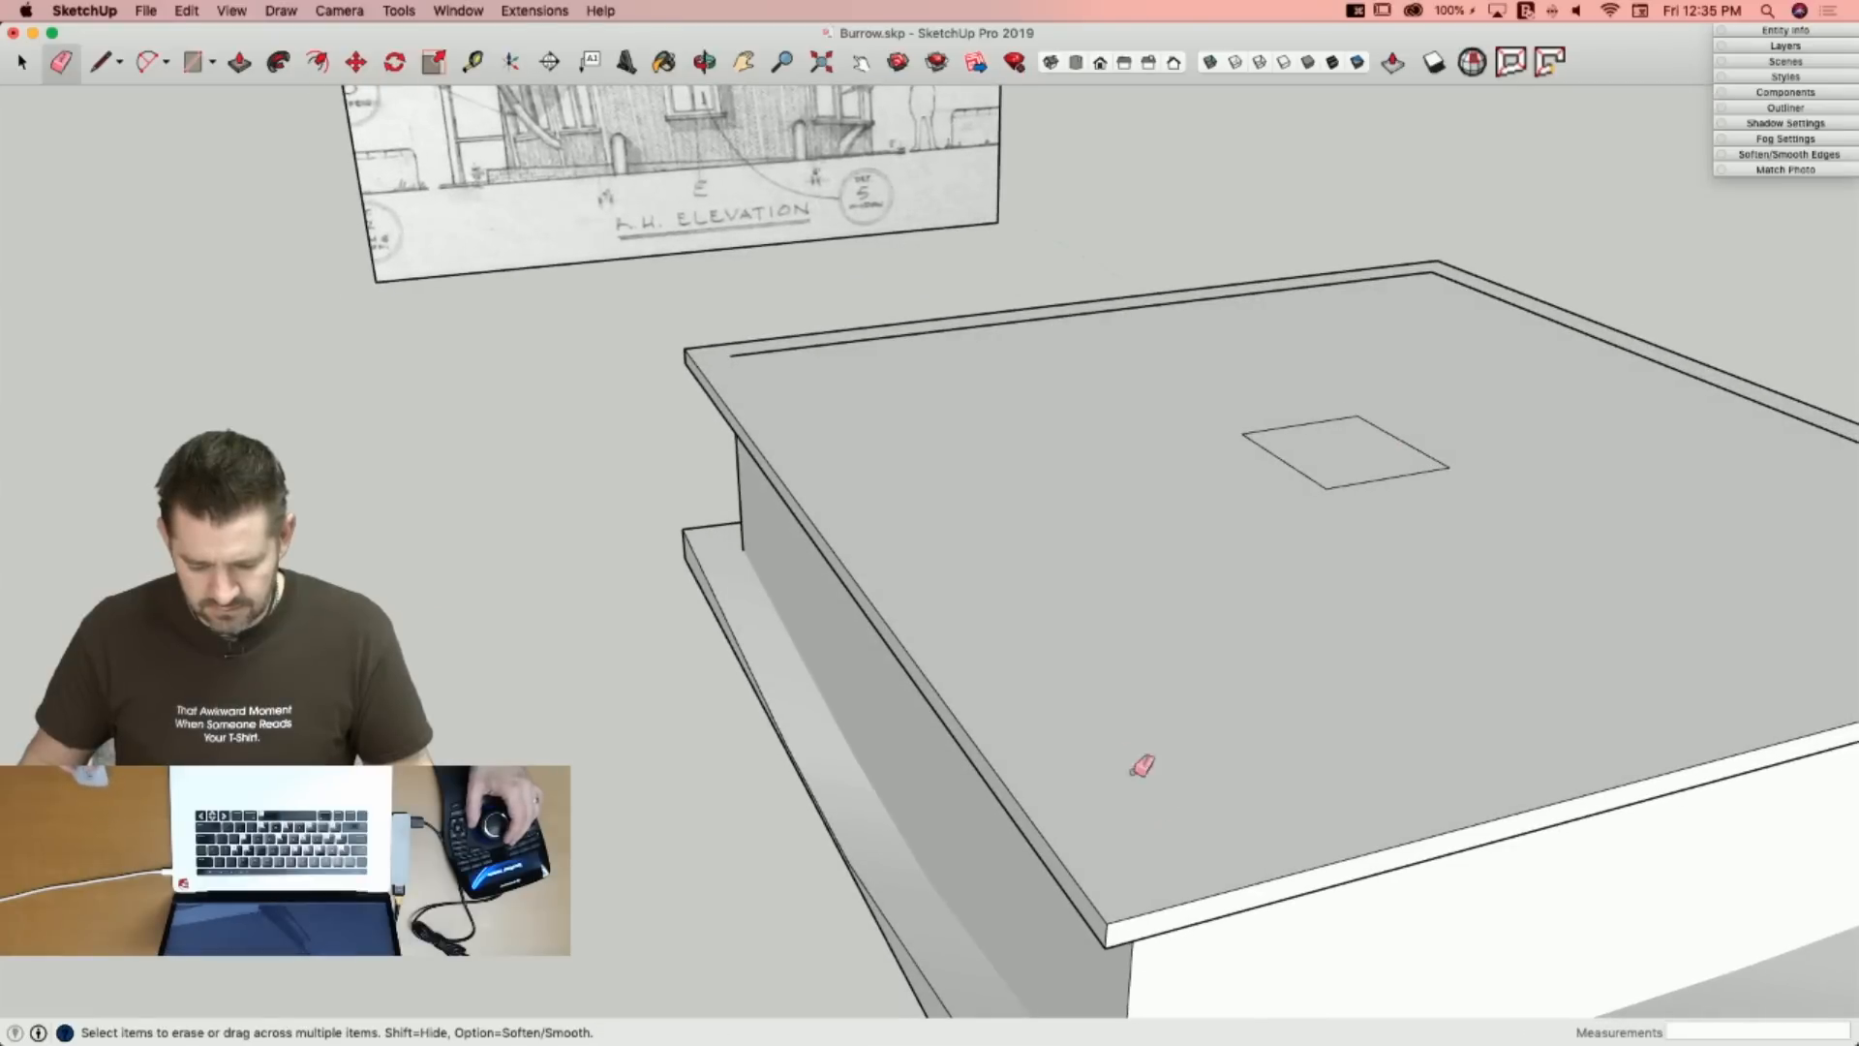
drag(731, 353, 1185, 284)
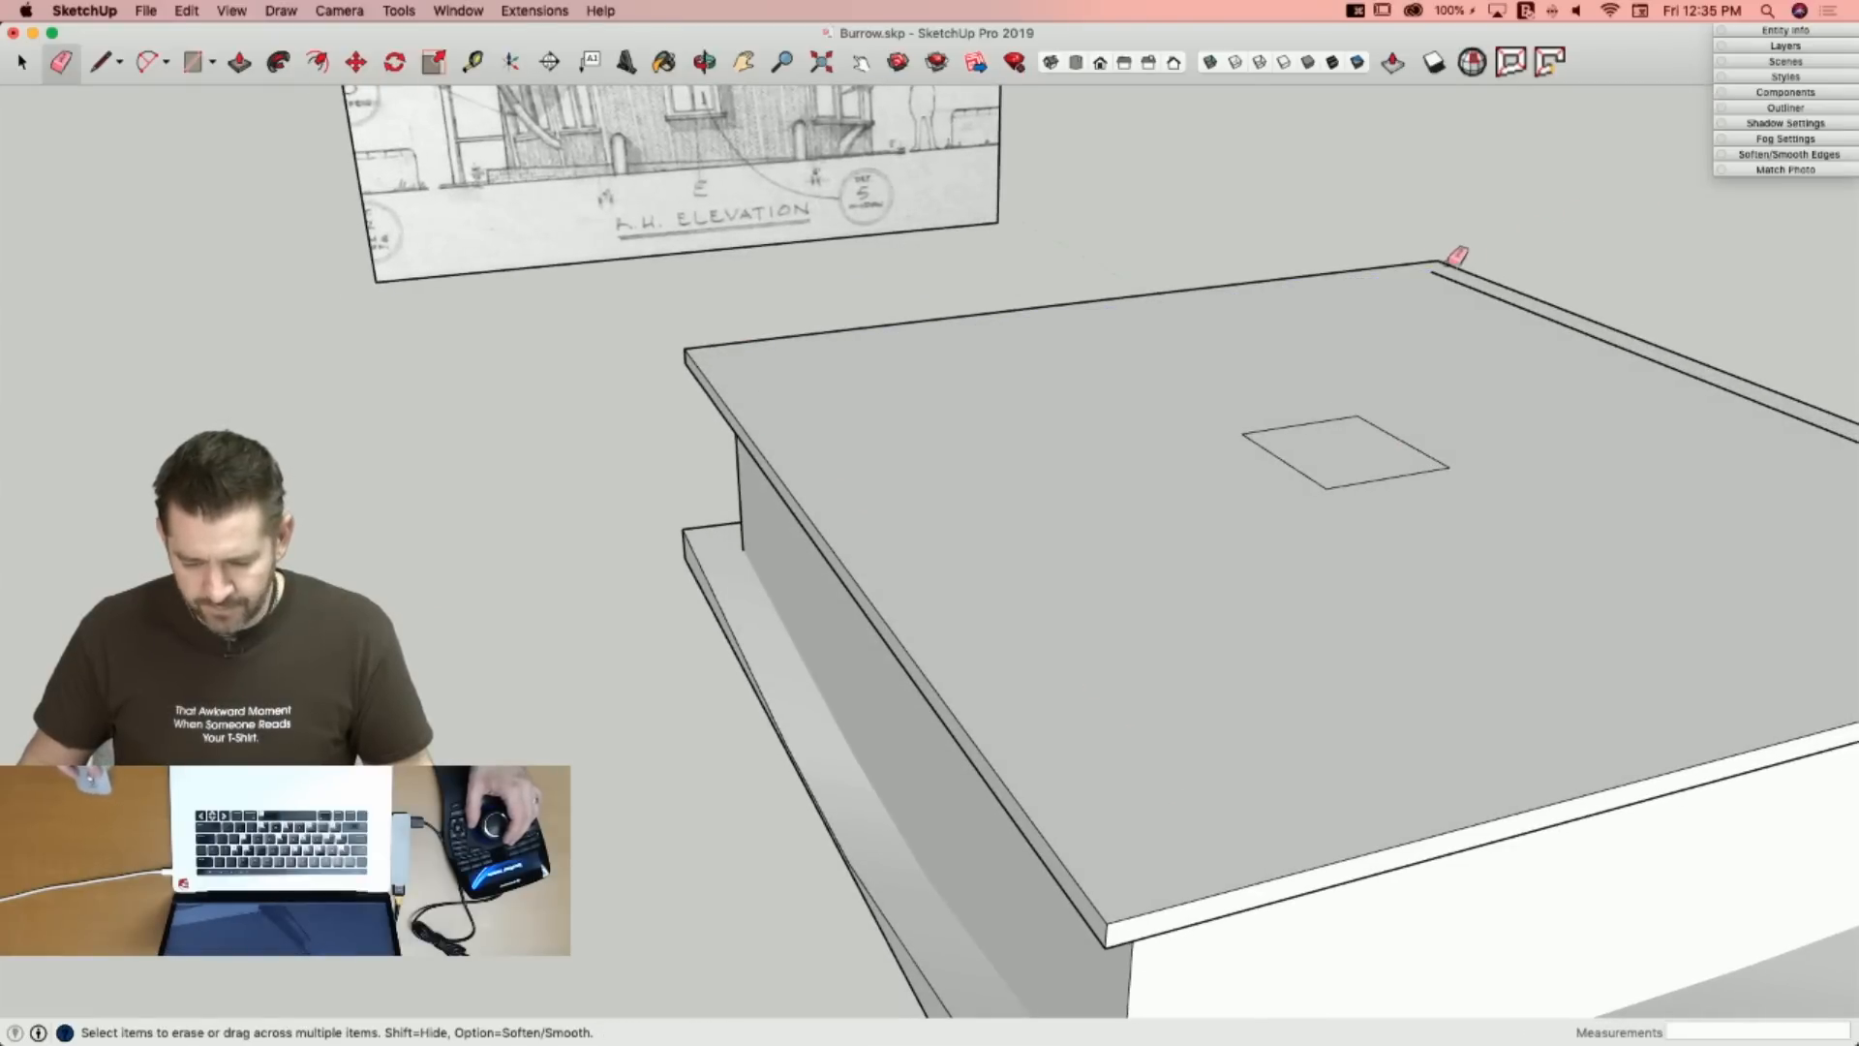
drag(1440, 265, 1734, 415)
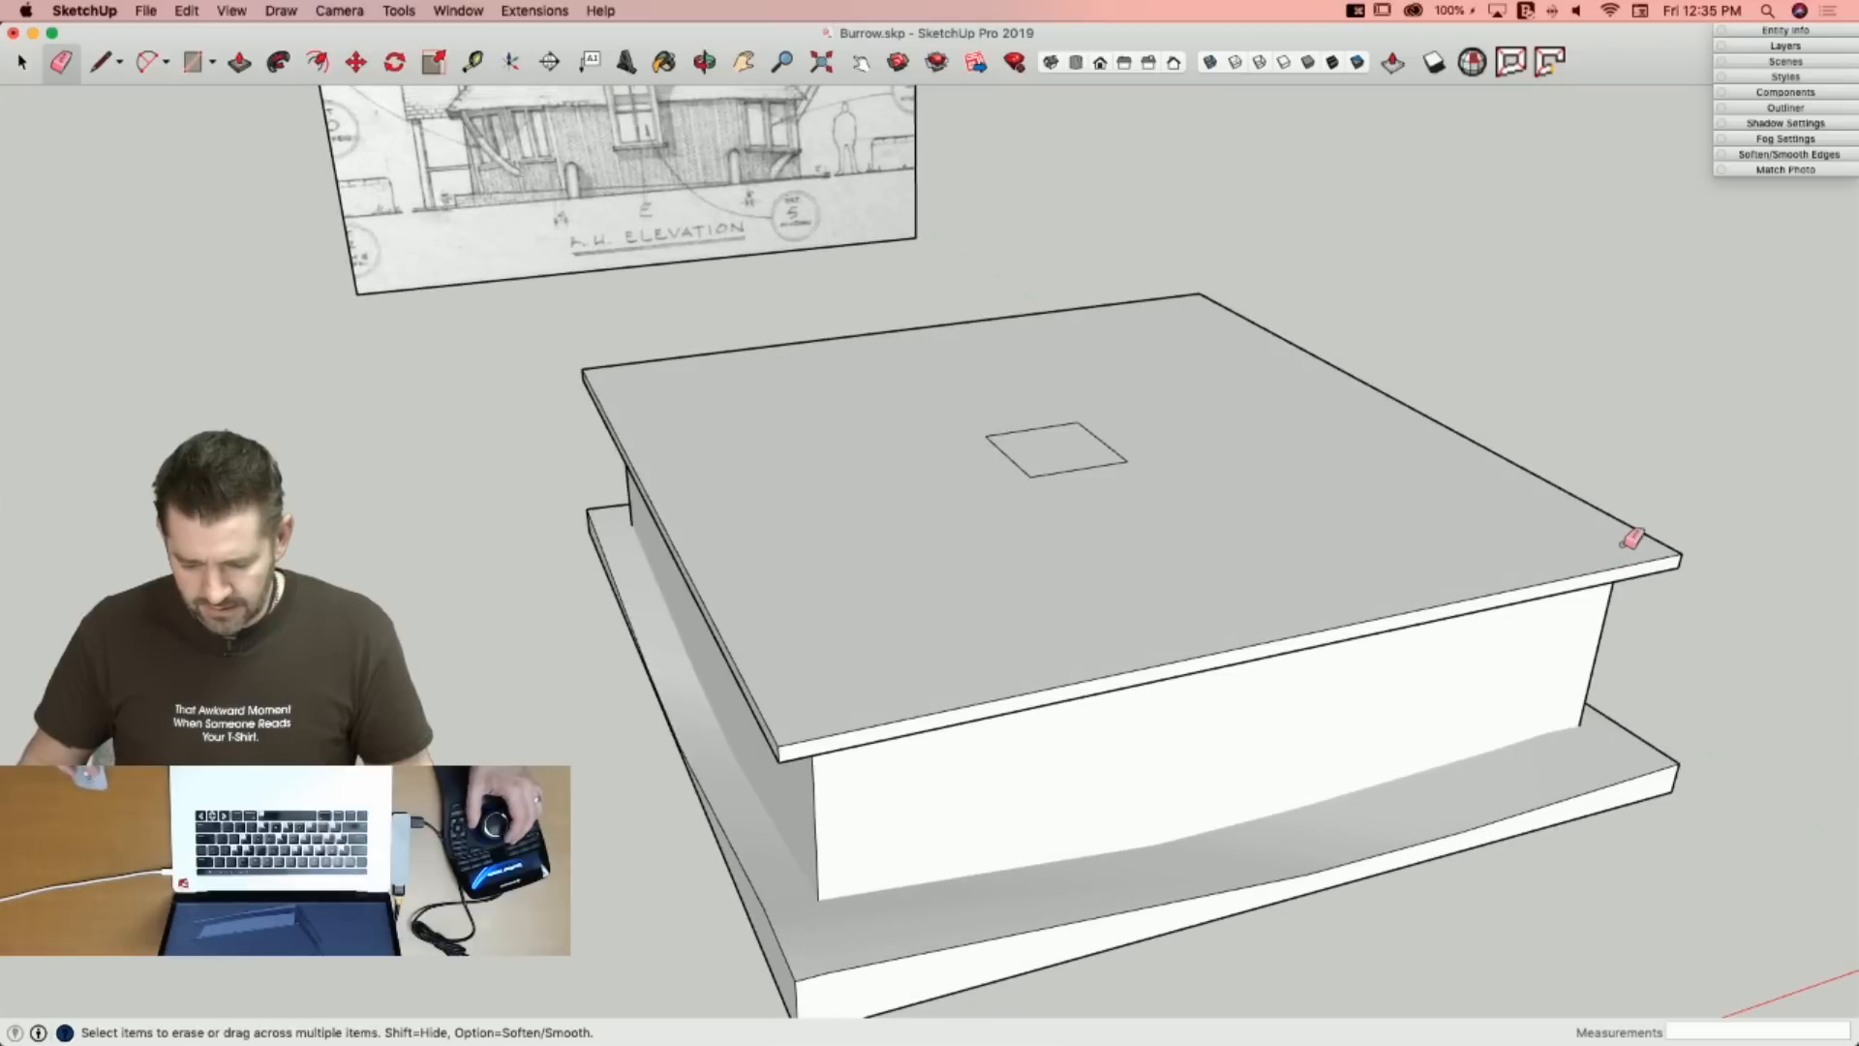
Draw hip lines from each corner of the small centre square to the matching outer corner of the roof slab.
key(l)
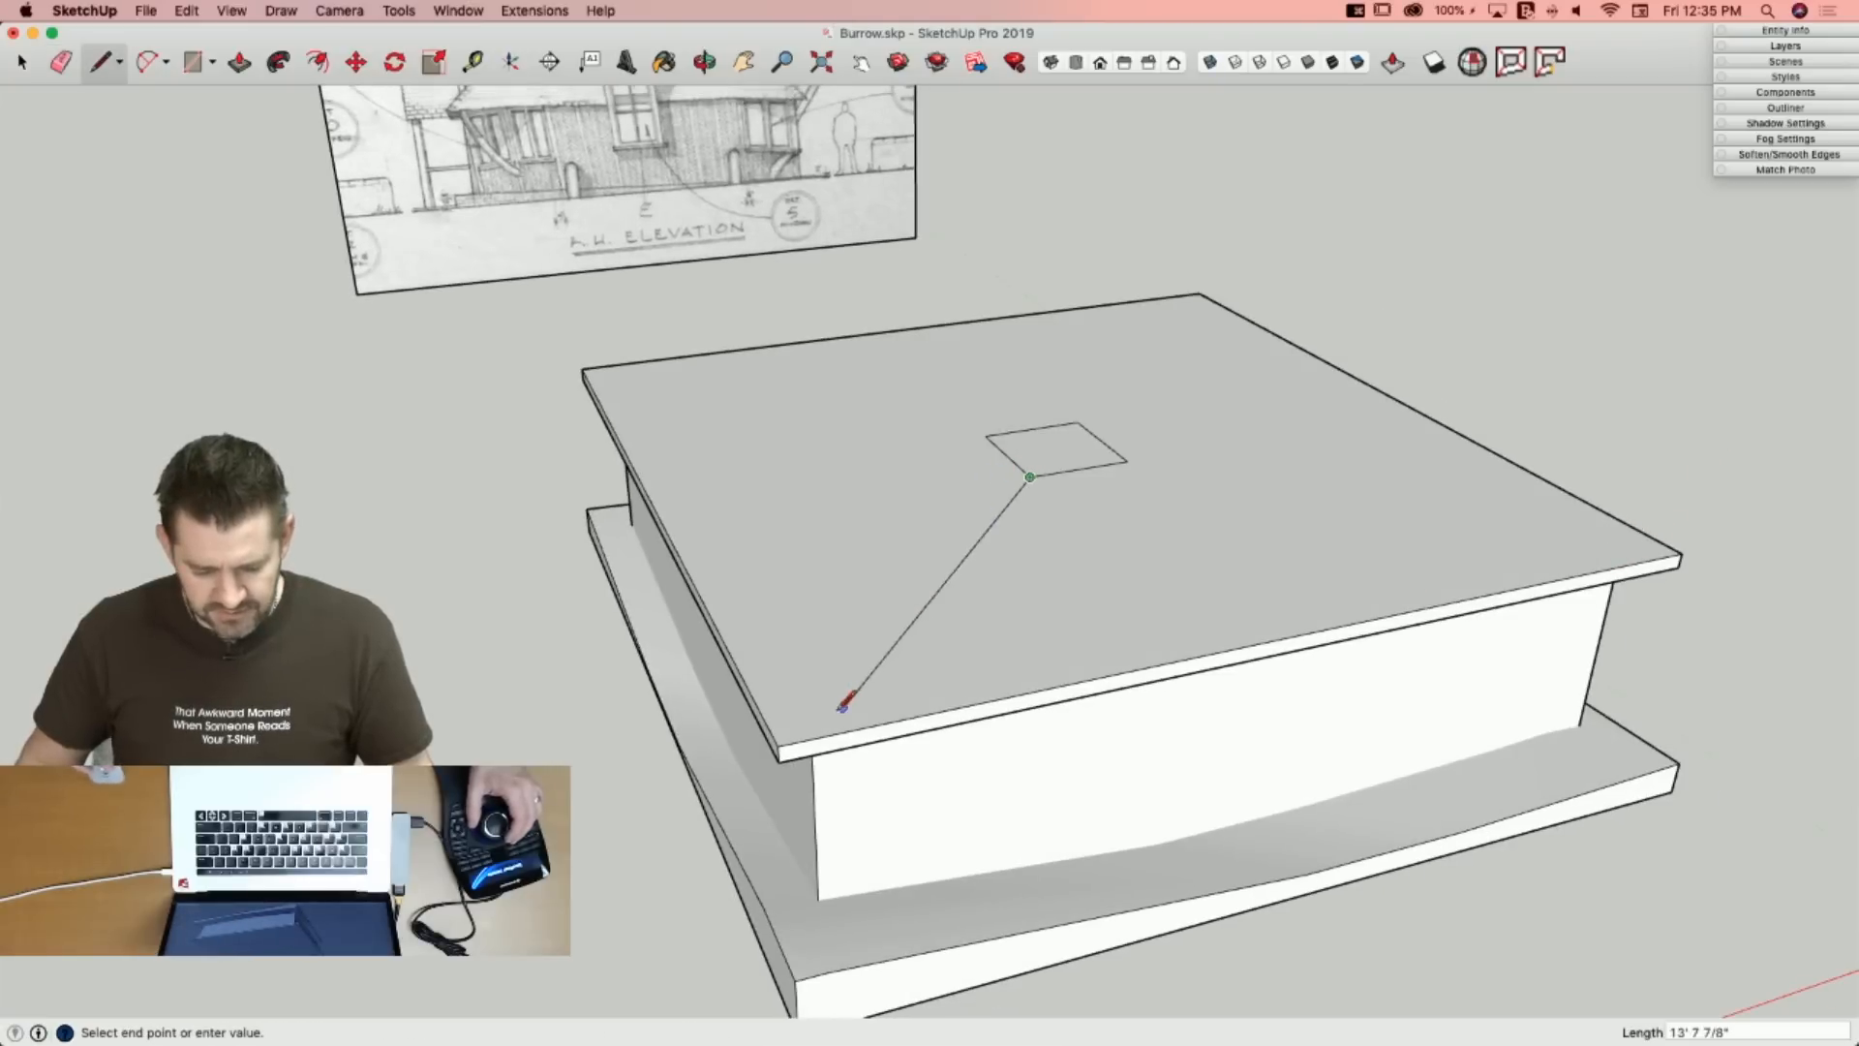
click(1127, 461)
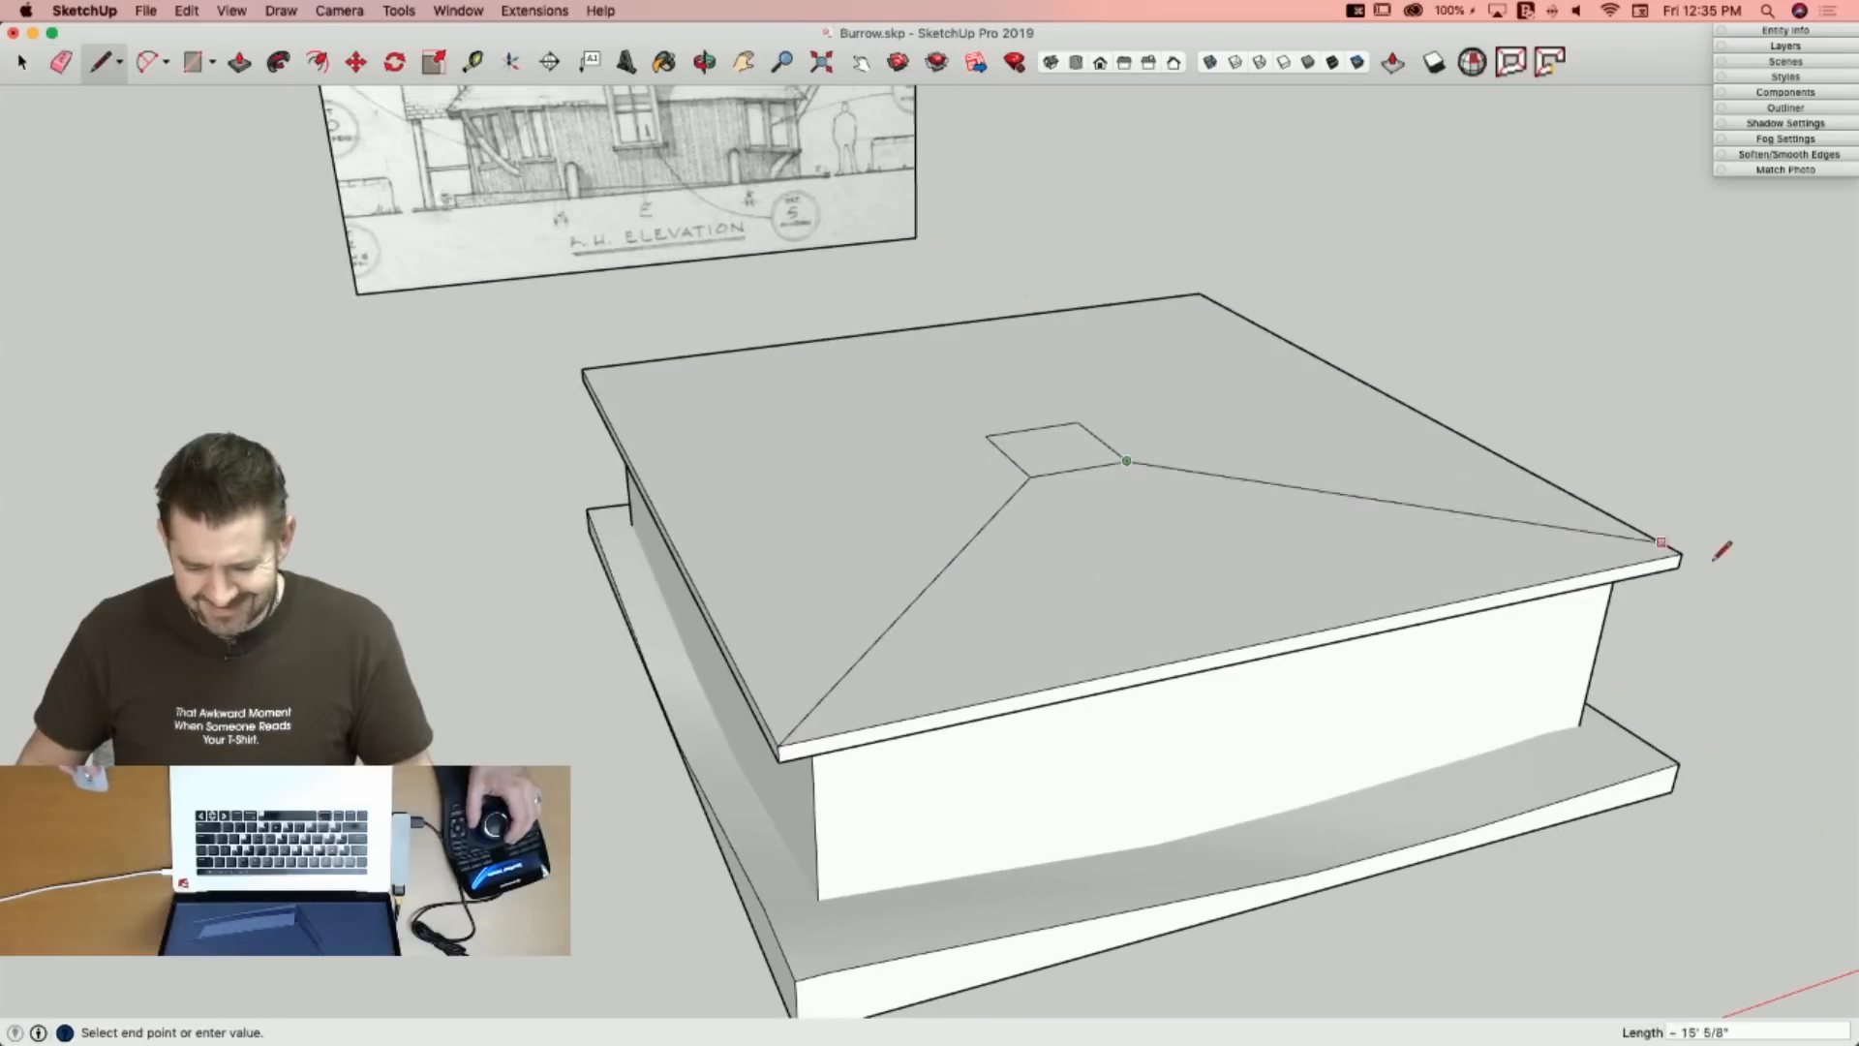
click(1670, 552)
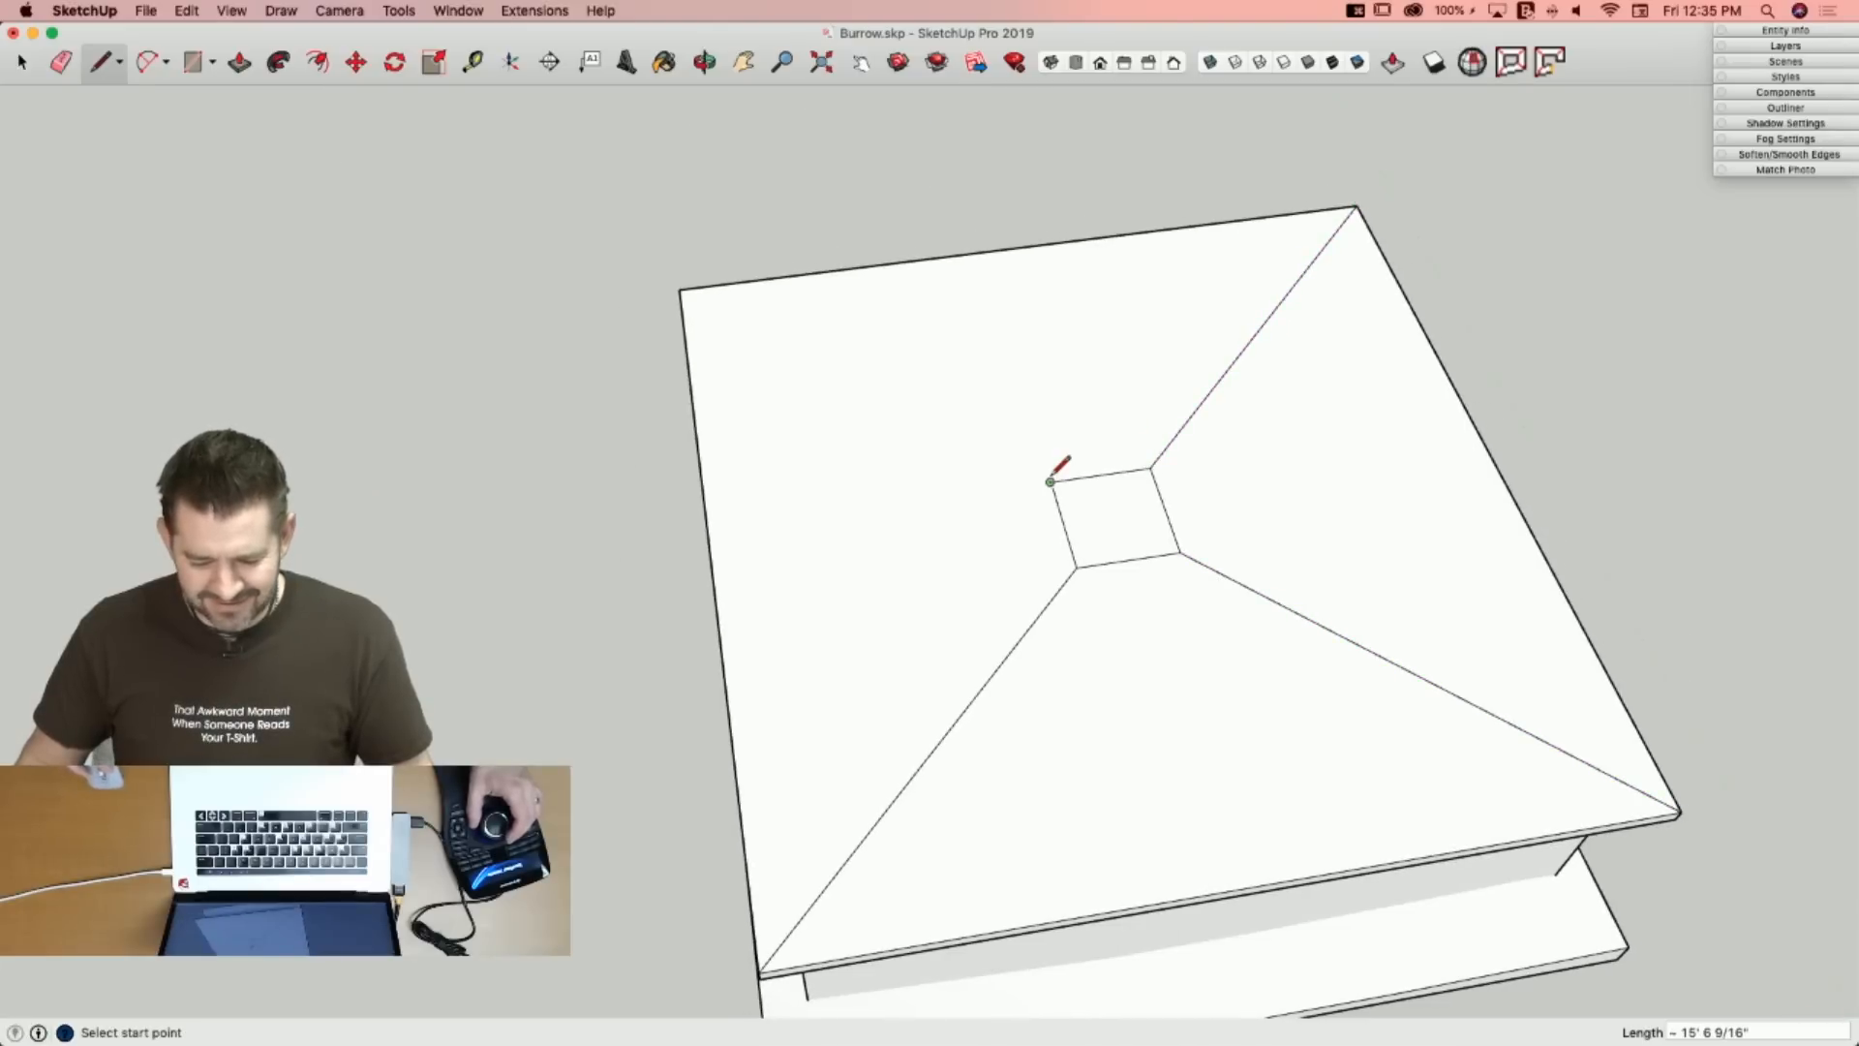
click(1050, 481)
click(680, 289)
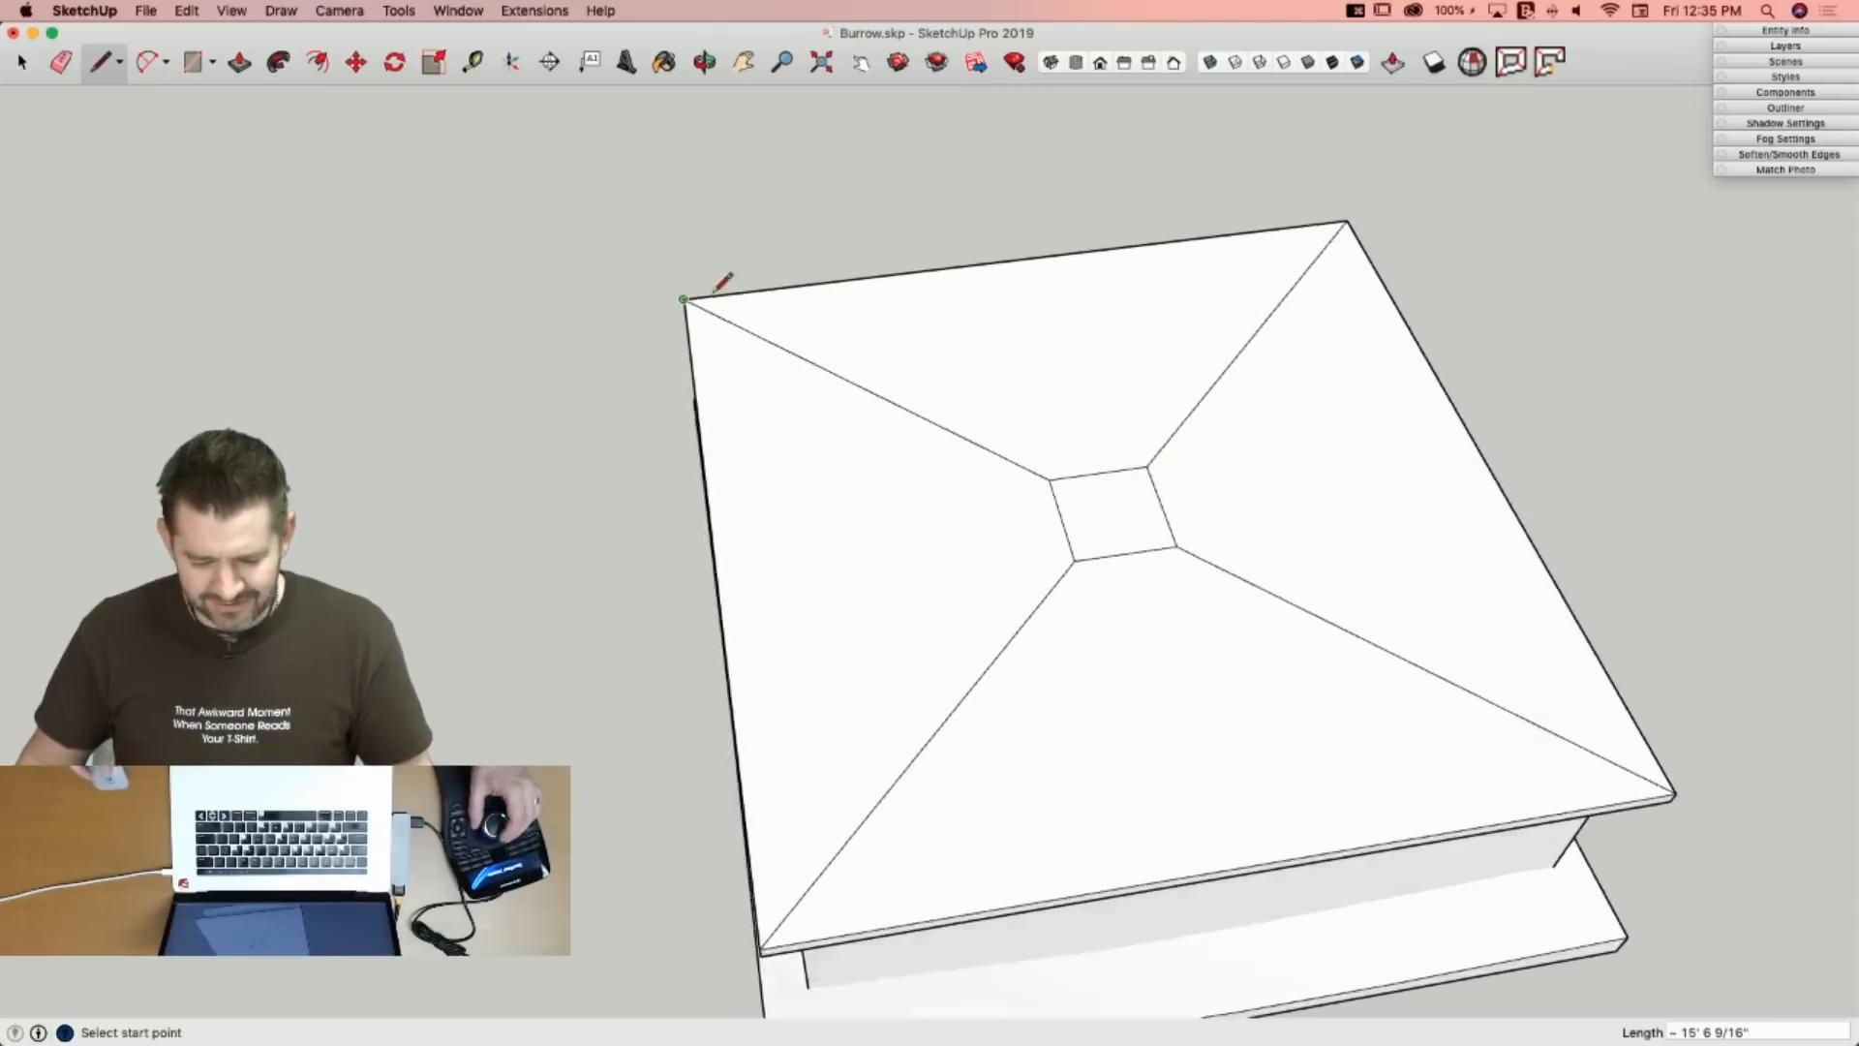
Move the small centre square up about 10' 6" to form the hip roof at the elevation drawing's roof height.
key(space)
click(1071, 477)
key(m)
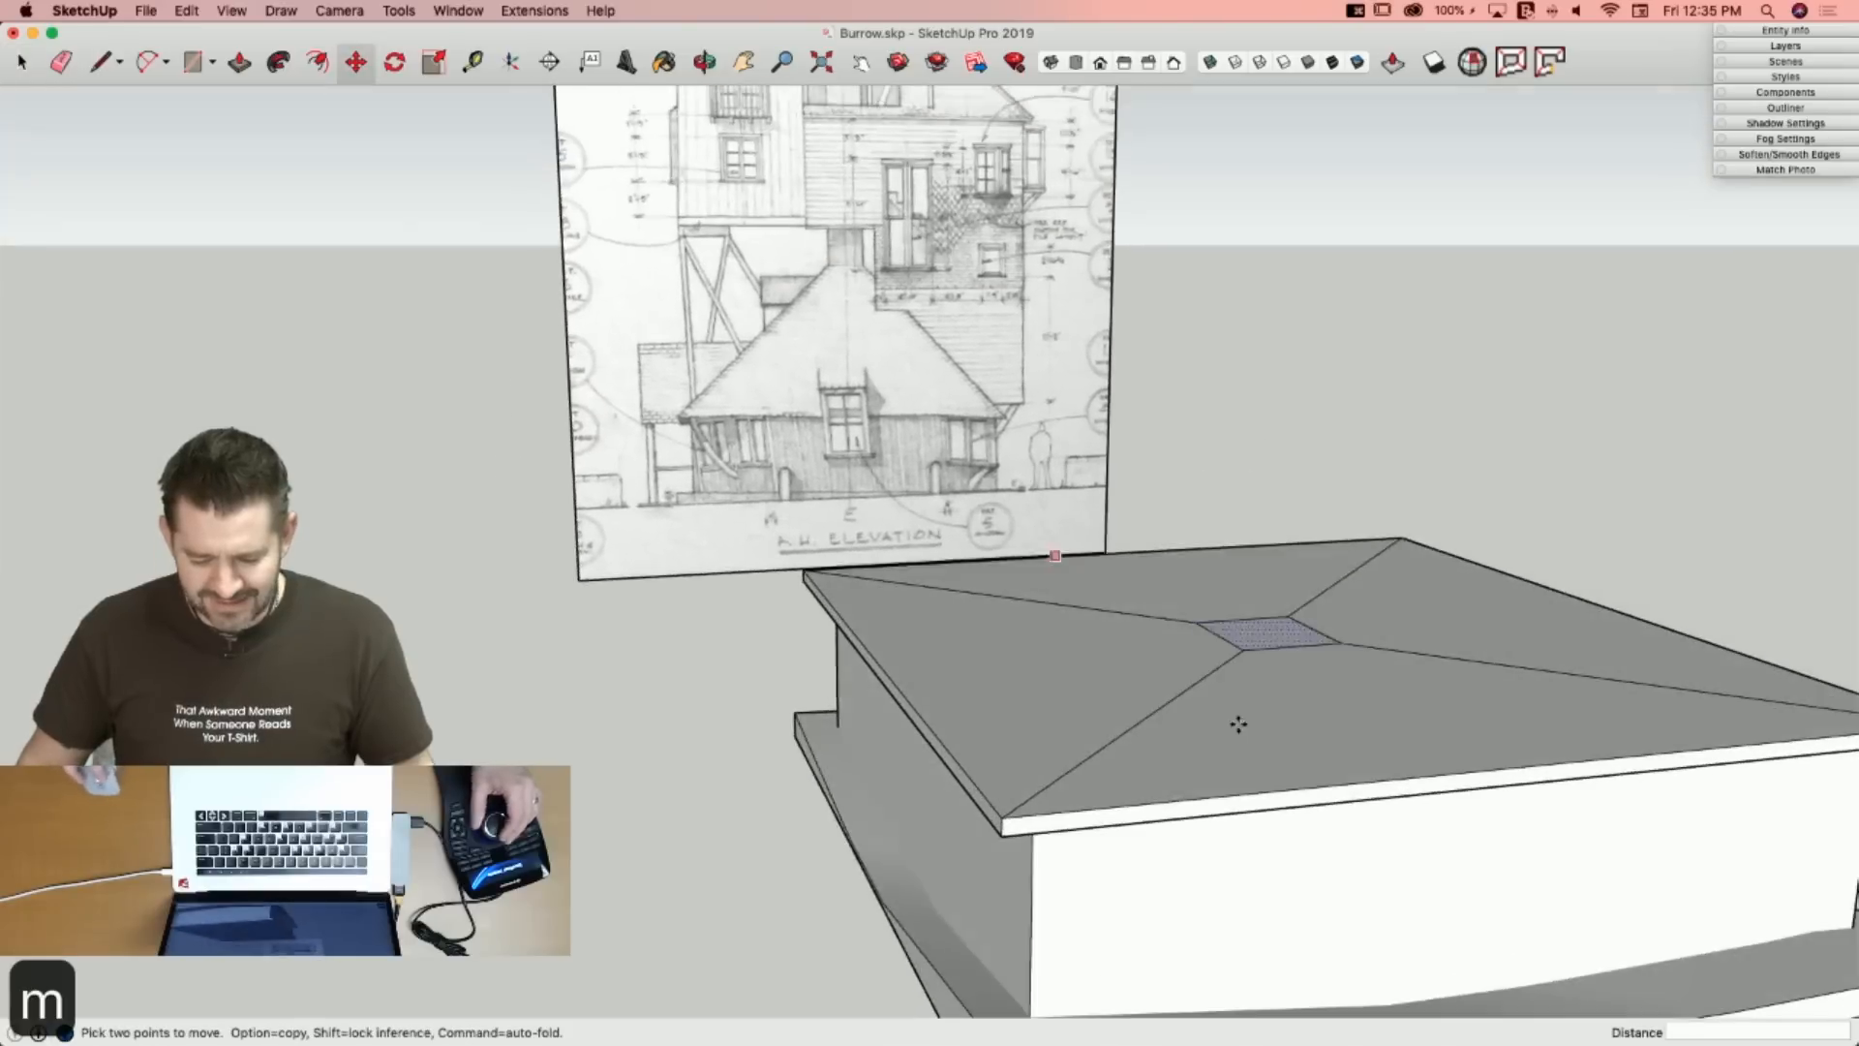
click(1199, 626)
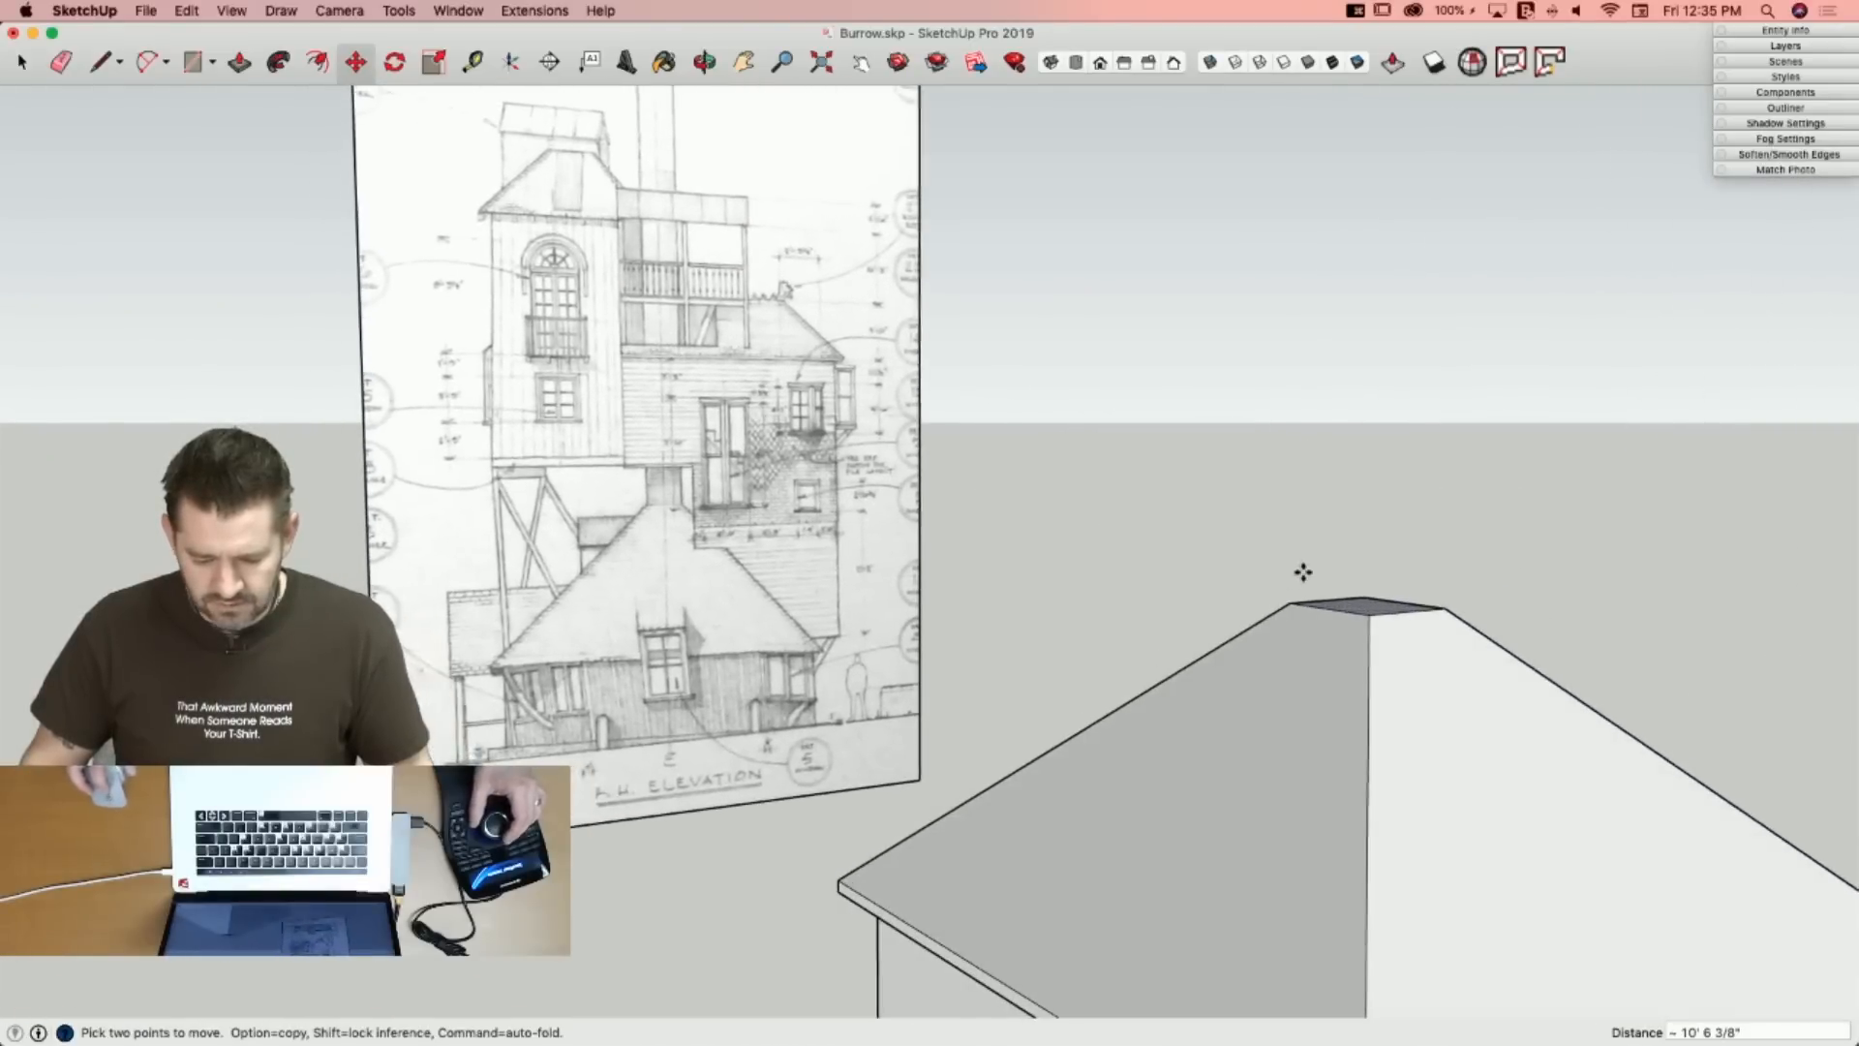
Push/Pull the square at the roof peak up about 10' 11" to form the chimney.
key(p)
click(1370, 503)
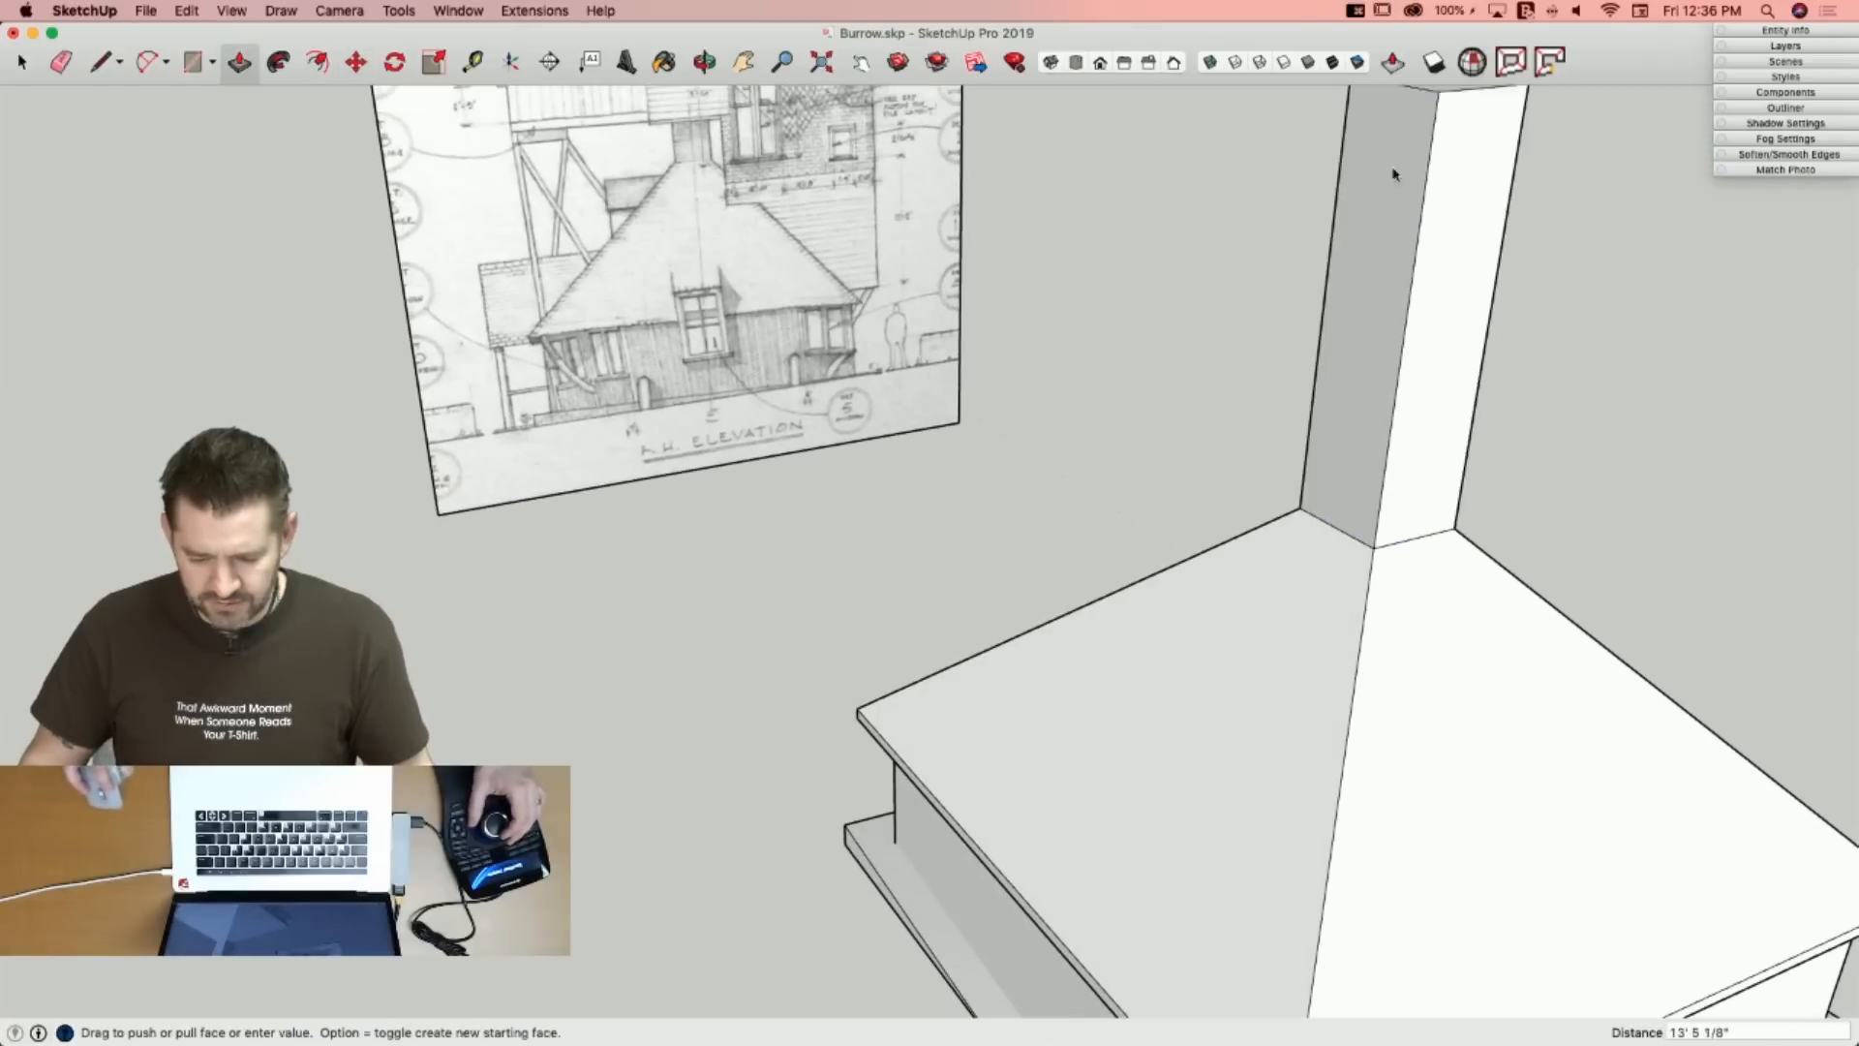
click(1360, 203)
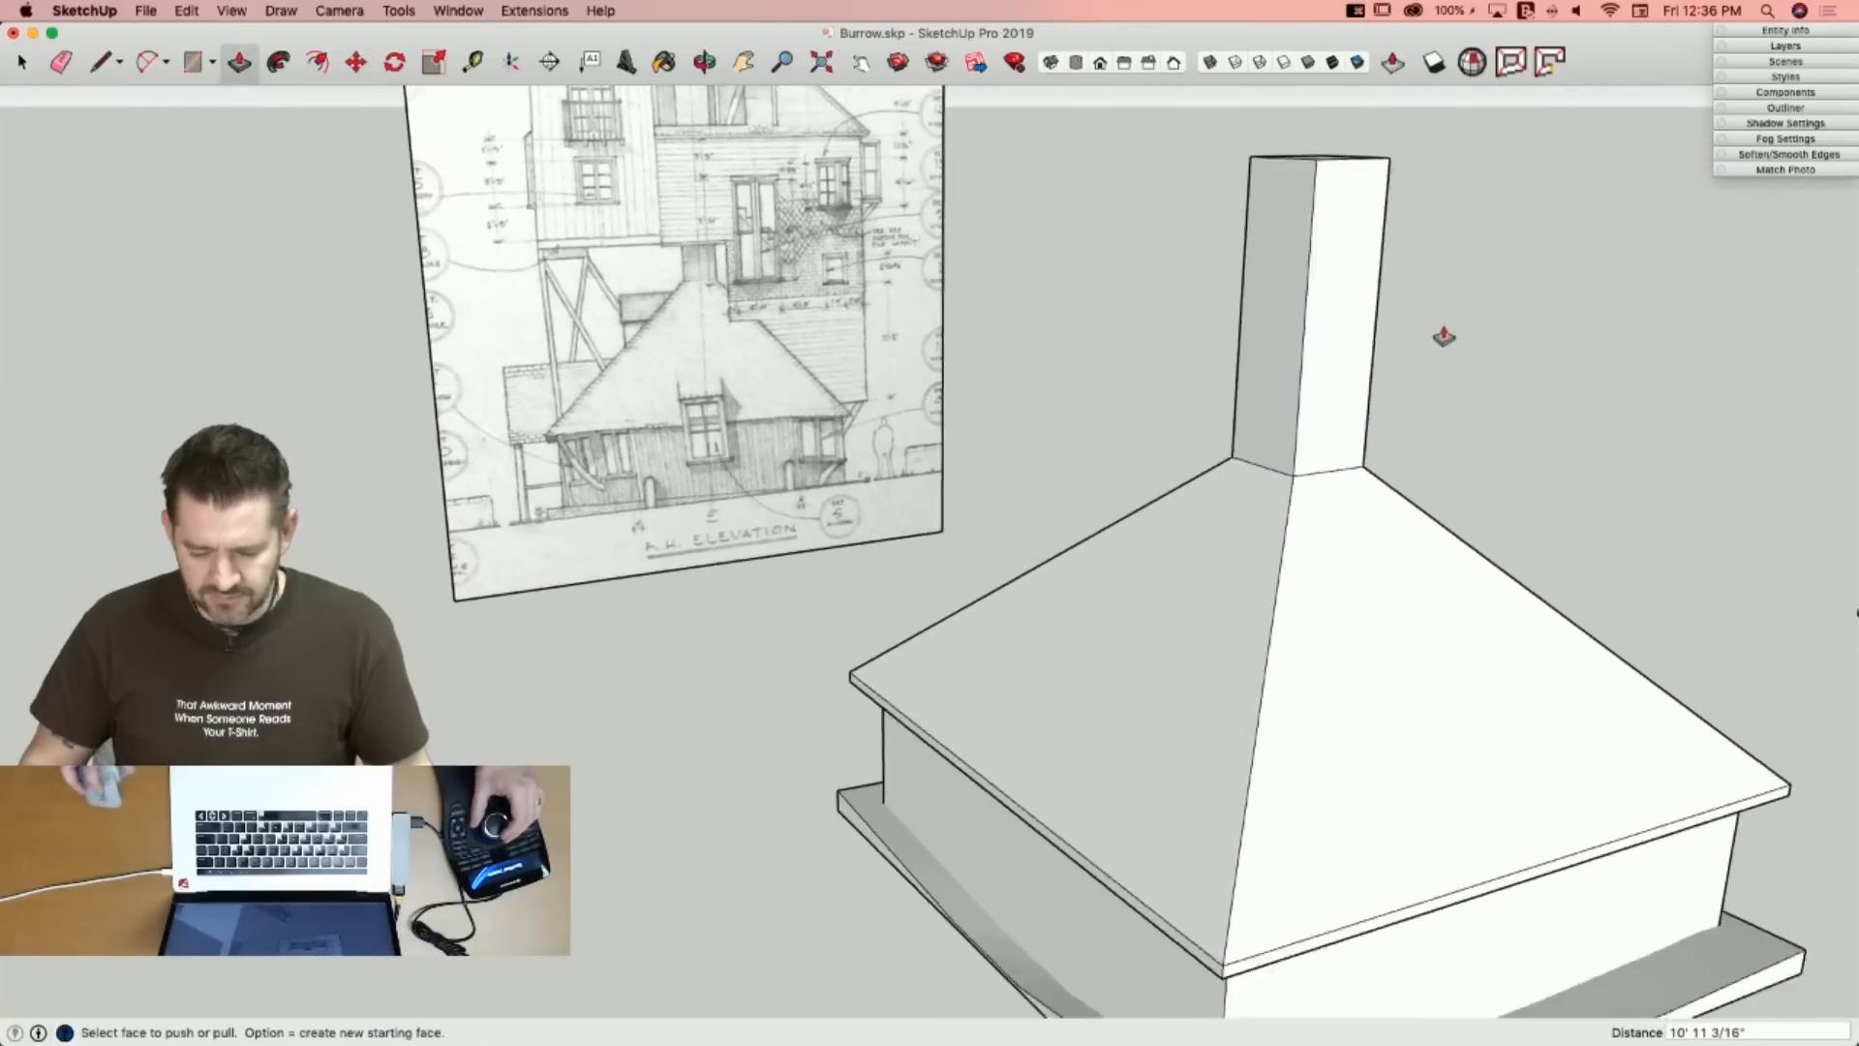
key(space)
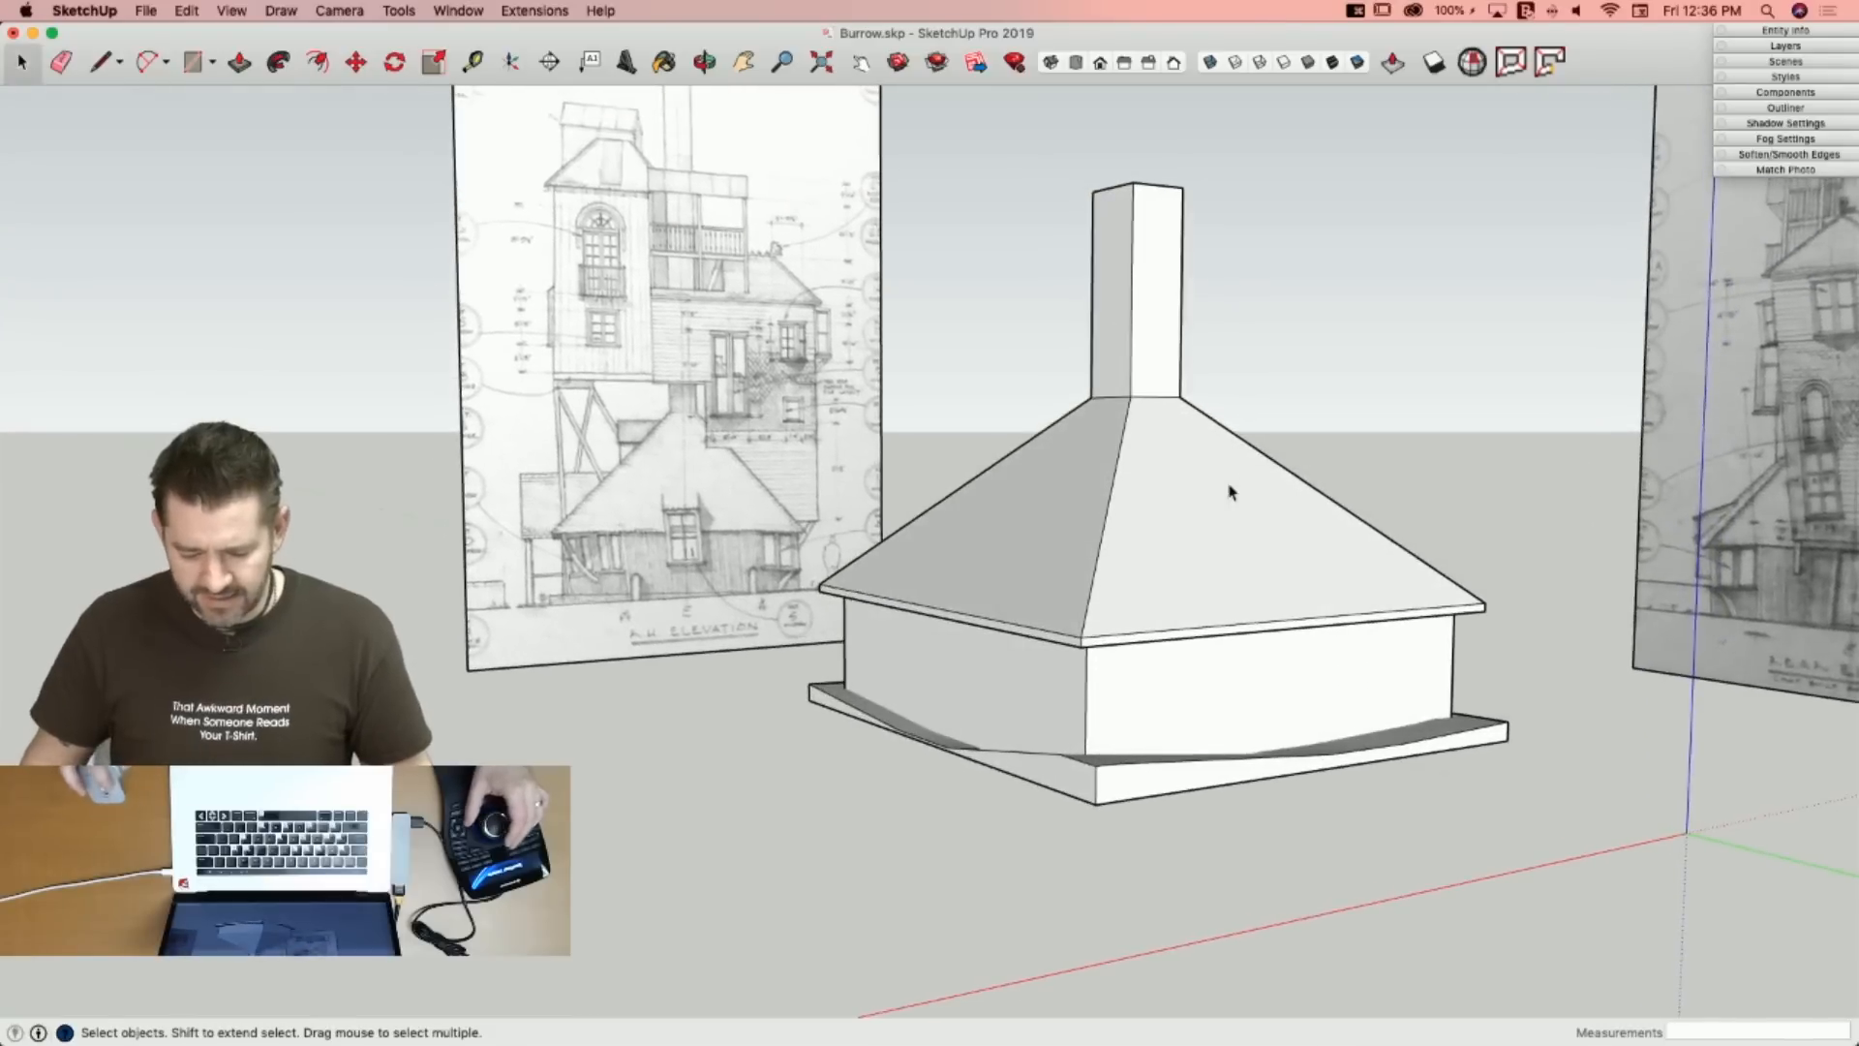
Make a group of the connected walls, hip roof and chimney, and save the model.
triple_click(1231, 491)
right_click(1229, 489)
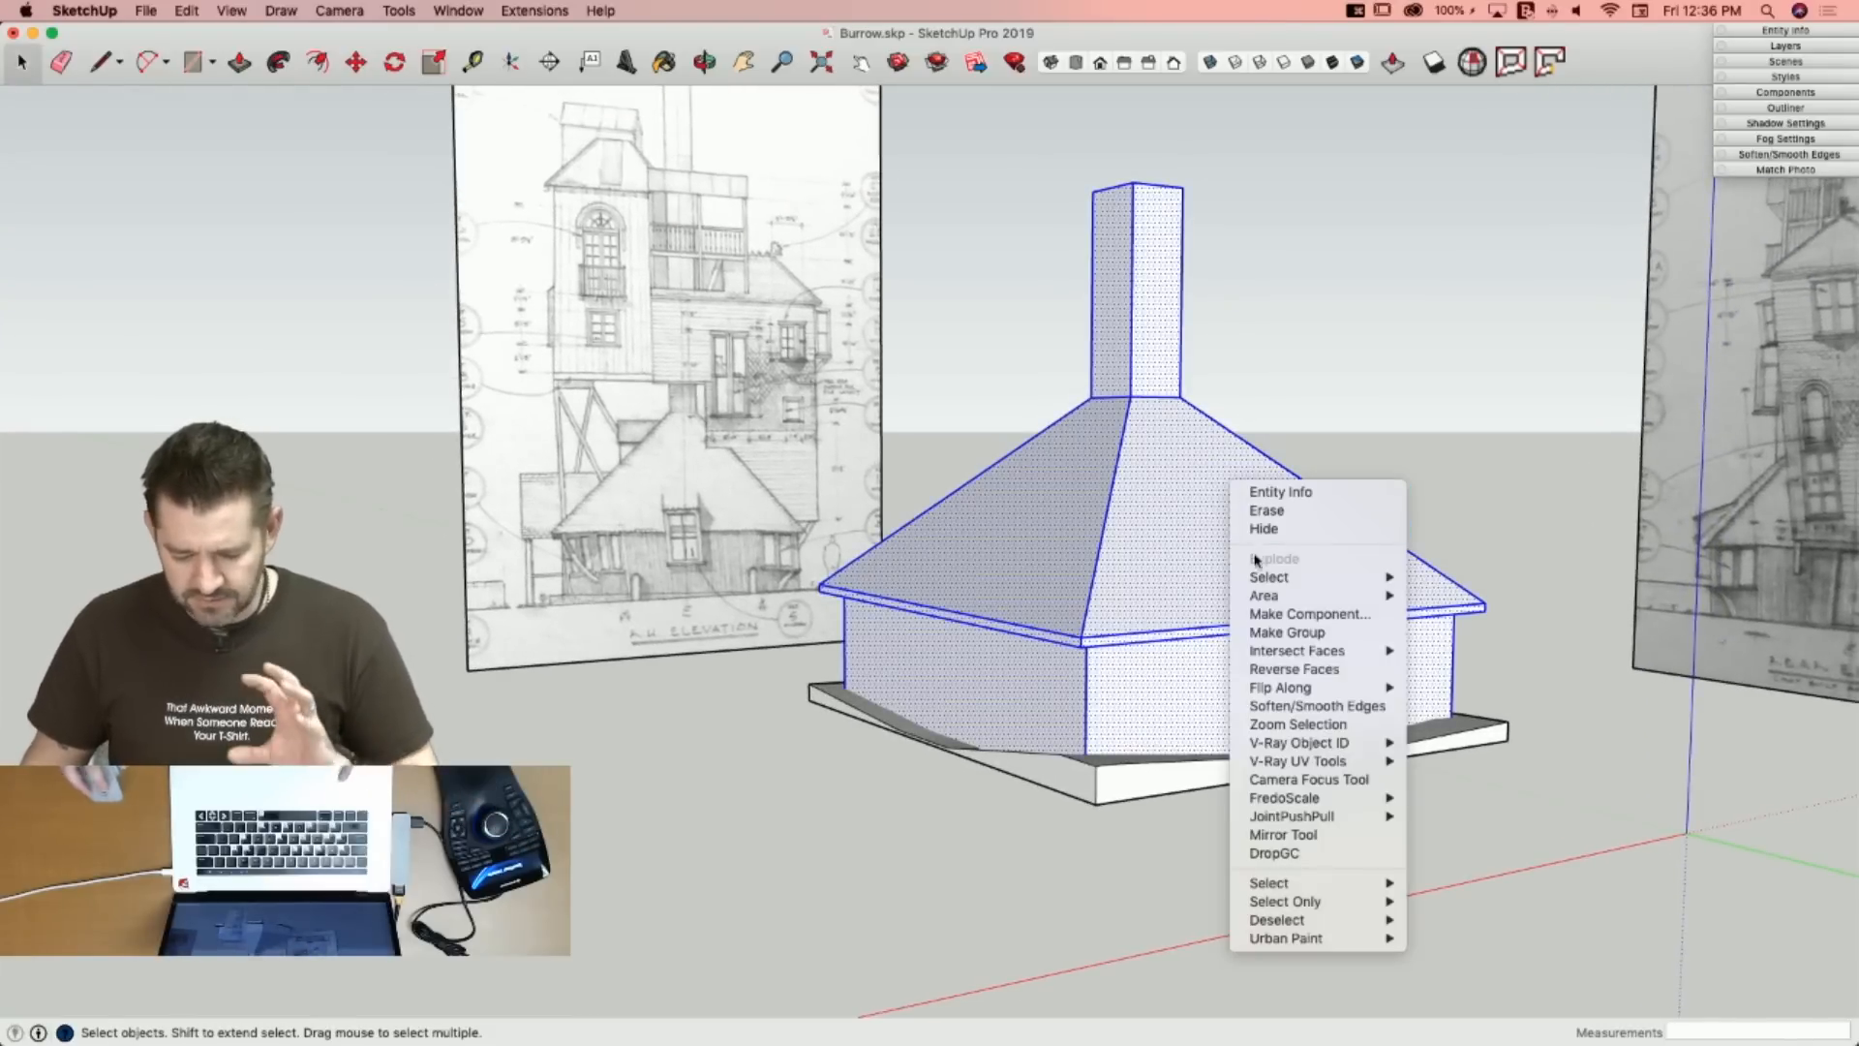
click(1288, 632)
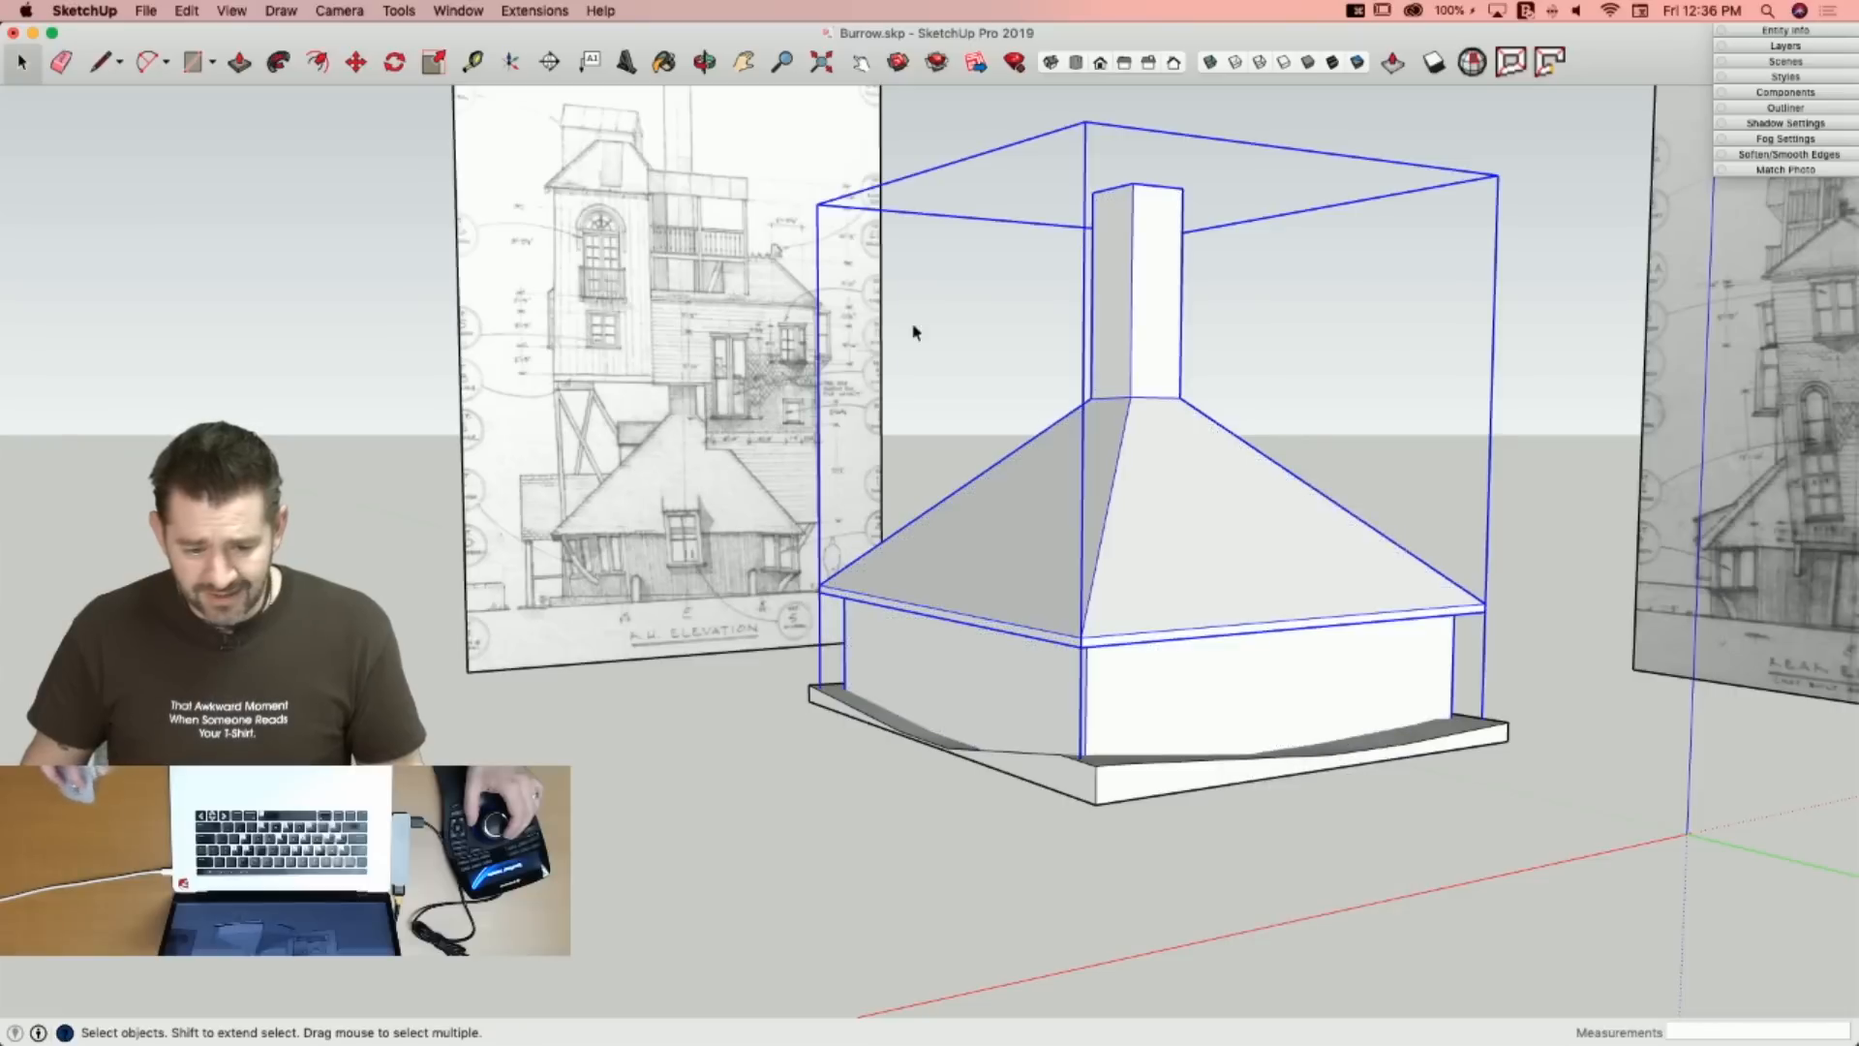
click(147, 9)
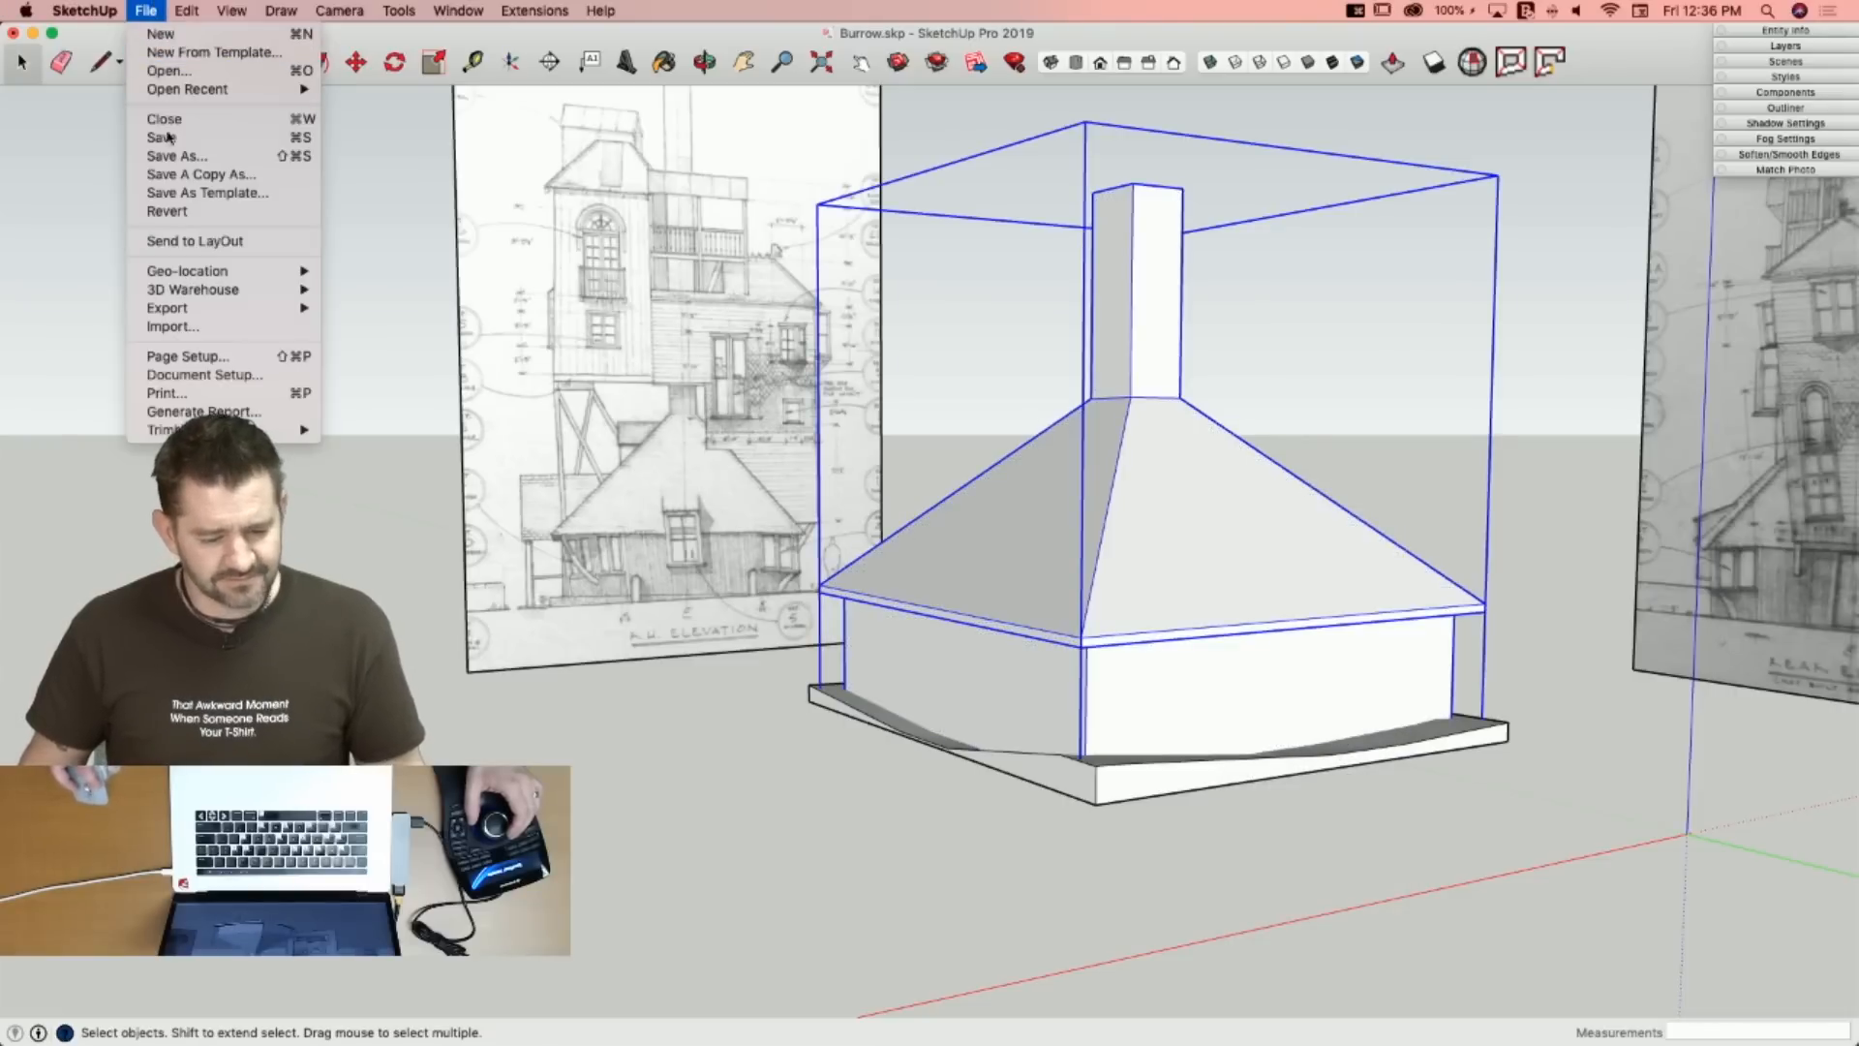
click(170, 140)
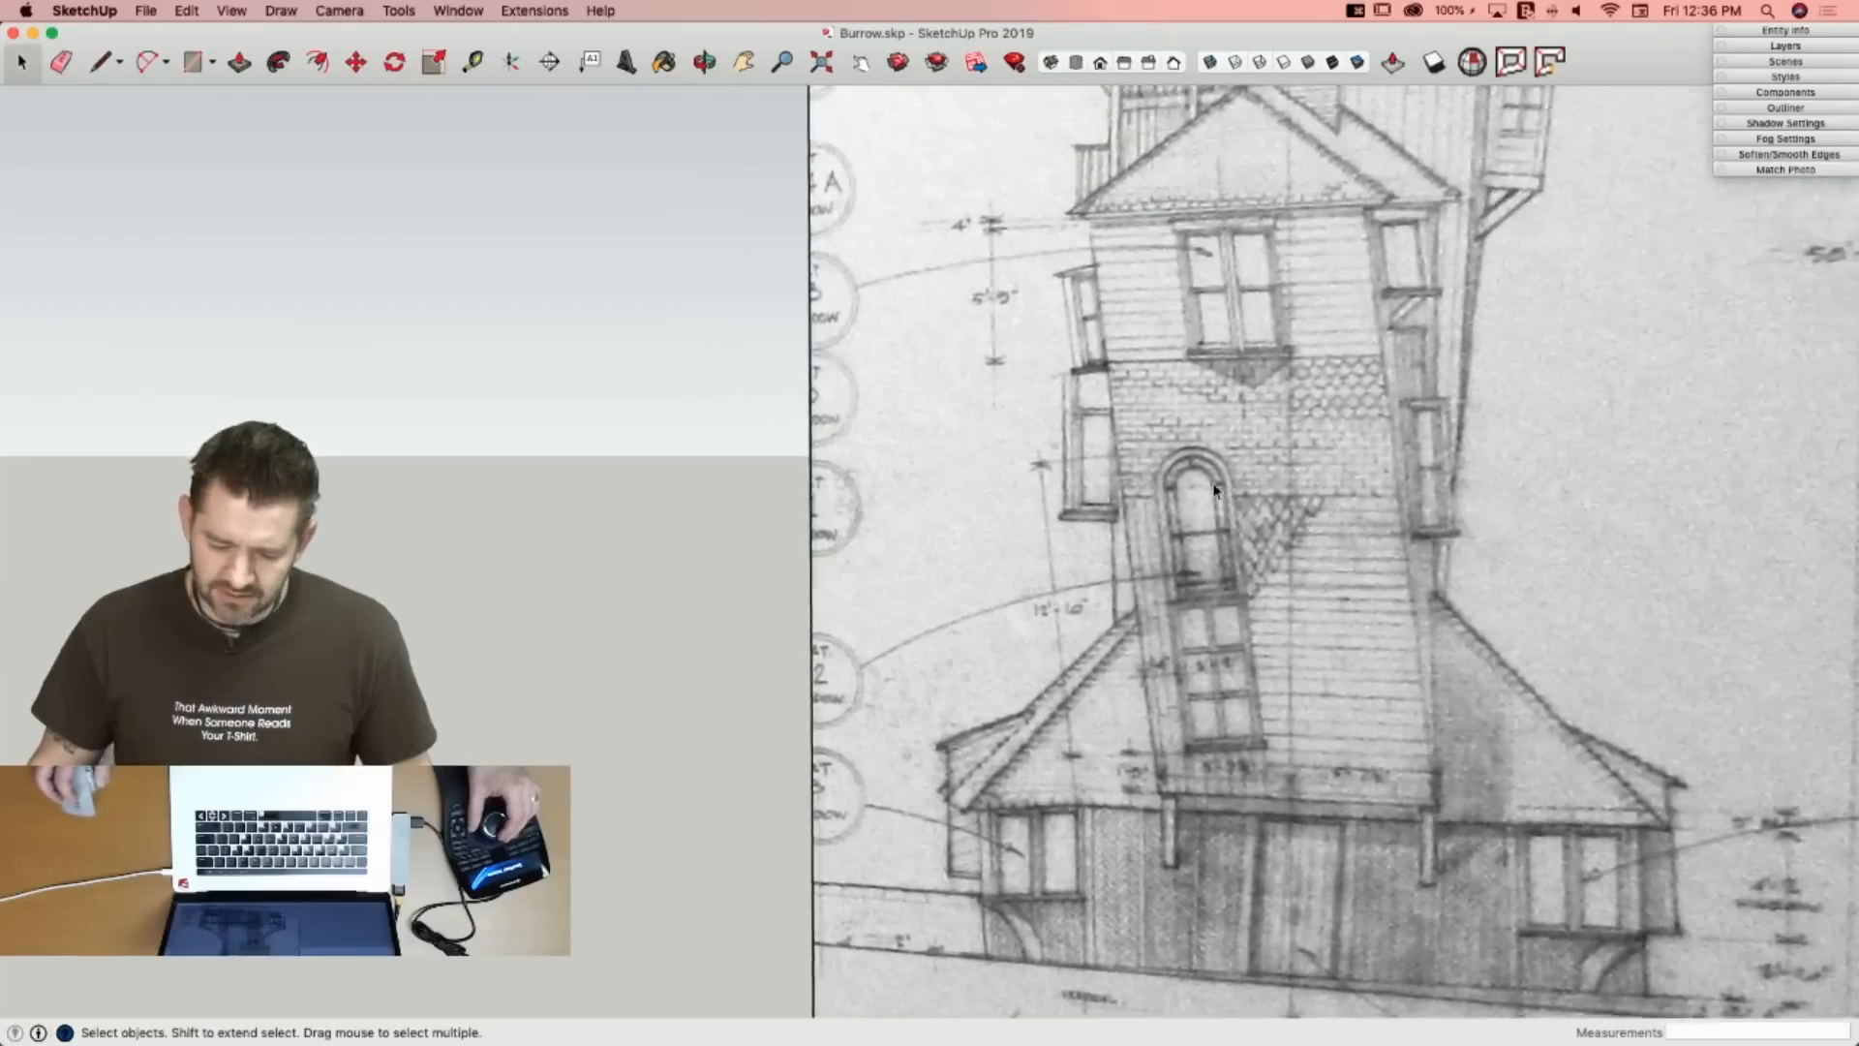
Trace the leaning tower on the rear elevation drawing as a closed four-sided face from the lower roof edge up to the eaves.
key(l)
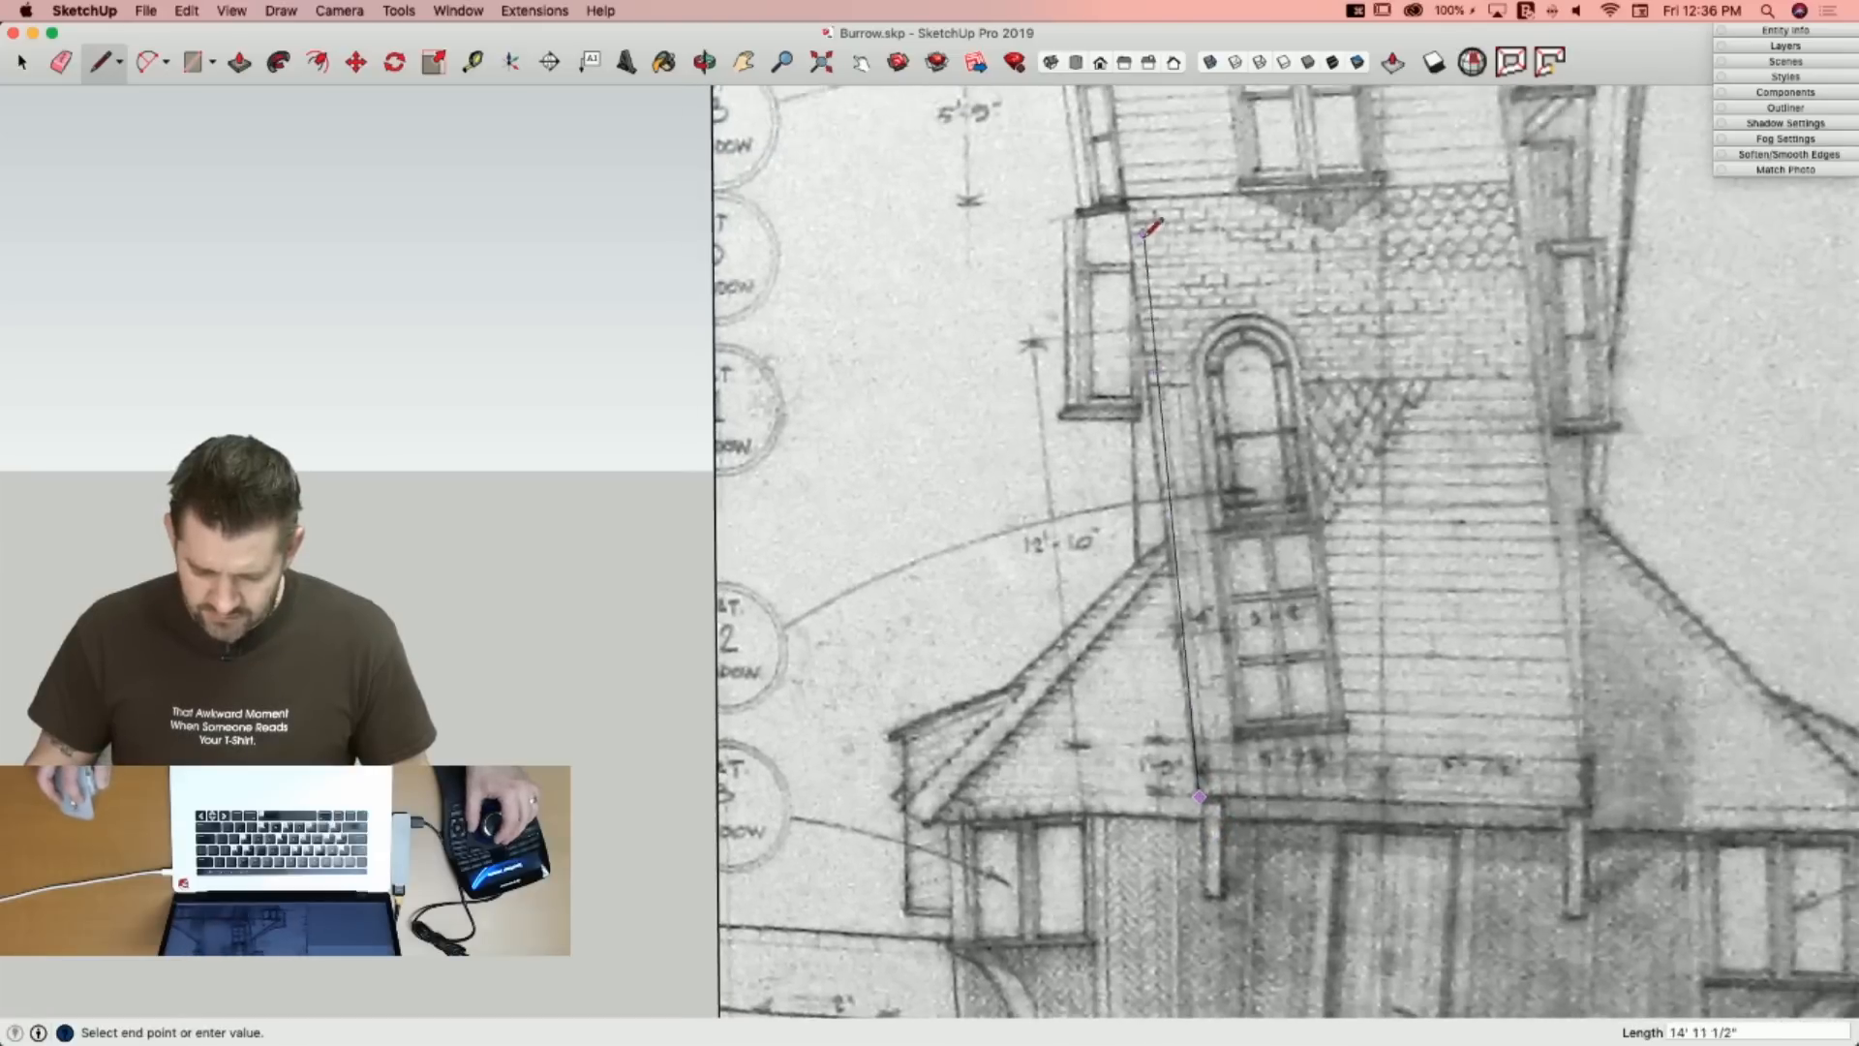
click(1139, 310)
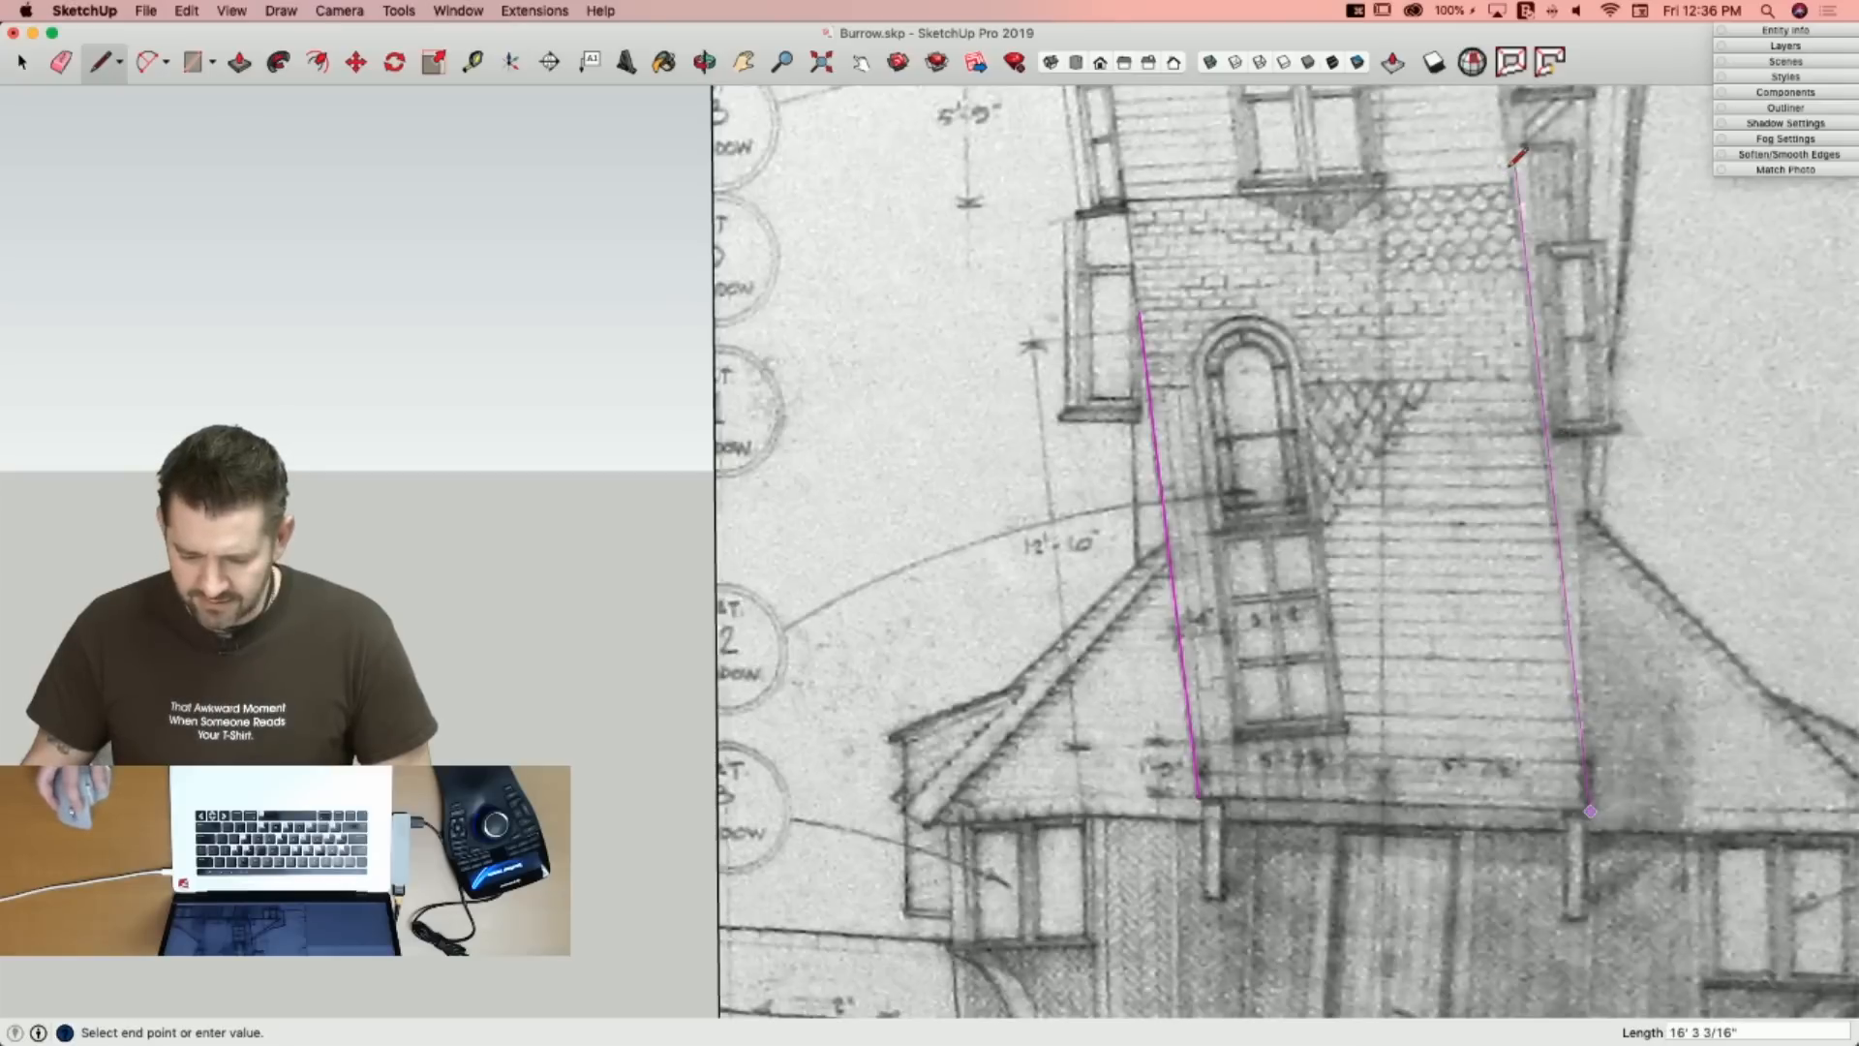
scroll(1511, 167, down, 3)
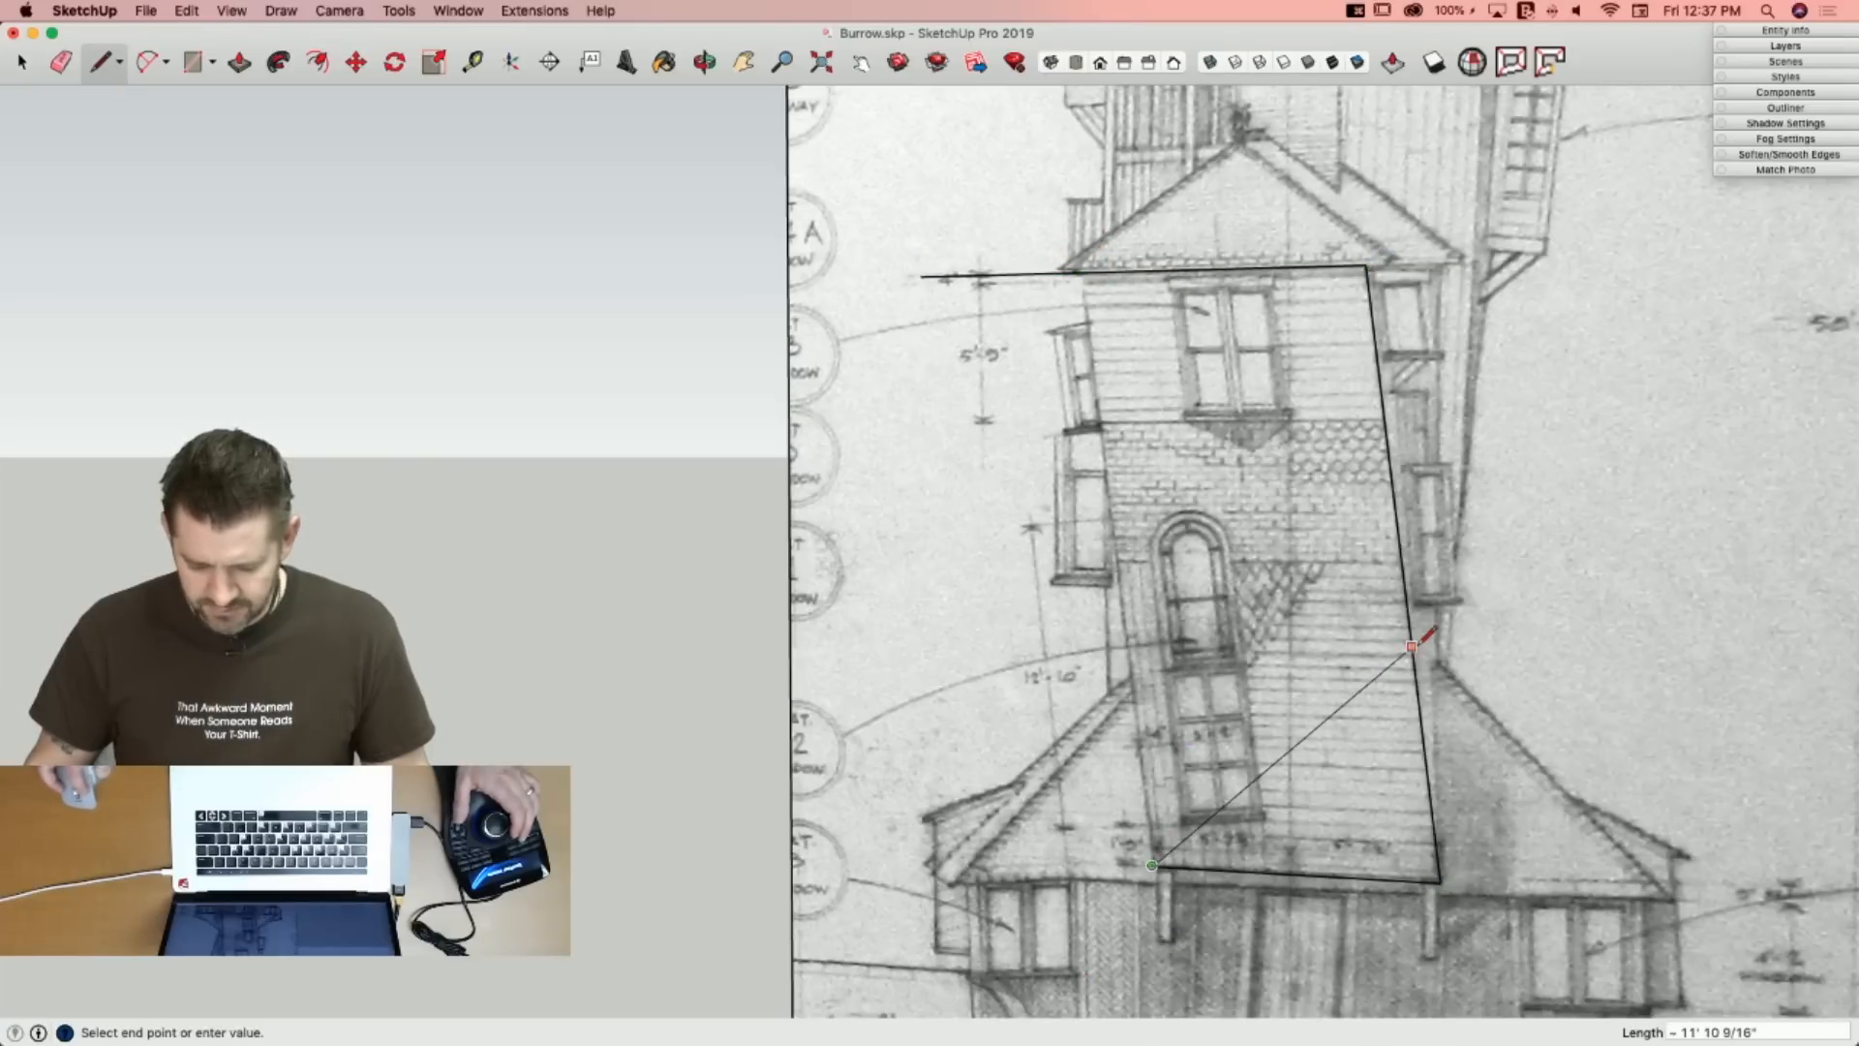
click(1074, 234)
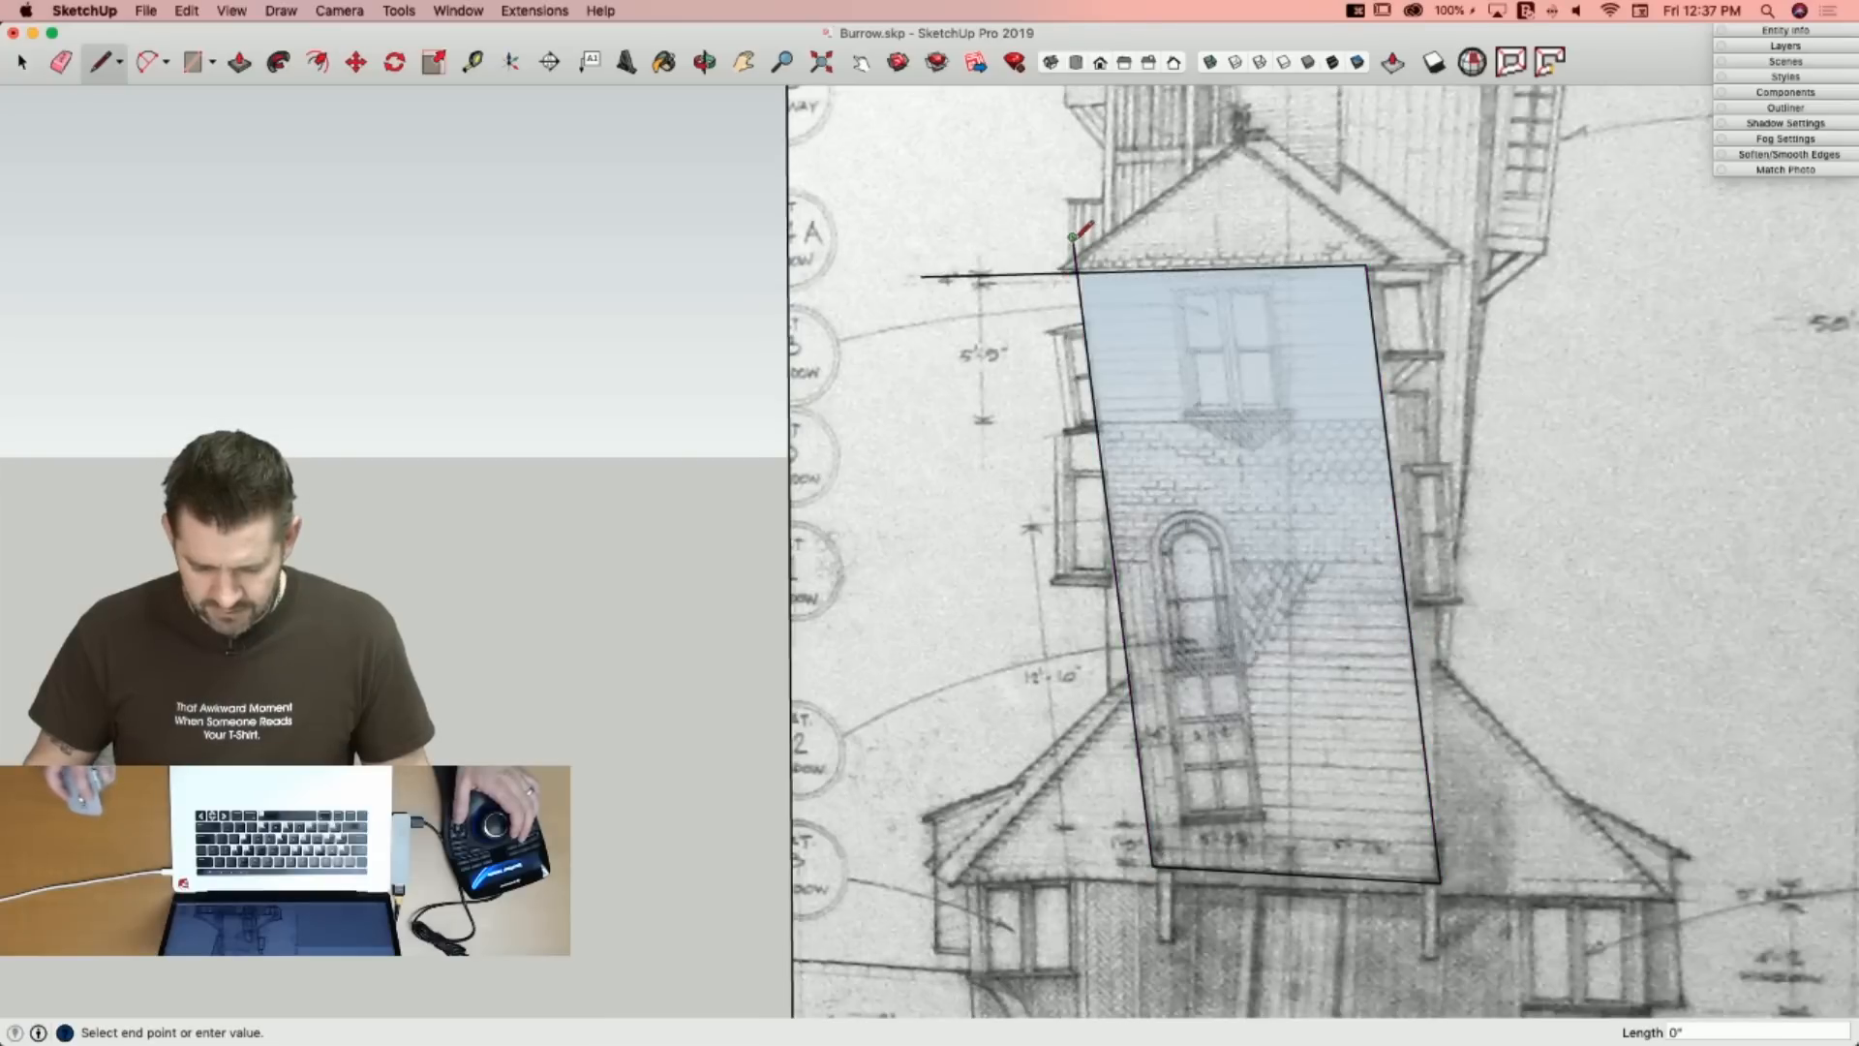
key(space)
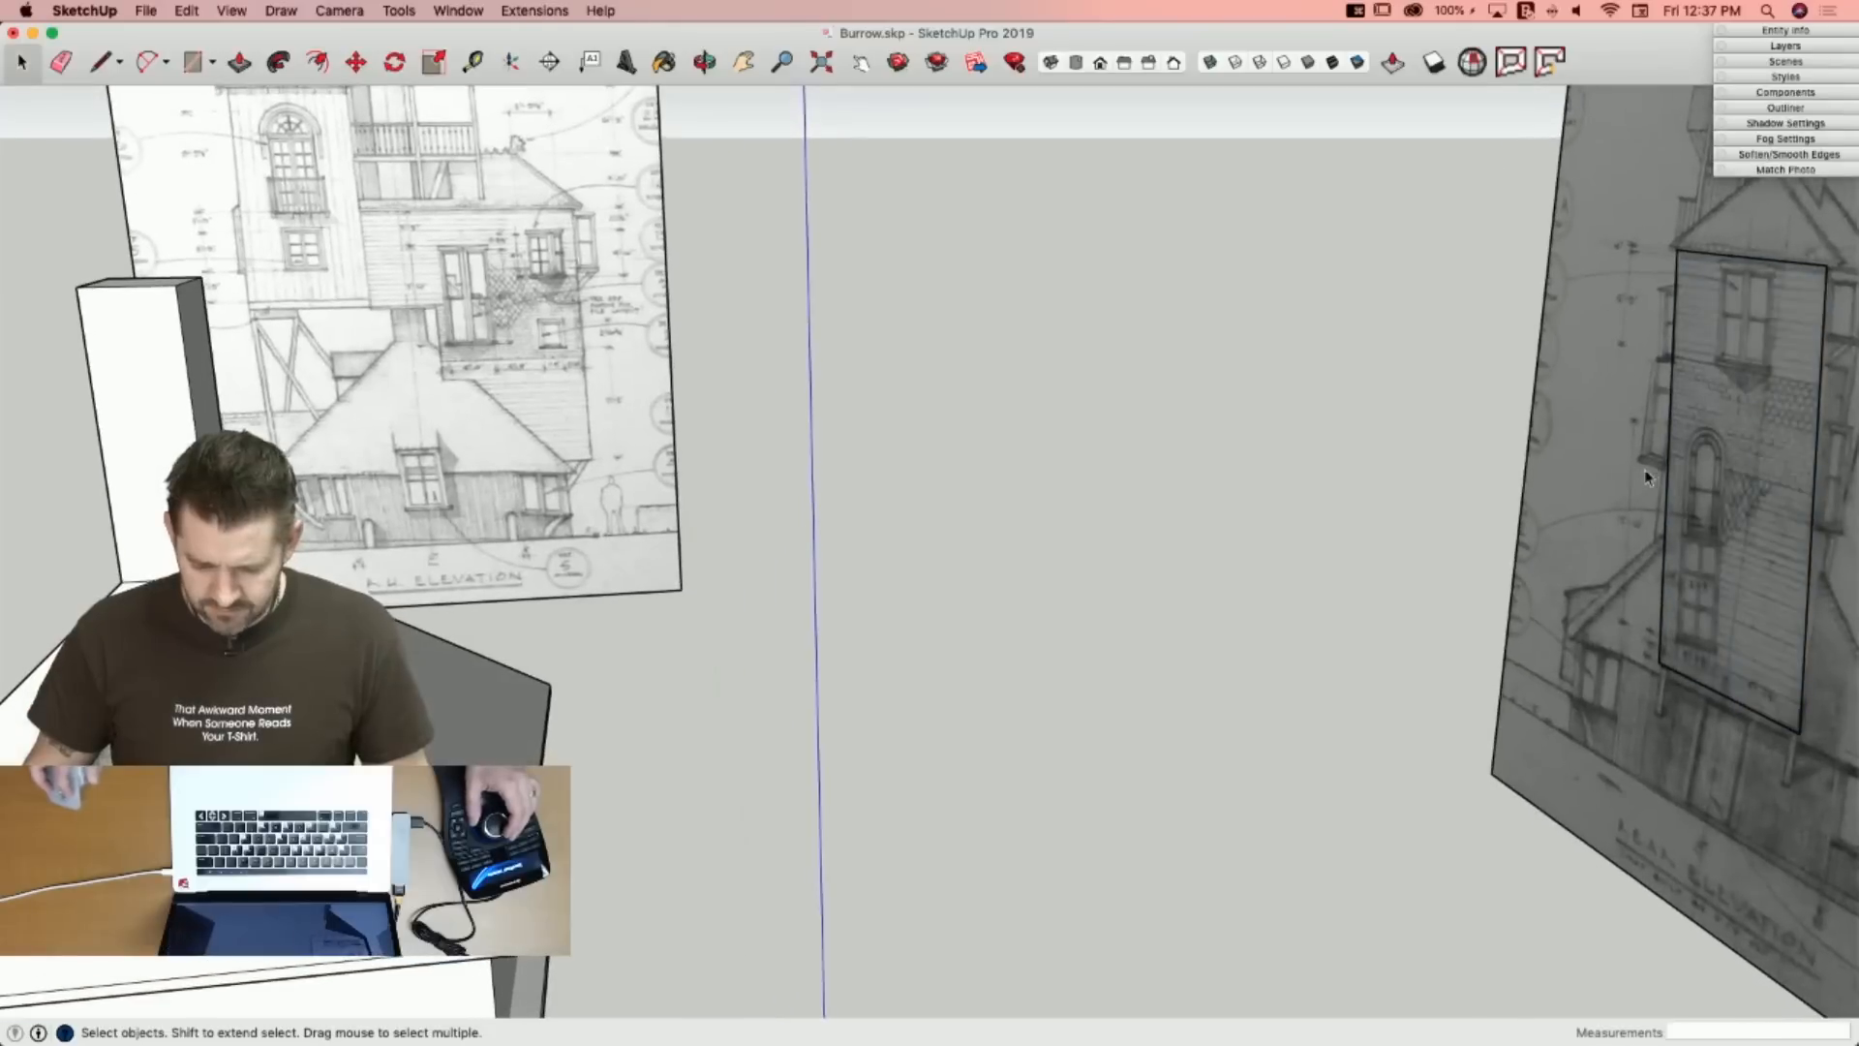
Draw a straight reference line about 105' long from the L.H. elevation drawing across the model past the hip roof.
key(l)
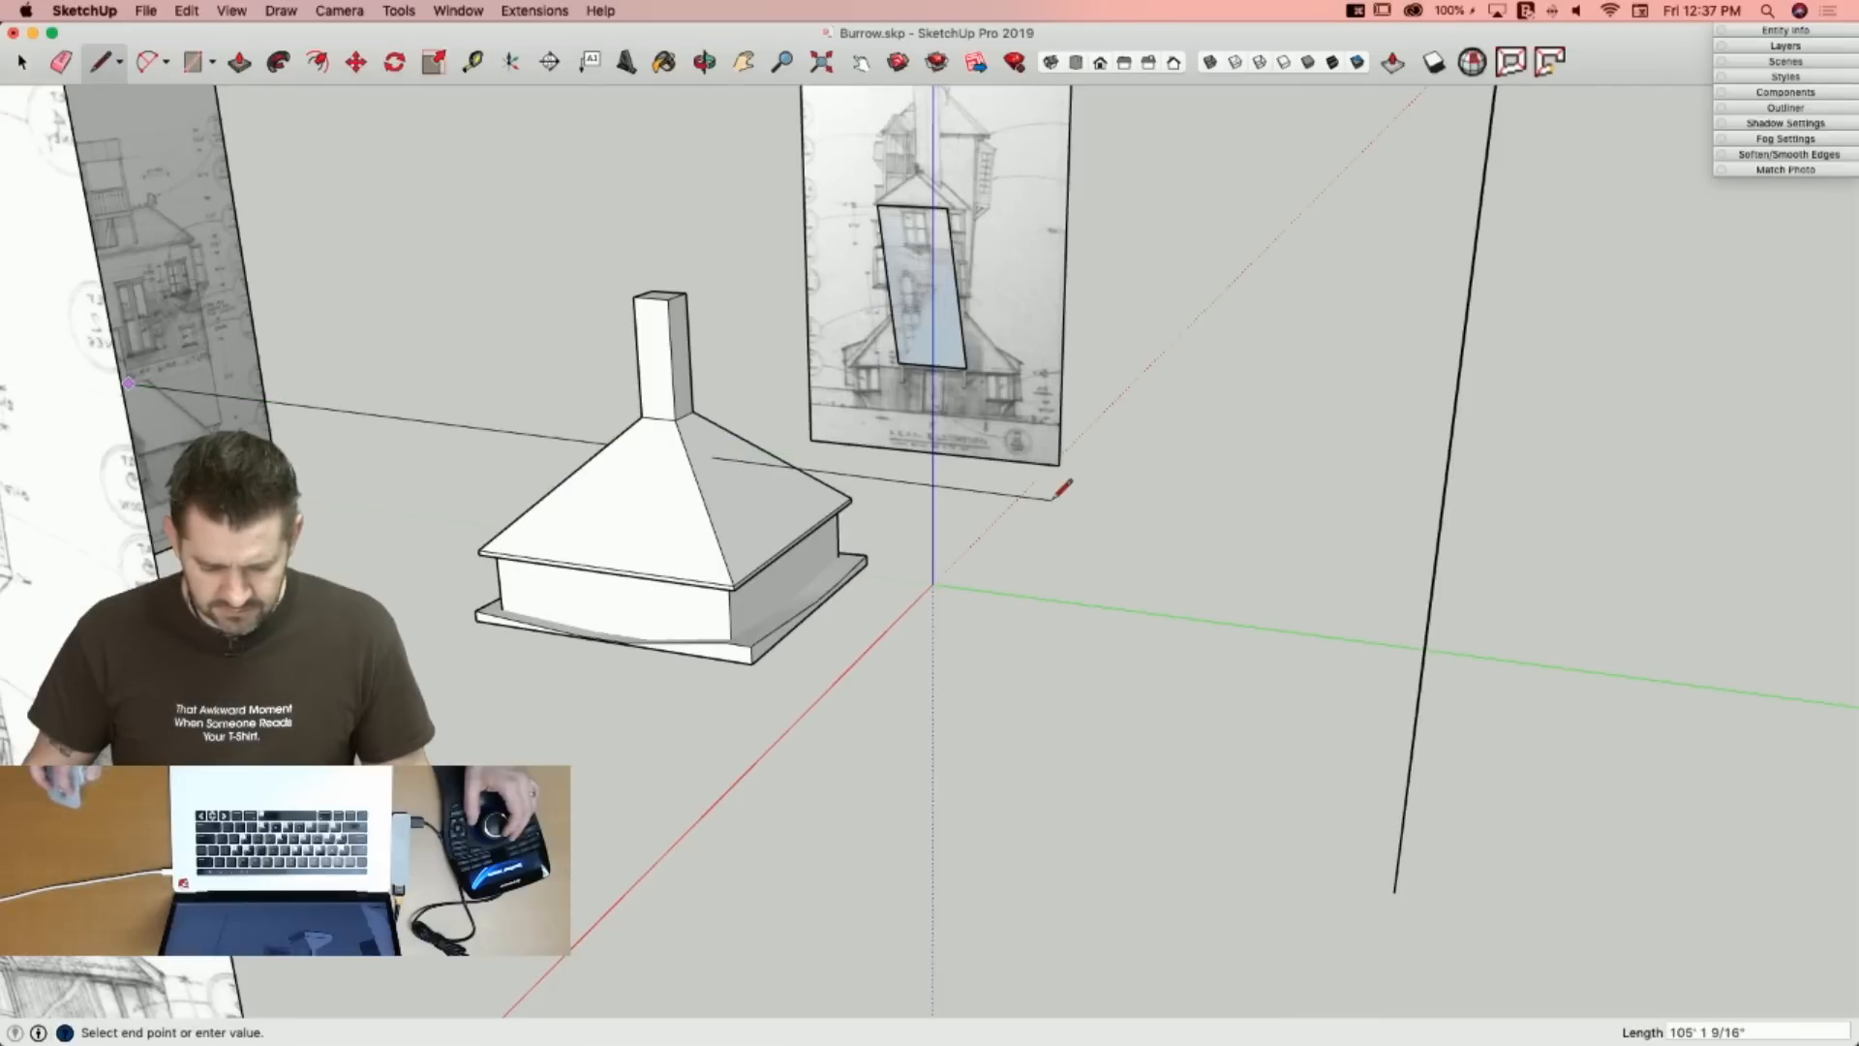
click(1066, 471)
key(space)
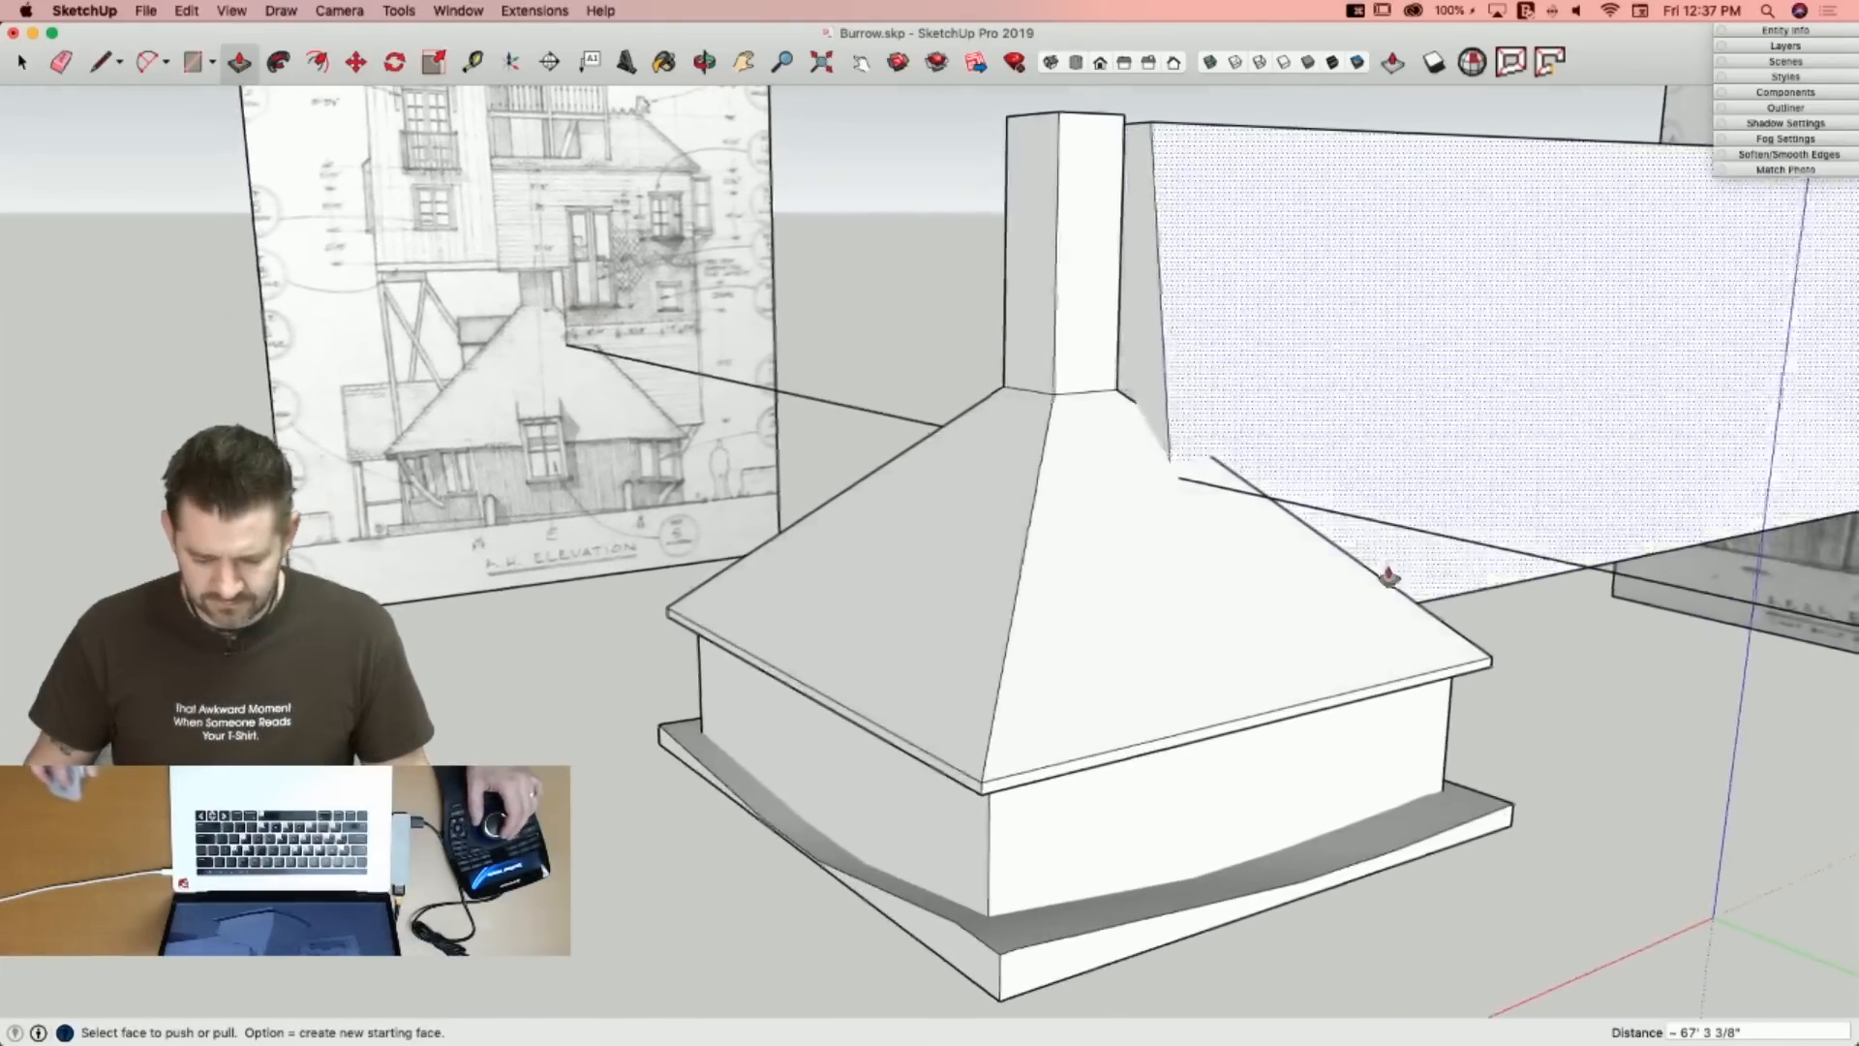
Push/Pull the leaning tower's end face back about 42', using the reference line from the elevation drawing for its depth.
key(e)
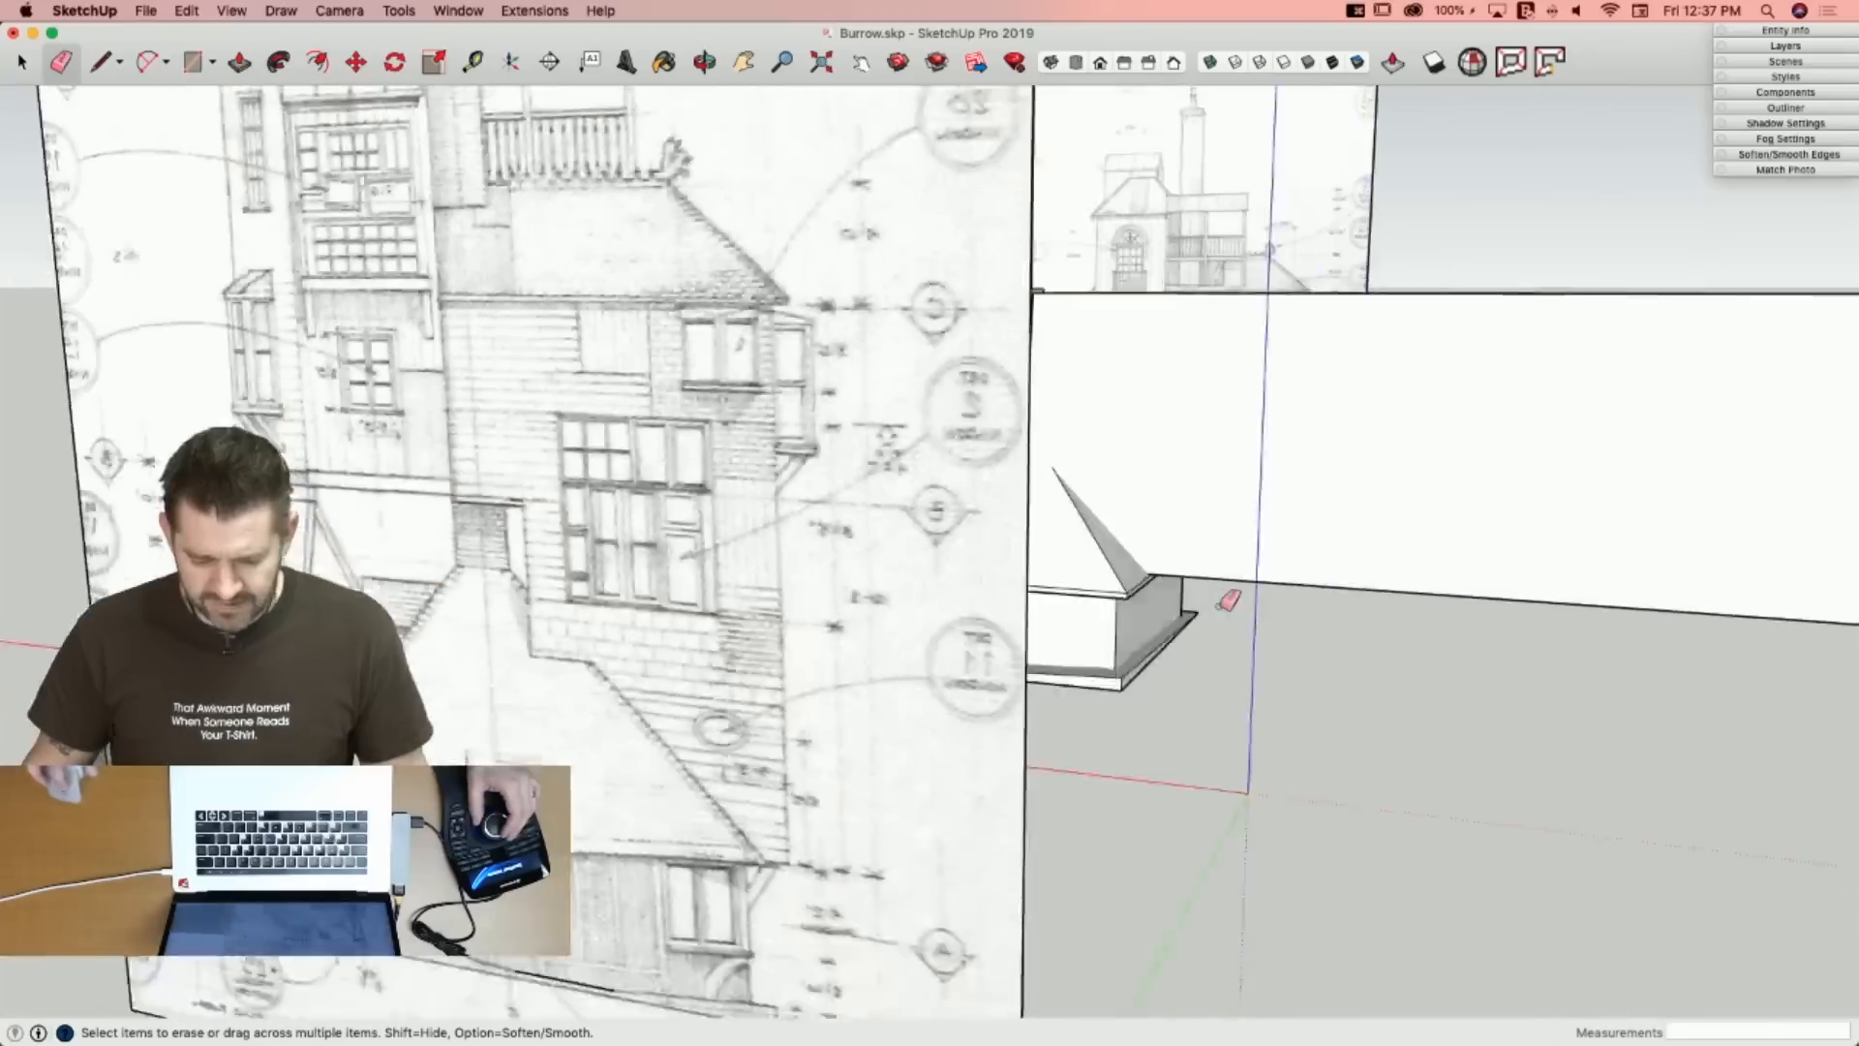
key(p)
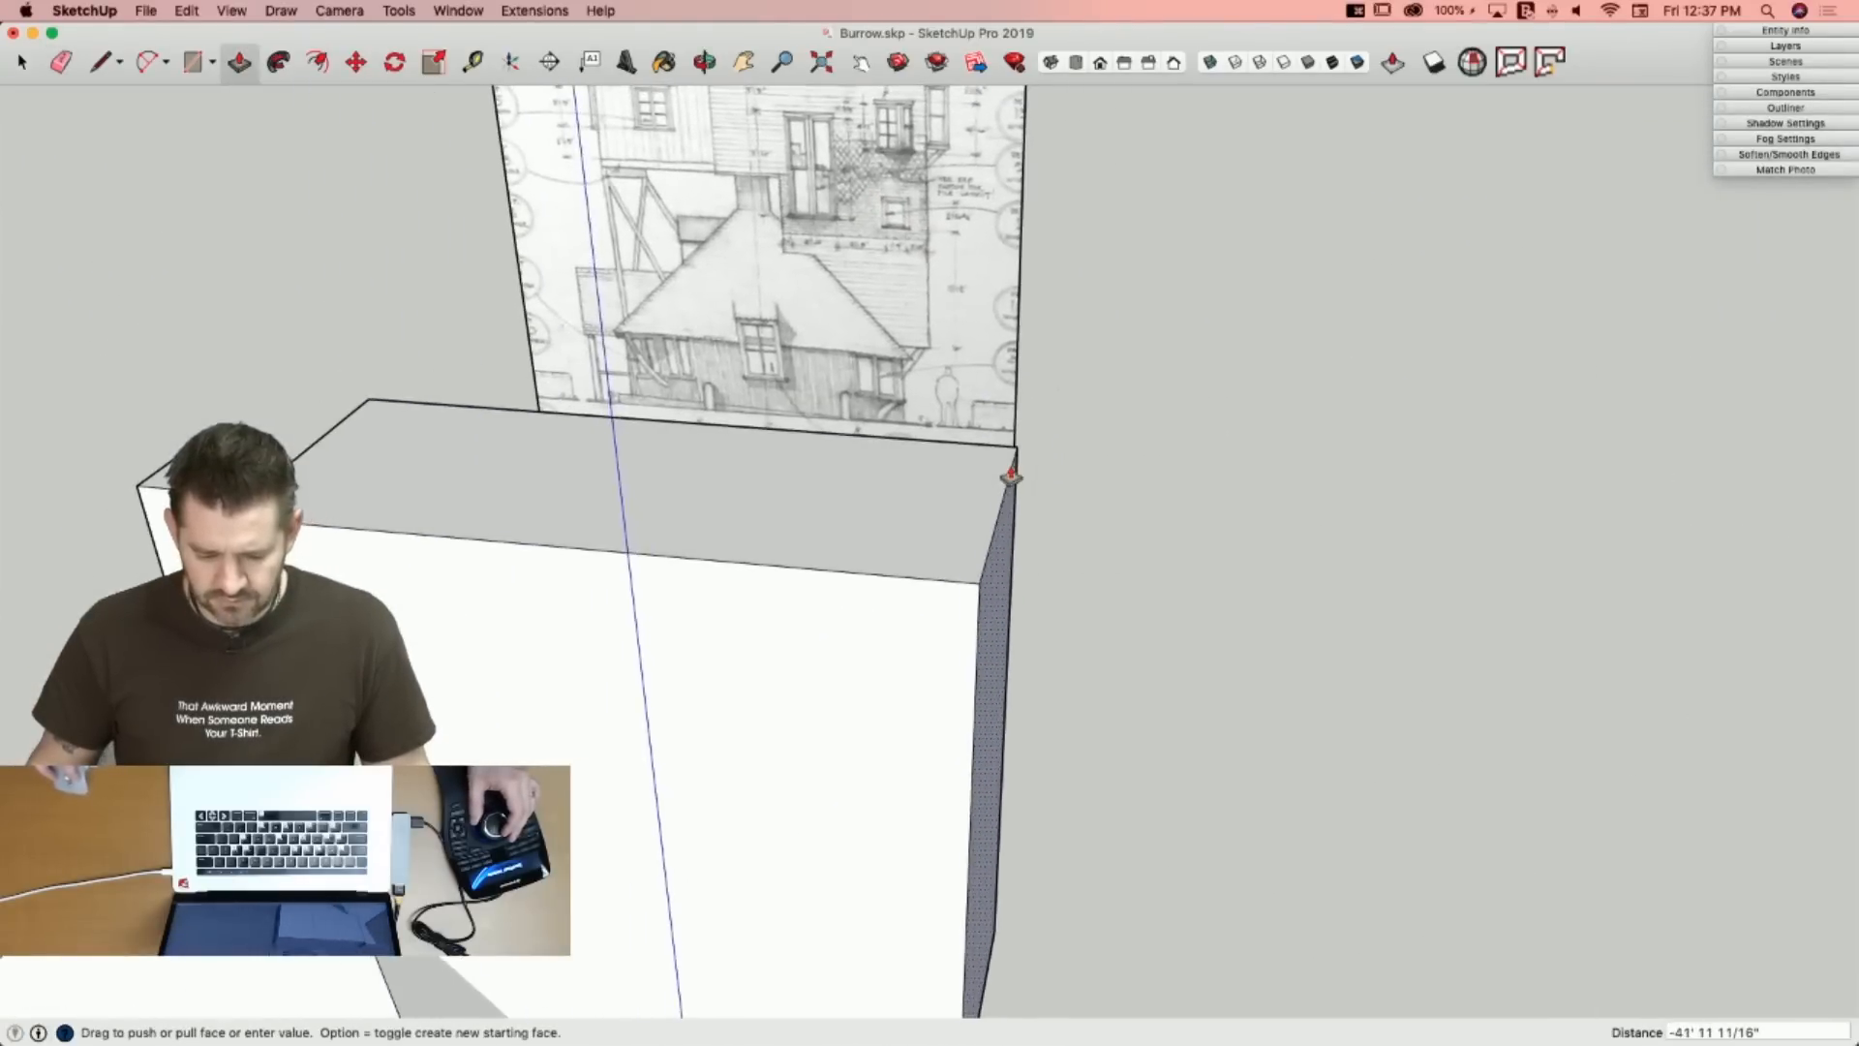
click(1009, 473)
key(l)
key(p)
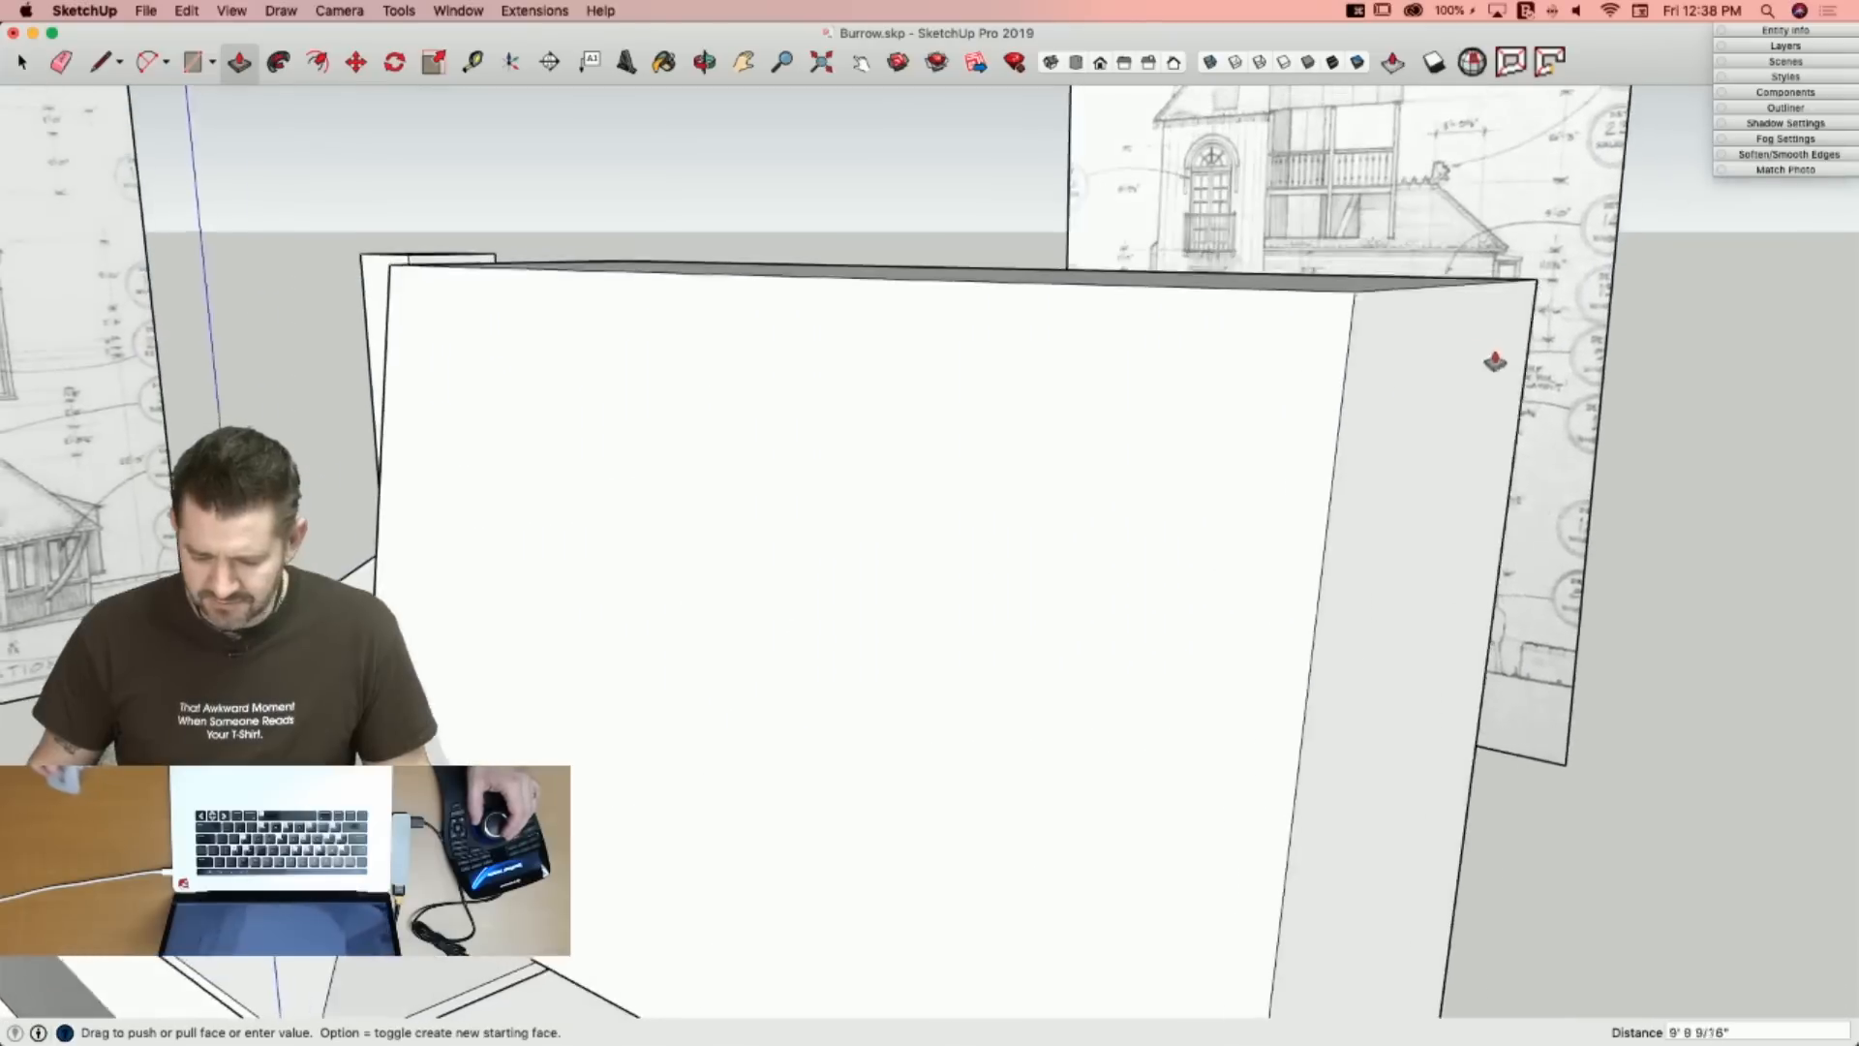
Draw a reference line from the tower's lower corner on the R.H. elevation drawing and Push/Pull the tower's outer face to match it.
key(l)
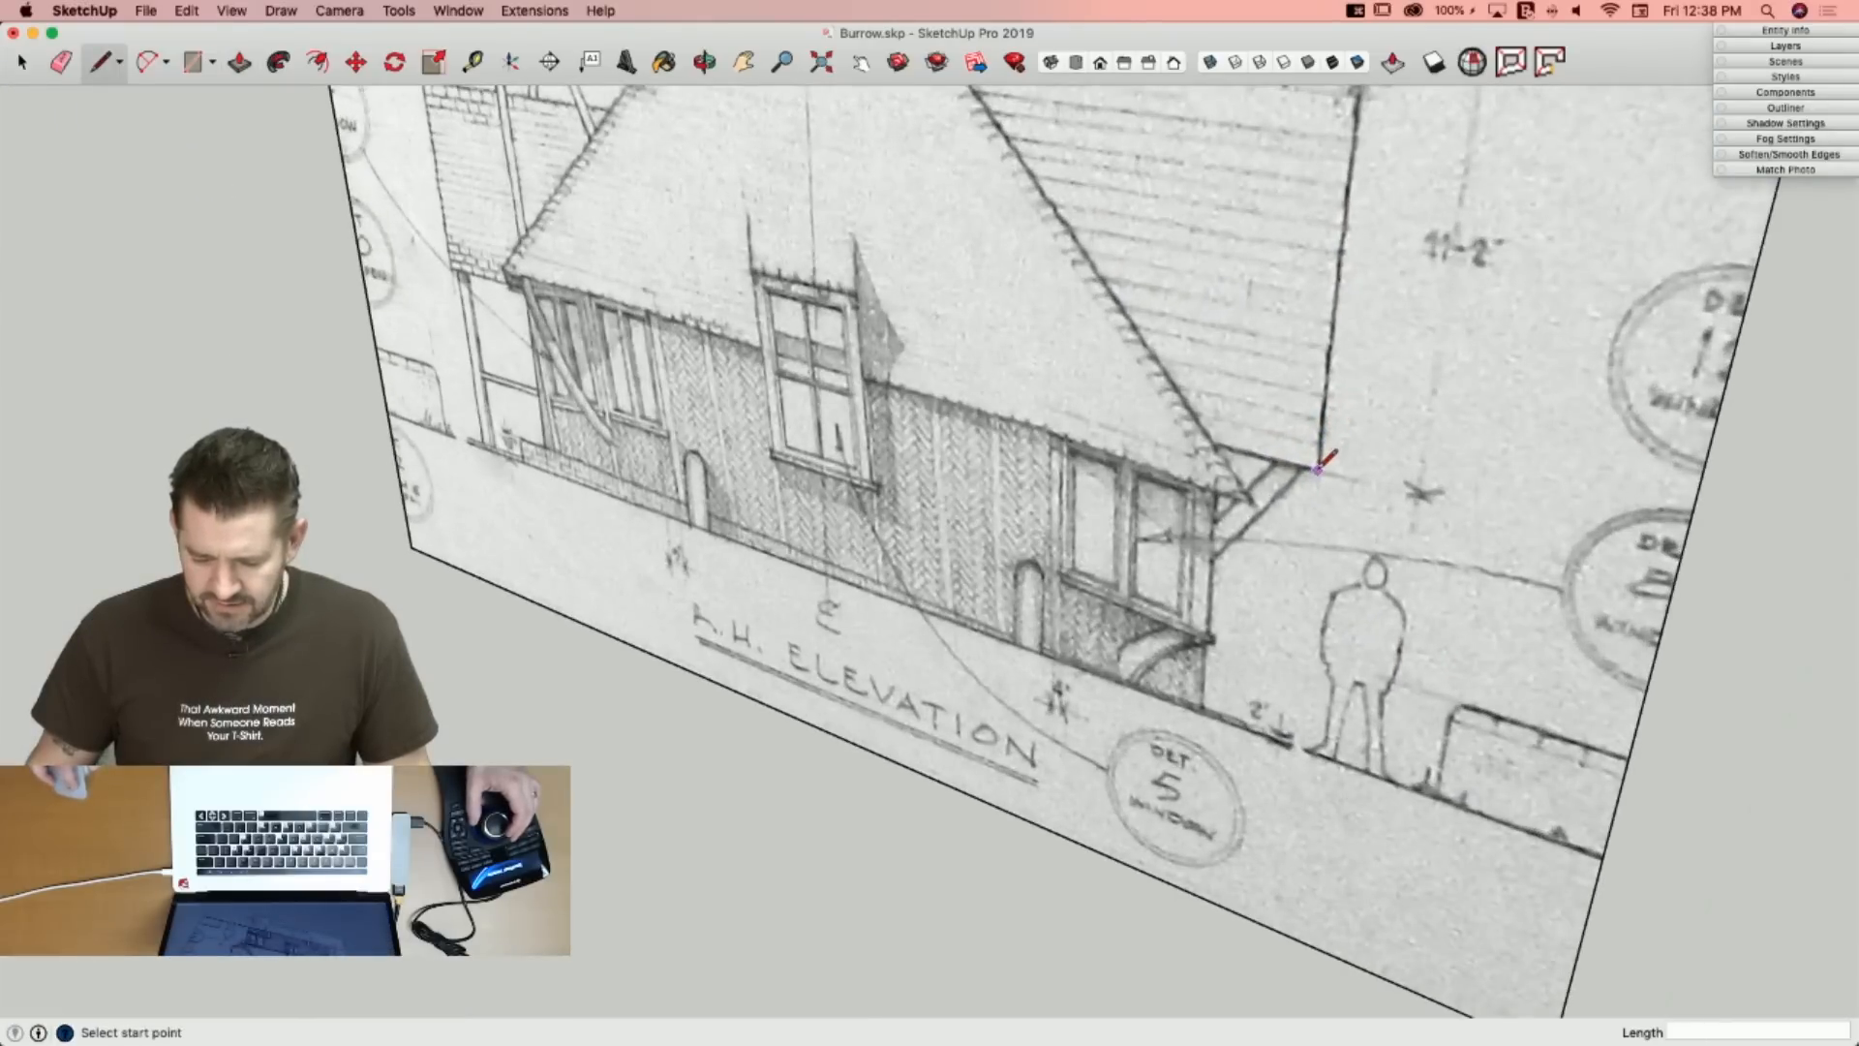
click(1319, 469)
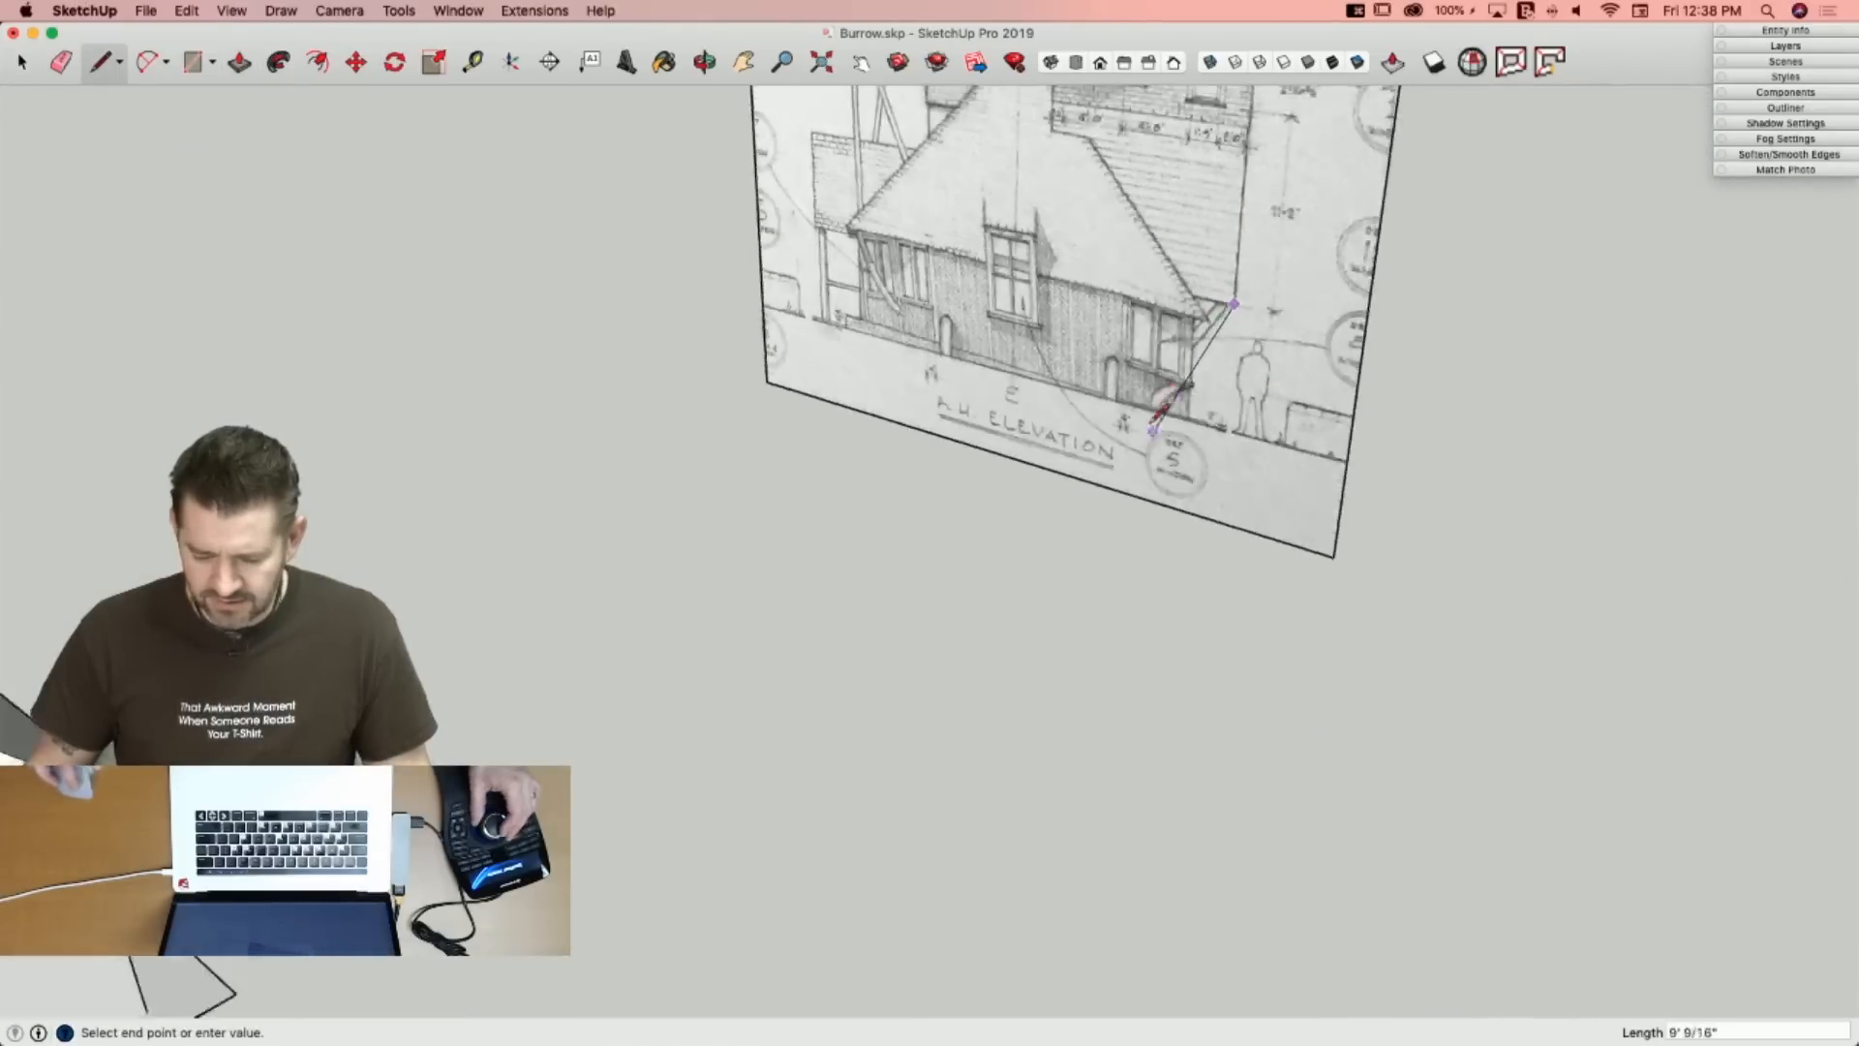
click(890, 475)
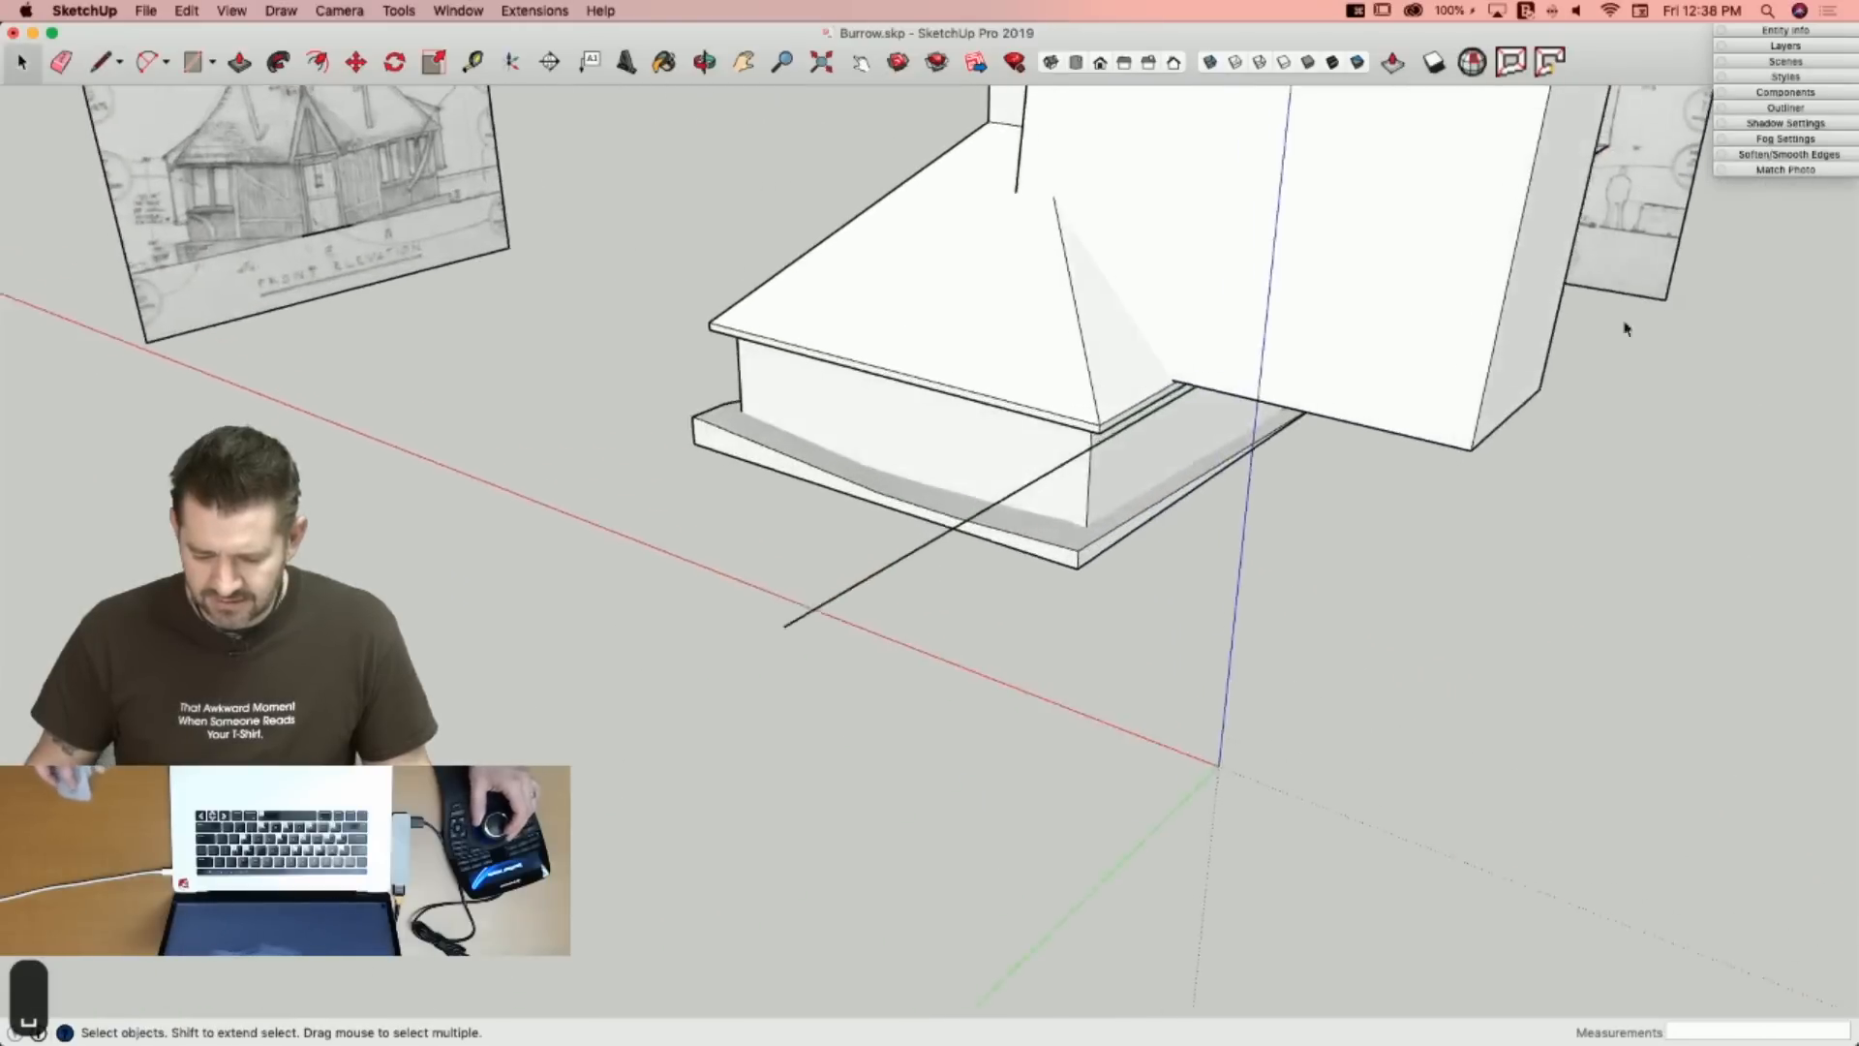
key(p)
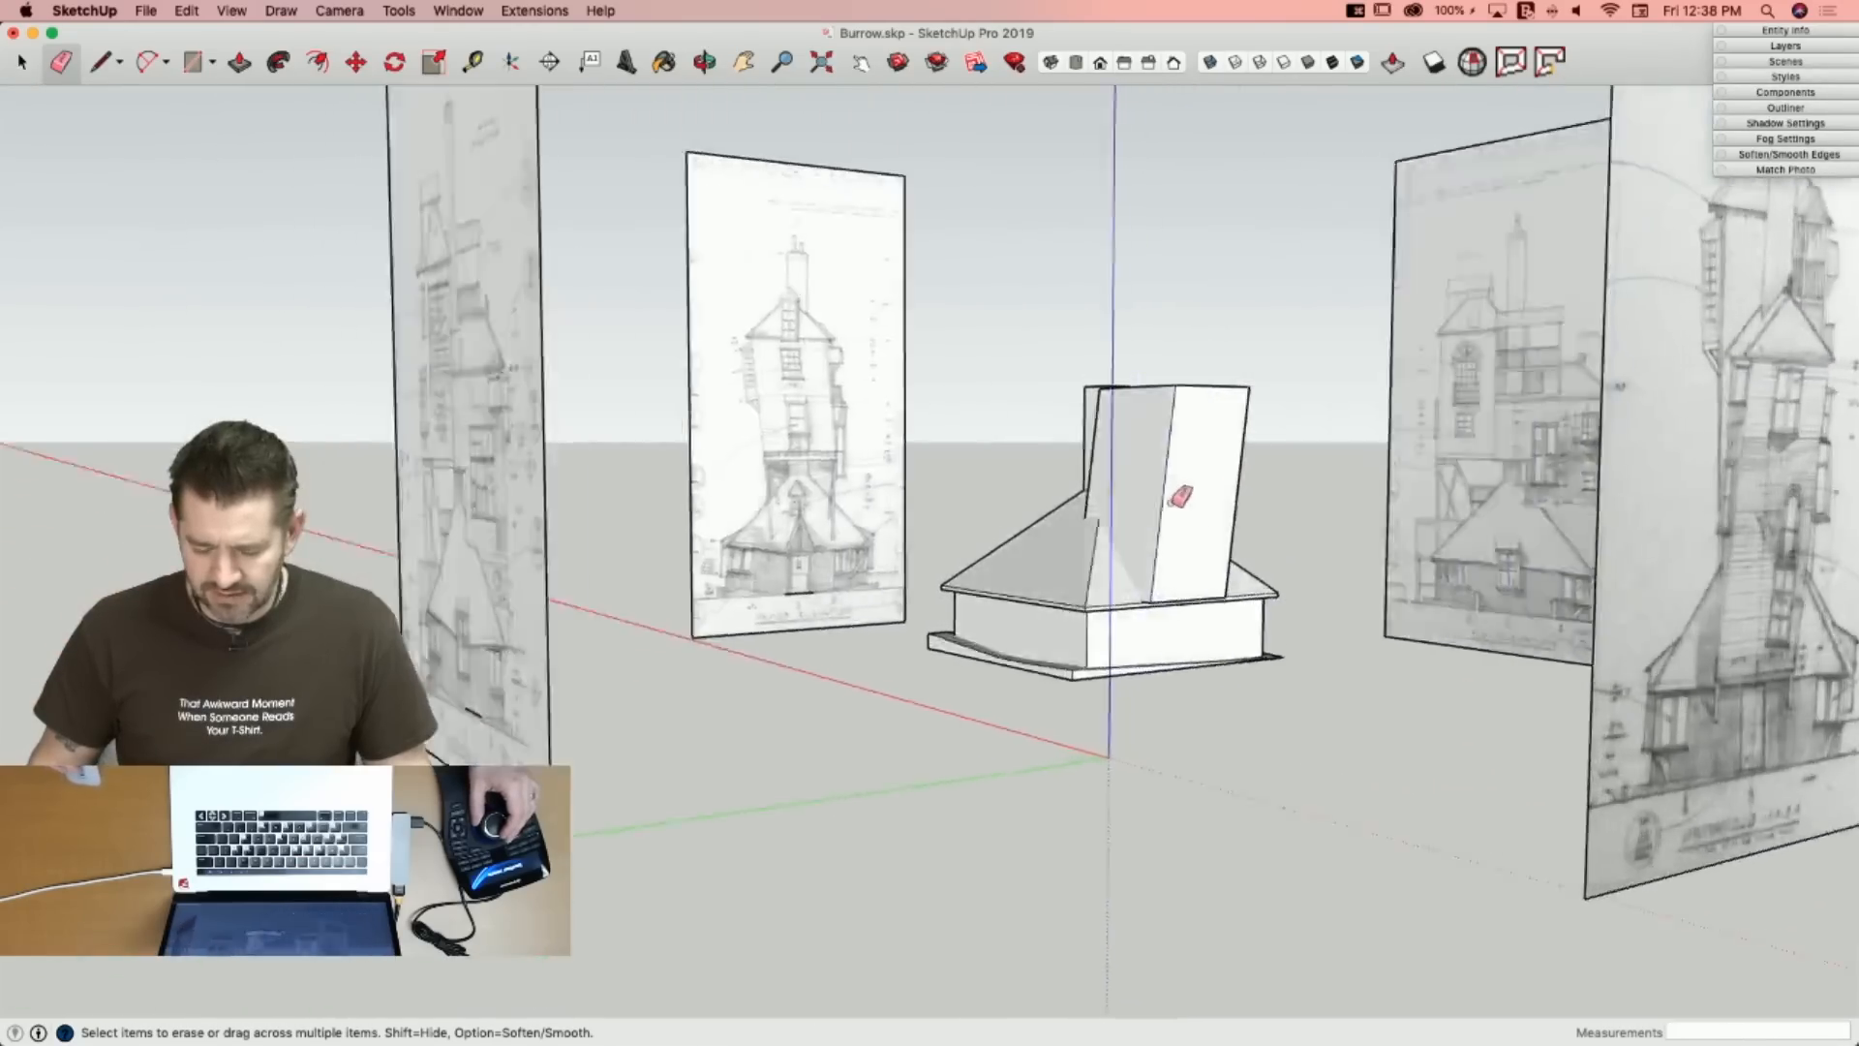
key(space)
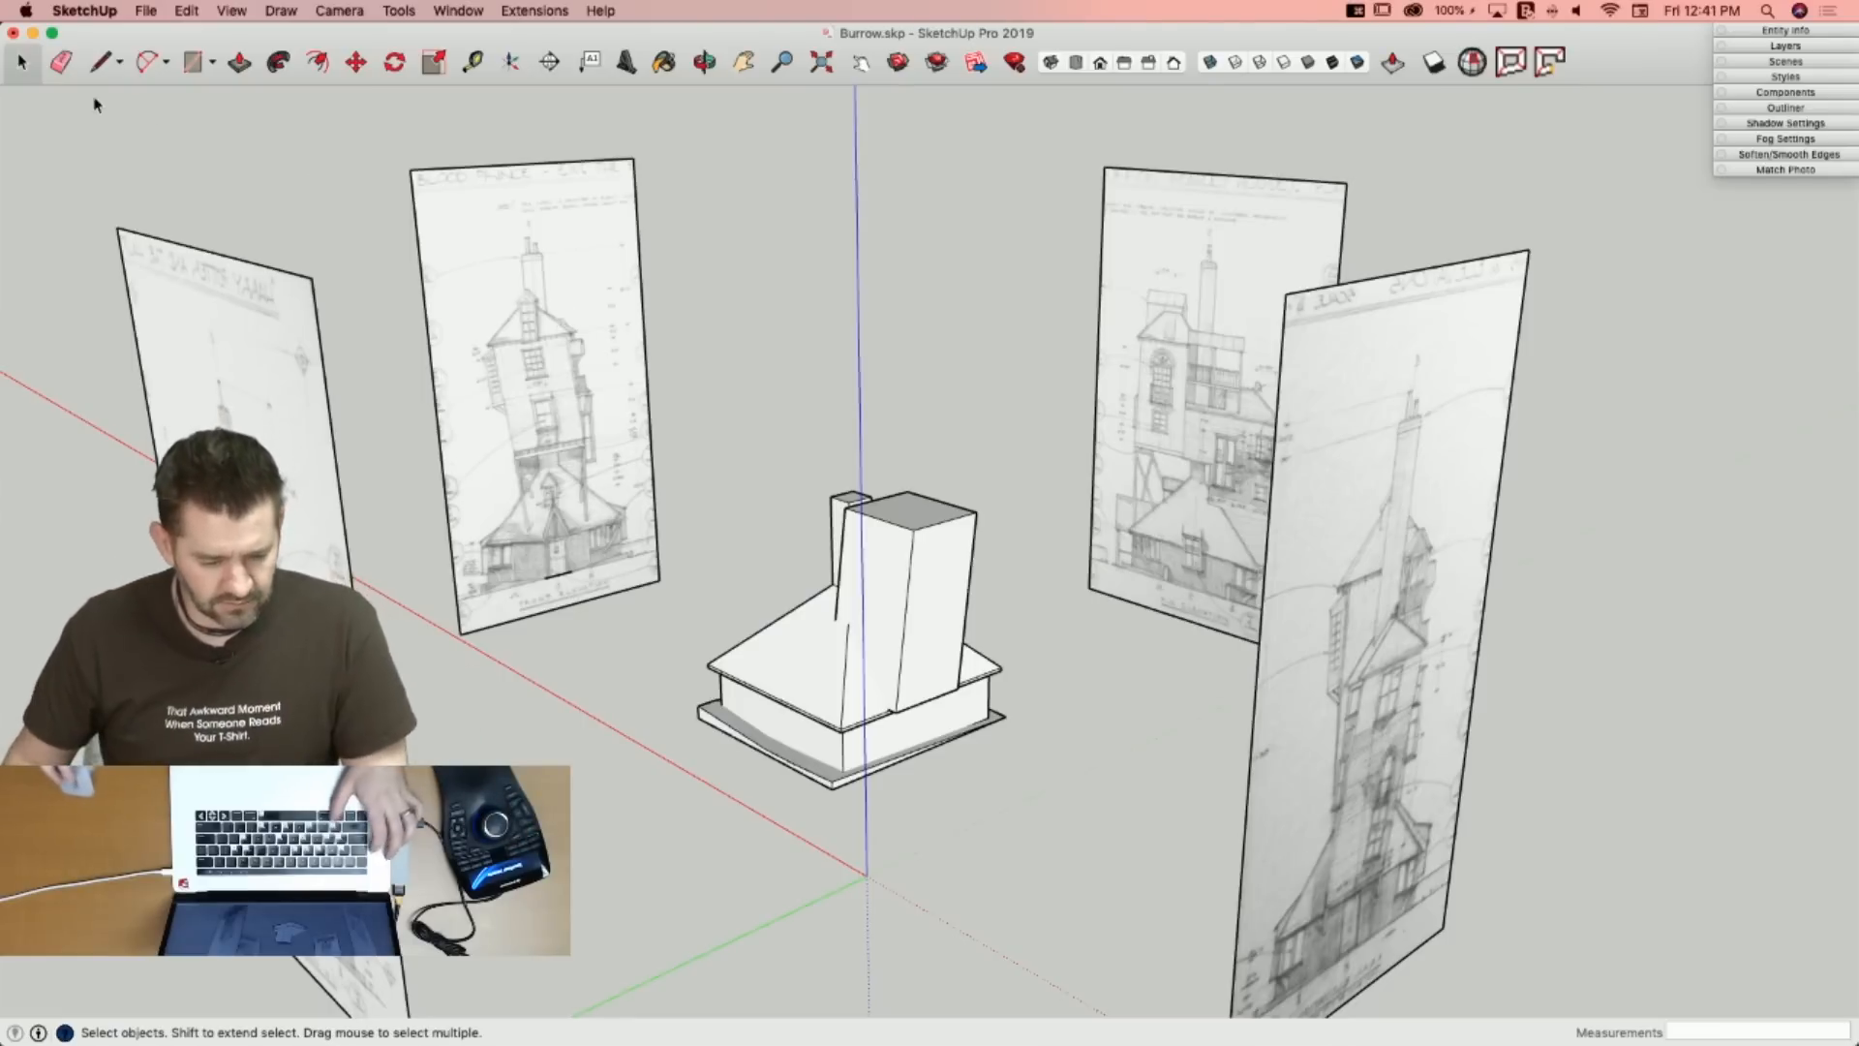
Using Borrow Plan.jpg as reference, draw a line between the two side elevation drawings and rotate the front and rear drawings 180° about its midpoint.
key(super+Tab)
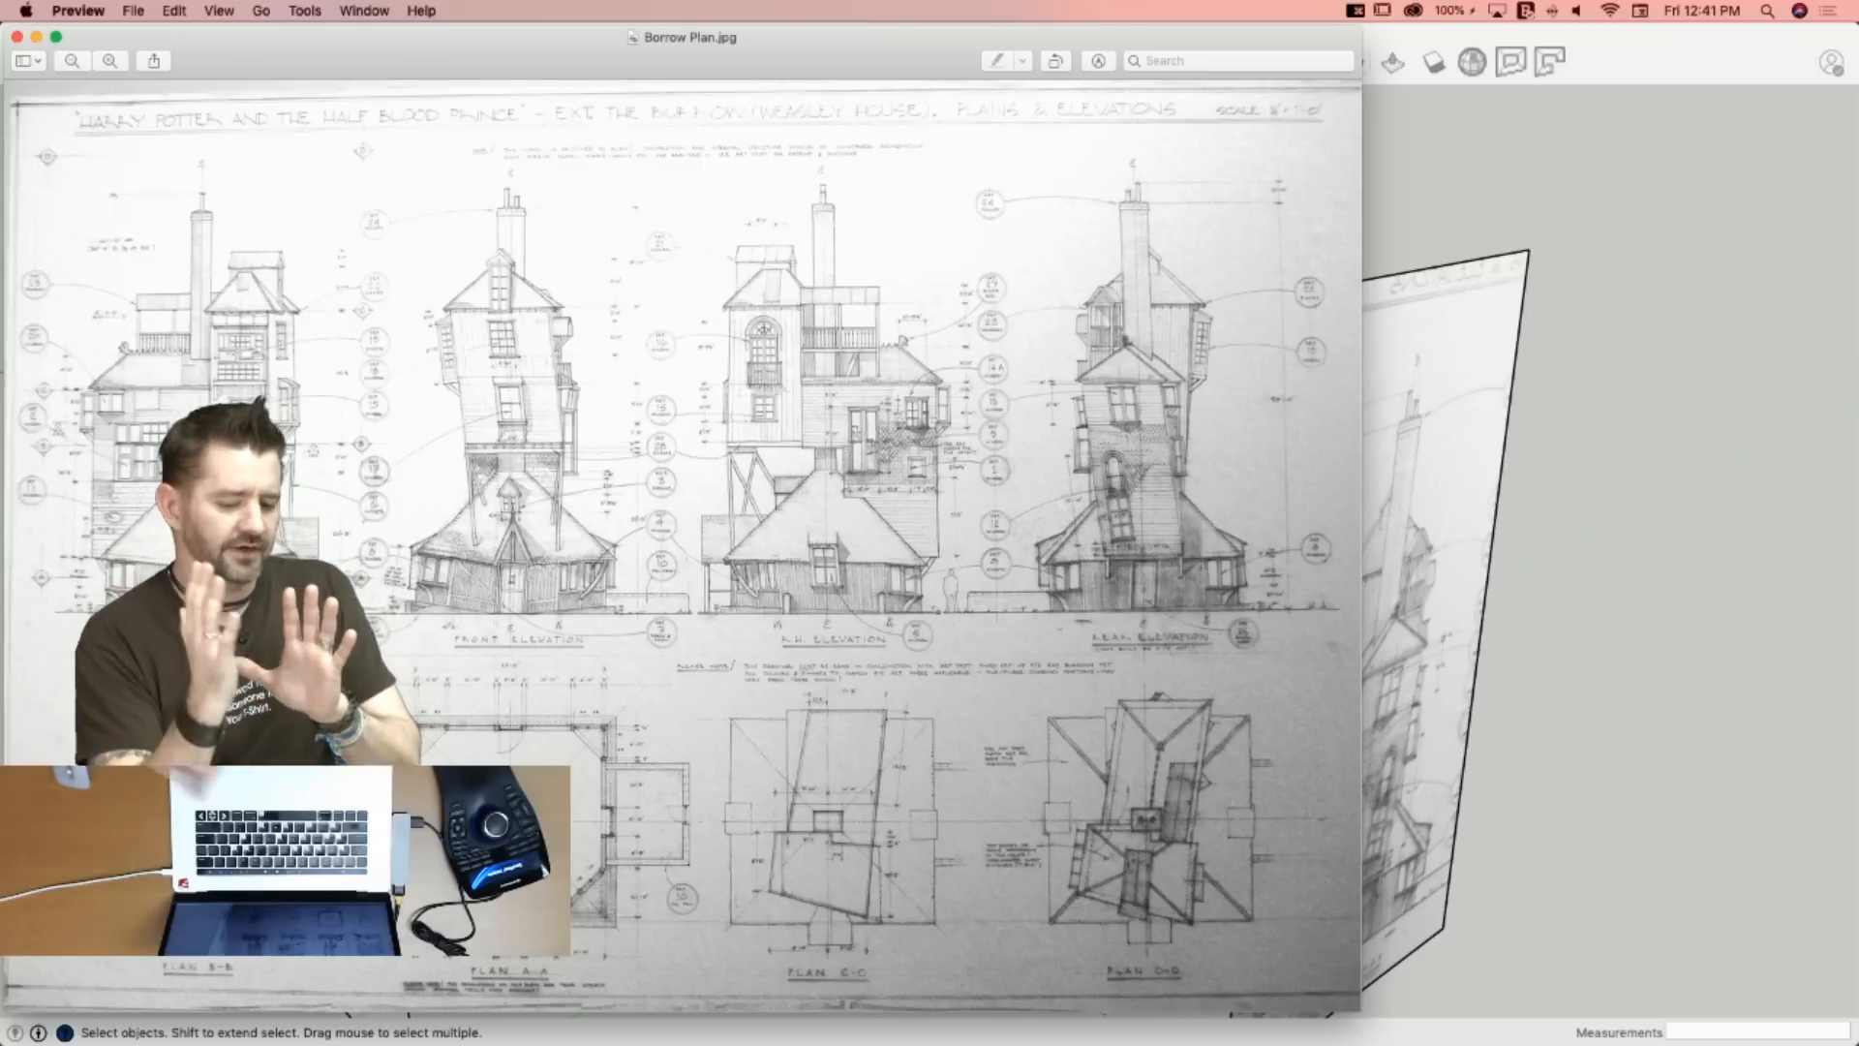
click(1413, 187)
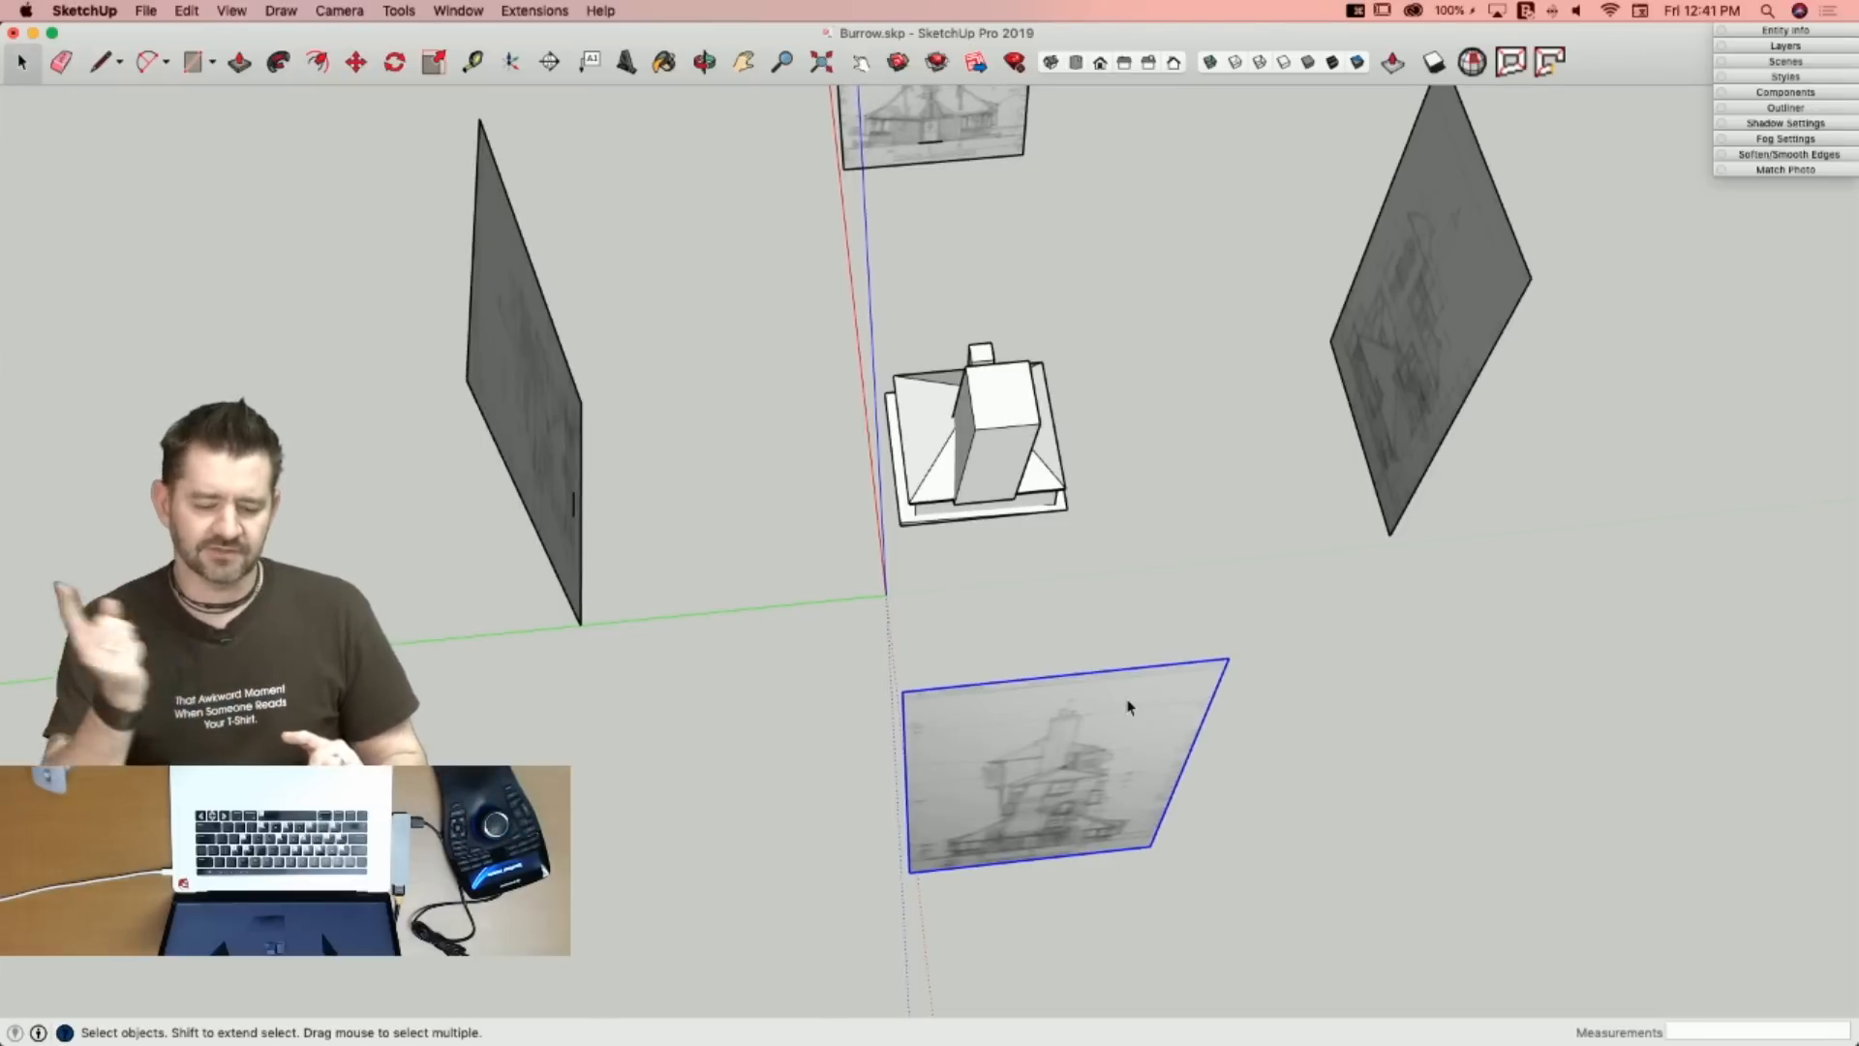
key(l)
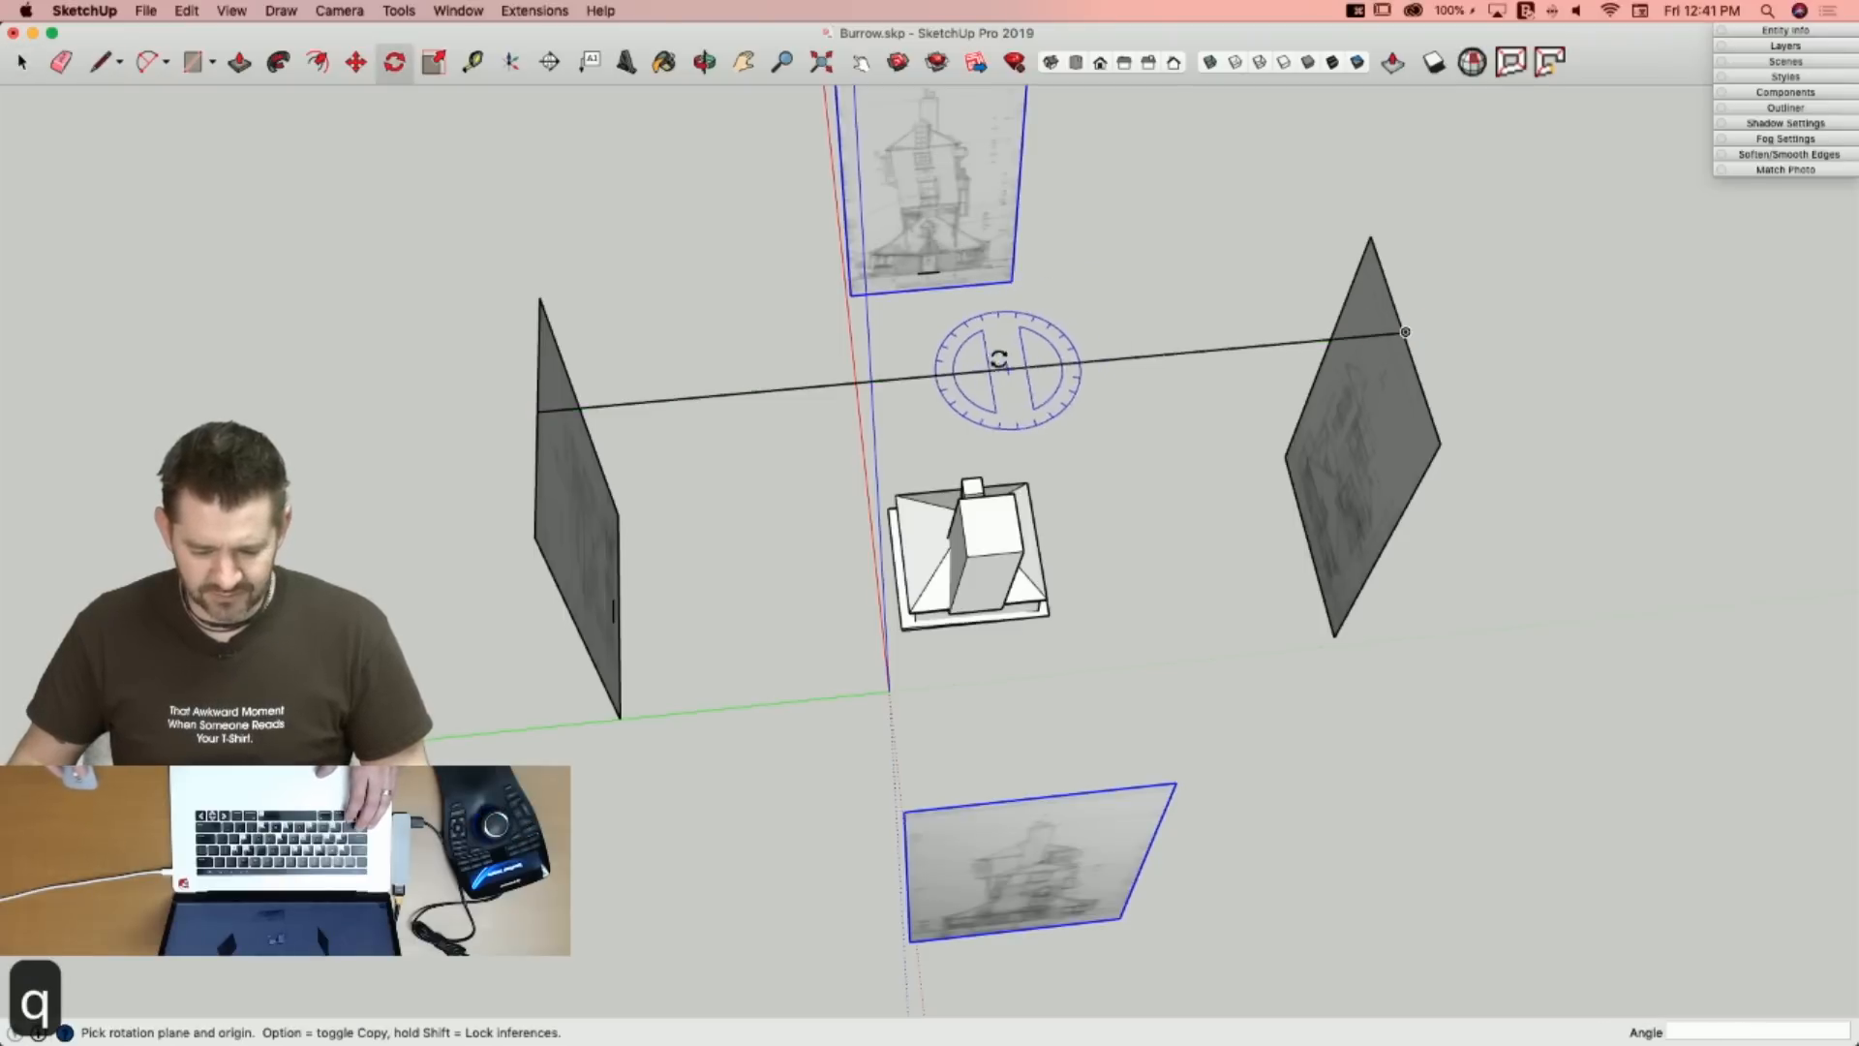
click(1043, 364)
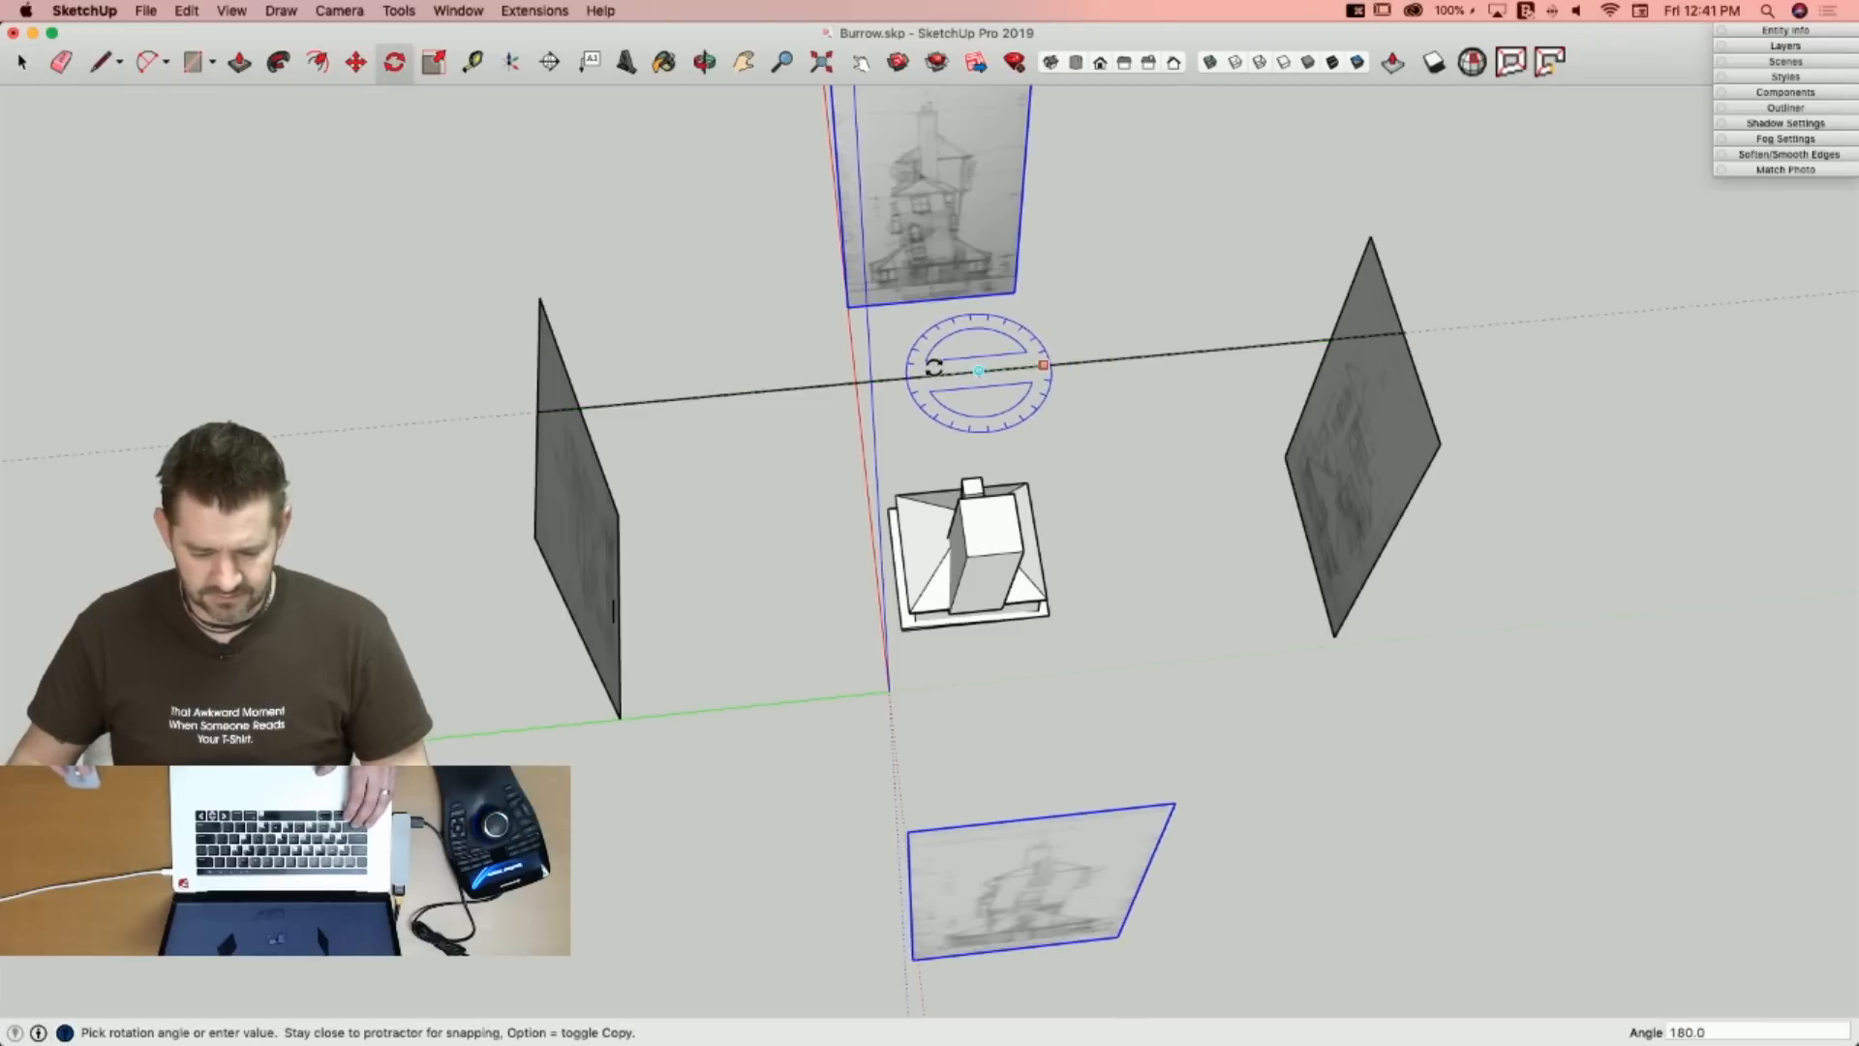
key(space)
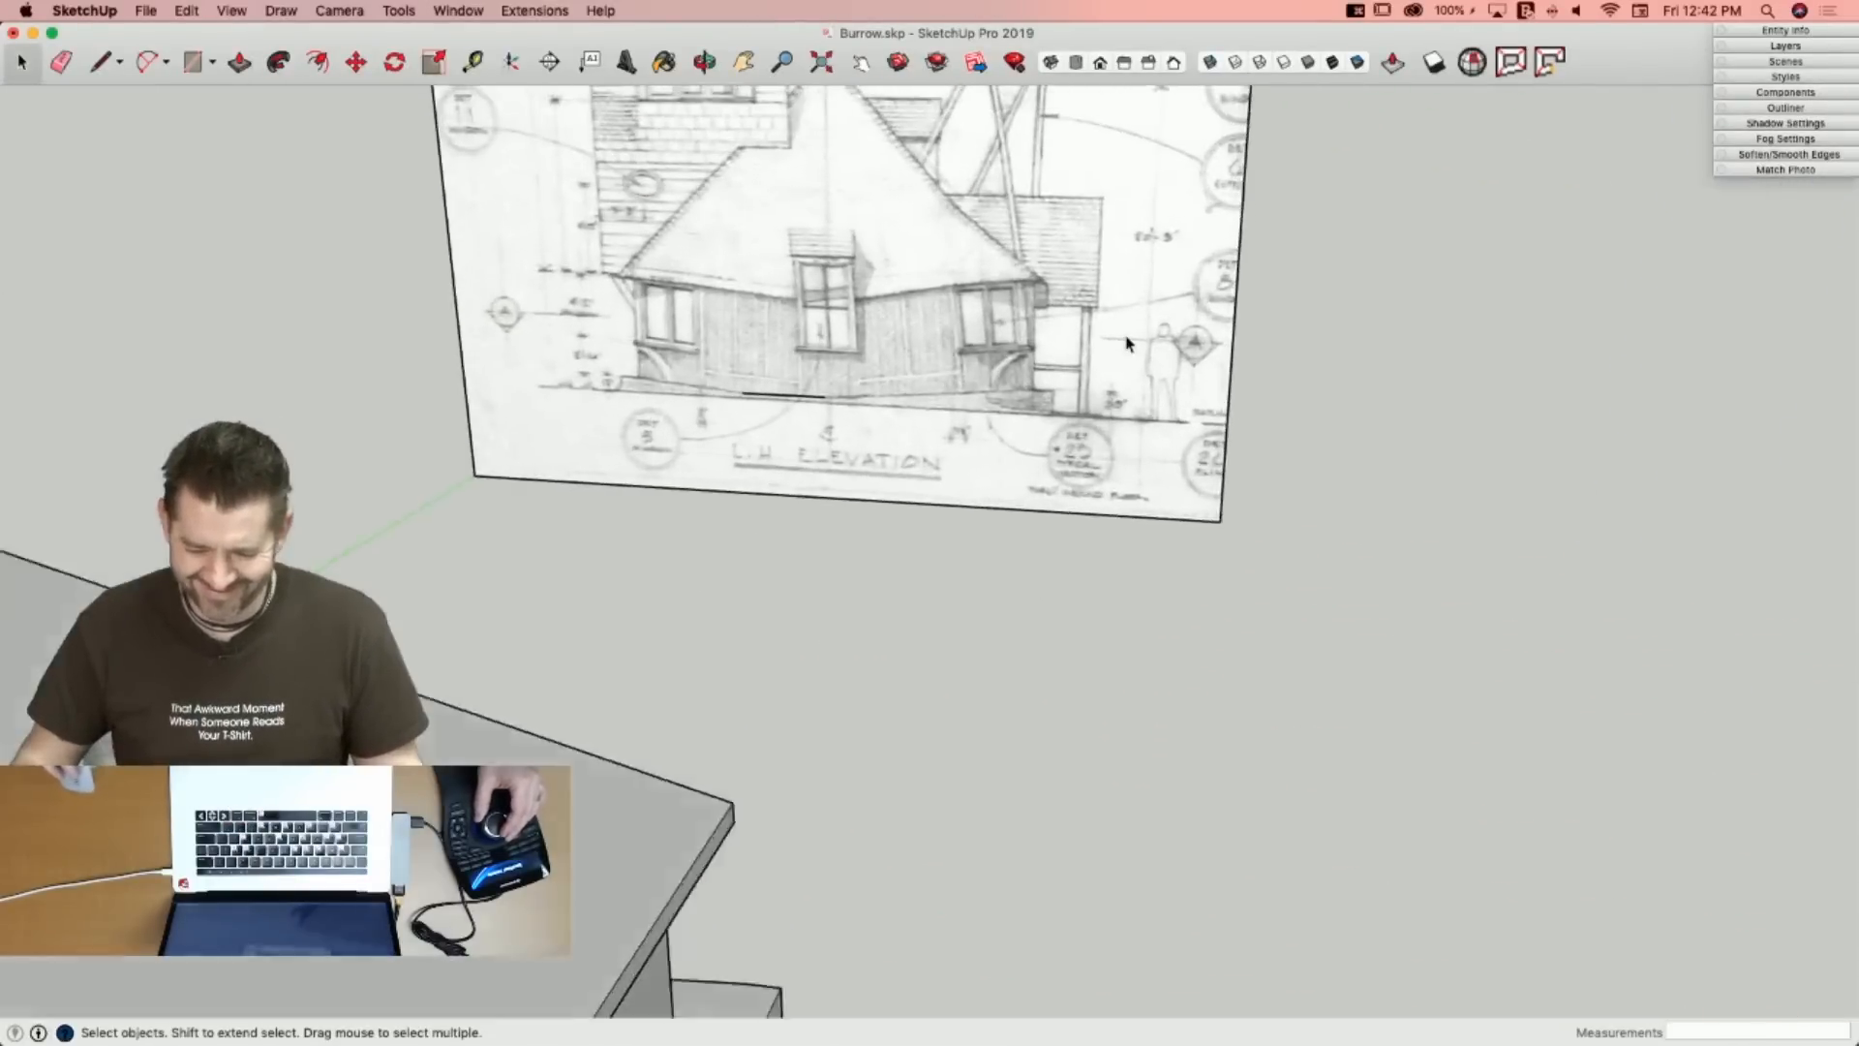
Trace the porch roof on the L.H. elevation drawing as a closed rectangle and Push/Pull it about 66' toward the house.
key(l)
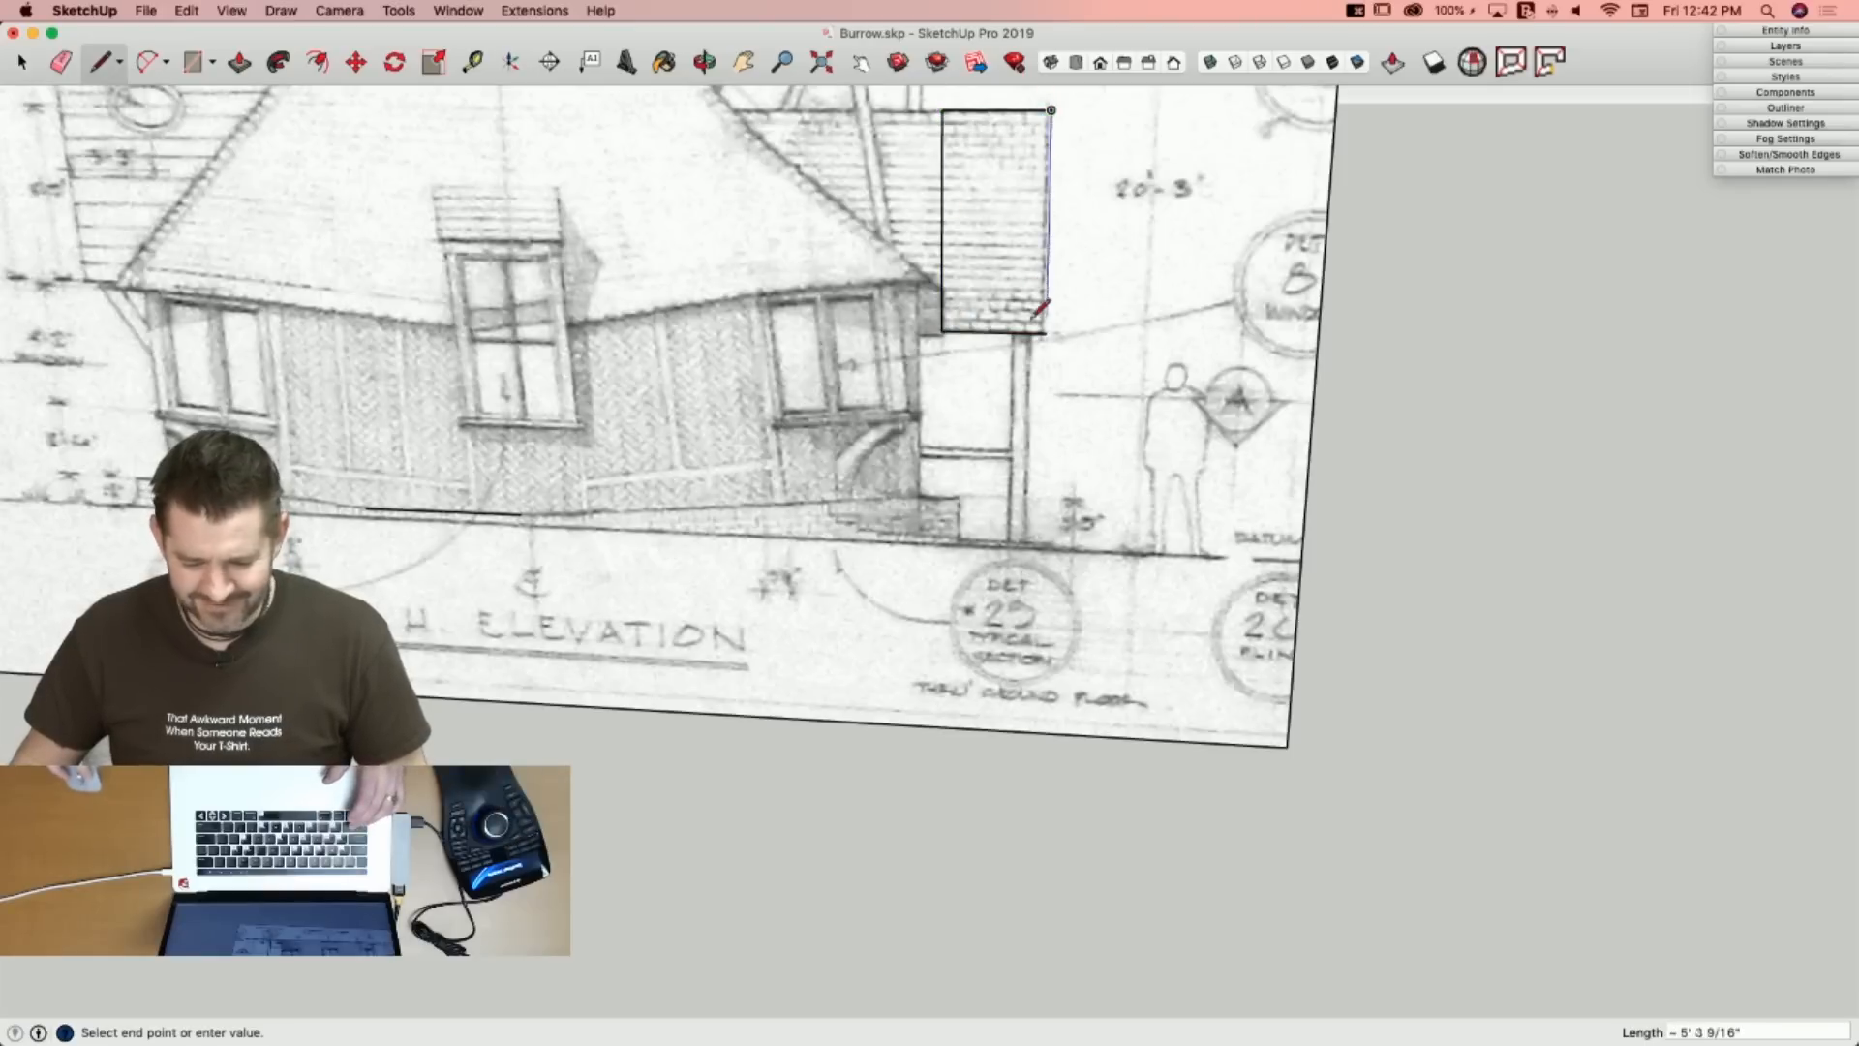
click(1047, 332)
key(p)
click(975, 241)
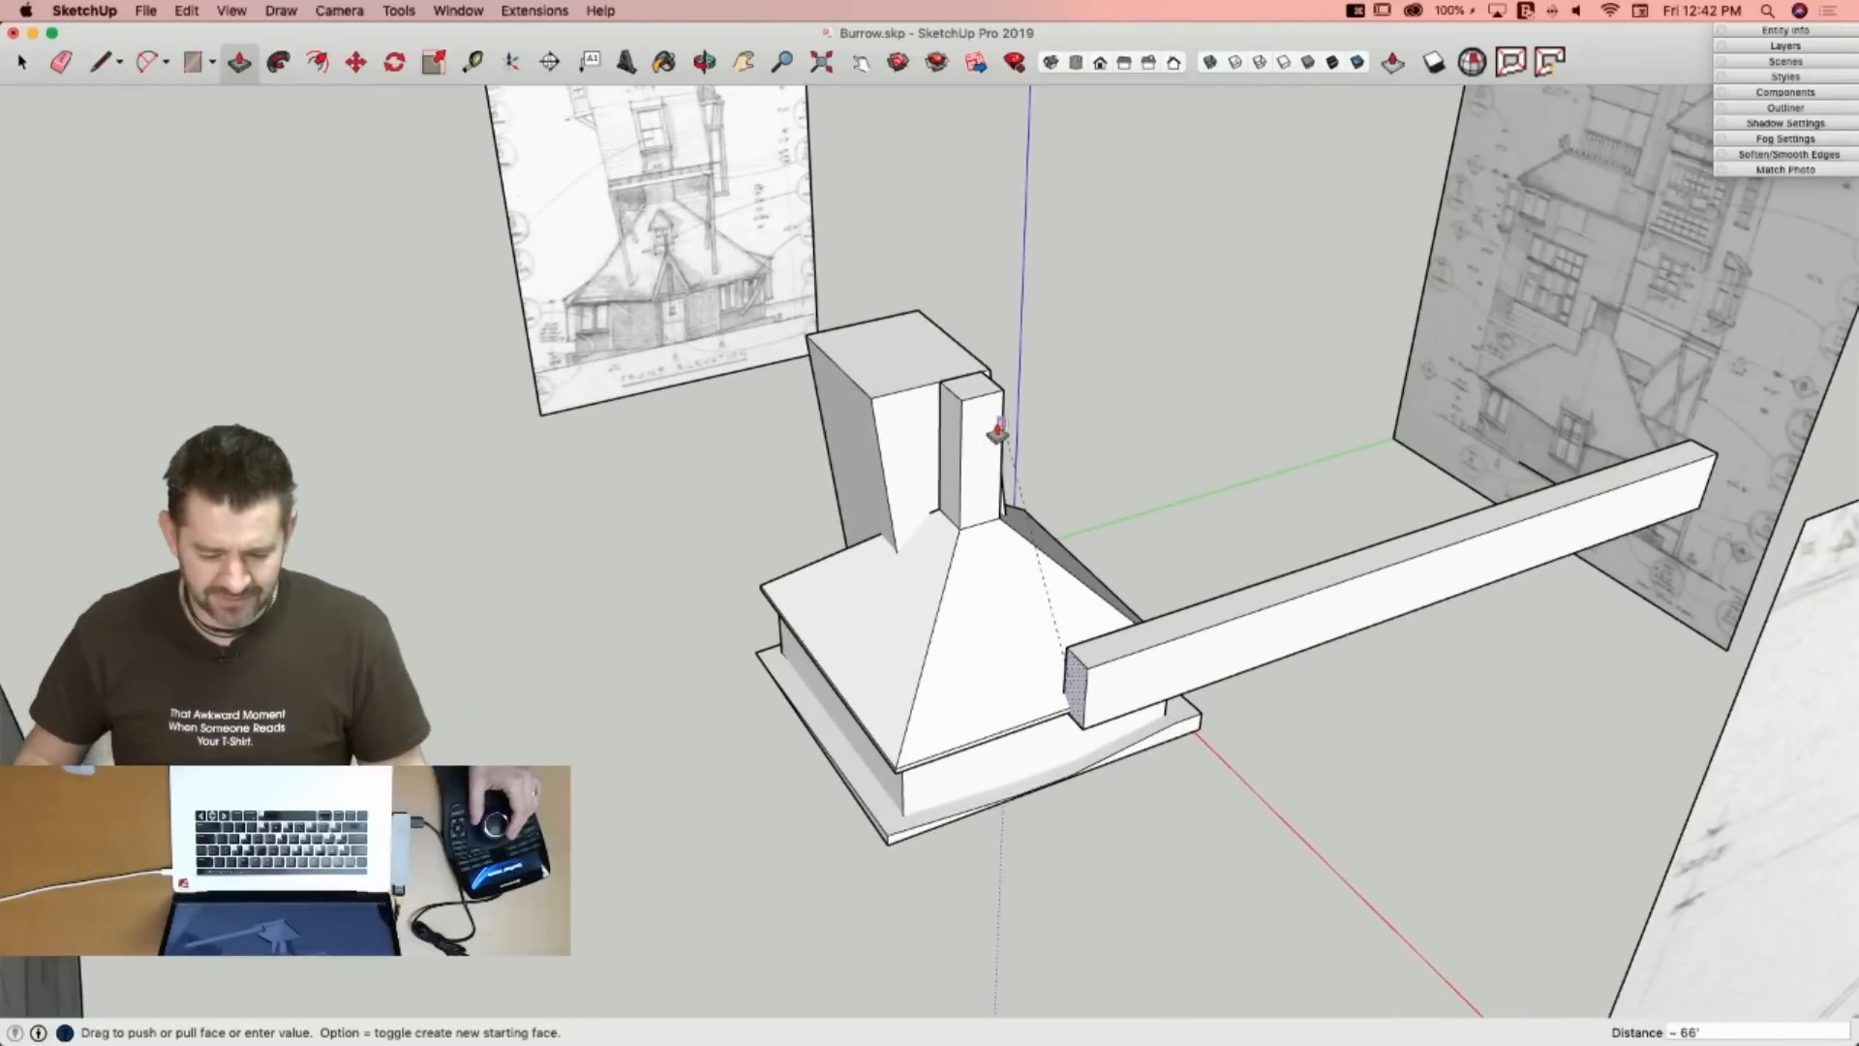
click(759, 426)
Trace the triangular porch gable on the front elevation drawing and Push/Pull it through the house out to the depth of the porch box.
key(l)
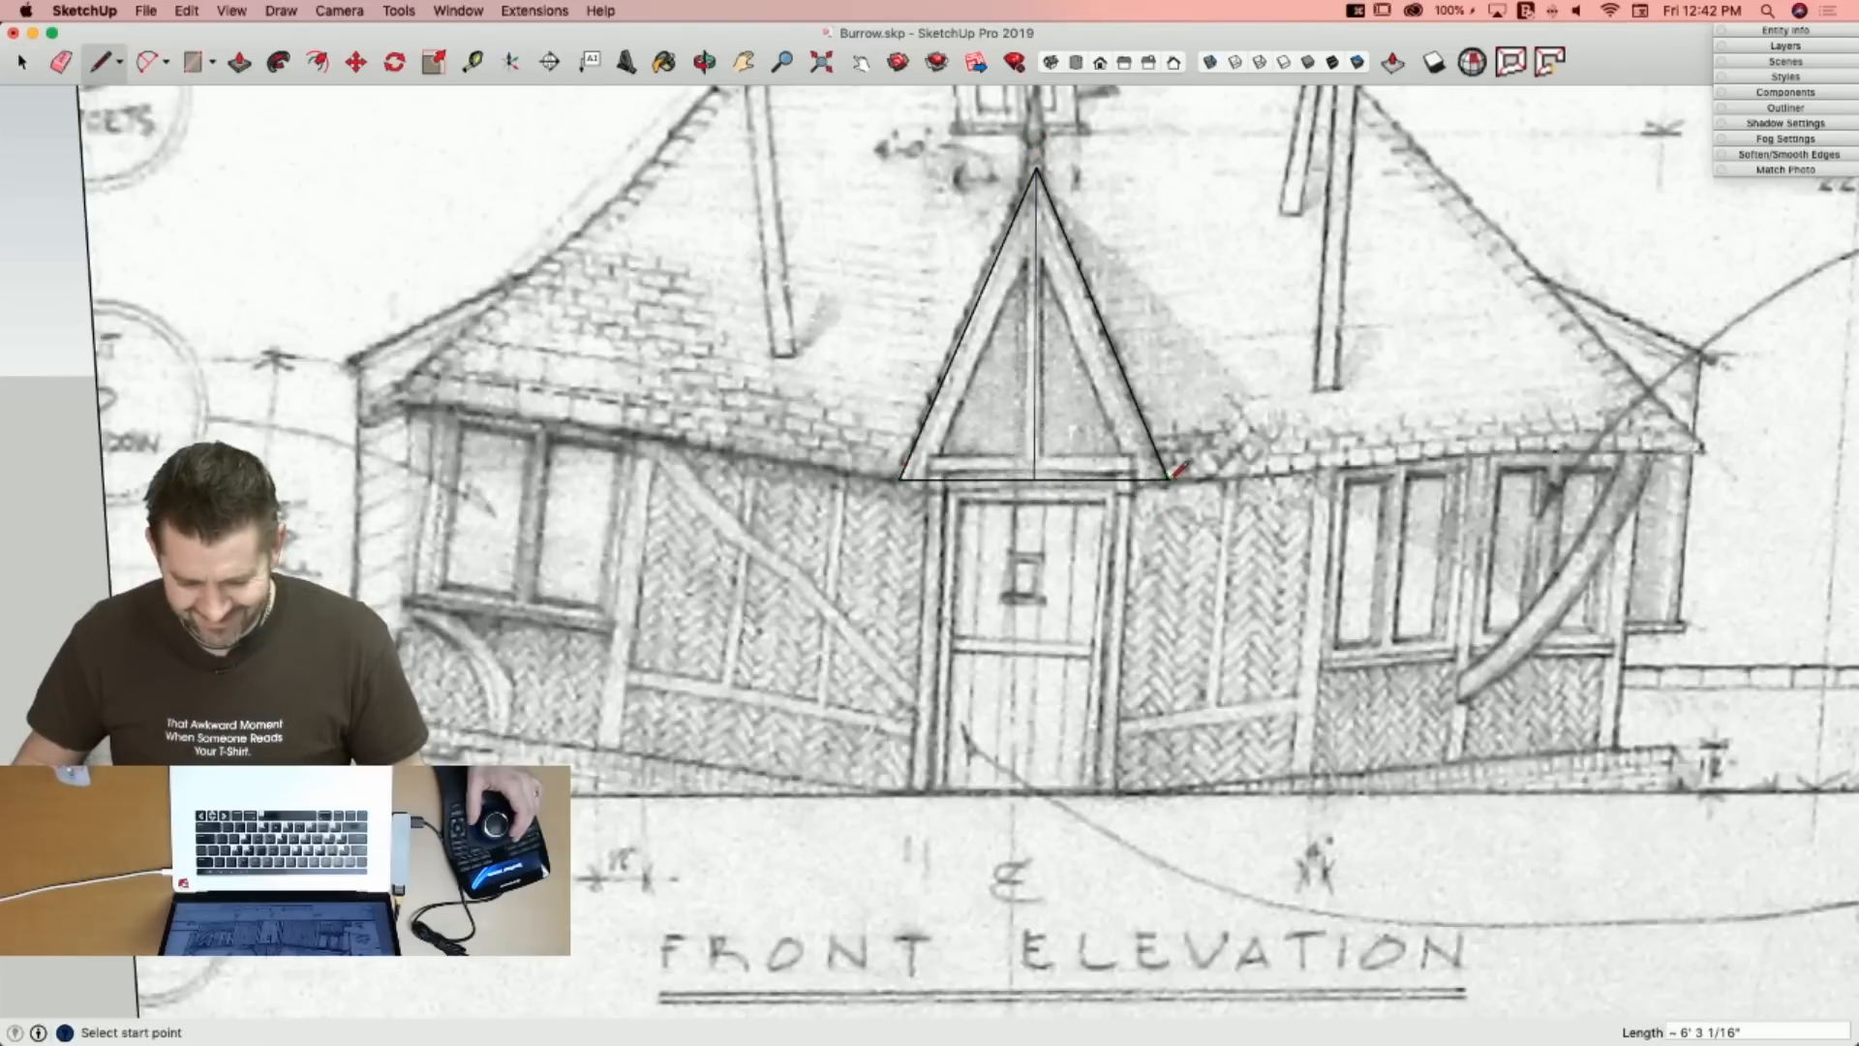
key(p)
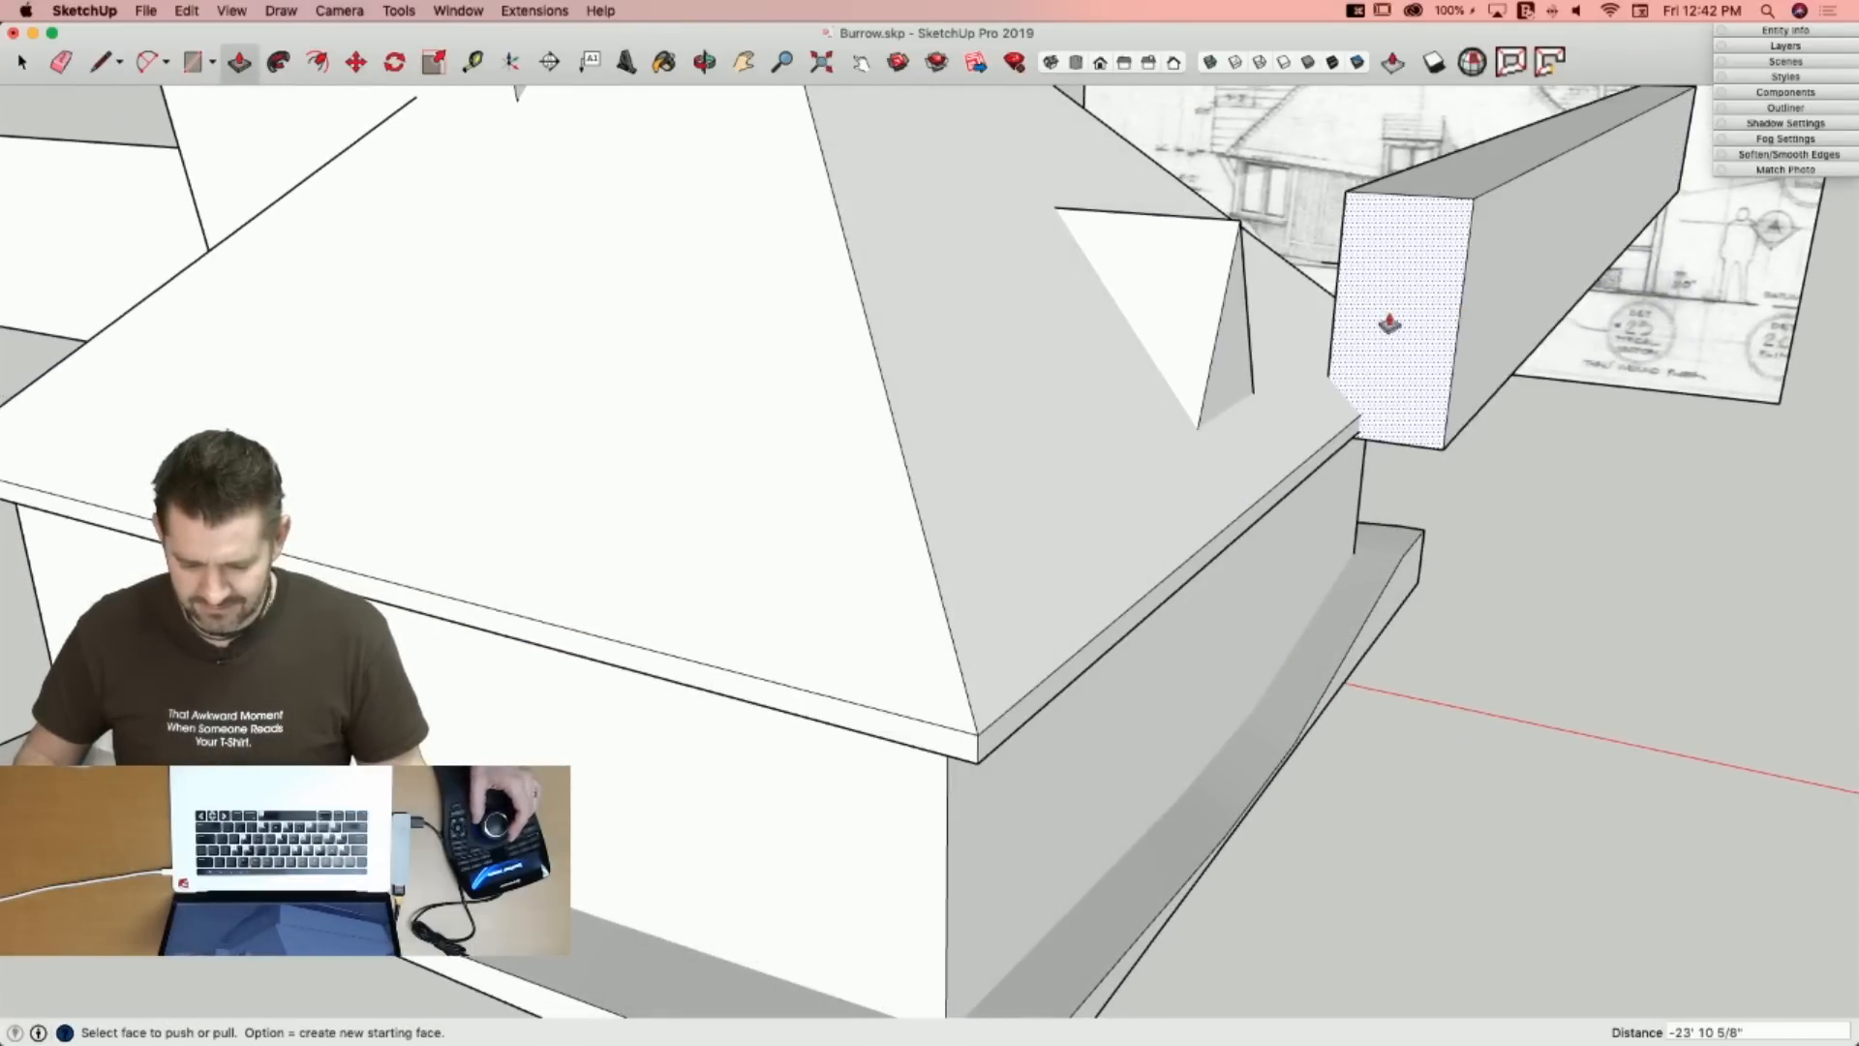
key(p)
click(1280, 392)
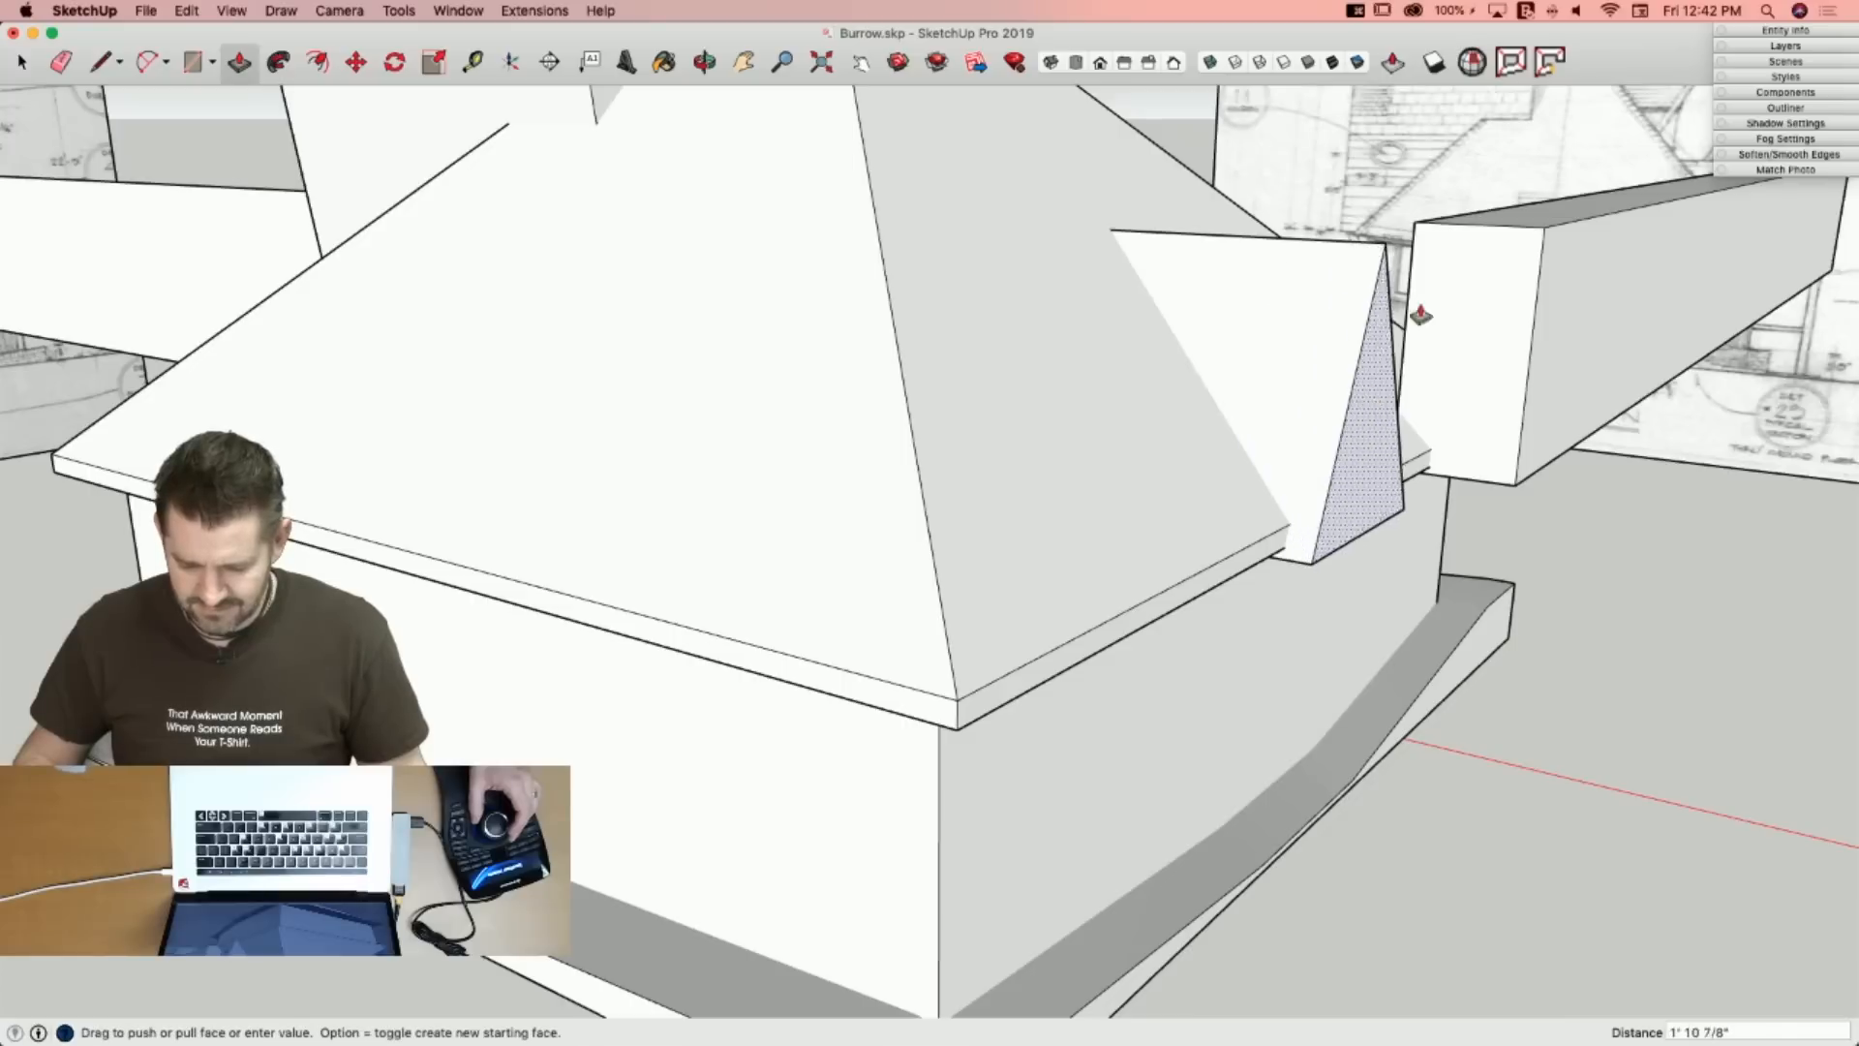
click(1549, 247)
key(space)
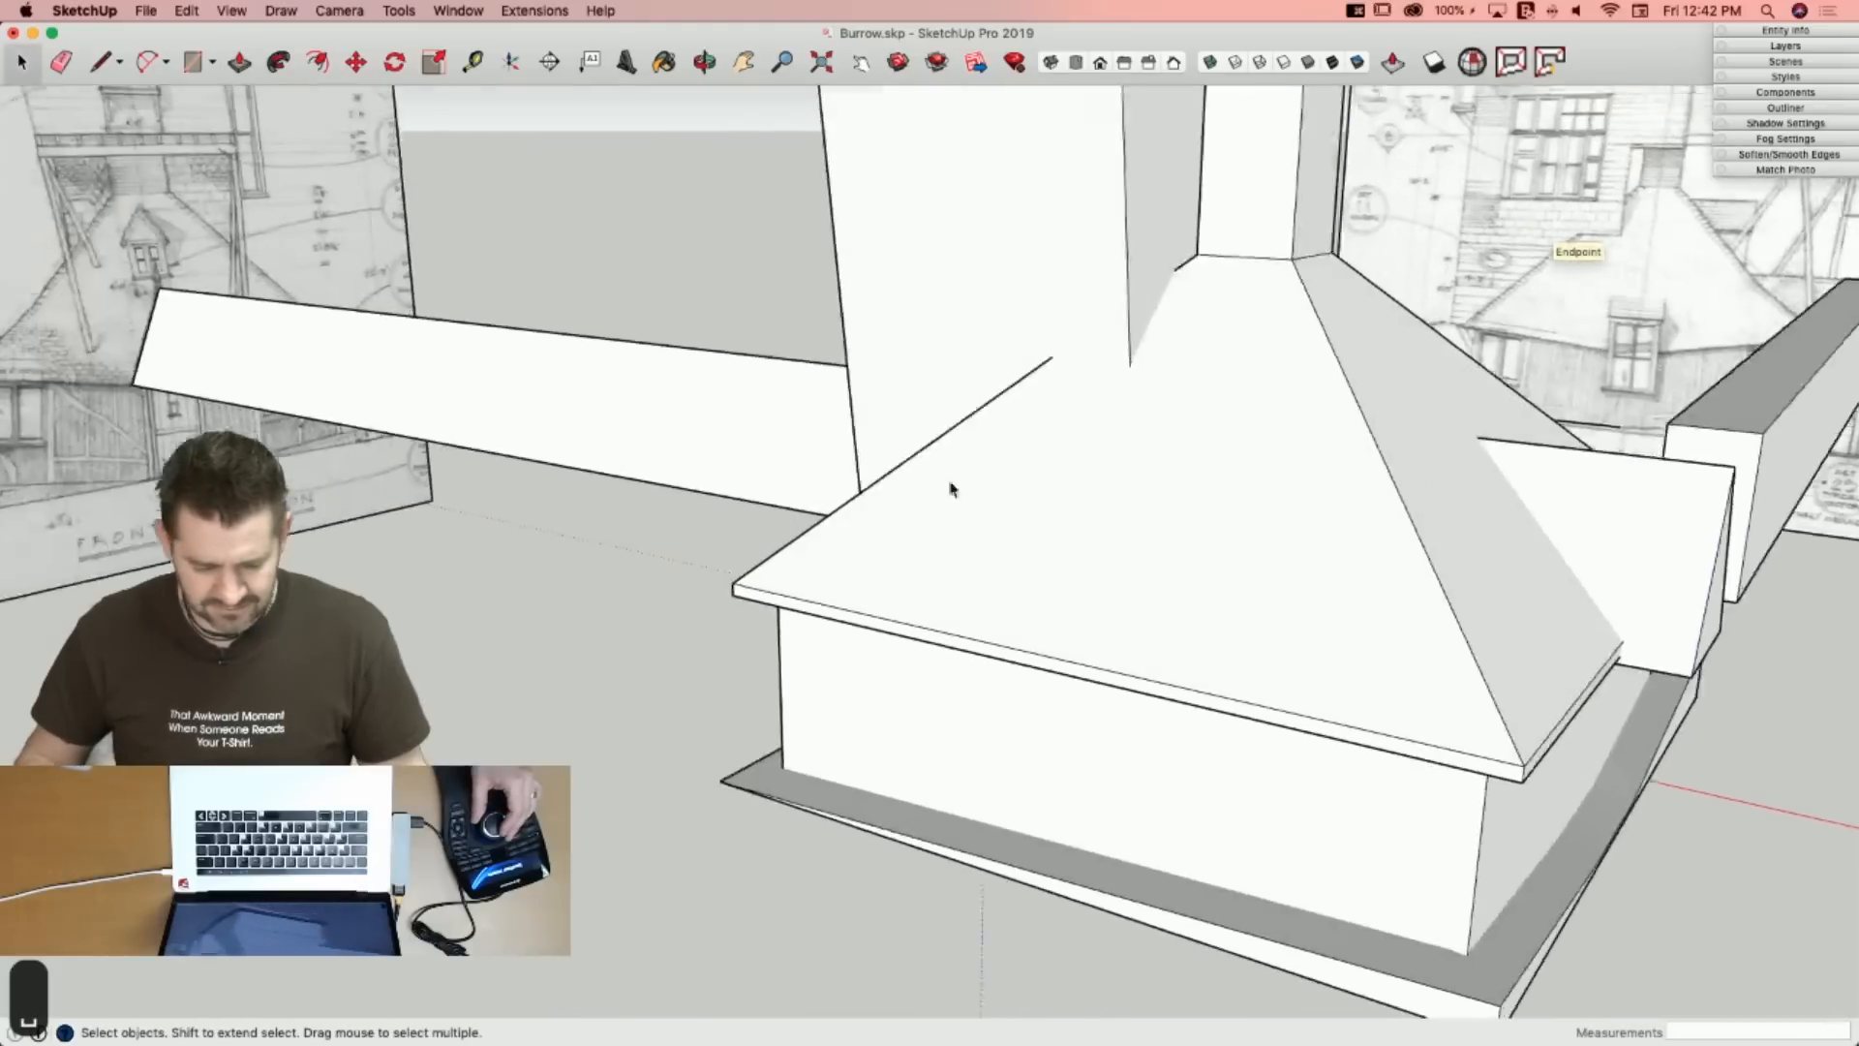
Push/Pull the far end of the triangular porch prism about 74' back from the elevation drawing into the hip roof.
key(e)
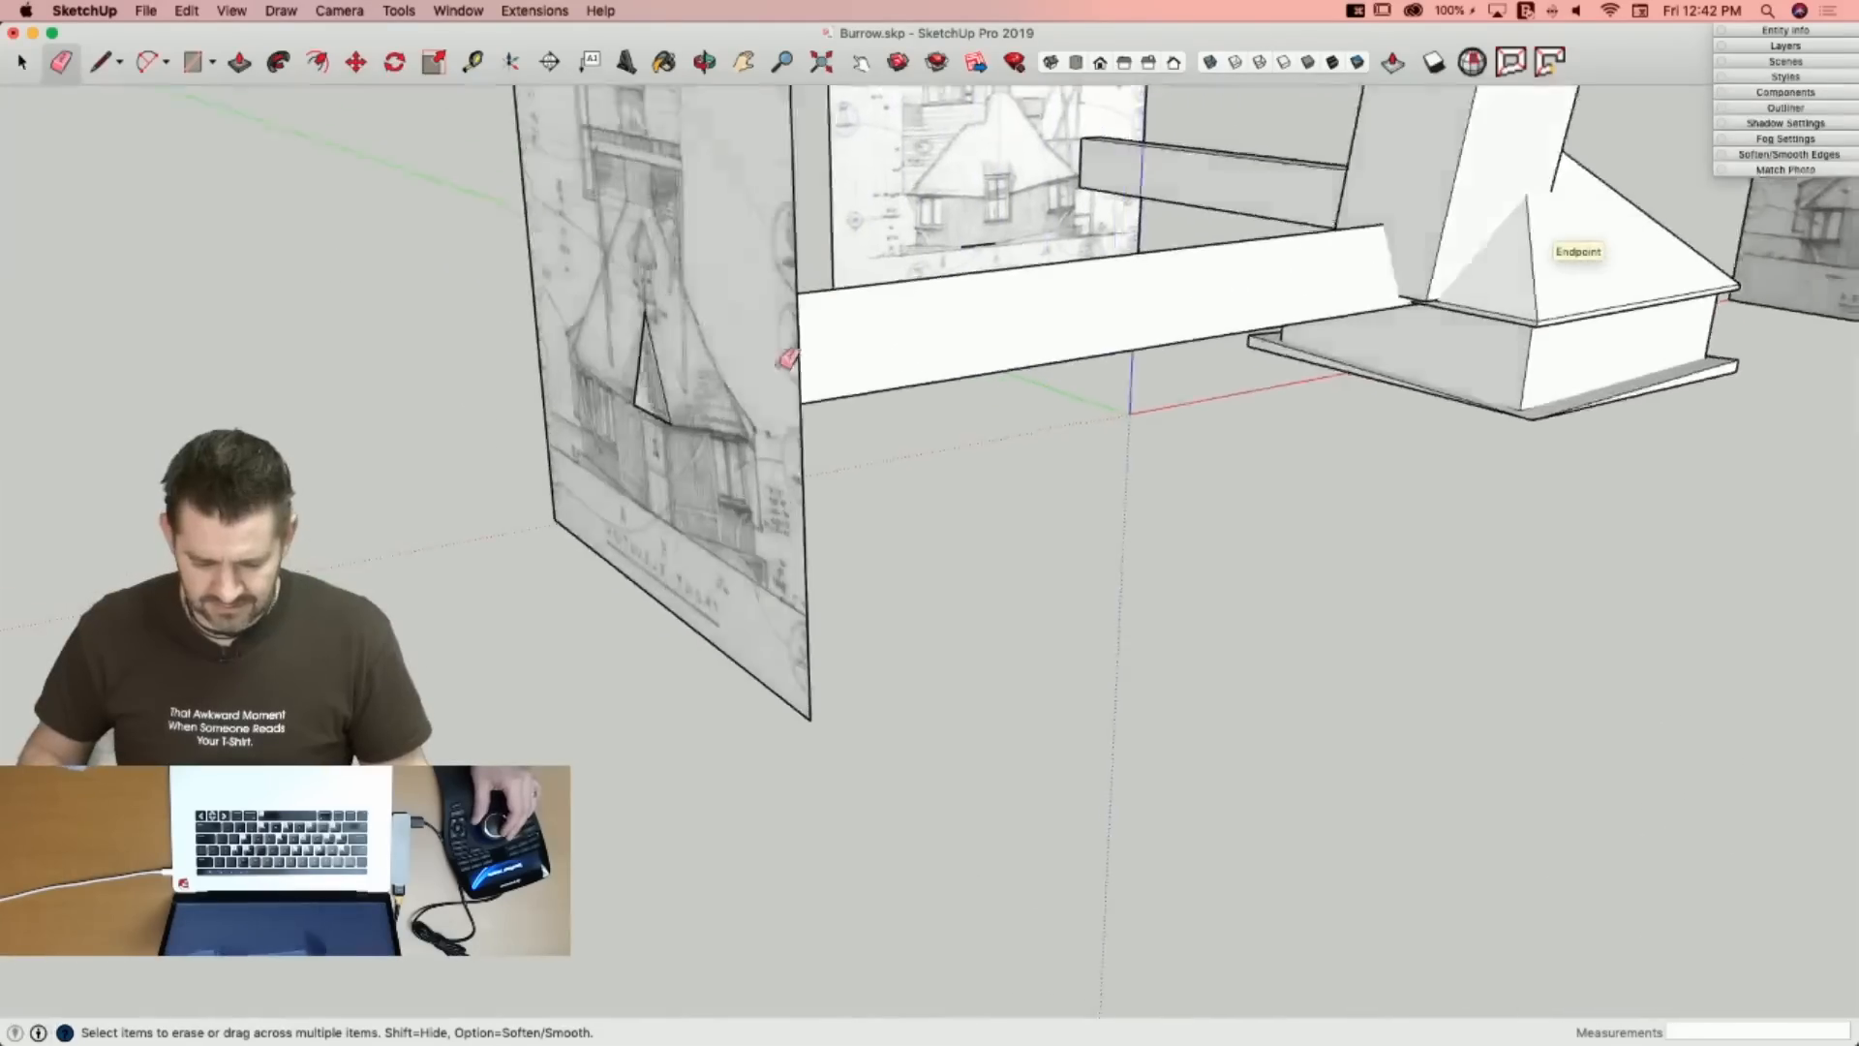
key(p)
click(677, 365)
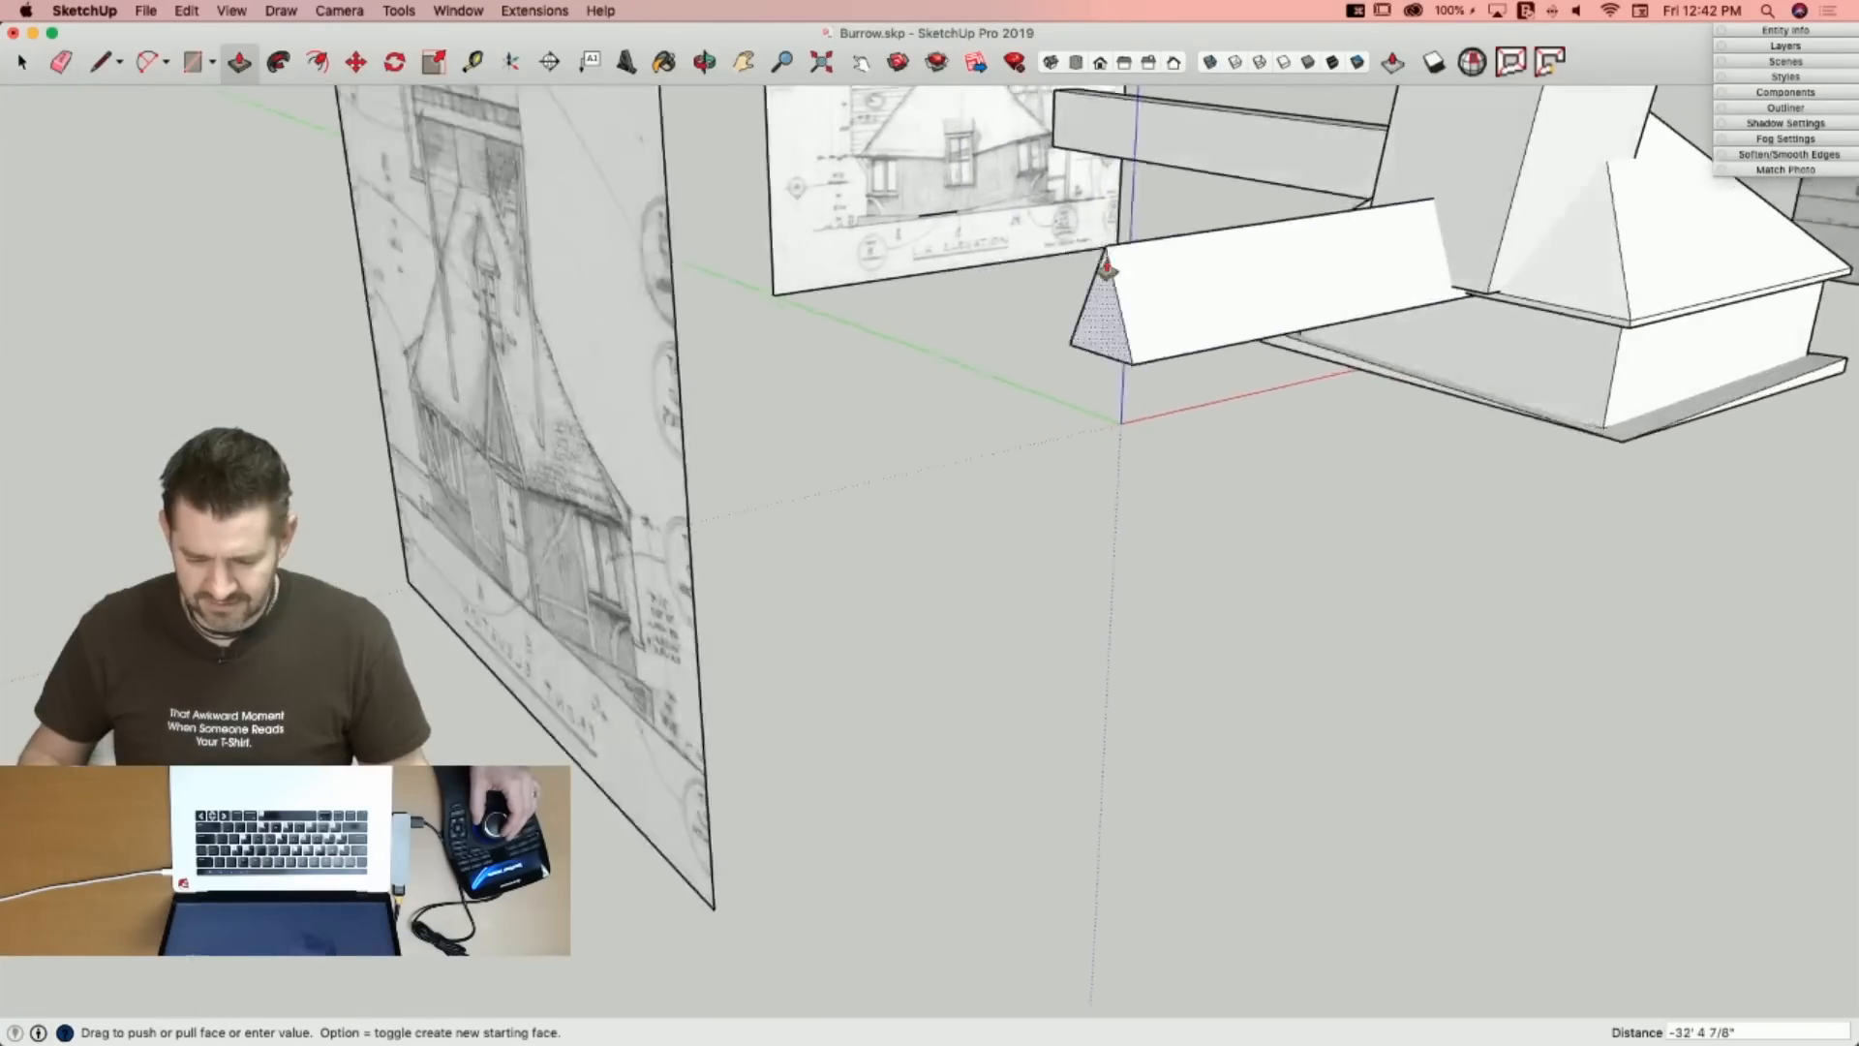
click(1268, 389)
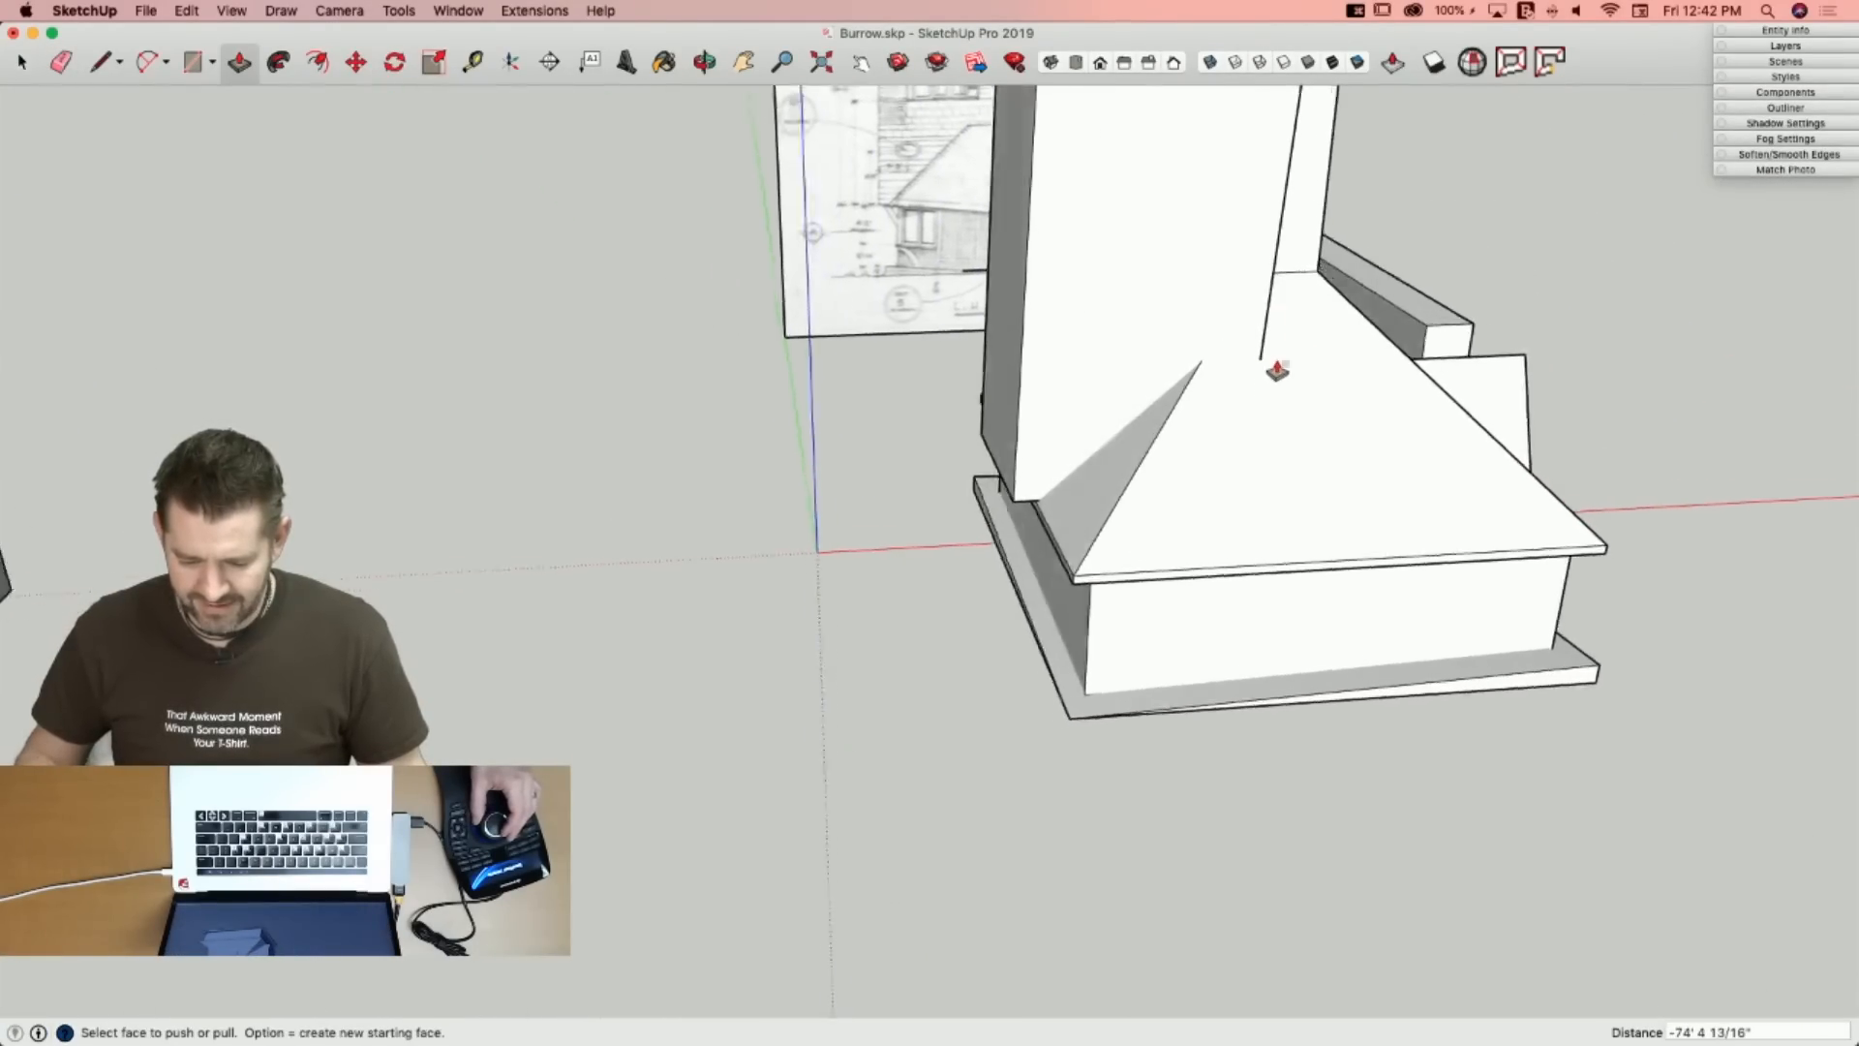
Delete the long rectangular porch box extruded from the L.H. elevation drawing.
key(space)
click(1352, 406)
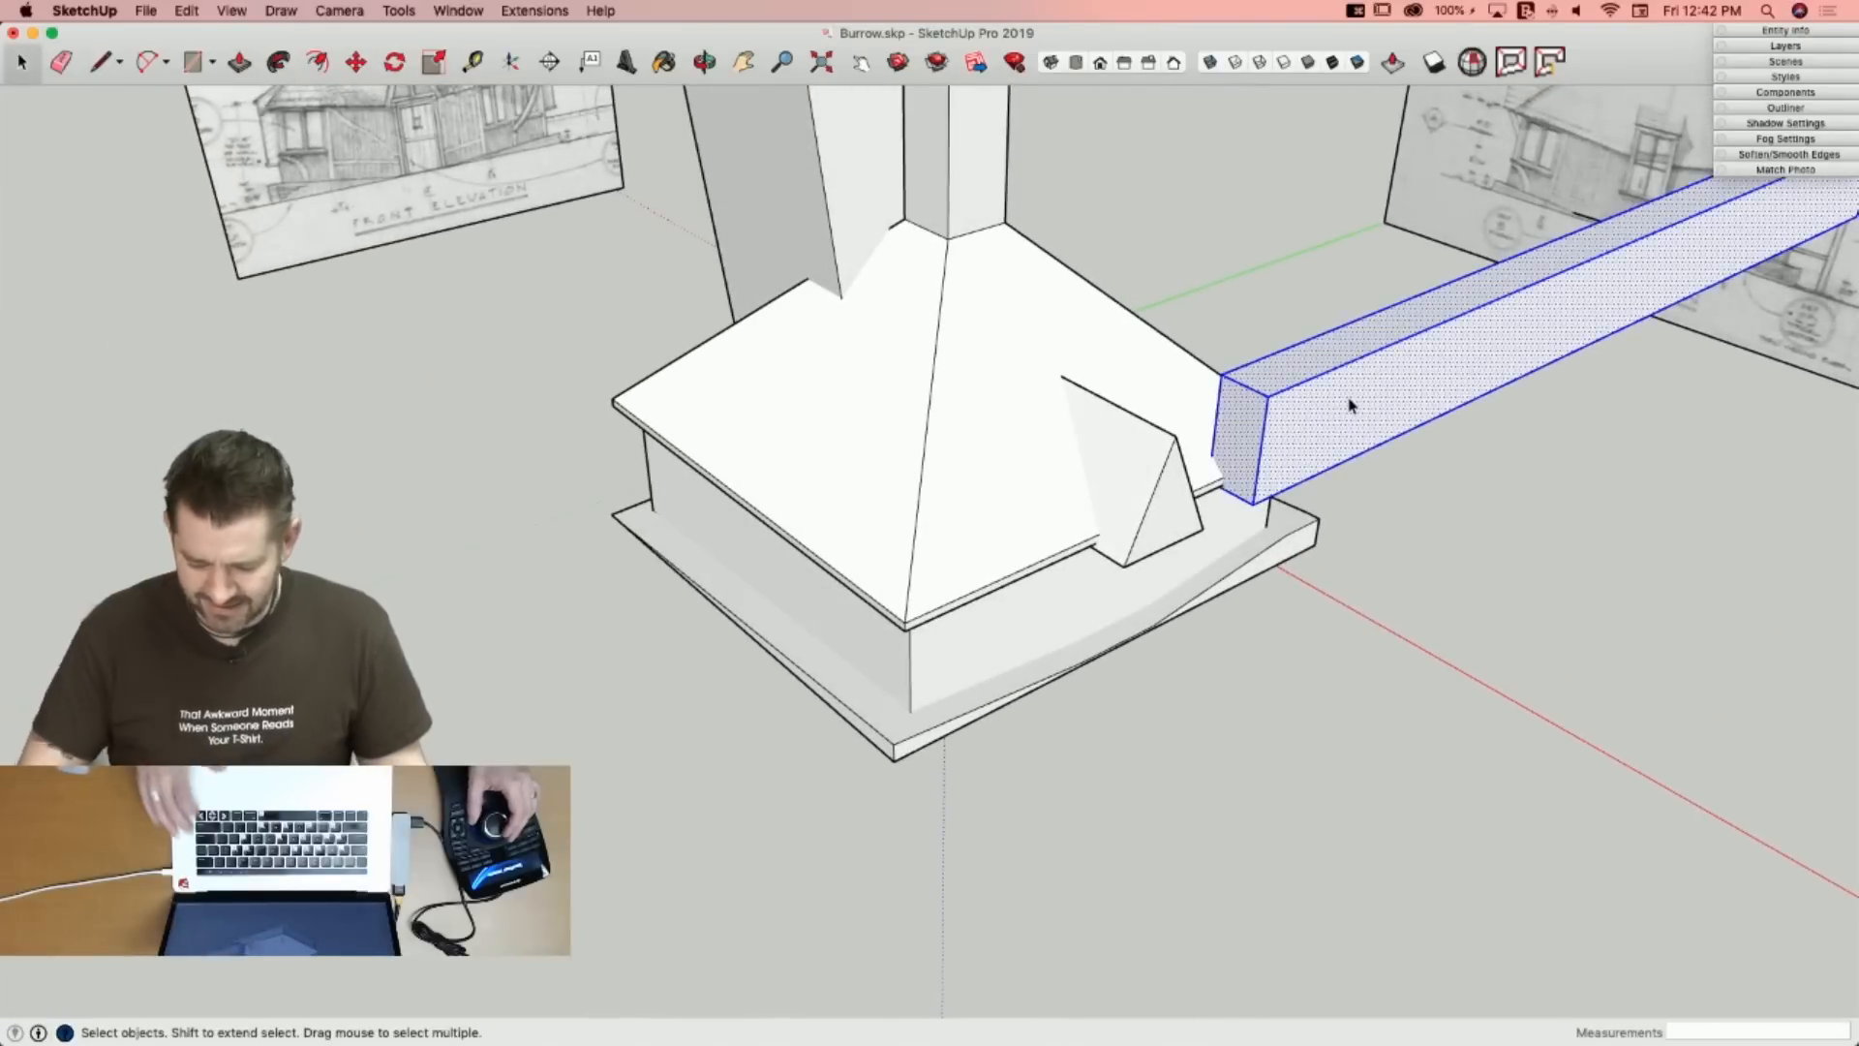
key(Delete)
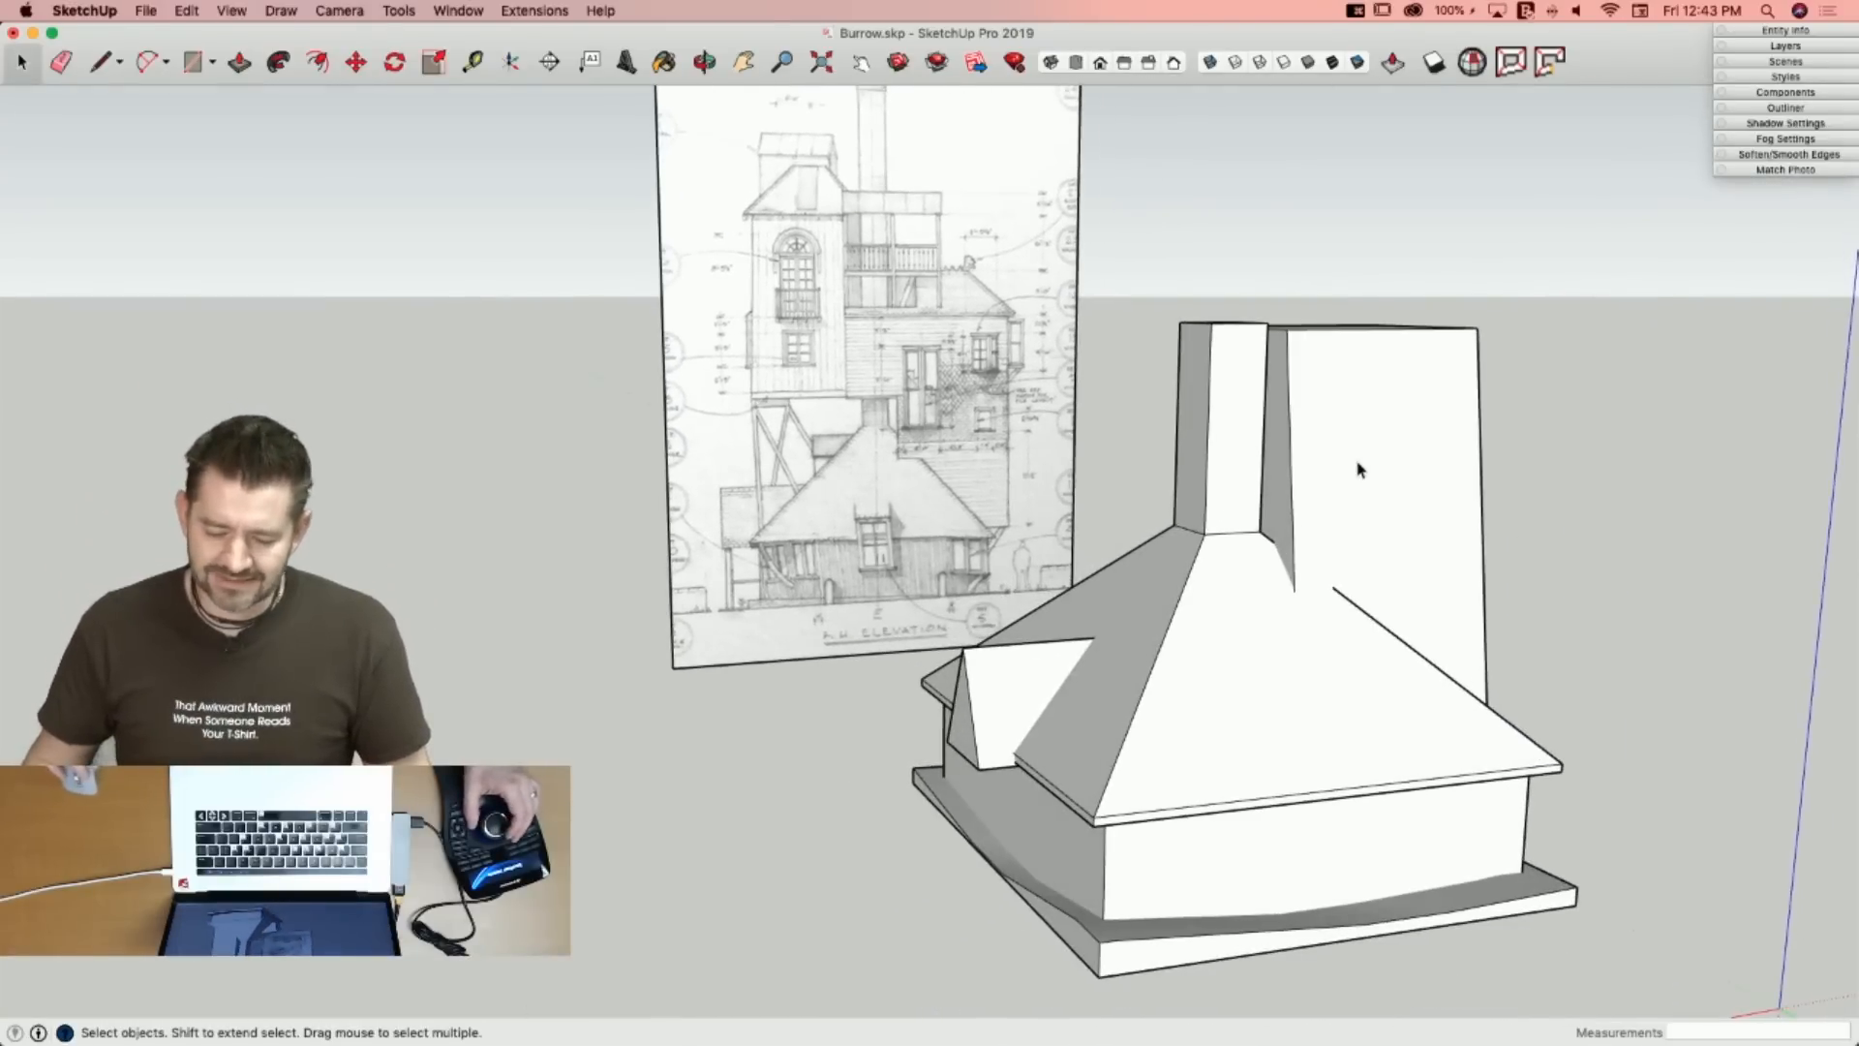
Turn on X-ray display and switch the camera to parallel projection, facing the porch gable and front elevation drawing.
click(1360, 471)
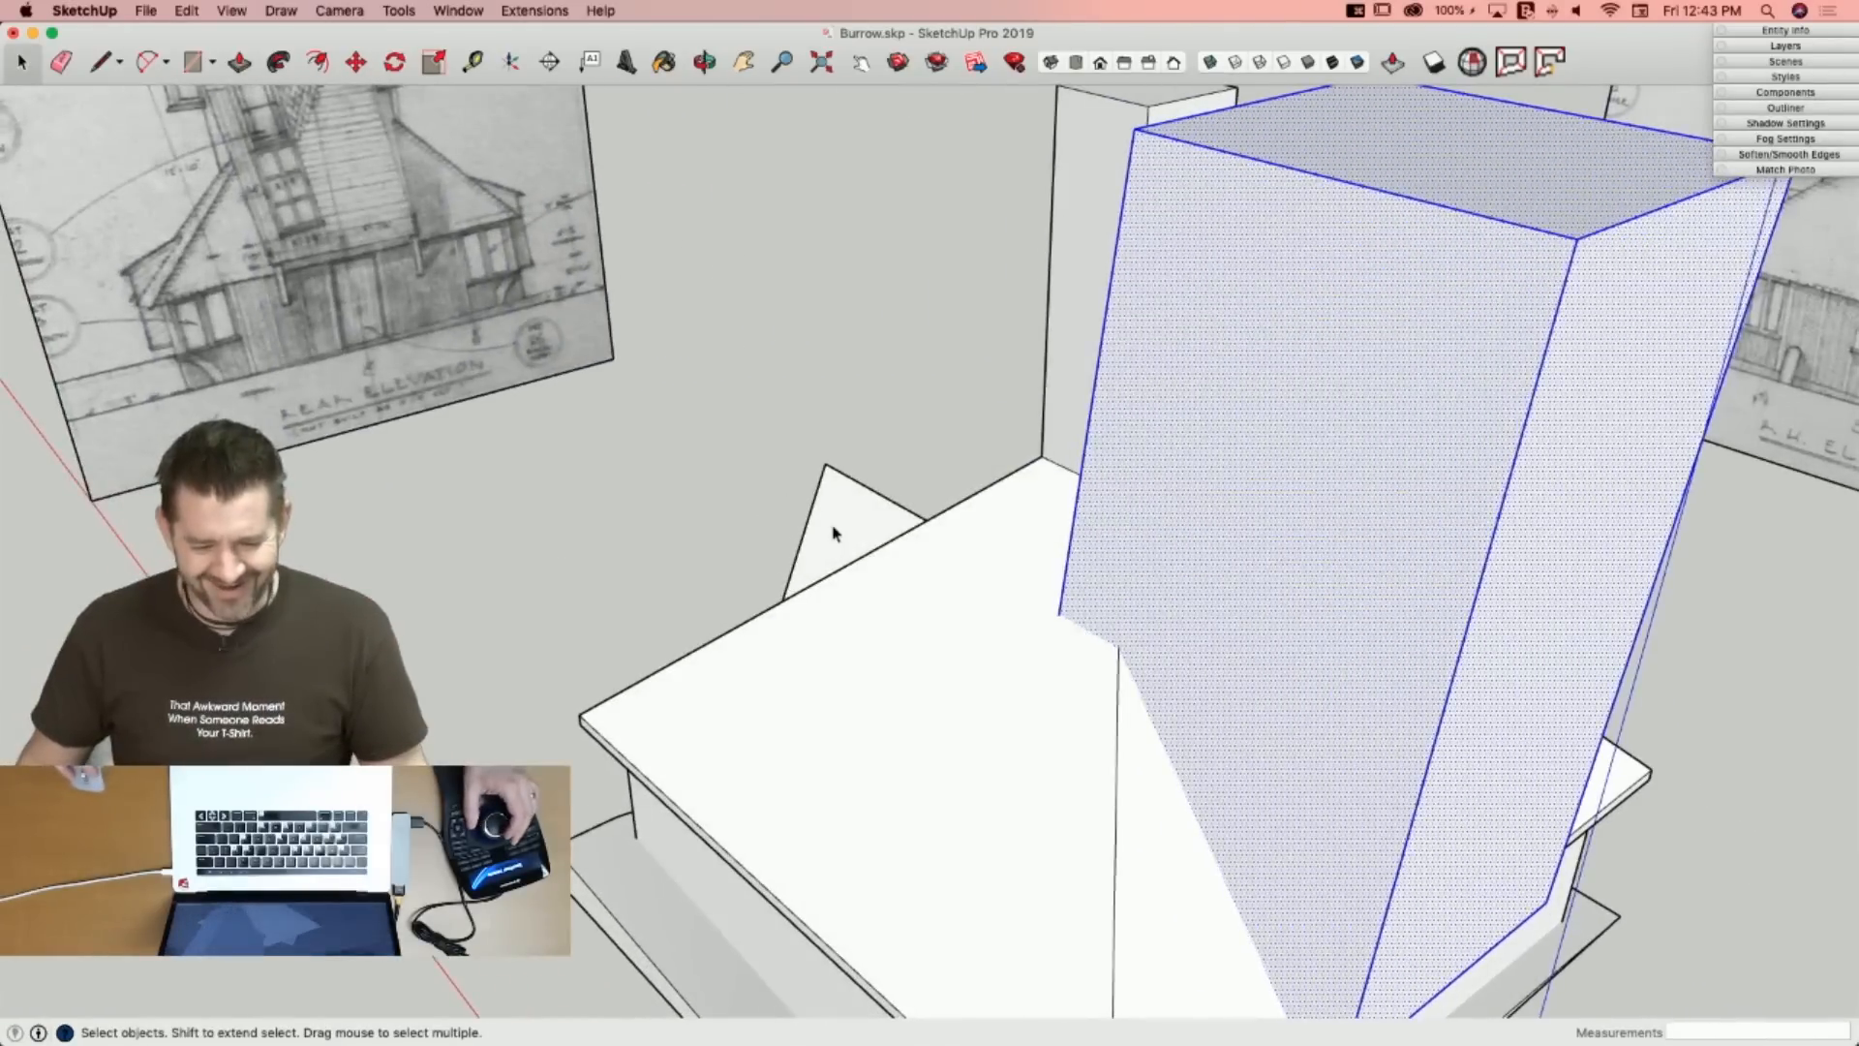
click(830, 532)
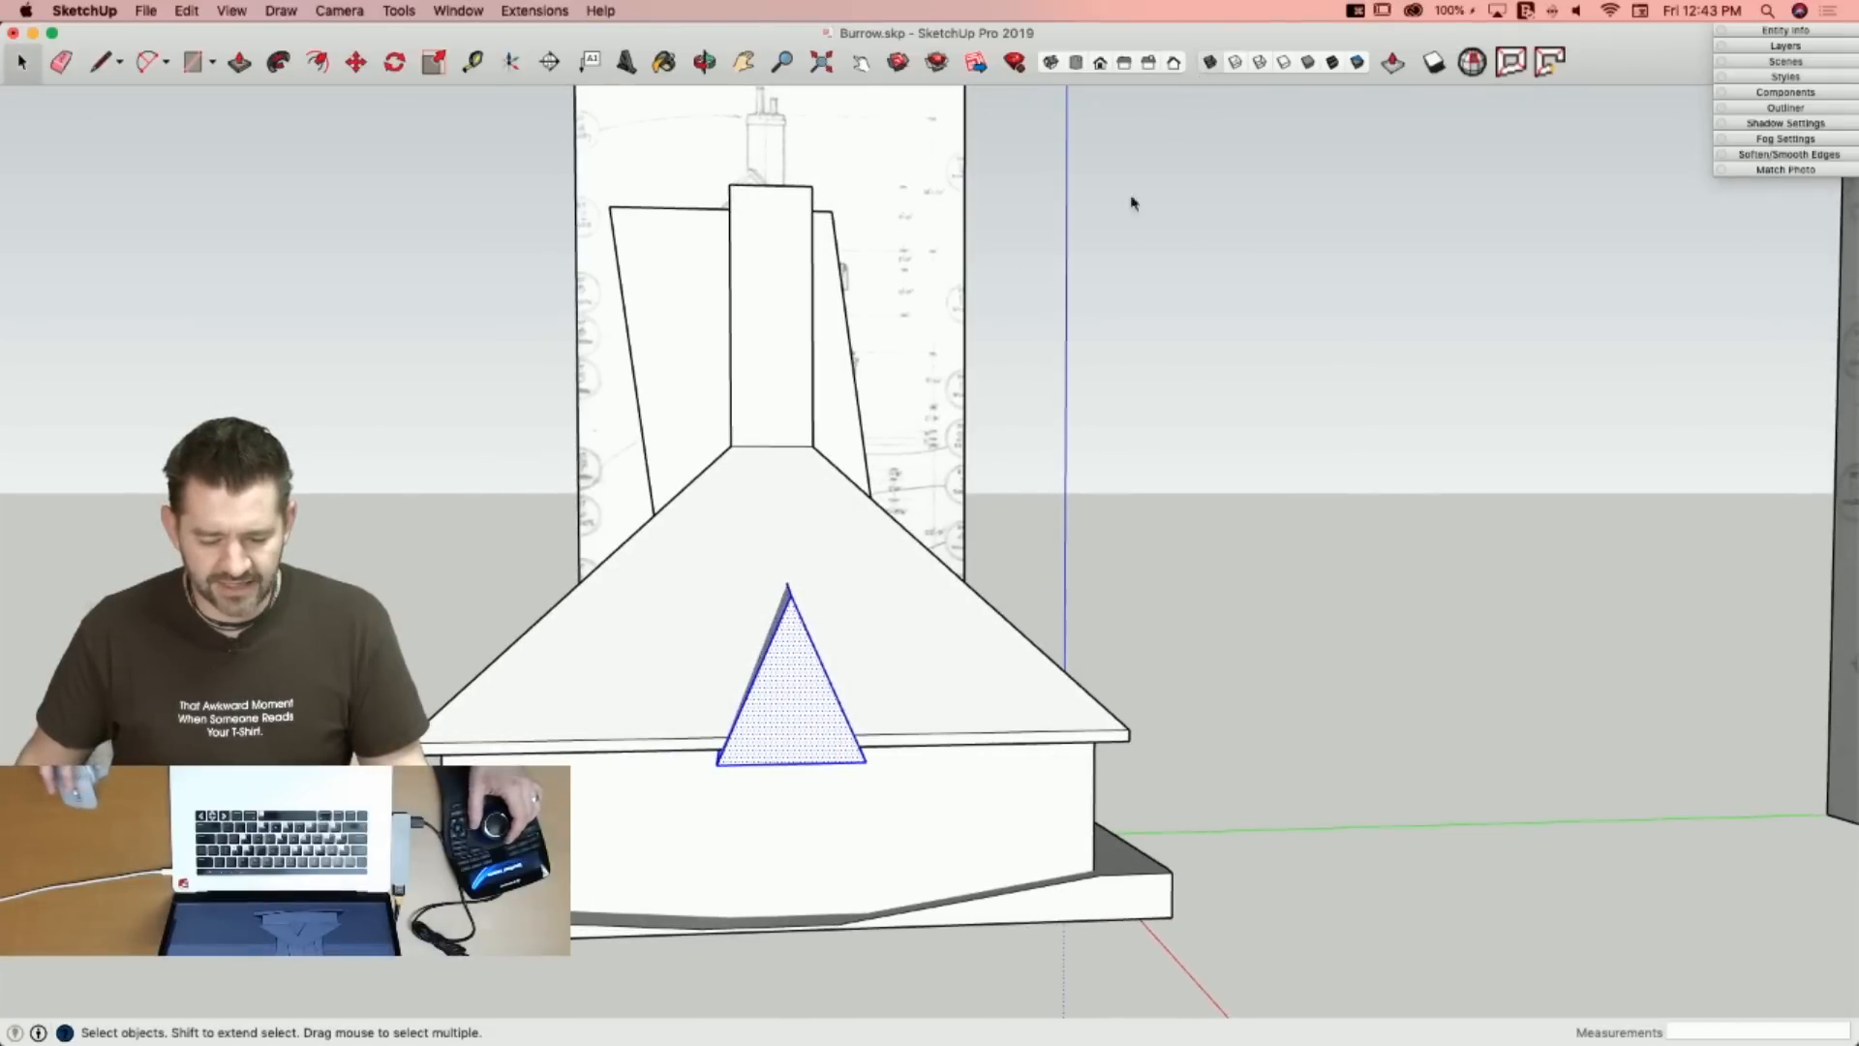
key(x)
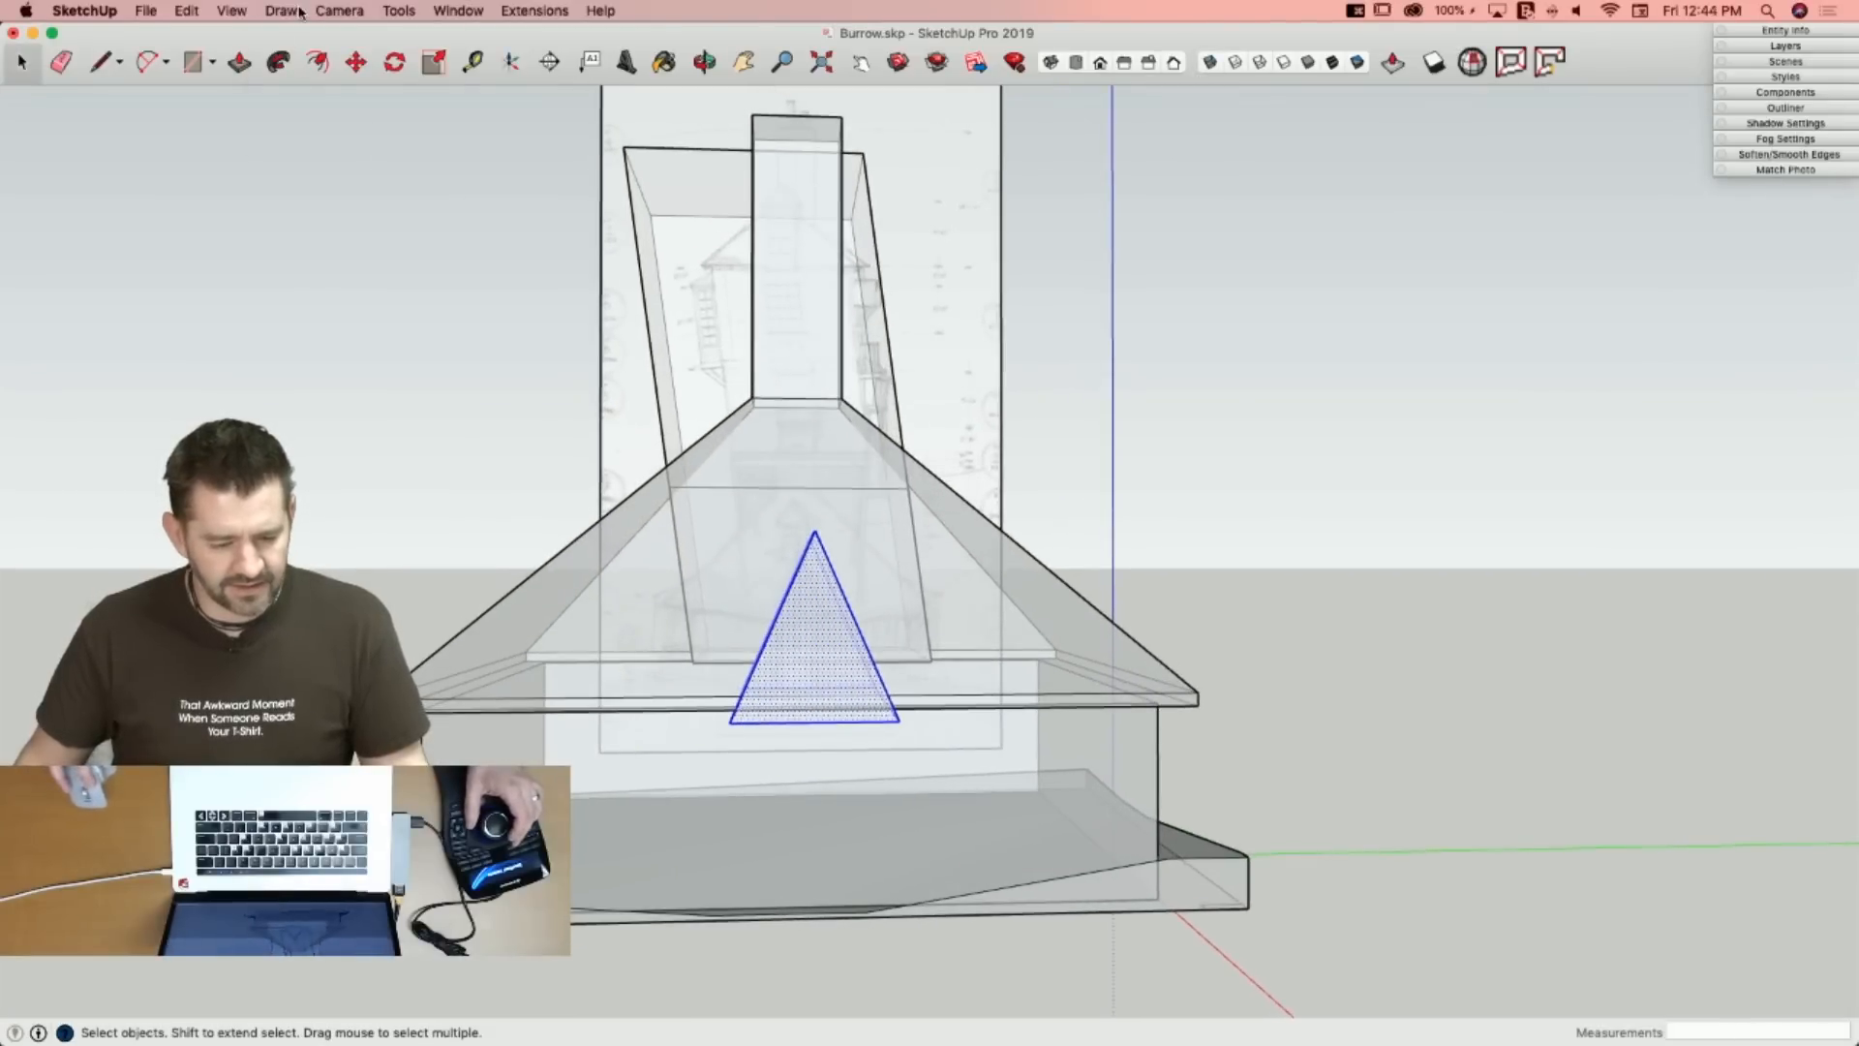
click(299, 11)
mouse_move(326, 11)
click(351, 104)
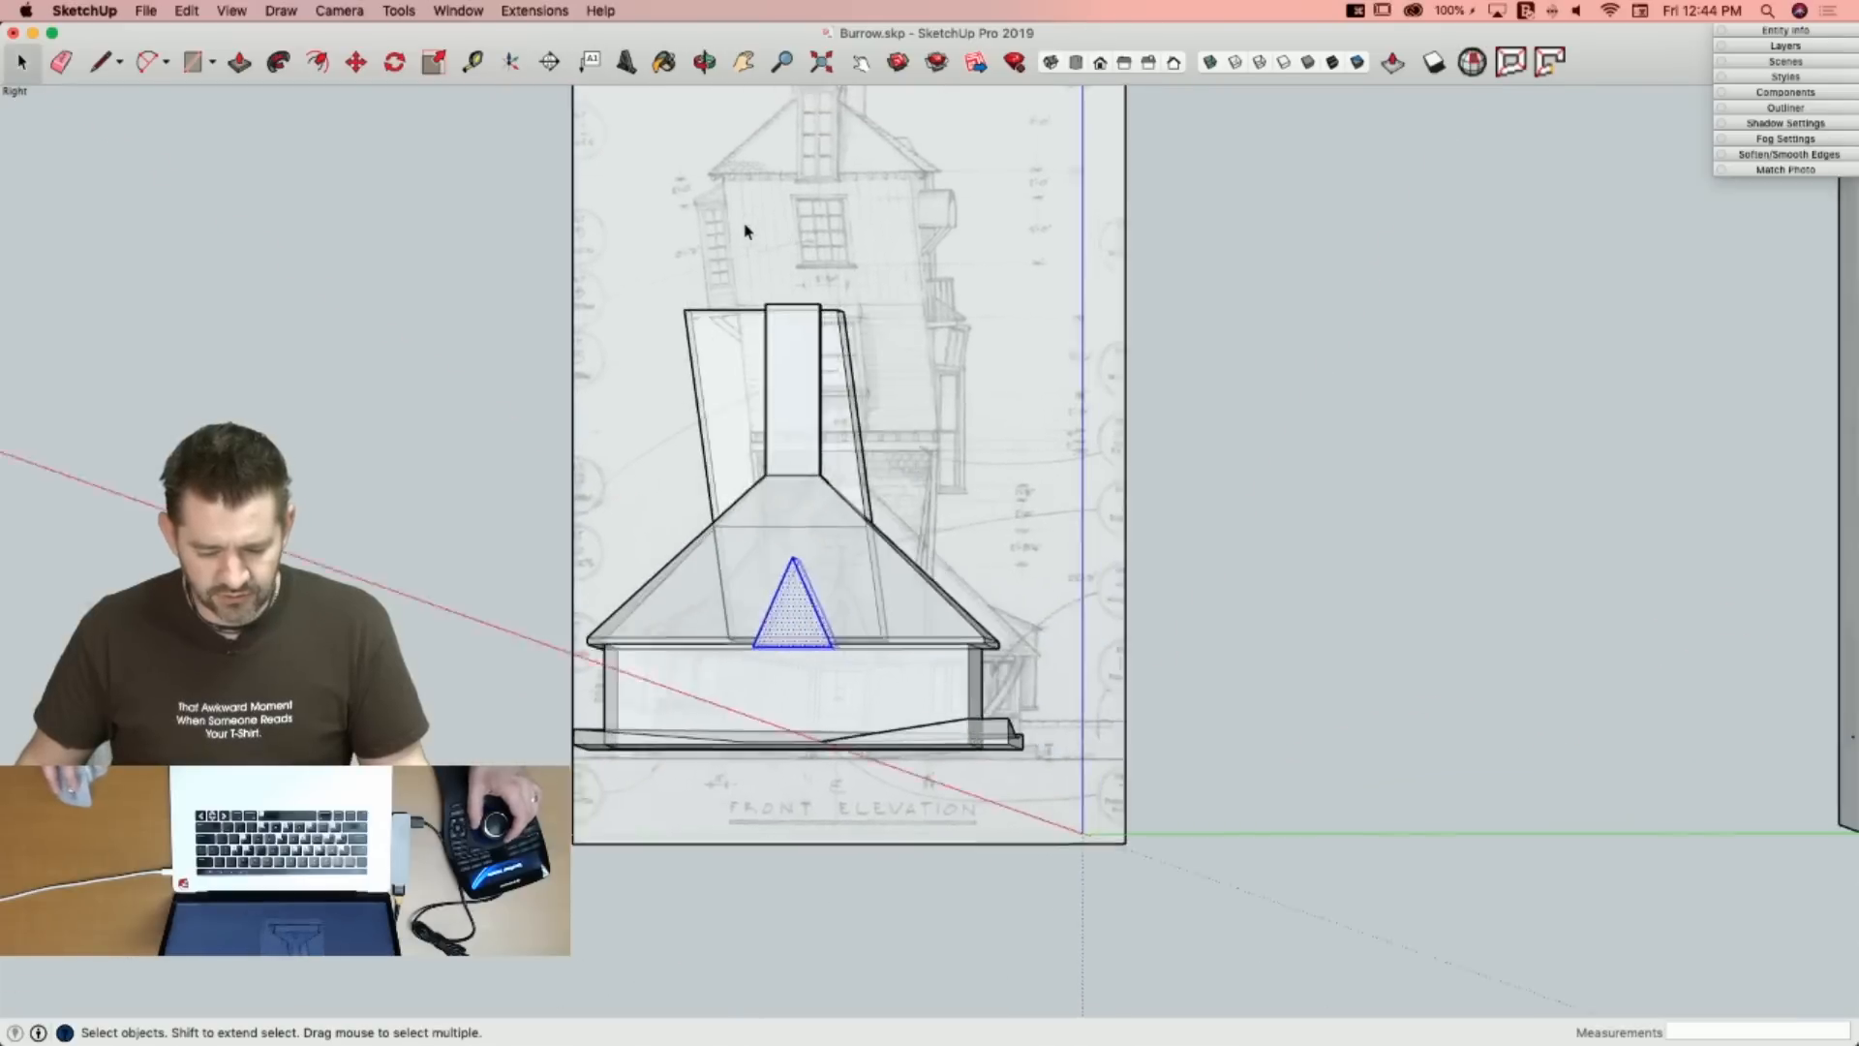
Align the view to the leaning tower's large face and compare the tower with the front elevation drawing behind it.
right_click(778, 262)
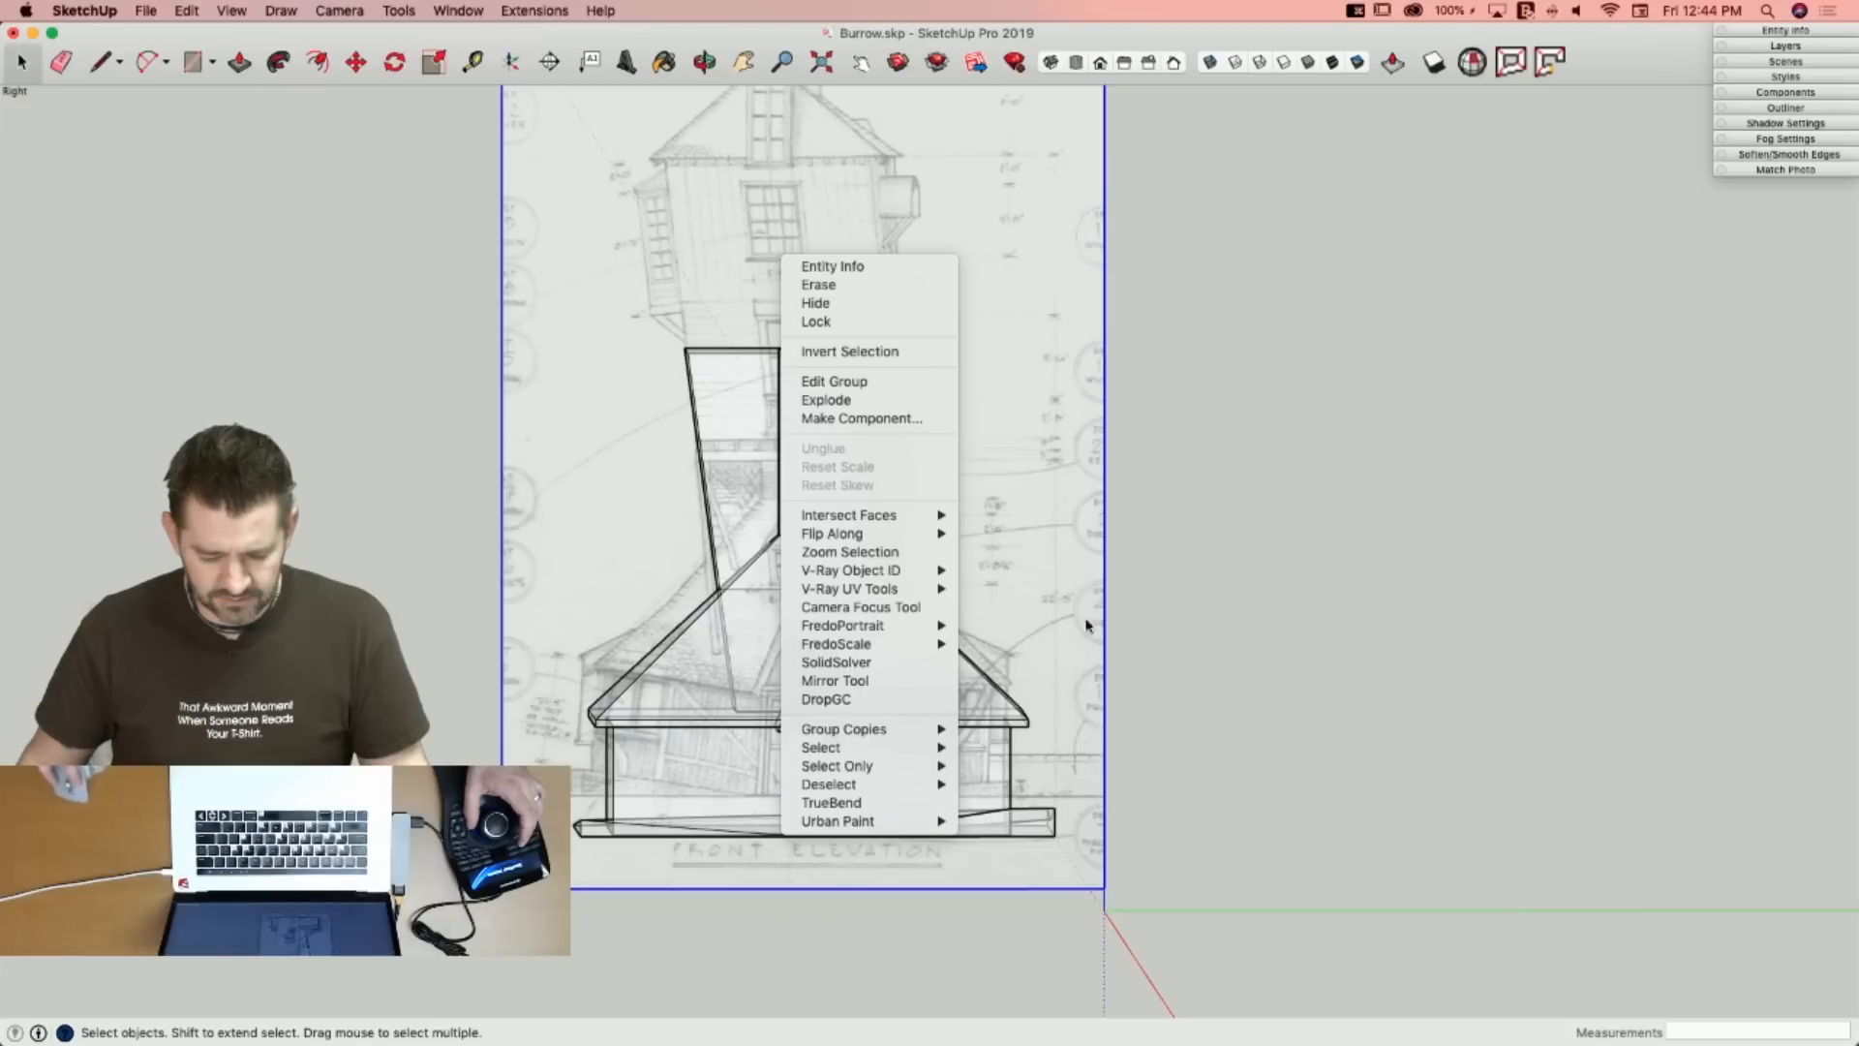
click(1059, 614)
click(802, 794)
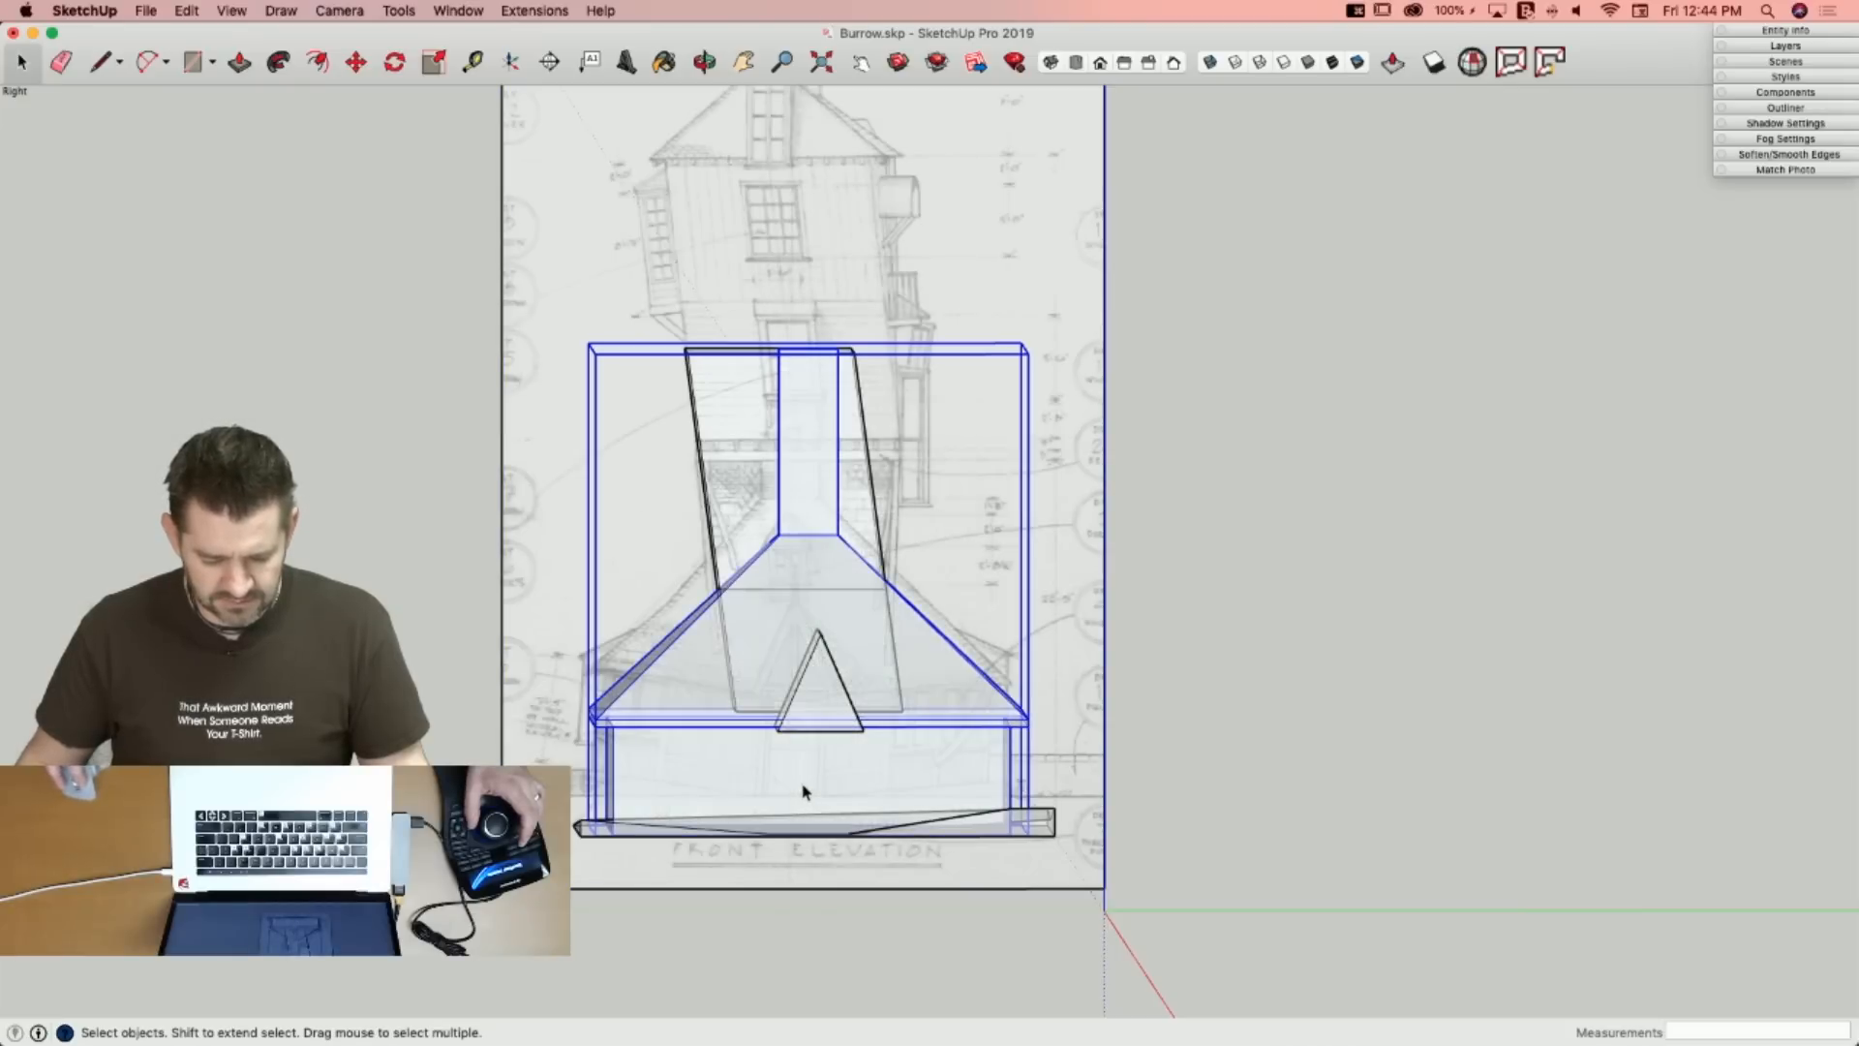
double_click(745, 495)
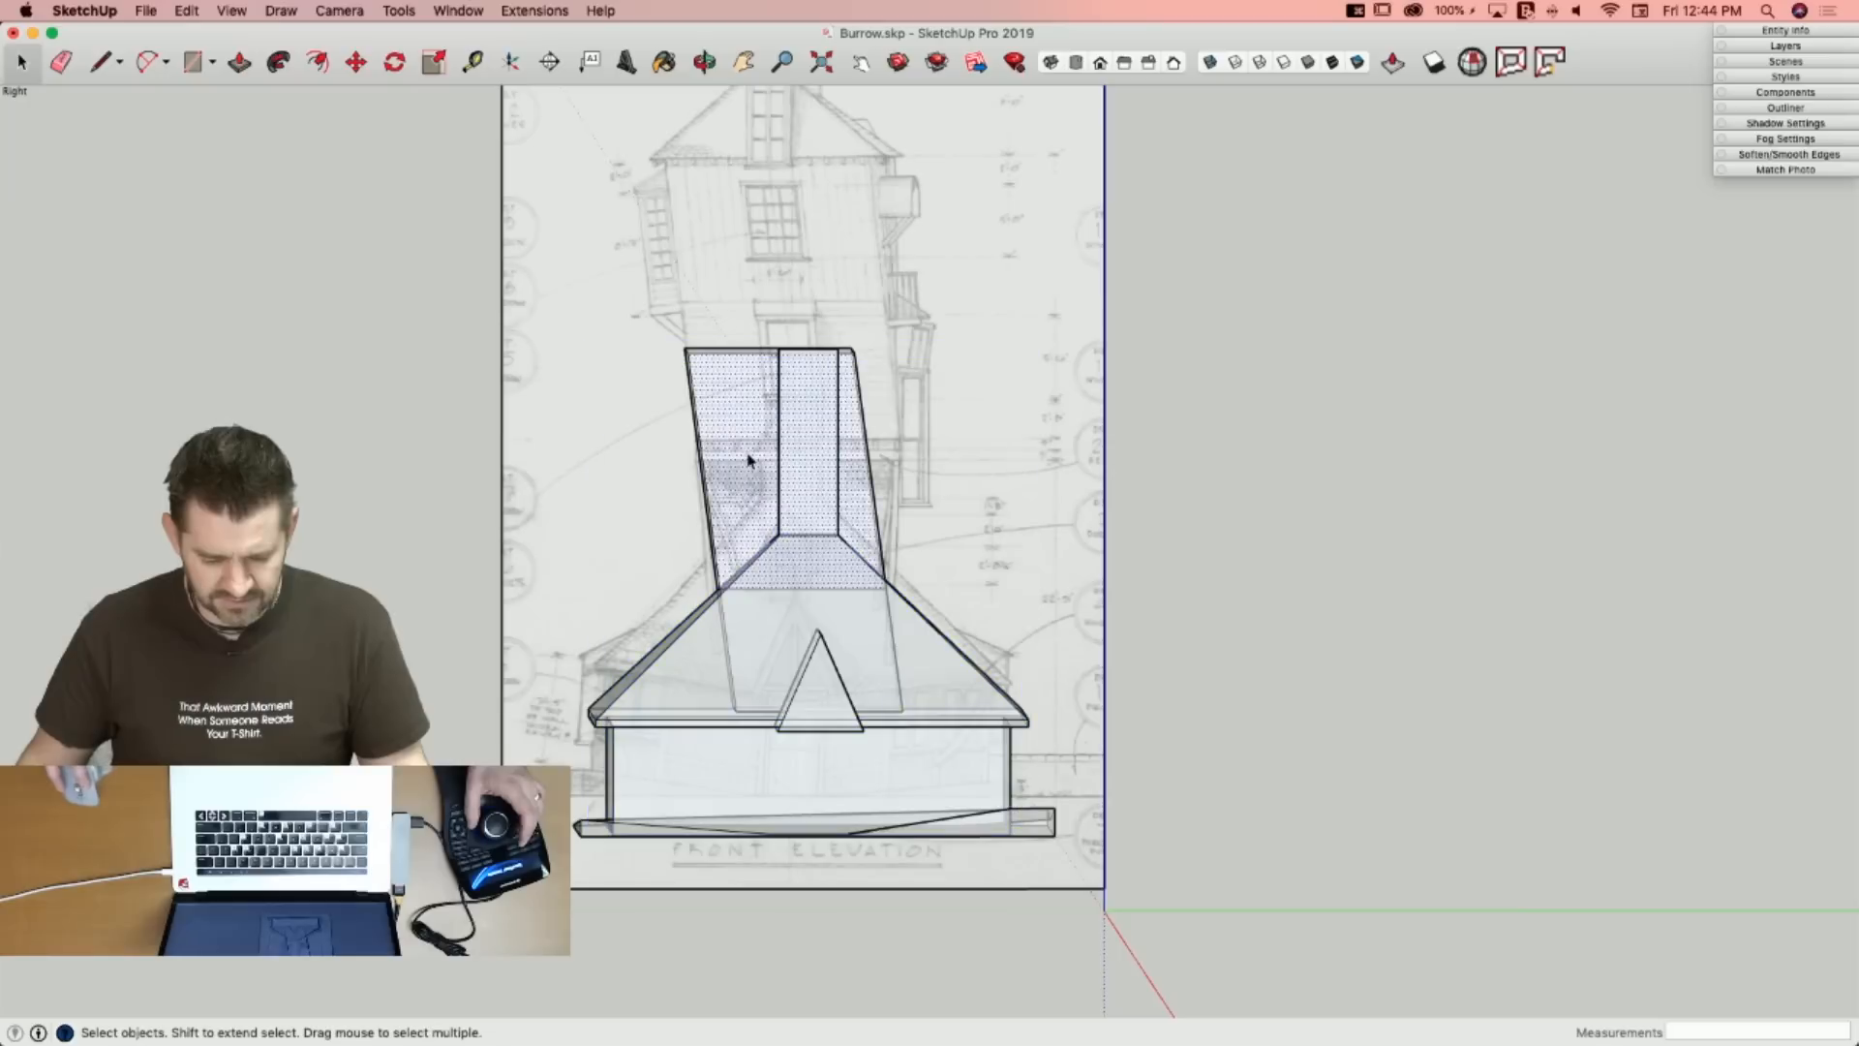
right_click(747, 456)
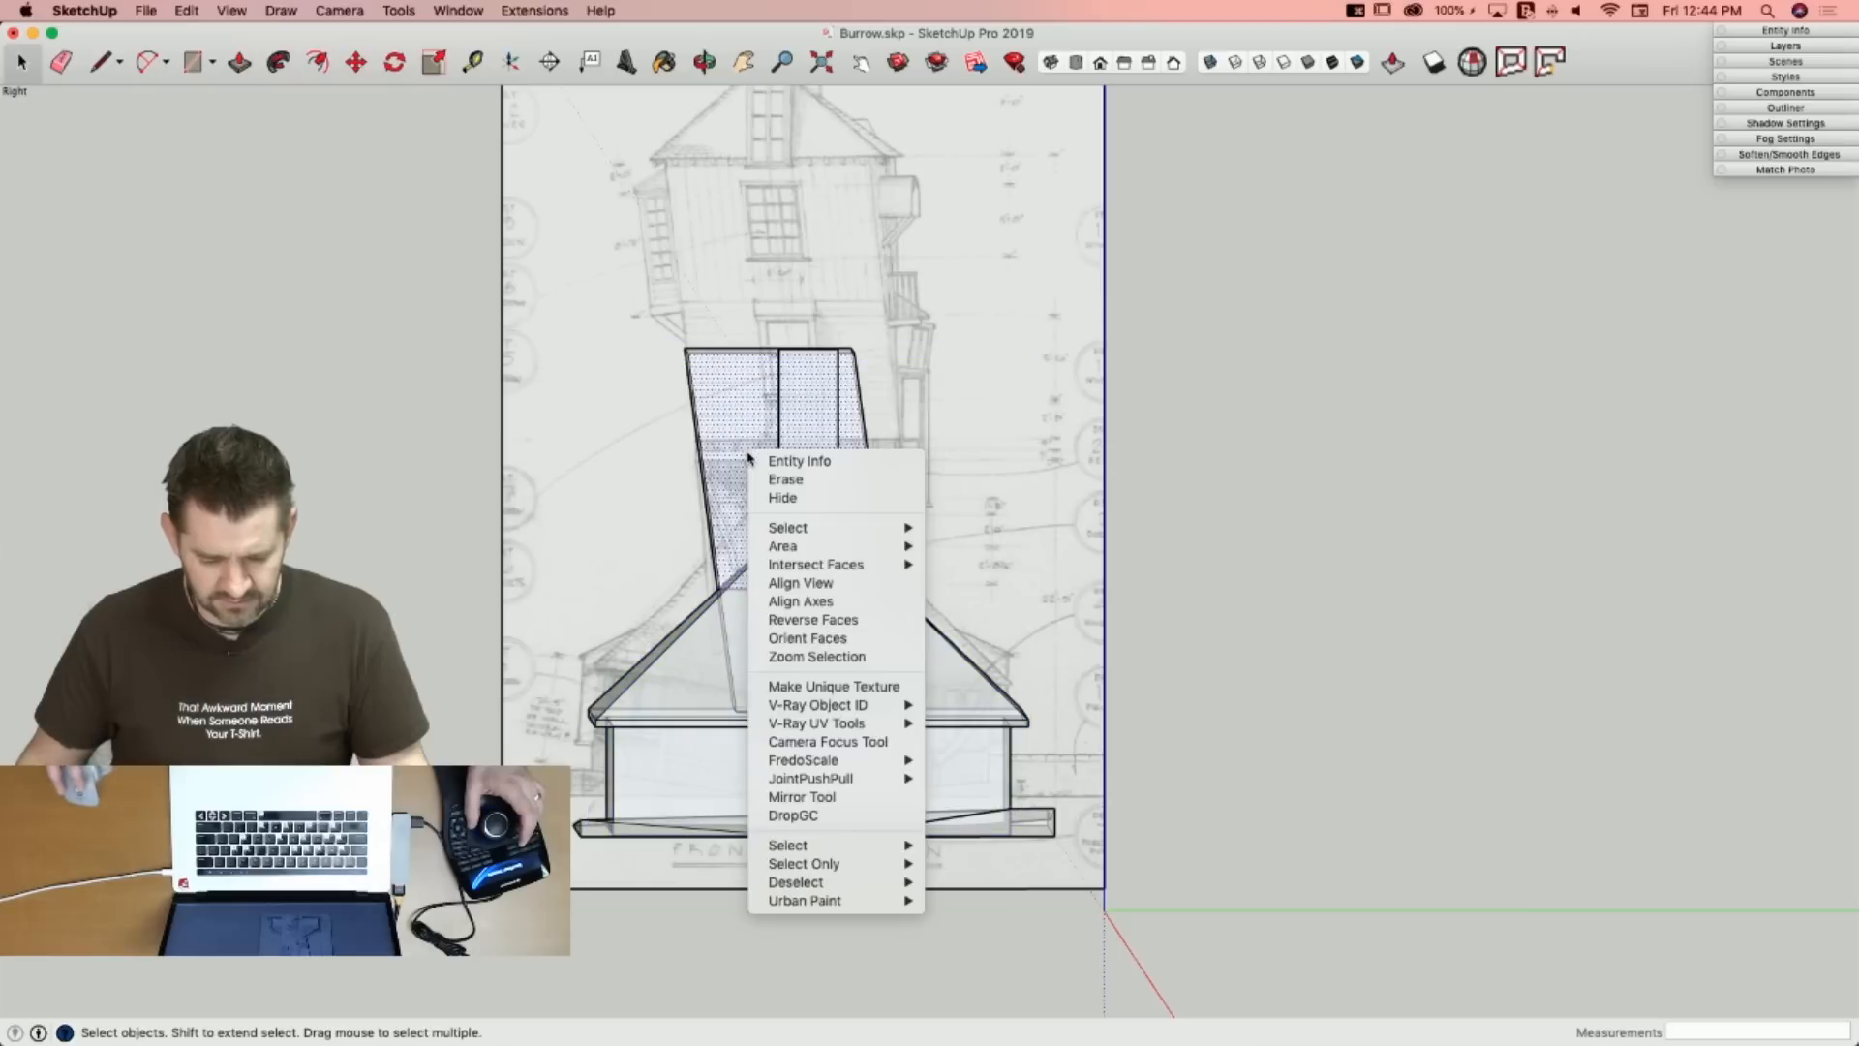
click(808, 582)
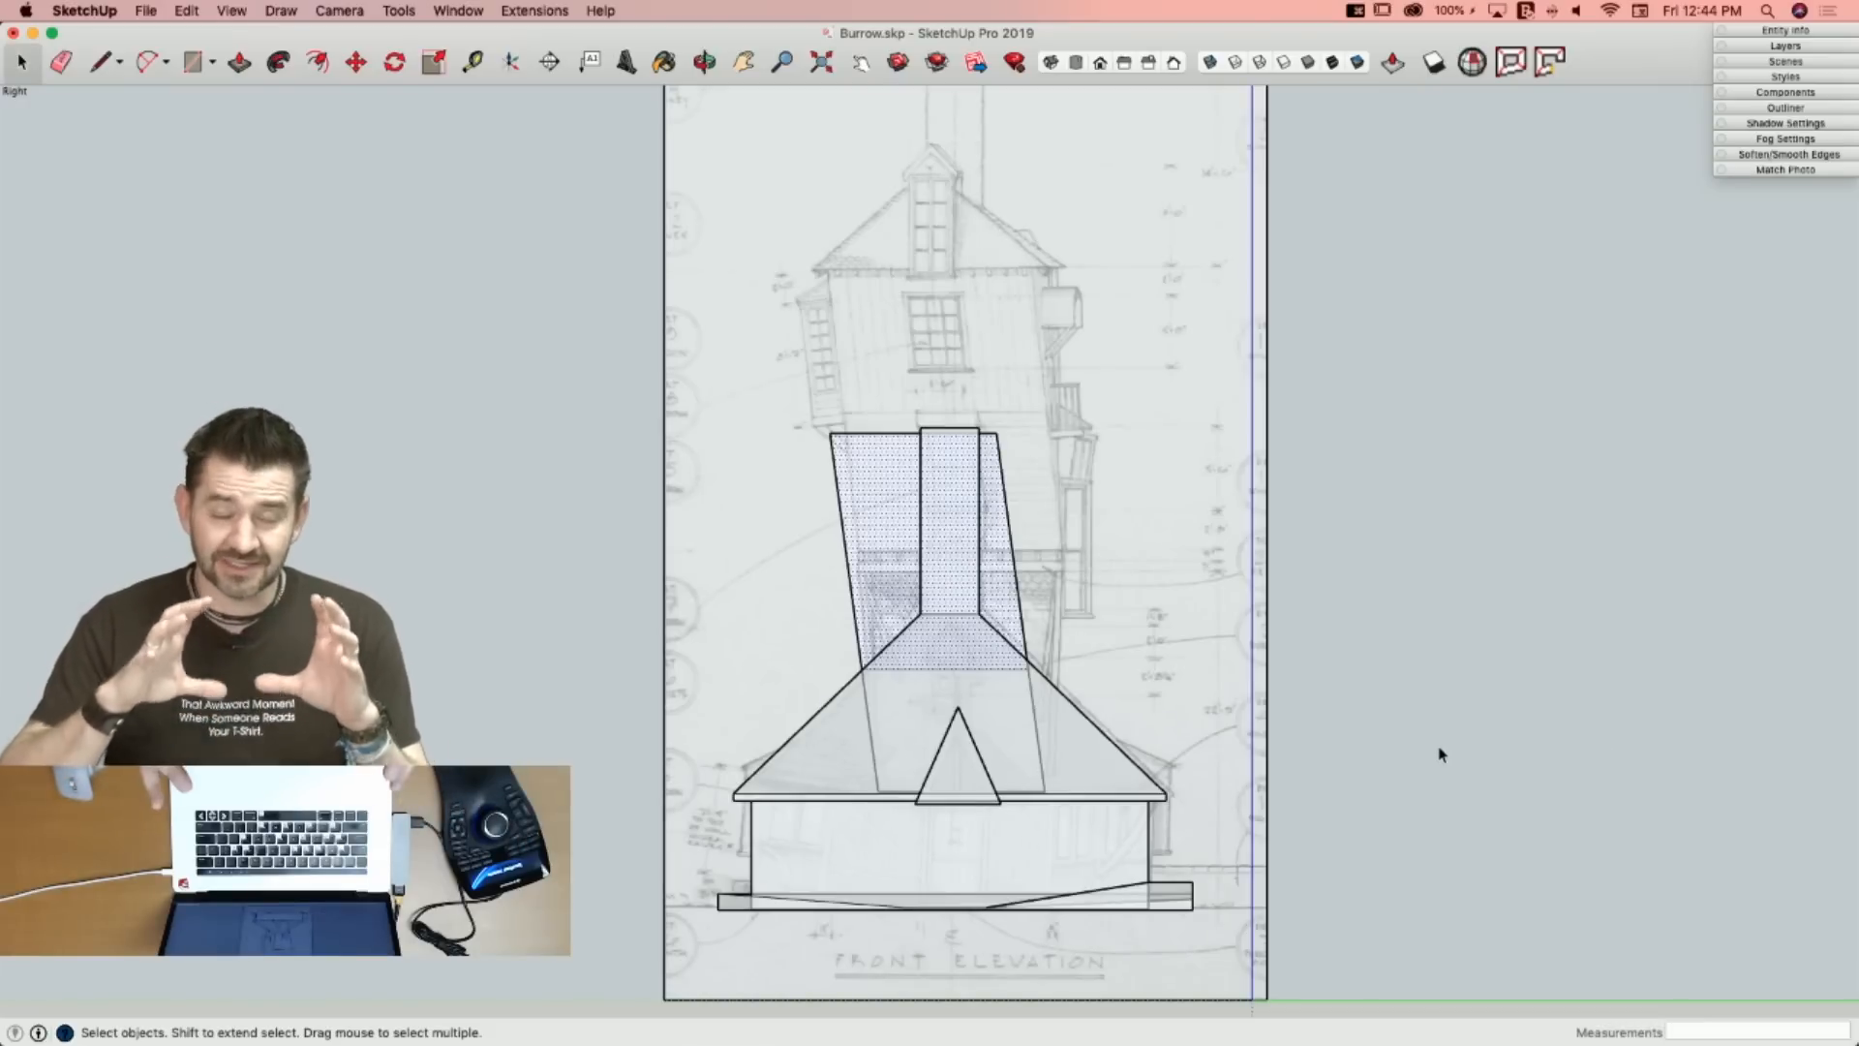
scroll(1049, 614, up, 10)
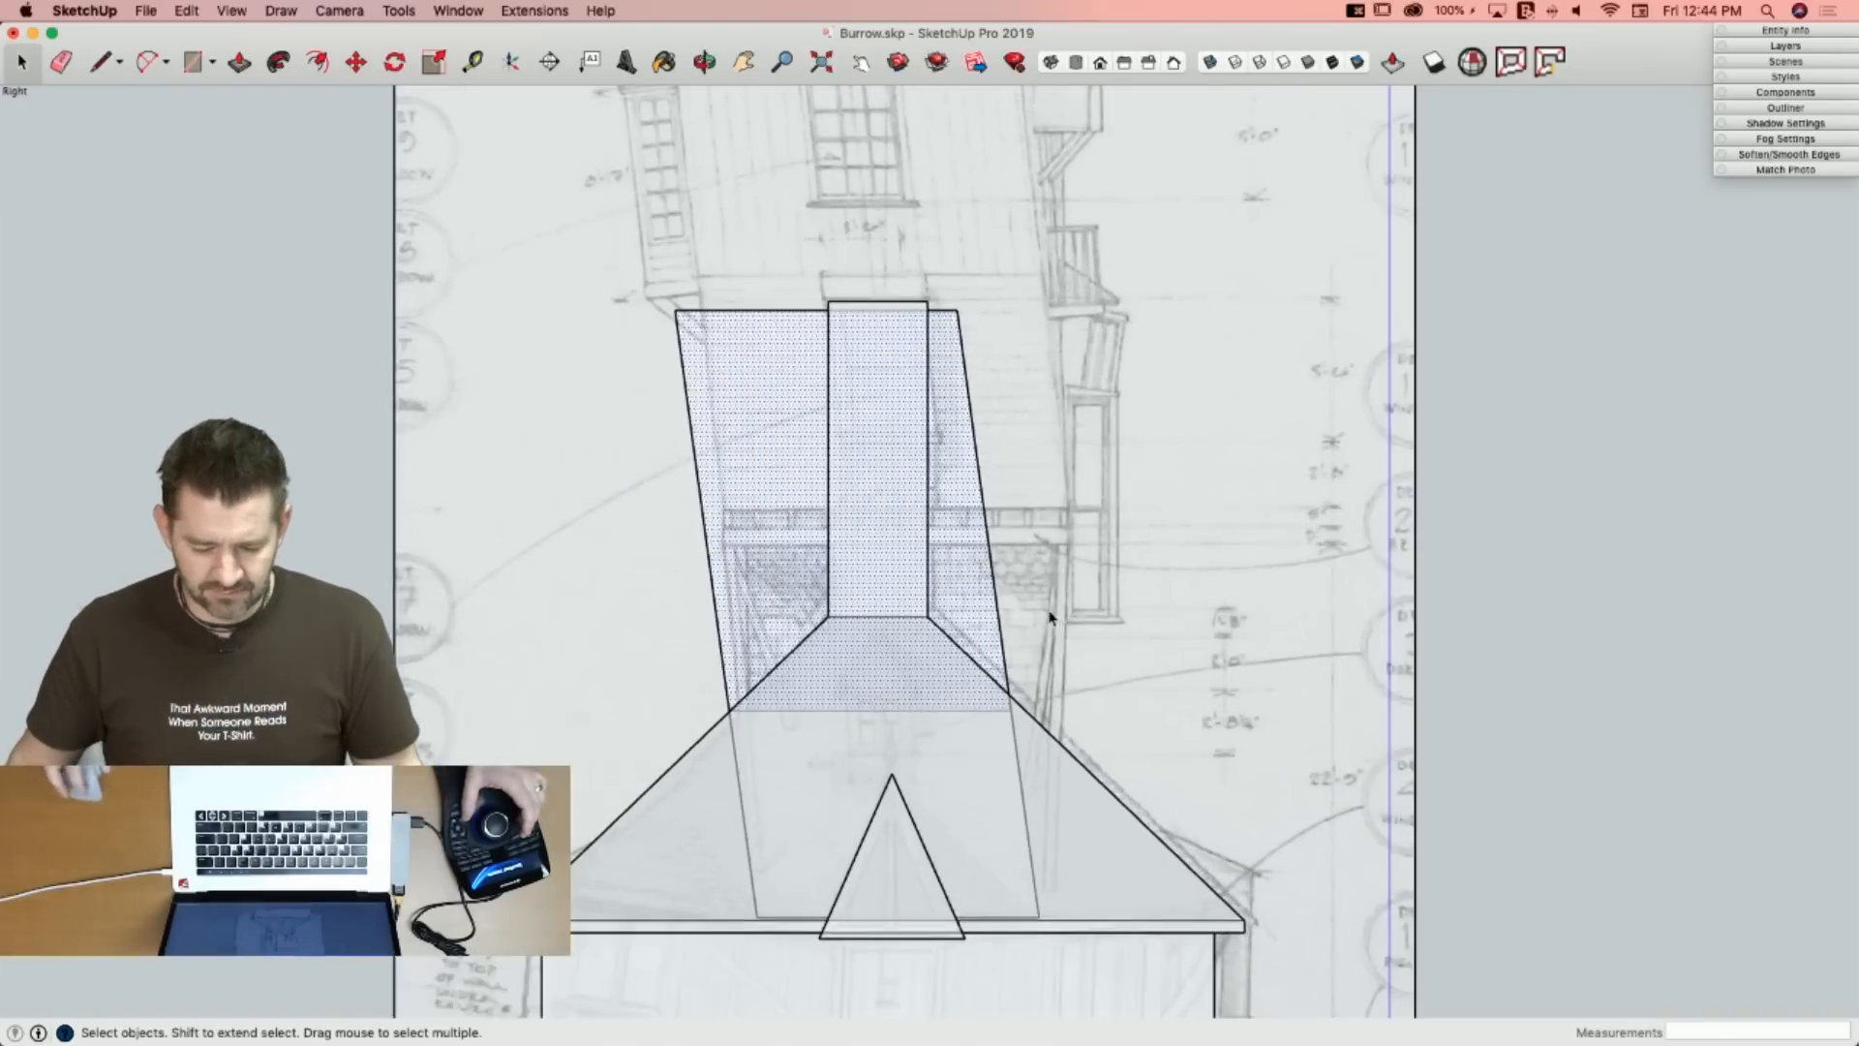
scroll(884, 611, down, 10)
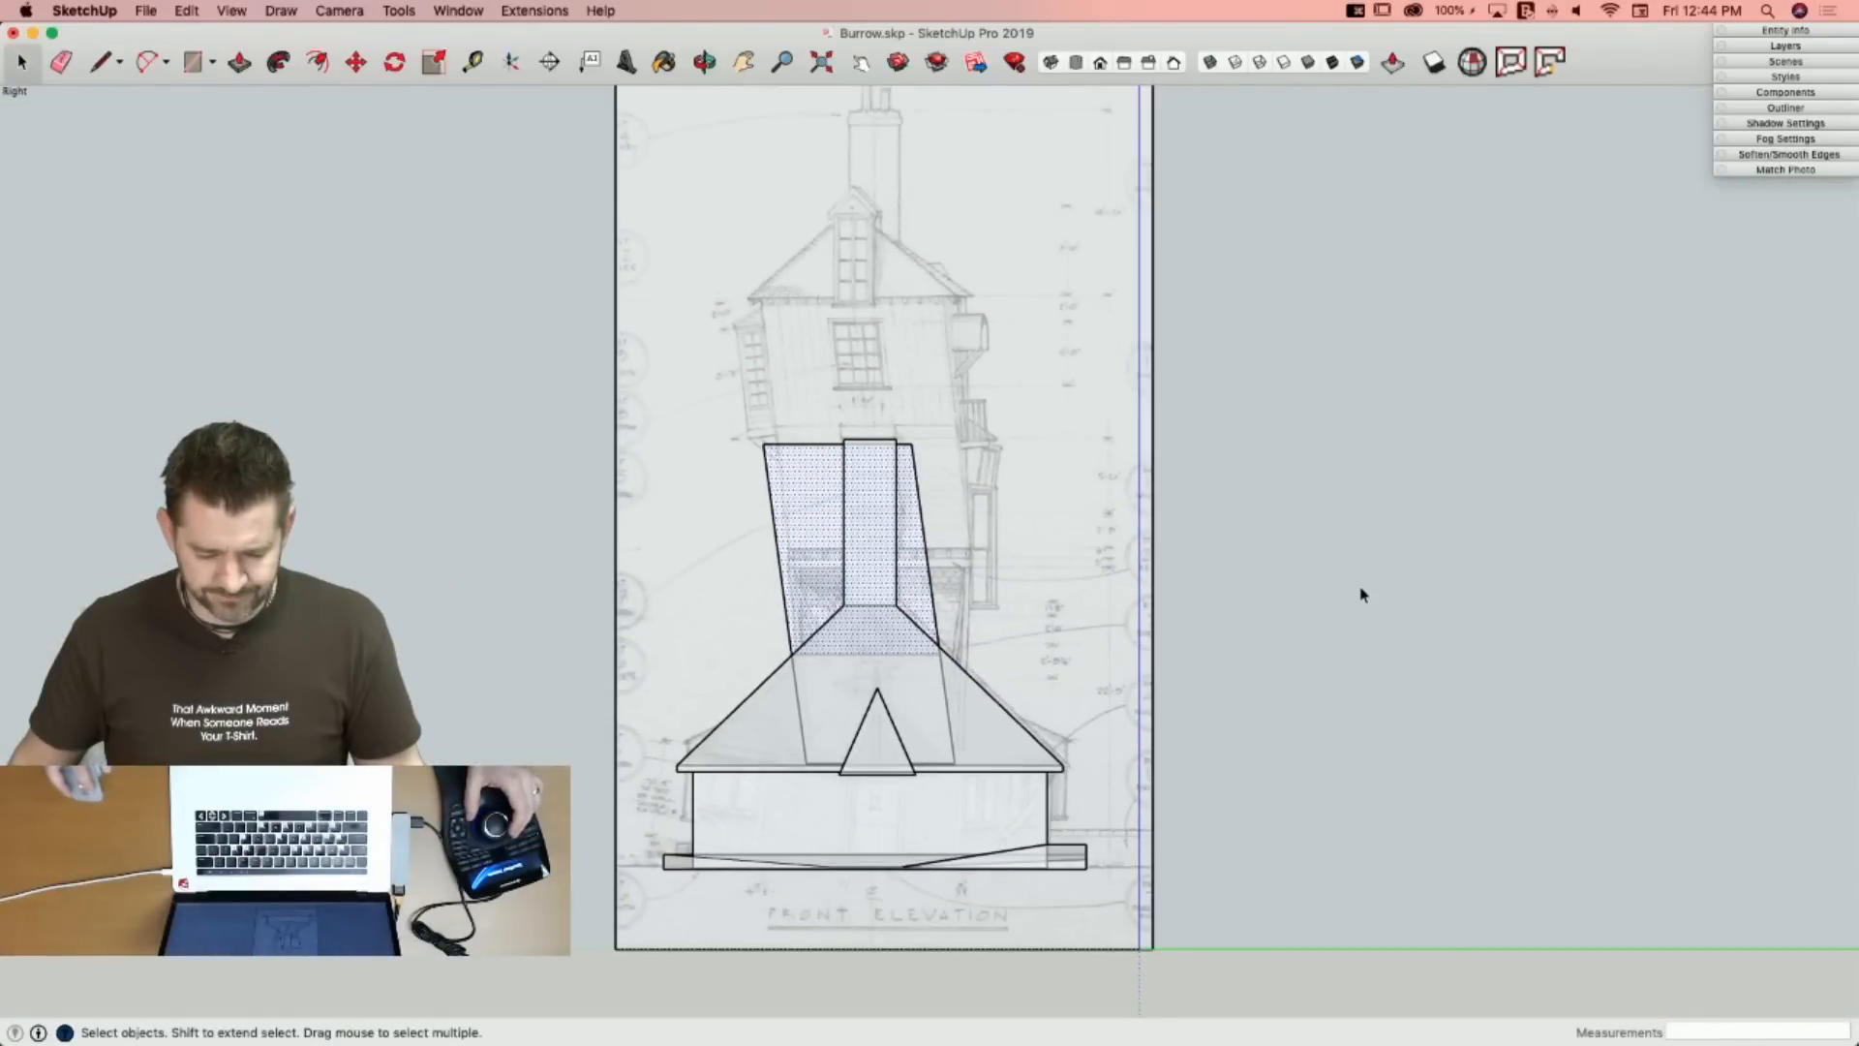
Turn off X-ray display and switch the camera back to perspective.
click(1362, 593)
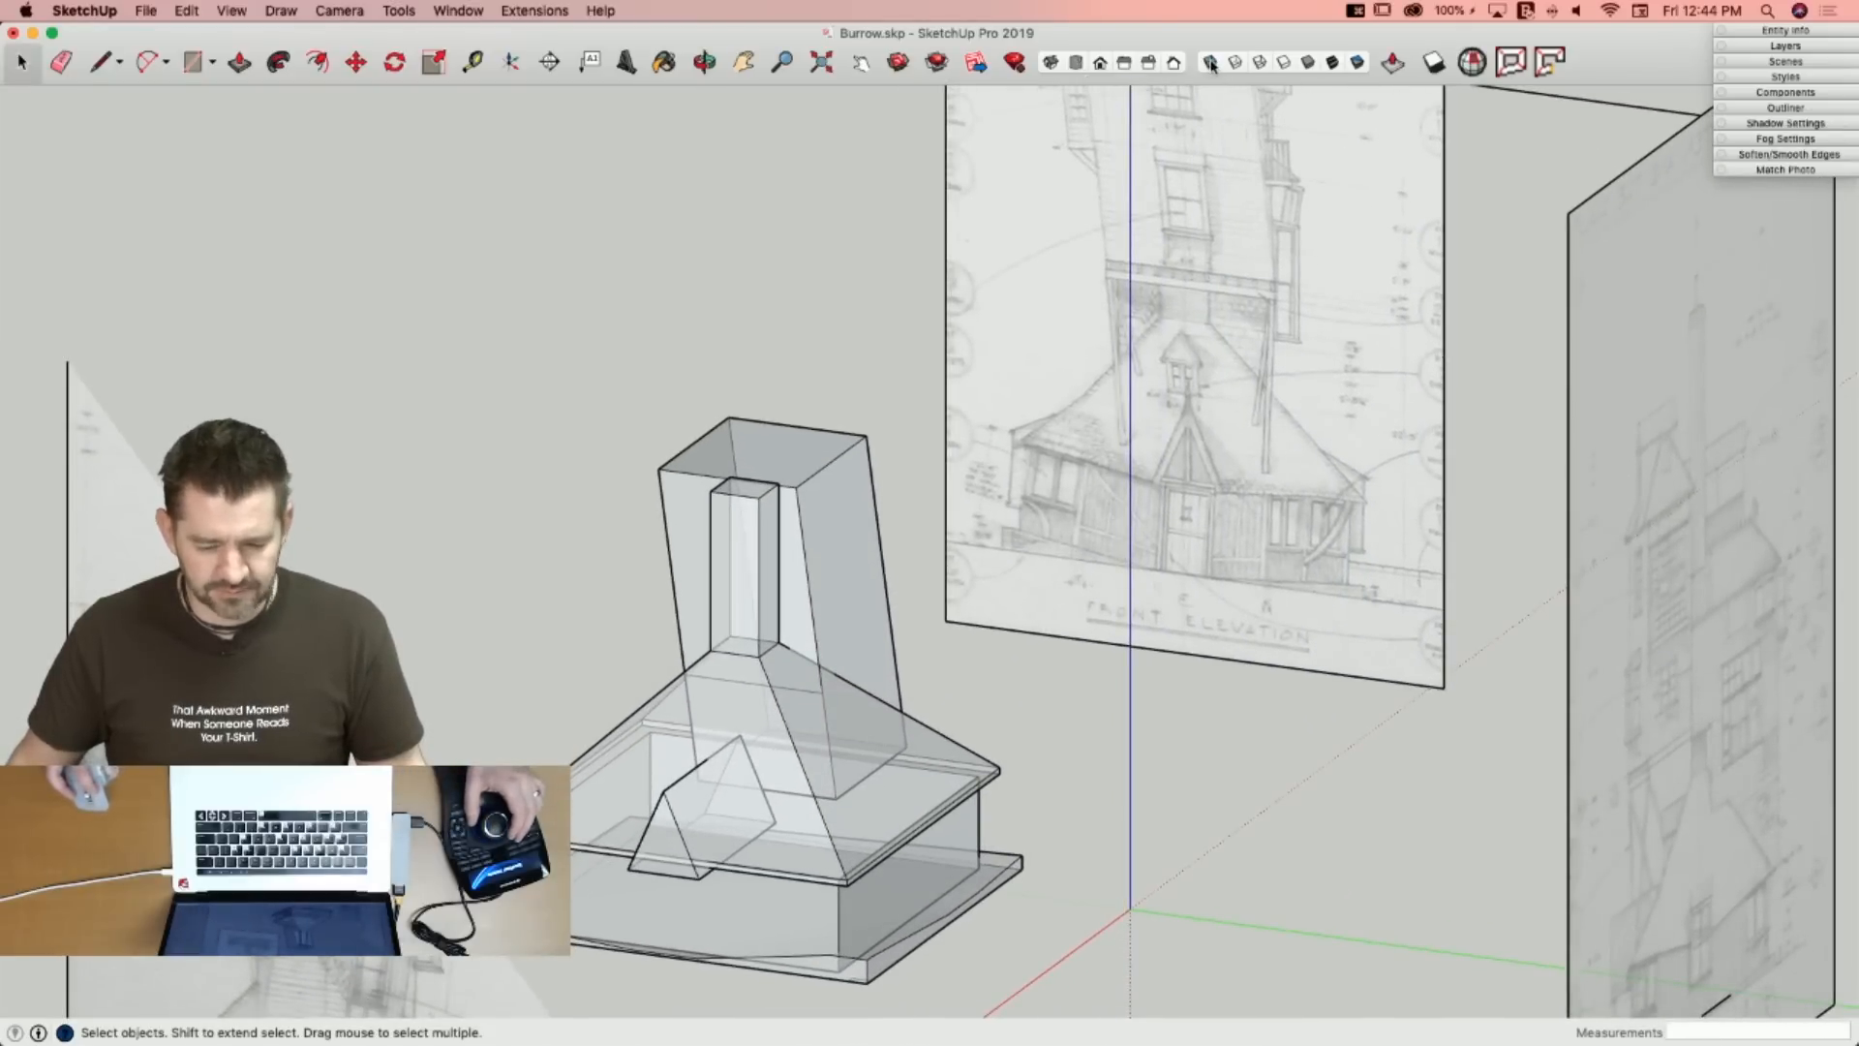
key(x)
click(270, 13)
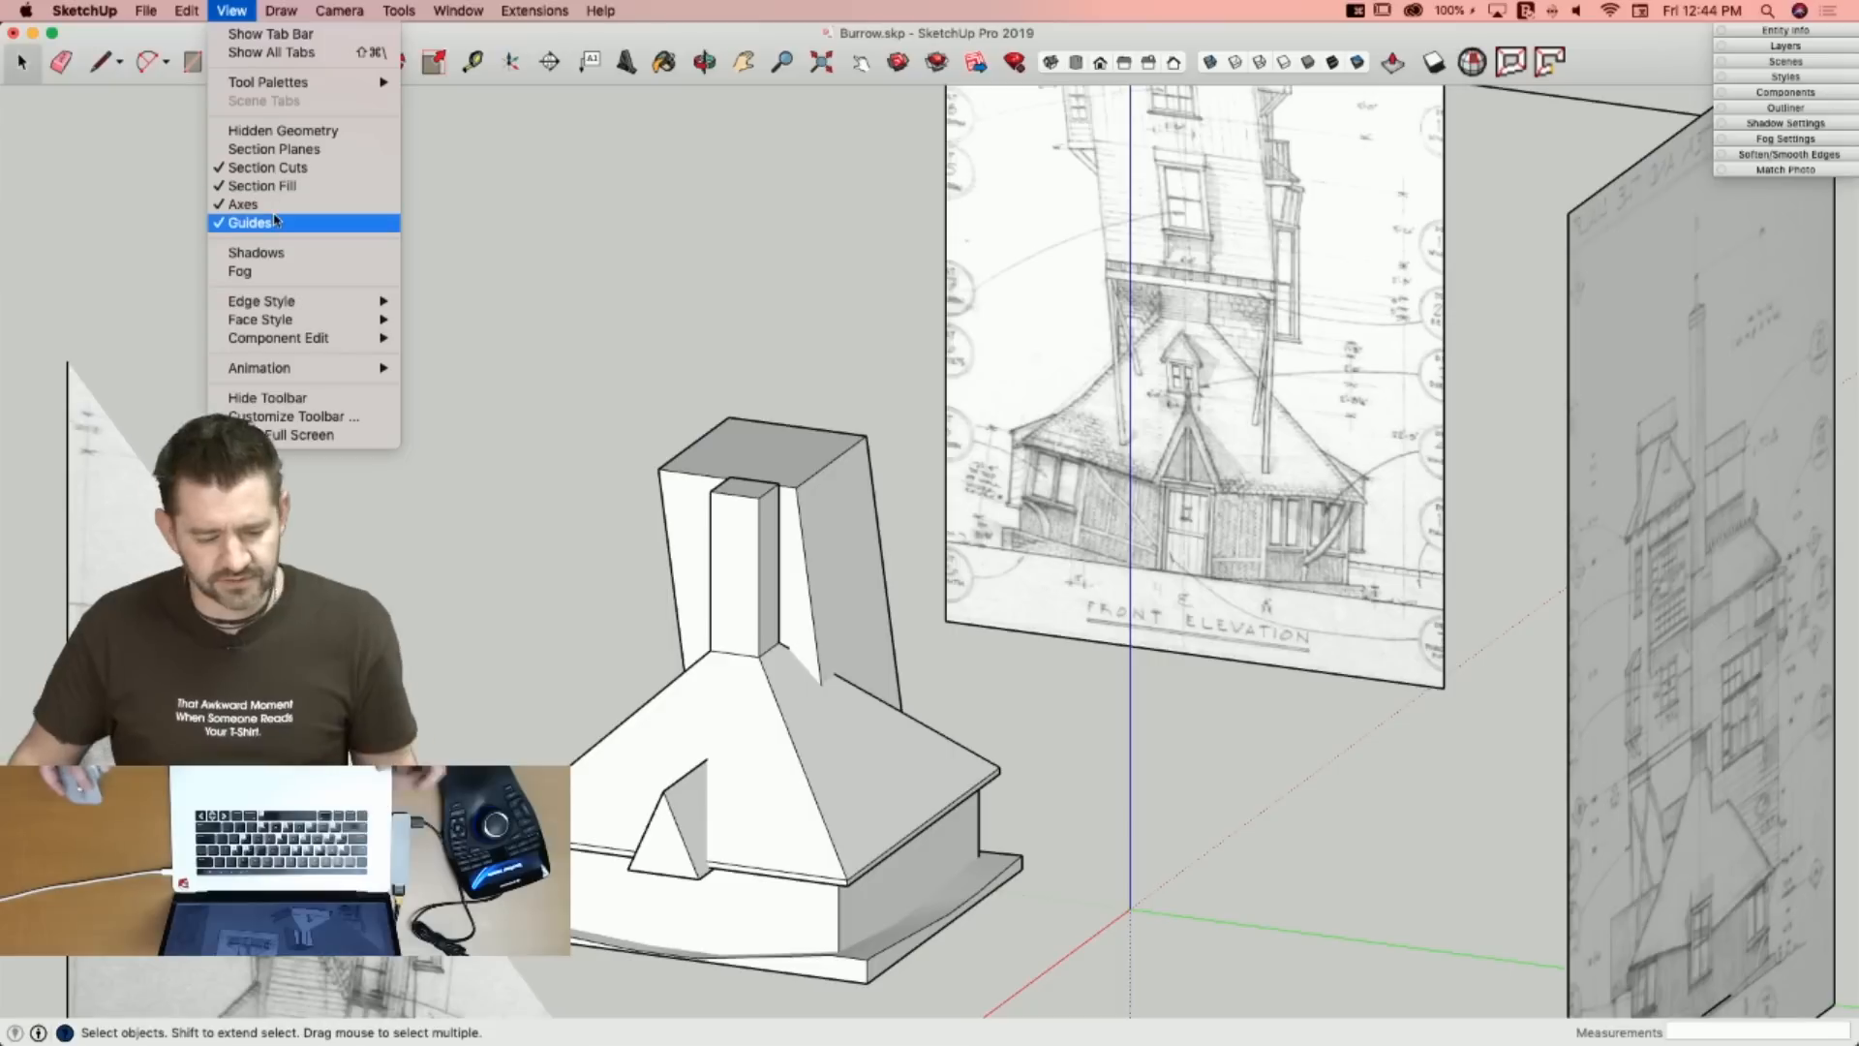
mouse_move(339, 12)
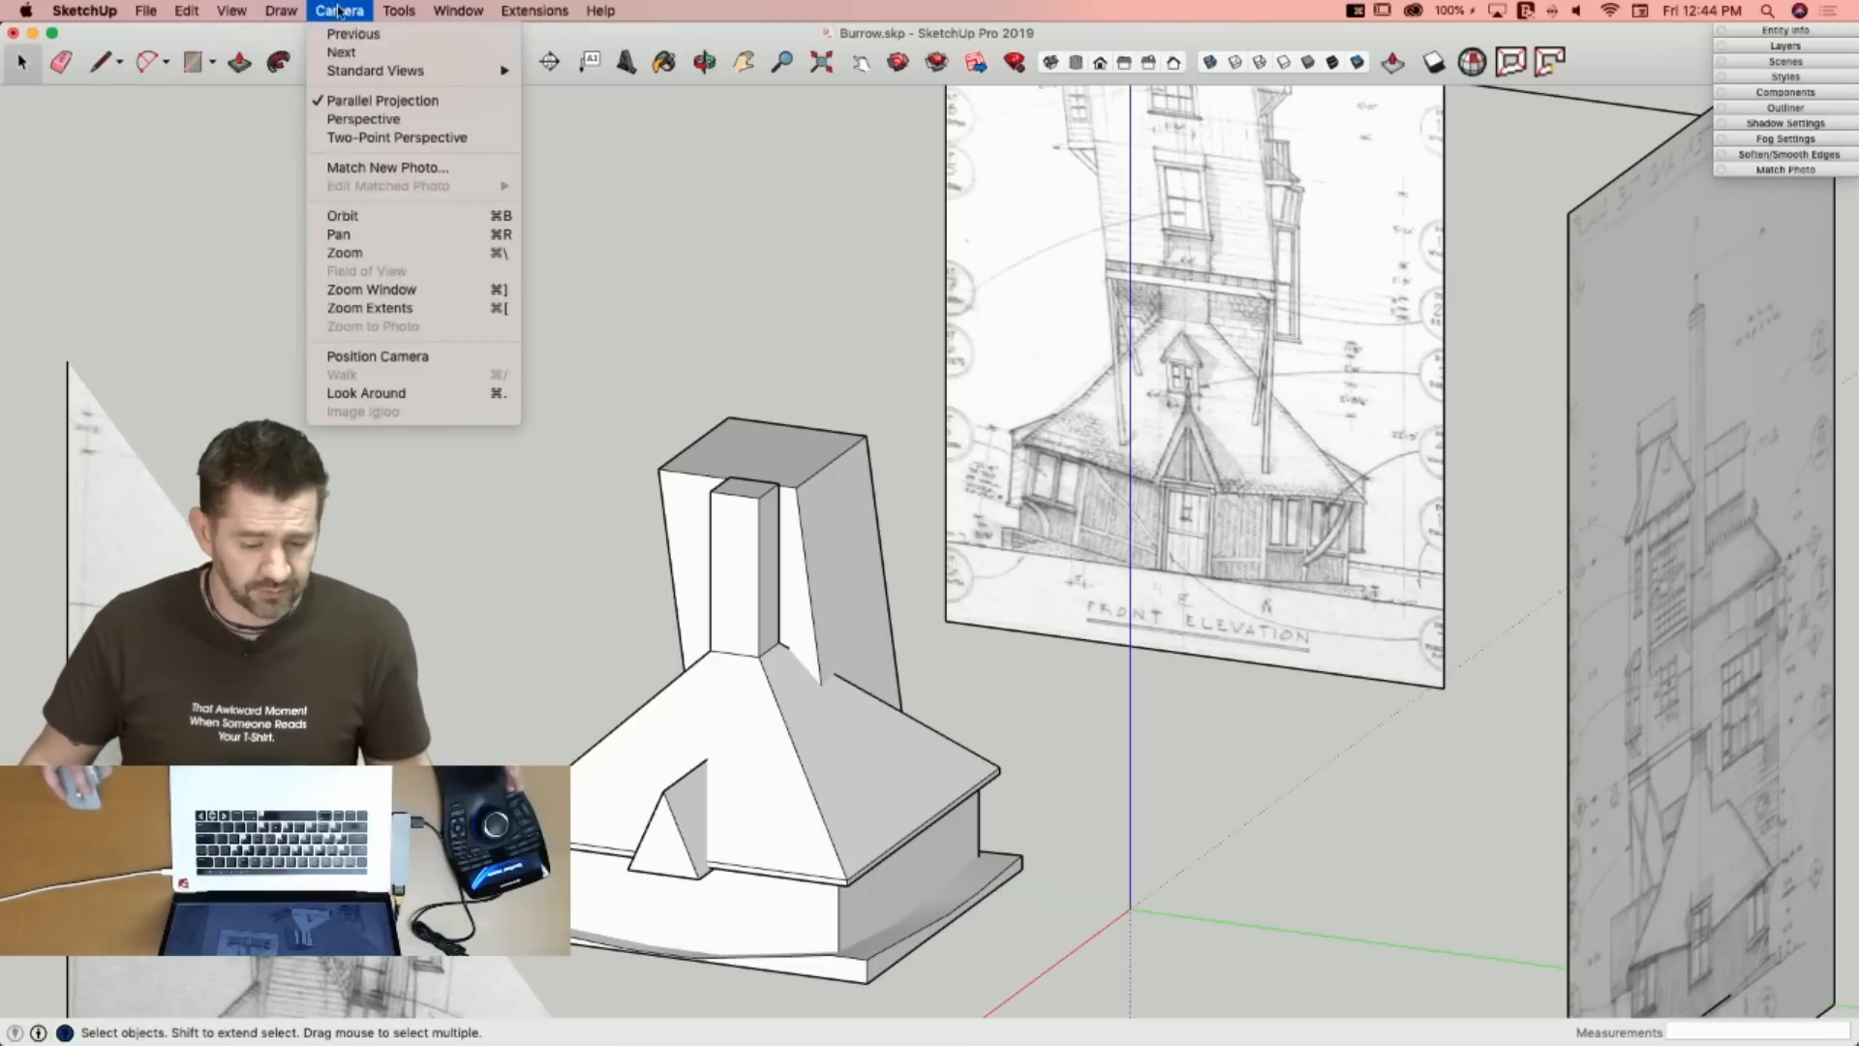
click(363, 119)
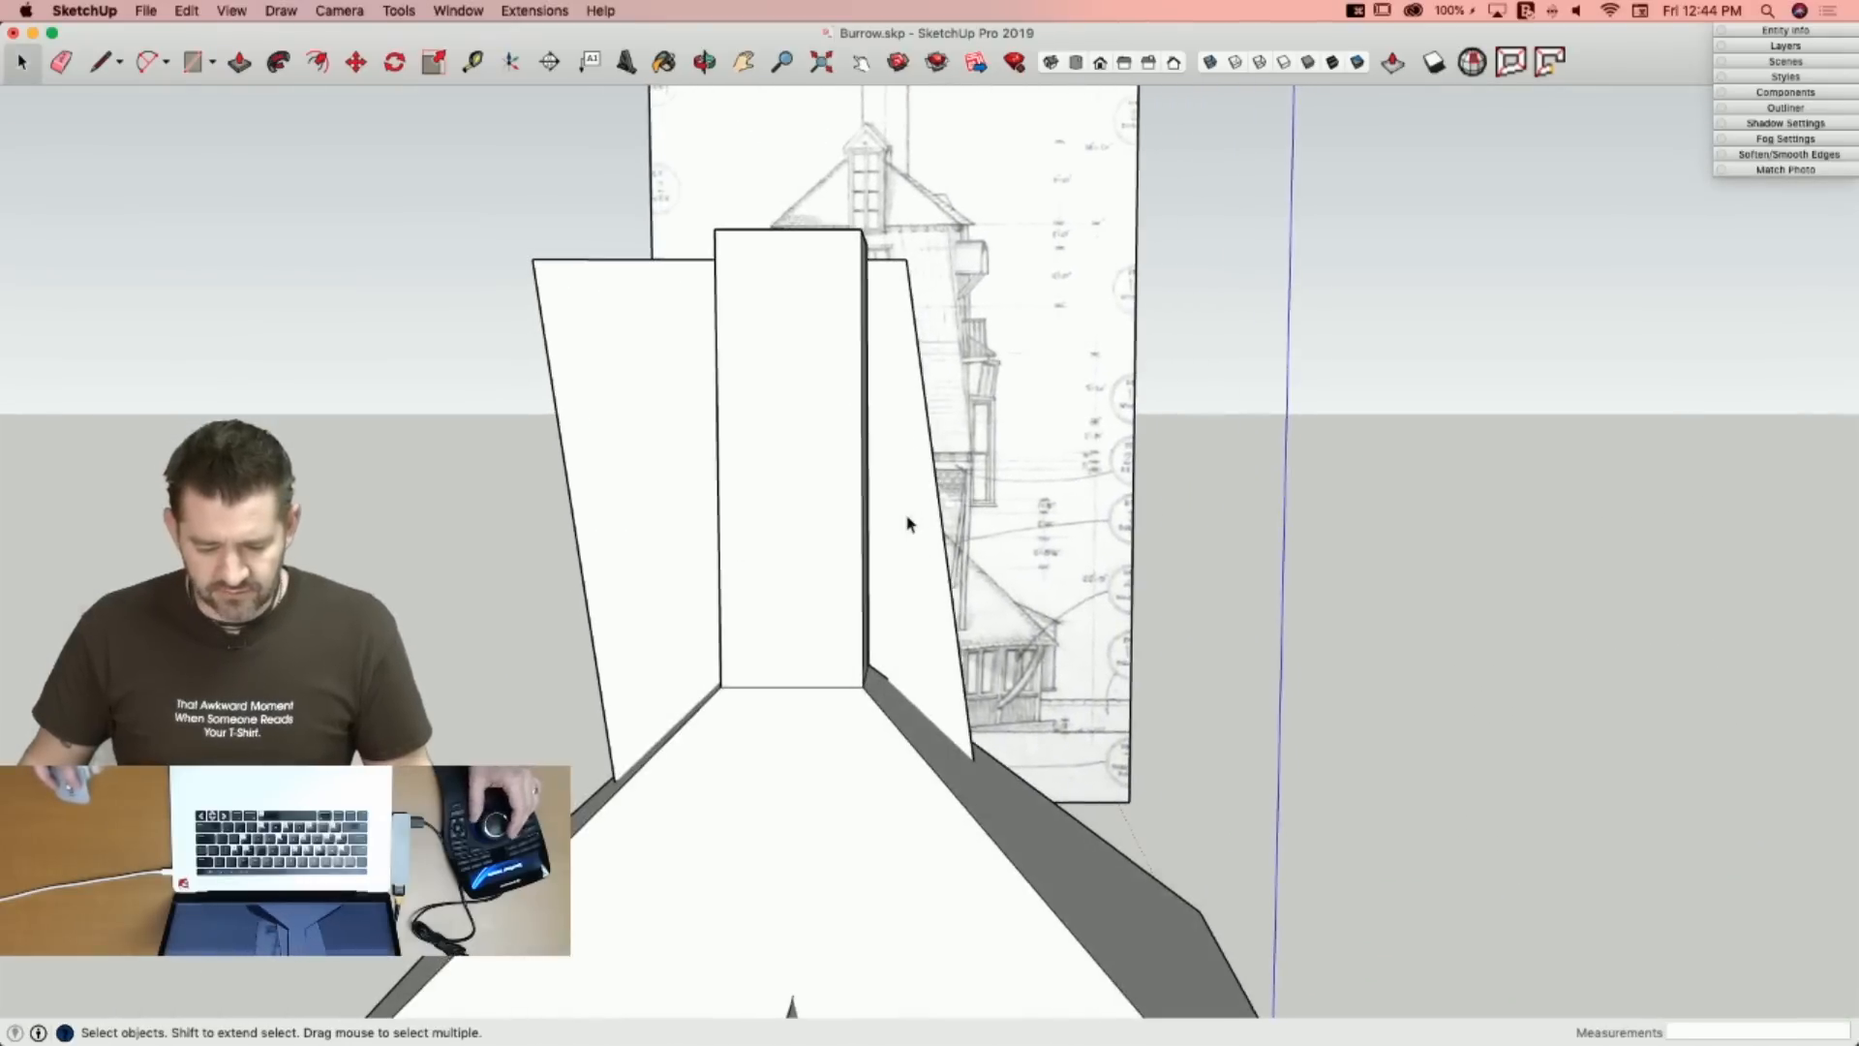
Select all the connected geometry of the leaning tower and make it a group.
click(908, 524)
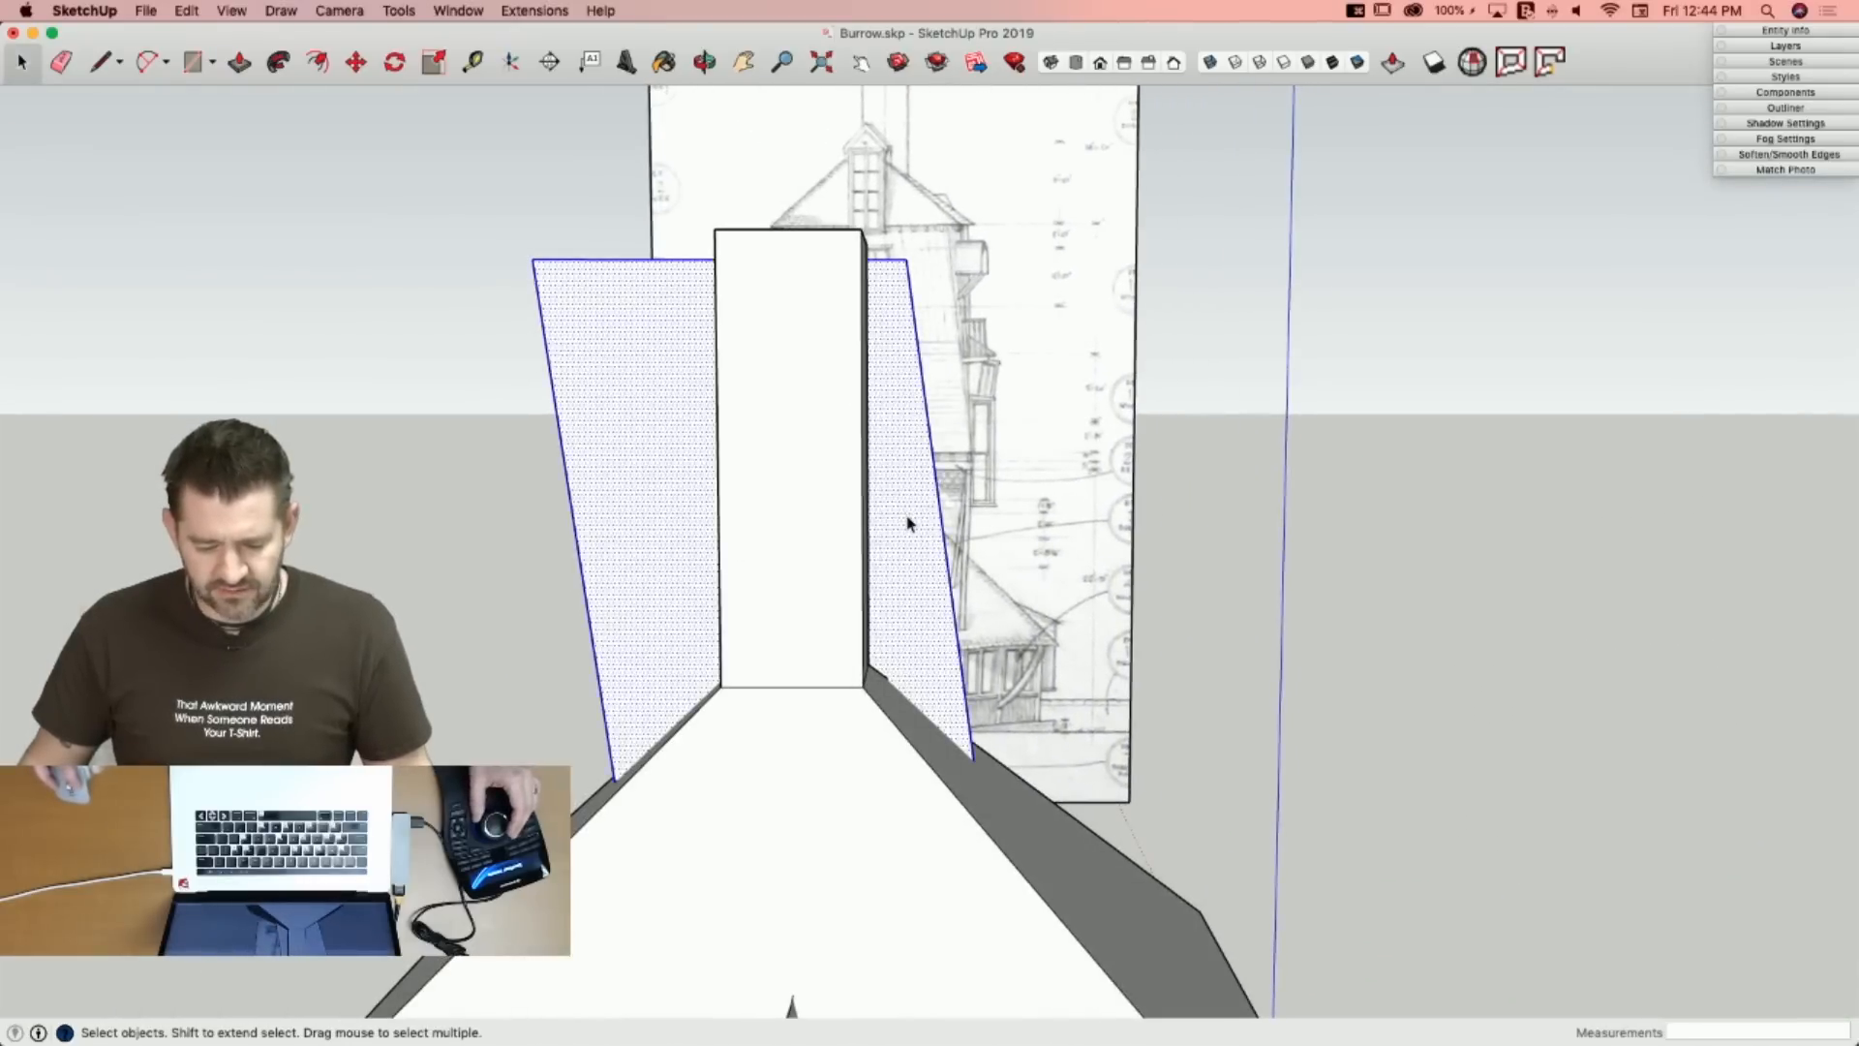
right_click(782, 364)
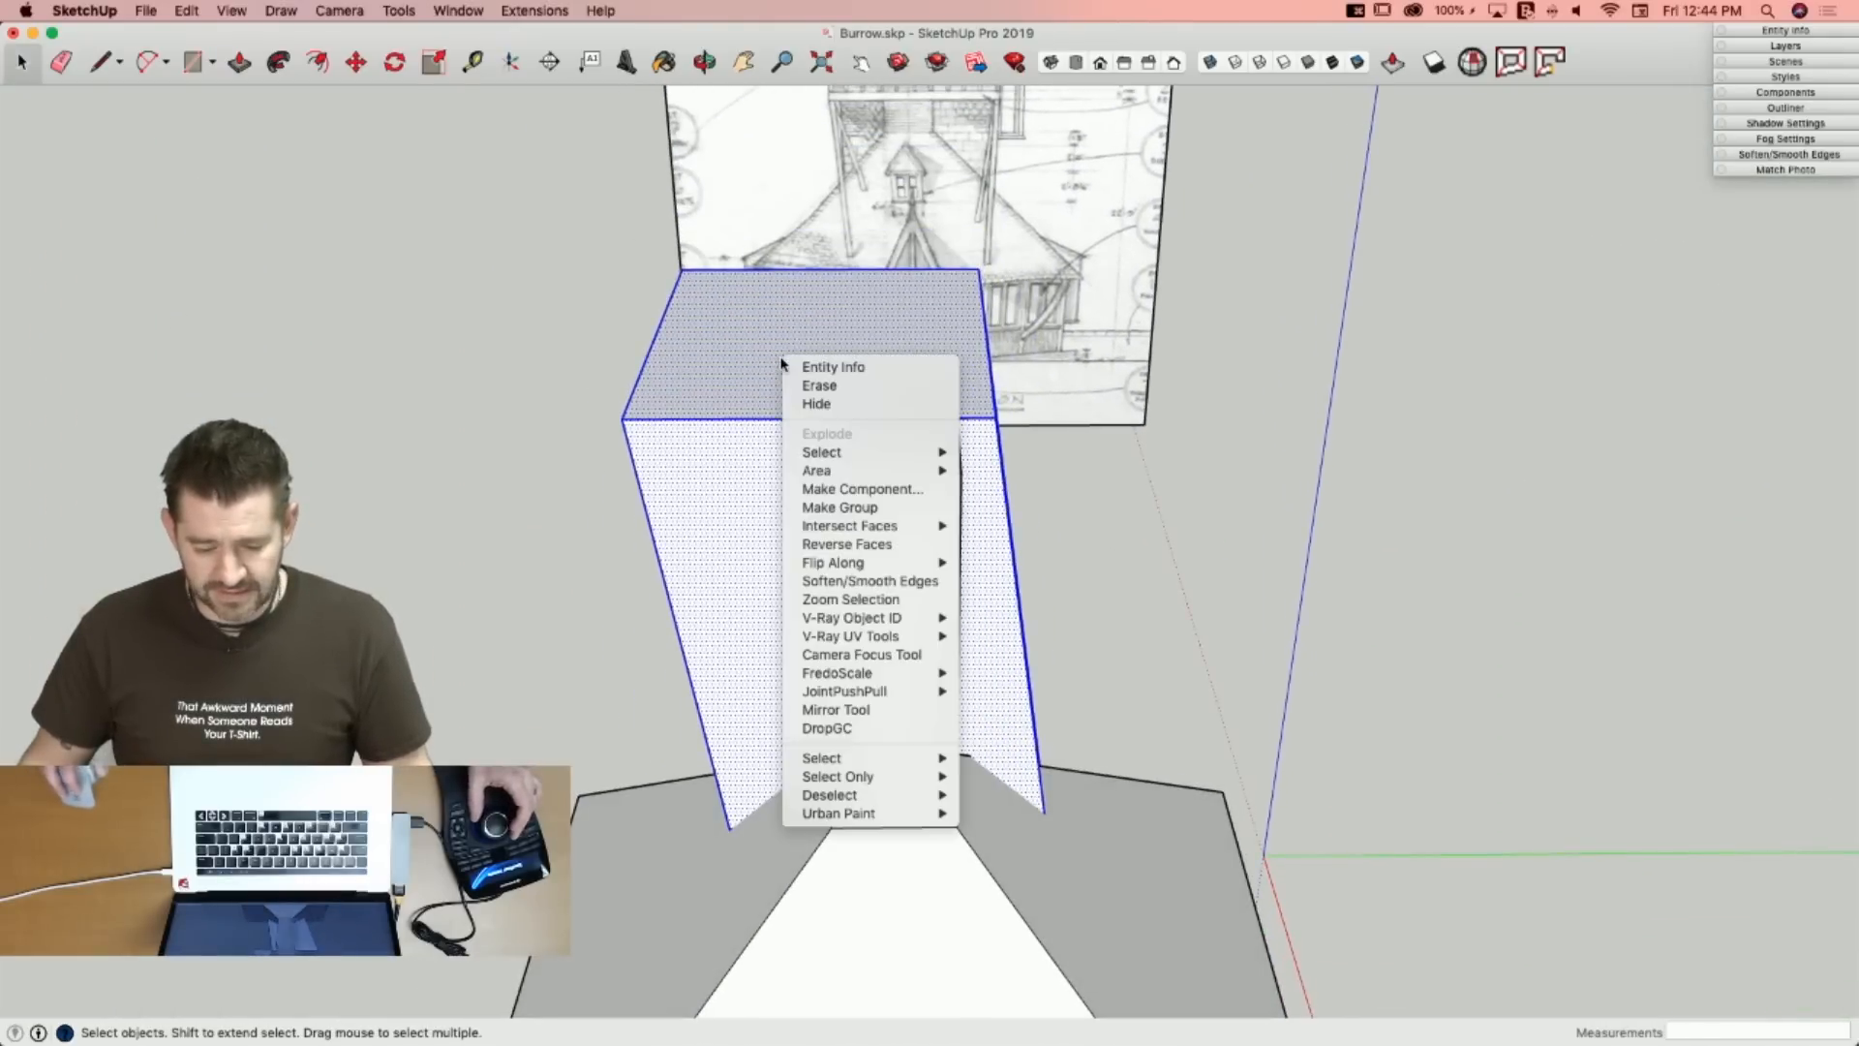
click(851, 507)
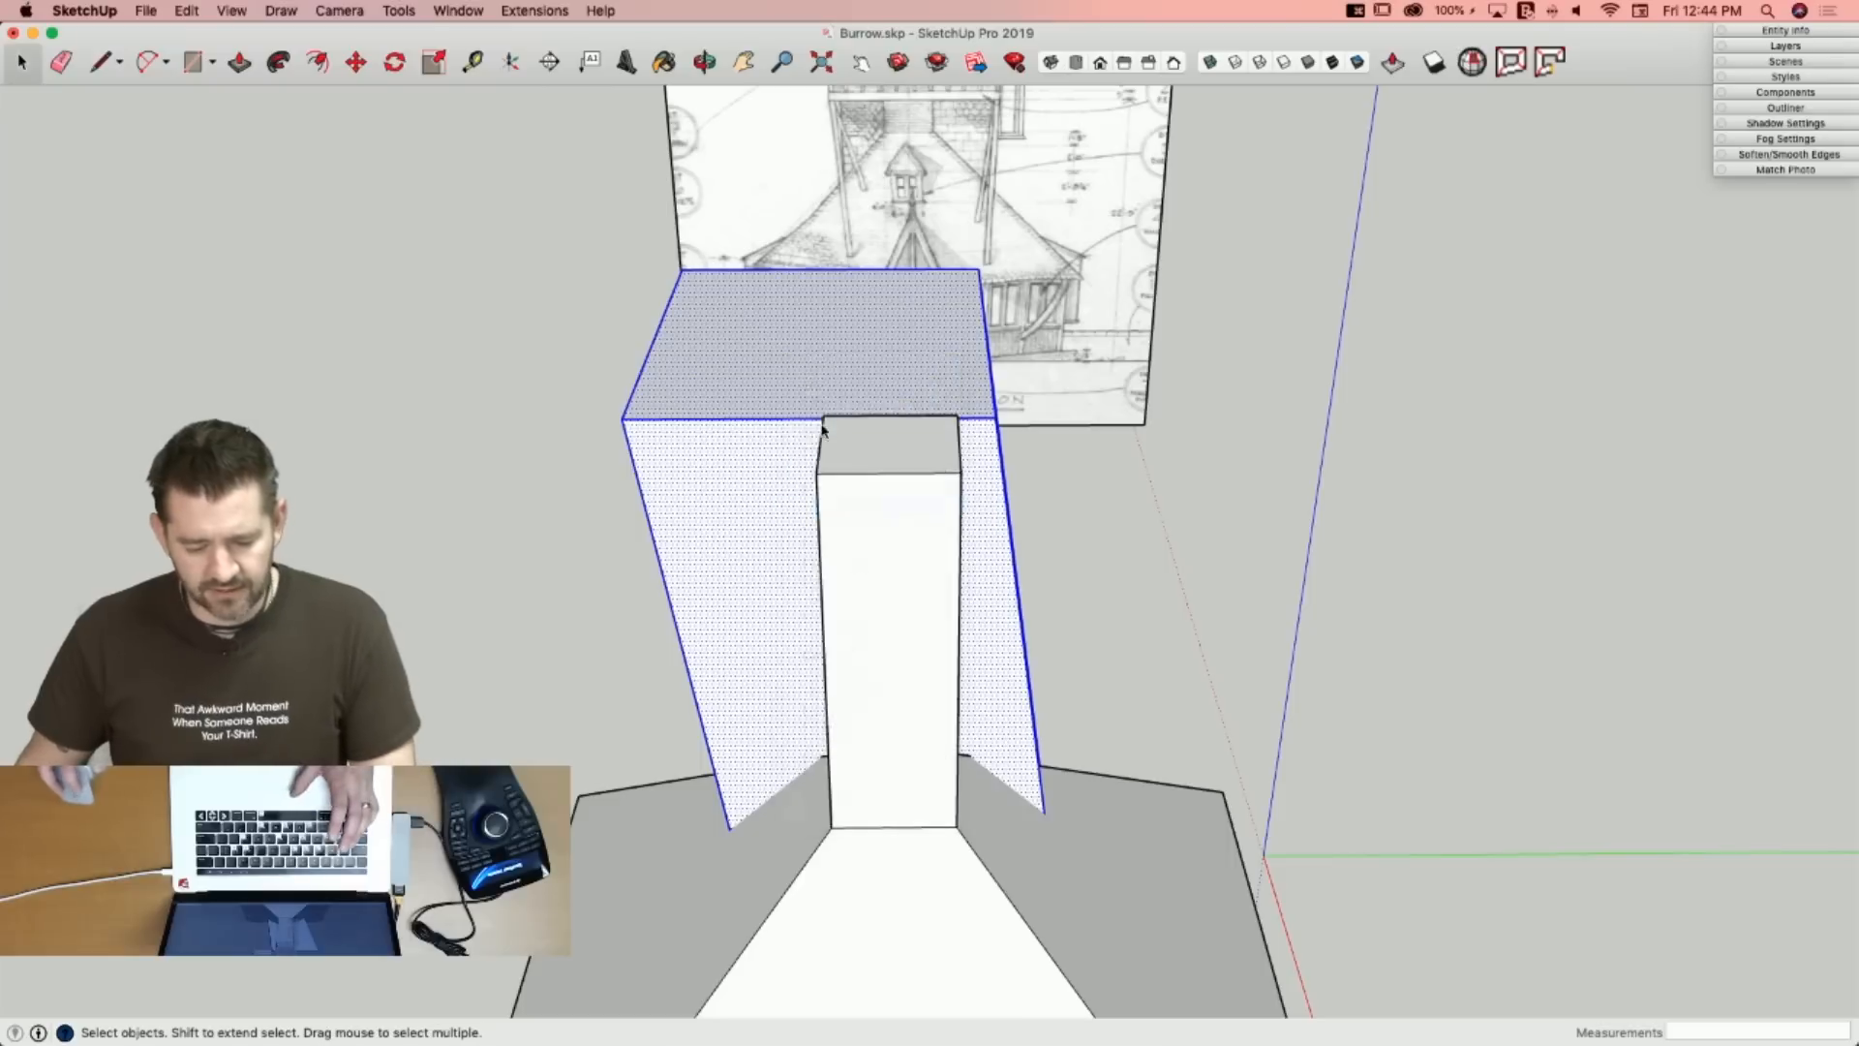
Flip the tower group along its red axis and along its green axis.
right_click(827, 338)
mouse_move(887, 612)
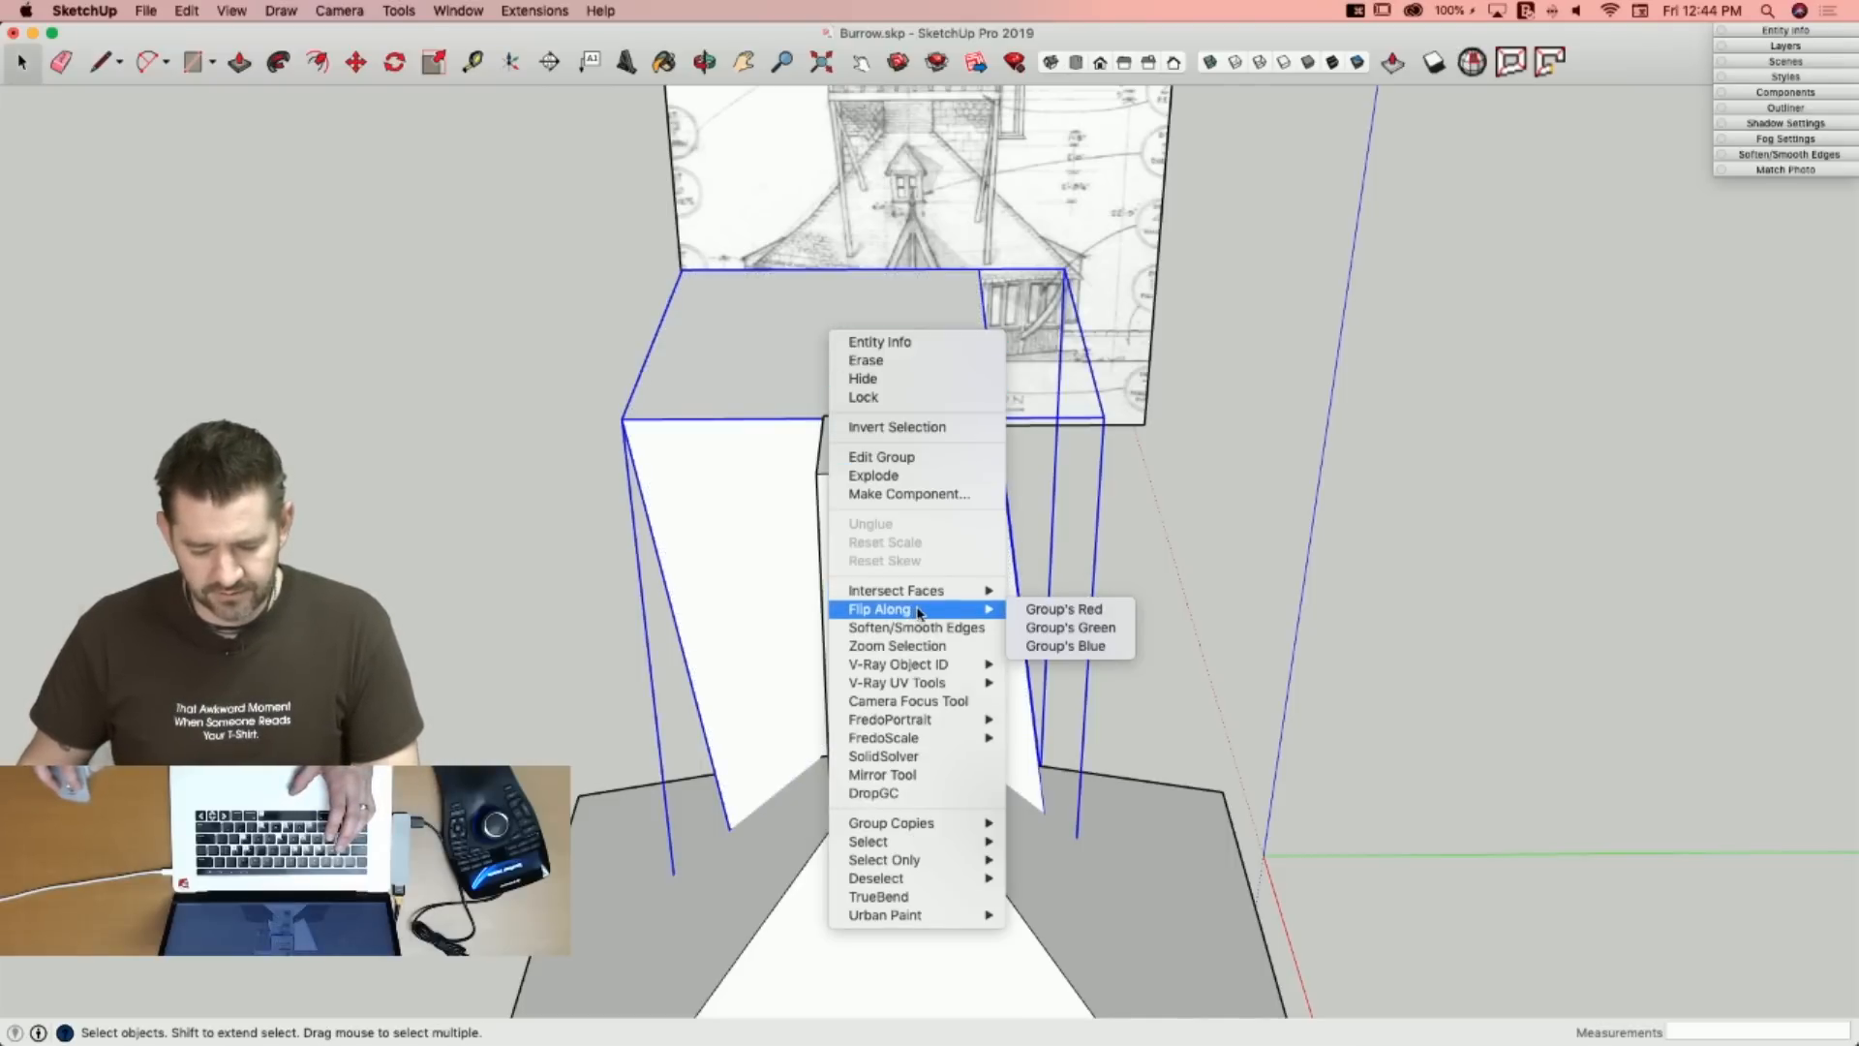
click(1040, 616)
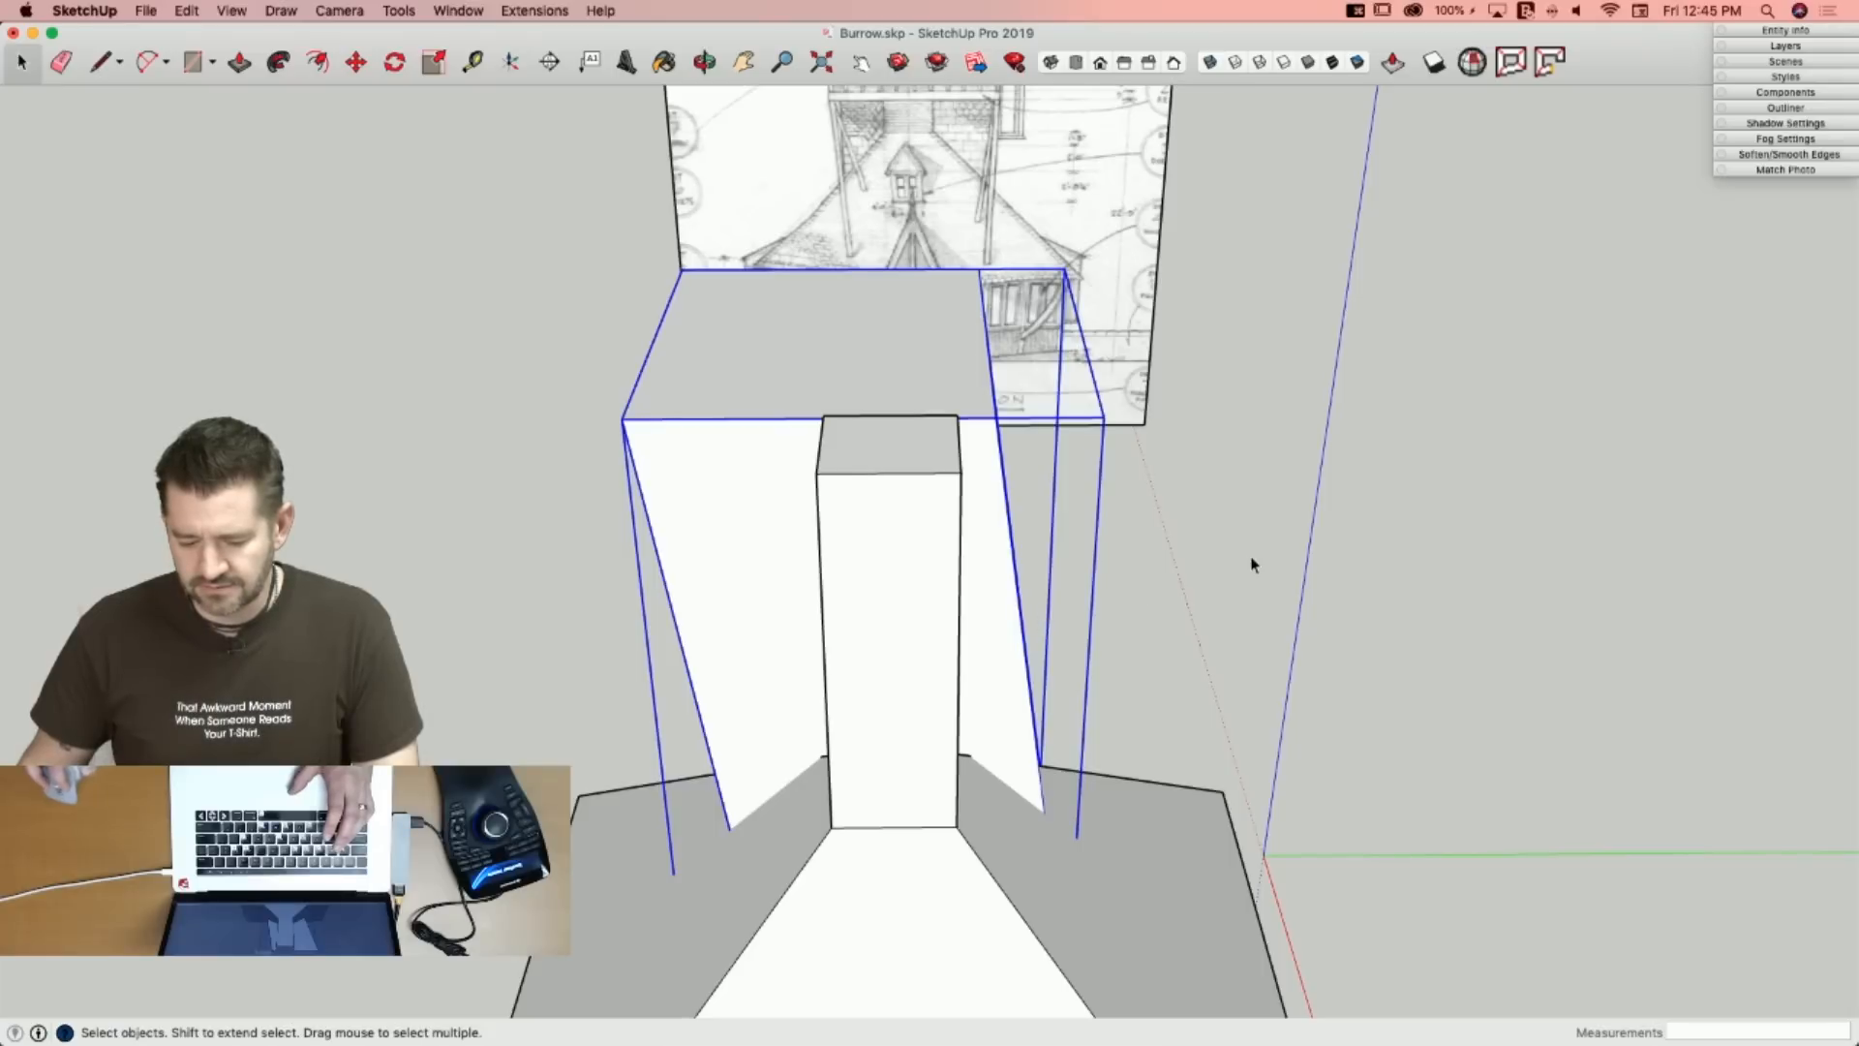
right_click(760, 380)
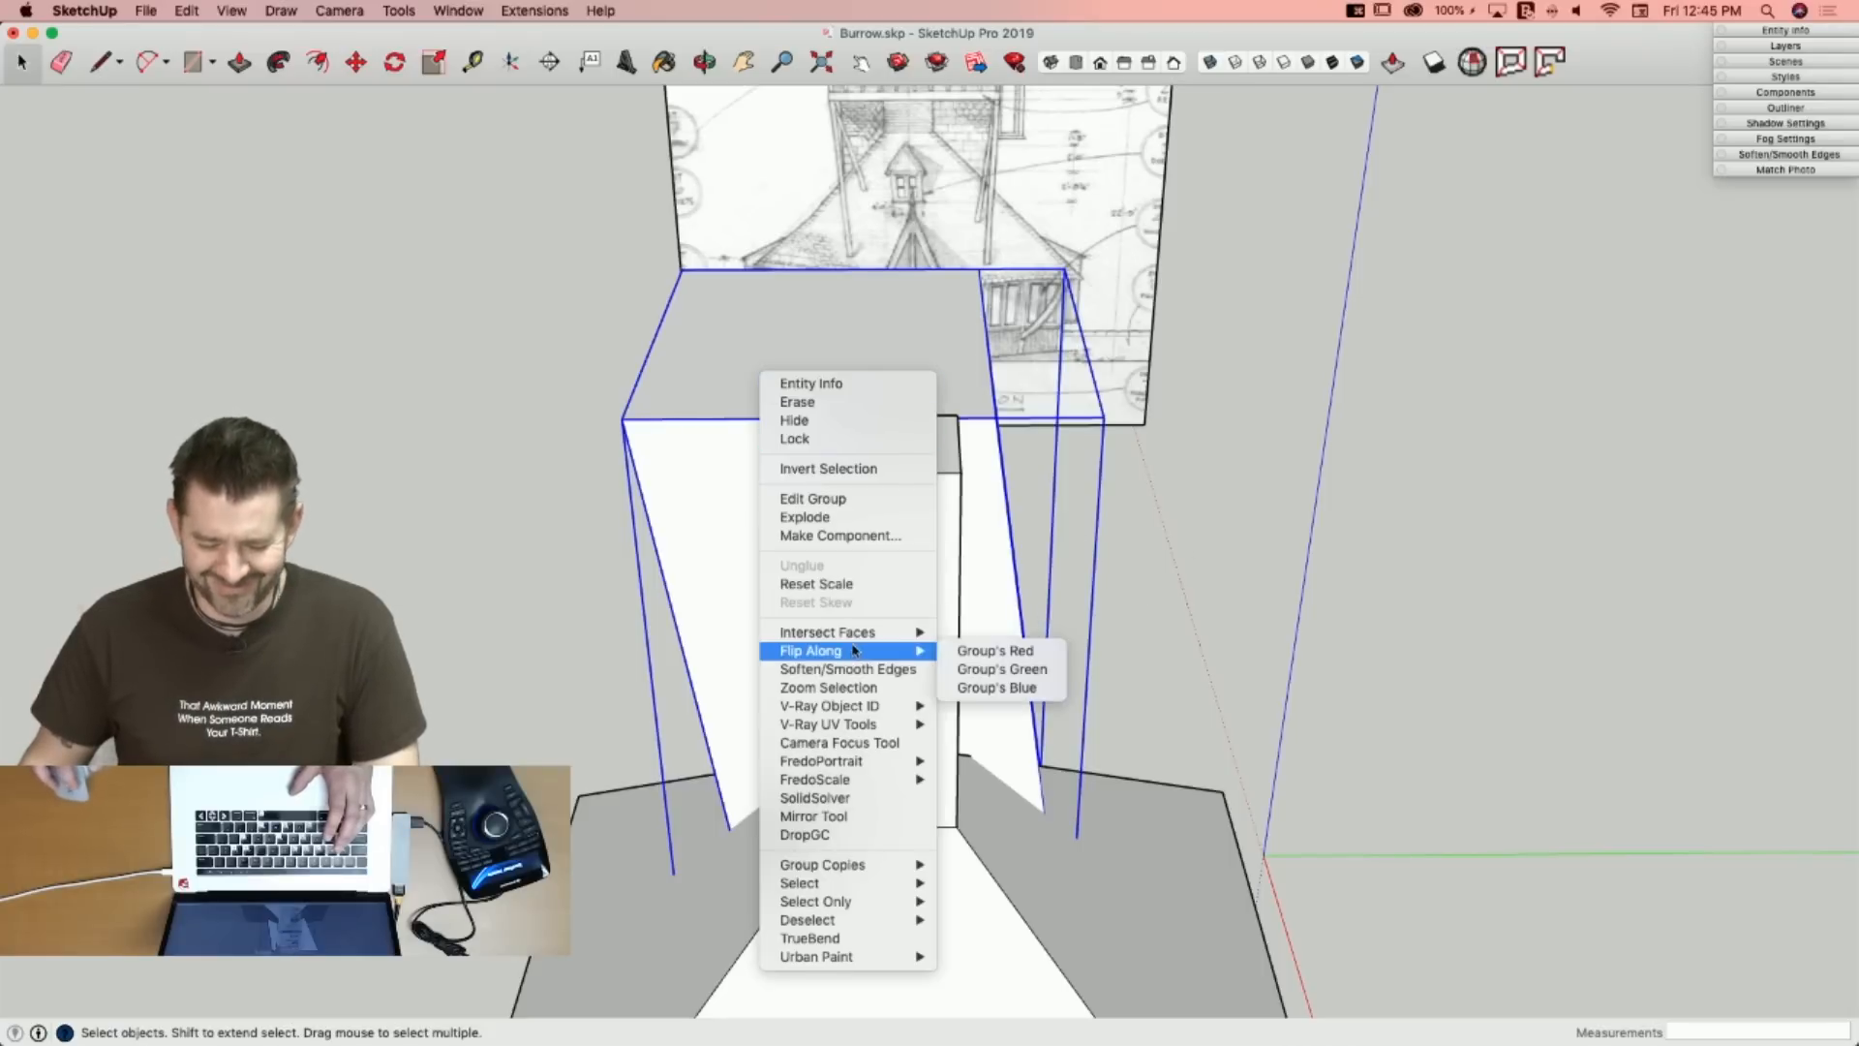
click(999, 669)
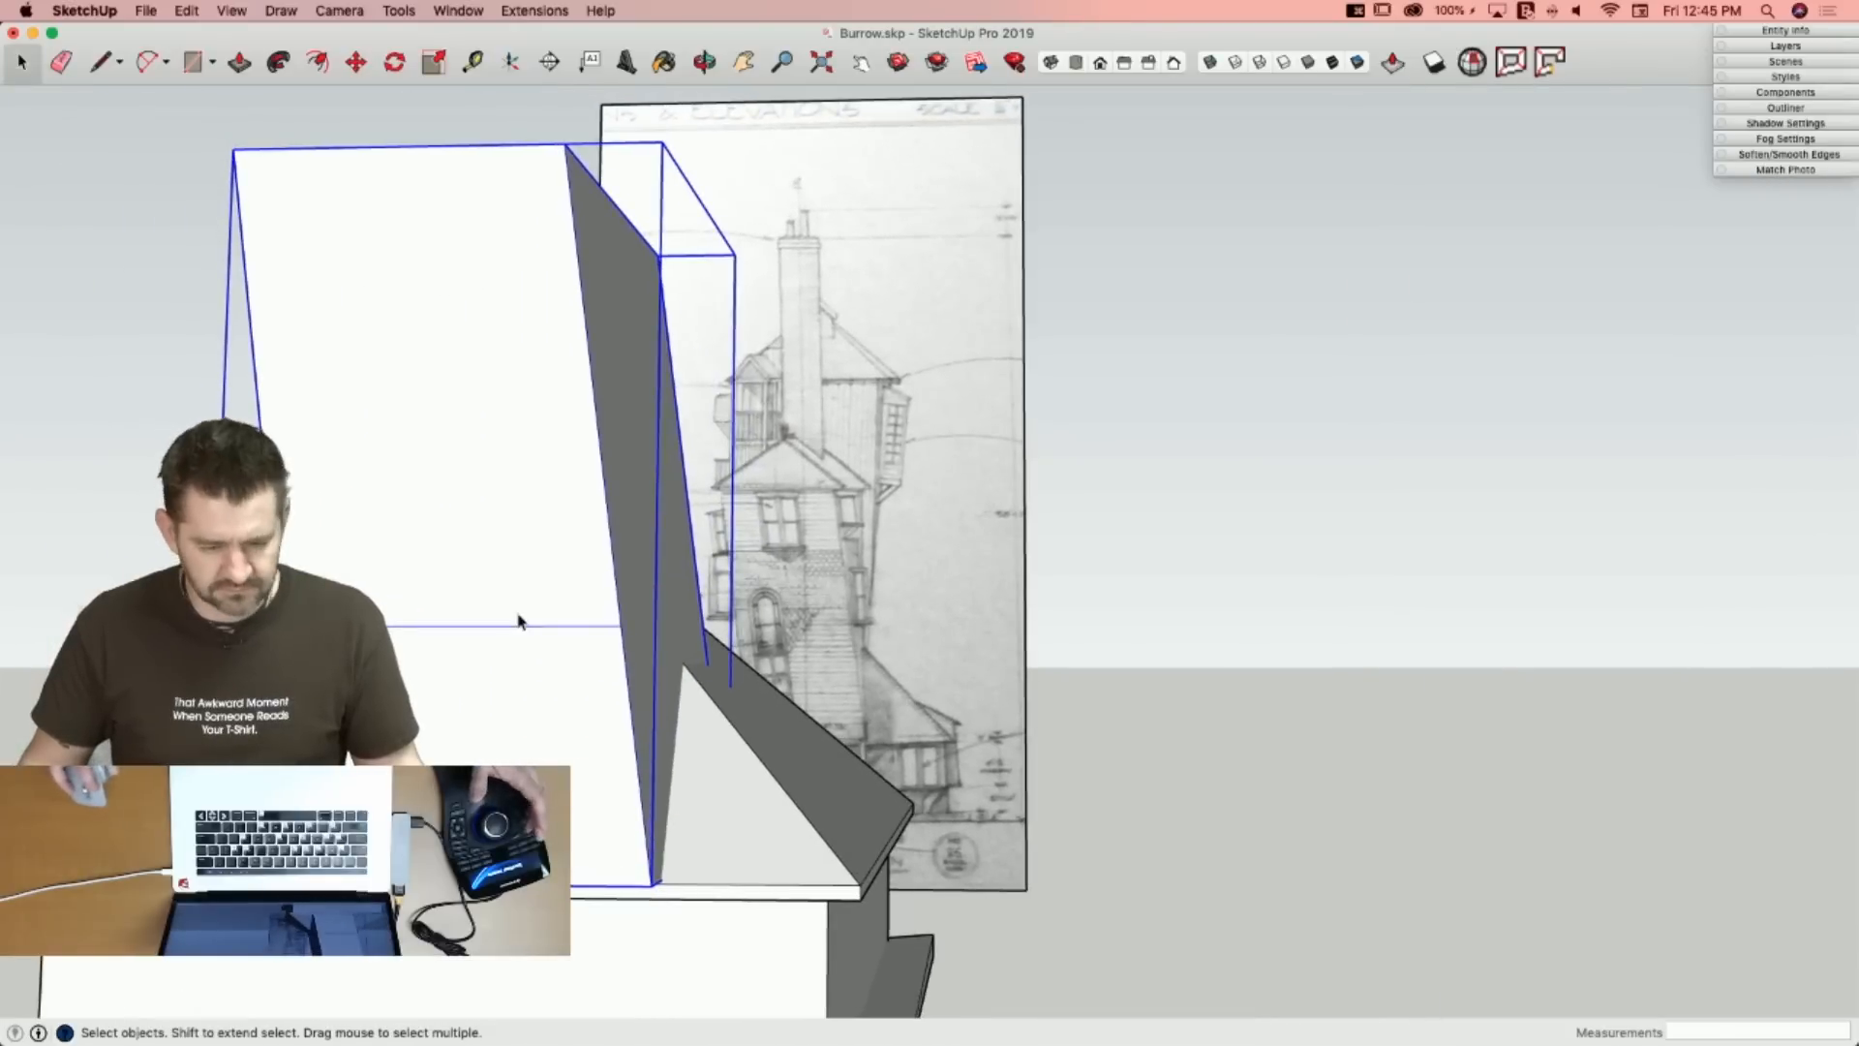
Erase the leftover horizontal edge across the tower's back face and clear the selection.
key(e)
key(space)
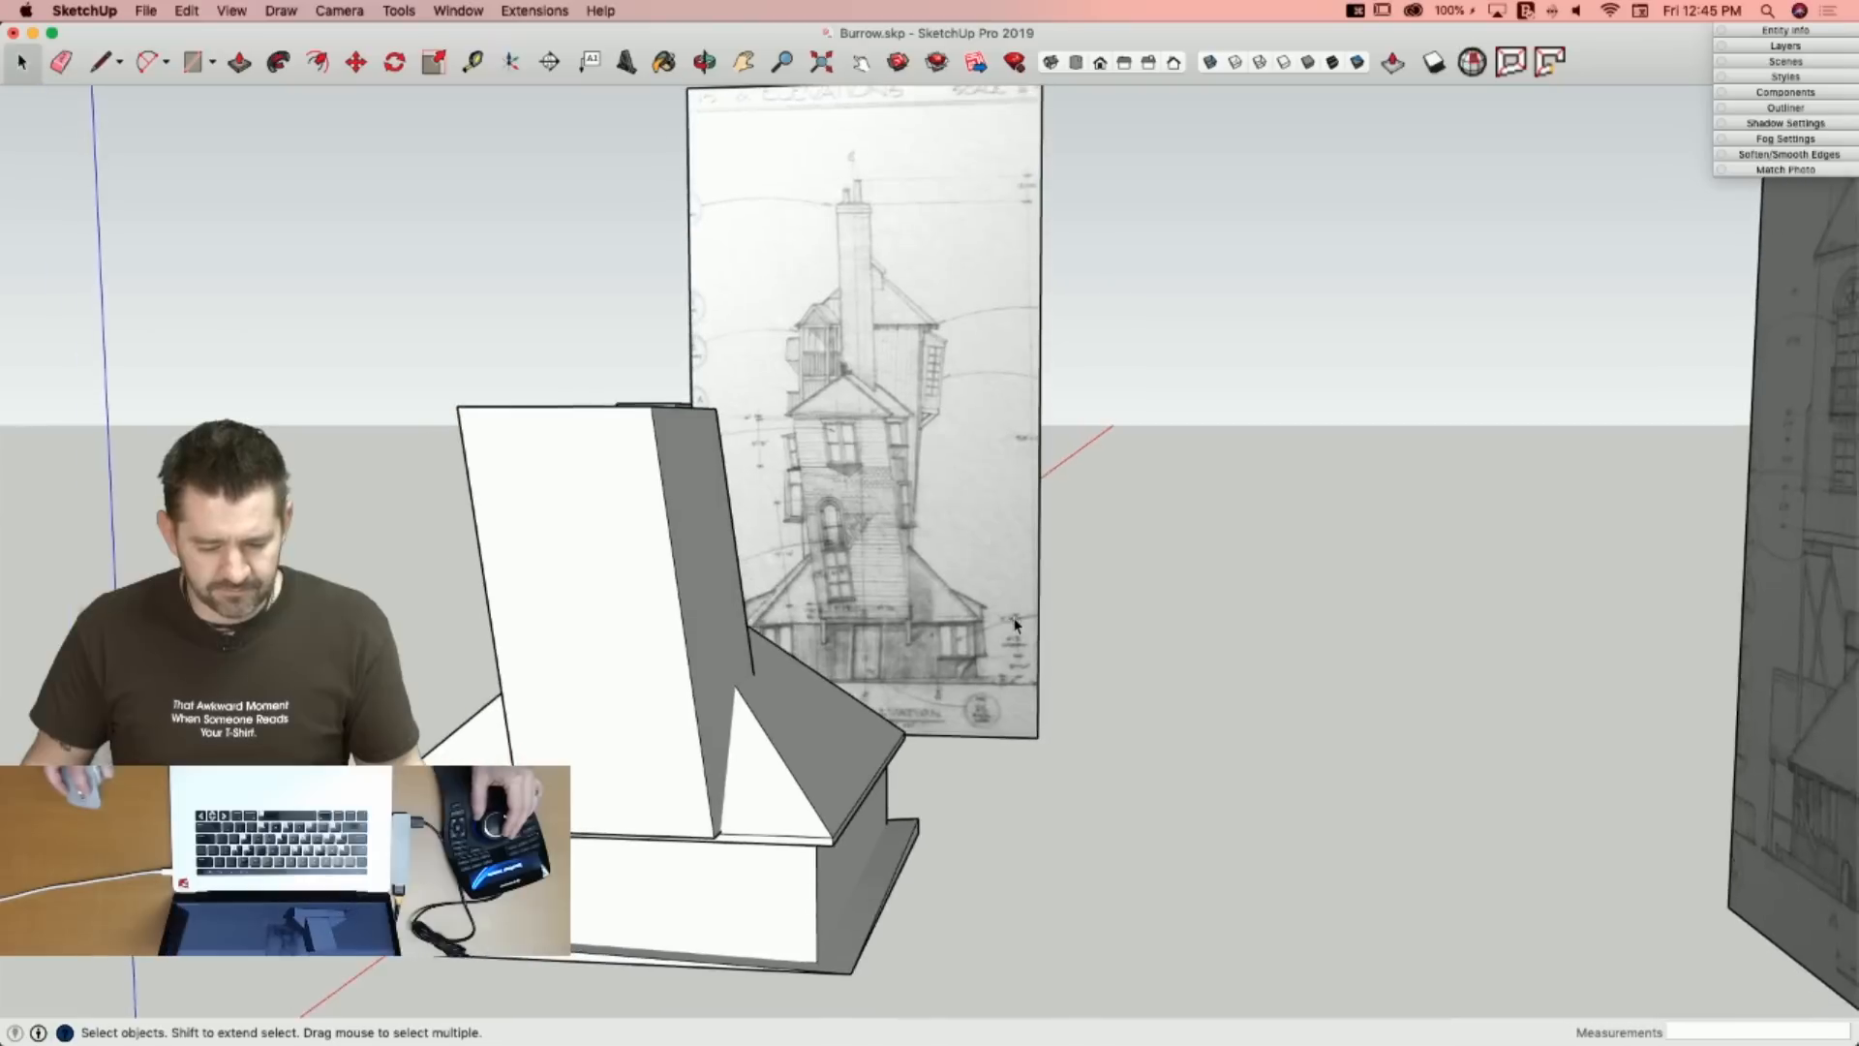
click(1012, 622)
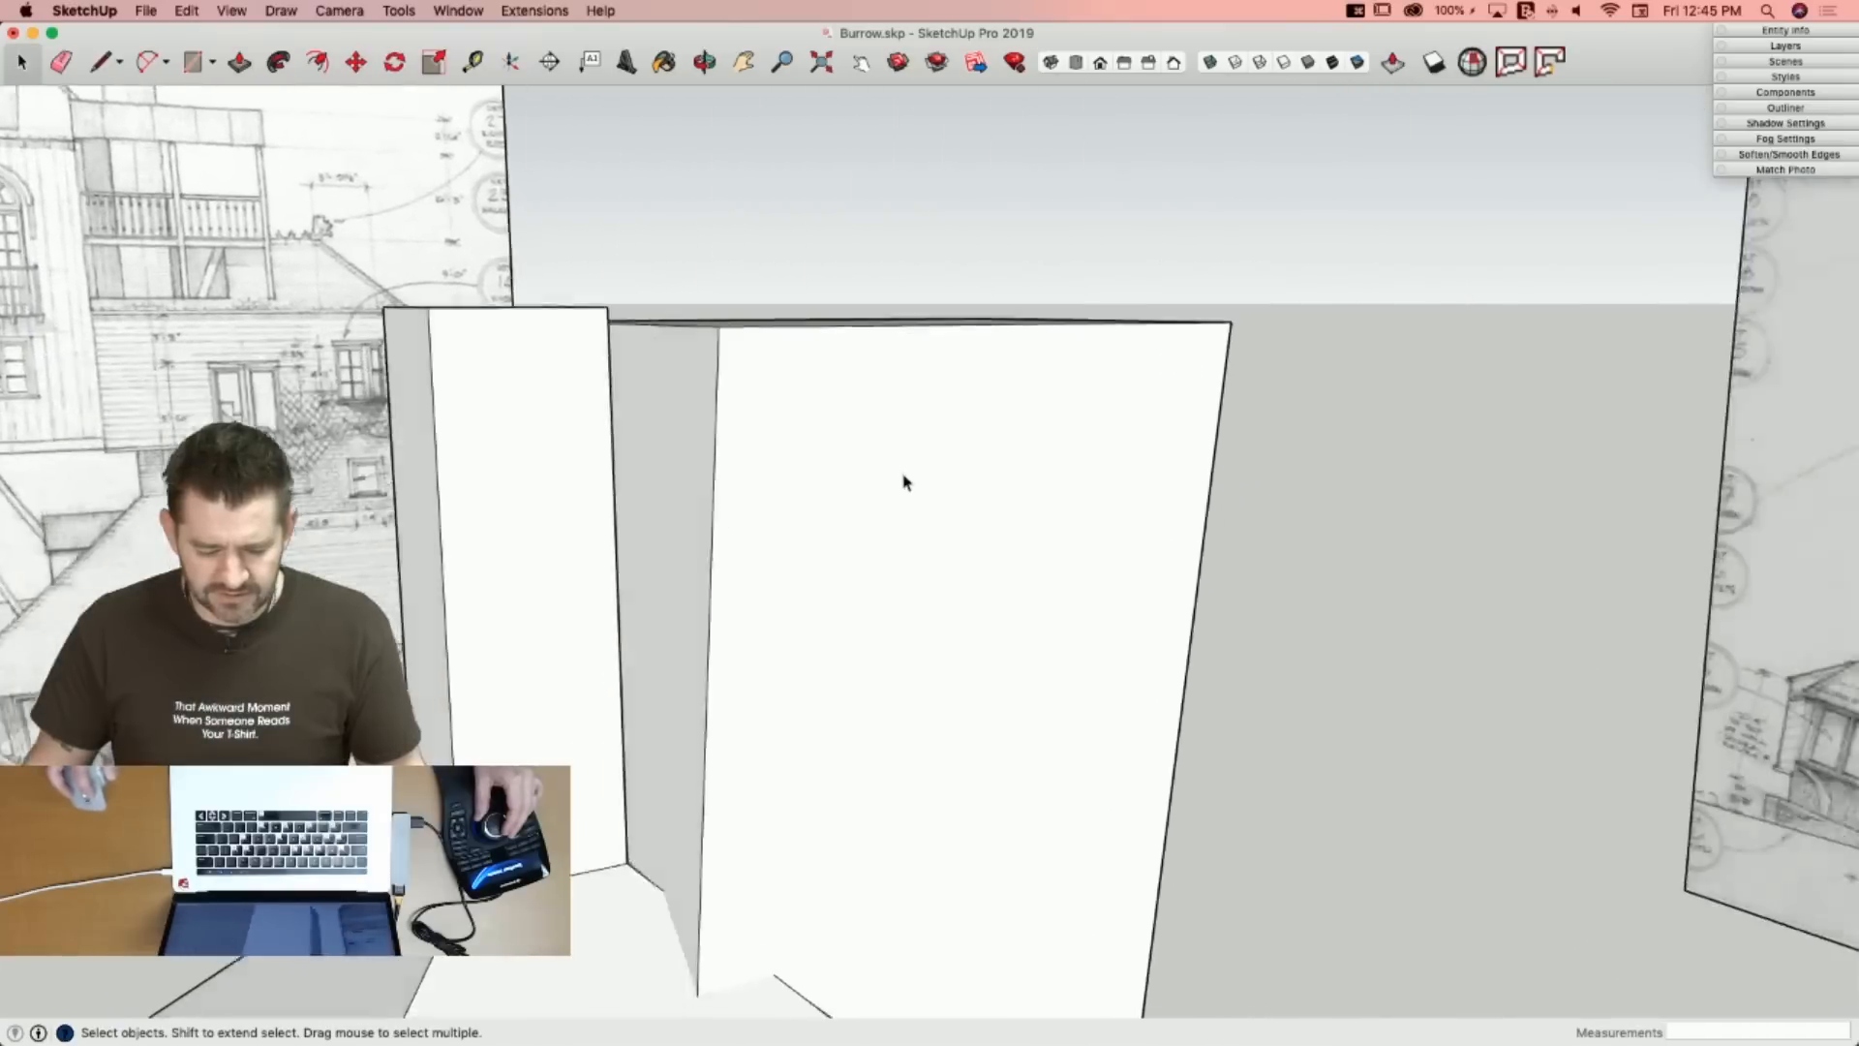
Draw a green-axis line from the L.H. elevation drawing to the tower and continue it about 9' 9" across its front face.
key(l)
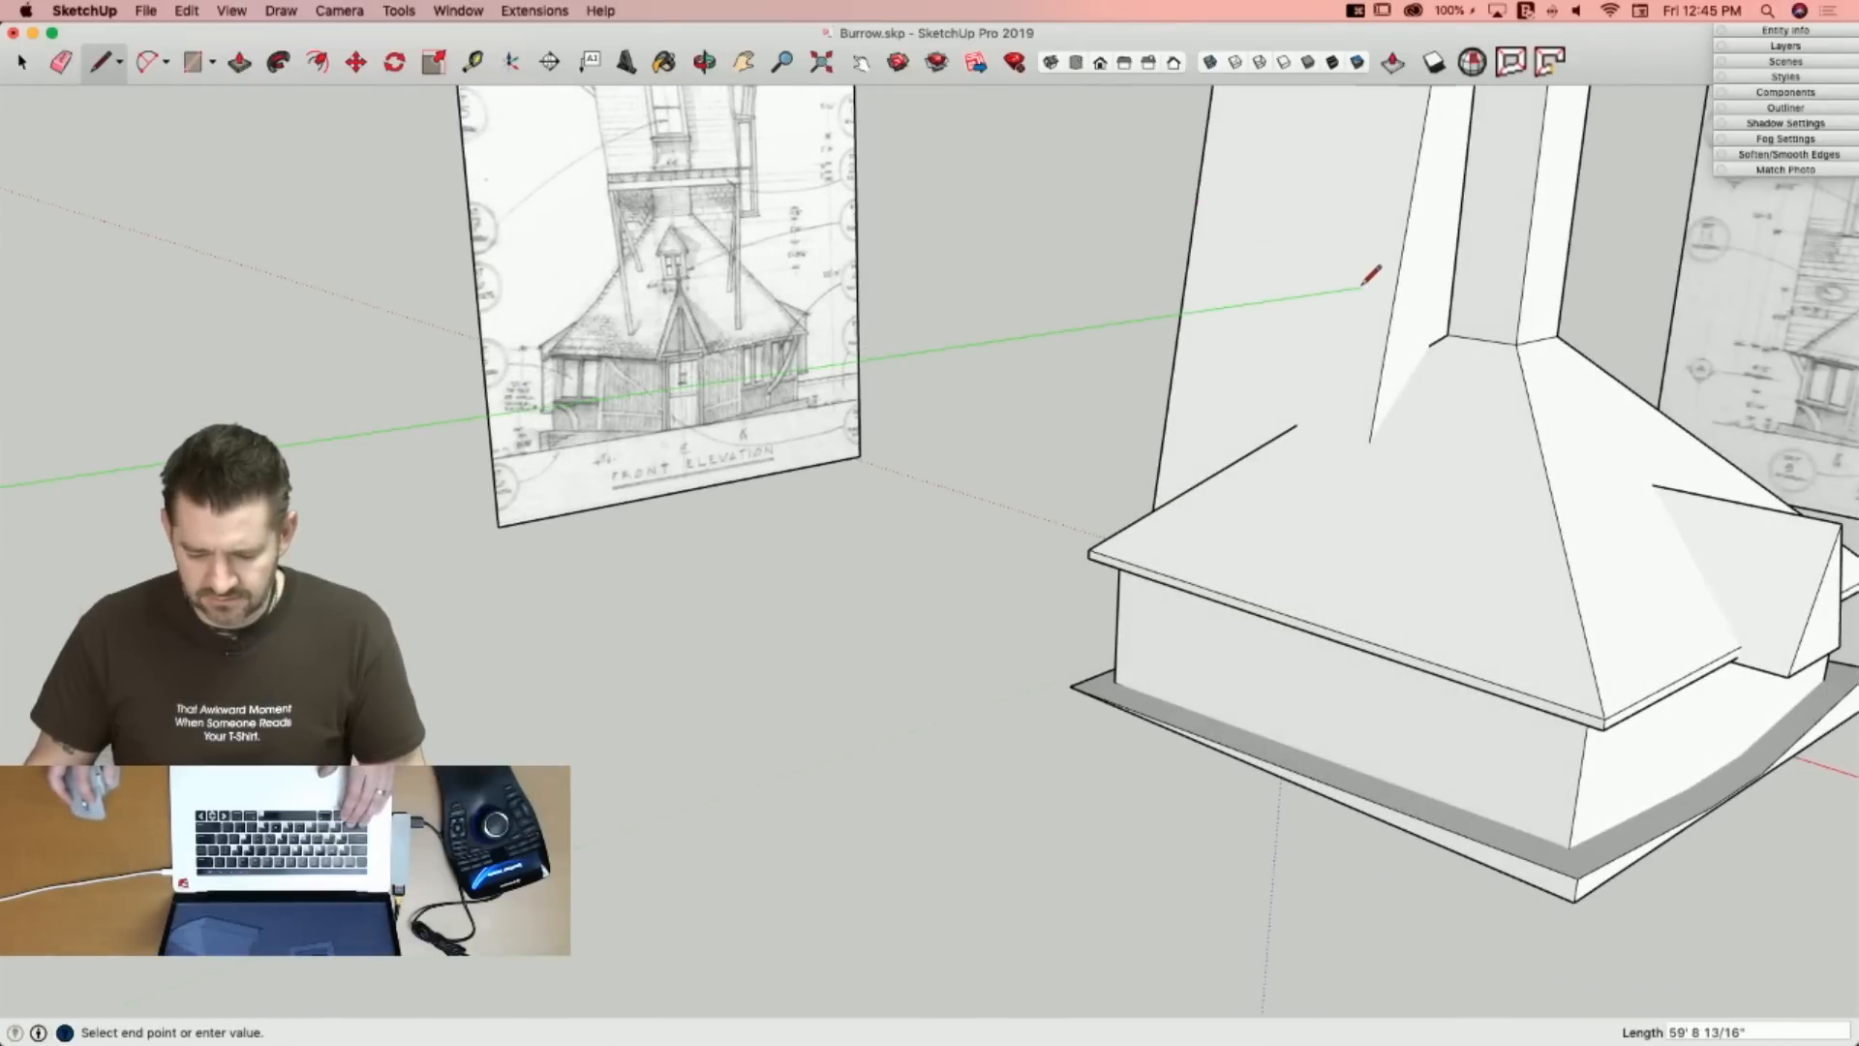
key(space)
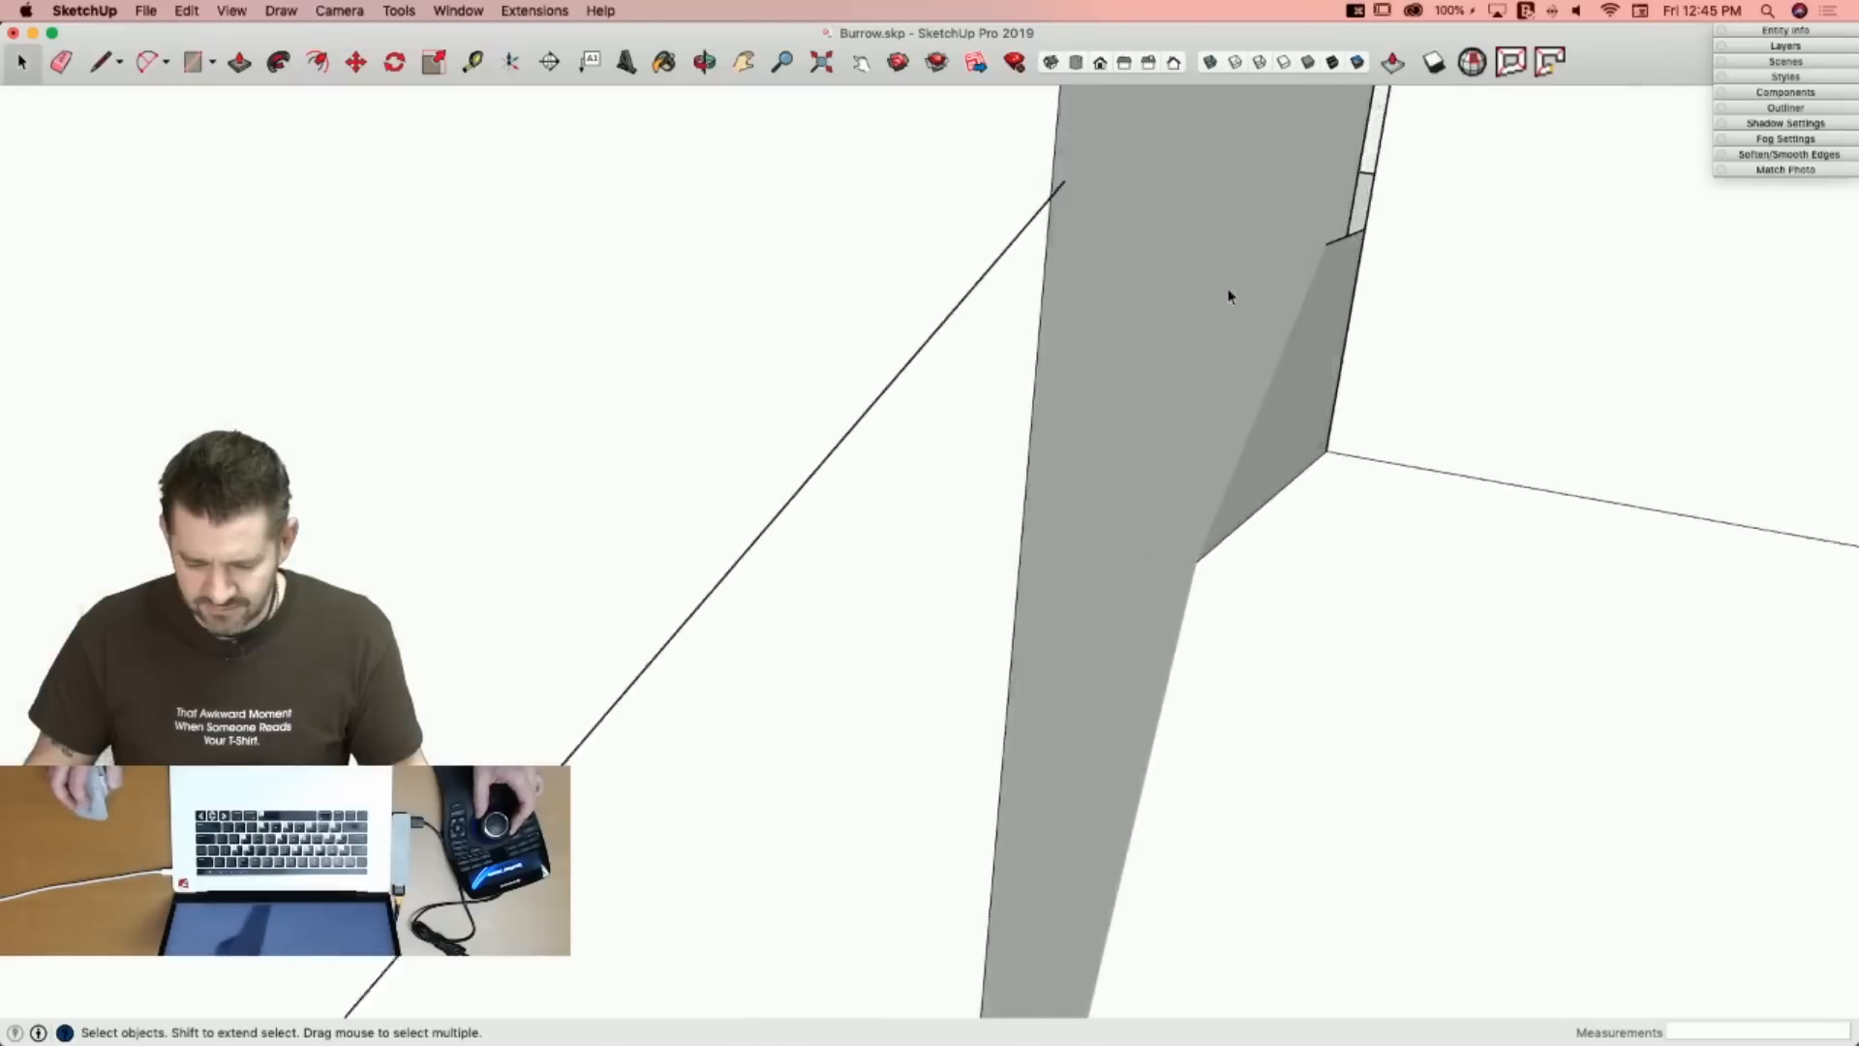
key(l)
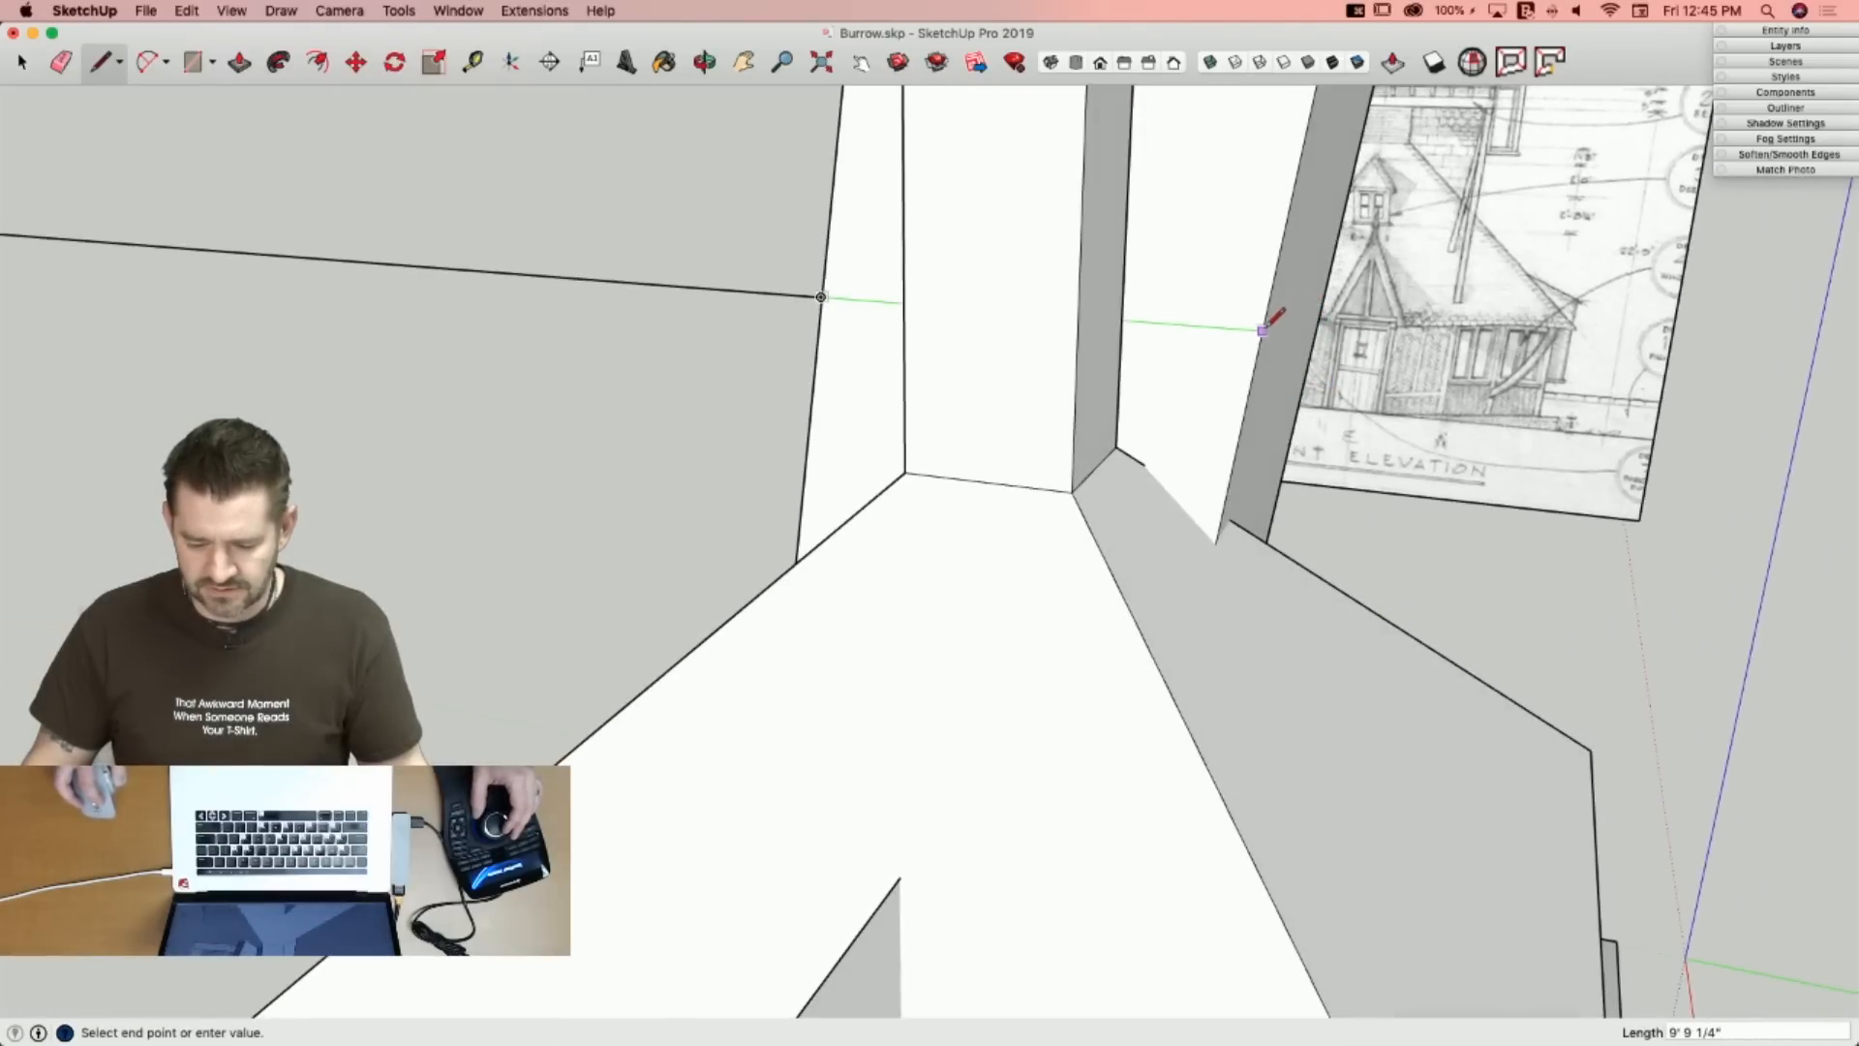
key(space)
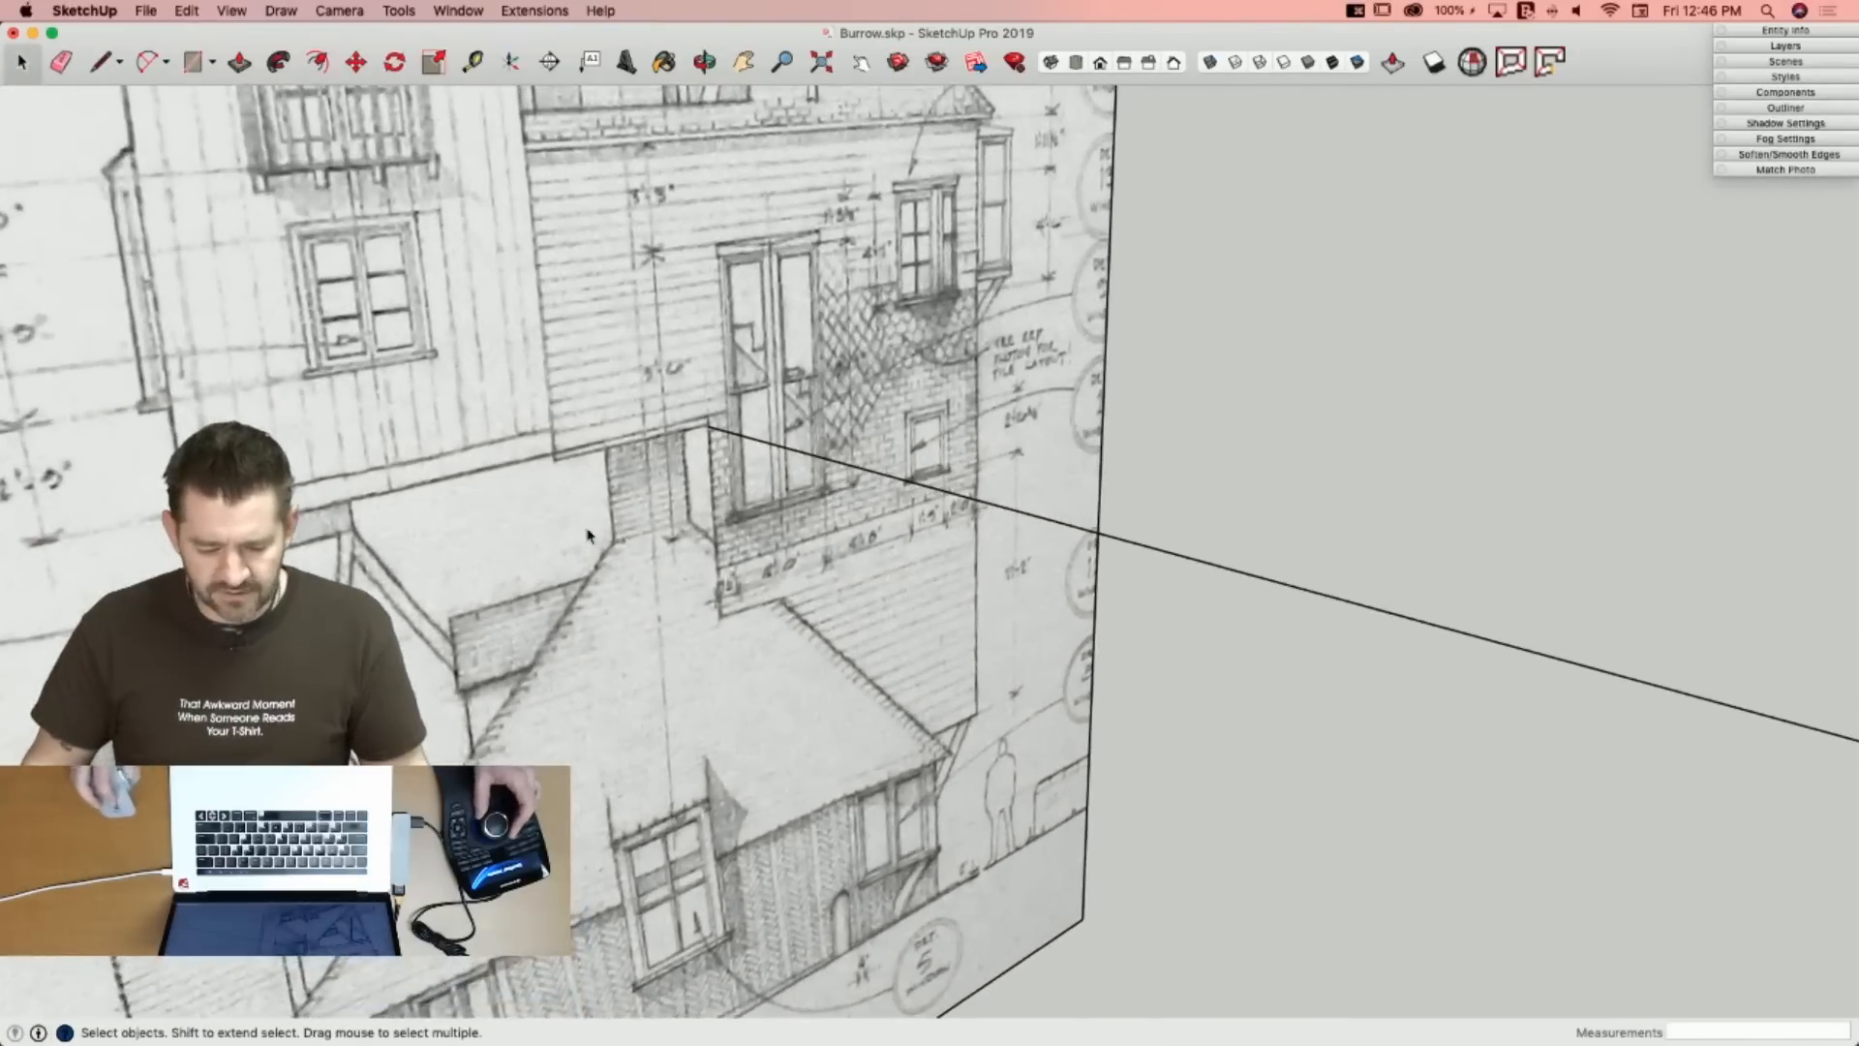
Draw a second line along the green axis from the L.H. elevation drawing past the tower and roof, about 77' 7" long.
key(l)
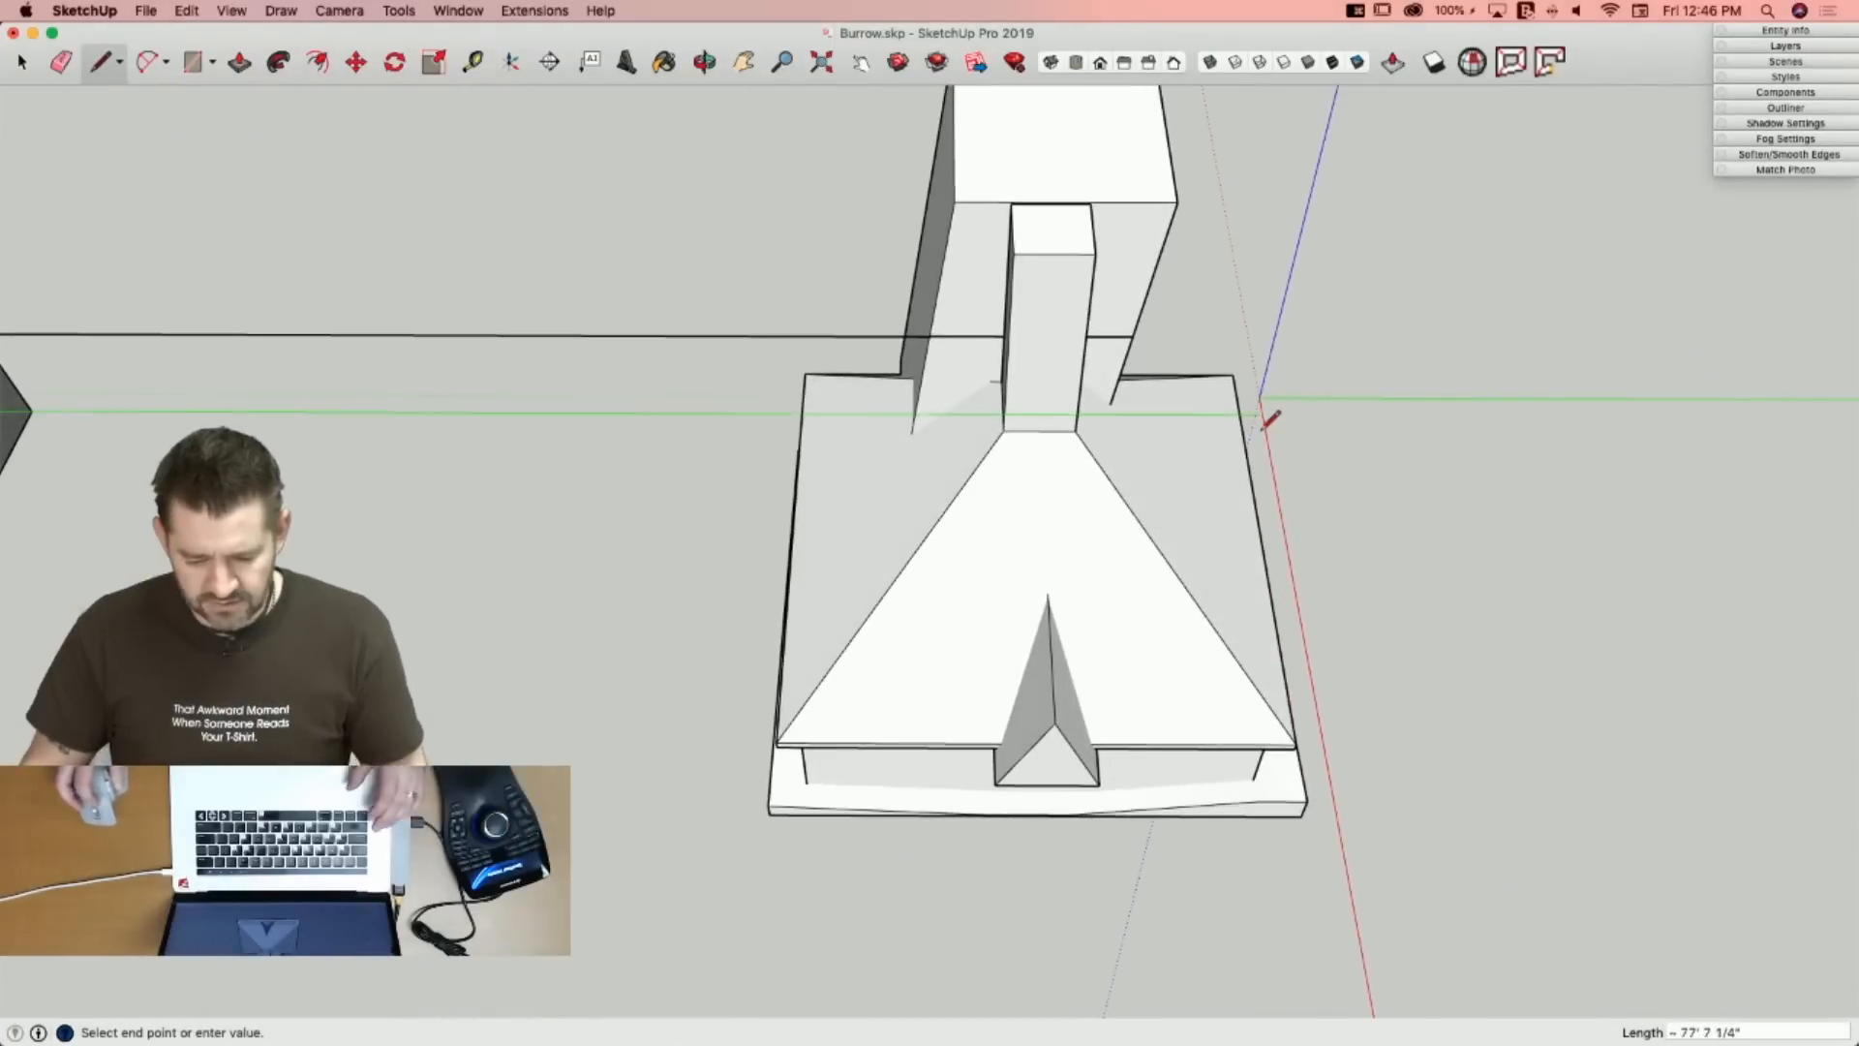
key(p)
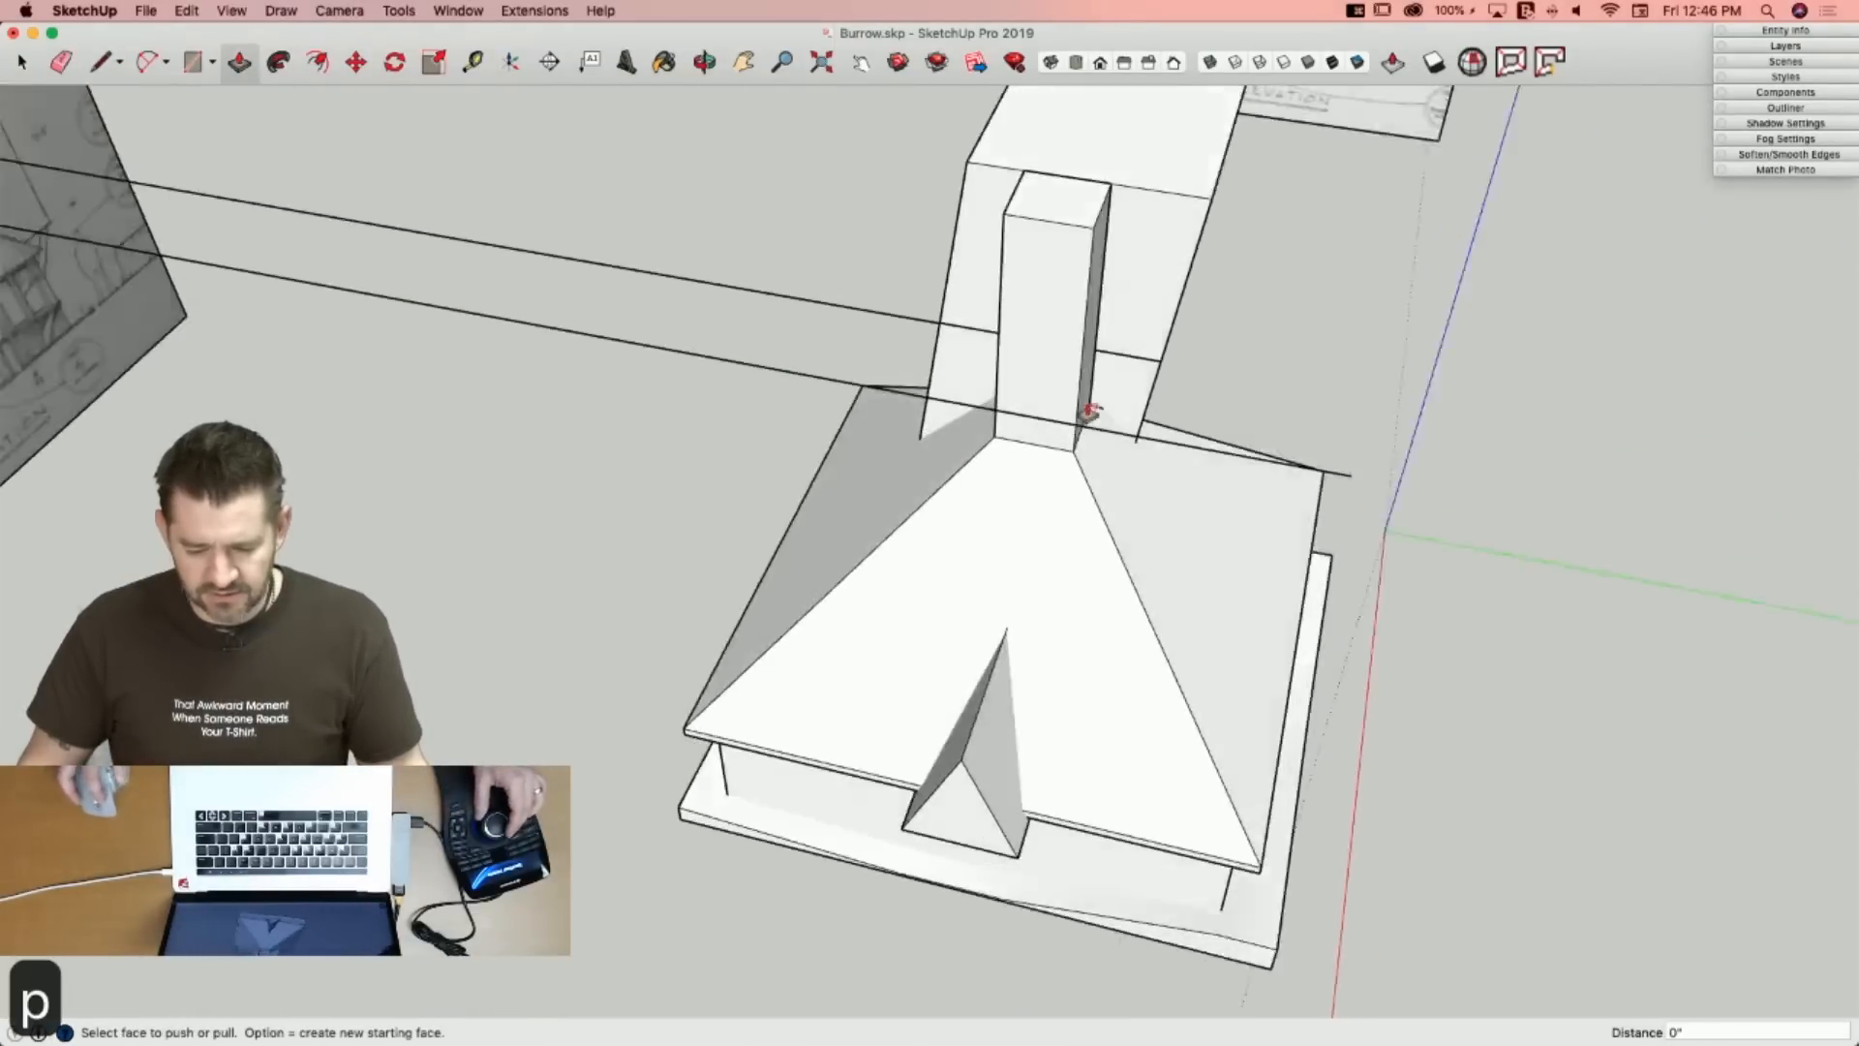
key(space)
Erase the loose line across the tower's front face and redraw it inside the tower group, about 9' 9" long.
click(1143, 332)
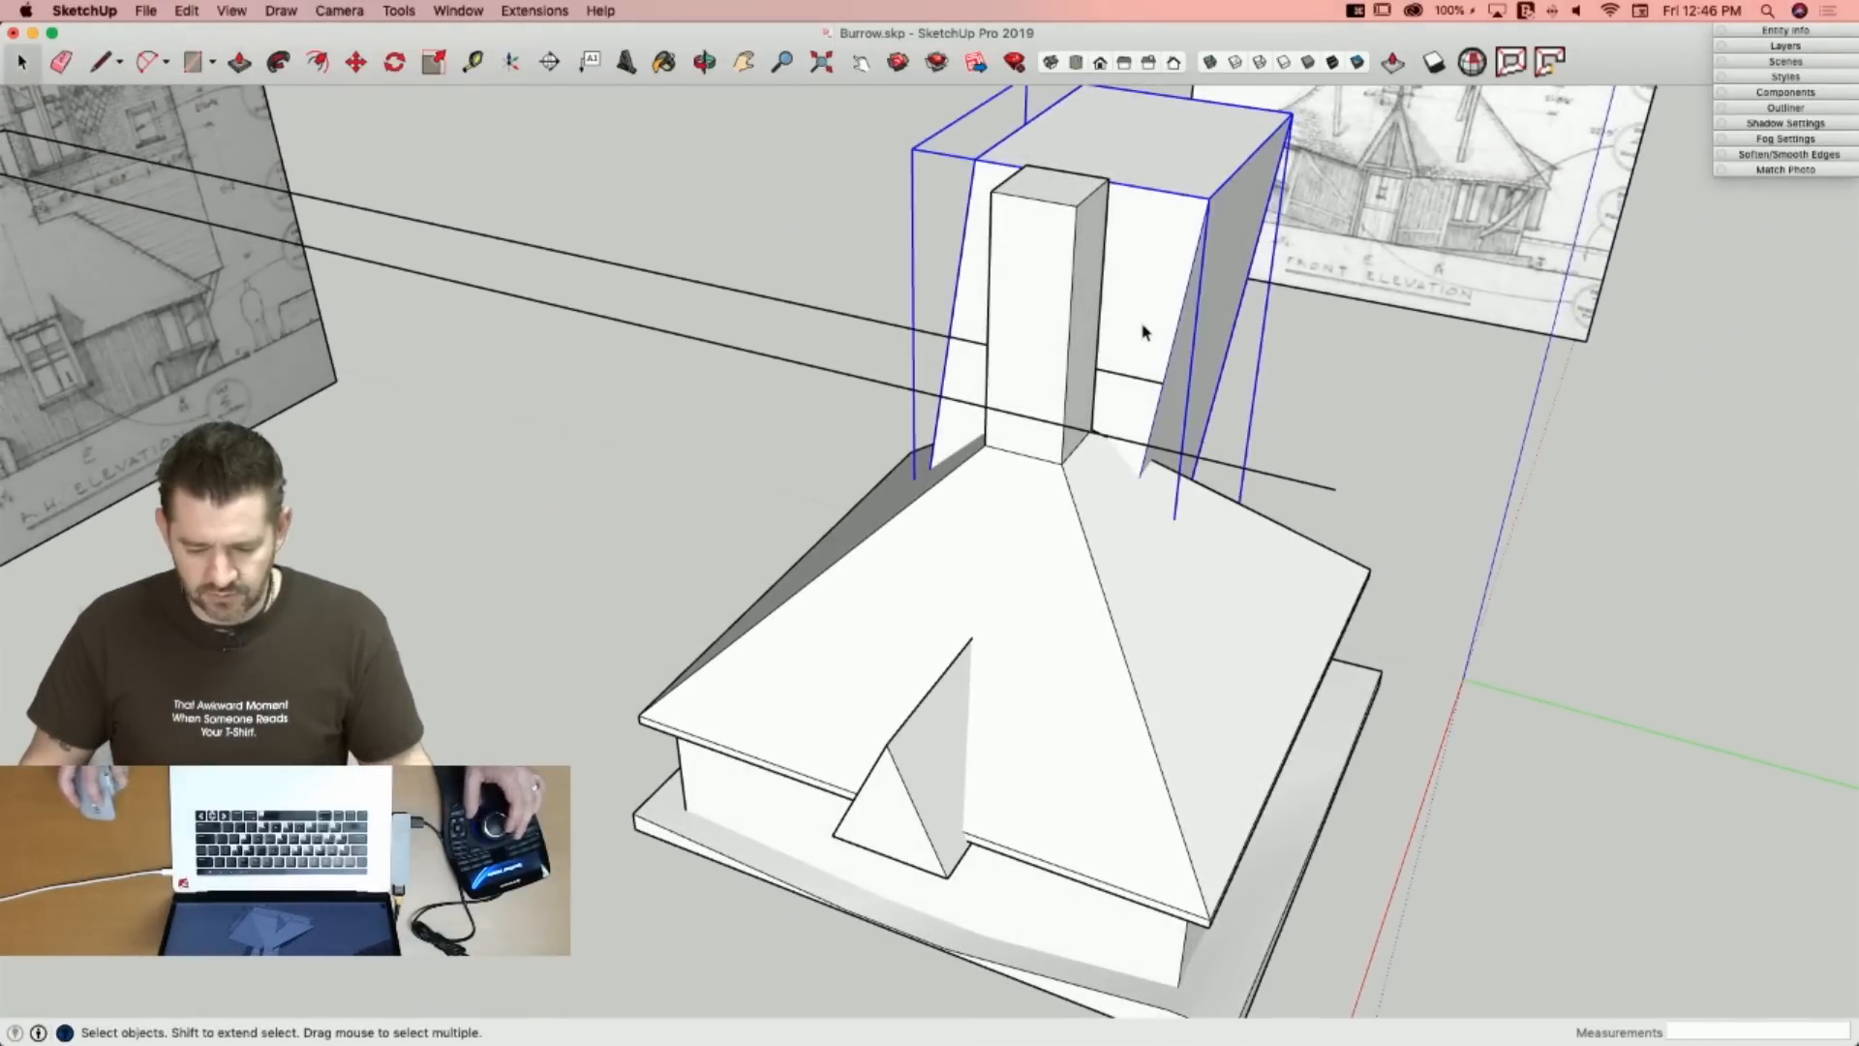
key(e)
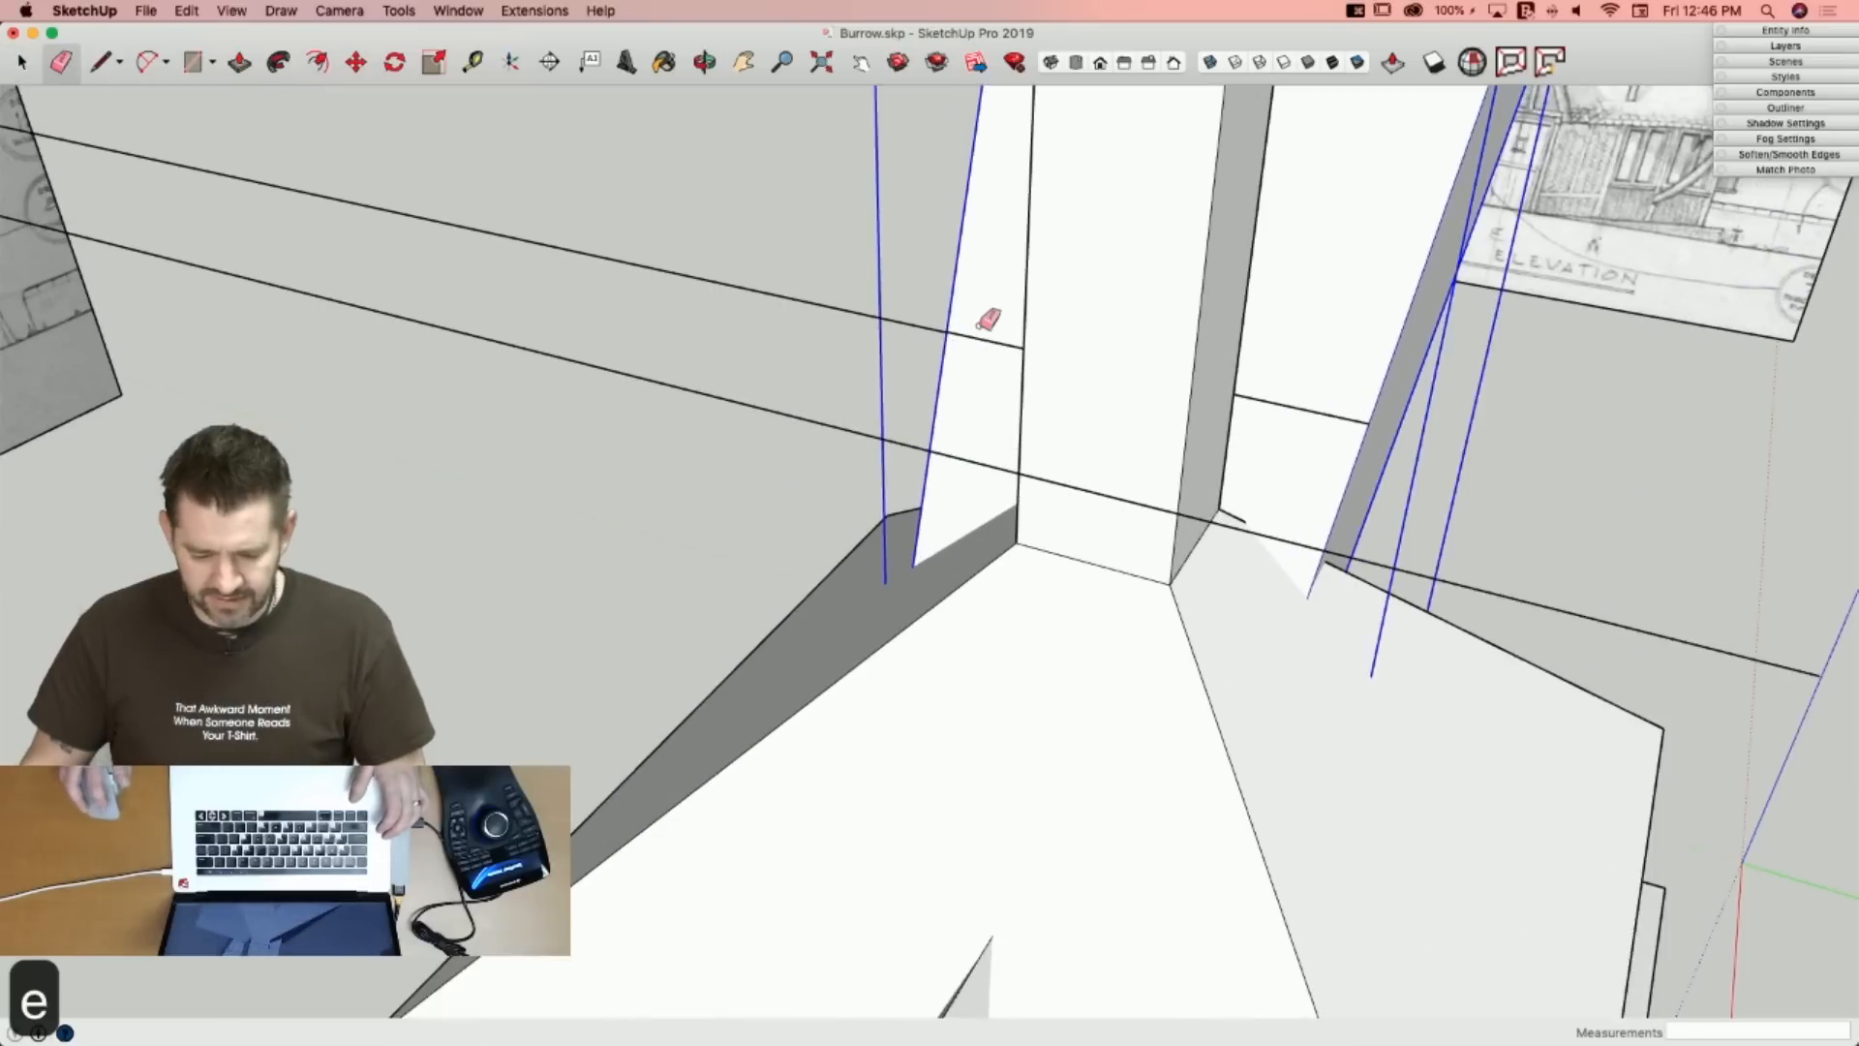
key(space)
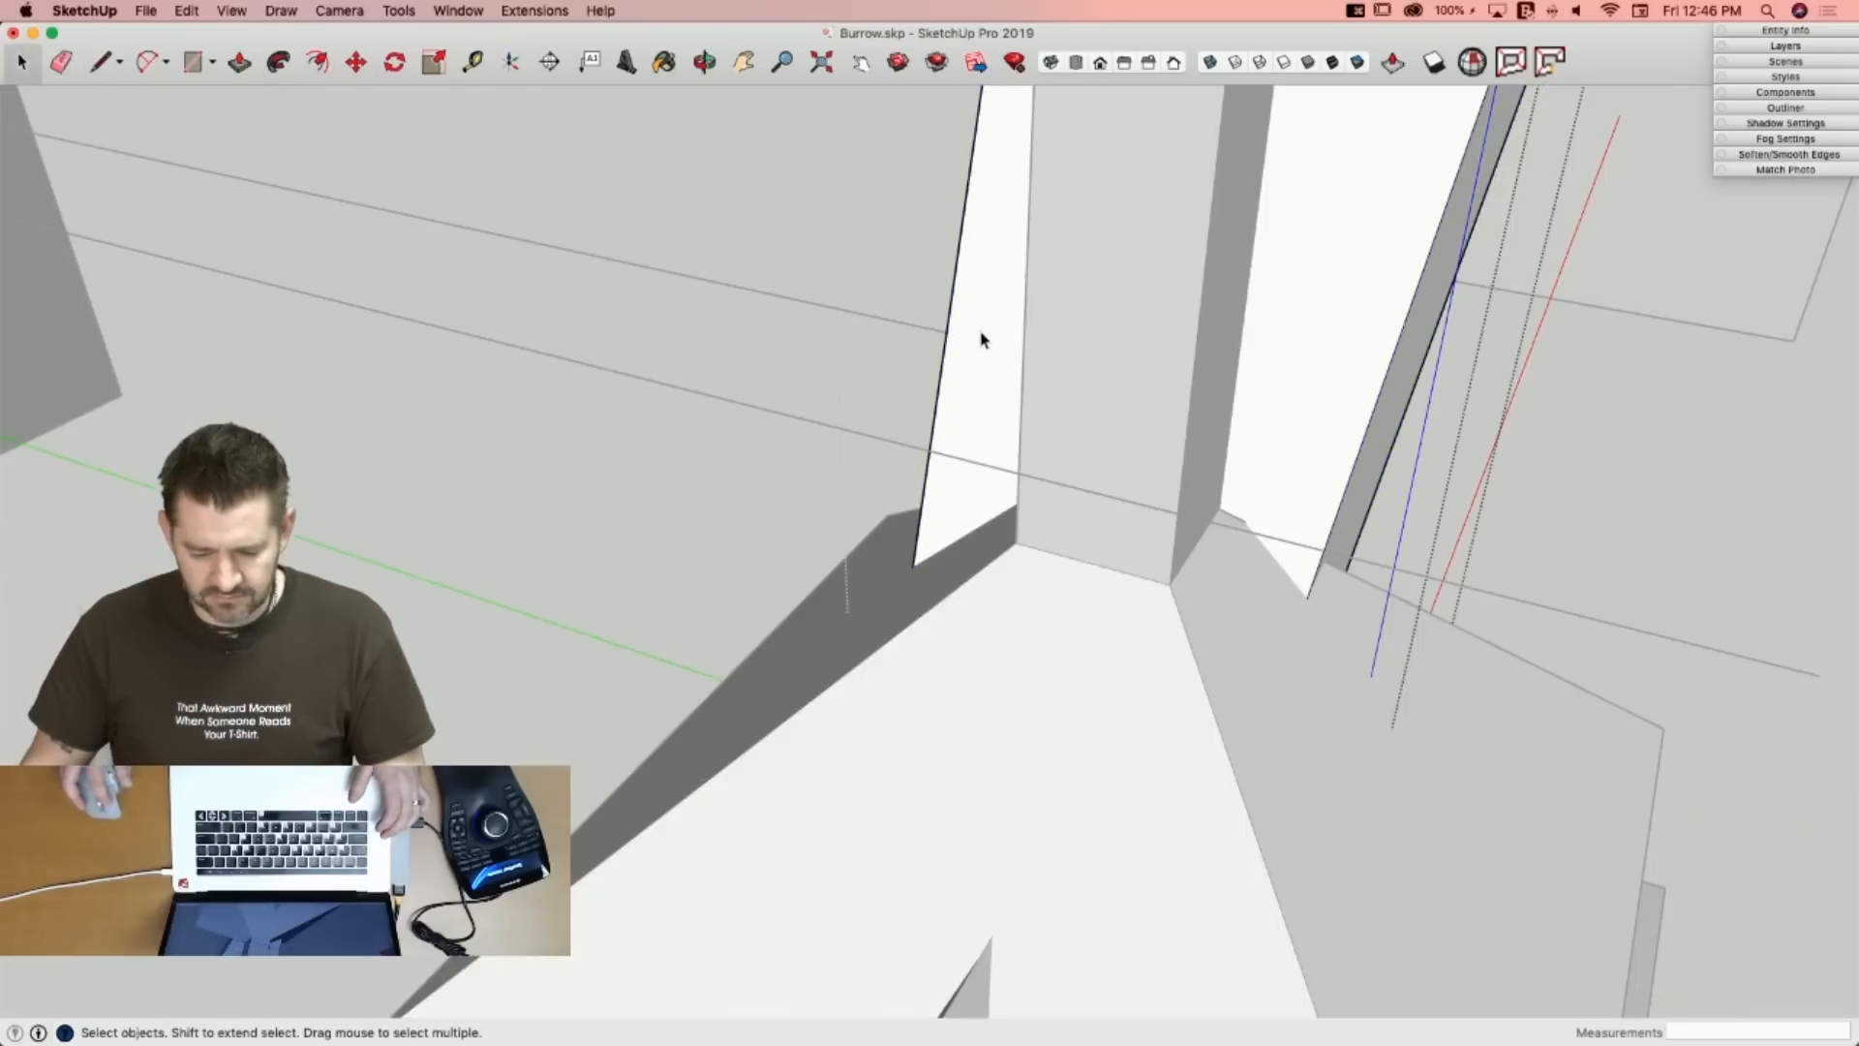
key(l)
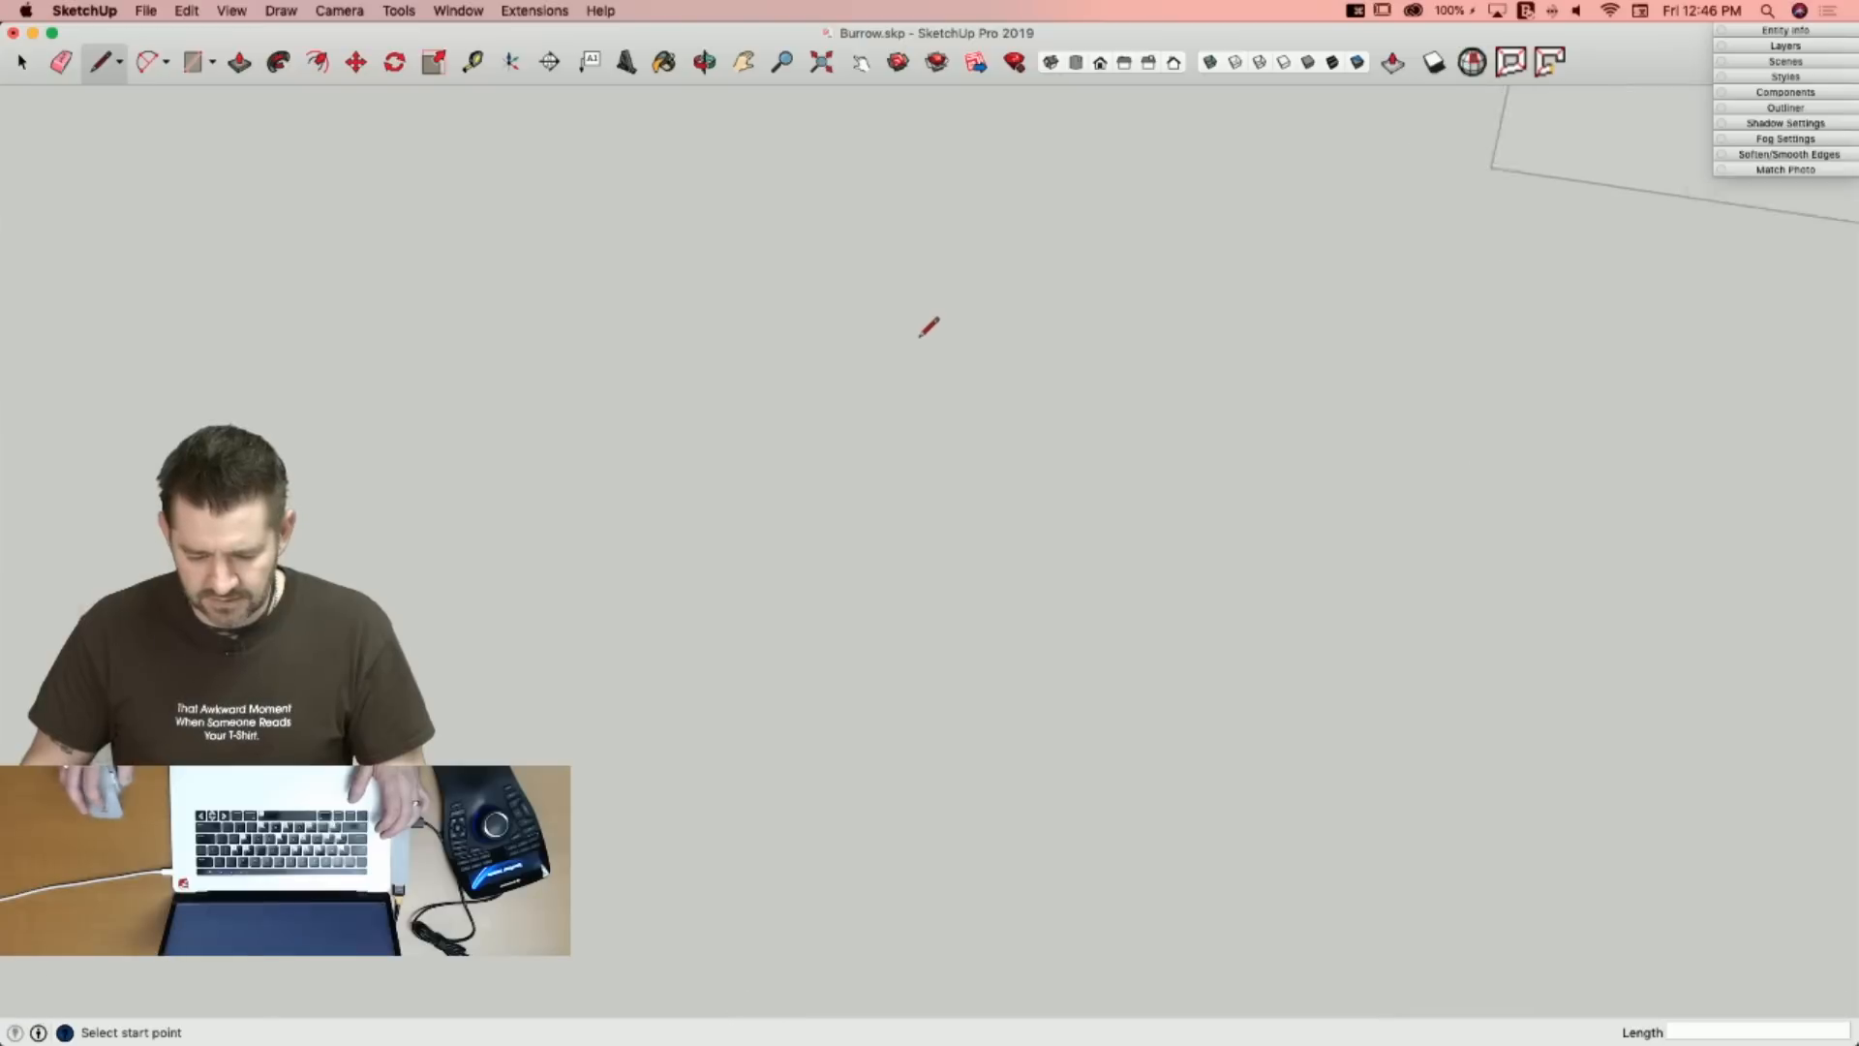
scroll(919, 337, down, 3)
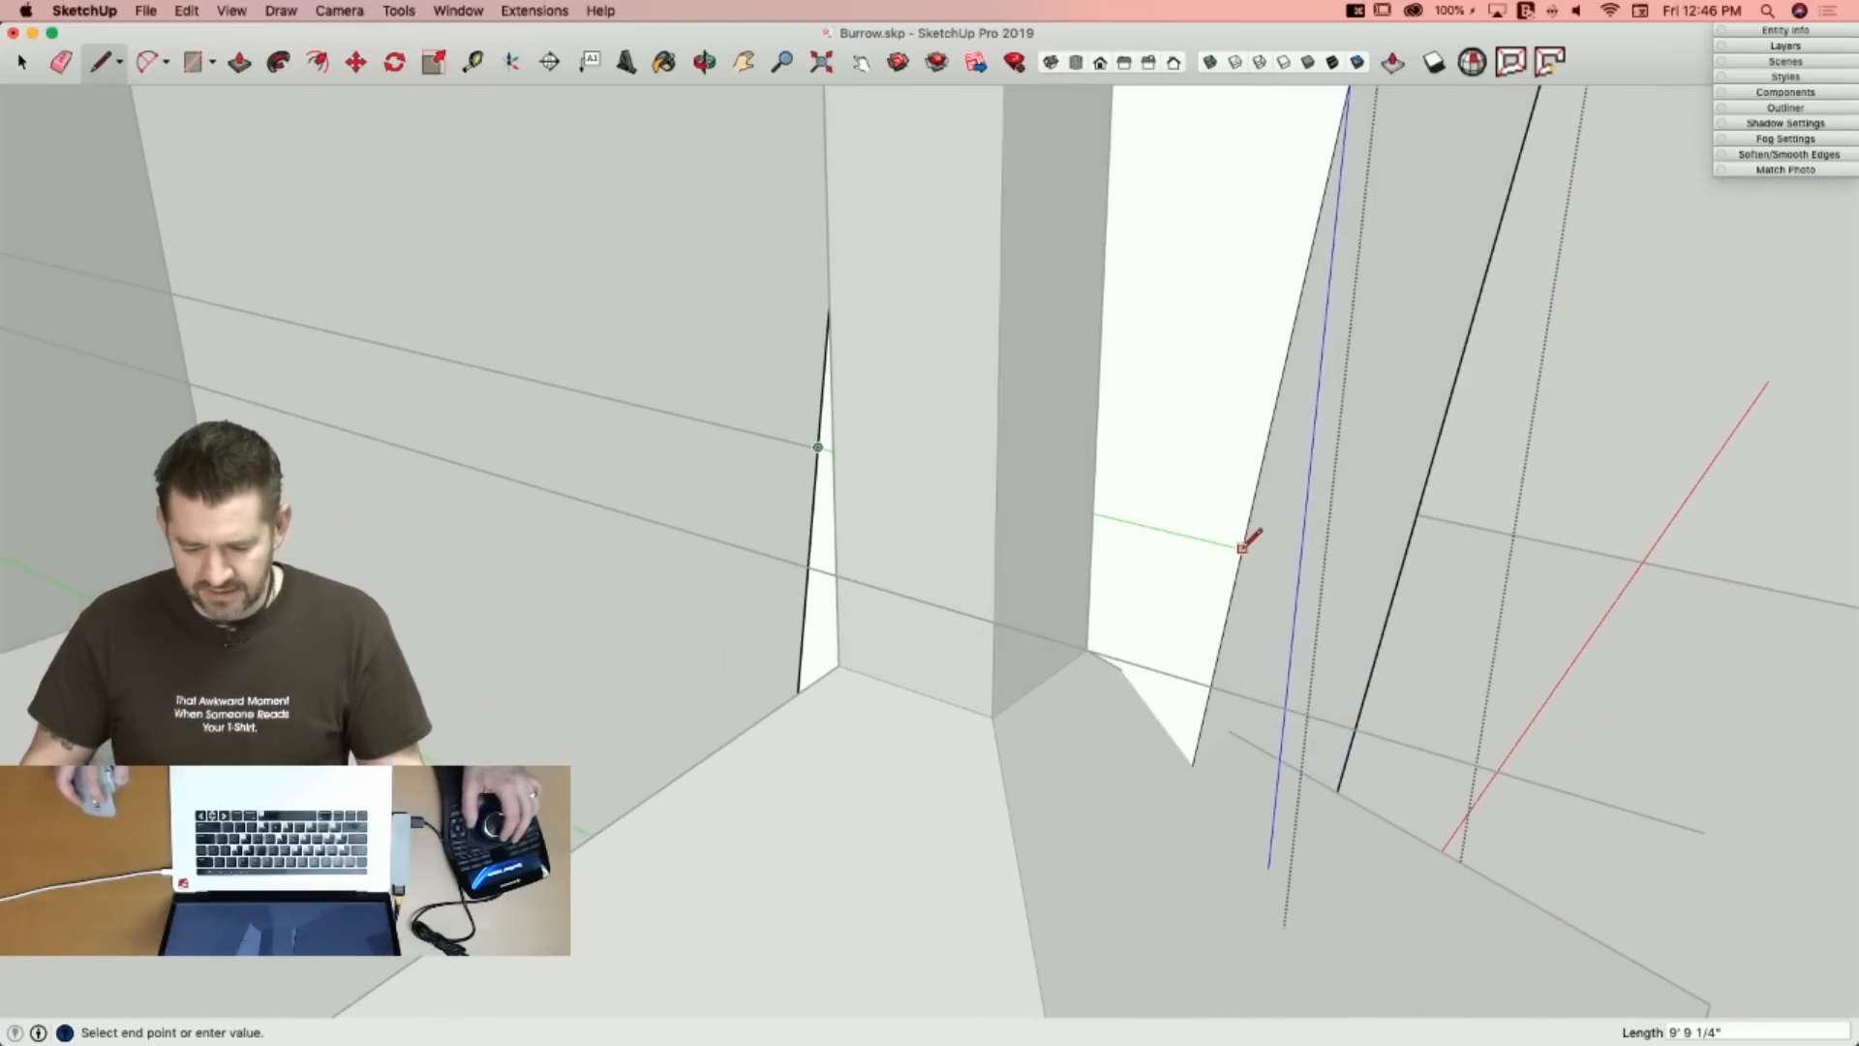
Push/Pull the upper part of the tower's front face forward over the porch side to the second construction line.
key(p)
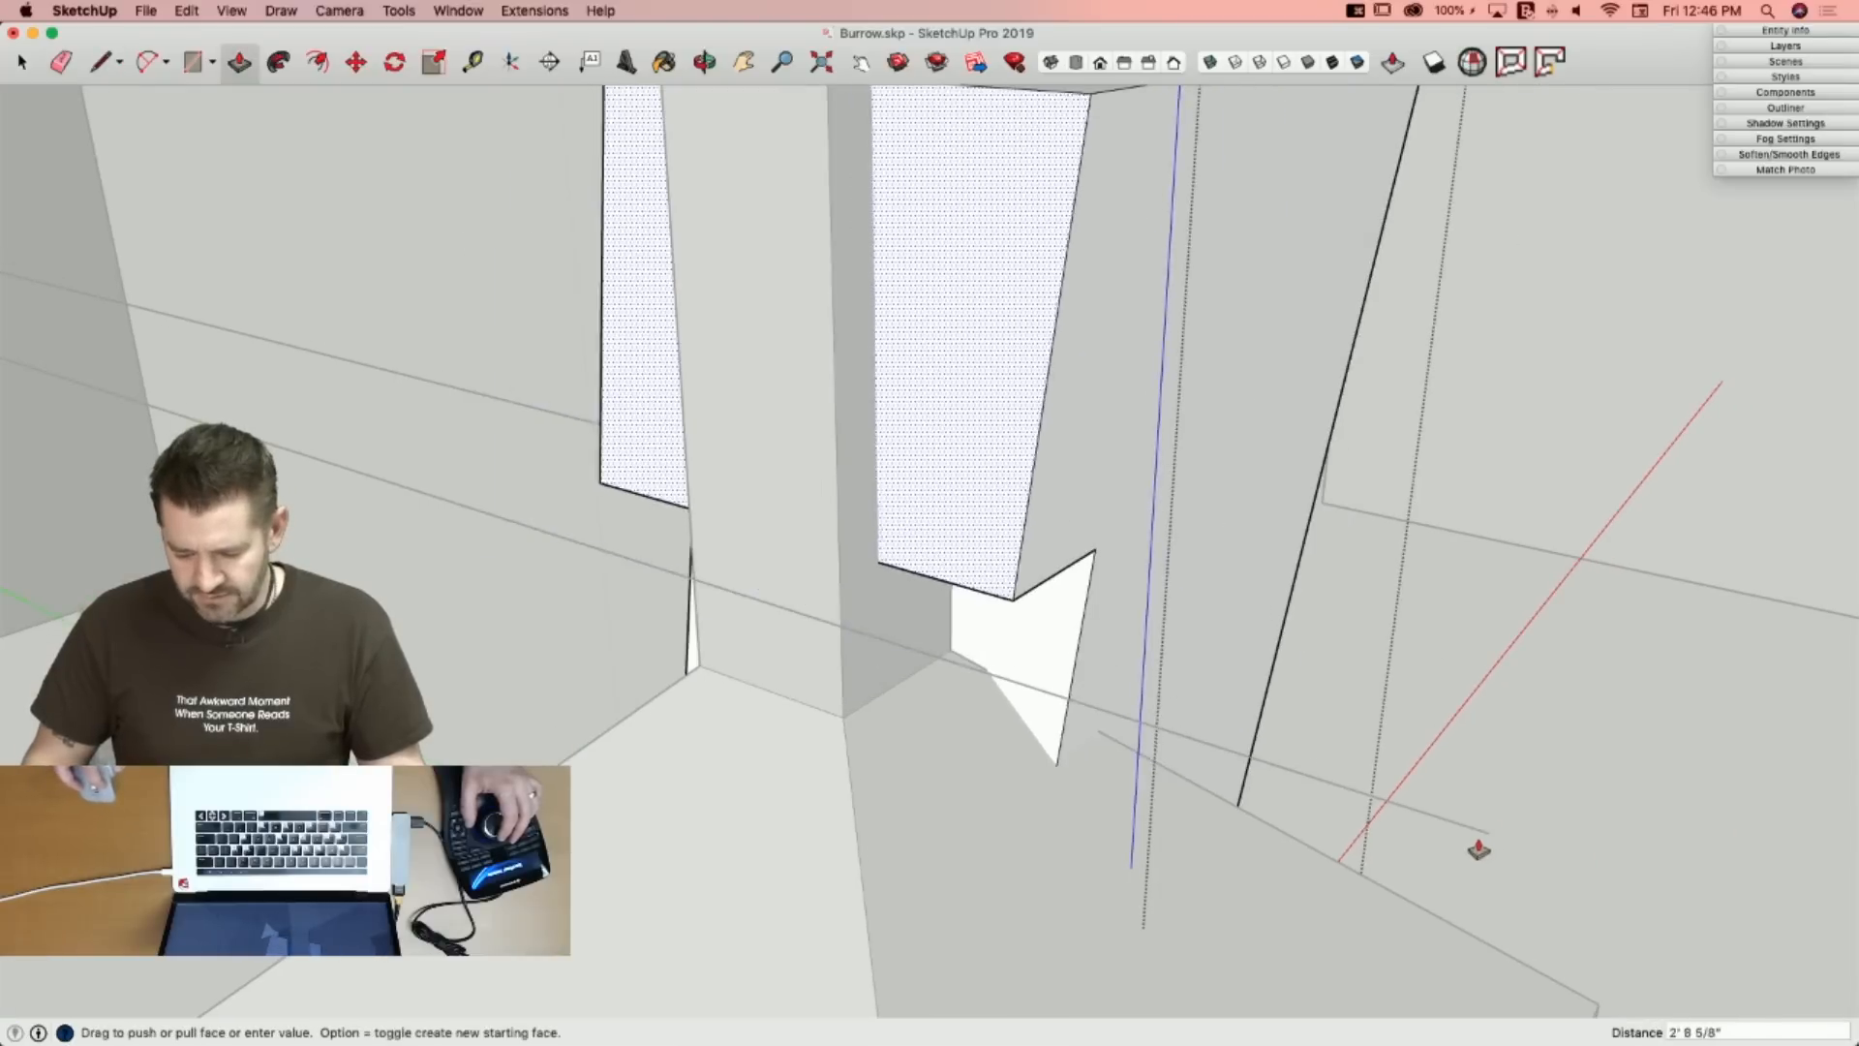
key(e)
key(space)
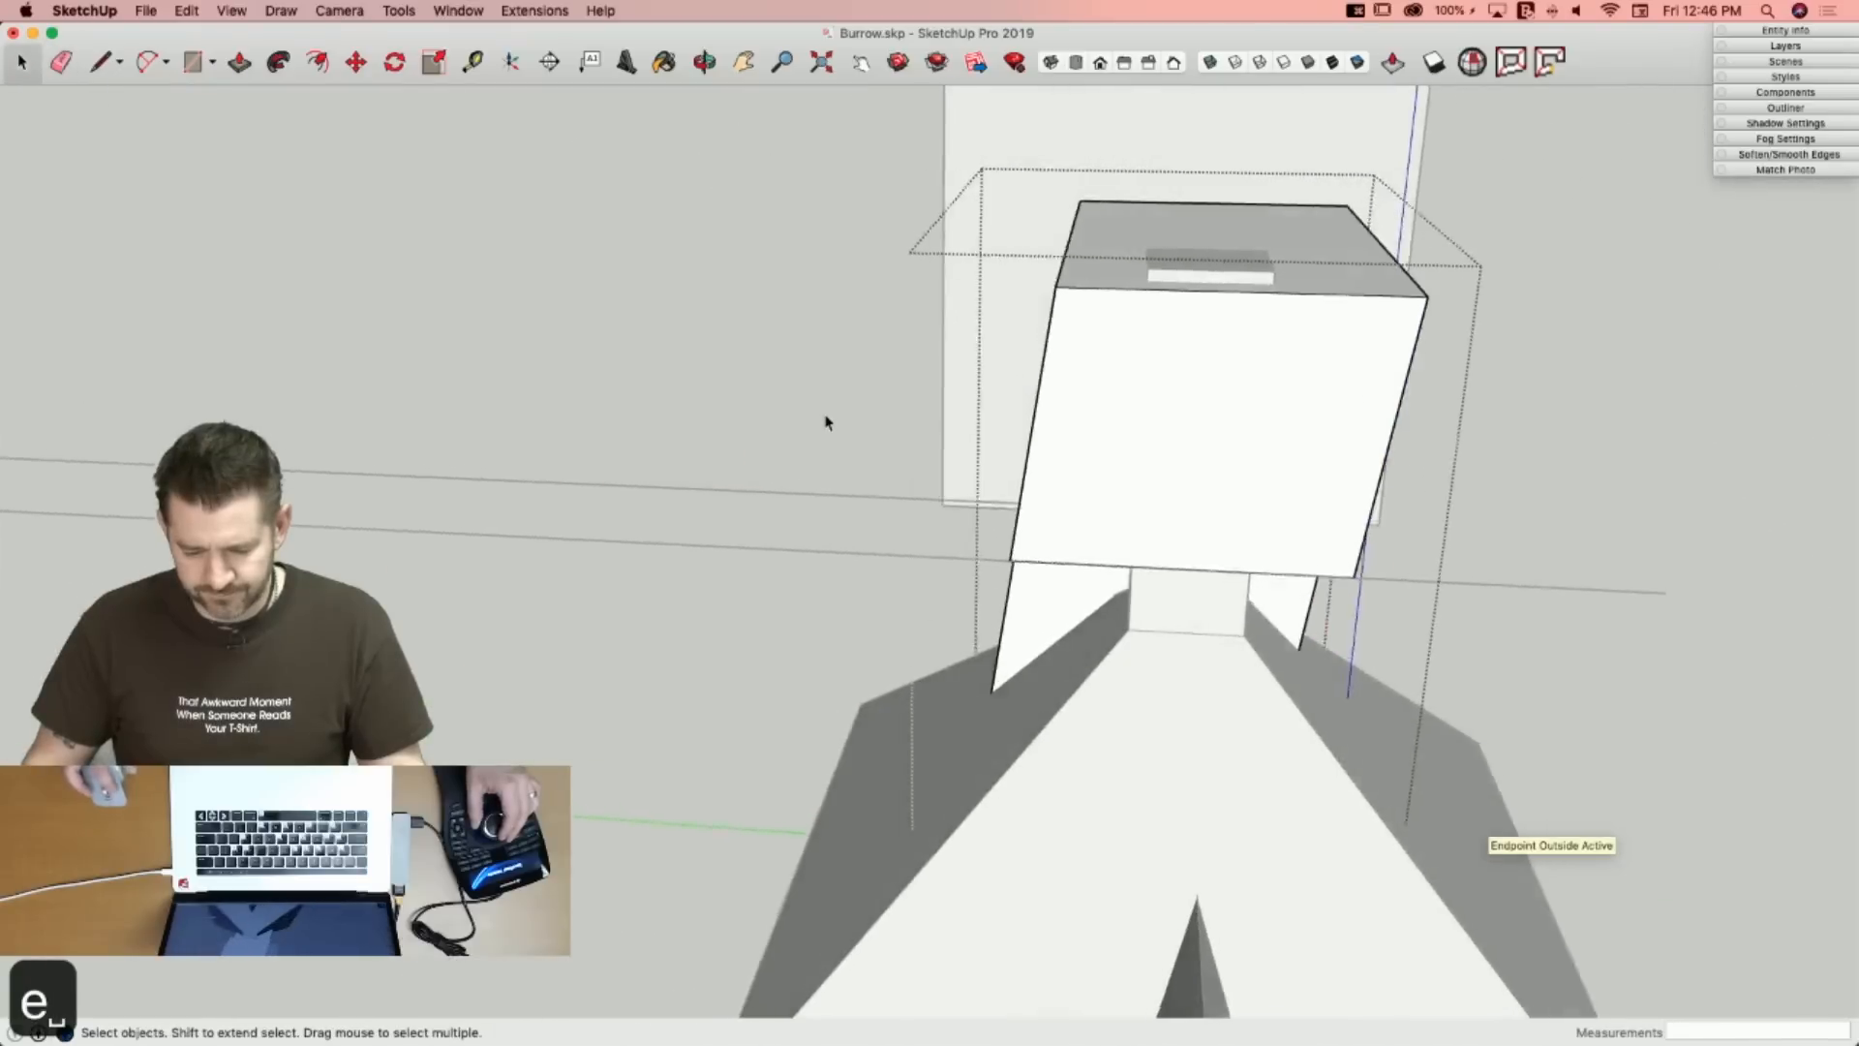
Delete the two long construction lines running from the L.H. elevation drawing to the tower.
key(e)
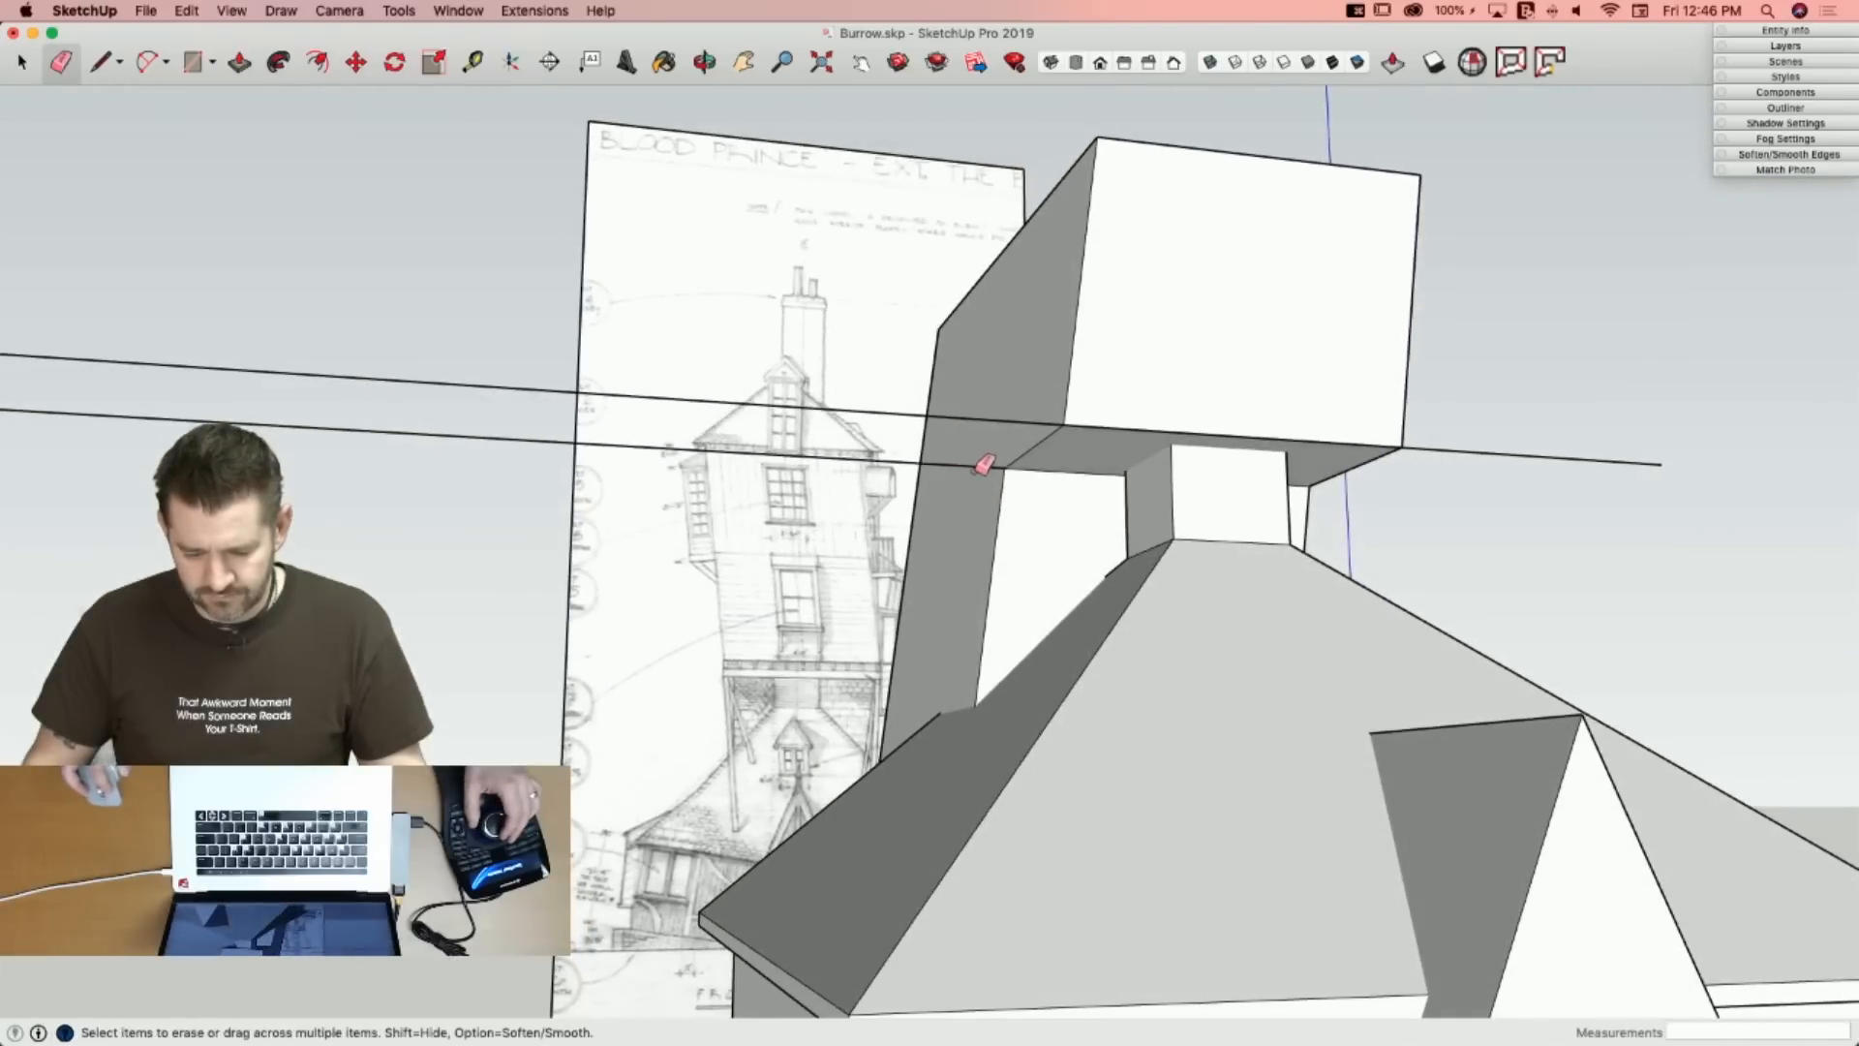
click(988, 419)
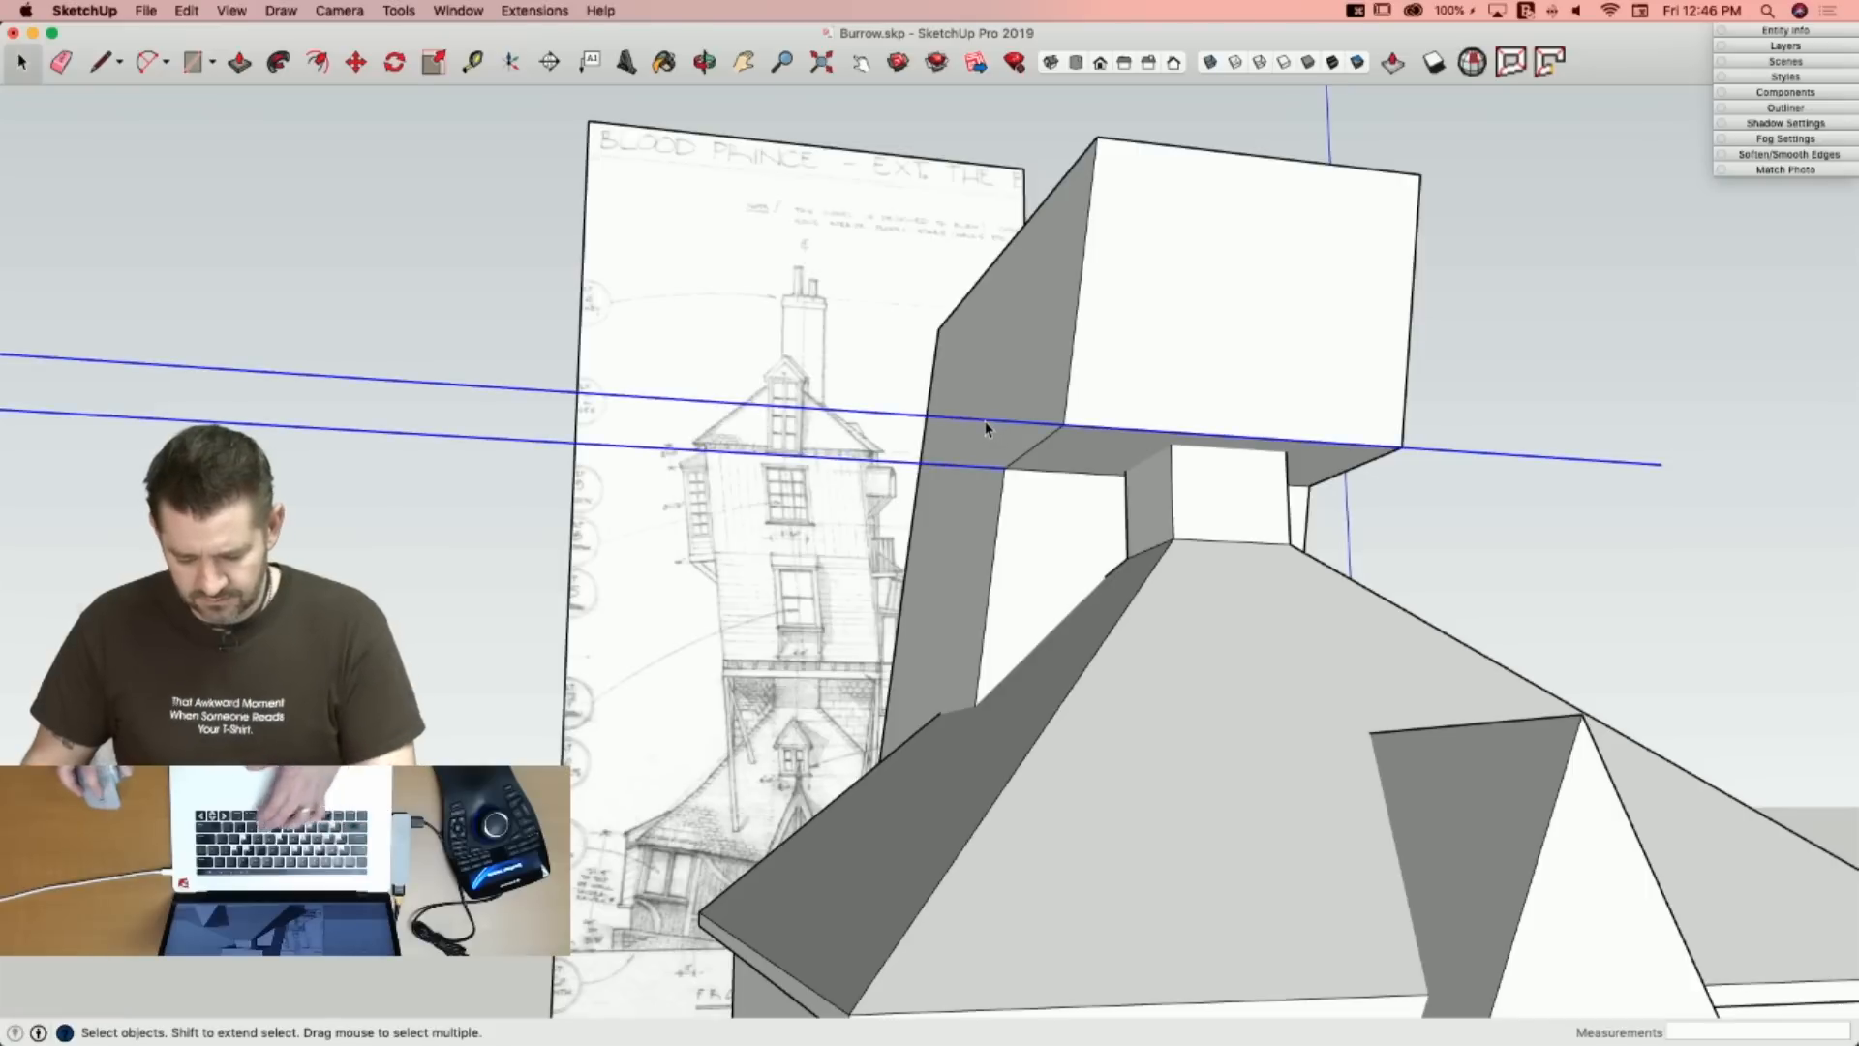
key(BackSpace)
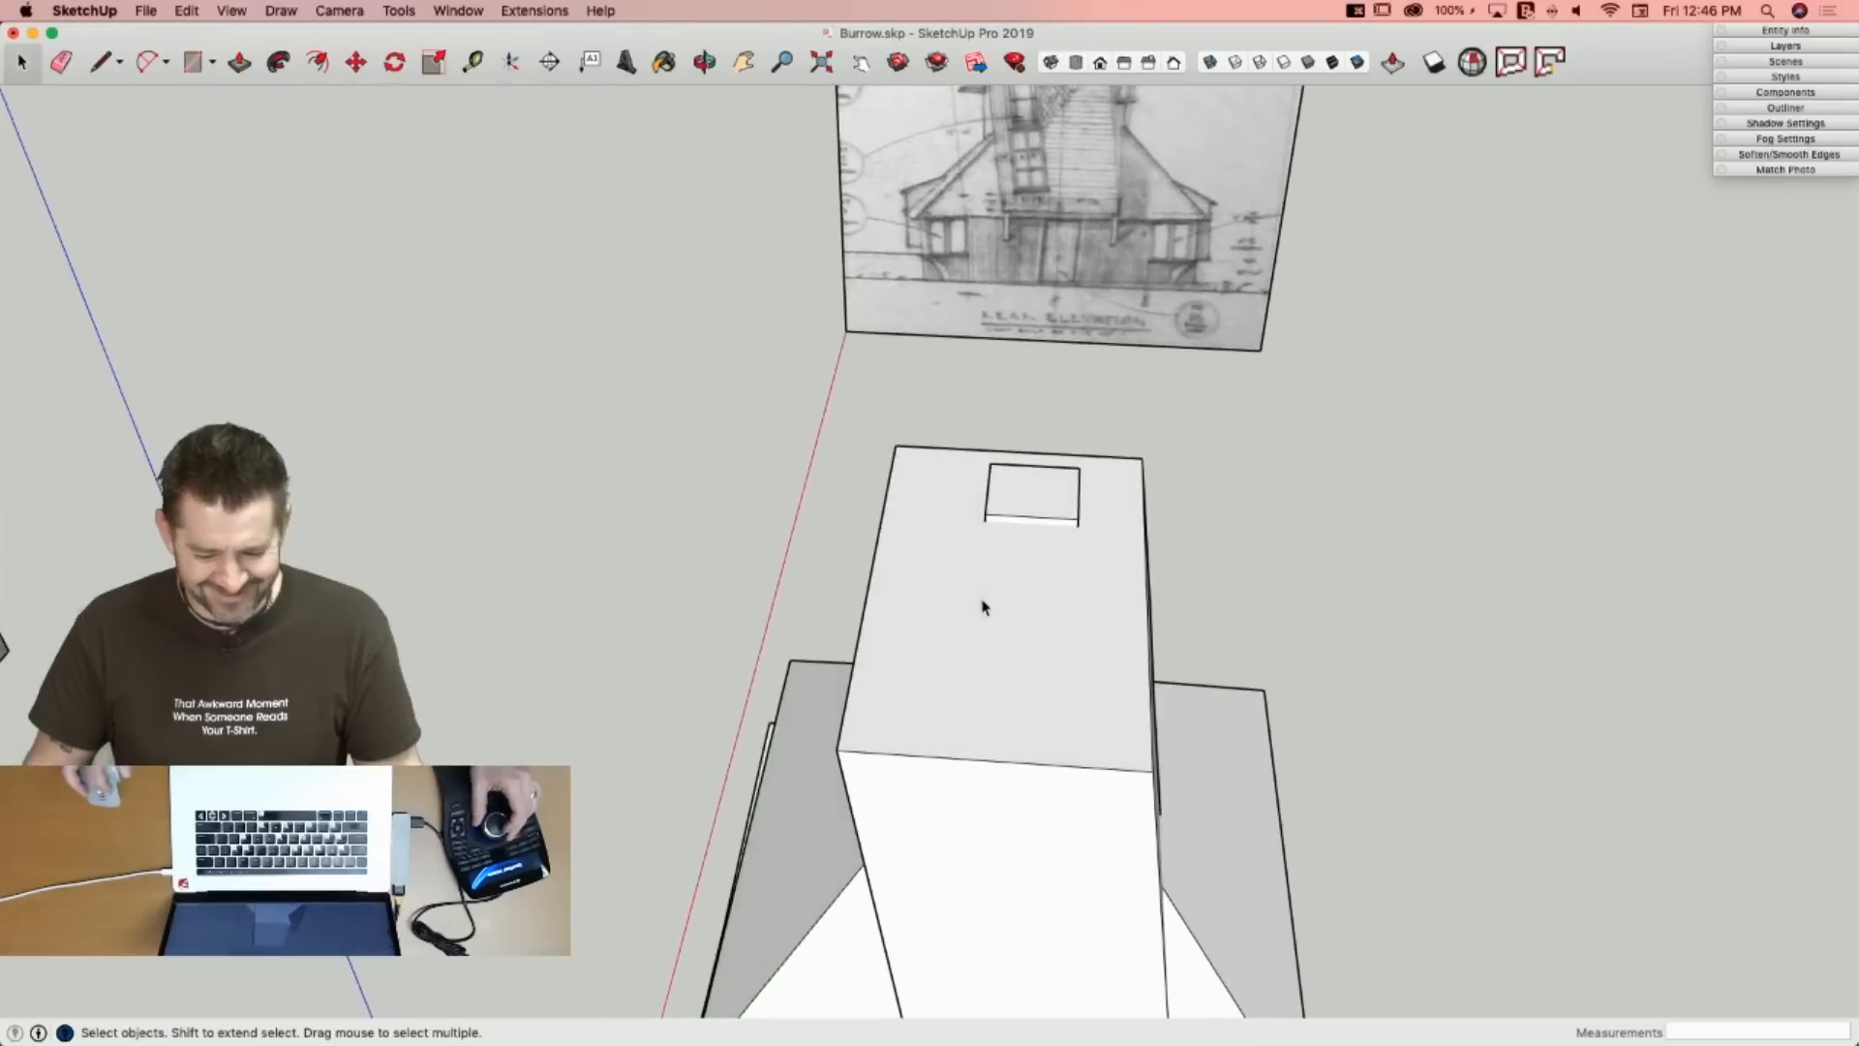
Offset the tower top's back and side edges outward about 10" and close the open ends with lines flush with the front edge.
click(897, 568)
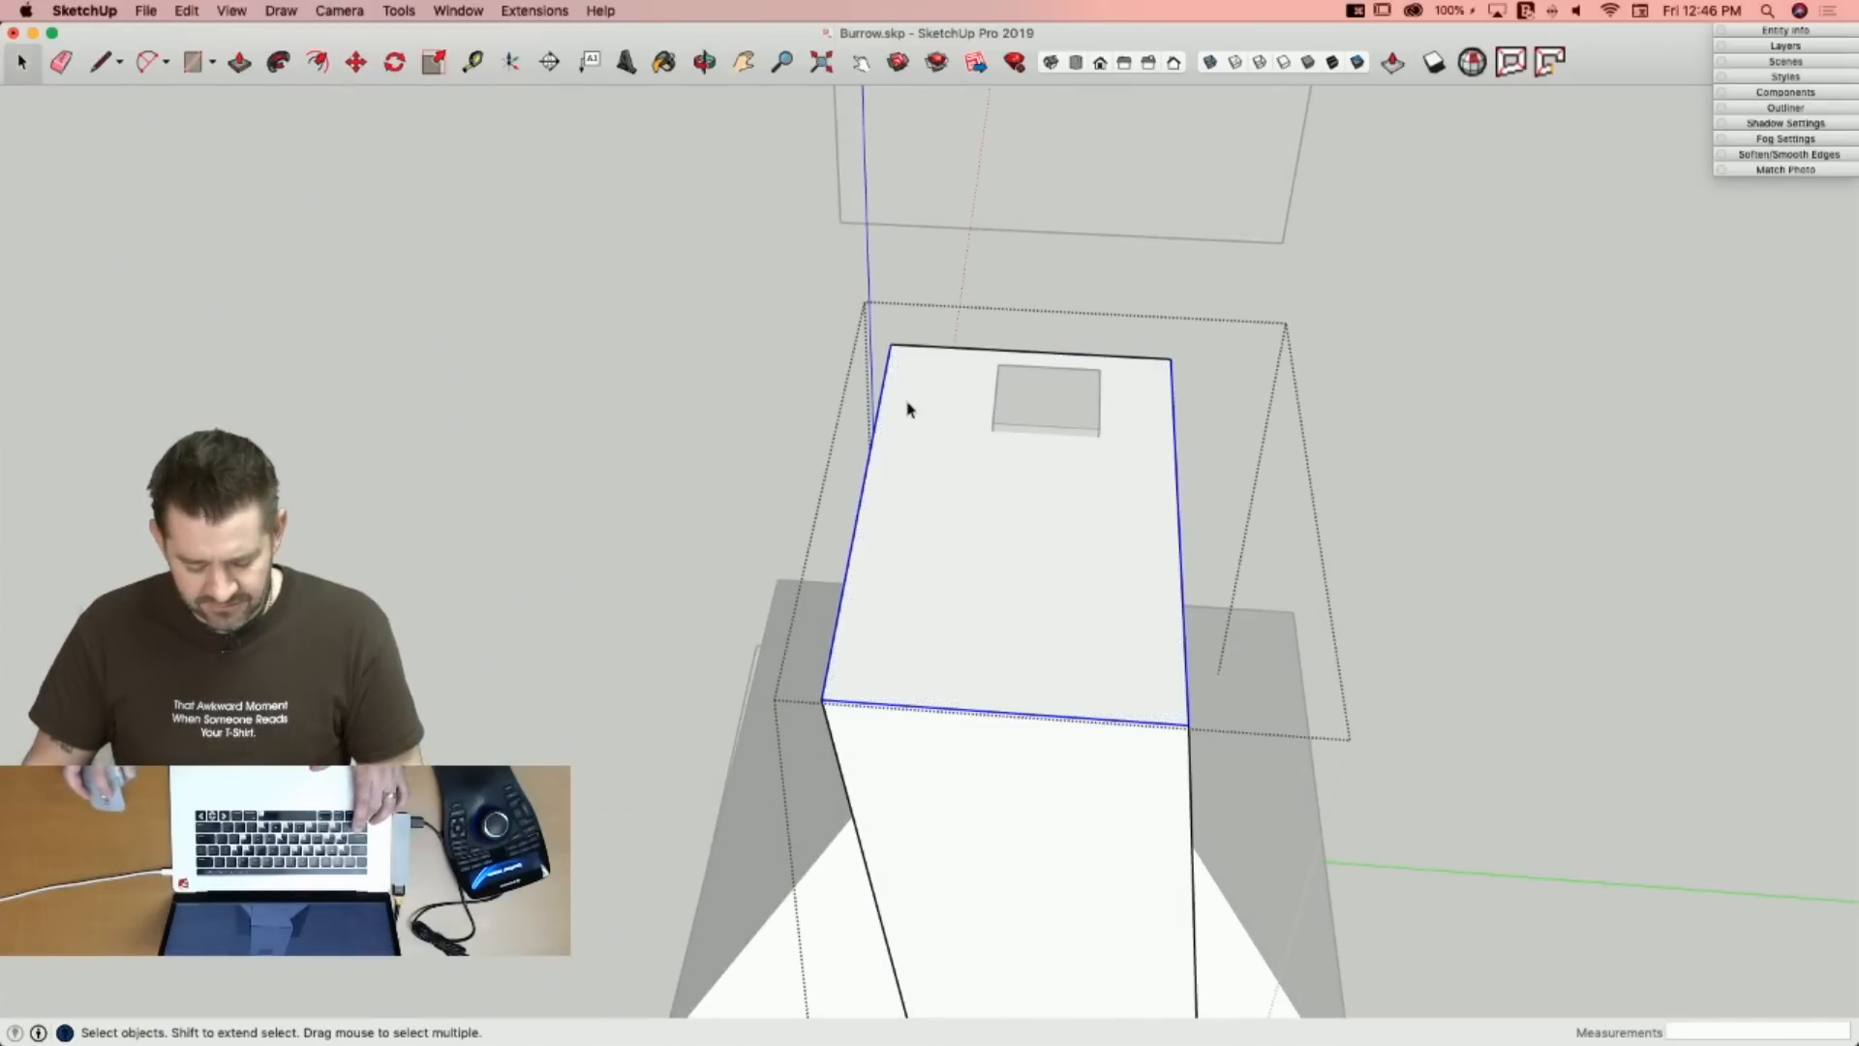
key(f)
click(878, 401)
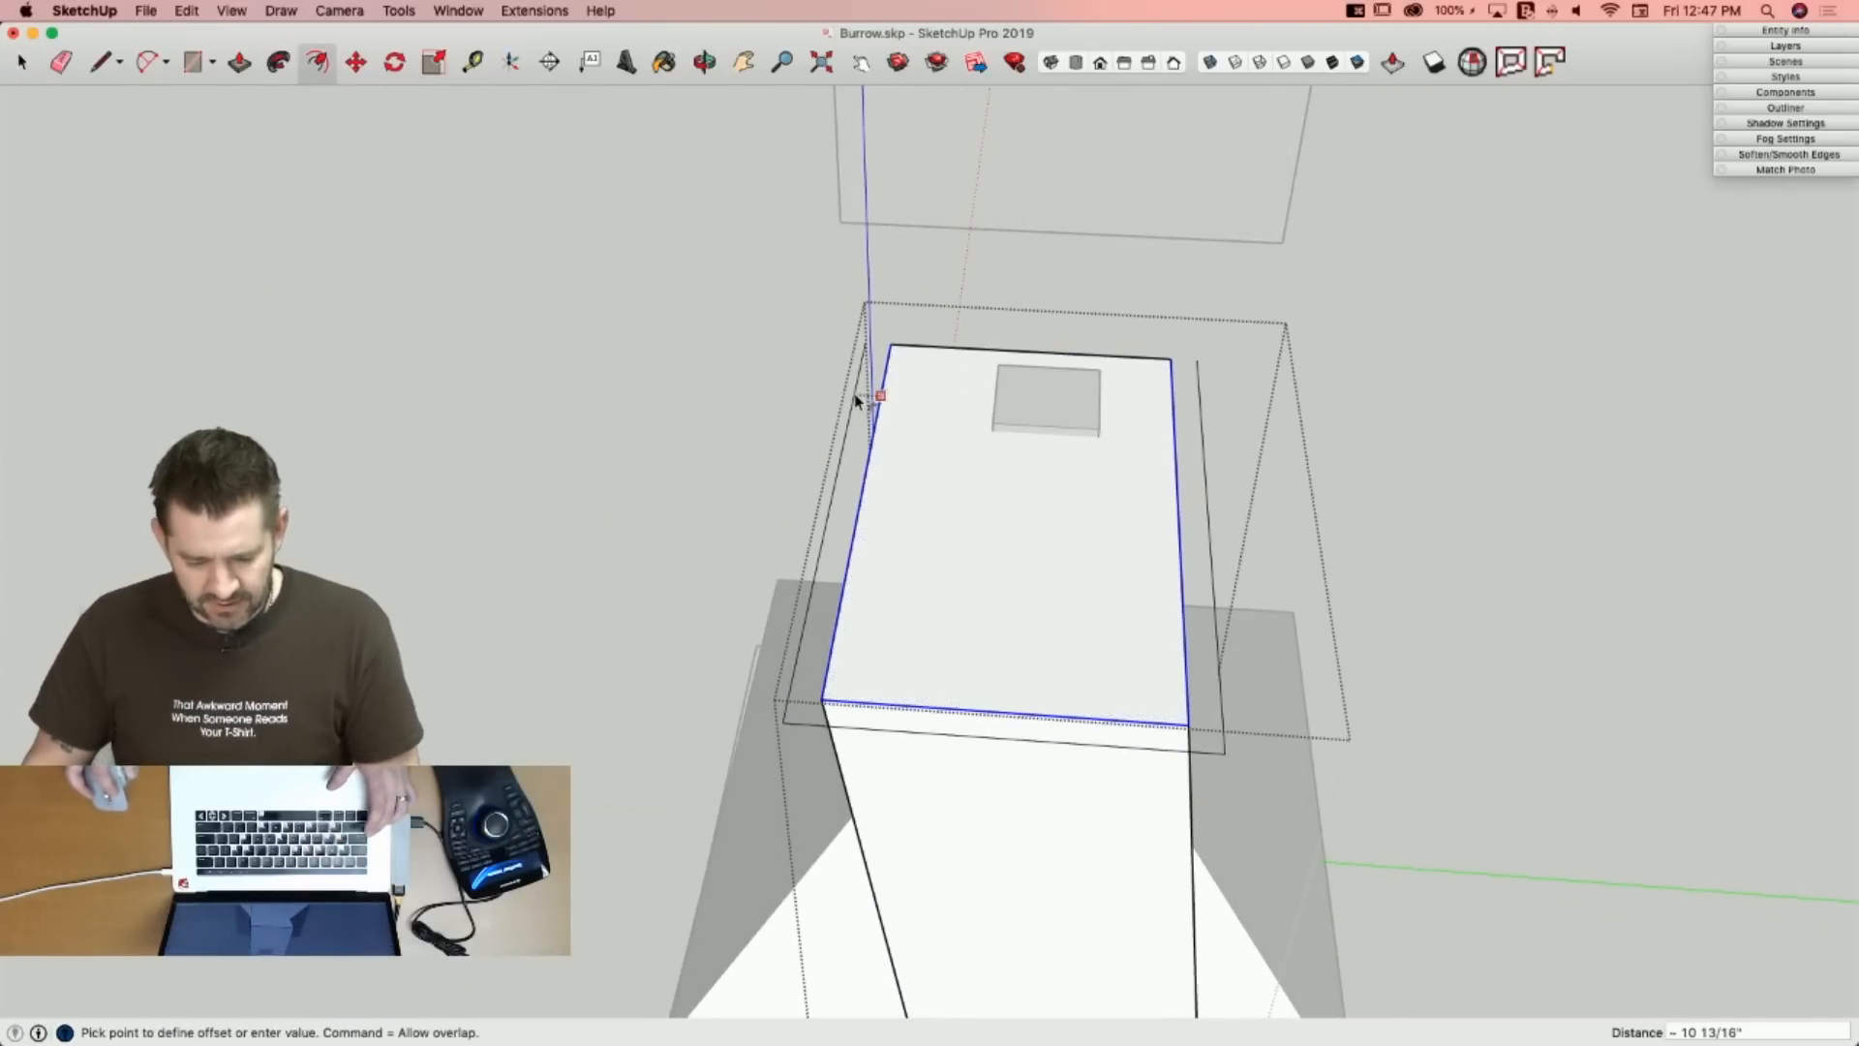
click(868, 416)
key(l)
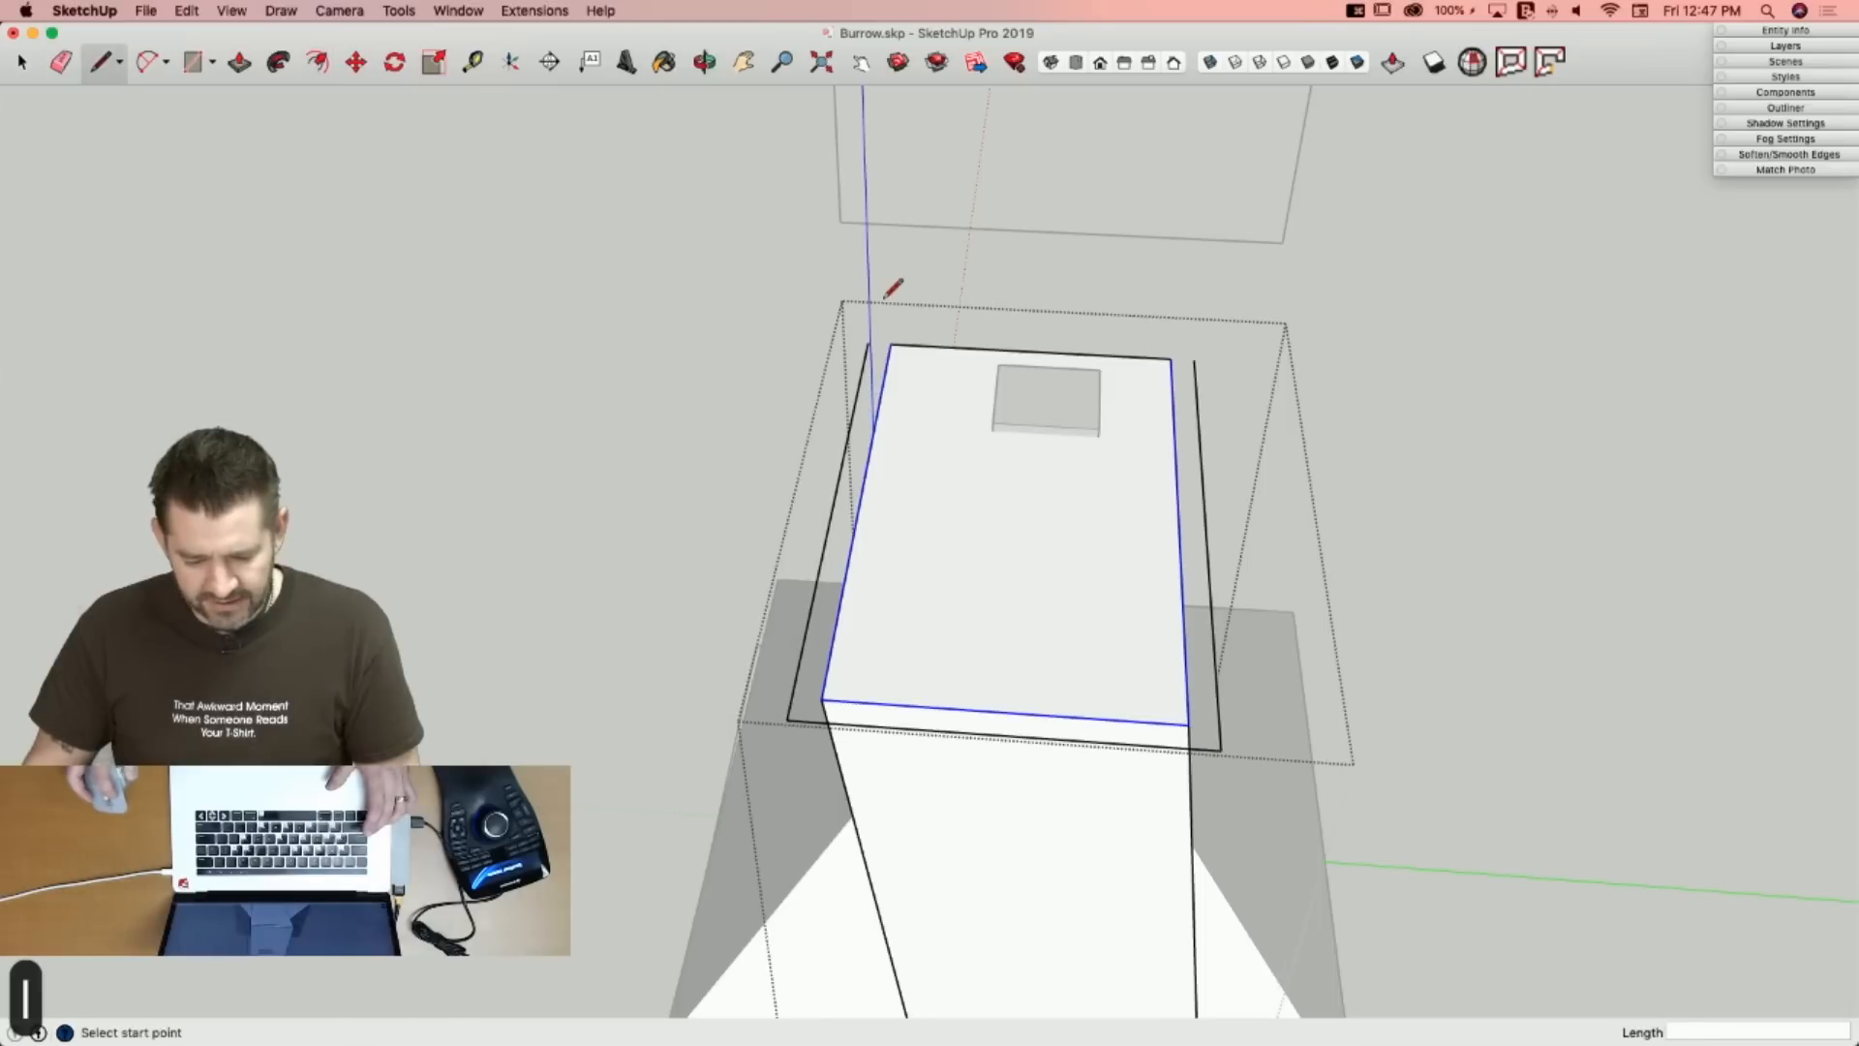
click(1193, 360)
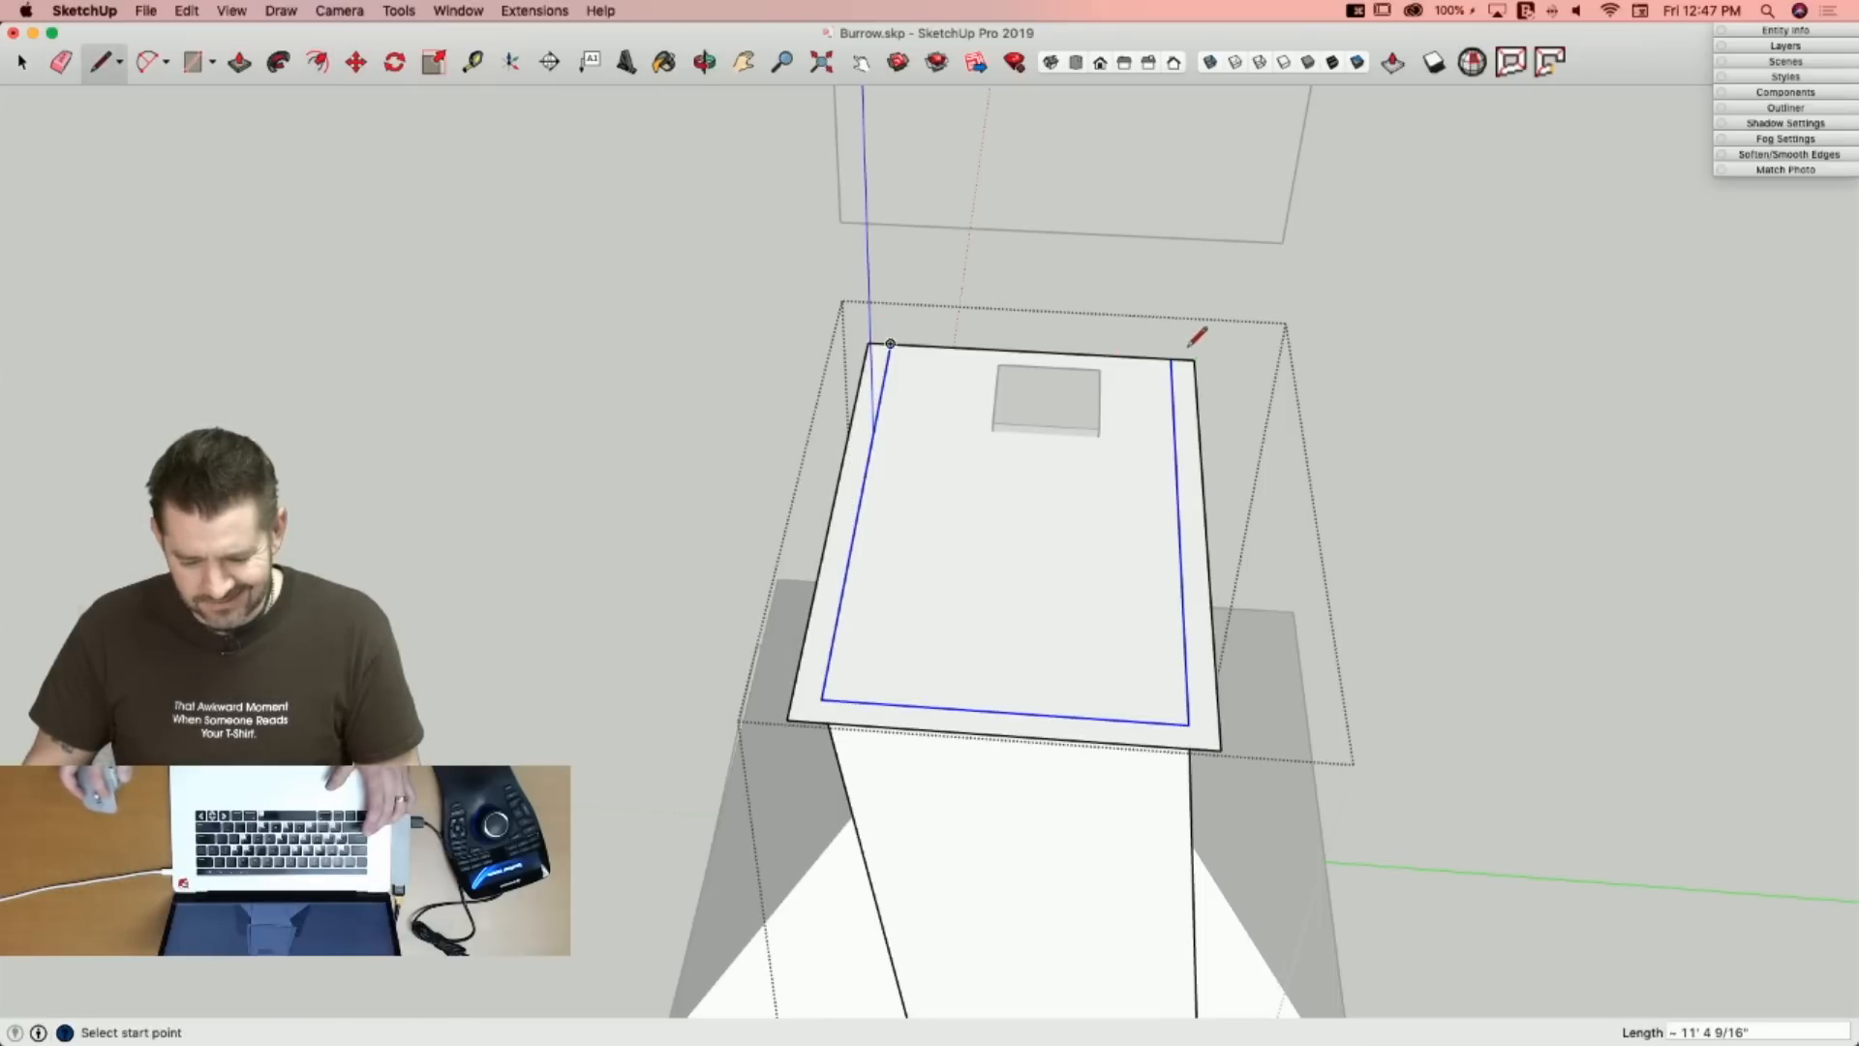
Push/Pull the offset rim around the tower's top up 5 1/8".
key(p)
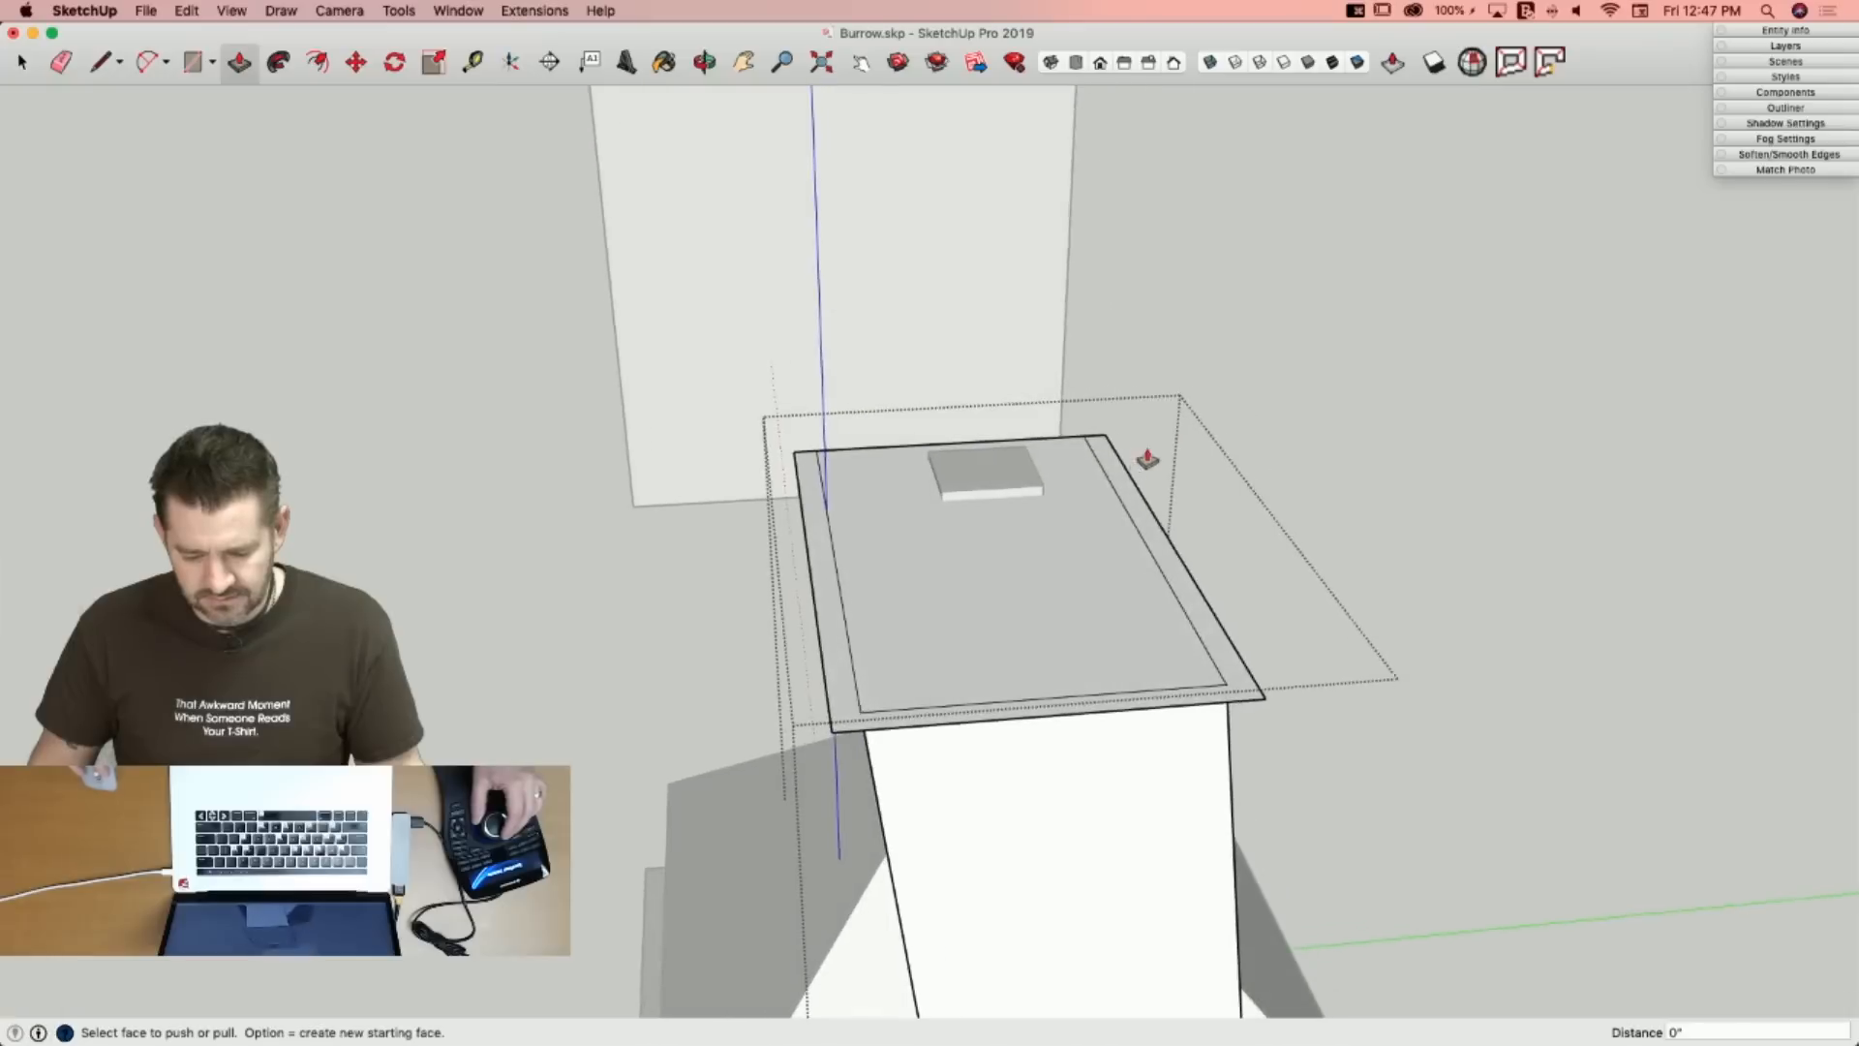
click(1122, 492)
click(1117, 478)
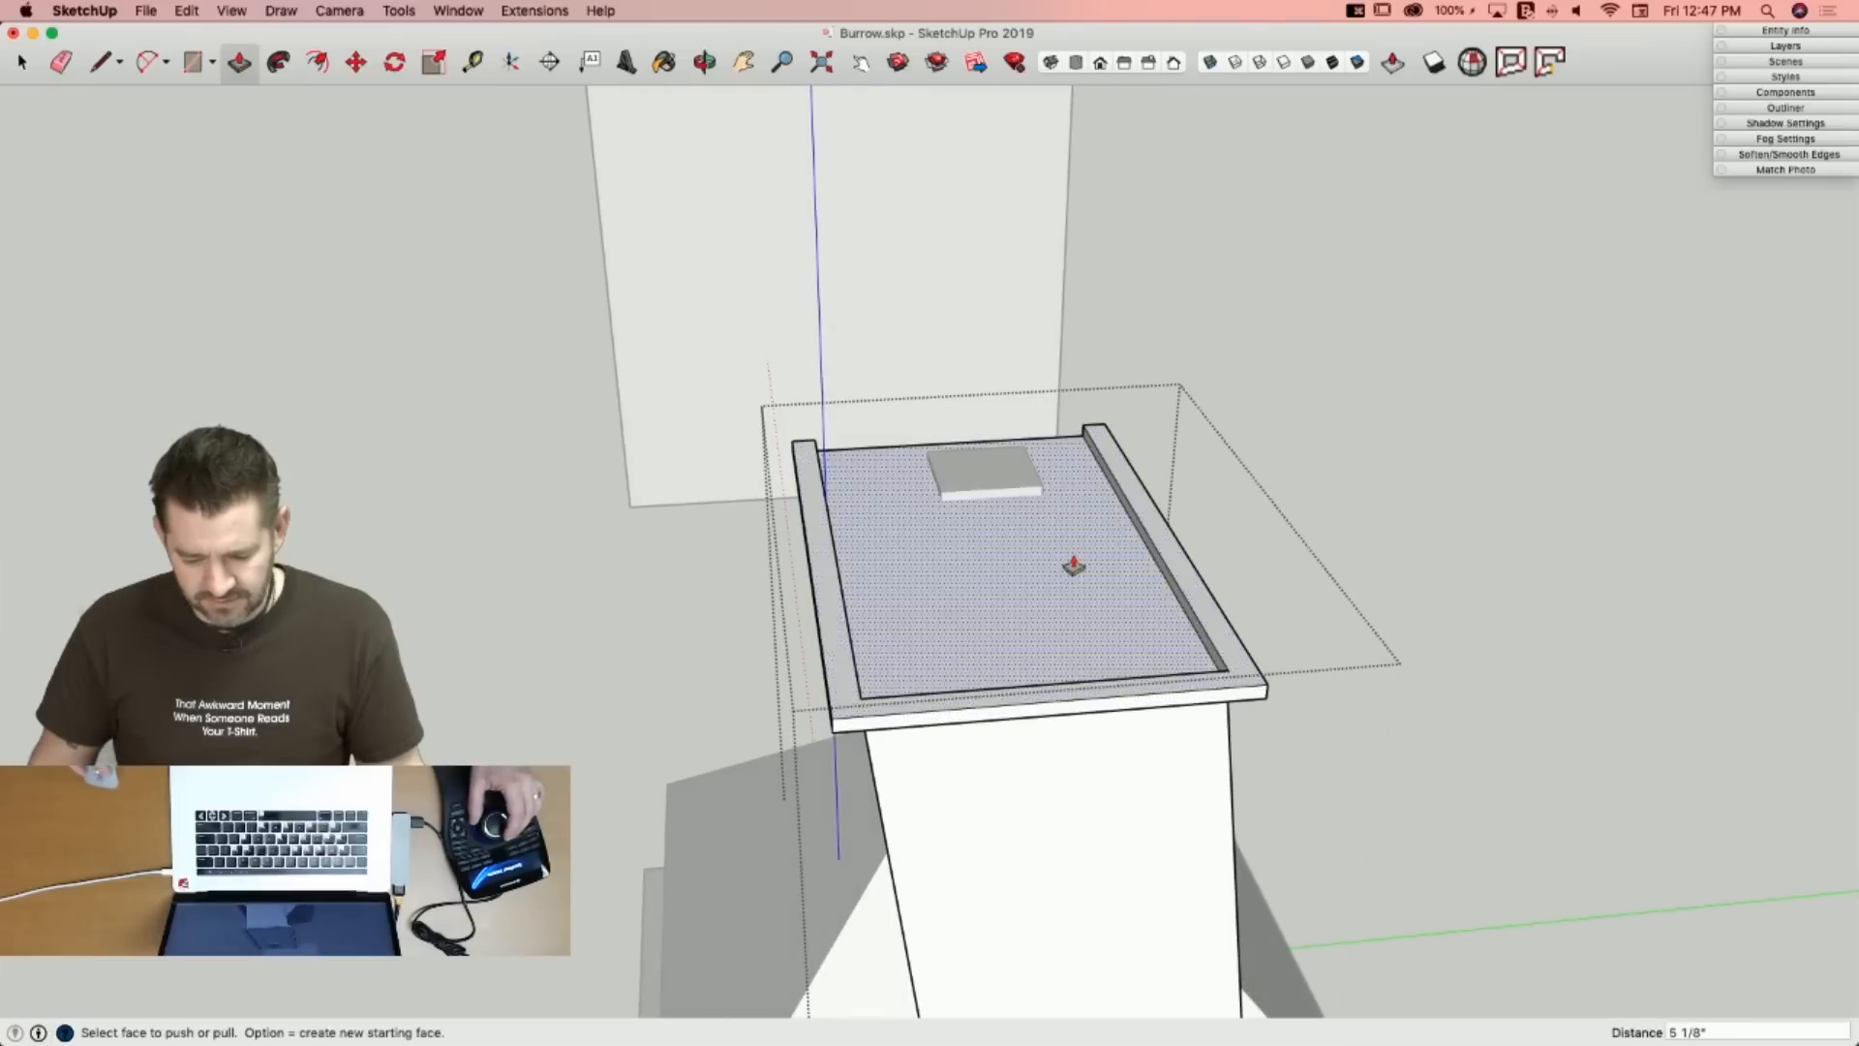
Push/Pull the recessed face inside the tower's rim up level with the rim and erase the leftover inner edges.
click(1077, 565)
click(1222, 648)
key(e)
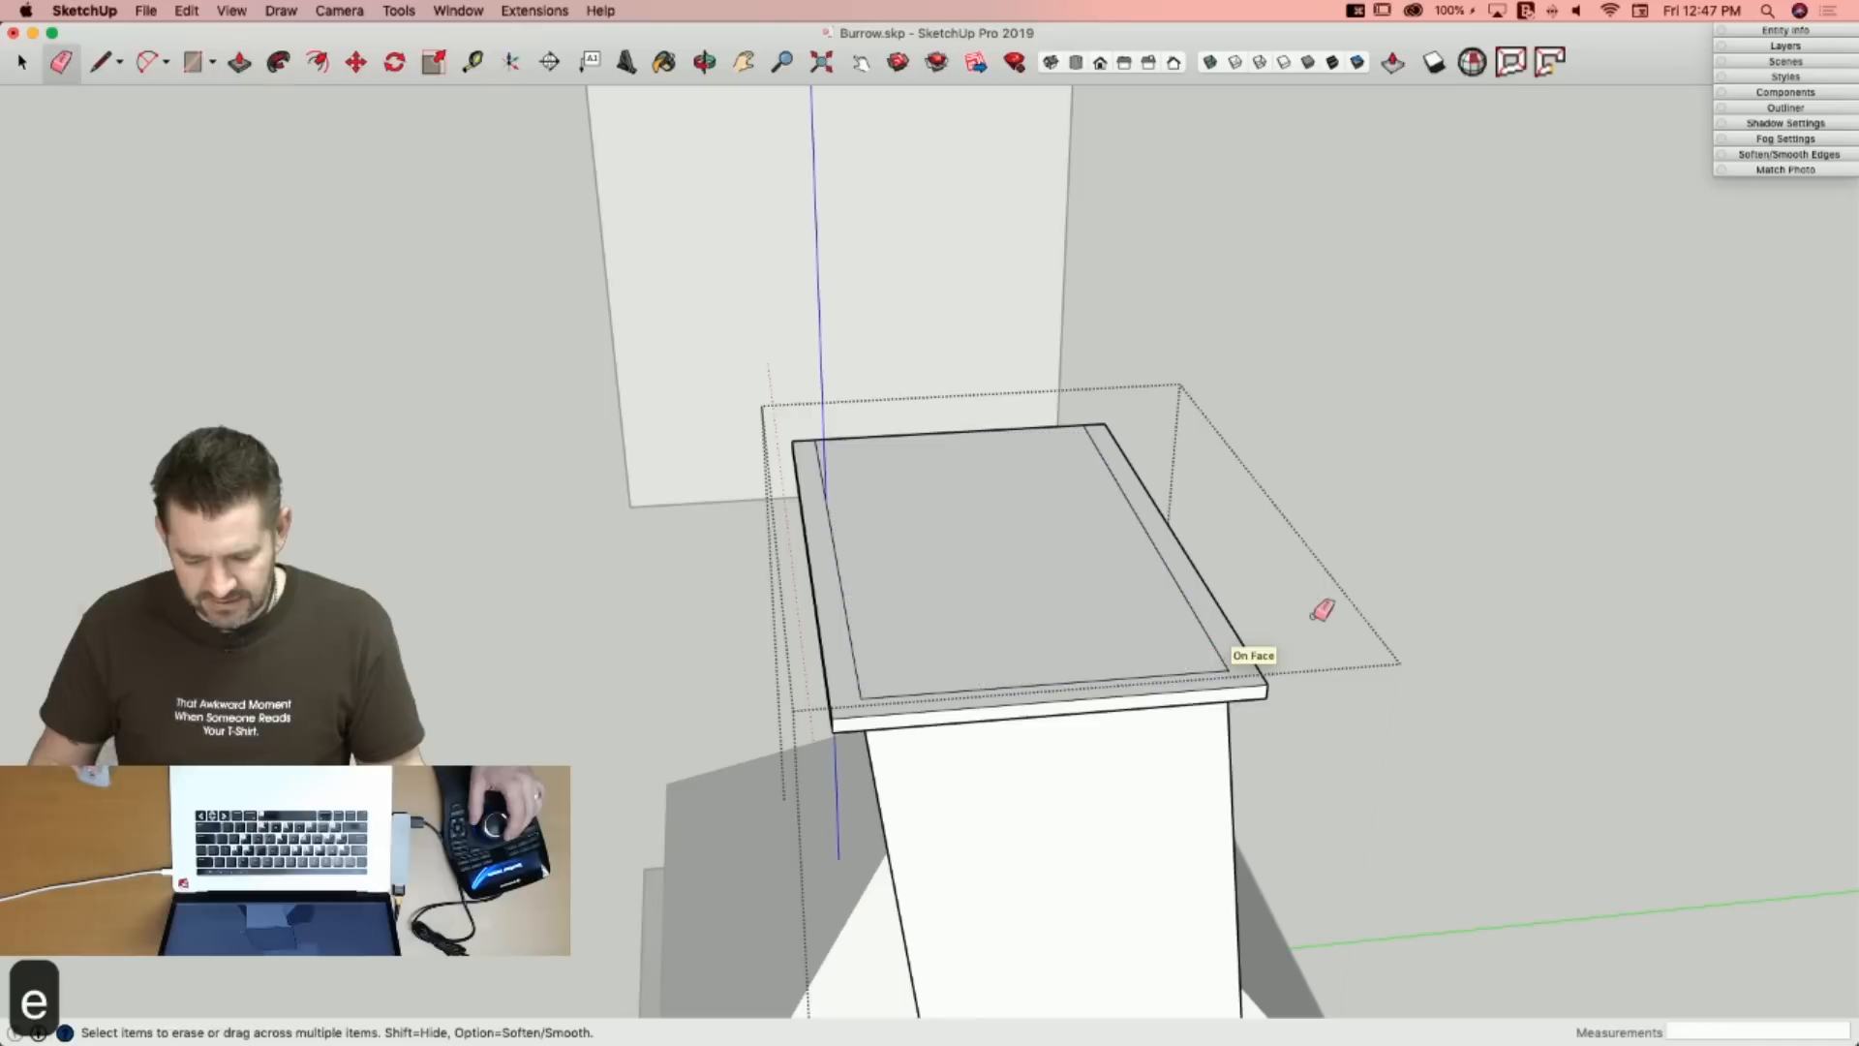
drag(1251, 656, 949, 697)
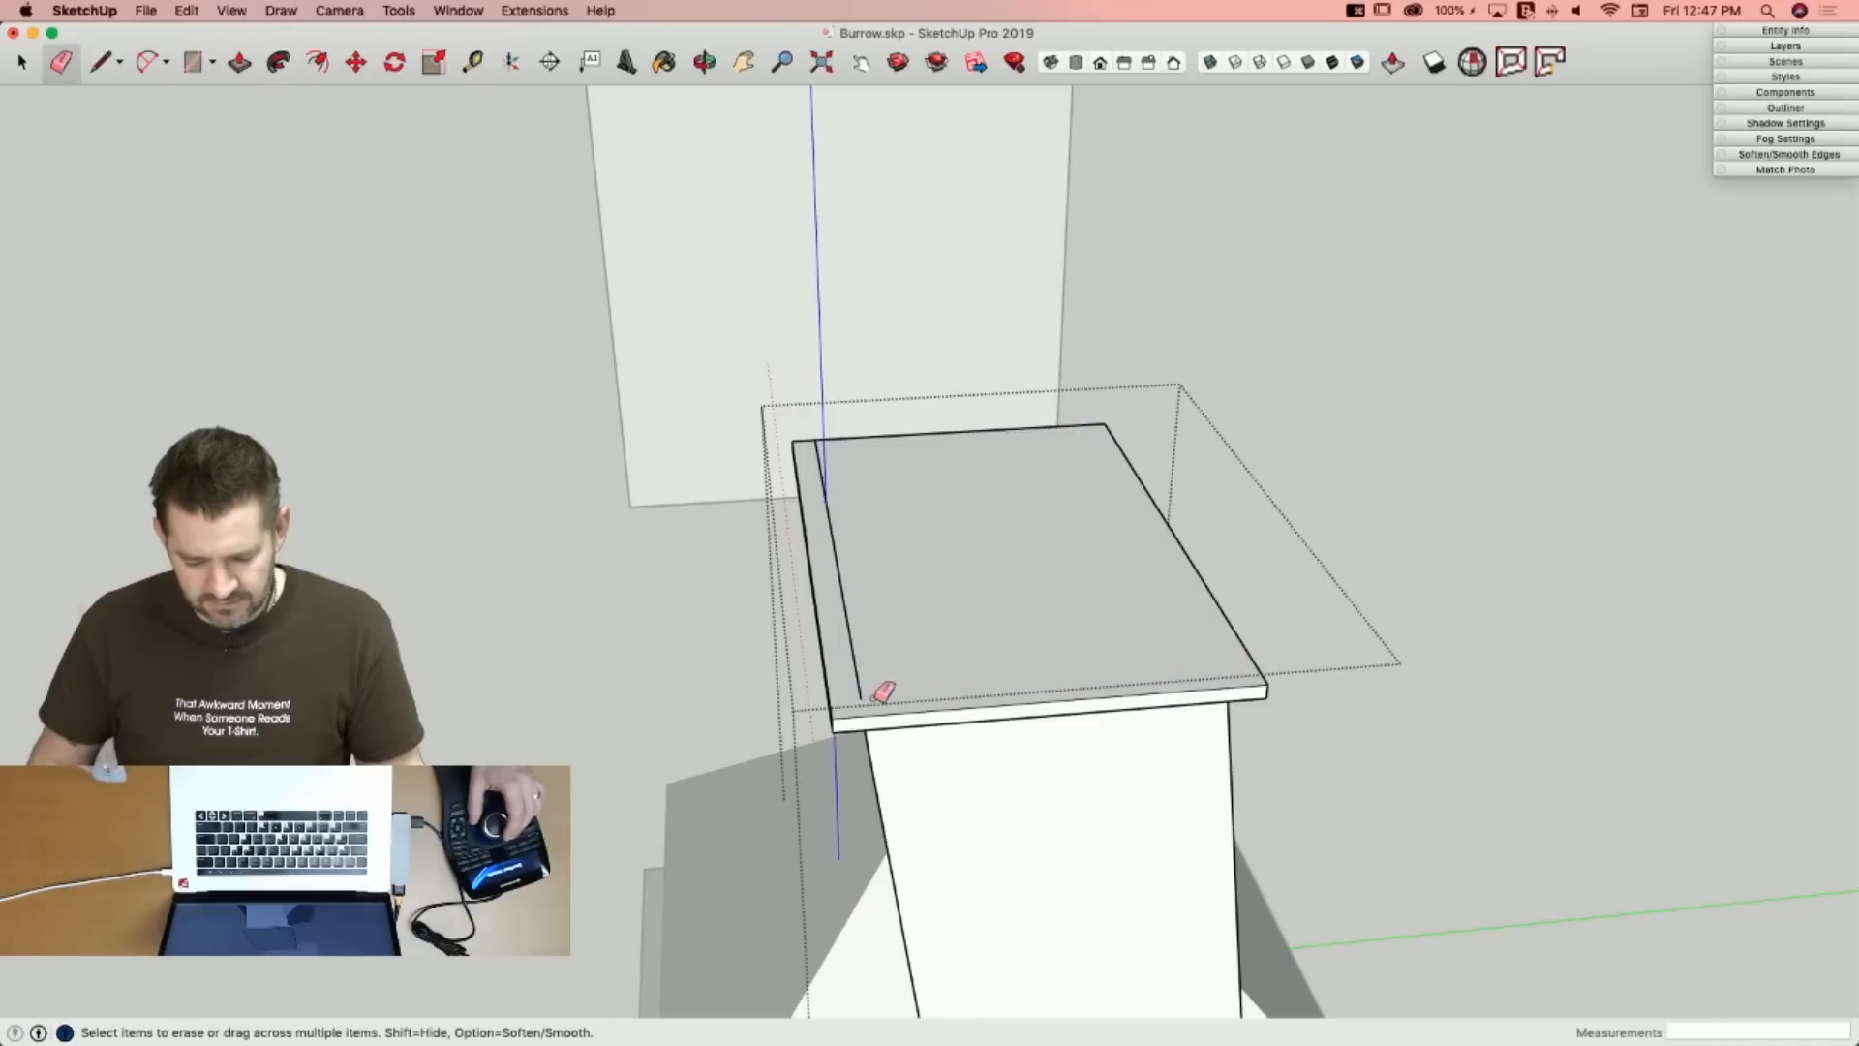
key(l)
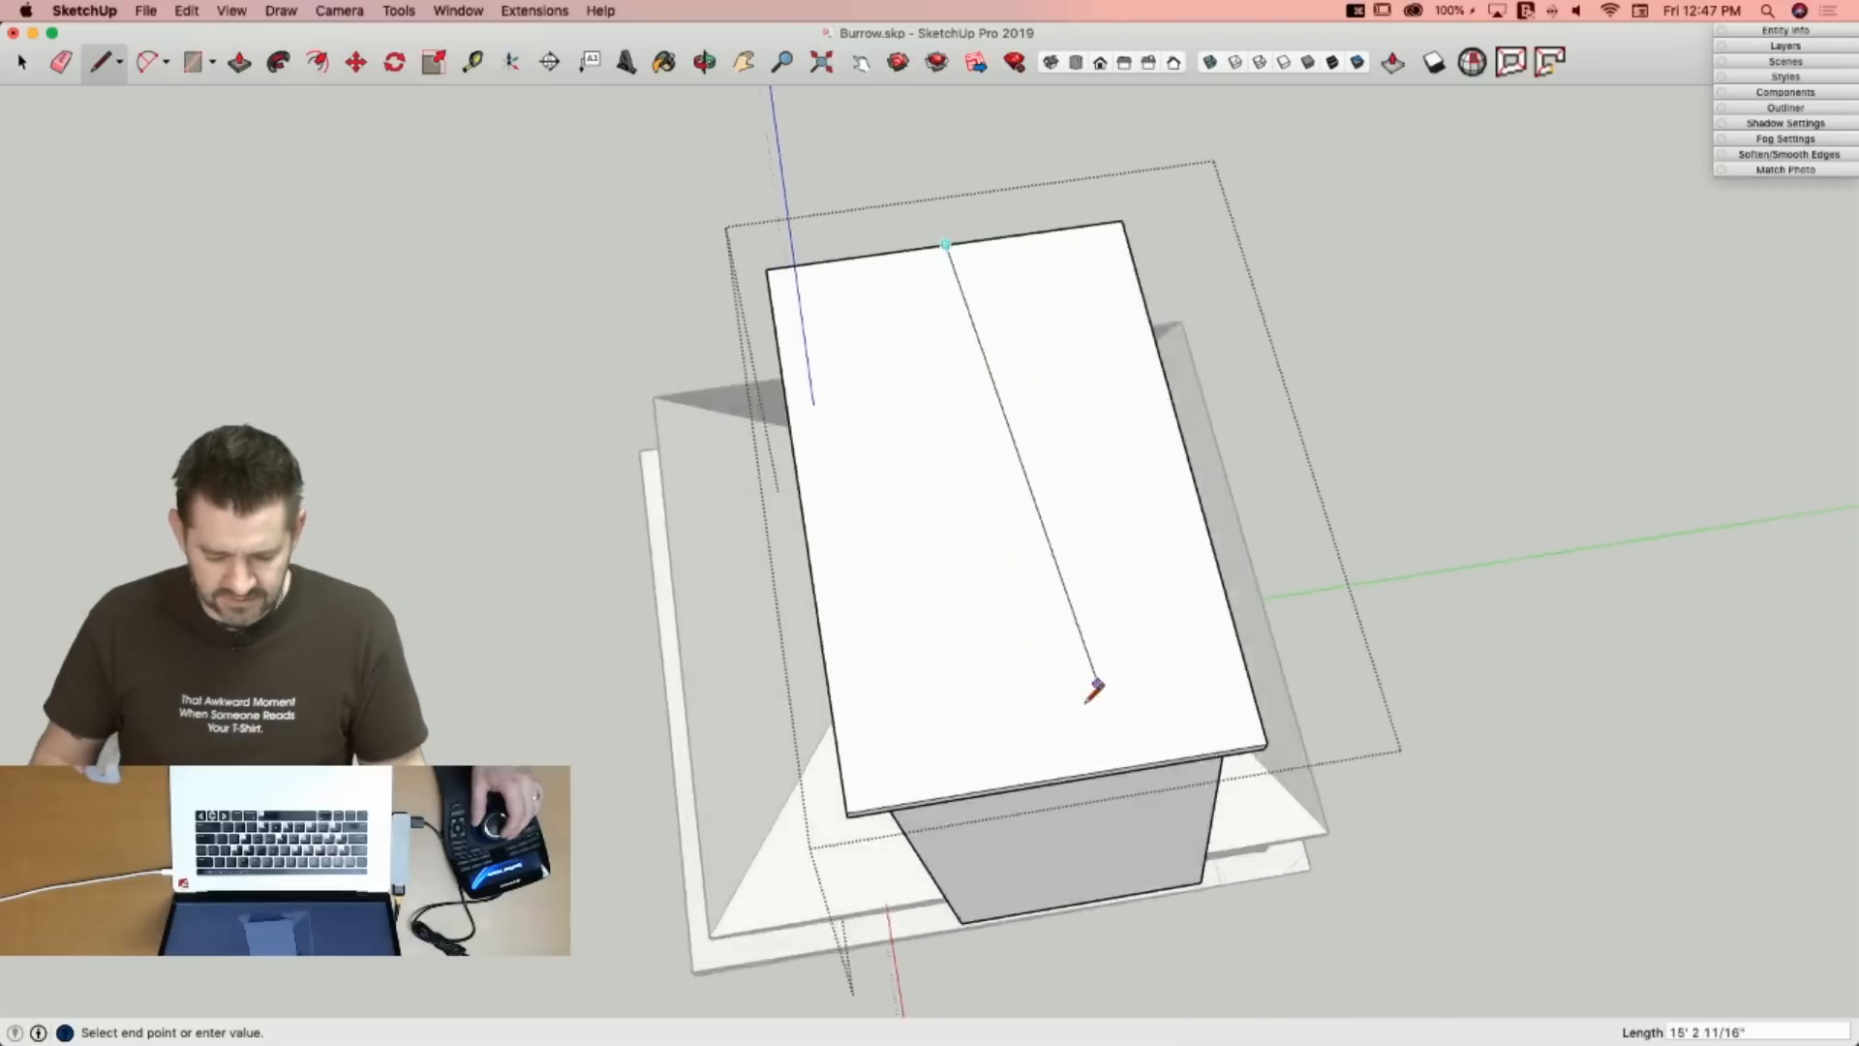
key(space)
key(l)
key(space)
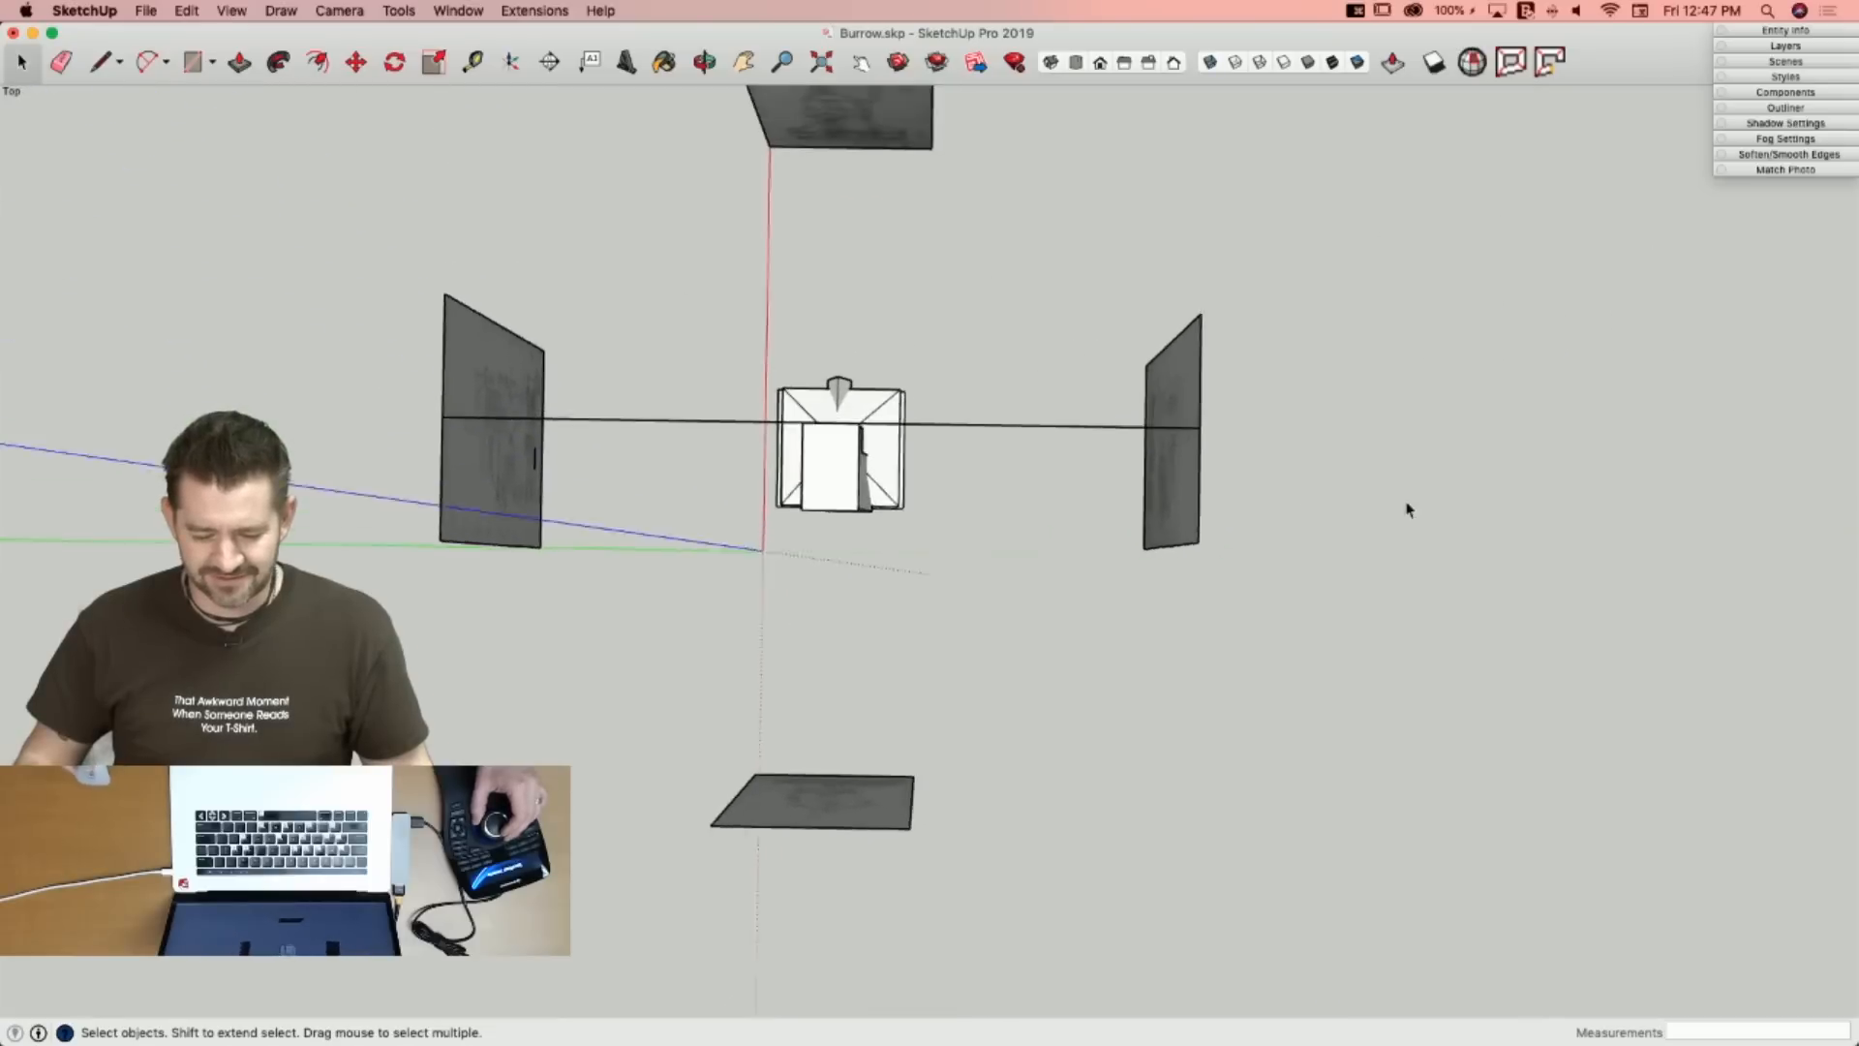
Erase the long construction line crossing the house between the two side elevation drawings.
key(e)
click(1002, 454)
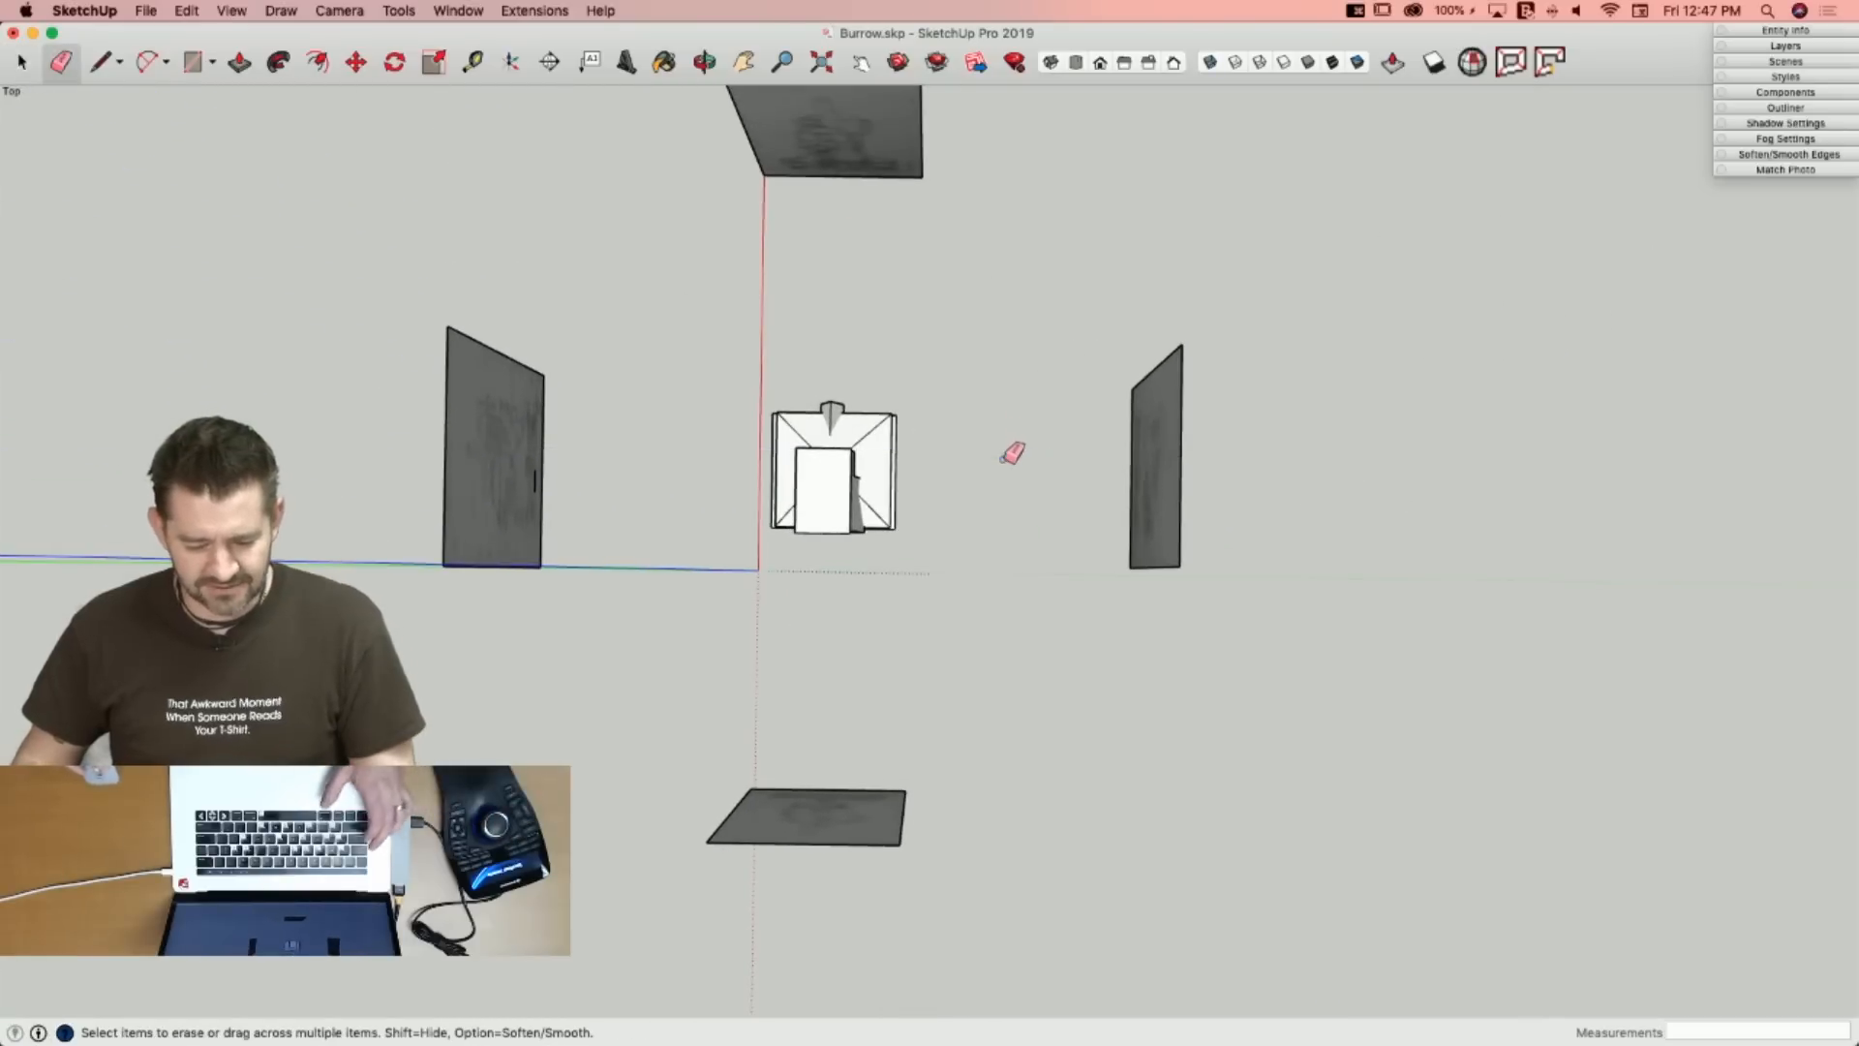
Narrow the model window and place the Borrow Plan.jpg window beside it so both are visible.
drag(1854, 503, 1166, 460)
click(1295, 379)
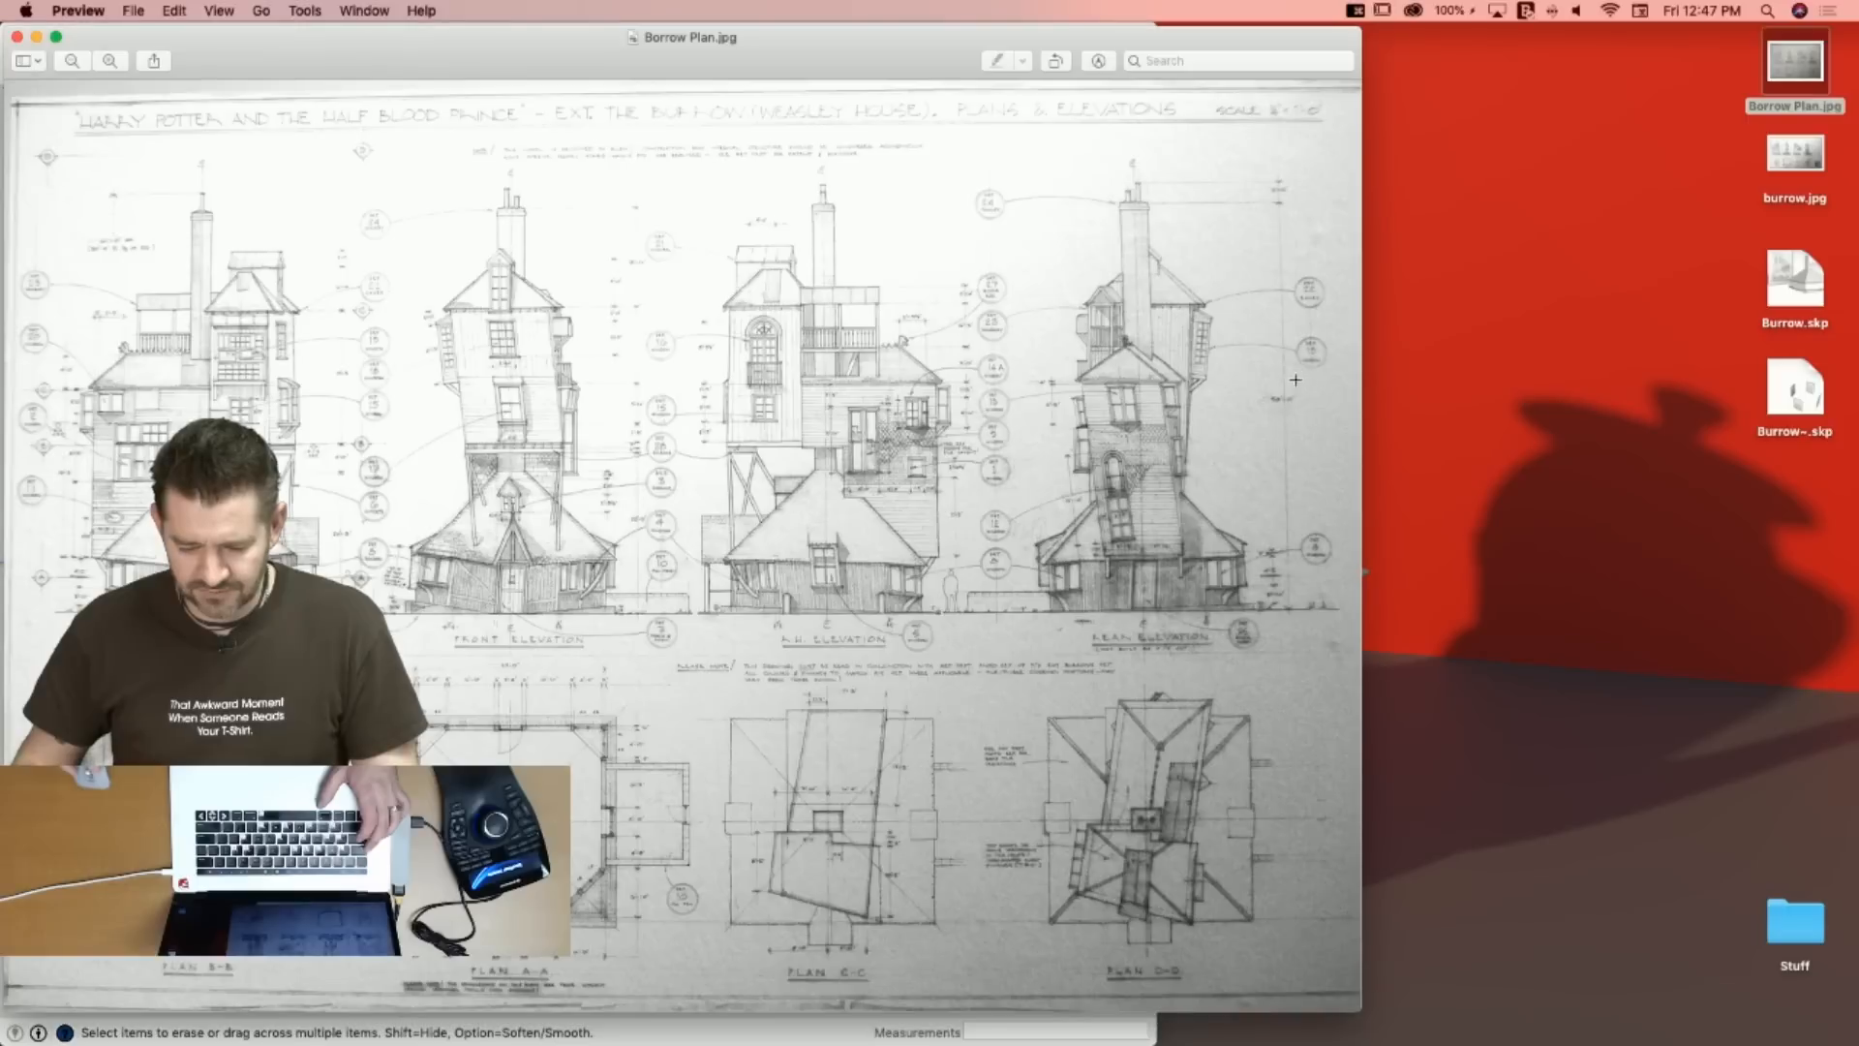
mouse_move(558, 47)
mouse_down()
mouse_move(1062, 31)
mouse_move(1491, 48)
mouse_move(1461, 45)
mouse_up()
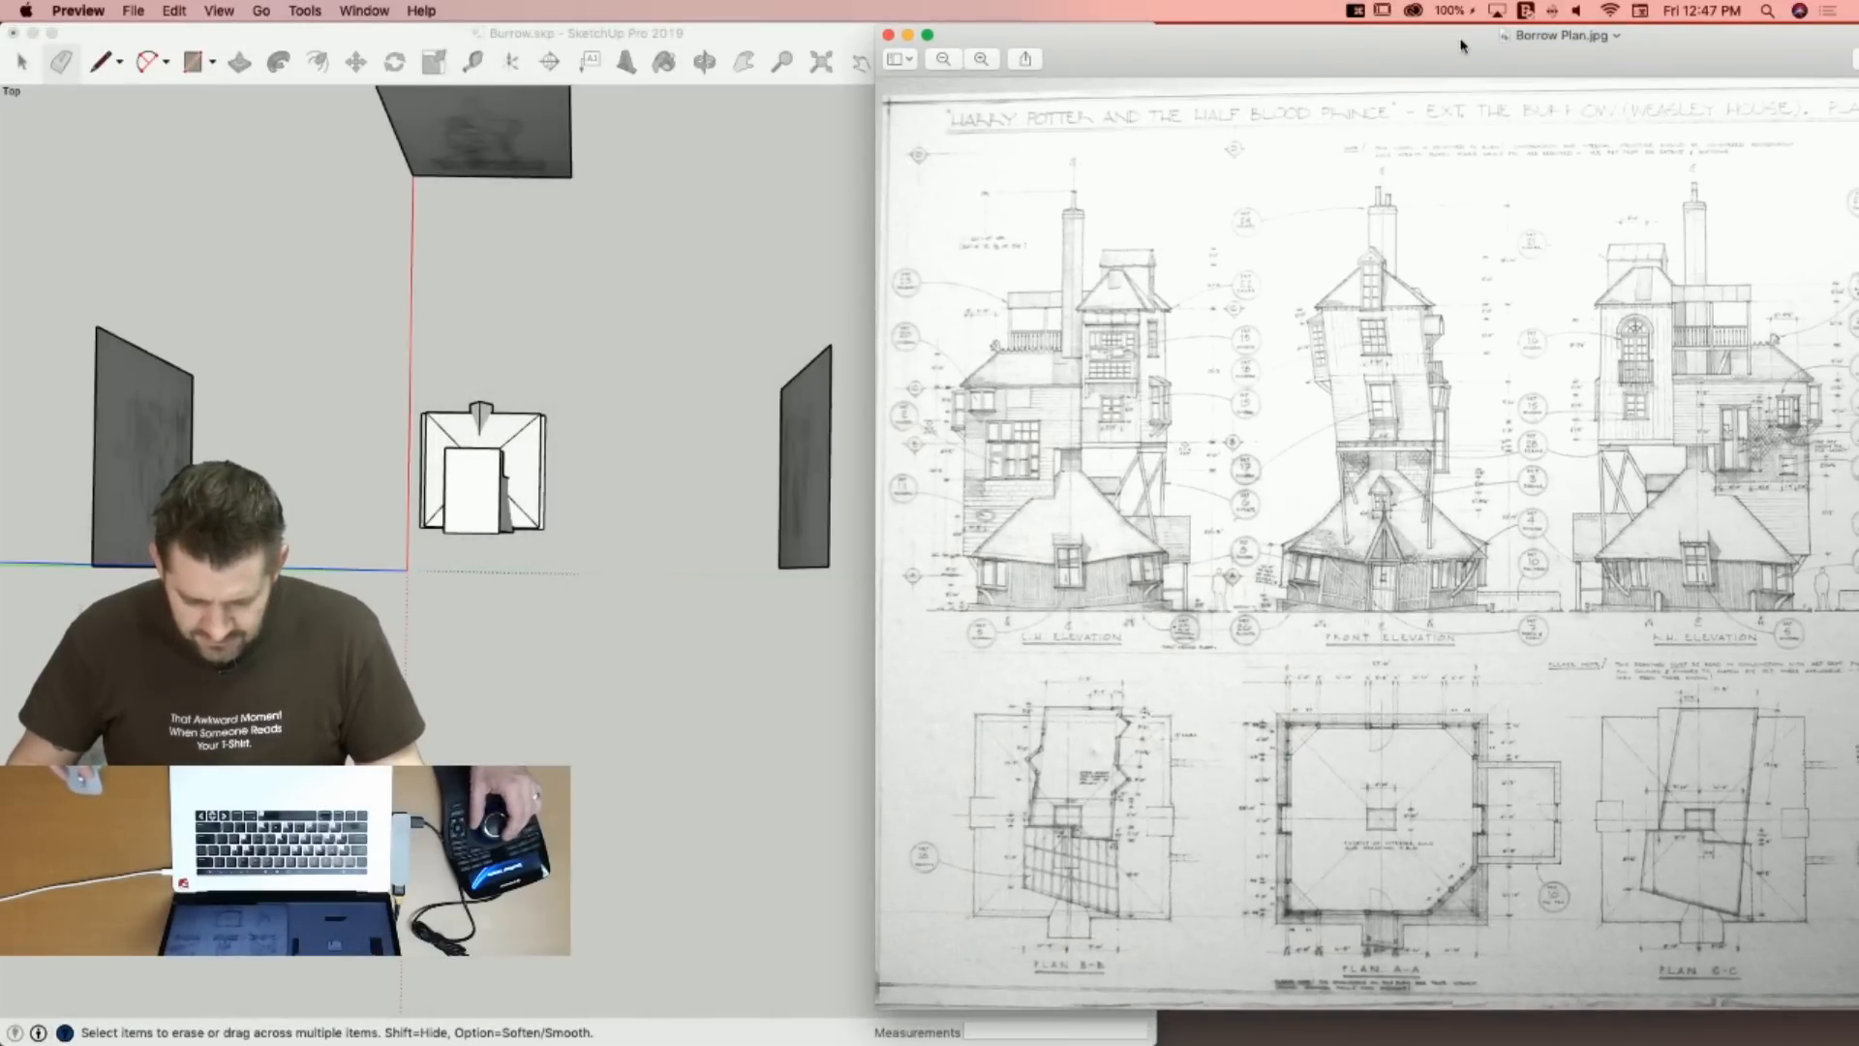
click(755, 365)
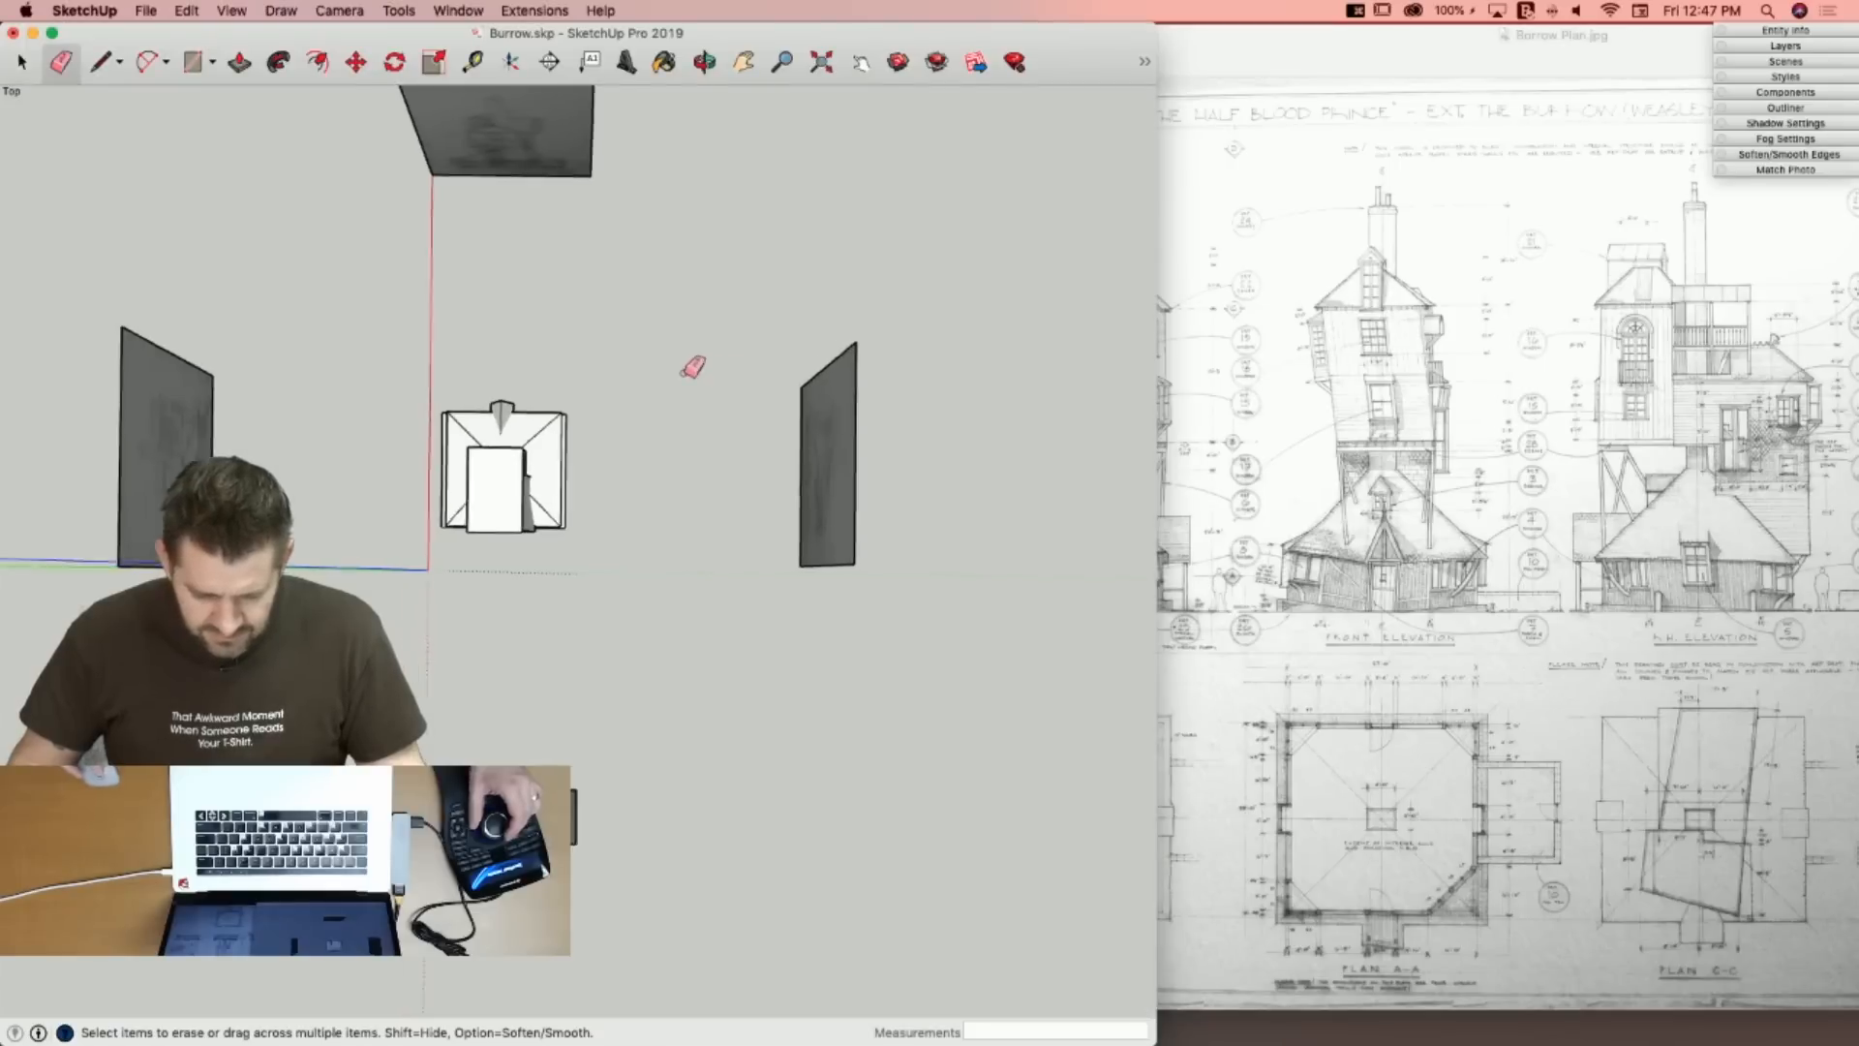
key(space)
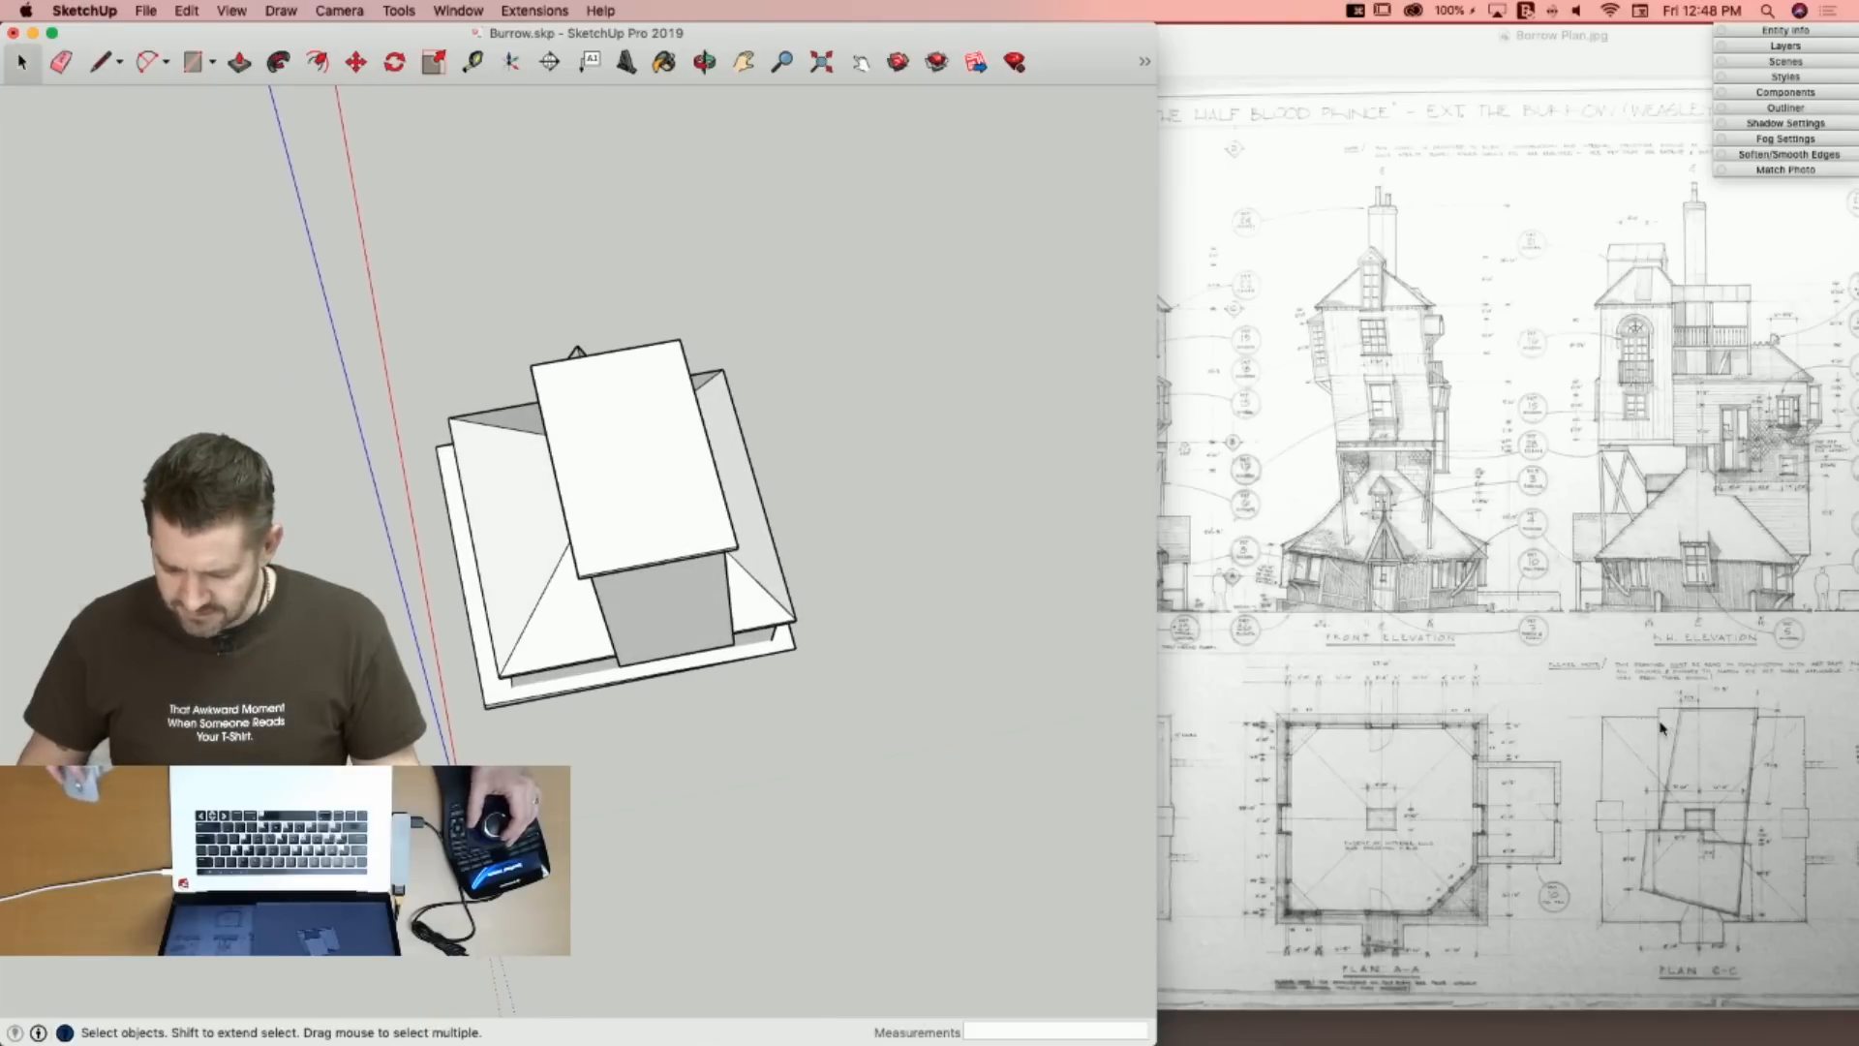
Examine Plan C-C and Plan D-D in Borrow Plan.jpg and the rear elevation drawing against the tower's shape and orientation.
double_click(1501, 62)
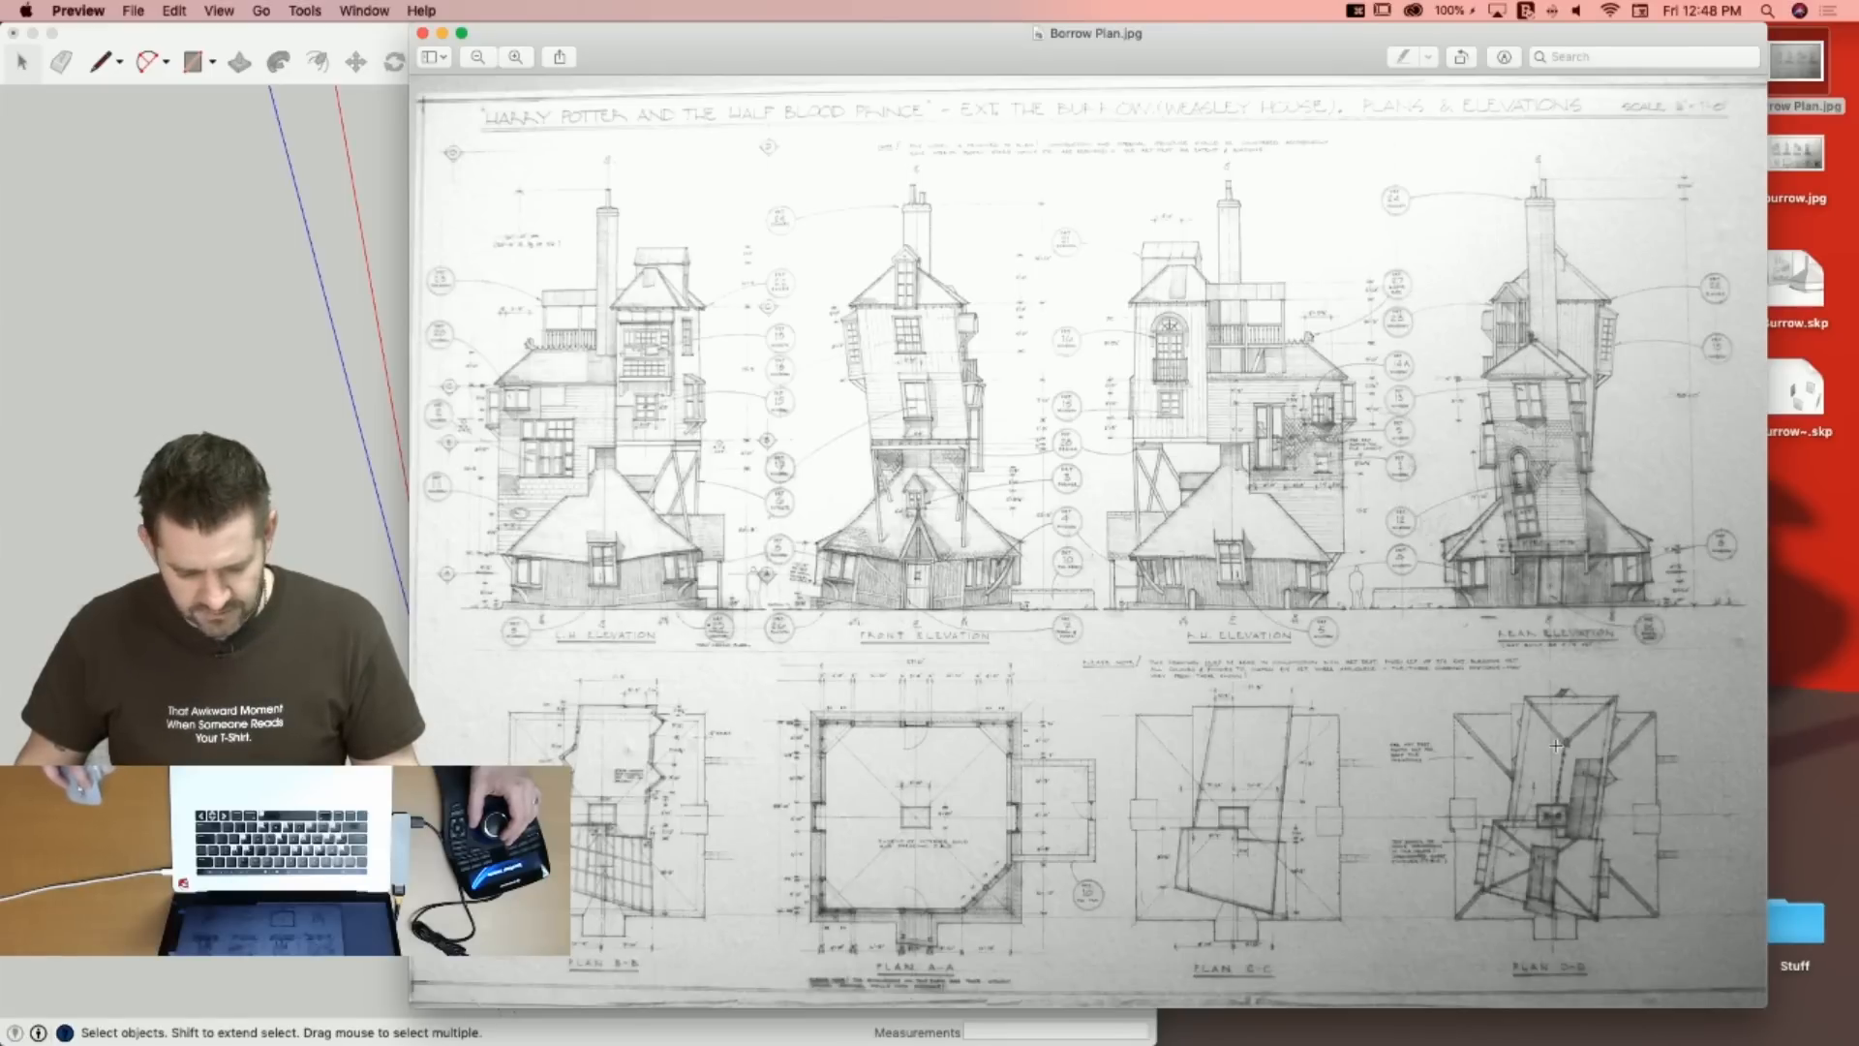
drag(871, 57, 1356, 56)
click(643, 639)
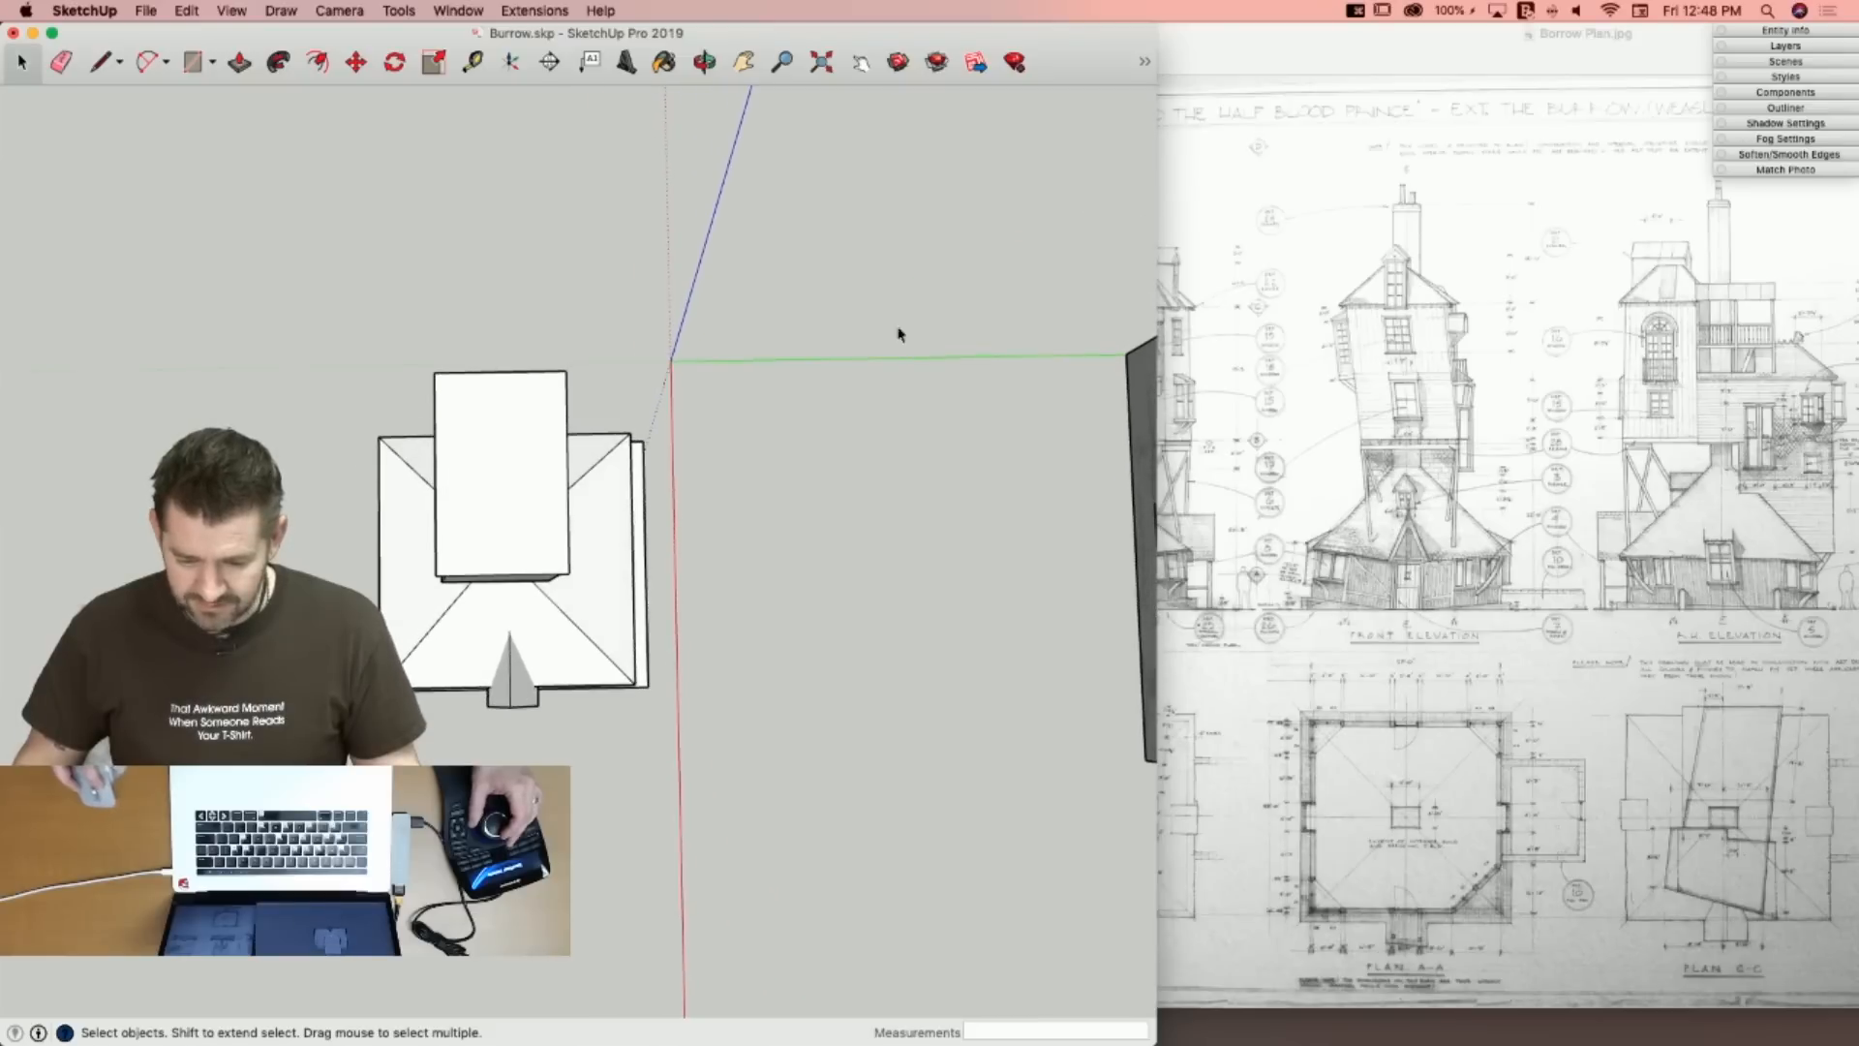
double_click(1345, 54)
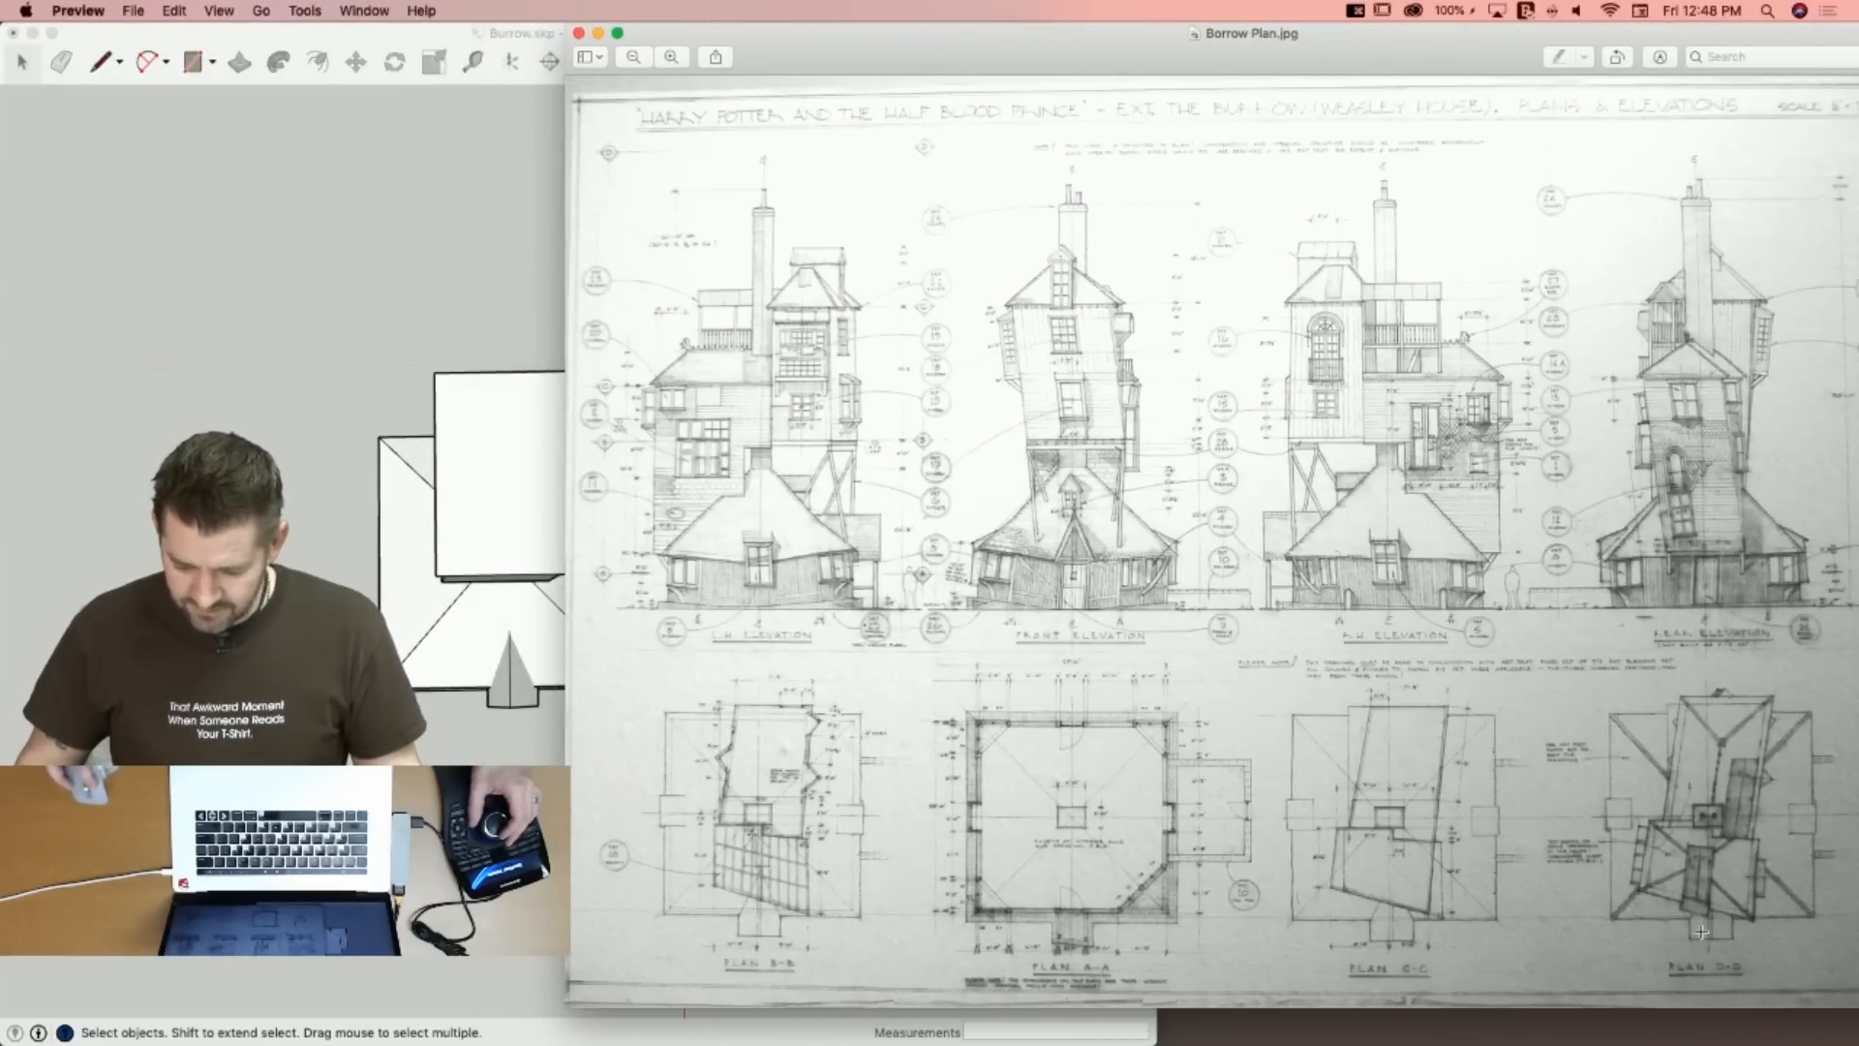
double_click(1180, 48)
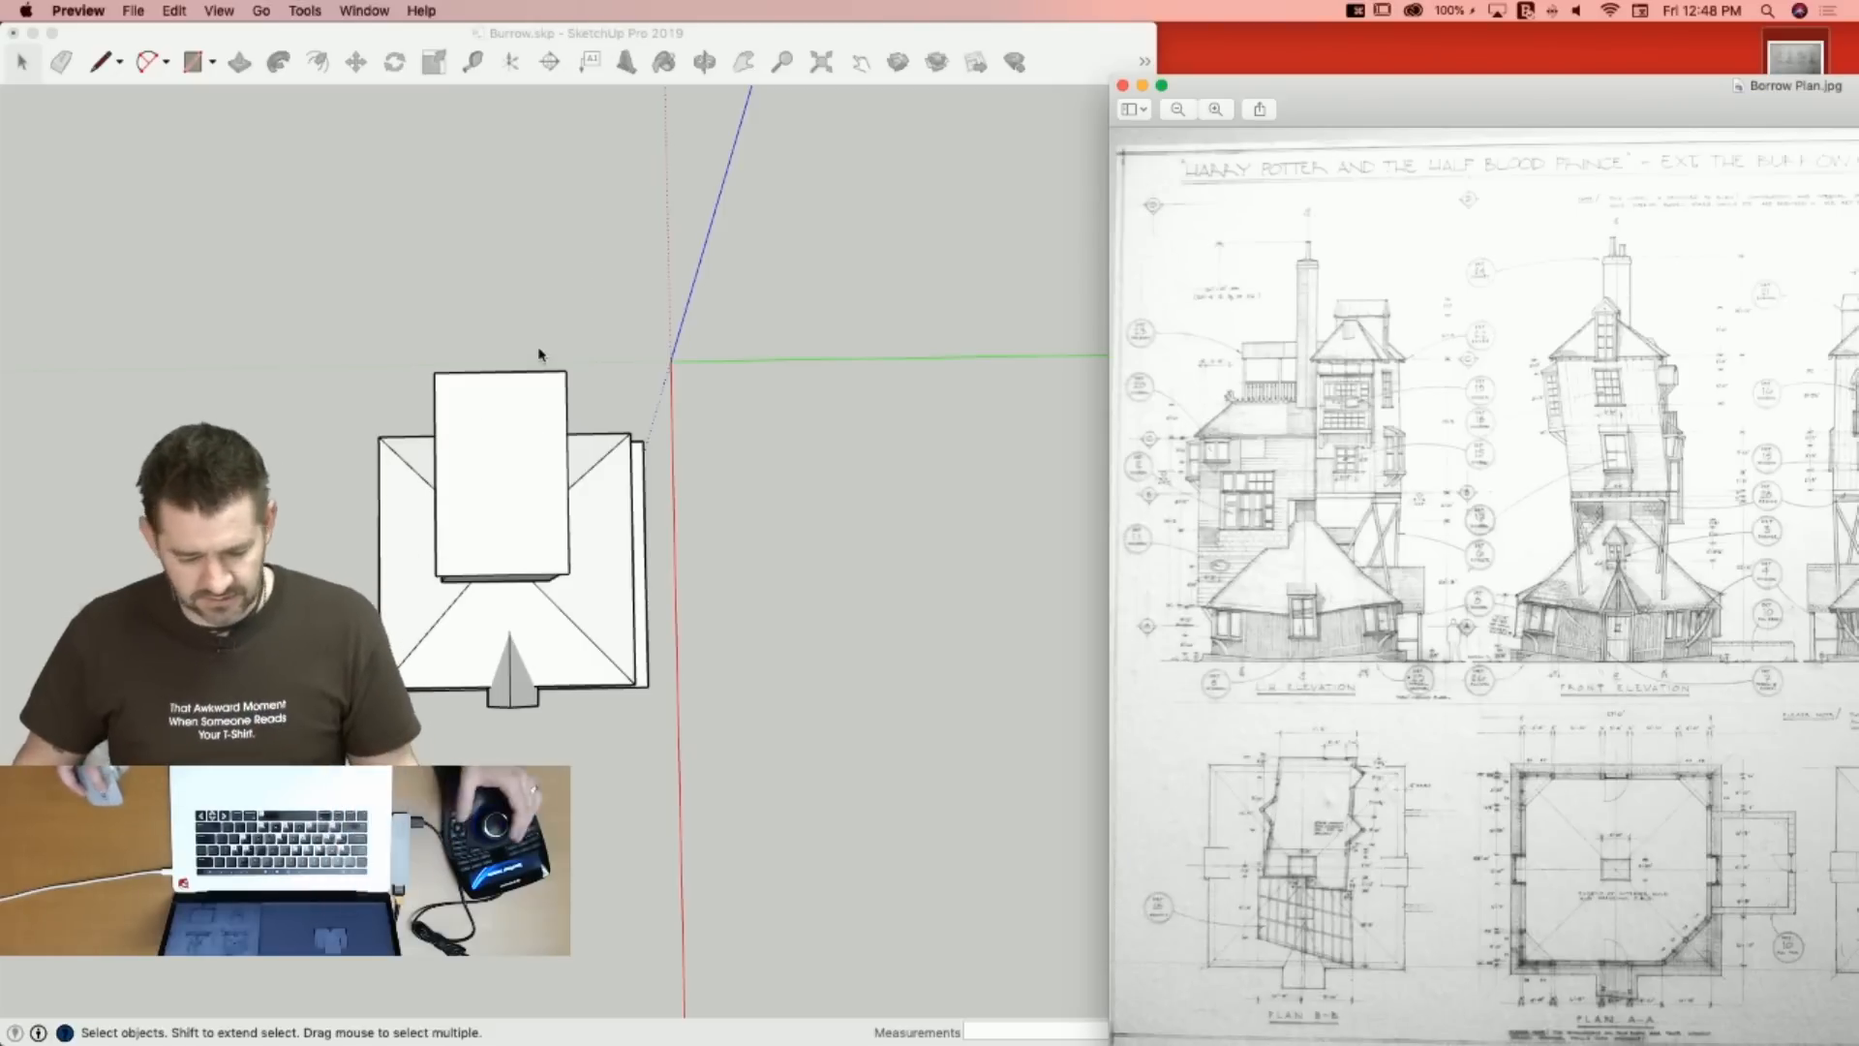
click(949, 206)
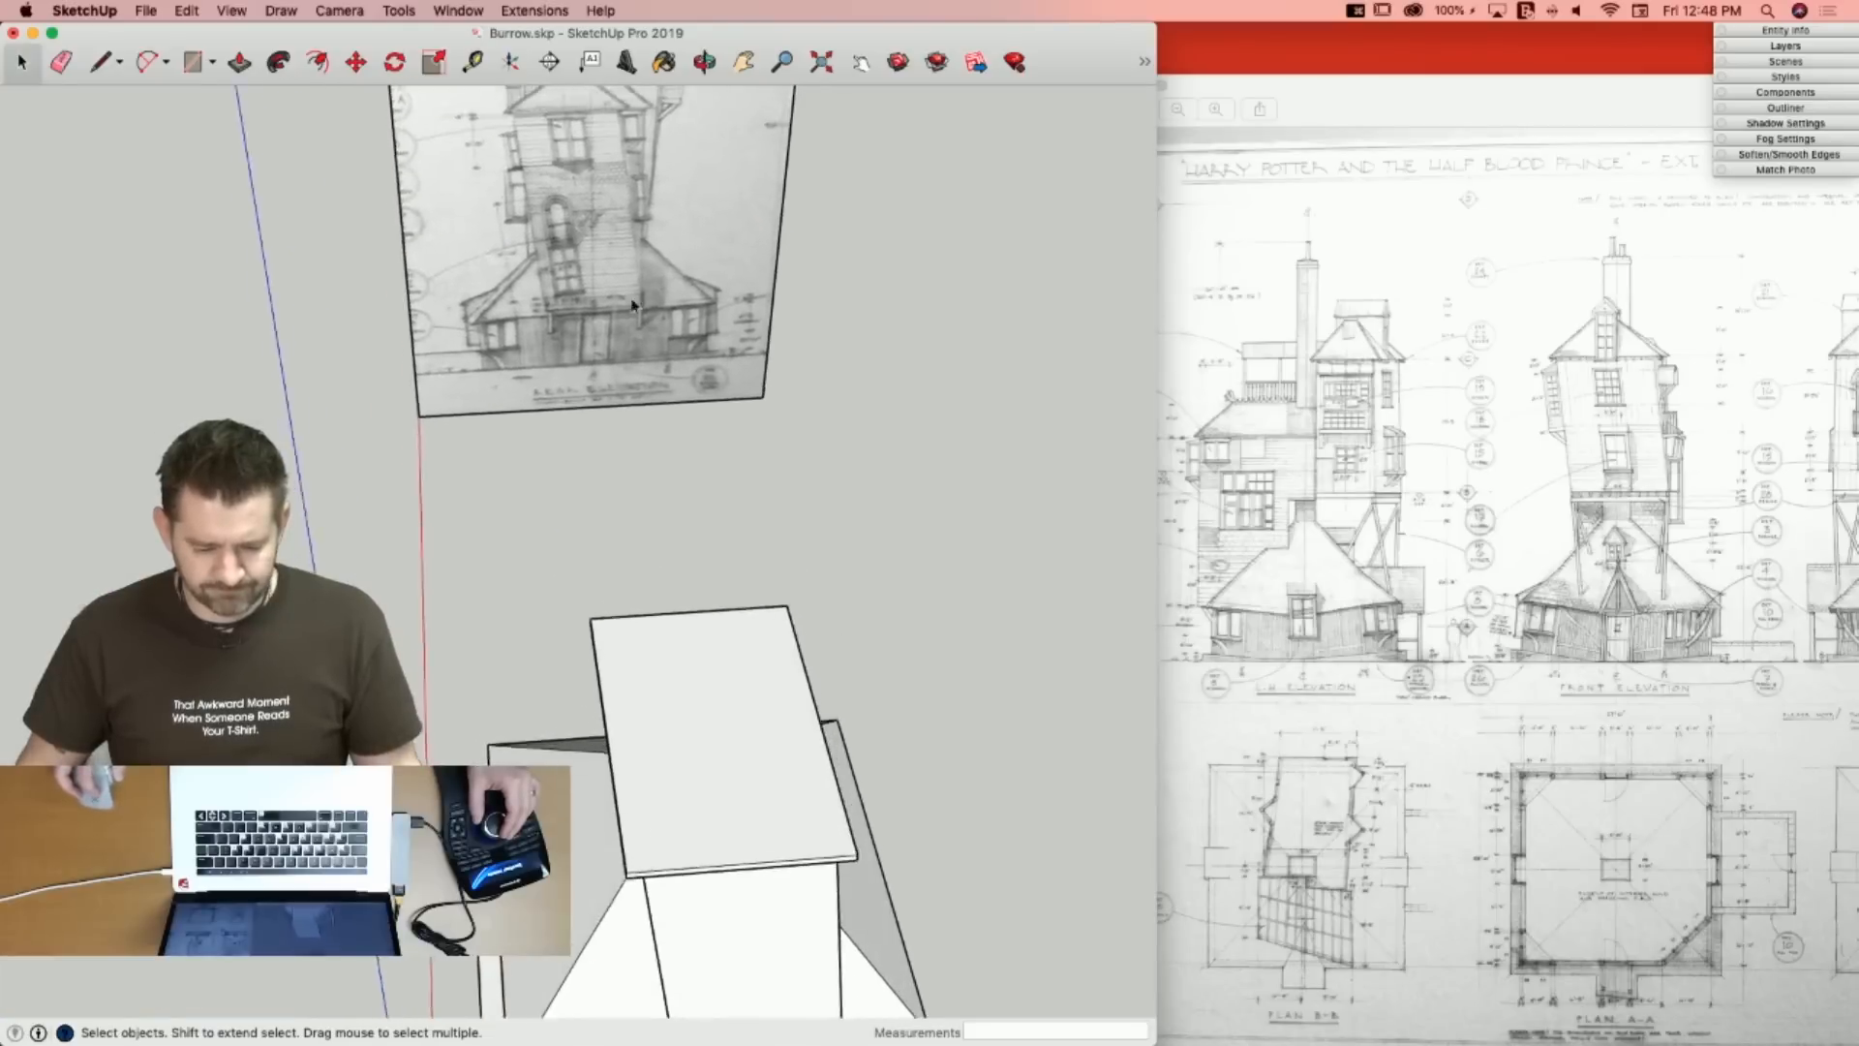
scroll(629, 260, up, 5)
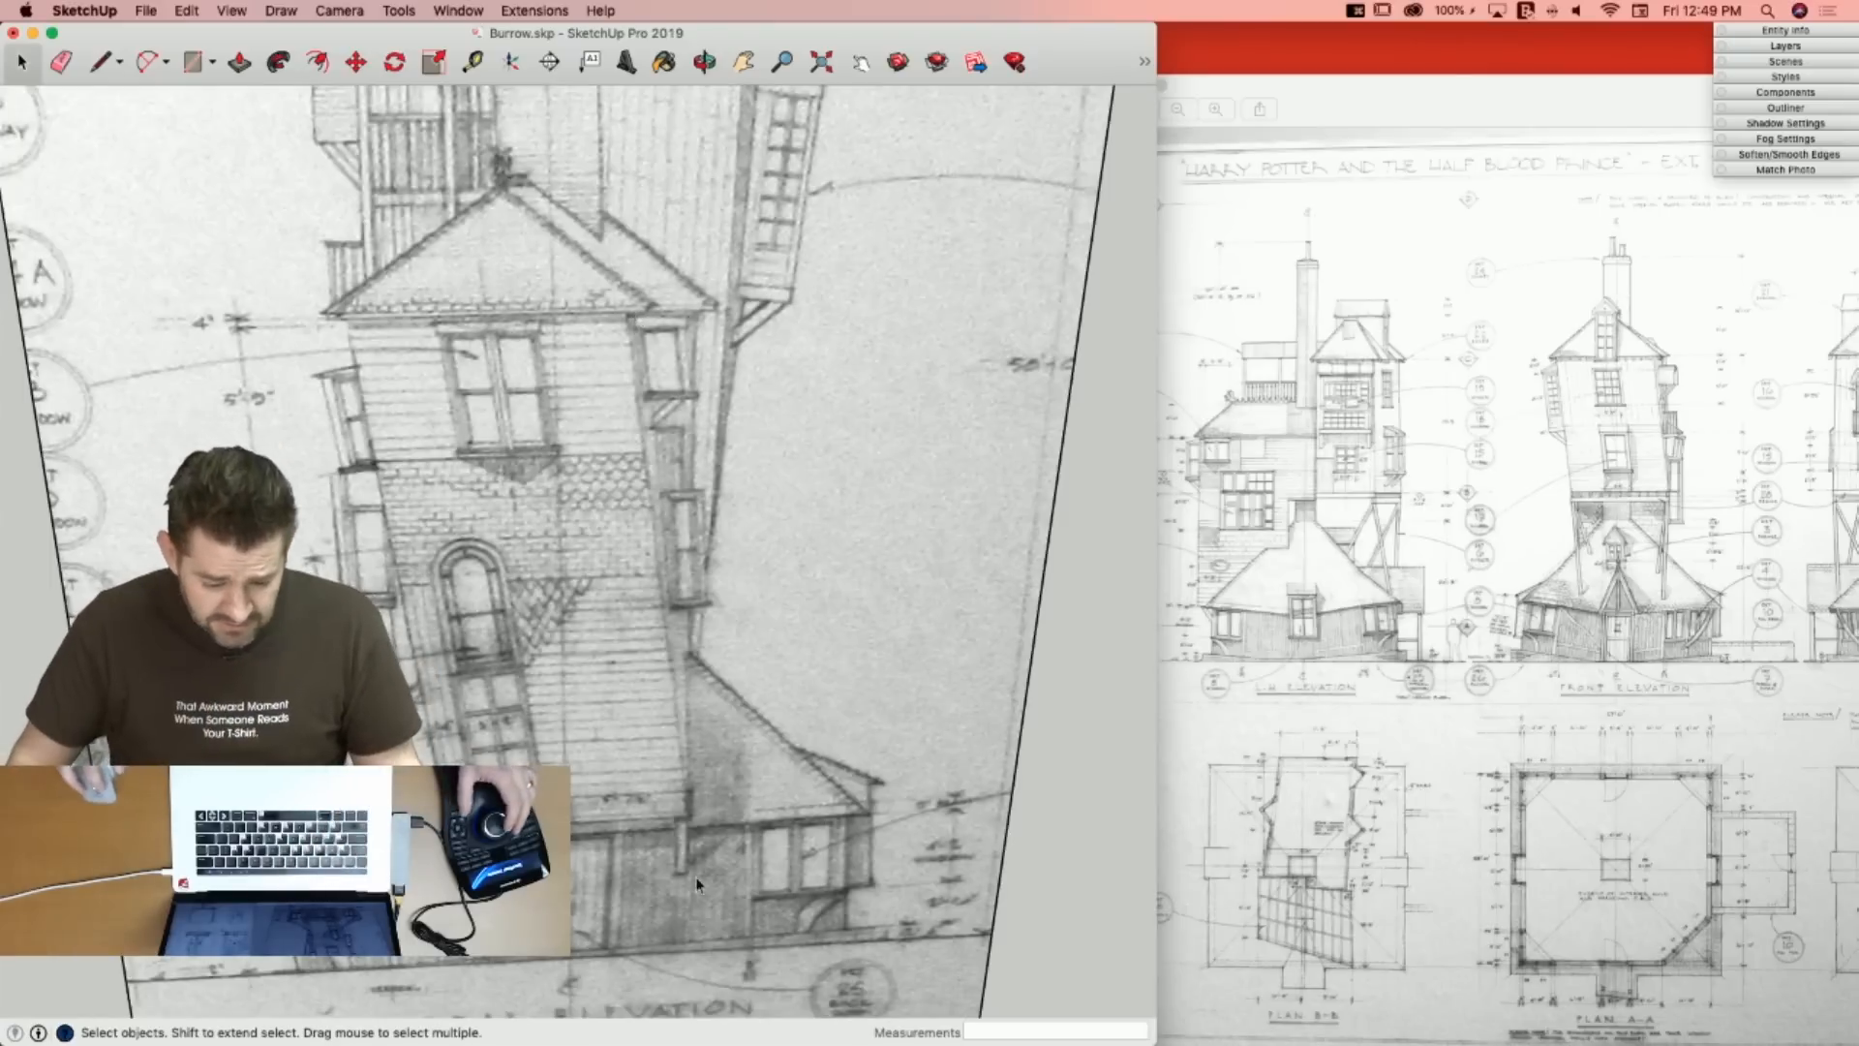
scroll(630, 303, down, 5)
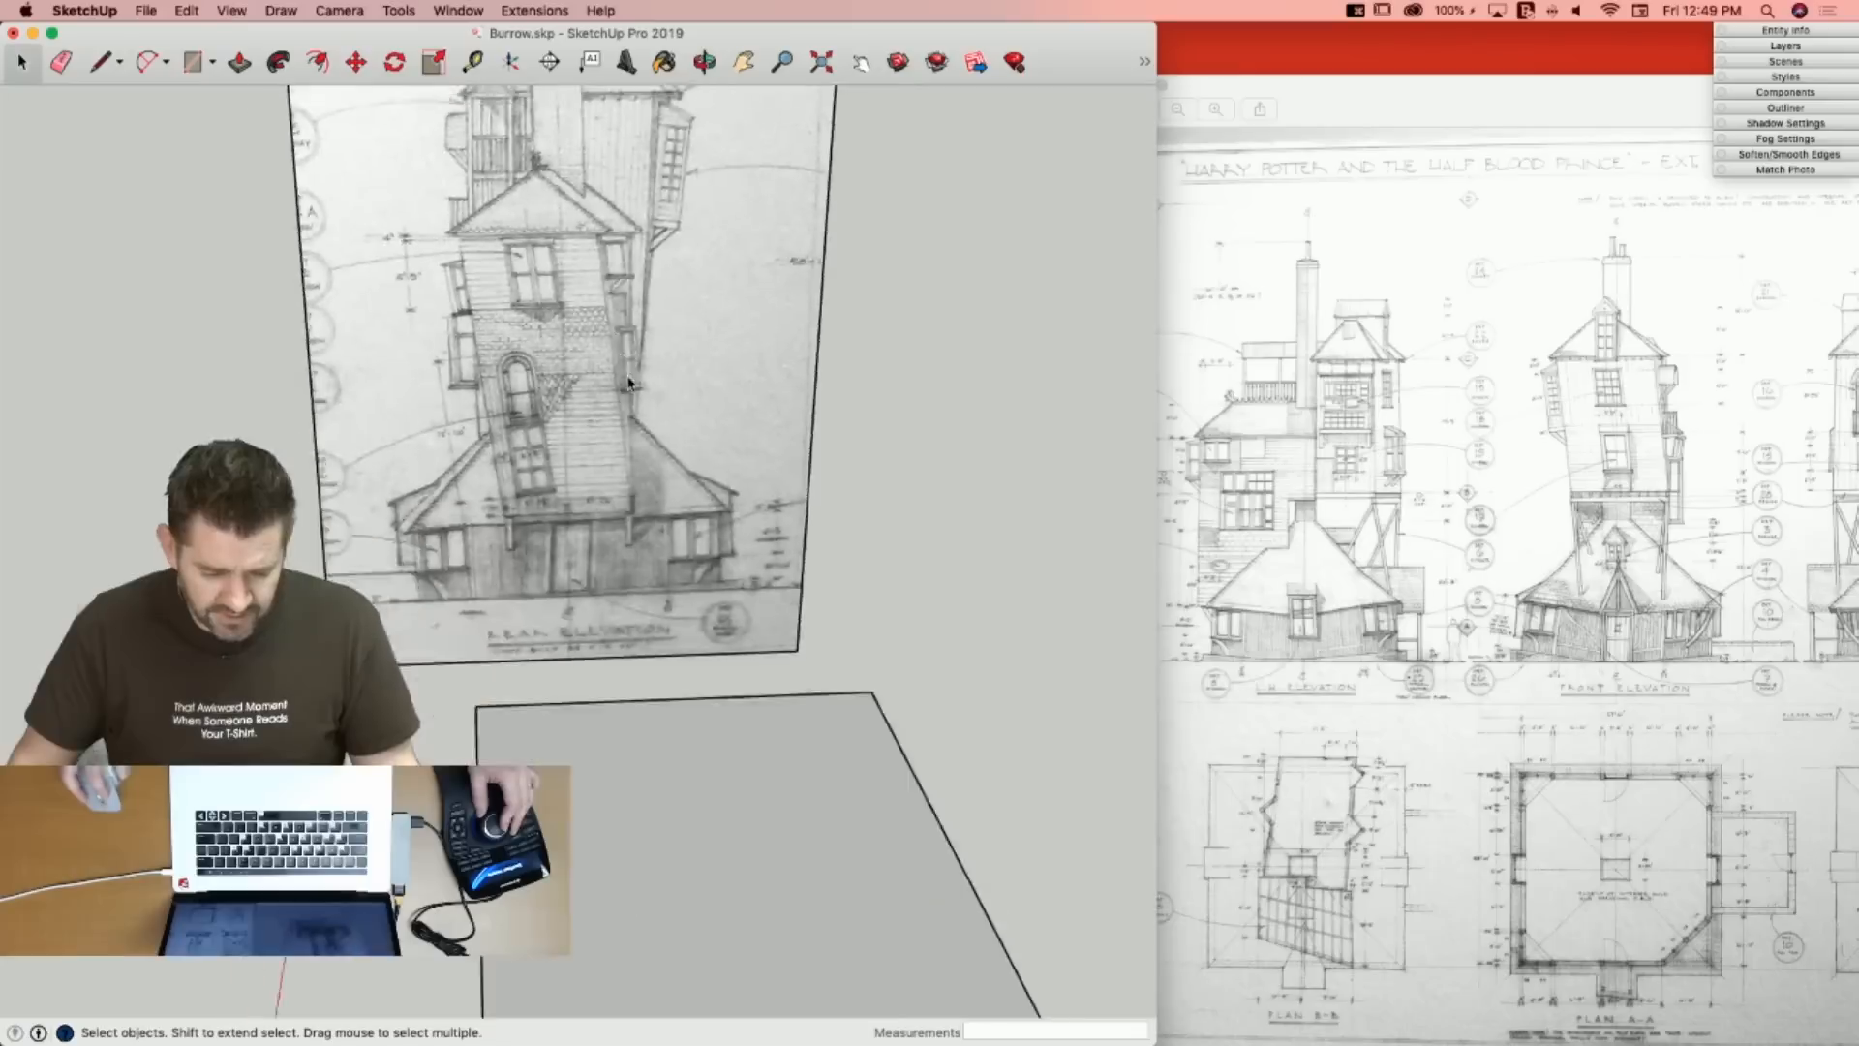
scroll(624, 420, up, 10)
scroll(624, 419, down, 10)
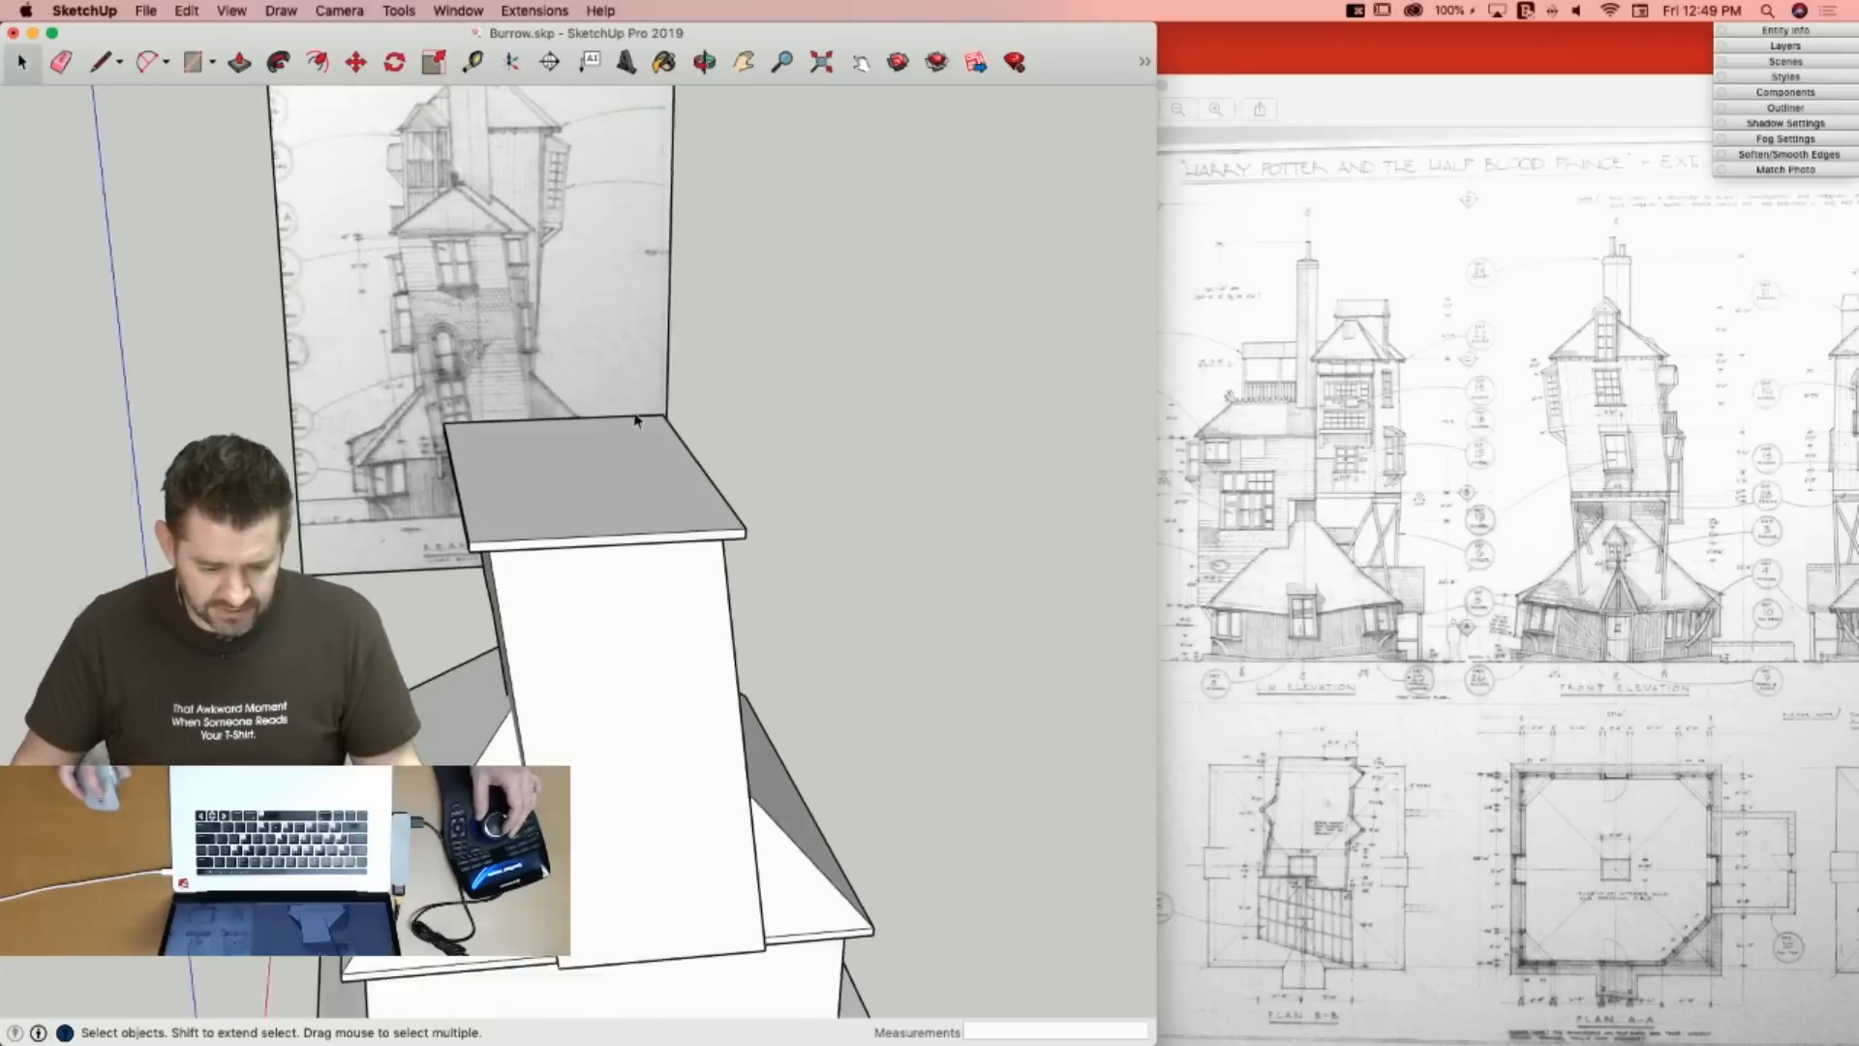
key(space)
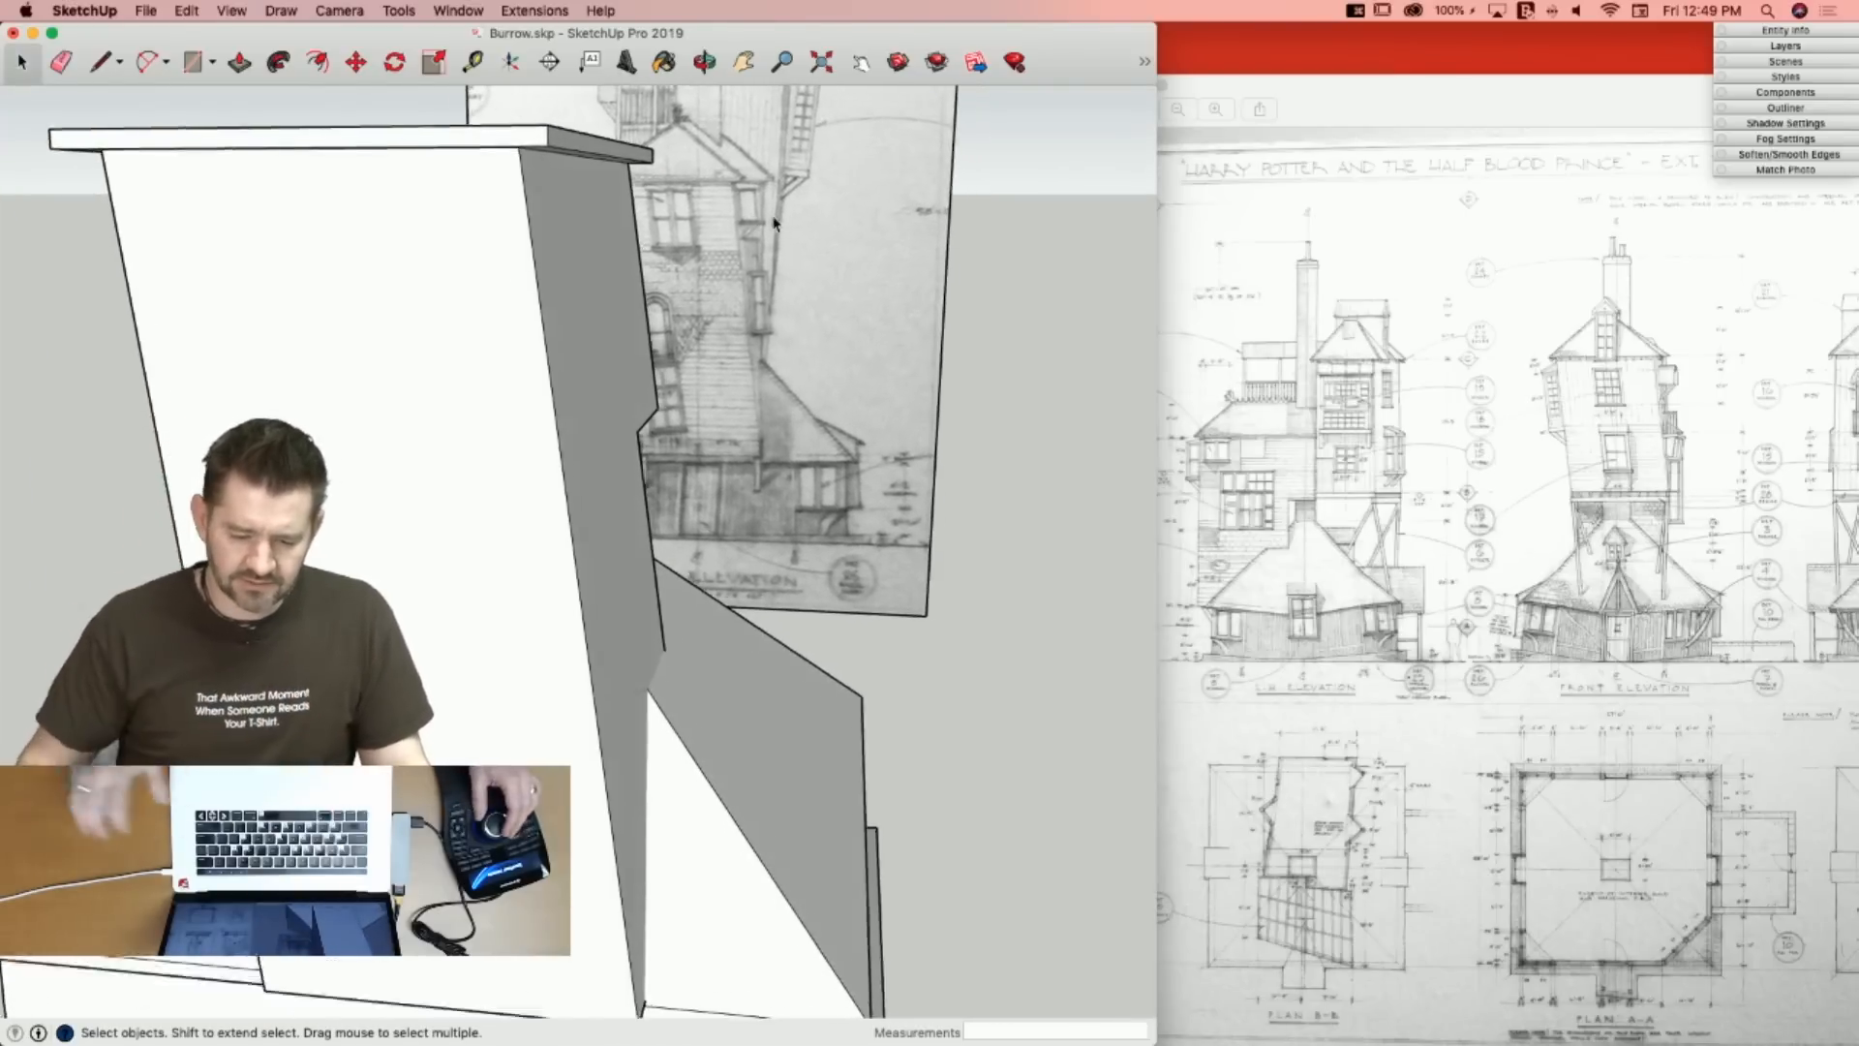
key(l)
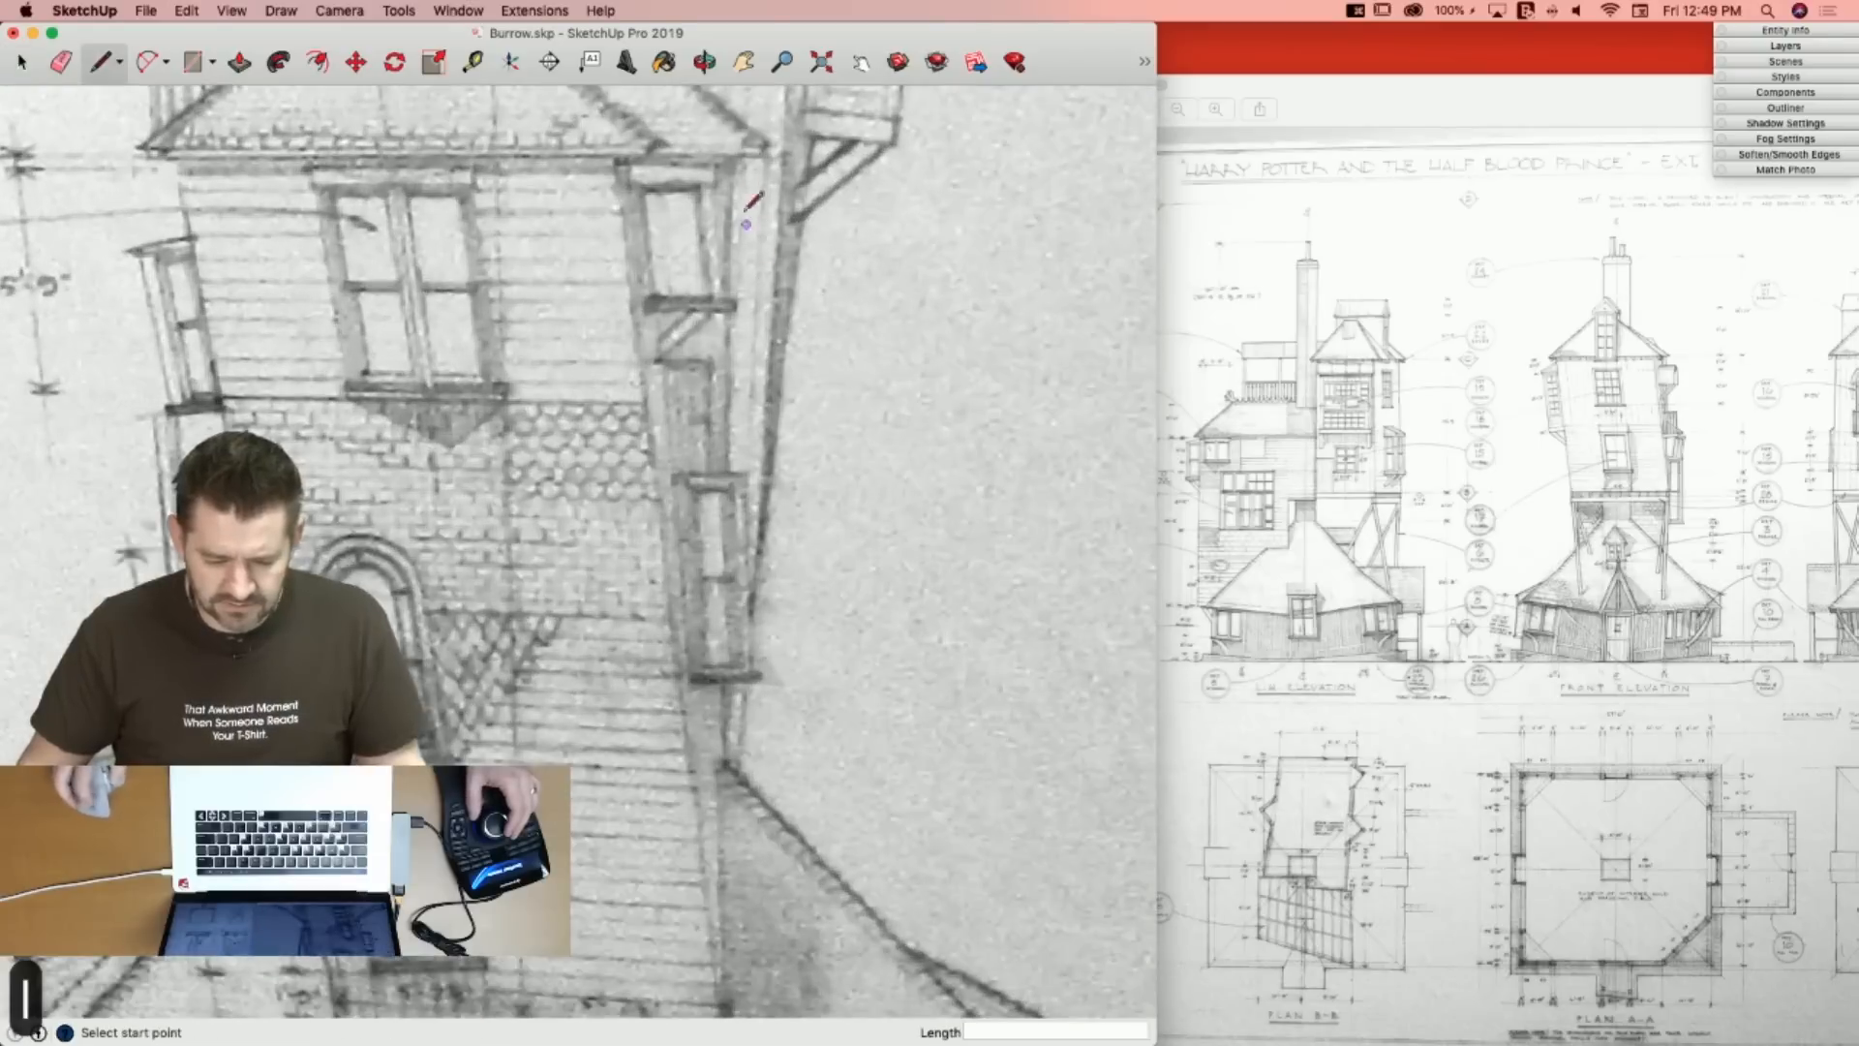
click(733, 150)
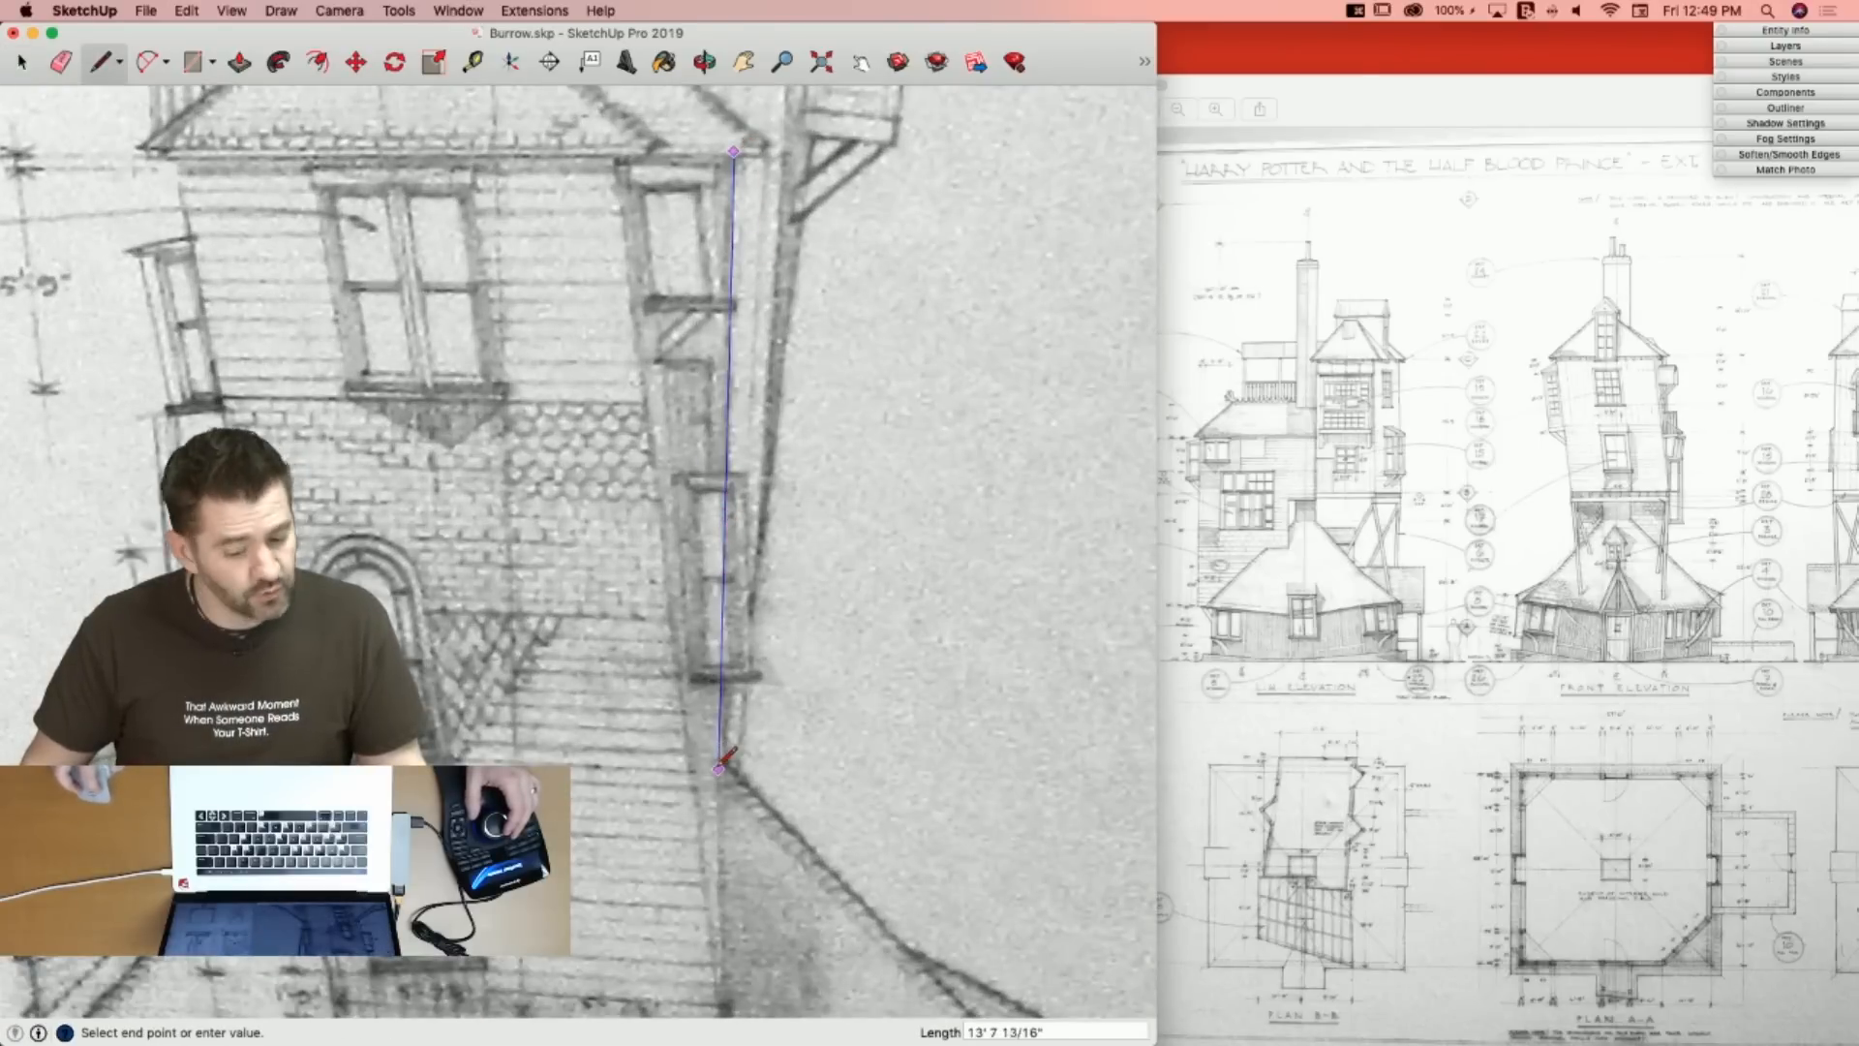
key(space)
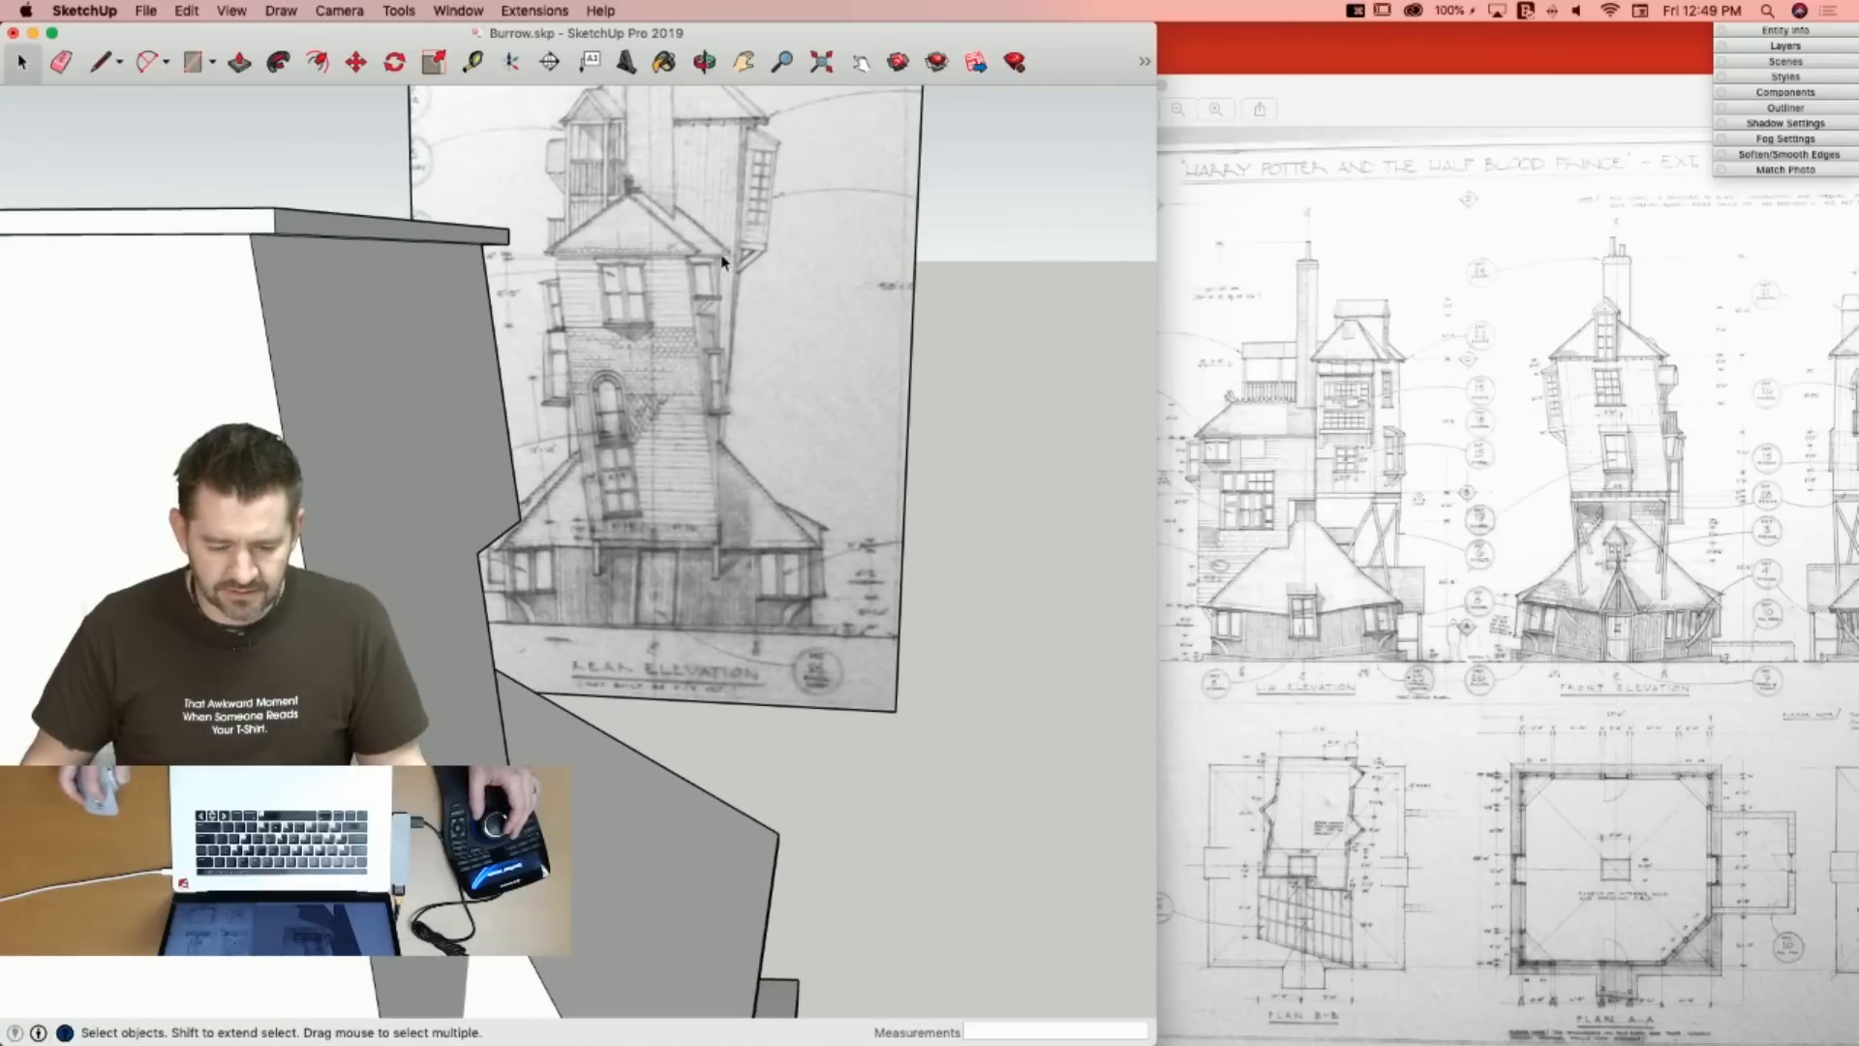
Trace the tower's wall edge on the rear elevation drawing from the eave to the lower roof, about 13' 6" long.
key(l)
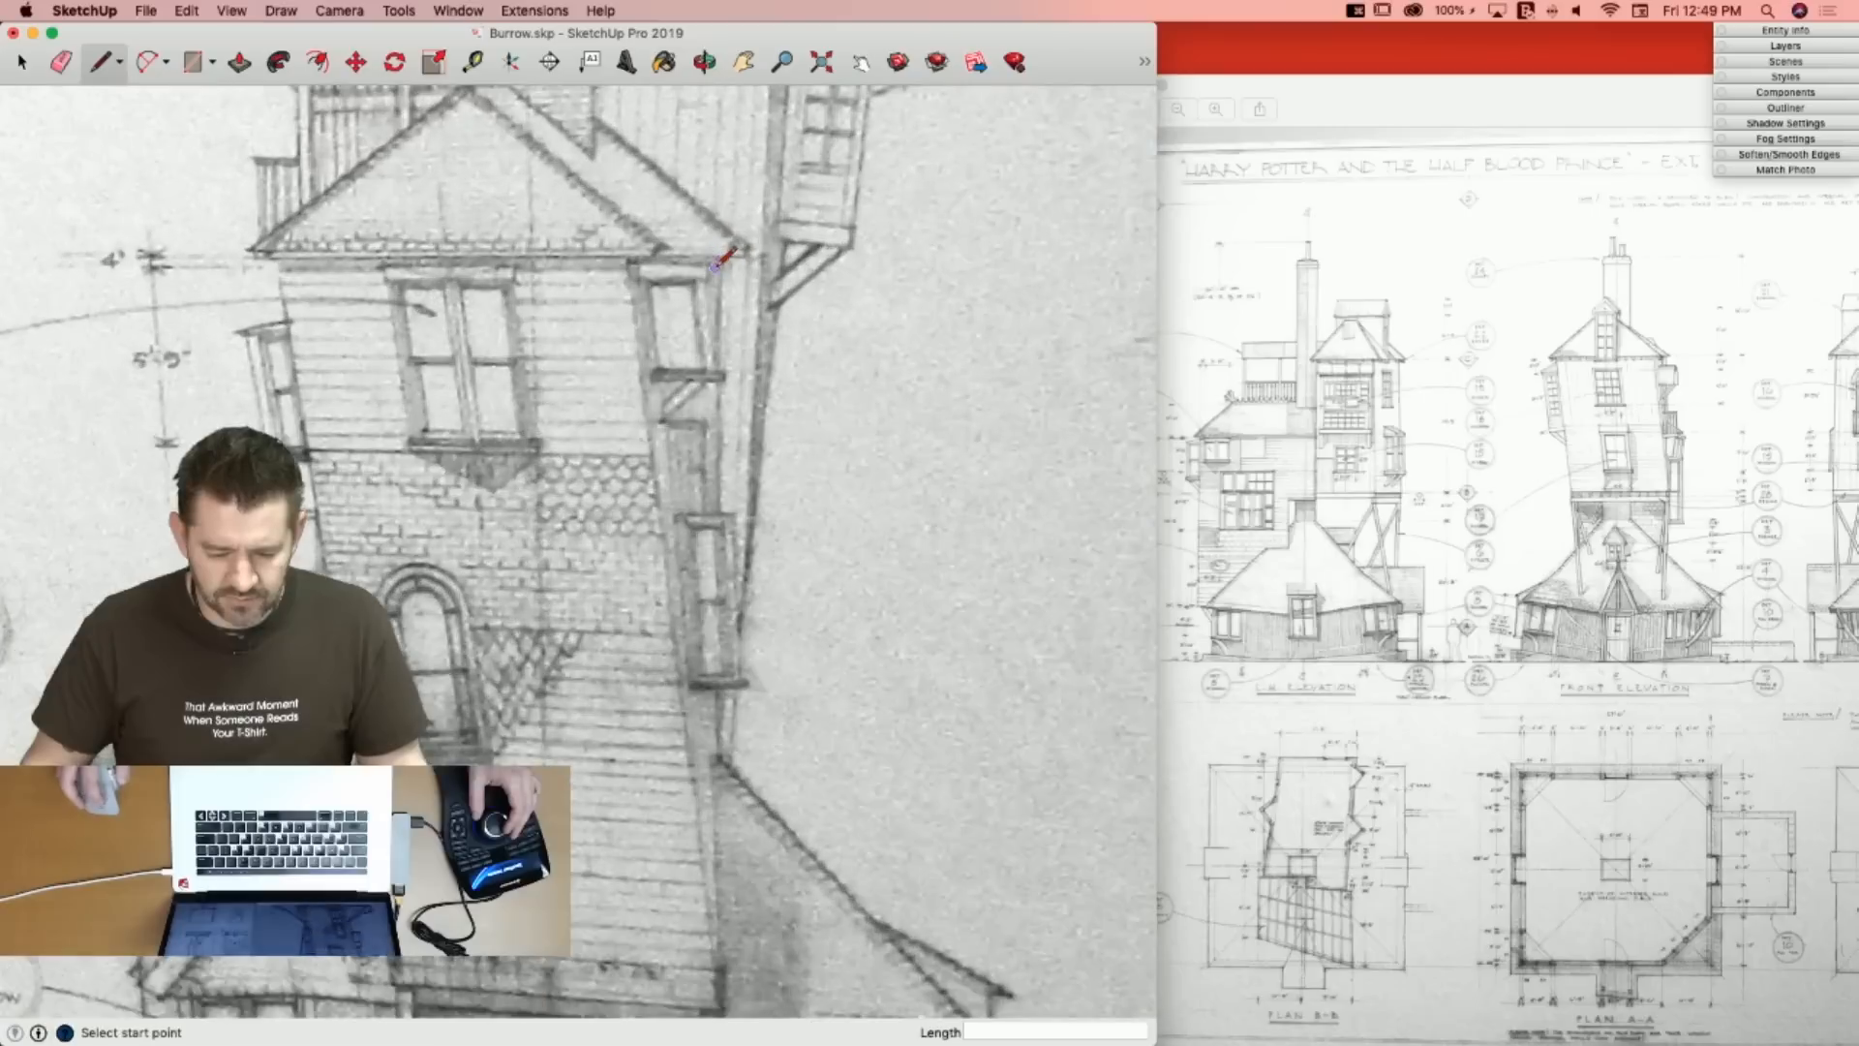
click(723, 259)
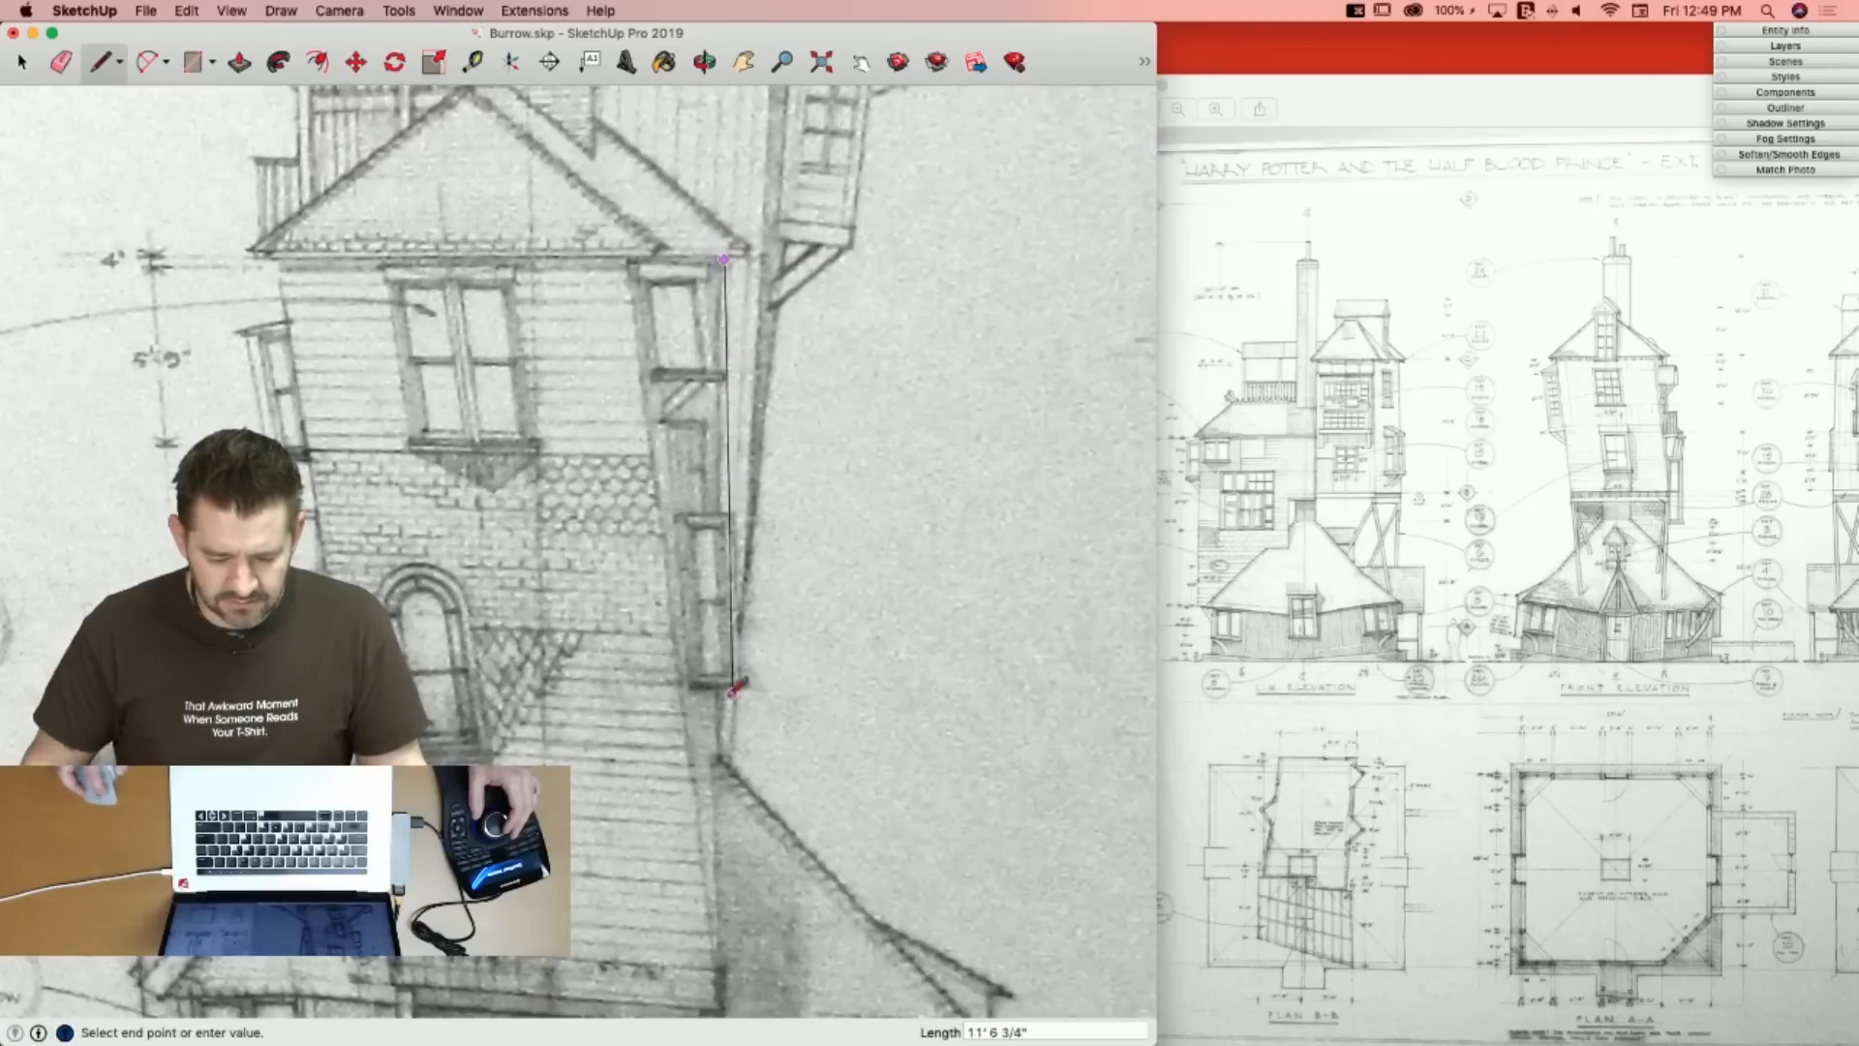
click(717, 760)
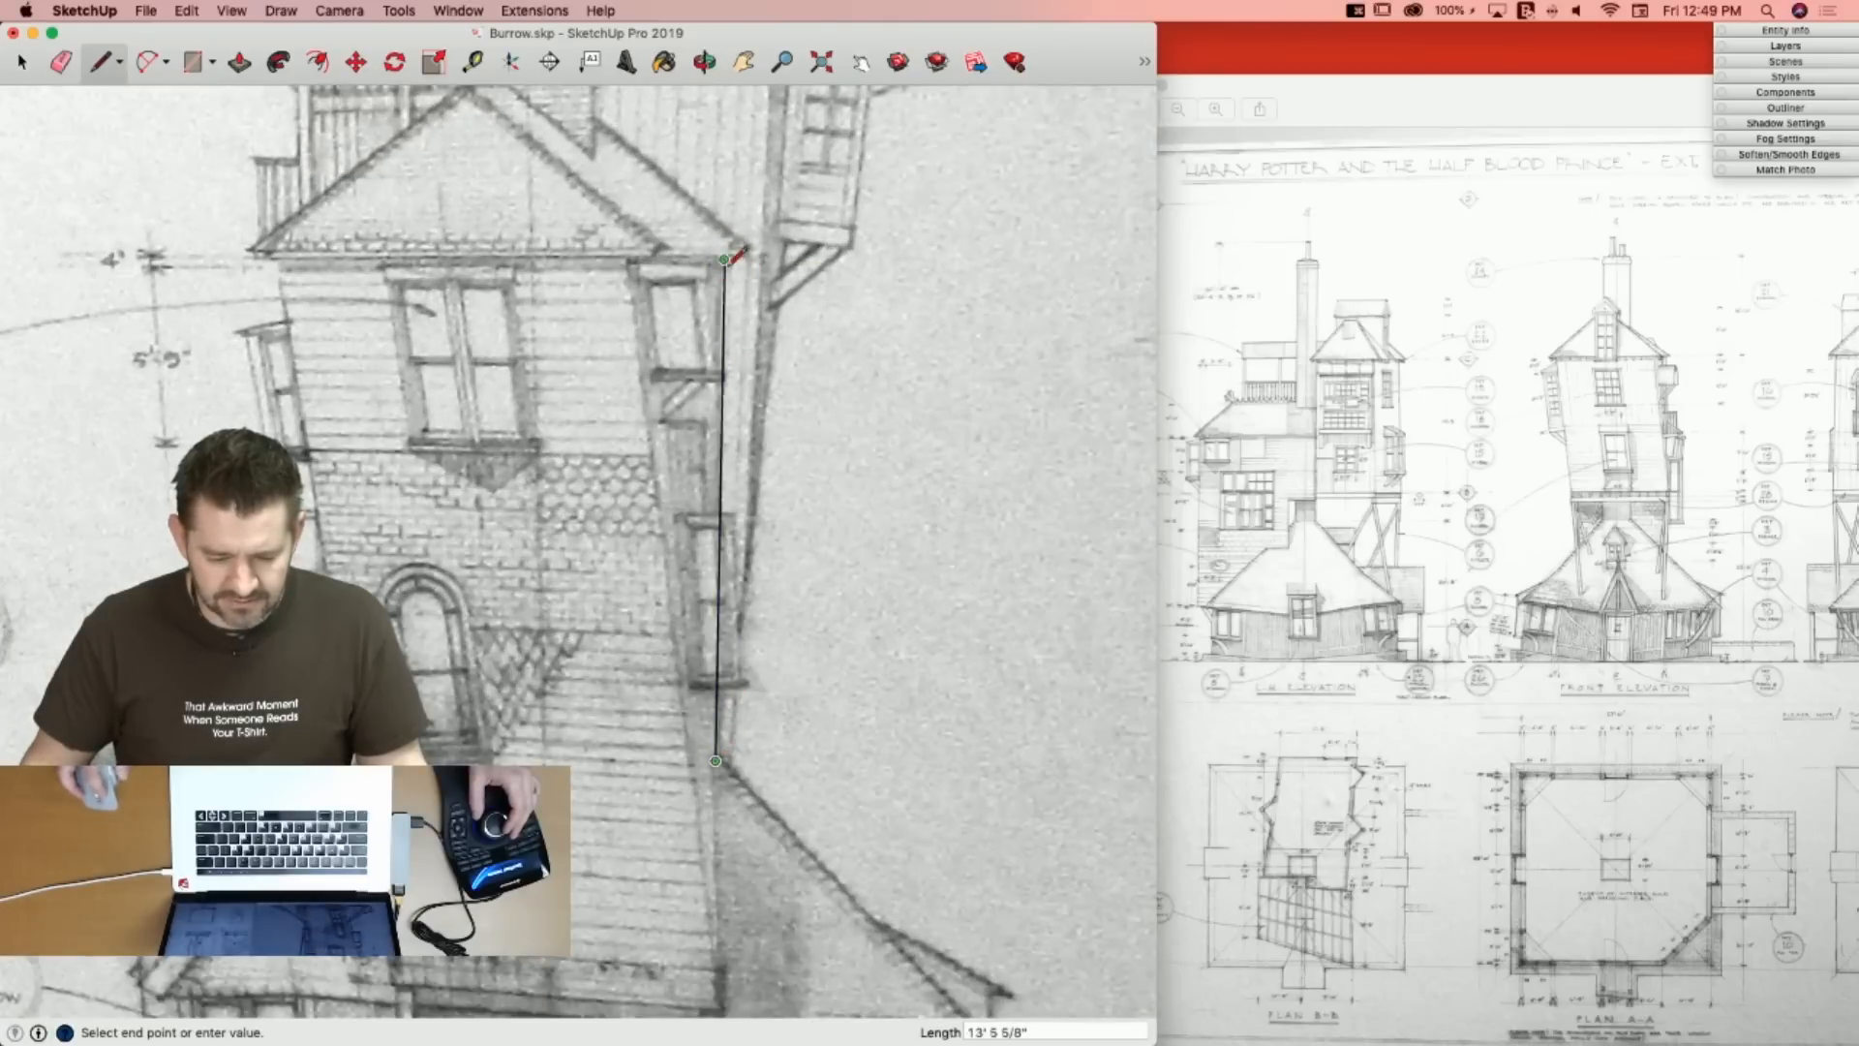
click(728, 262)
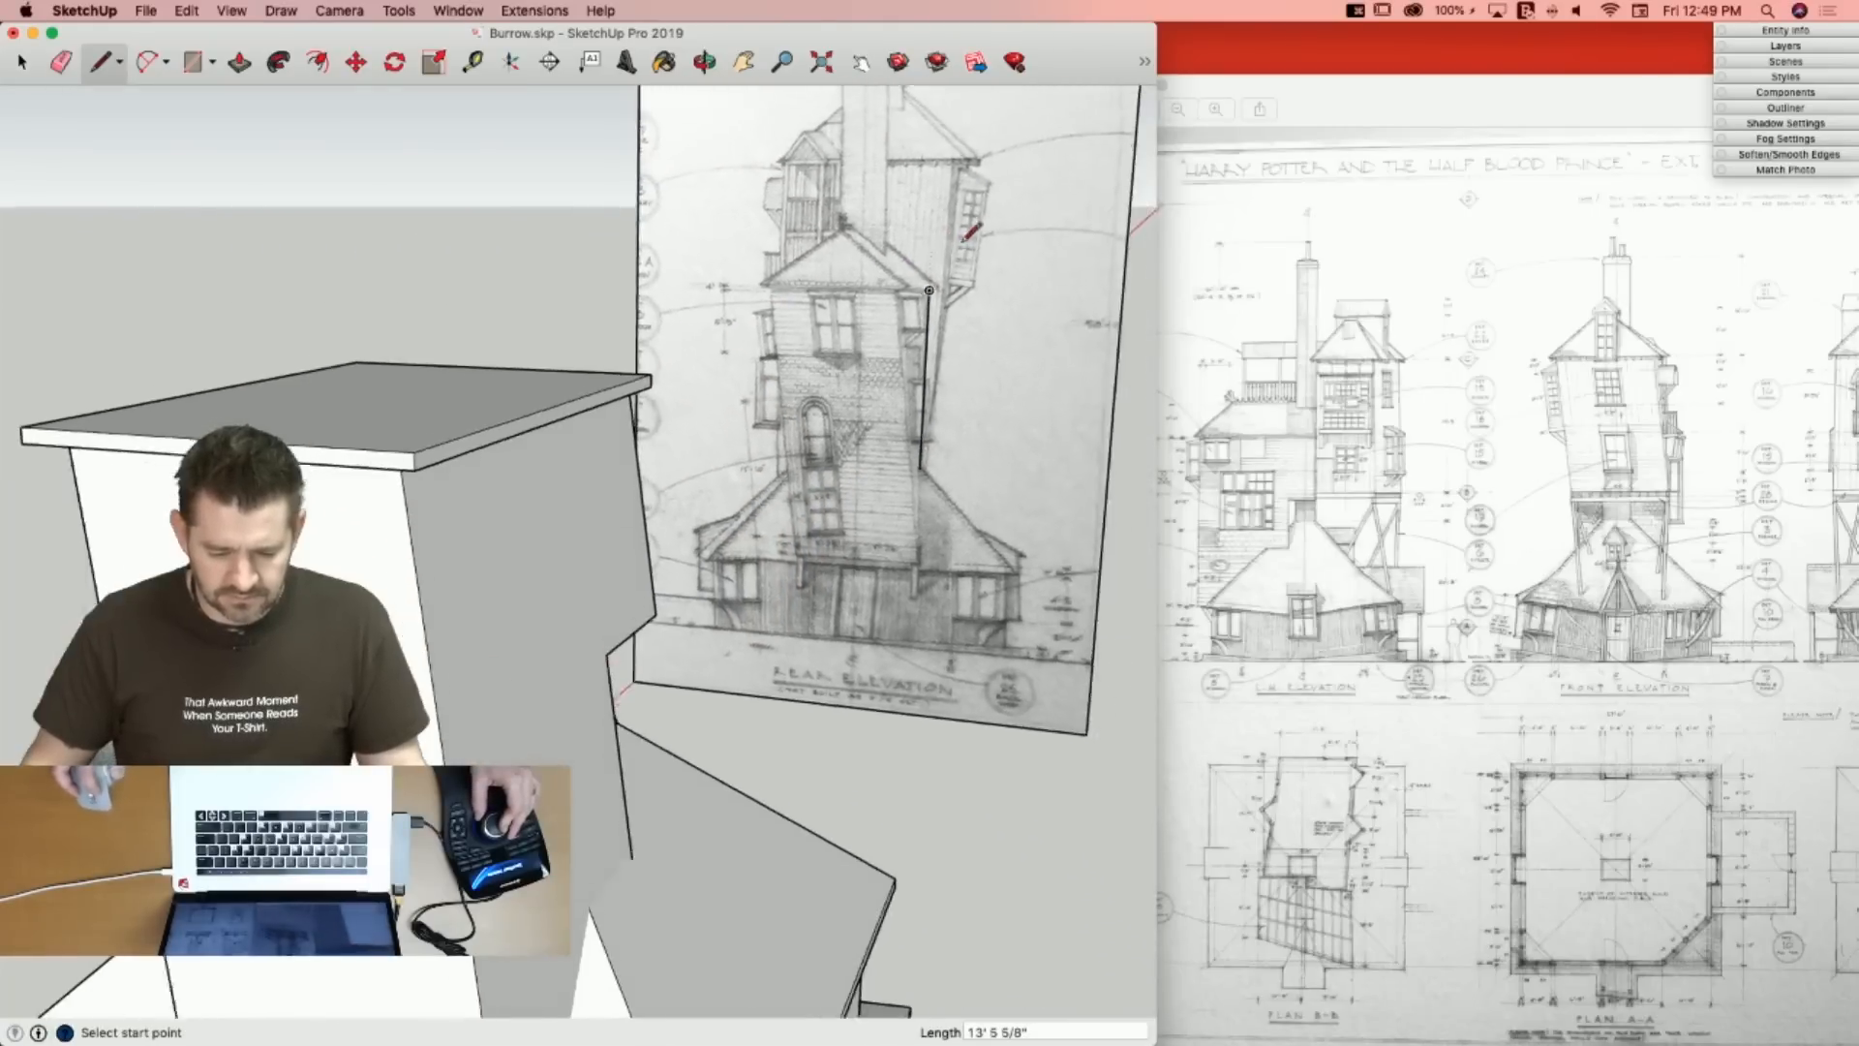
Draw long lines along the red axis from both ends of the traced edge past the tower and join their far ends.
click(928, 290)
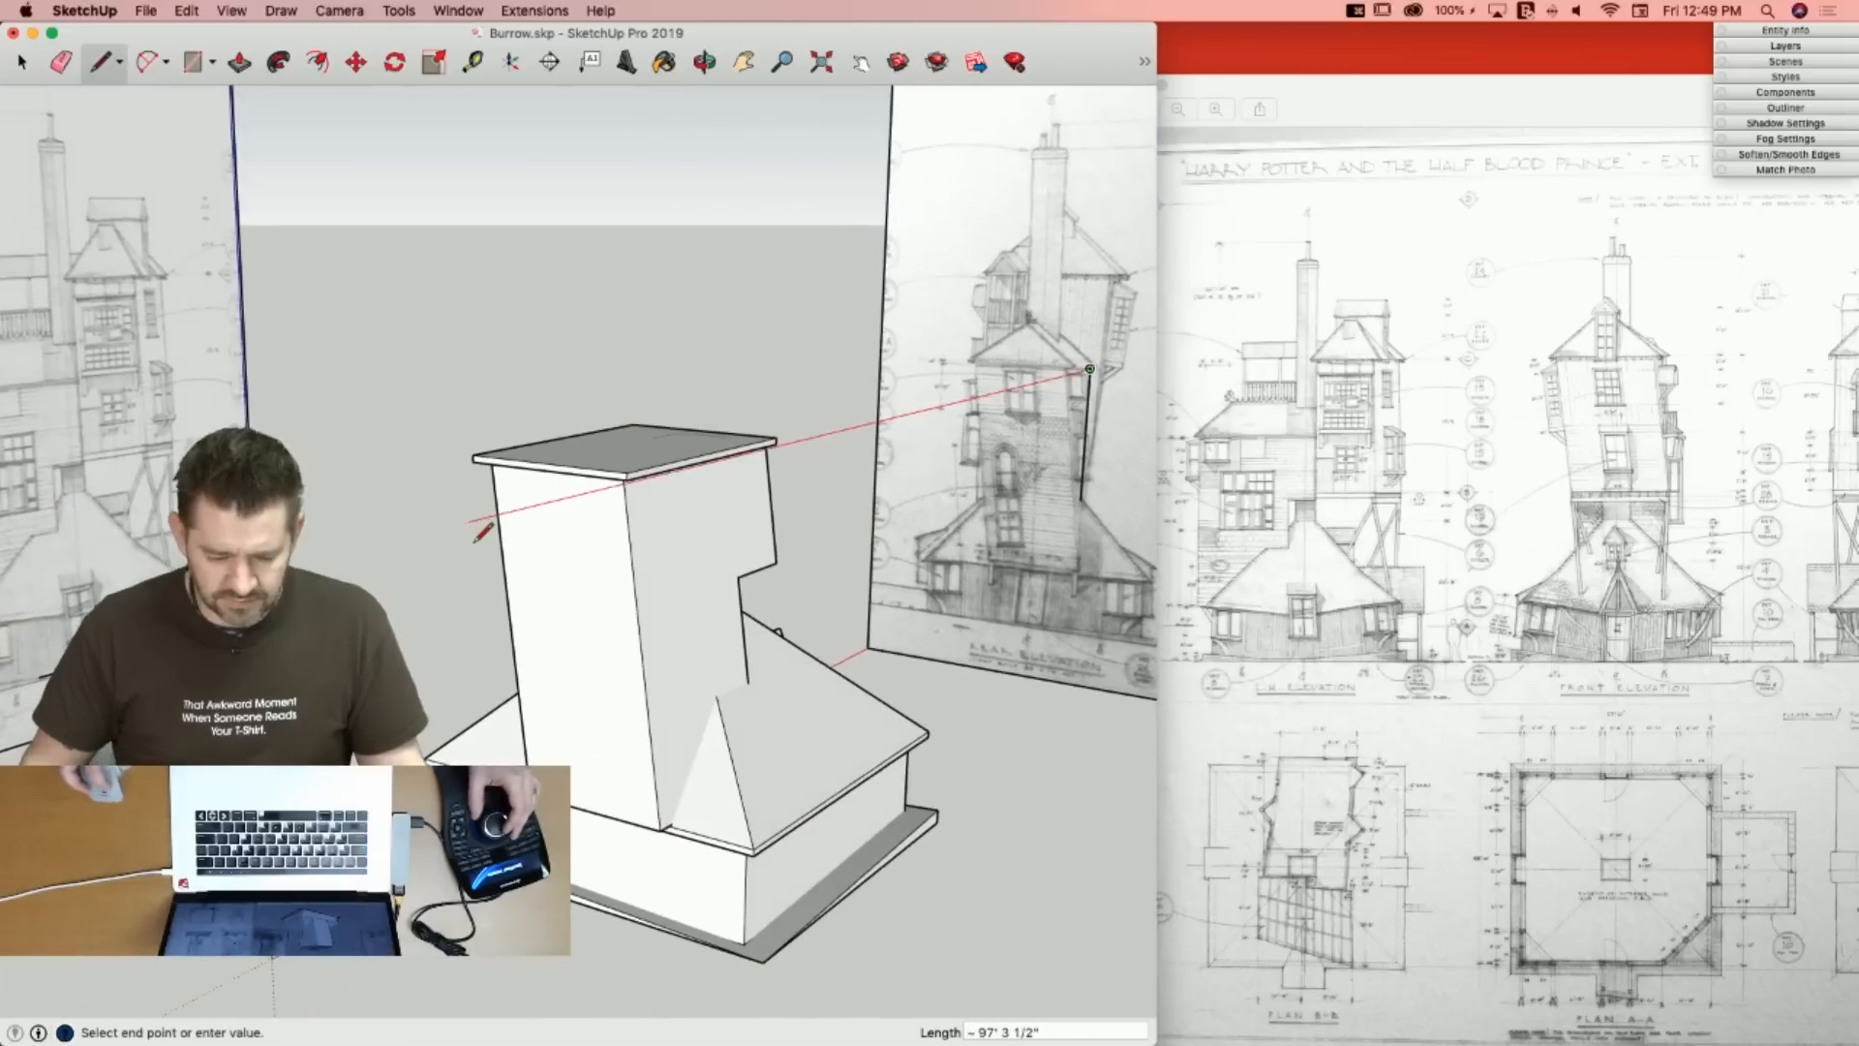
click(474, 535)
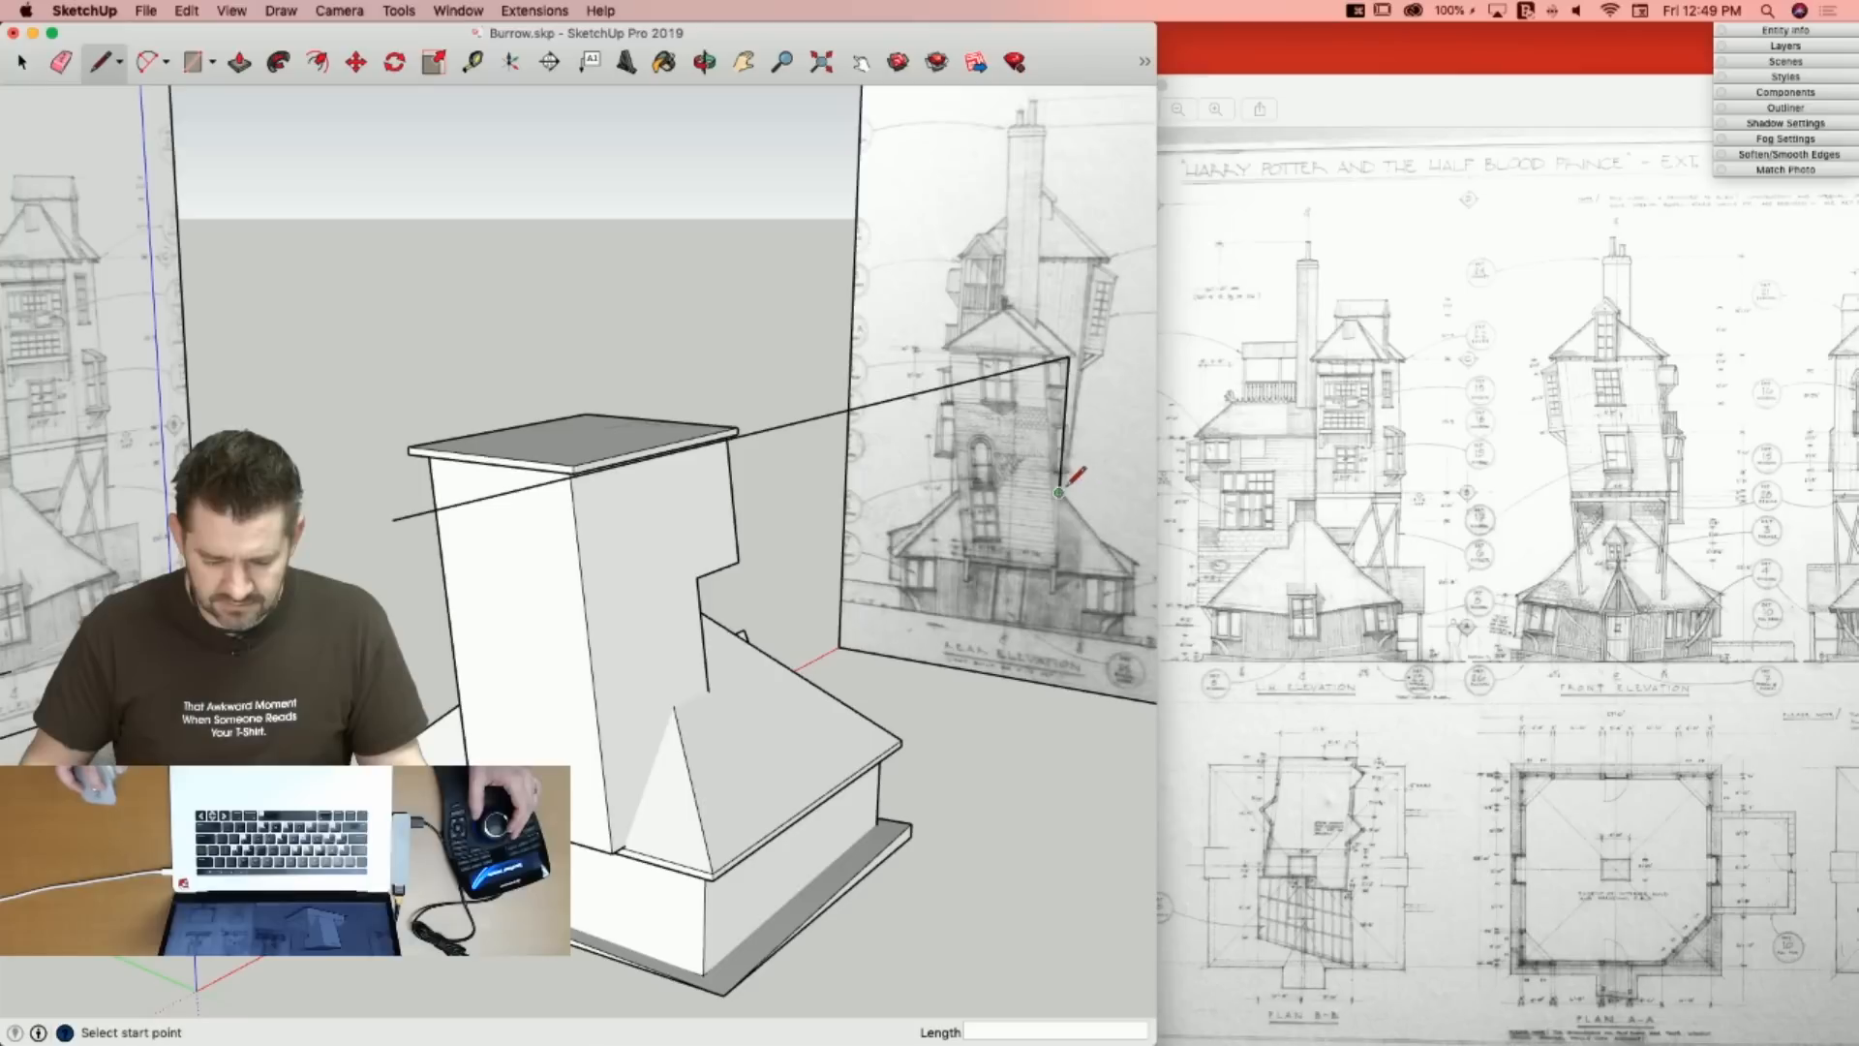
click(483, 760)
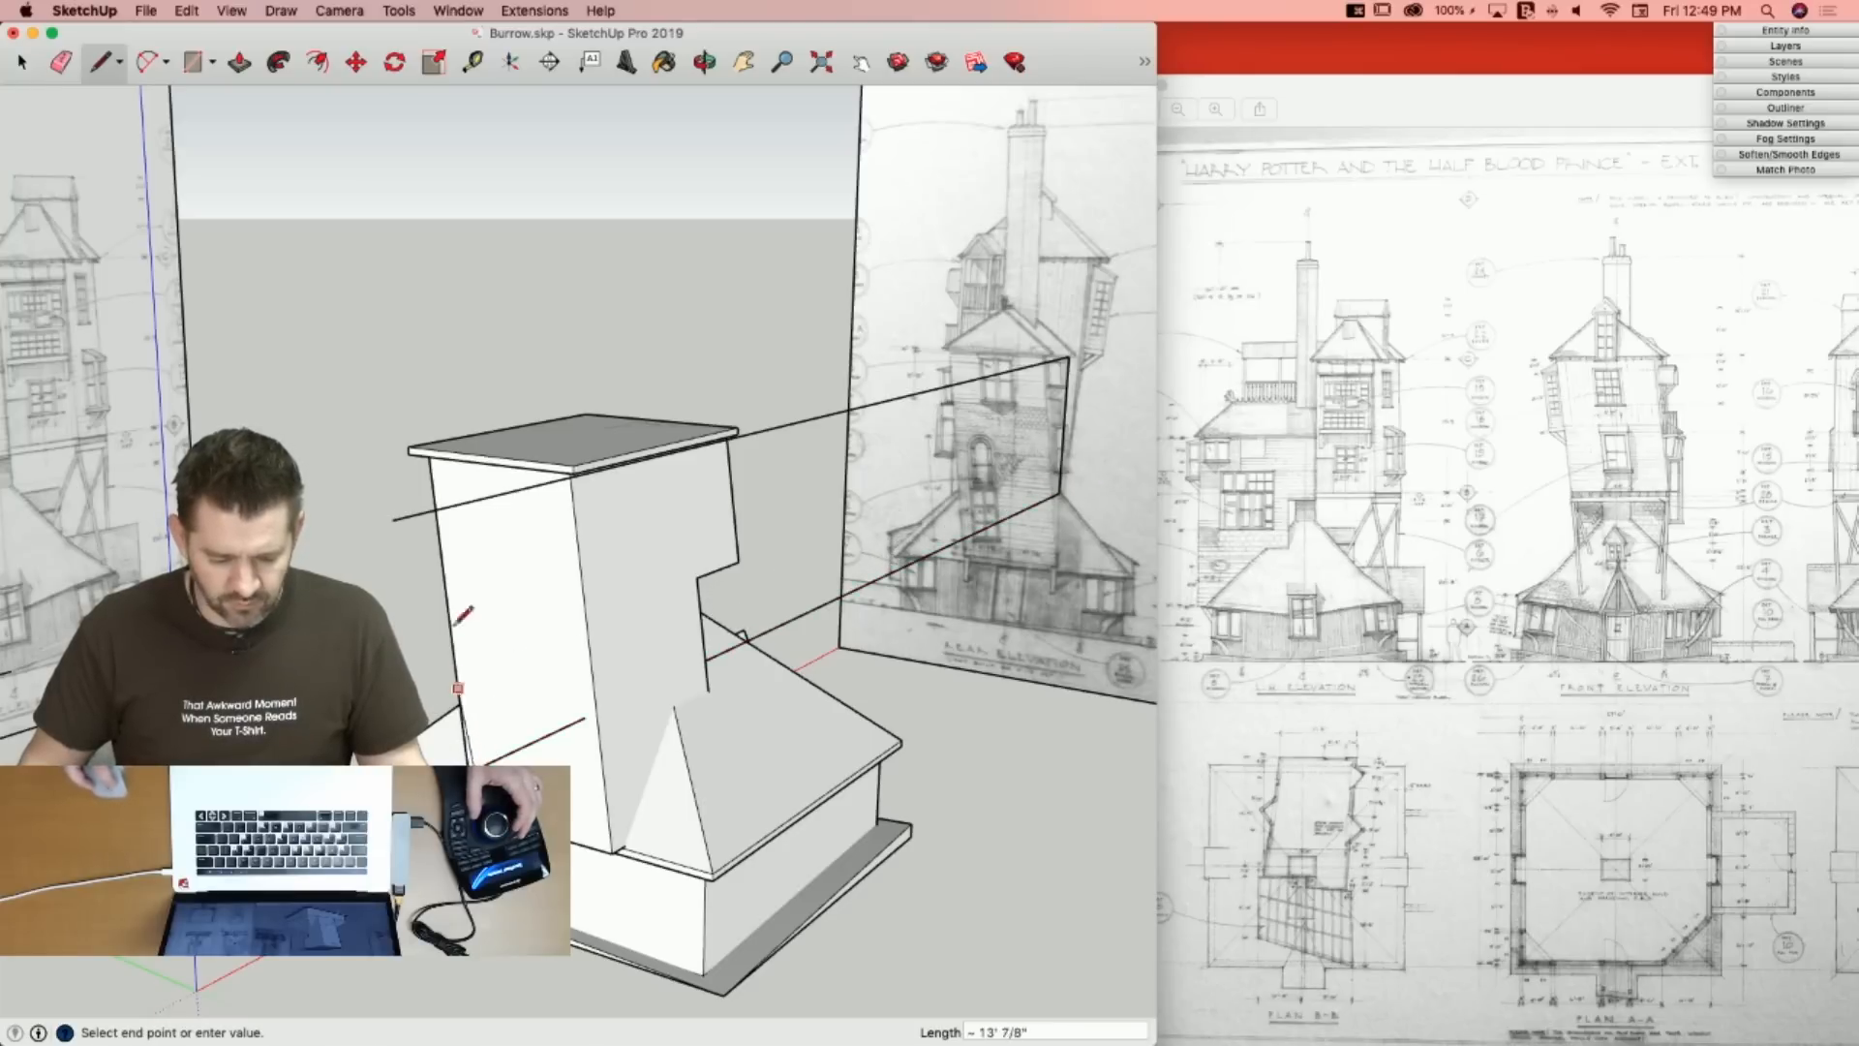
click(470, 501)
Erase the long lines and the face projected from the traced edge on the rear elevation drawing.
key(e)
key(space)
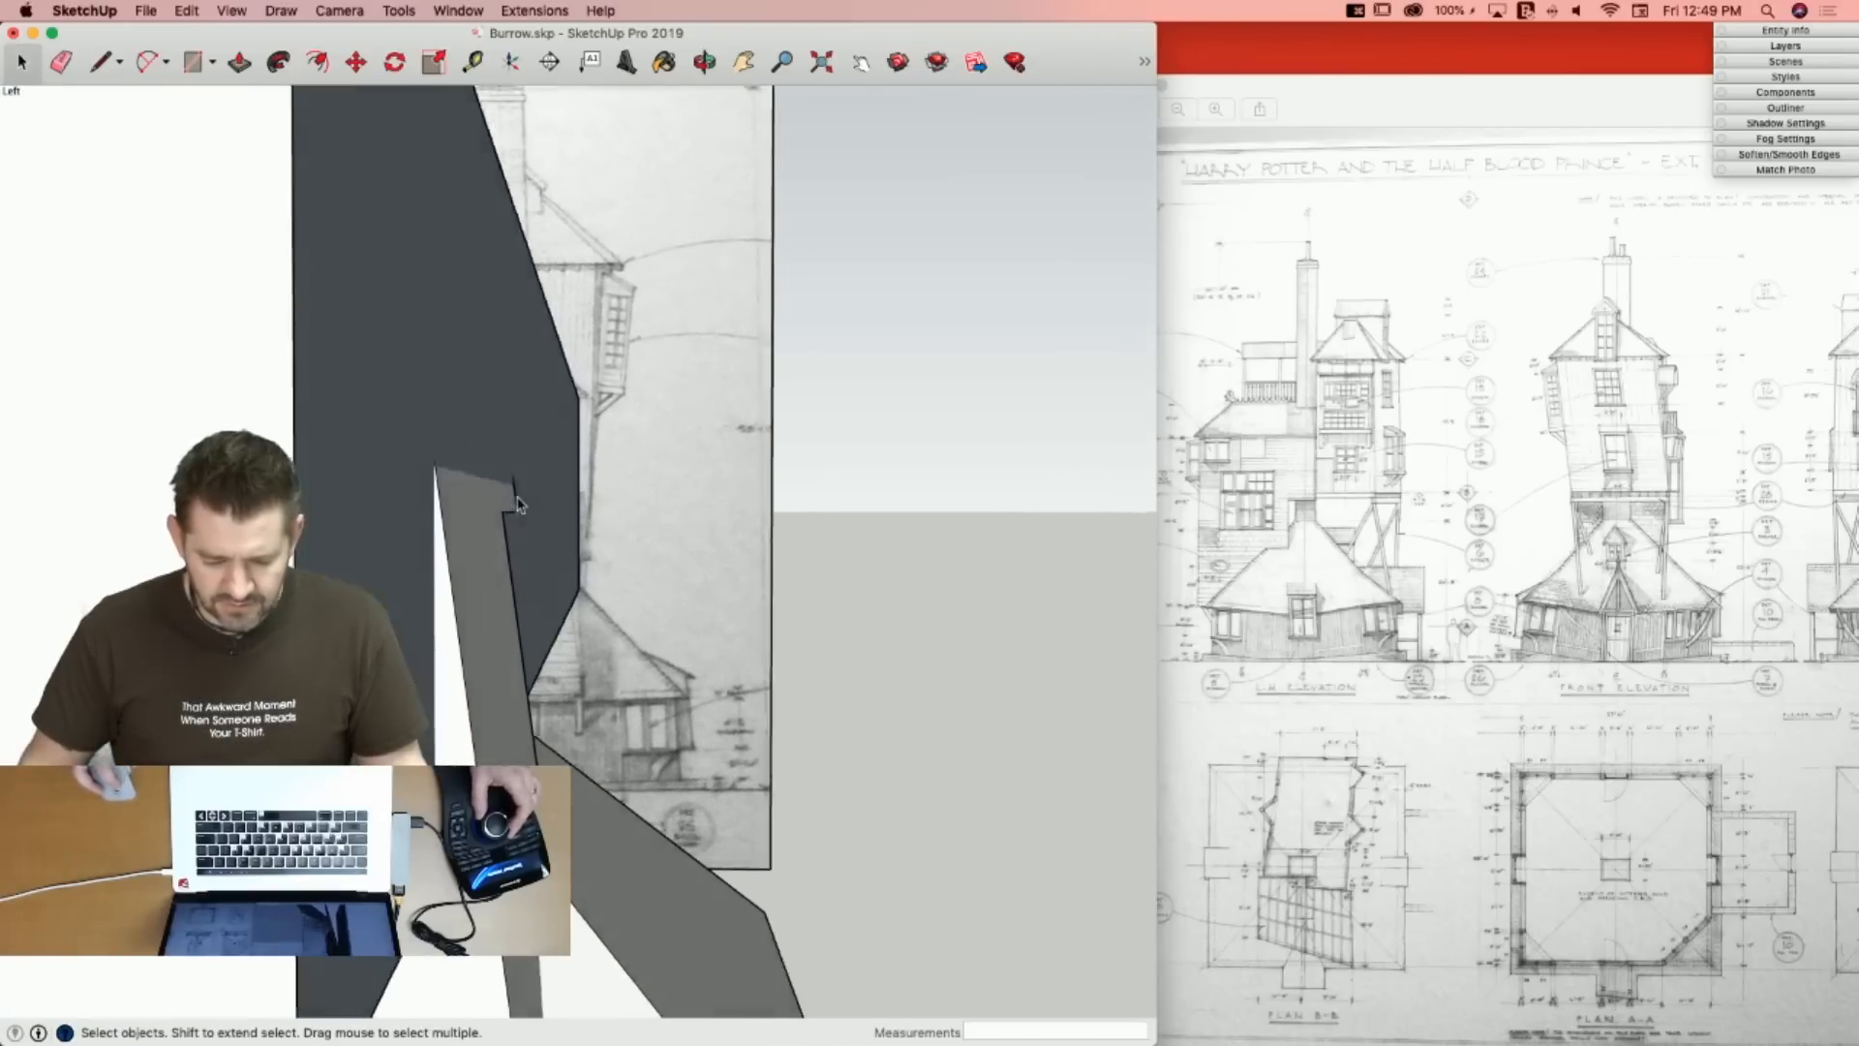
key(e)
click(317, 254)
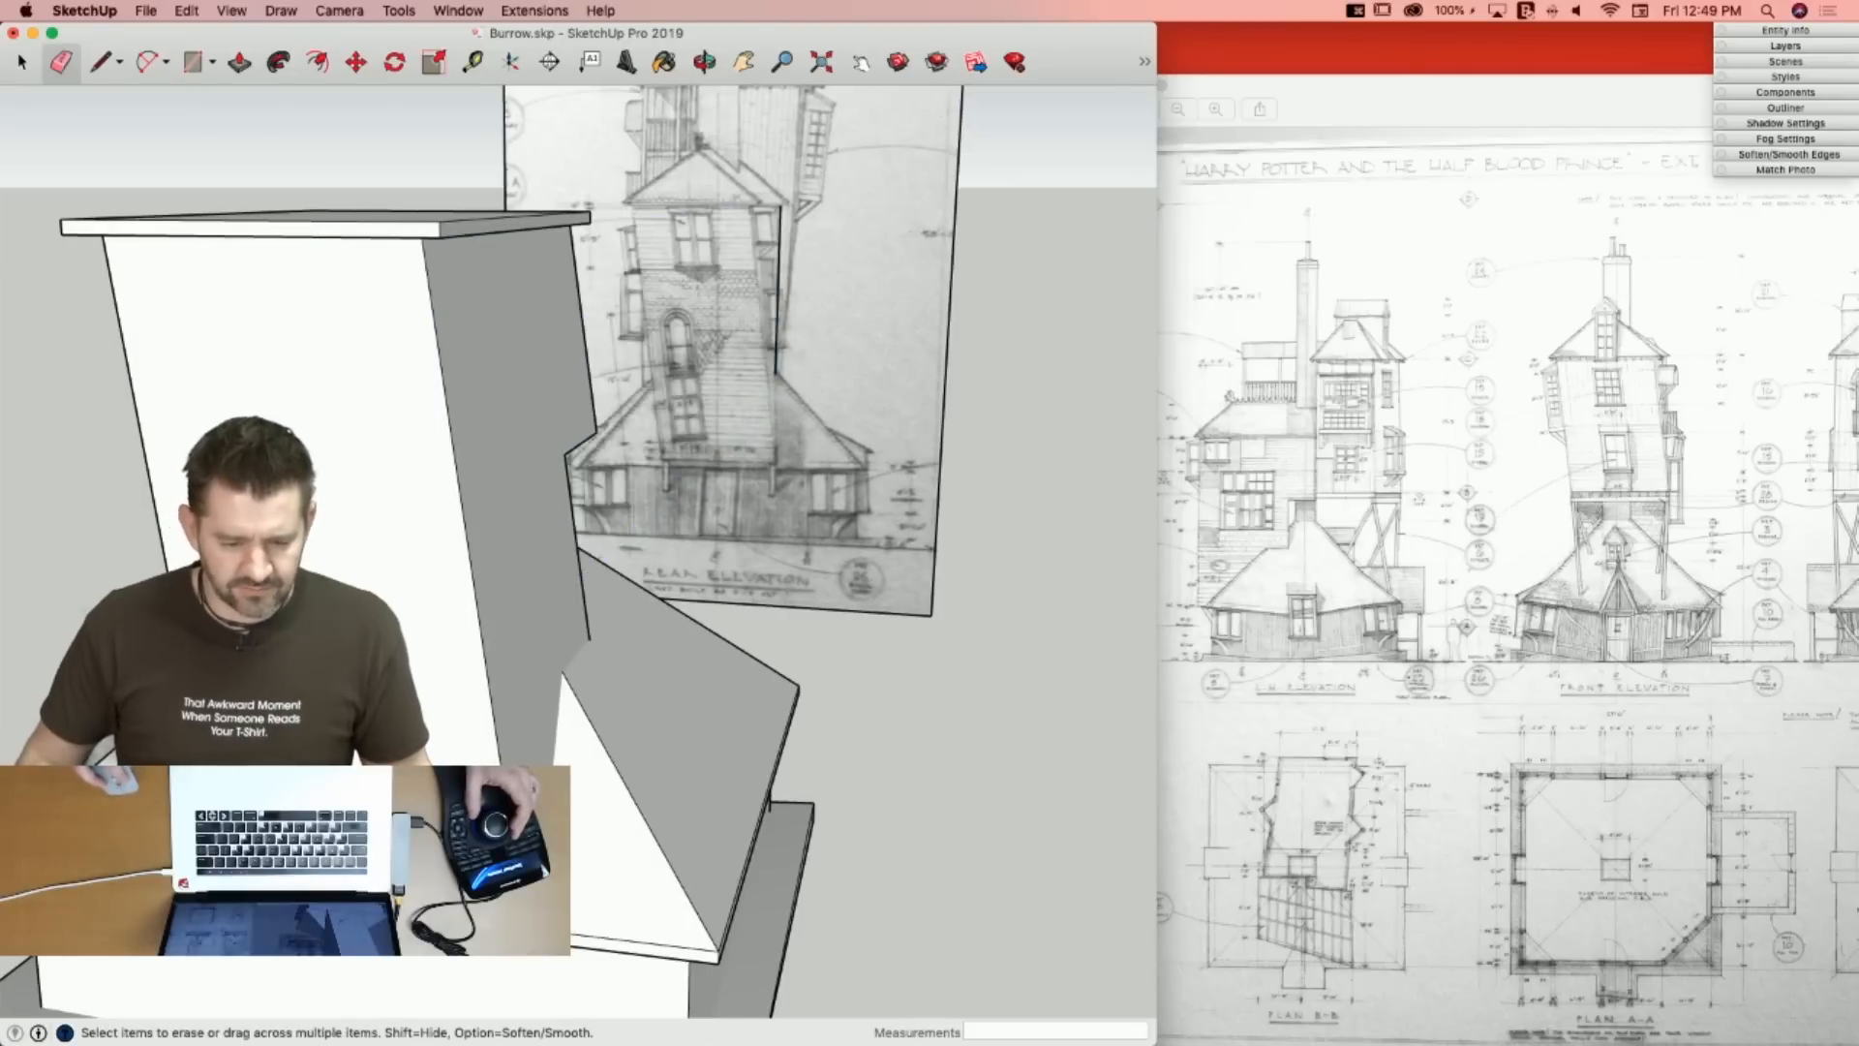
Explode the tower group into loose geometry.
key(space)
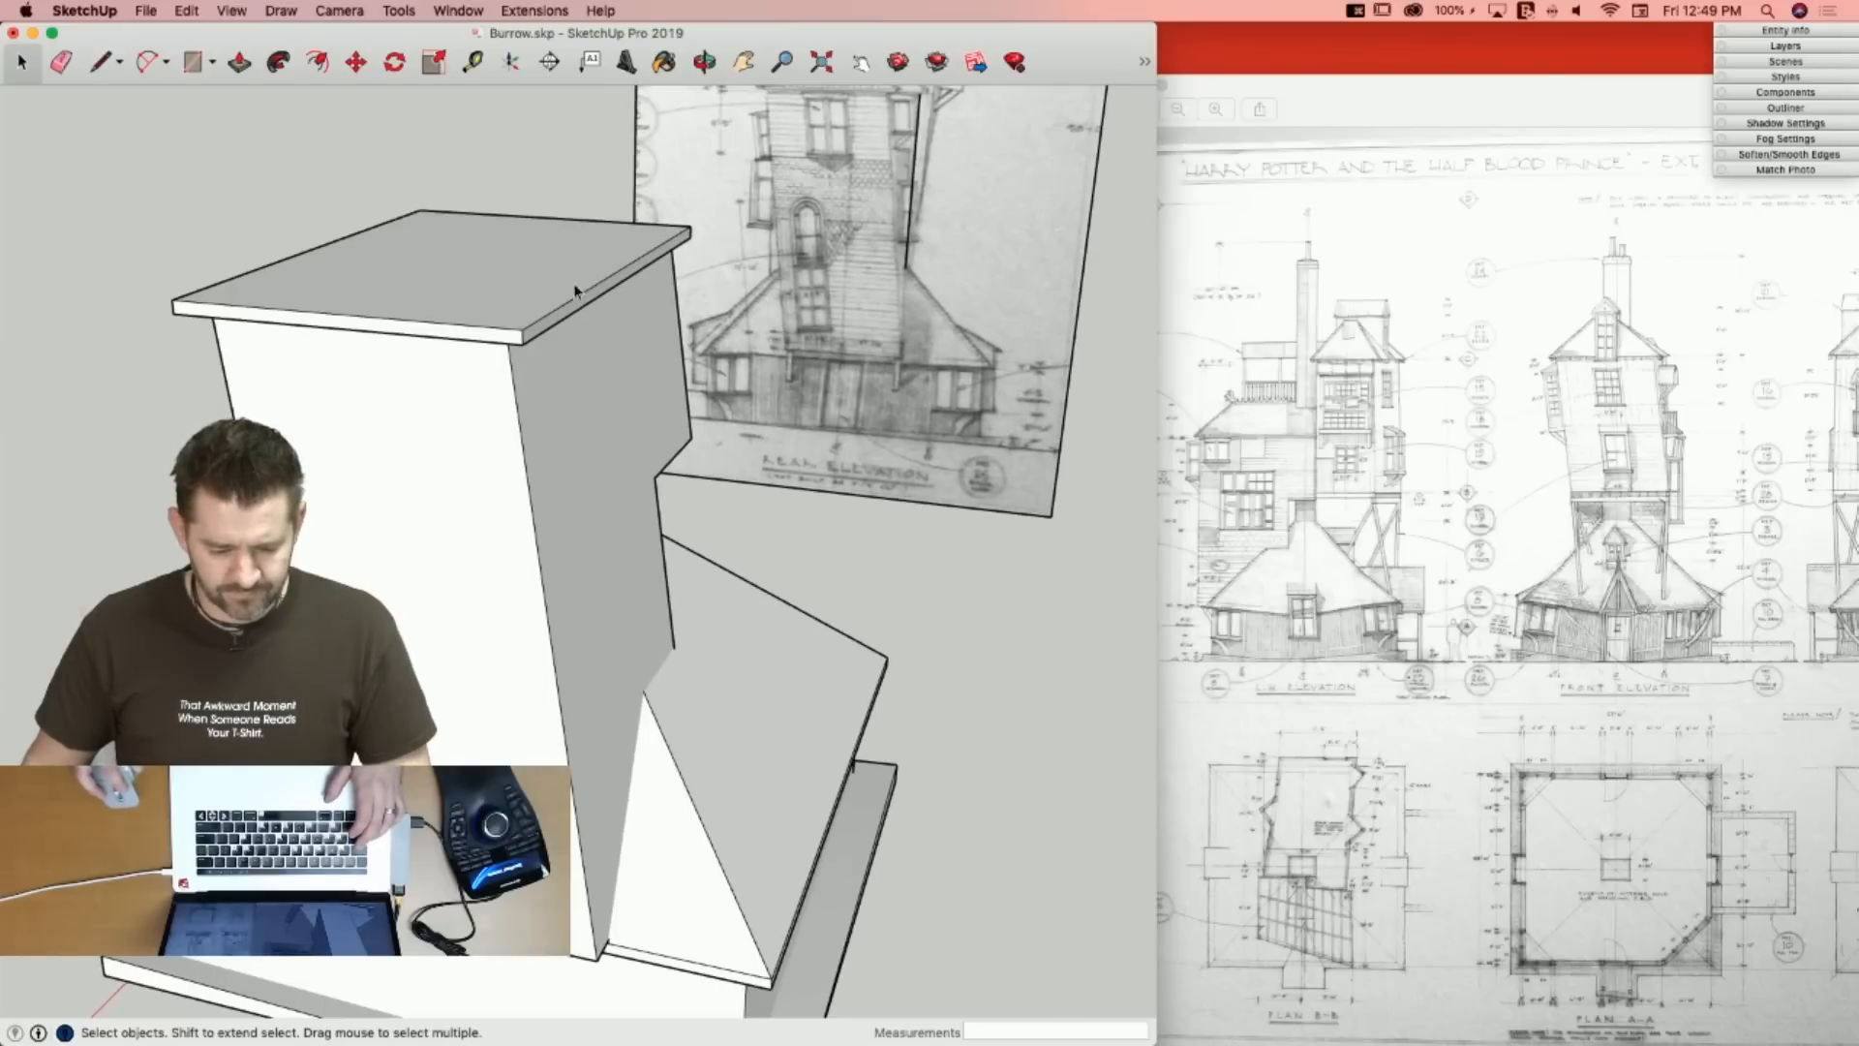
double_click(542, 280)
click(1014, 482)
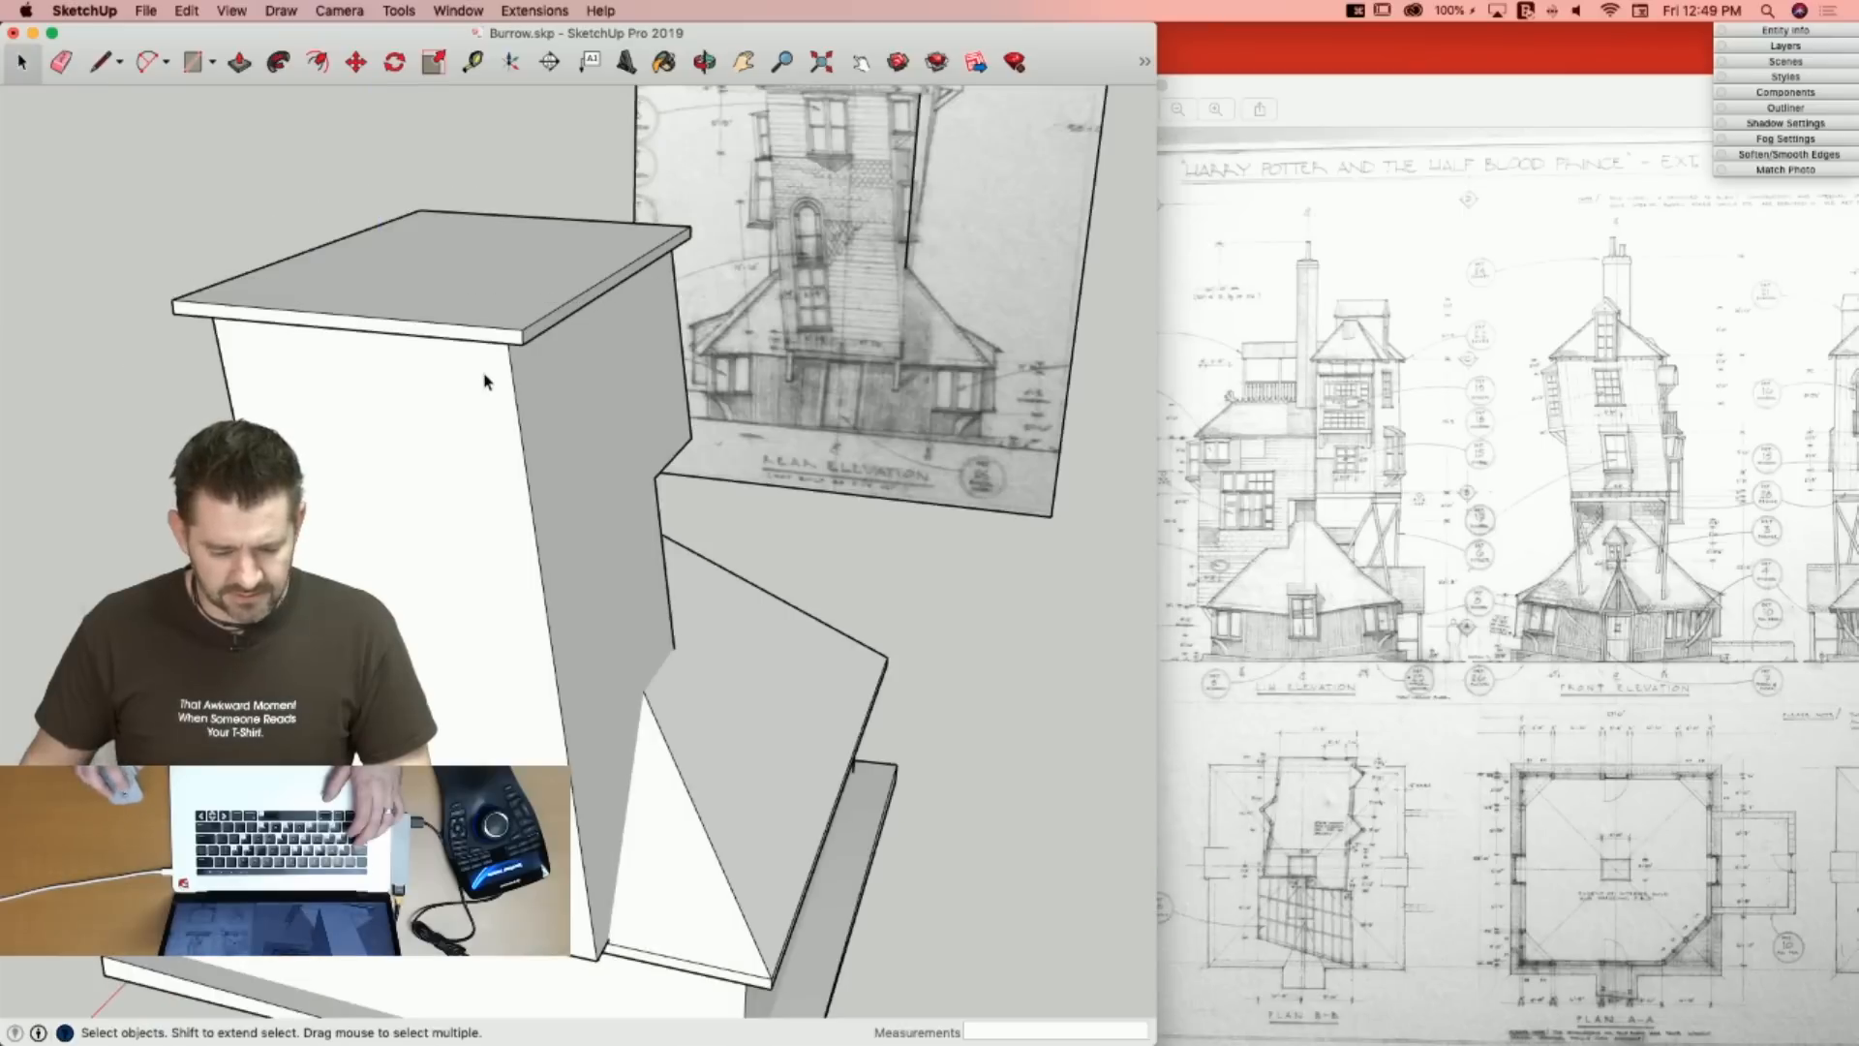
right_click(485, 381)
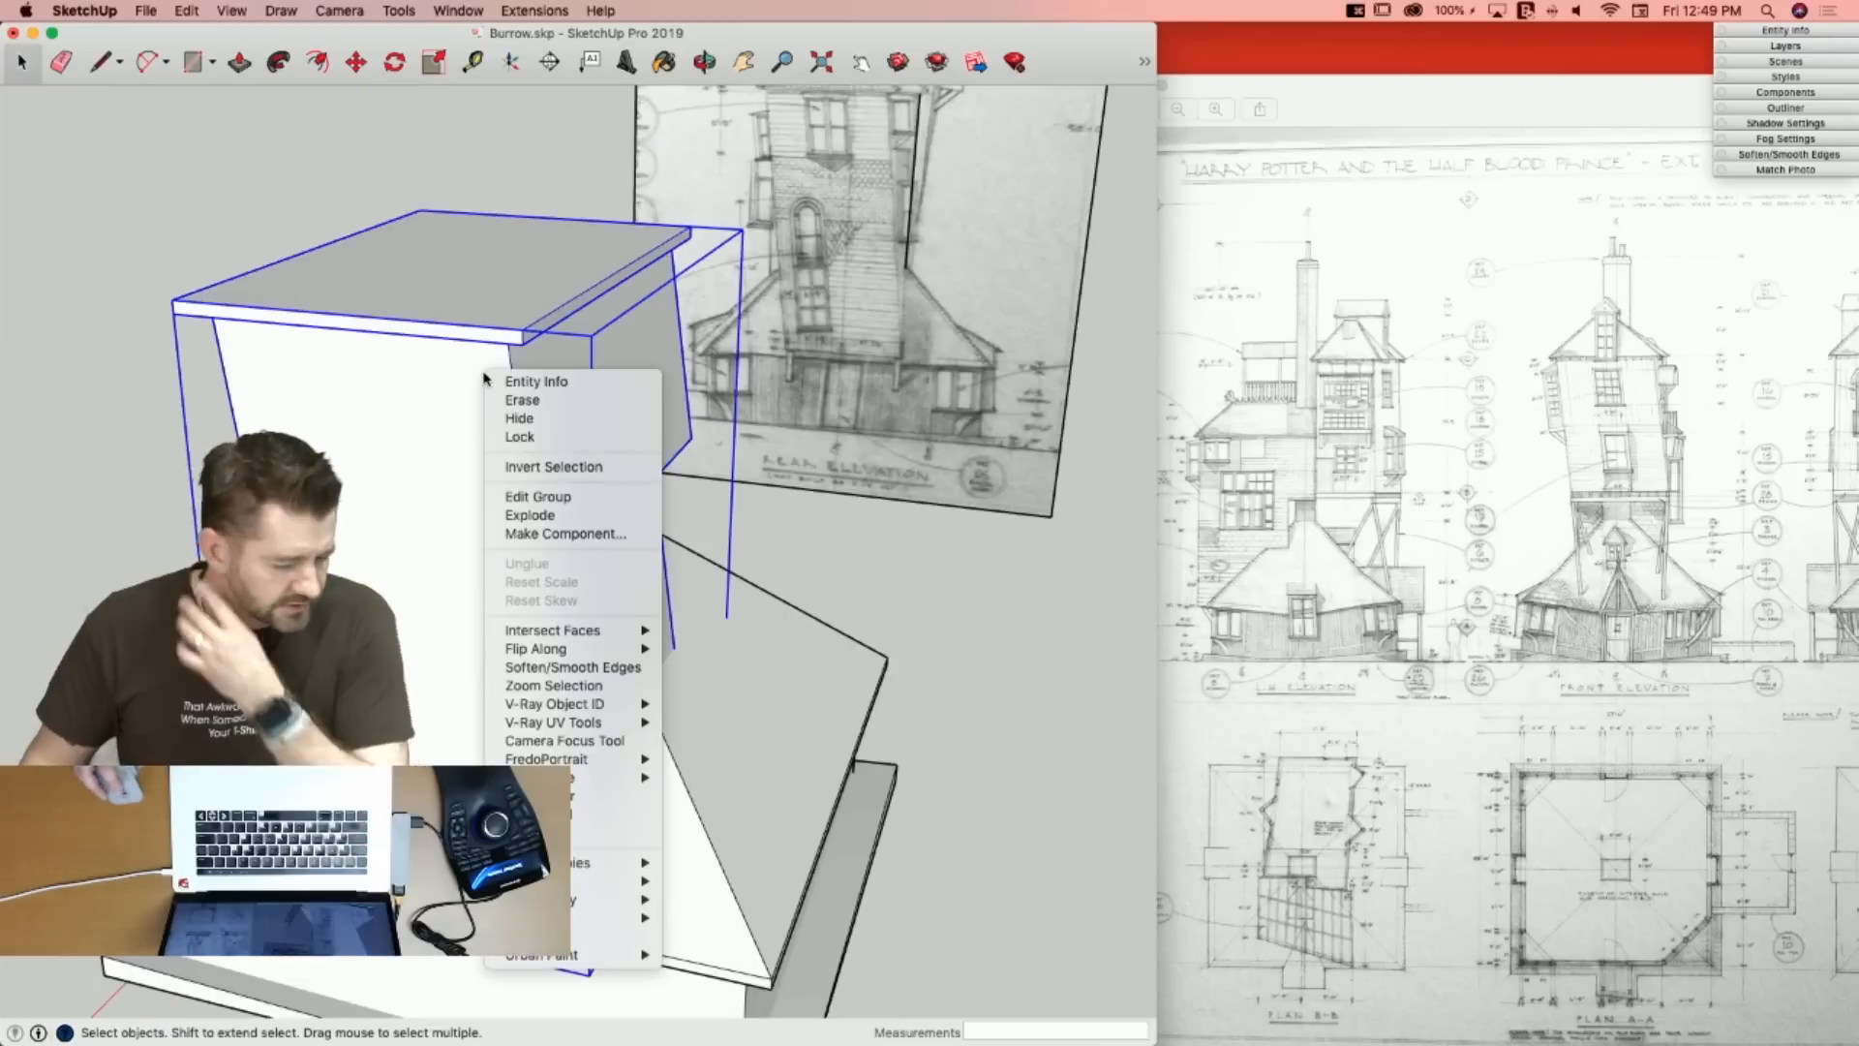
click(544, 518)
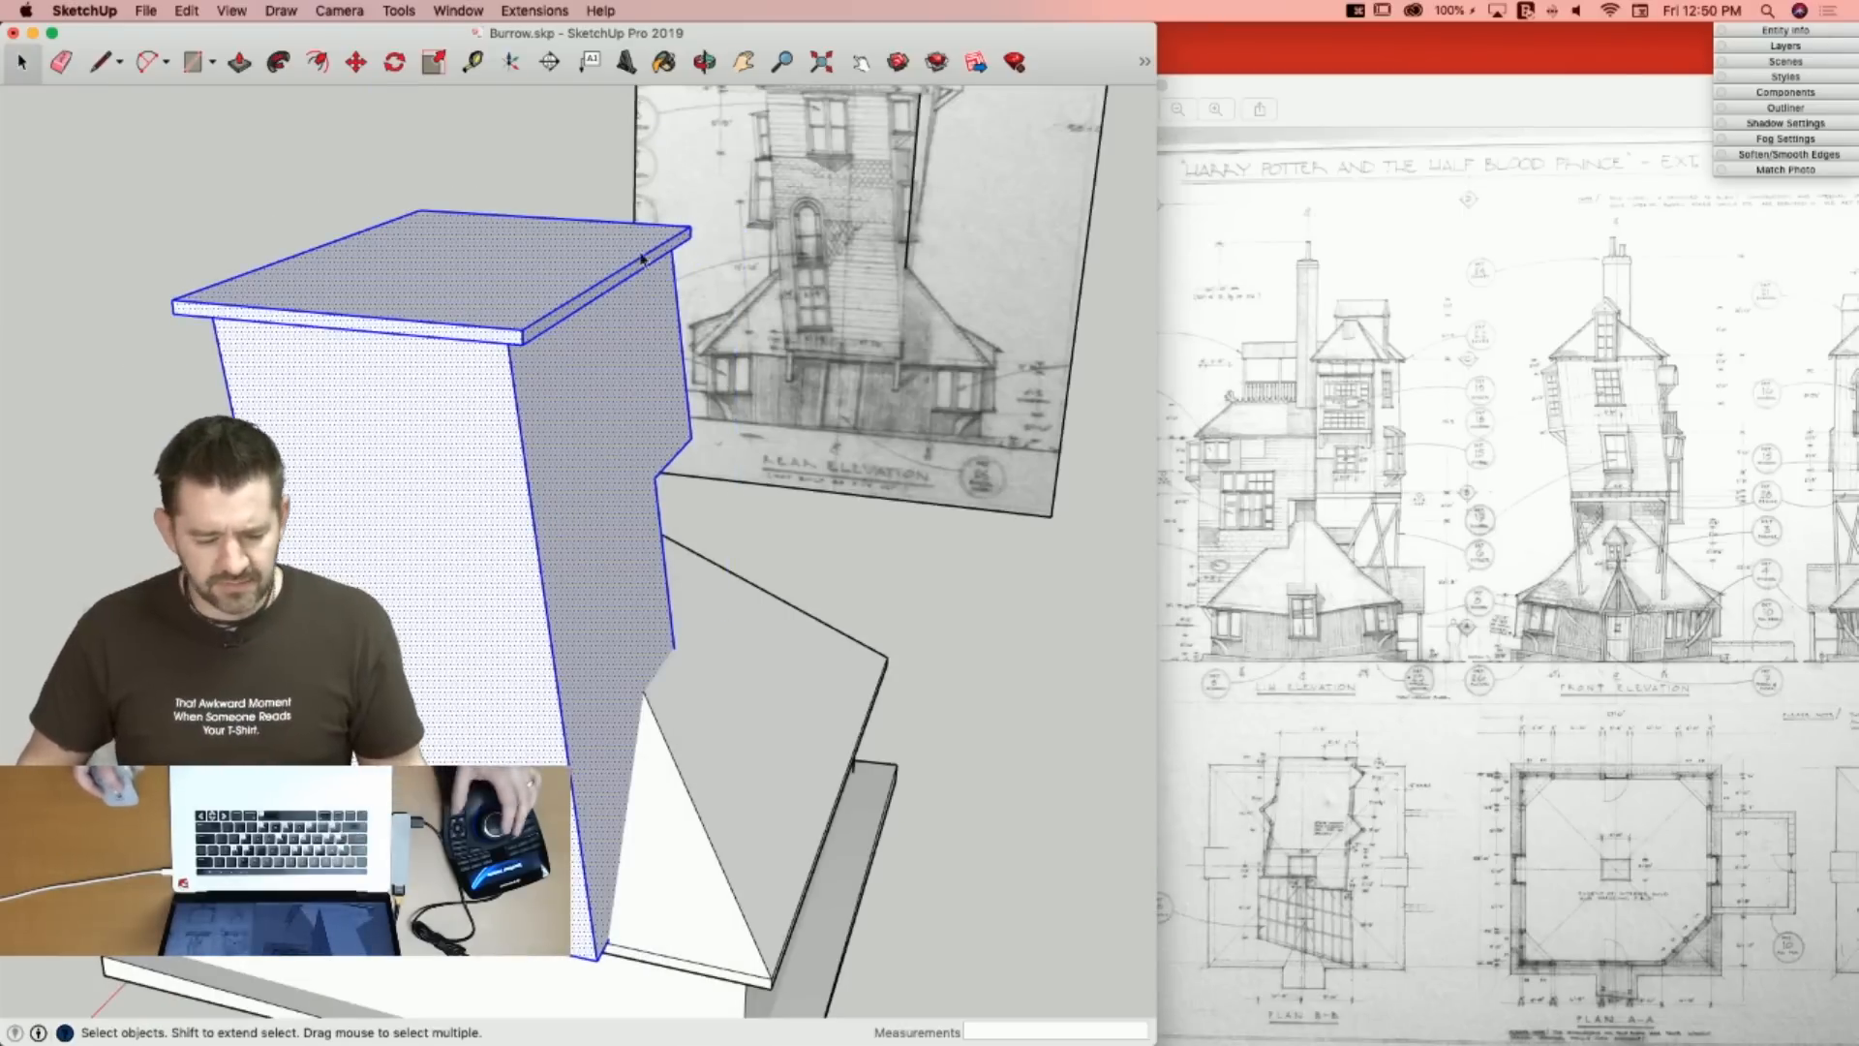
Push the overhanging cap's top down to the tower's top and redraw the wall edge to close the top face.
key(p)
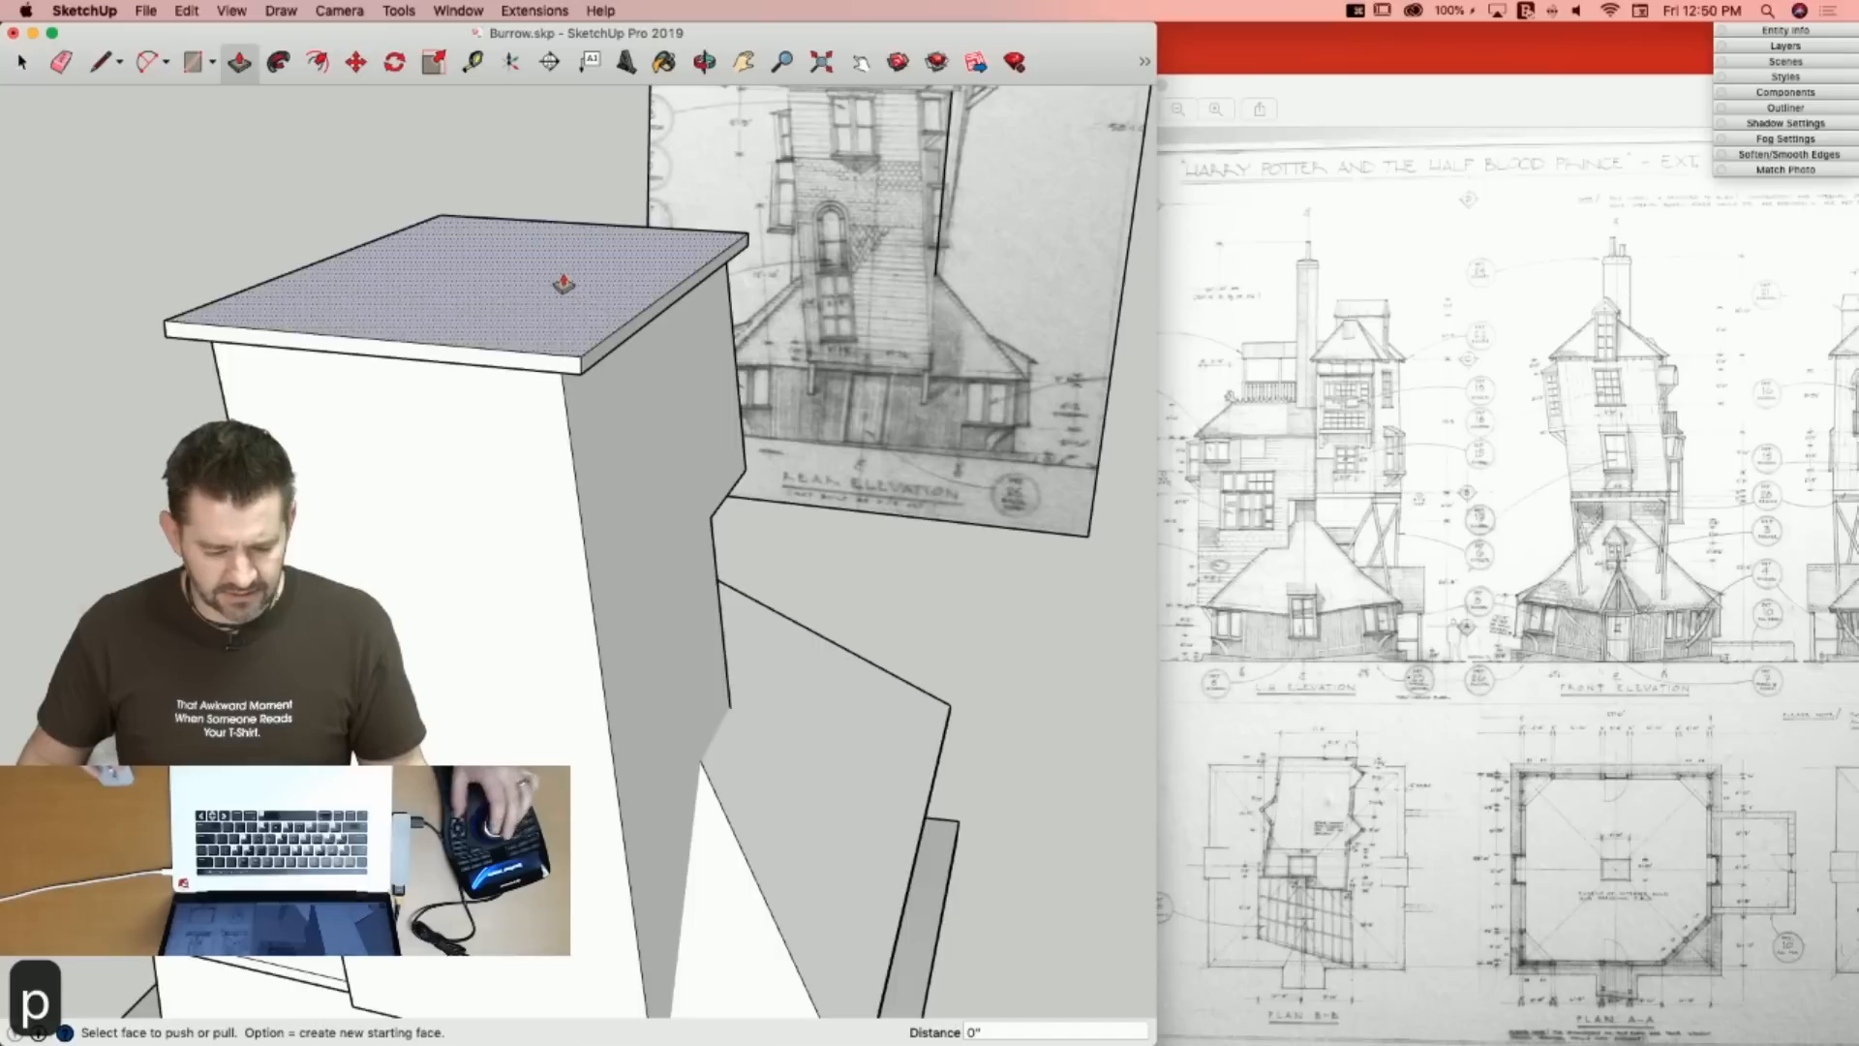
click(566, 286)
click(588, 310)
key(e)
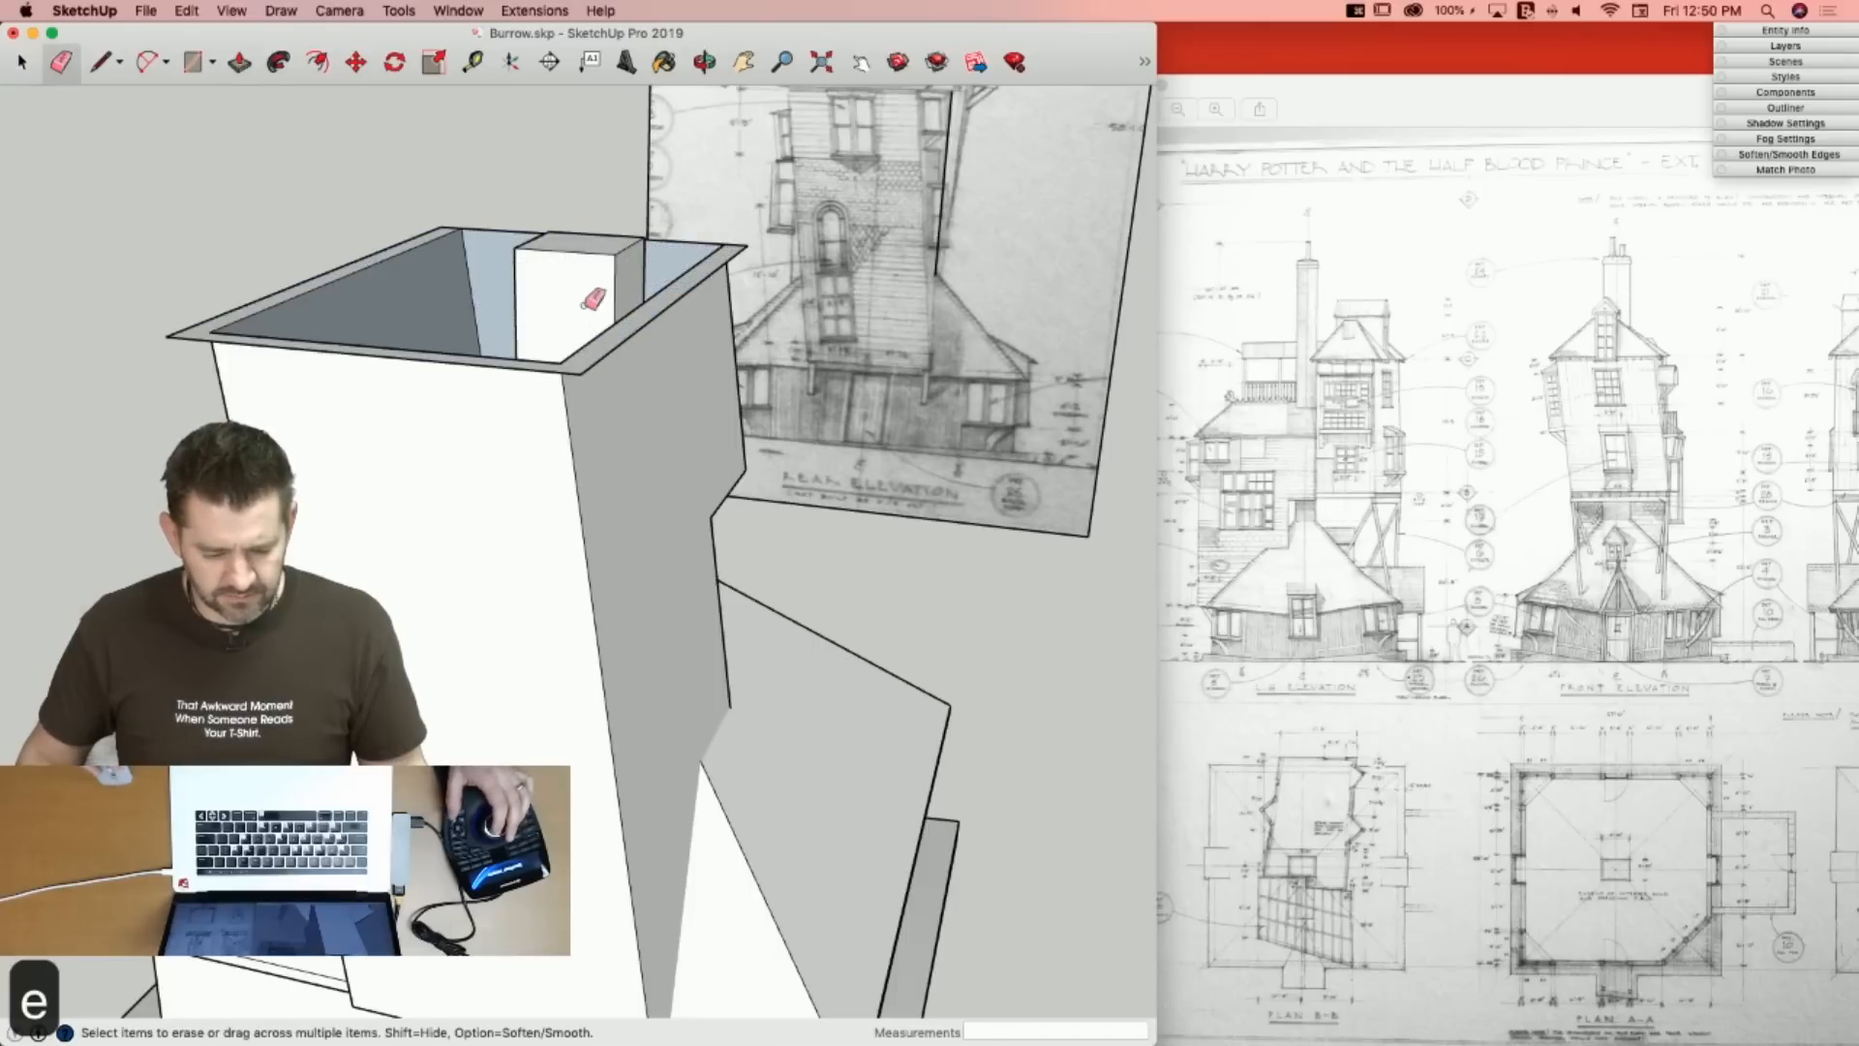
key(l)
click(560, 362)
click(209, 332)
Erase the overhanging rim around the tower's top so the top face ends flush with the walls.
key(e)
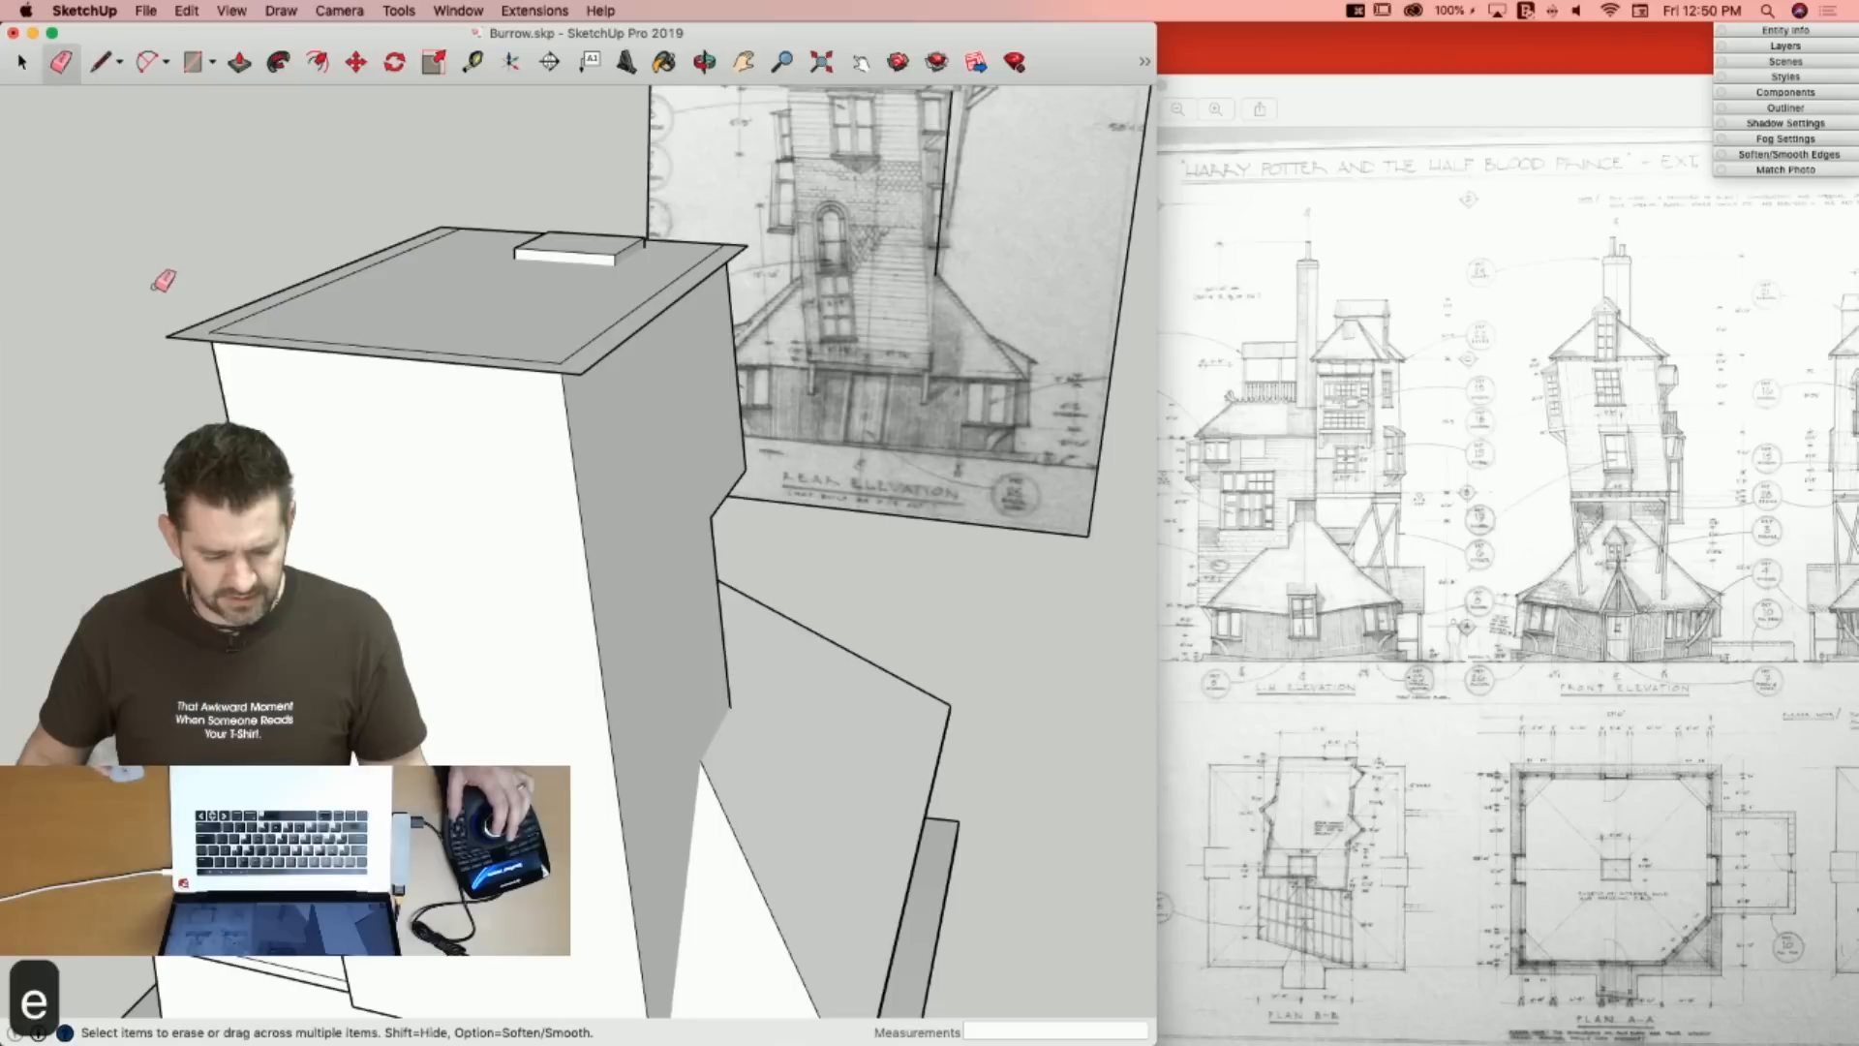
drag(167, 317, 181, 355)
click(749, 244)
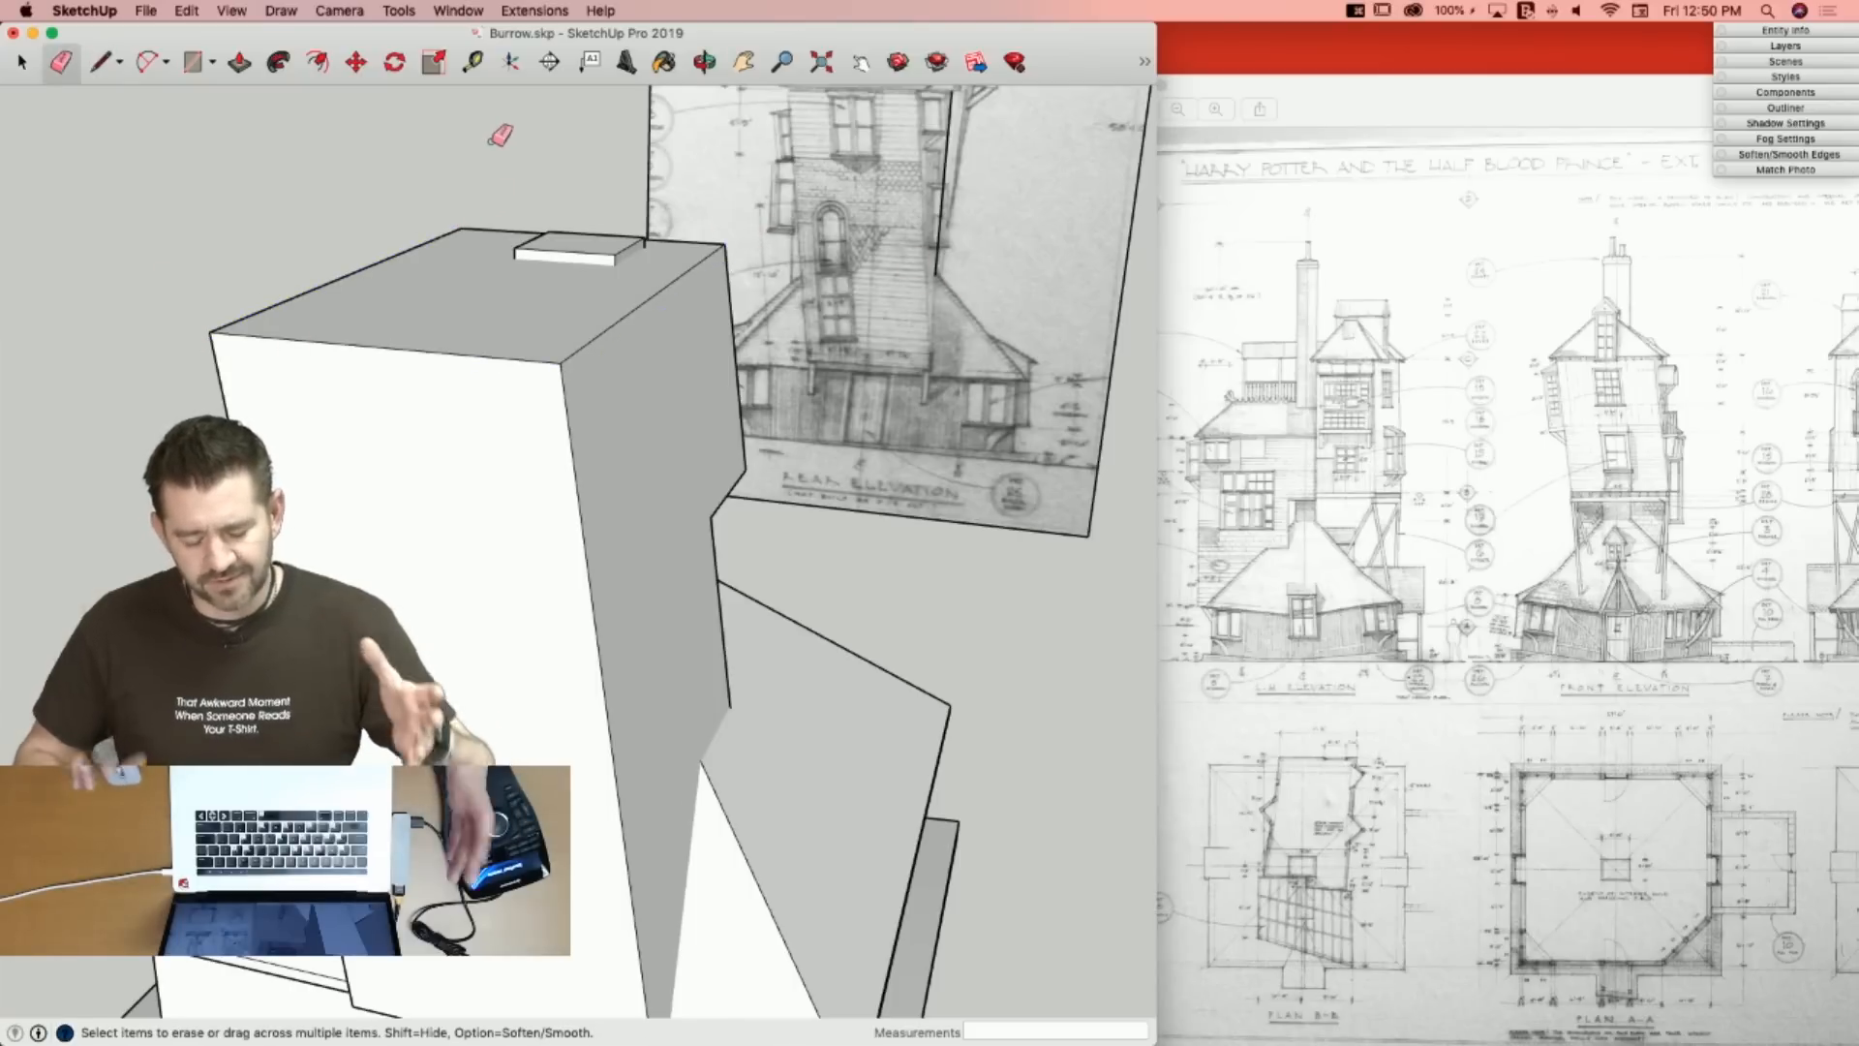
Extend the tower's rear top corners outward about 1' 1" and join the new corners to the front corners with edges.
key(l)
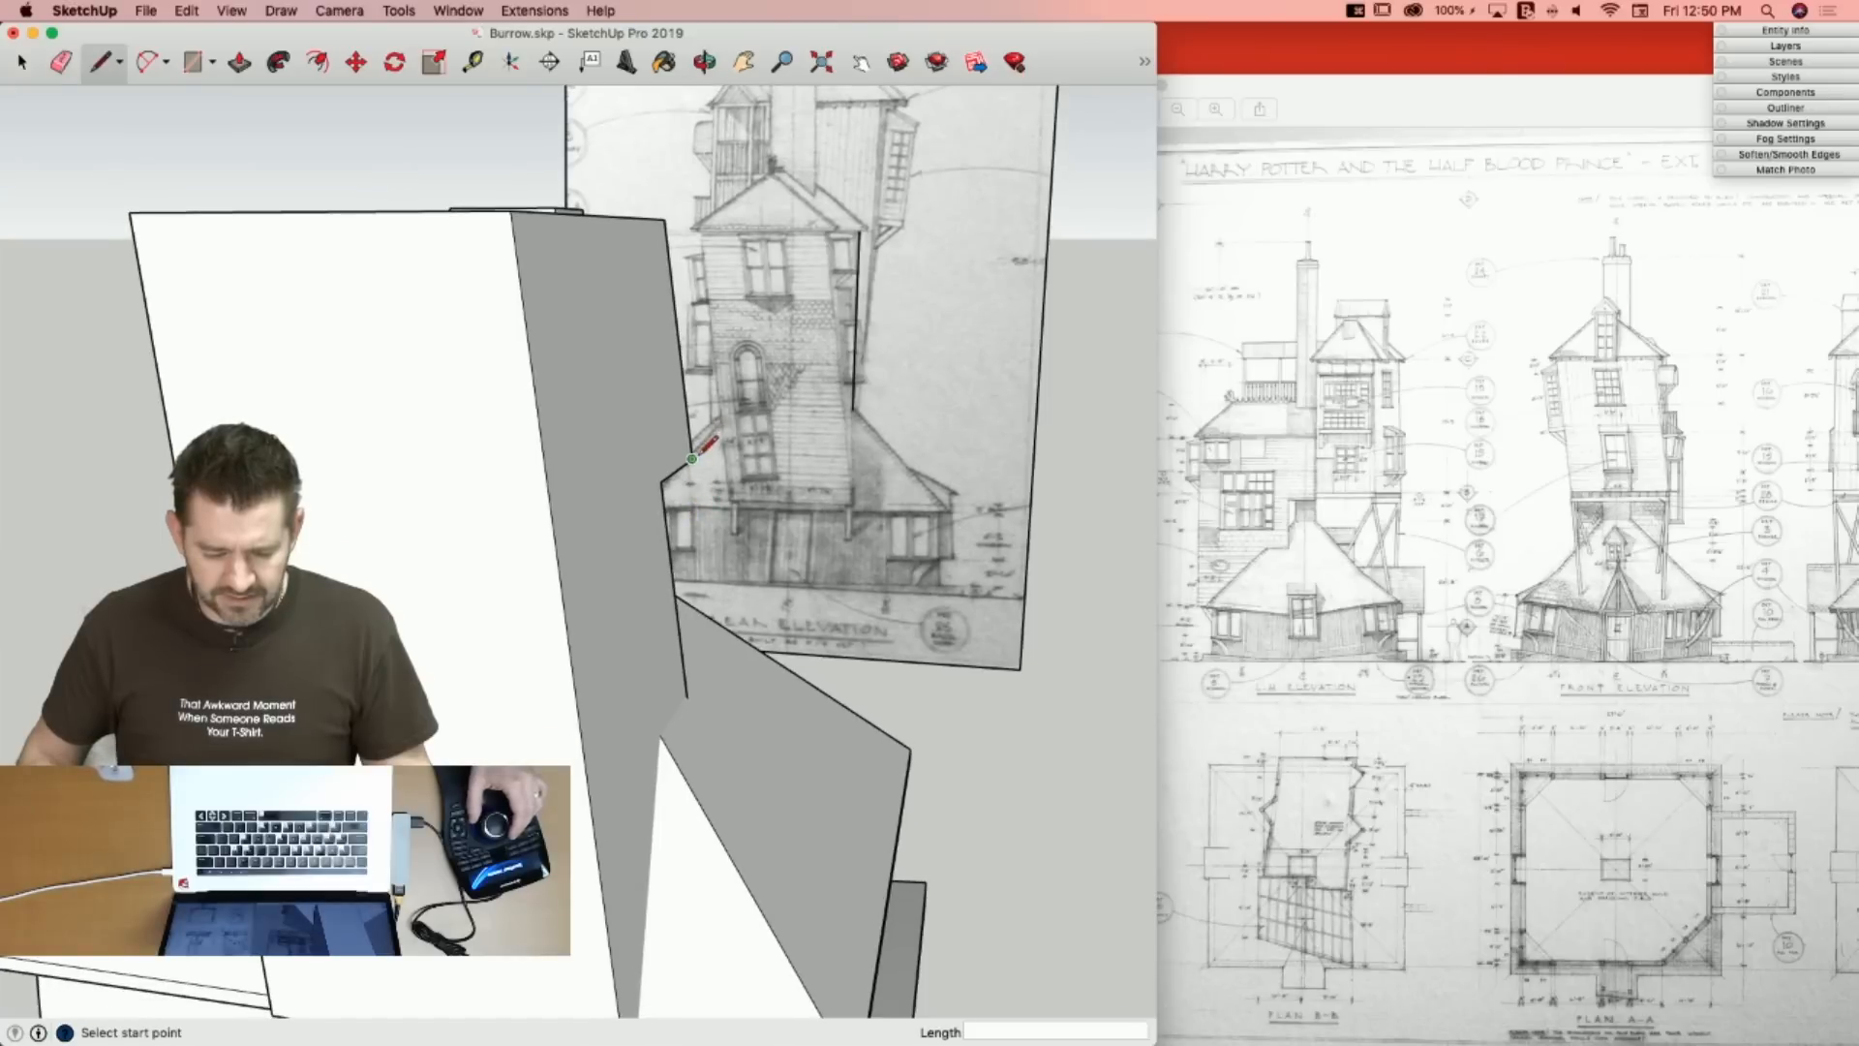
click(704, 223)
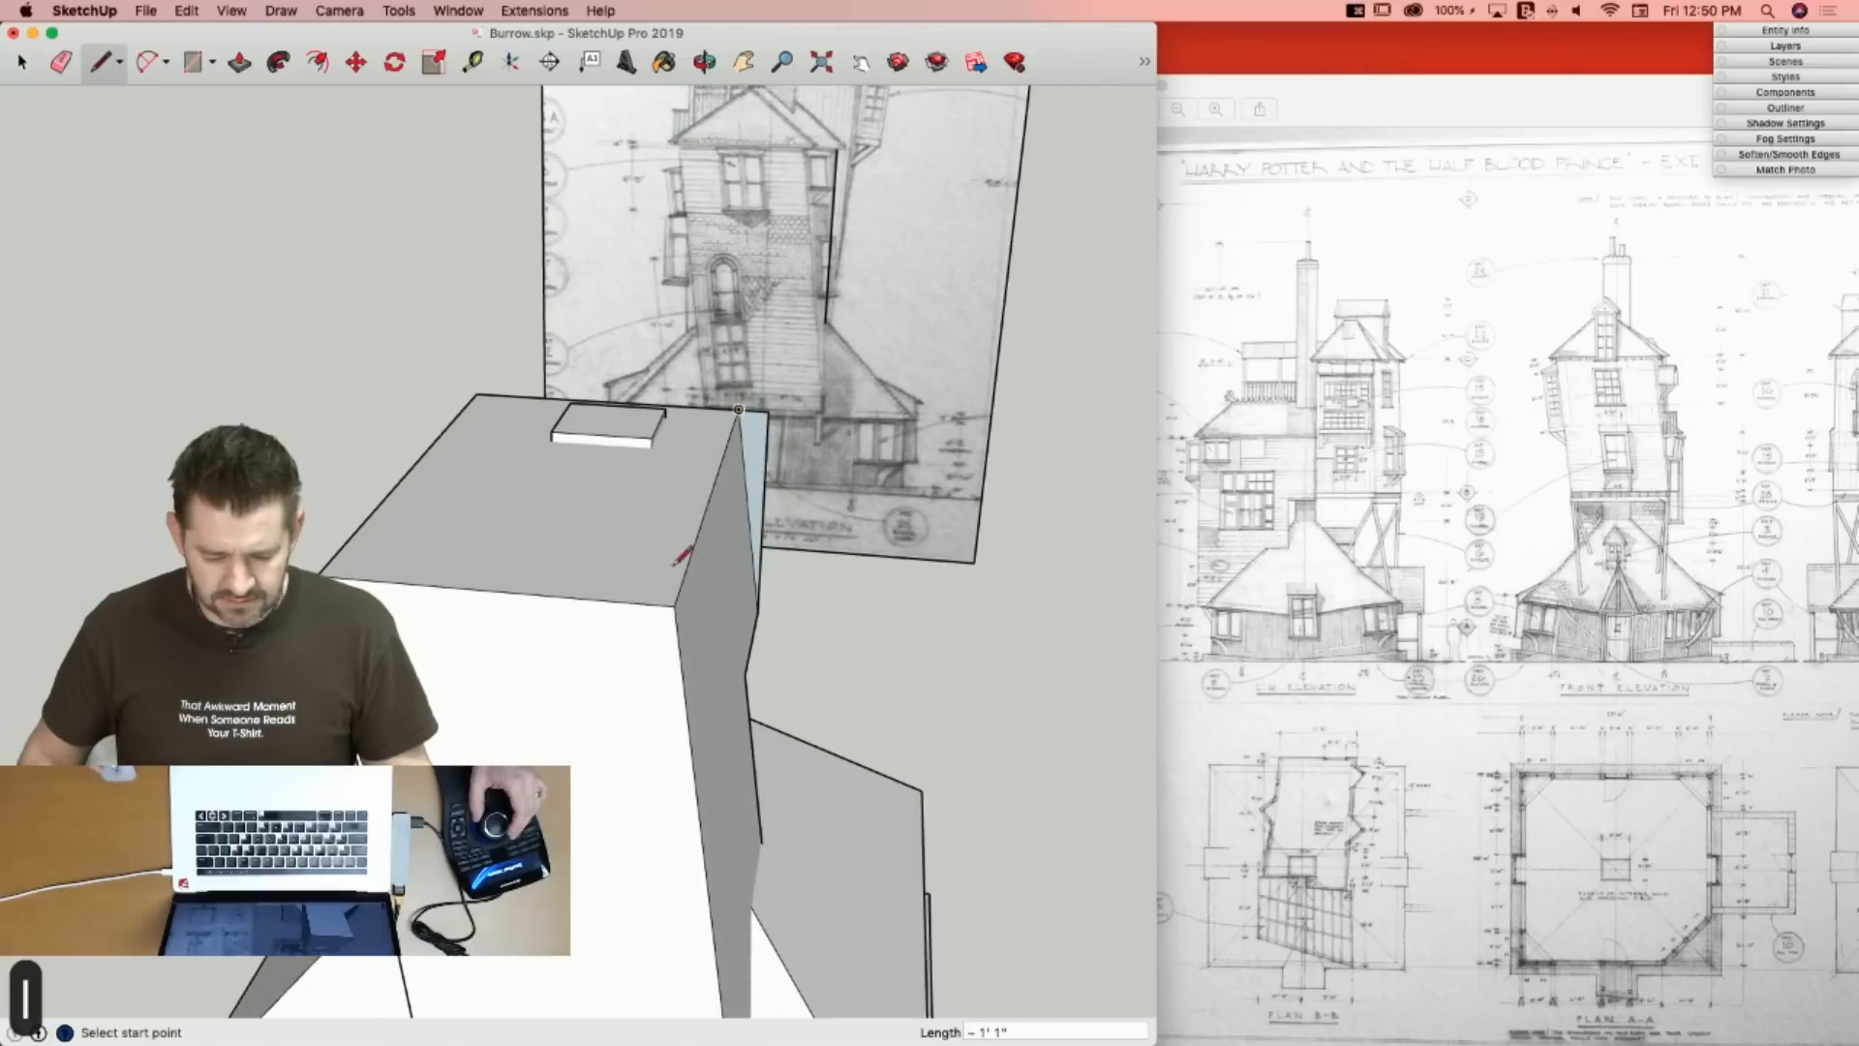
click(768, 411)
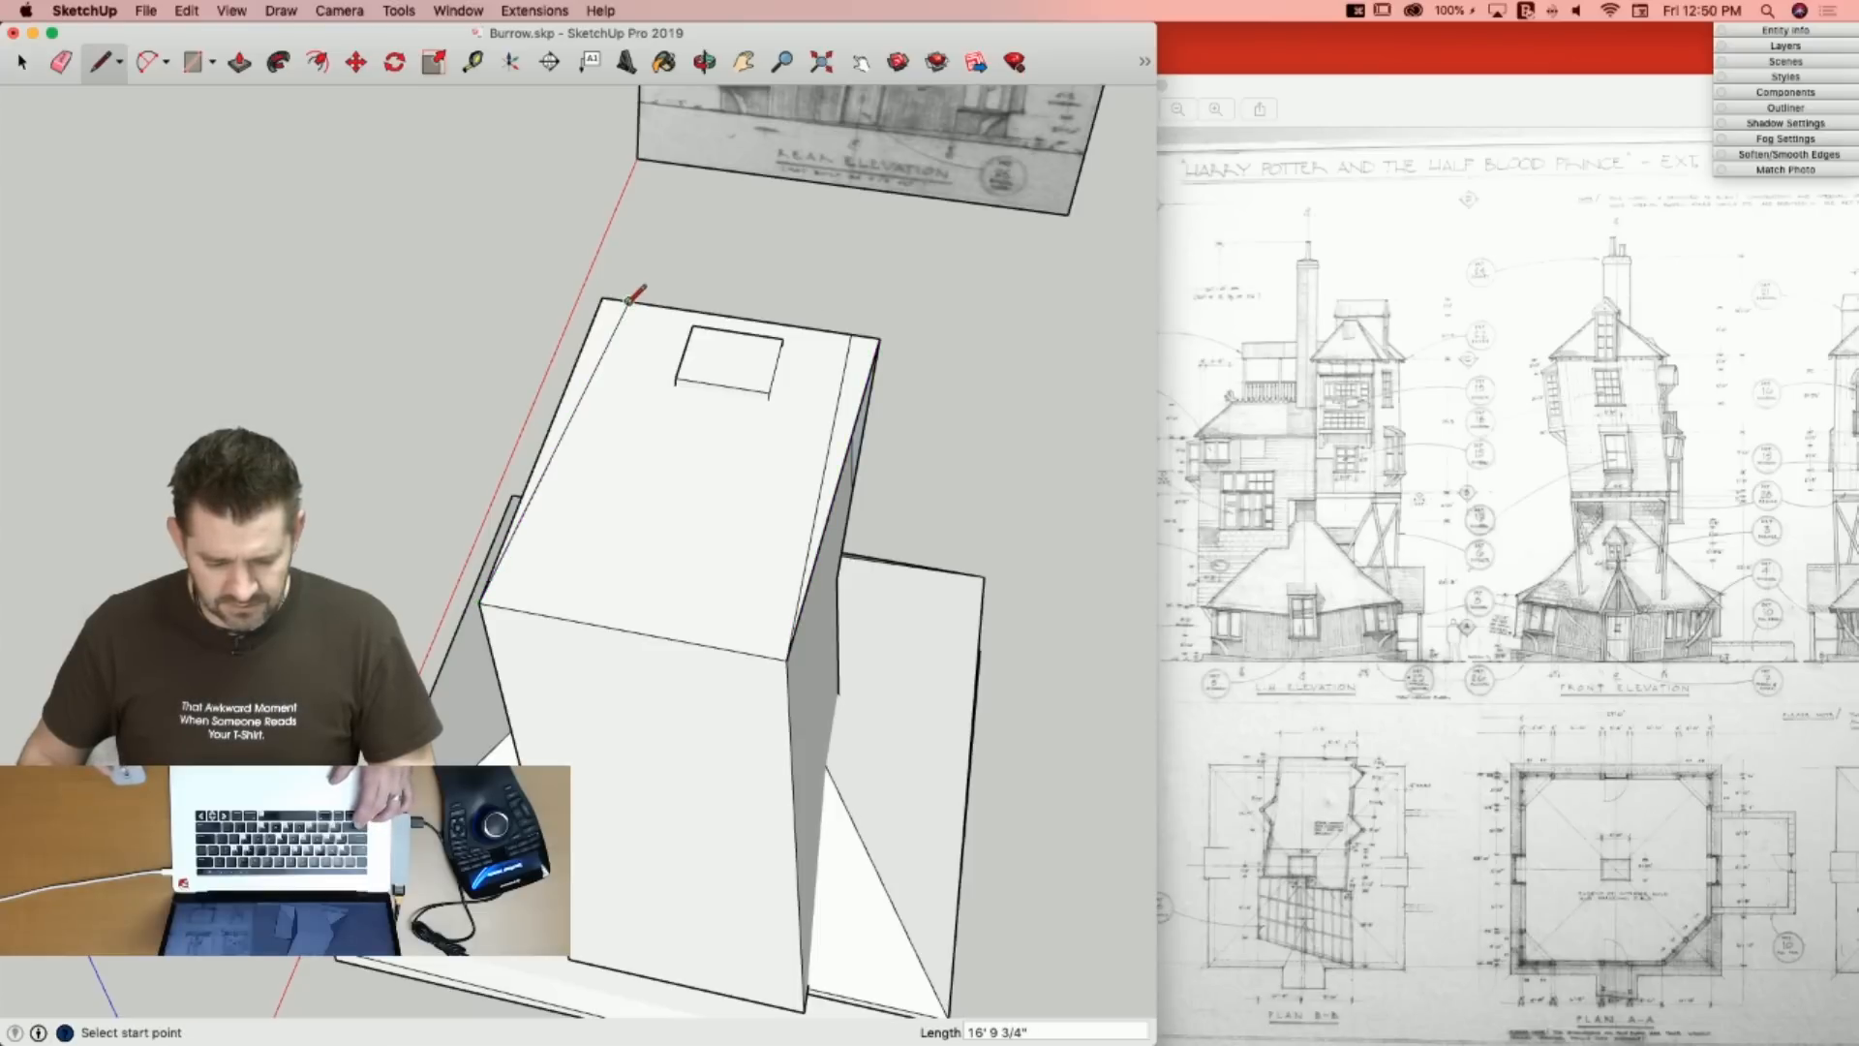
key(space)
key(p)
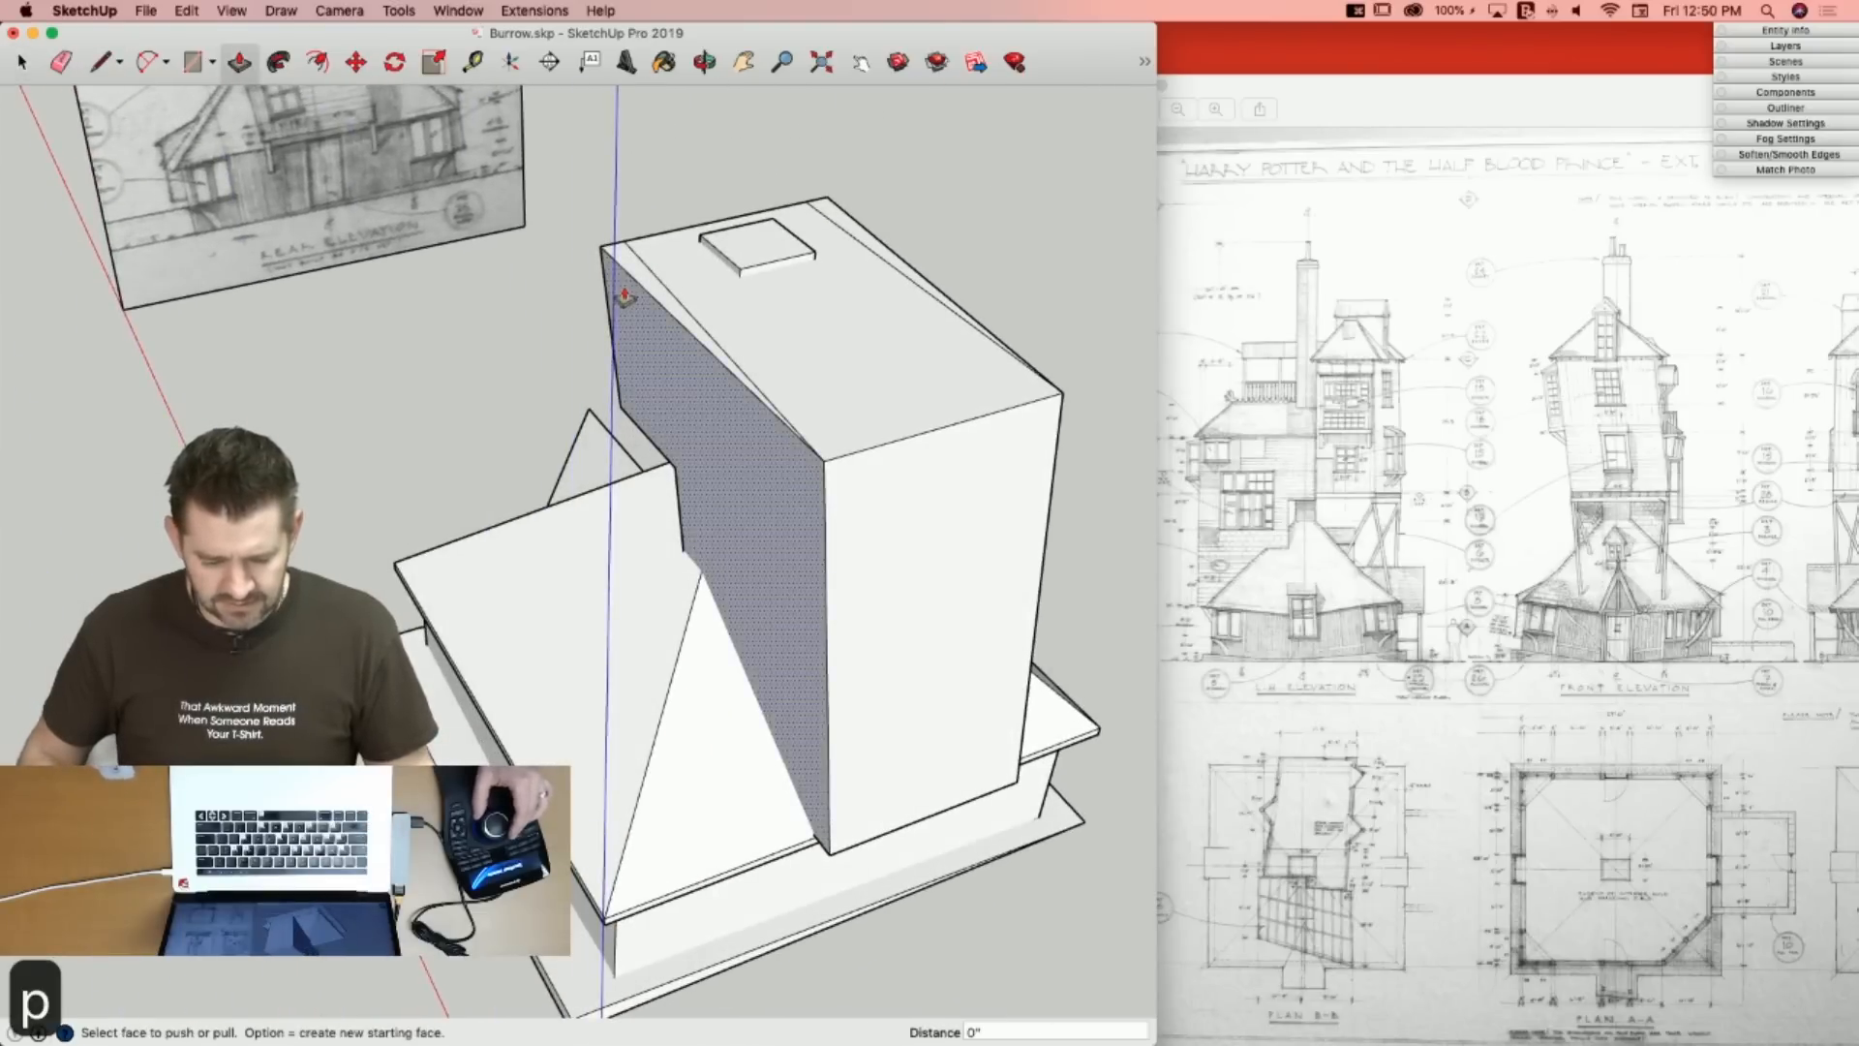
click(634, 273)
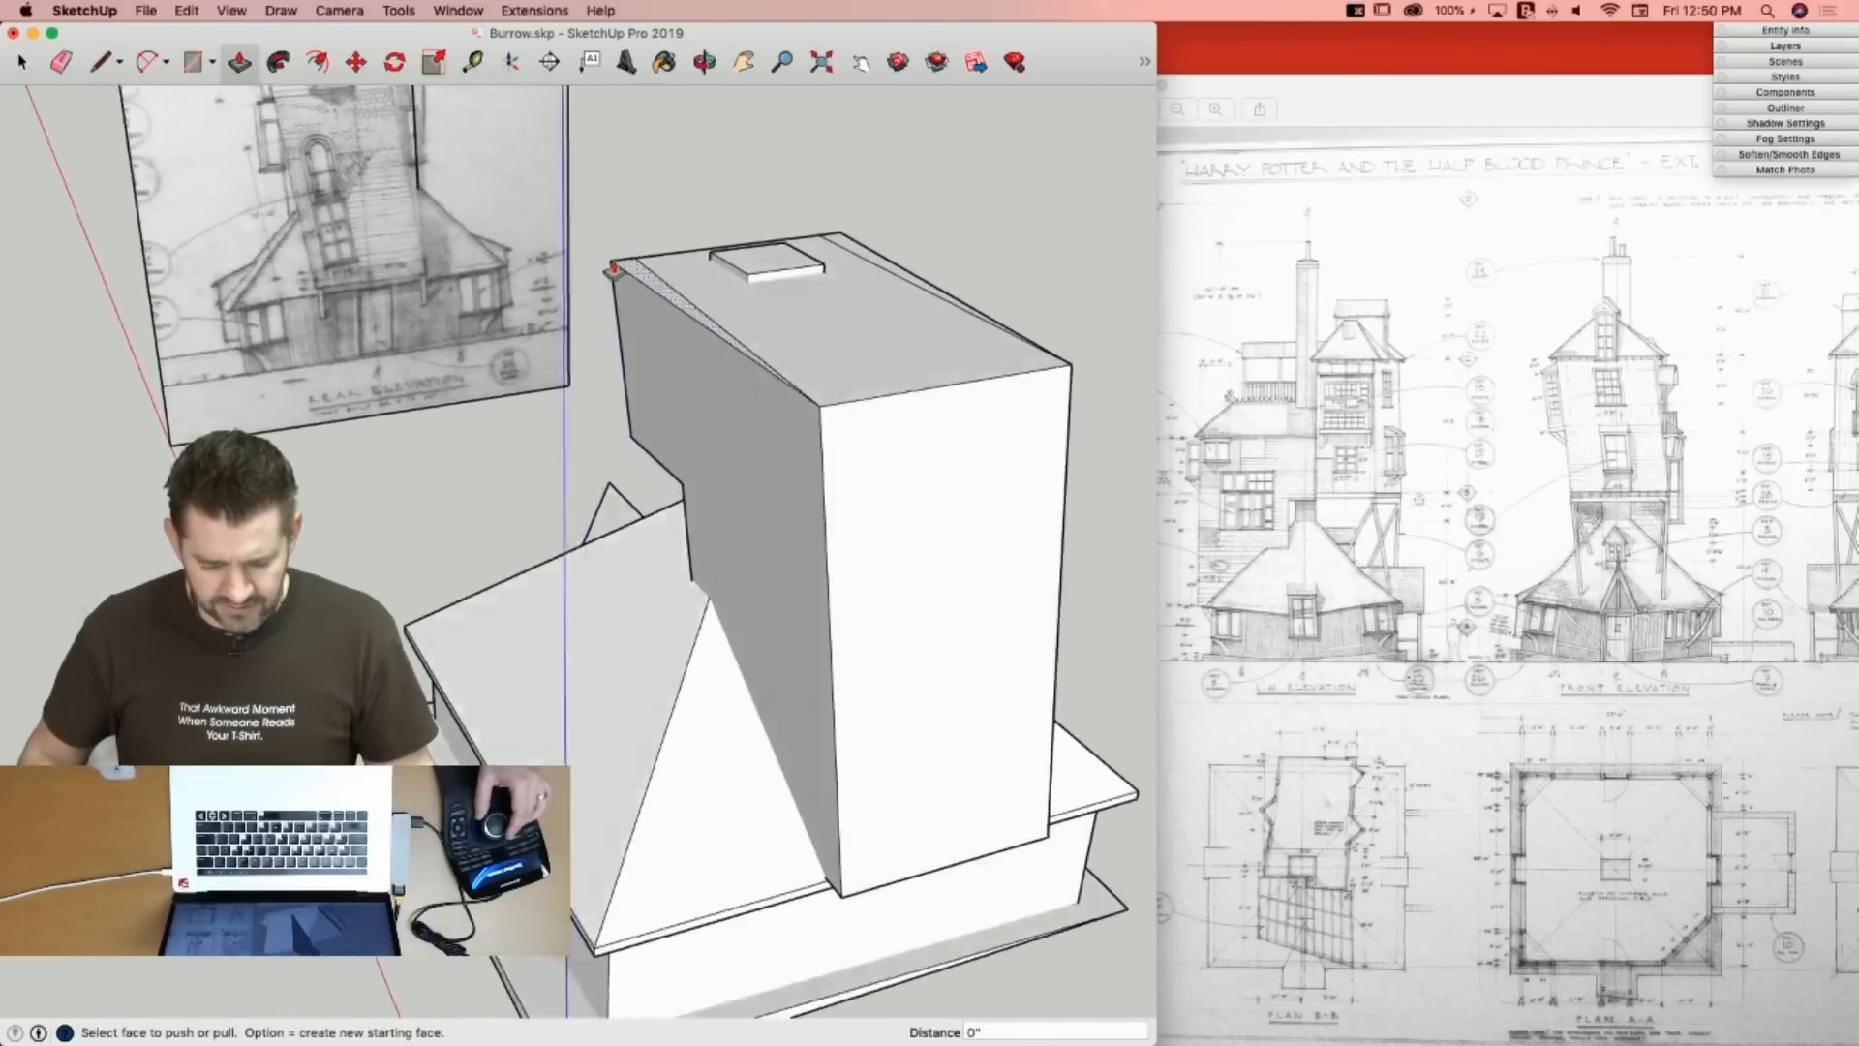
key(space)
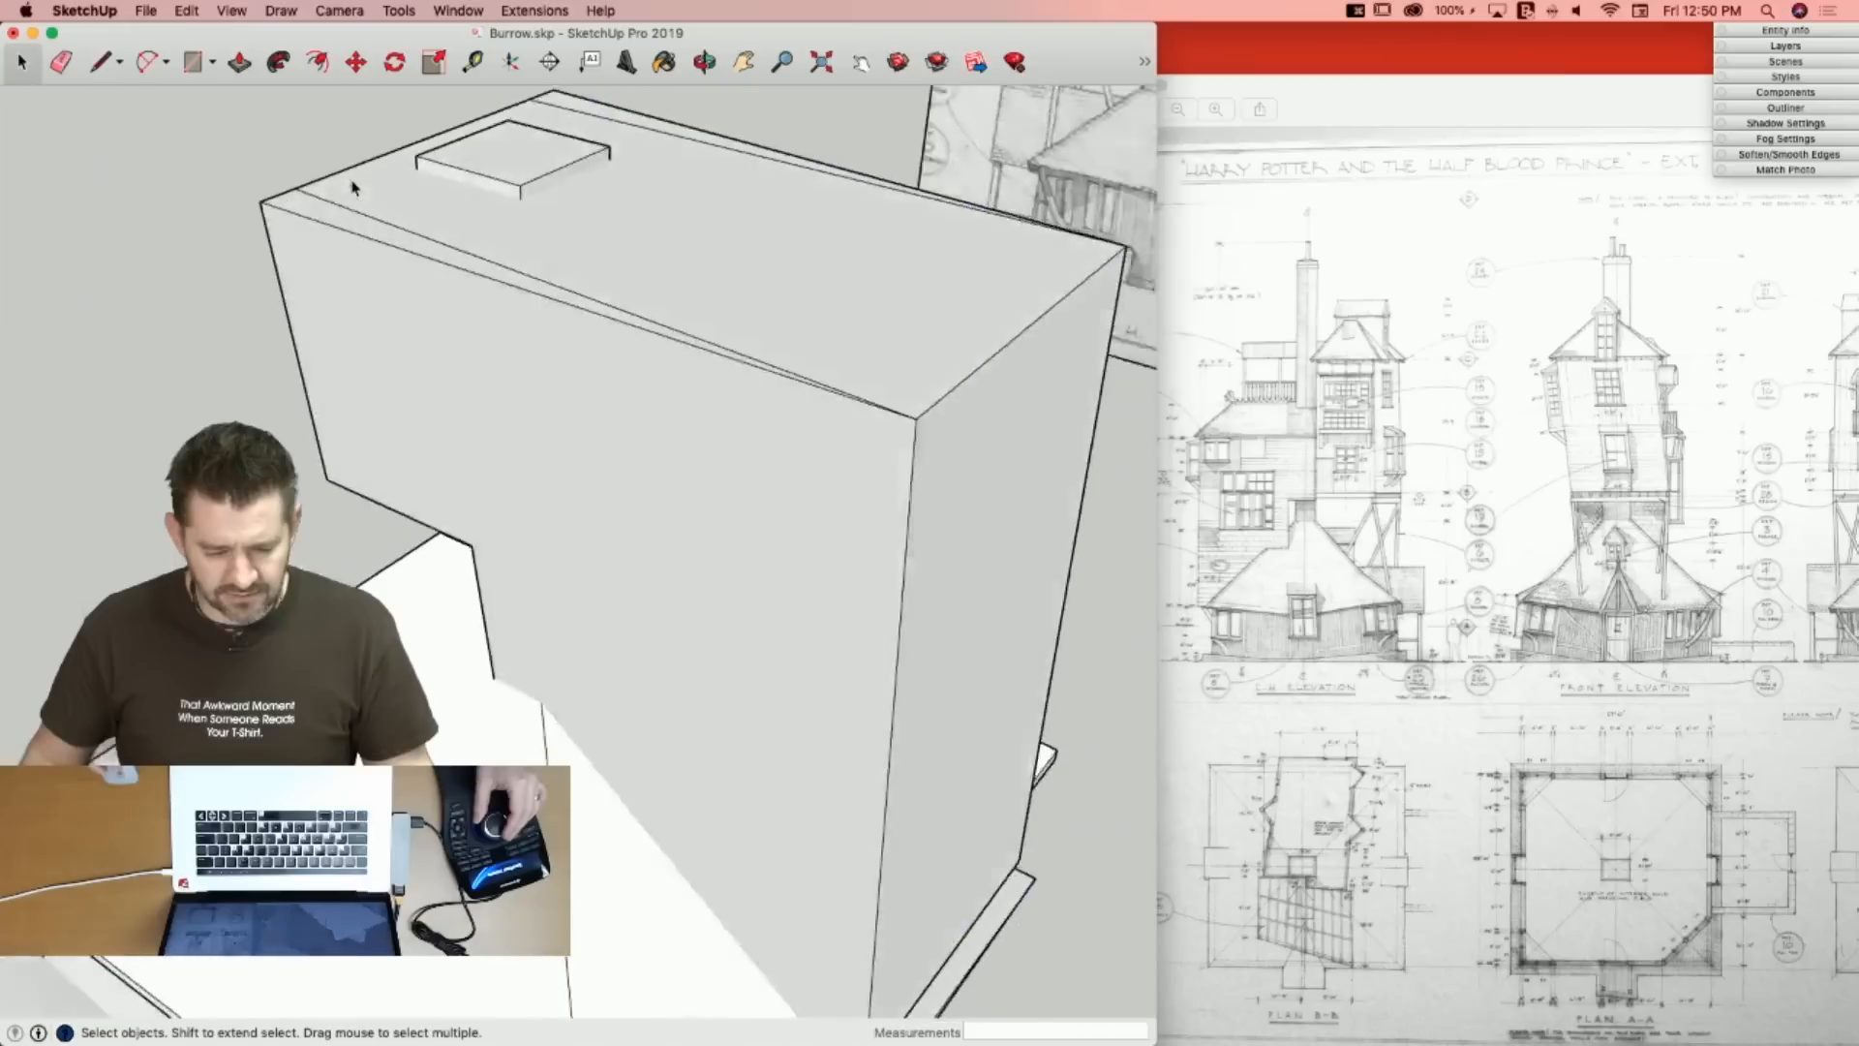
Draw a horizontal edge across the tower's side wall level with the overhang's underside and remove the wall face above it.
key(l)
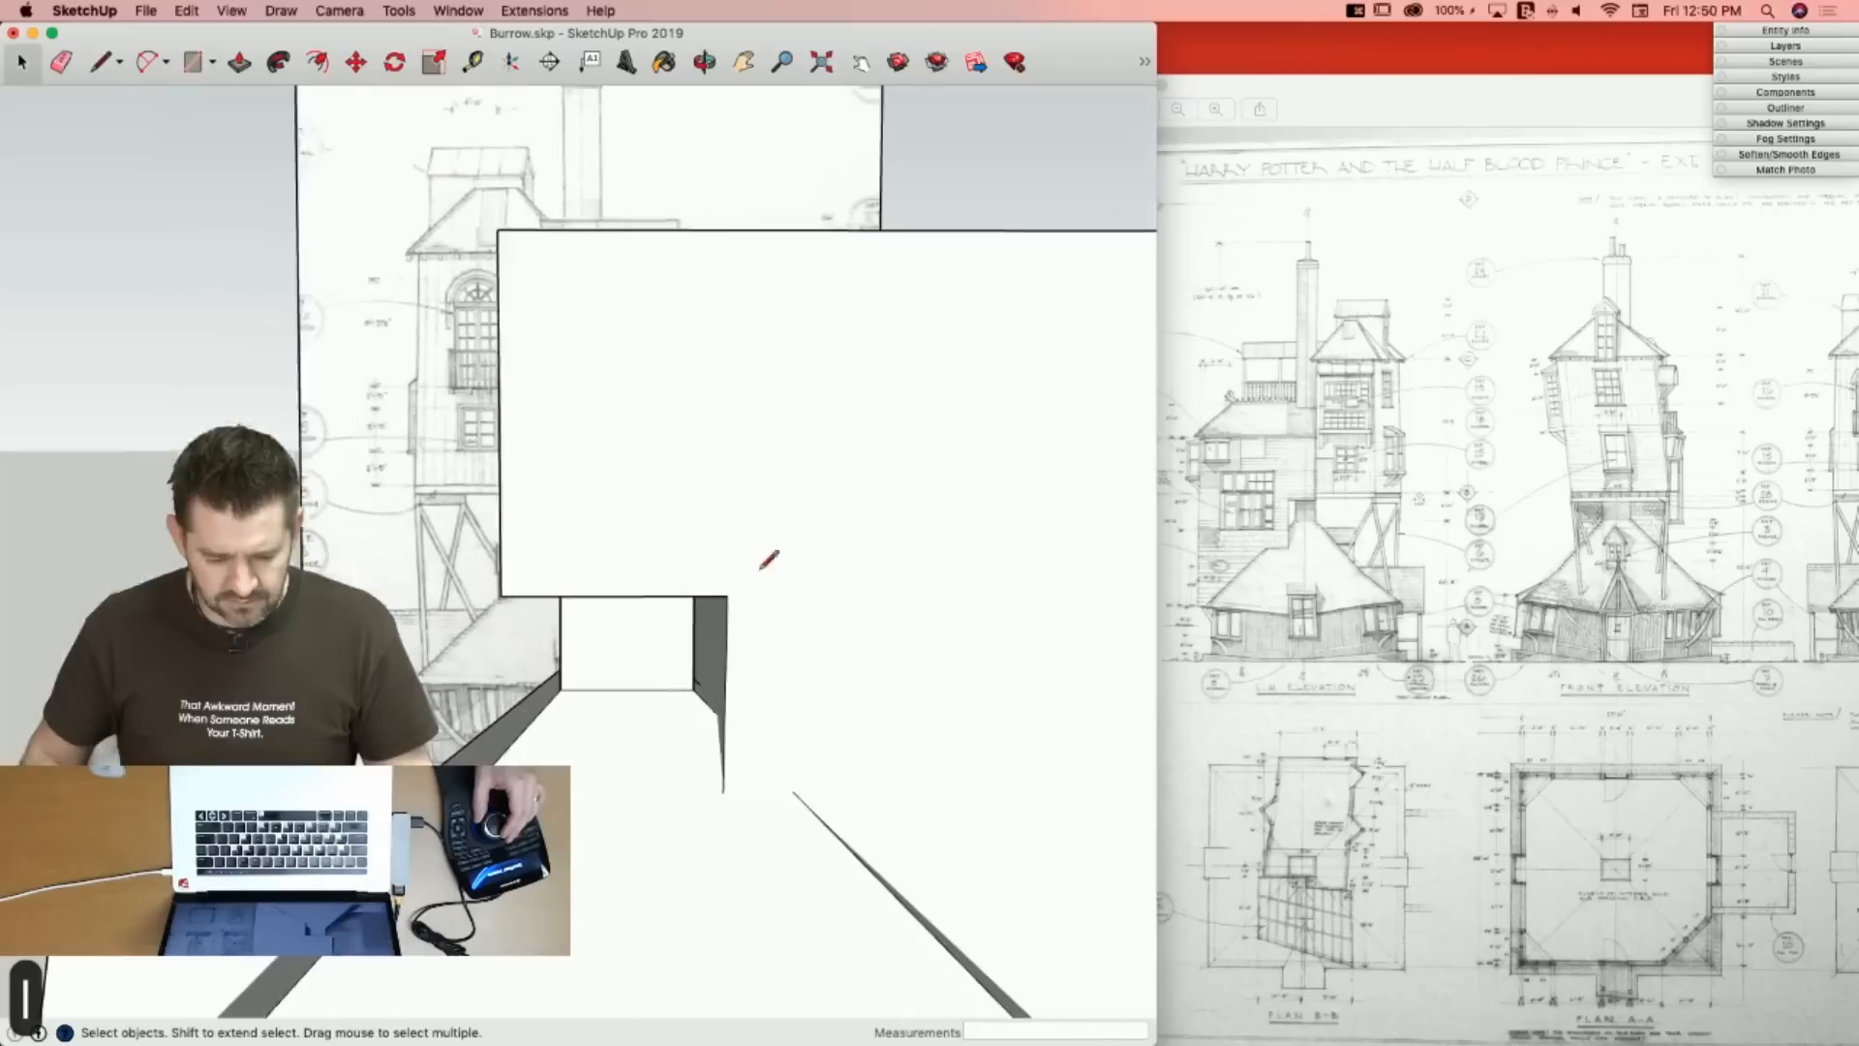
click(723, 590)
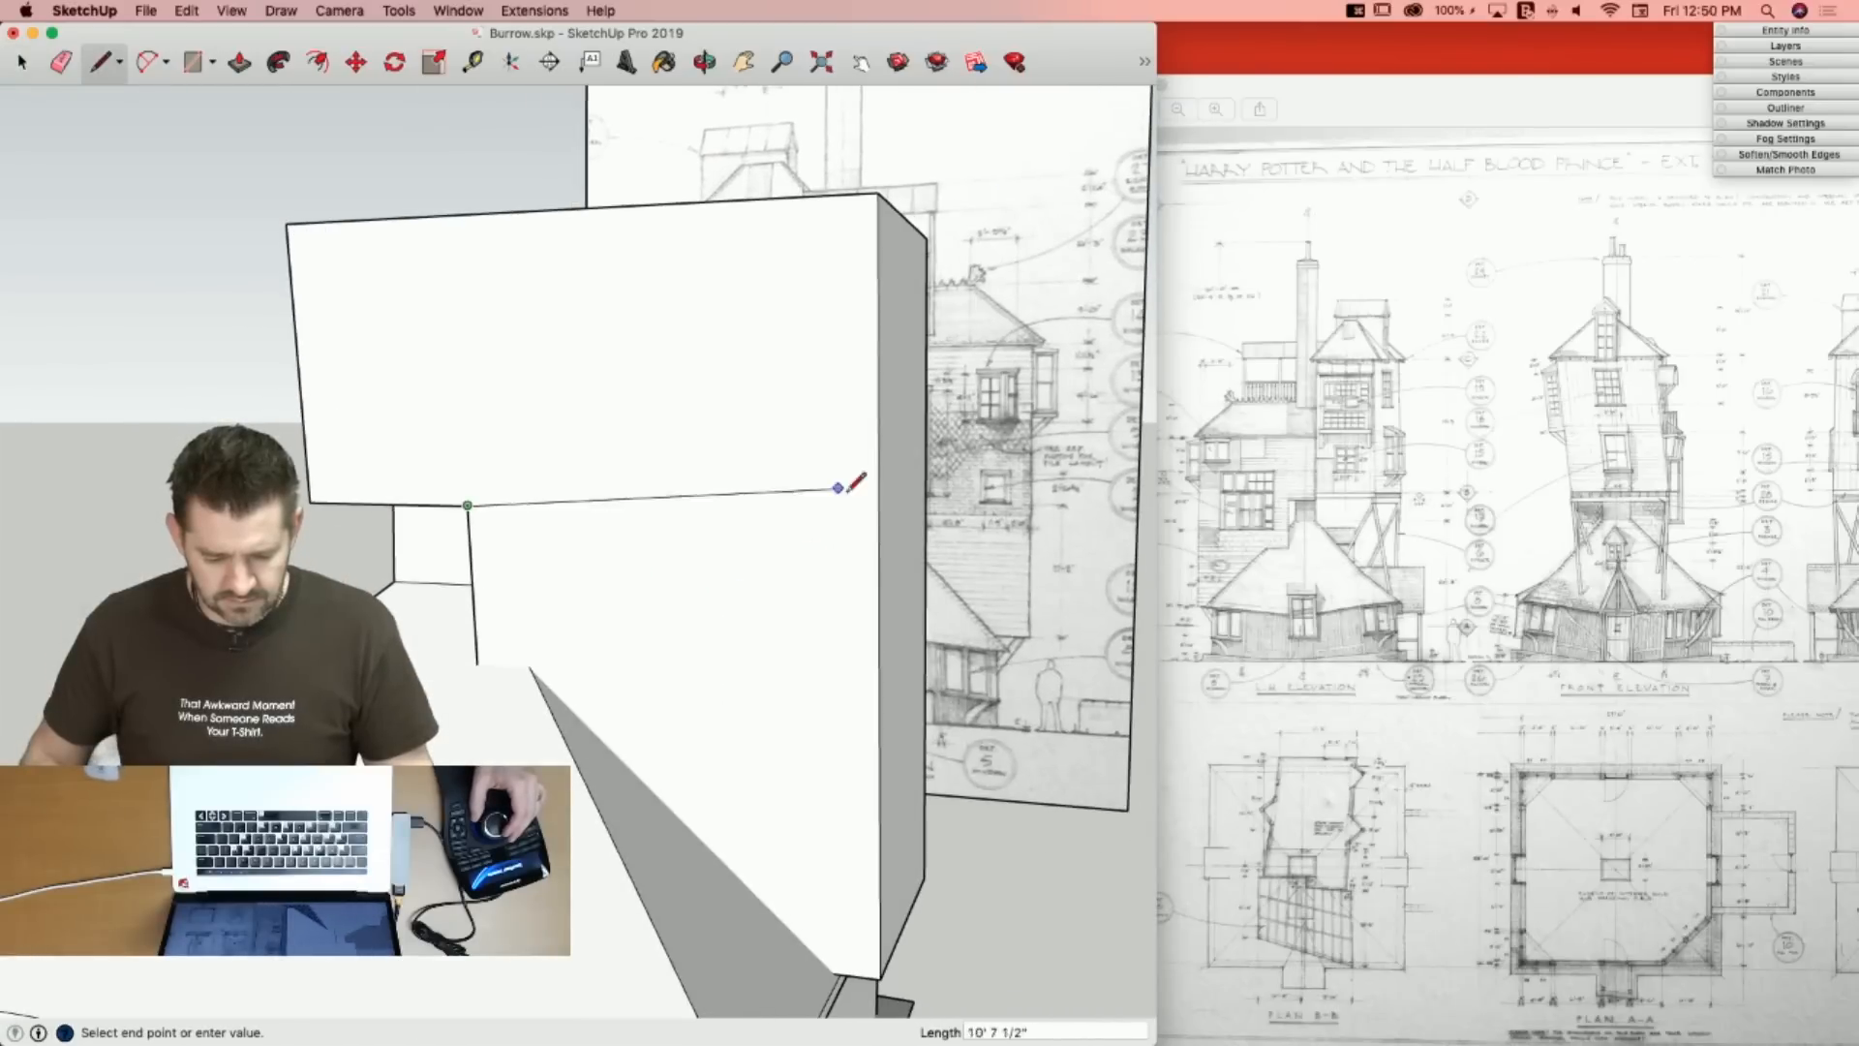
key(space)
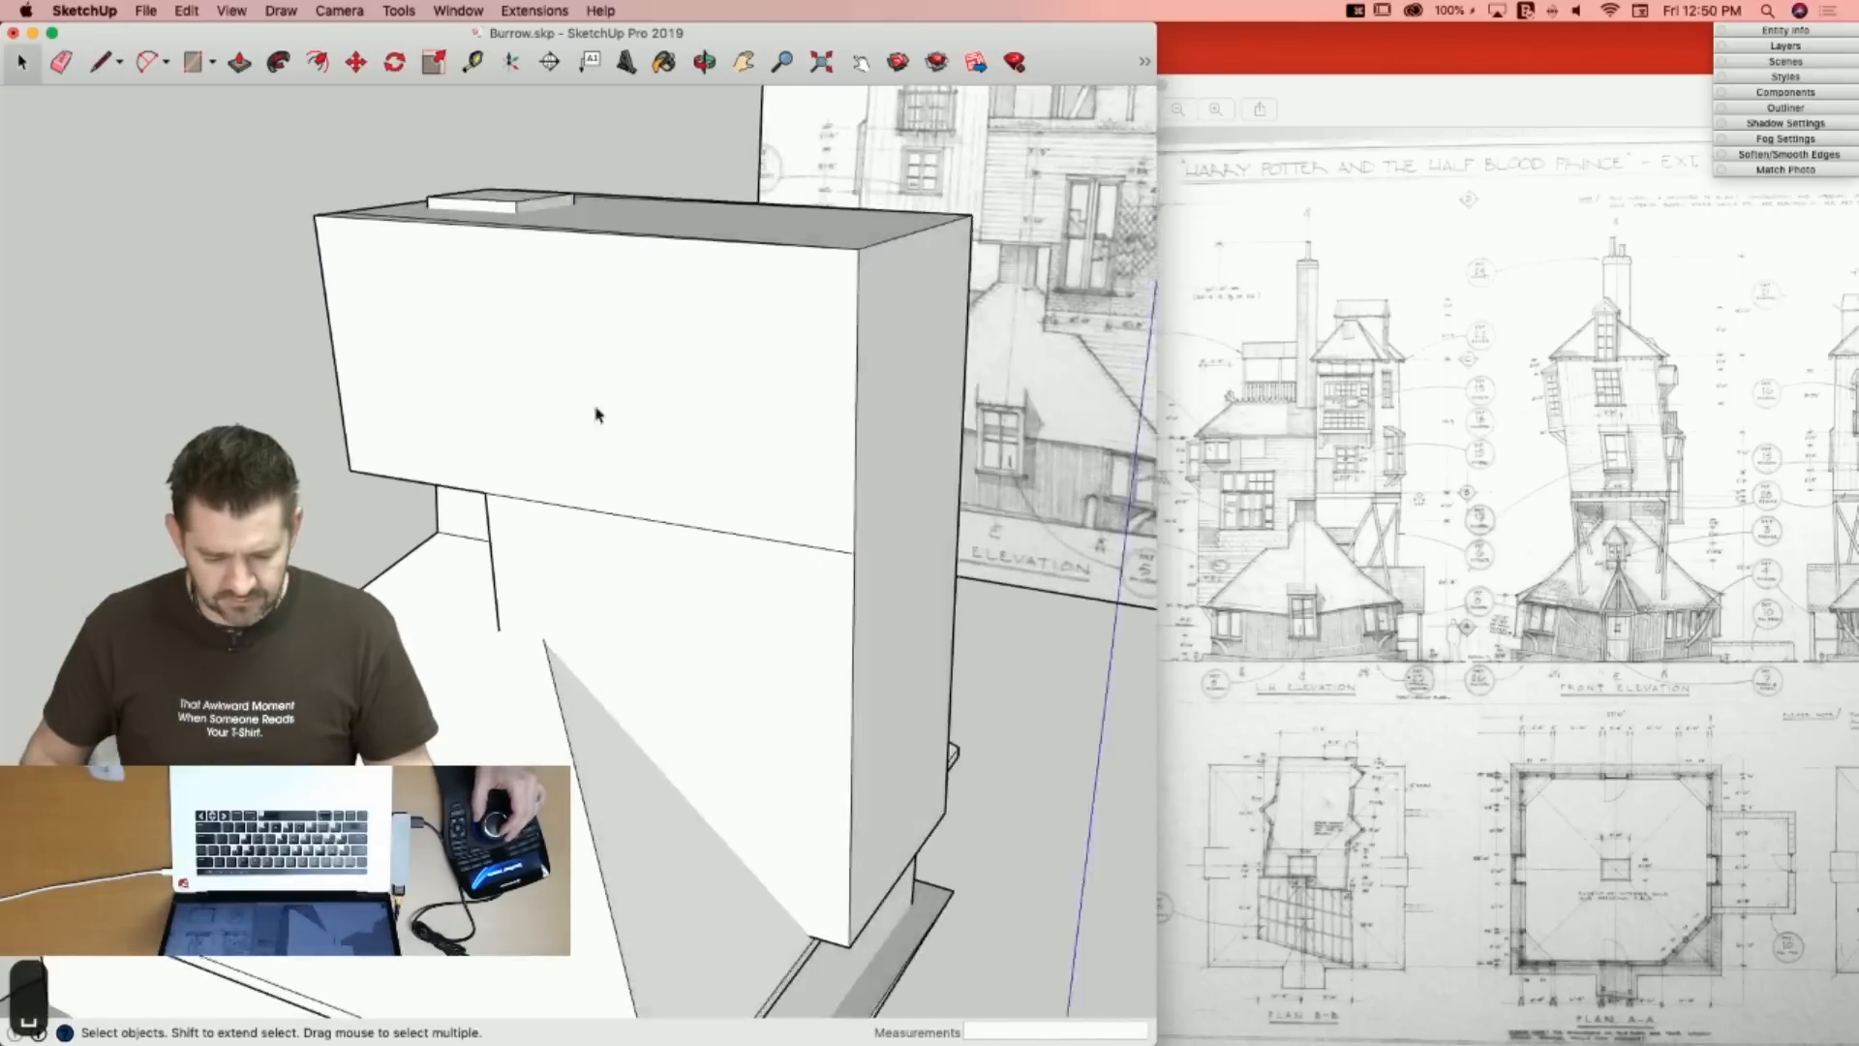
key(e)
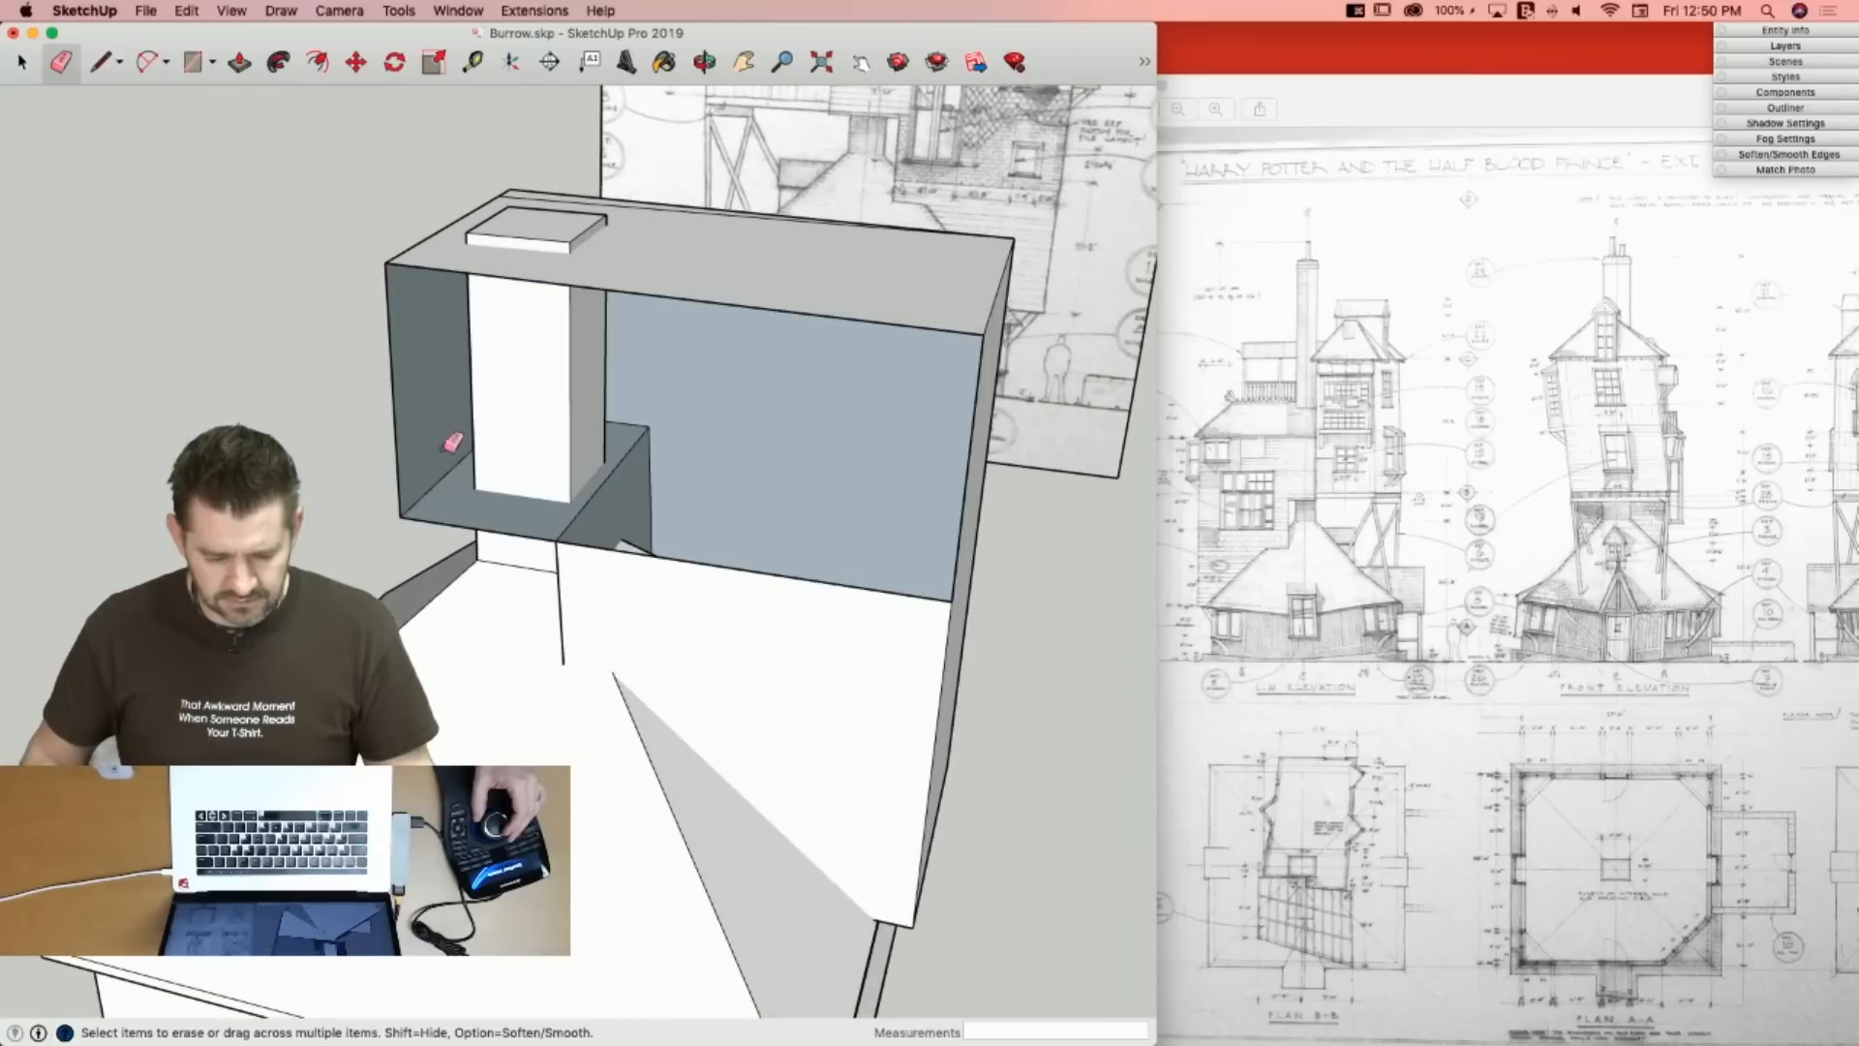
Close the open upper side wall out to the widened rear corner with edges, including a diagonal about 18' 7" long.
key(l)
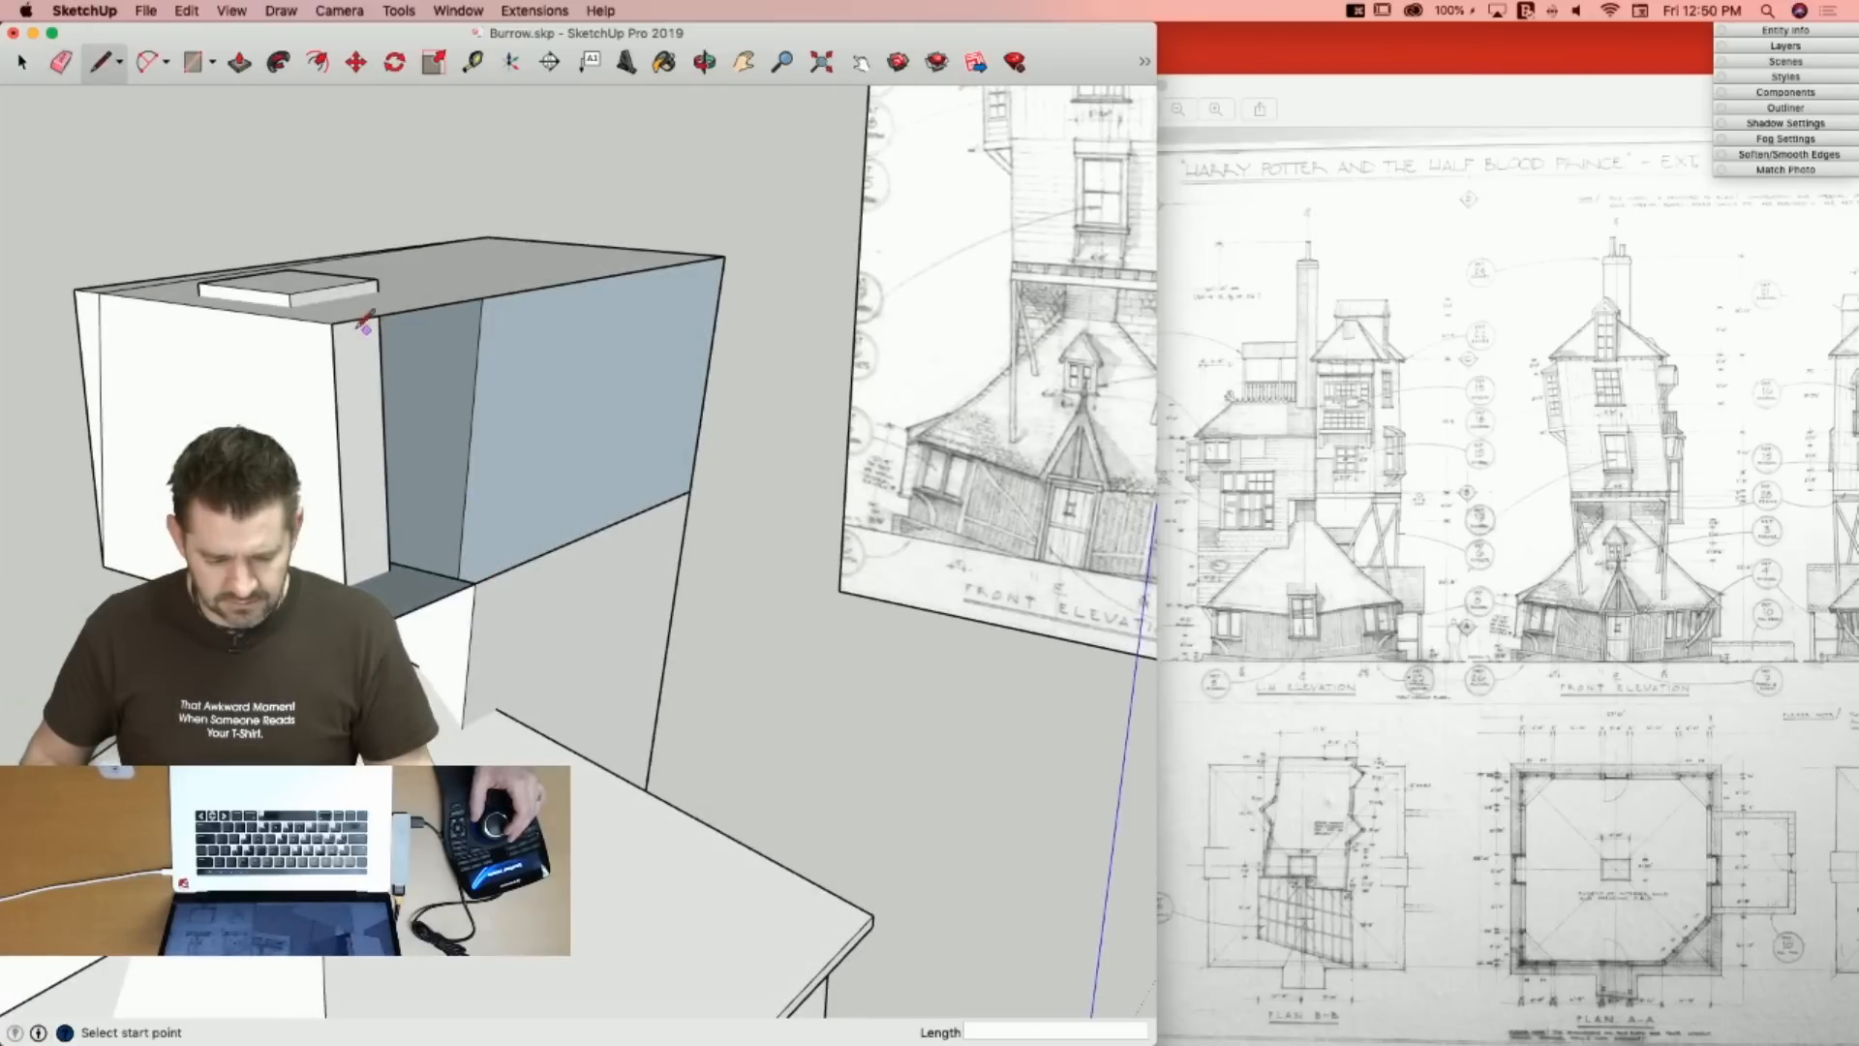
click(690, 490)
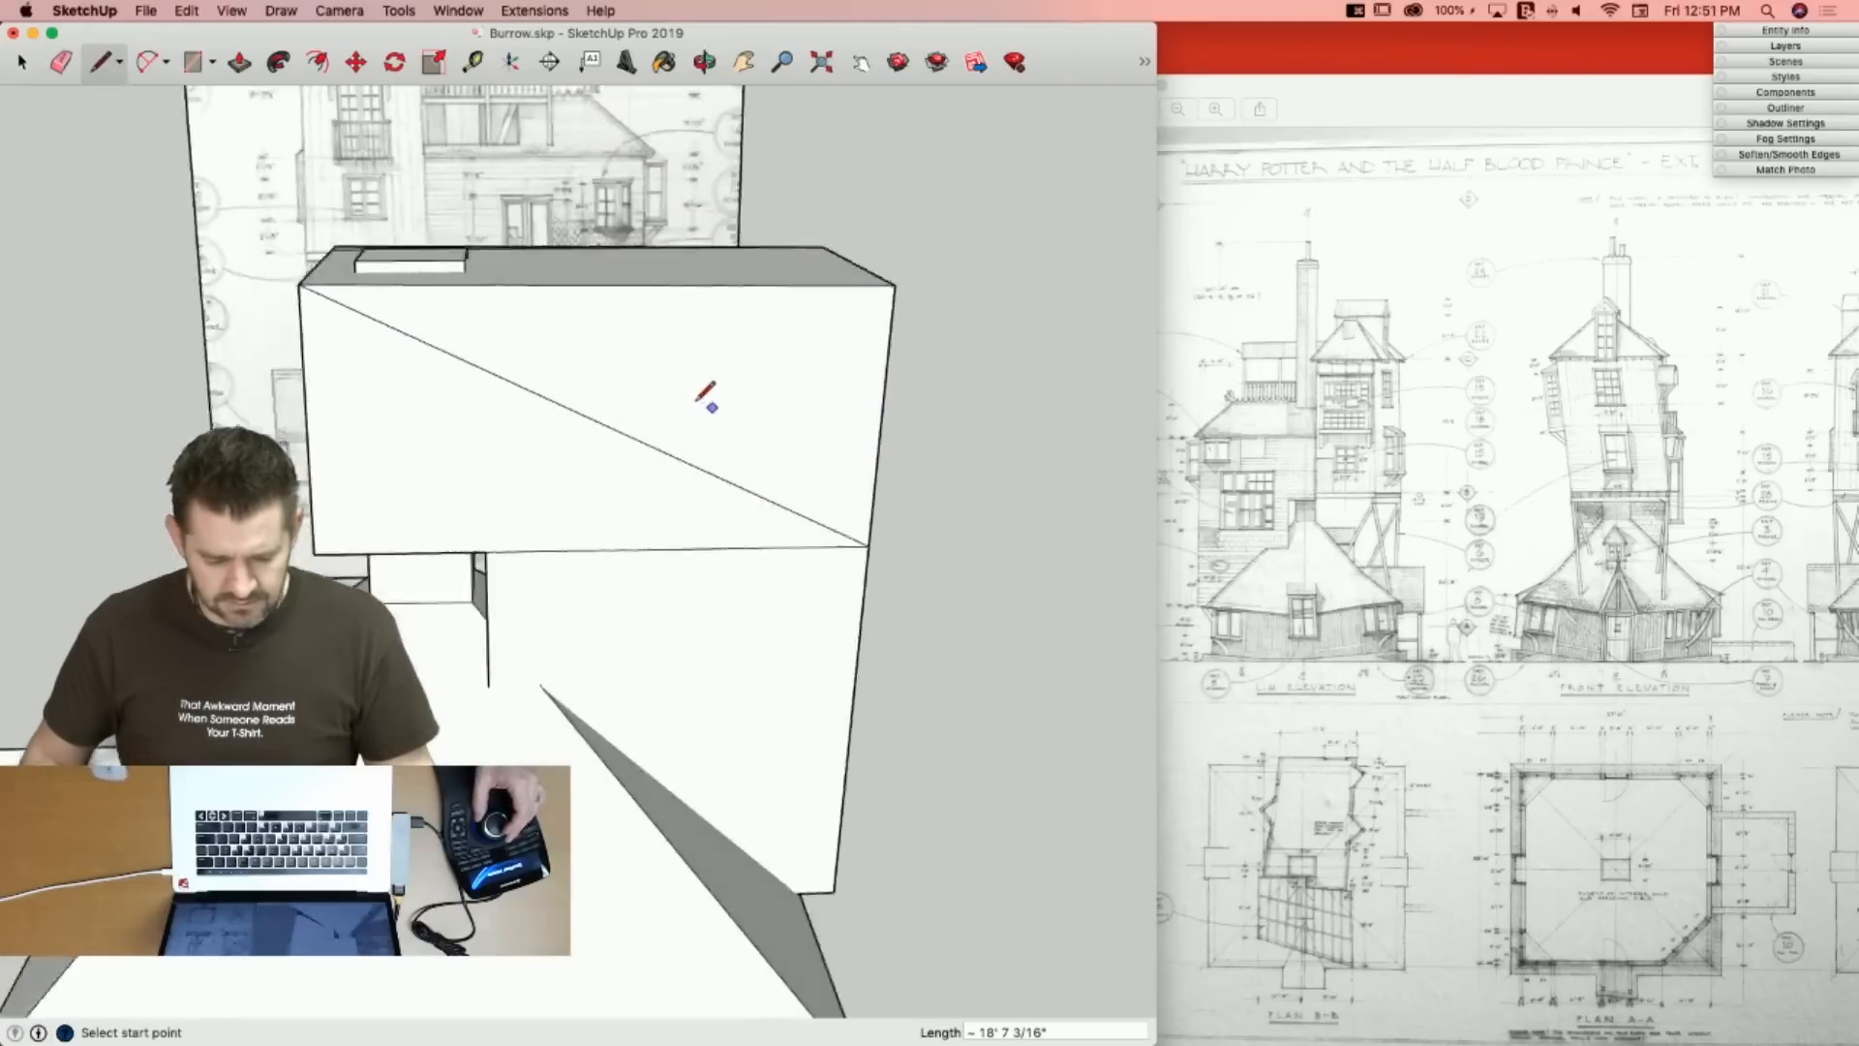
key(space)
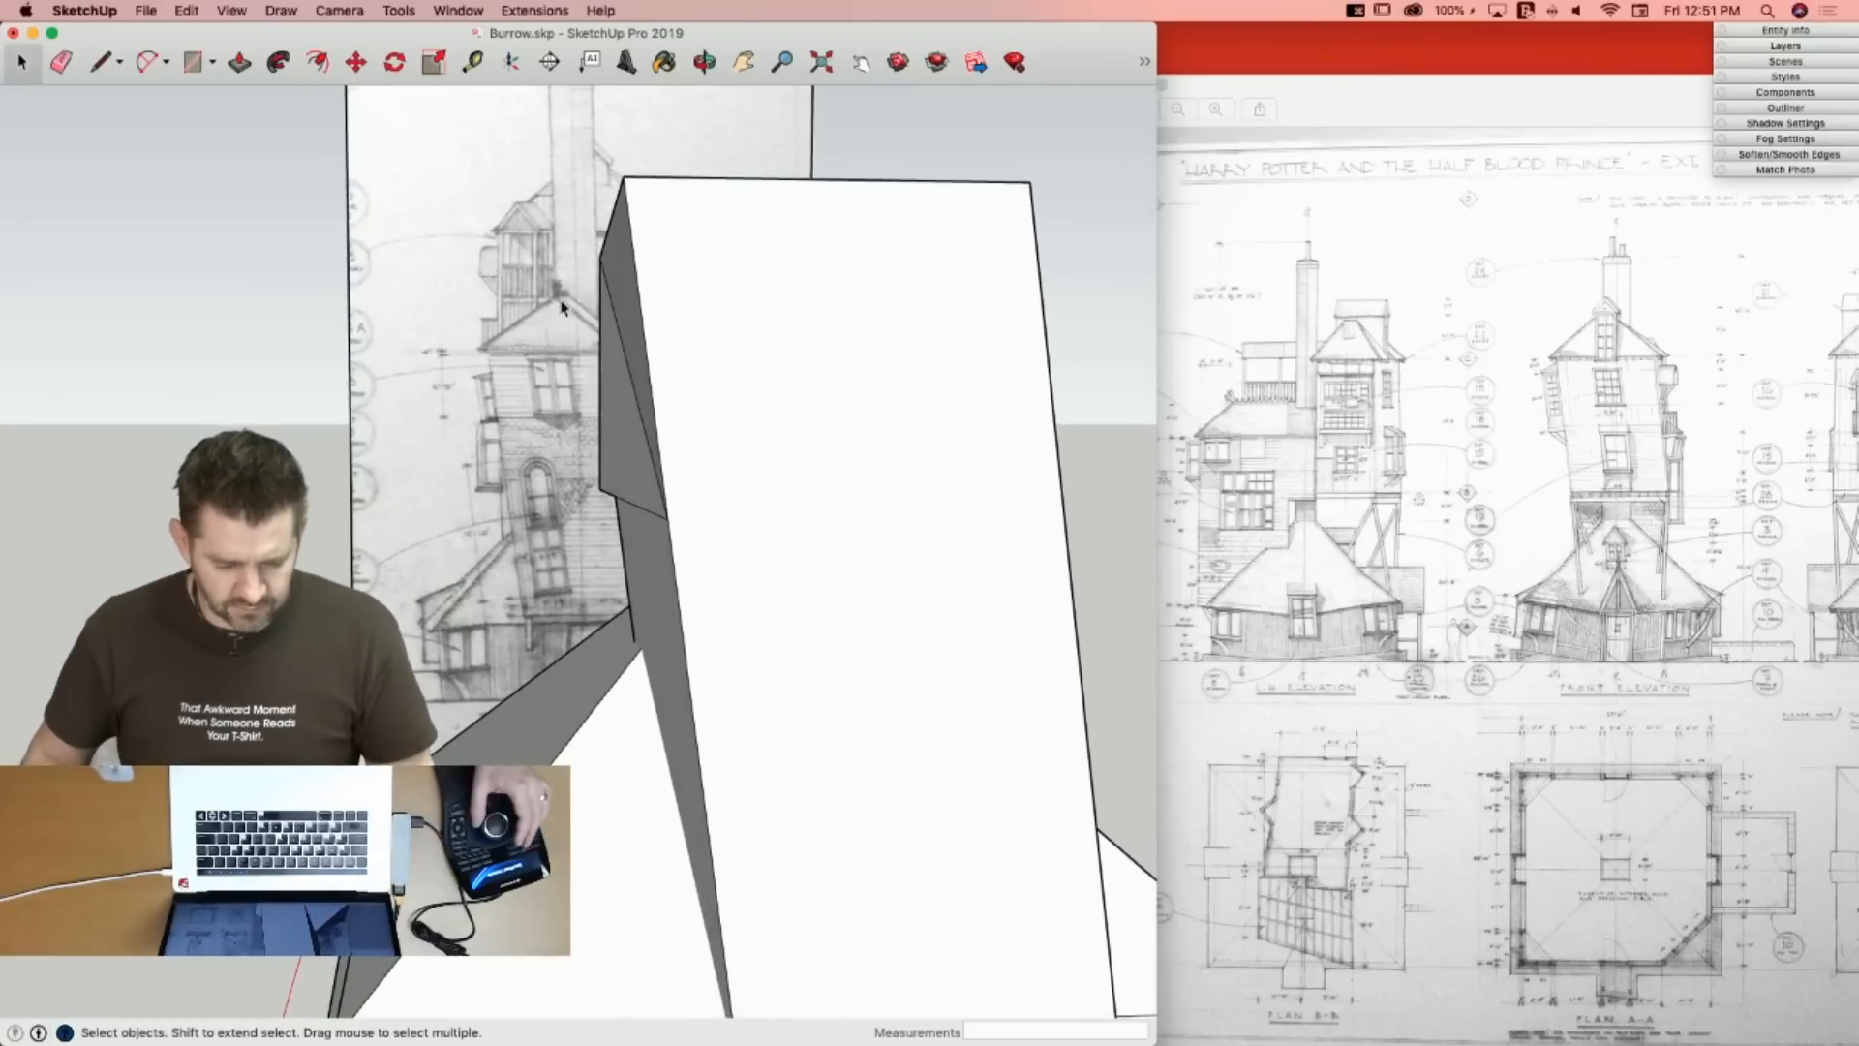
key(l)
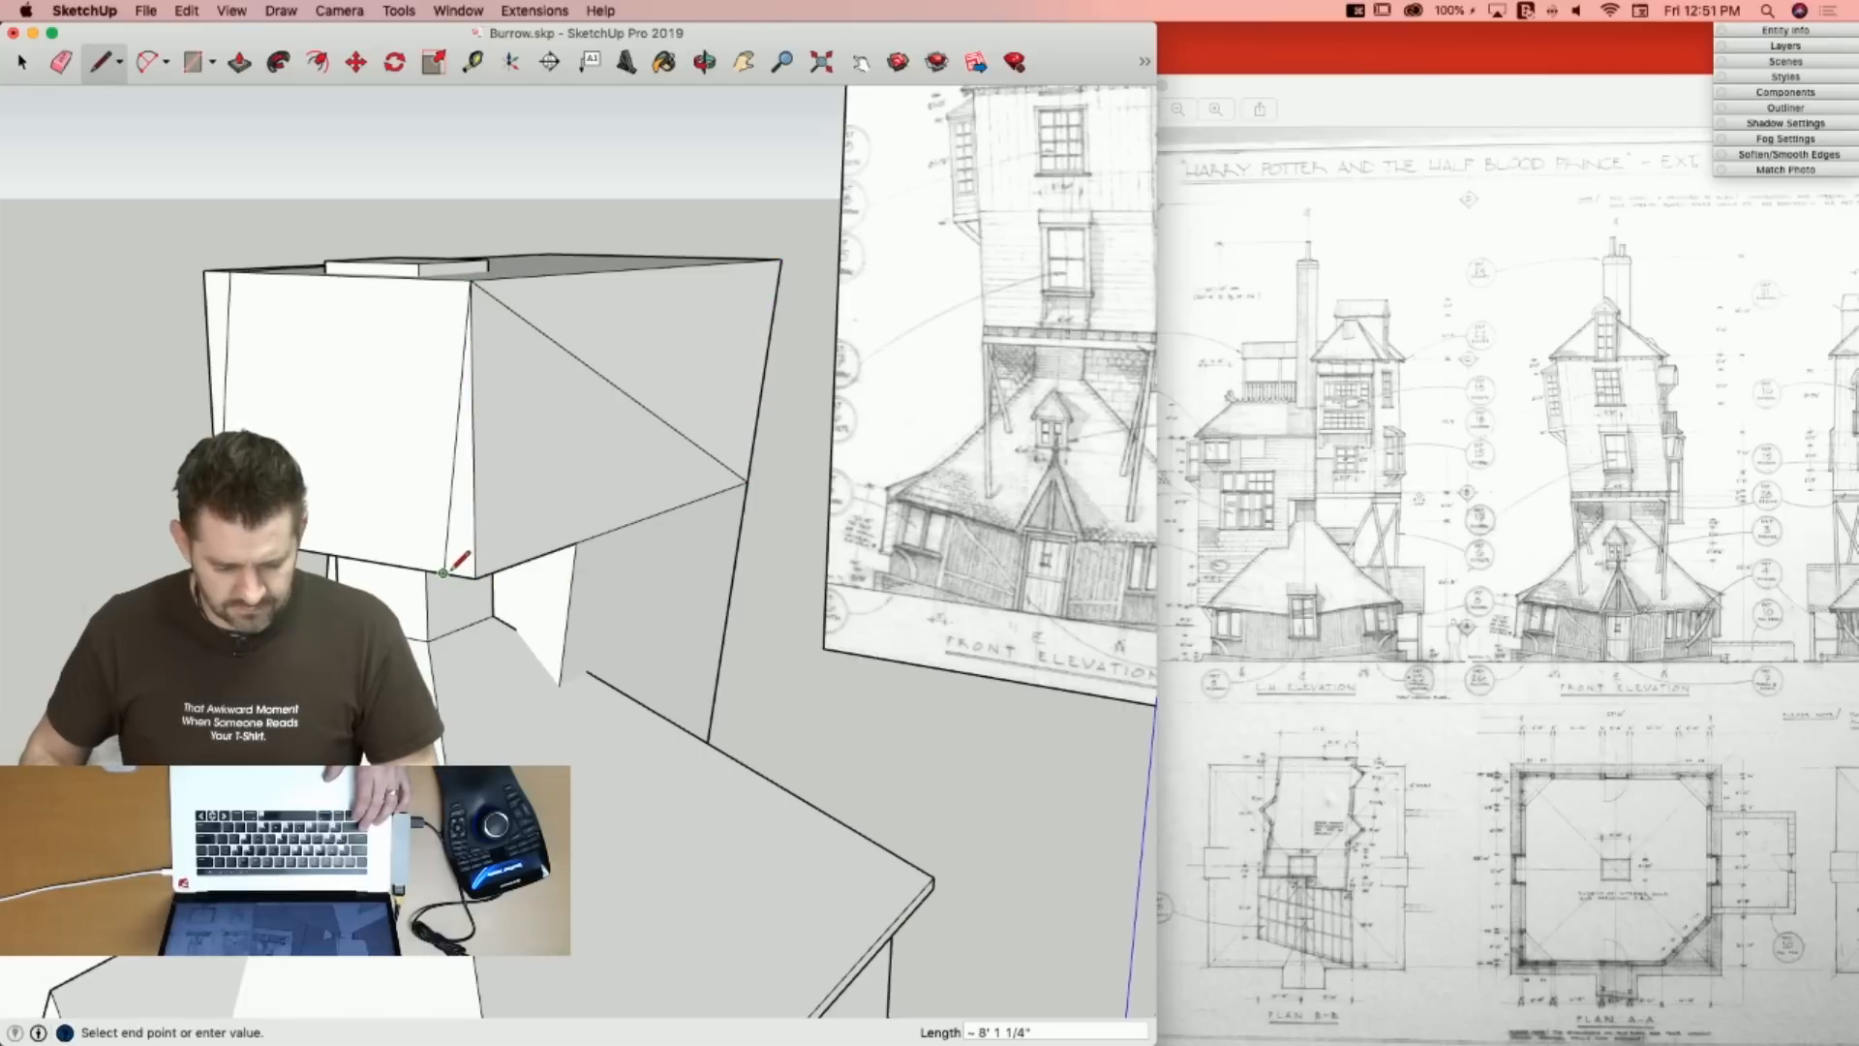
Erase the leftover inner corner edges and the diagonal on the rebuilt upper side wall.
key(e)
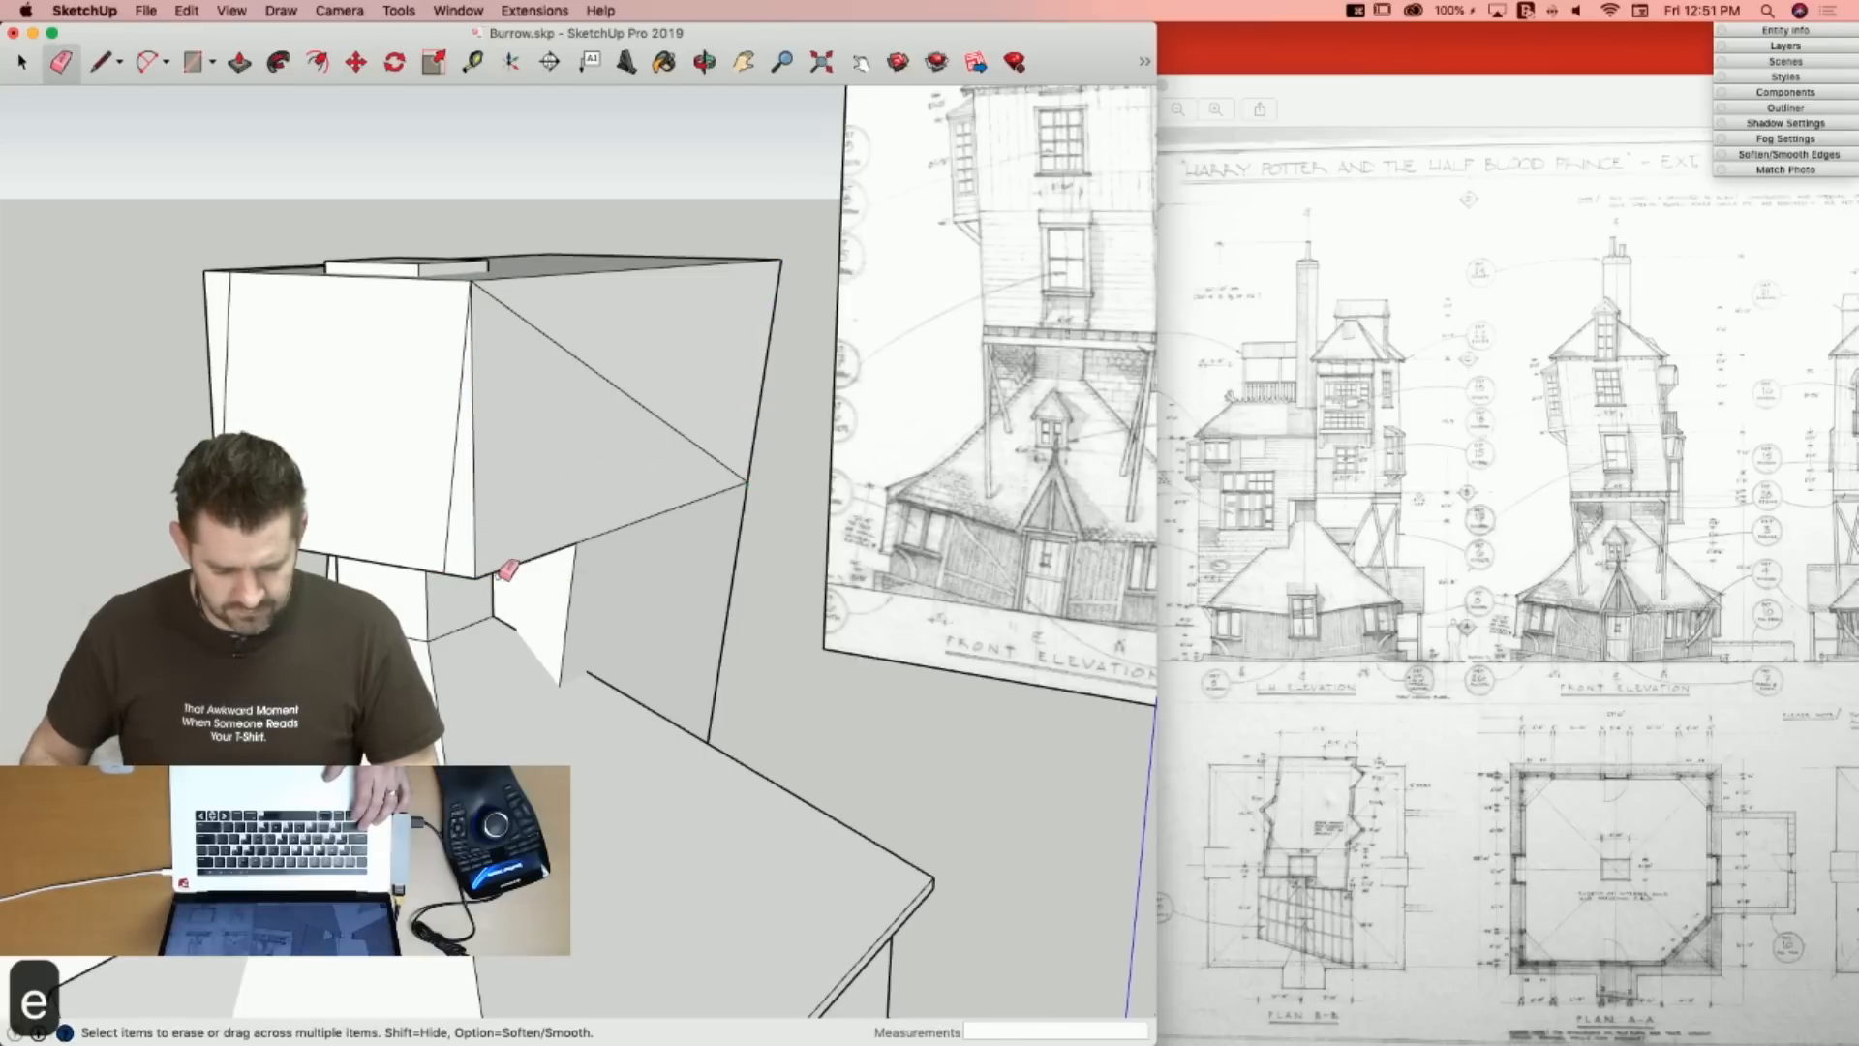
drag(481, 576, 481, 577)
drag(614, 430, 636, 365)
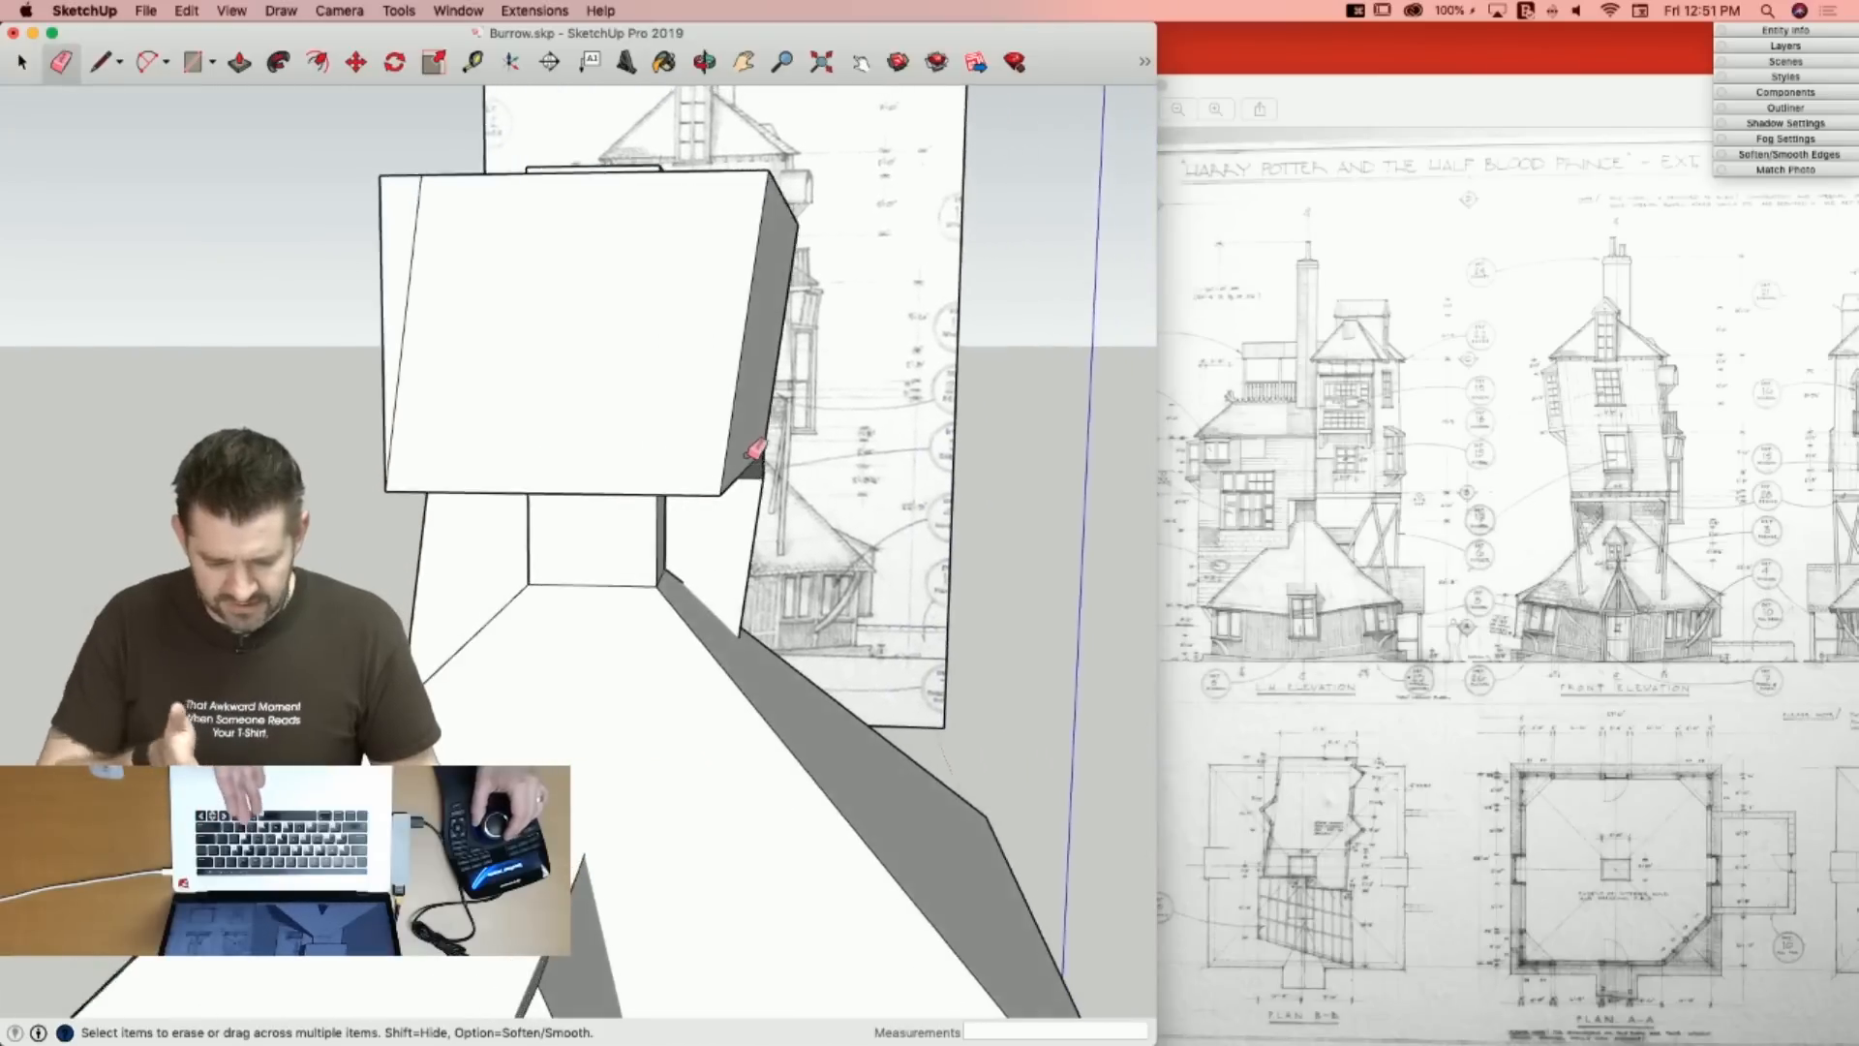
Hide the lower roof group around the tower's base.
key(l)
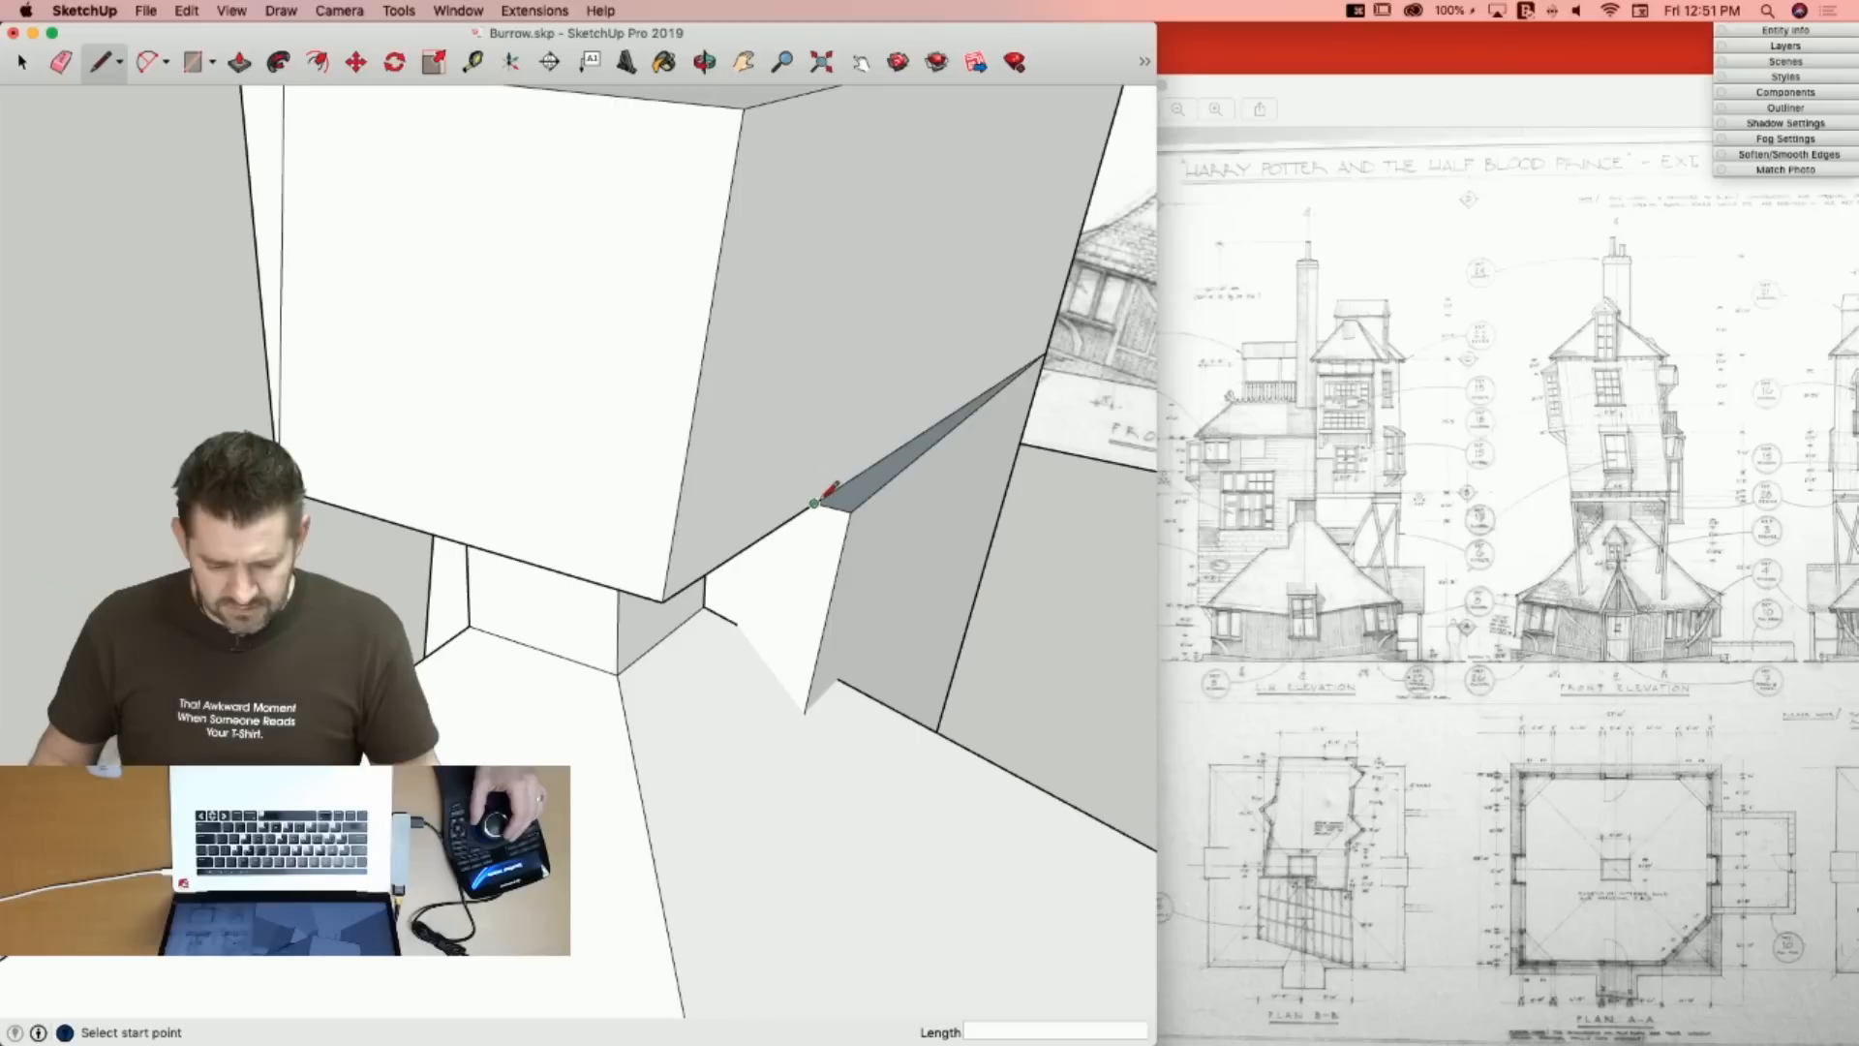
click(815, 502)
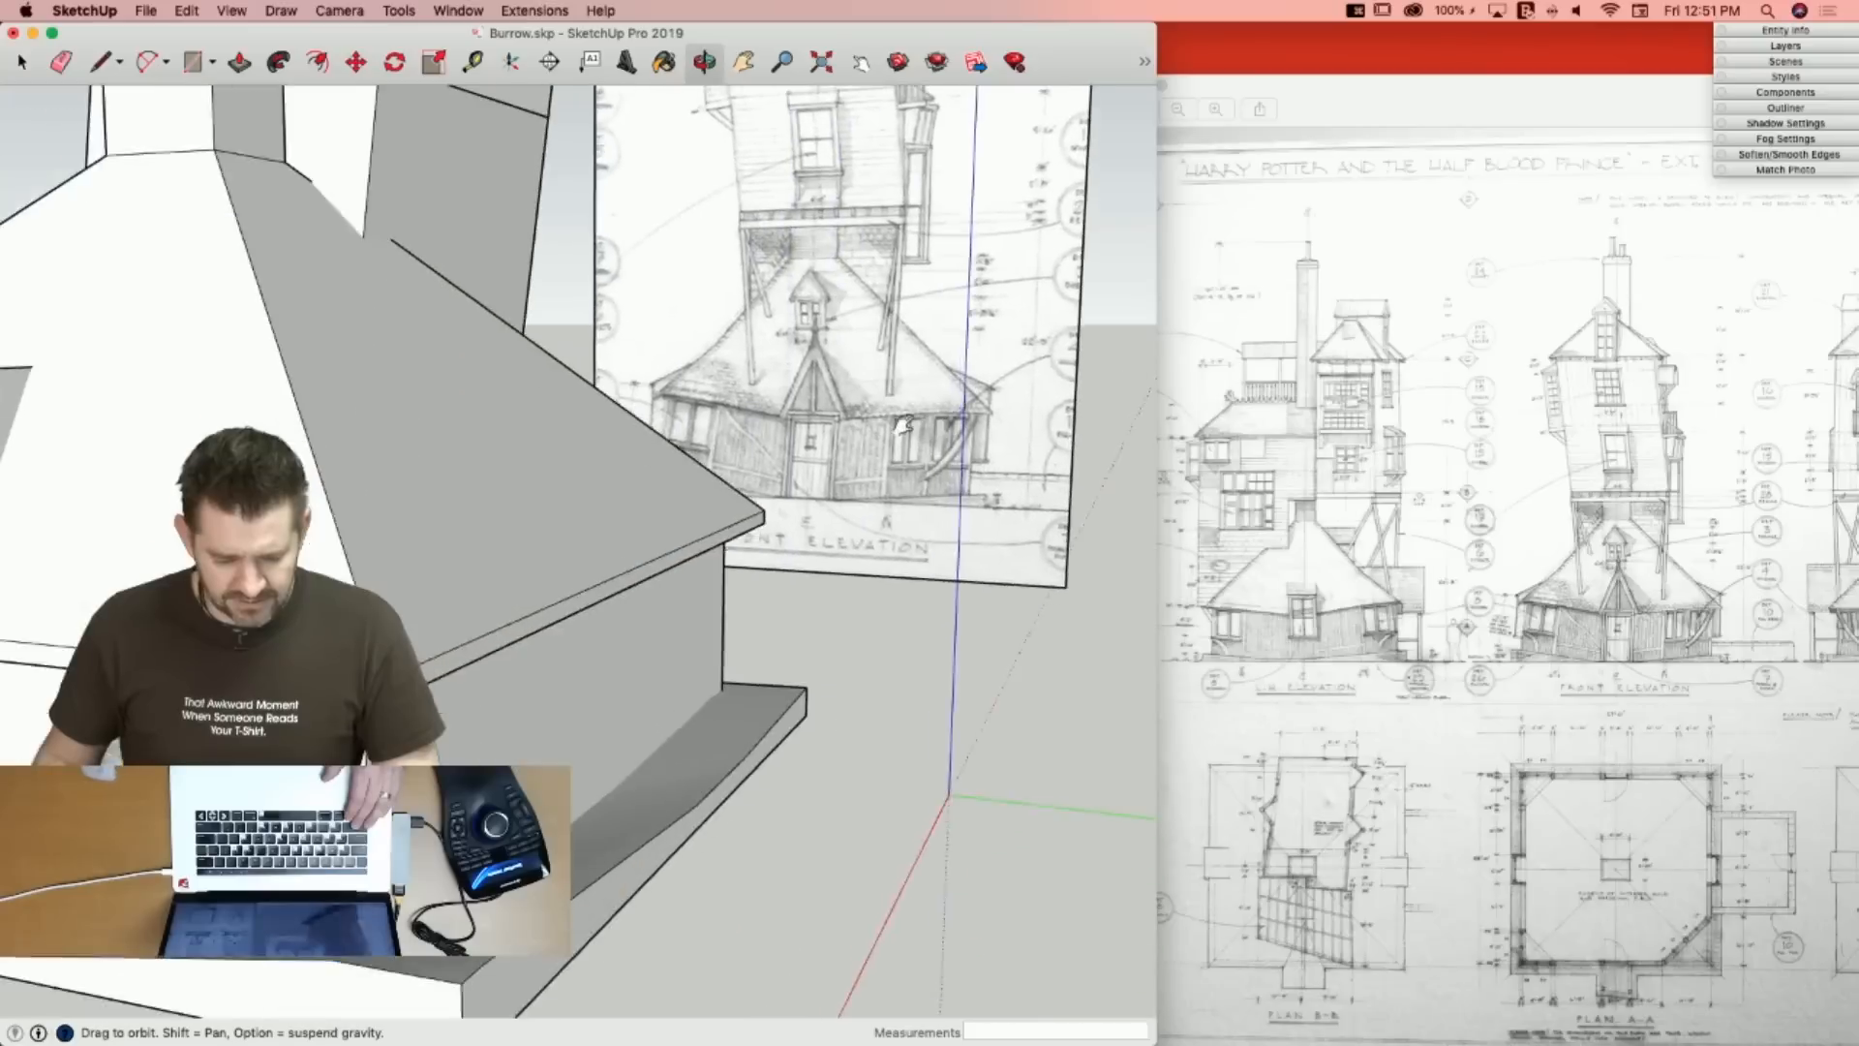
key(space)
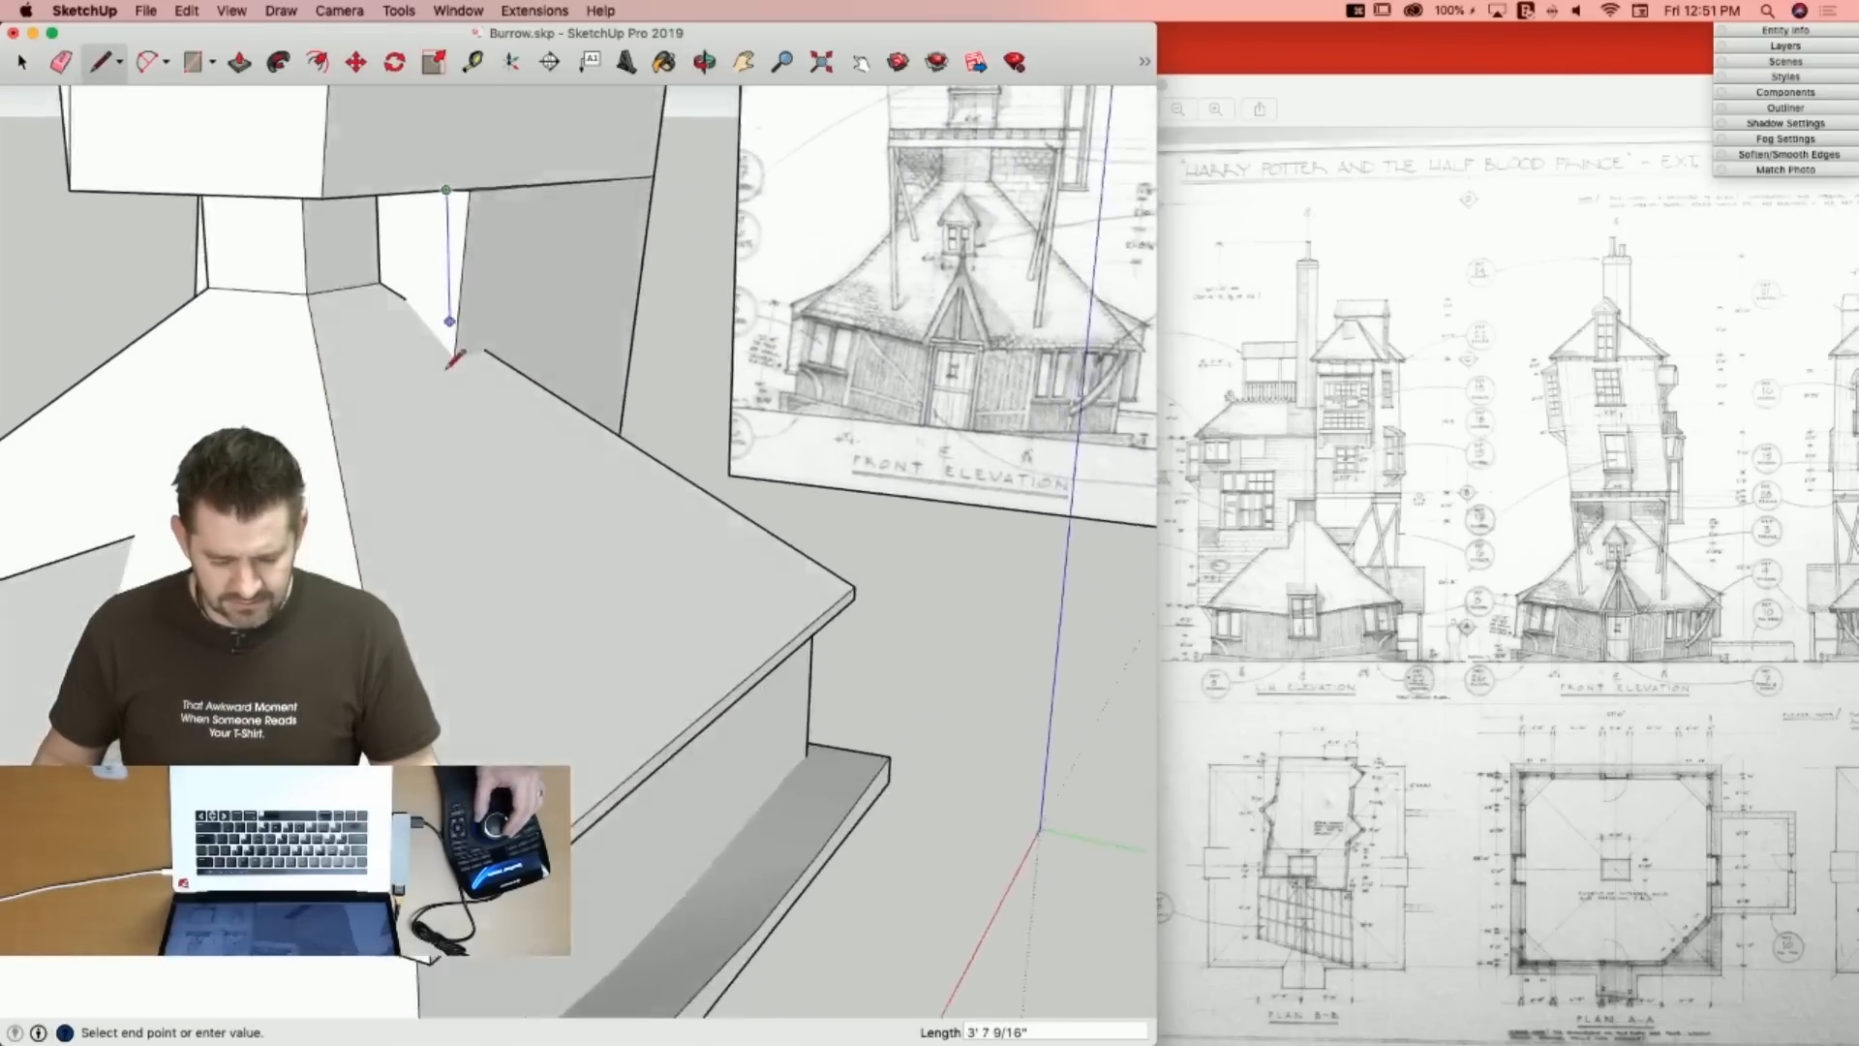
click(494, 524)
right_click(495, 524)
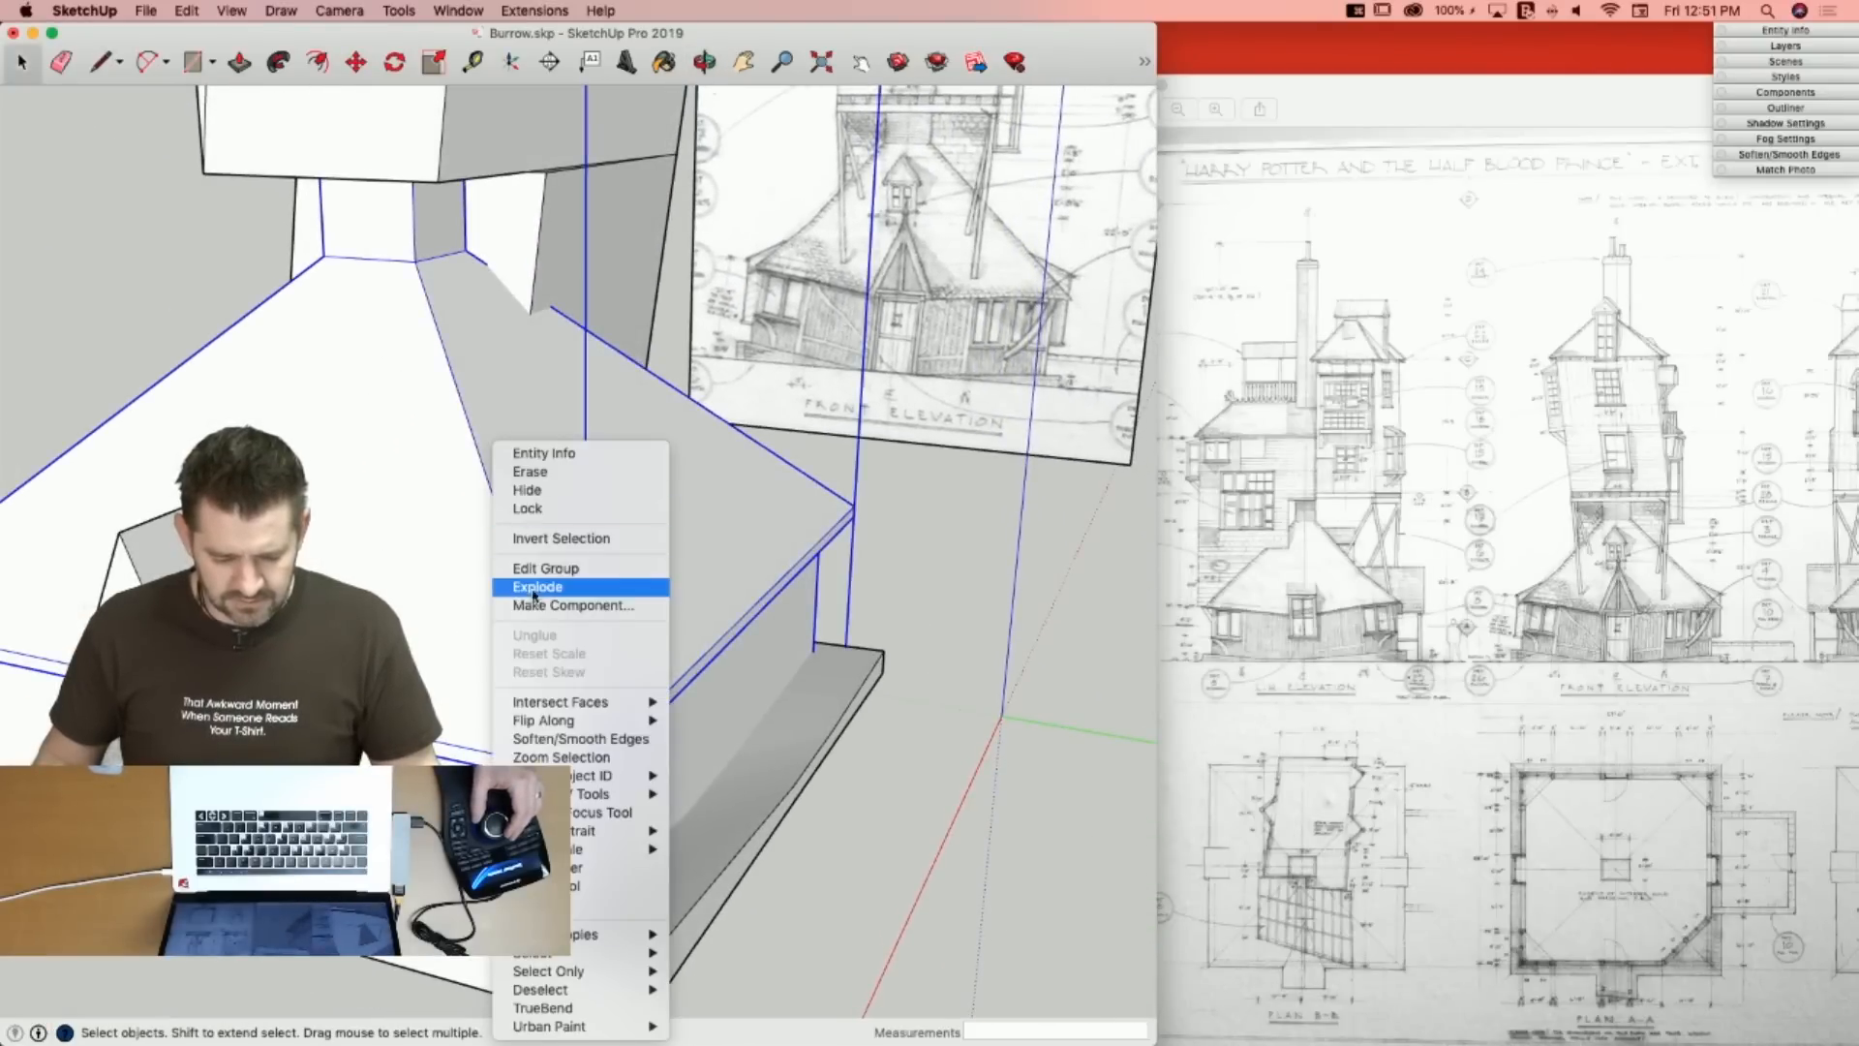
click(531, 490)
Draw an edge about 13' 1" long on the lower rear wall, parallel to and just inside its corner, and erase the old corner.
key(l)
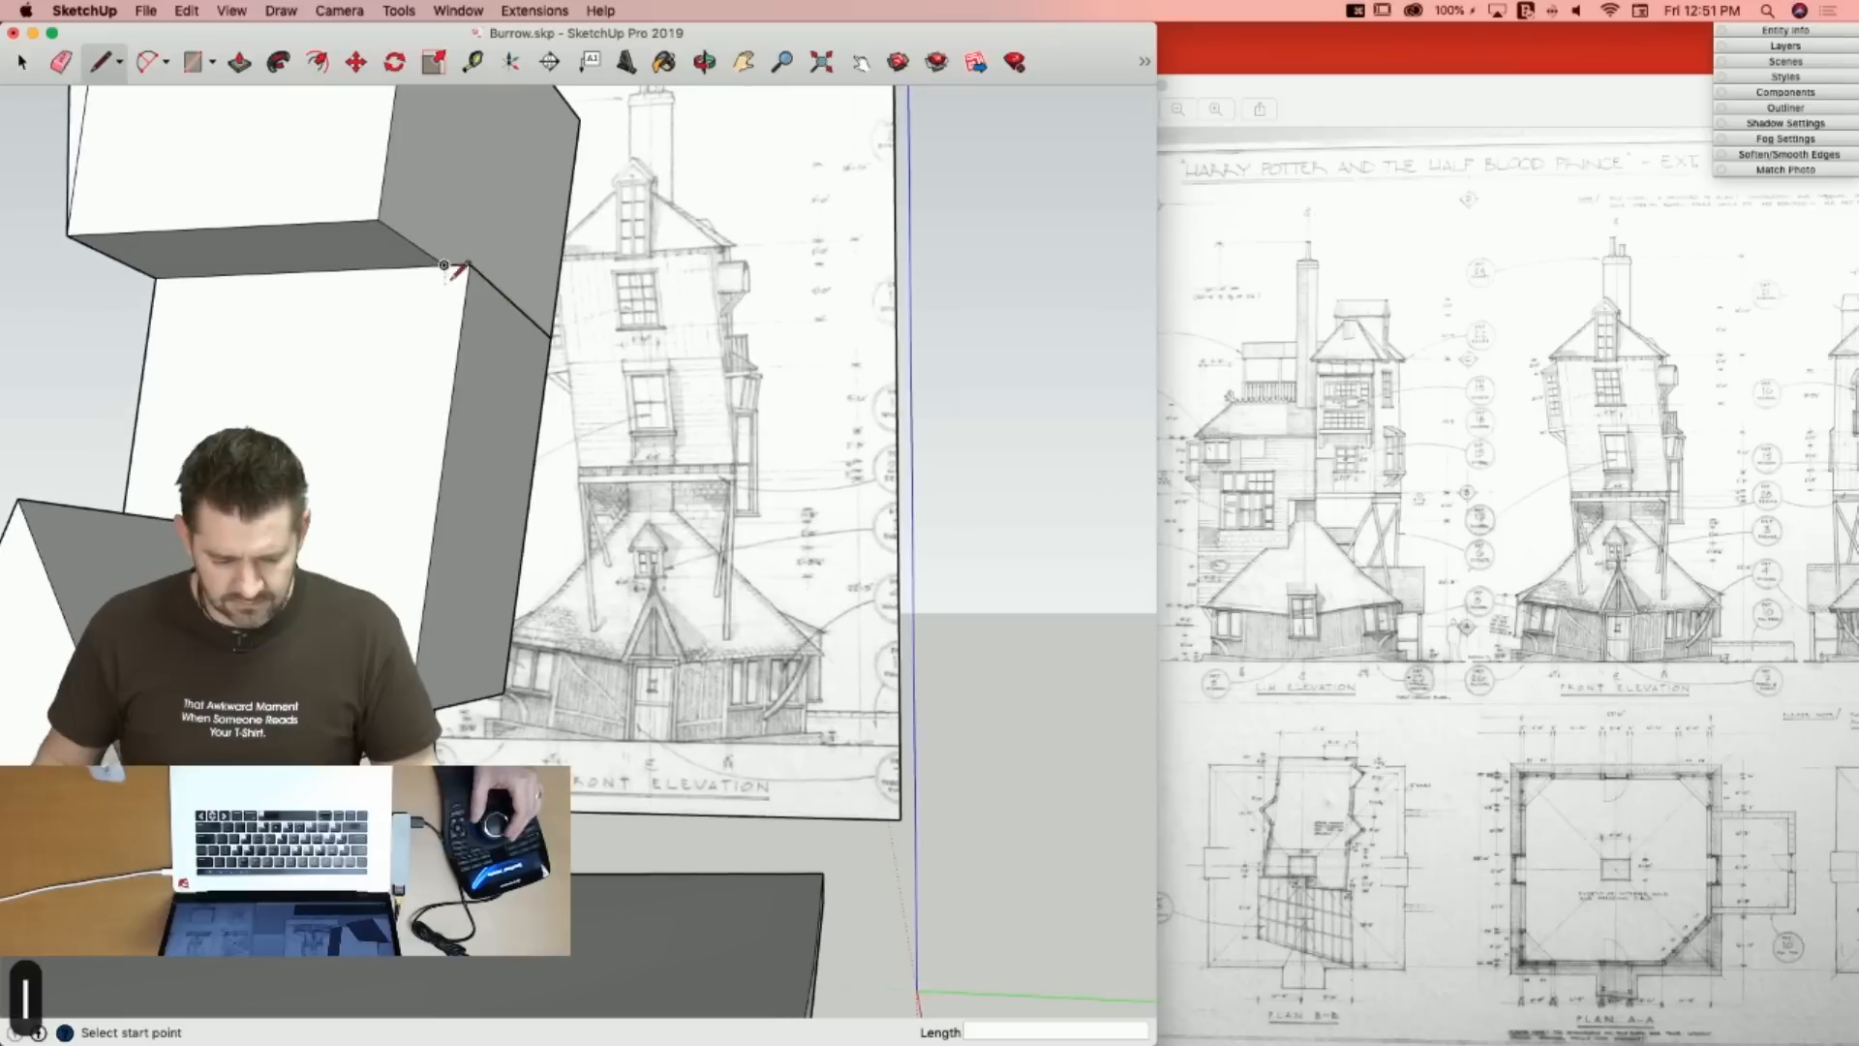
click(443, 265)
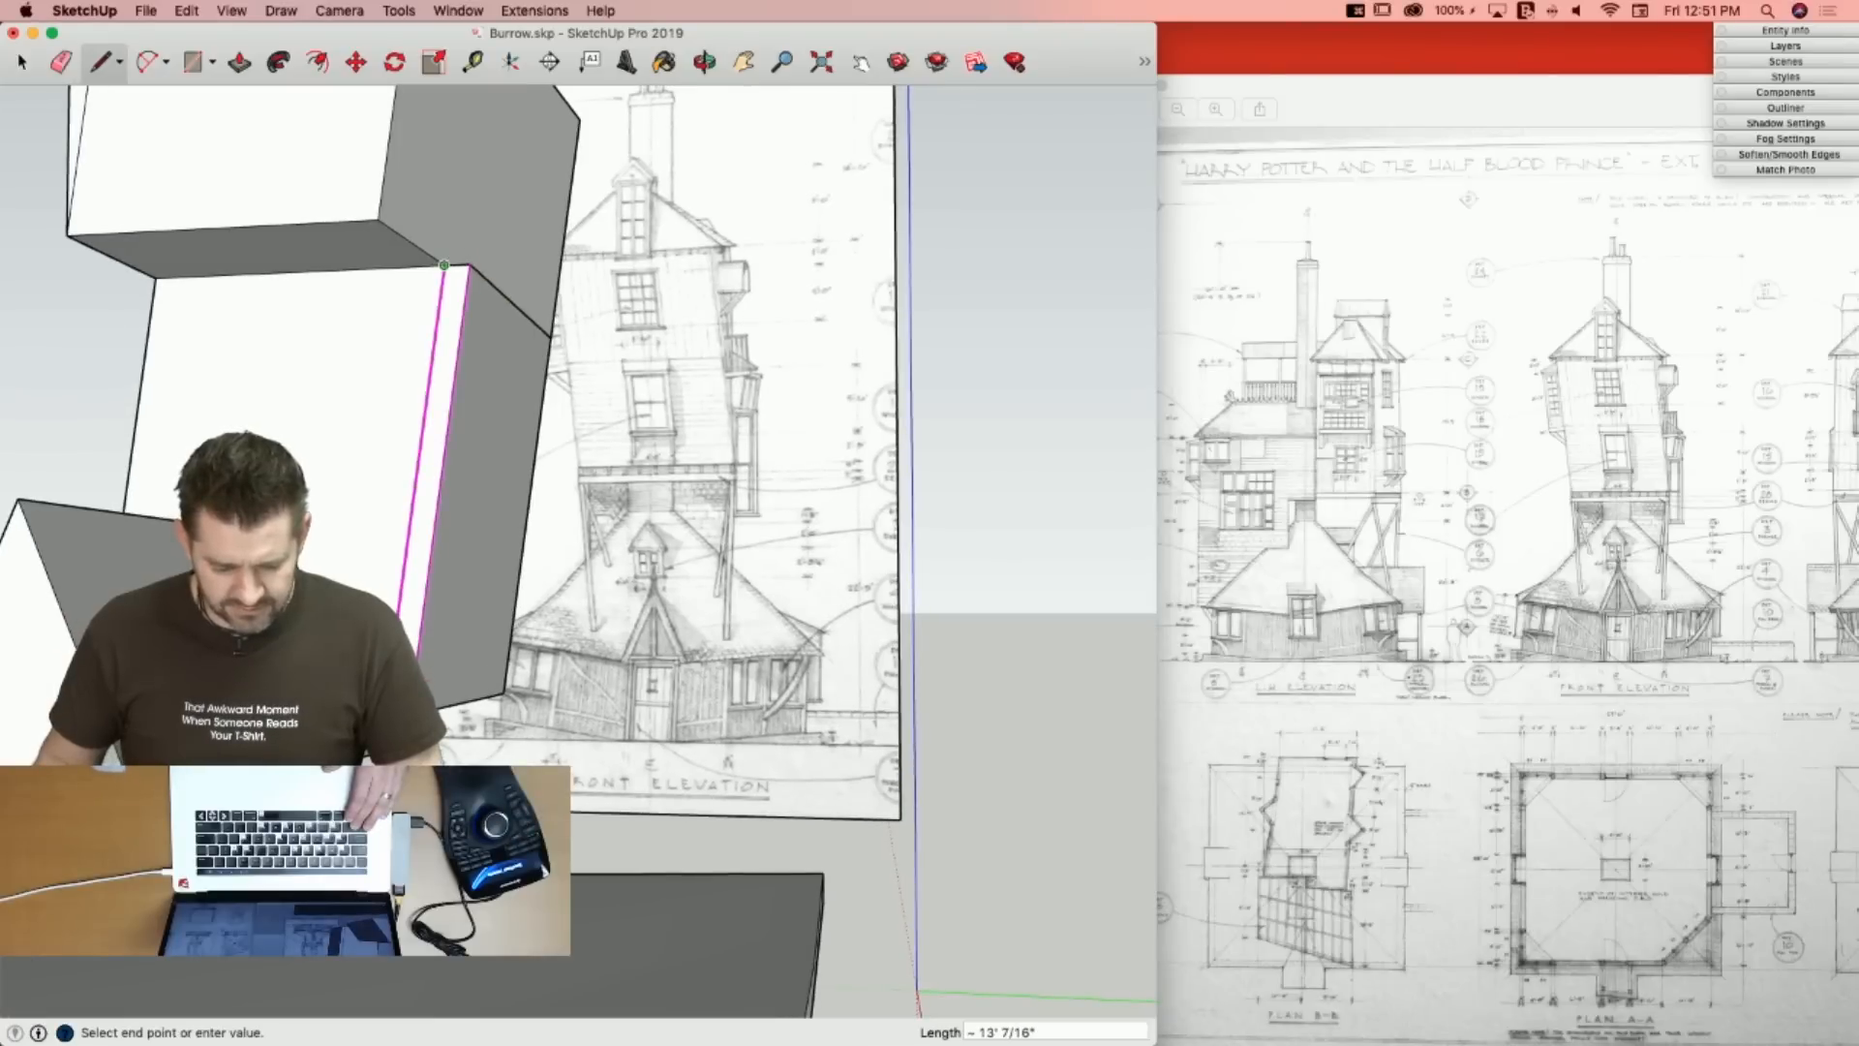
key(super+z)
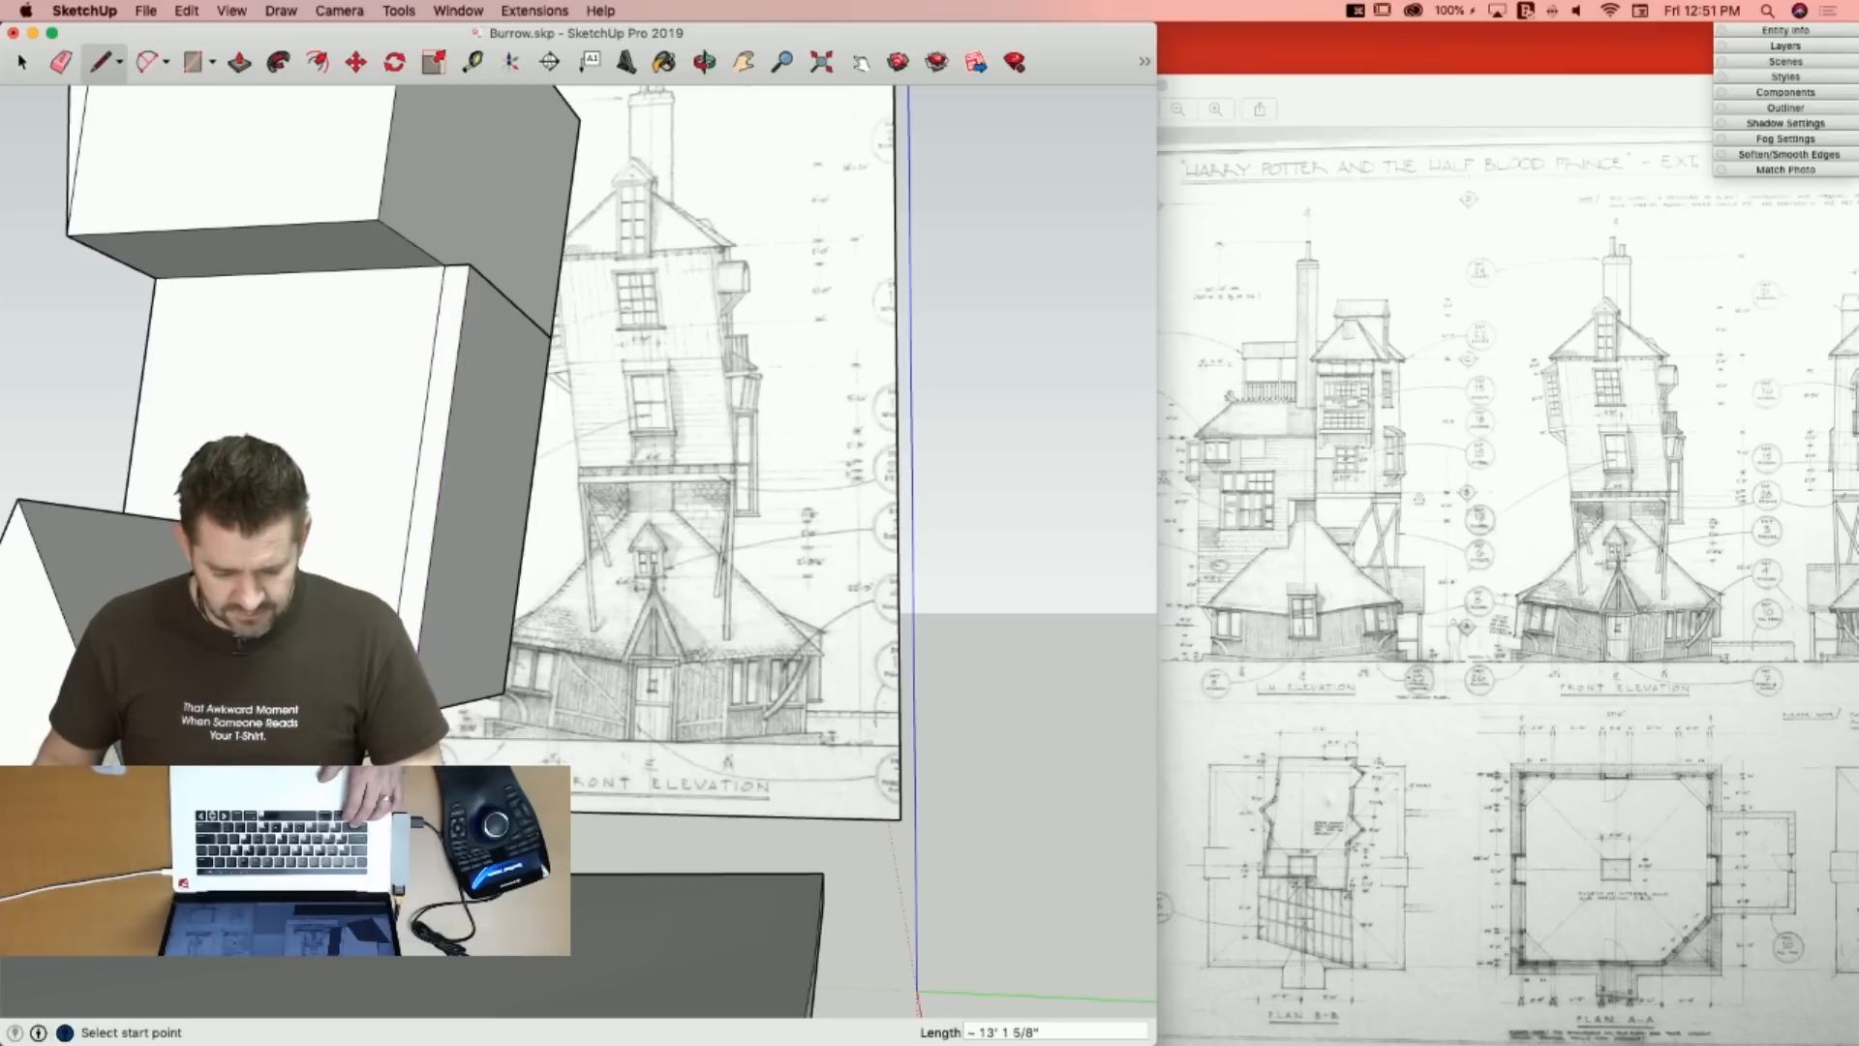
click(414, 648)
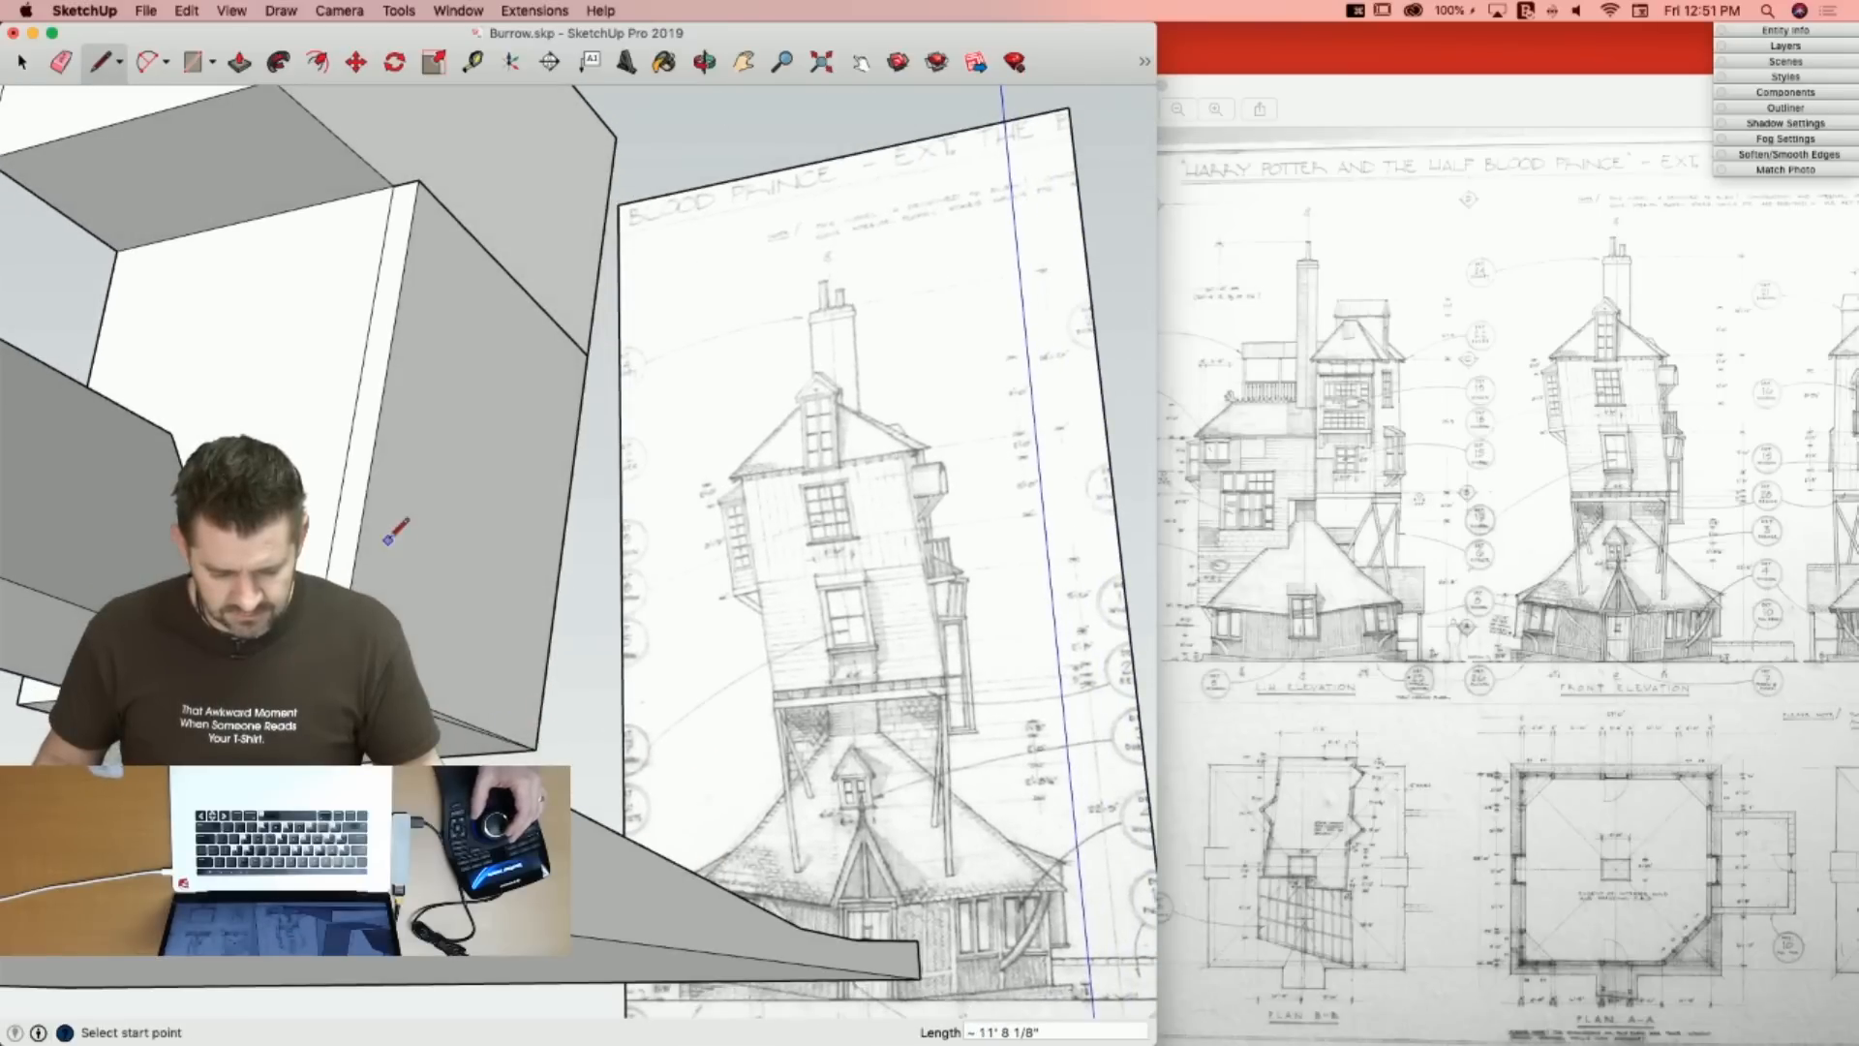
key(e)
drag(423, 180, 446, 220)
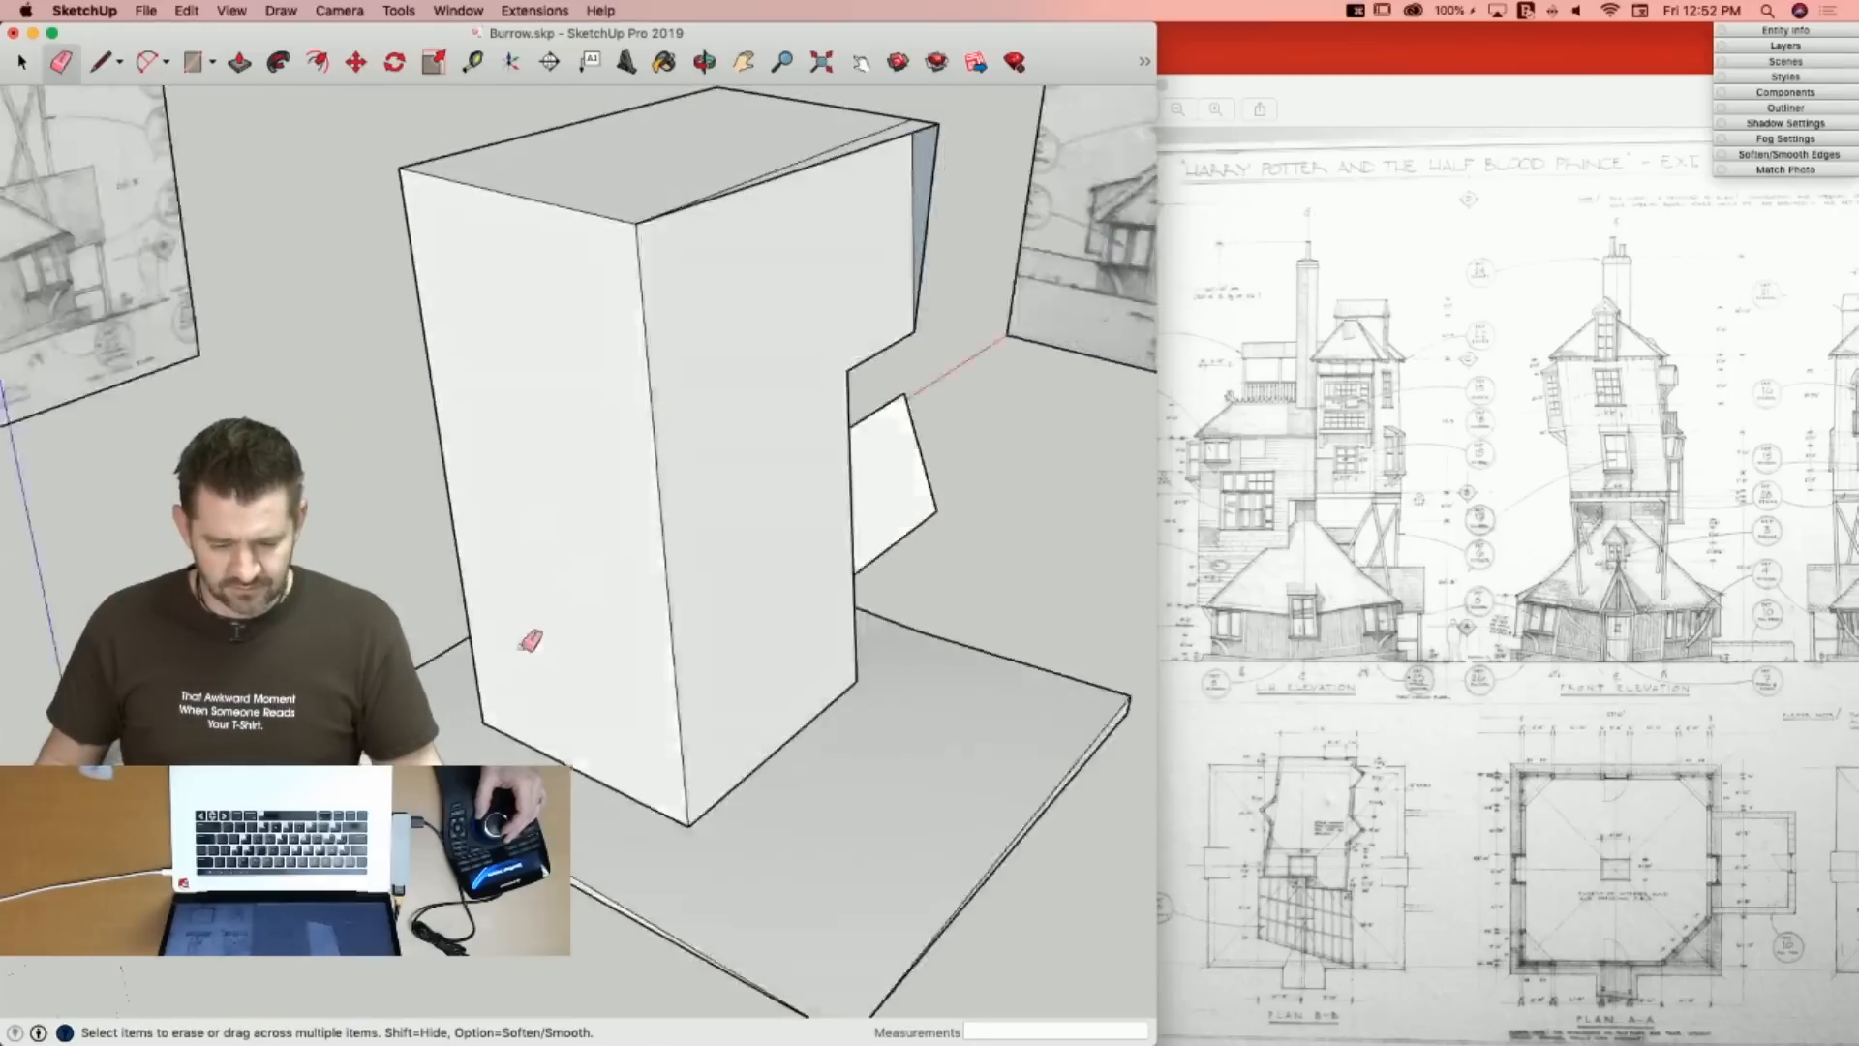
Draw a horizontal edge about 11' 8" long across the tower's opposite side wall, starting from the notch under the overhang.
key(l)
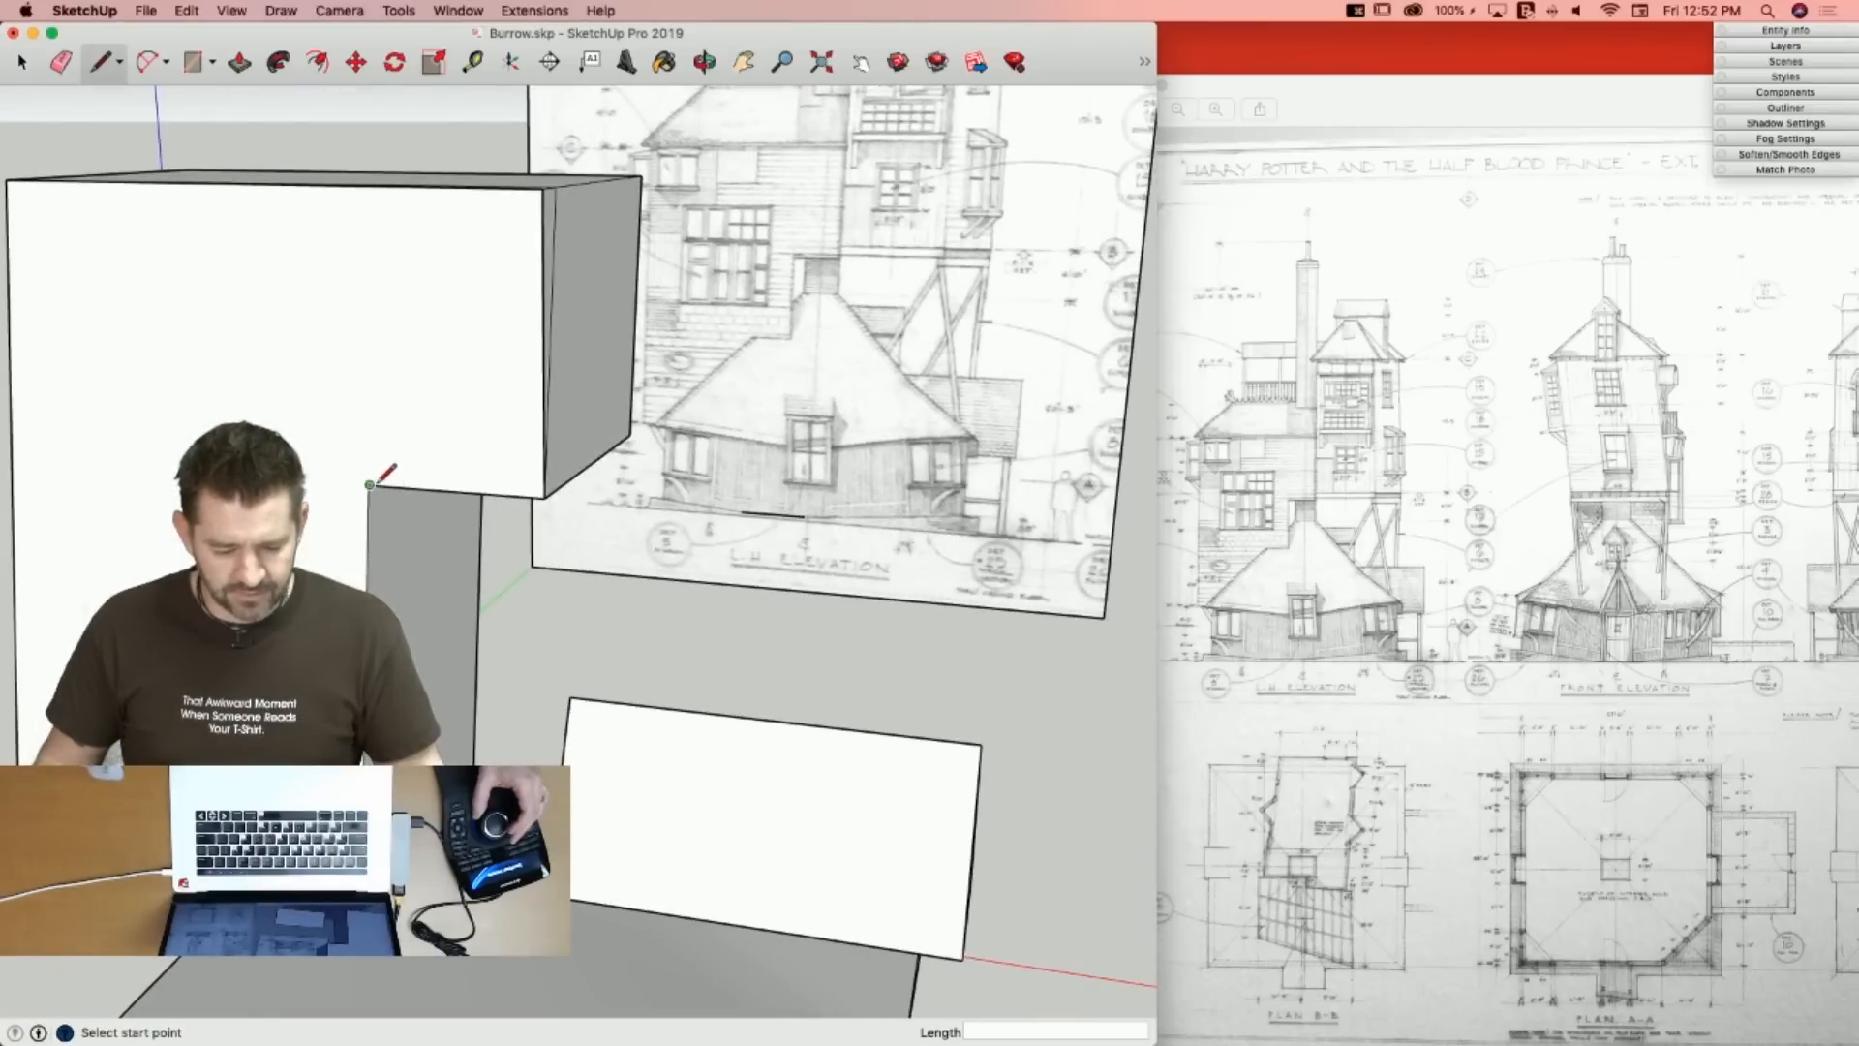
click(369, 484)
key(Escape)
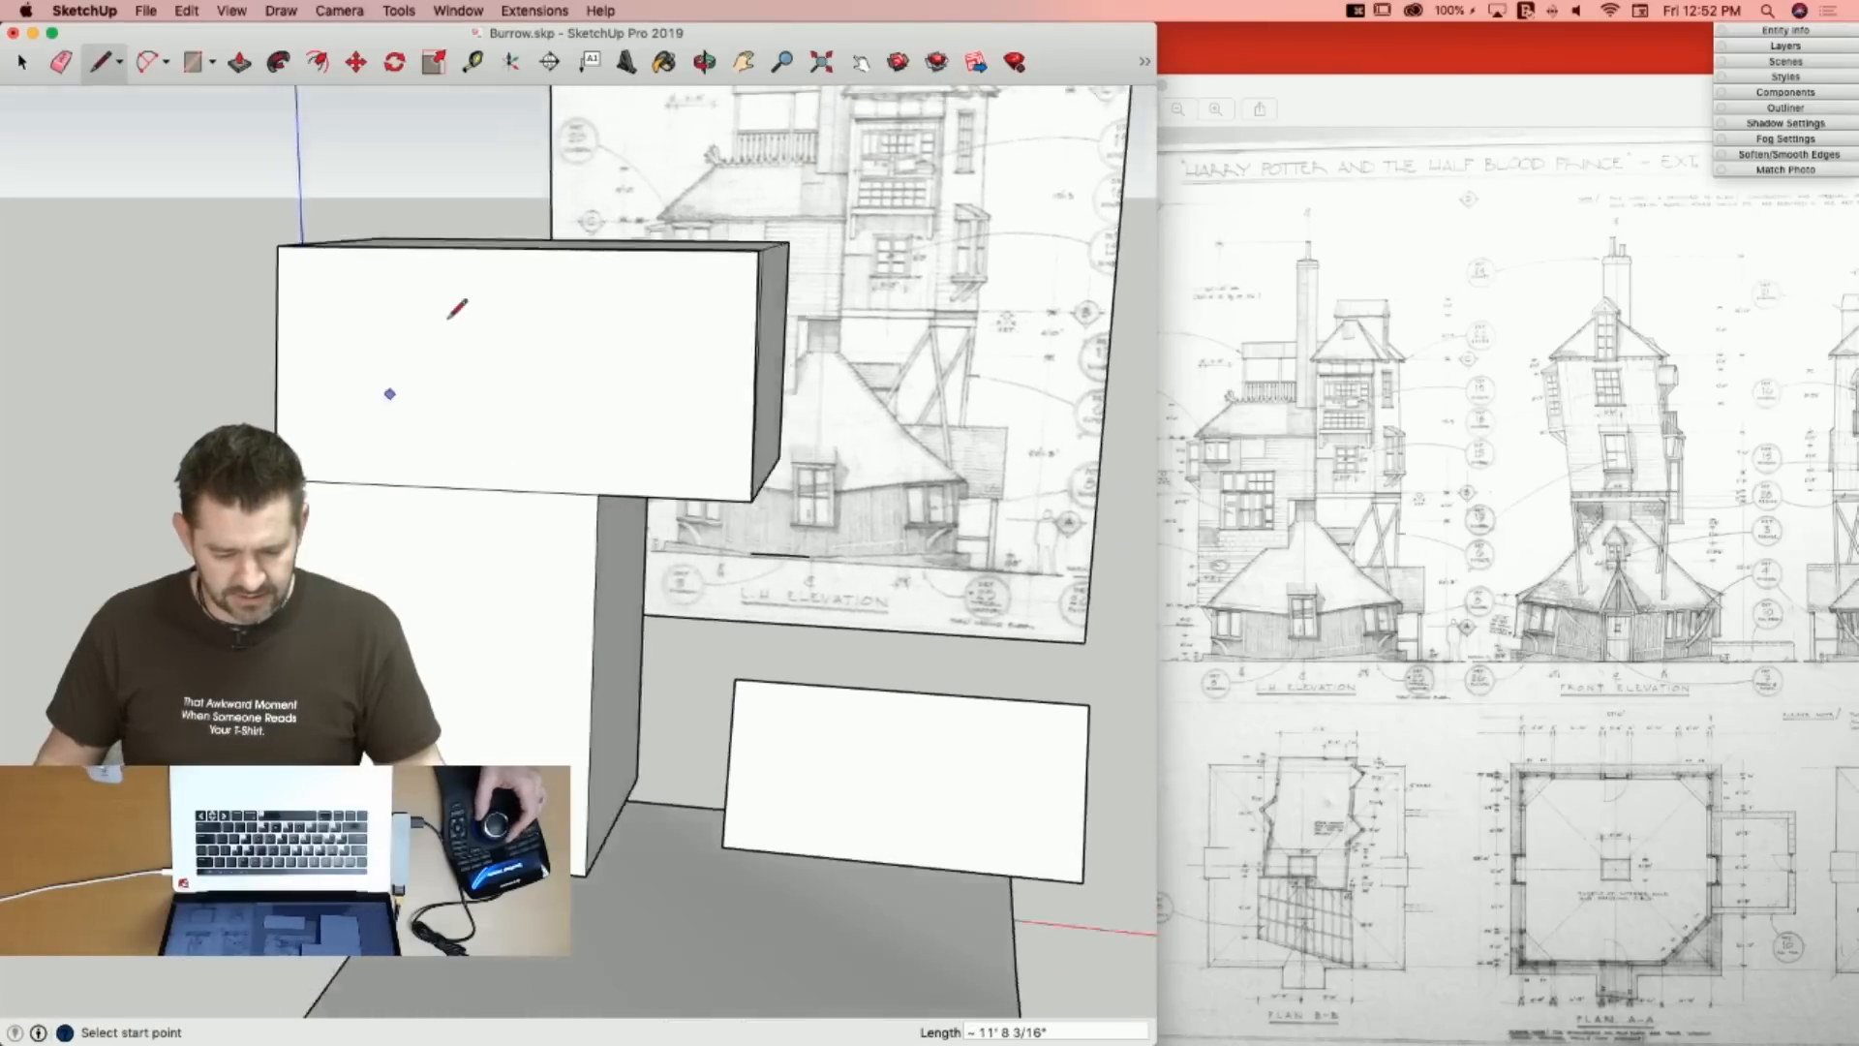
Try to square up the leaning lower walls by drawing vertical edges about 13' long between the notch level and the base.
key(e)
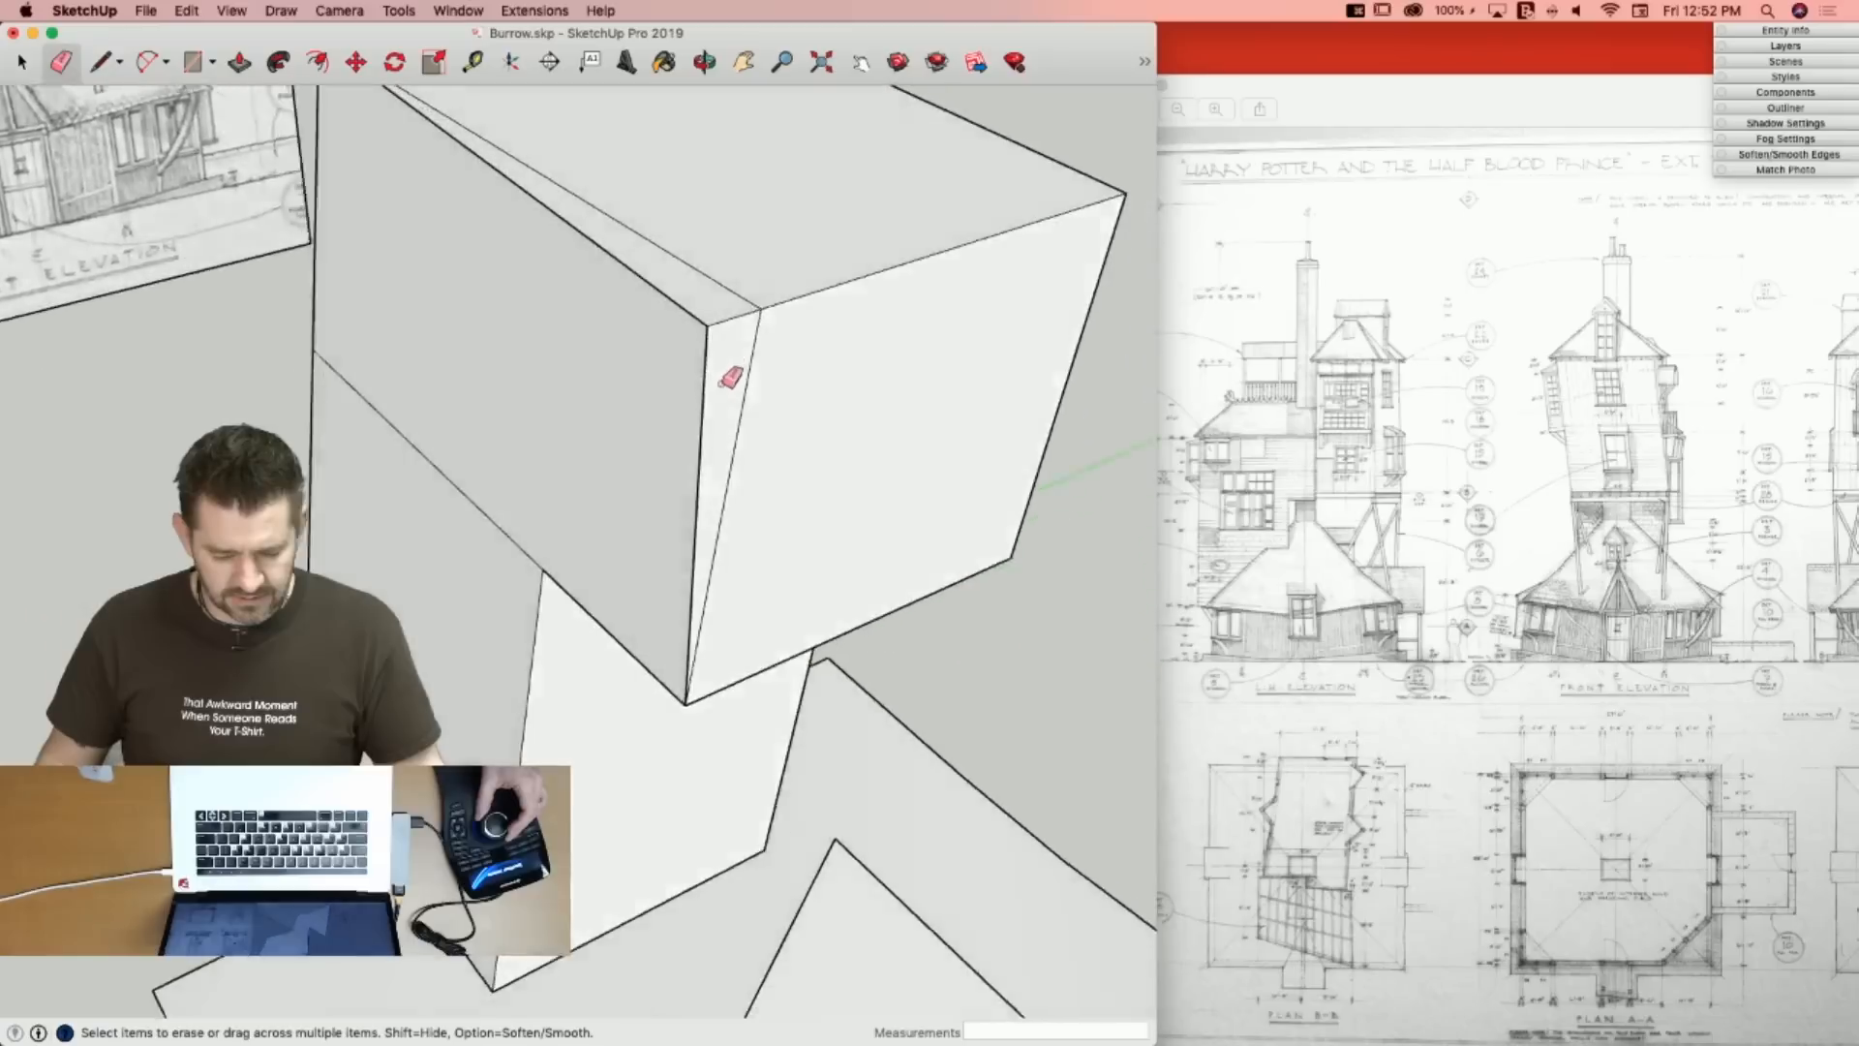
key(l)
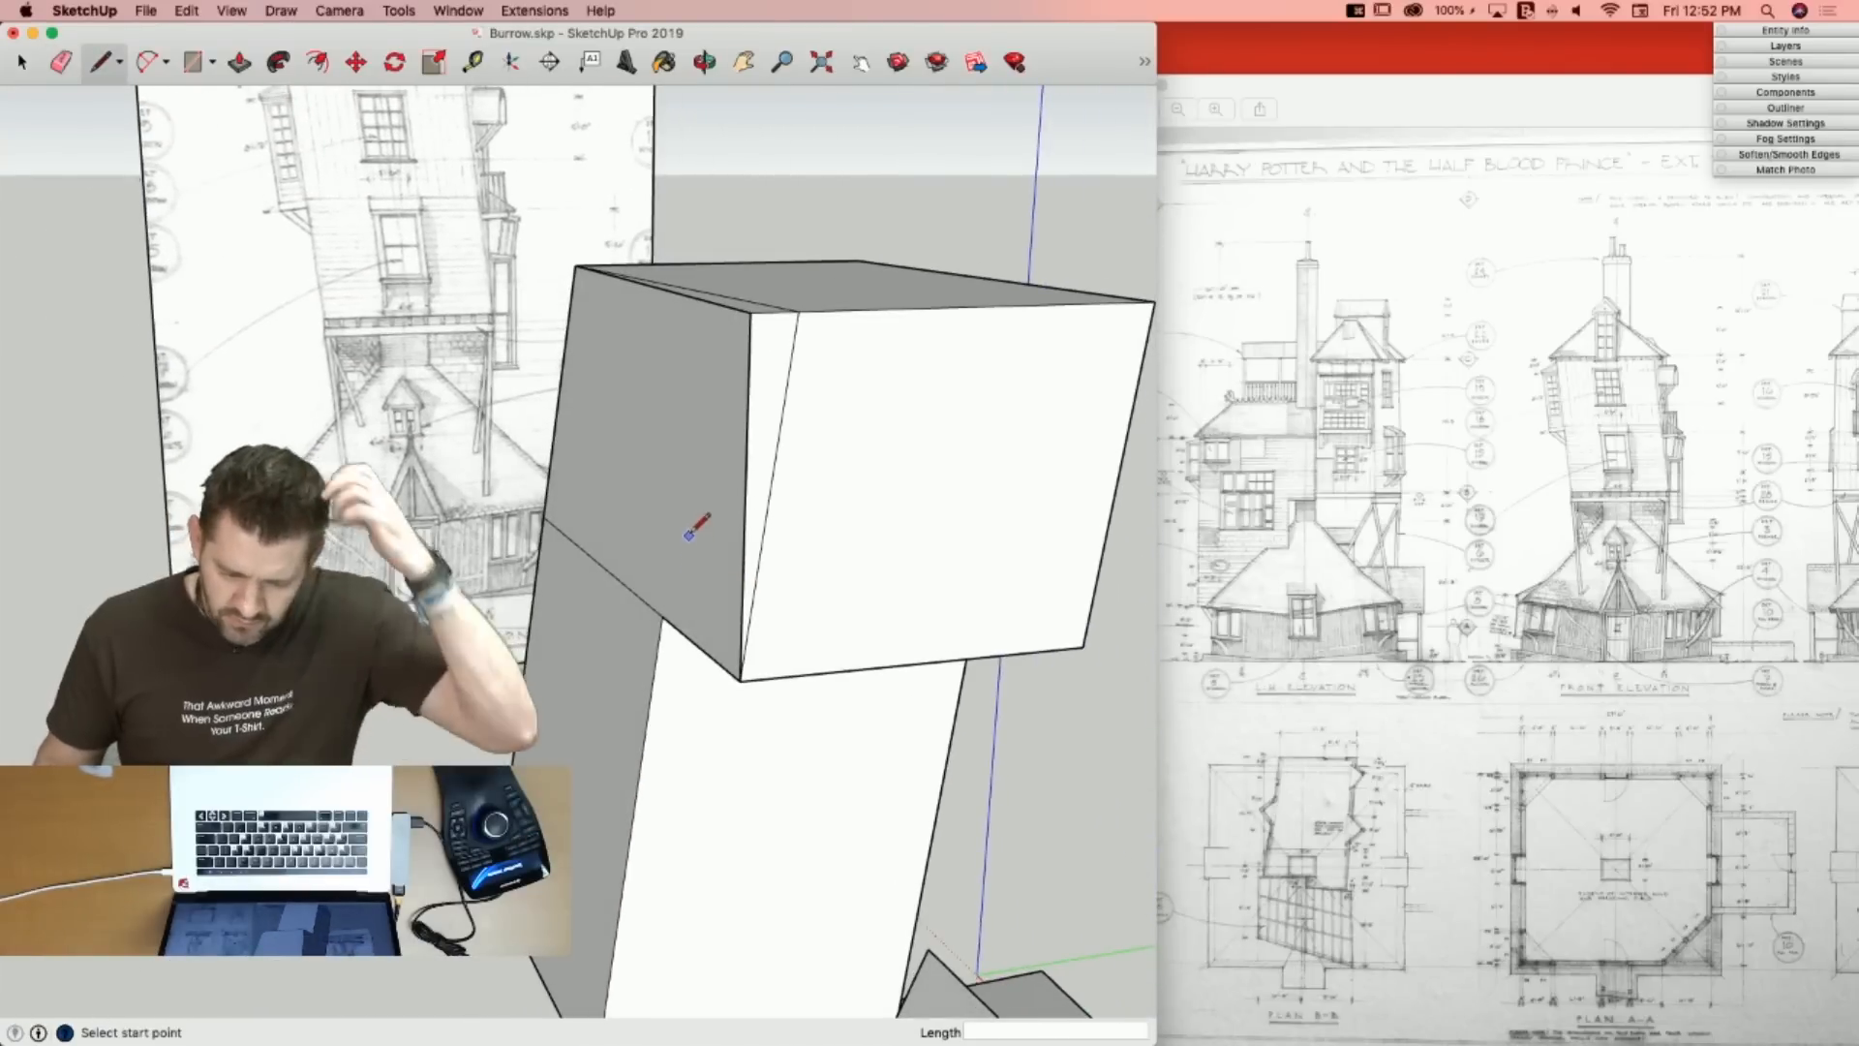
key(space)
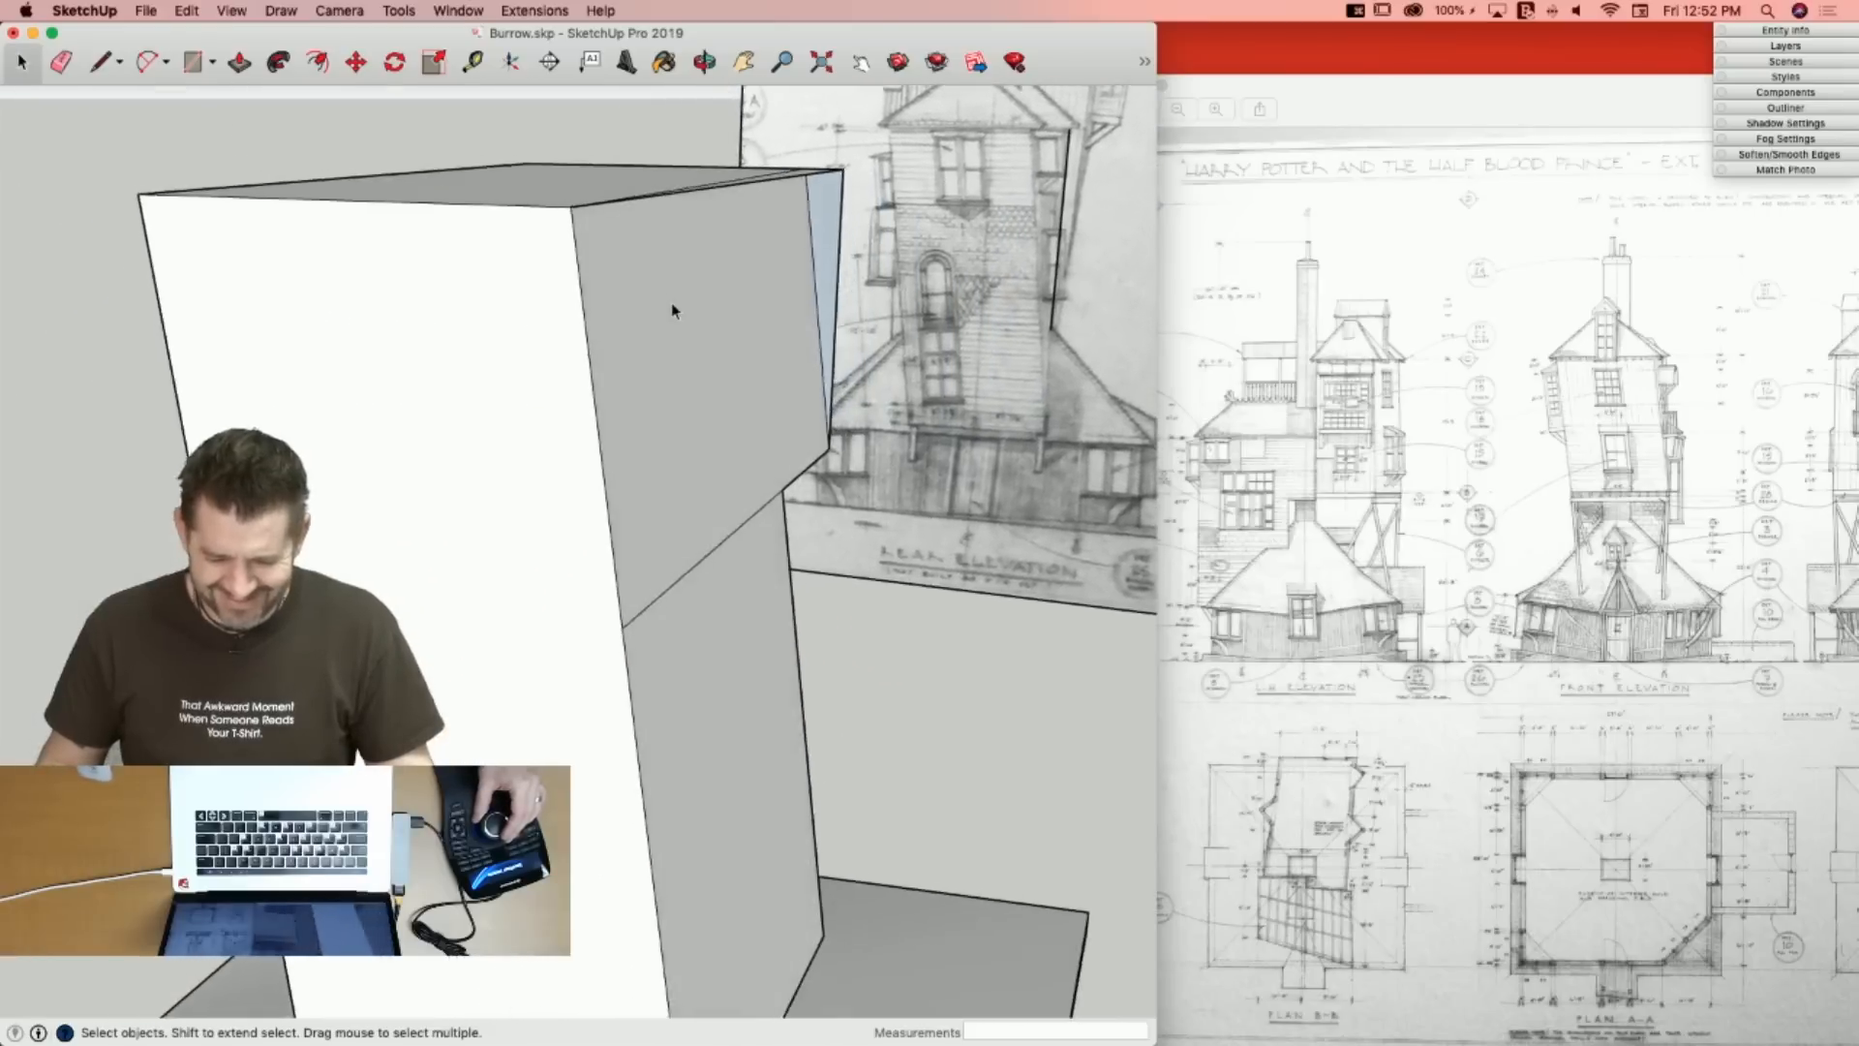
key(l)
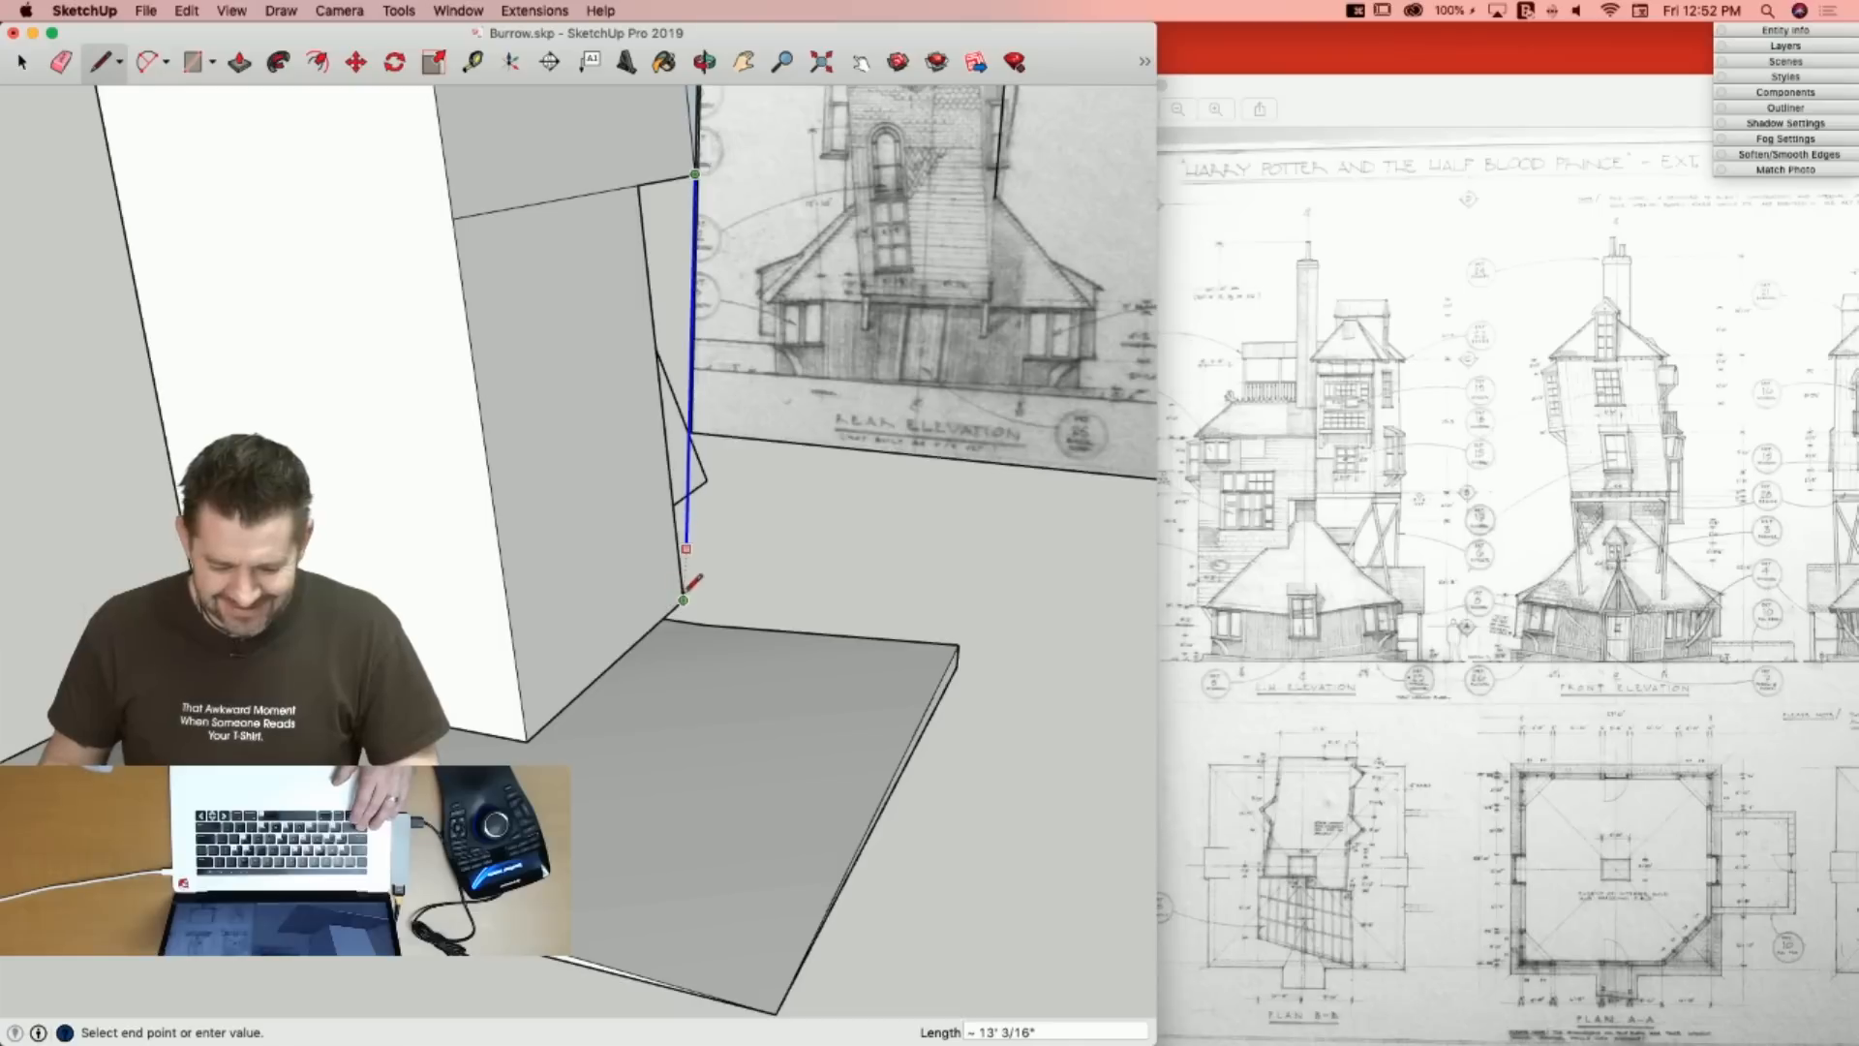
click(683, 599)
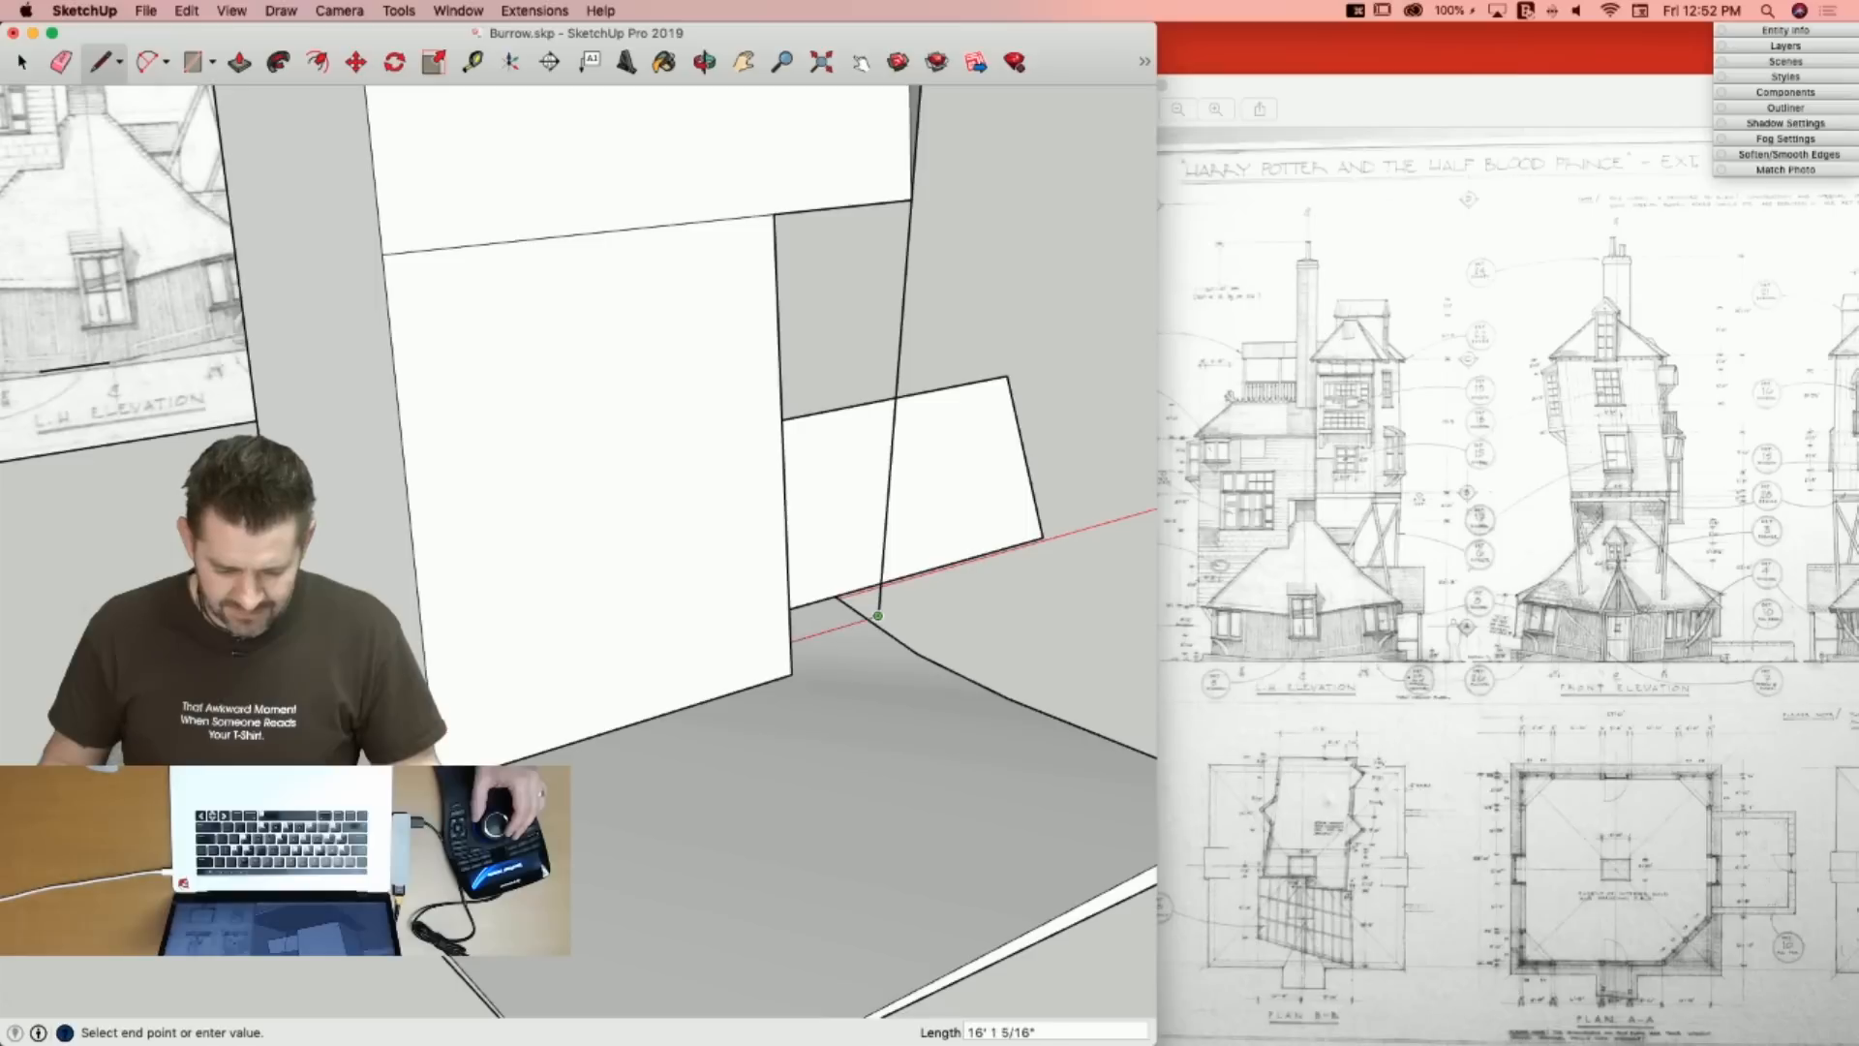
click(429, 745)
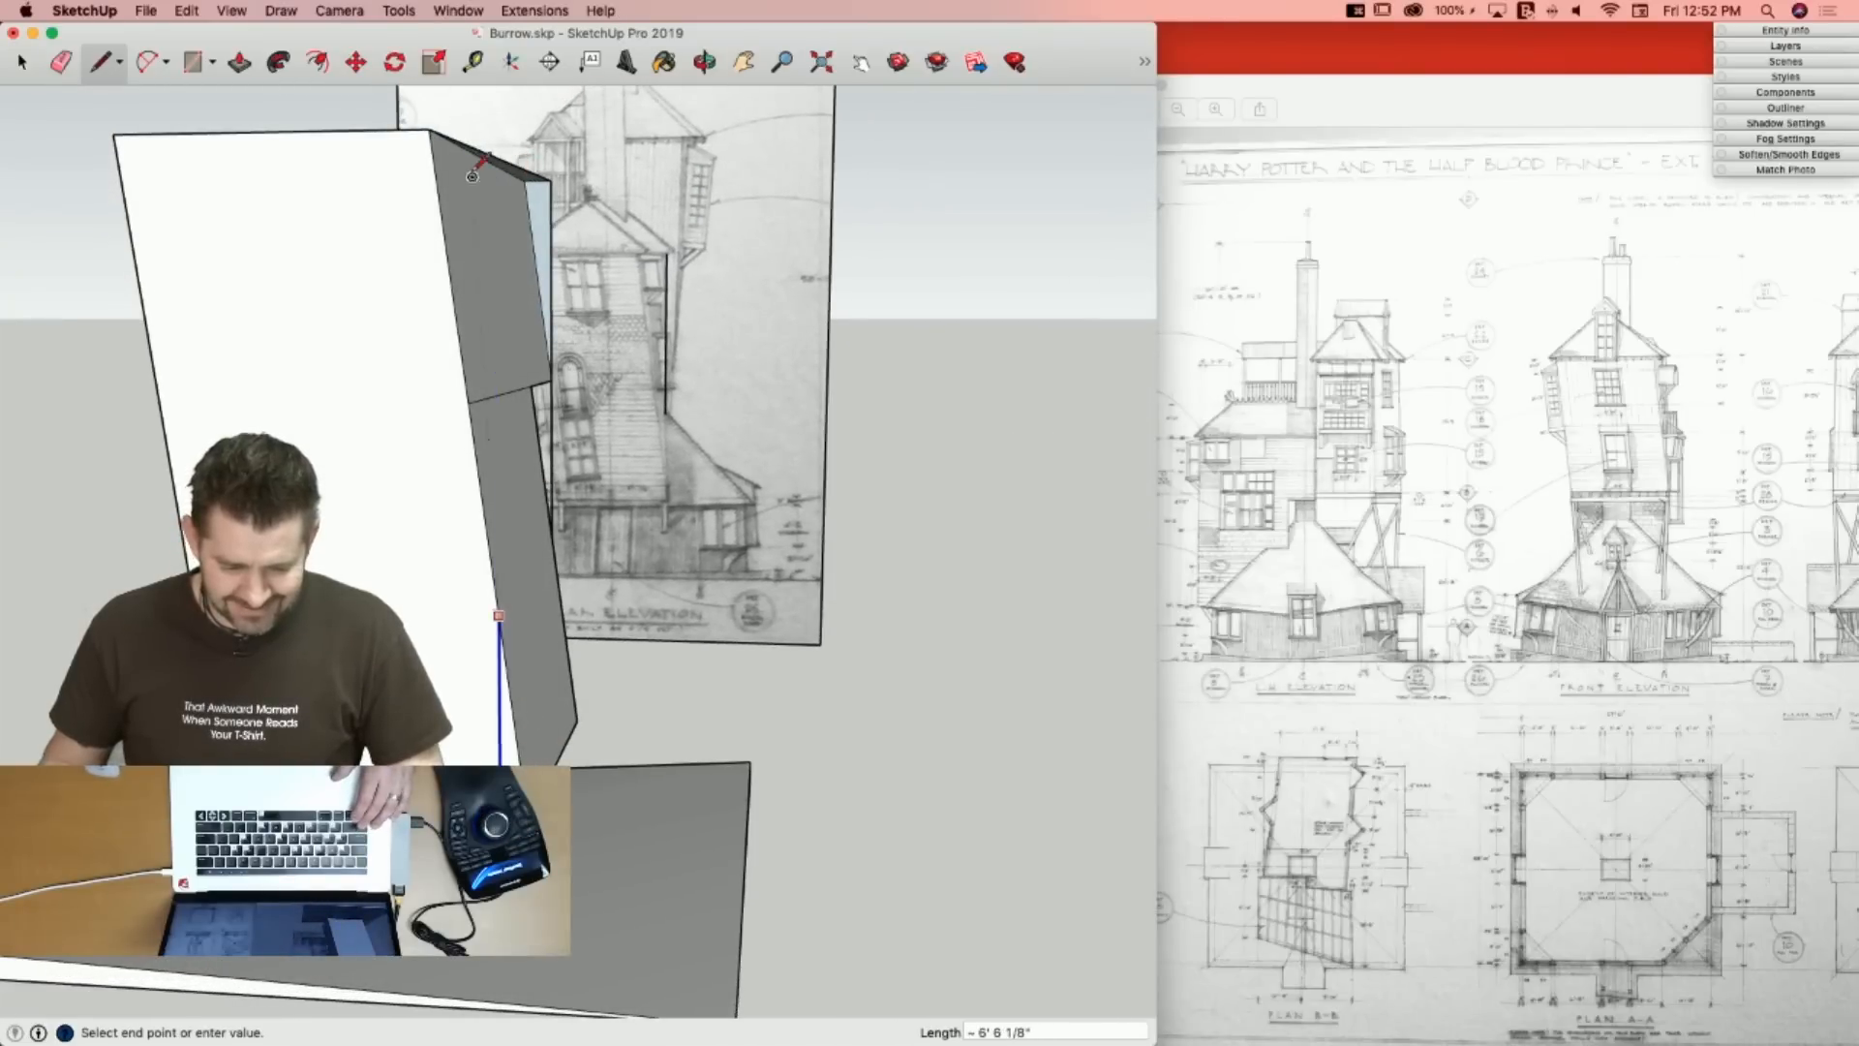
click(494, 128)
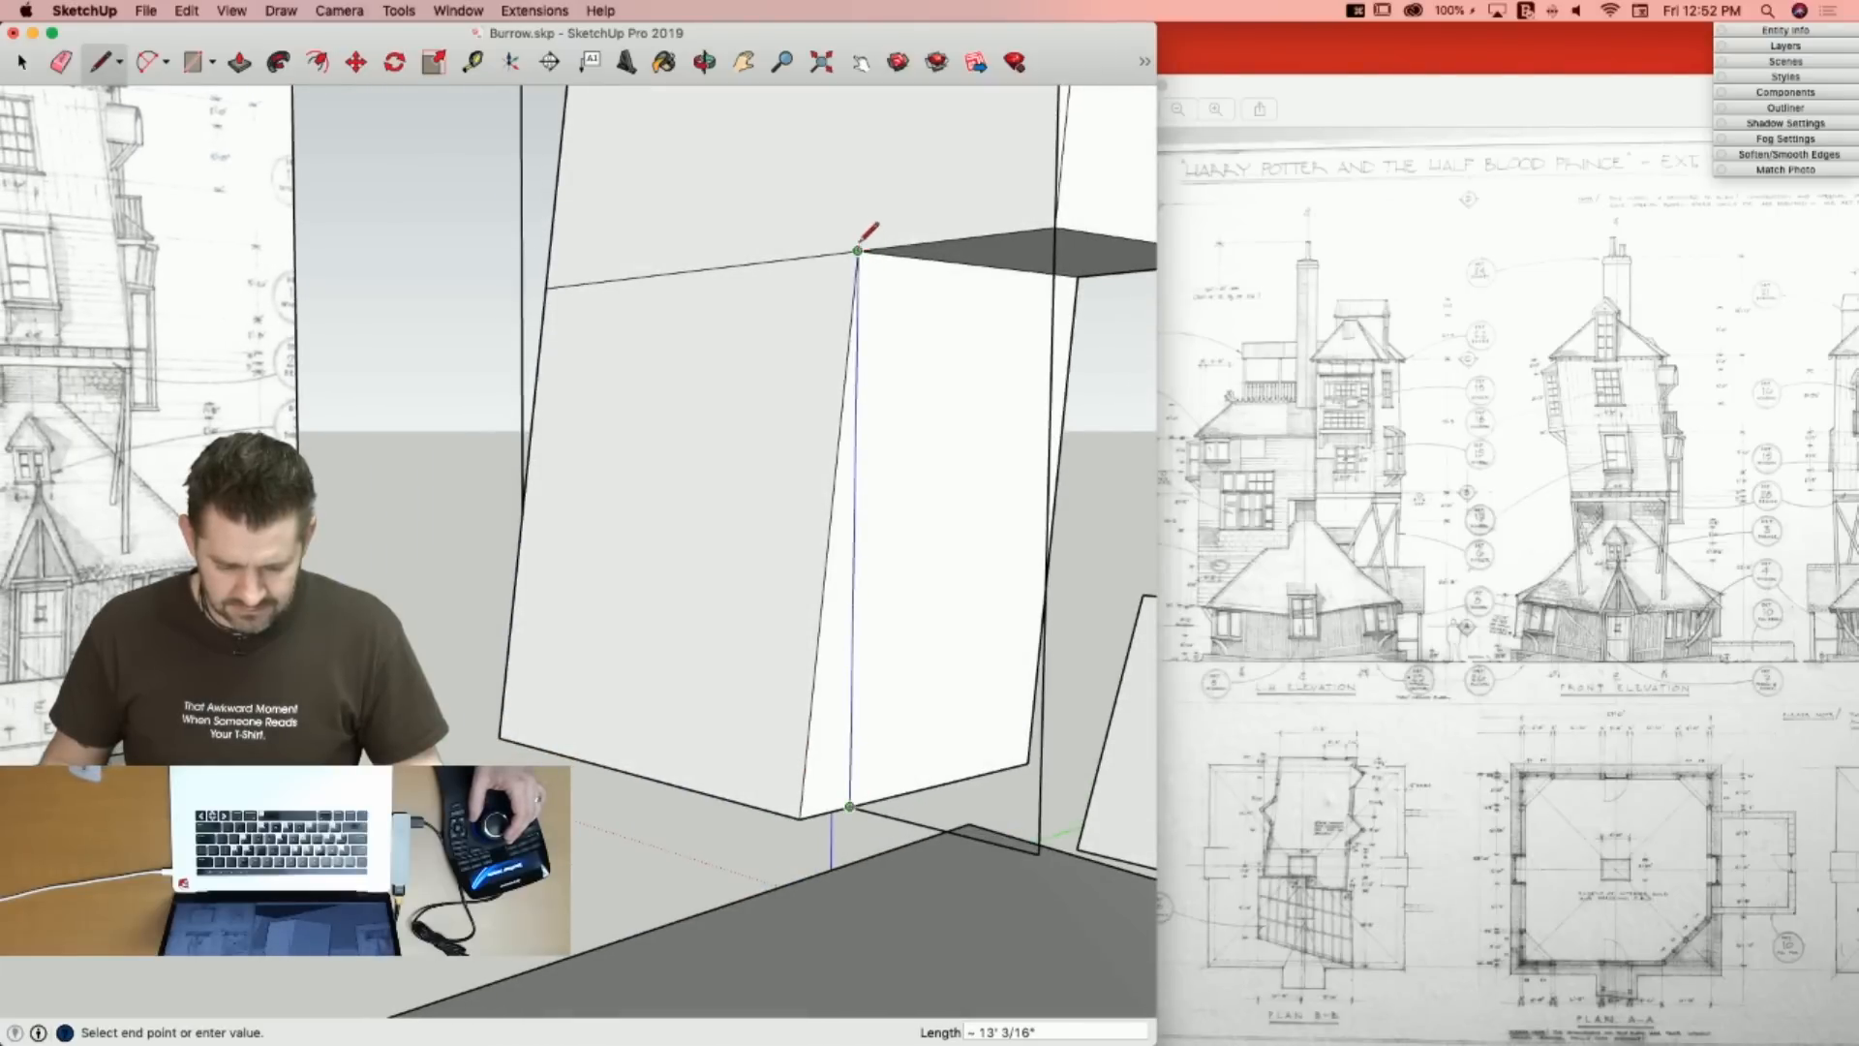
click(857, 212)
key(space)
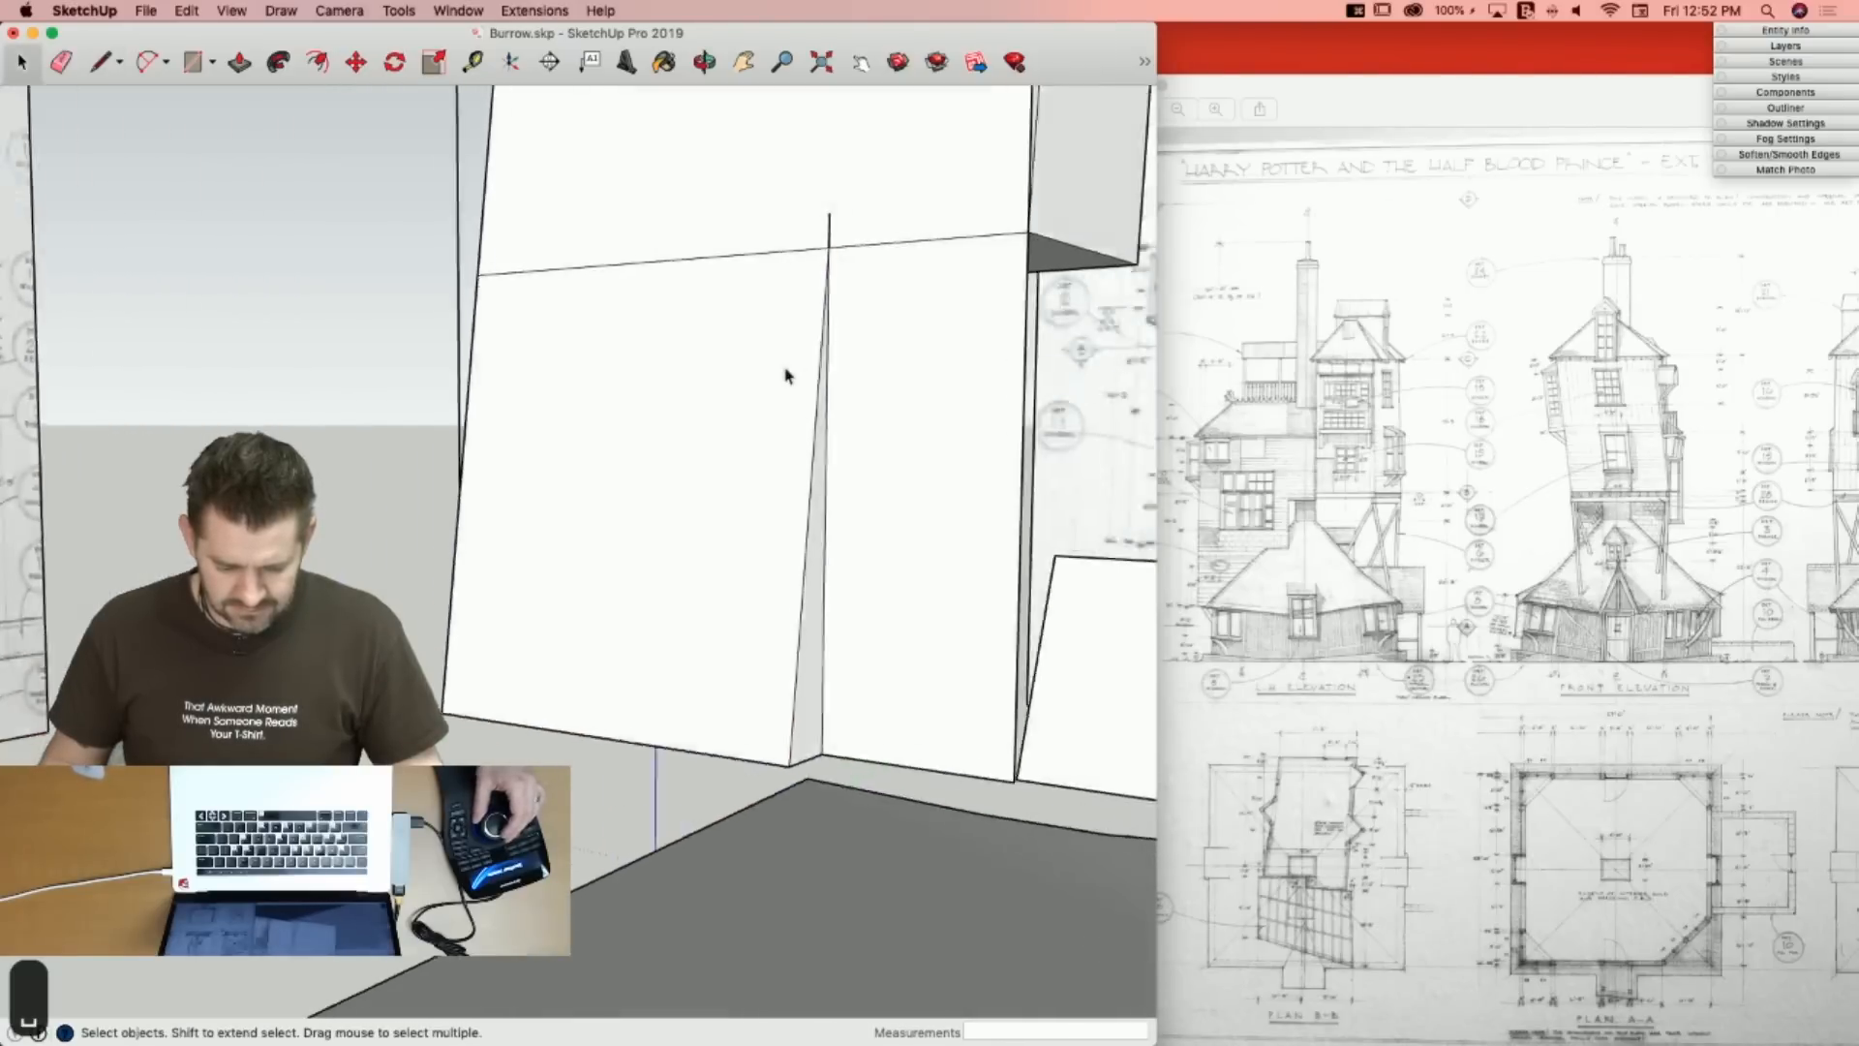
Undo the vertical edges on the lower walls and the horizontal edge across the side wall at notch height.
key(l)
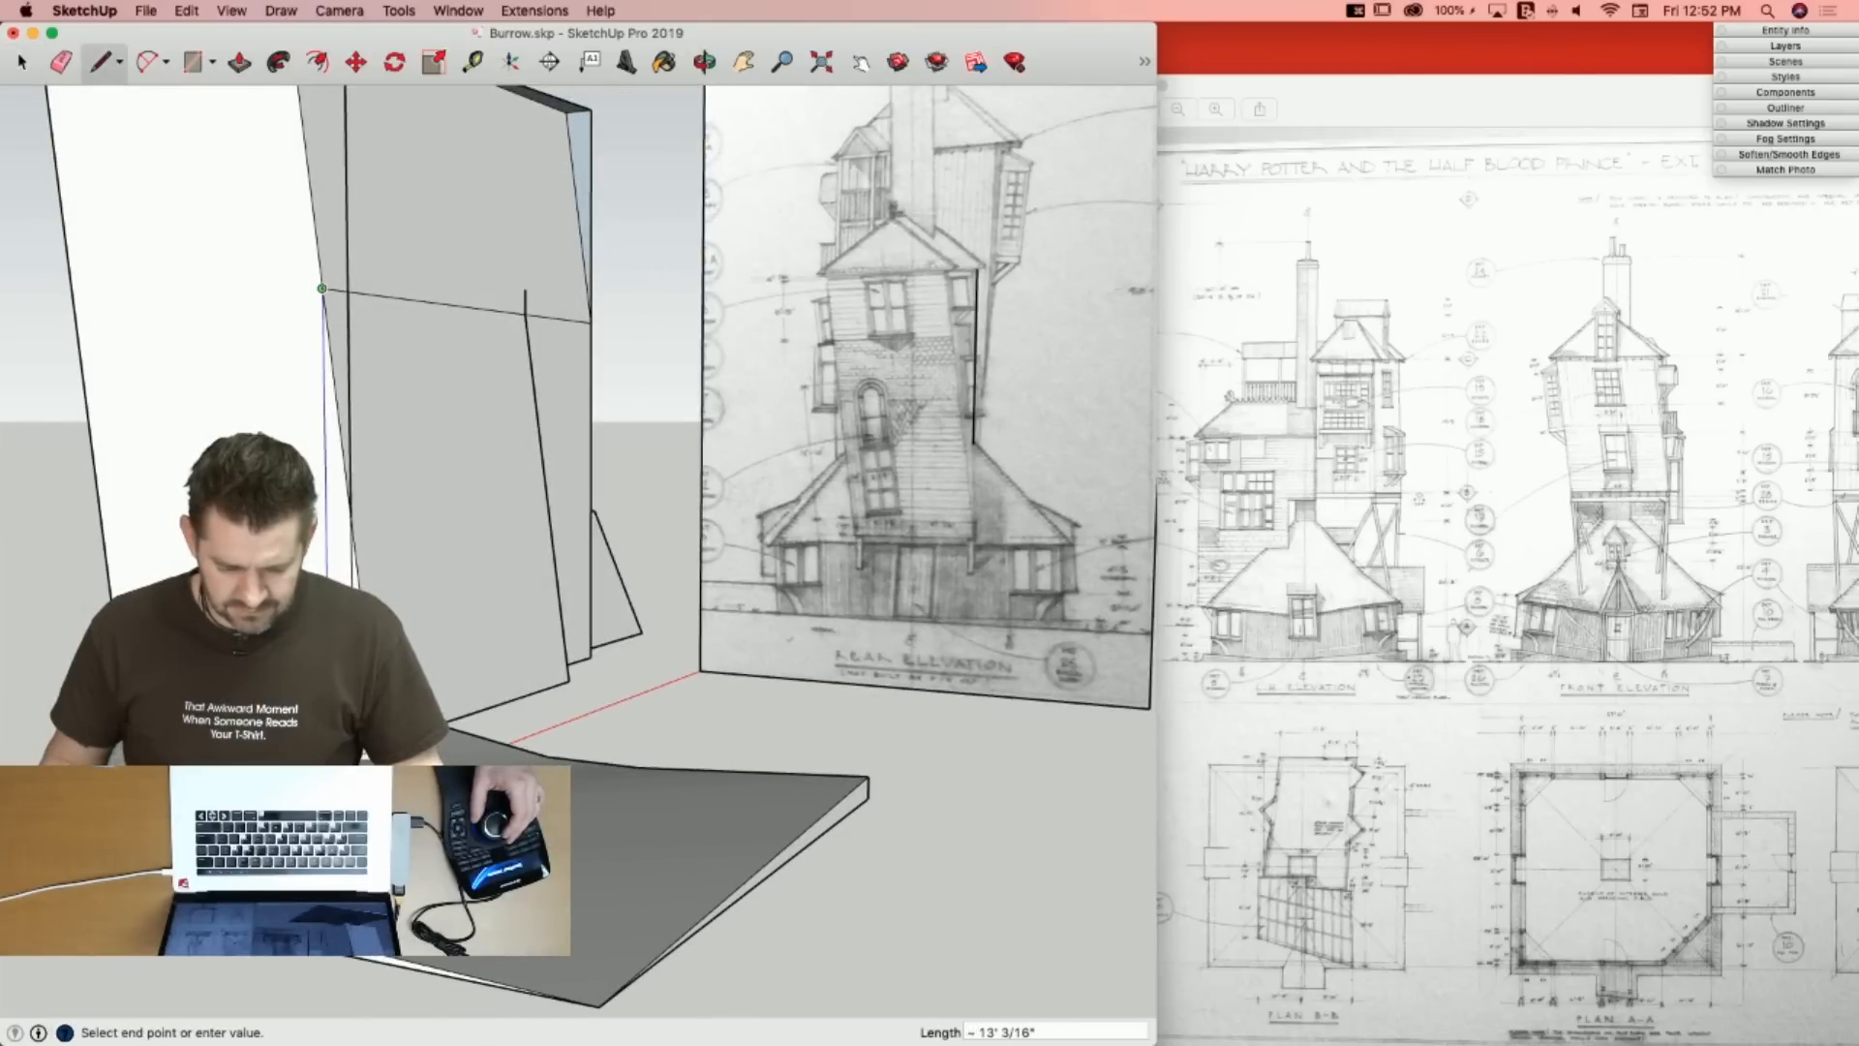
key(space)
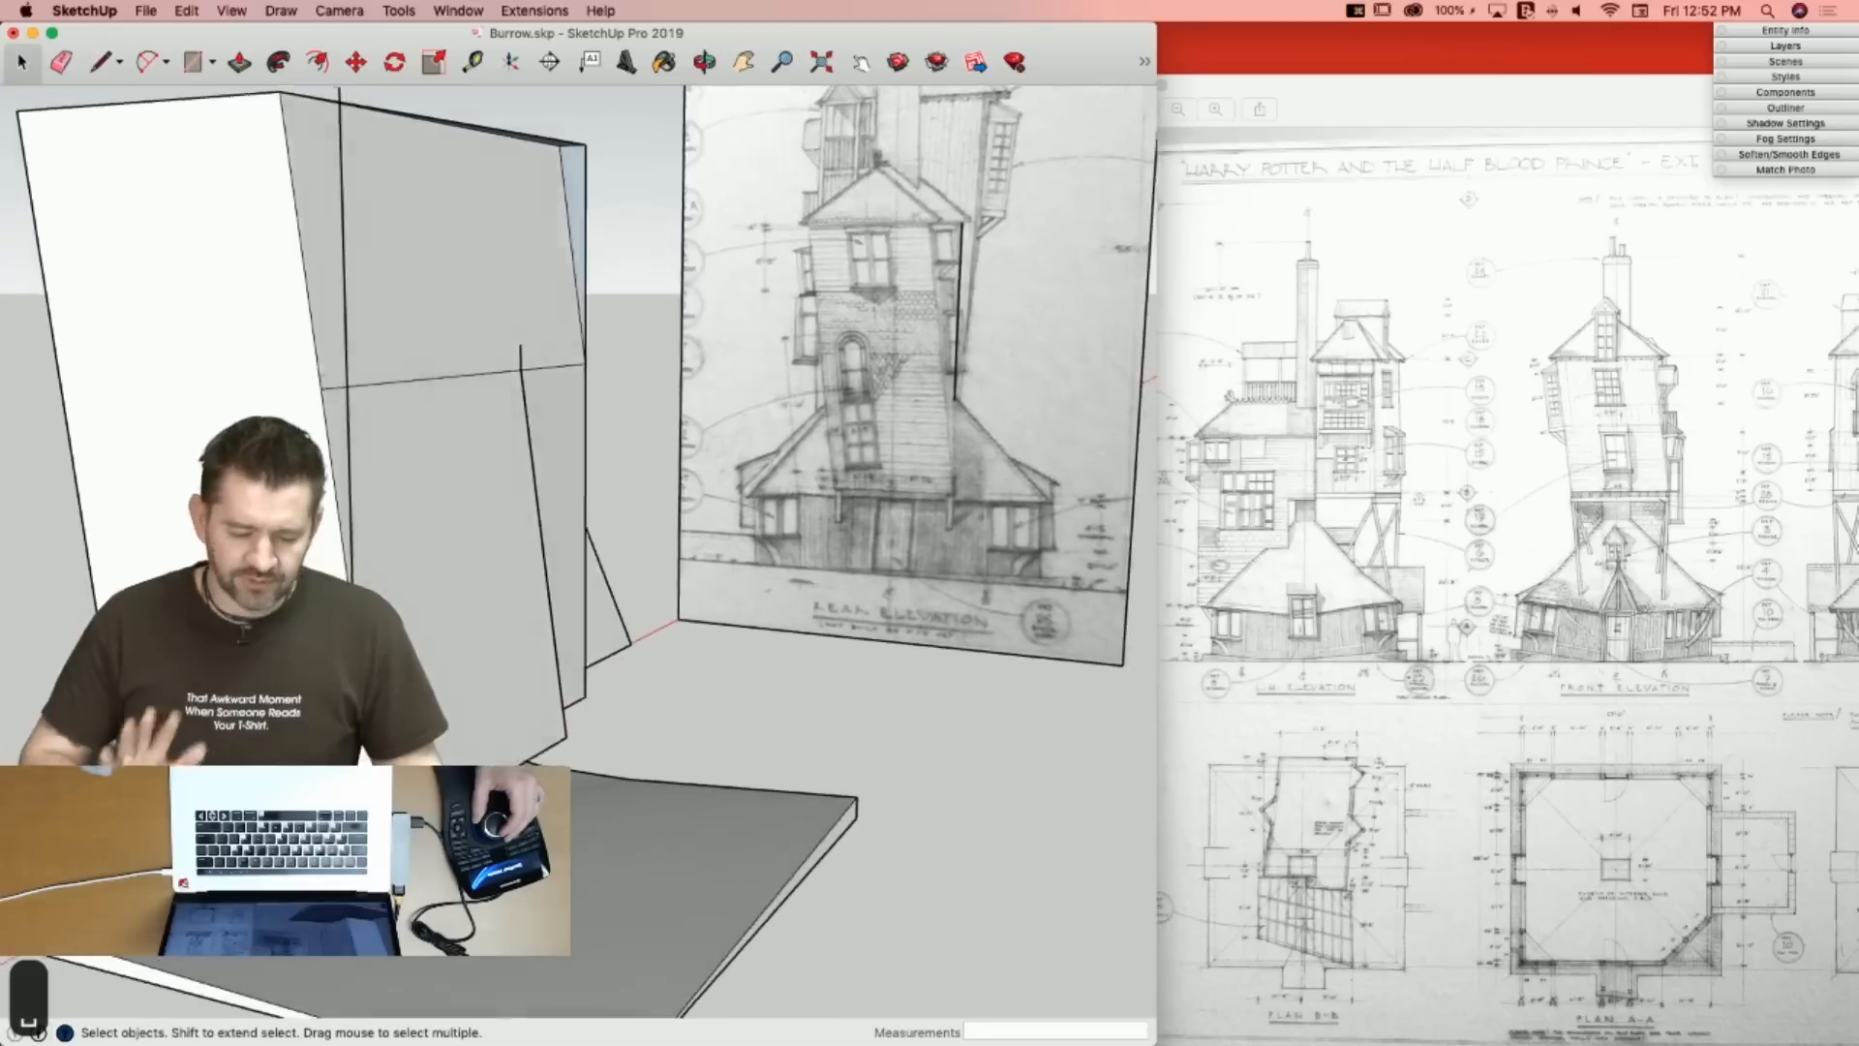
key(super+z)
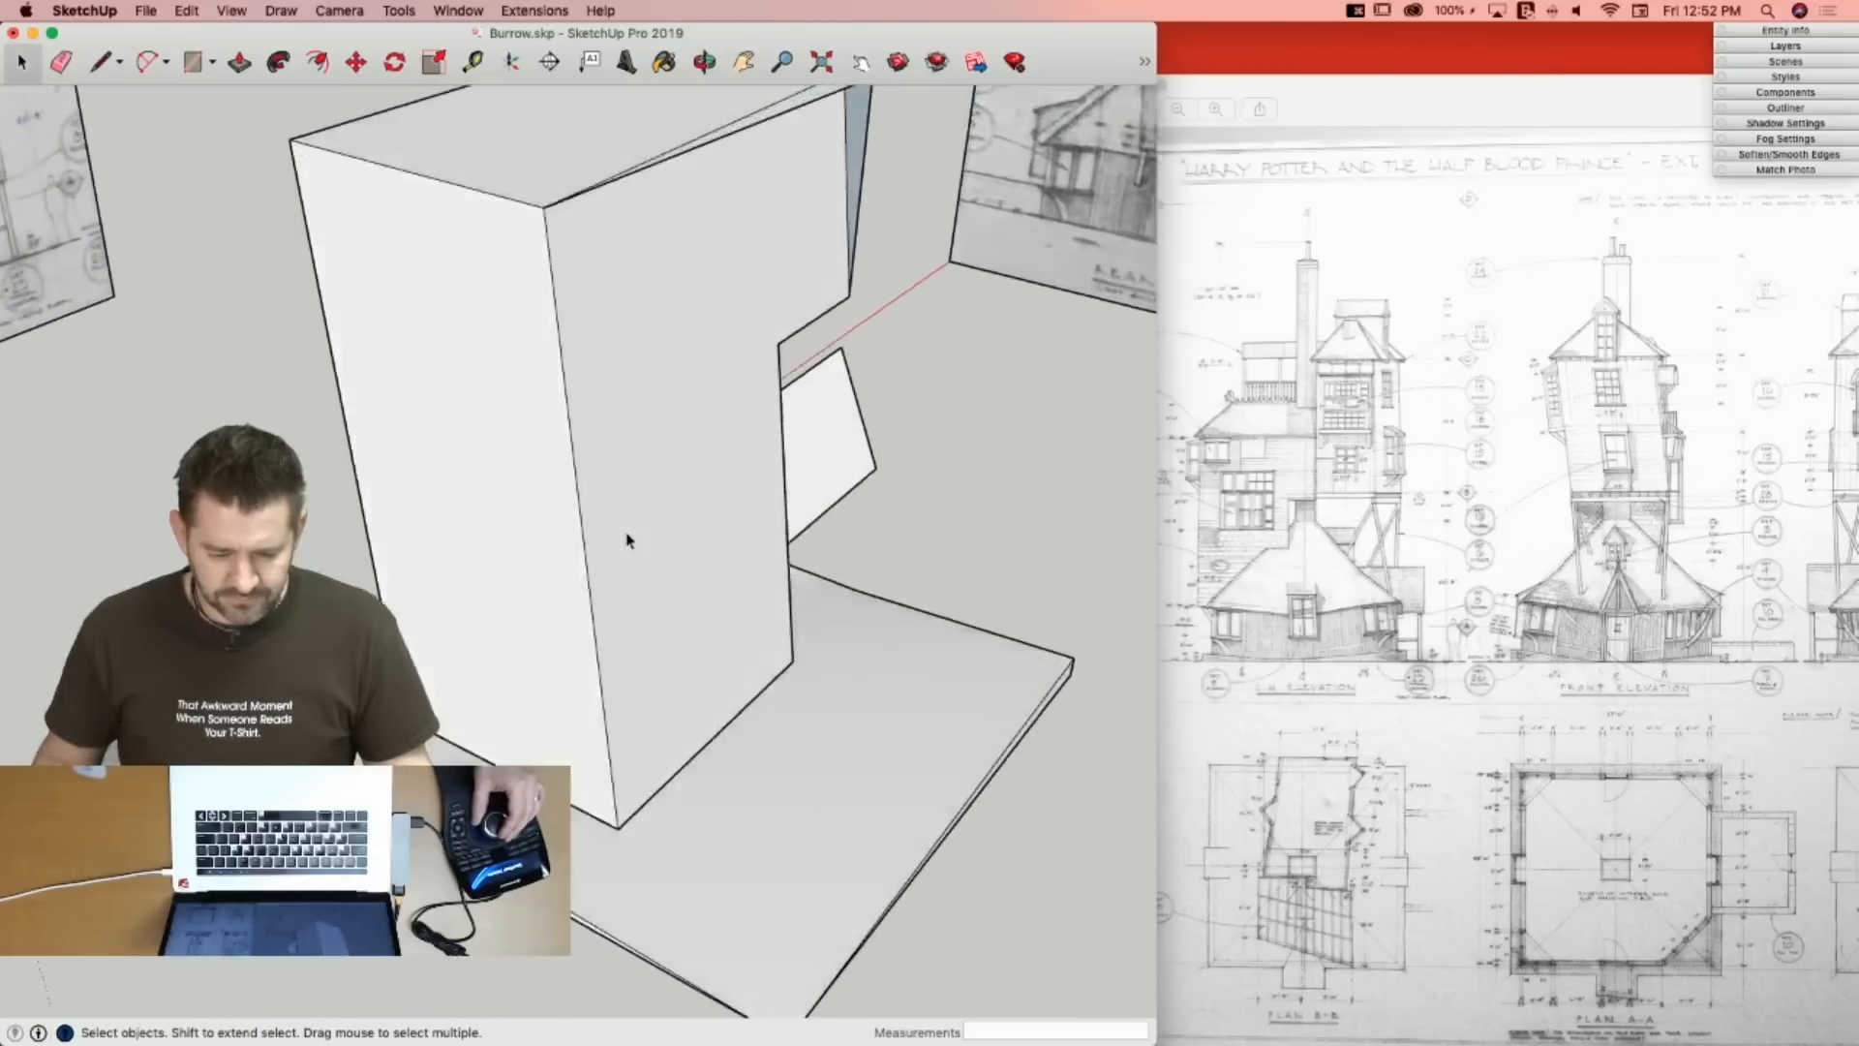
key(l)
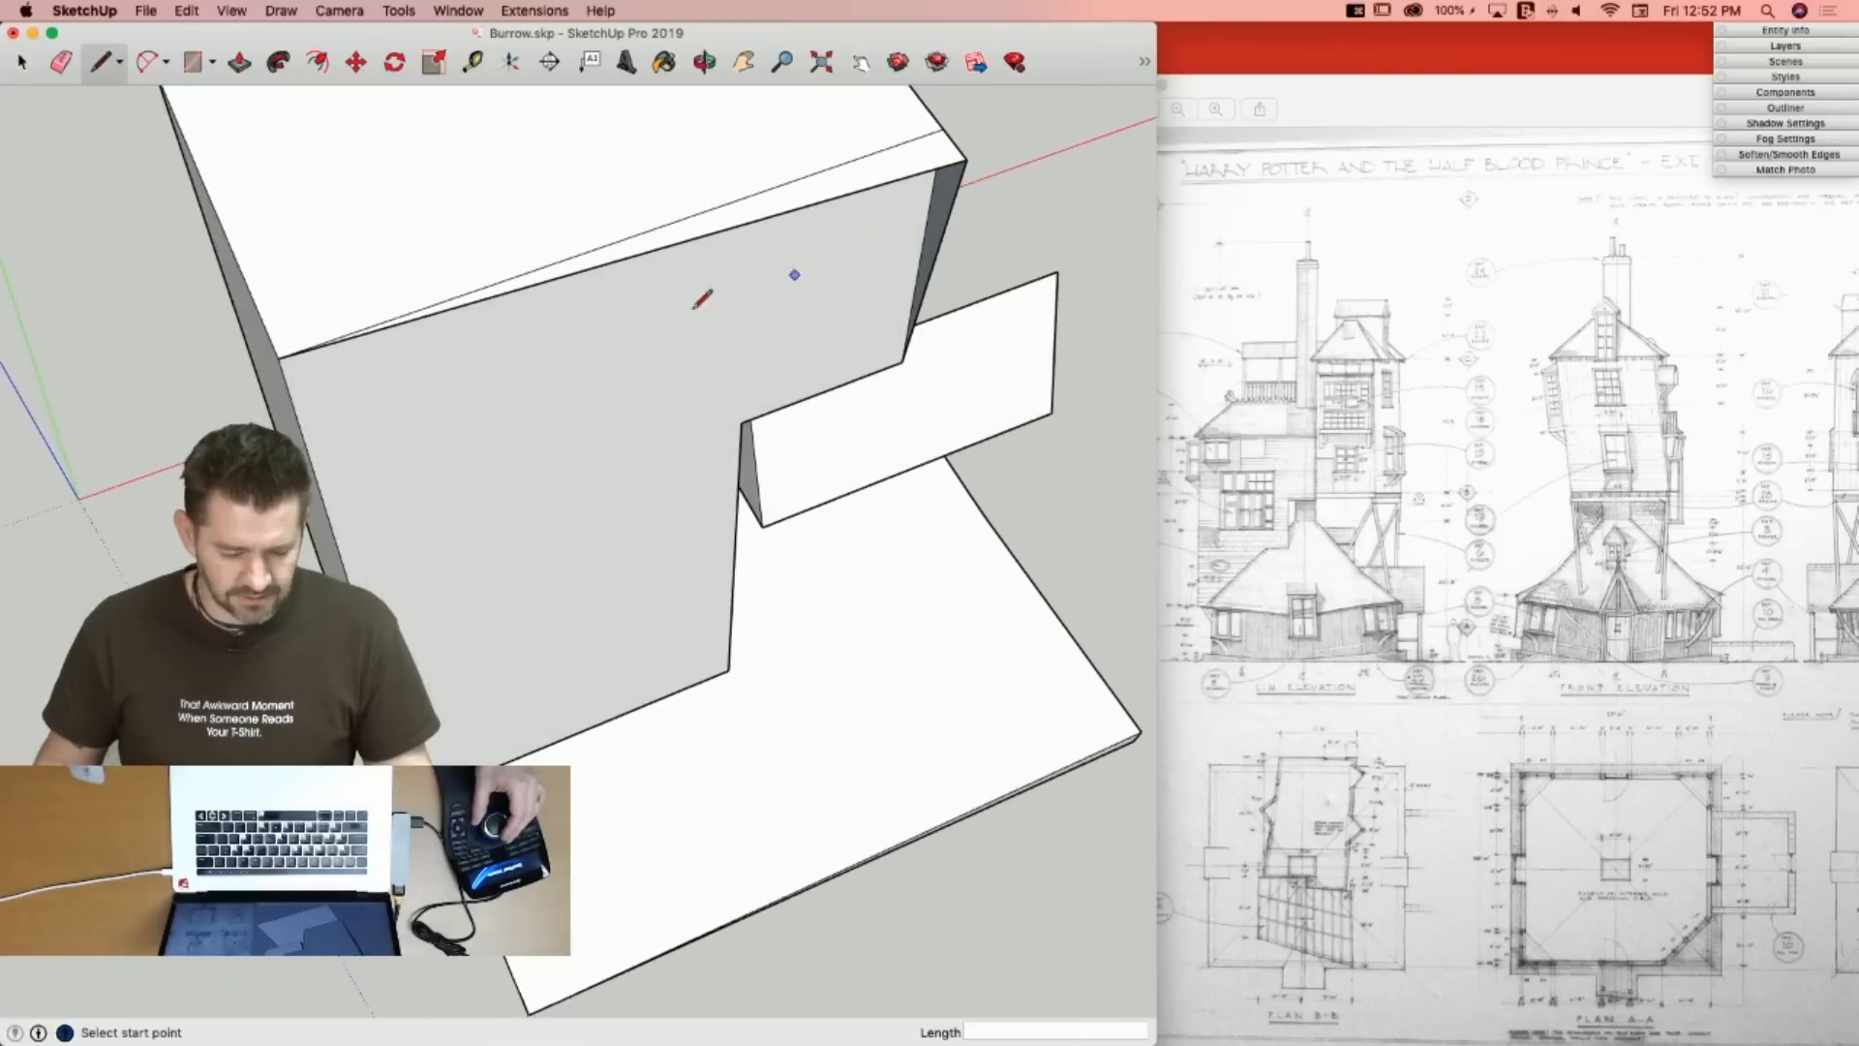
click(211, 62)
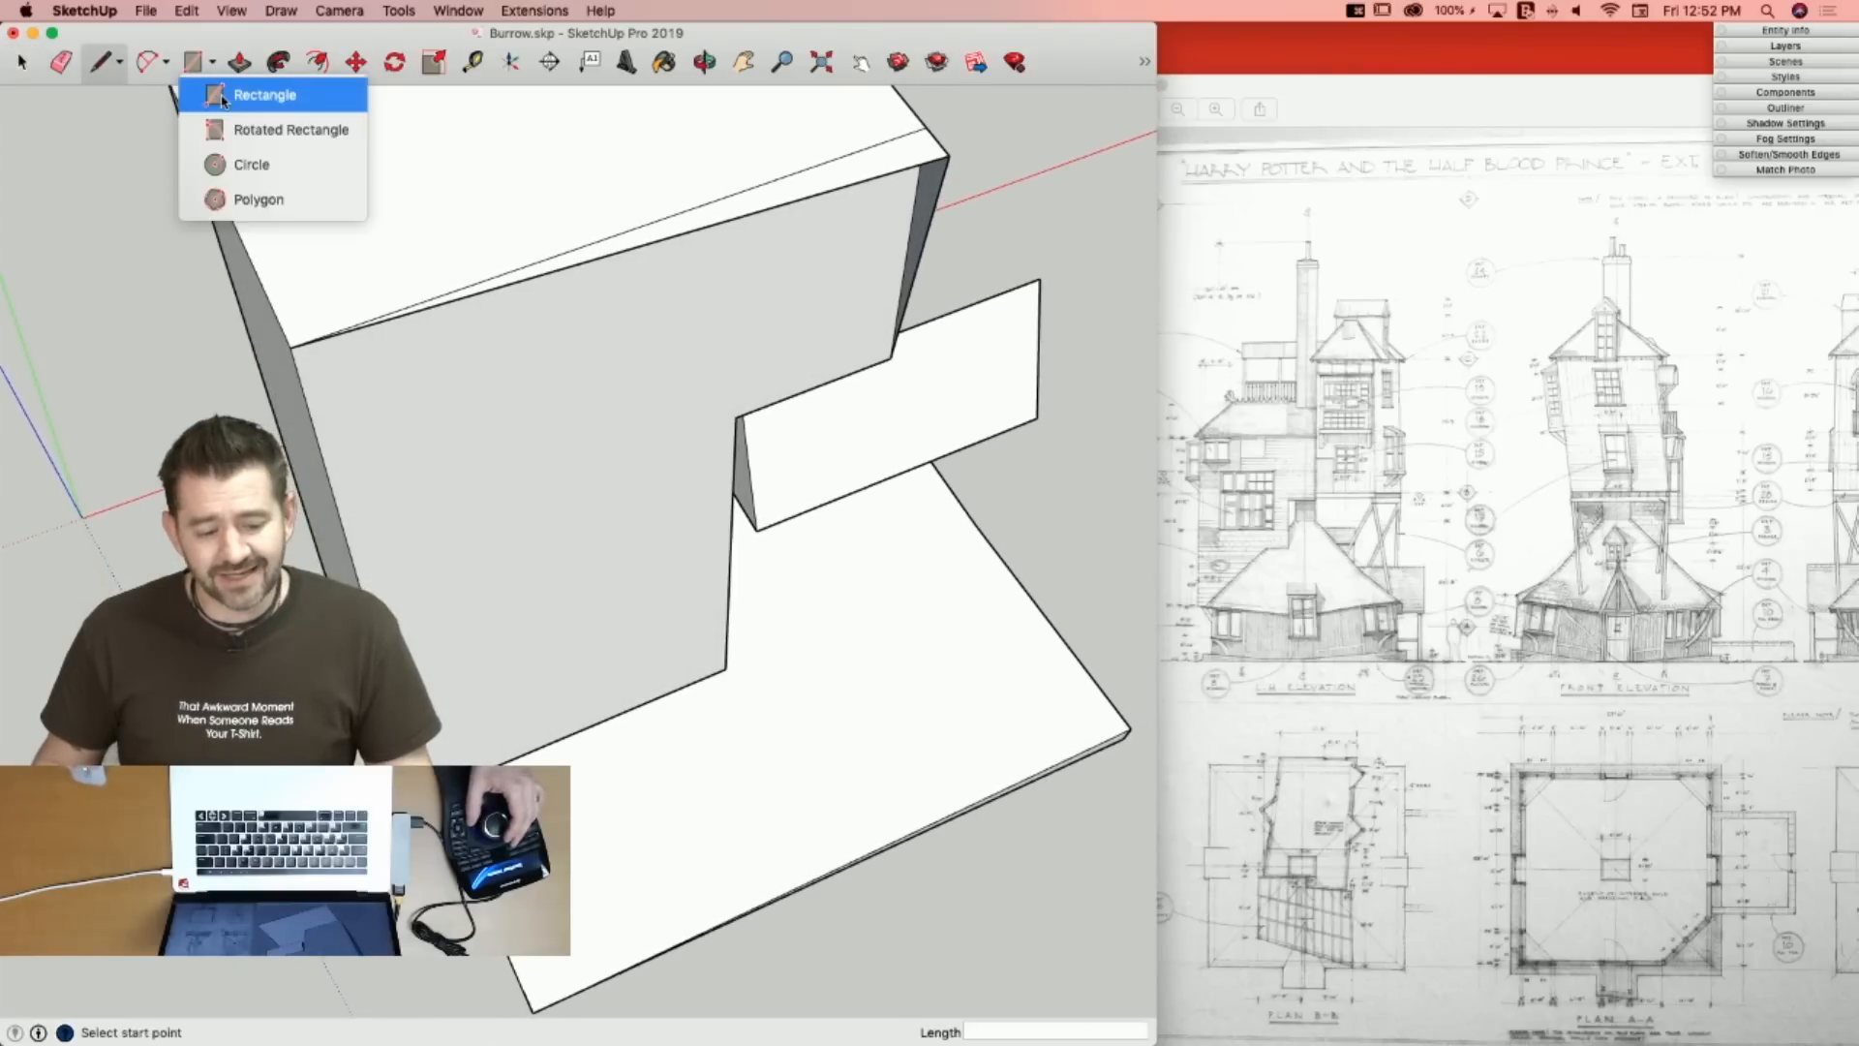
click(223, 129)
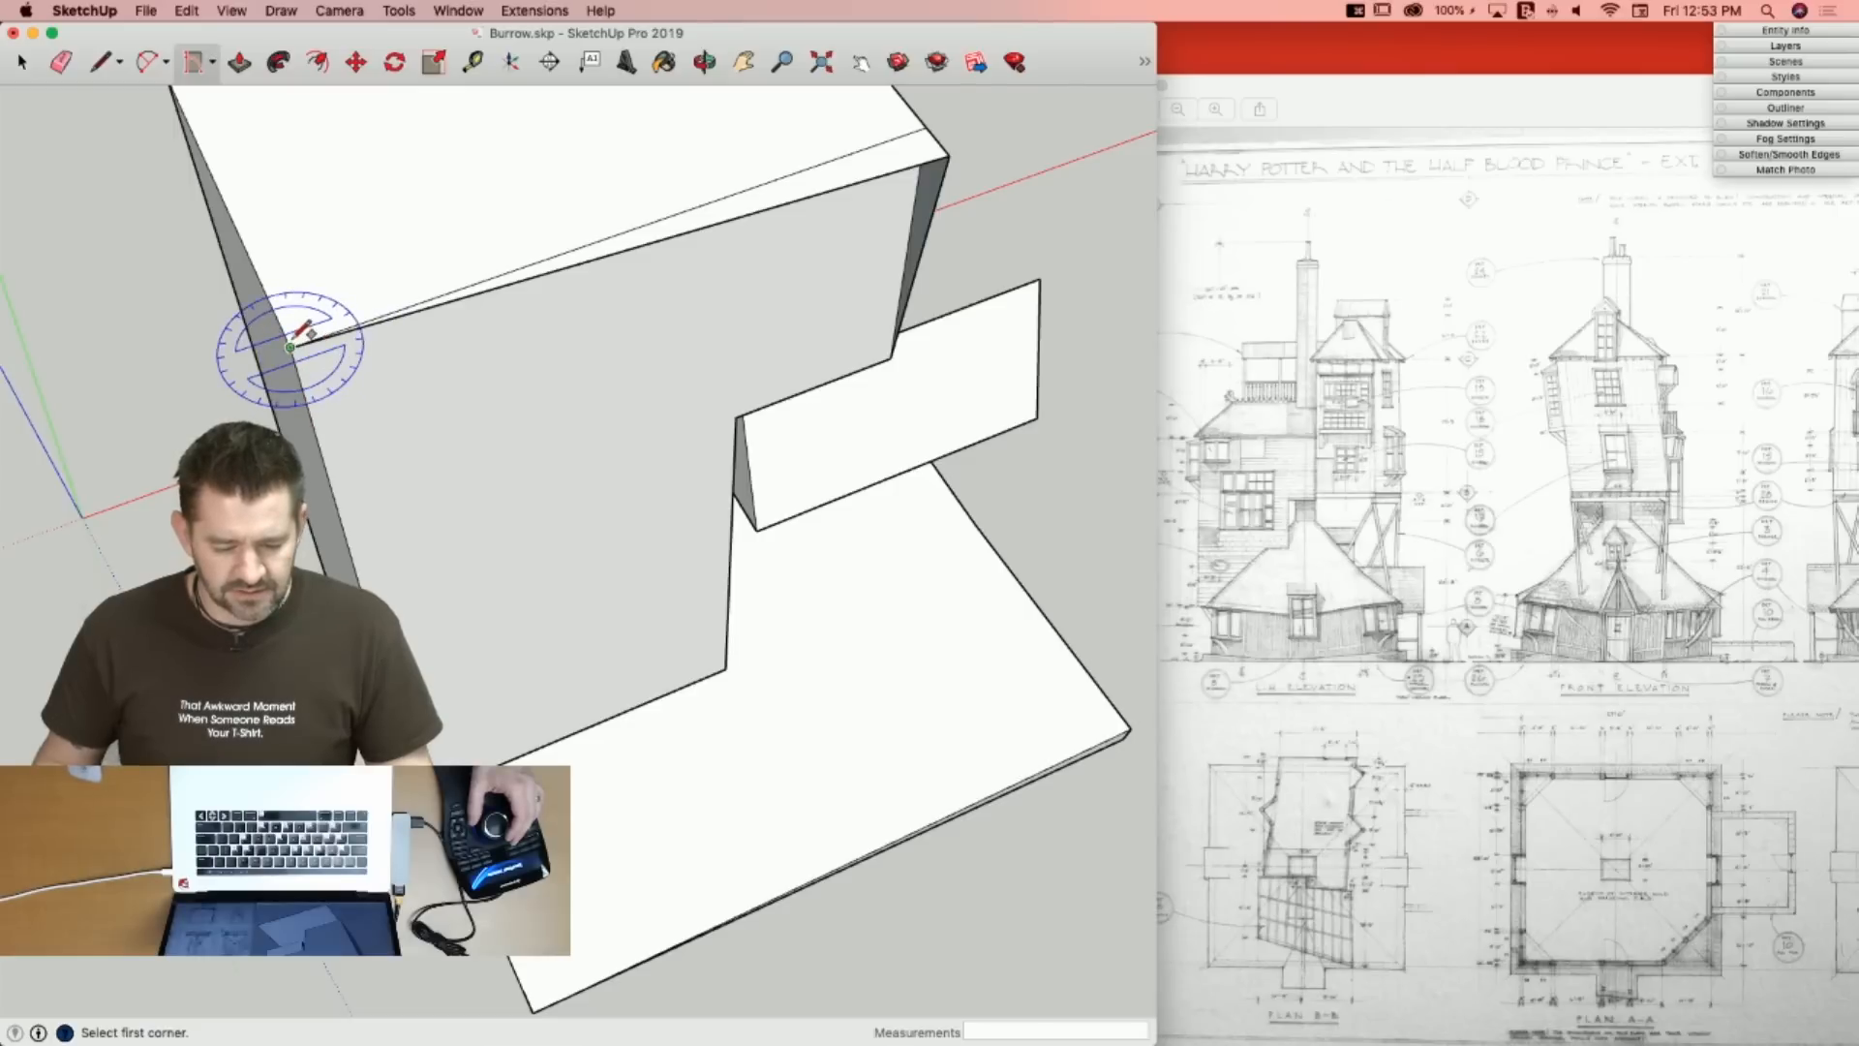
click(290, 347)
click(949, 155)
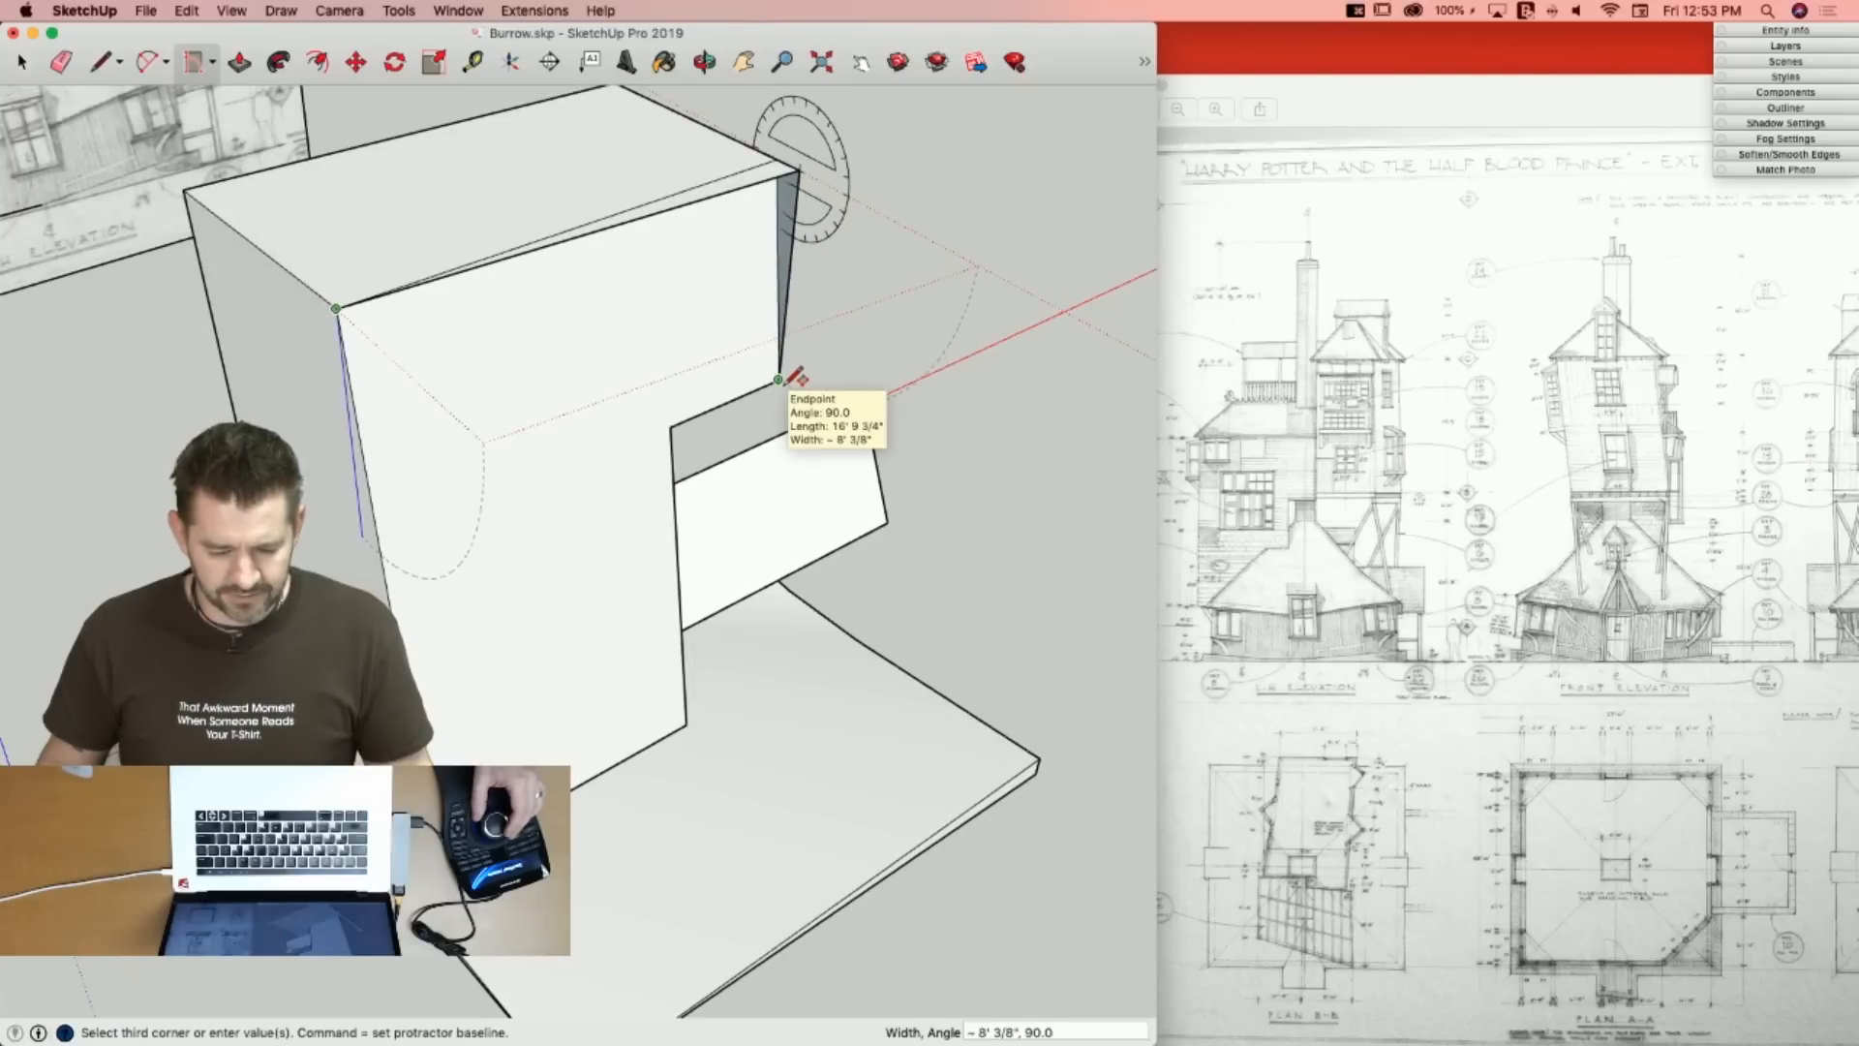
key(space)
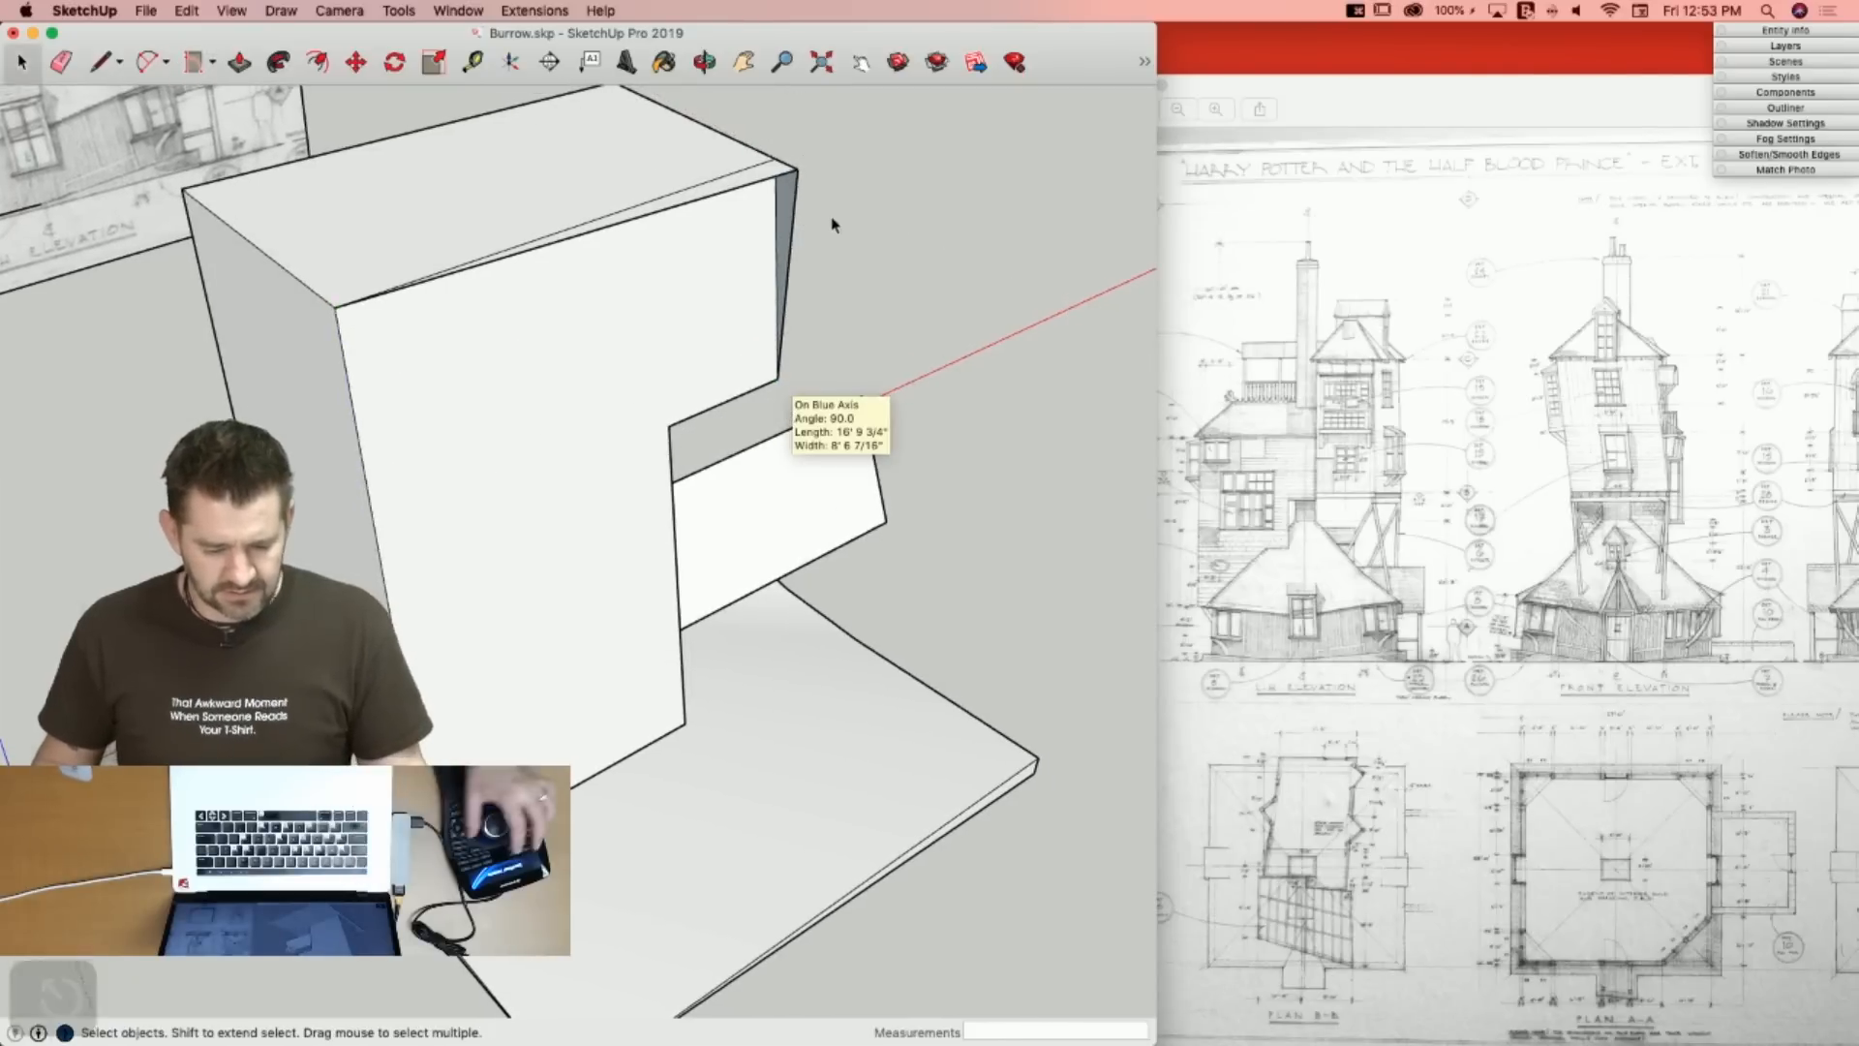
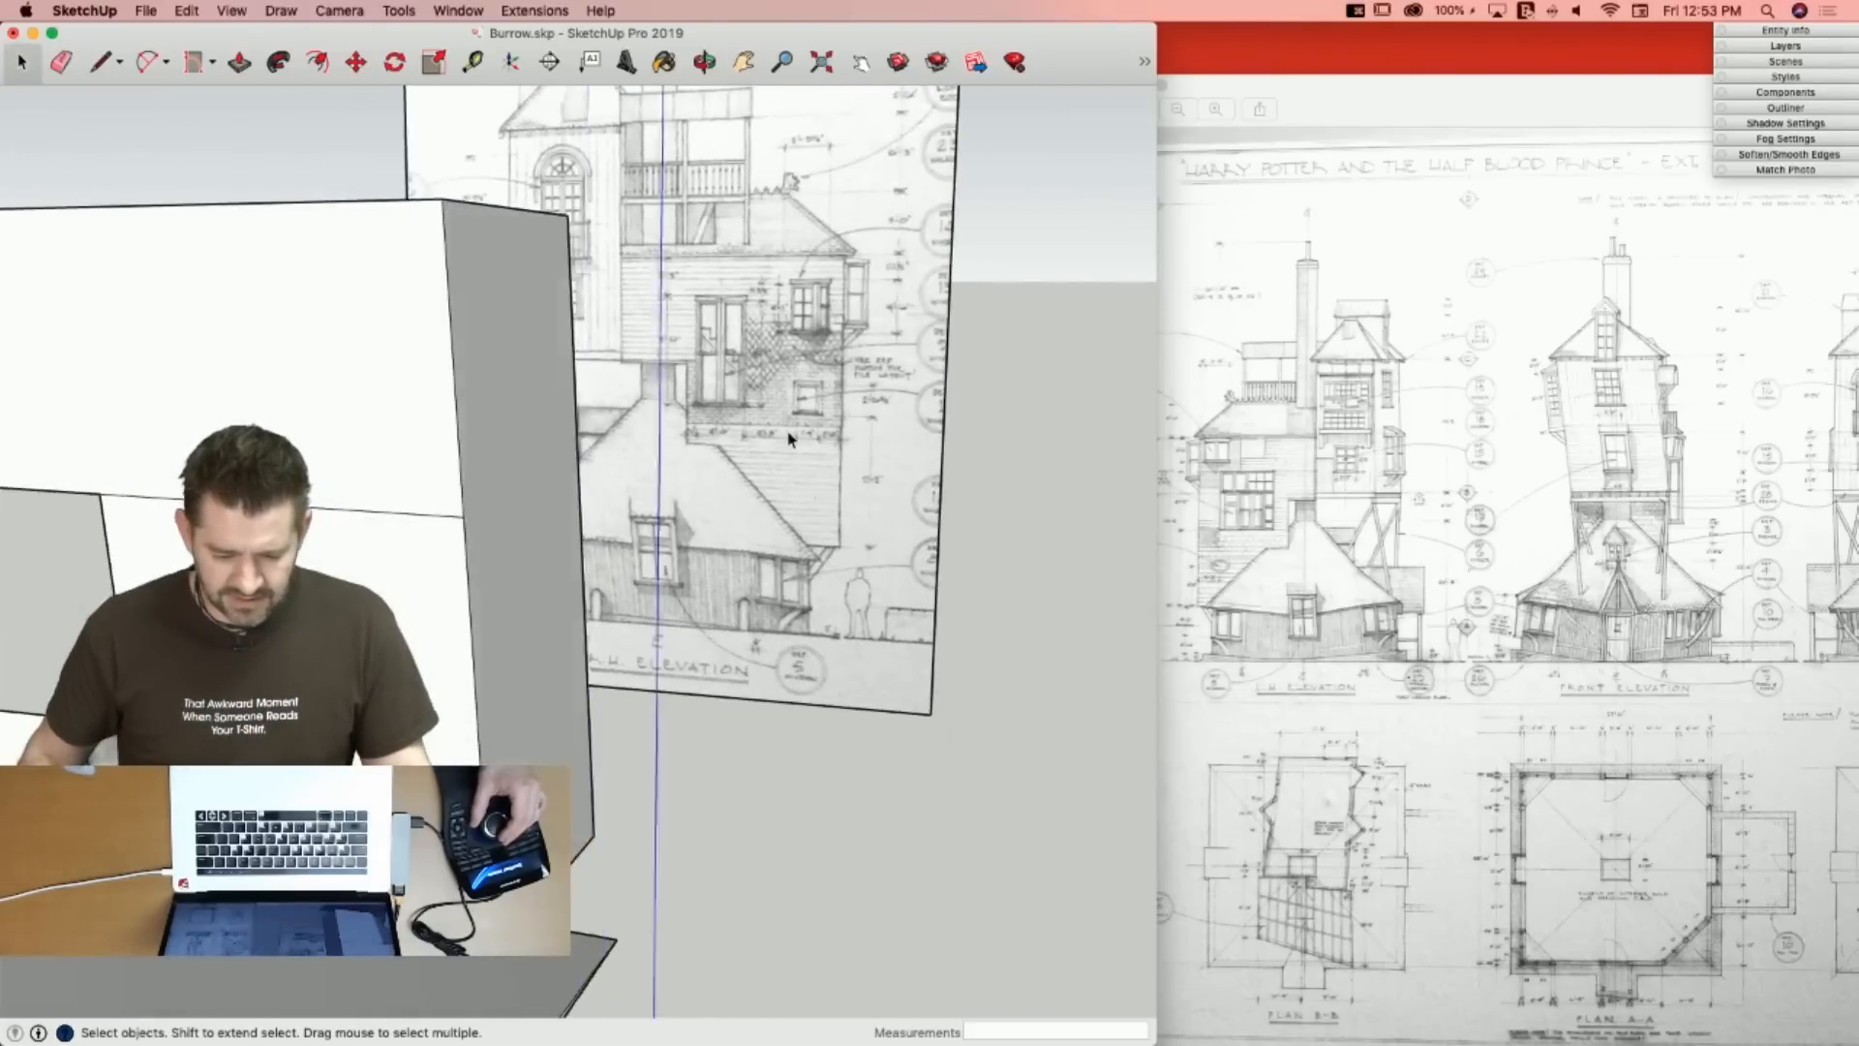
Erase the horizontal edge that crosses the tower's other side wall at the height of the overhang notch.
key(e)
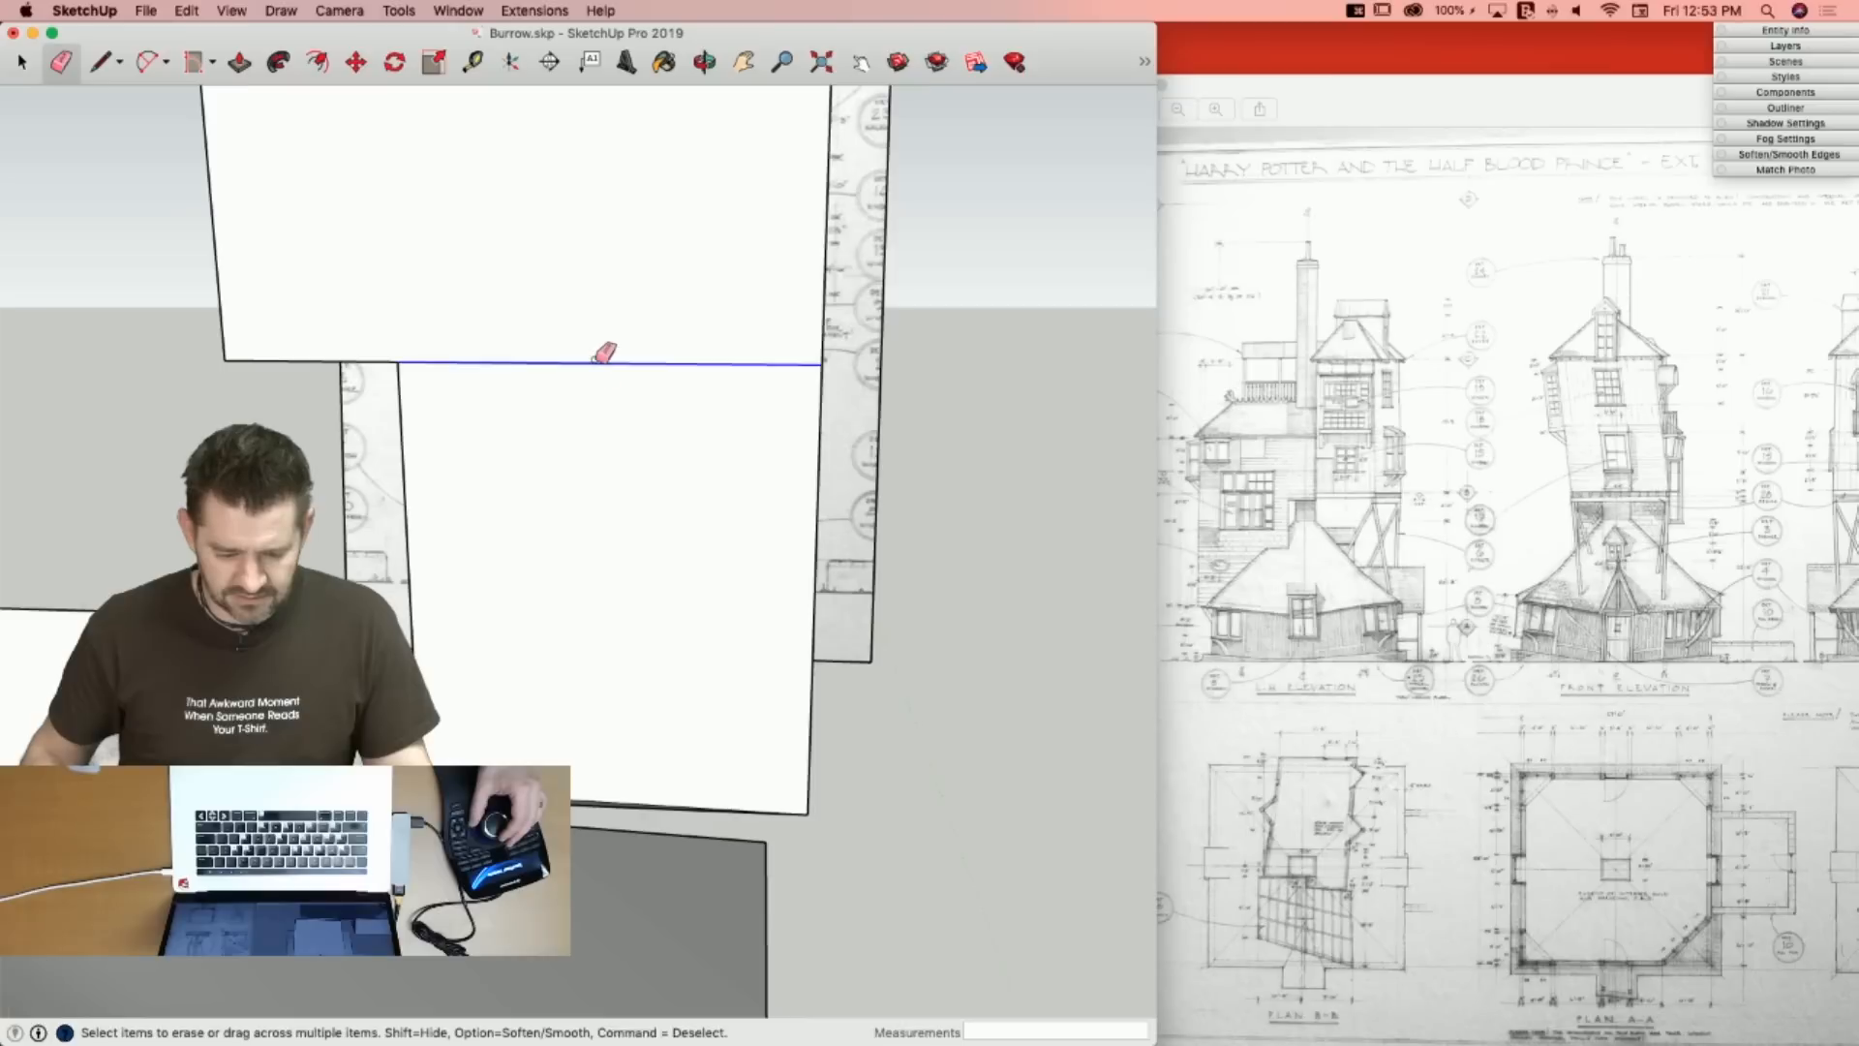
click(598, 360)
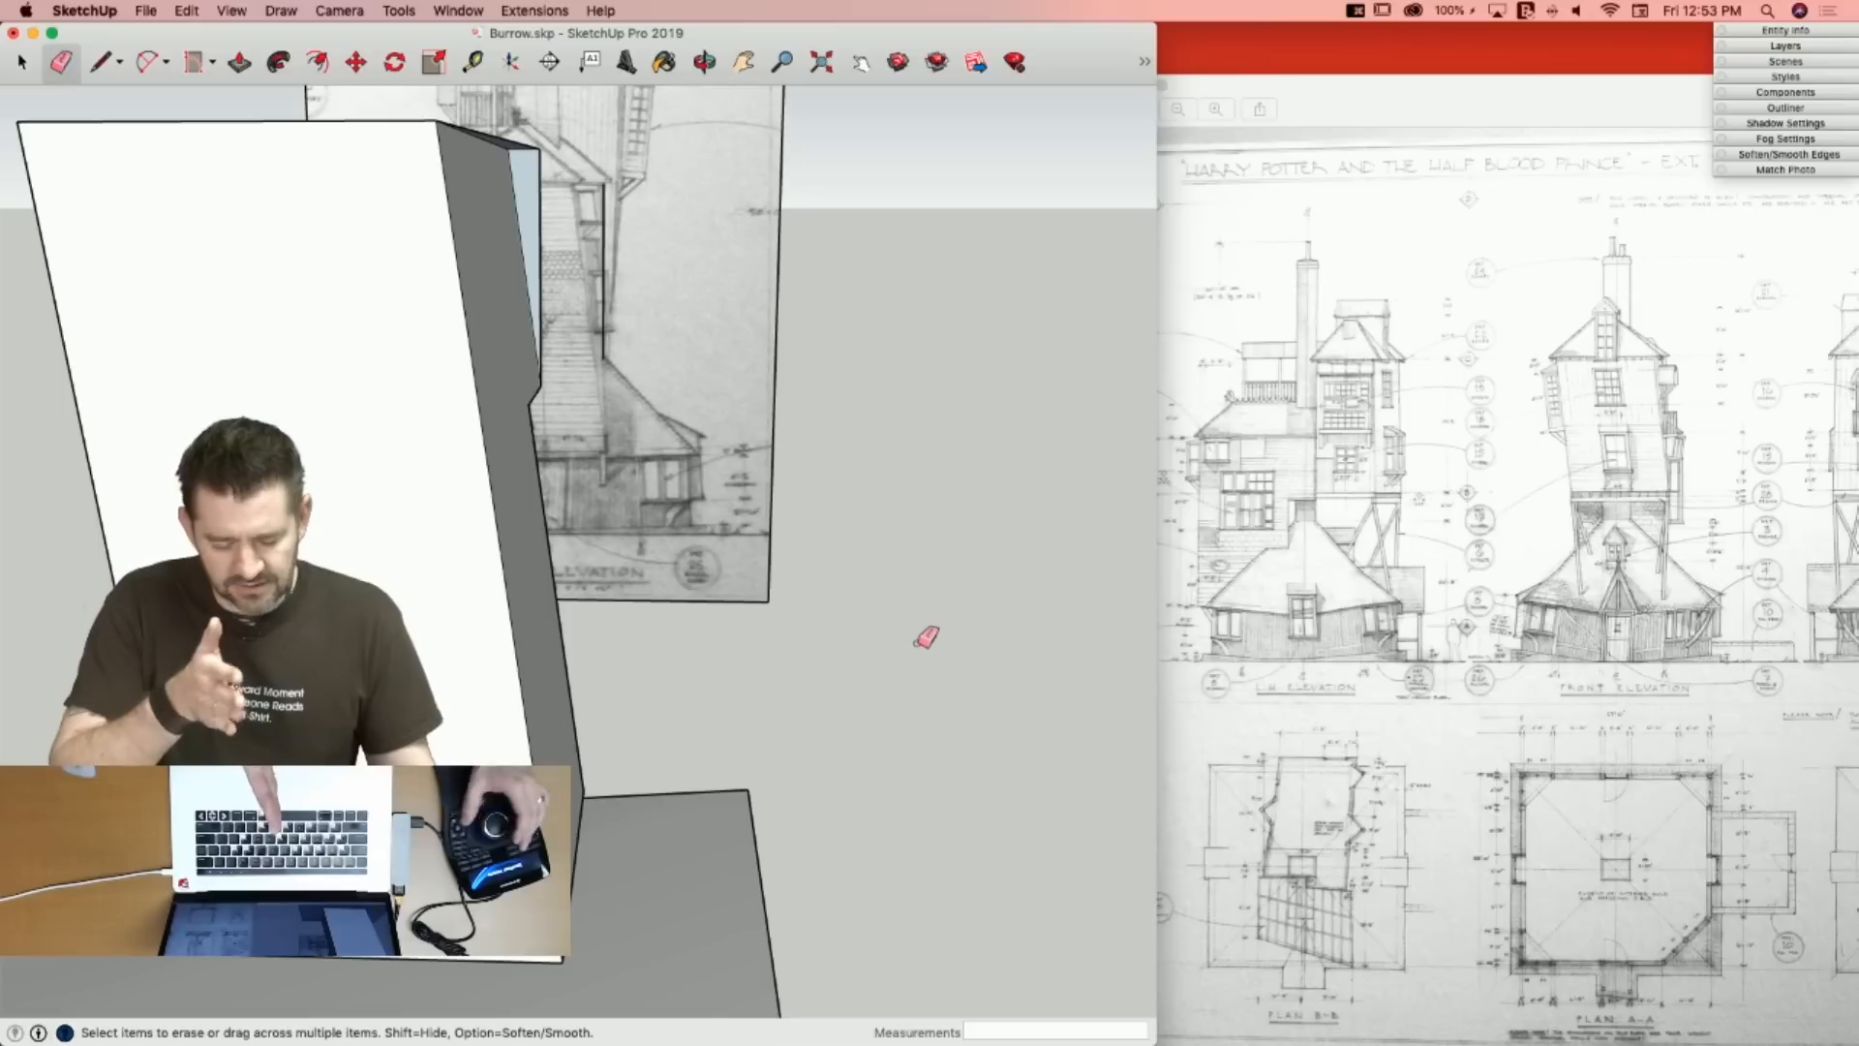
Draw a diagonal edge about 26' 5" long across the notched side wall, from its lower front corner to the overhang's top corner.
key(l)
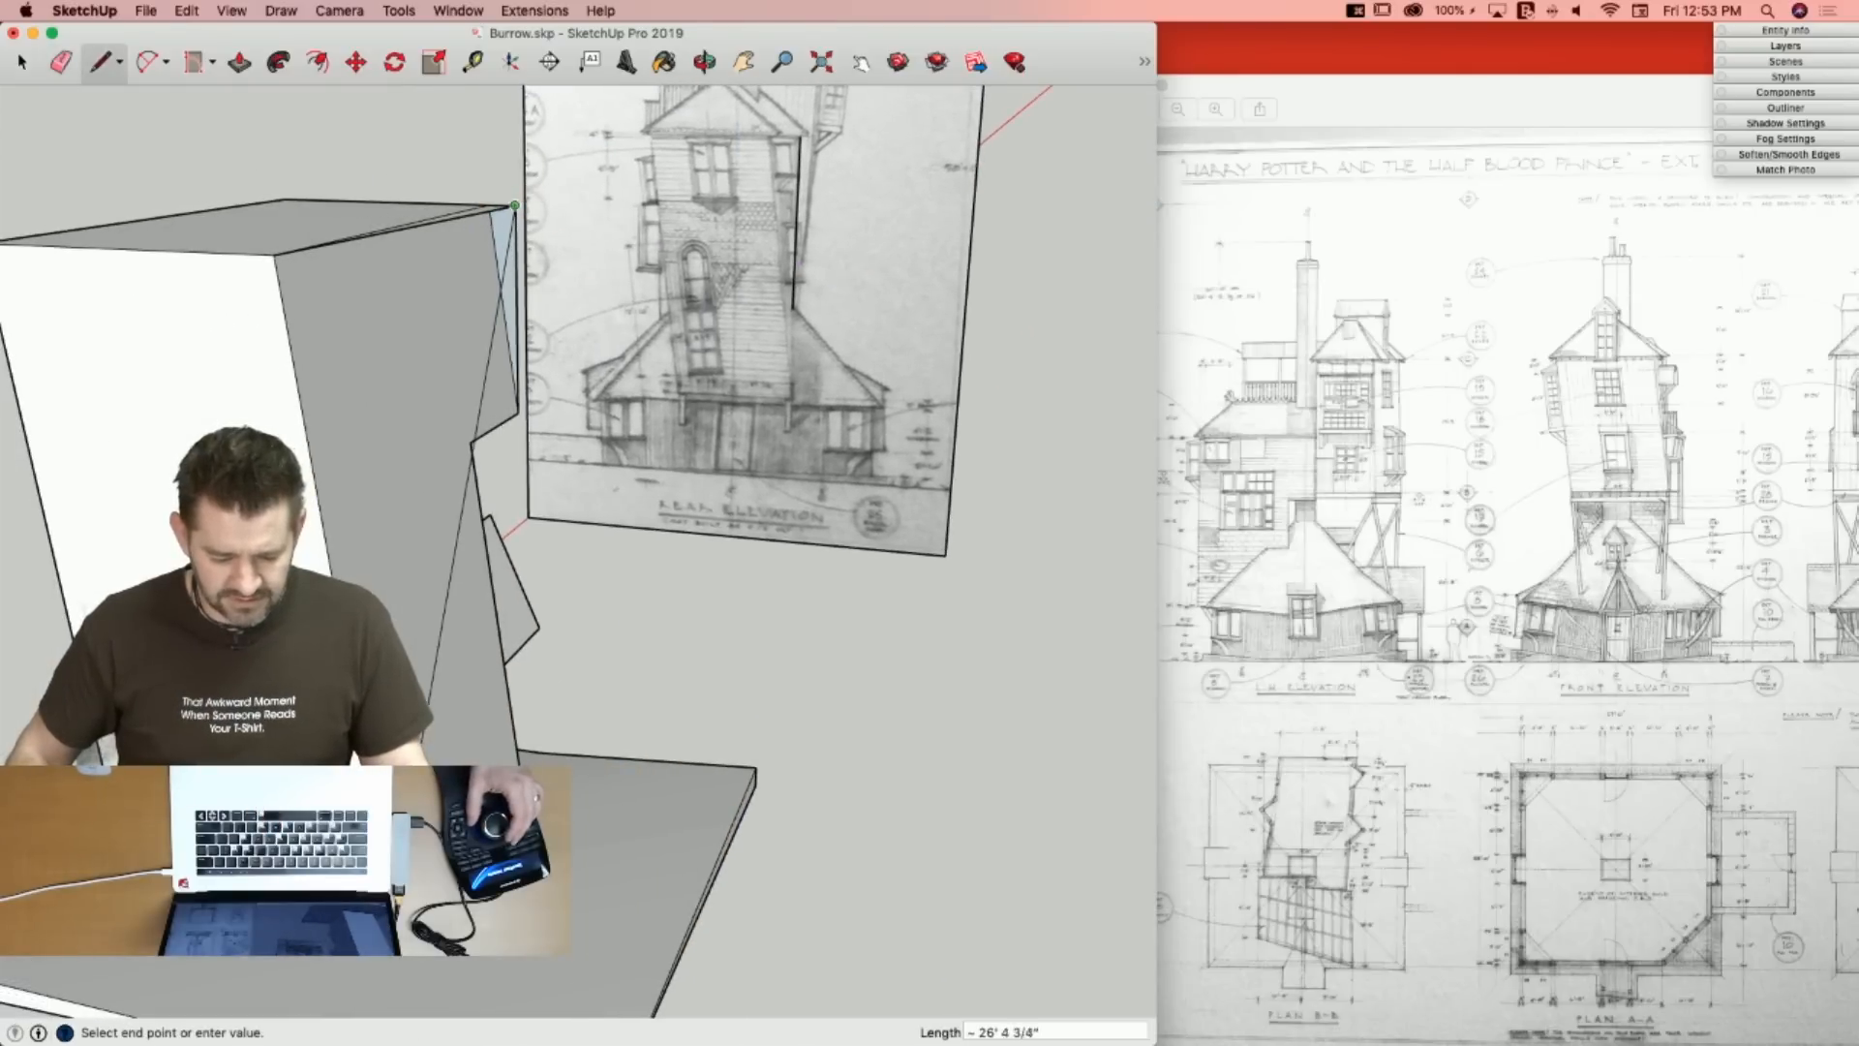
click(514, 205)
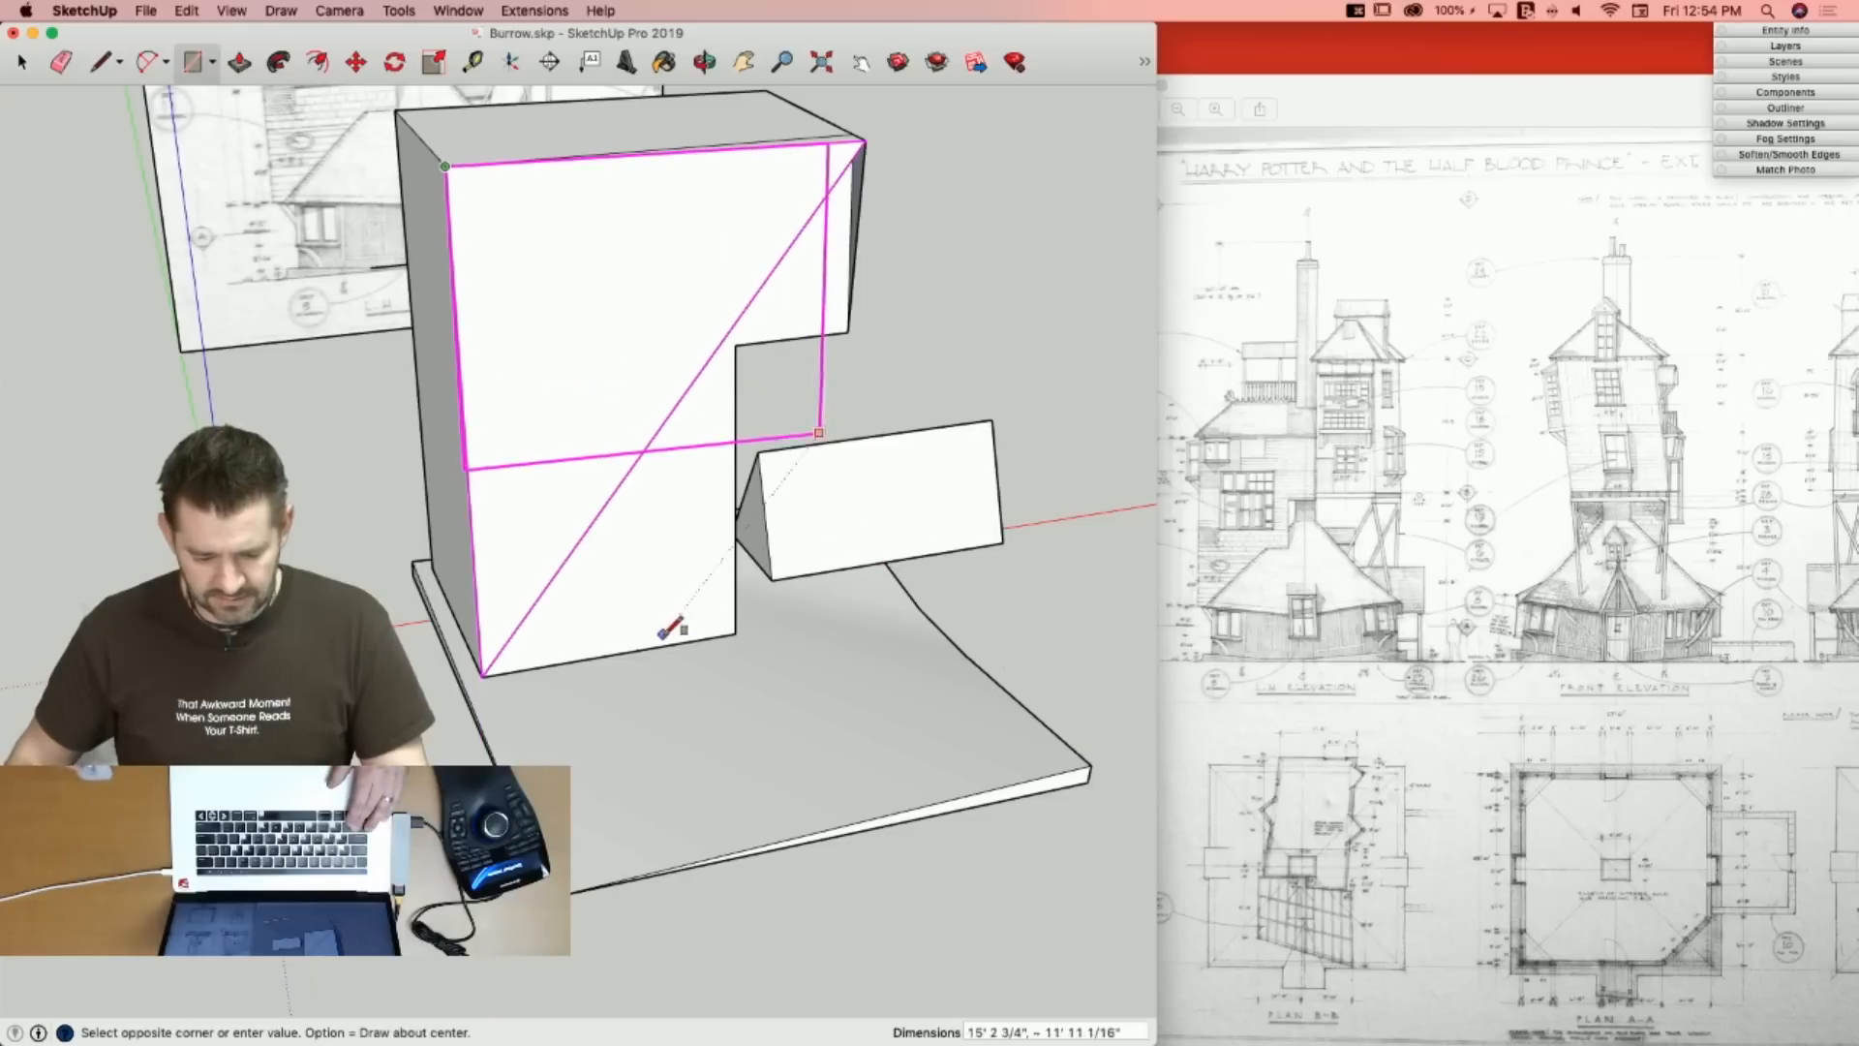
key(space)
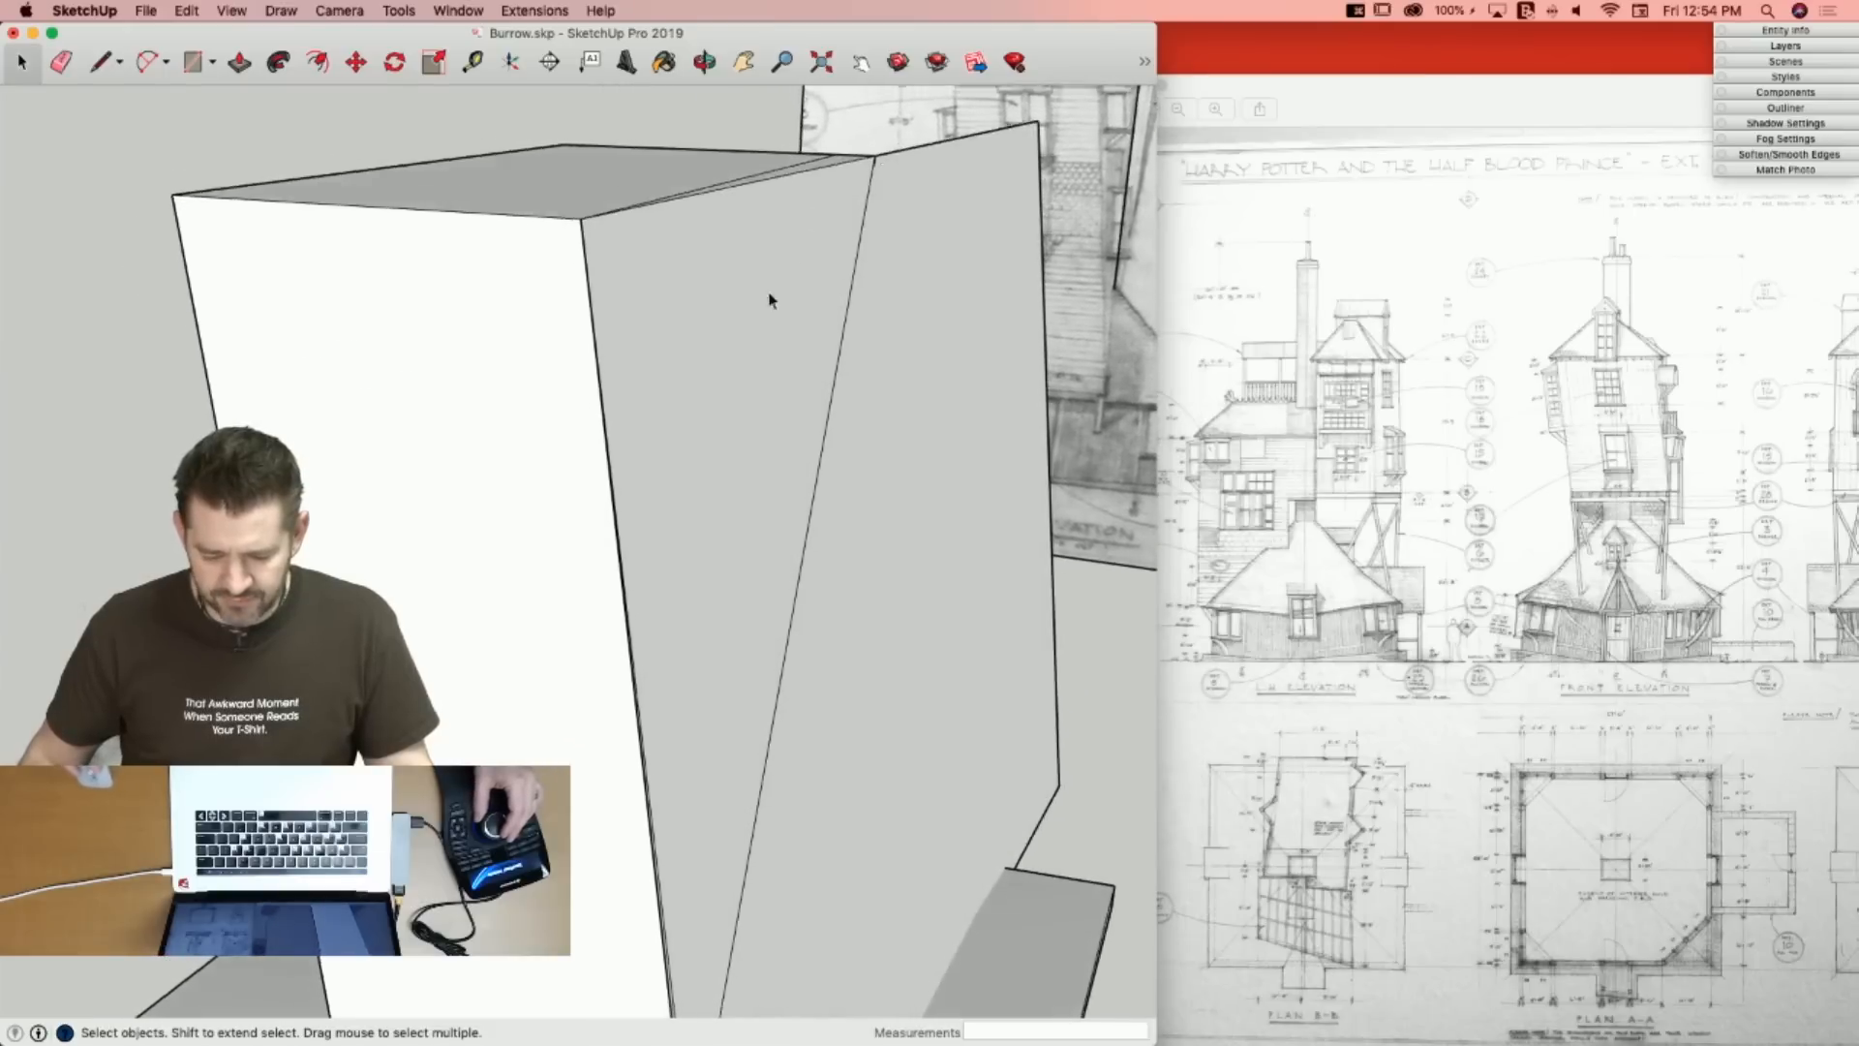
Draw an edge along the red axis from the tower's base corner to build an oversized plane extending past the side wall.
key(l)
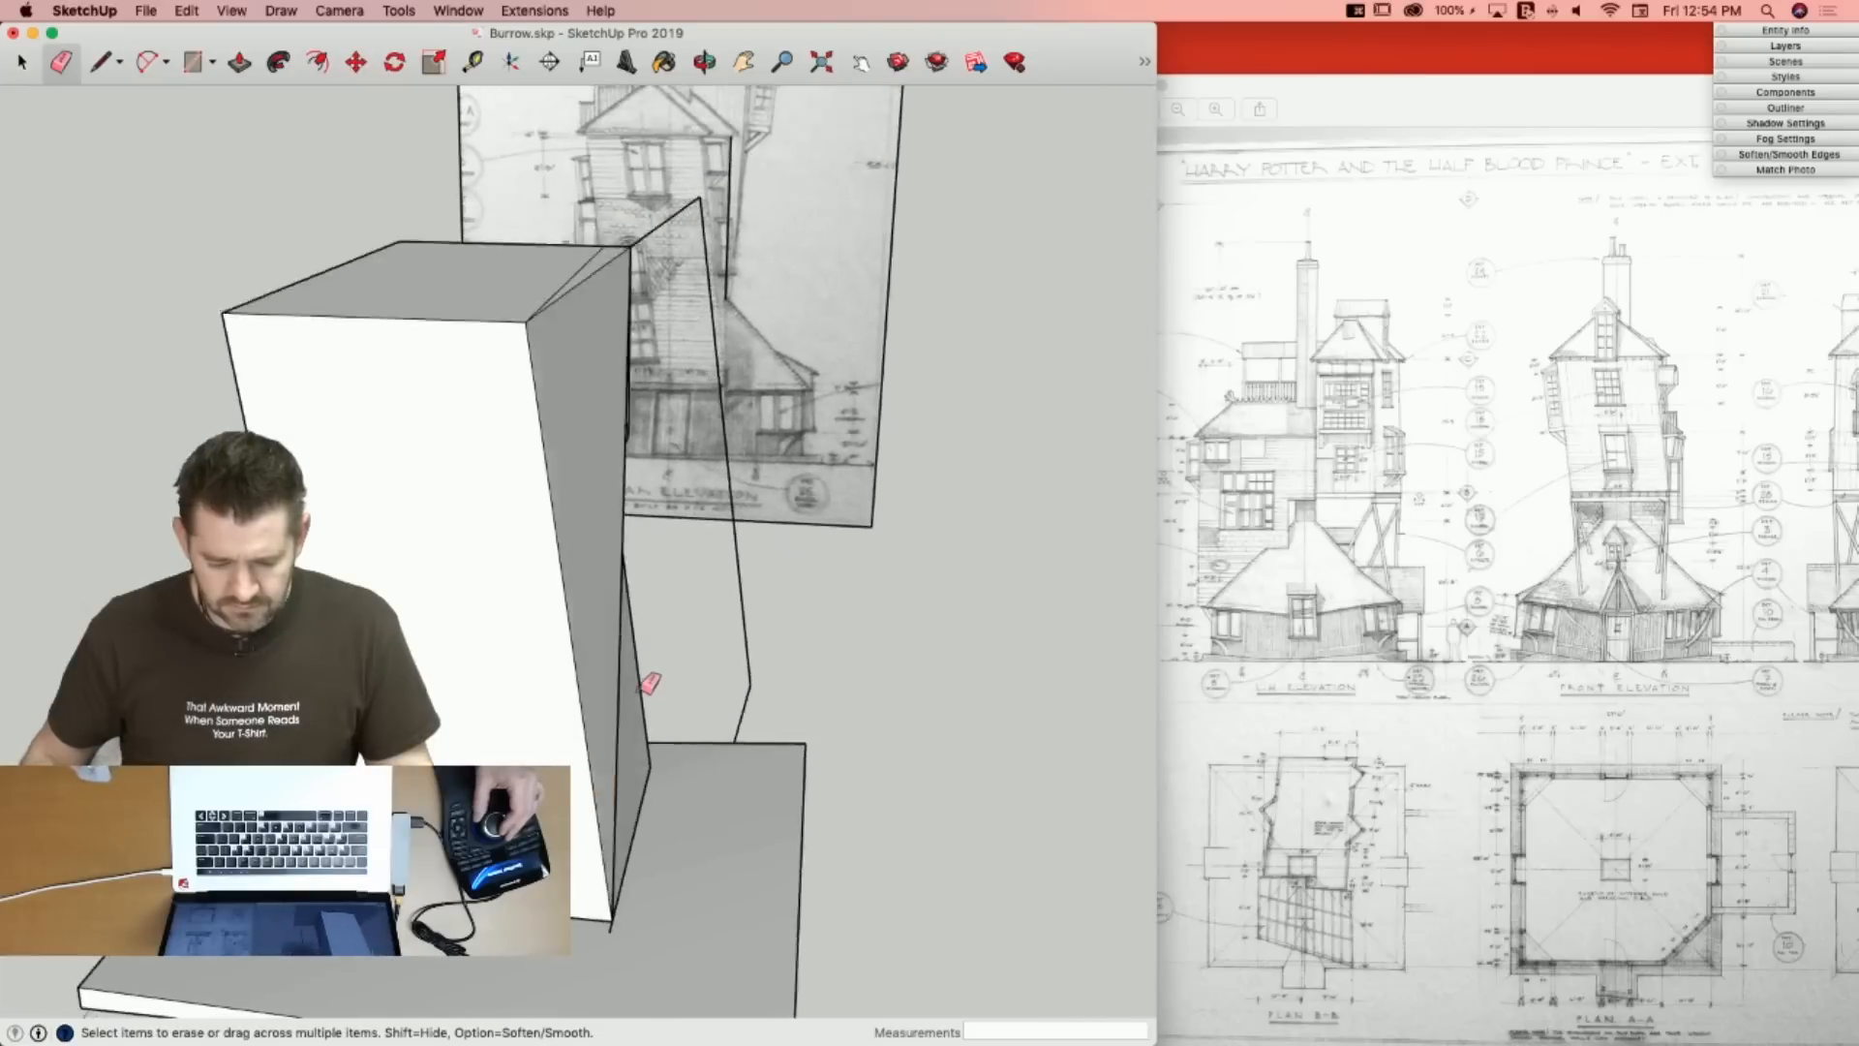
key(l)
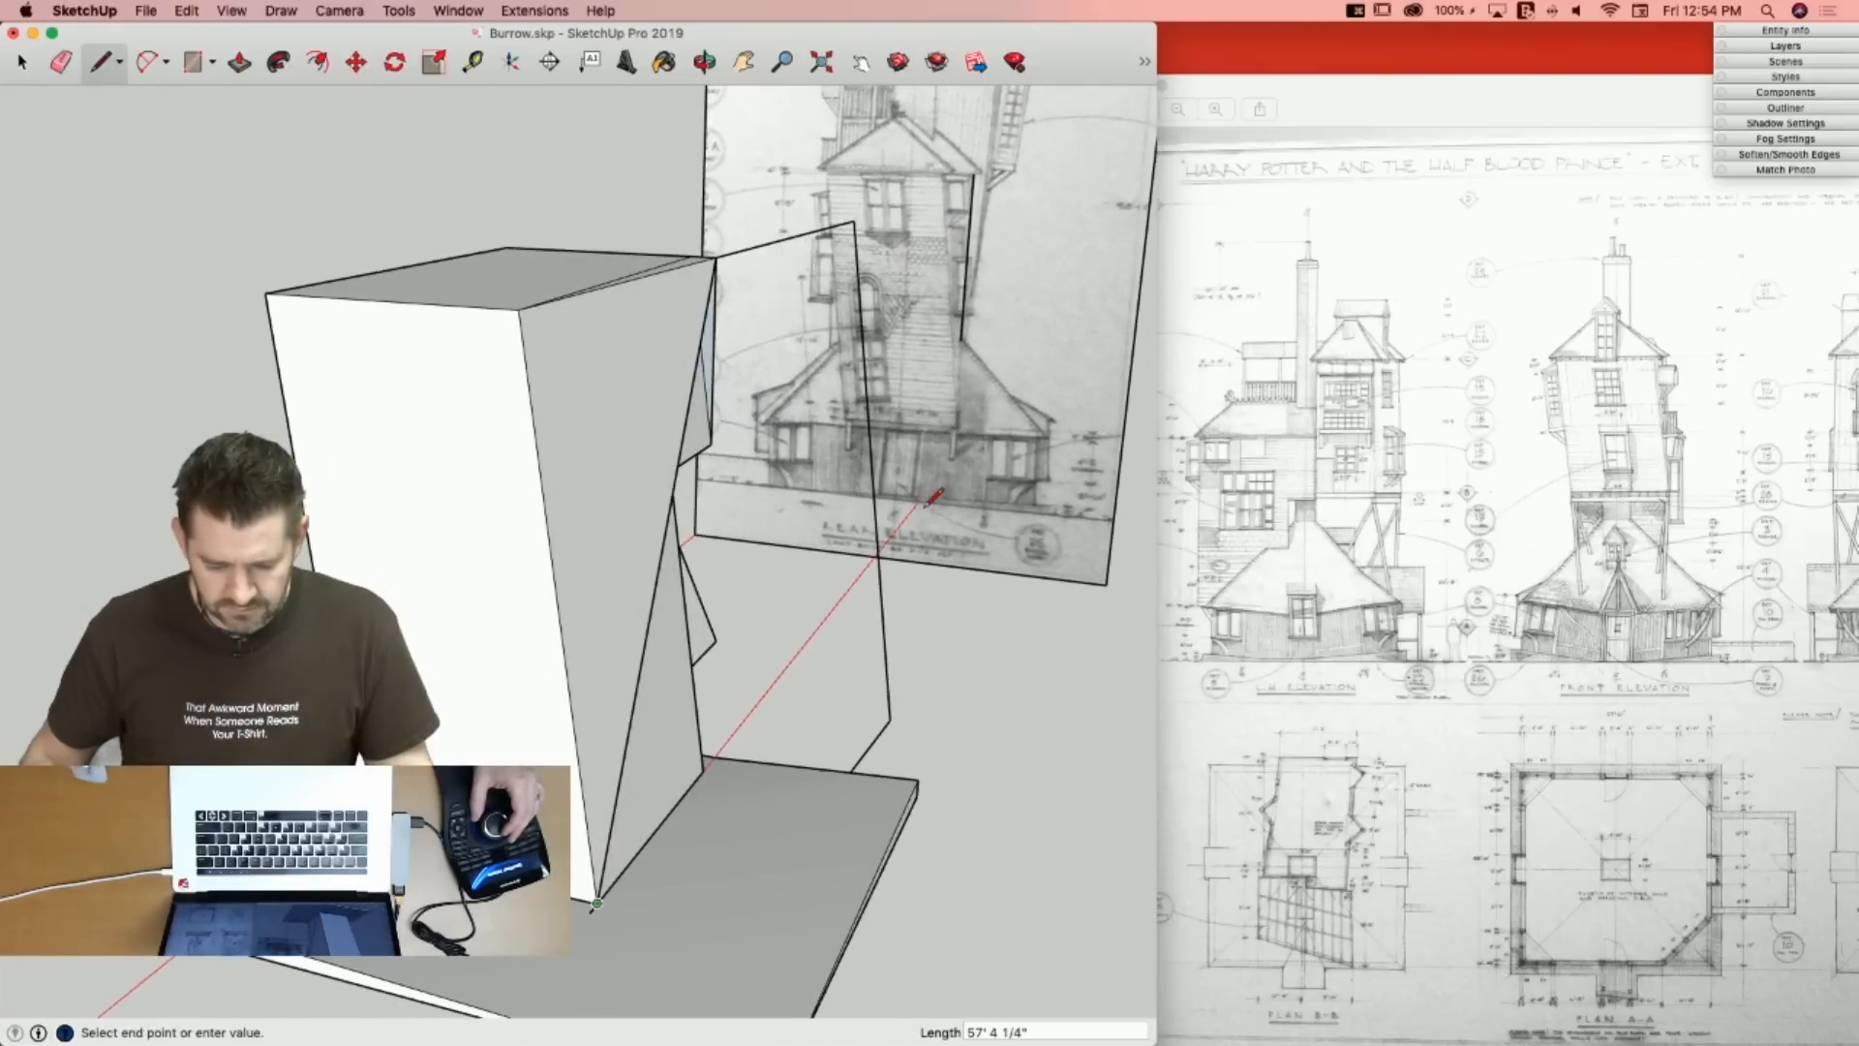
key(e)
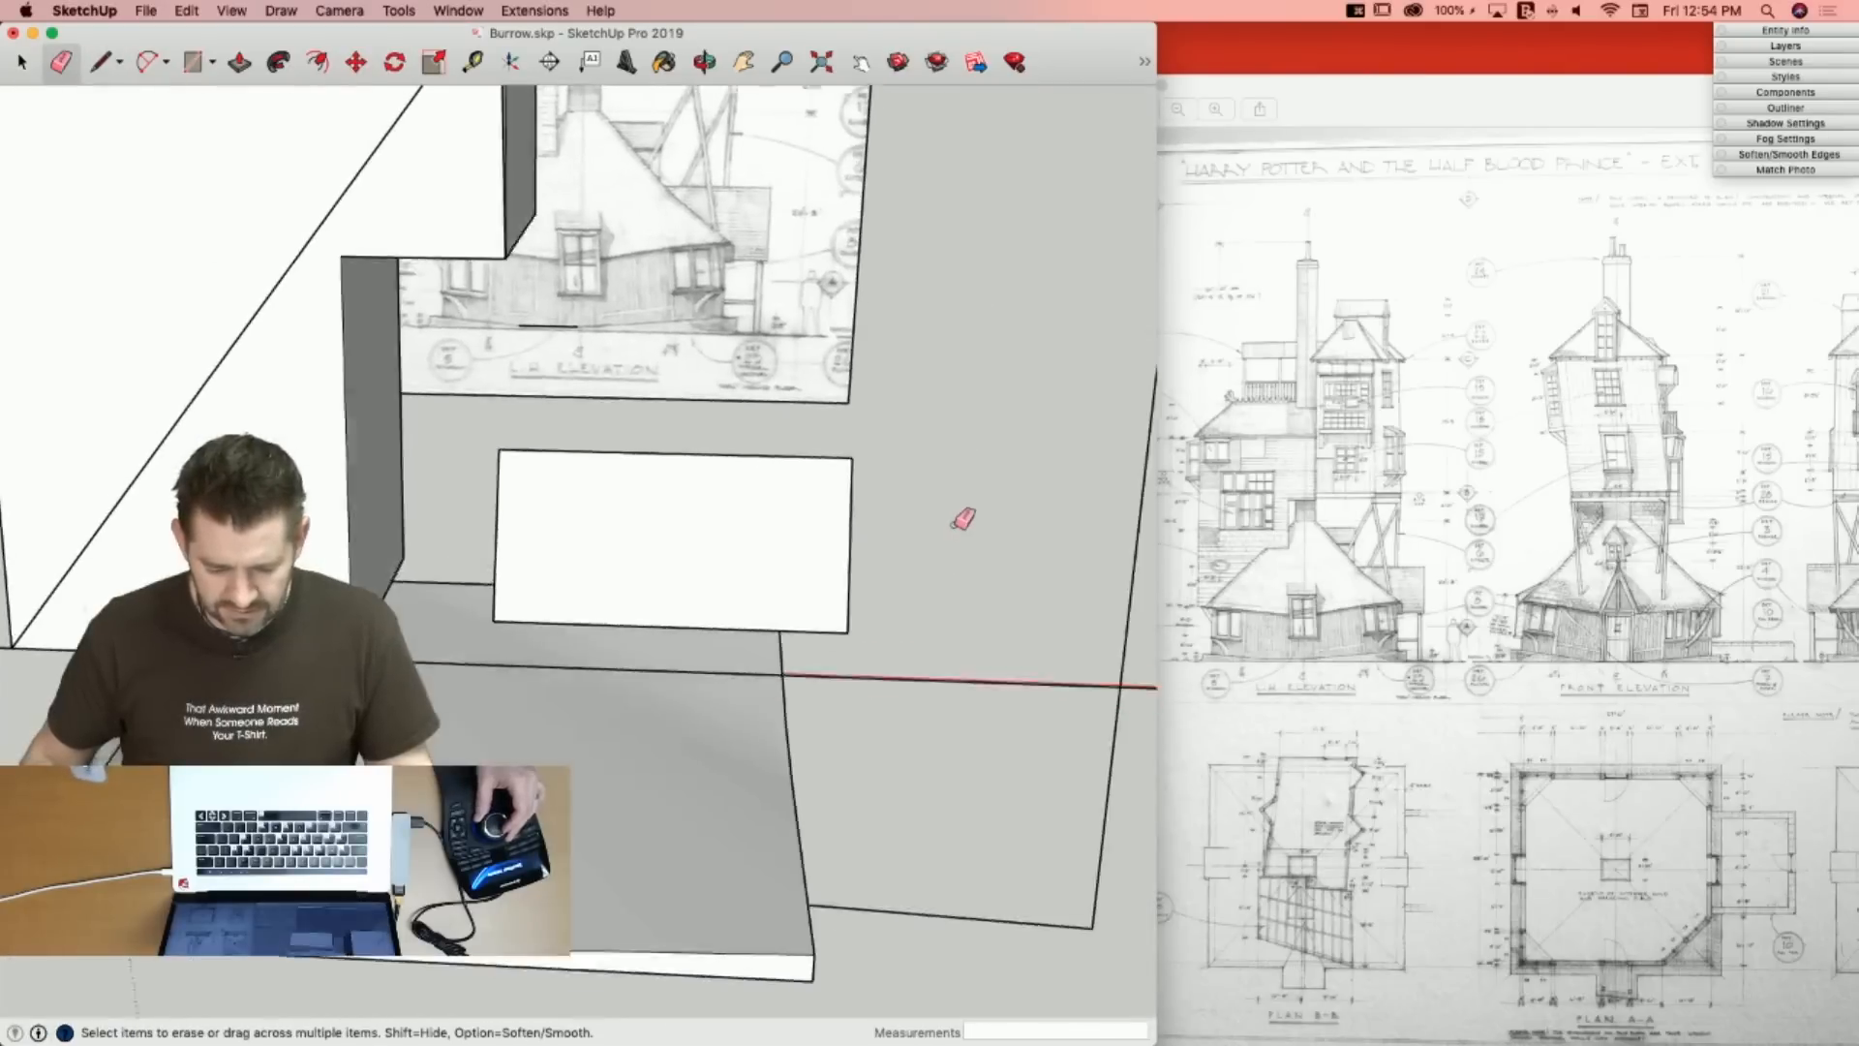
key(space)
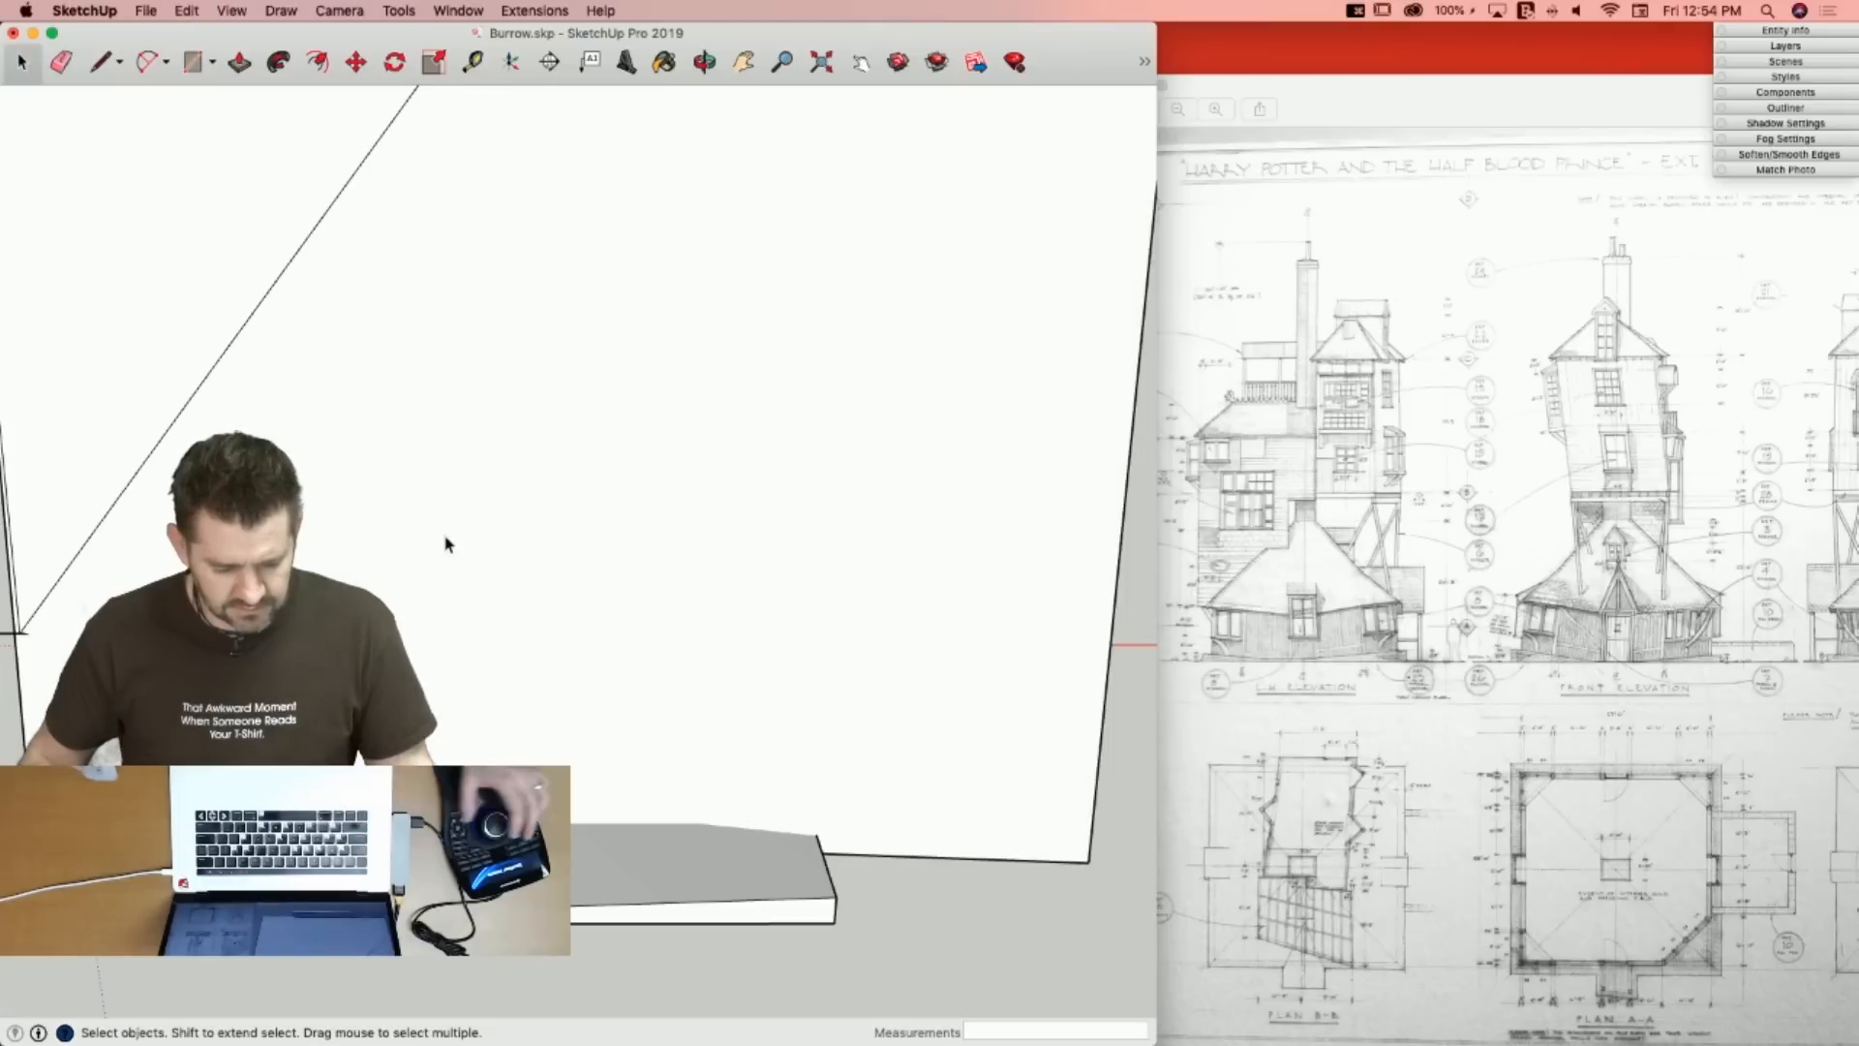
Draw a horizontal edge across the oversized plane from the diagonal's lower end and erase the part of the plane below it.
key(e)
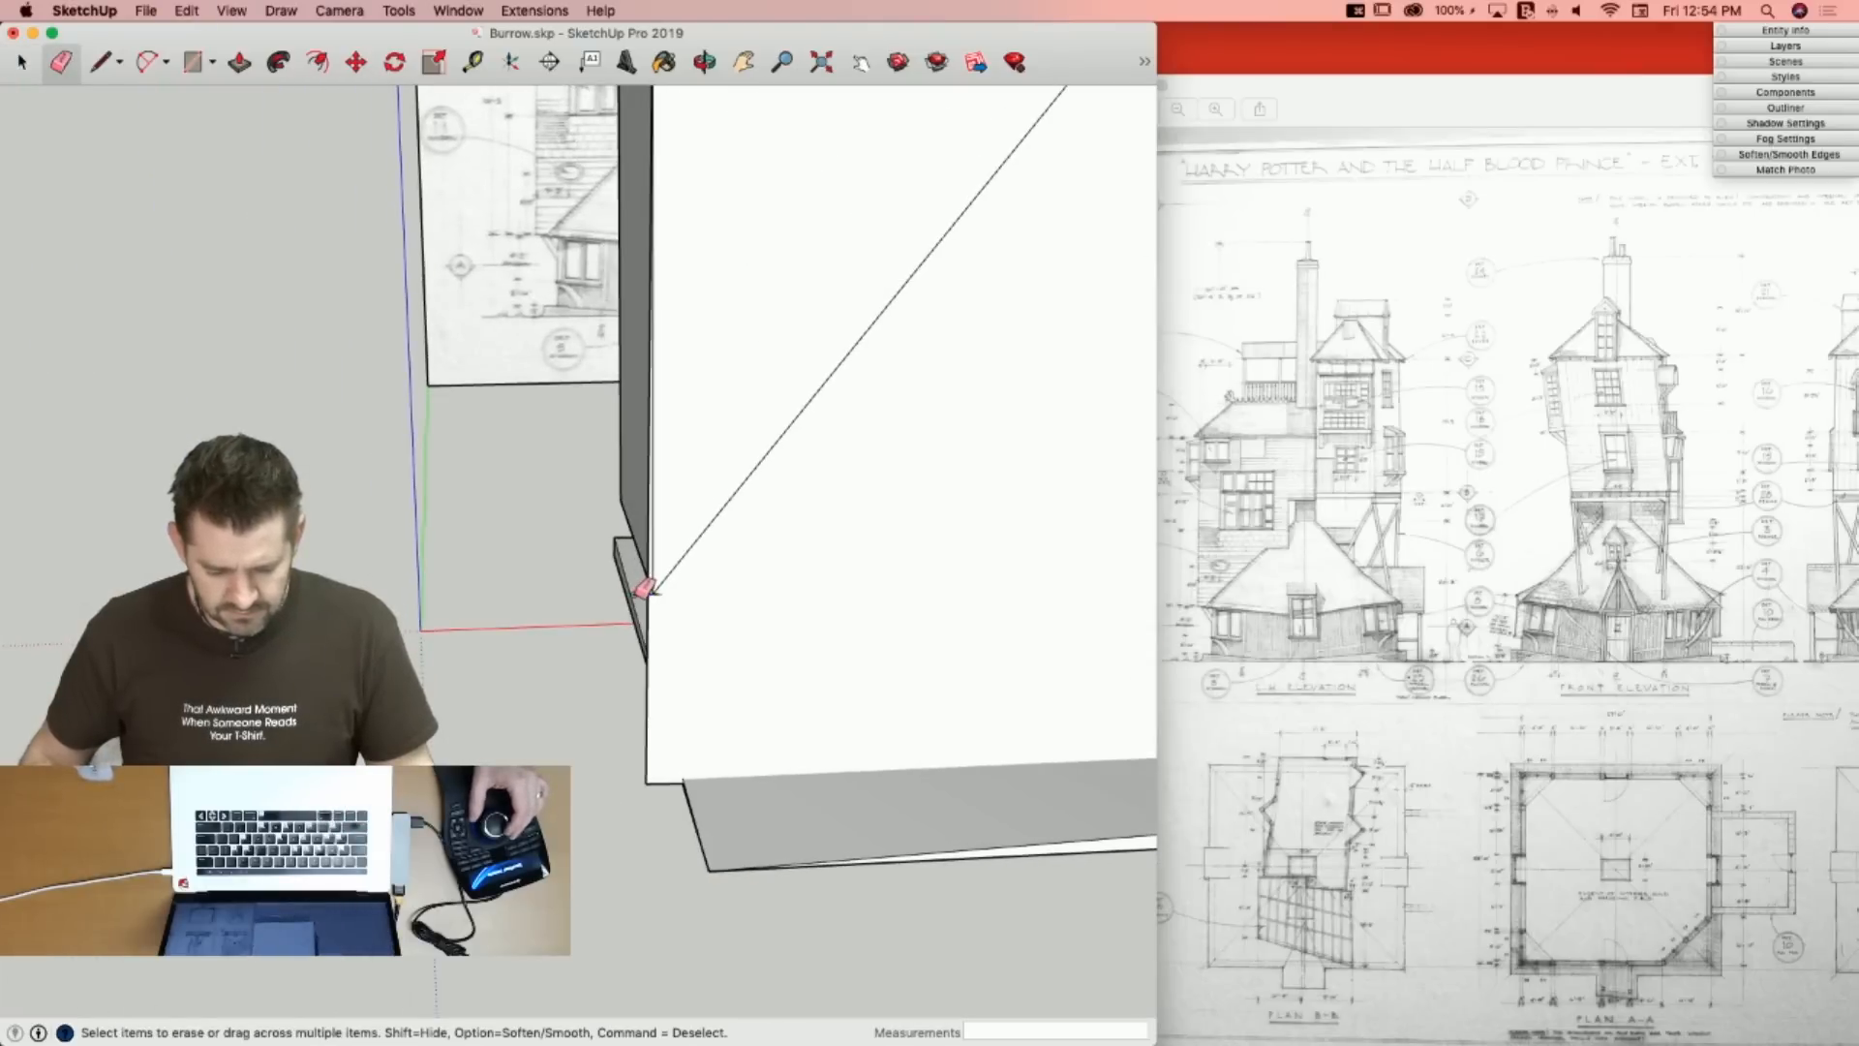
key(l)
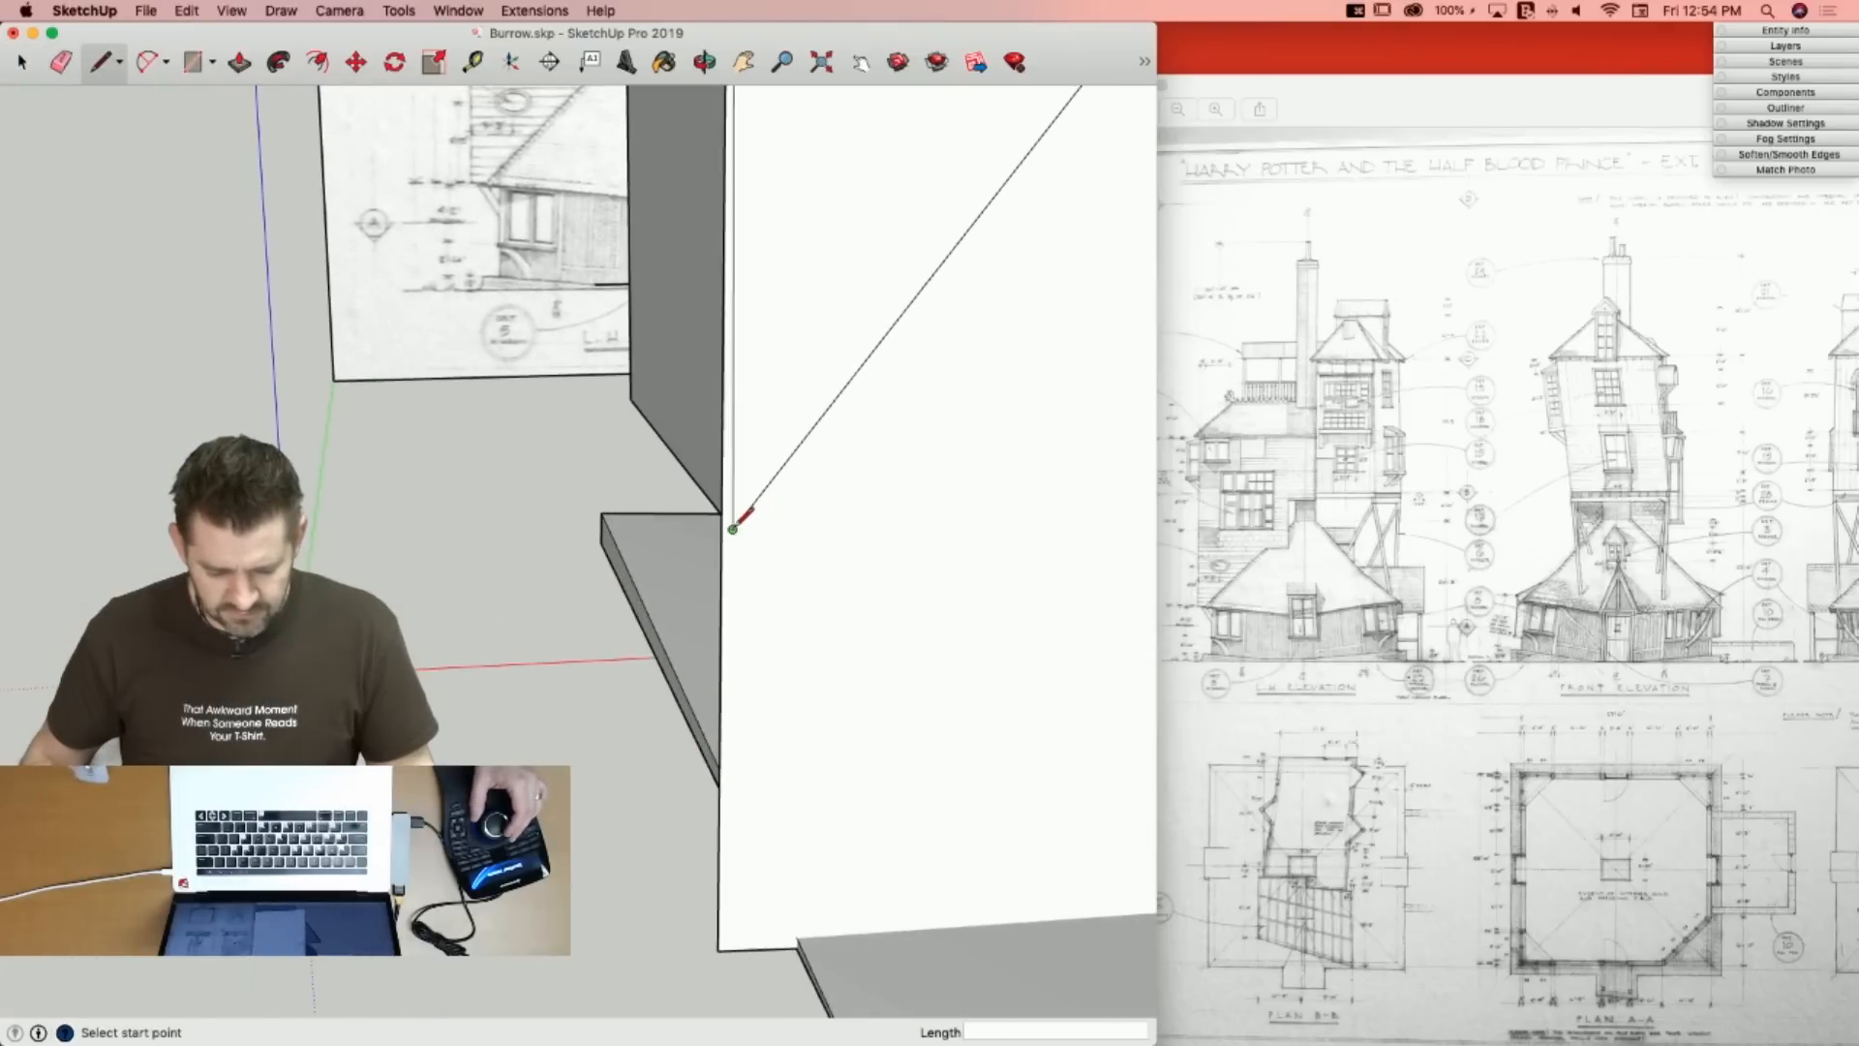
click(734, 526)
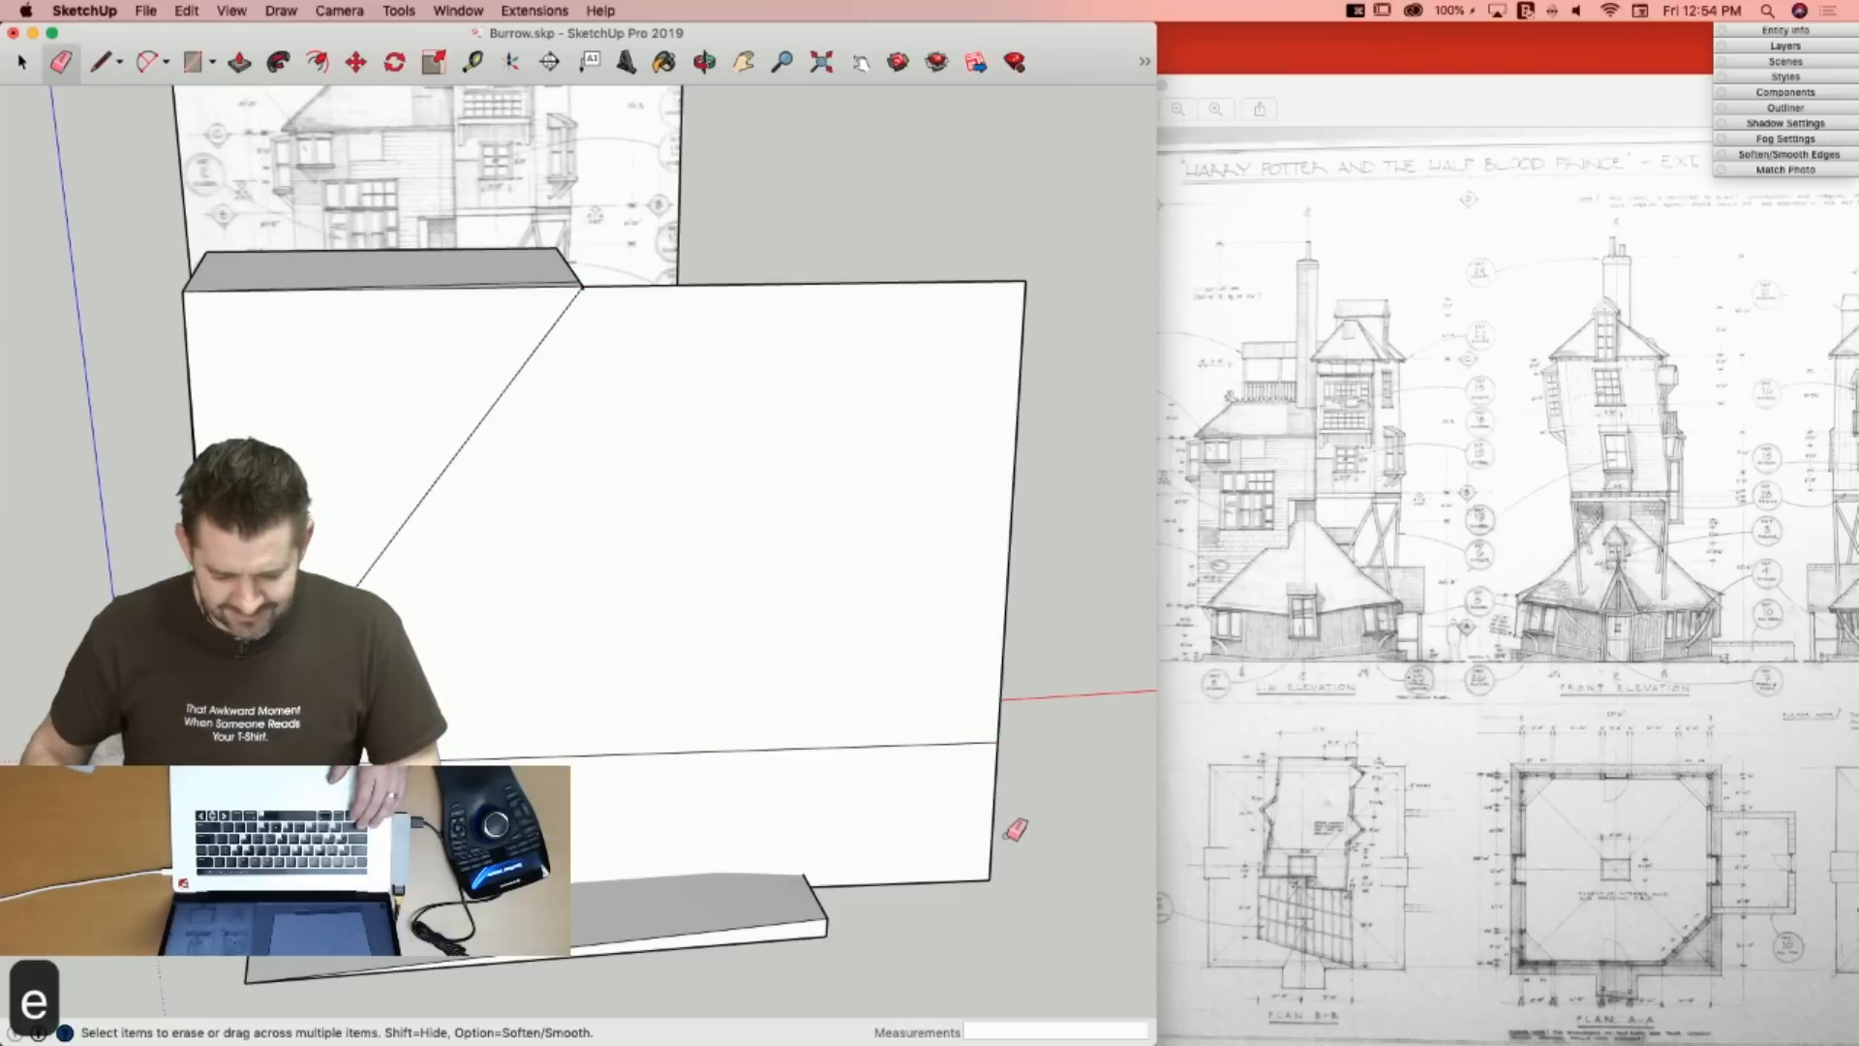
click(991, 879)
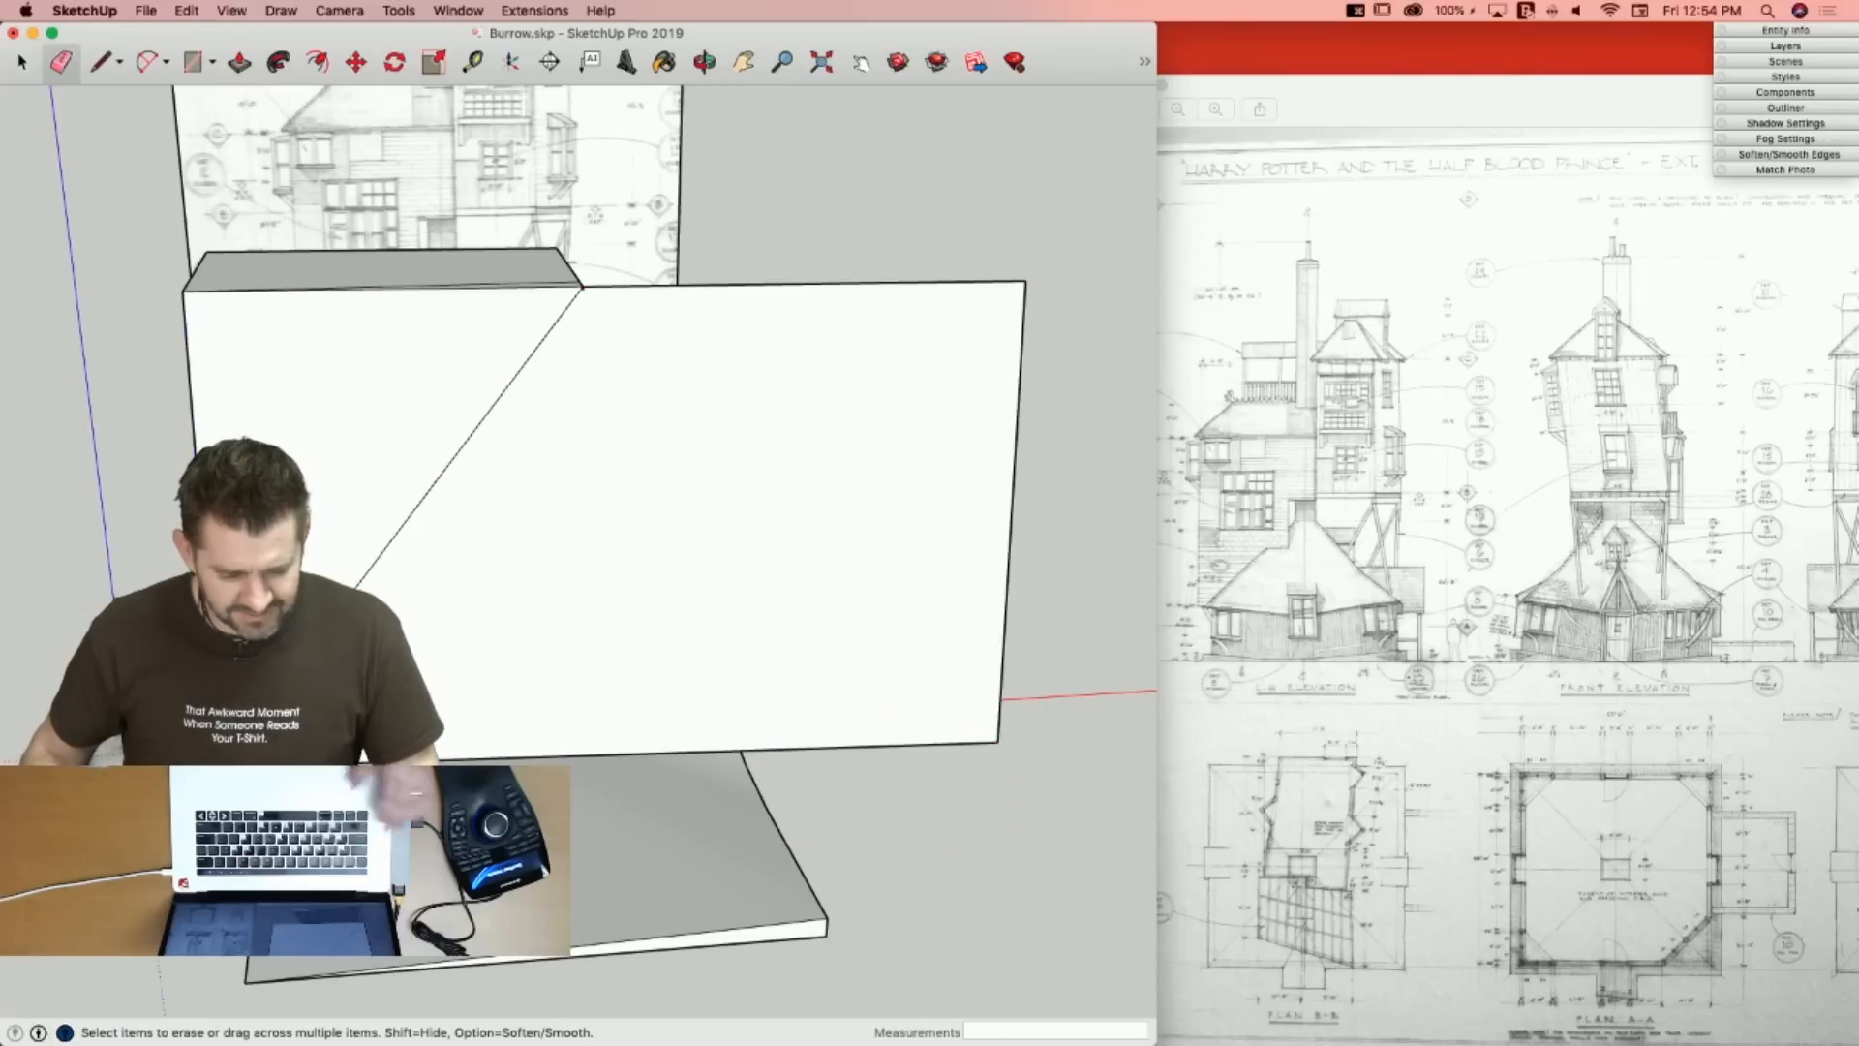
Erase the oversized plane that extends past the tower's side wall.
key(l)
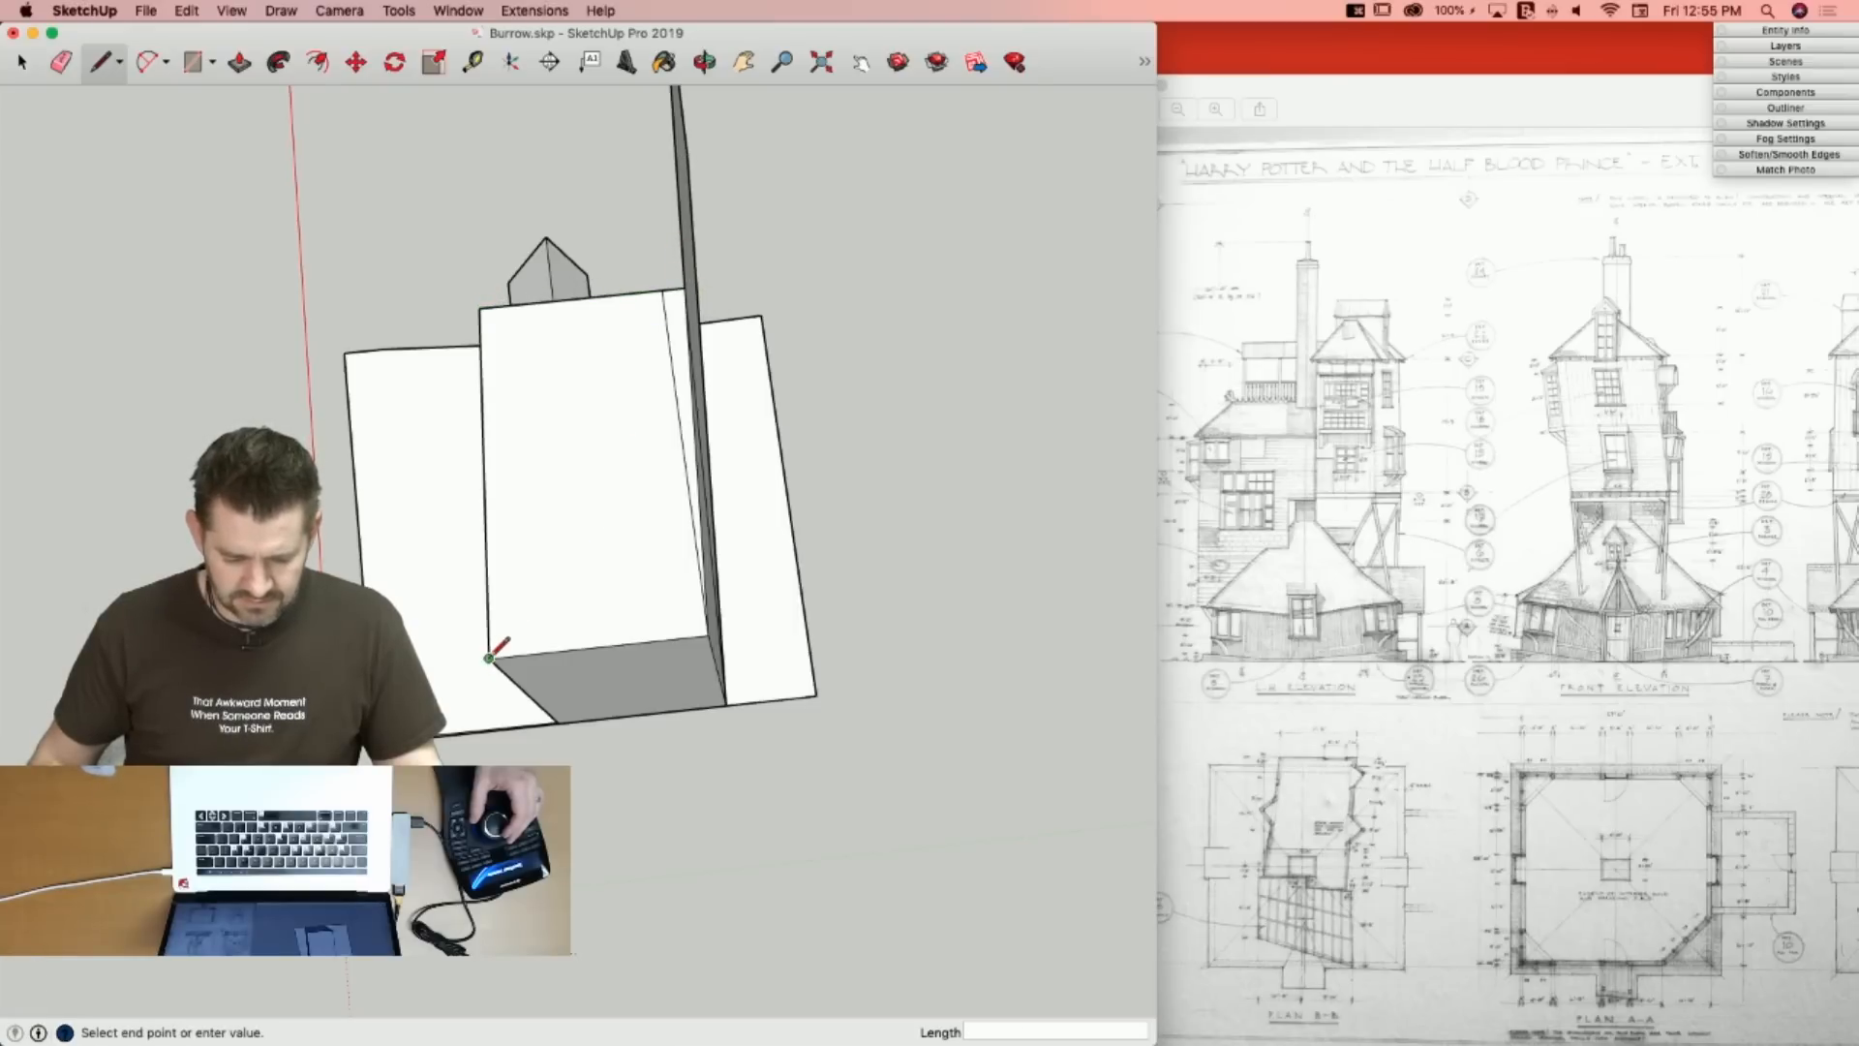
key(space)
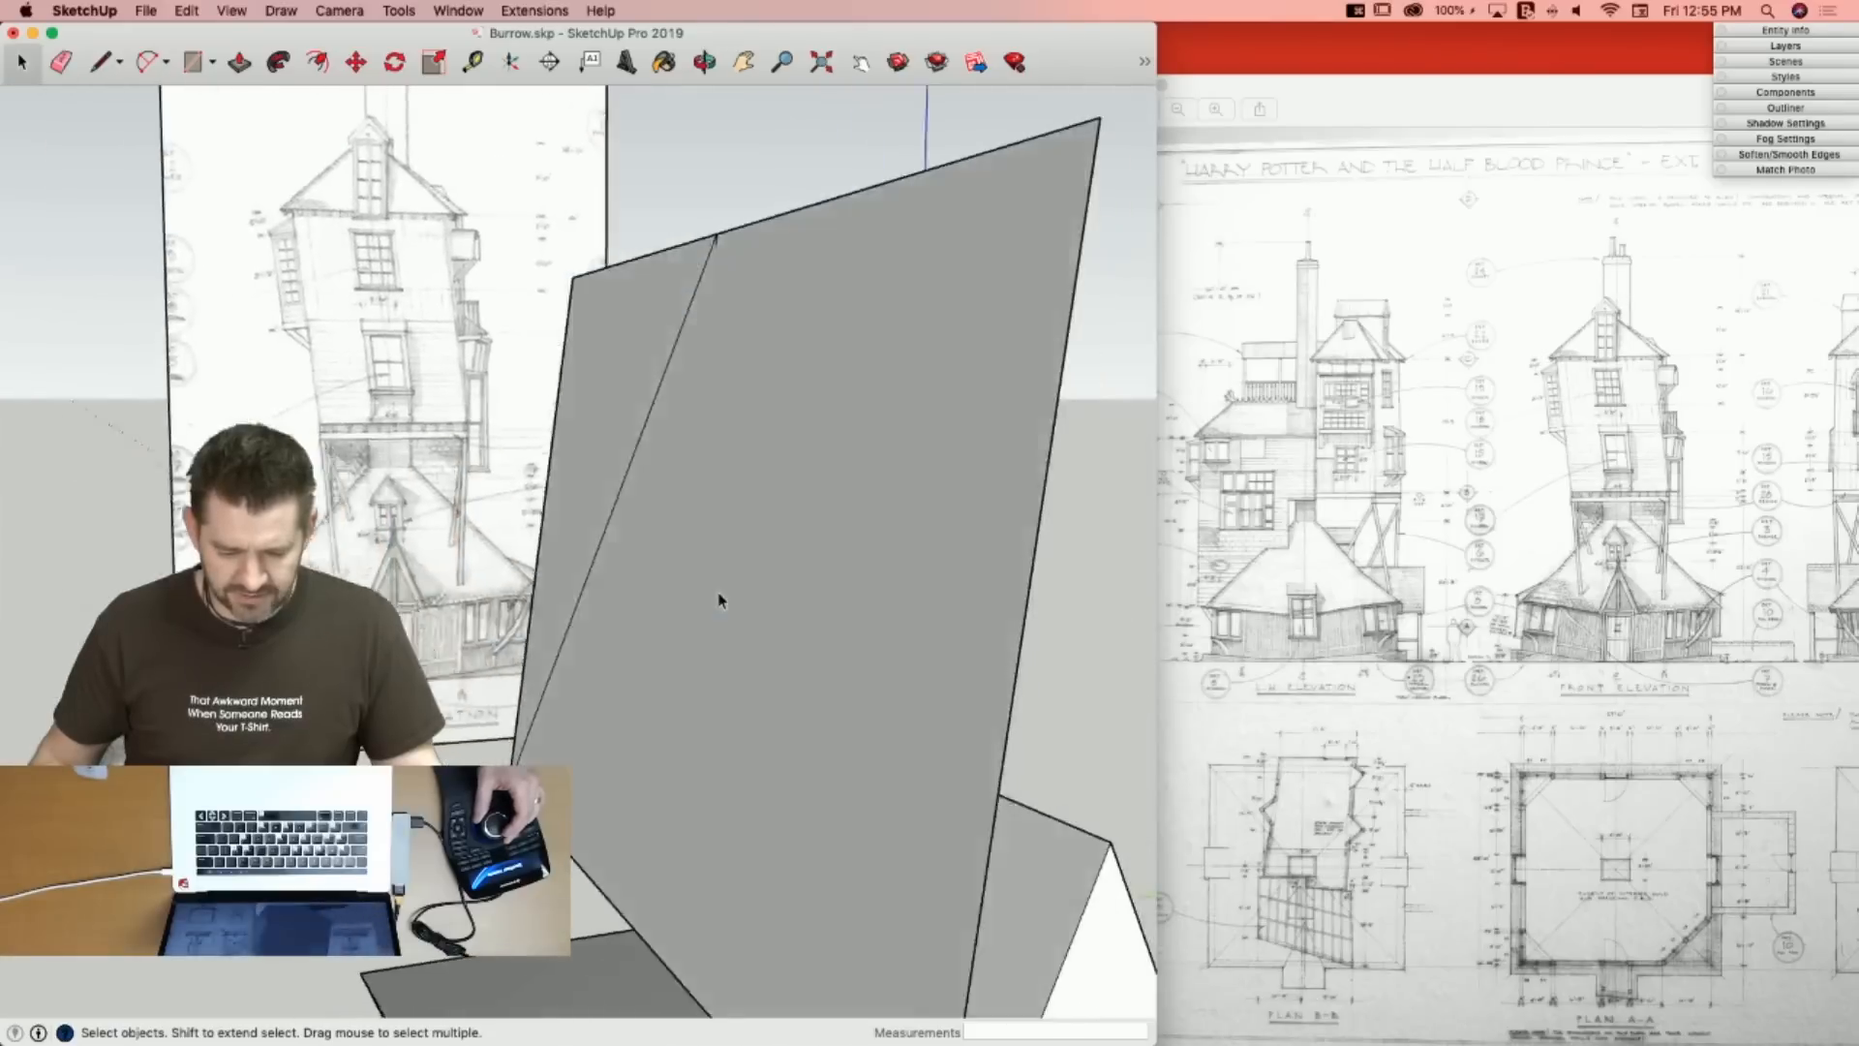
key(l)
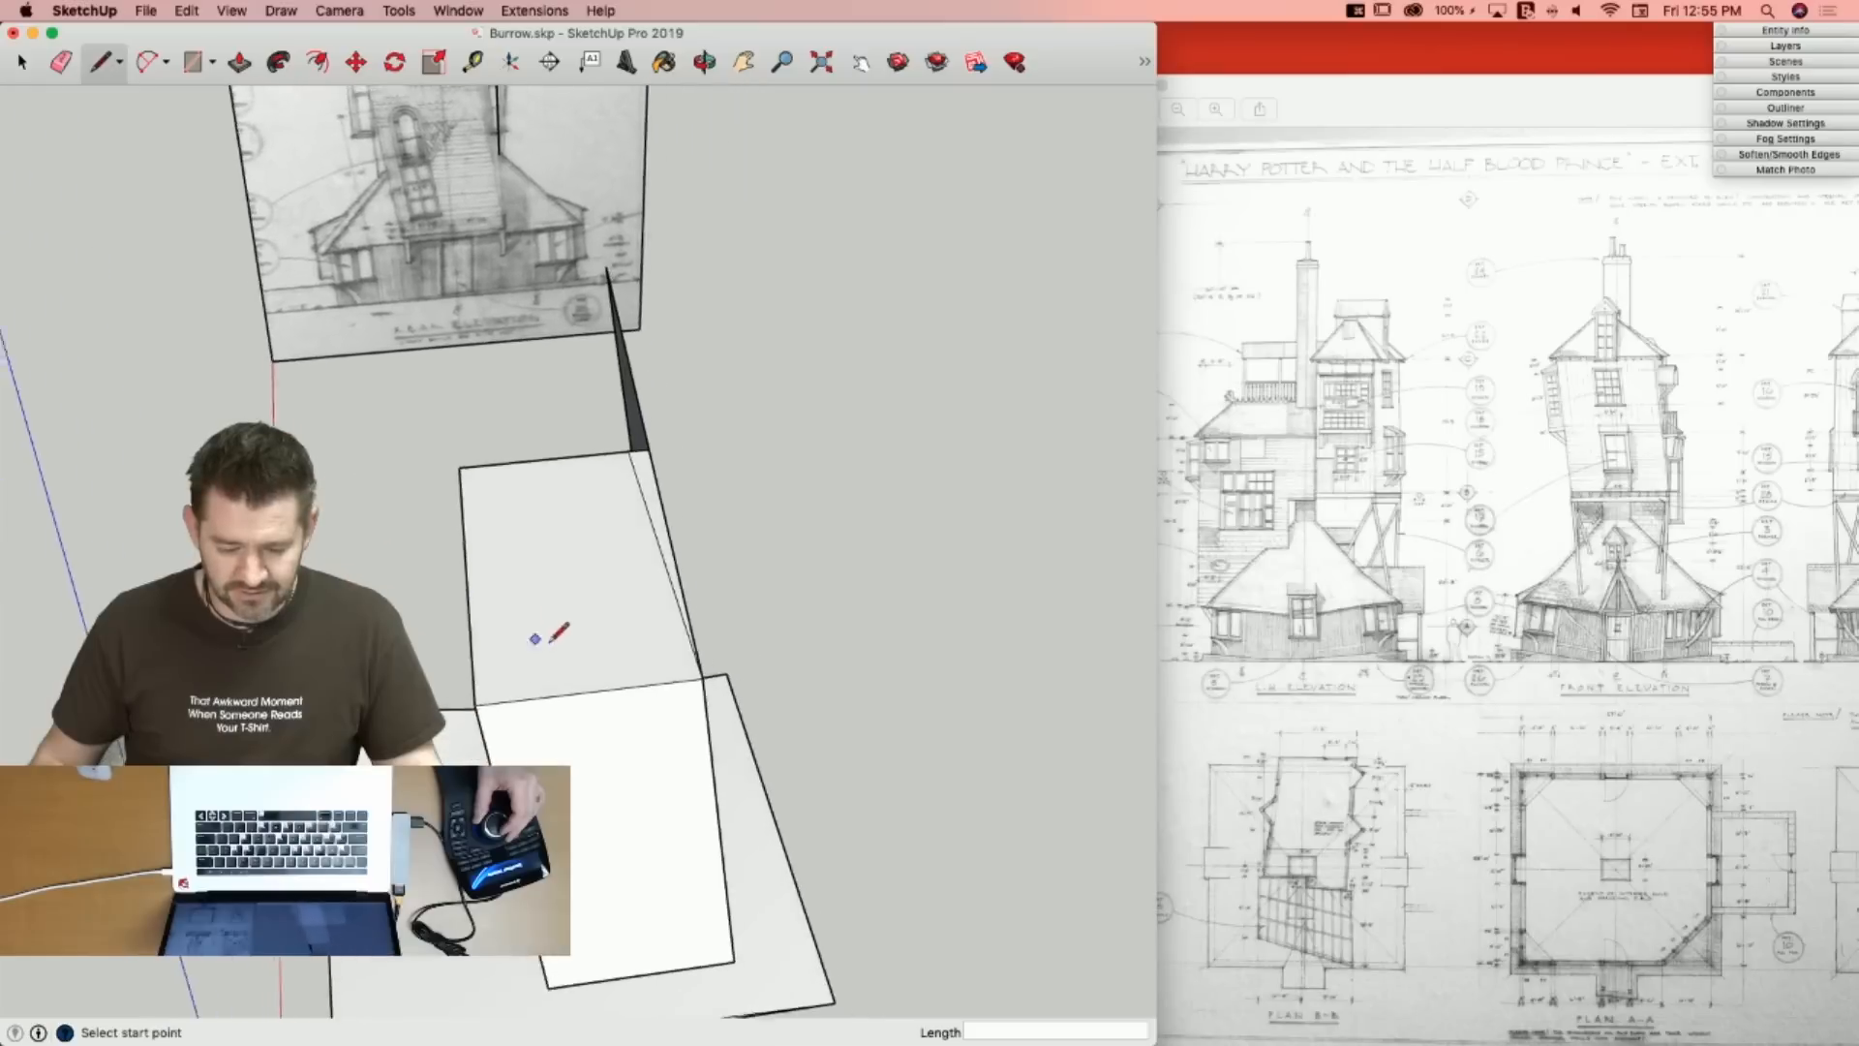
key(e)
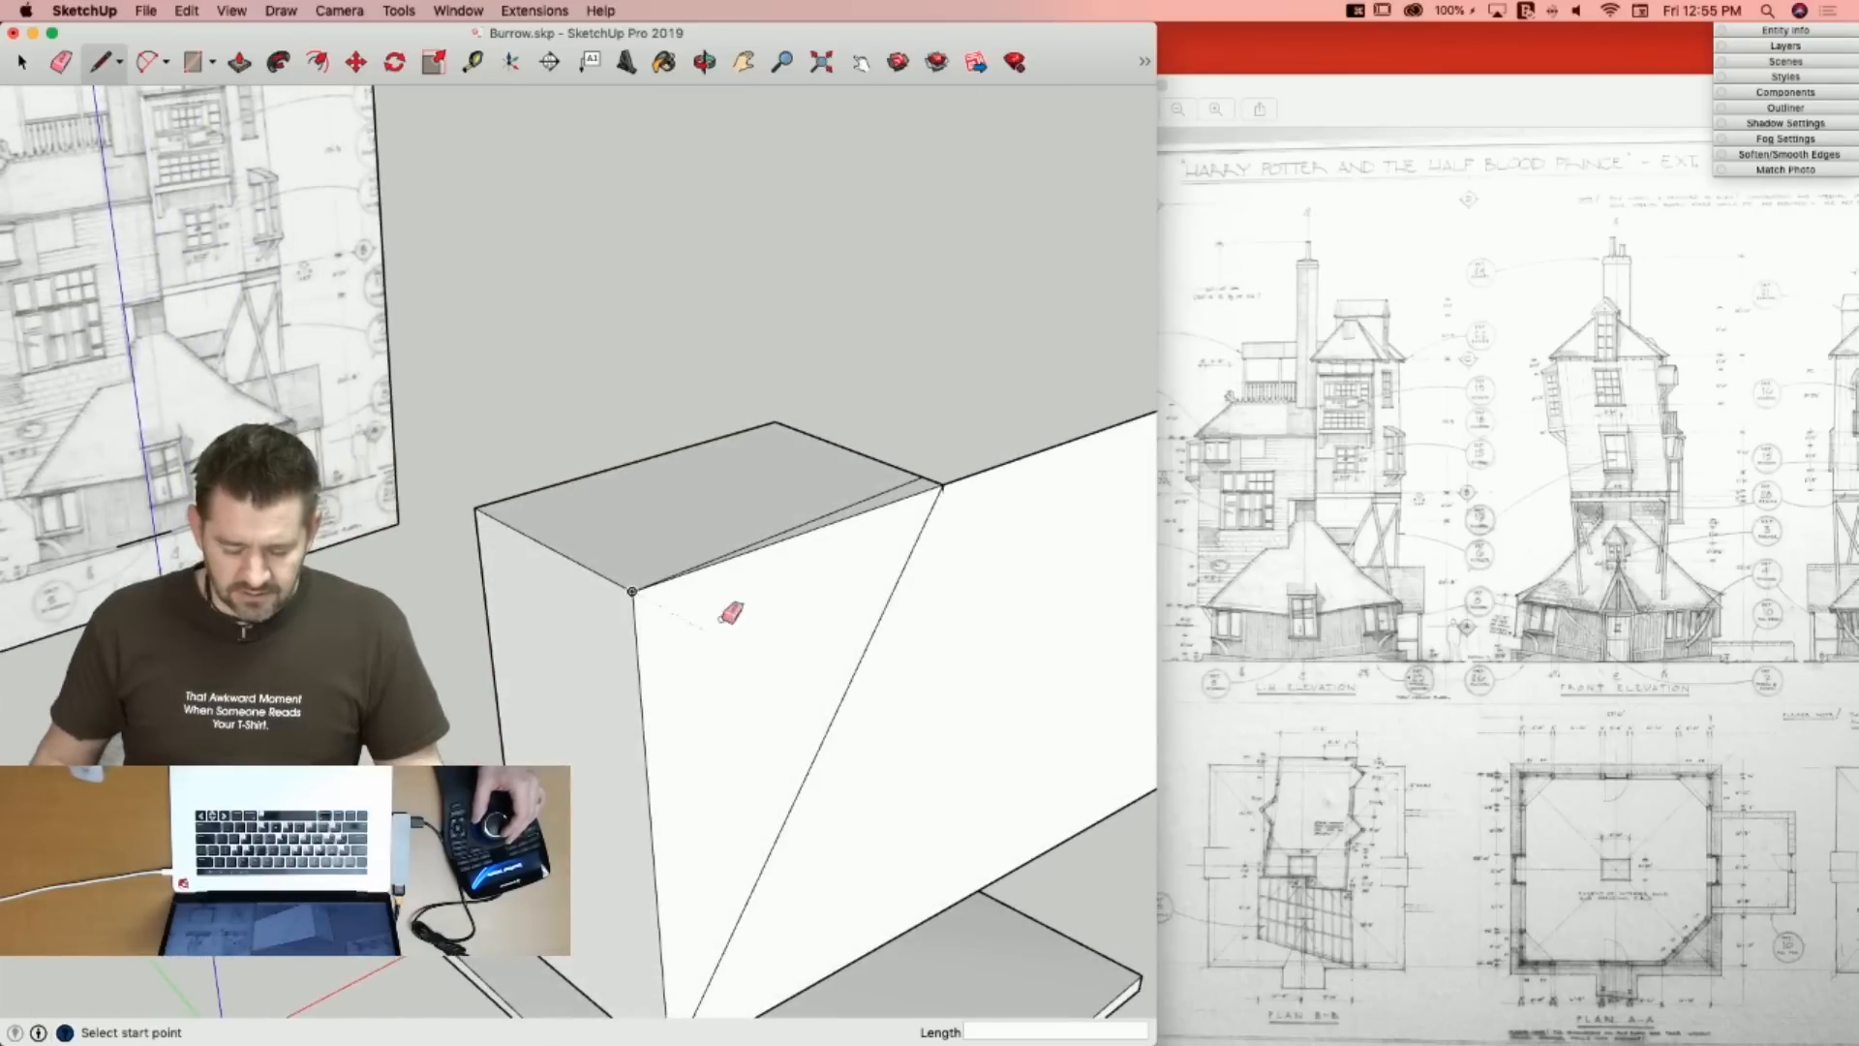
drag(1059, 367, 939, 729)
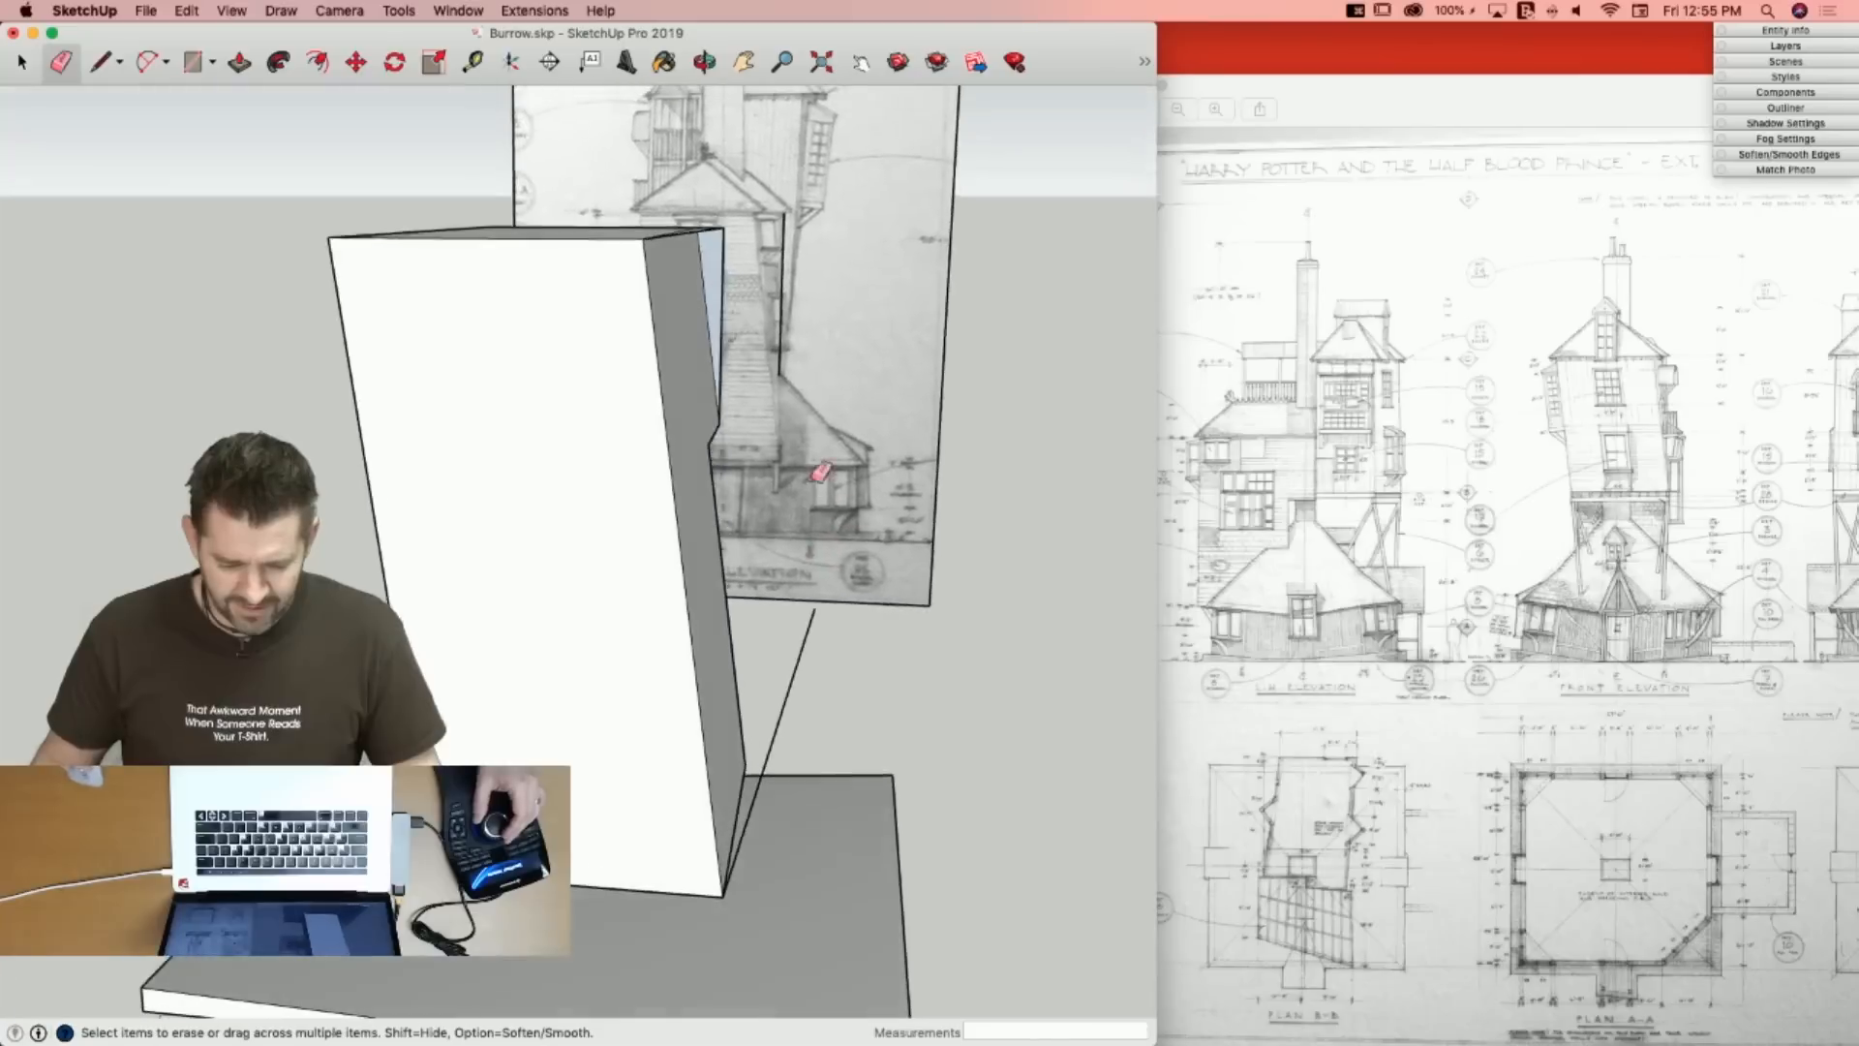
Draw edges from the overhang's lower corner, one about 14' 1" long down to the tower's base and one about 16' 9" across the side wall.
key(l)
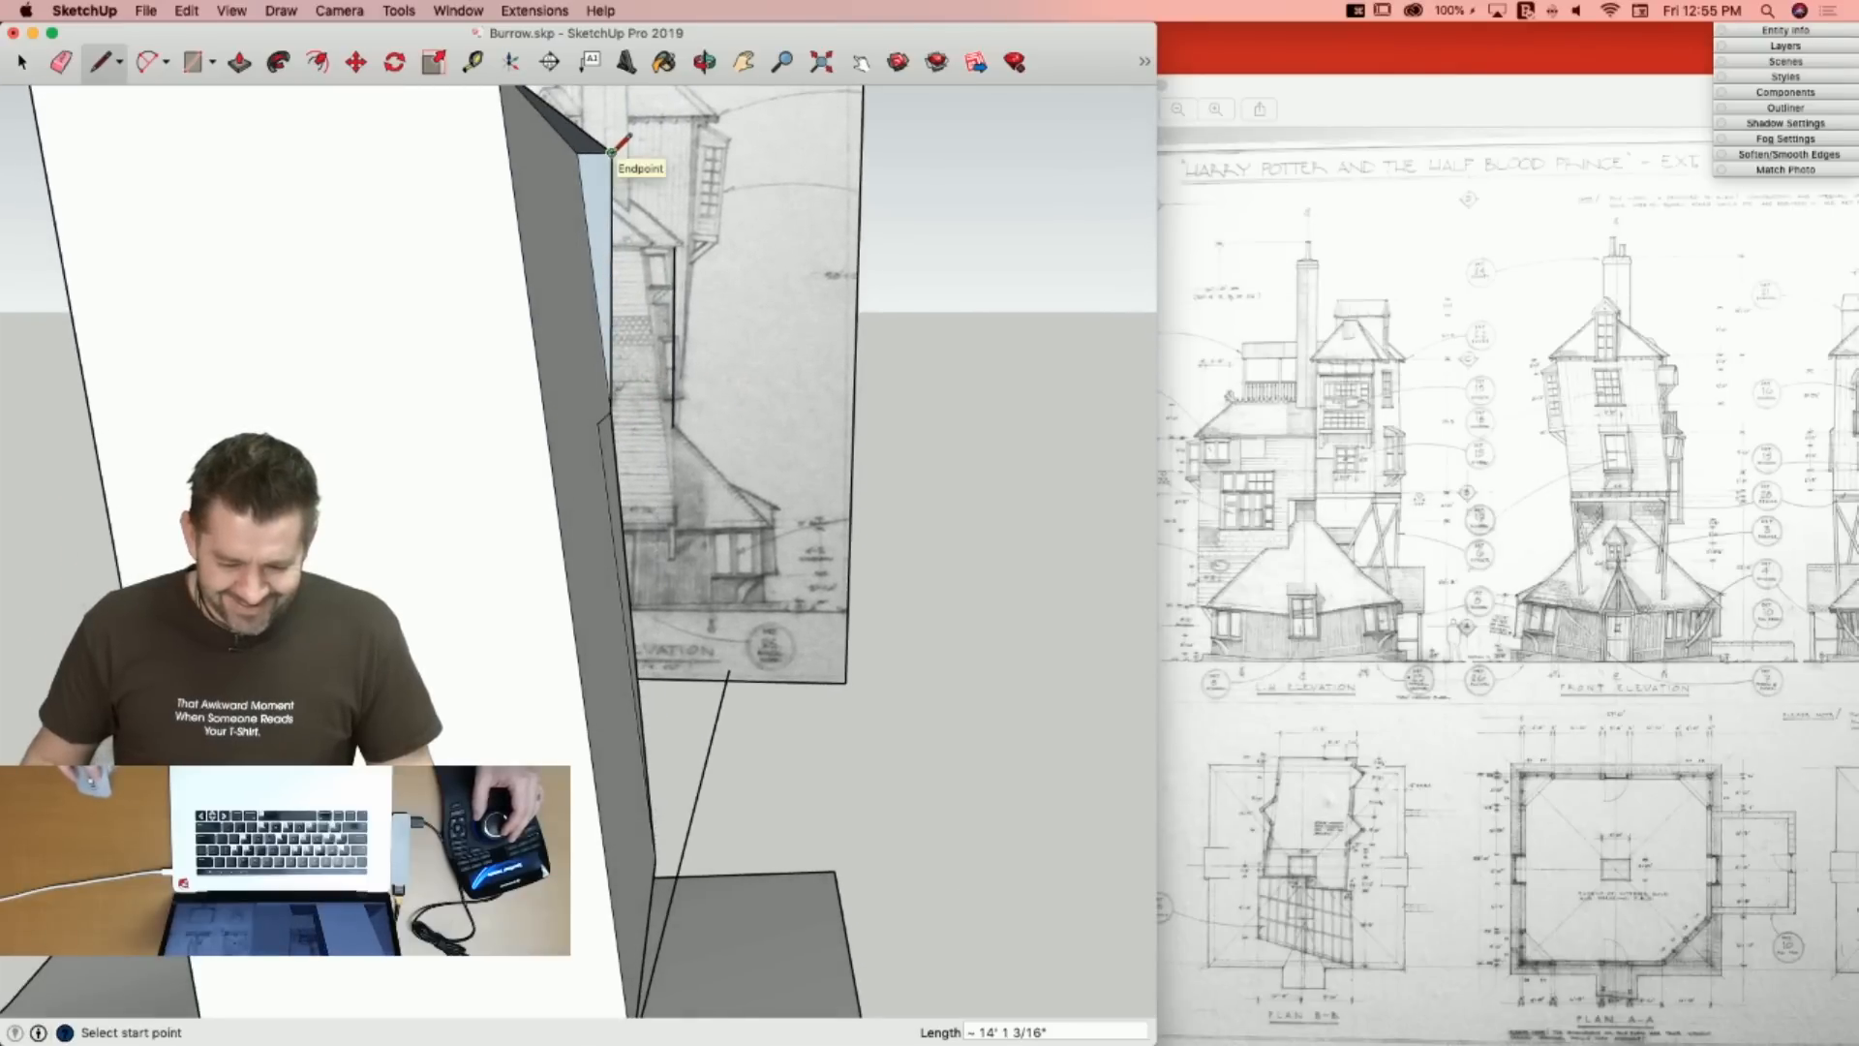
key(space)
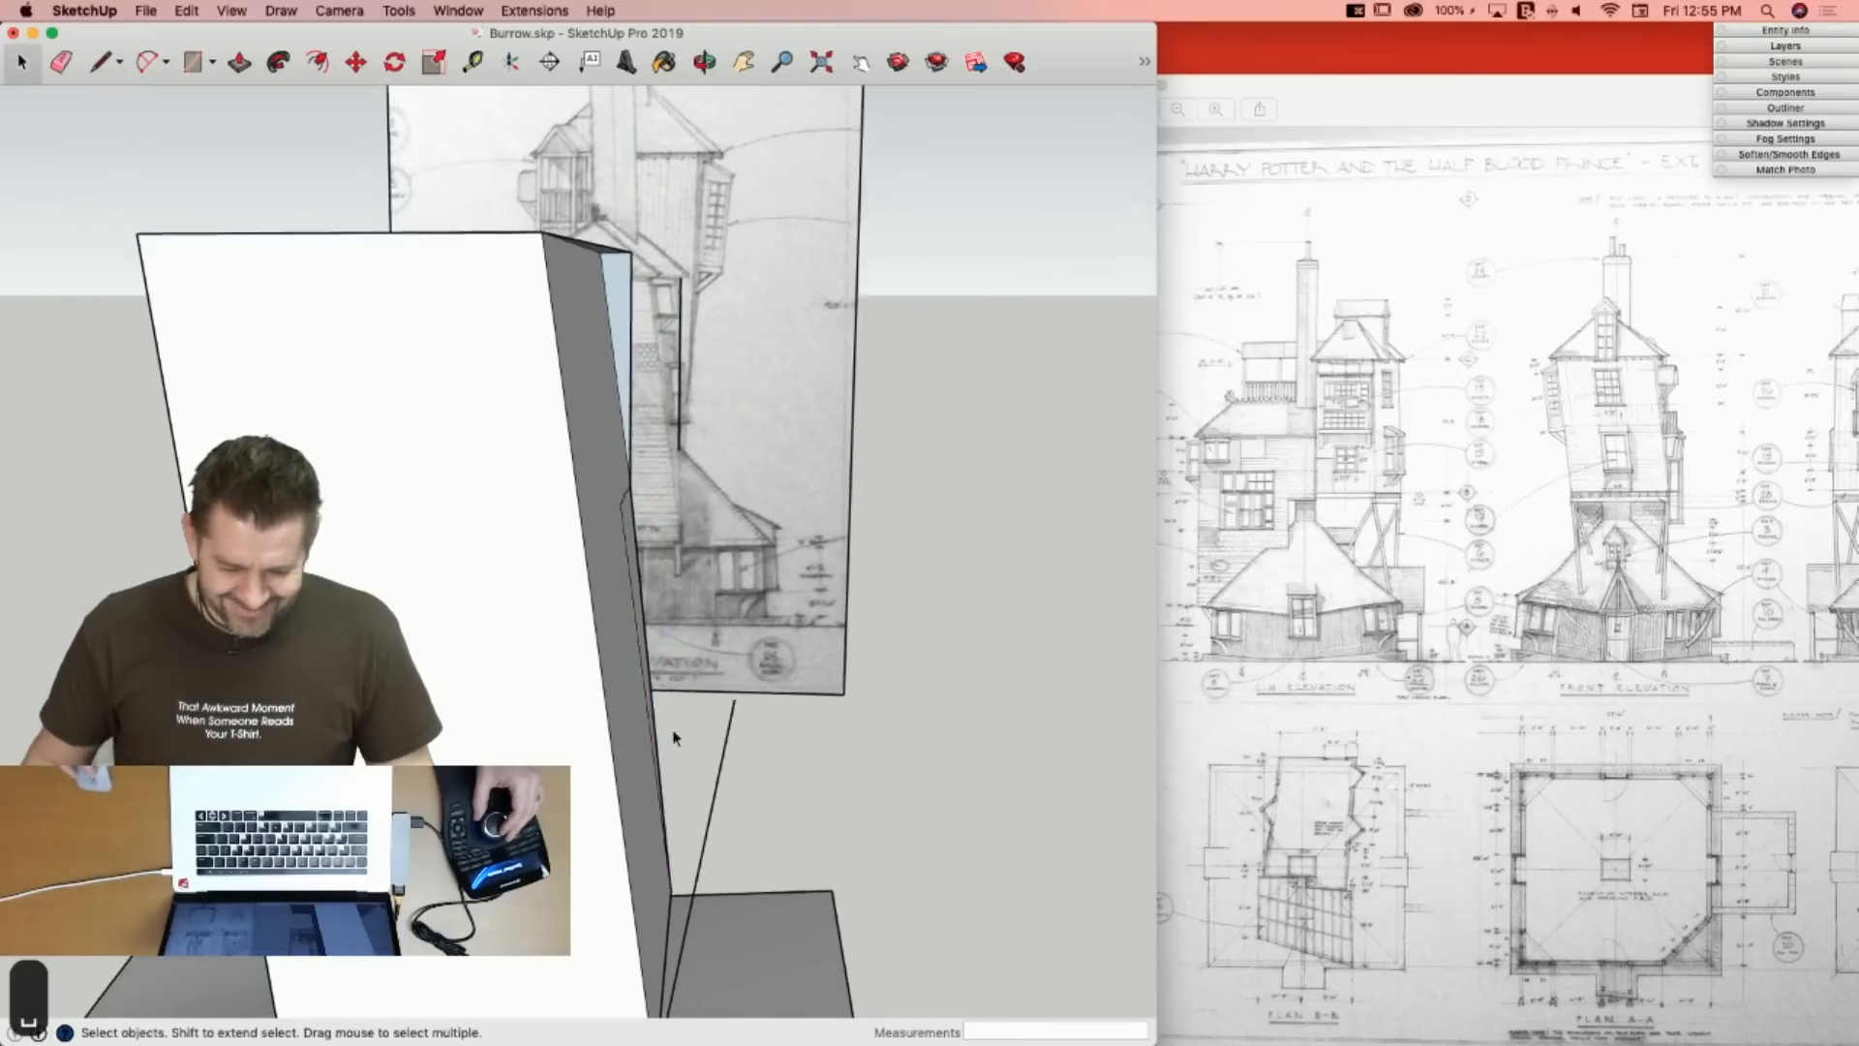
key(j)
click(652, 501)
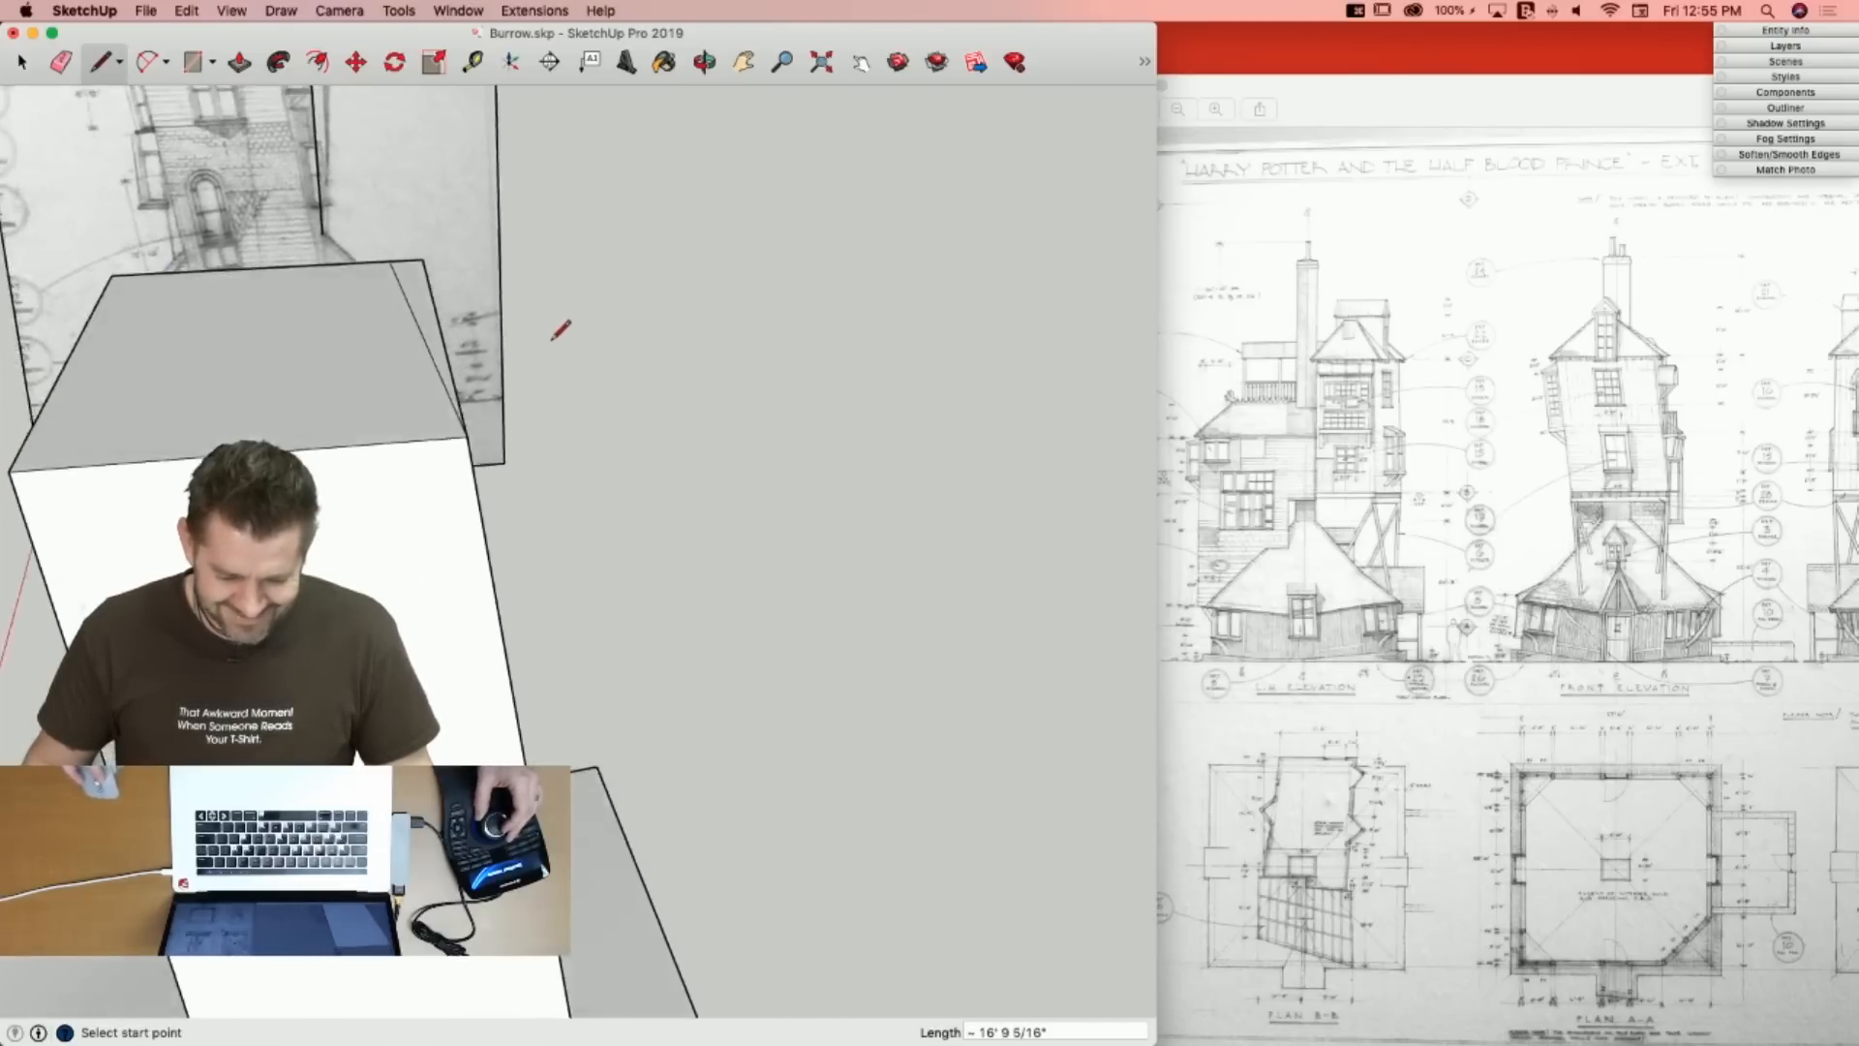
key(space)
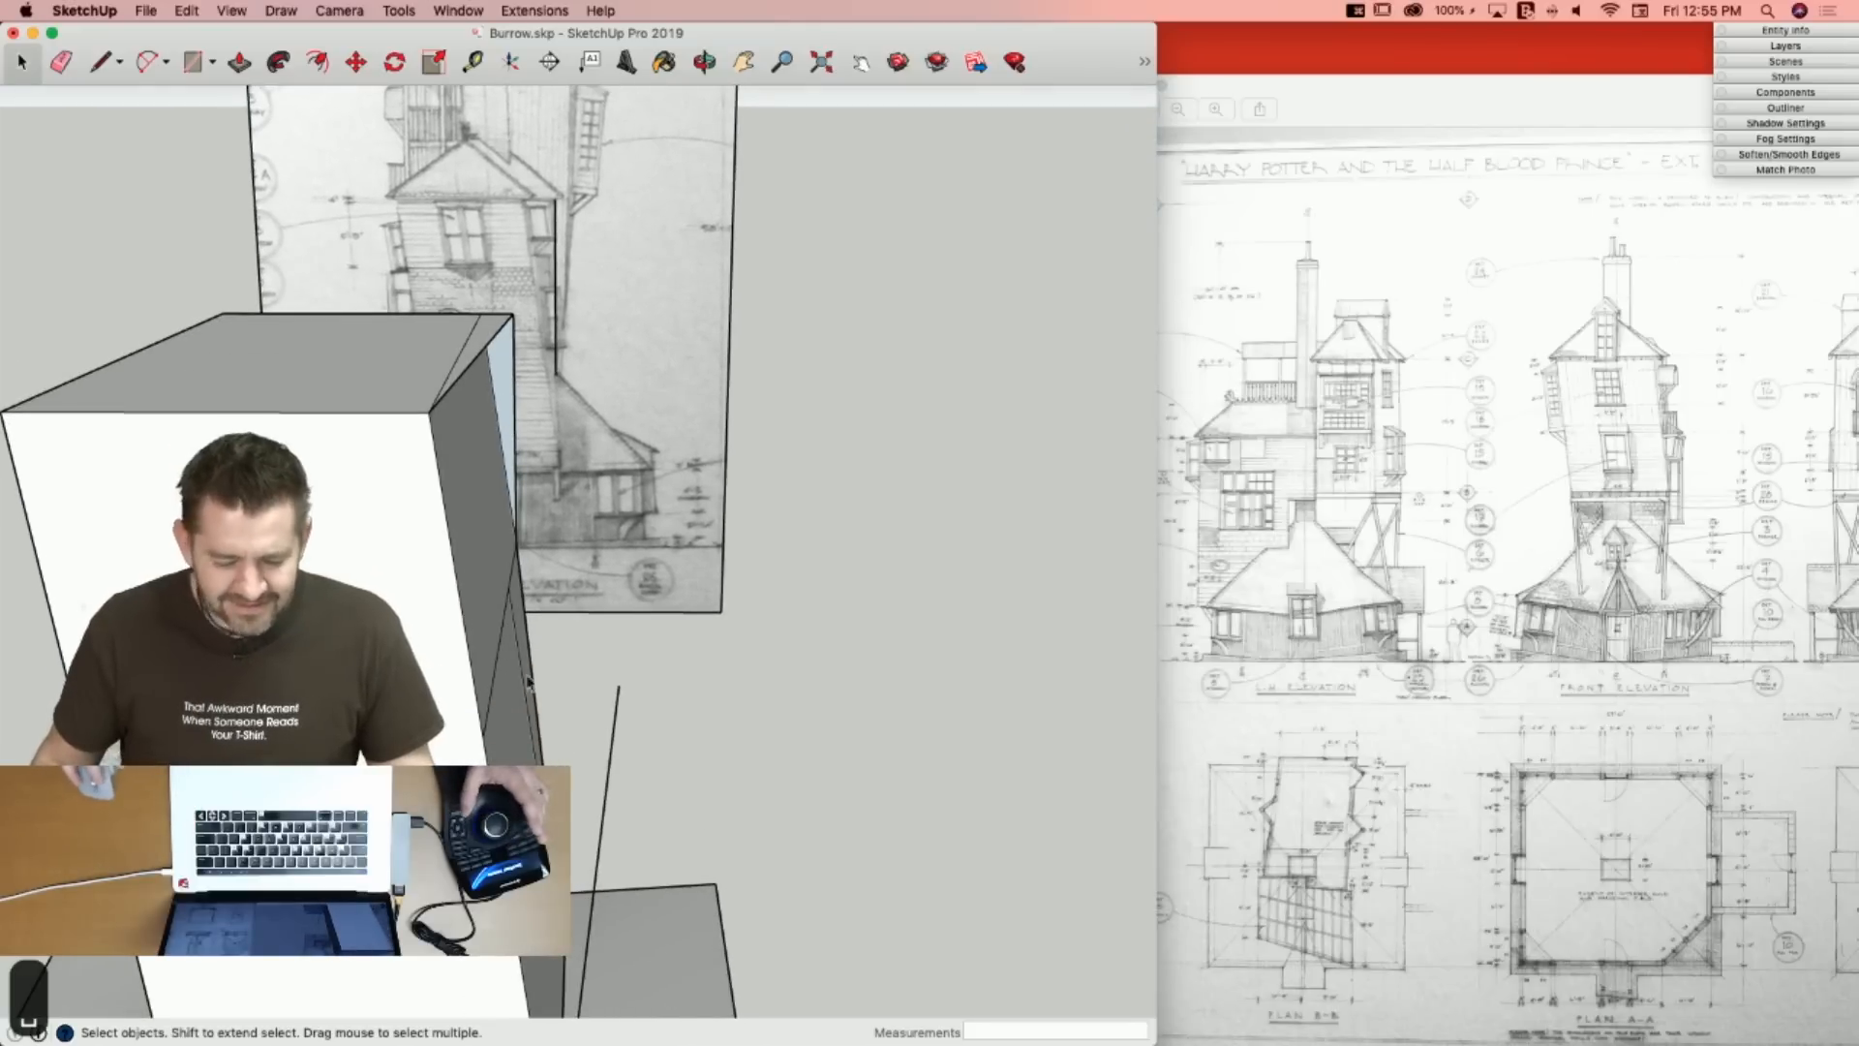
Draw a vertical rectangular plane standing on the tower's upper side edge, from the top front corner to the overhang's top corner.
key(l)
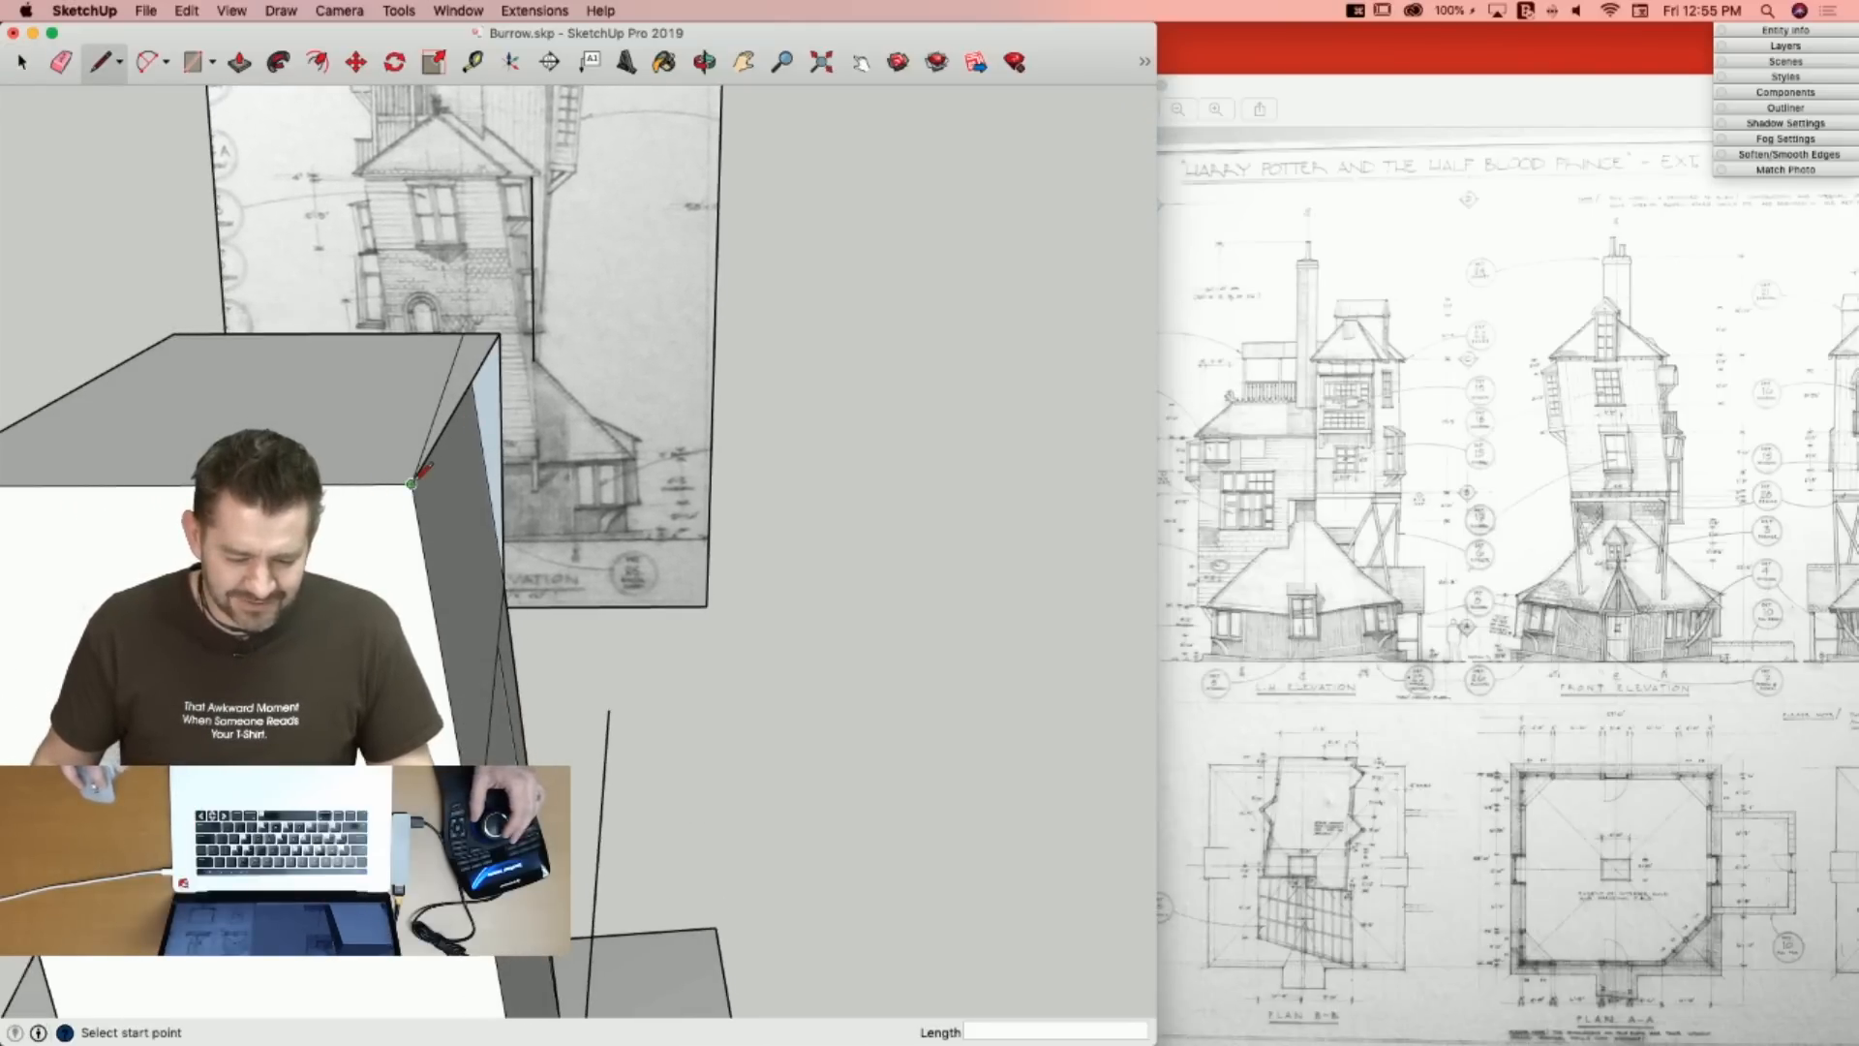
click(412, 483)
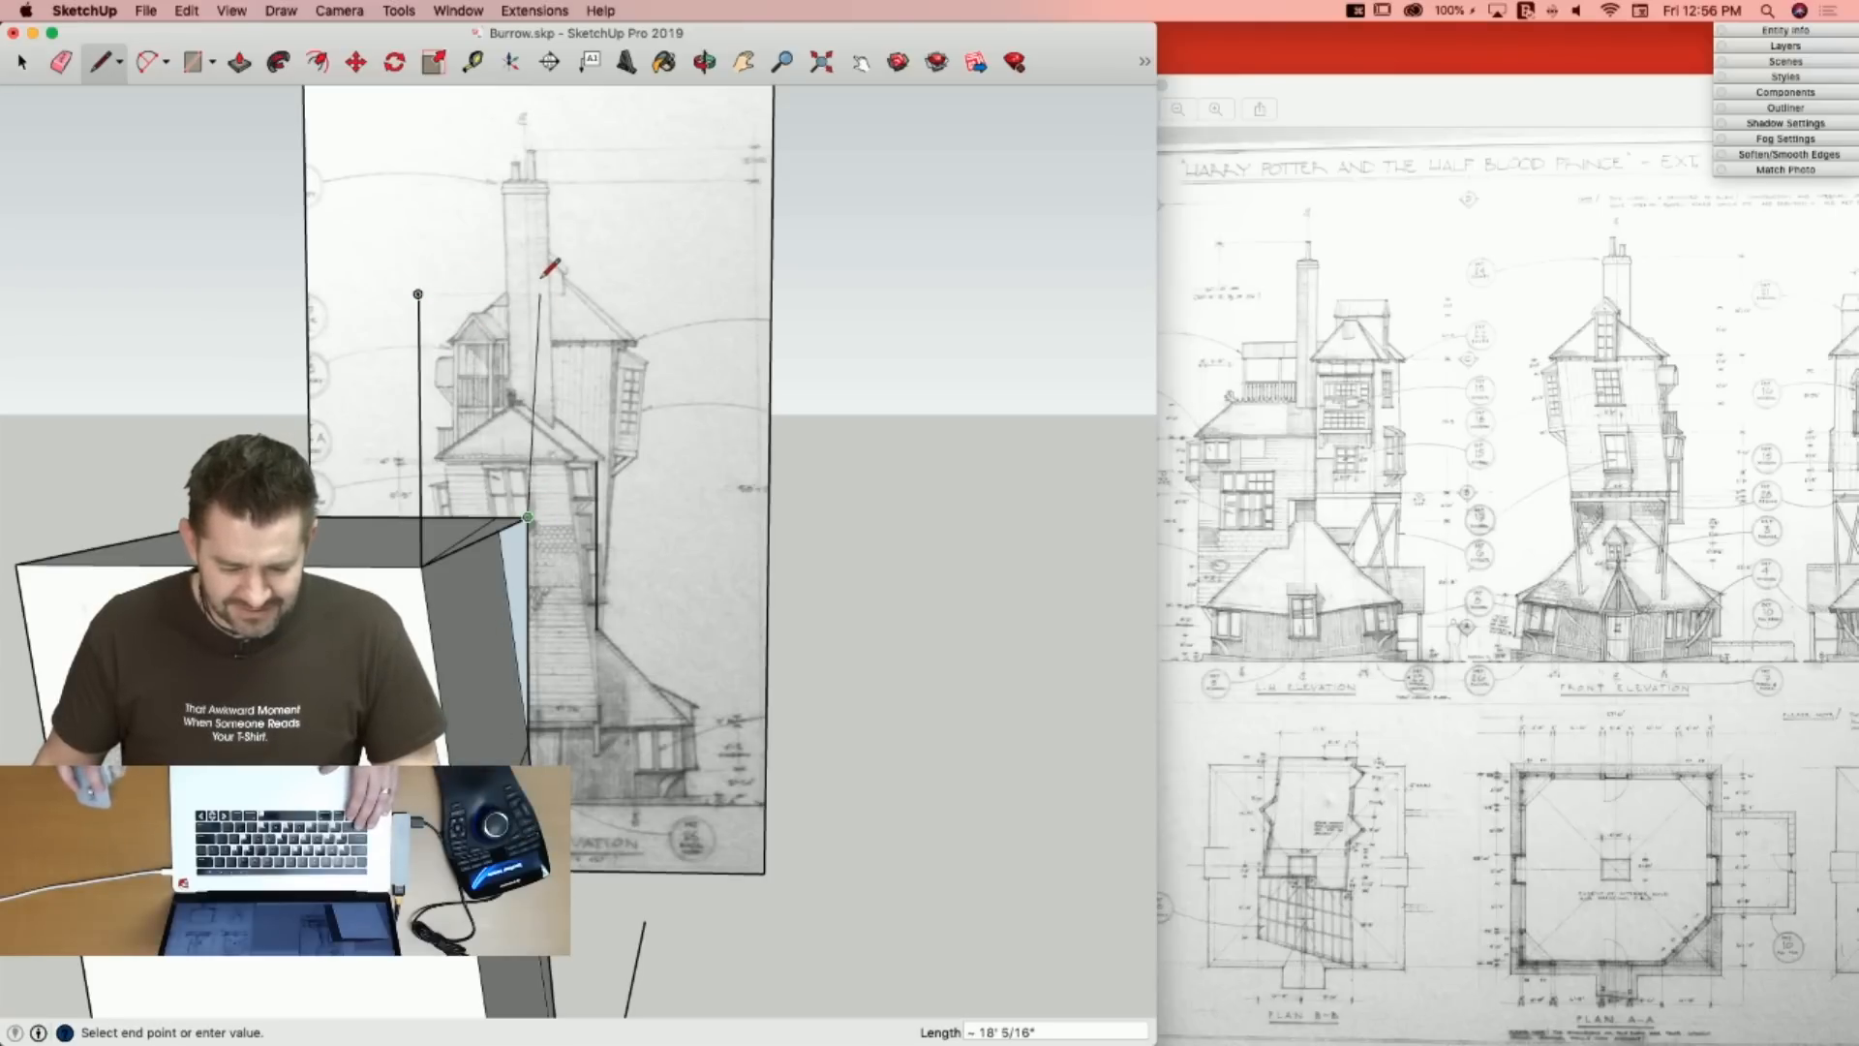
click(419, 293)
Select the vertical plane above the tower and make it a group.
key(space)
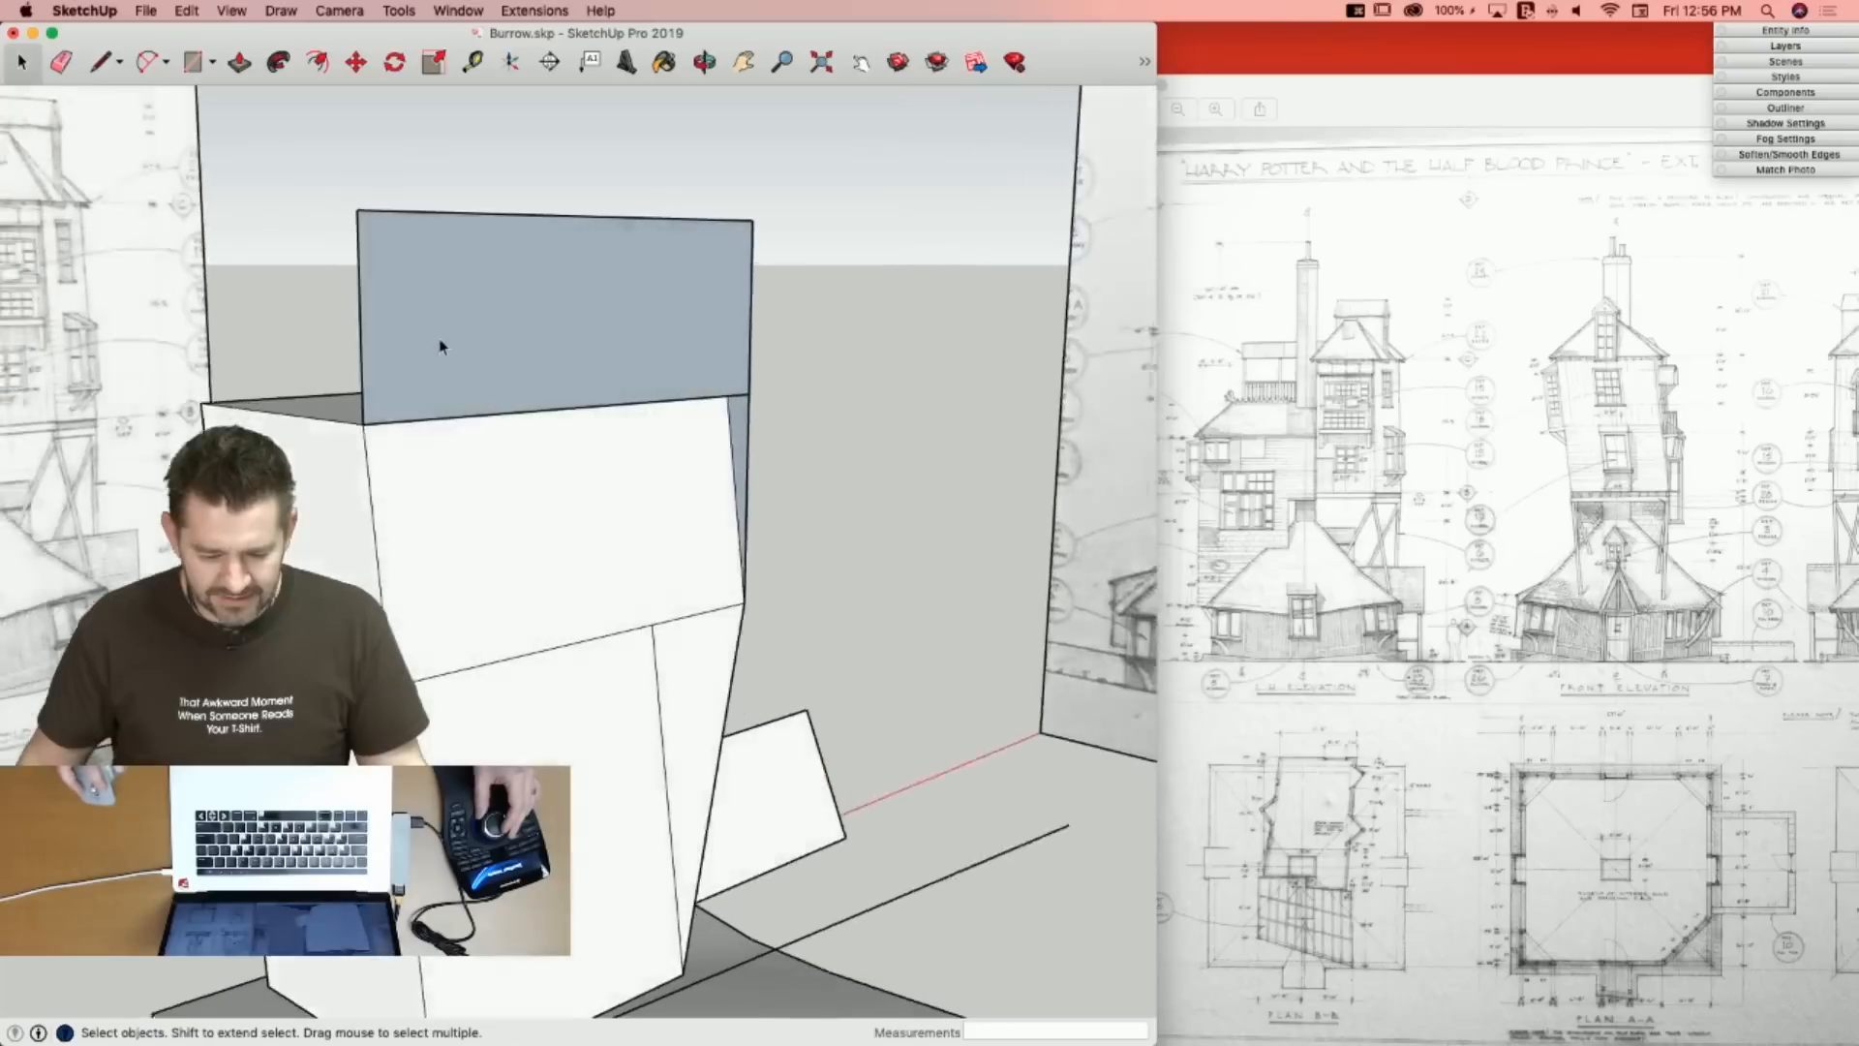
click(449, 339)
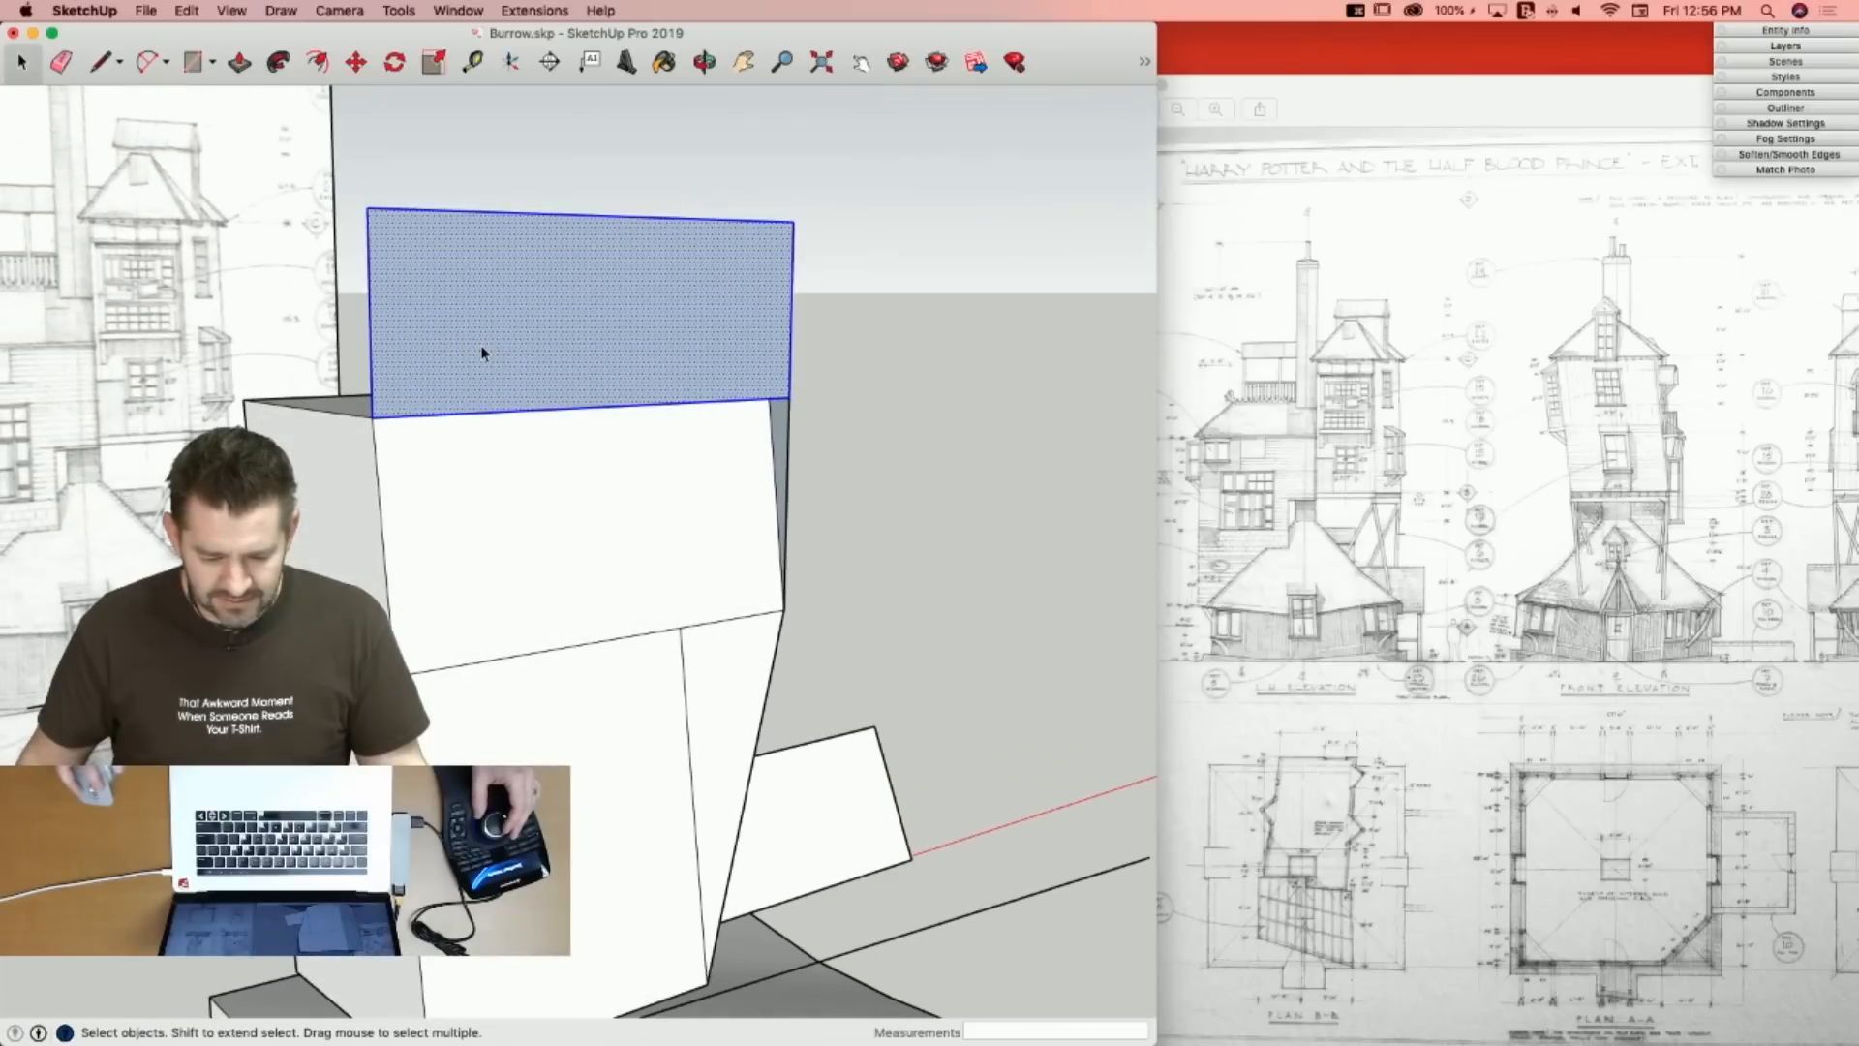
right_click(491, 354)
click(542, 493)
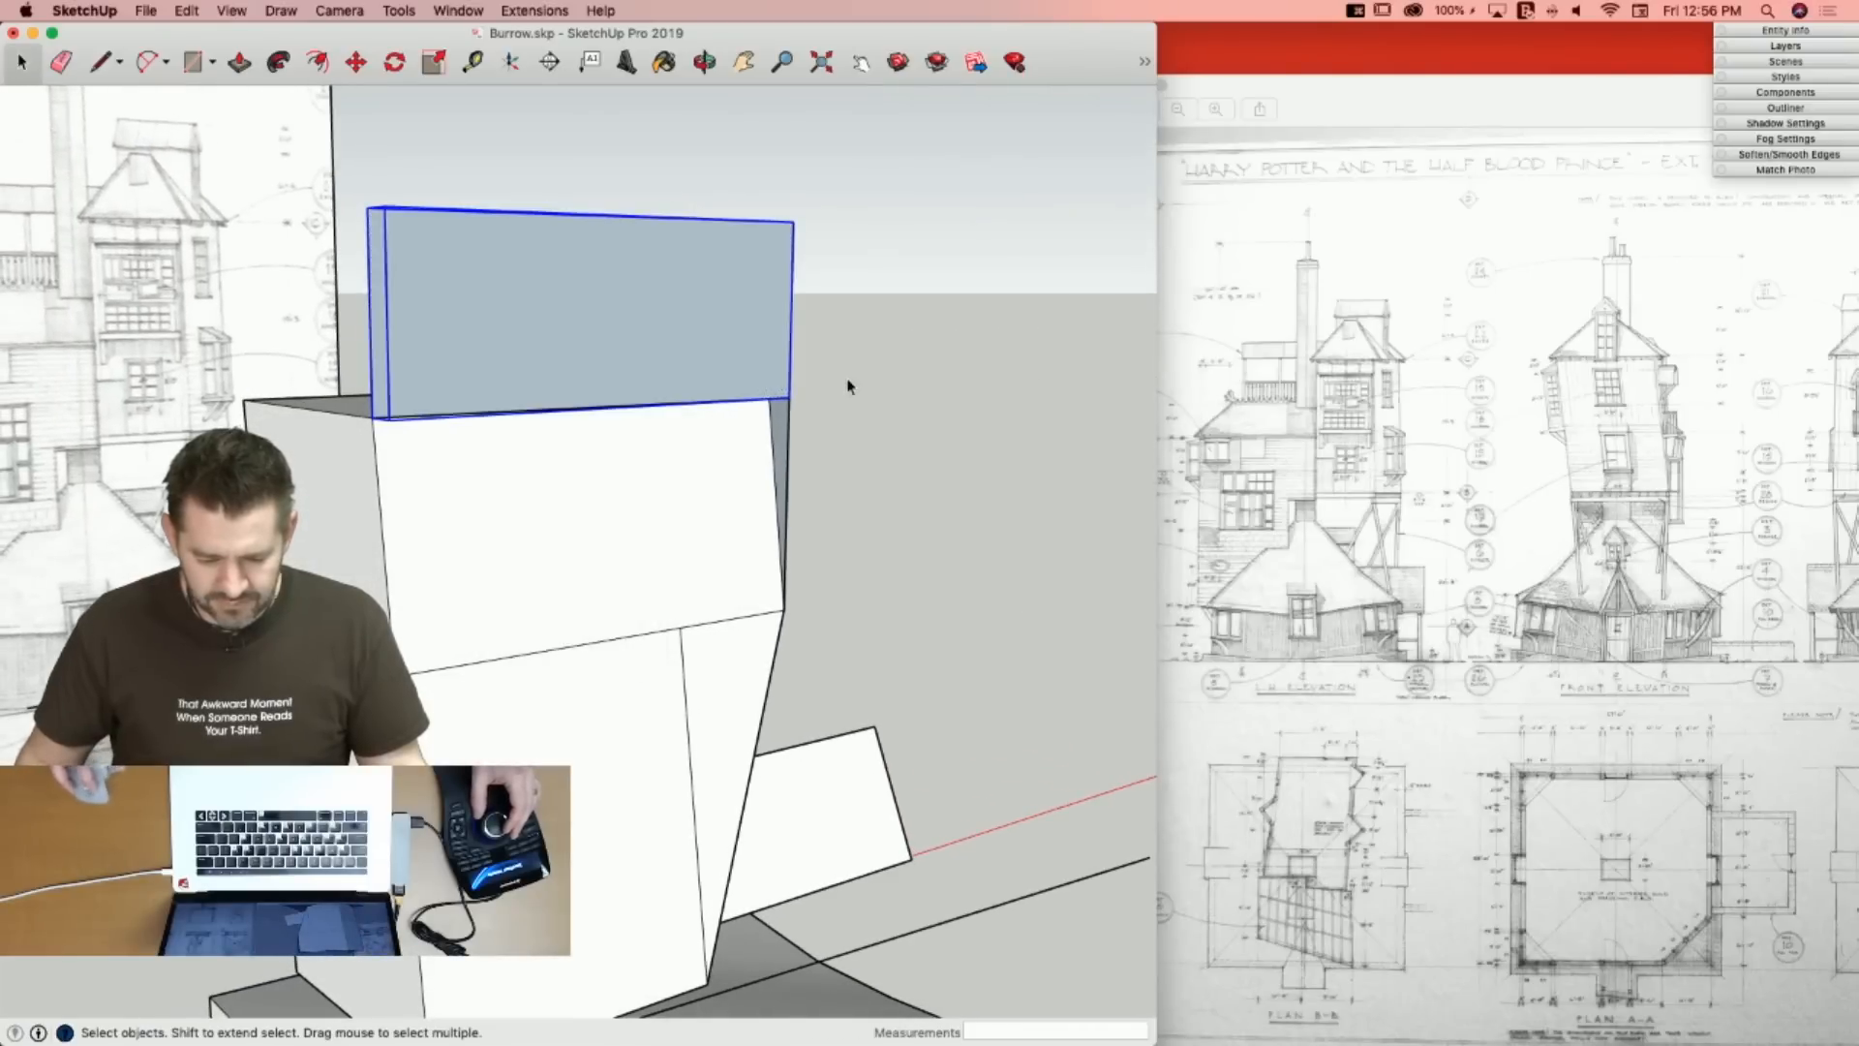
Rotate the plane group around the overhang's top corner by about 51.4° and 9.5° toward the lower front corner, widening the modeling window.
click(376, 411)
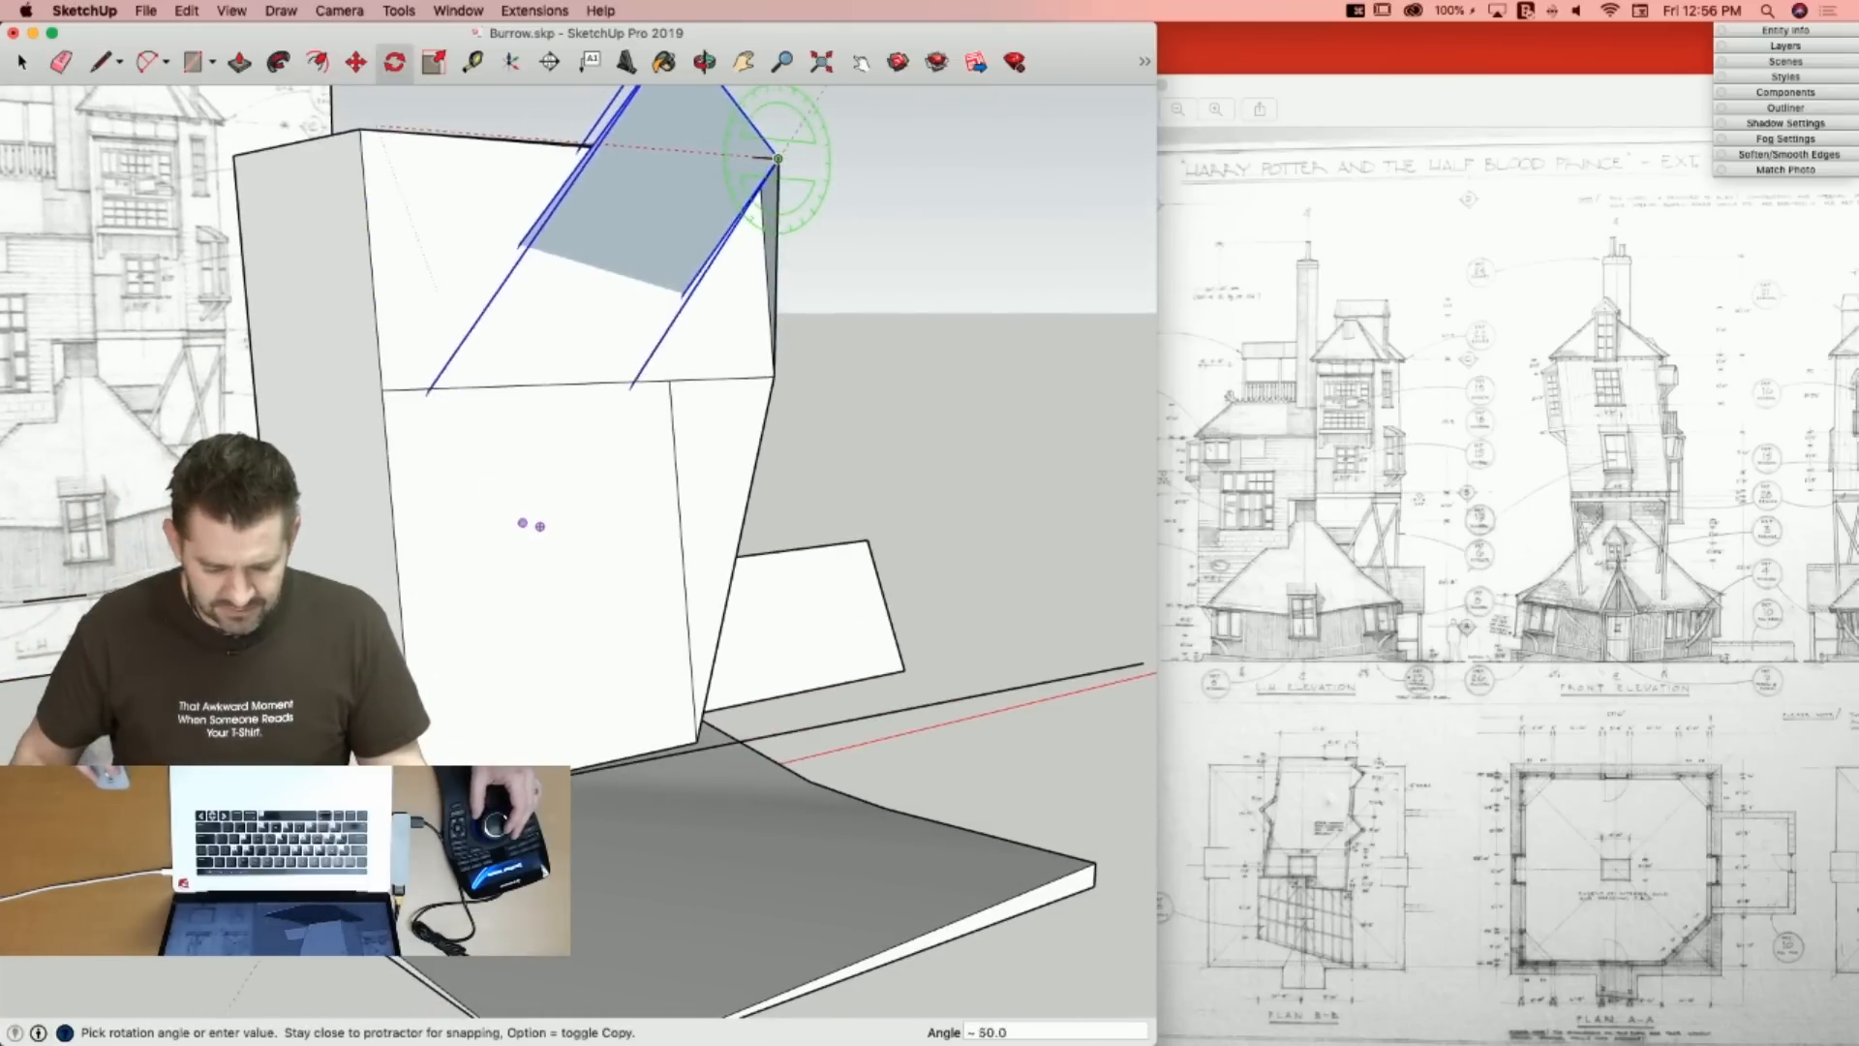
click(777, 158)
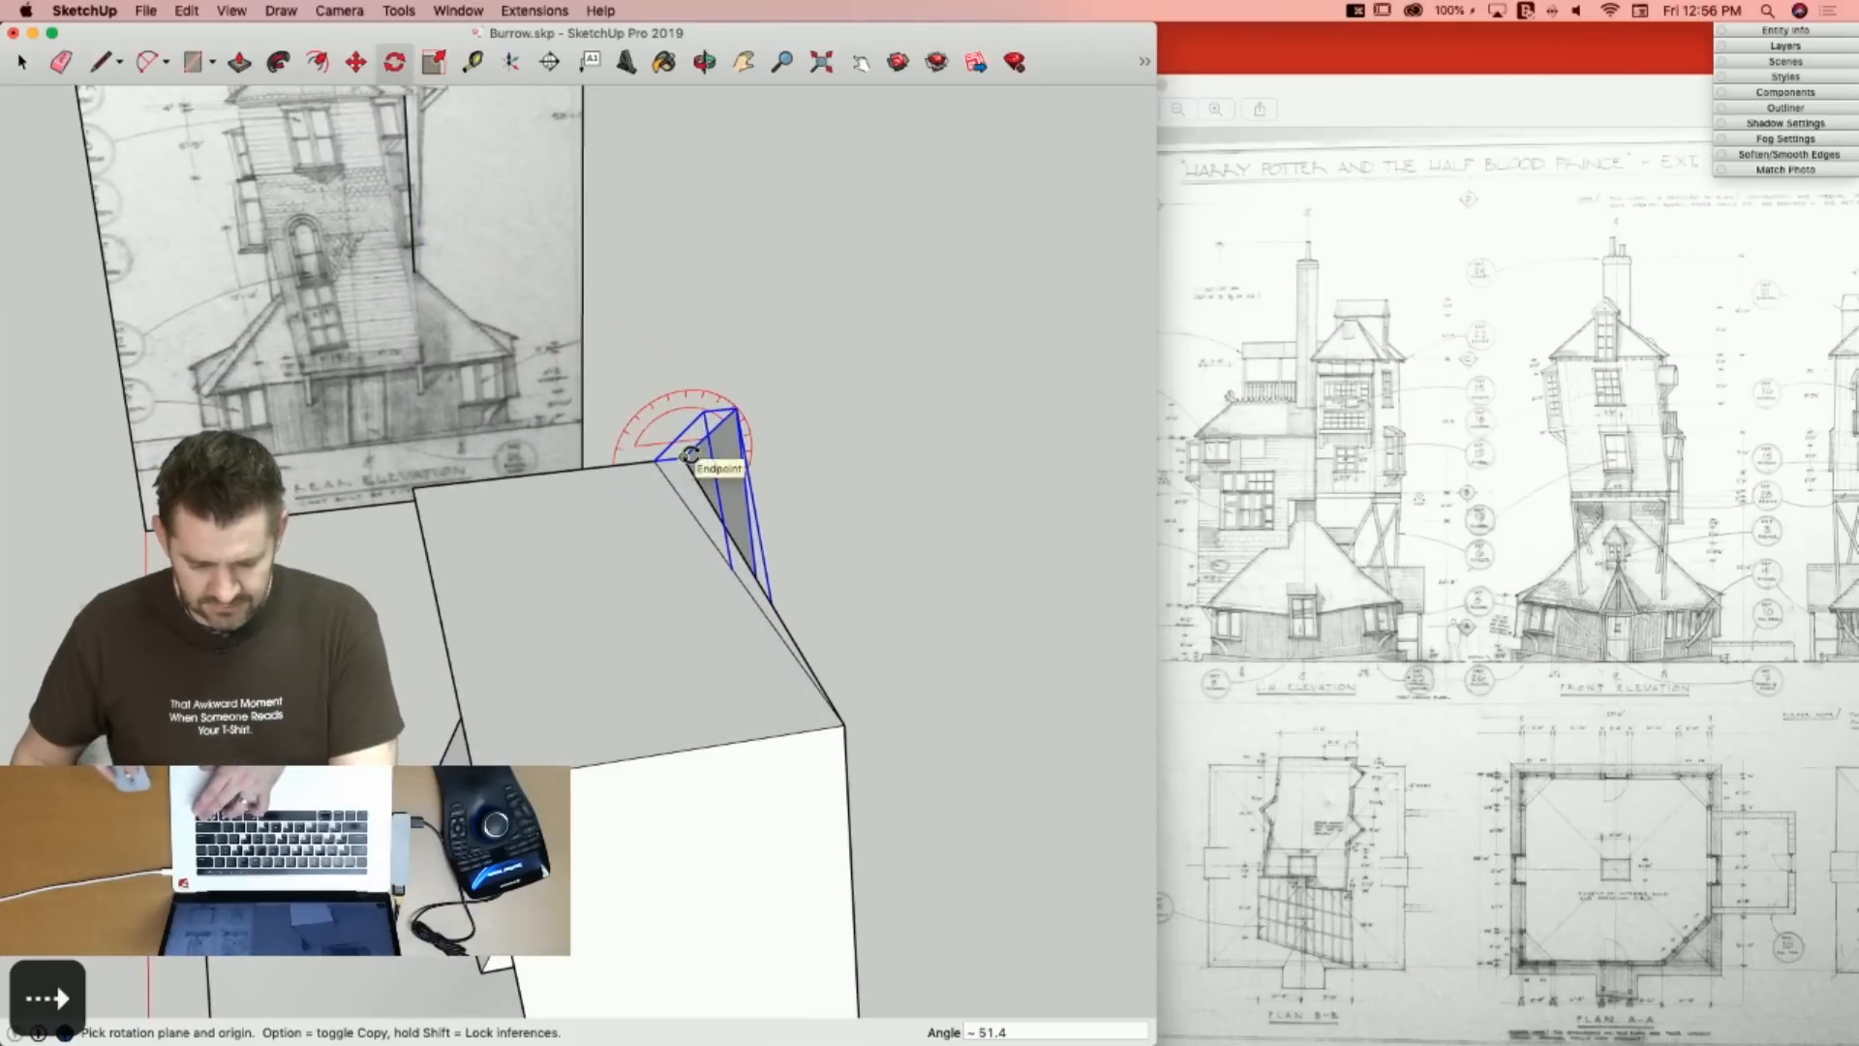
click(689, 454)
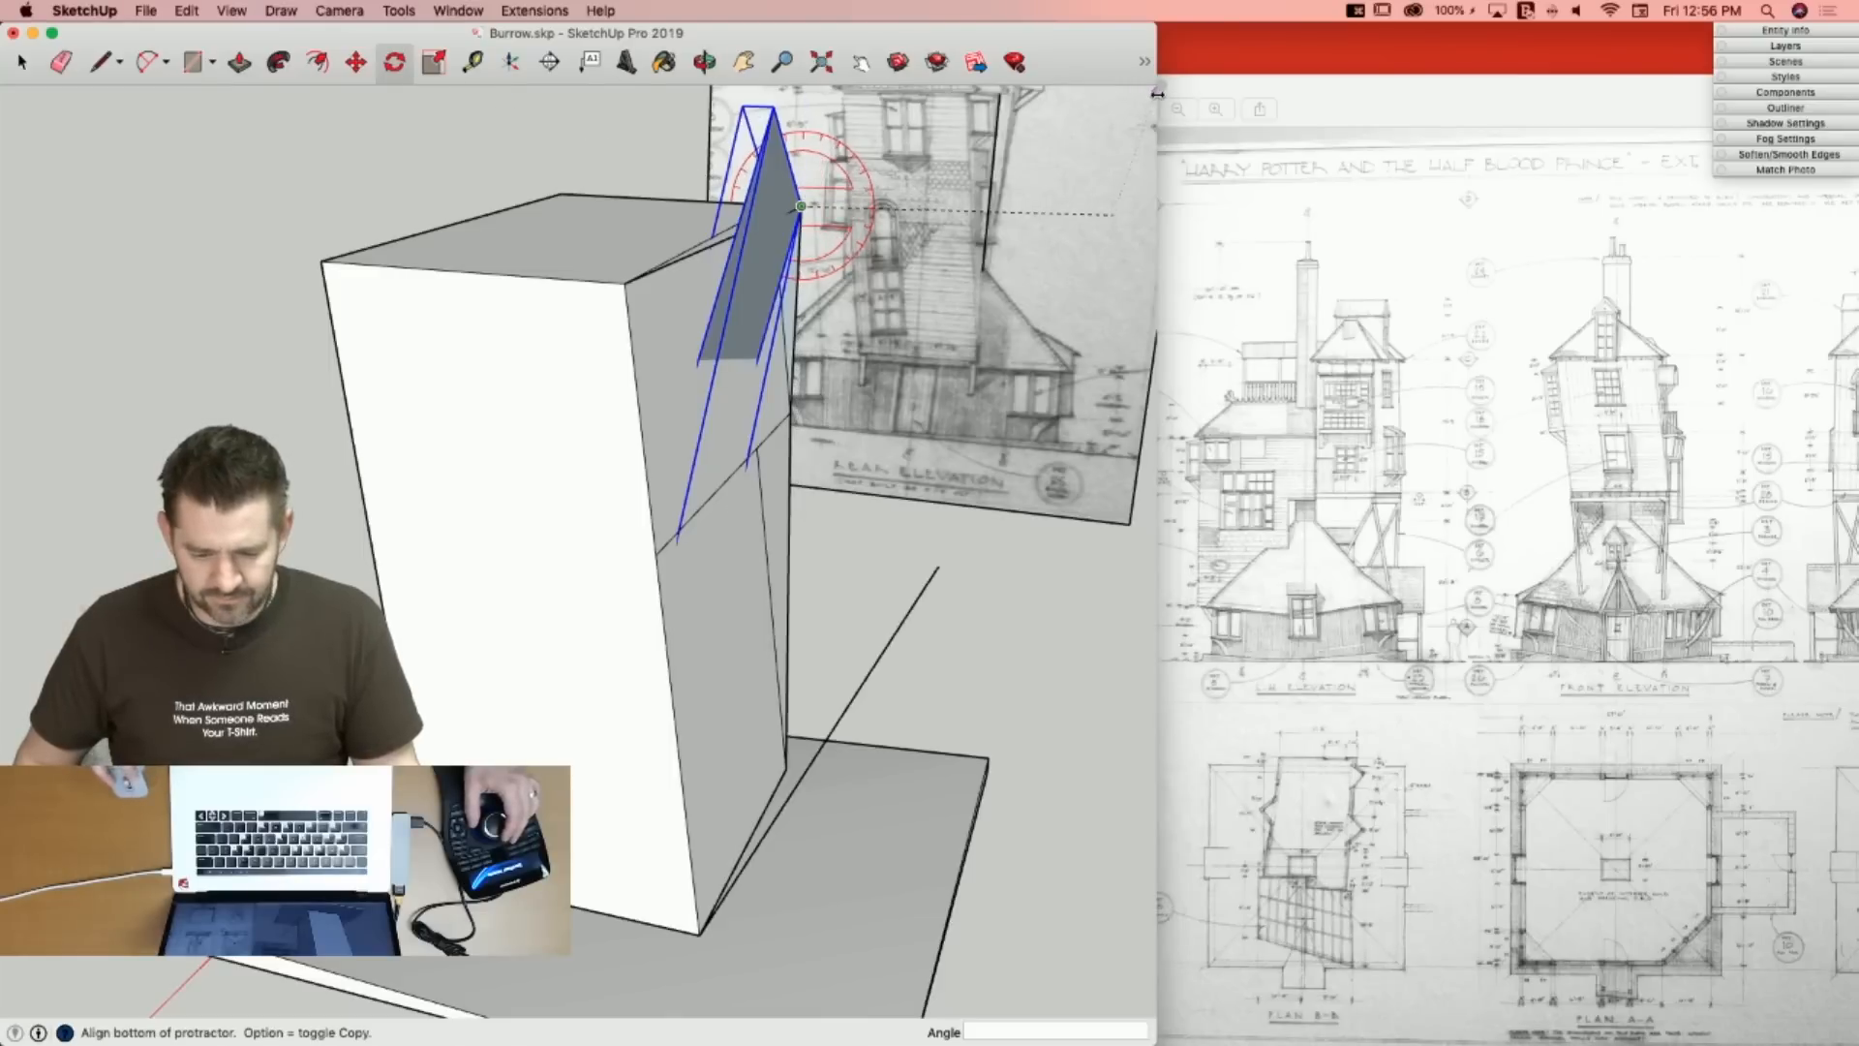
drag(1158, 94, 1853, 170)
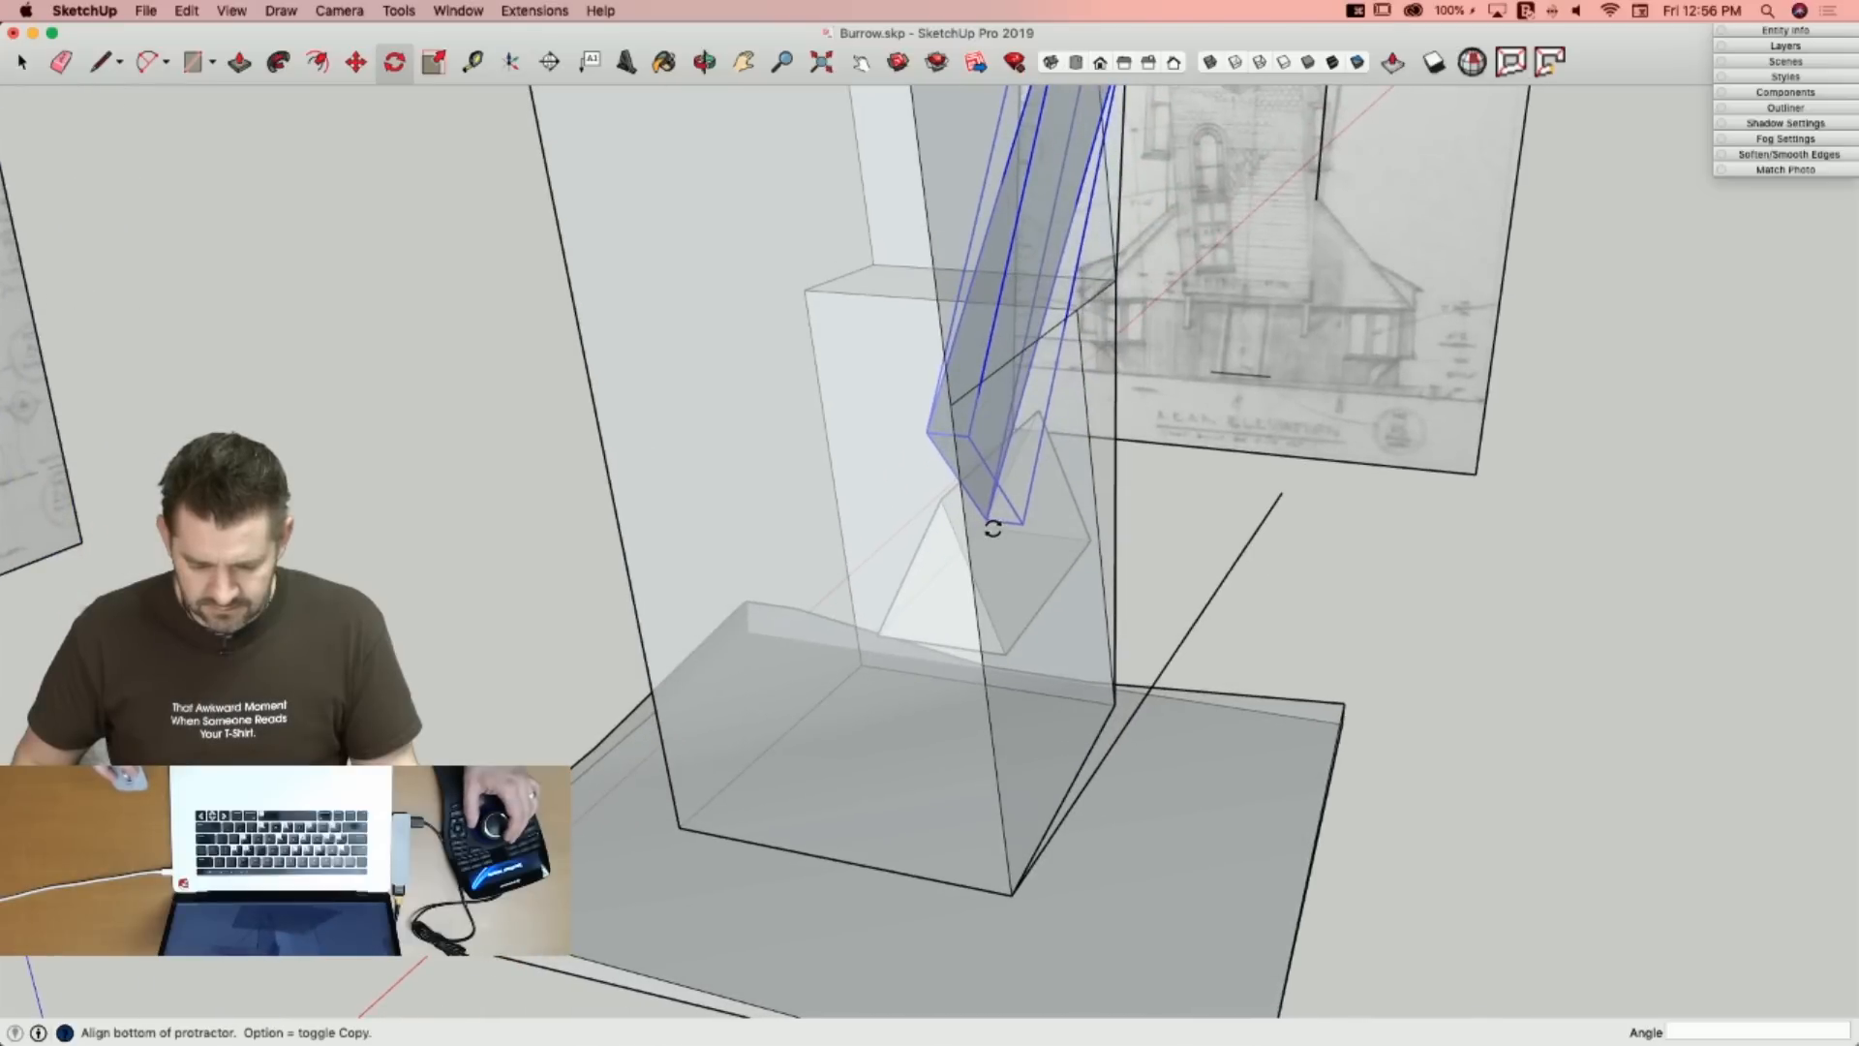
click(990, 525)
click(1011, 896)
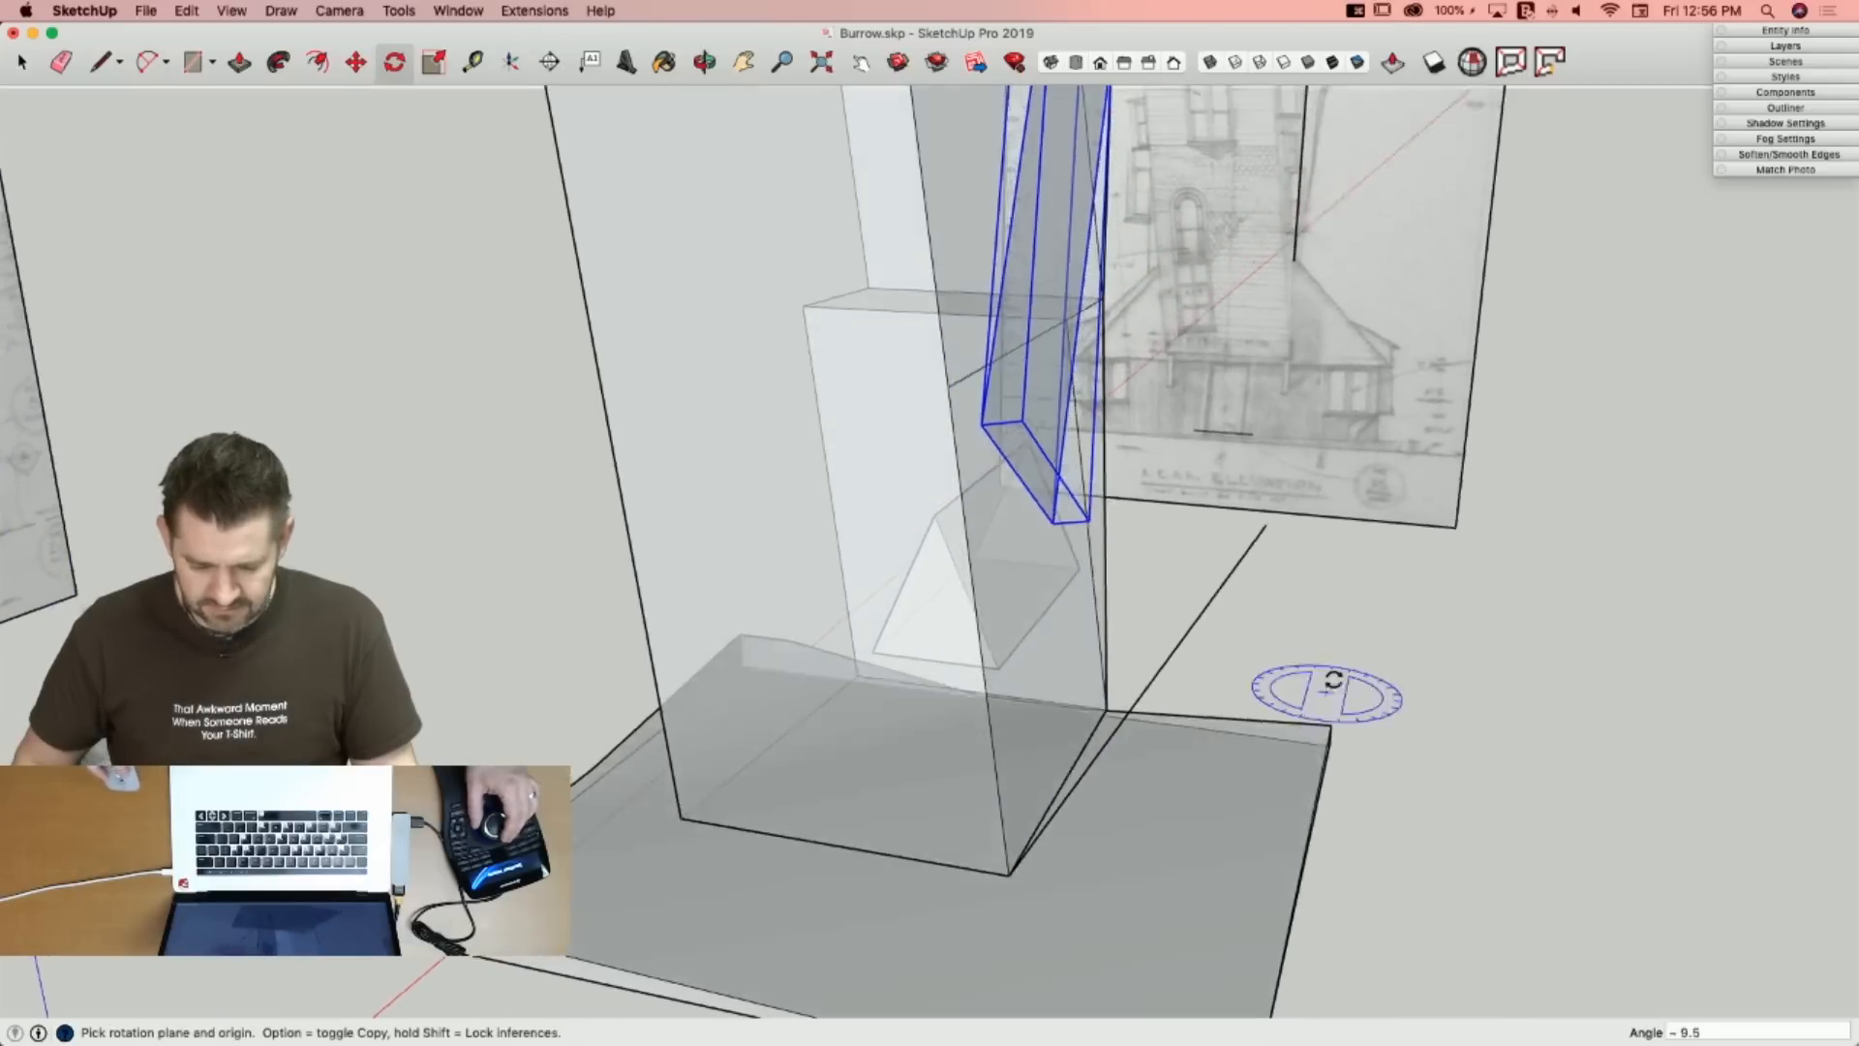
Erase the rotated plane group and turn off the X-ray display.
key(space)
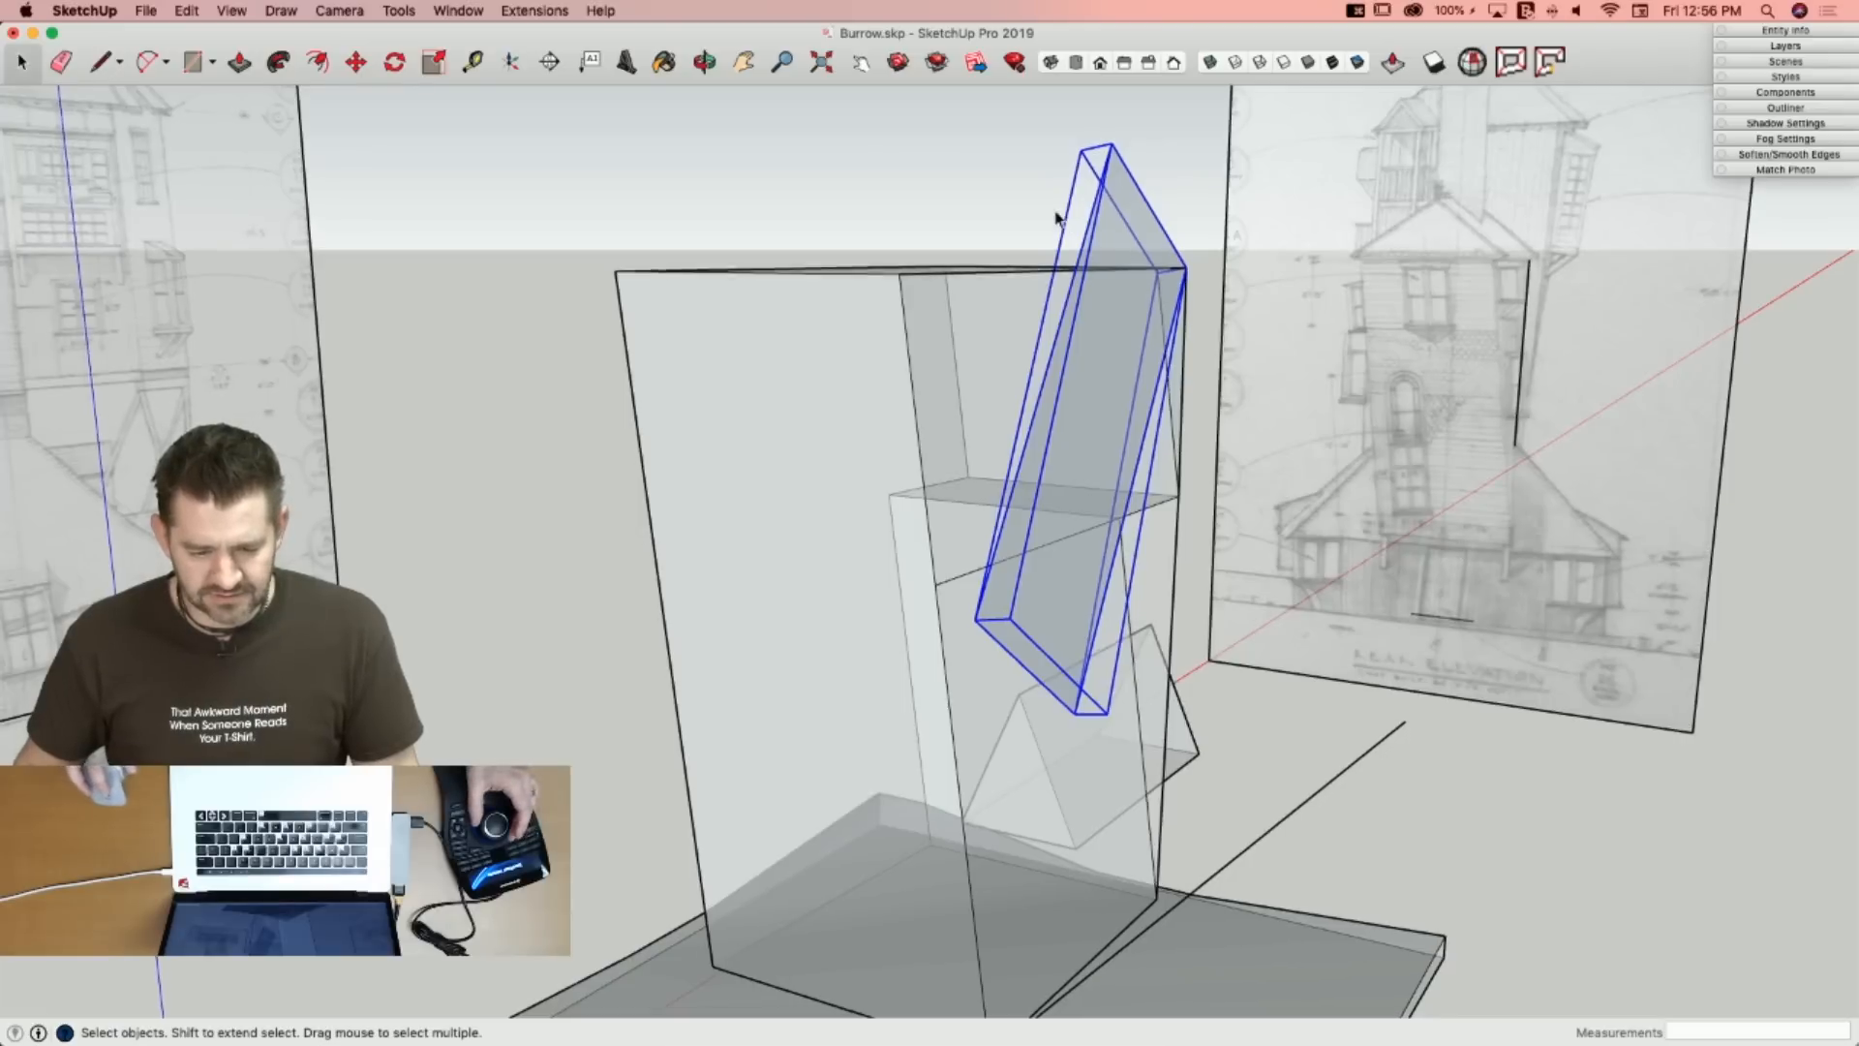
key(e)
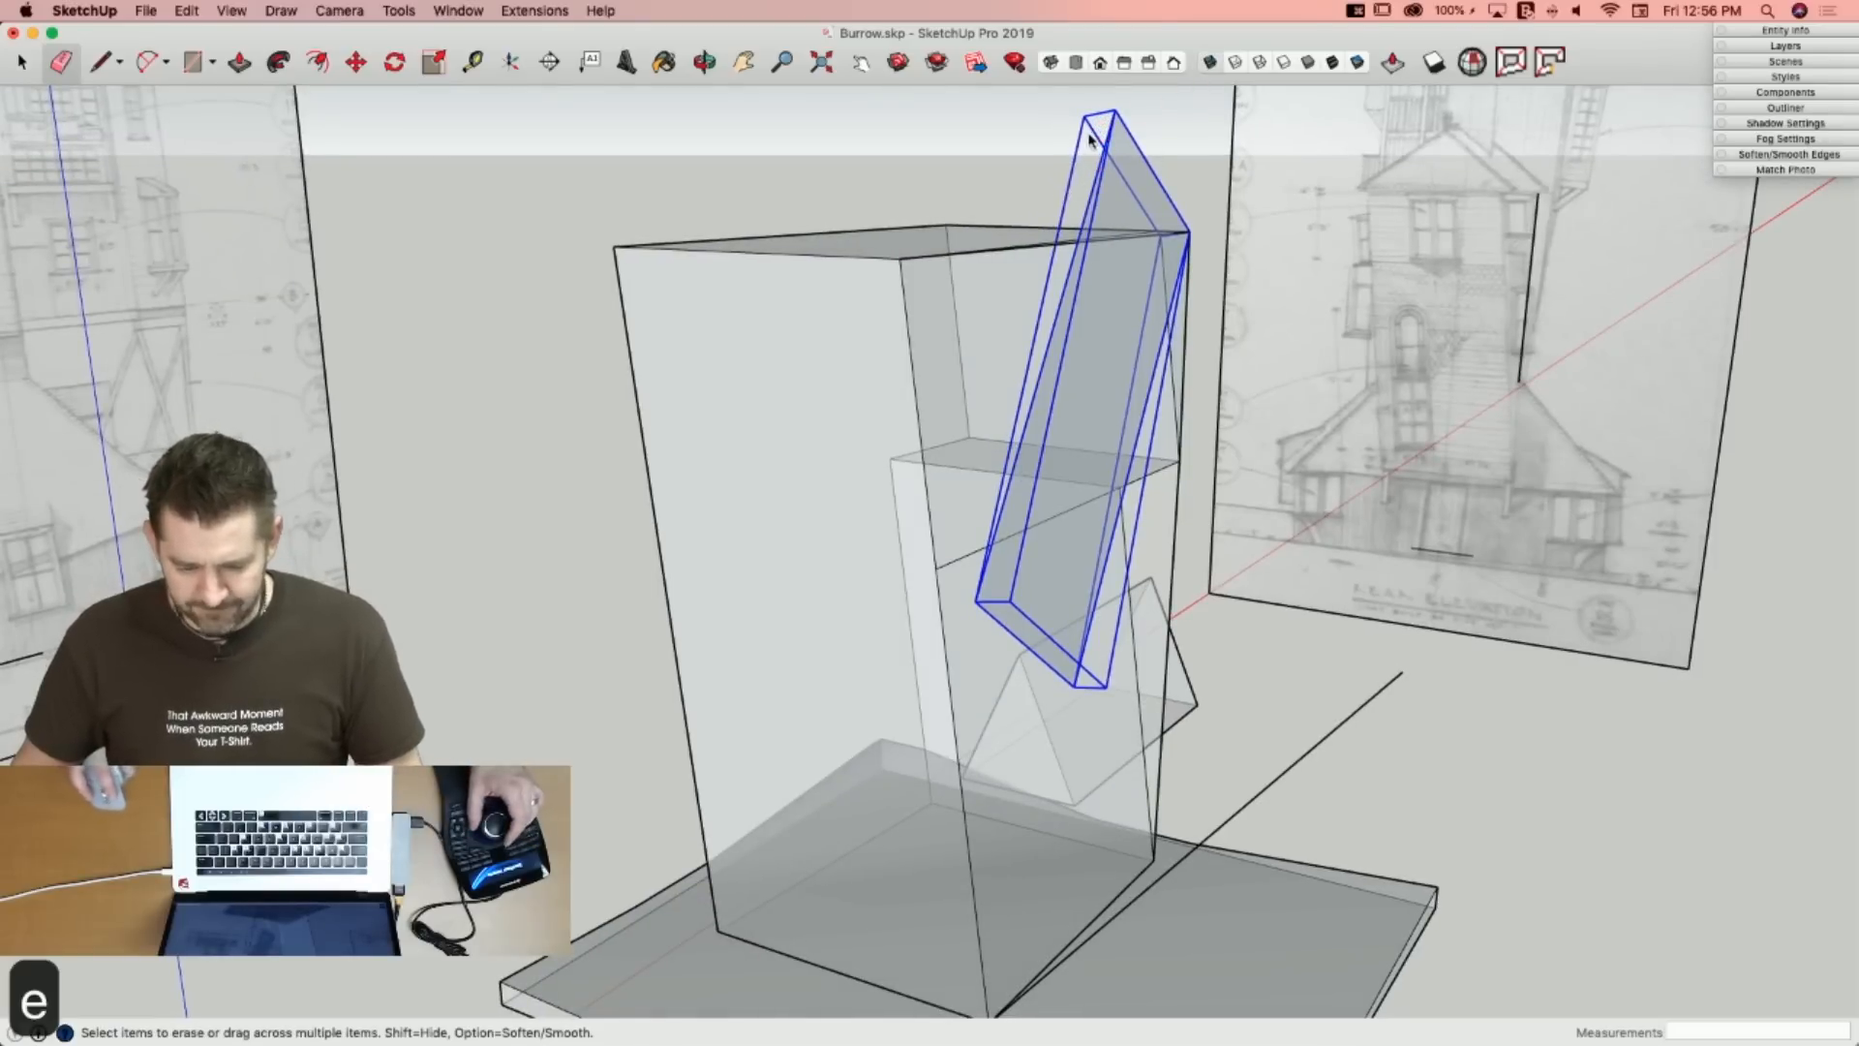
key(x)
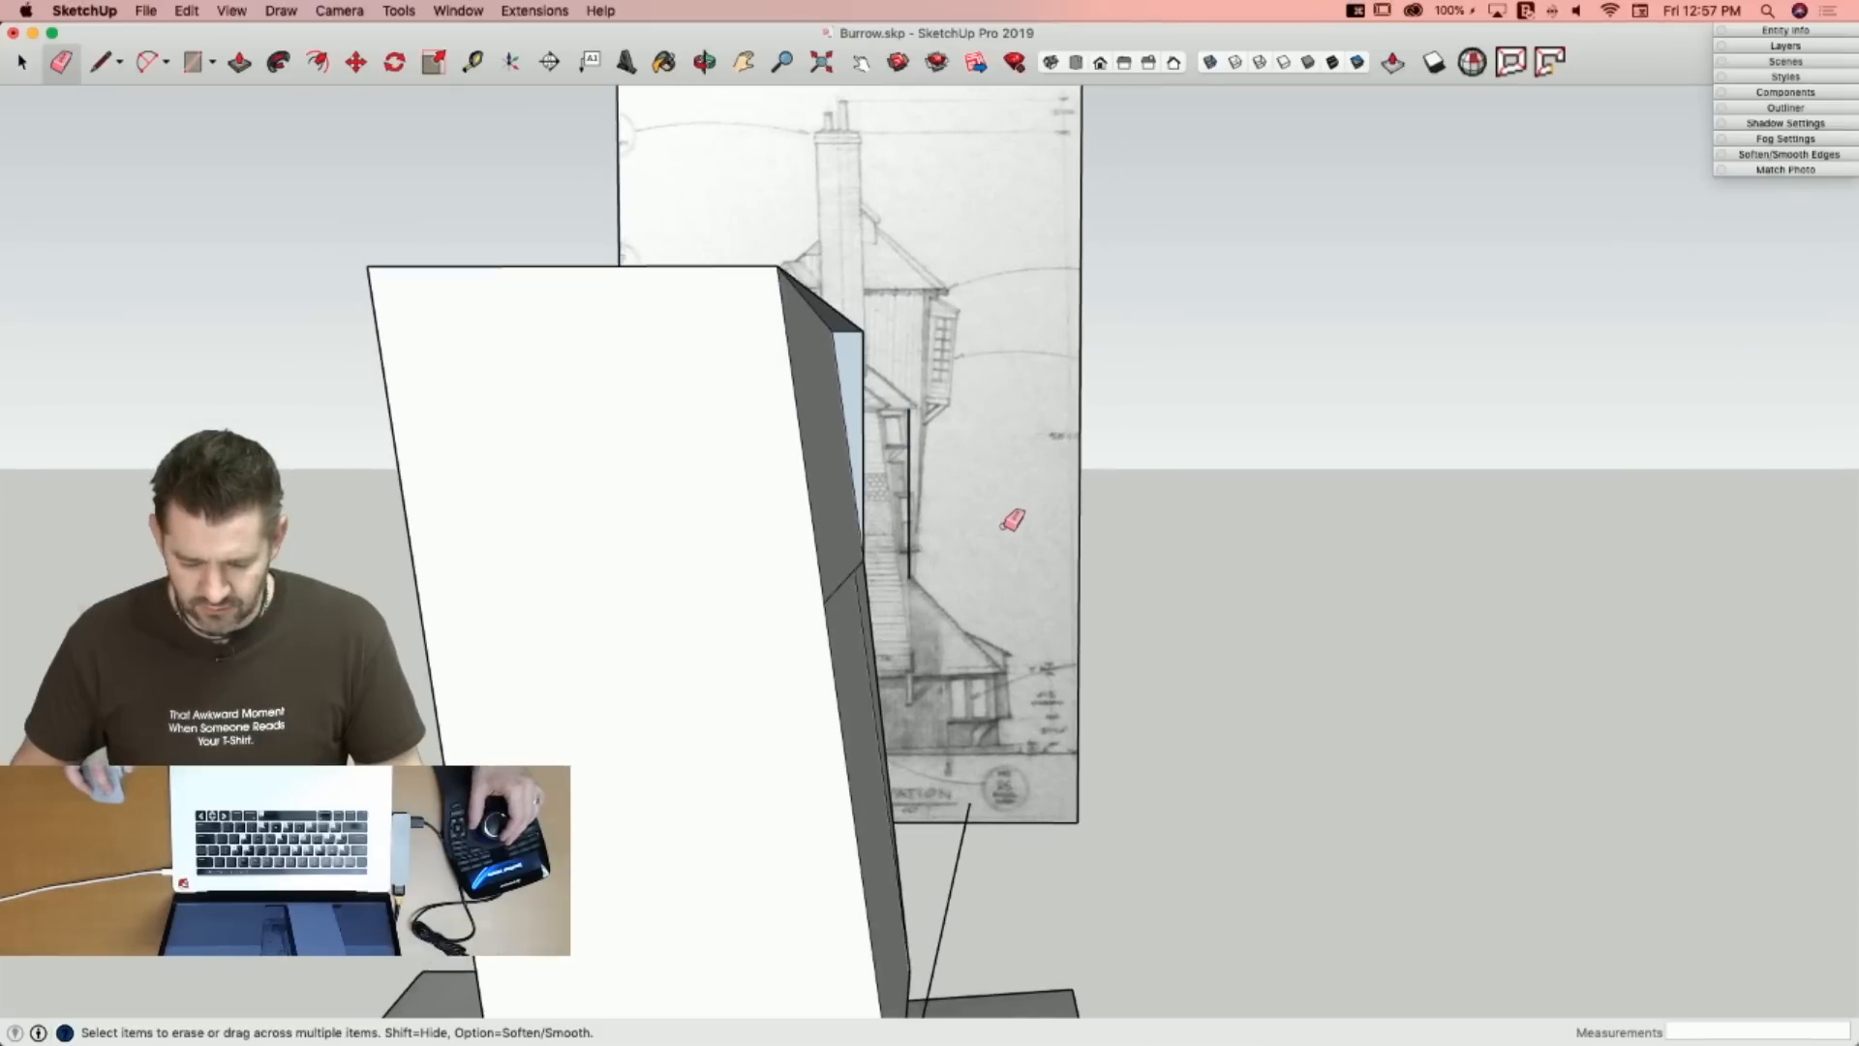
key(l)
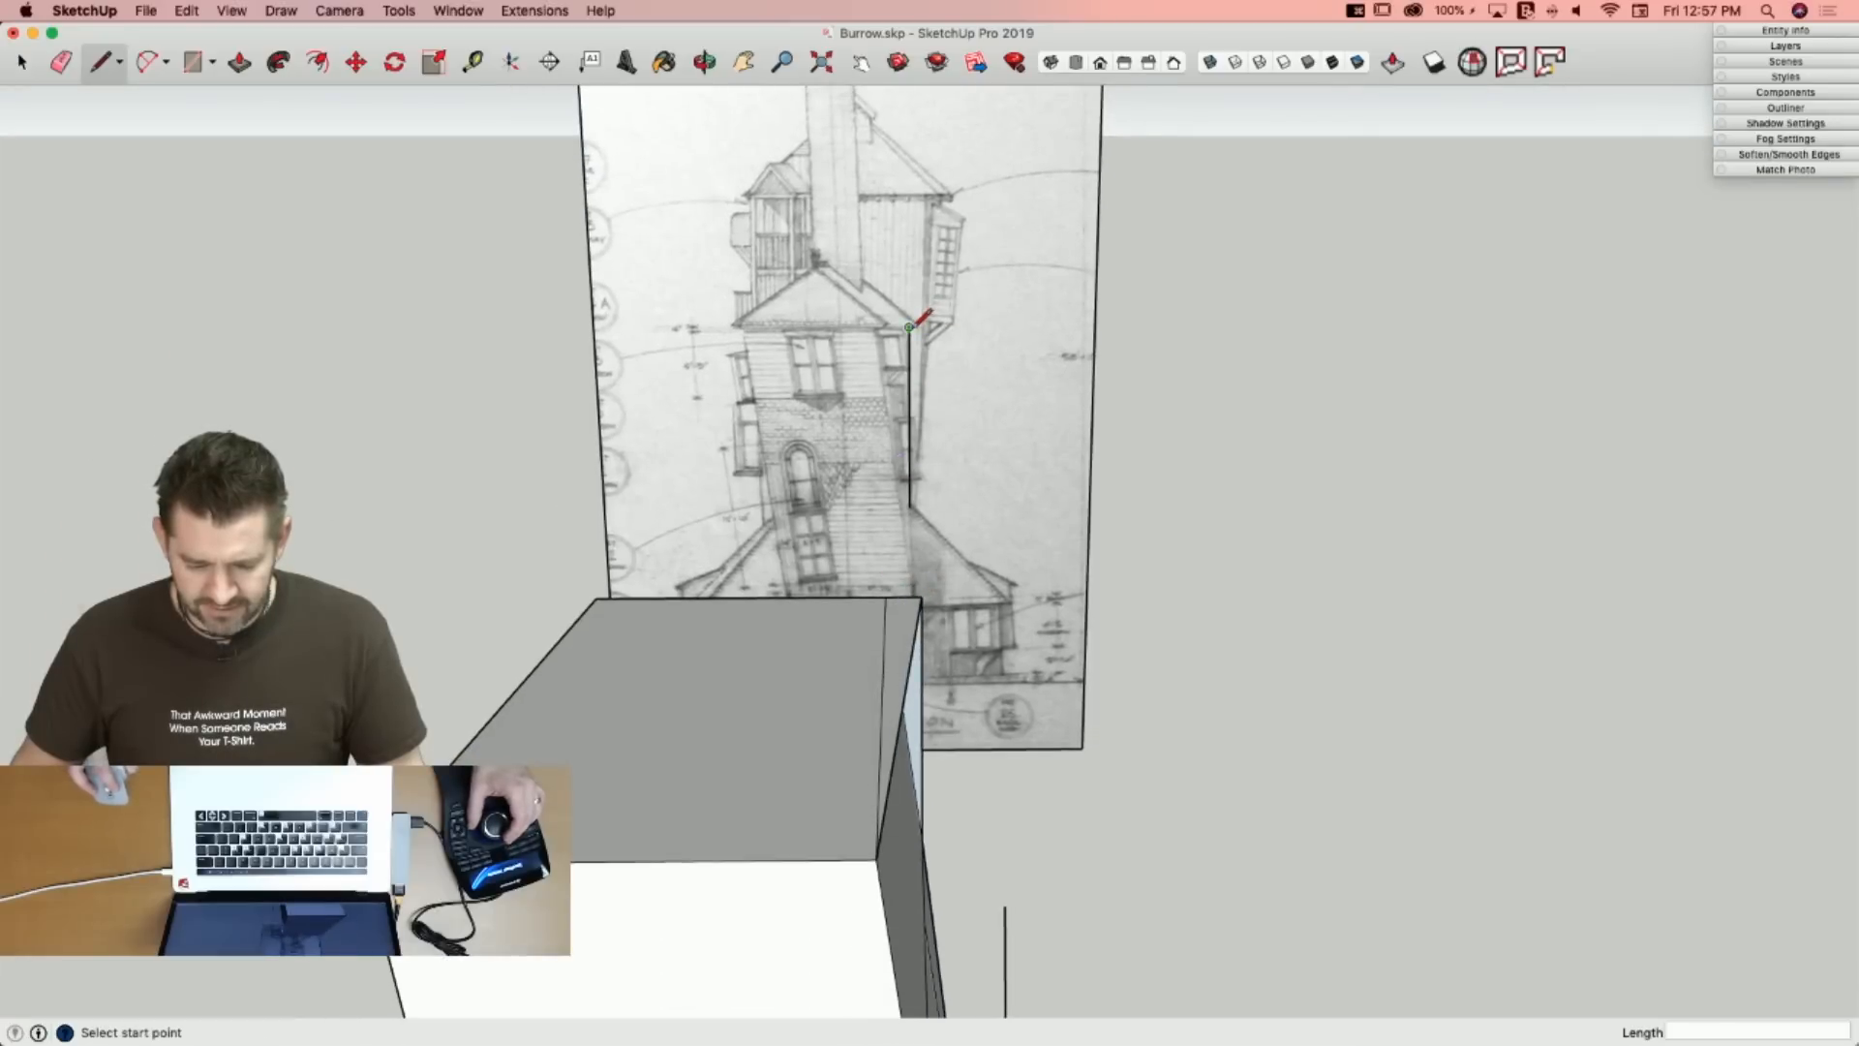
click(909, 326)
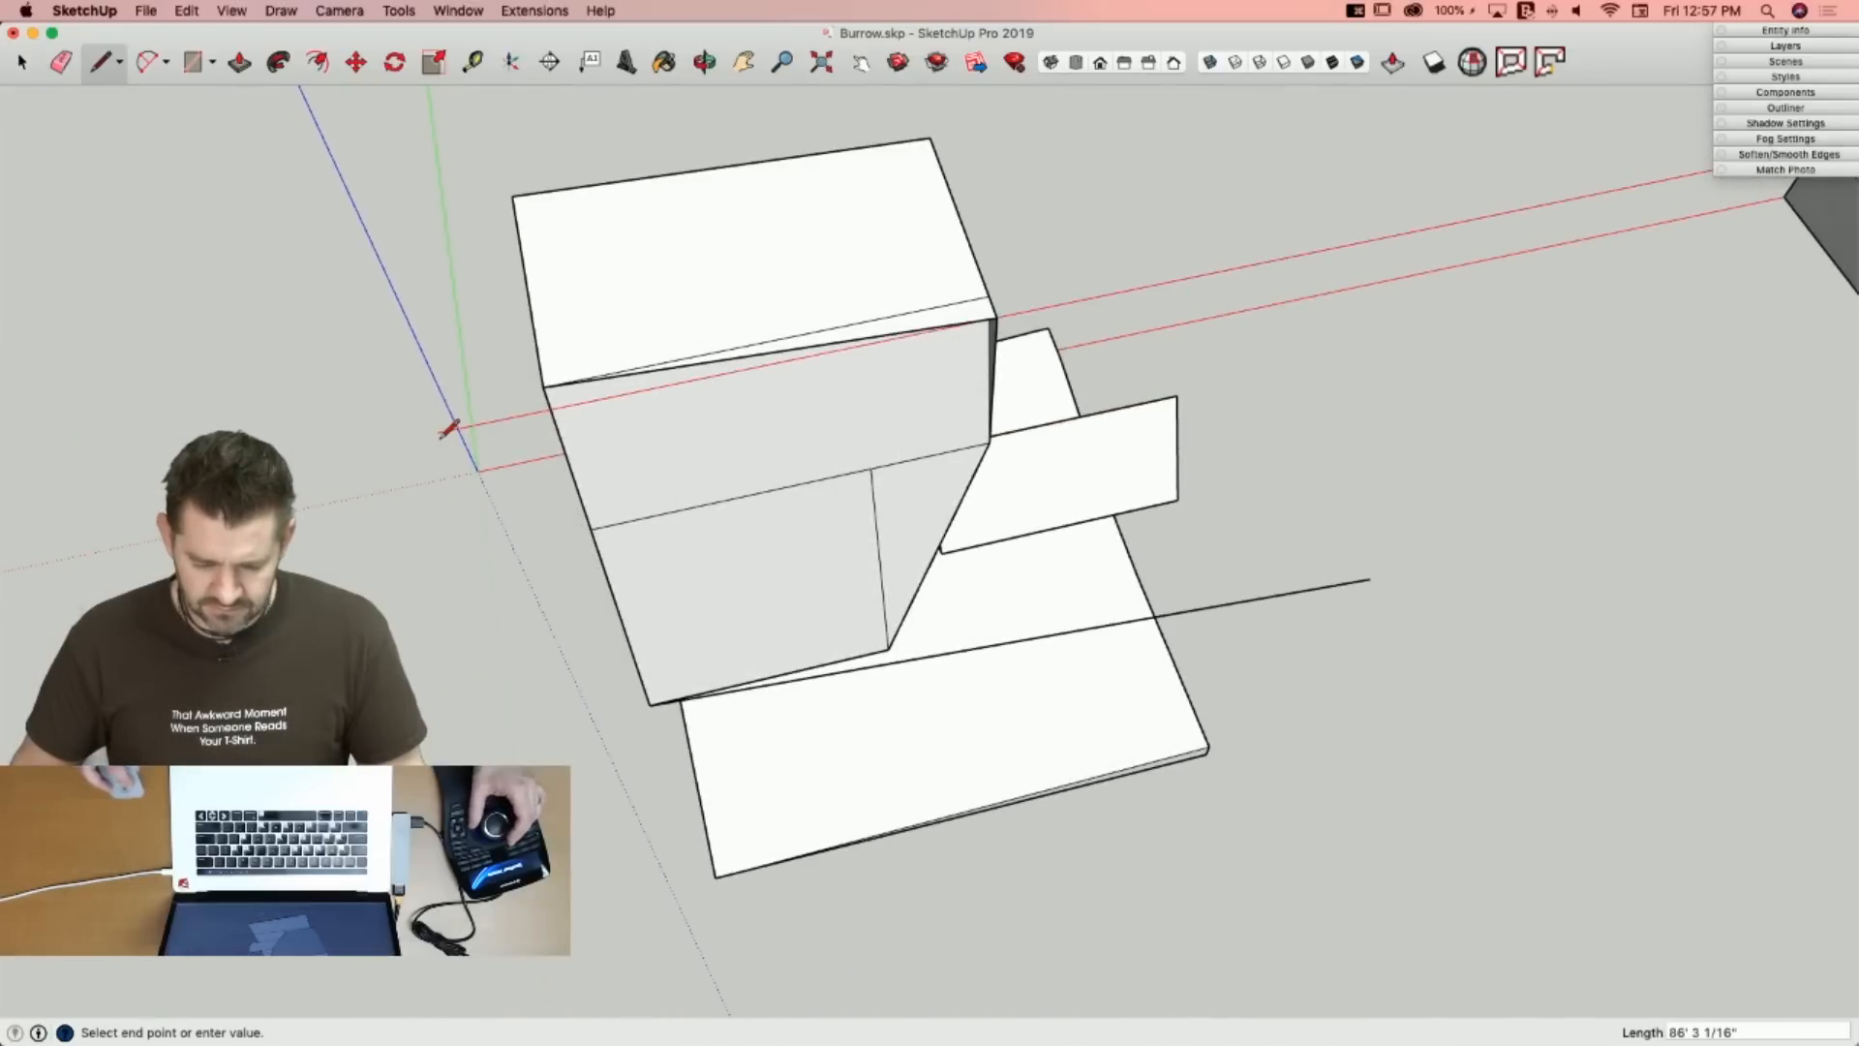
key(Escape)
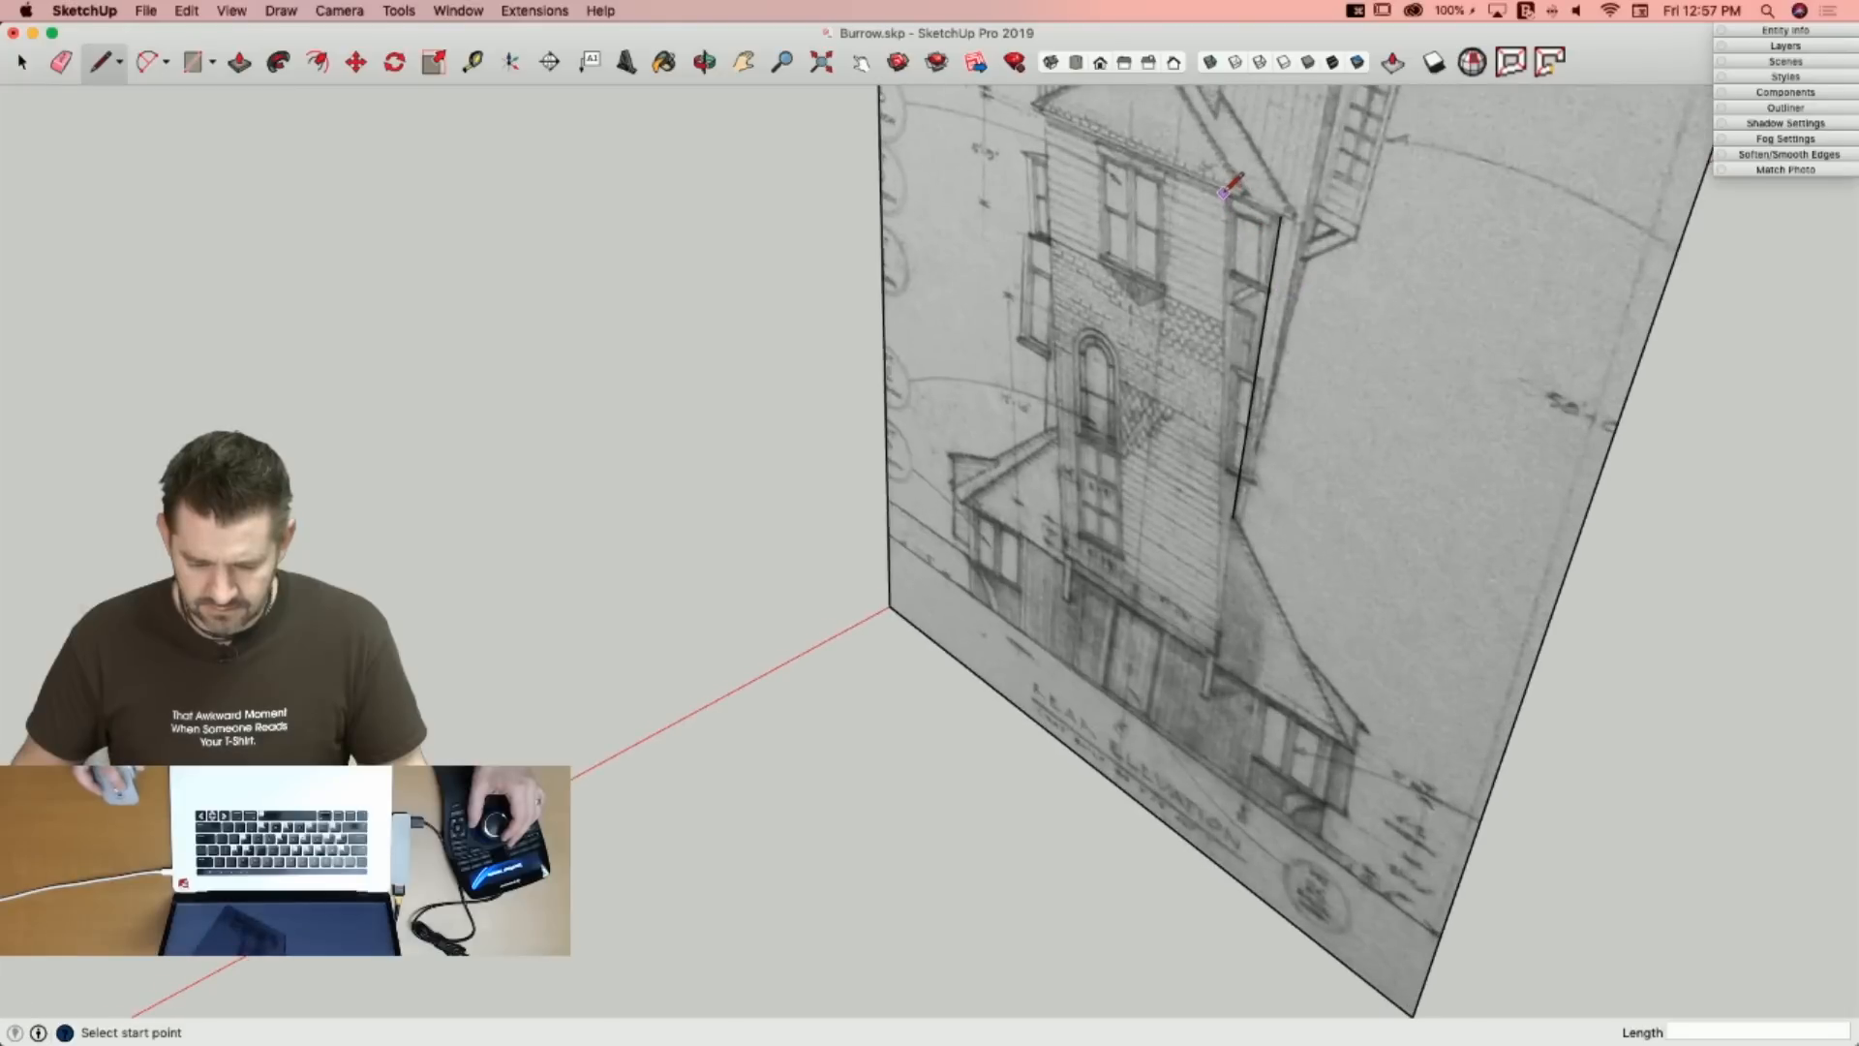
Draw a guide edge along the red axis from the roofline on the rear elevation to beyond the front of the tower.
click(1224, 190)
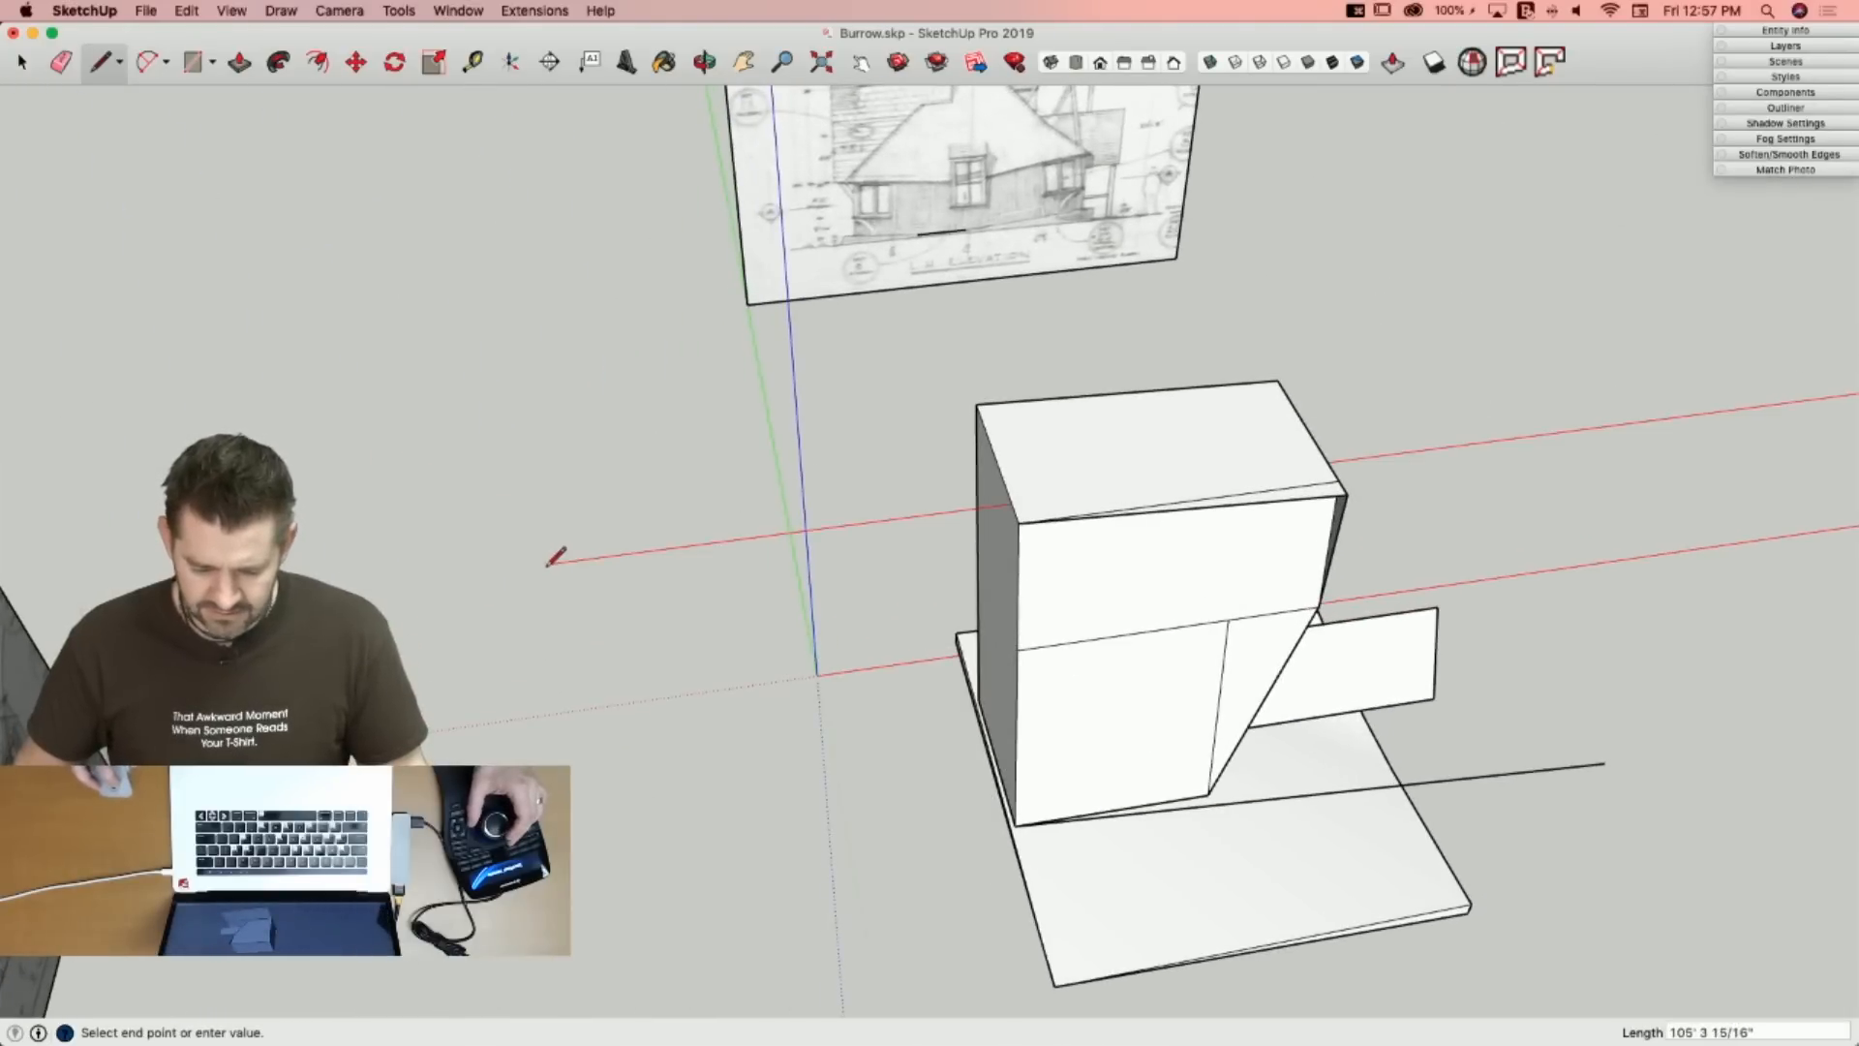
click(611, 551)
key(Escape)
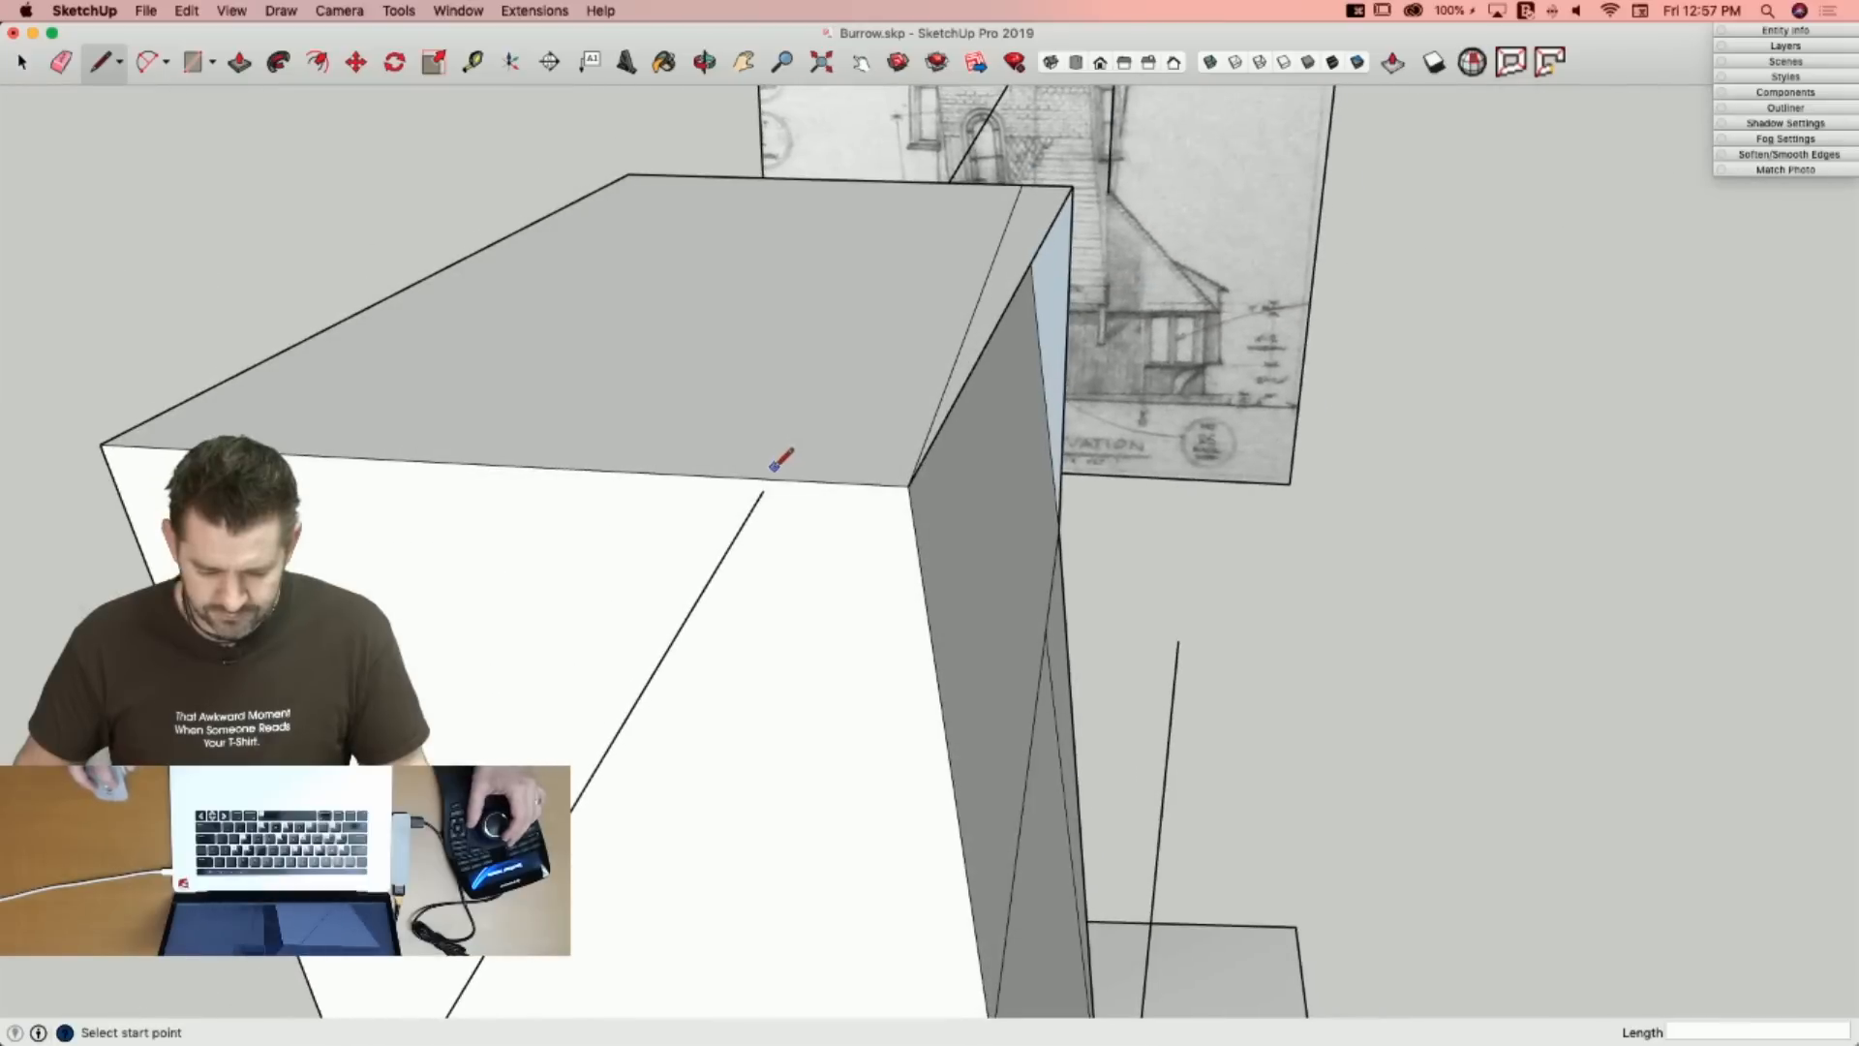
Draw an edge about 17' long across the tower's top from the guide to the overhang's top corner, and erase the guide.
click(762, 477)
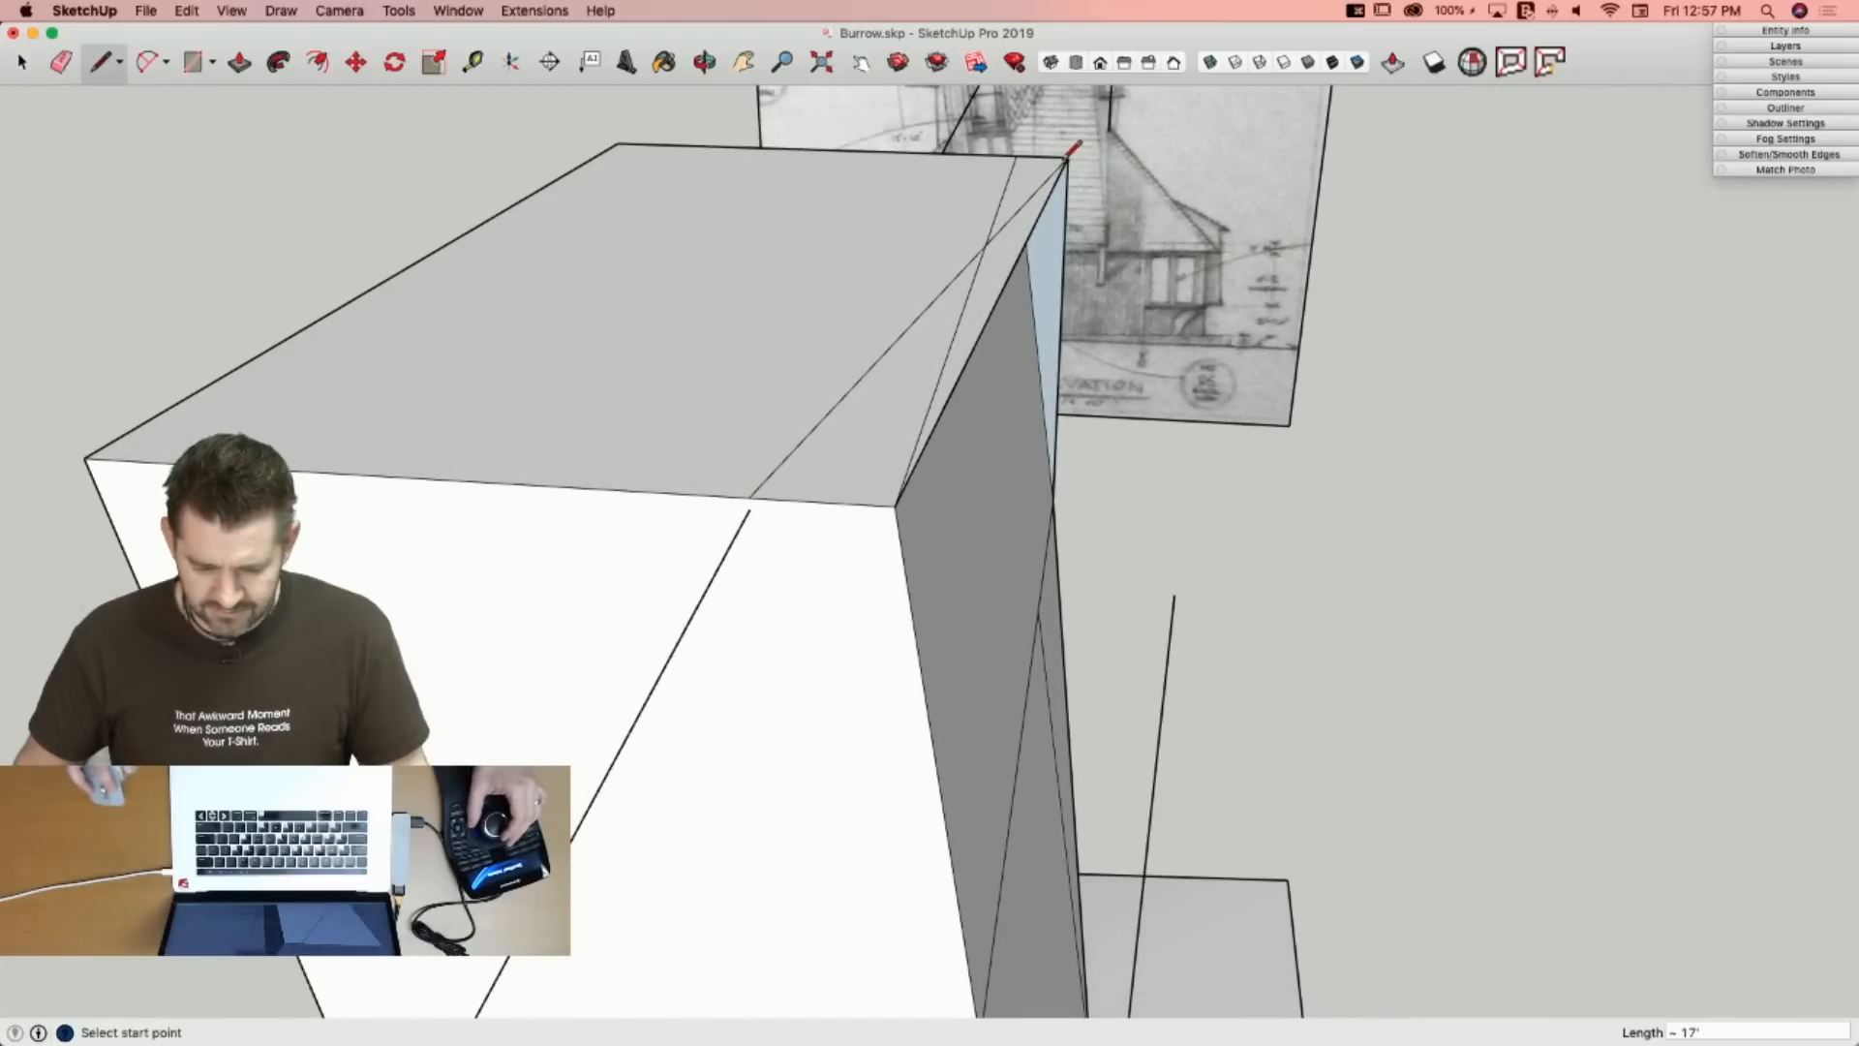
click(716, 577)
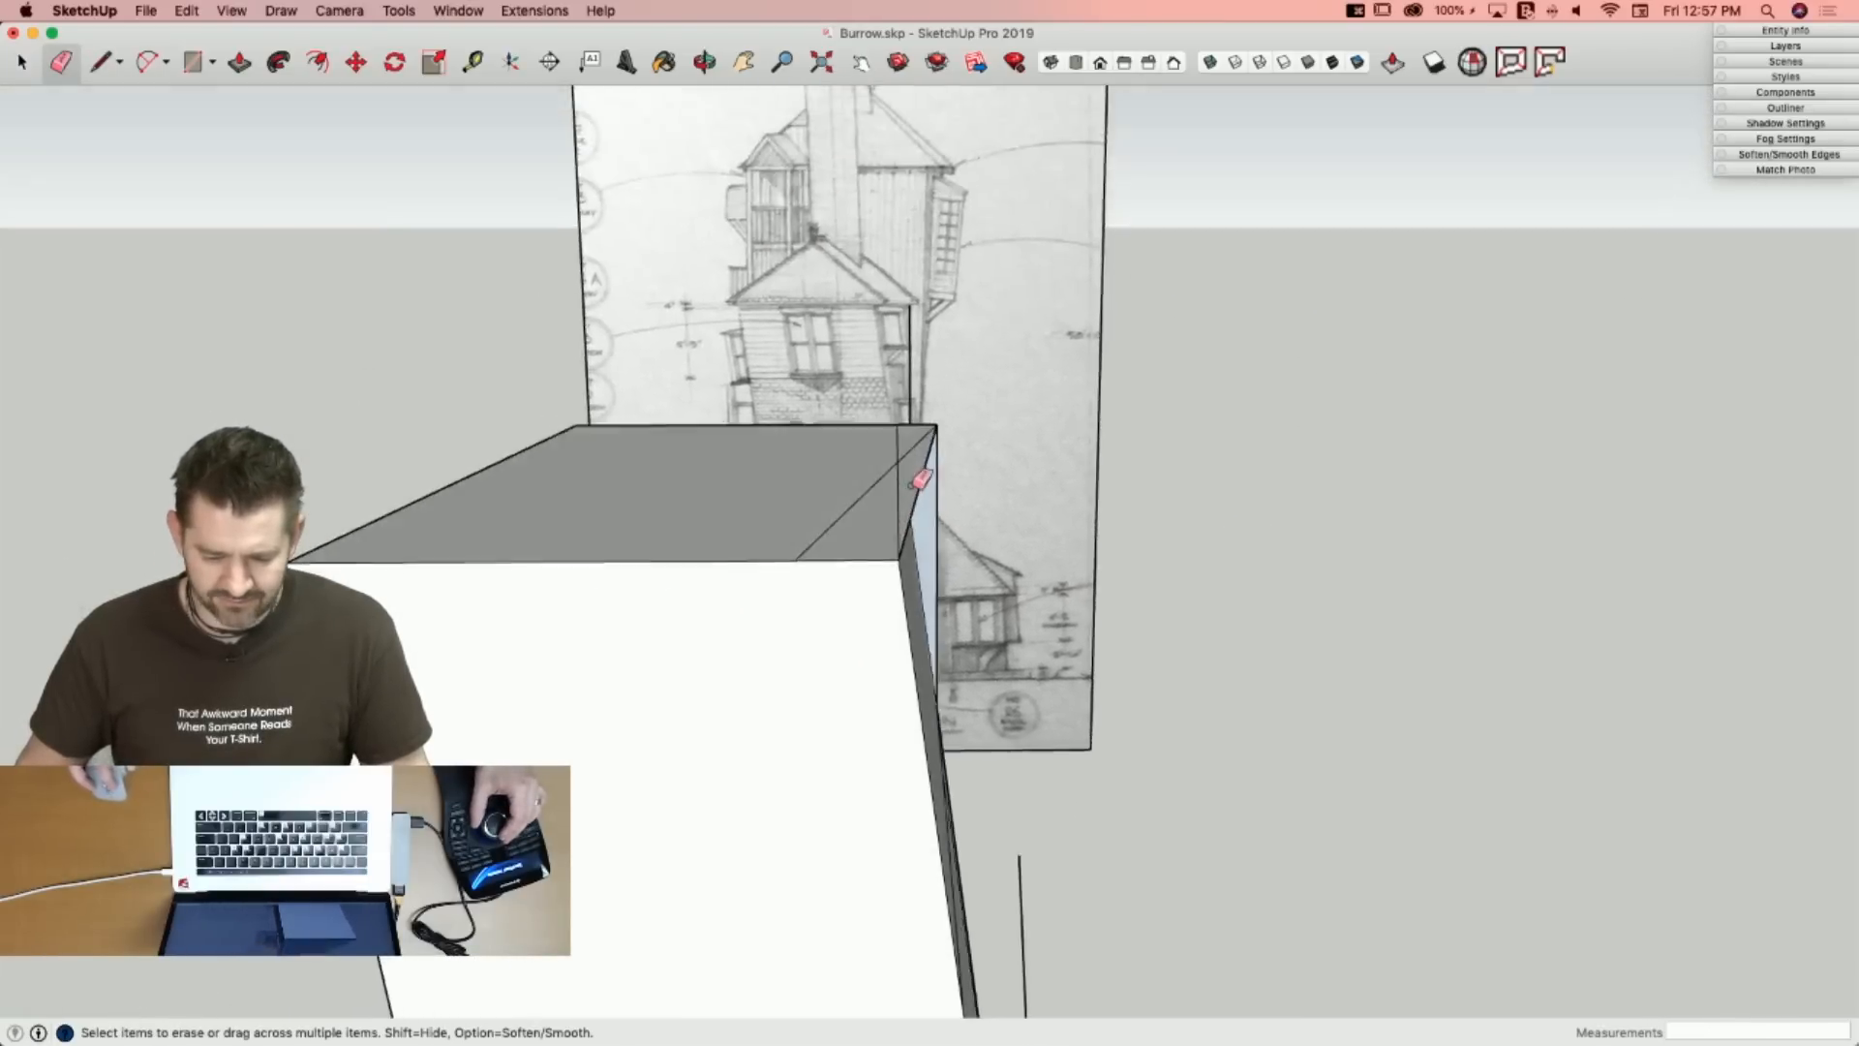
Draw an edge about 21' 6" long down the front wall to the base corner and erase the corner wedge outside it.
key(l)
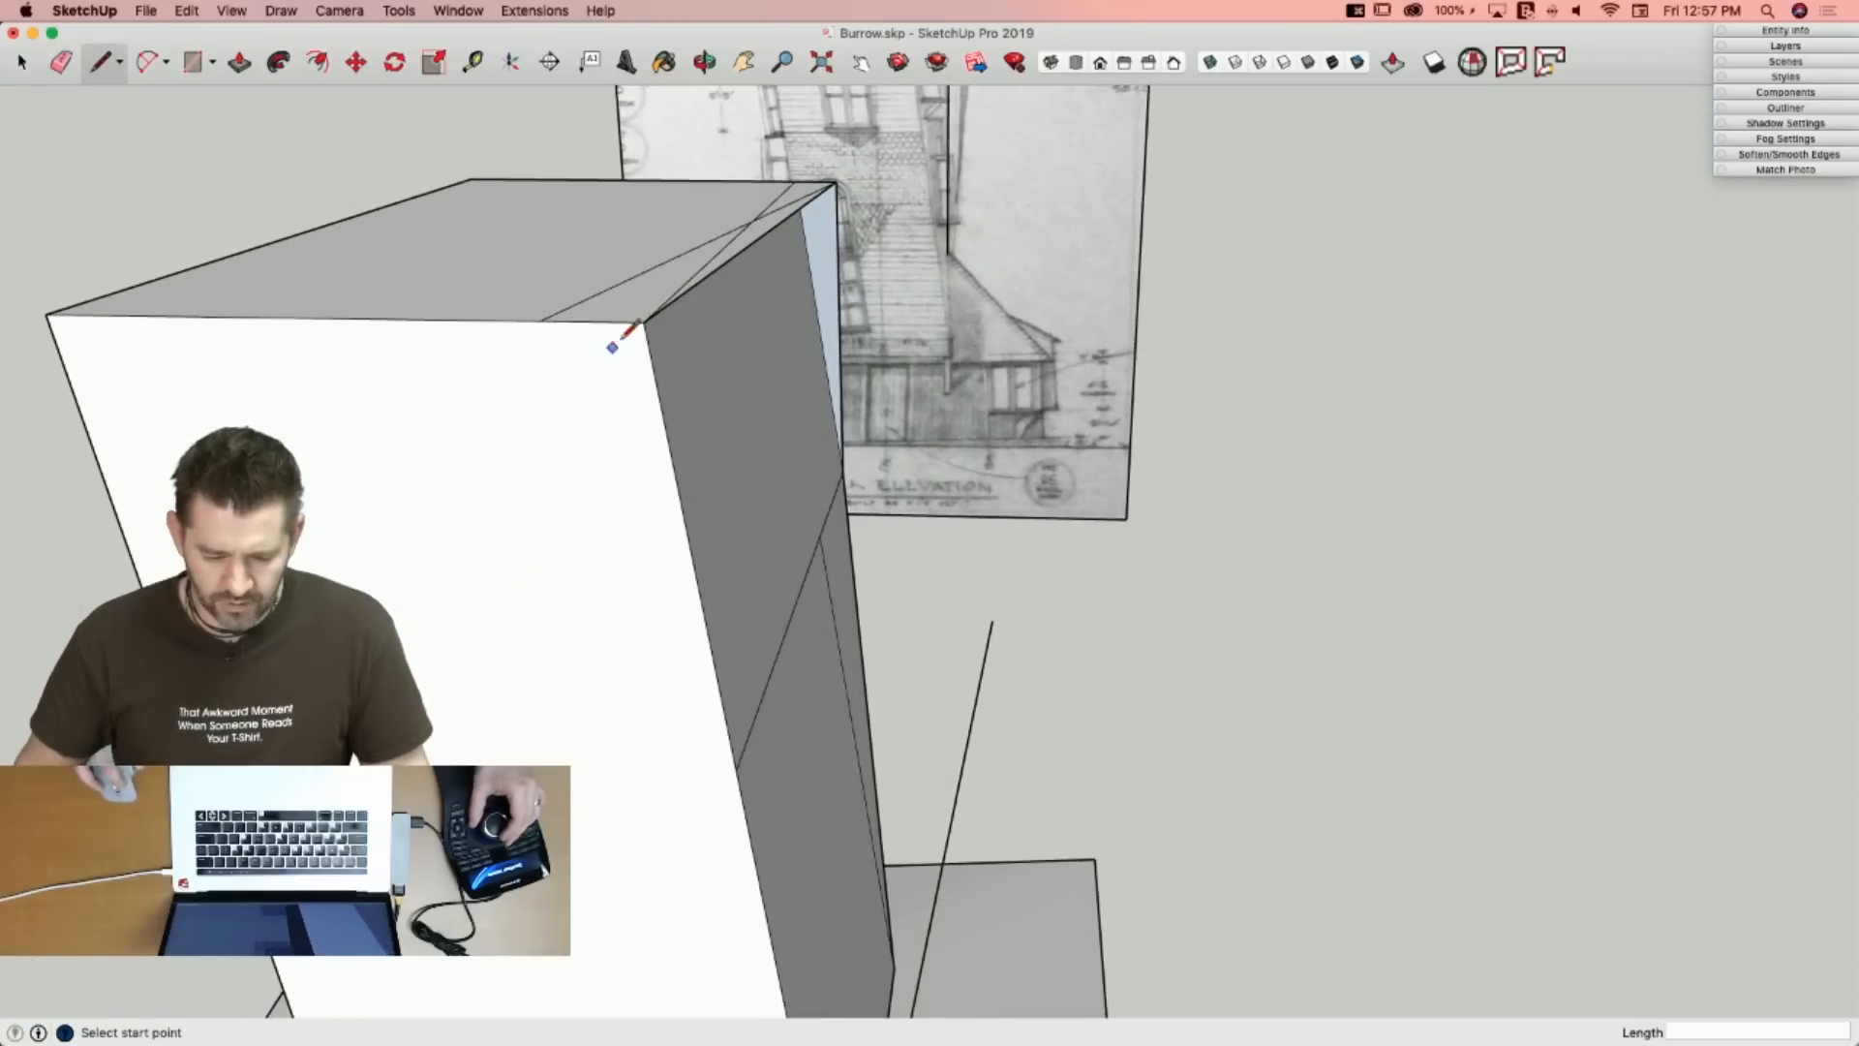
key(e)
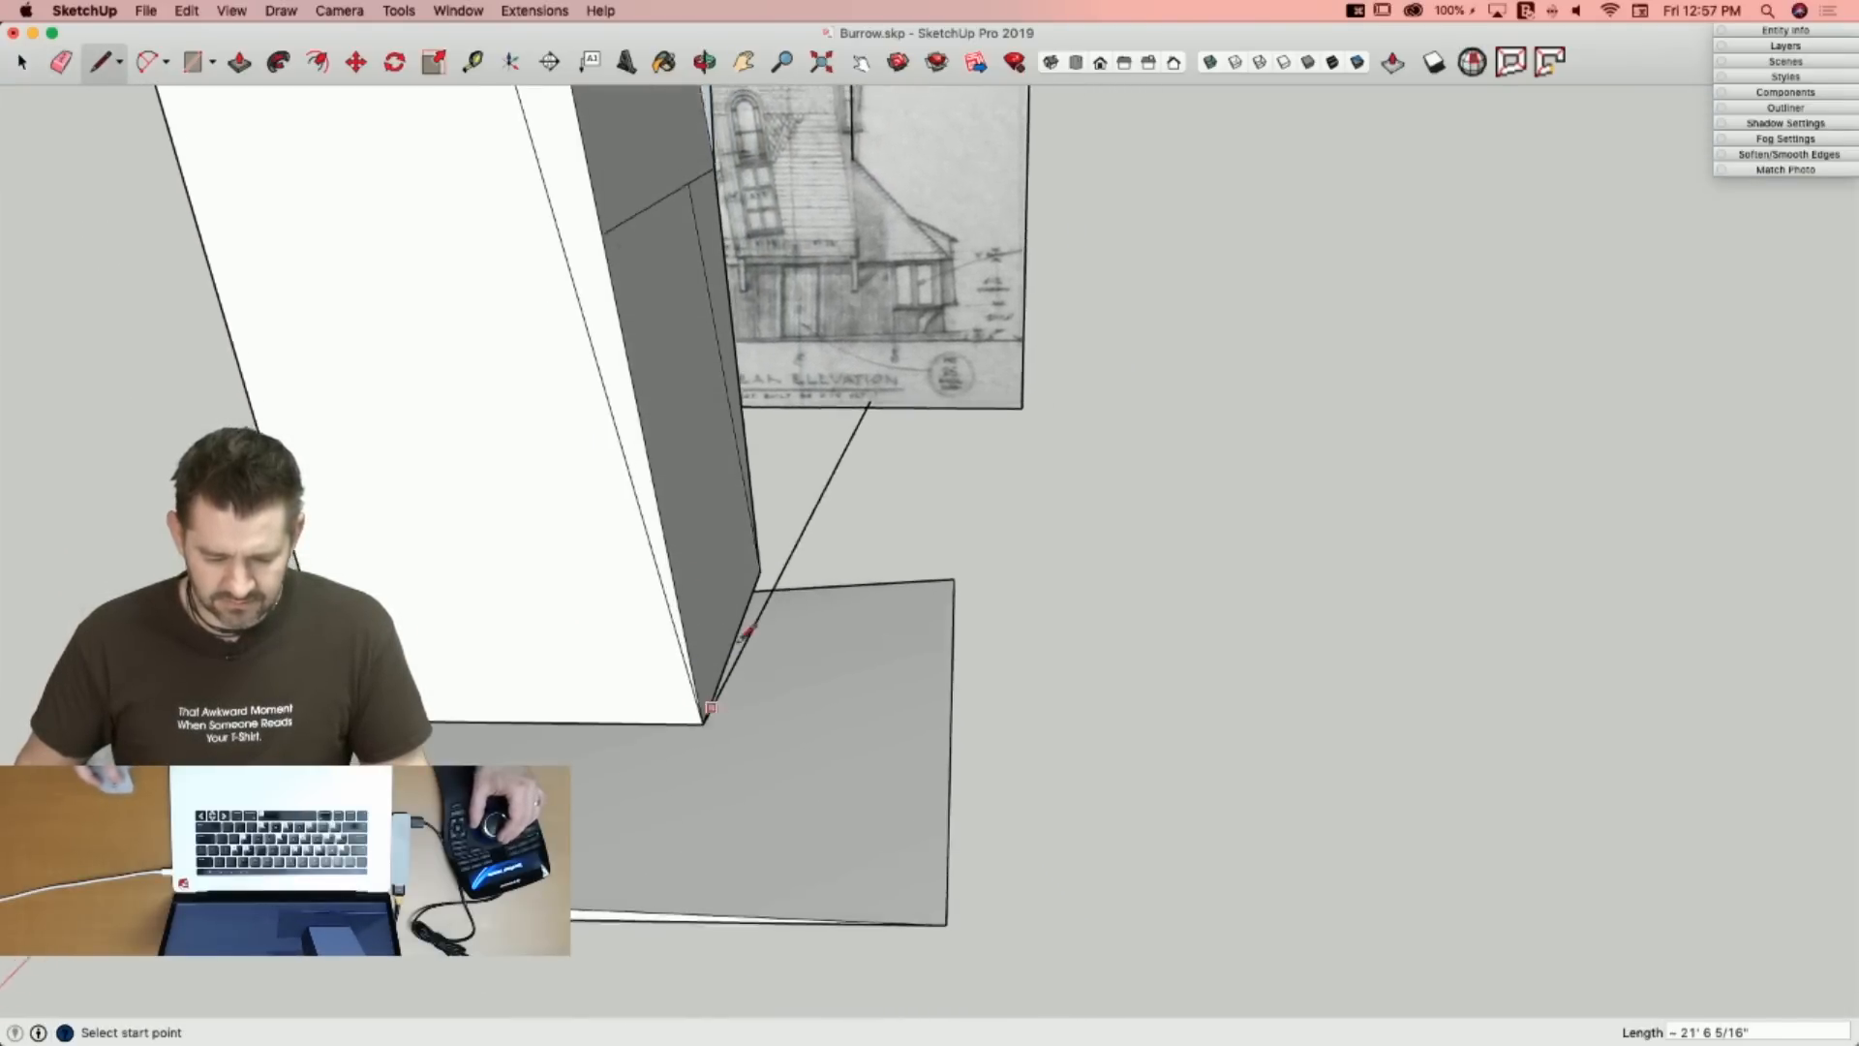
key(e)
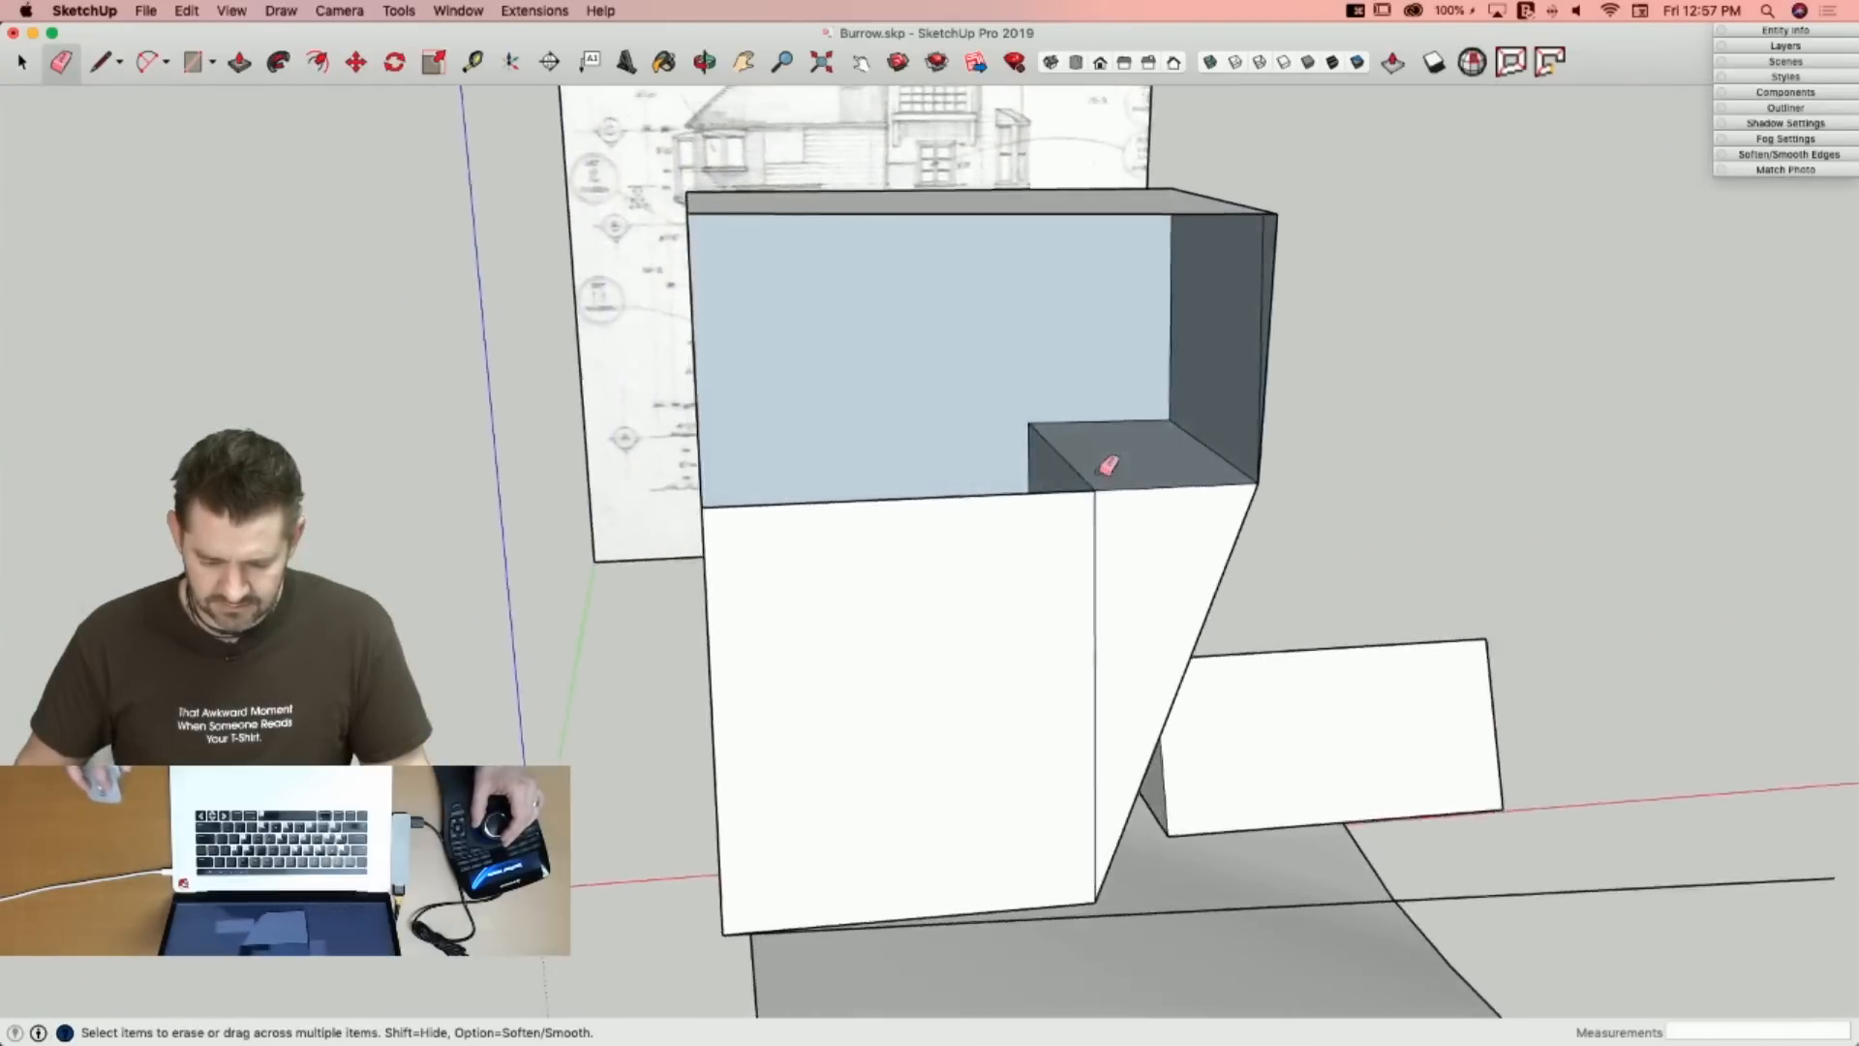
Outline the new side wall with a vertical edge below the overhang and a base edge about 16' 10" long, and erase the old lower wall.
key(l)
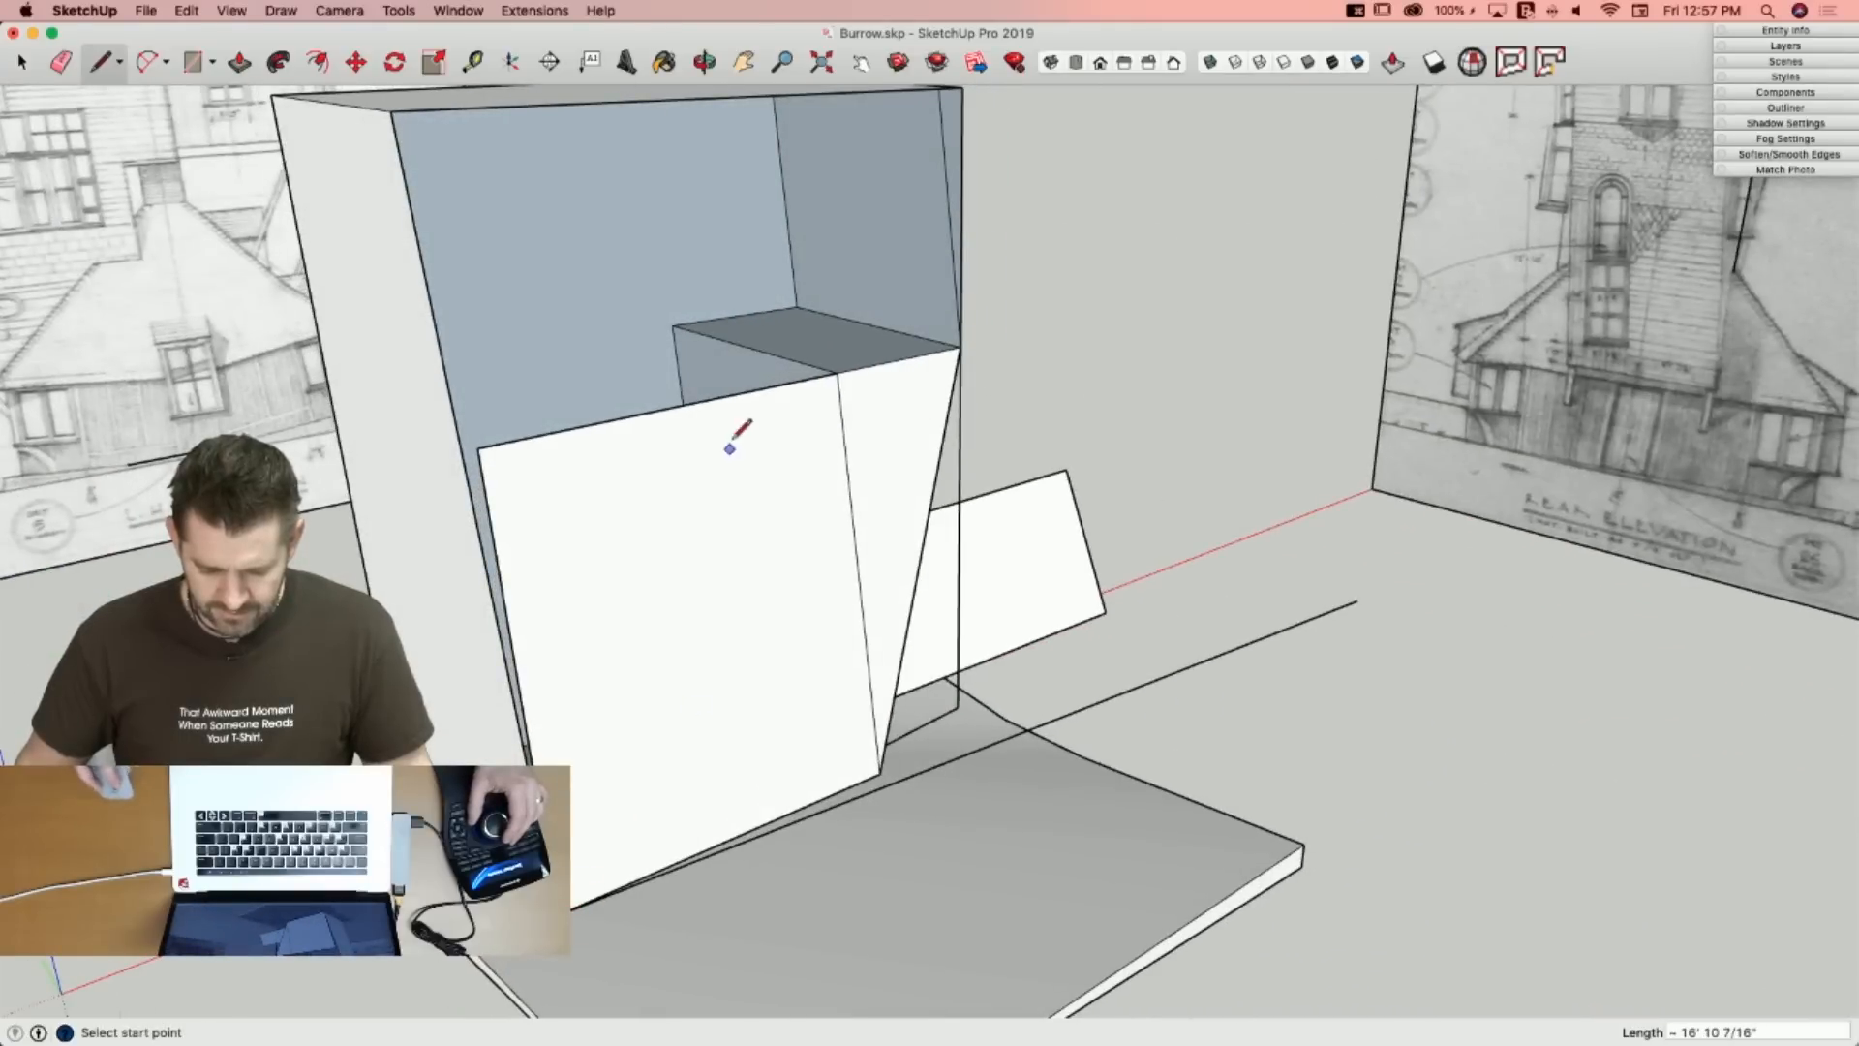
click(505, 443)
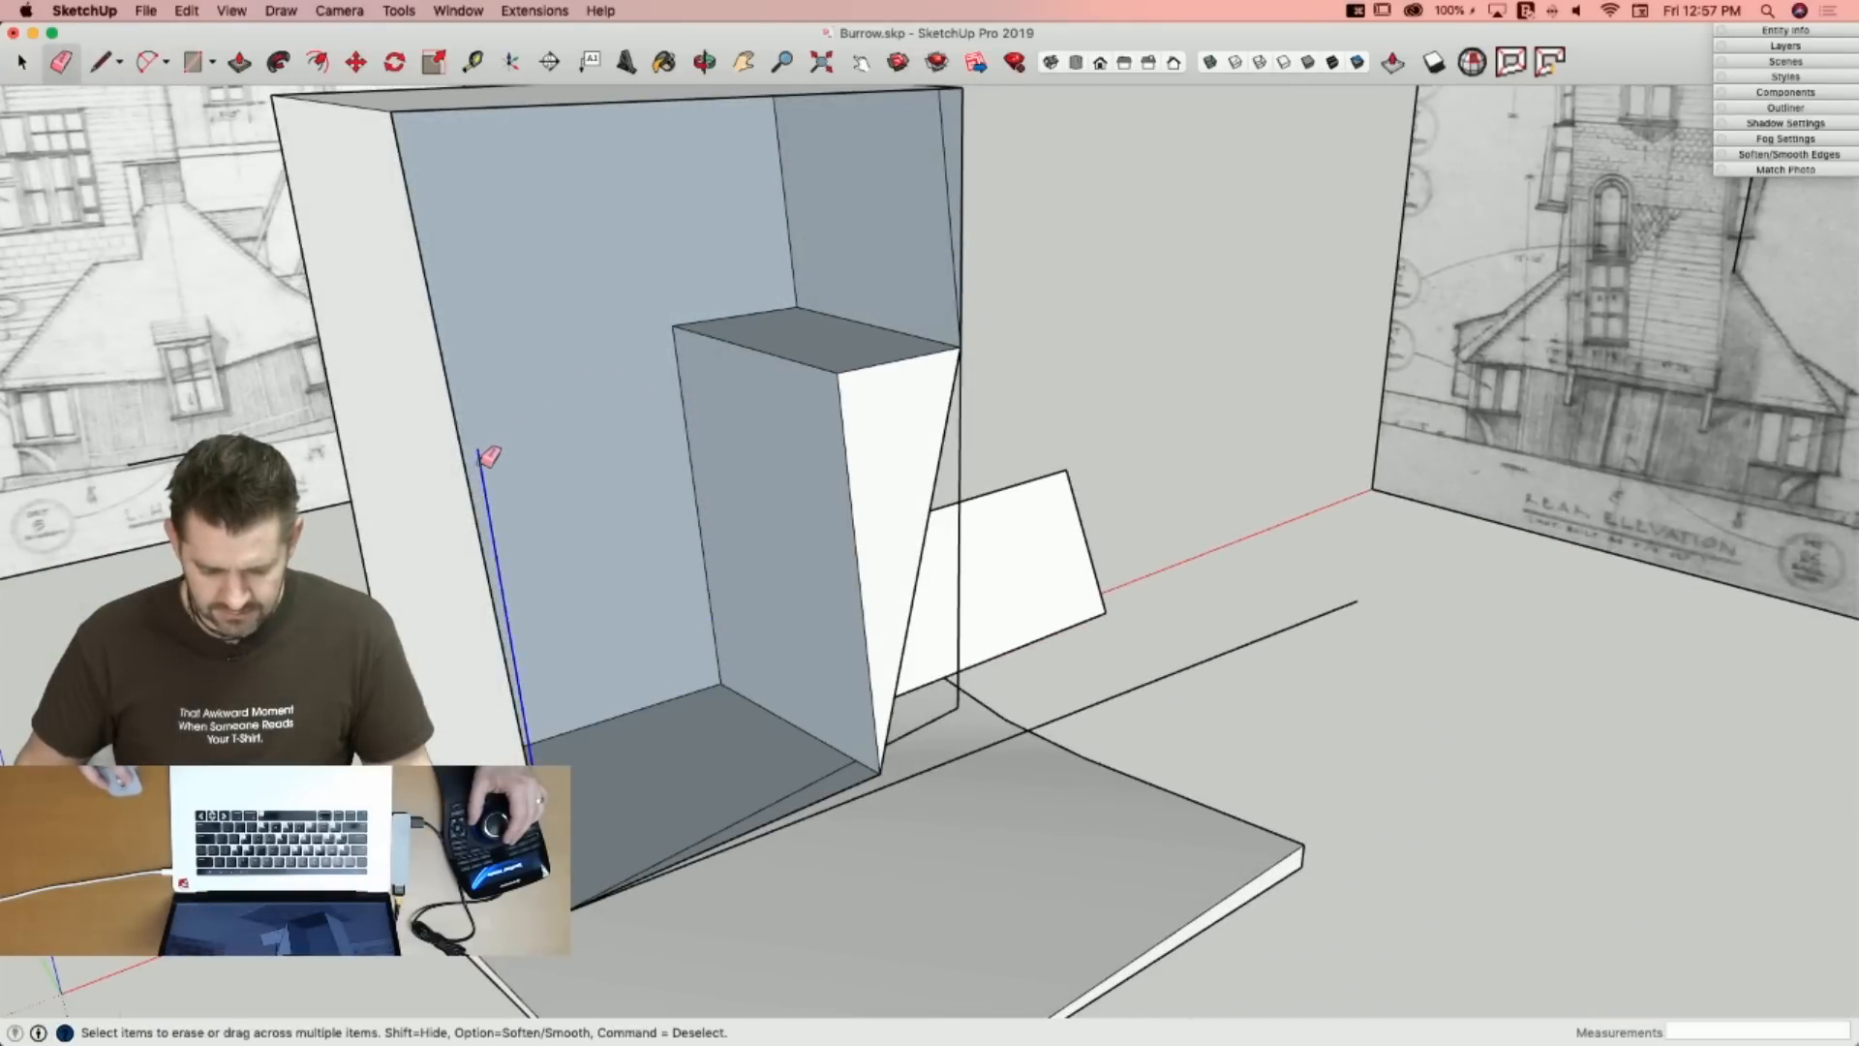
drag(839, 377, 869, 438)
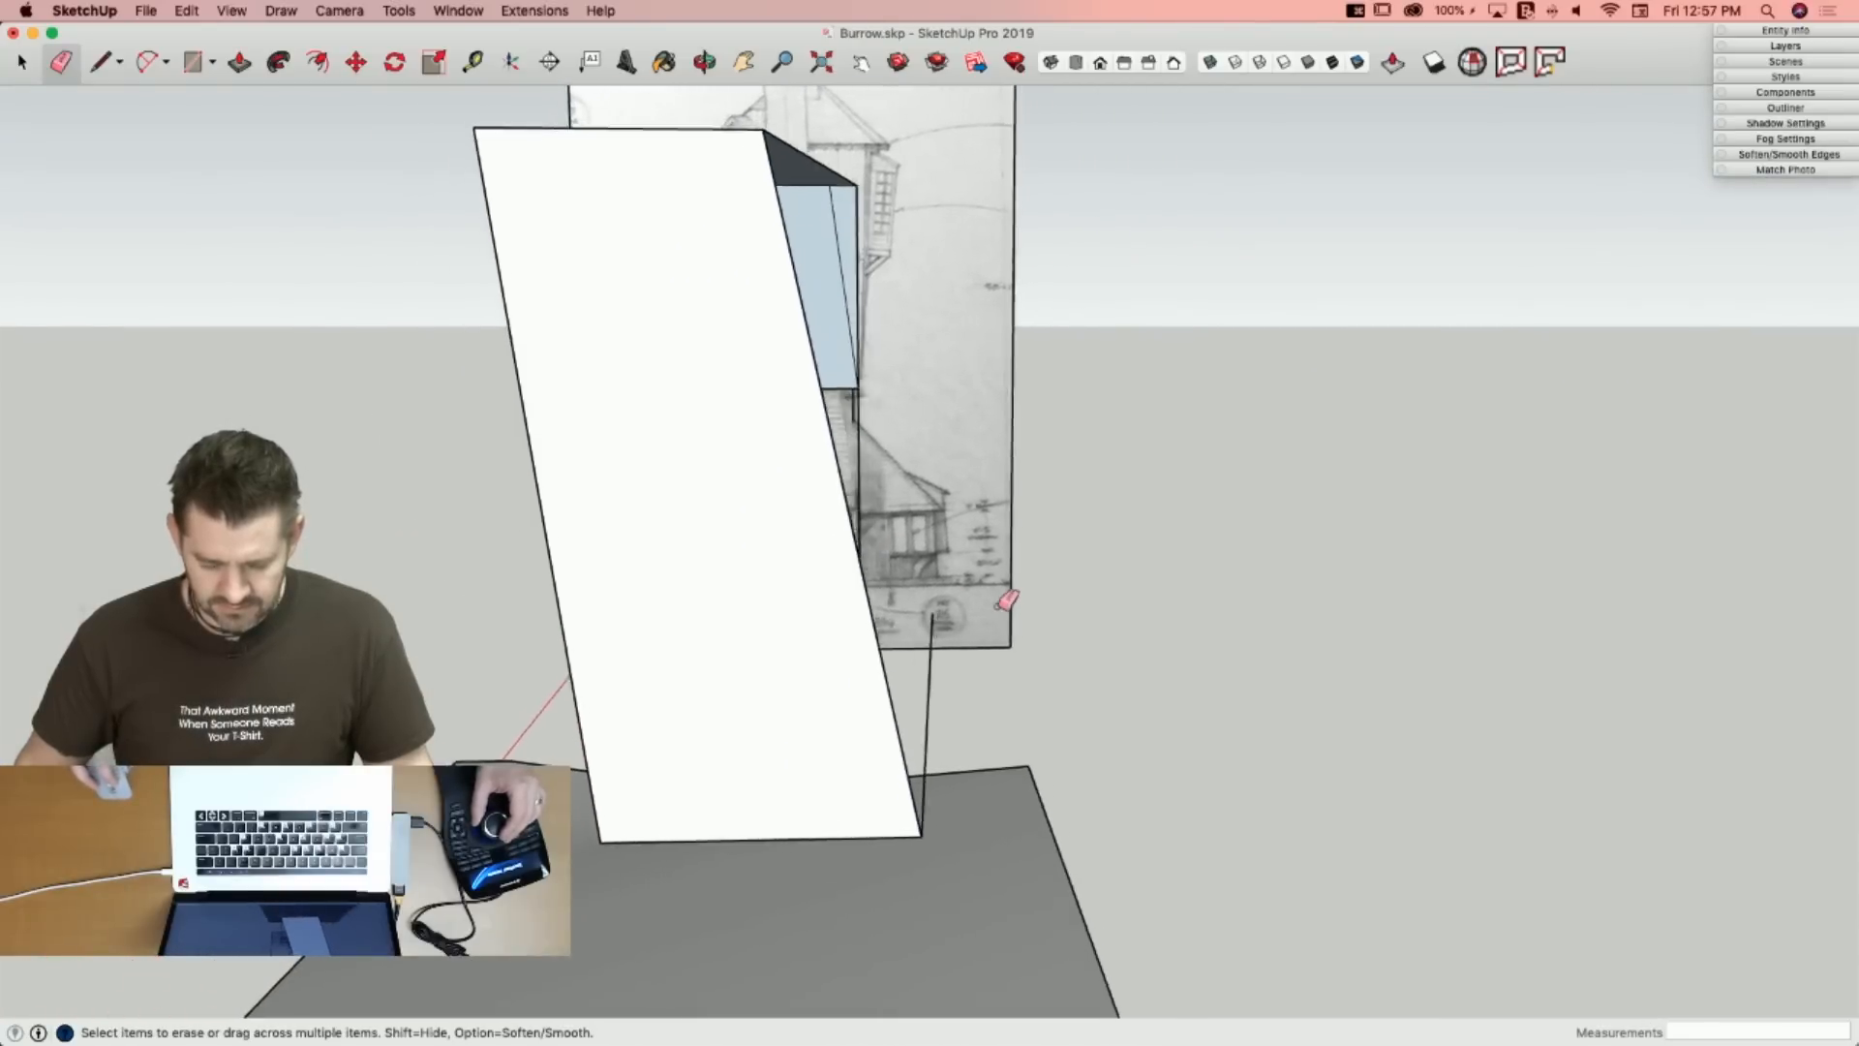
Close the open side wall with a diagonal edge about 27' long from its top front corner to its lower rear corner.
key(l)
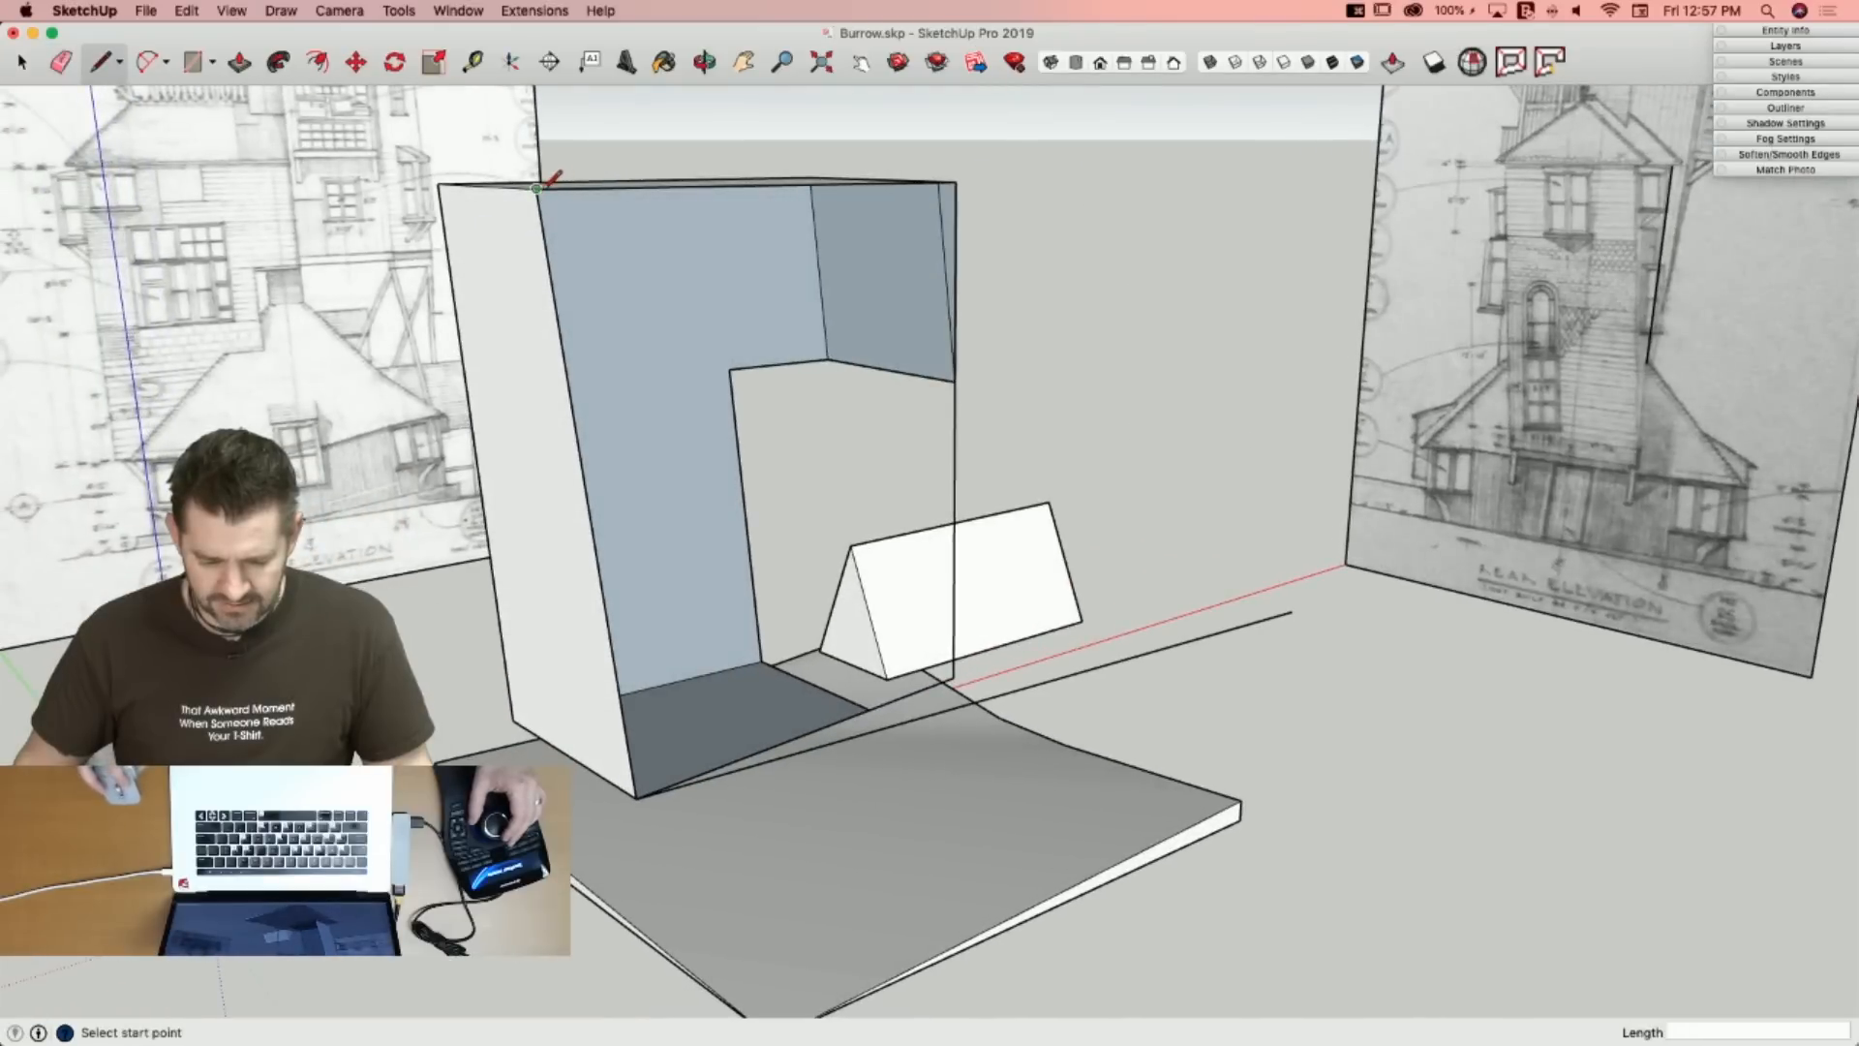
click(953, 678)
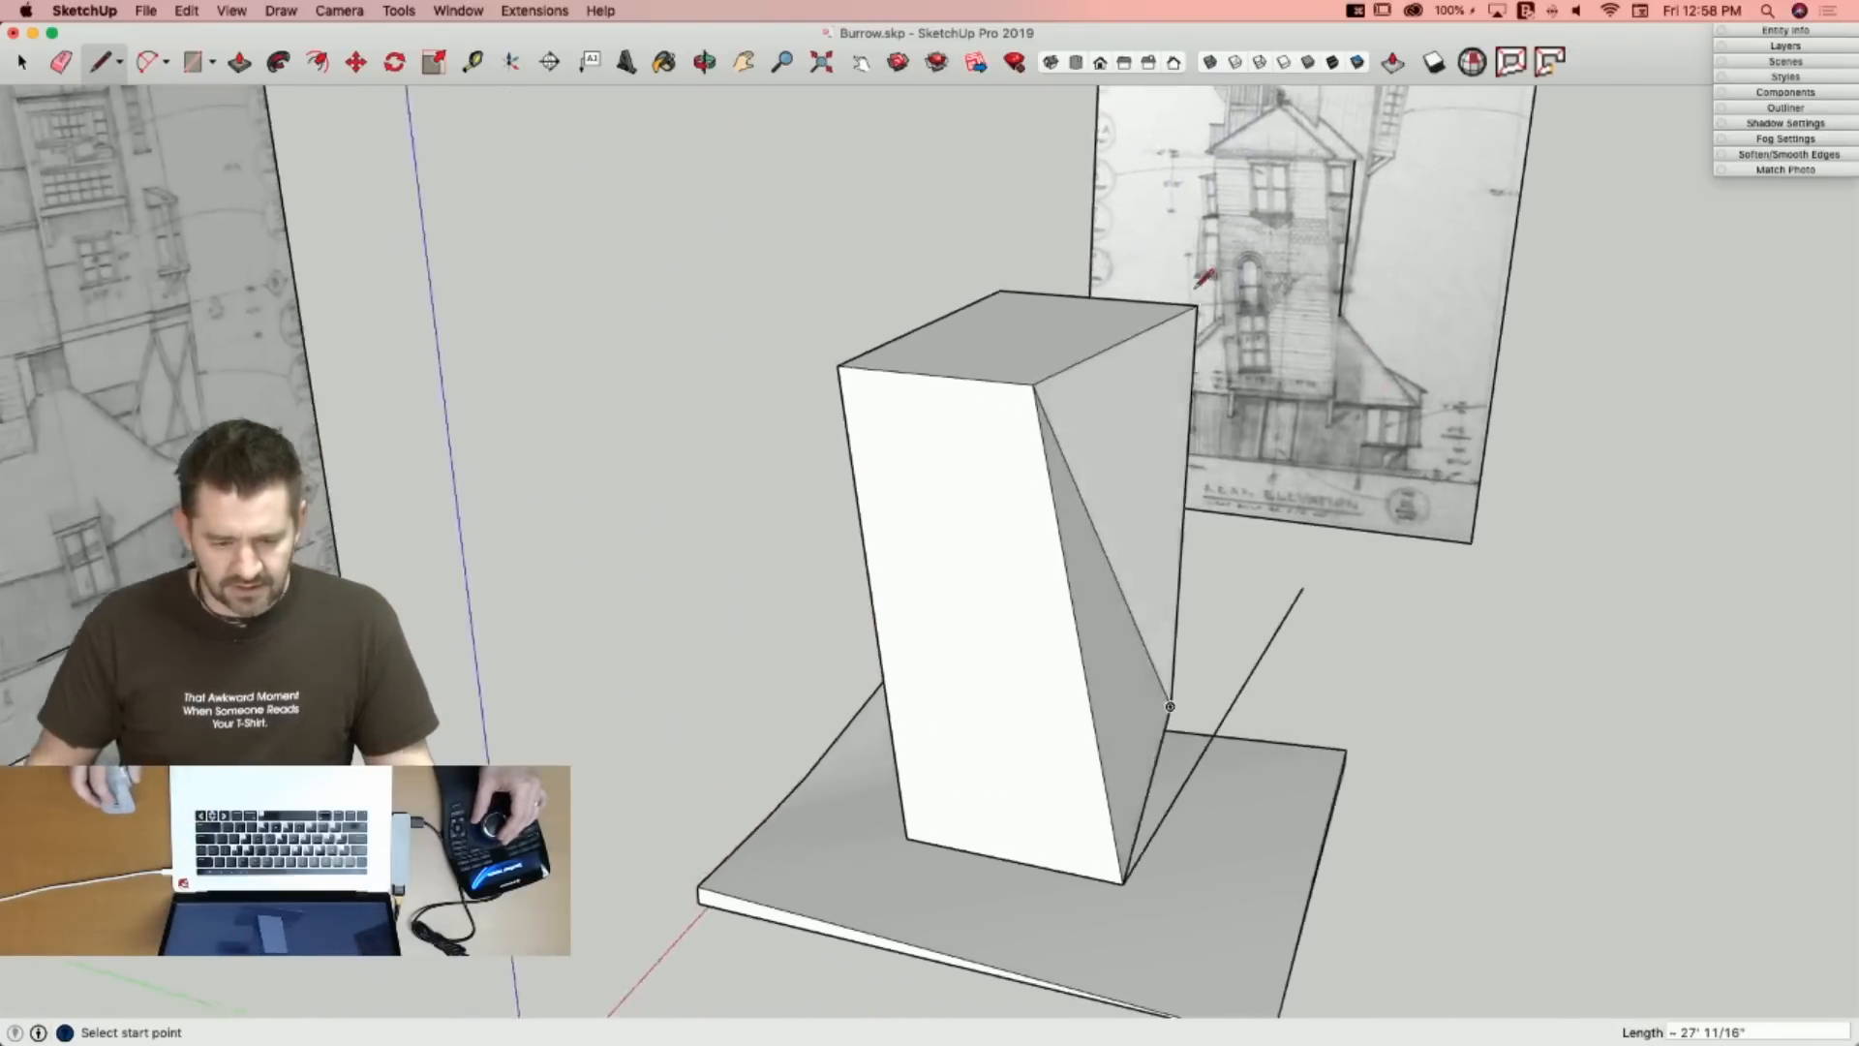
Replace the side wall's diagonal with one about 26' 11" long from the lower front corner to the top rear corner.
key(e)
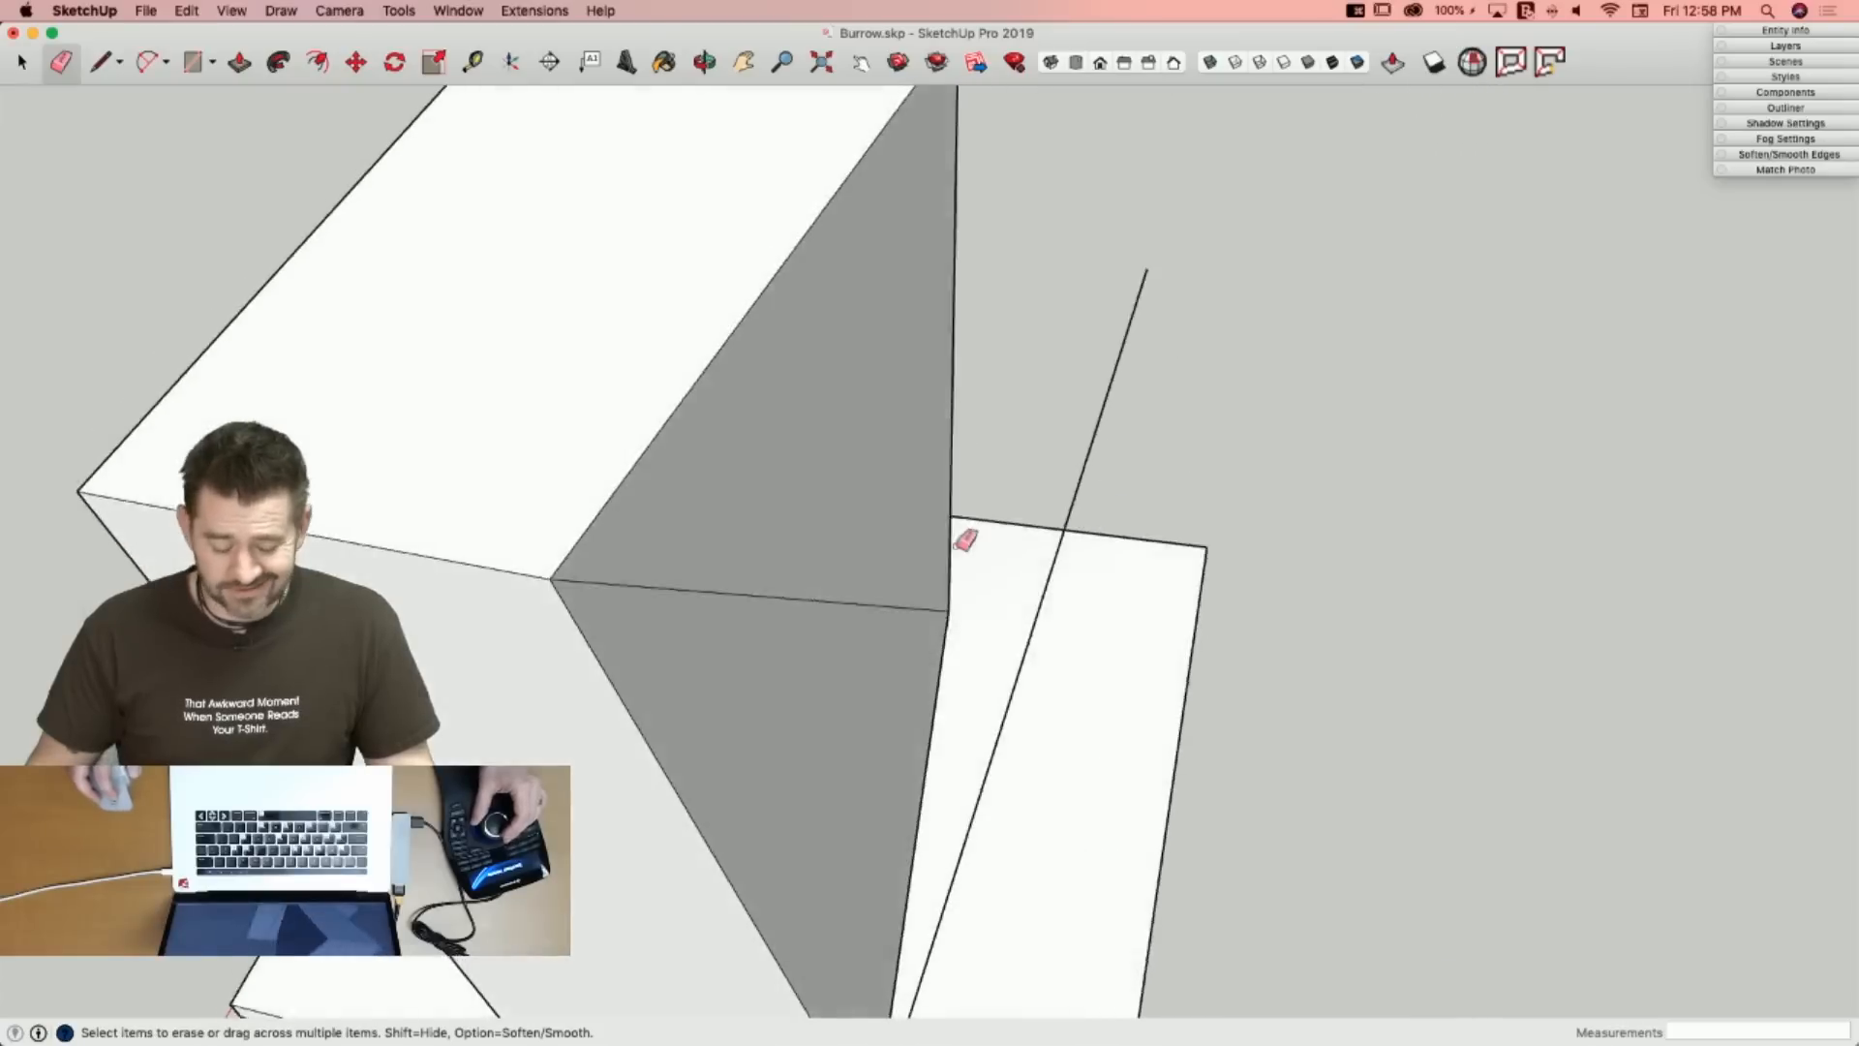
key(l)
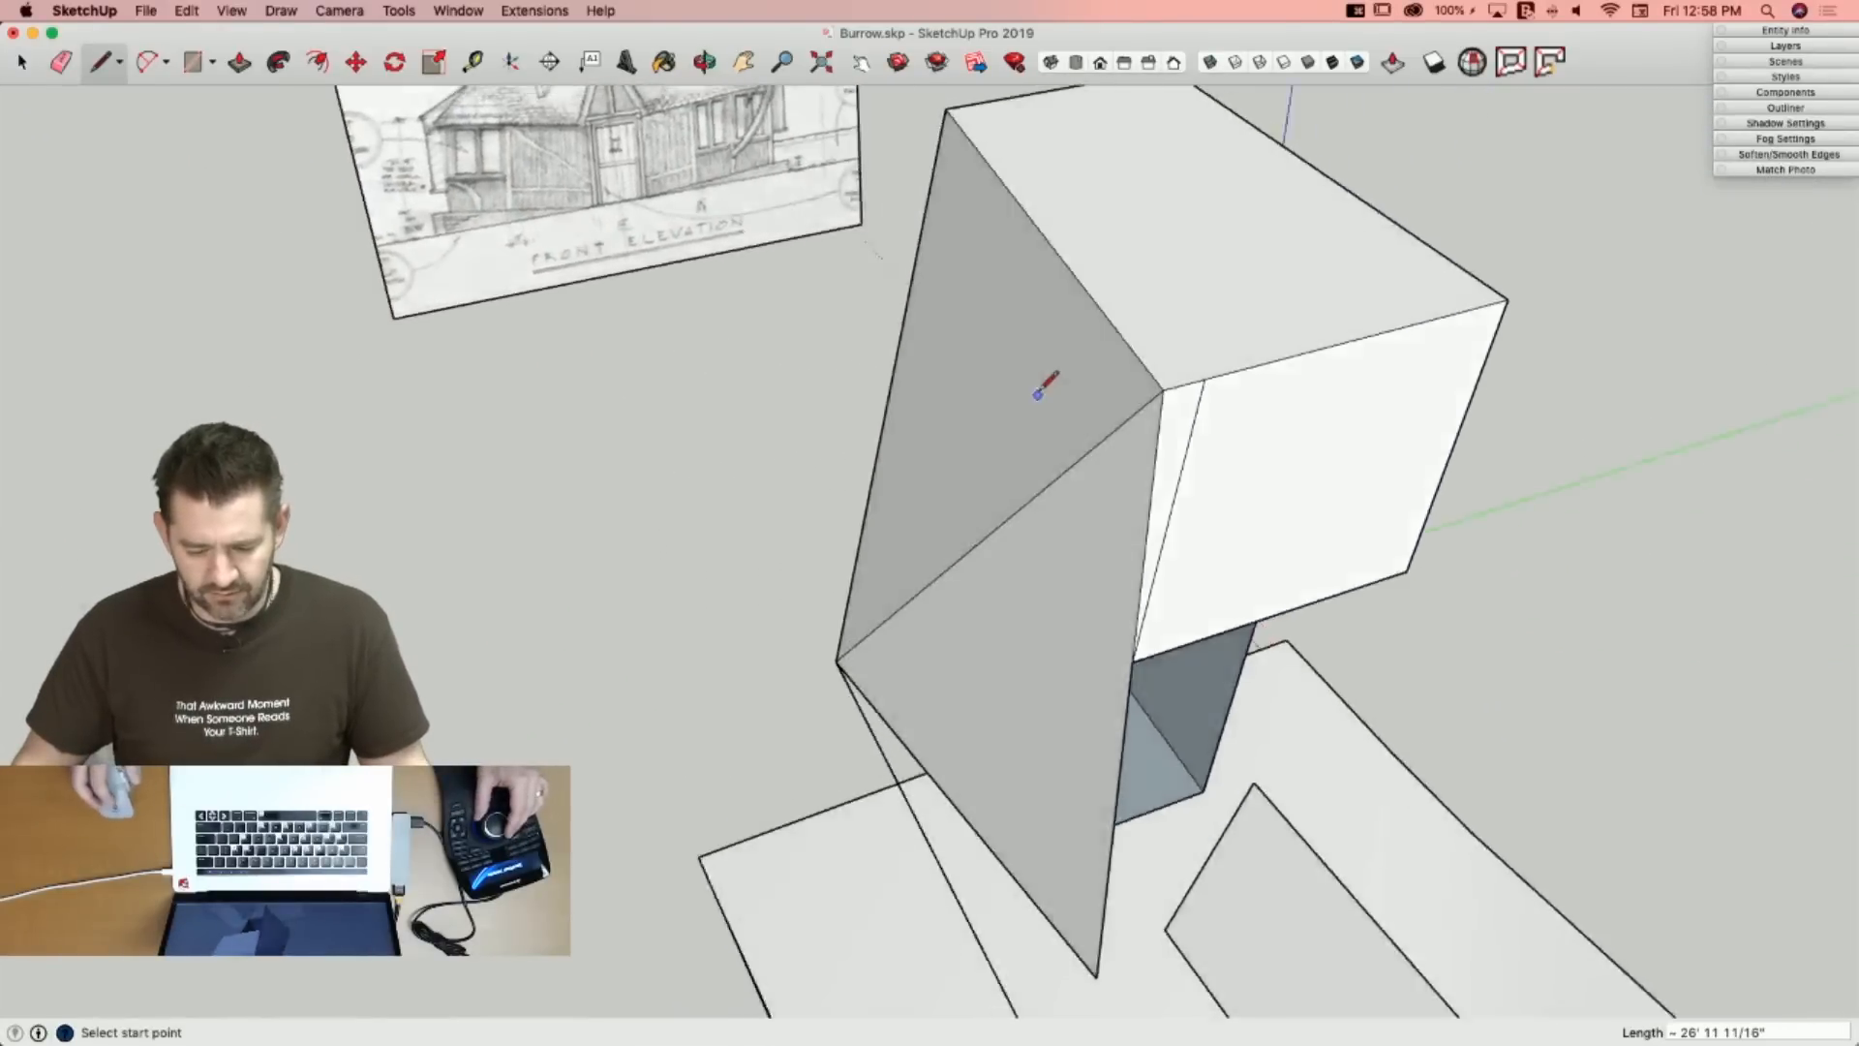
key(space)
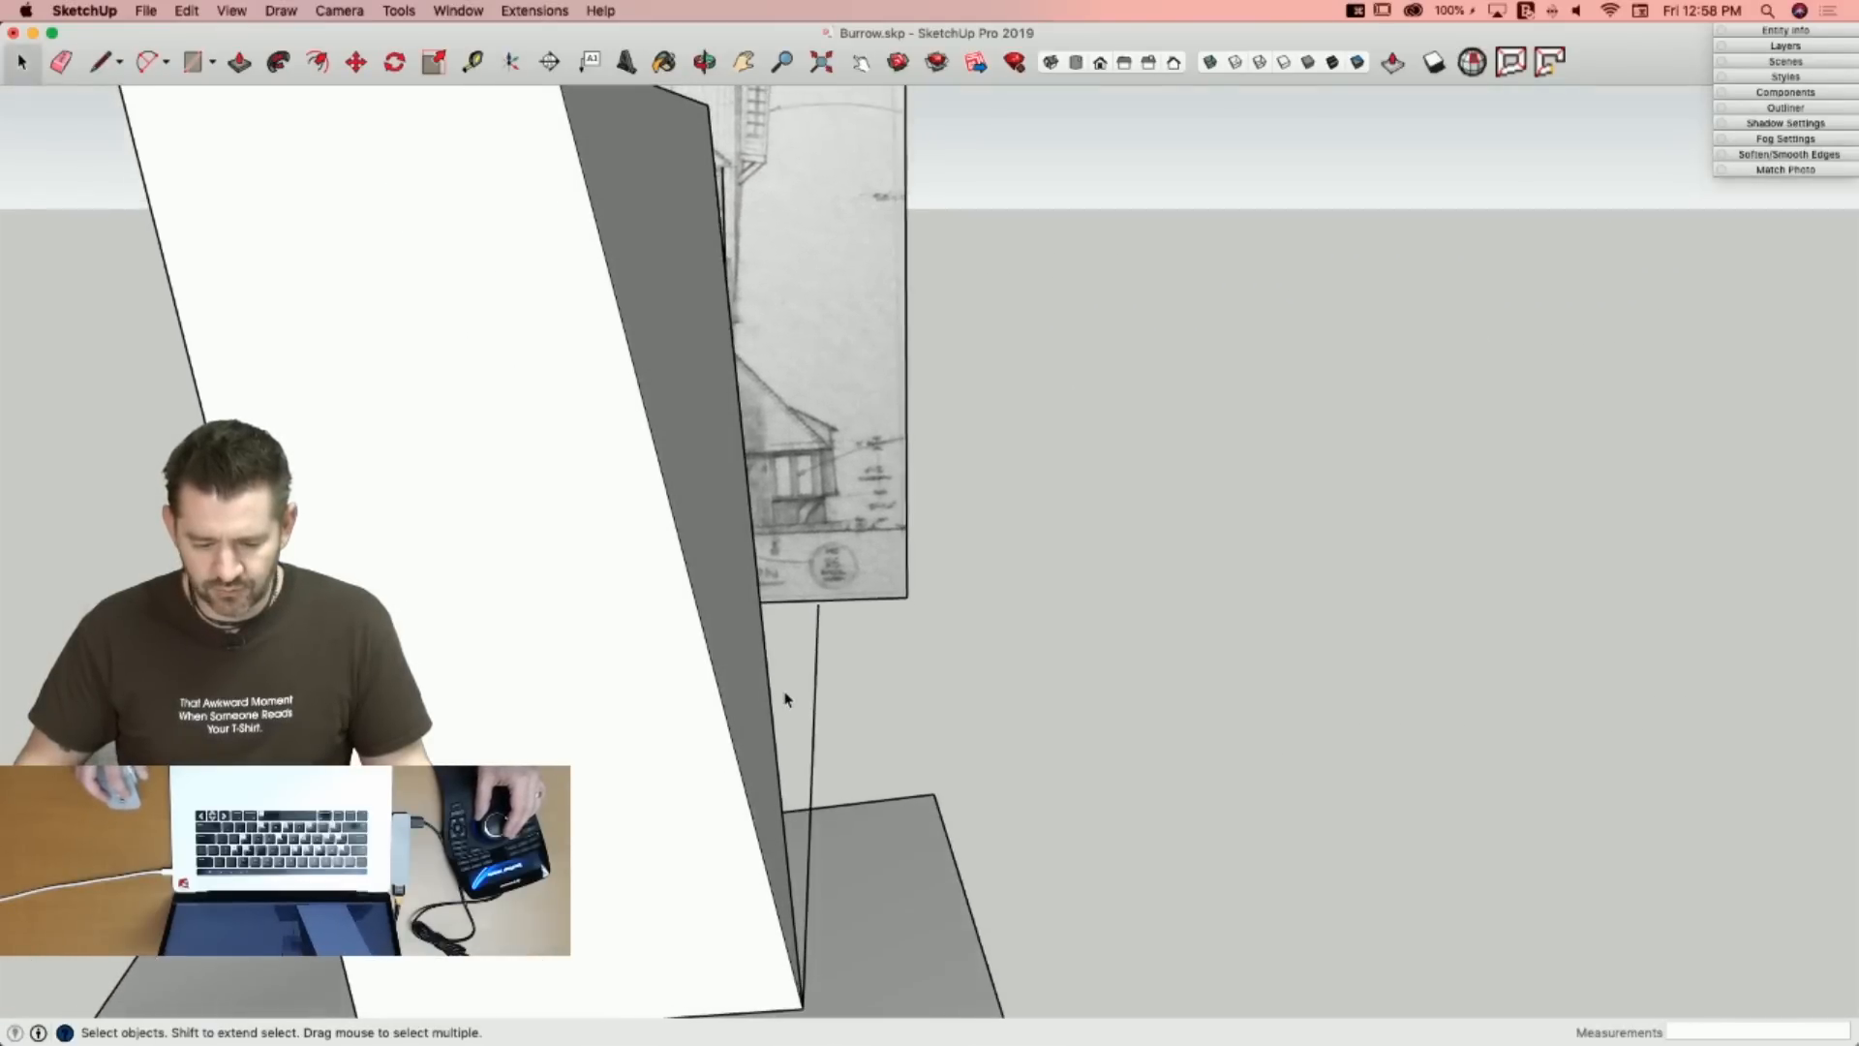
Try to rebuild the side wall's lower rear corner by drawing a base edge outward to the guide edge and a new rear edge upward.
key(l)
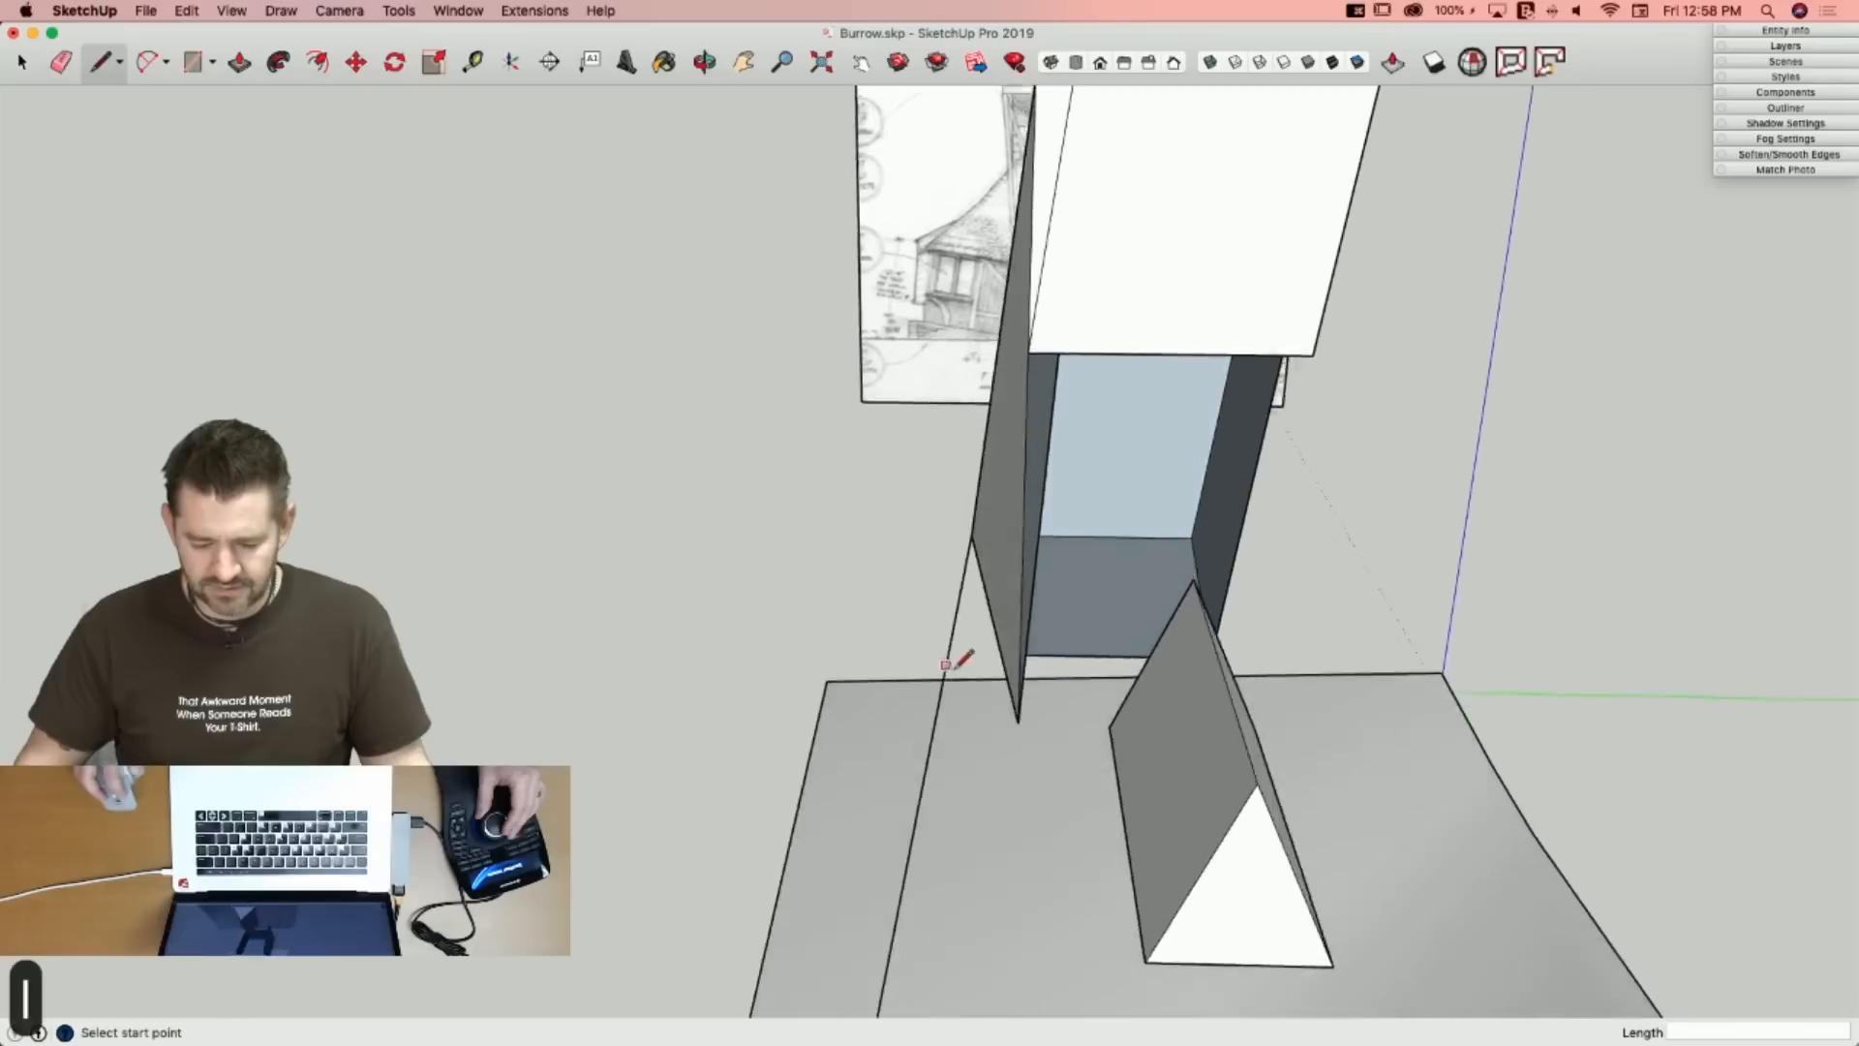
key(e)
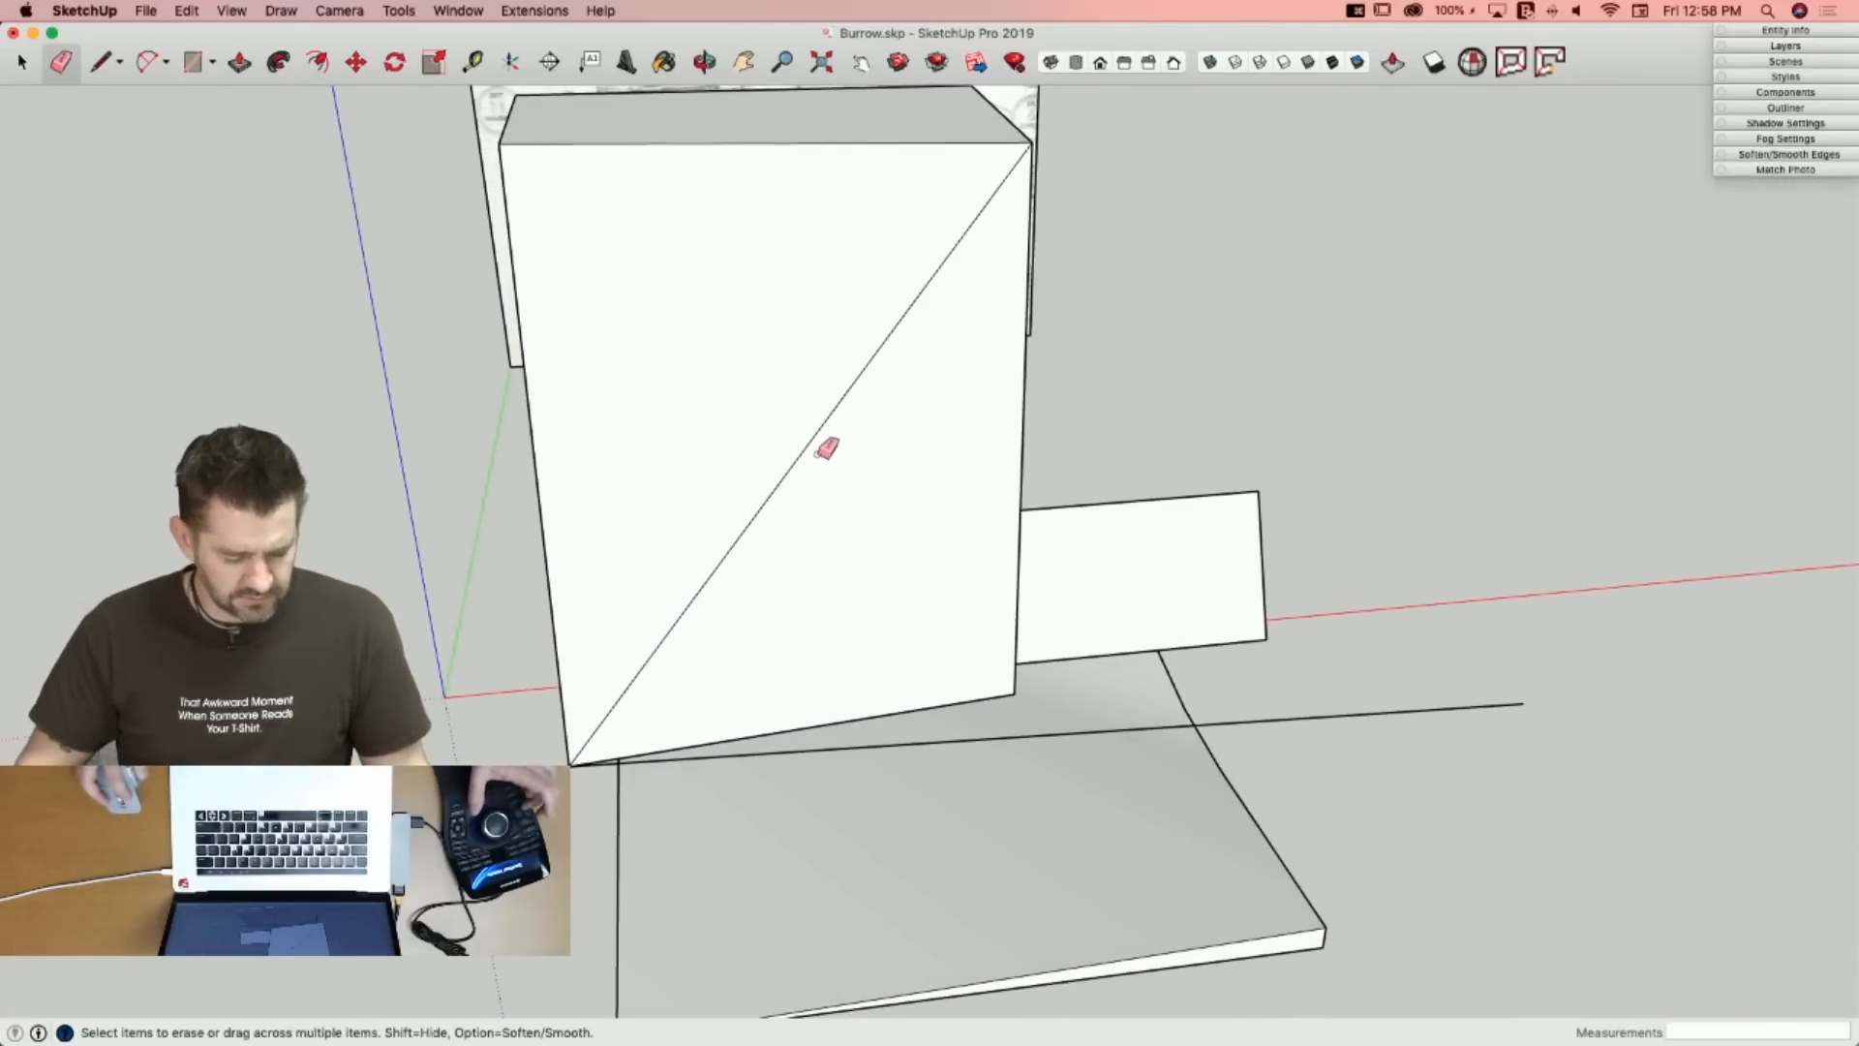
key(Delete)
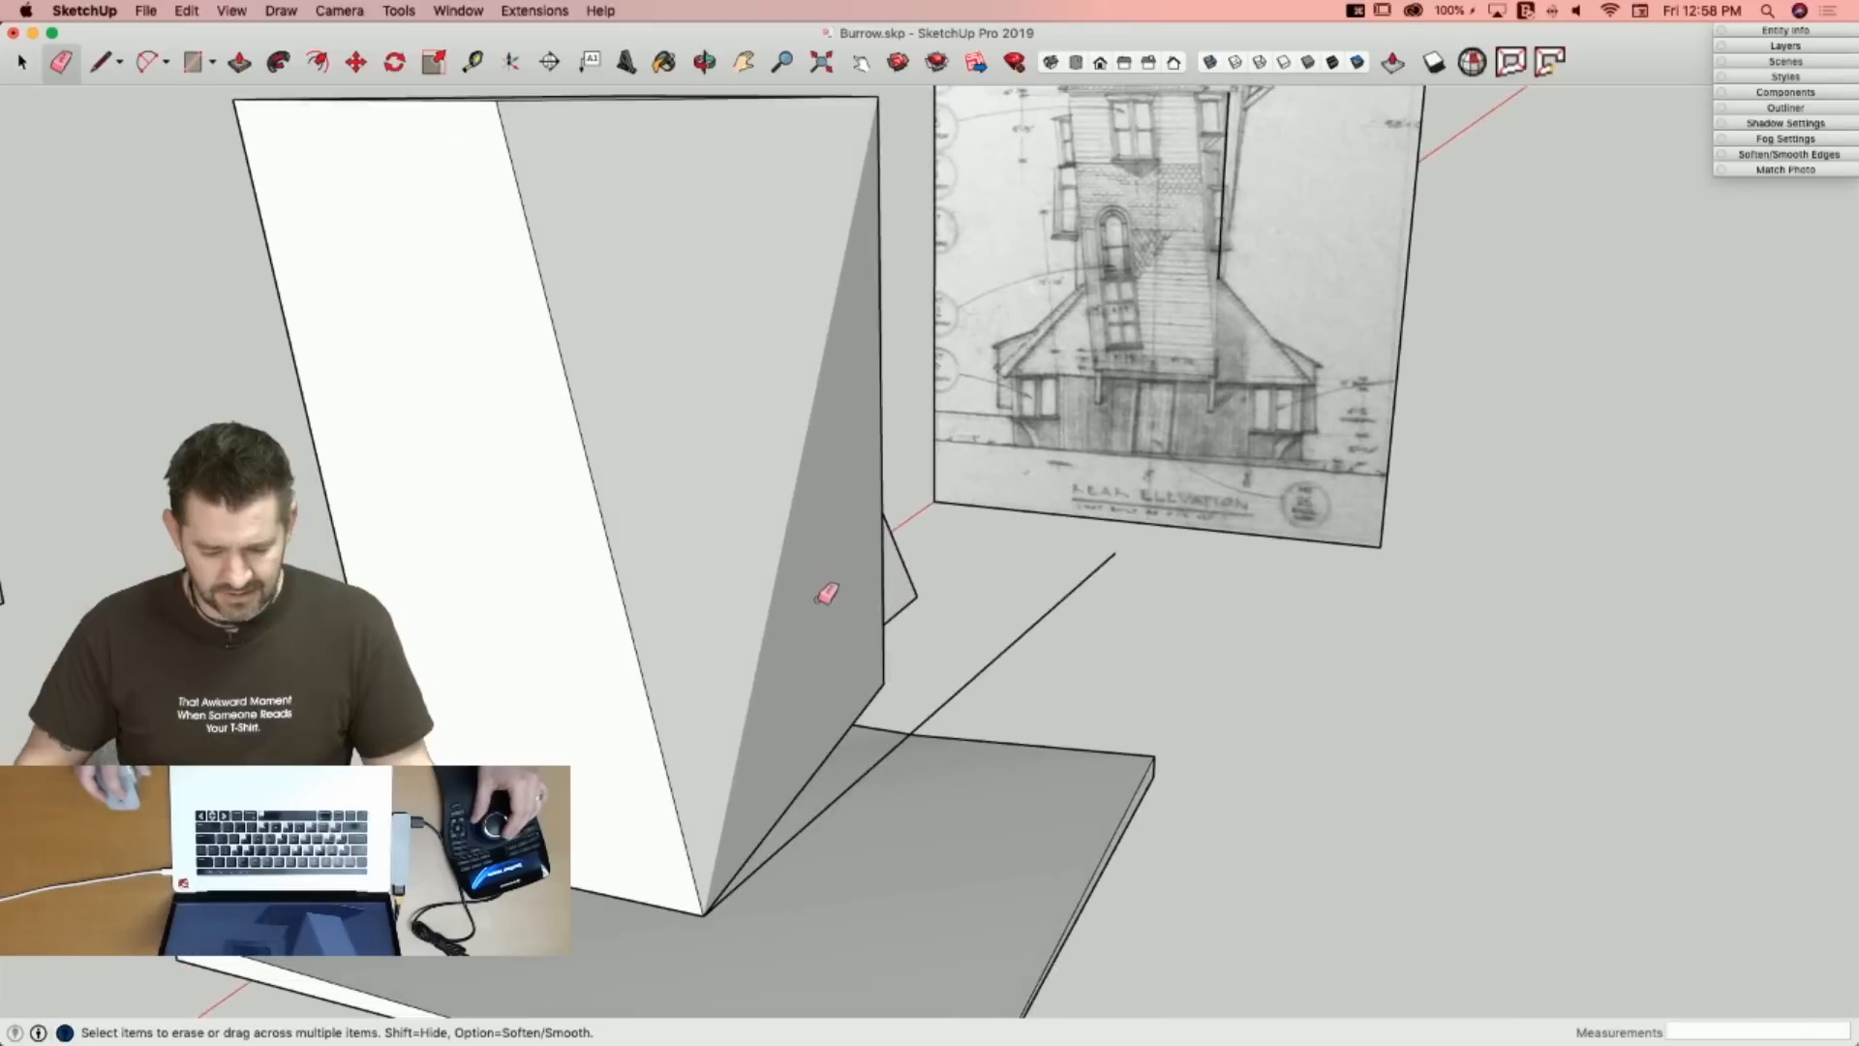
key(l)
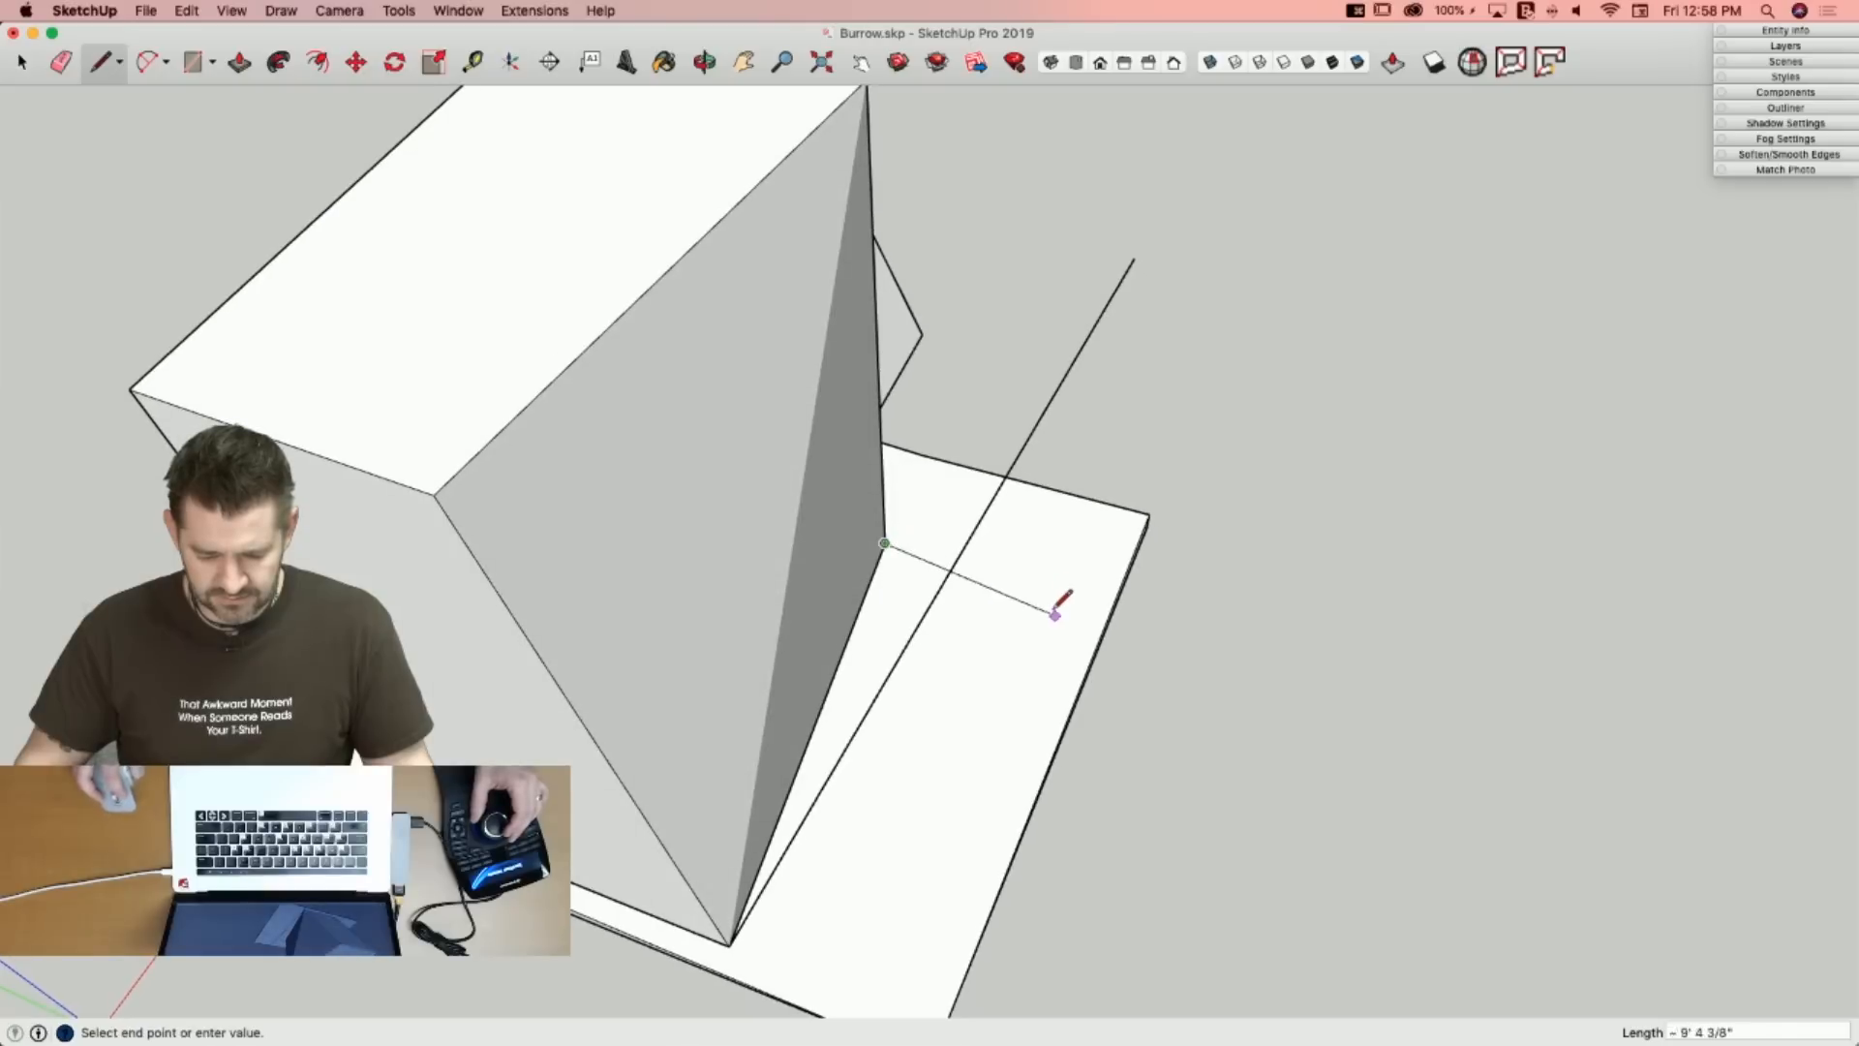
click(954, 563)
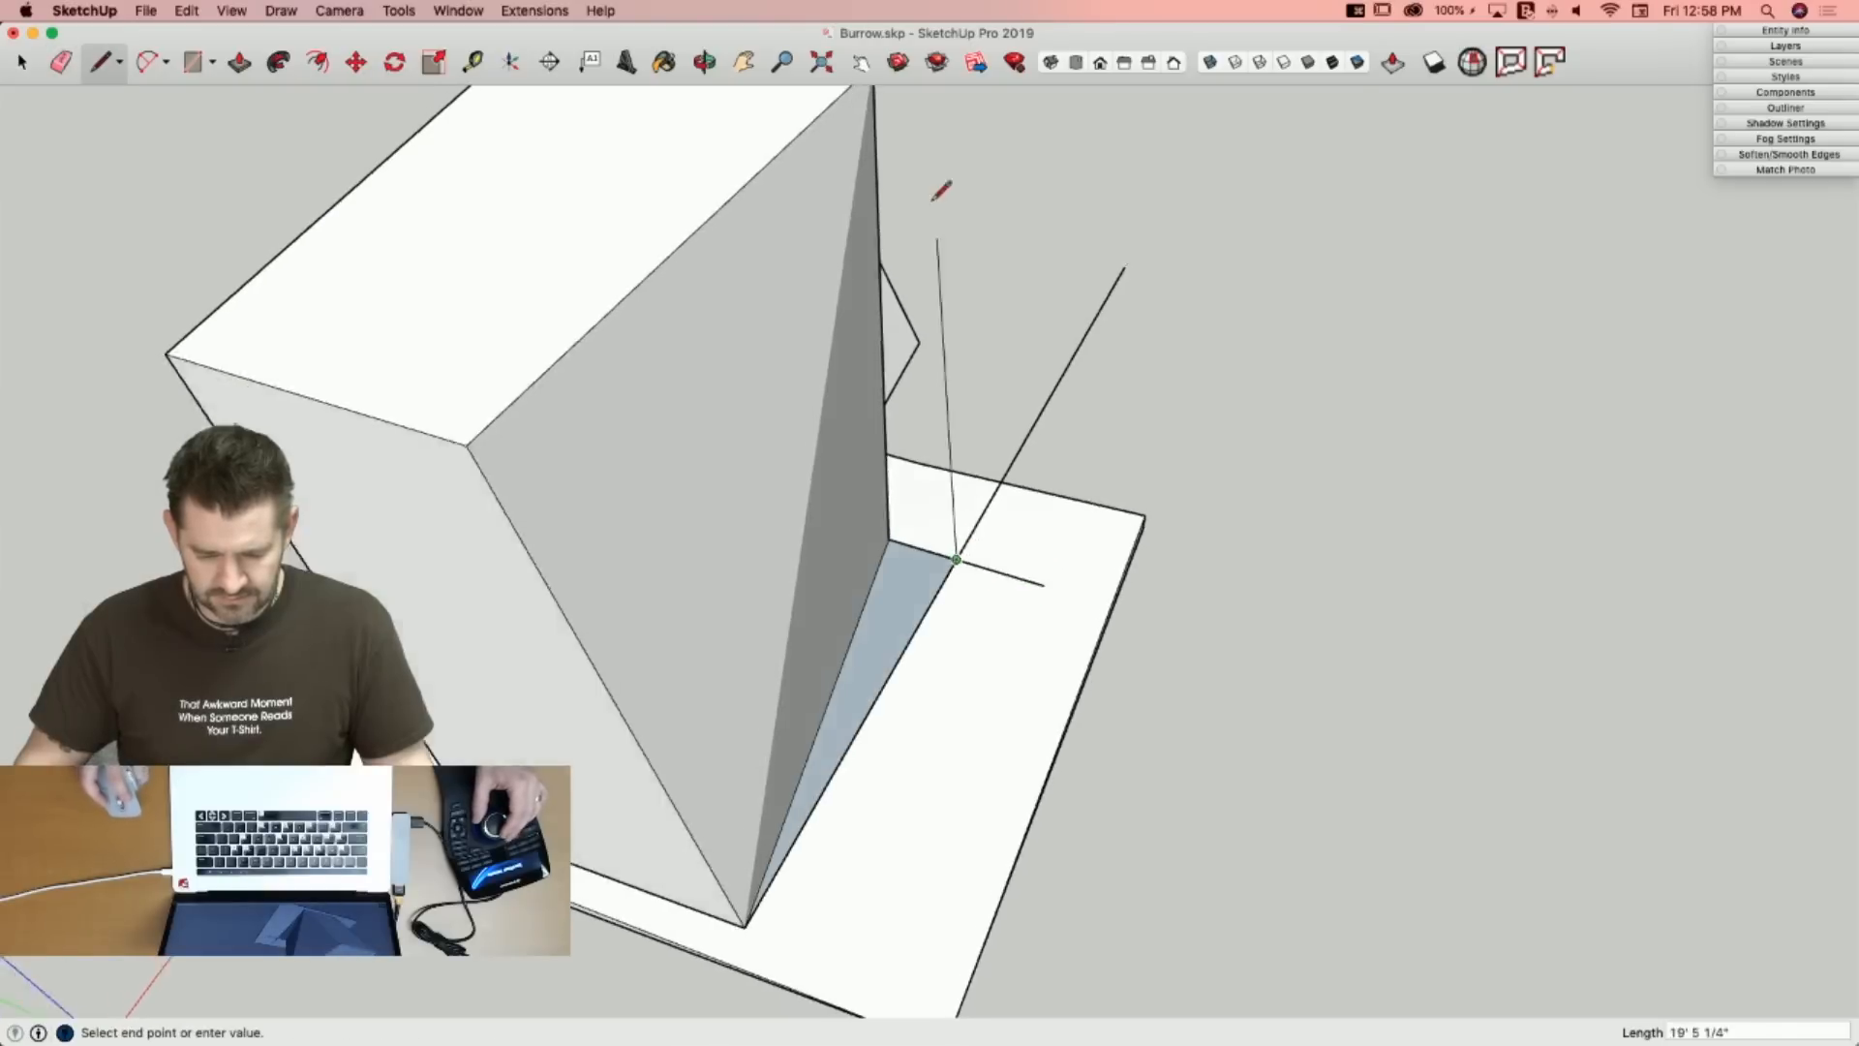
key(e)
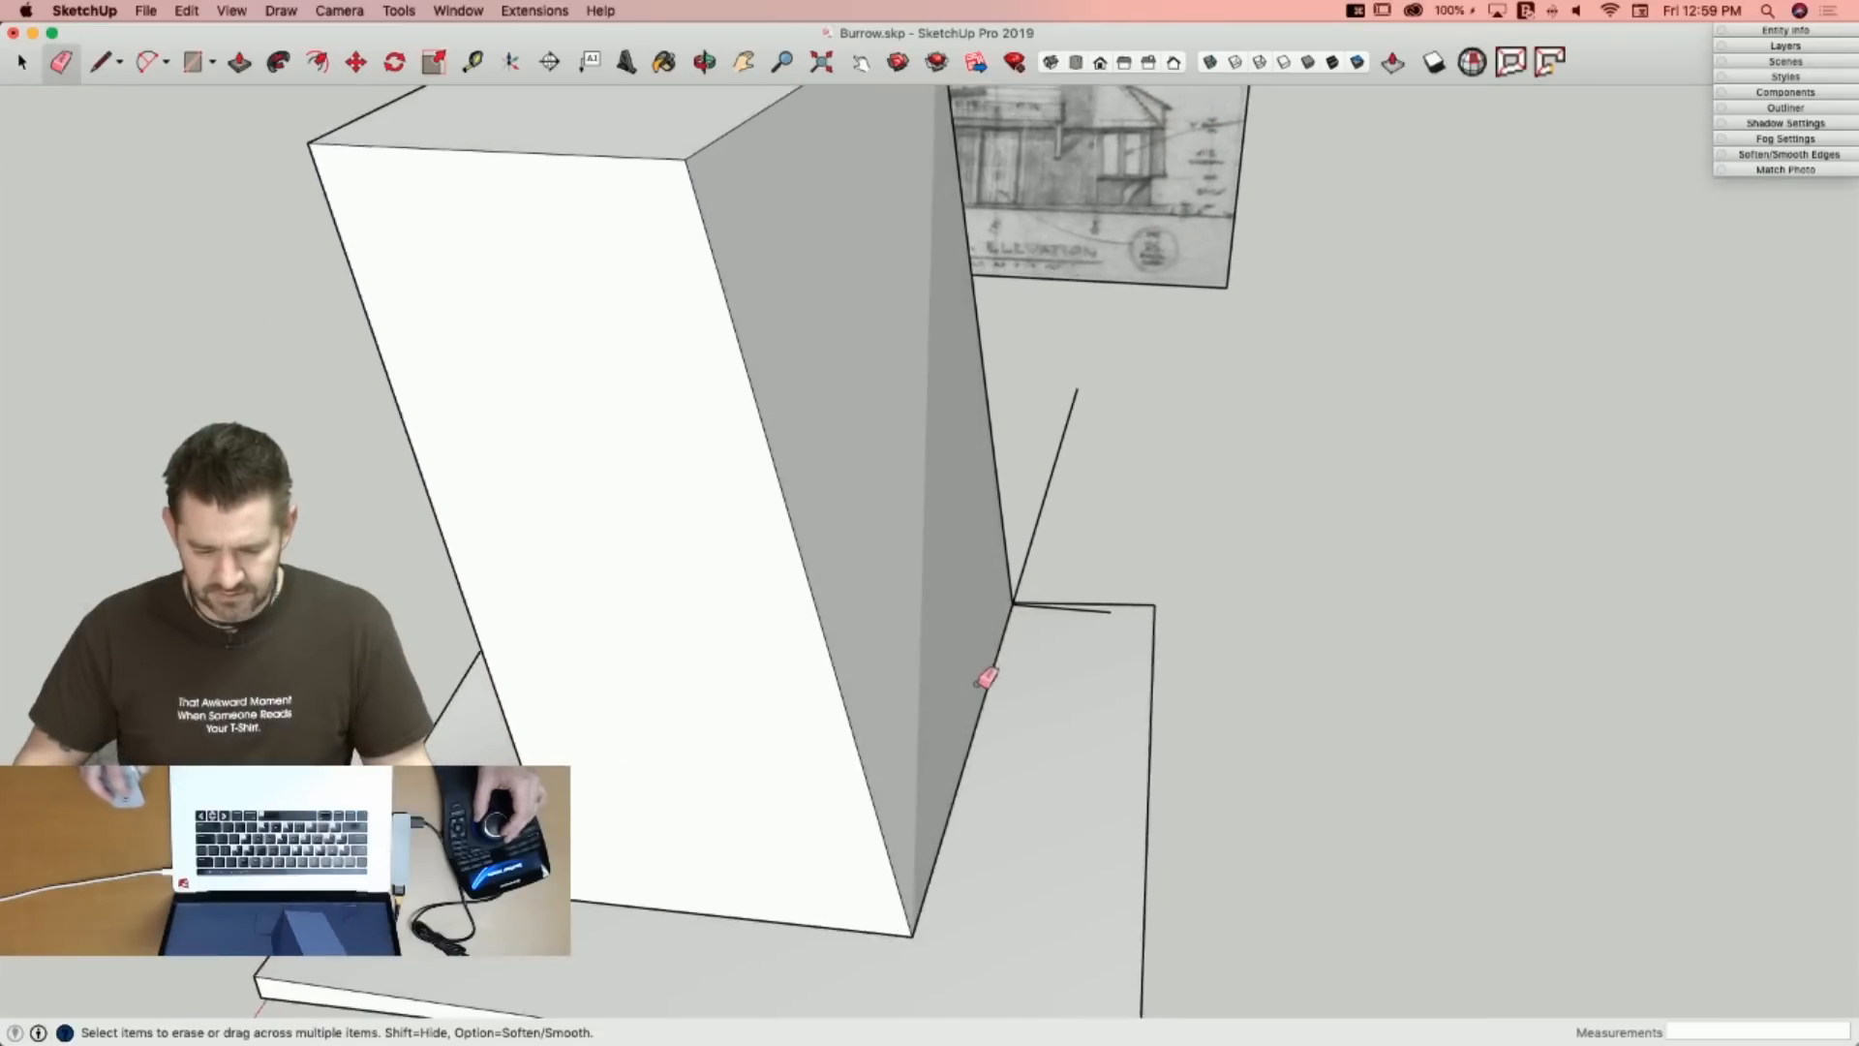
Draw a second base guide edge about 33' 9" long, reshape the side wall's lower rear corner to it and erase the old edges.
key(l)
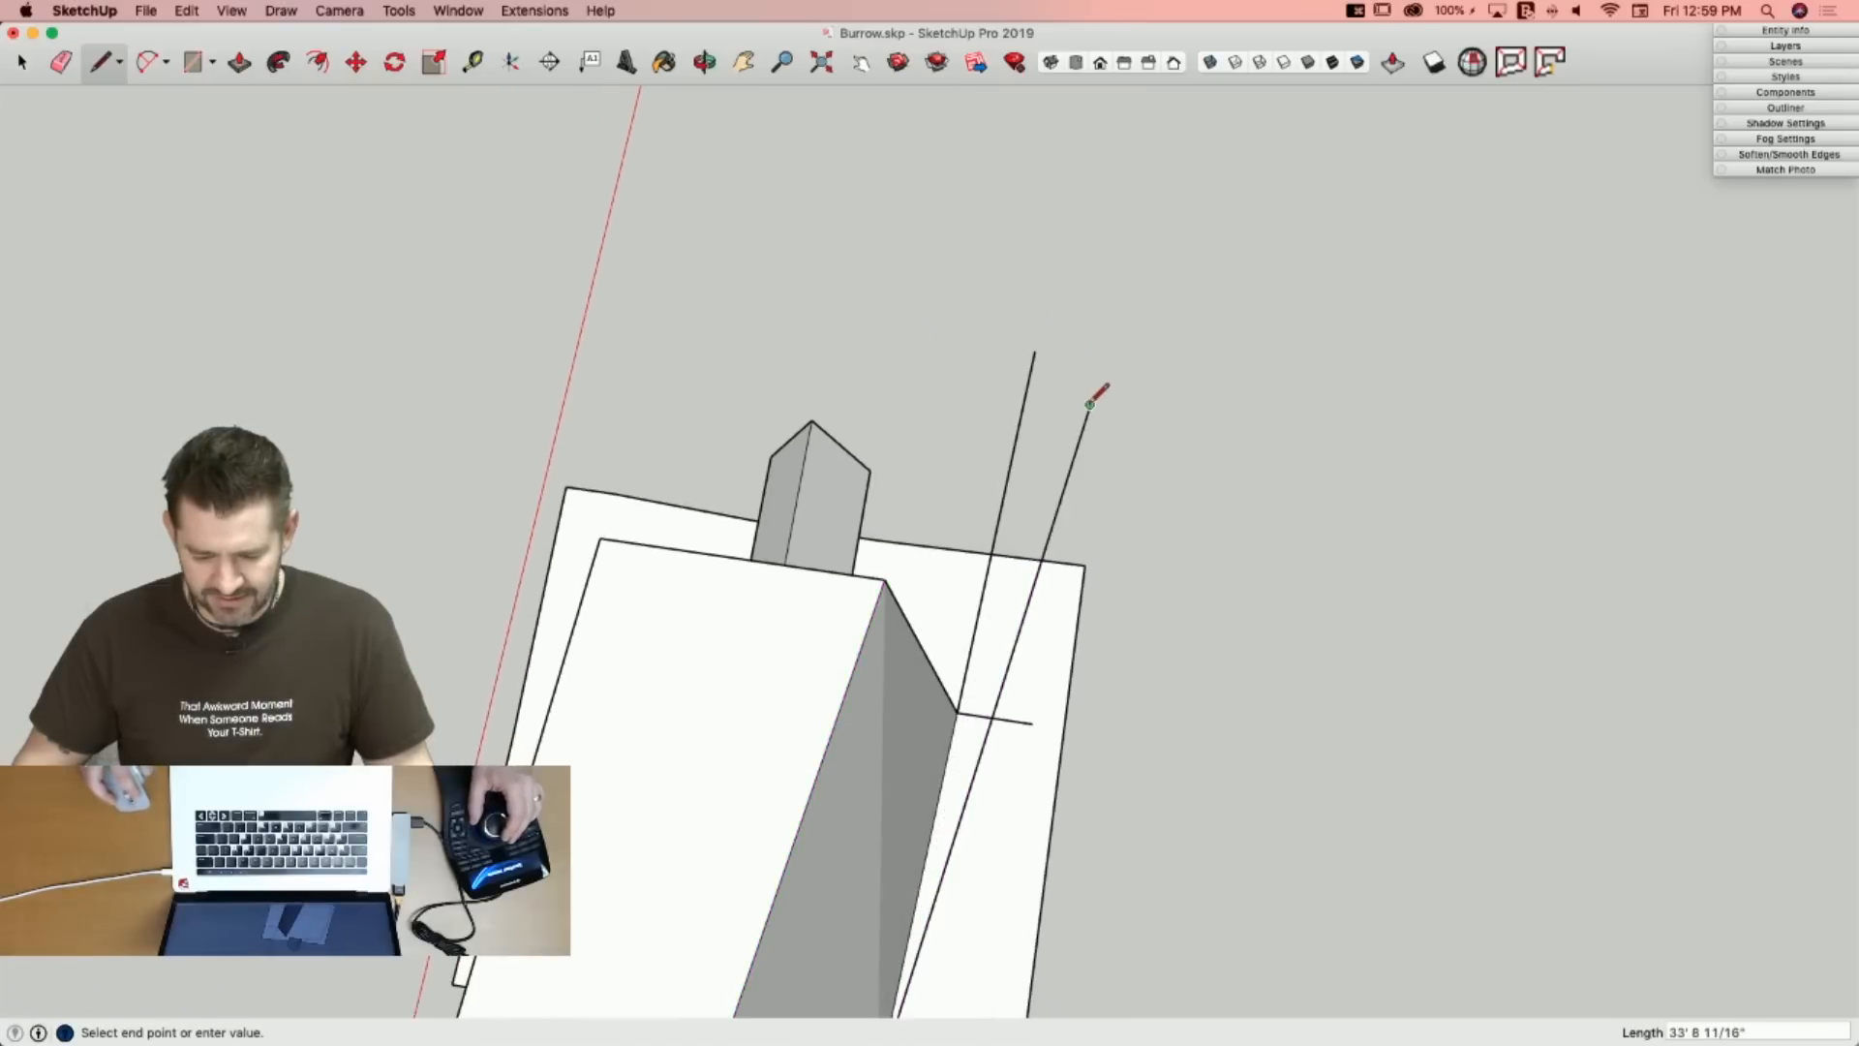
click(1090, 403)
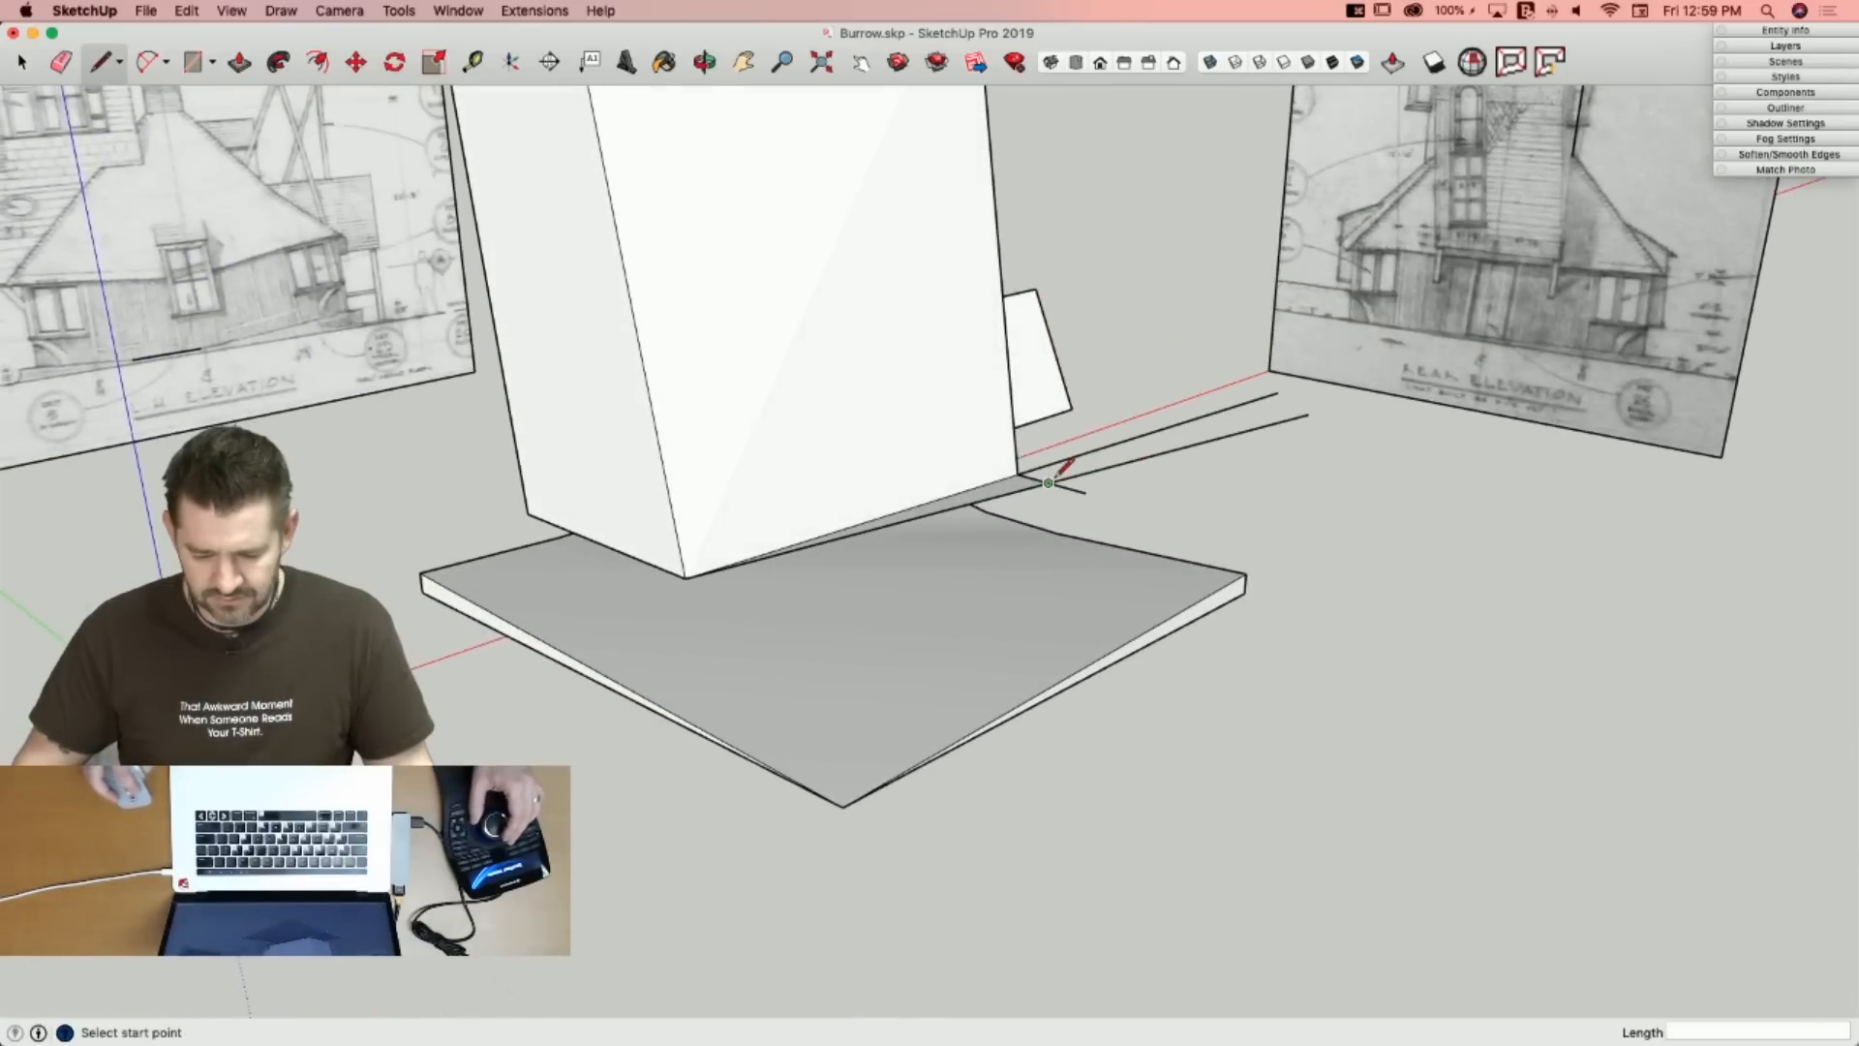
click(1048, 481)
key(e)
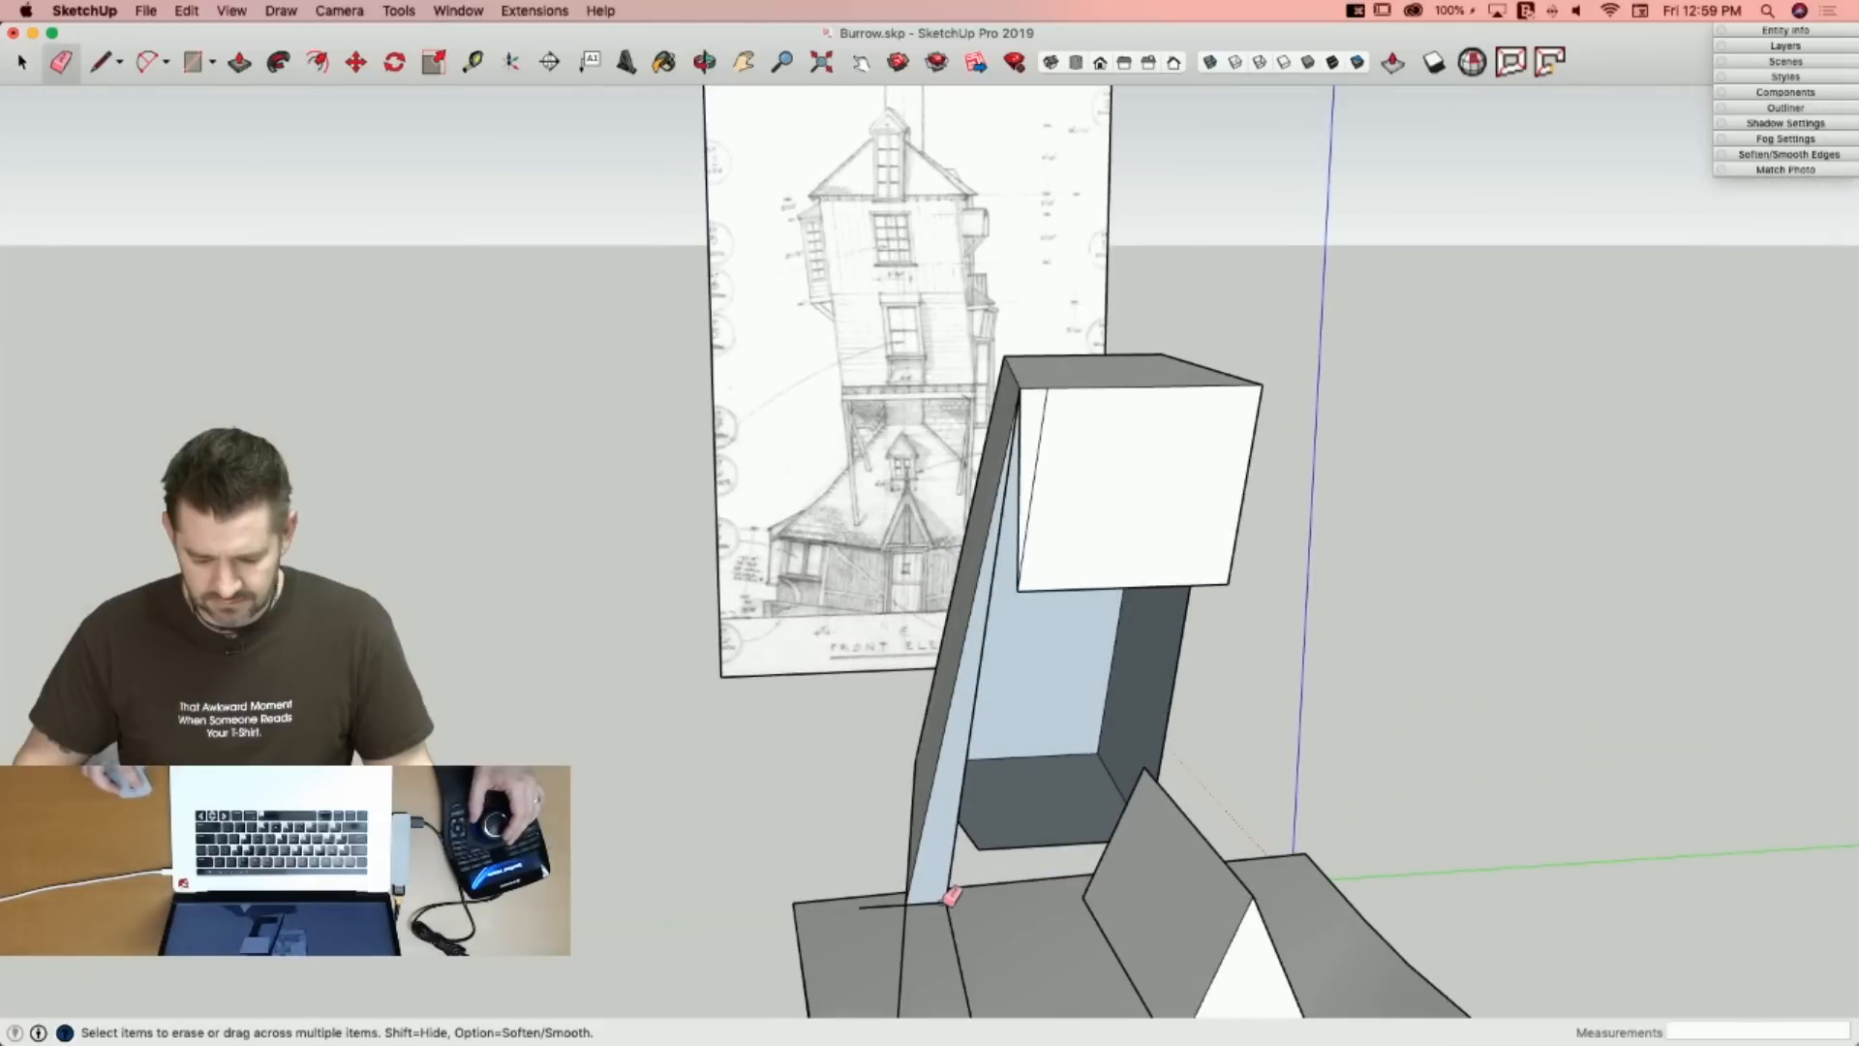
drag(907, 935, 914, 931)
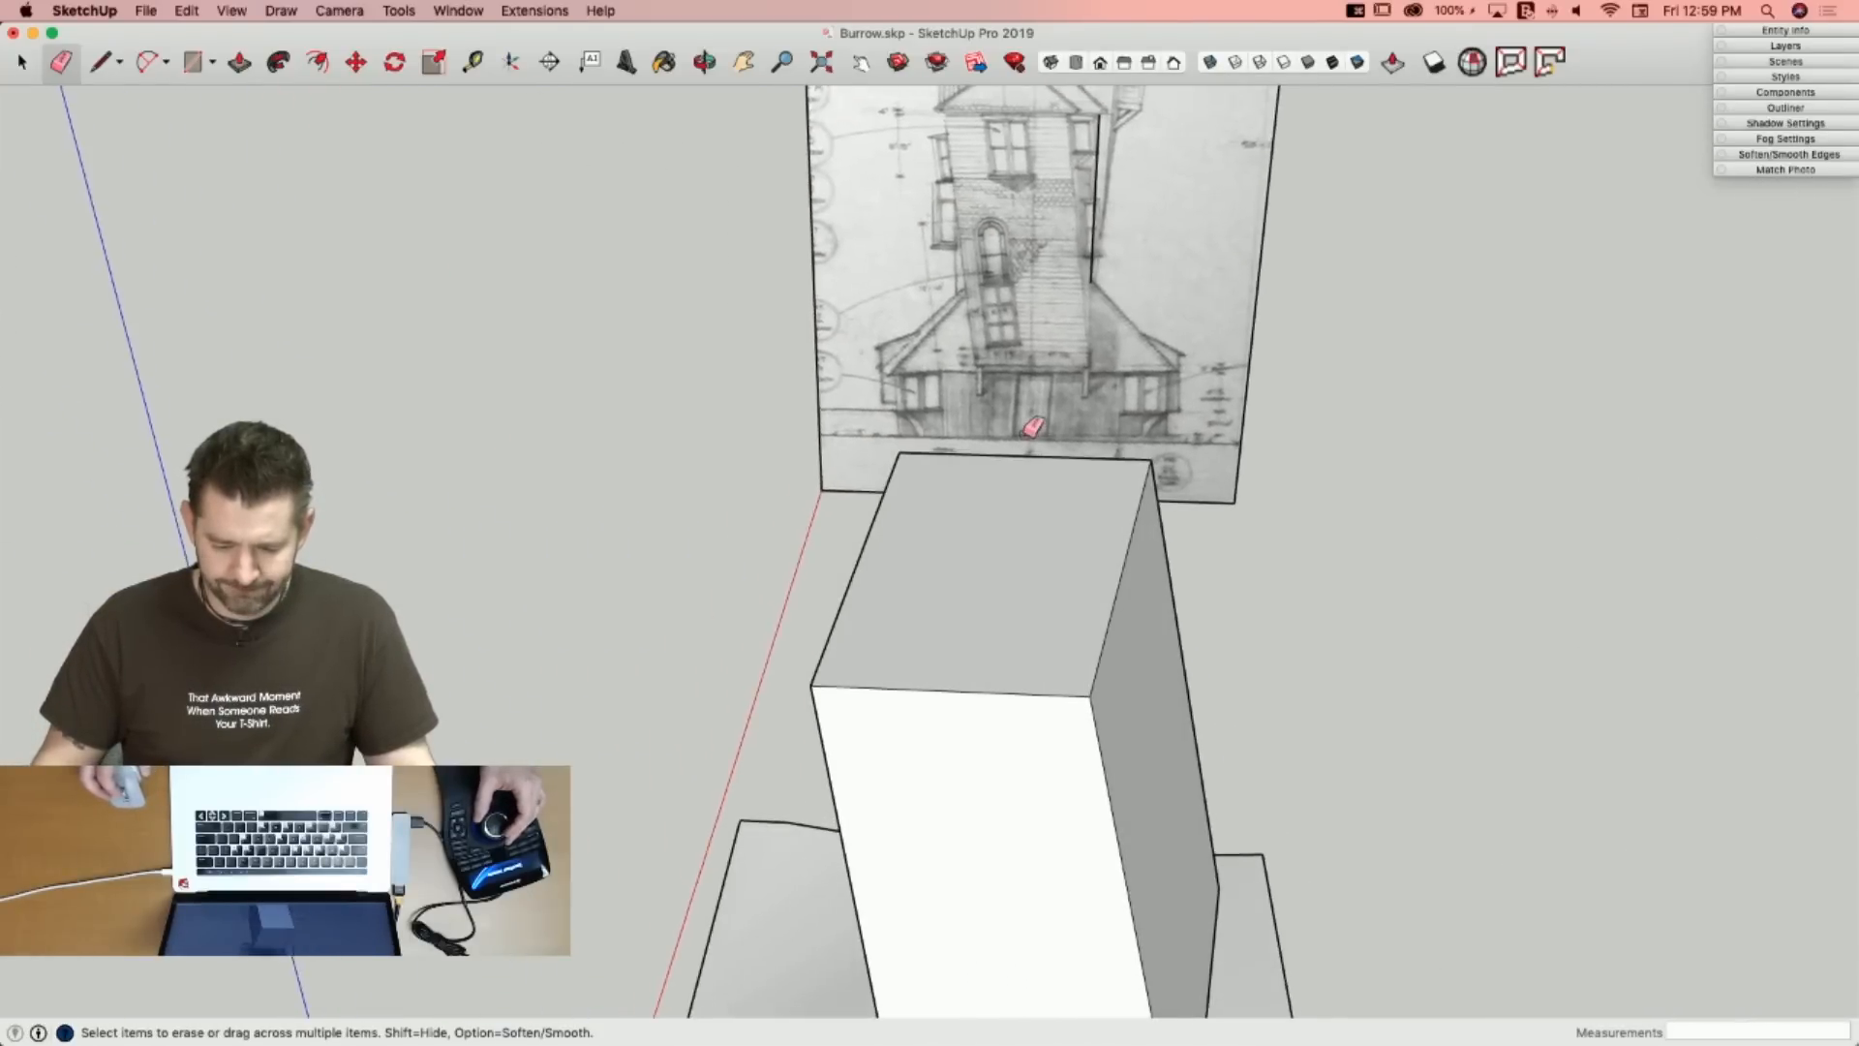
key(l)
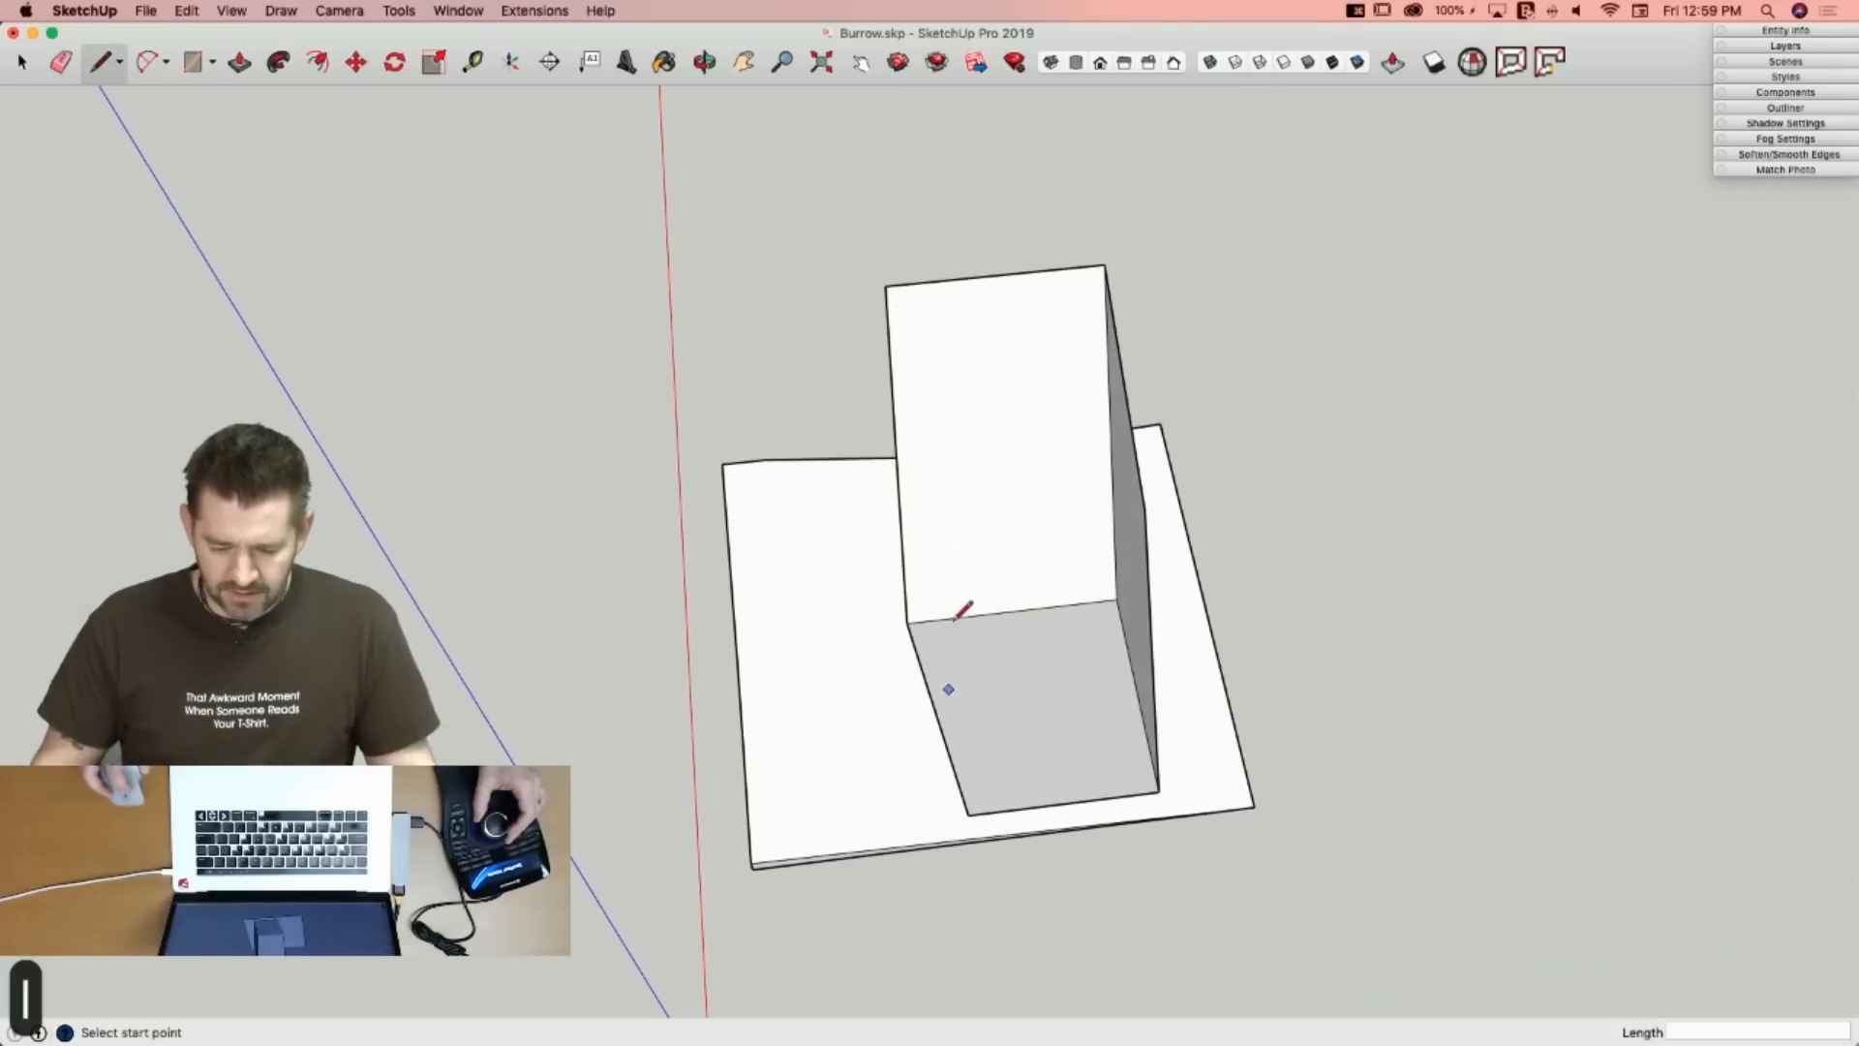
click(907, 622)
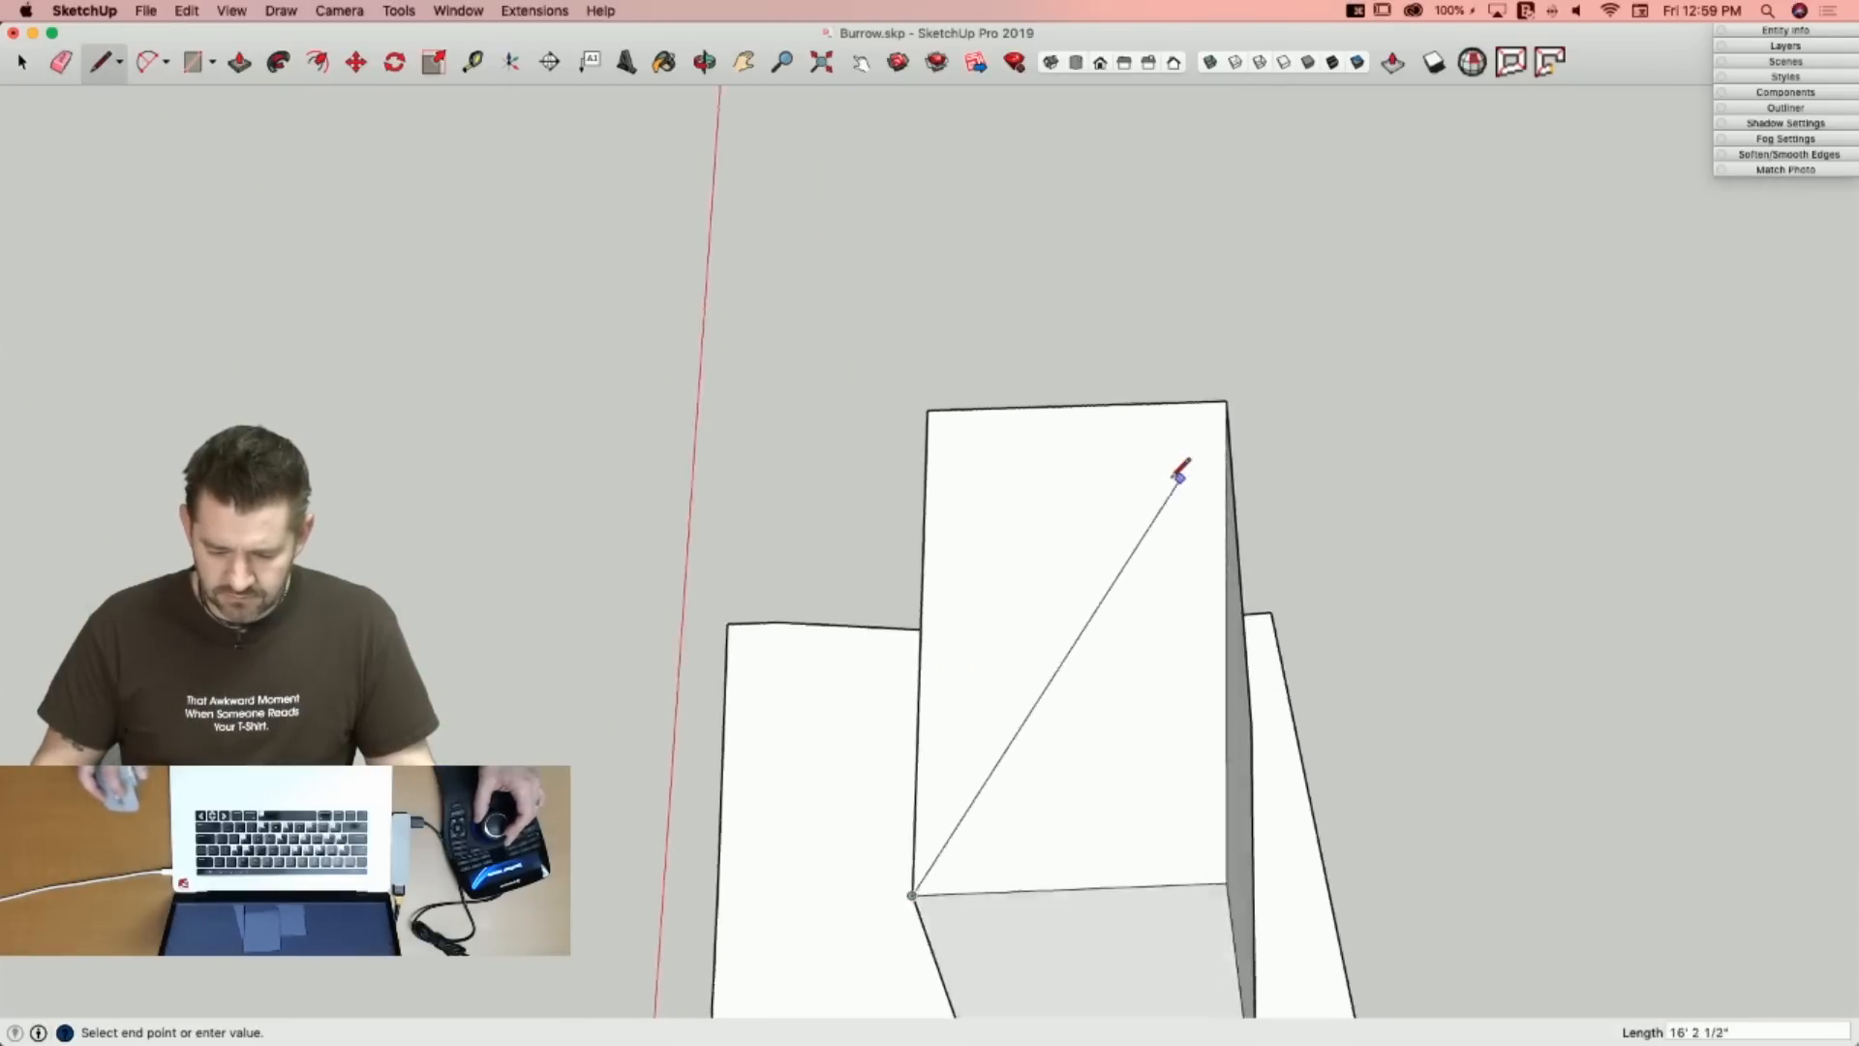
key(Escape)
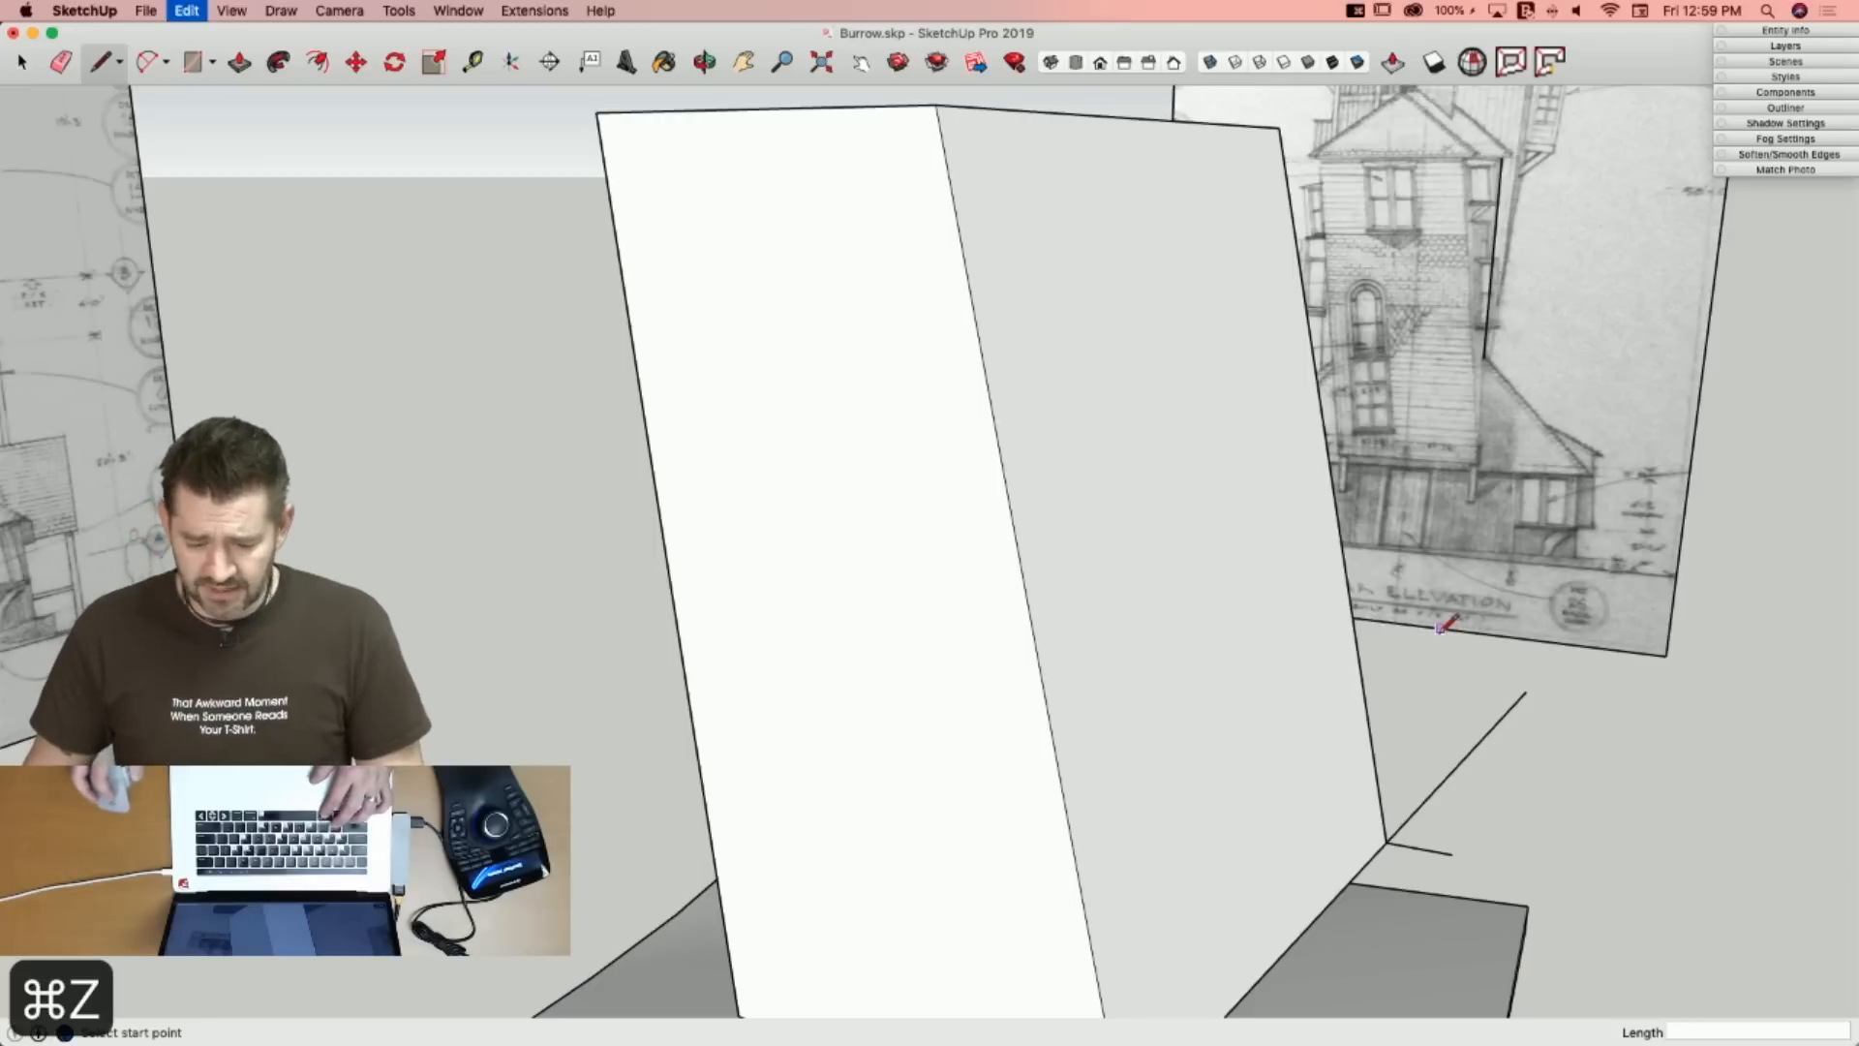
Undo the recent side wall changes and erase the wall's diagonal edge to open that side of the tower.
key(super+z)
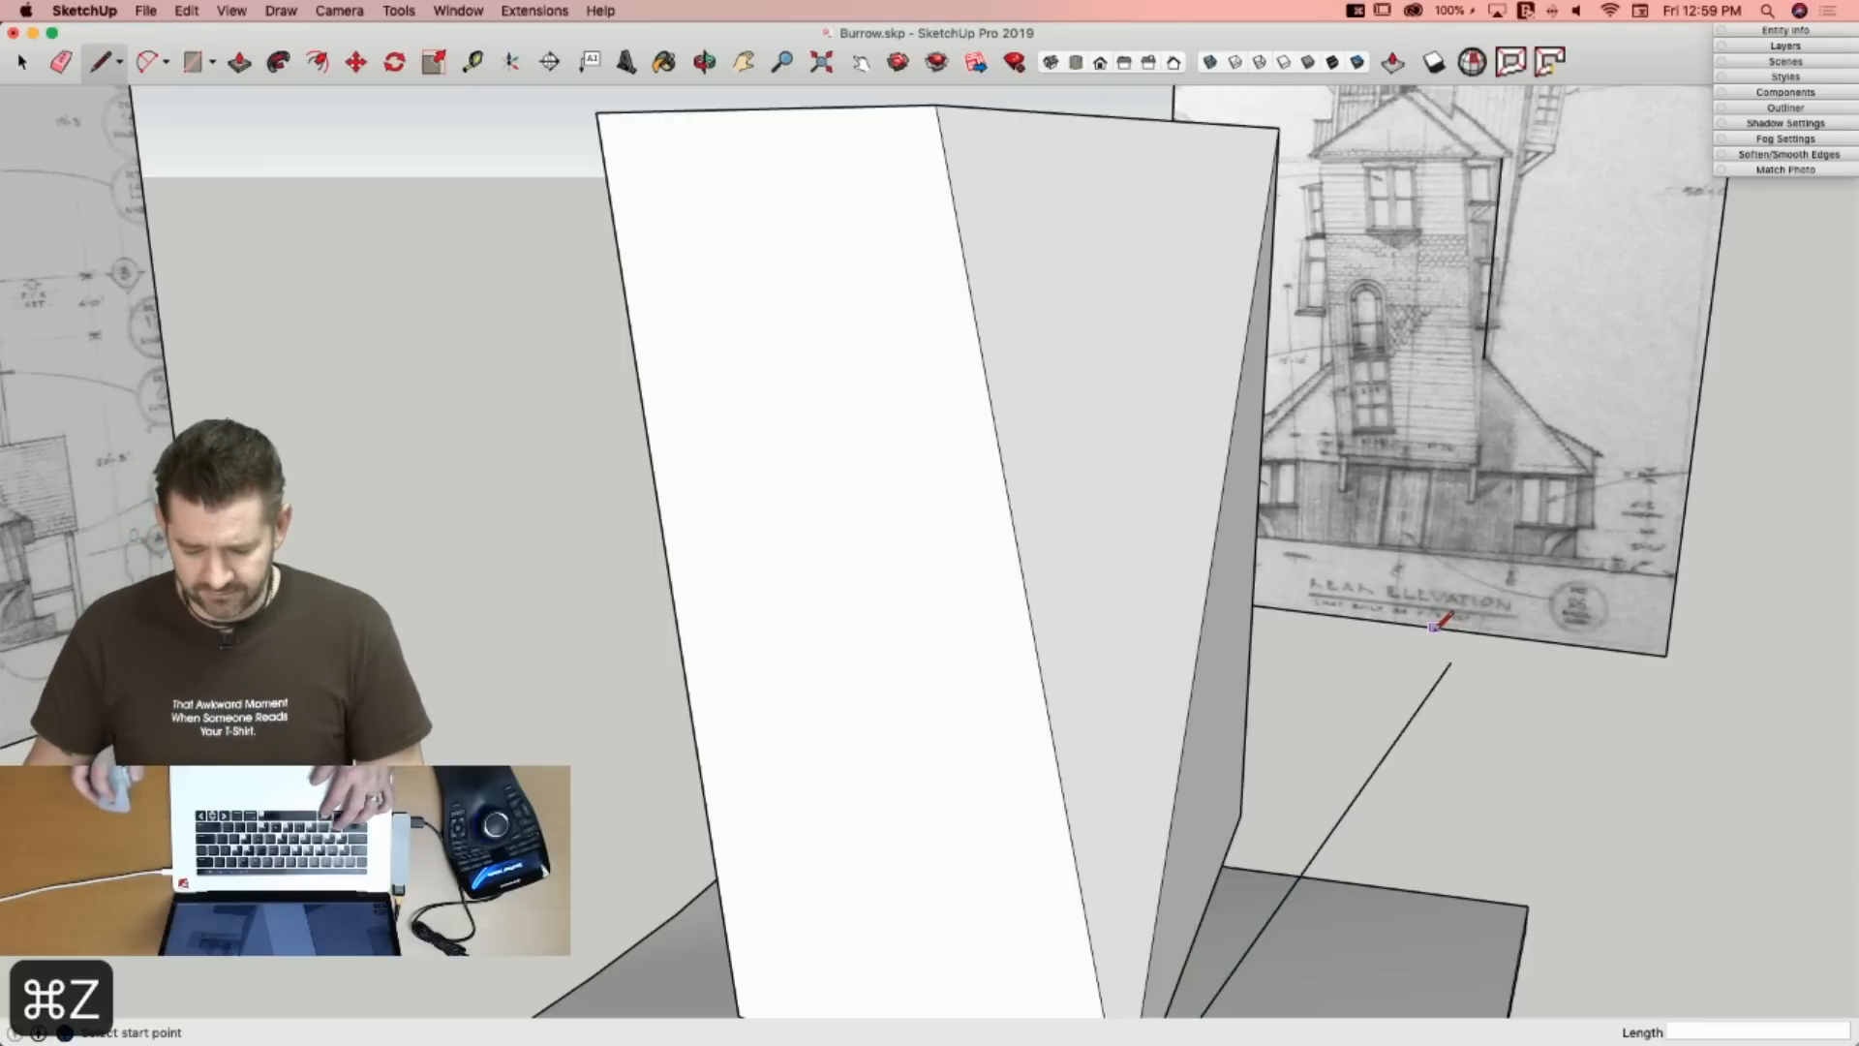
key(super+z)
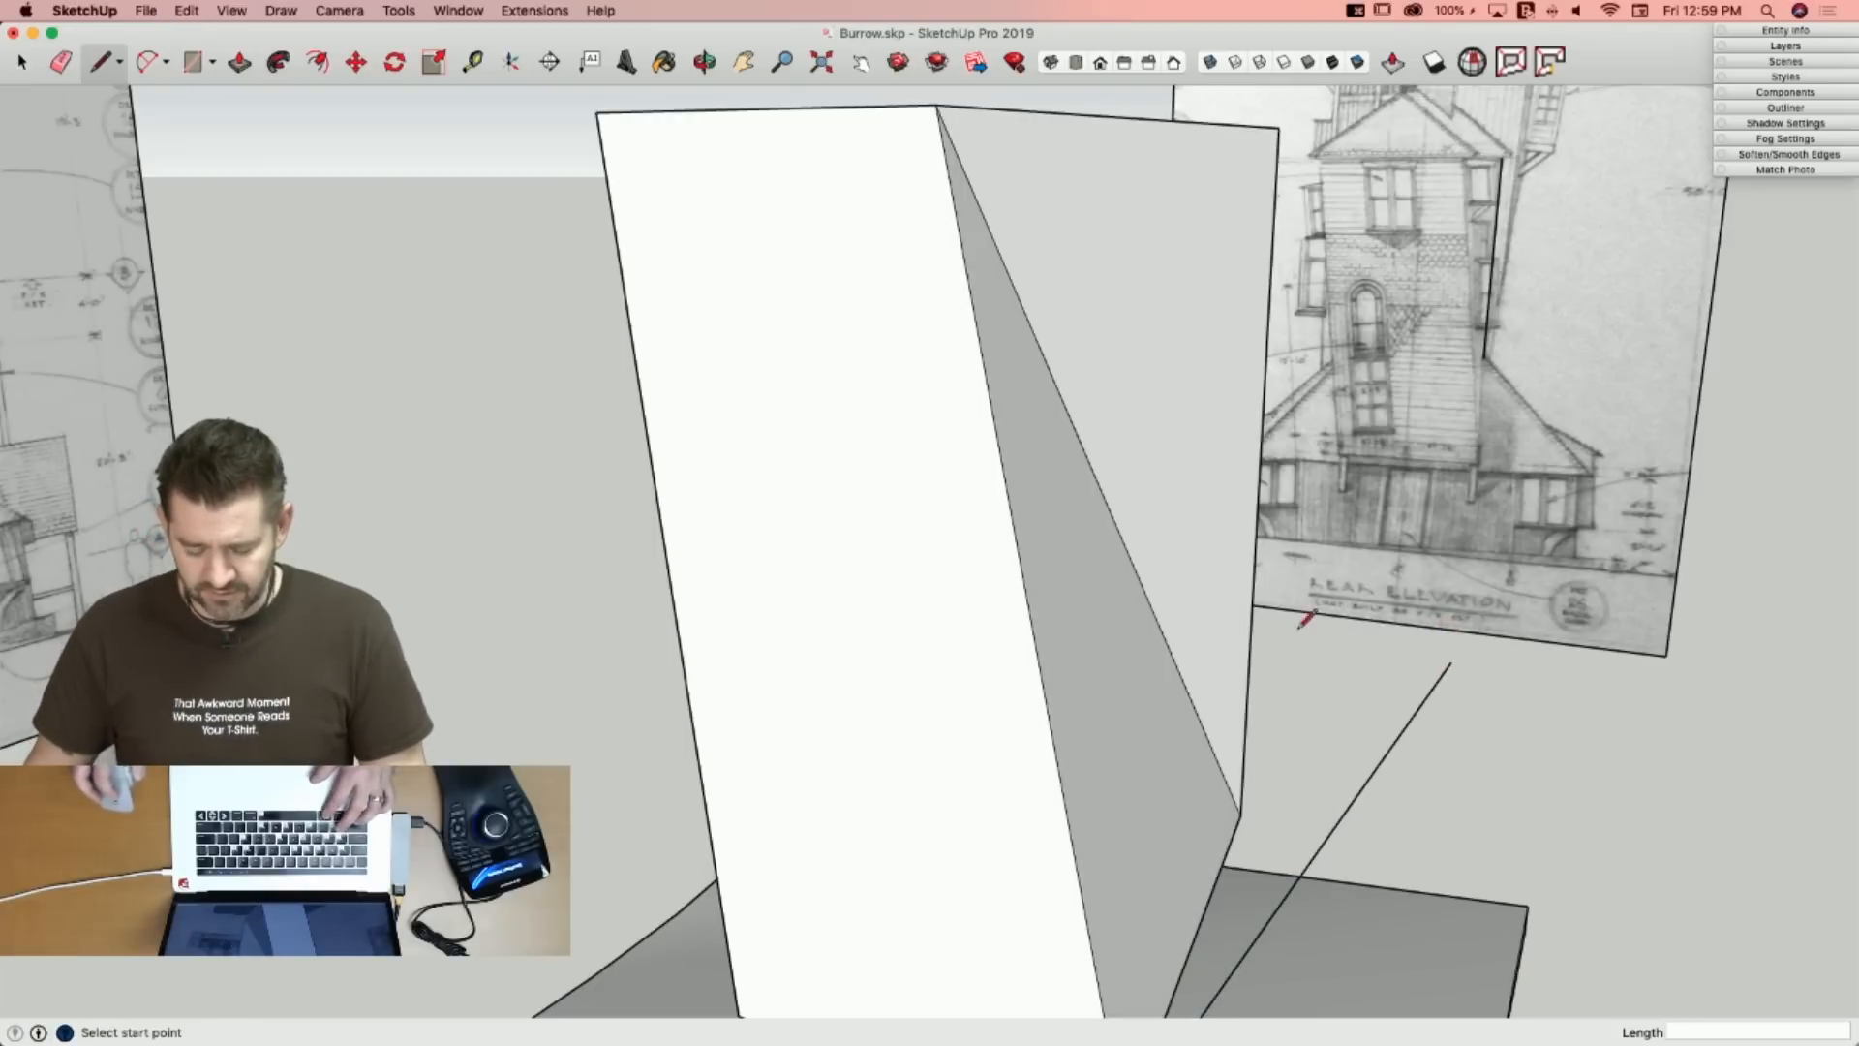
click(1128, 555)
key(space)
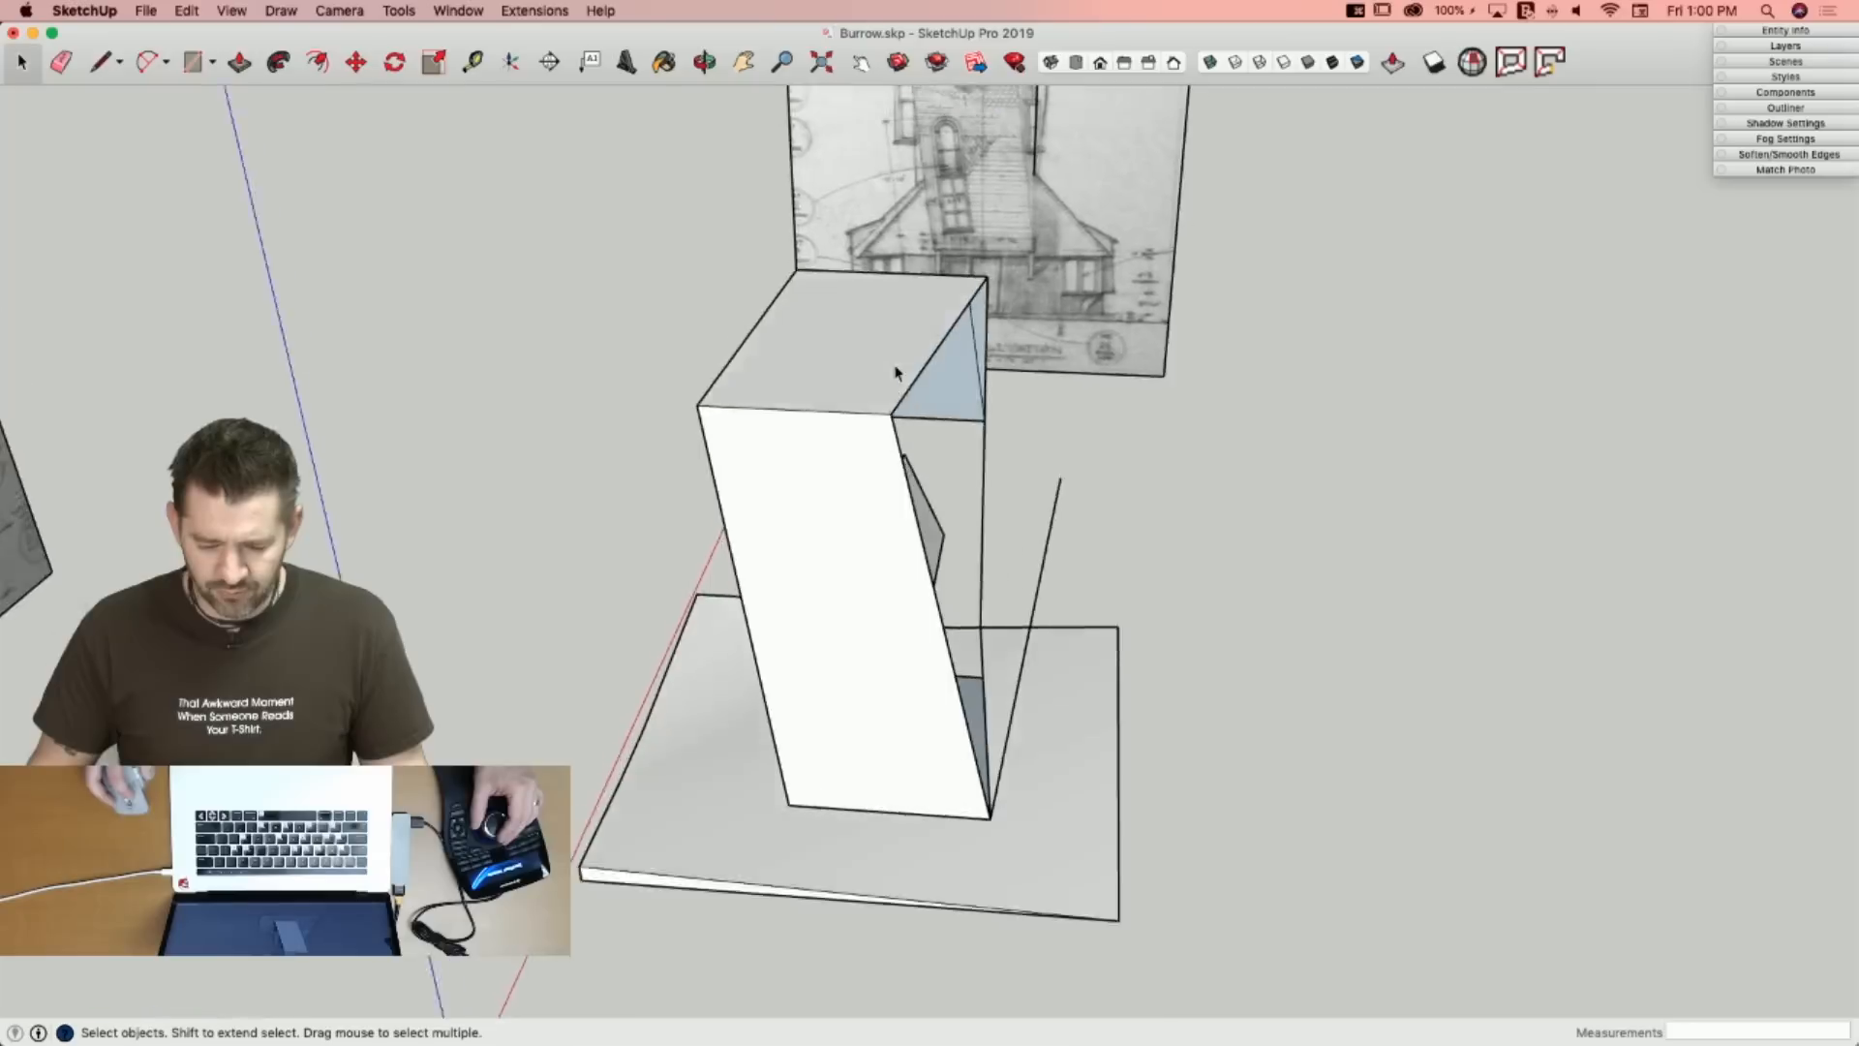
Try to draw a reference edge along the red axis between the tower's top front corner and the rear elevation drawing.
key(l)
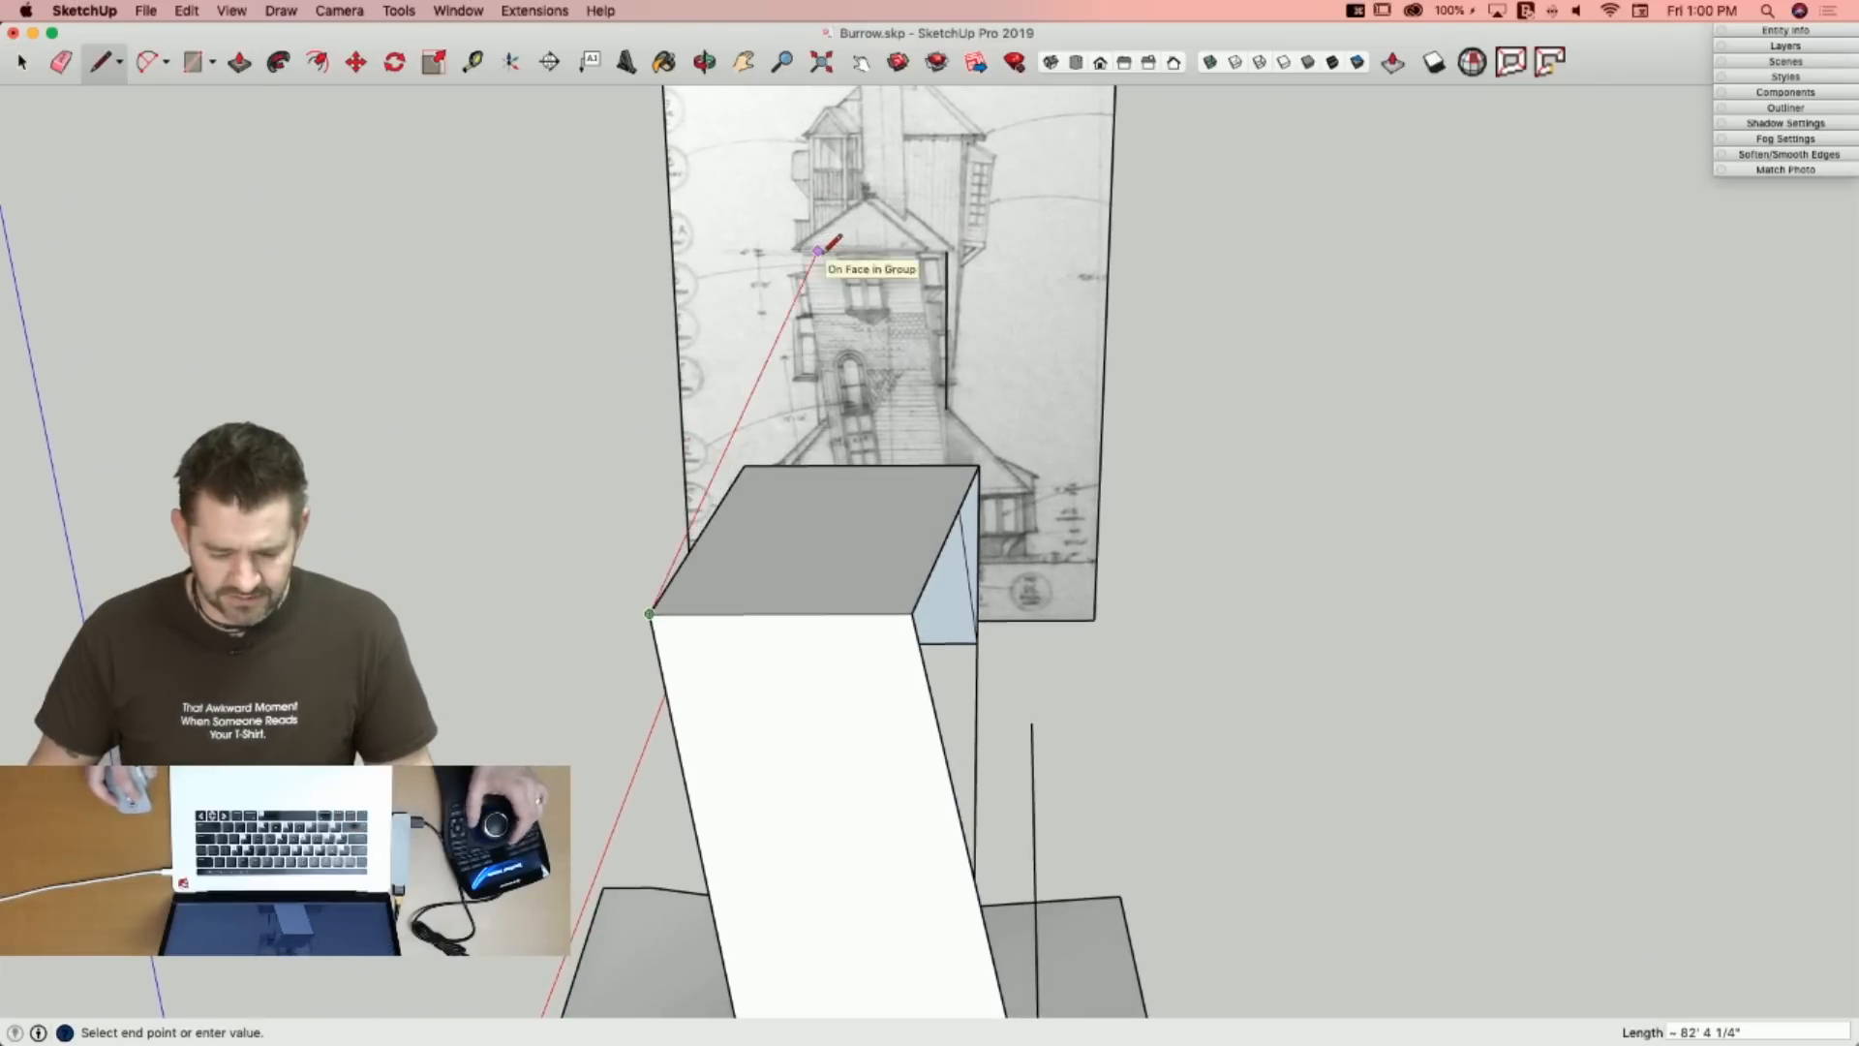
key(l)
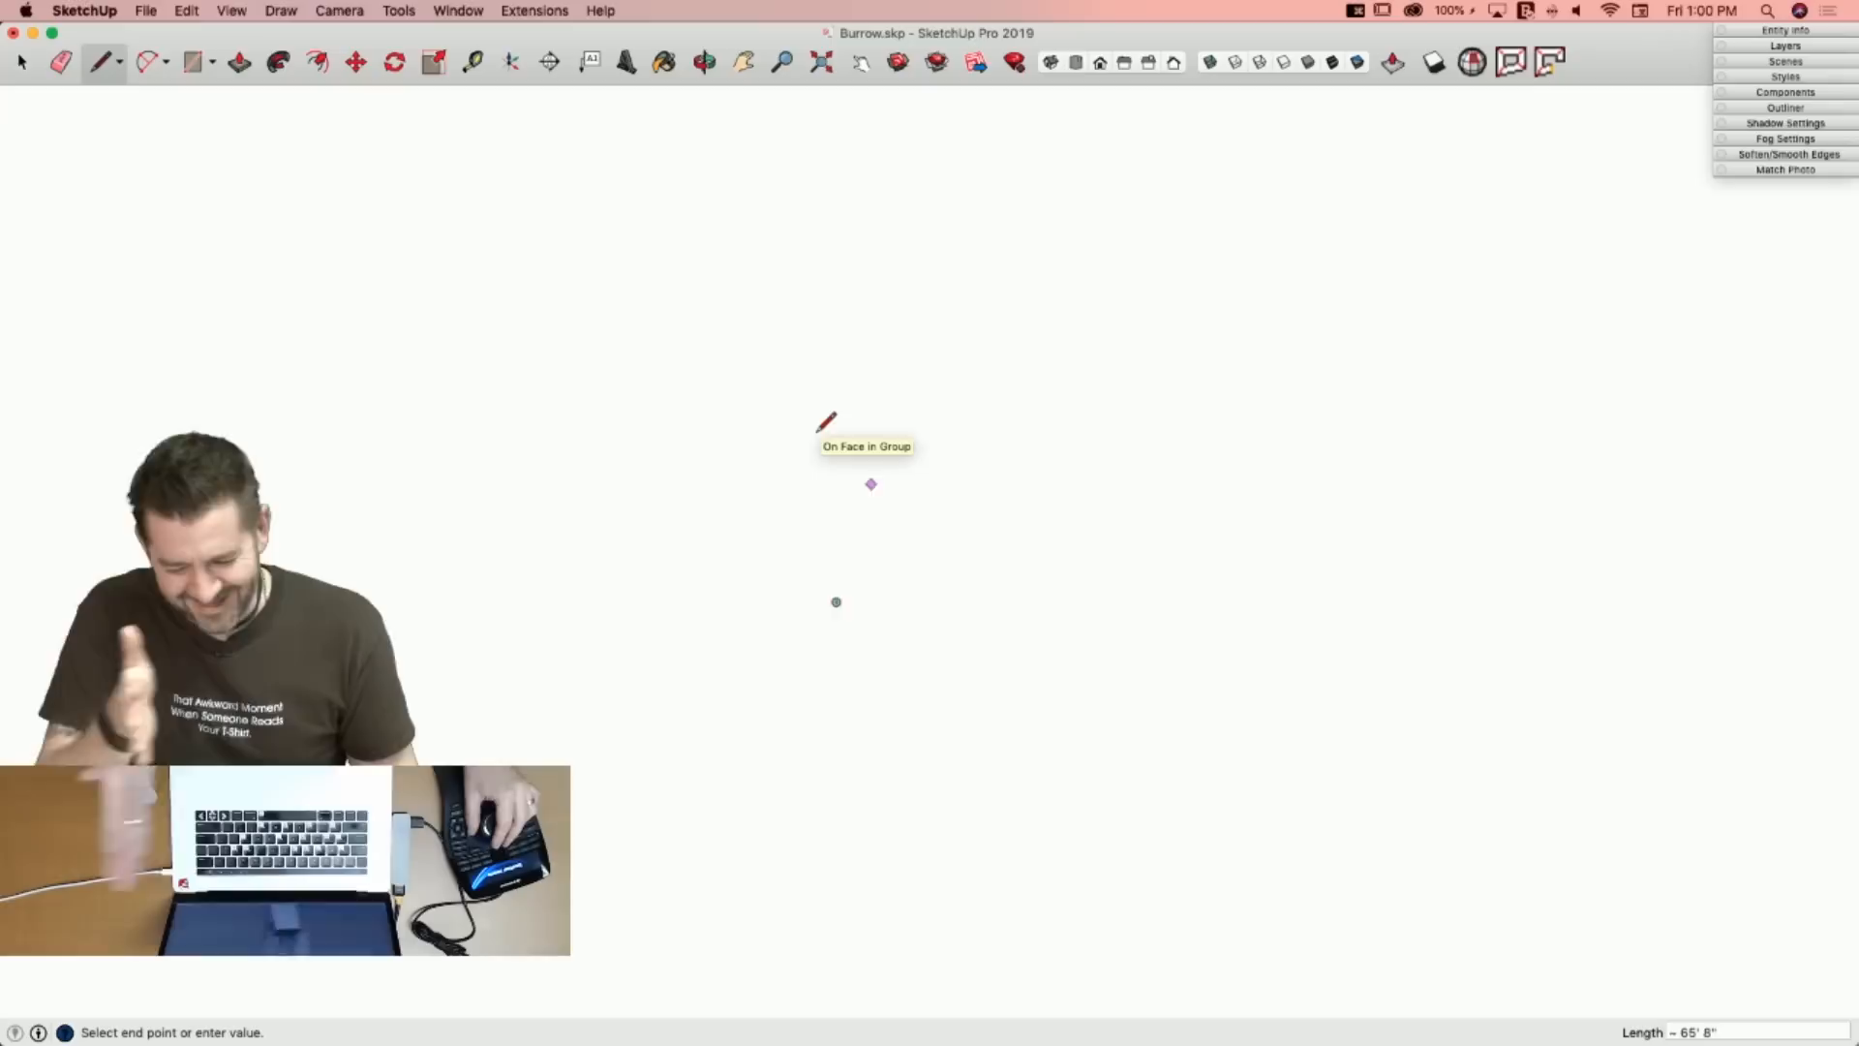
key(space)
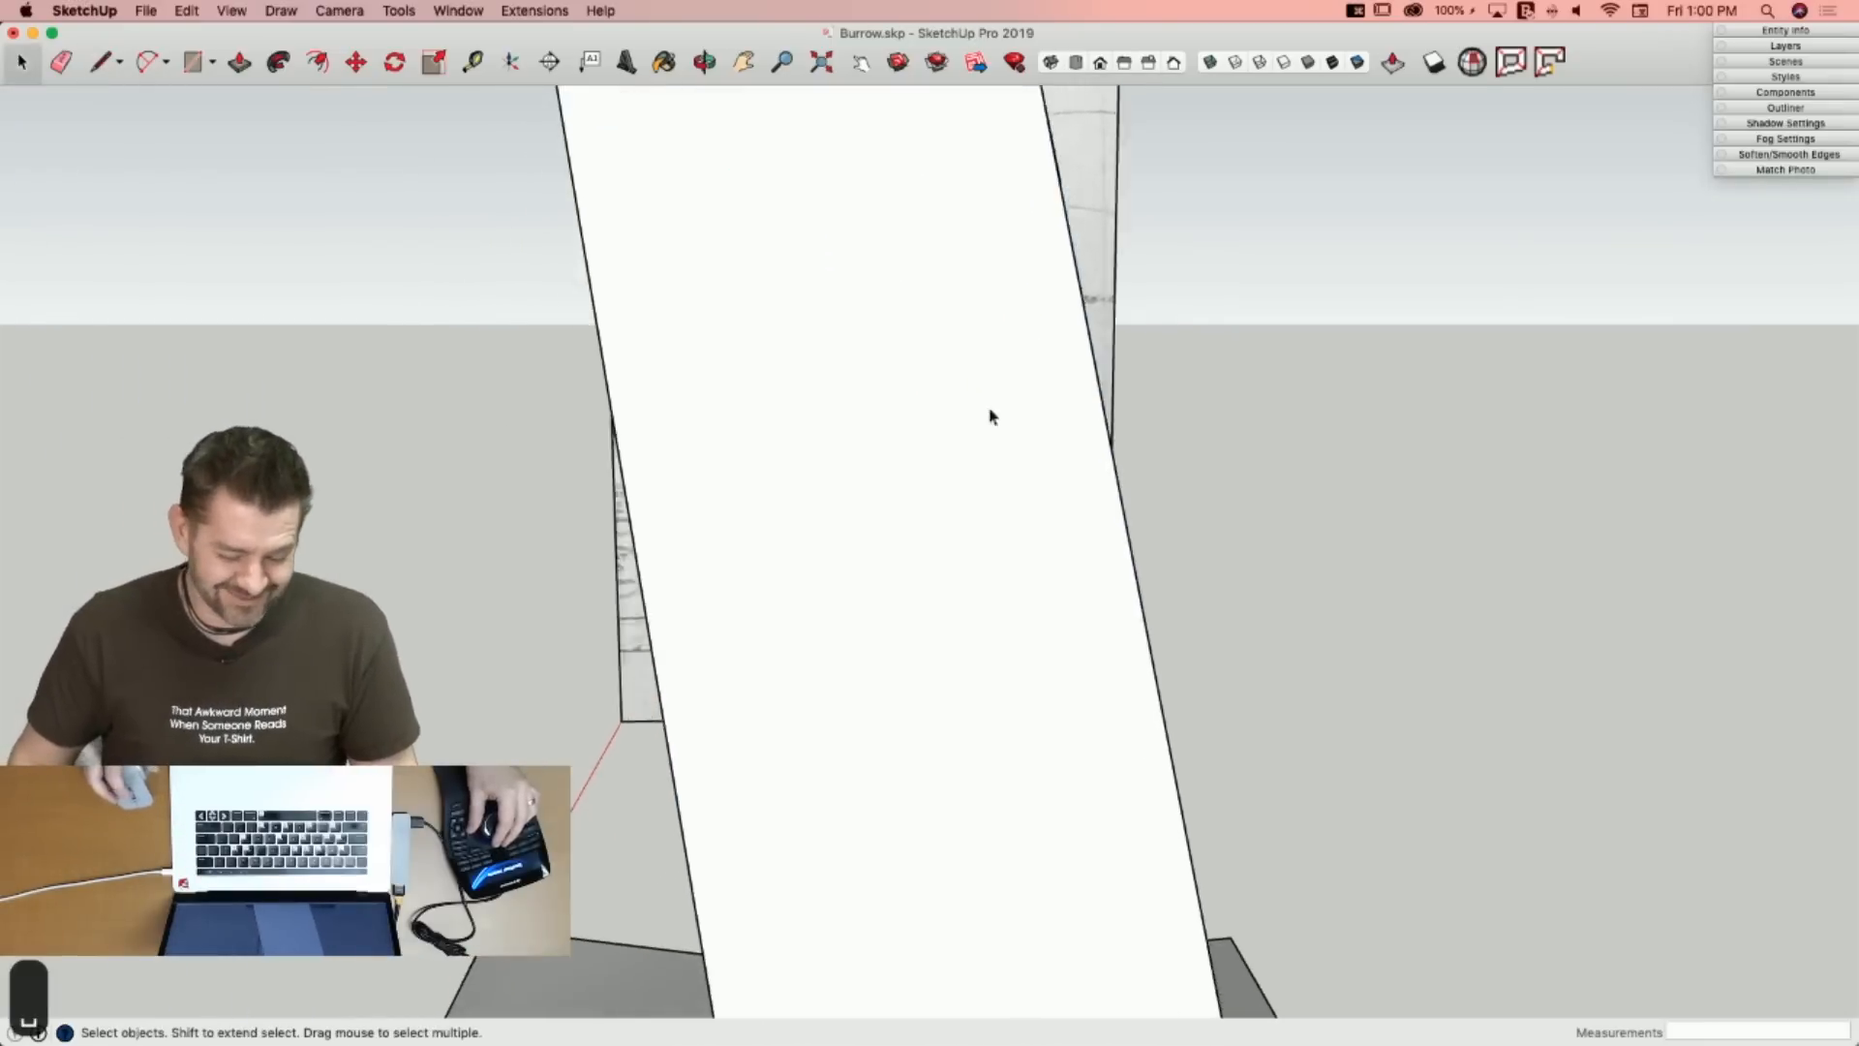
key(l)
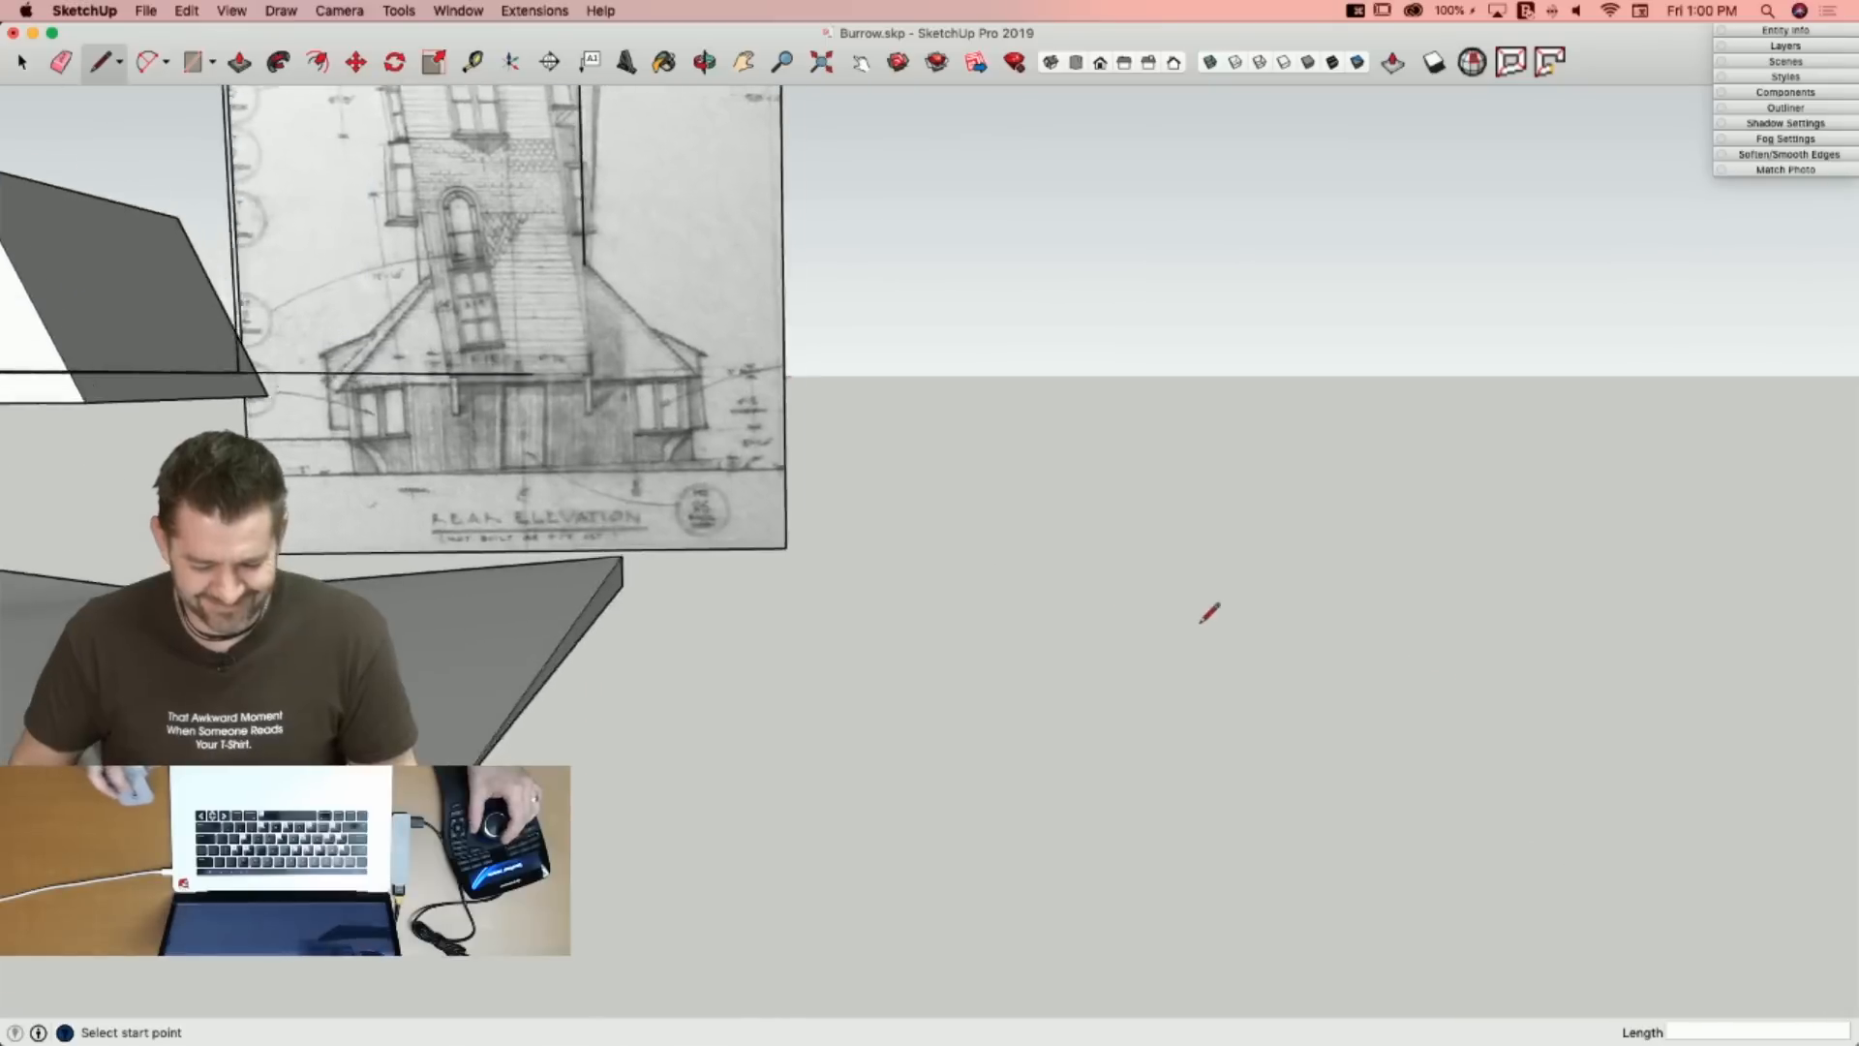
key(space)
Move the rear elevation drawing by about 15/16".
click(771, 426)
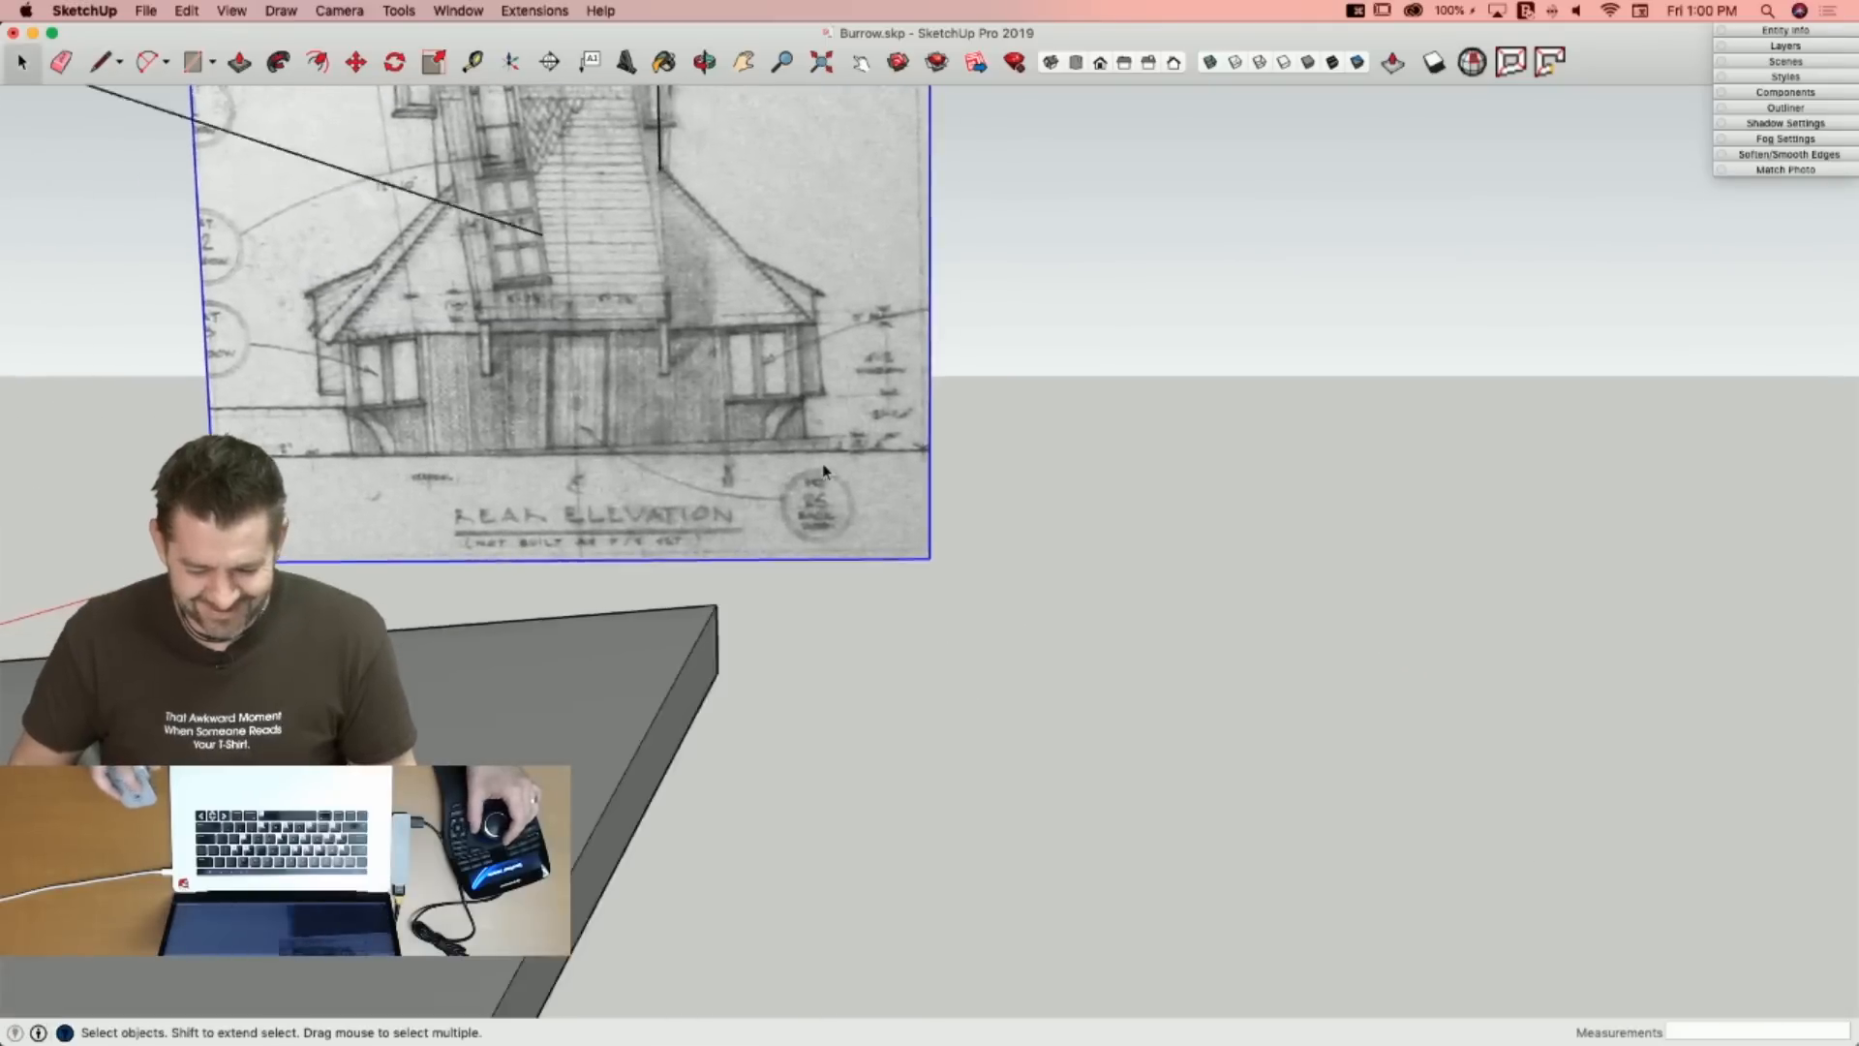
key(m)
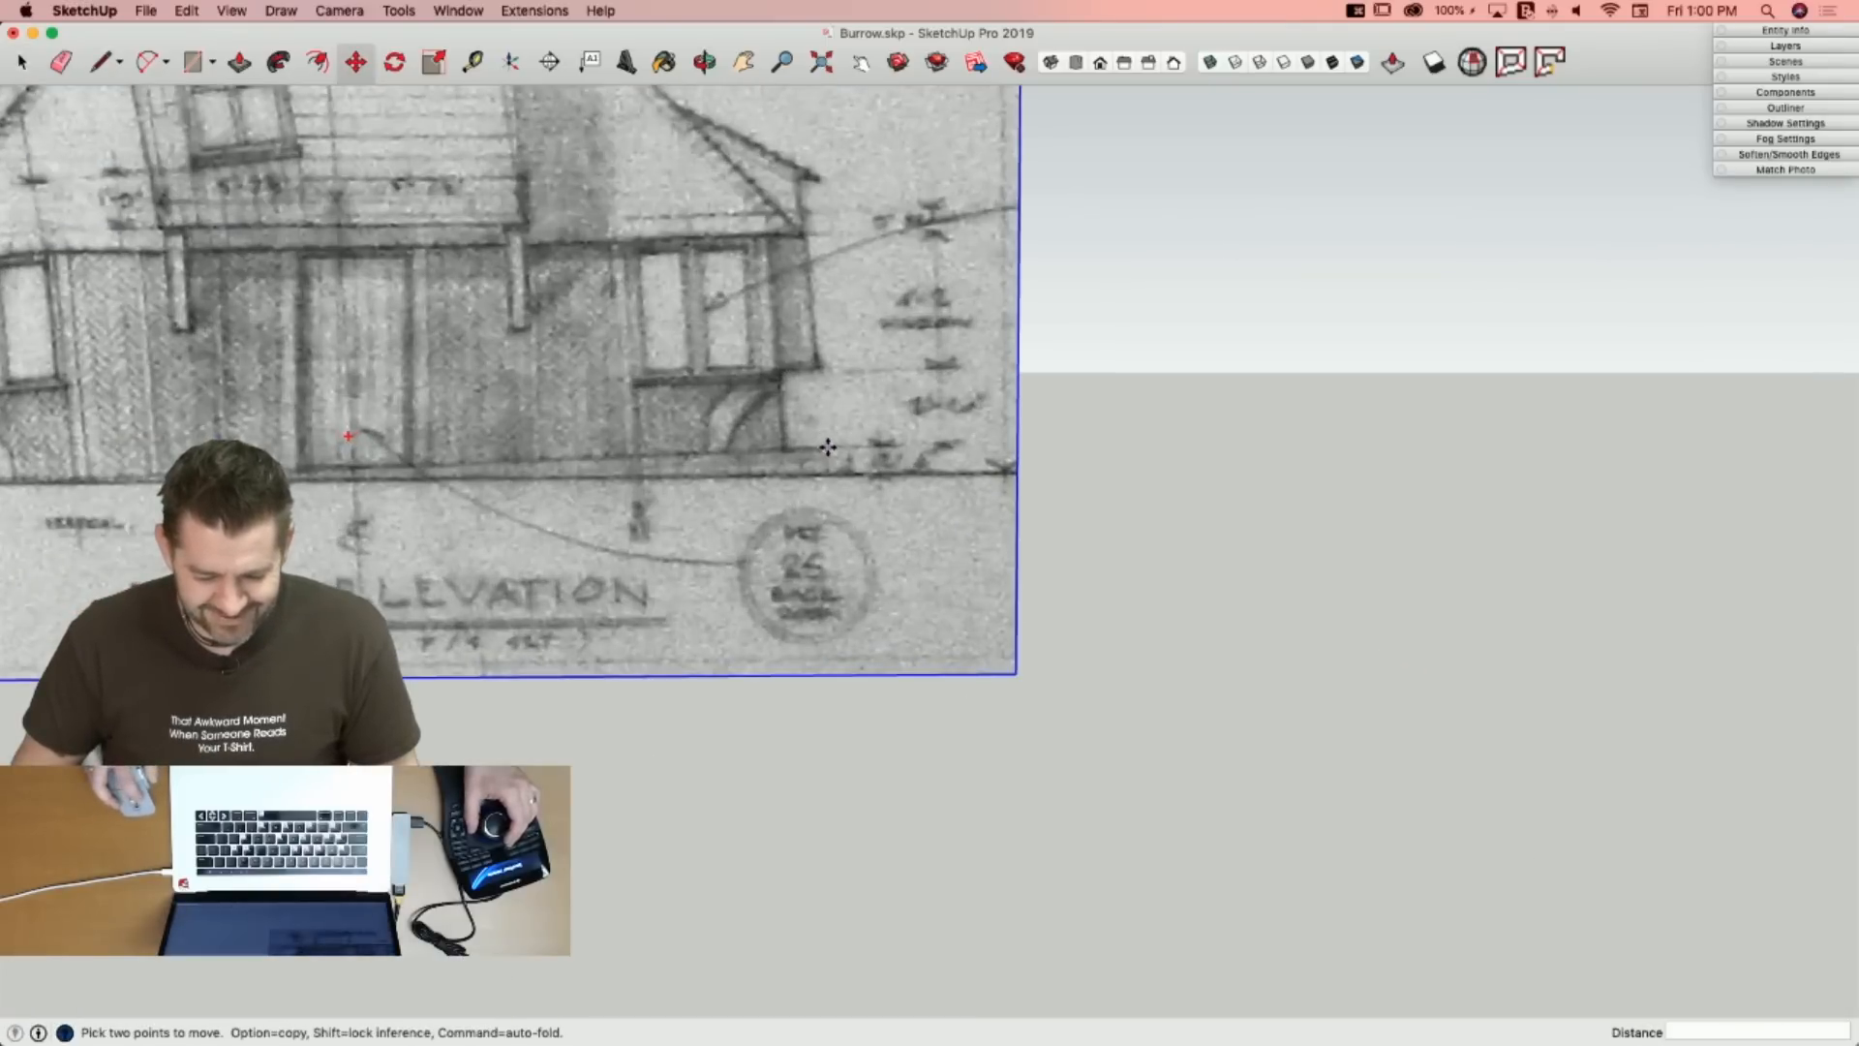
click(828, 448)
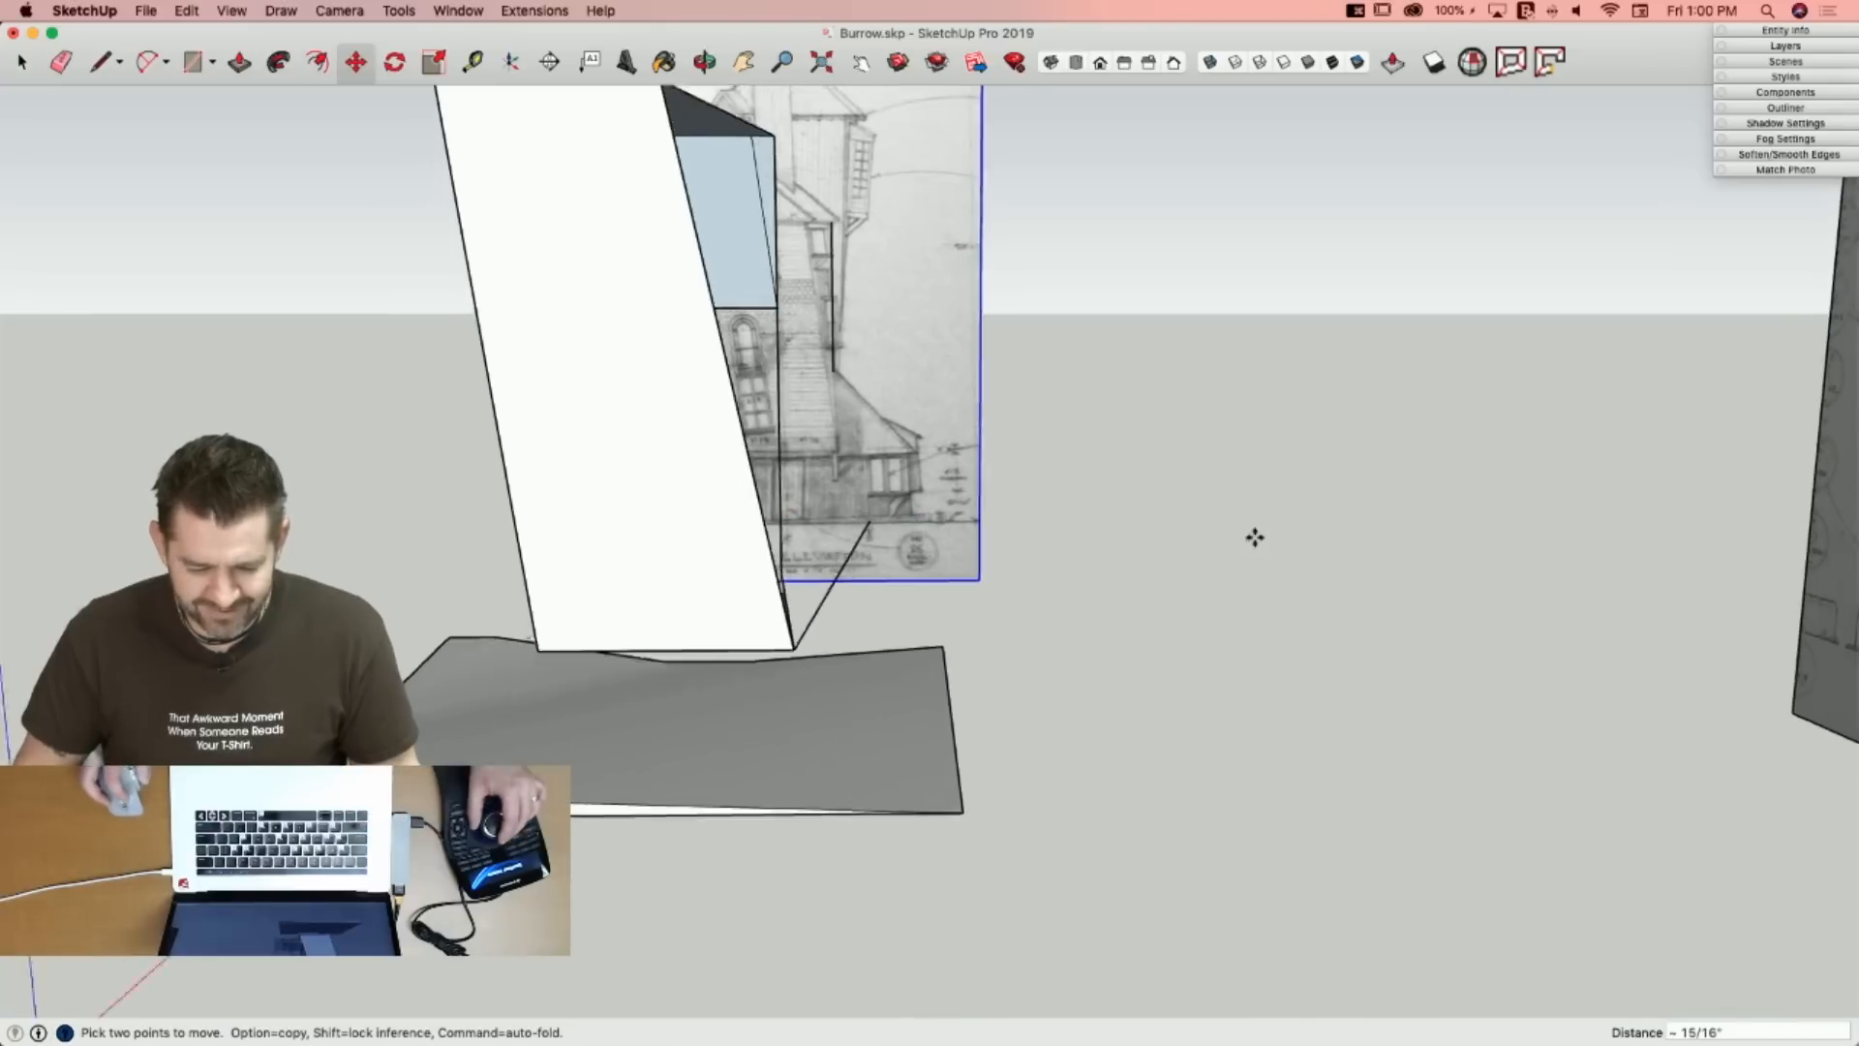
Draw a red-axis edge about 84' long from the rear elevation's eave corner and move the tower's top front corner about 1' 1" onto it.
key(l)
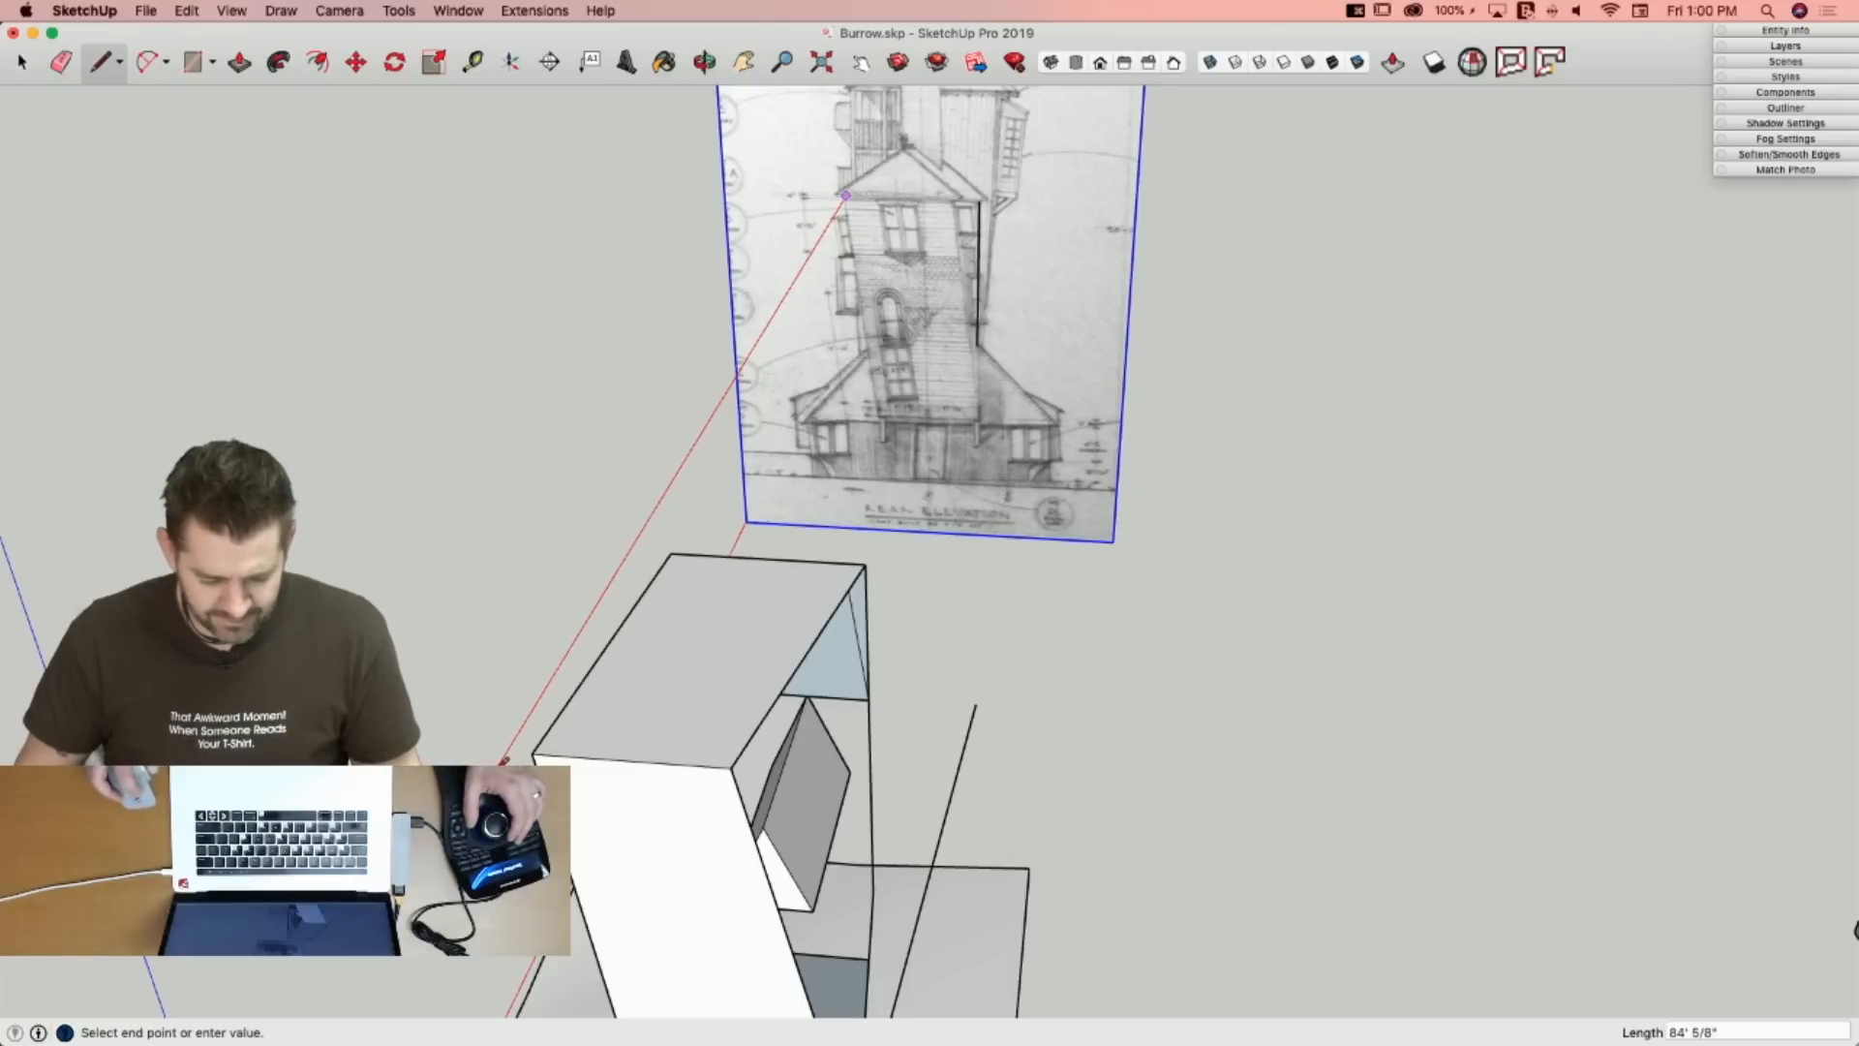
key(m)
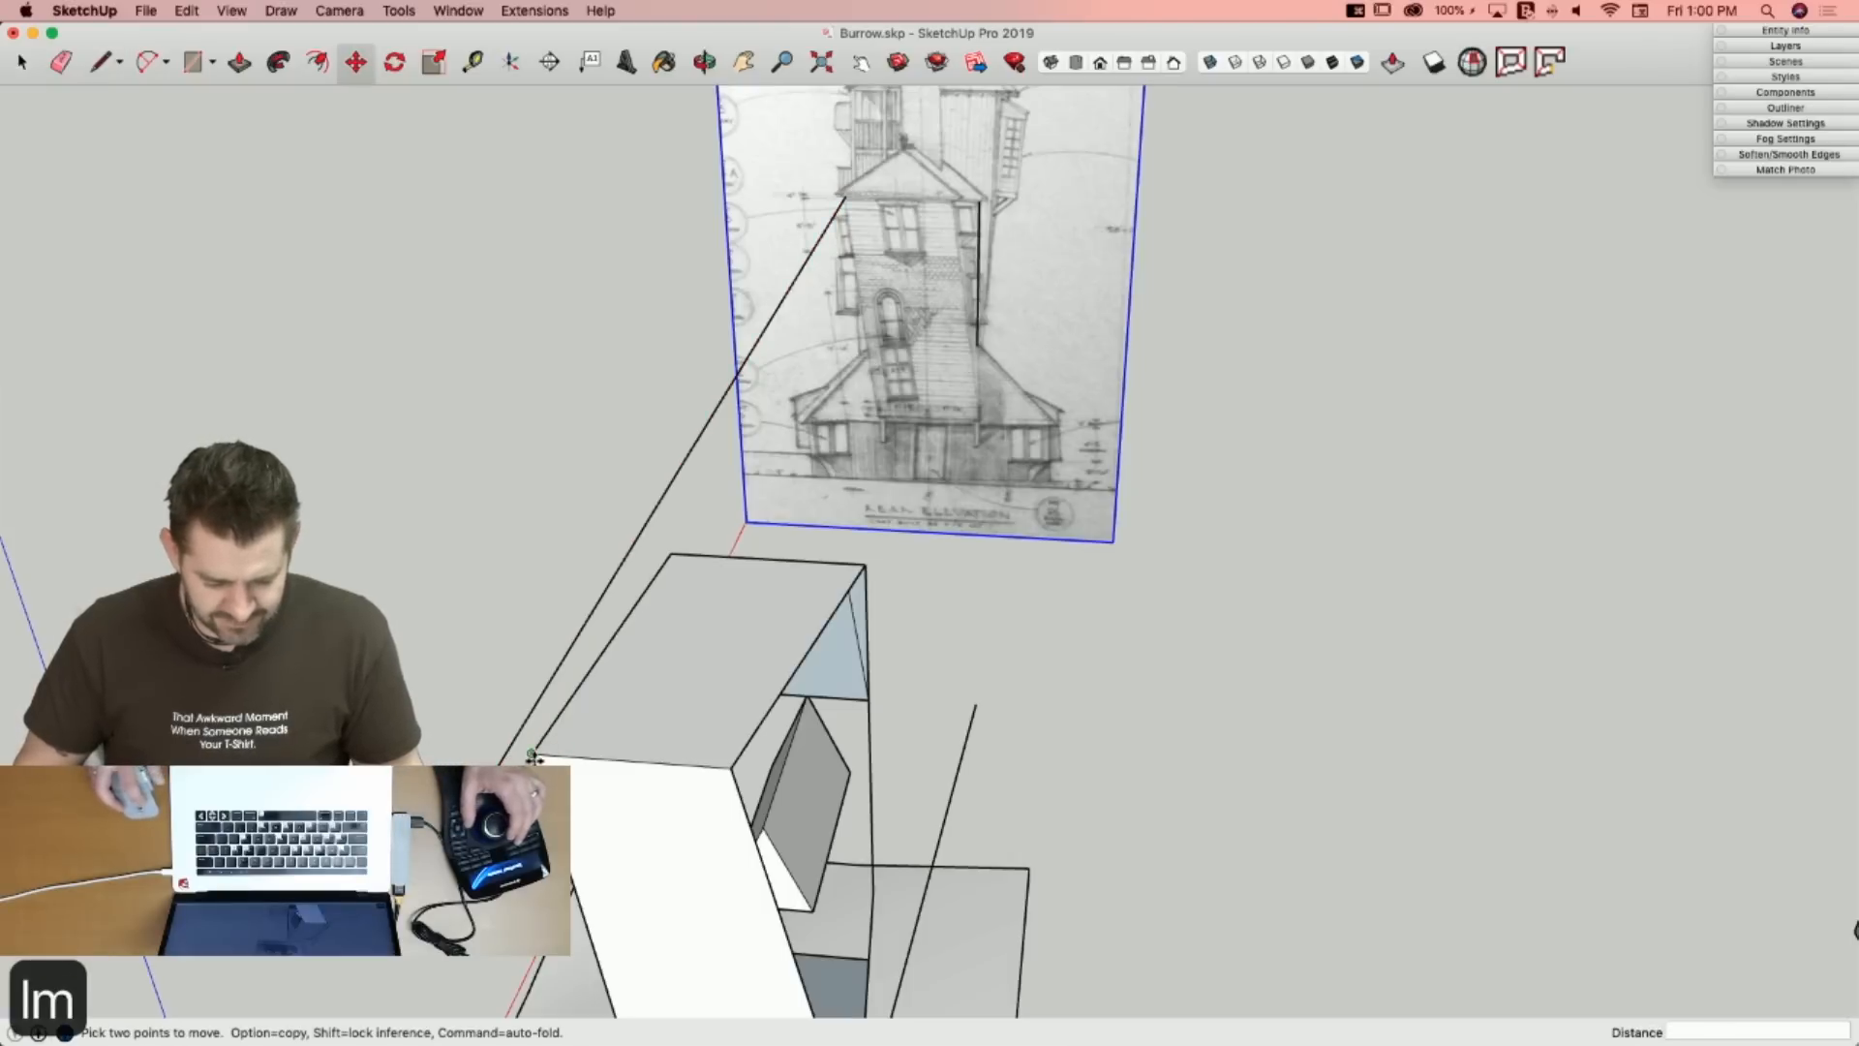
click(537, 756)
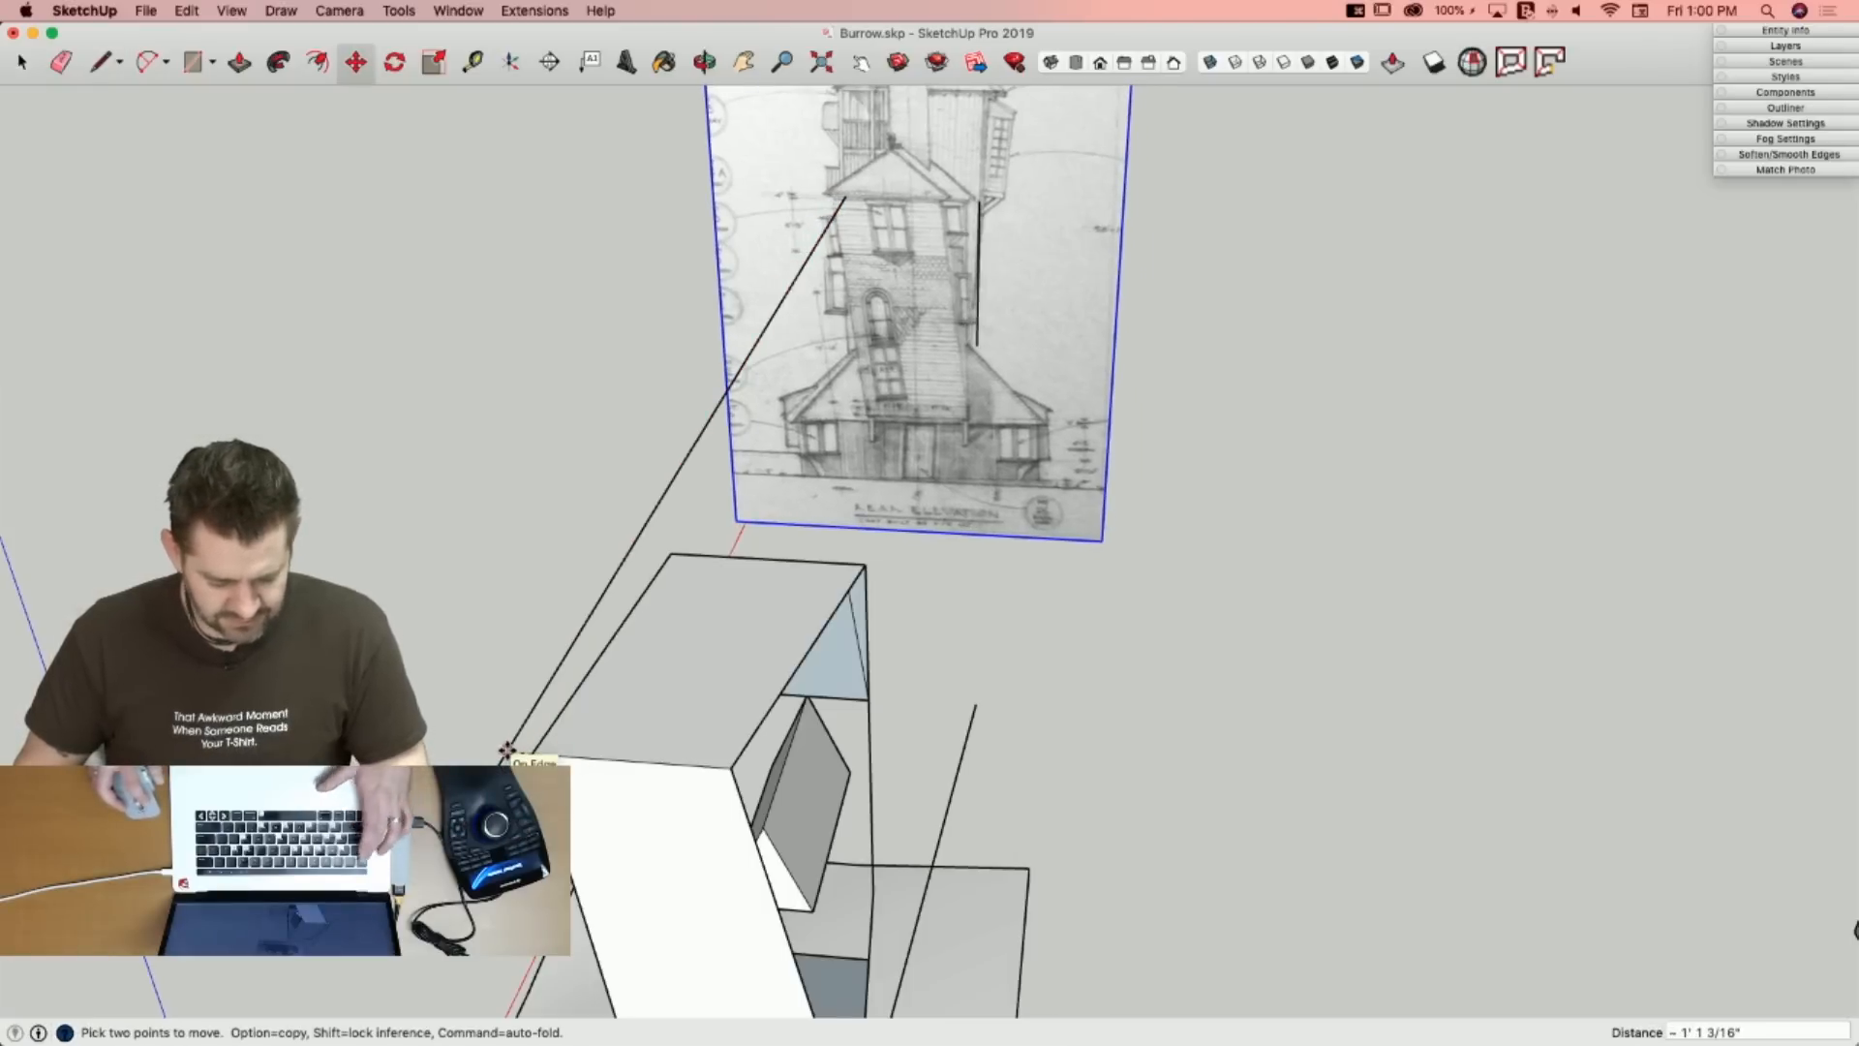
key(Escape)
key(Escape)
click(530, 756)
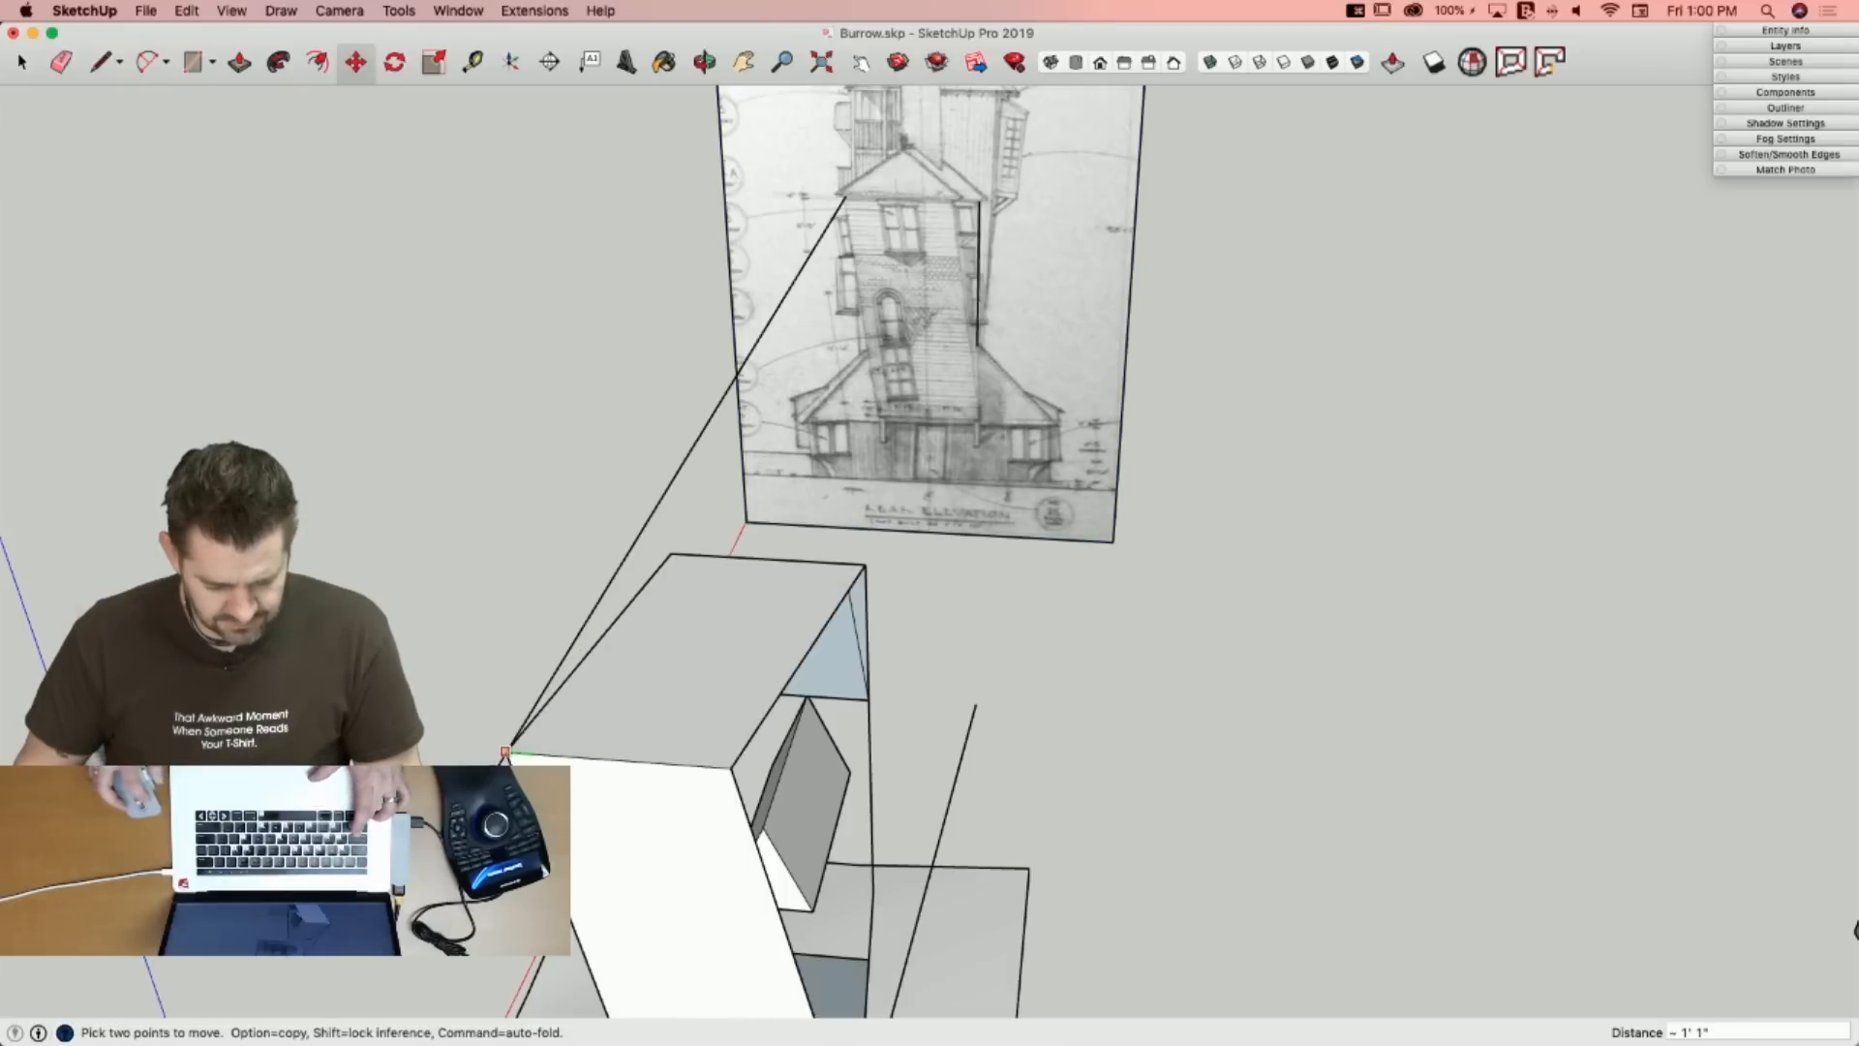
click(505, 751)
Erase the long reference edge and the diagonals fanning across the tower's opposite side wall.
key(space)
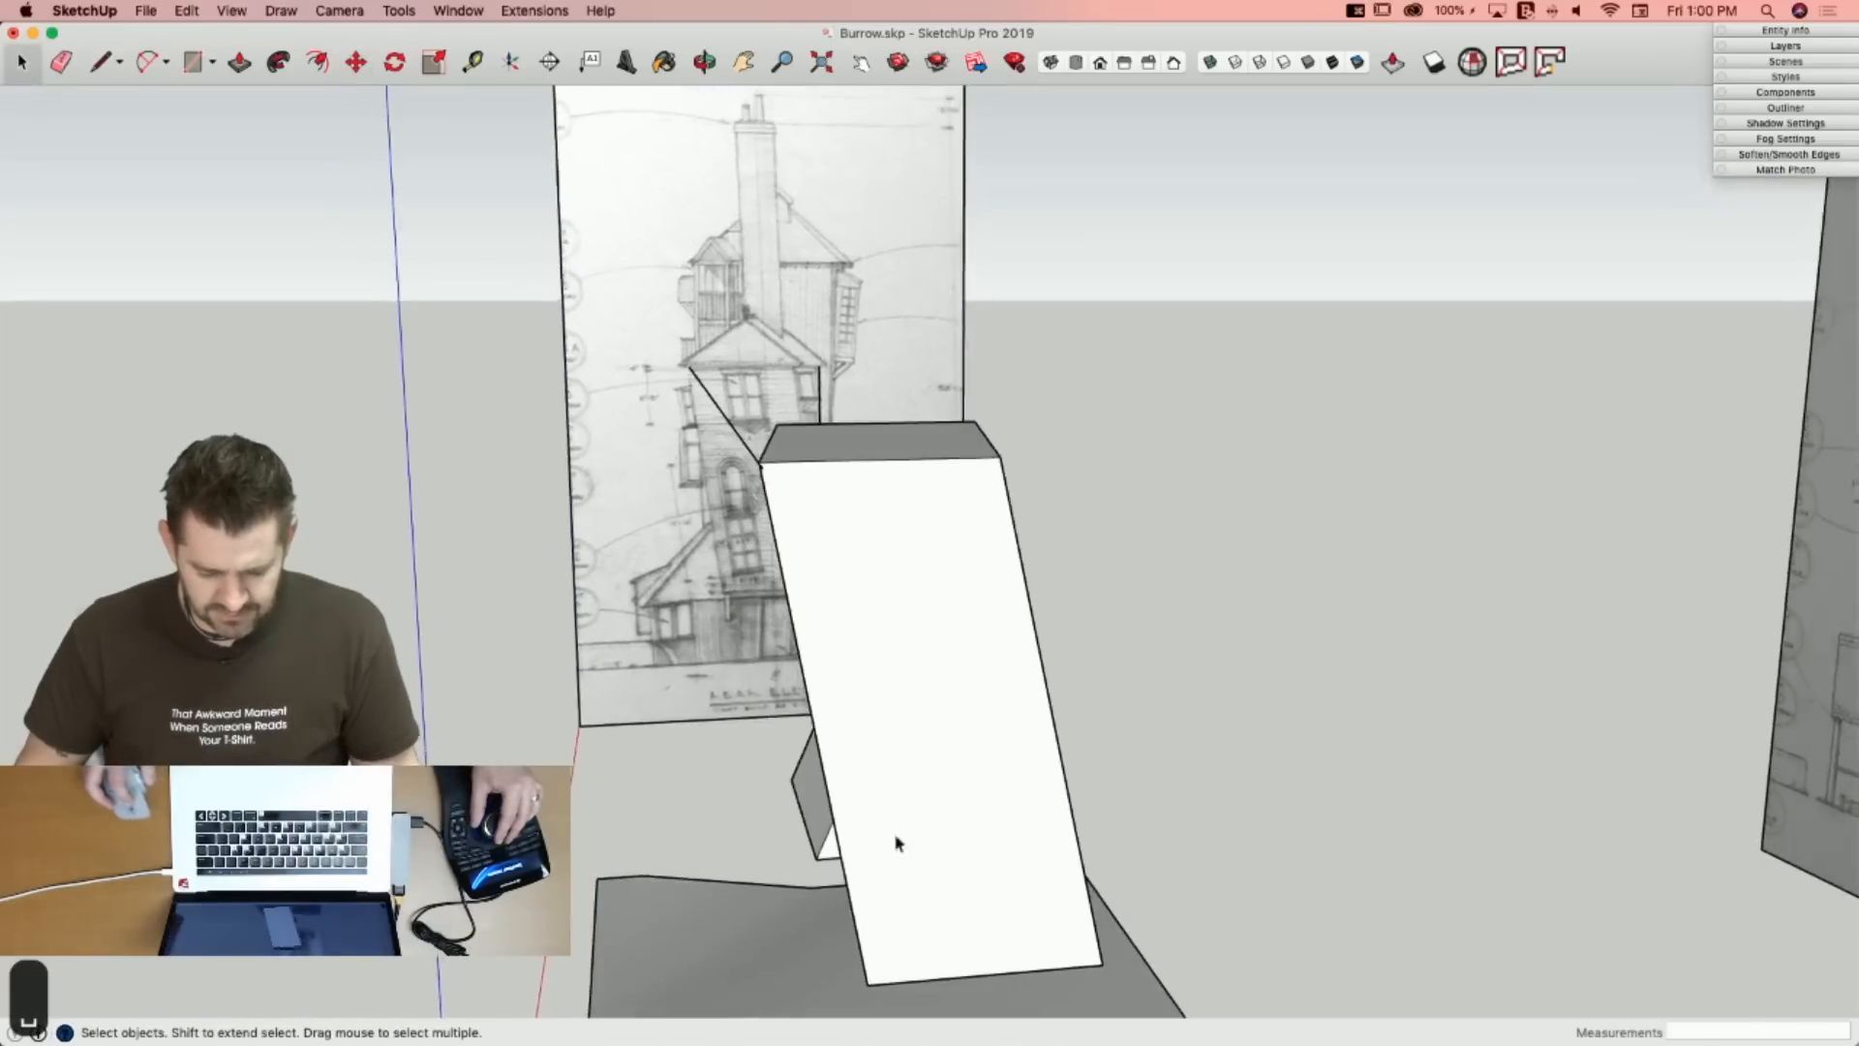
key(e)
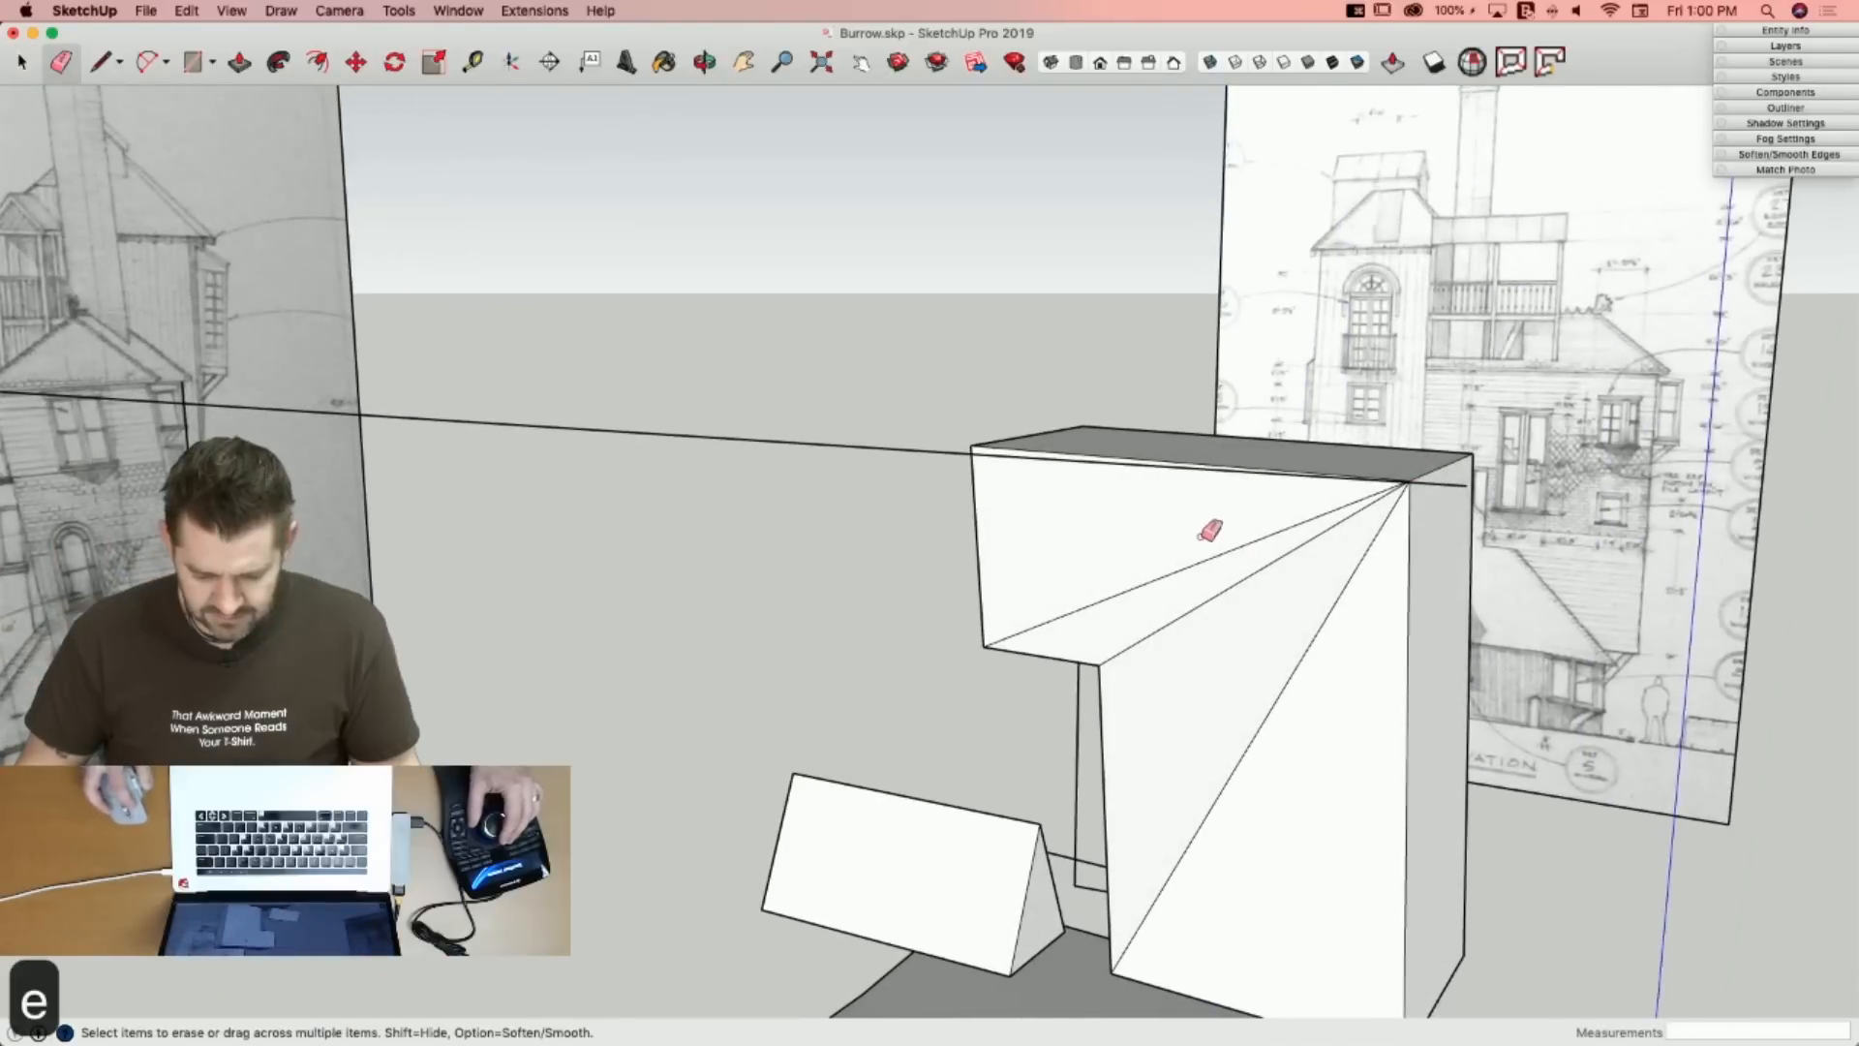
drag(1210, 531, 1265, 726)
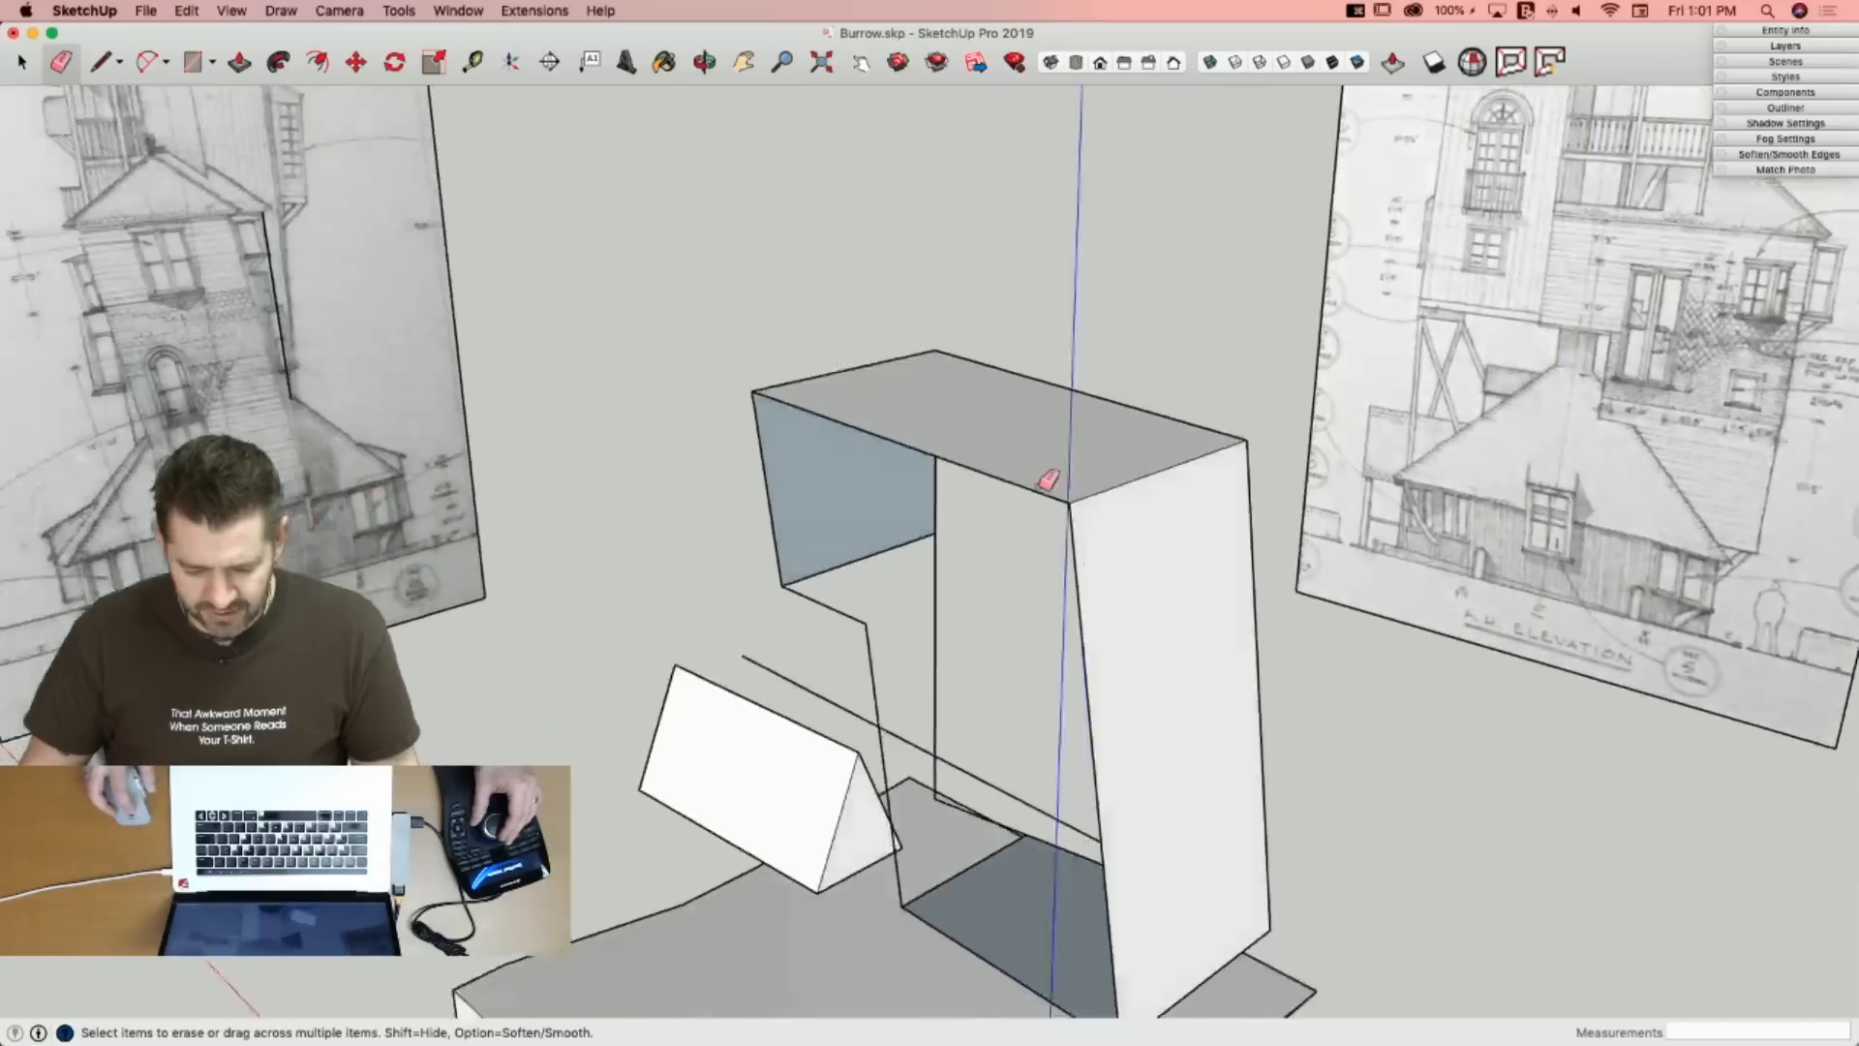
Extend the overhang's sloping edge down about 19' and draw an edge about 41' 5" long from the tower's lower corner past the triangular block.
key(l)
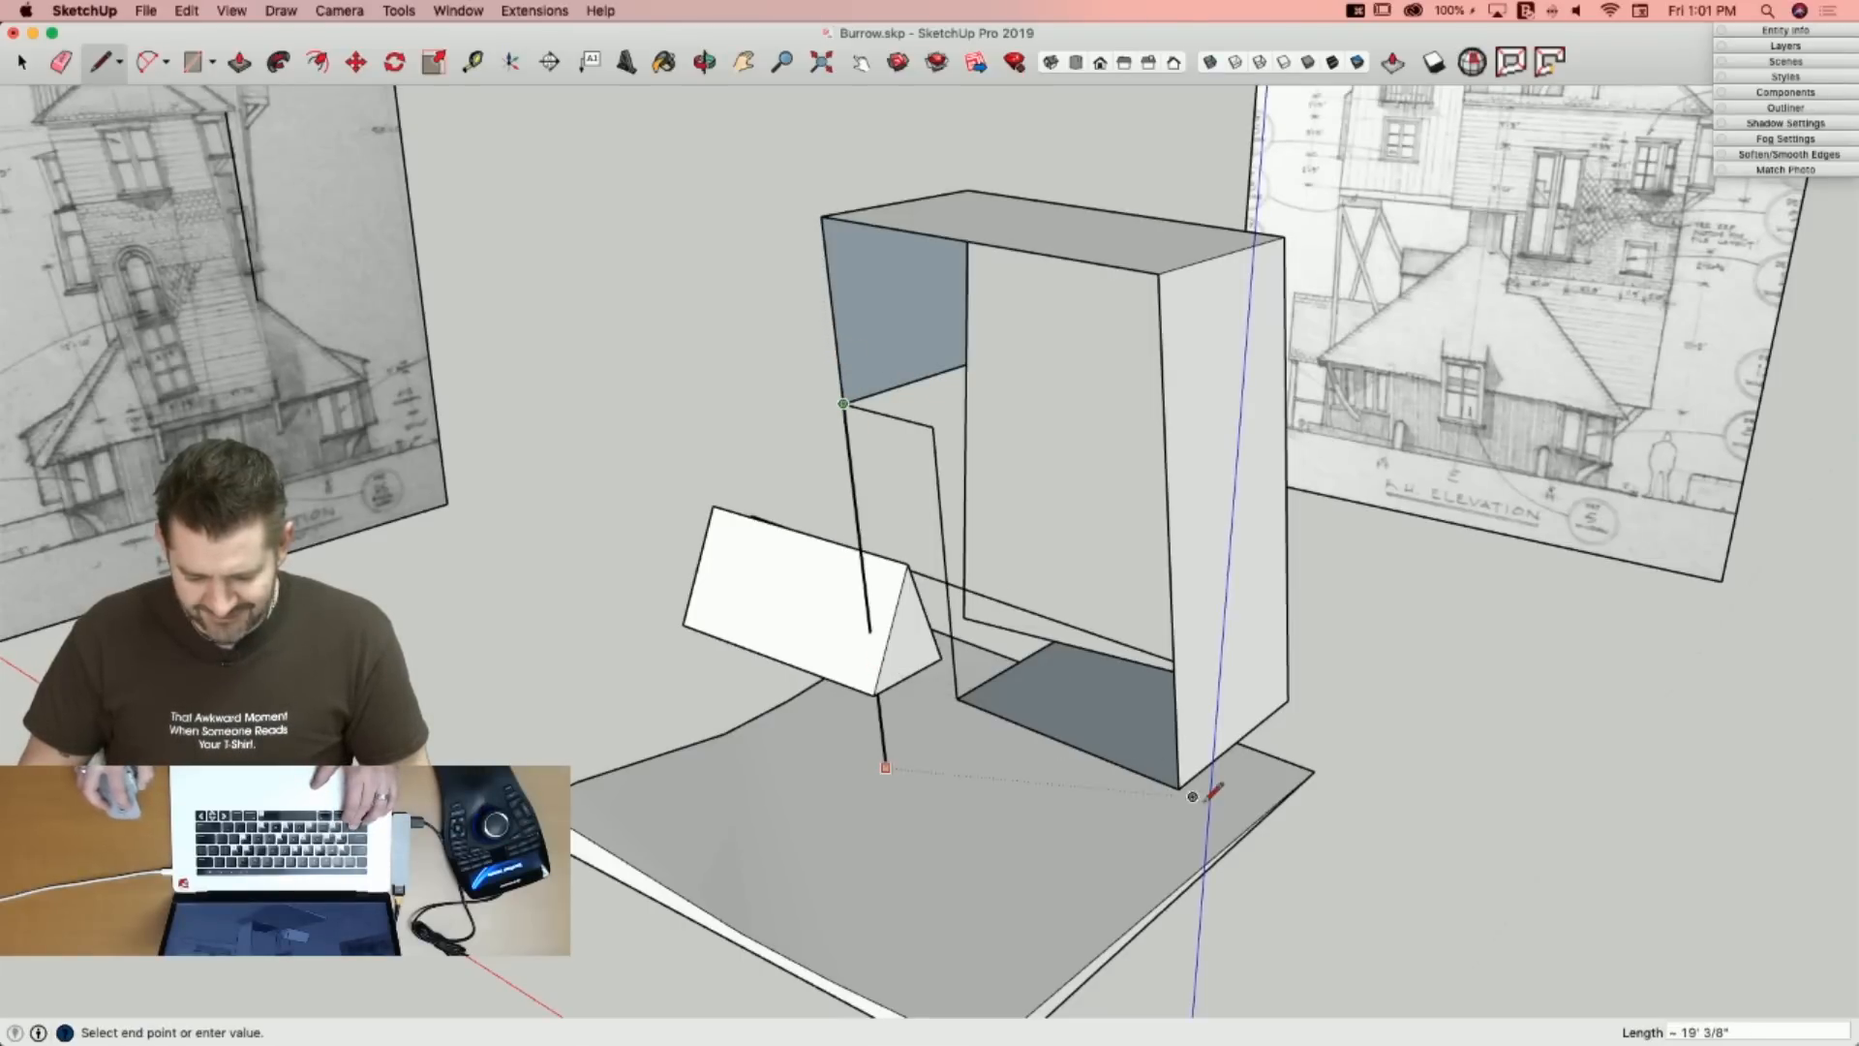
key(Escape)
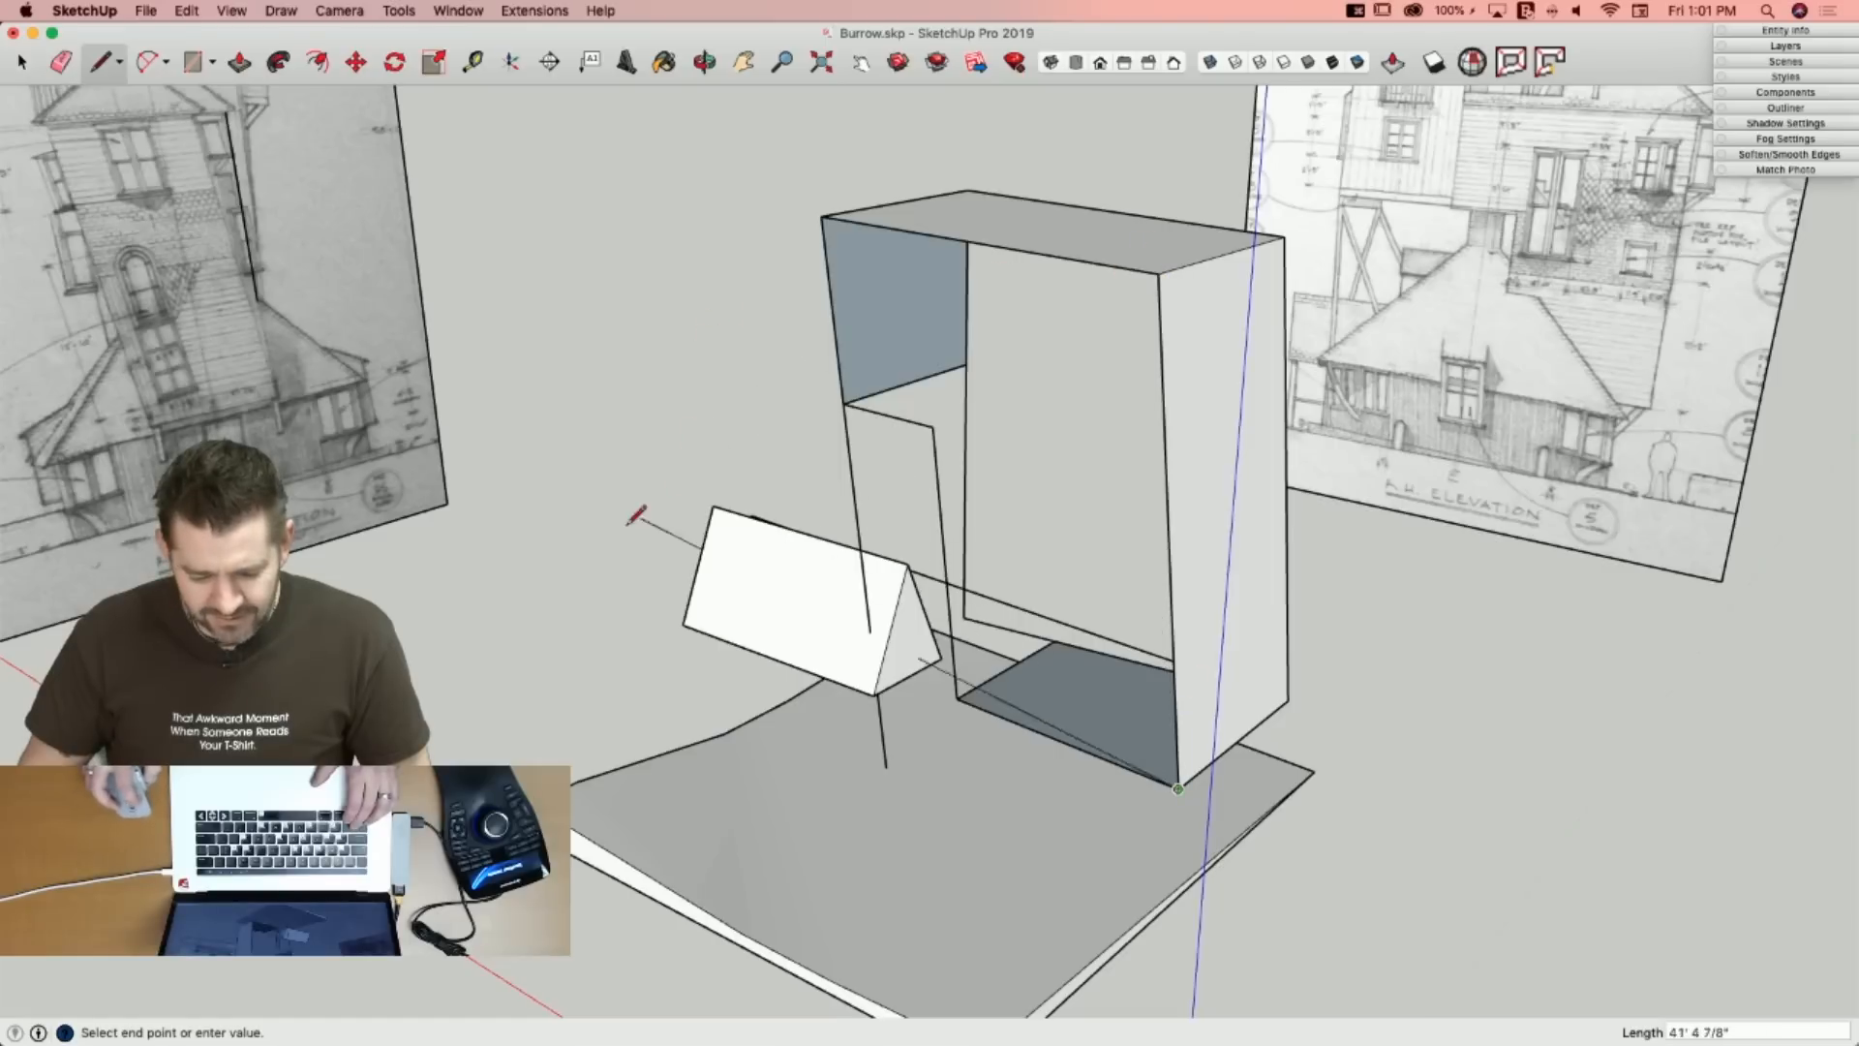
key(e)
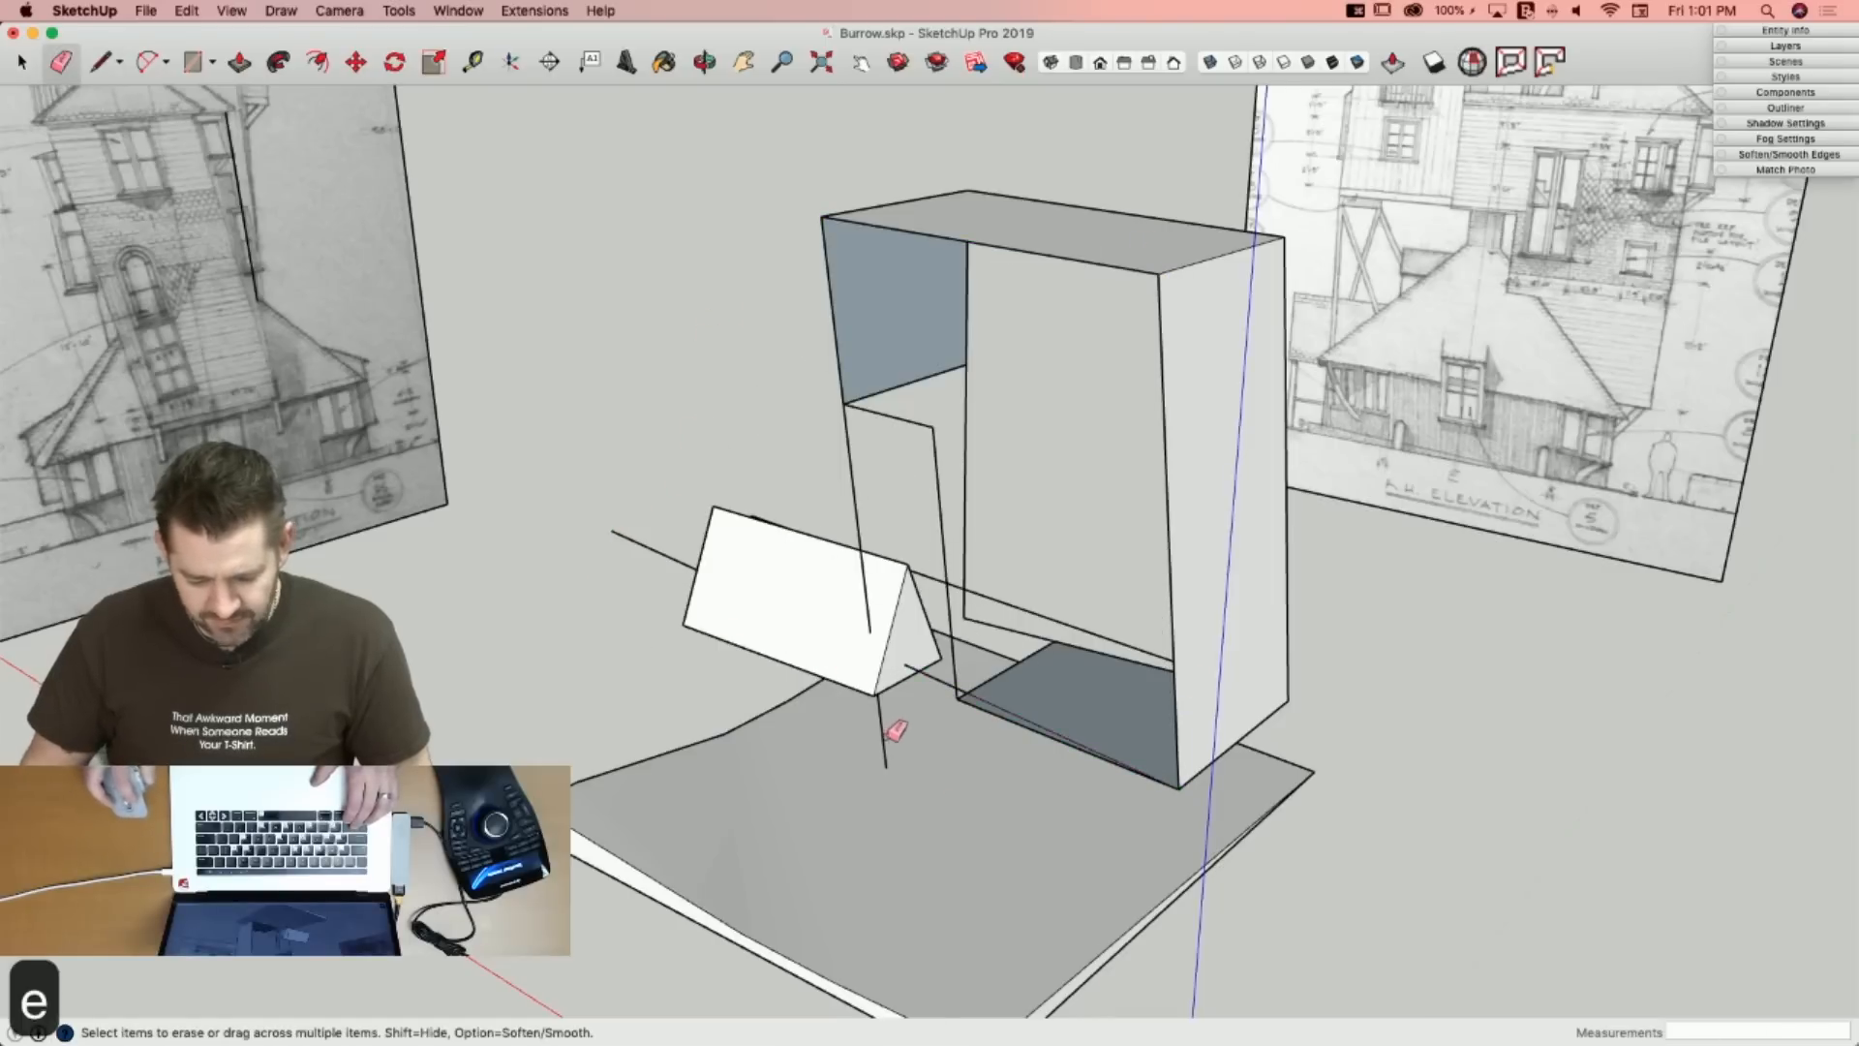
Hide the long side face of the triangular block beside the tower.
key(space)
click(747, 545)
right_click(748, 545)
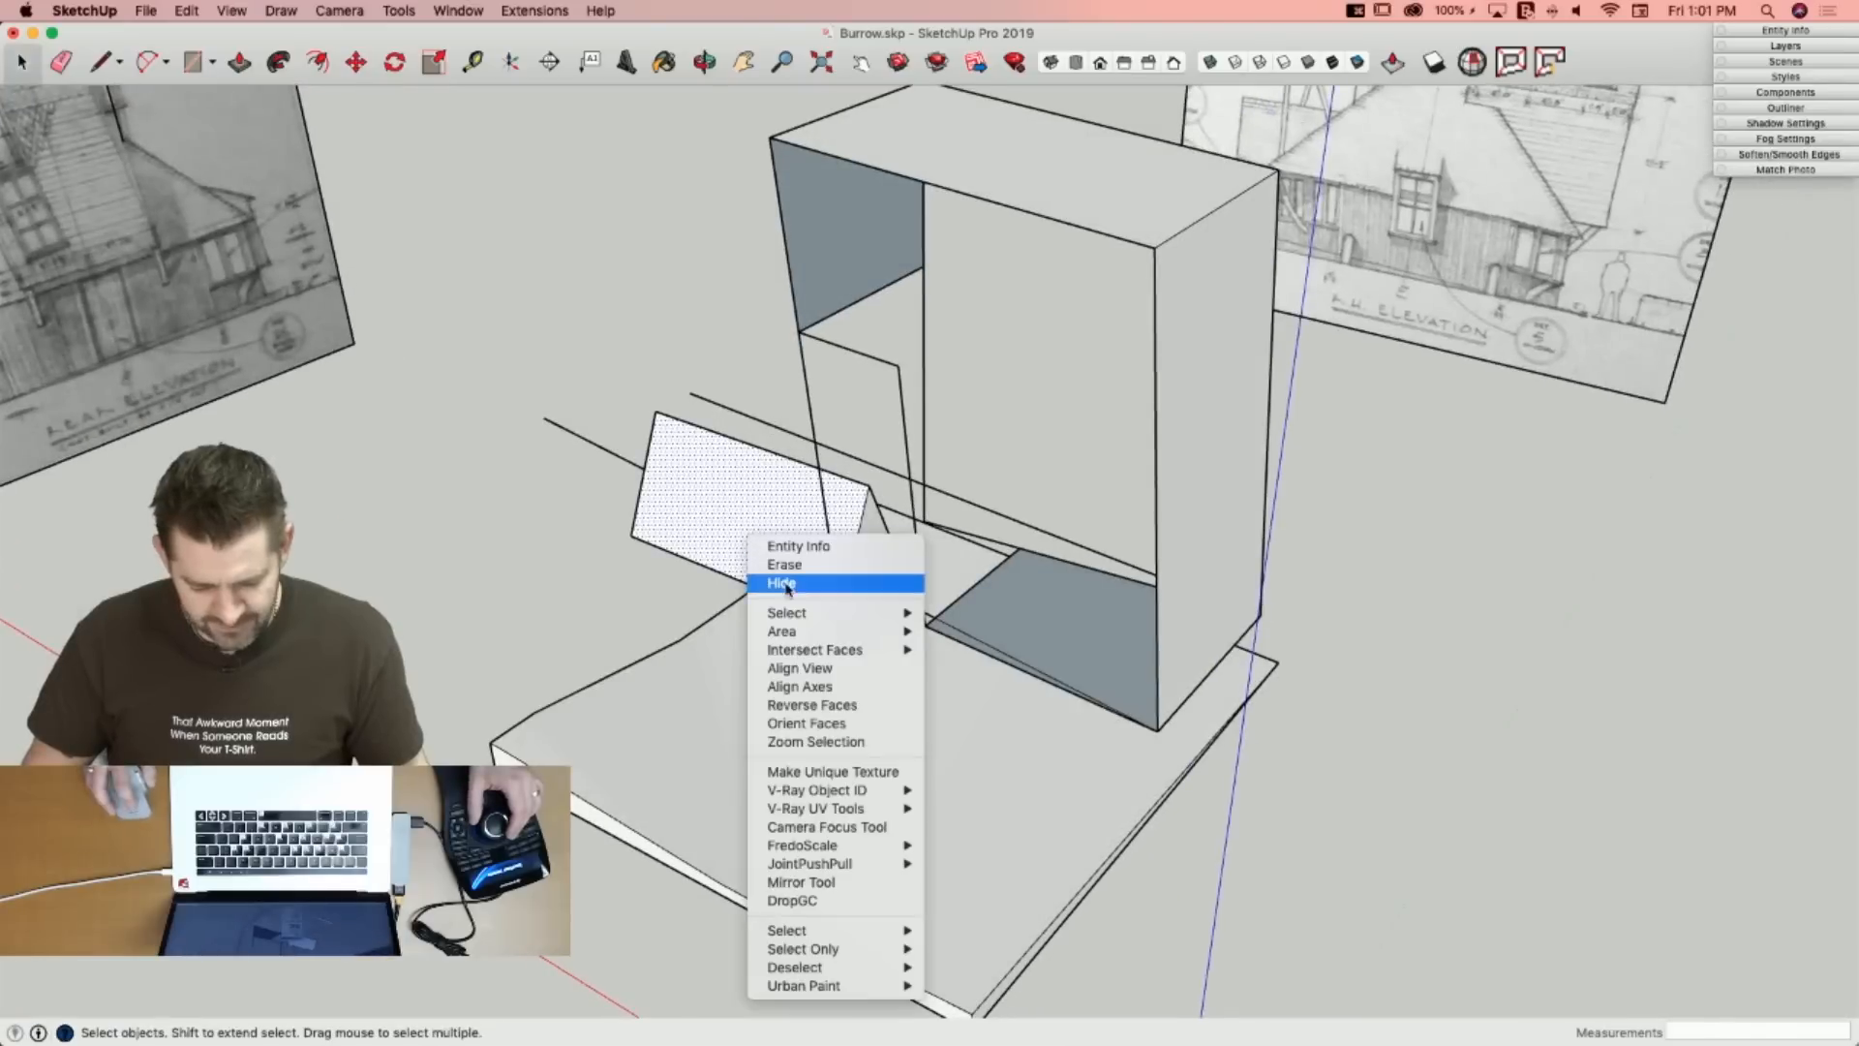
click(819, 583)
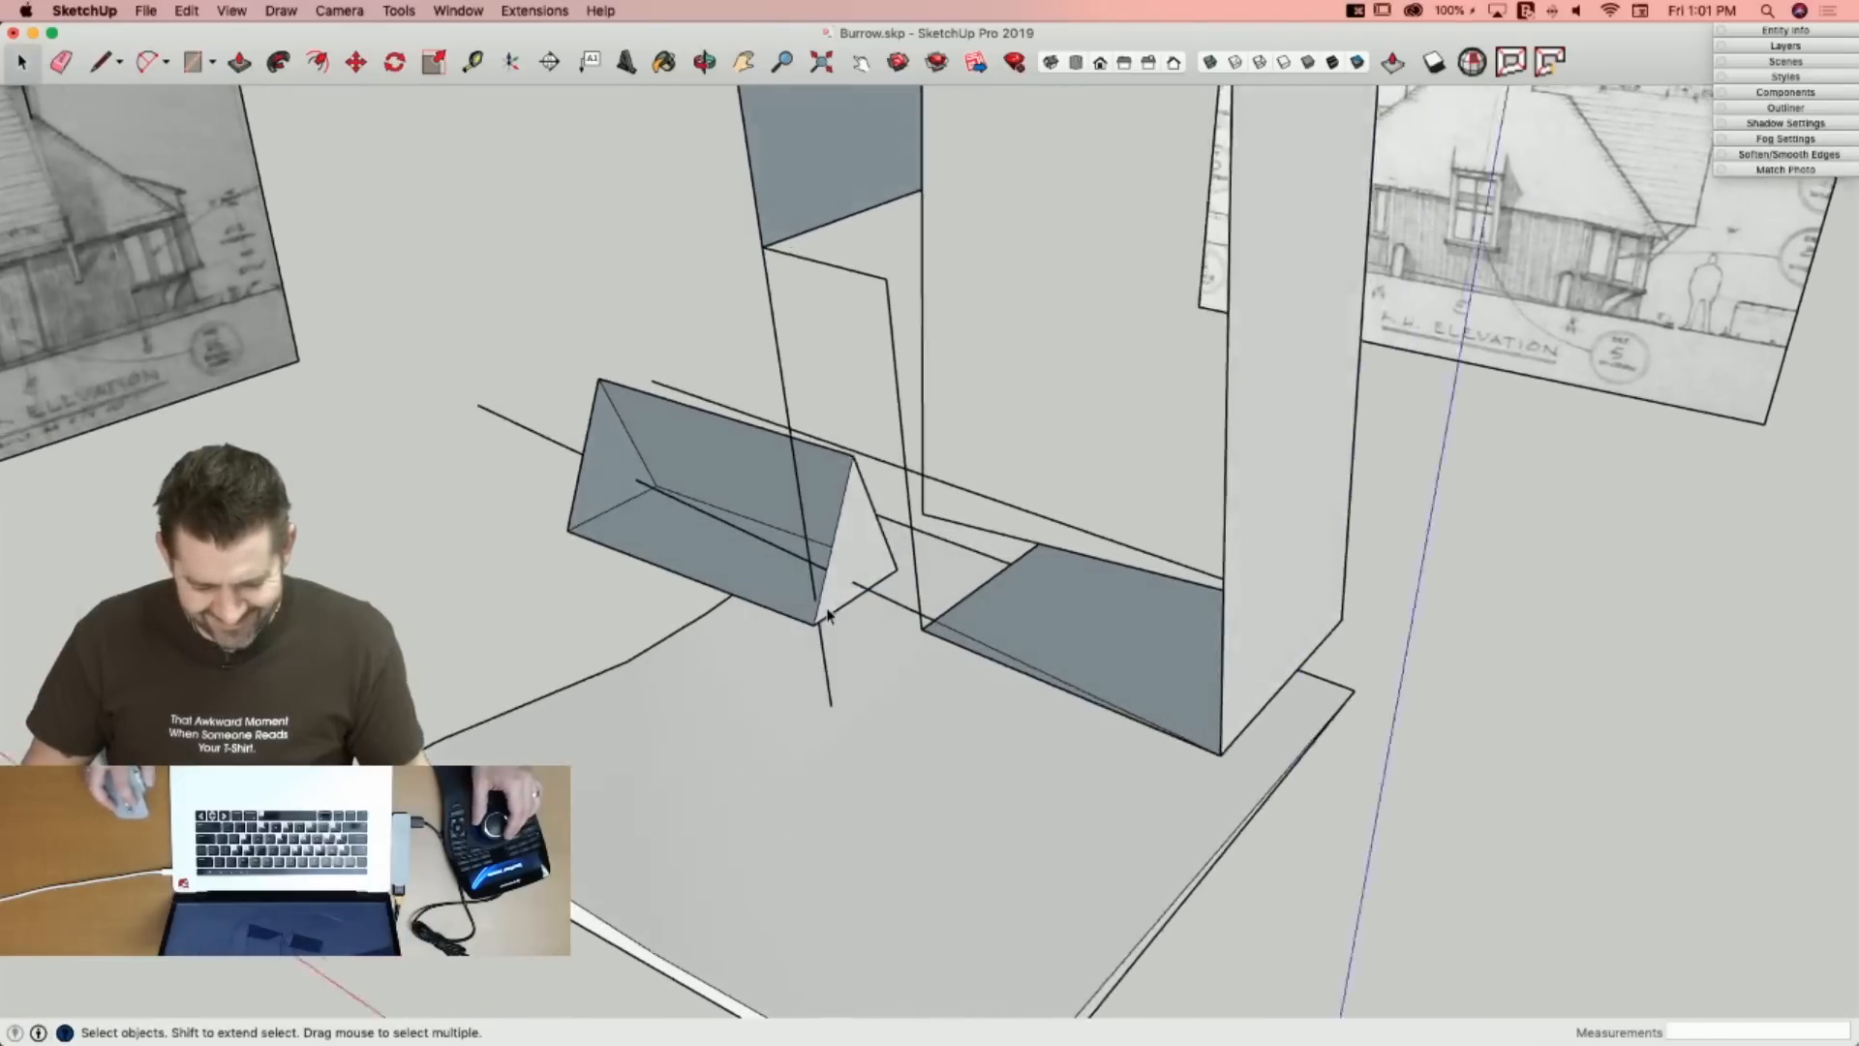
Undo the last face hiding, and group the whole triangular block beside the tower and hide that group.
key(super+z)
triple_click(833, 606)
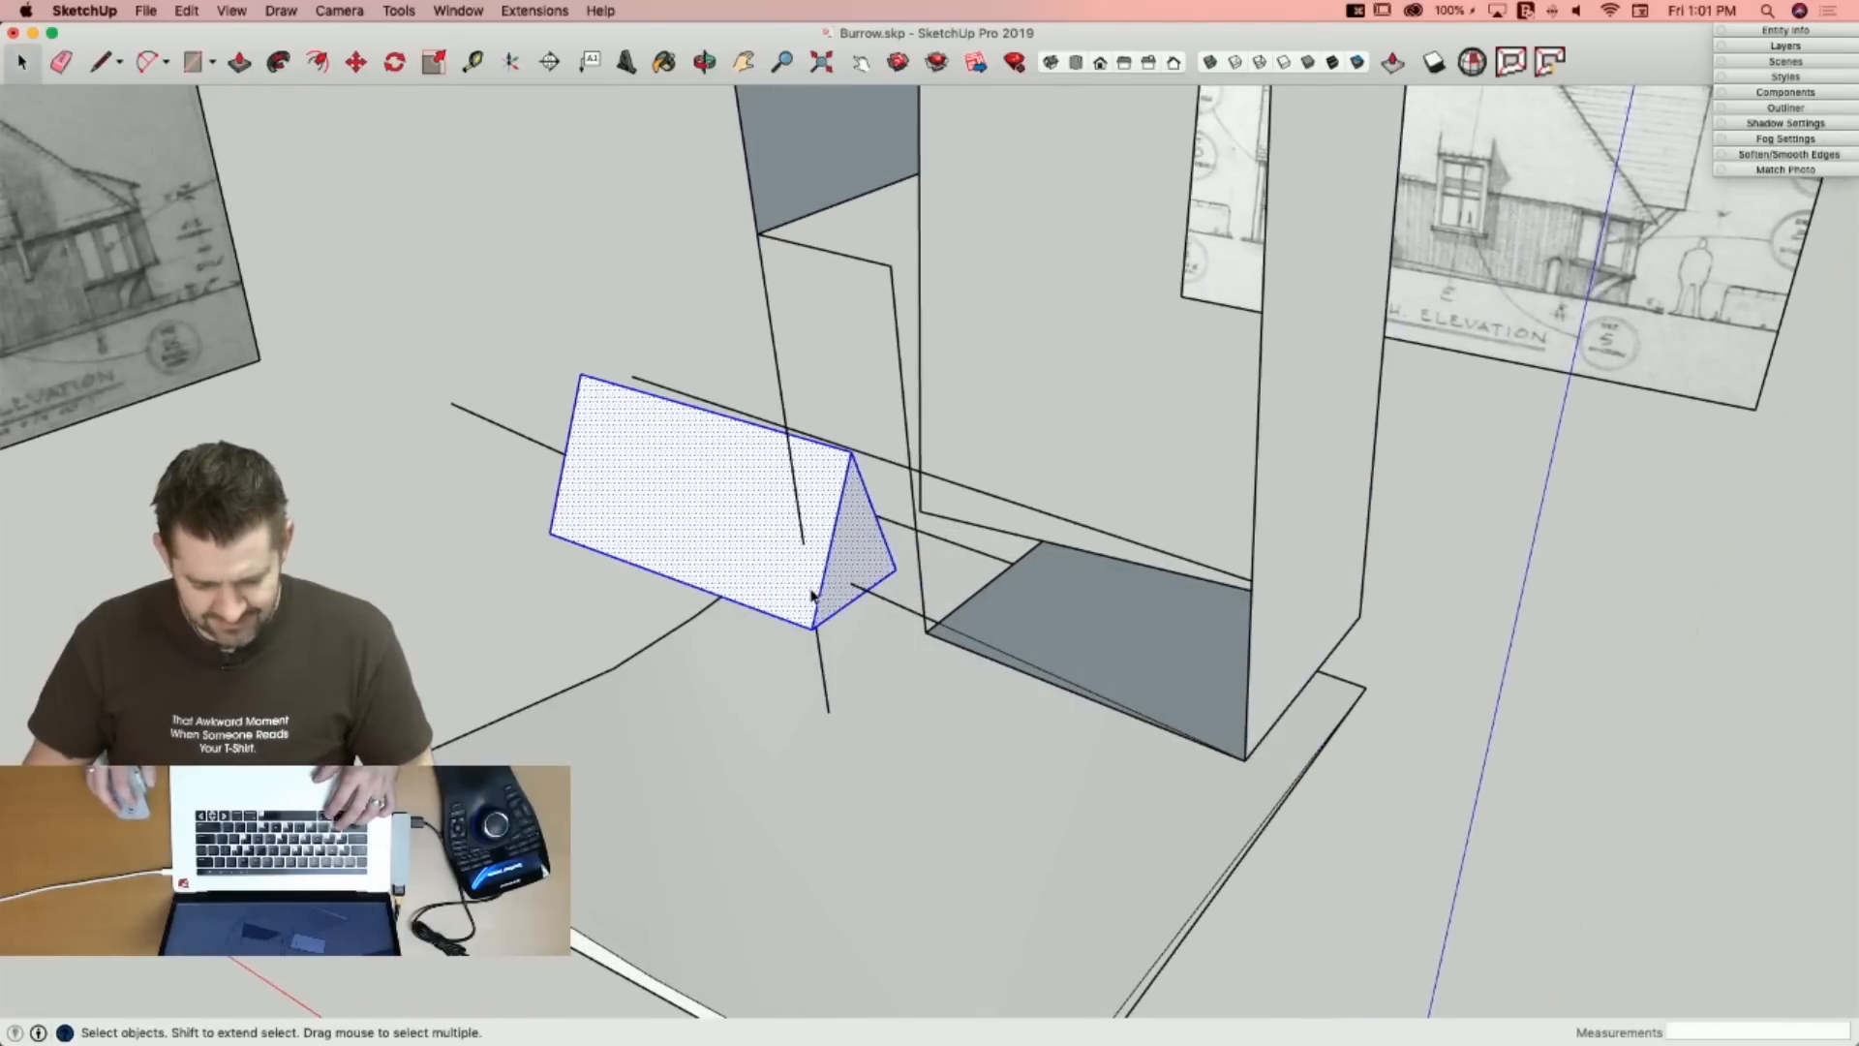
right_click(814, 594)
click(868, 720)
right_click(742, 443)
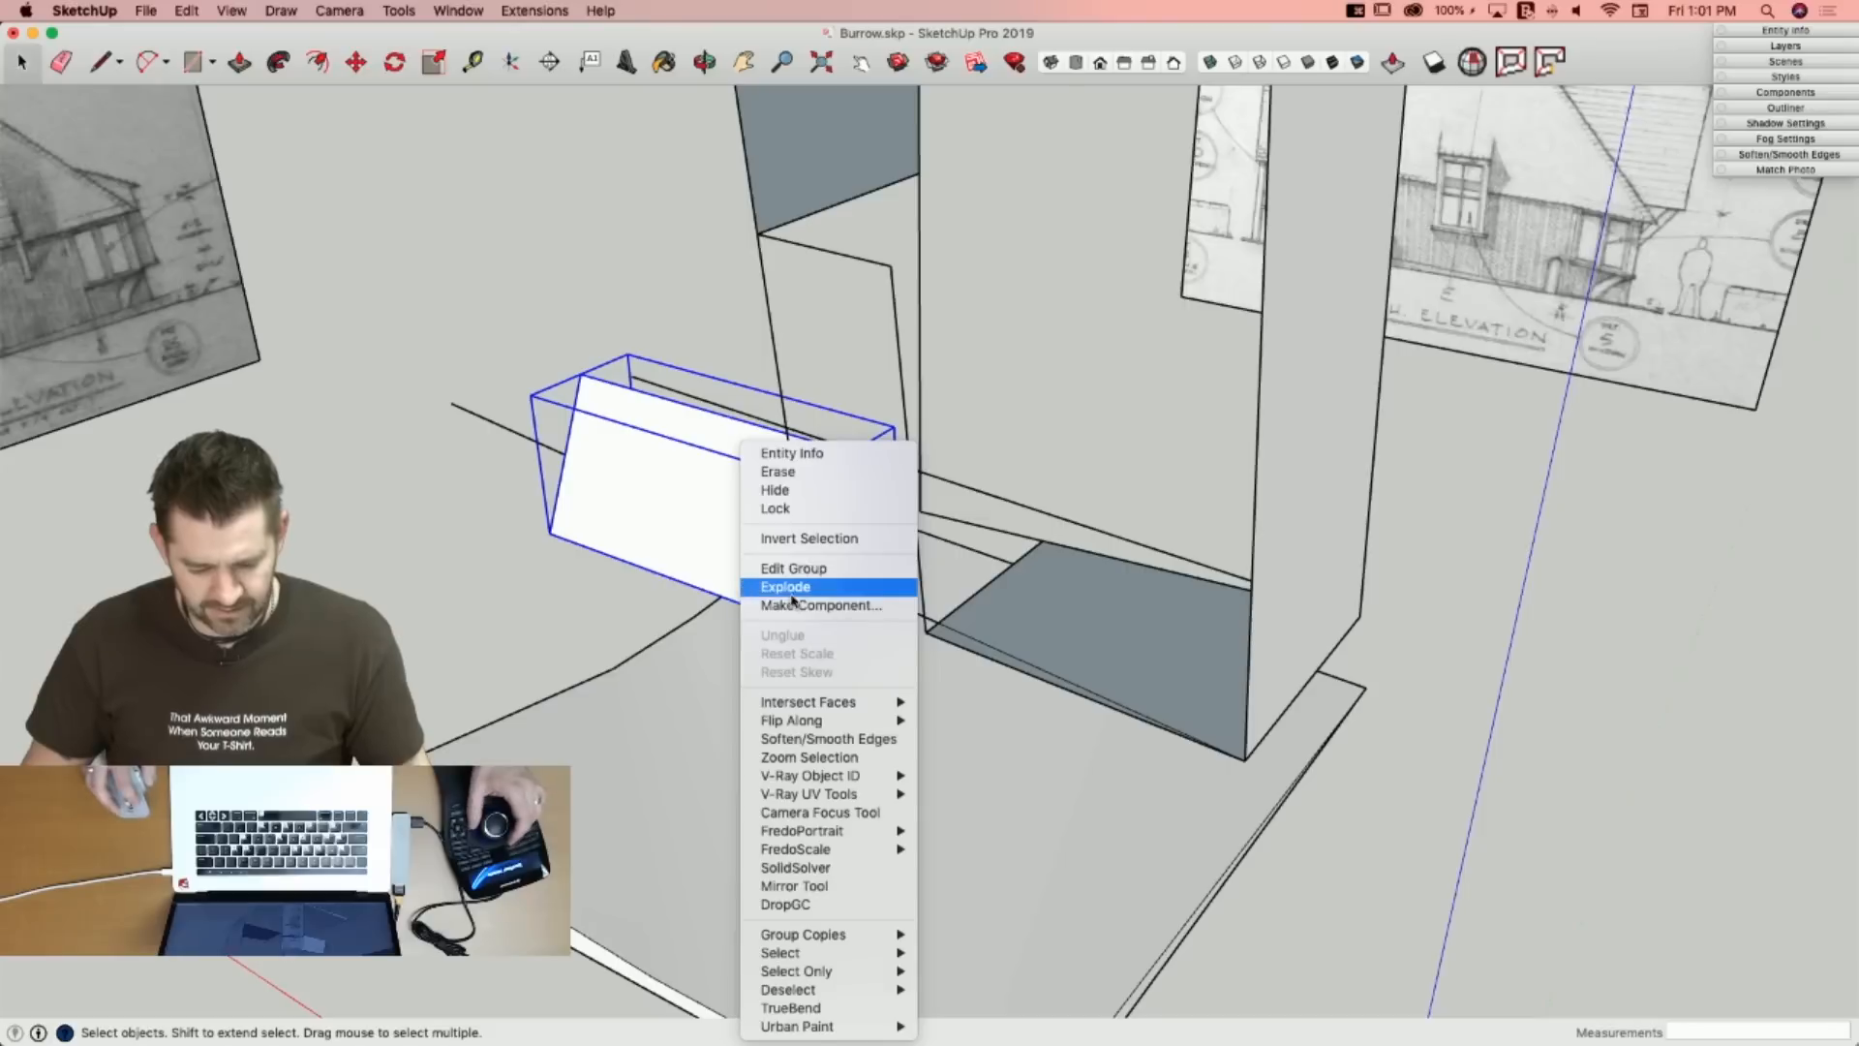
click(780, 489)
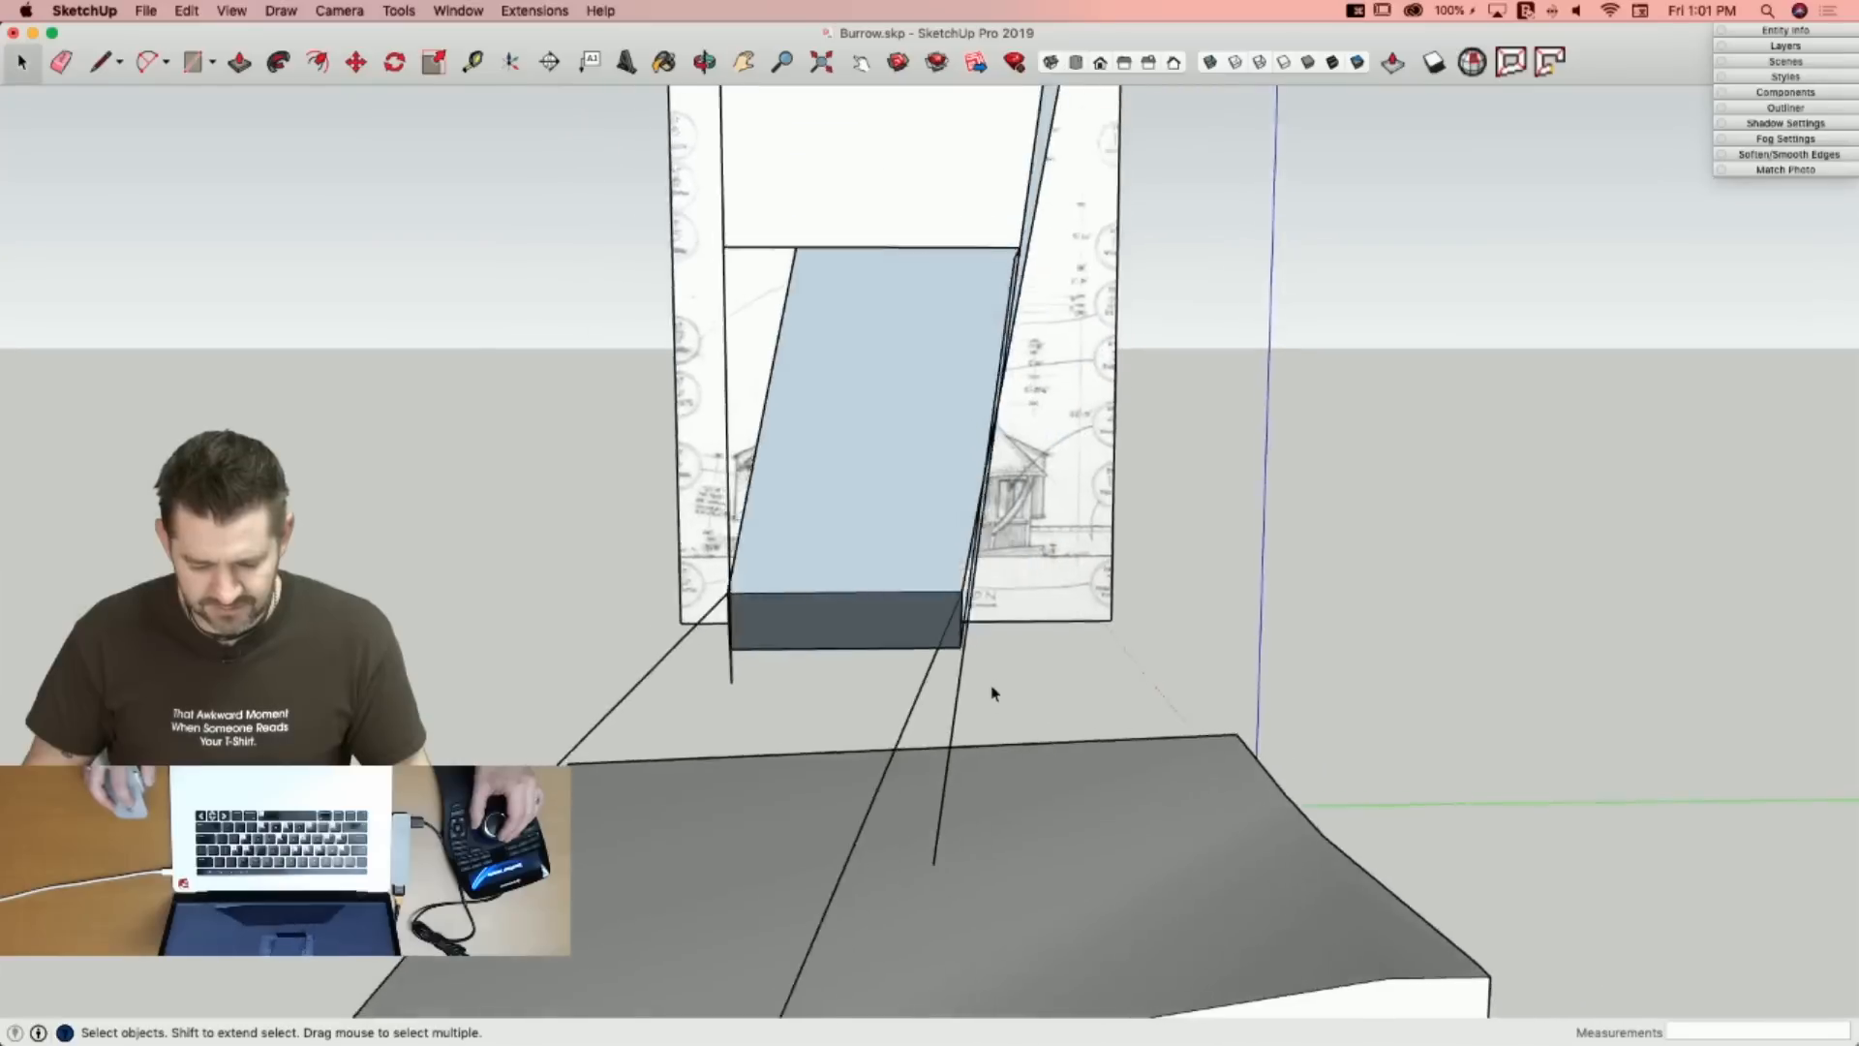
Draw the end wall's closing bottom edge and an edge about 21' 5" long up to its top corner, erasing the leftover lines.
key(l)
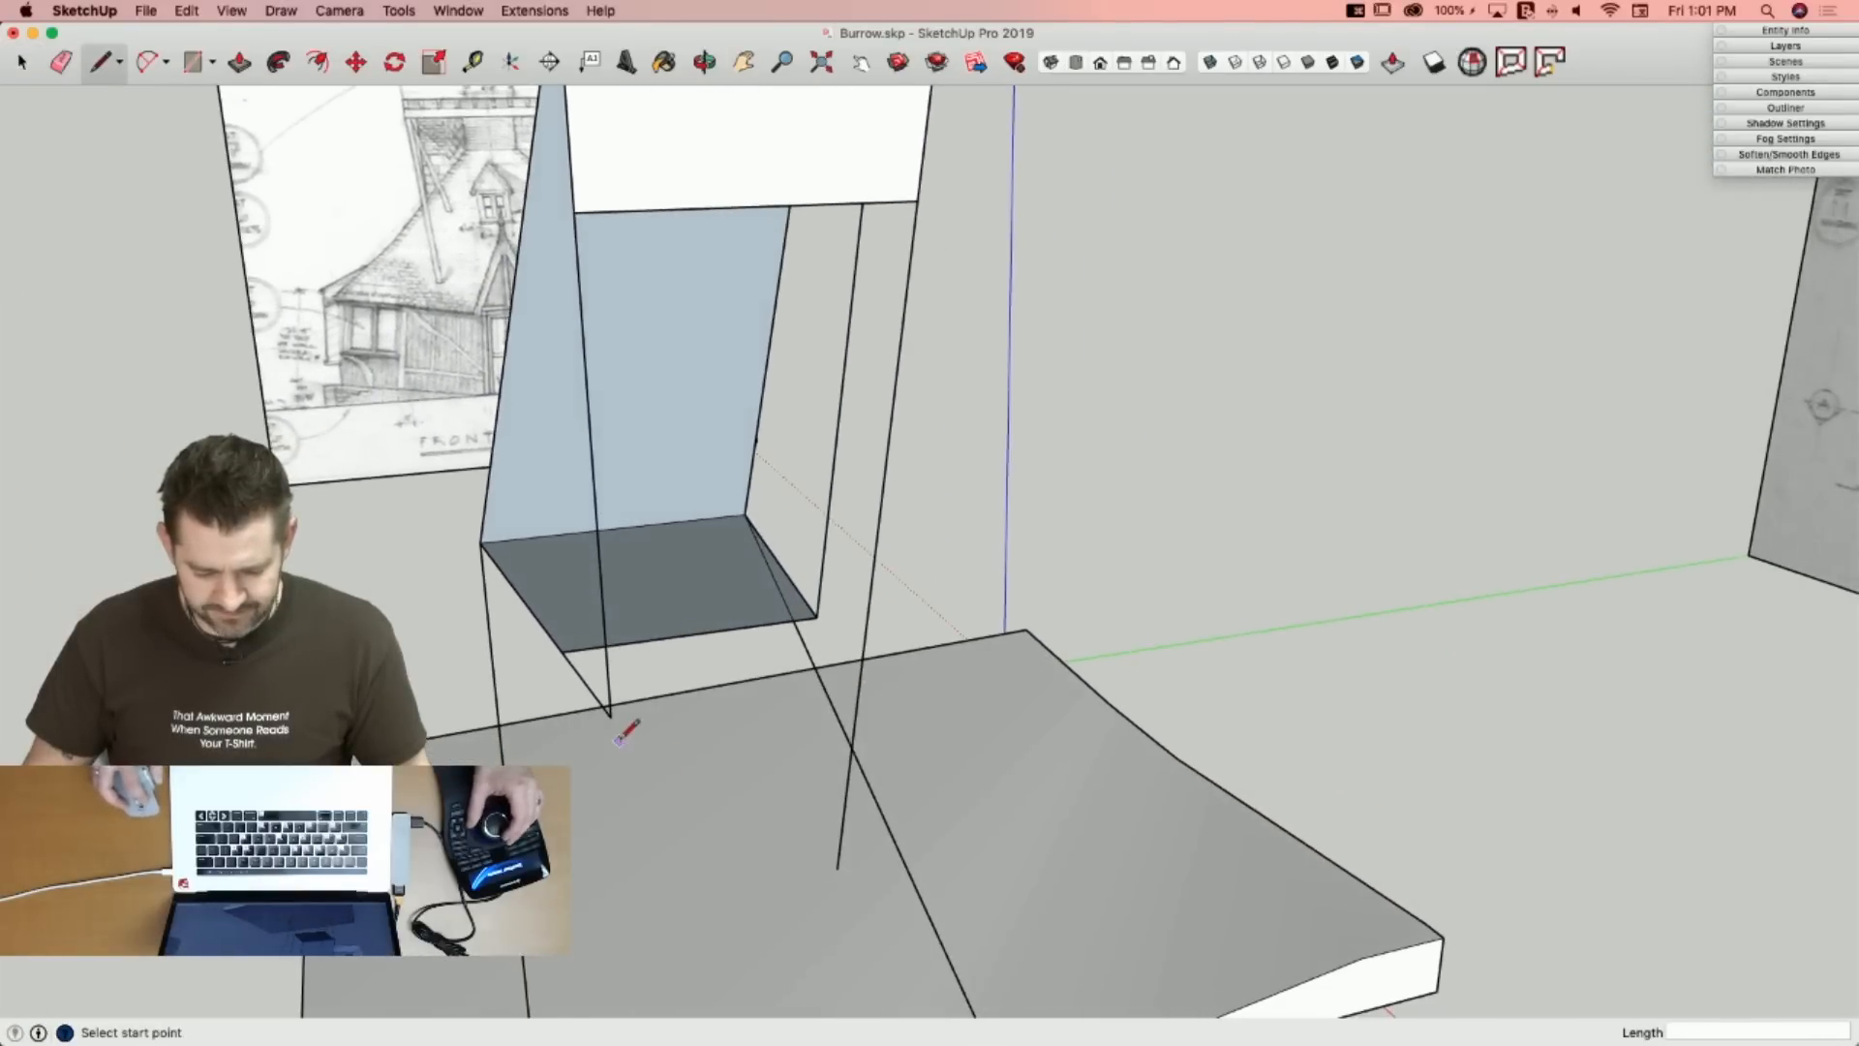
click(900, 672)
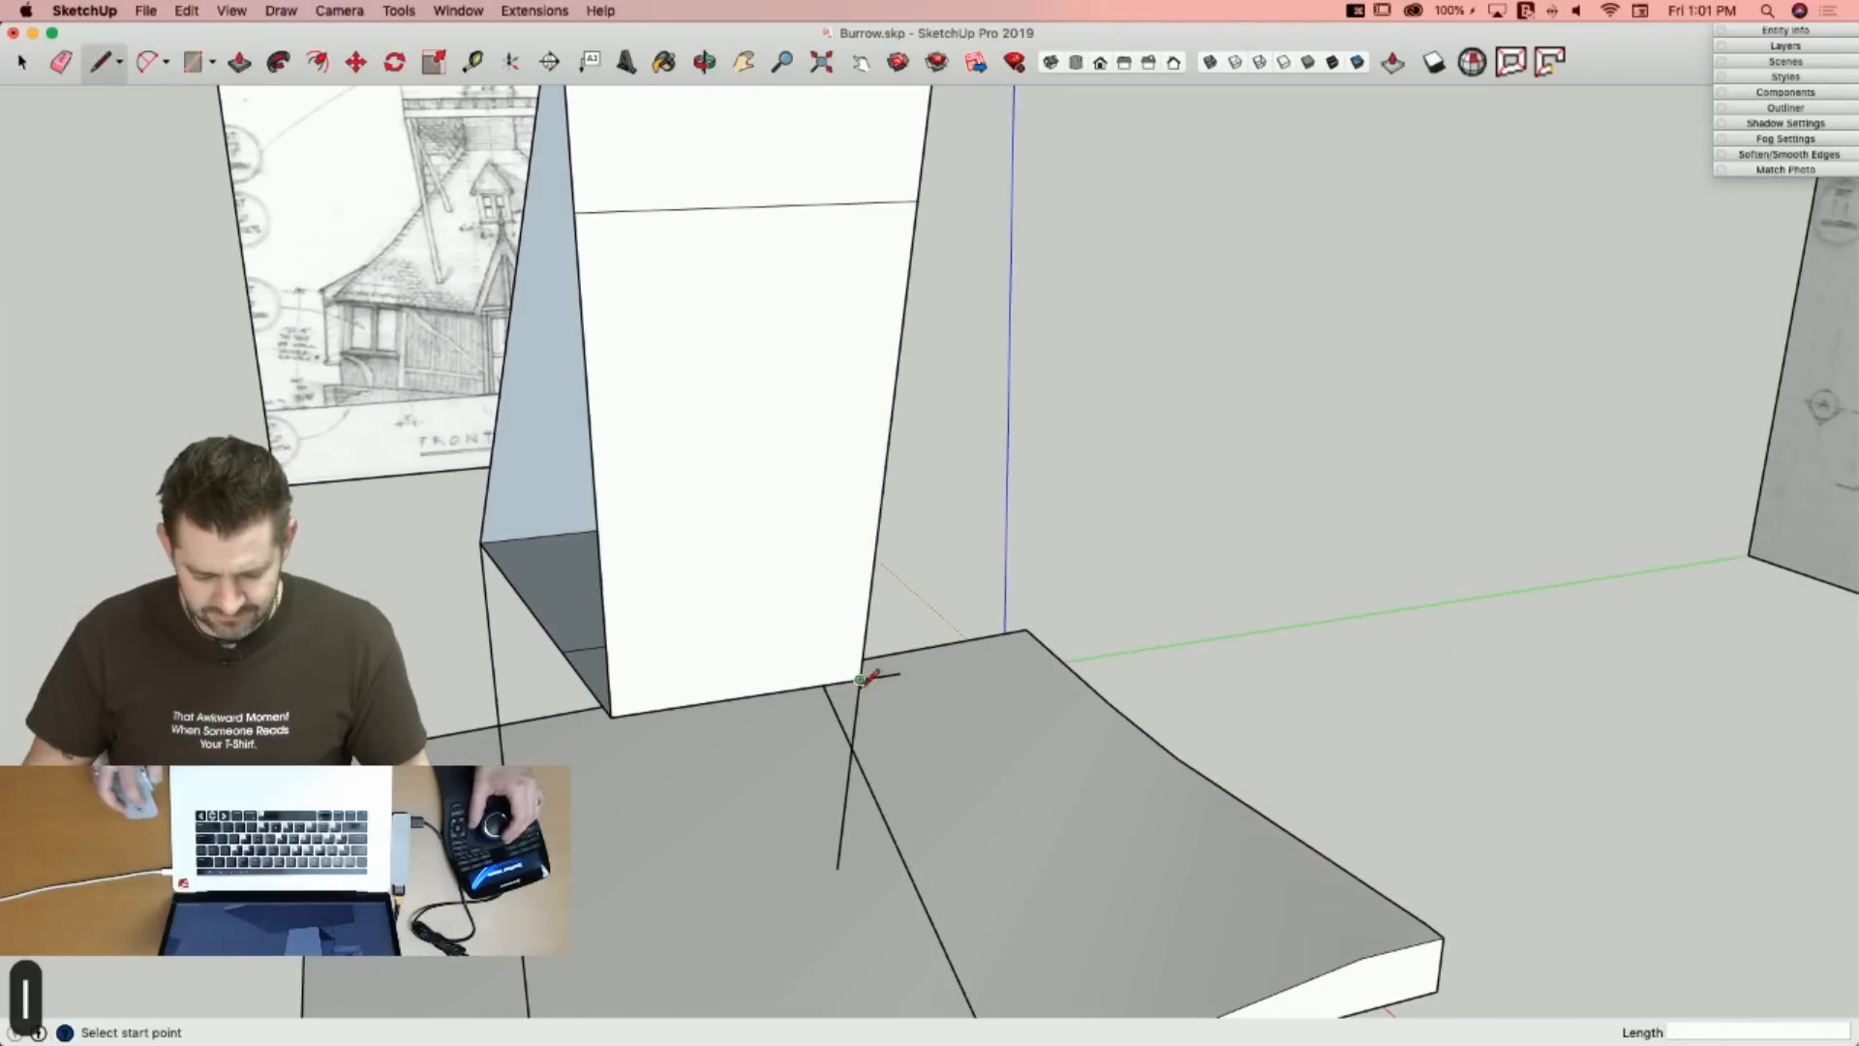
click(860, 679)
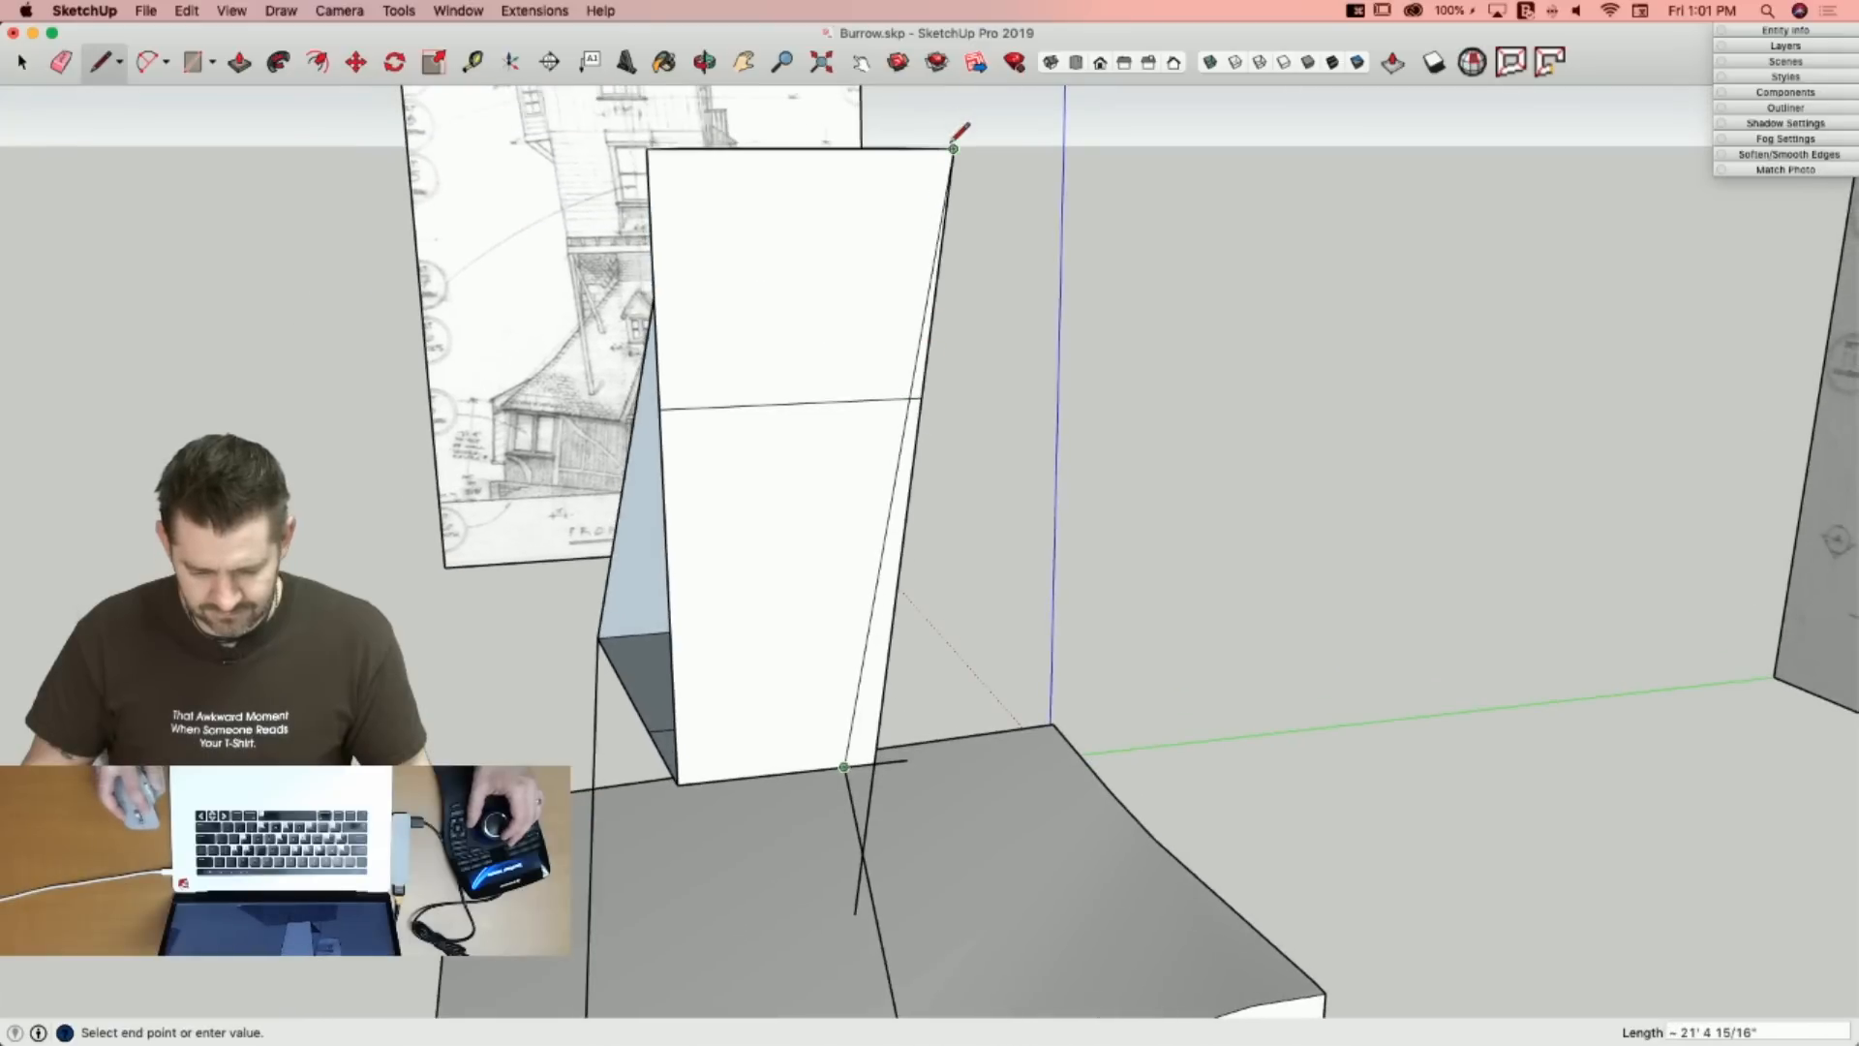
click(954, 148)
key(e)
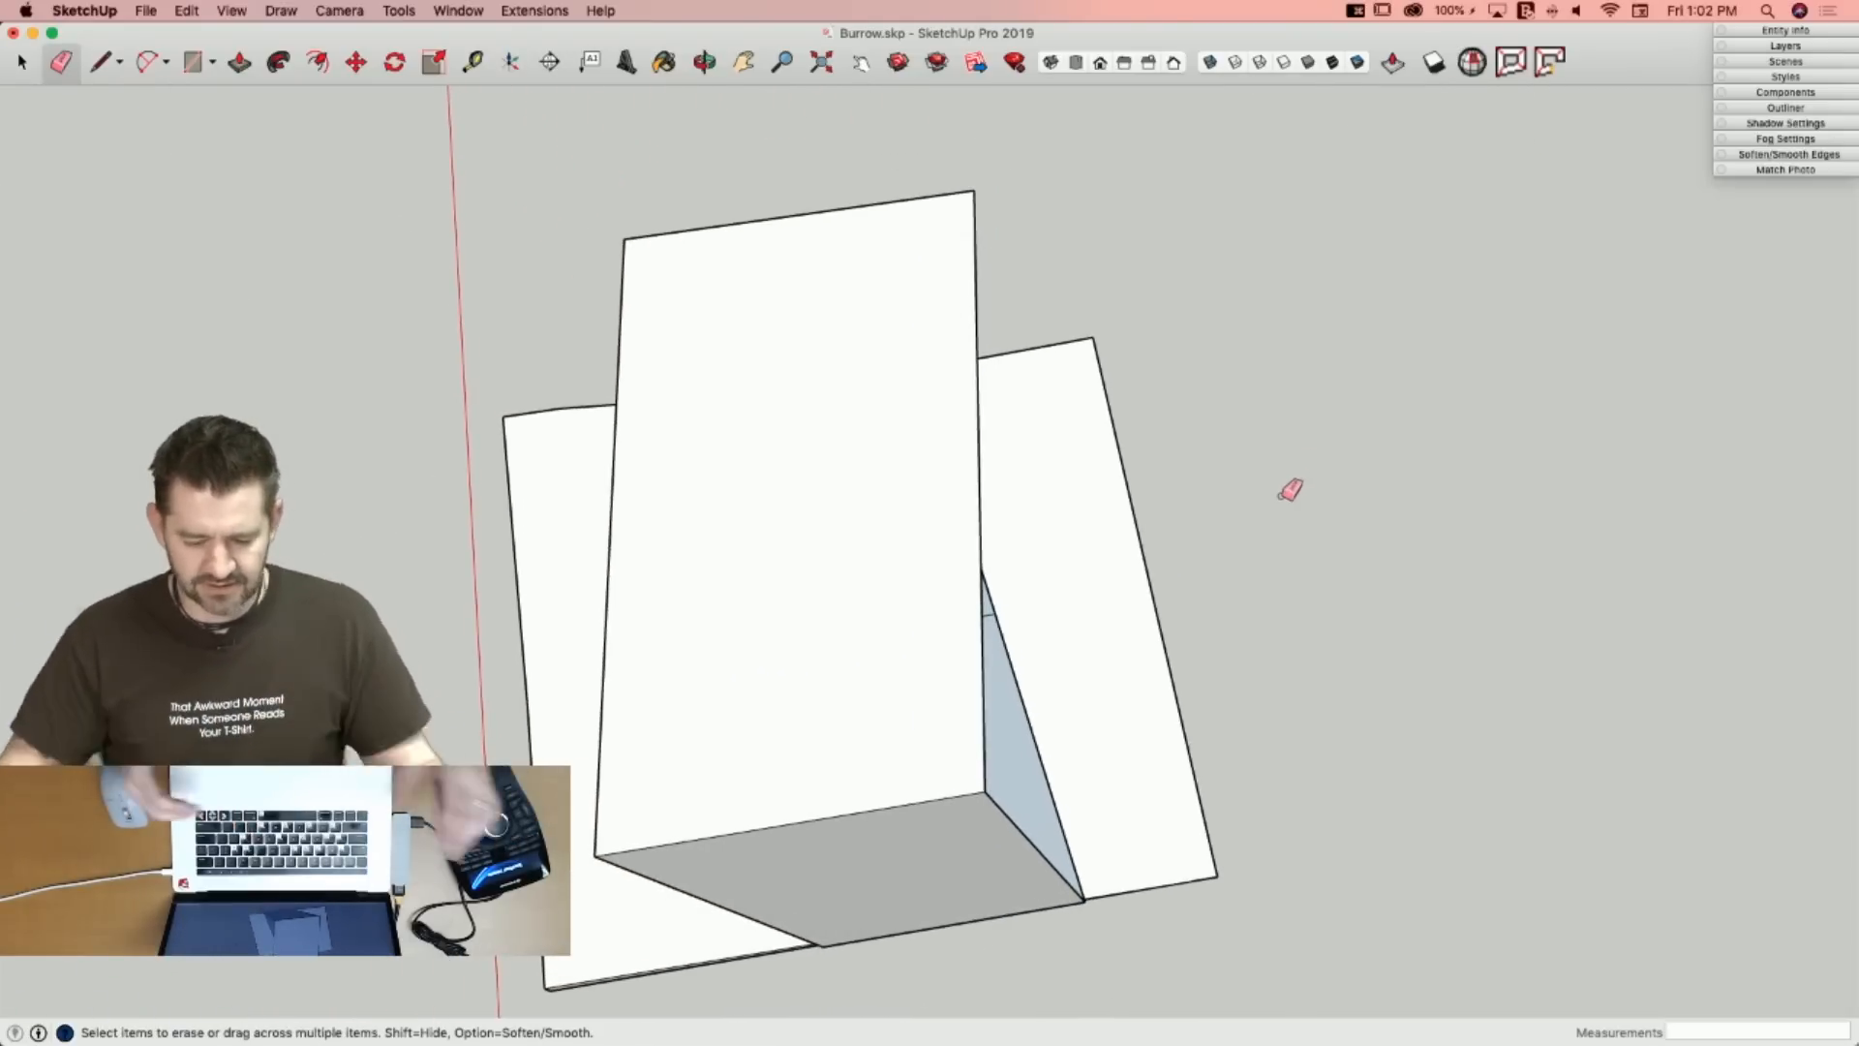
Try to close the tower's open side wall by drawing edges about 21' long between its top and bottom edges.
key(l)
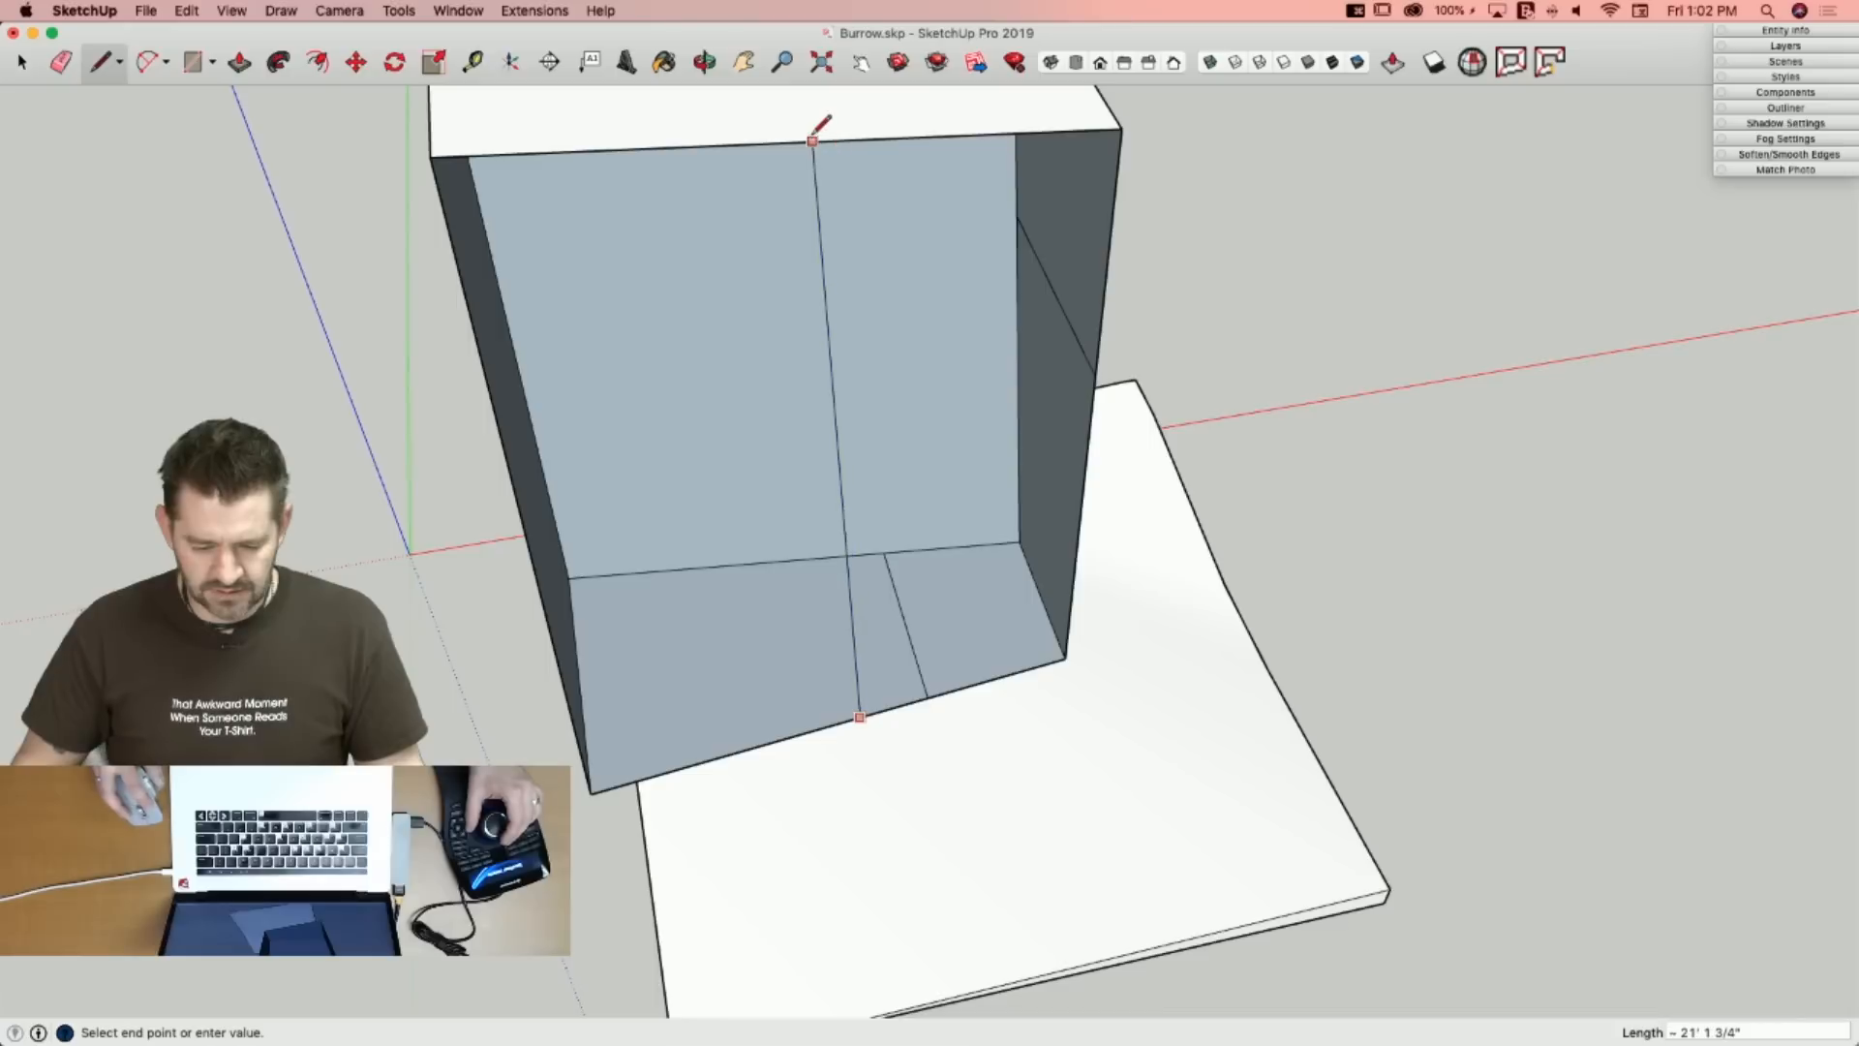
key(Escape)
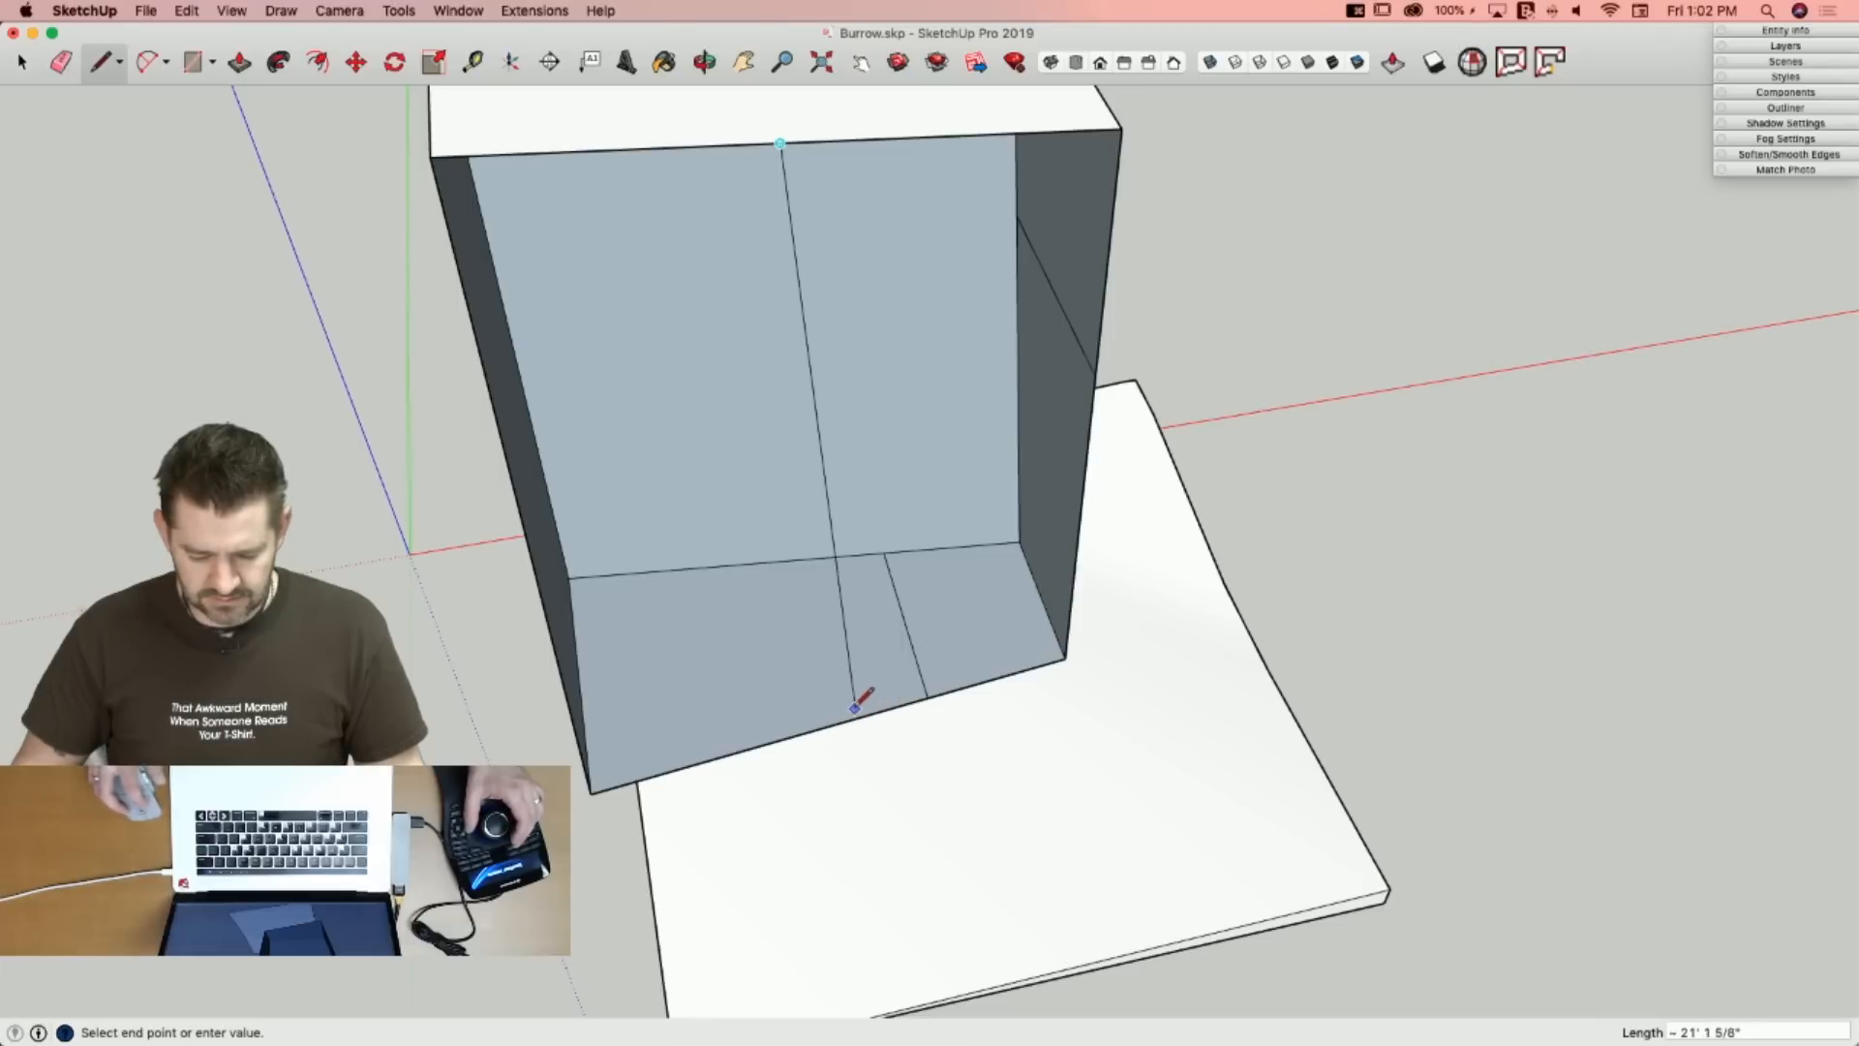
key(e)
key(l)
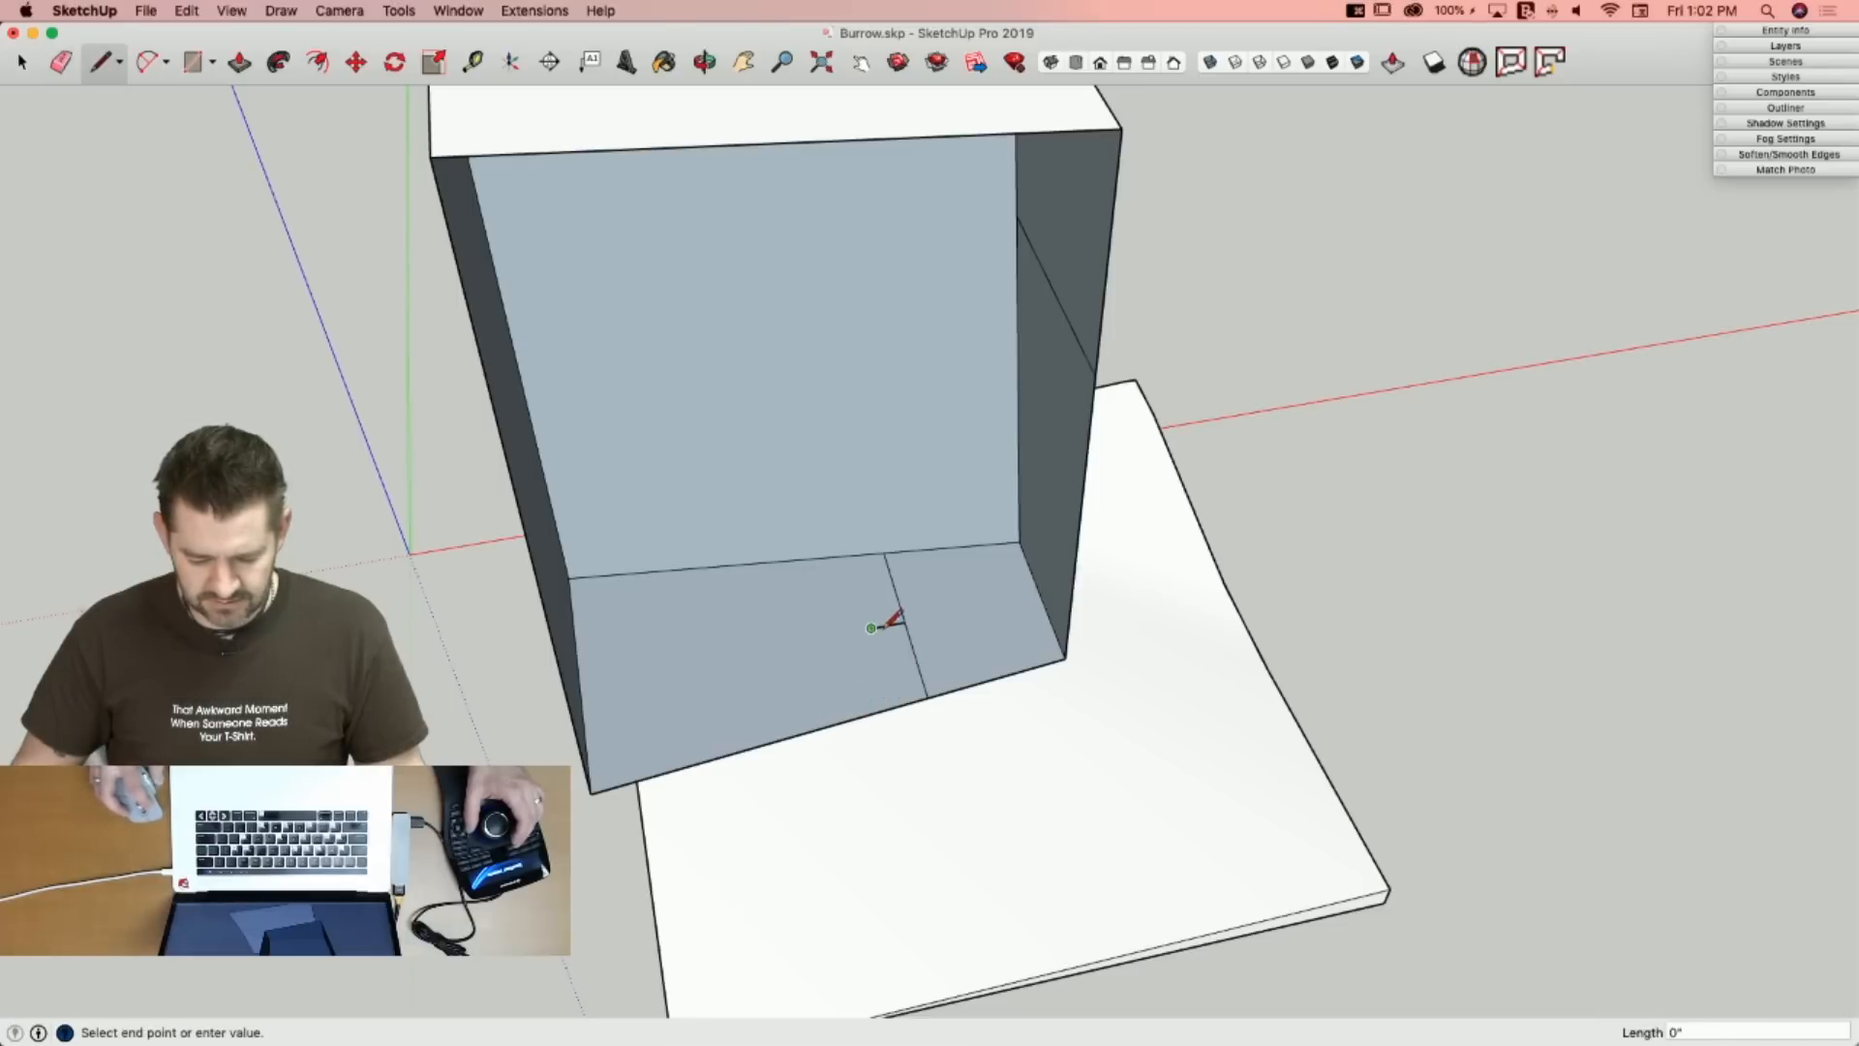
key(e)
click(912, 641)
key(l)
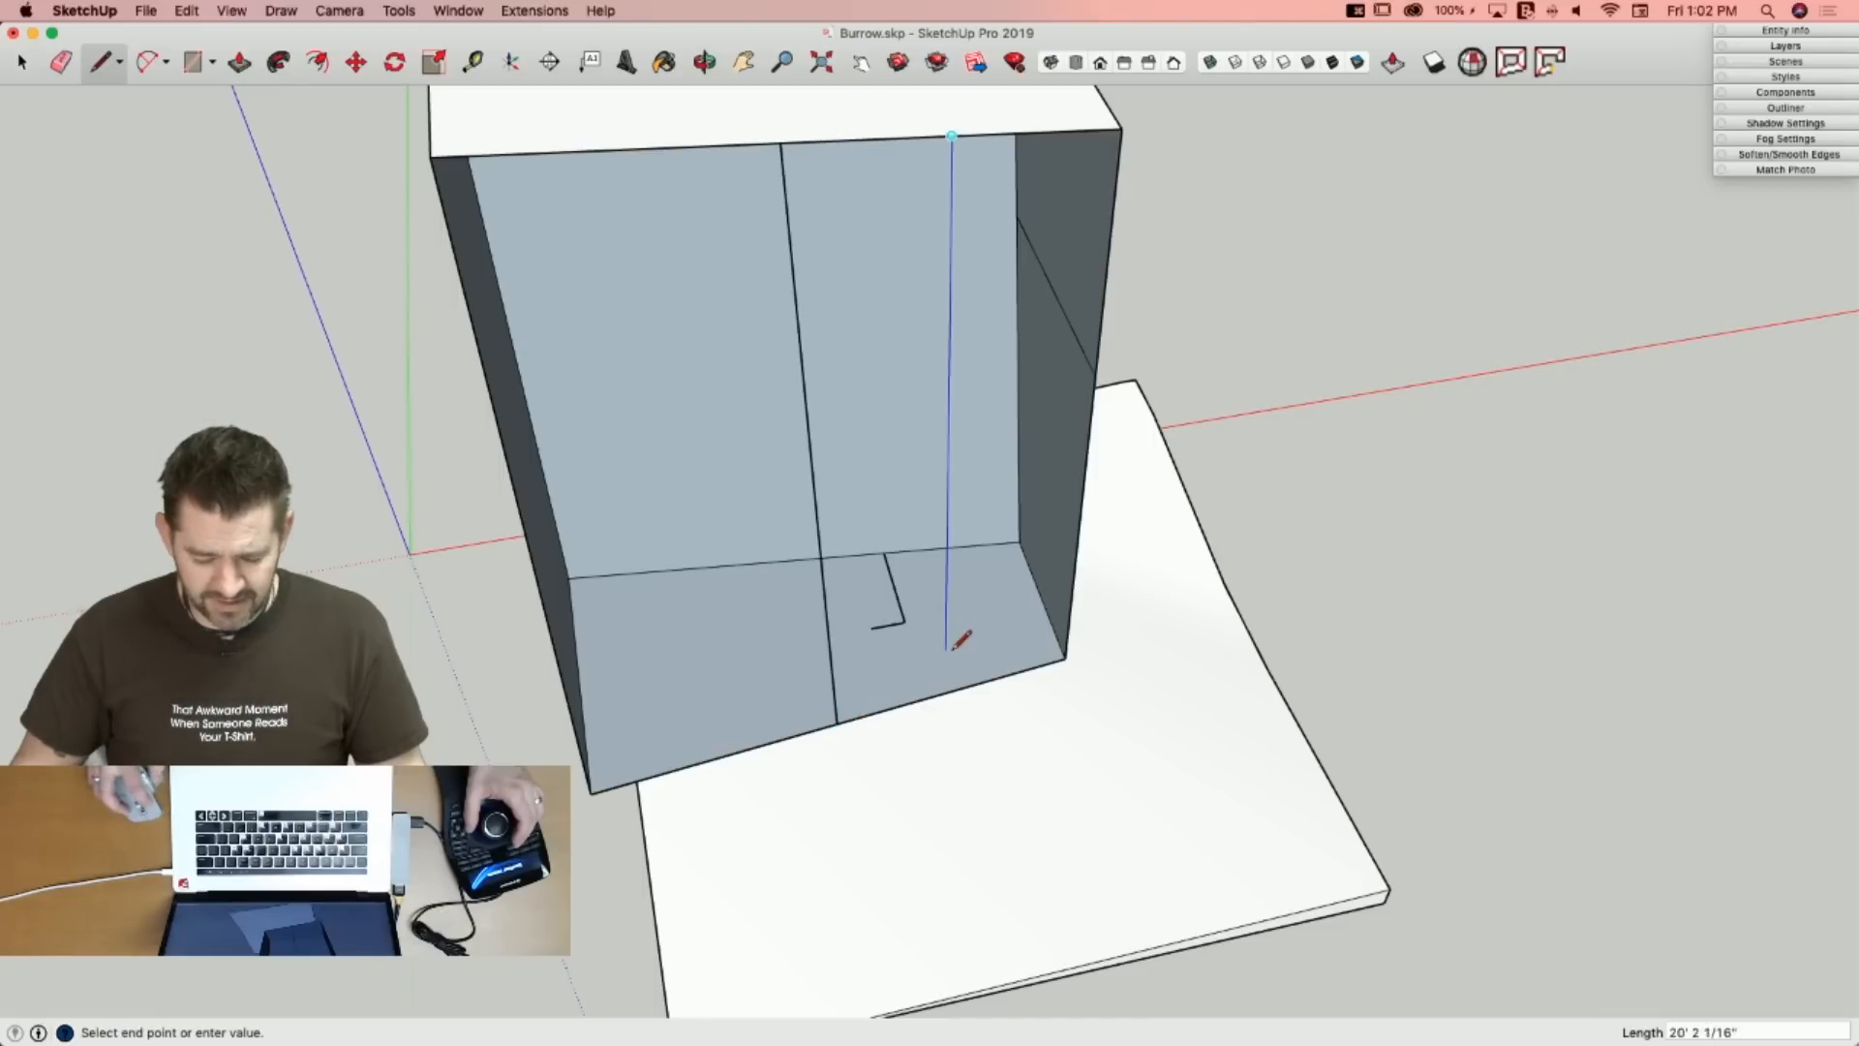
key(space)
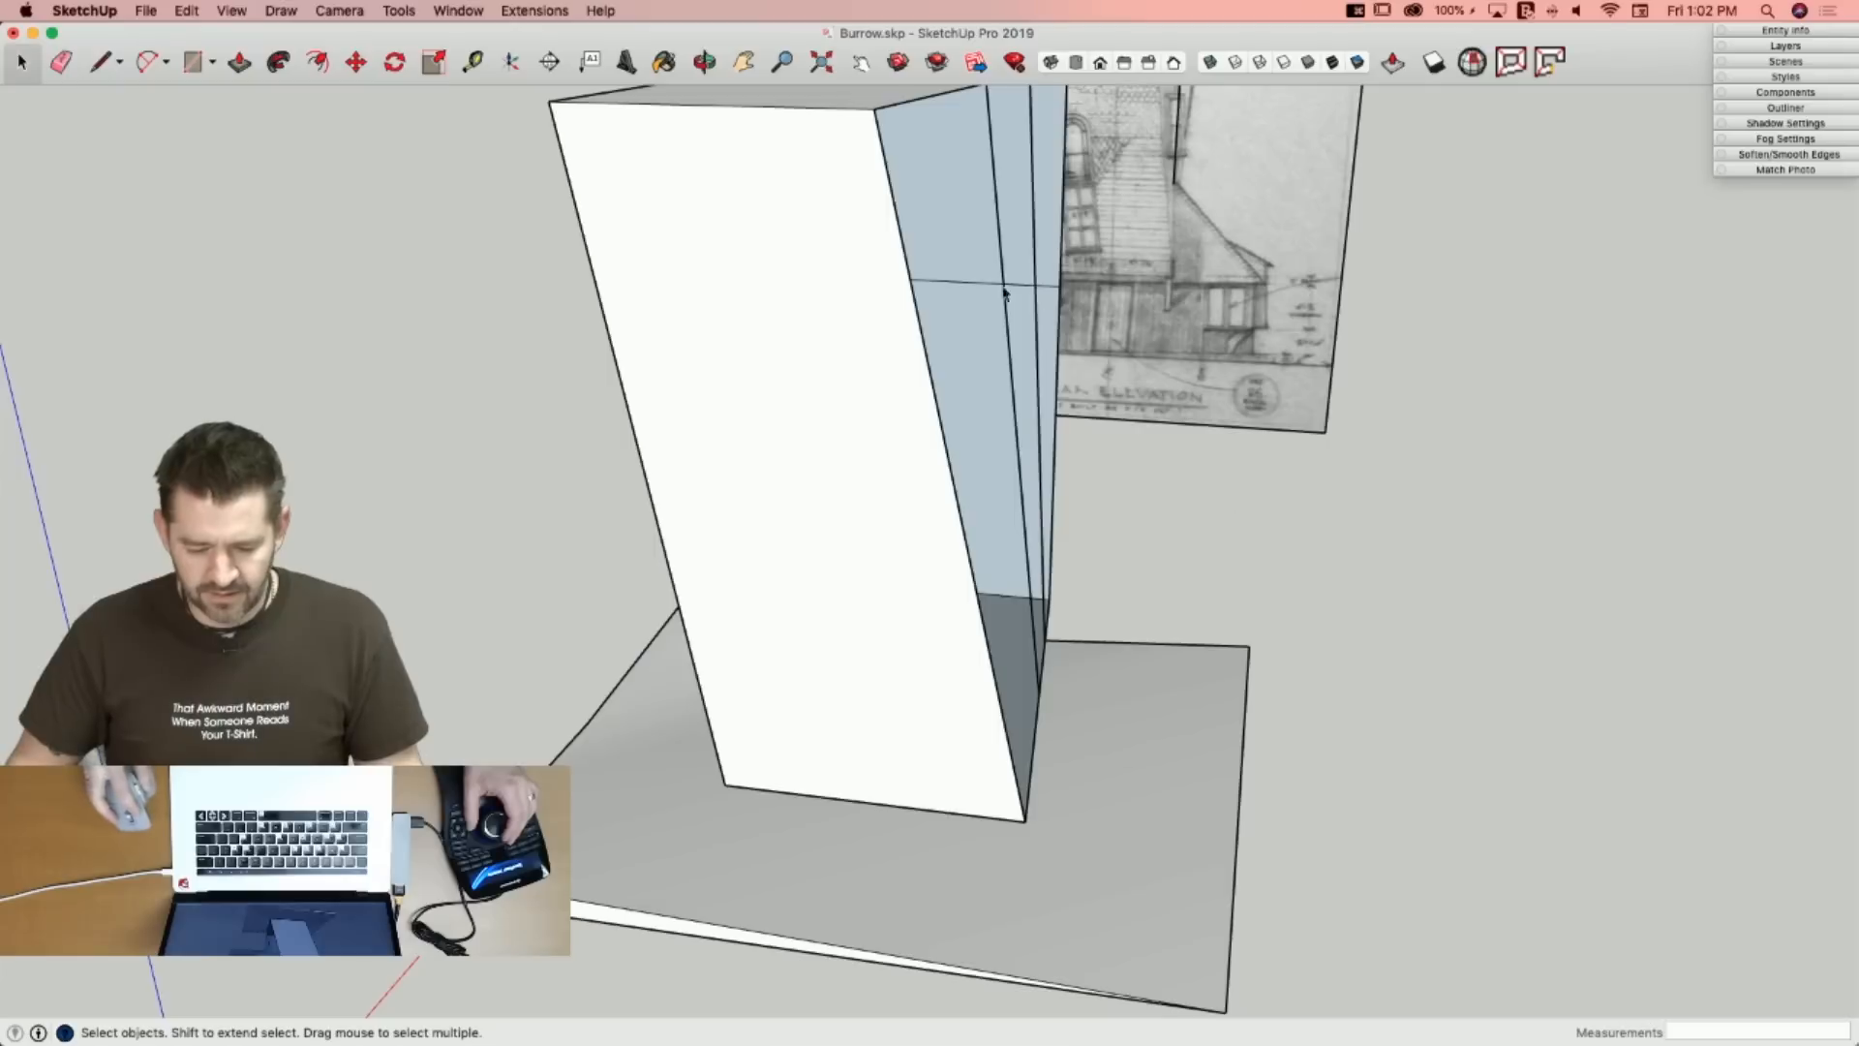
Erase the two long edges spanning the tower's open side wall.
key(l)
click(945, 372)
key(e)
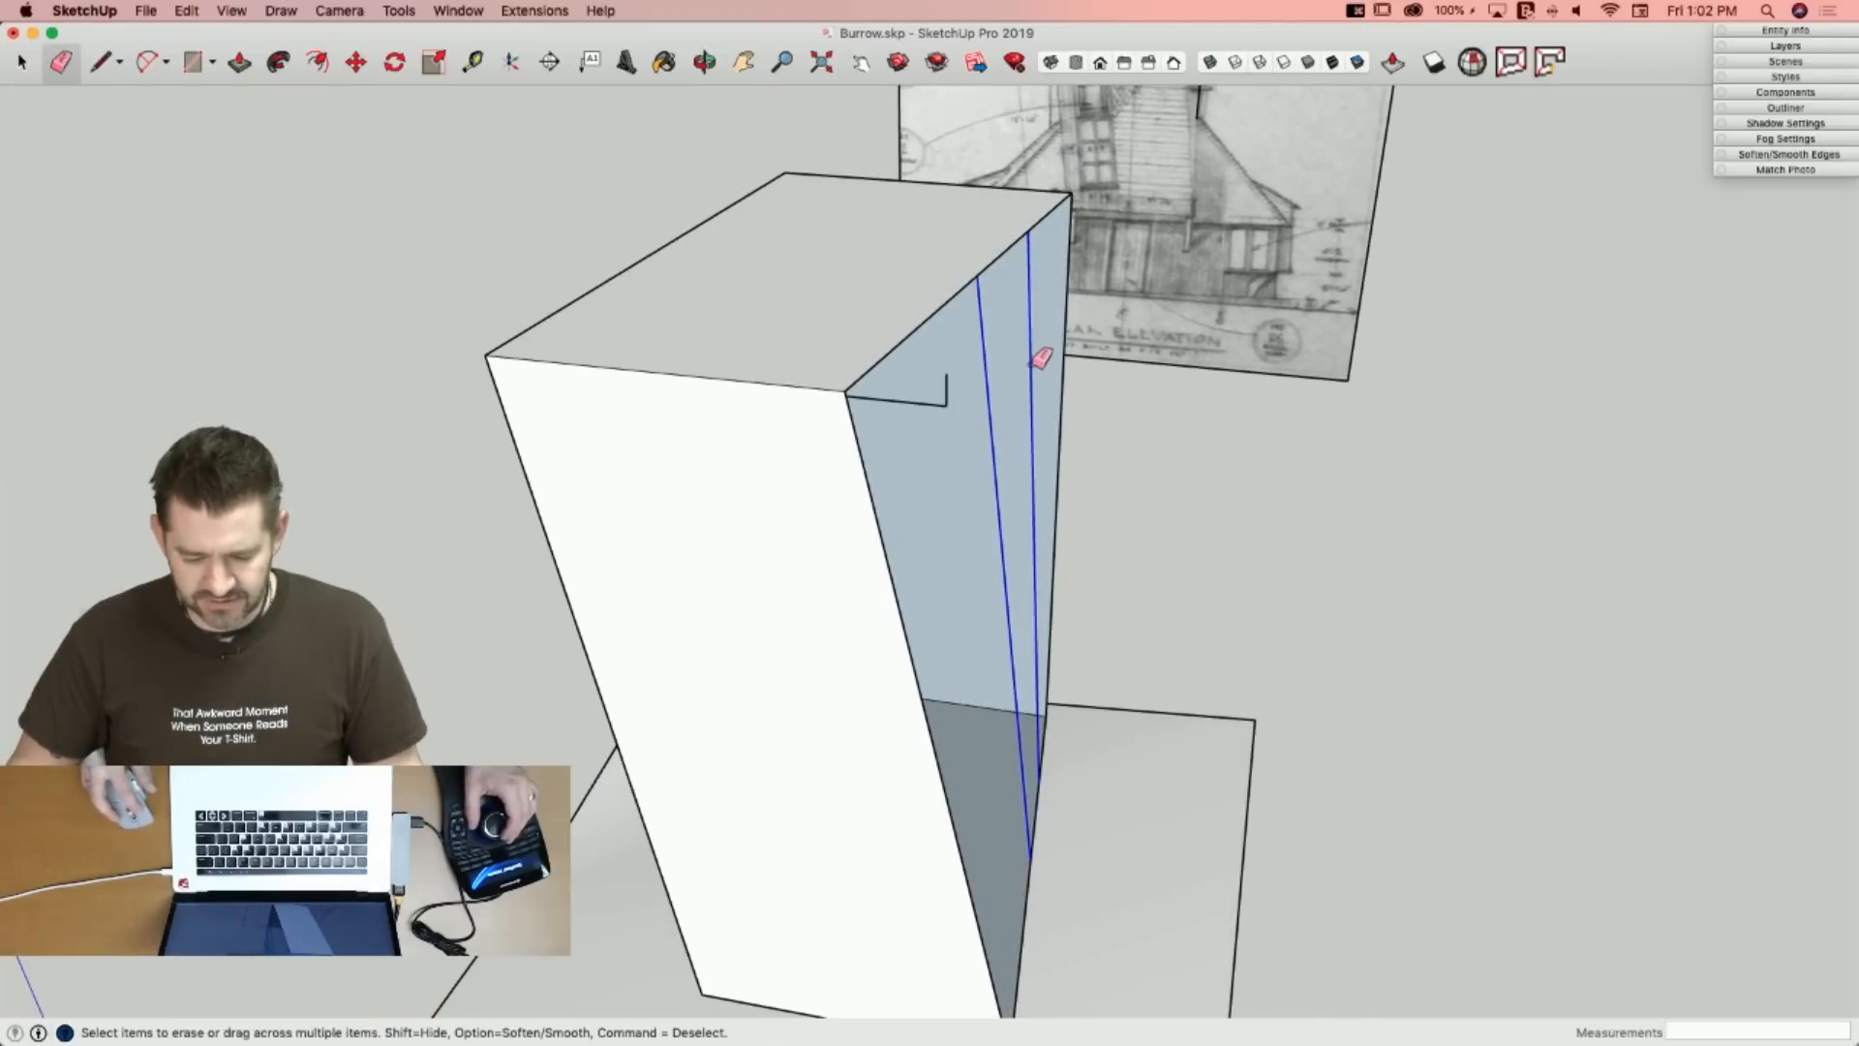
drag(1040, 358, 1036, 365)
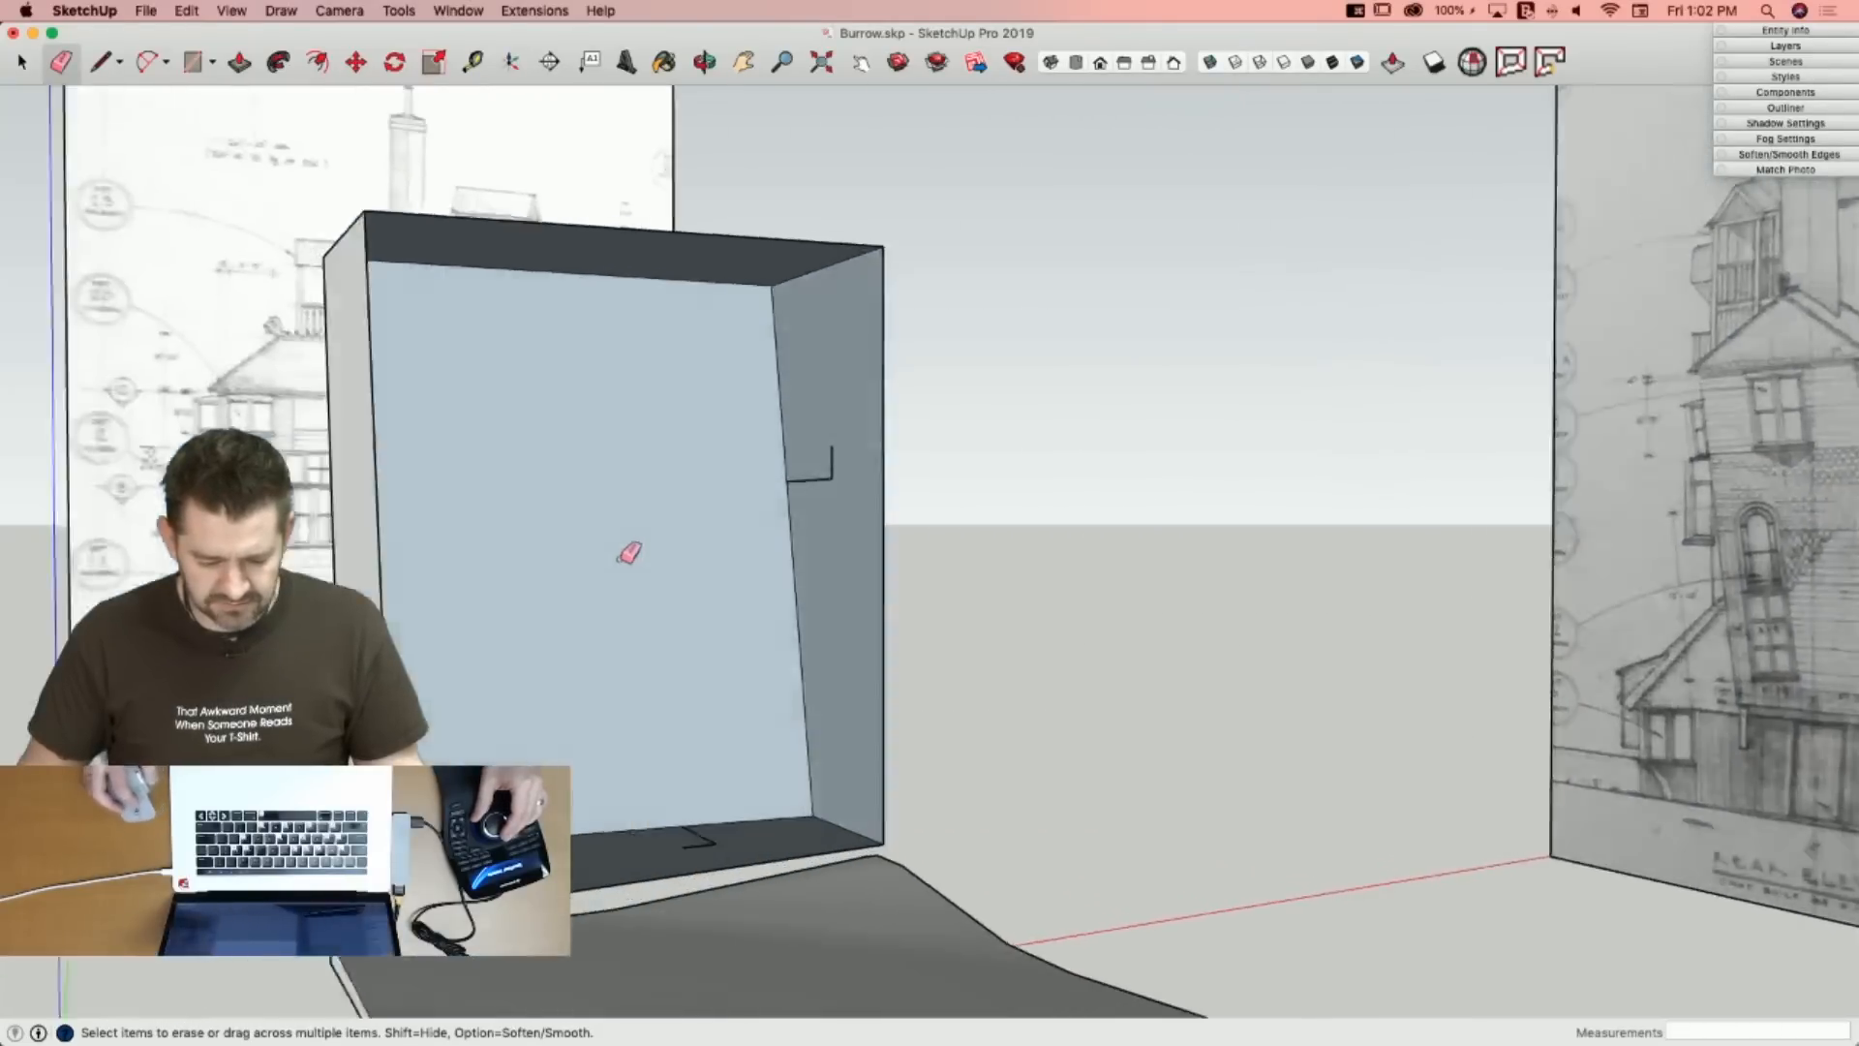
Examine the plans and elevations in Borrow Plan.jpg by shrinking the SketchUp window, and restore the window to full width.
key(space)
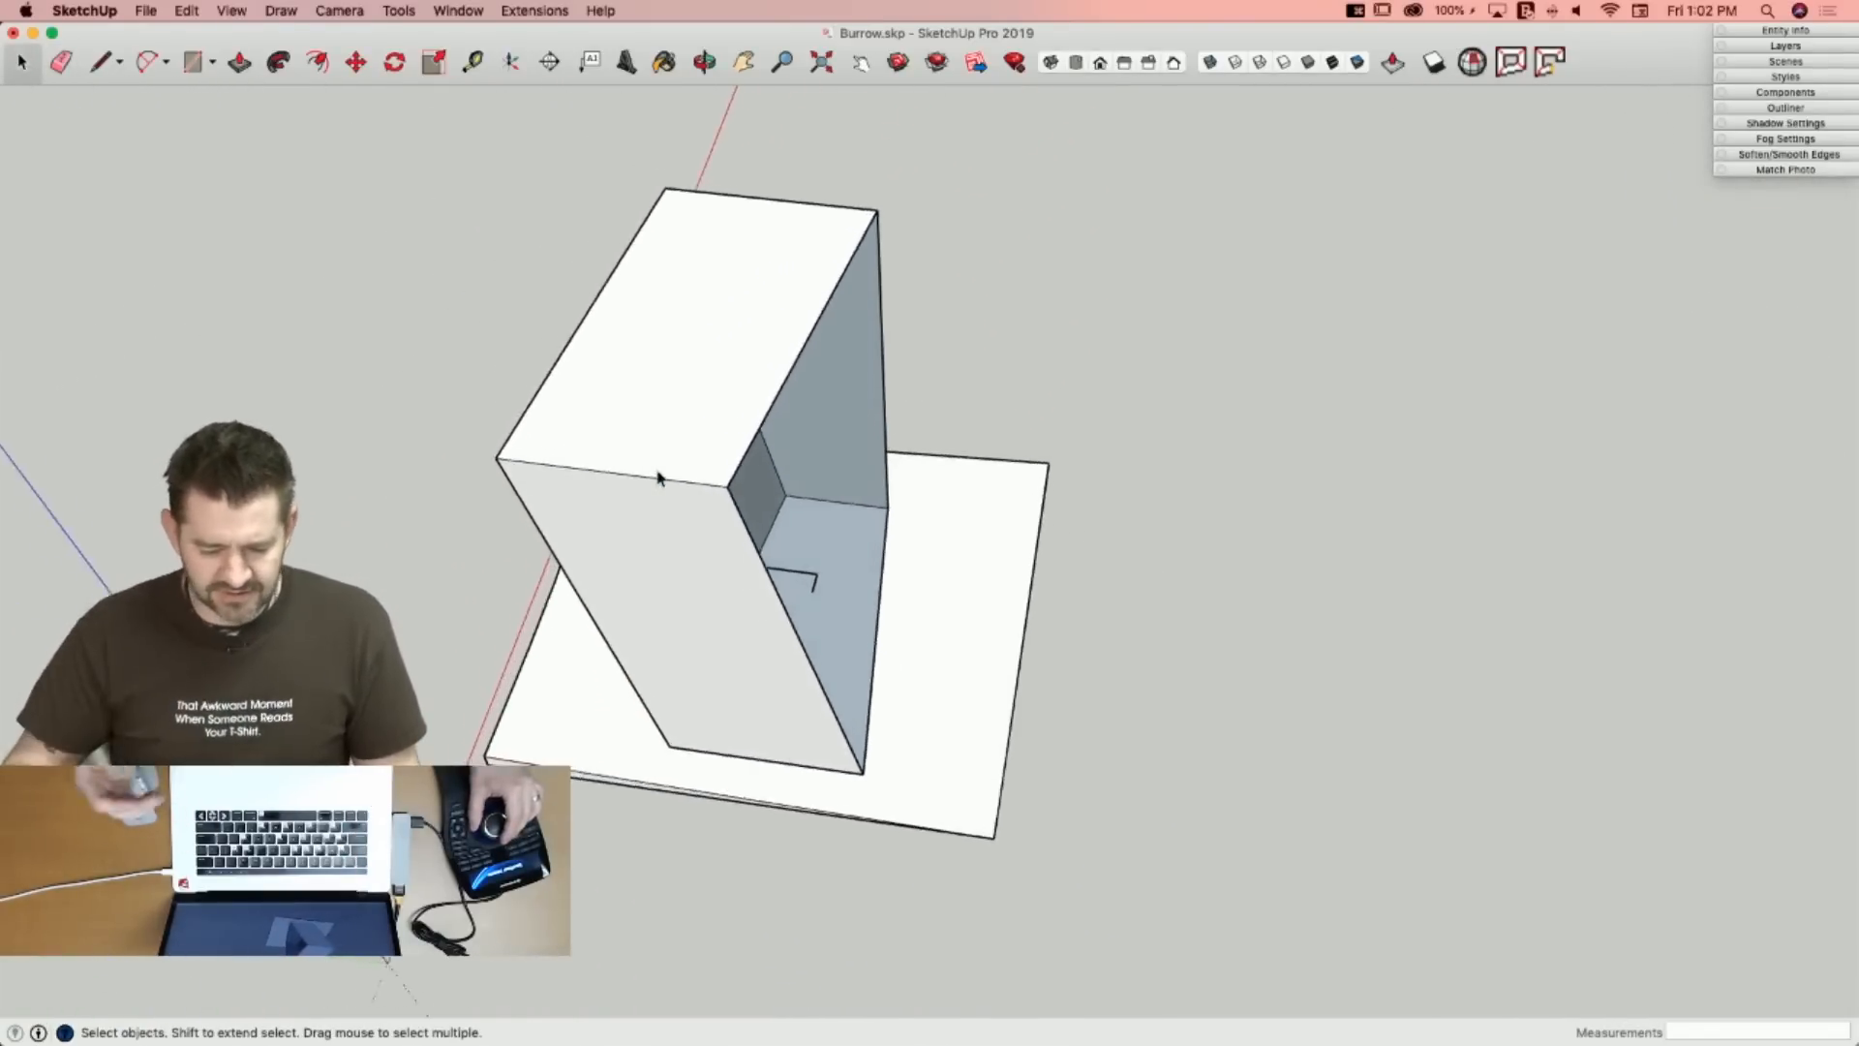
mouse_move(1856, 614)
mouse_down()
mouse_move(348, 542)
mouse_move(764, 519)
mouse_up()
drag(1415, 130, 372, 98)
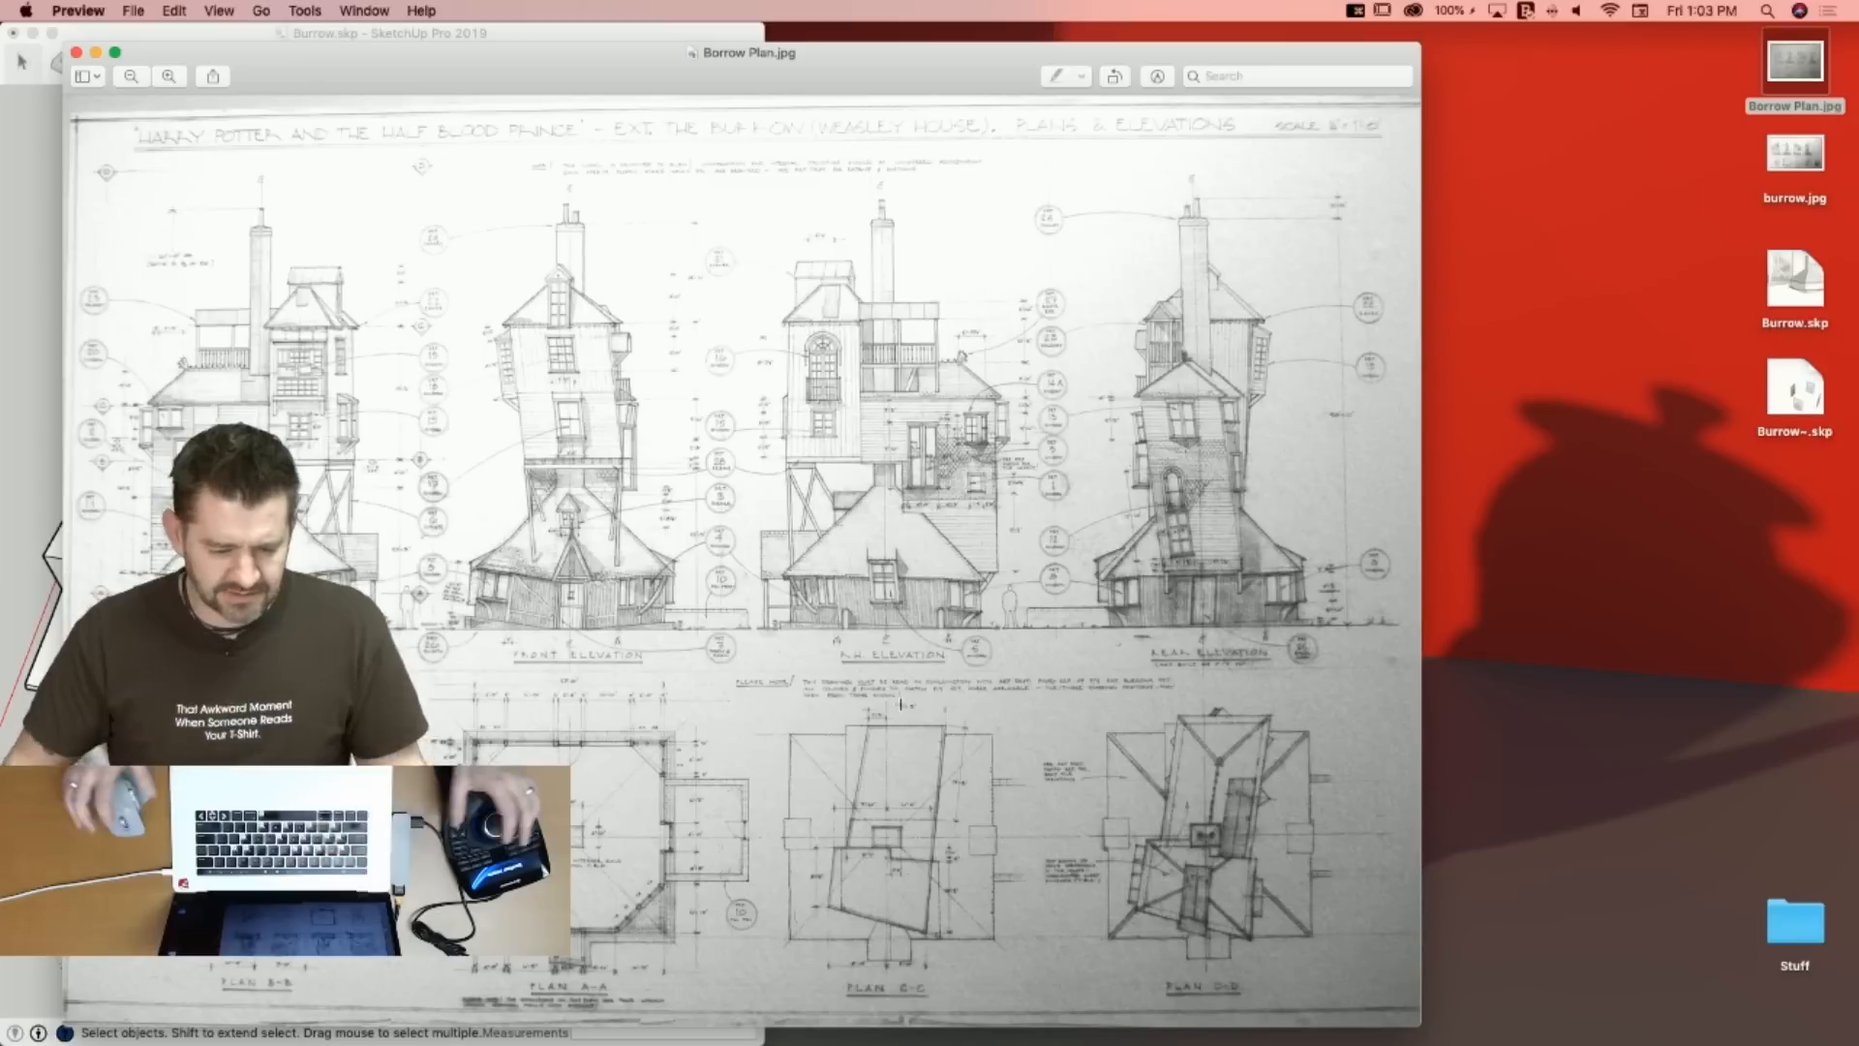
click(721, 34)
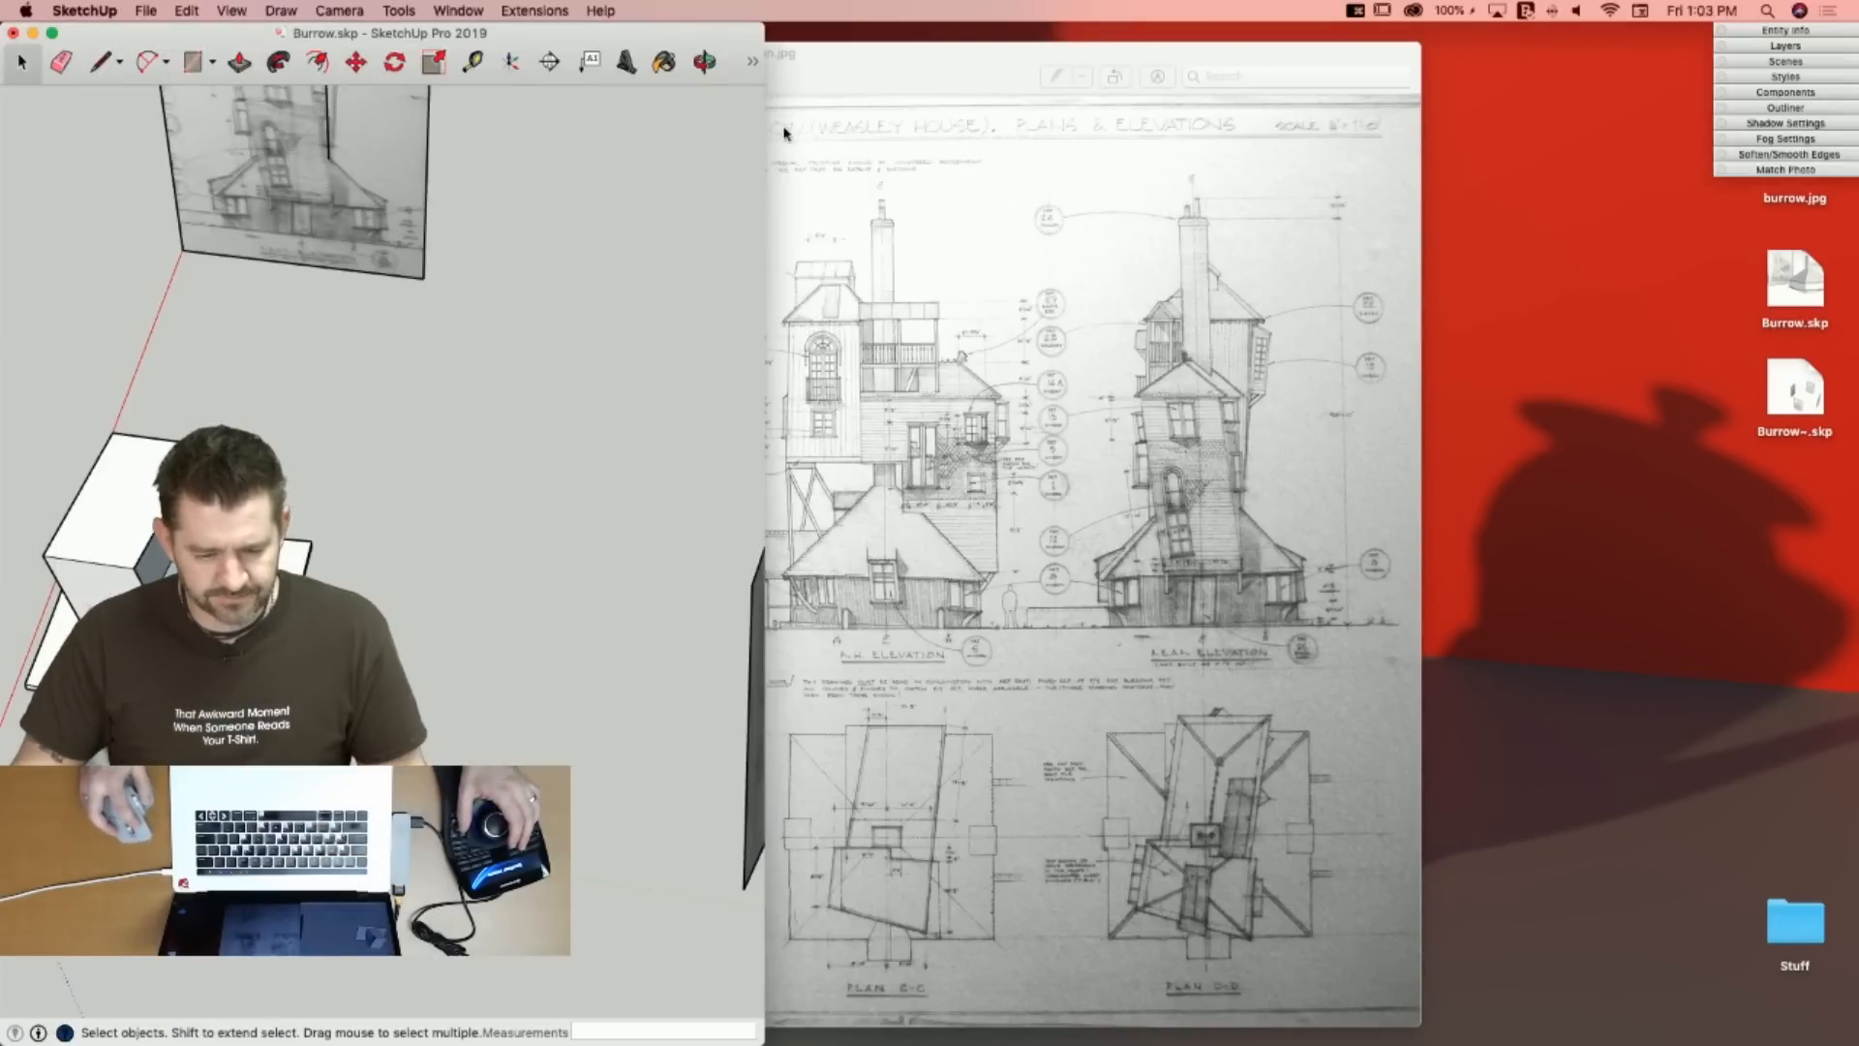
drag(765, 133, 1856, 253)
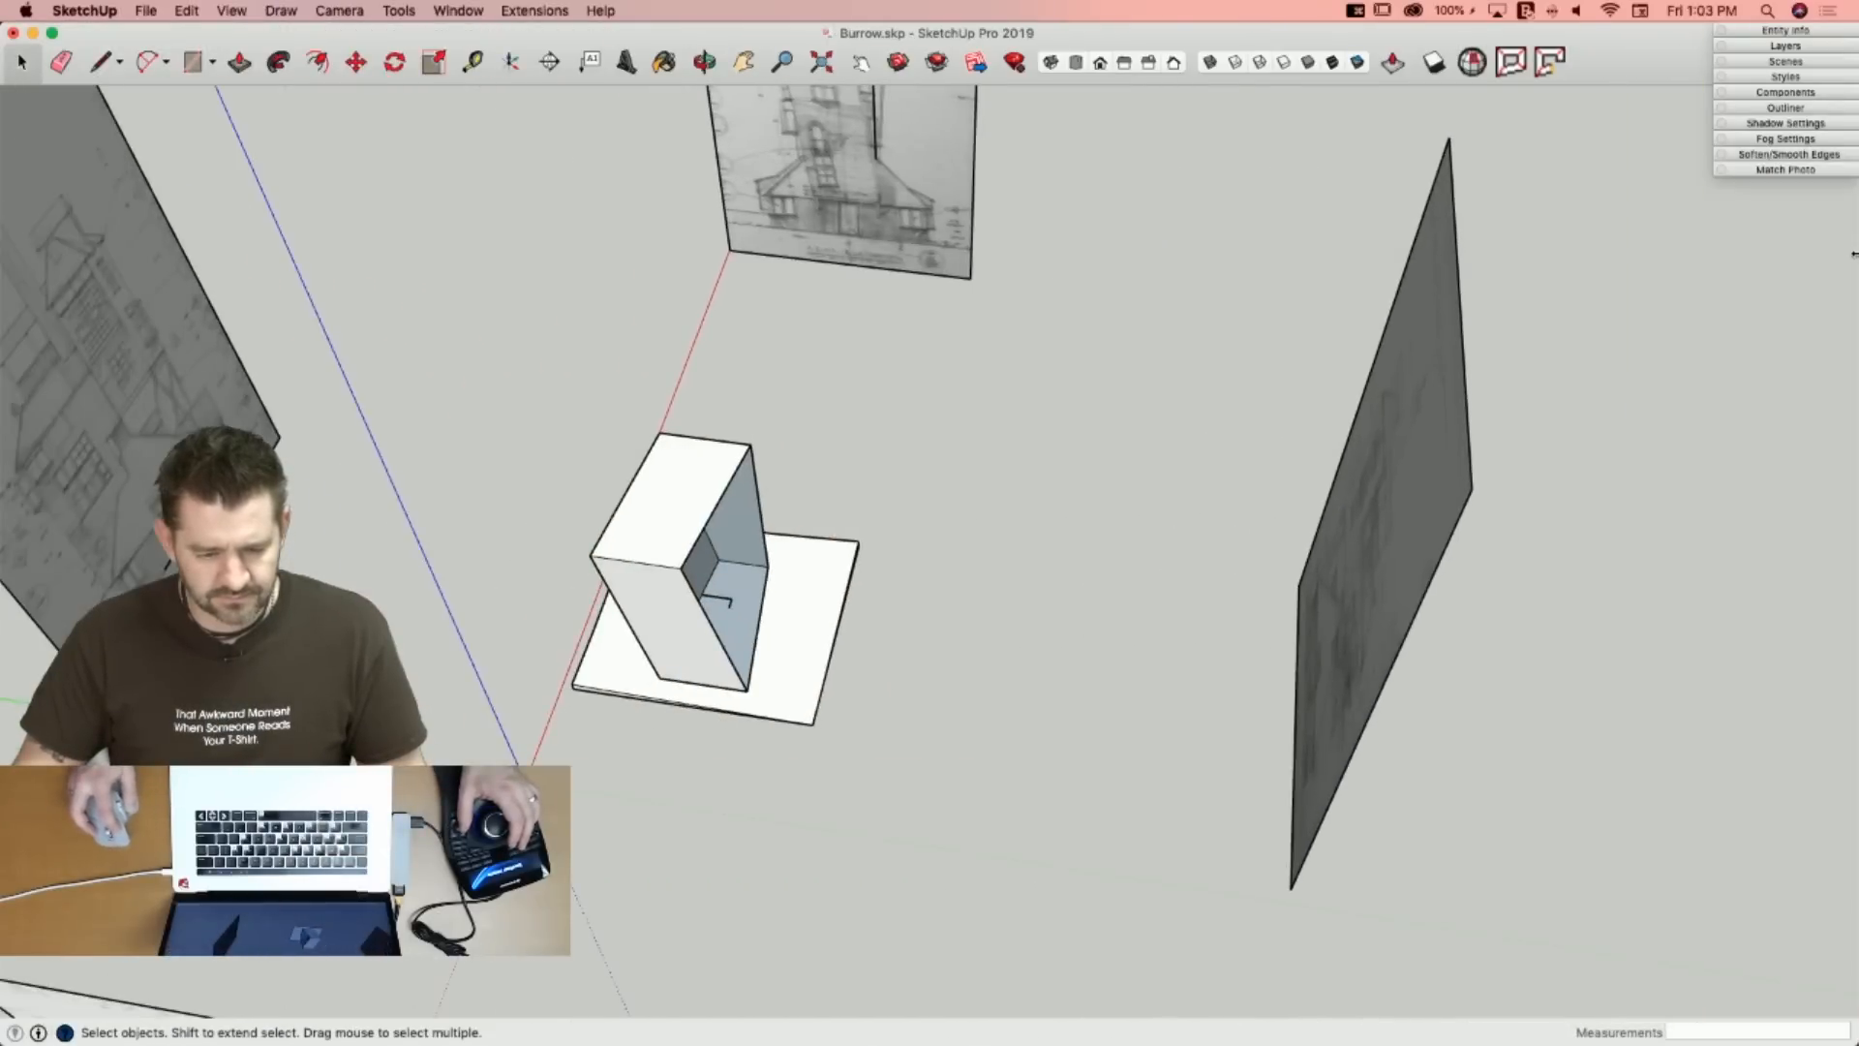
Try to copy the tower's closed side wall about 9' 2" across onto its open side, and undo the copy.
key(space)
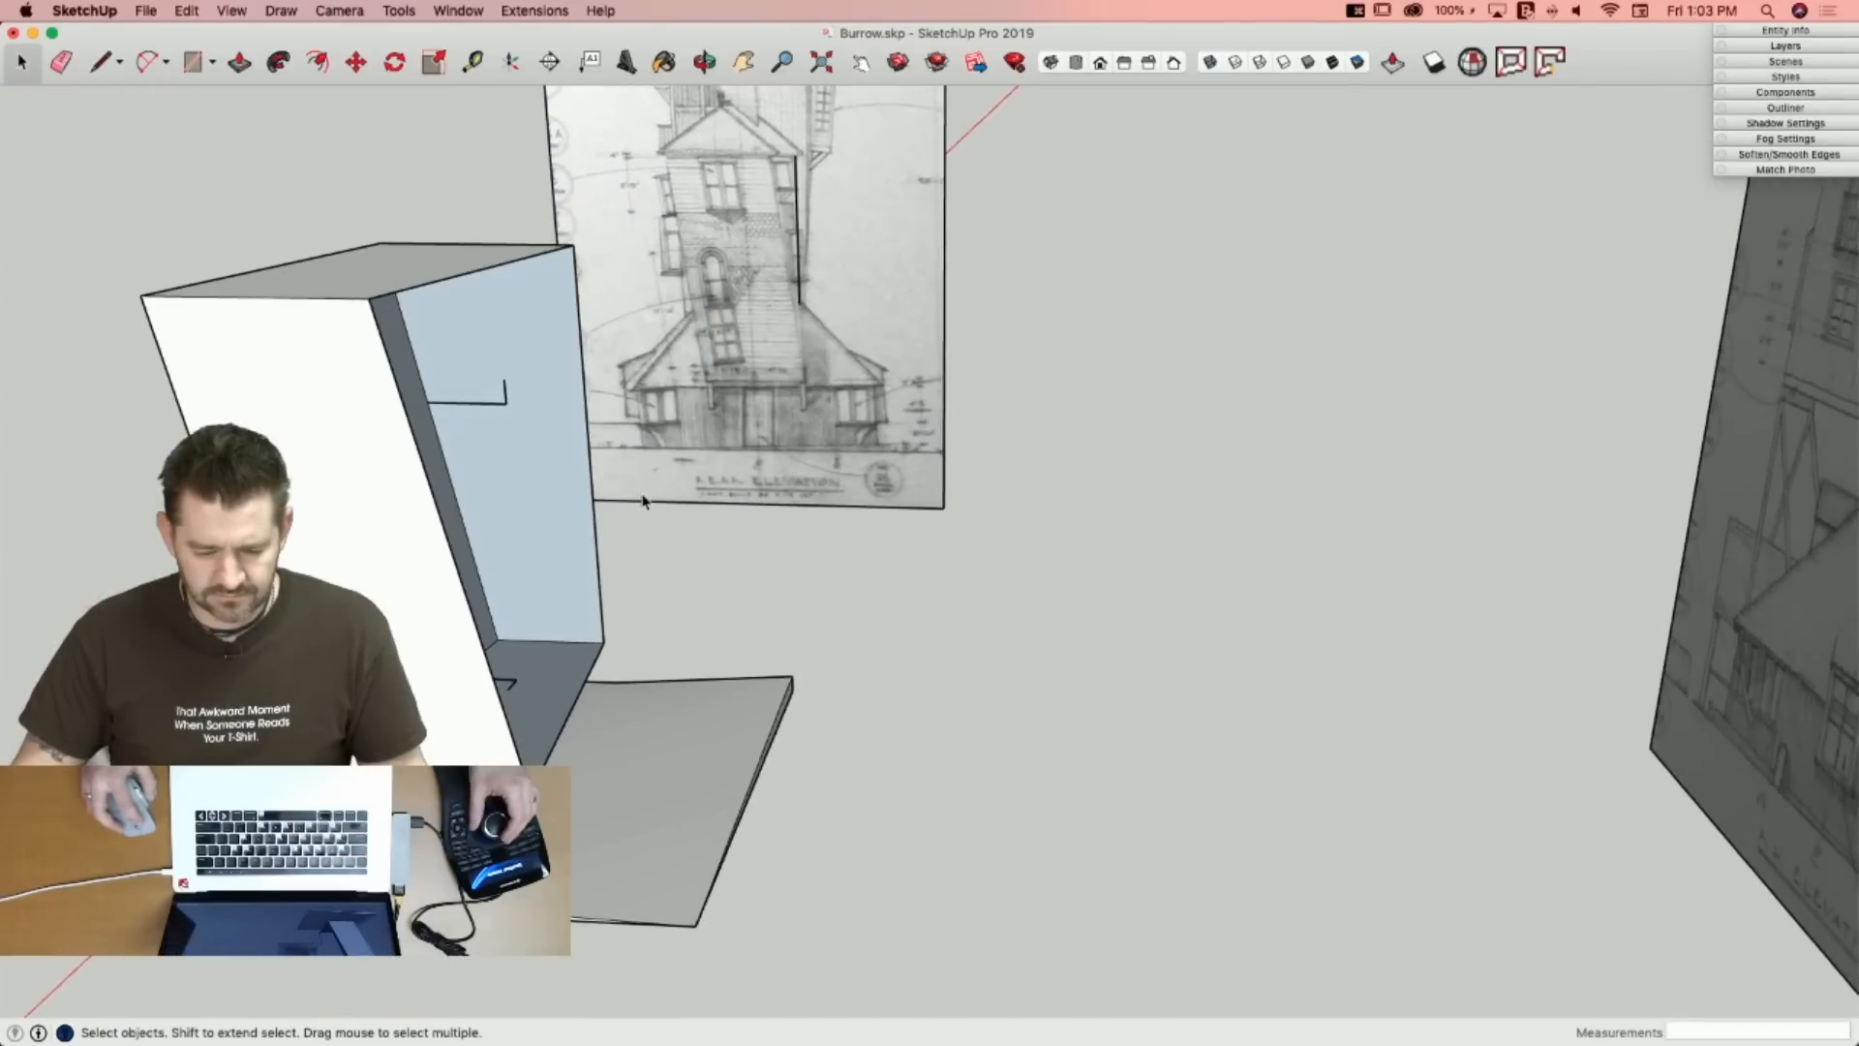
key(m)
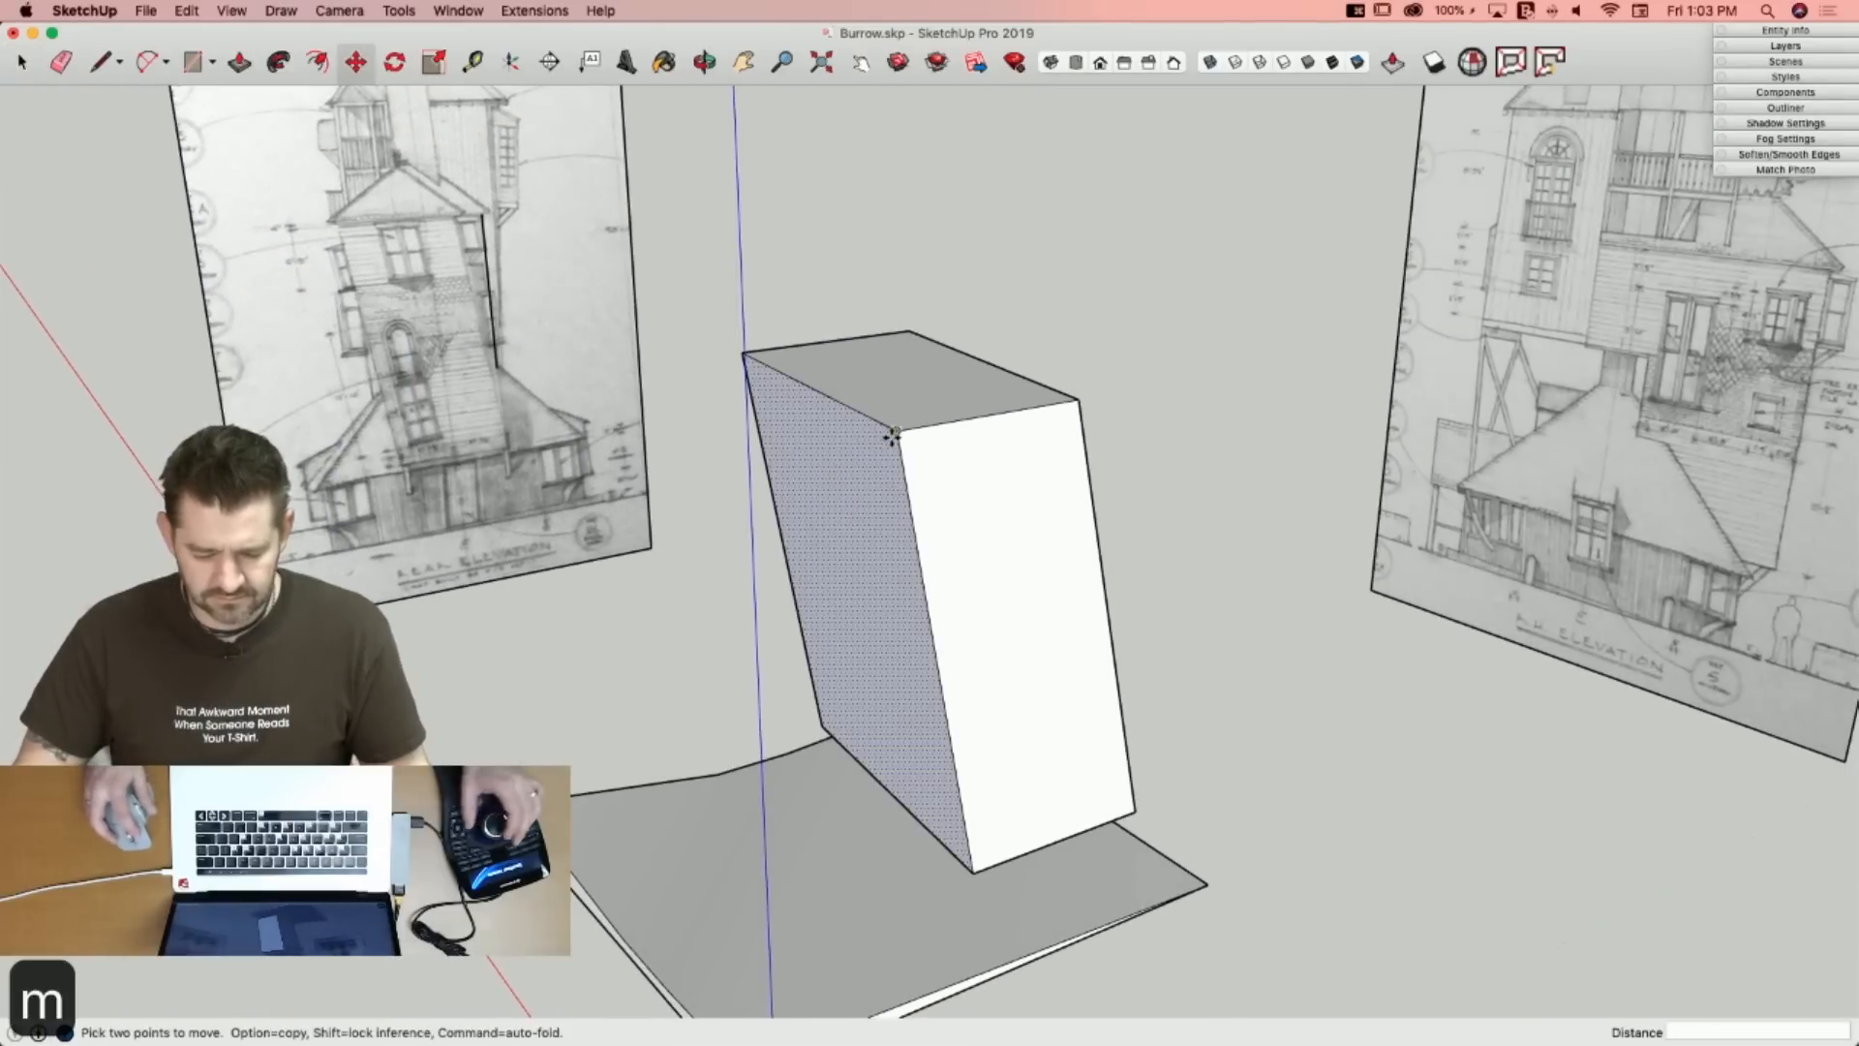
key(alt)
click(967, 432)
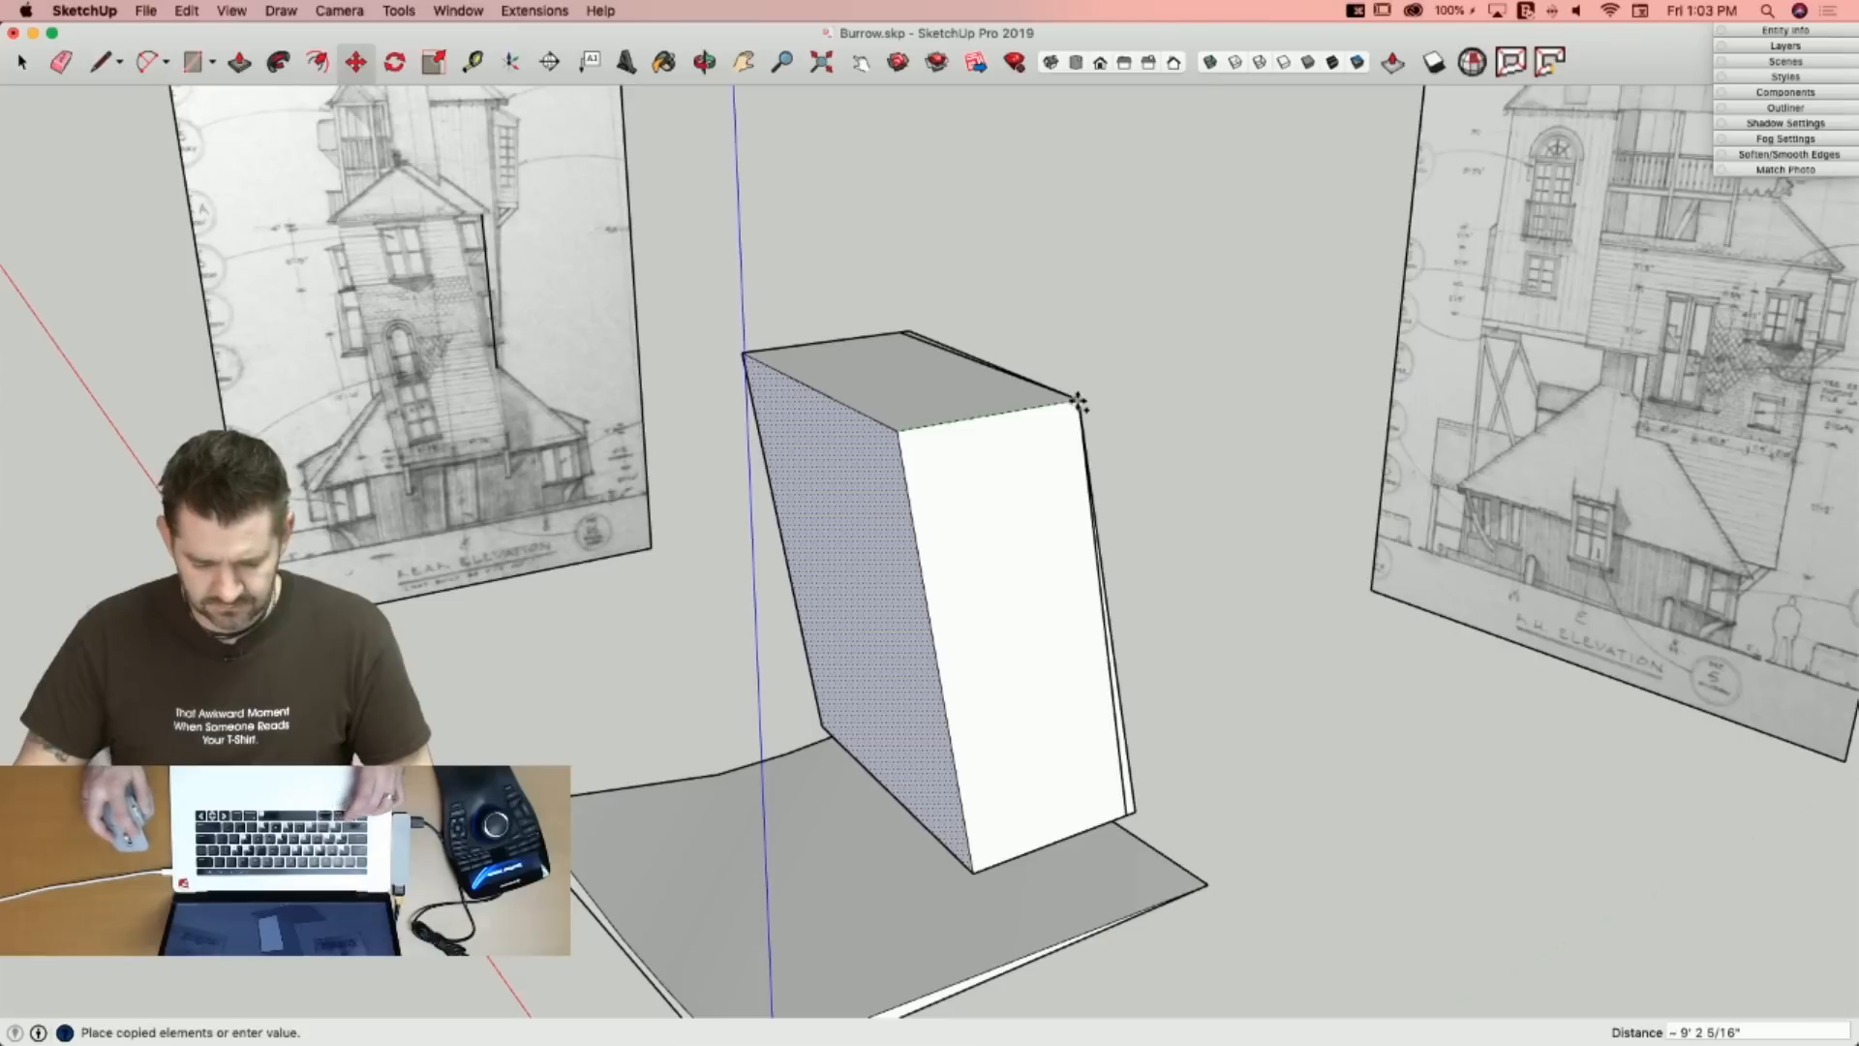
click(1097, 402)
key(super+5)
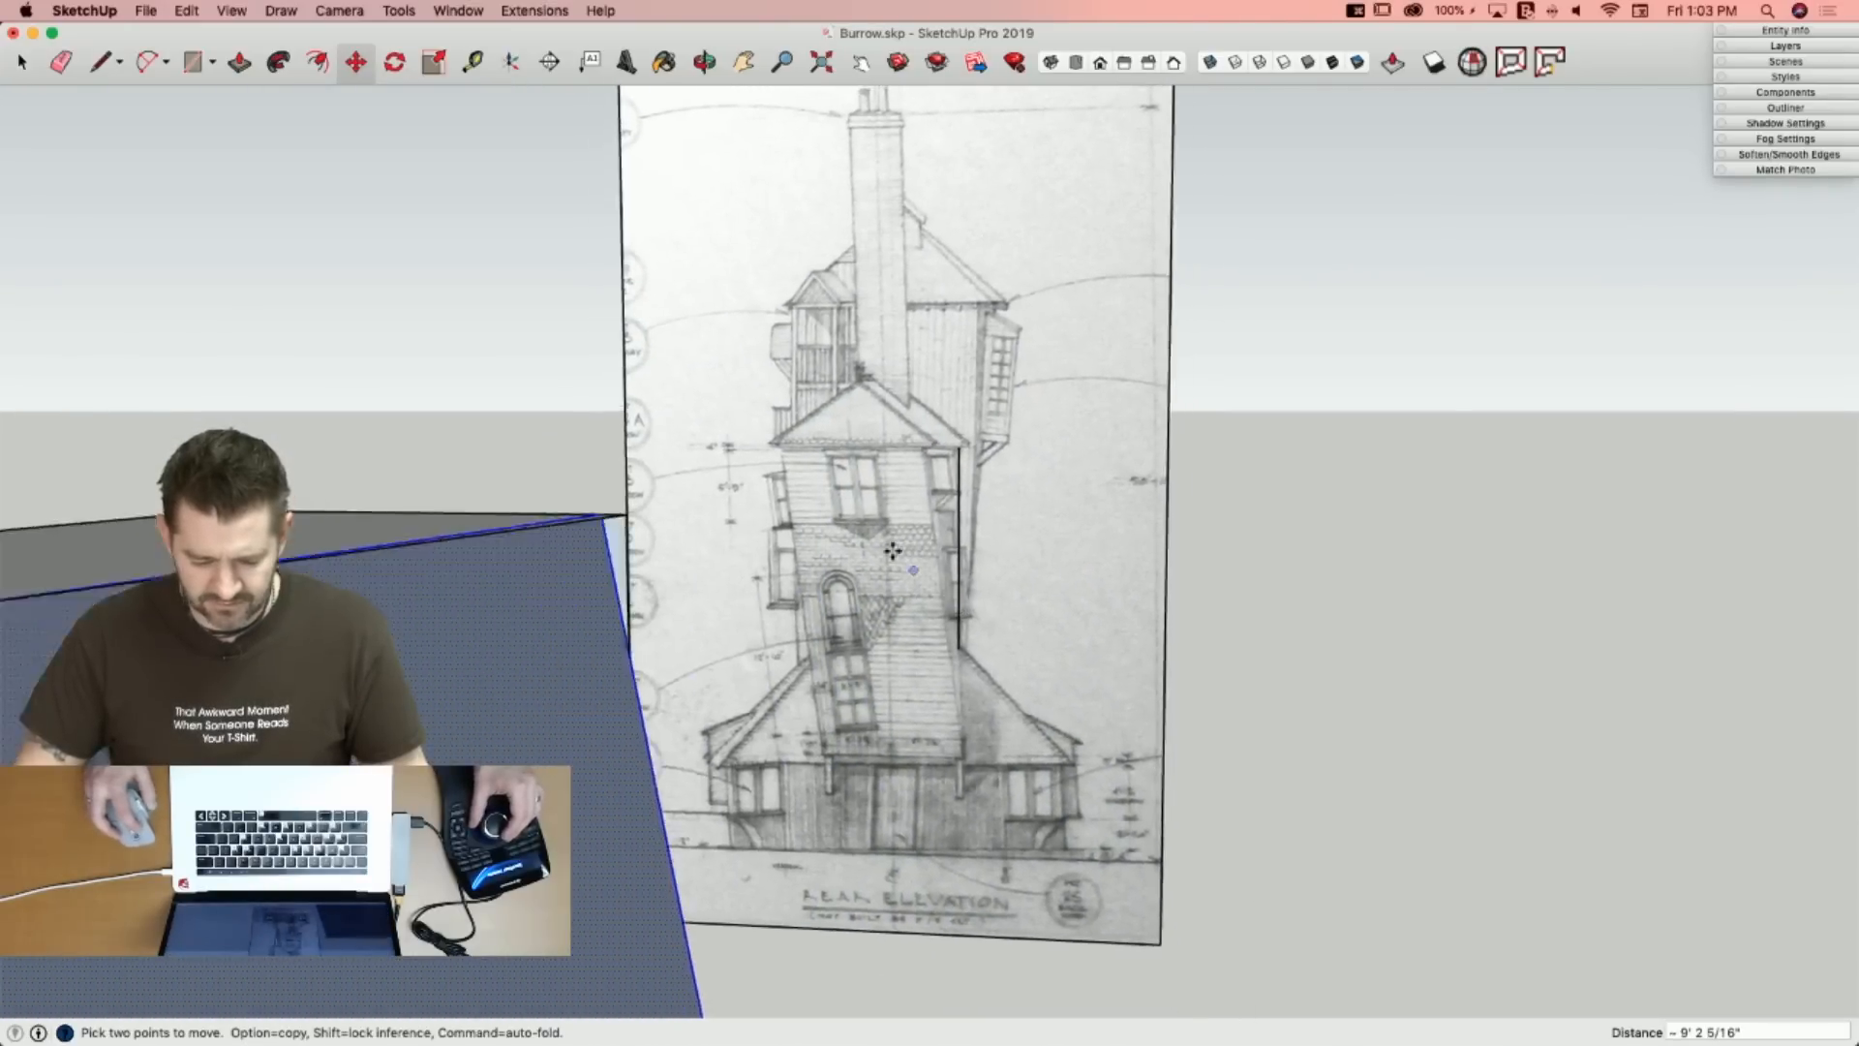
key(super+z)
Save the model and start Curviloft's Loft by Spline on the four selected boundary edges of the tower's open side wall.
key(space)
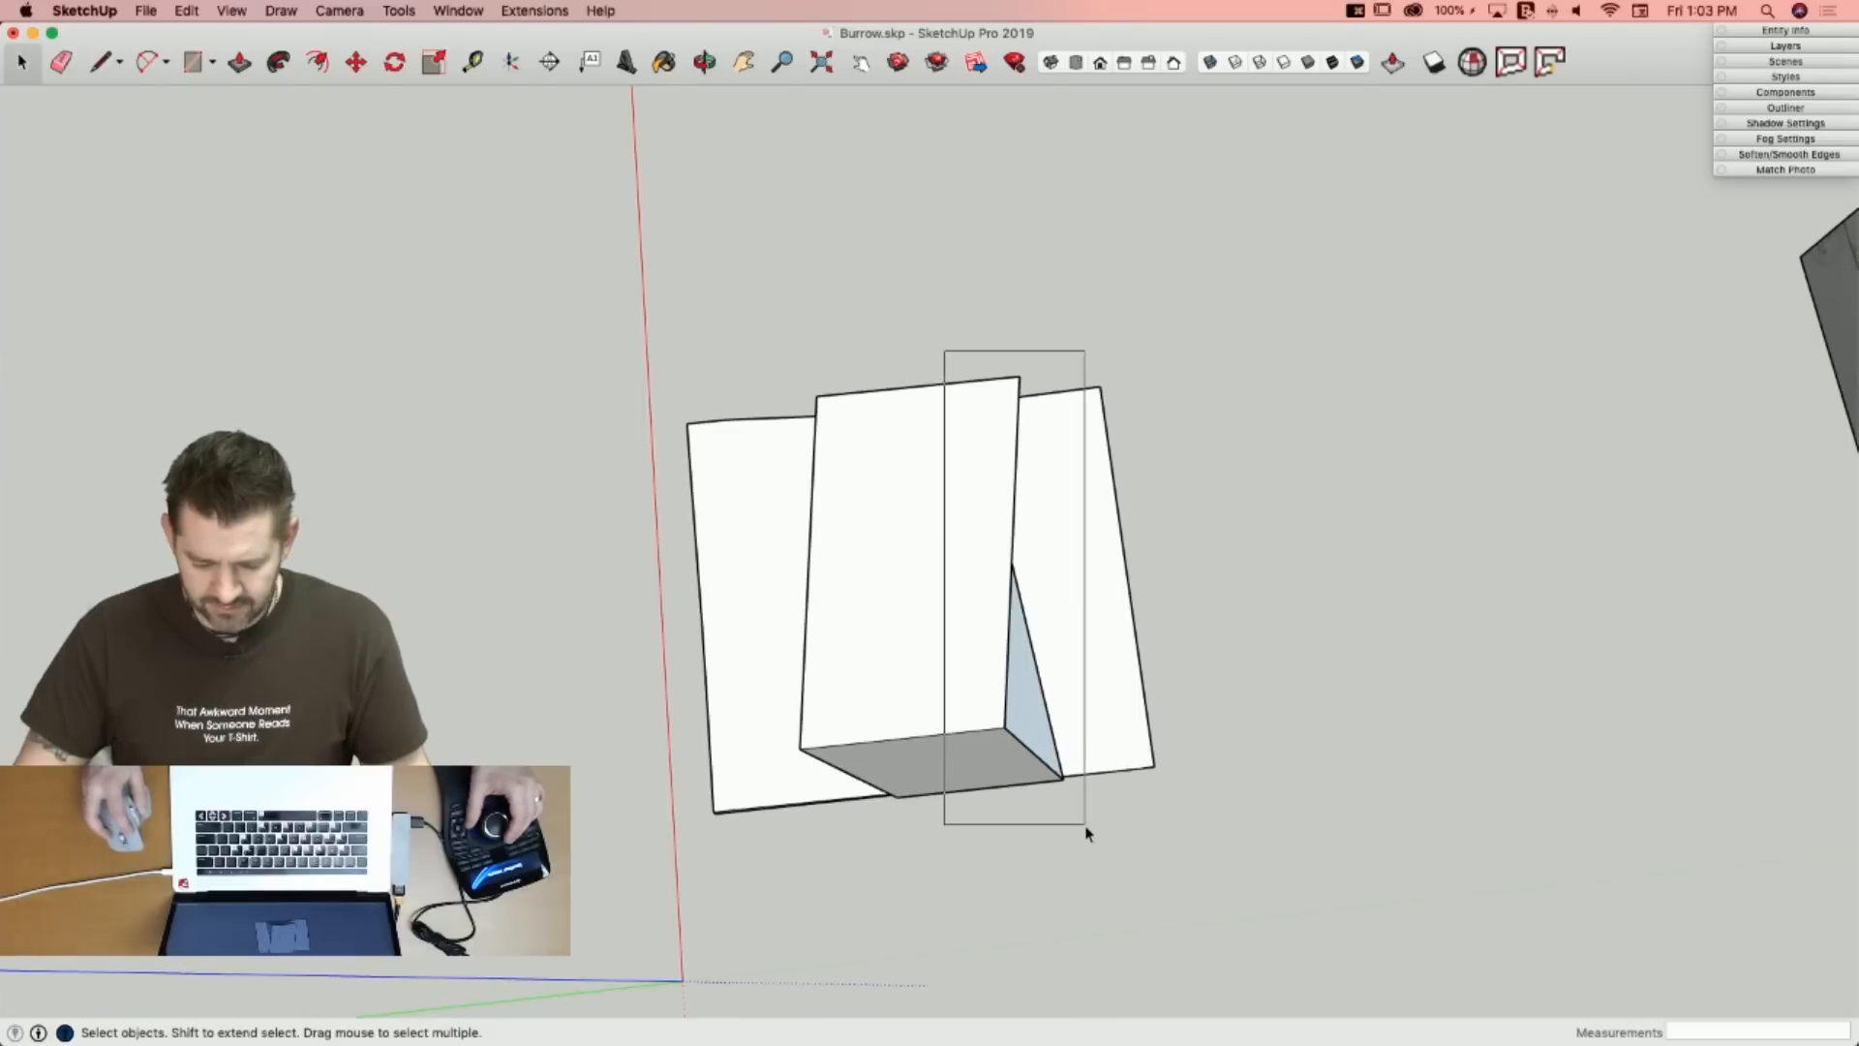
drag(1086, 833, 1087, 830)
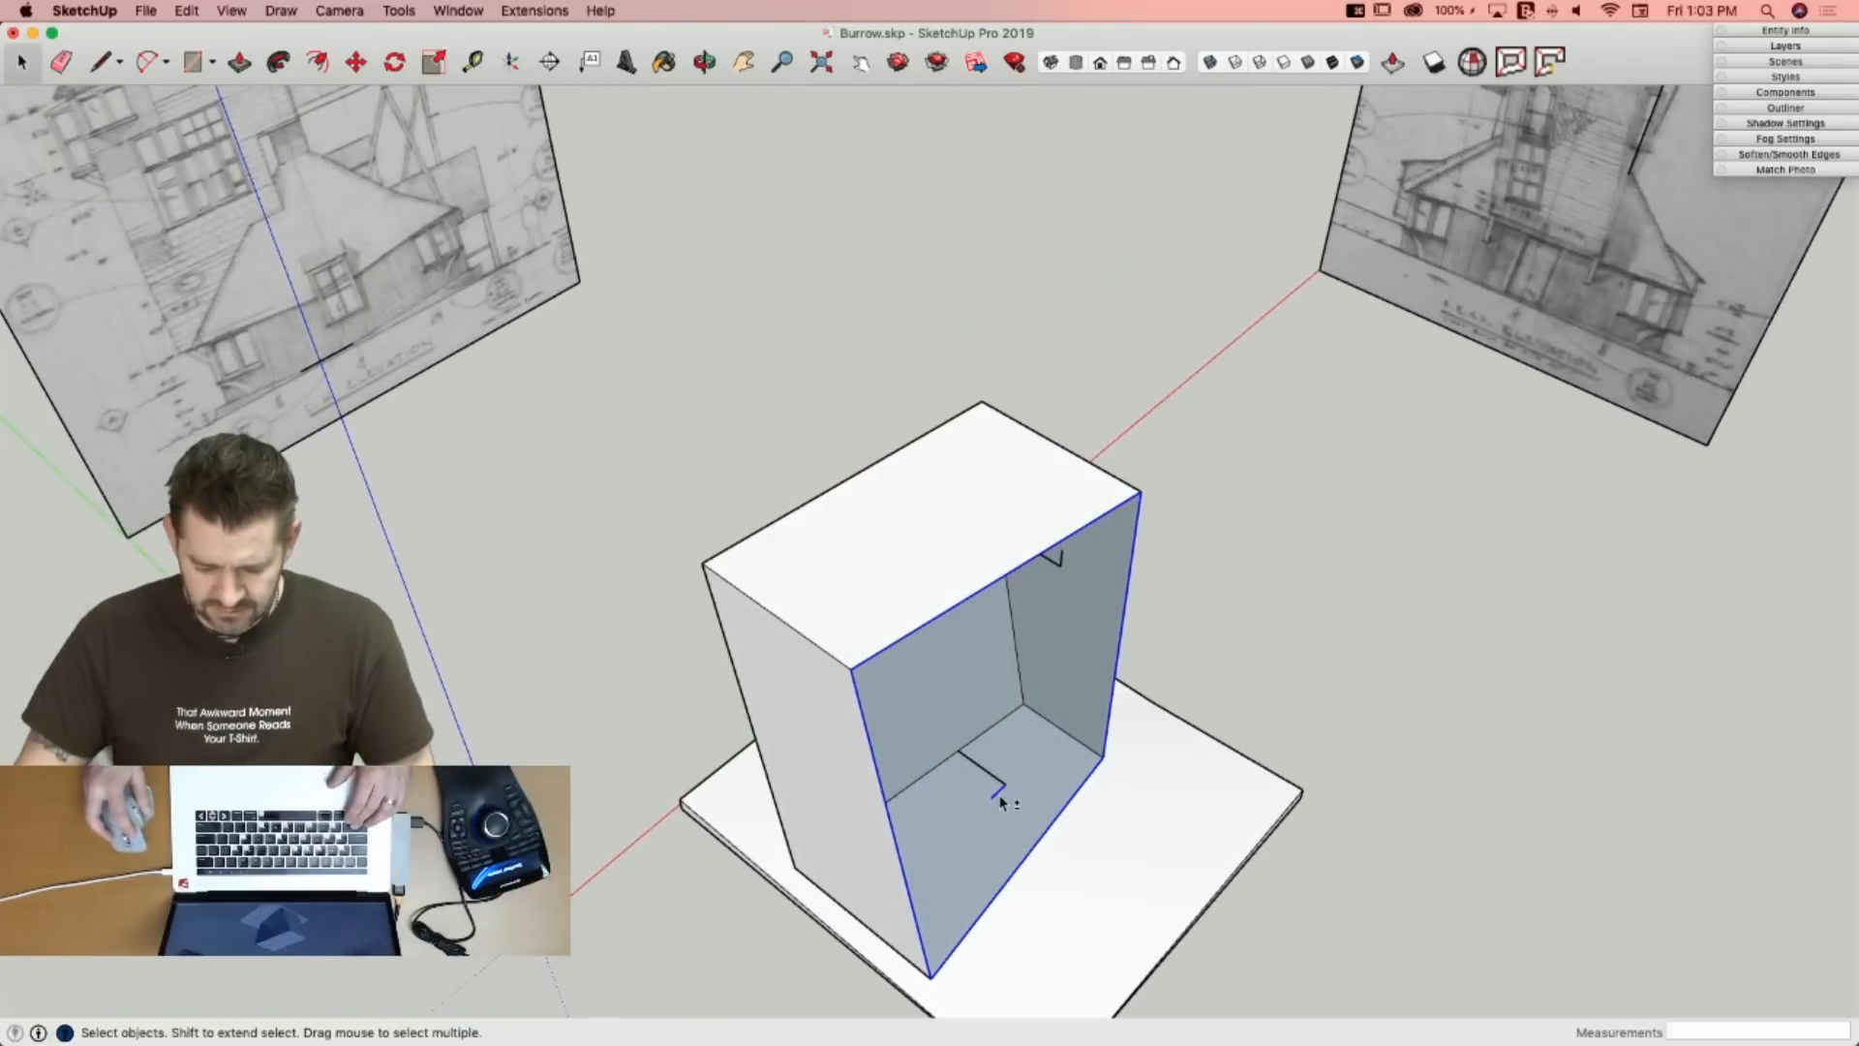
key(super+s)
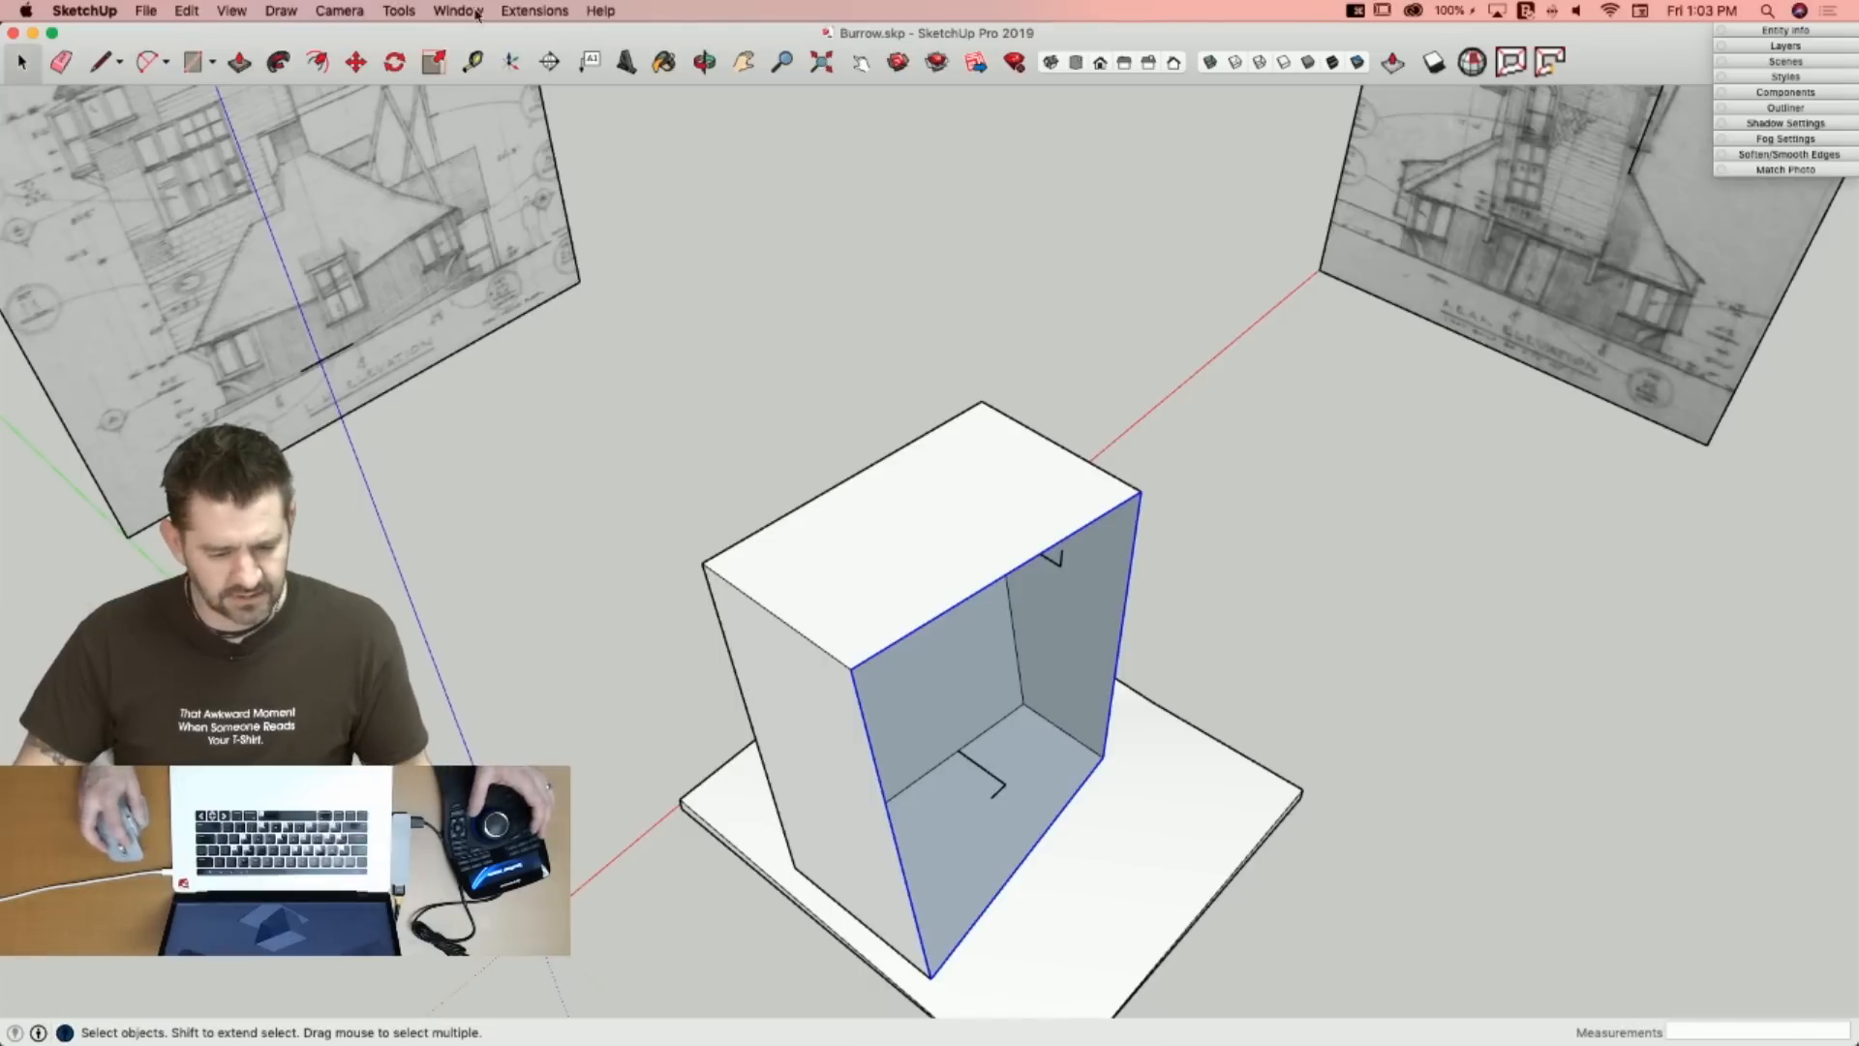
click(507, 12)
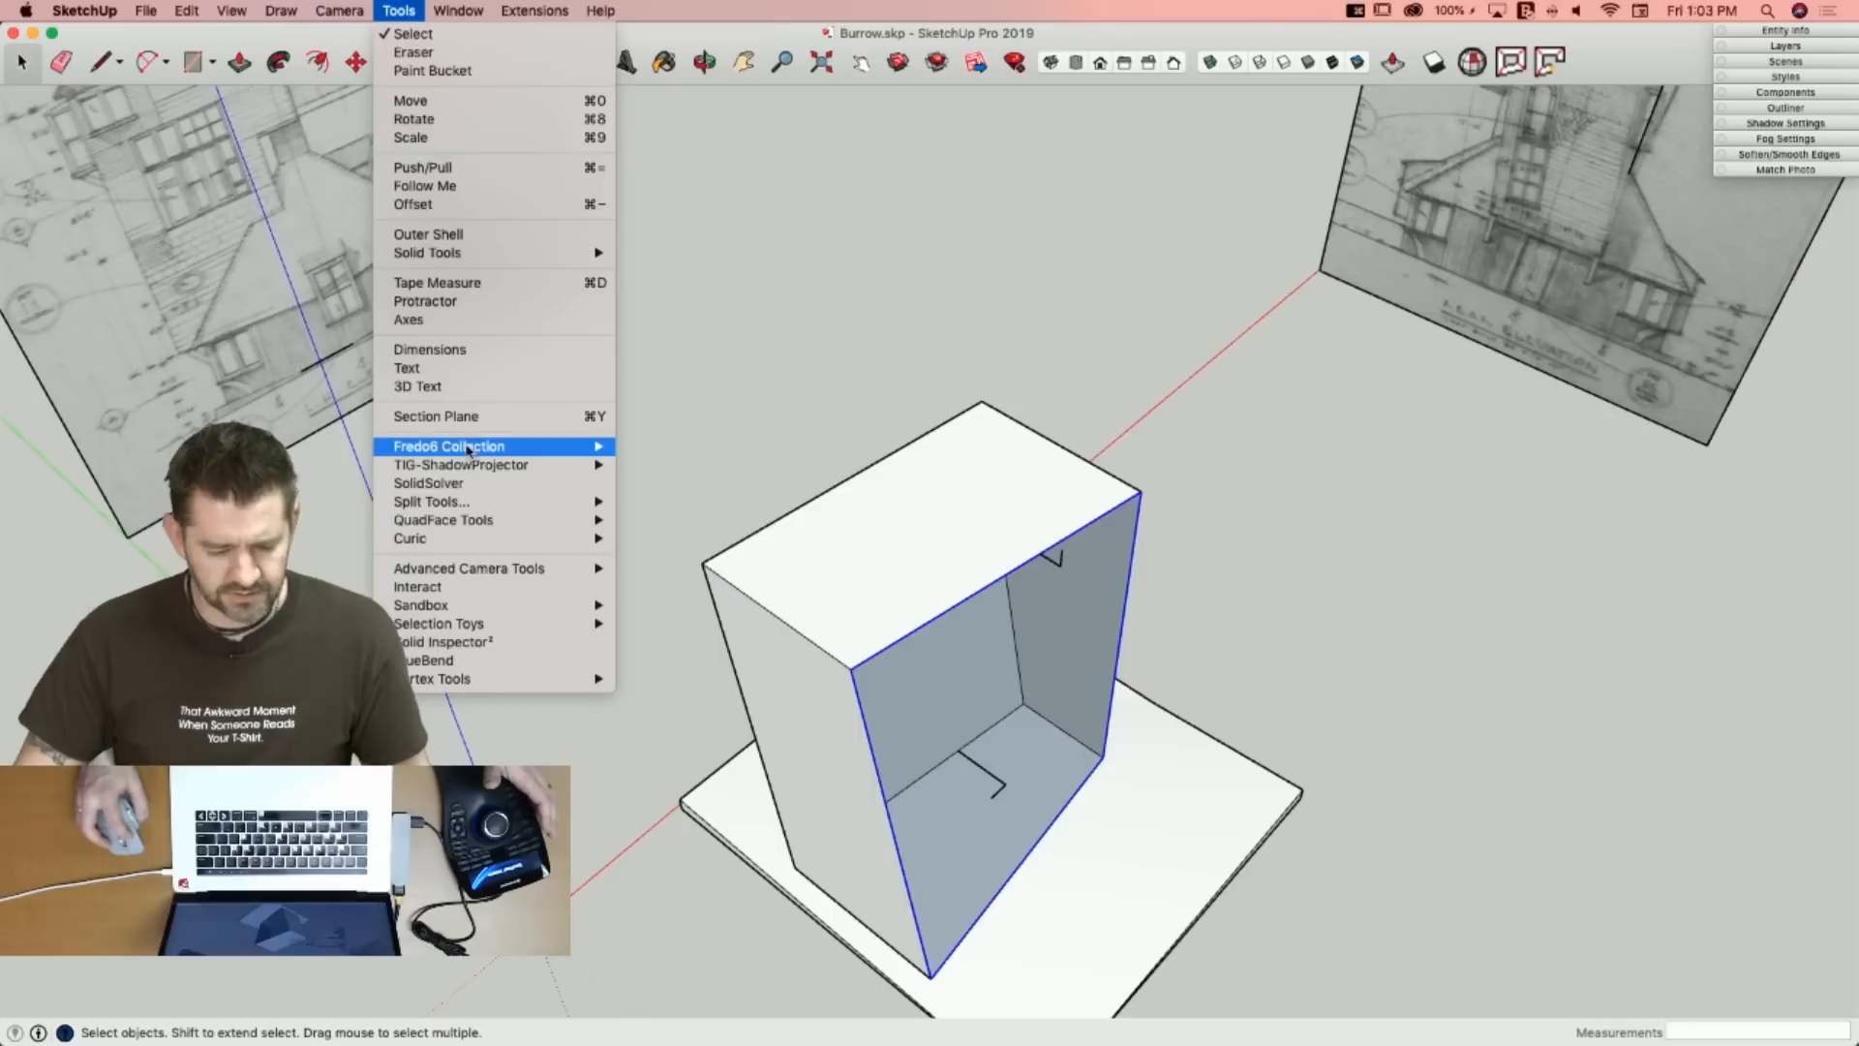
mouse_move(467, 448)
mouse_move(534, 451)
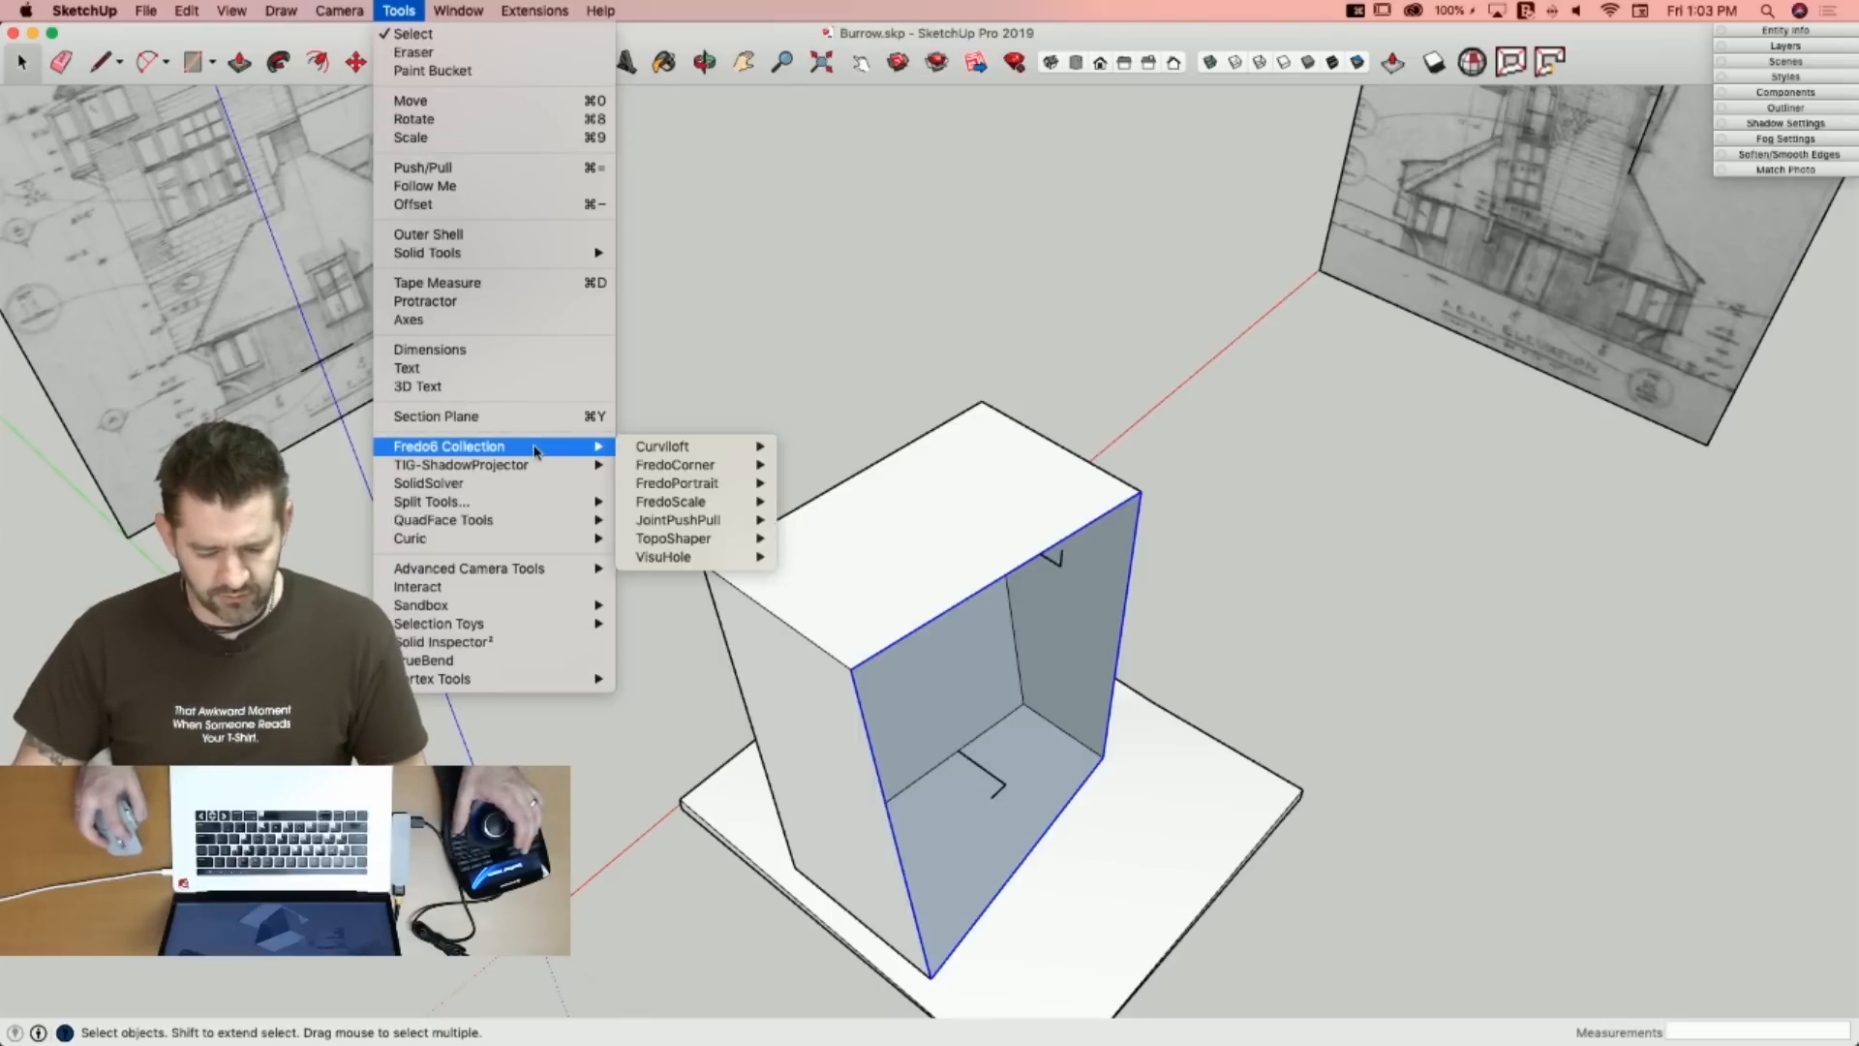
mouse_move(683, 451)
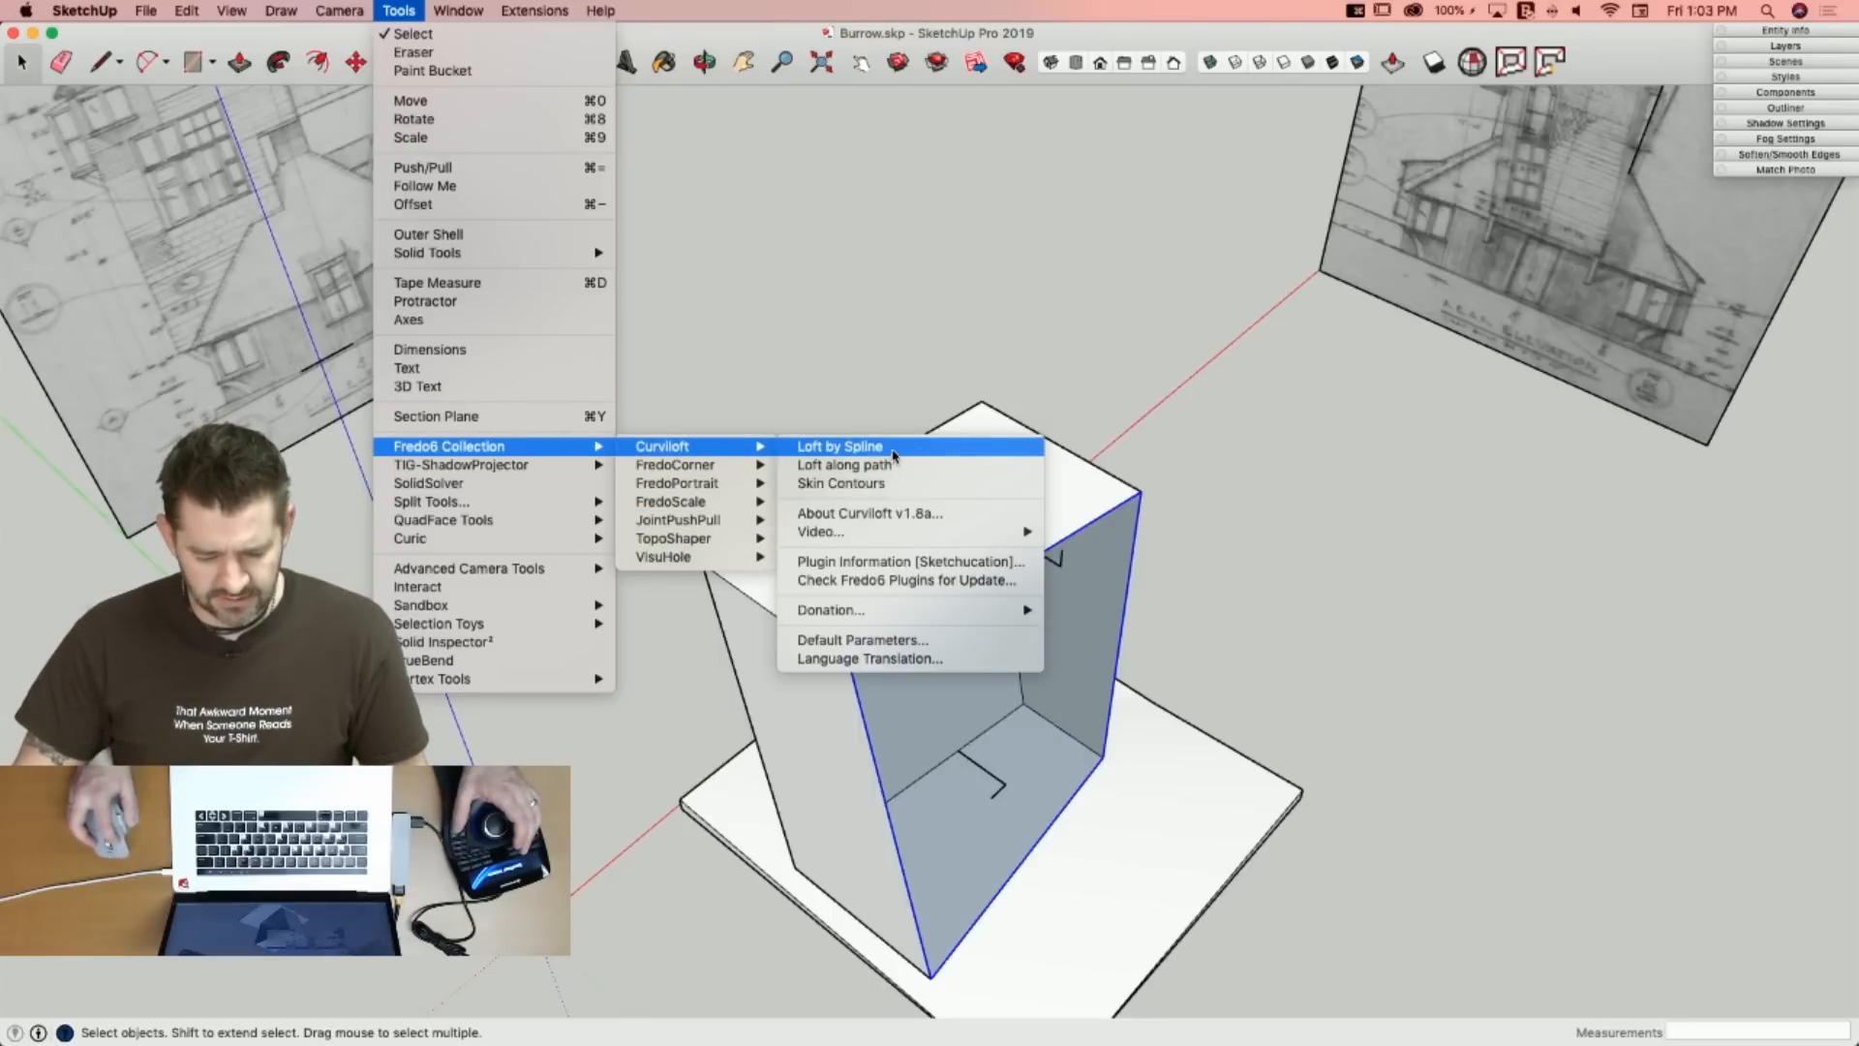
click(919, 453)
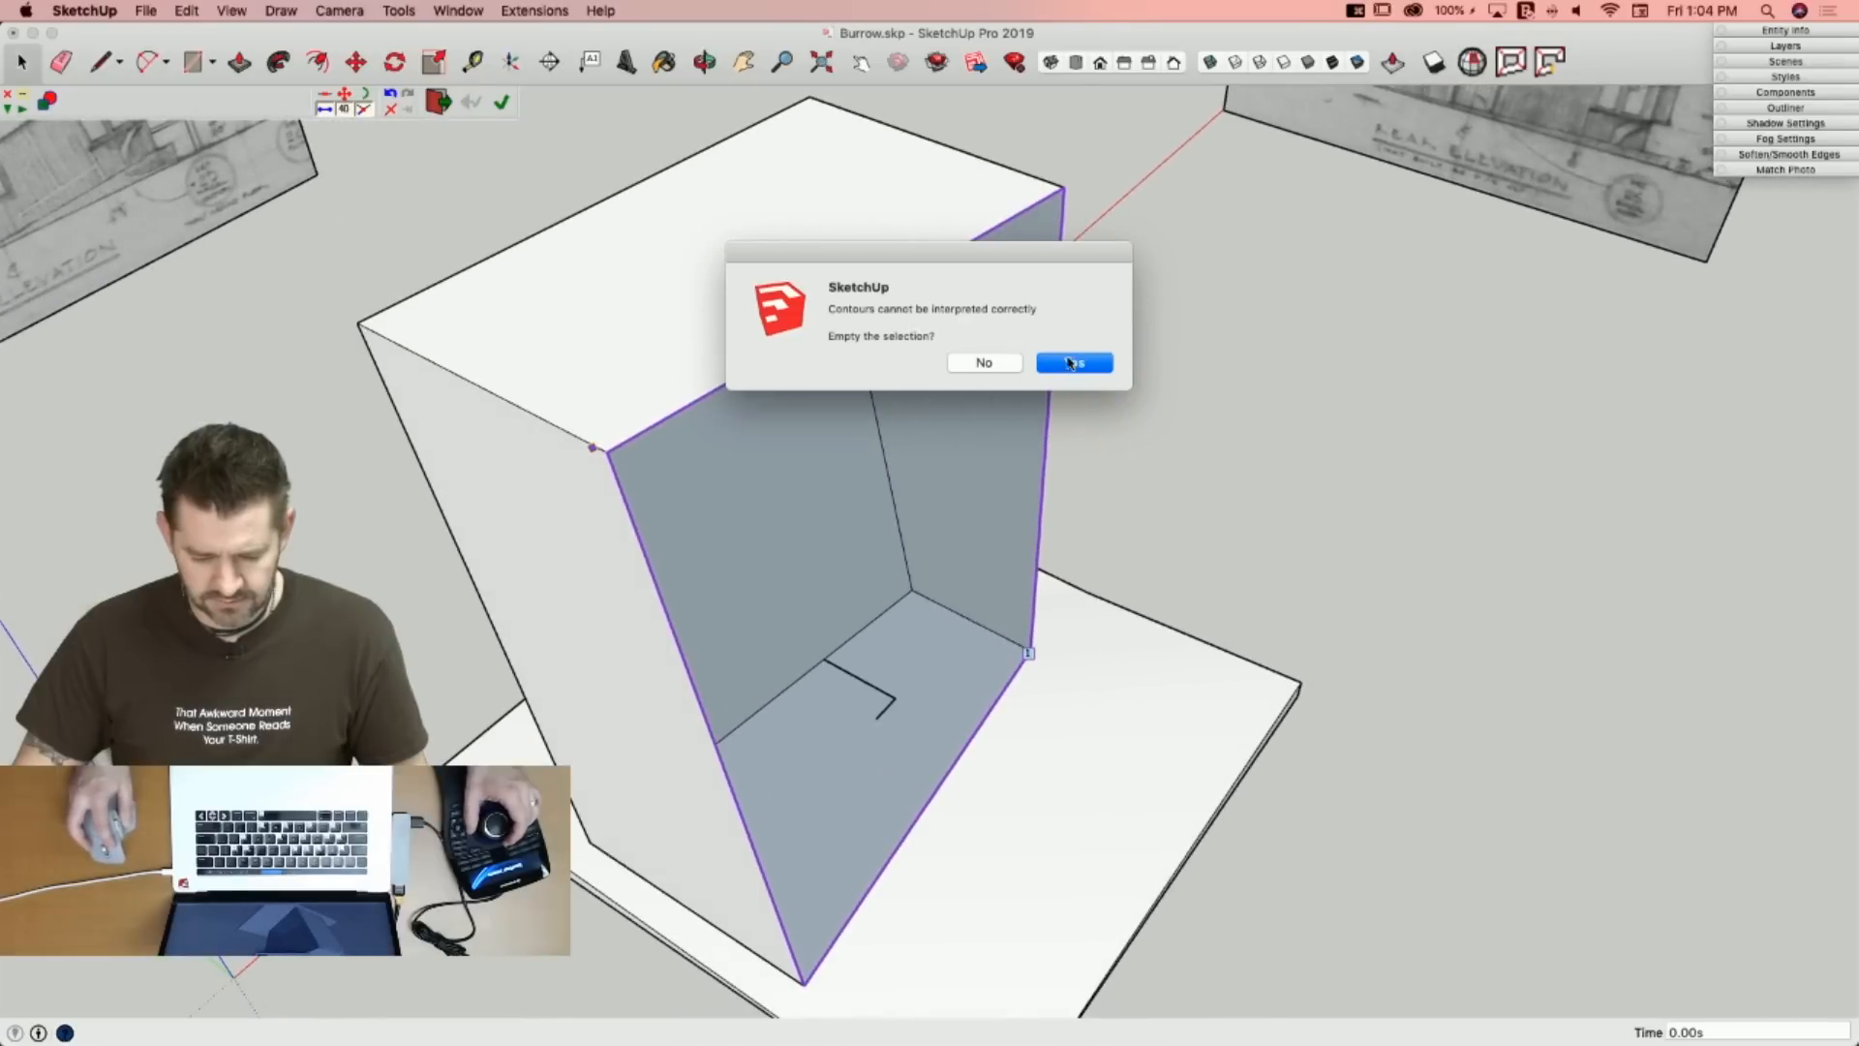
Keep the current contour selection and add the open side wall's near sloping corner edge as a separate loft contour.
click(983, 364)
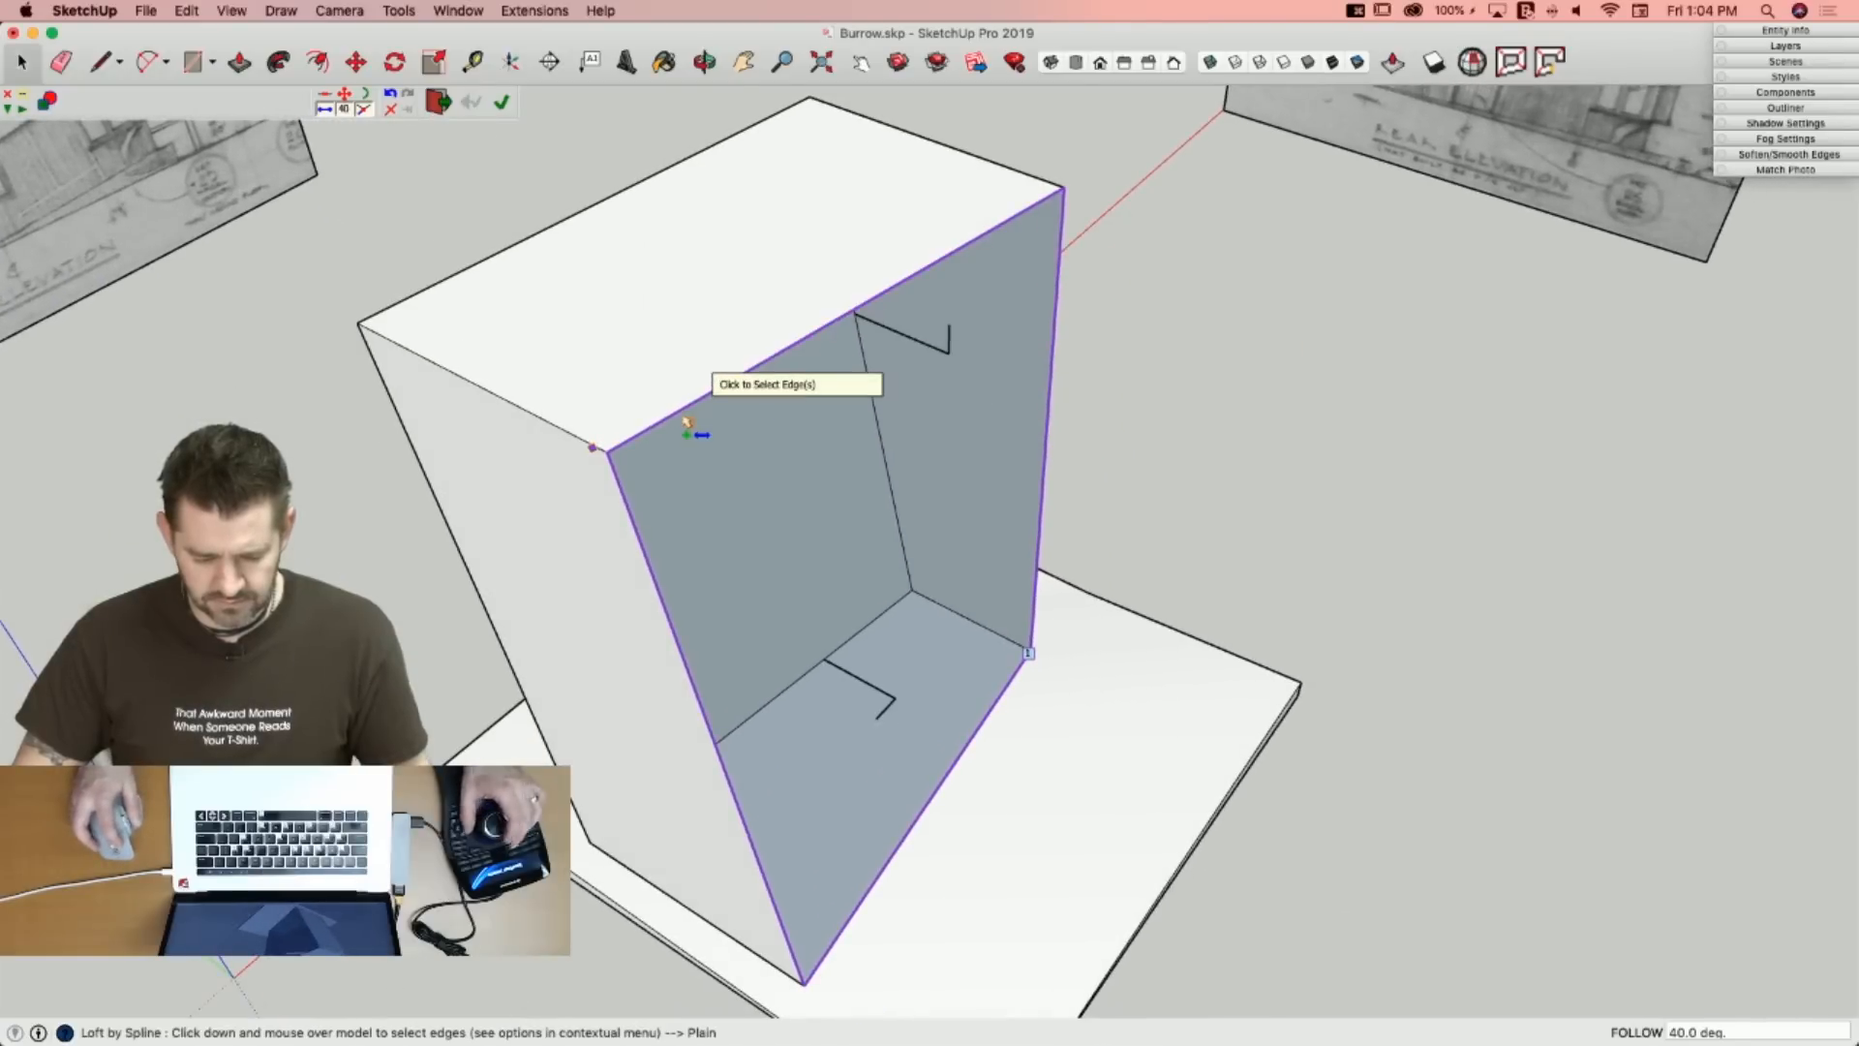
click(652, 571)
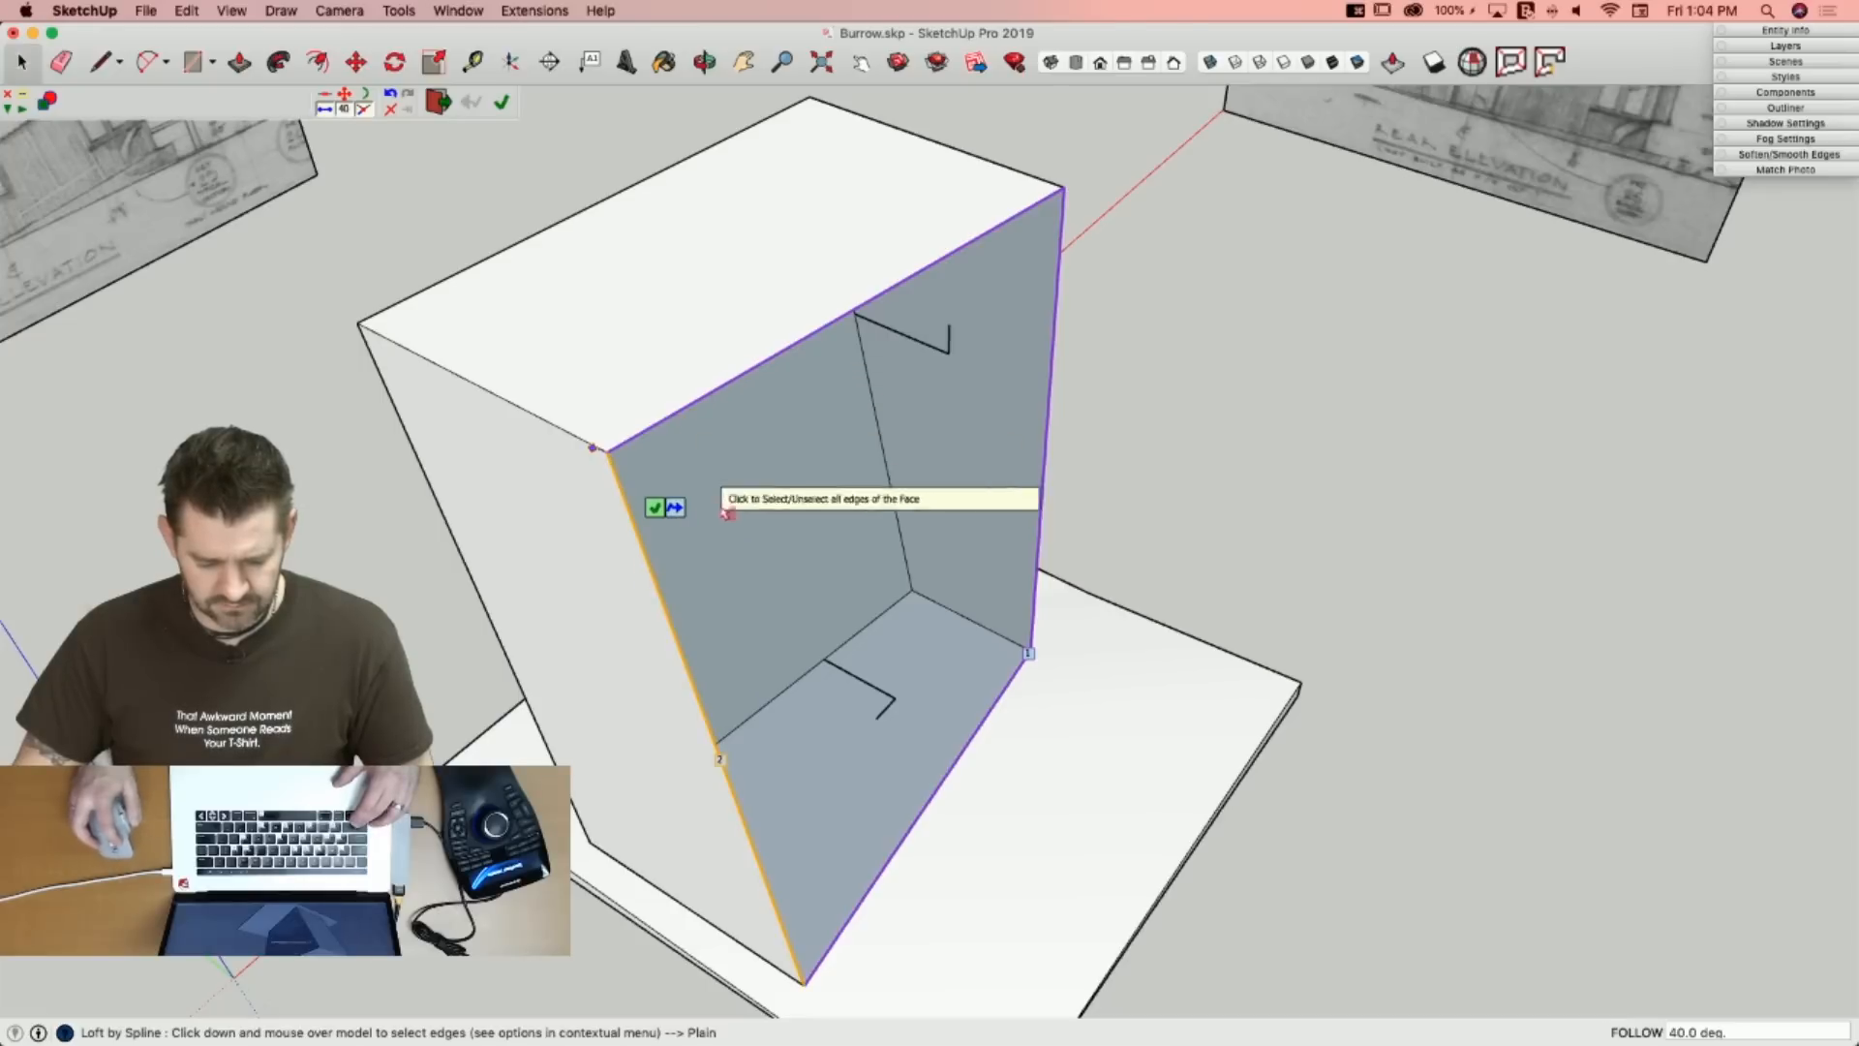
click(655, 507)
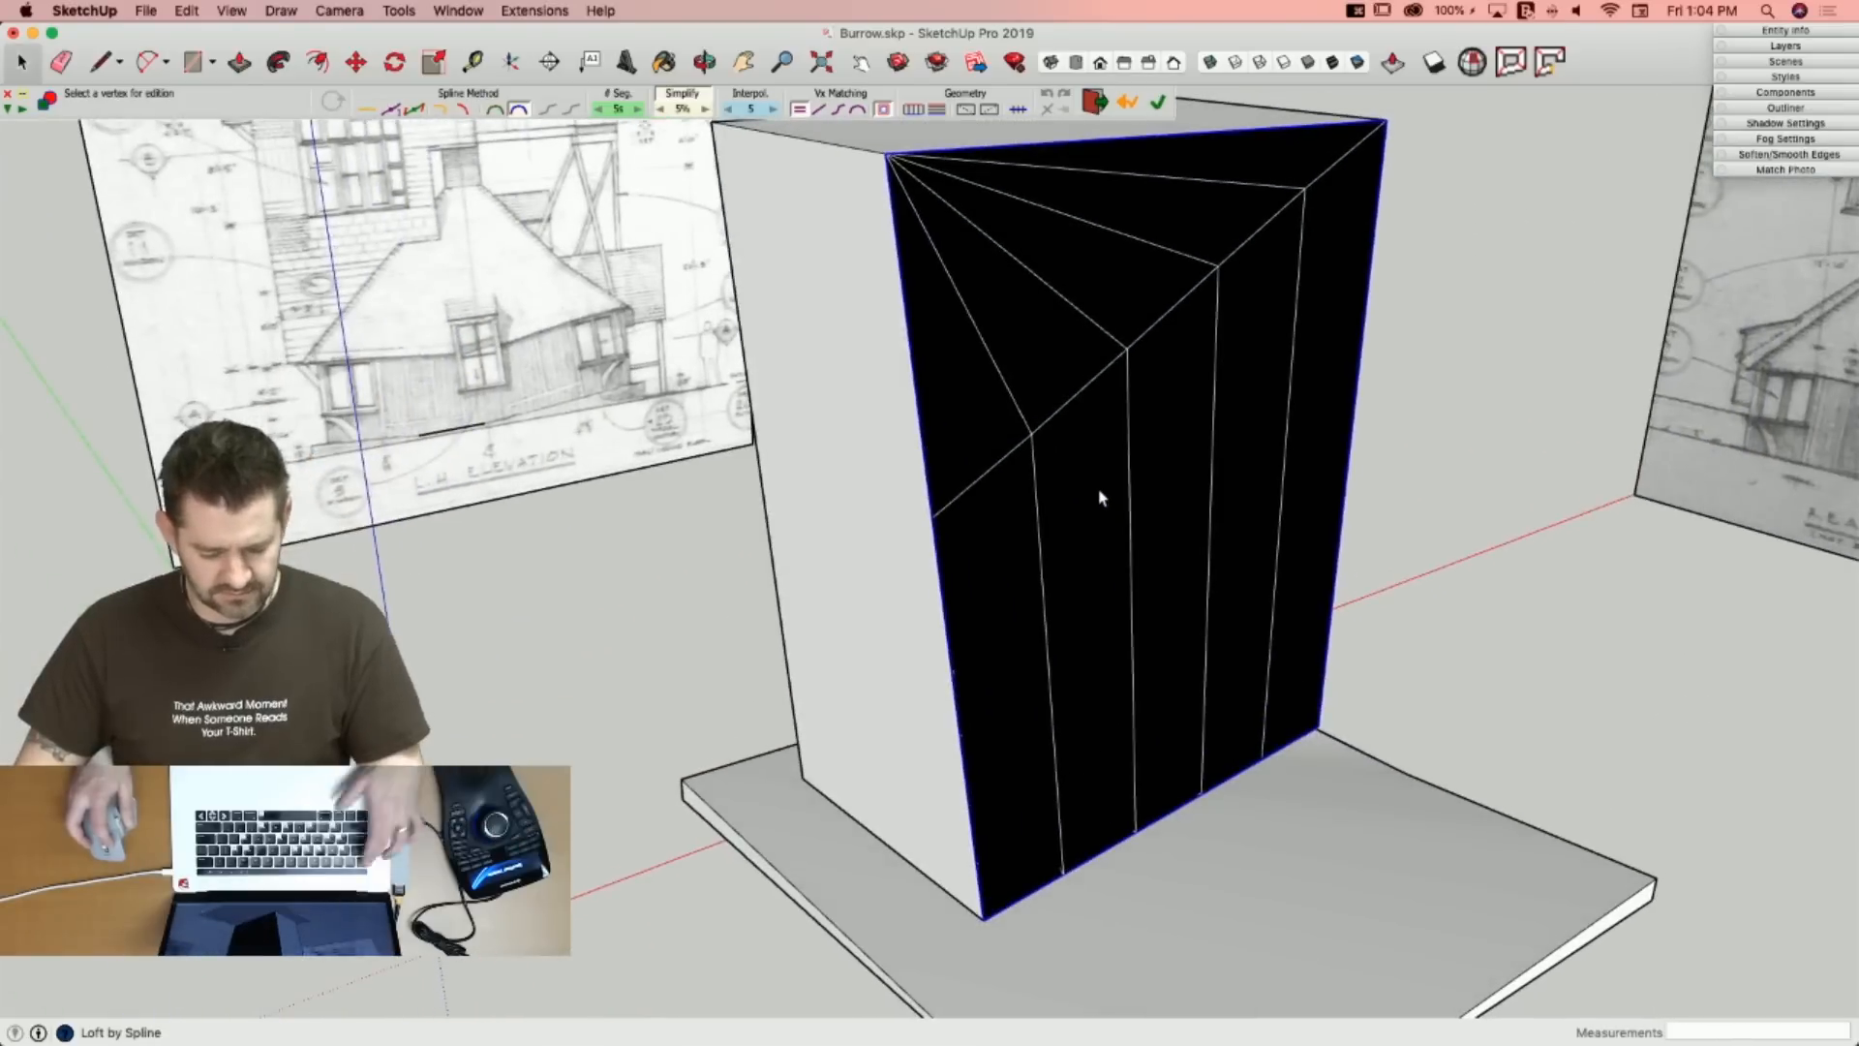
Return from the loft preview to contour selection and try adding the open side wall's top and far vertical edges as separate contours.
click(1123, 104)
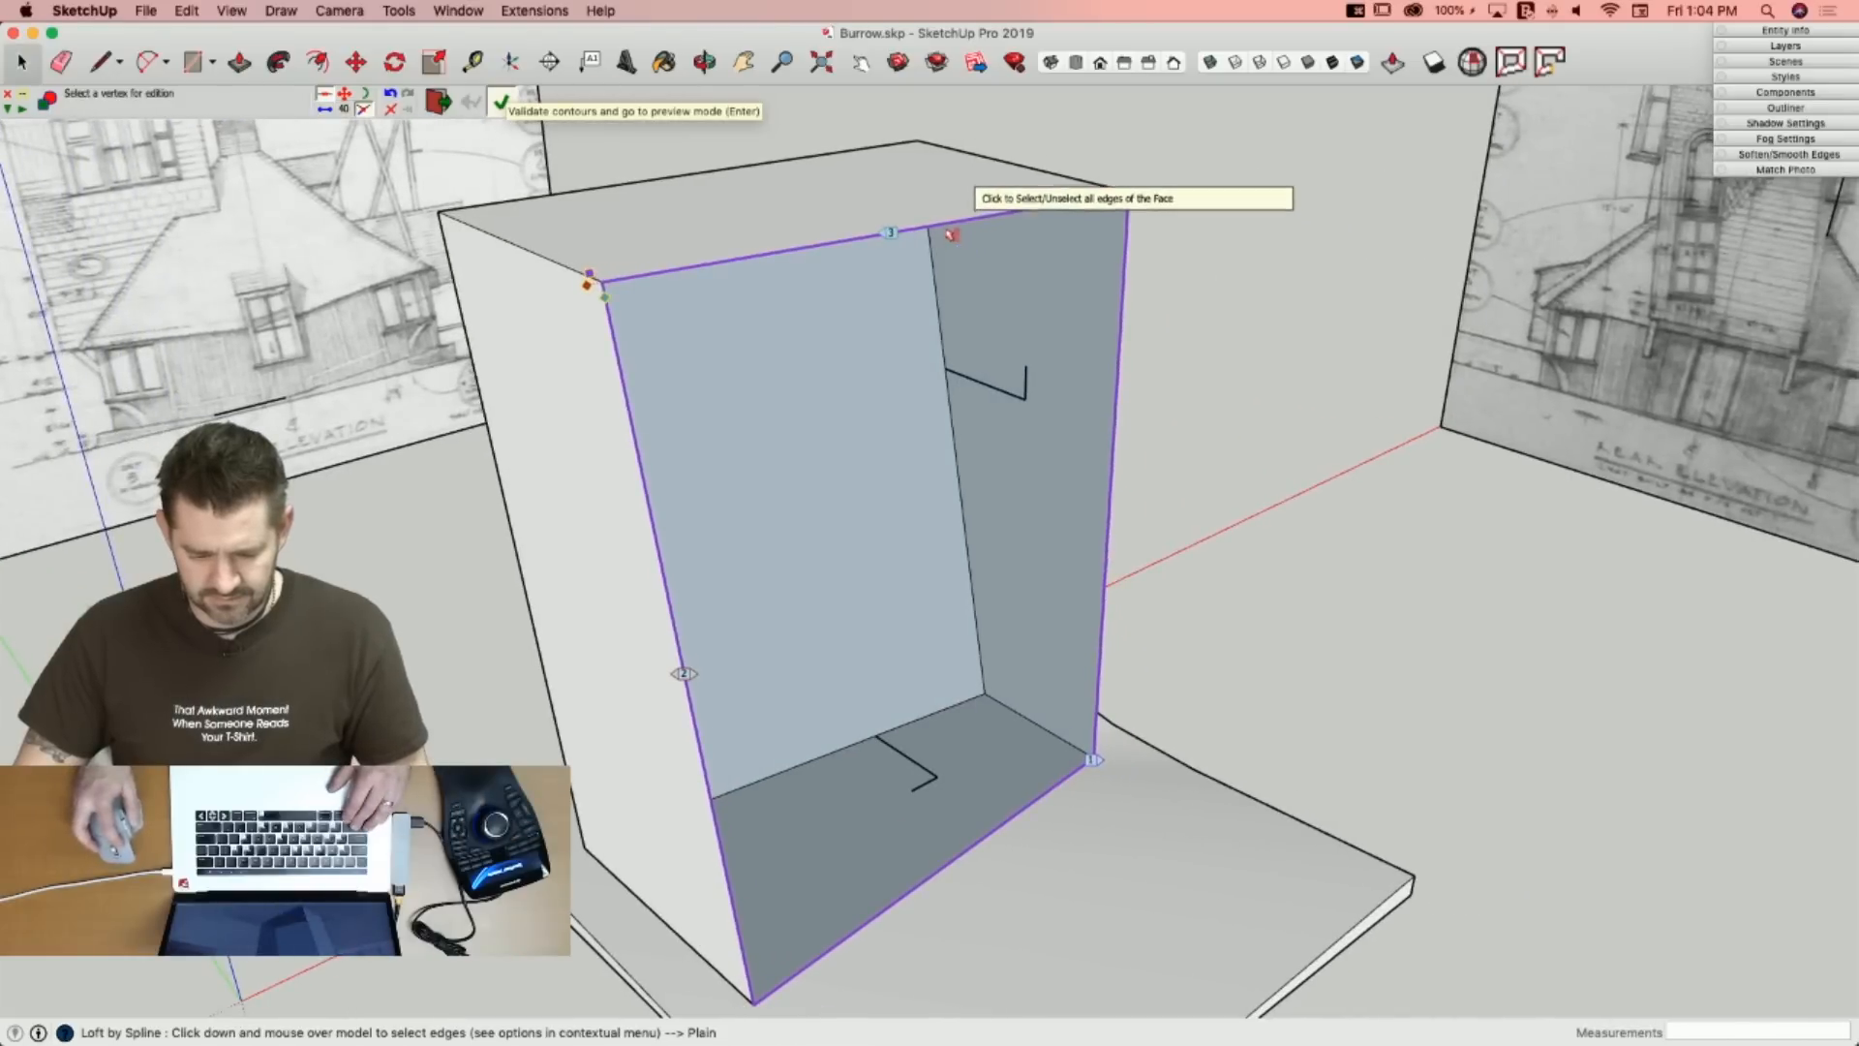
click(954, 180)
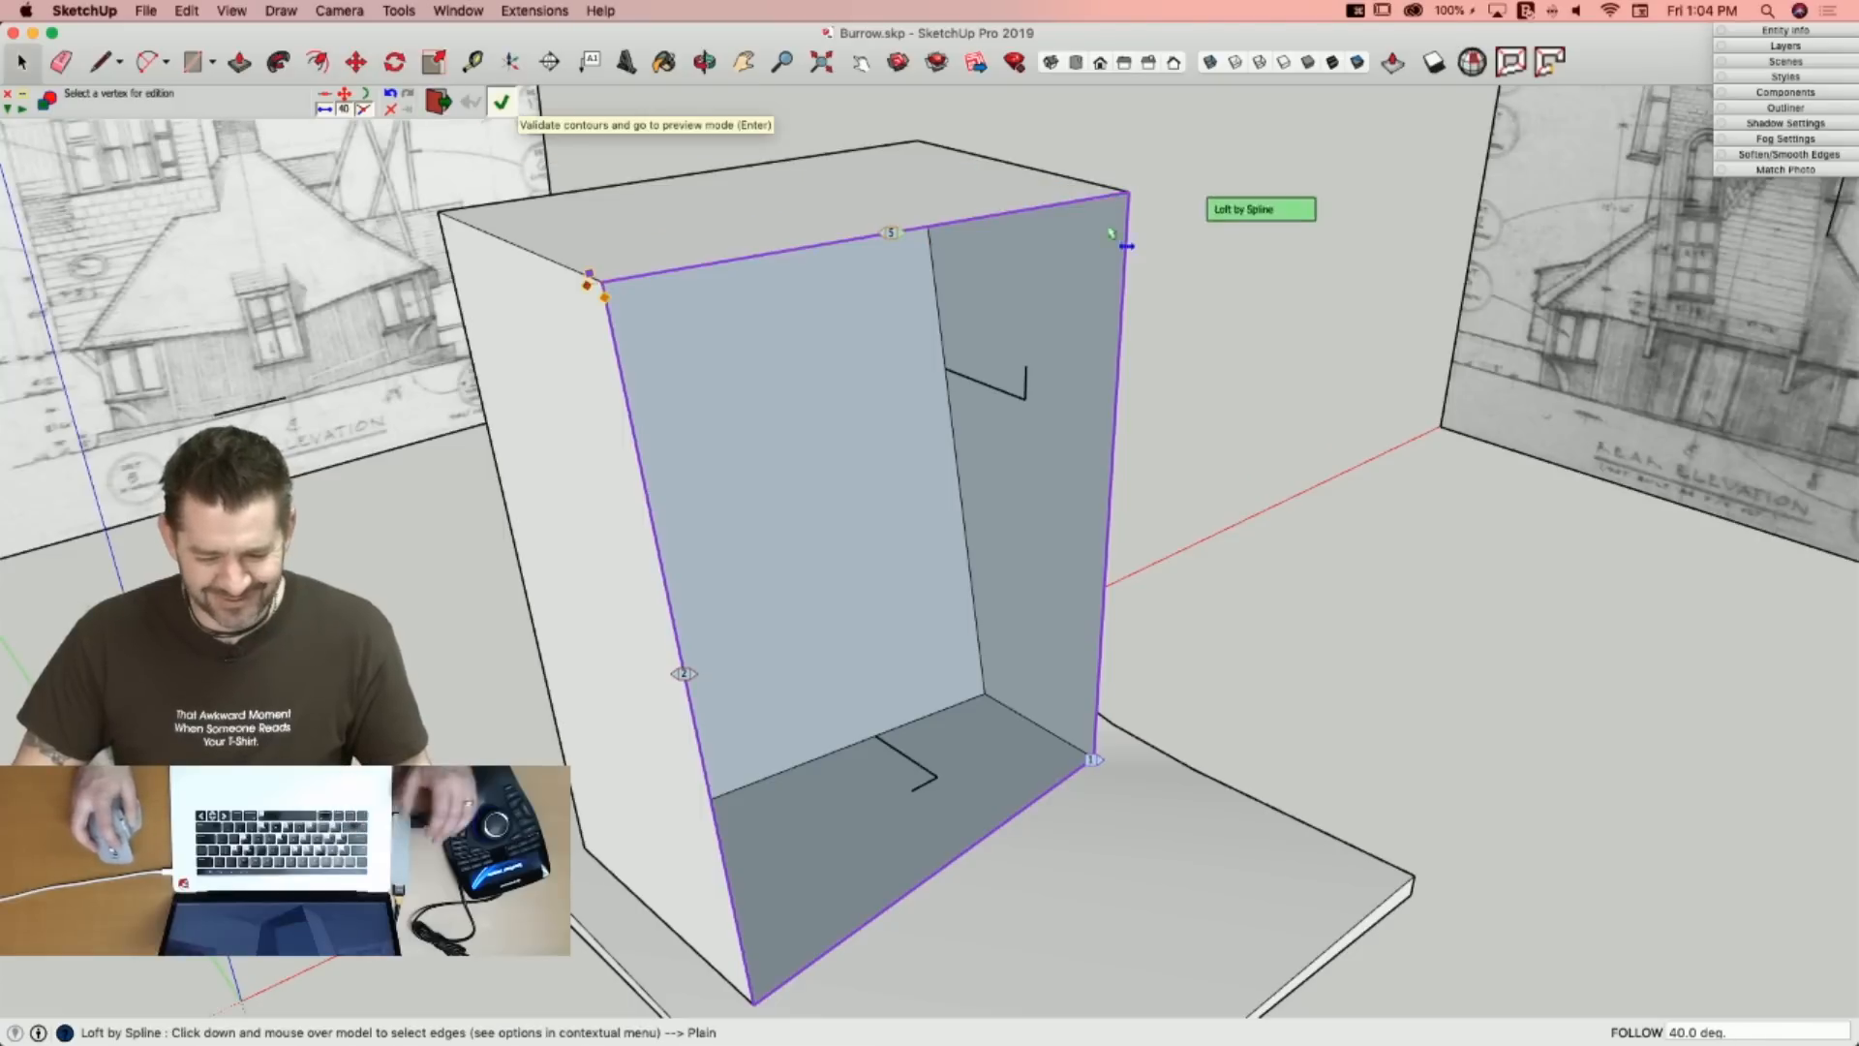
click(1126, 276)
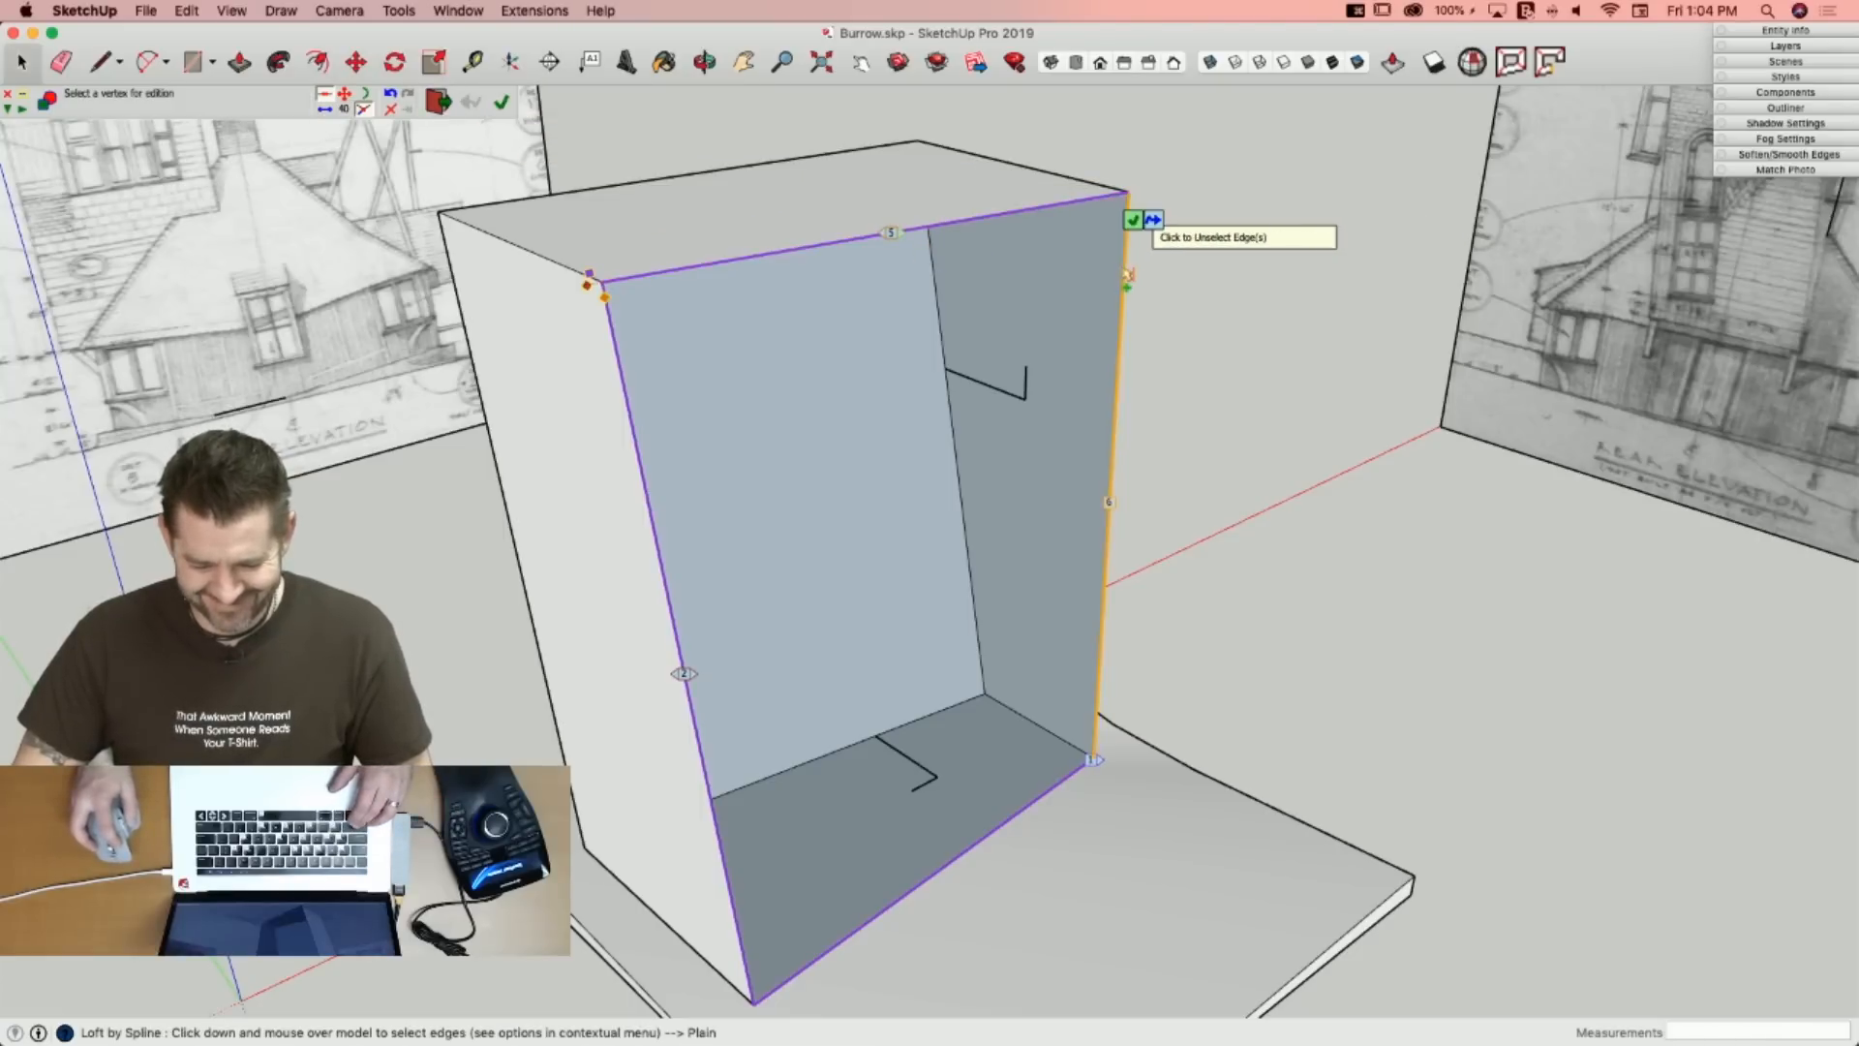
click(1132, 222)
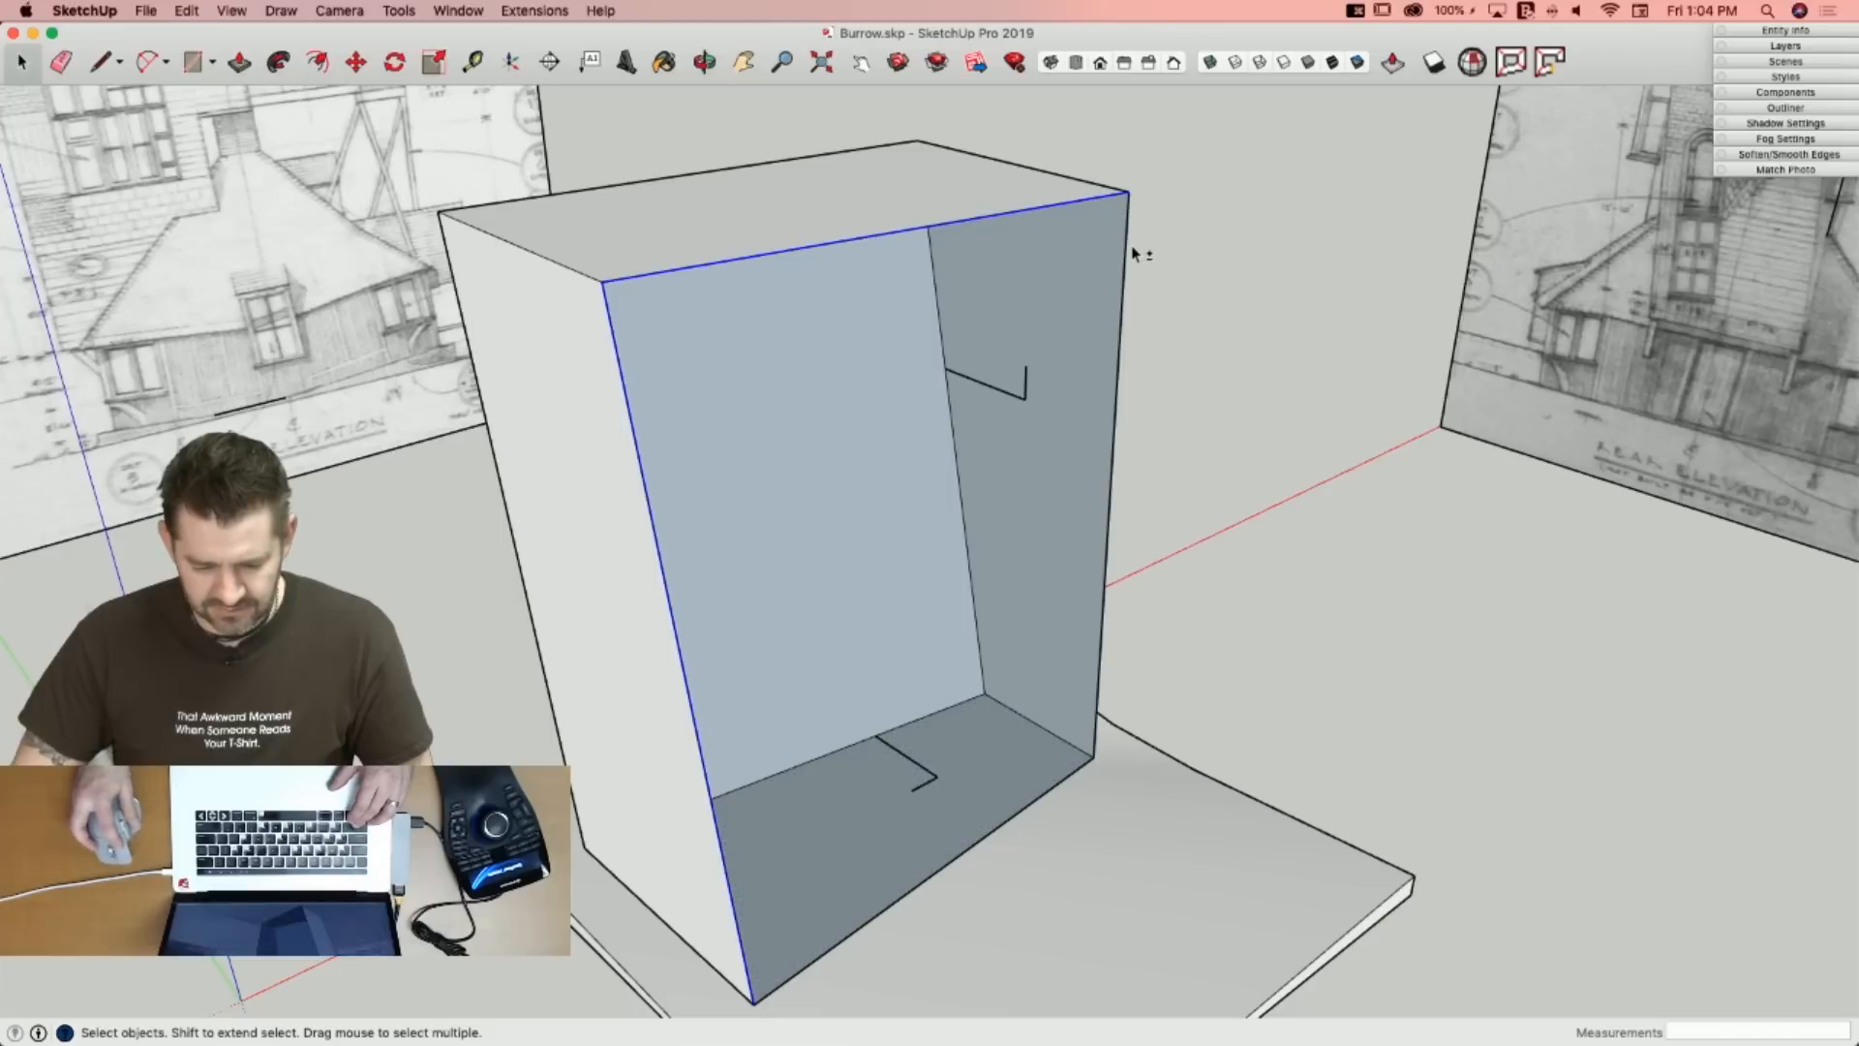
Loft by Spline between the open side wall's joined top and side edges, kept as one contour, and its bottom edge, and generate the surface.
click(397, 10)
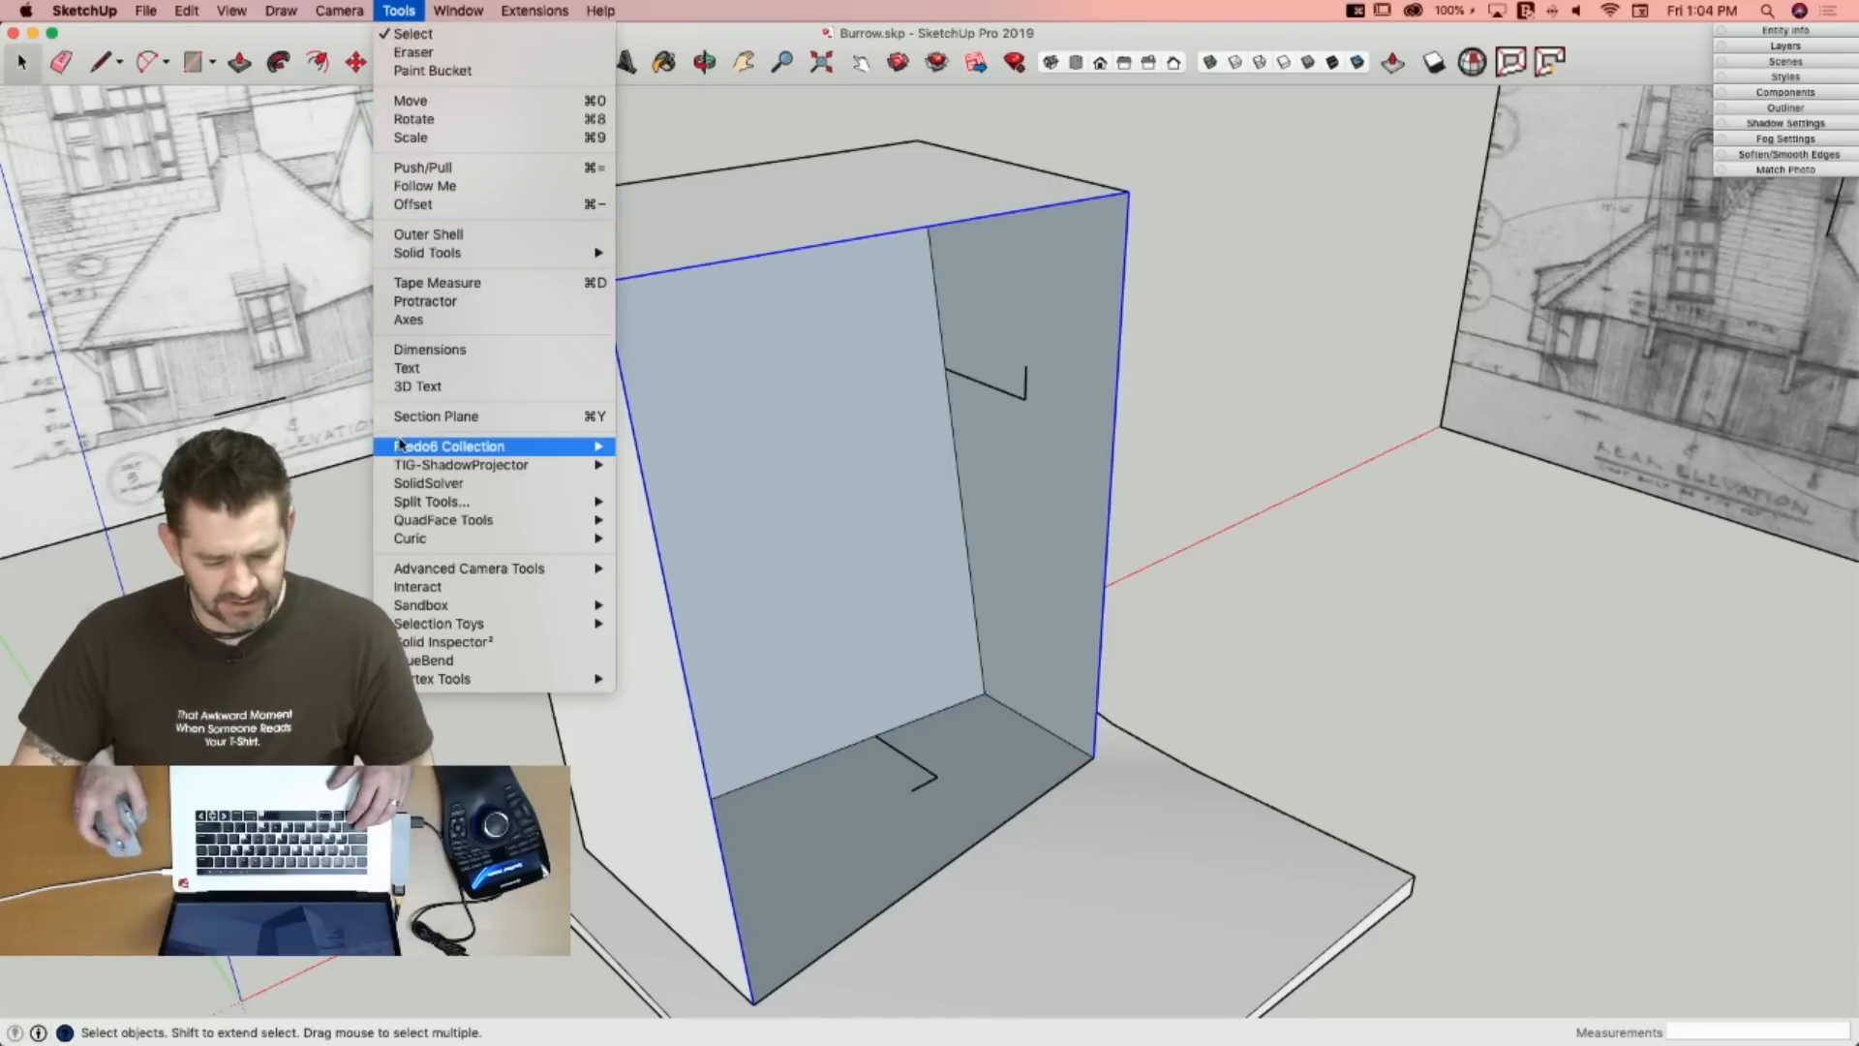
mouse_move(756, 445)
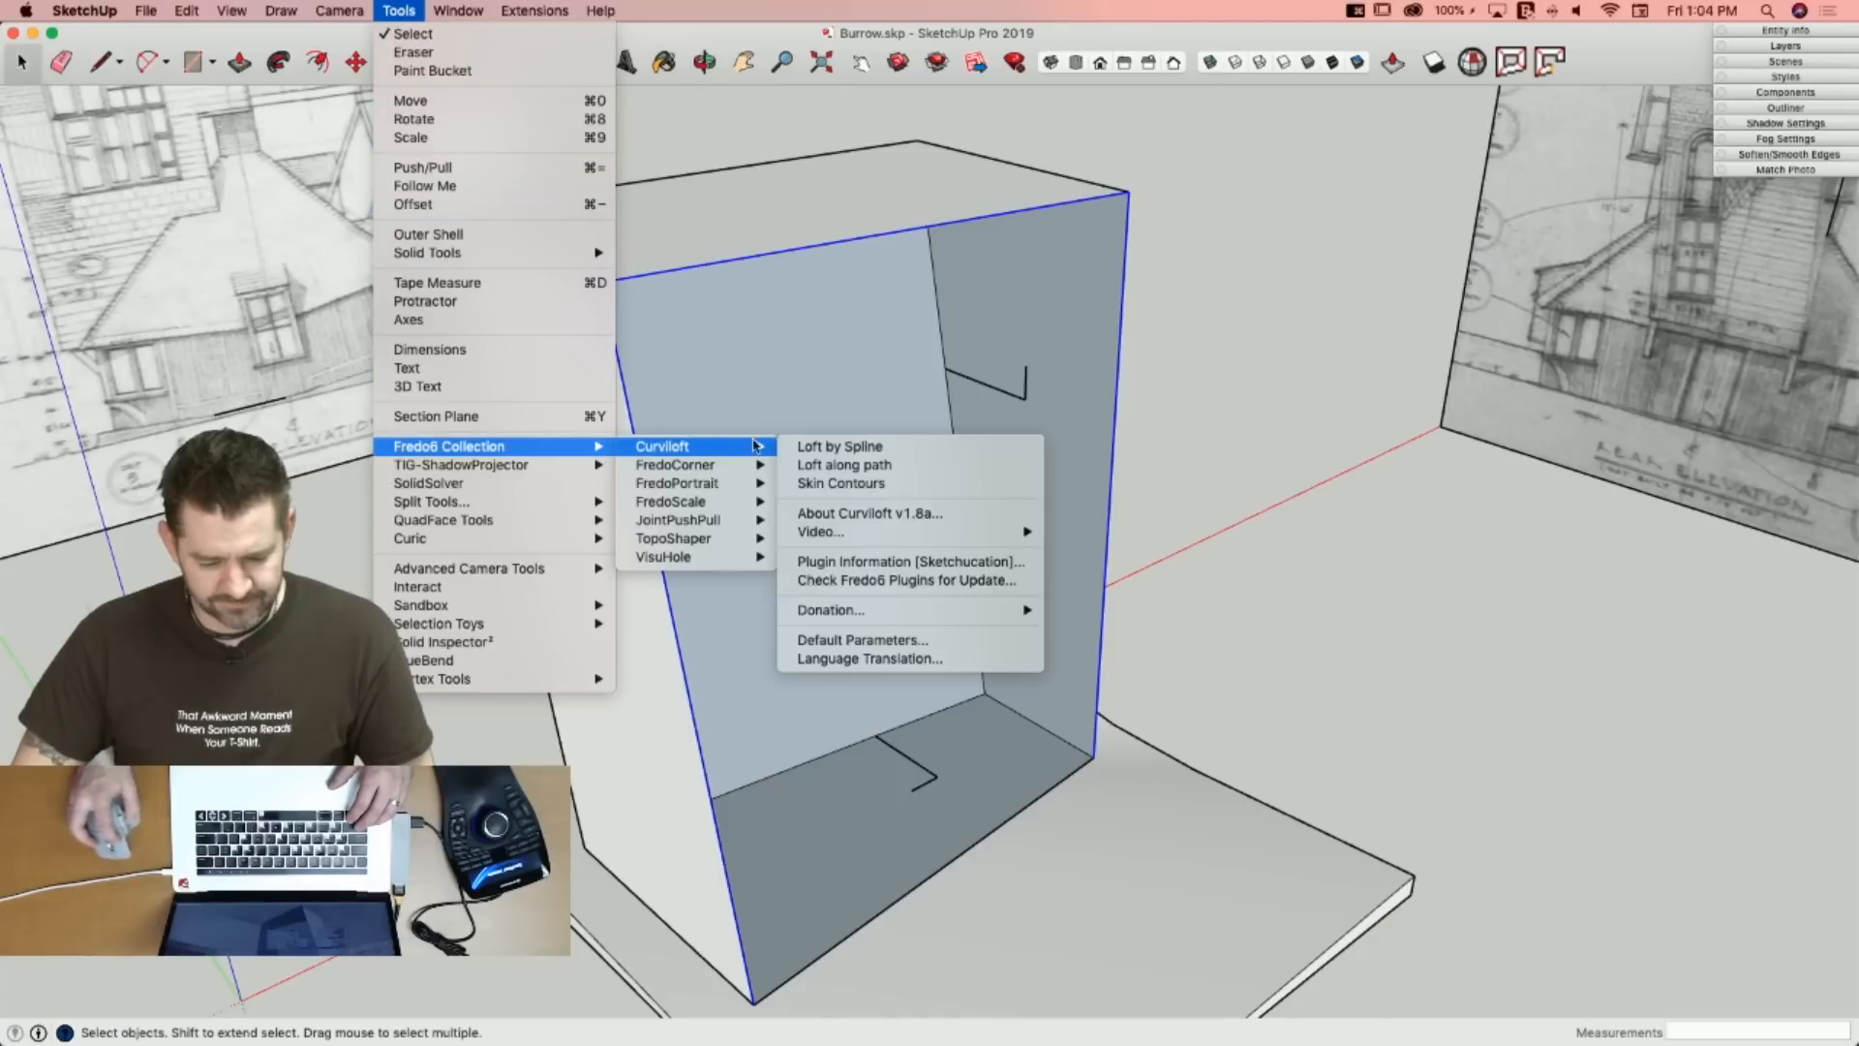
click(812, 444)
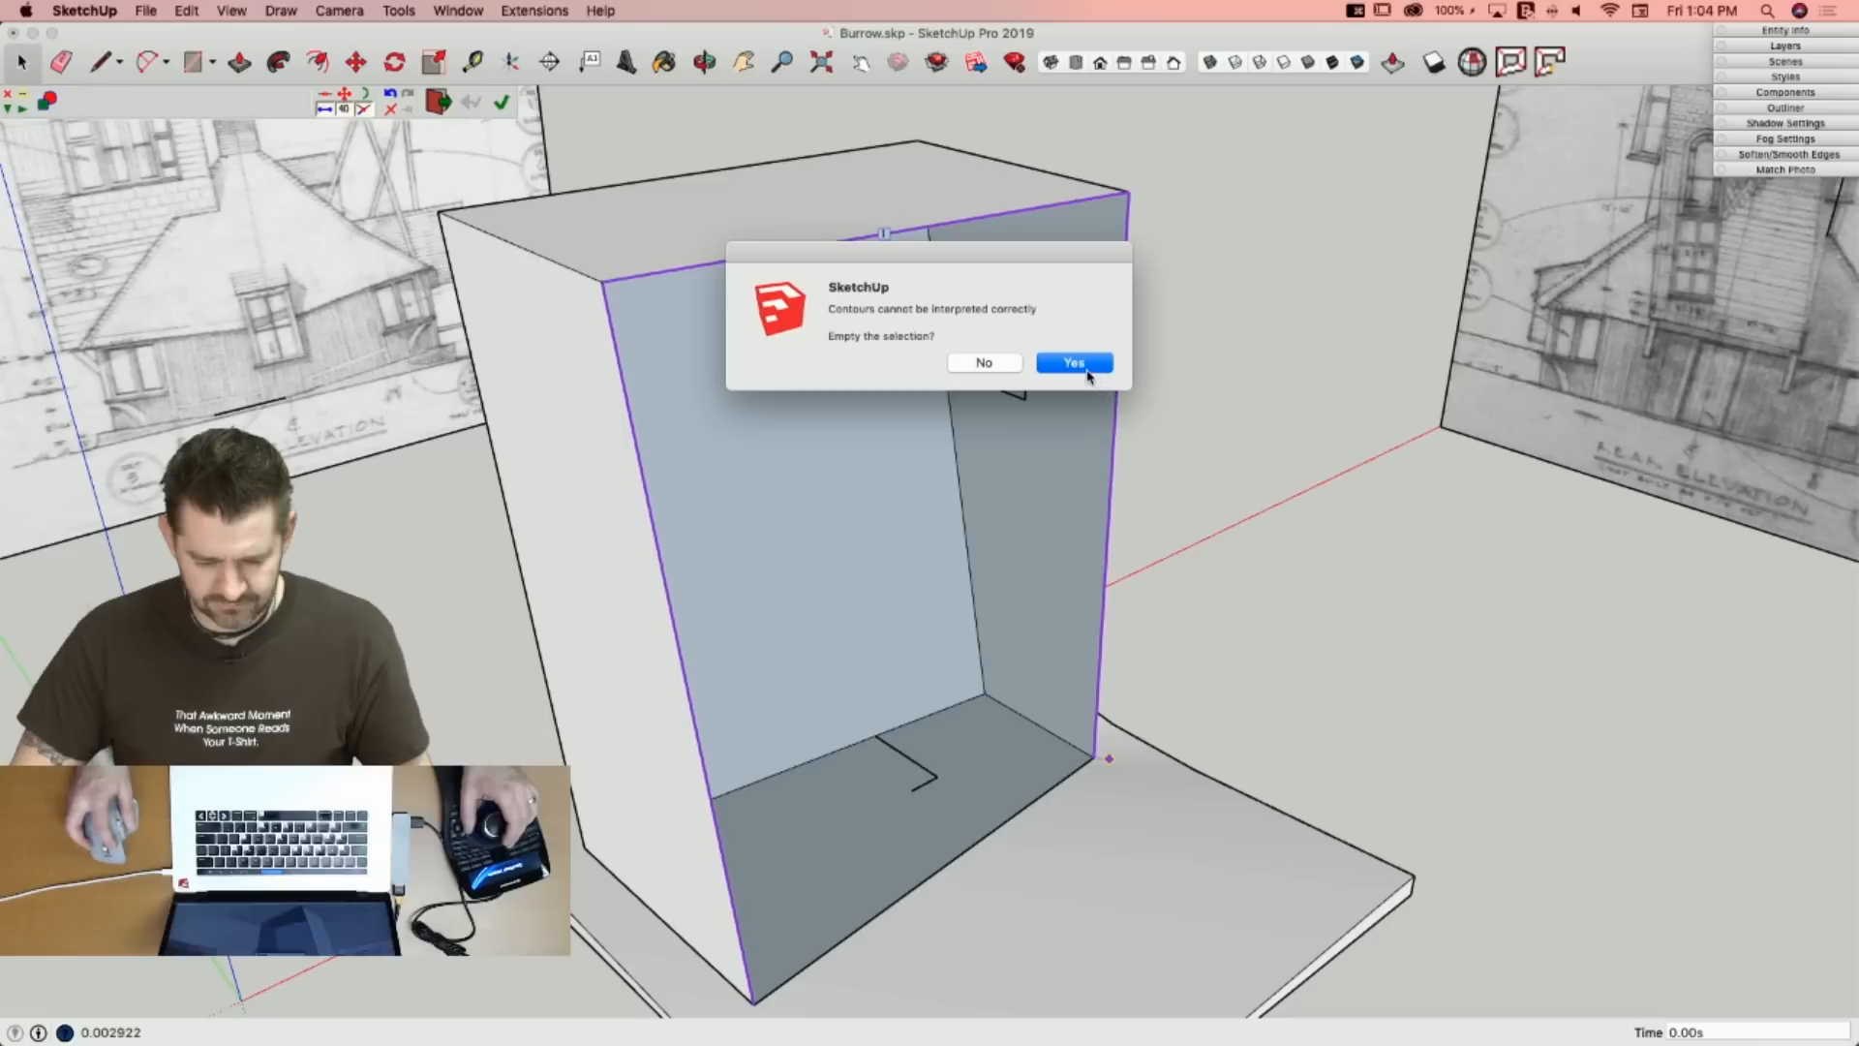
click(1007, 365)
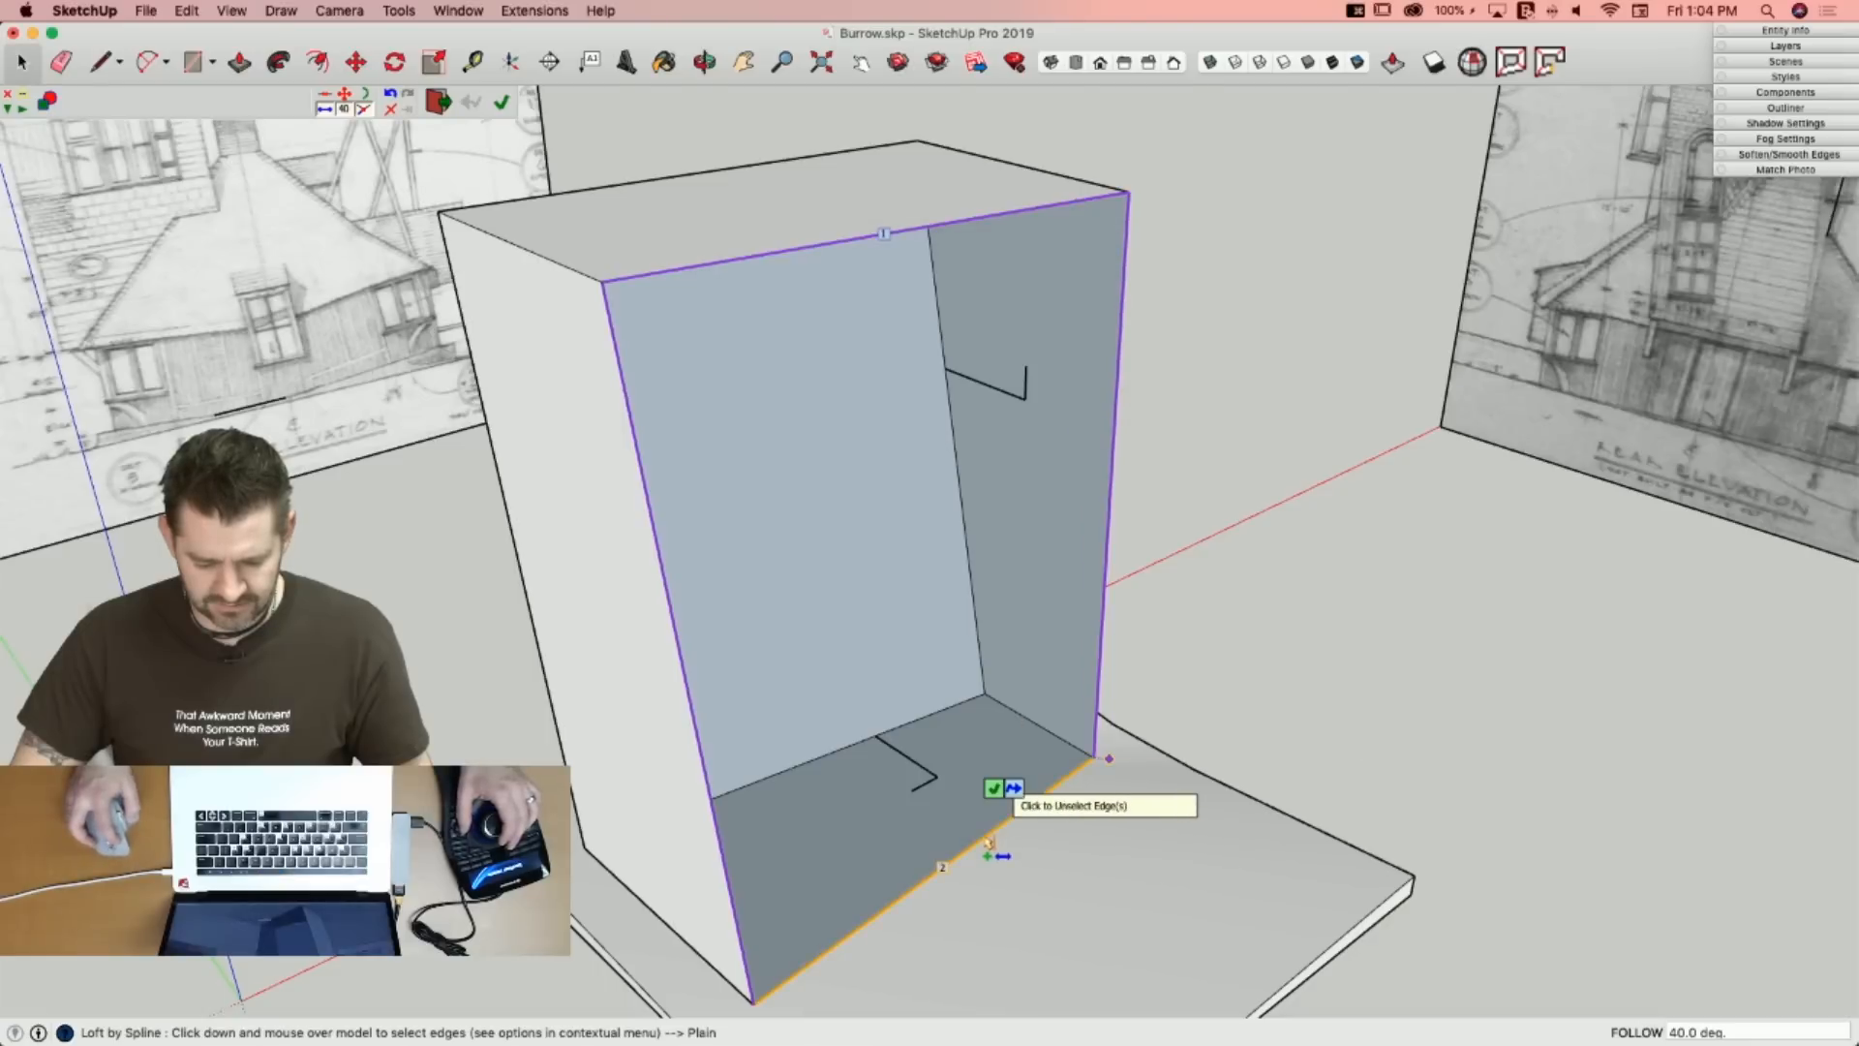
click(997, 776)
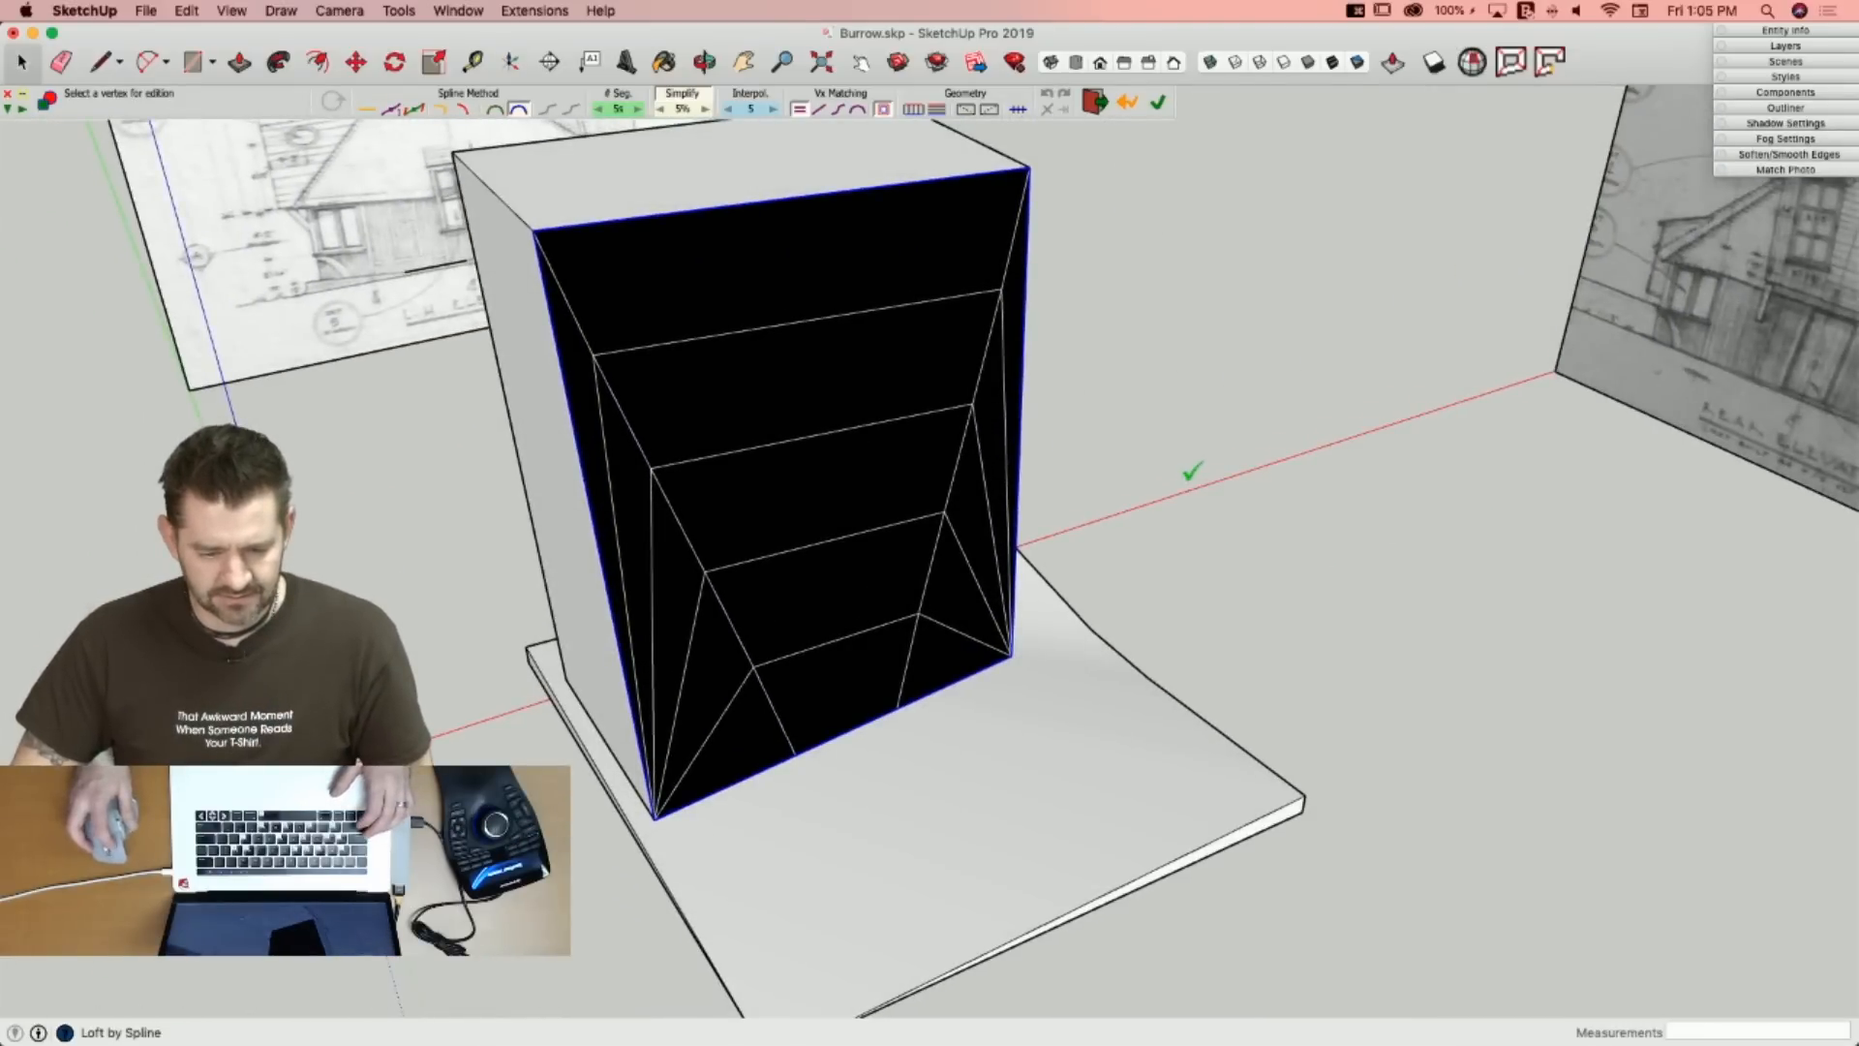
click(1192, 471)
key(space)
Explode the lofted side wall's group so its surface becomes part of the tower geometry.
click(969, 452)
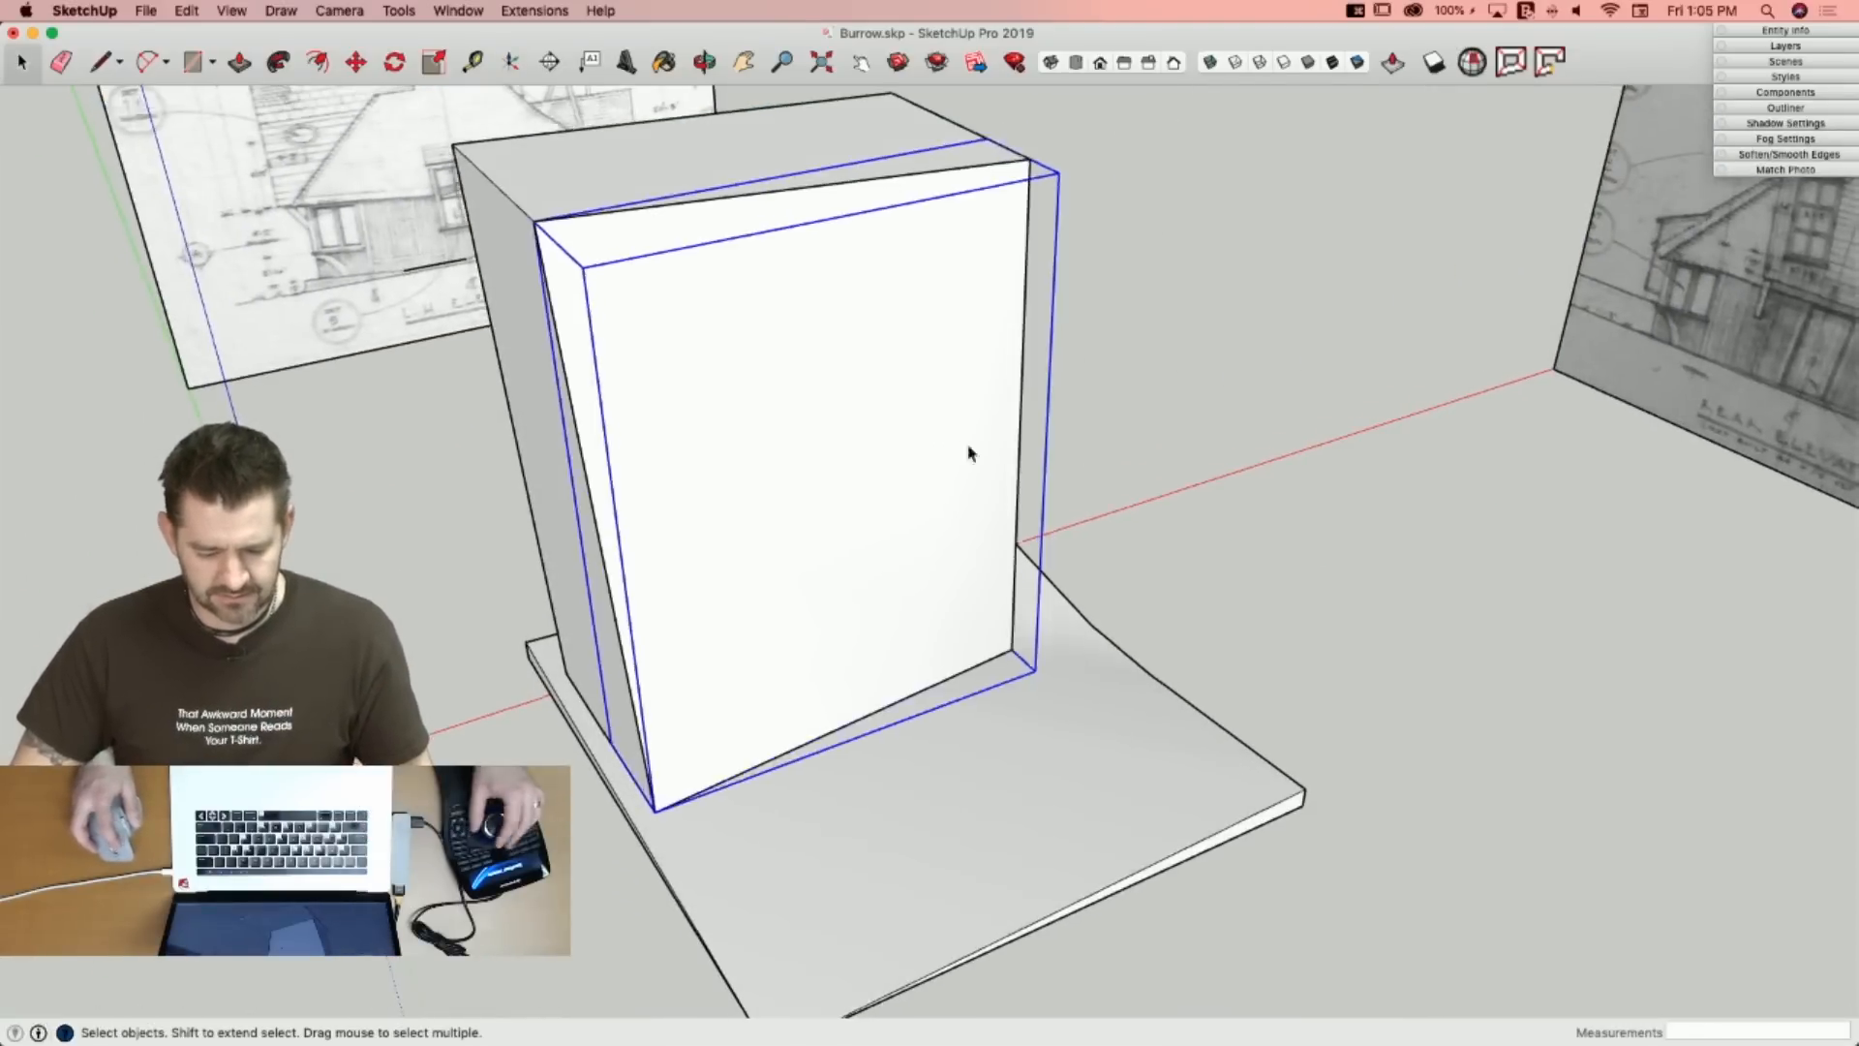
click(1274, 619)
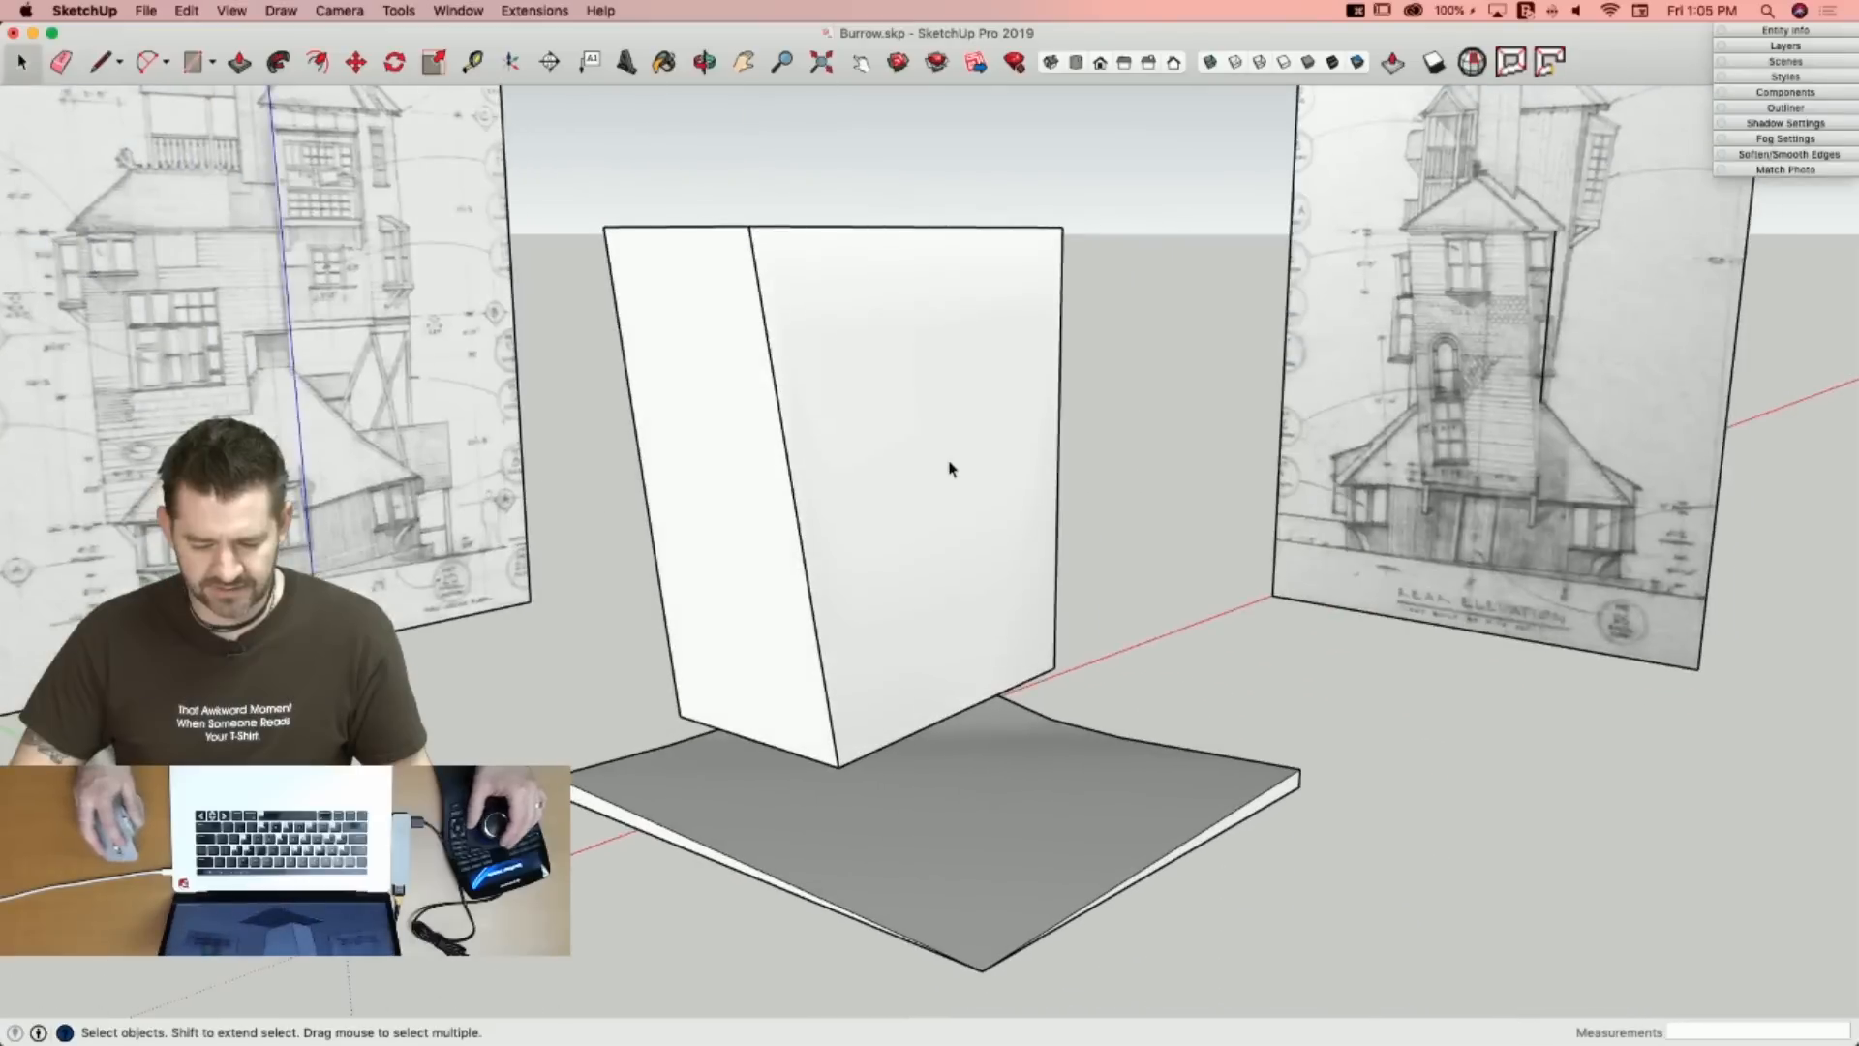
click(950, 461)
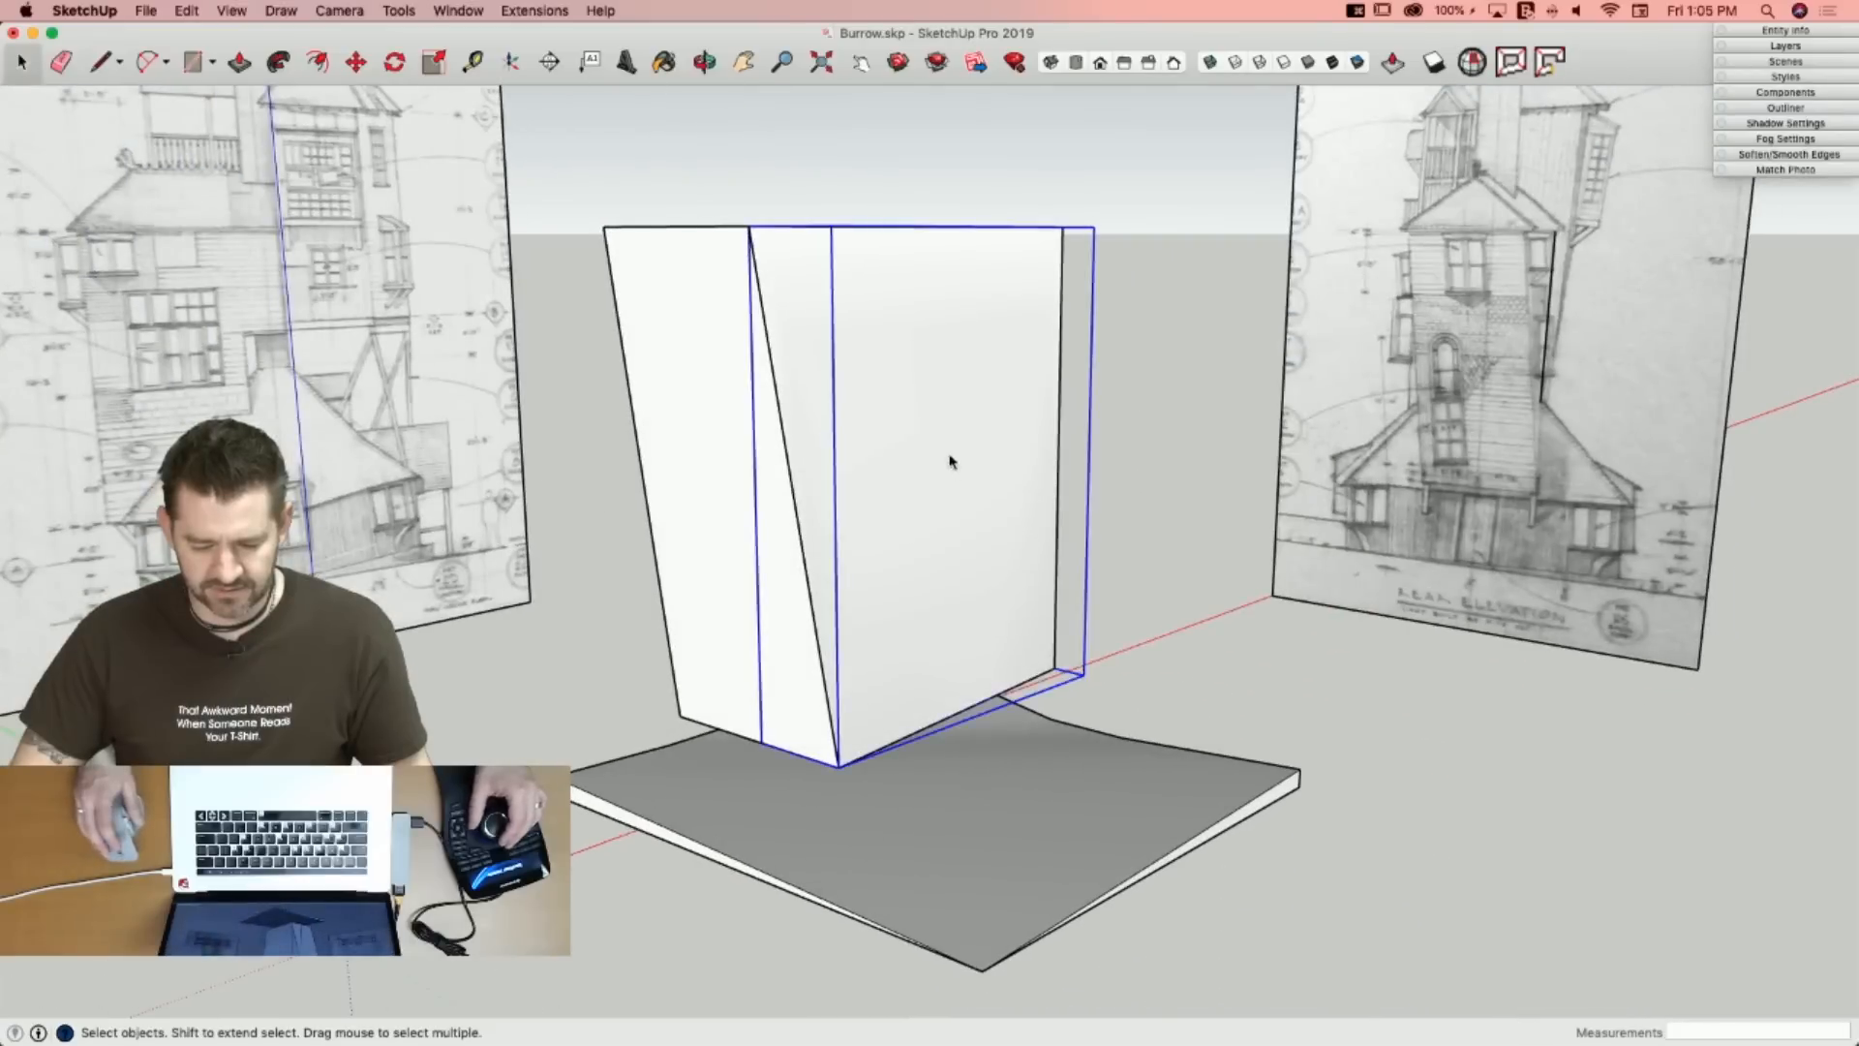
right_click(950, 461)
click(997, 588)
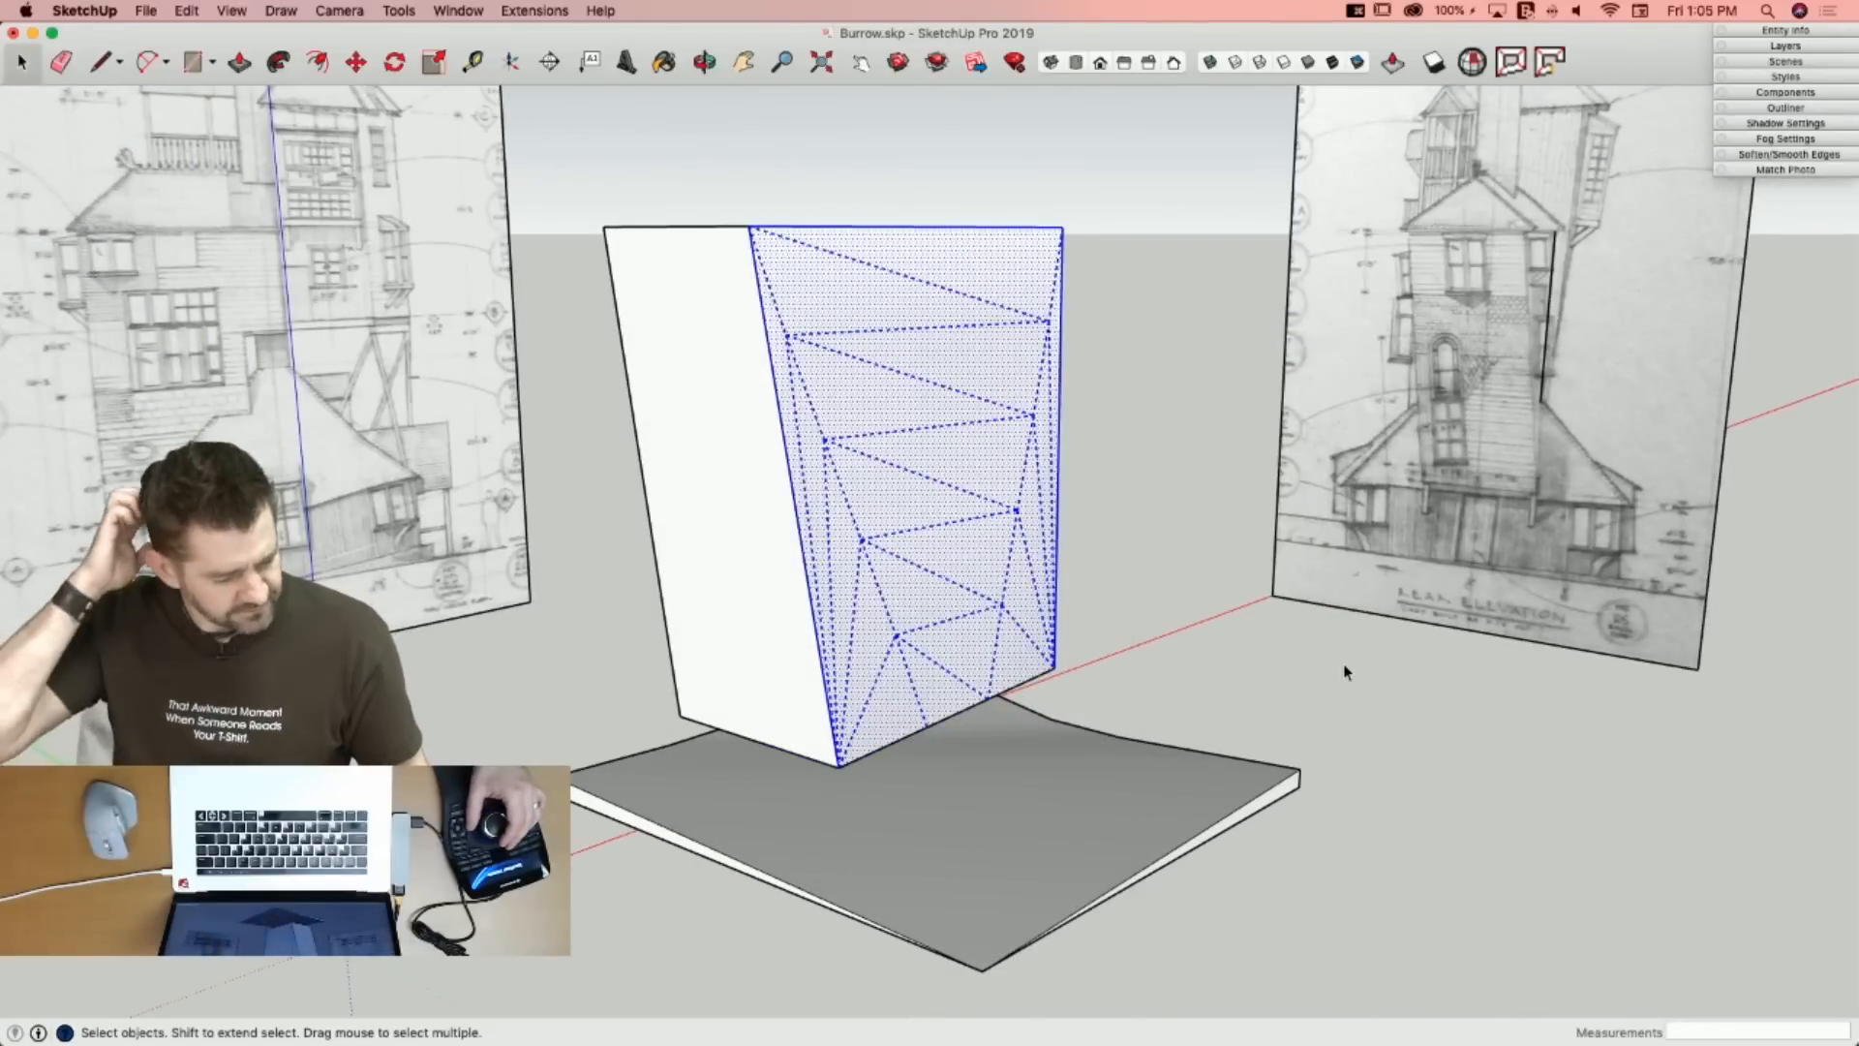
click(1344, 664)
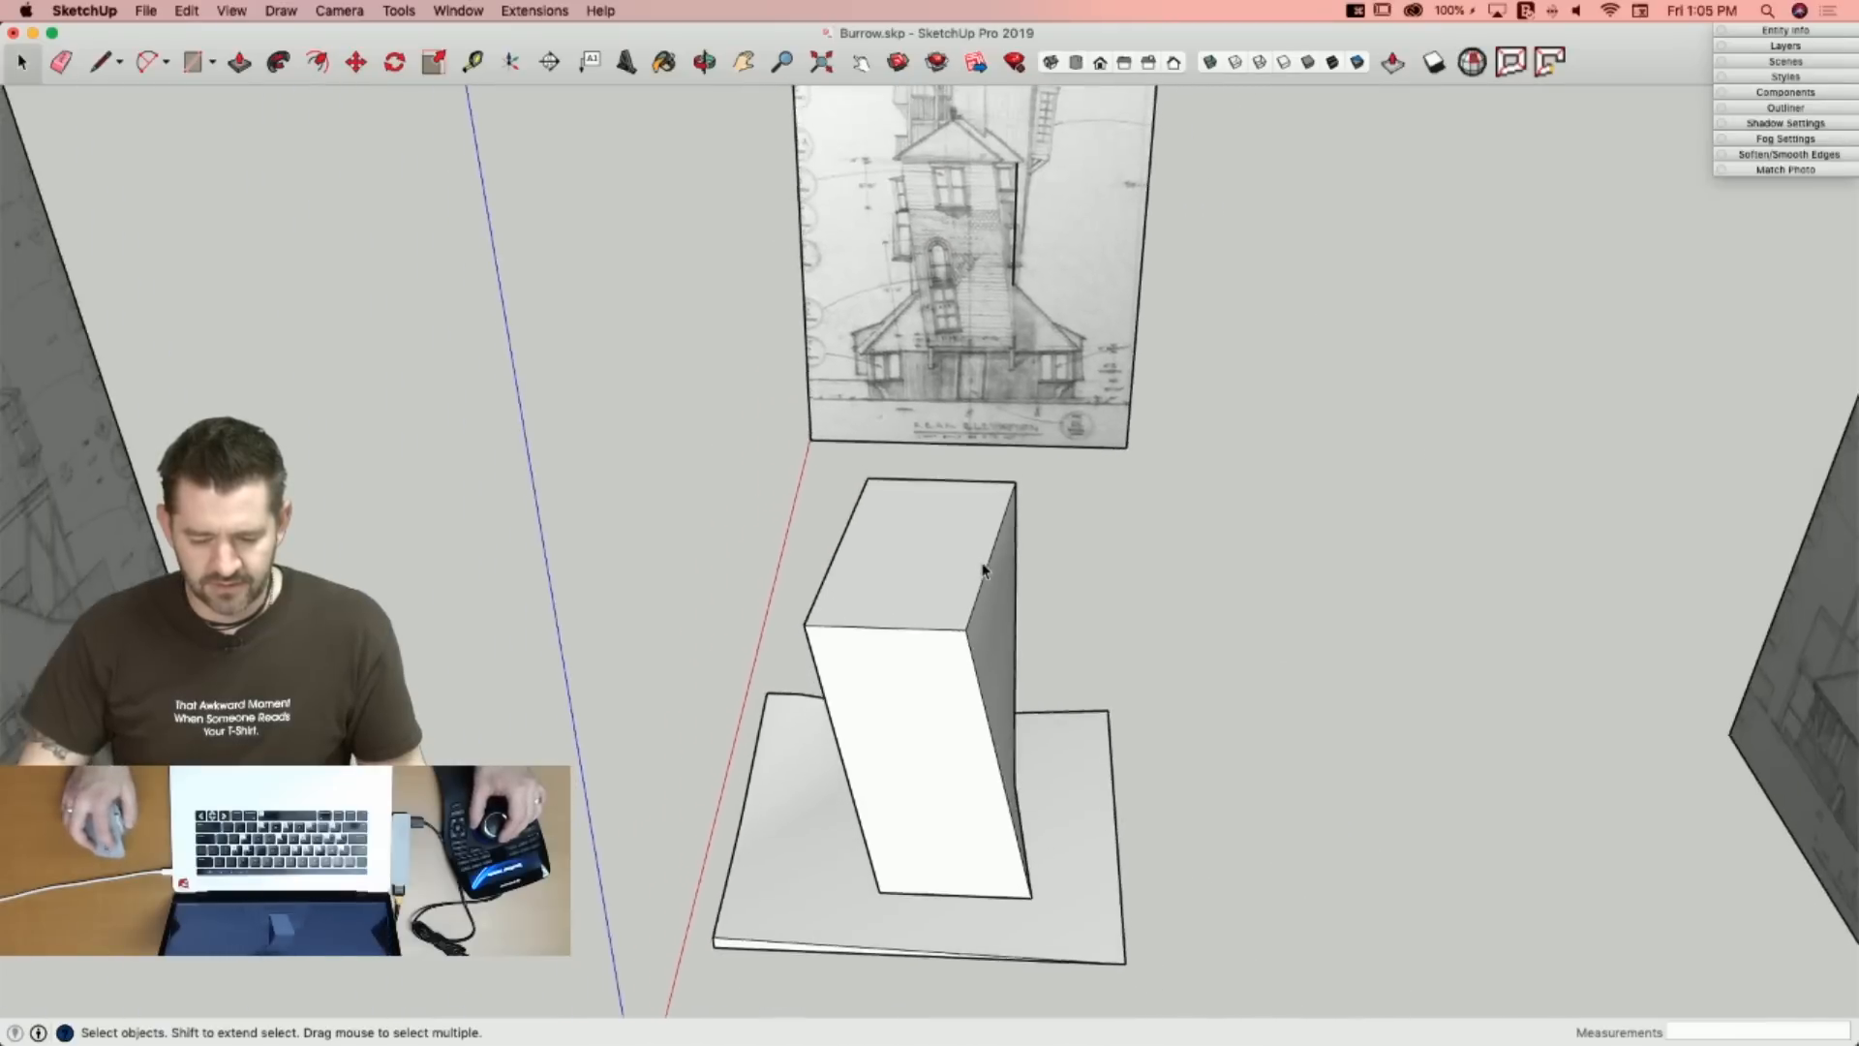
Offset three edges of the tower's top face outward for a roof overhang, leaving out the edge facing the rear elevation.
click(932, 605)
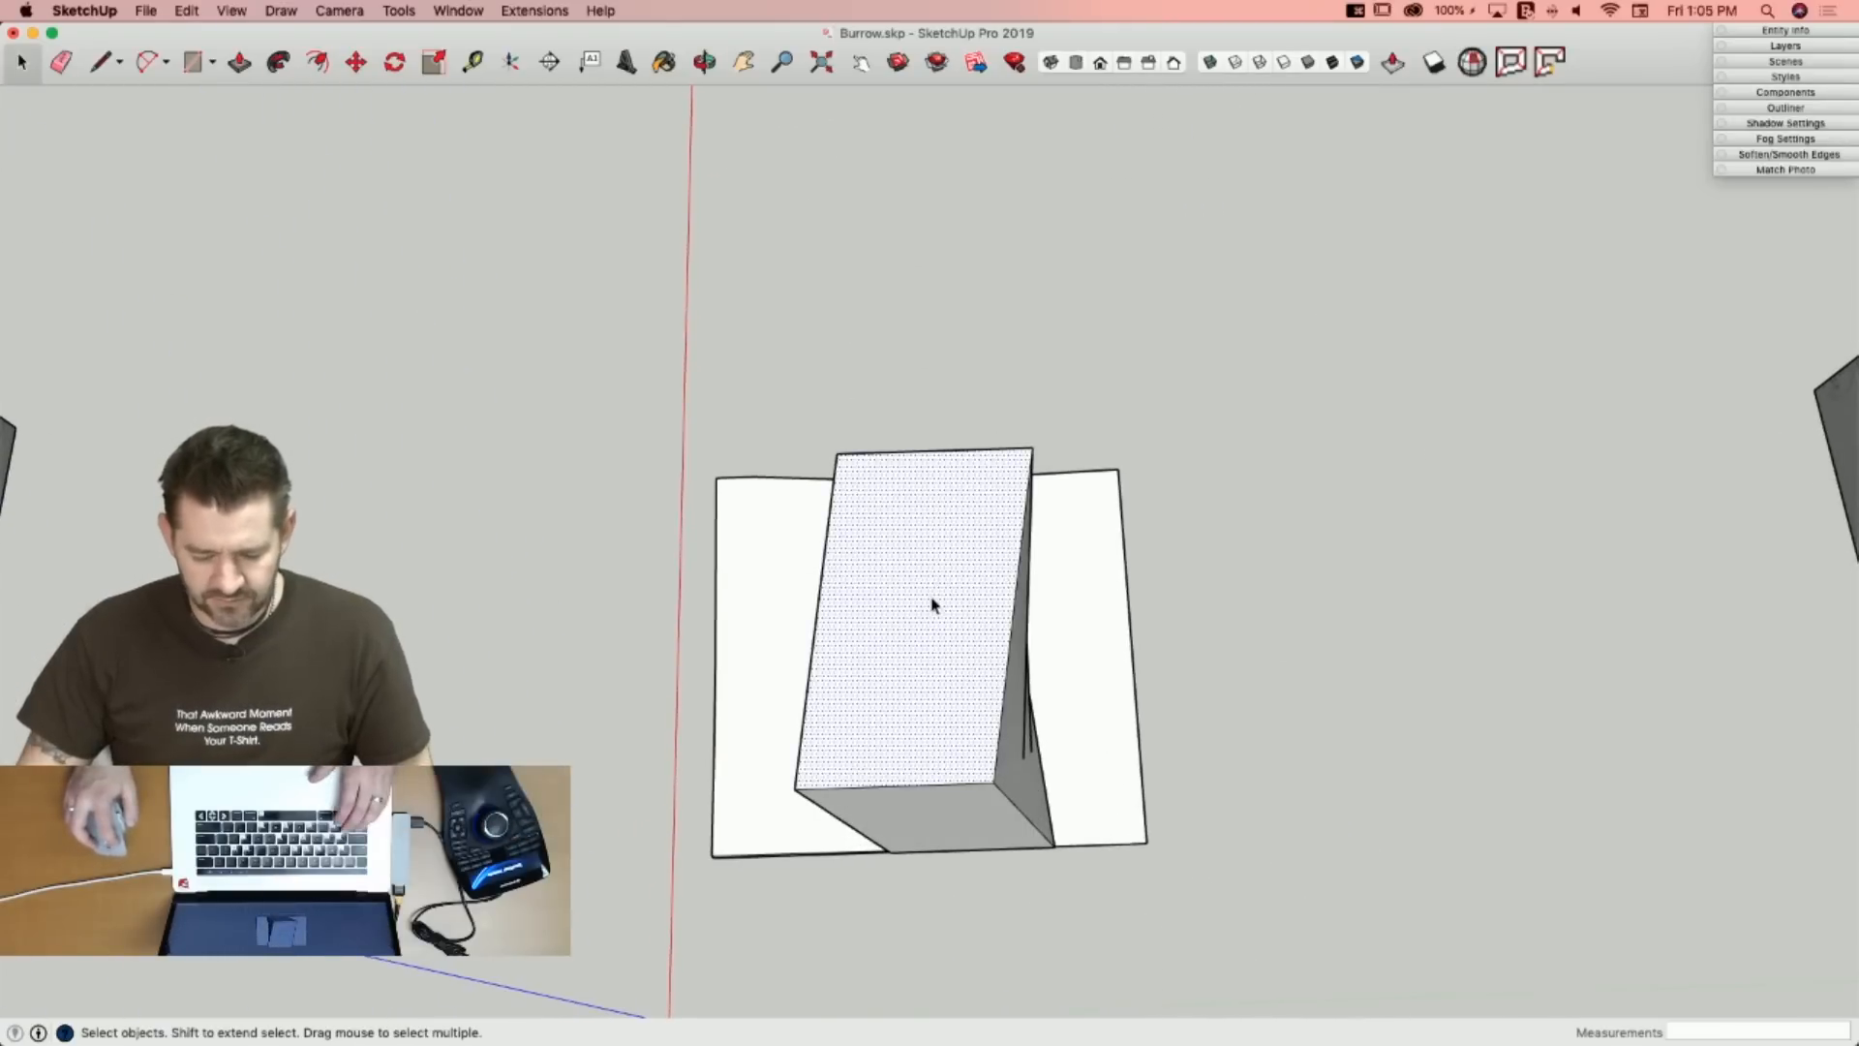
shift+click(912, 504)
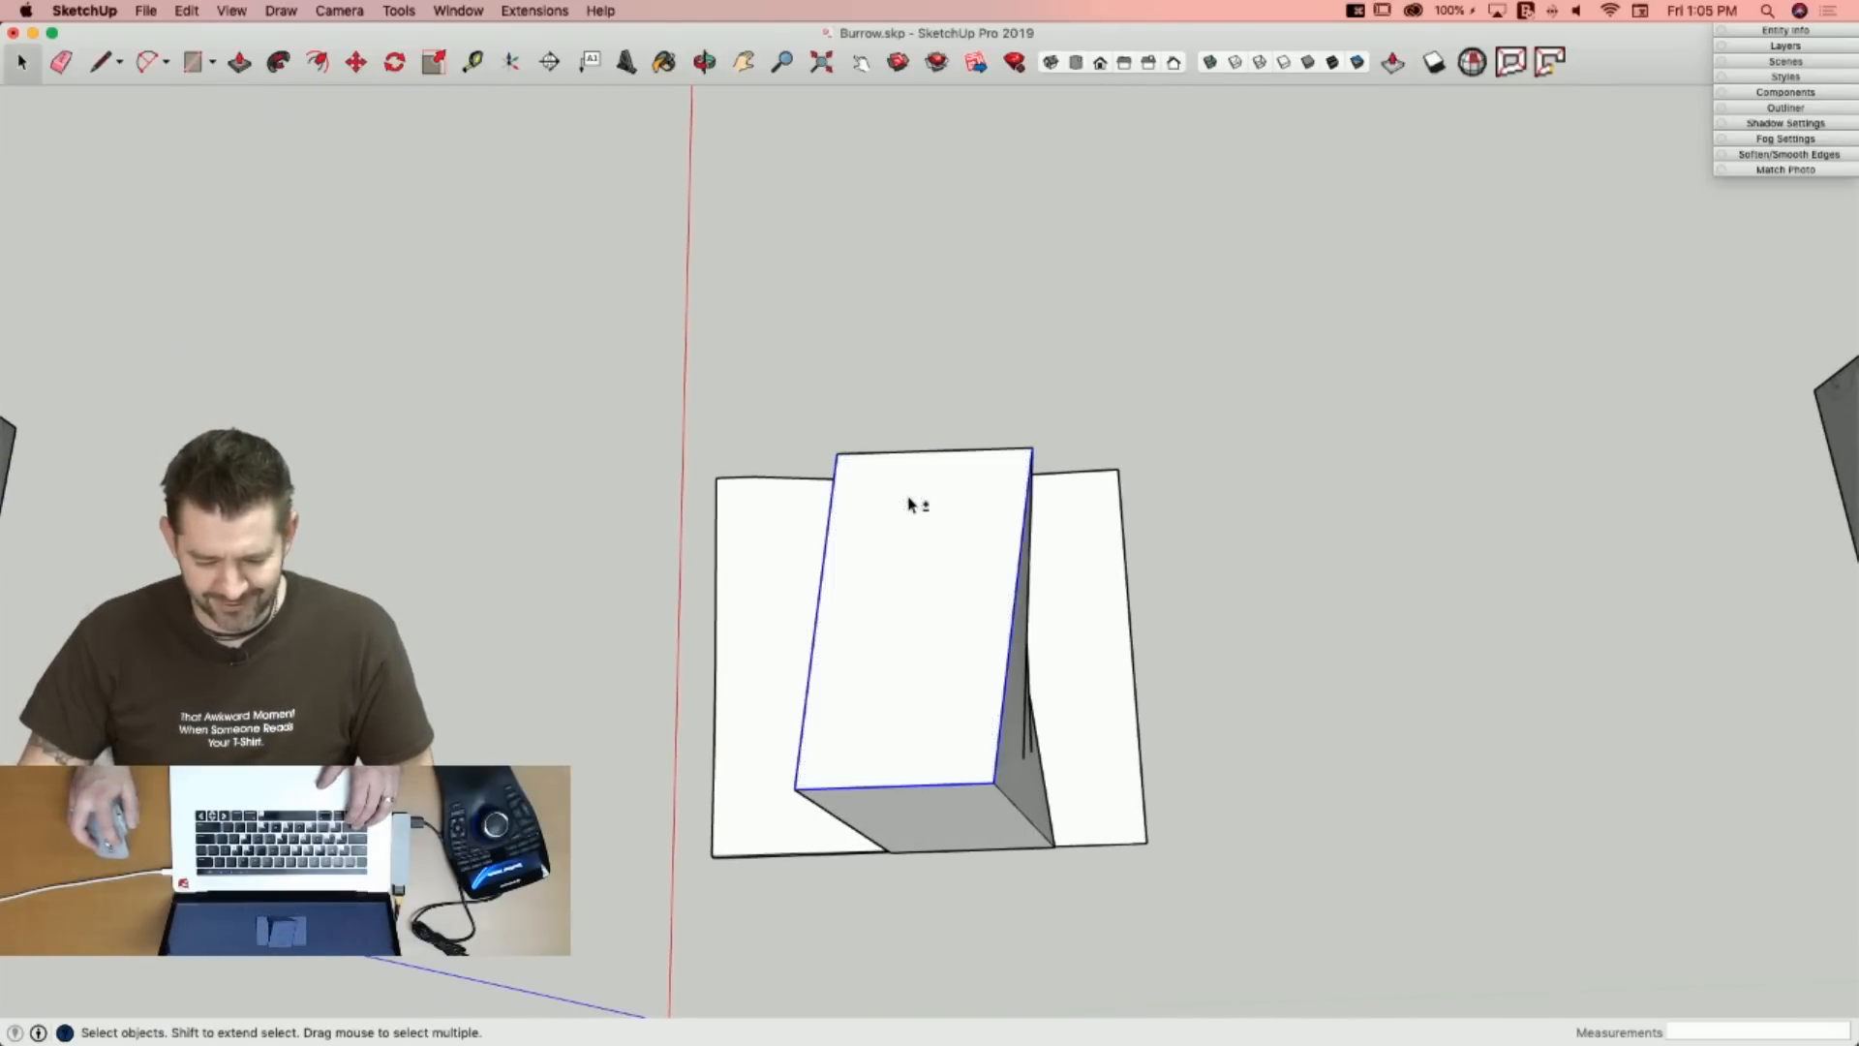
key(f)
click(839, 501)
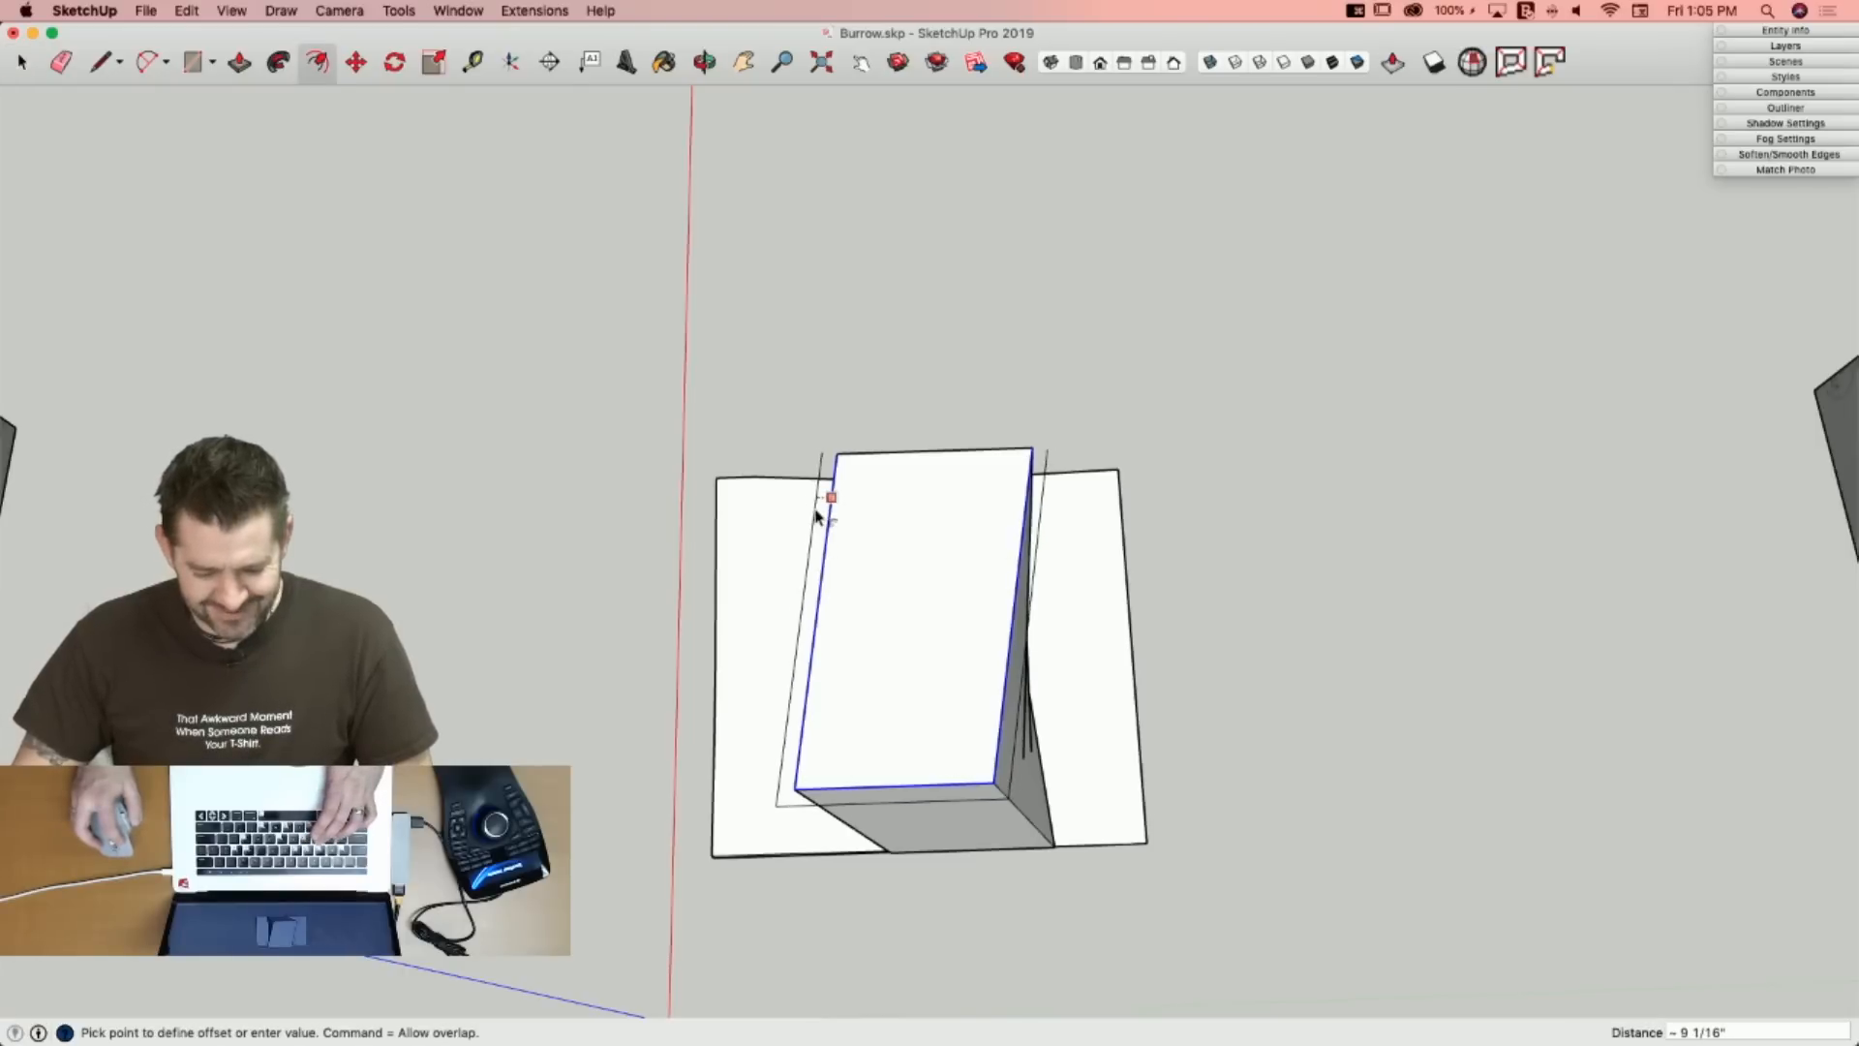
Close the overhang outline with lines along the tower's rear top edge and erase the line ends extending past its corners.
key(l)
click(839, 451)
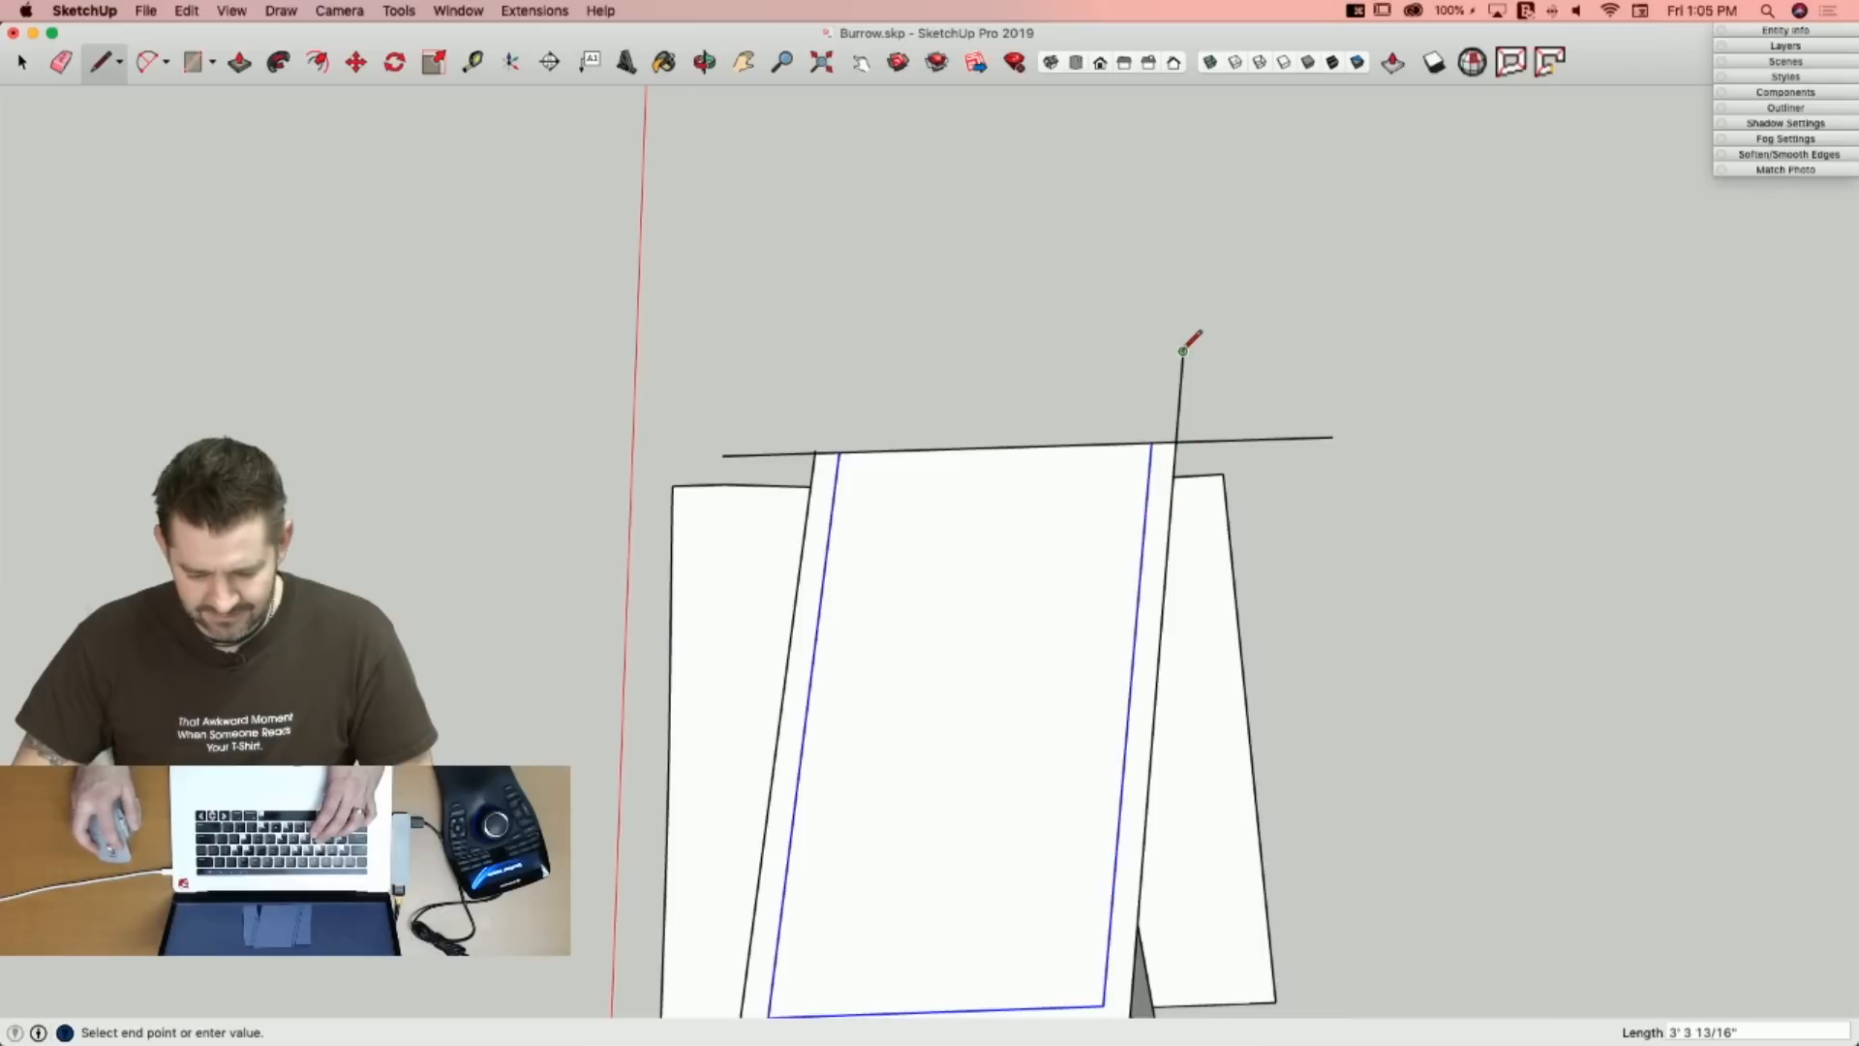
key(e)
scroll(753, 426, up, 3)
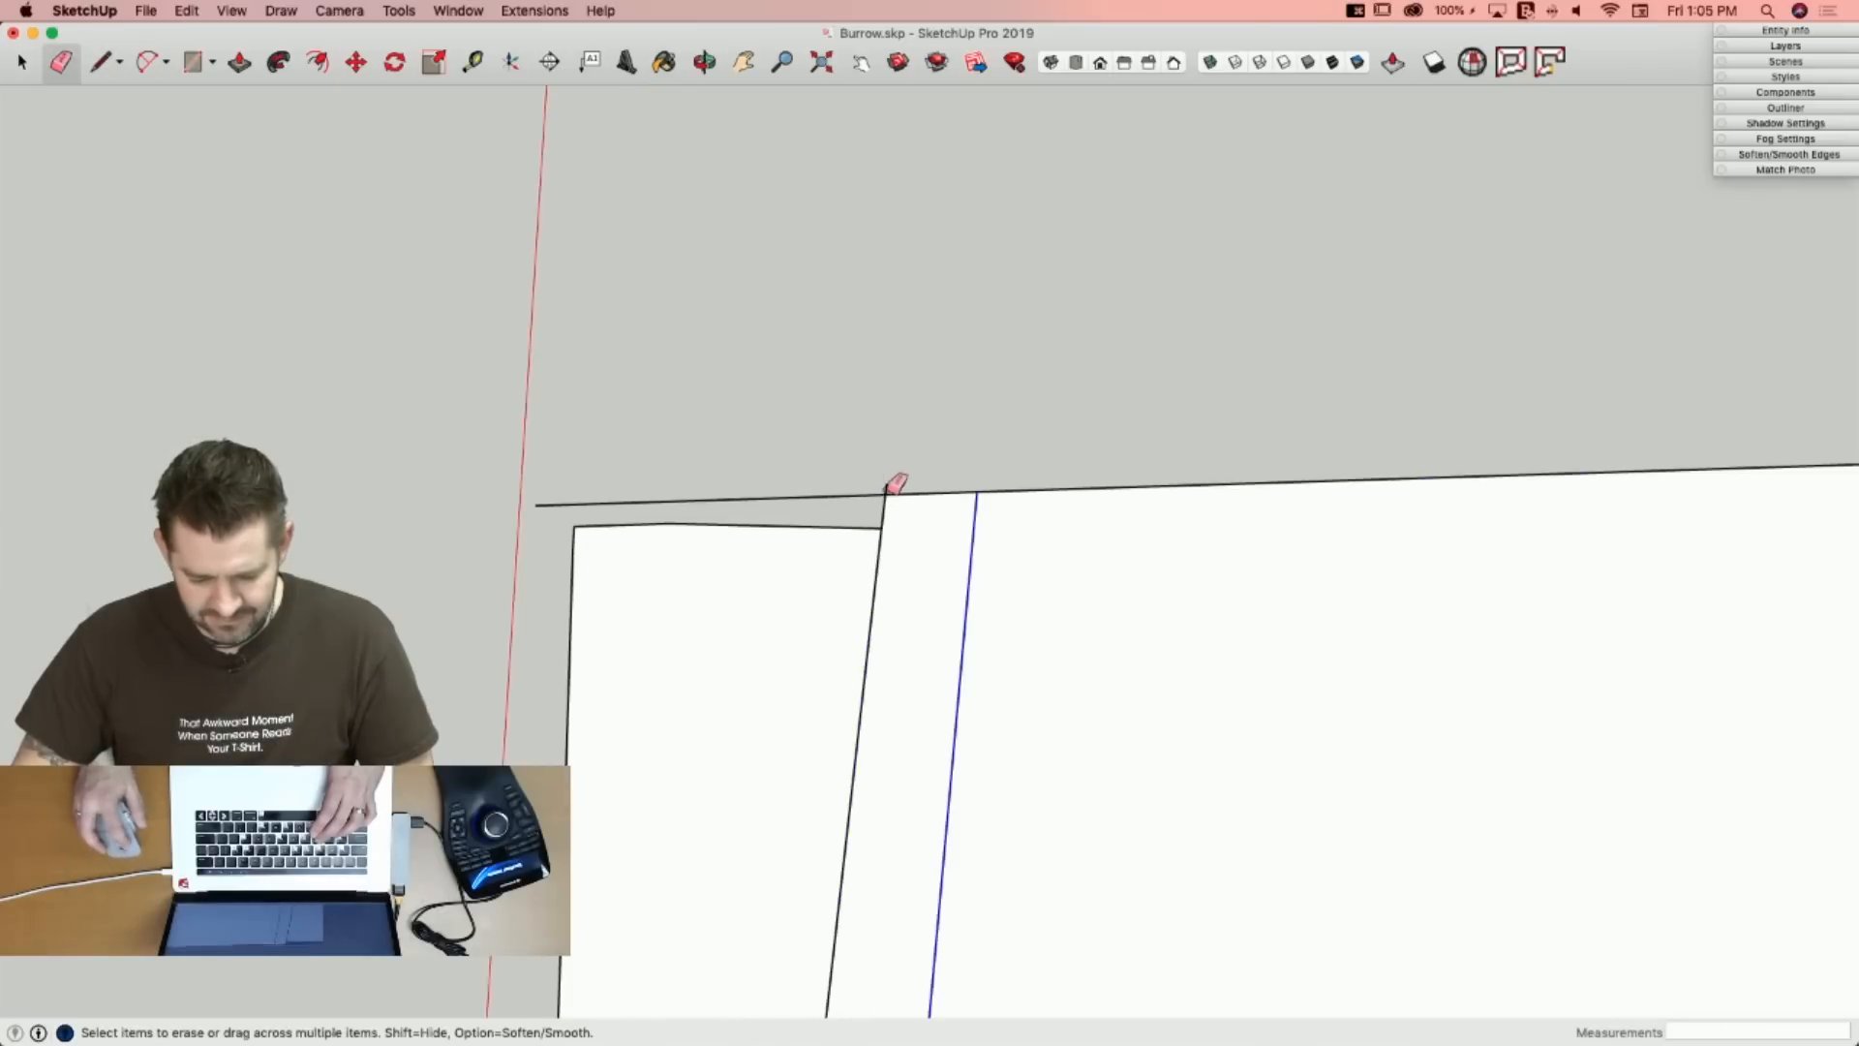
click(836, 496)
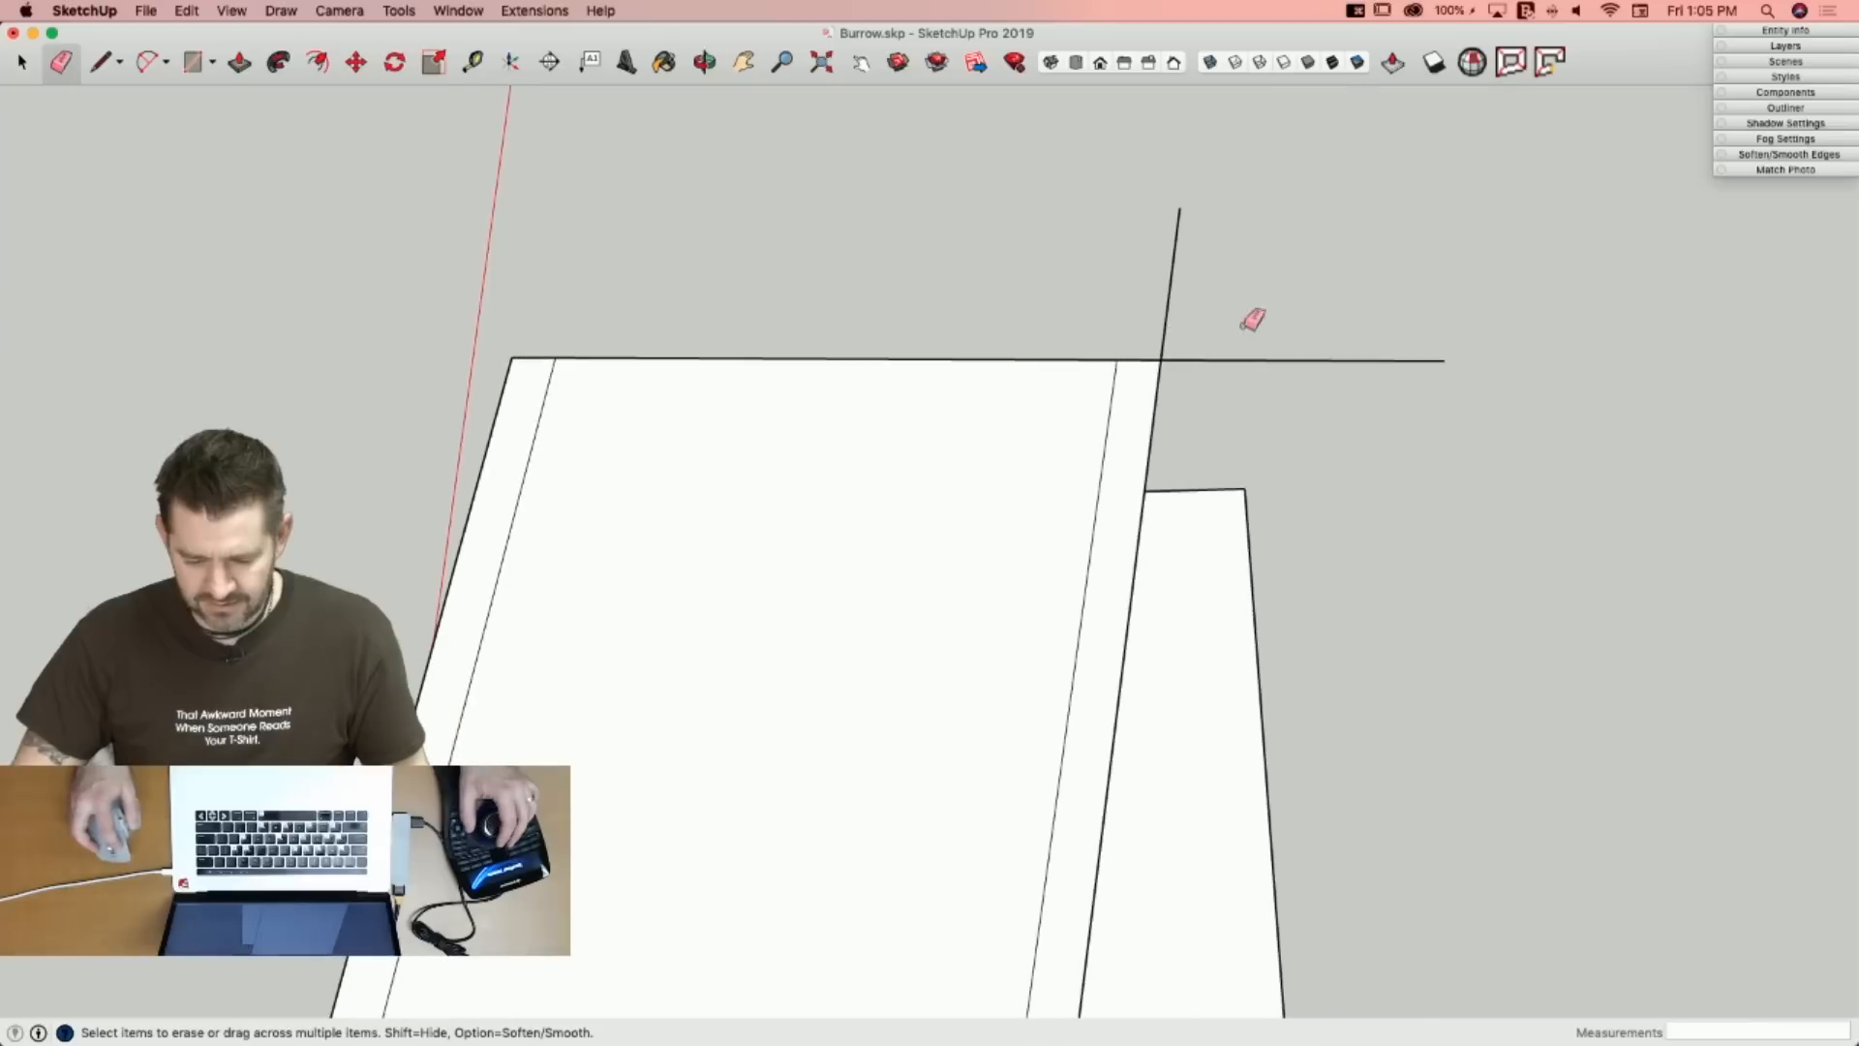
key(Escape)
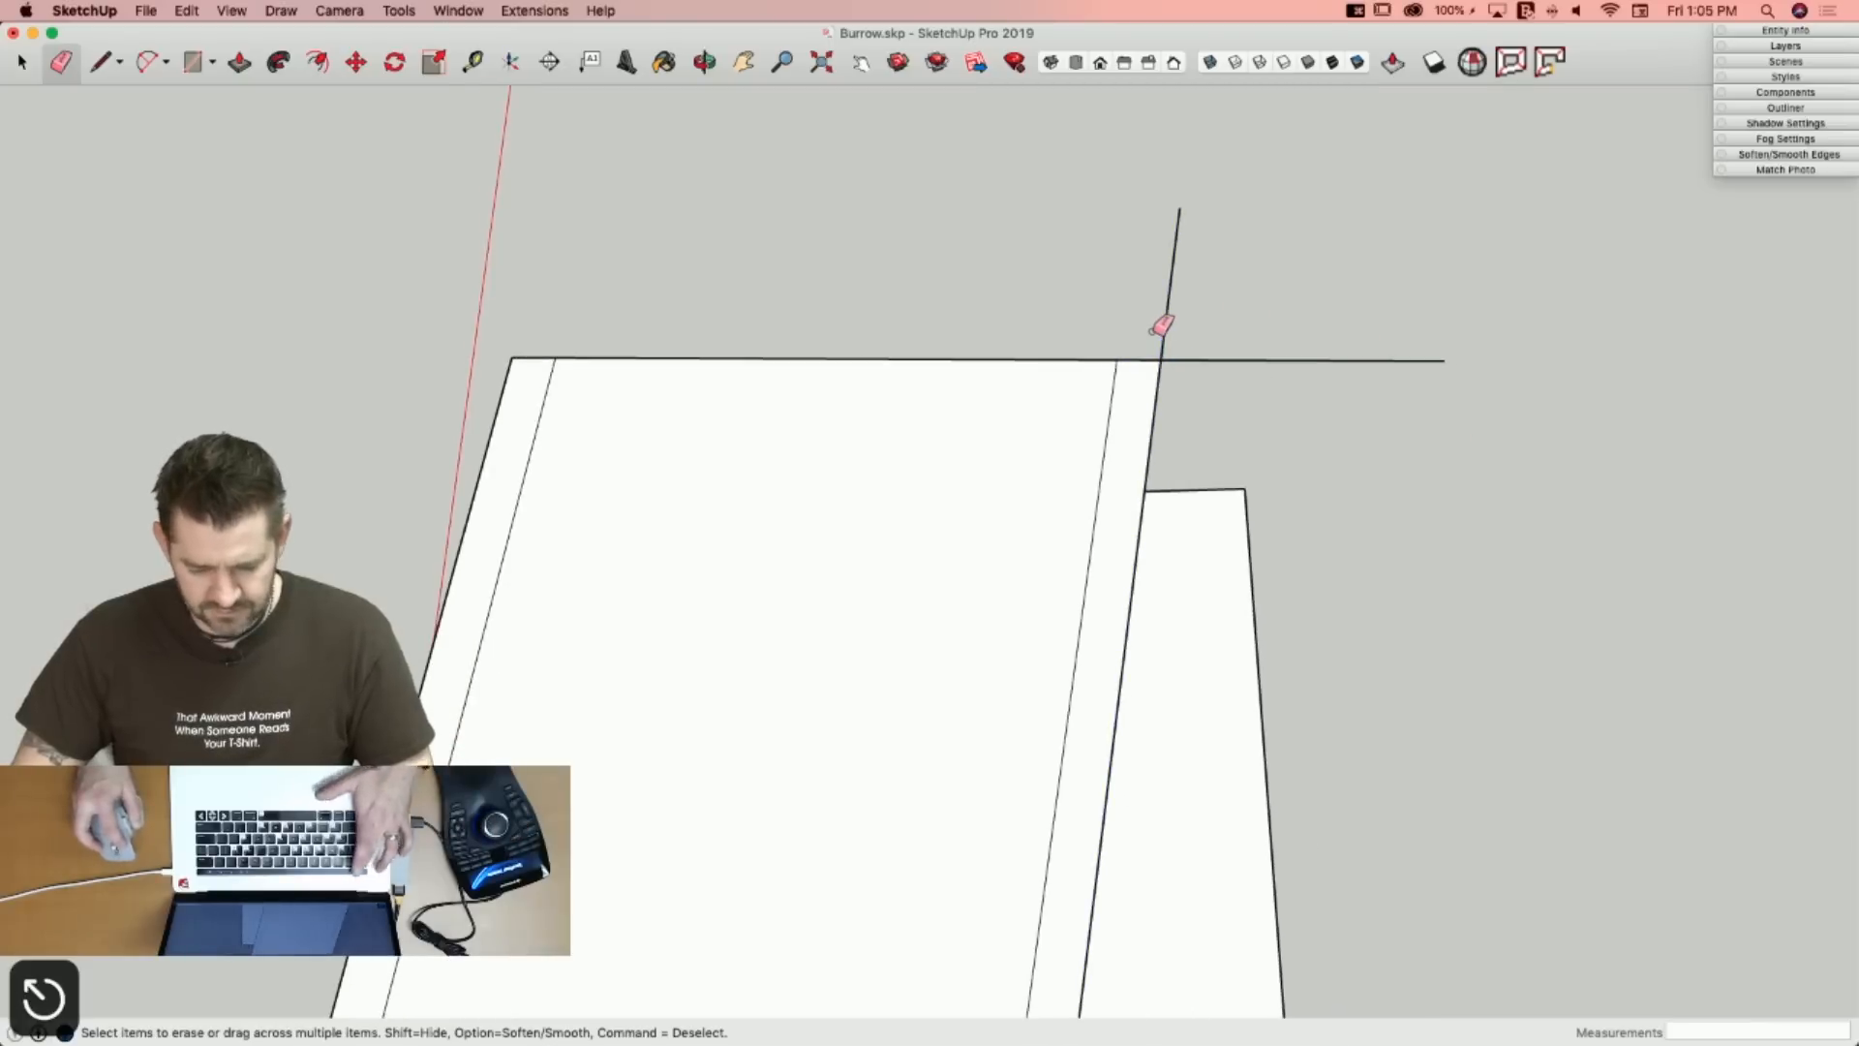
click(1161, 334)
click(1178, 364)
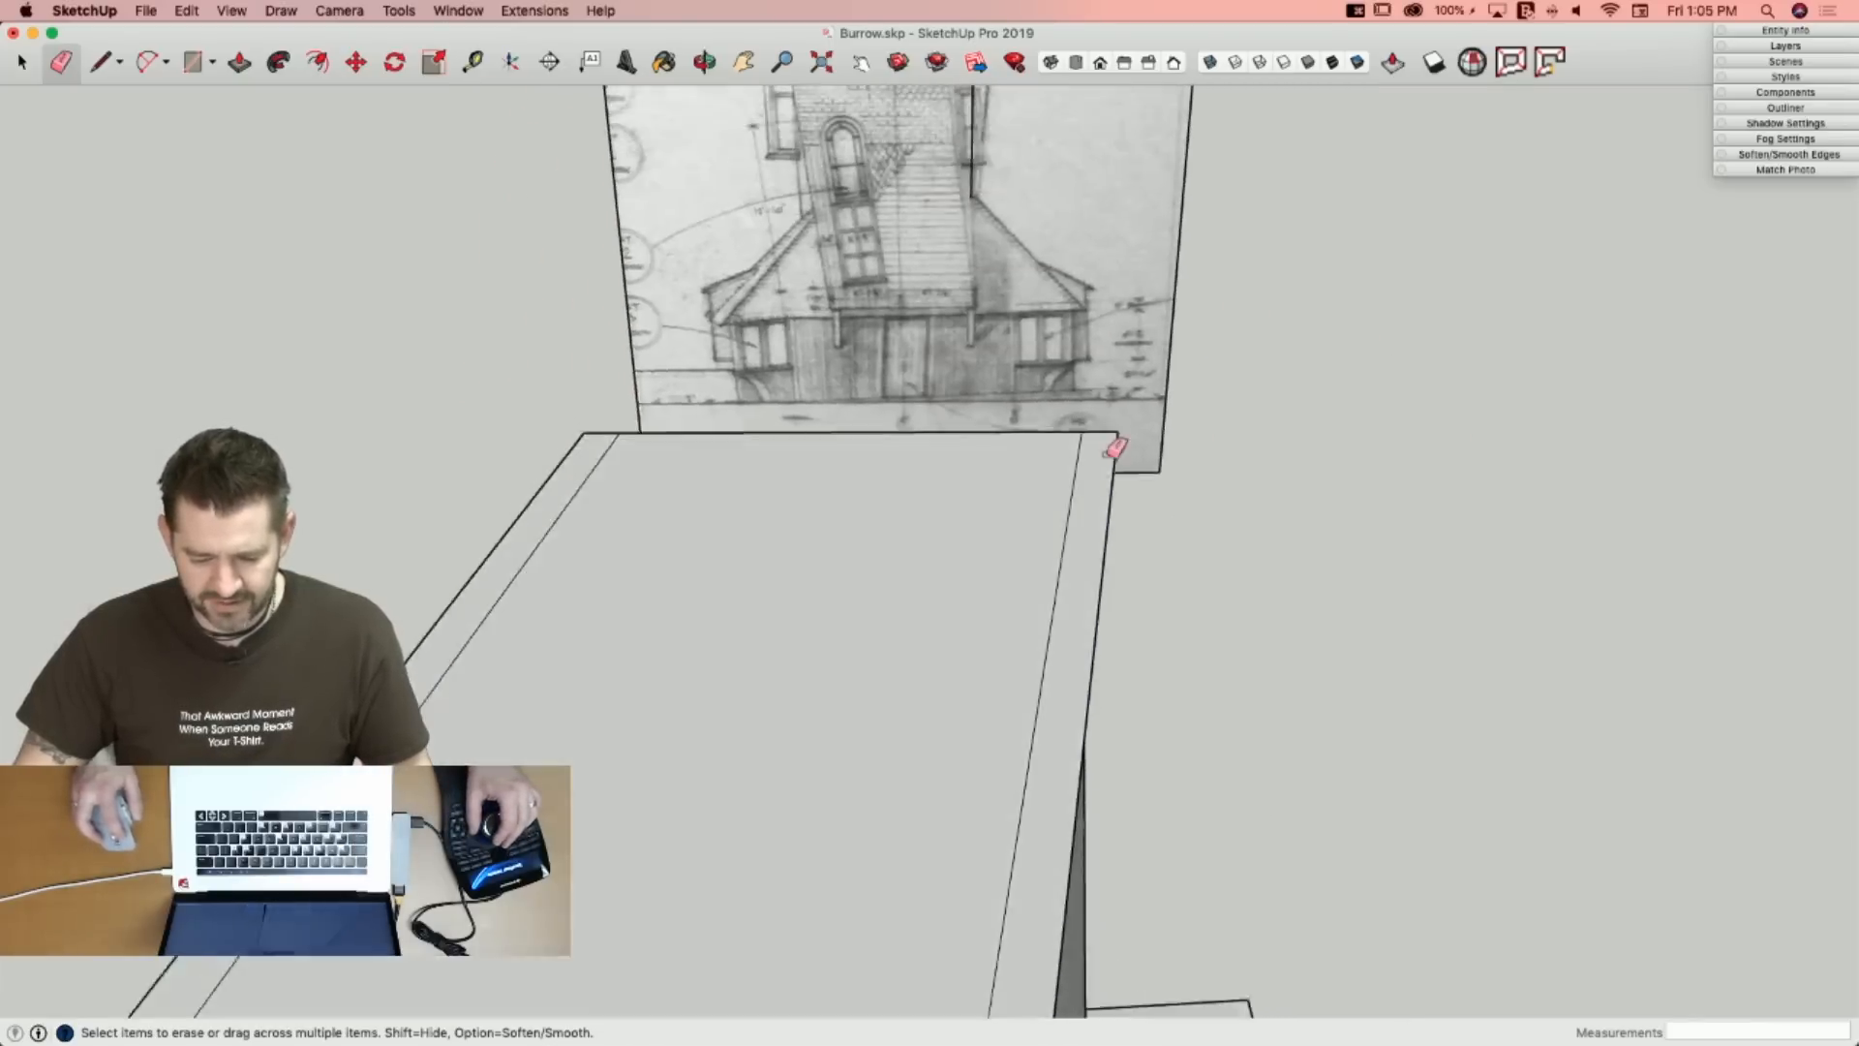
Push/Pull the overhang border up about 1 13/16" and raise the inner top face level with it.
key(p)
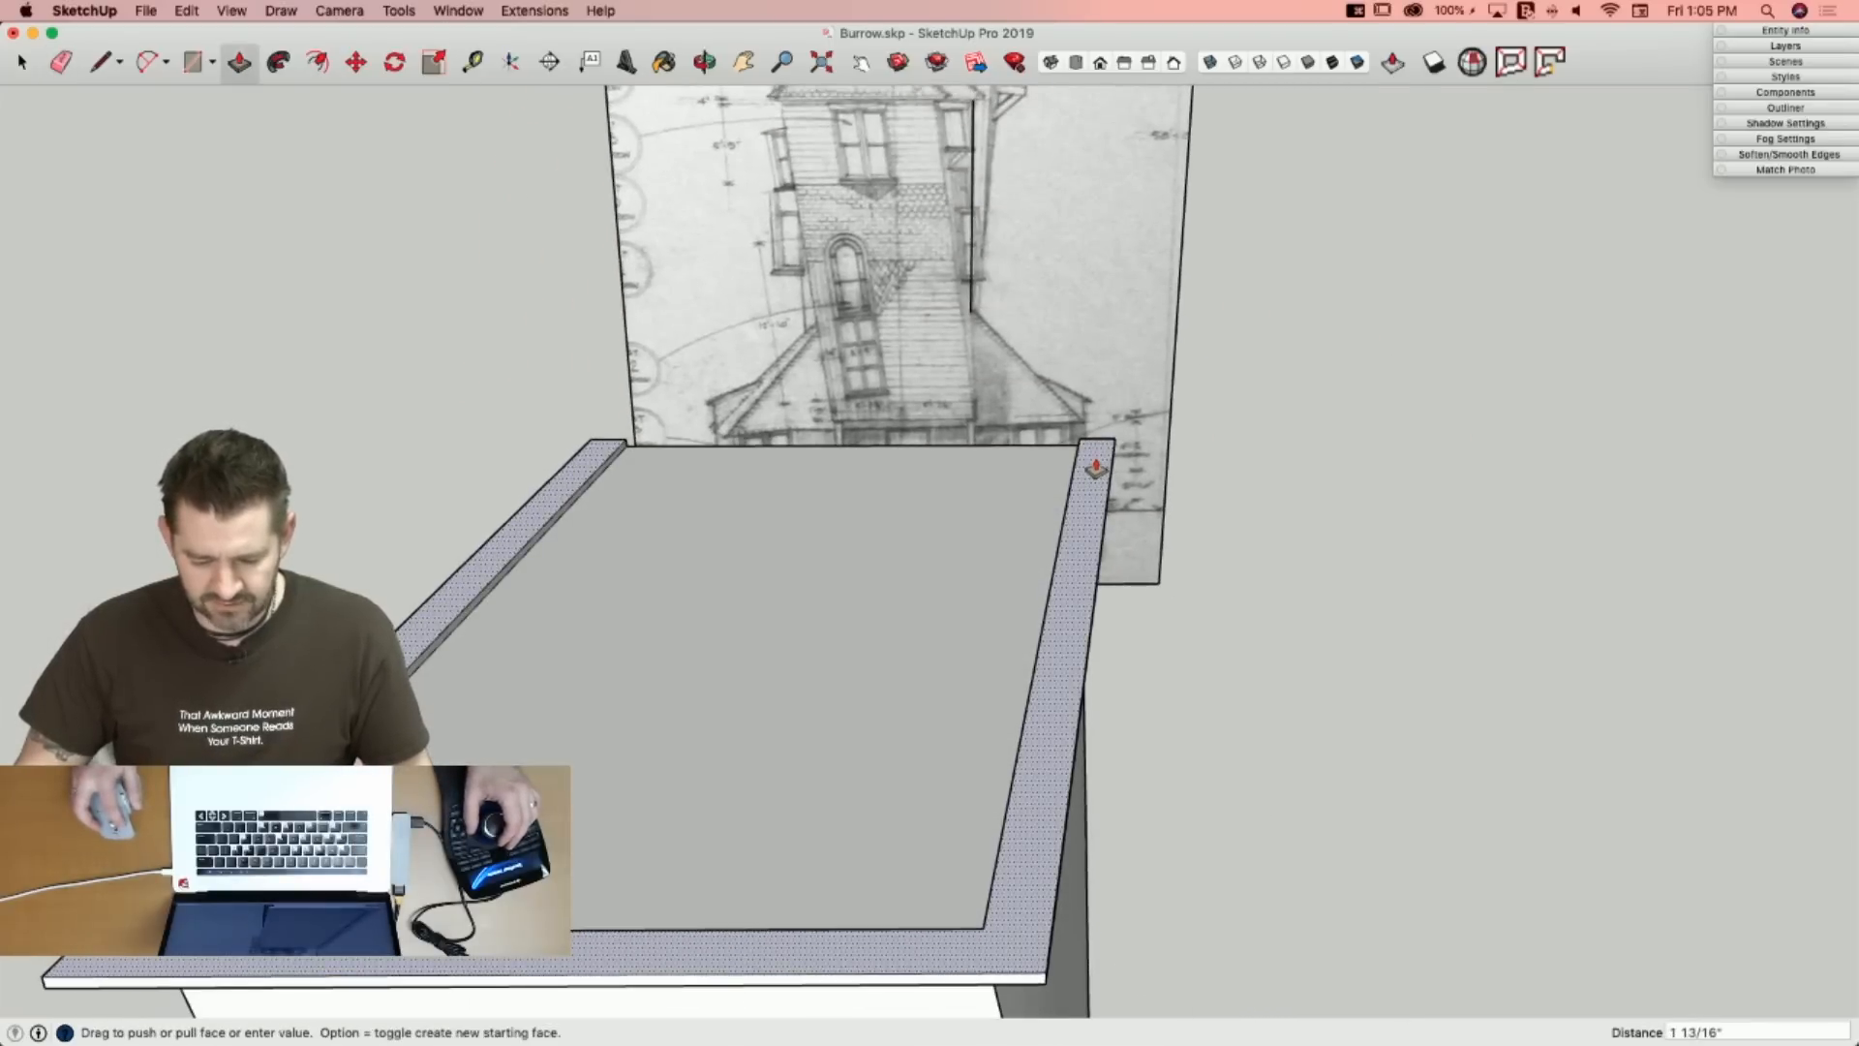
click(1096, 469)
click(986, 476)
click(1069, 477)
Erase the leftover seam edges between the overhang border and the inner face of the roof slab.
key(e)
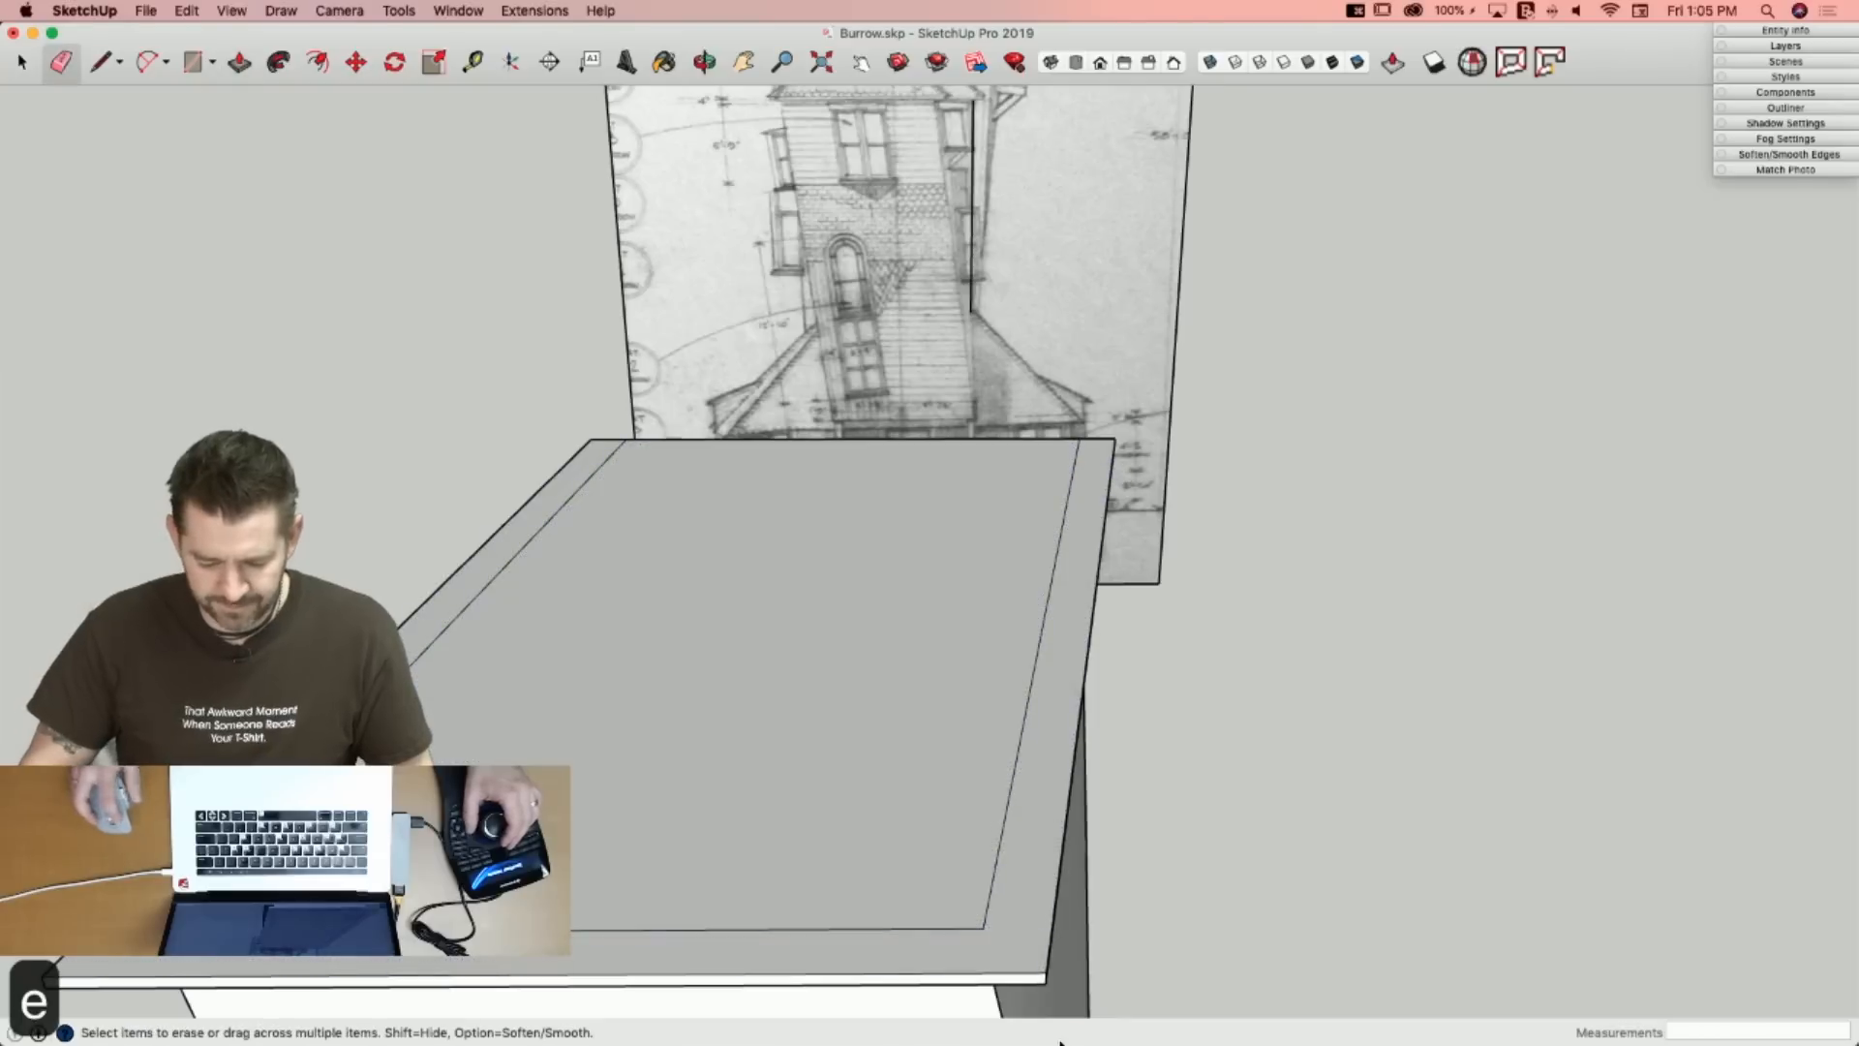
drag(994, 923, 994, 923)
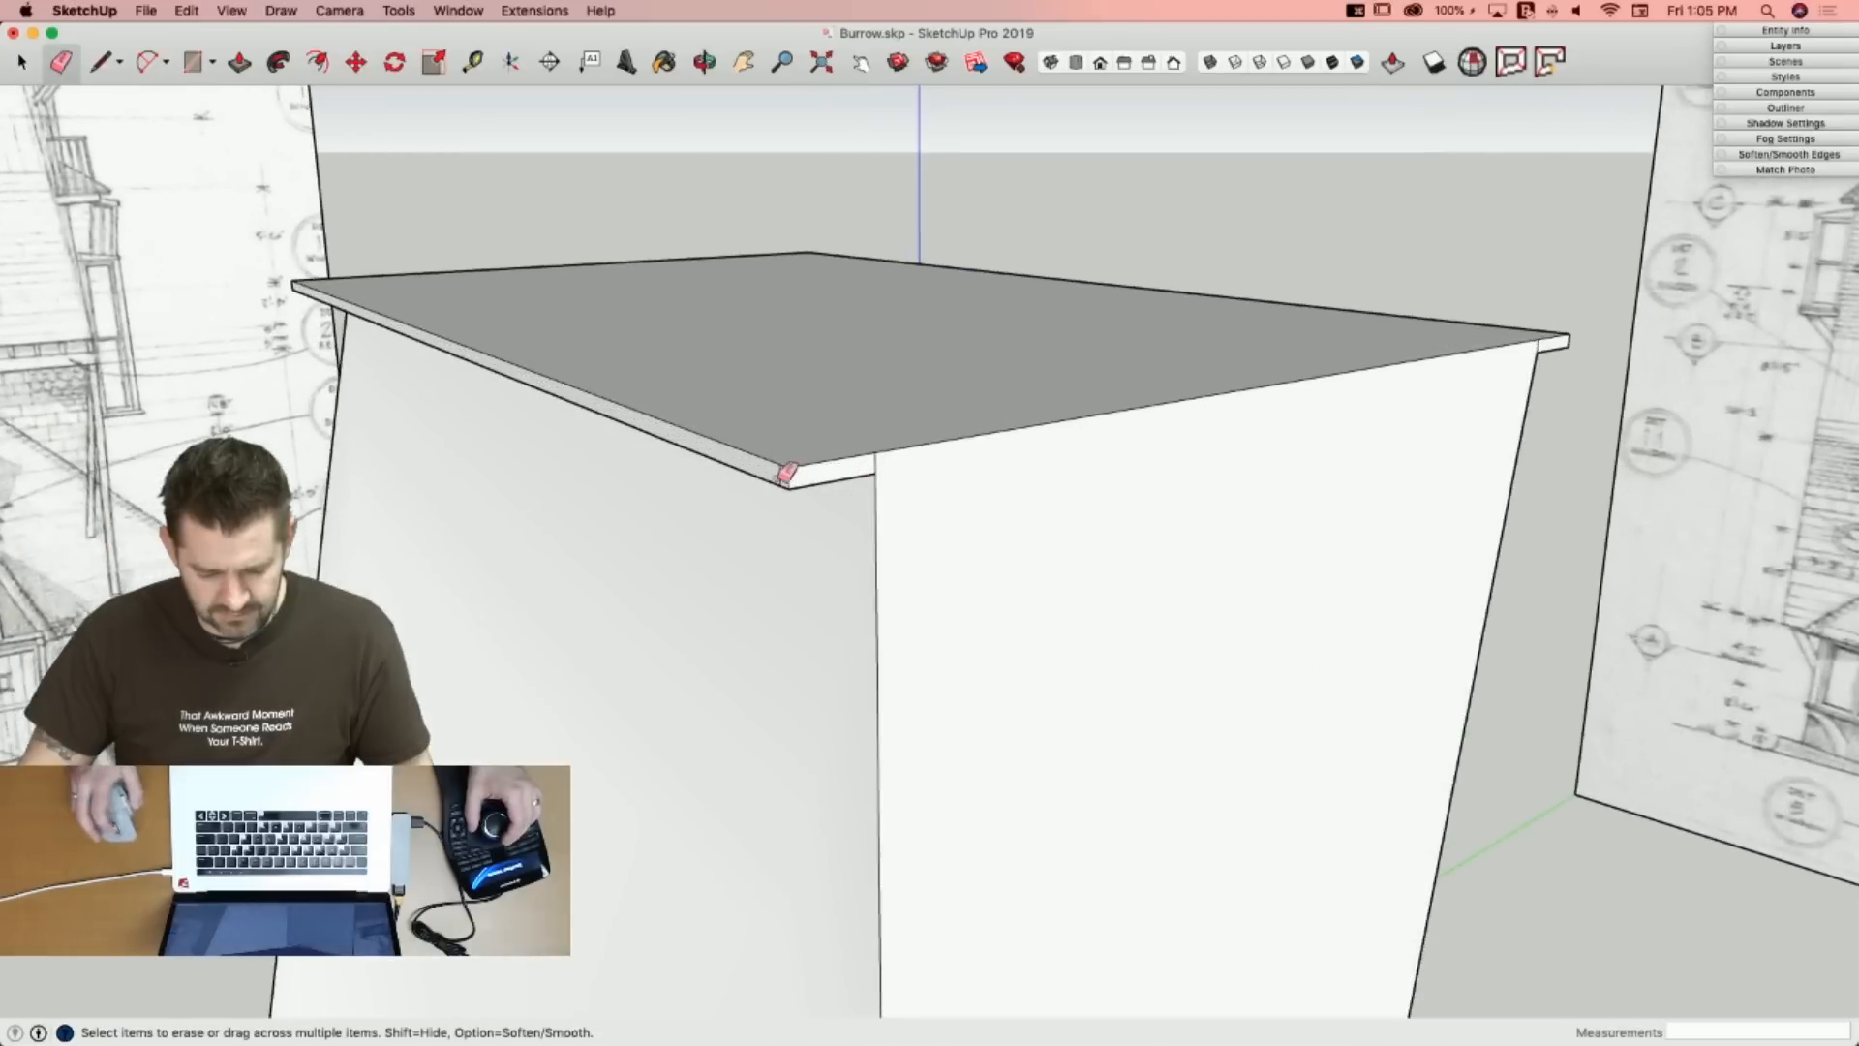
click(782, 477)
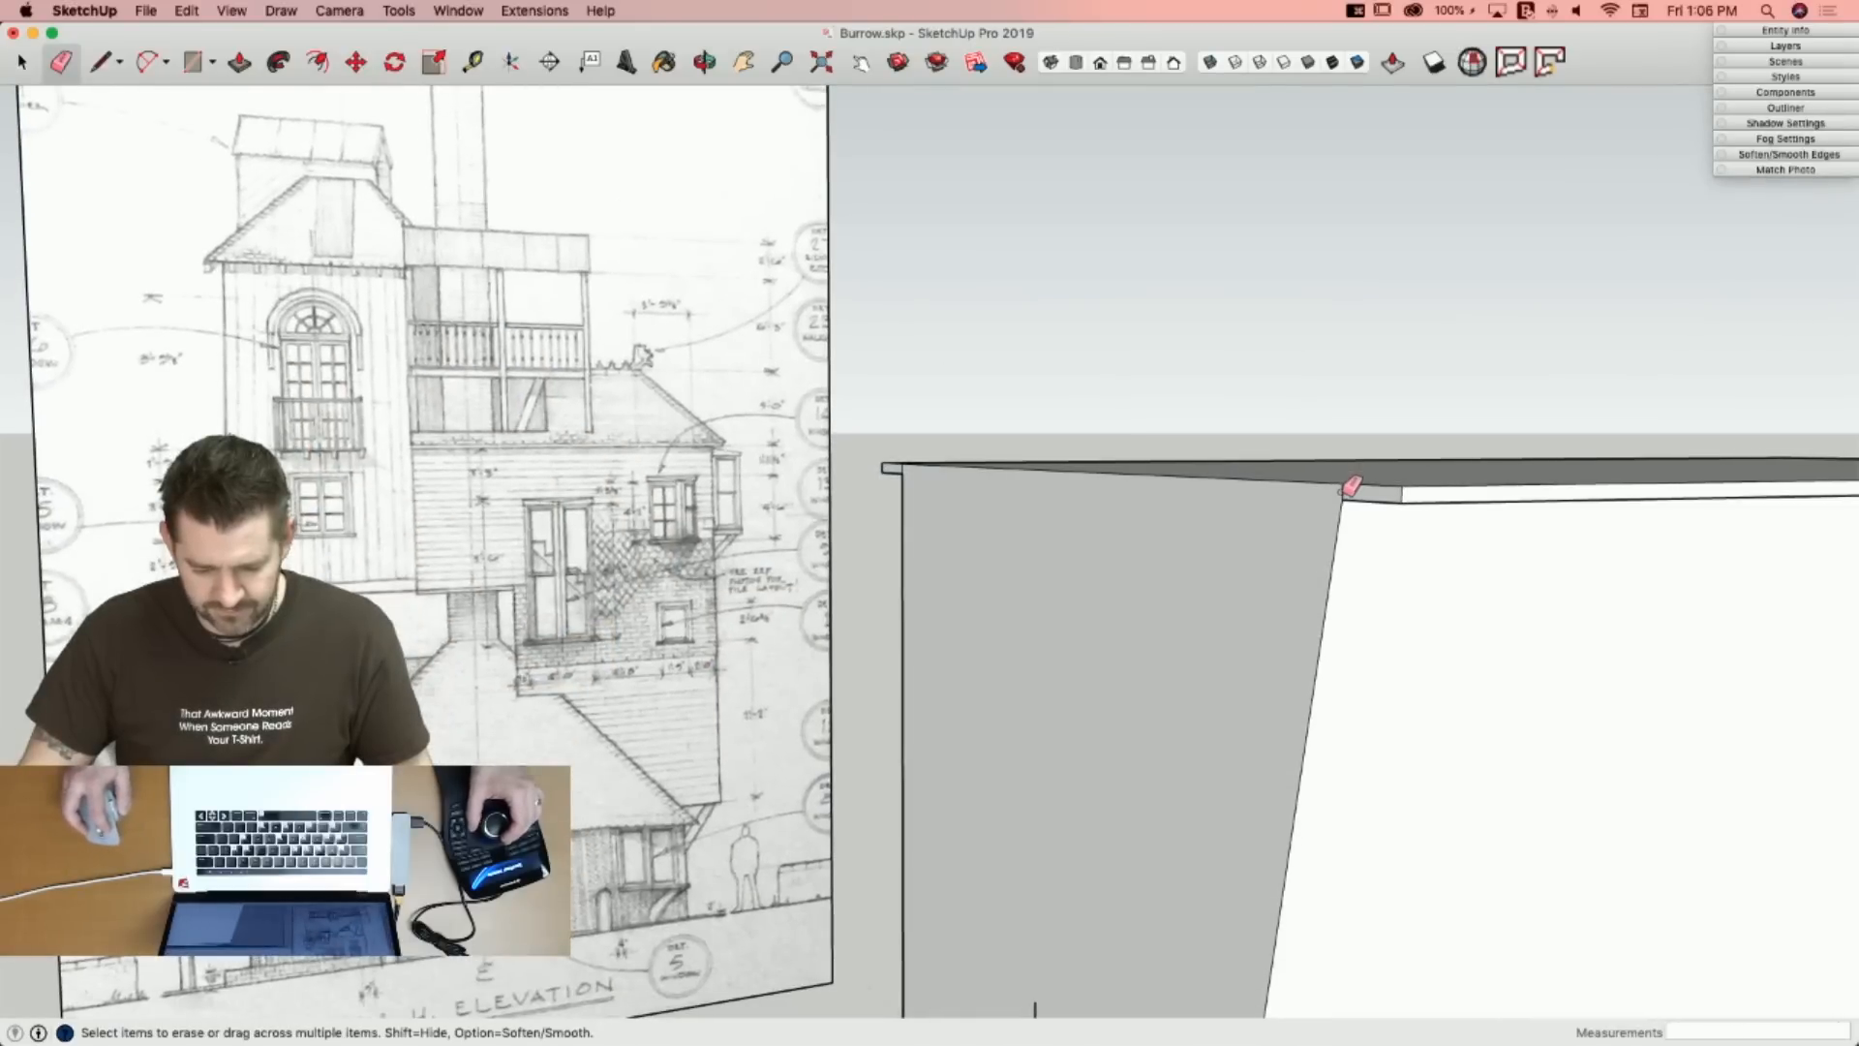
Draw the roof slab's lengthwise centre line and hip lines from a point 5'4 1/8" in to the front corners, erasing the leftover centre segment.
key(l)
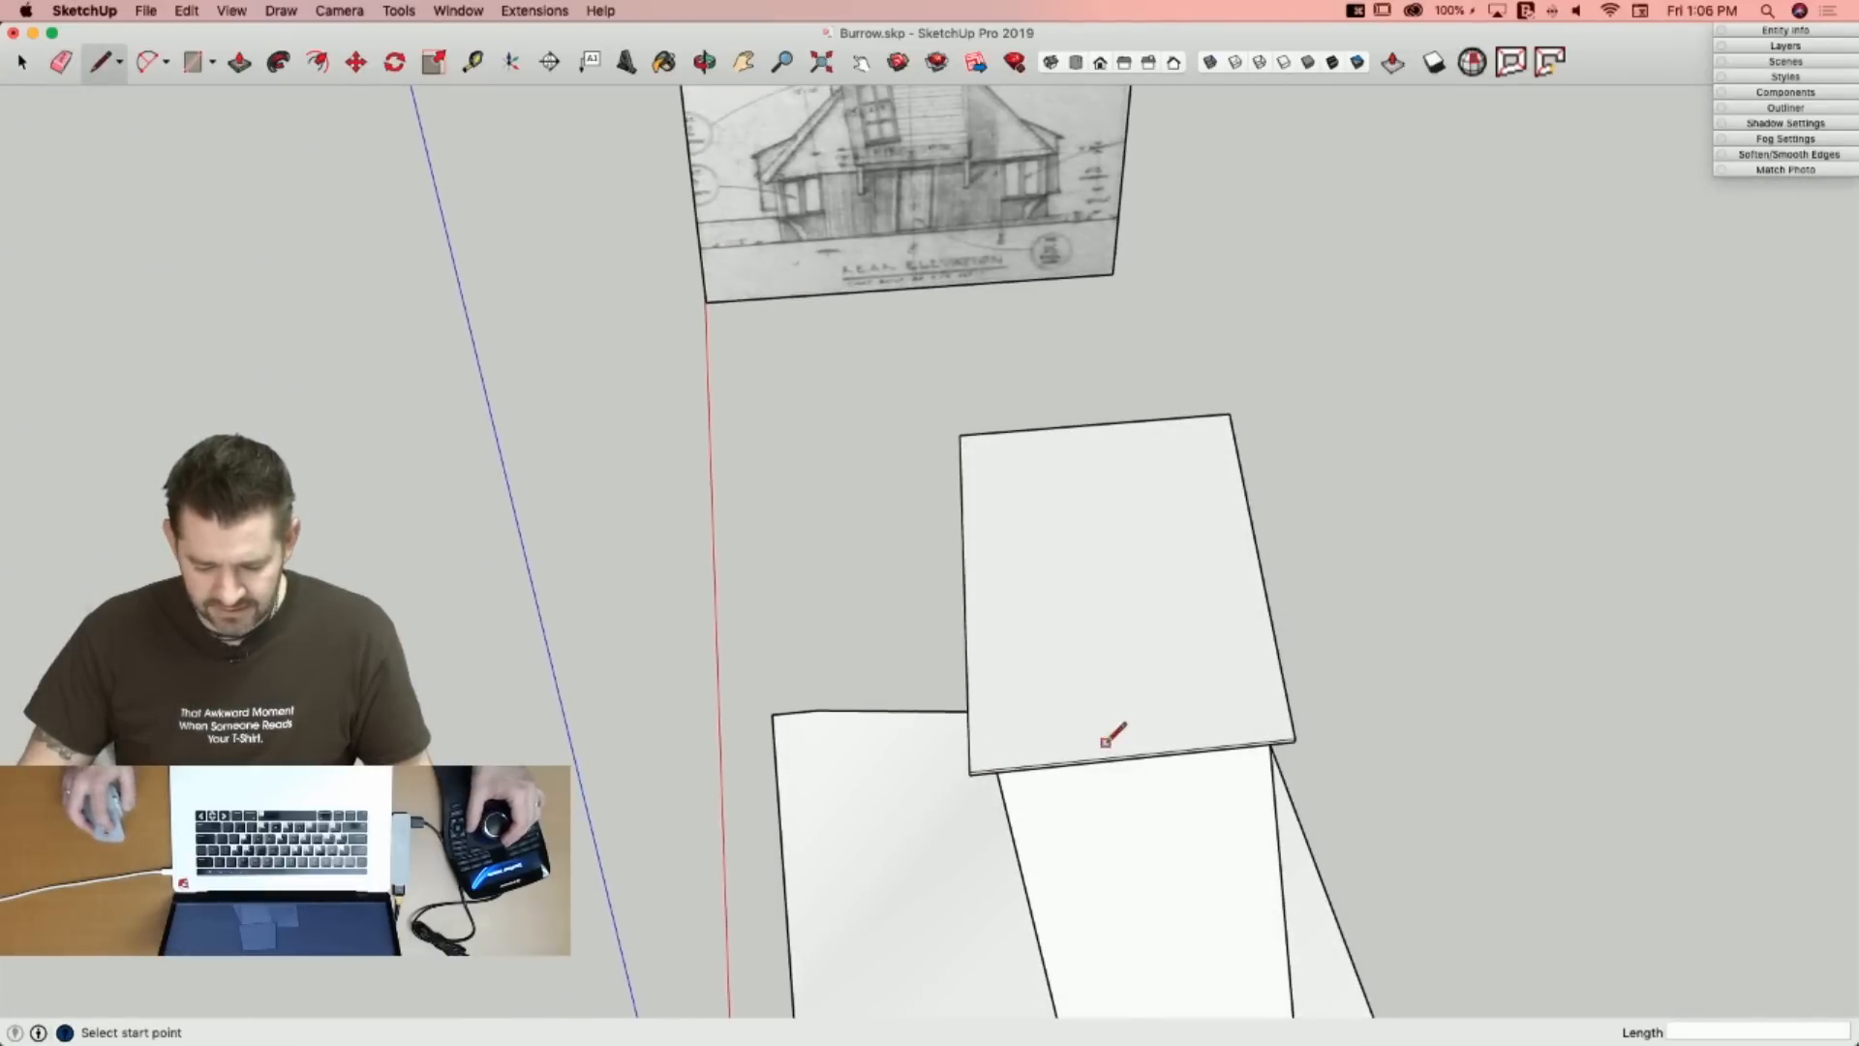
click(1088, 424)
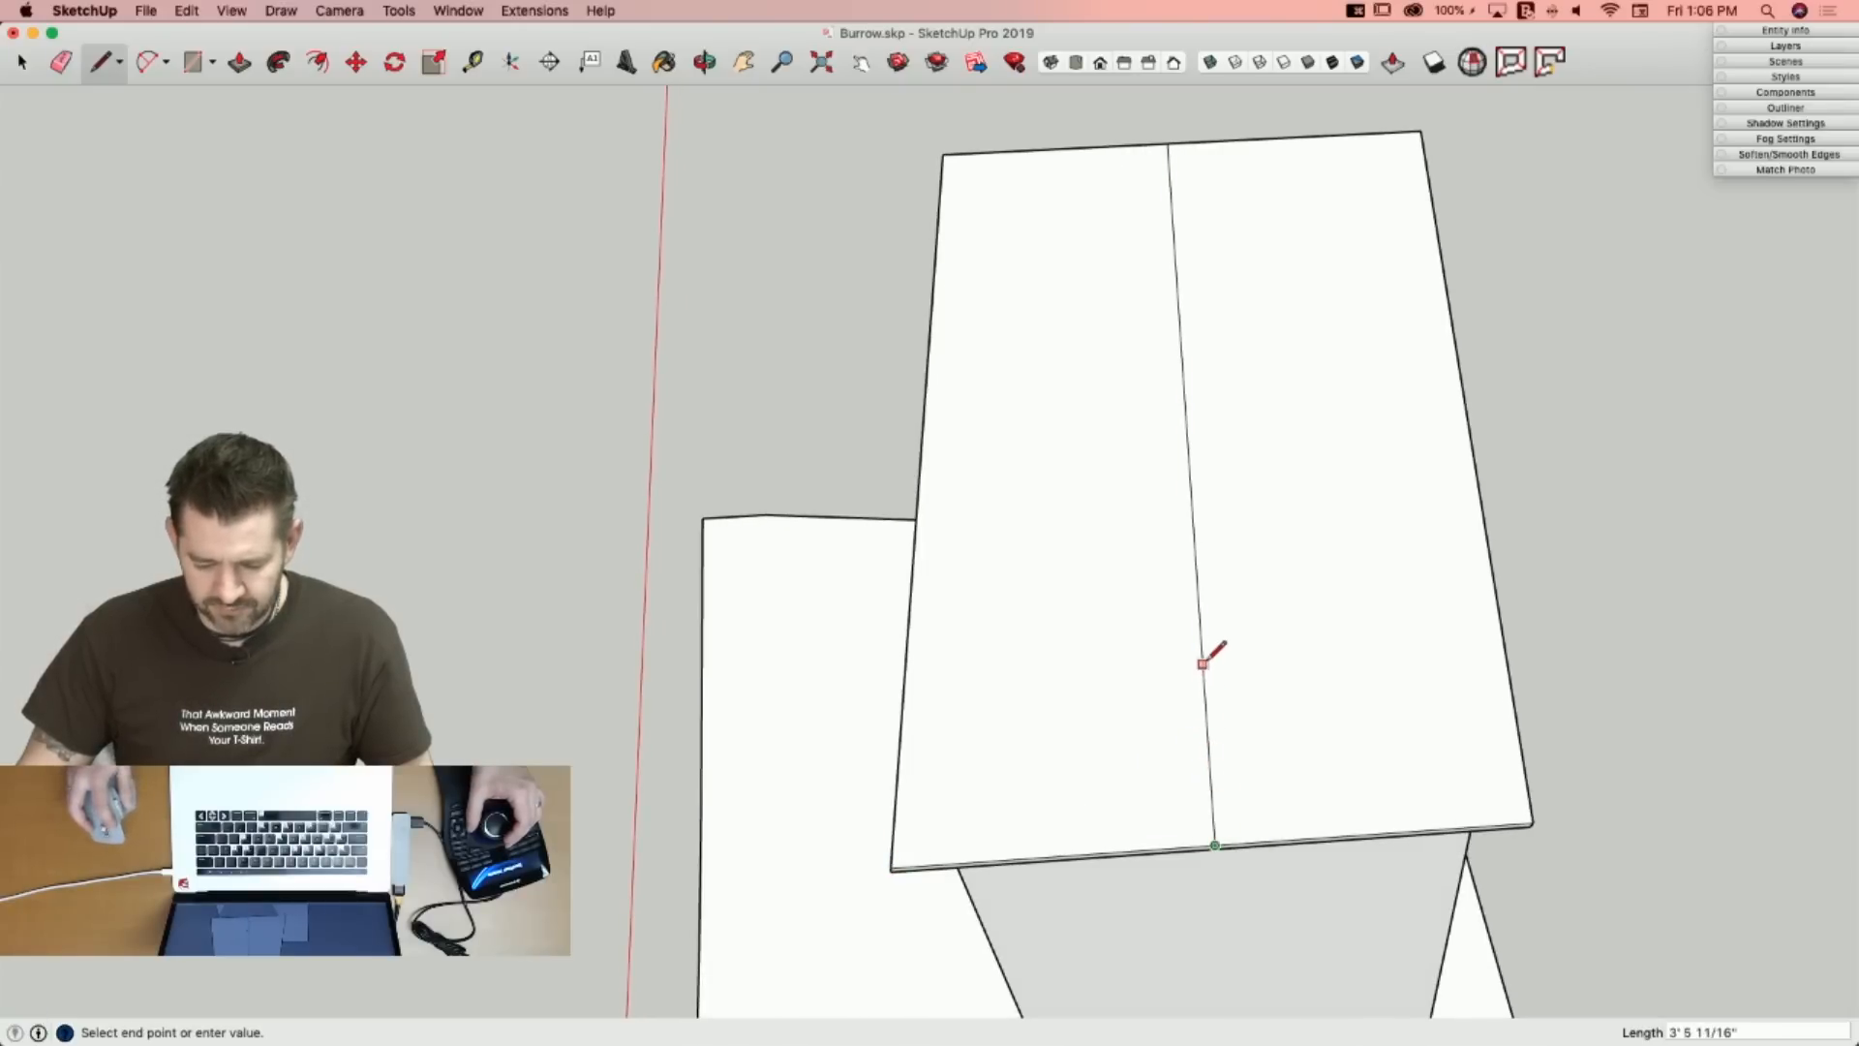
text(5'4)
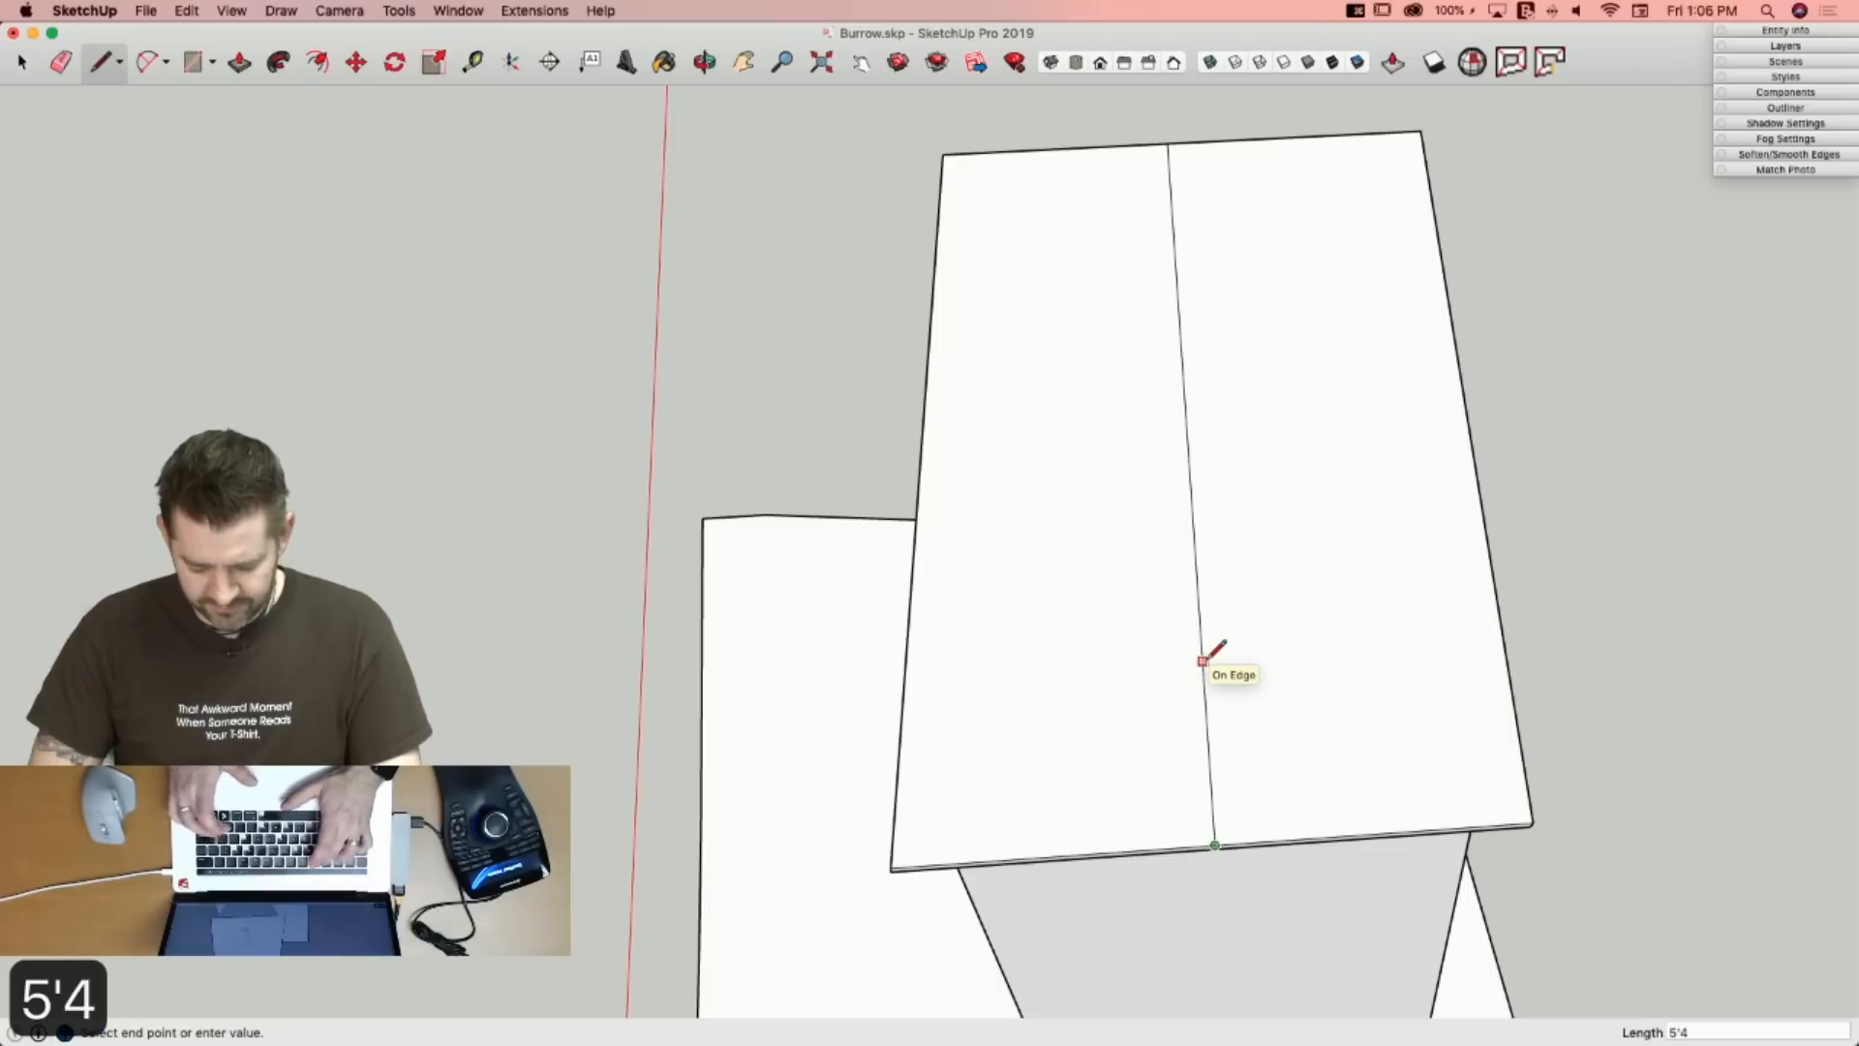
text( 1/8)
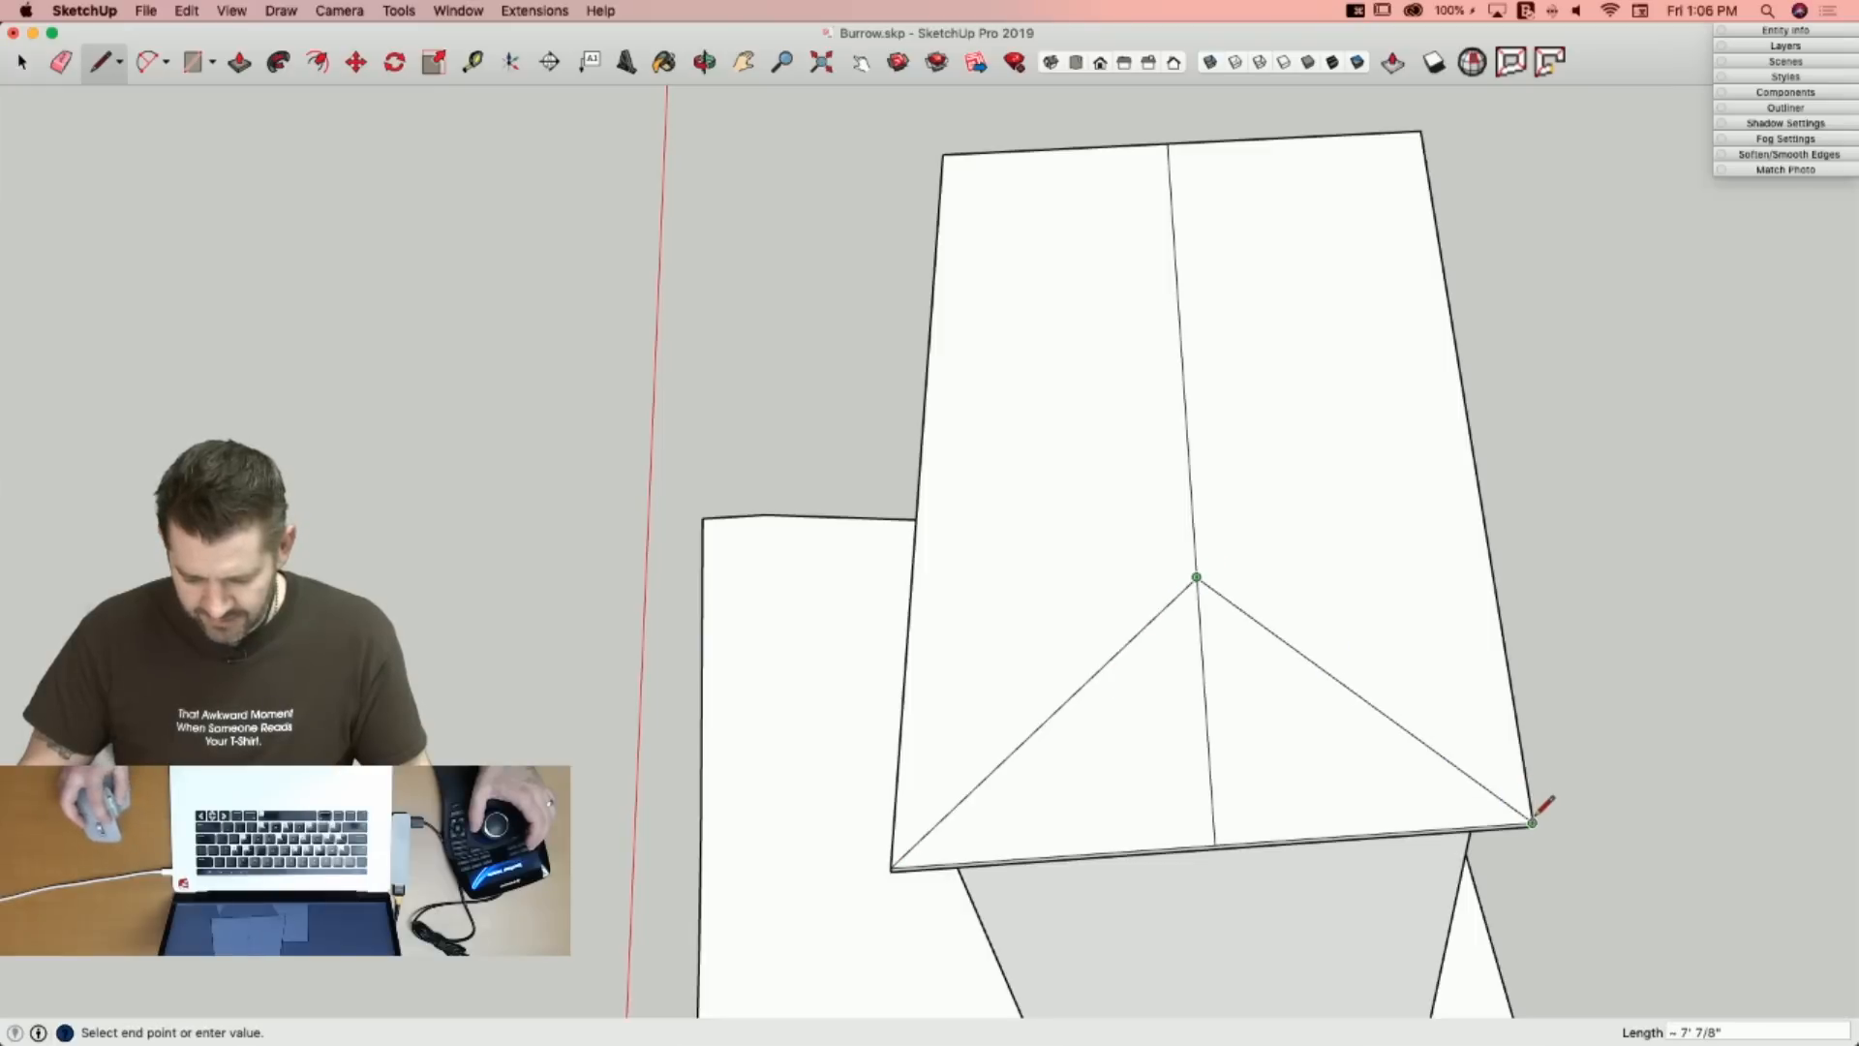
key(e)
click(1210, 747)
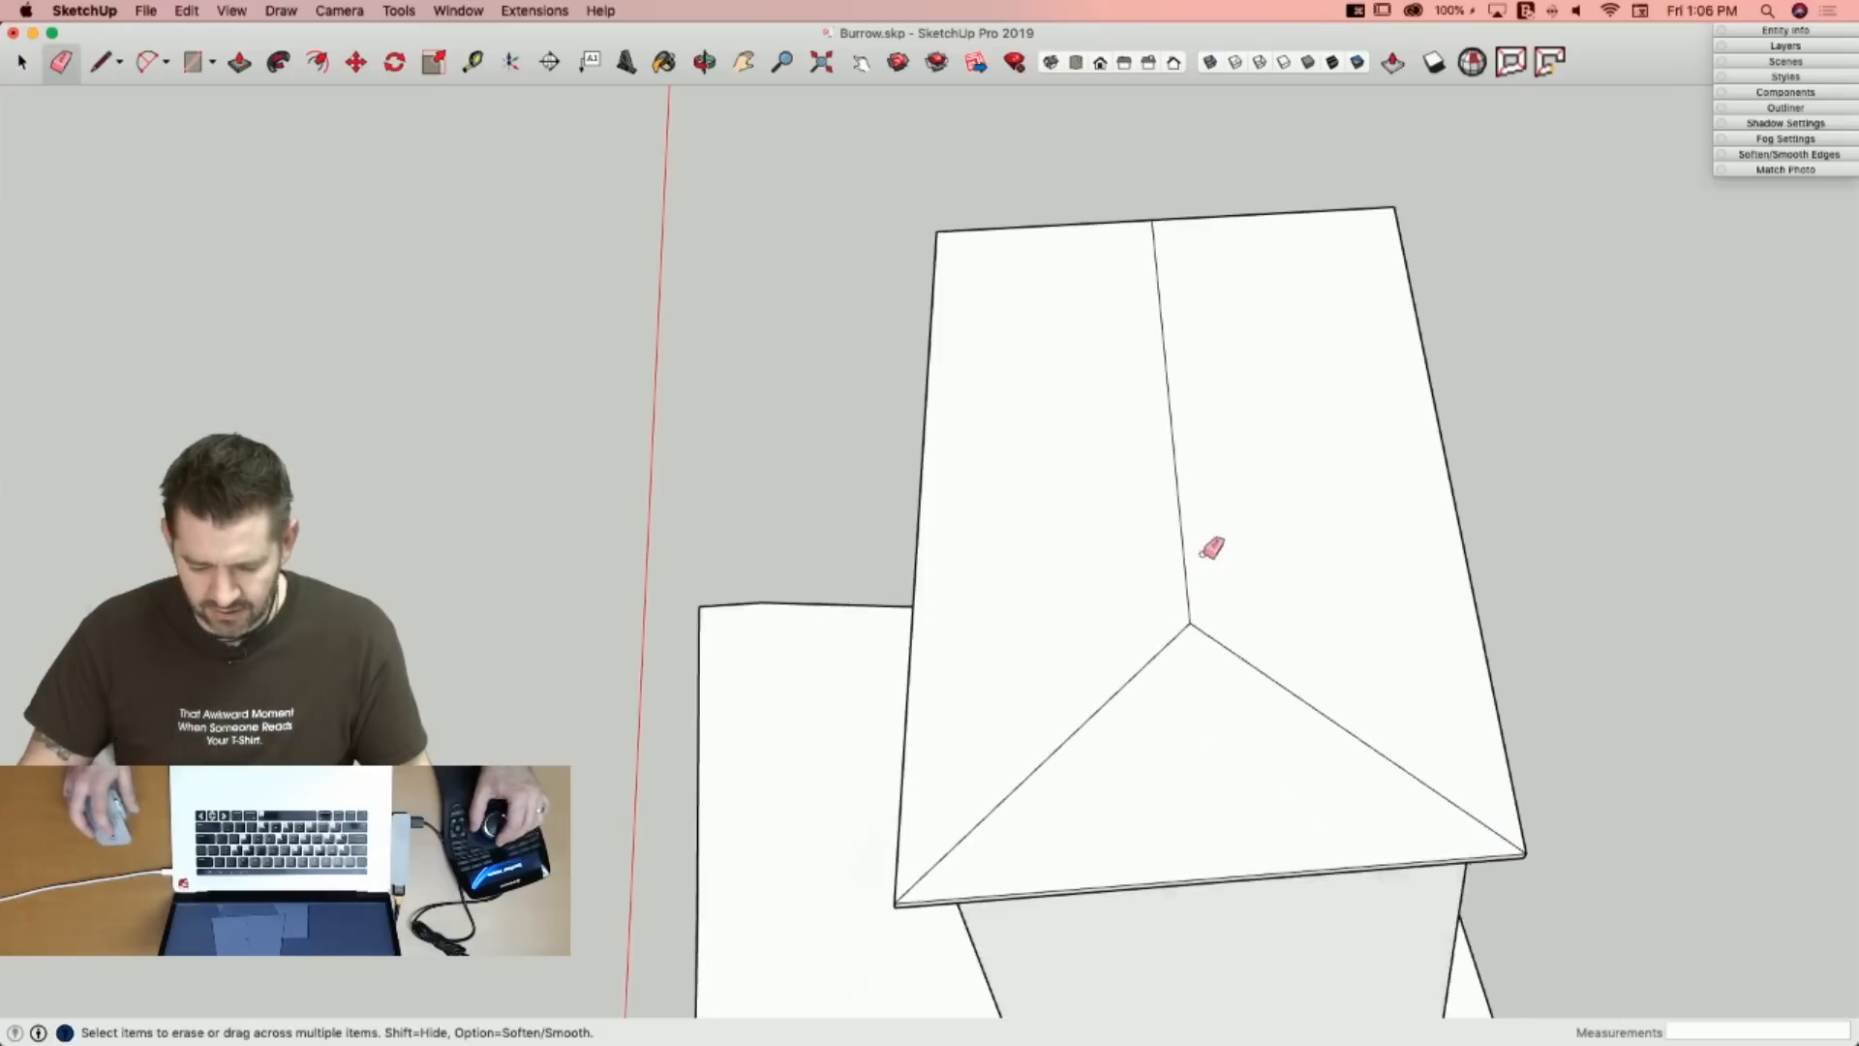
Draw a reference line out from the rear elevation's roof peak and move the roof's centre line up about 4' 2 5/16" to that height.
key(m)
key(l)
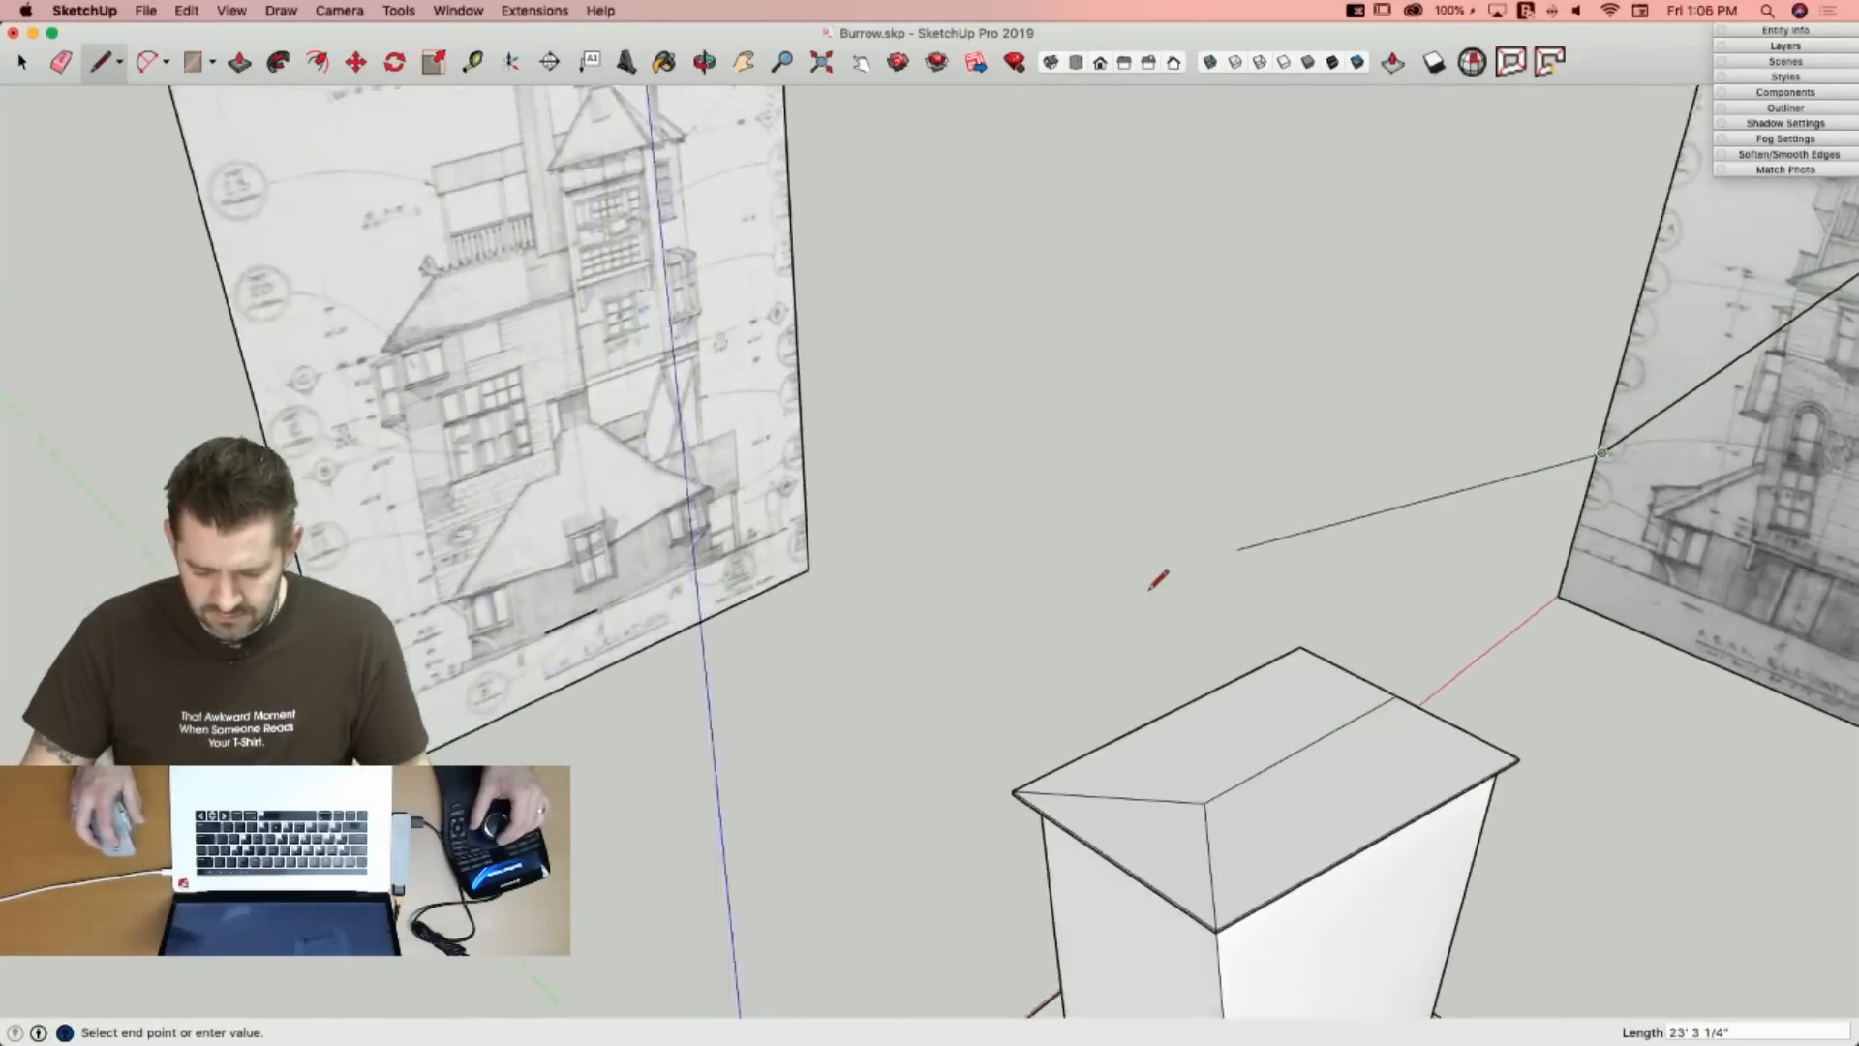
key(space)
click(1192, 762)
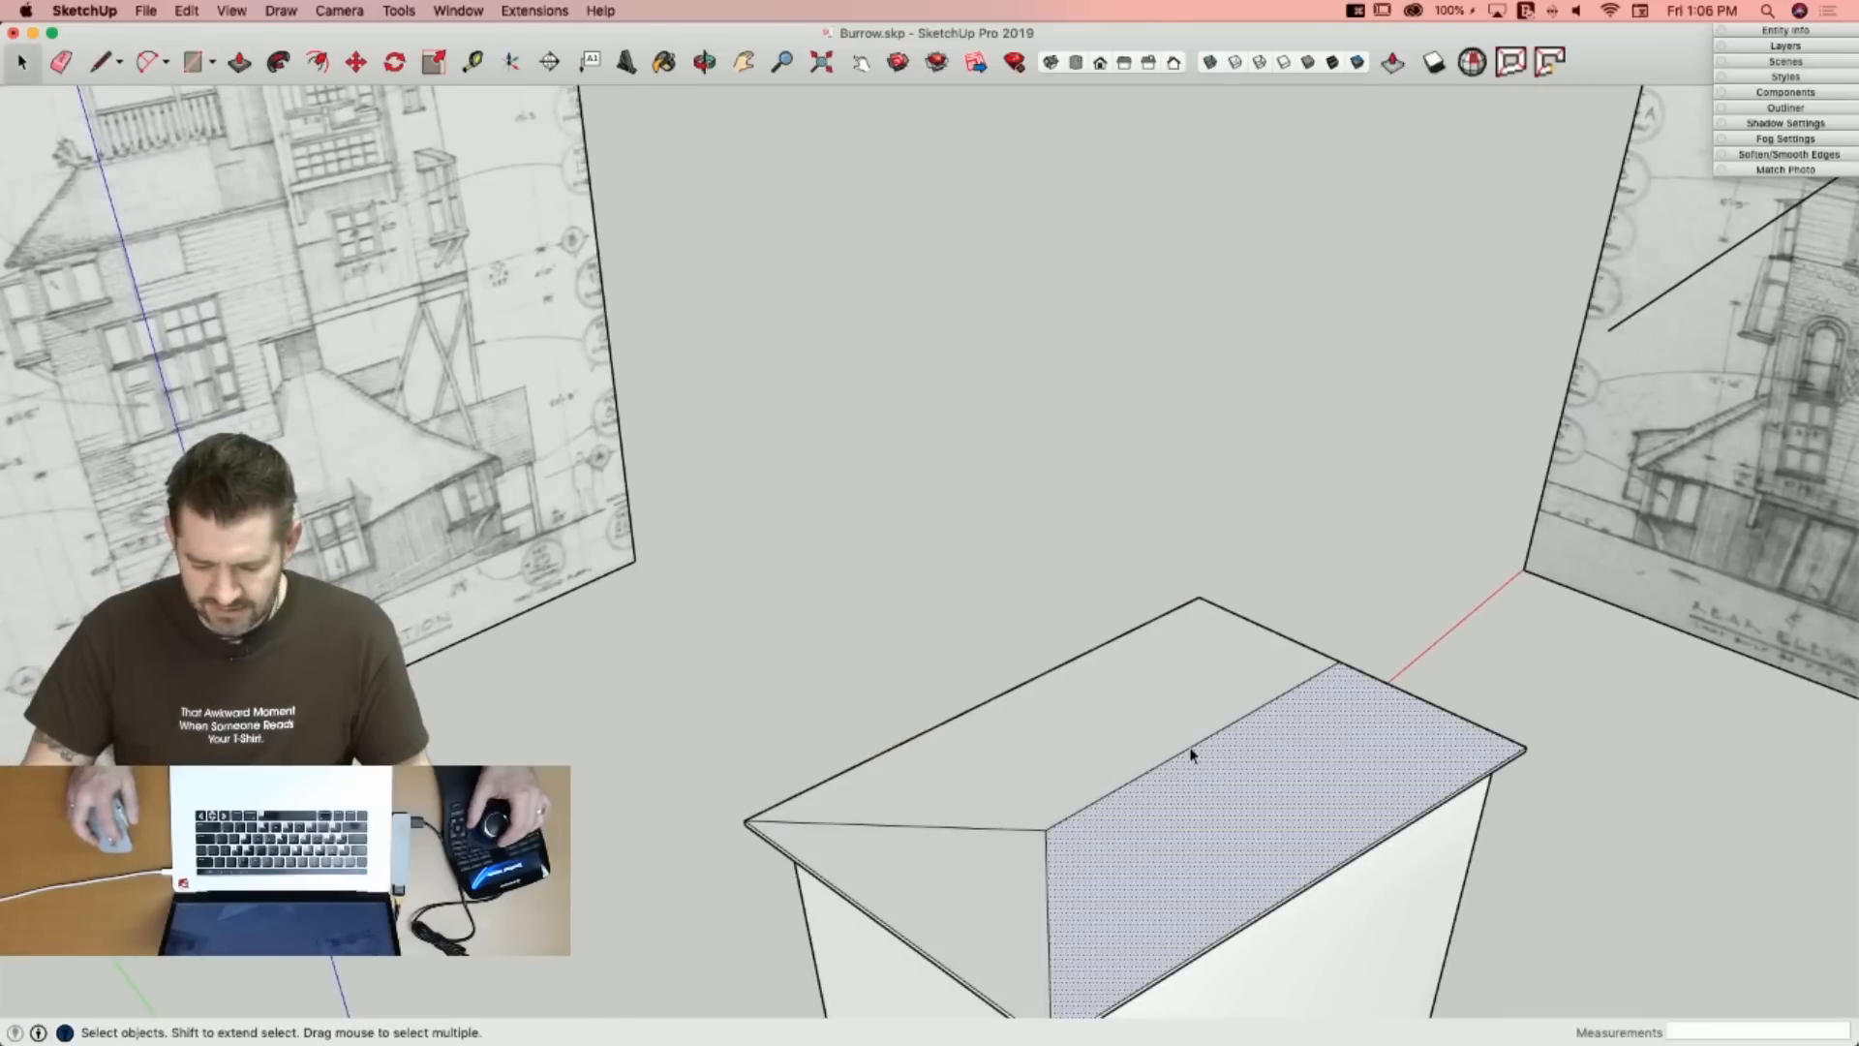
click(1192, 750)
key(m)
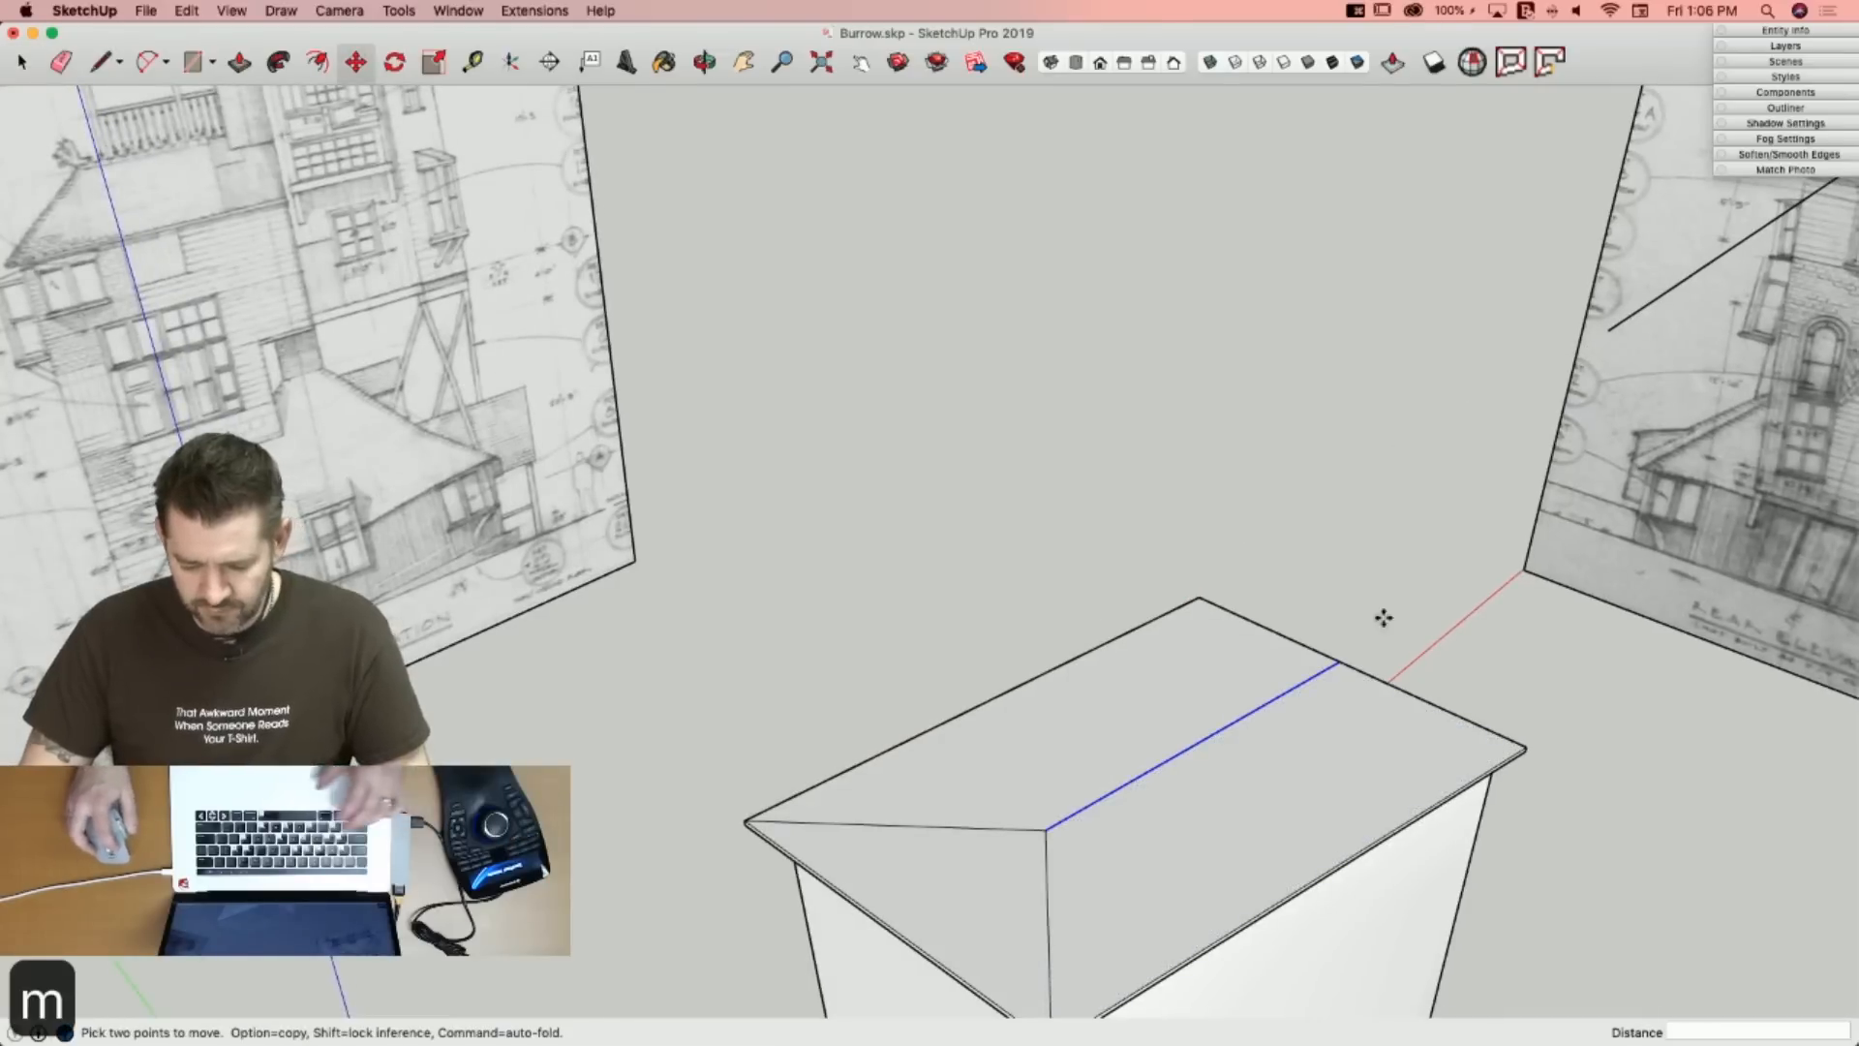
click(1339, 665)
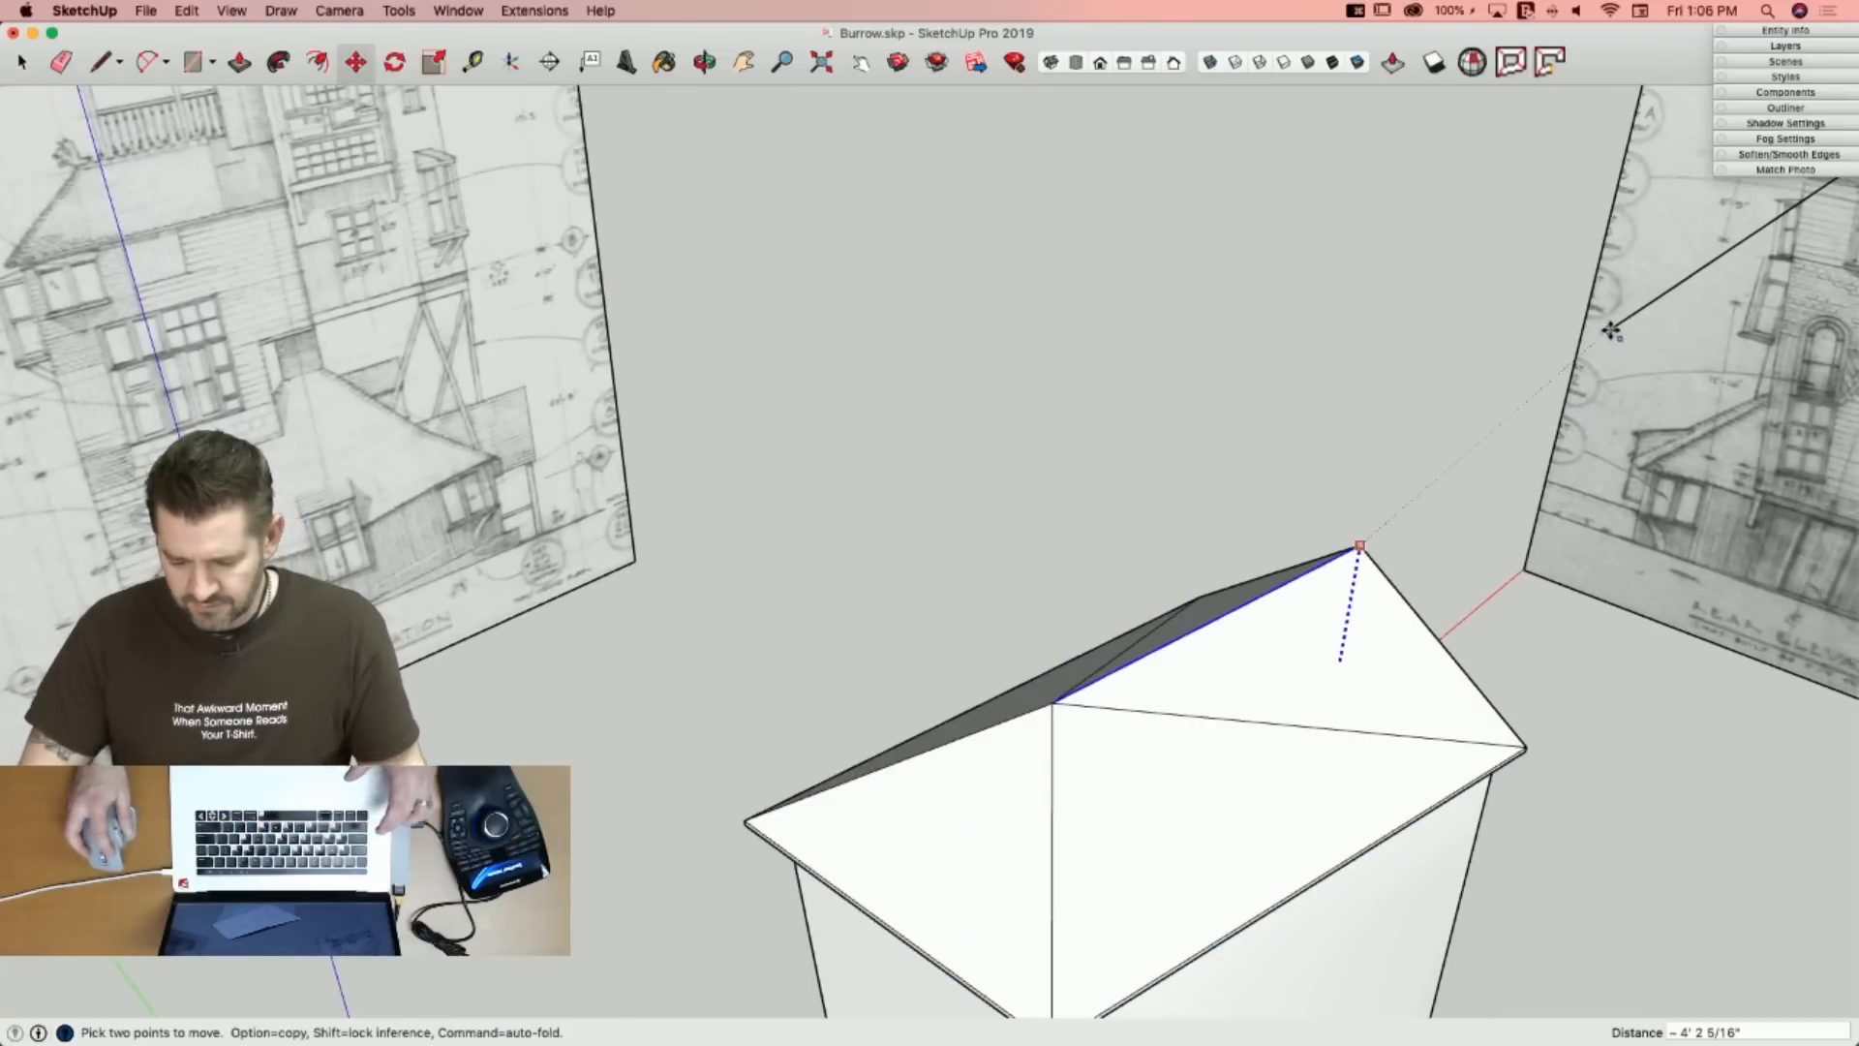
click(1610, 330)
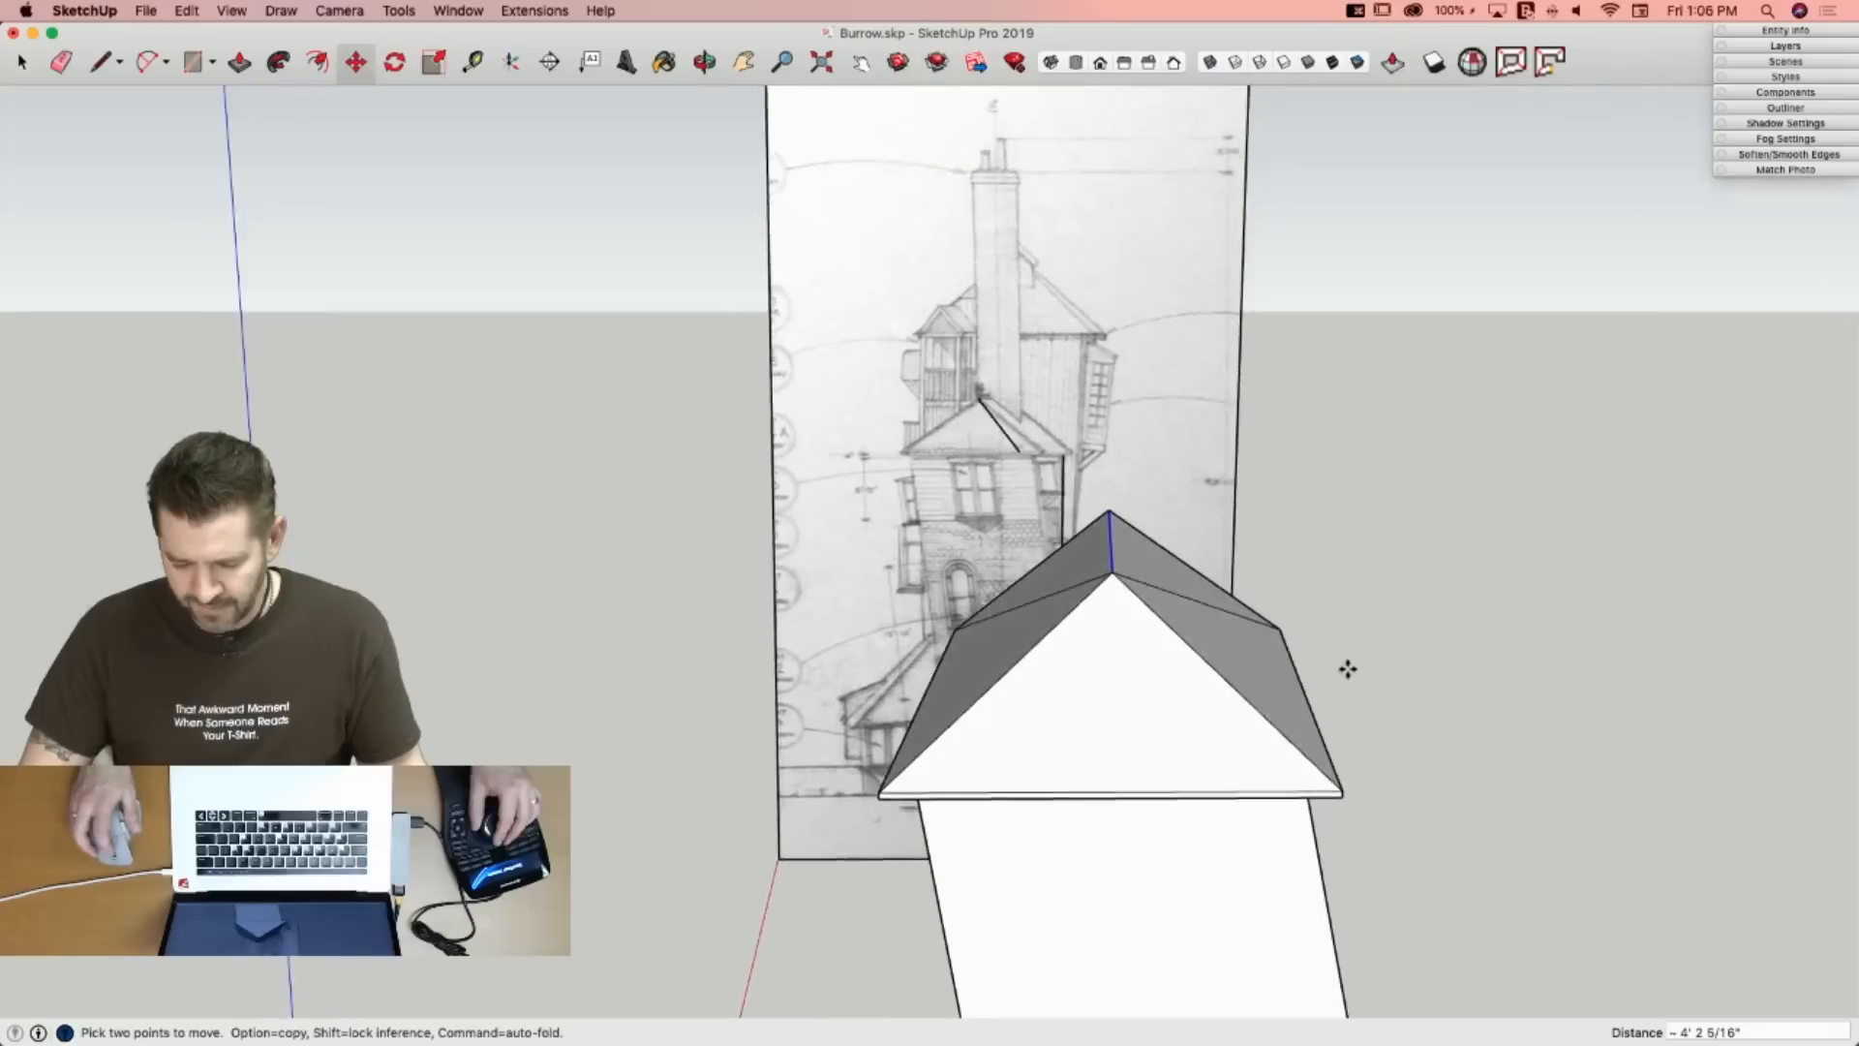
Remove the diagonal fold edges from the roof's side slopes and erase the reference line at the rear elevation's roof peak.
key(space)
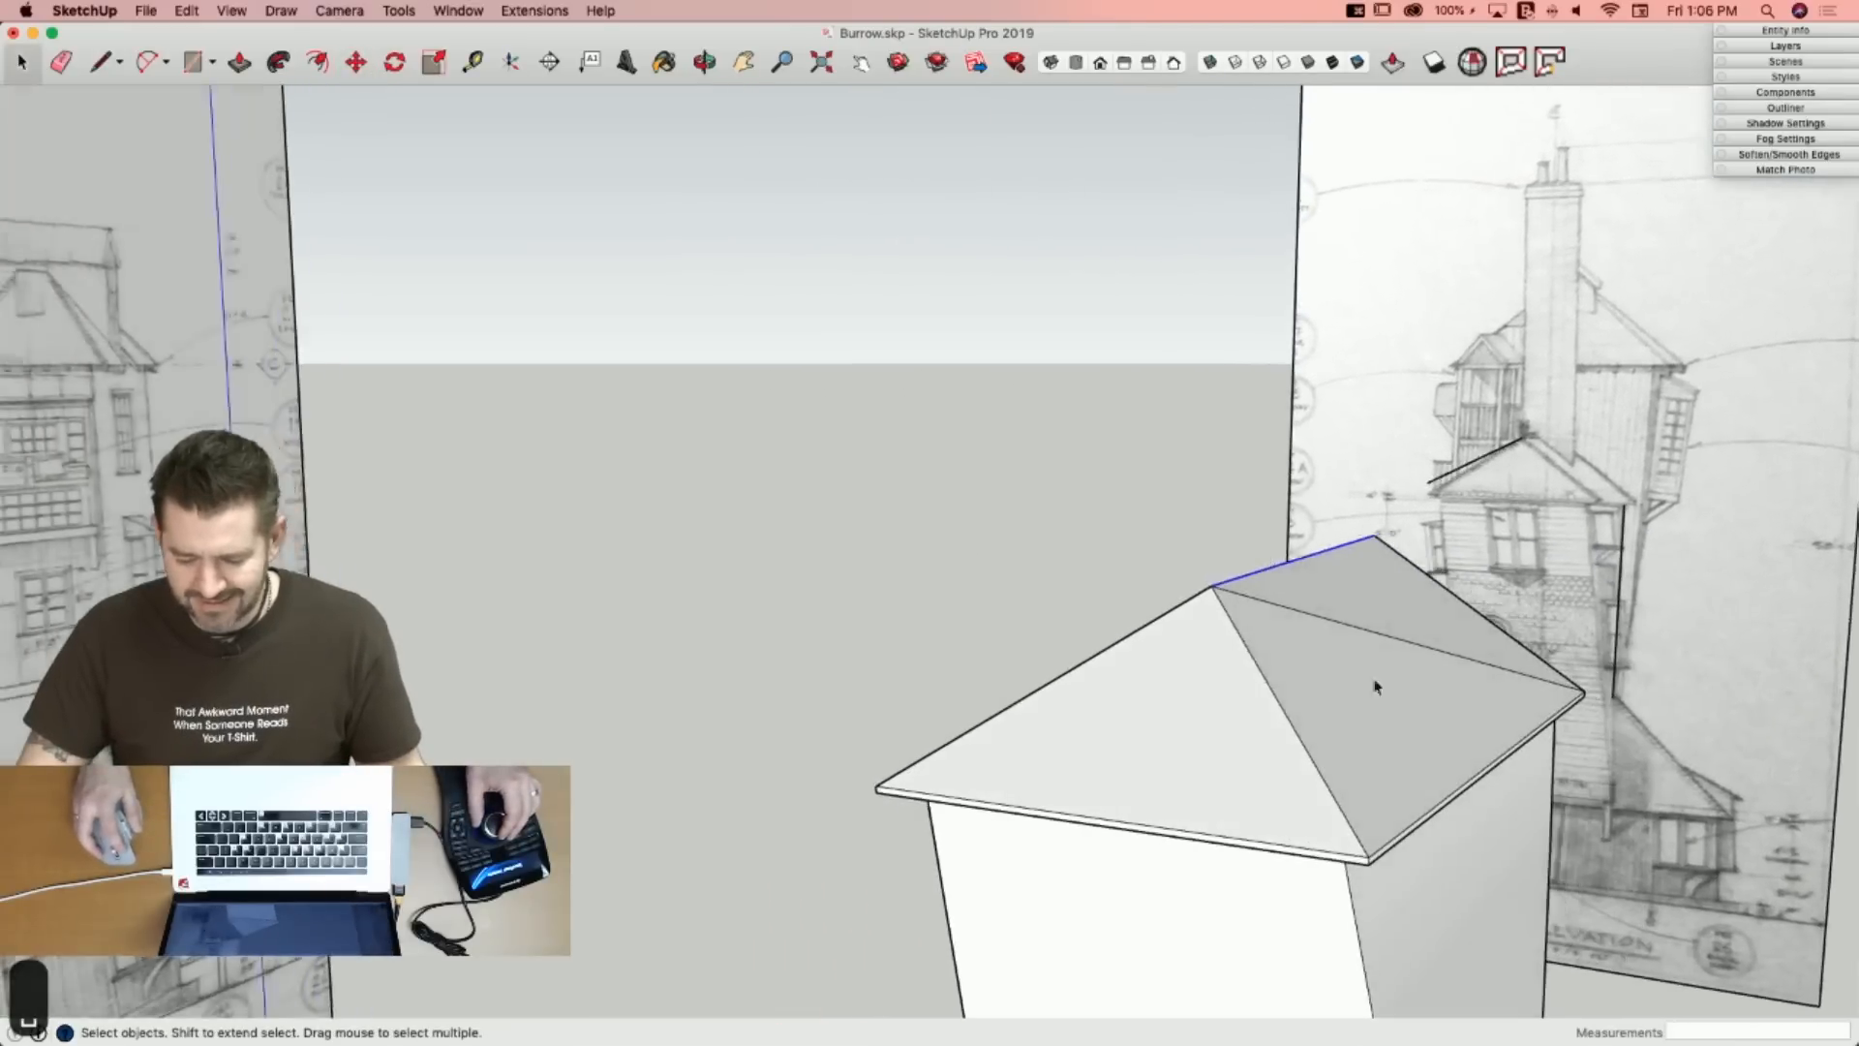
key(e)
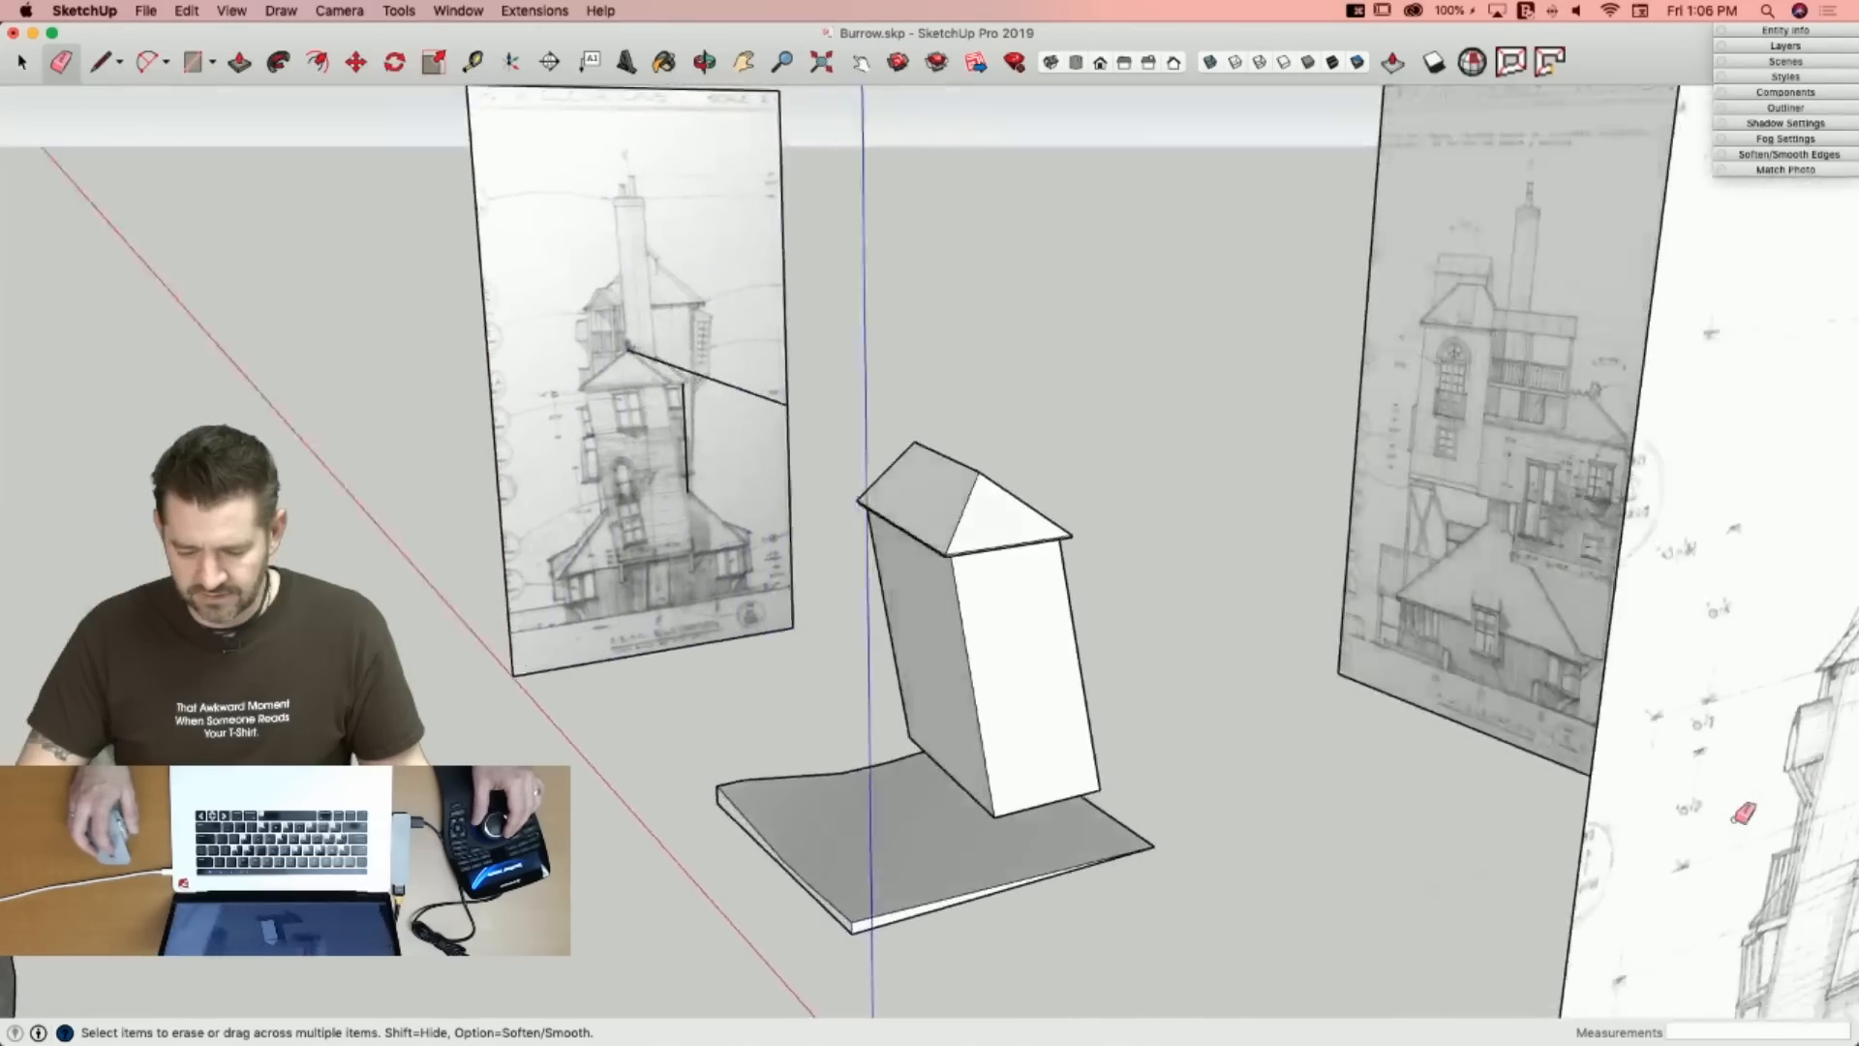
key(e)
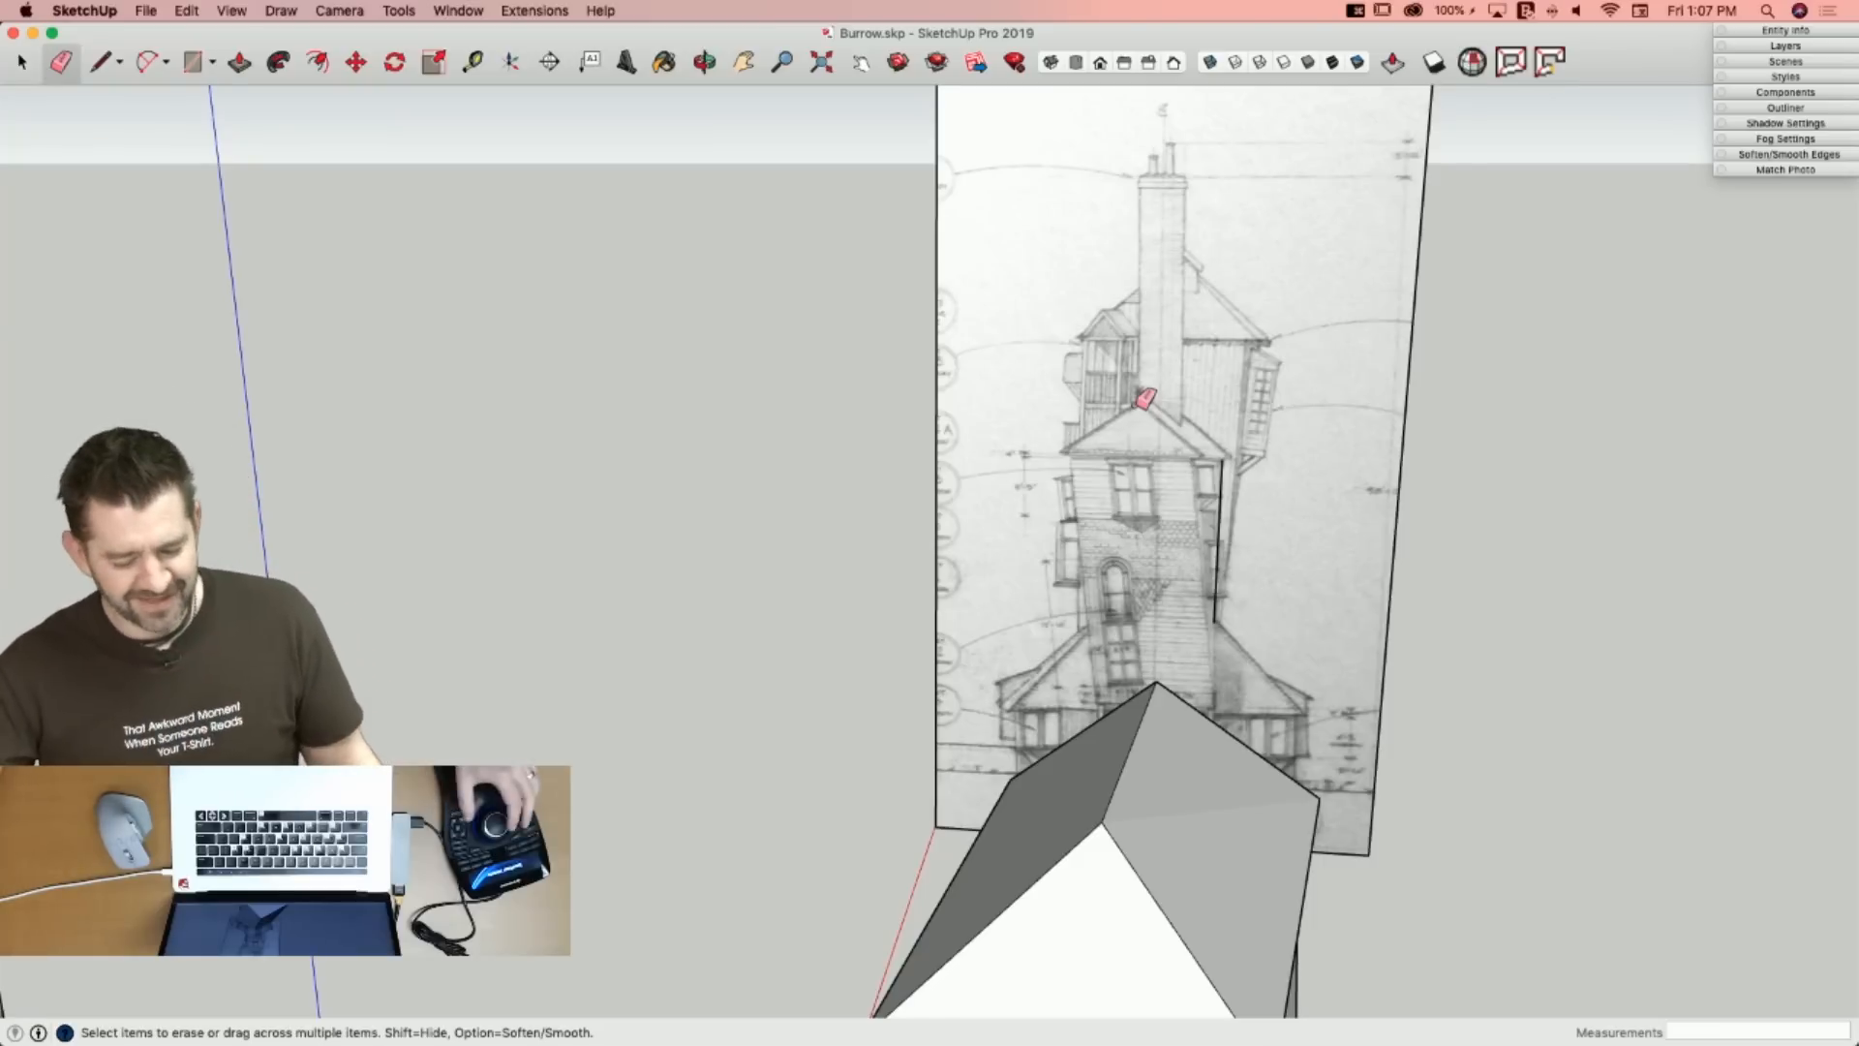
middle_drag(1145, 397, 1099, 487)
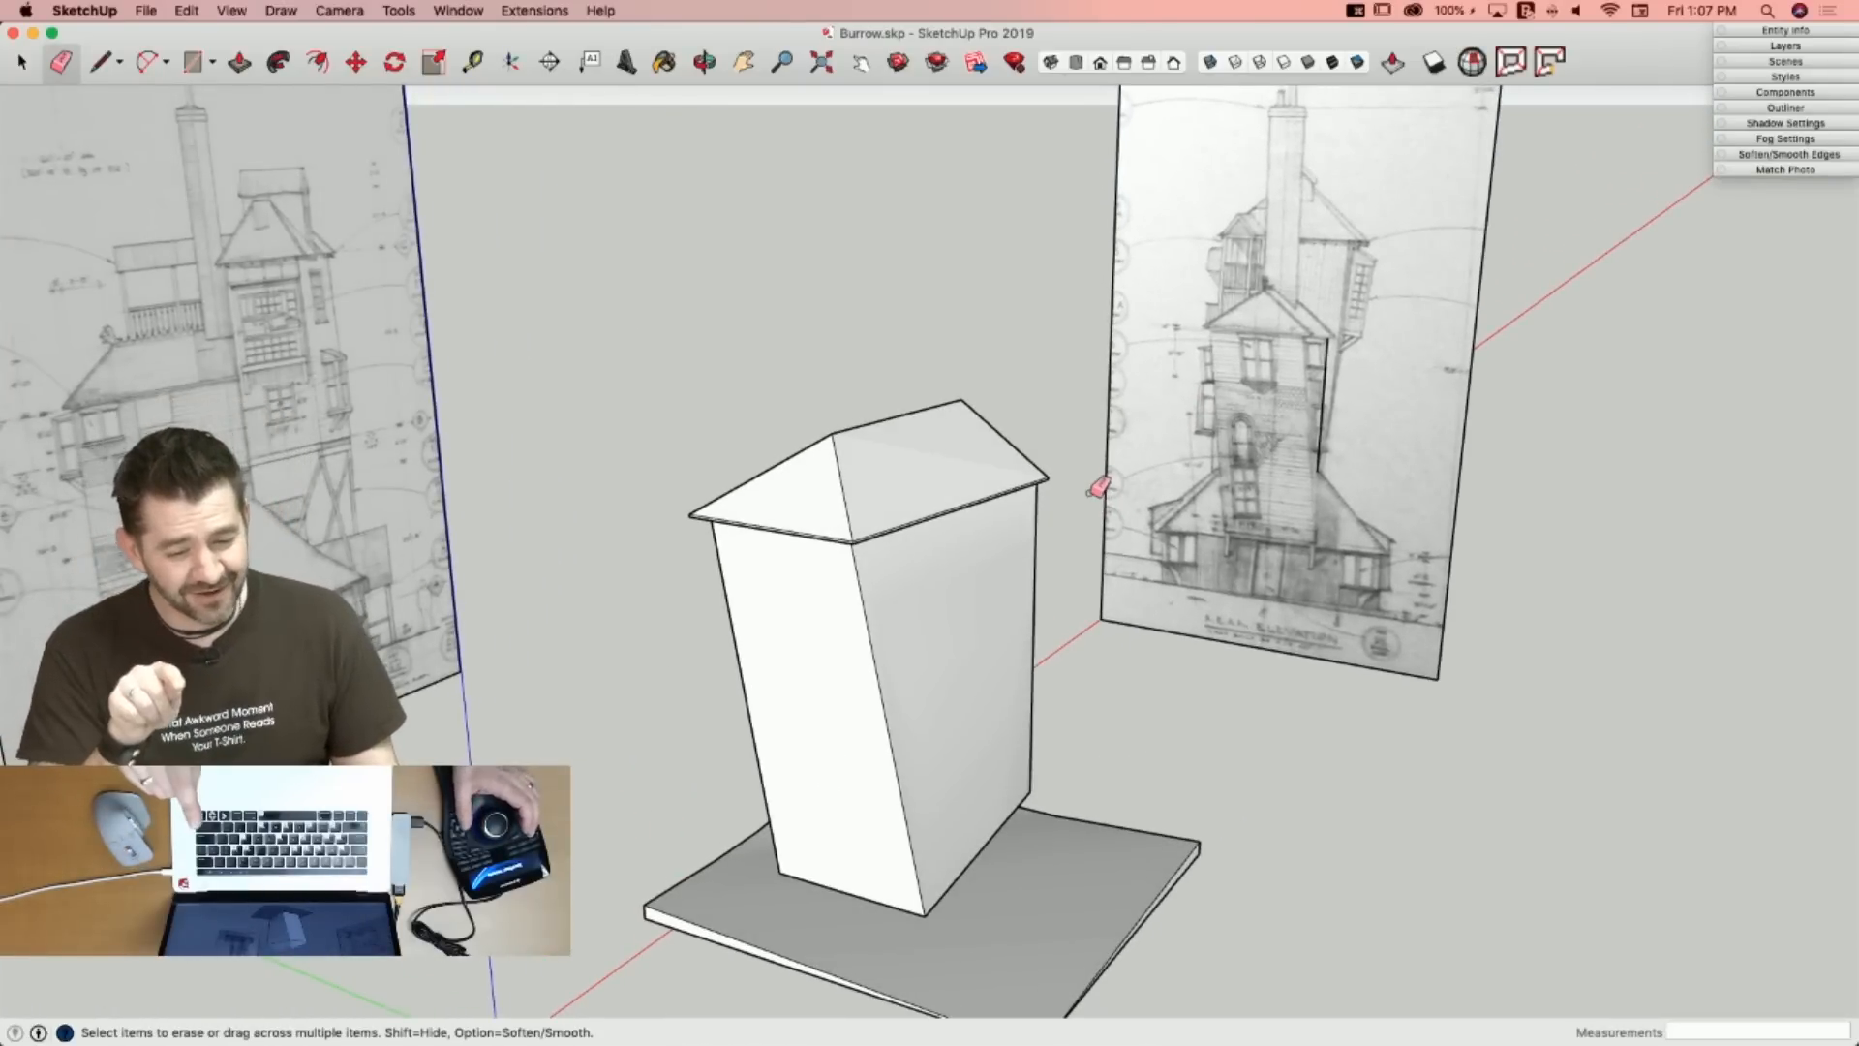
middle_drag(1099, 487, 1163, 496)
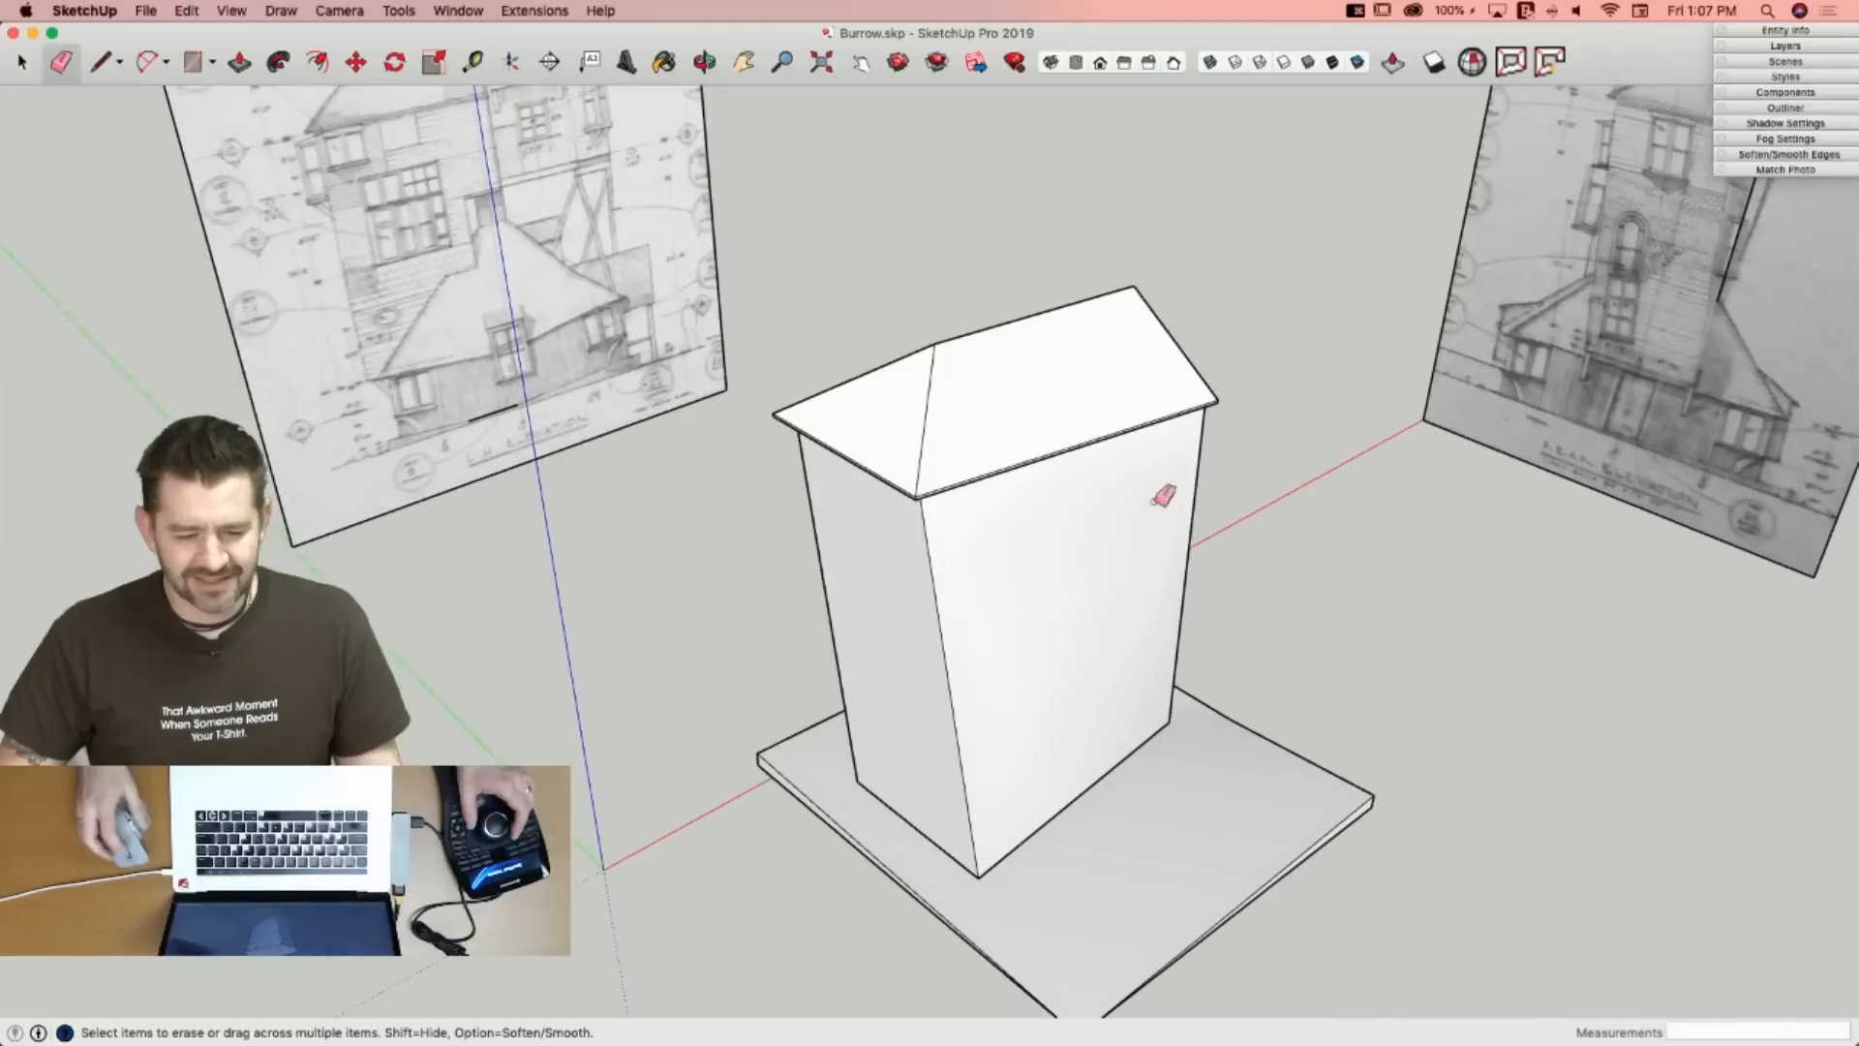
Draw a line across the tower's underside and a level line across its narrow end wall, erasing the stray line piece.
key(space)
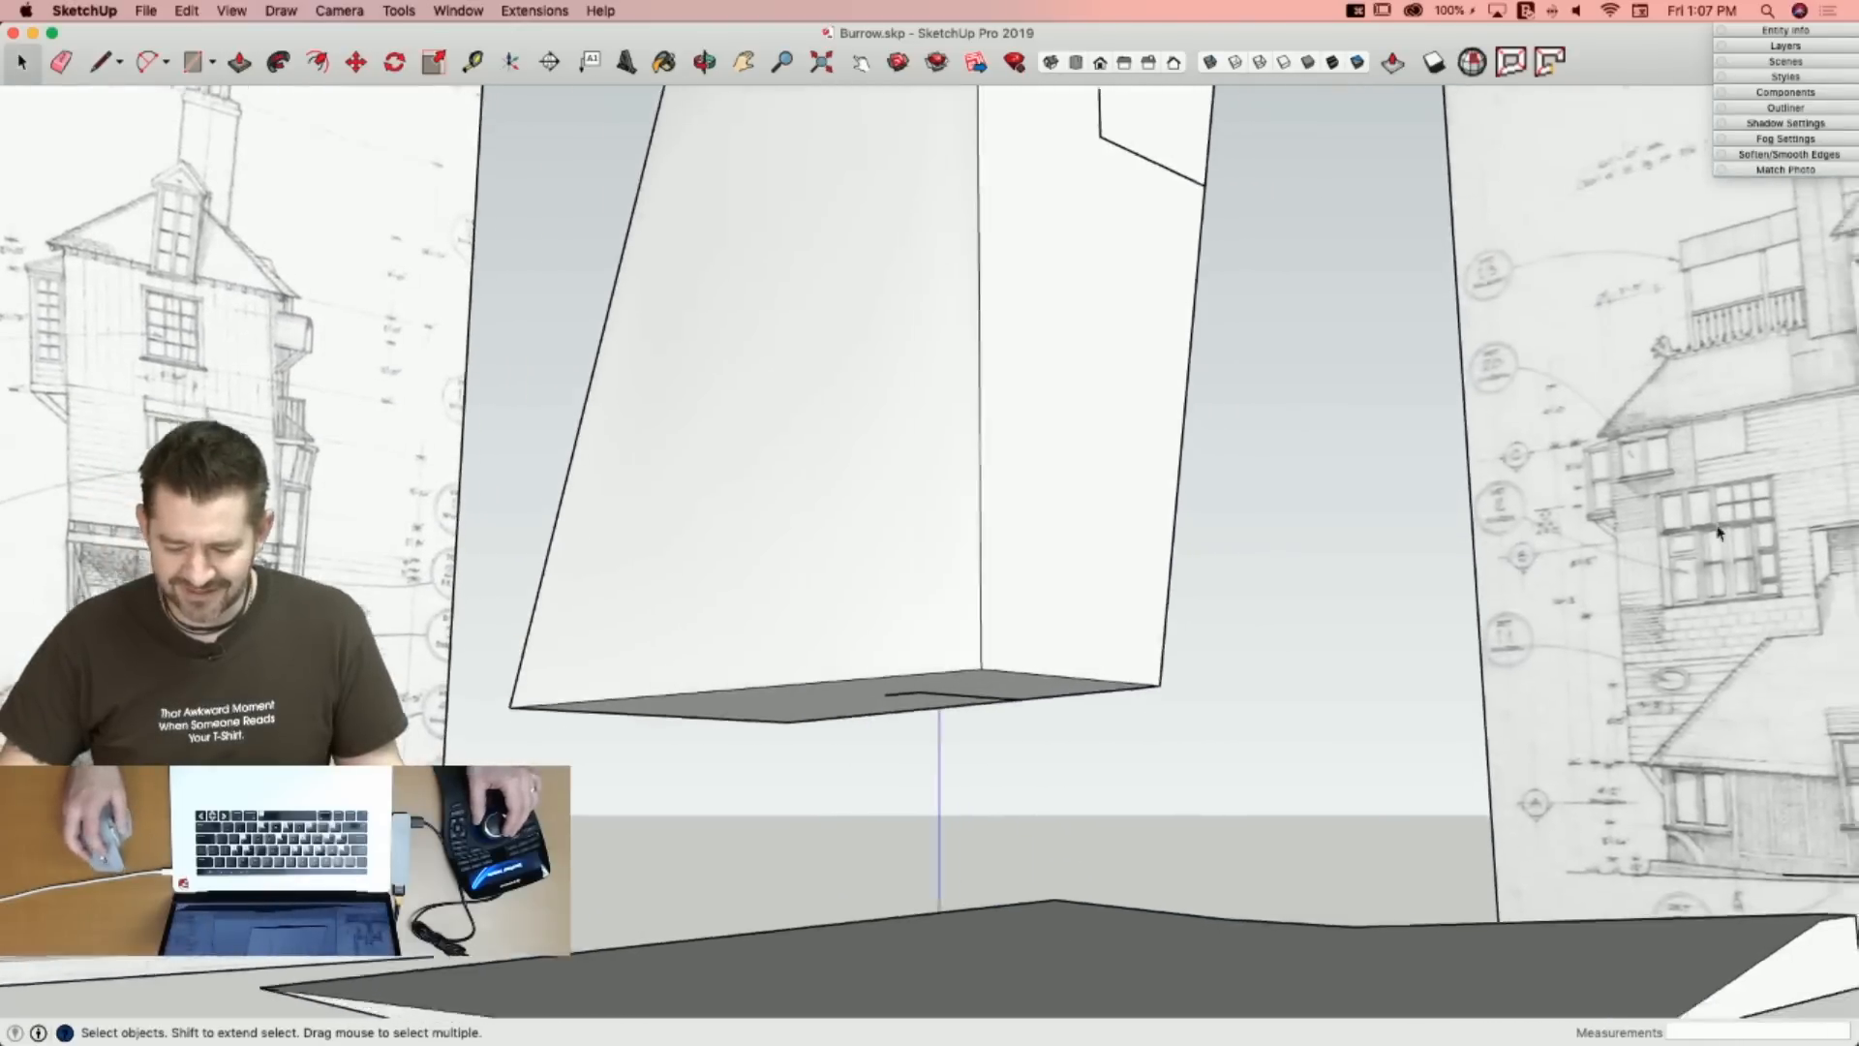
key(l)
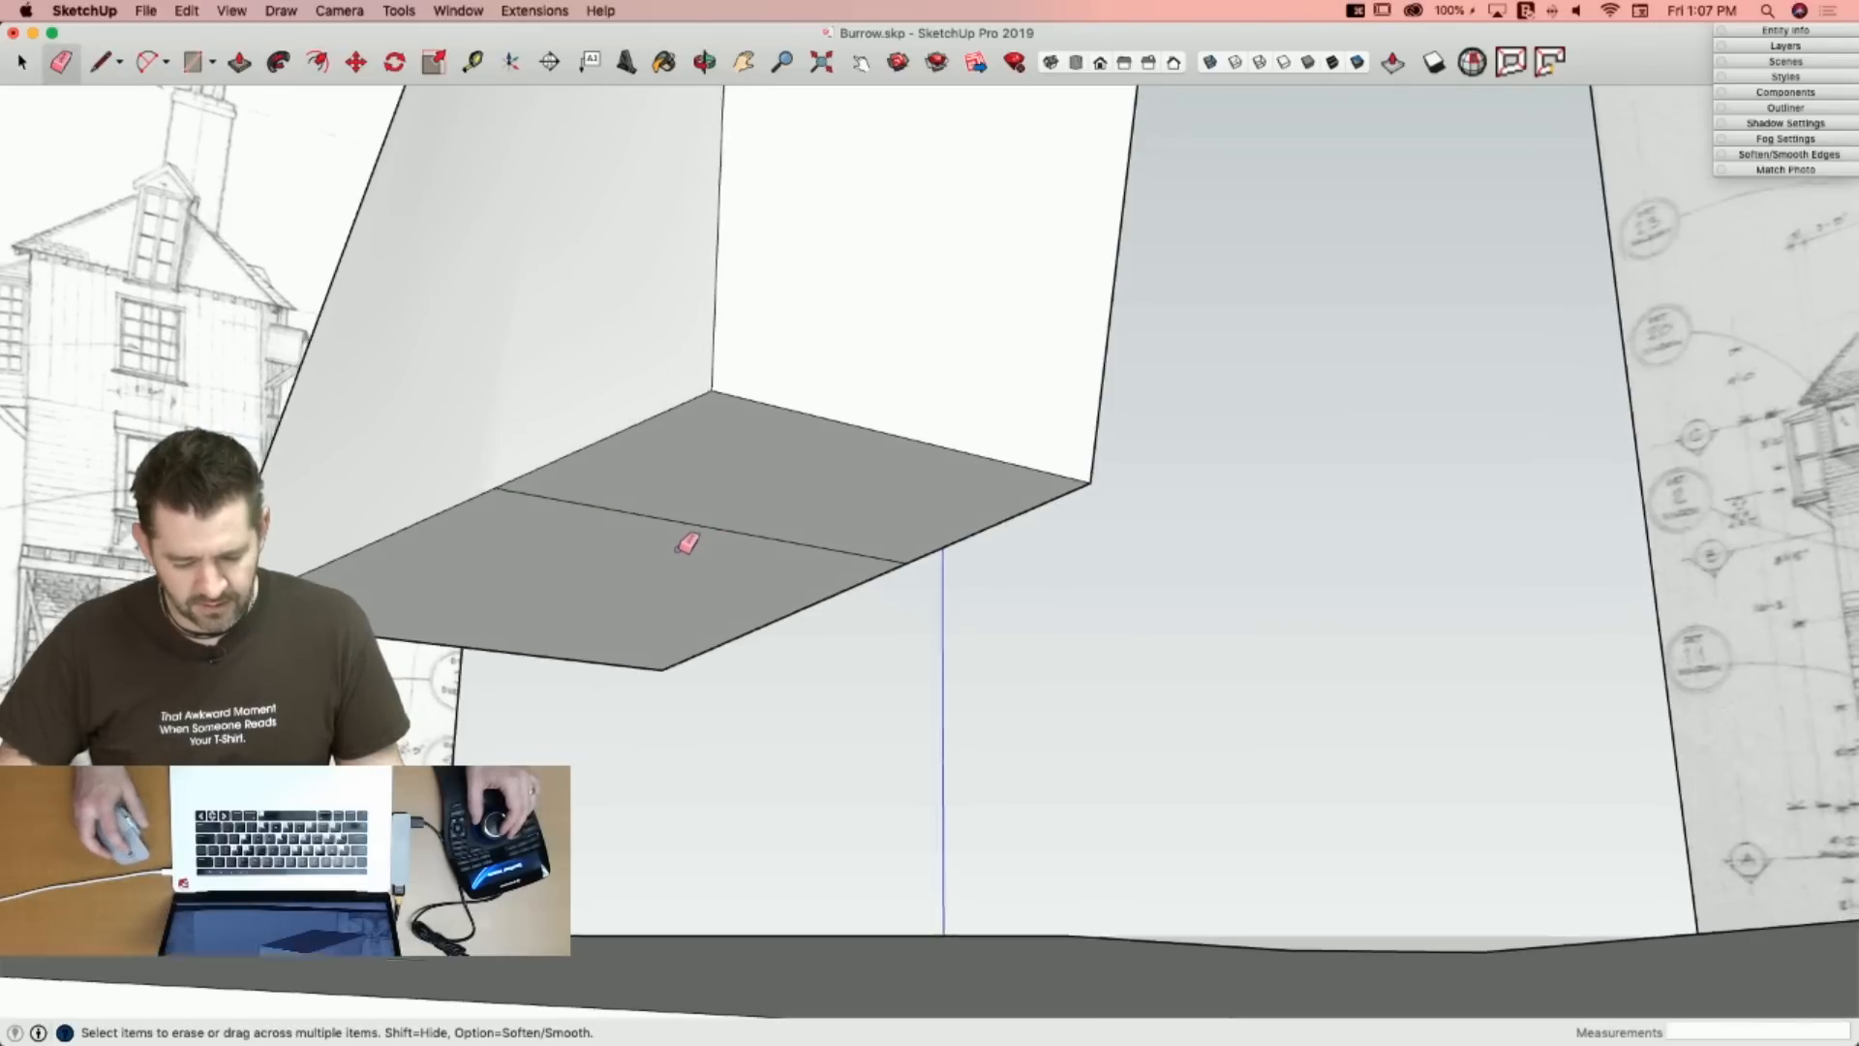
key(l)
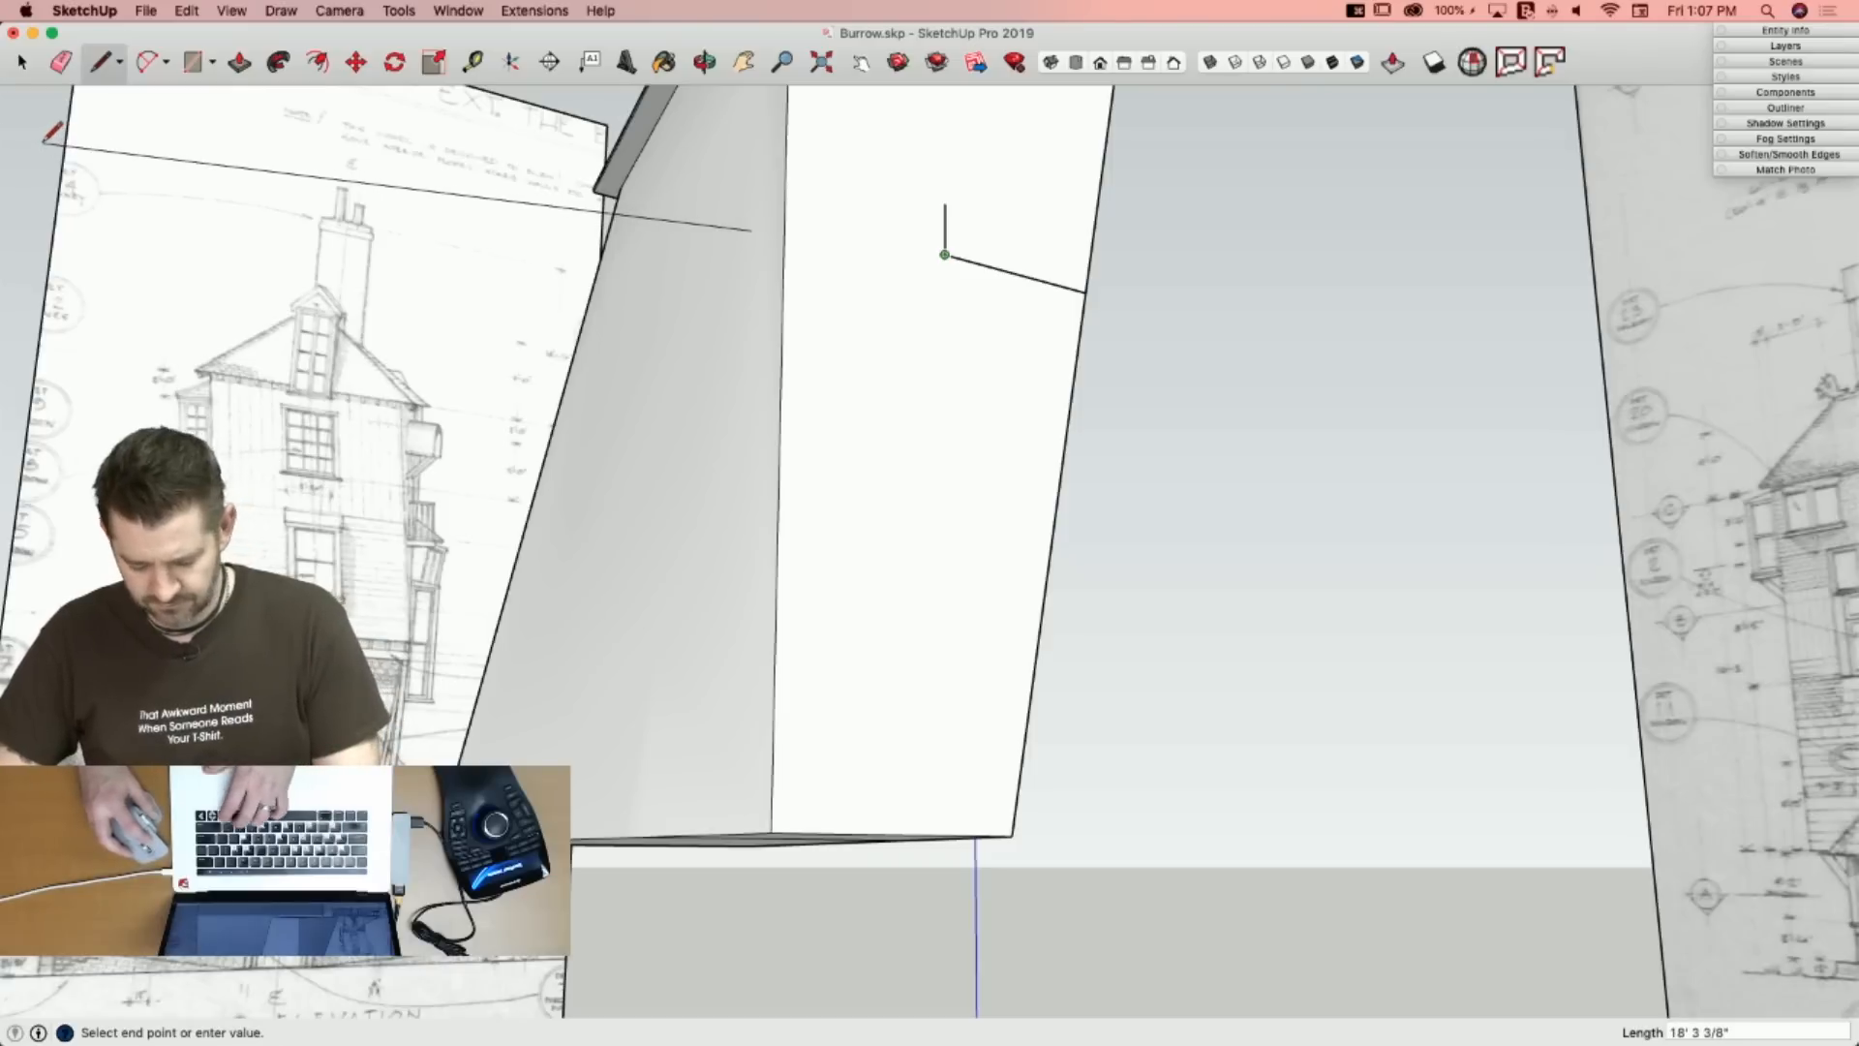
click(945, 255)
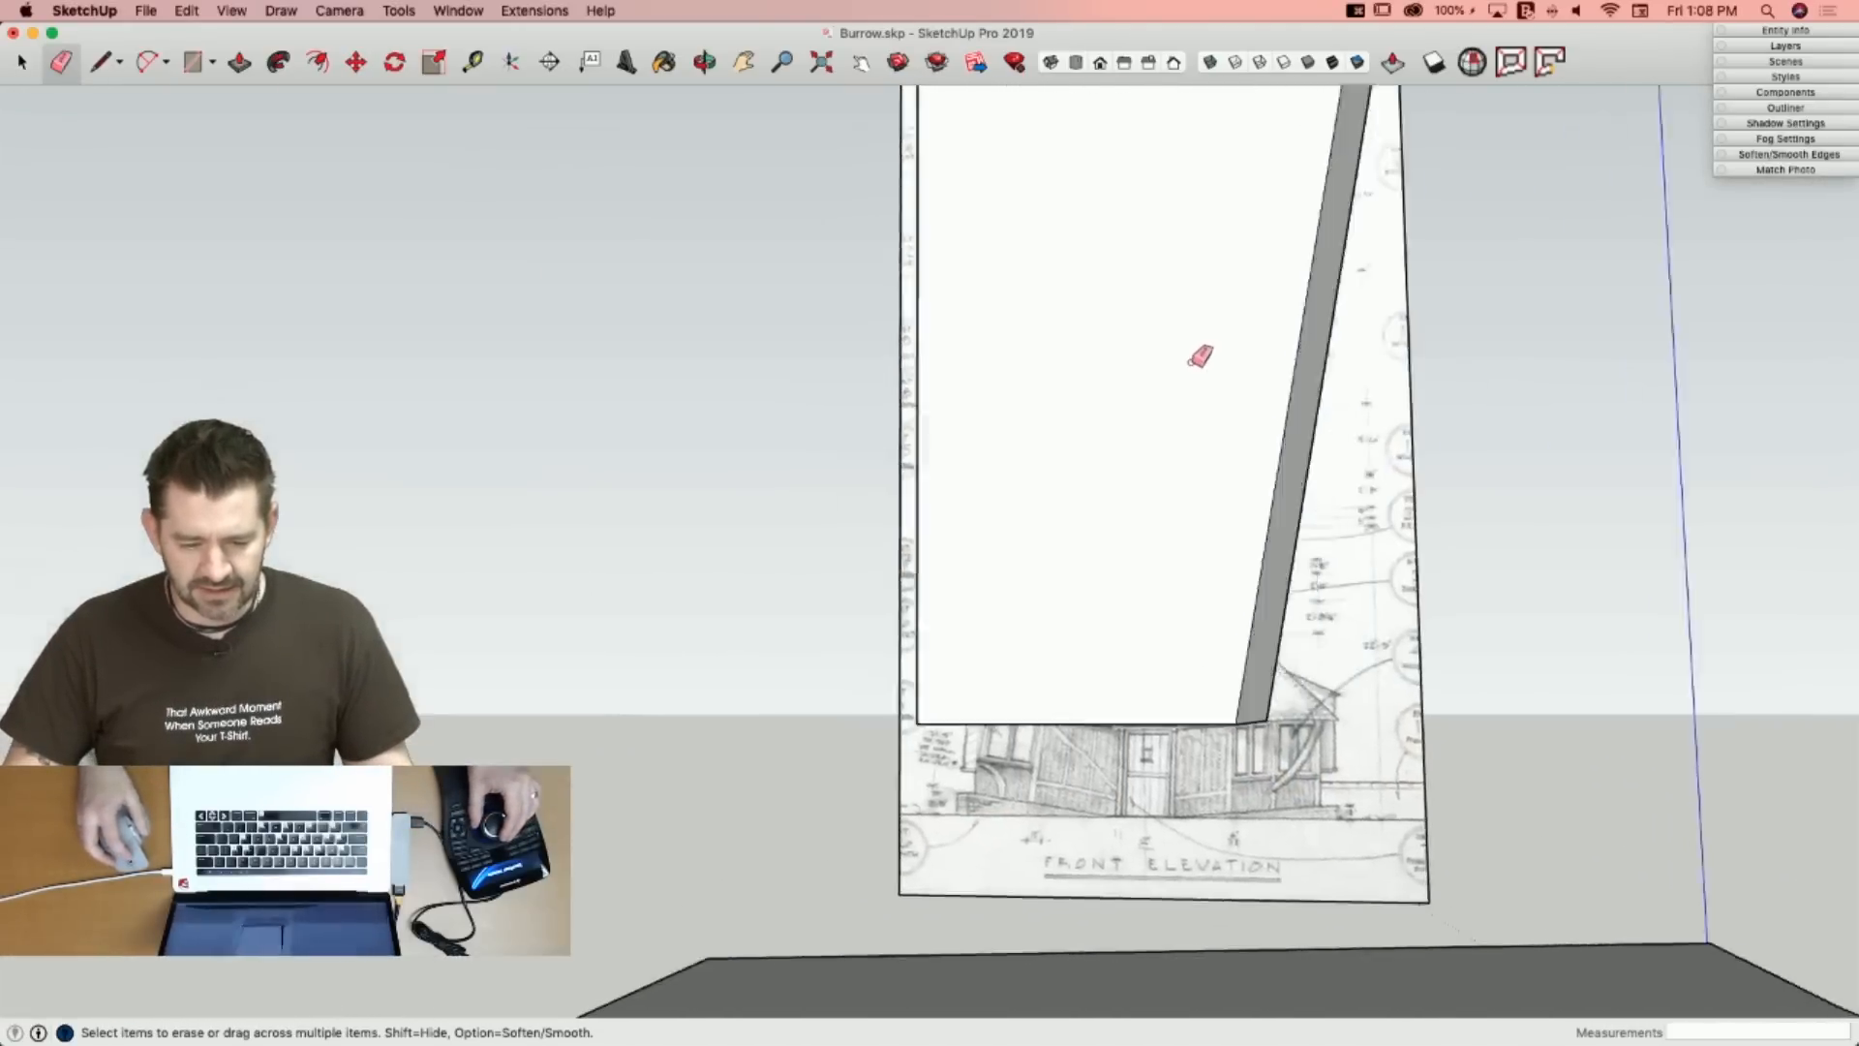
Extend the level wall line and the underside line straight out past the tower's side as guides.
key(l)
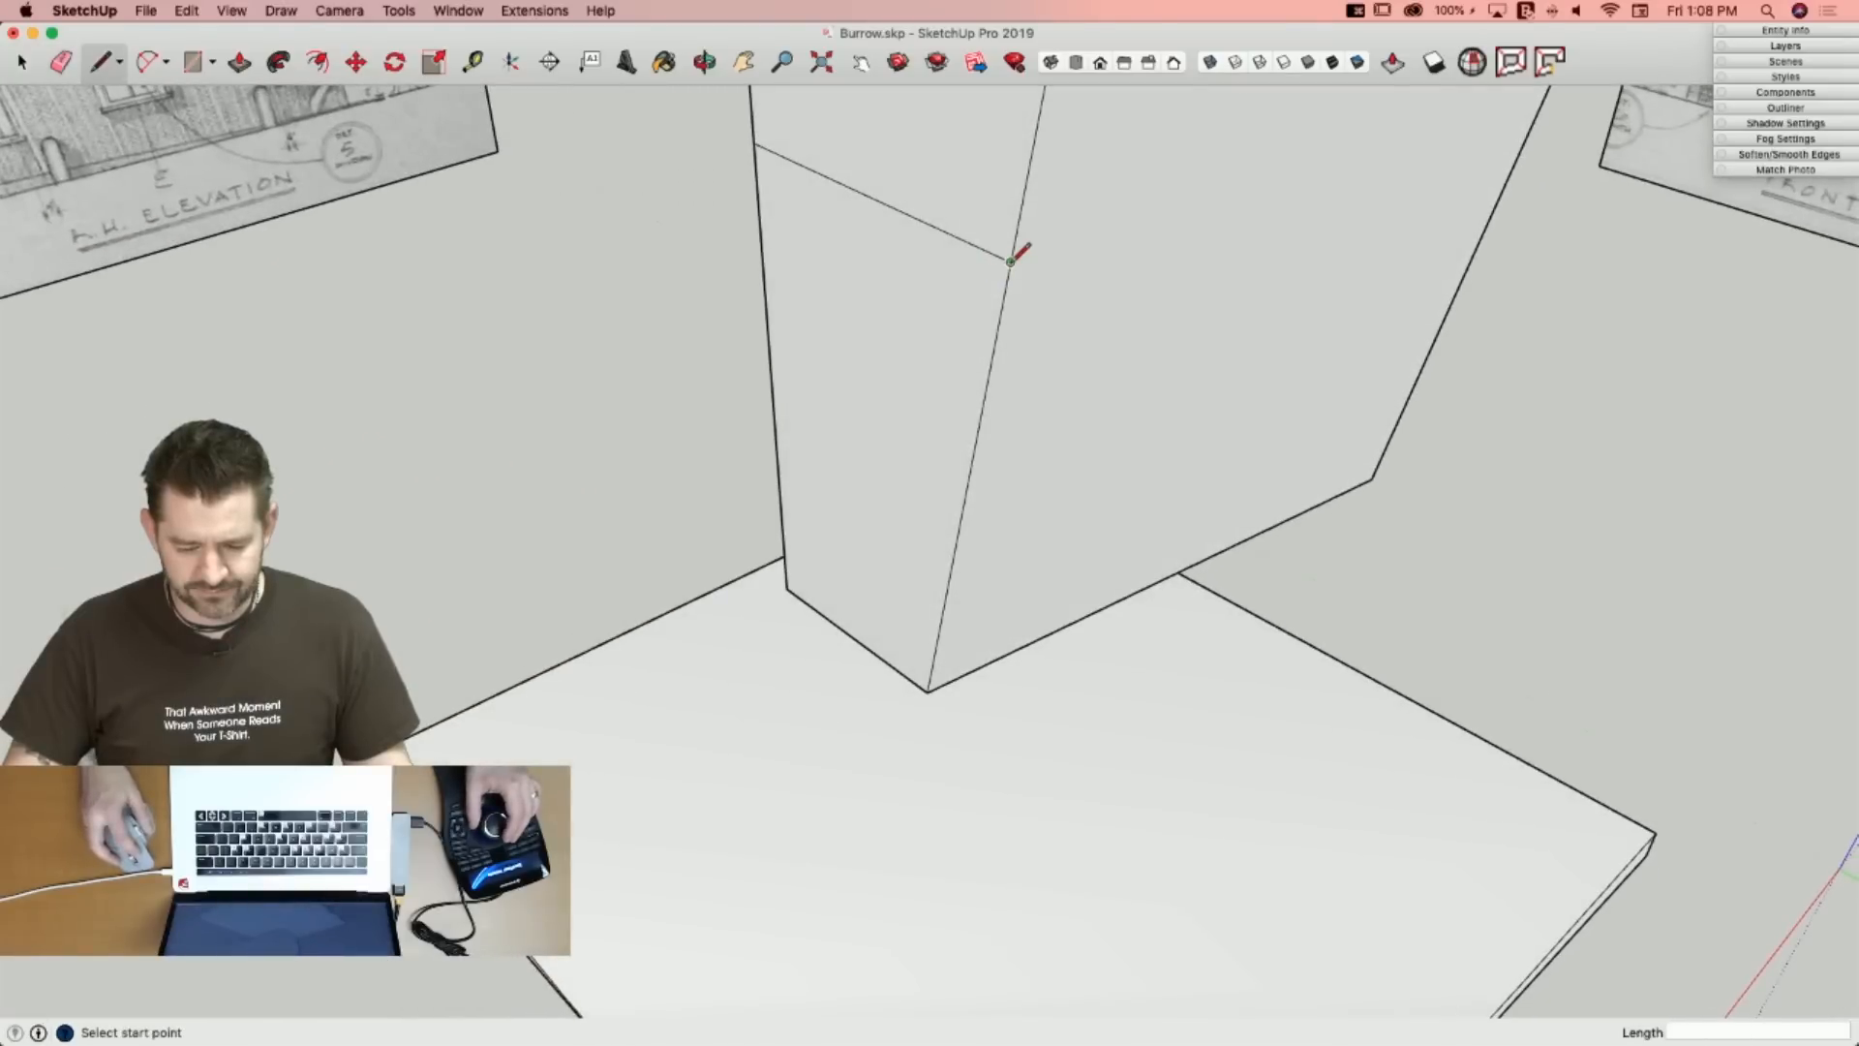
click(1010, 263)
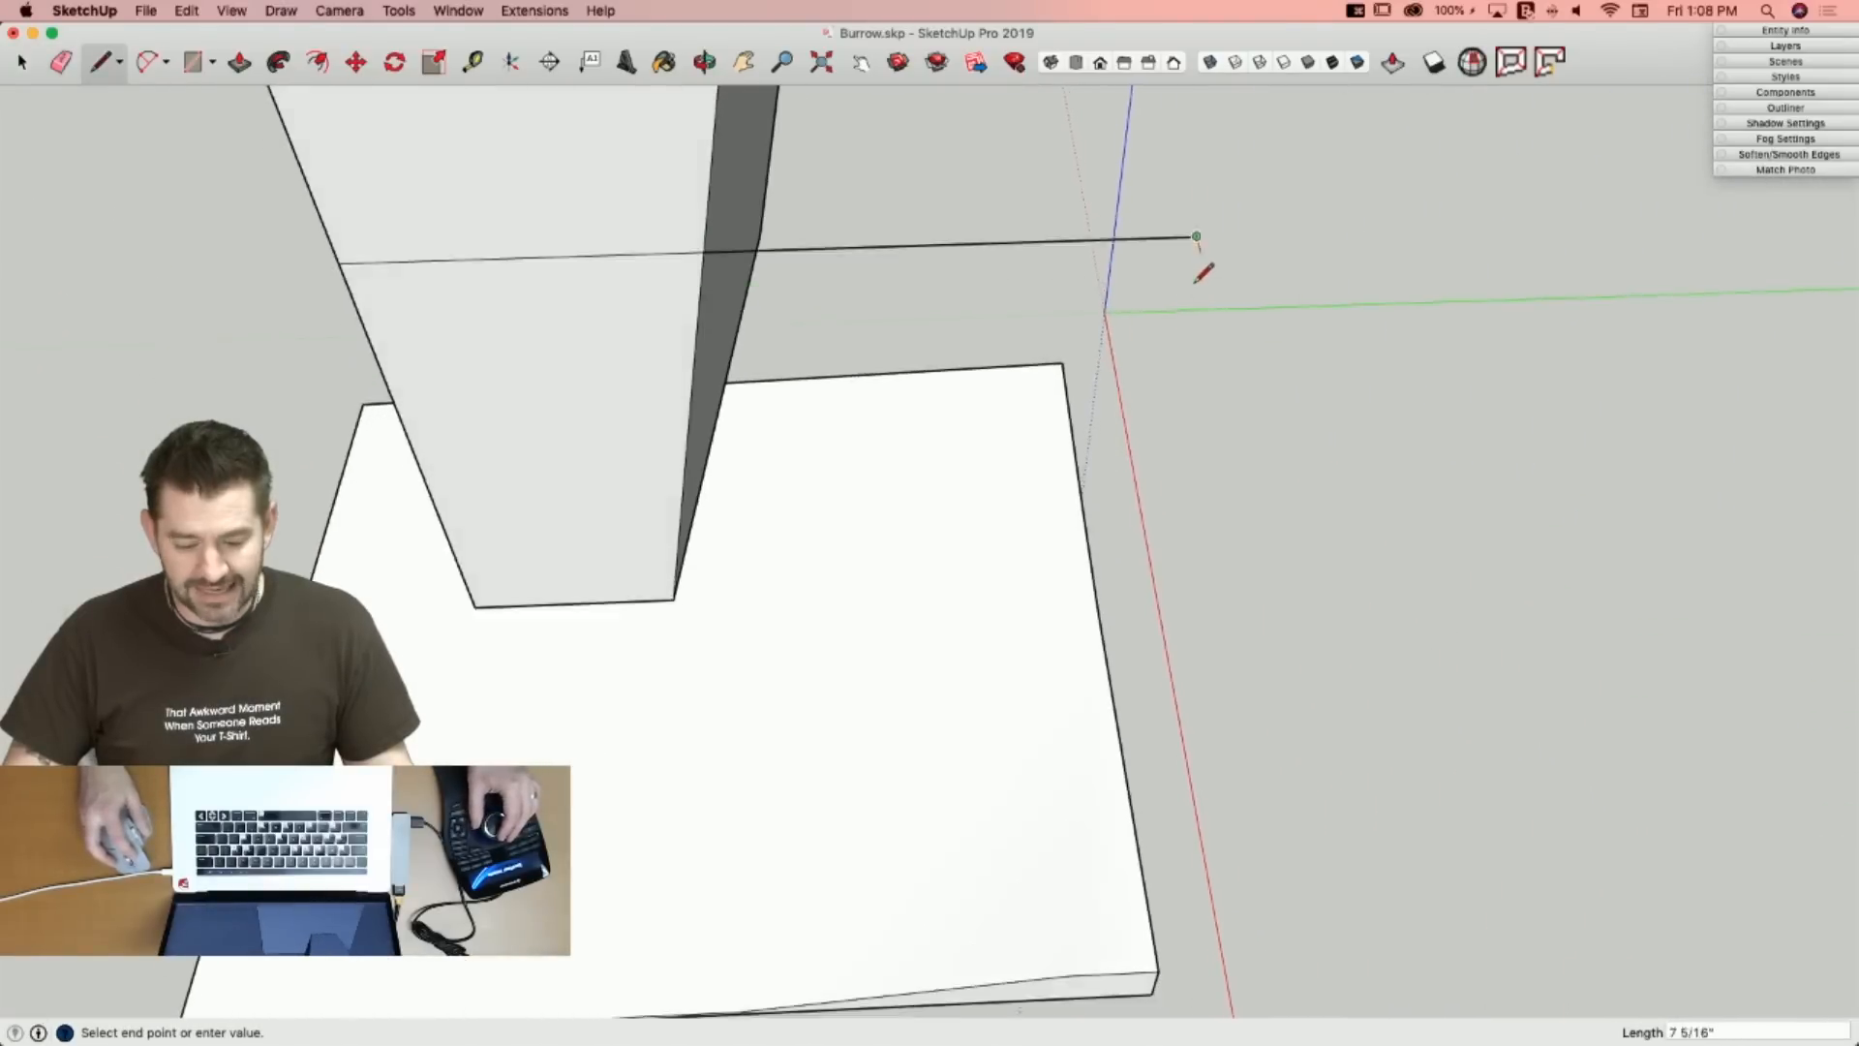
click(1187, 273)
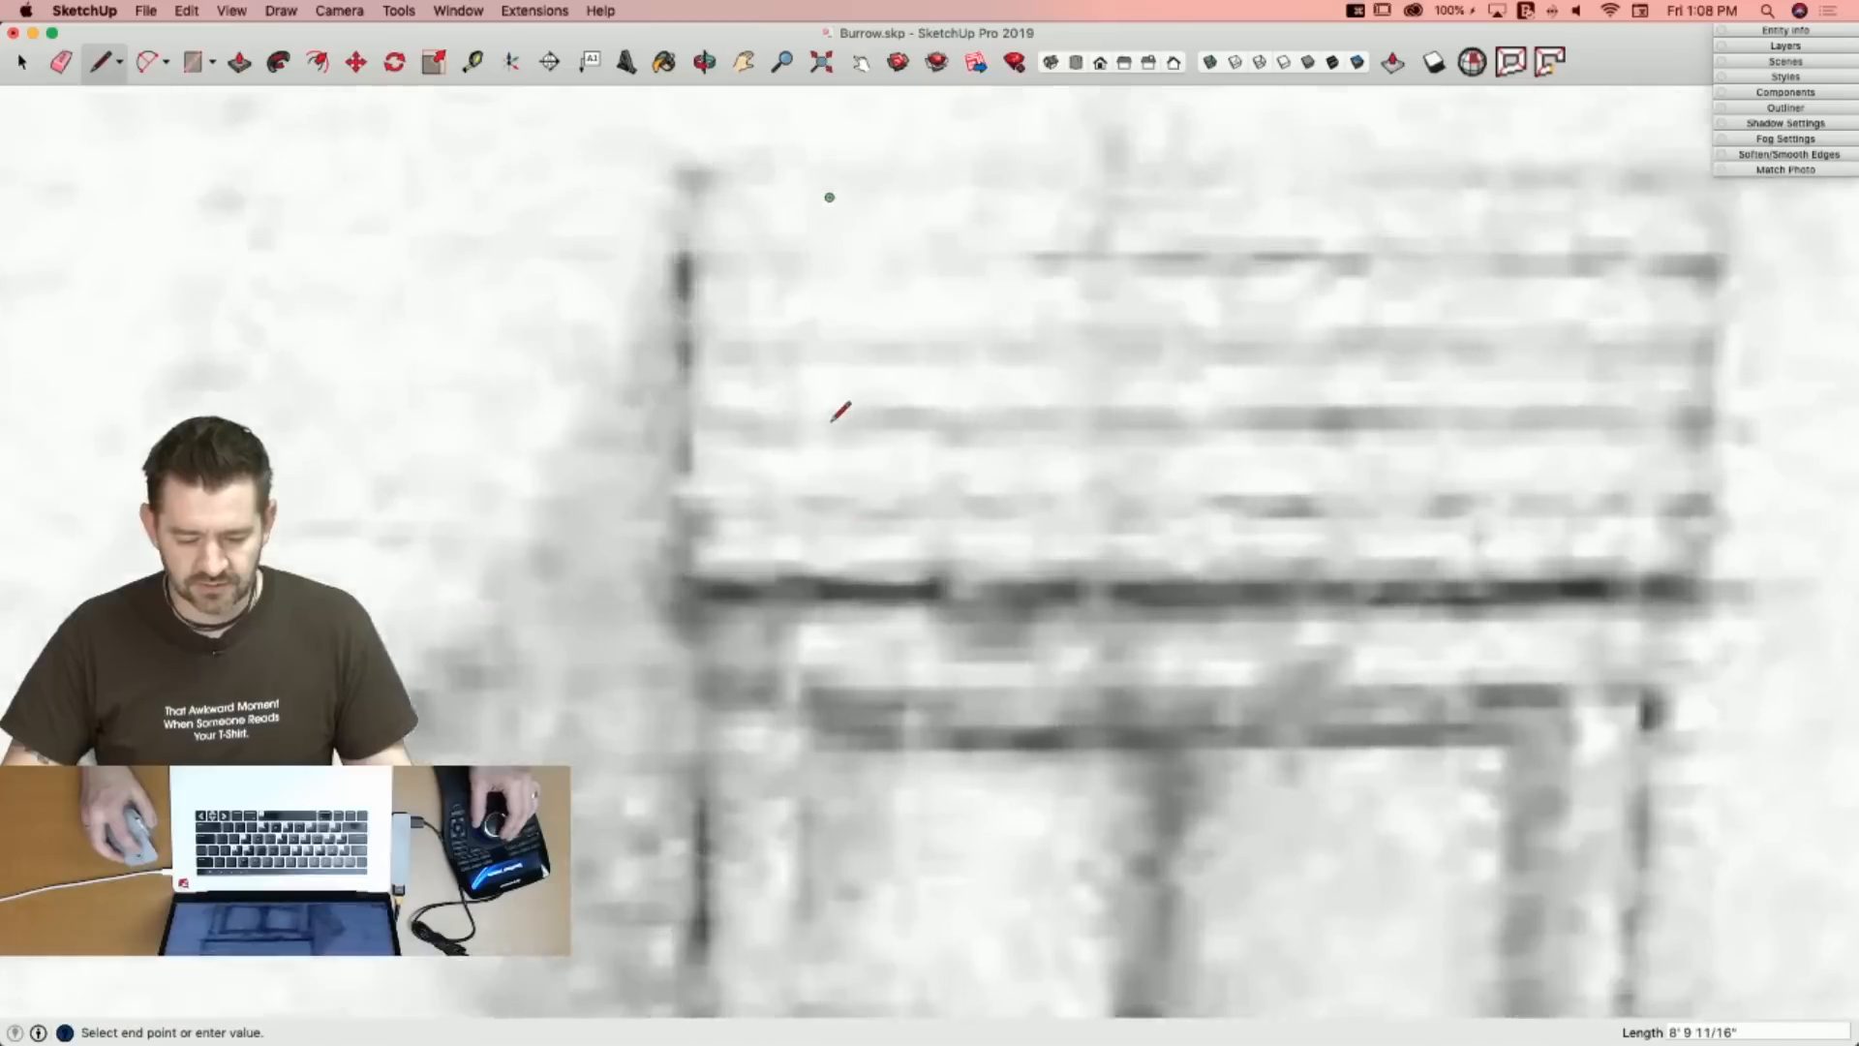
key(Escape)
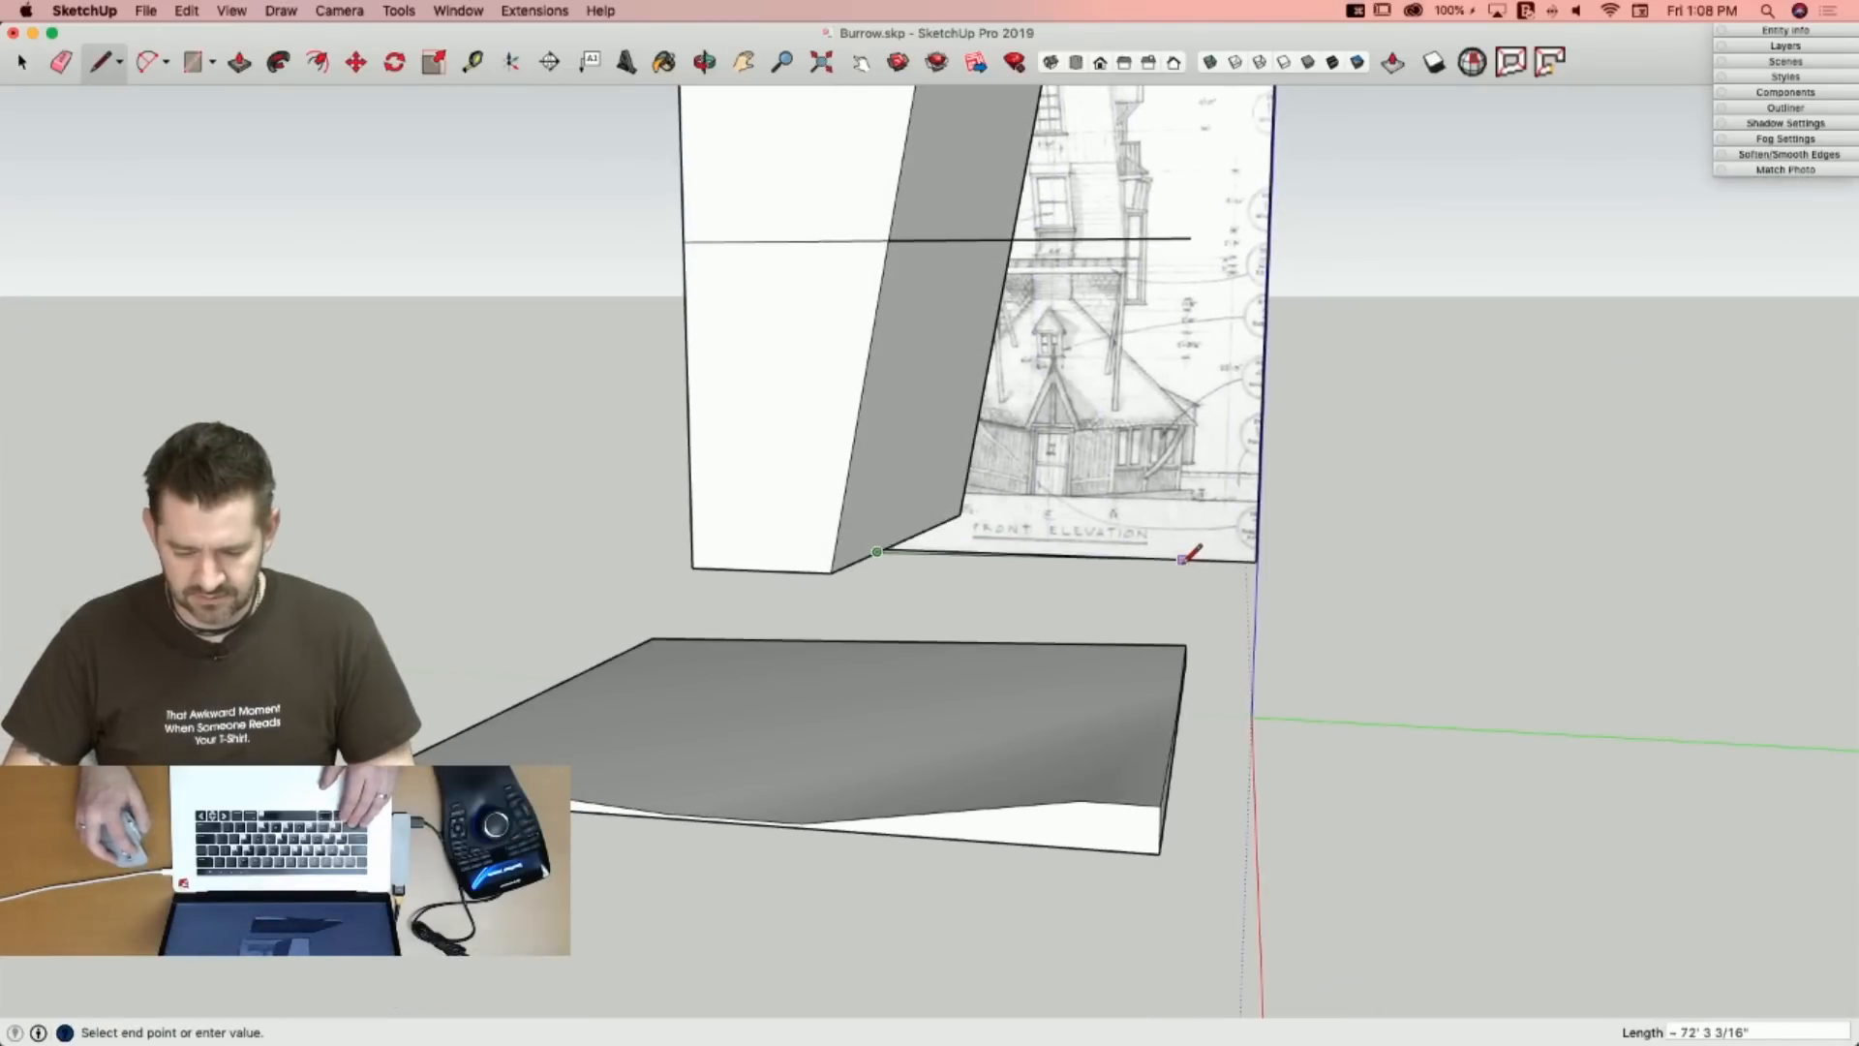
Draw a vertical rectangle about 5' 1 1/2" by 13' 3/16" between the guide ends and Push/Pull it 29' 4 5/8" through the tower's base.
middle_drag(1344, 442, 908, 587)
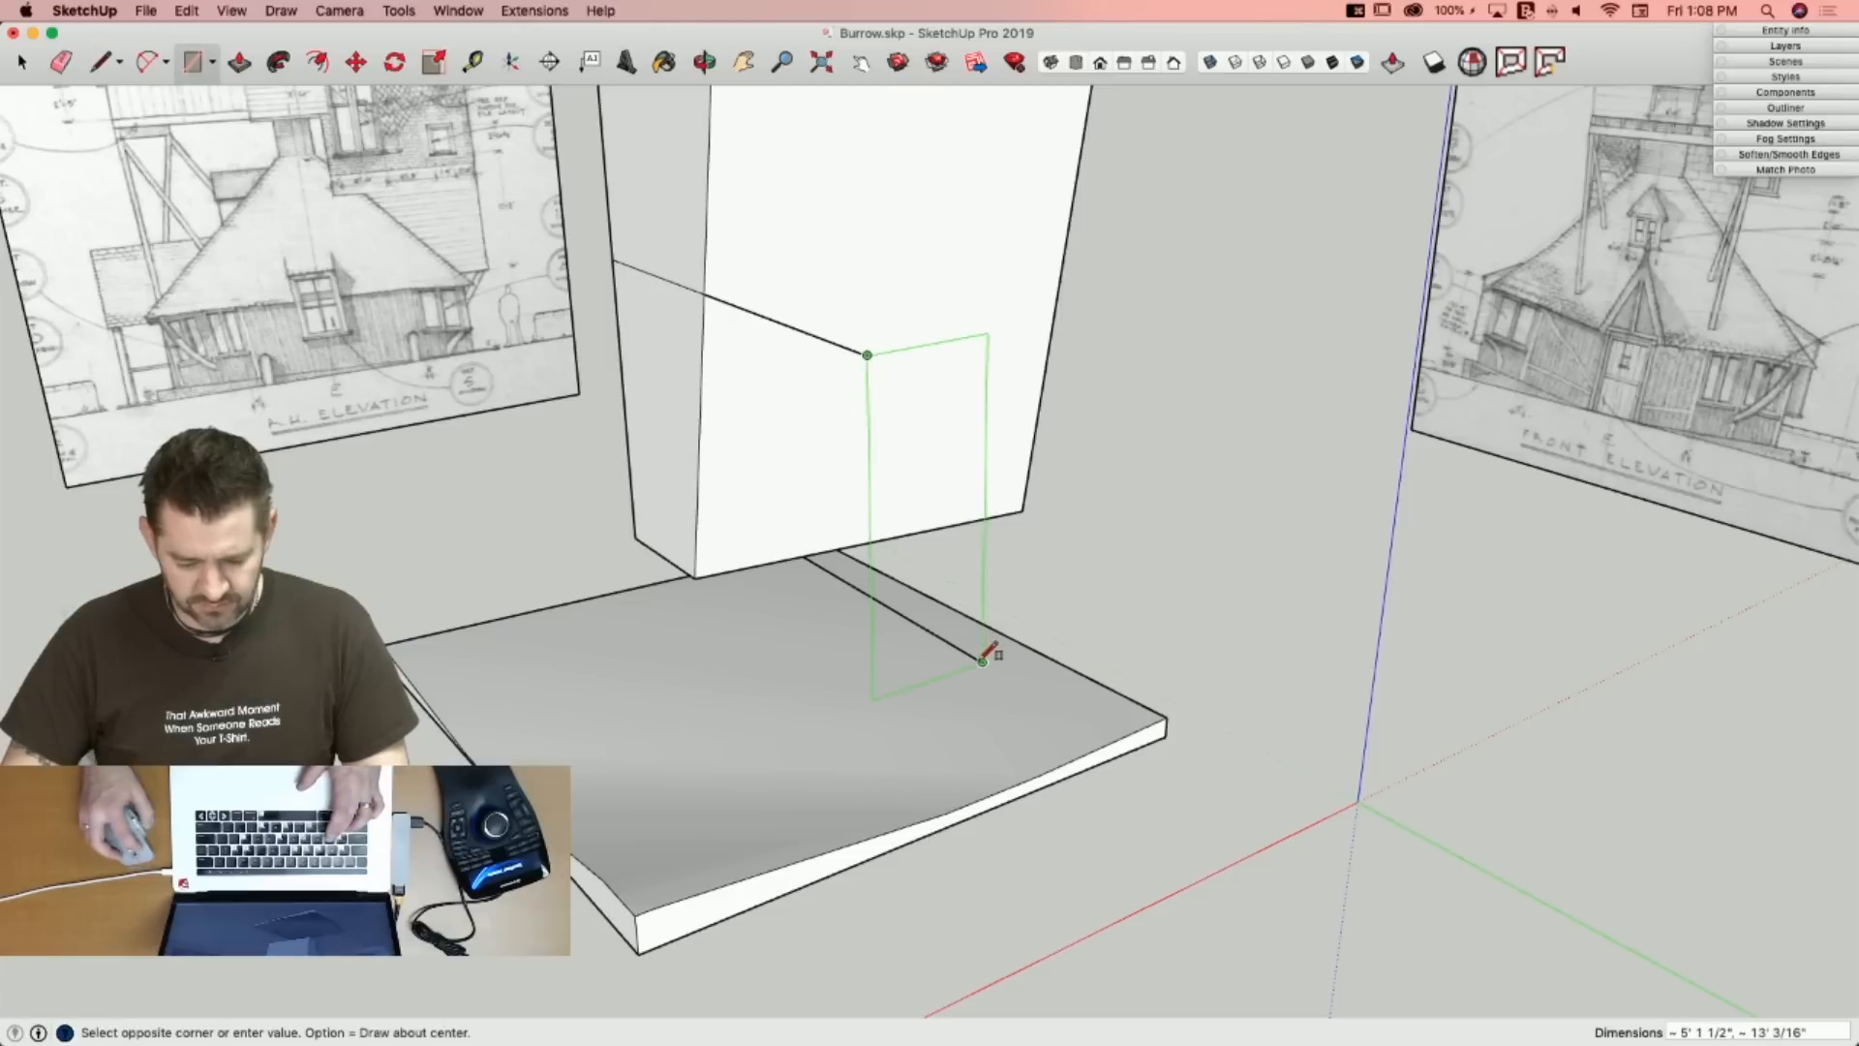
click(984, 661)
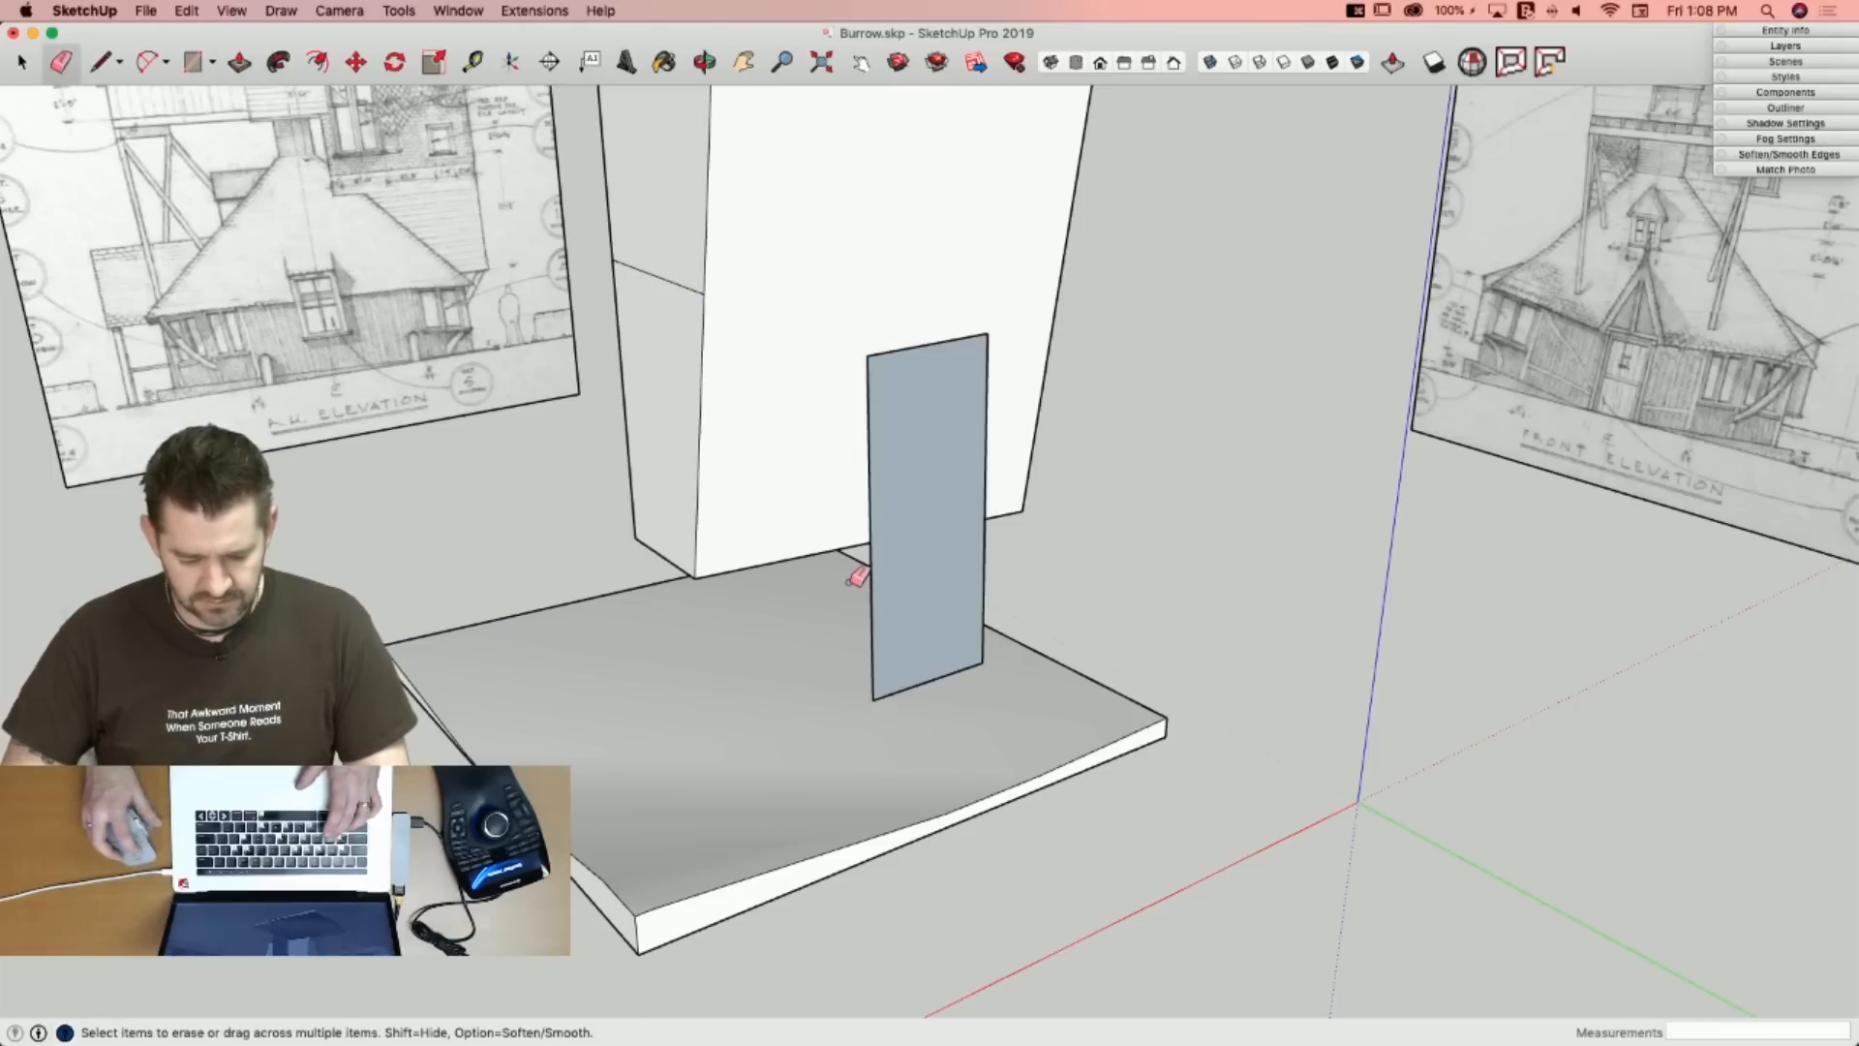
drag(907, 642, 516, 518)
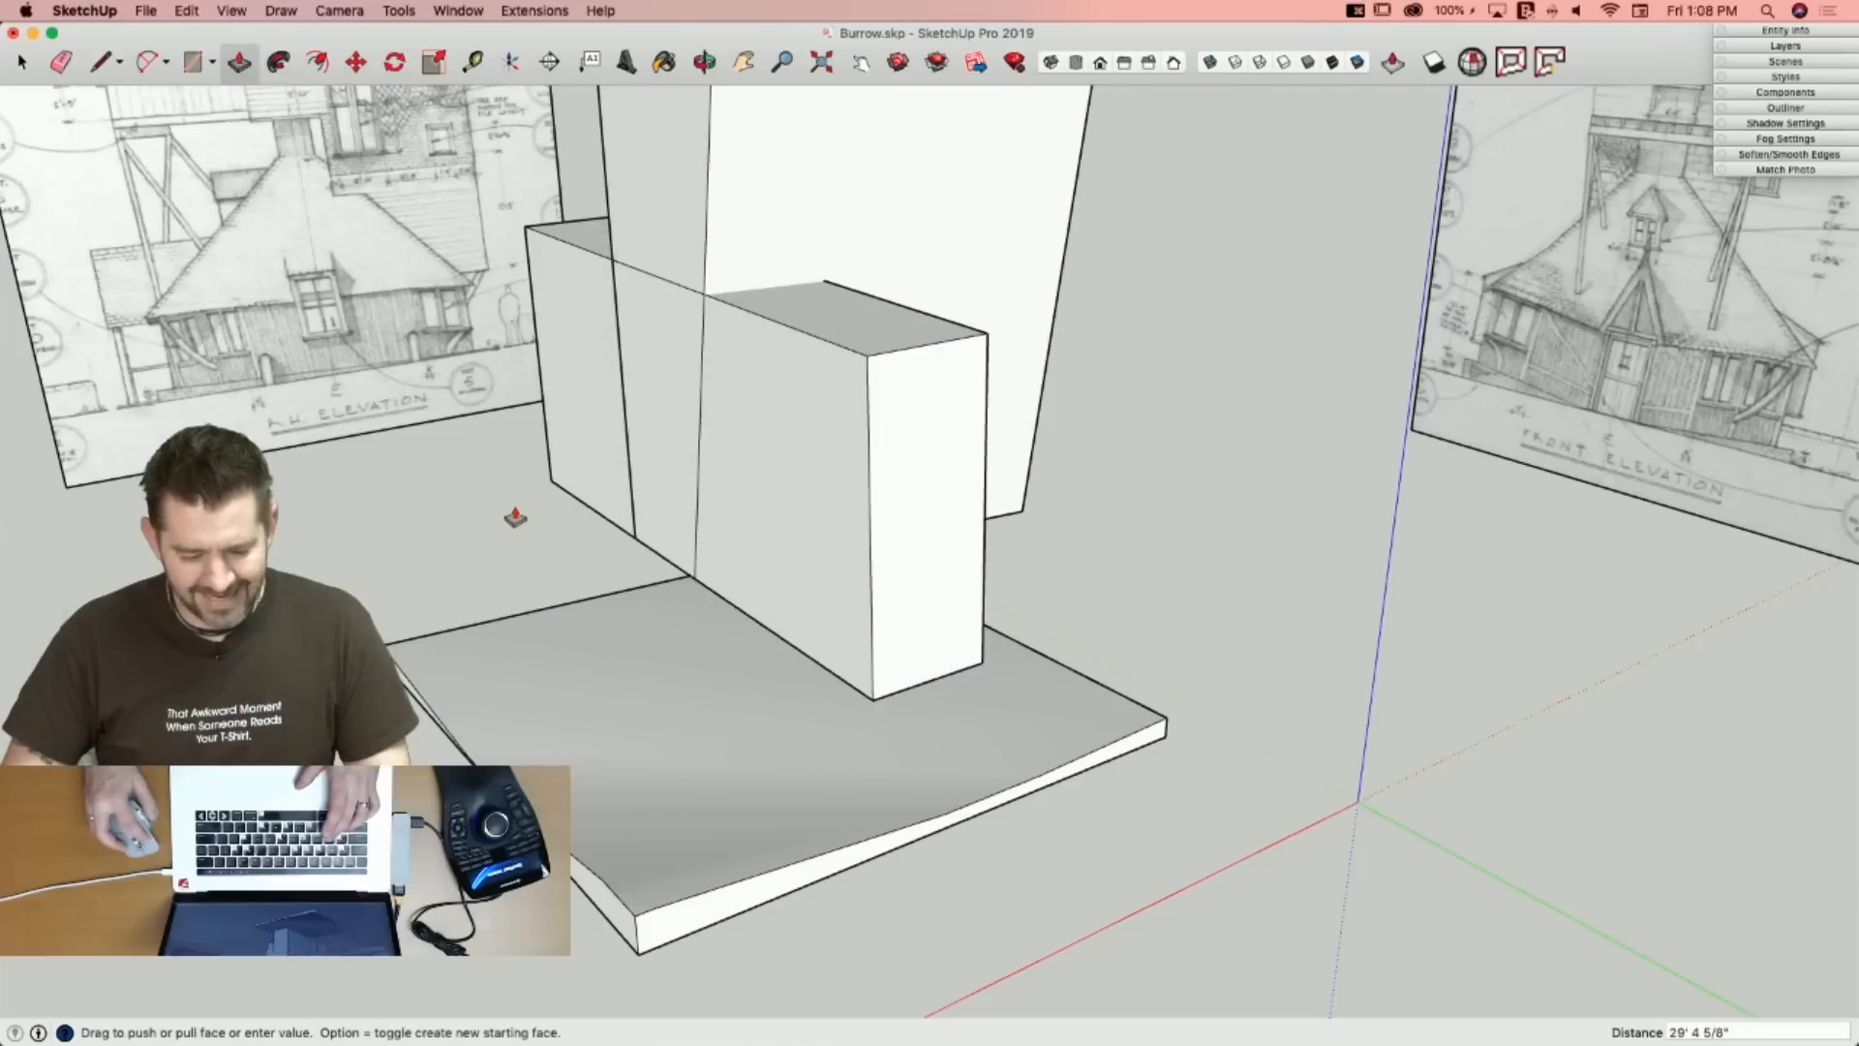
Select the box running through the tower's base and reverse its faces.
key(space)
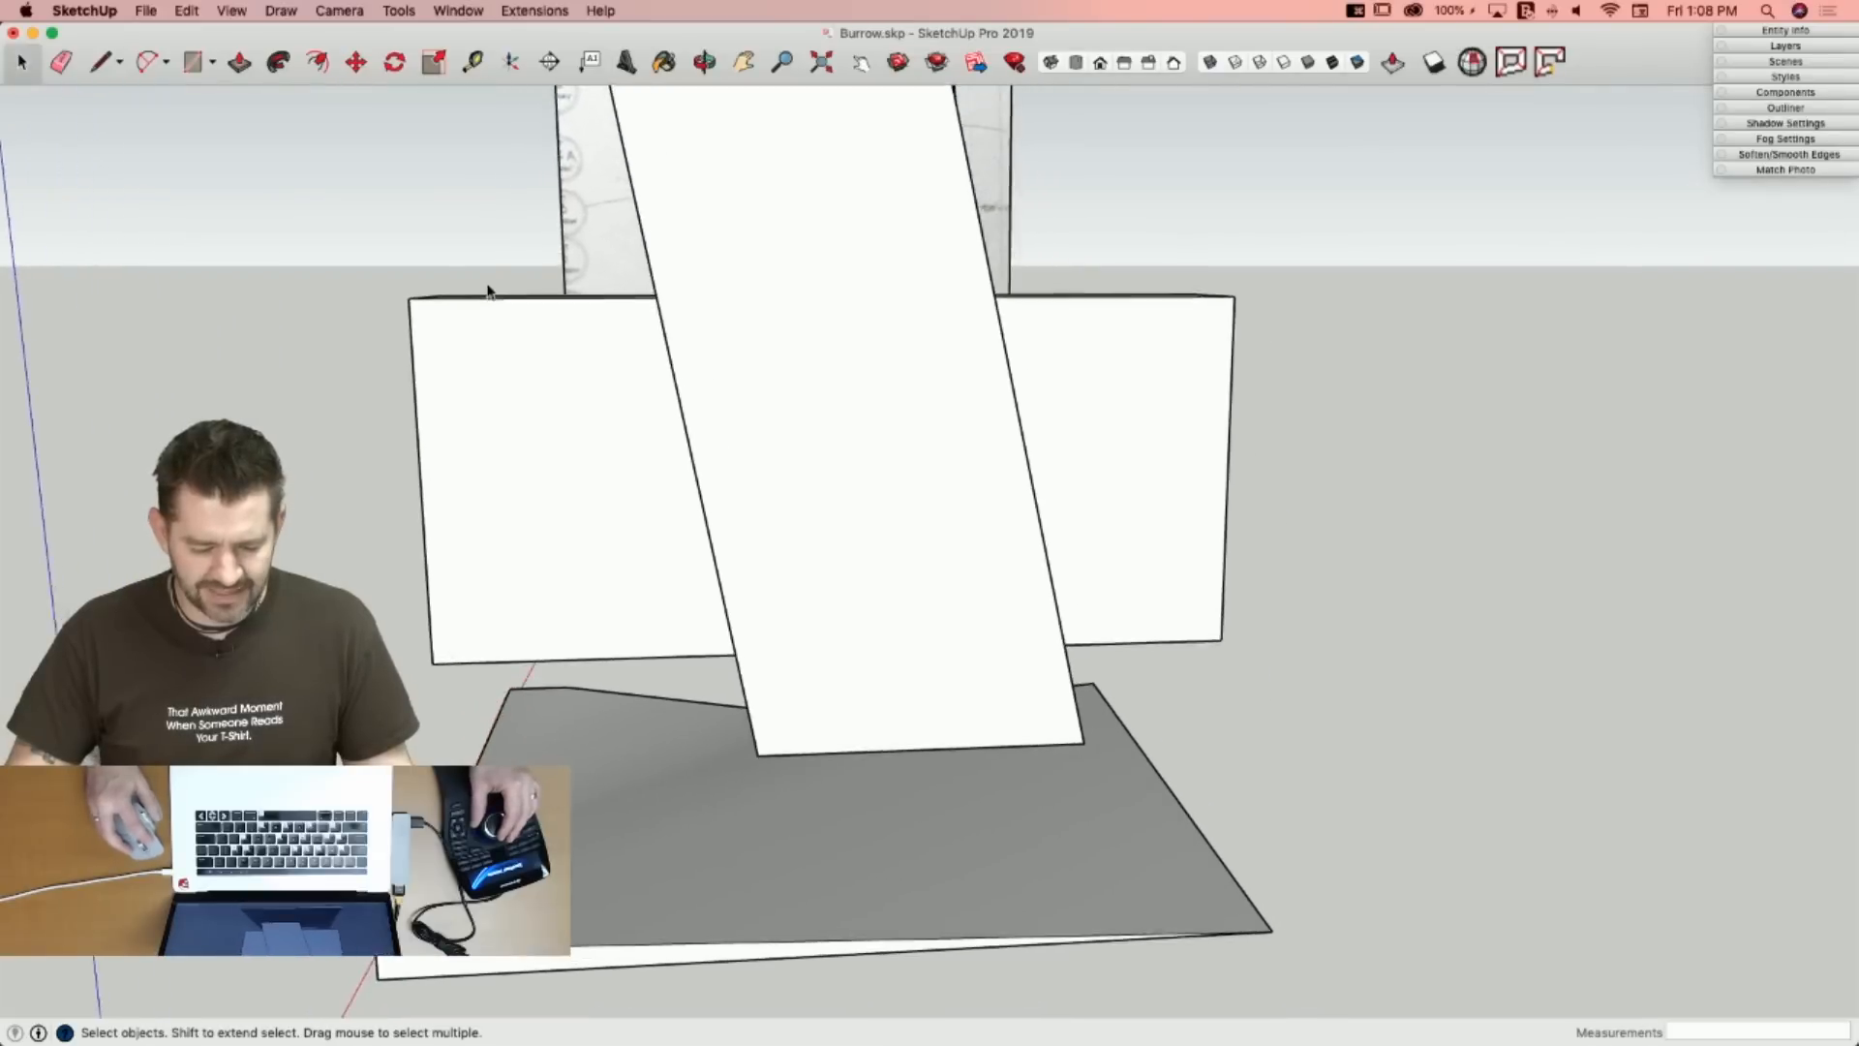
drag(472, 258, 370, 558)
drag(321, 686, 320, 687)
right_click(494, 409)
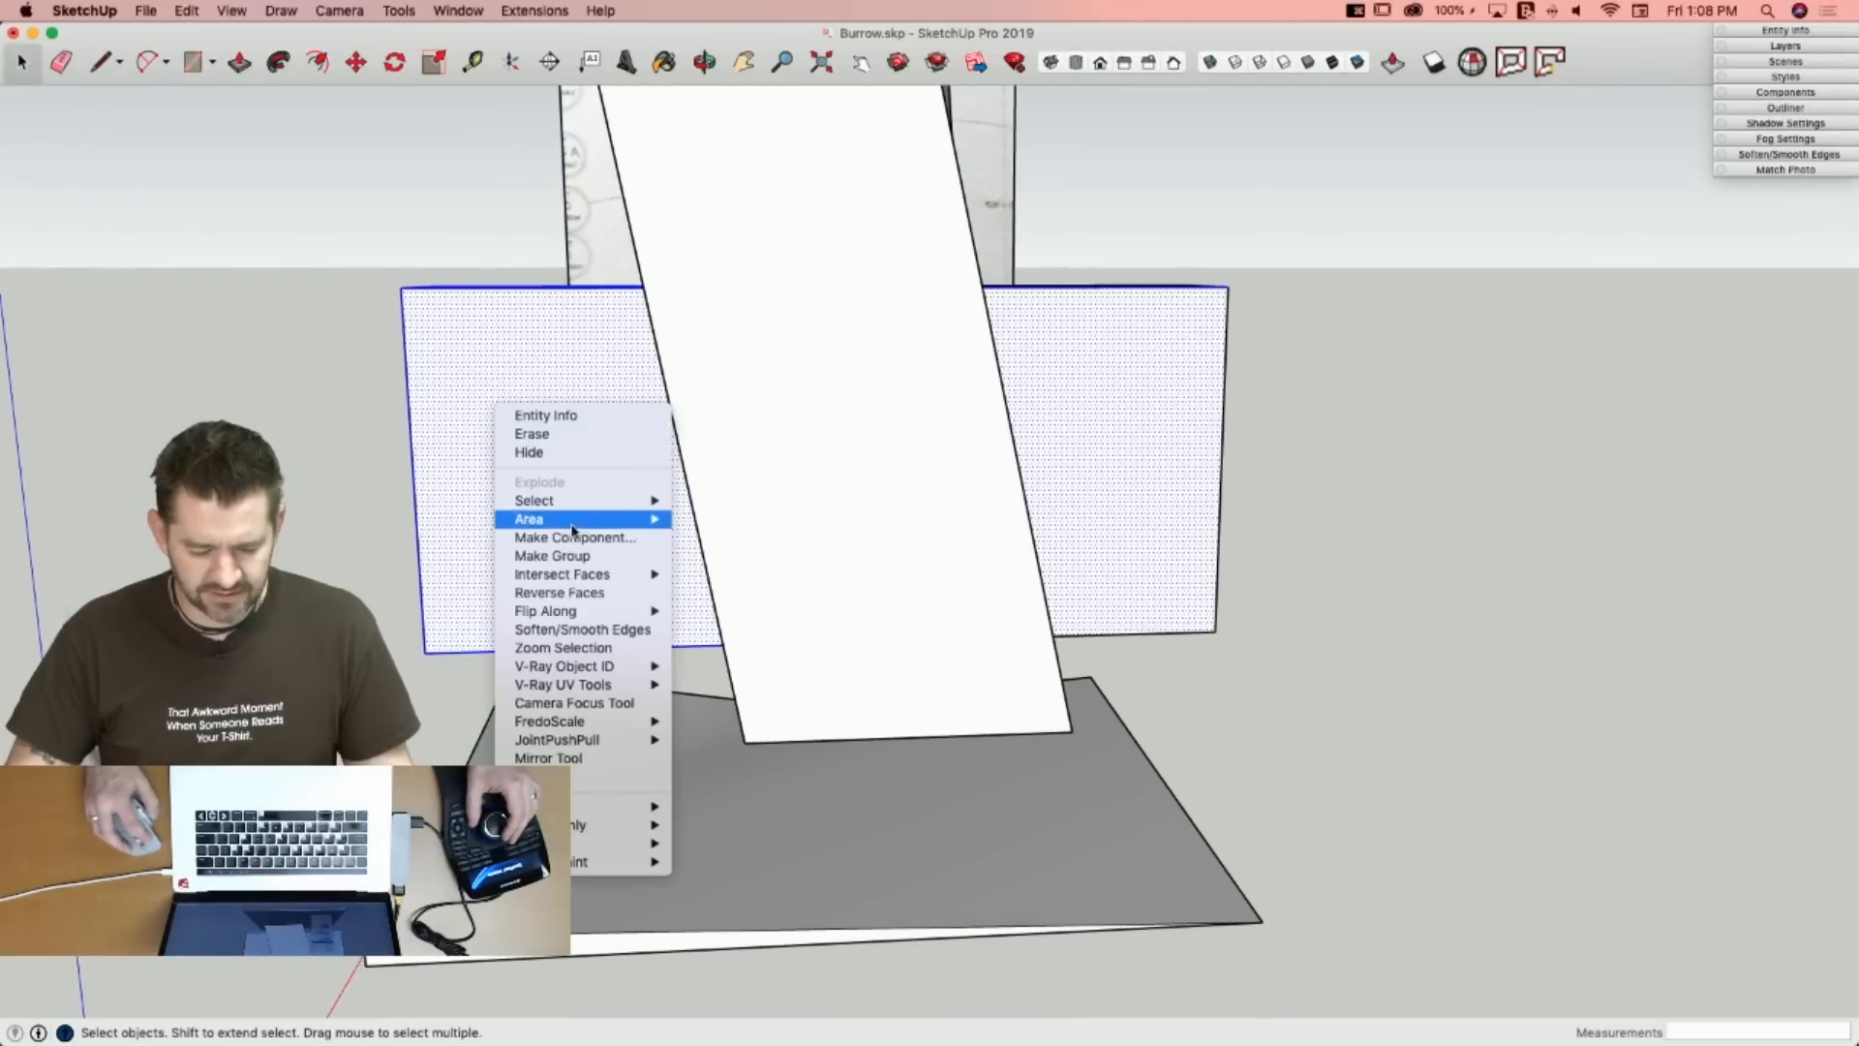
click(557, 593)
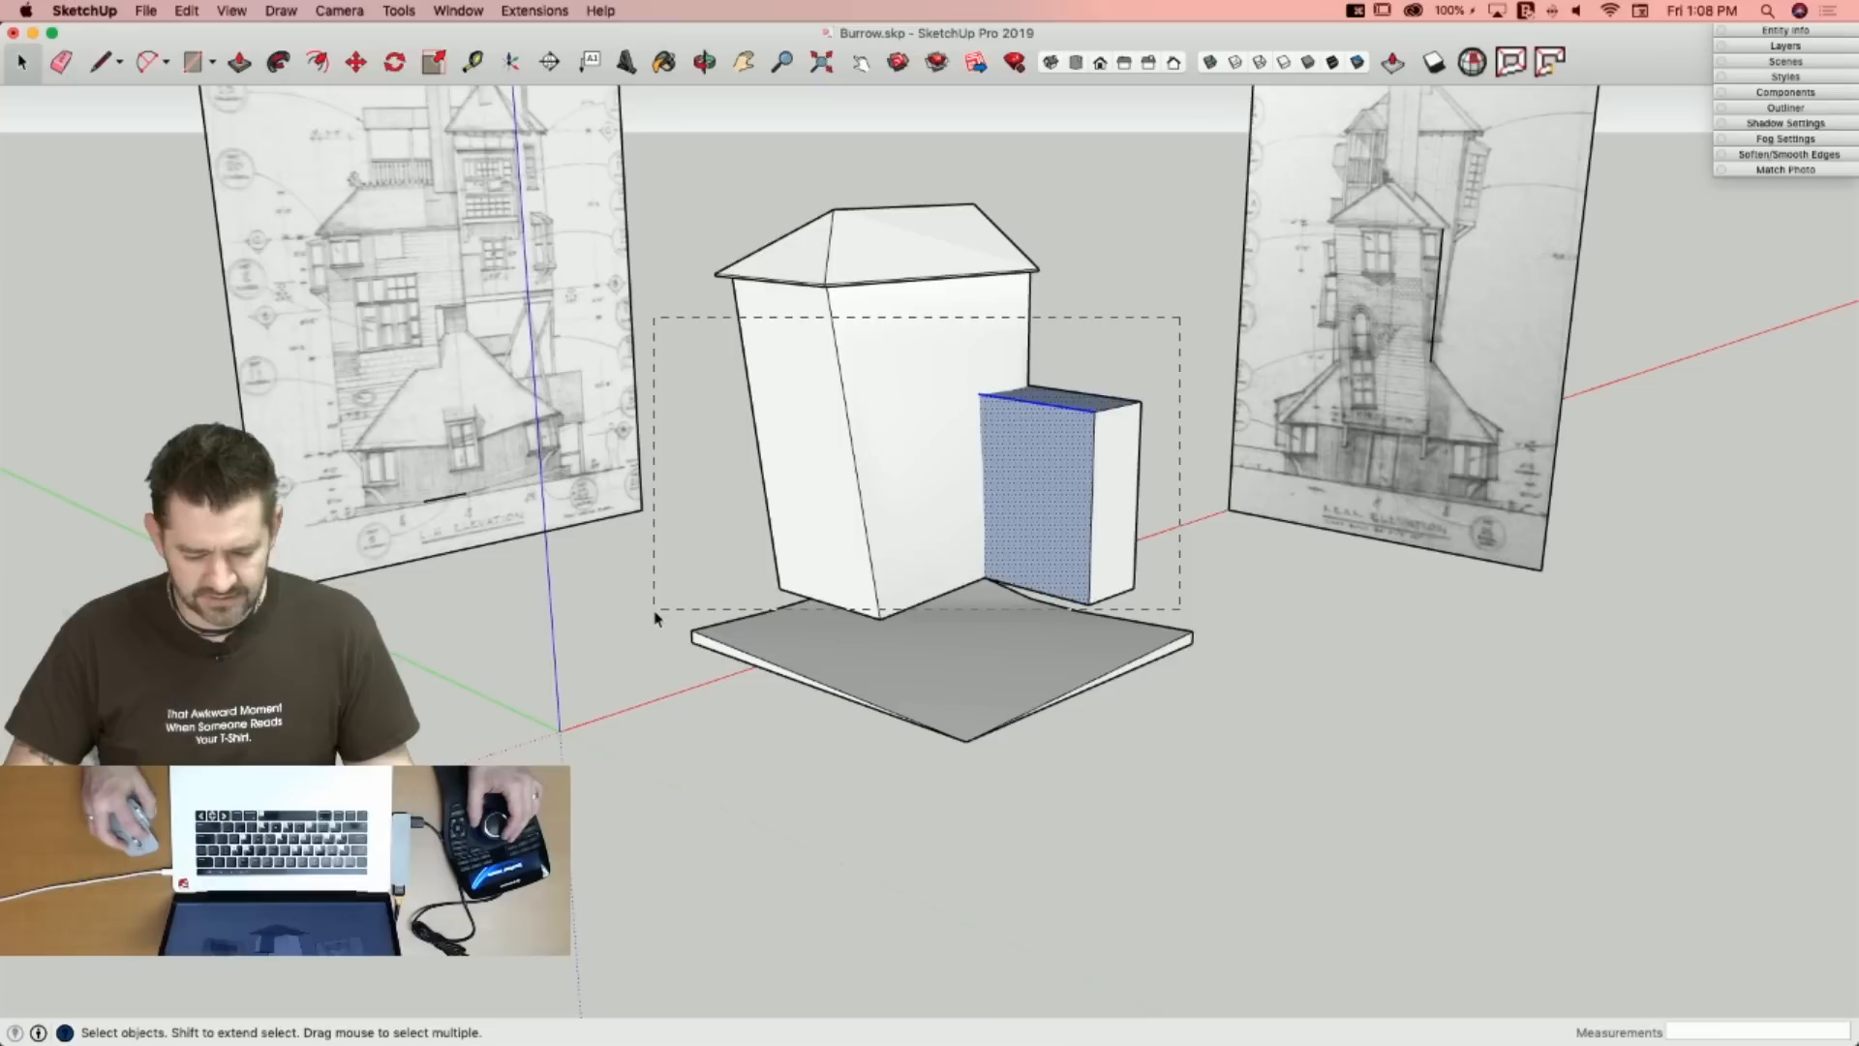
Select the tower, roof and box together and intersect their faces with the selection.
drag(654, 612, 760, 617)
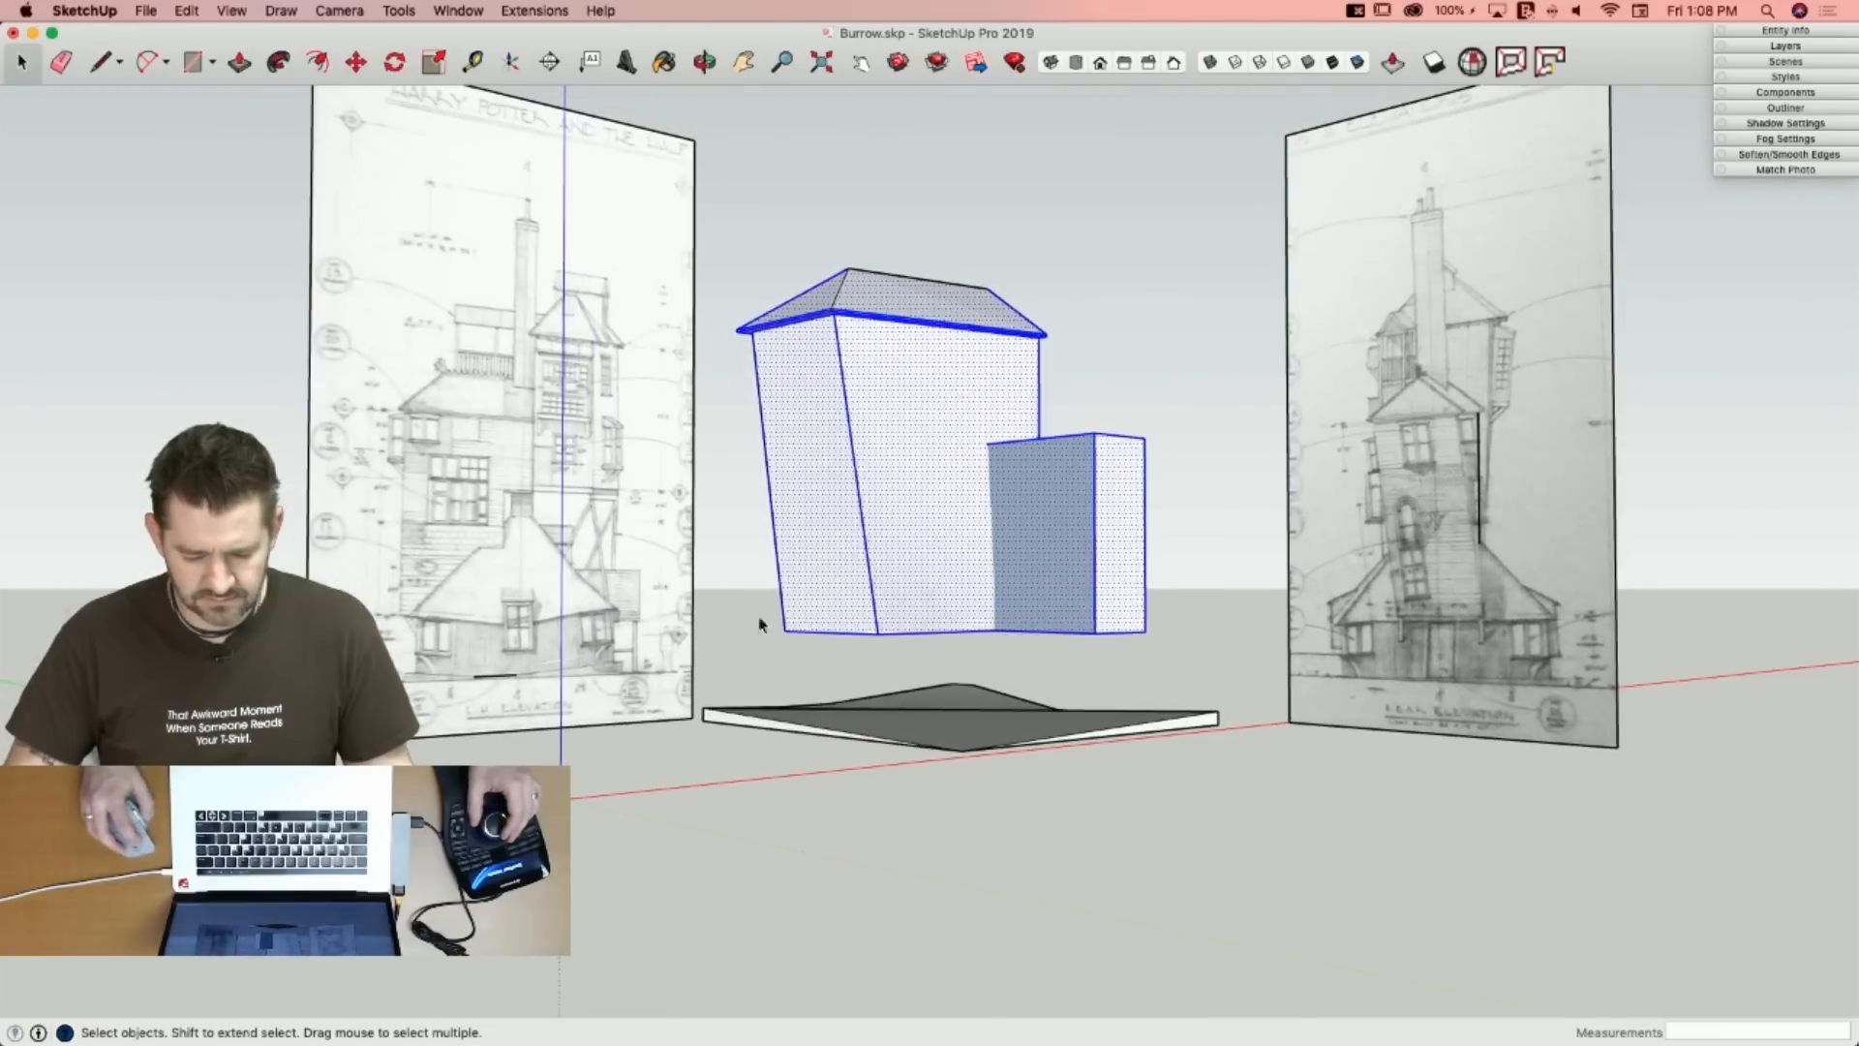
right_click(887, 496)
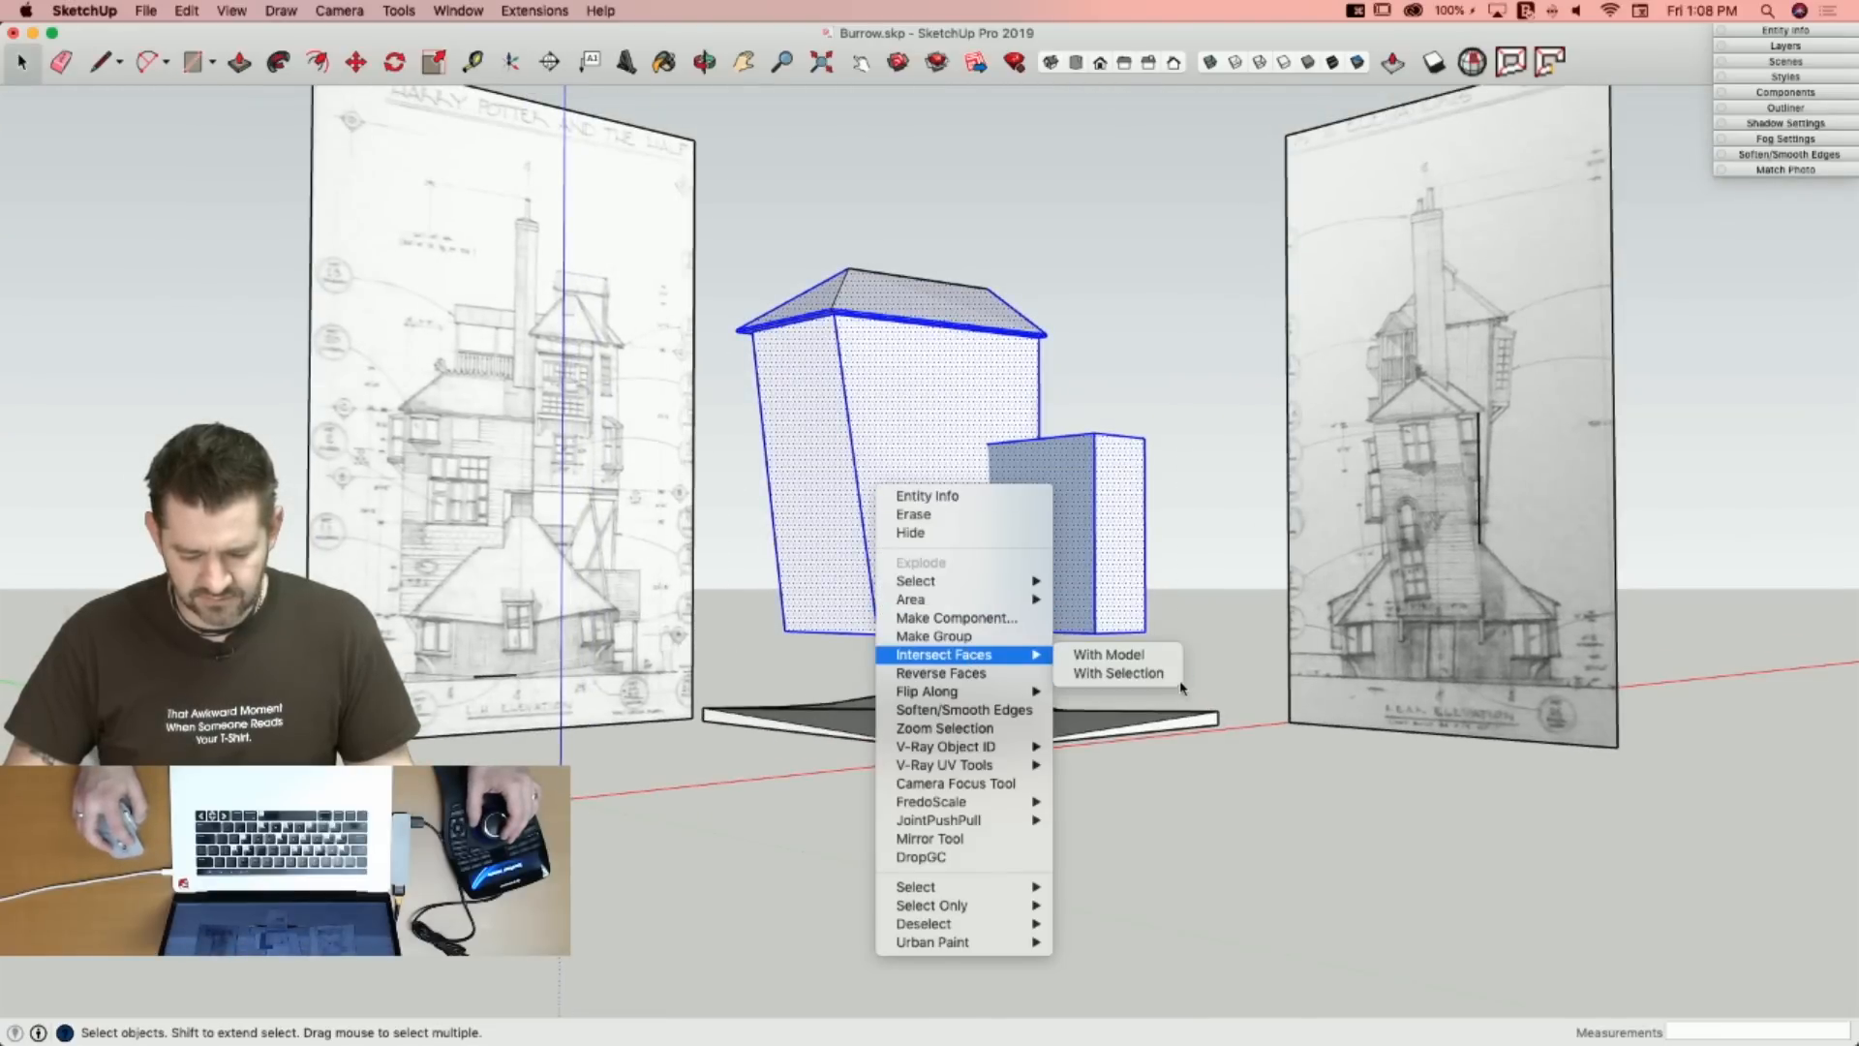
click(1161, 673)
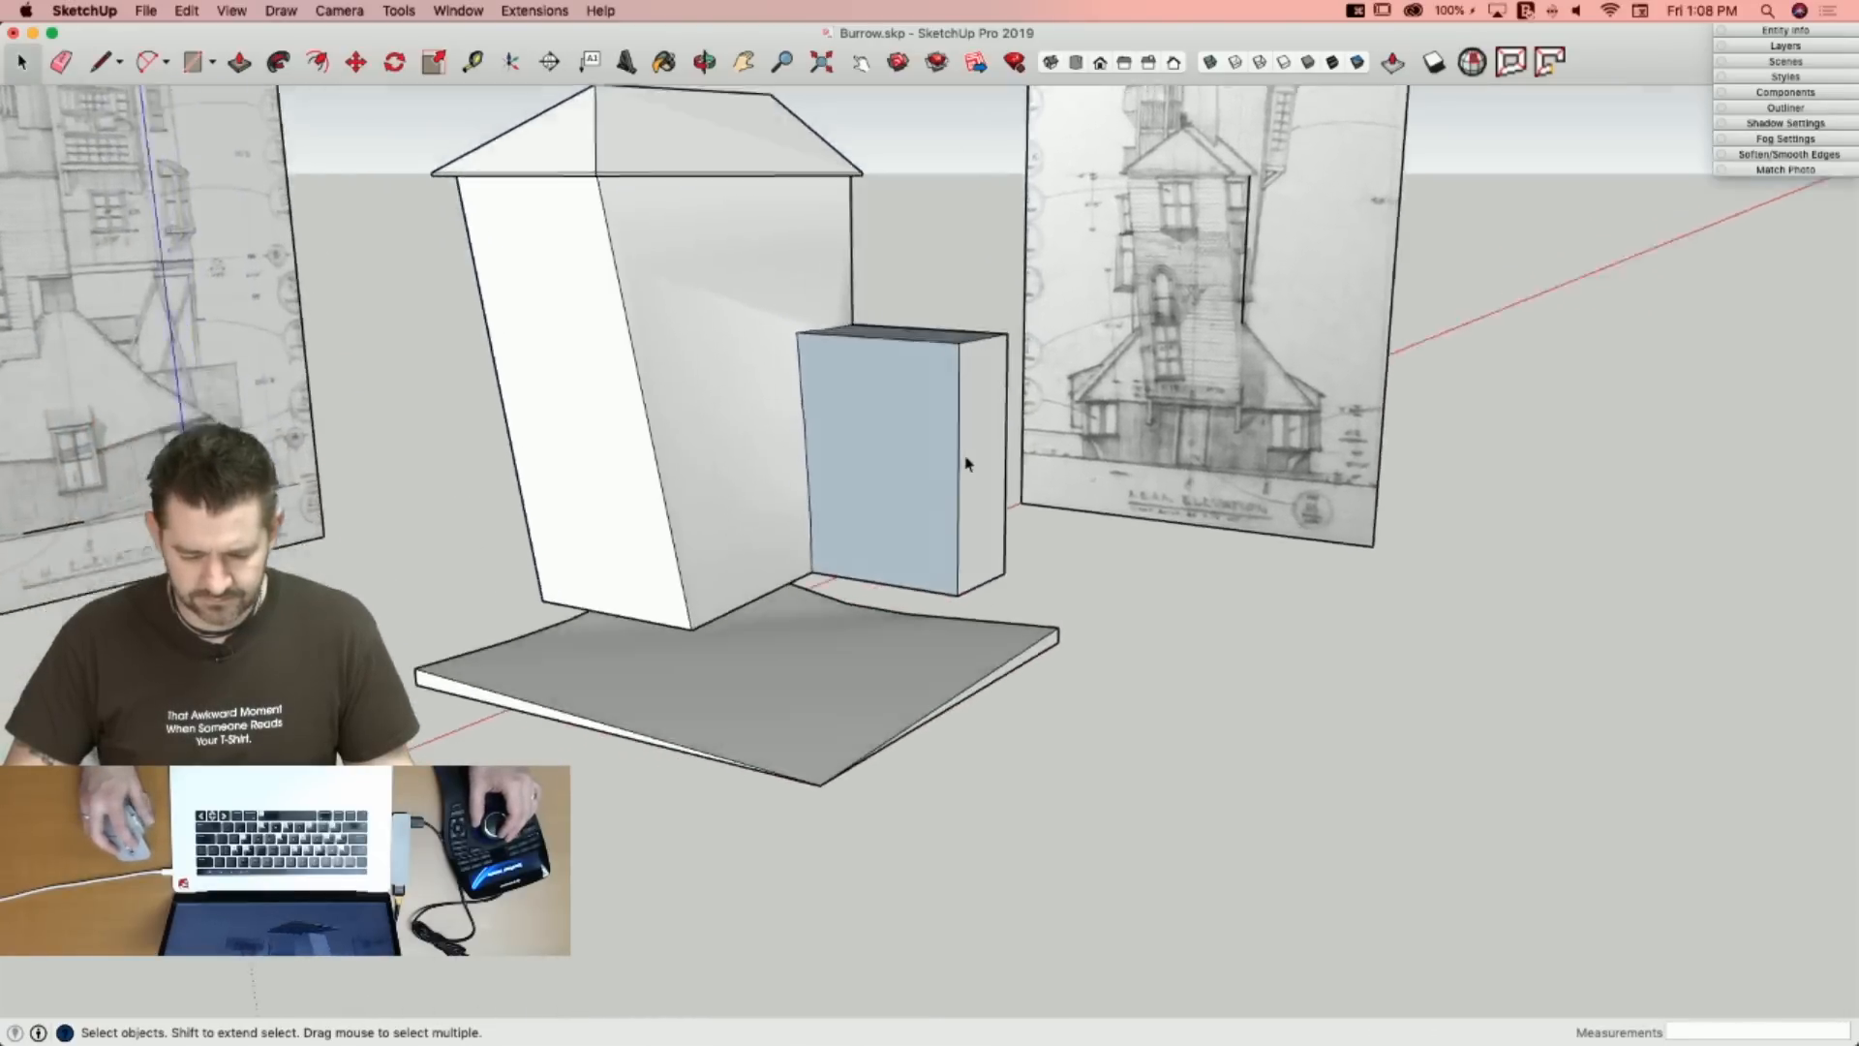
Erase the part of the box projecting from one side of the tower, including its loose leftover edges.
key(e)
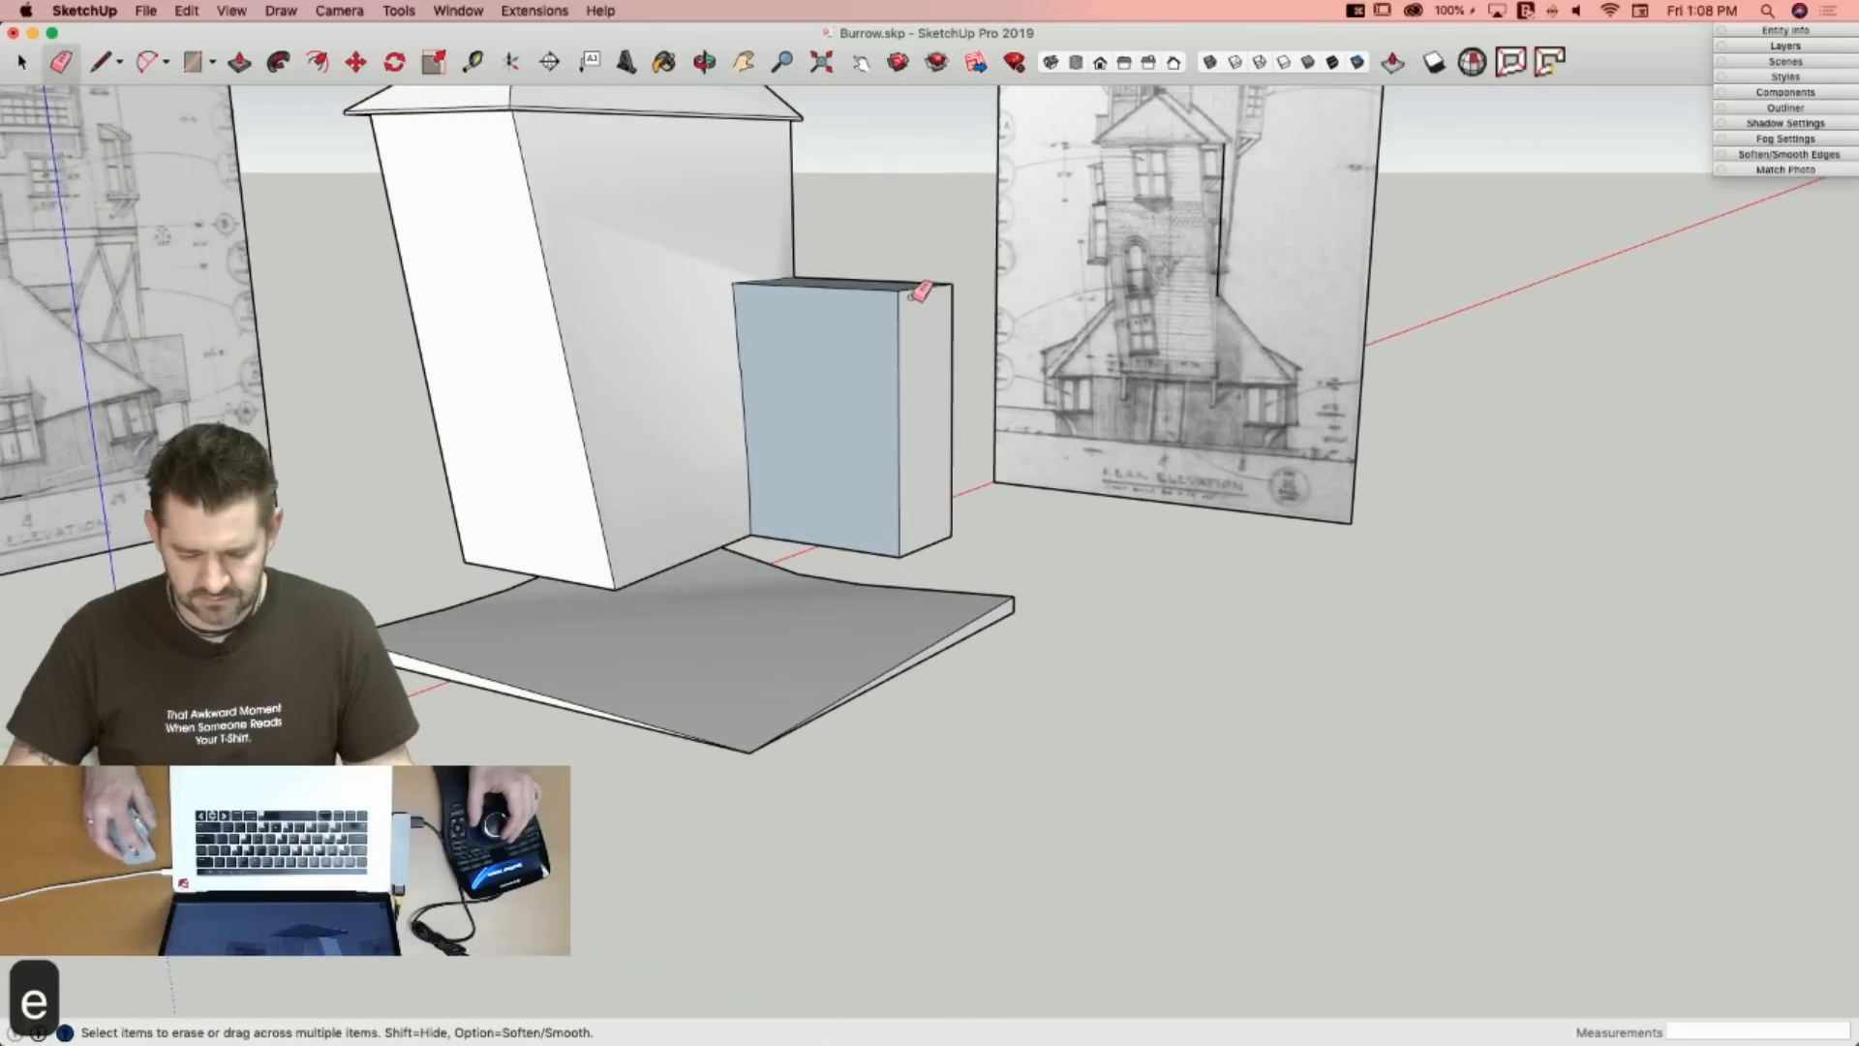
shift+click(921, 336)
key(BackSpace)
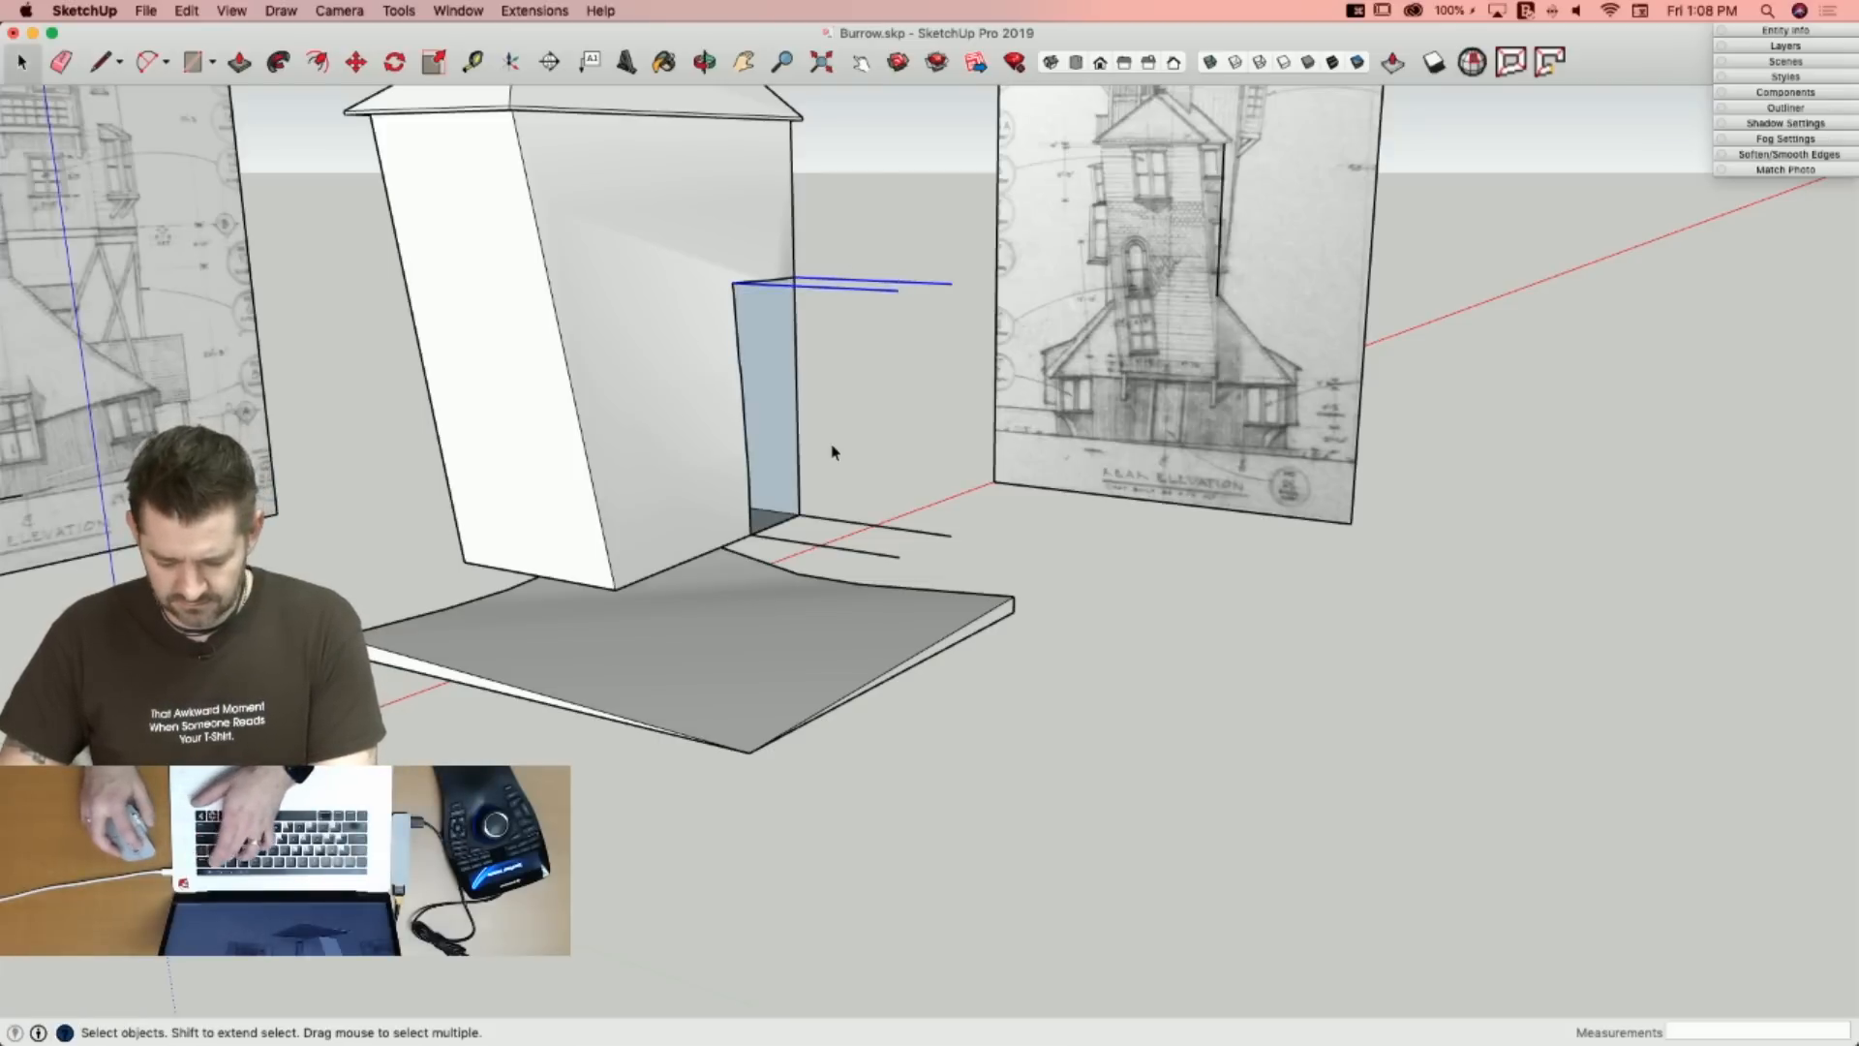
drag(771, 552, 771, 550)
key(BackSpace)
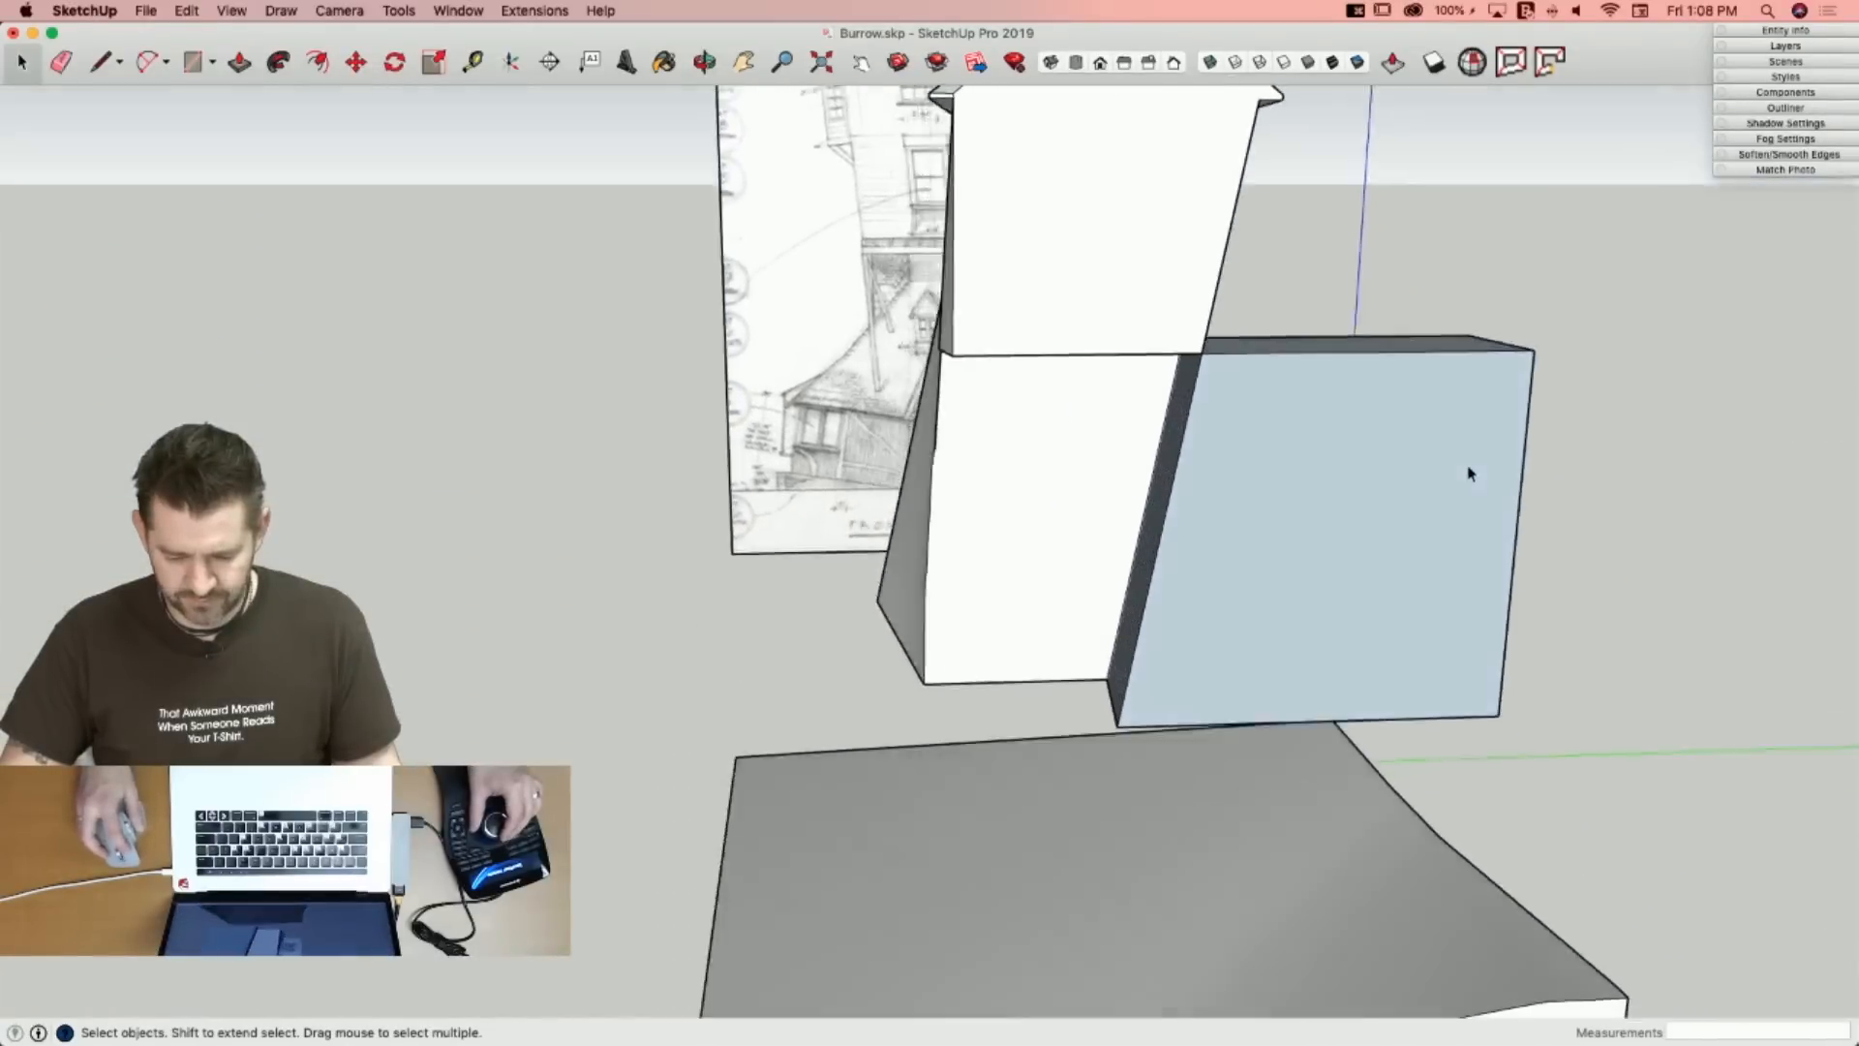
Erase the box's projection on the tower's opposite side along with the leftover wall strip and top flap.
drag(1494, 258, 1343, 668)
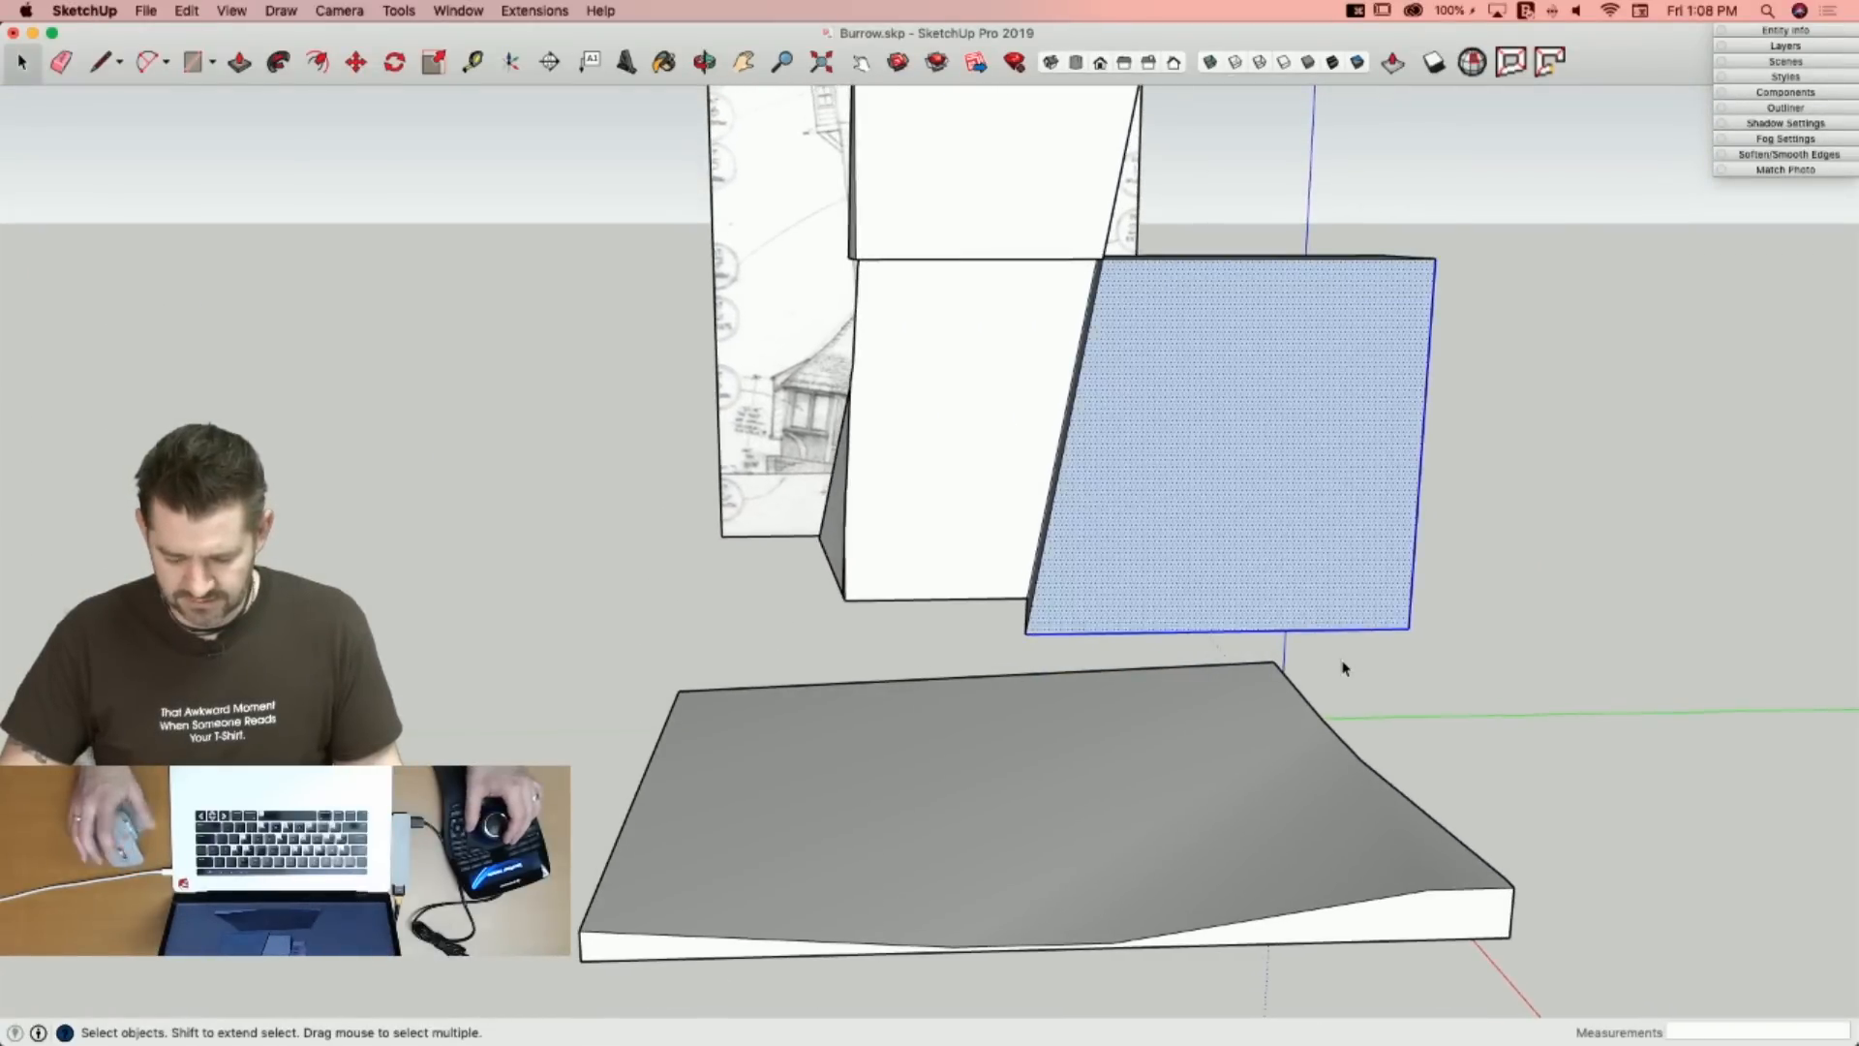
key(BackSpace)
key(e)
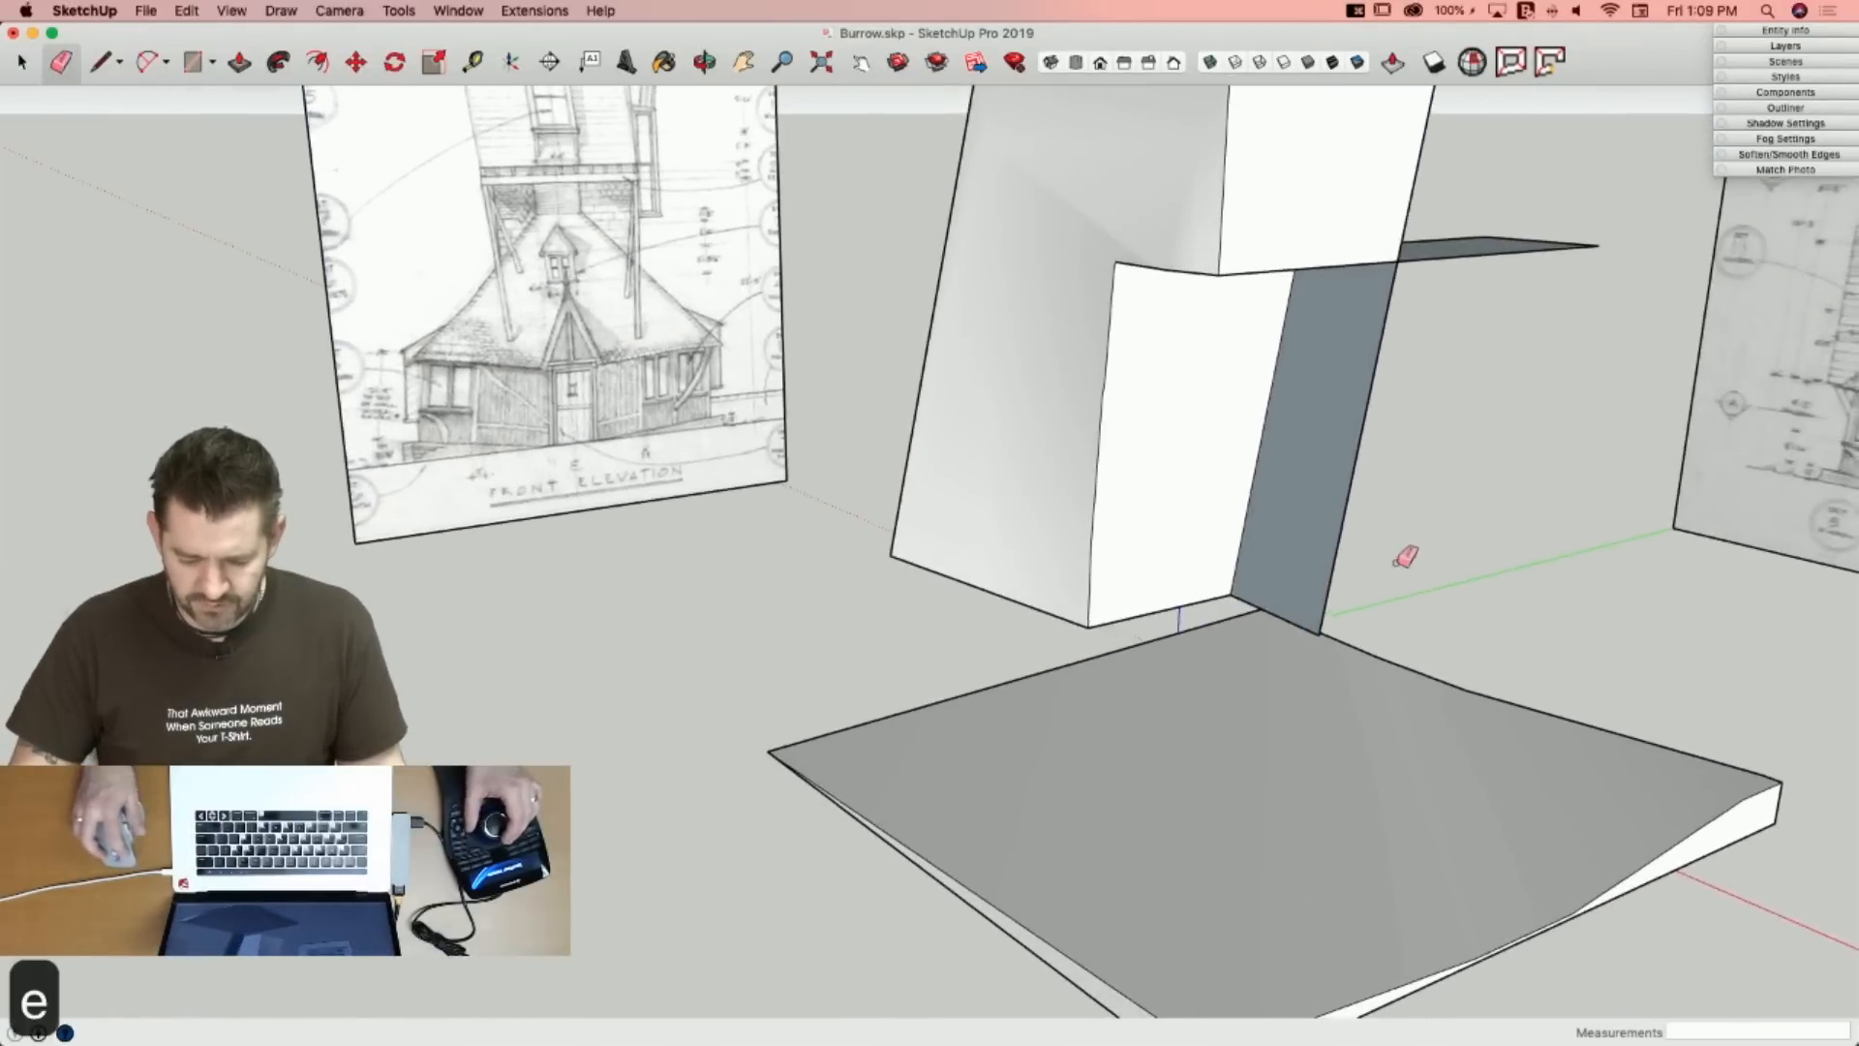
click(1335, 550)
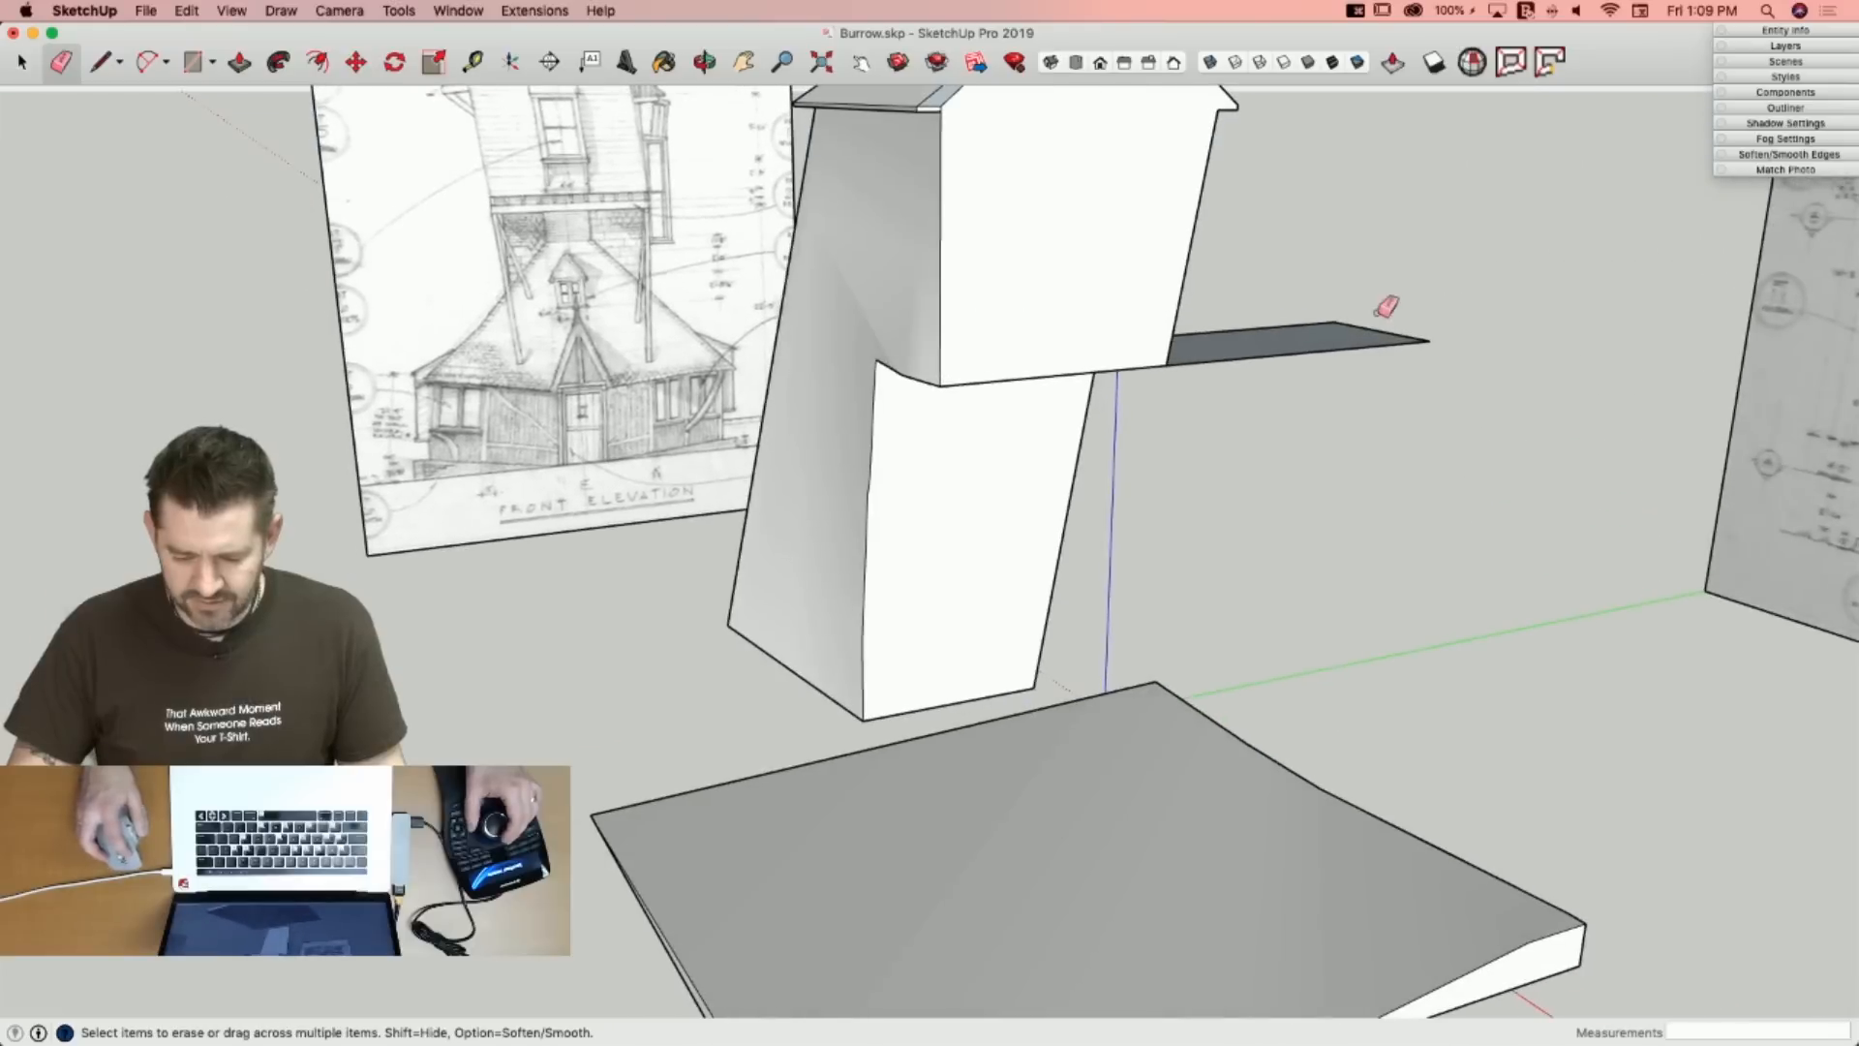
key(BackSpace)
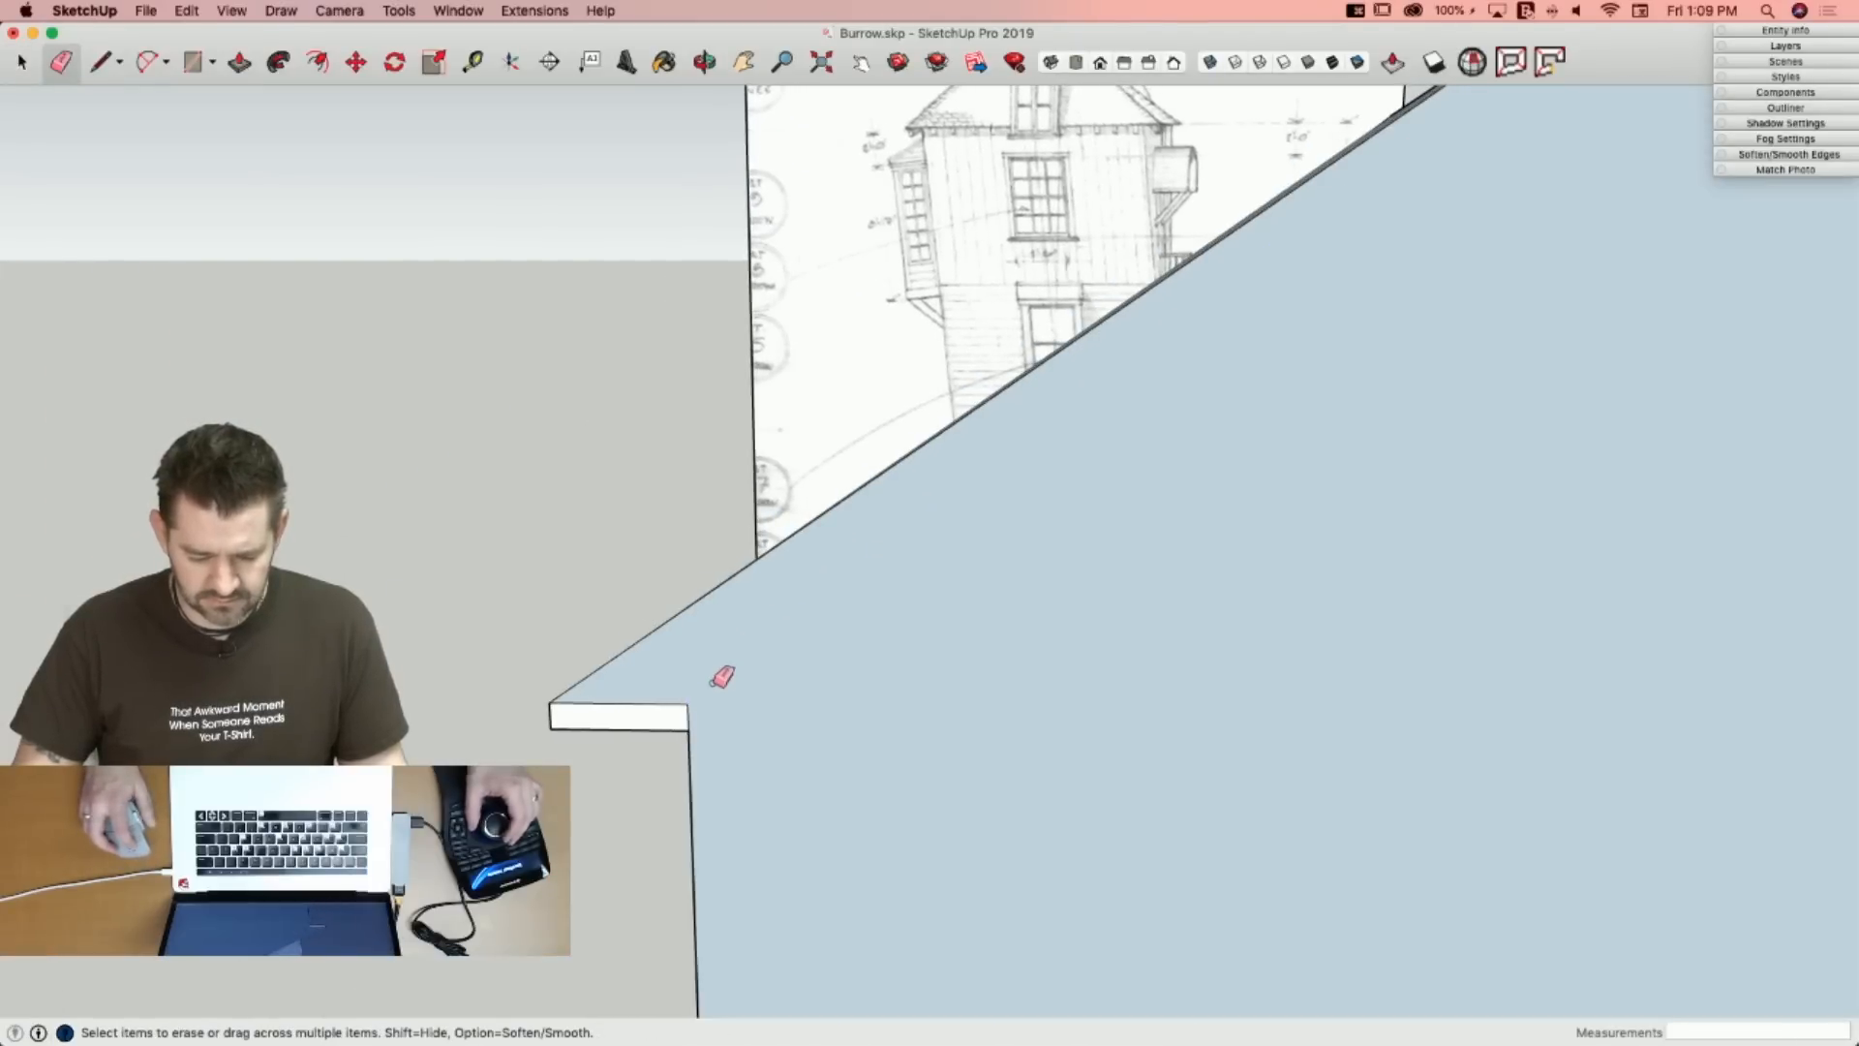
Reverse the remaining blue back-facing face on the tower so its front side points outward.
right_click(716, 688)
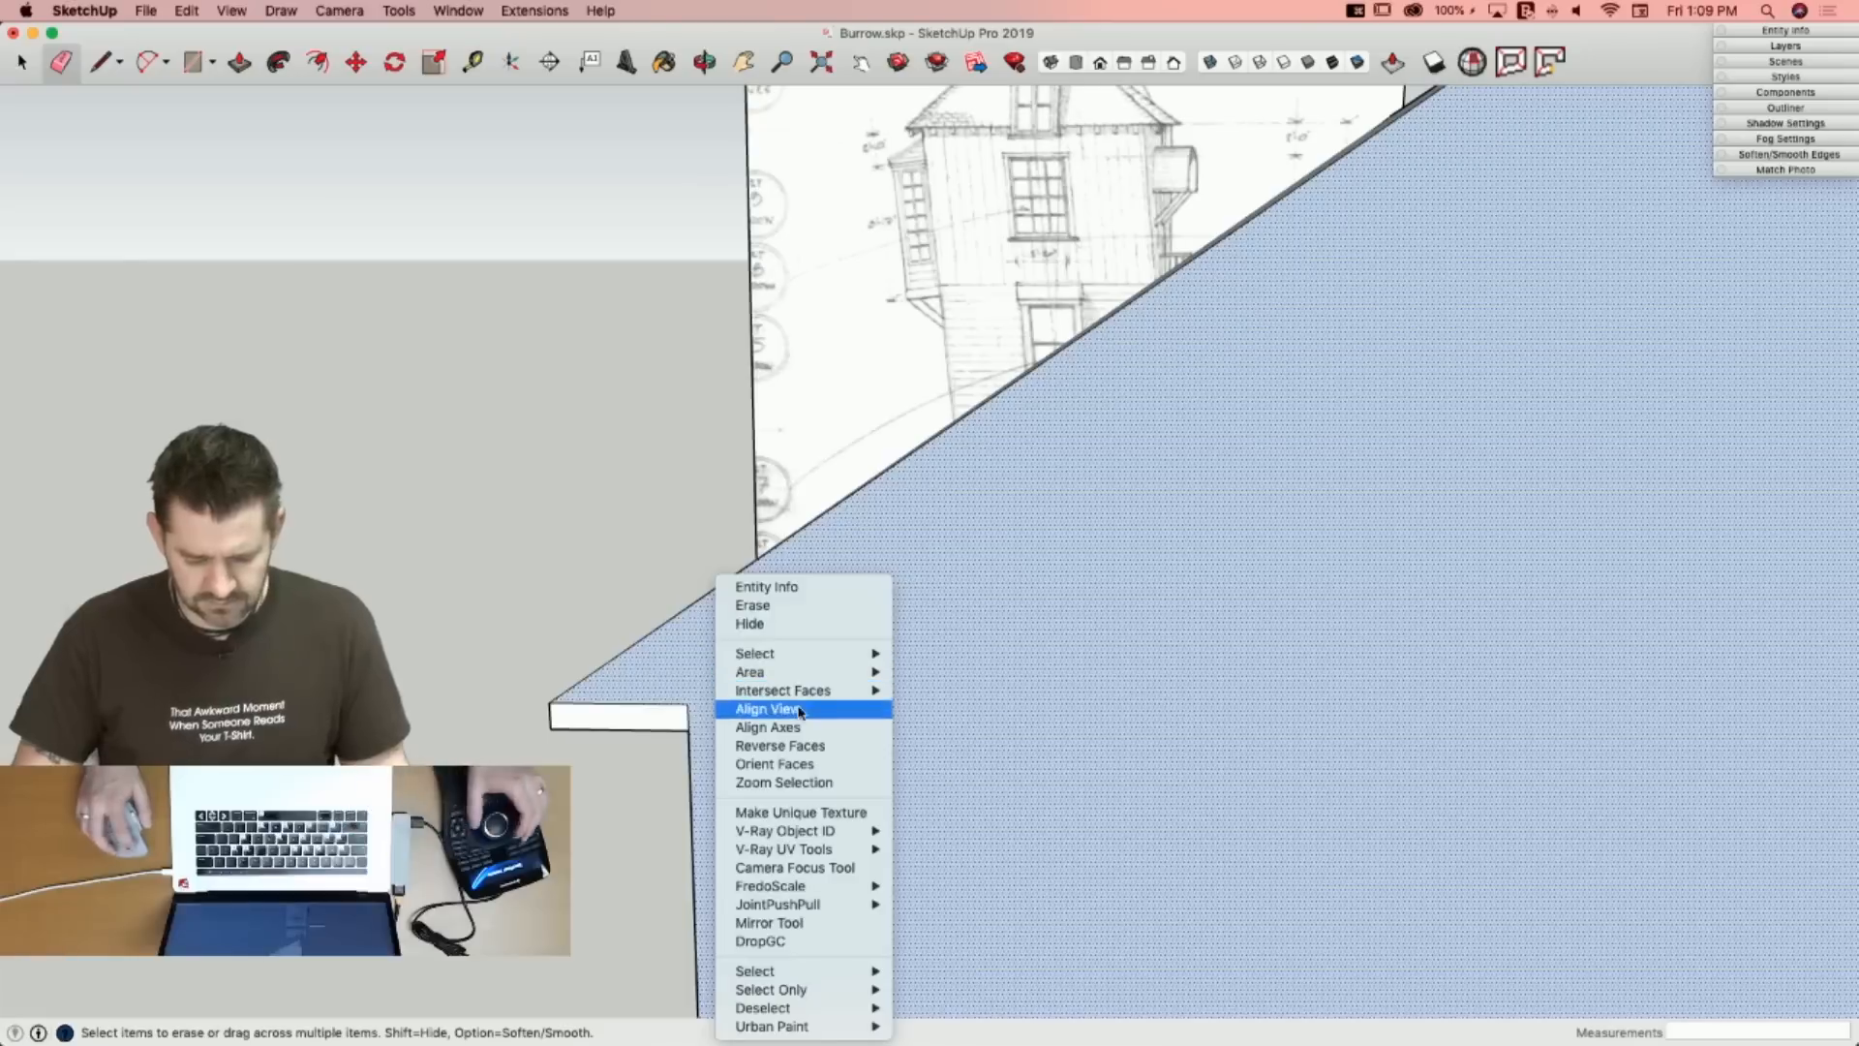
click(796, 748)
key(e)
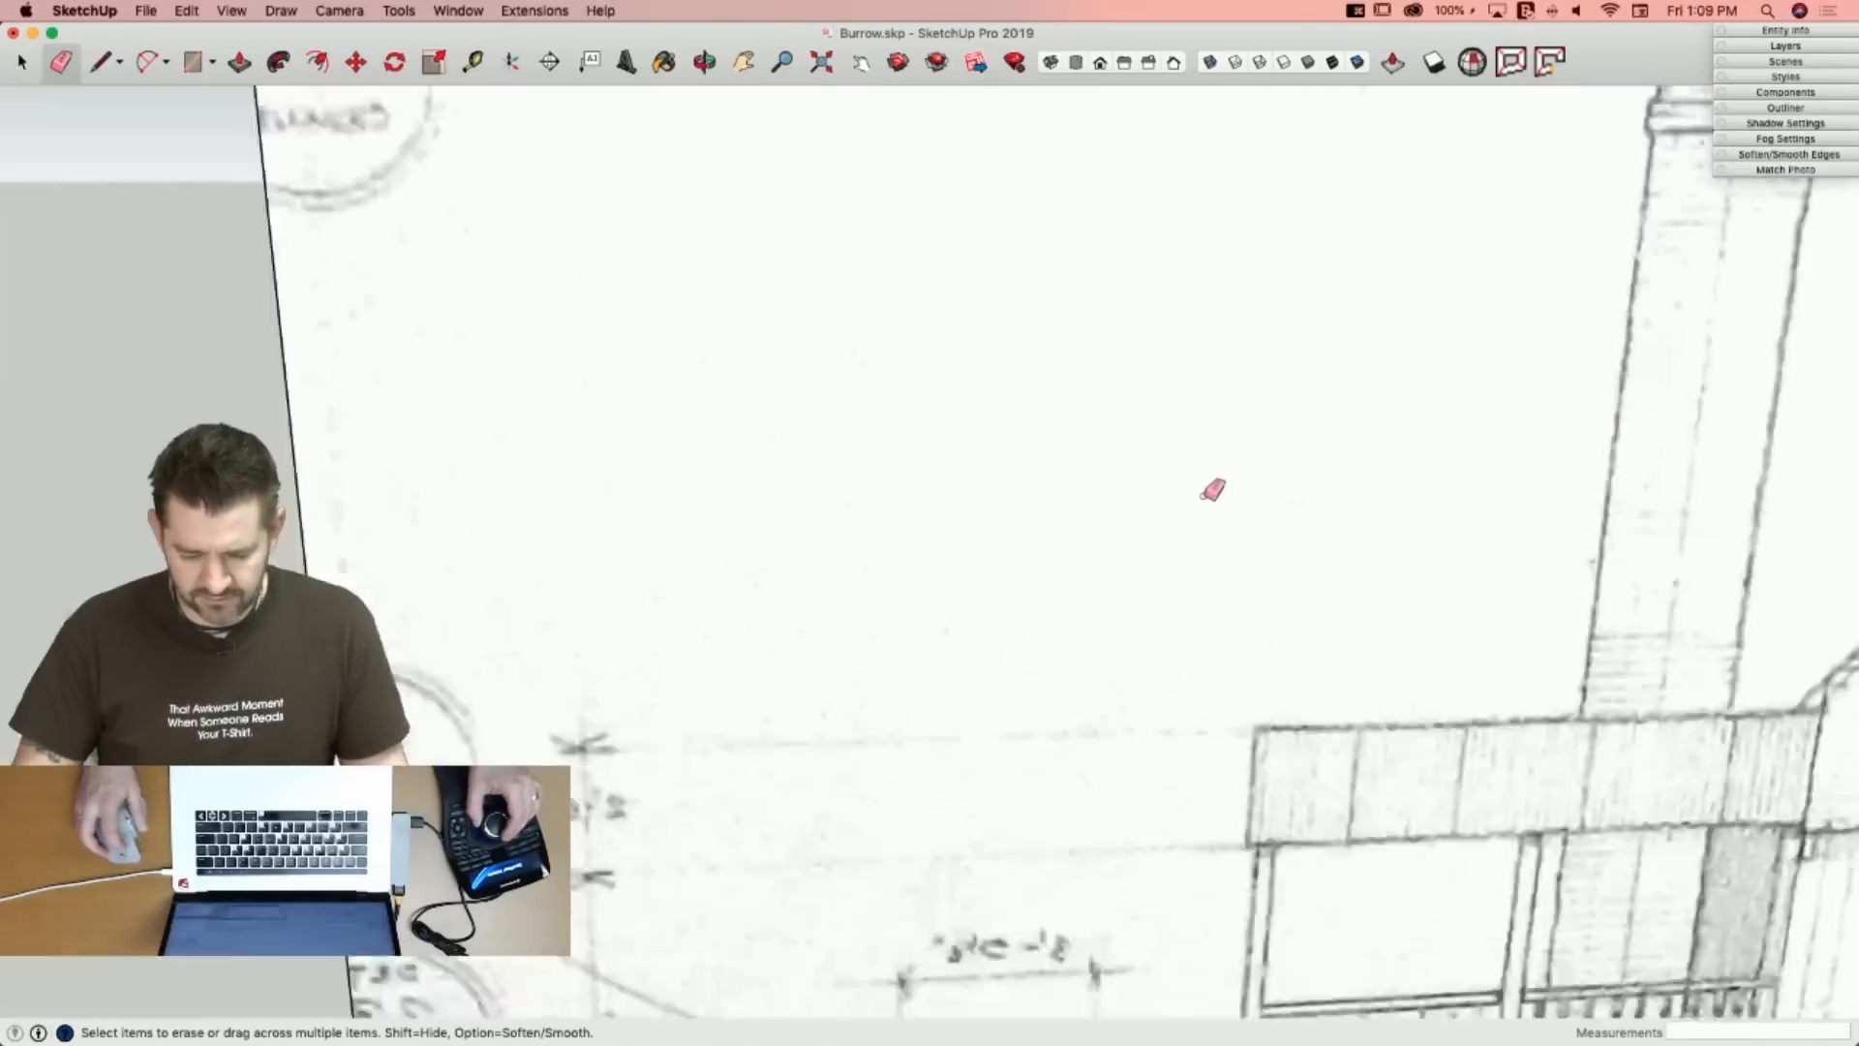
Group the whole leaning tower together with its roof, and unhide the hidden parts of the model.
key(space)
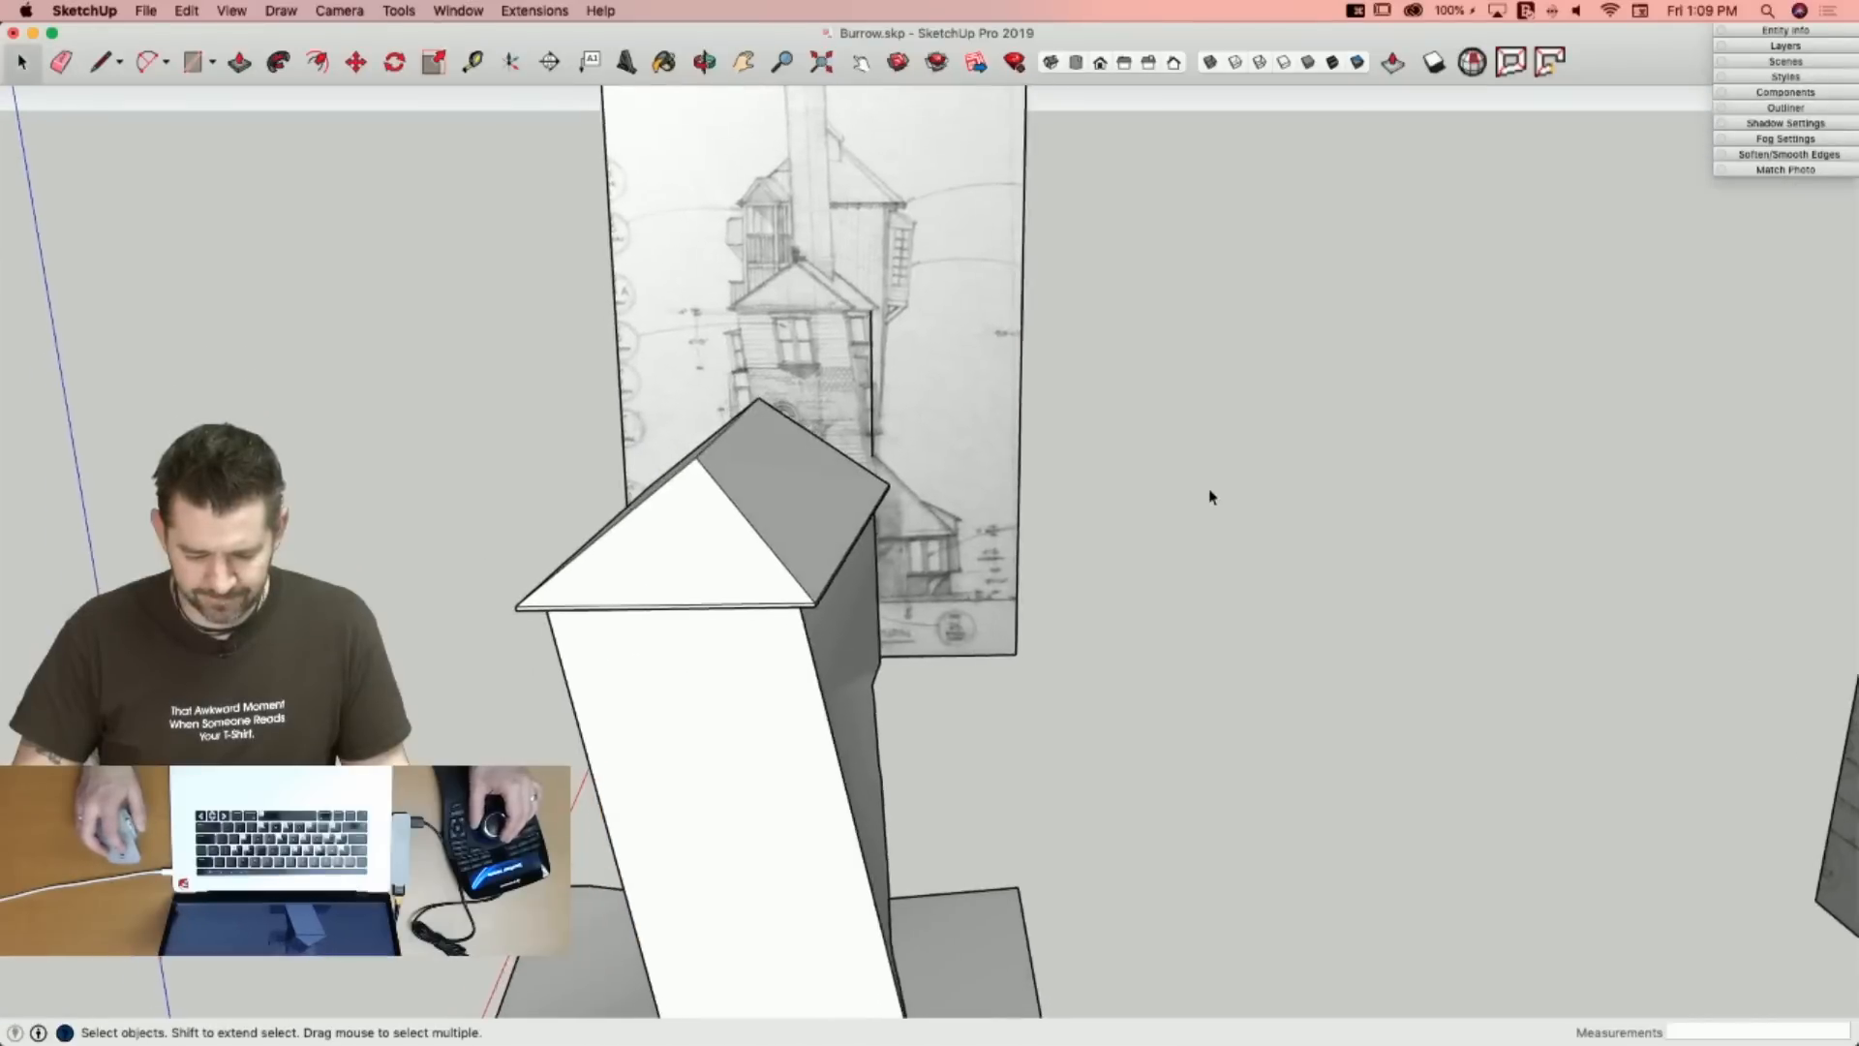
triple_click(722, 635)
right_click(720, 637)
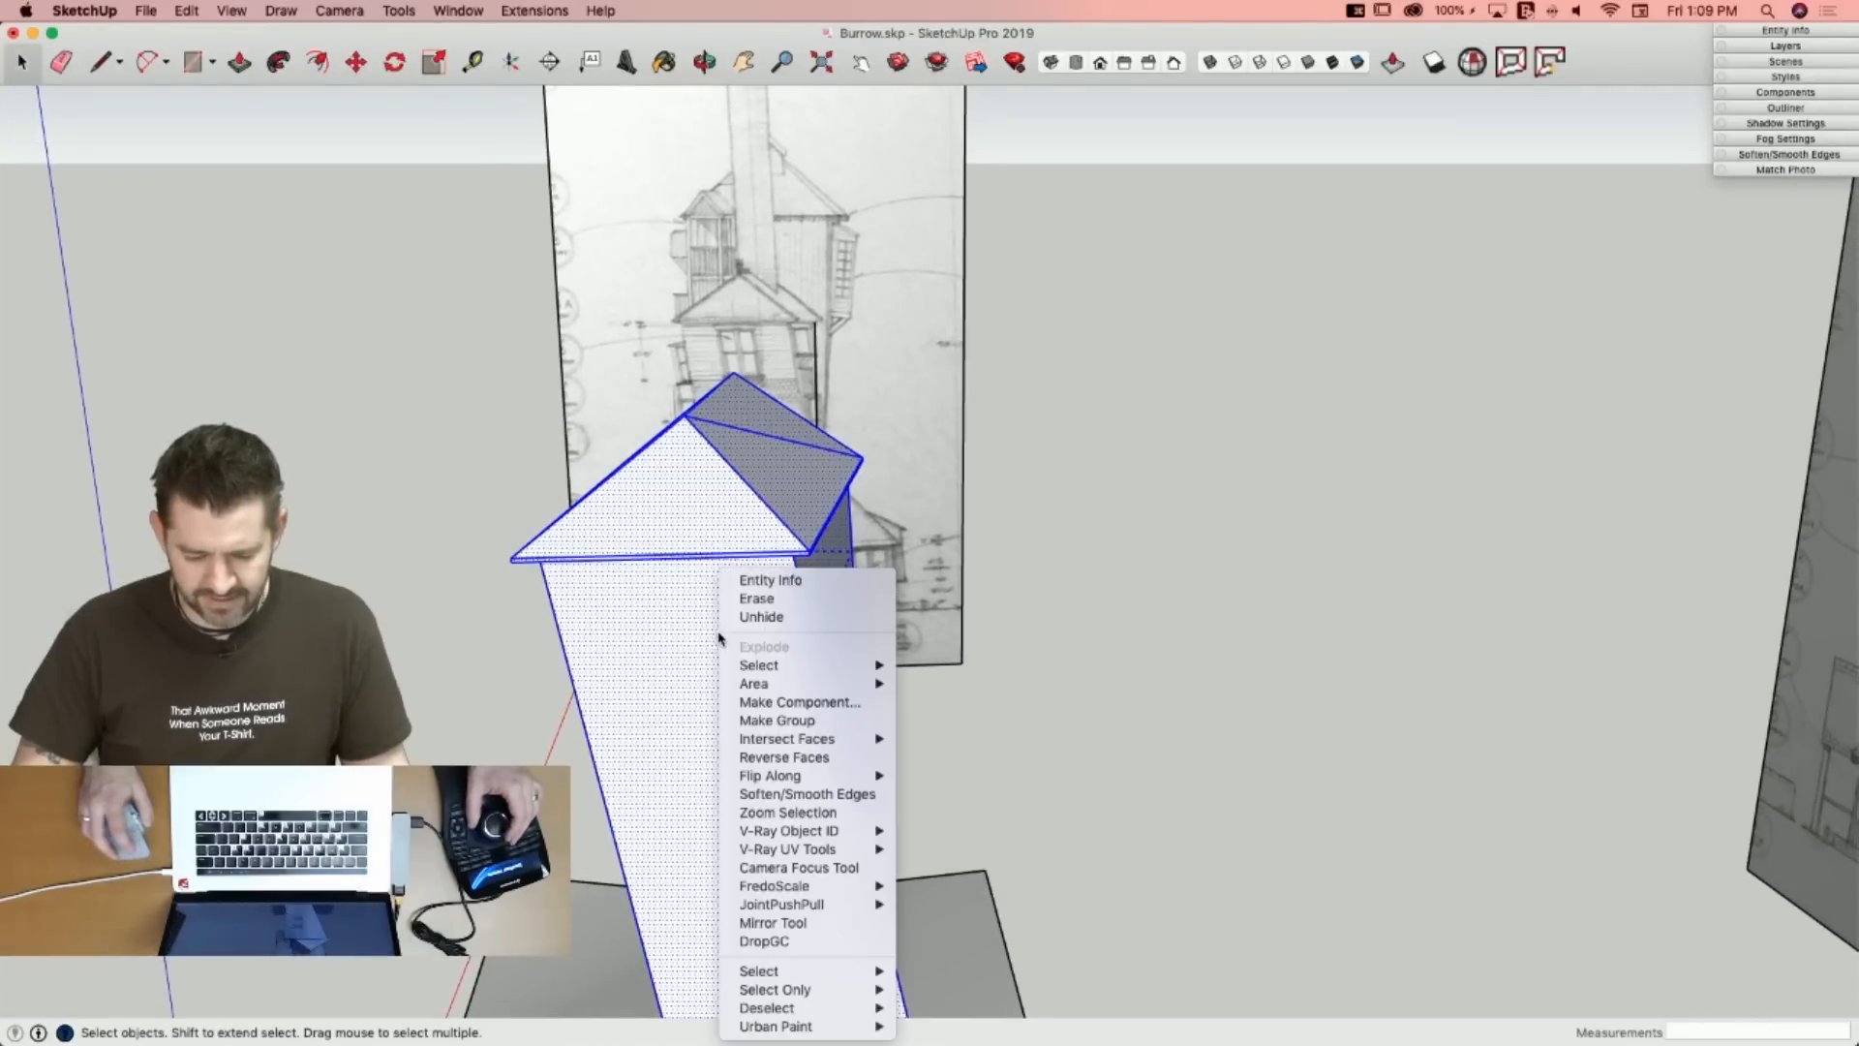
click(776, 720)
click(188, 11)
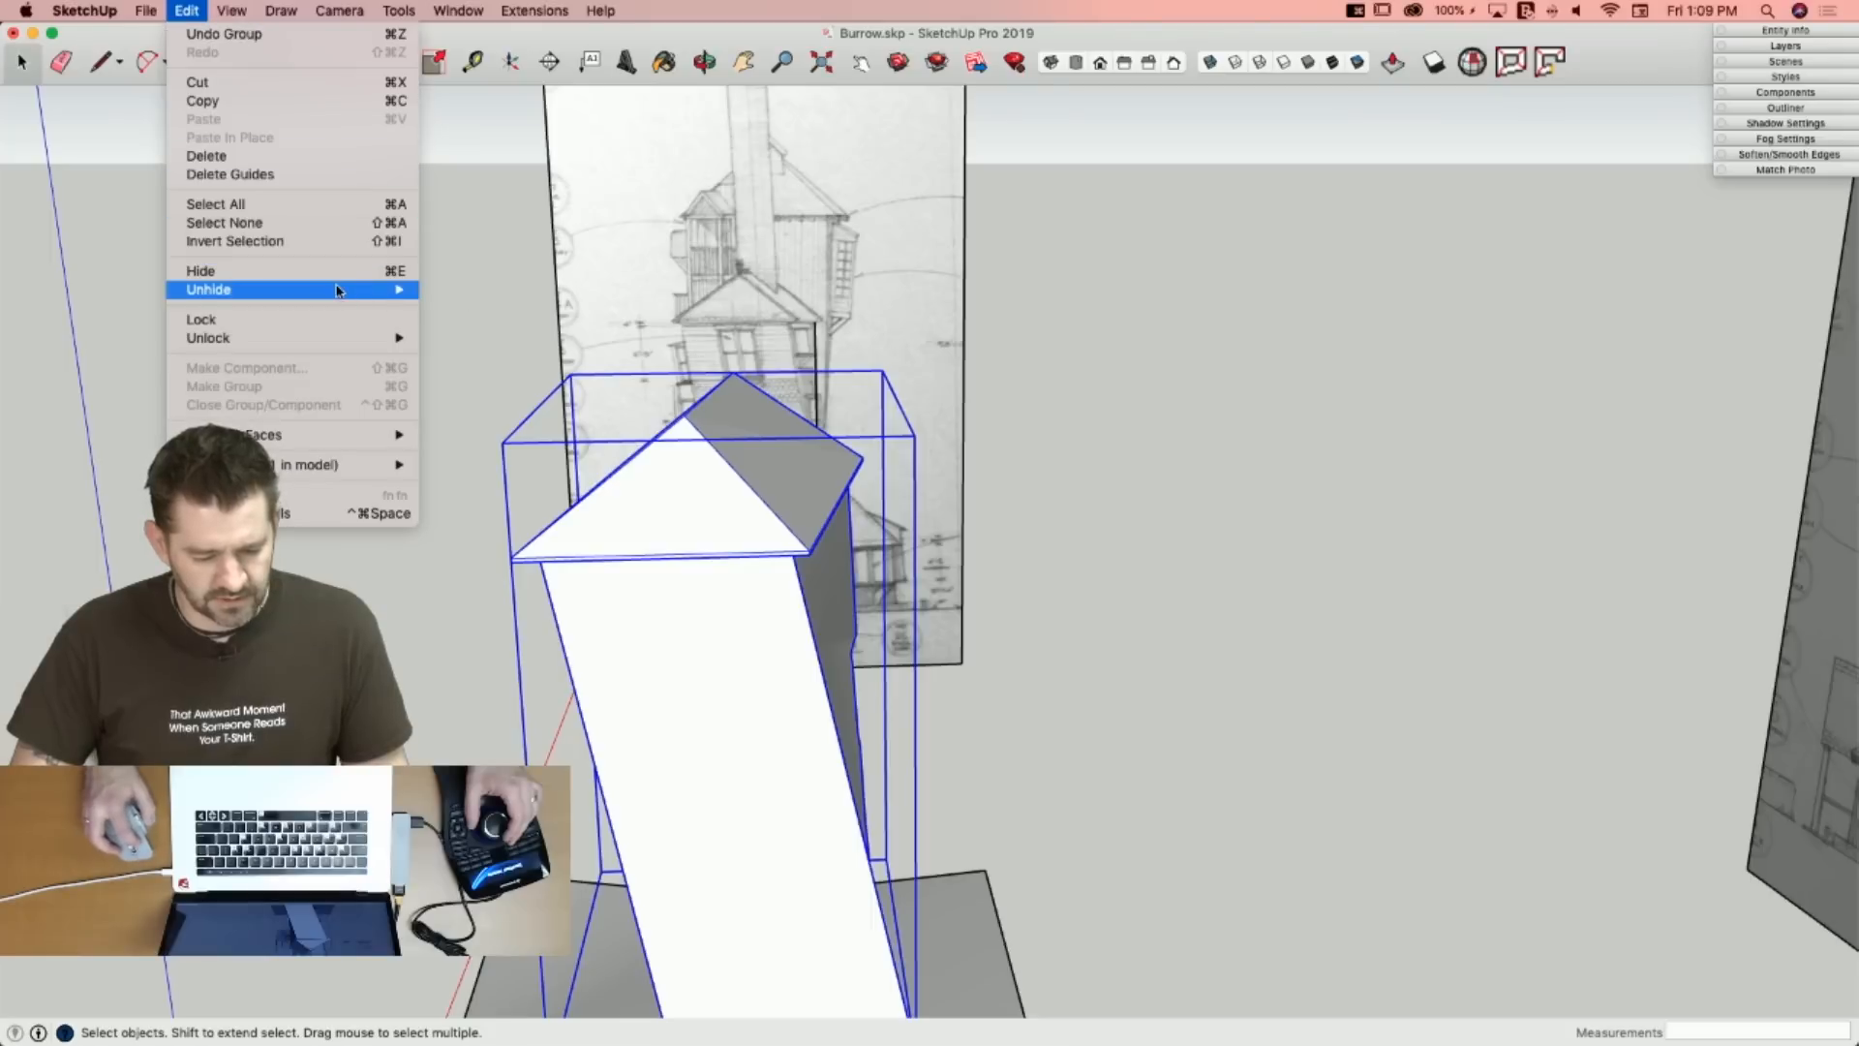
click(462, 334)
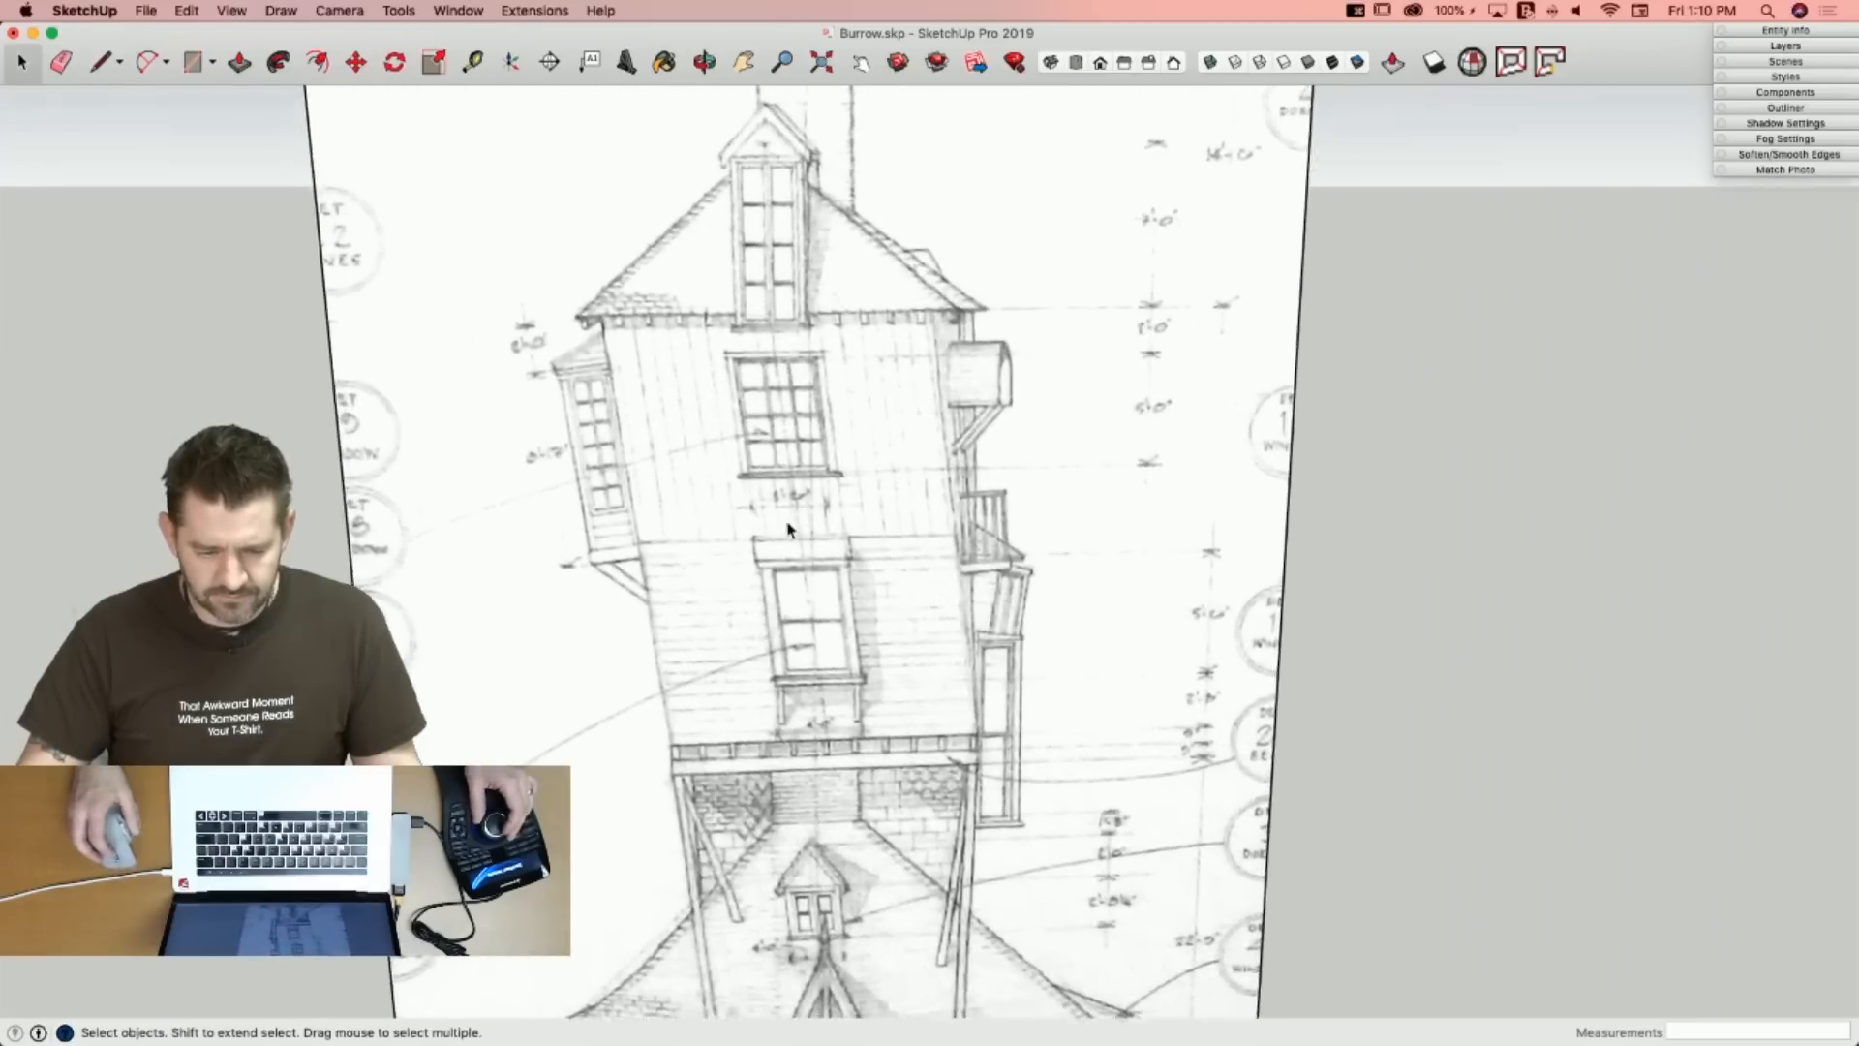
Start tracing the next storey's outline on the elevation drawing with the Line tool, from its lower corner above the beam.
key(l)
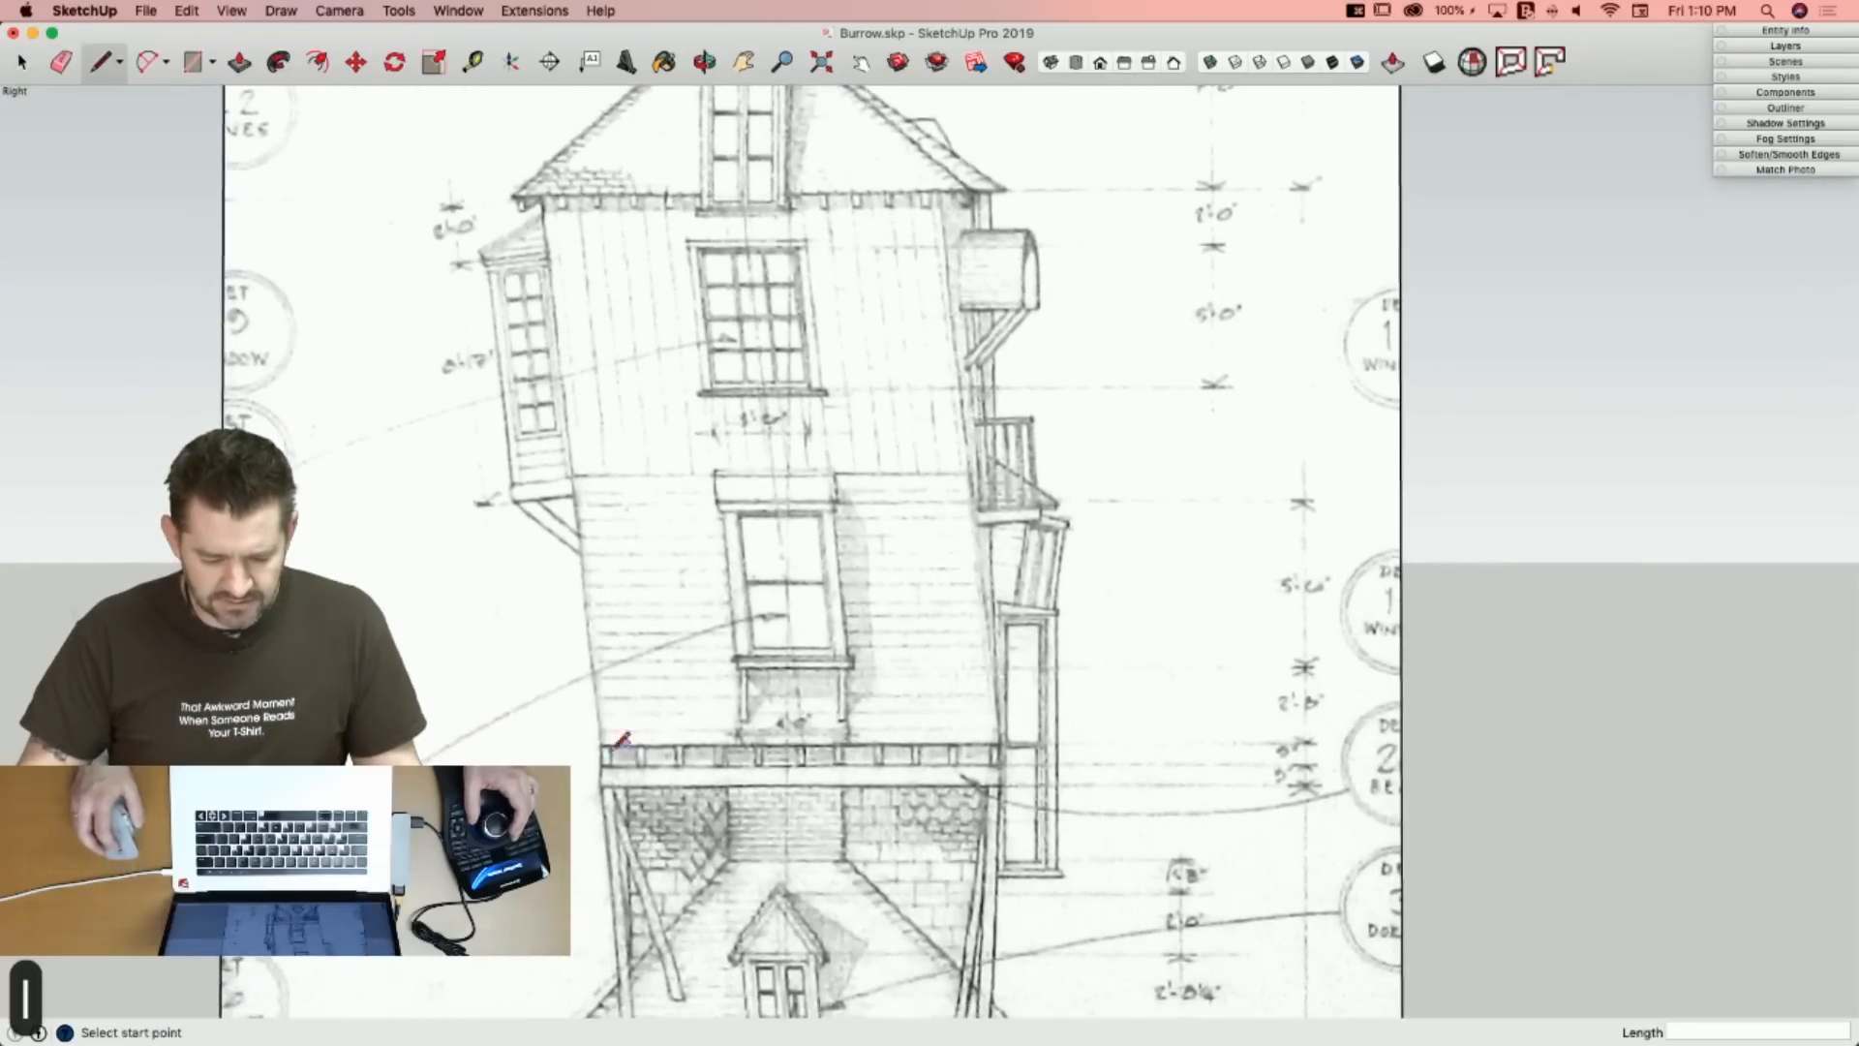
scroll(584, 733, up, 3)
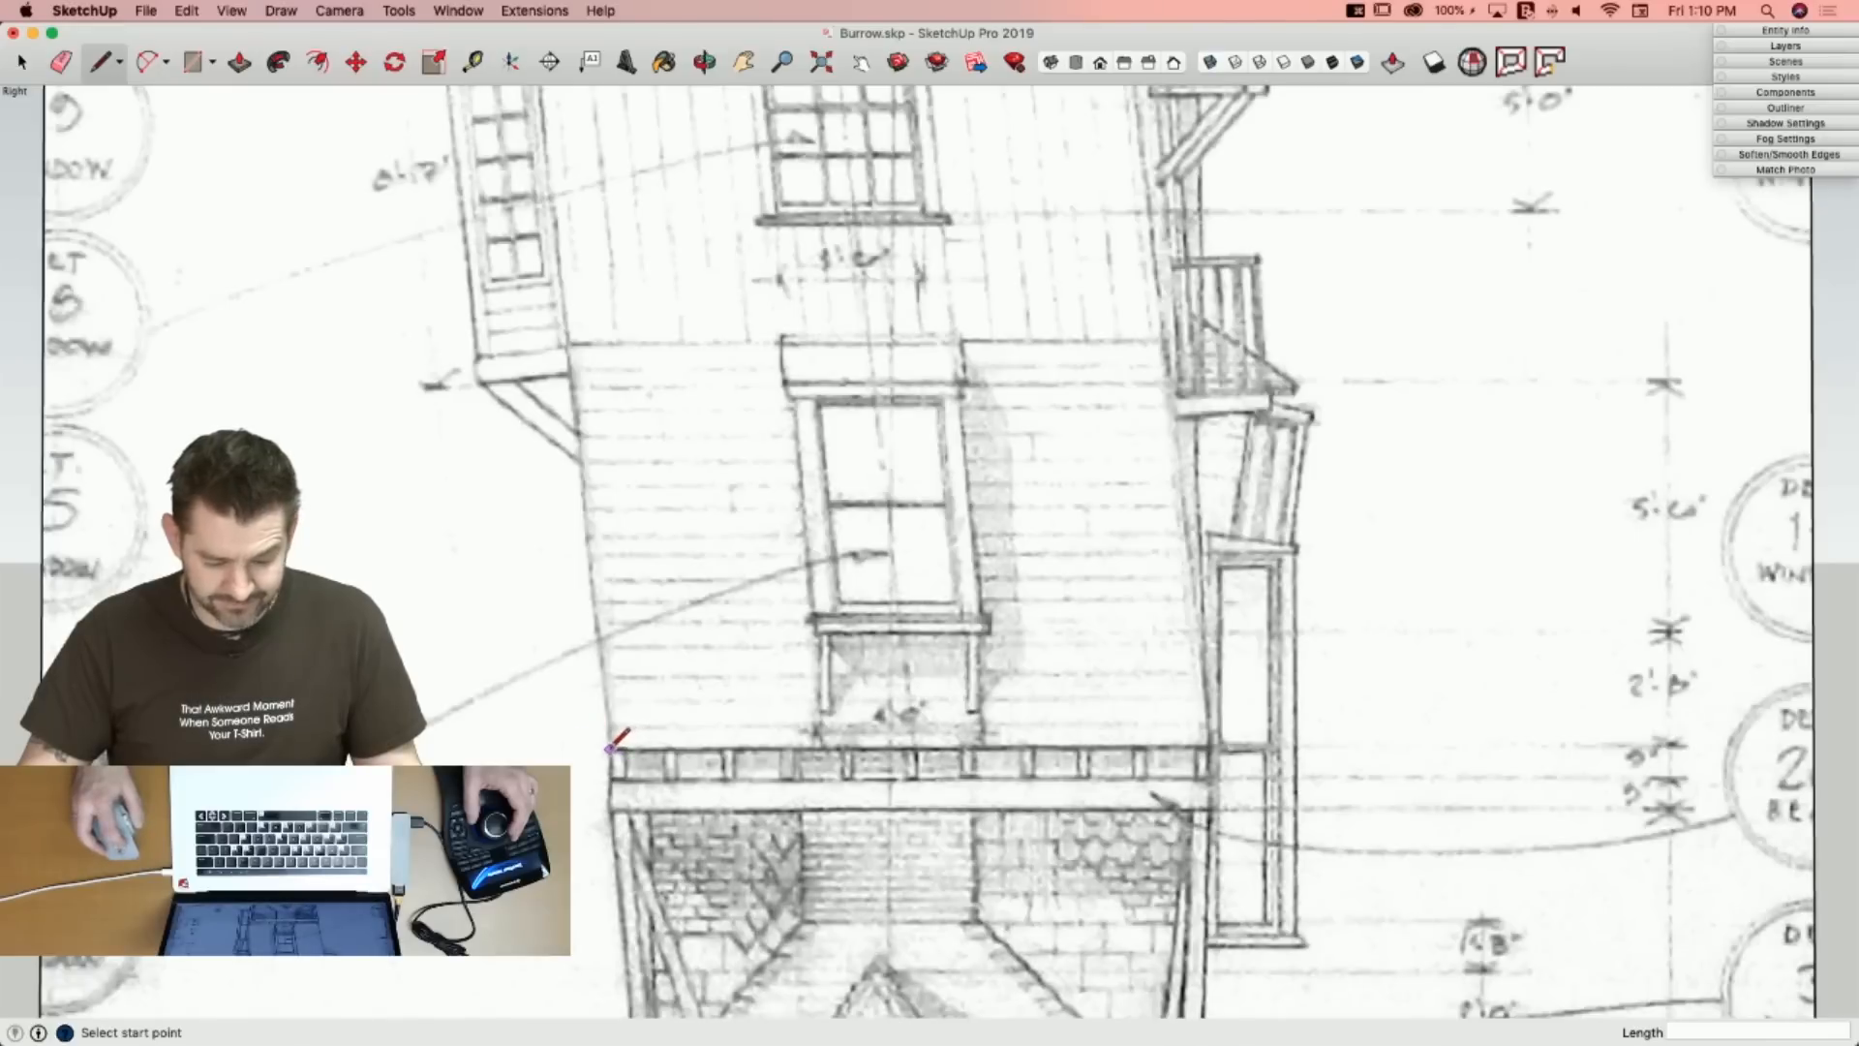
Trace the leaning upper storeys on the front elevation as a closed four-sided face and erase the overhanging end of its top edge.
click(1211, 748)
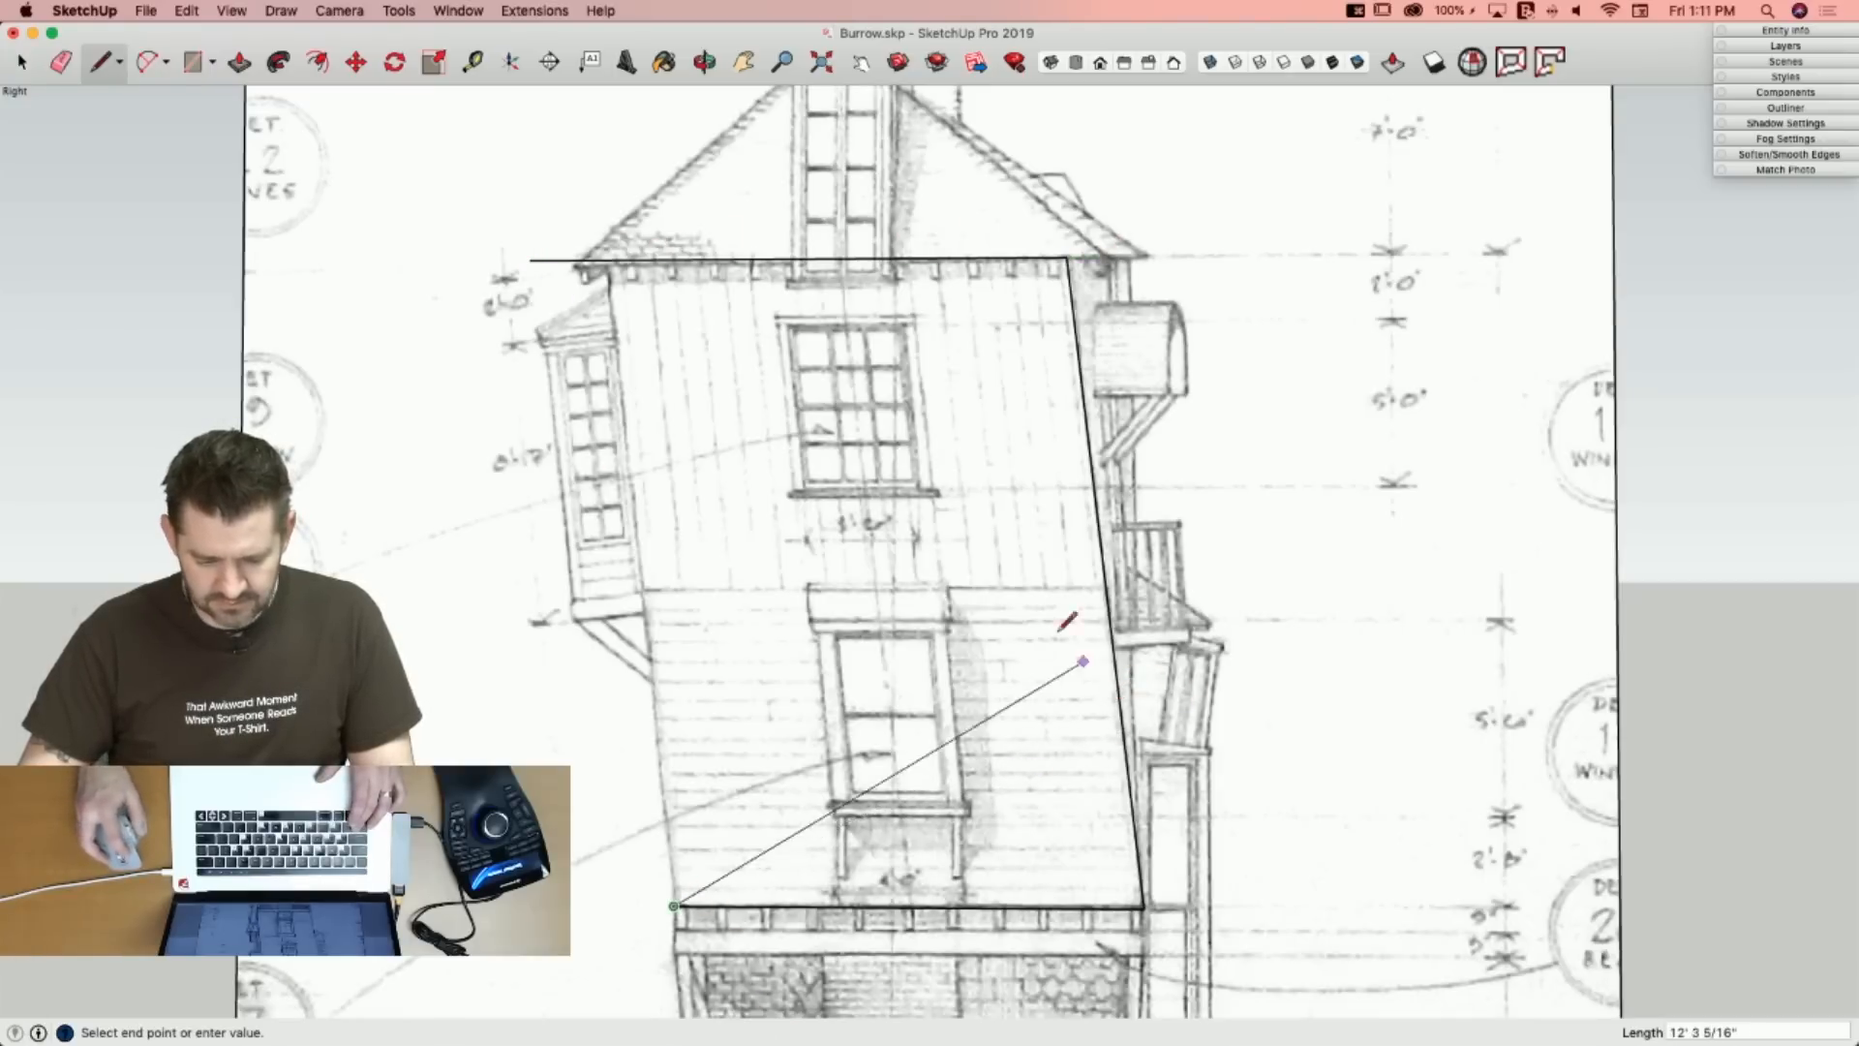
click(595, 206)
key(e)
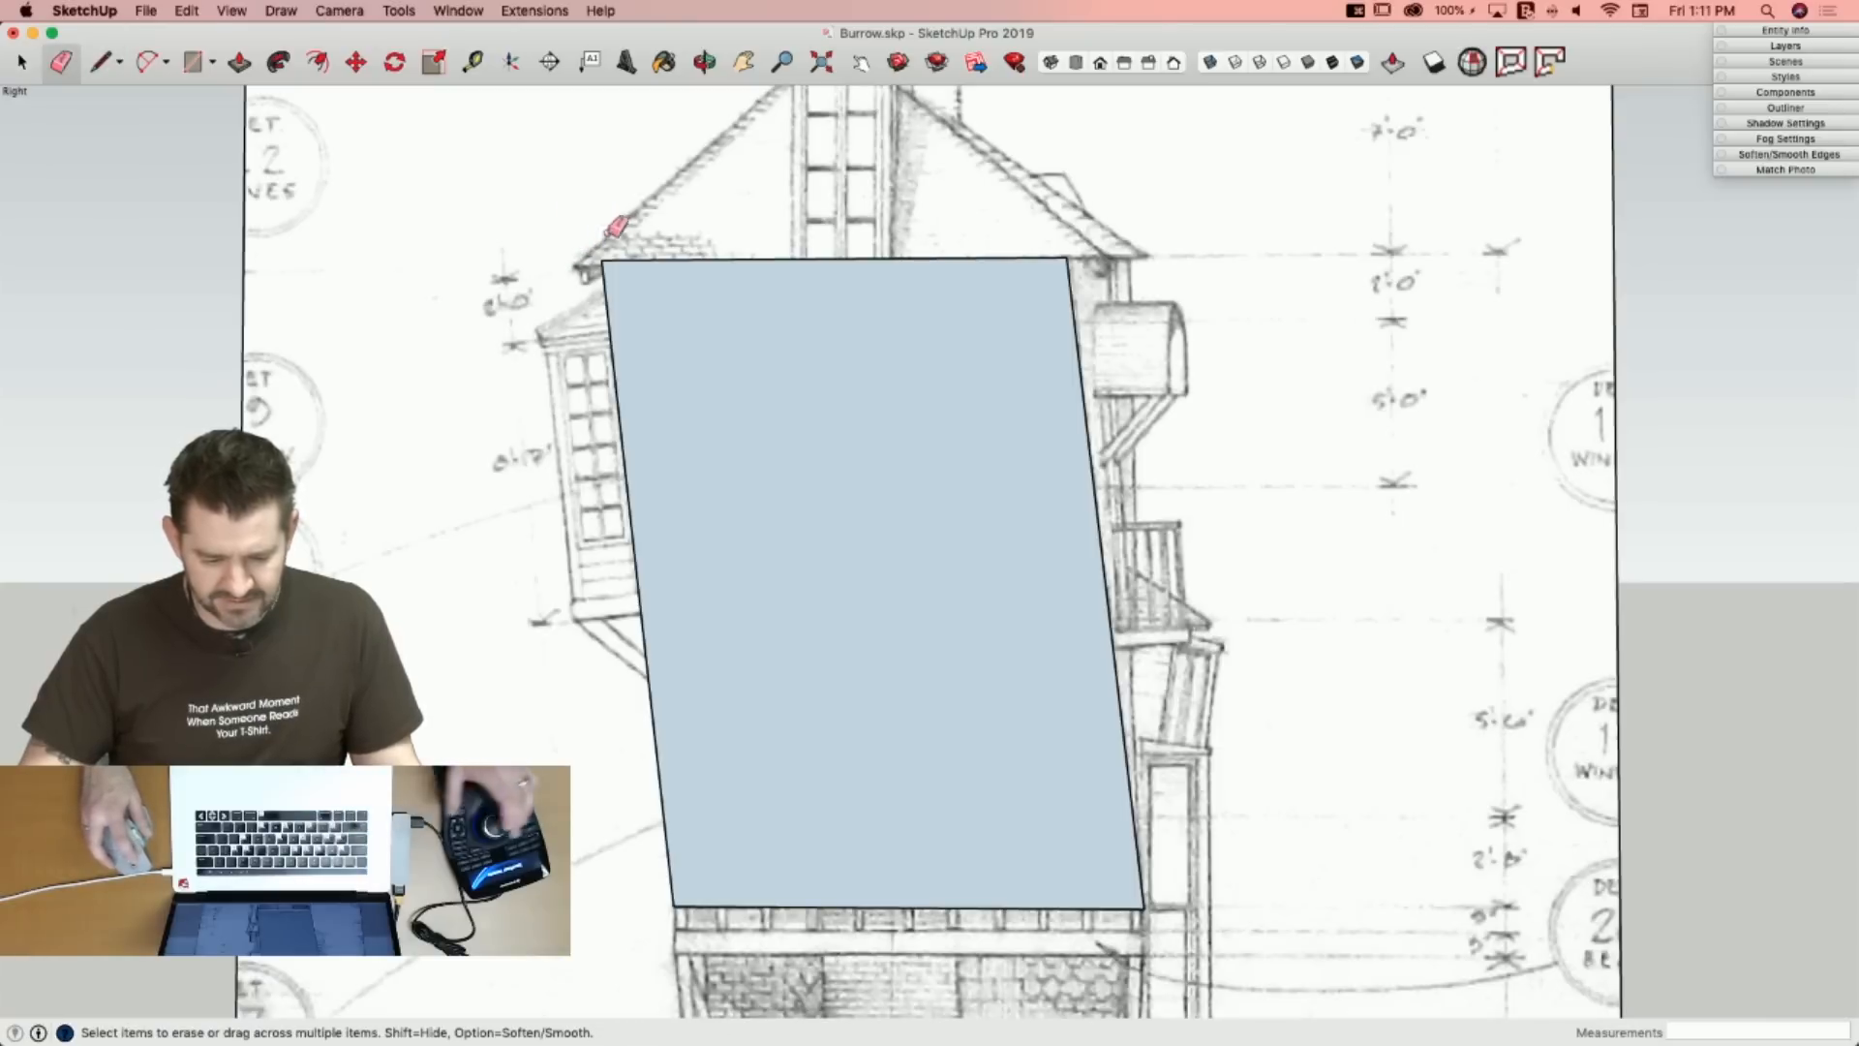
Extrude the traced face about 98' 2 13/16" from the front elevation past the lower house.
key(p)
click(946, 651)
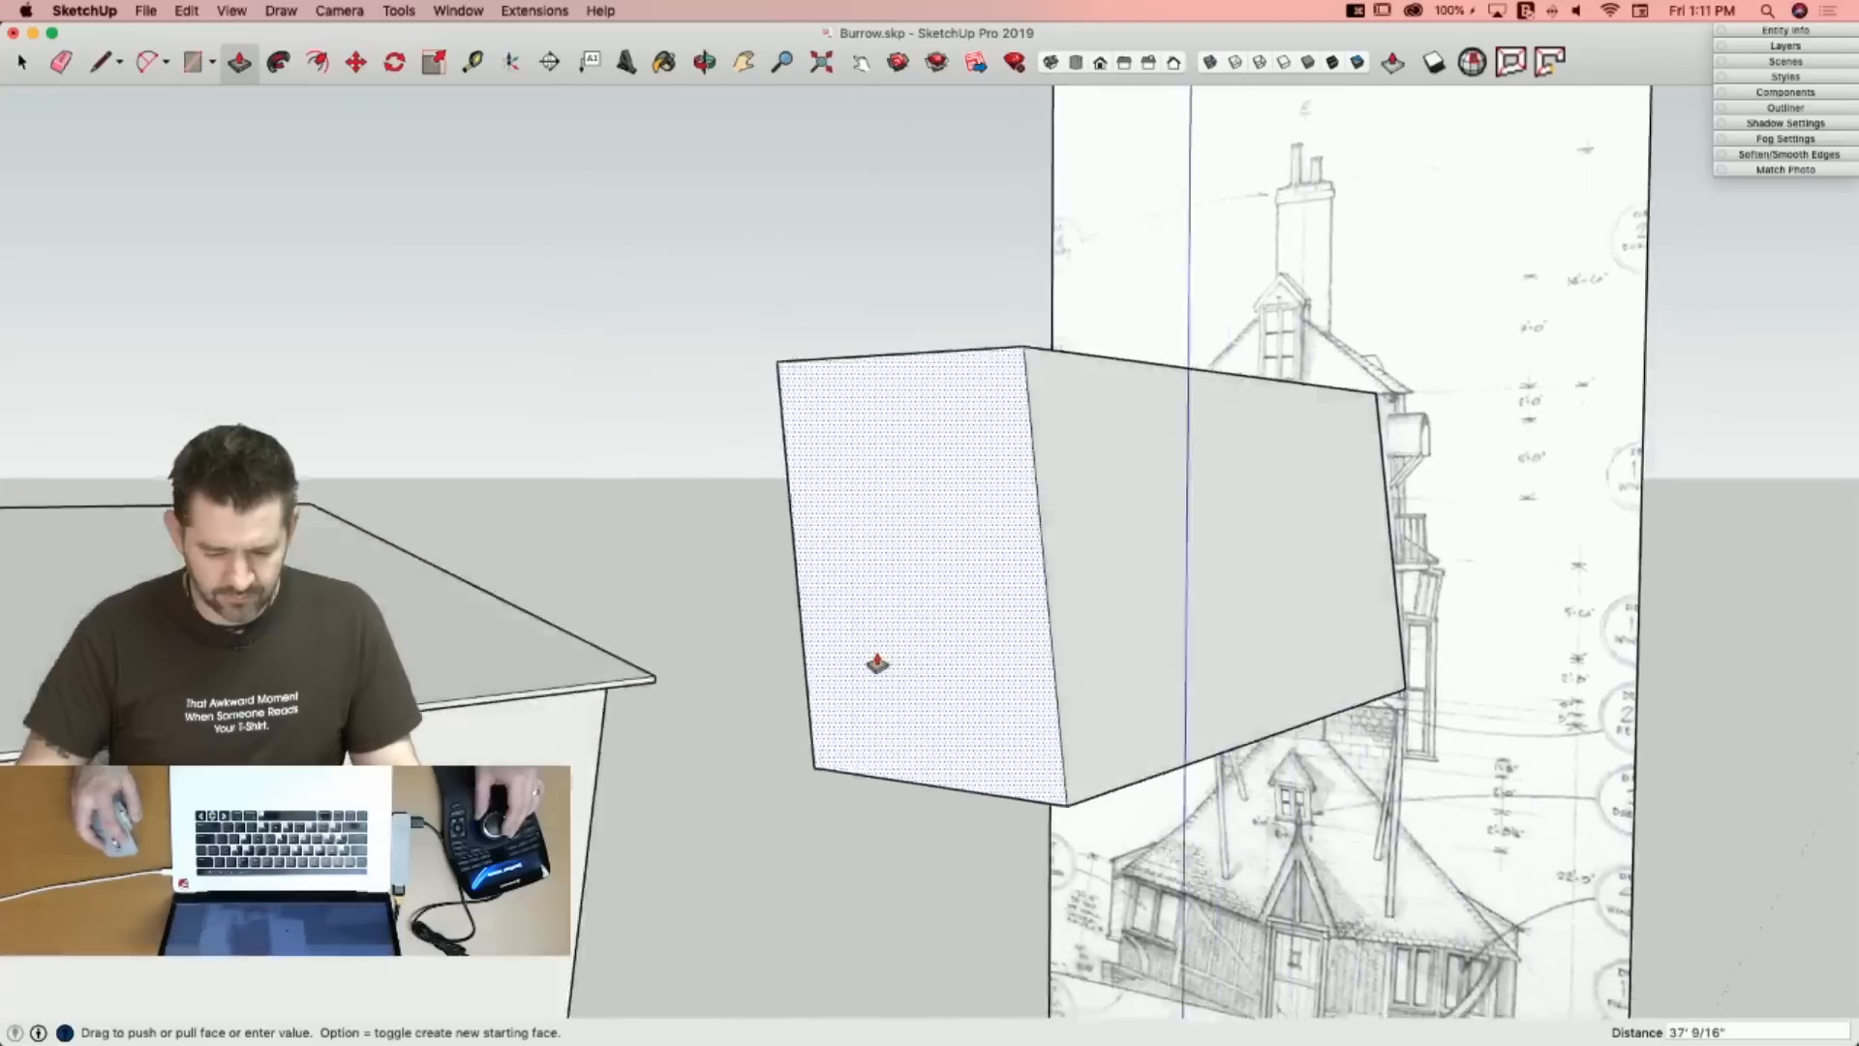
click(746, 675)
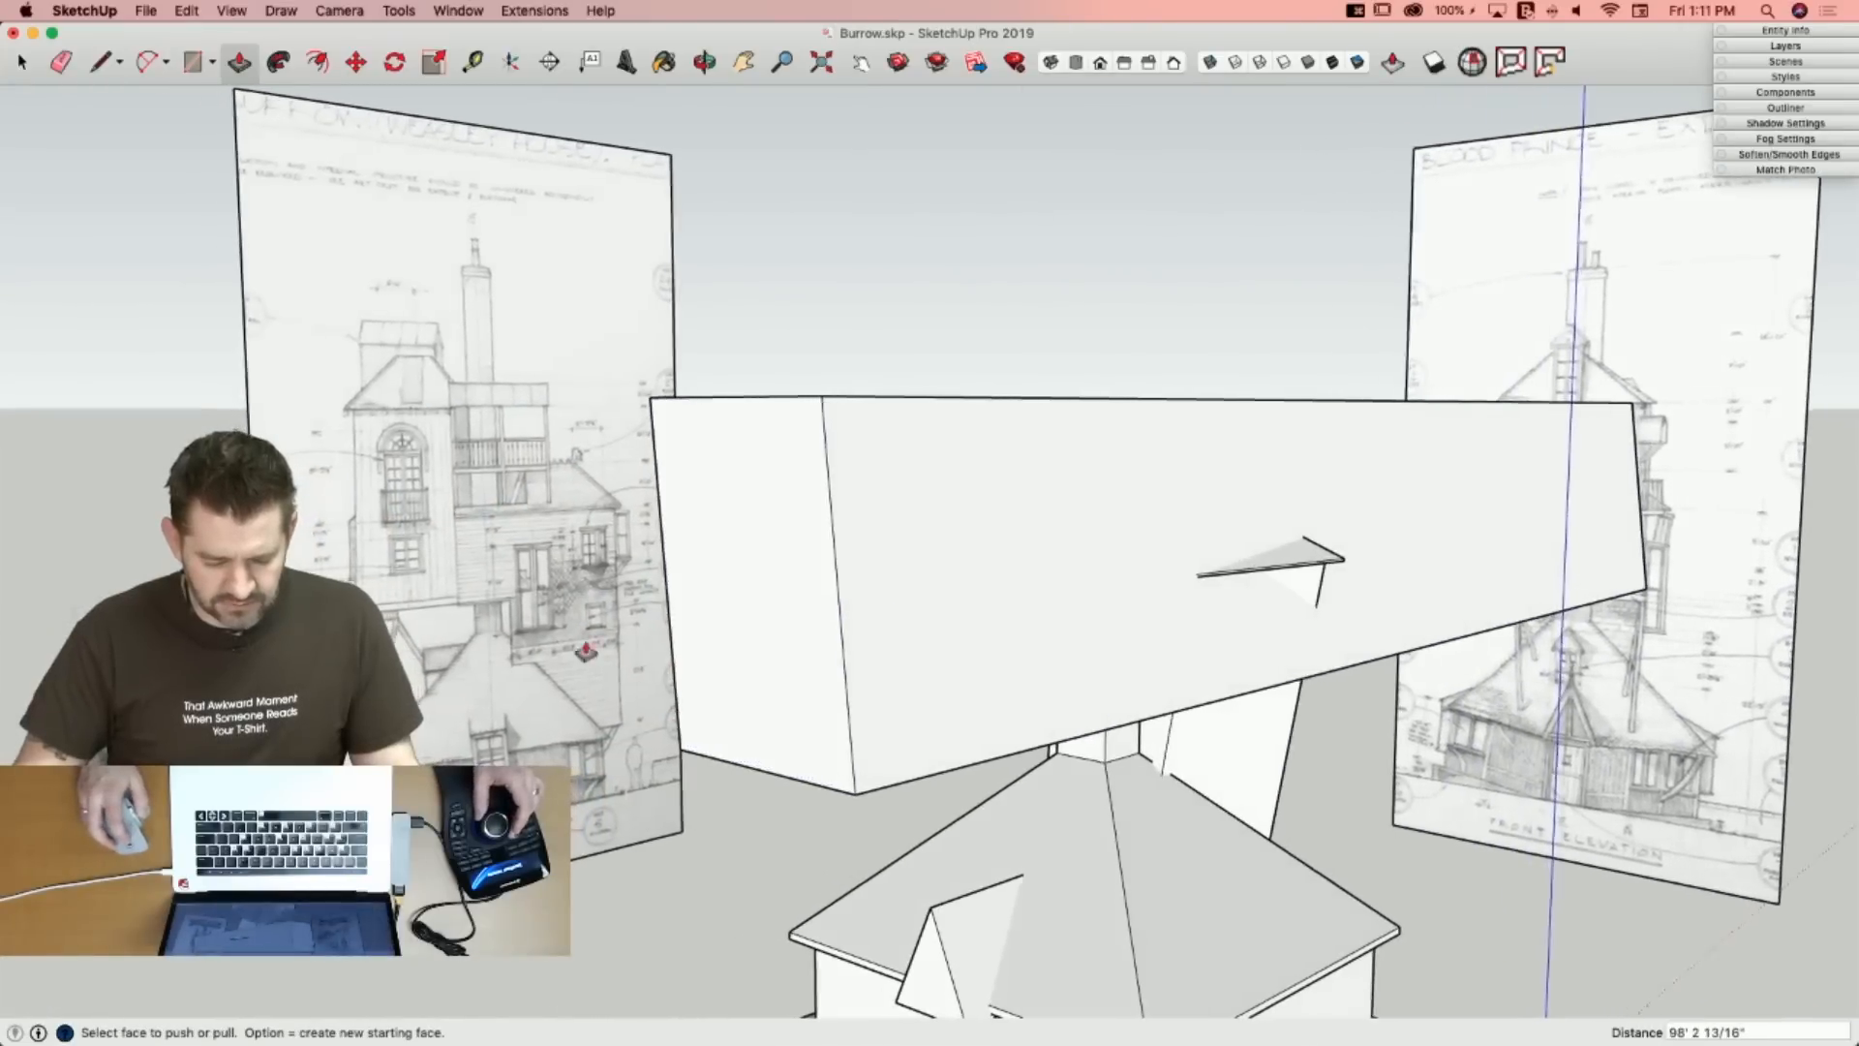
Draw a long guide line from the side elevation drawing, parallel to the green axis, across and beyond the extruded block.
key(l)
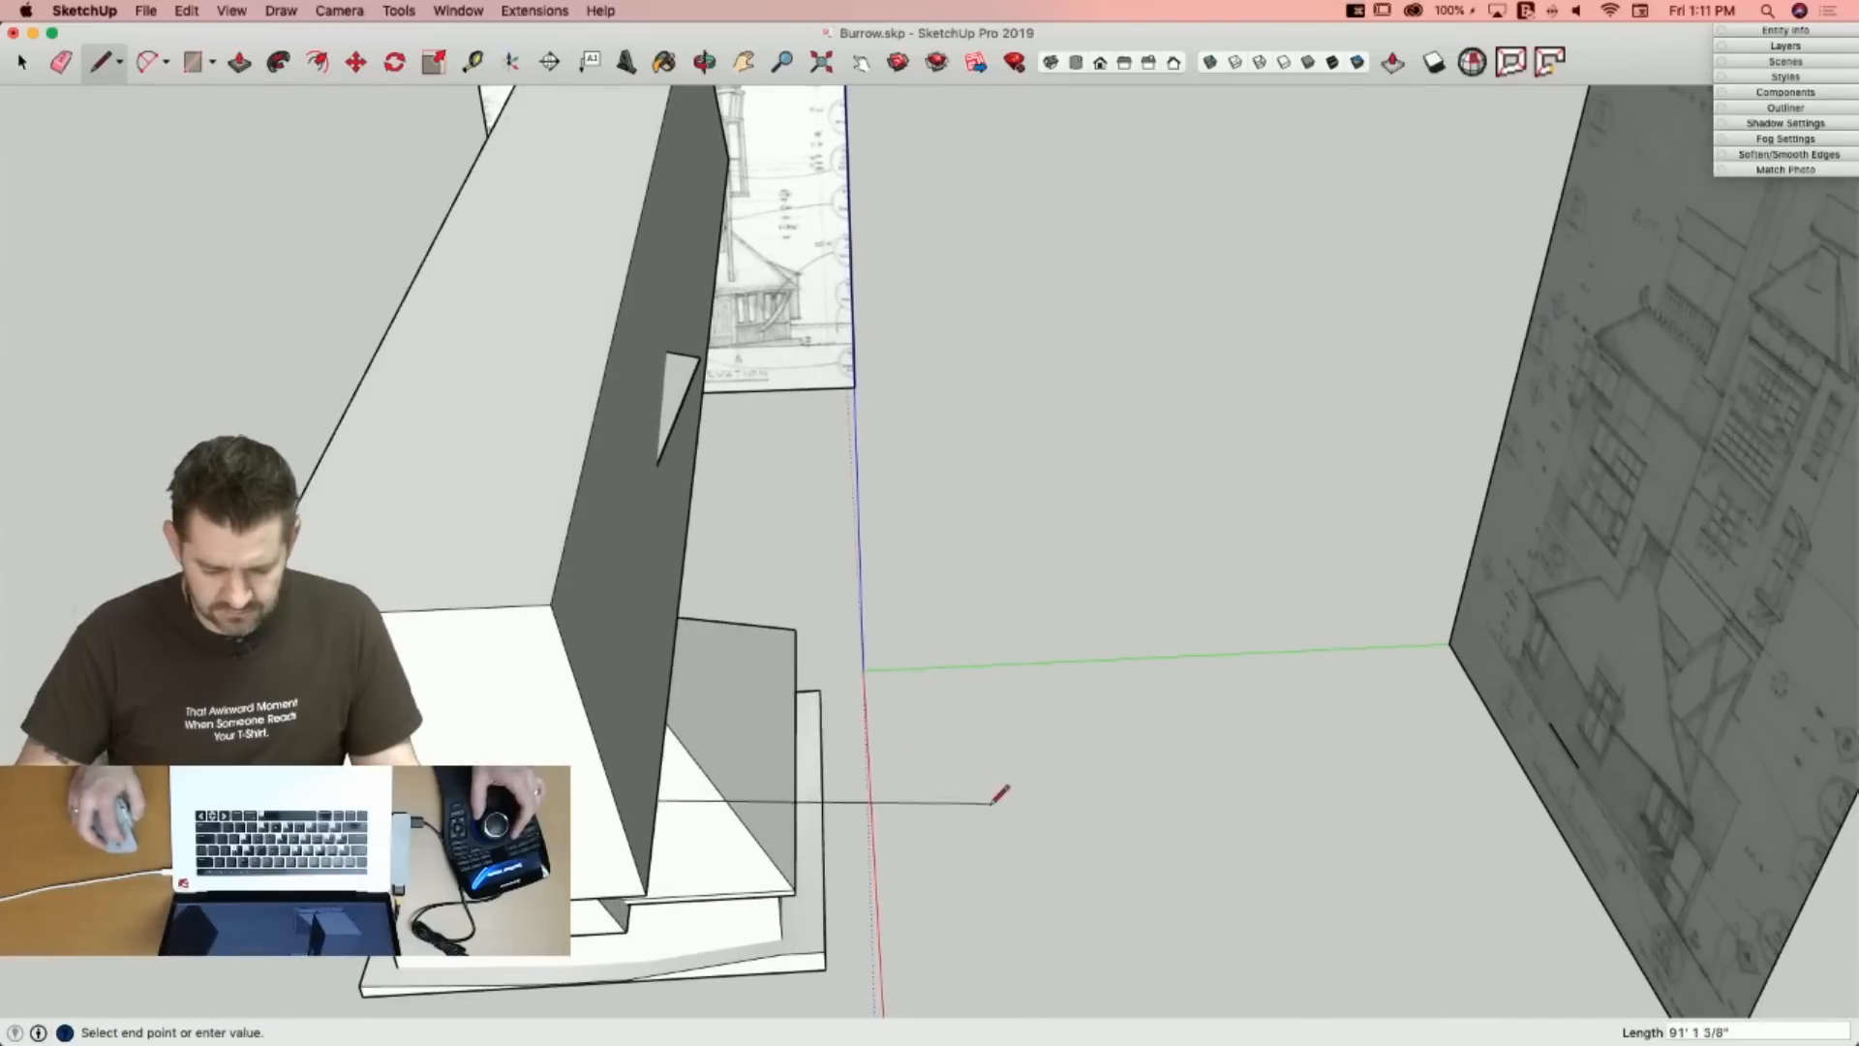
click(1078, 695)
key(Escape)
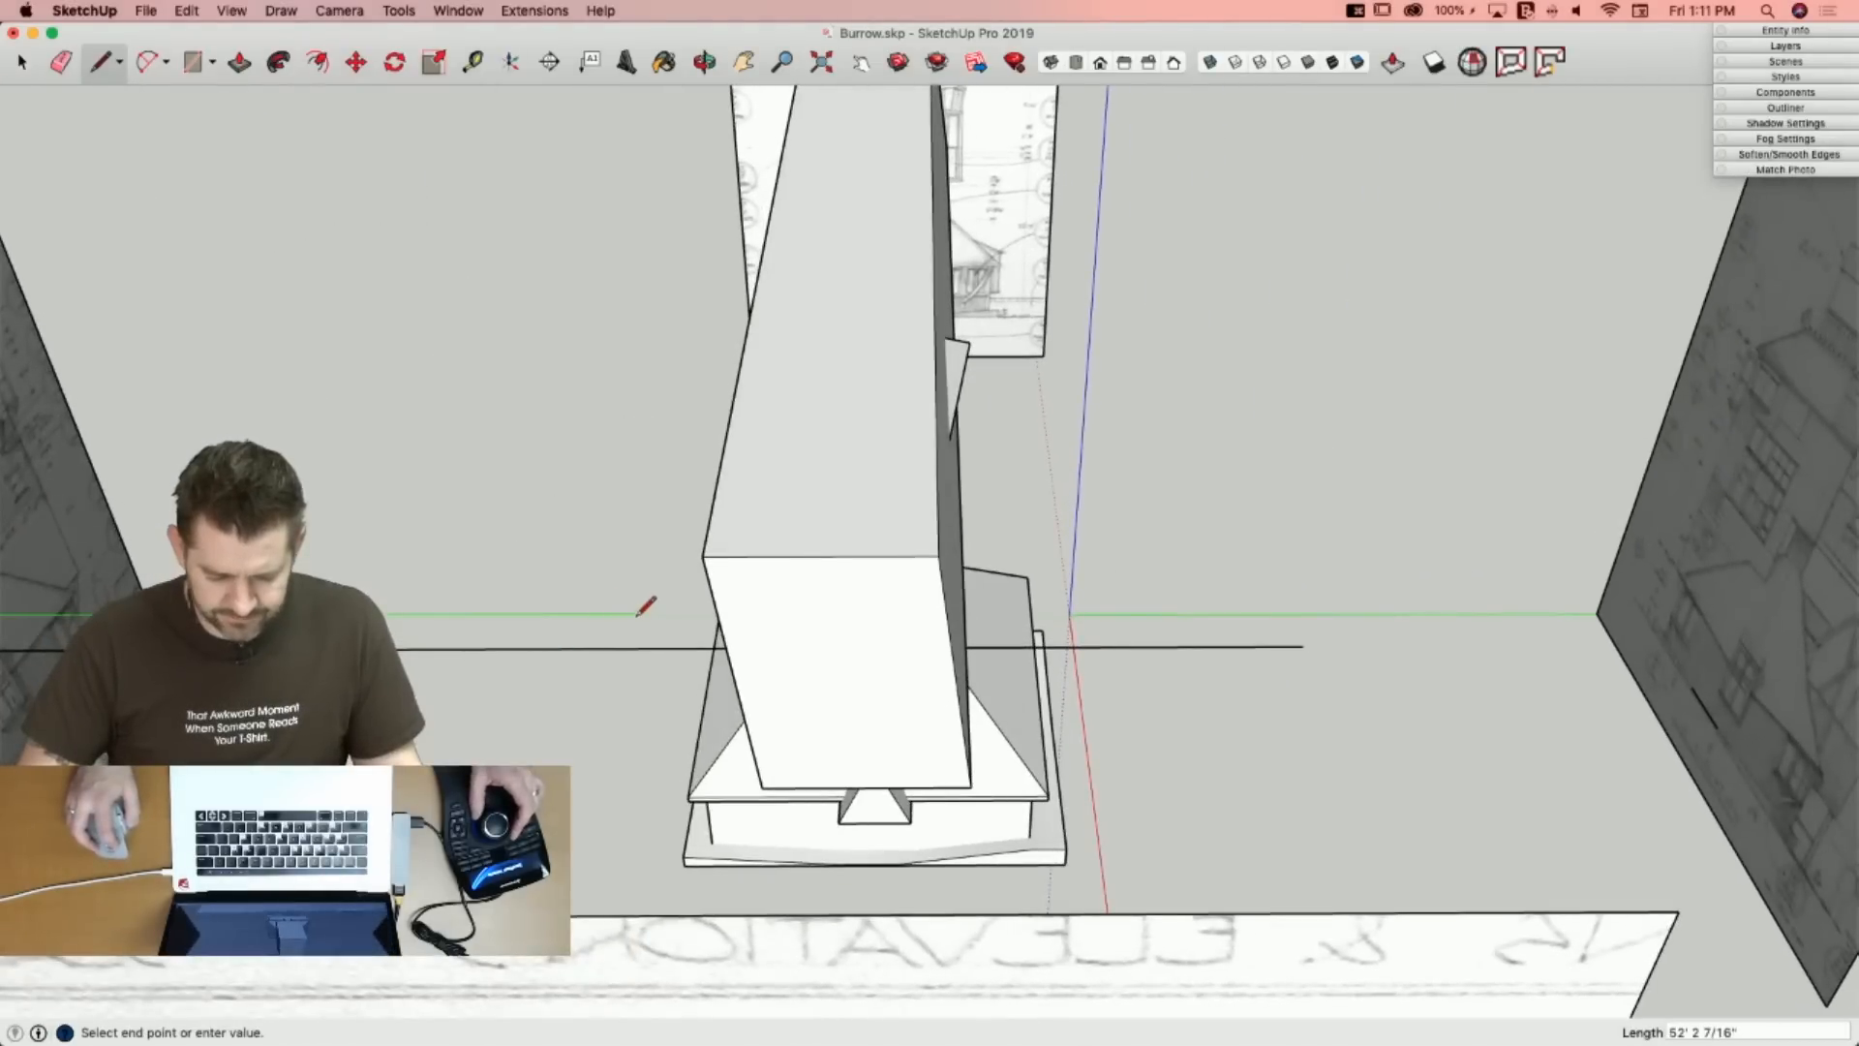
Push the block's end face back about 13' 6 7/16" to the endpoint of the guide line.
key(space)
key(p)
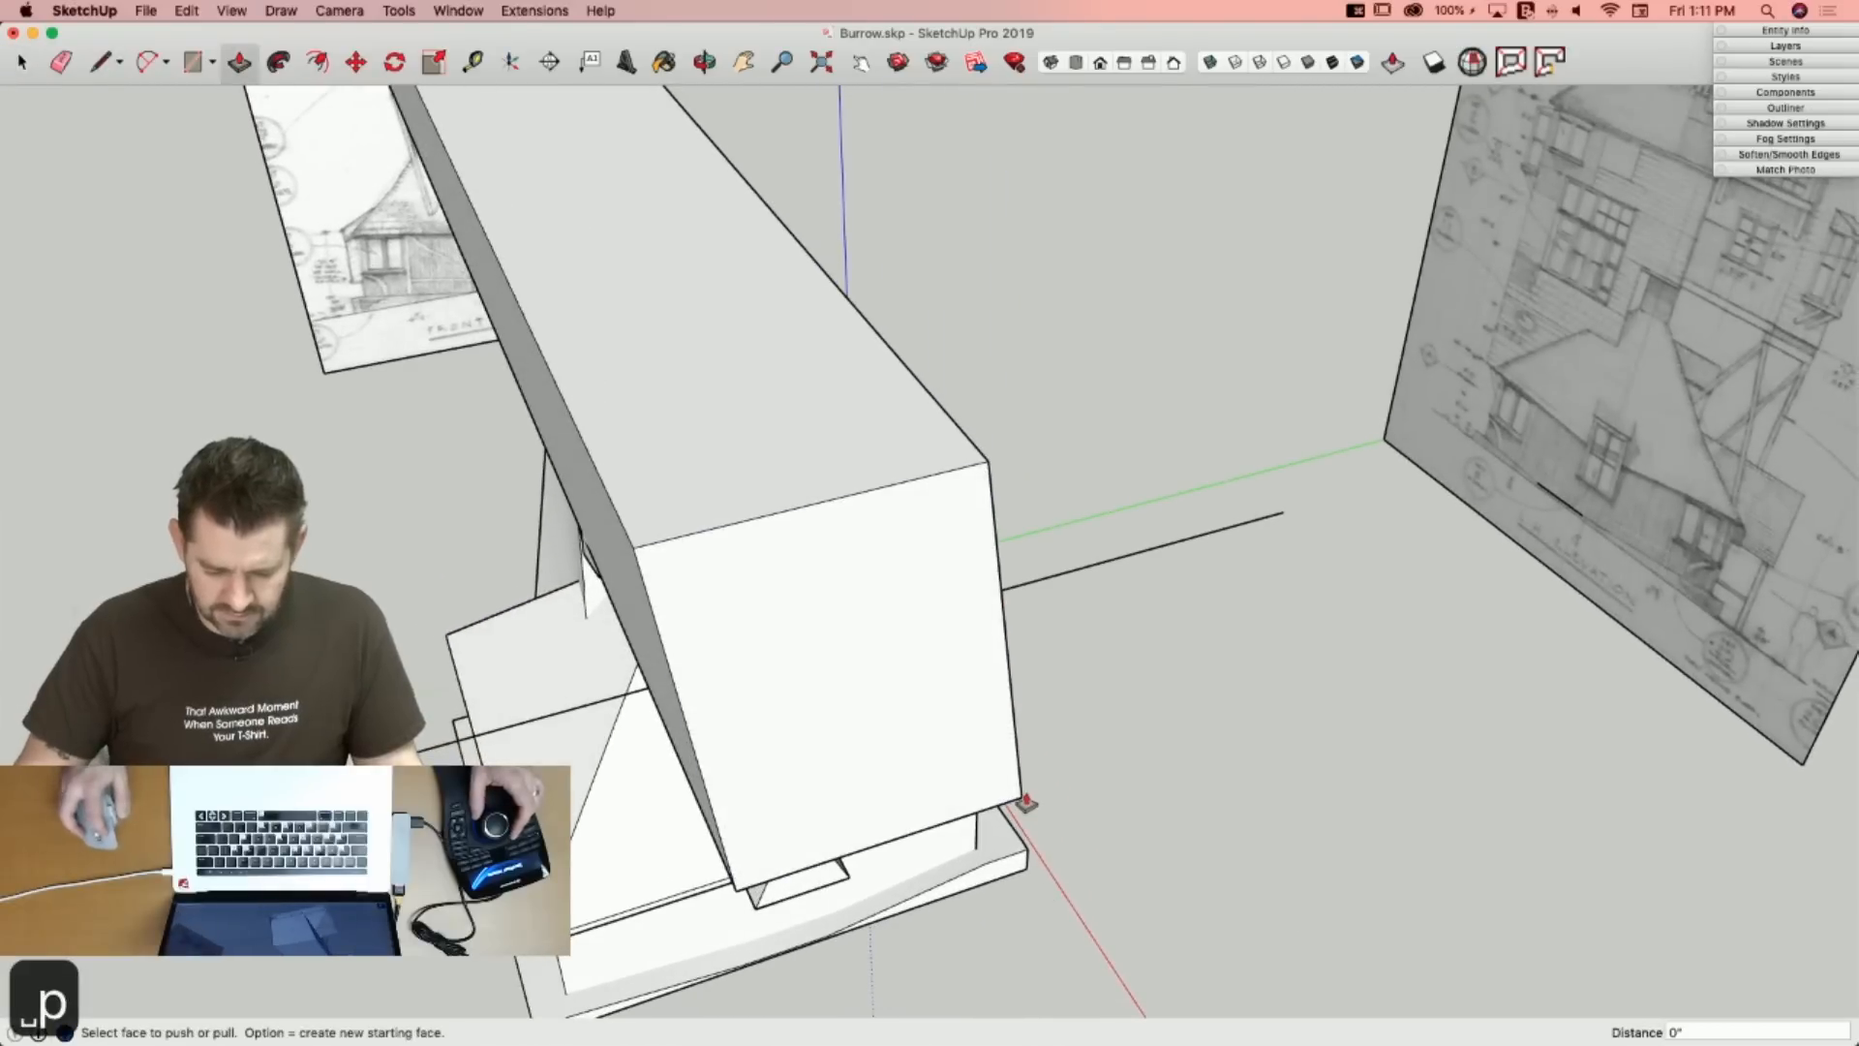
click(1018, 796)
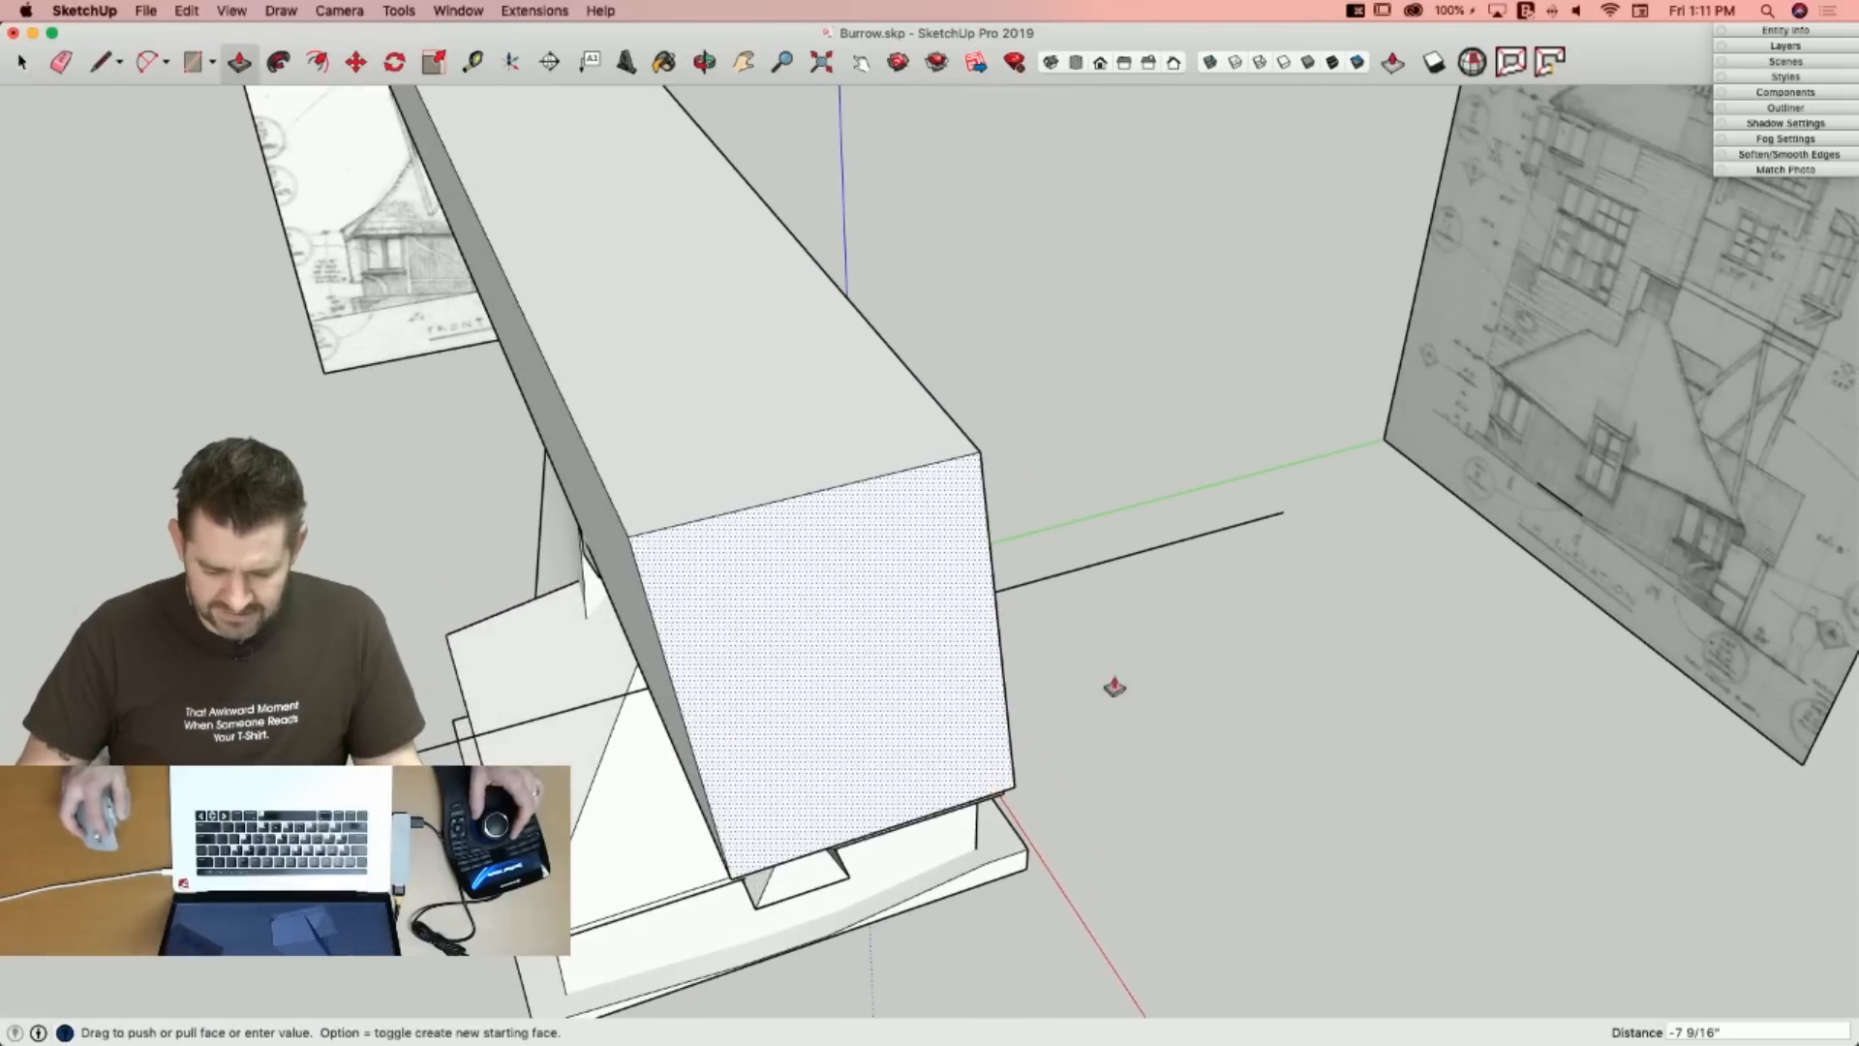
click(1285, 520)
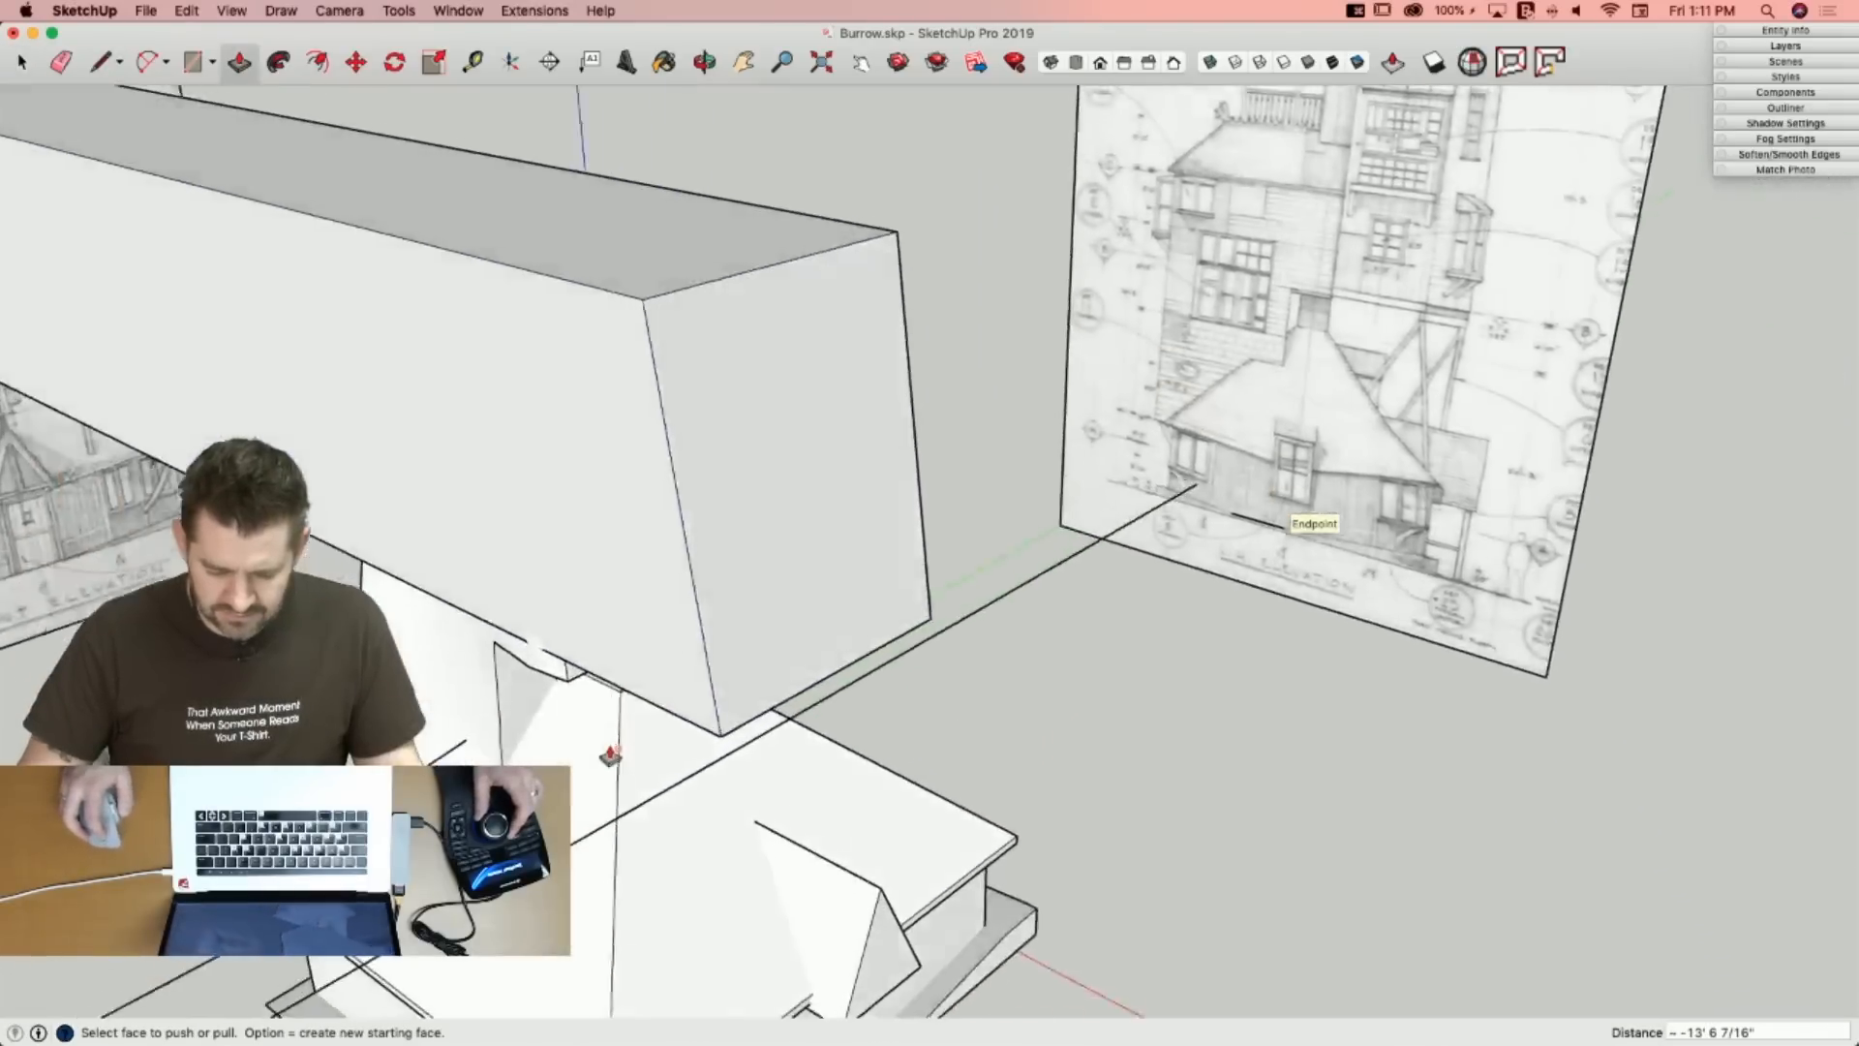
Draw edges around the block's end for an angled cut, from the guide point on one side face to the opposite corner.
key(l)
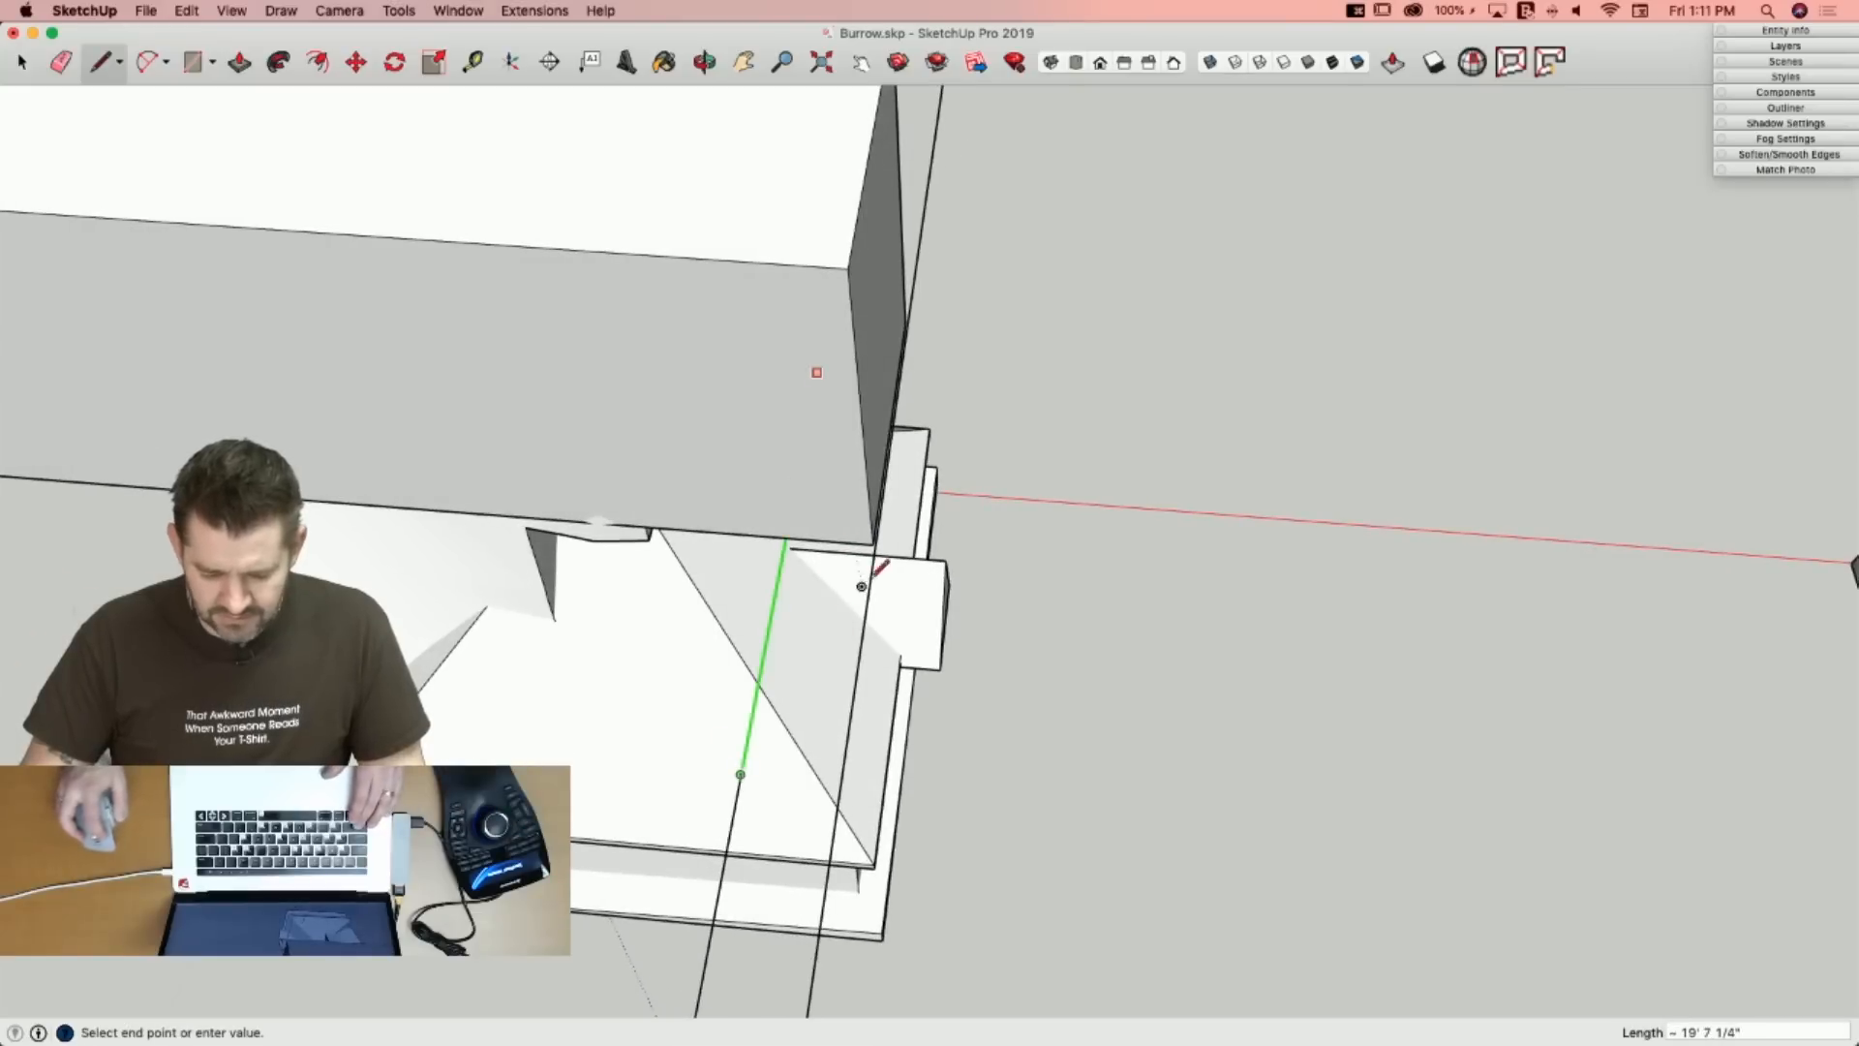
key(space)
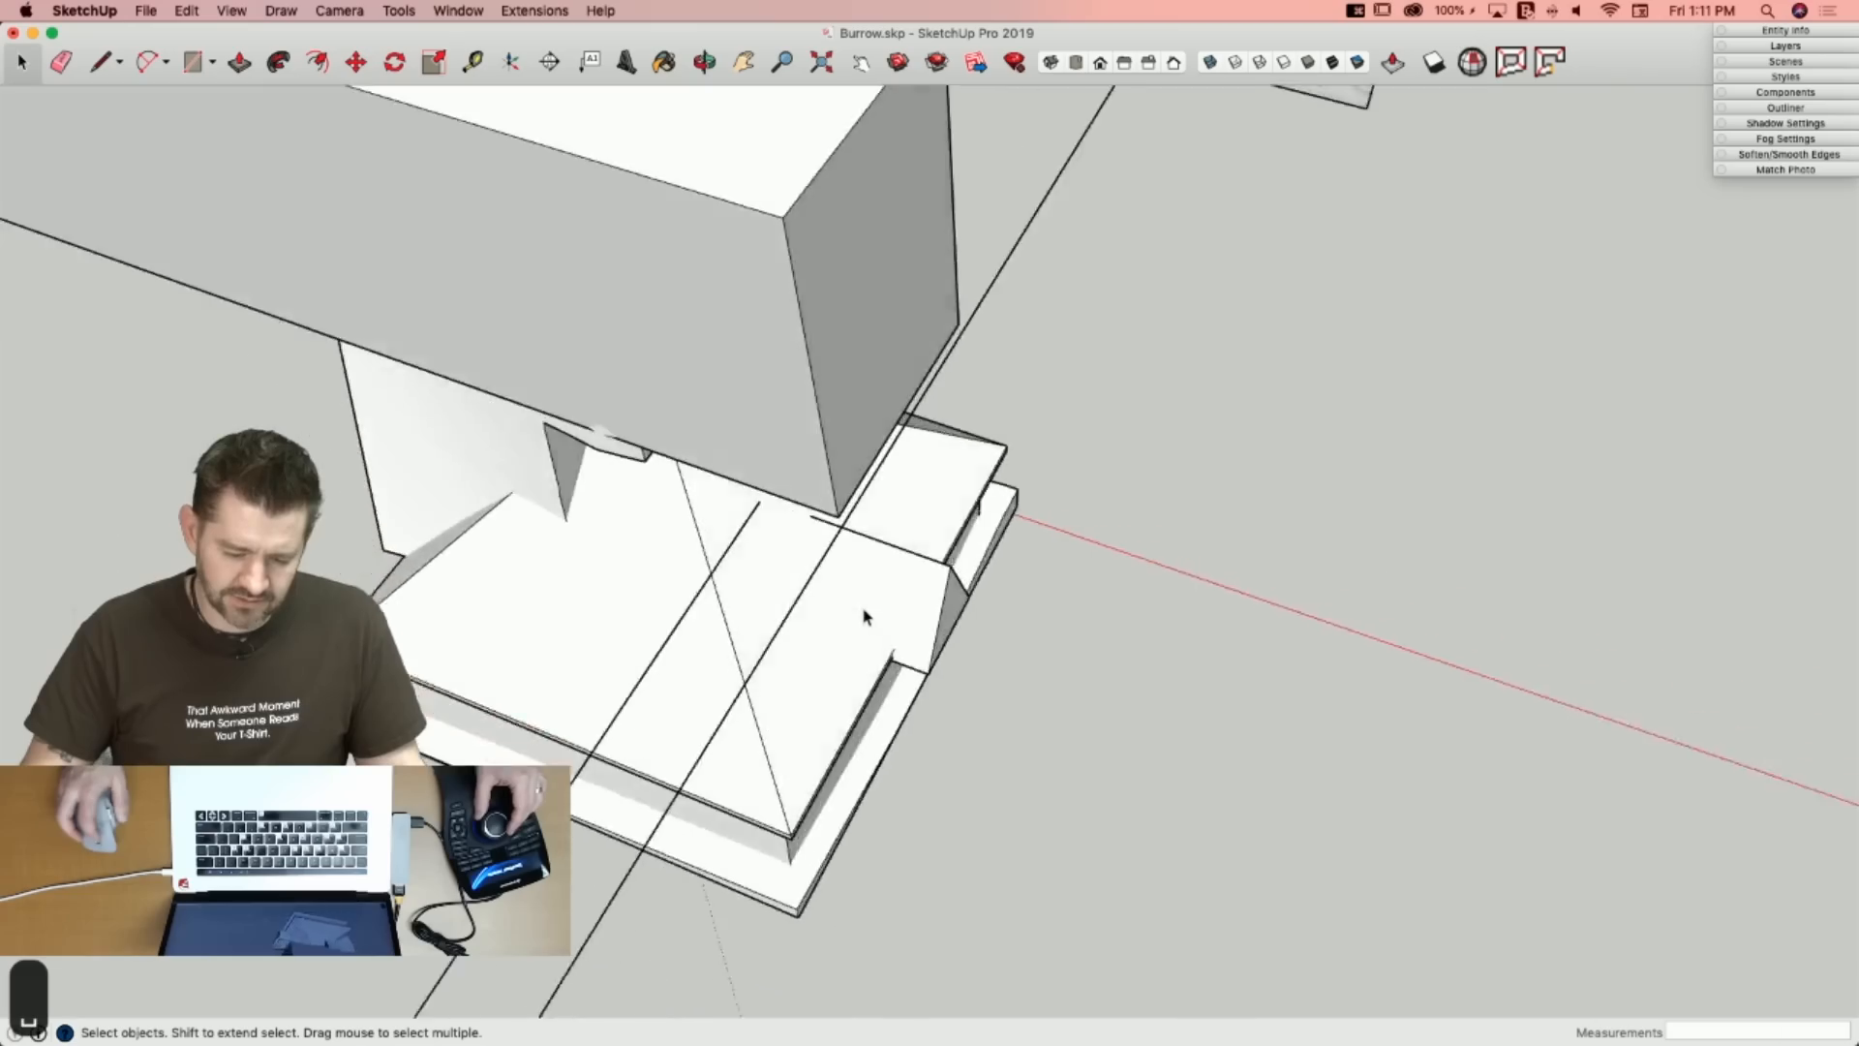
key(l)
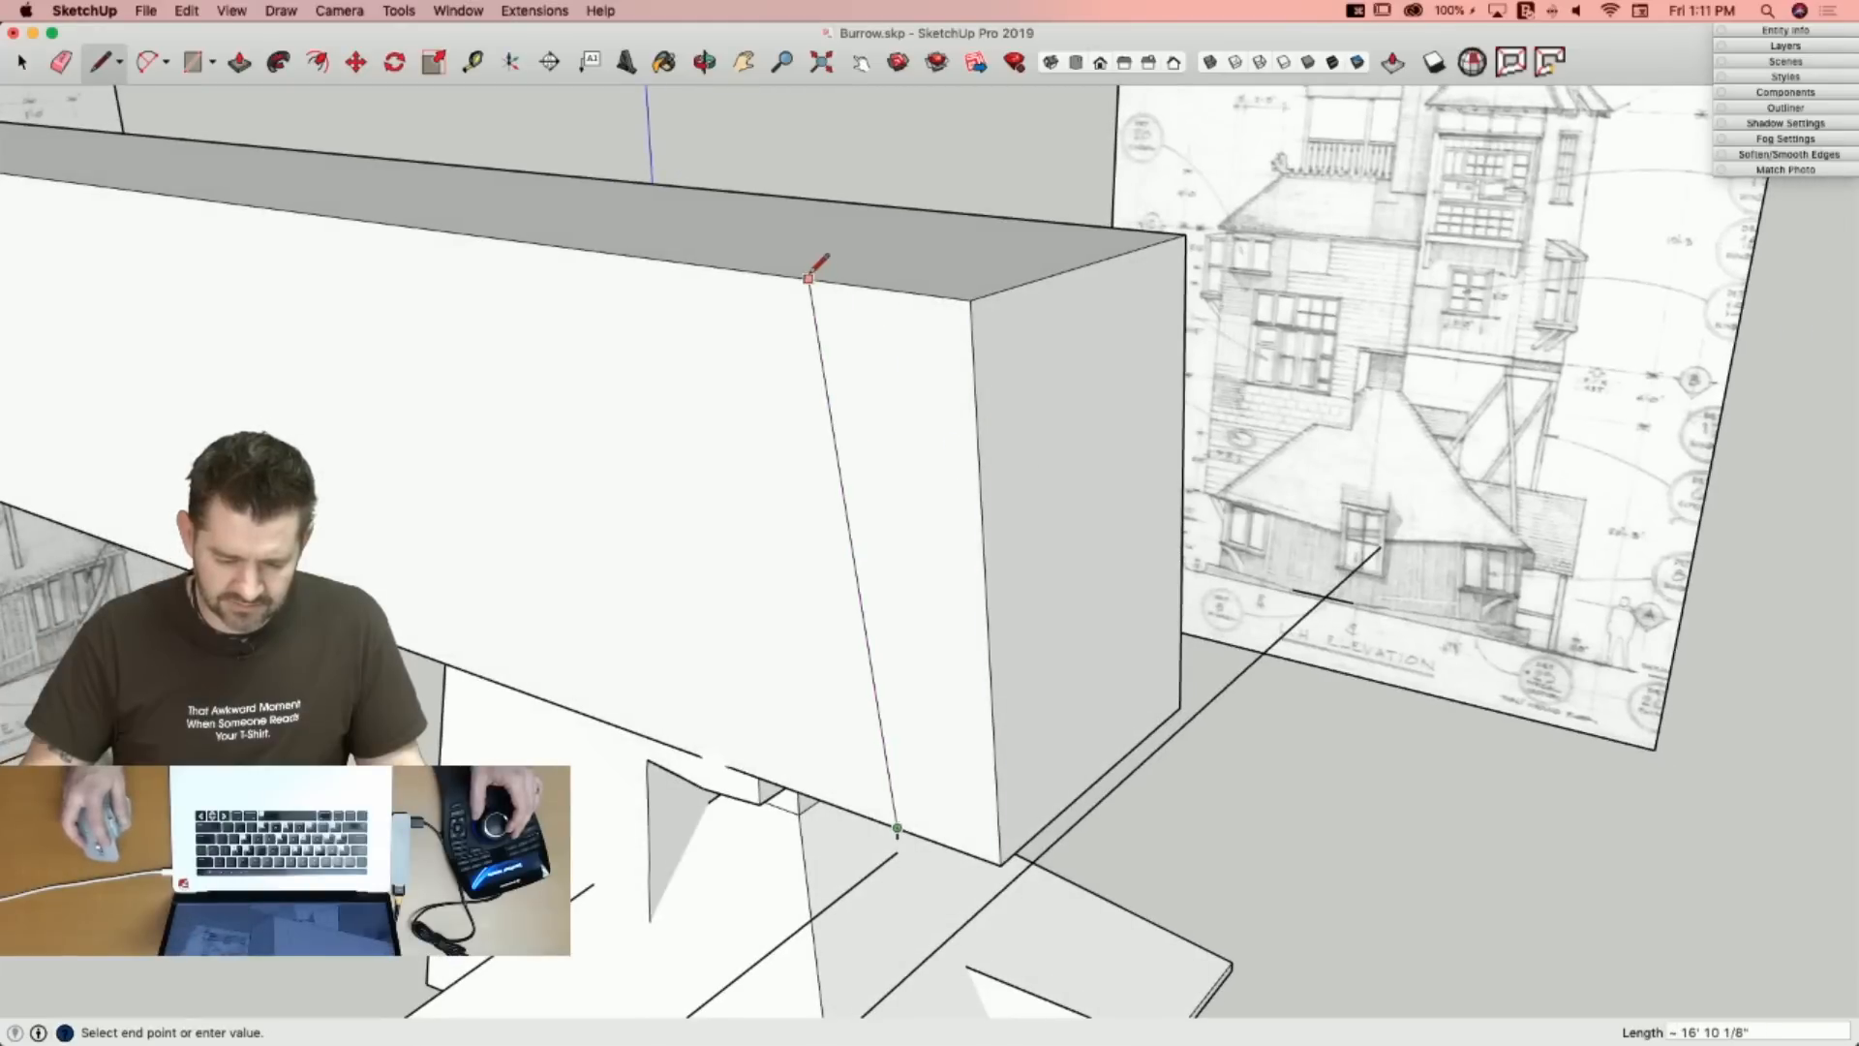
click(1186, 233)
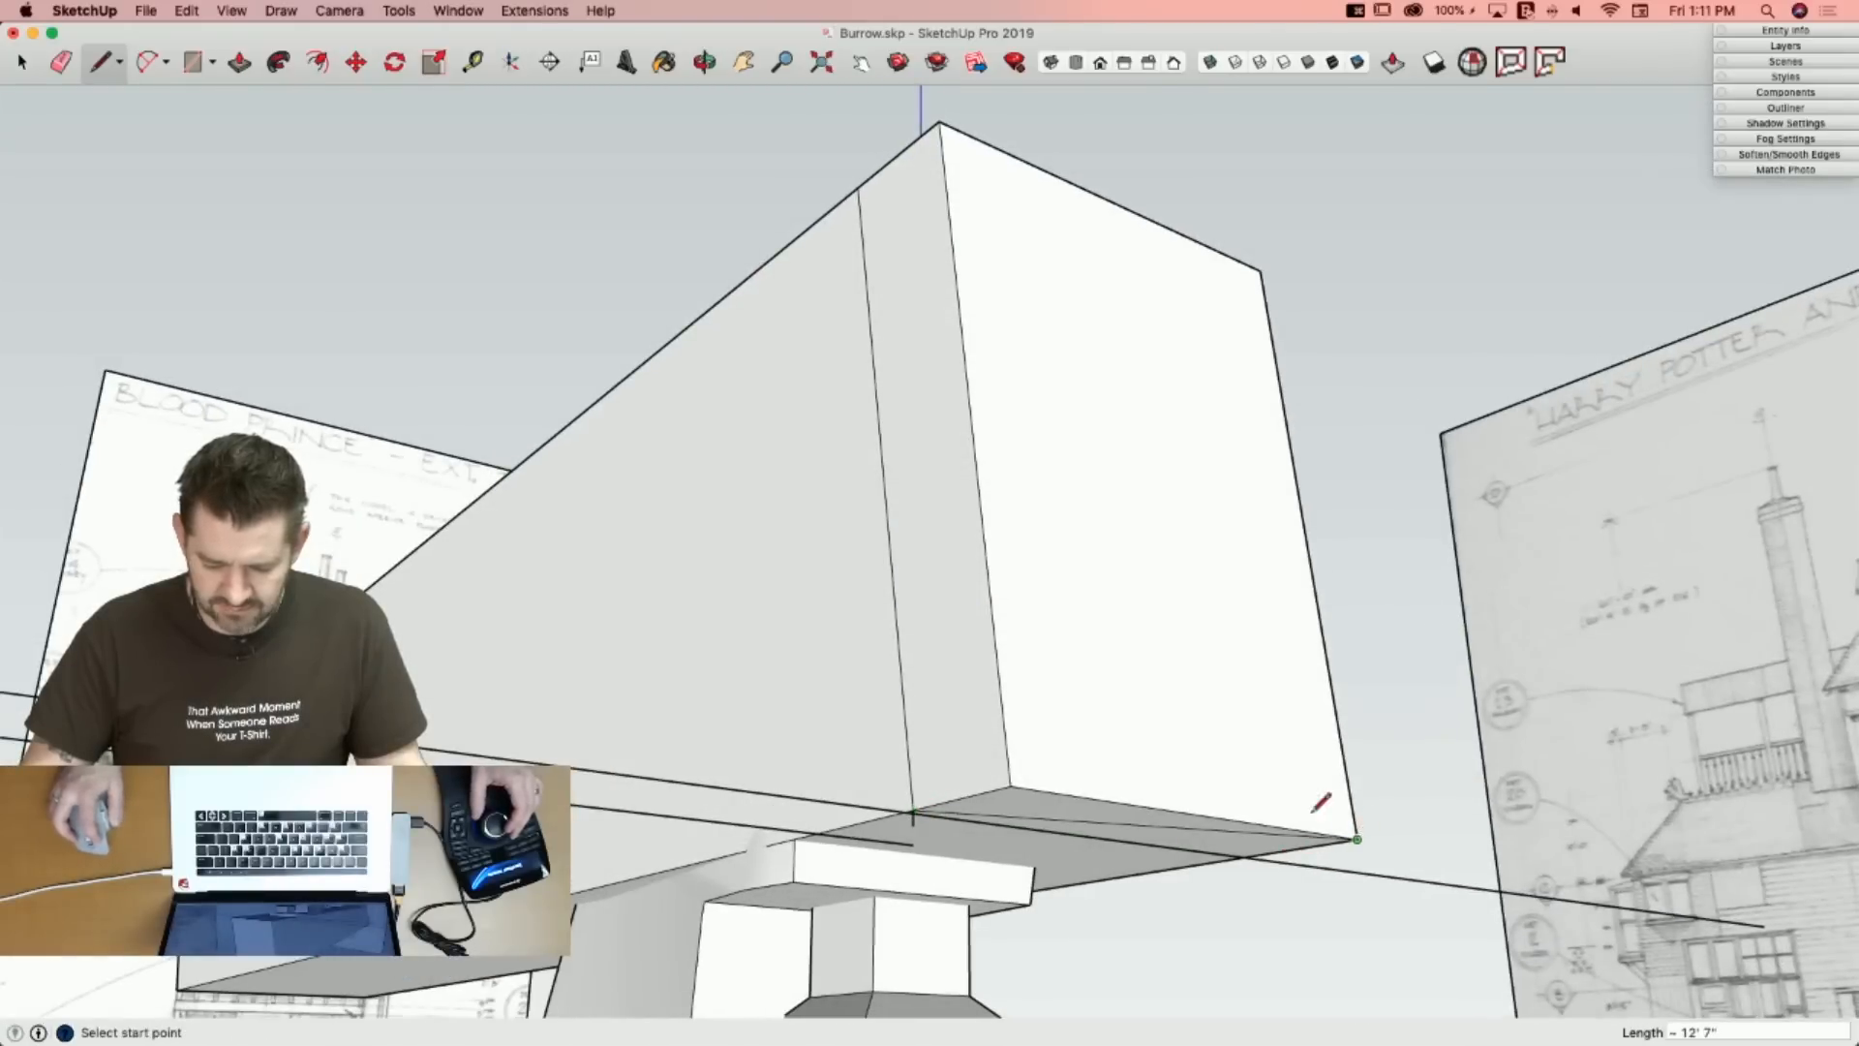
Erase the corner wedge outside the angled cut together with its leftover edges and the guide lines.
key(e)
click(1012, 775)
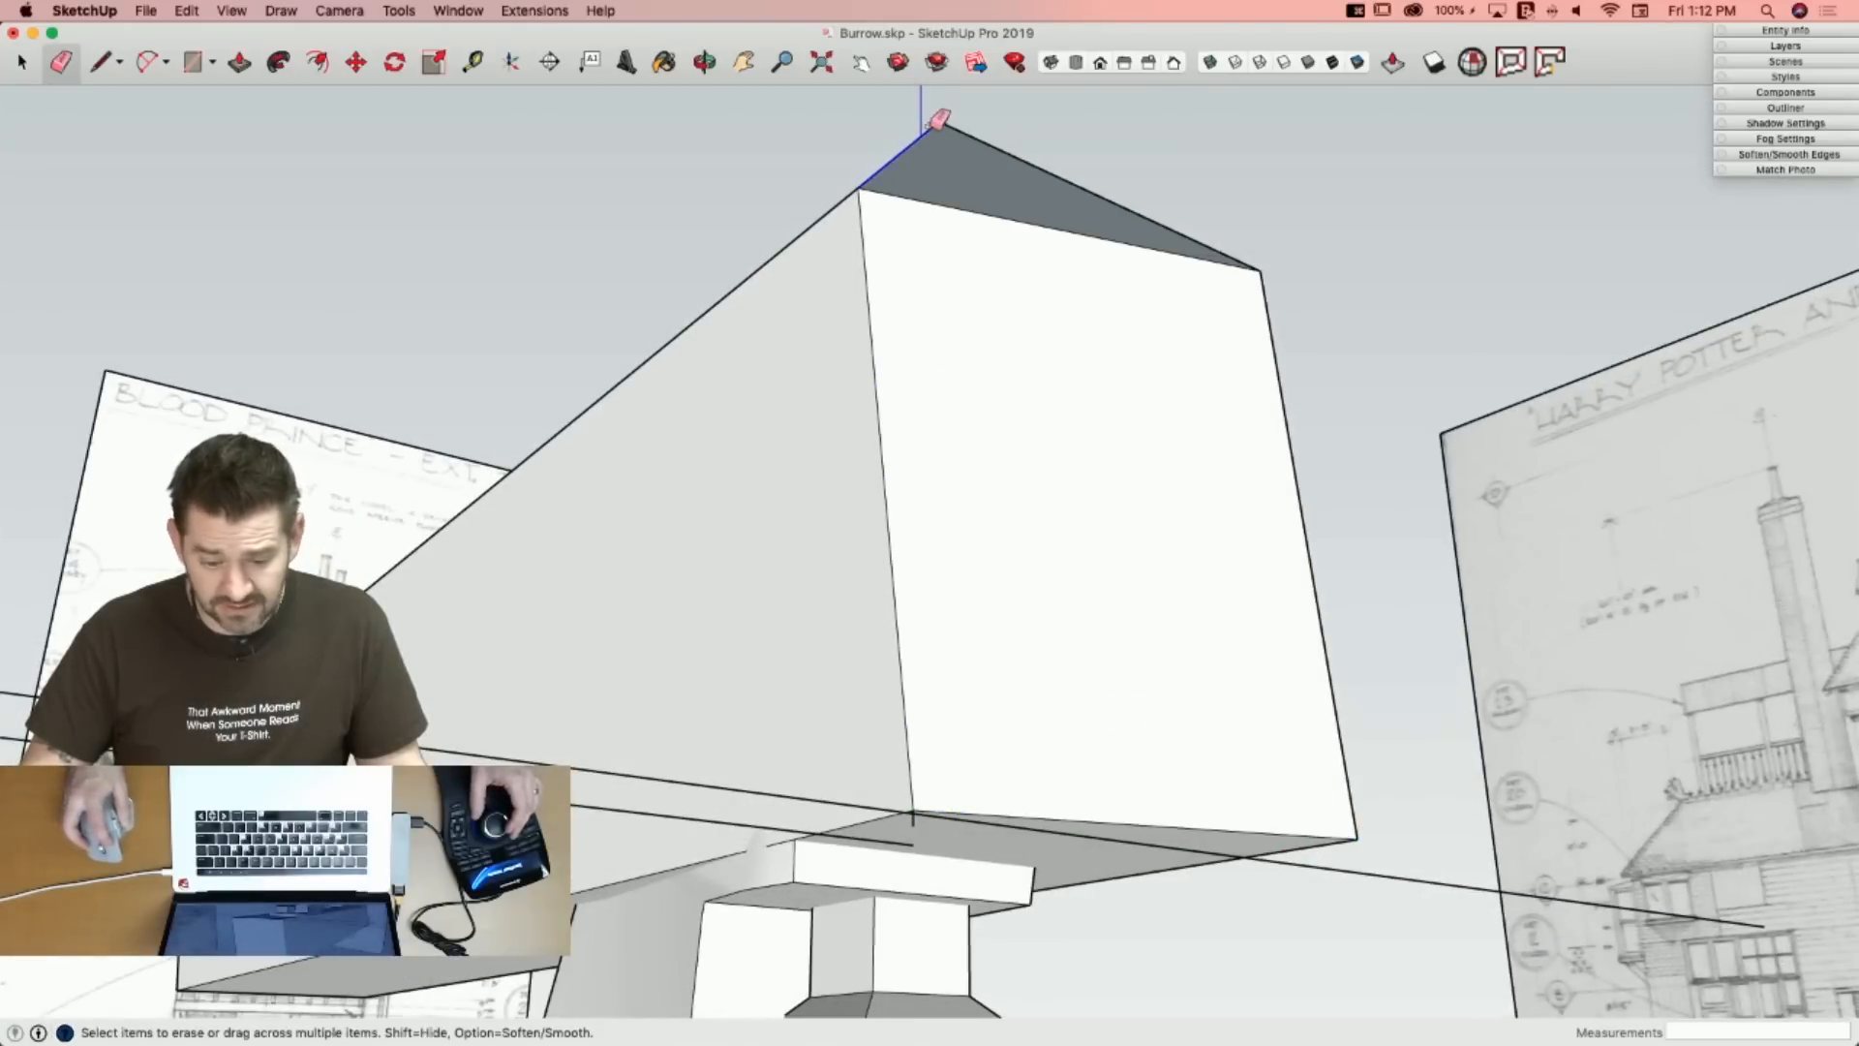
click(951, 128)
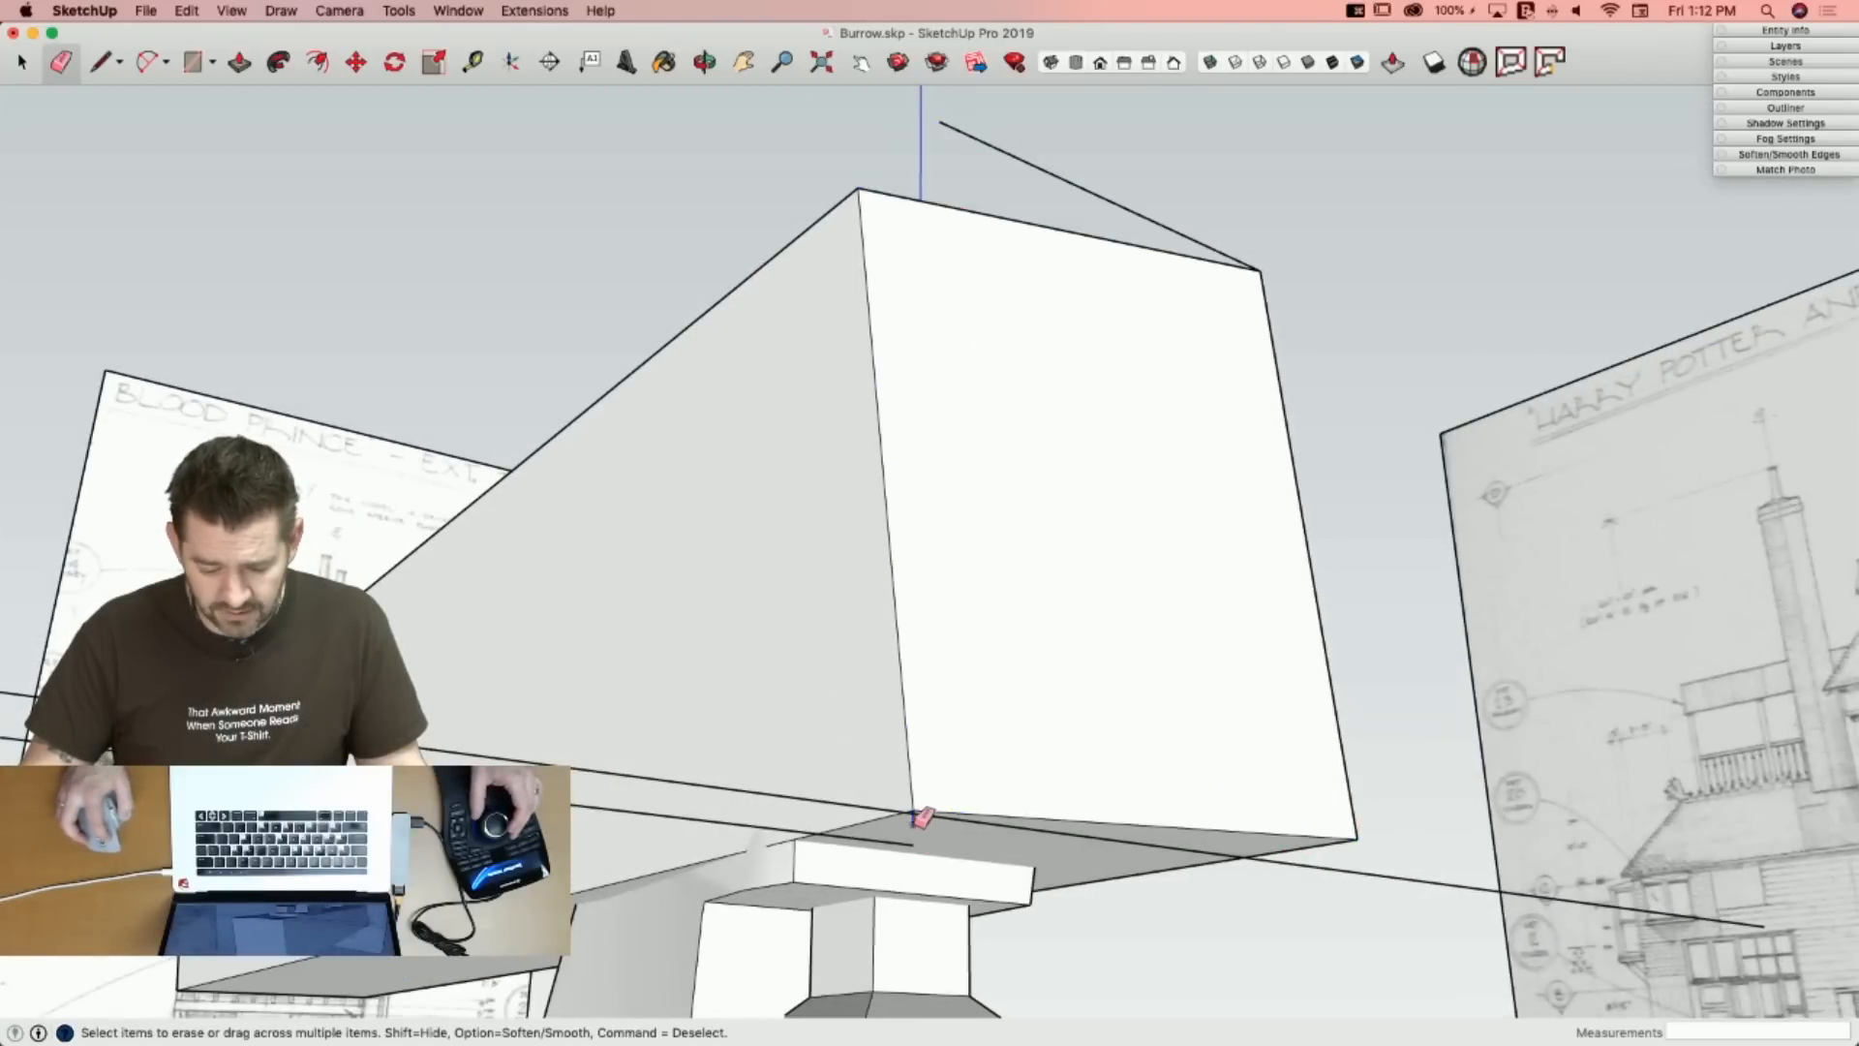
click(981, 819)
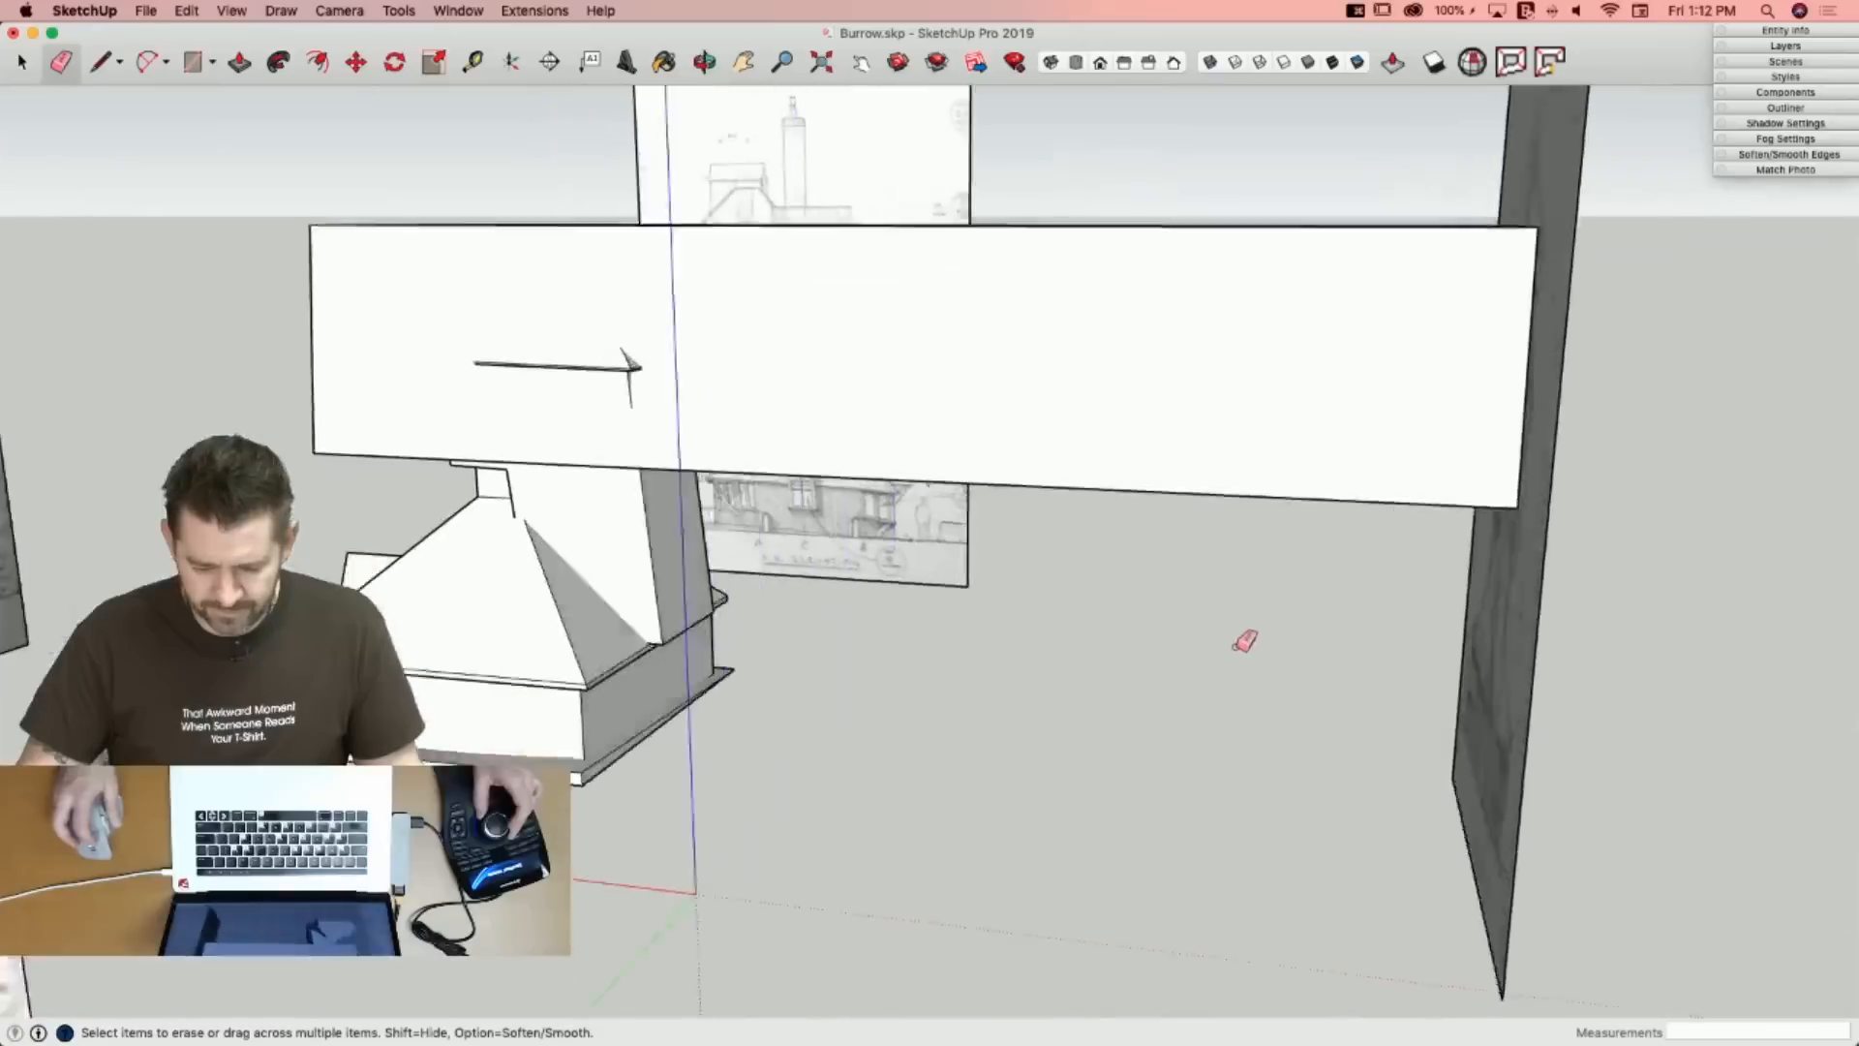
Push the block's opposite end face back about 75' 6 1/16" to align with the corner of the adjoining roof.
key(p)
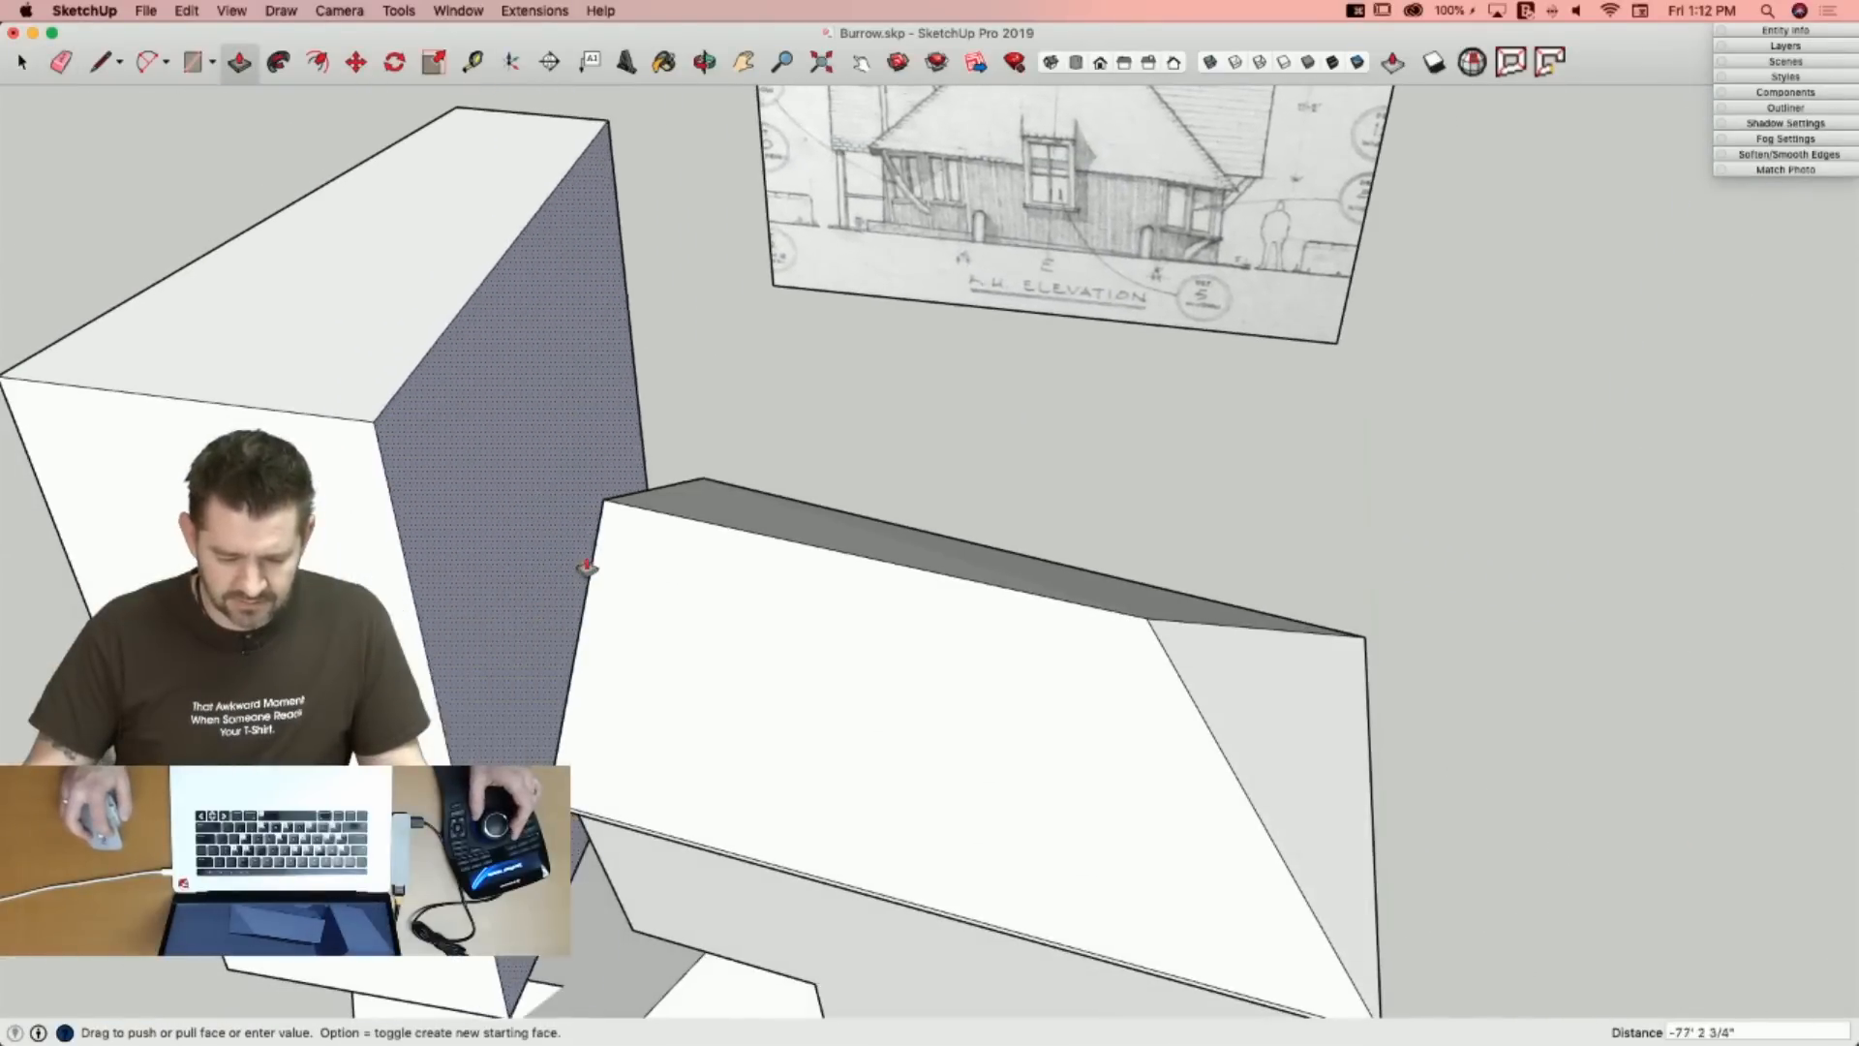
drag(587, 566, 602, 501)
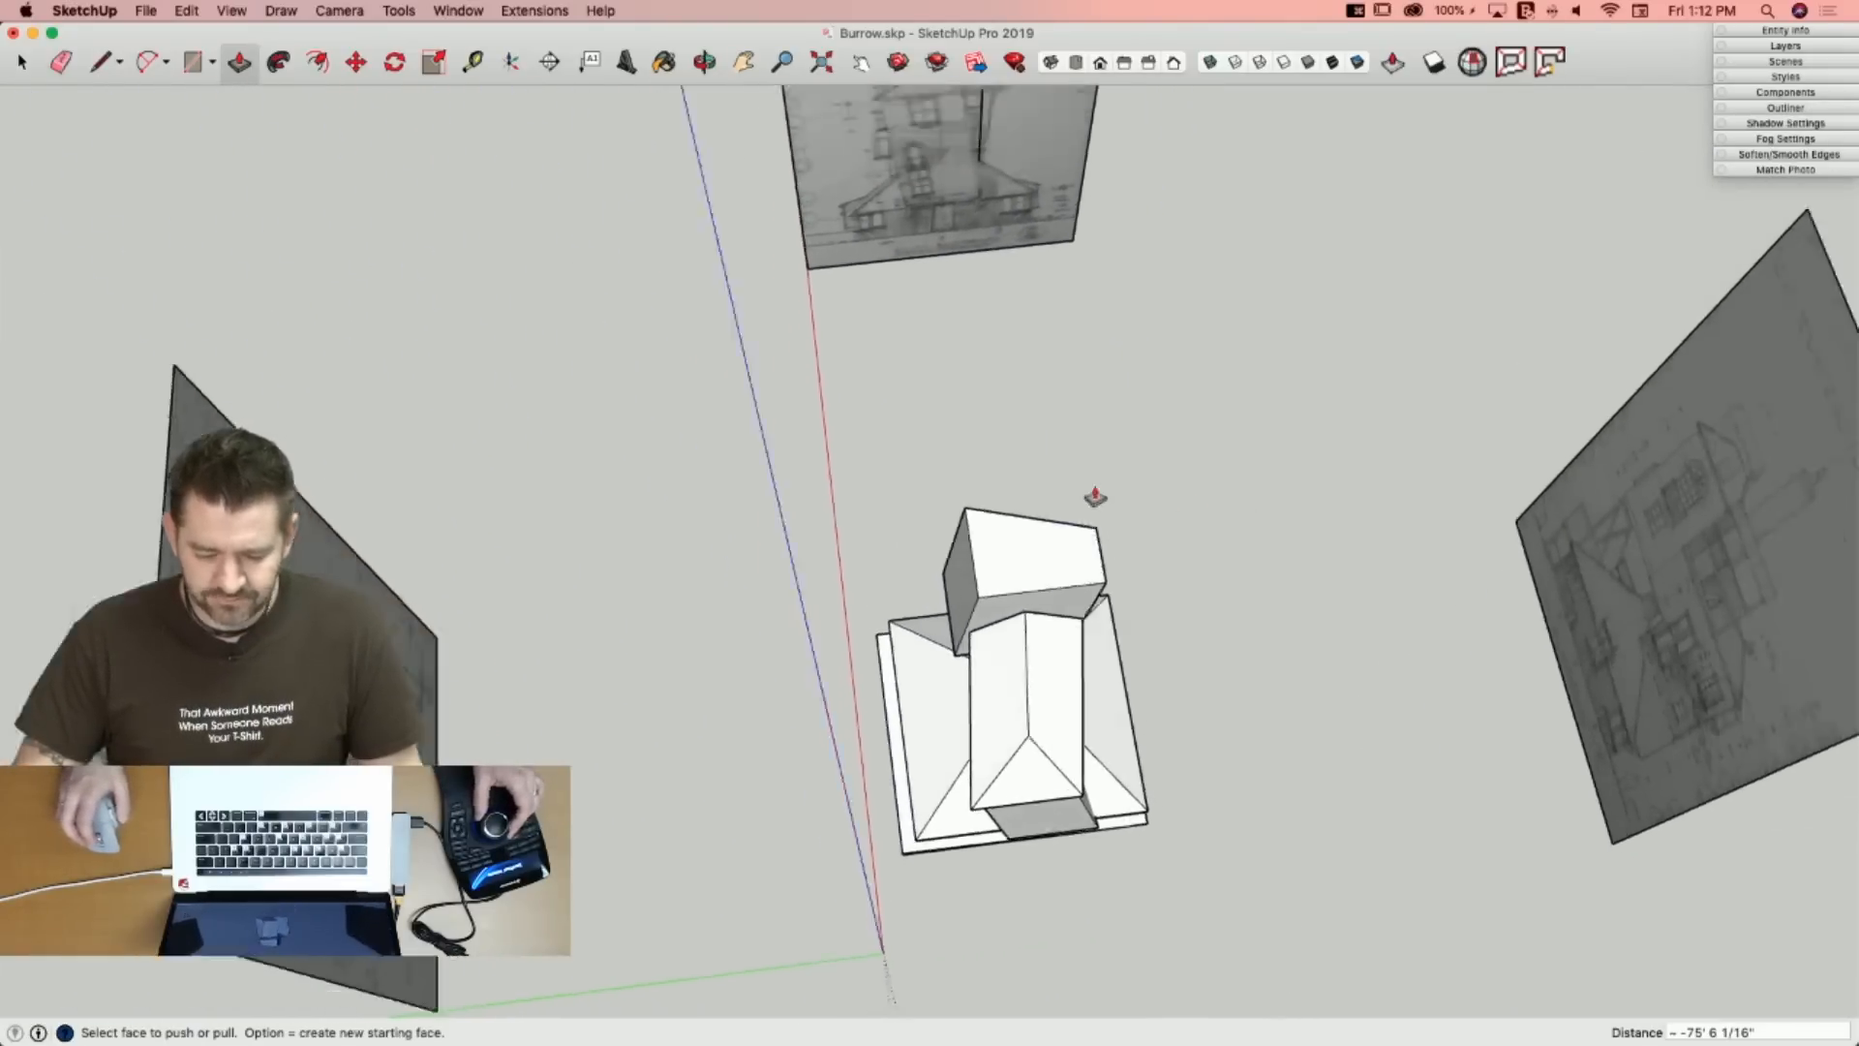
Narrow the model window, place the Borrow Plan.jpg reference image beside it, and return to the model.
drag(1799, 518, 980, 446)
drag(1130, 55, 1578, 32)
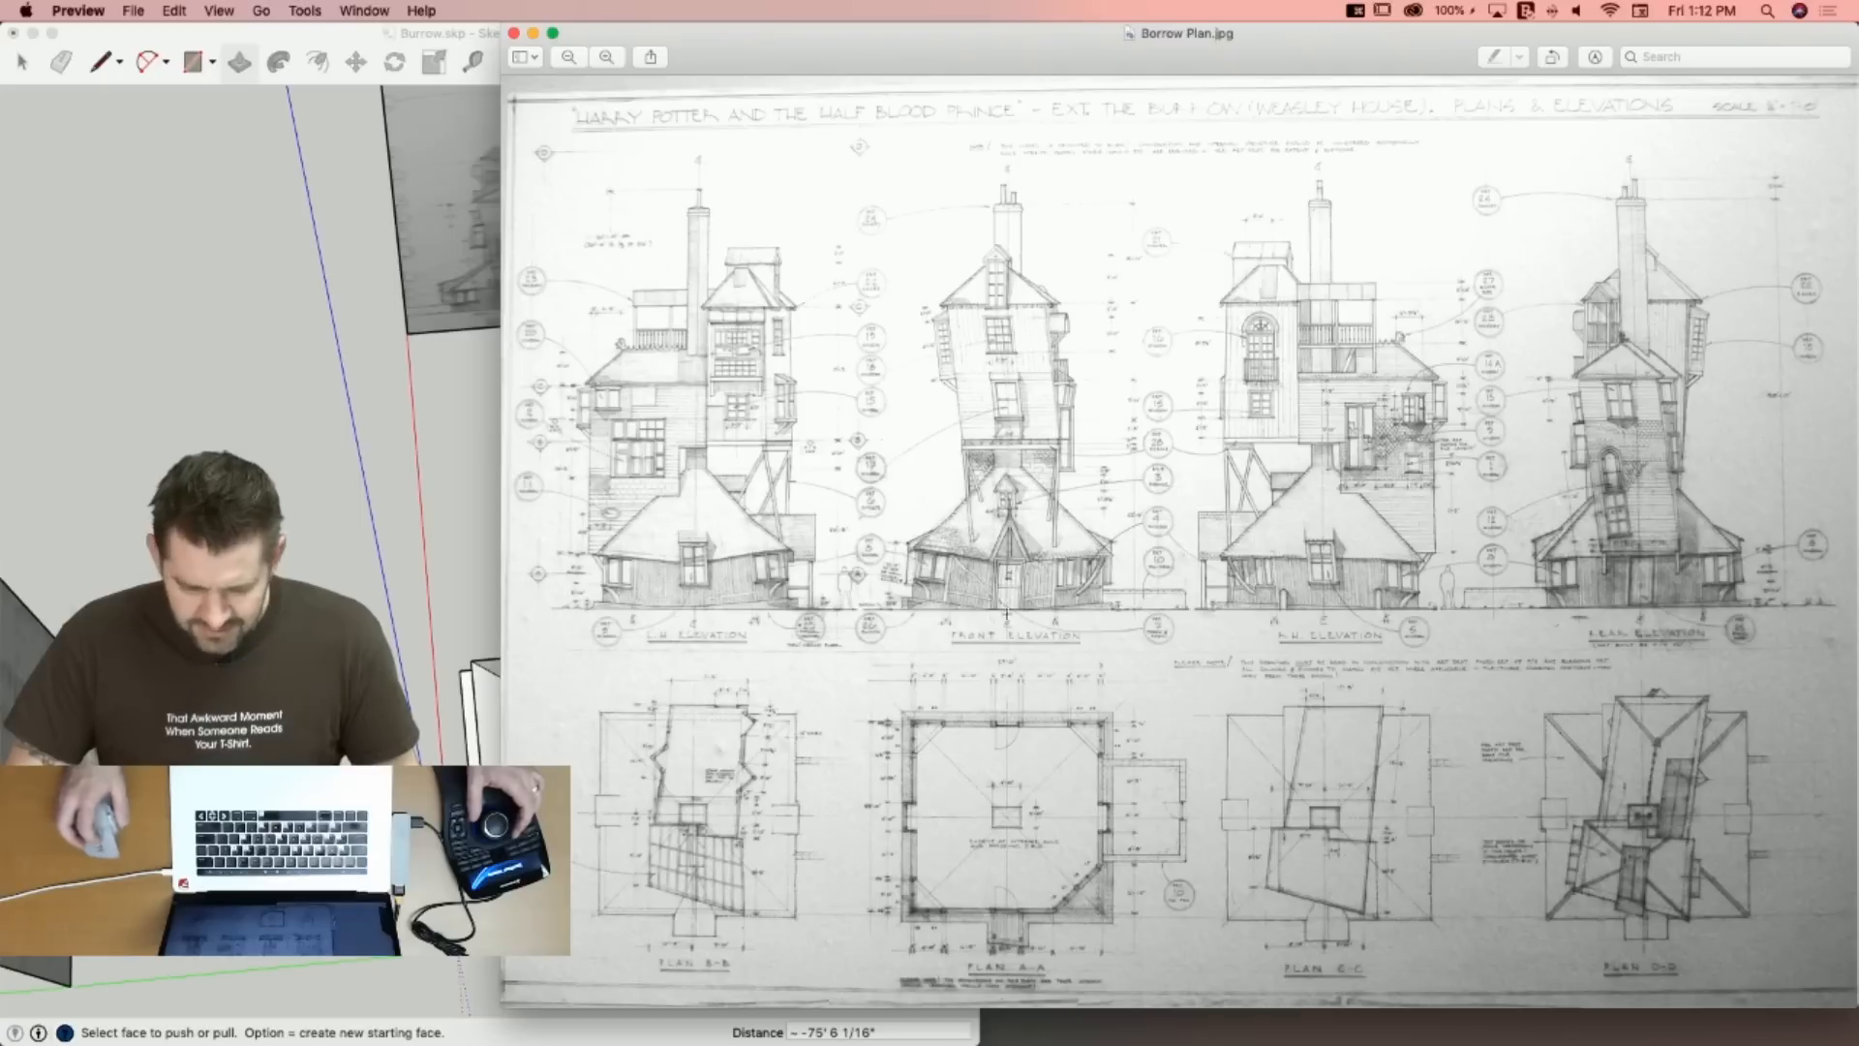
click(495, 685)
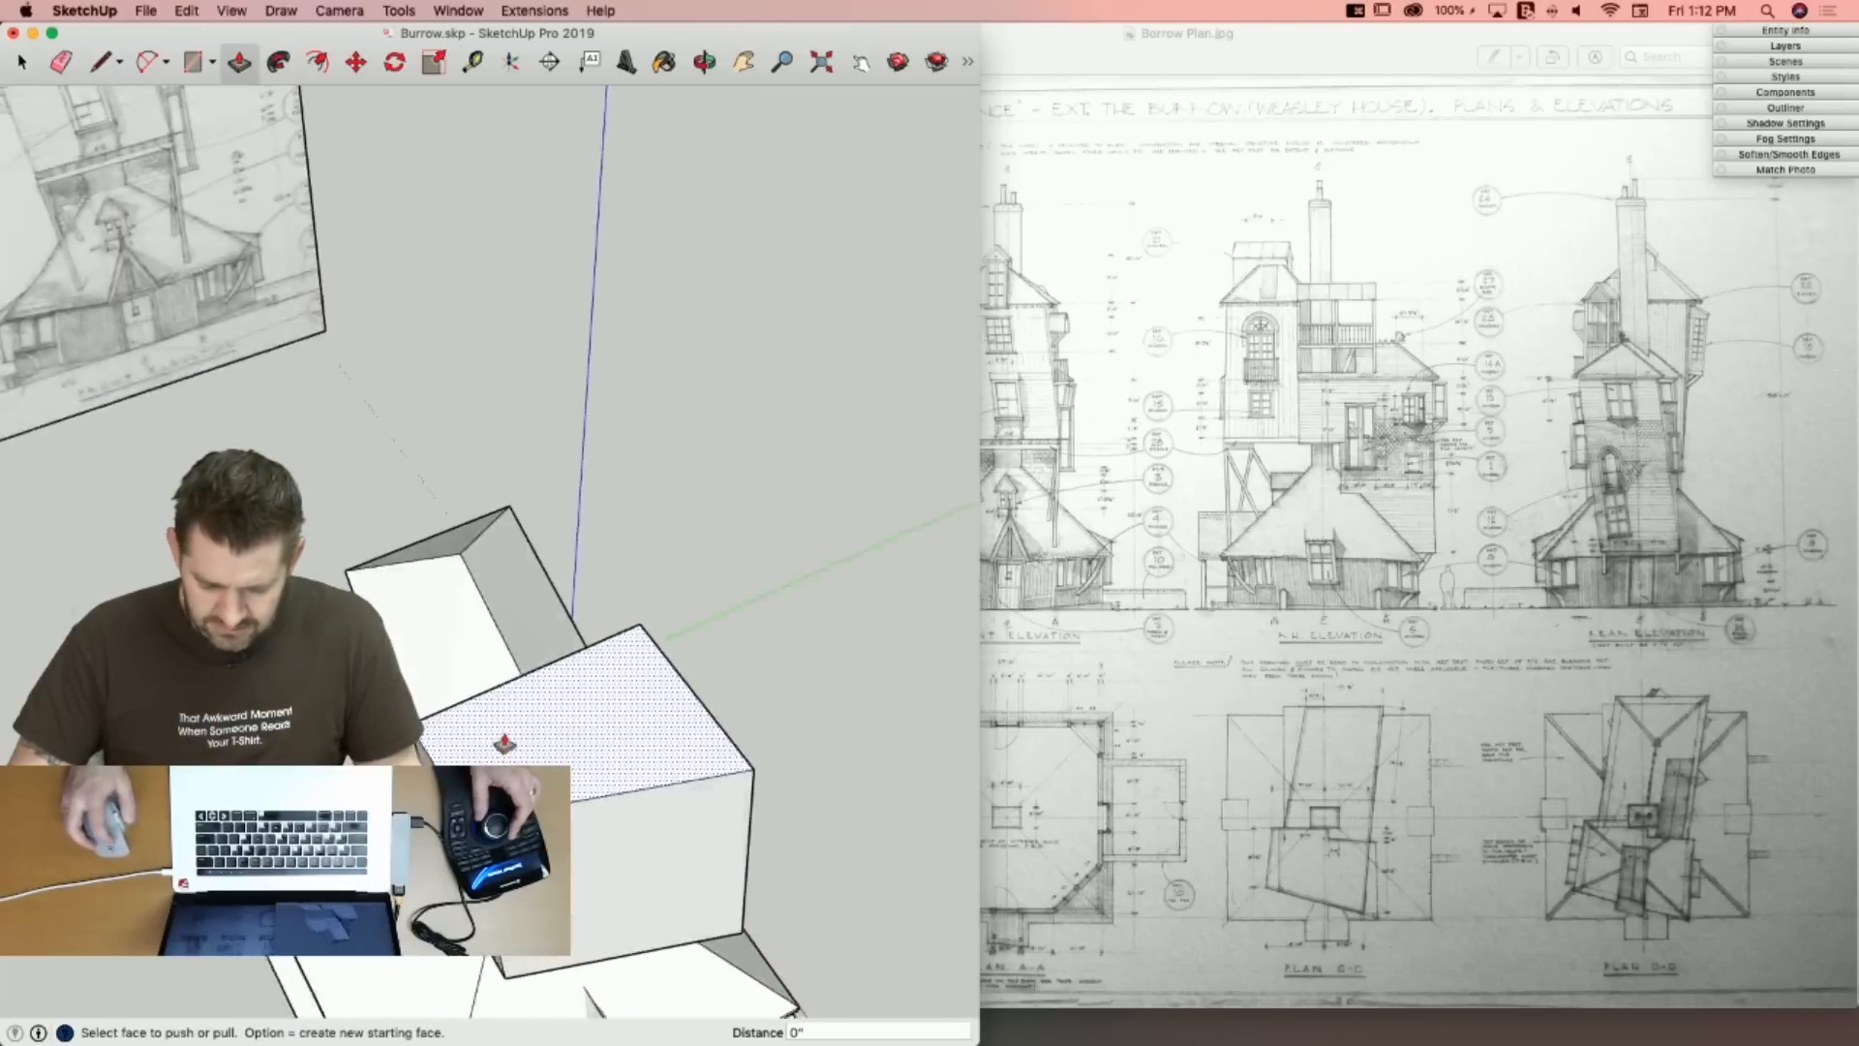
Project the tower's eave corner from the side elevation, draw a line across the tower block's top there, and erase the long projection line.
key(l)
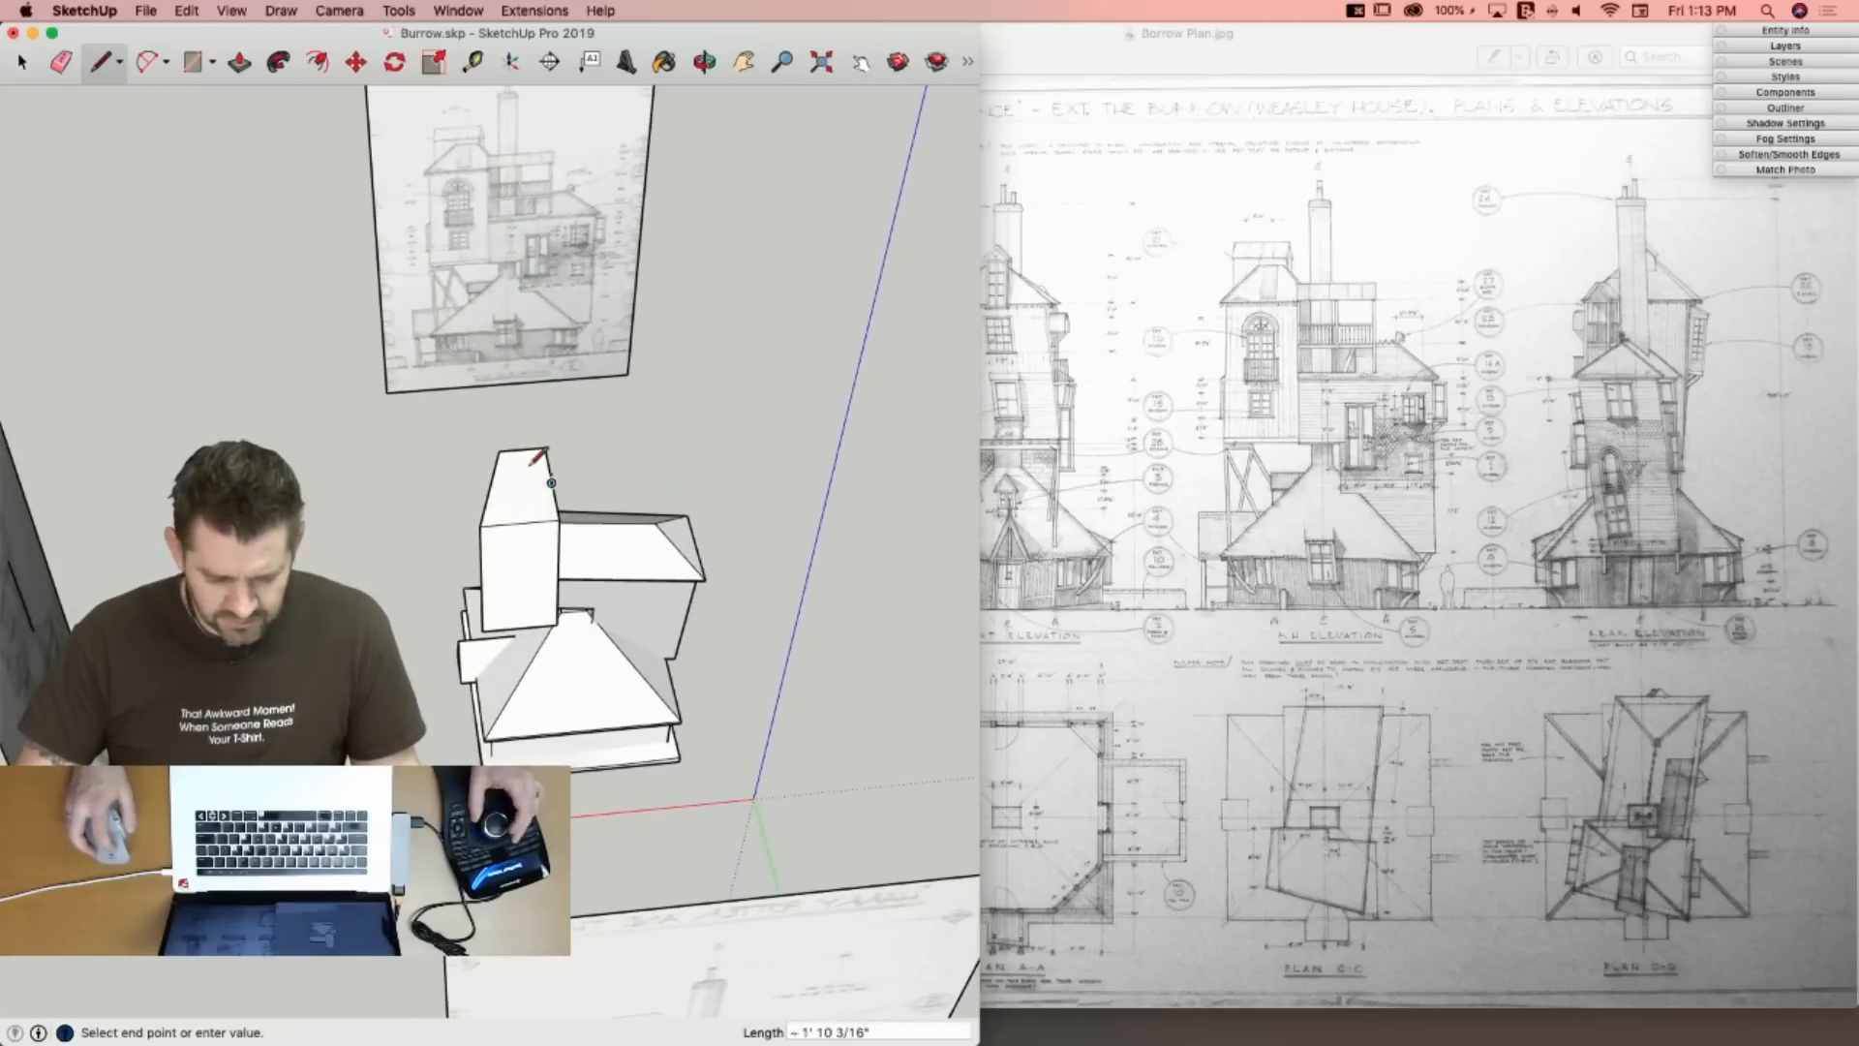
key(Escape)
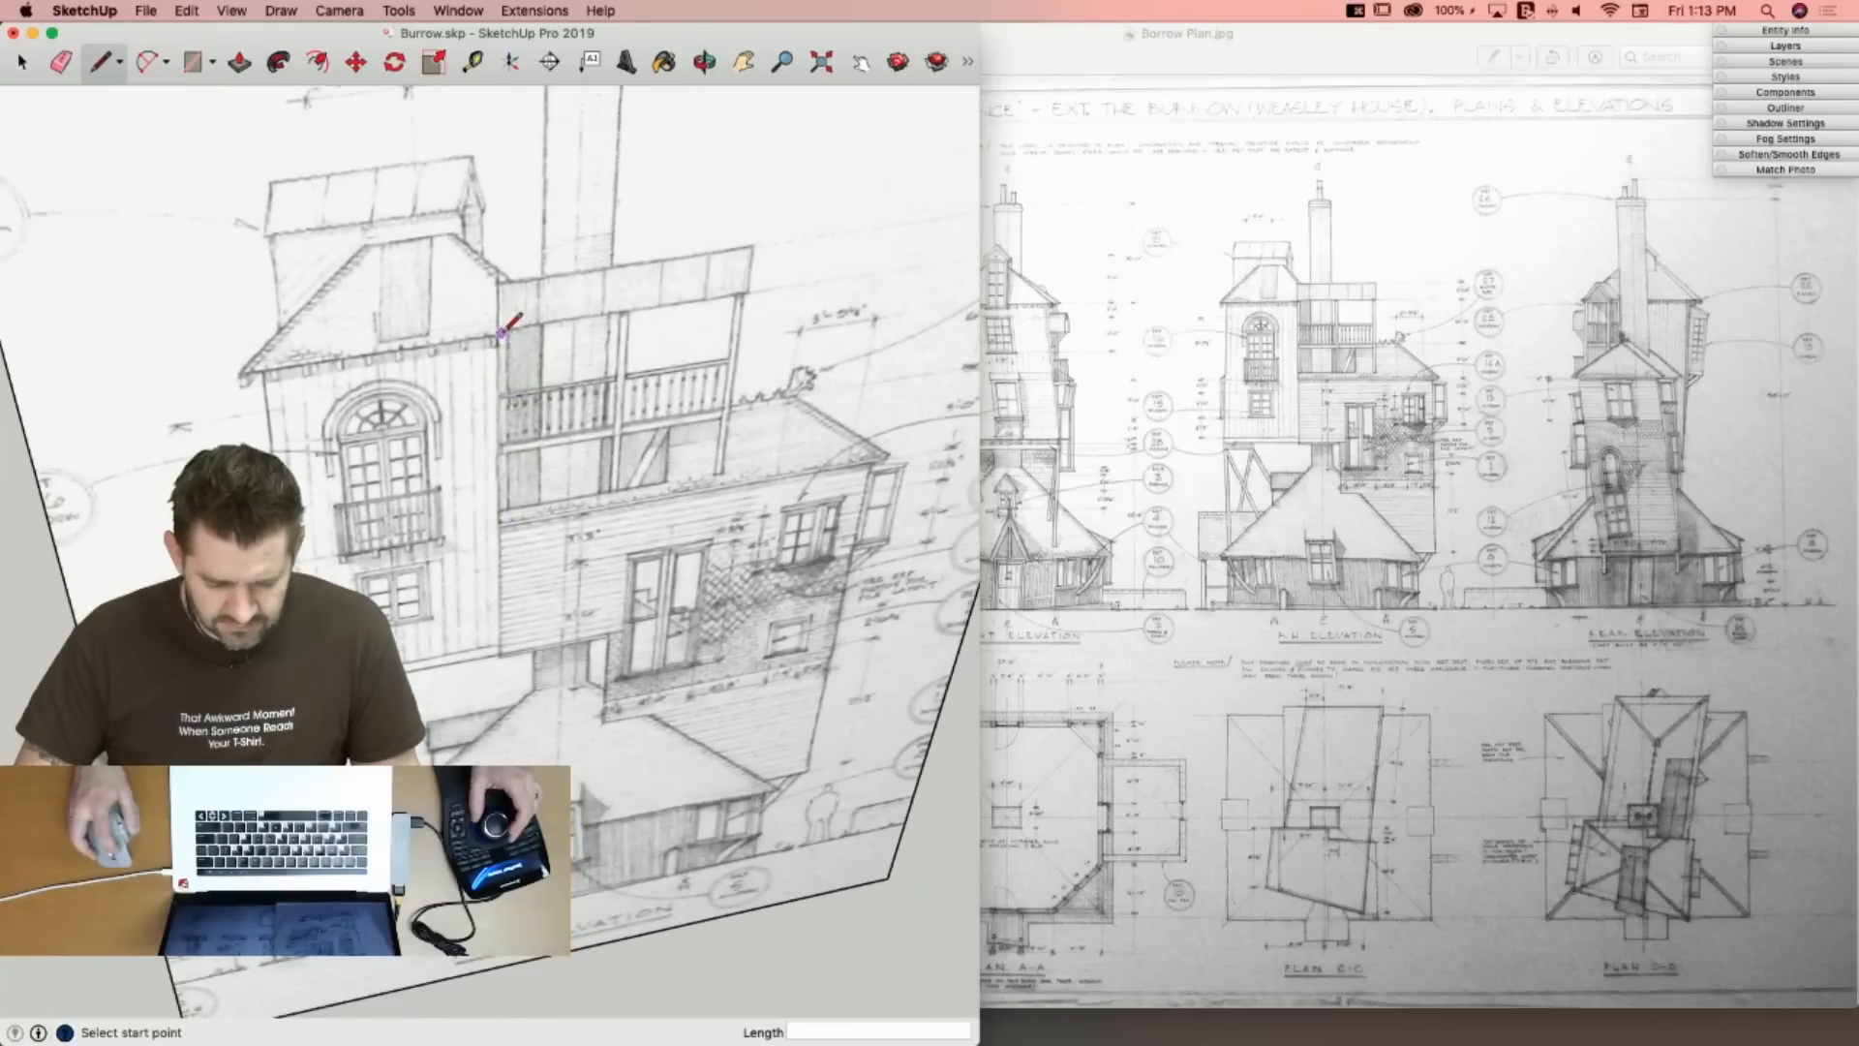
click(502, 332)
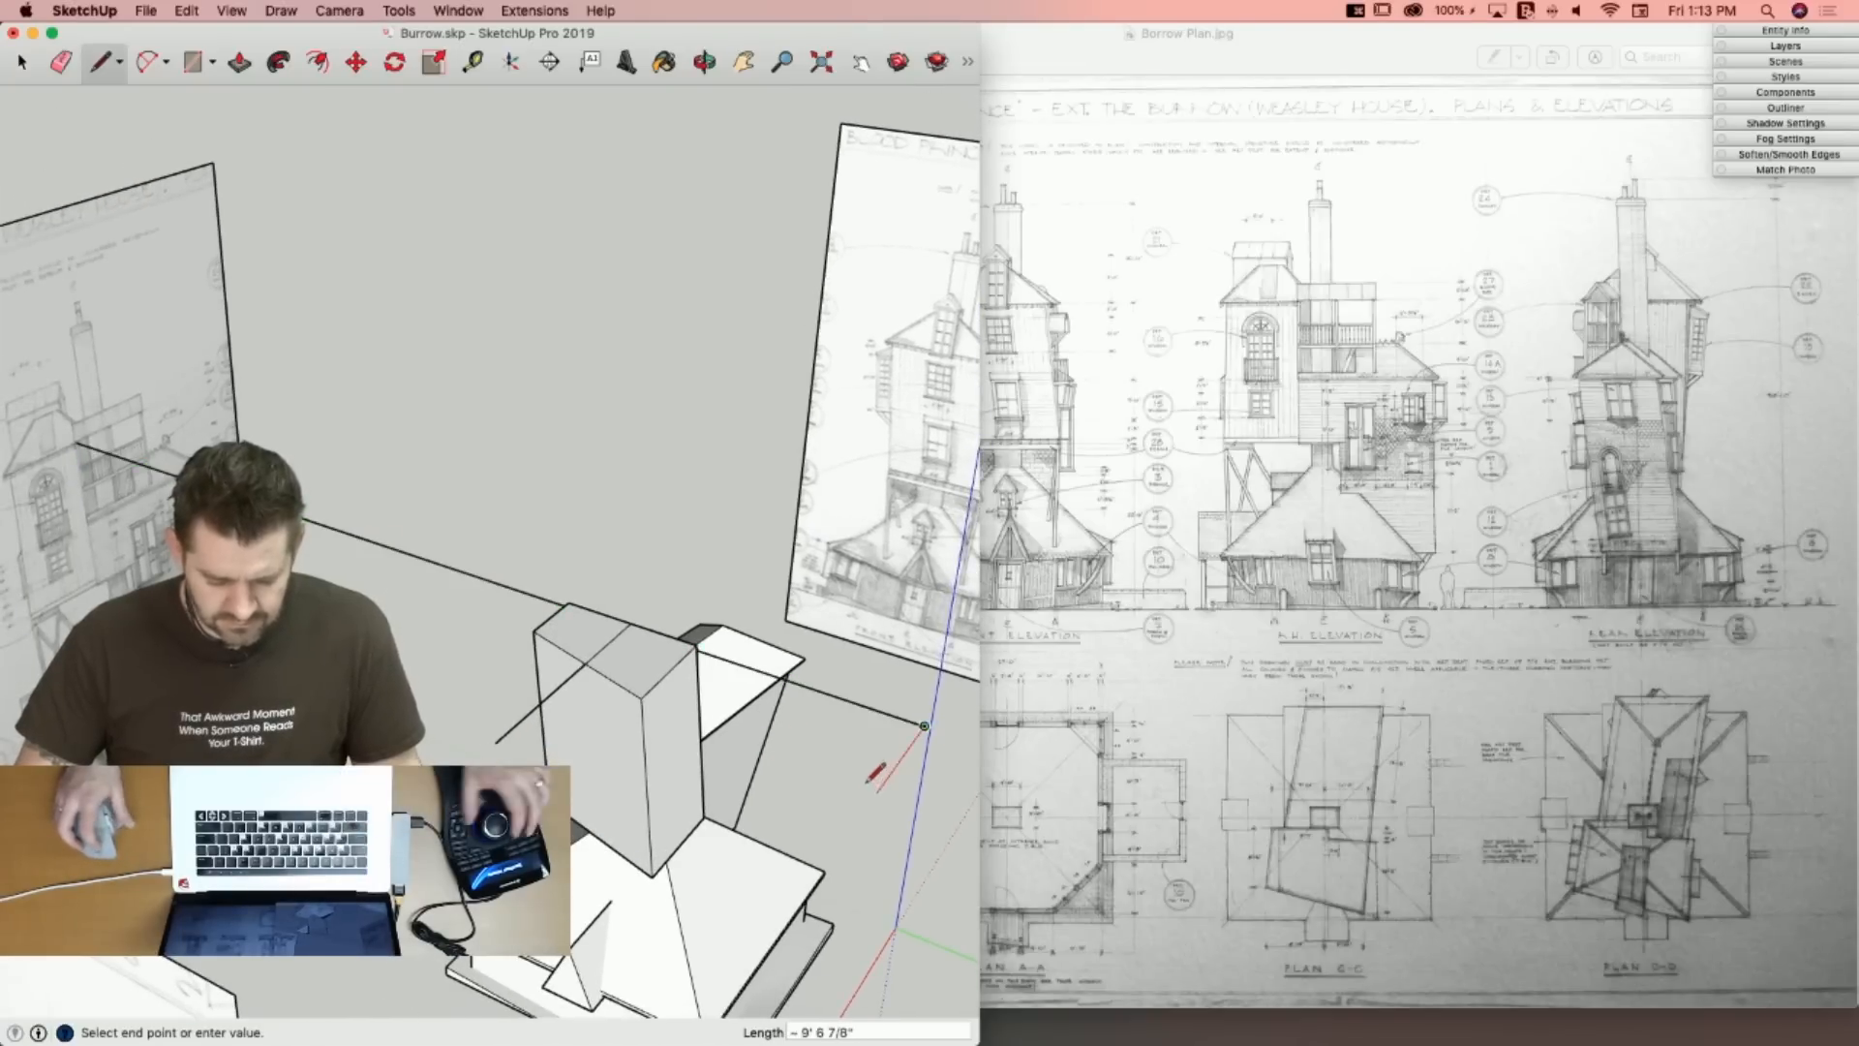
key(space)
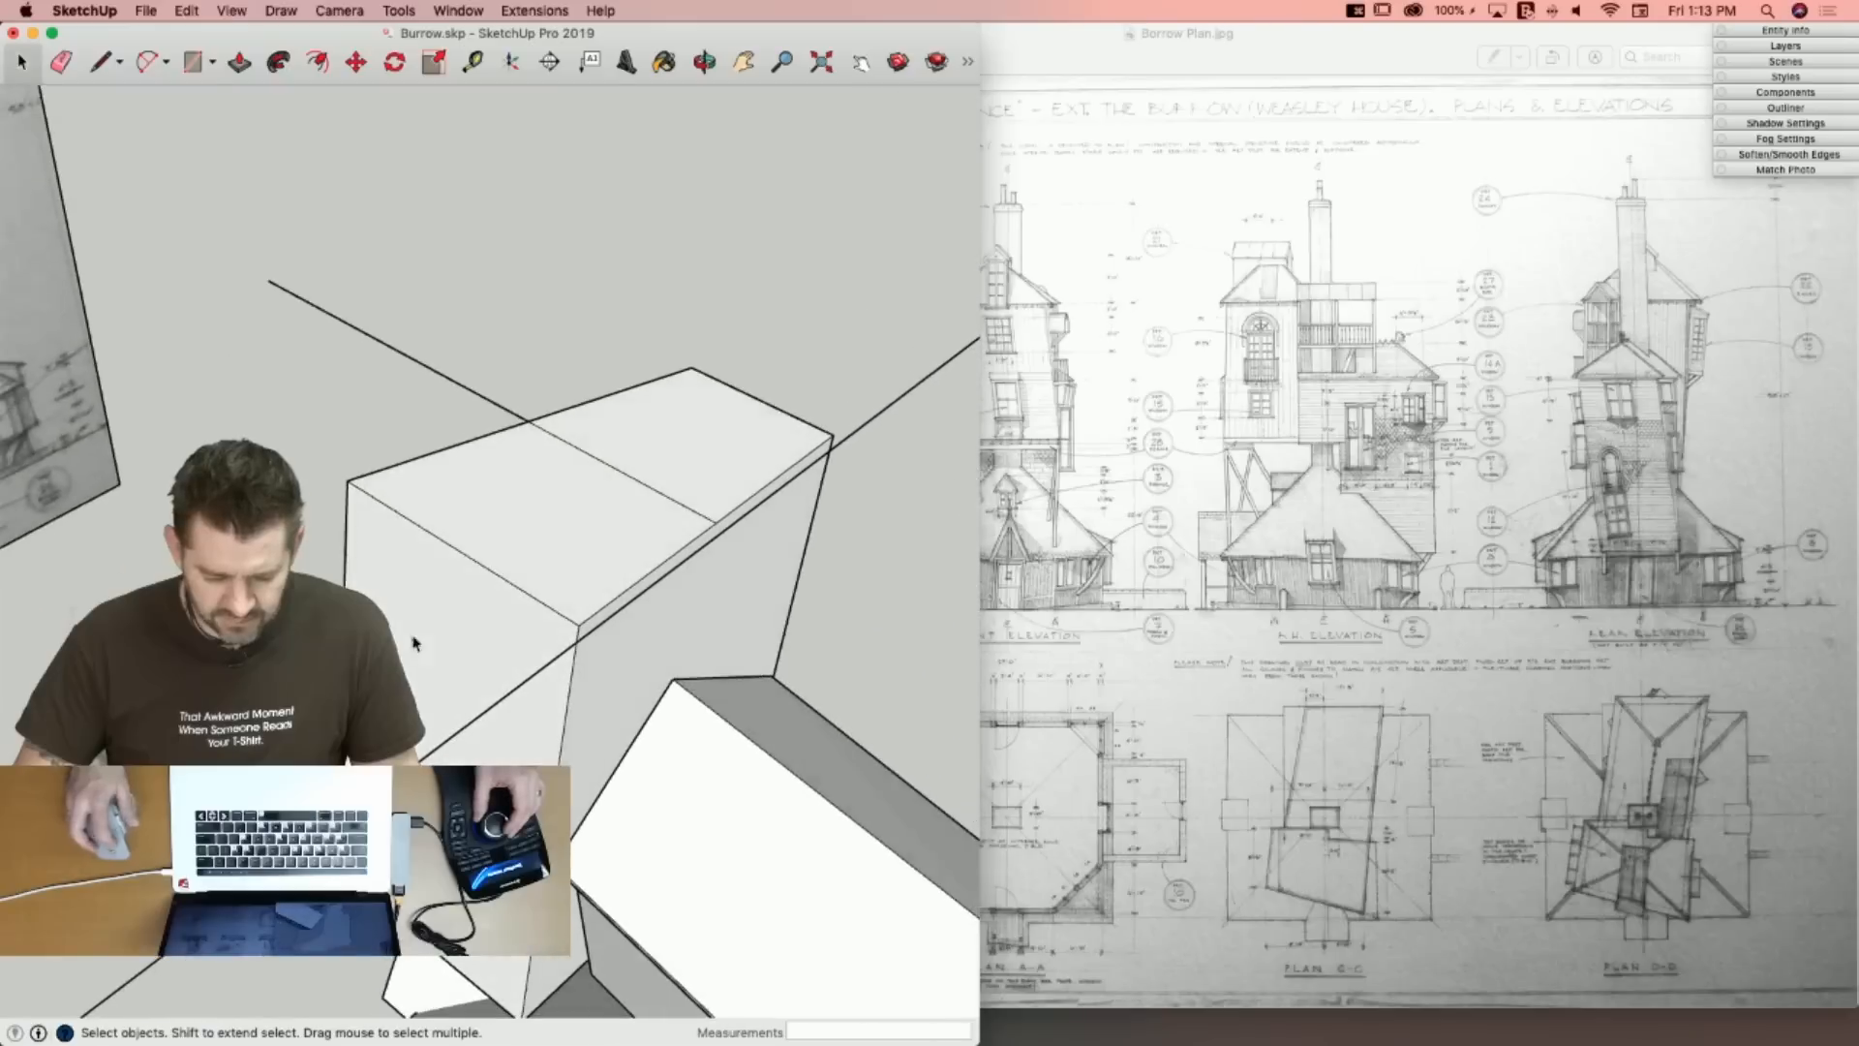
key(e)
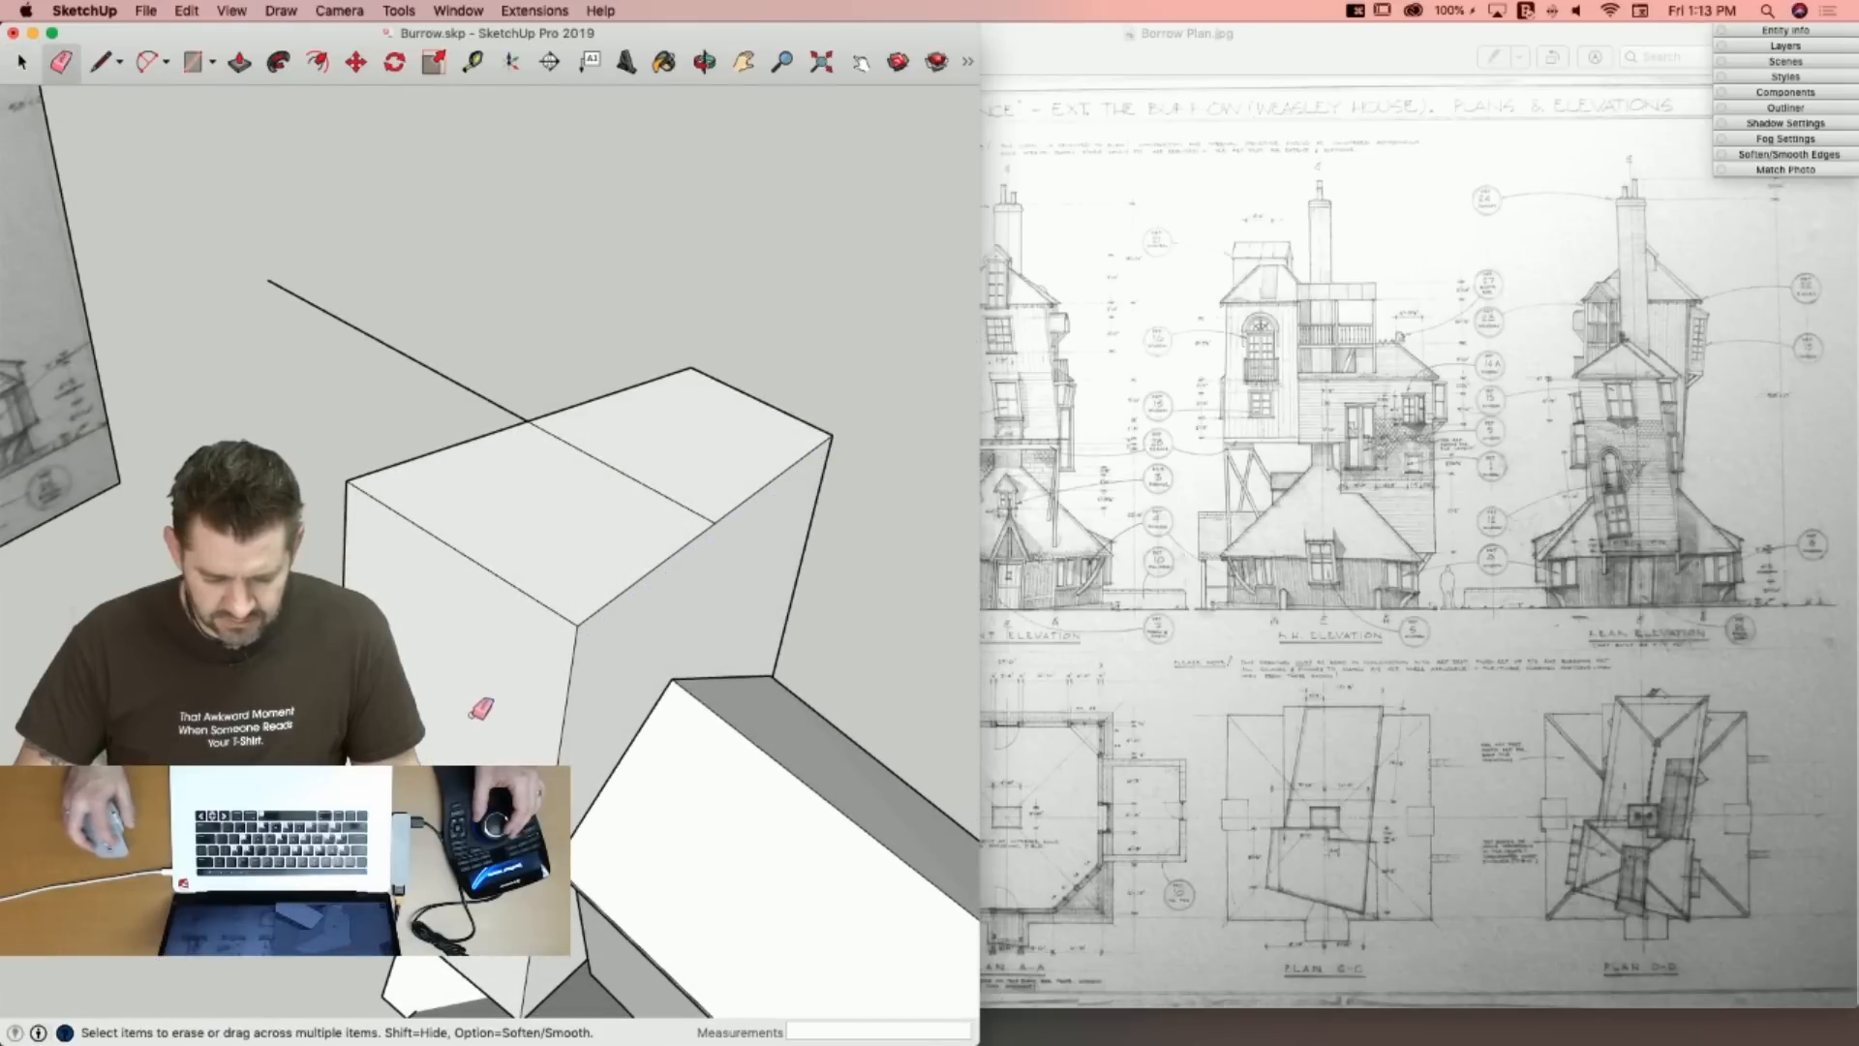
key(l)
click(672, 518)
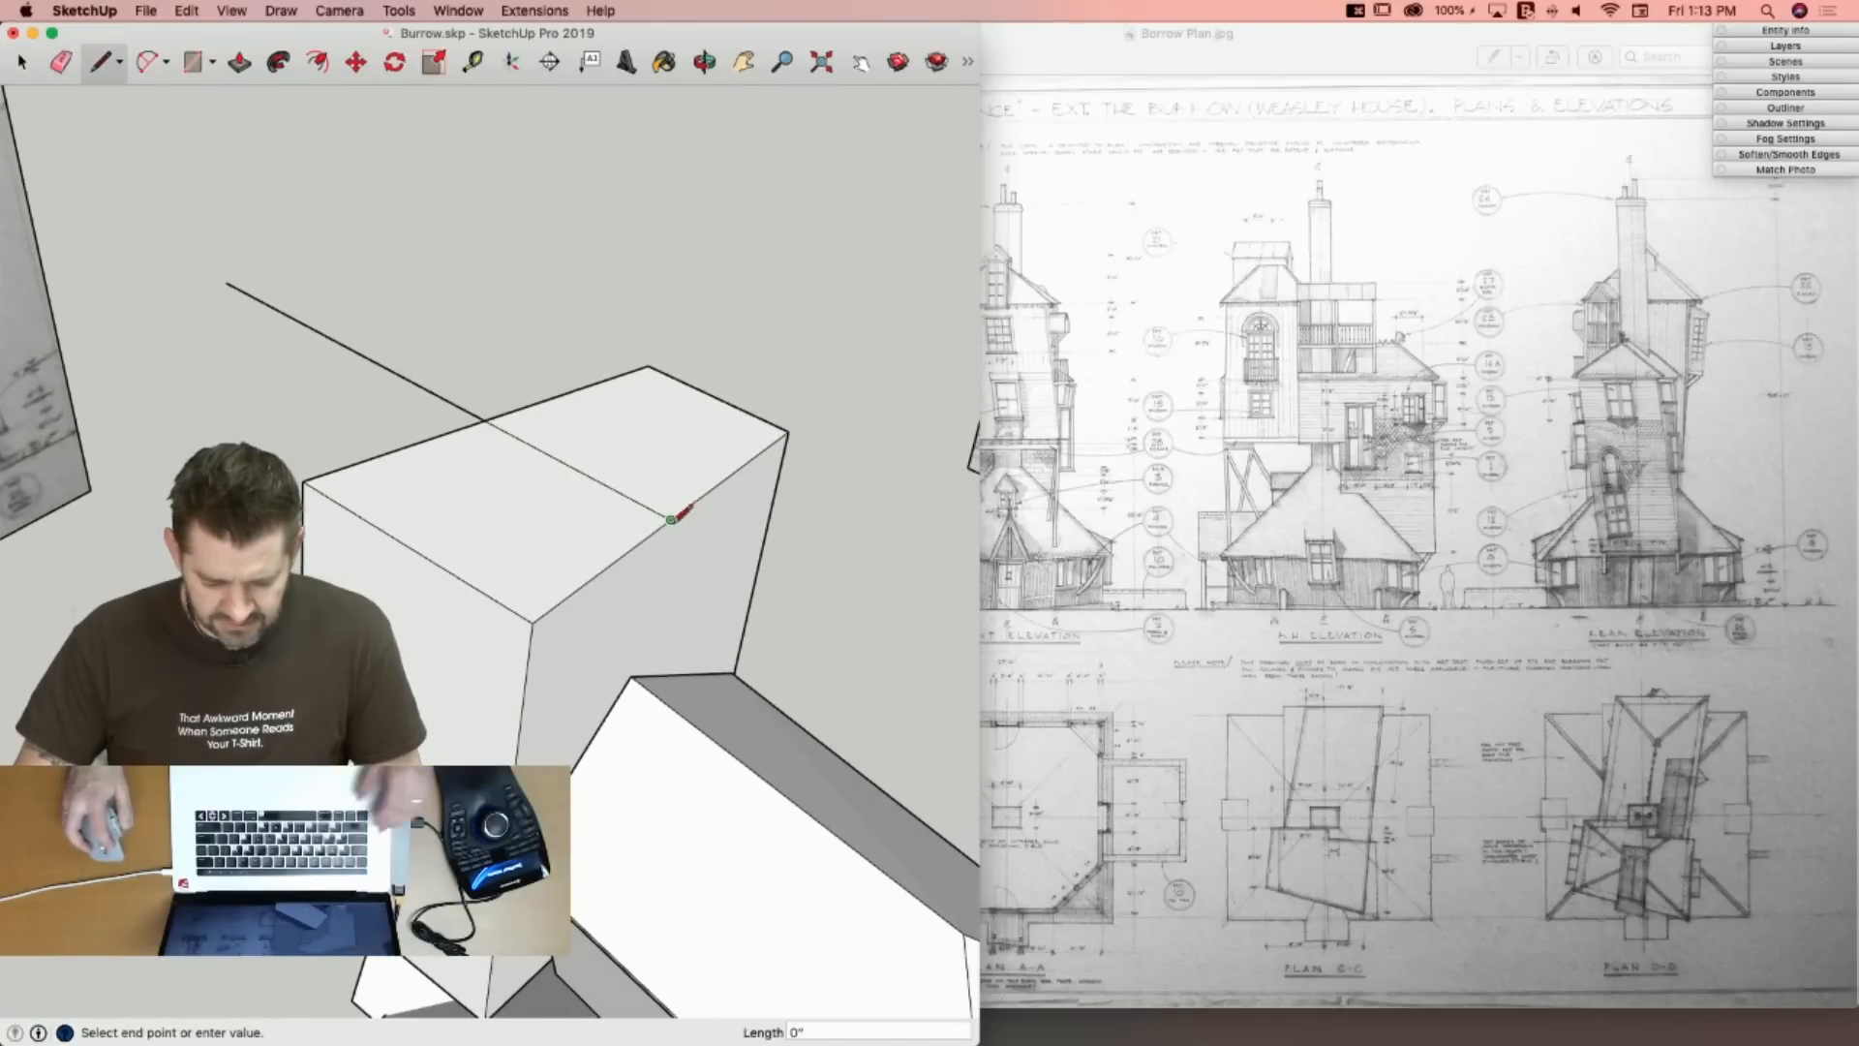
mouse_move(763, 548)
middle_down()
mouse_move(732, 530)
mouse_move(635, 579)
mouse_move(602, 645)
middle_up()
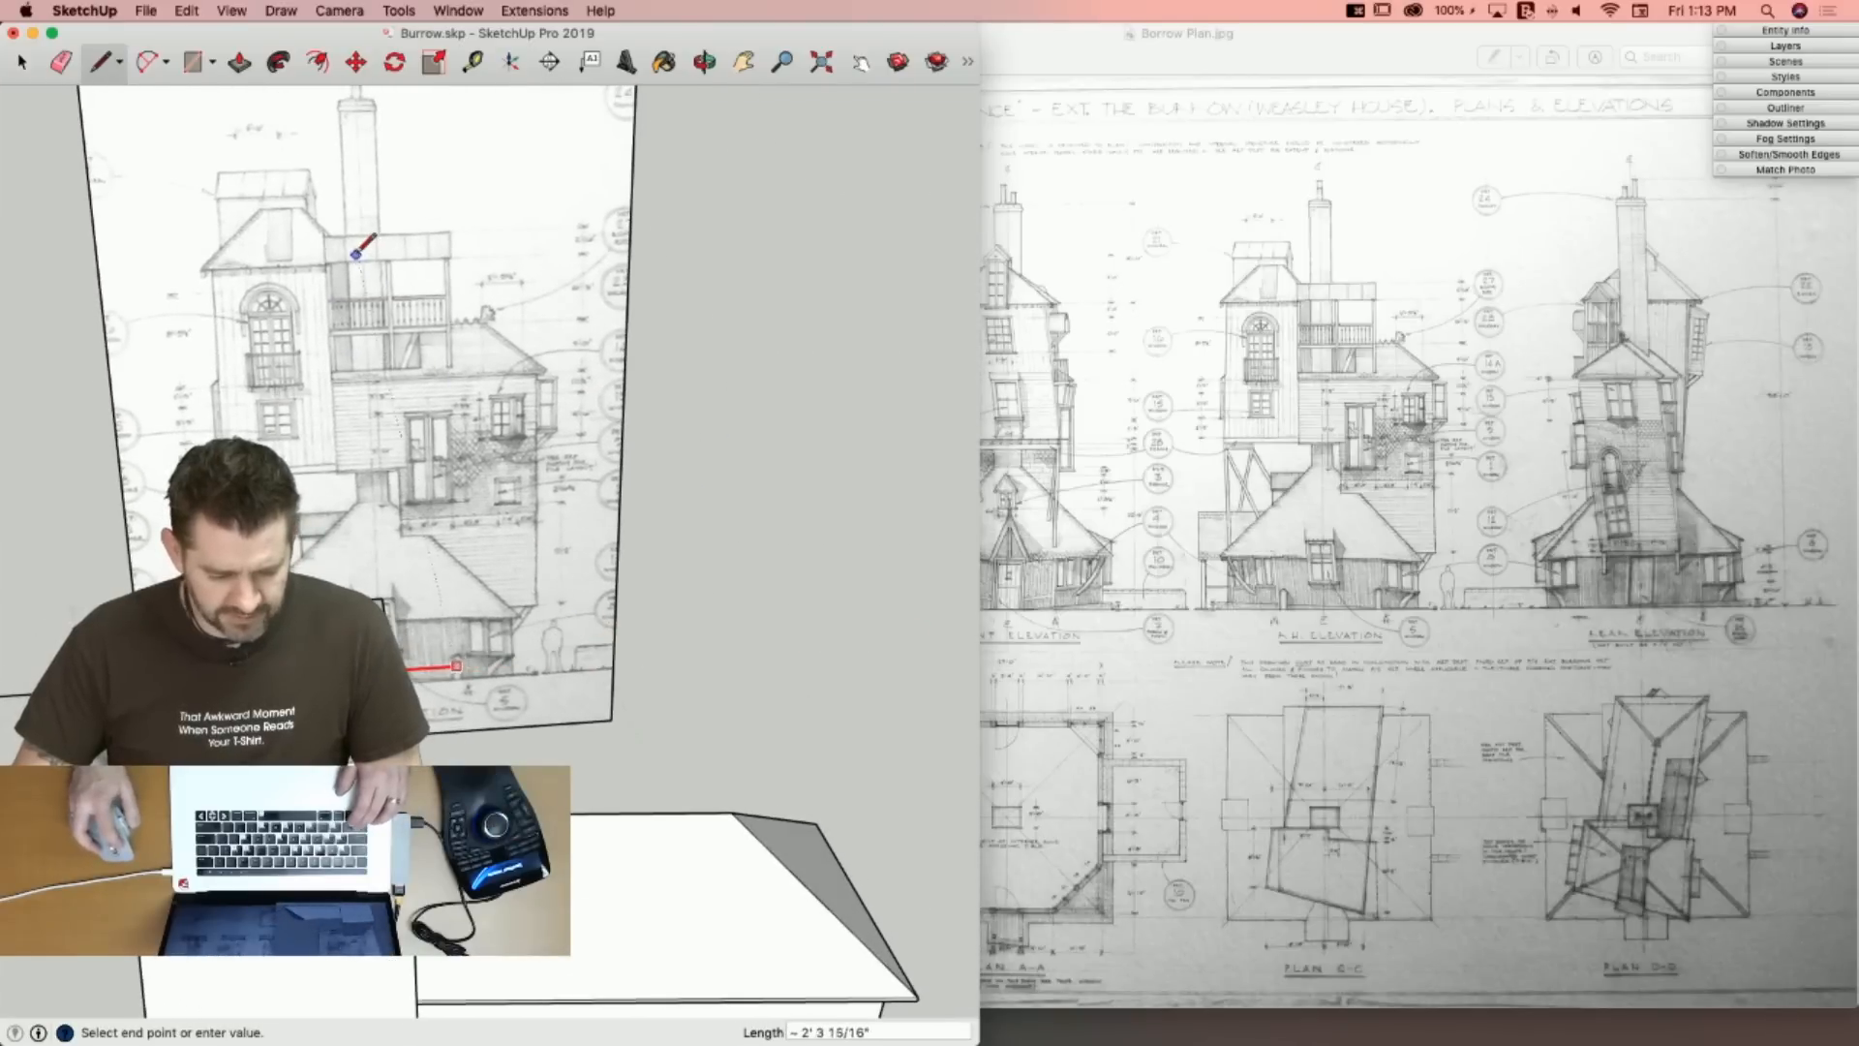
key(Escape)
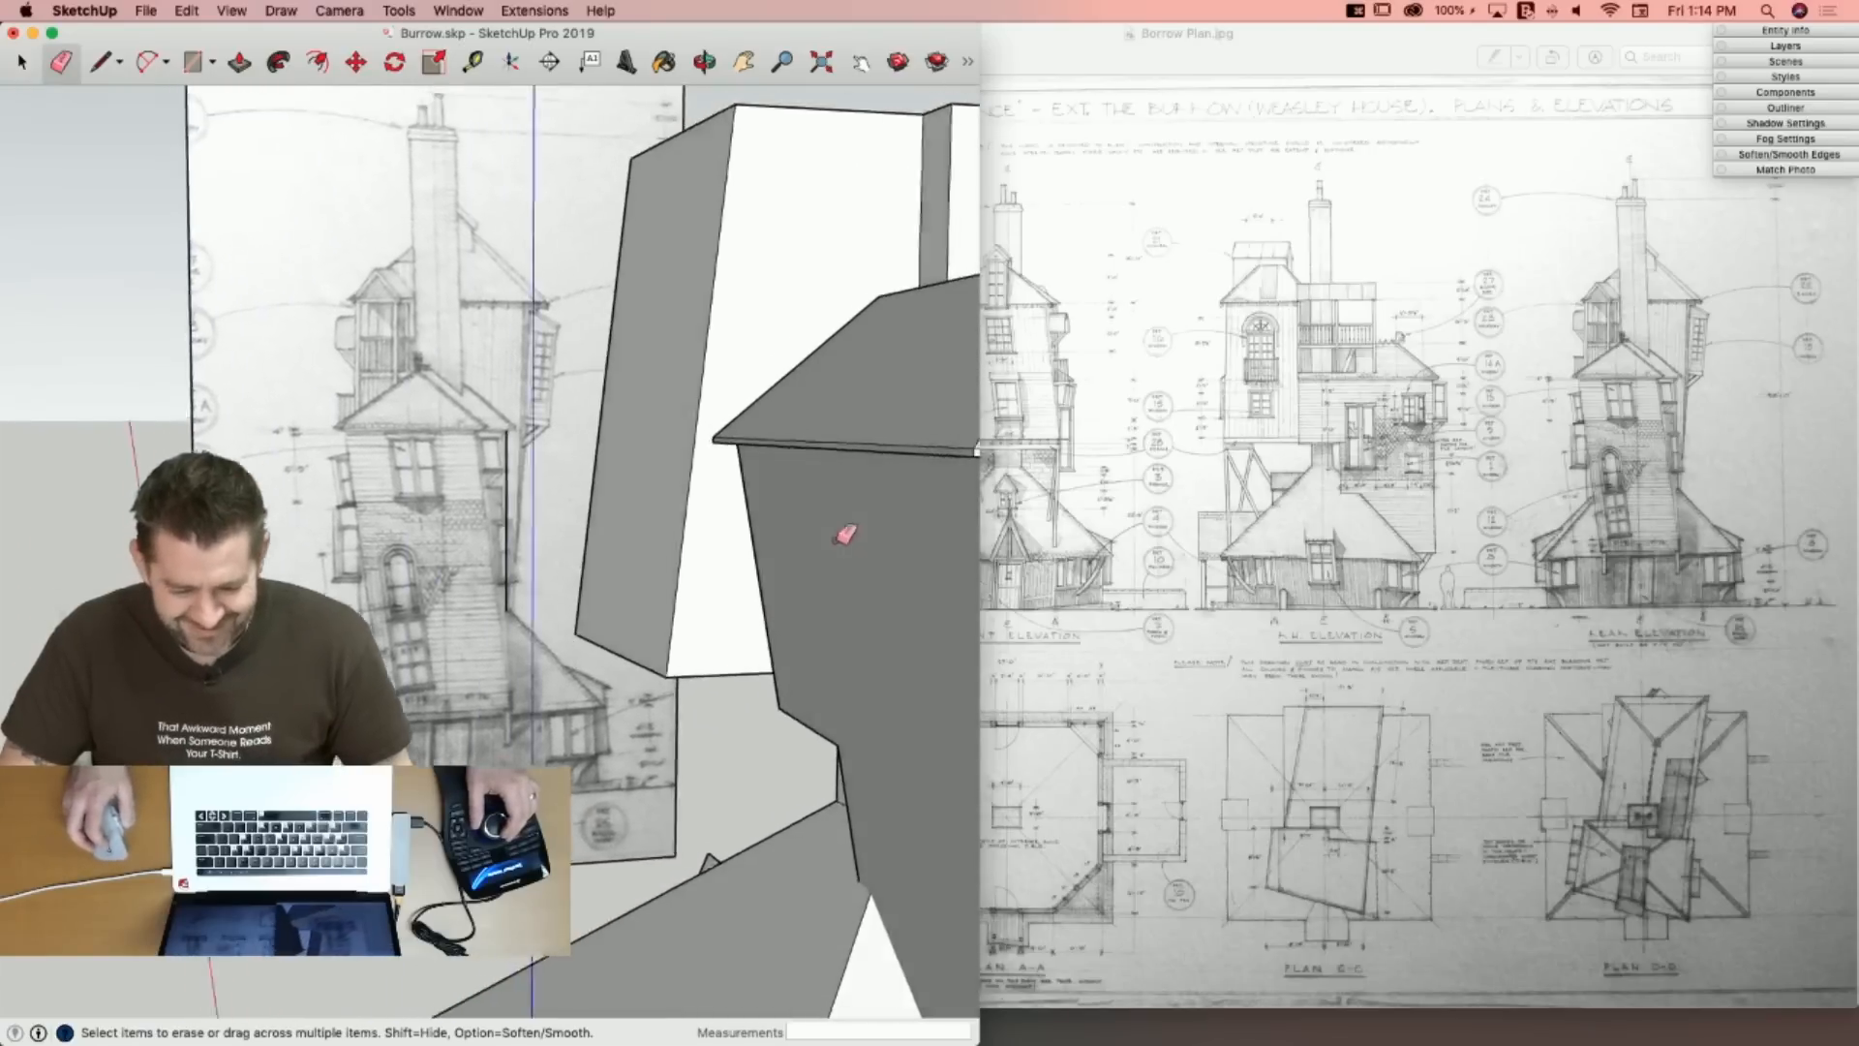
Draw a guide line from the top of the vertical edge on the rear elevation across to the tower block.
key(l)
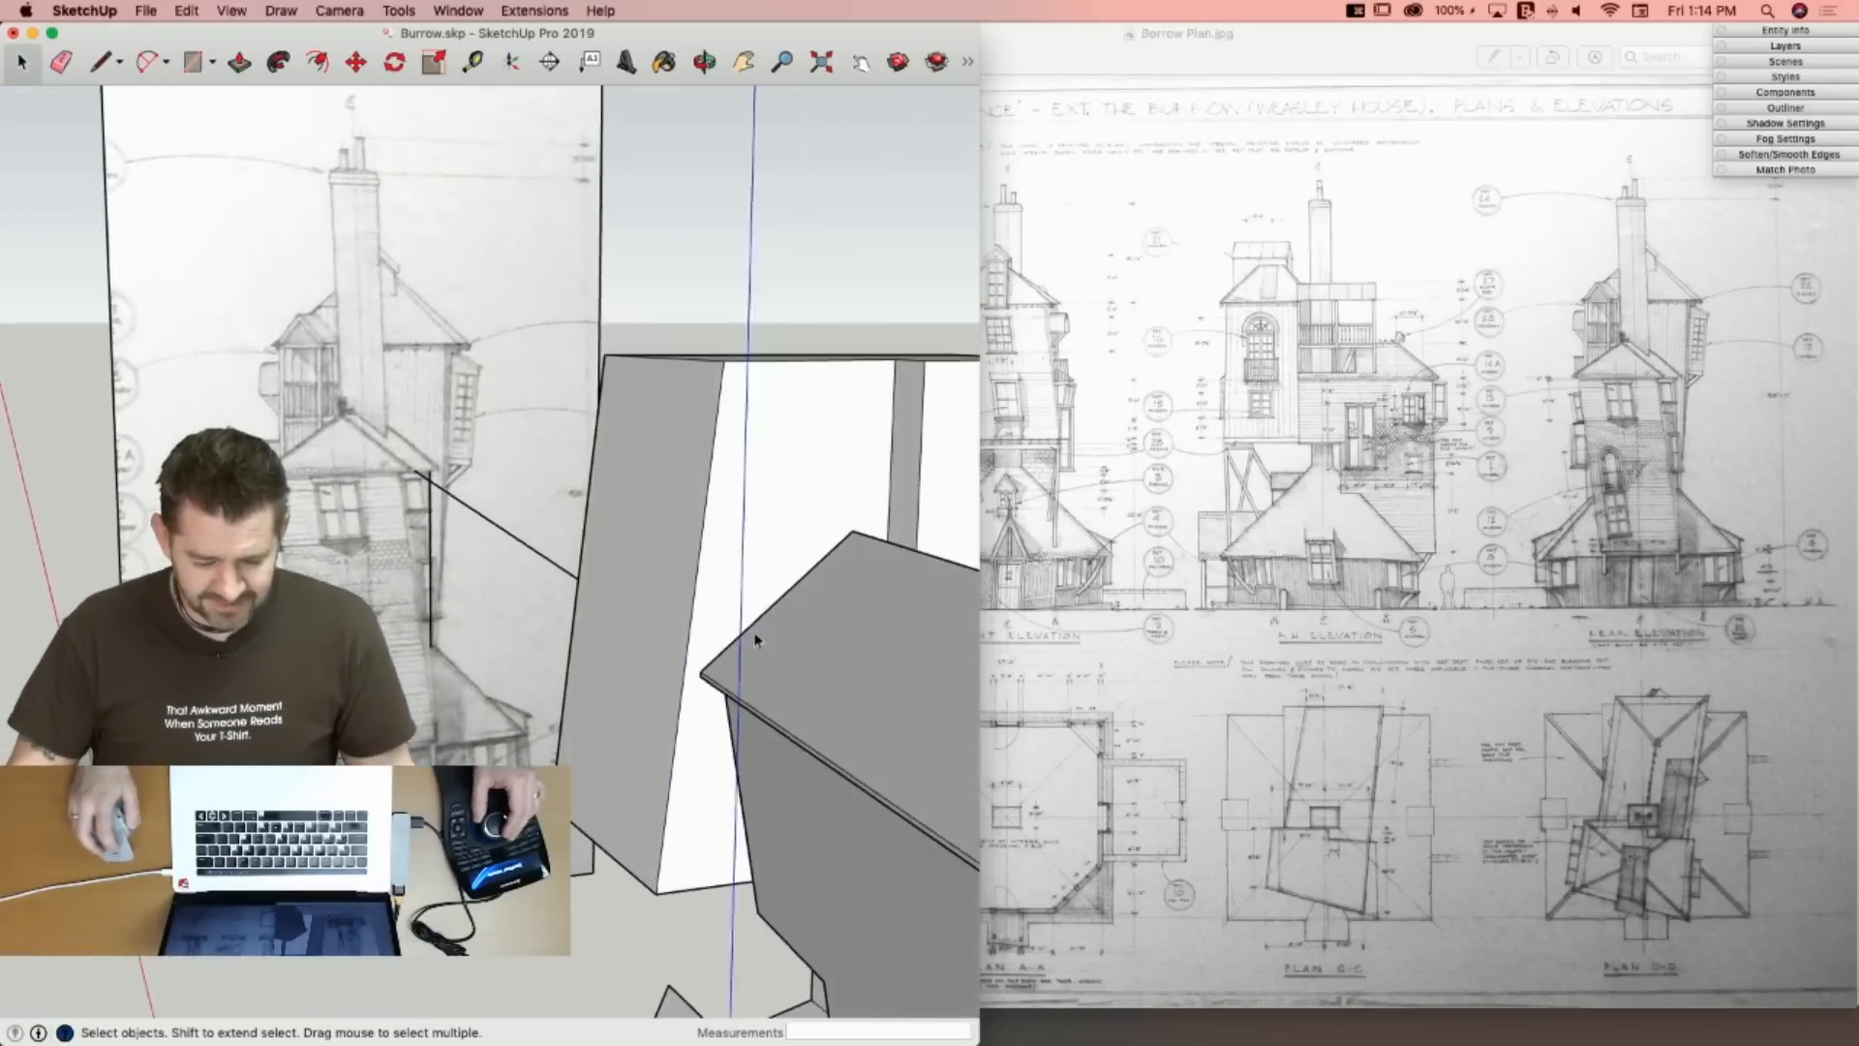
key(l)
click(731, 687)
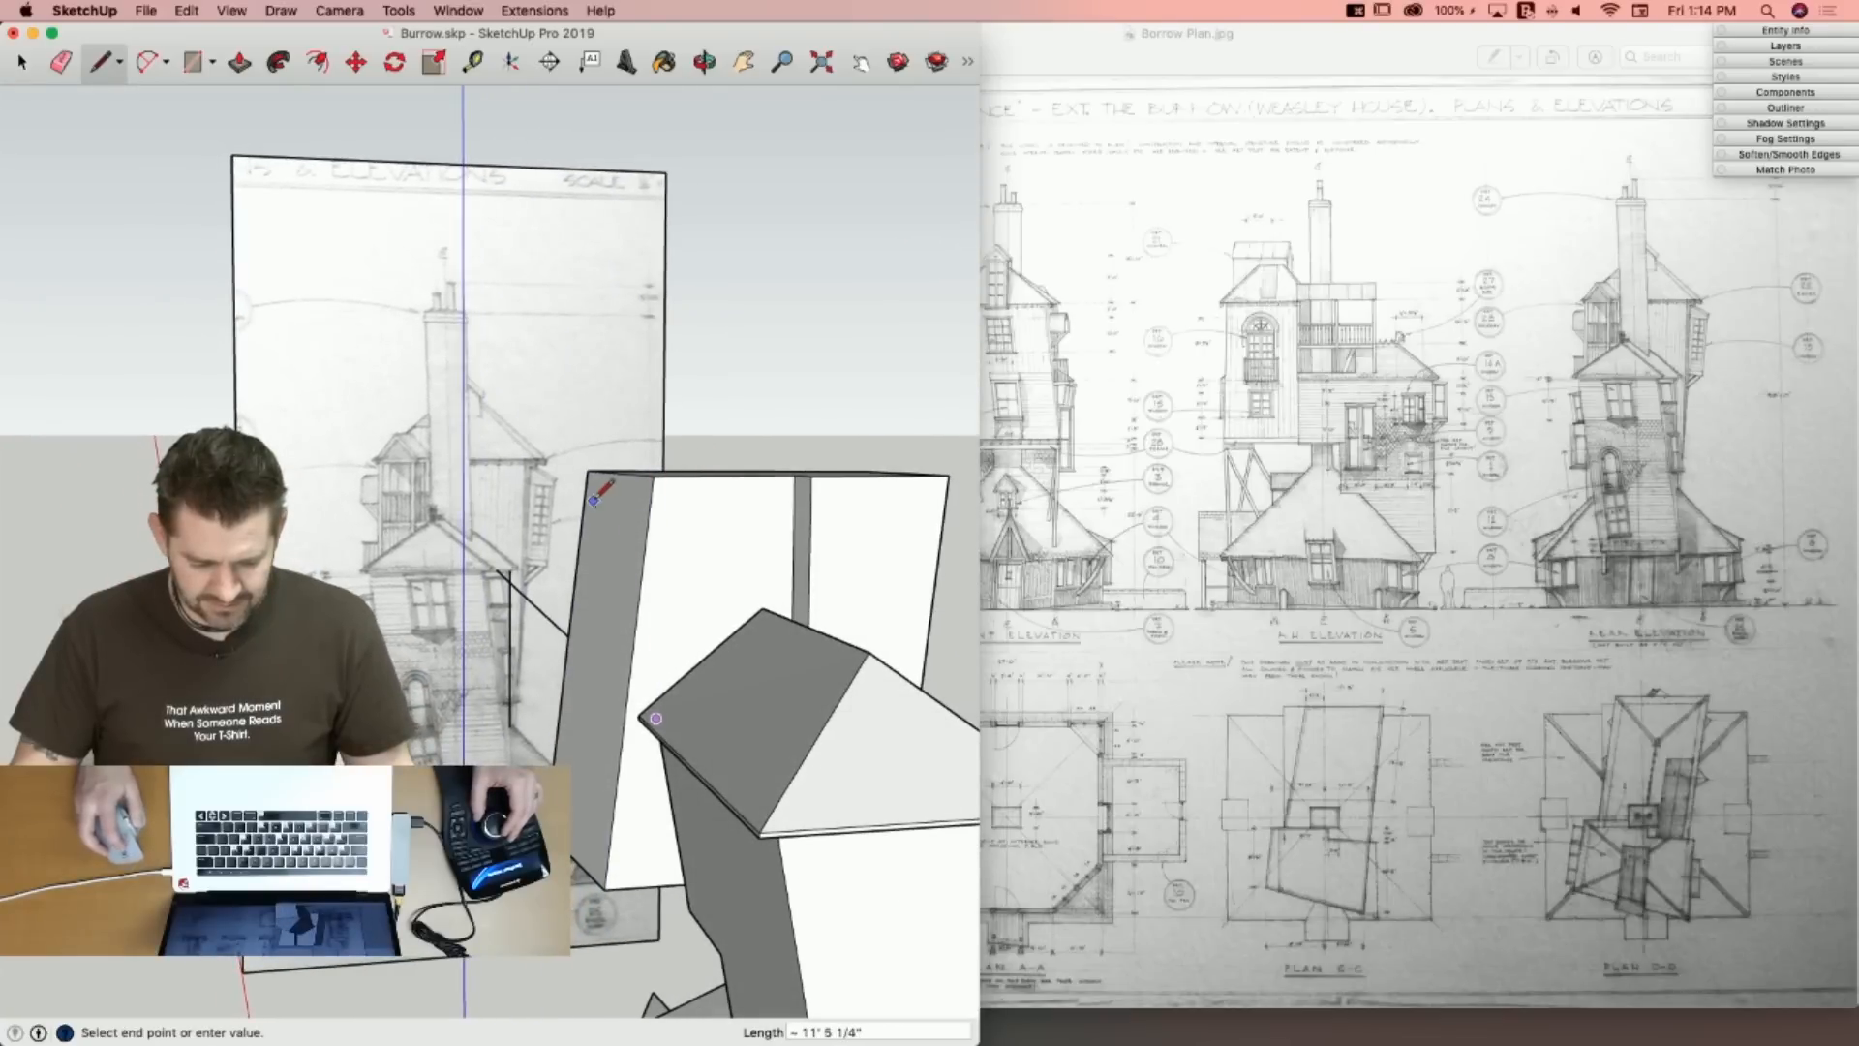
key(Escape)
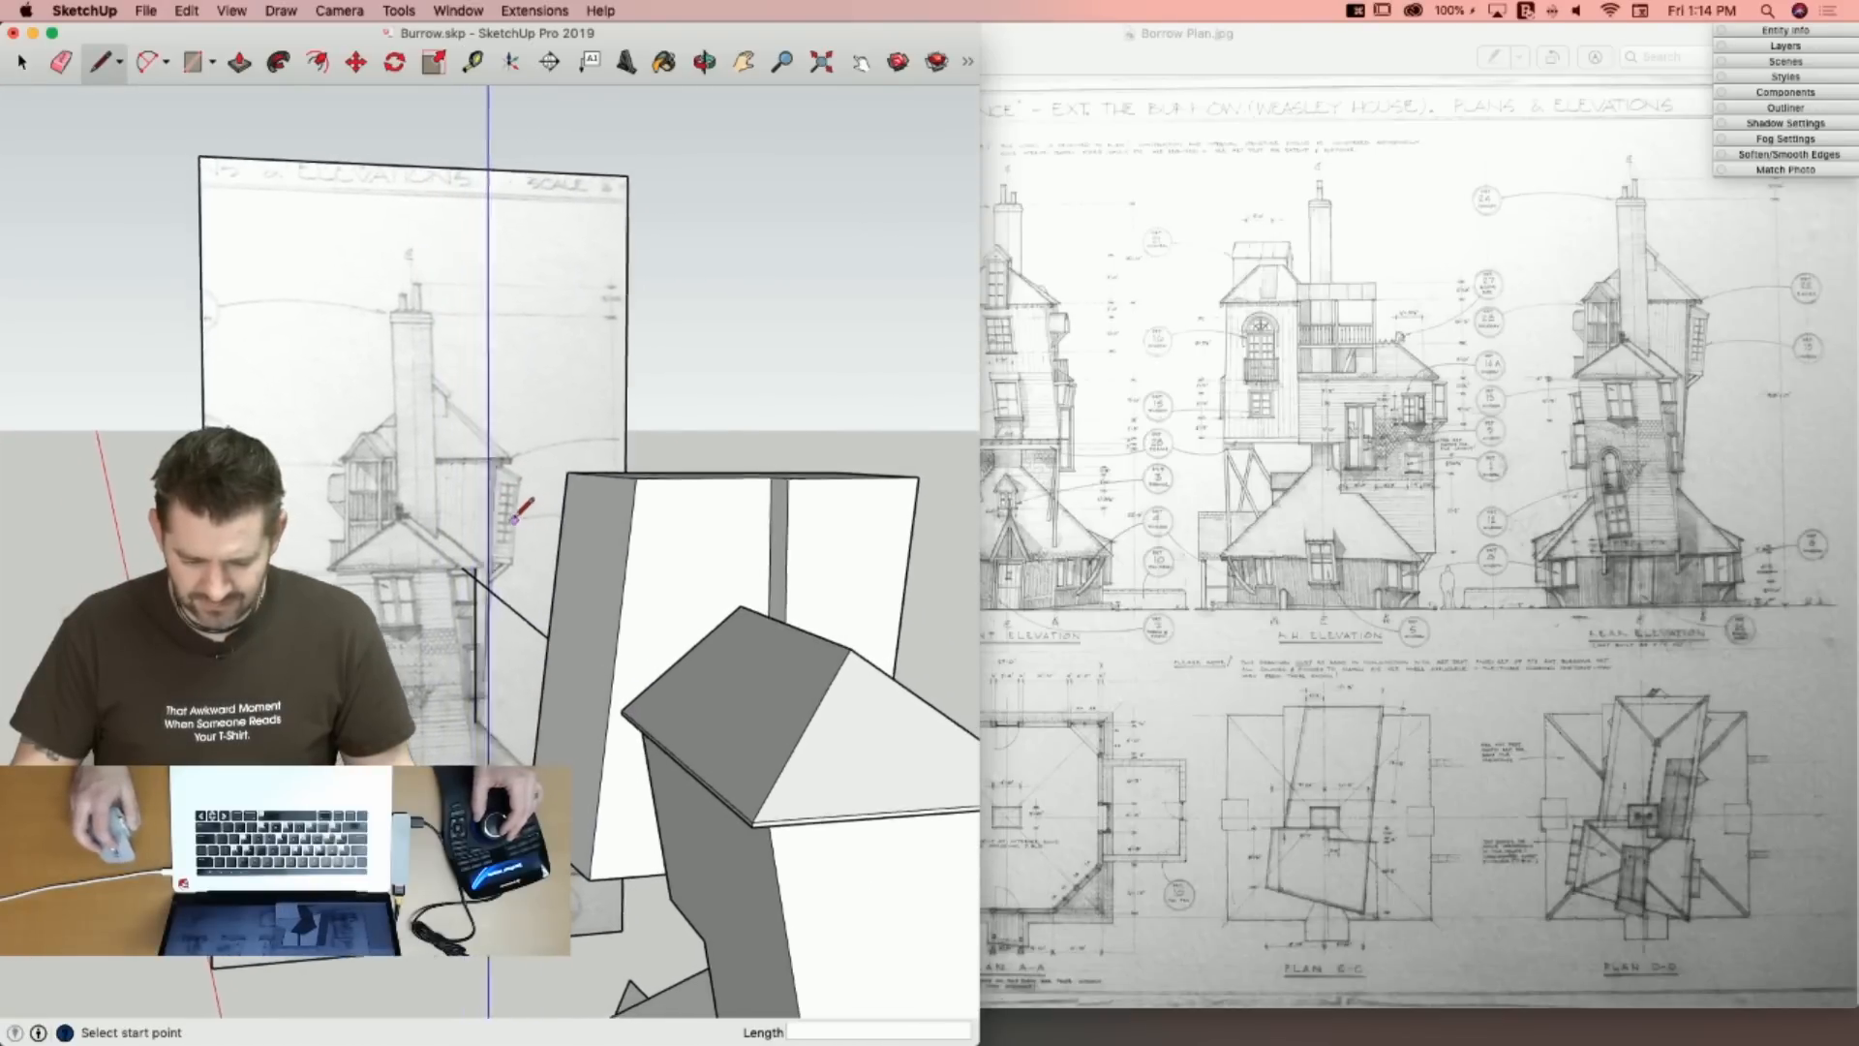
Widen the model window and draw a slanted line about 16' 8 1/4" long from the tower block's top corner to its bottom edge.
drag(978, 388, 1854, 389)
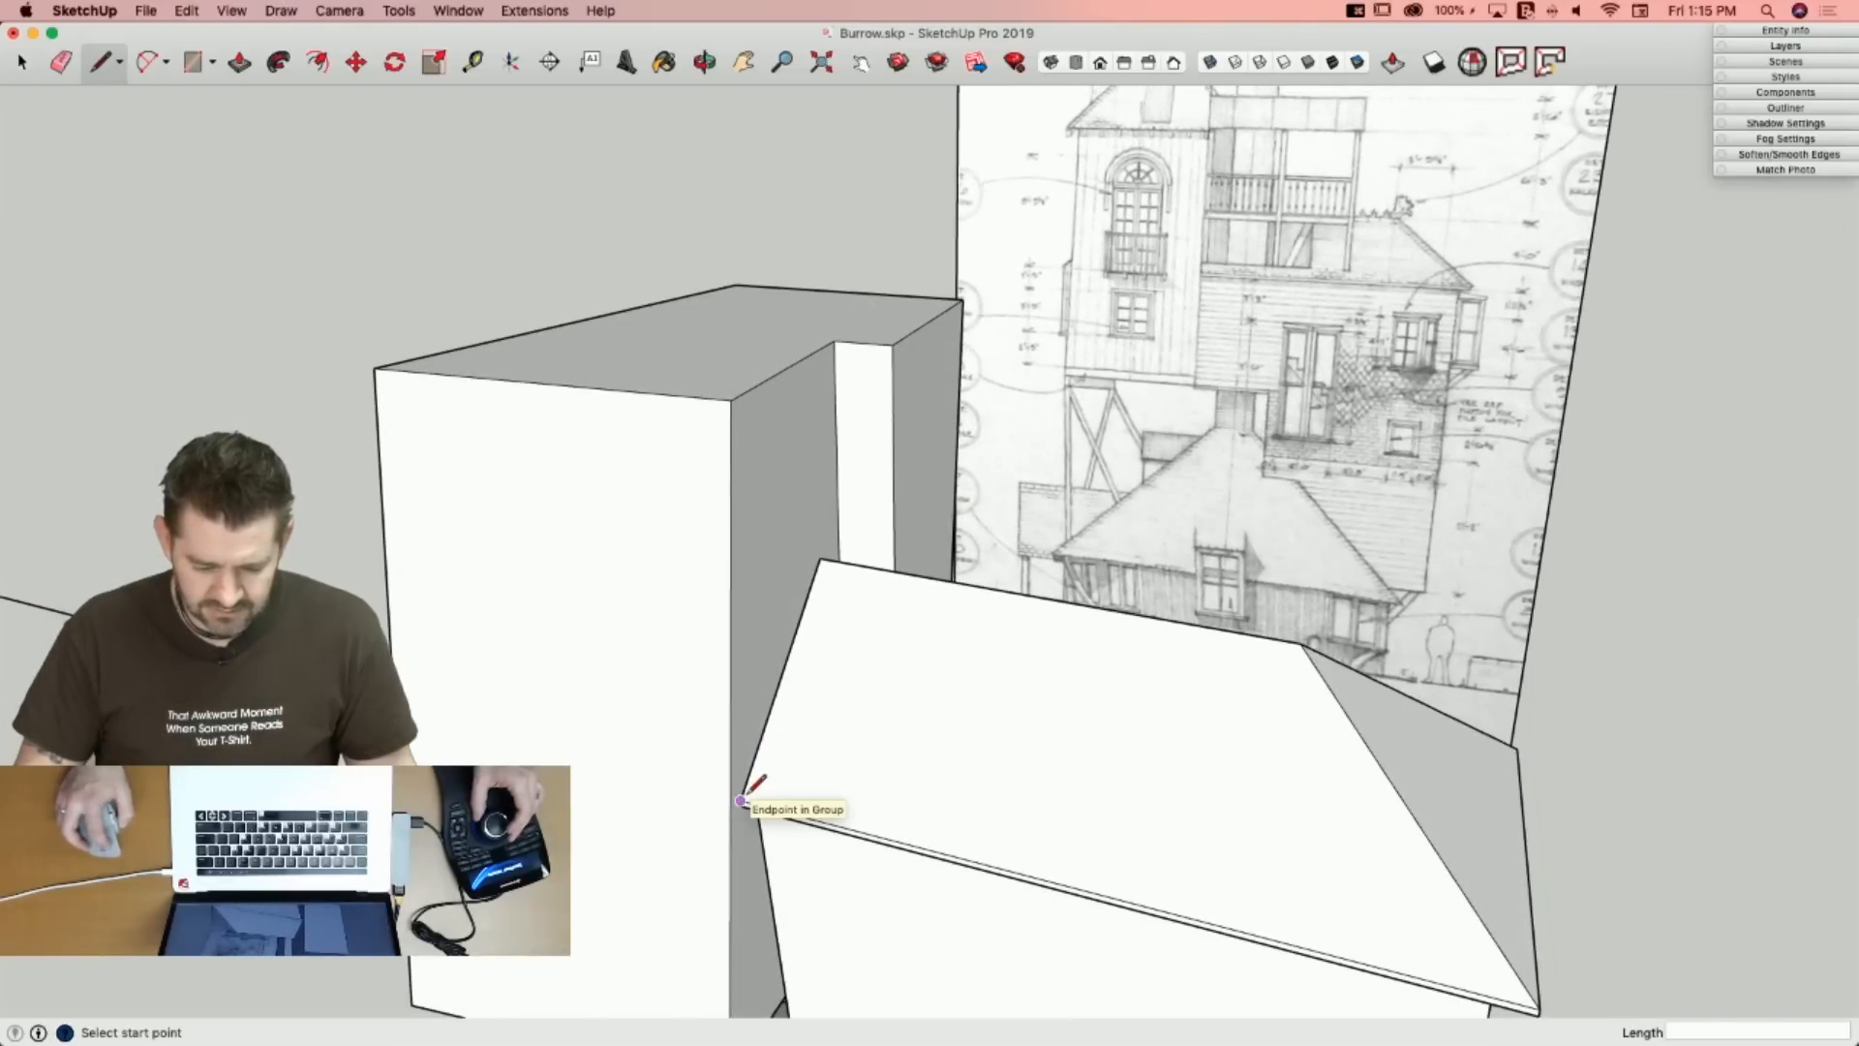
key(space)
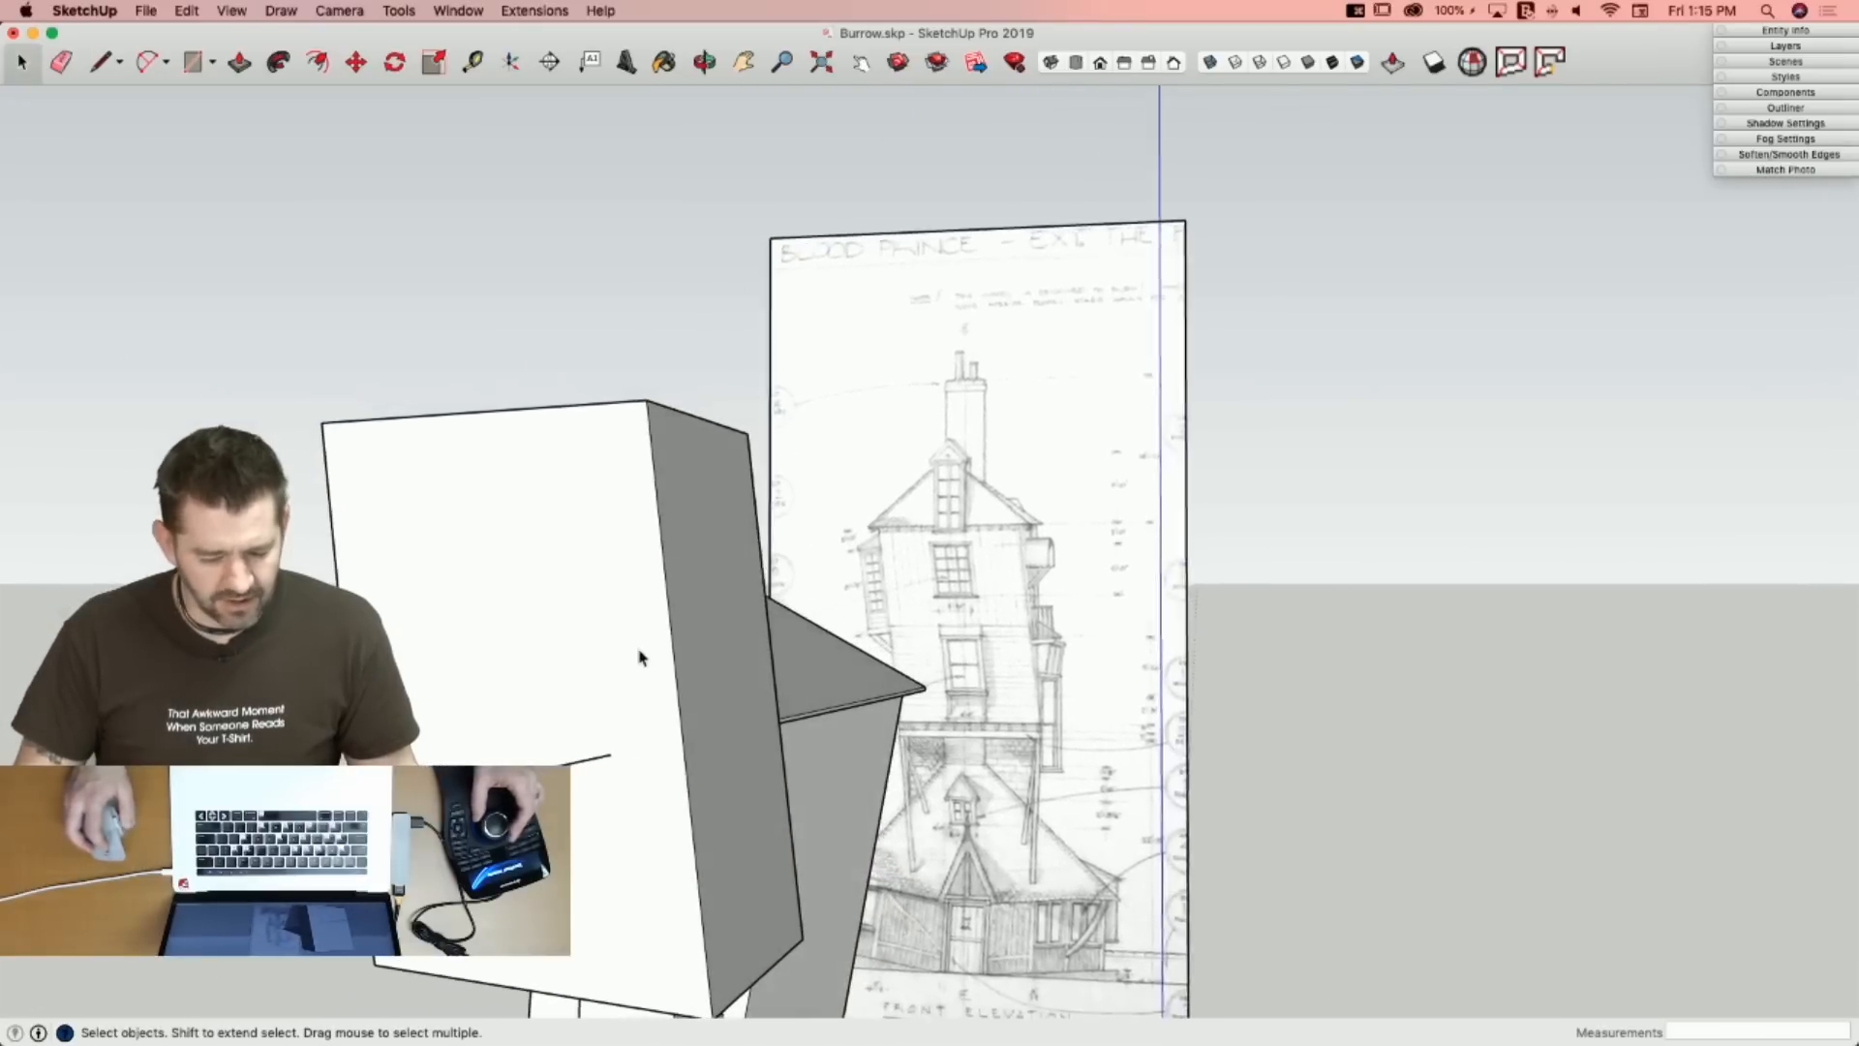
key(l)
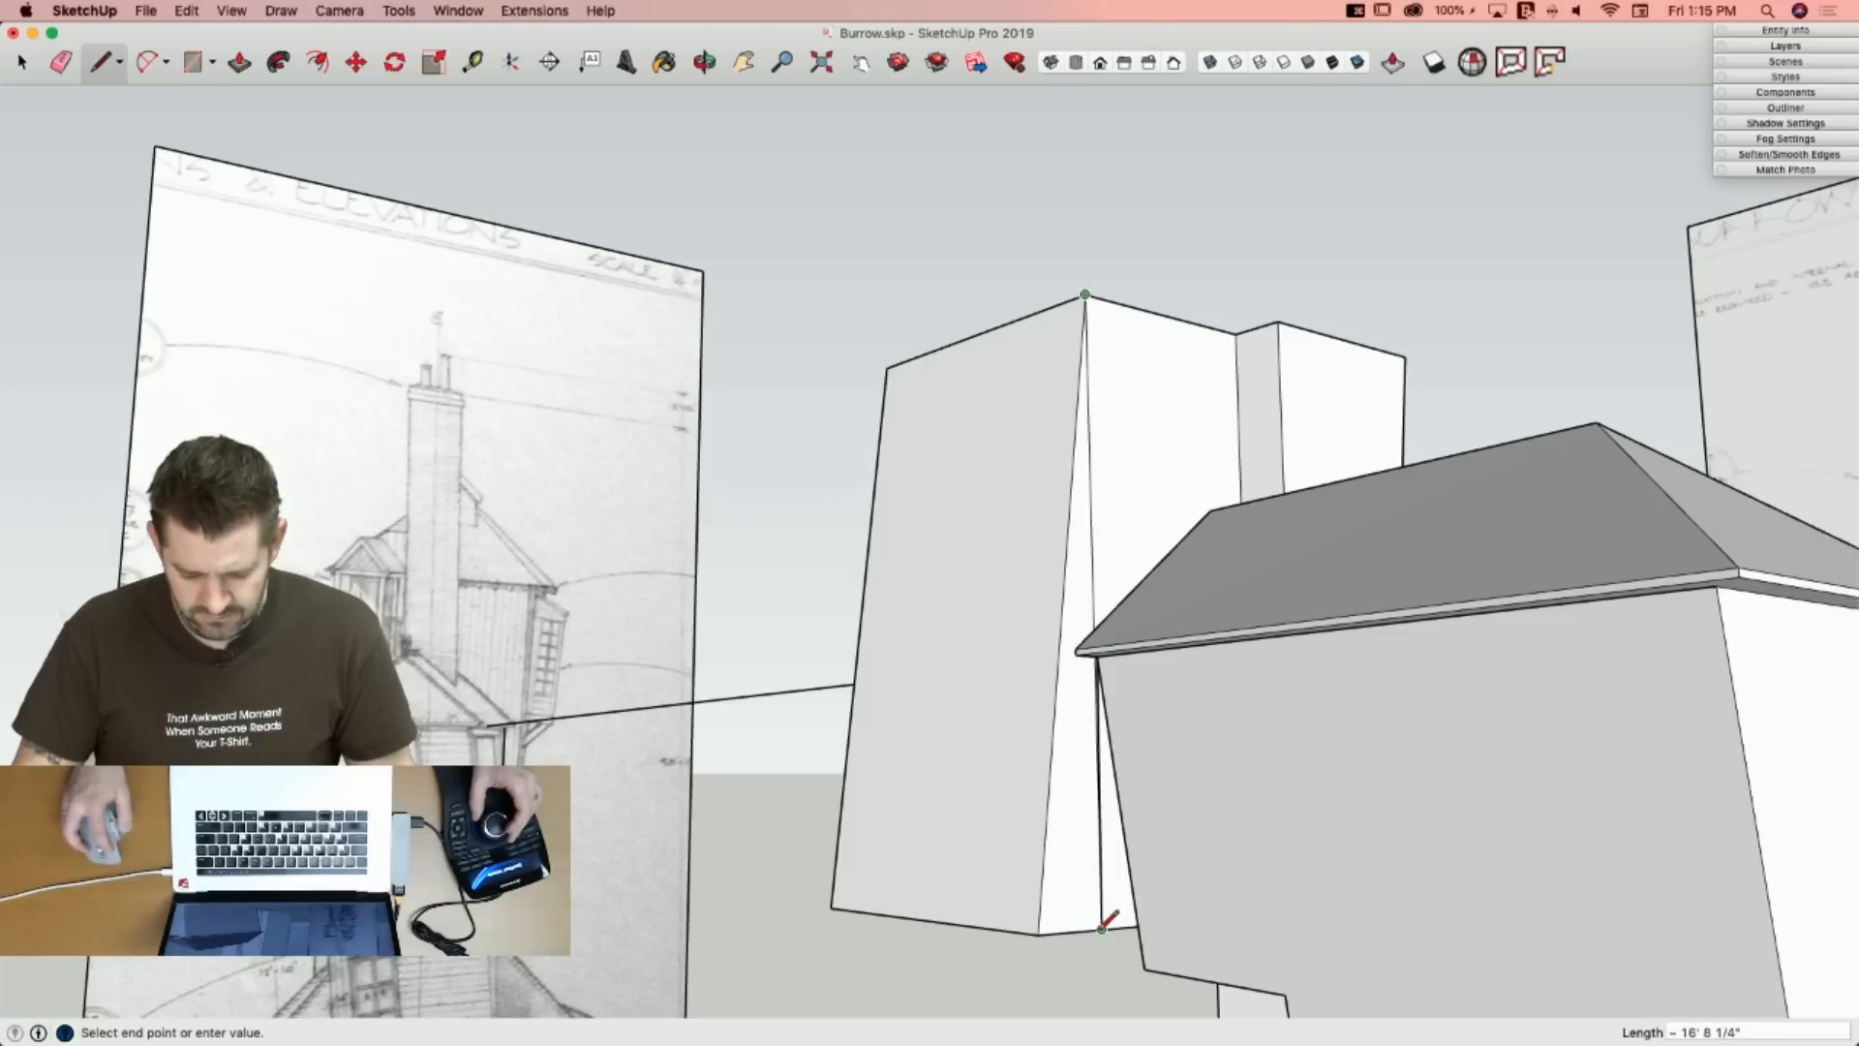
scroll(1091, 762, up, 5)
Erase the surplus line beside the adjoining roof's corner and draw a line from the slanted line's foot across the block's underside.
key(e)
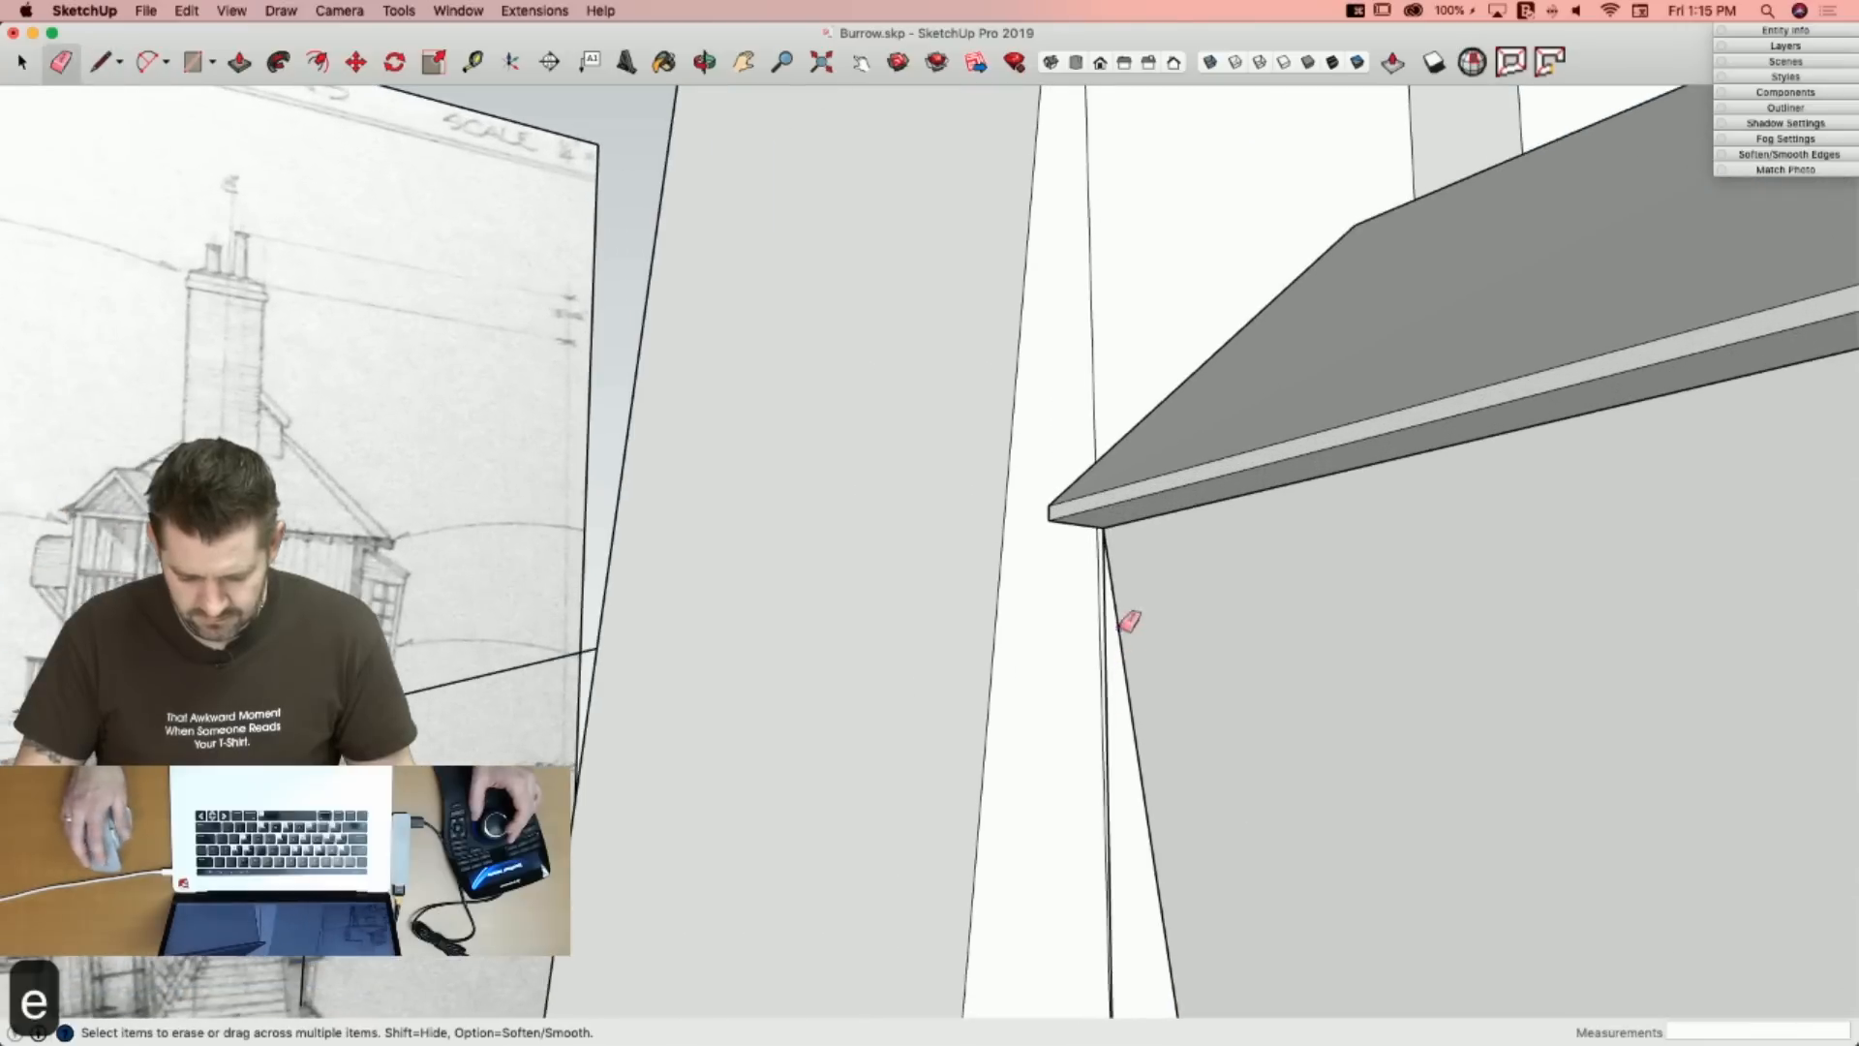
click(1110, 620)
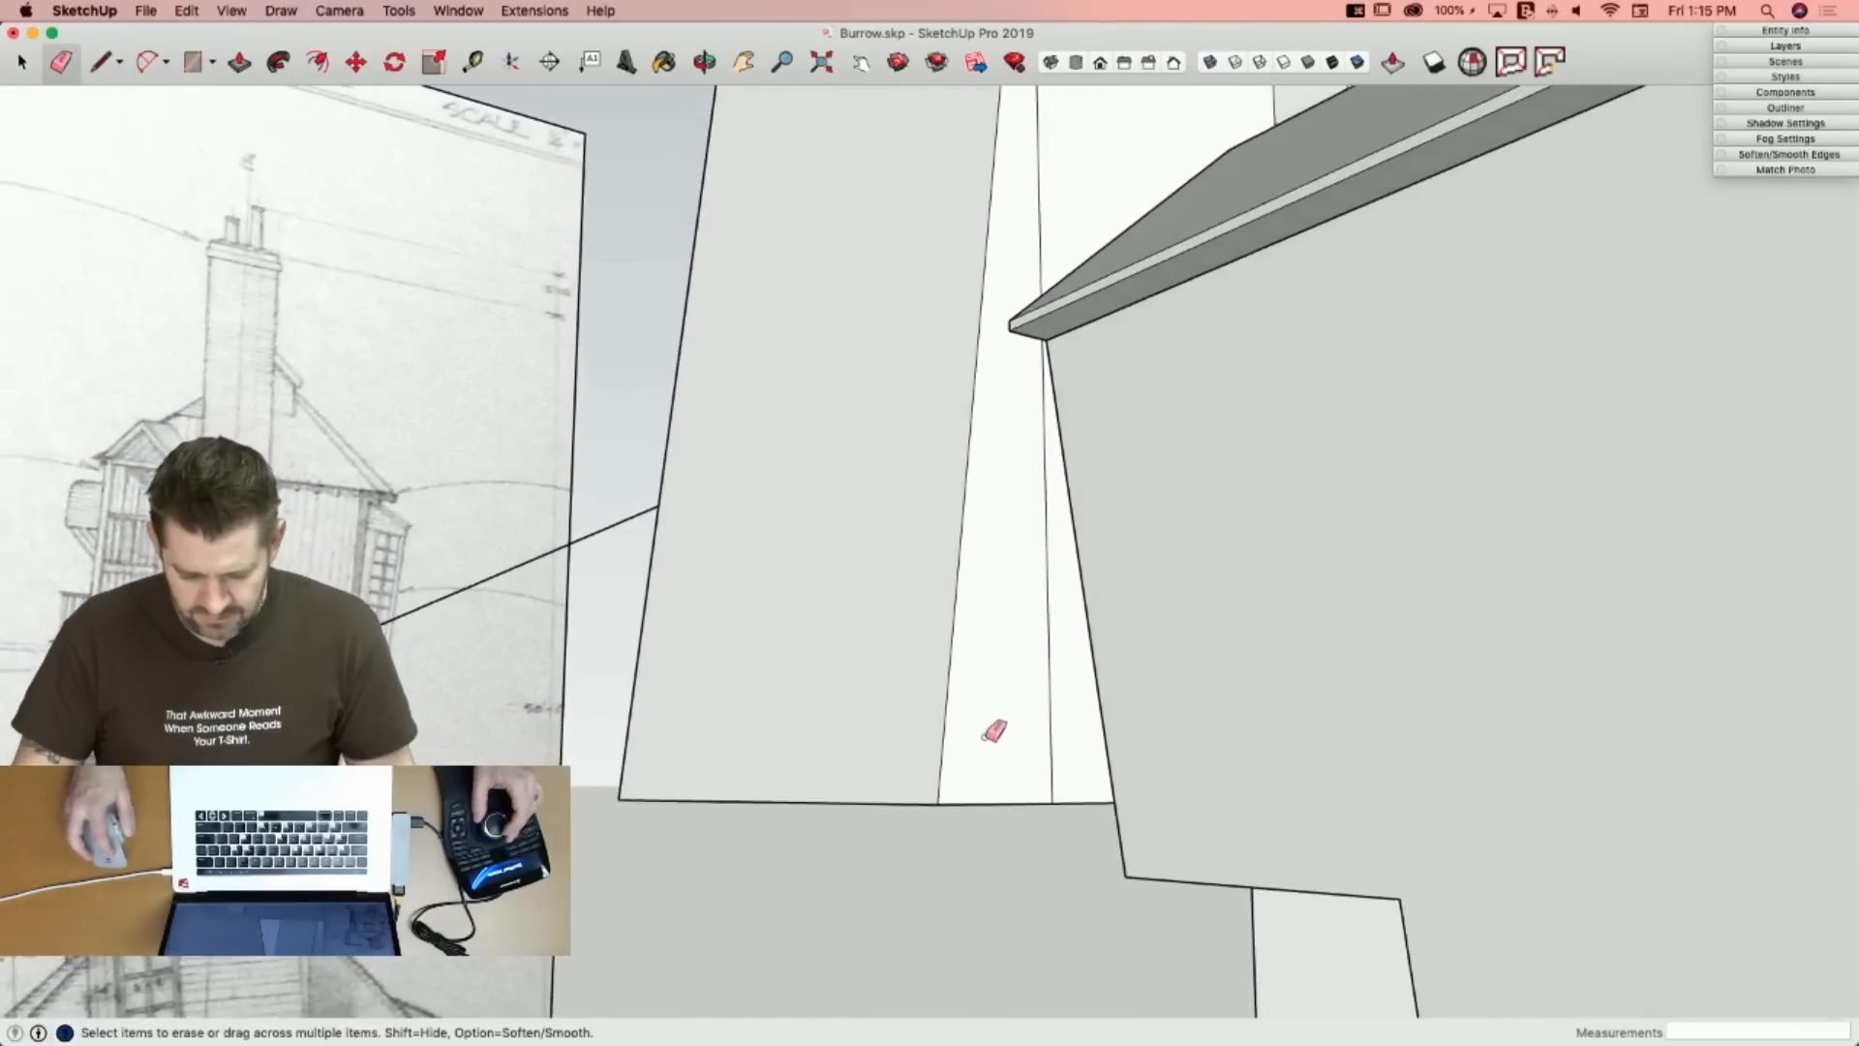
key(l)
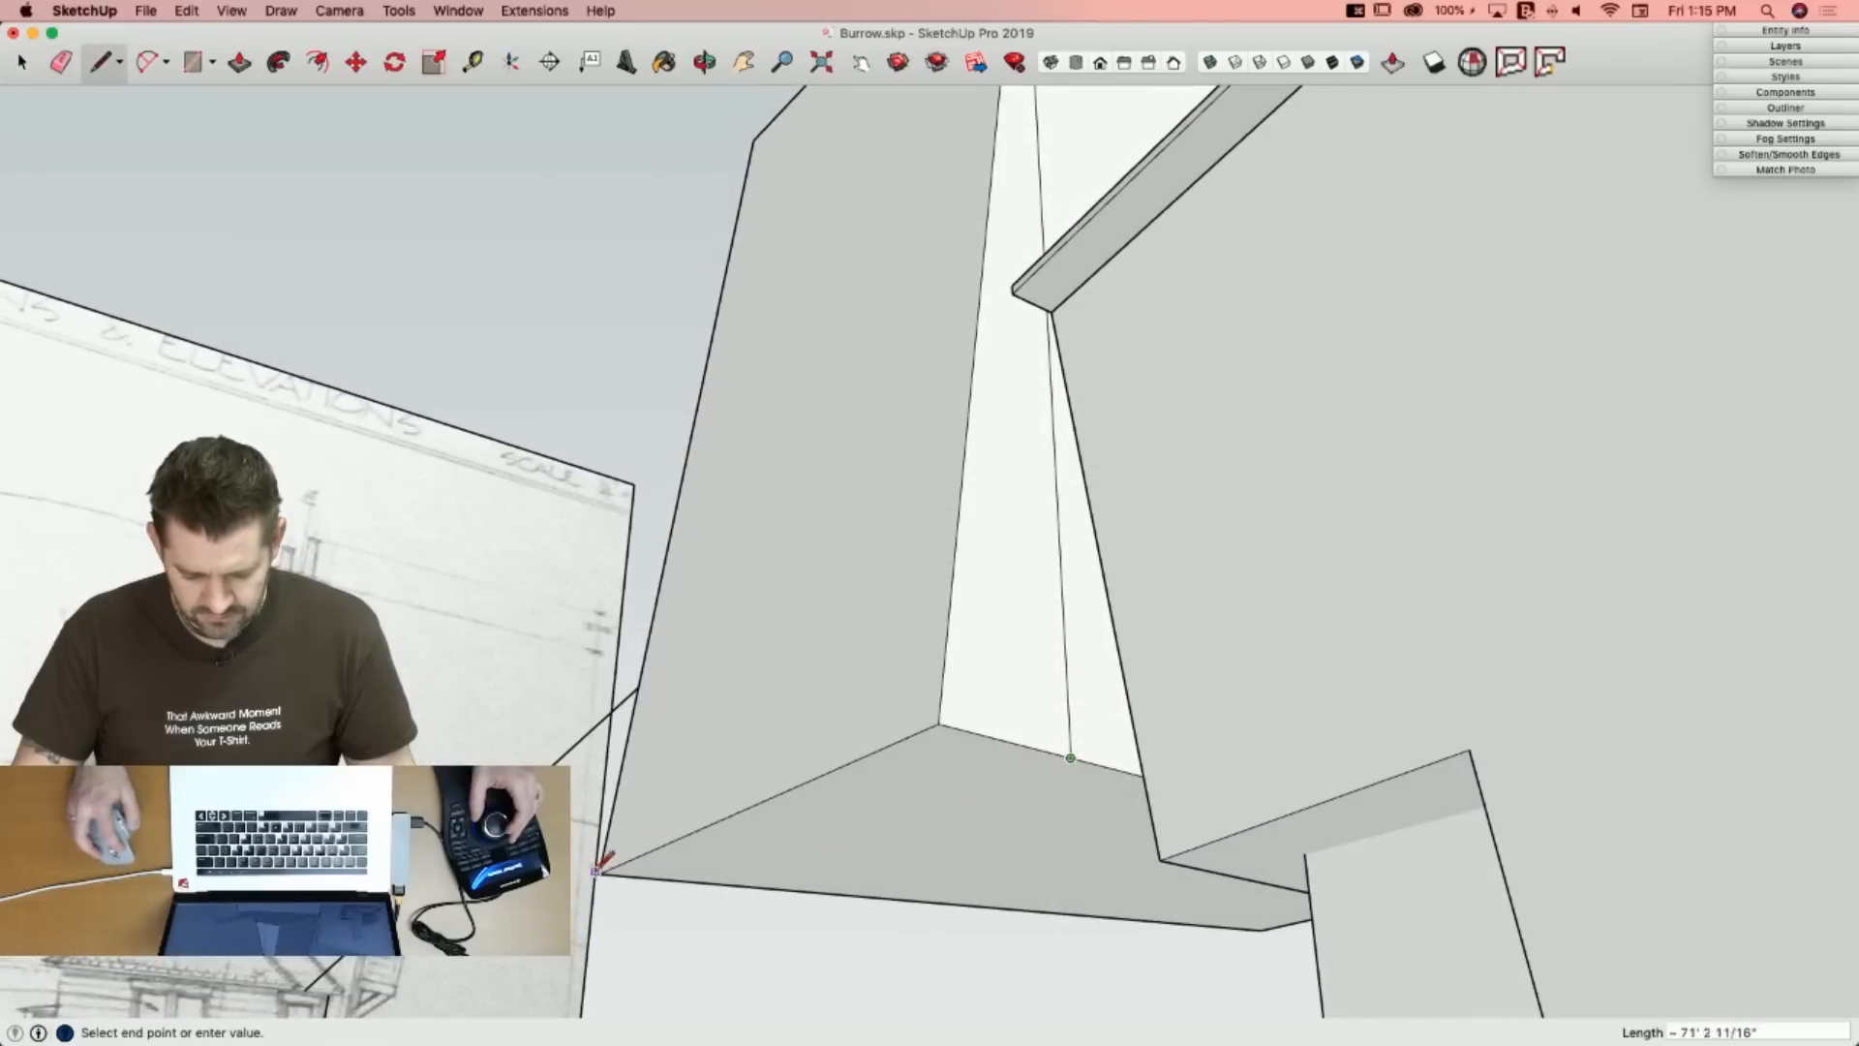
click(937, 723)
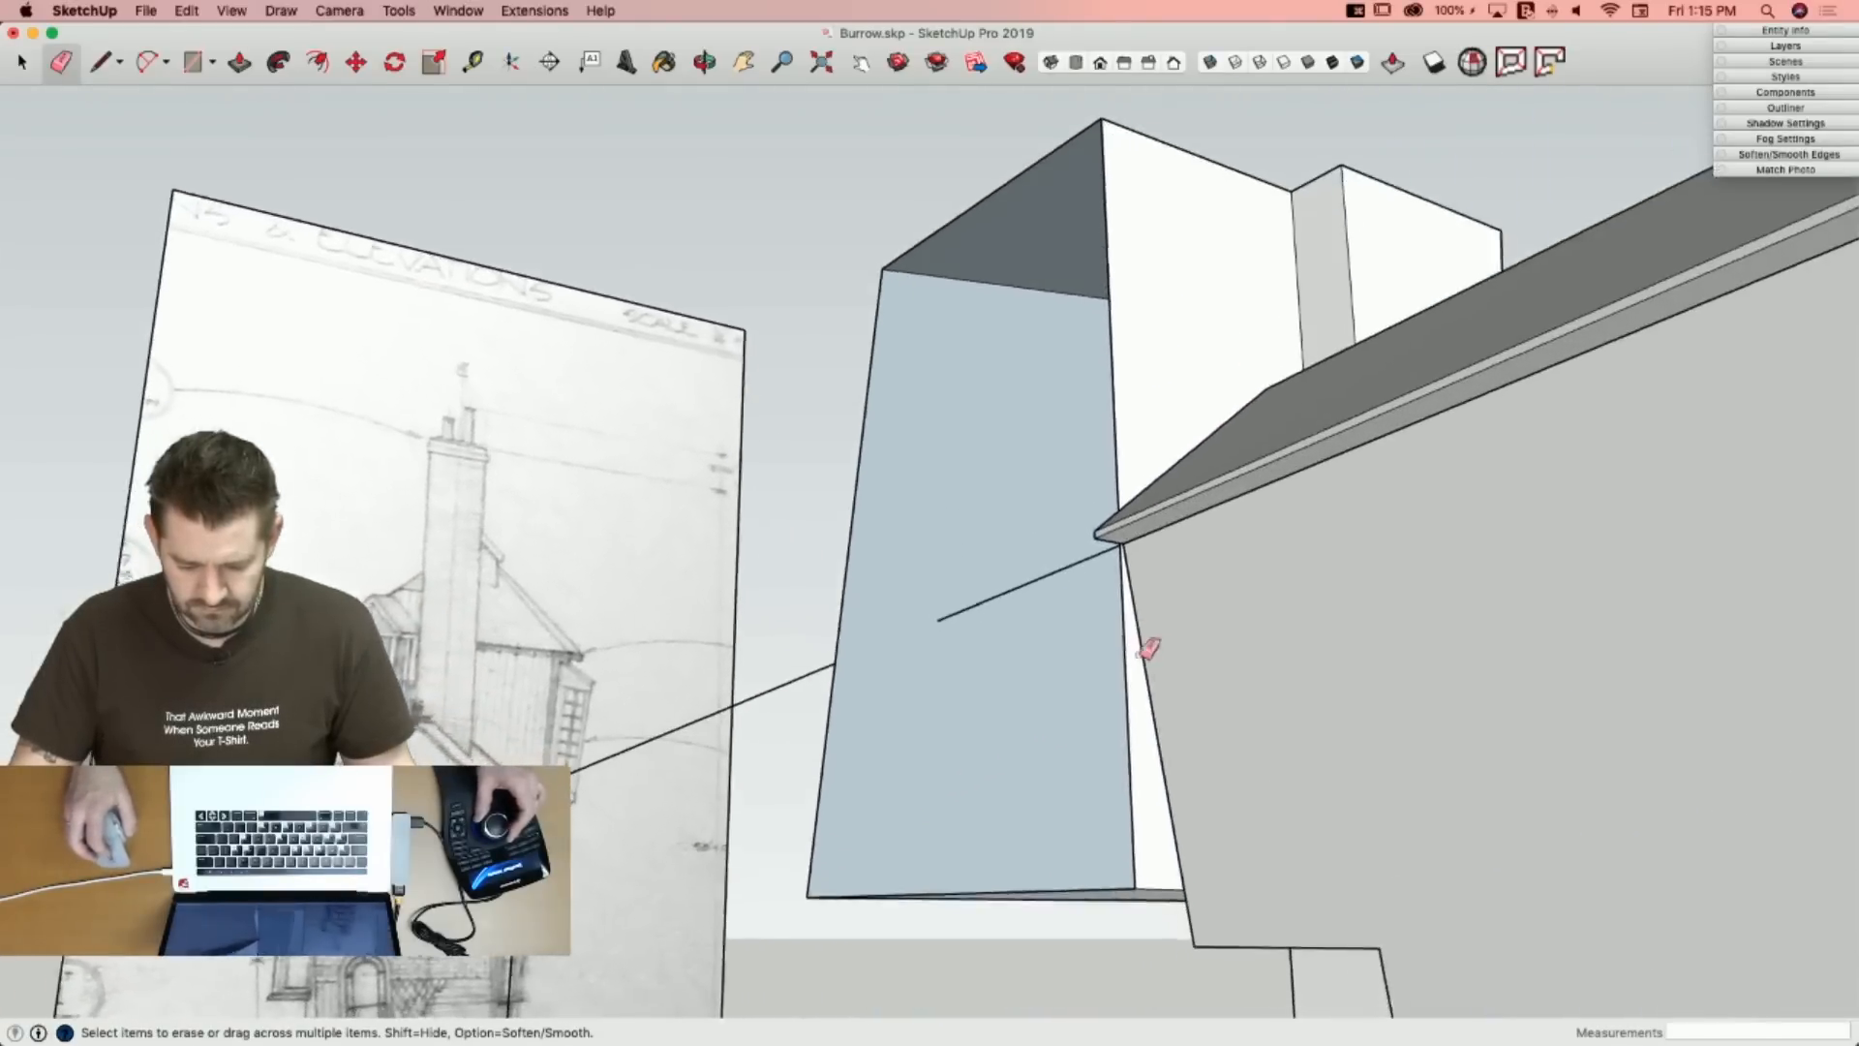
Project the upper eave corner from the front elevation drawing toward the tower block with a line.
key(l)
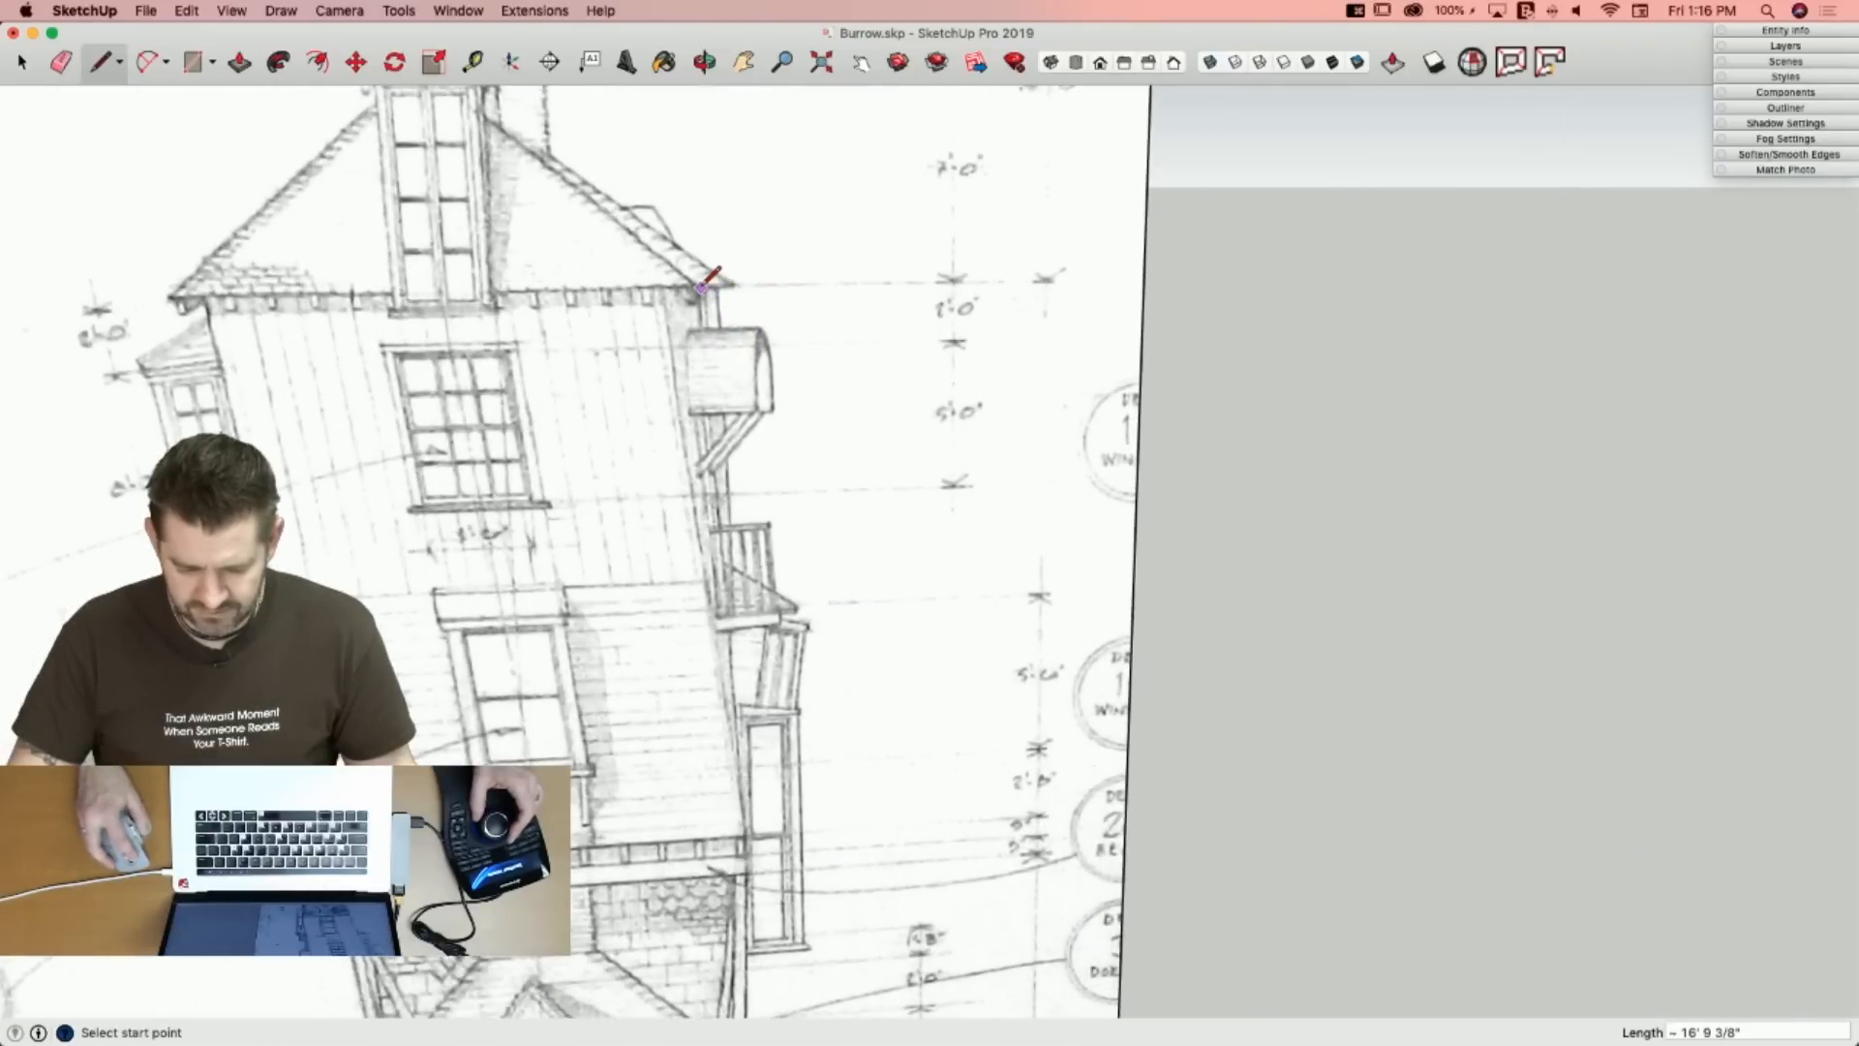
click(704, 285)
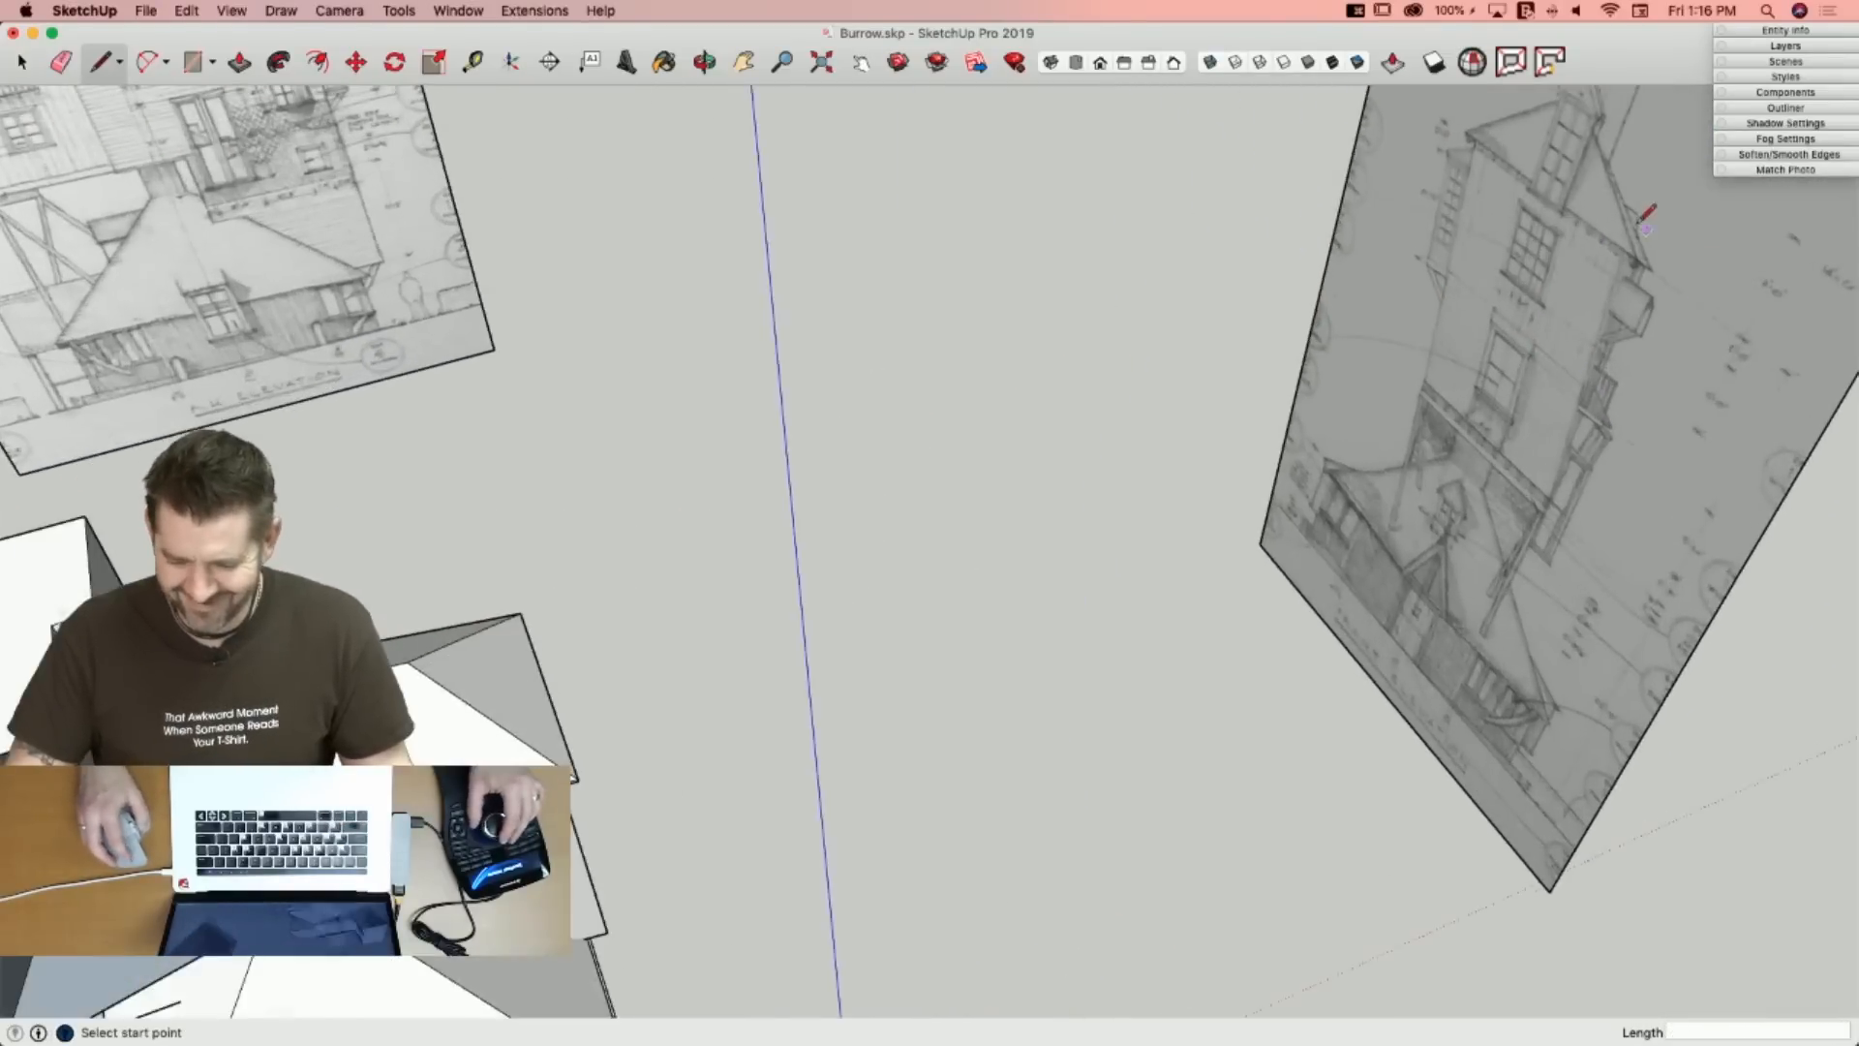
scroll(1437, 278, up, 5)
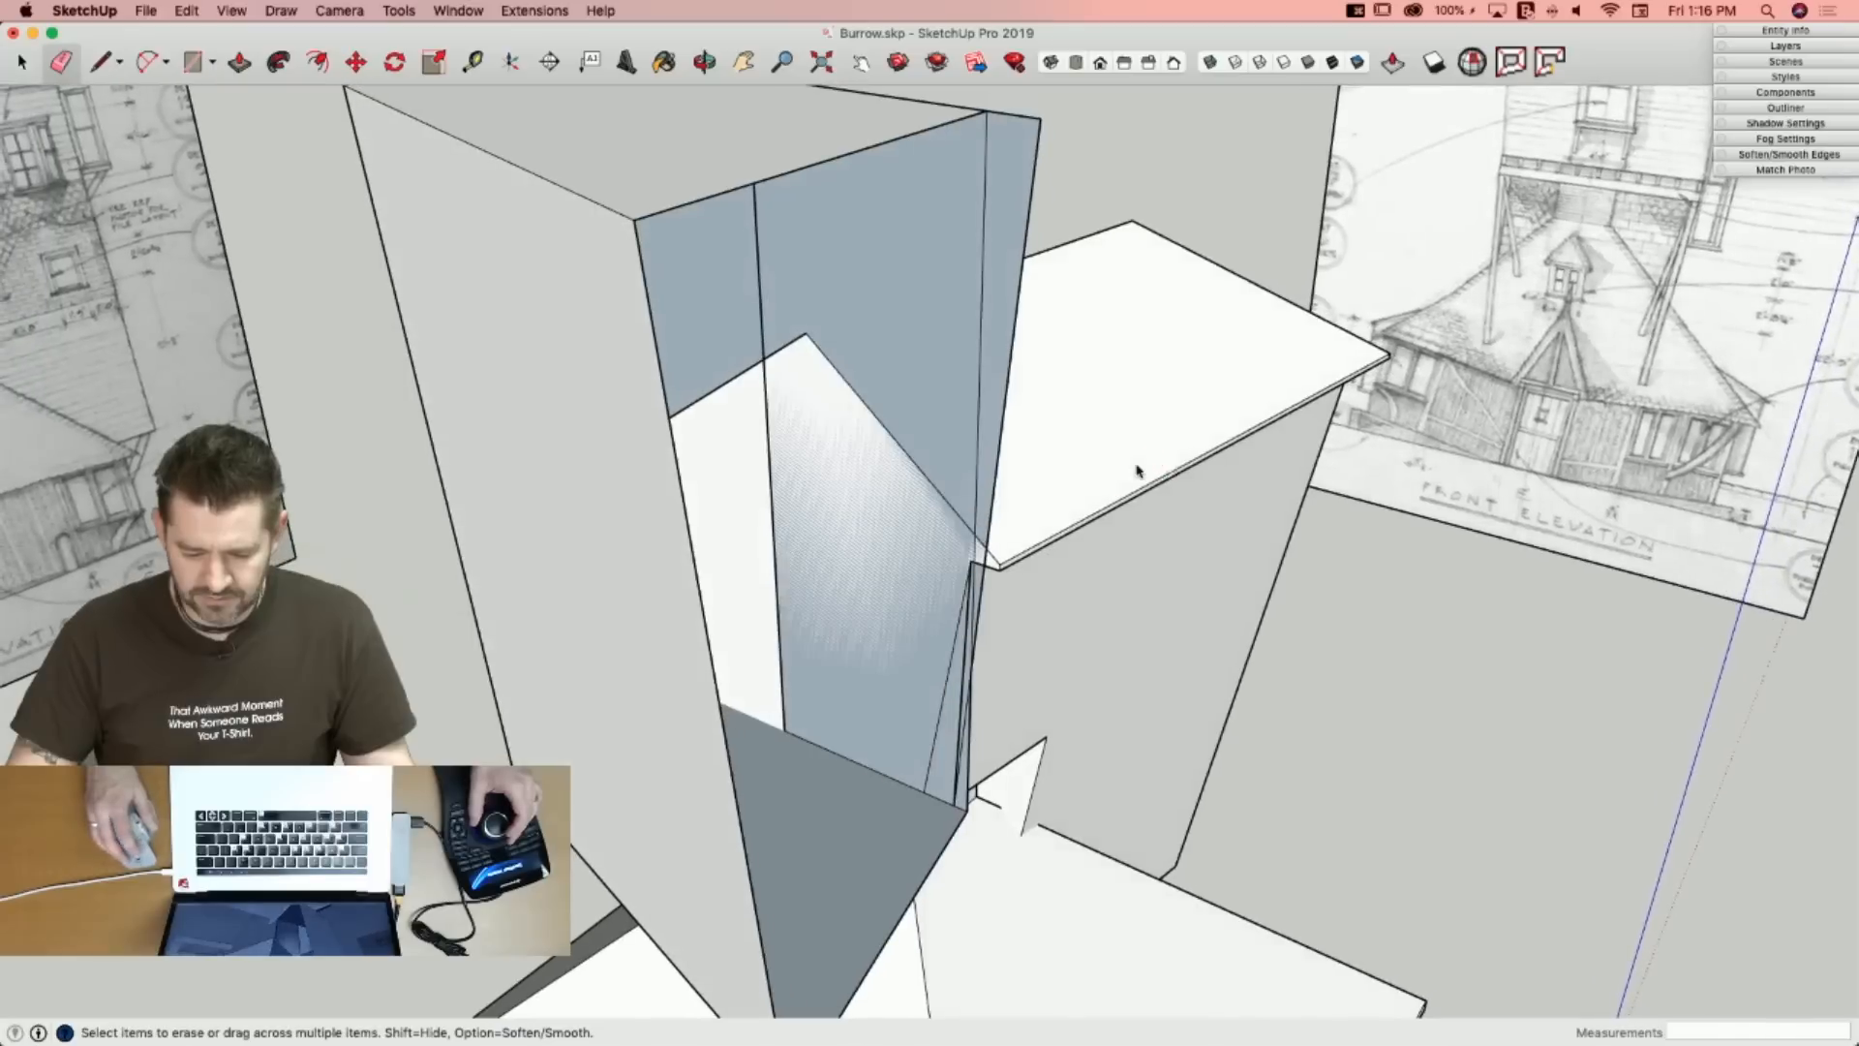
Hide the adjoining upper roof section and erase the surplus lines around the tower block's lower corner.
right_click(1134, 471)
click(1177, 490)
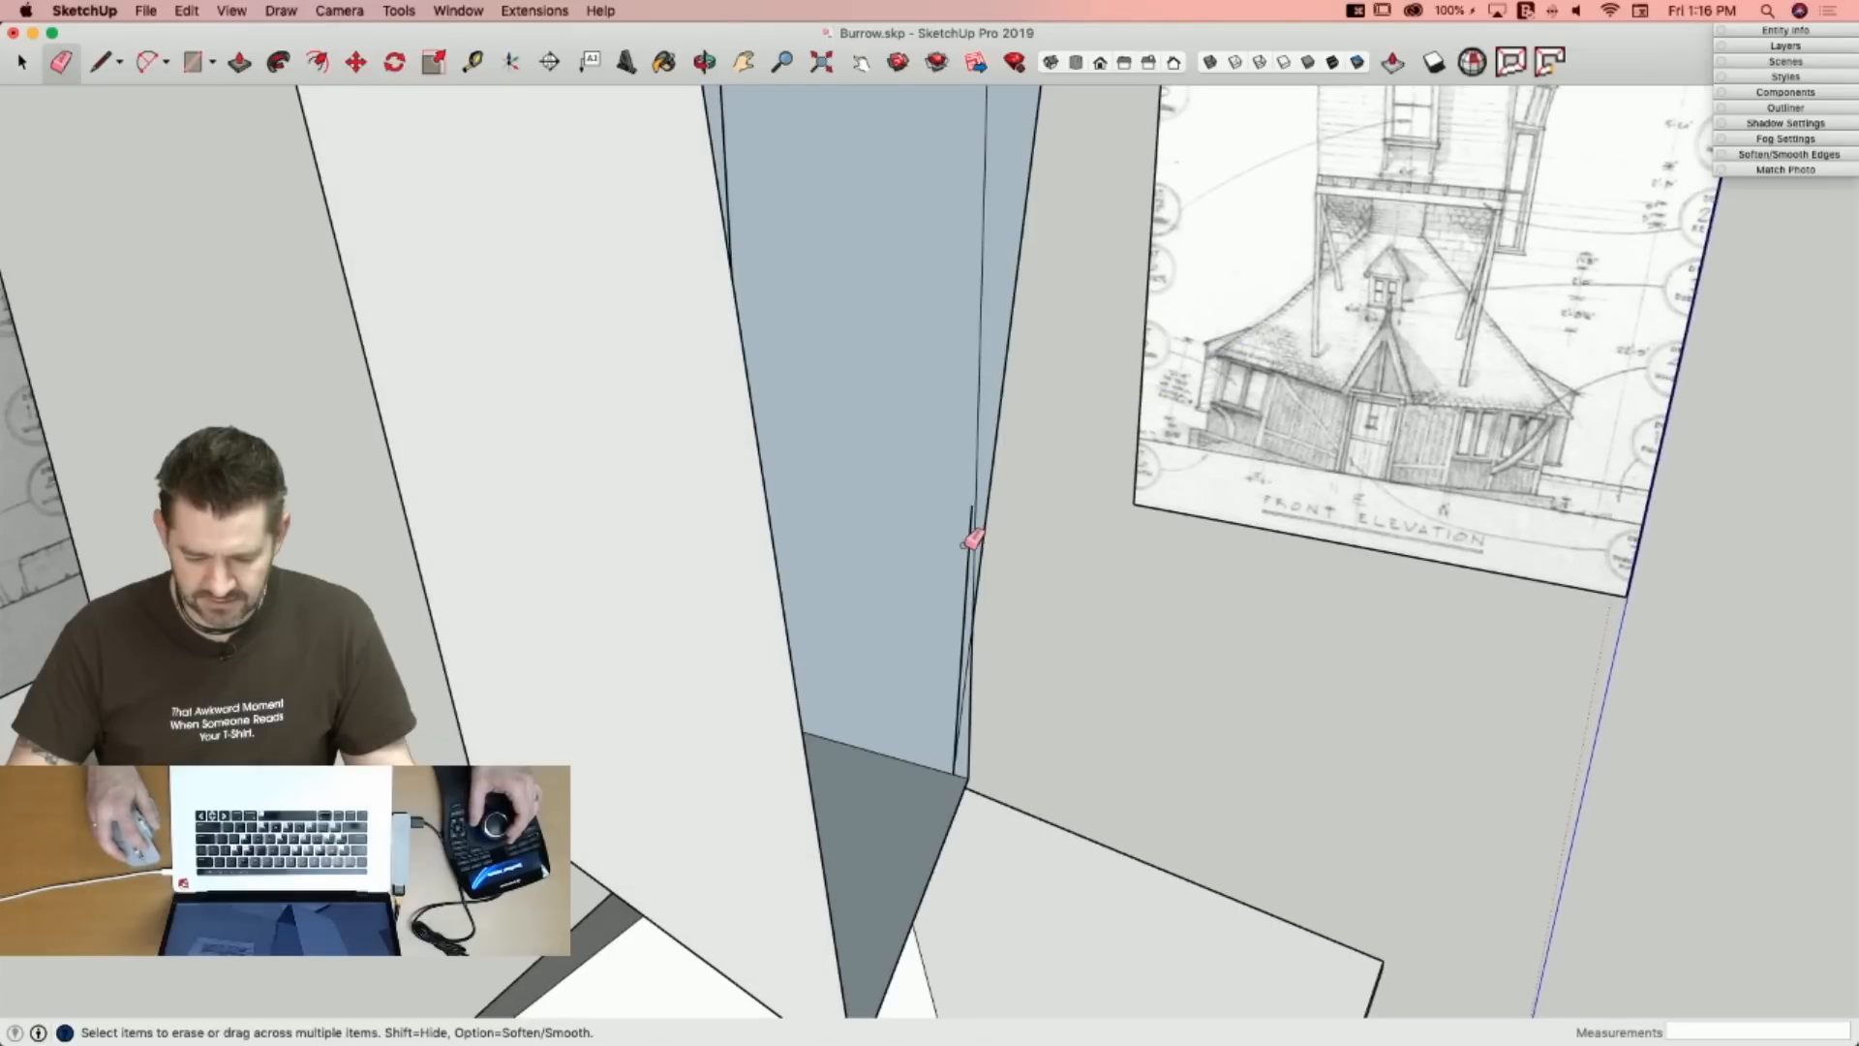
click(953, 772)
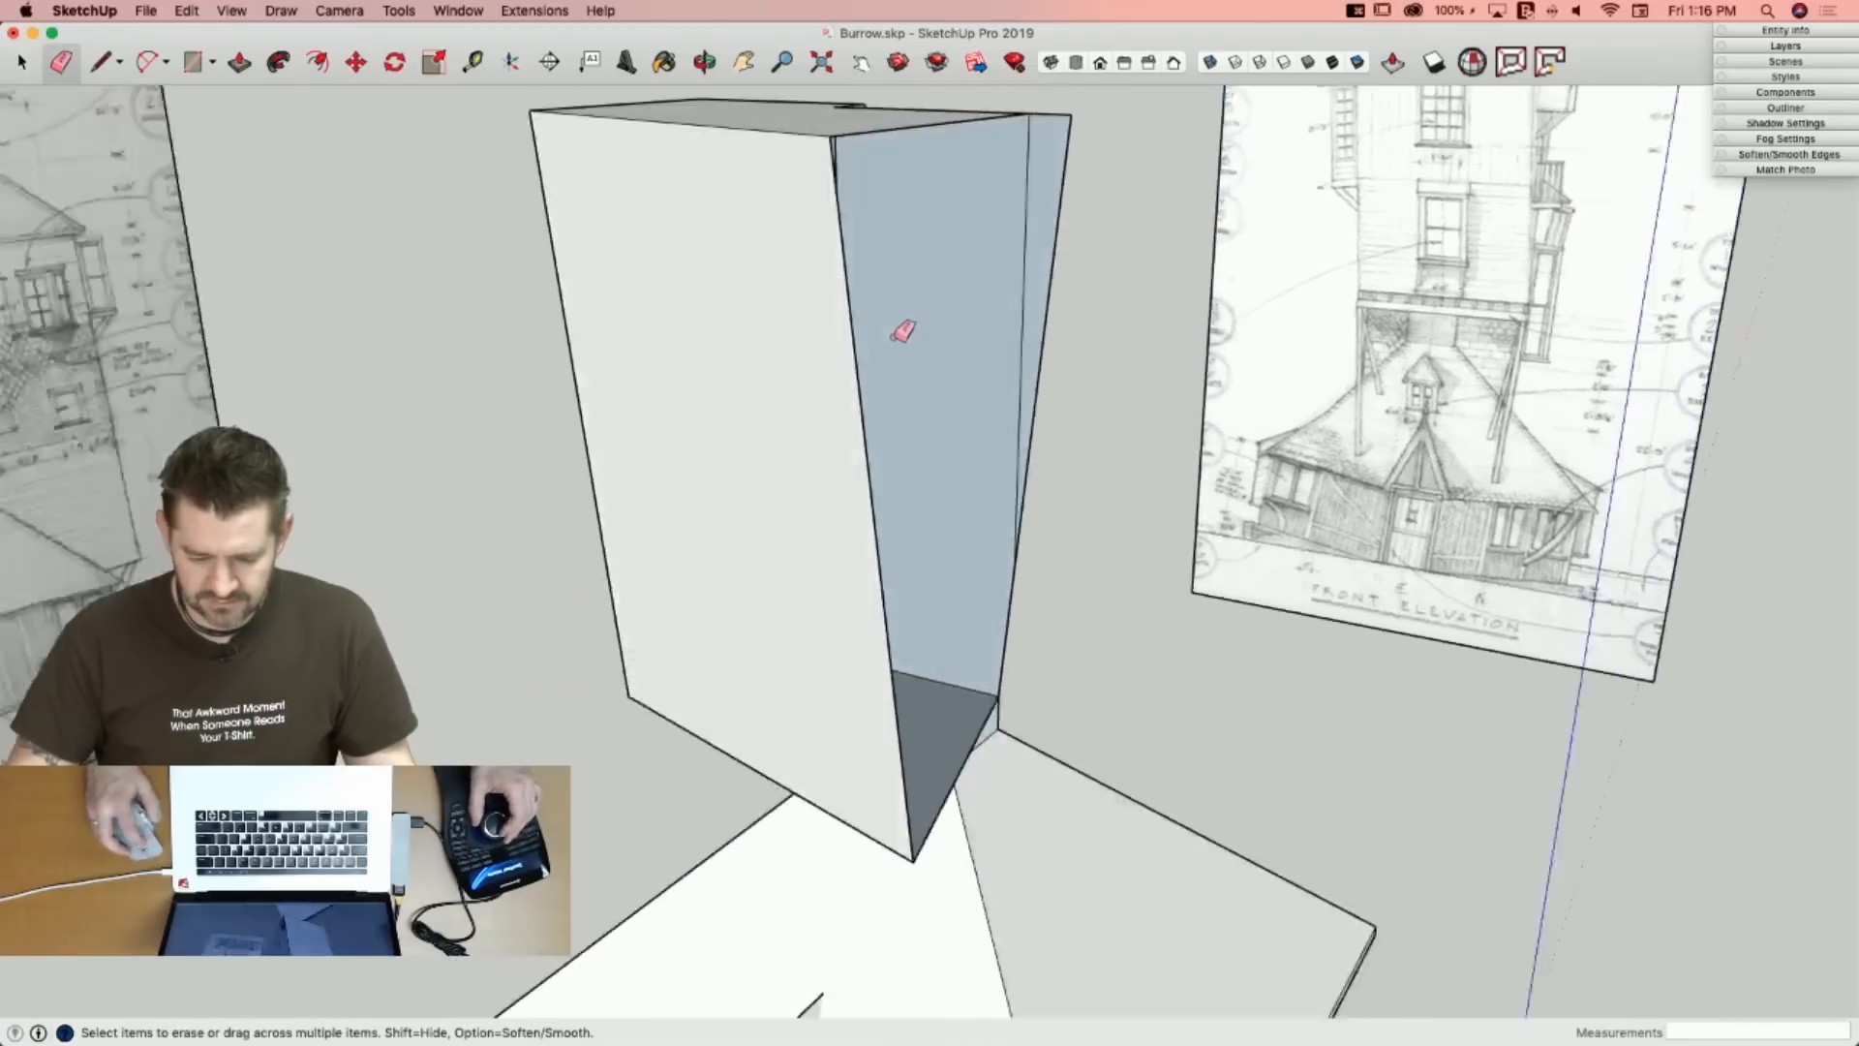
Draw the block's leaning end edge, about 16' 9 3/8" long, from top corner to base and erase the unneeded line beside it.
key(l)
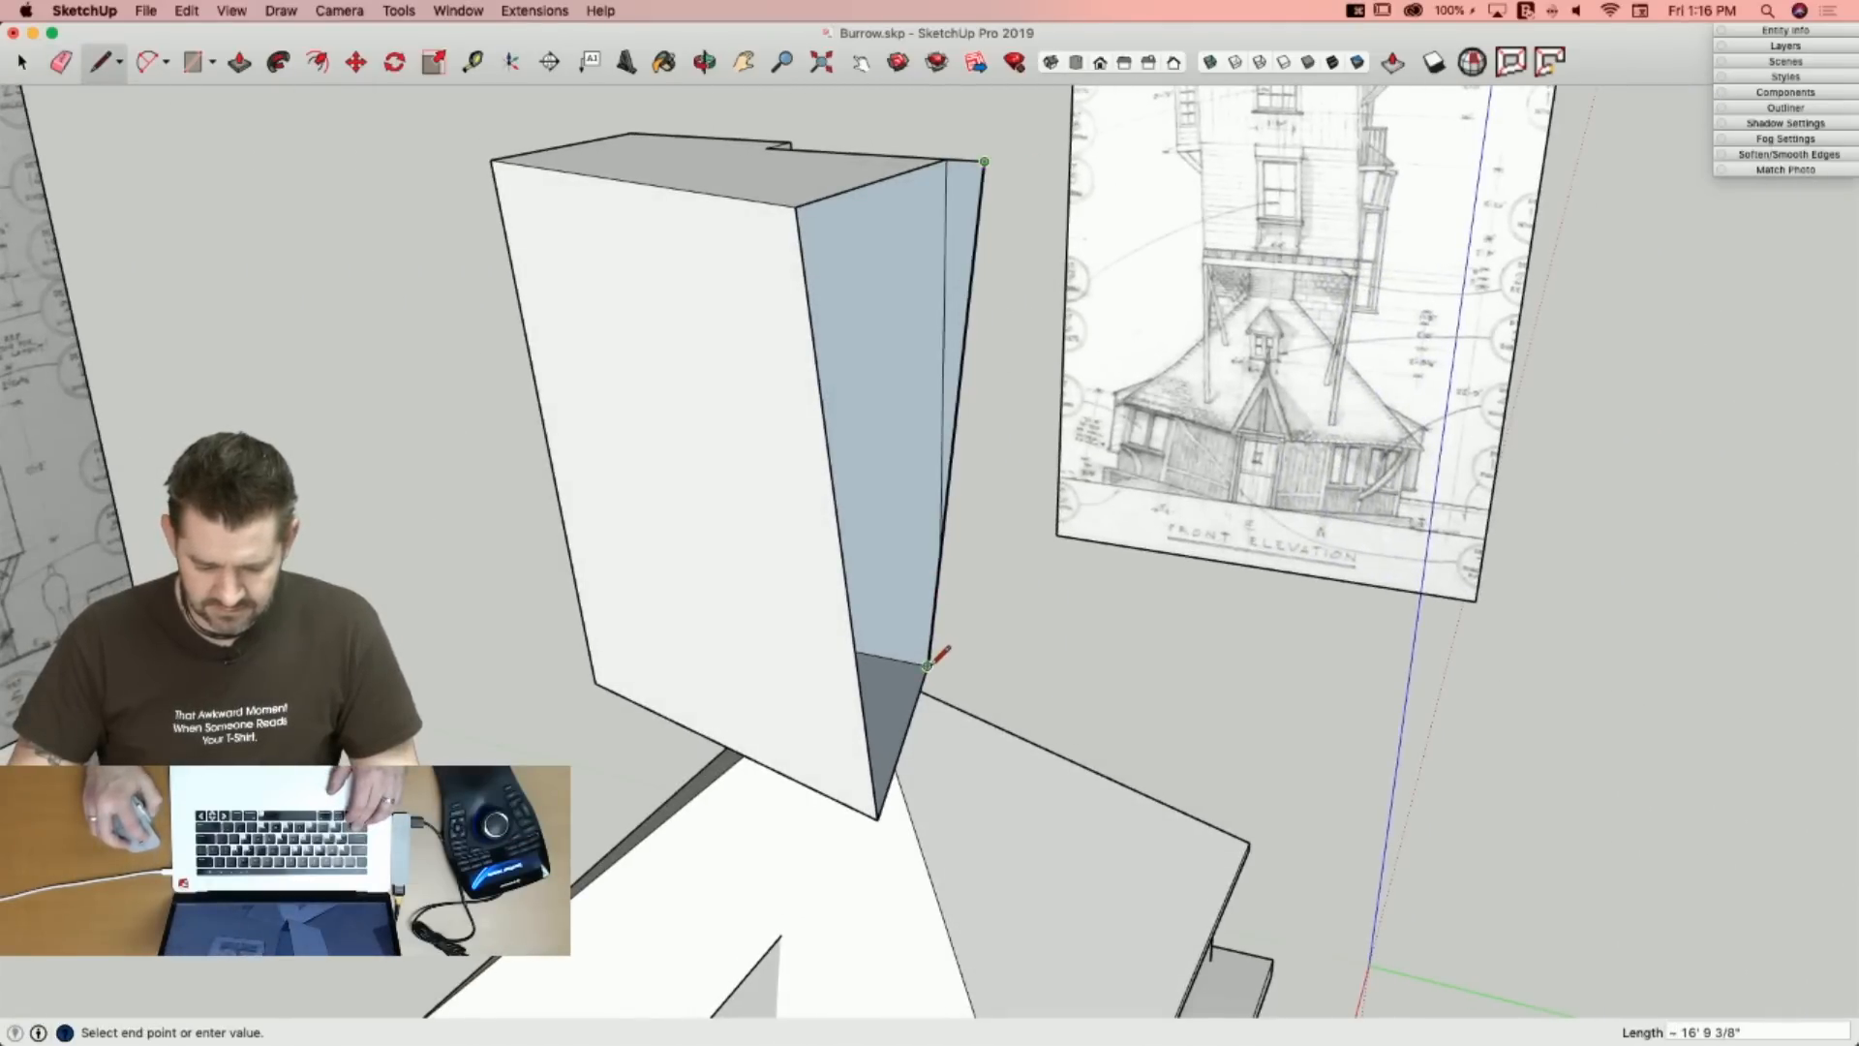
scroll(939, 656, up, 6)
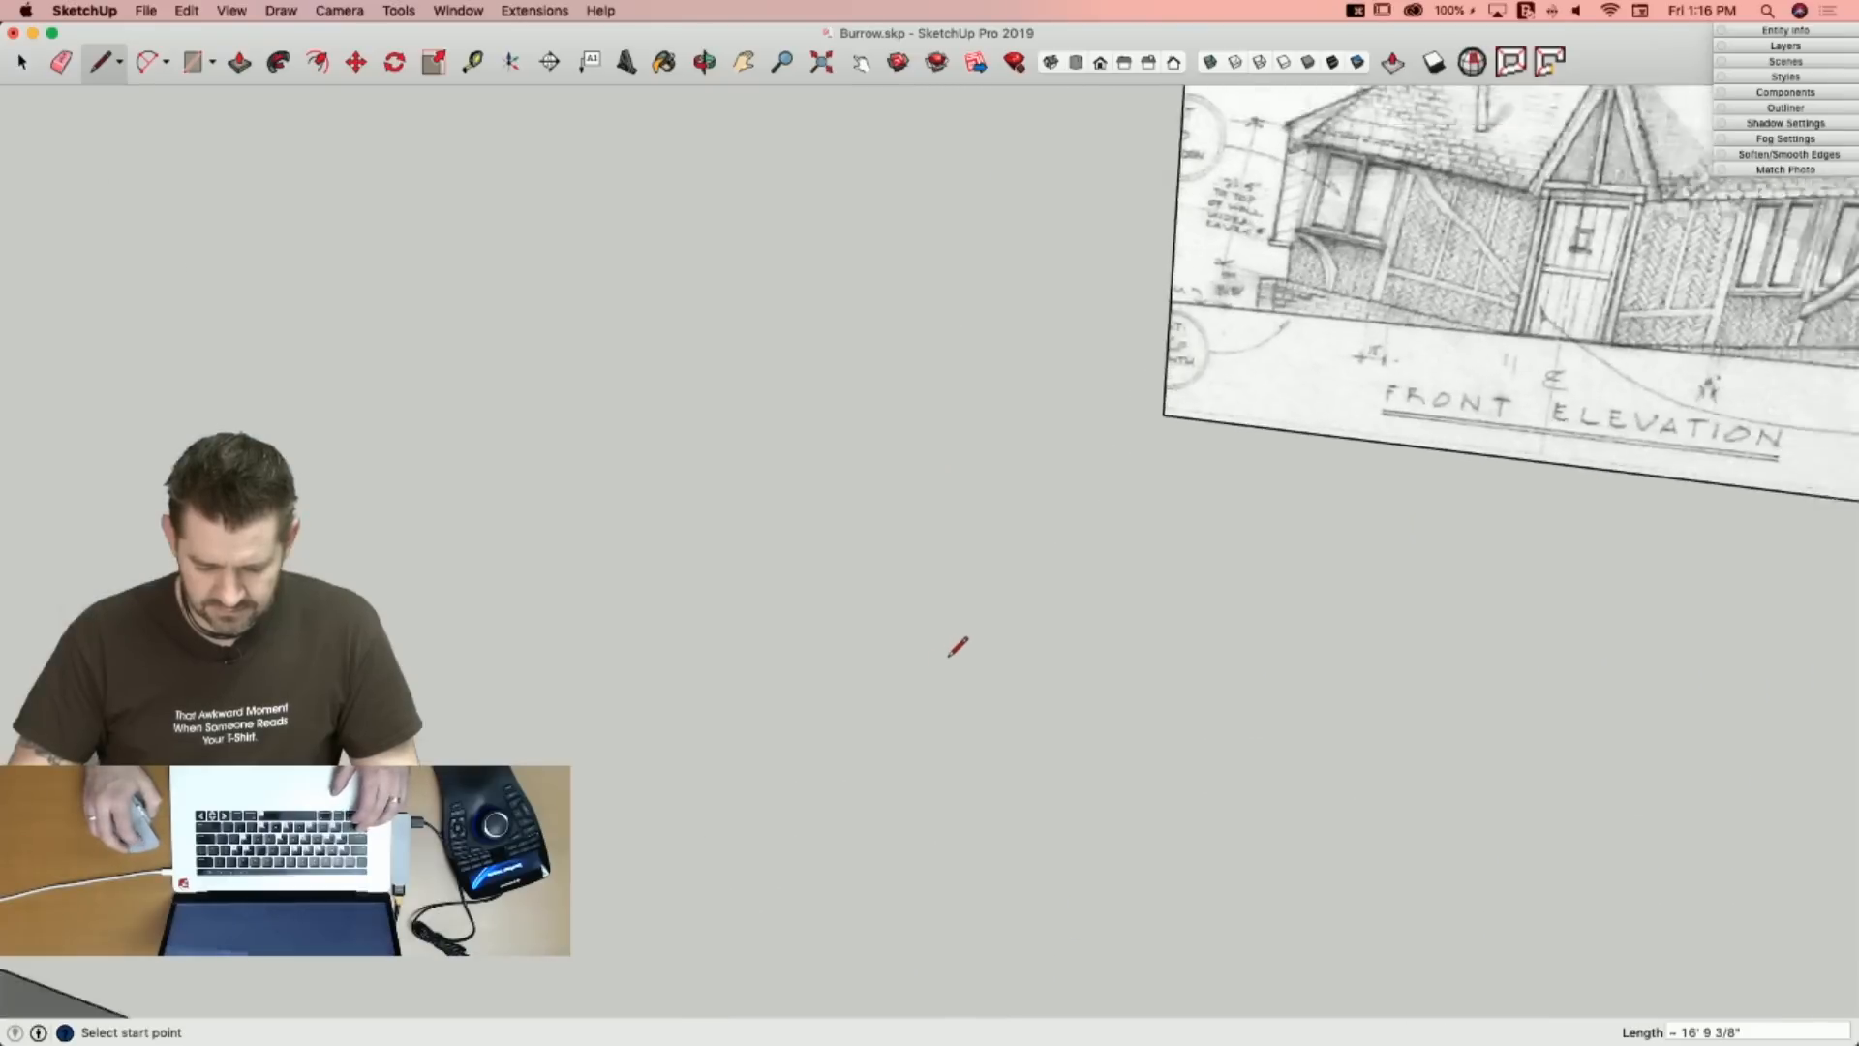
scroll(949, 639, down, 3)
key(e)
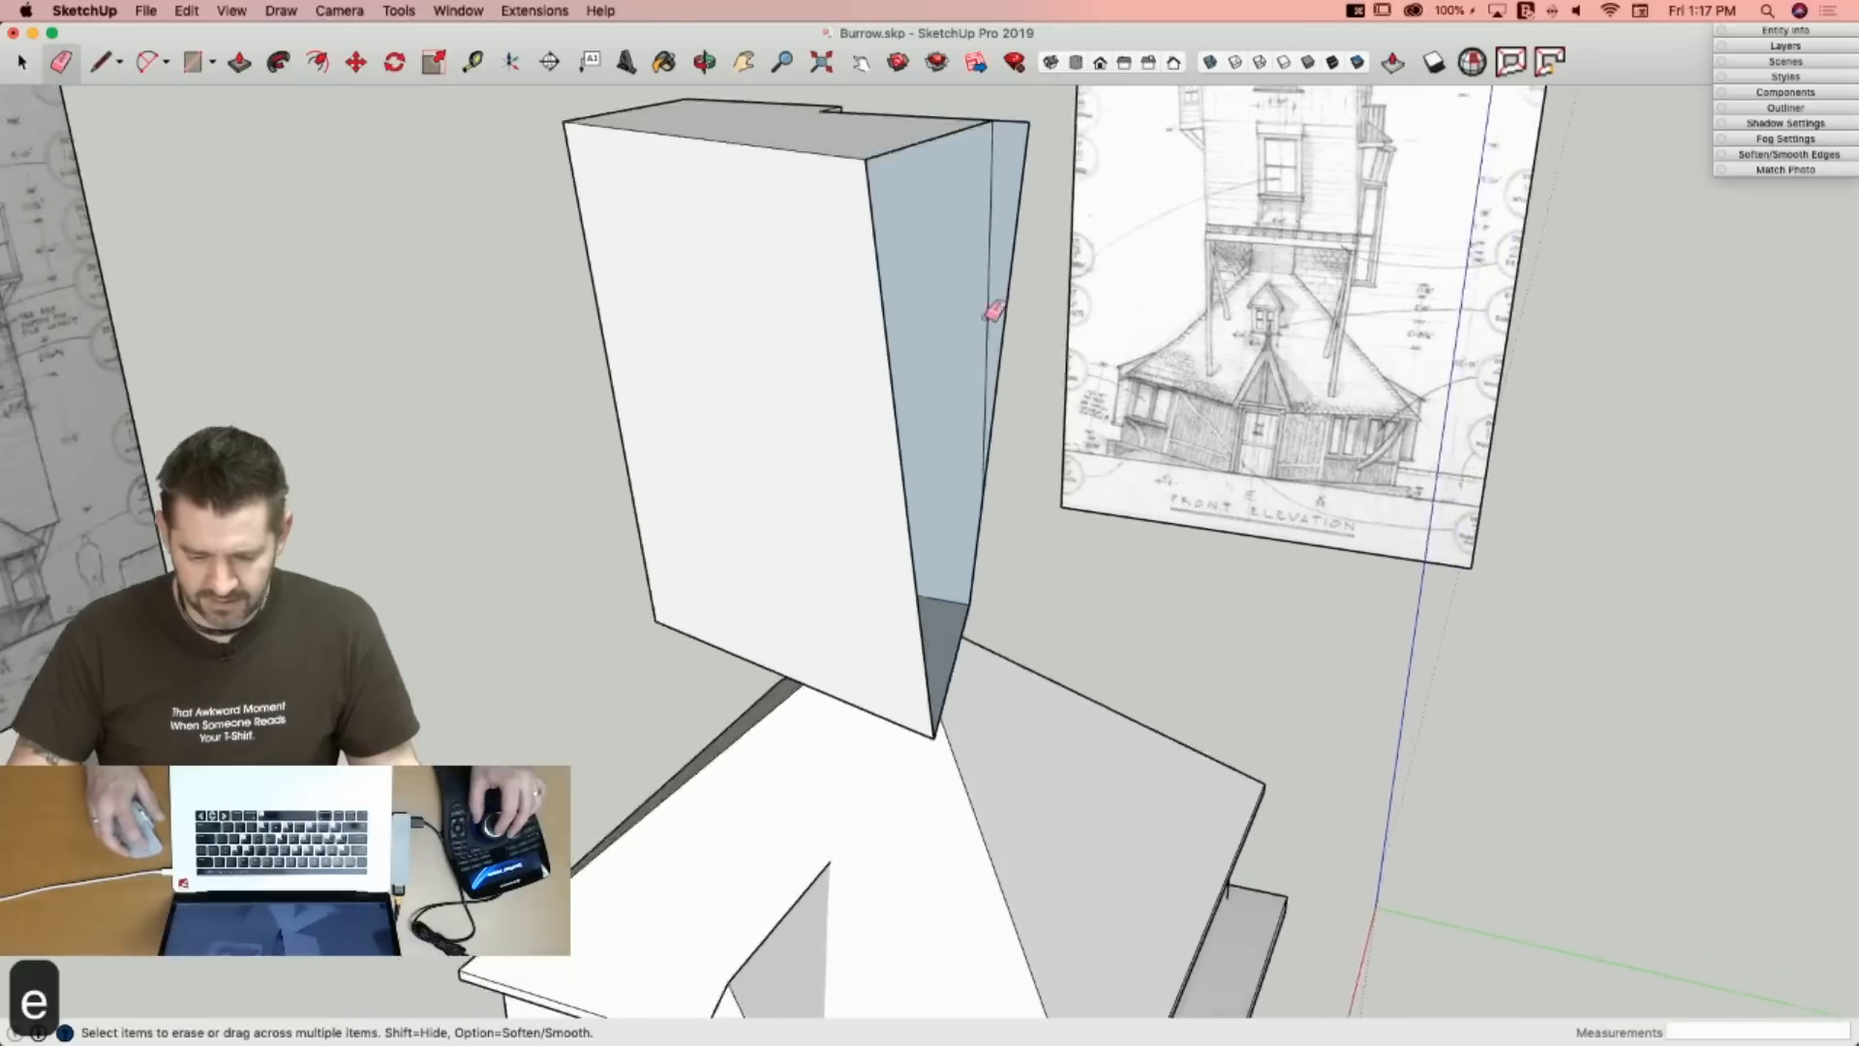
key(l)
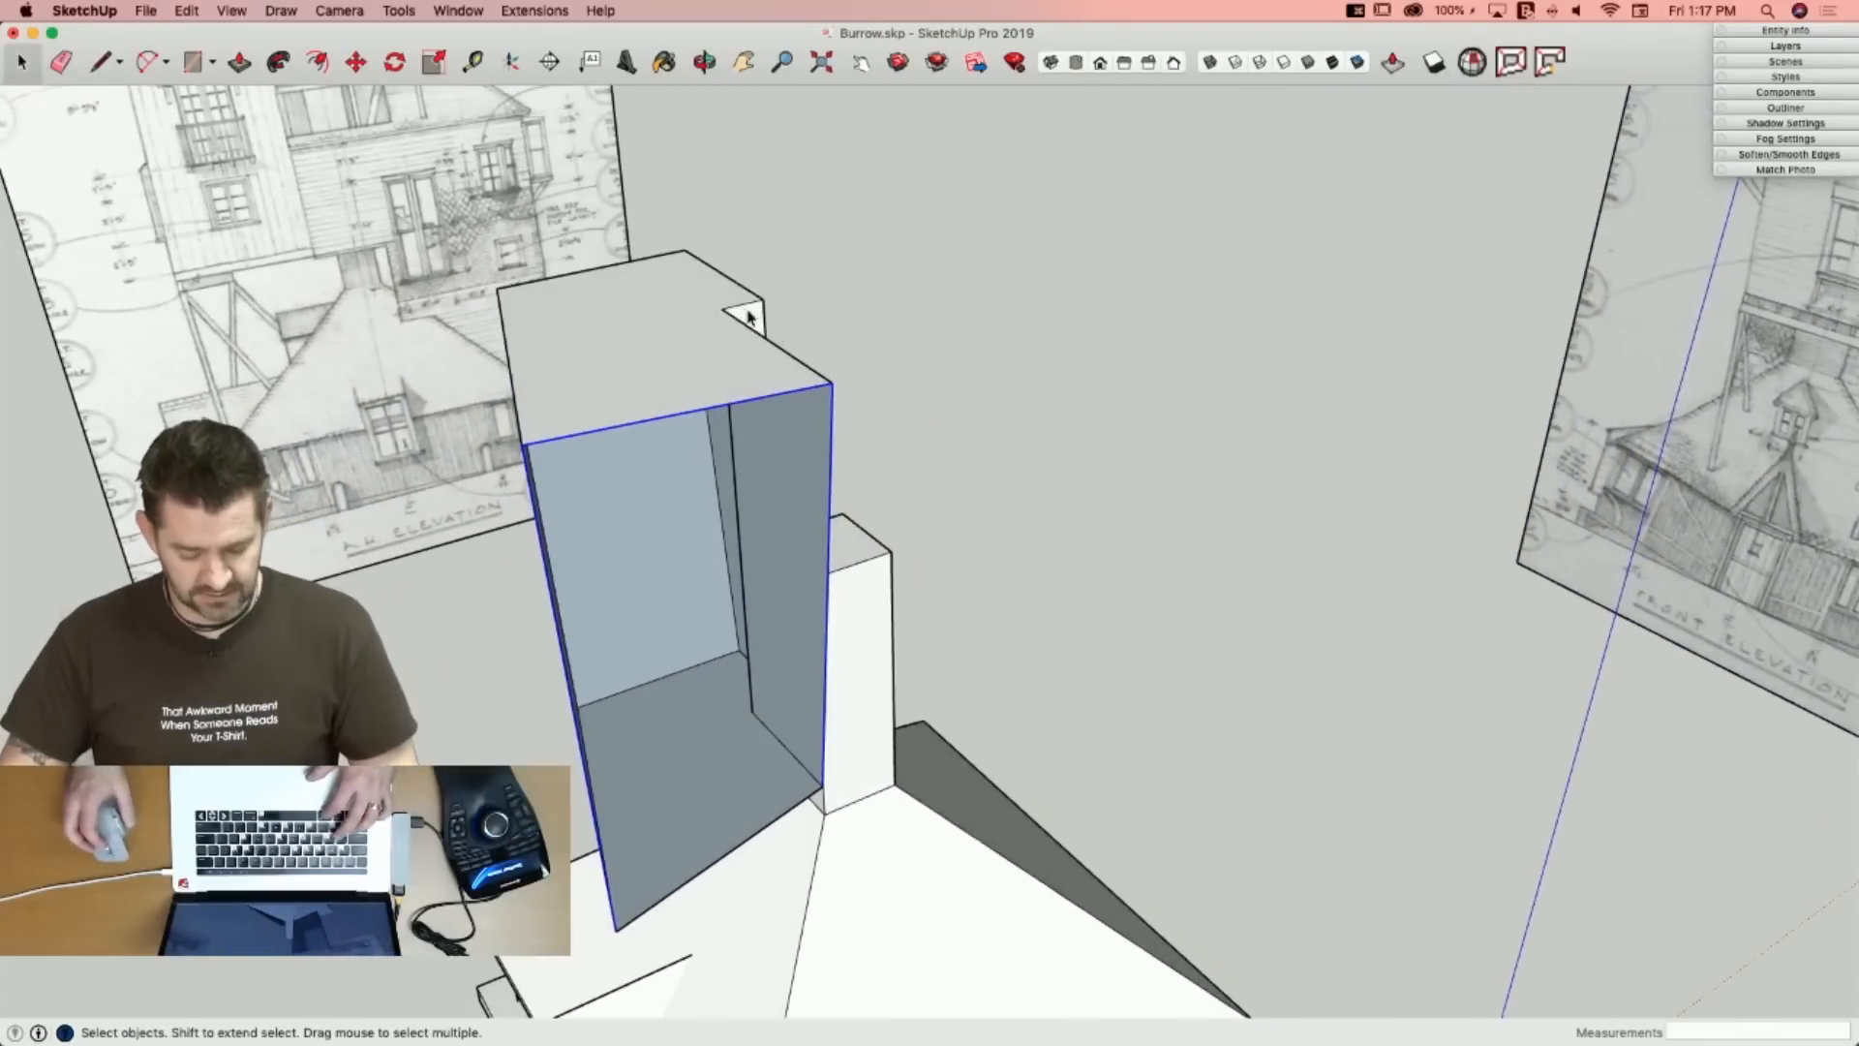
Close the tower block's open end with Curviloft's Loft by Spline, keeping the selected contour and adding the bottom edge.
click(395, 11)
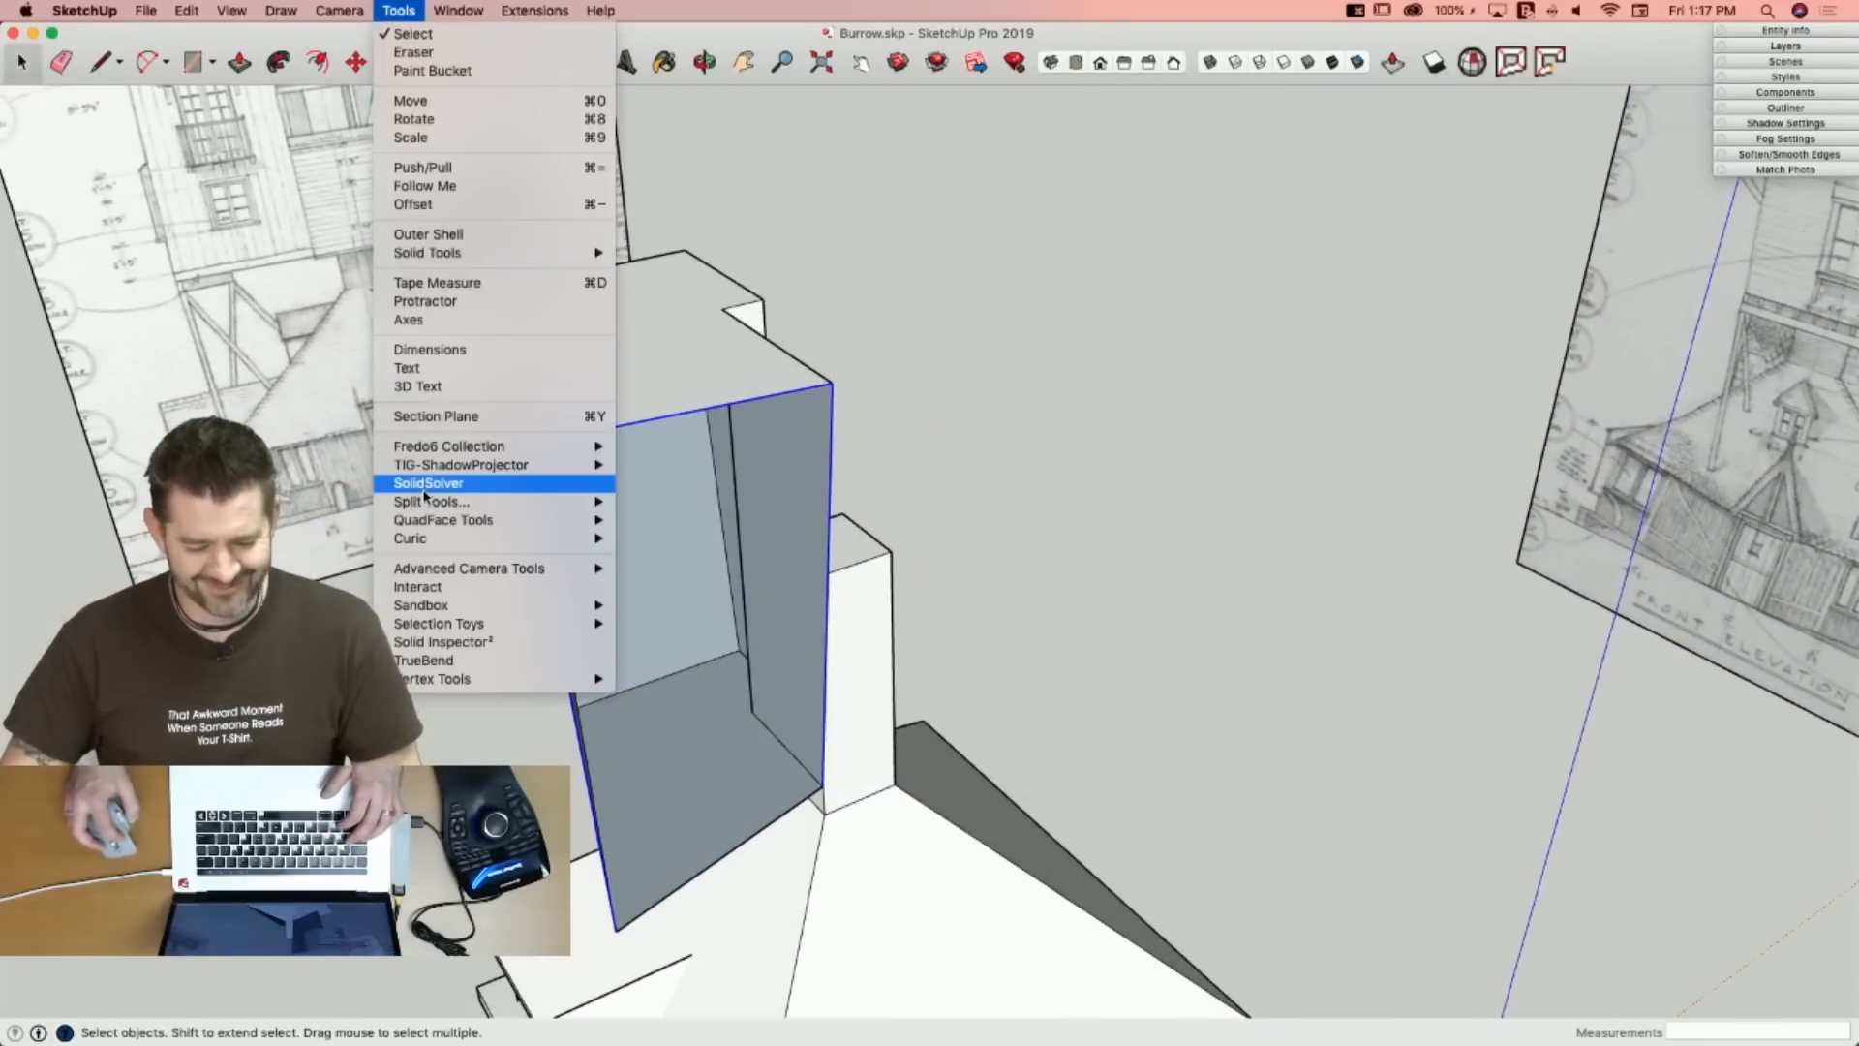
mouse_move(750, 475)
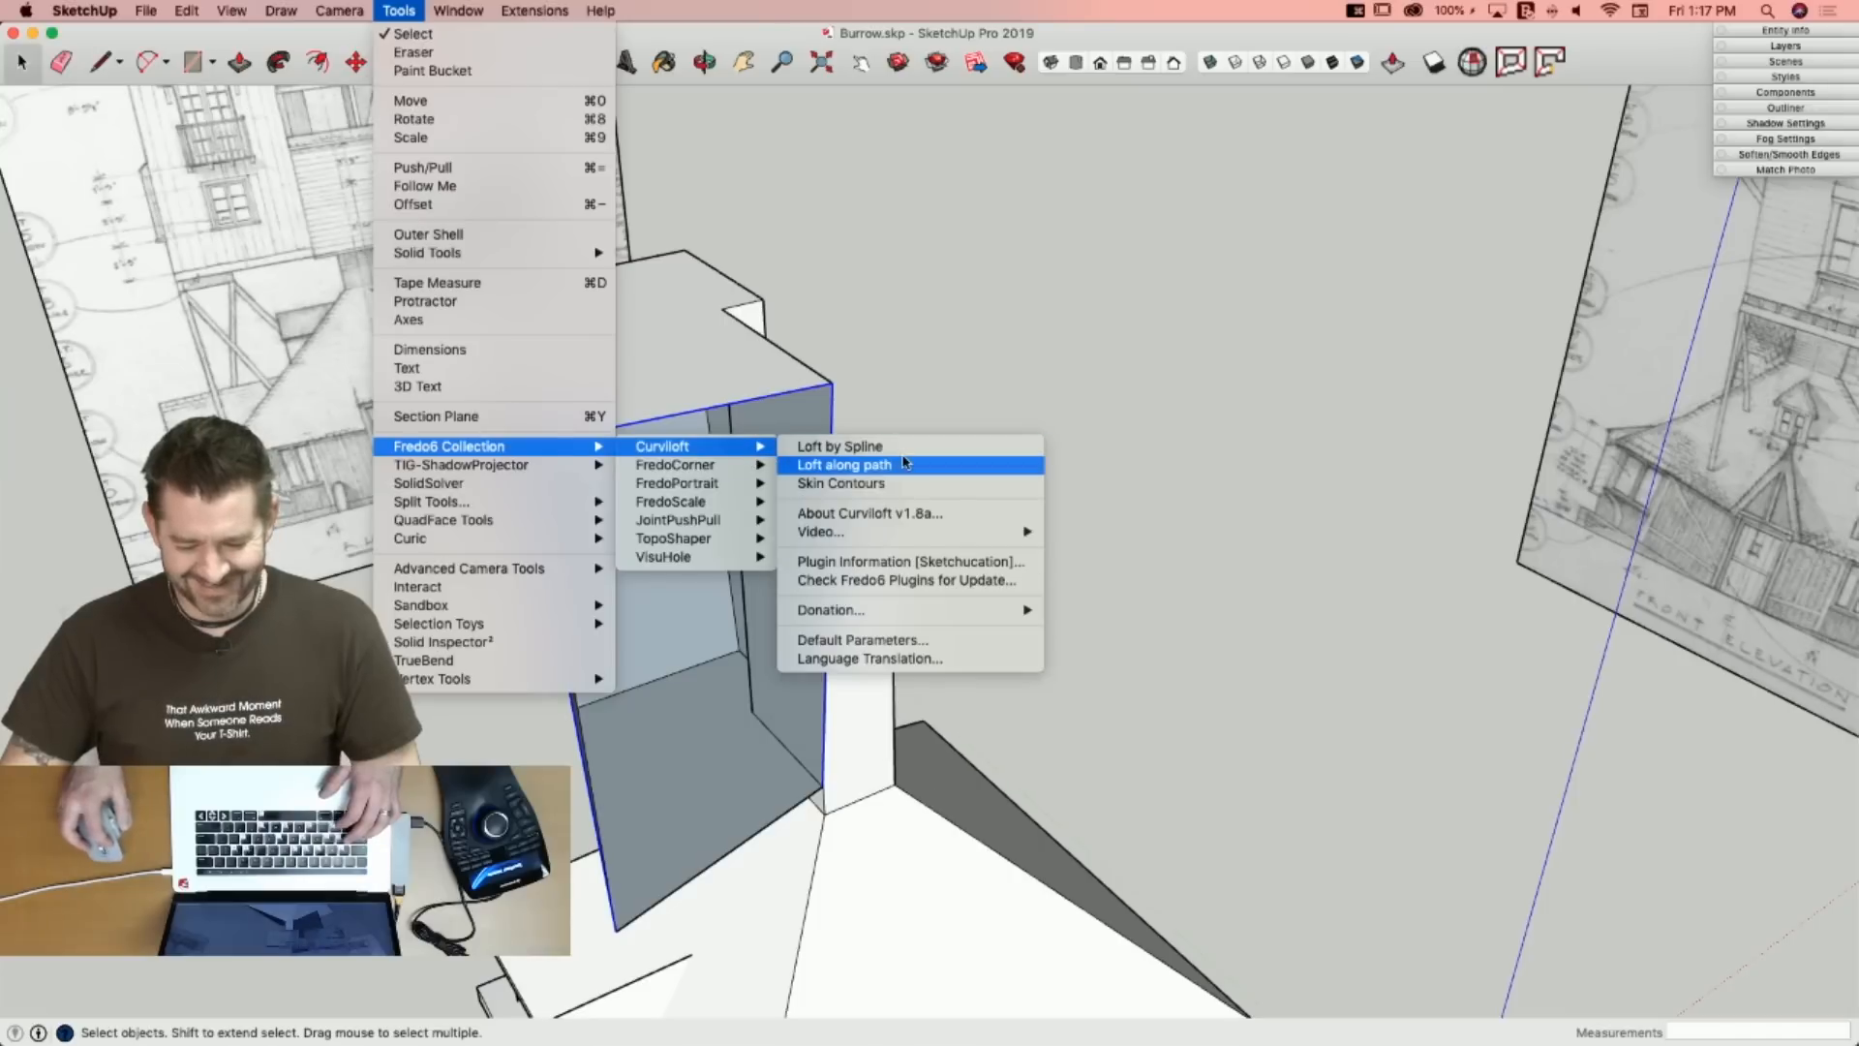
click(907, 446)
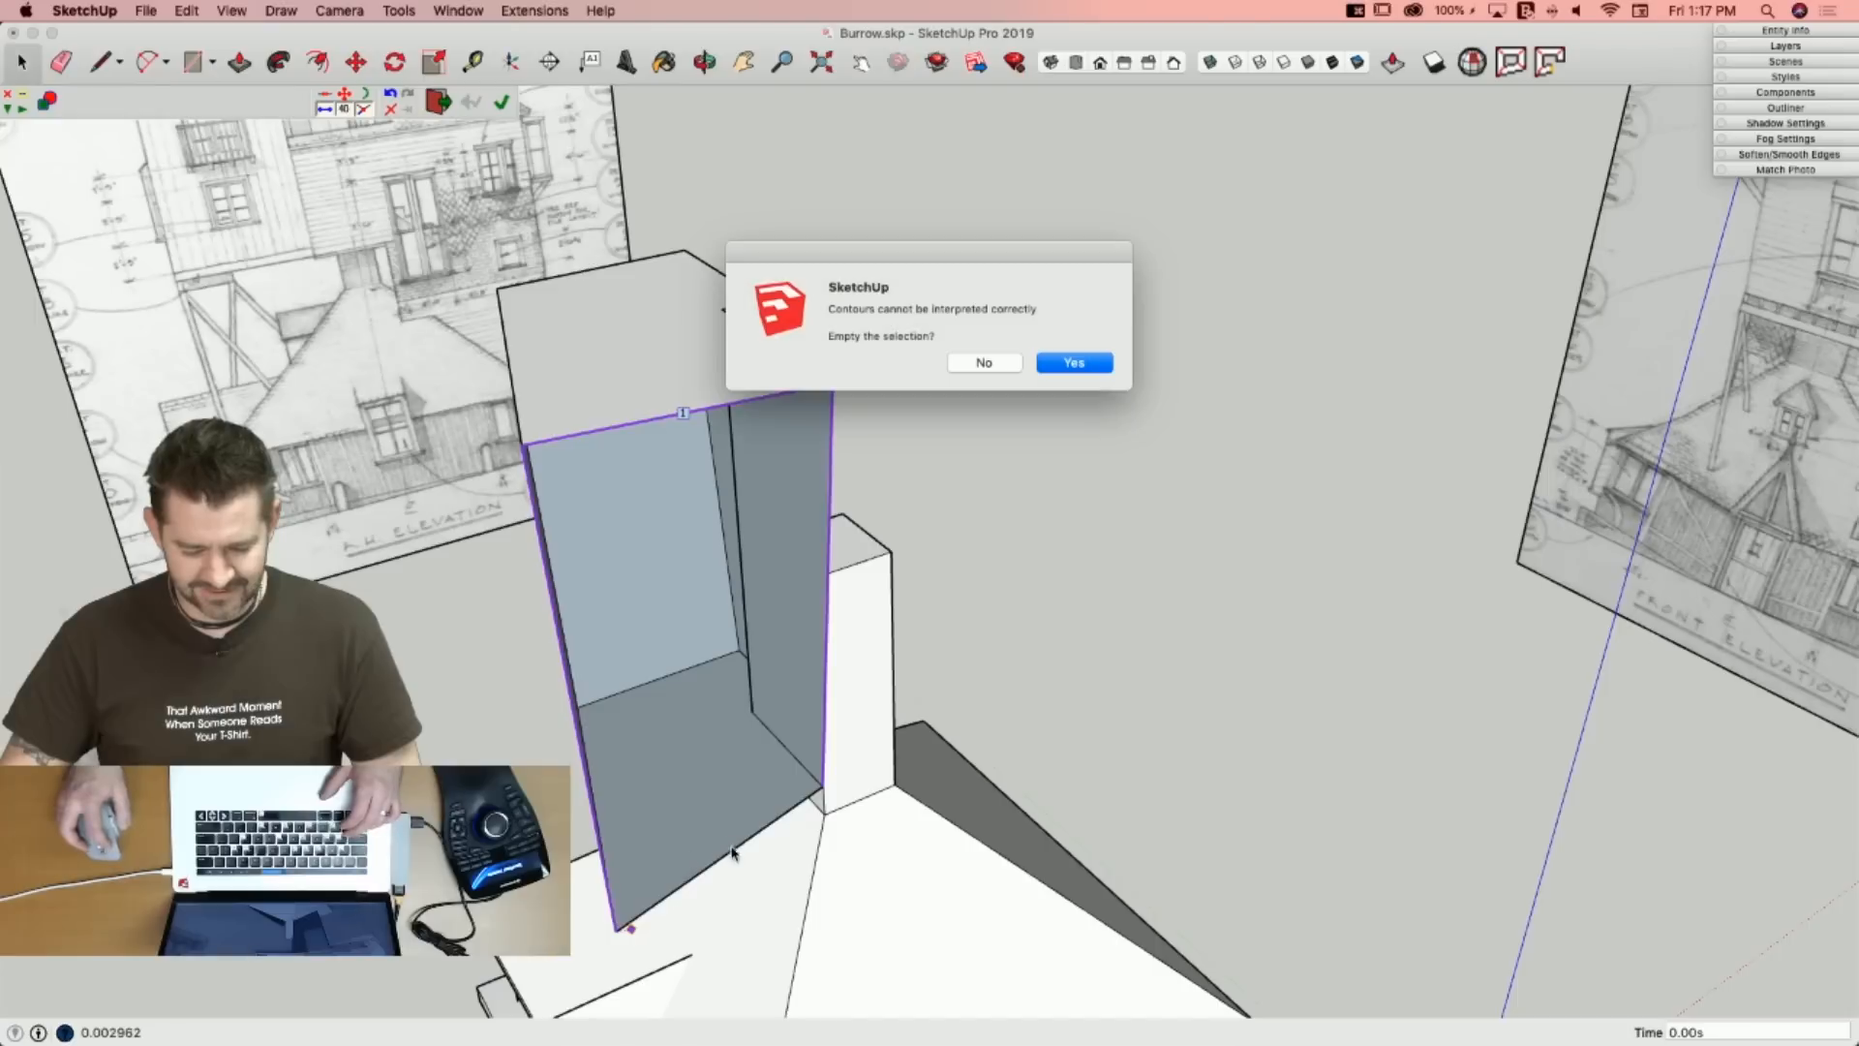
click(983, 363)
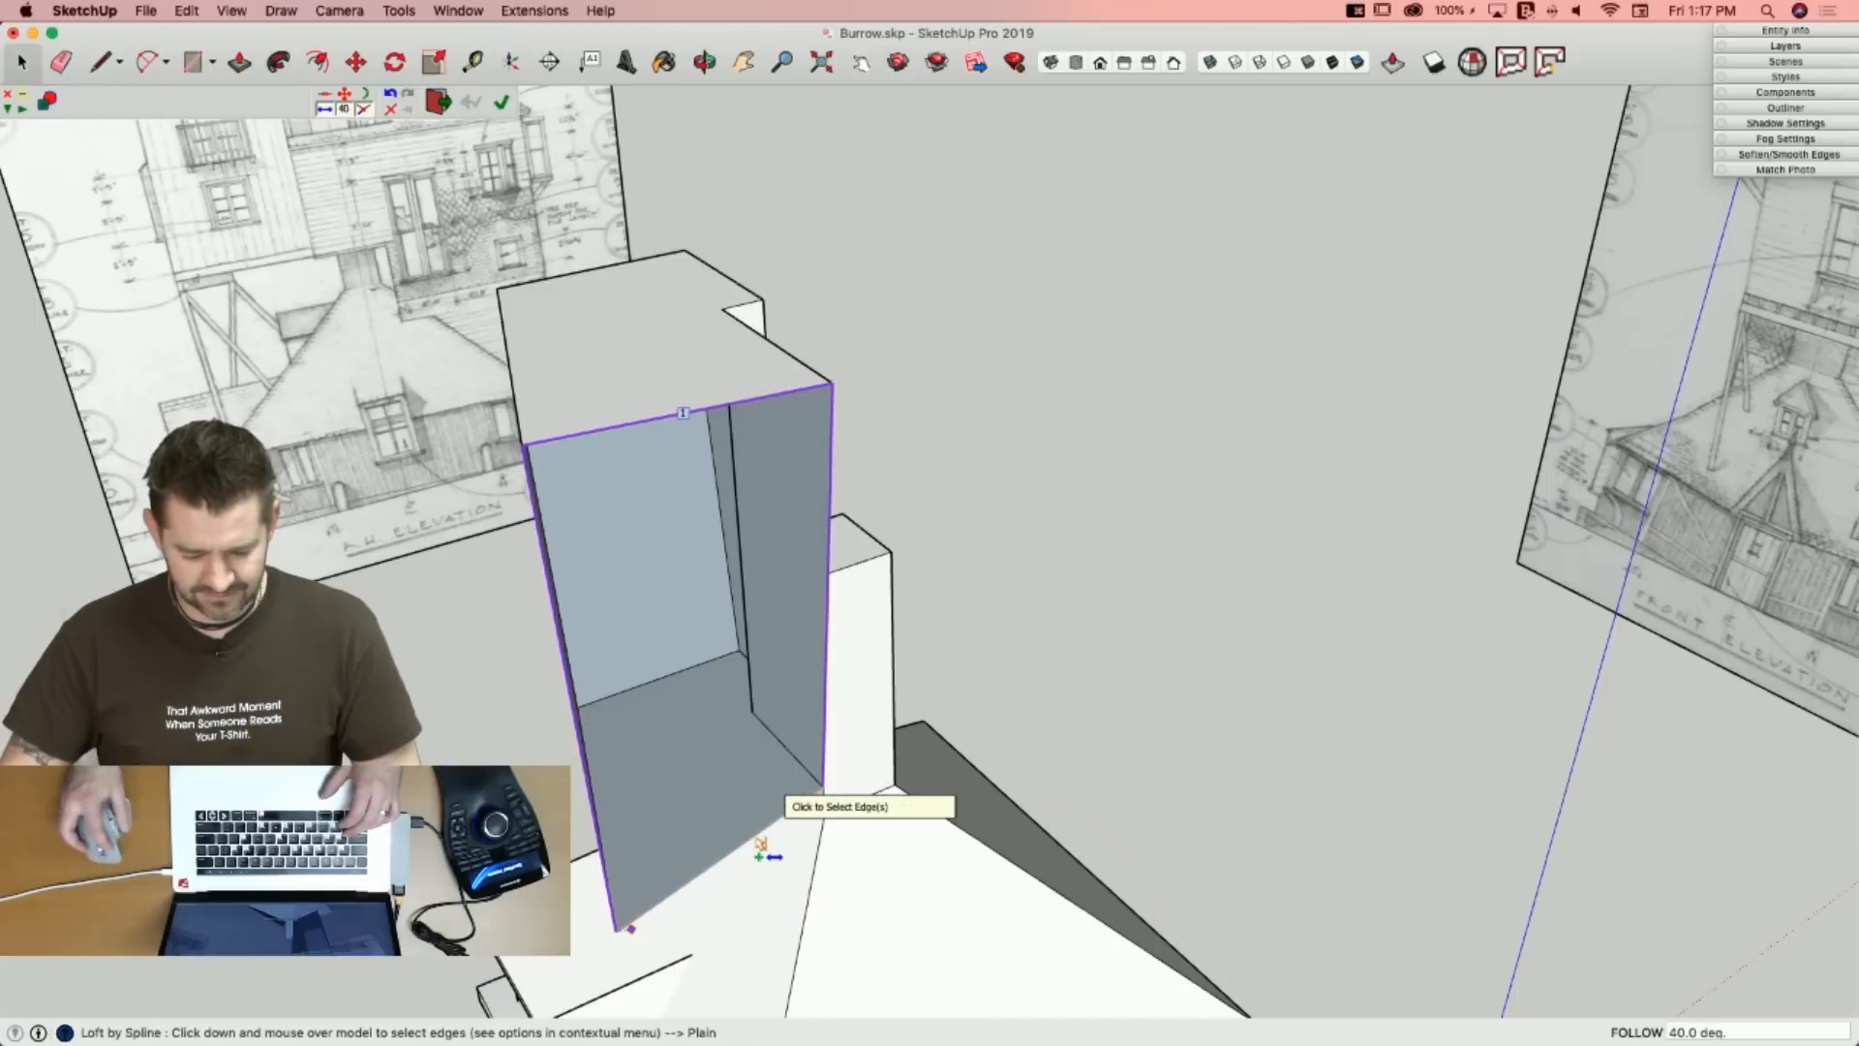
click(767, 784)
click(1041, 478)
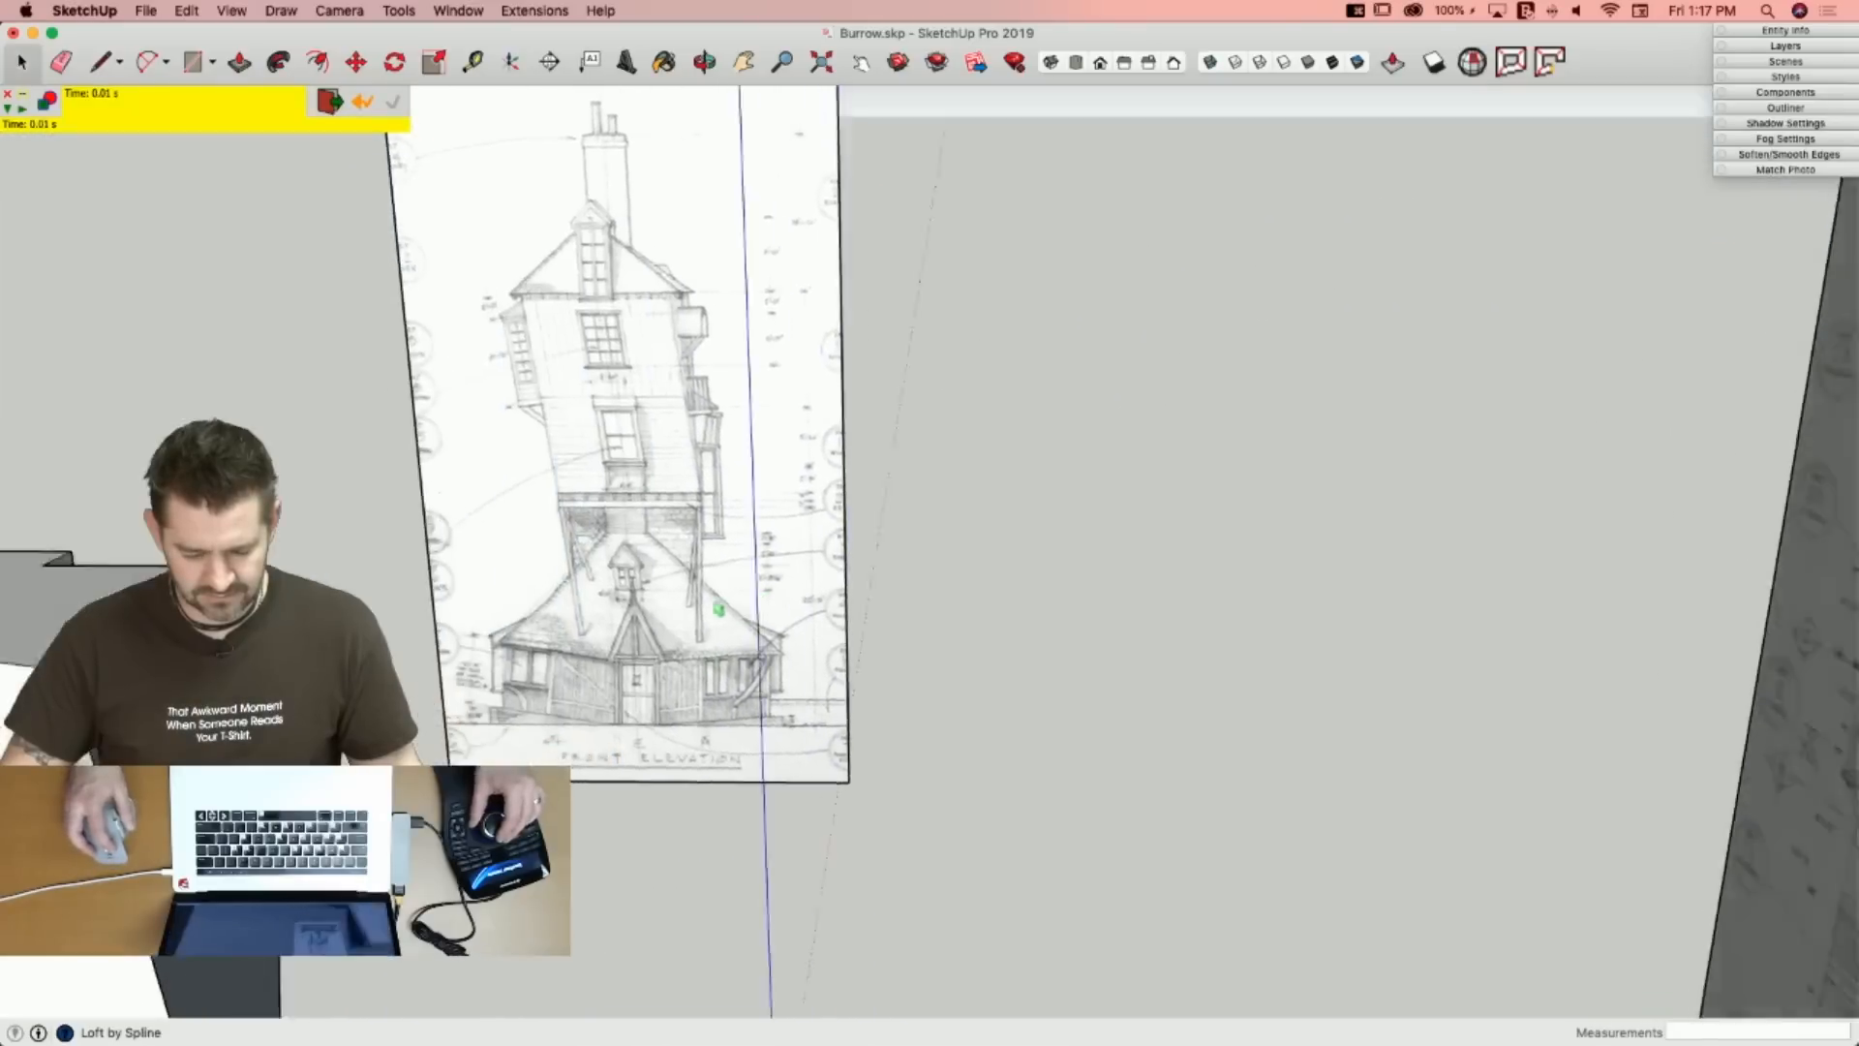
Explode the lofted group on the end of the tower block and reverse its faces.
key(space)
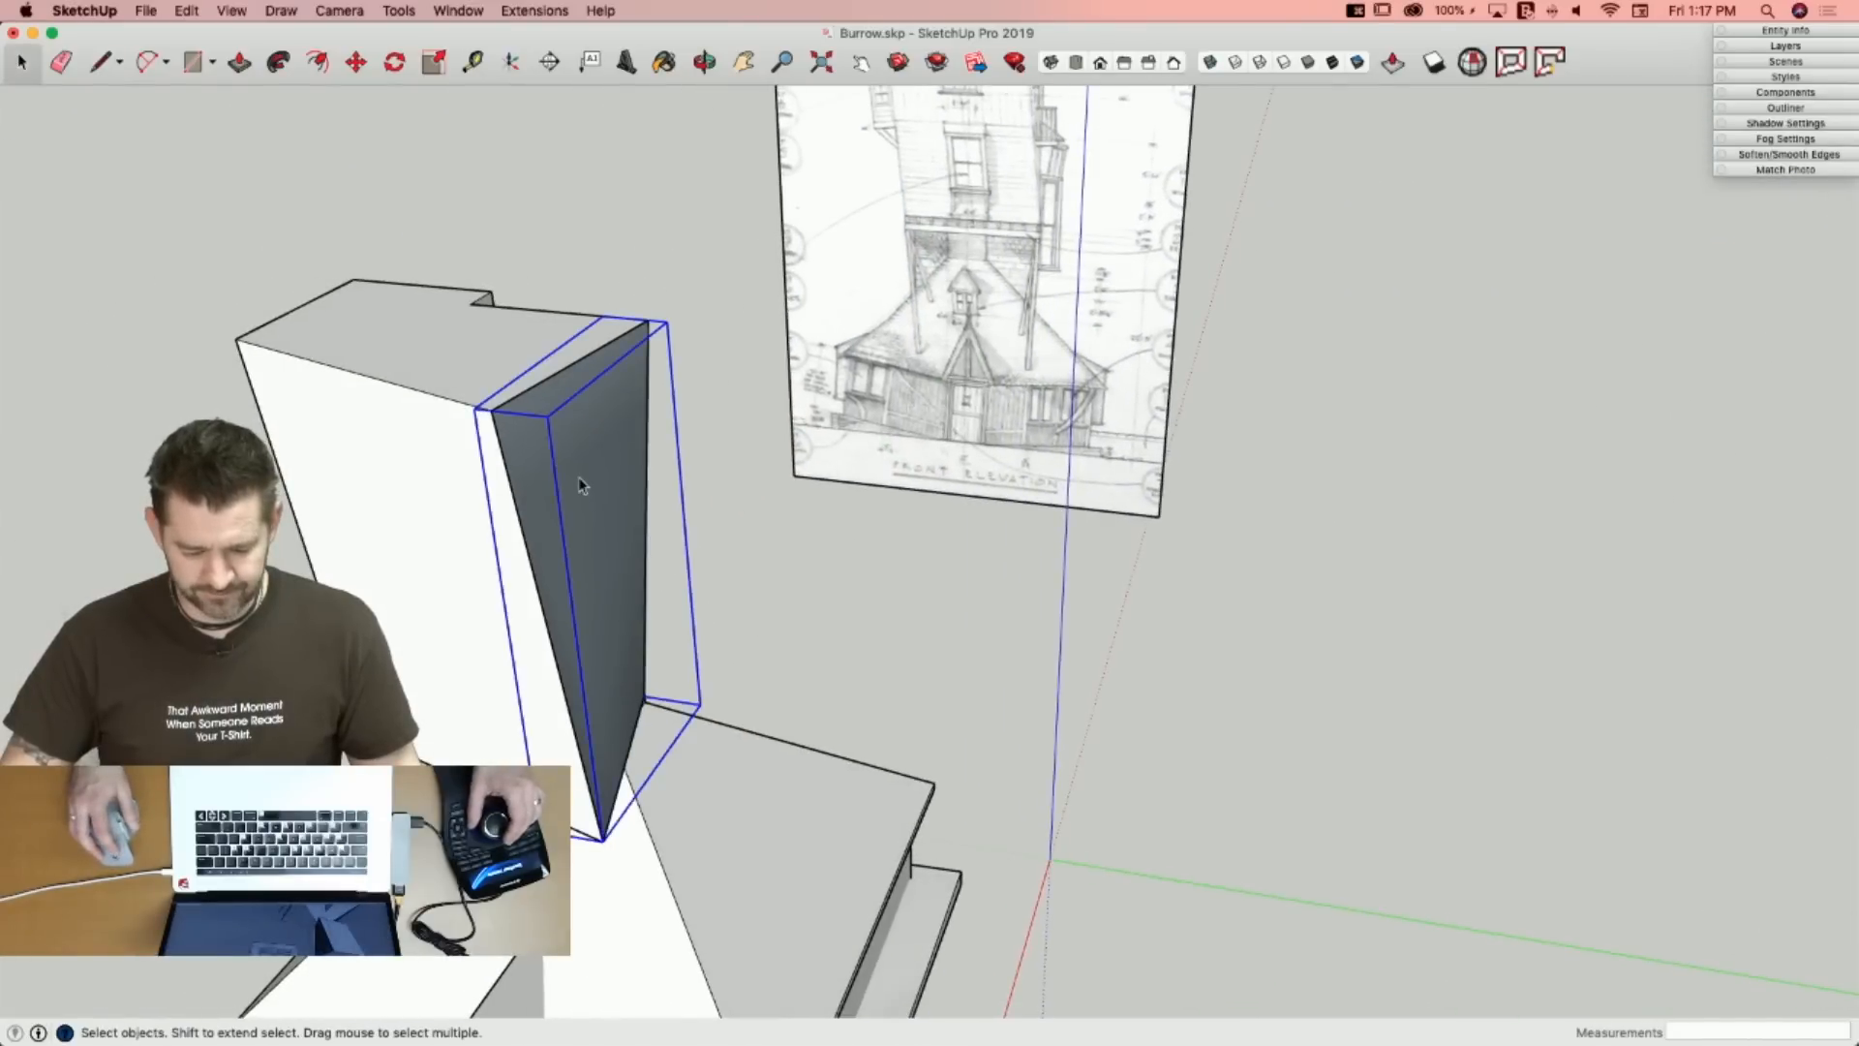
right_click(578, 477)
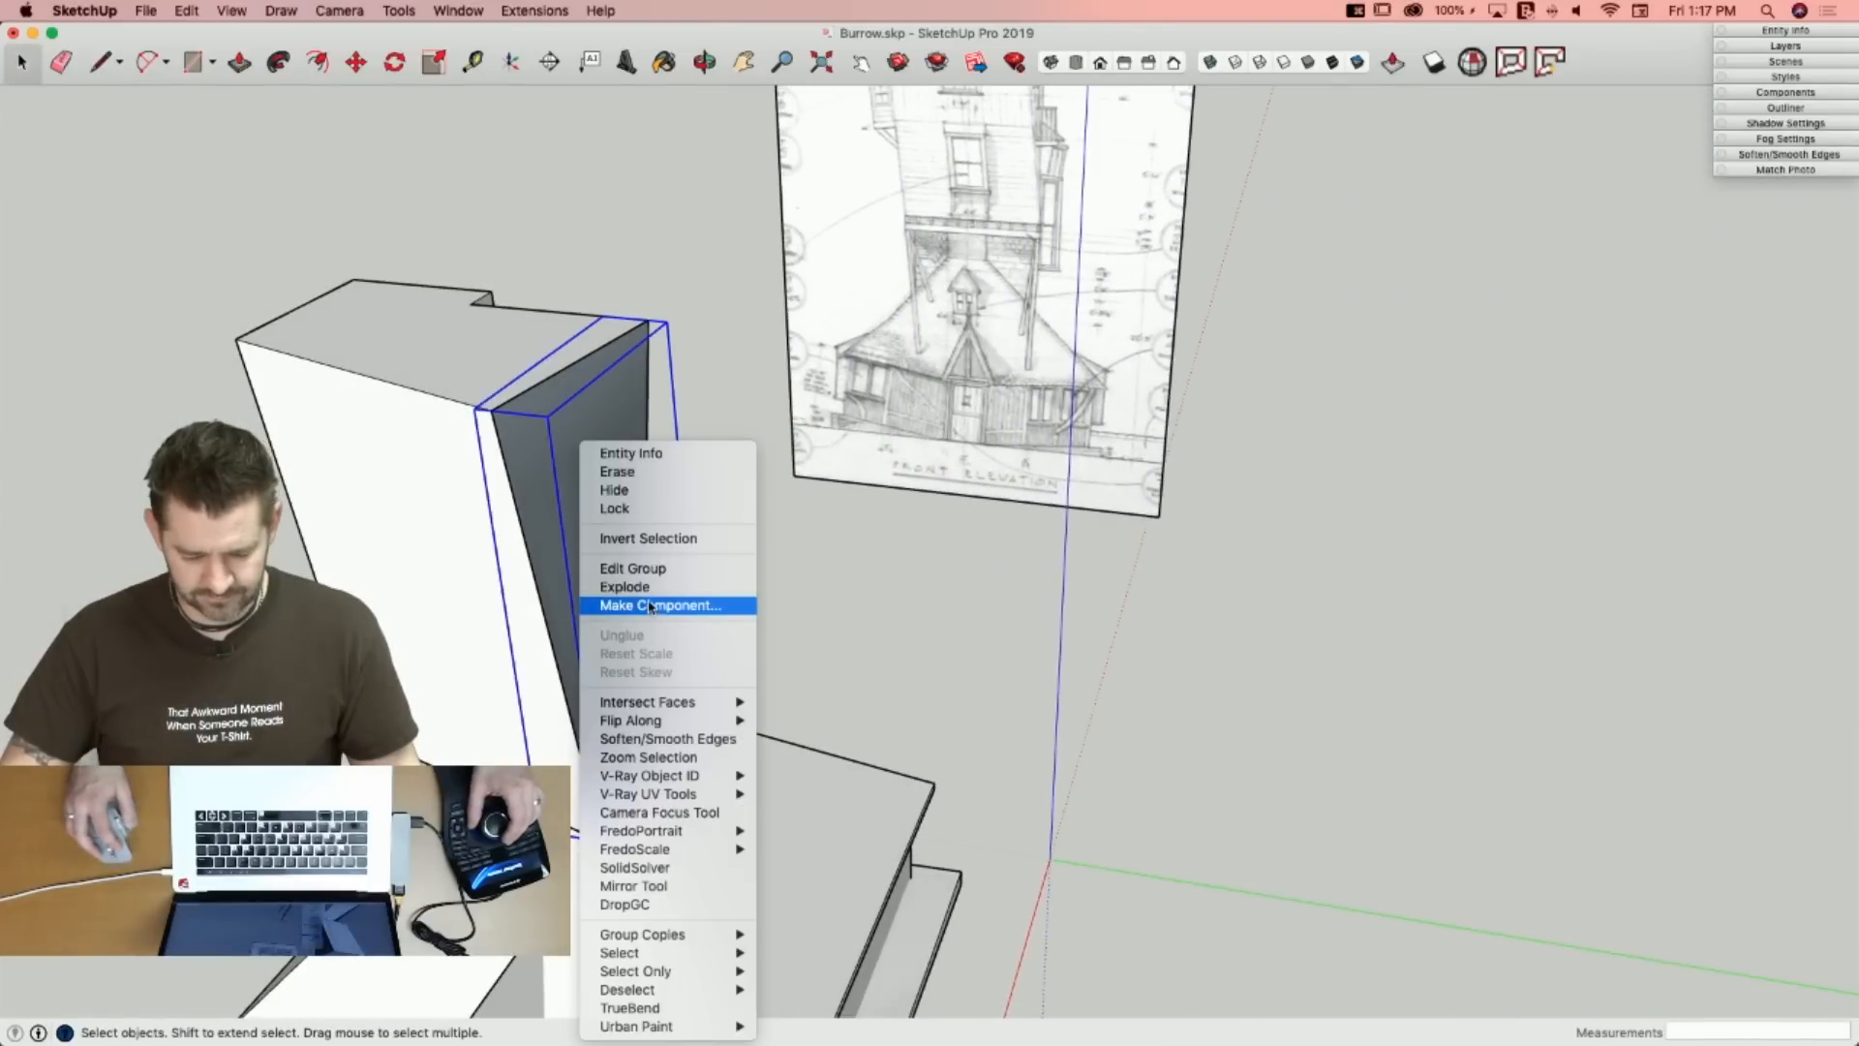
click(642, 587)
right_click(601, 509)
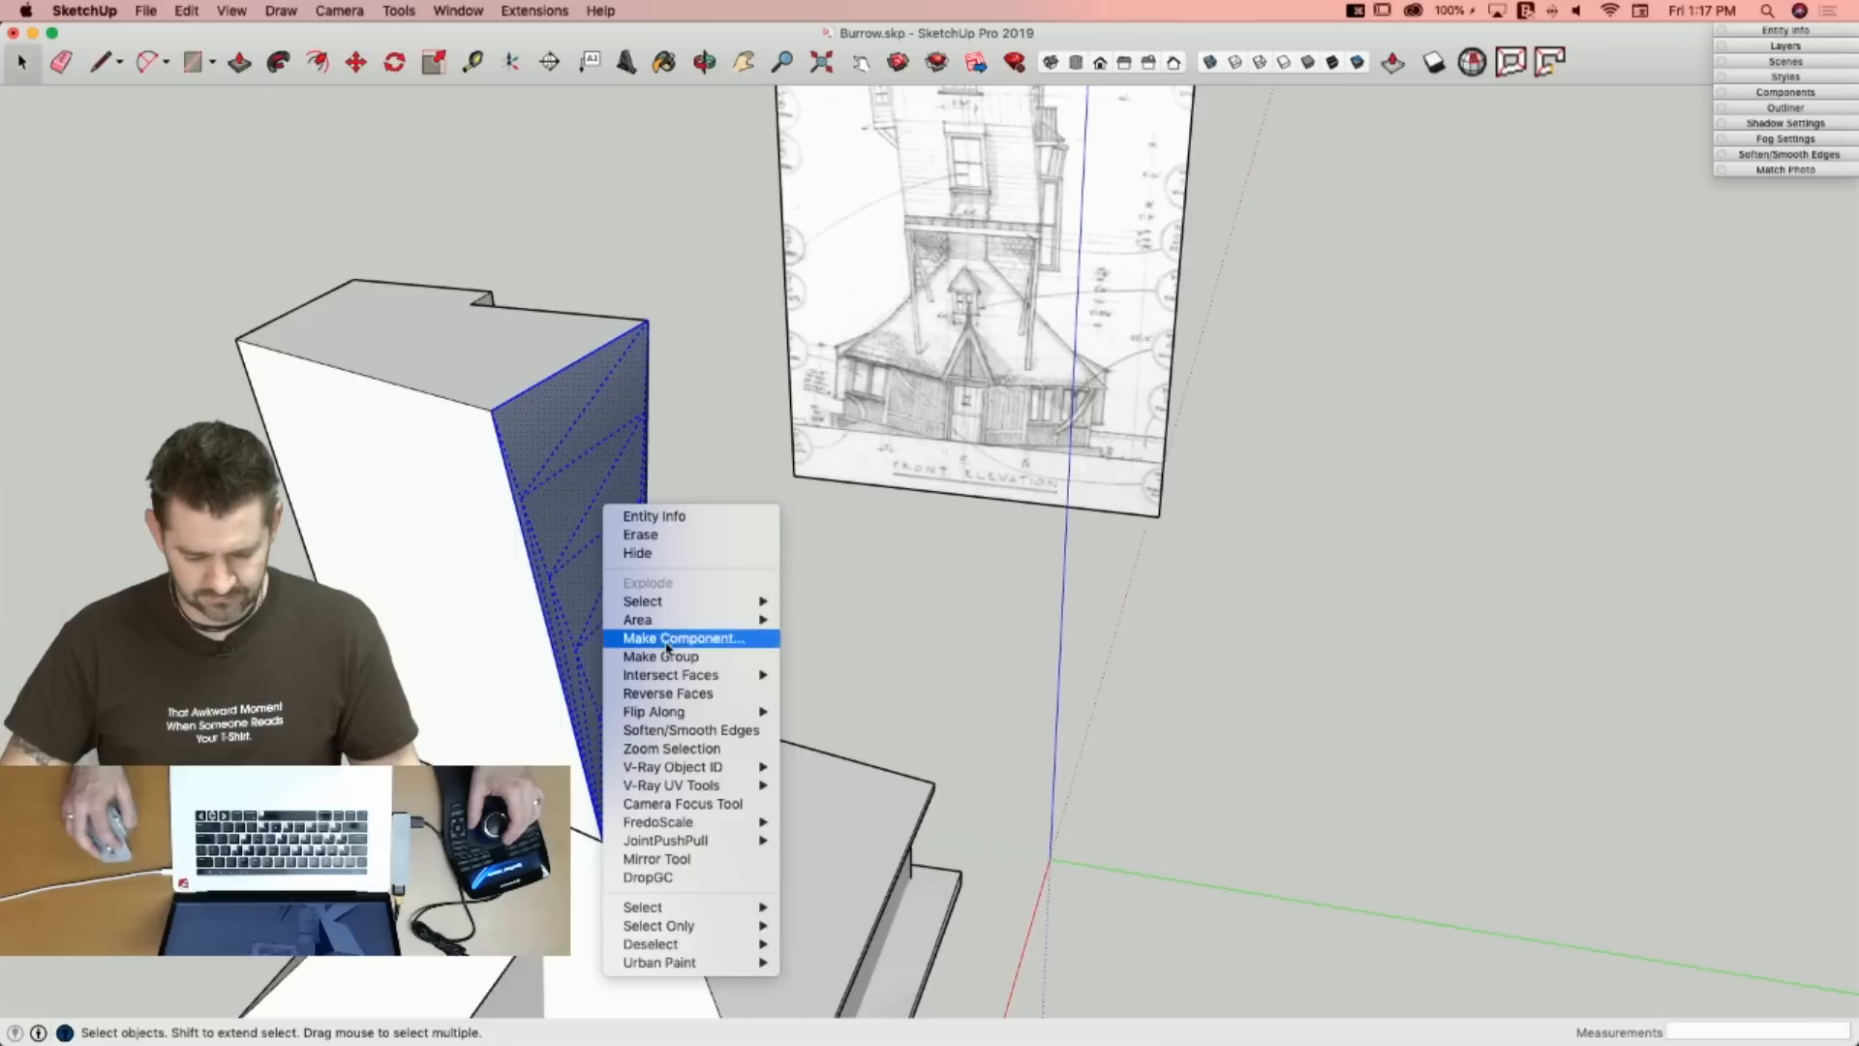
click(665, 693)
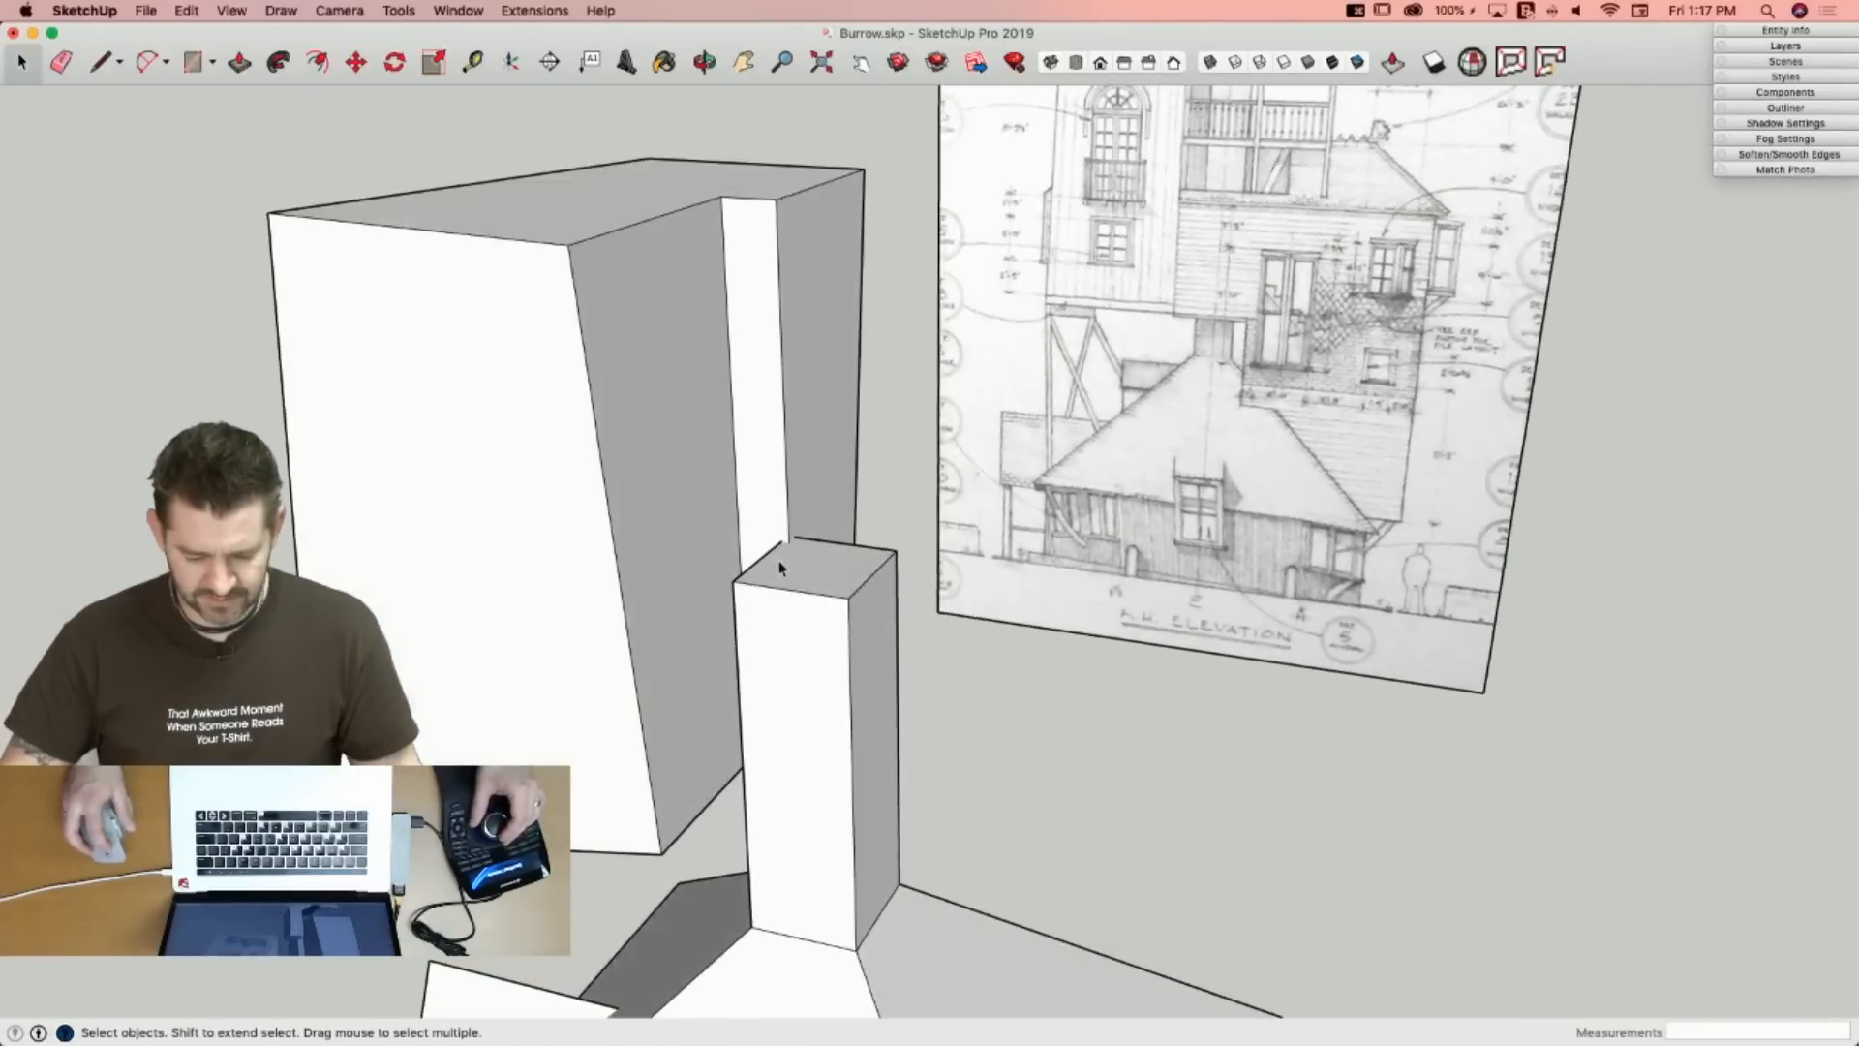
Push the chimney stub's top face down about 4' 8 3/4".
key(p)
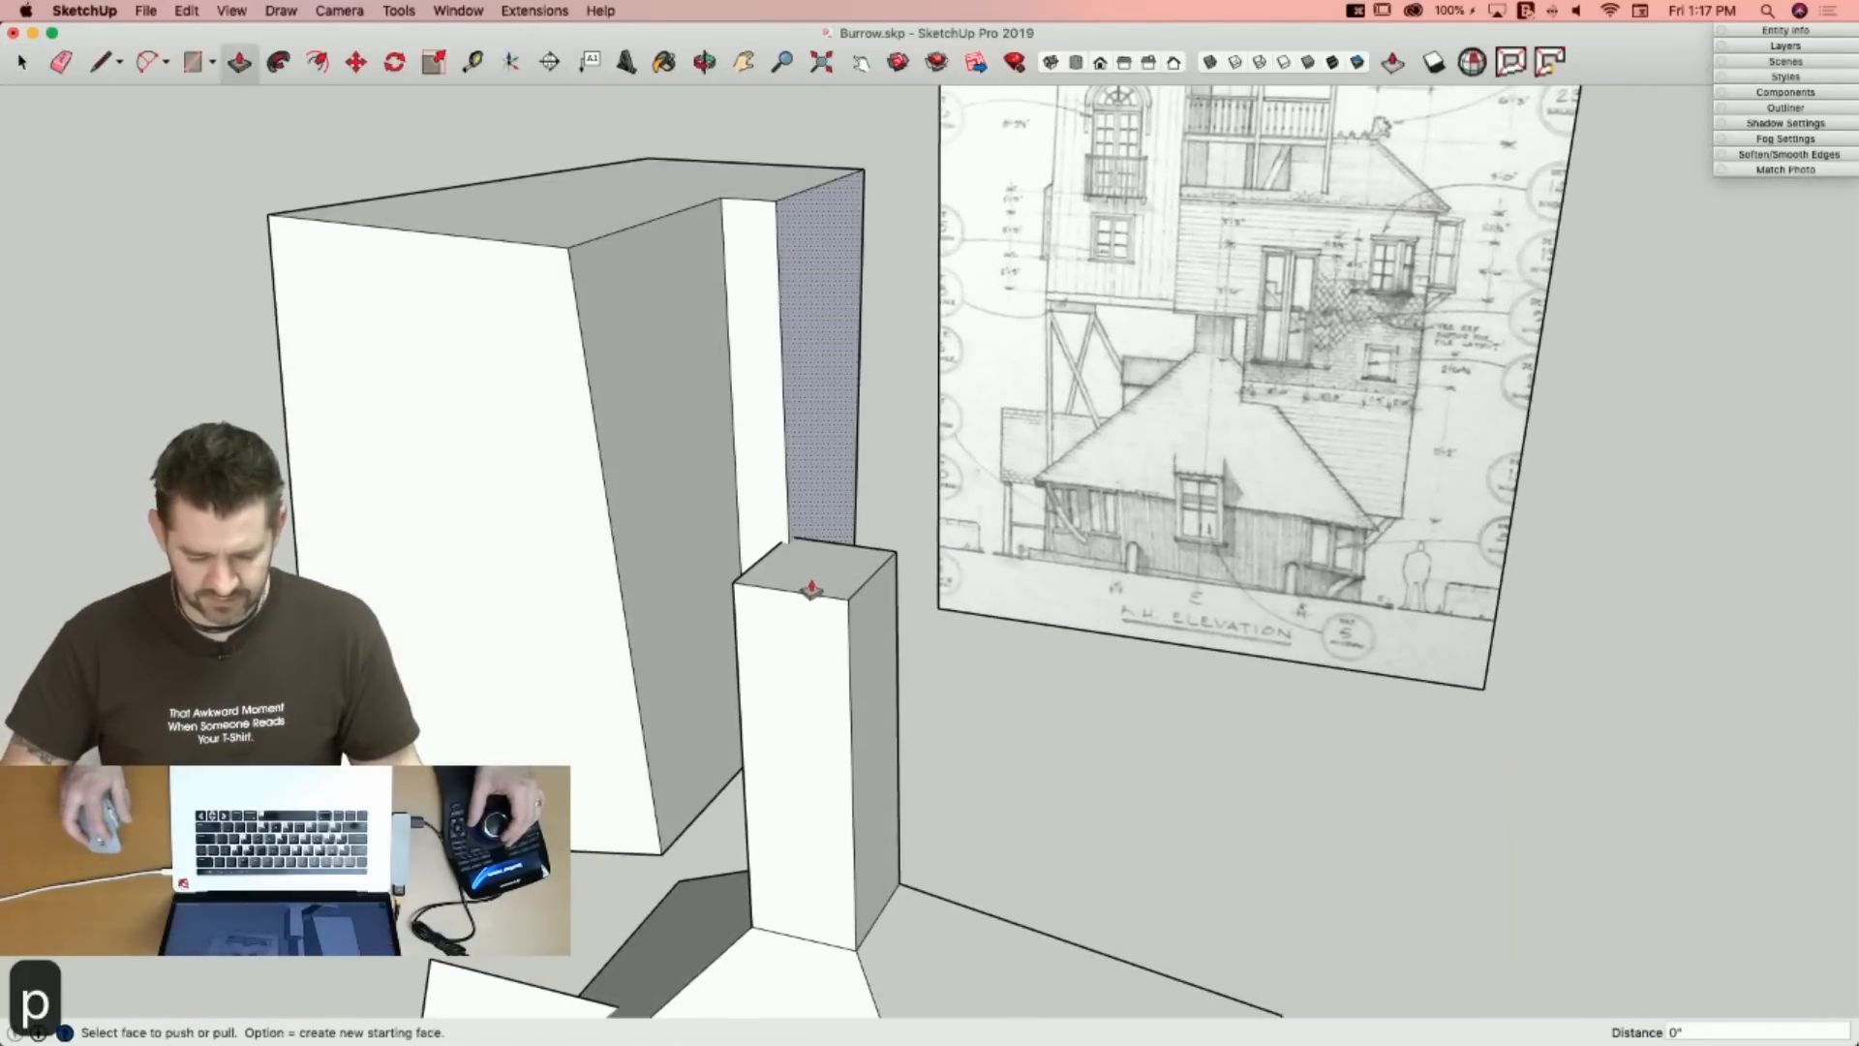
double_click(811, 645)
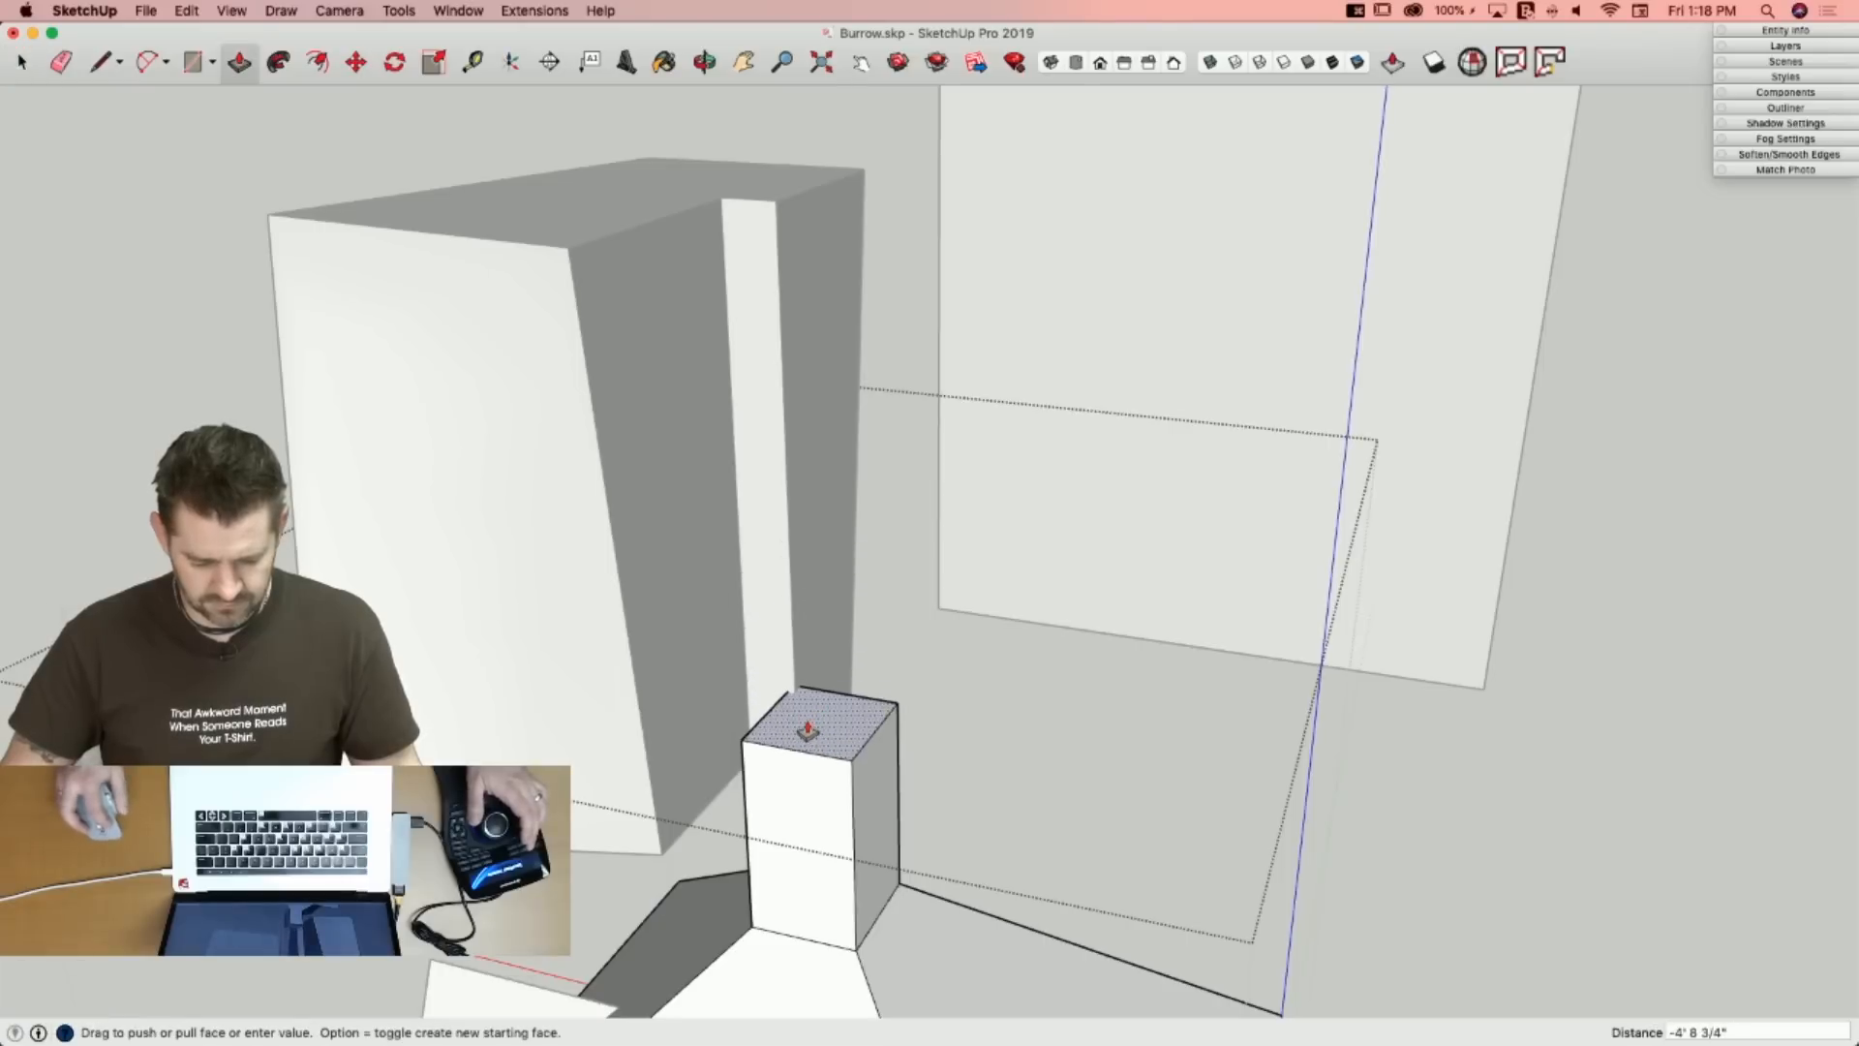
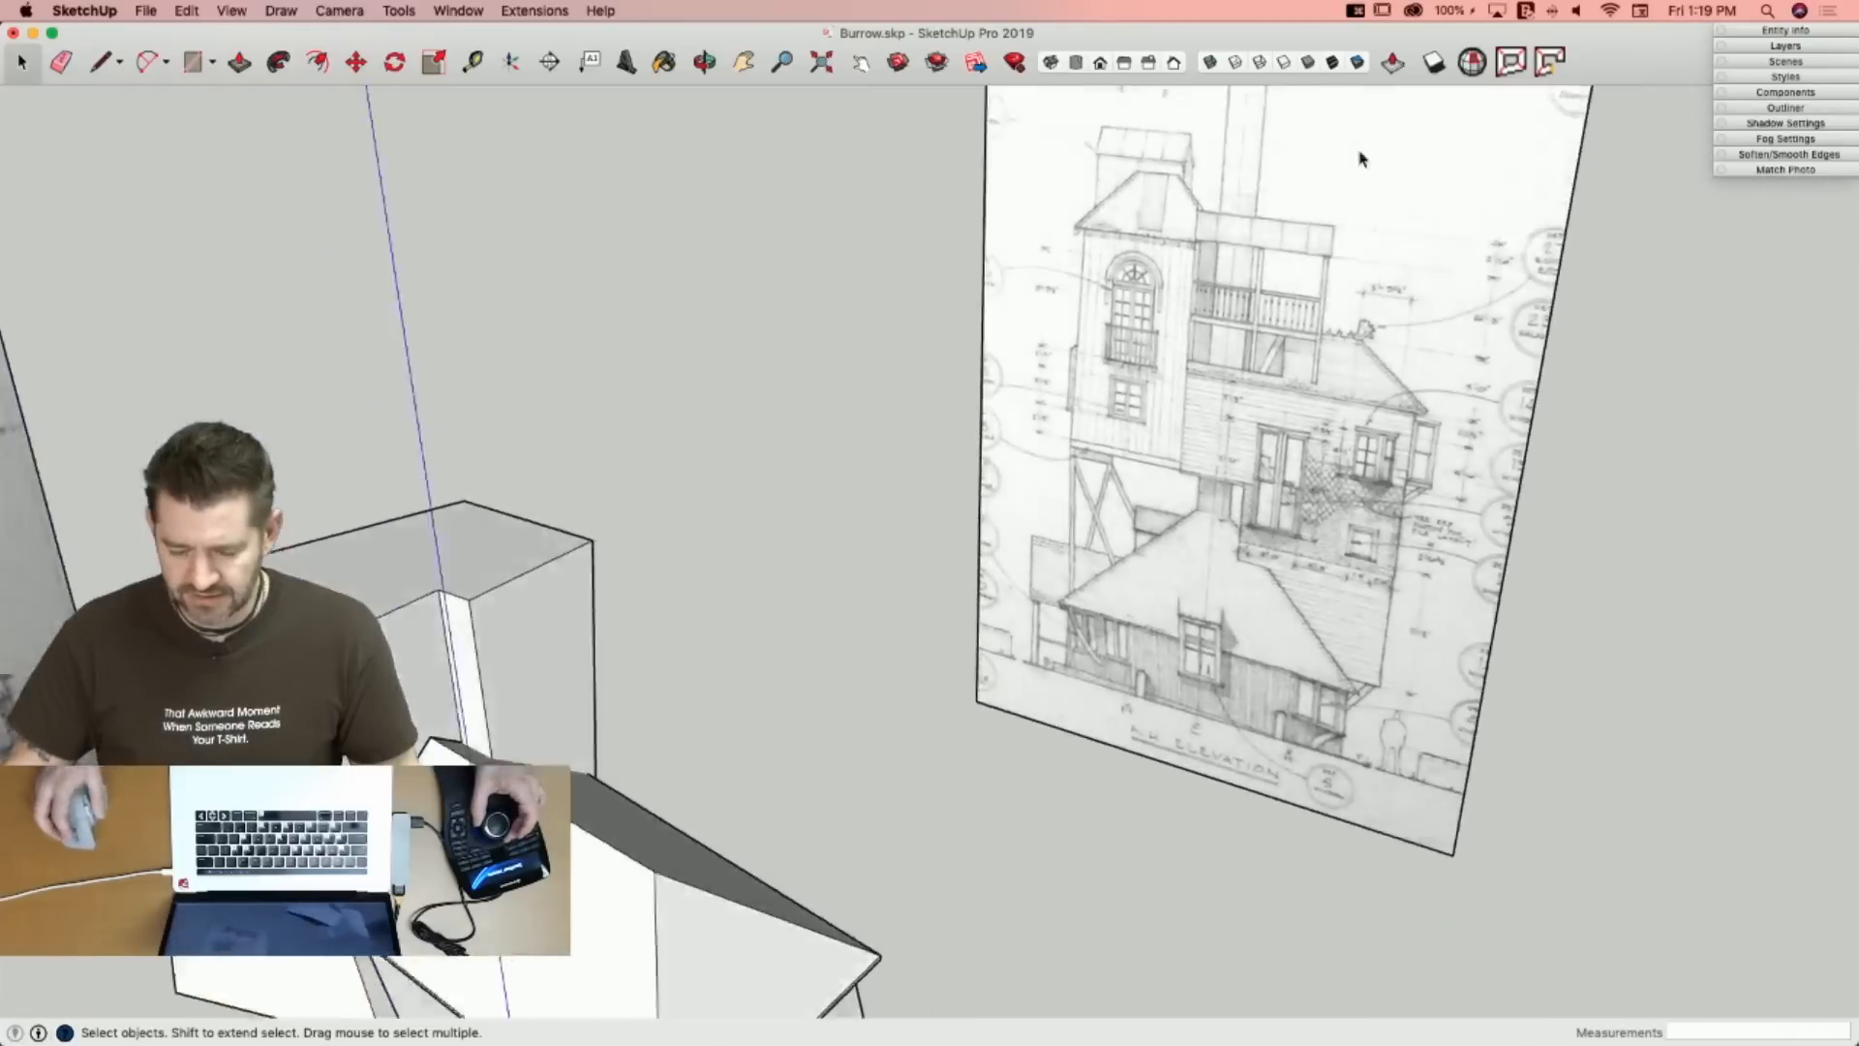
Trace the chimney shaft on the side elevation with a rectangle about 2' 10 13/16" by 31' 2 13/16".
key(r)
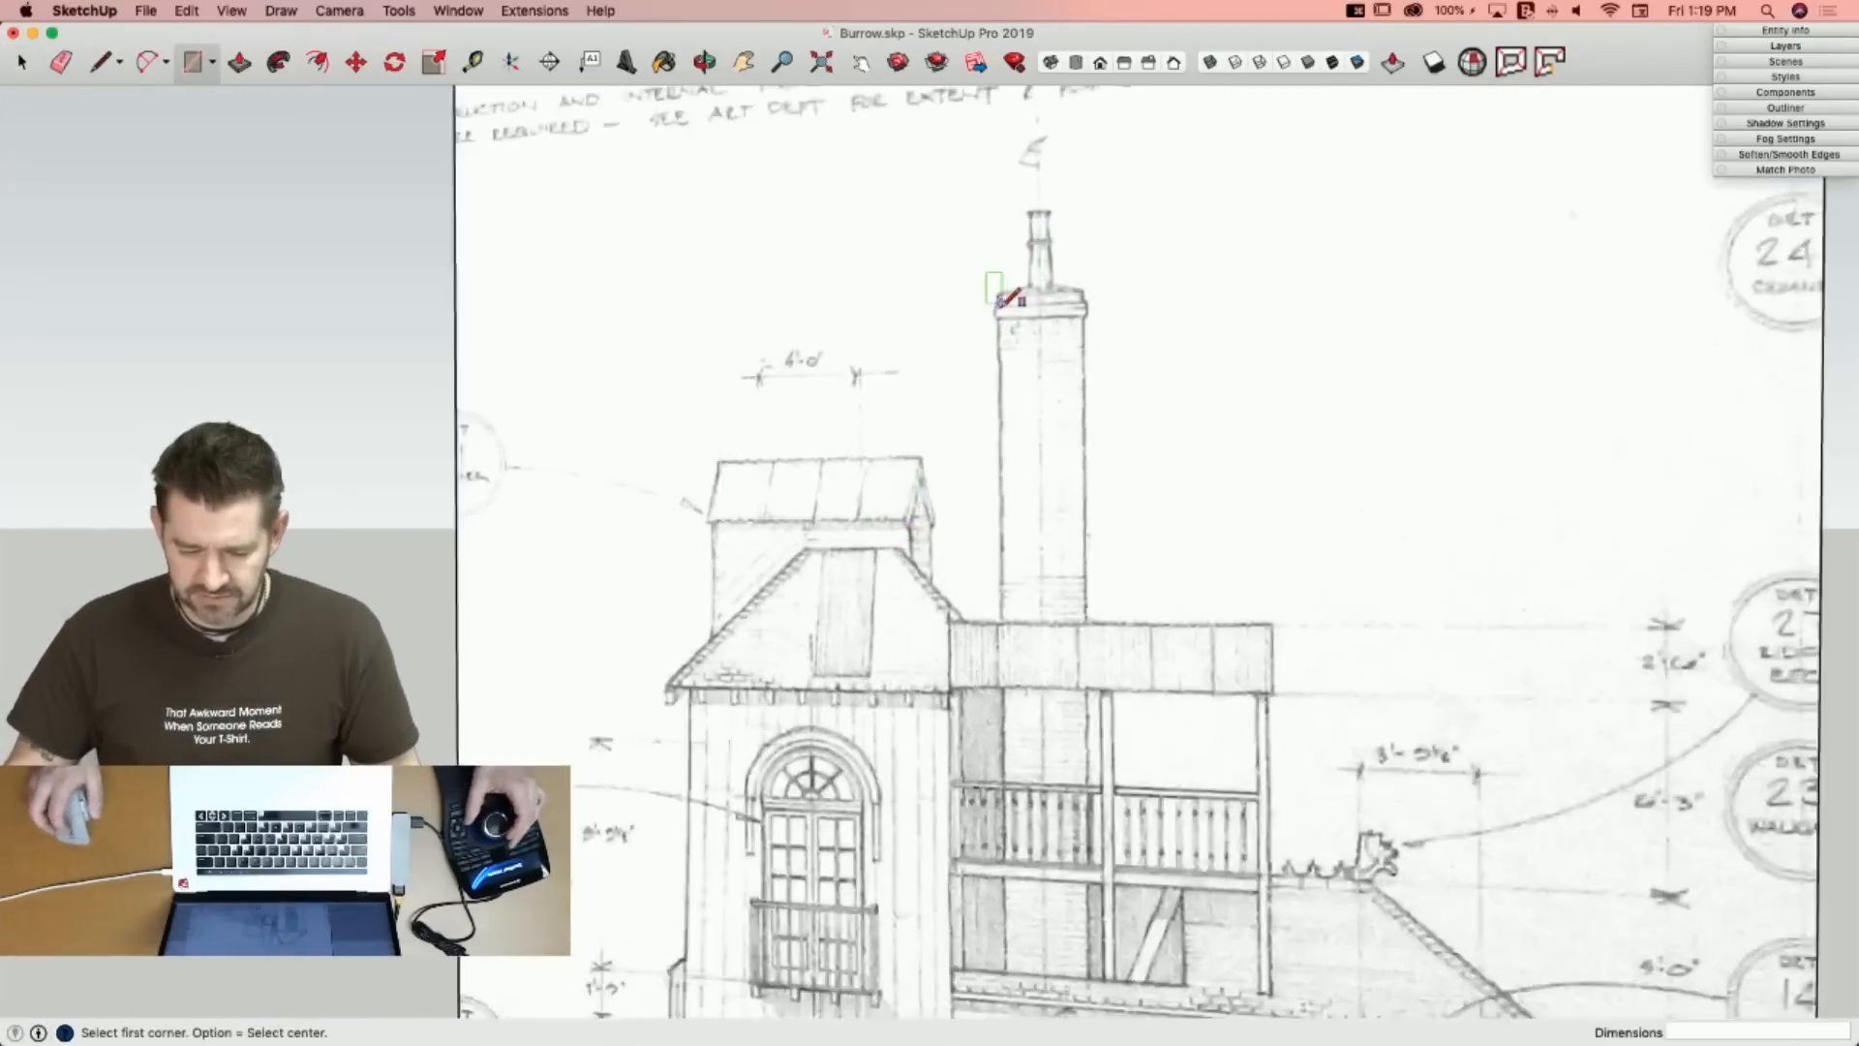
scroll(1007, 298, up, 5)
click(987, 325)
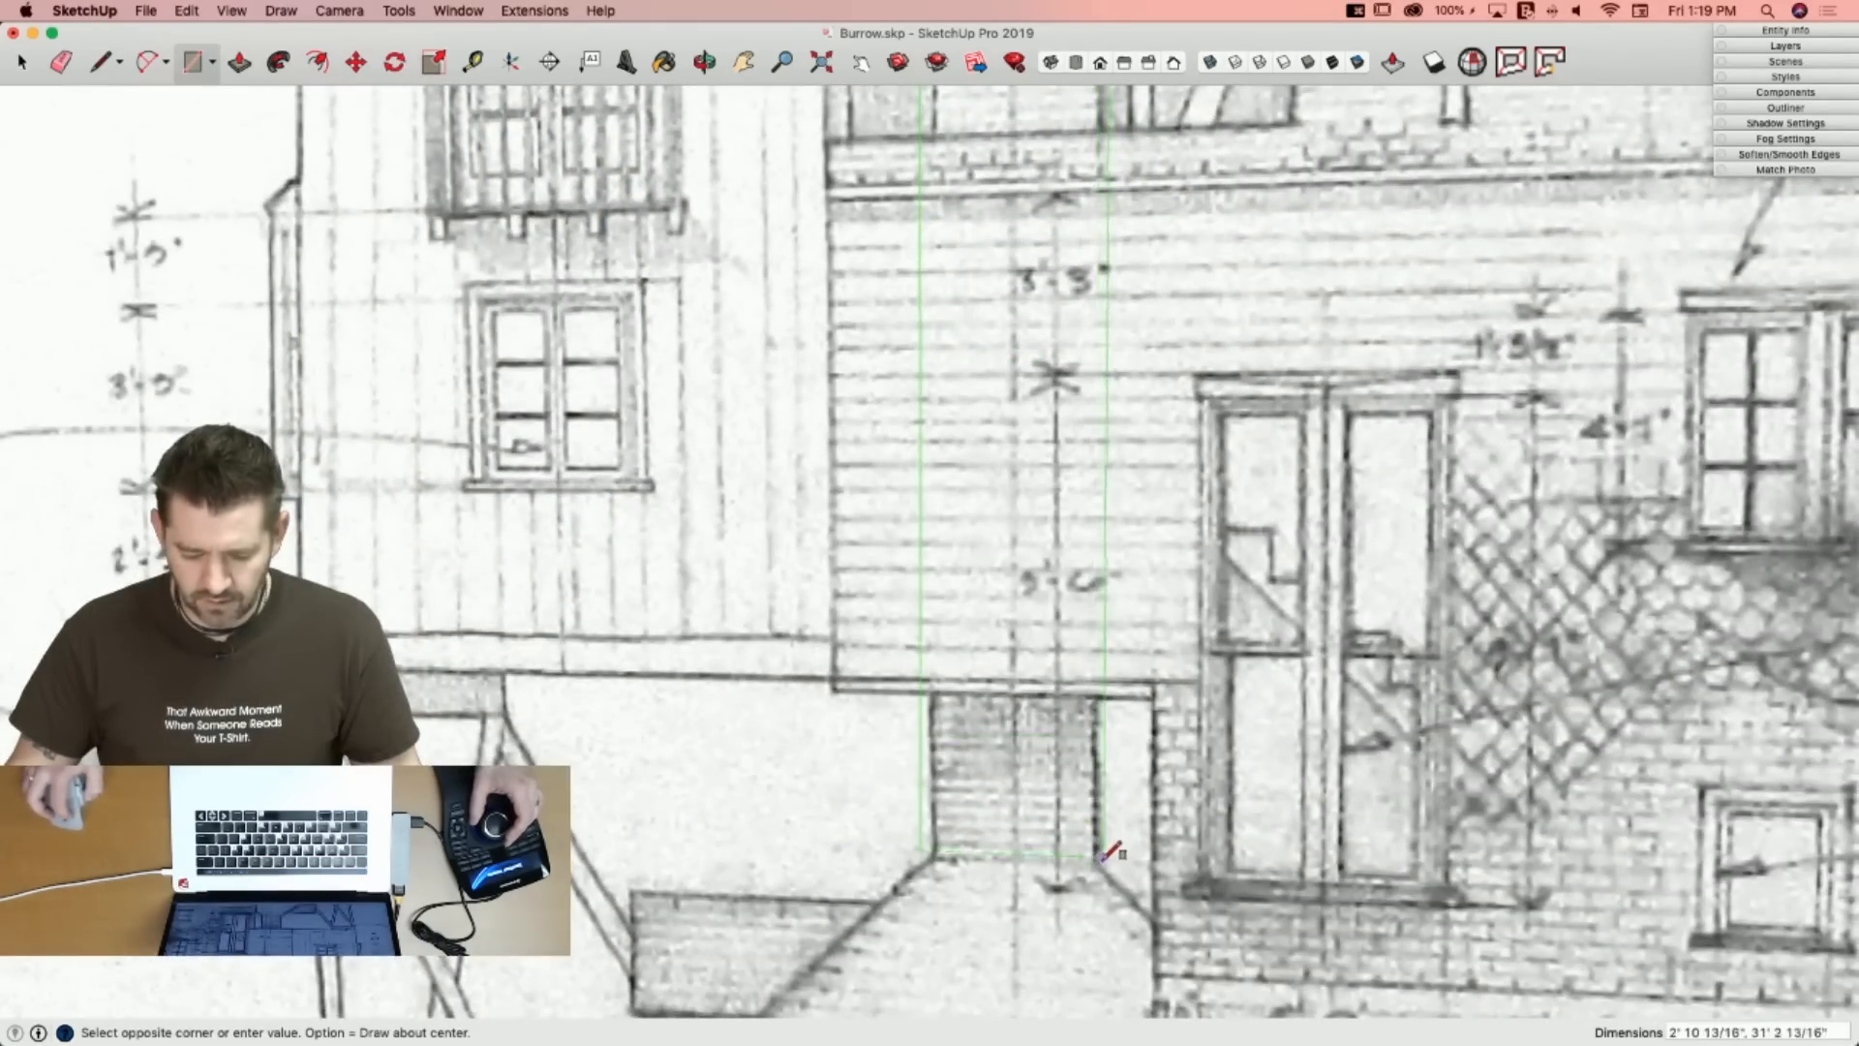
key(space)
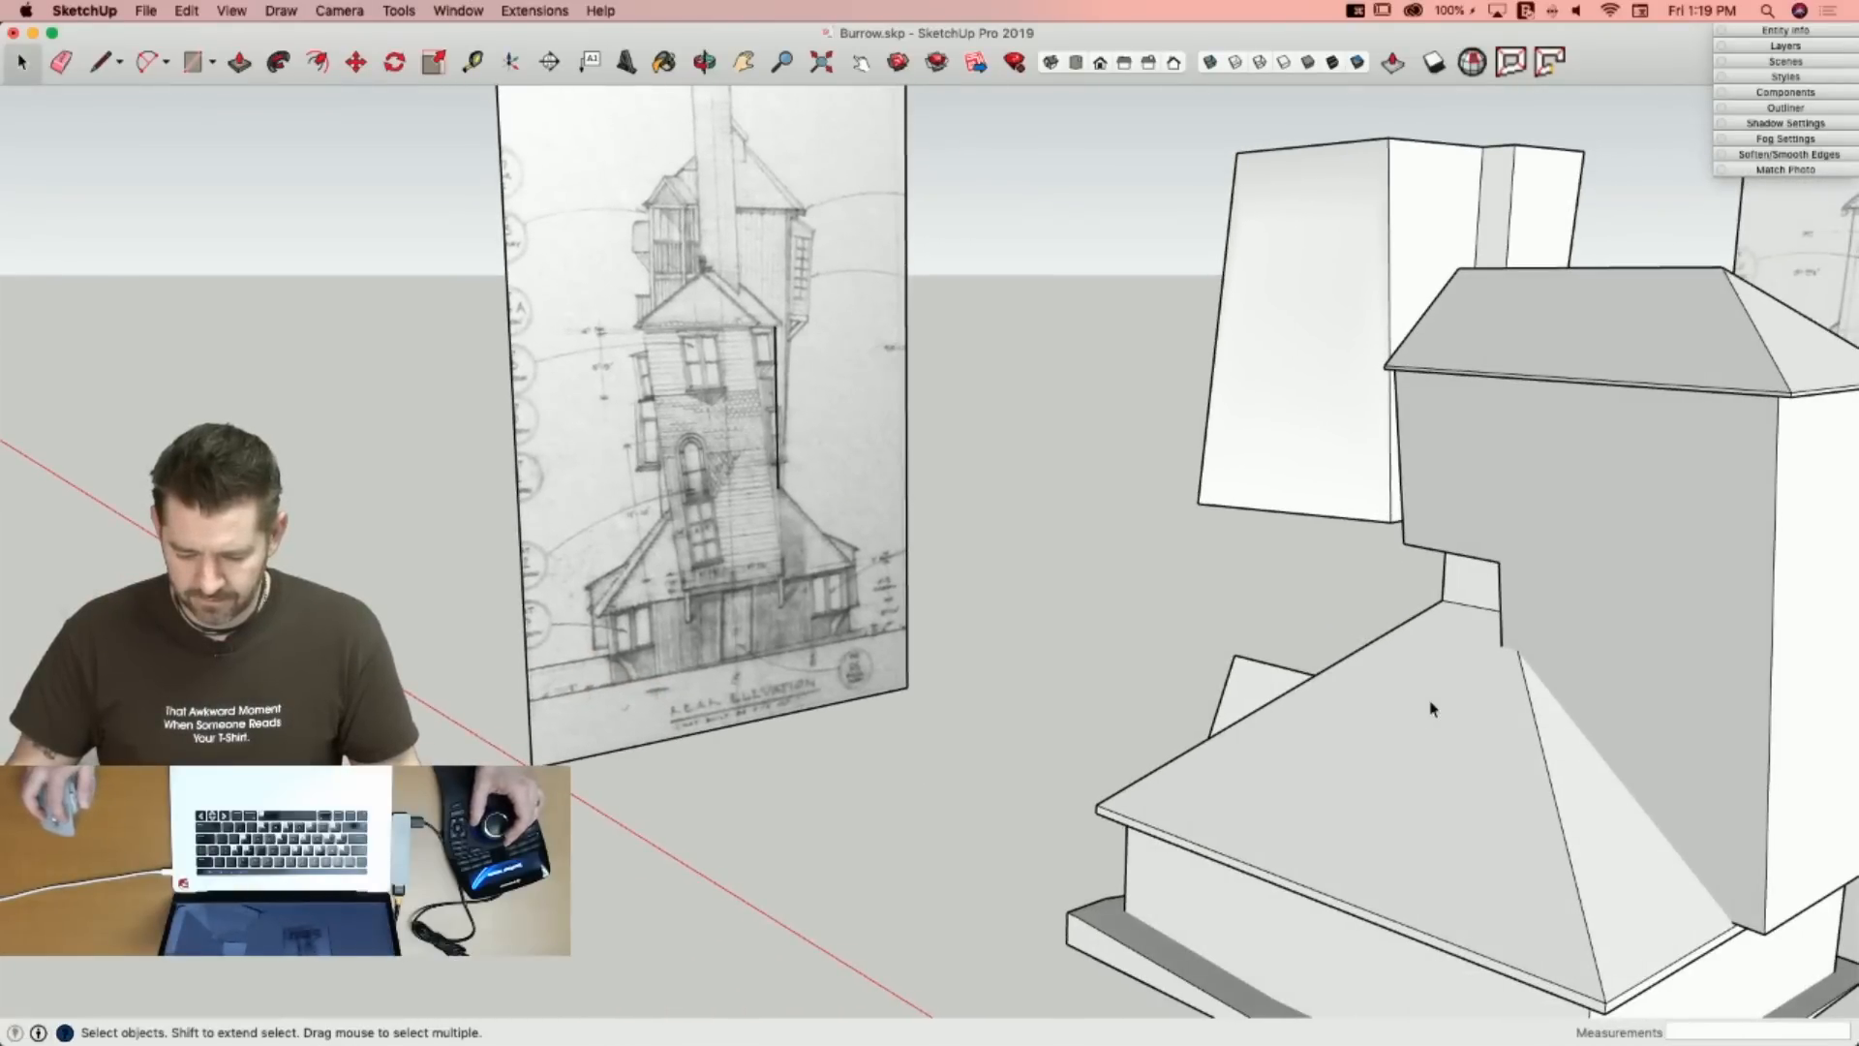
Pull the chimney stub's top face up about 34' 7 7/16" to form the full chimney shaft and leave the group.
key(p)
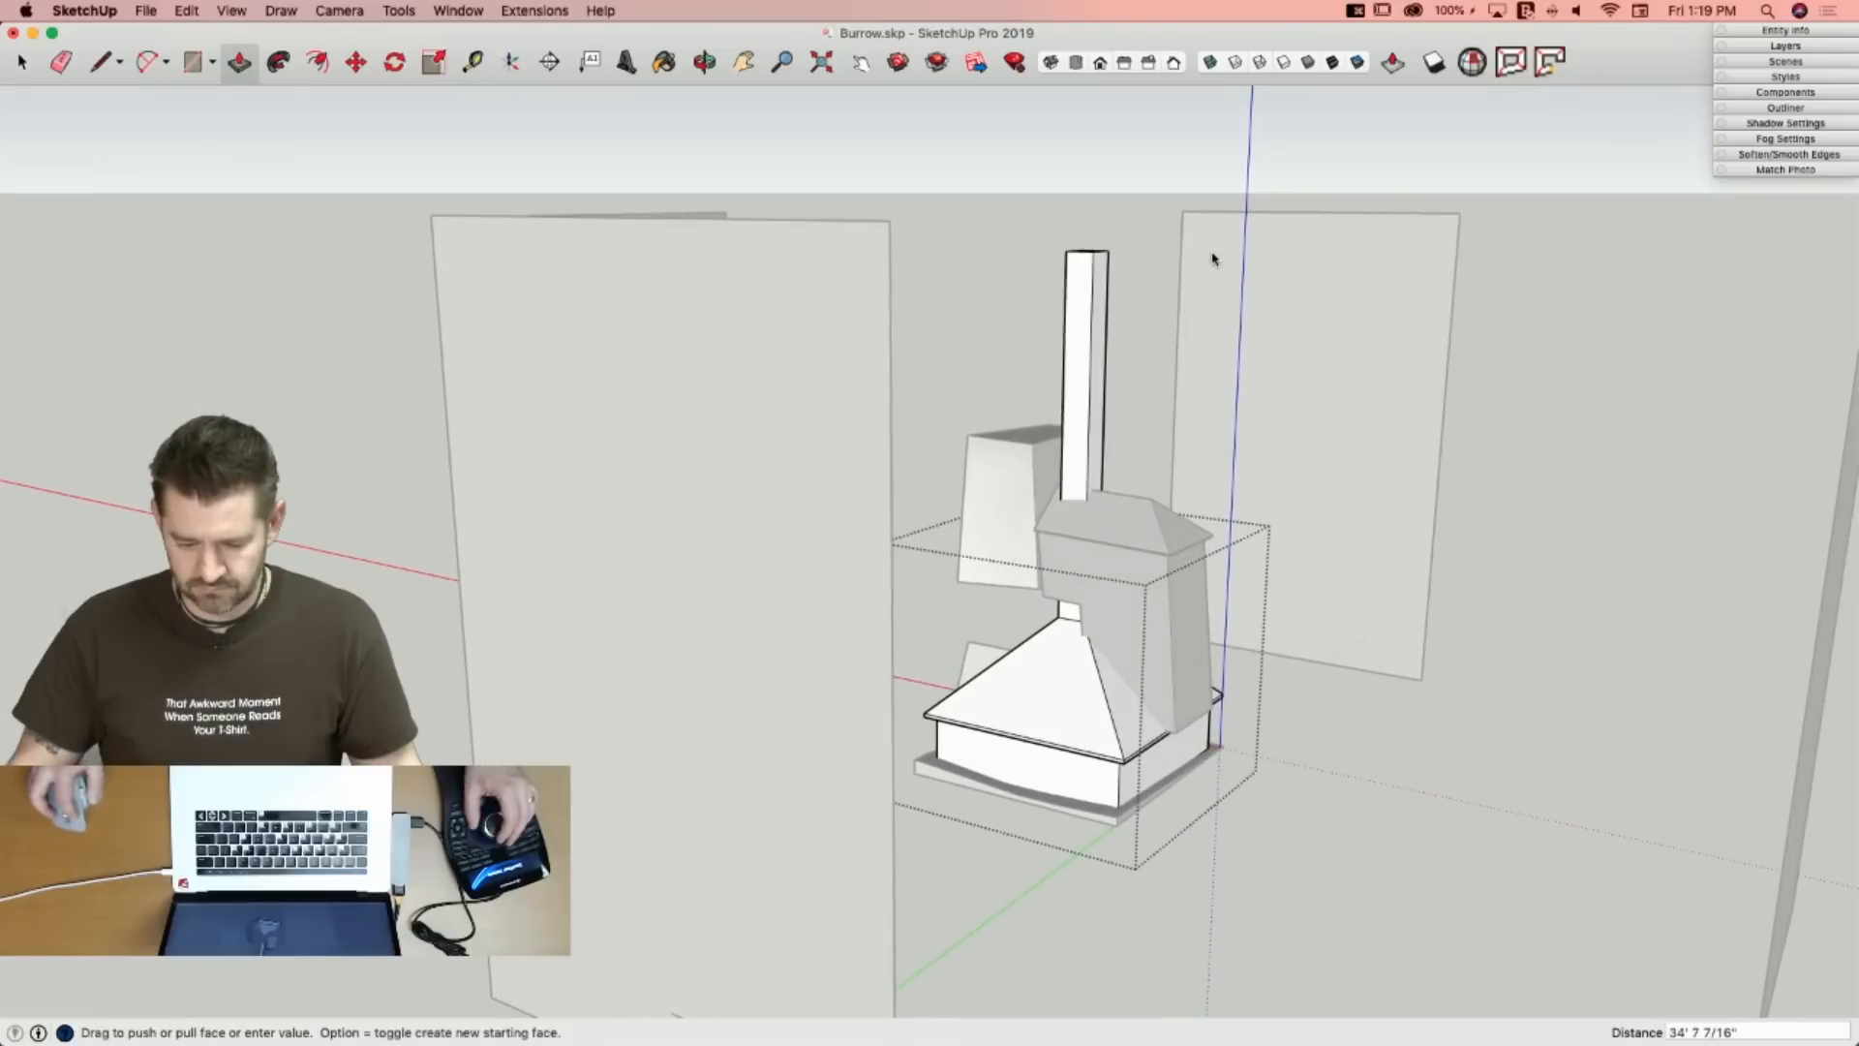
key(space)
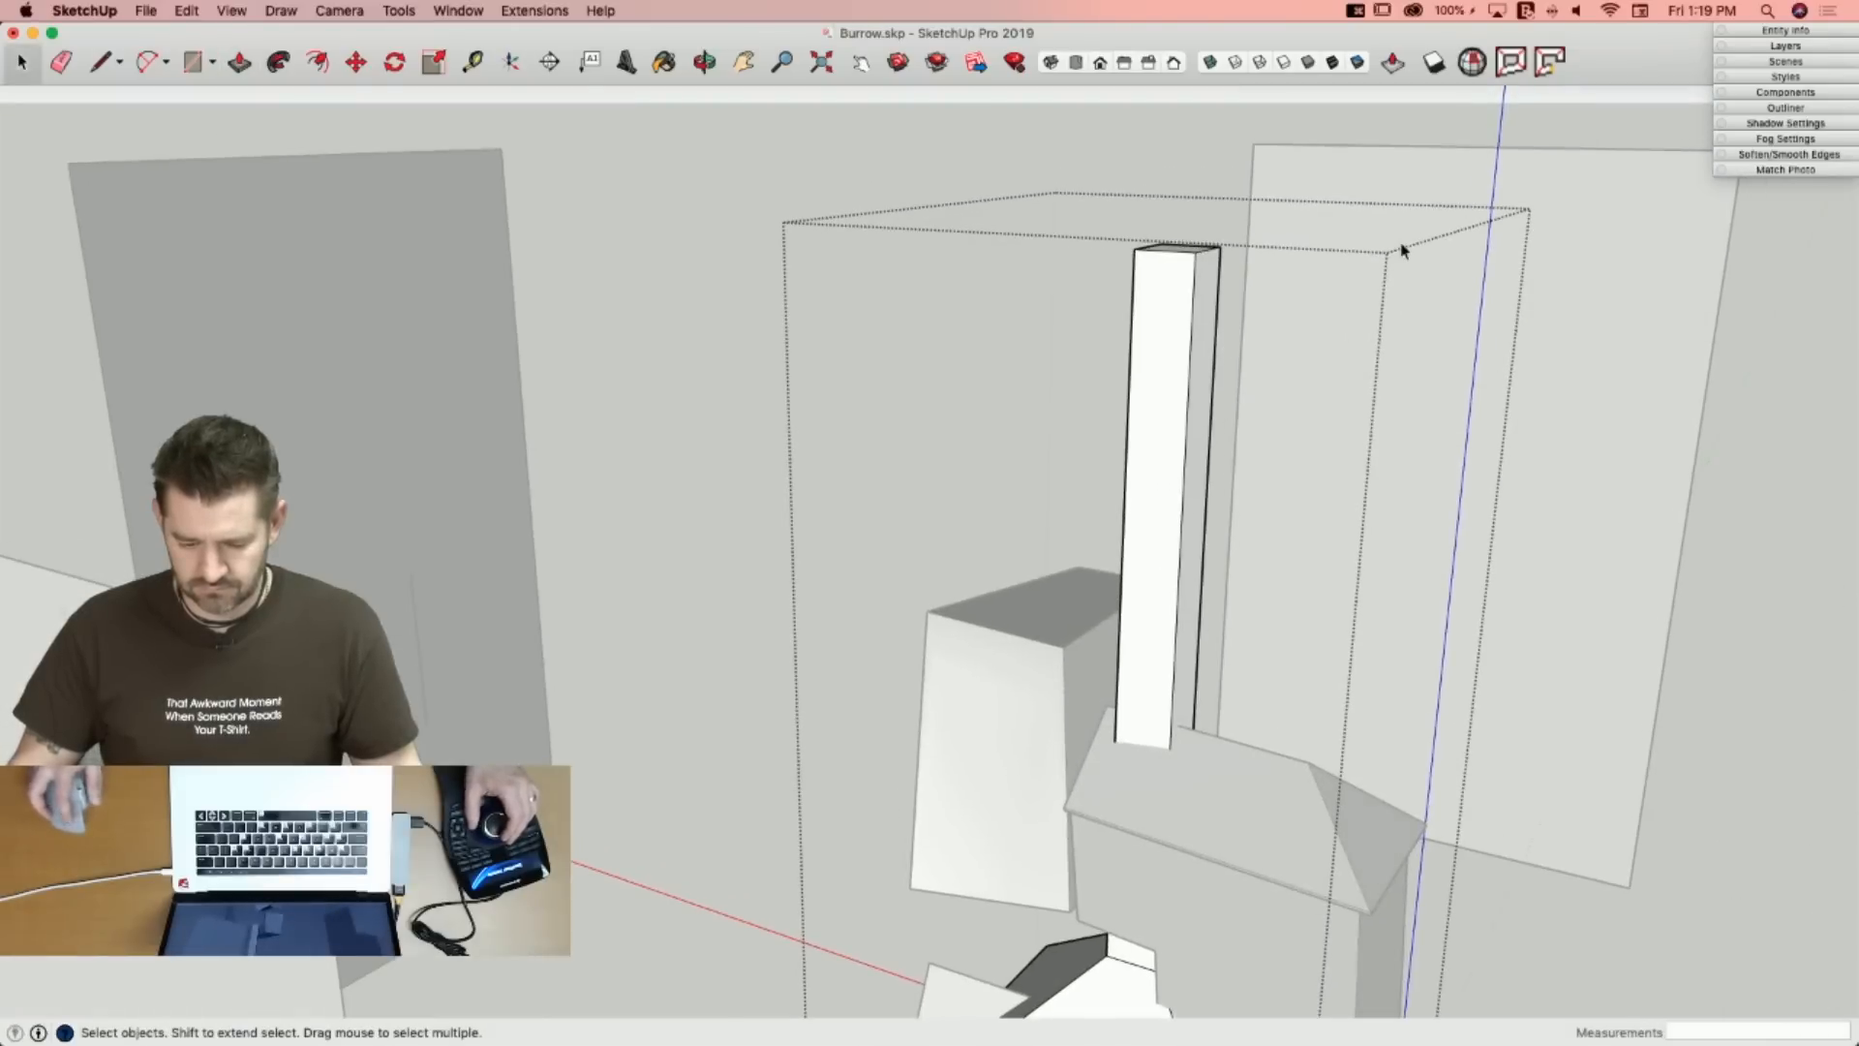
click(927, 167)
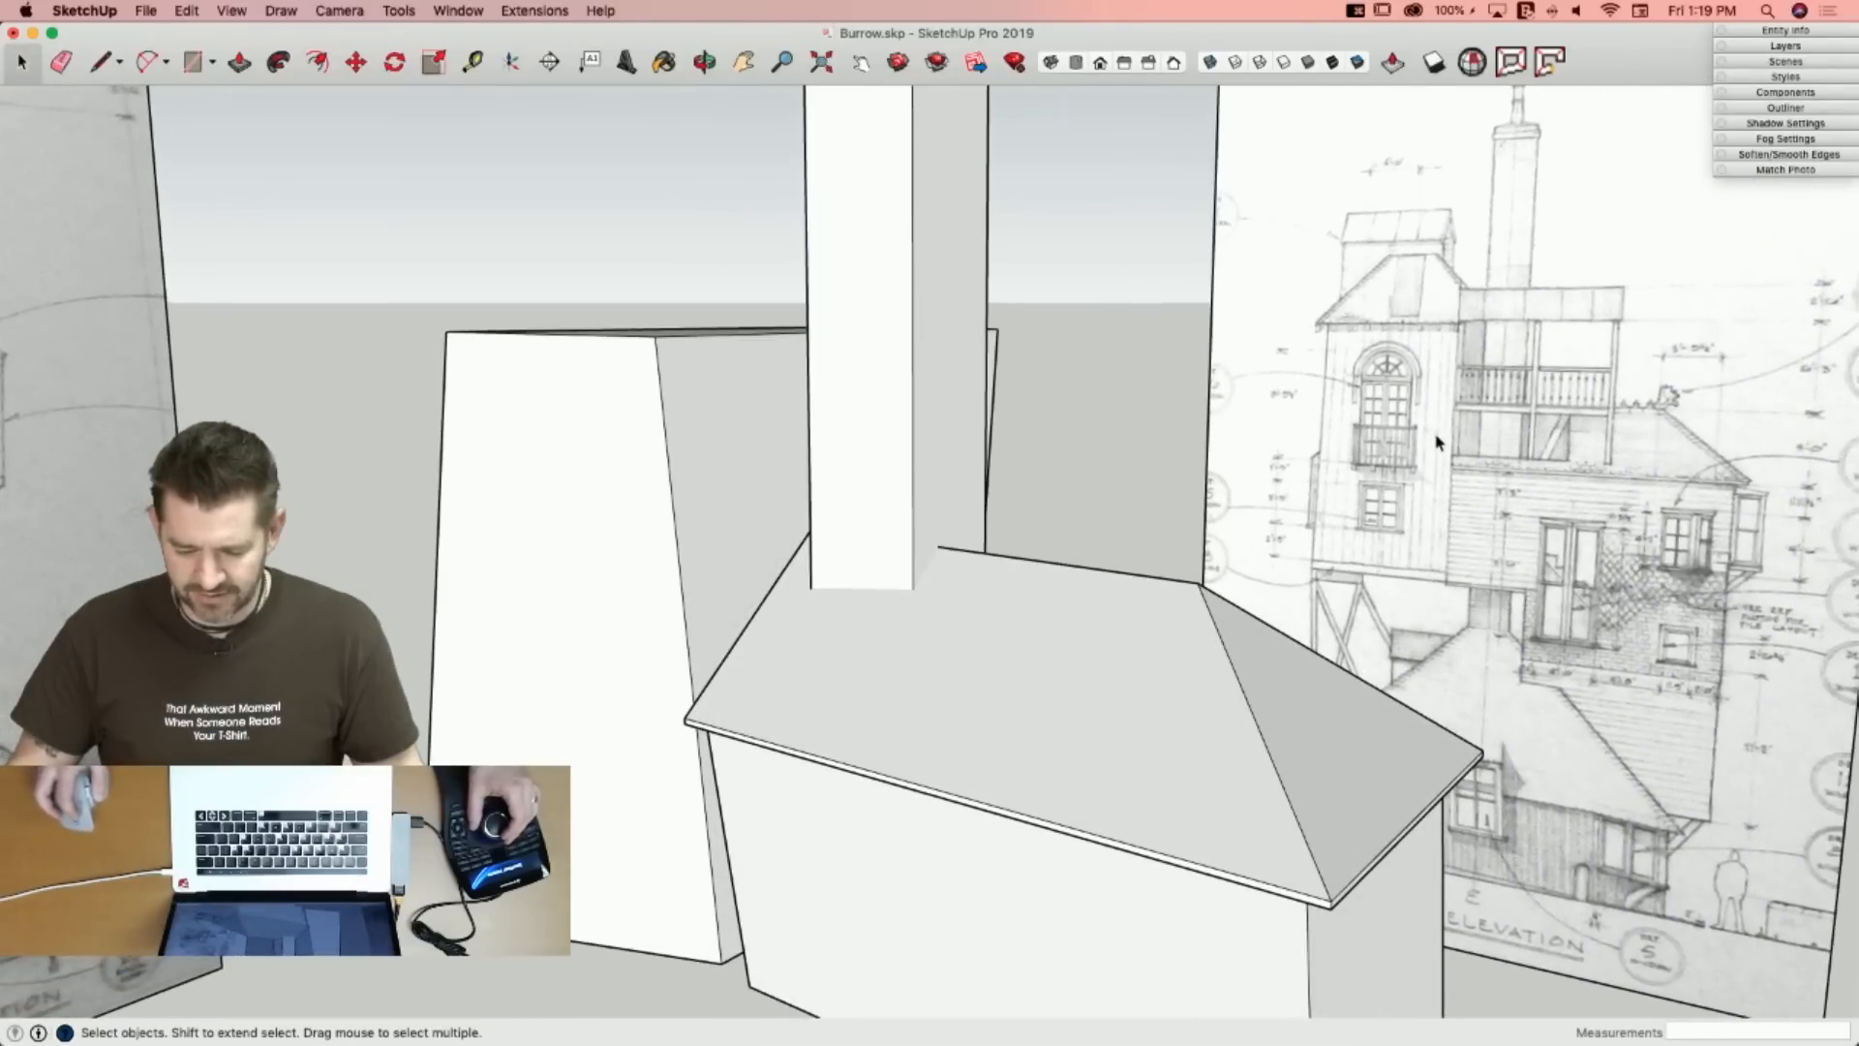
Trace the balcony floor strip on the side elevation and pull it about 73' 6 3/4" across the roof beside the tower block.
key(l)
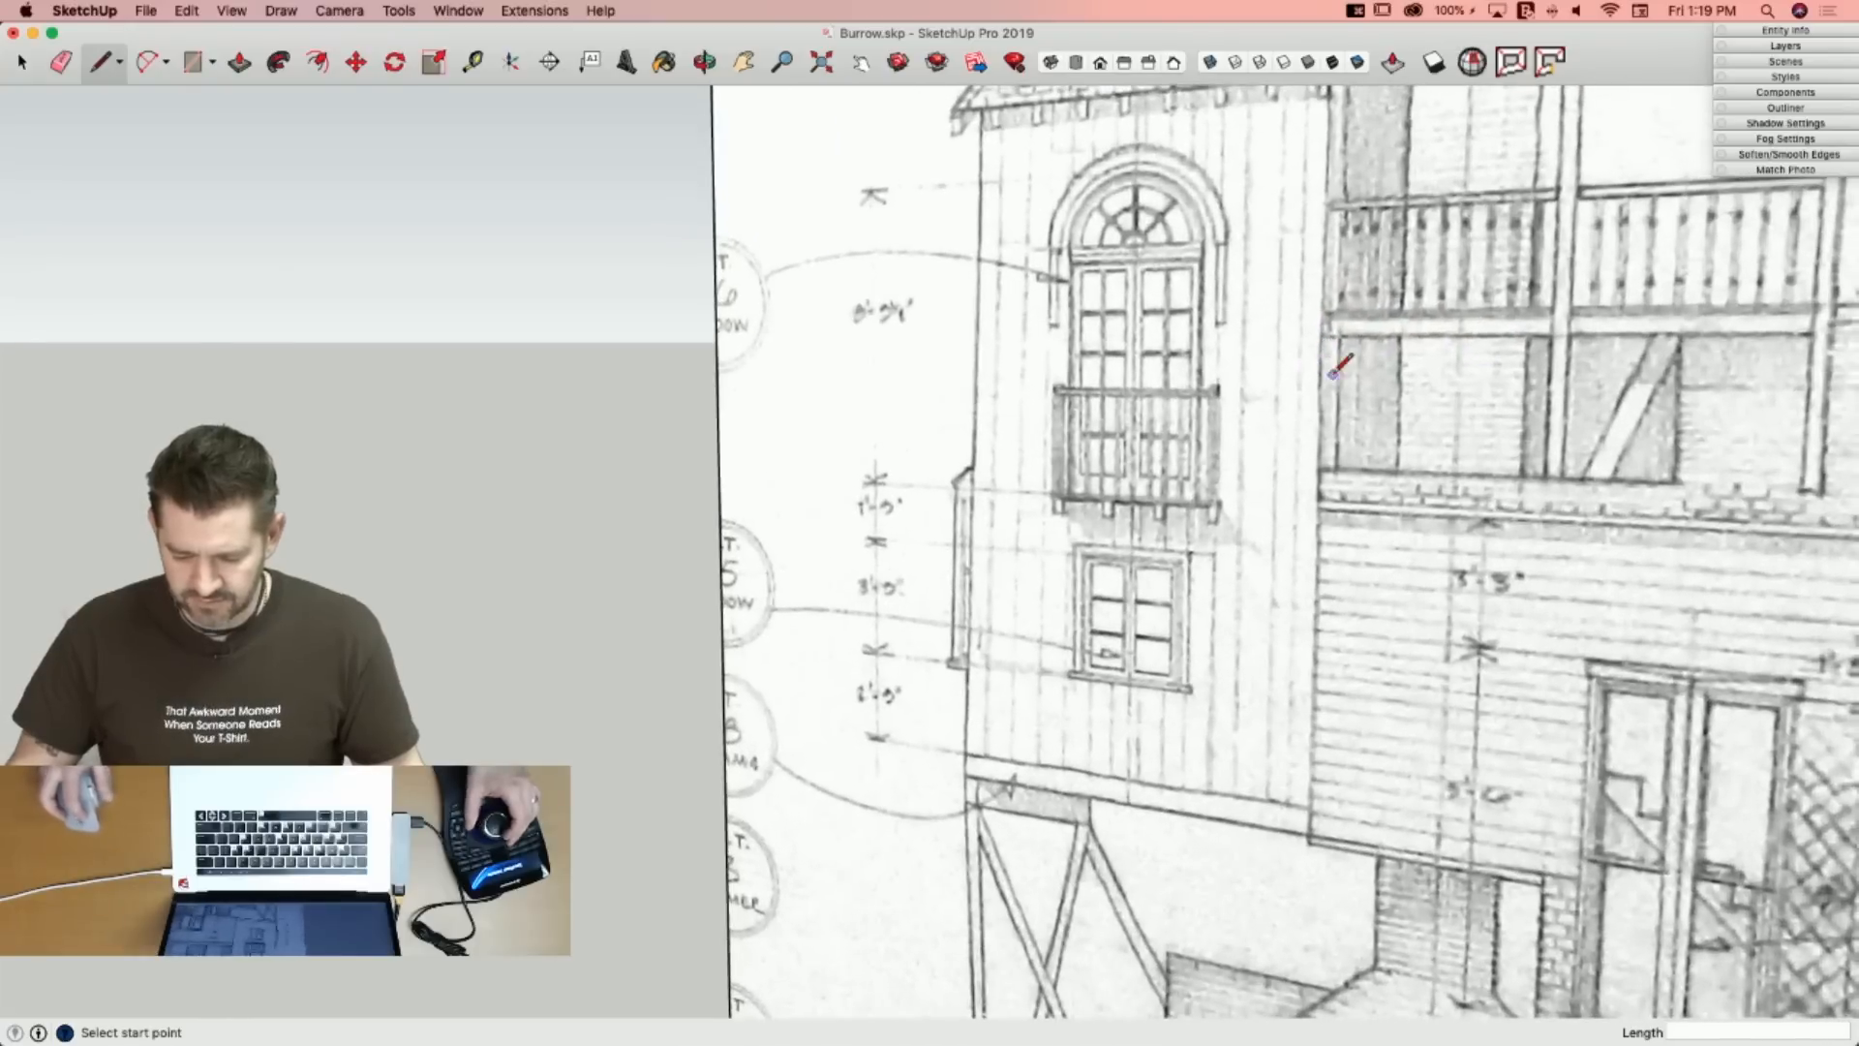
click(1320, 310)
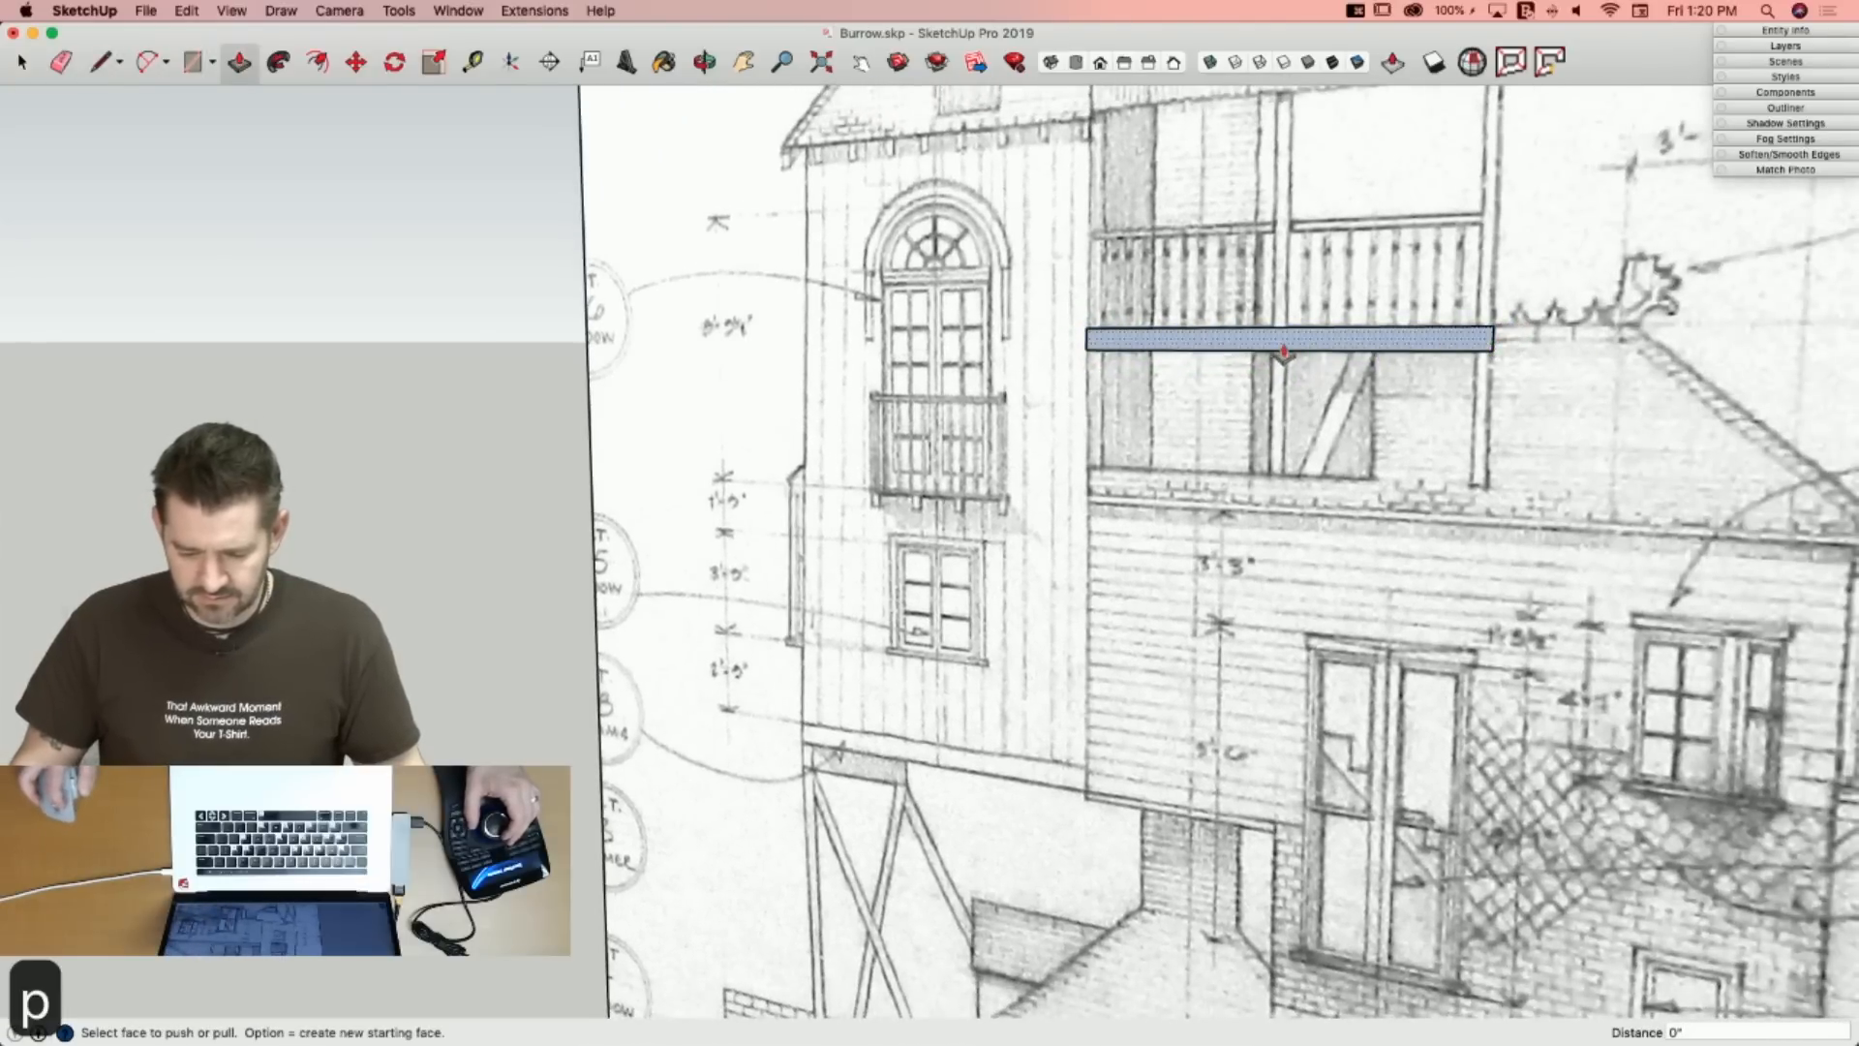
click(1284, 350)
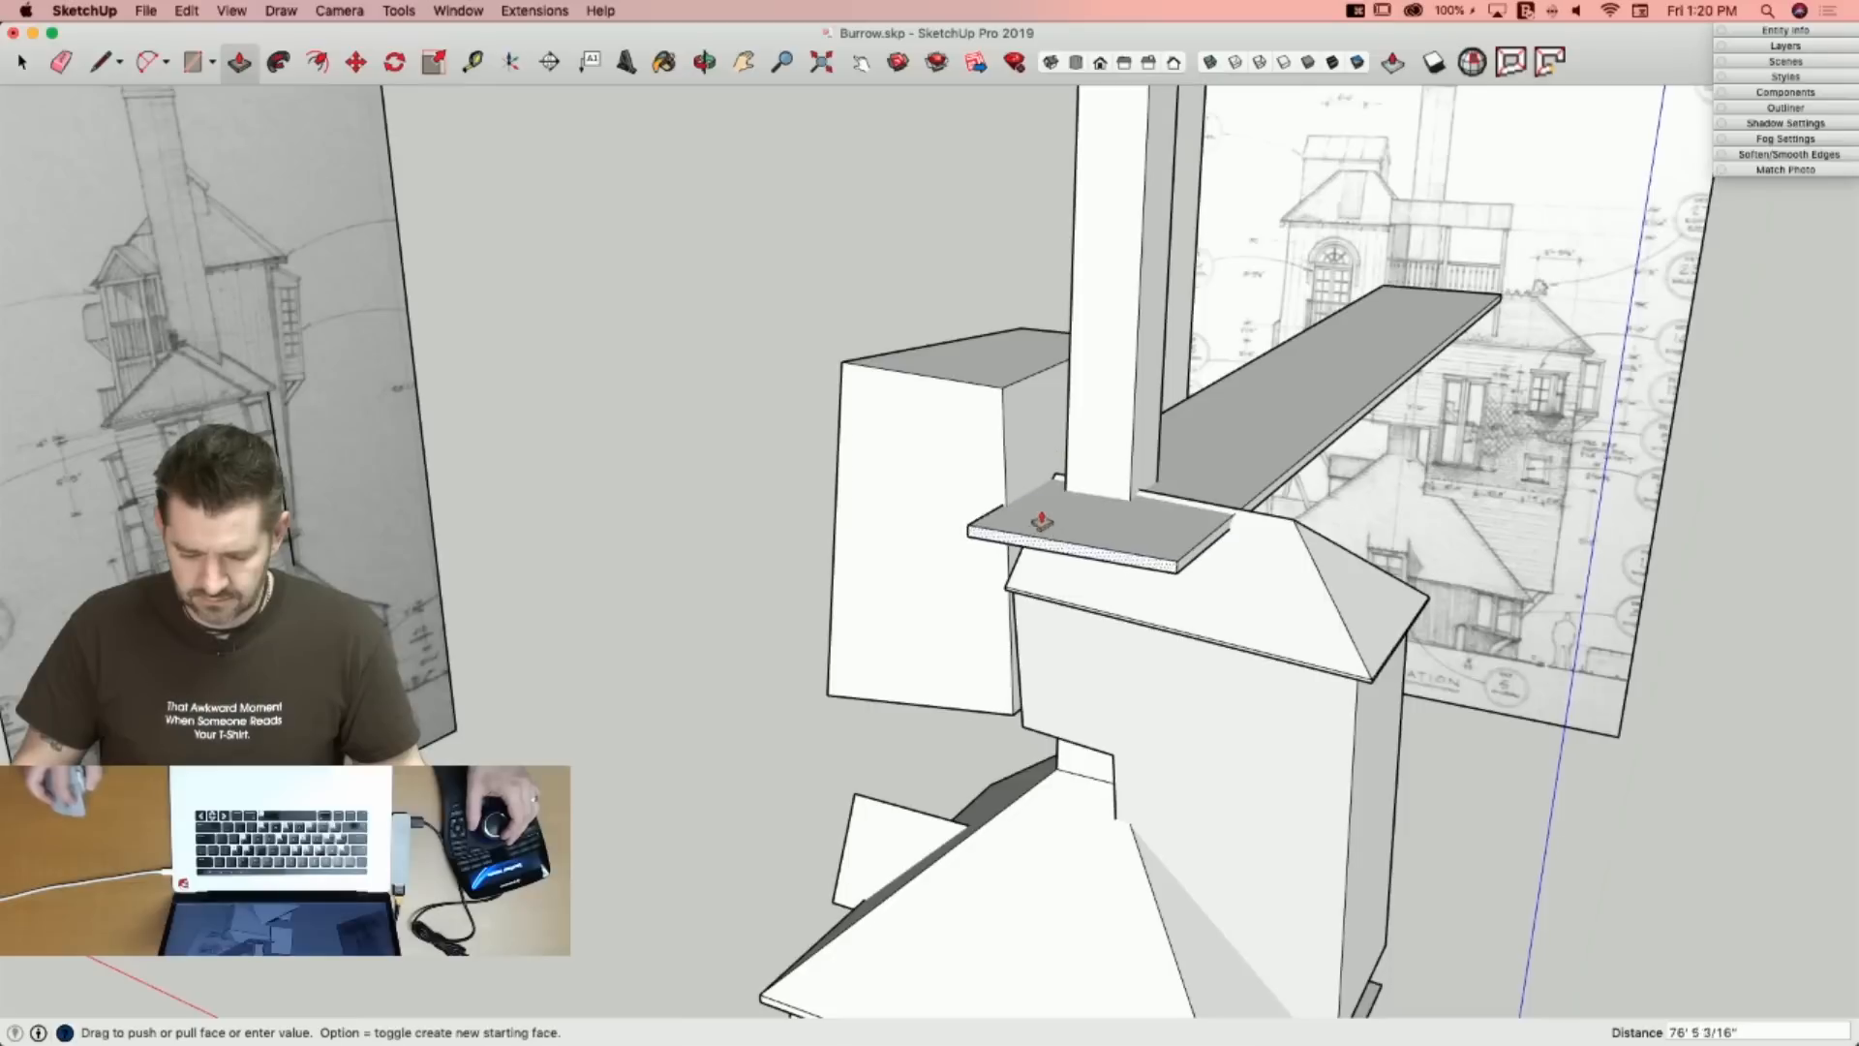
click(1003, 407)
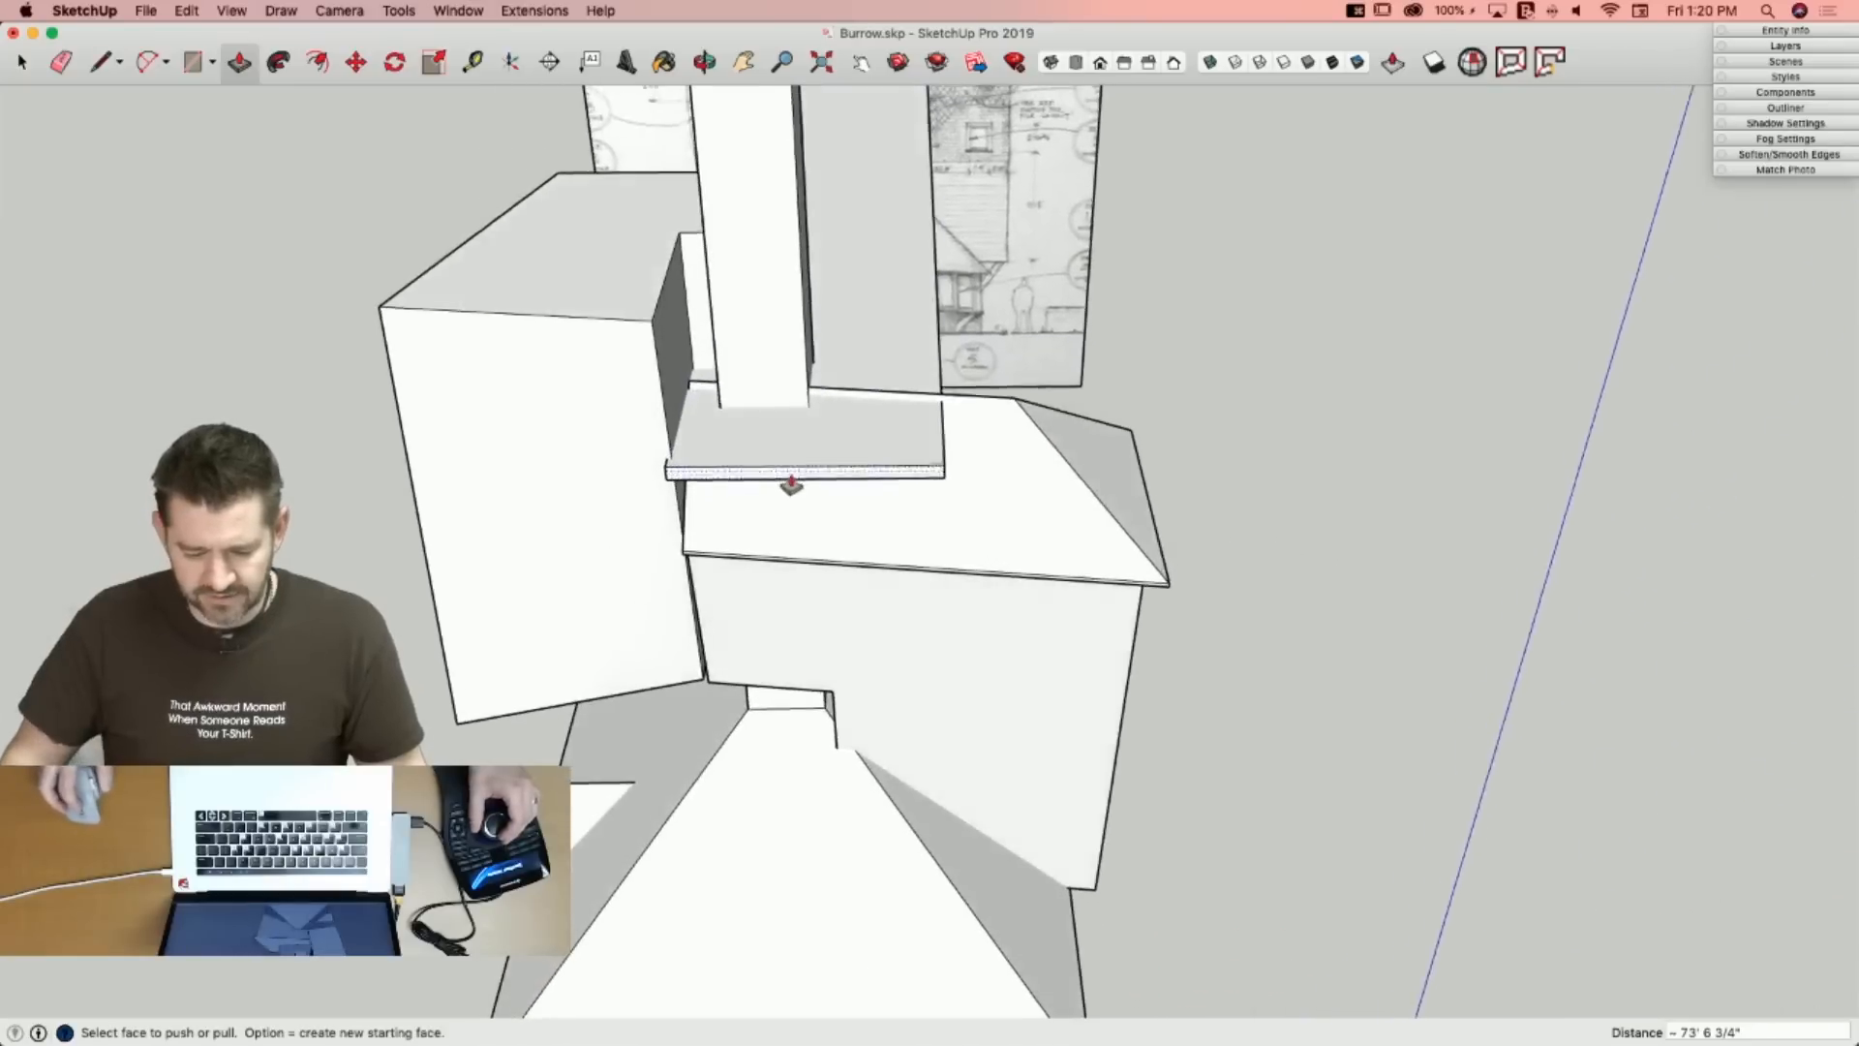
Draw an angled line across the balcony slab's top from the tower corner and push the front wedge through 6 7/16".
key(l)
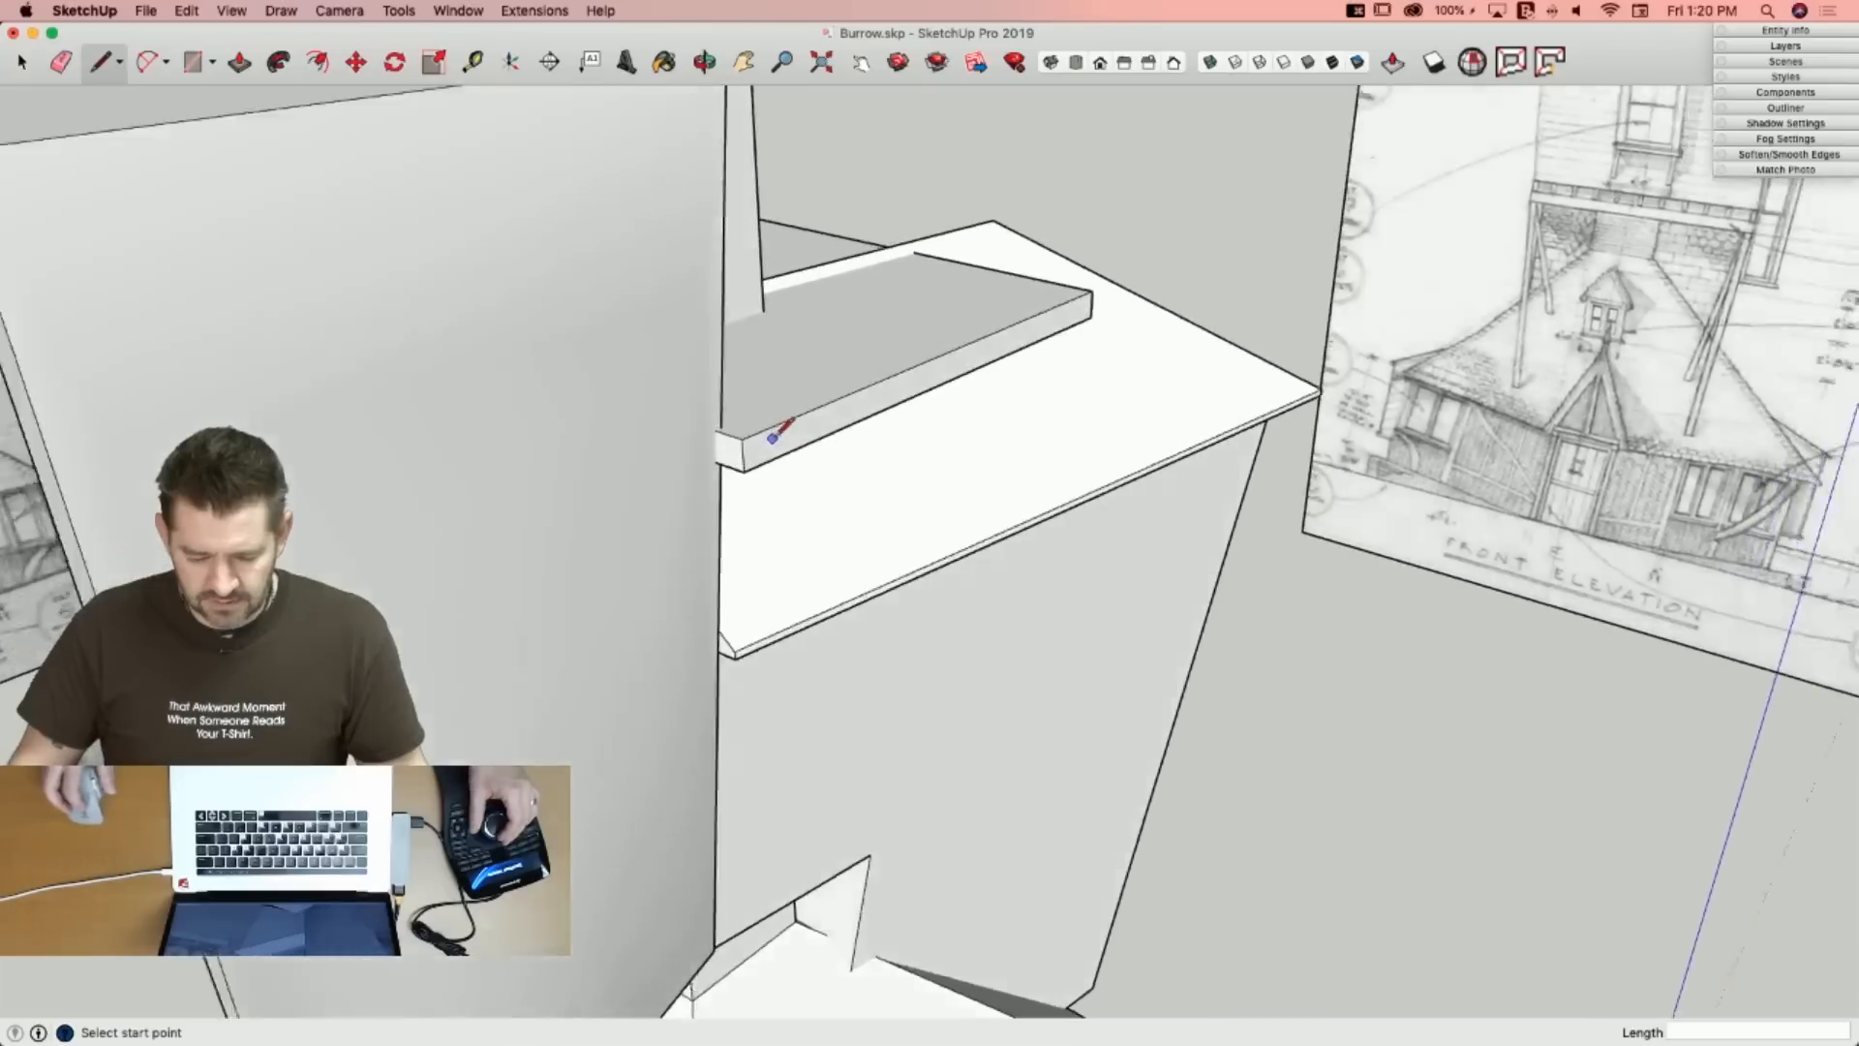
key(space)
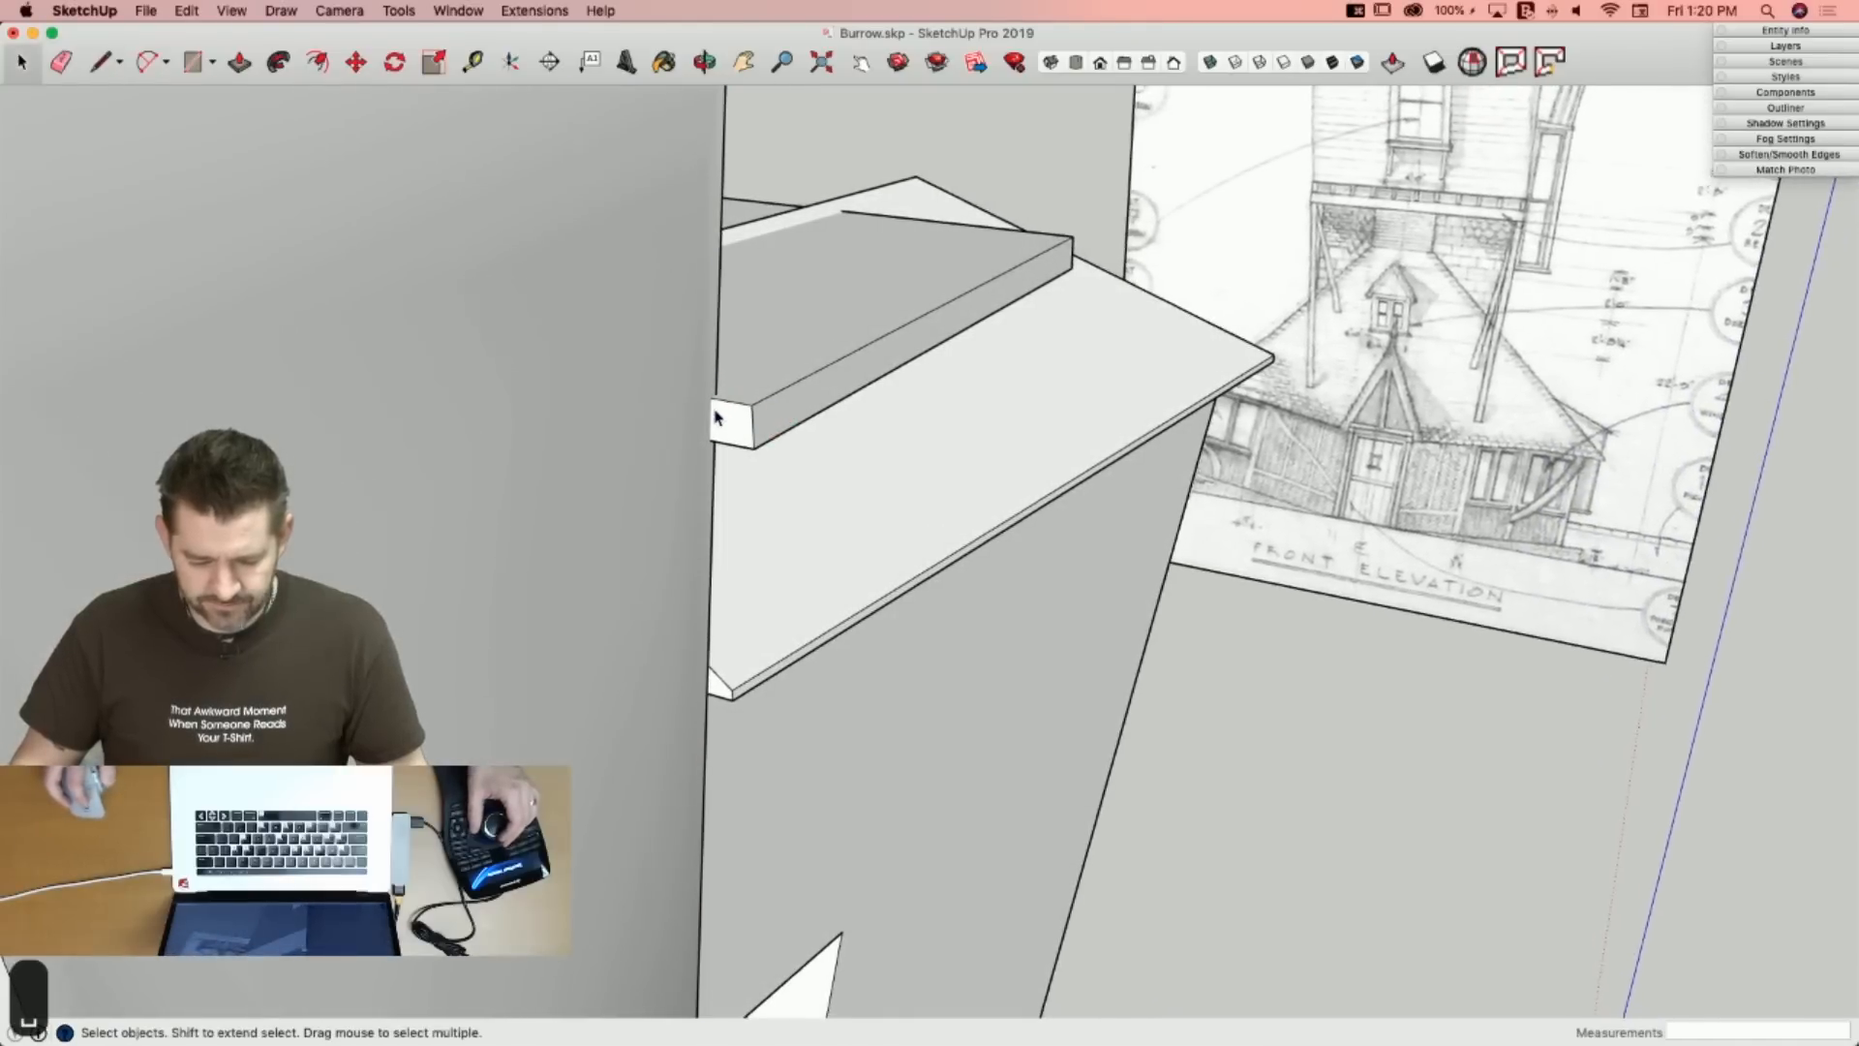
key(l)
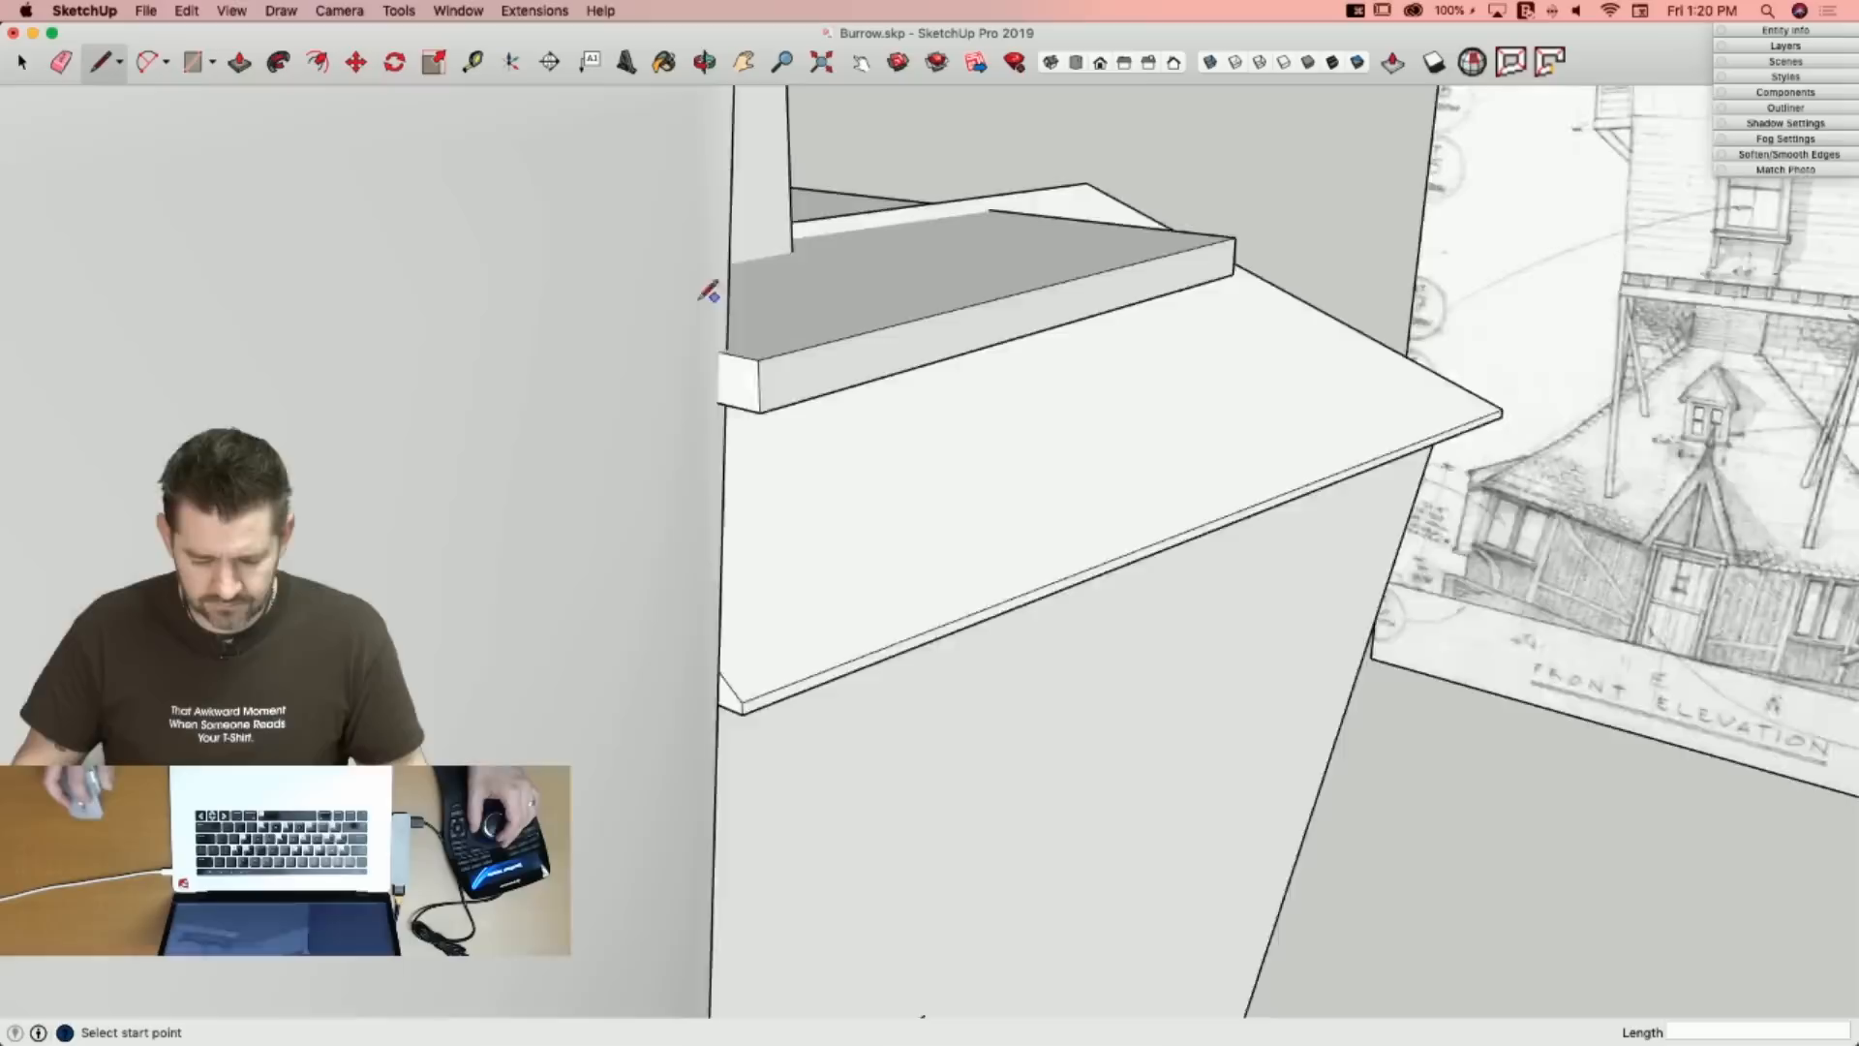
key(space)
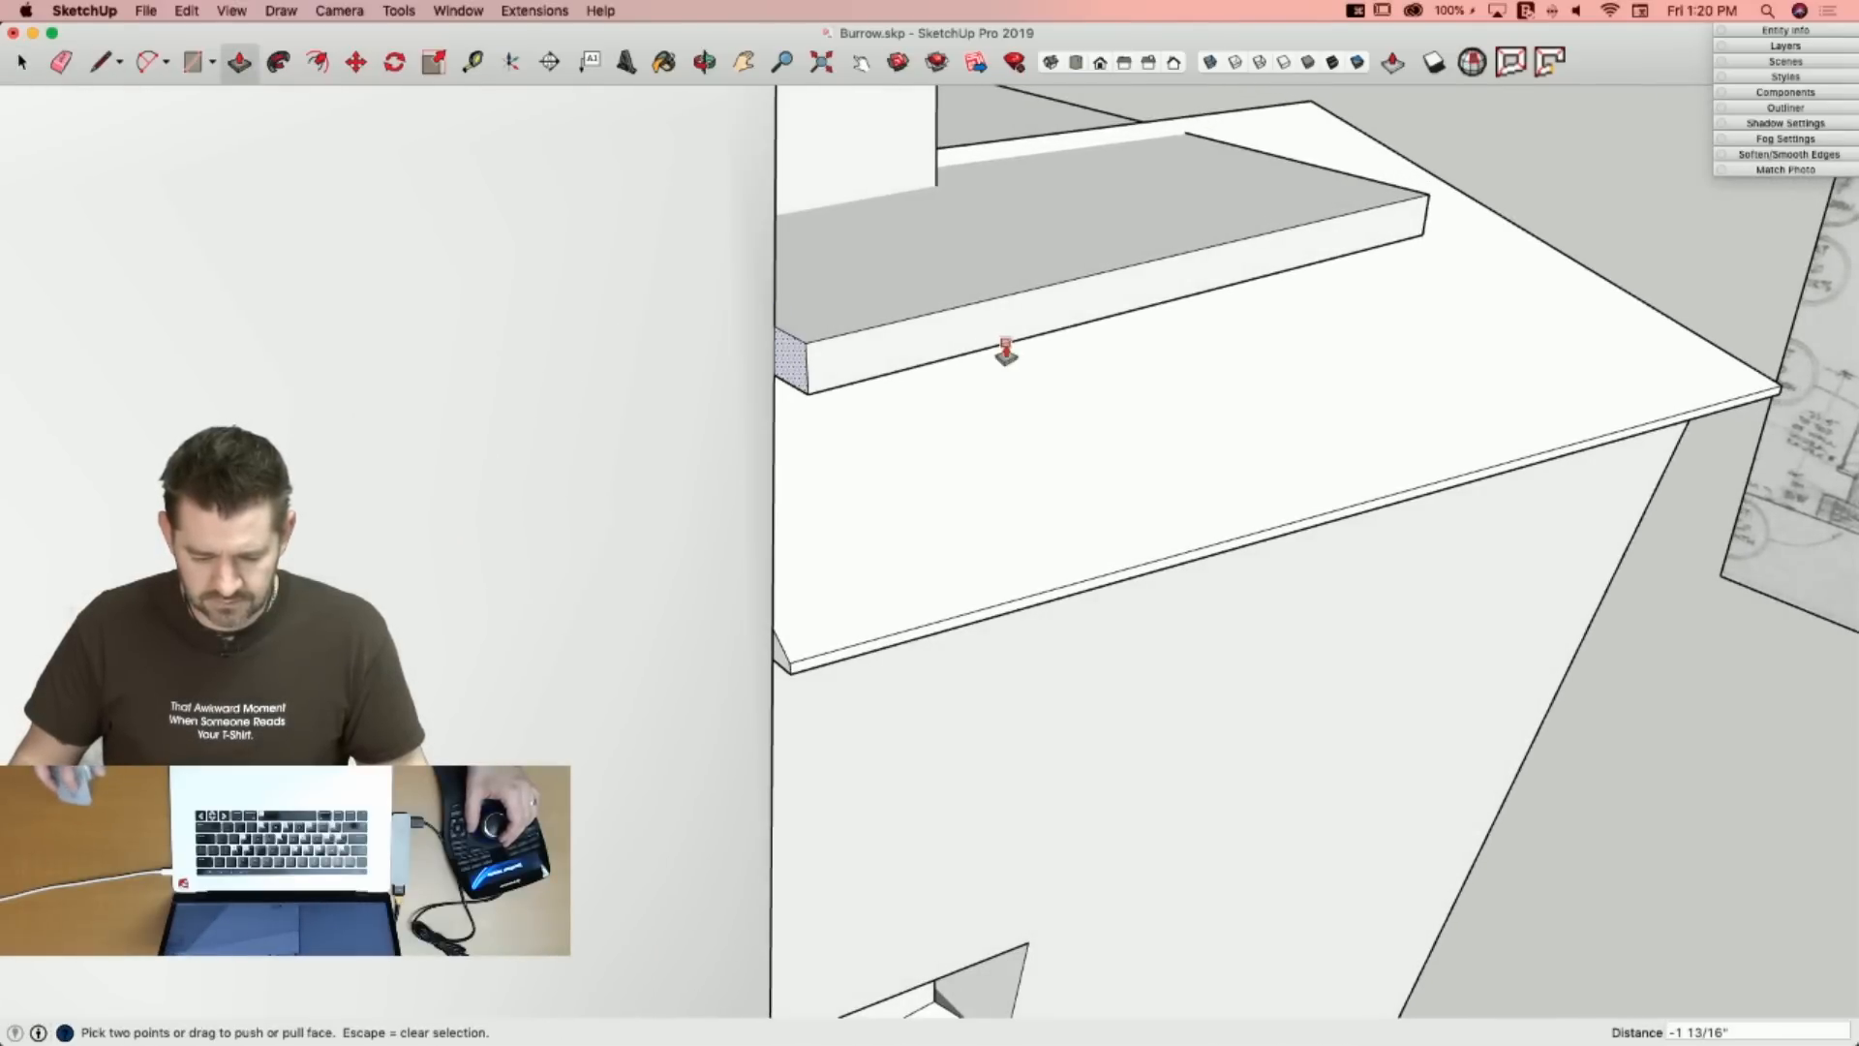
key(space)
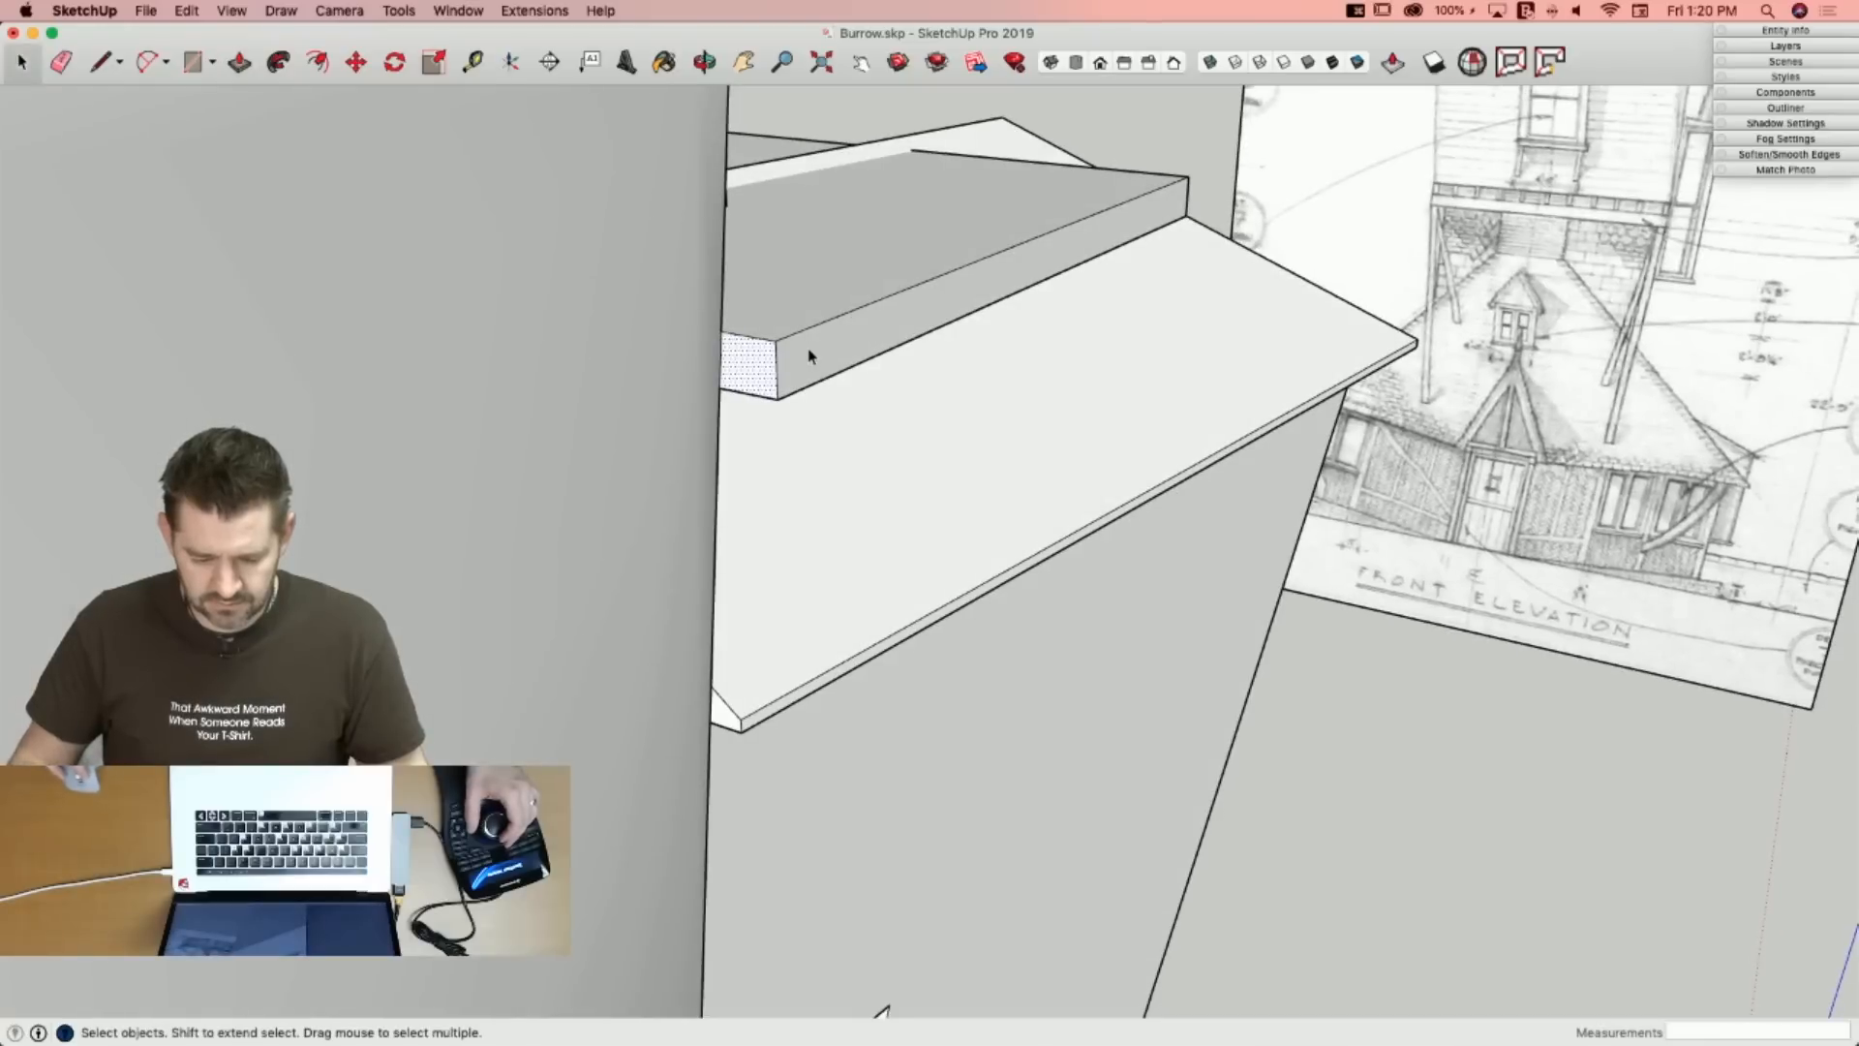
key(l)
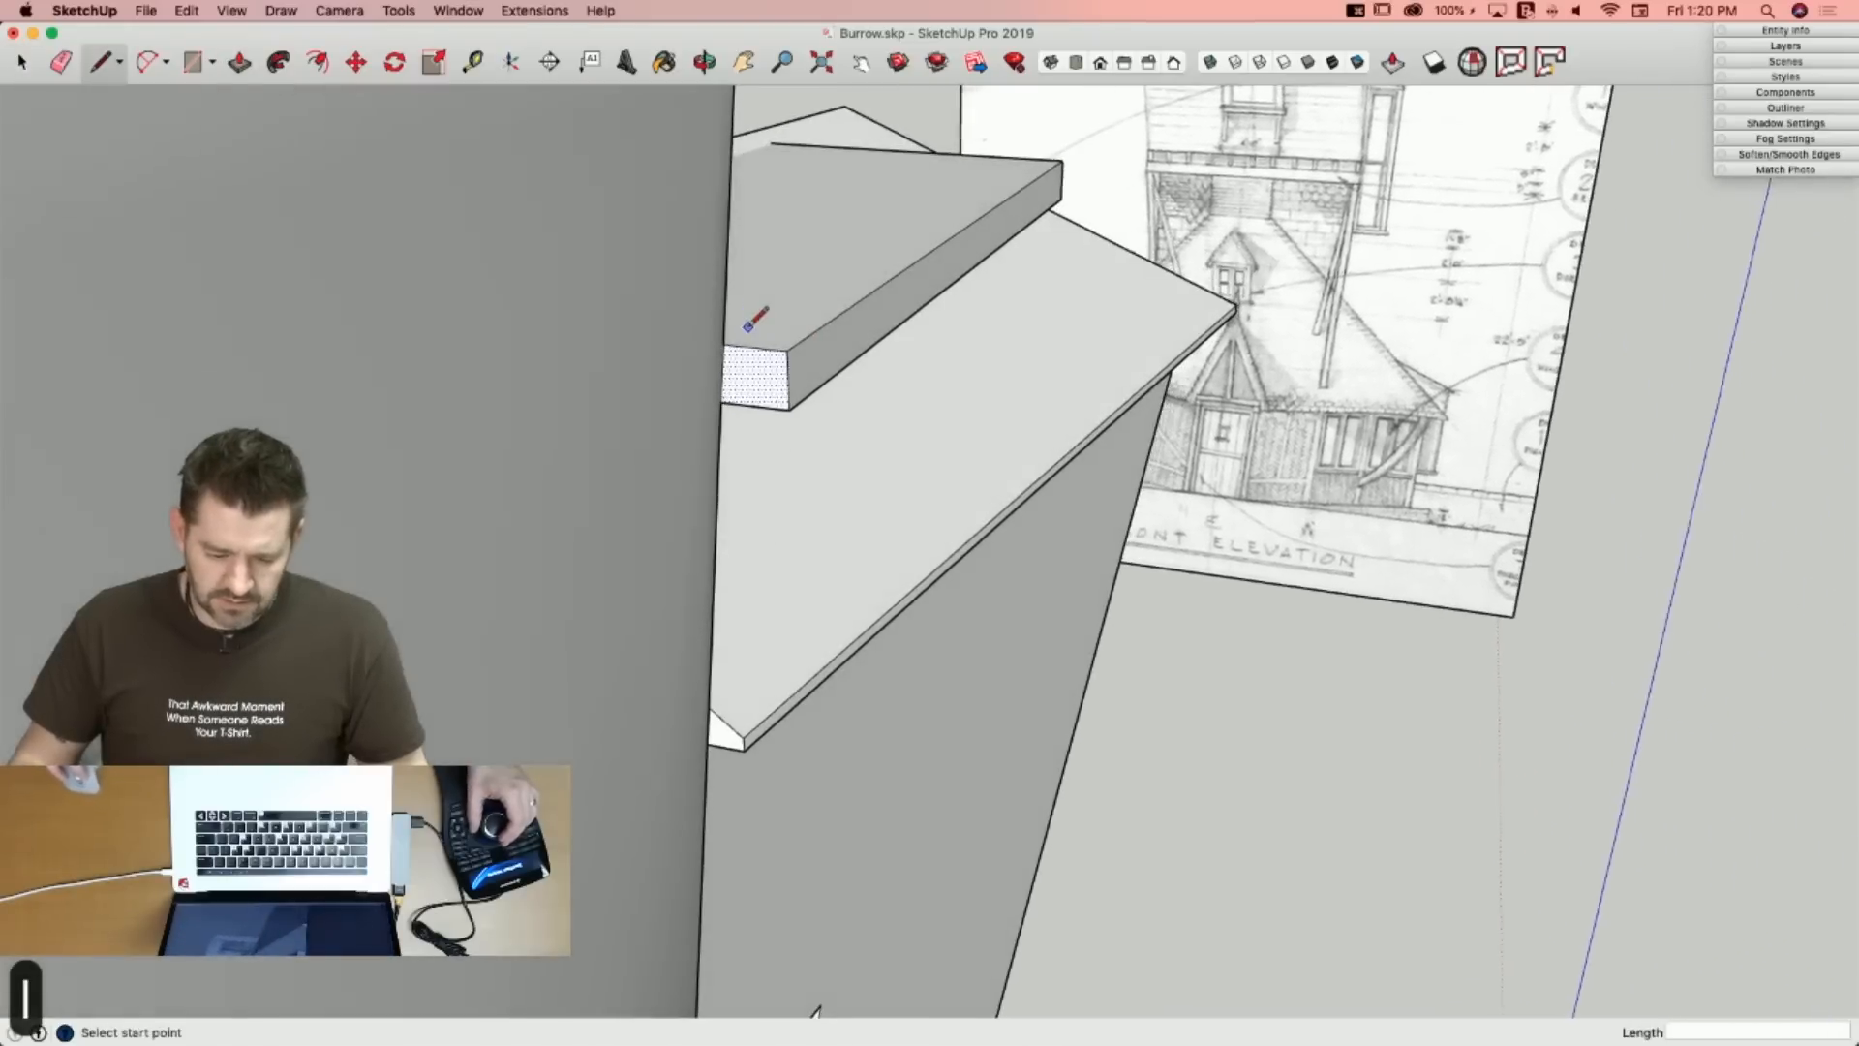
click(725, 346)
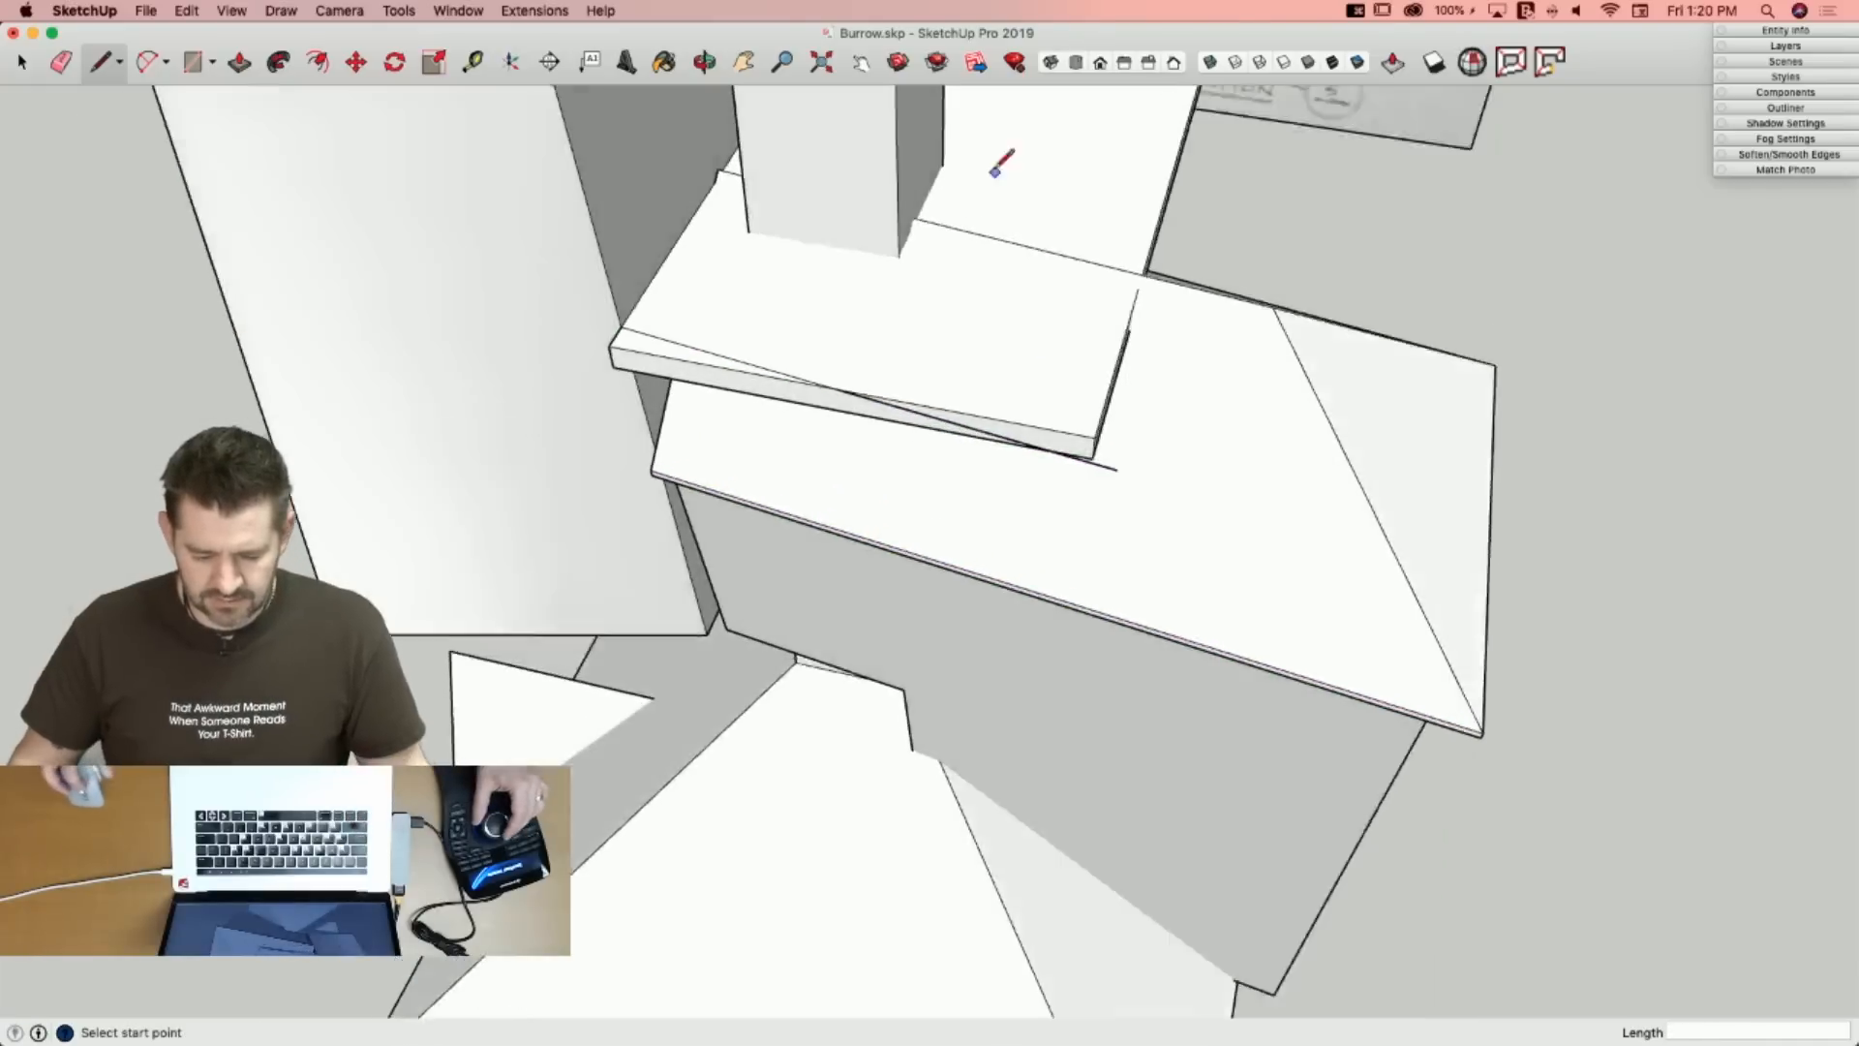
key(l)
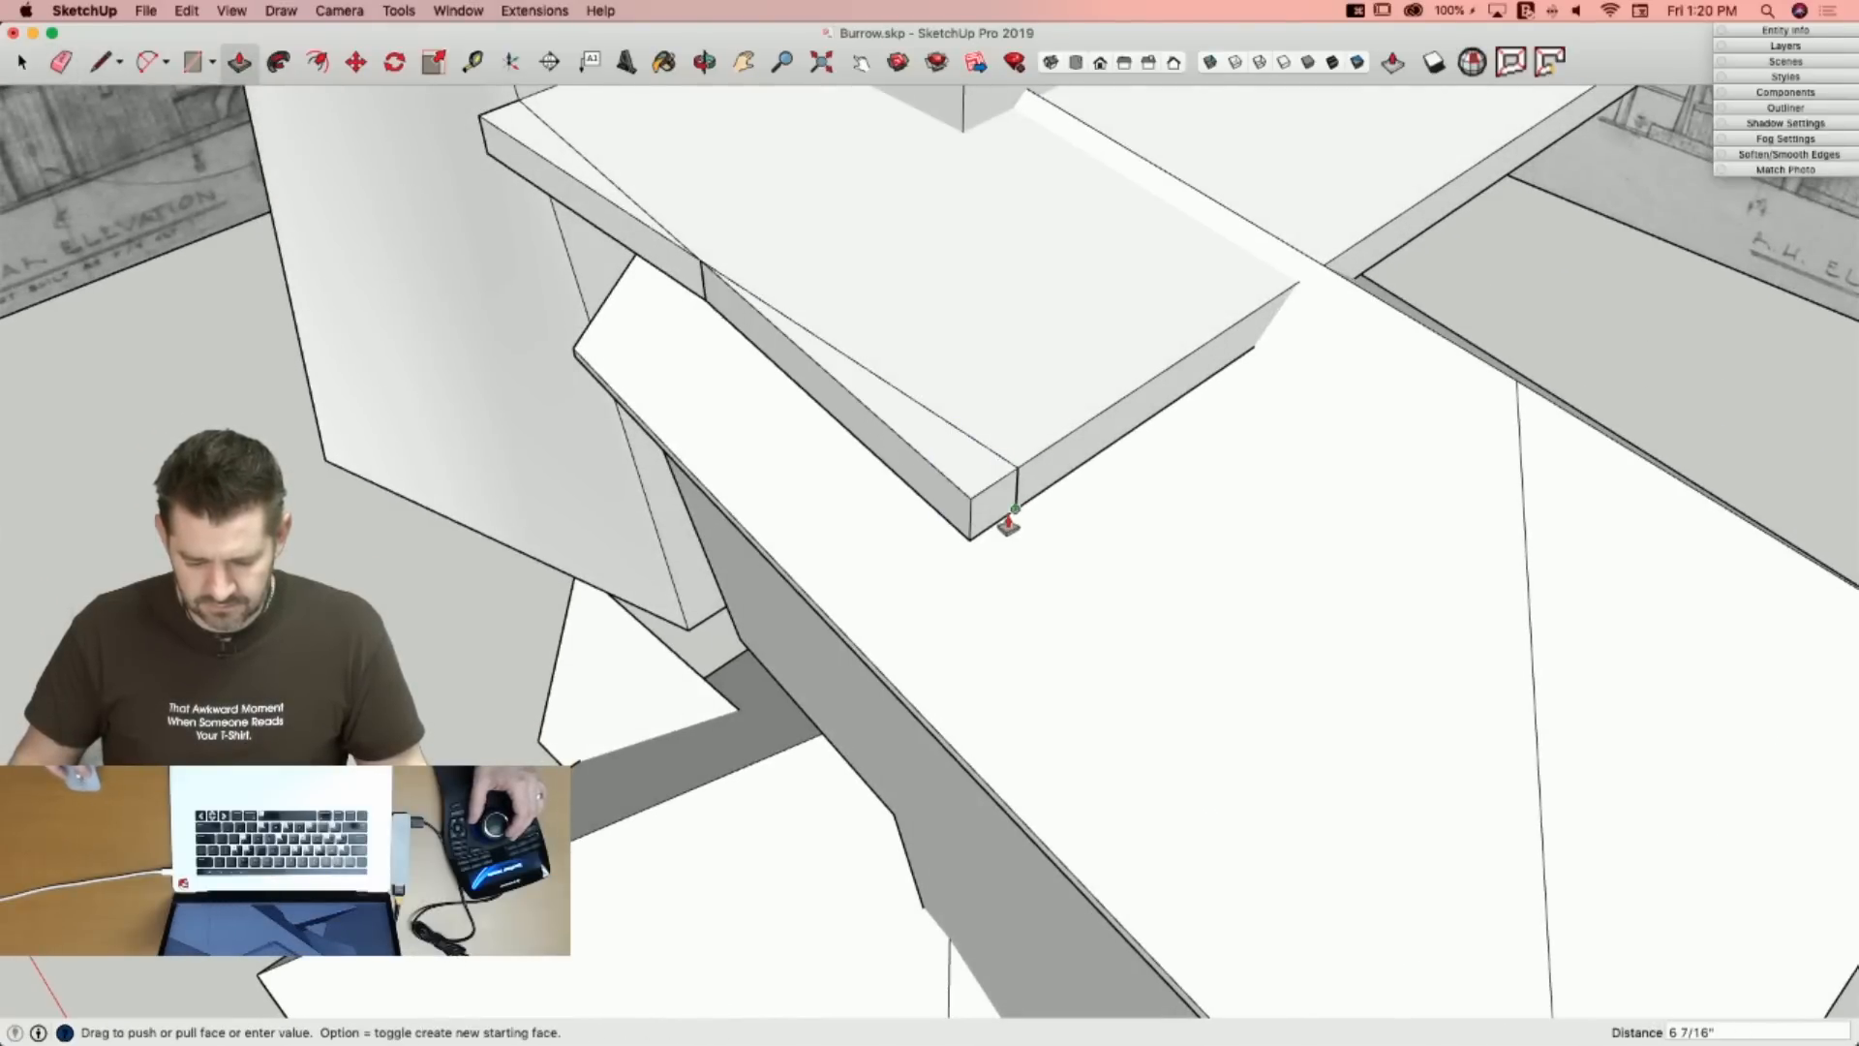
click(1019, 513)
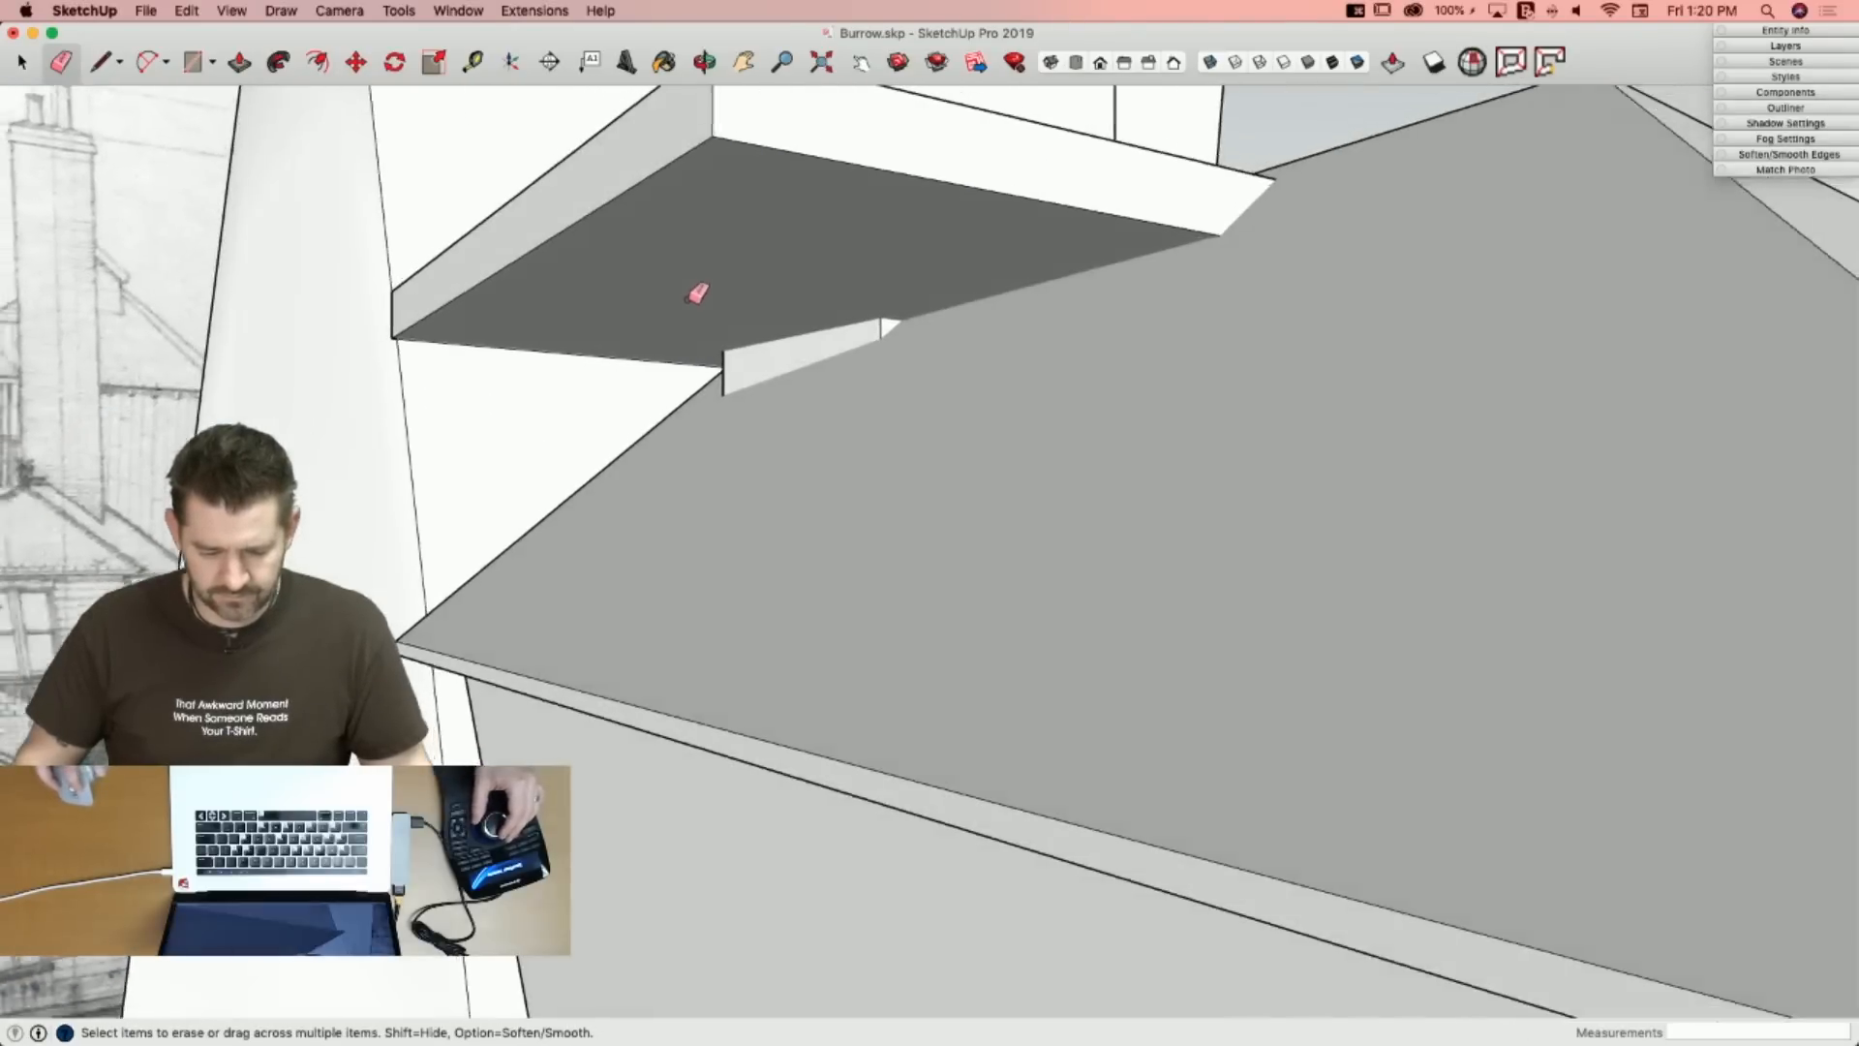
Push the slab's rear end back about 68' 4 13/16" to the roof ridge behind the chimney.
key(p)
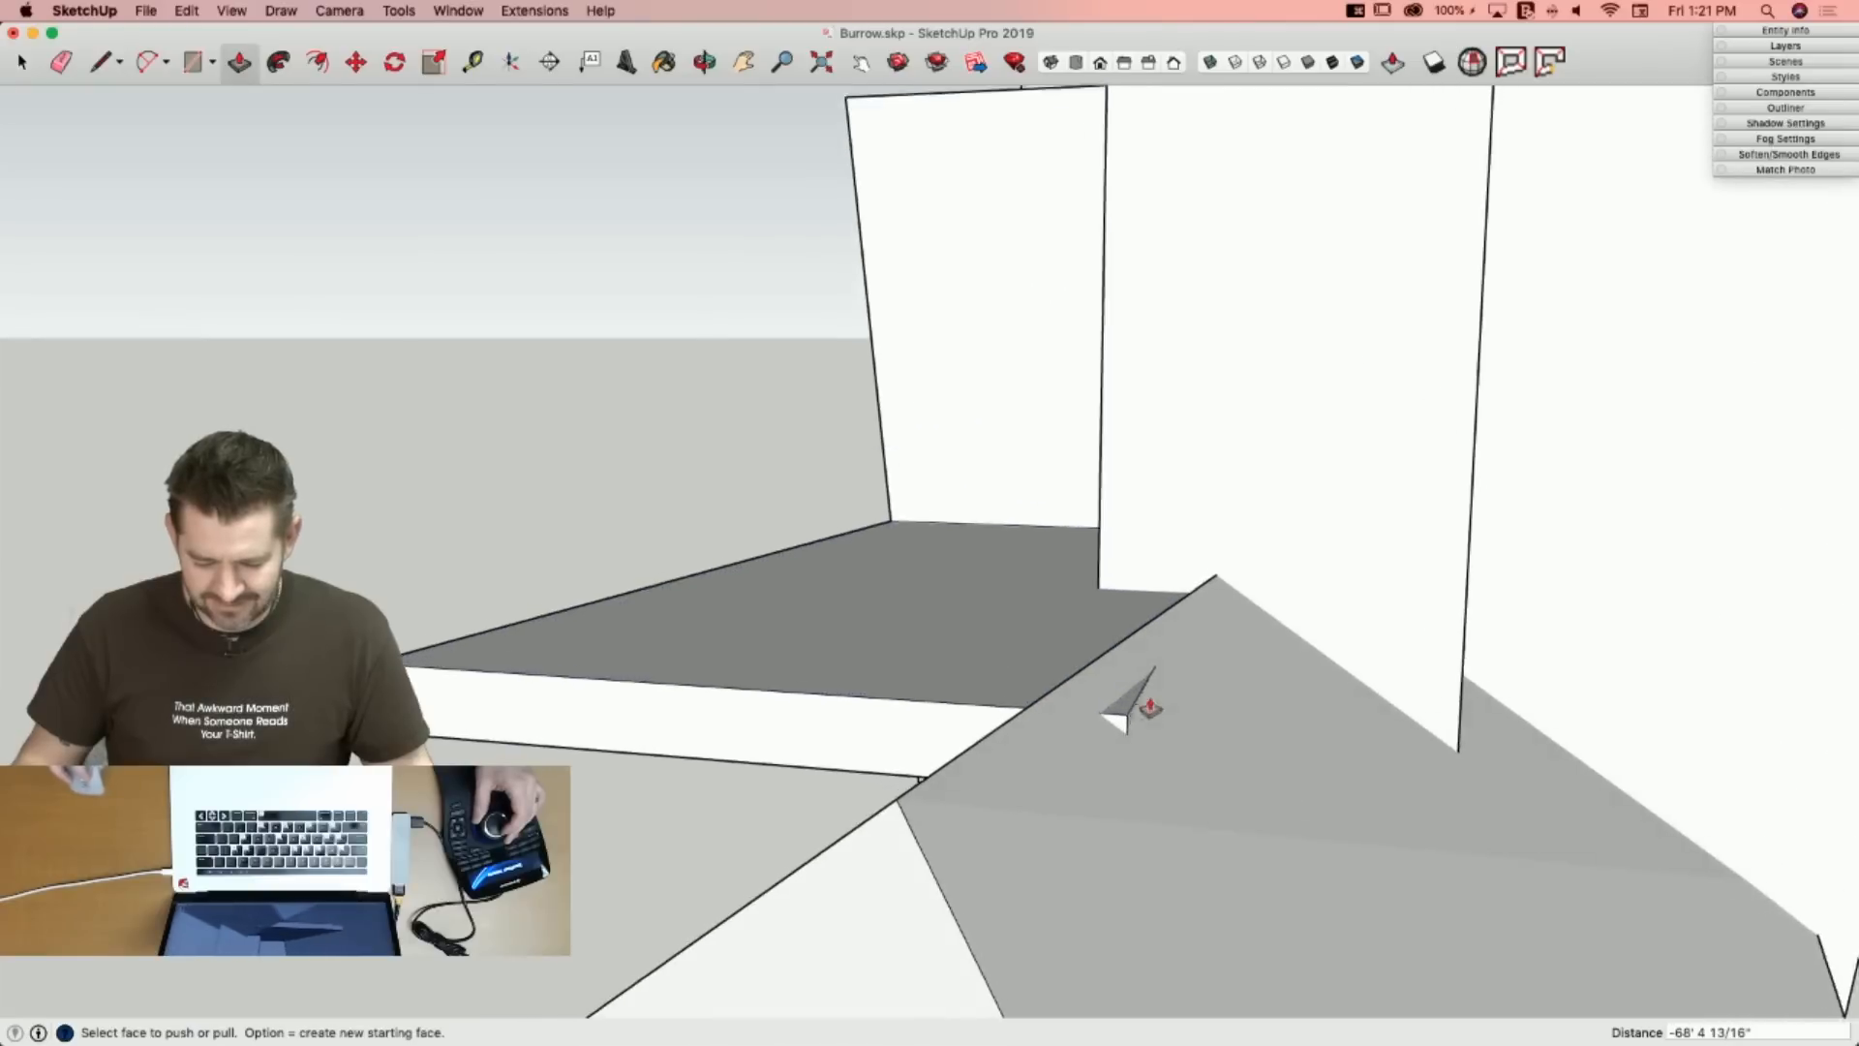
key(l)
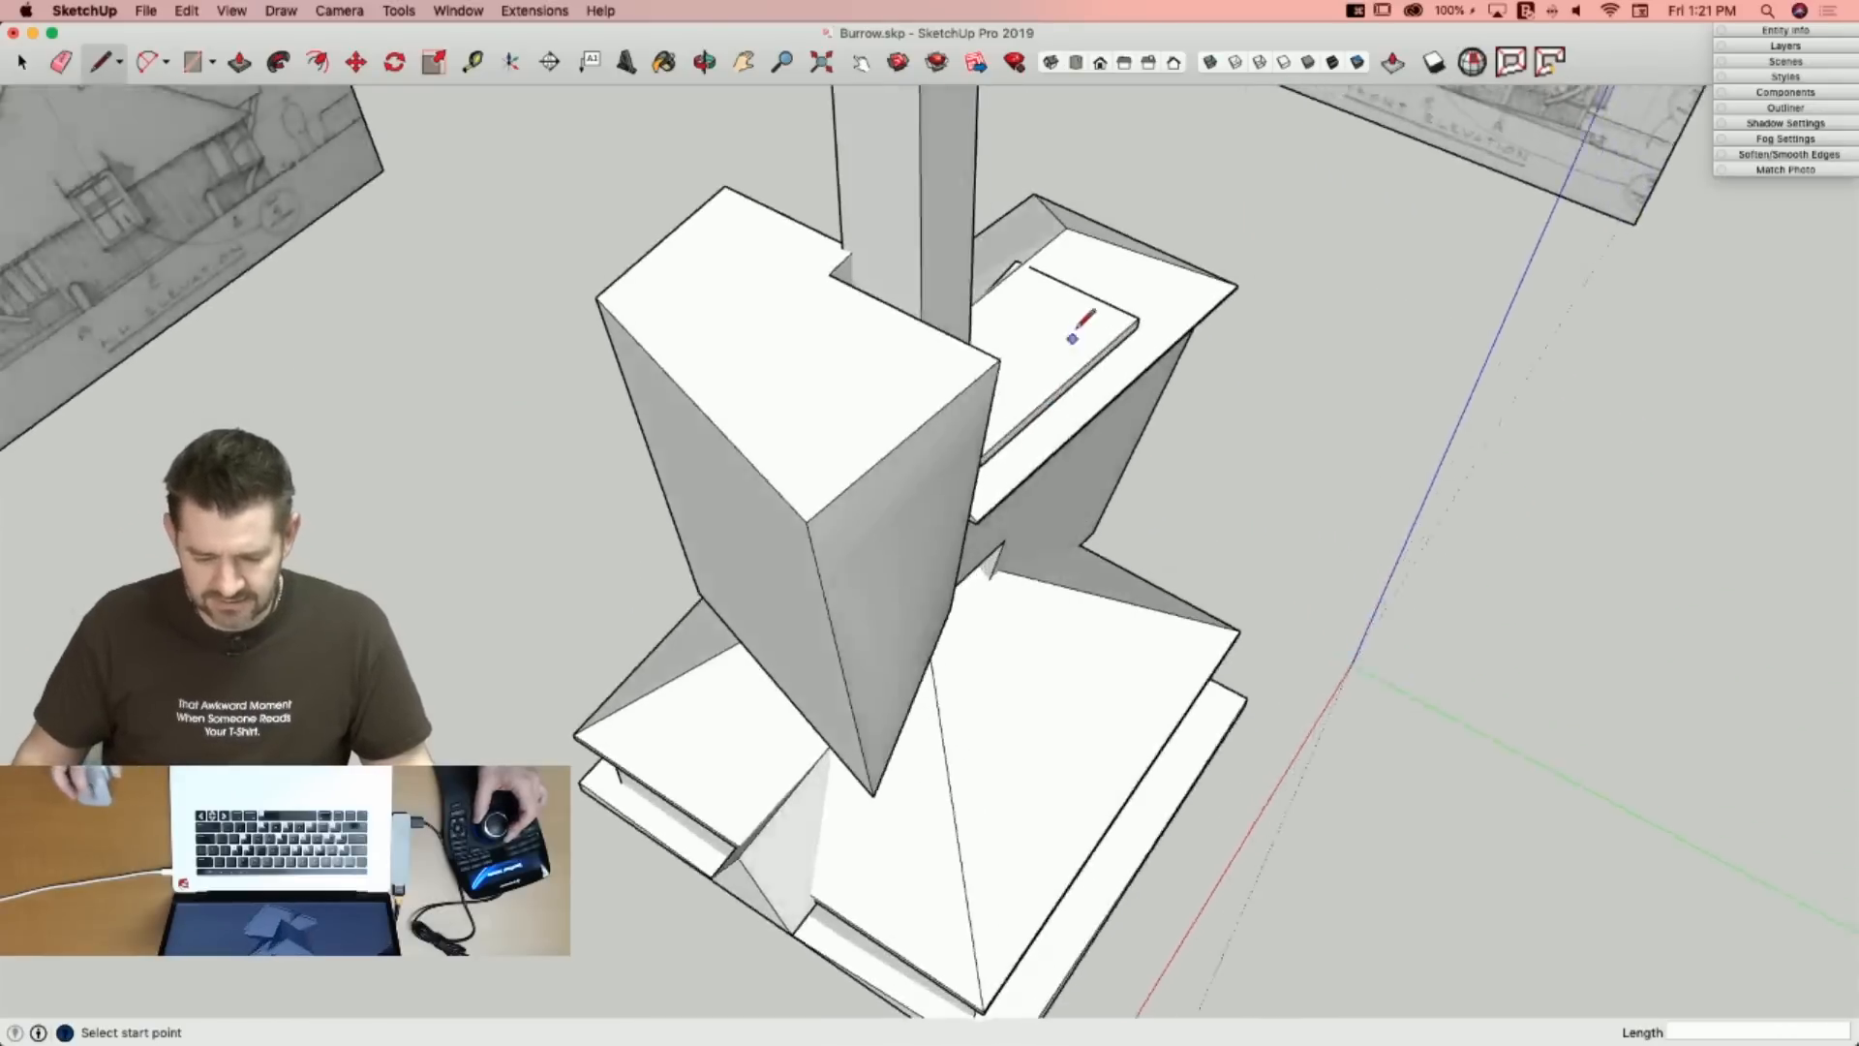
key(space)
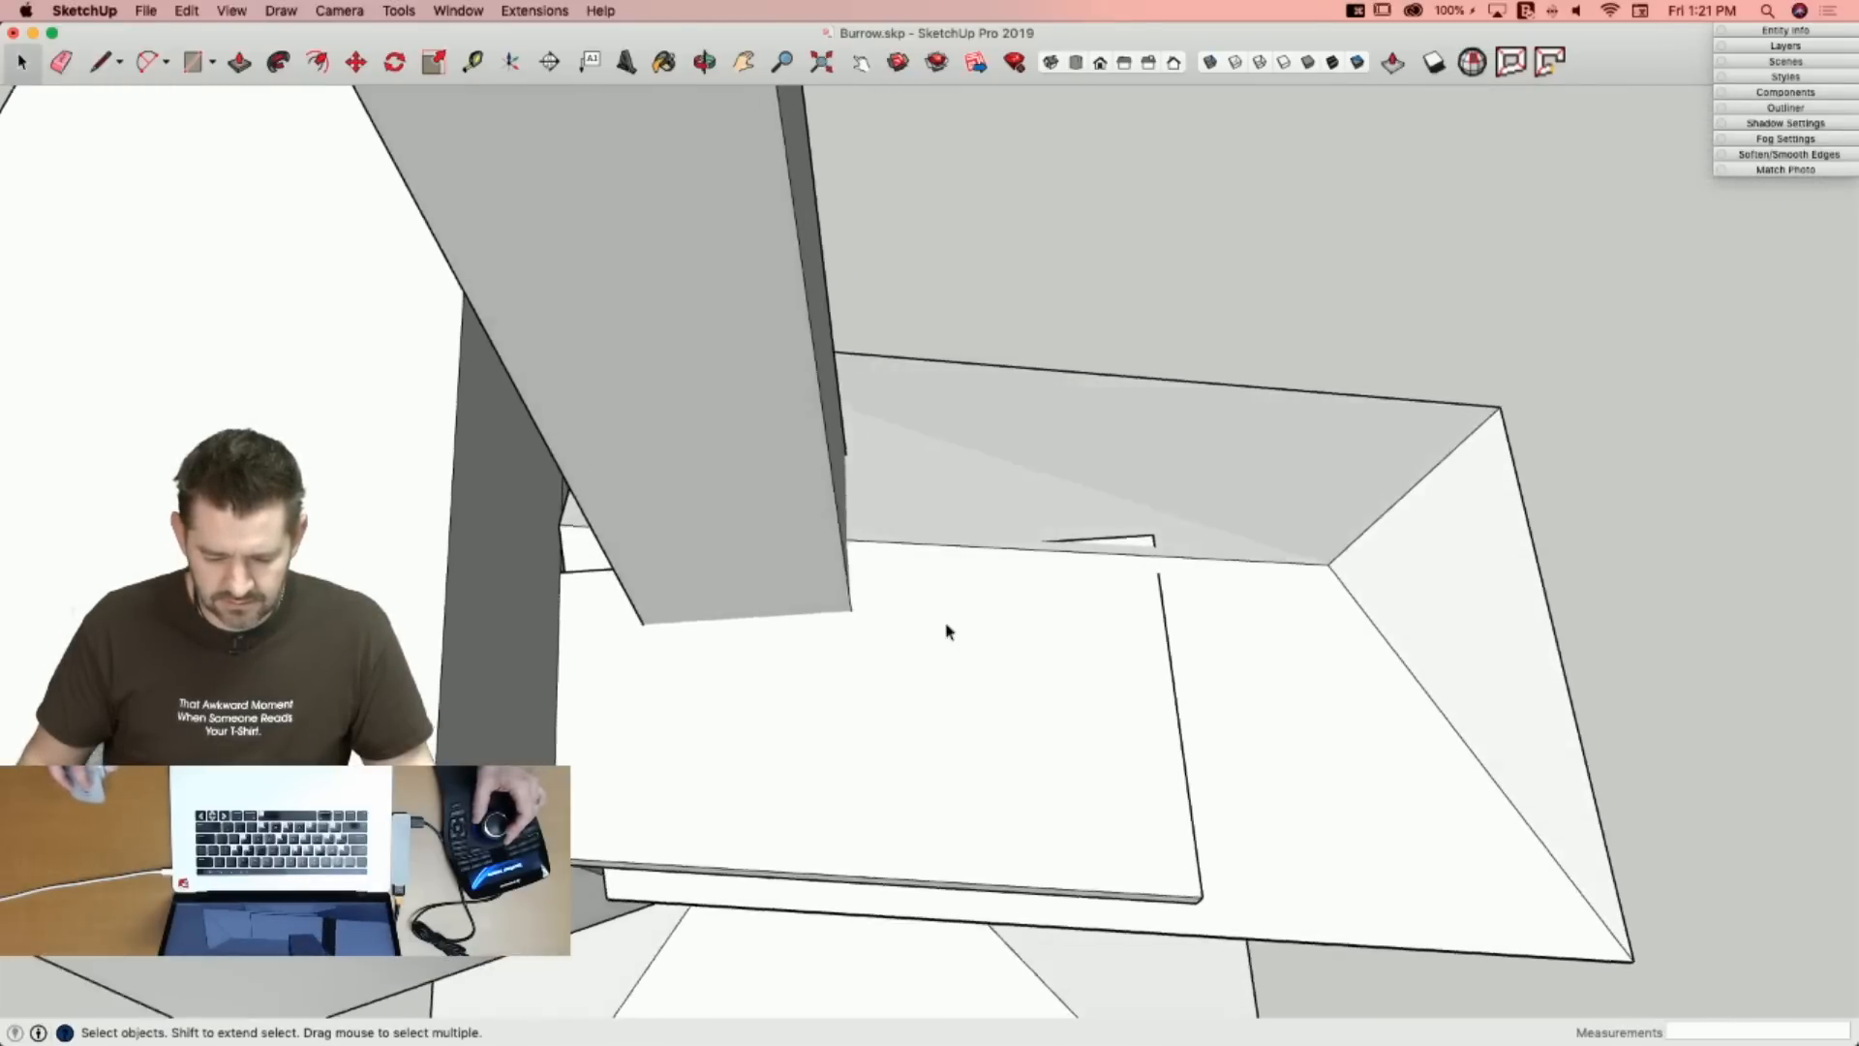
Split off the leftover slivers along the slab's chimney side and push them through 6 7/16" to remove them.
key(l)
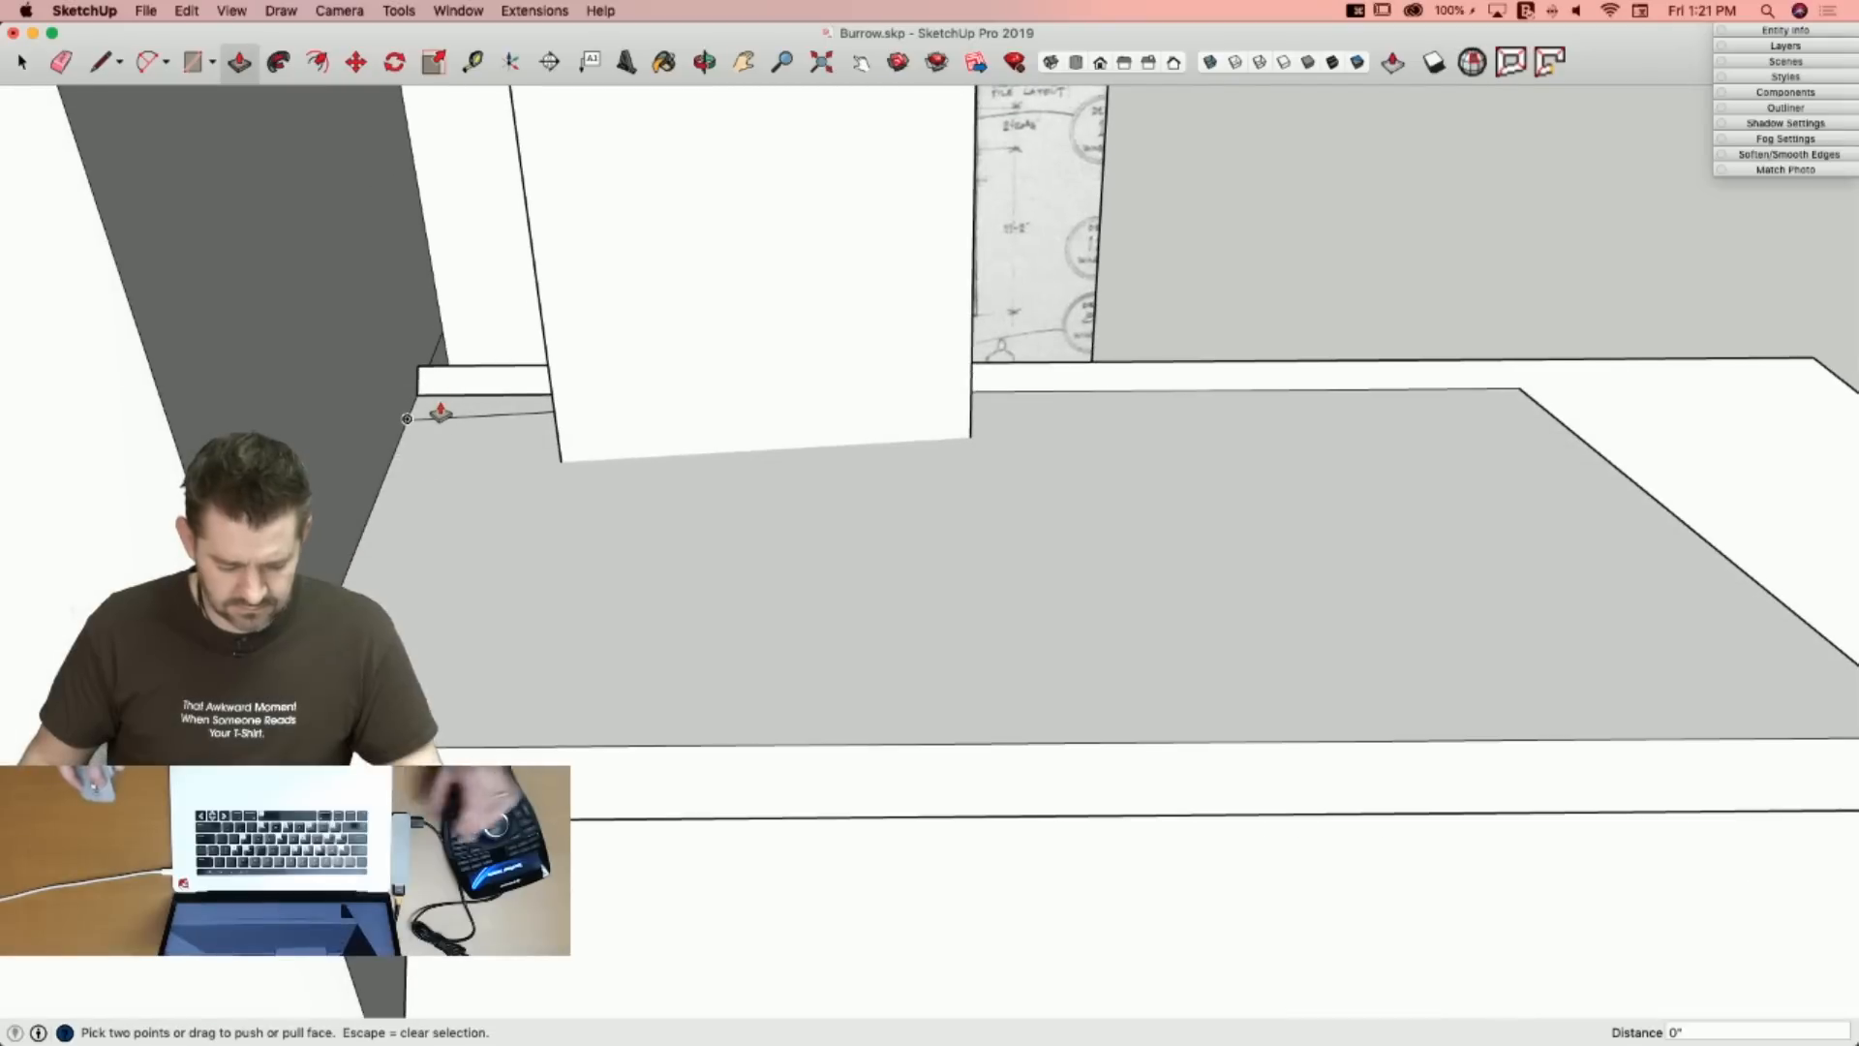
click(434, 418)
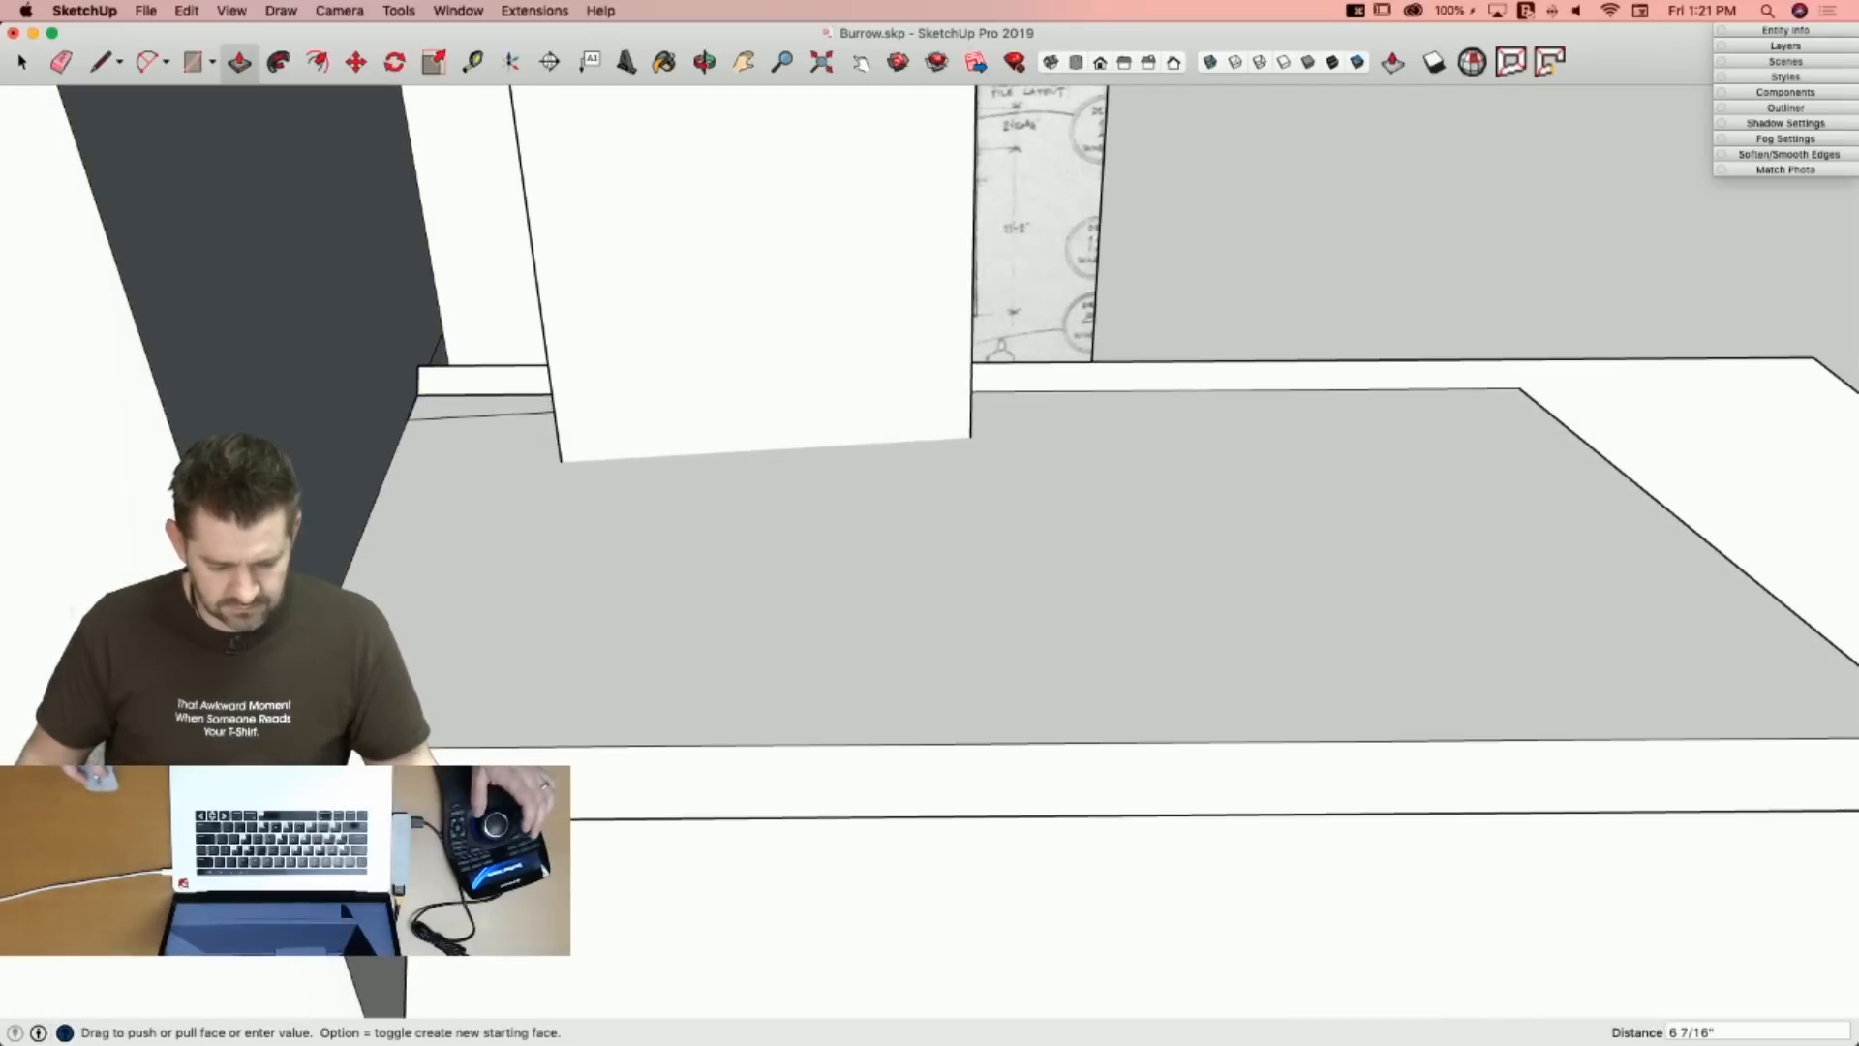
click(652, 489)
key(e)
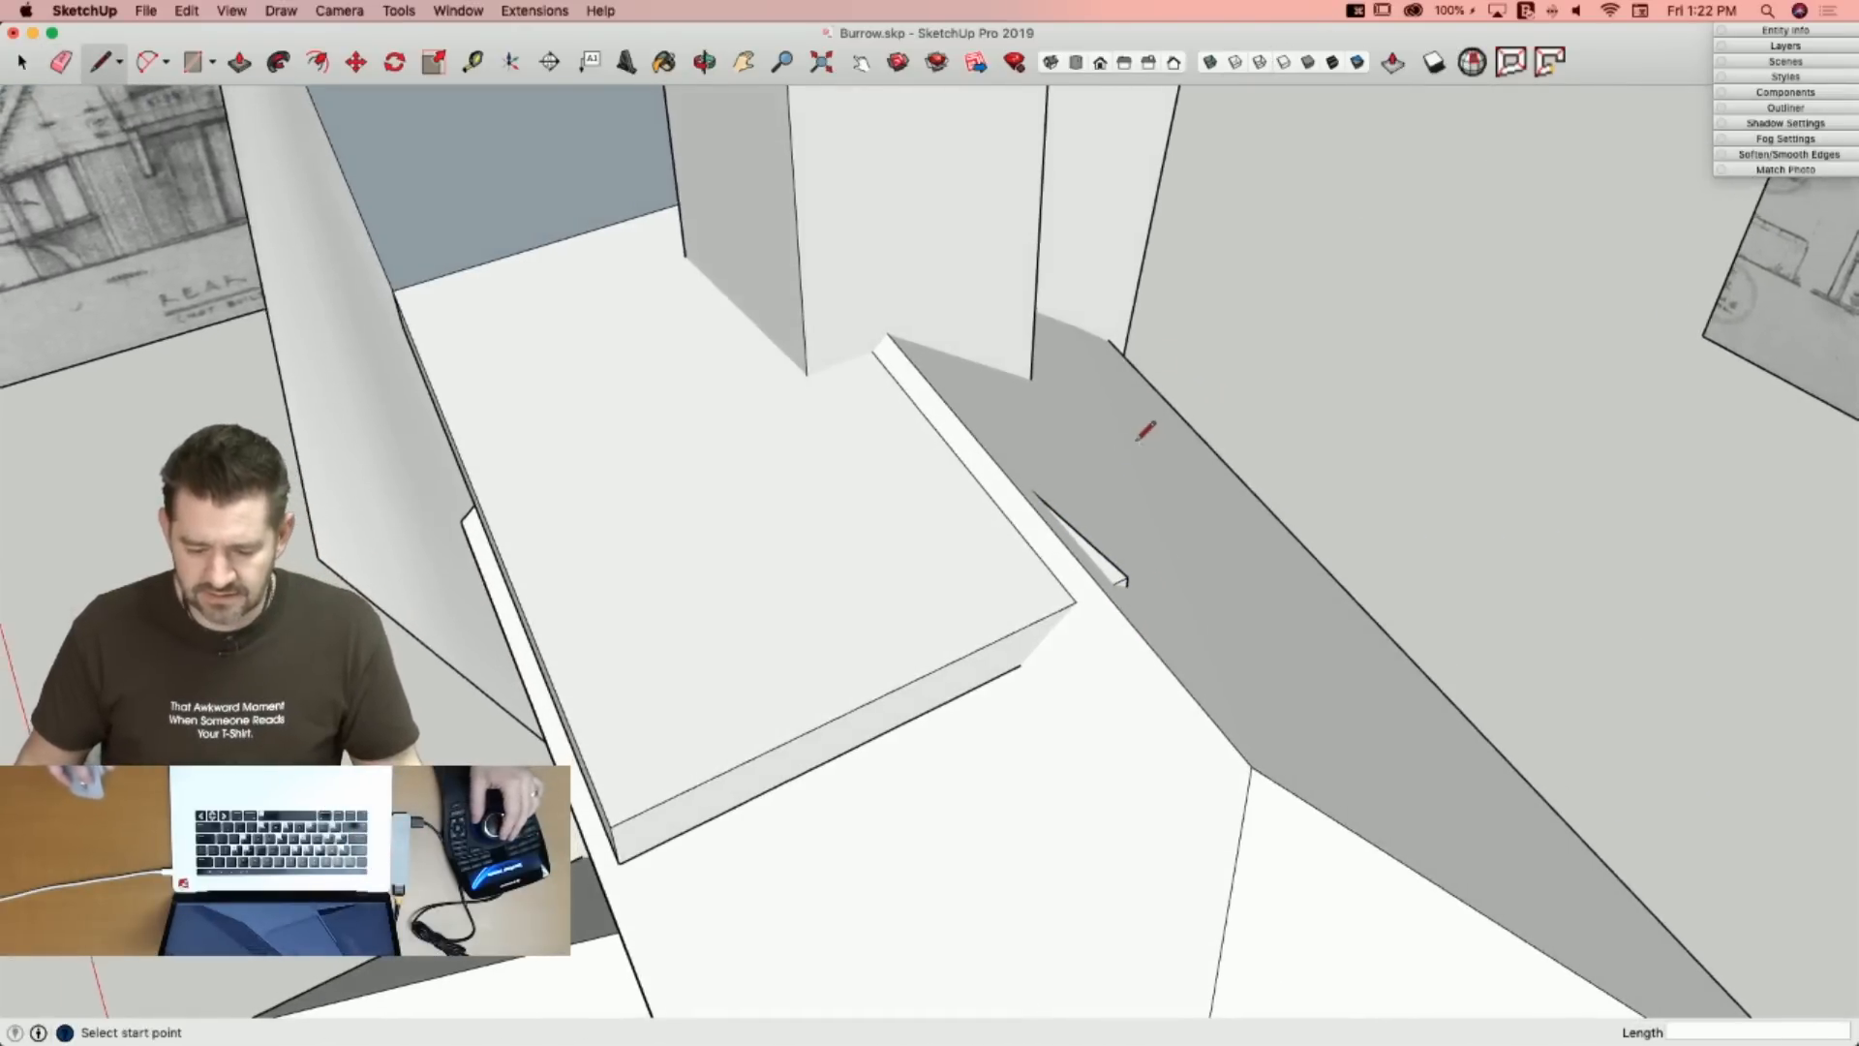
key(p)
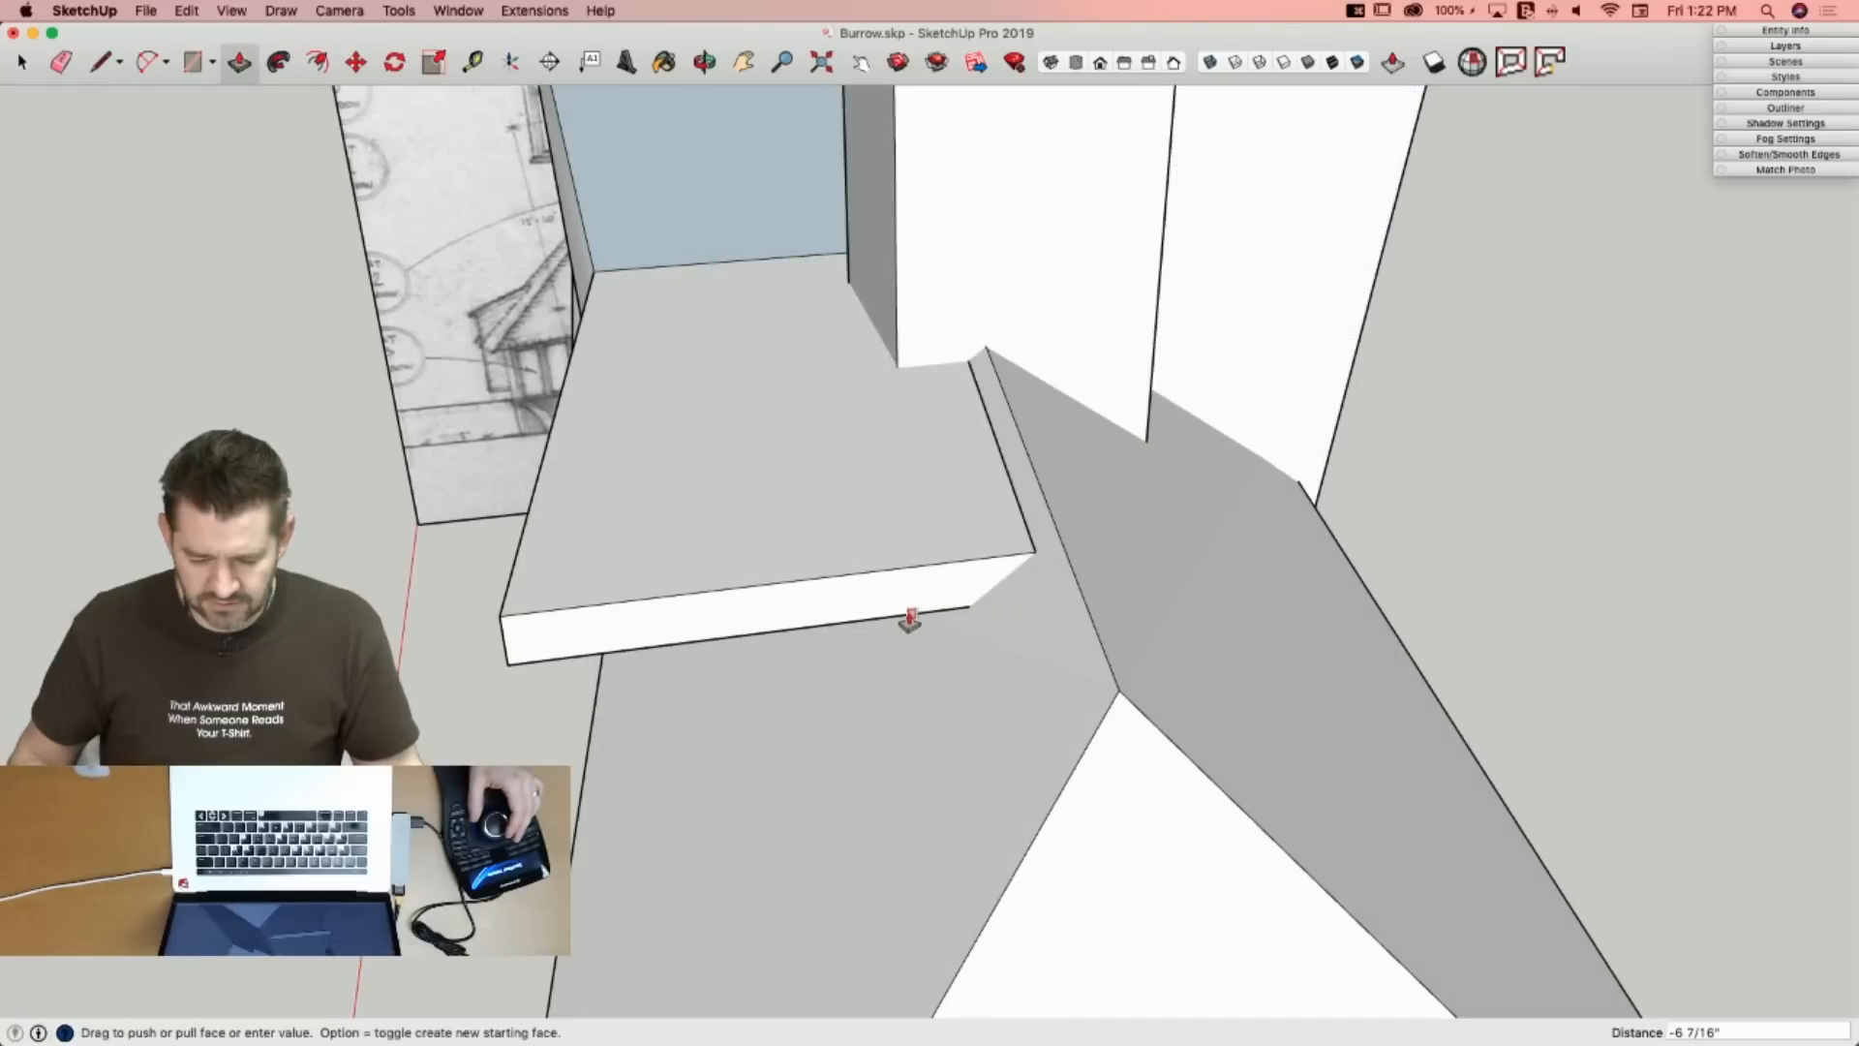
click(901, 625)
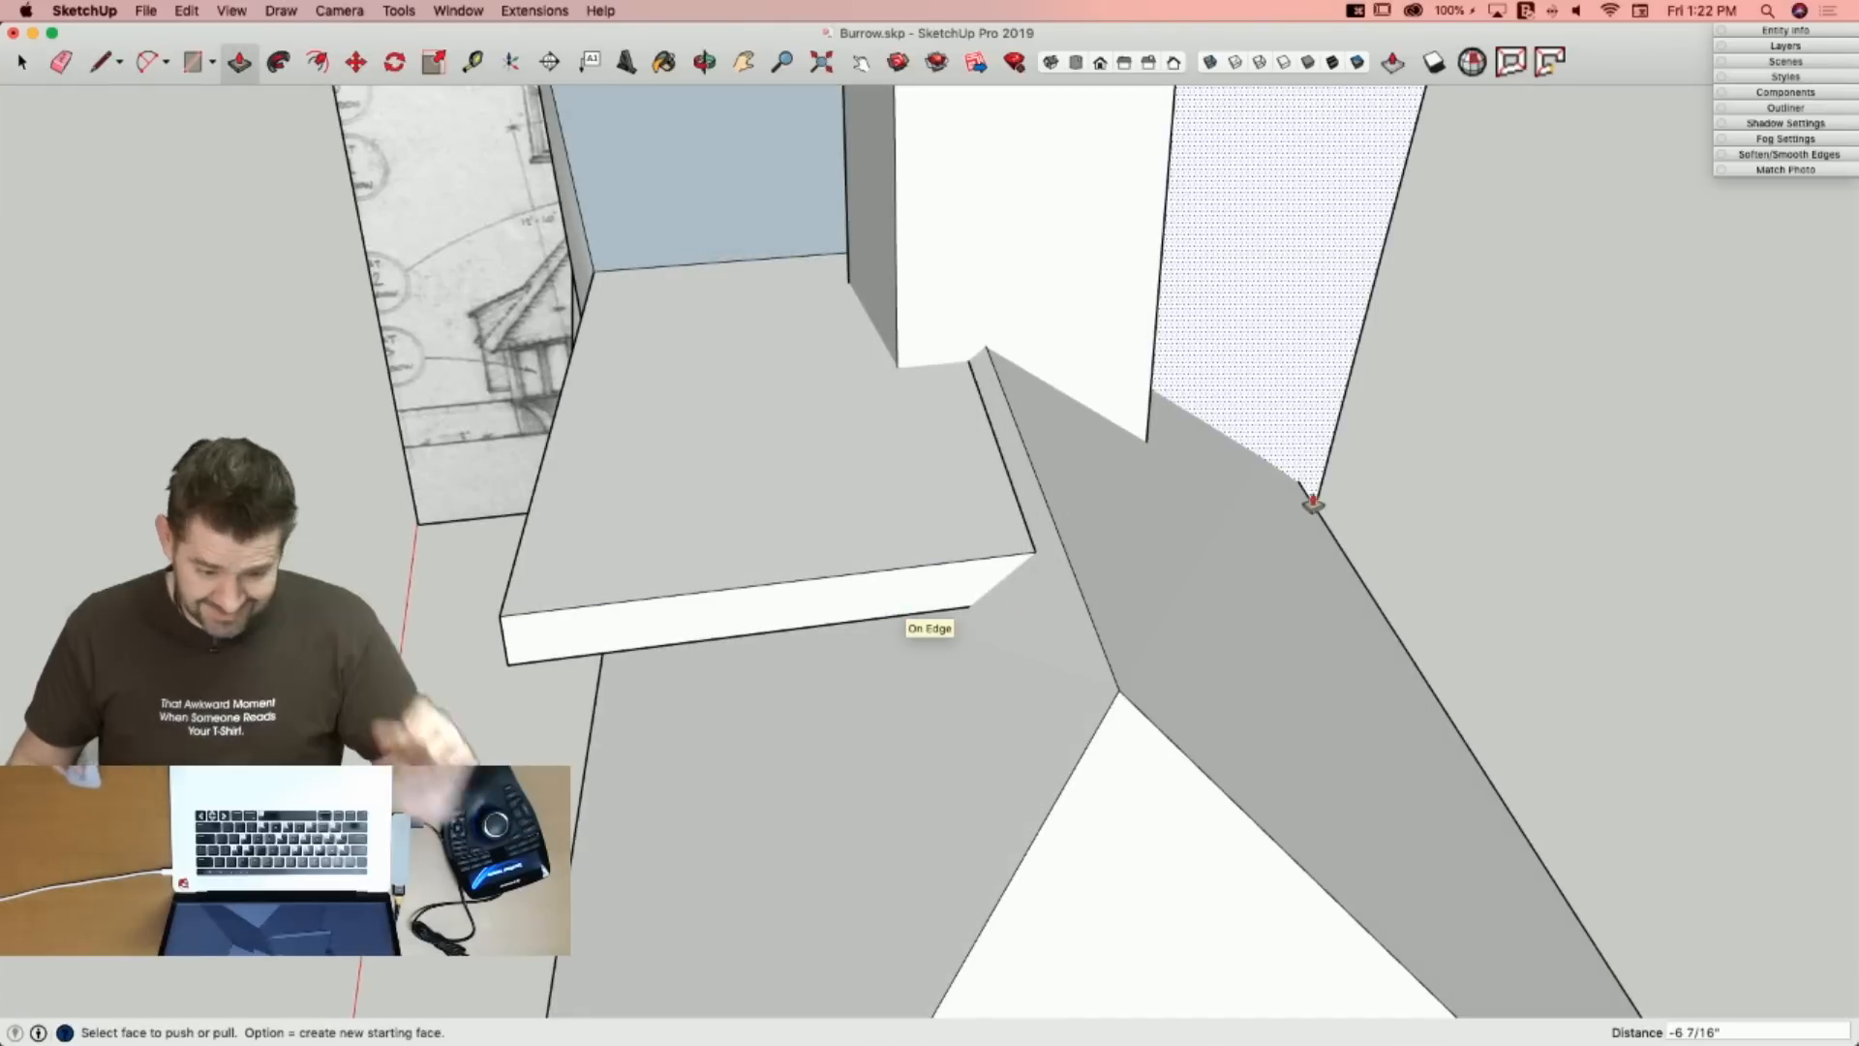
key(space)
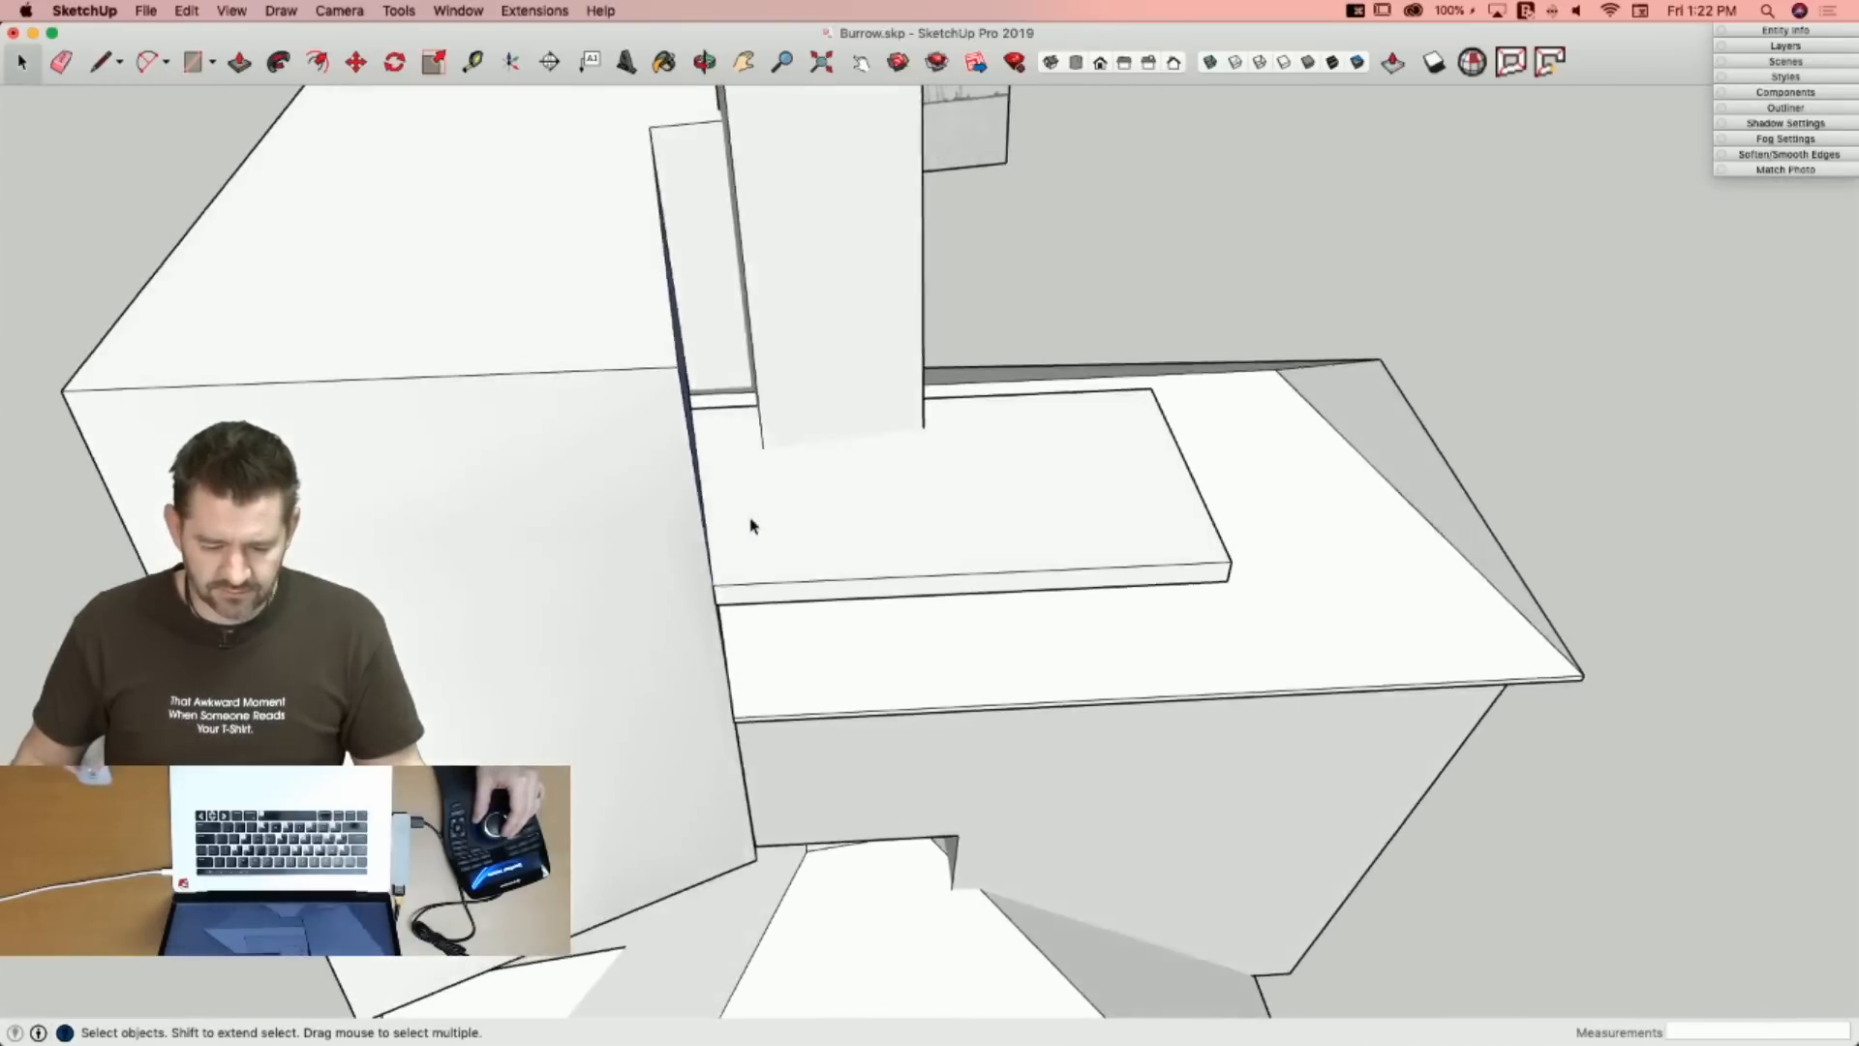
triple_click(761, 530)
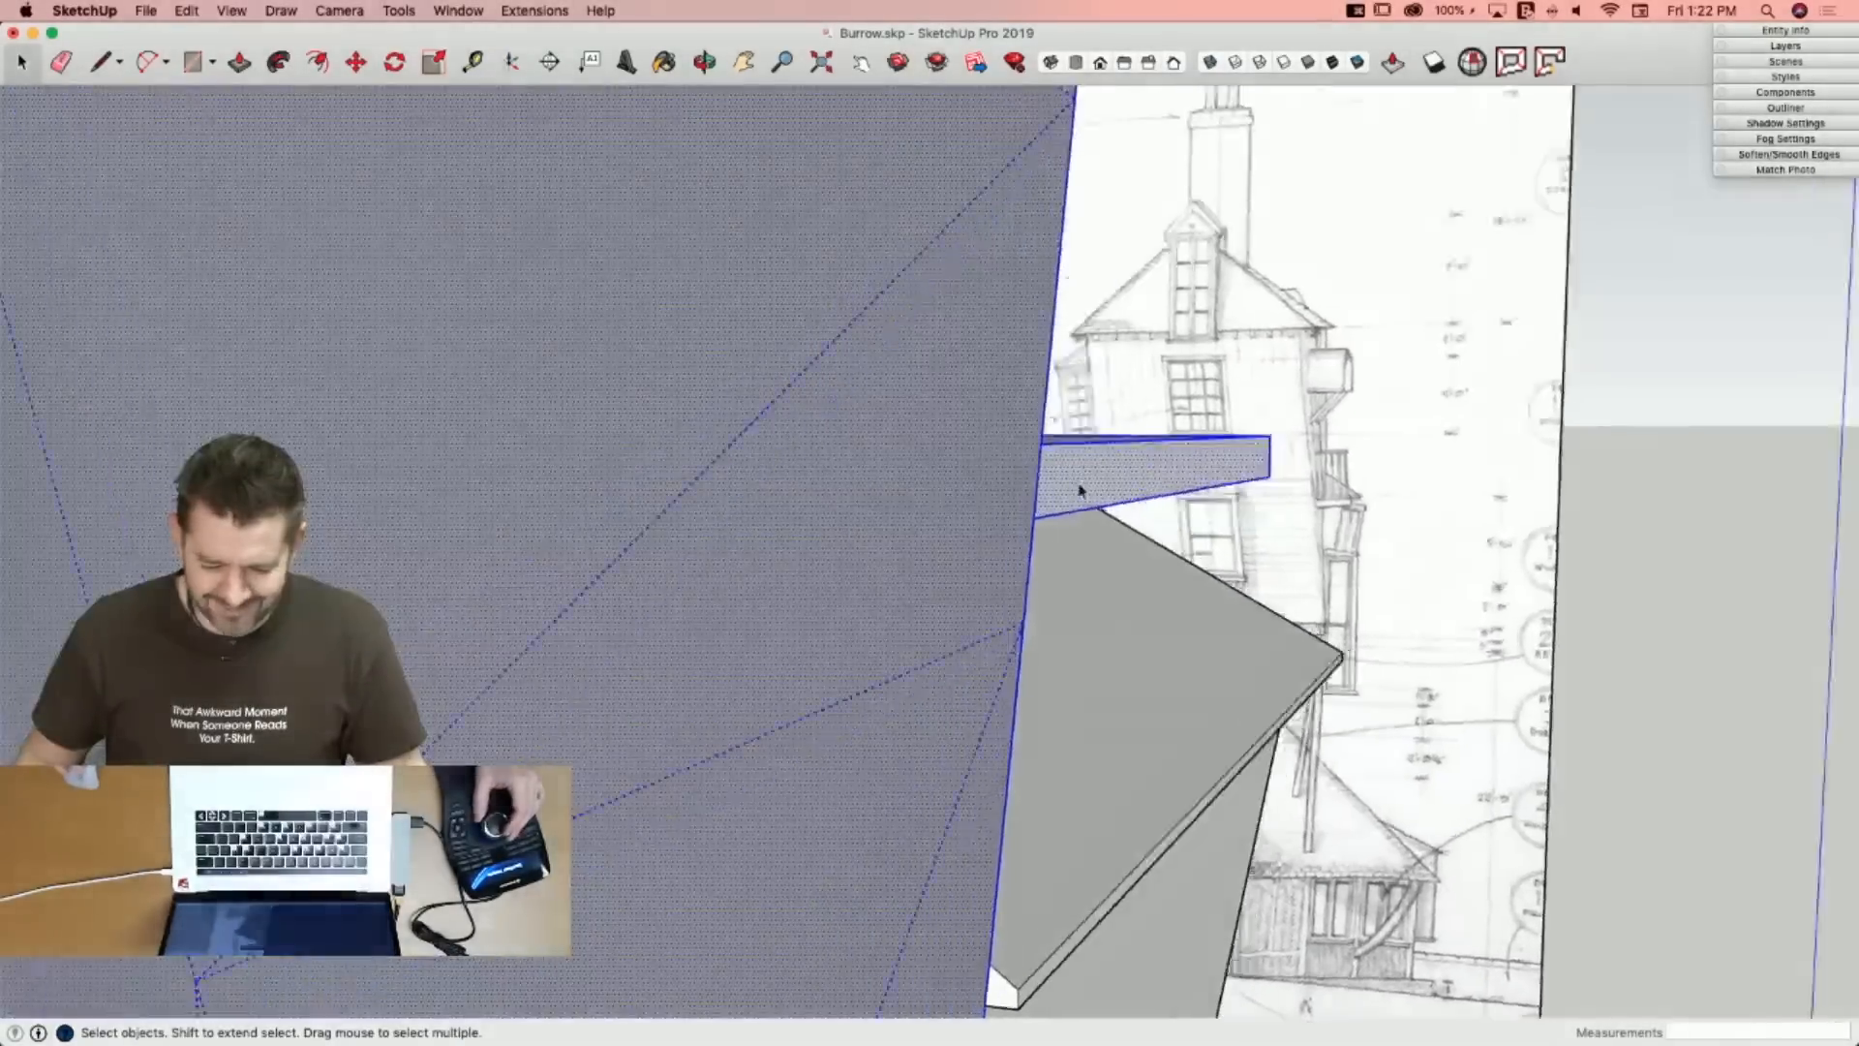
key(l)
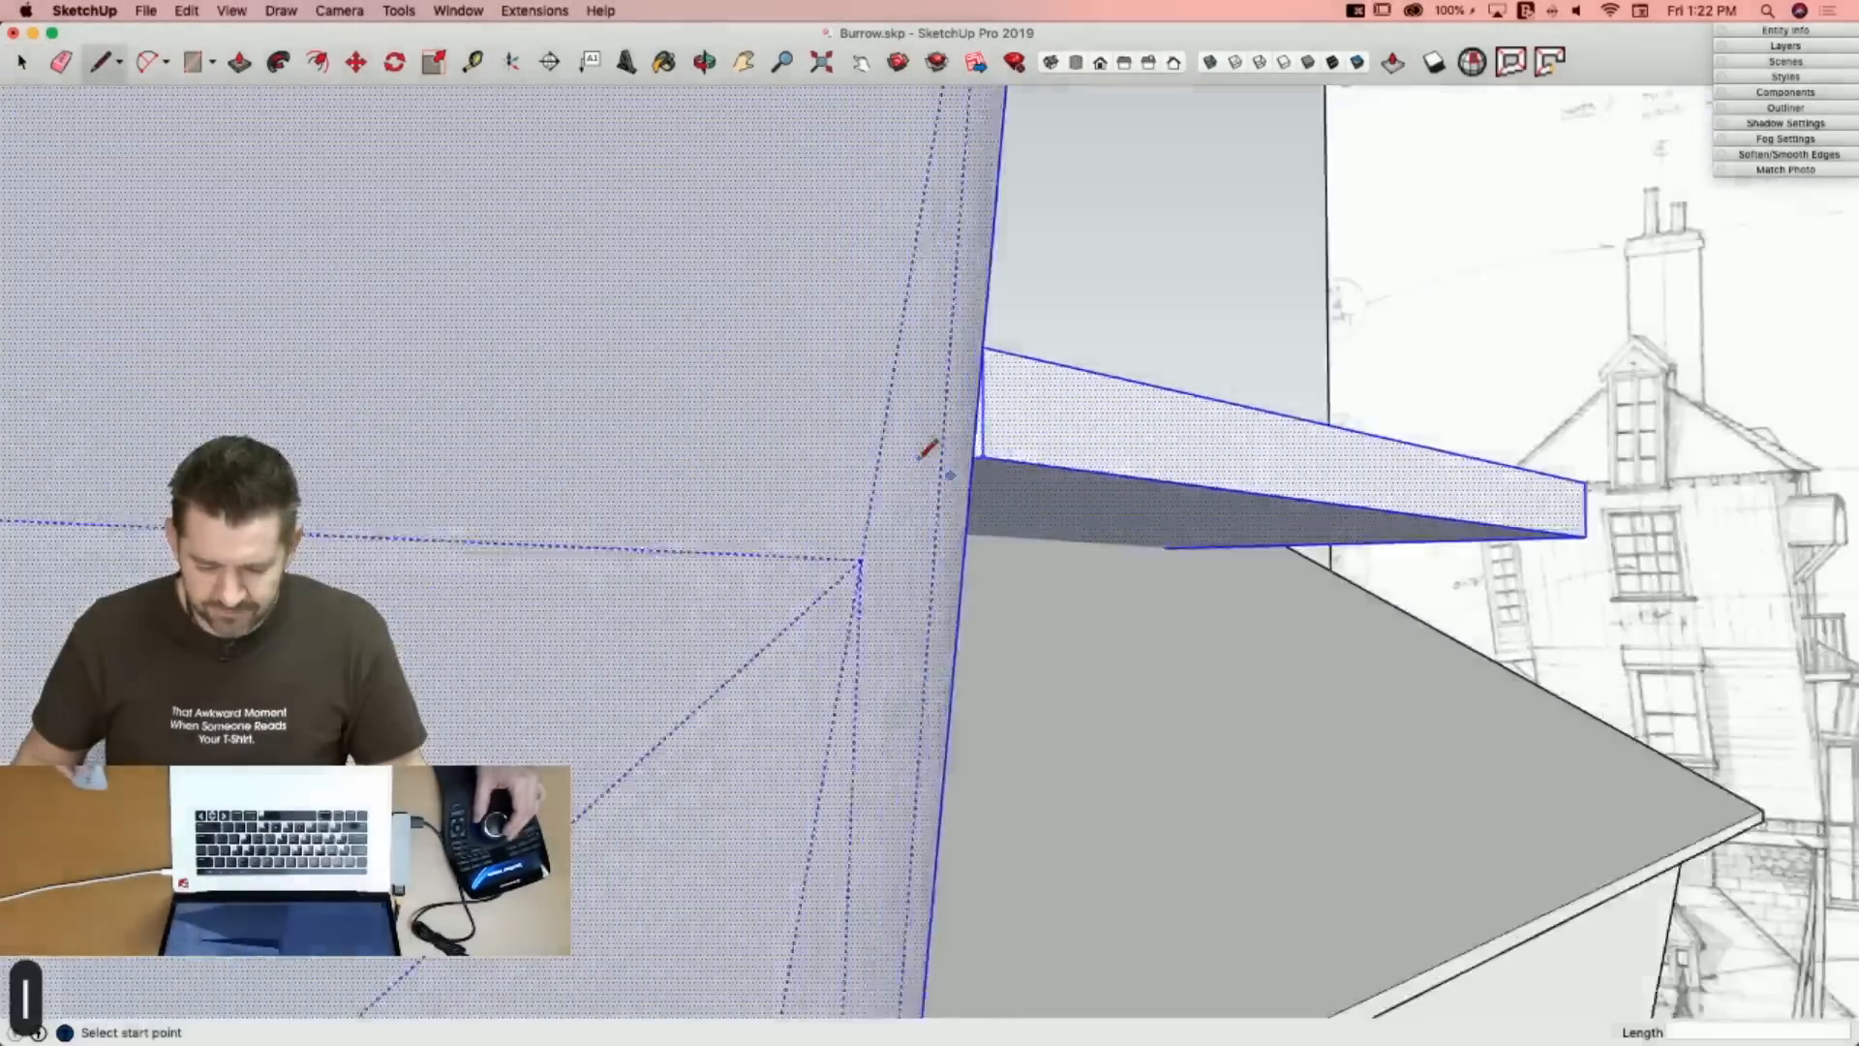
key(space)
click(1091, 328)
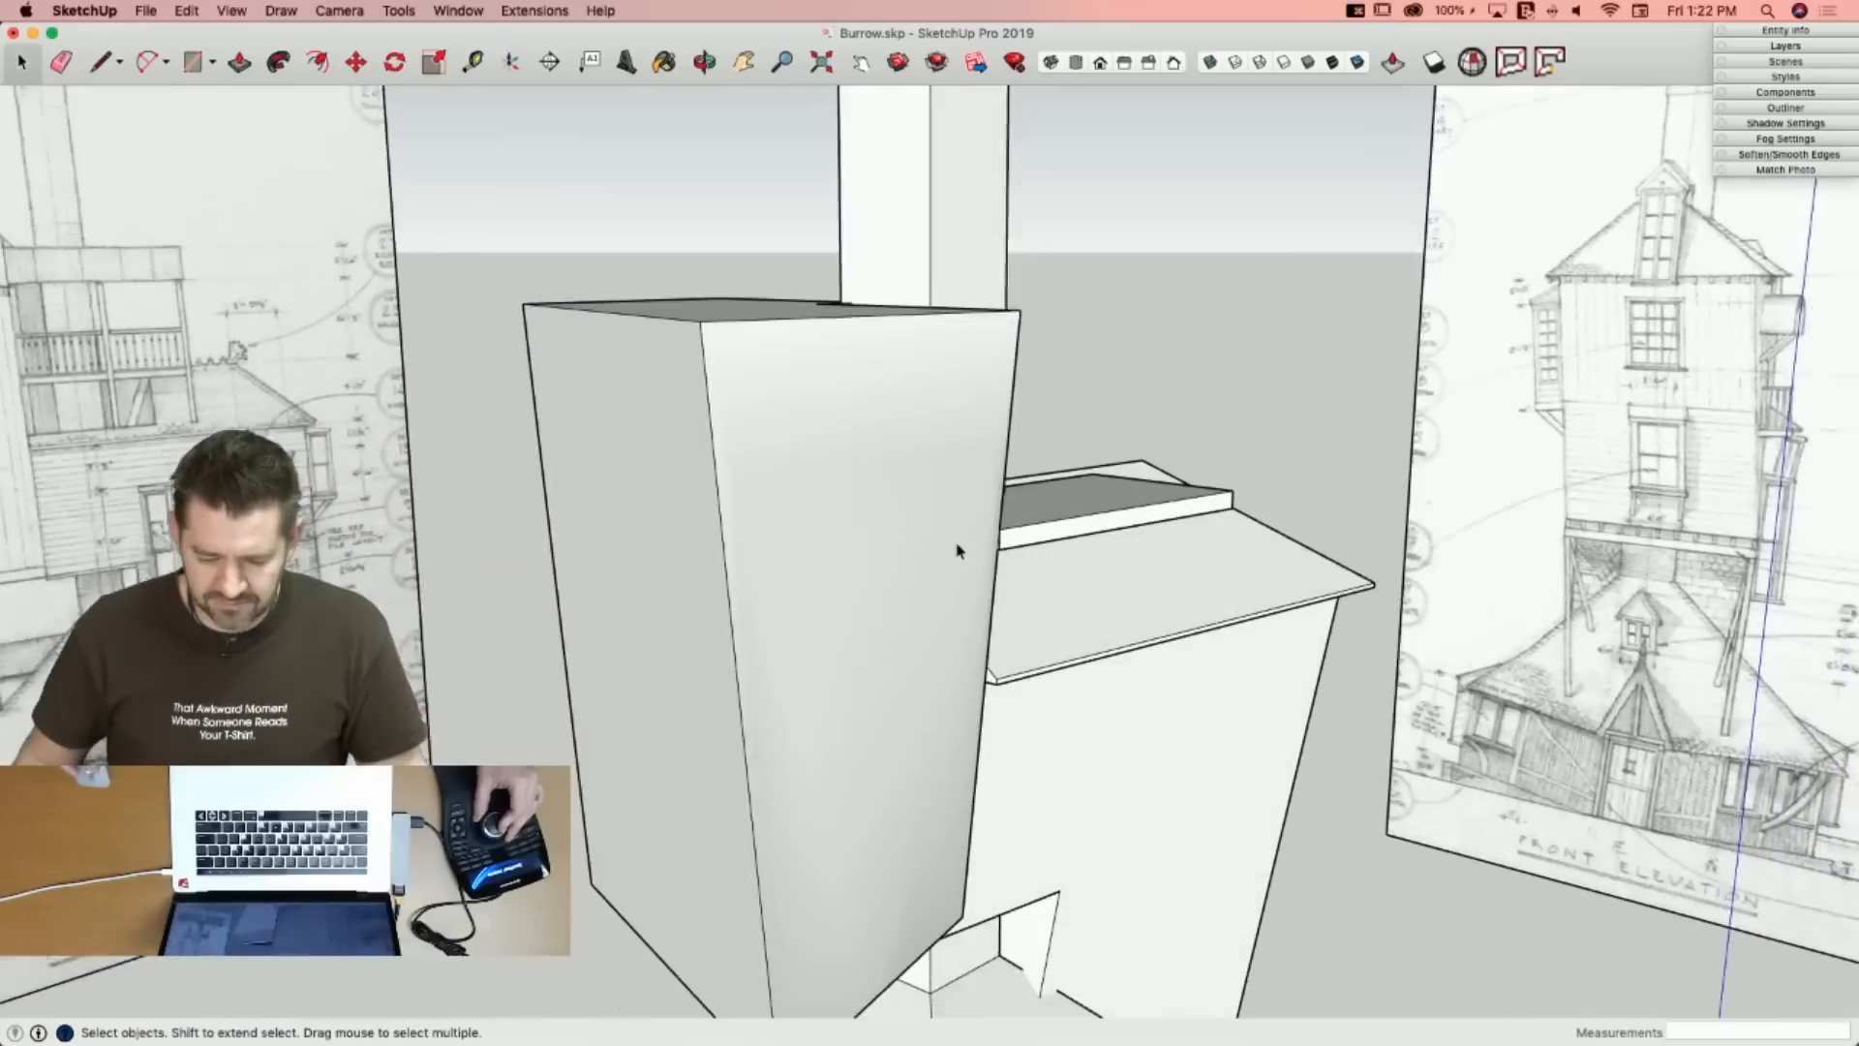
triple_click(959, 539)
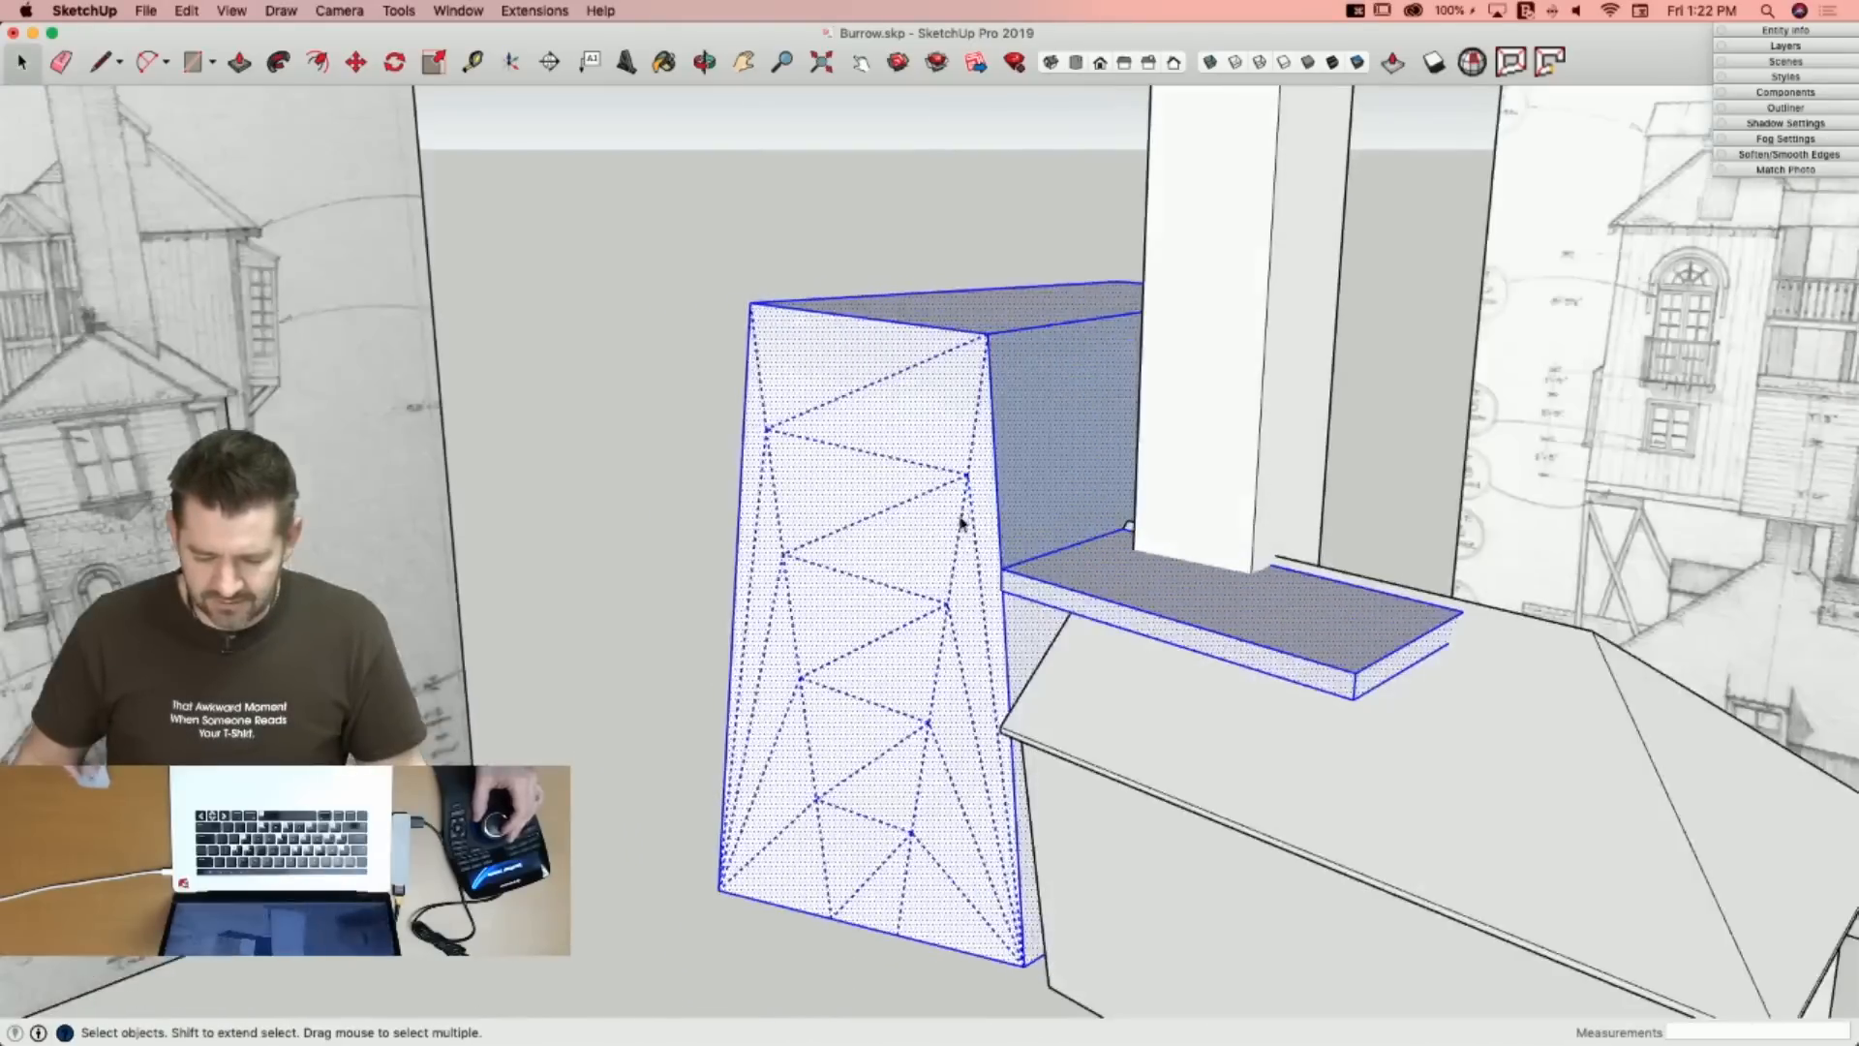
right_click(925, 478)
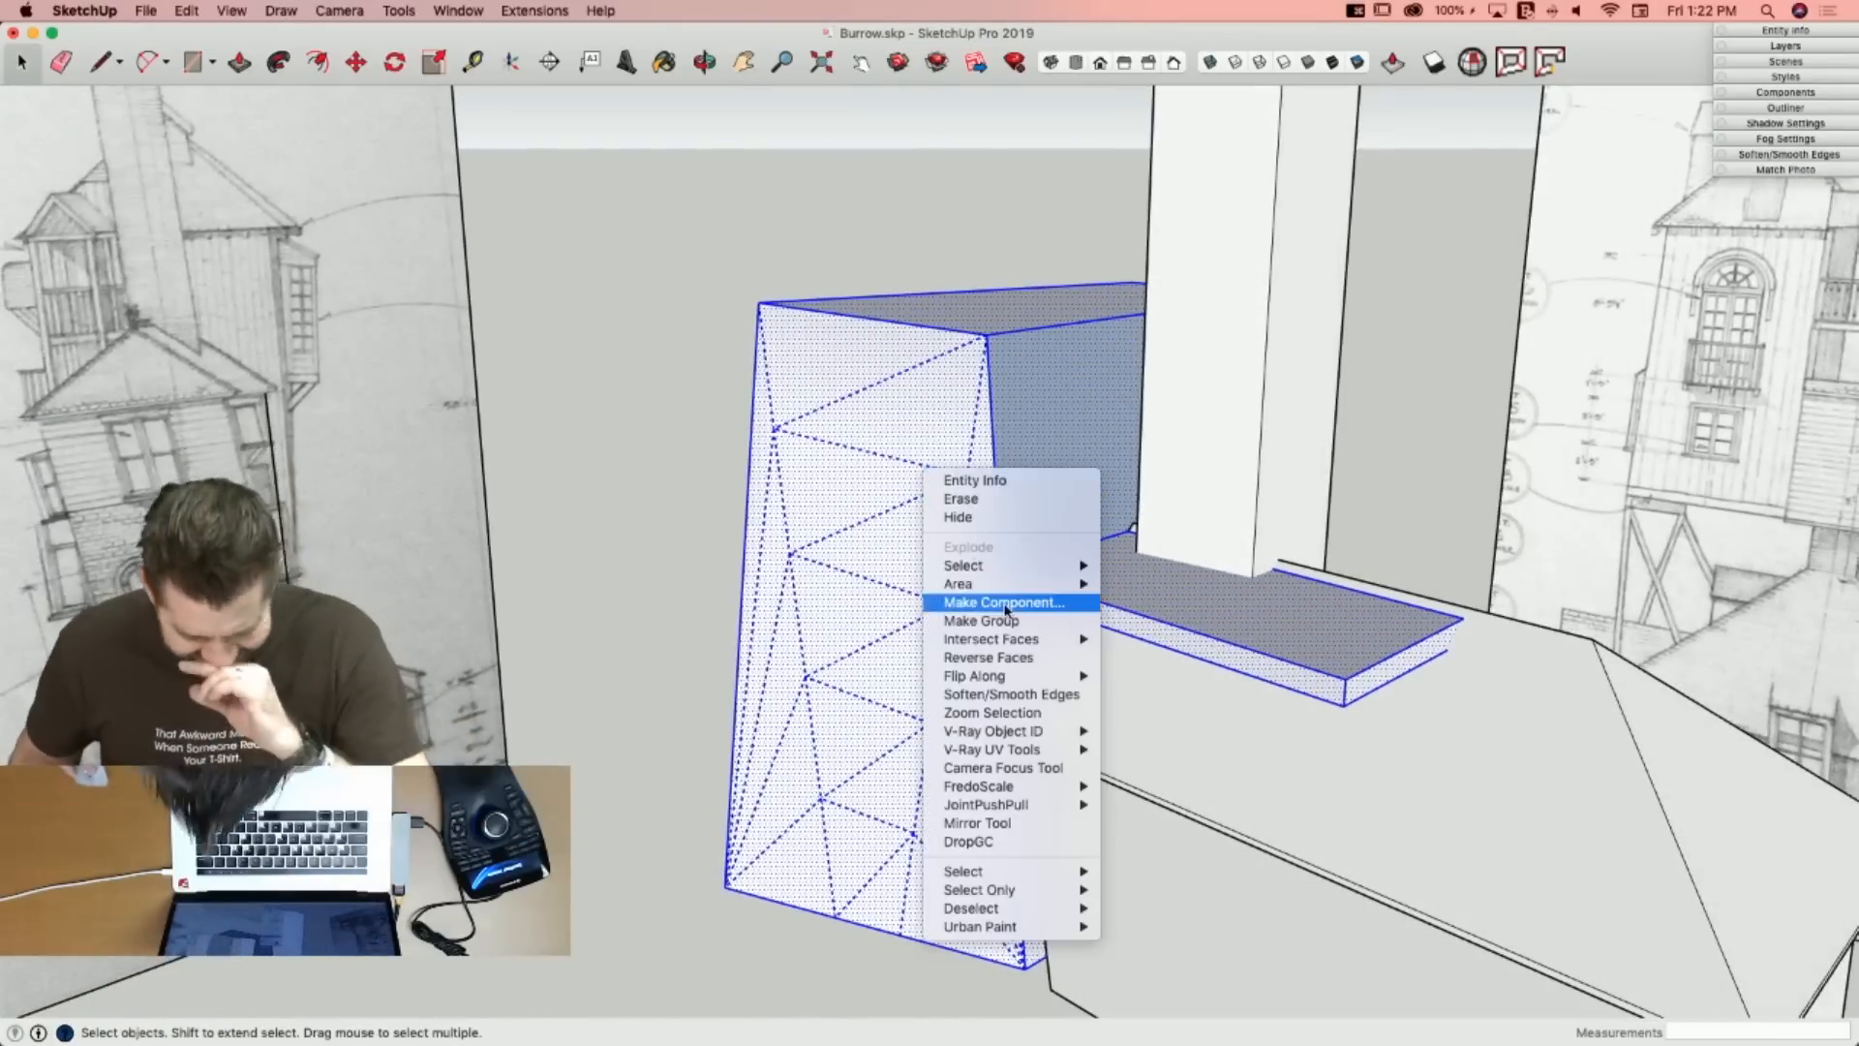
click(888, 226)
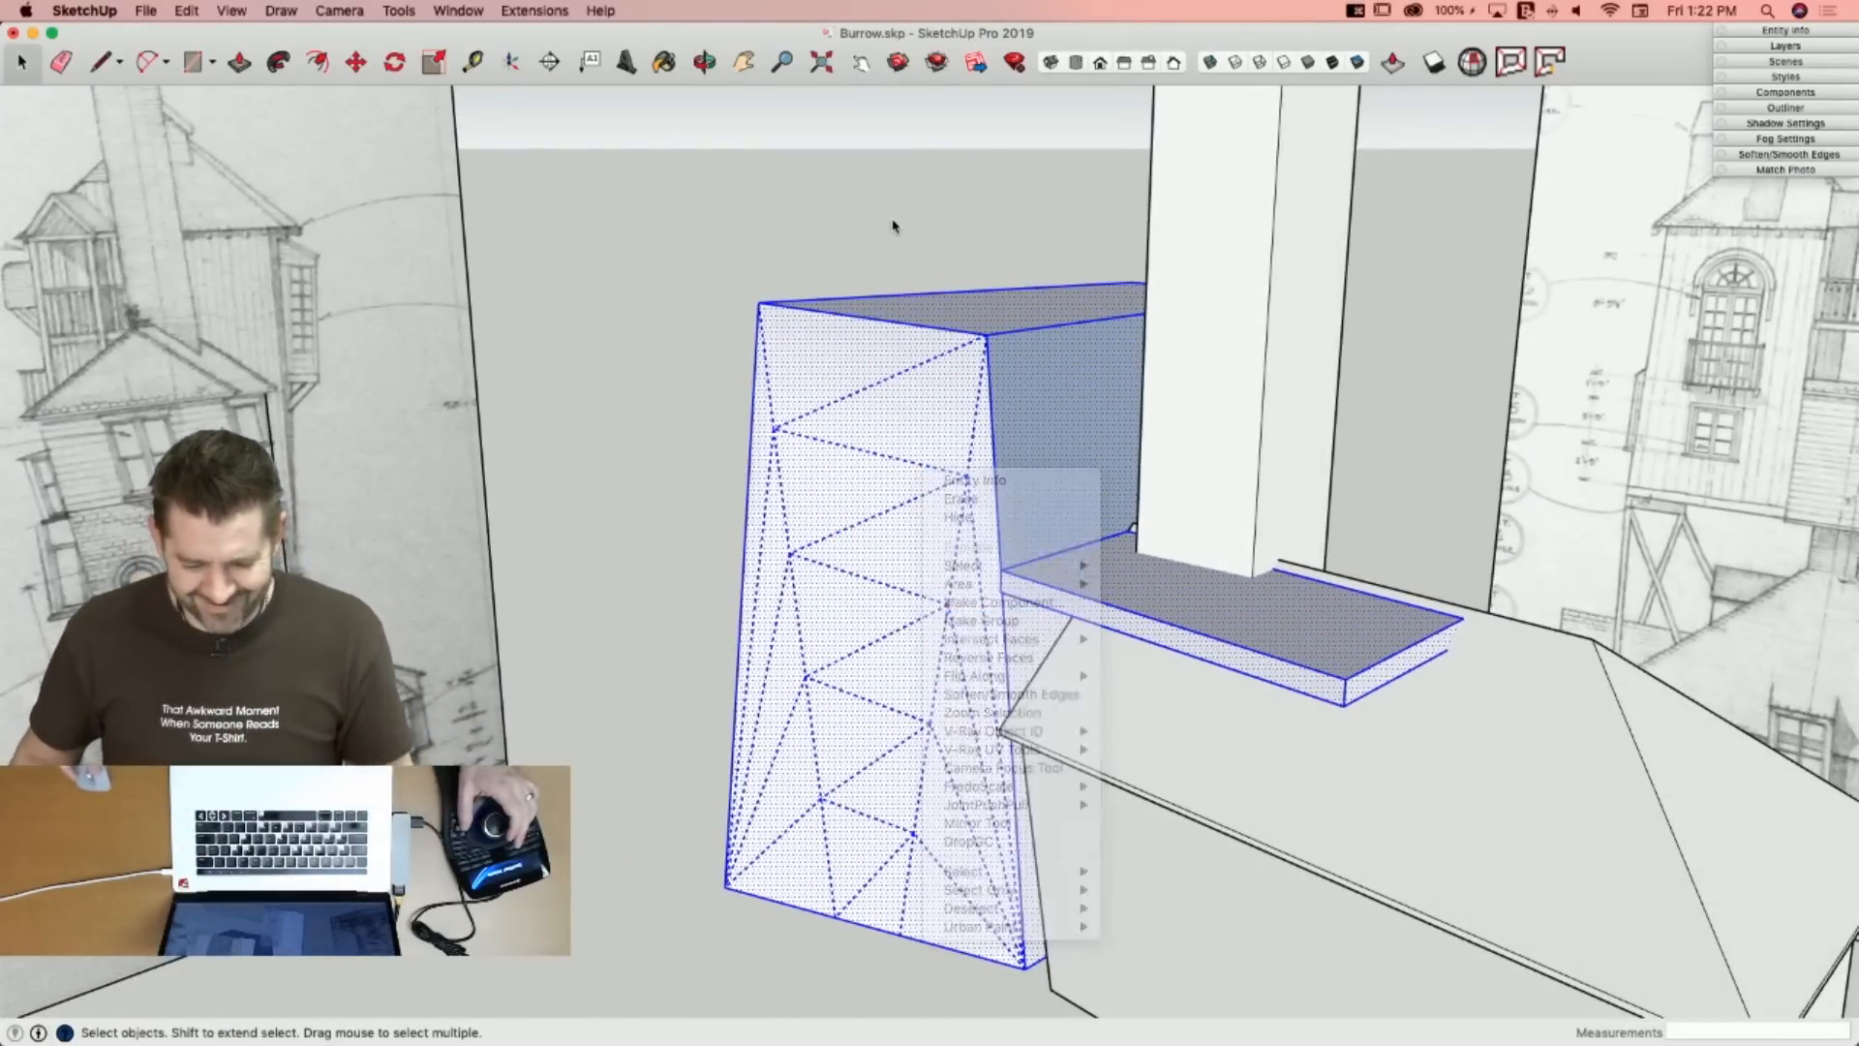
click(989, 218)
Reverse the back-facing tower wall next to the chimney and group the tower block together with the balcony slab.
right_click(1070, 426)
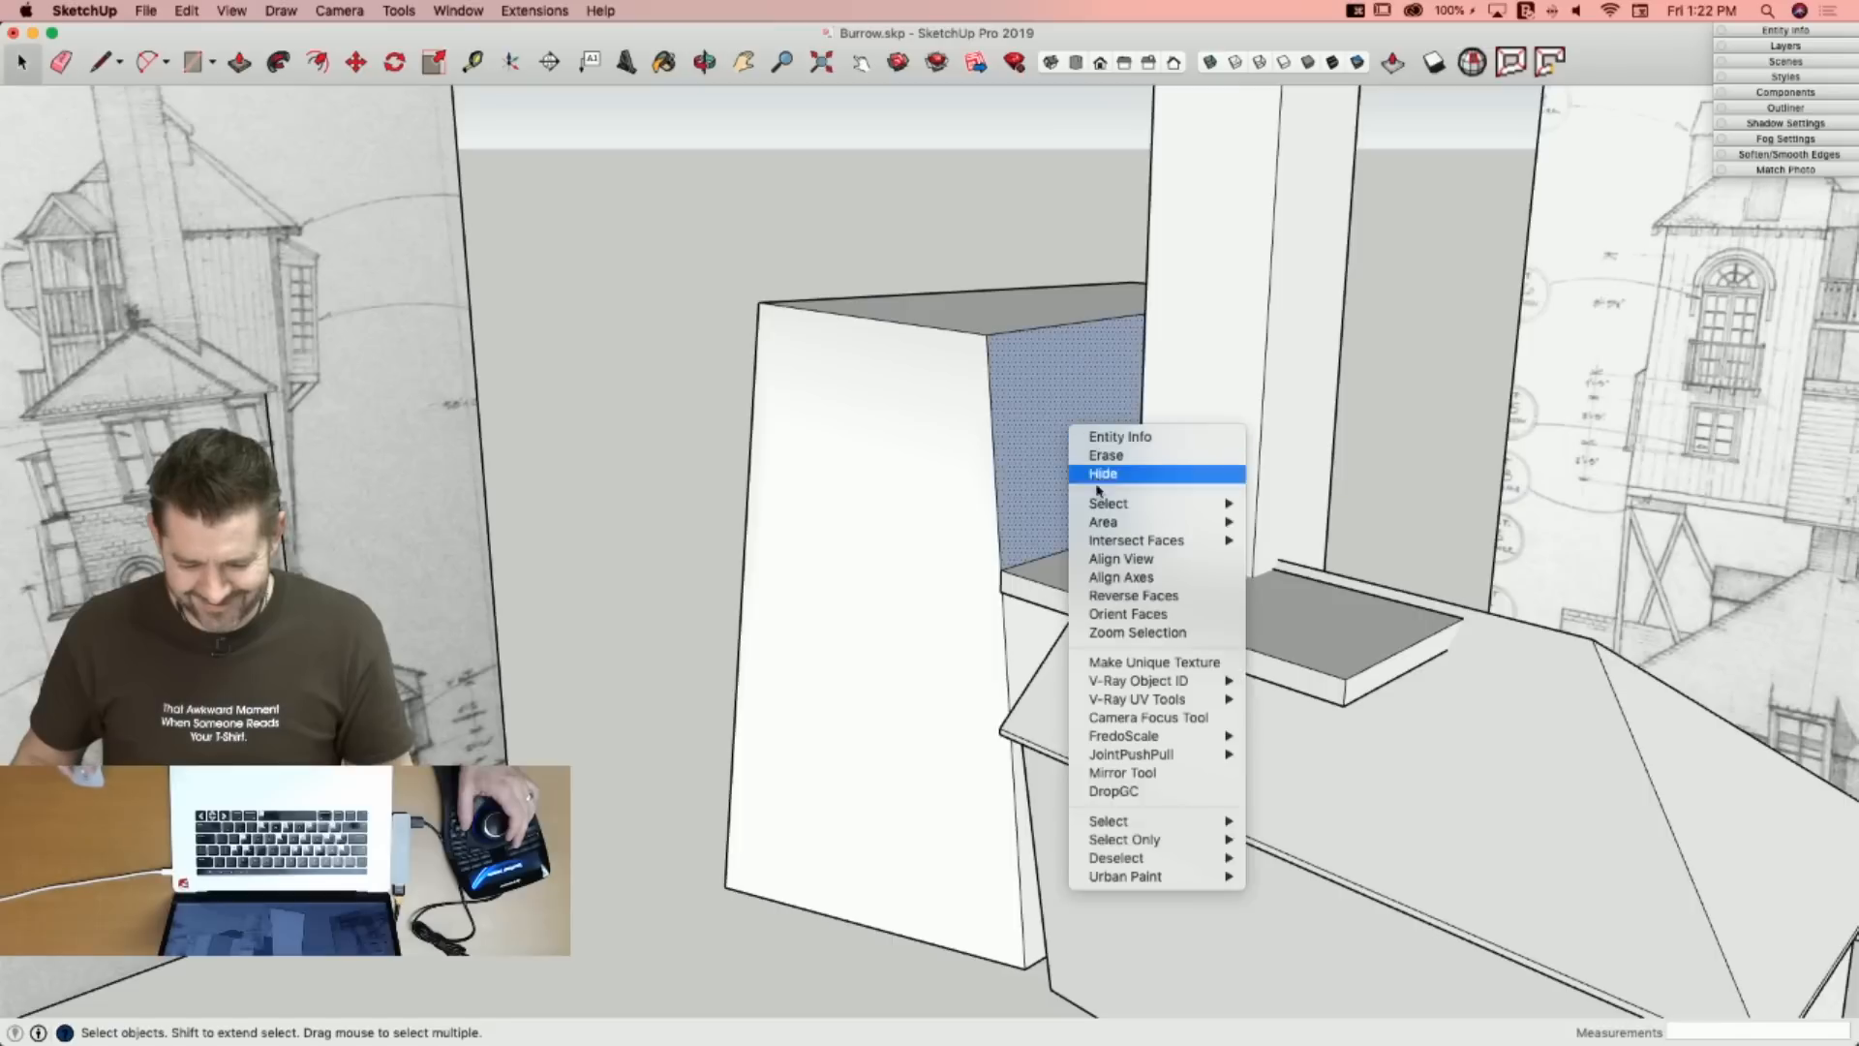
click(1107, 596)
triple_click(926, 468)
right_click(927, 467)
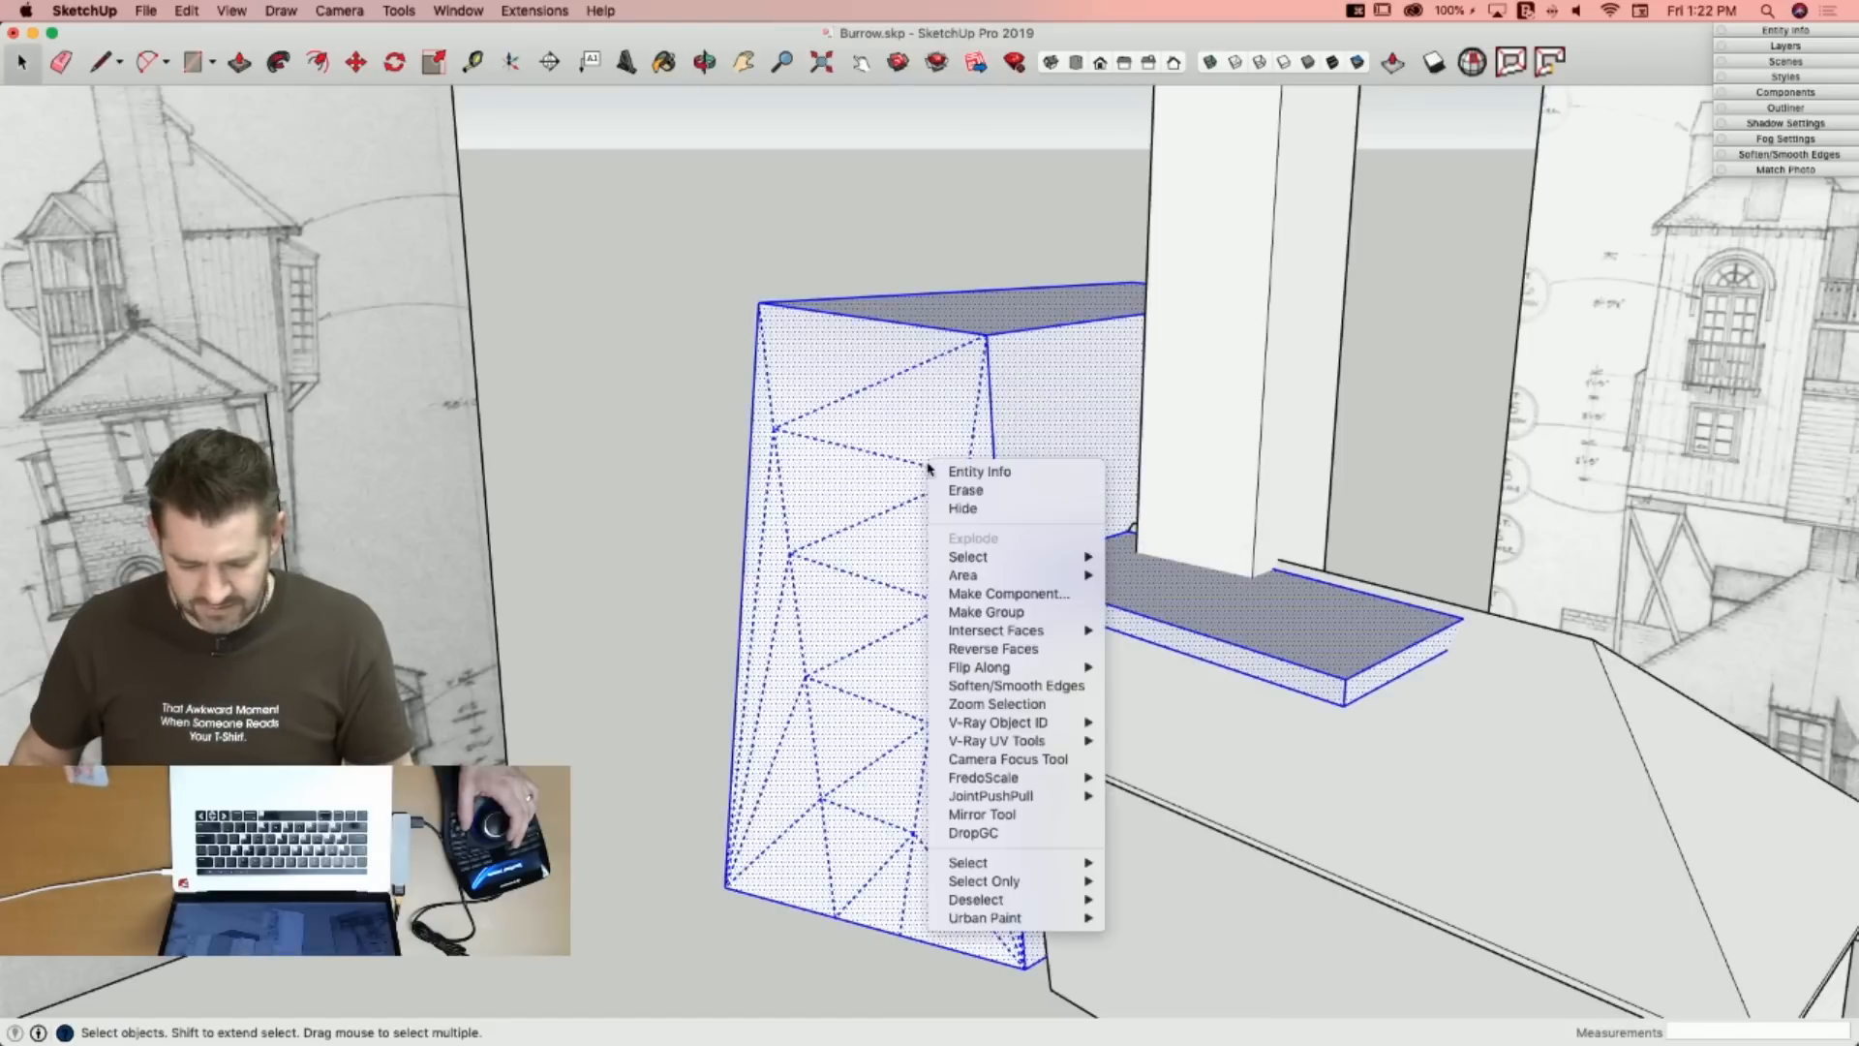
click(1011, 612)
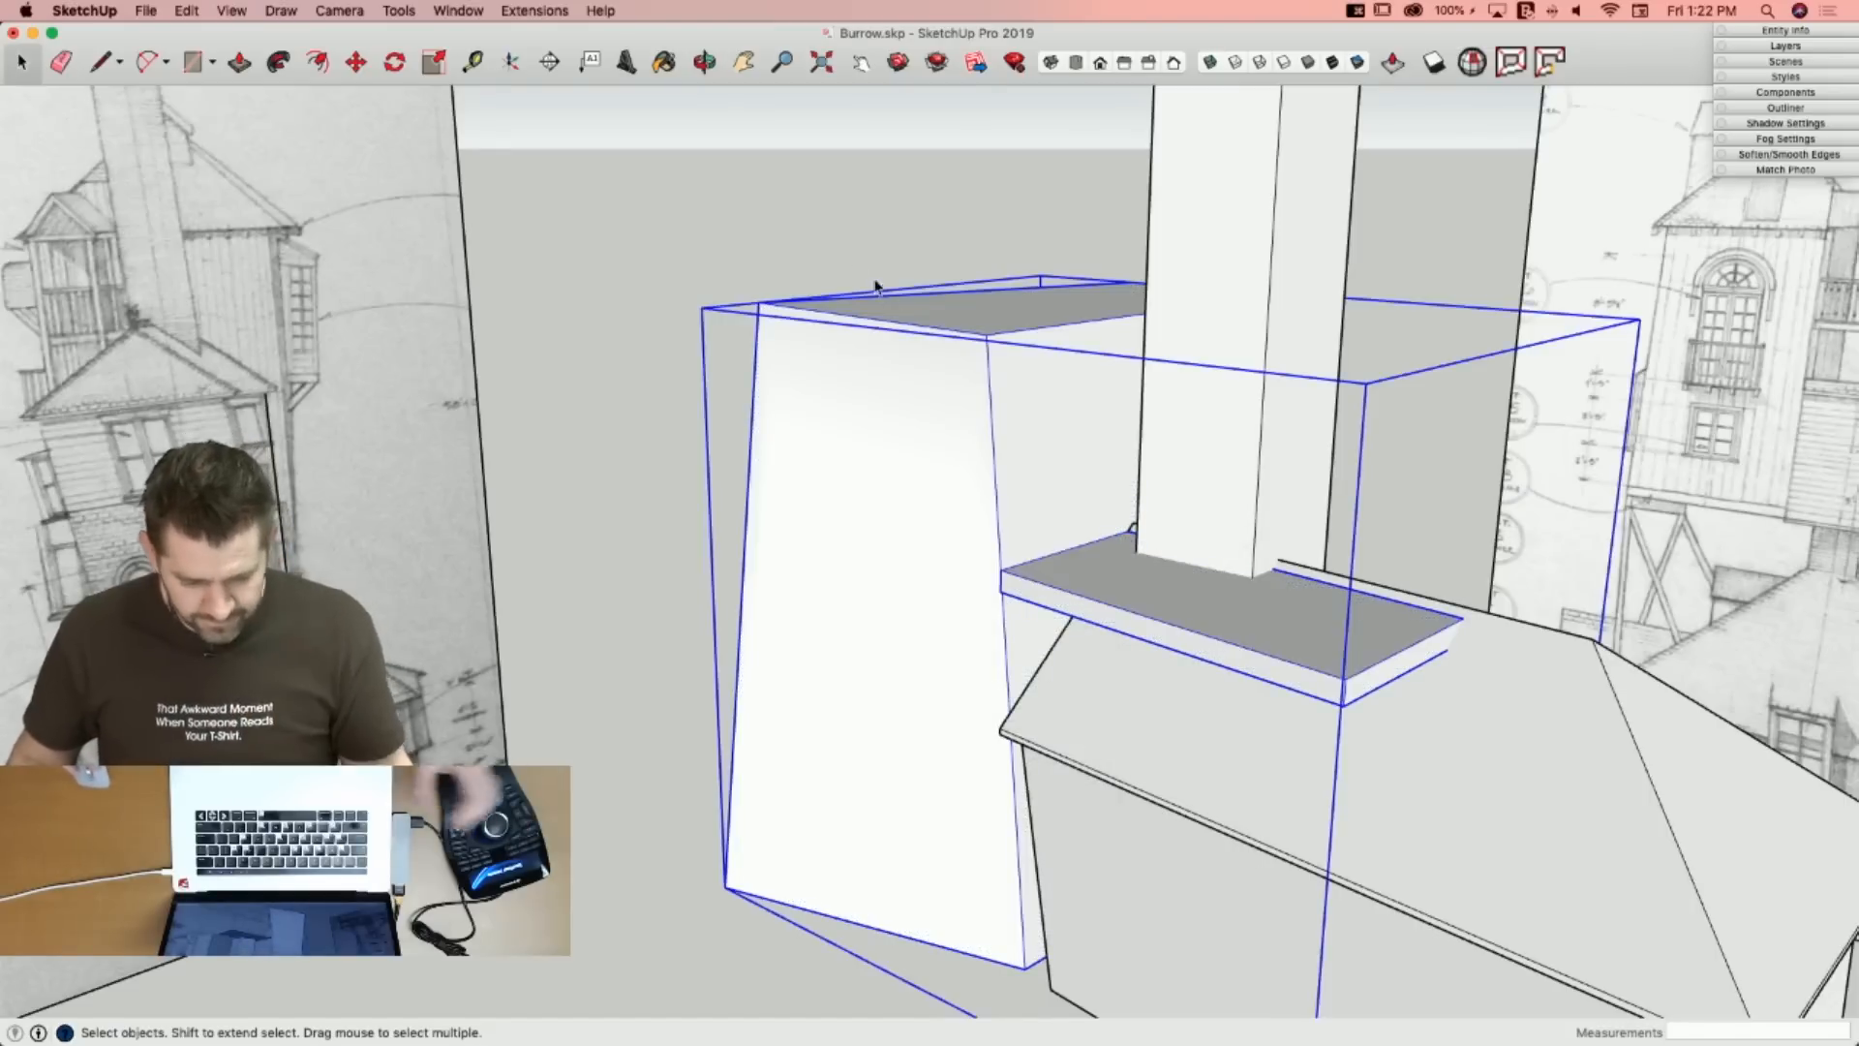
click(830, 217)
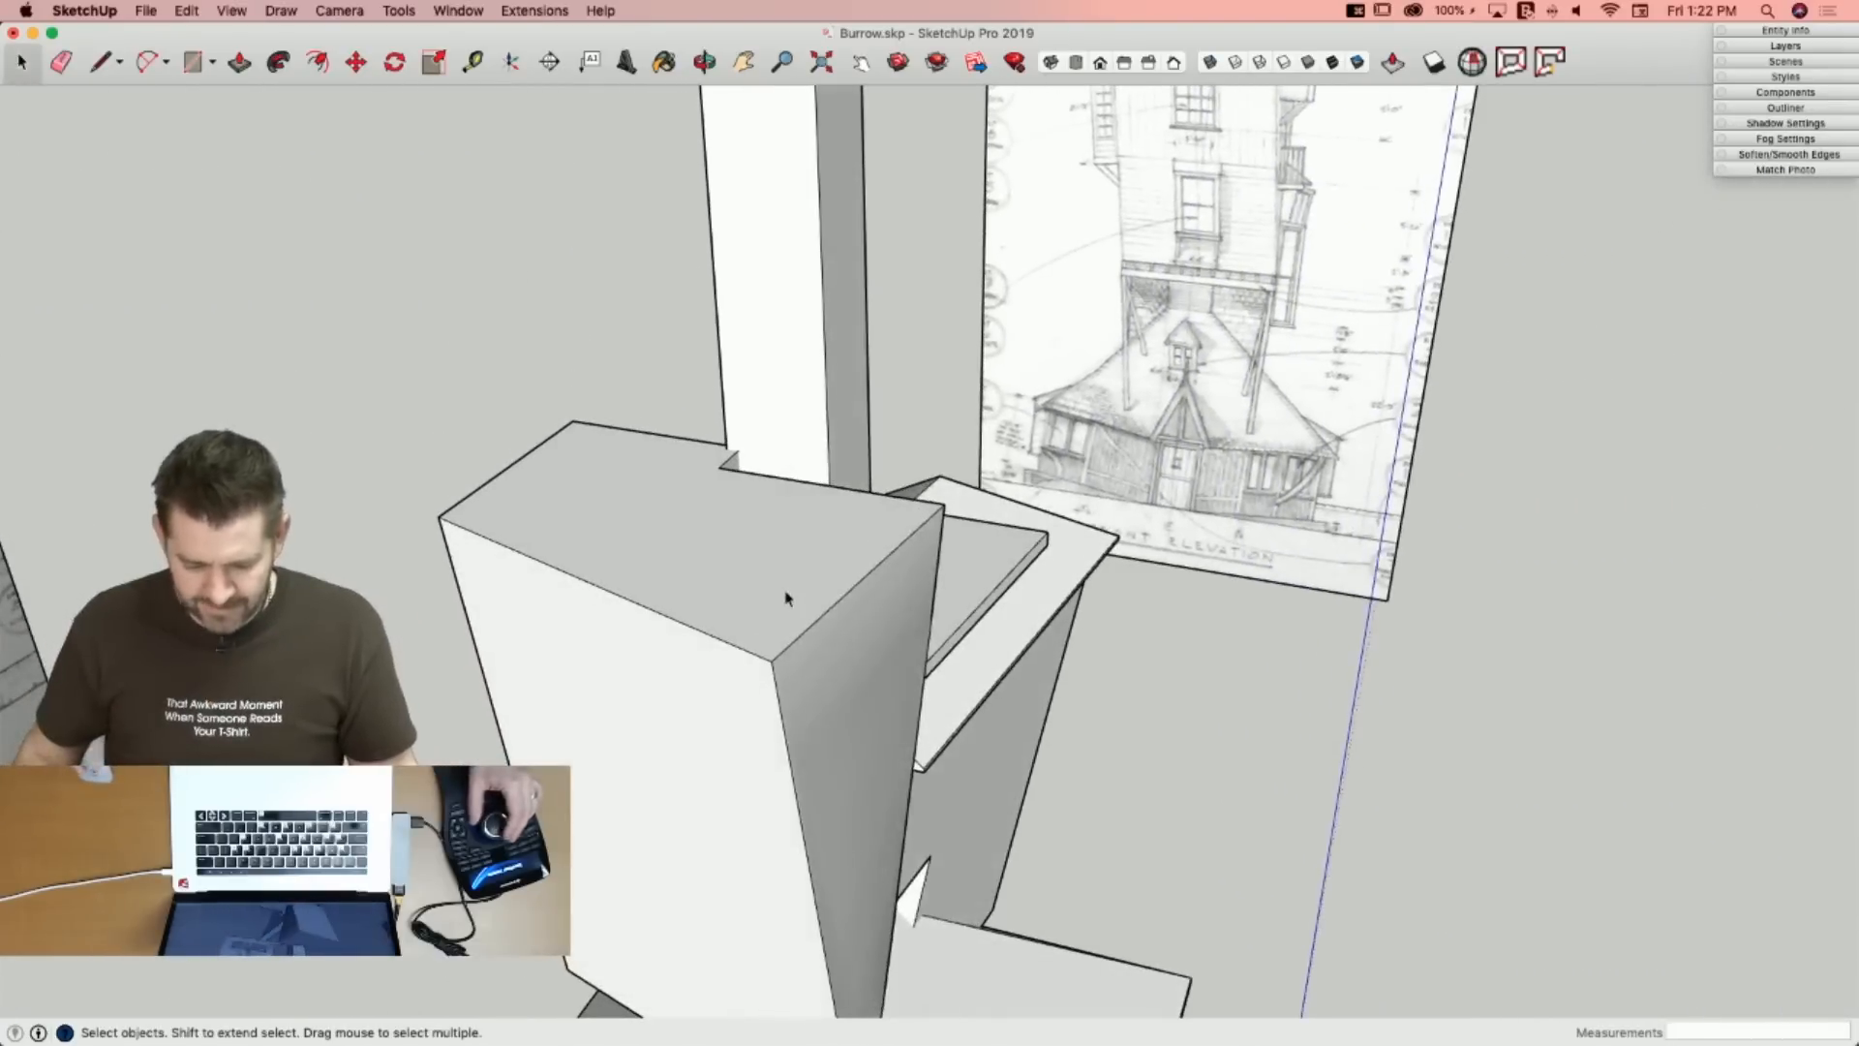
Switch to Preview to check the house's elevations and floor plans in Borrow Plan.jpg, and return to SketchUp.
right_click(786, 595)
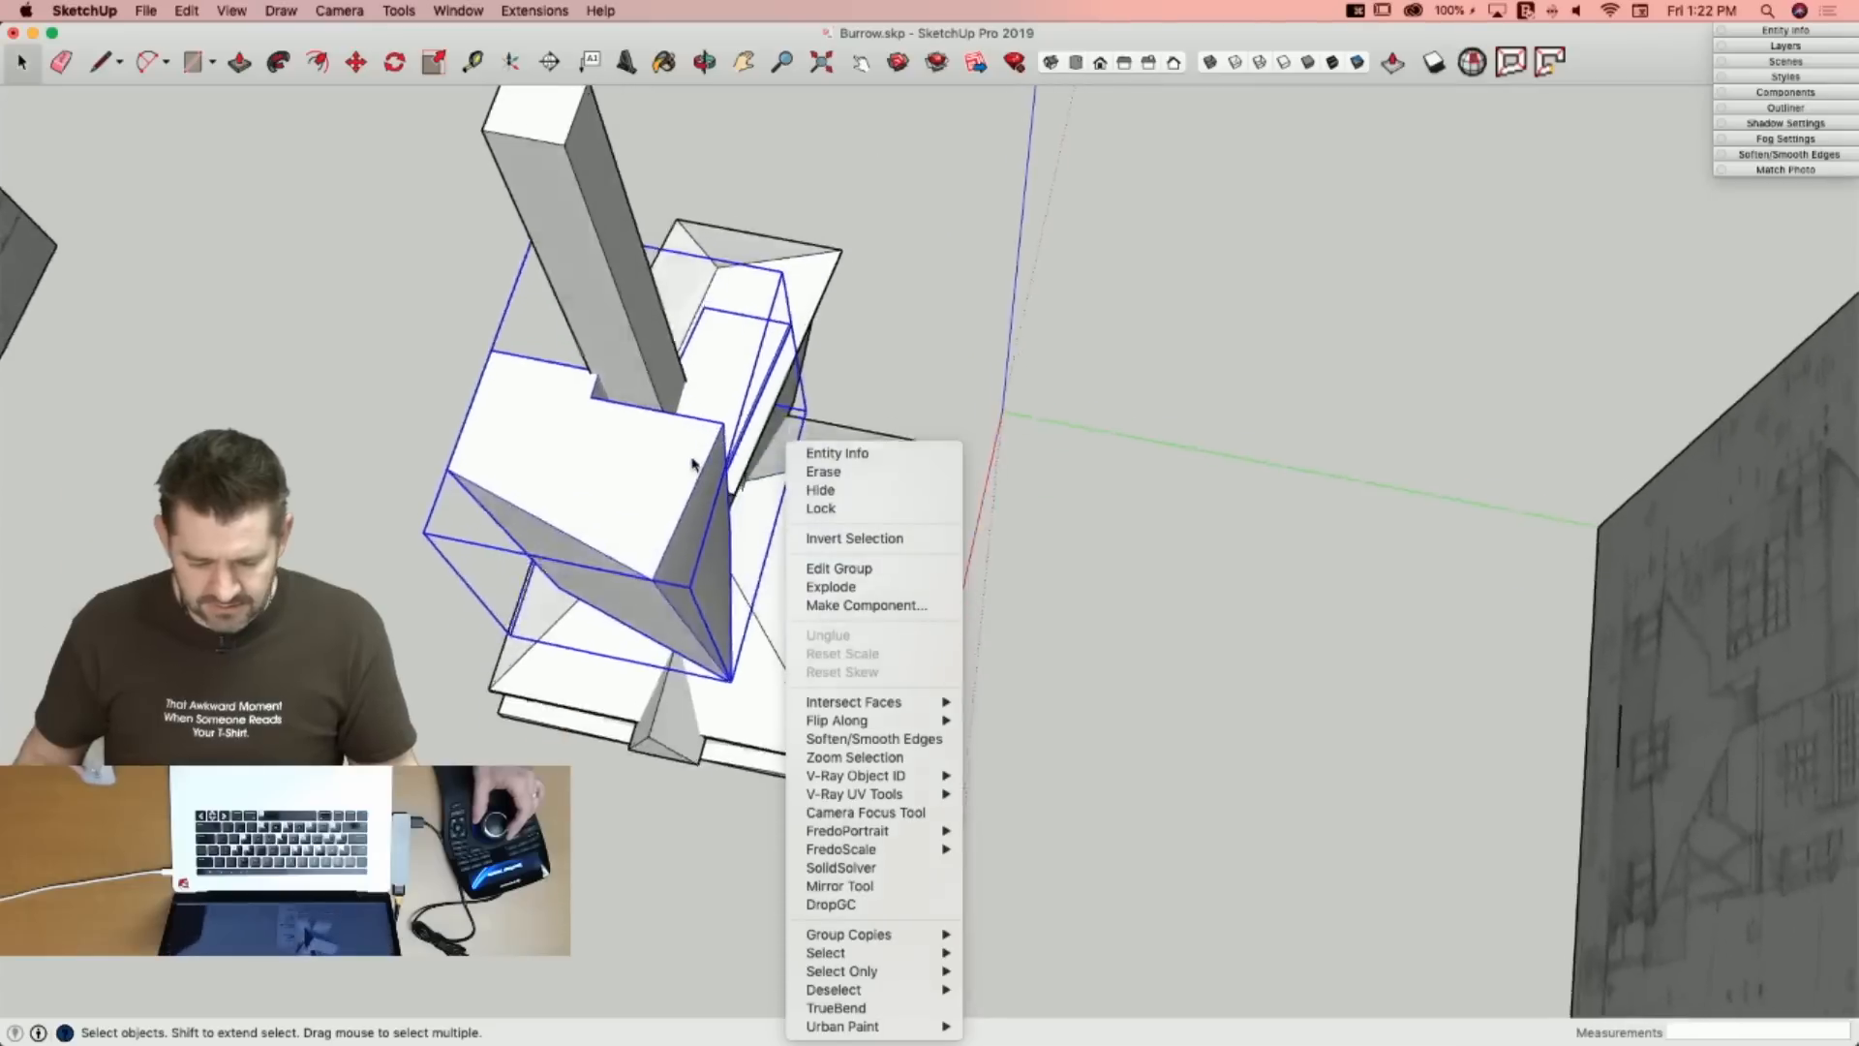
key(super+Tab)
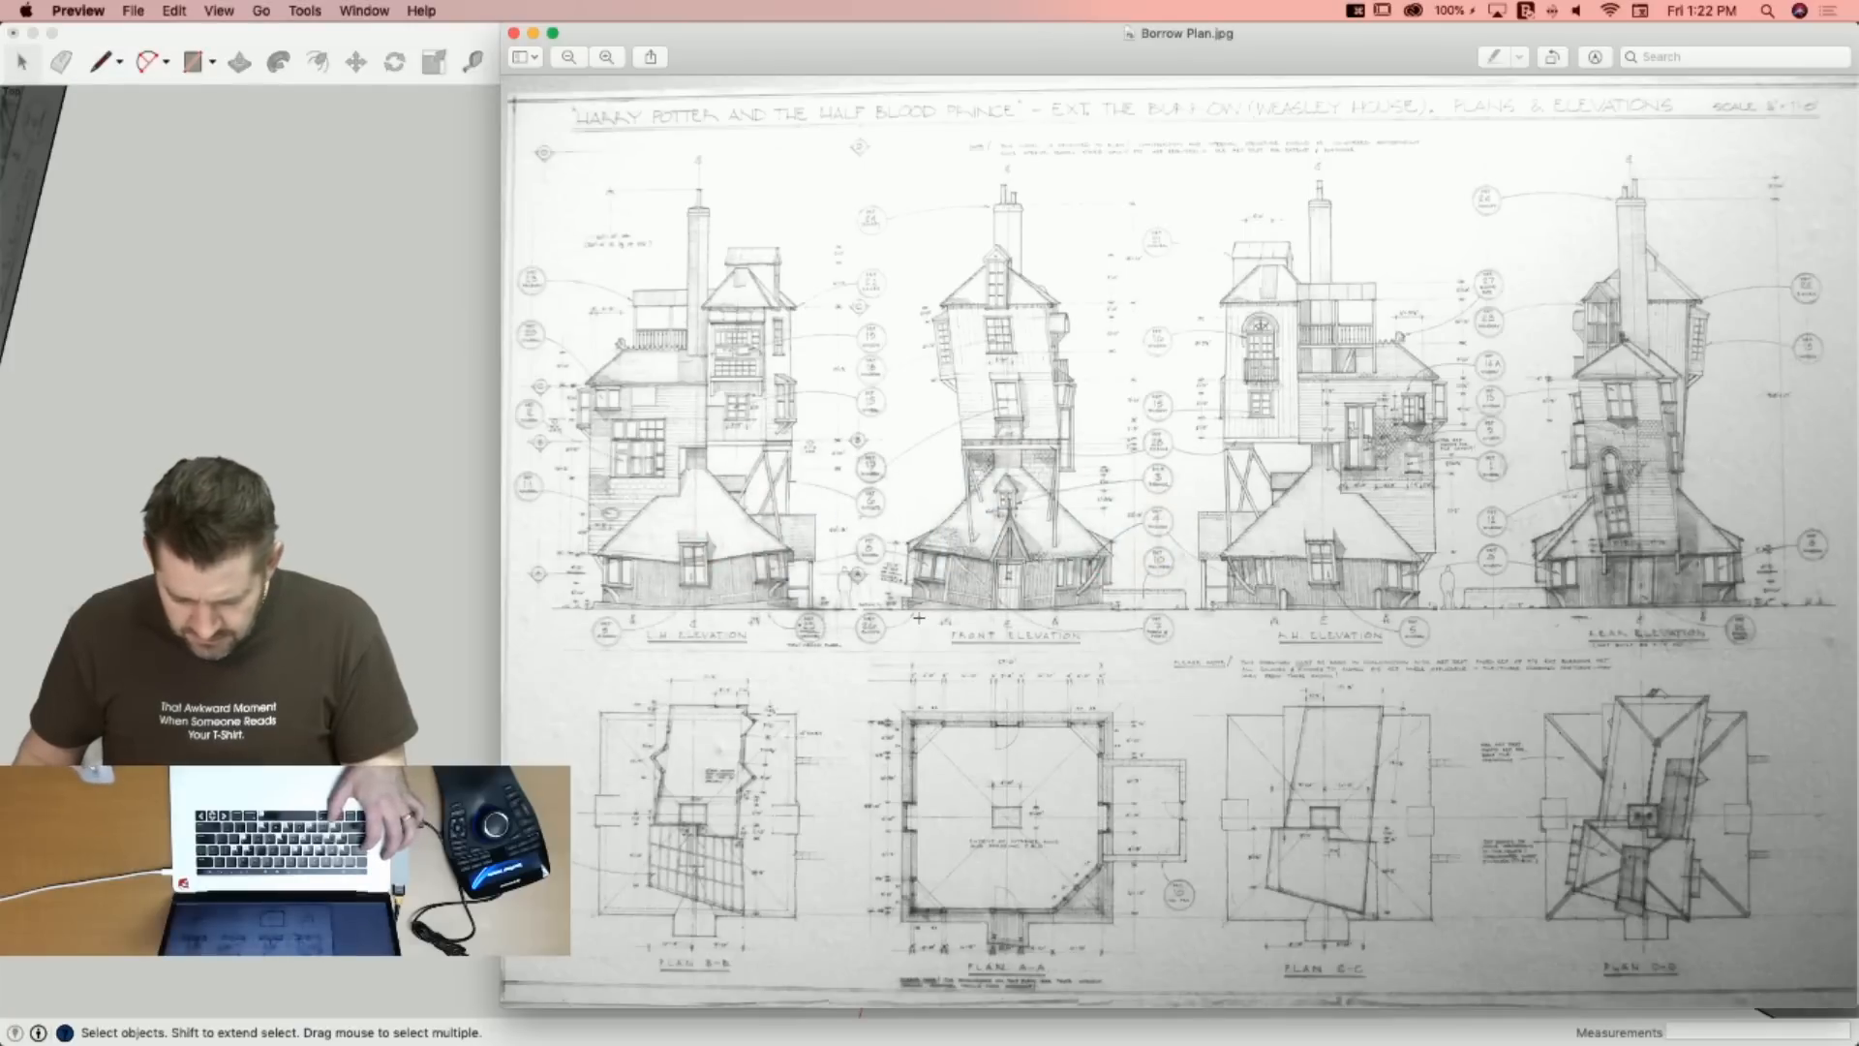
key(super+Tab)
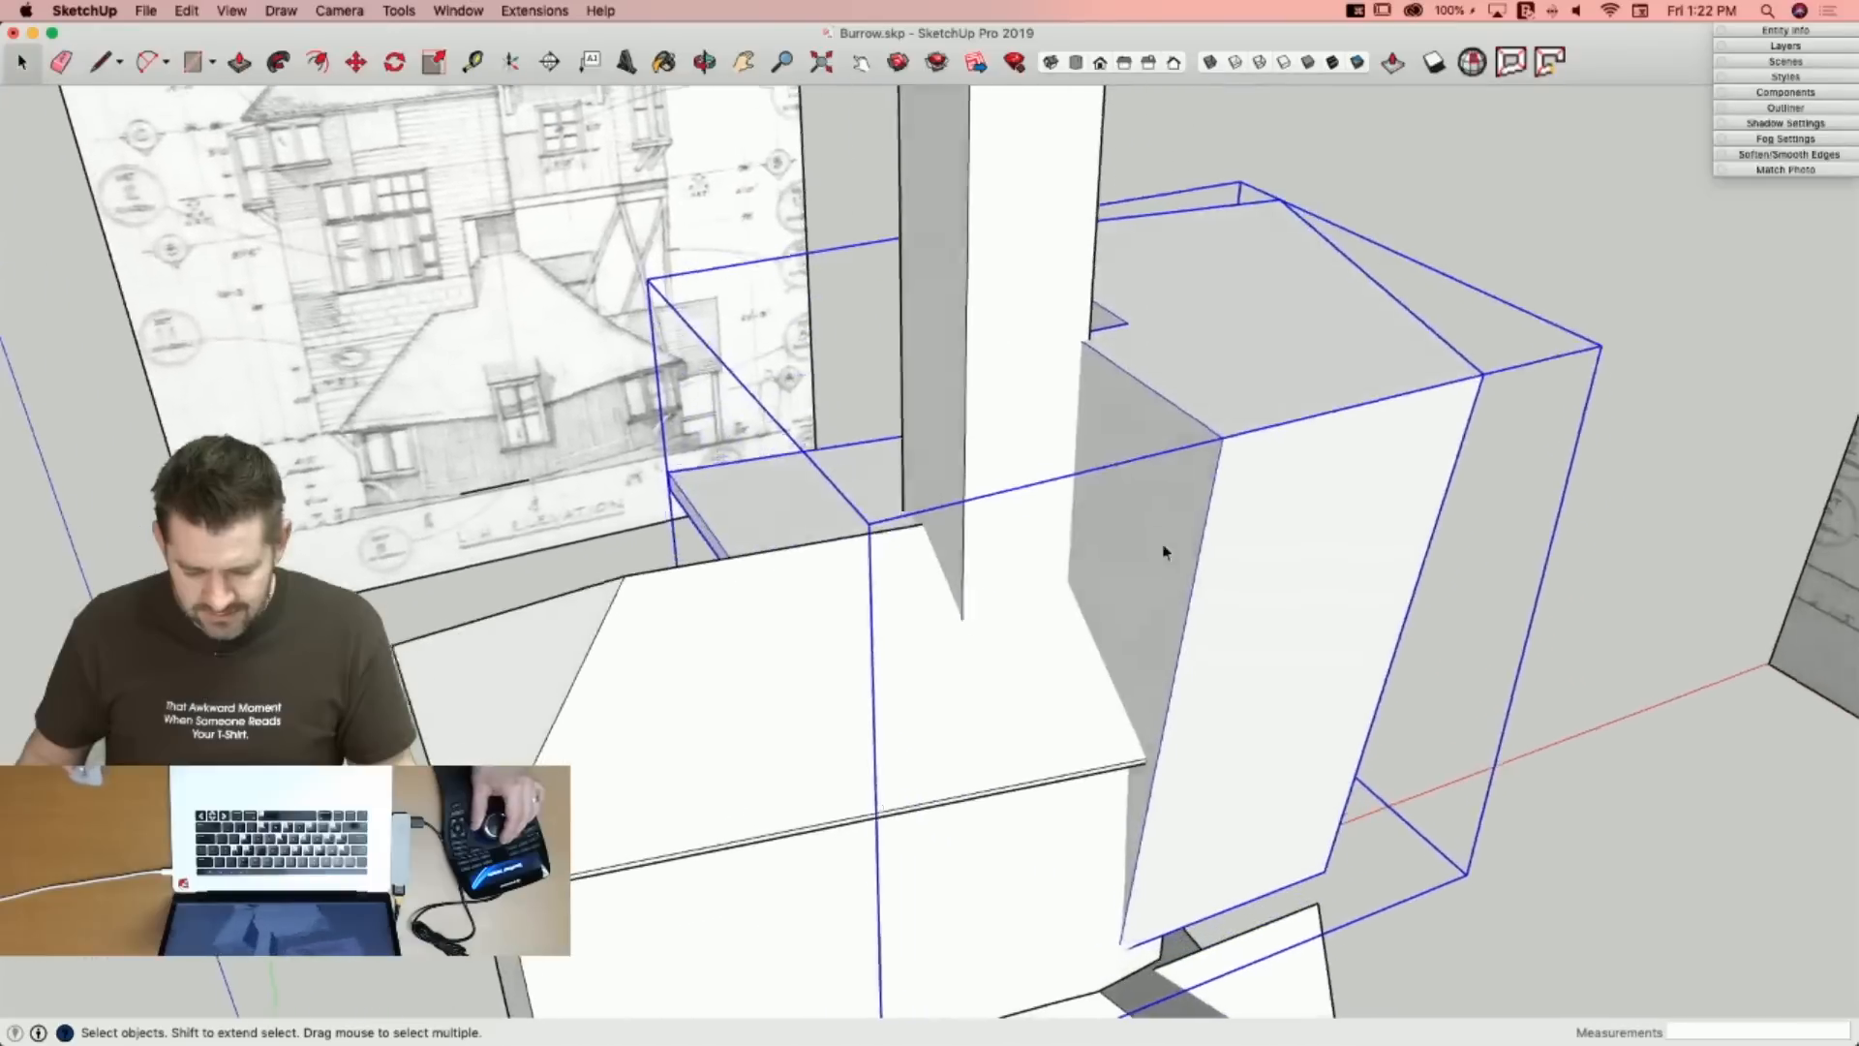
Push the tower wall beside the chimney in by about 2 3/4".
key(p)
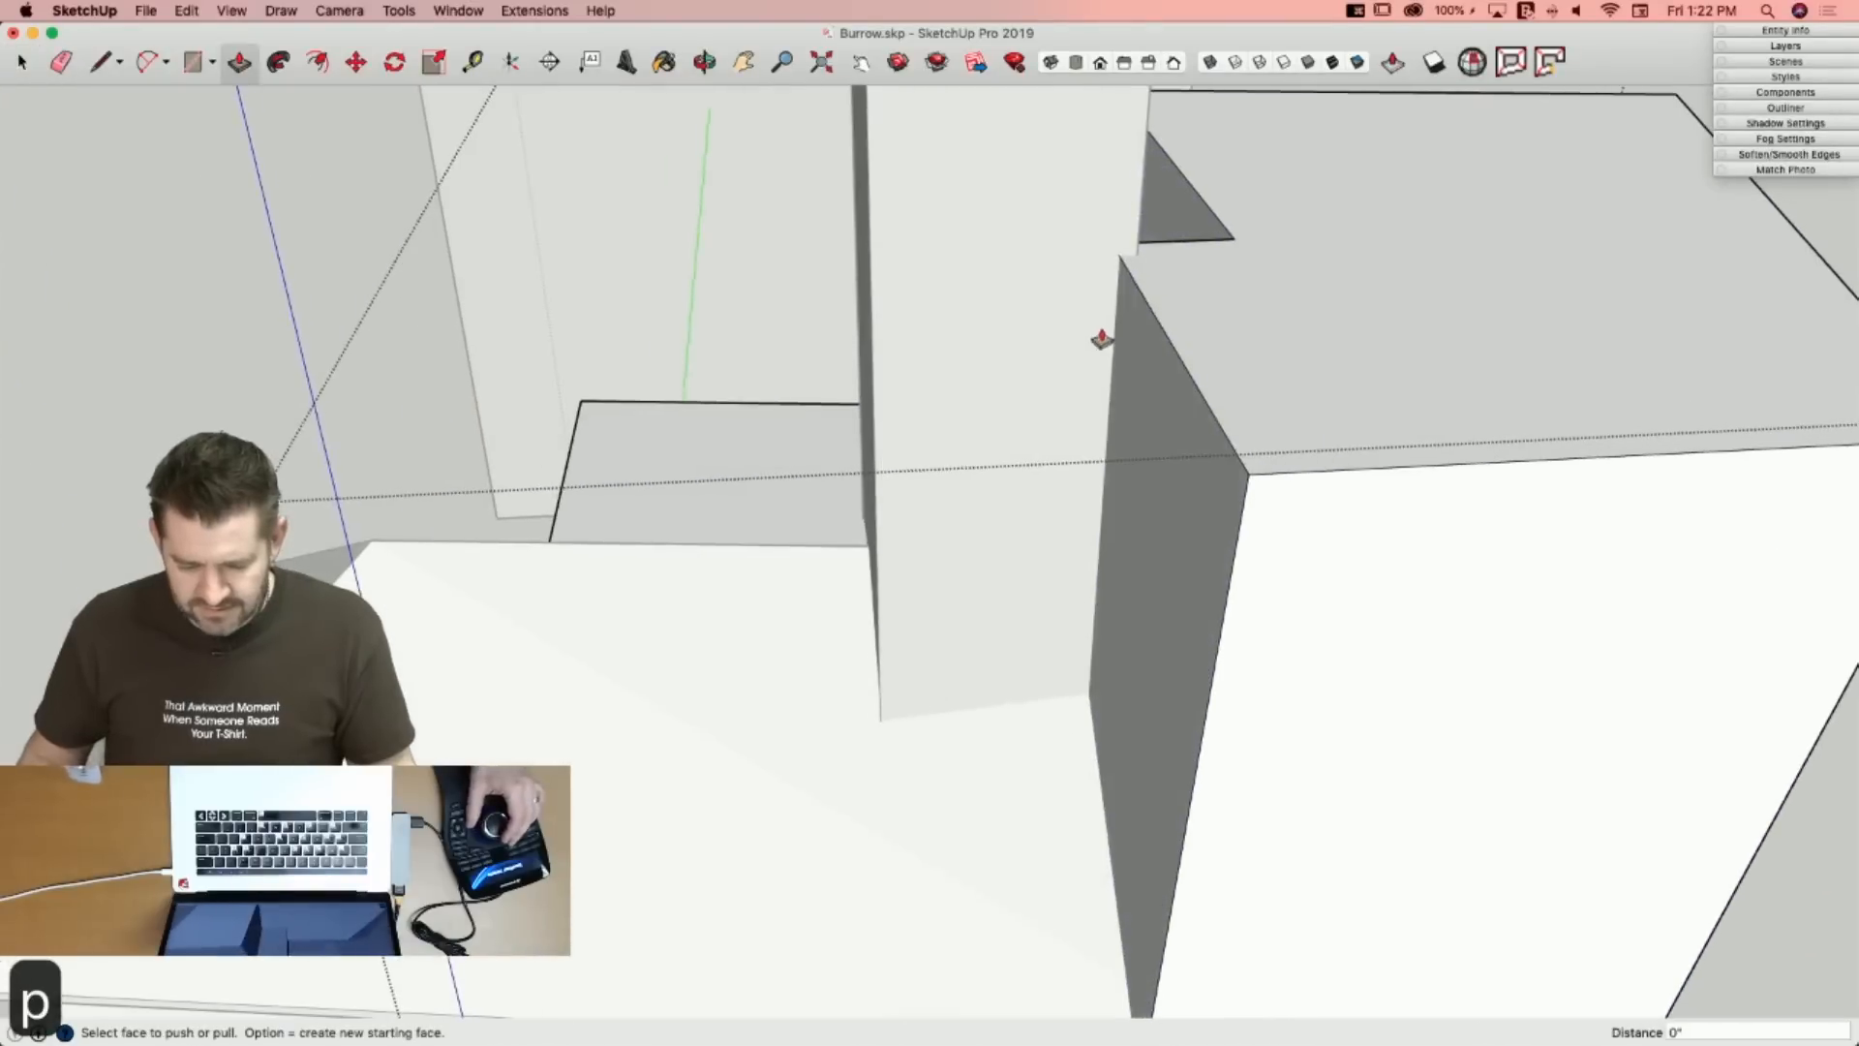
click(1141, 261)
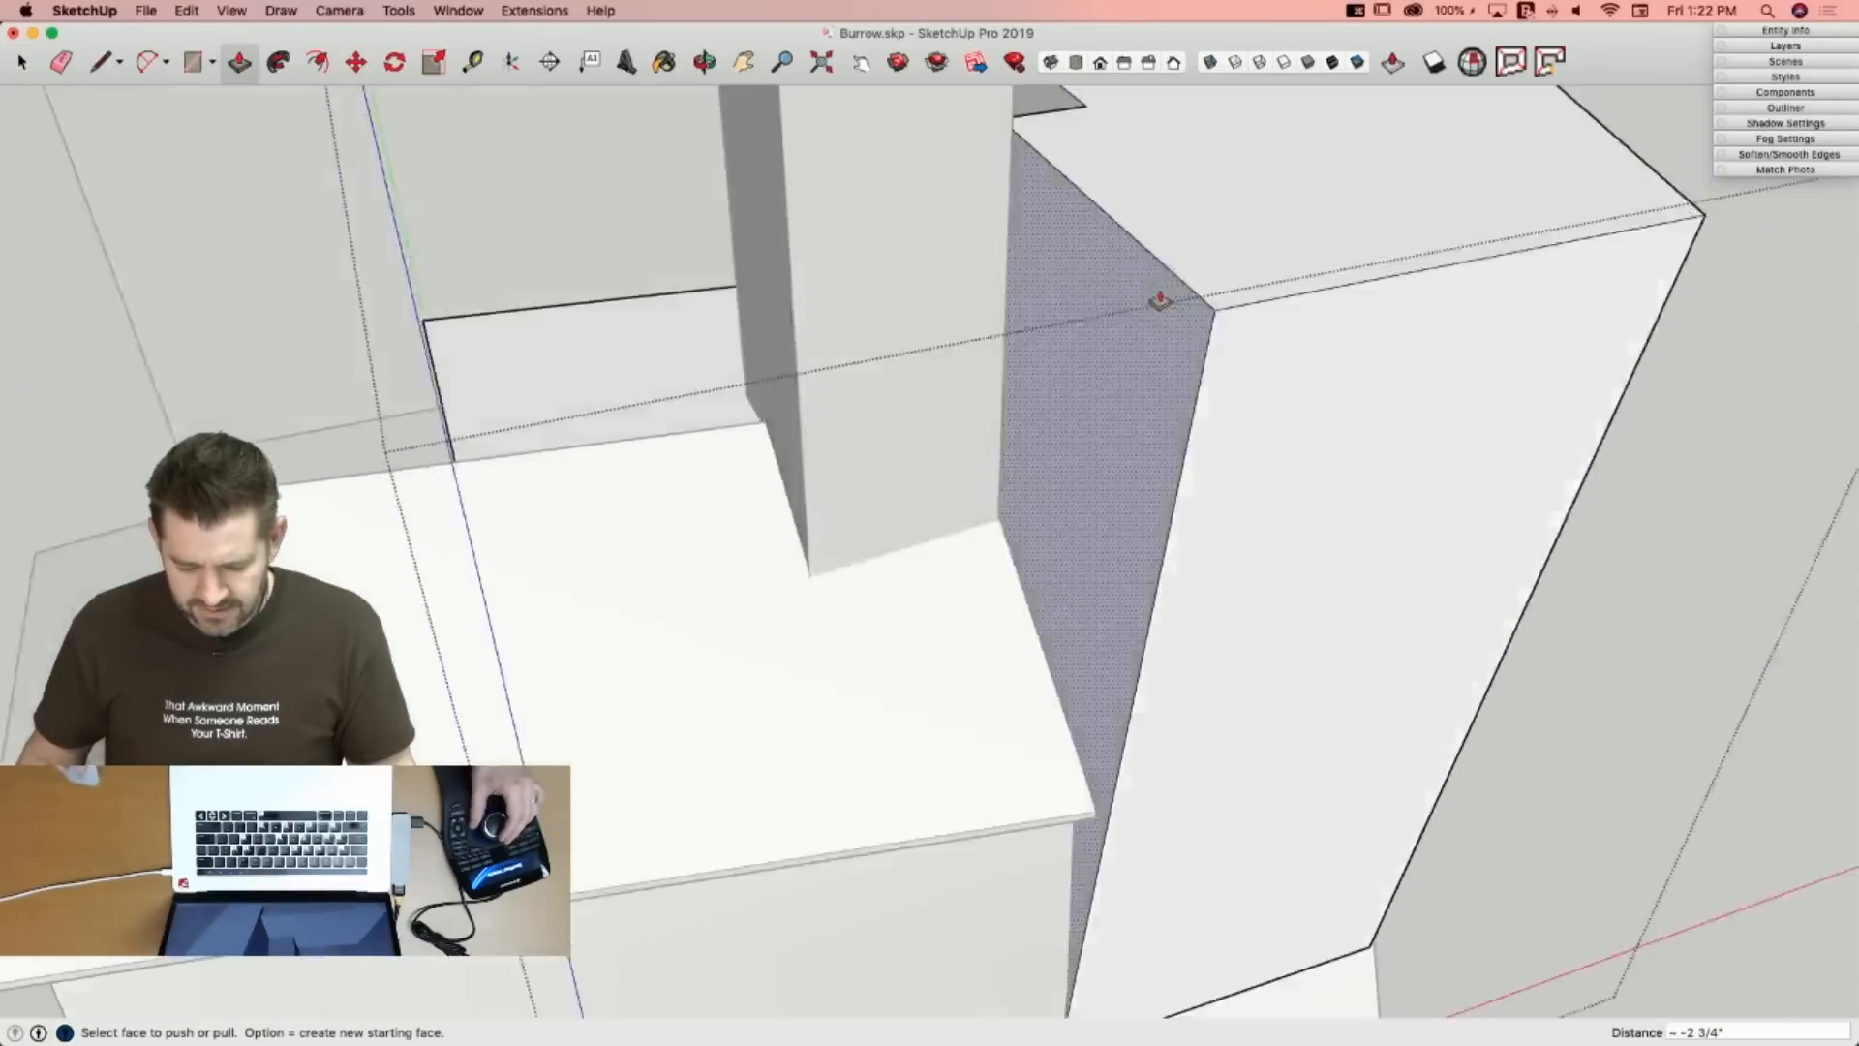
key(space)
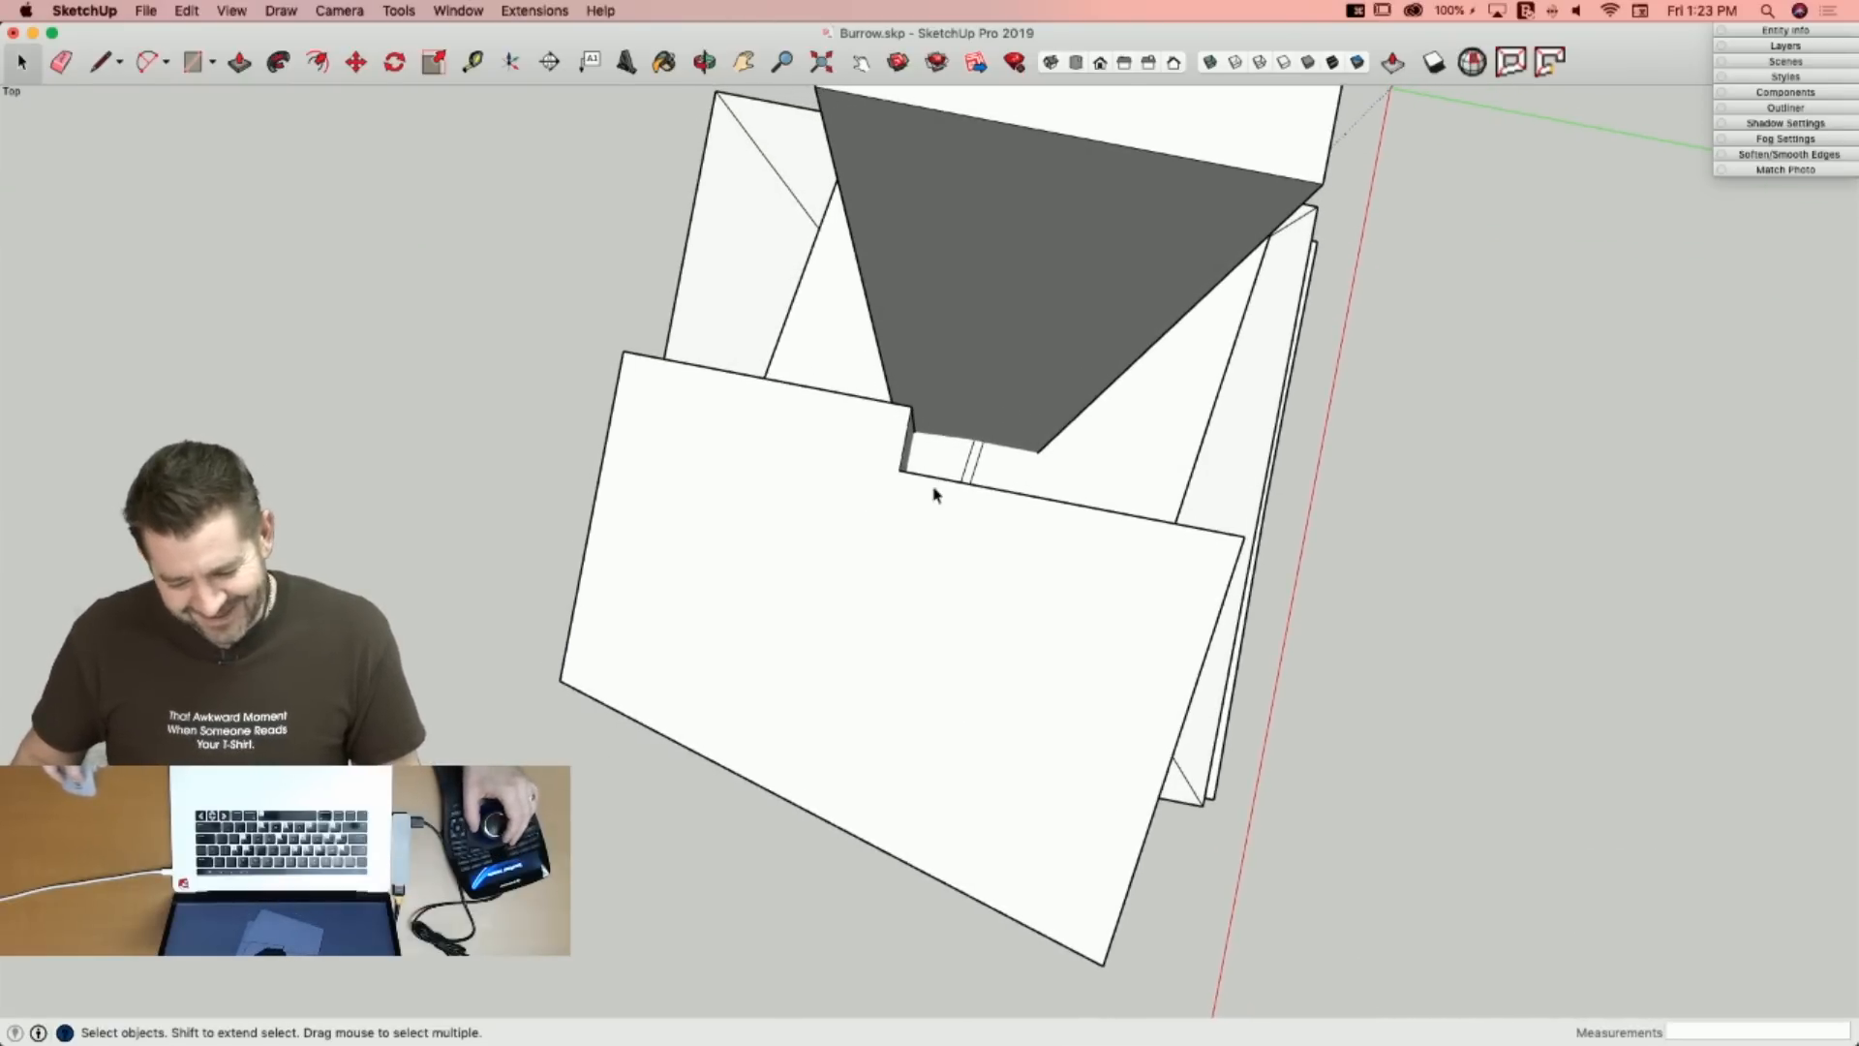
Switch to Preview to check the roof outlines in the elevations and floor plans of Borrow Plan.jpg, and return to SketchUp.
key(super+Tab)
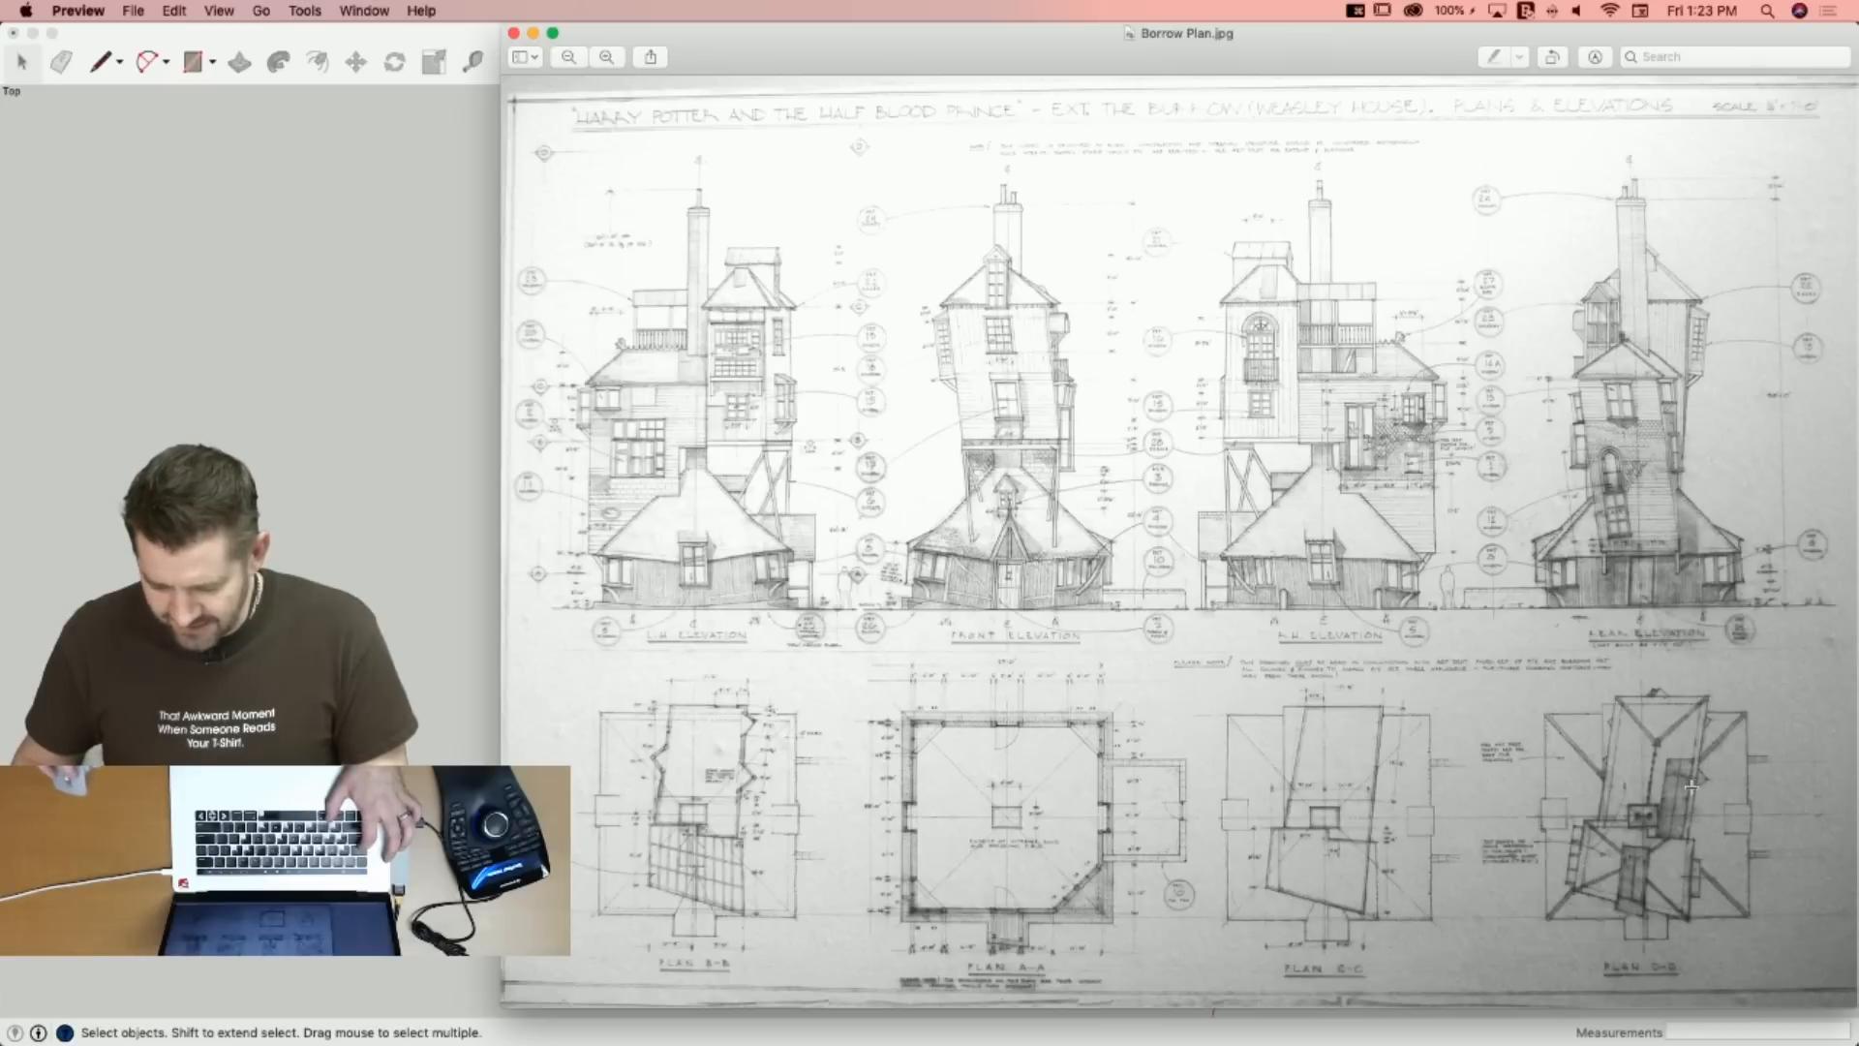
key(super+Tab)
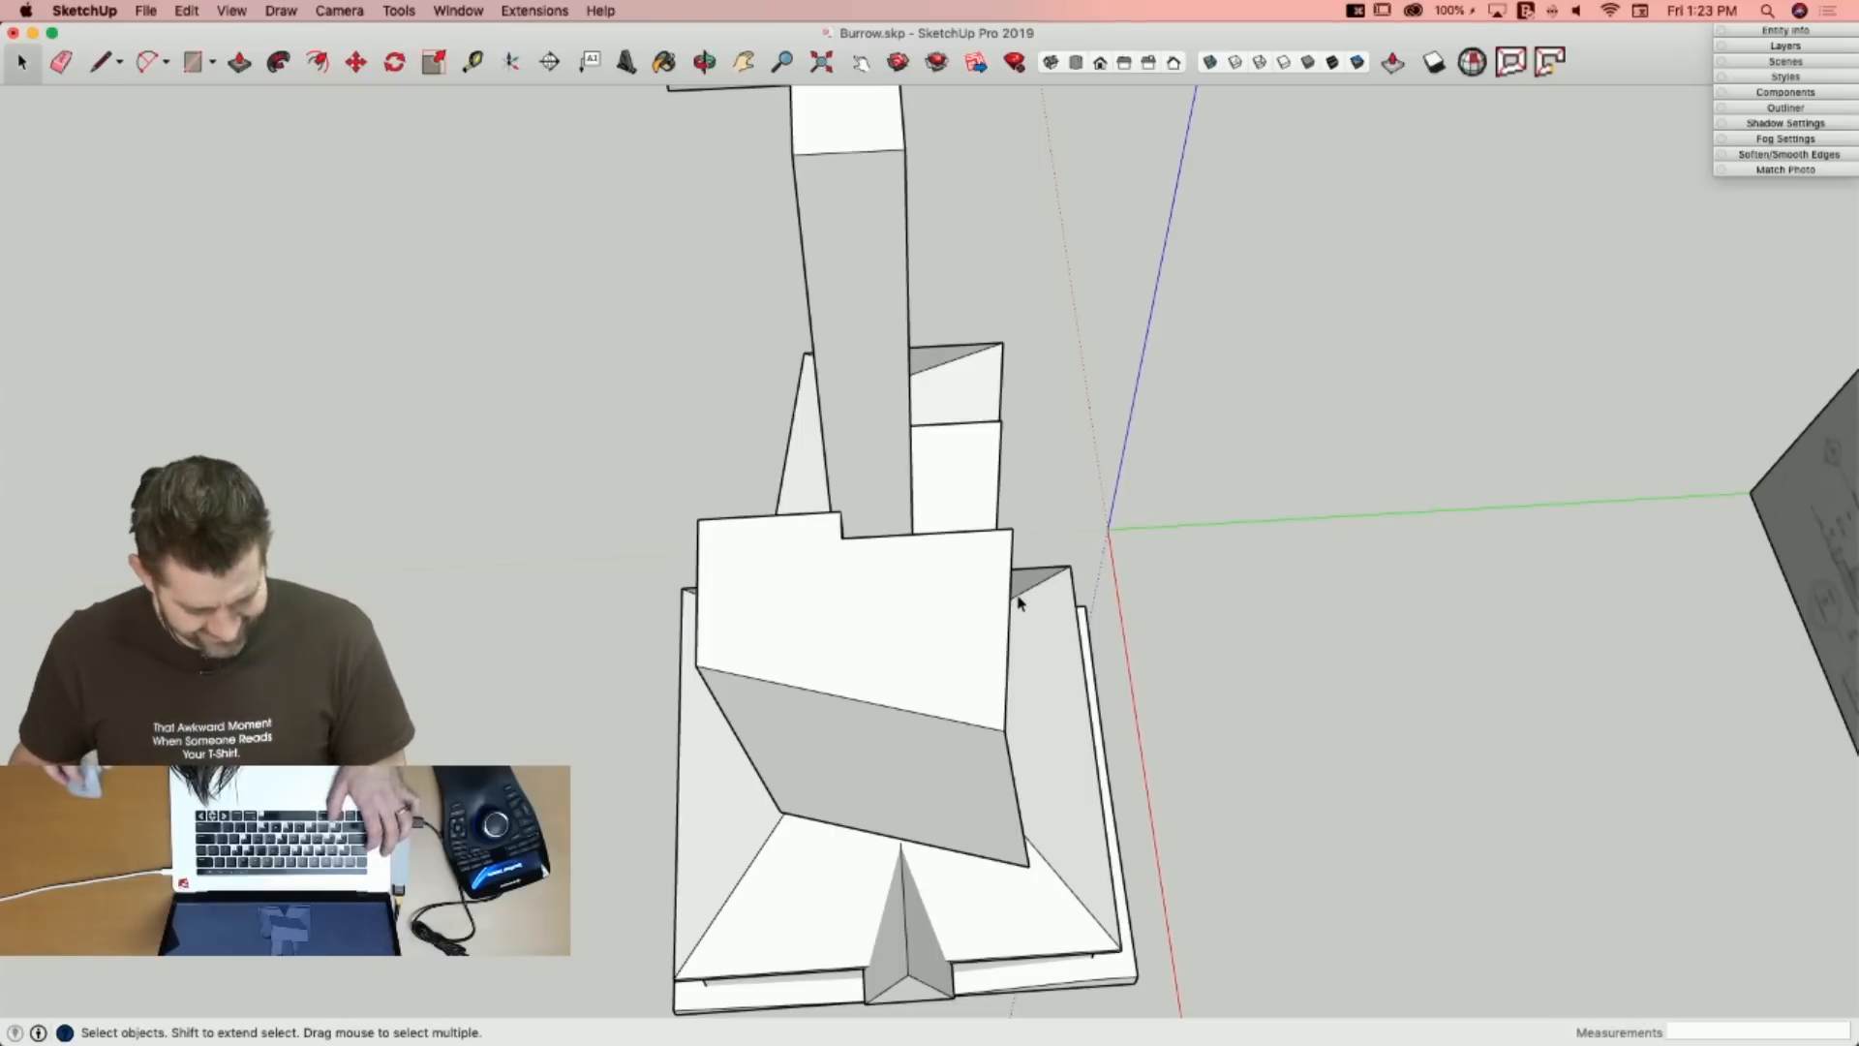
key(super+Tab)
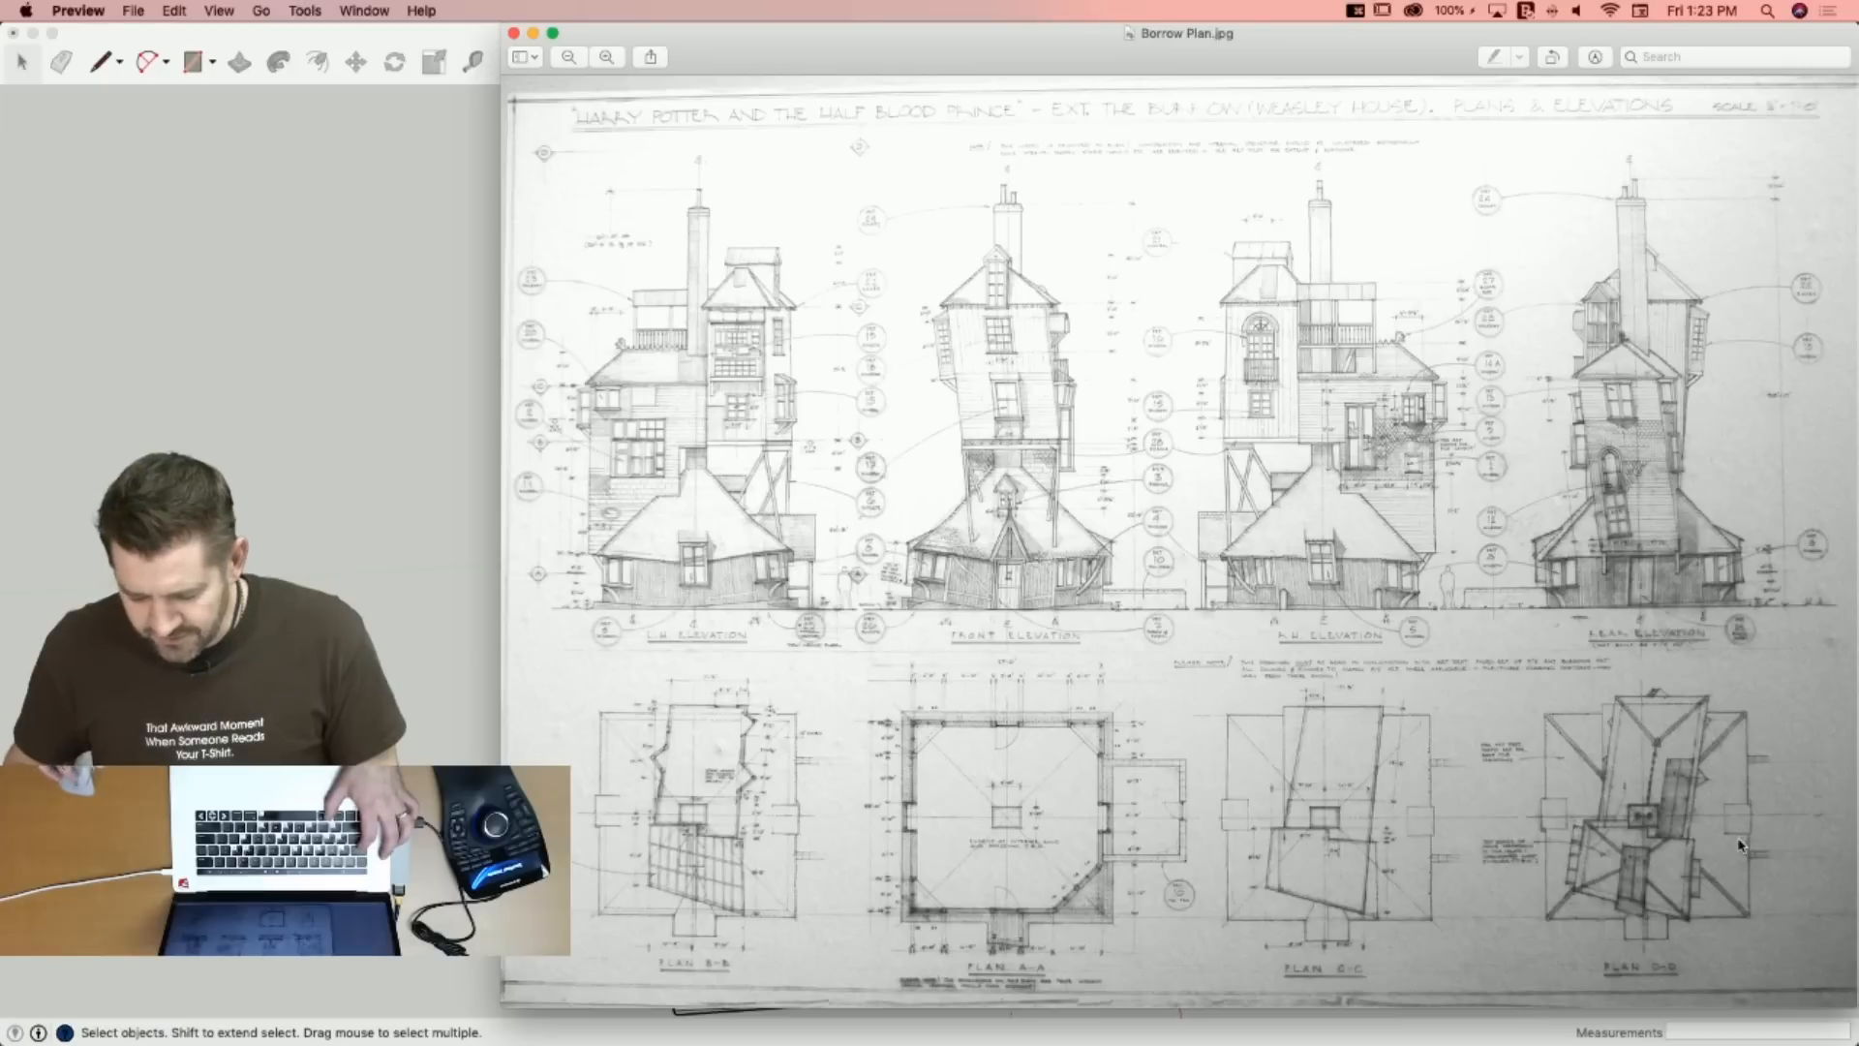
key(super+Tab)
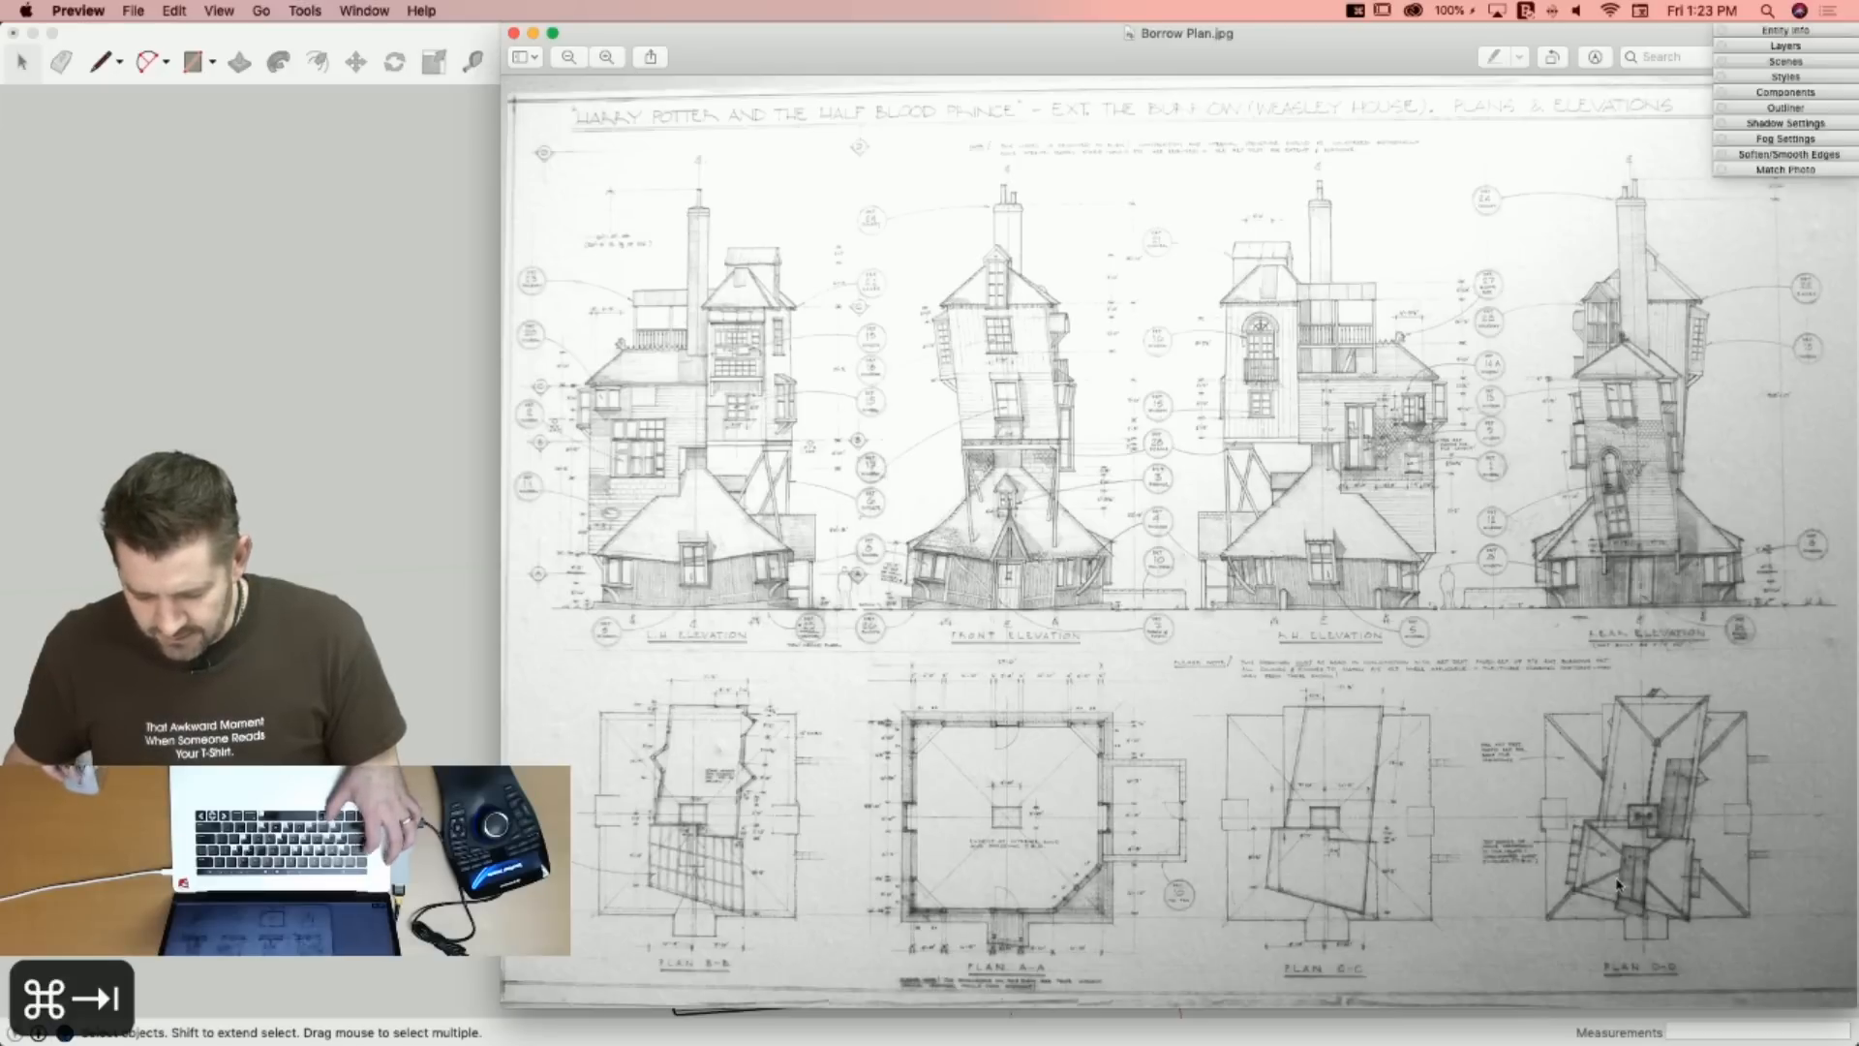
Inside the tower group, extend the top face's rear and side edges until they meet across the notch, and erase the overshooting ends.
key(l)
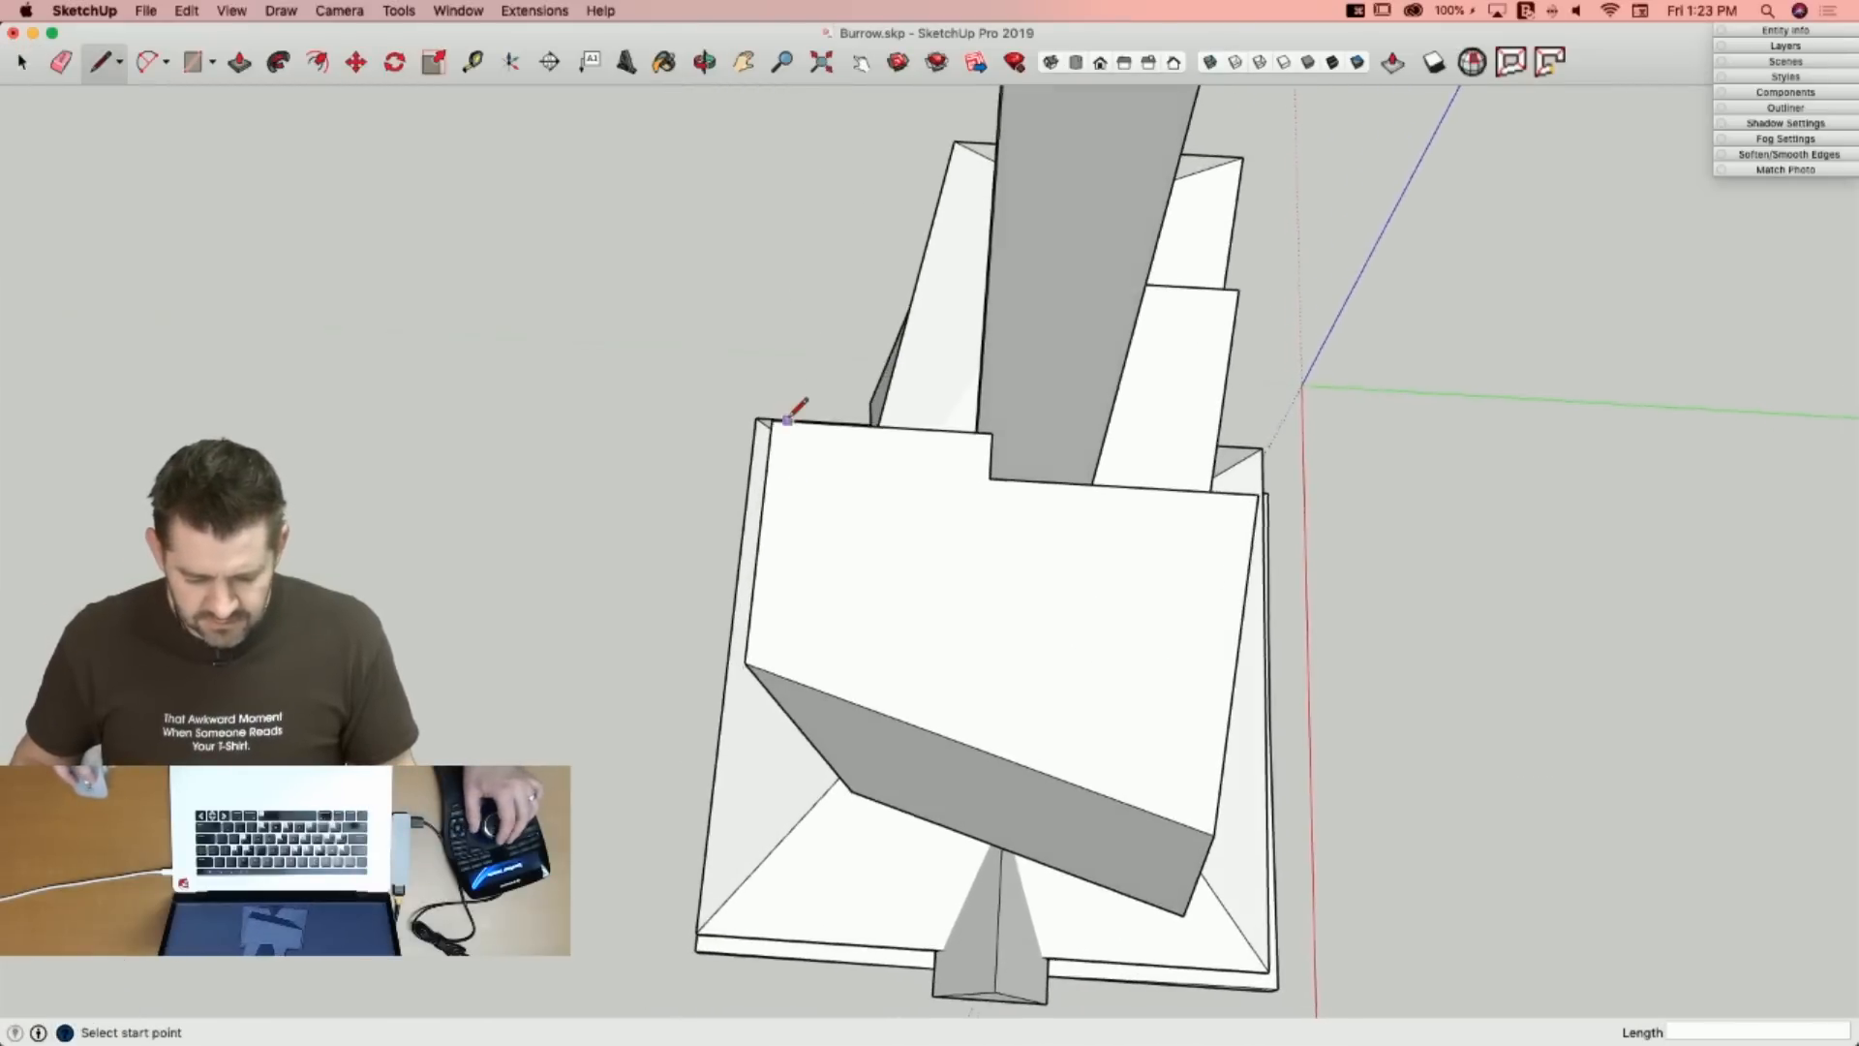
key(space)
click(832, 438)
double_click(831, 439)
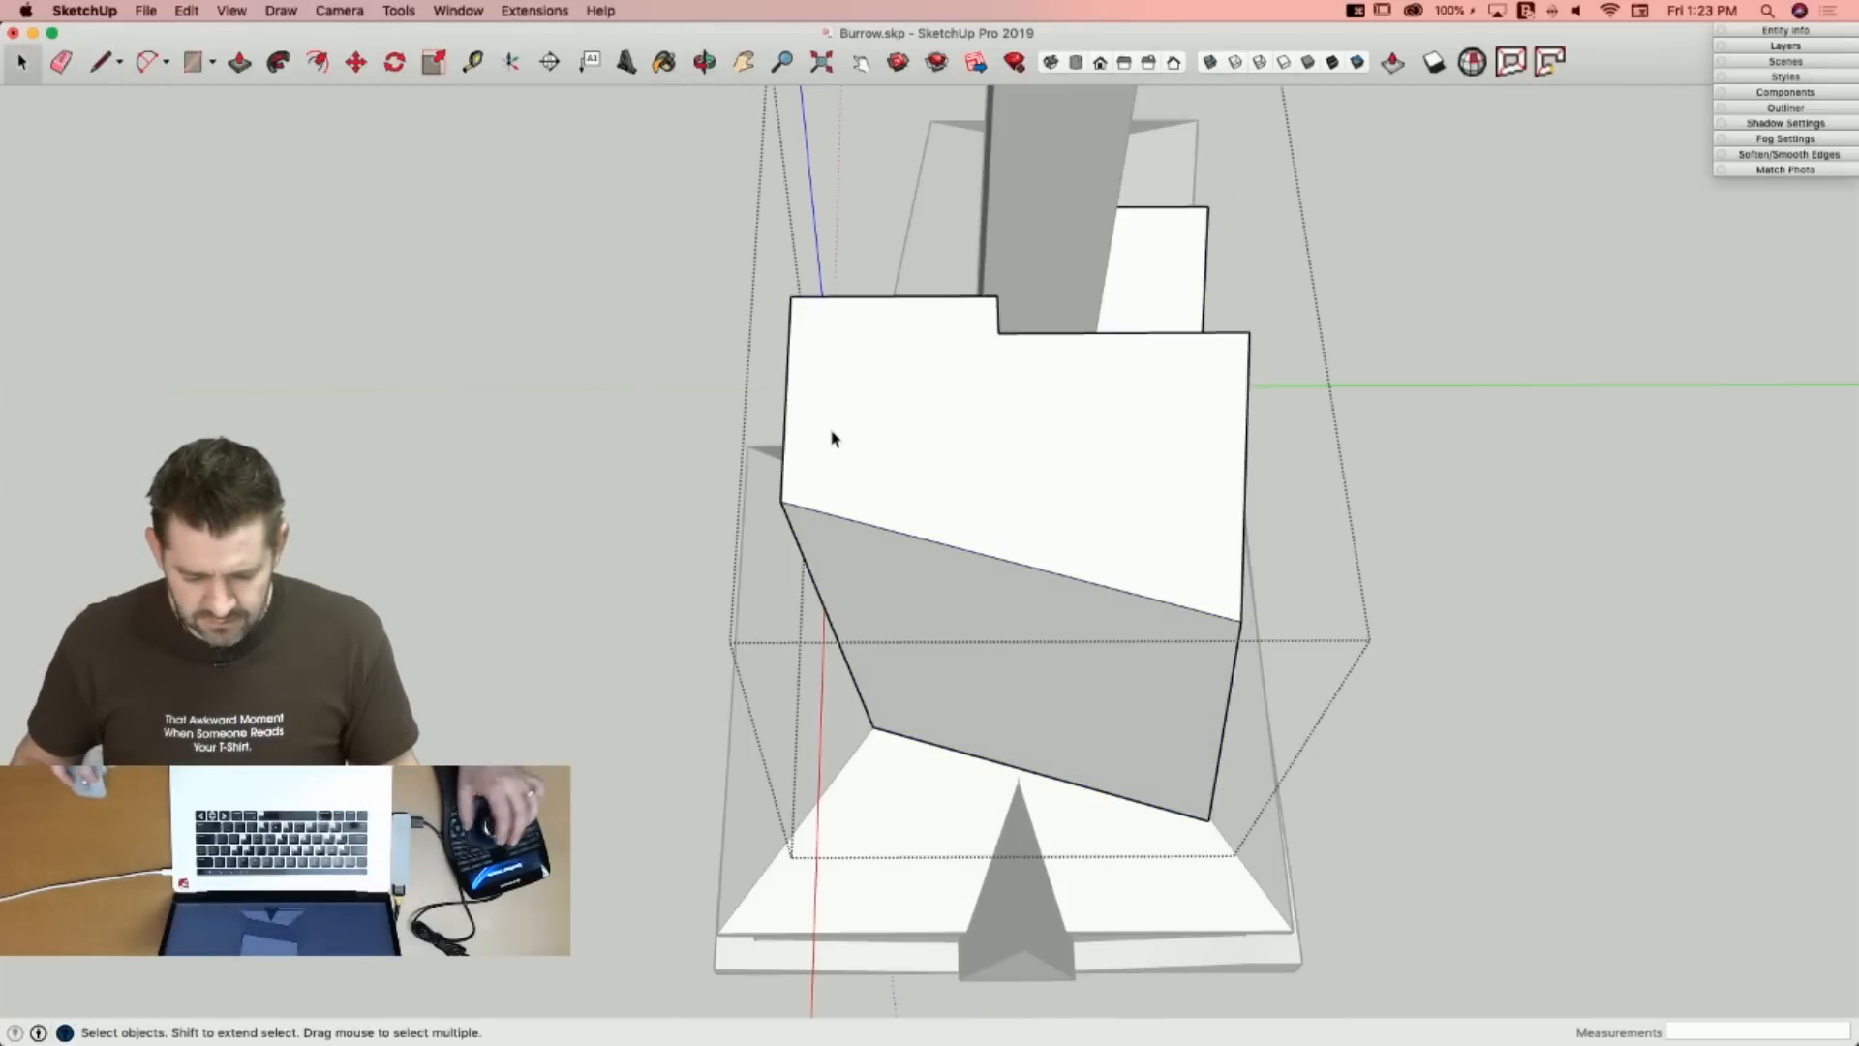
key(l)
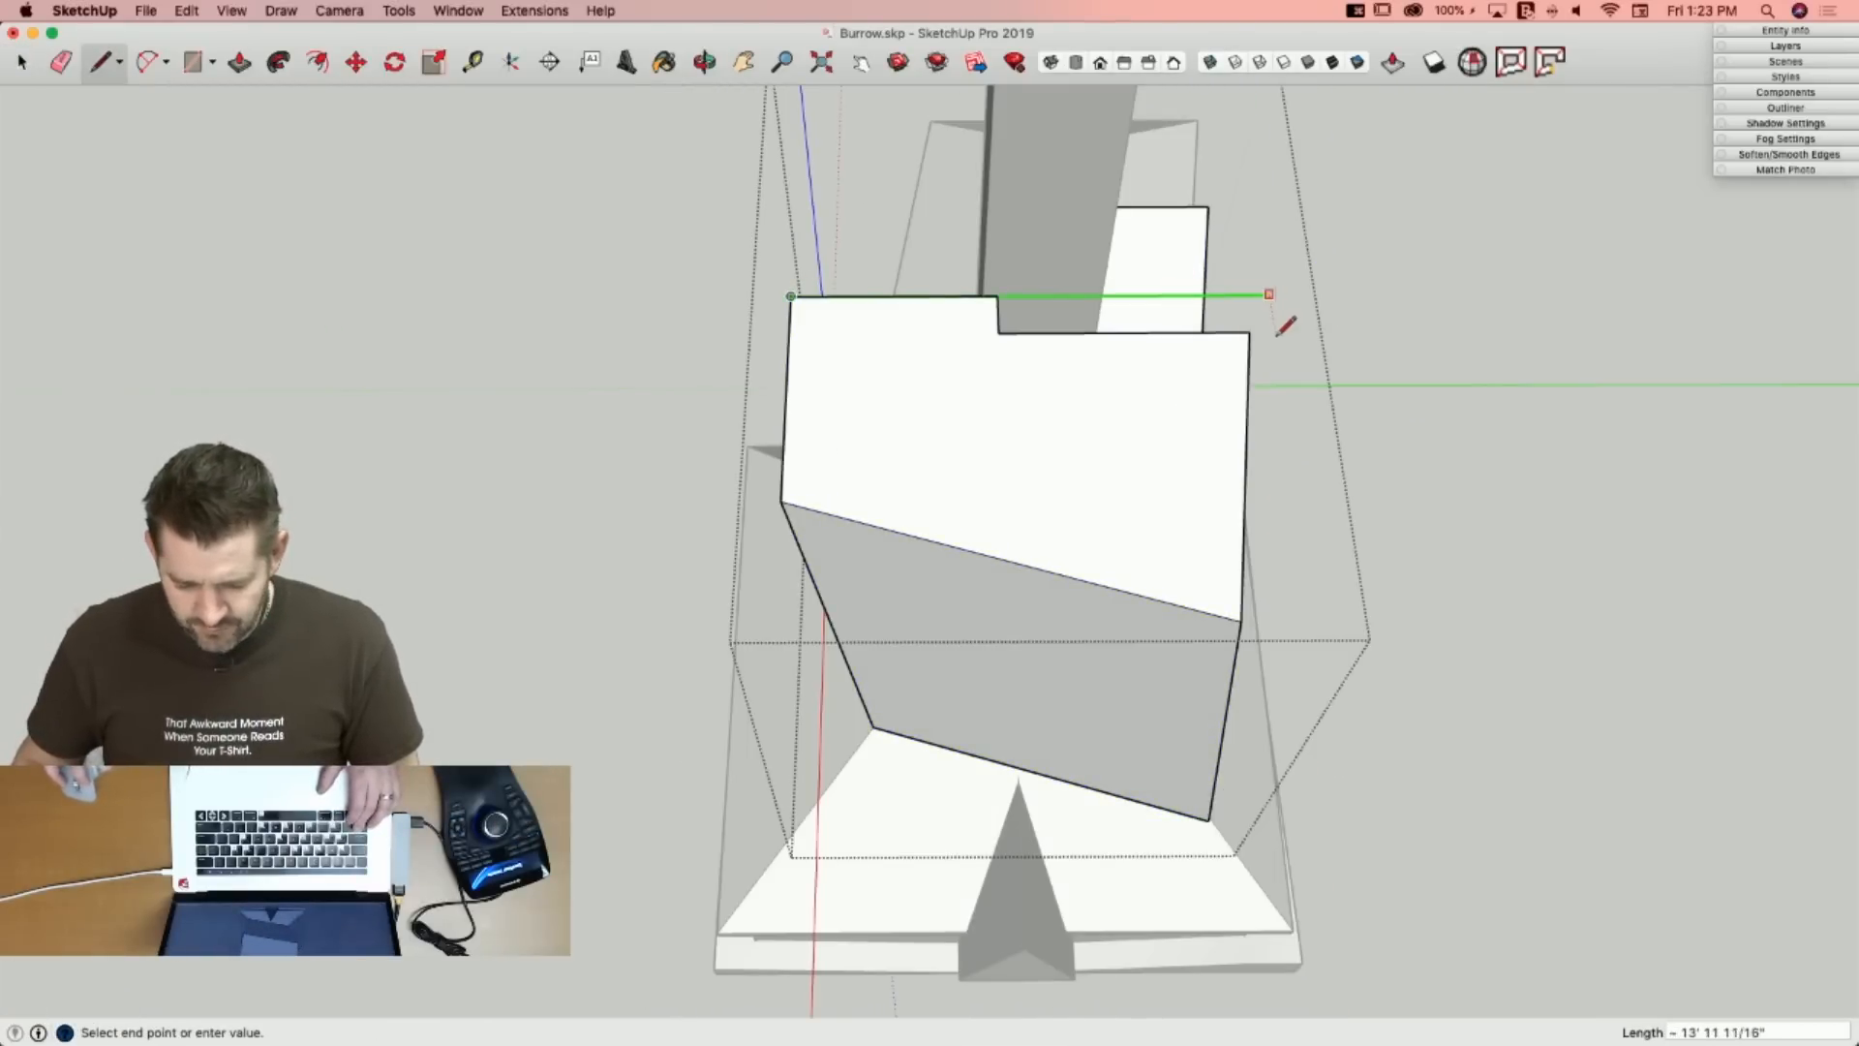
click(1371, 336)
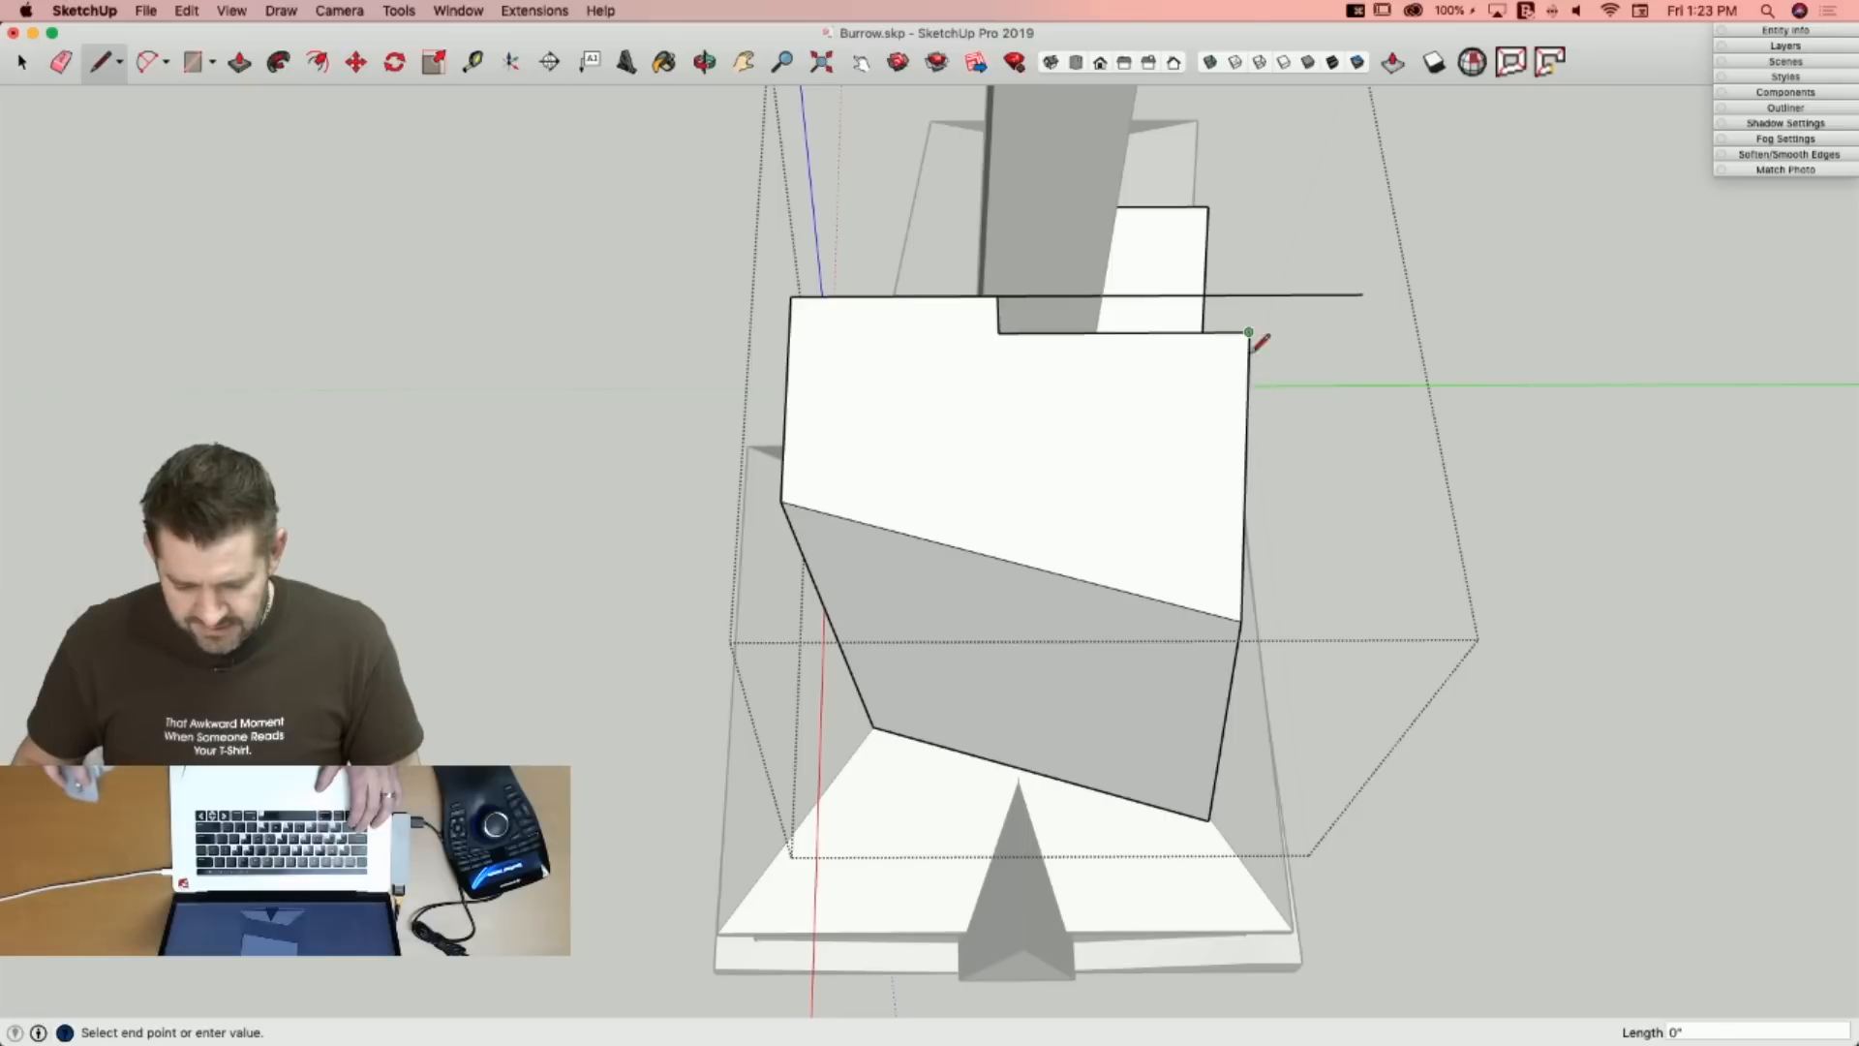
click(1259, 197)
key(e)
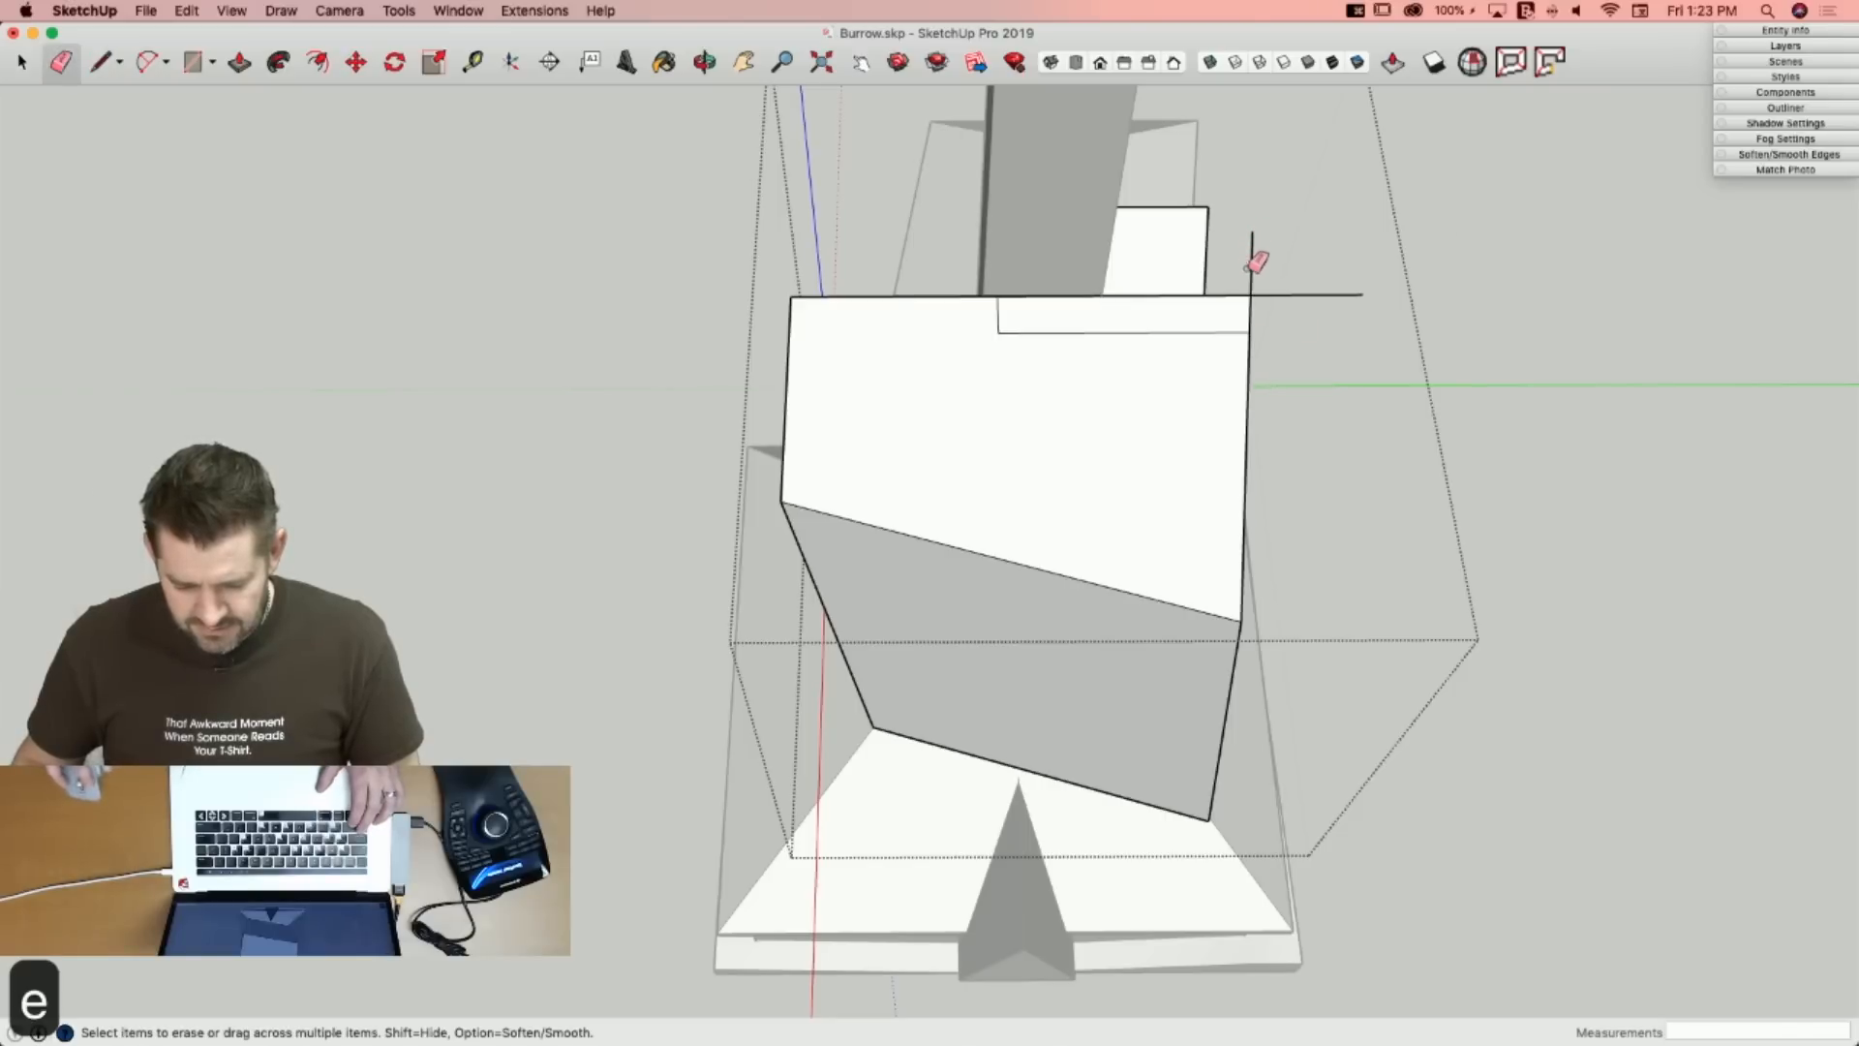
drag(1290, 292, 1280, 283)
key(l)
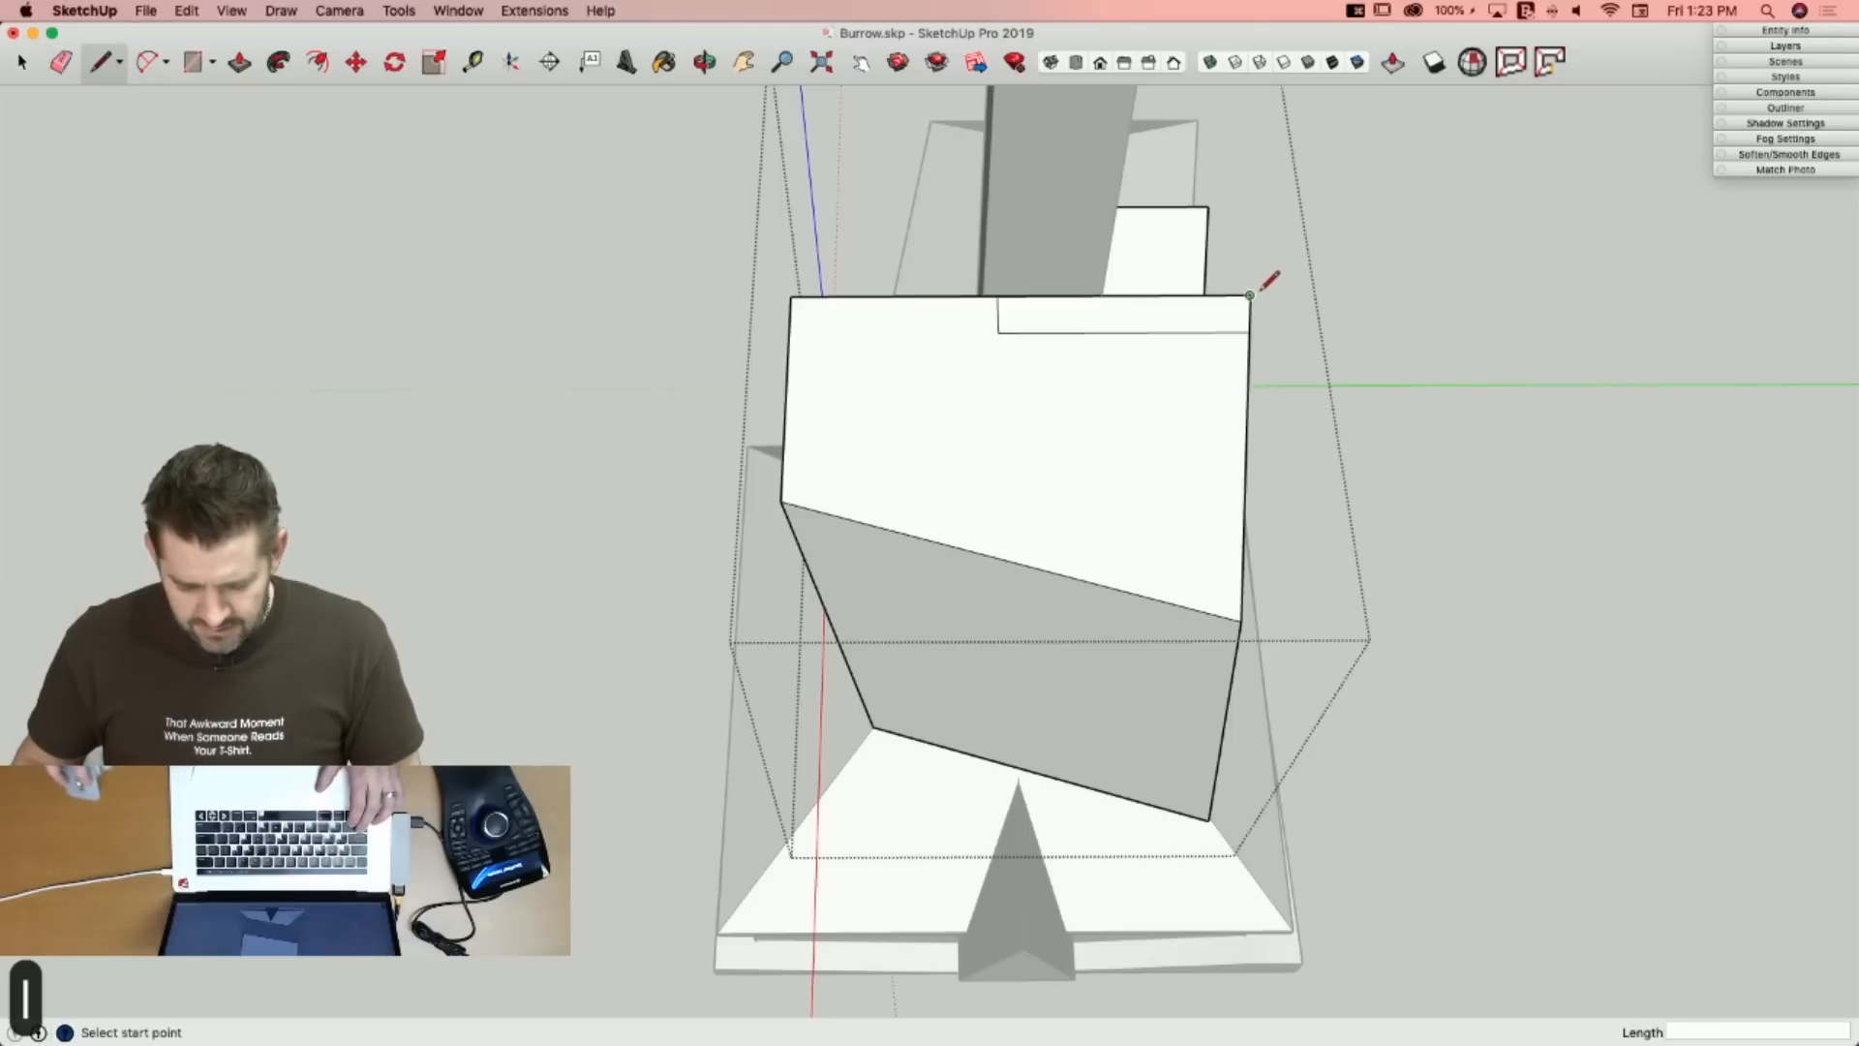
Offset the squared-off outline of the tower's top outward by about 4 13/16" to form the eaves.
key(space)
click(946, 361)
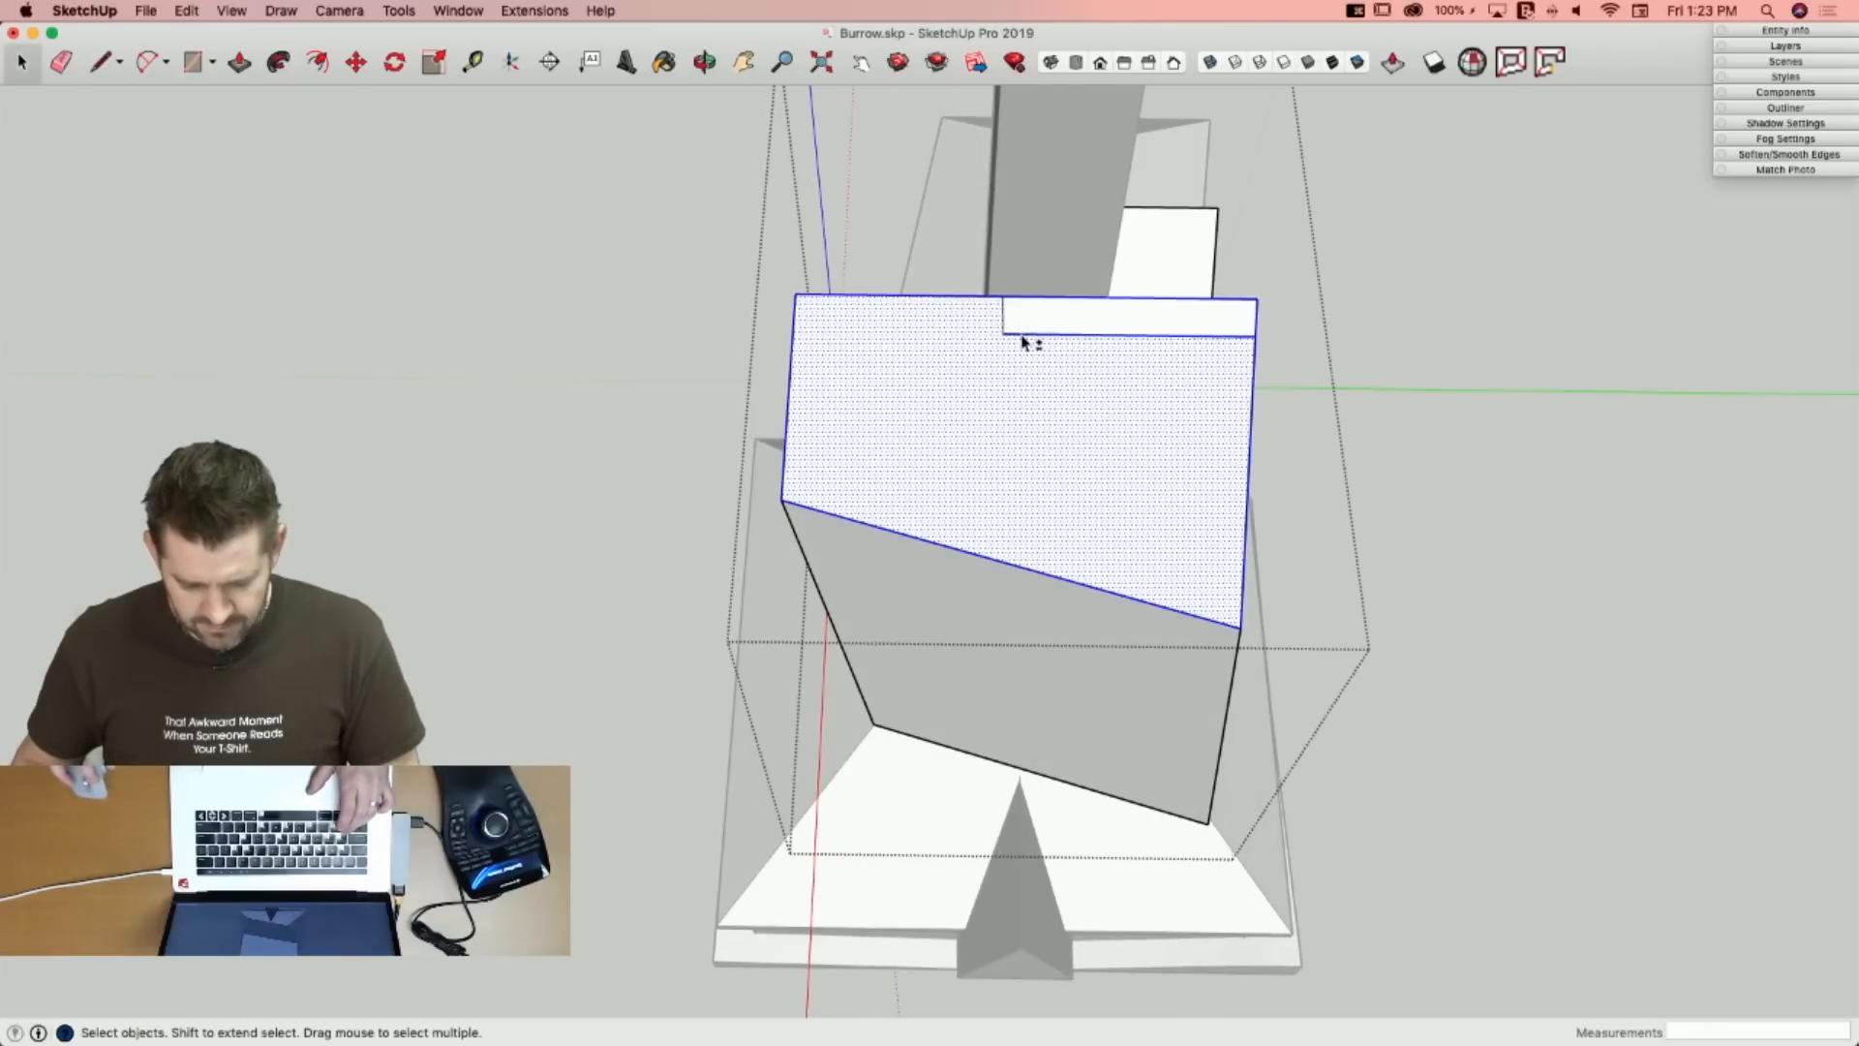
key(Escape)
key(f)
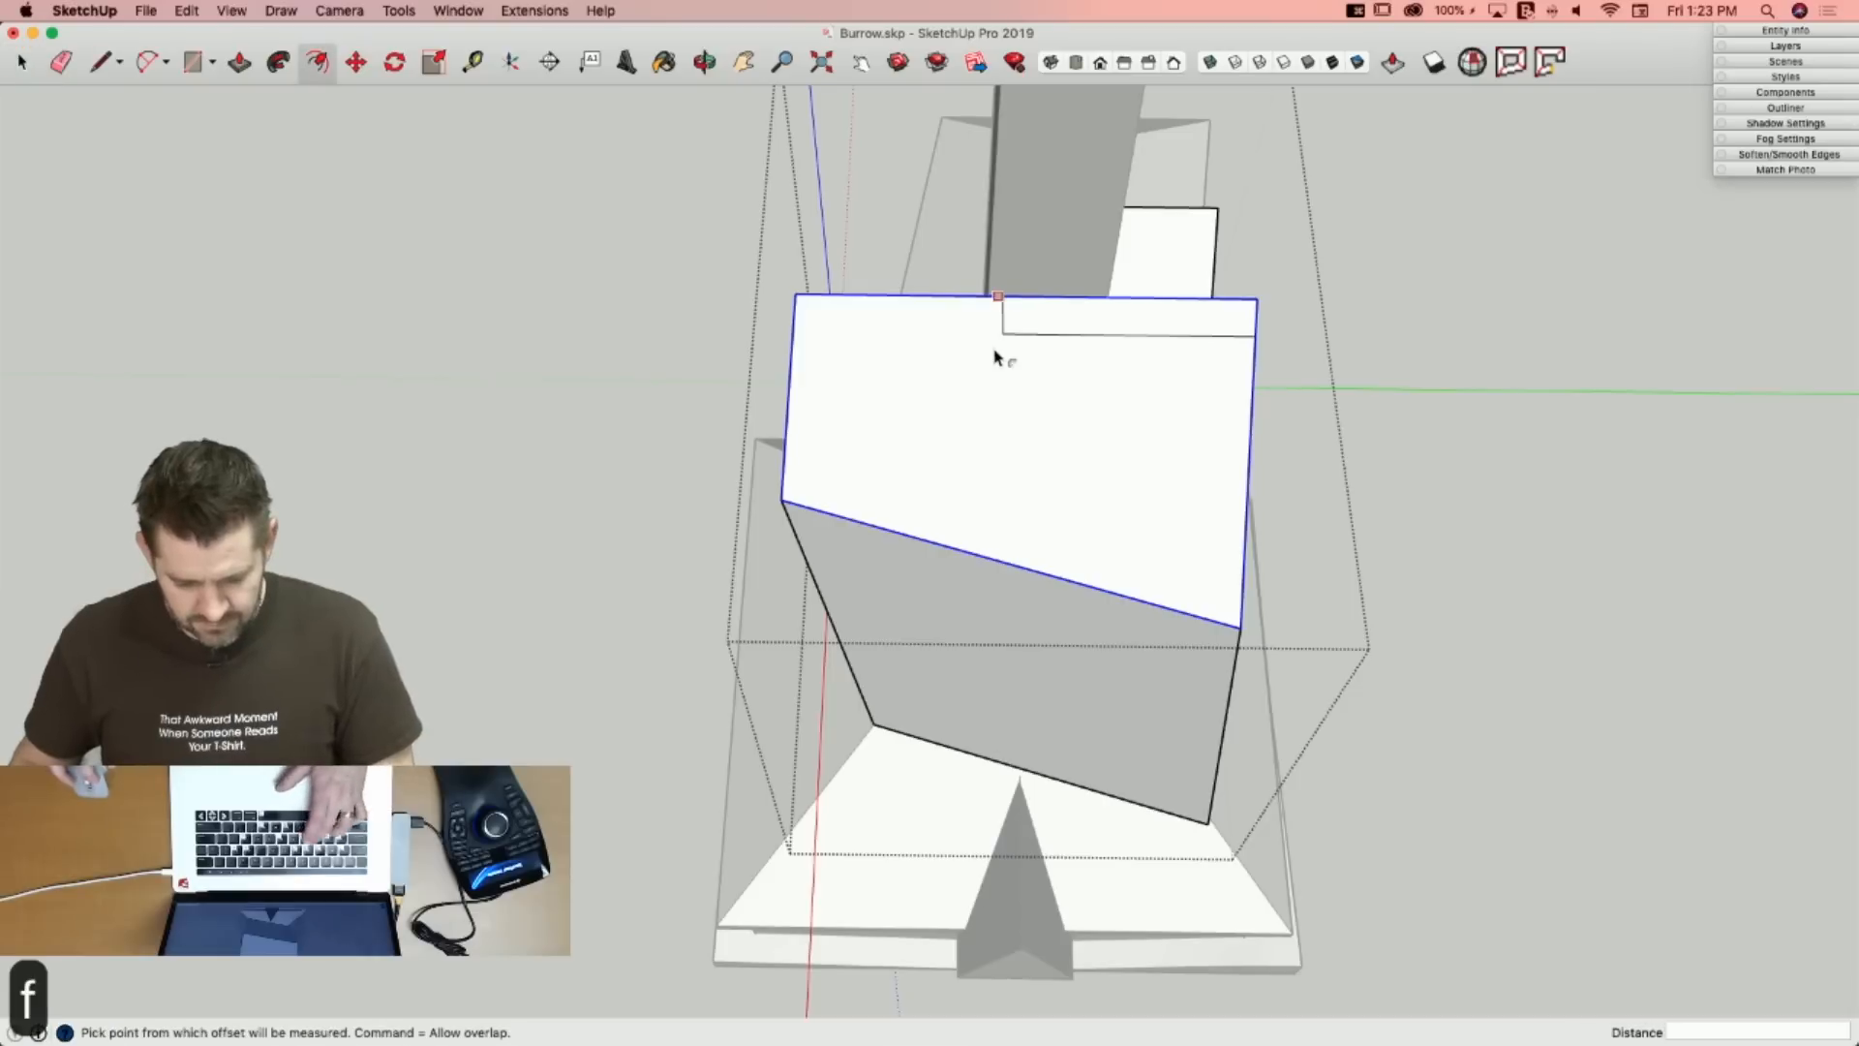
click(955, 296)
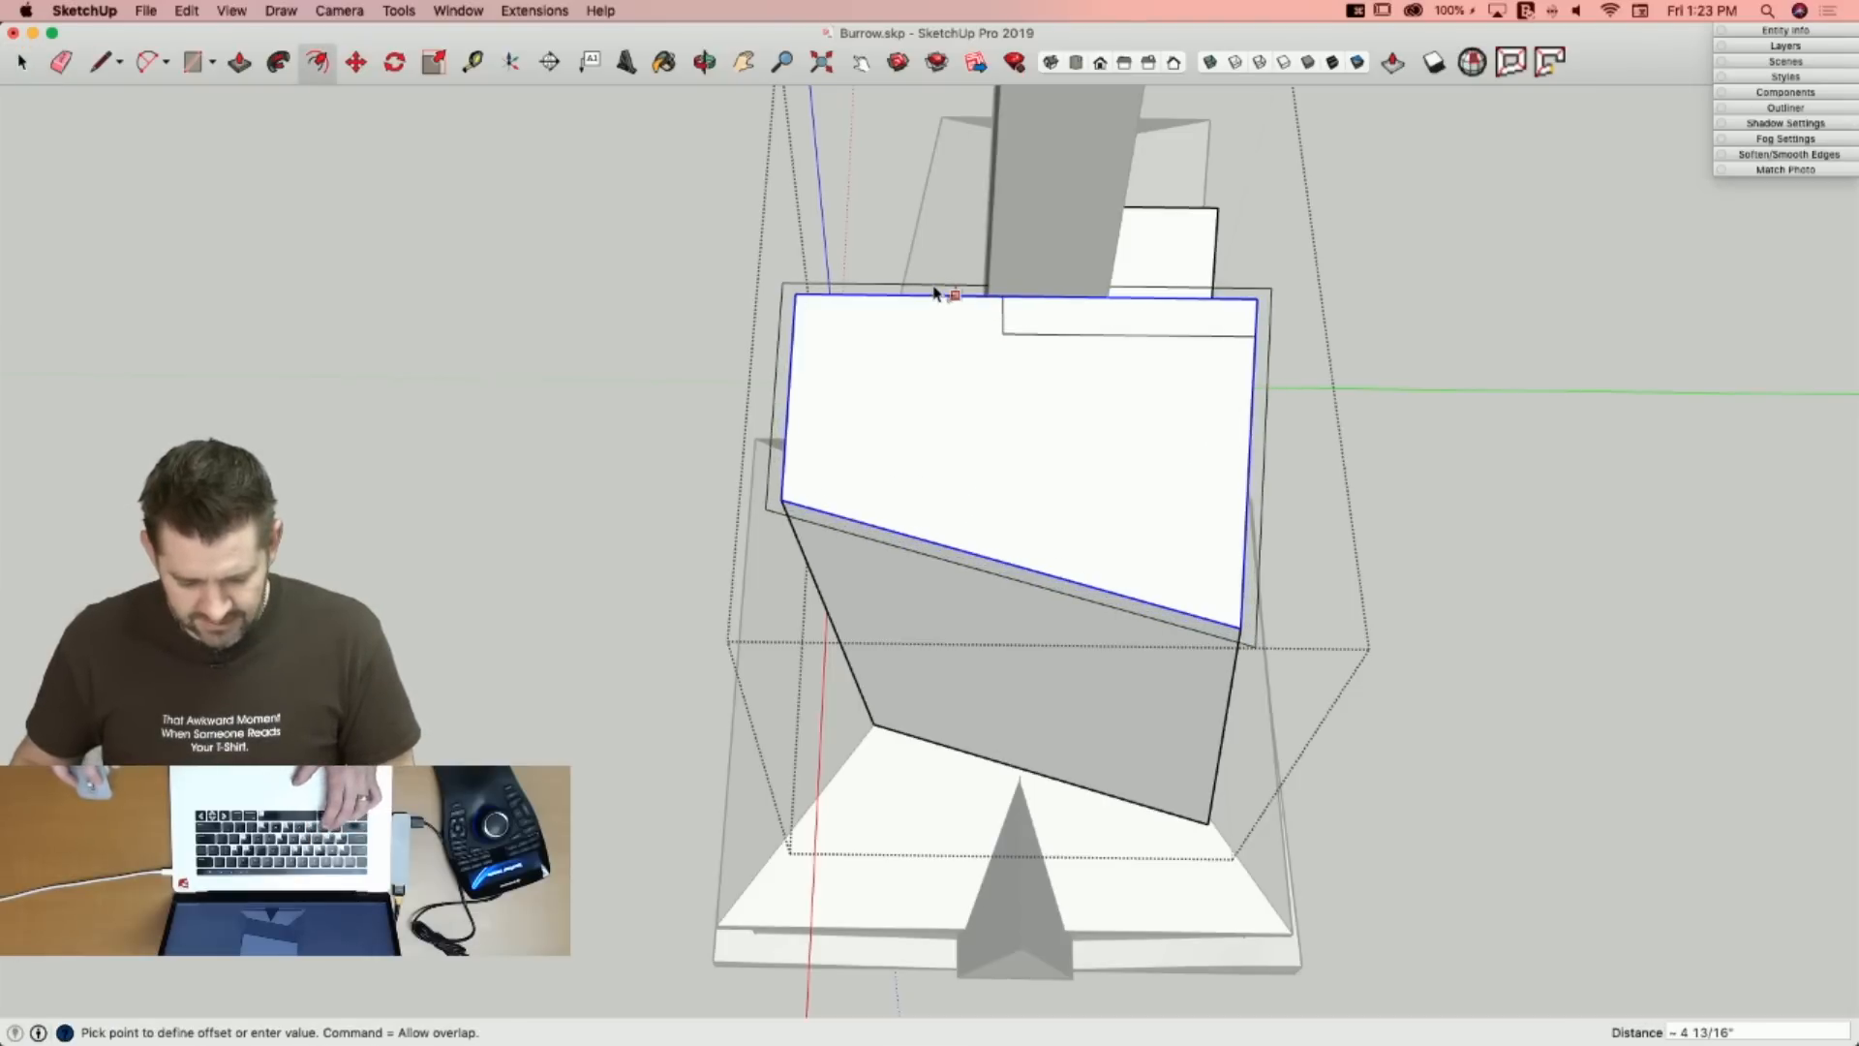
click(838, 291)
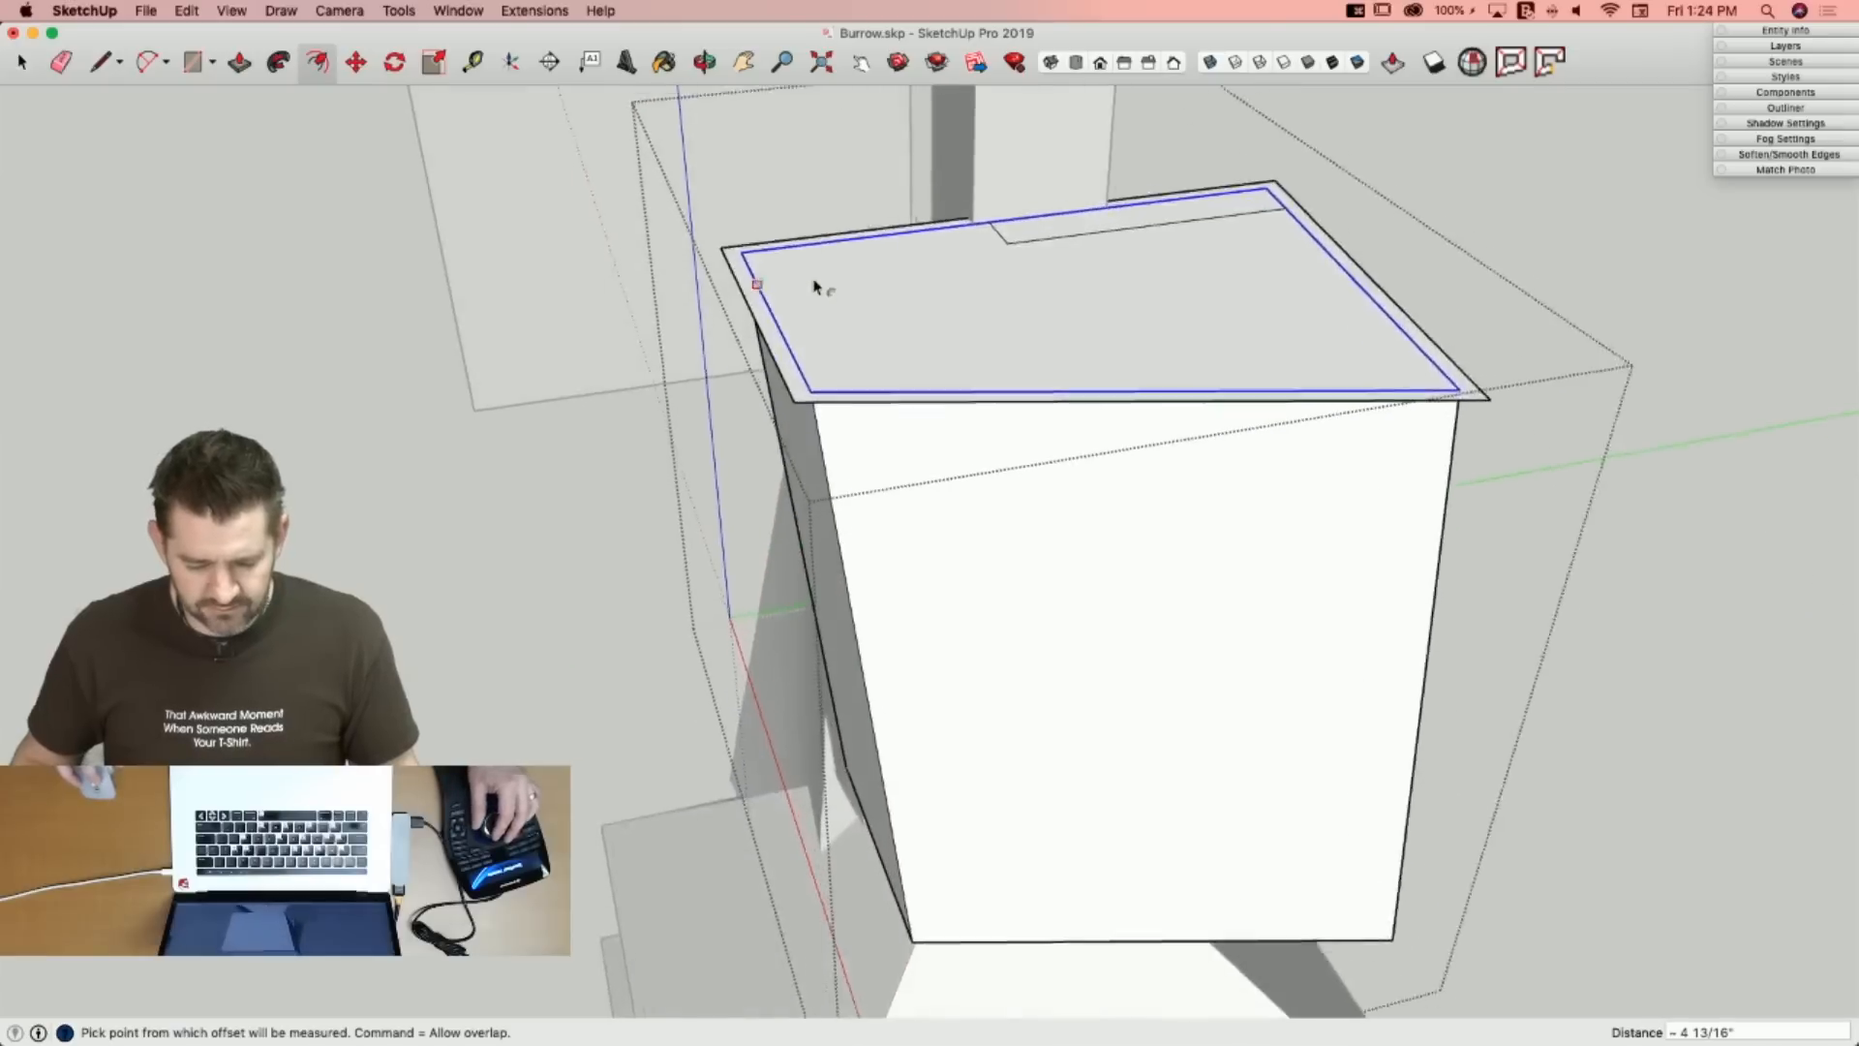
Pull the eaves rim, the tower's top face and the notch face up 2 7/16" to form a level roof slab.
key(p)
click(748, 261)
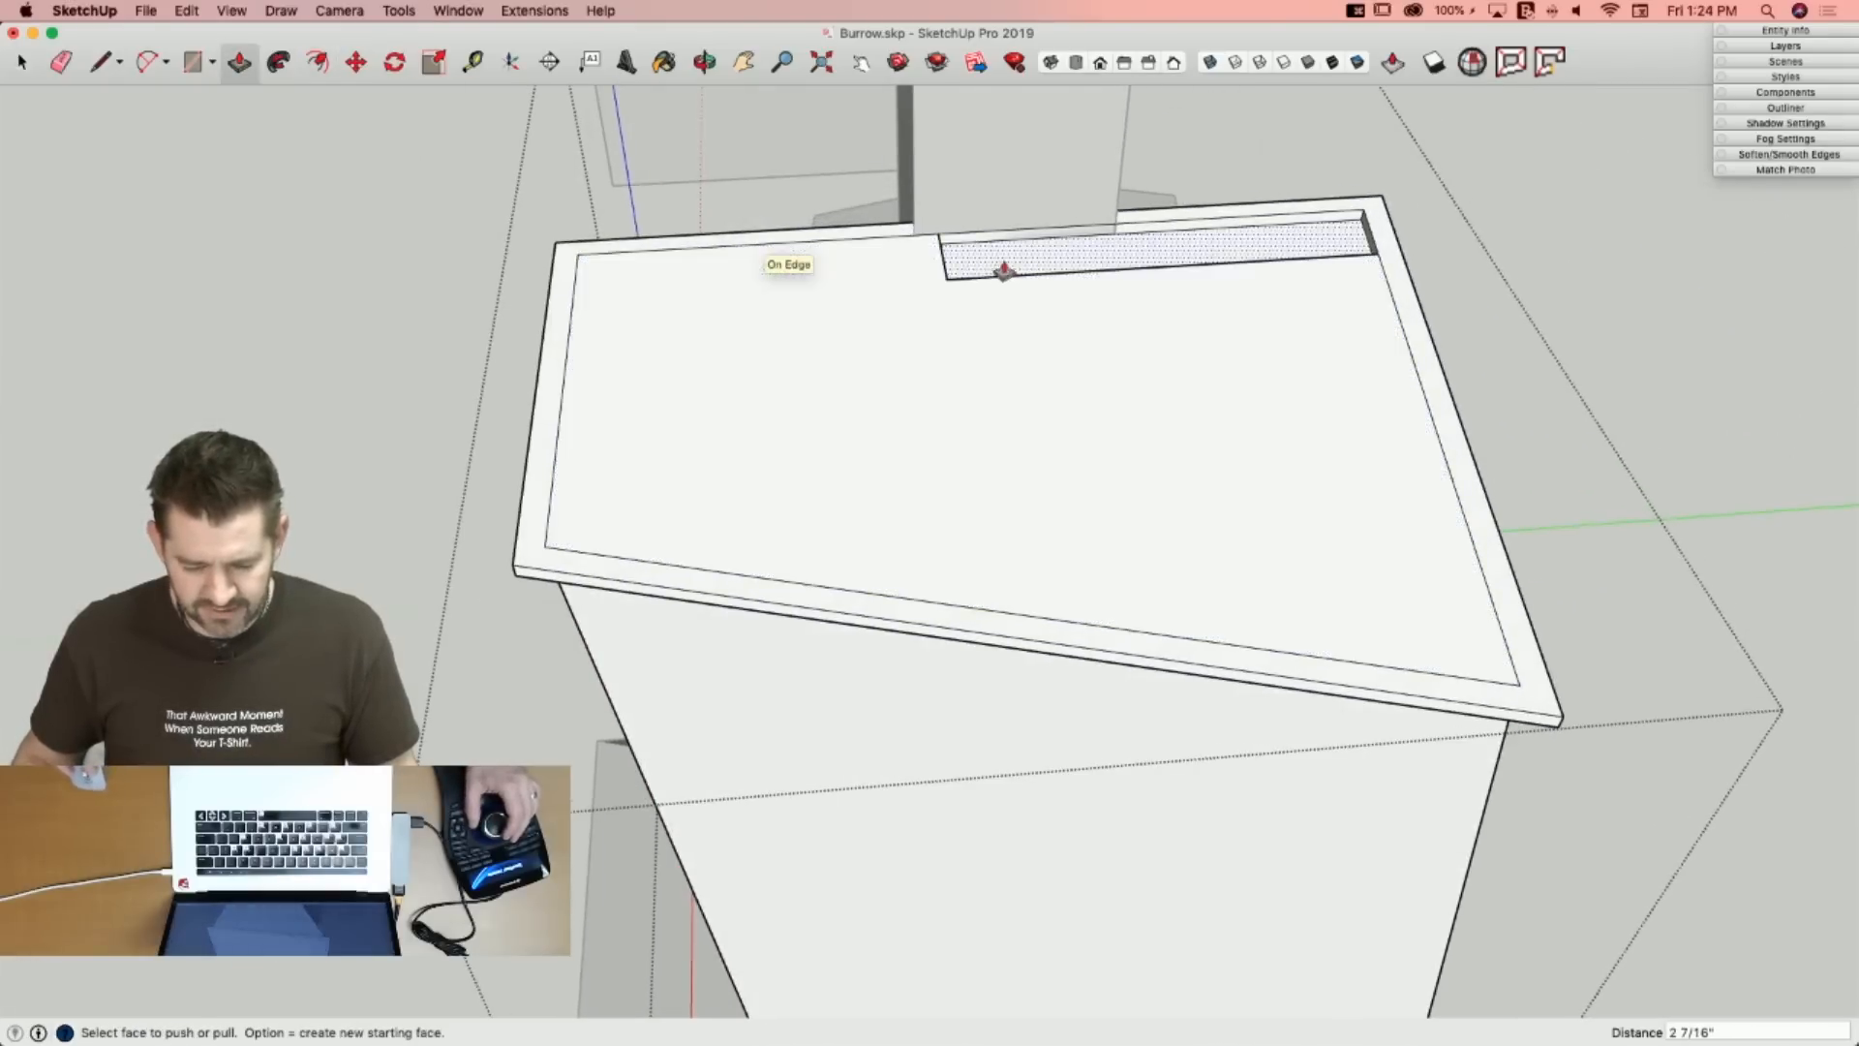
click(891, 253)
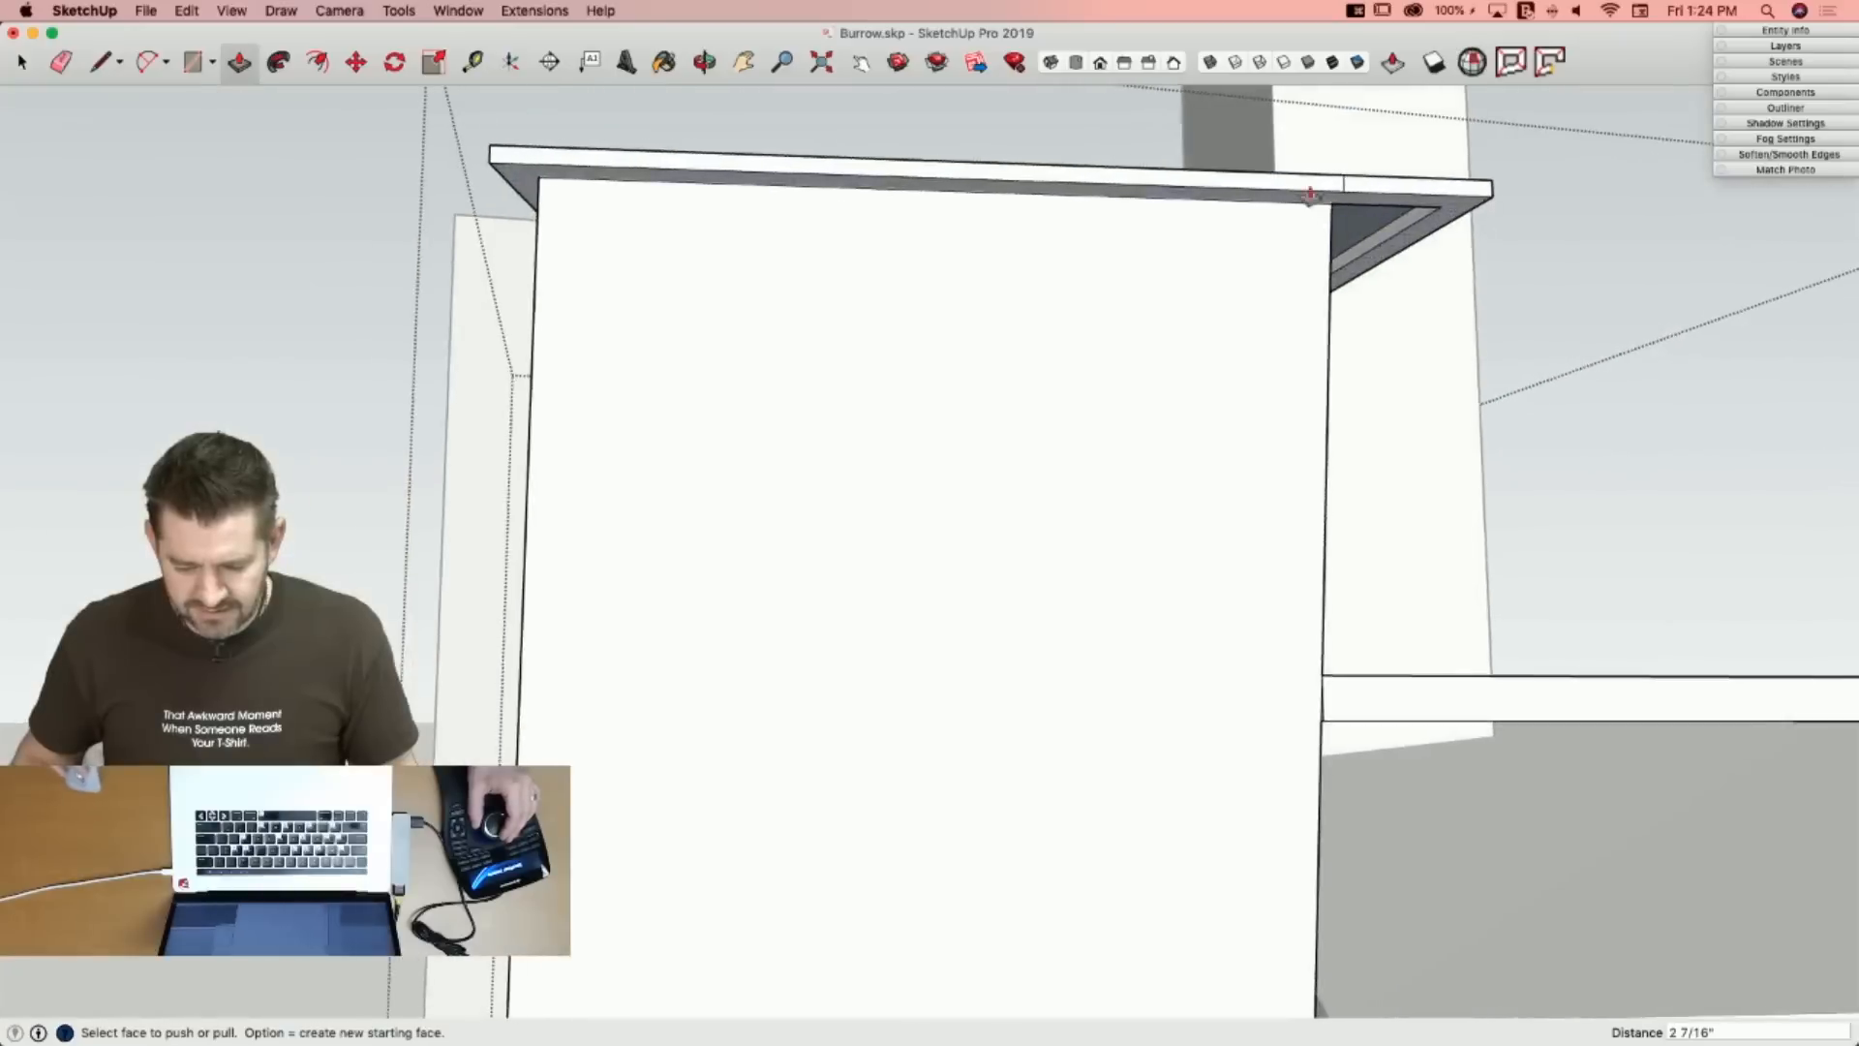
Close the opening in the slab's underside over the notch with lines along the wall tops, and erase the surplus edges there.
key(l)
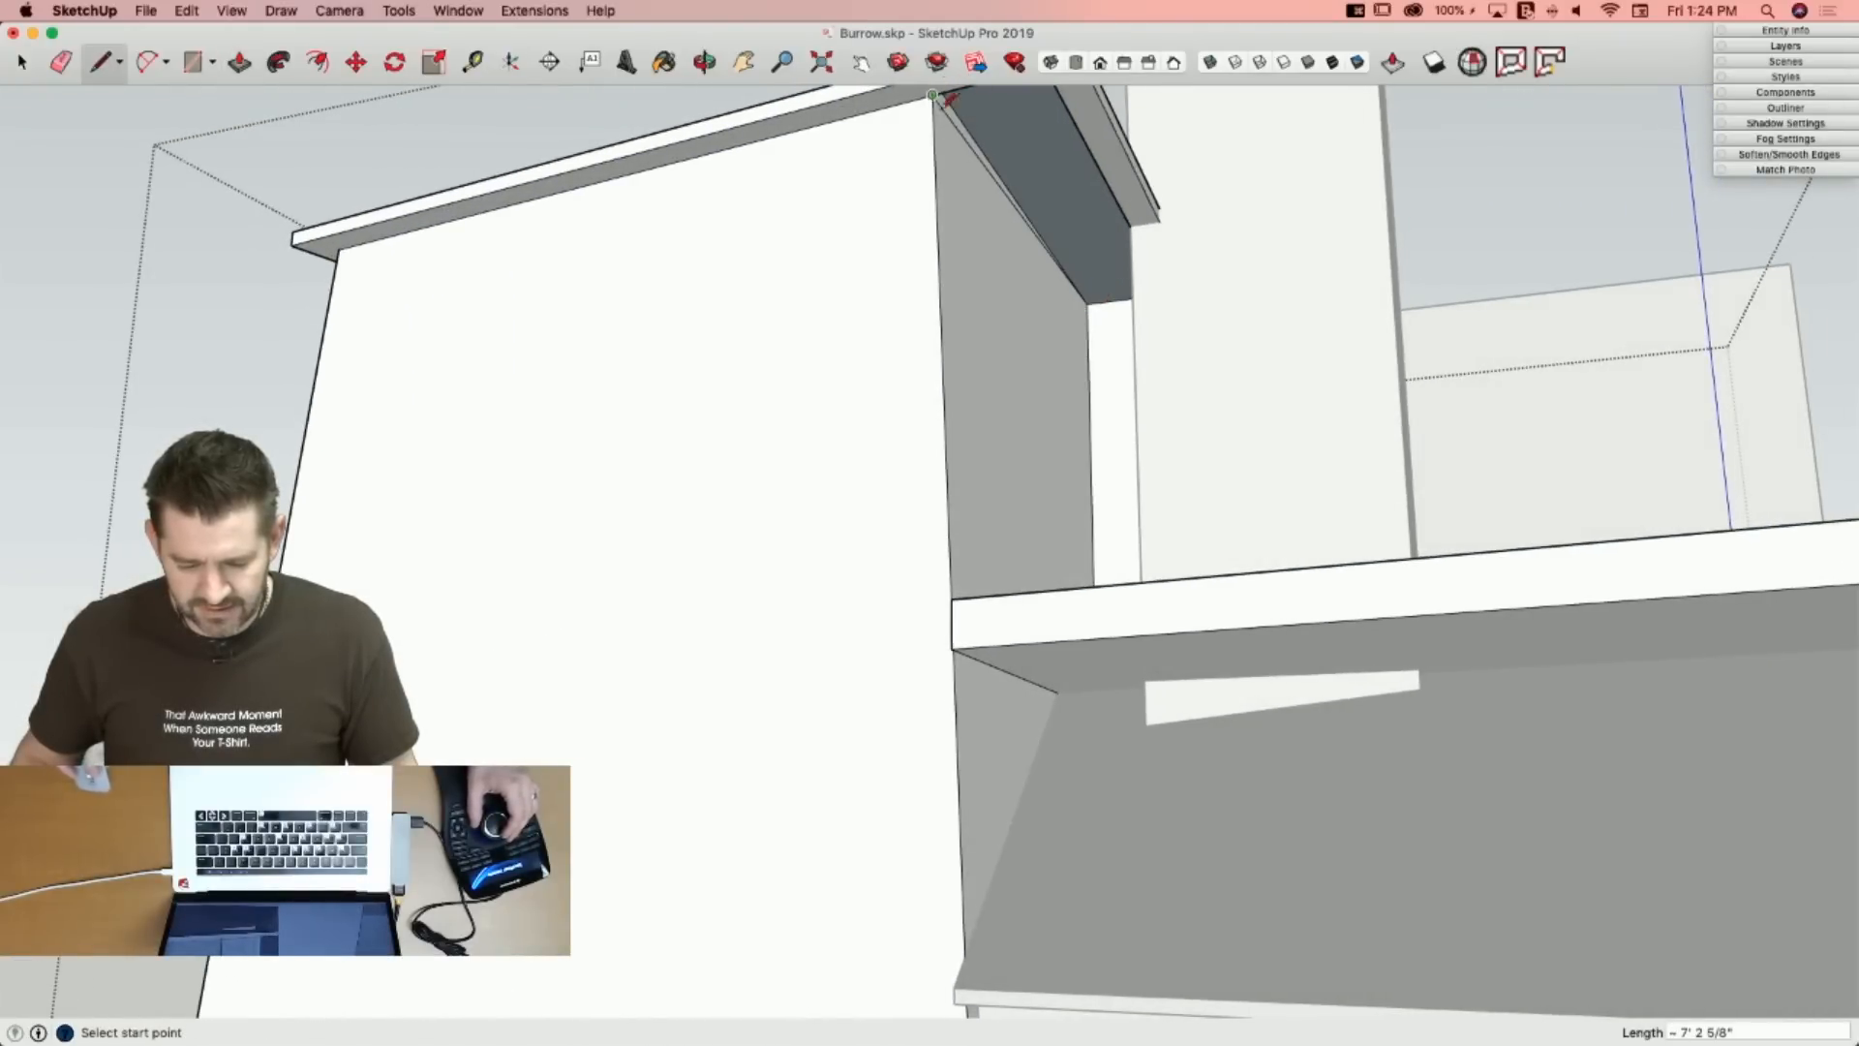
key(space)
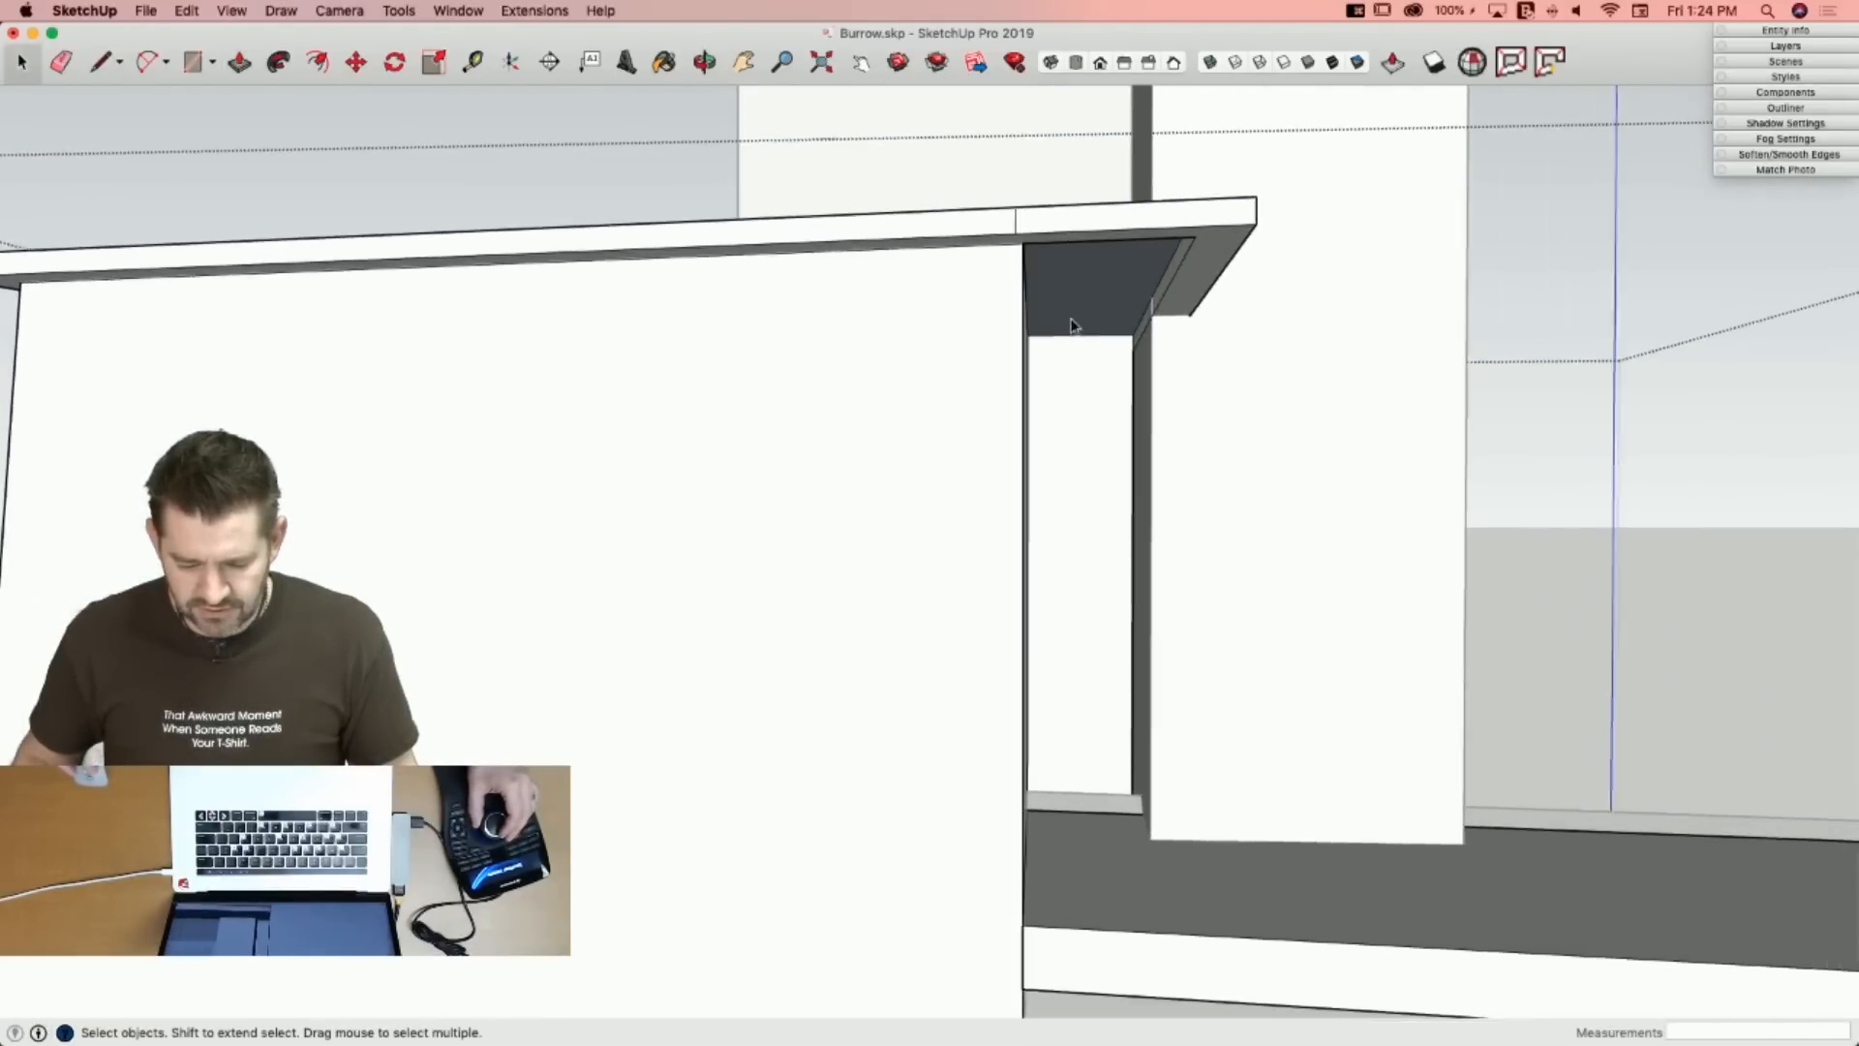
key(l)
key(e)
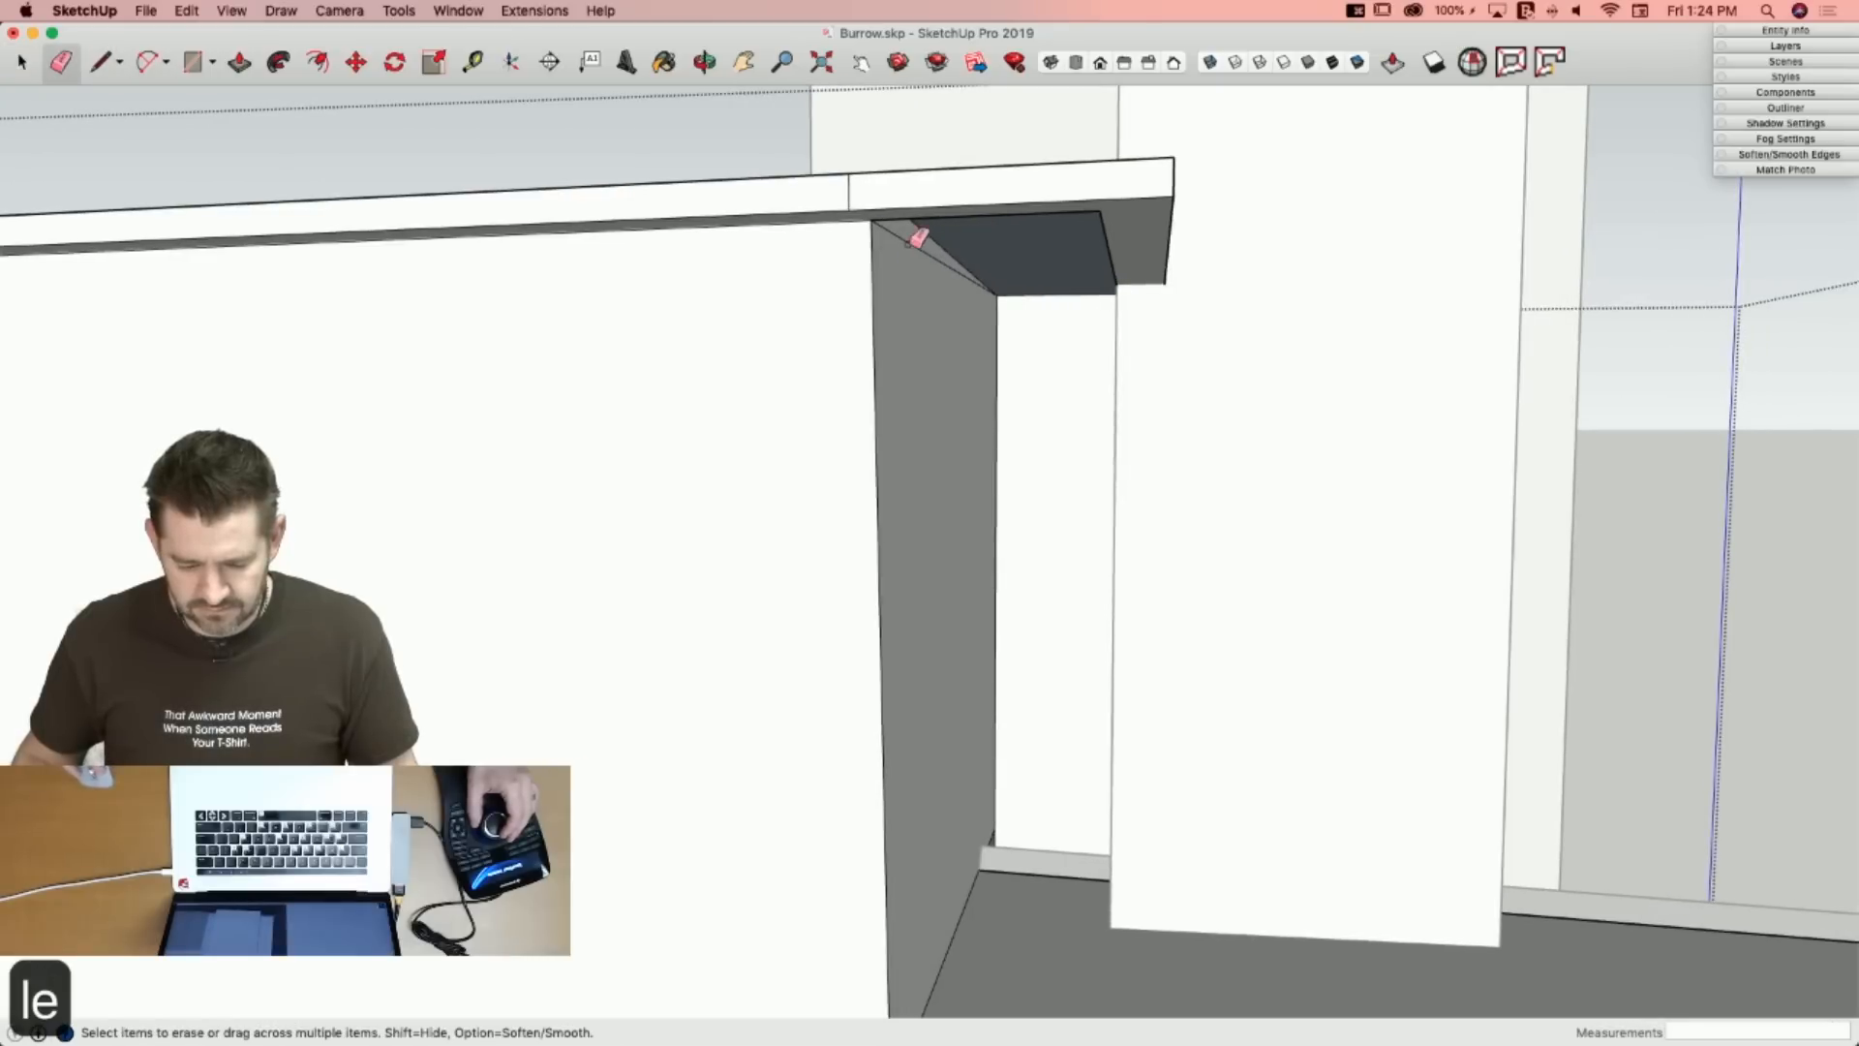
key(l)
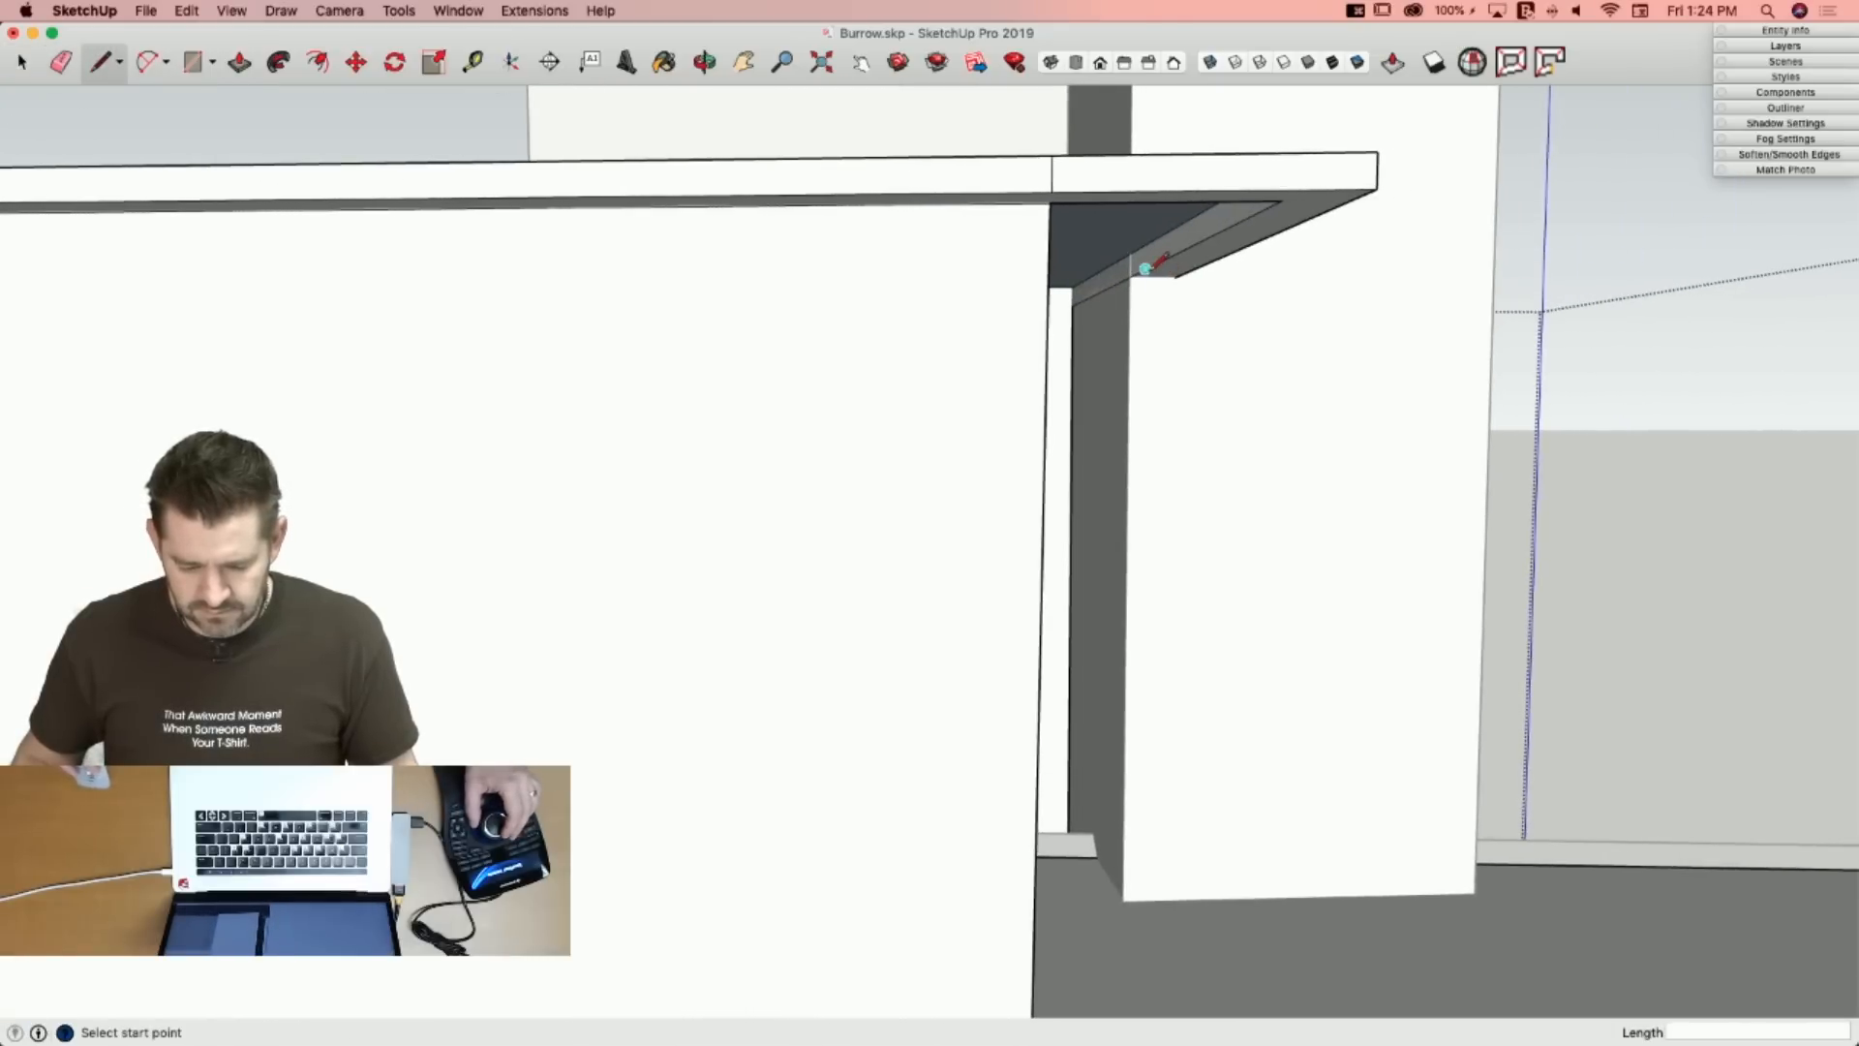
click(1081, 290)
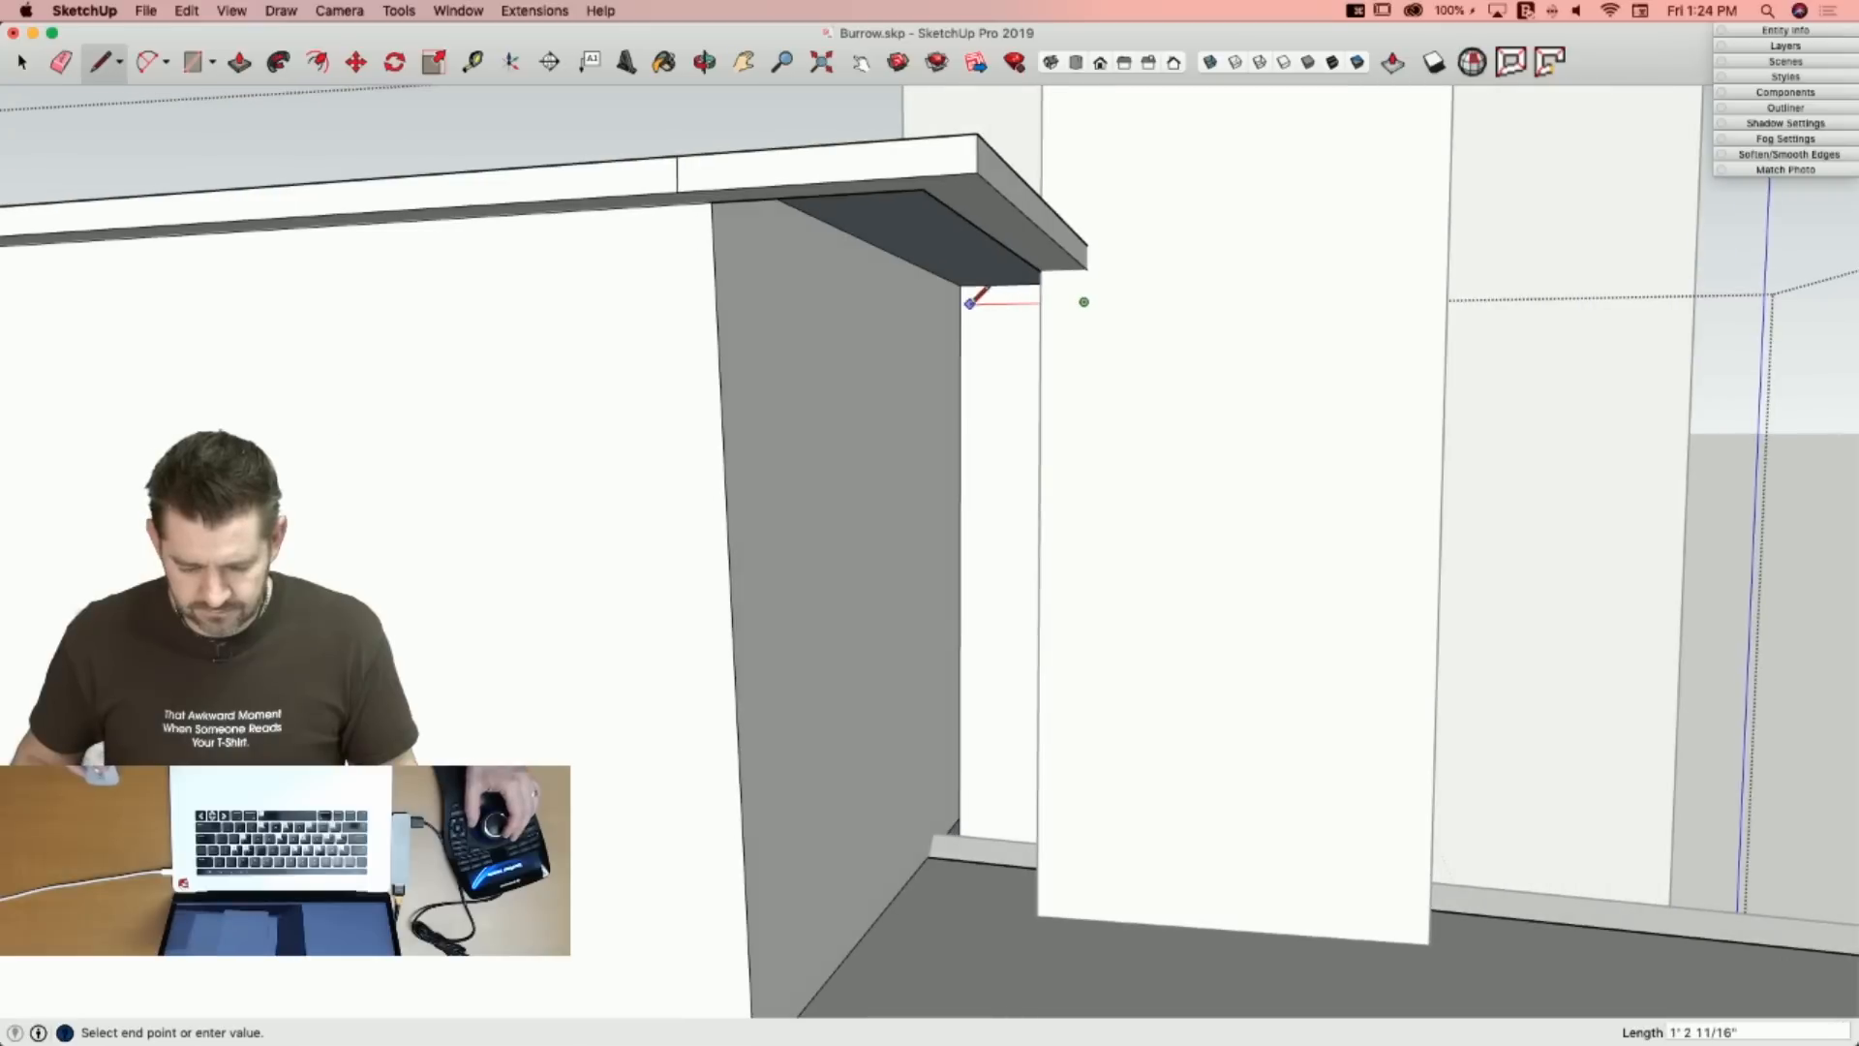
click(712, 200)
key(e)
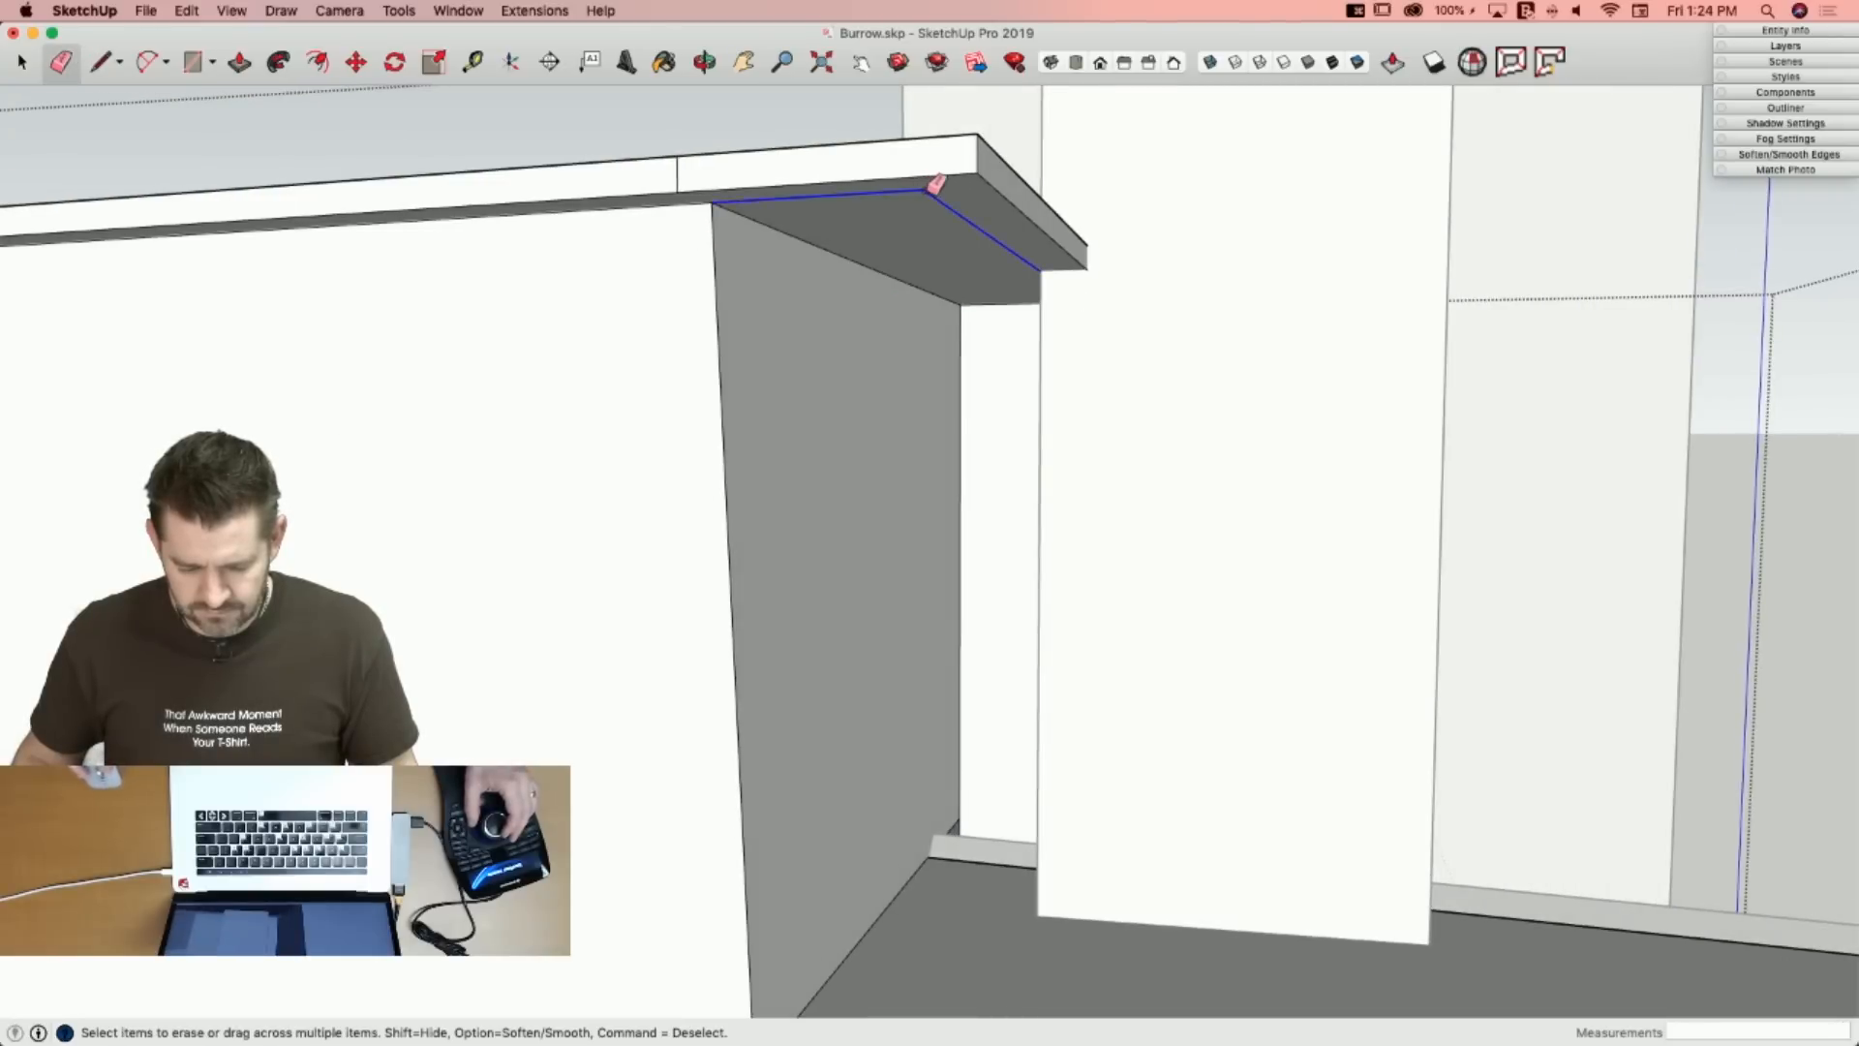
Erase the leftover split line on the slab's side and the inner offset and notch outlines on its top face.
click(668, 176)
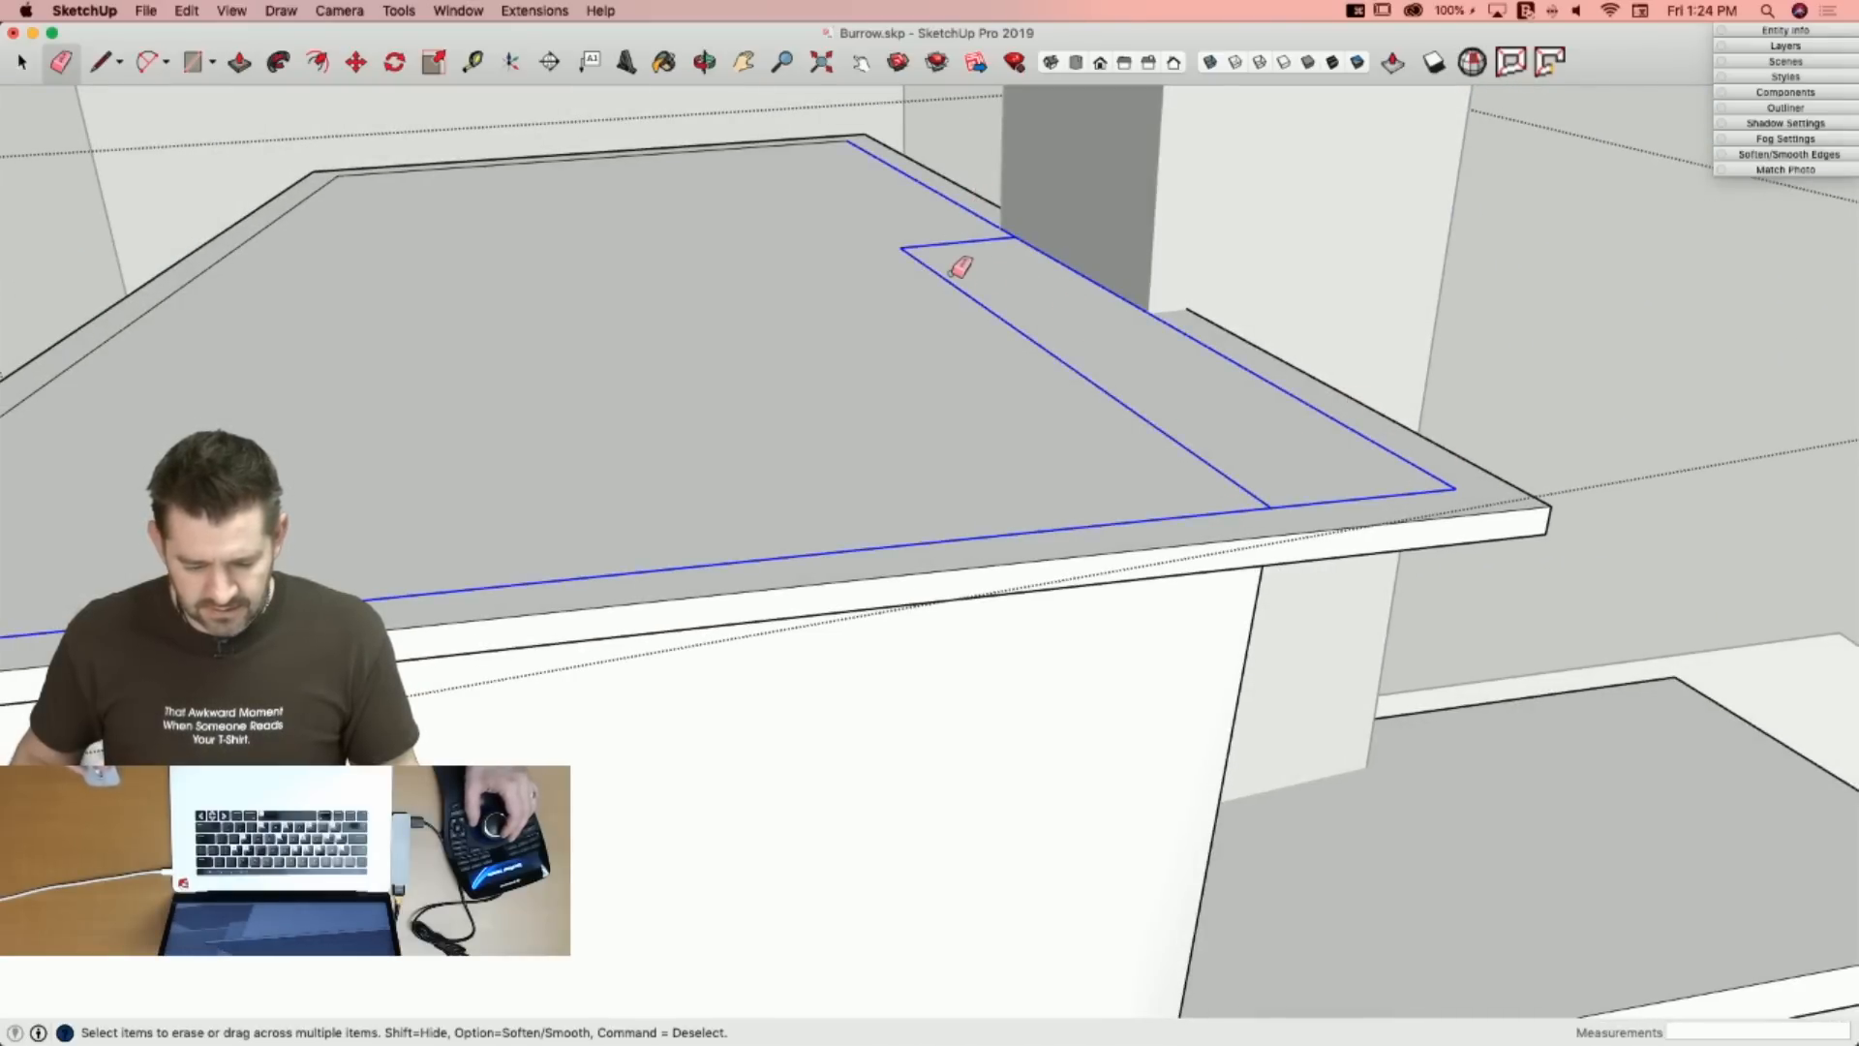
click(955, 274)
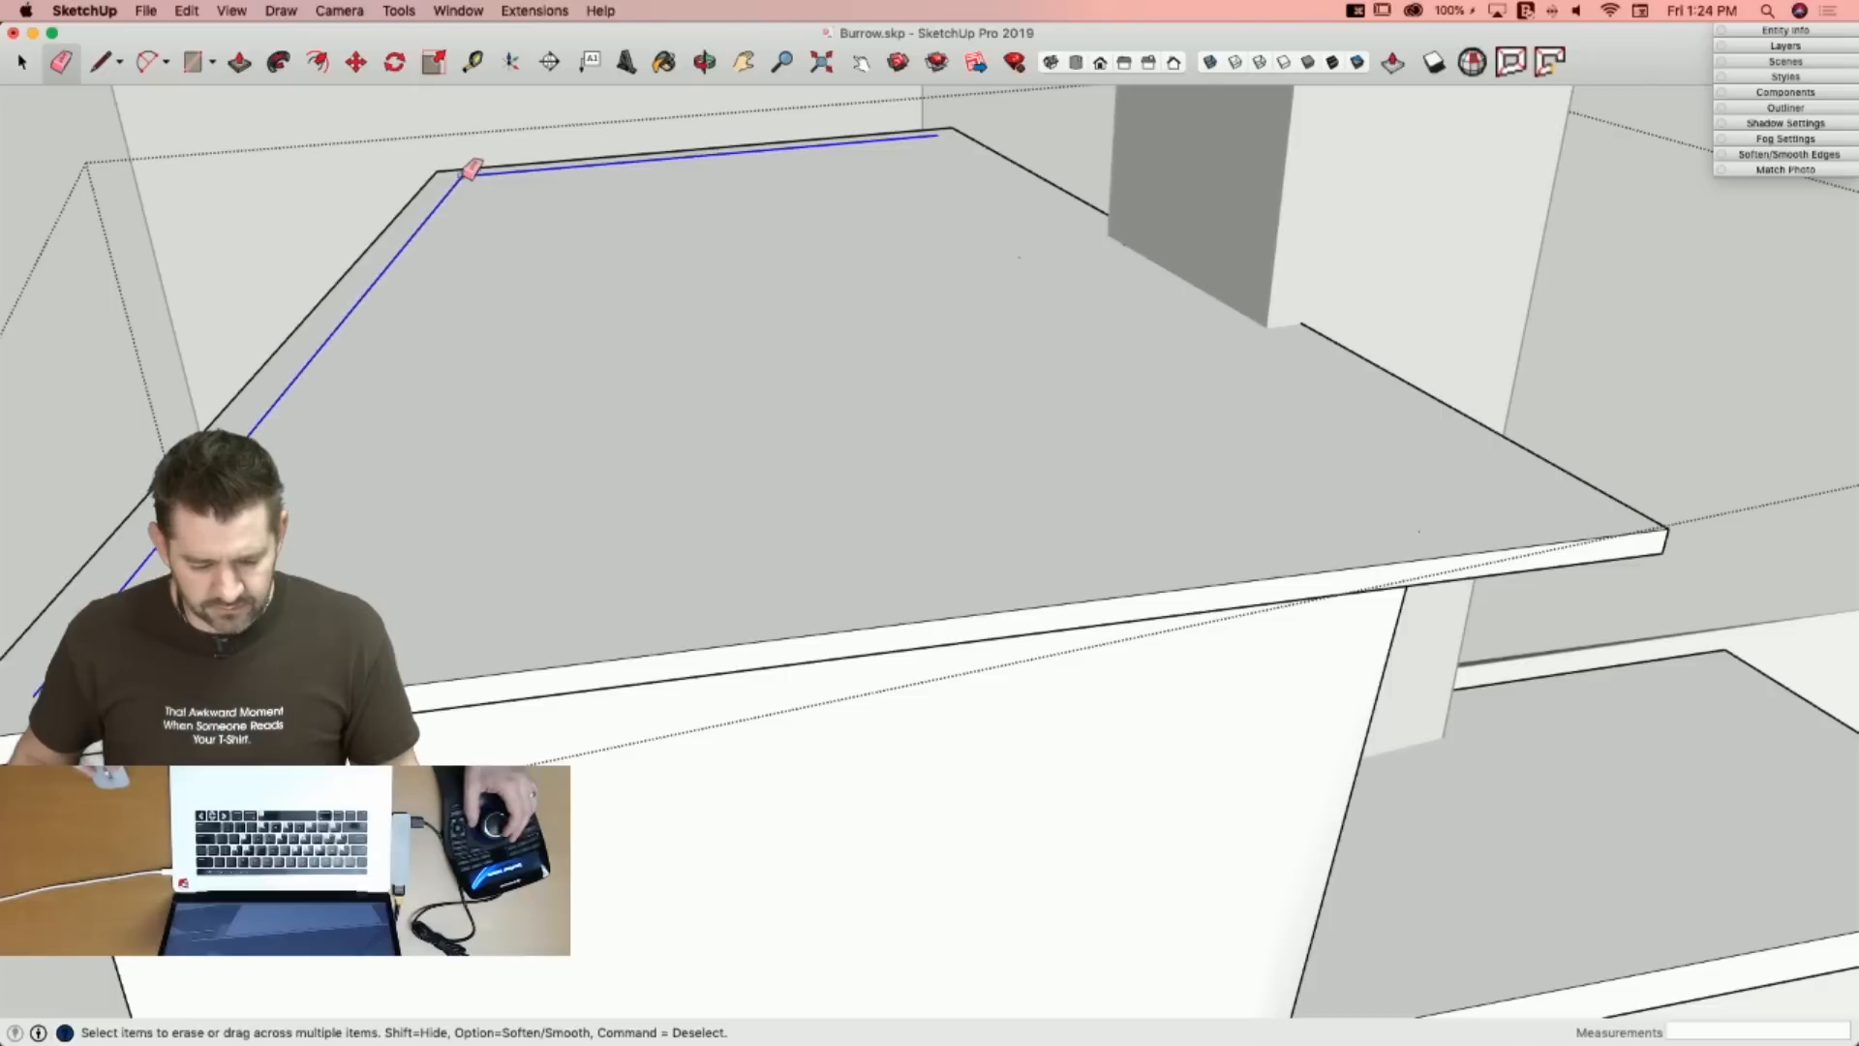
click(463, 175)
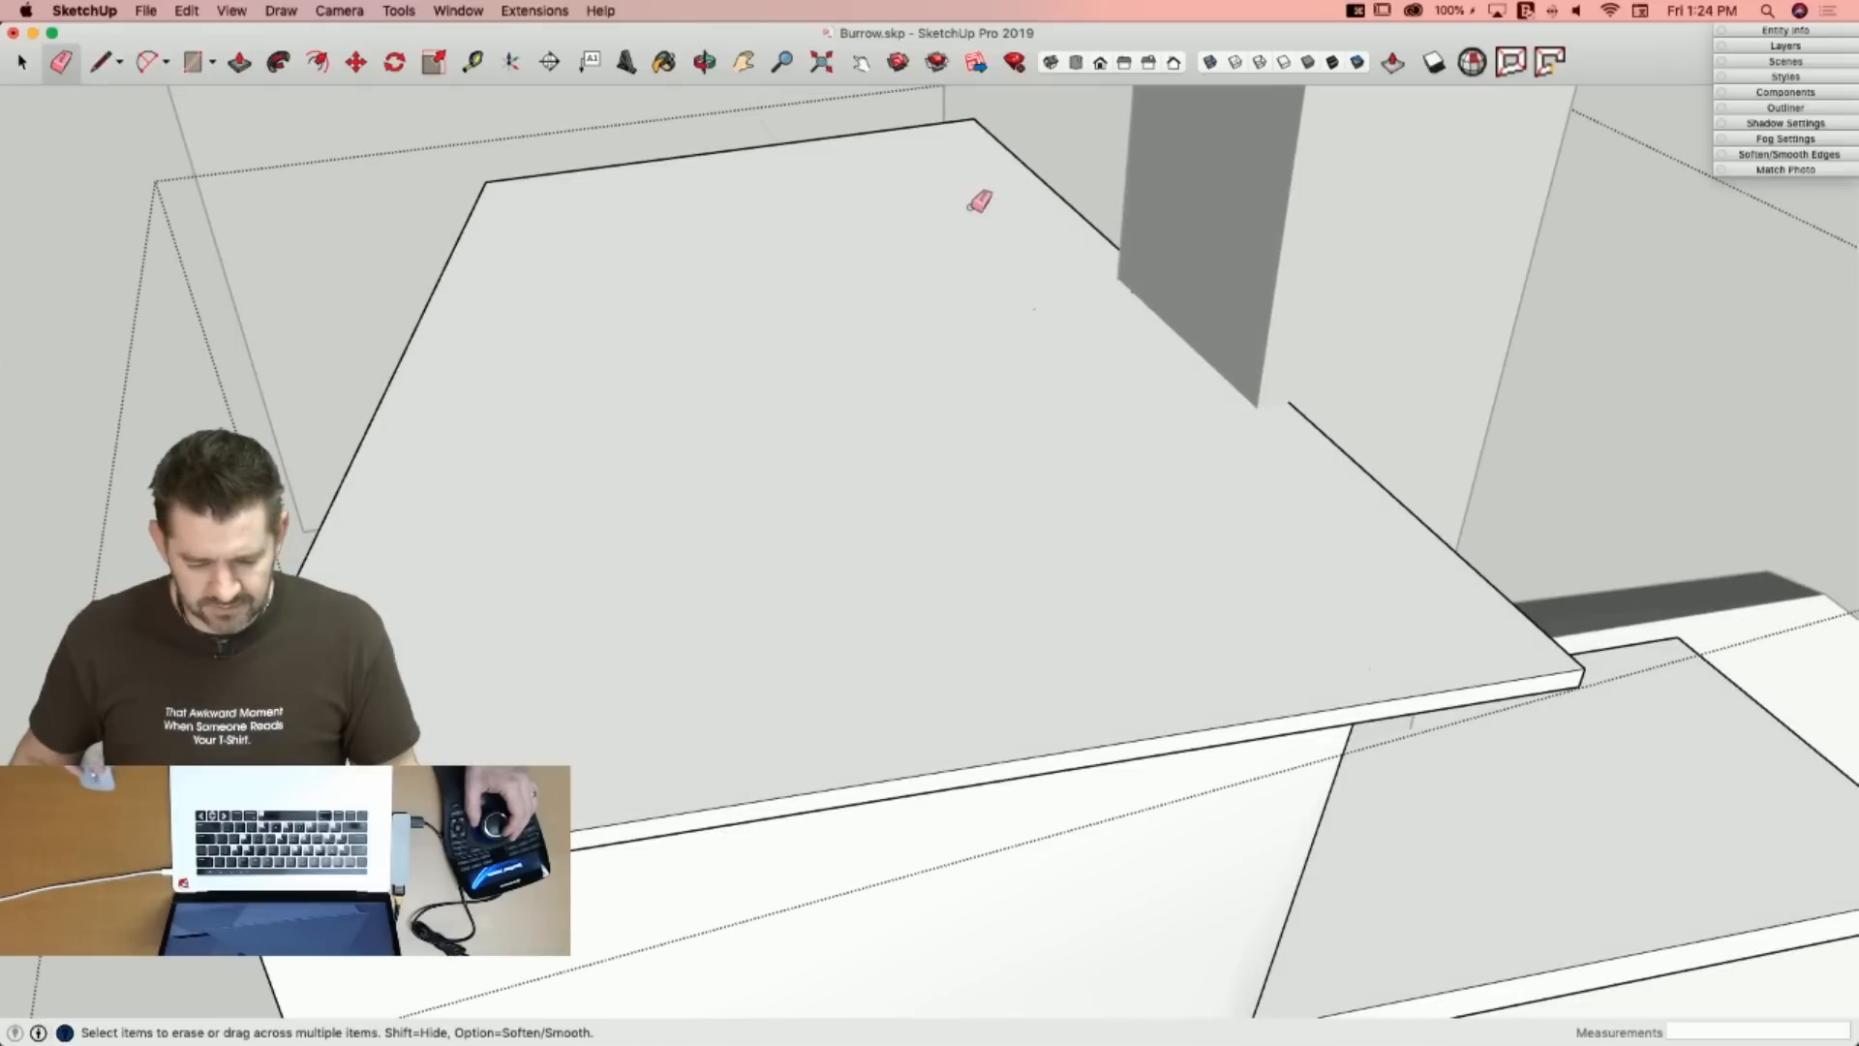
Draw both corner-to-corner diagonals across the roof slab's top face and close the tower group.
key(l)
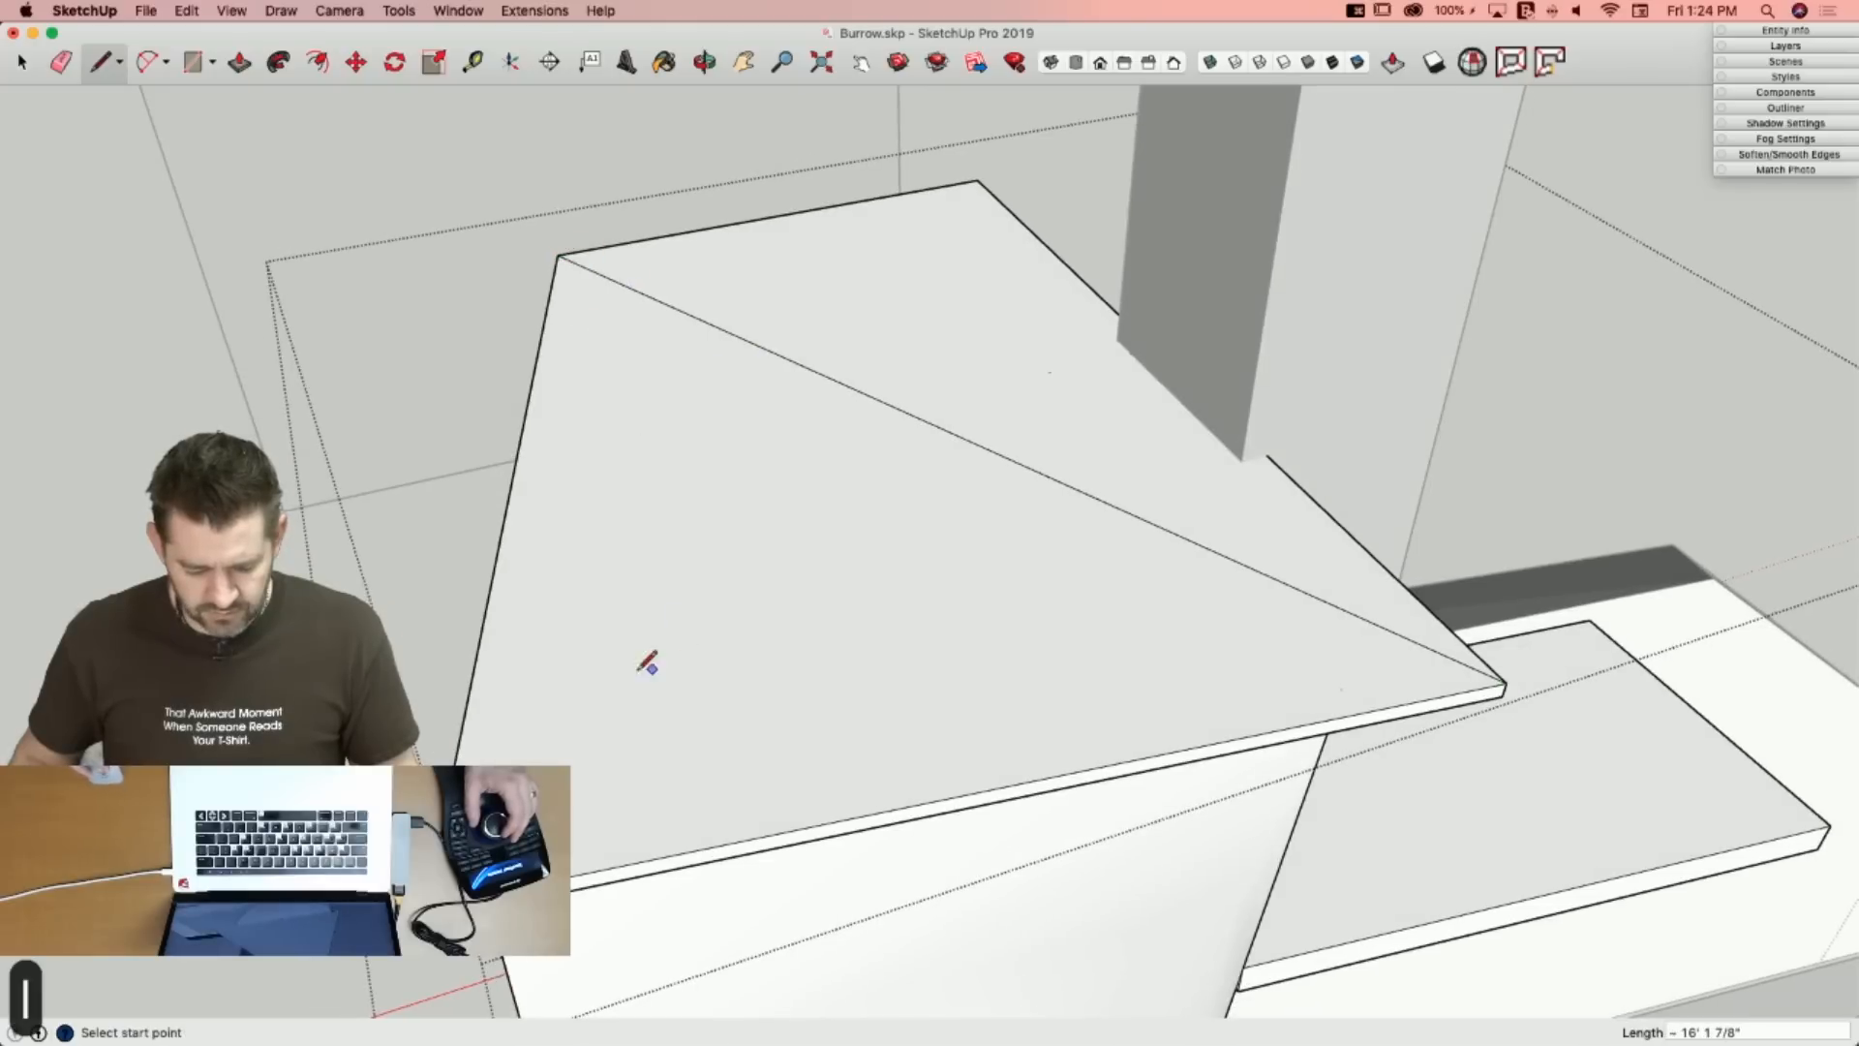
click(978, 179)
key(space)
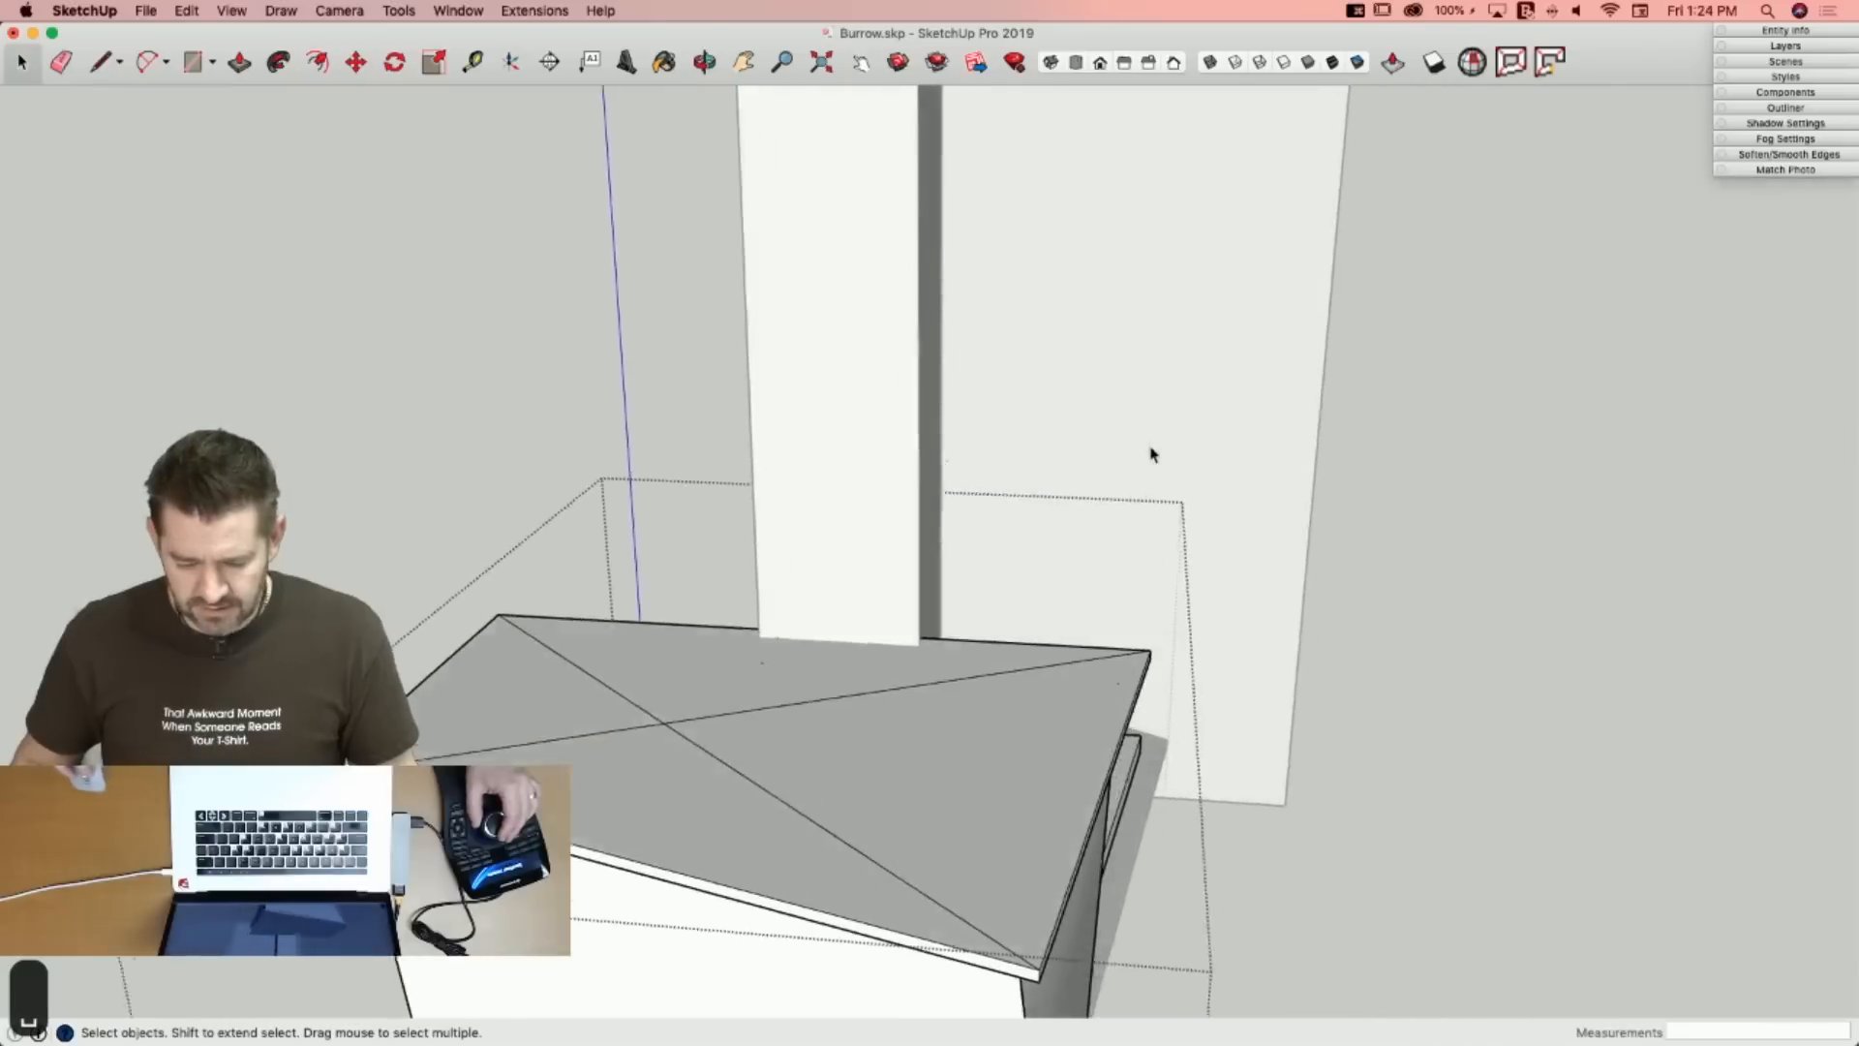
click(1375, 578)
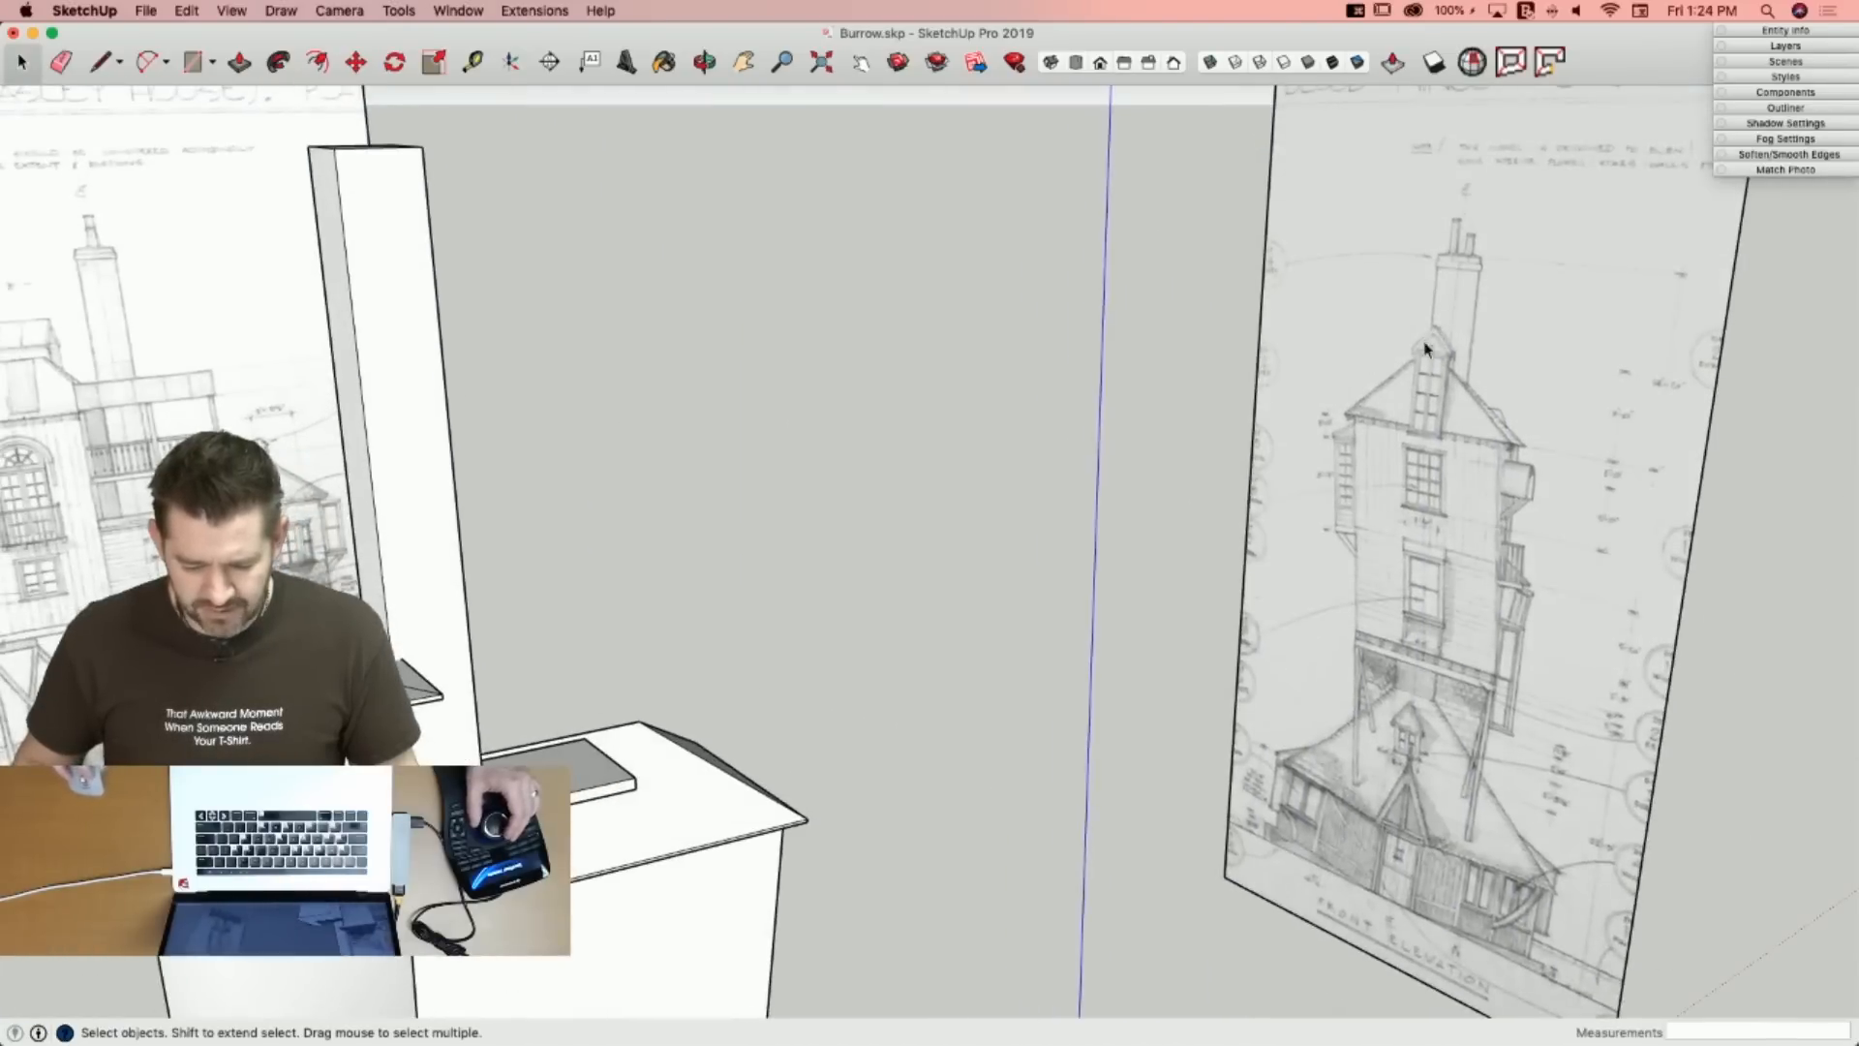
Trace both tower roof slopes with crossing lines on the front elevation drawing and erase the overruns beyond their intersection.
key(l)
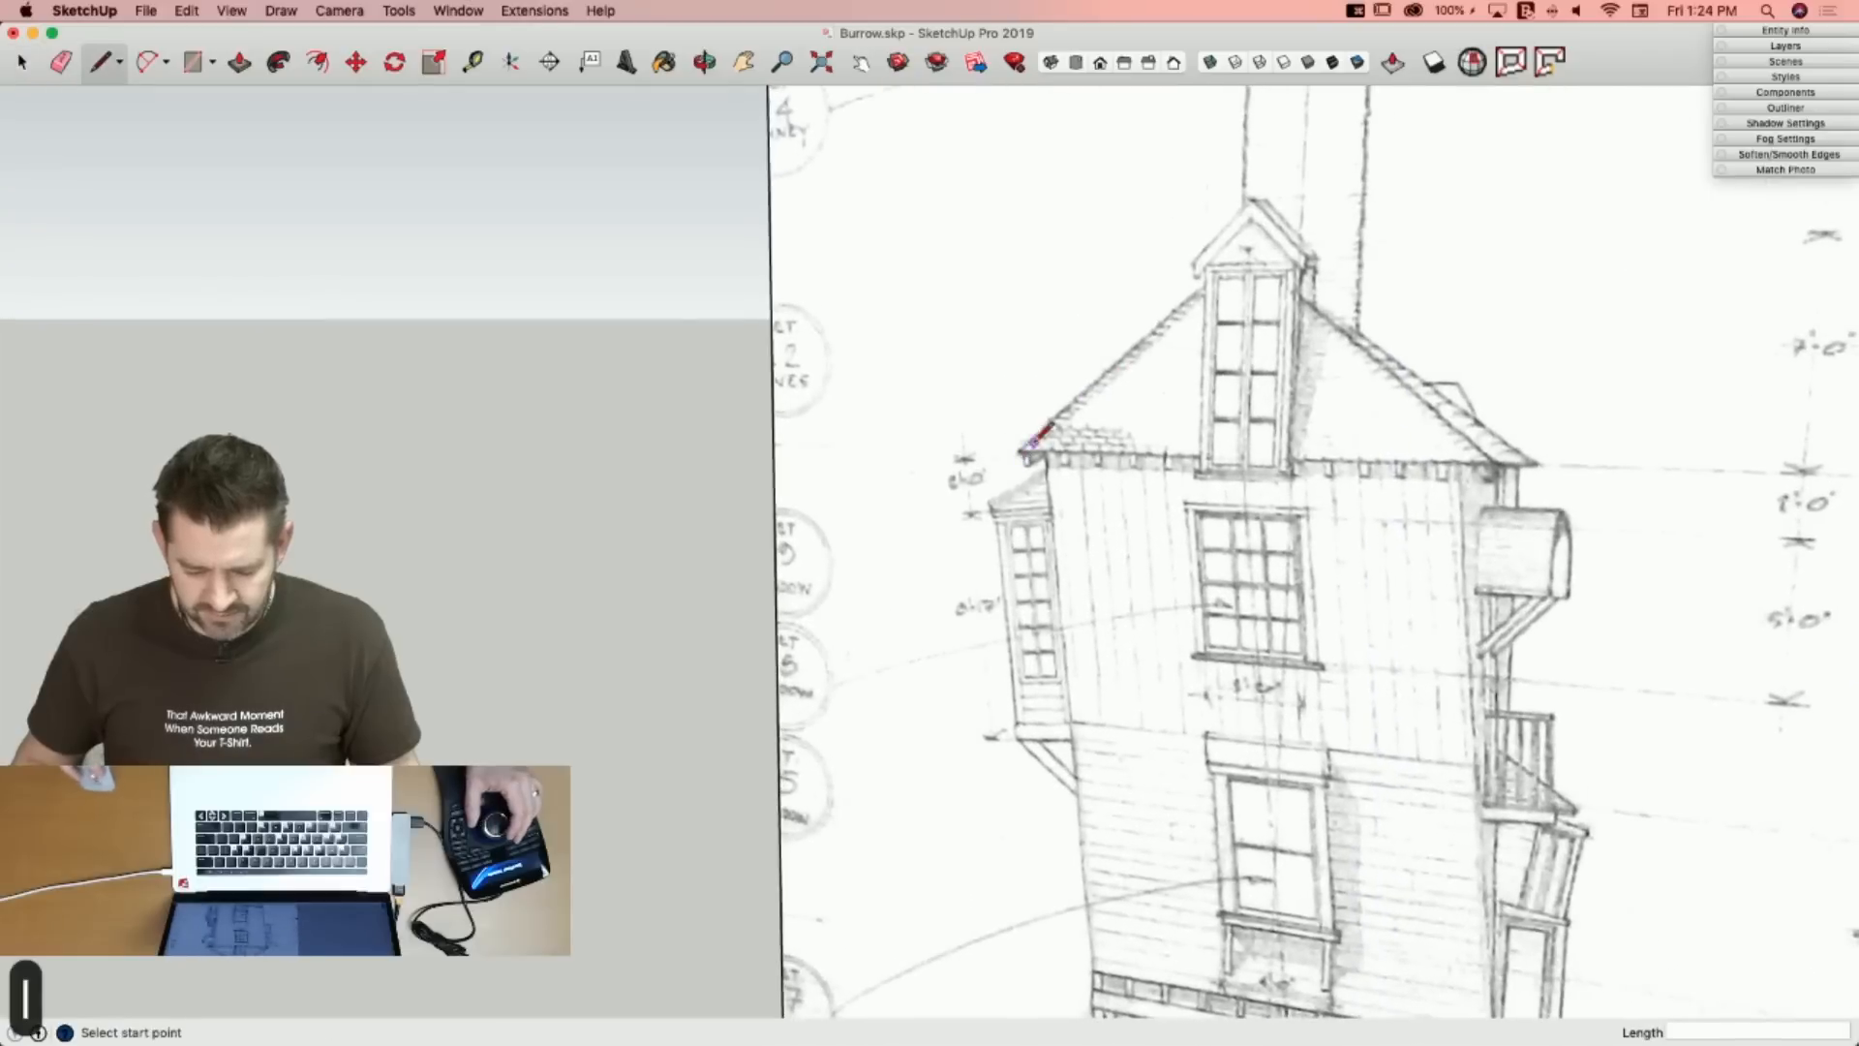
click(1020, 448)
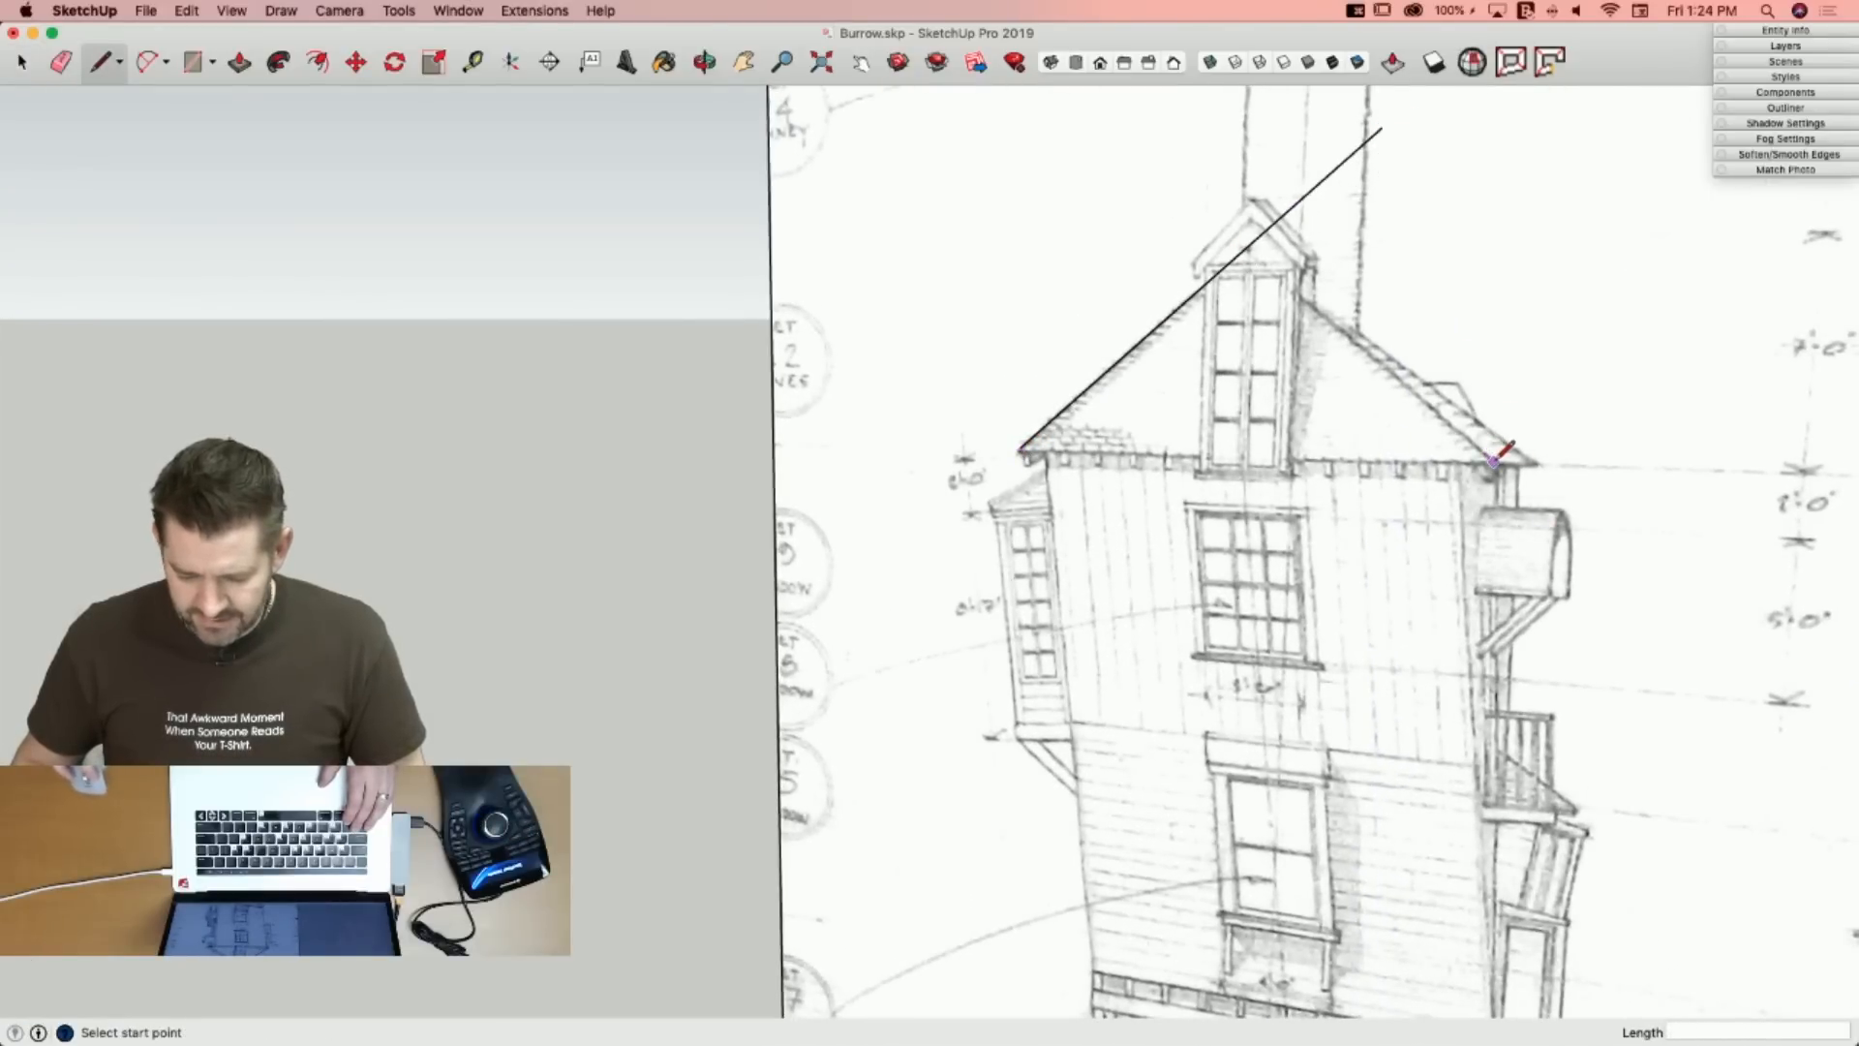
click(1170, 185)
key(e)
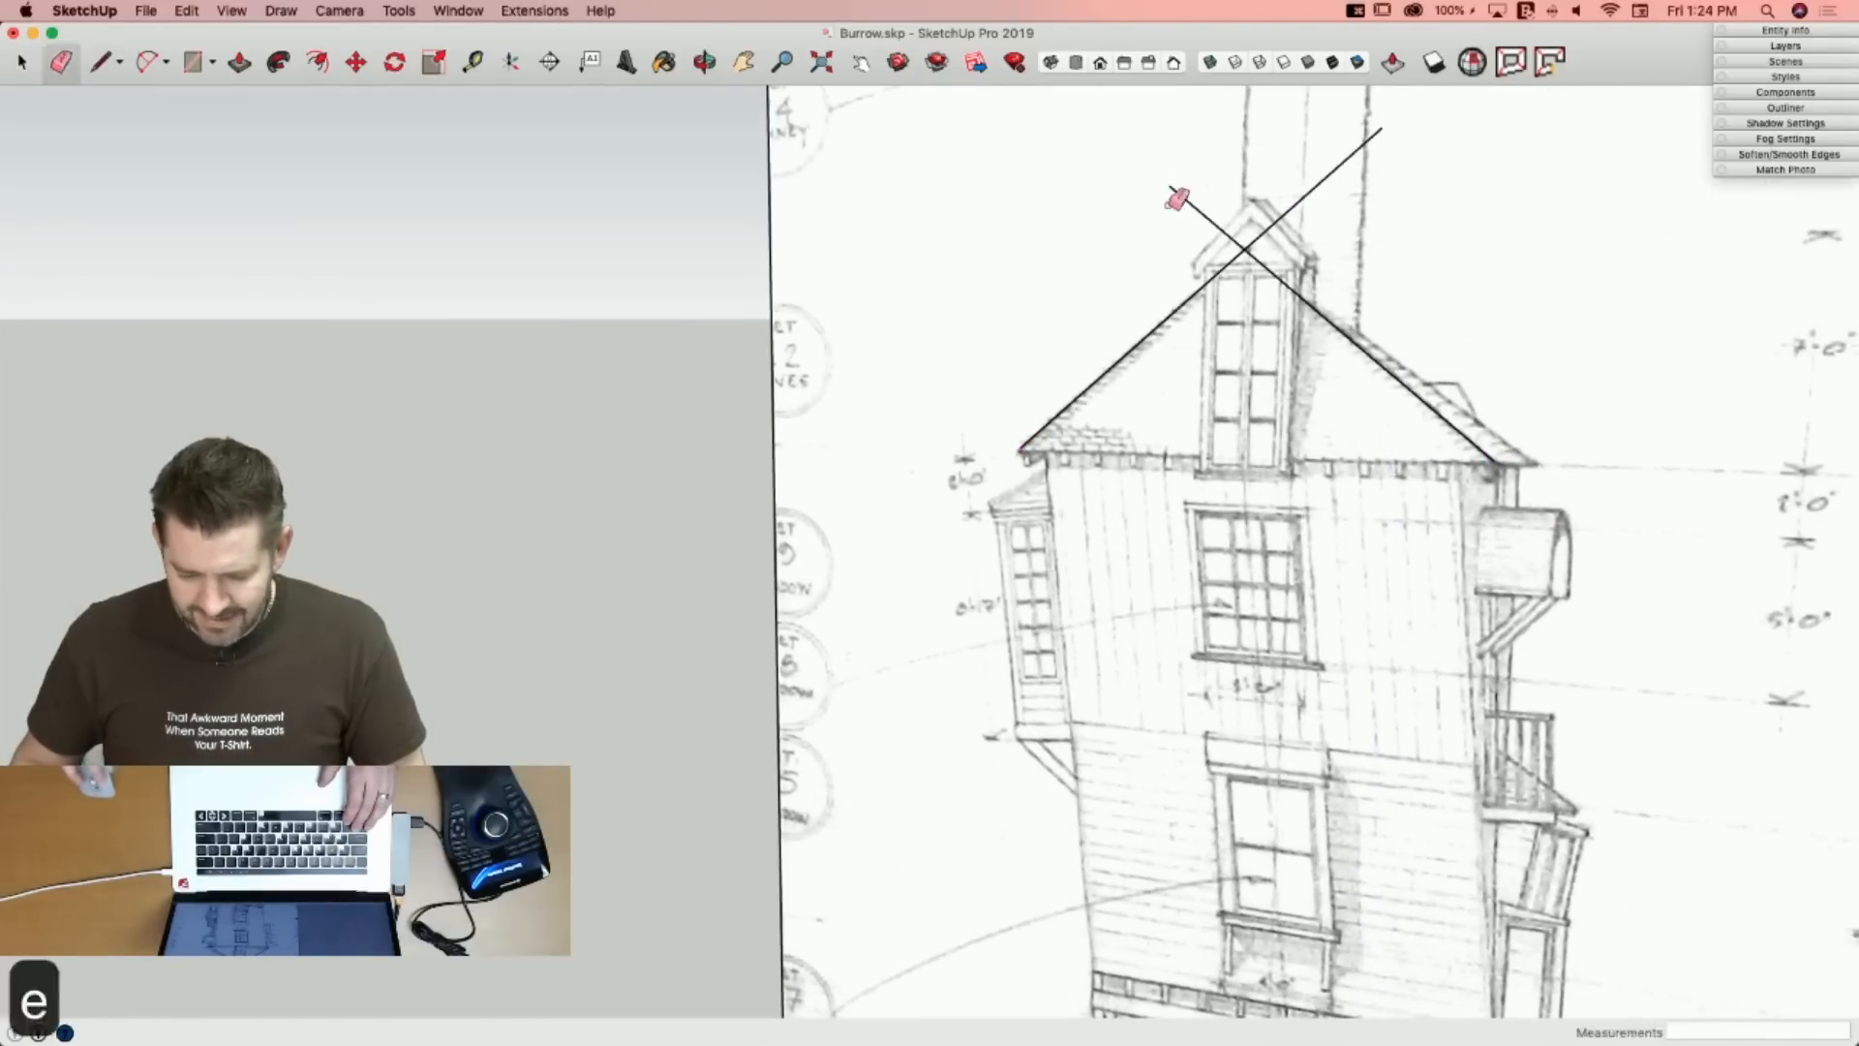
Draw a guide line from the traced roof peak out of the elevation along the red axis towards the tower.
key(l)
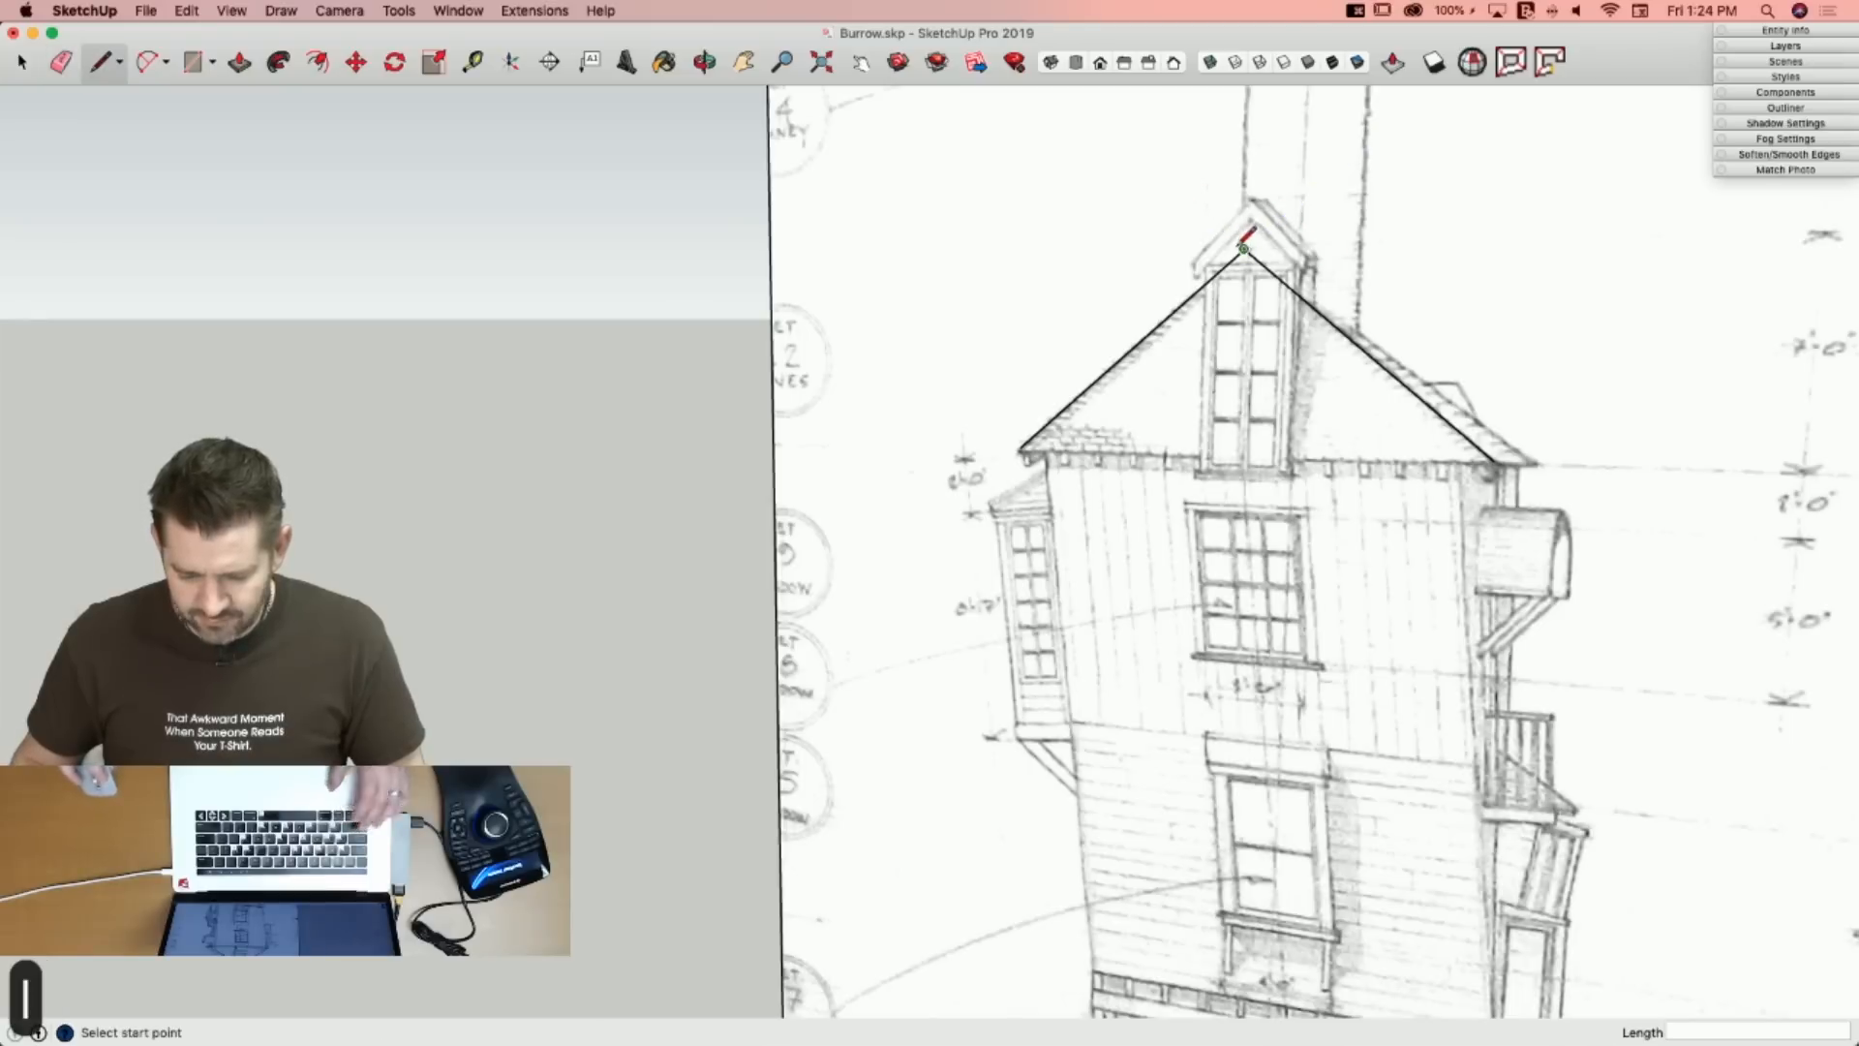
click(1243, 250)
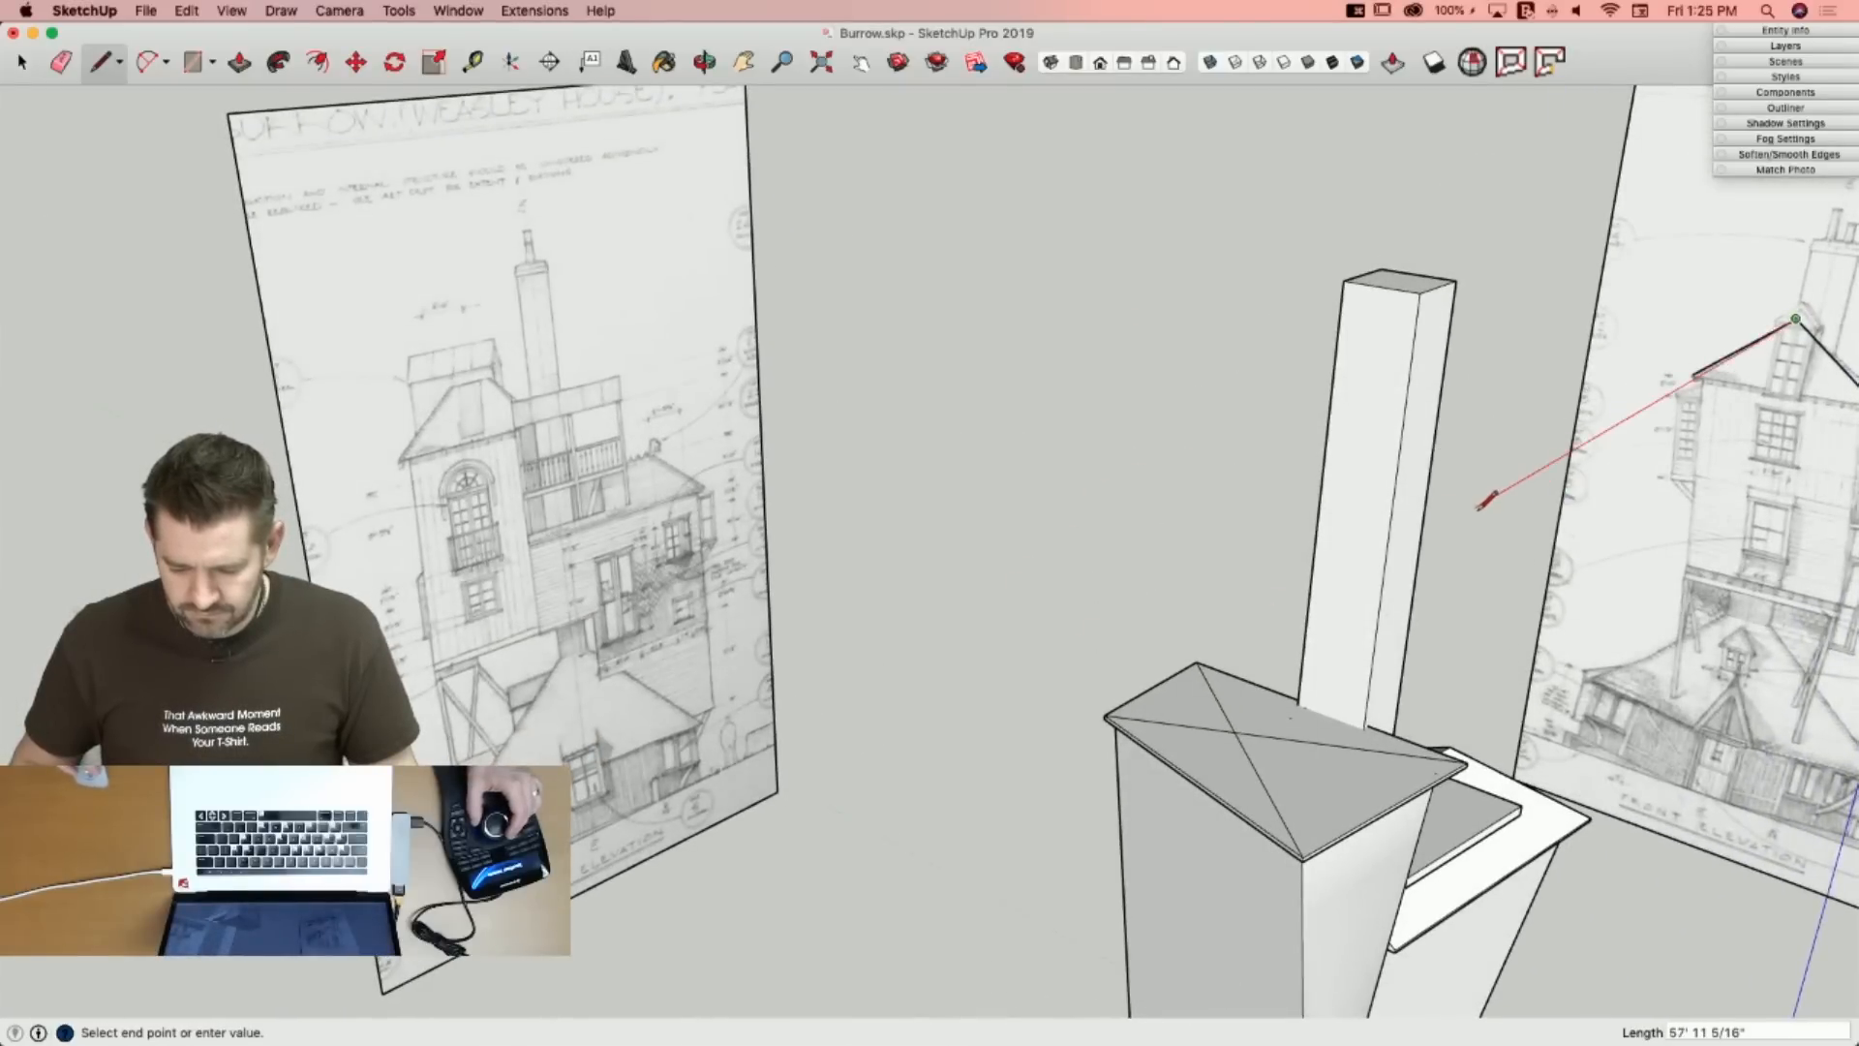
click(1481, 501)
key(space)
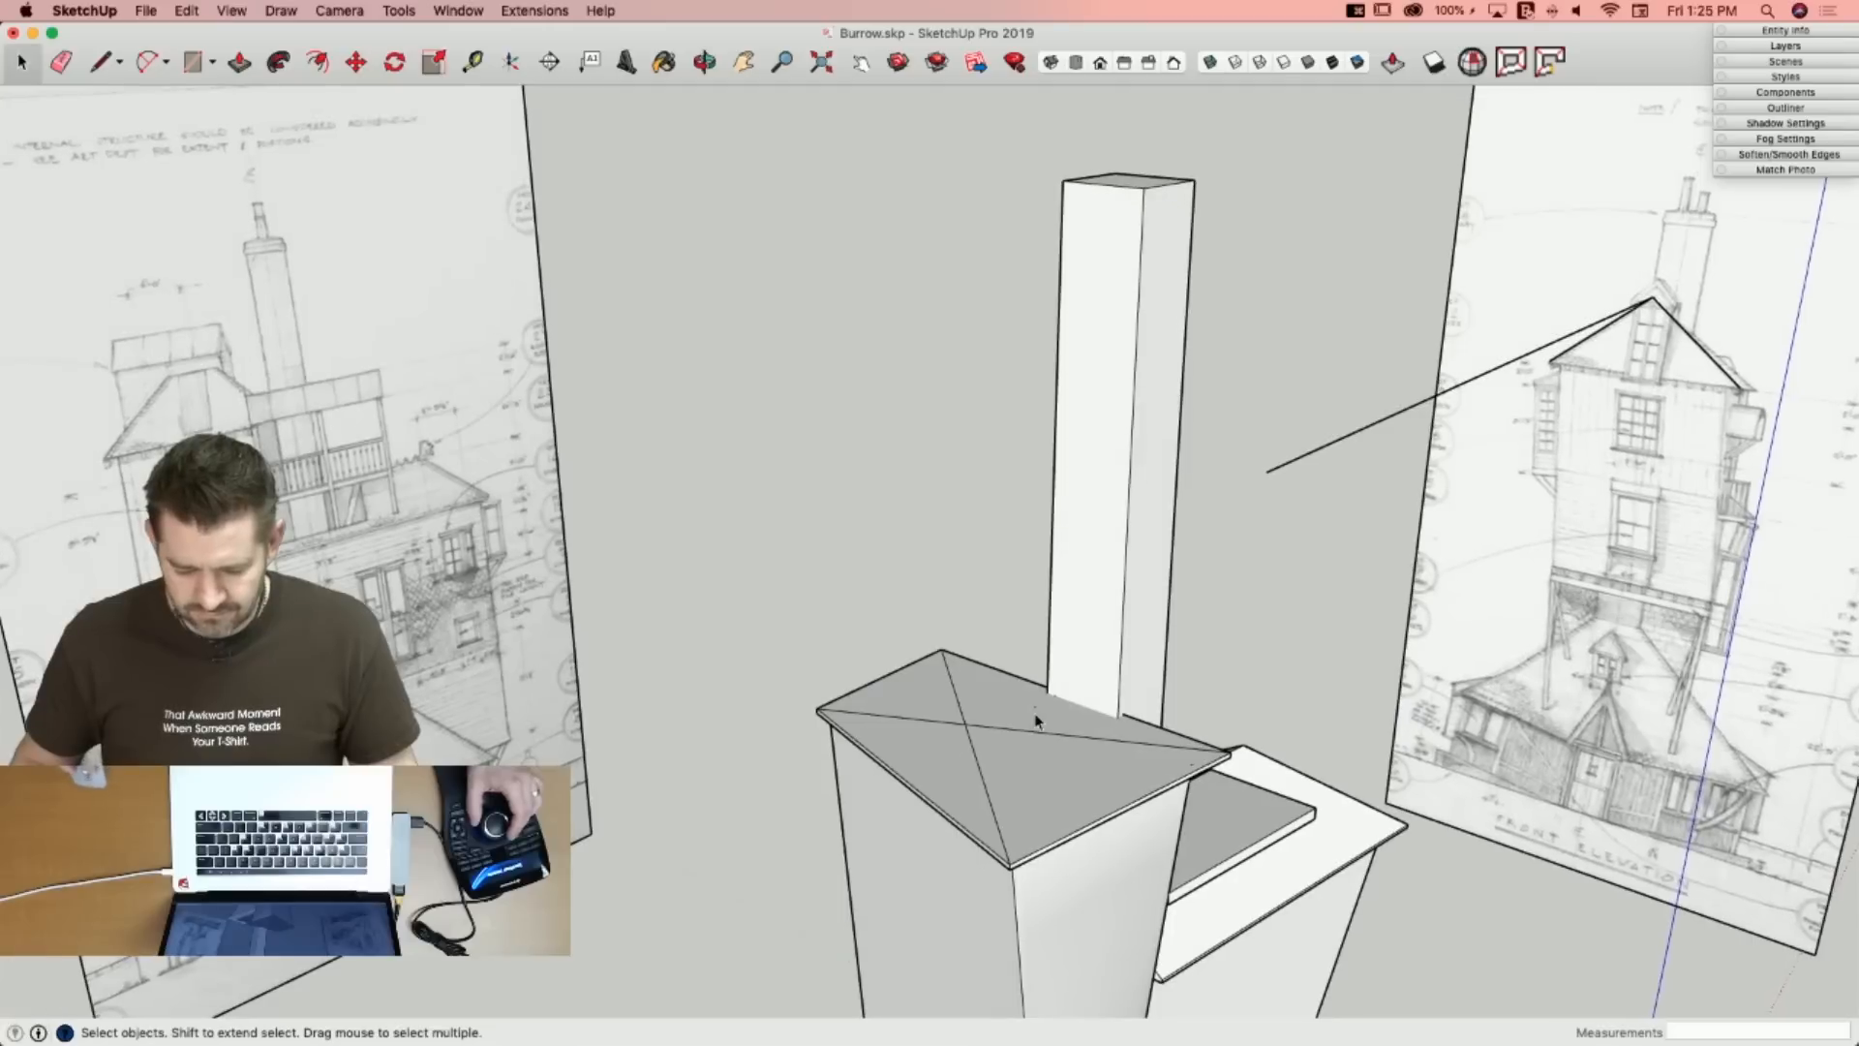
key(e)
click(1040, 689)
key(super+z)
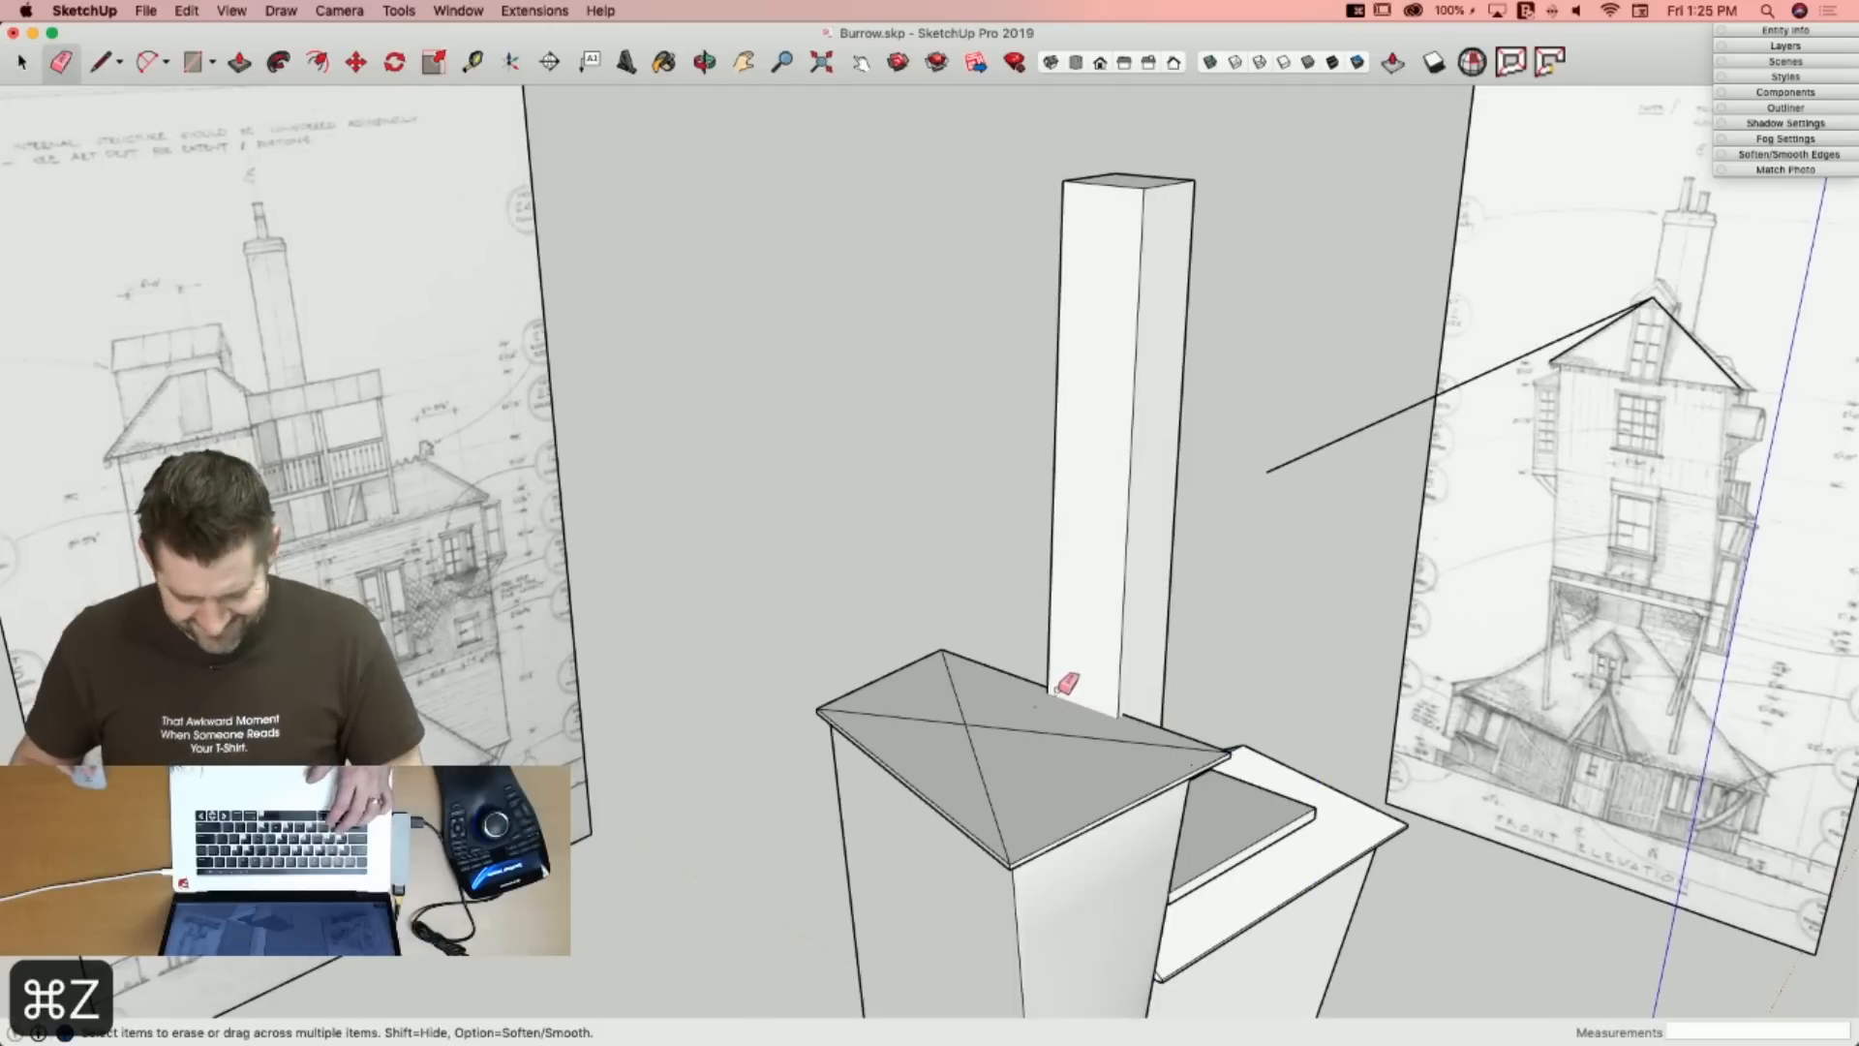
Explode the tower group and raise the crossing point of the roof diagonals straight up about 5' 7 7/16" to the peak guide line's height.
key(space)
right_click(1028, 716)
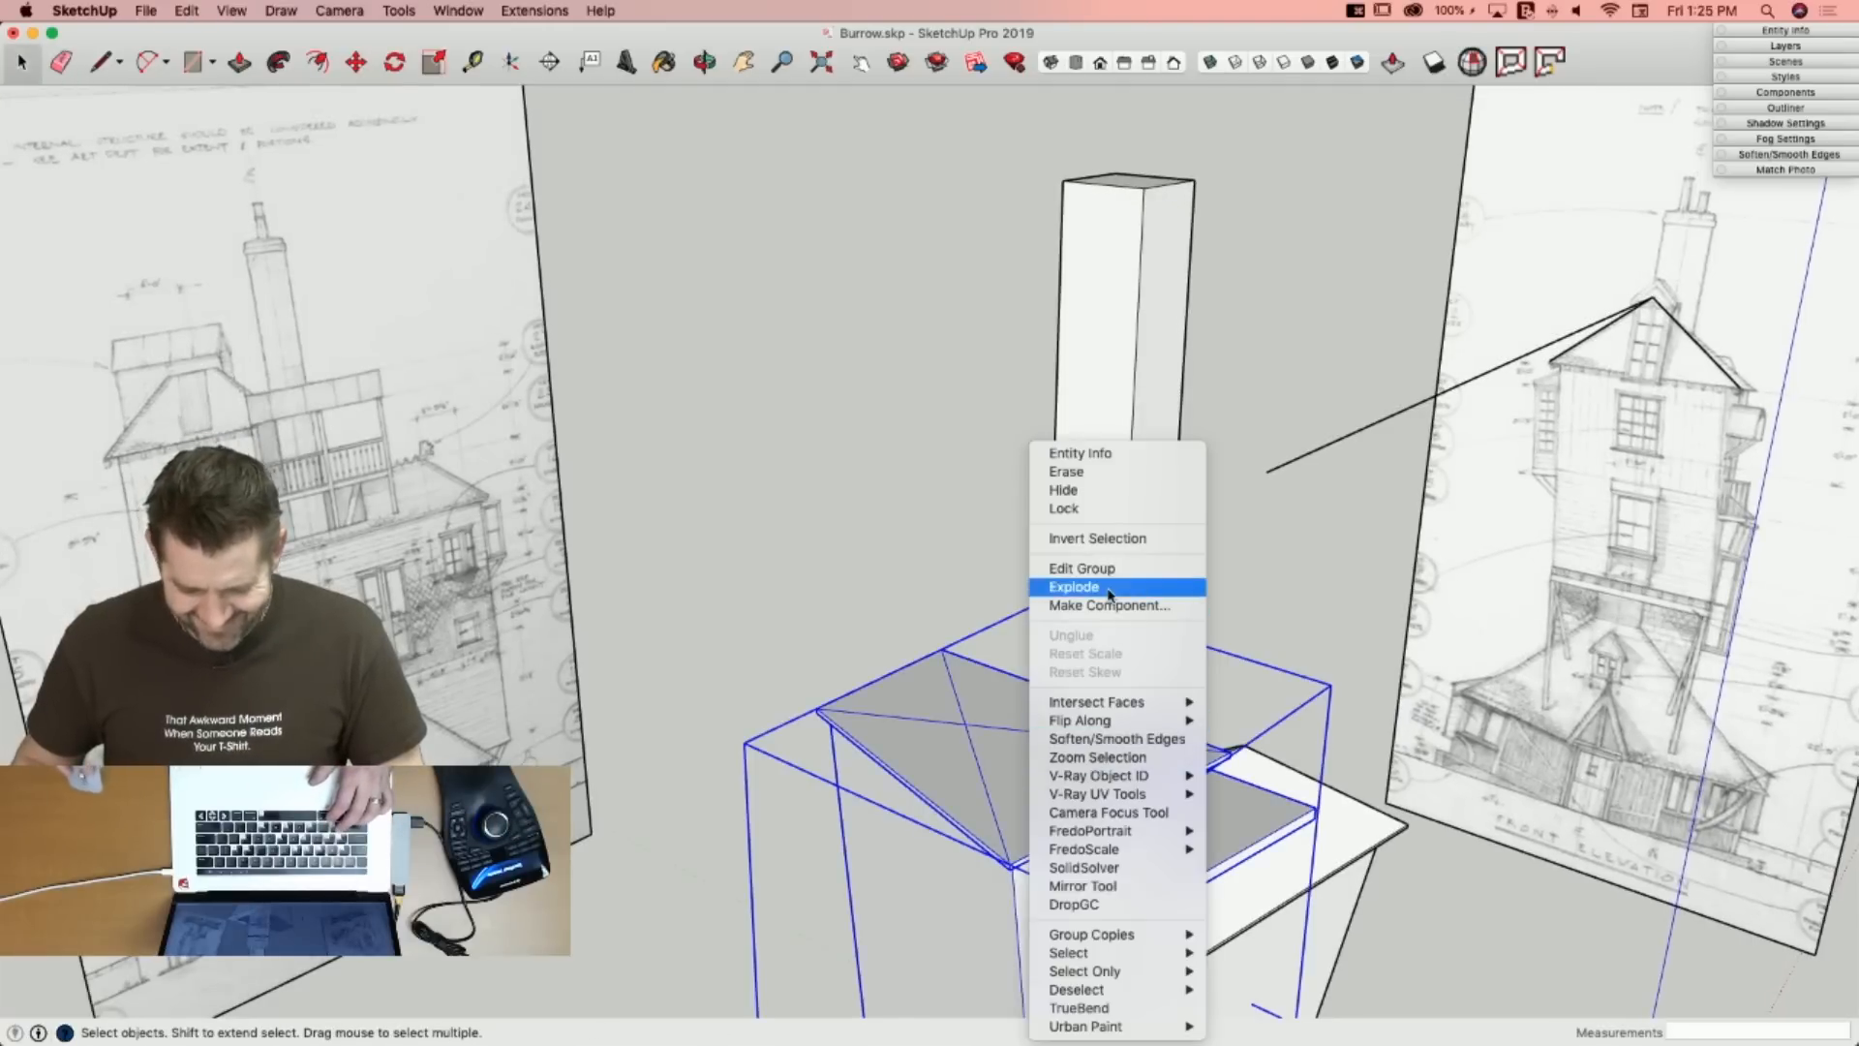
click(1109, 588)
key(m)
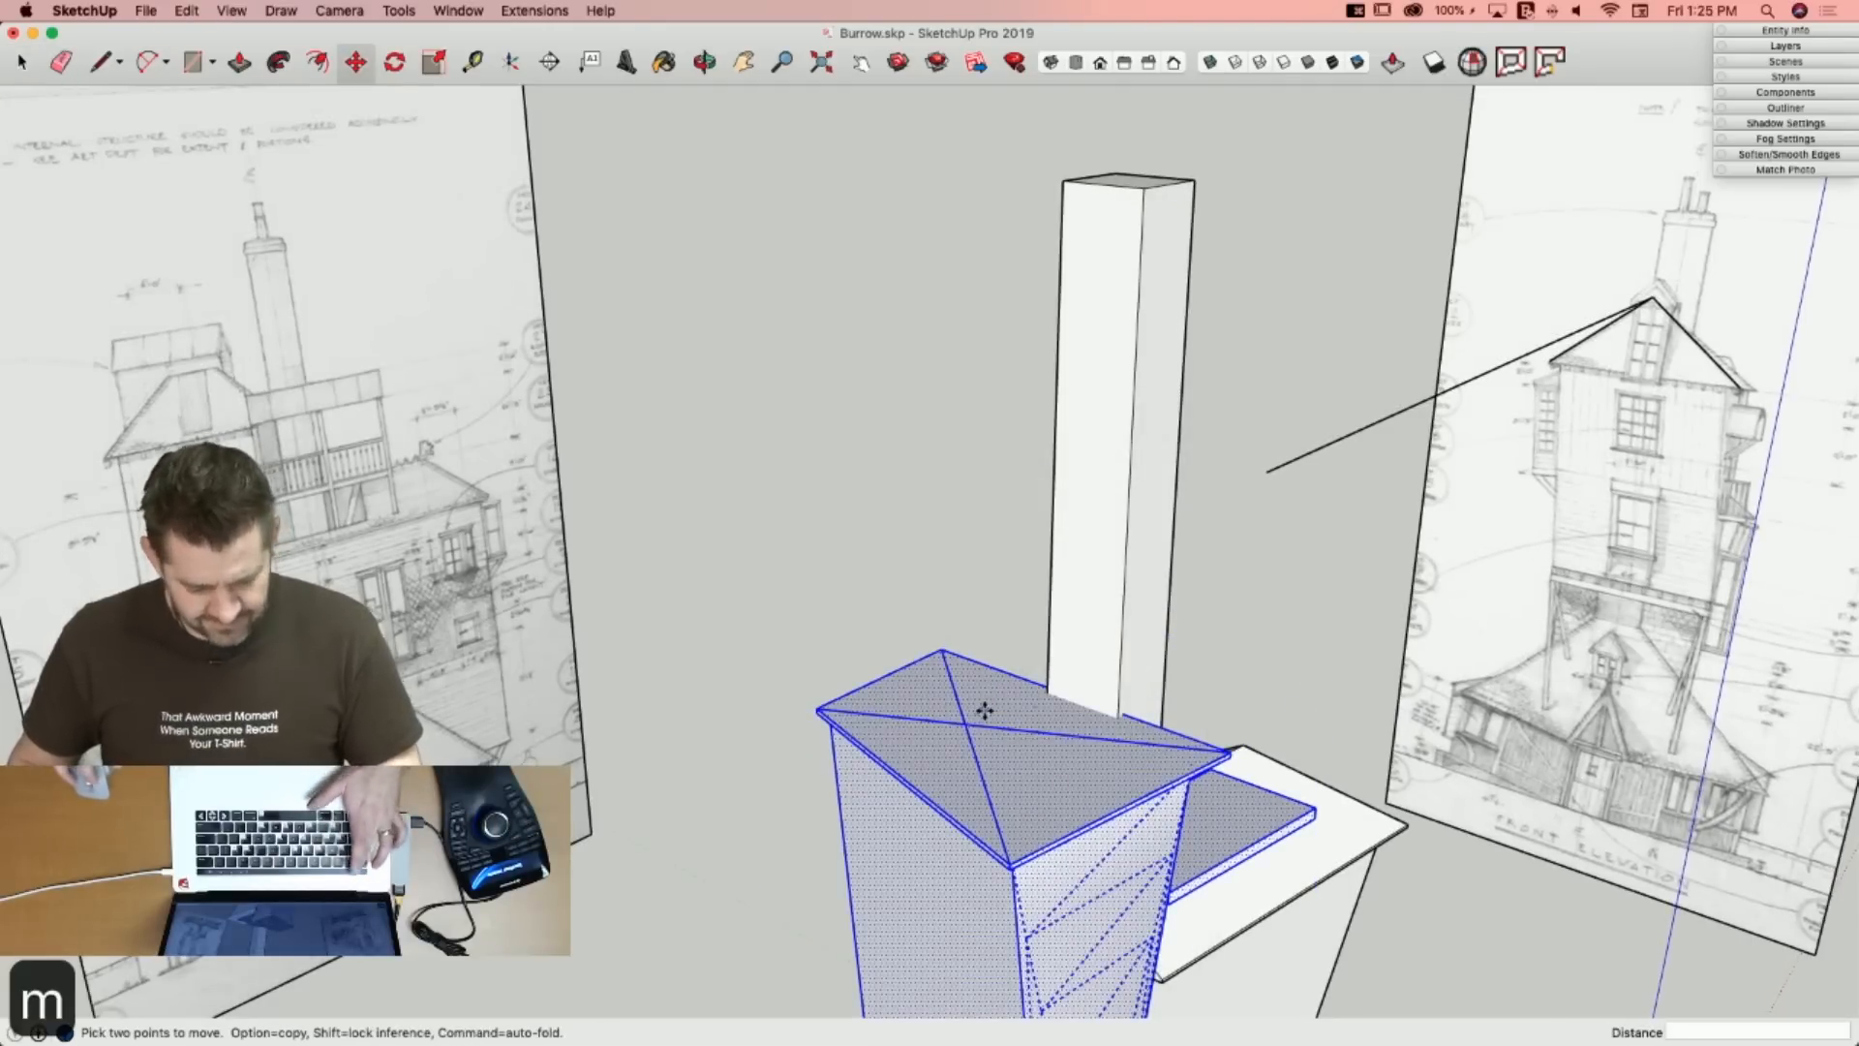
key(Escape)
click(970, 726)
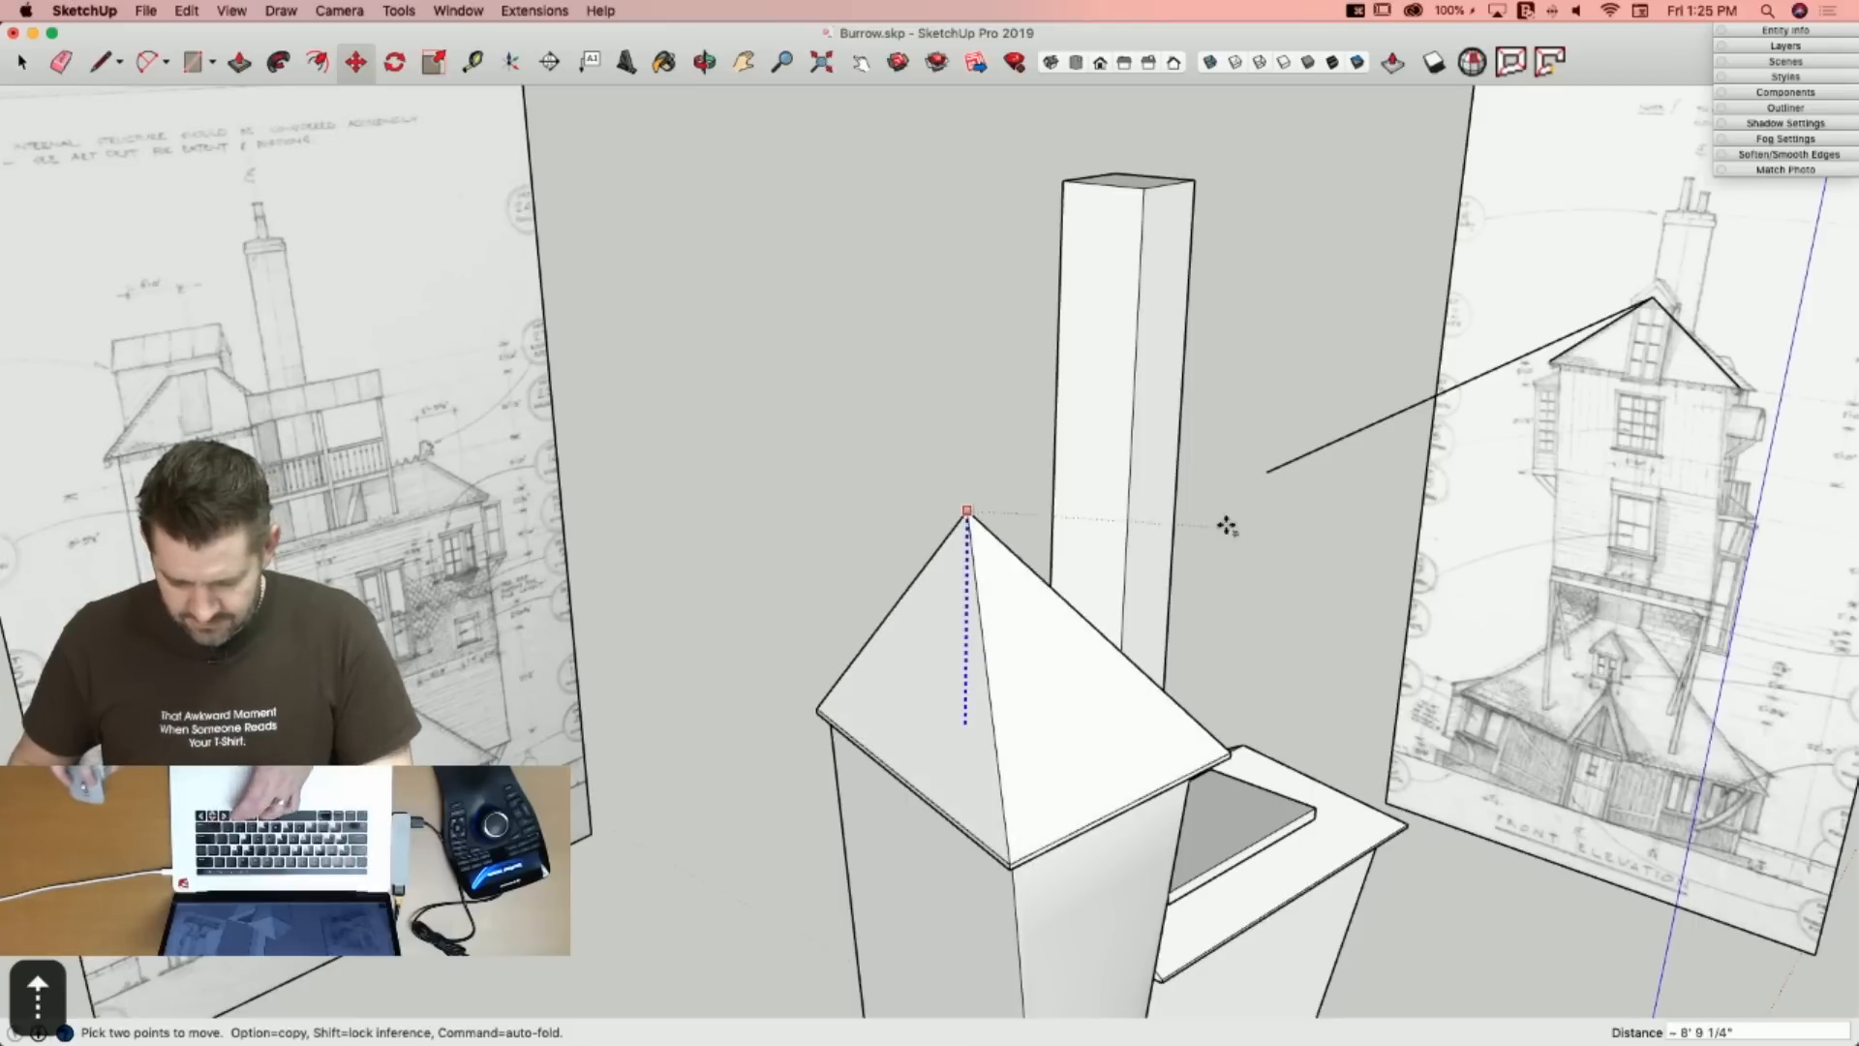
click(1248, 547)
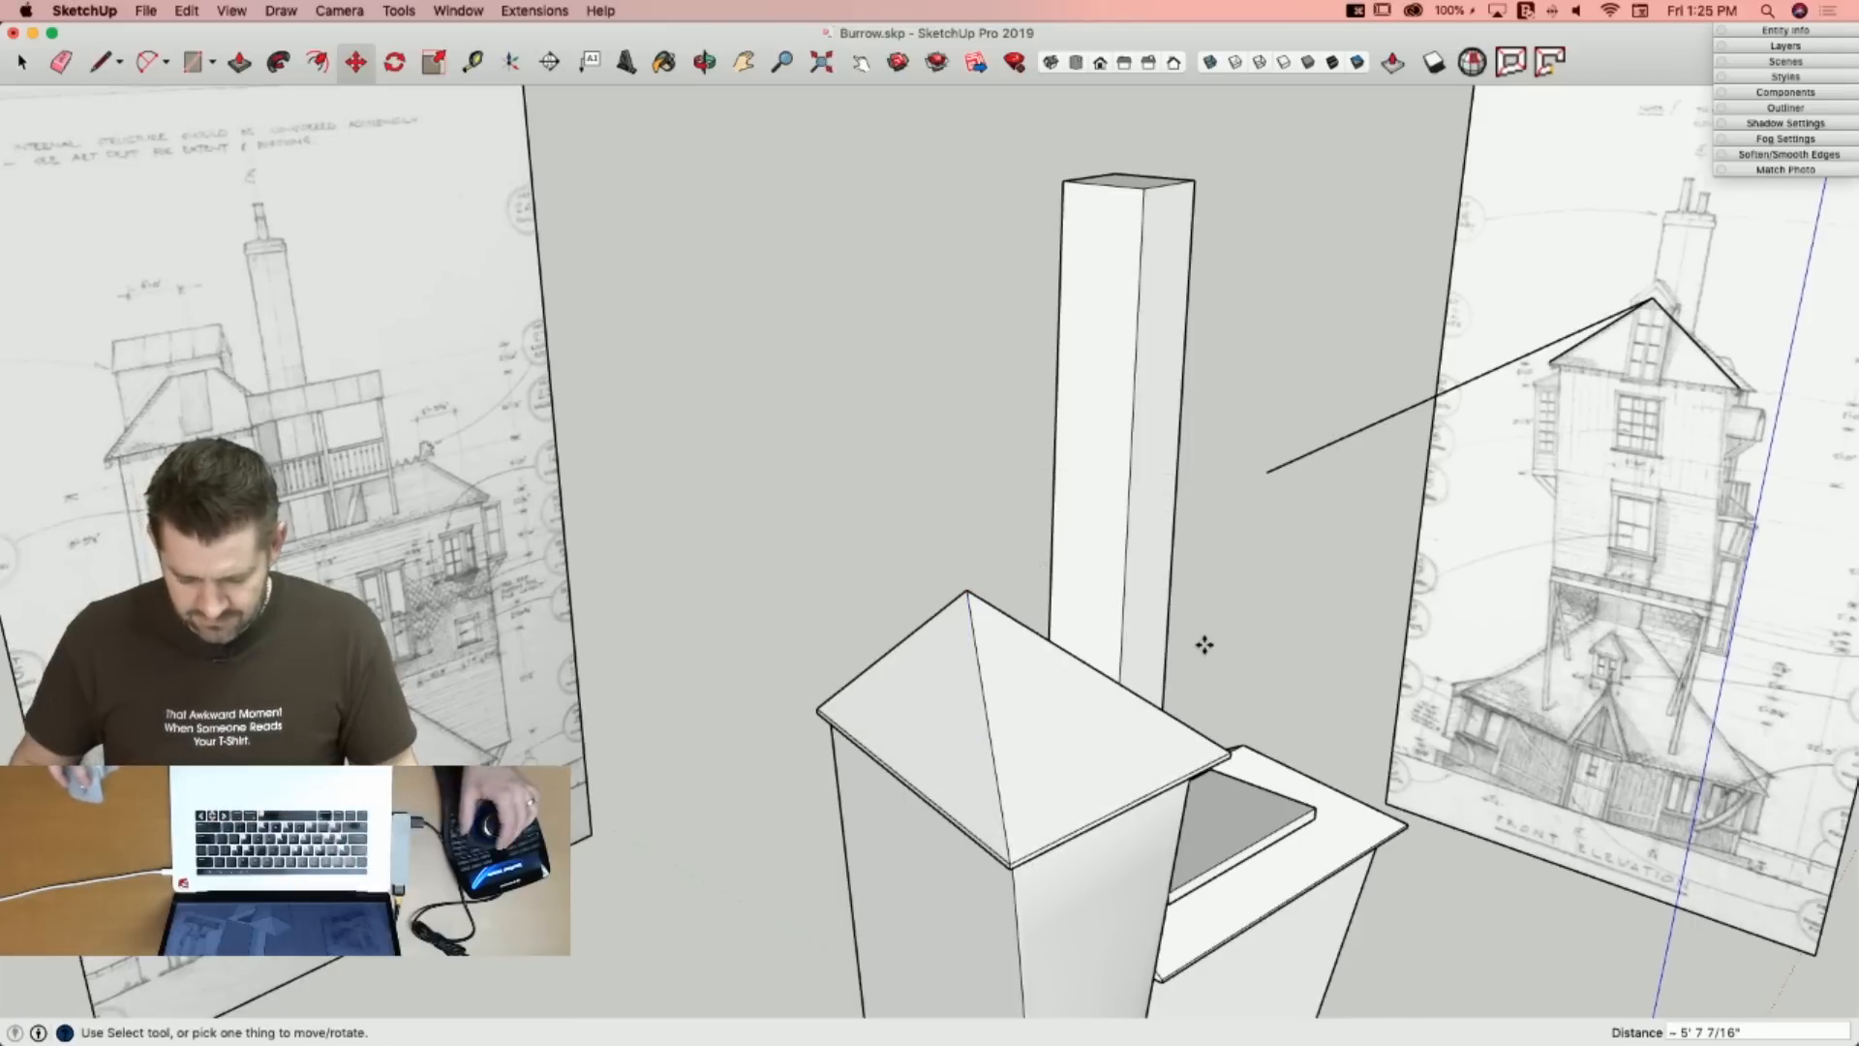
Erase the roof guide lines at the peak on the front elevation drawing.
key(space)
key(e)
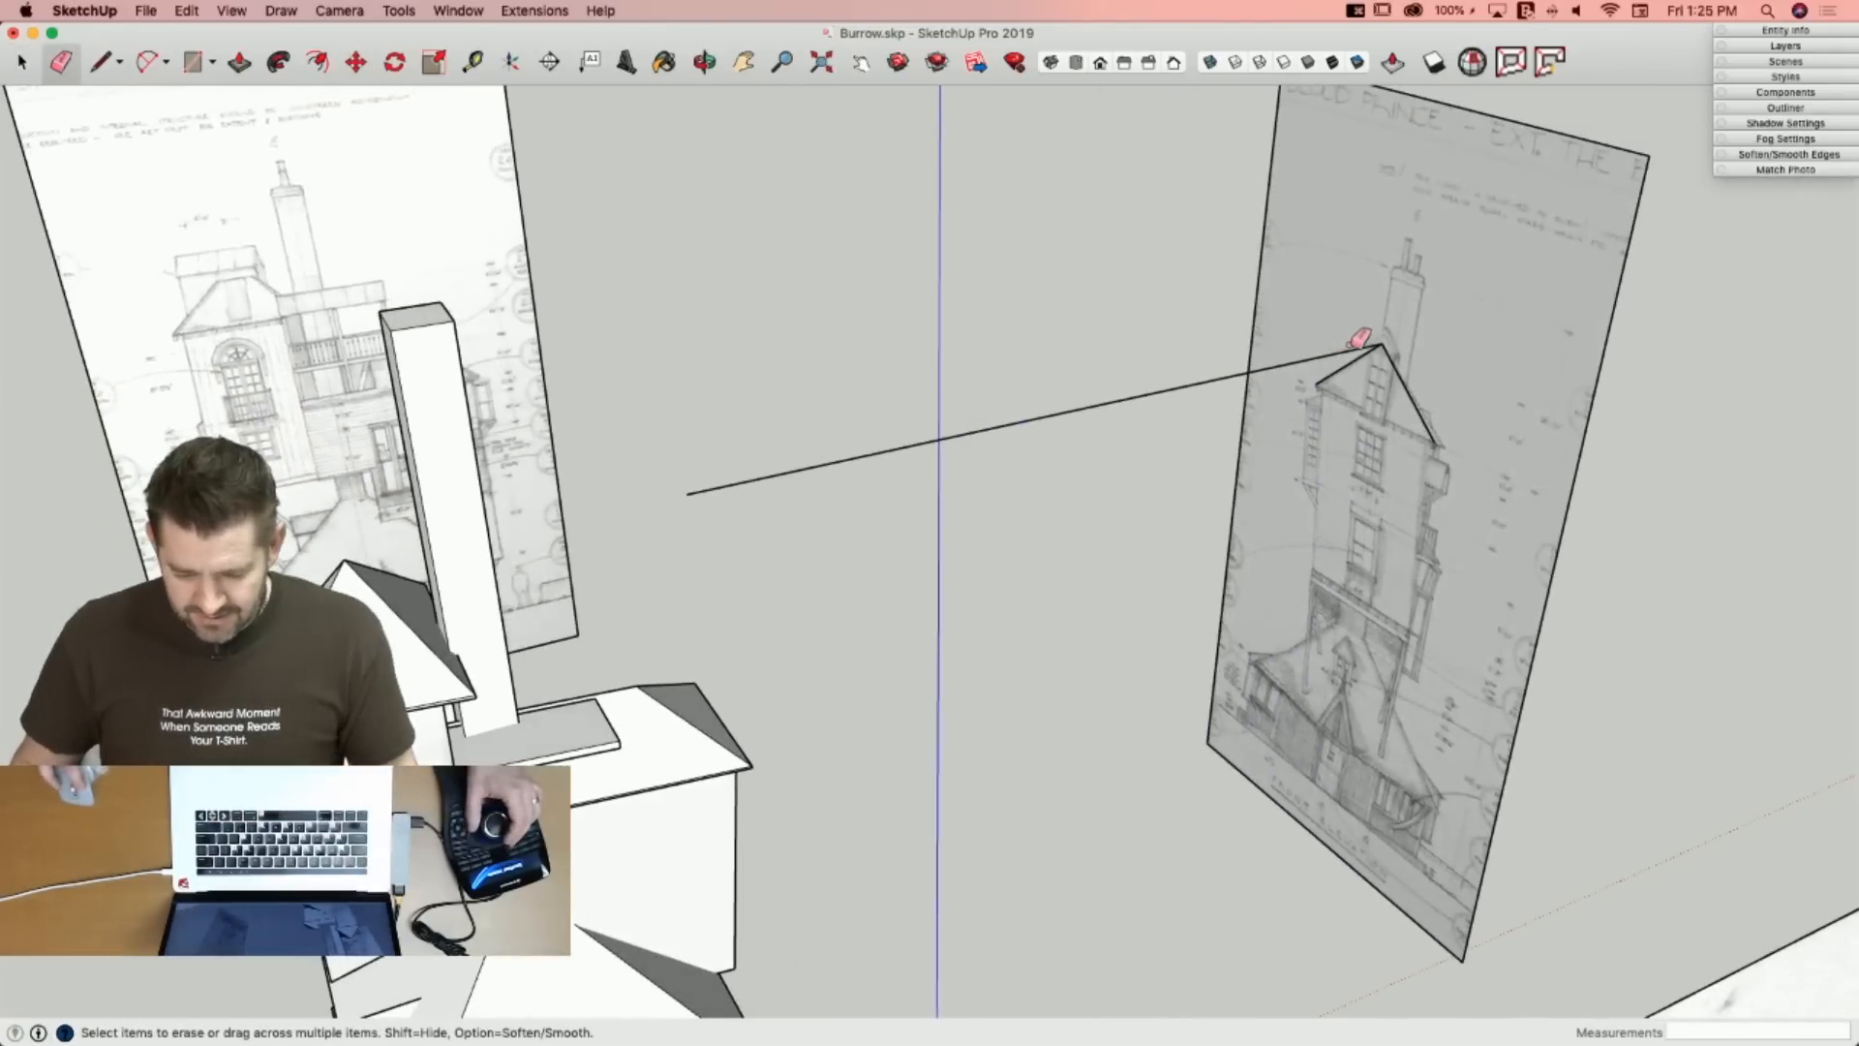
drag(1395, 361, 1401, 364)
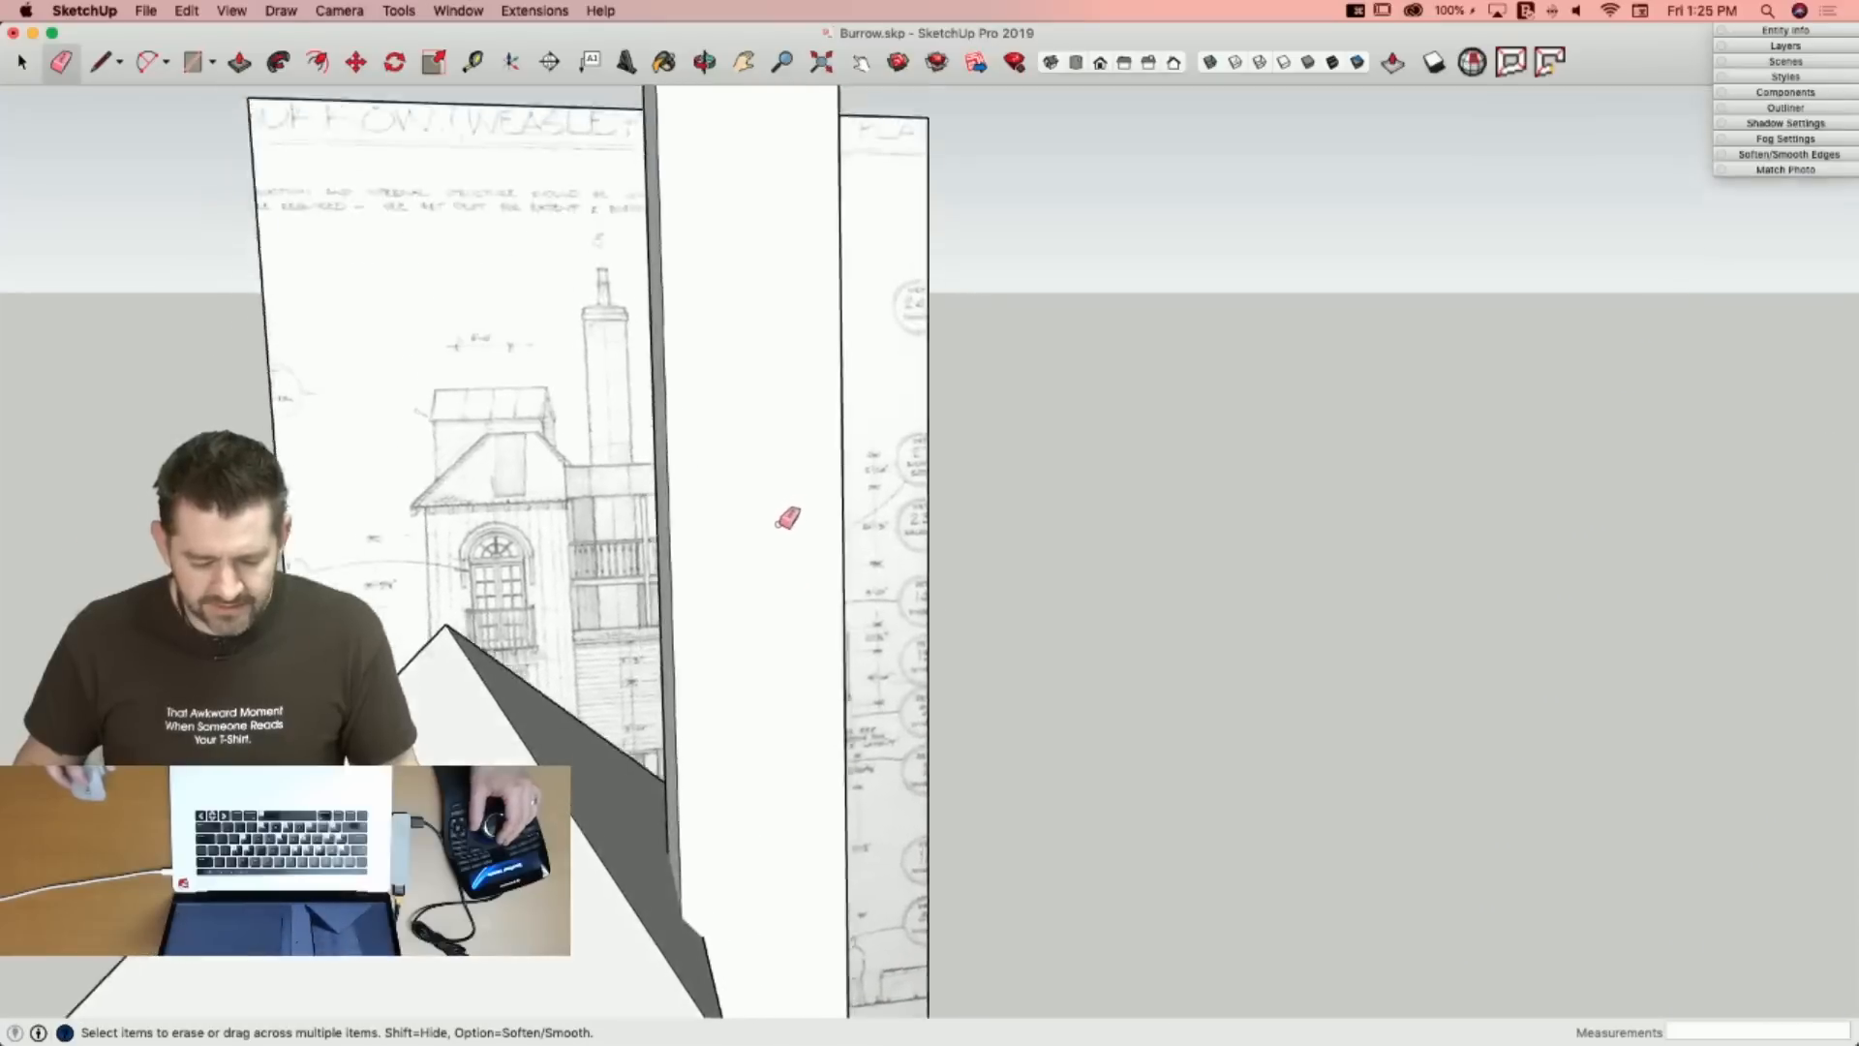
Draw an upright face beside the chimney over the notched roof corner and move its lower edge straight down to the slab's underside.
key(l)
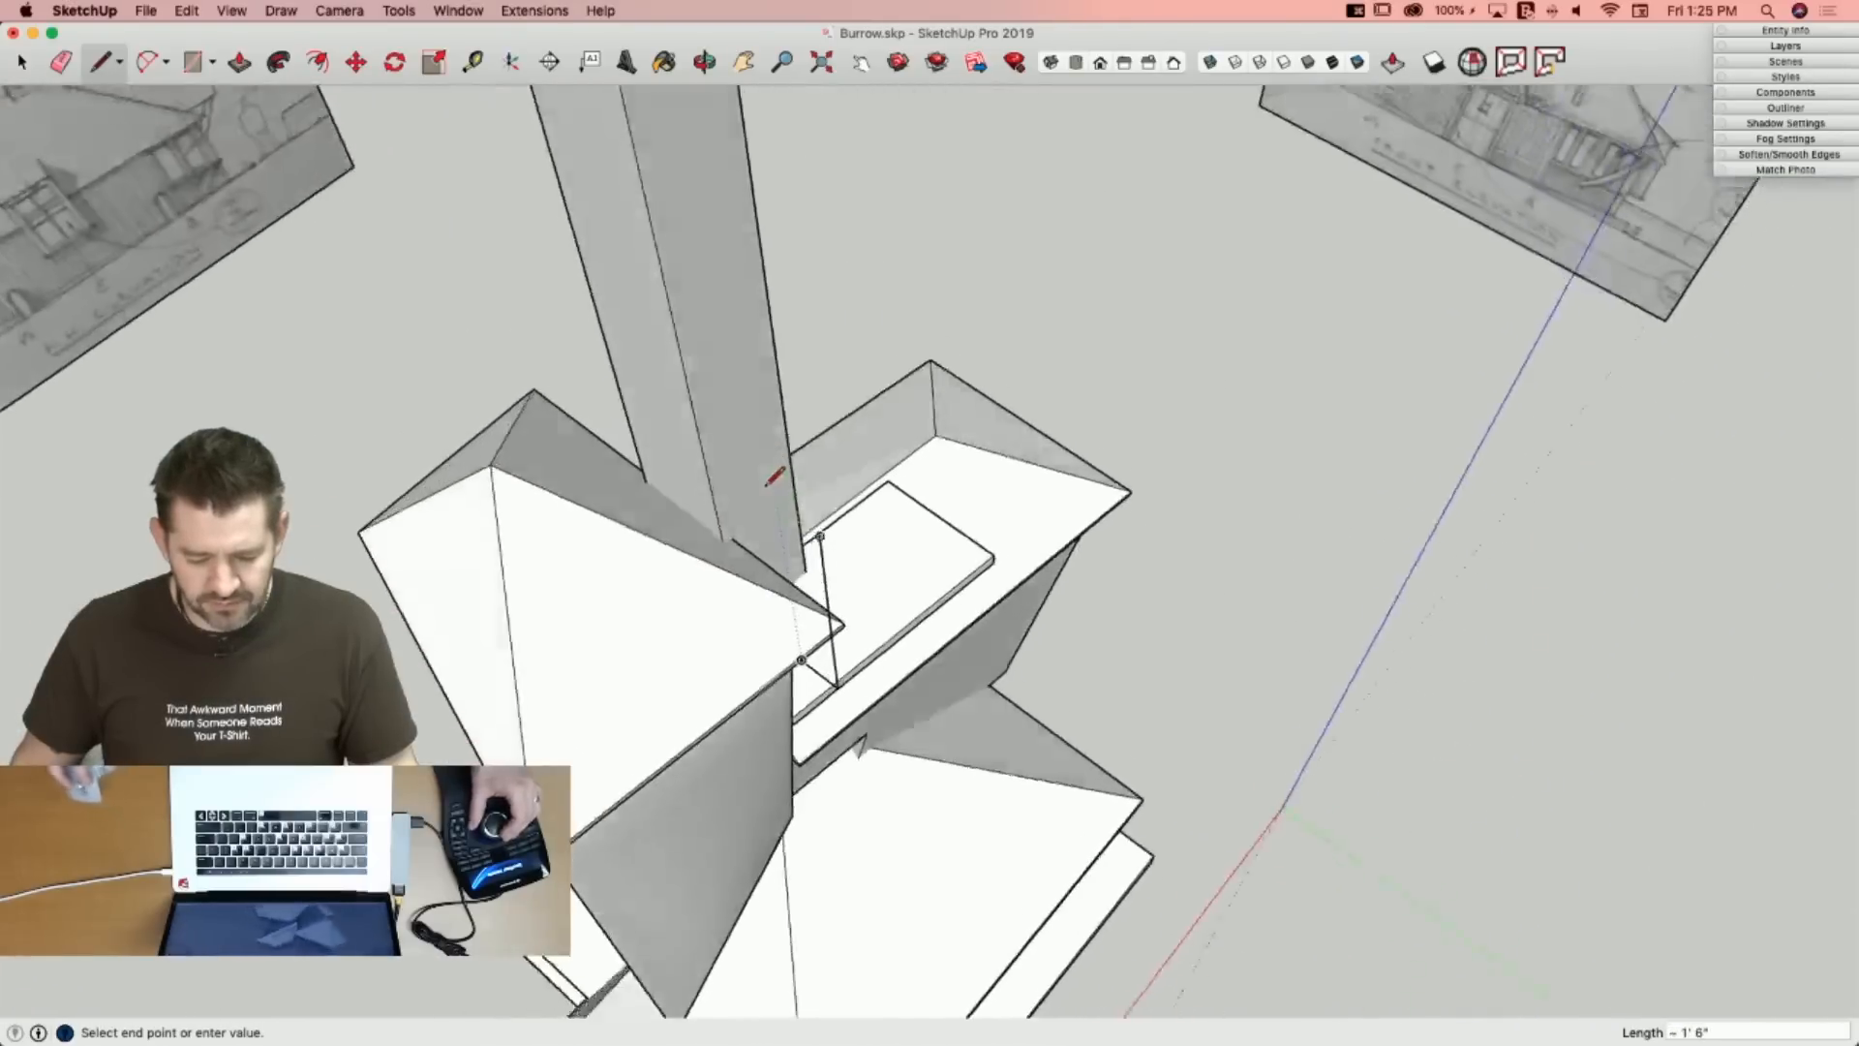
click(315, 226)
key(Escape)
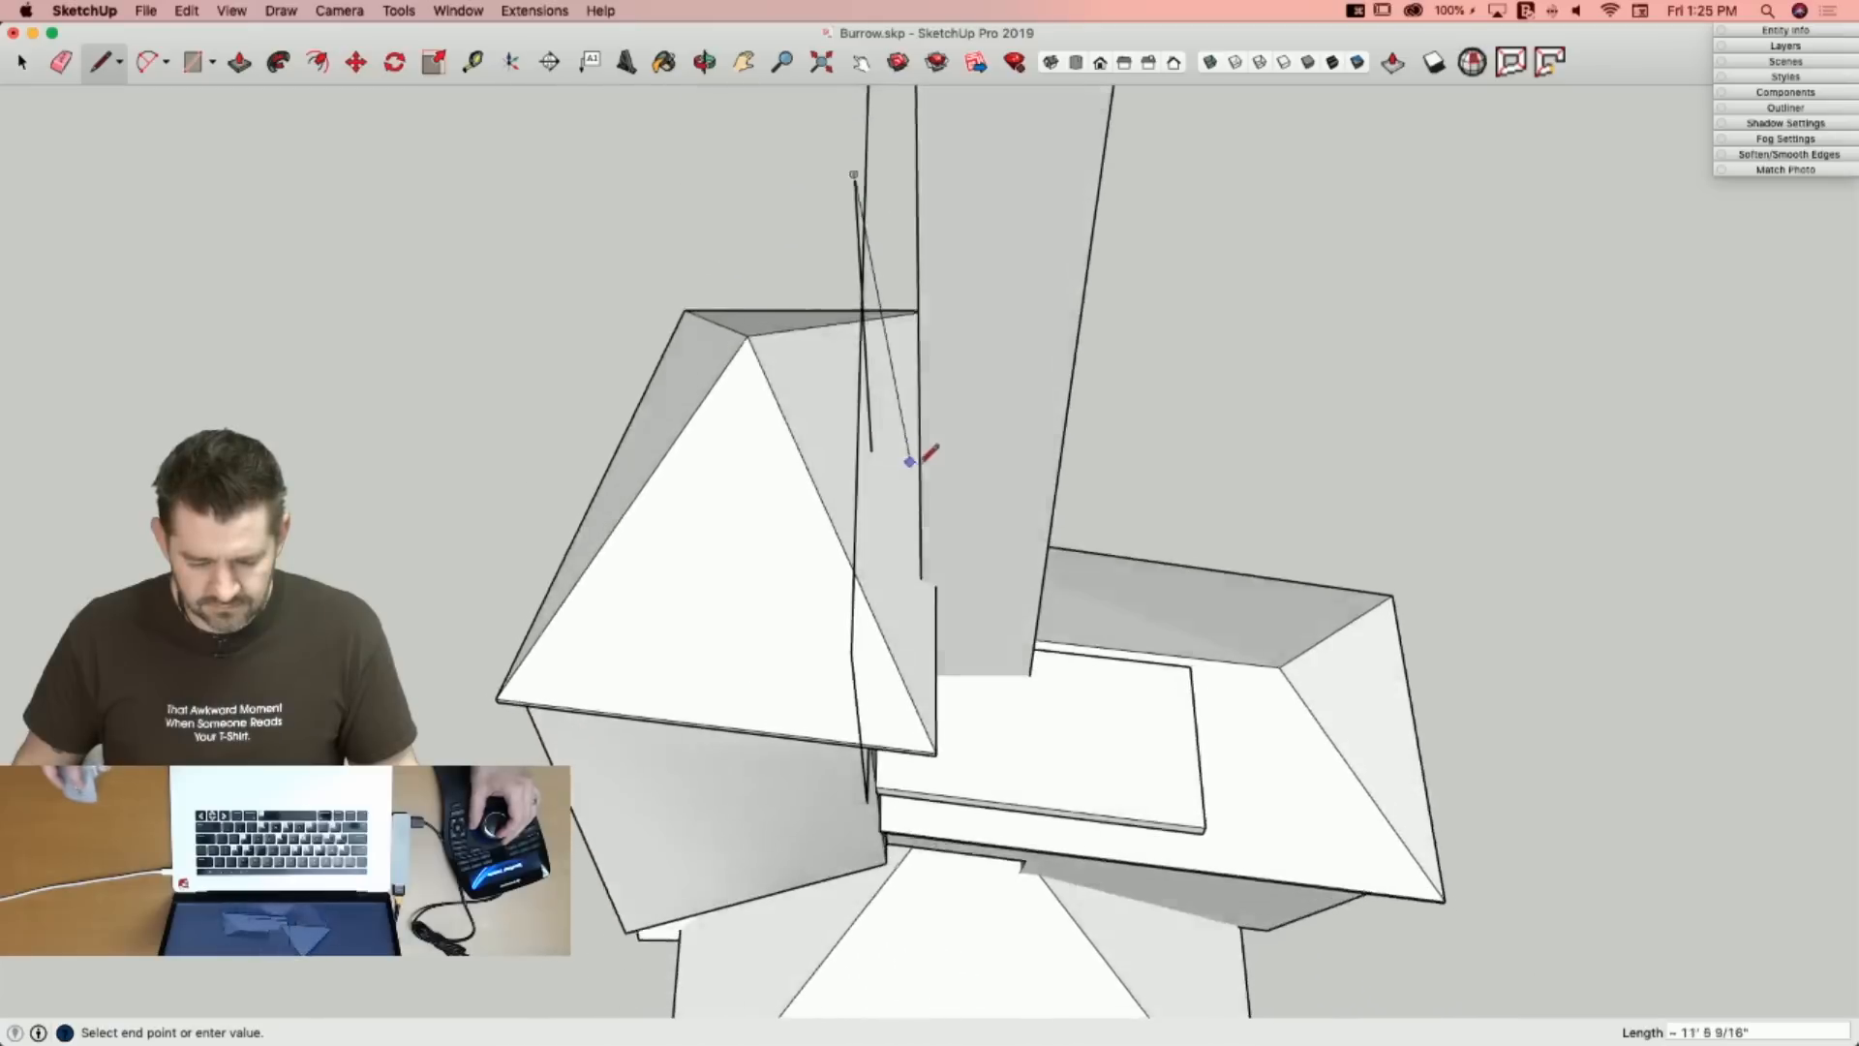
key(Escape)
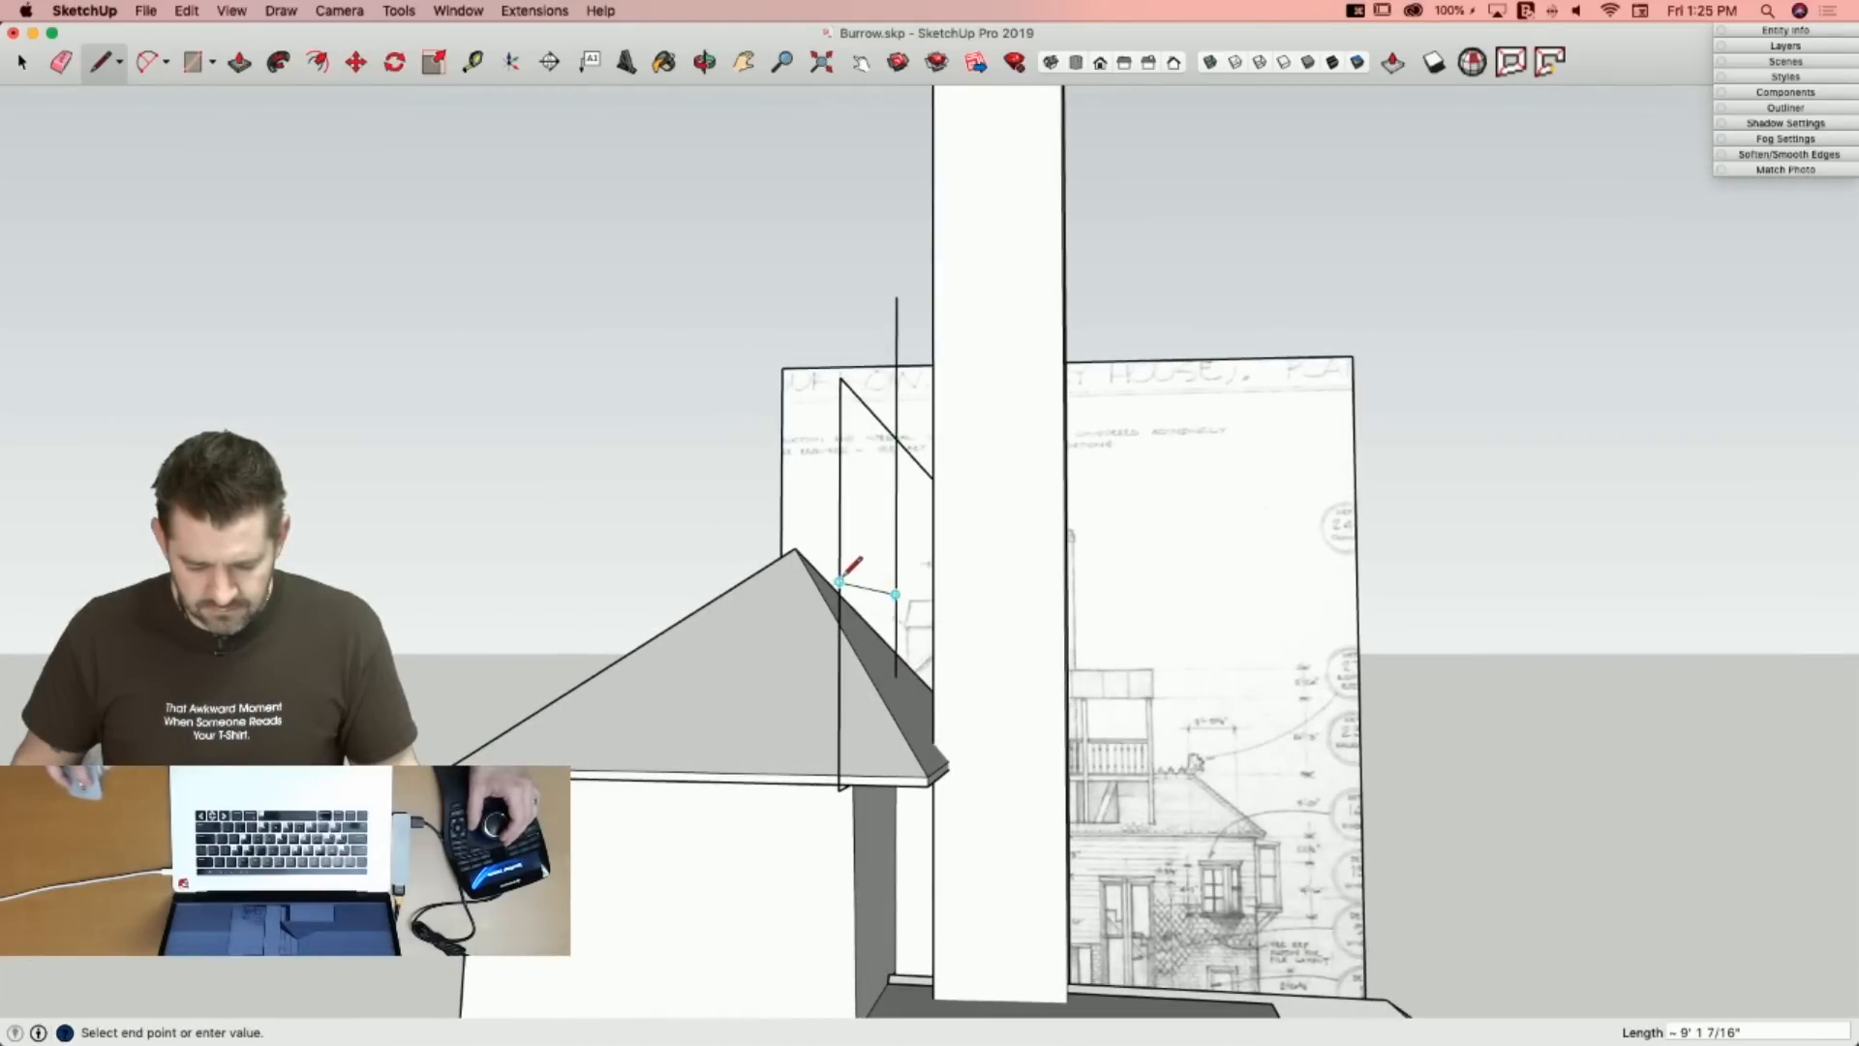
key(m)
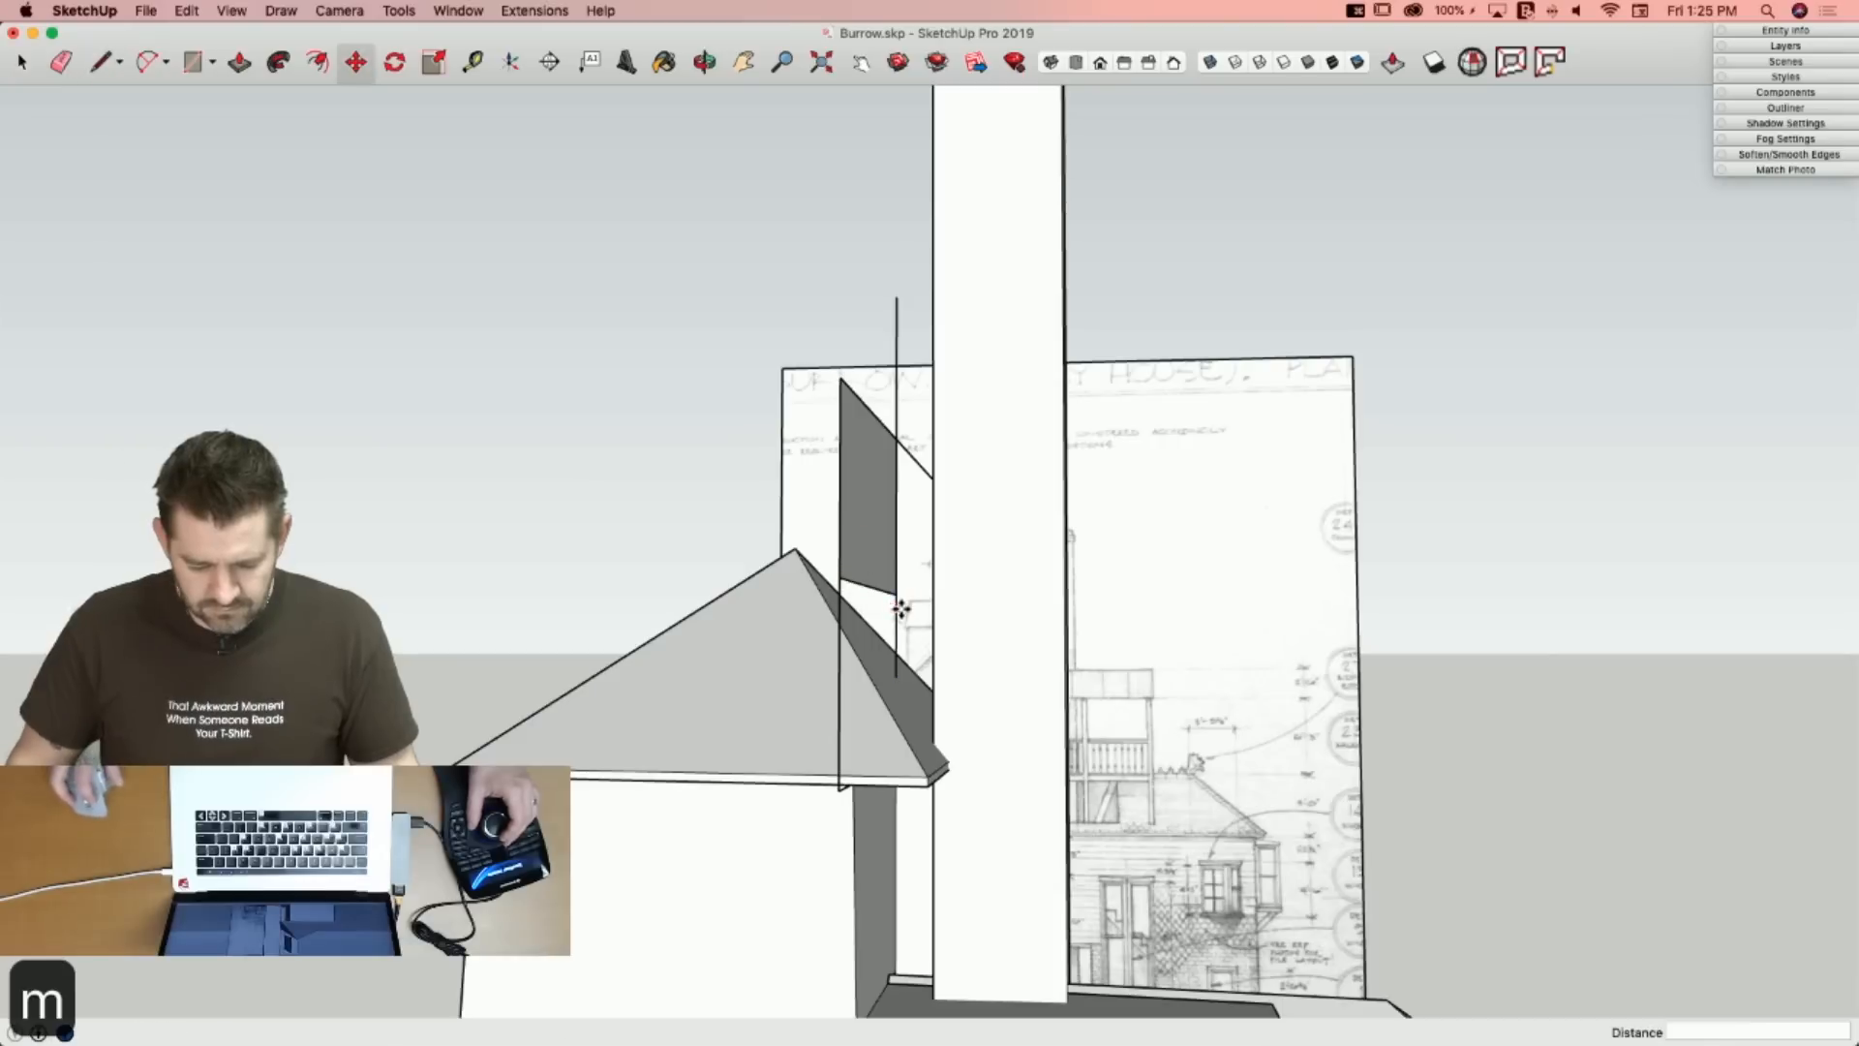
click(872, 584)
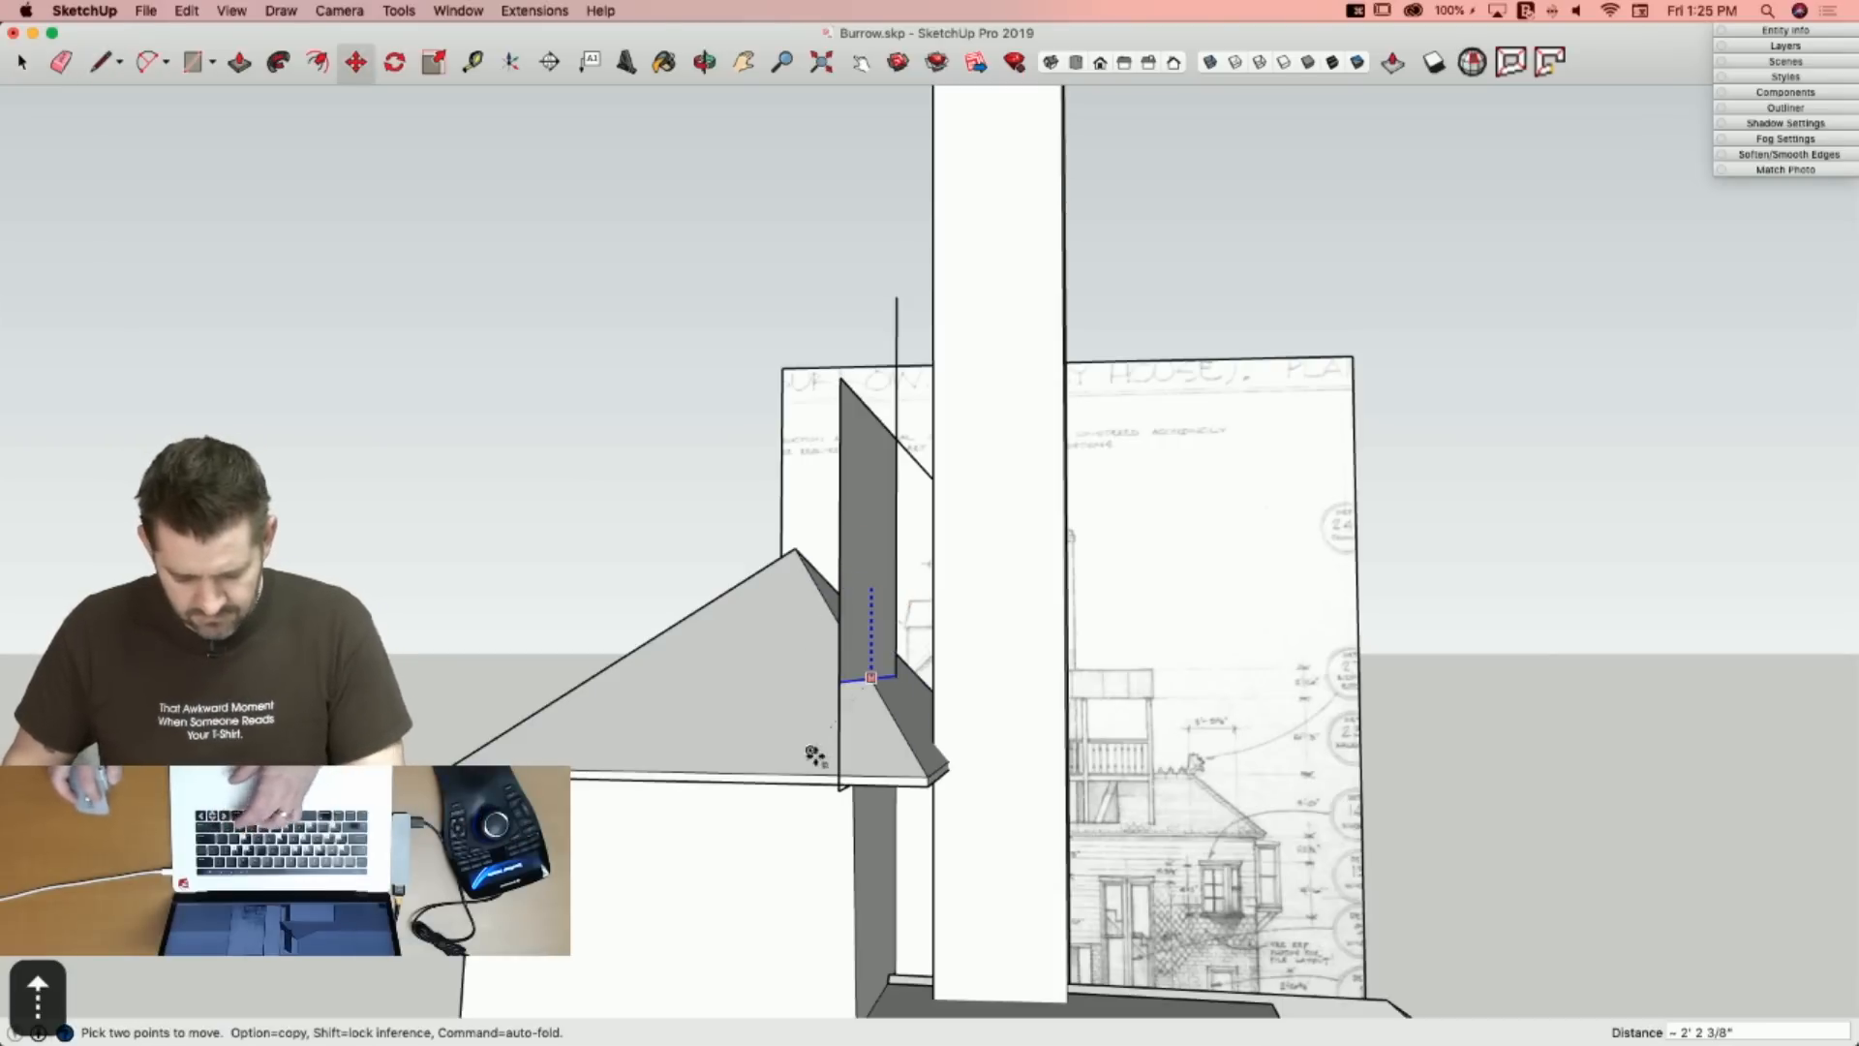
click(836, 793)
Push/Pull the upright face about 1' 8 13/16" outwards into a cutting box over the roof corner.
key(p)
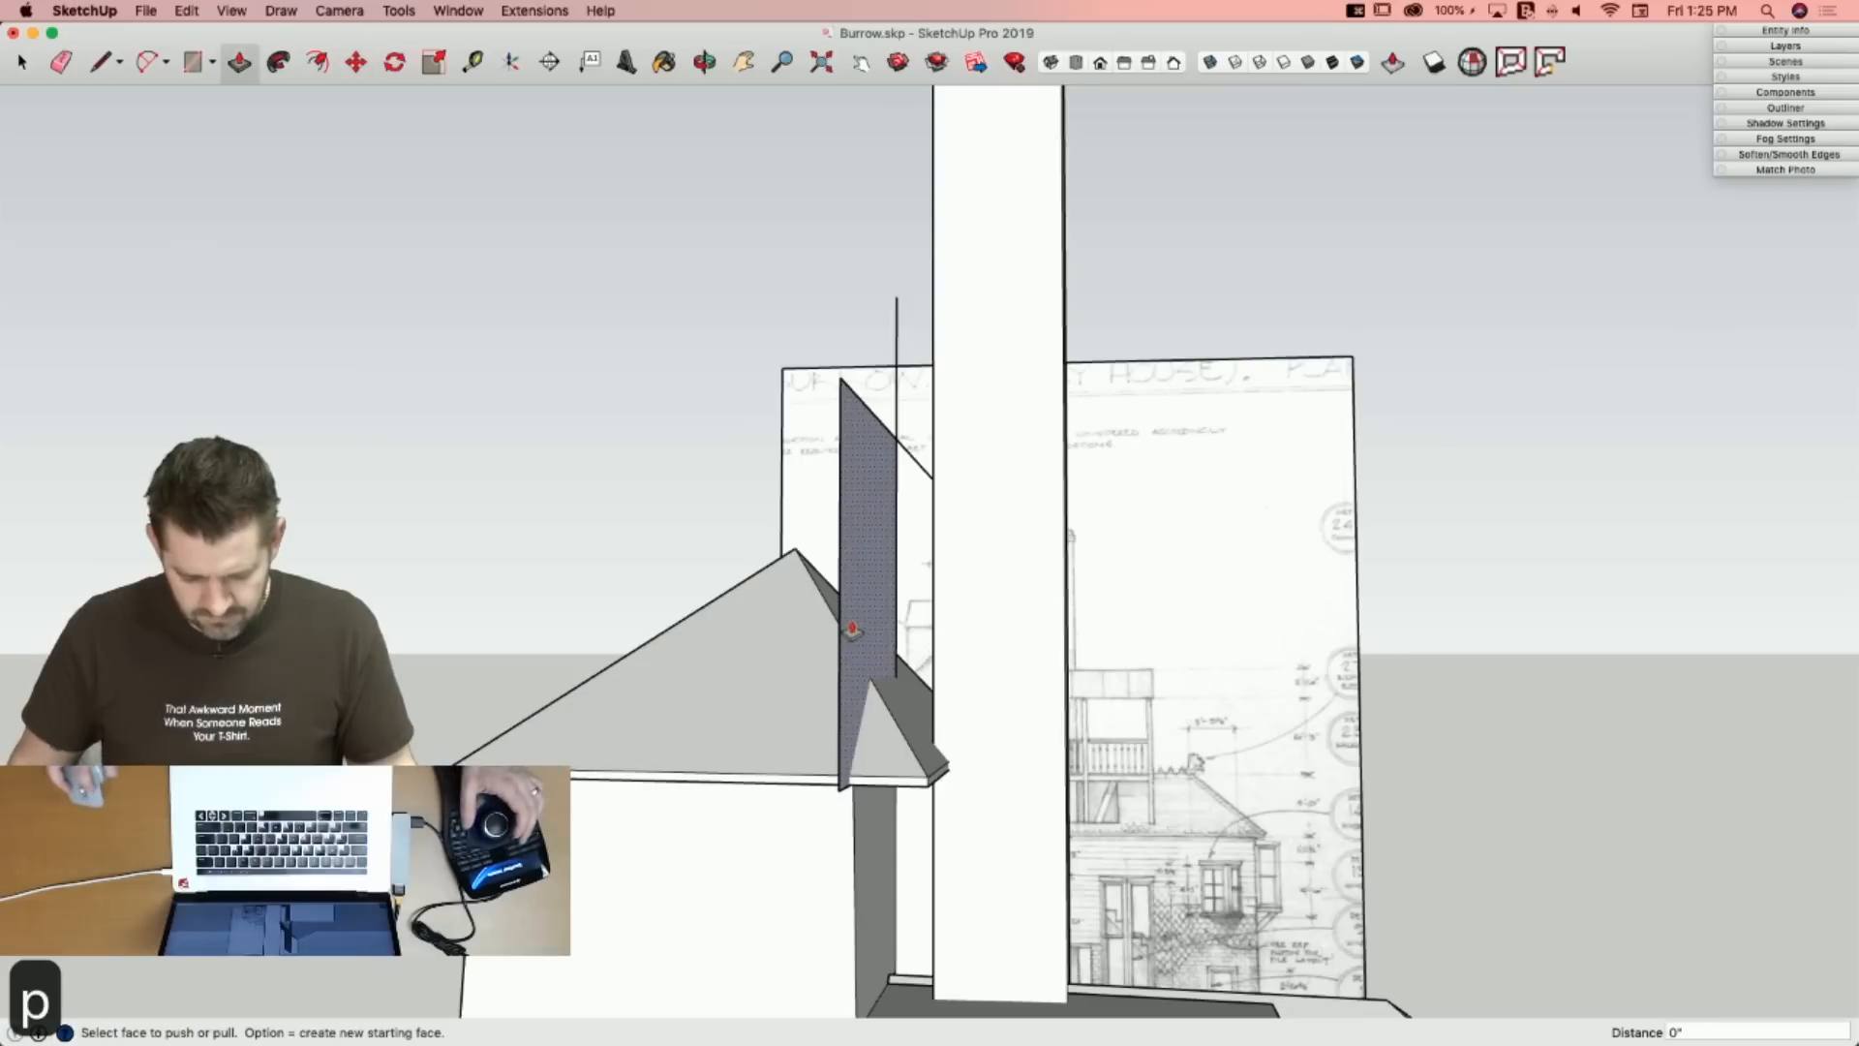
click(860, 631)
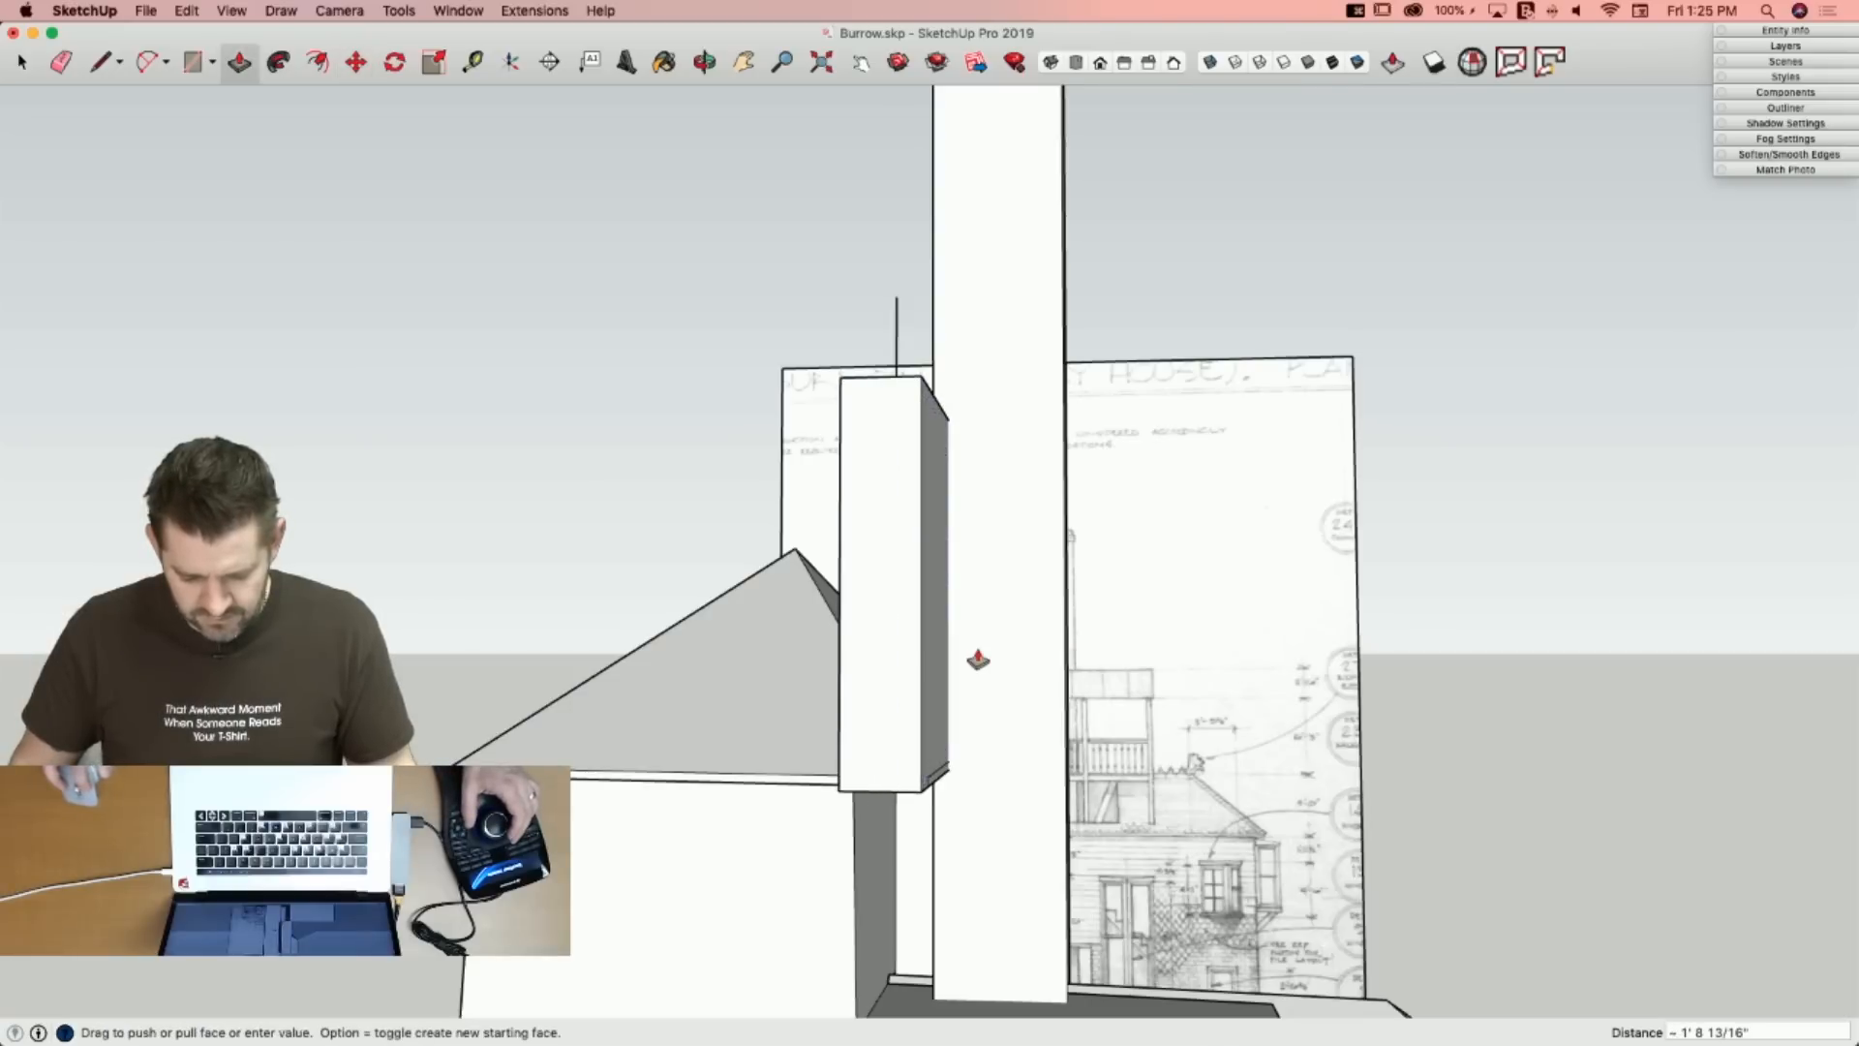
click(1172, 631)
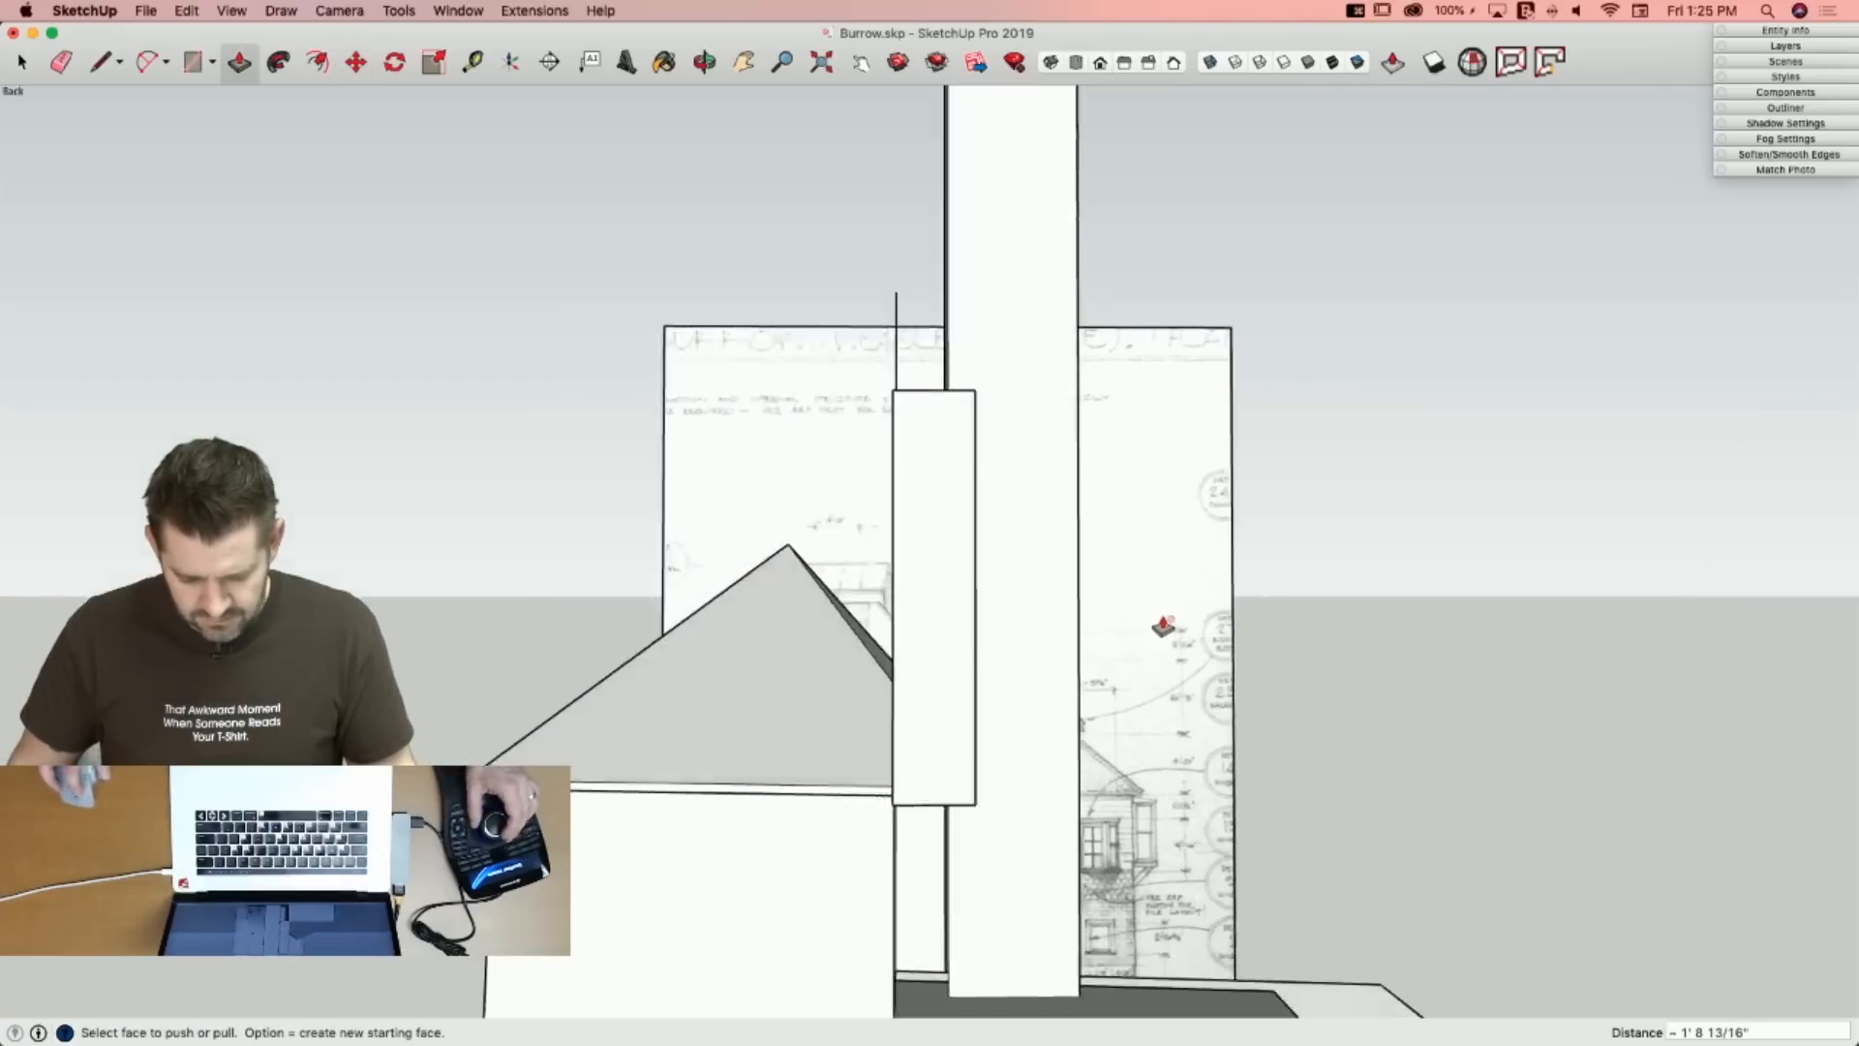
Hide the chimney group to clear the view of the cutting box and tower roof.
key(space)
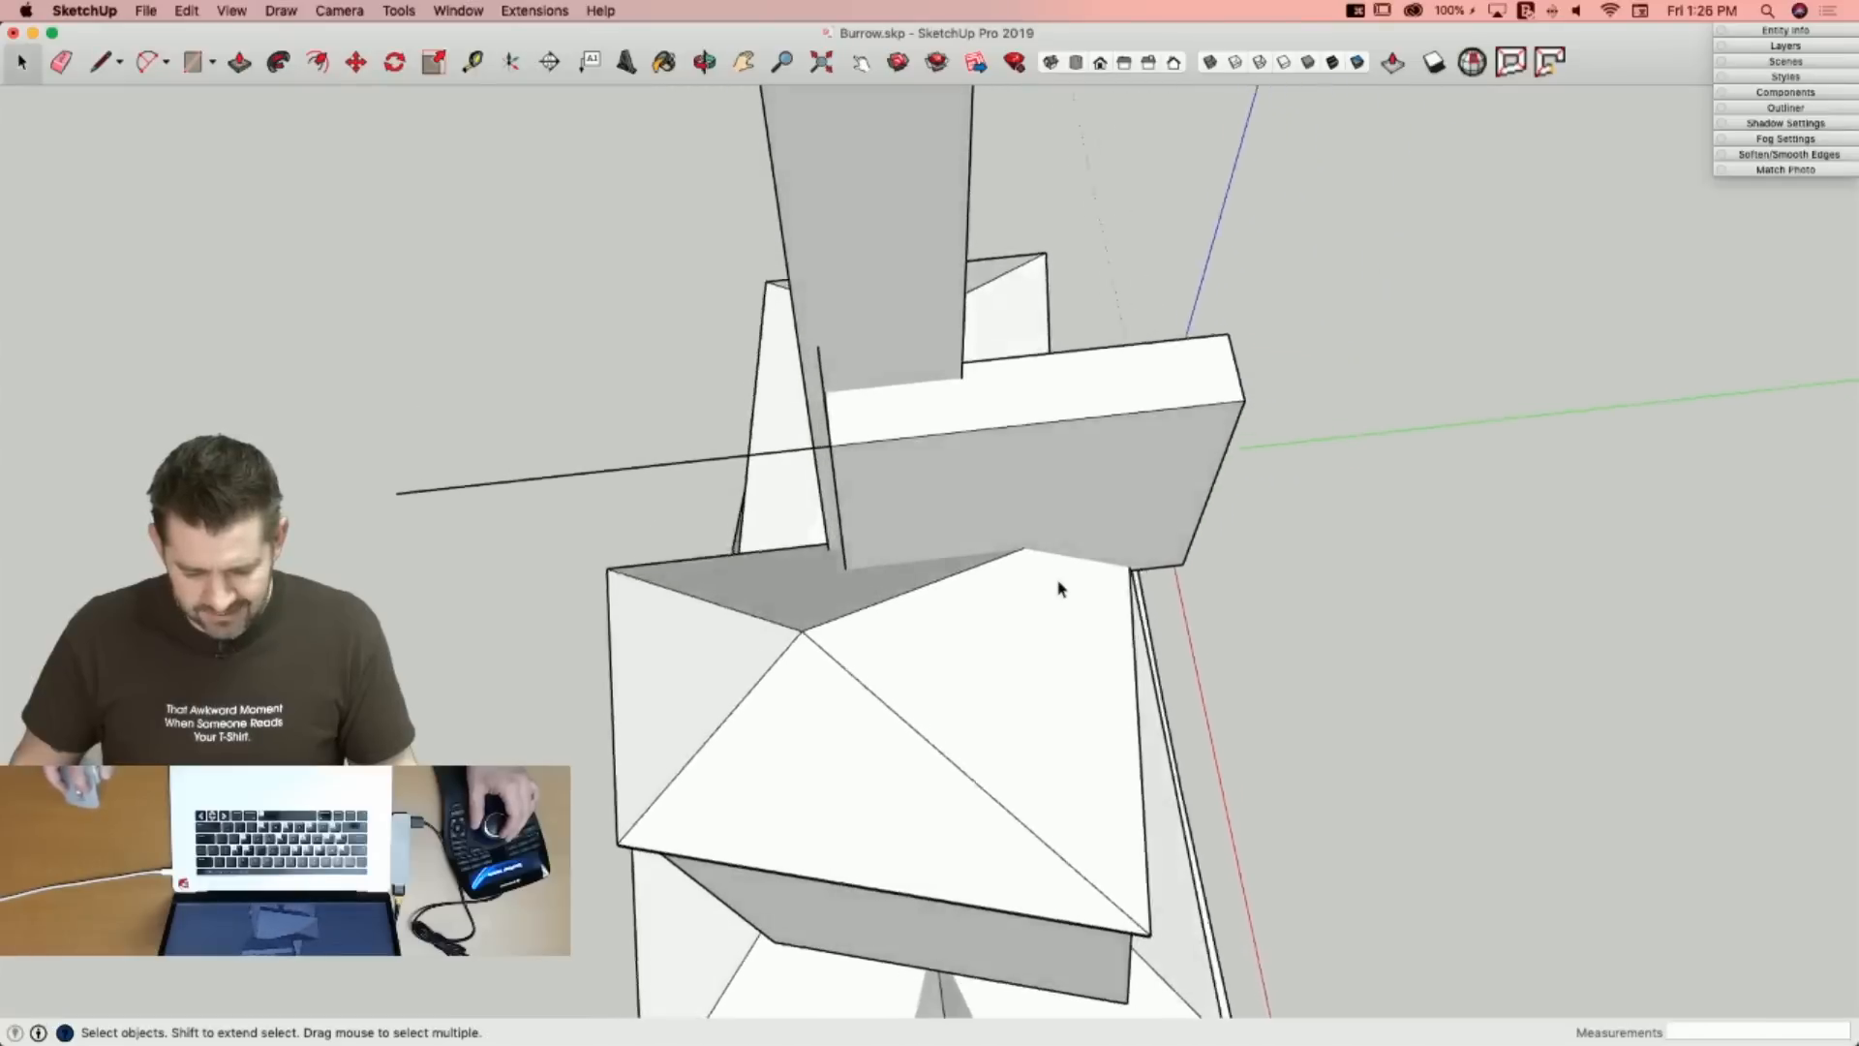
click(1016, 581)
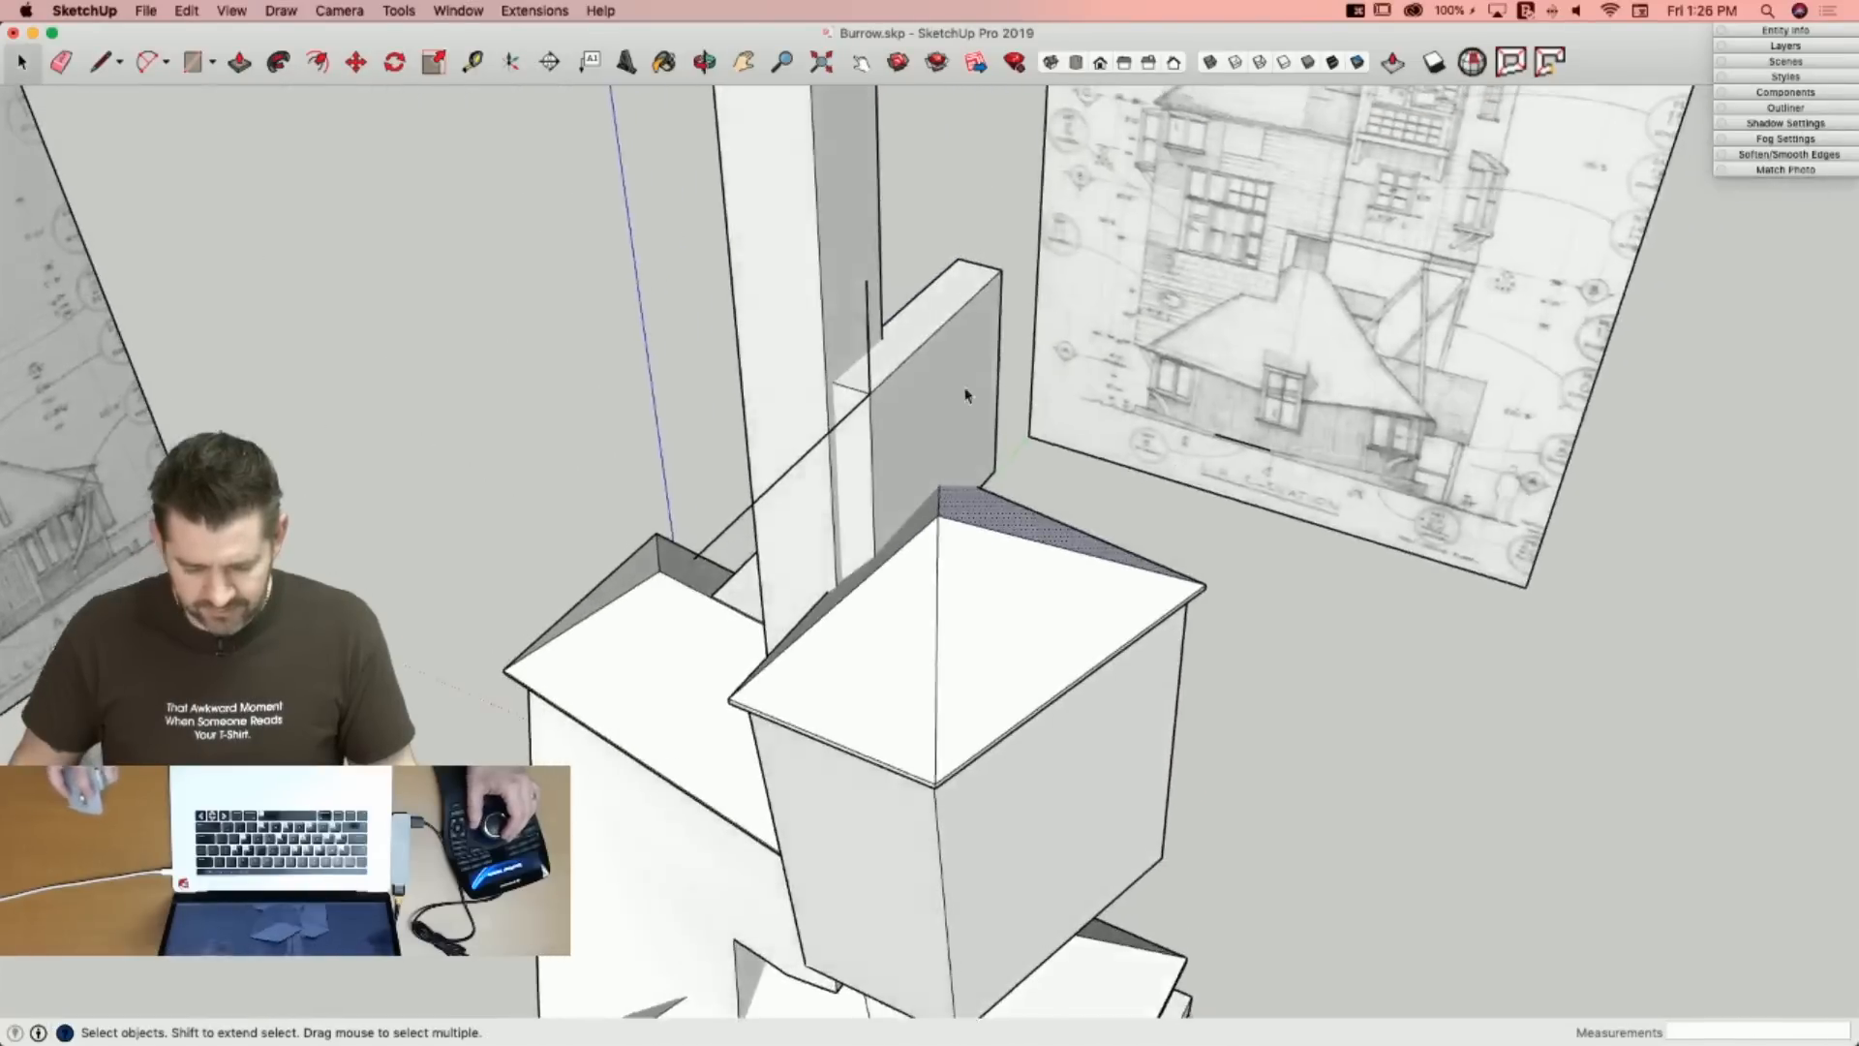
right_click(810, 311)
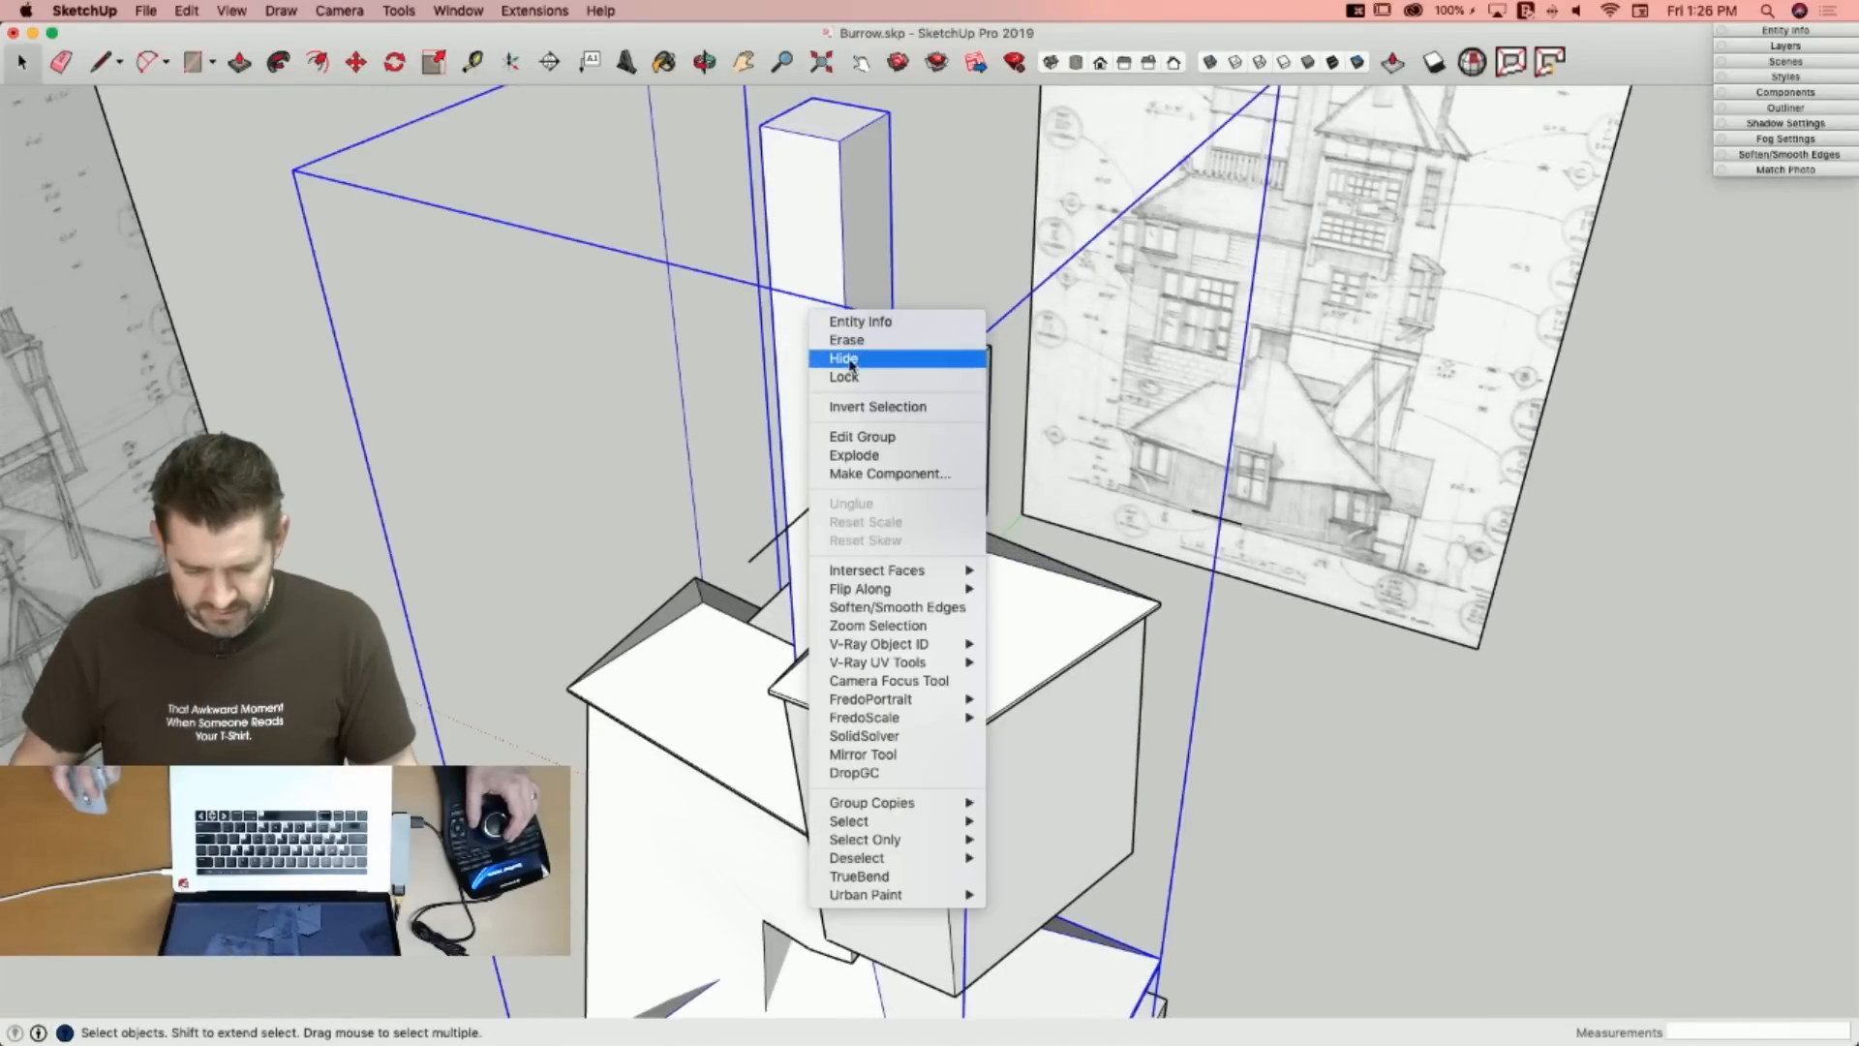
click(845, 358)
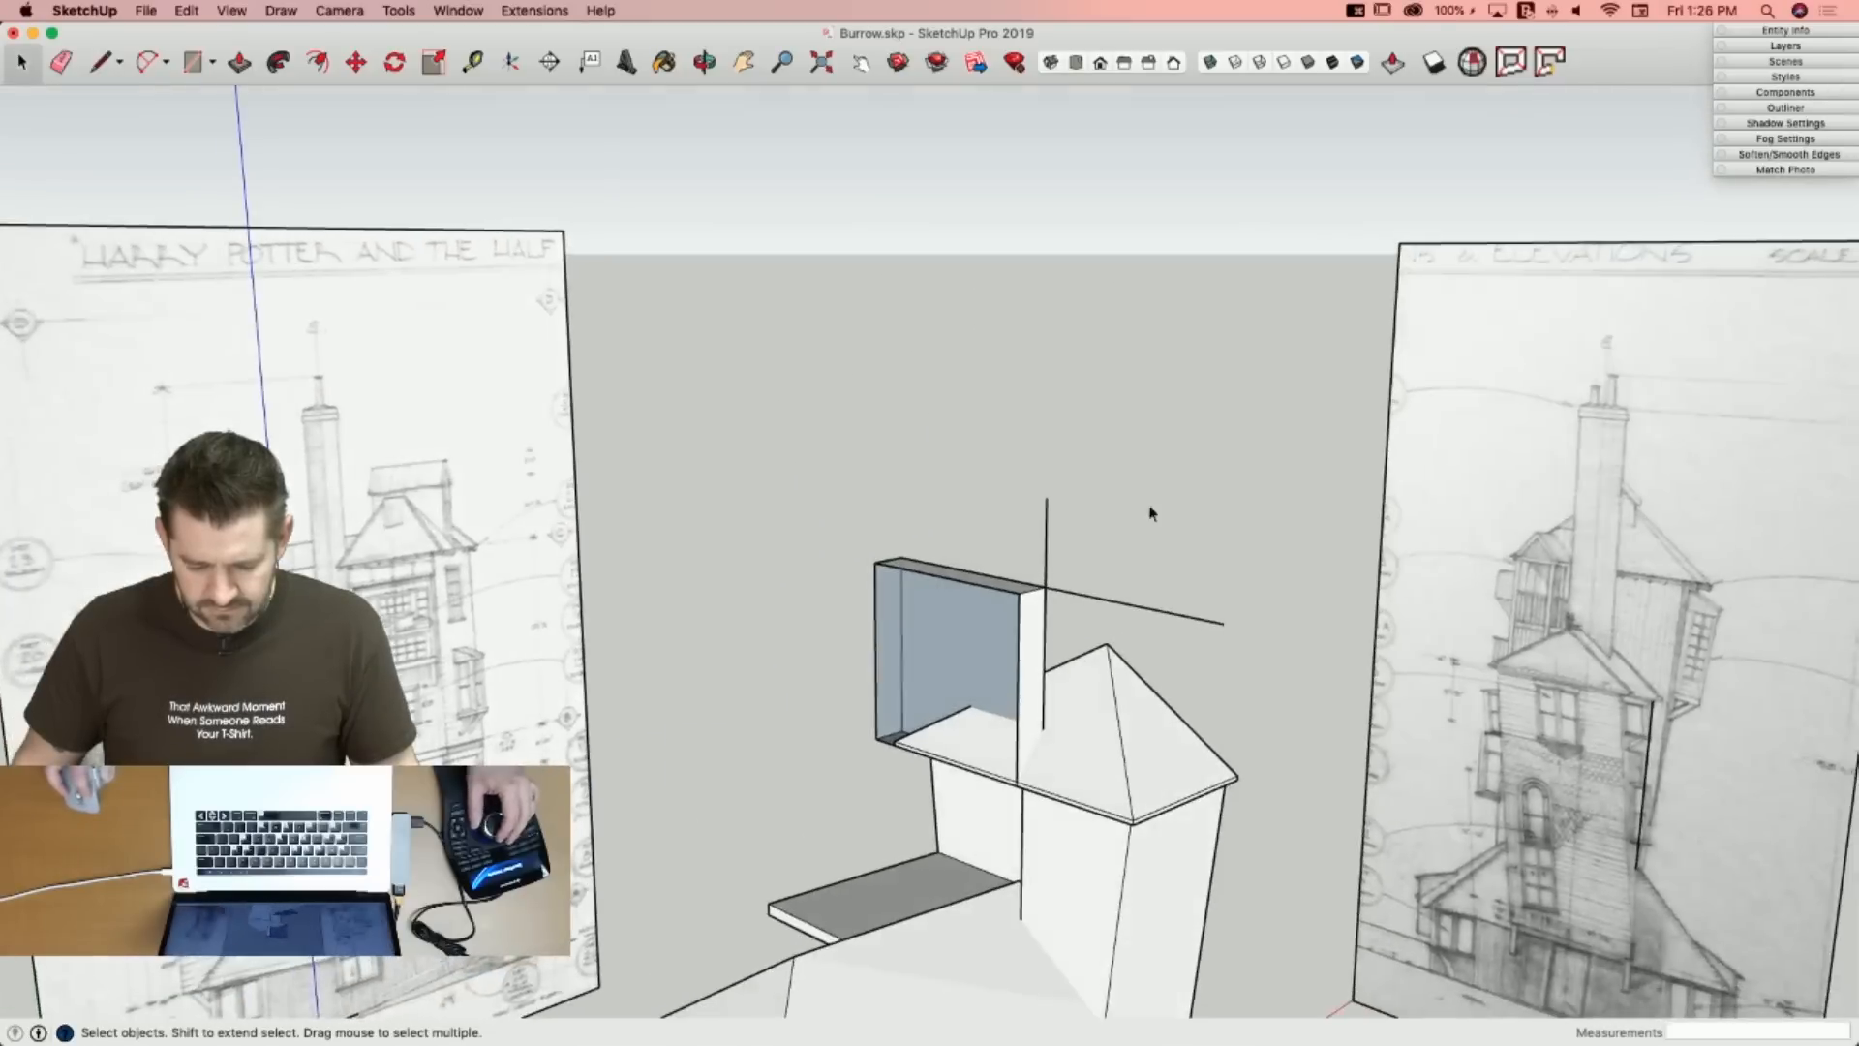
Select the tower roof together with the cutting box and its loose lines, and intersect their faces with the selection.
drag(1169, 451, 767, 815)
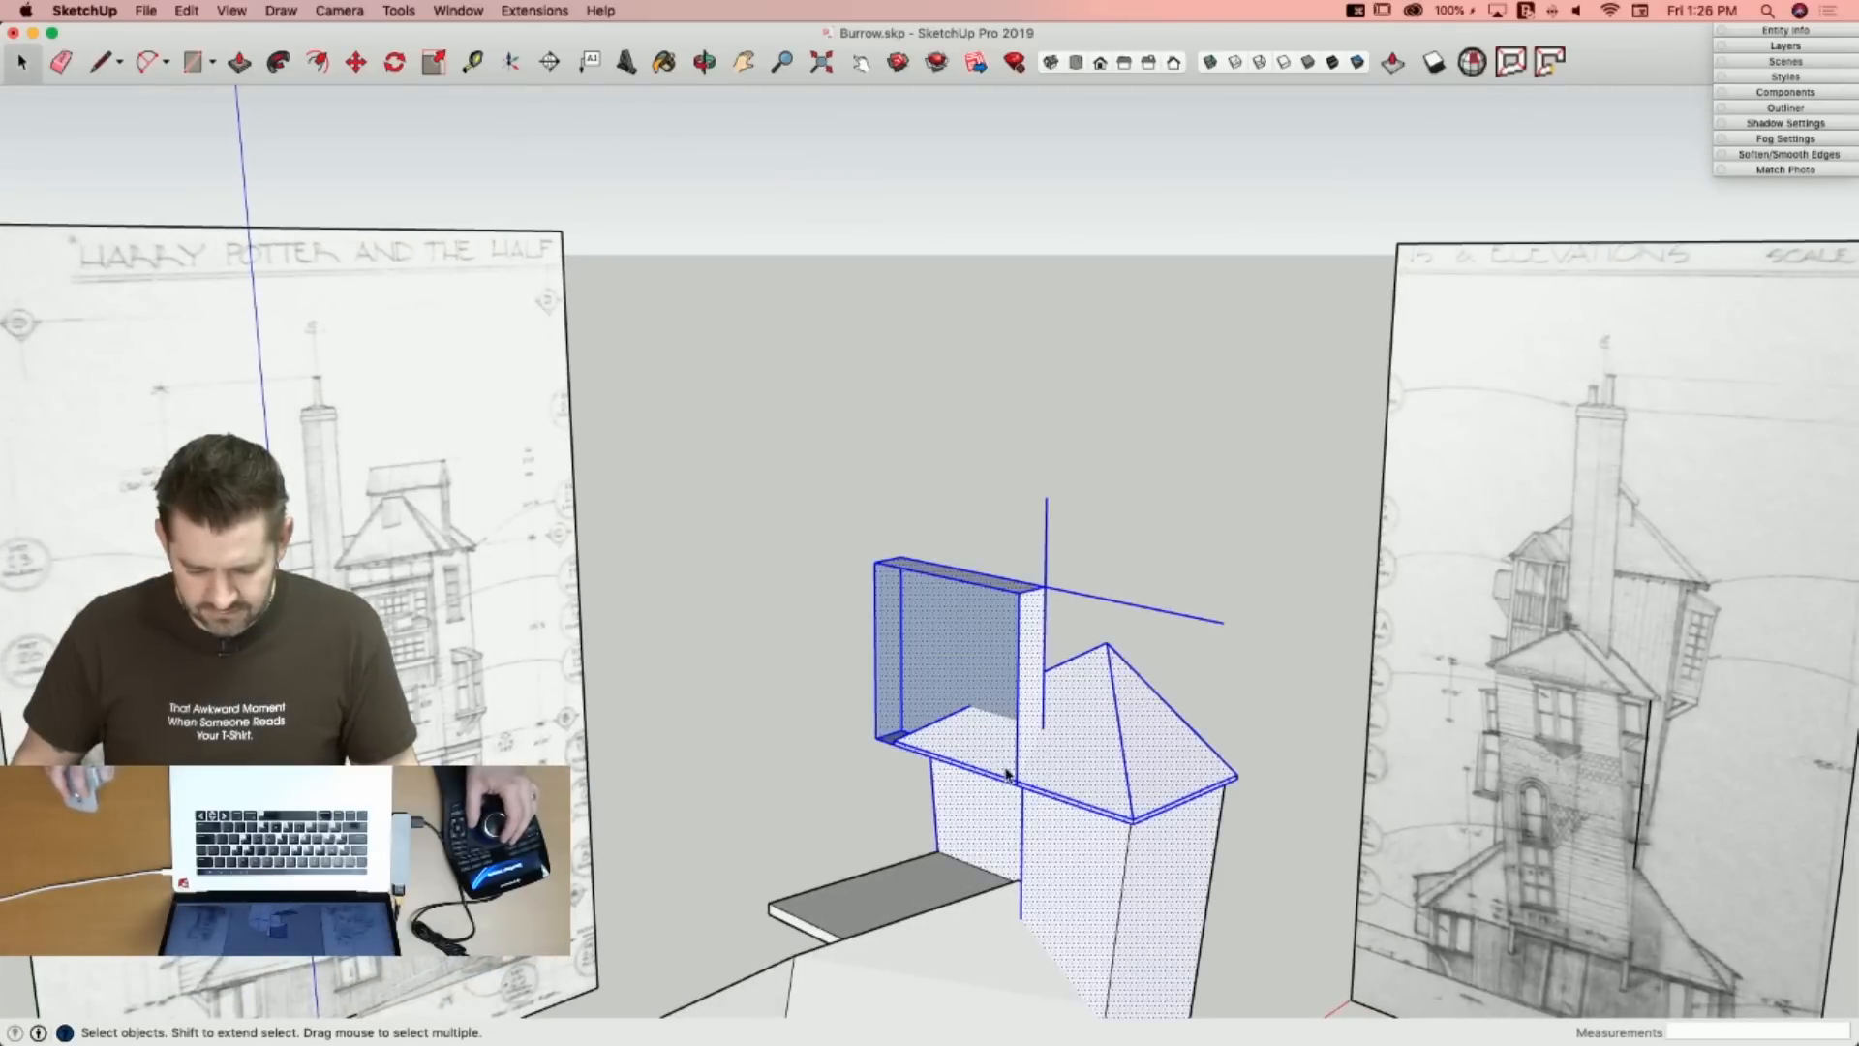
right_click(1005, 771)
mouse_move(1082, 741)
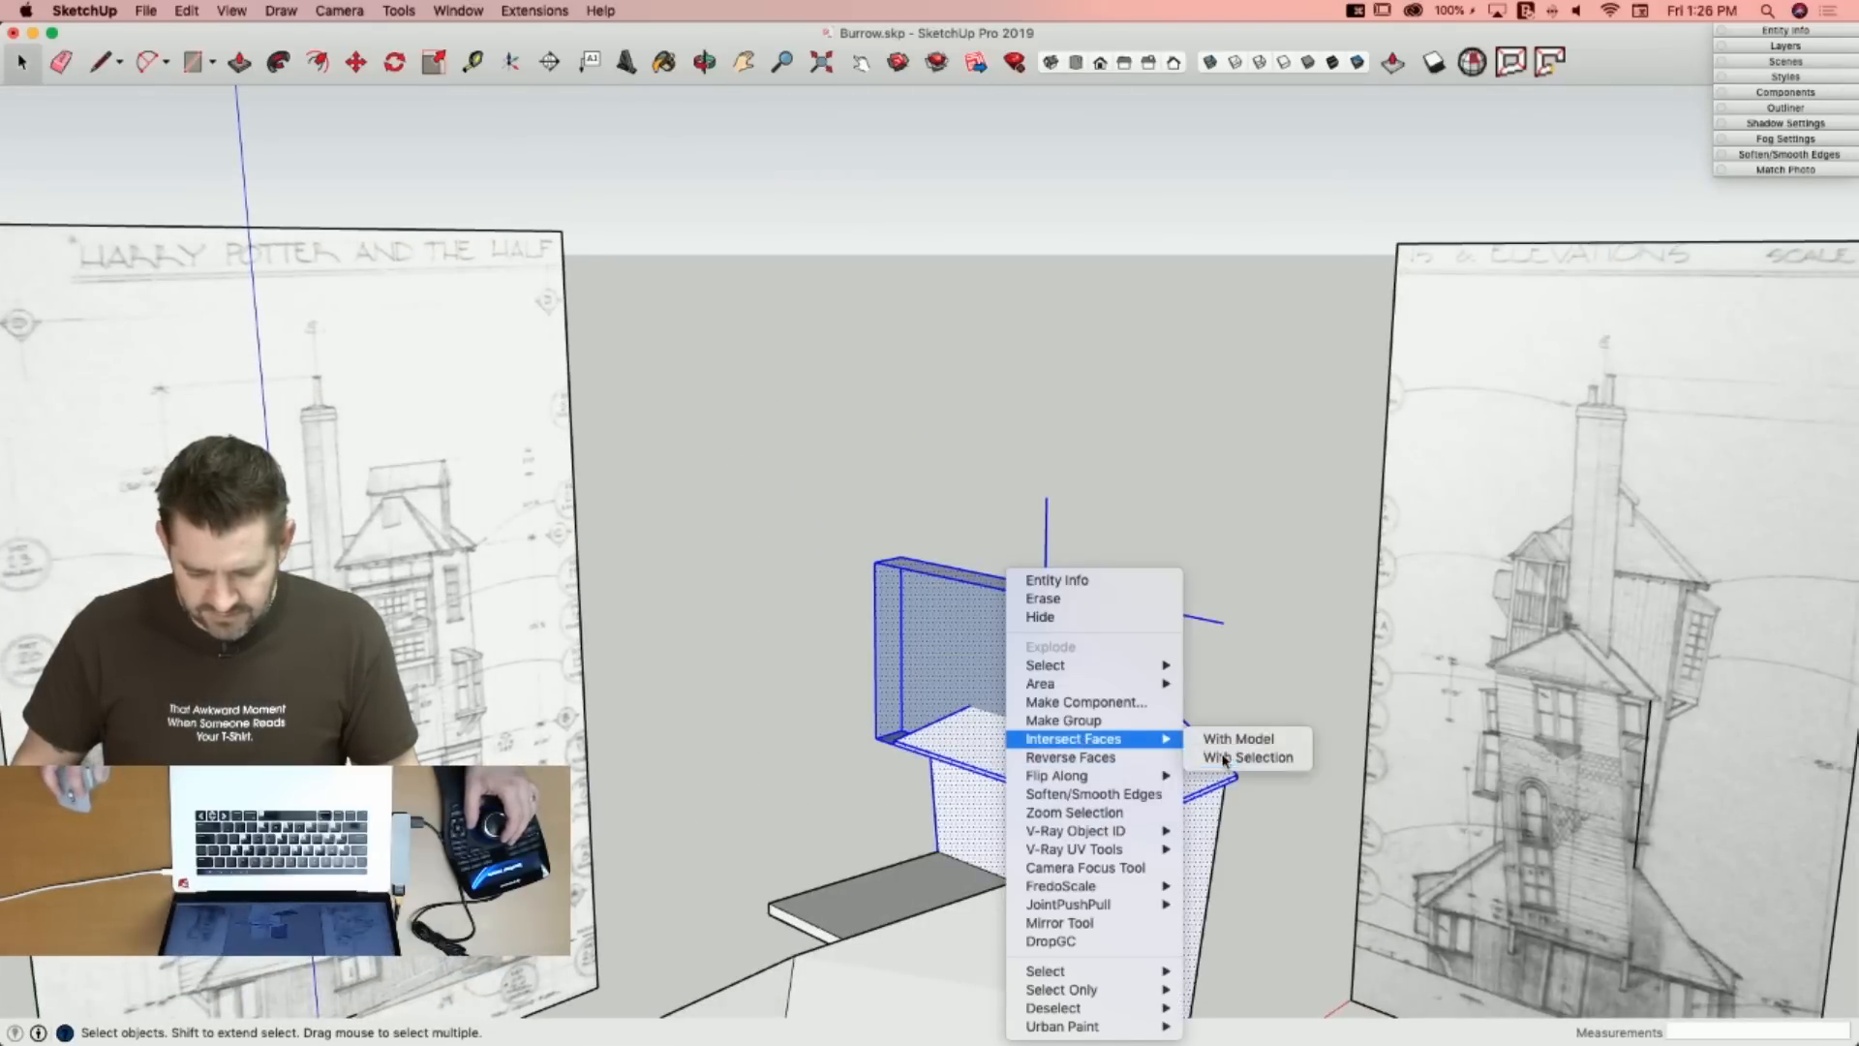
click(1224, 759)
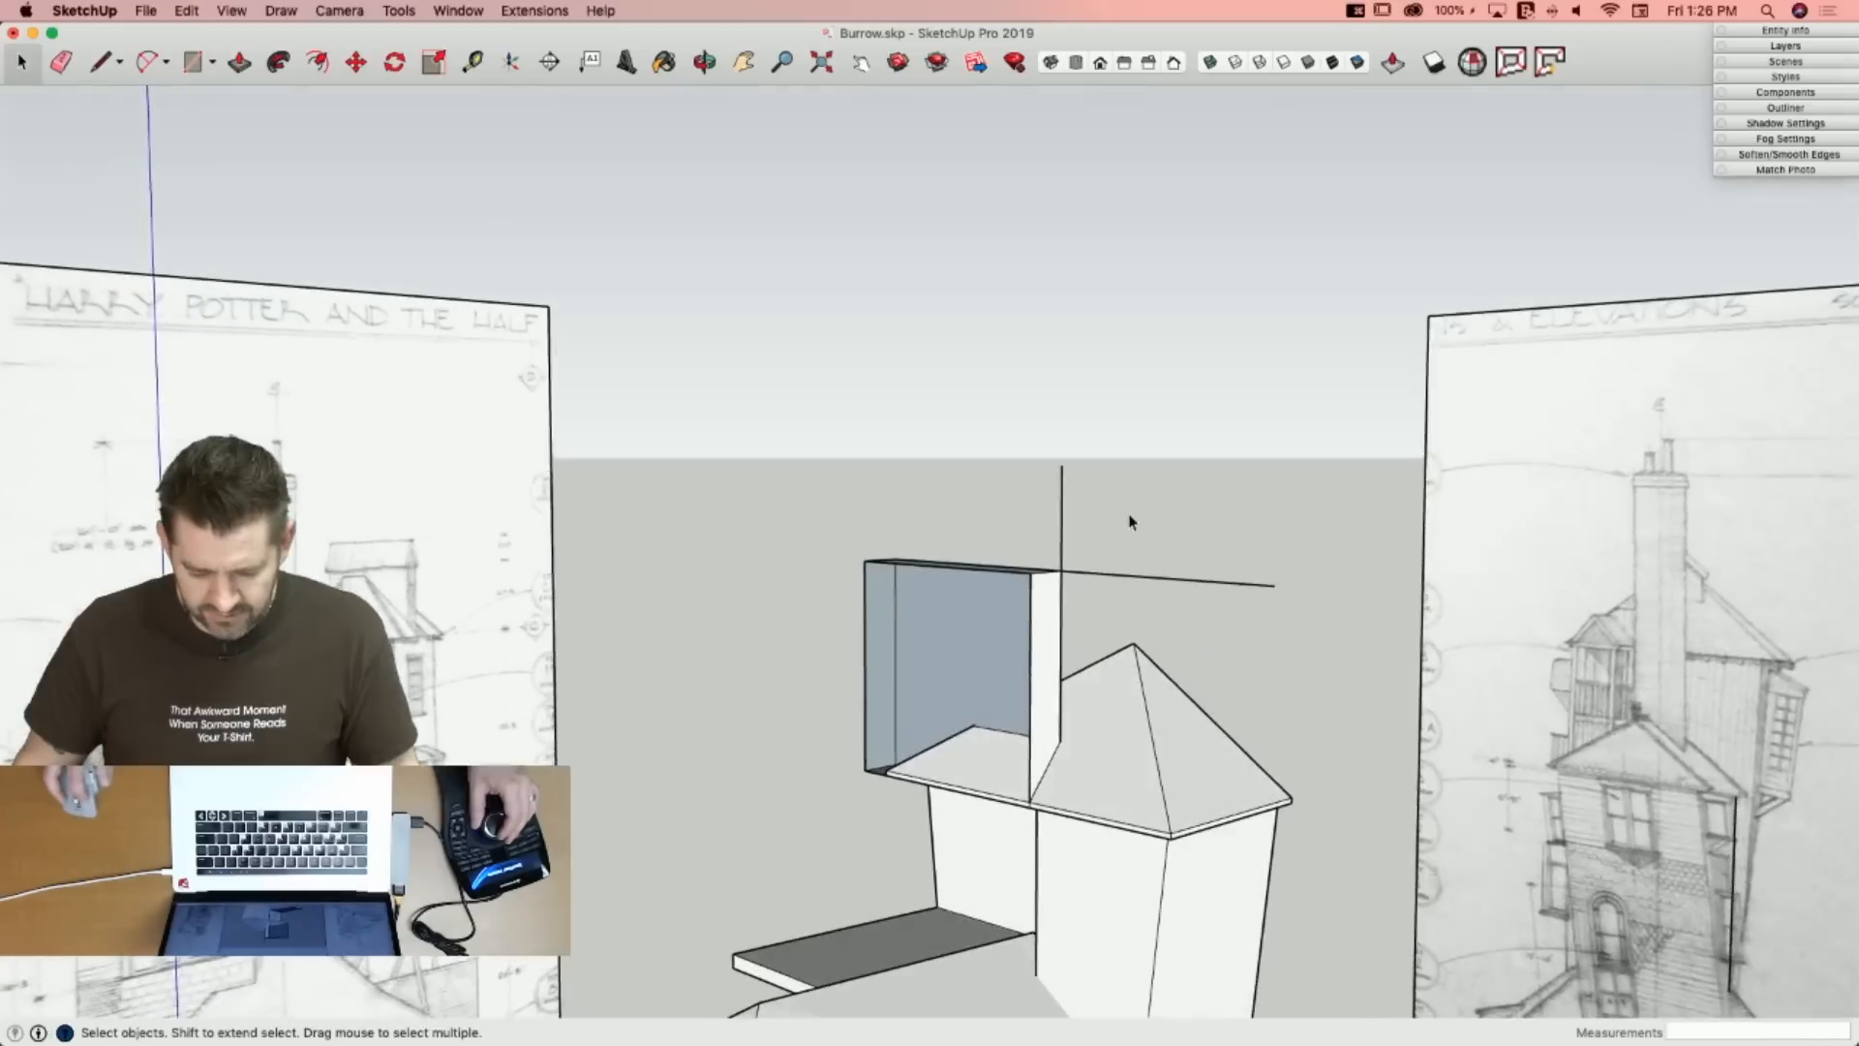
Delete the cutting box and loose lines above the roof, along with the cut-off roof and slab pieces over the notch.
drag(1126, 510, 812, 604)
key(Delete)
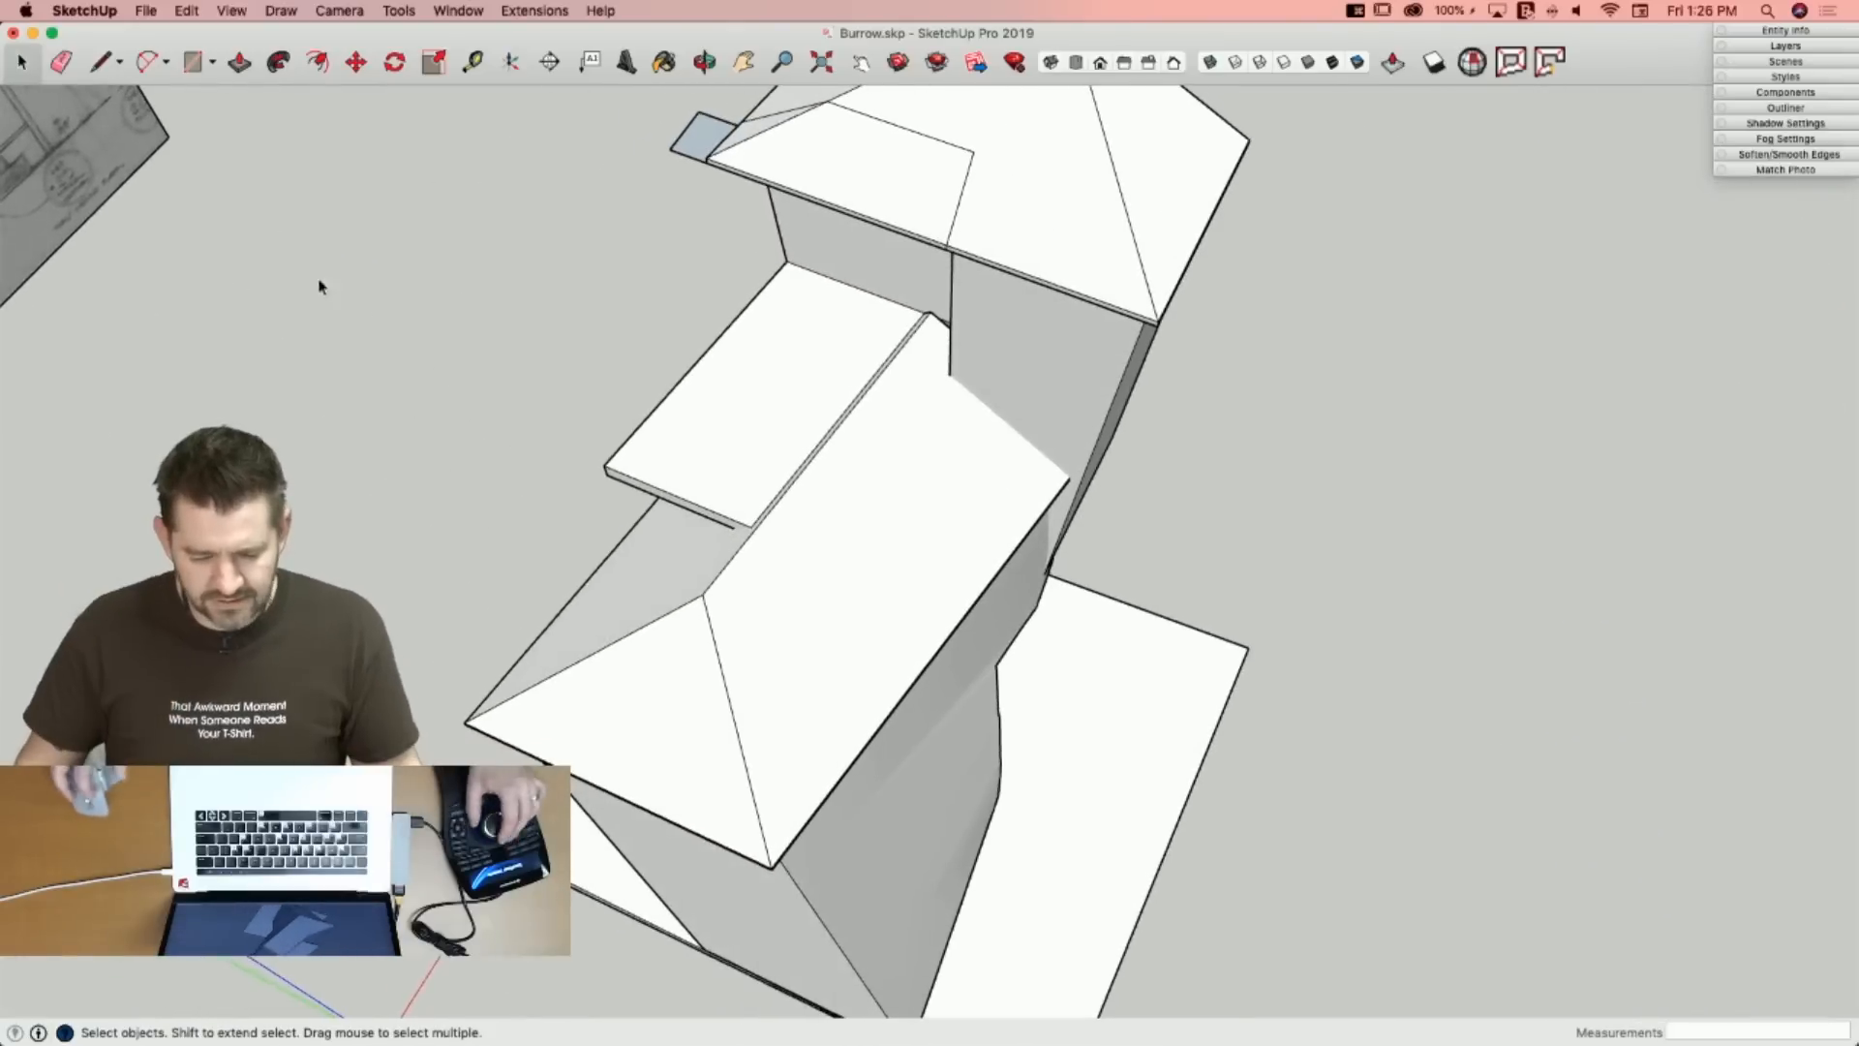
drag(531, 486, 520, 474)
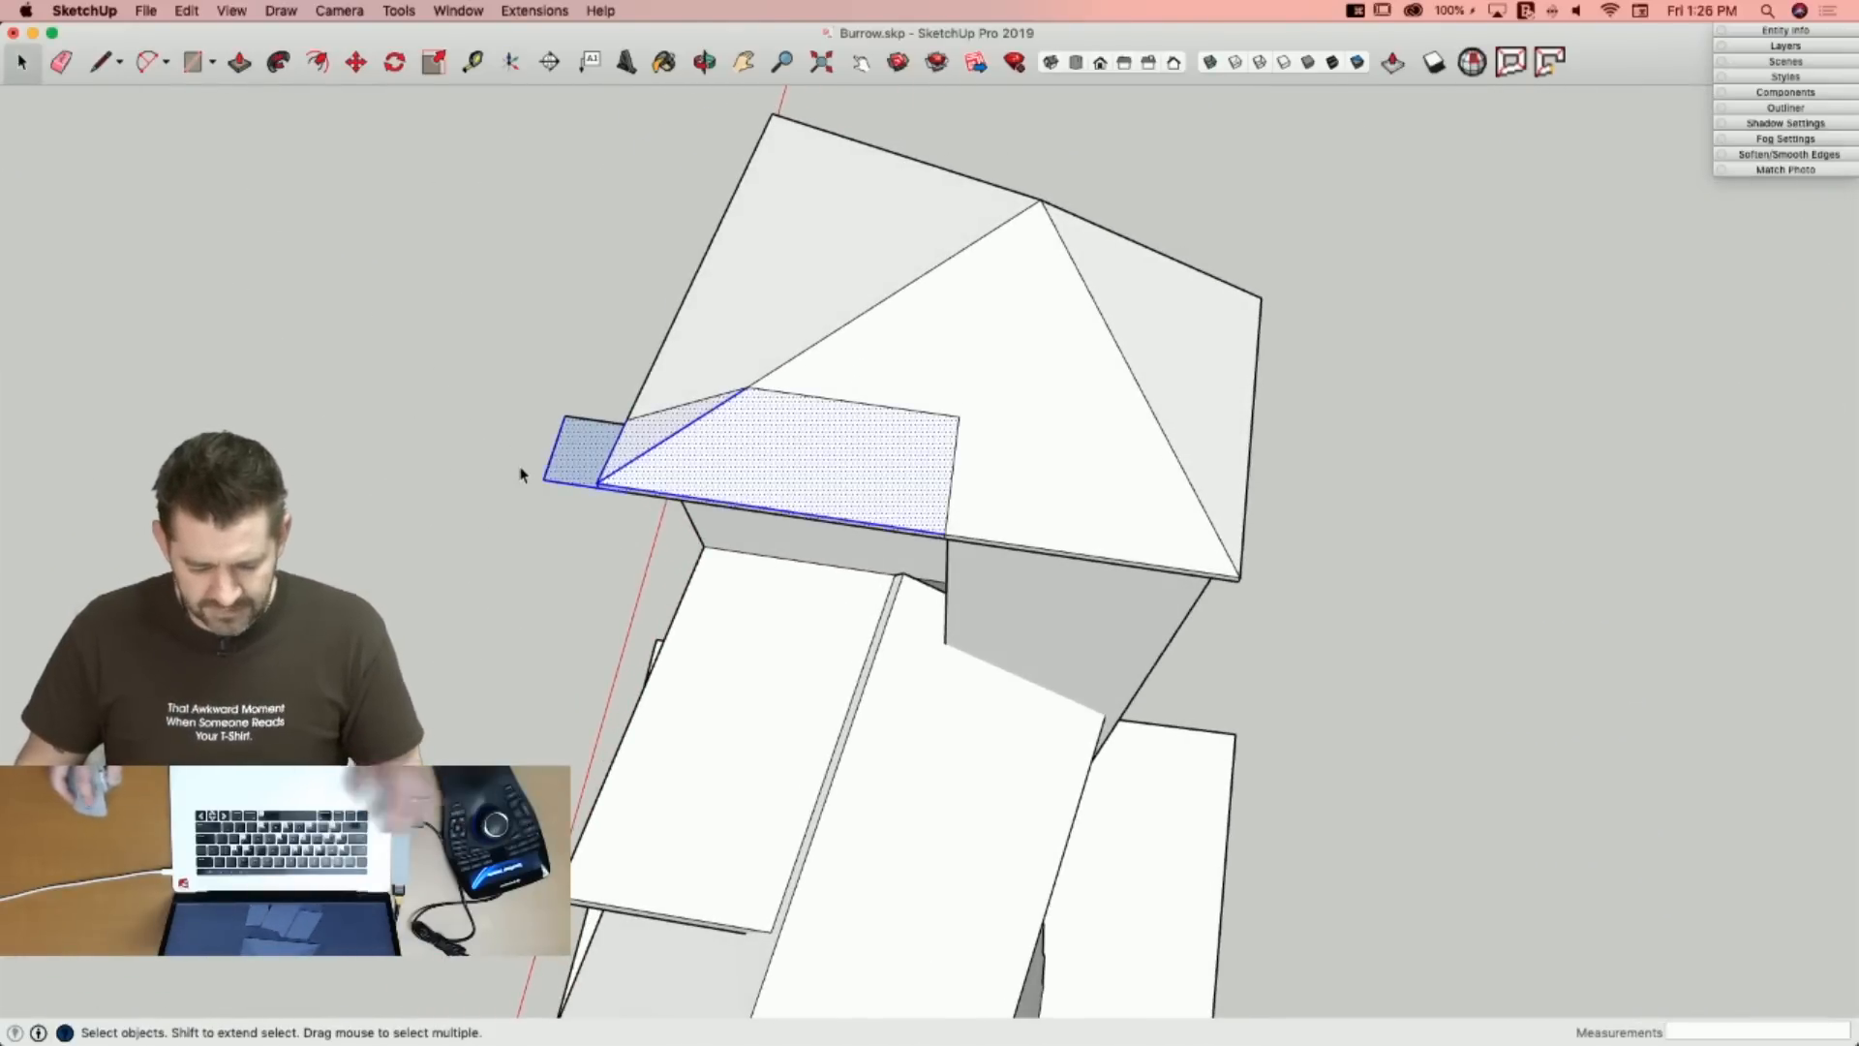
key(BackSpace)
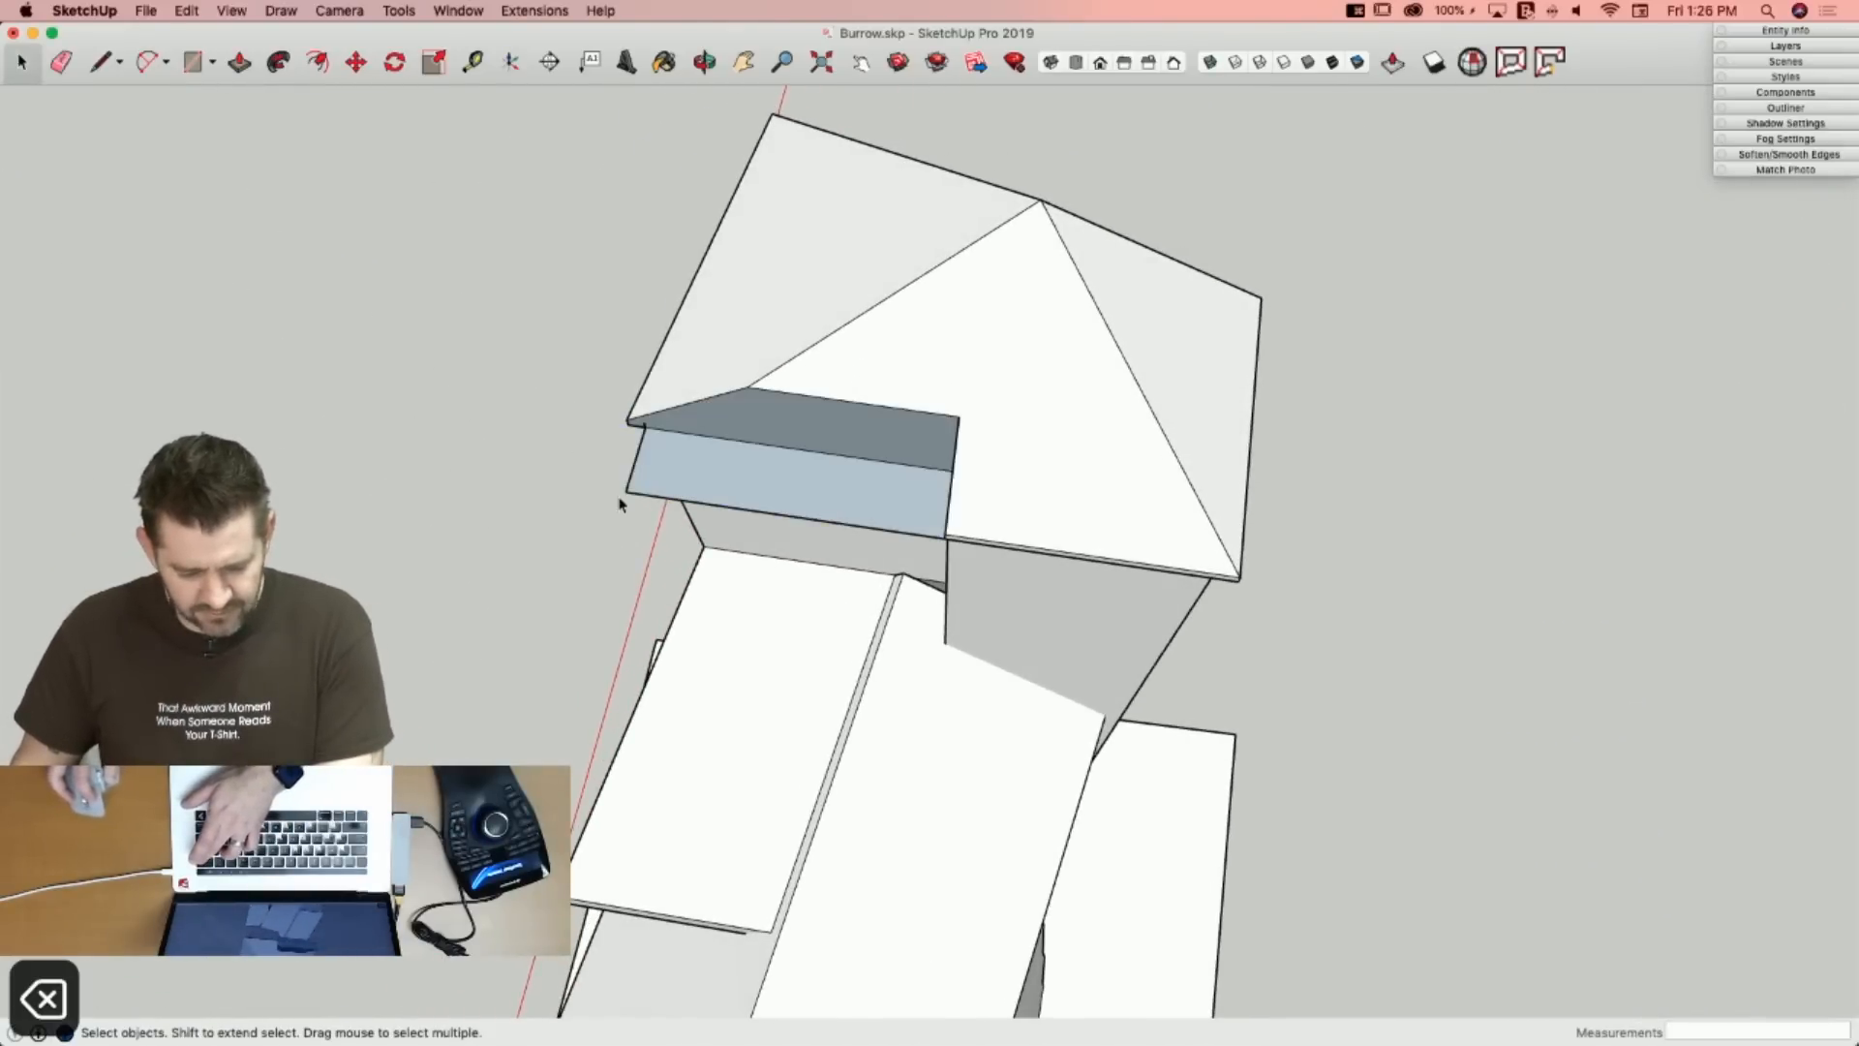
key(BackSpace)
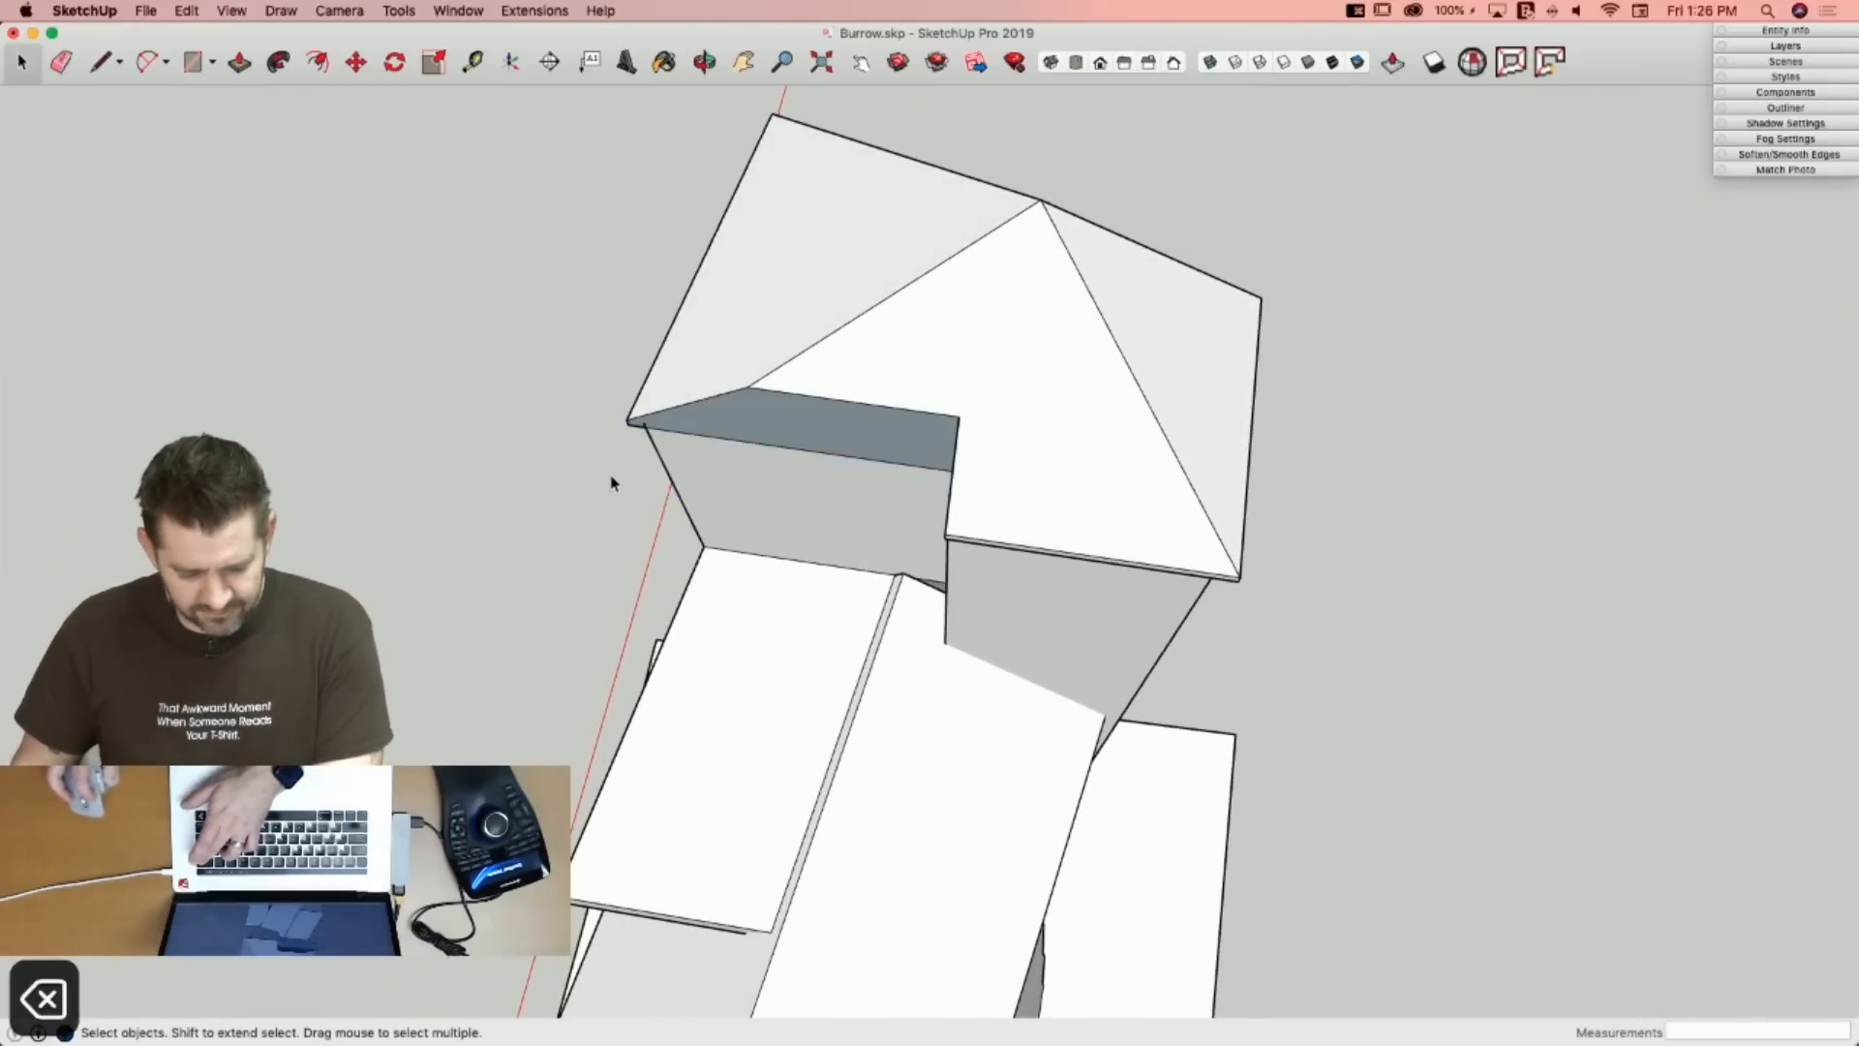
Erase the leftover edge along the top of the notch wall and reverse the exposed wall face.
key(e)
click(654, 426)
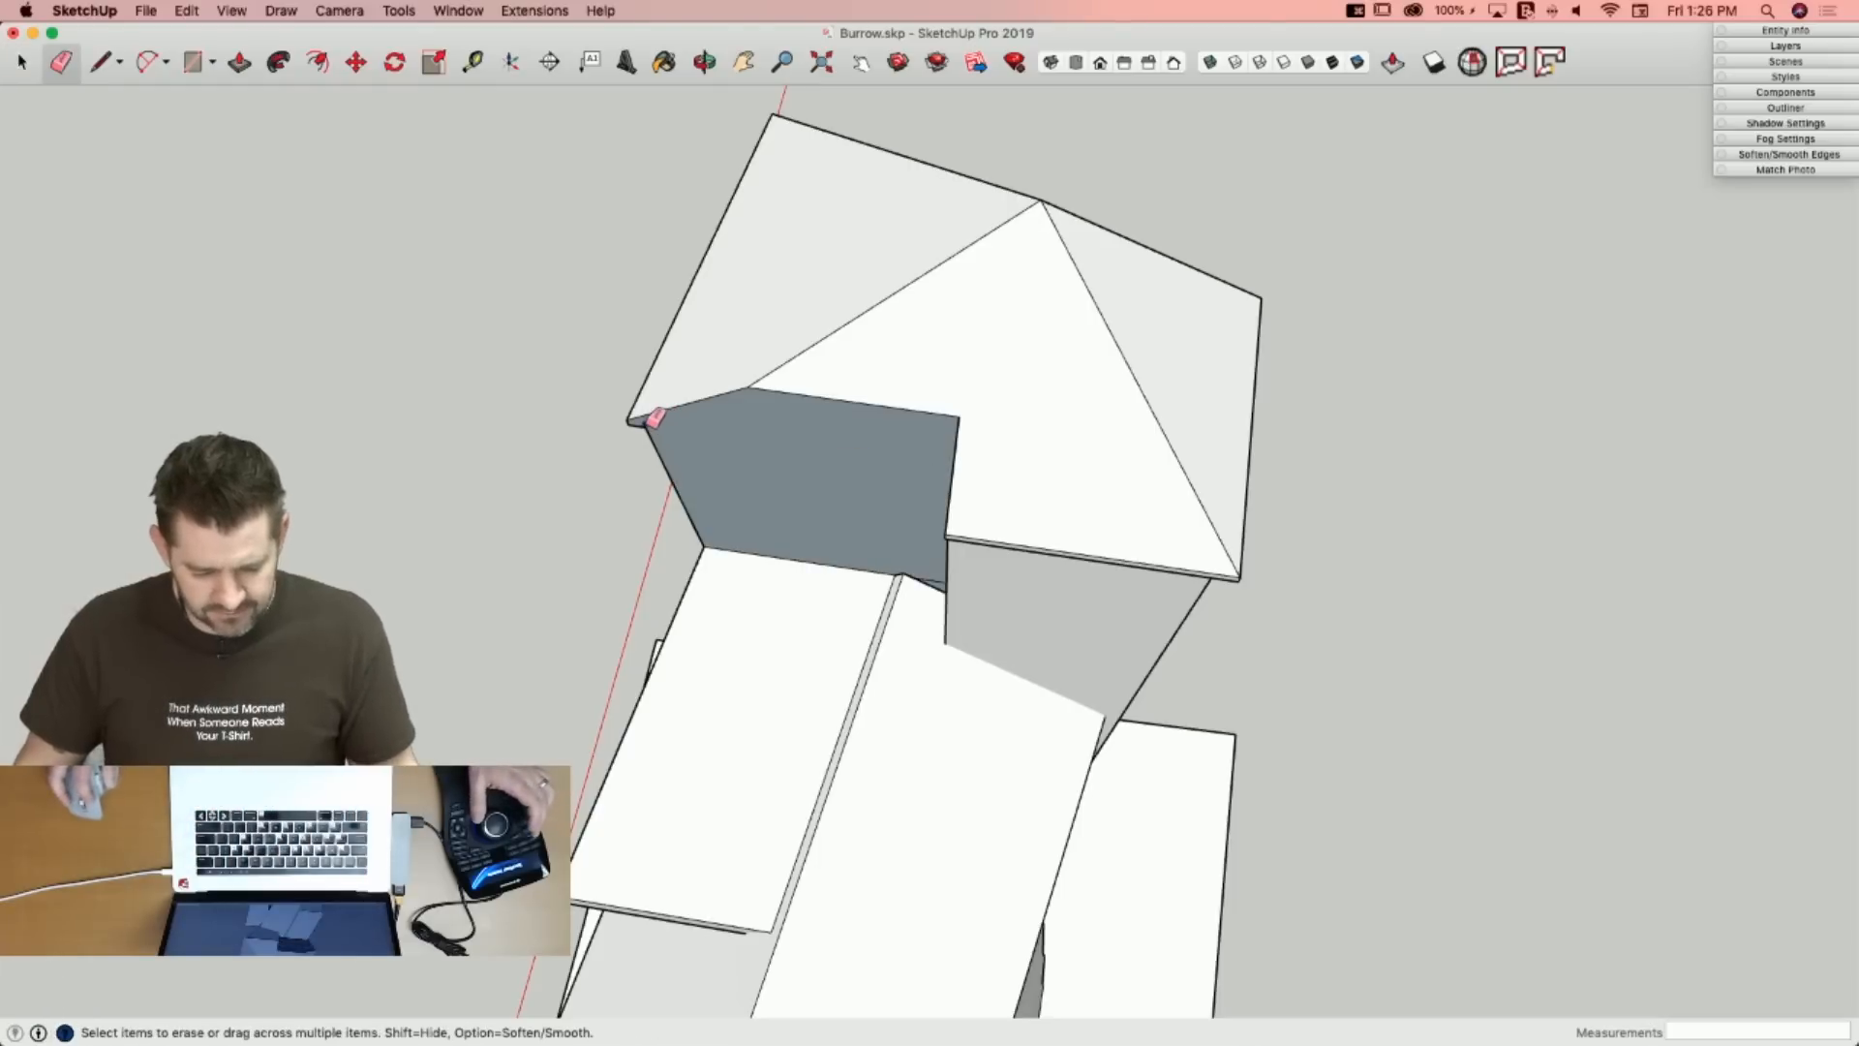
right_click(717, 454)
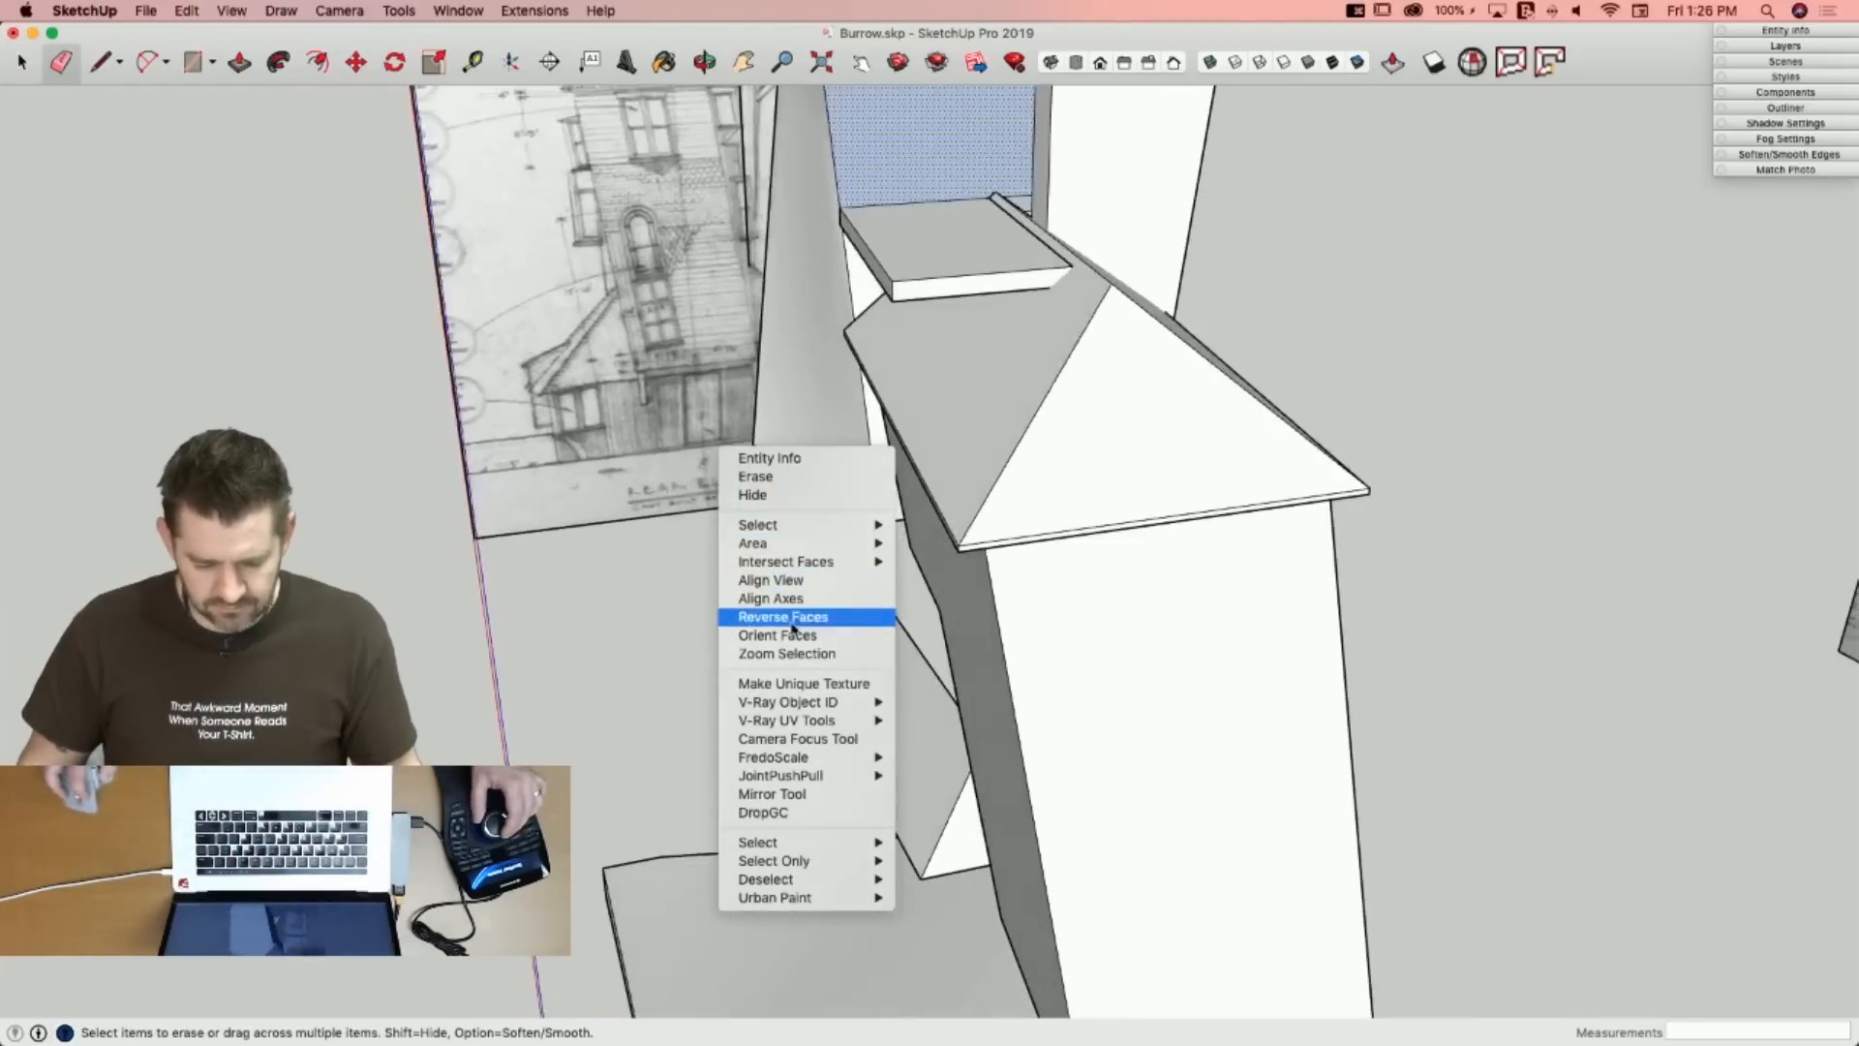
click(797, 624)
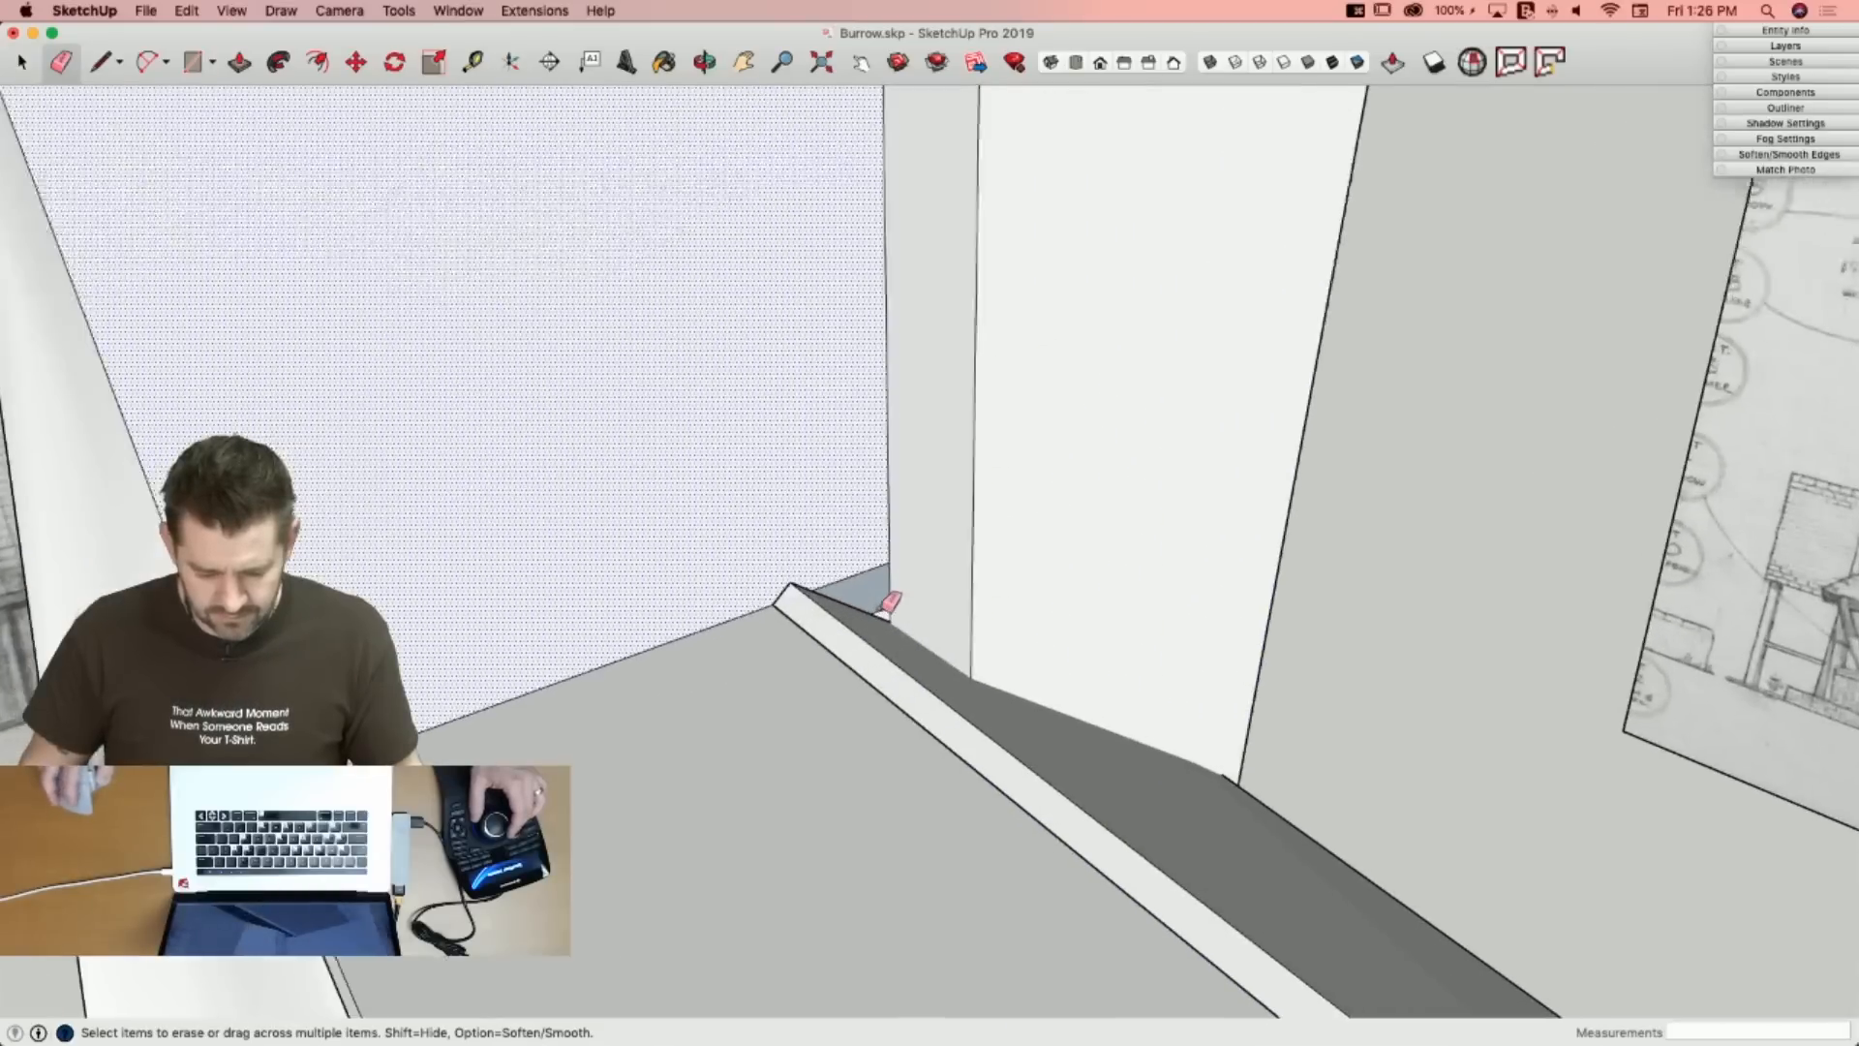
Erase the seam edges across the narrow notch wall below the cut roof corner and reverse that wall's face.
click(880, 614)
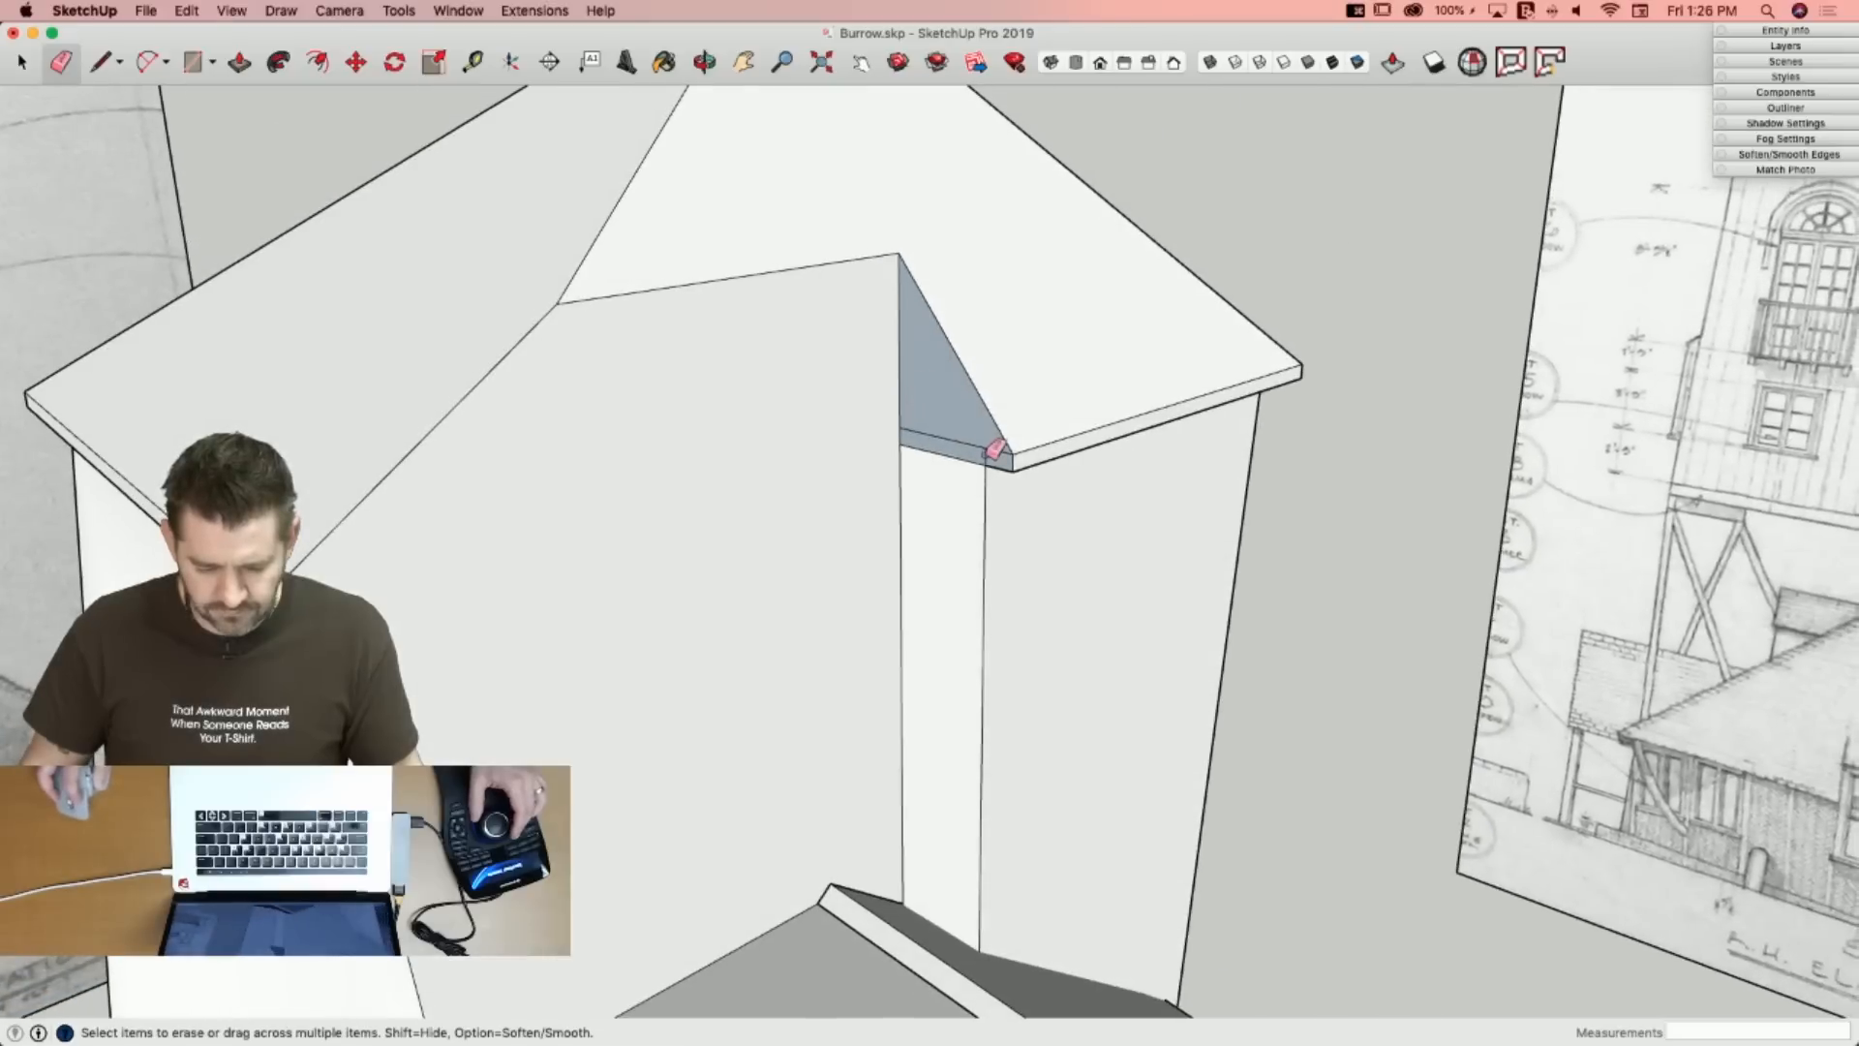
click(963, 444)
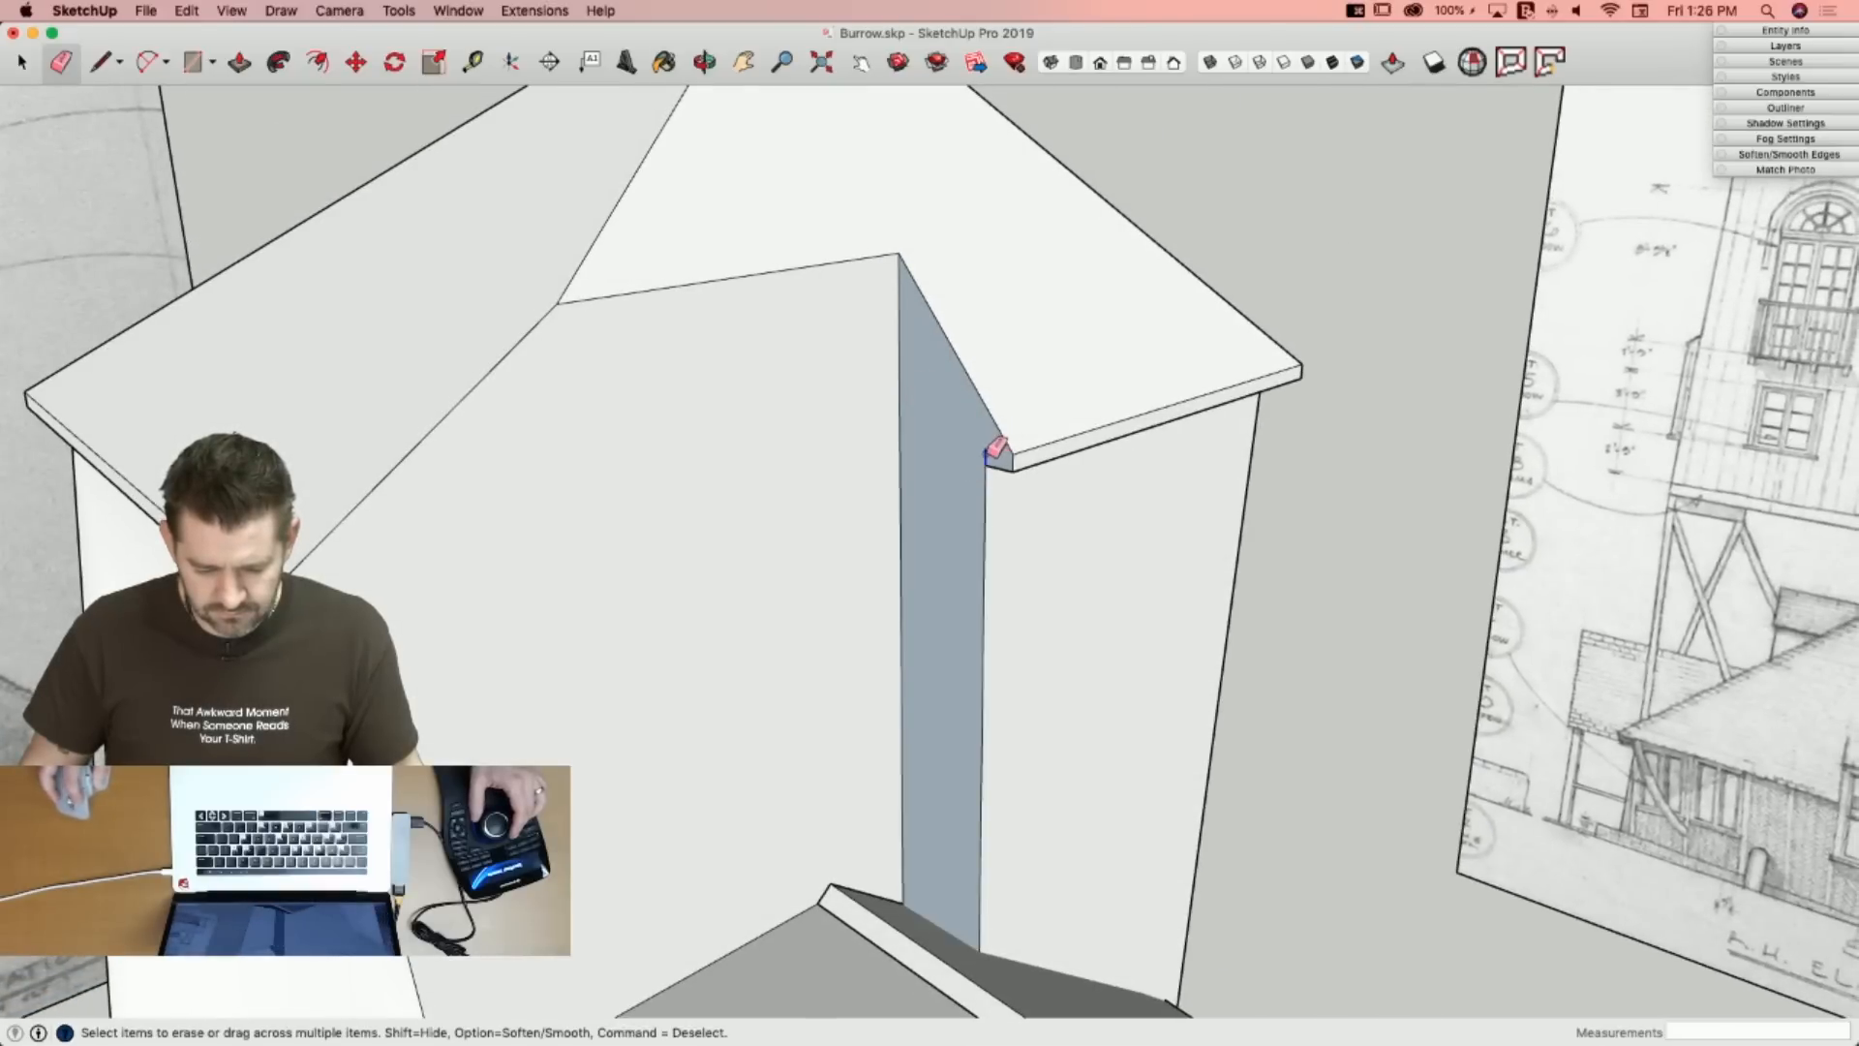
right_click(969, 451)
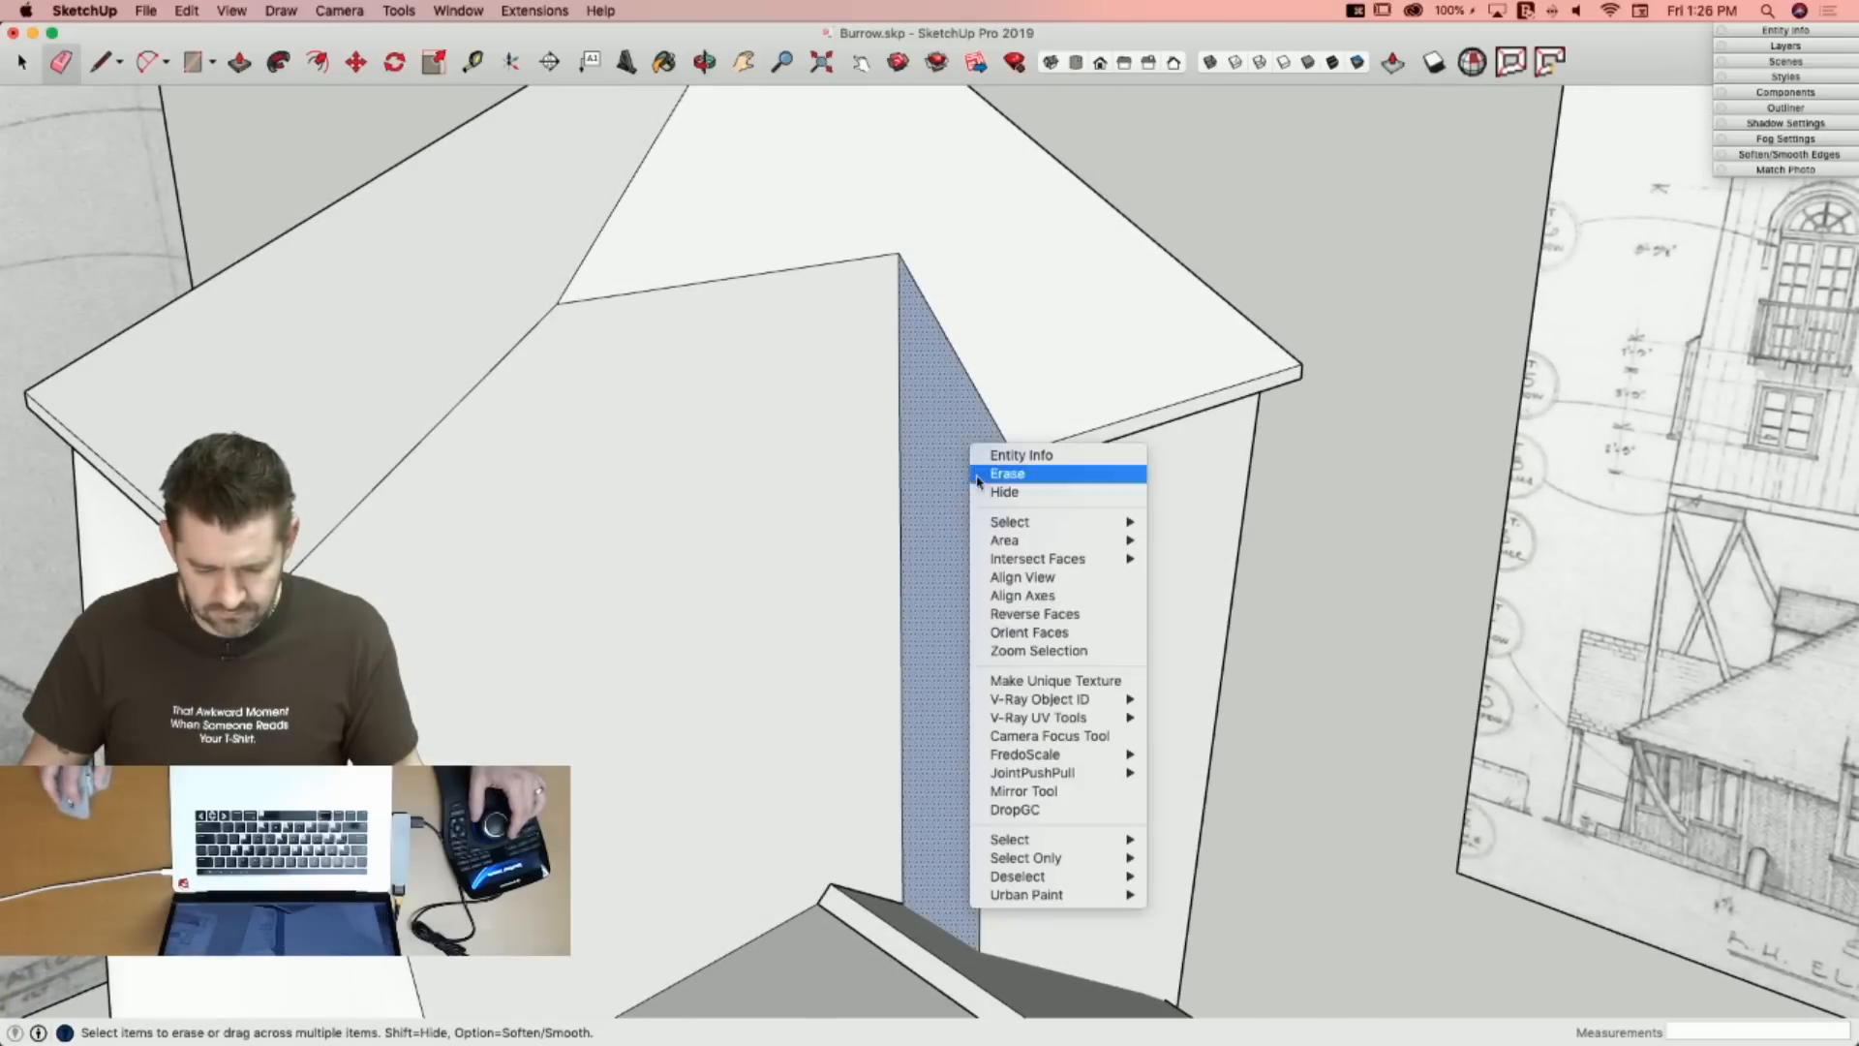
click(1041, 615)
key(space)
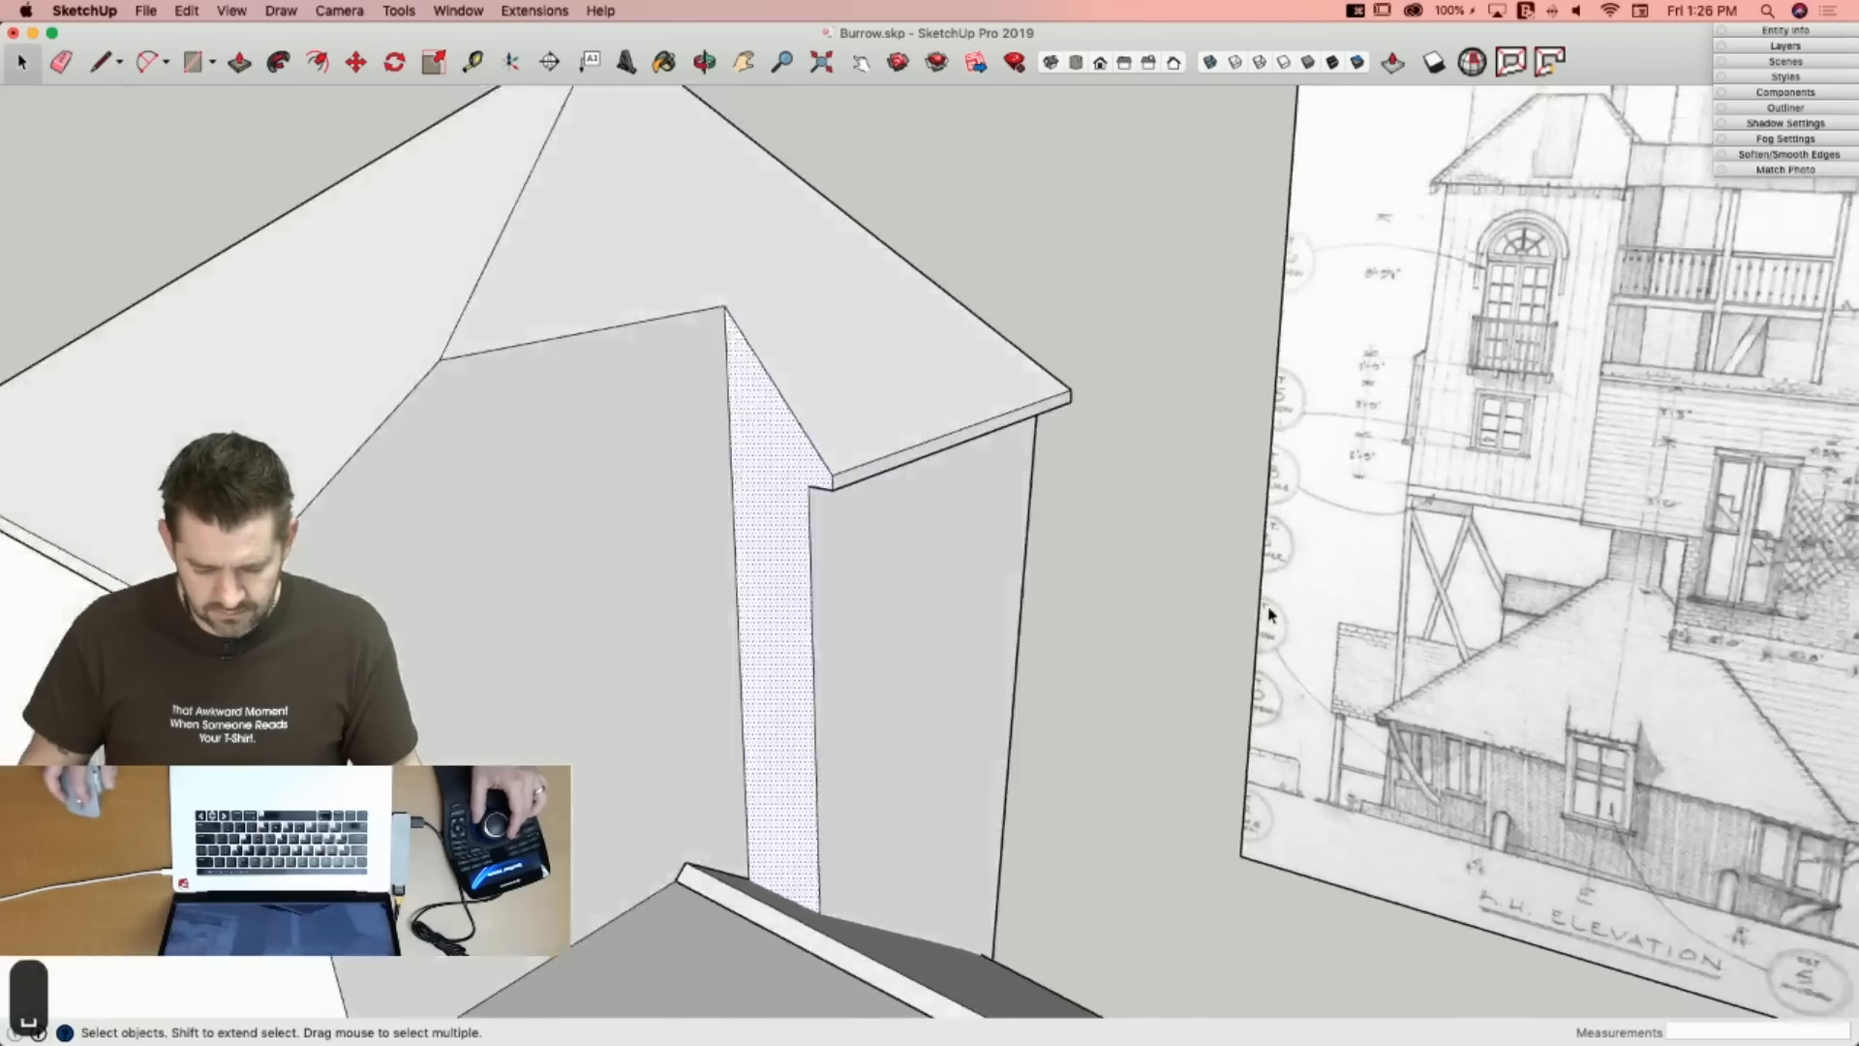
click(1150, 626)
click(1150, 617)
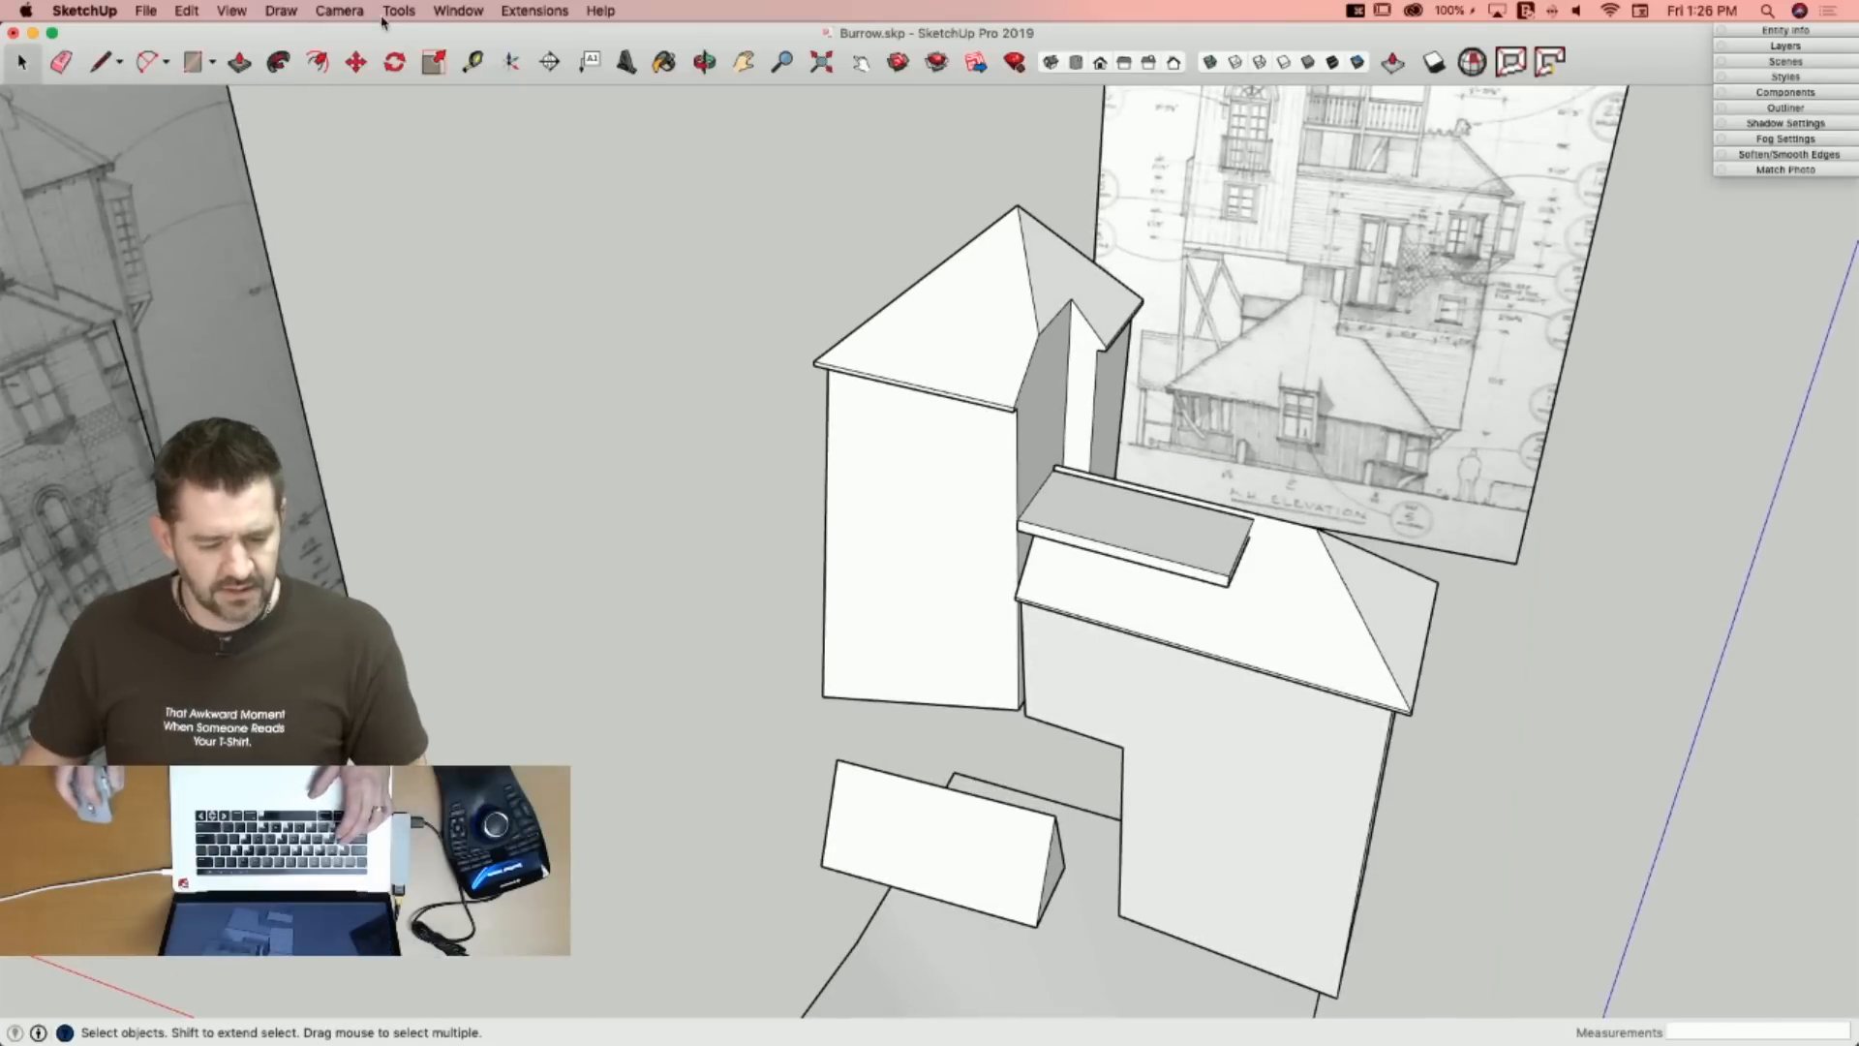
Unhide the chimney group beside the tower.
click(383, 21)
mouse_move(347, 18)
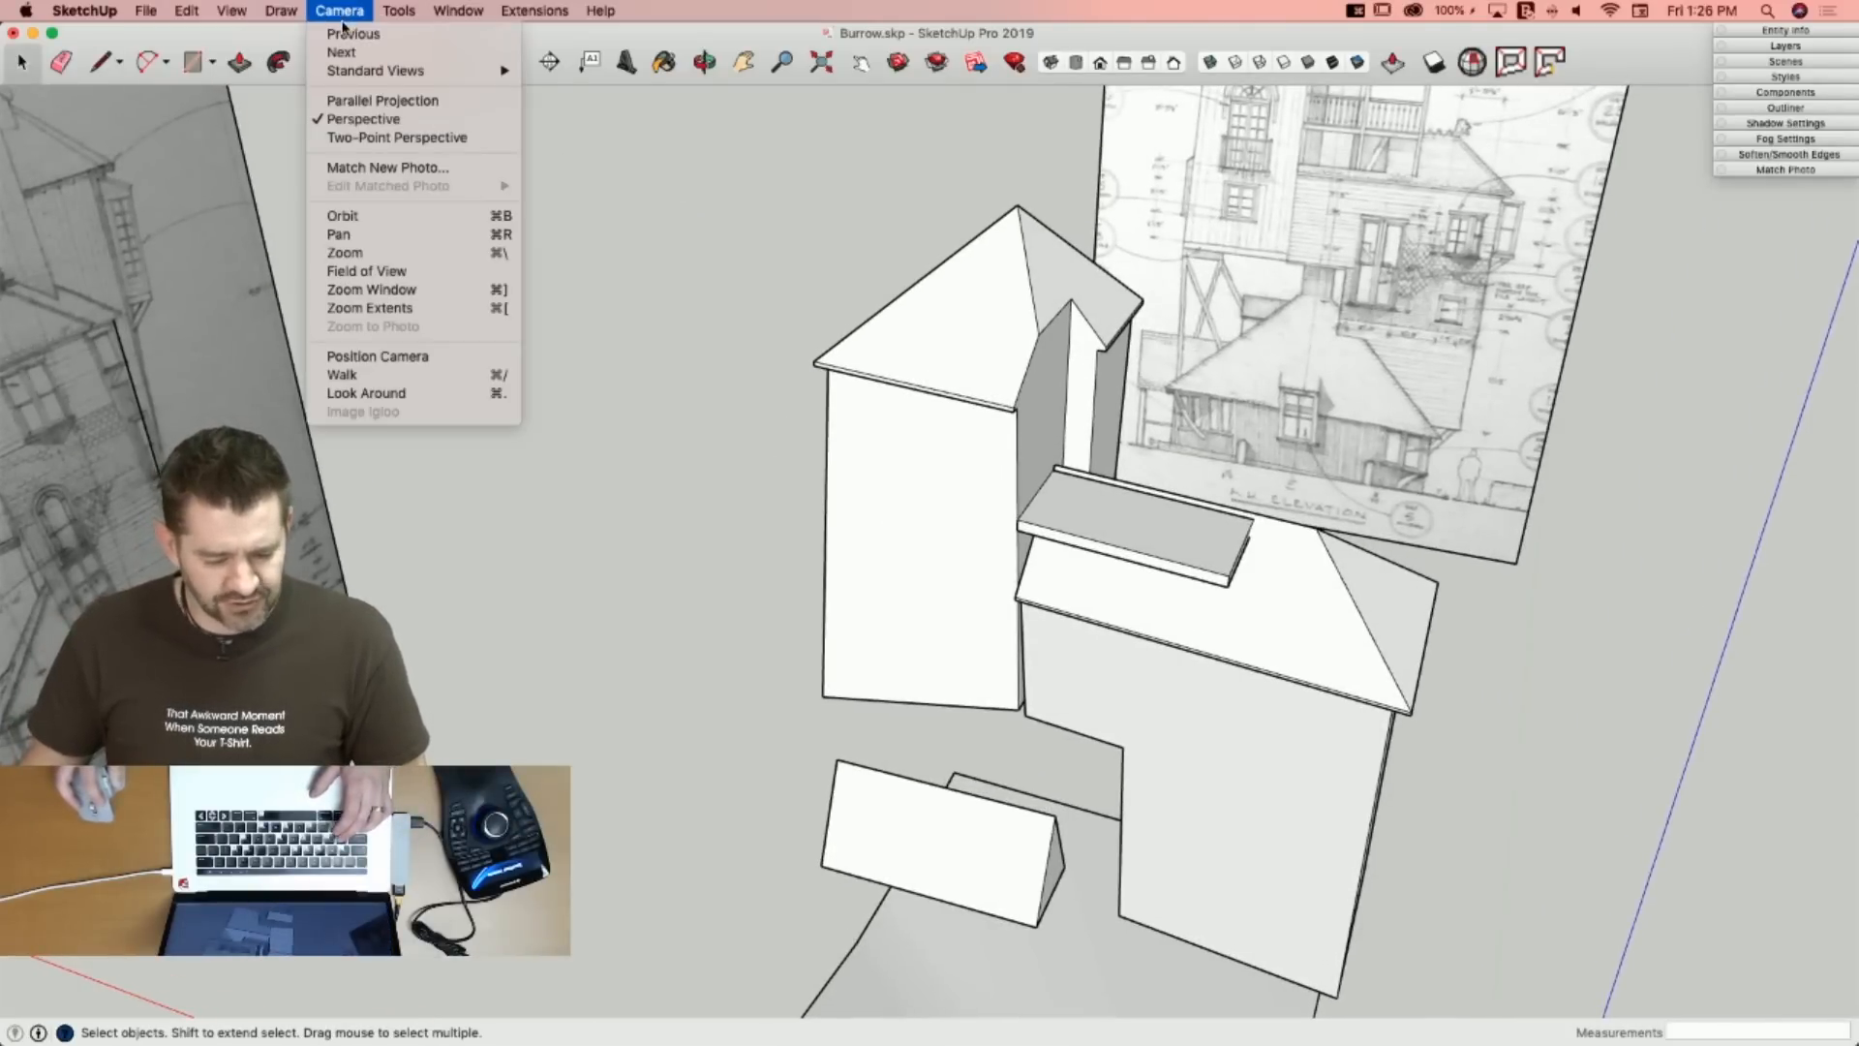
mouse_move(248, 9)
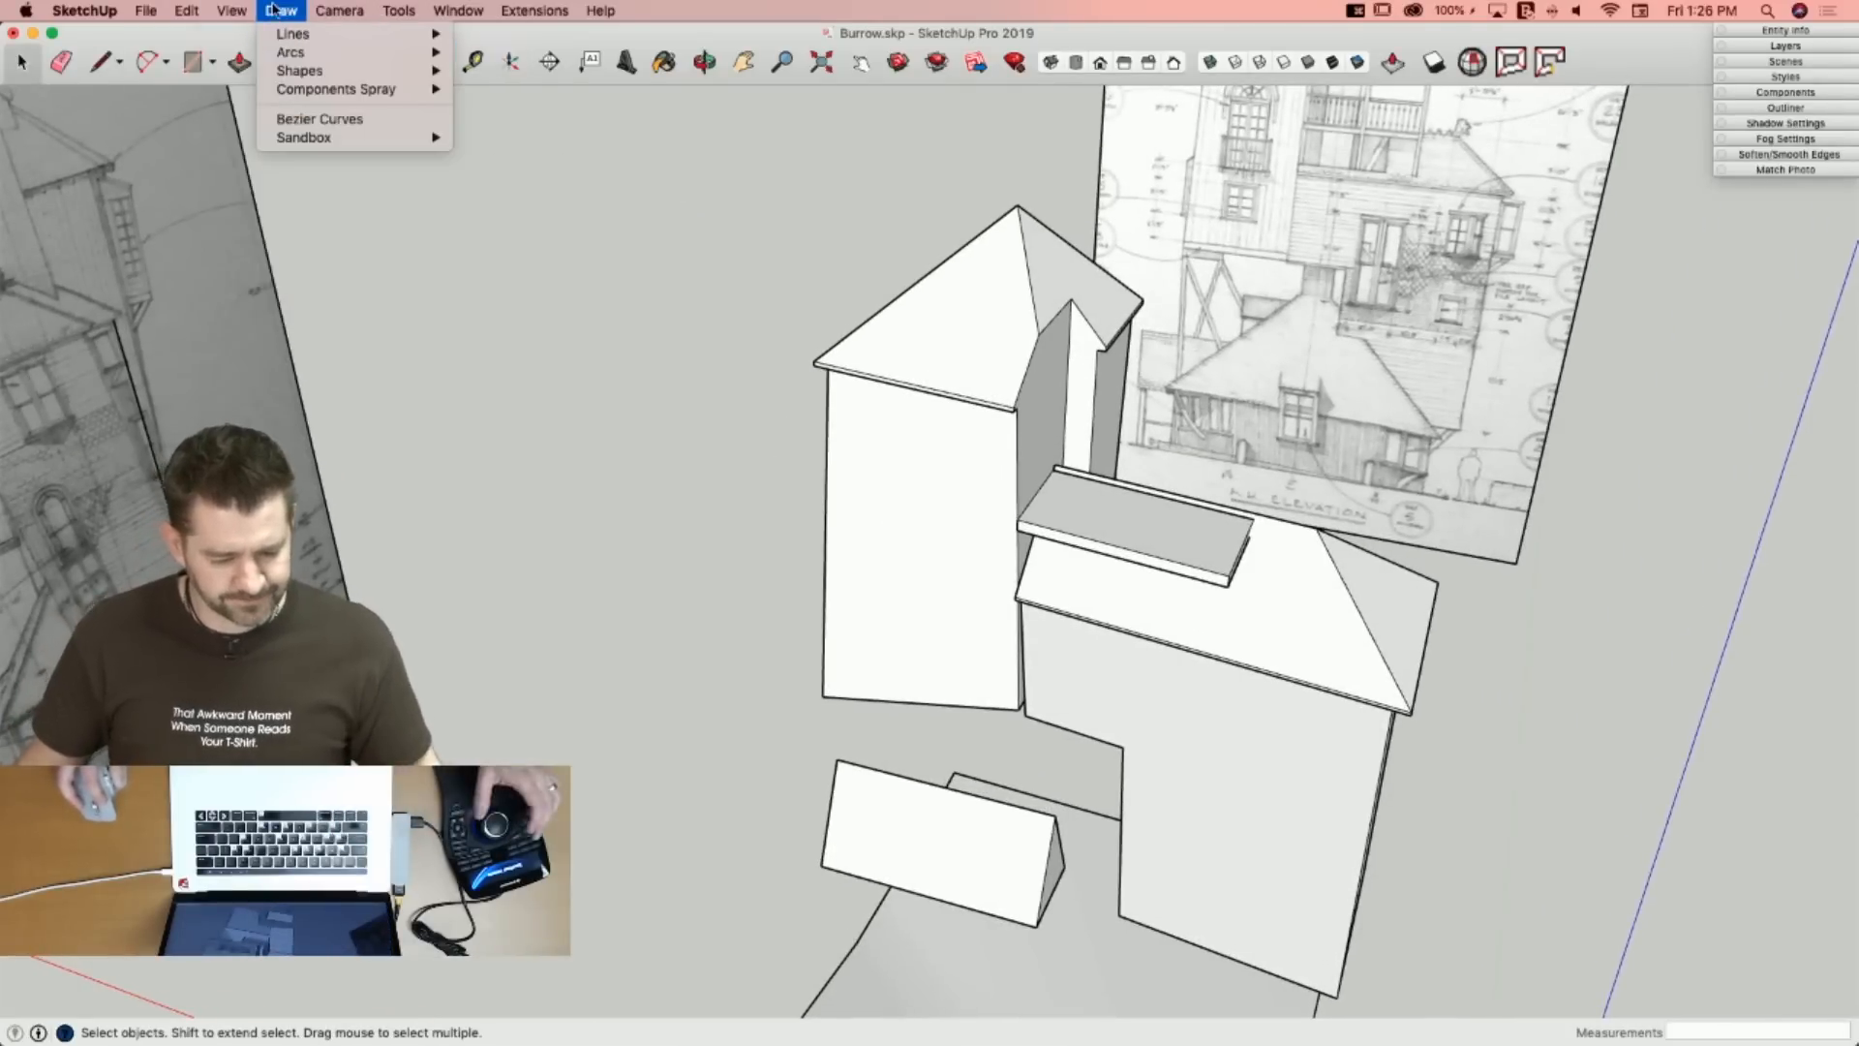
mouse_move(180, 10)
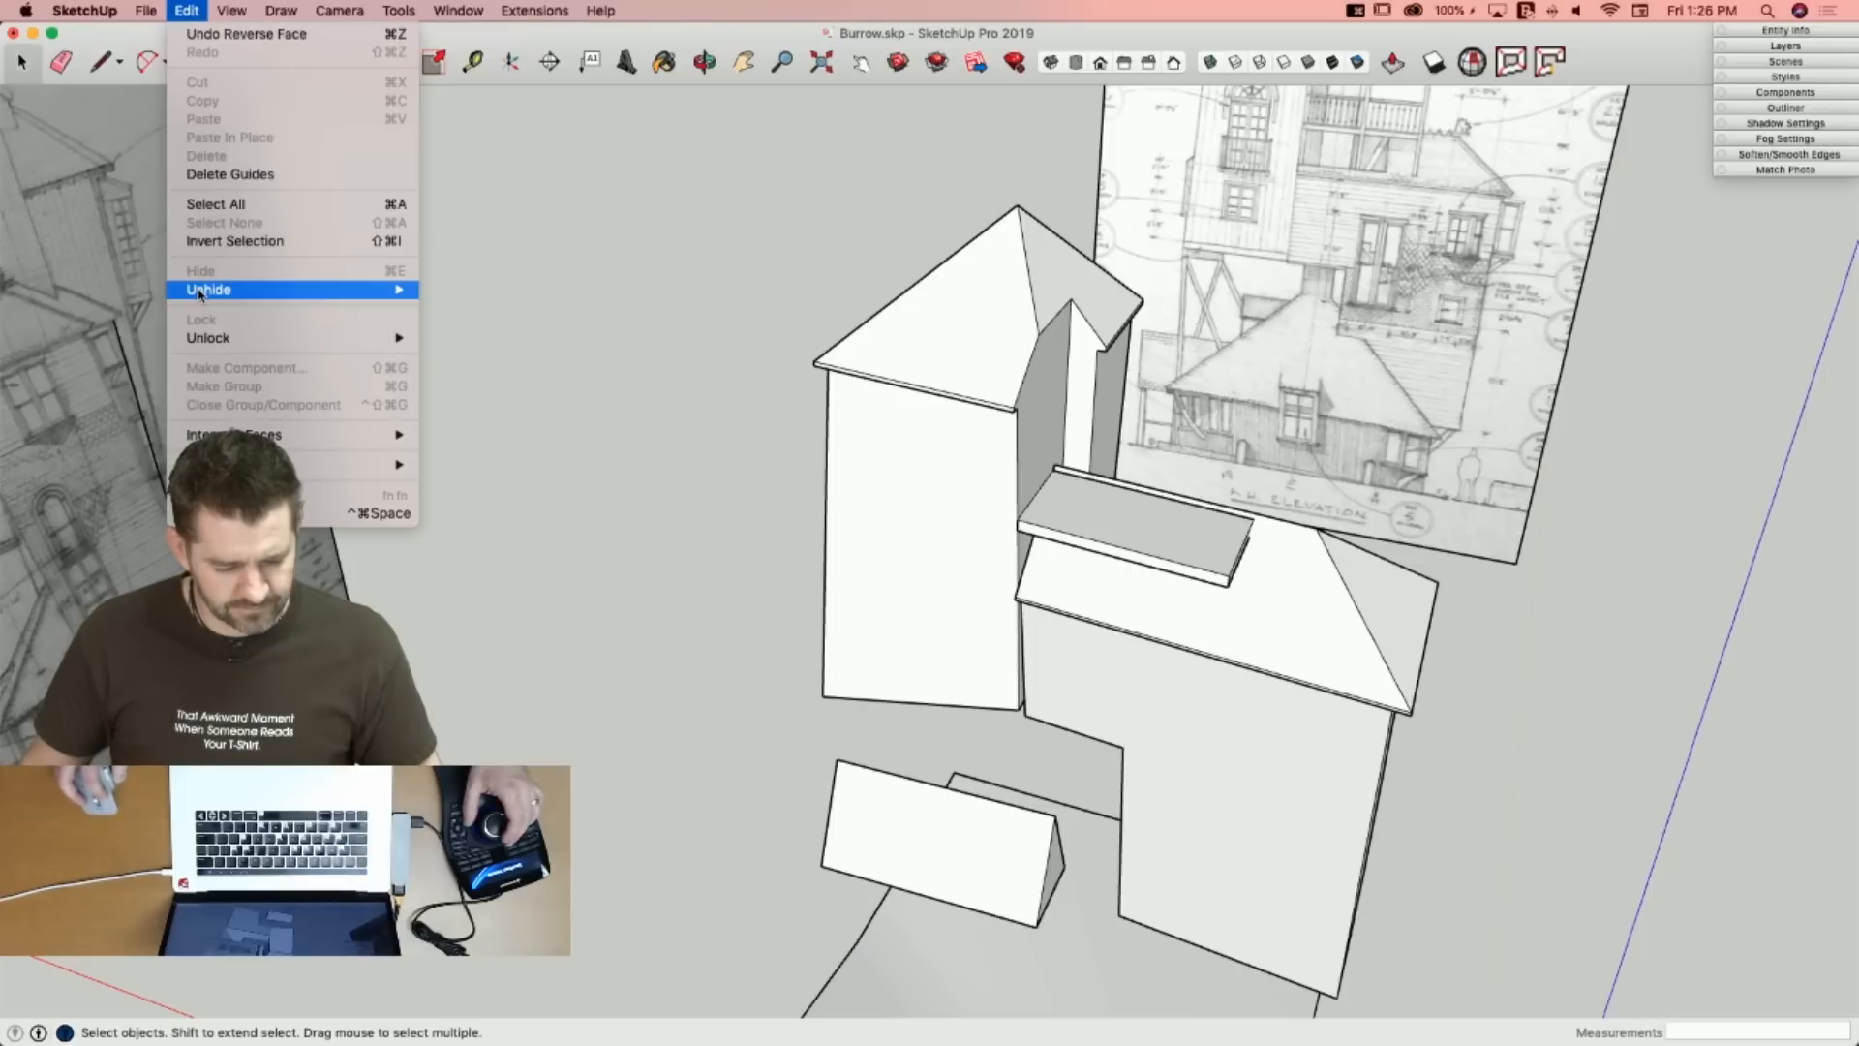
click(454, 328)
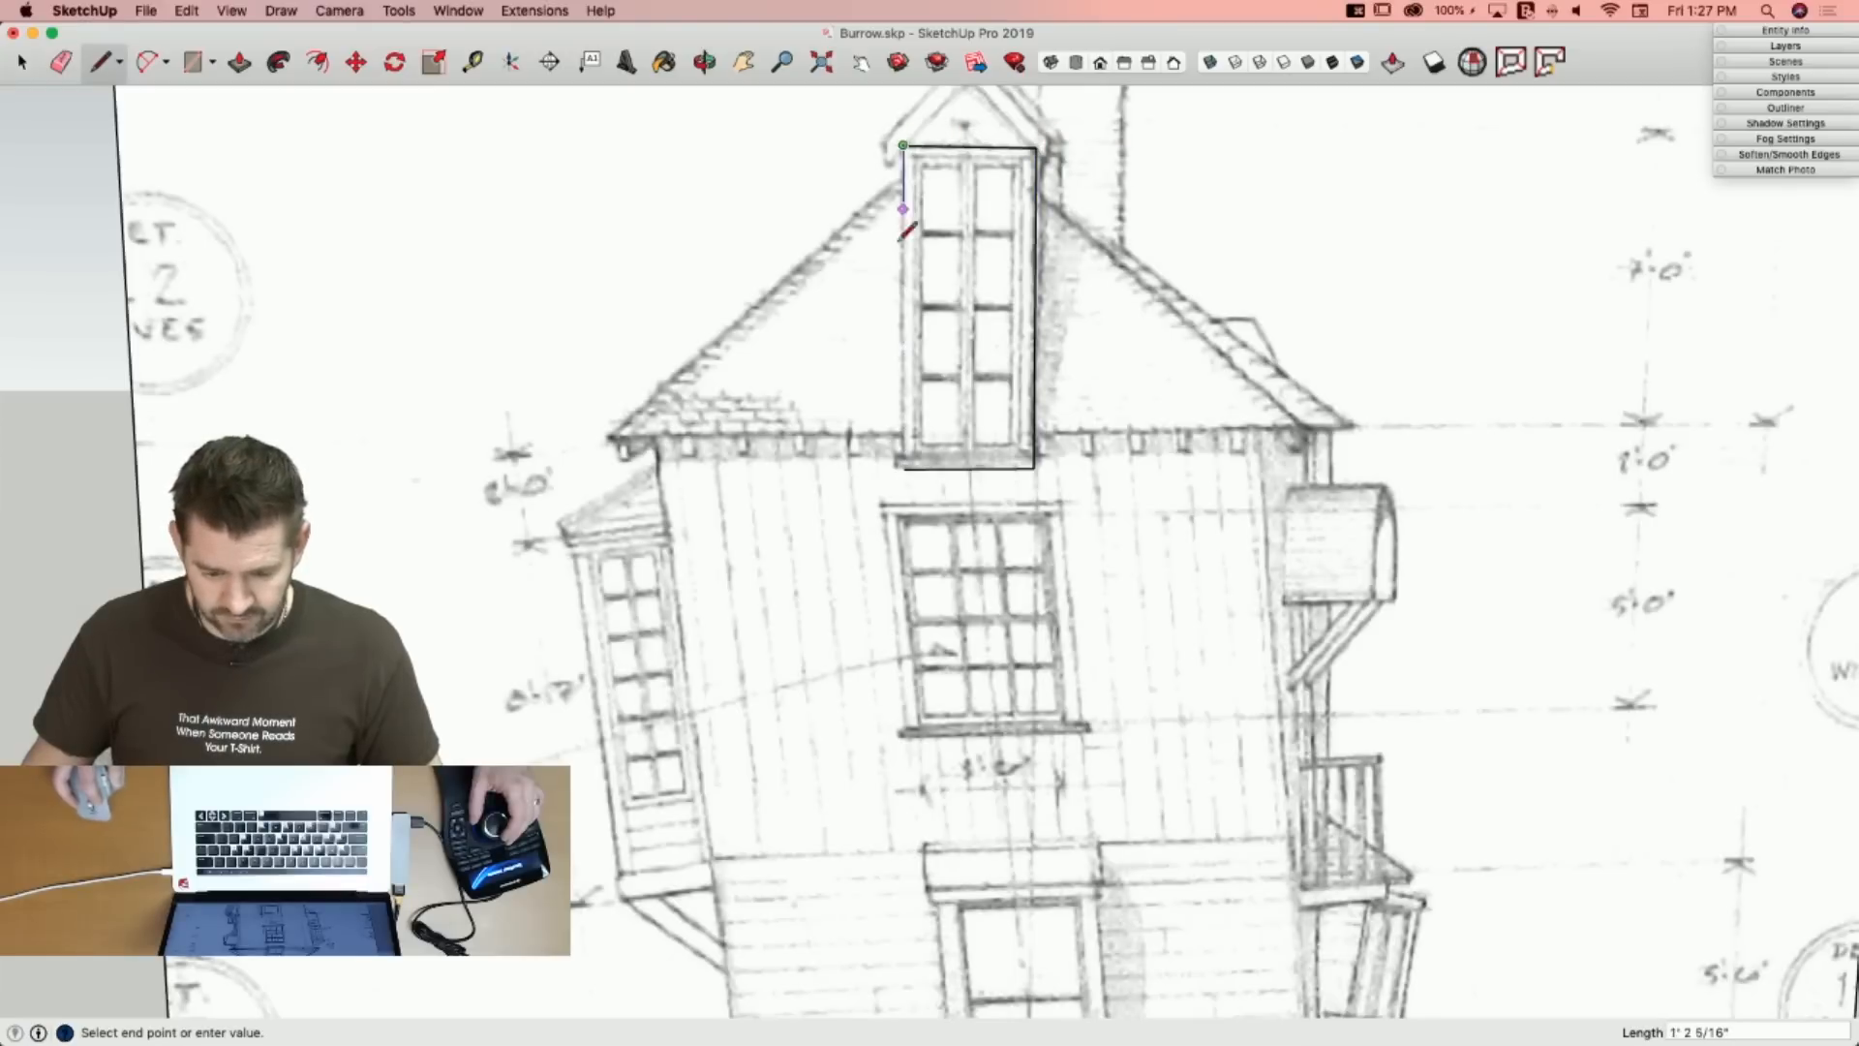
Trace the tall dormer window's outline on the front elevation and draw a reference line out from the dormer's front on the side elevation.
key(space)
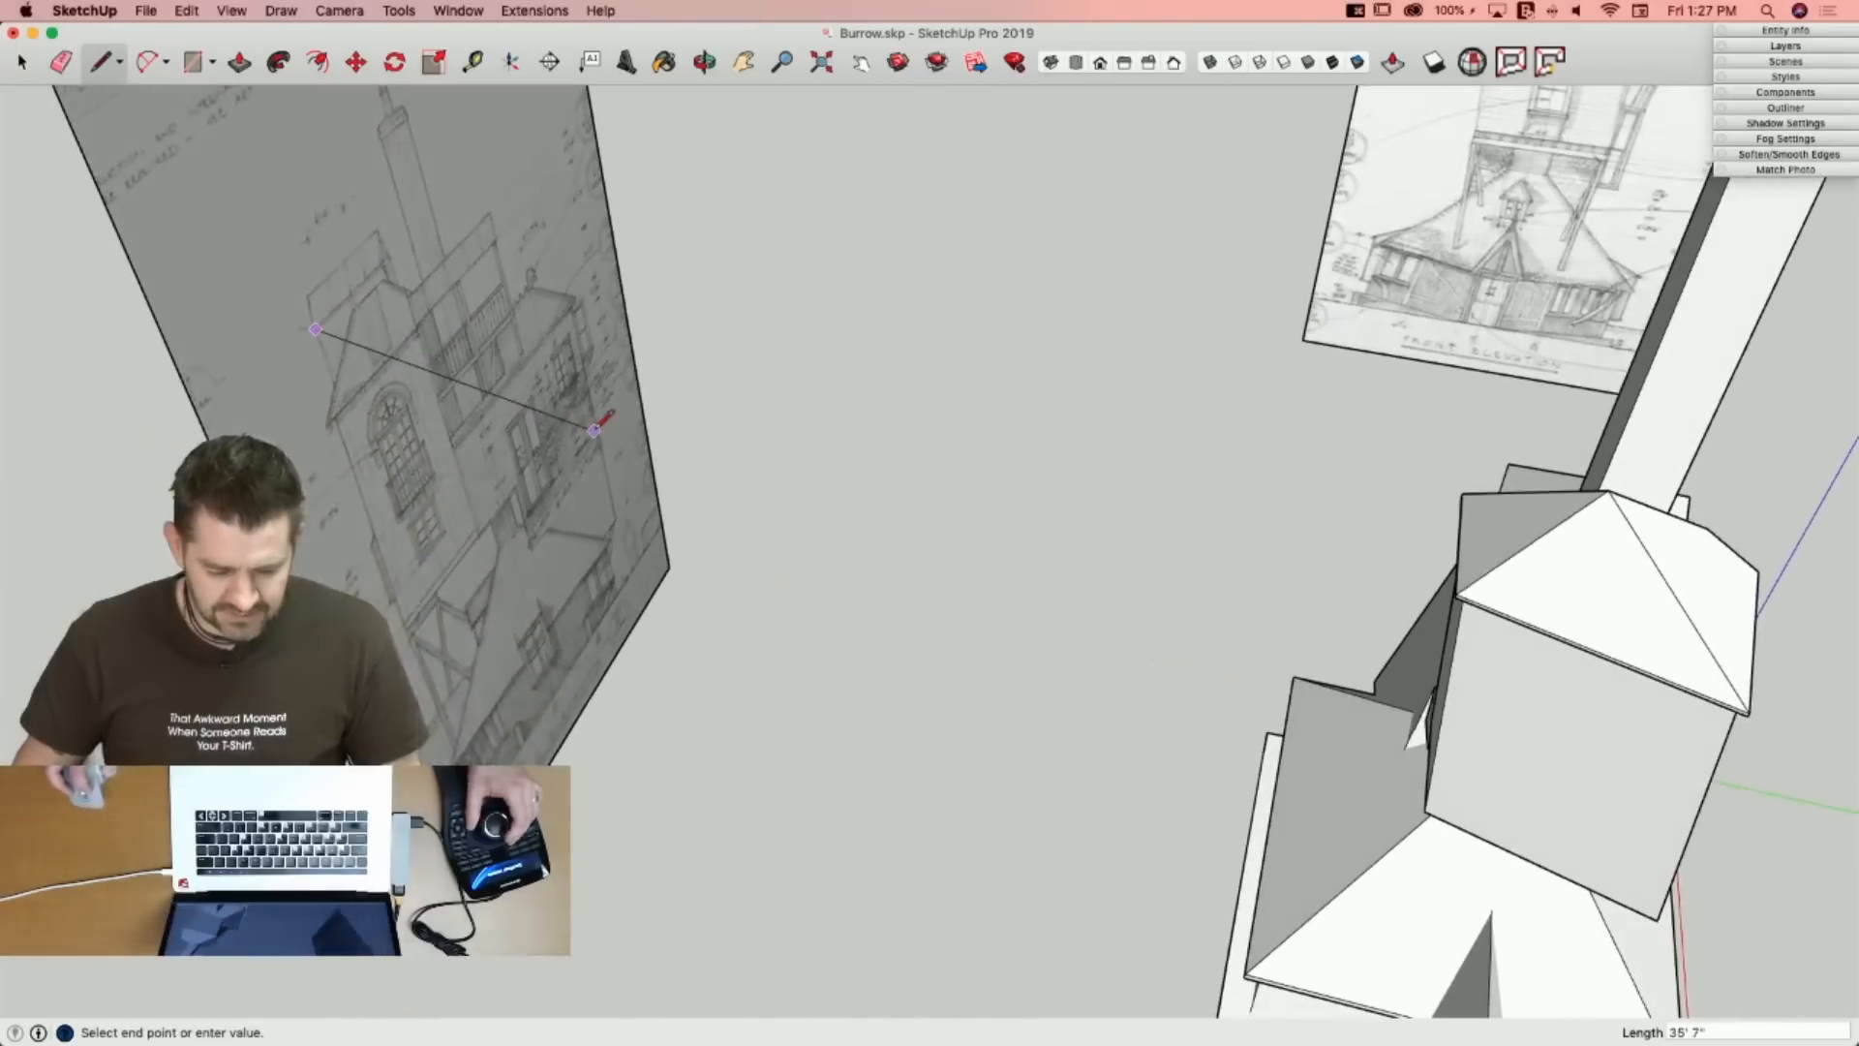
click(570, 378)
key(space)
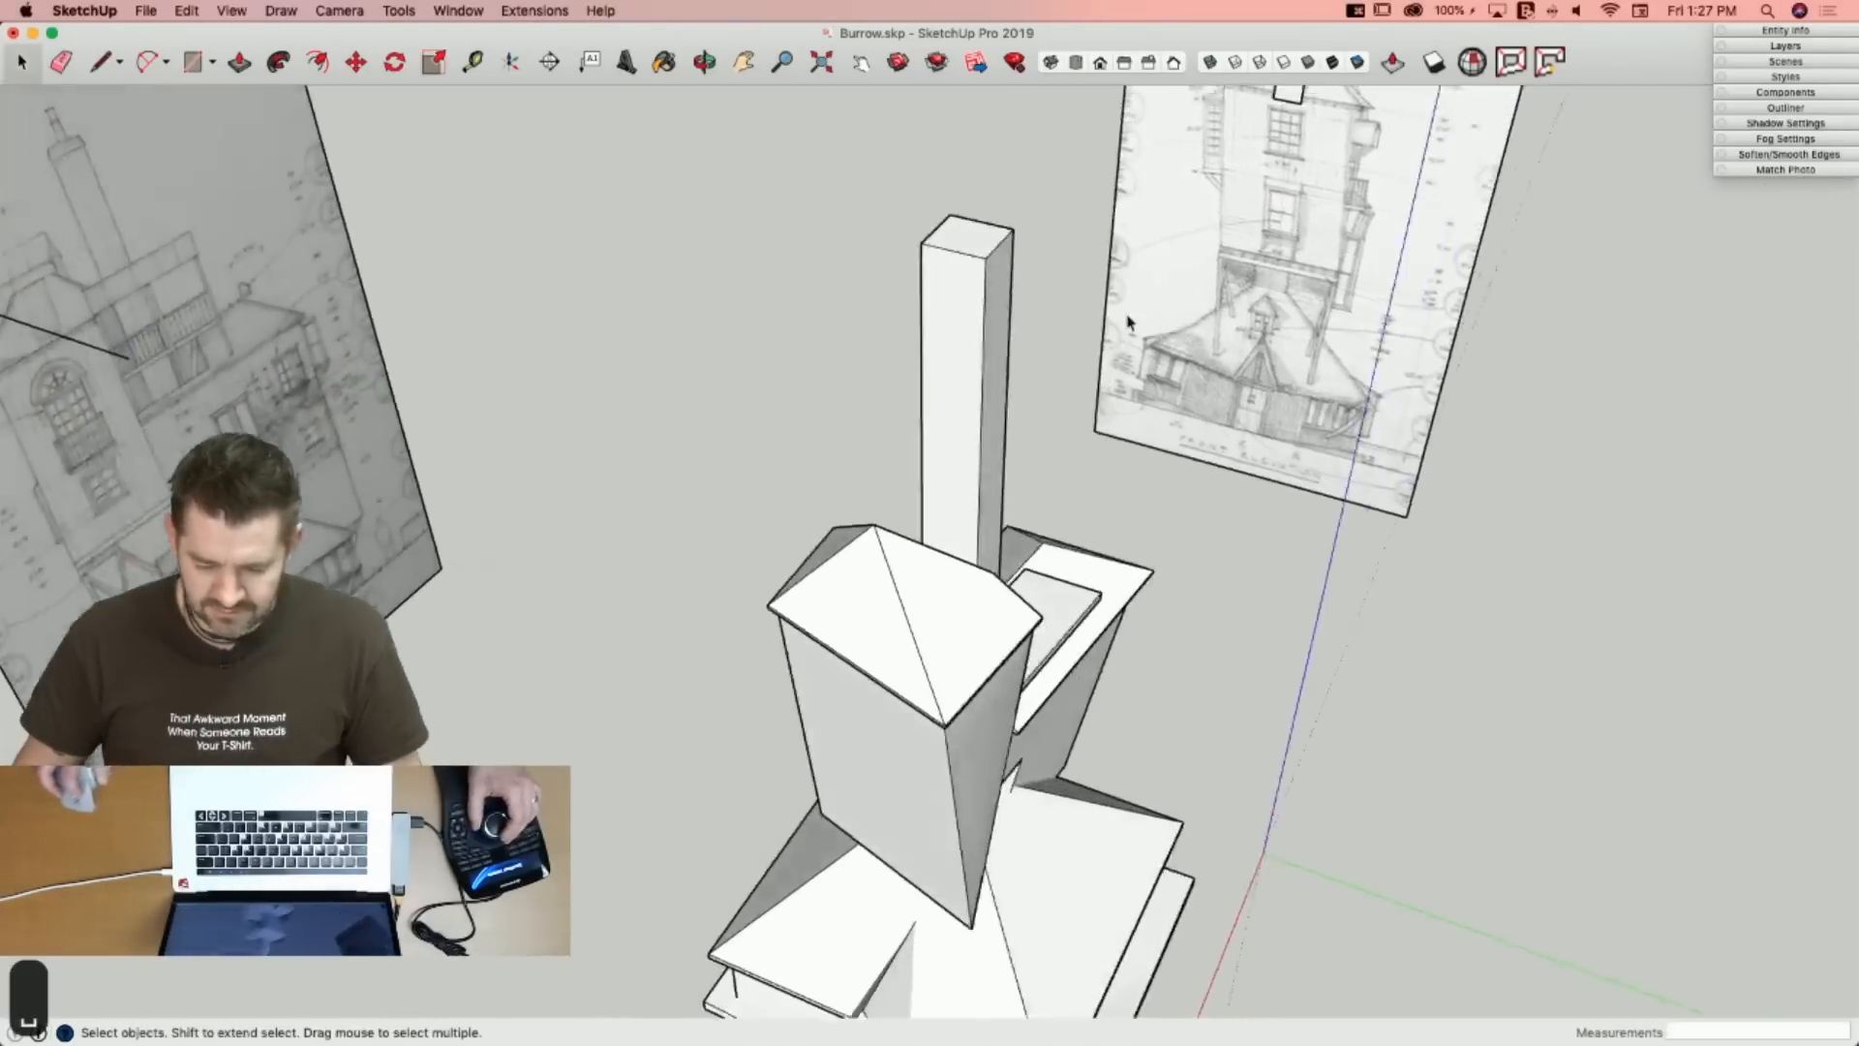
Push/Pull the traced dormer profile about 83' 5" from the front elevation through the tower roof to the dormer's front reference line.
key(p)
click(1237, 181)
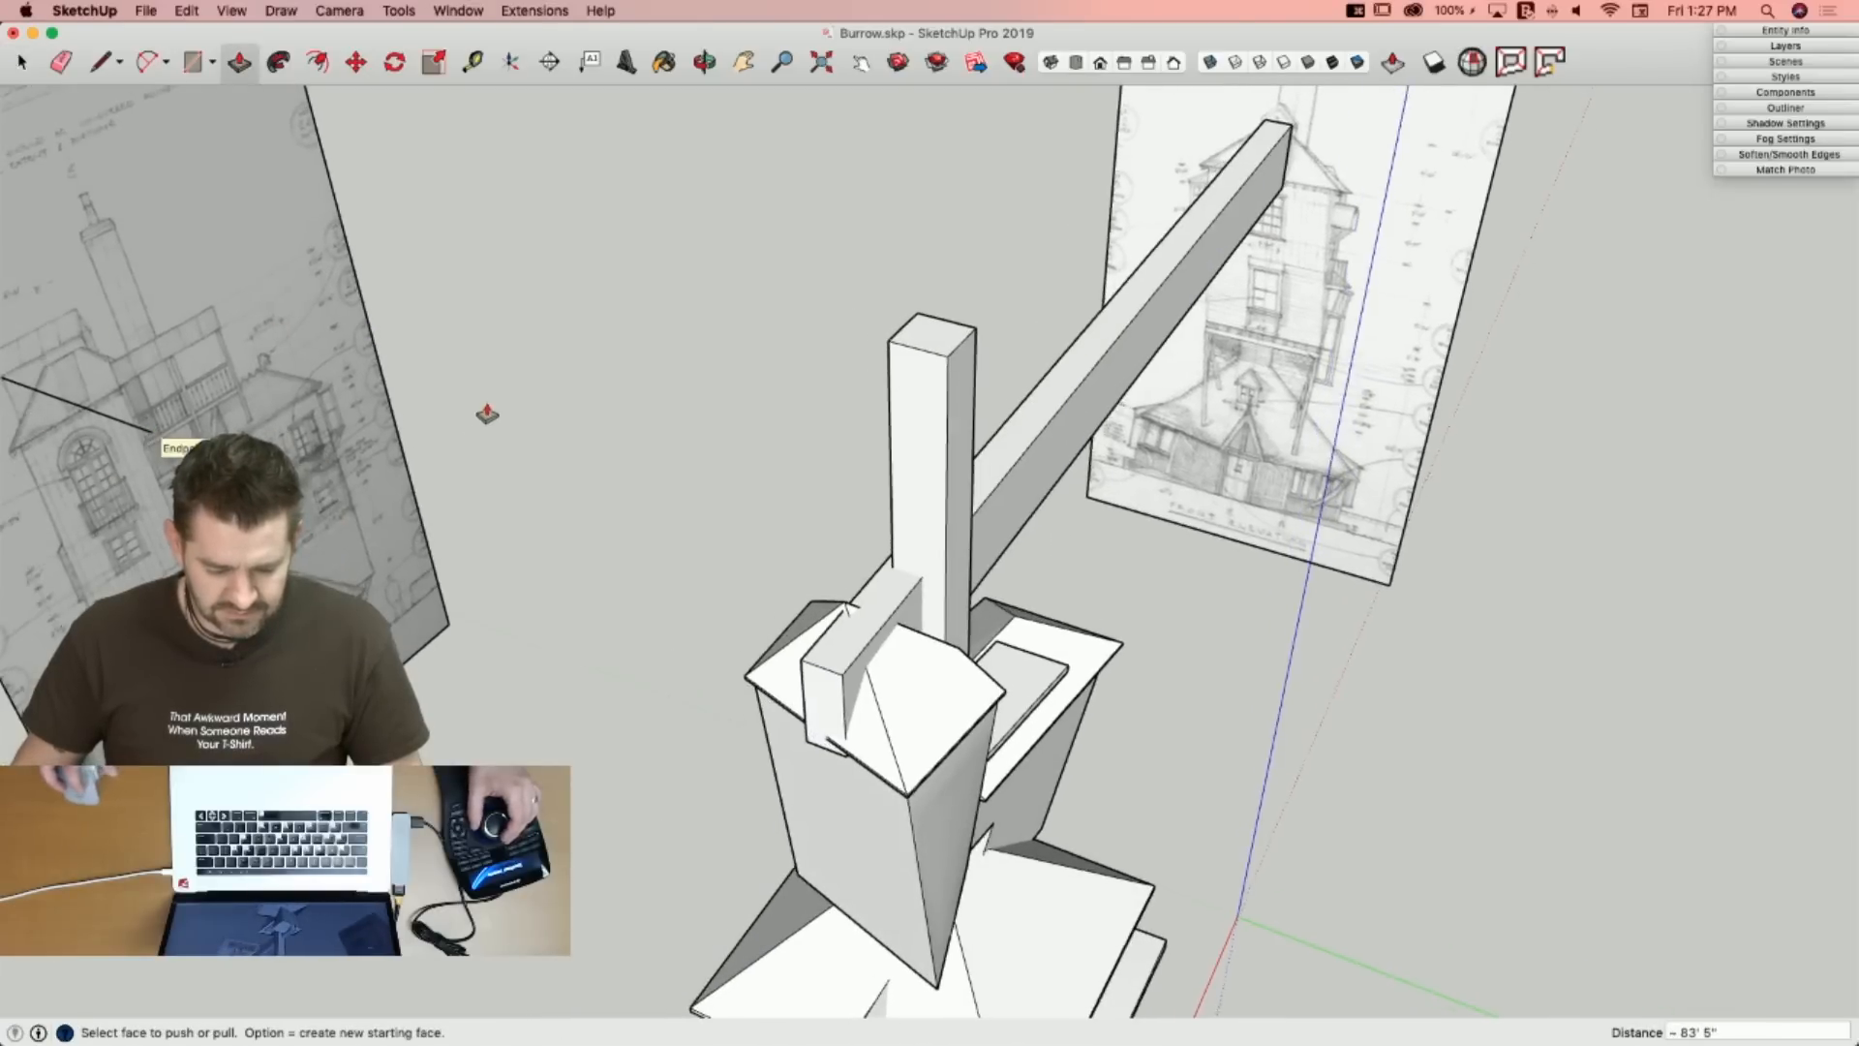
key(space)
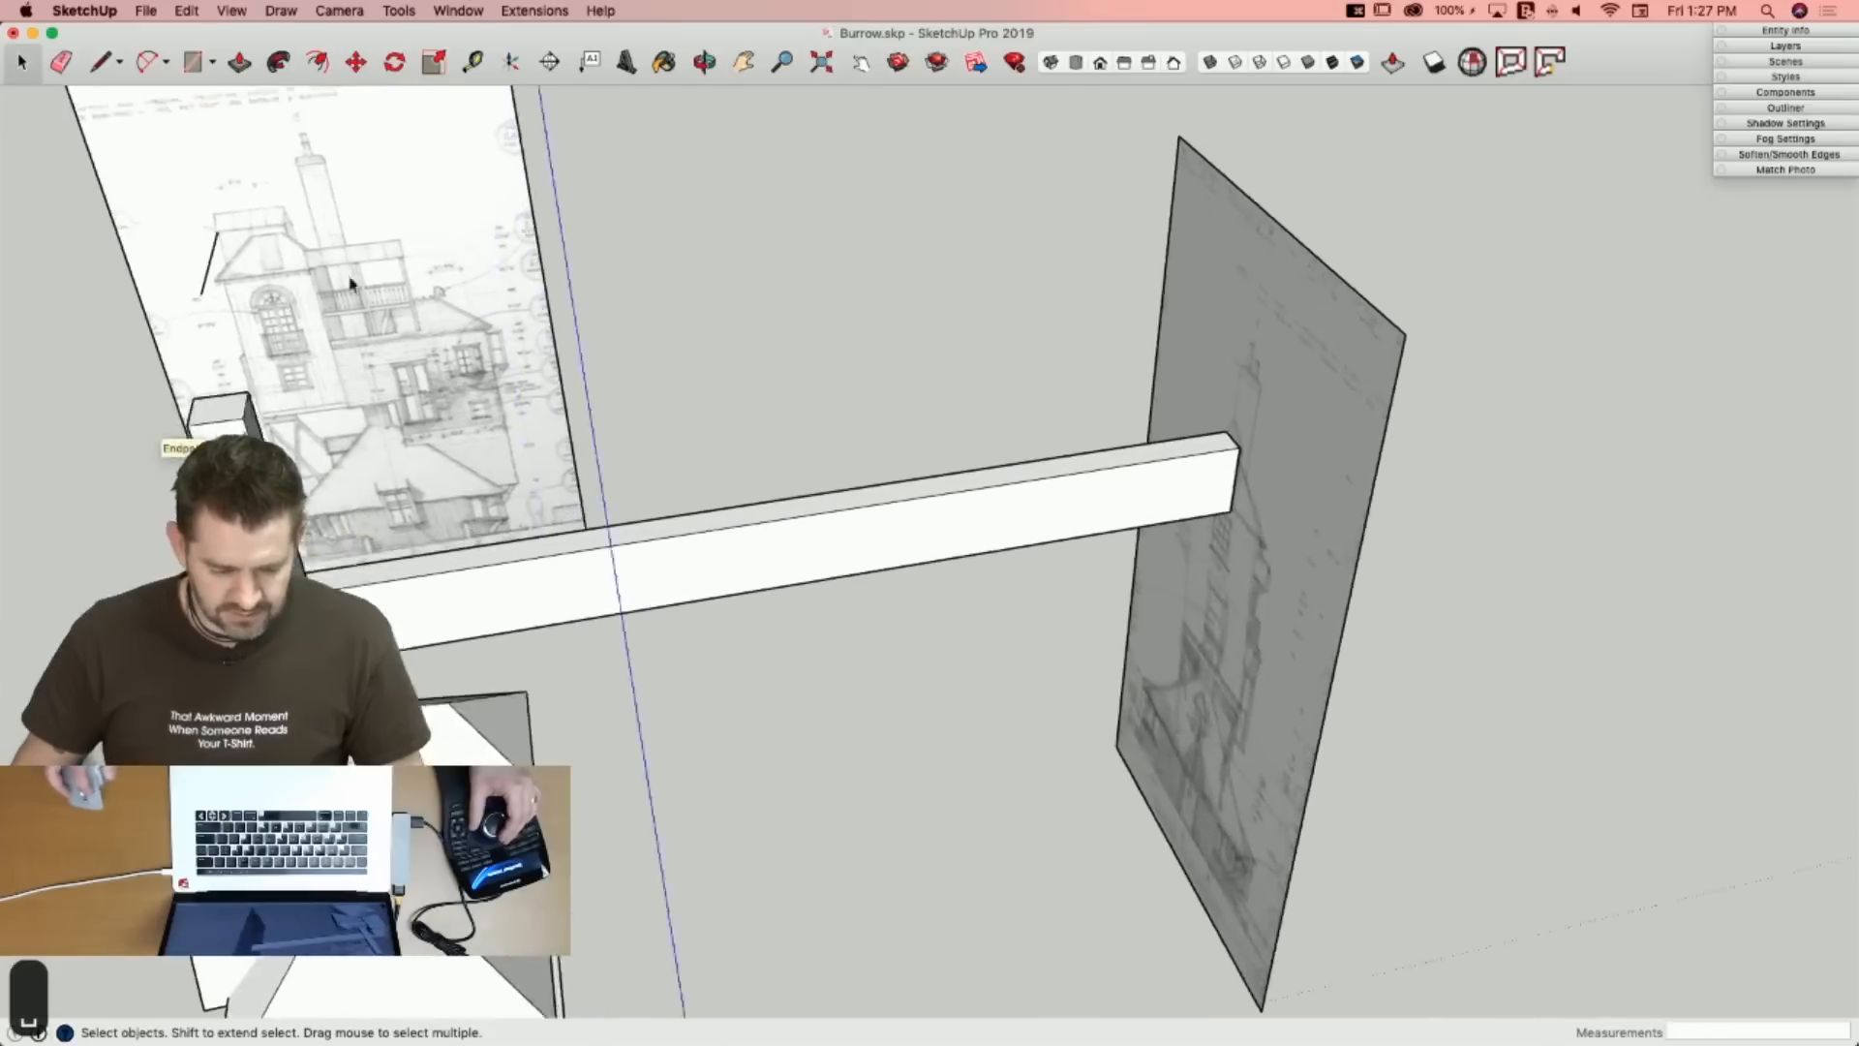
Draw a reference line from the dormer's rear end on the side elevation and move the dormer box's far end face about 76' 9 7/16" toward the tower.
key(l)
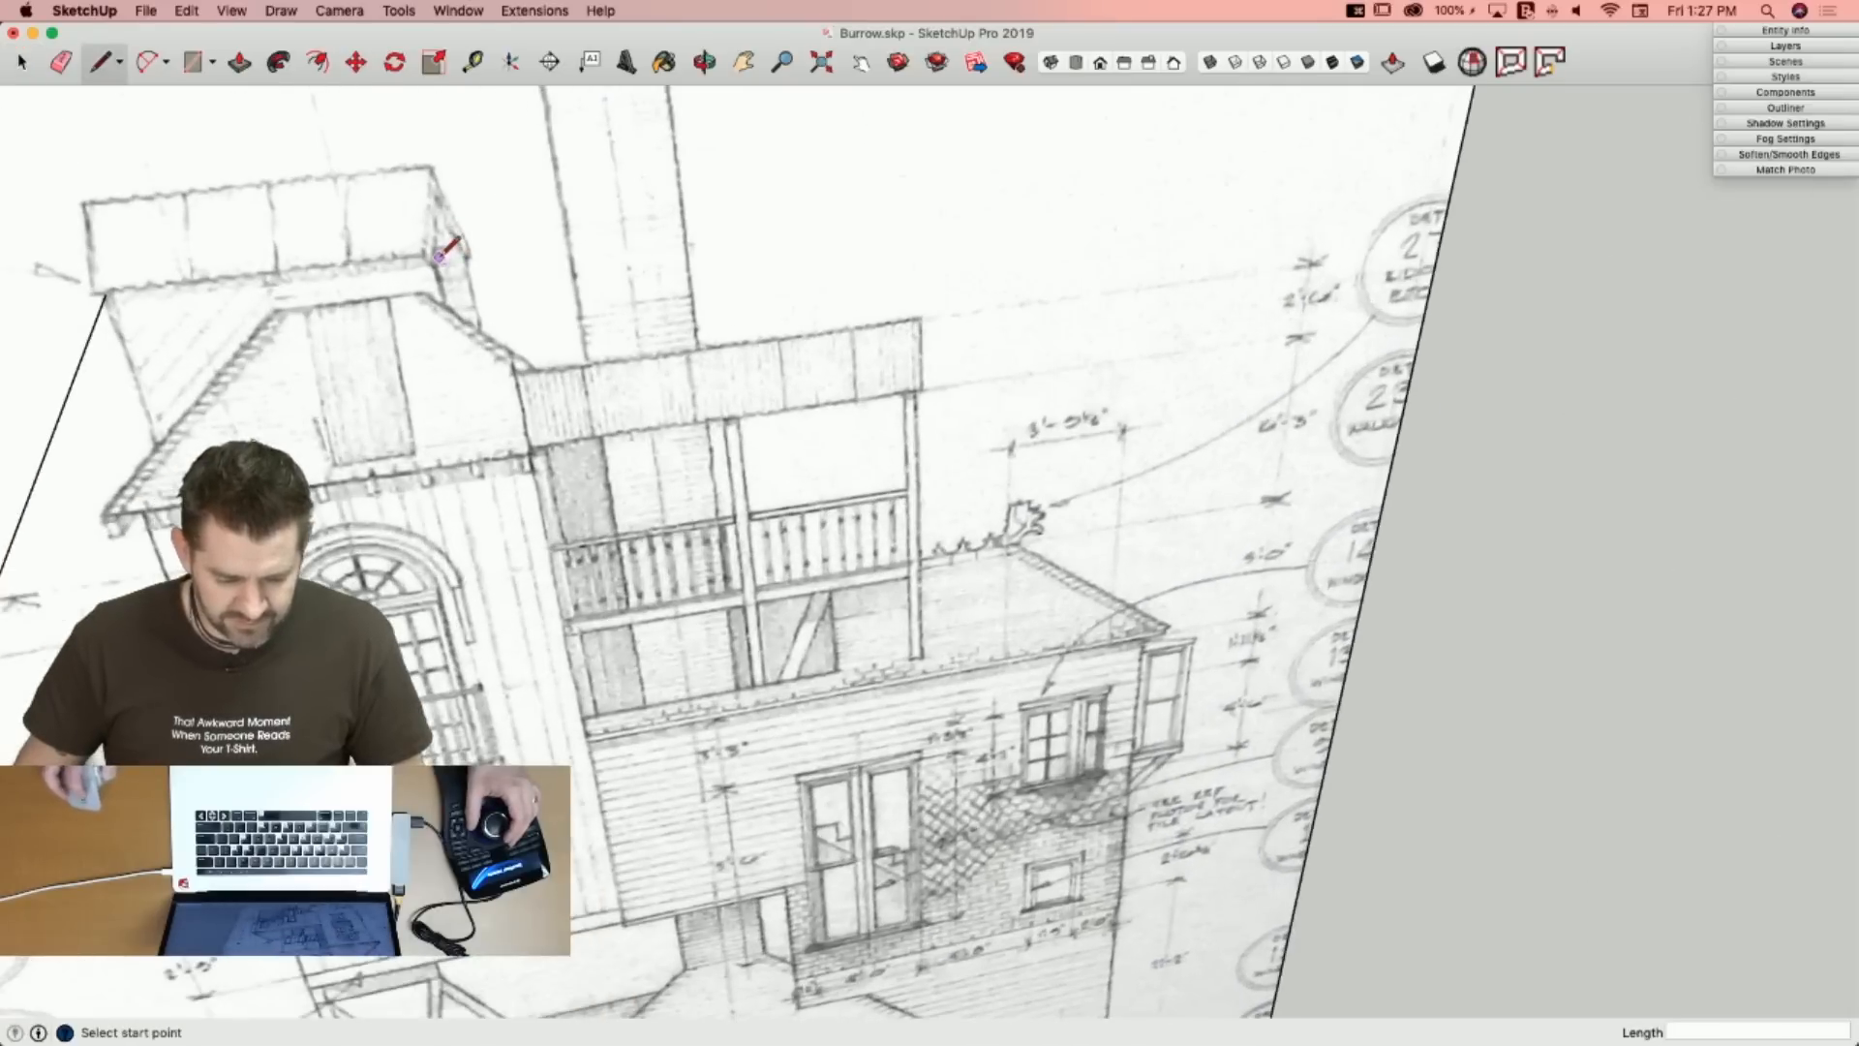
click(435, 253)
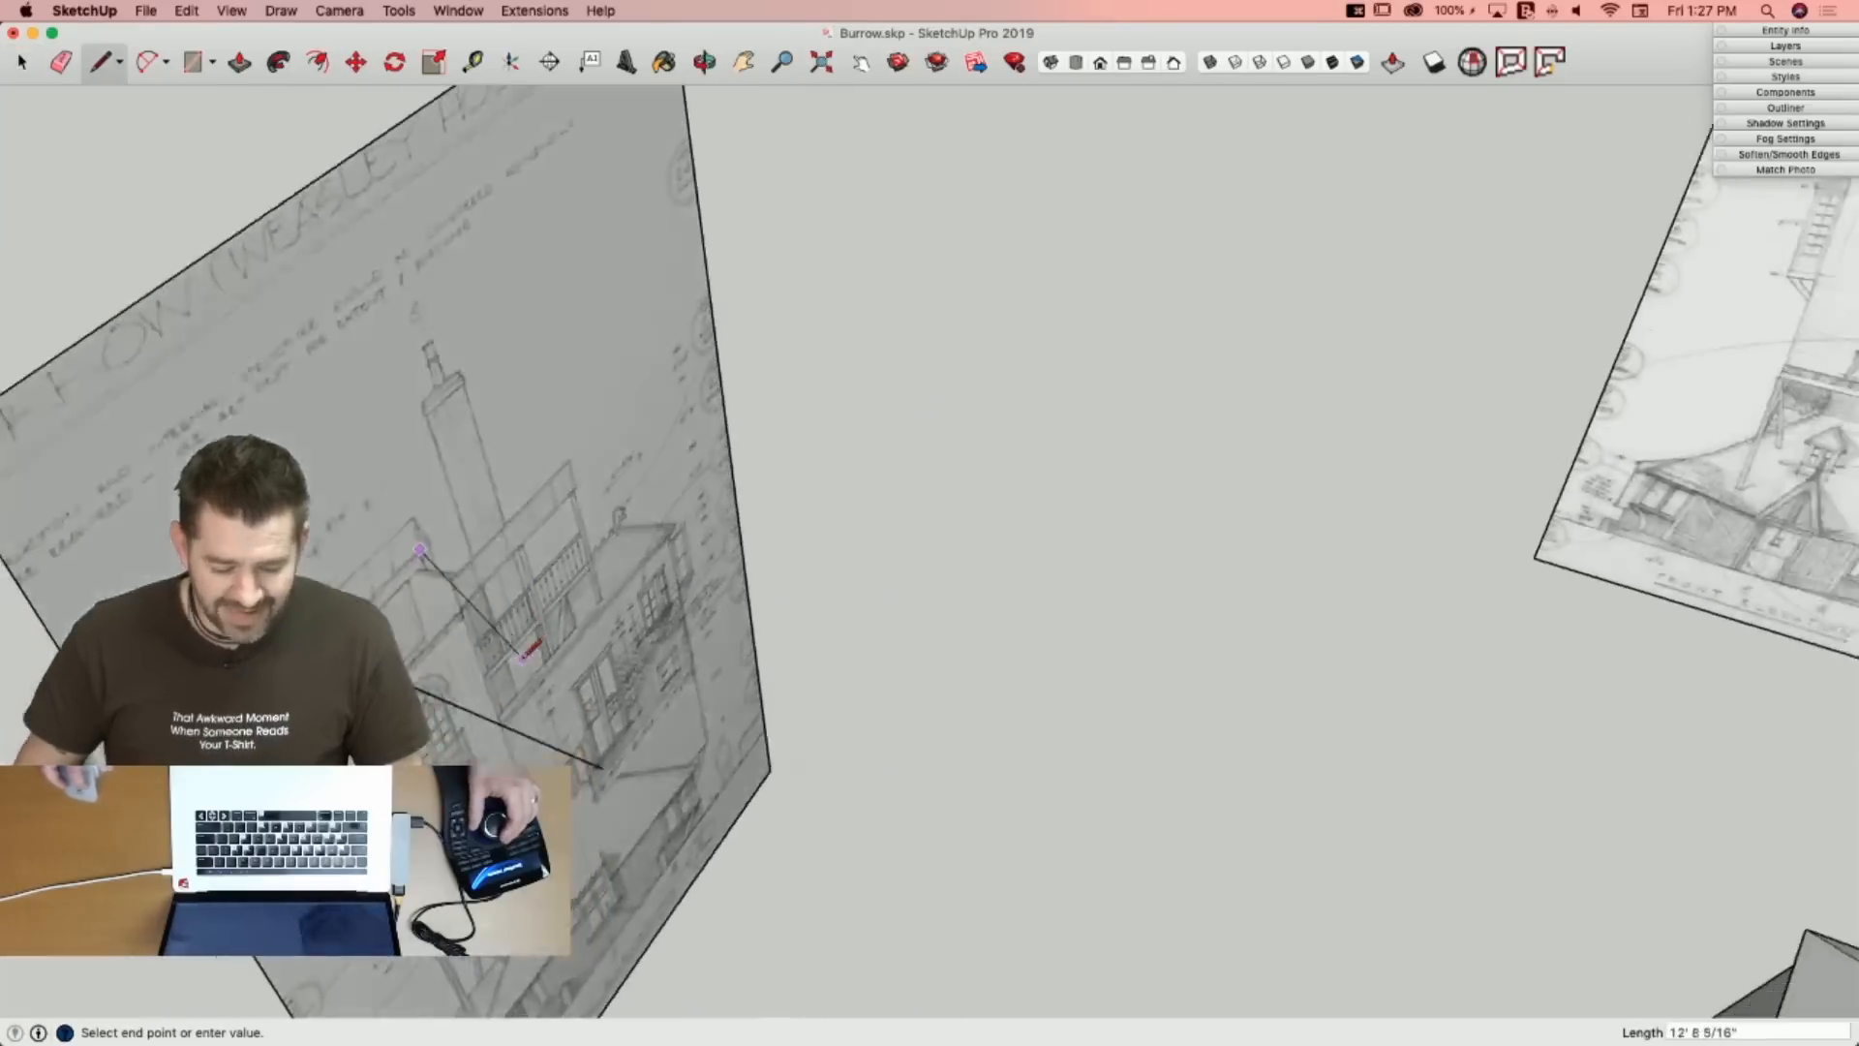
key(space)
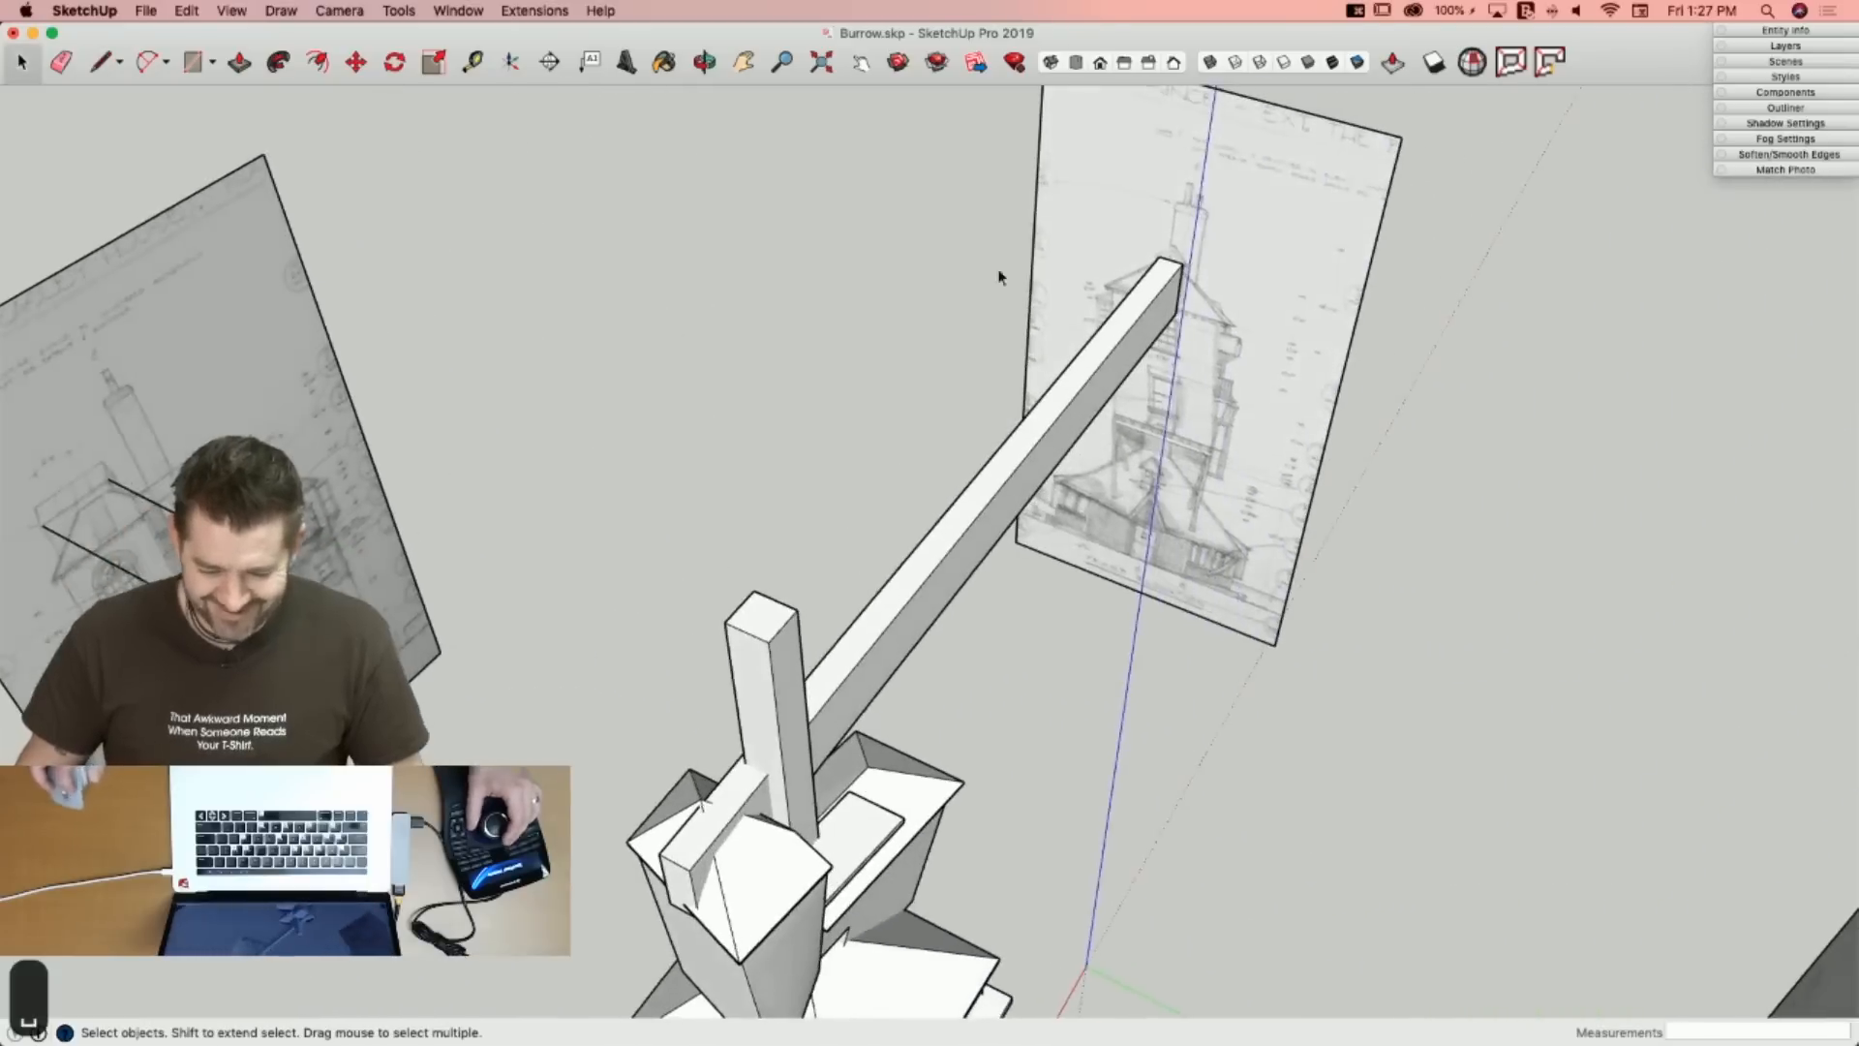
key(m)
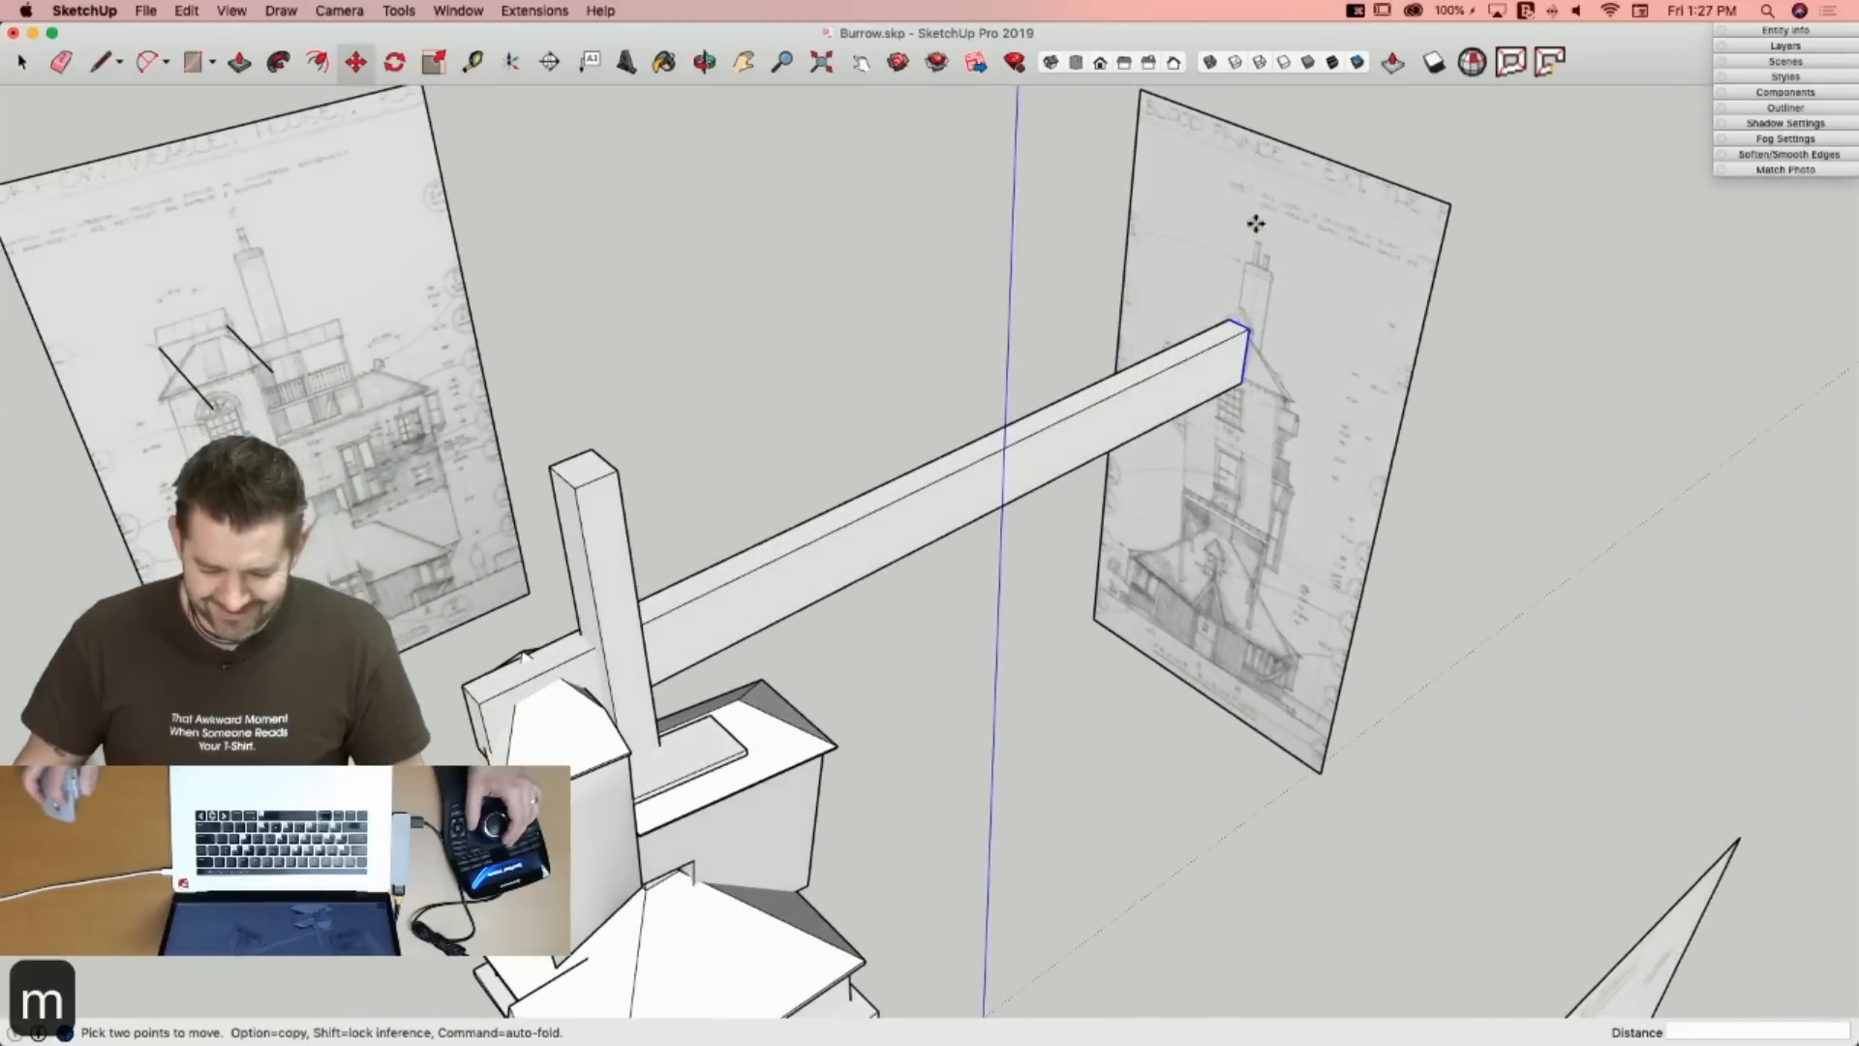
click(1227, 317)
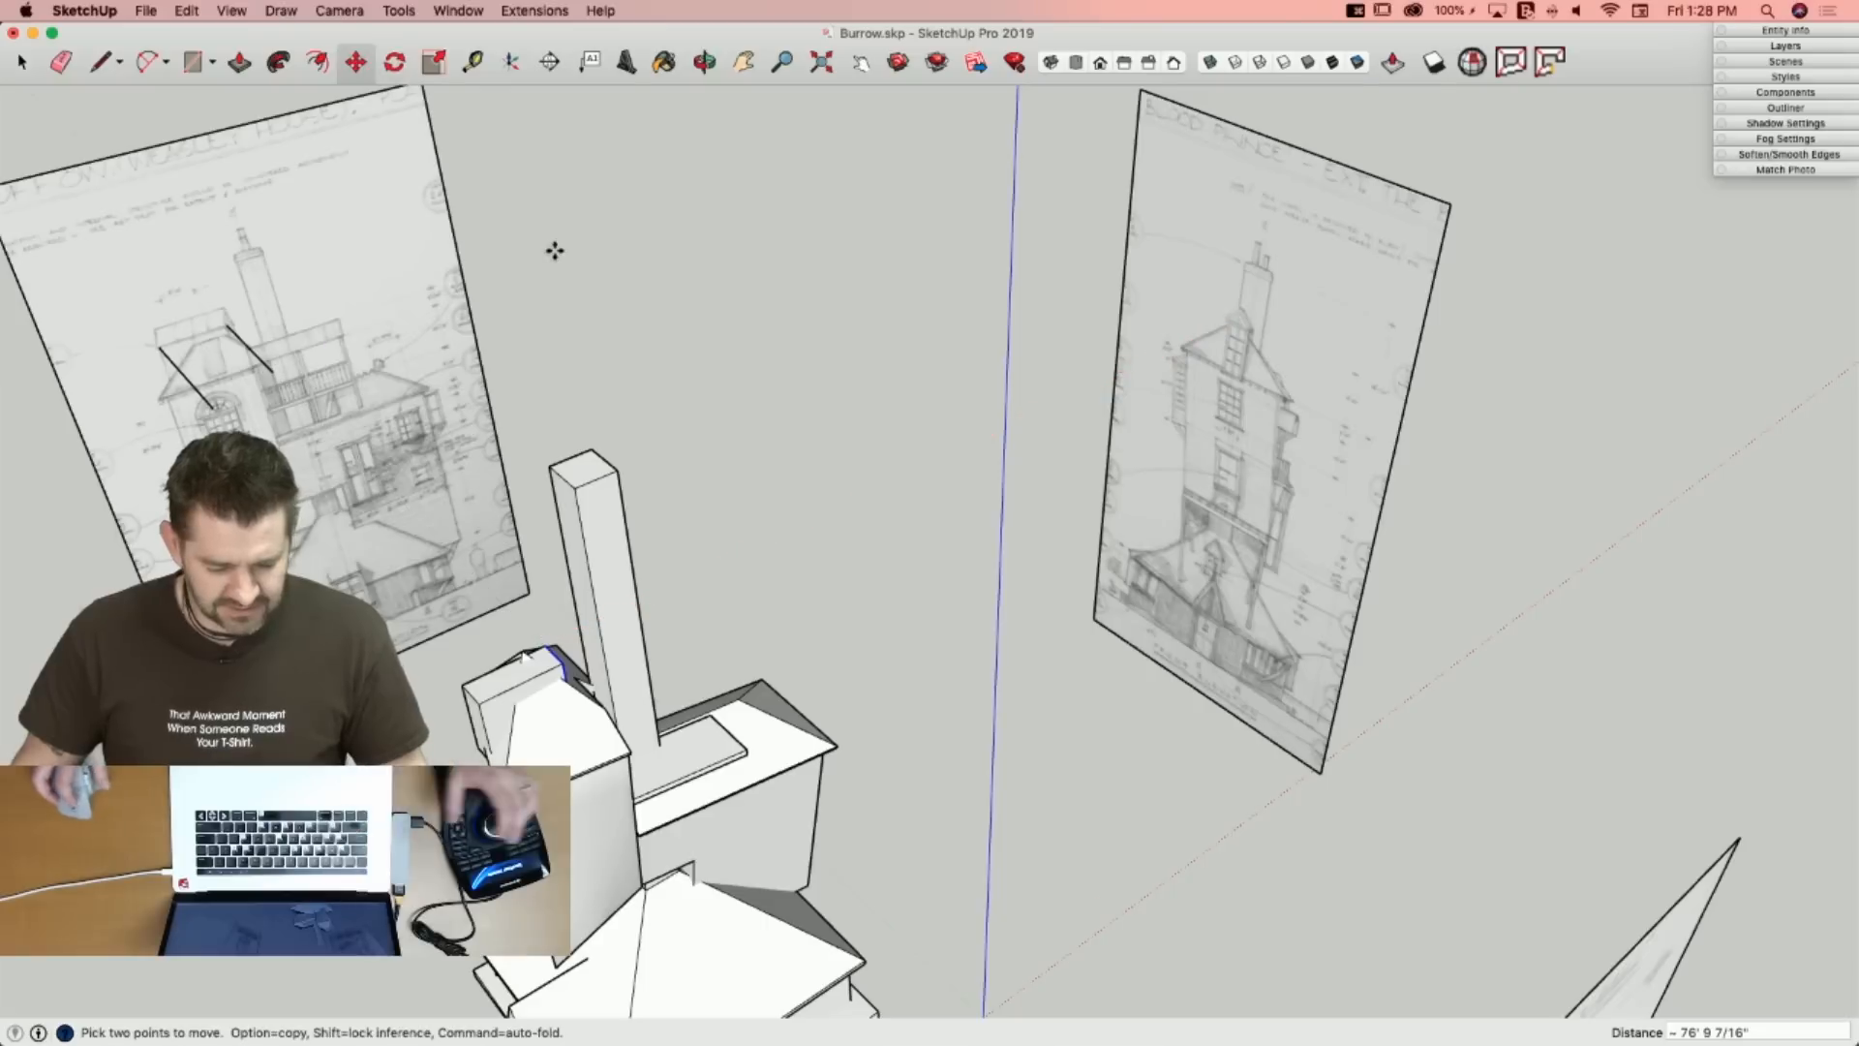
key(space)
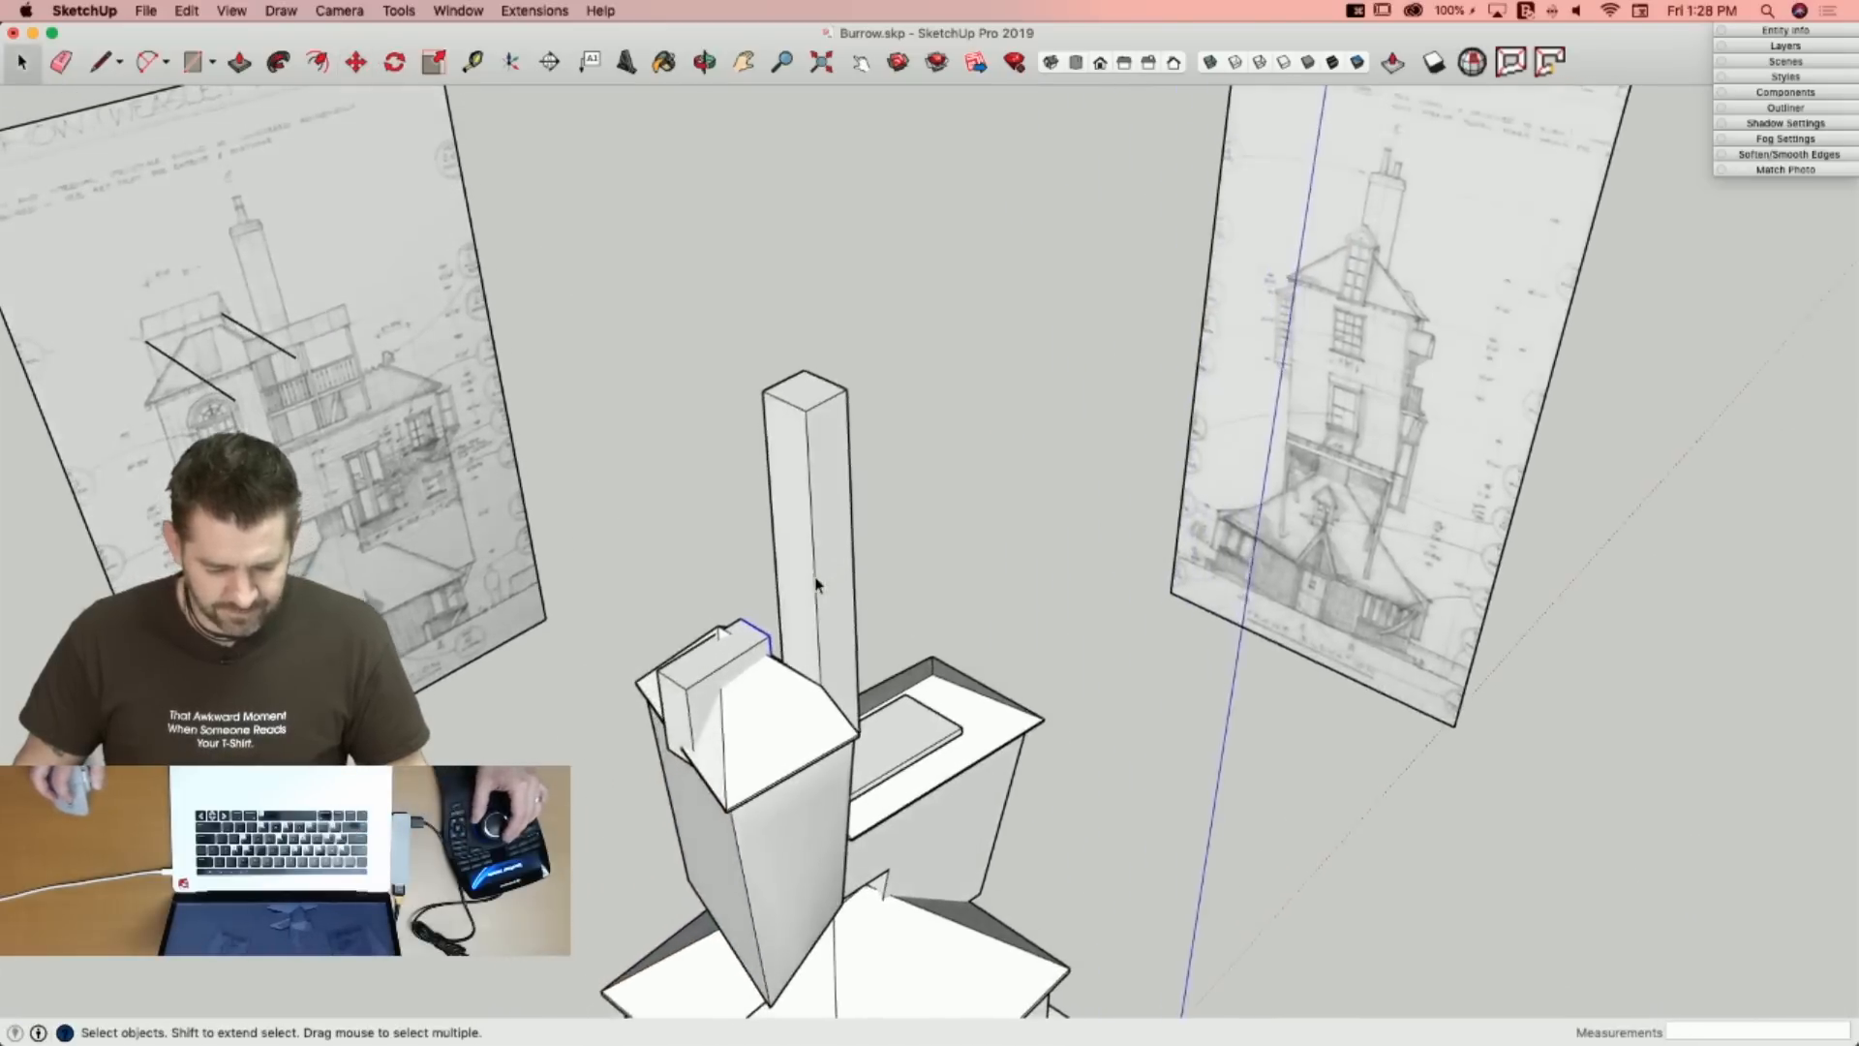
Draw another reference line from the dormer roof's edge on the side elevation to the house and move the dormer box's face about 7 7/8".
key(e)
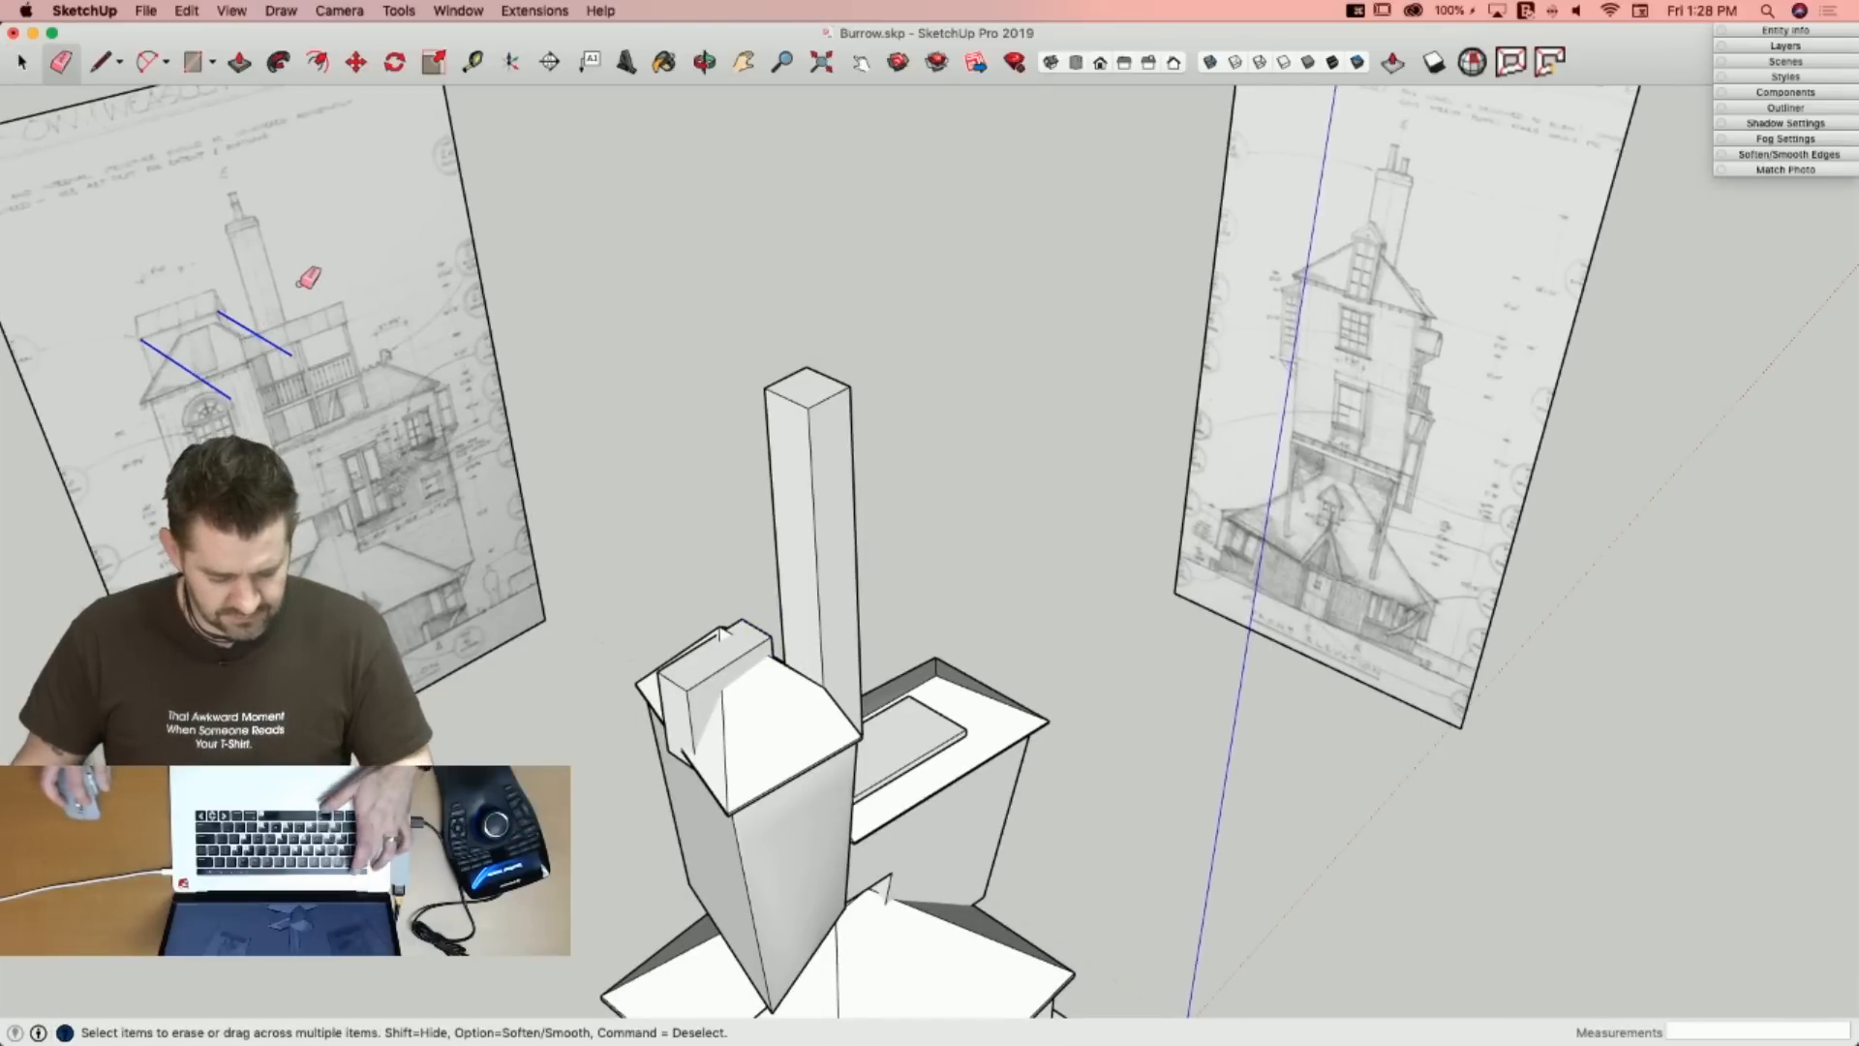
key(l)
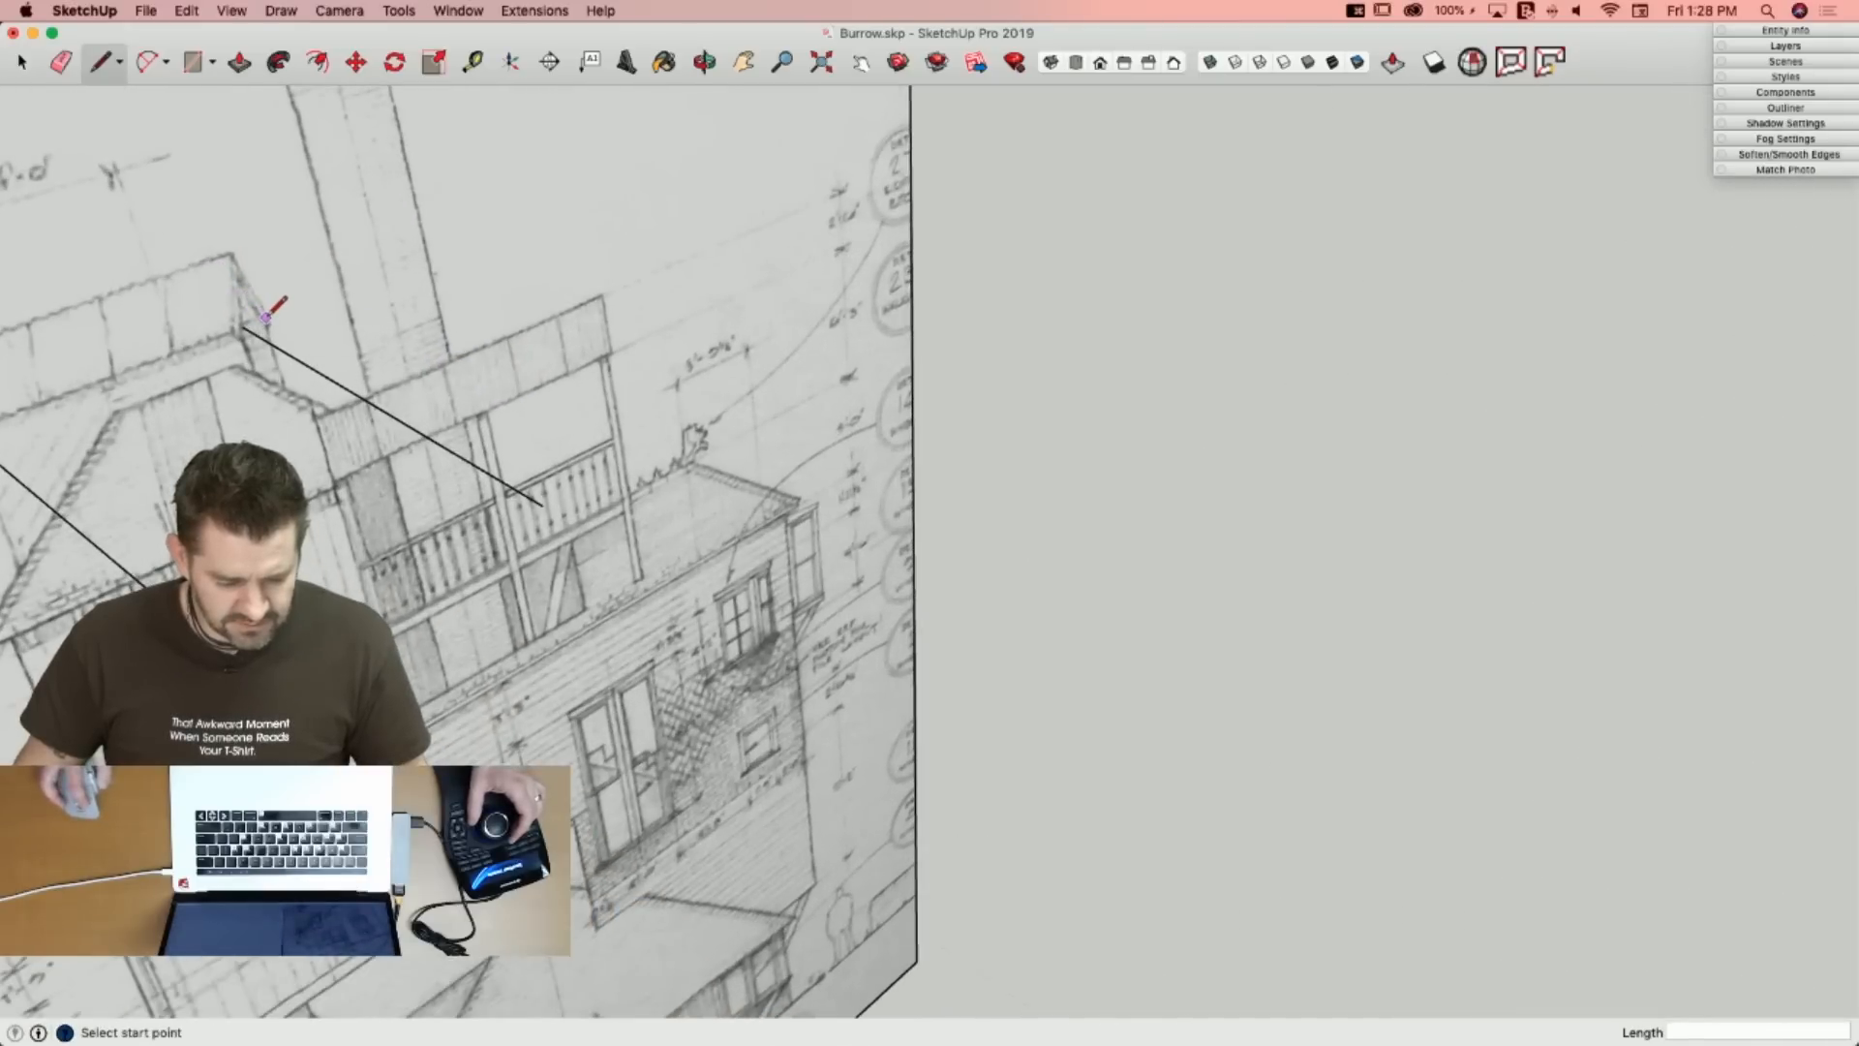
click(265, 317)
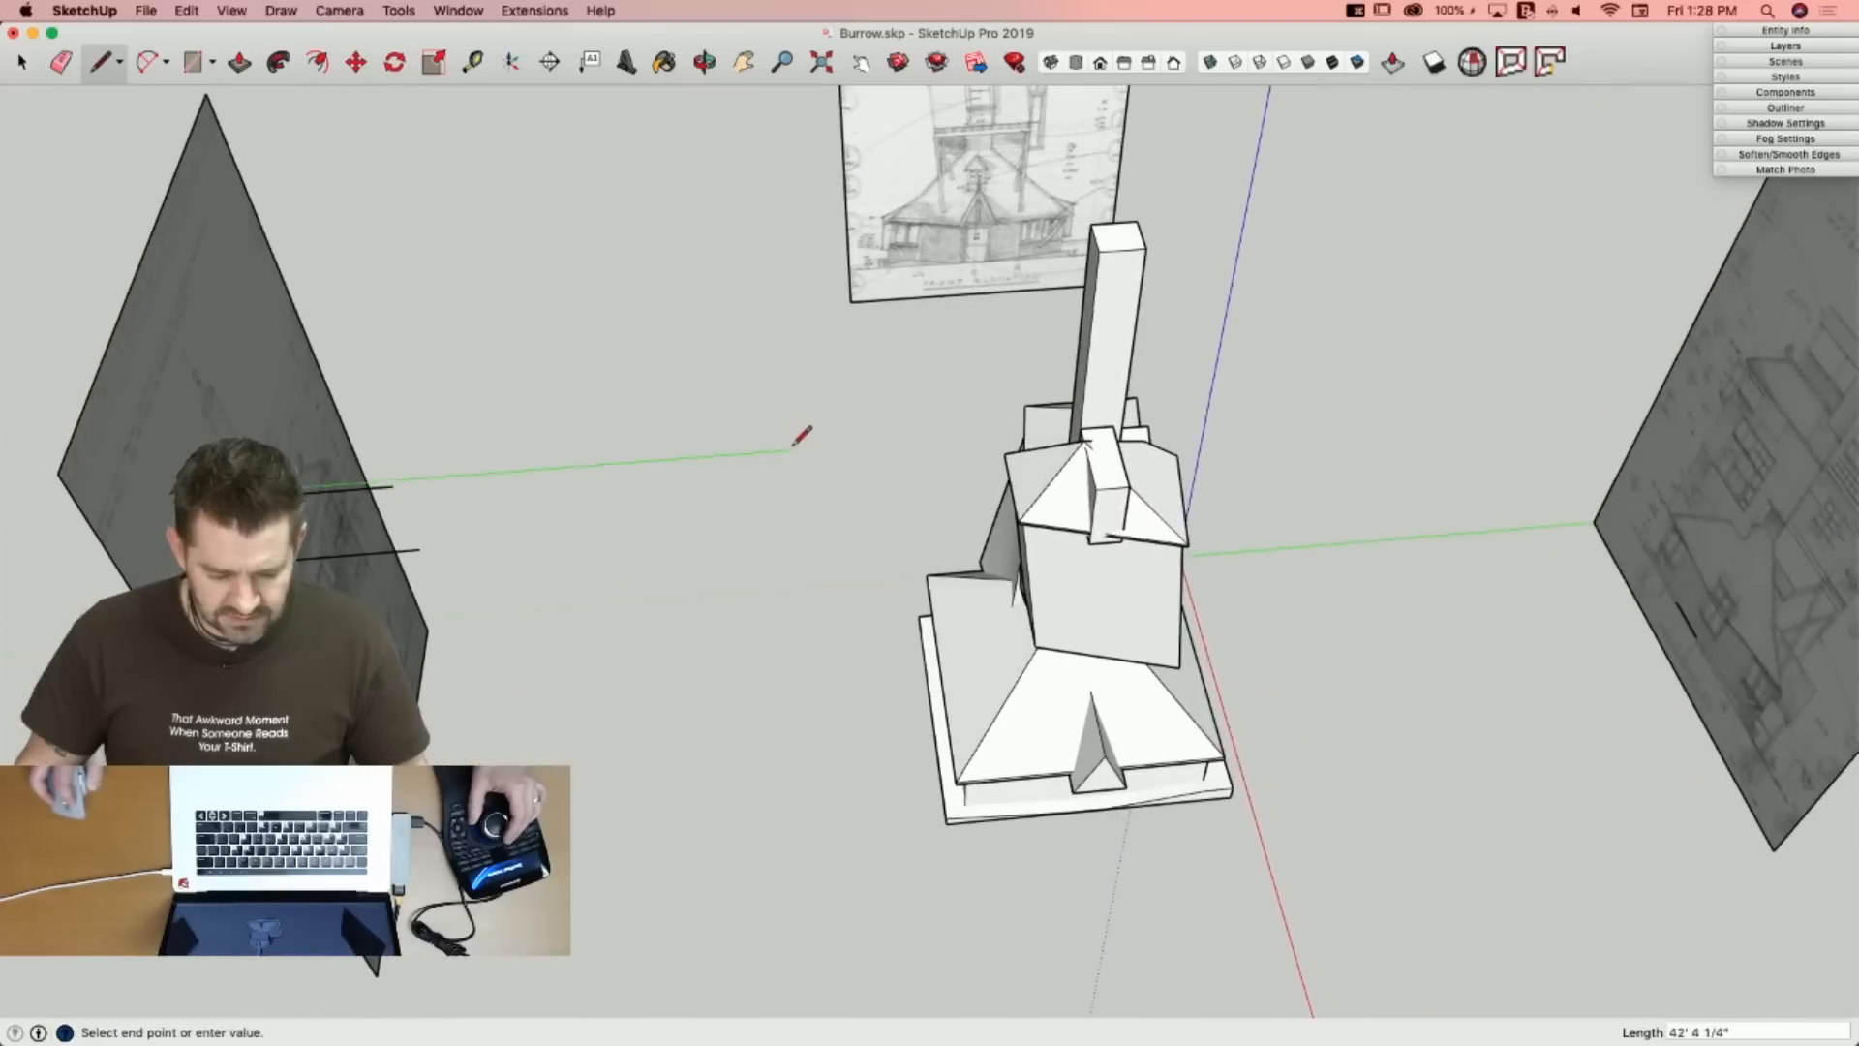
key(space)
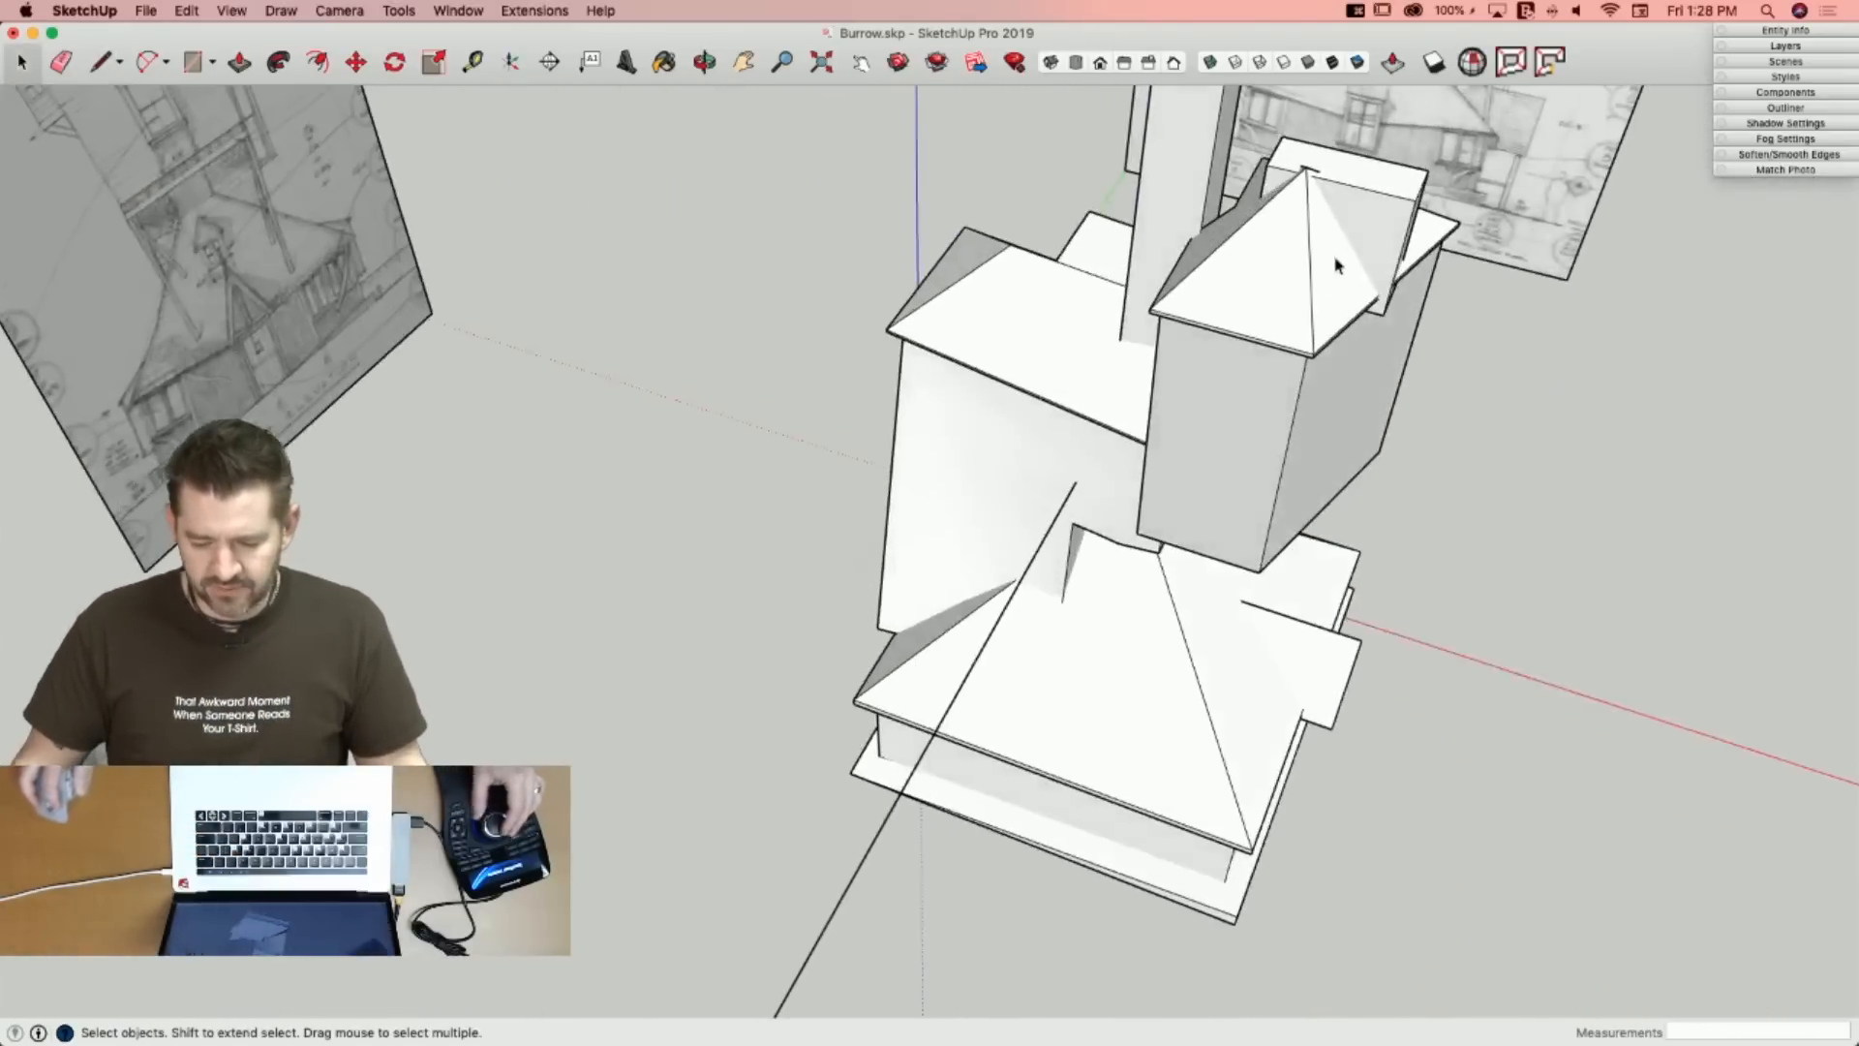
key(m)
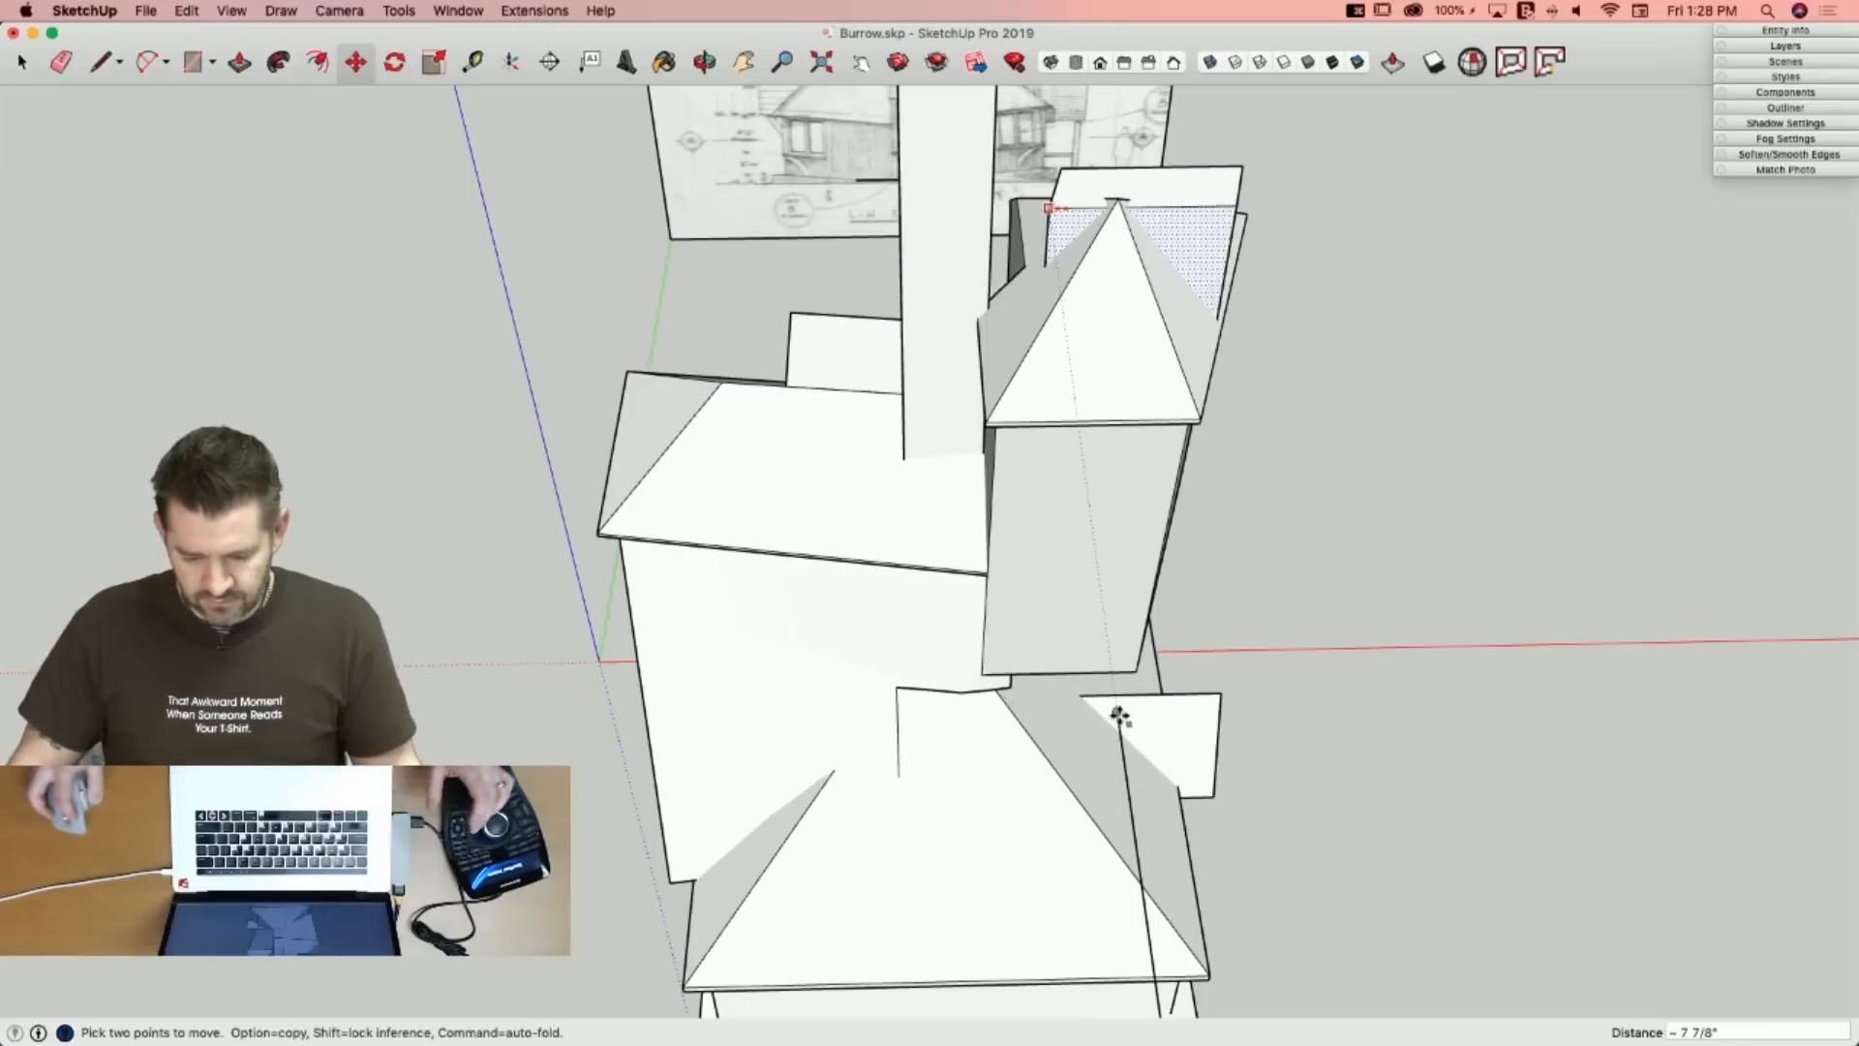
key(e)
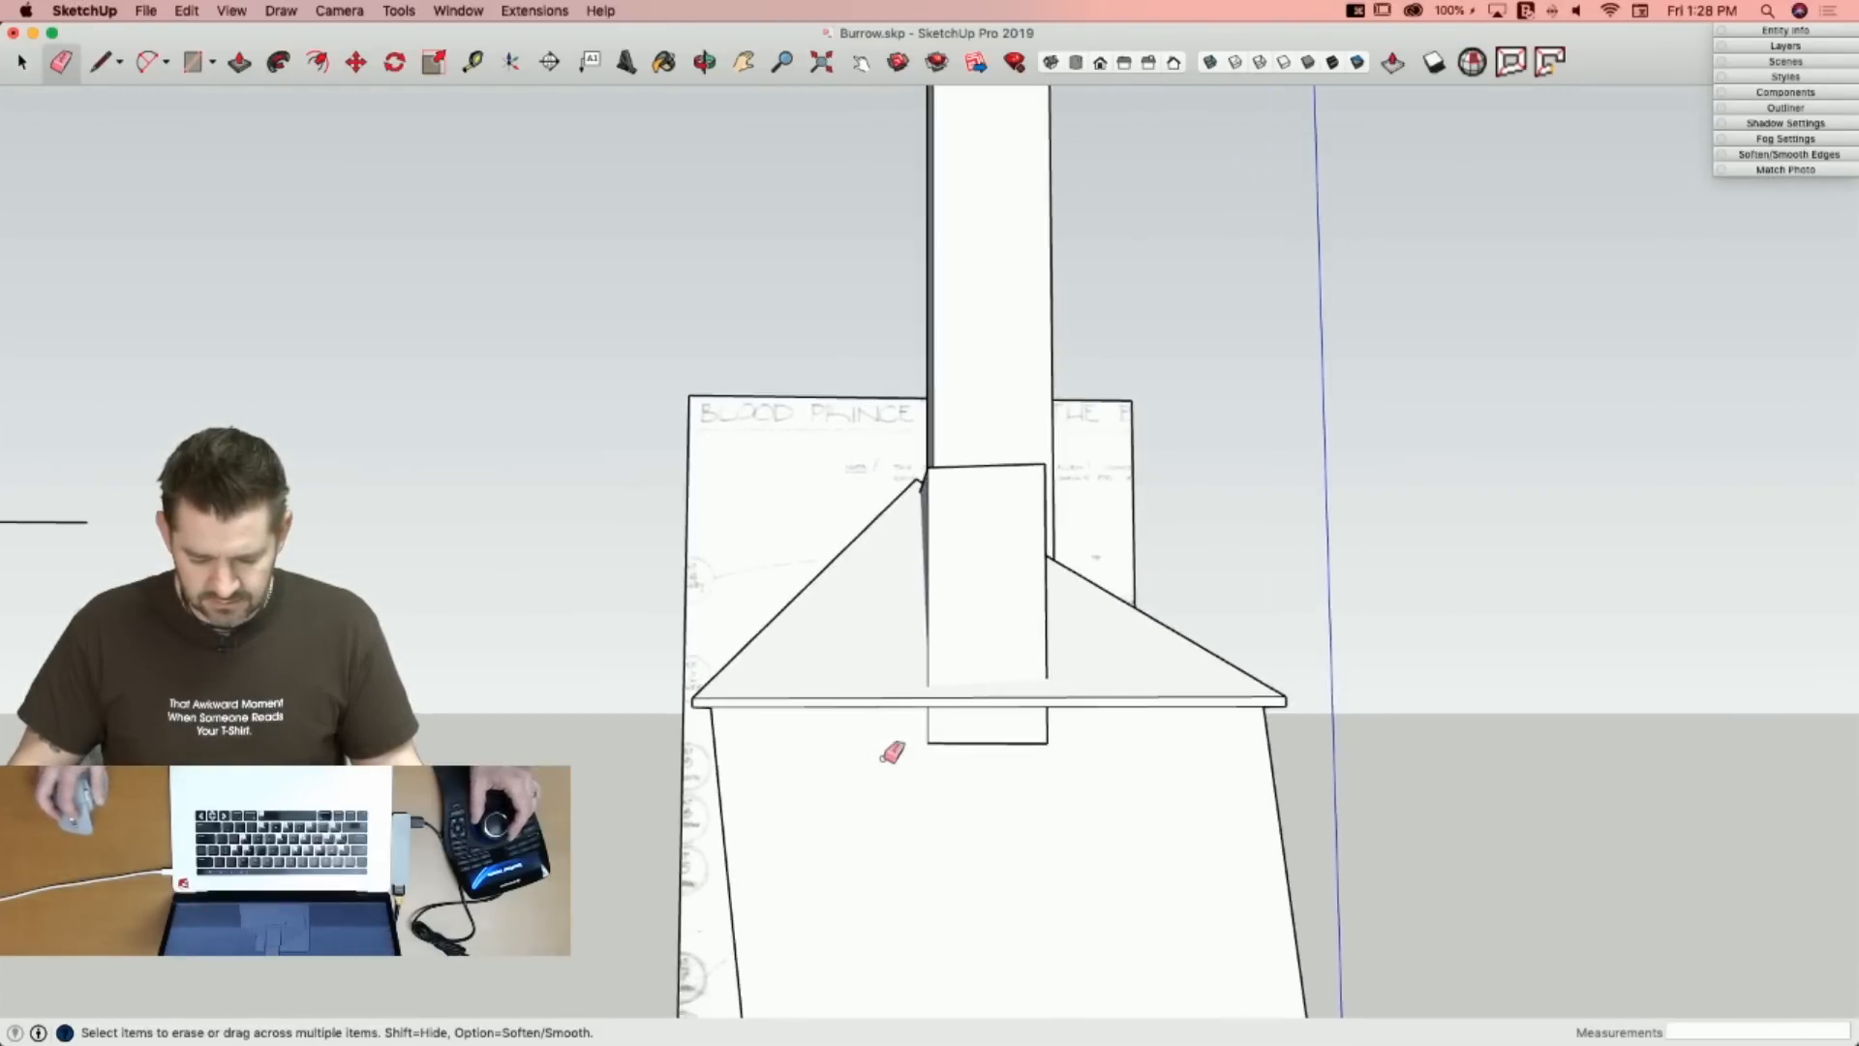
Select the whole dormer box and move it about 1' 1 13/16" sideways to centre it on the tower roof's peak, then erase leftover reference lines.
key(space)
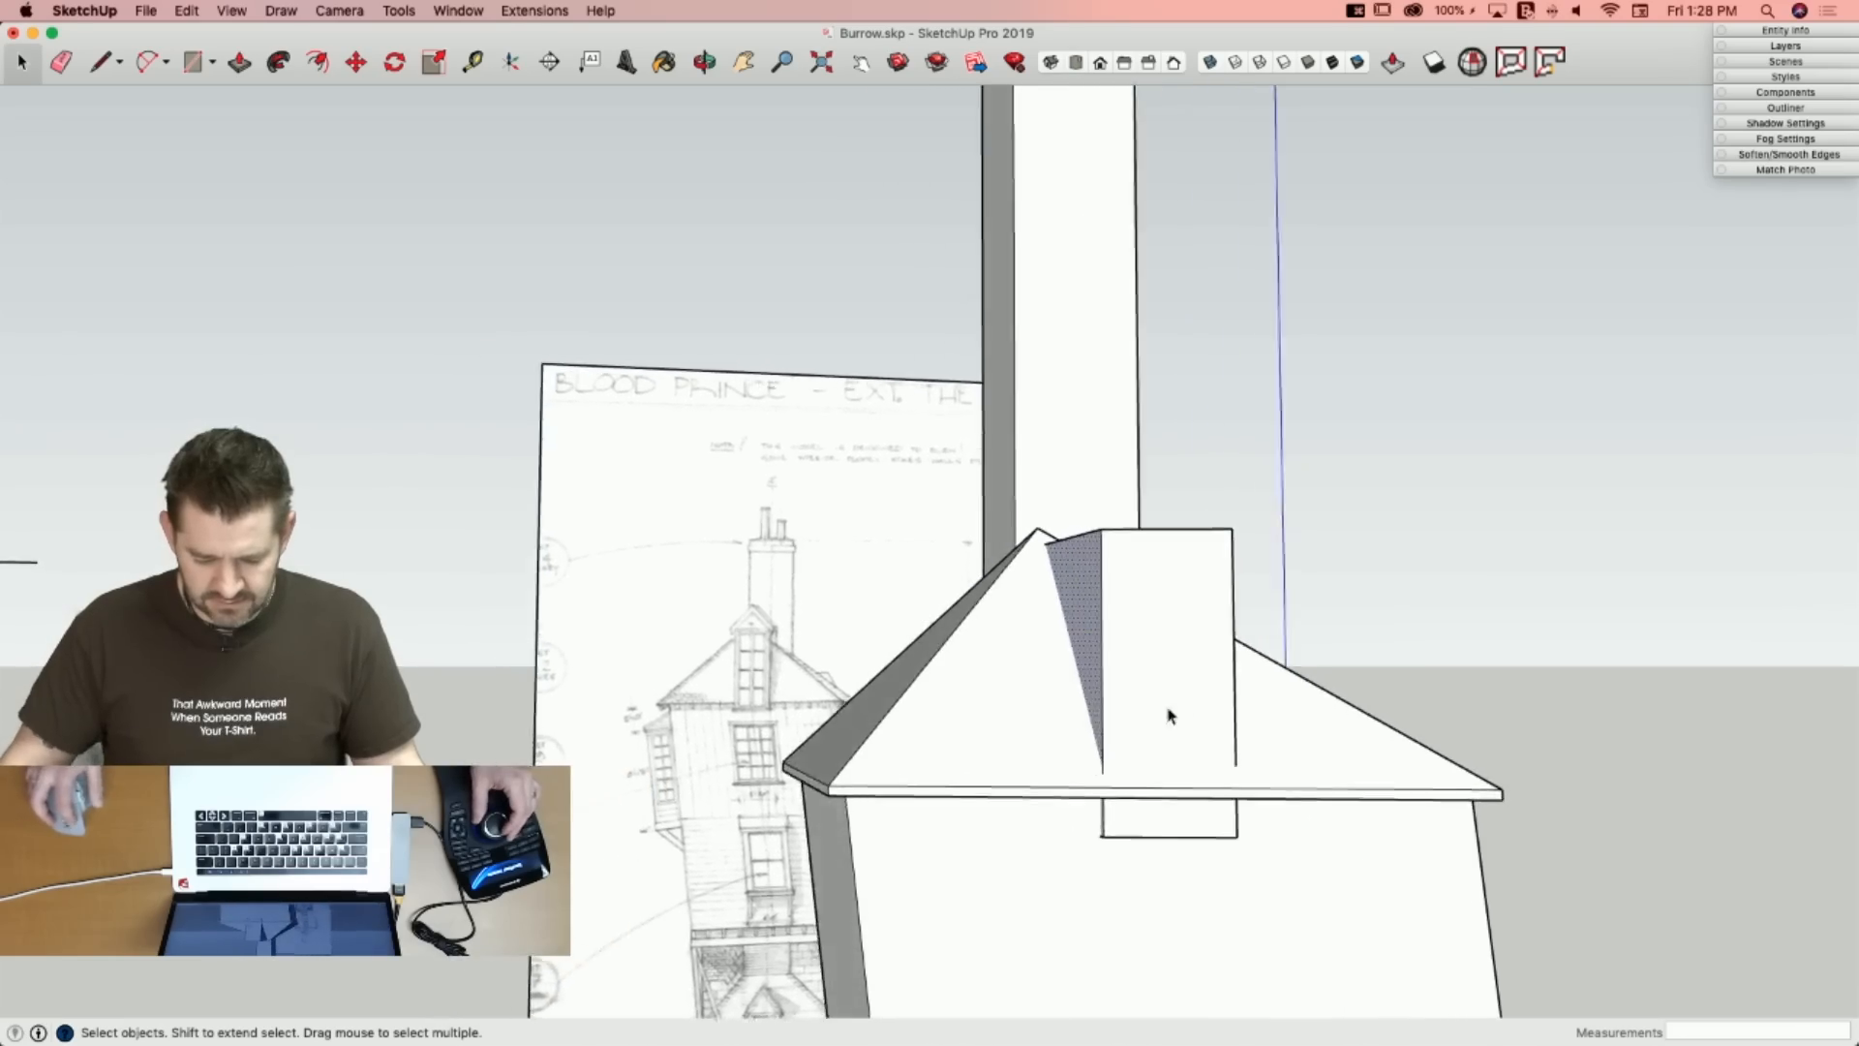
click(1152, 729)
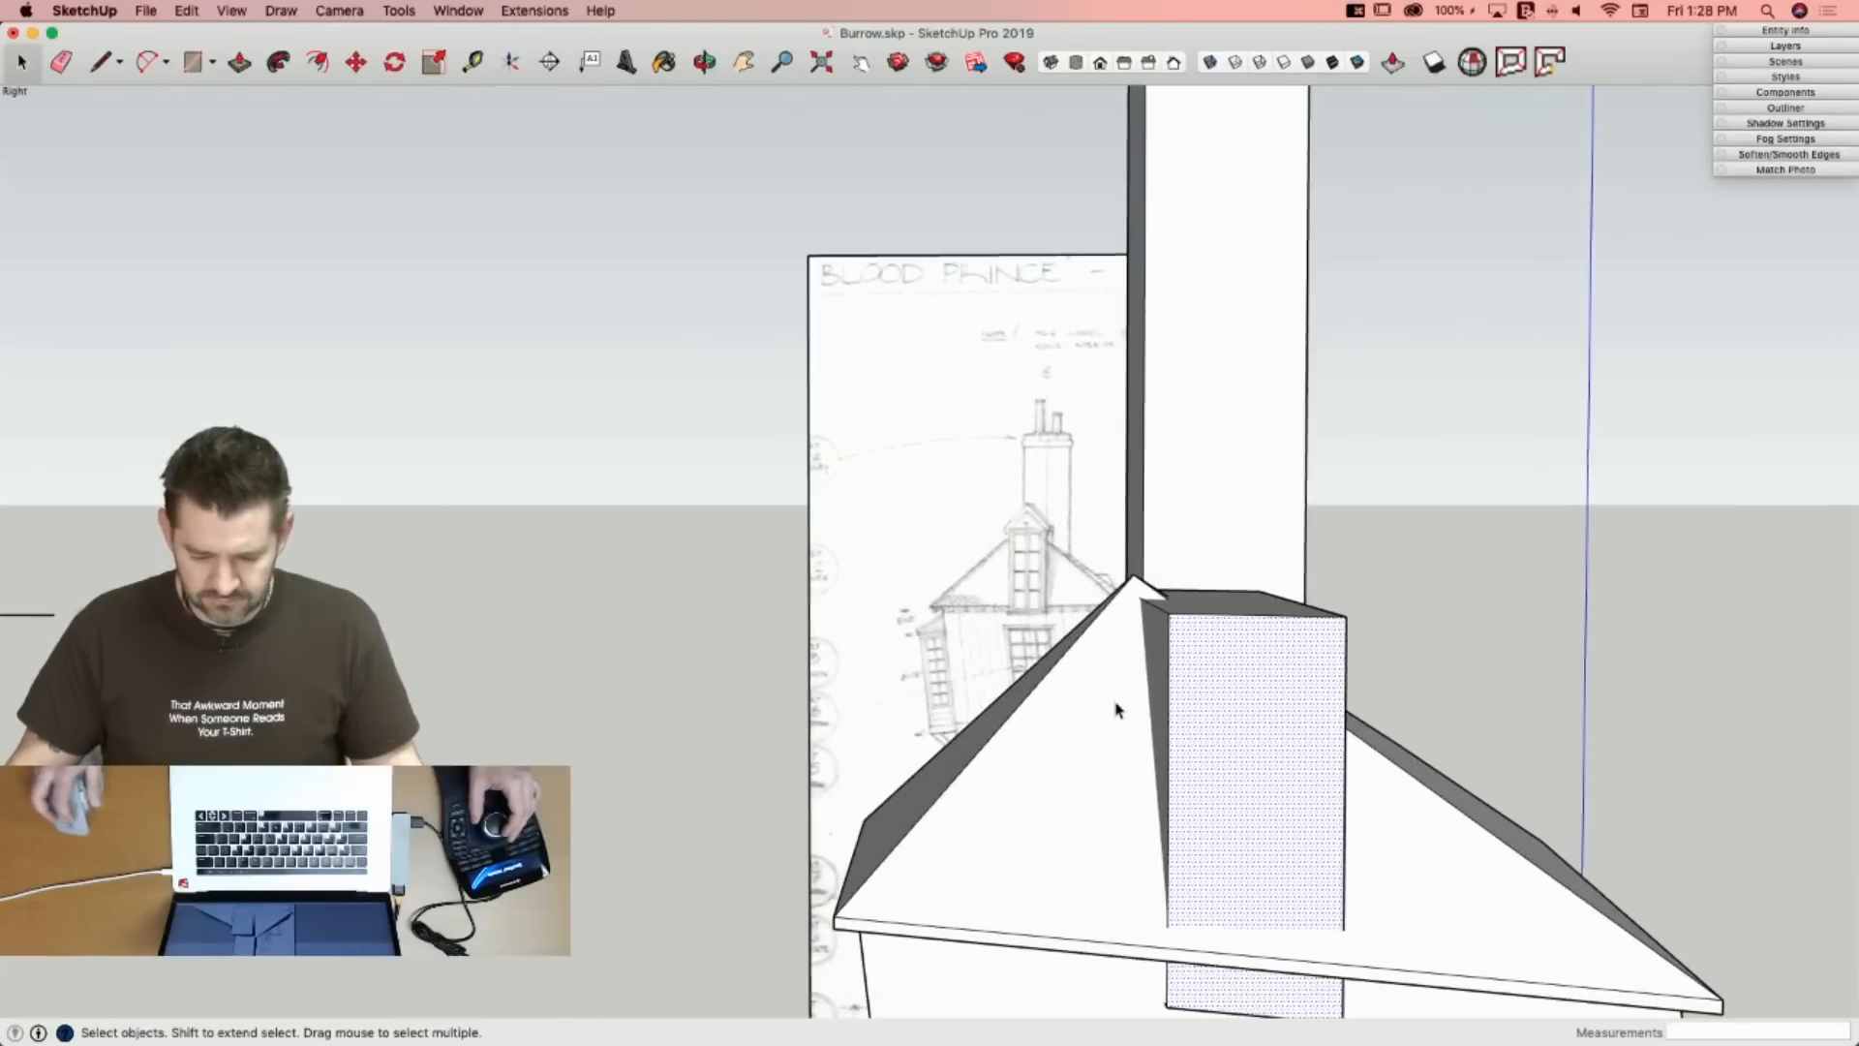
key(m)
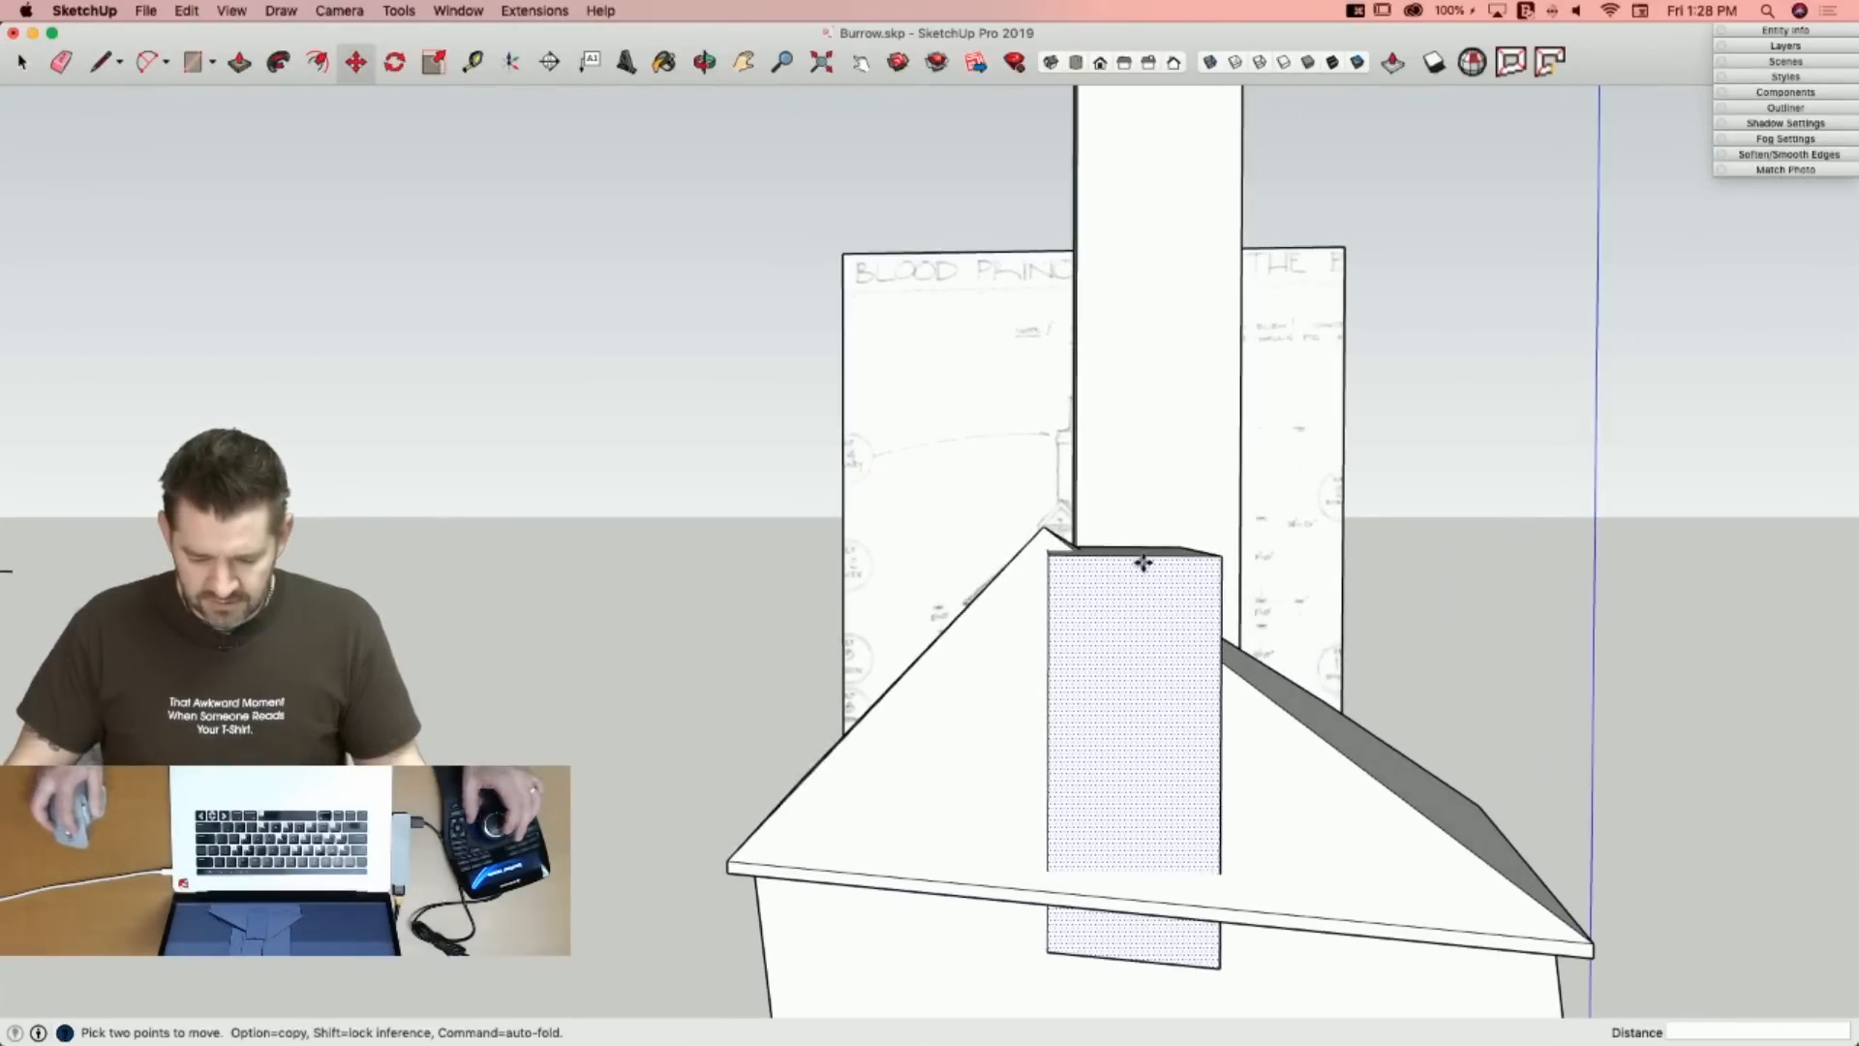
key(space)
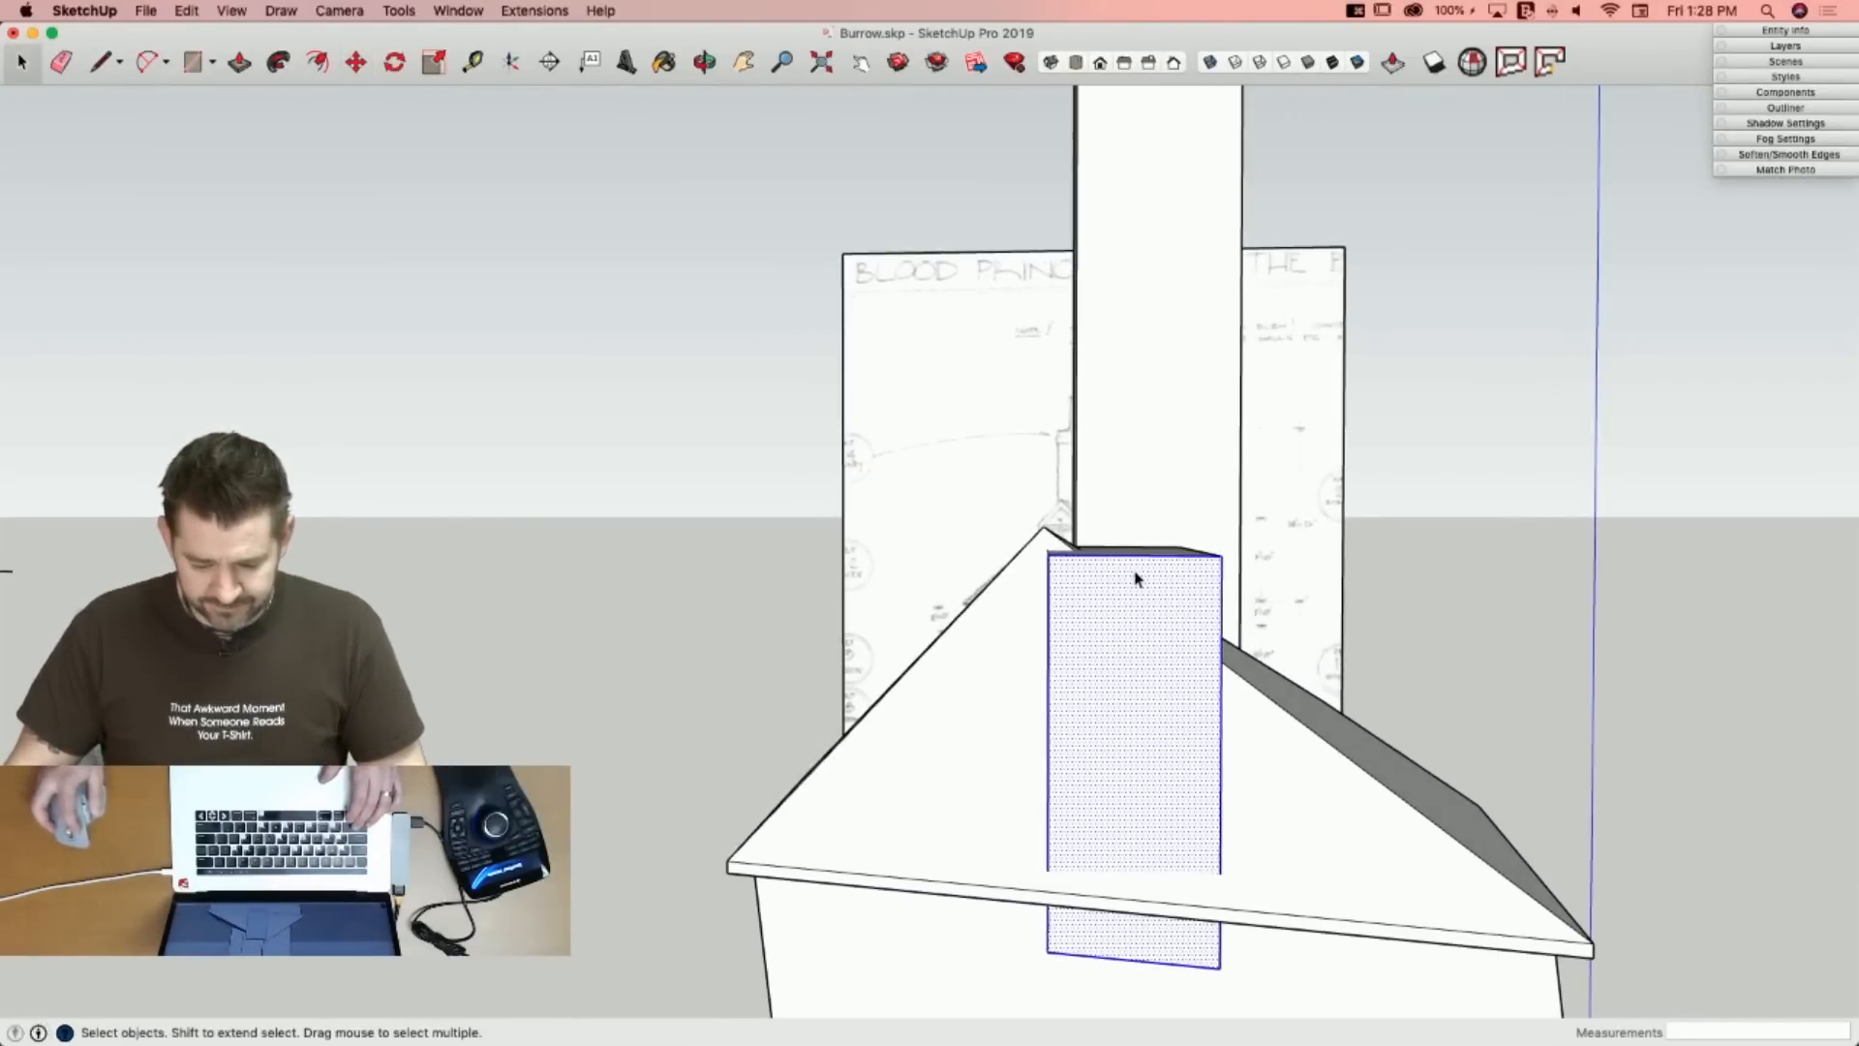
key(m)
click(1130, 554)
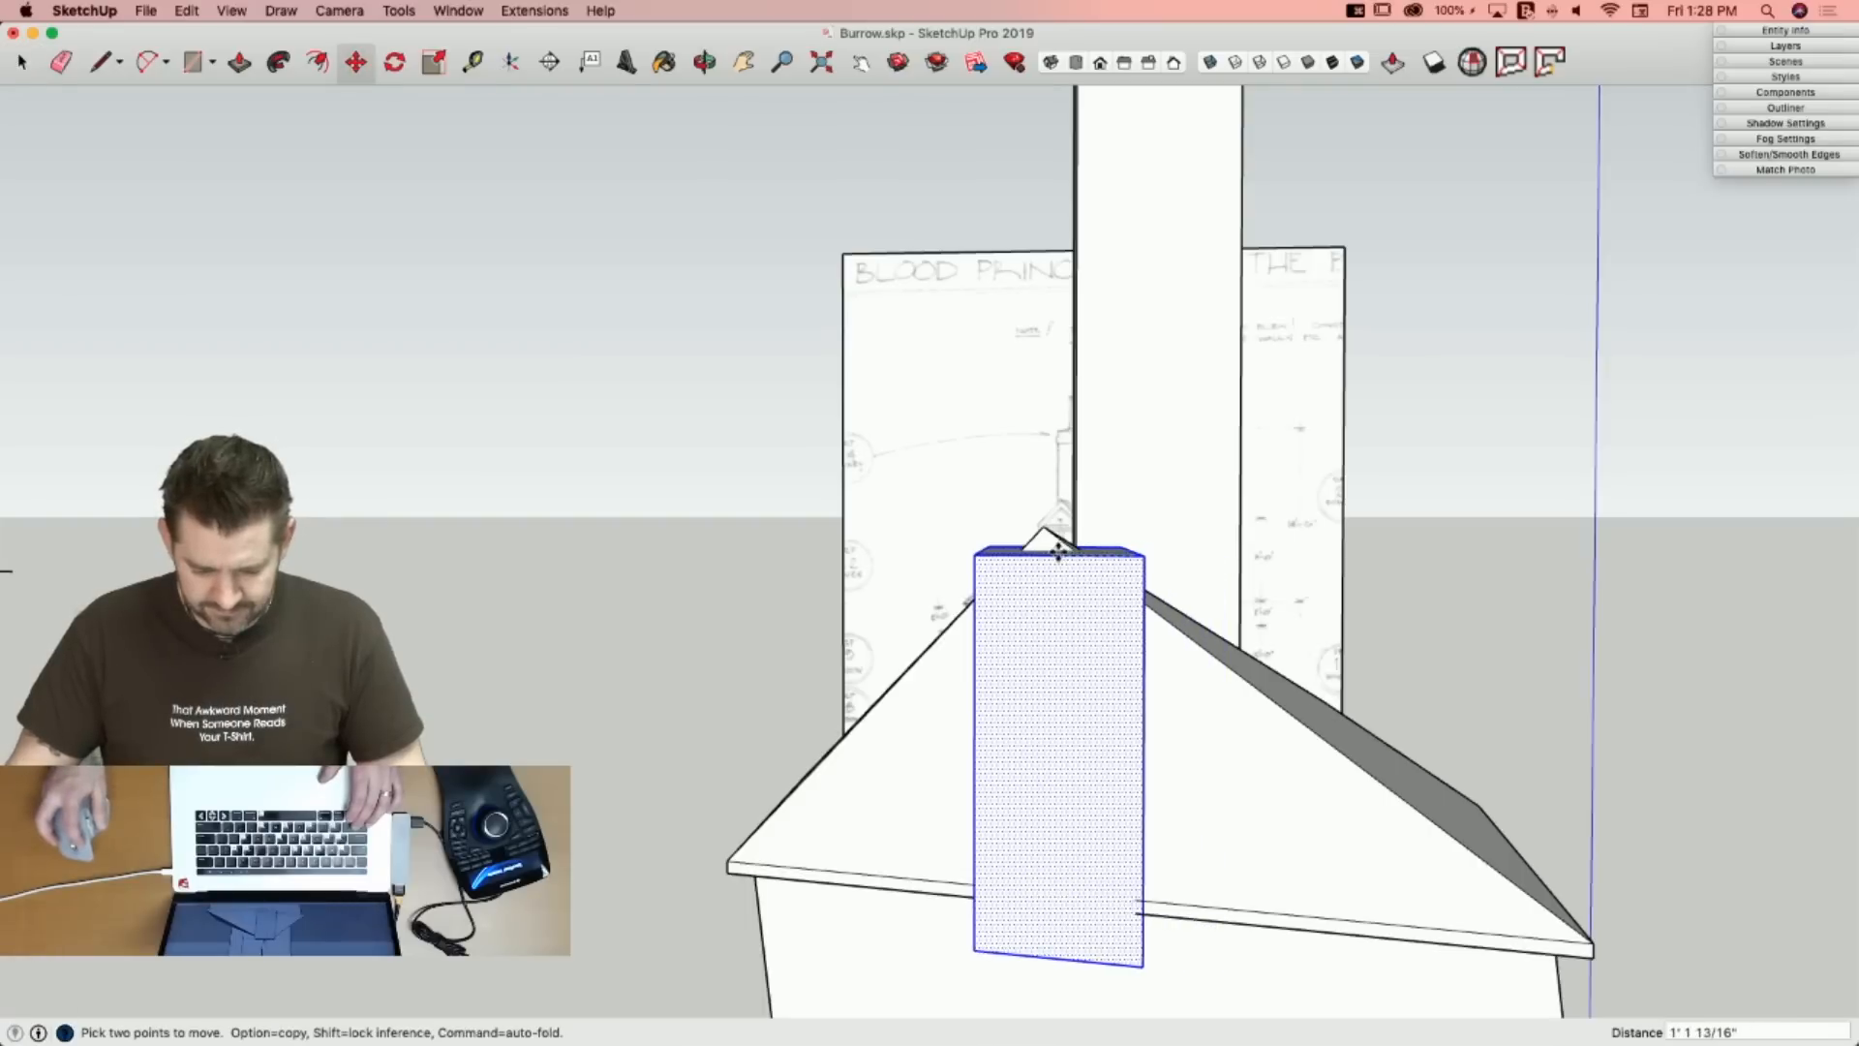
key(space)
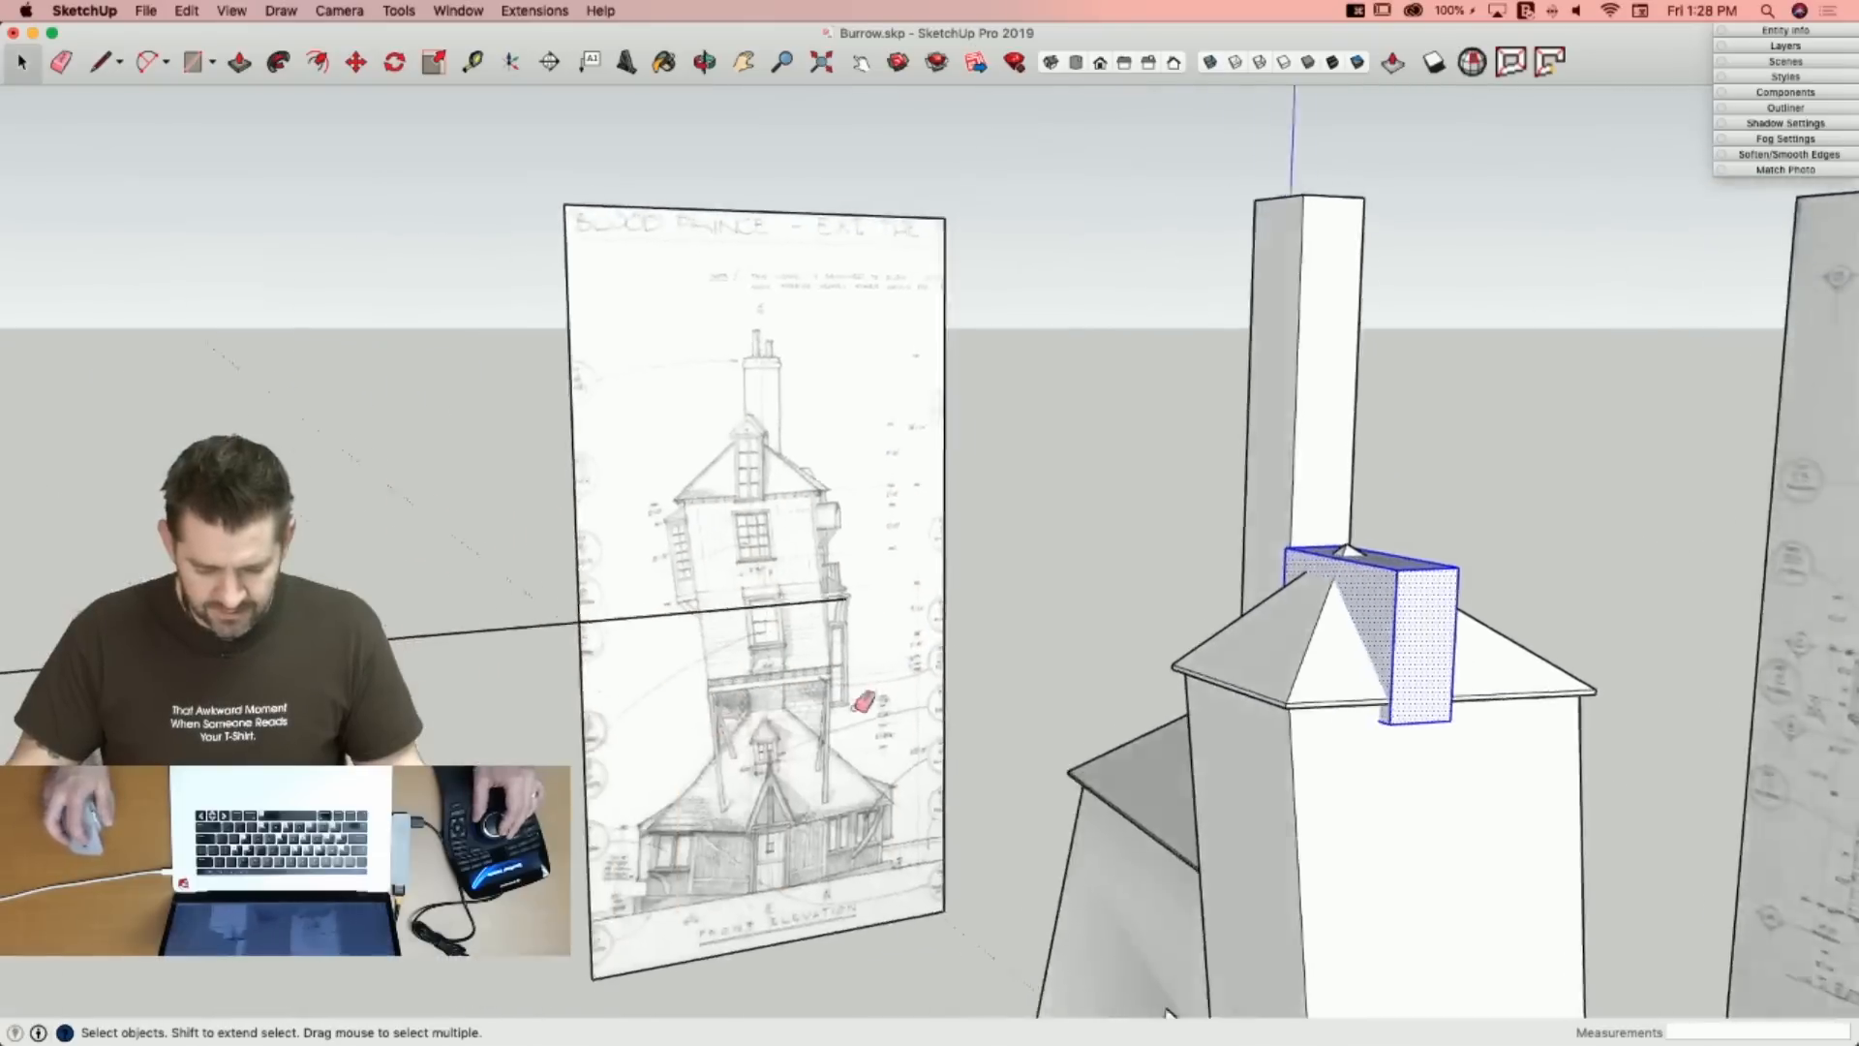
key(e)
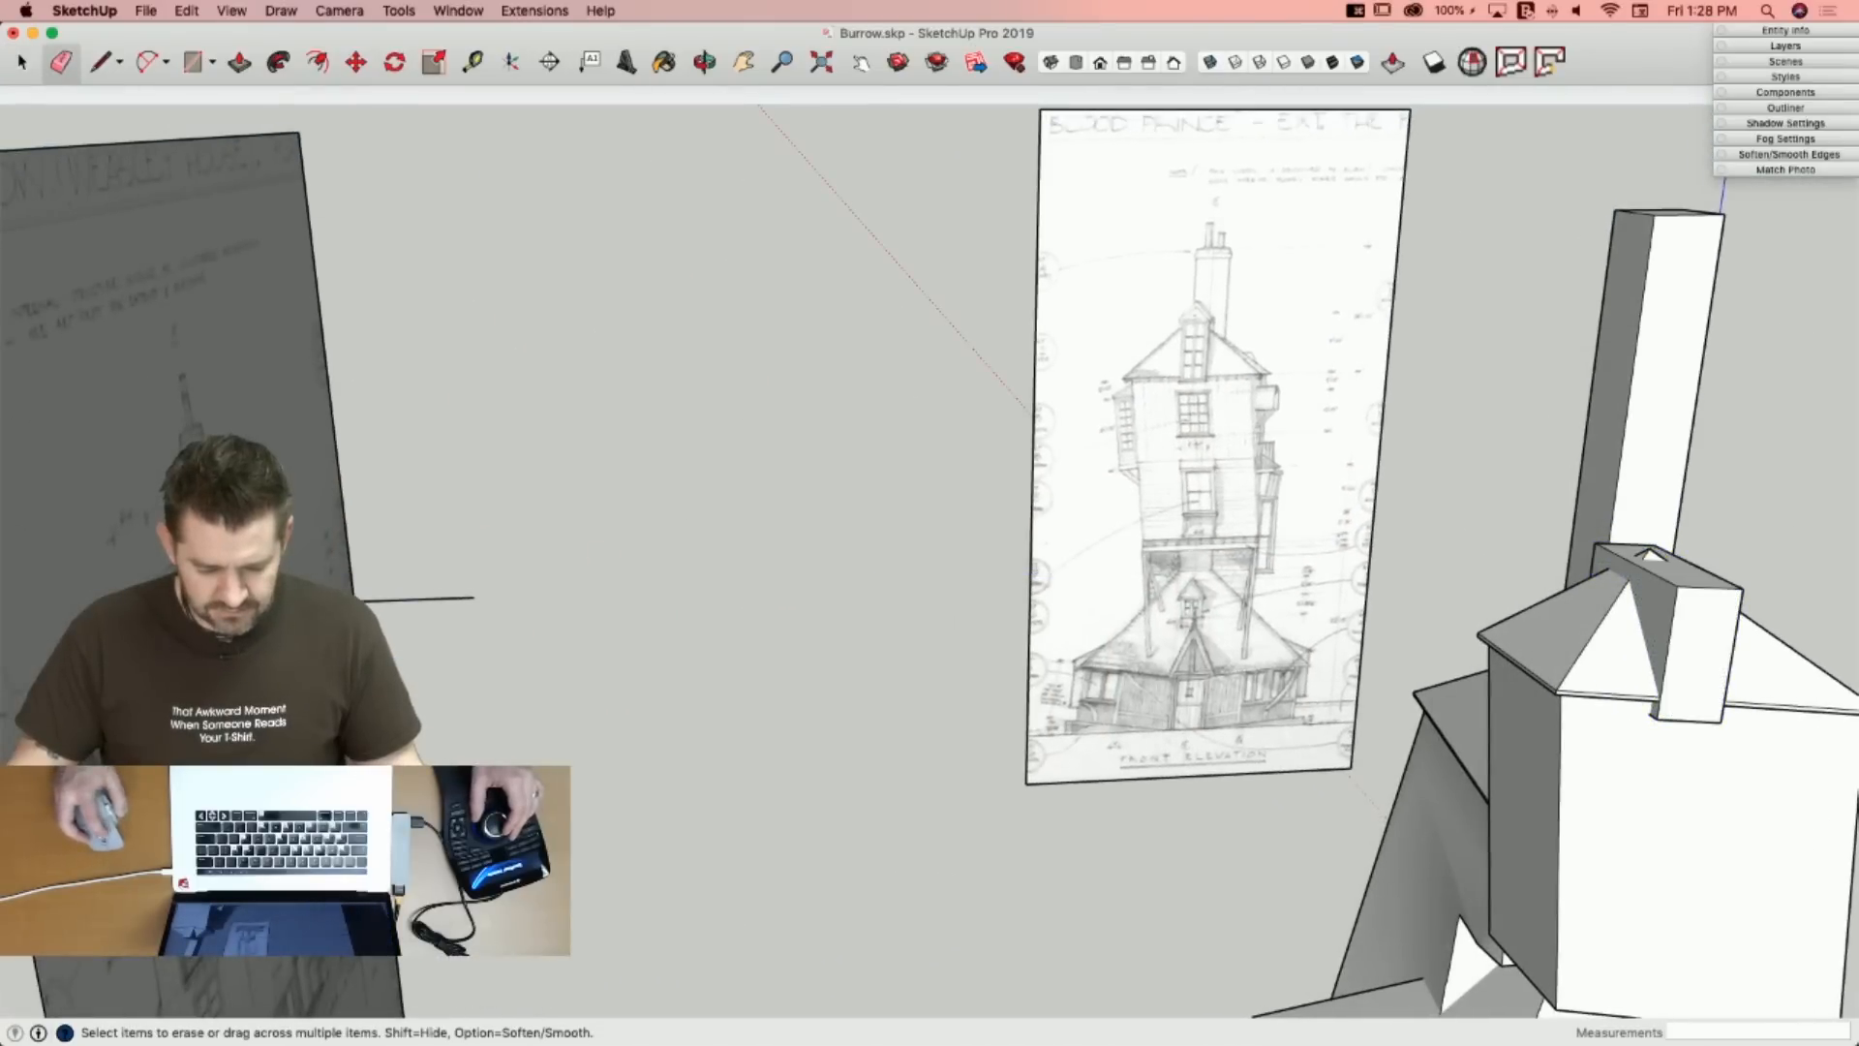
Offset the dormer box's top face outward by about 3 1/2".
key(l)
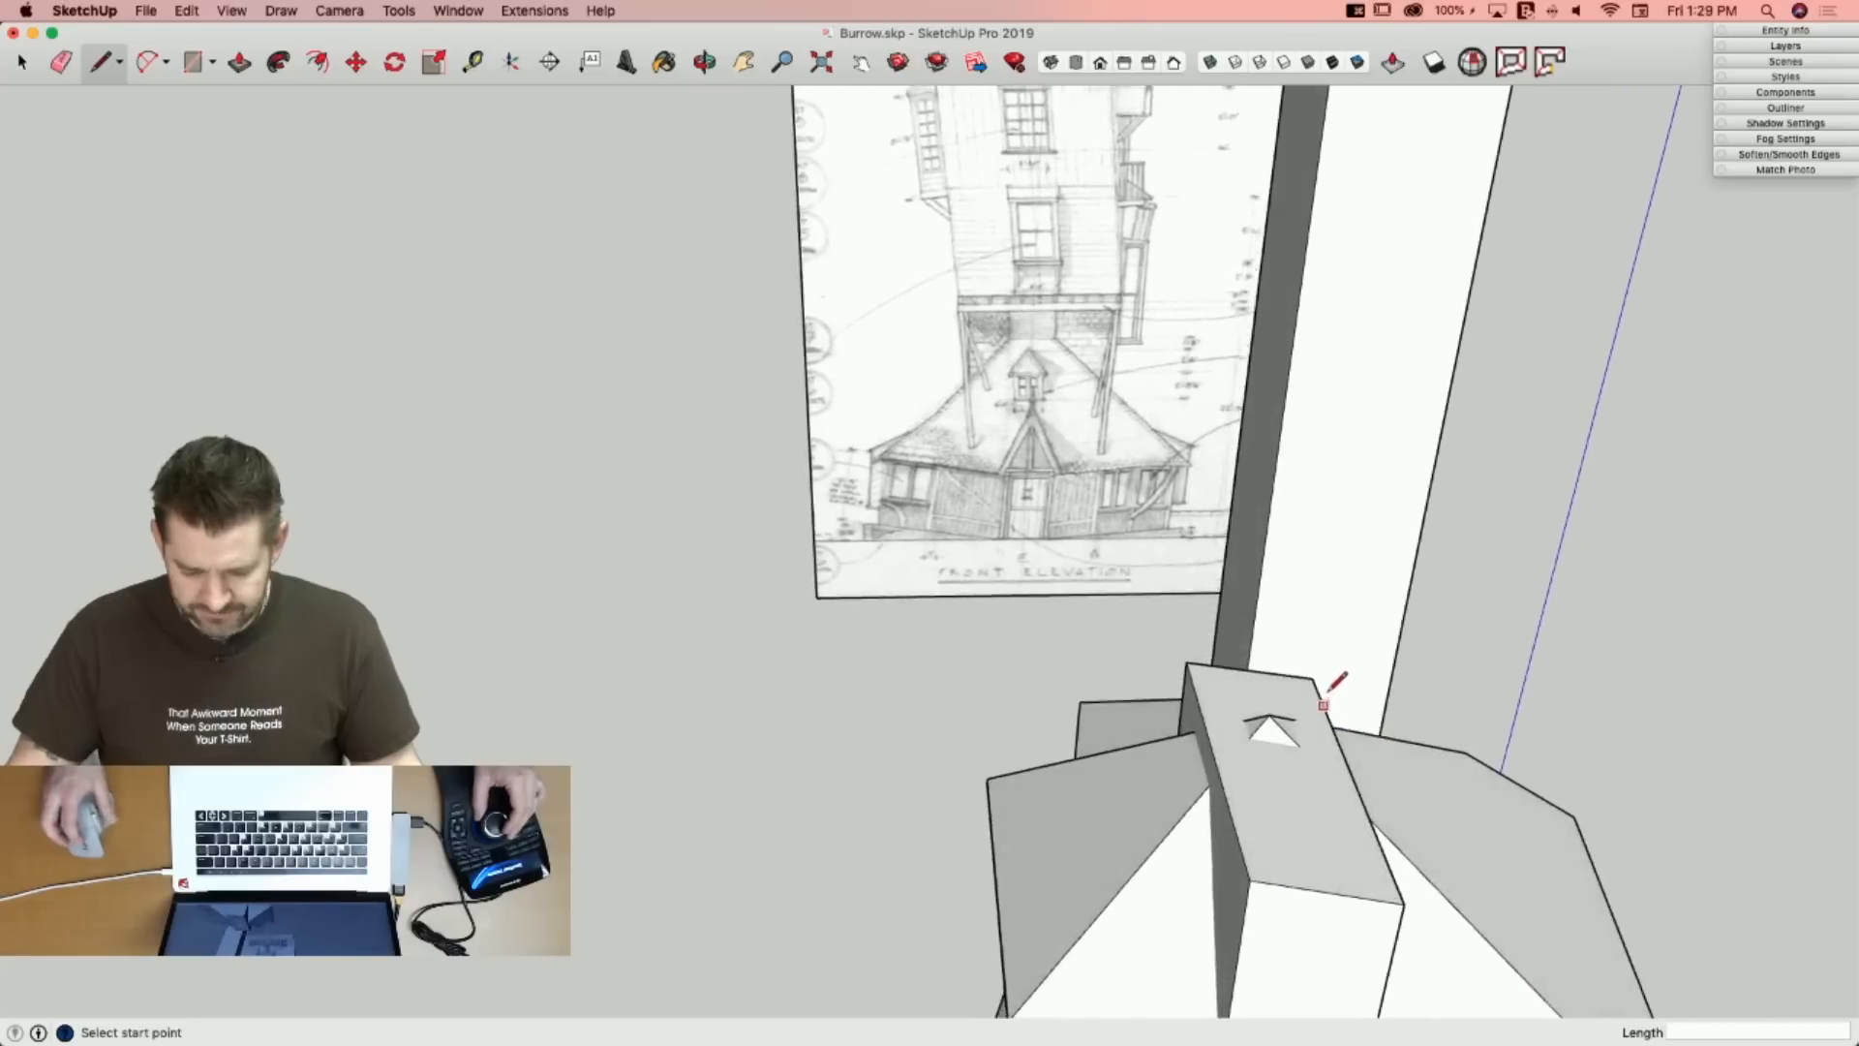
key(space)
click(1208, 816)
key(f)
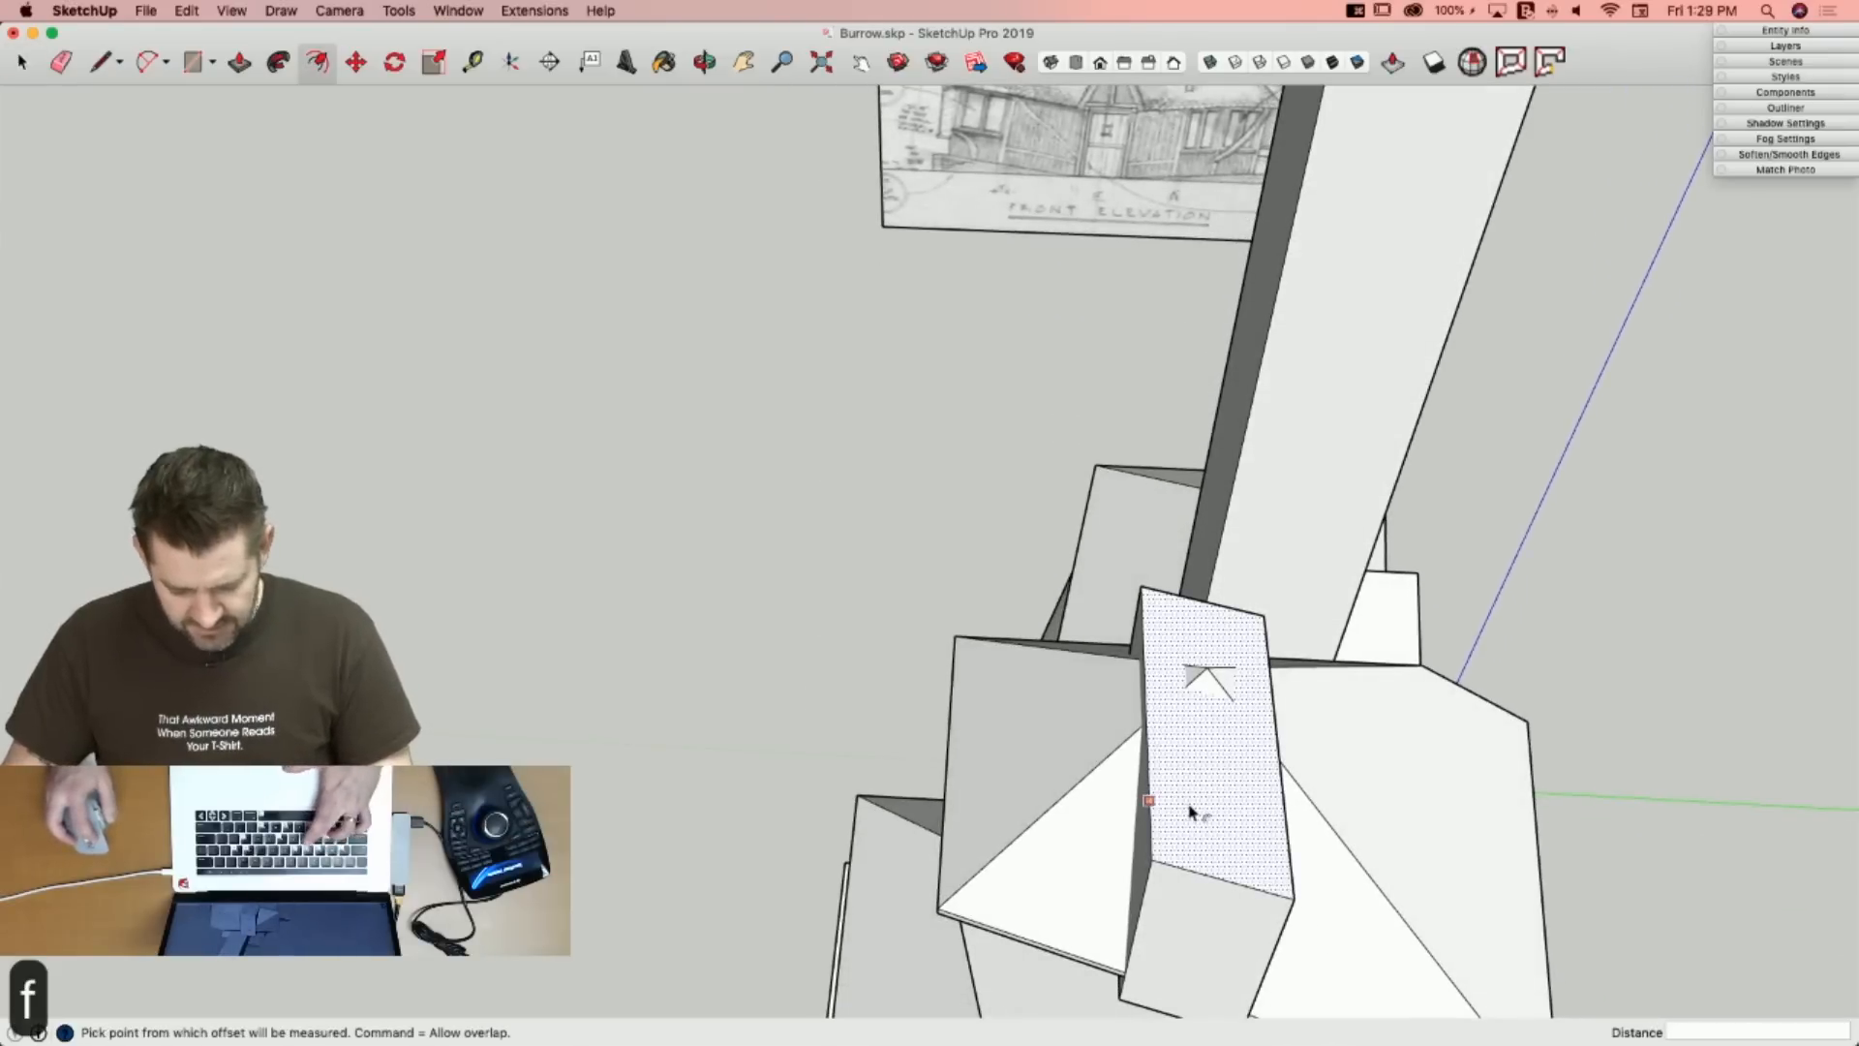
click(1137, 815)
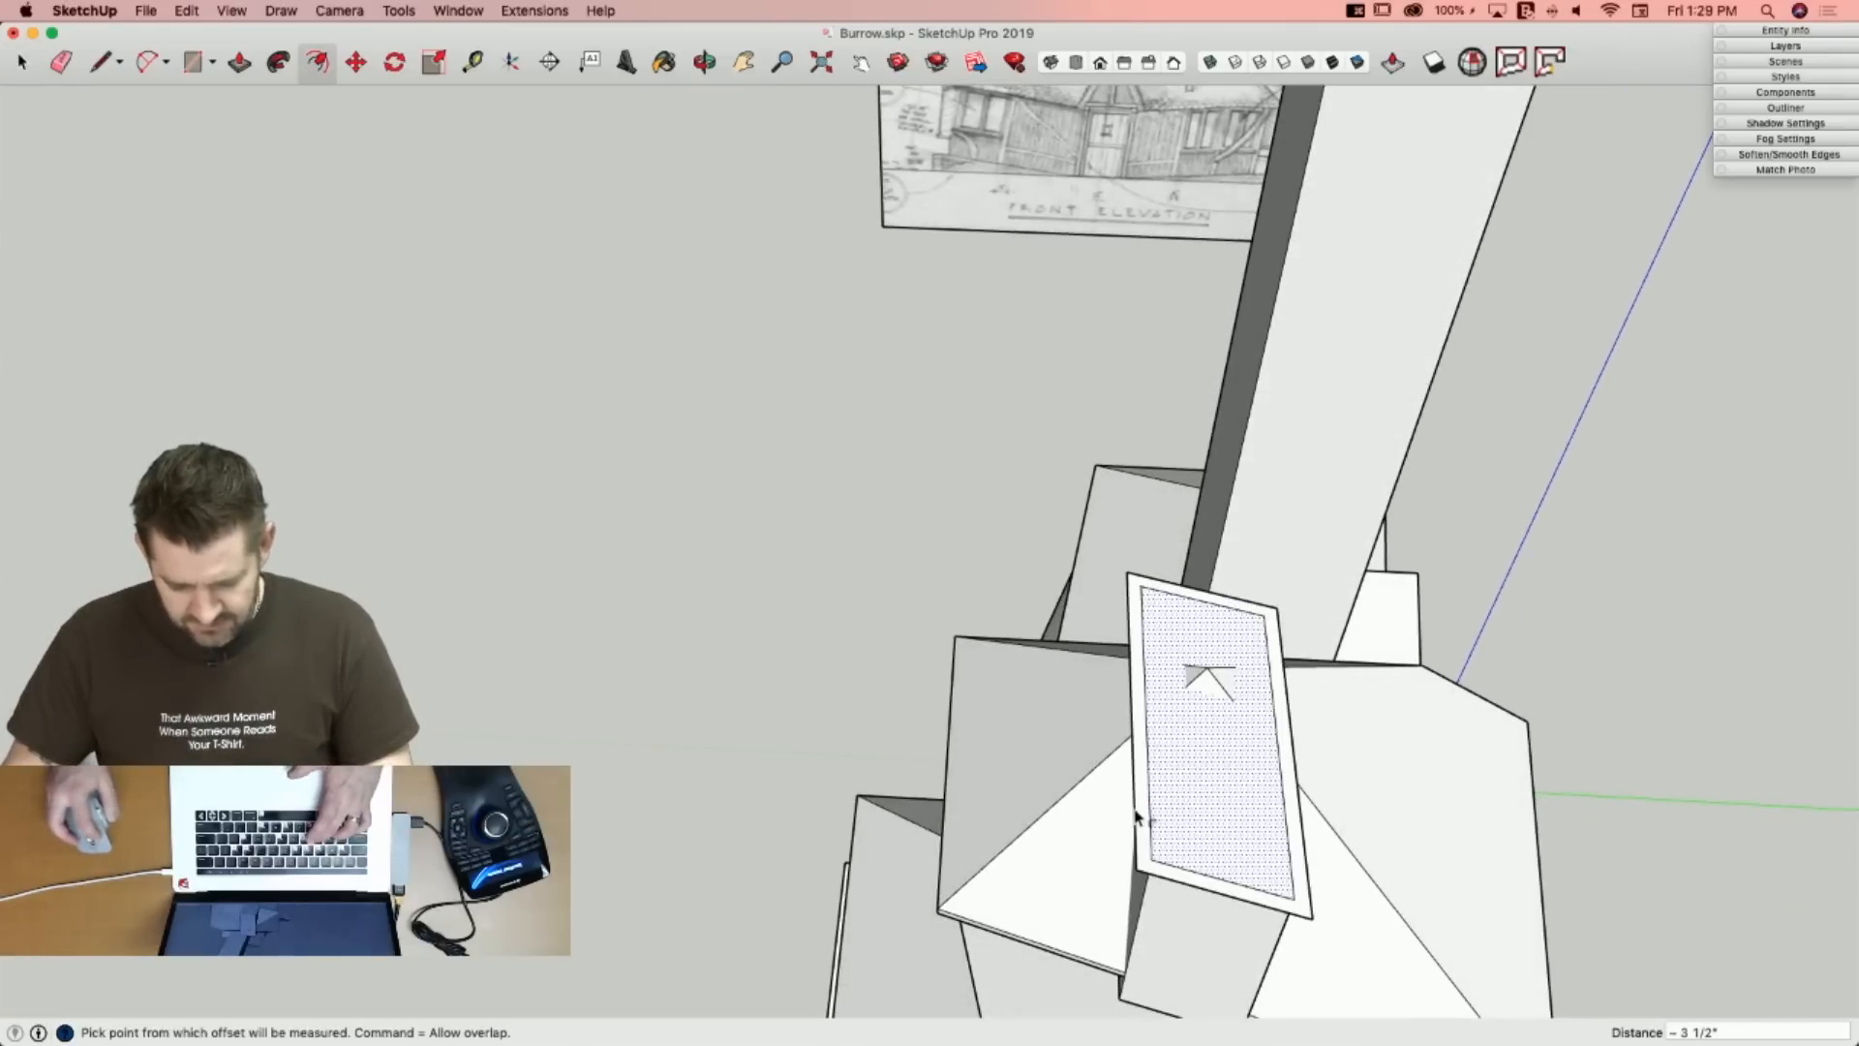
Pull the dormer's offset top up about 2 3/8" into an overhanging slab, erase its inner outline and draw a lengthwise centre line between end midpoints.
key(p)
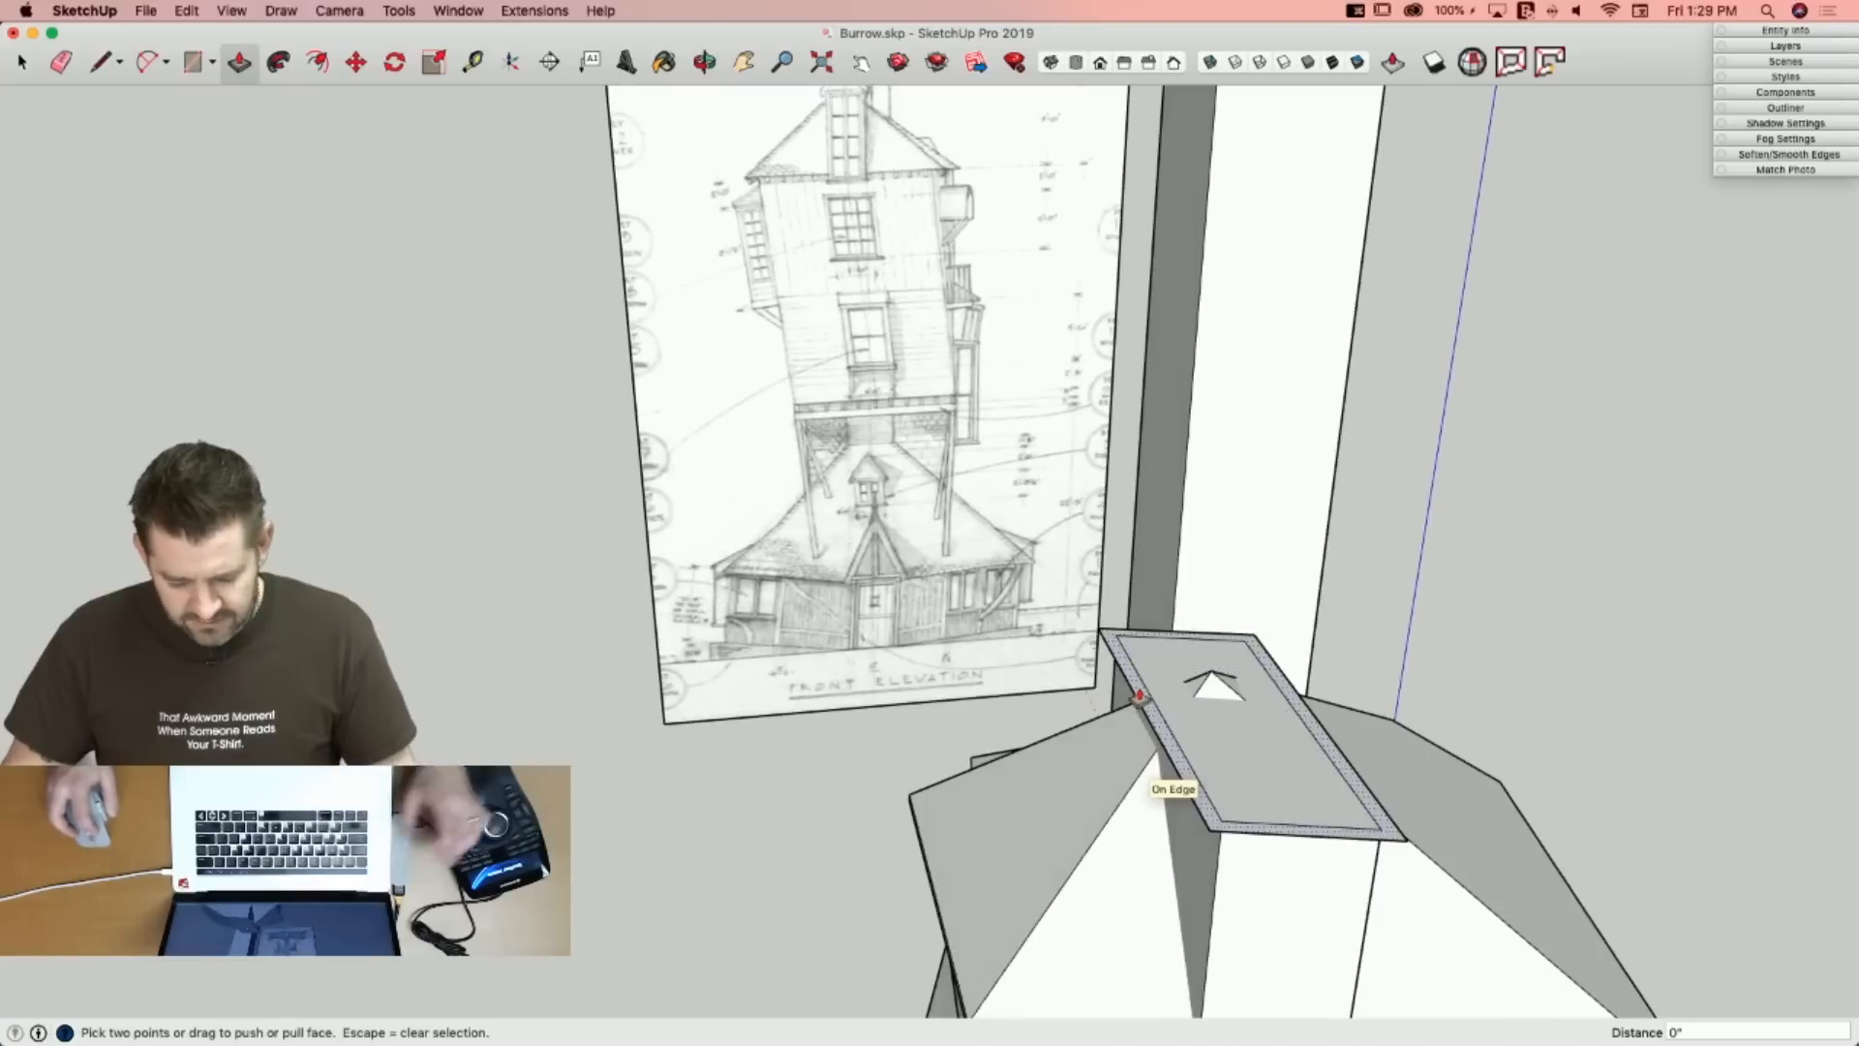
click(1139, 699)
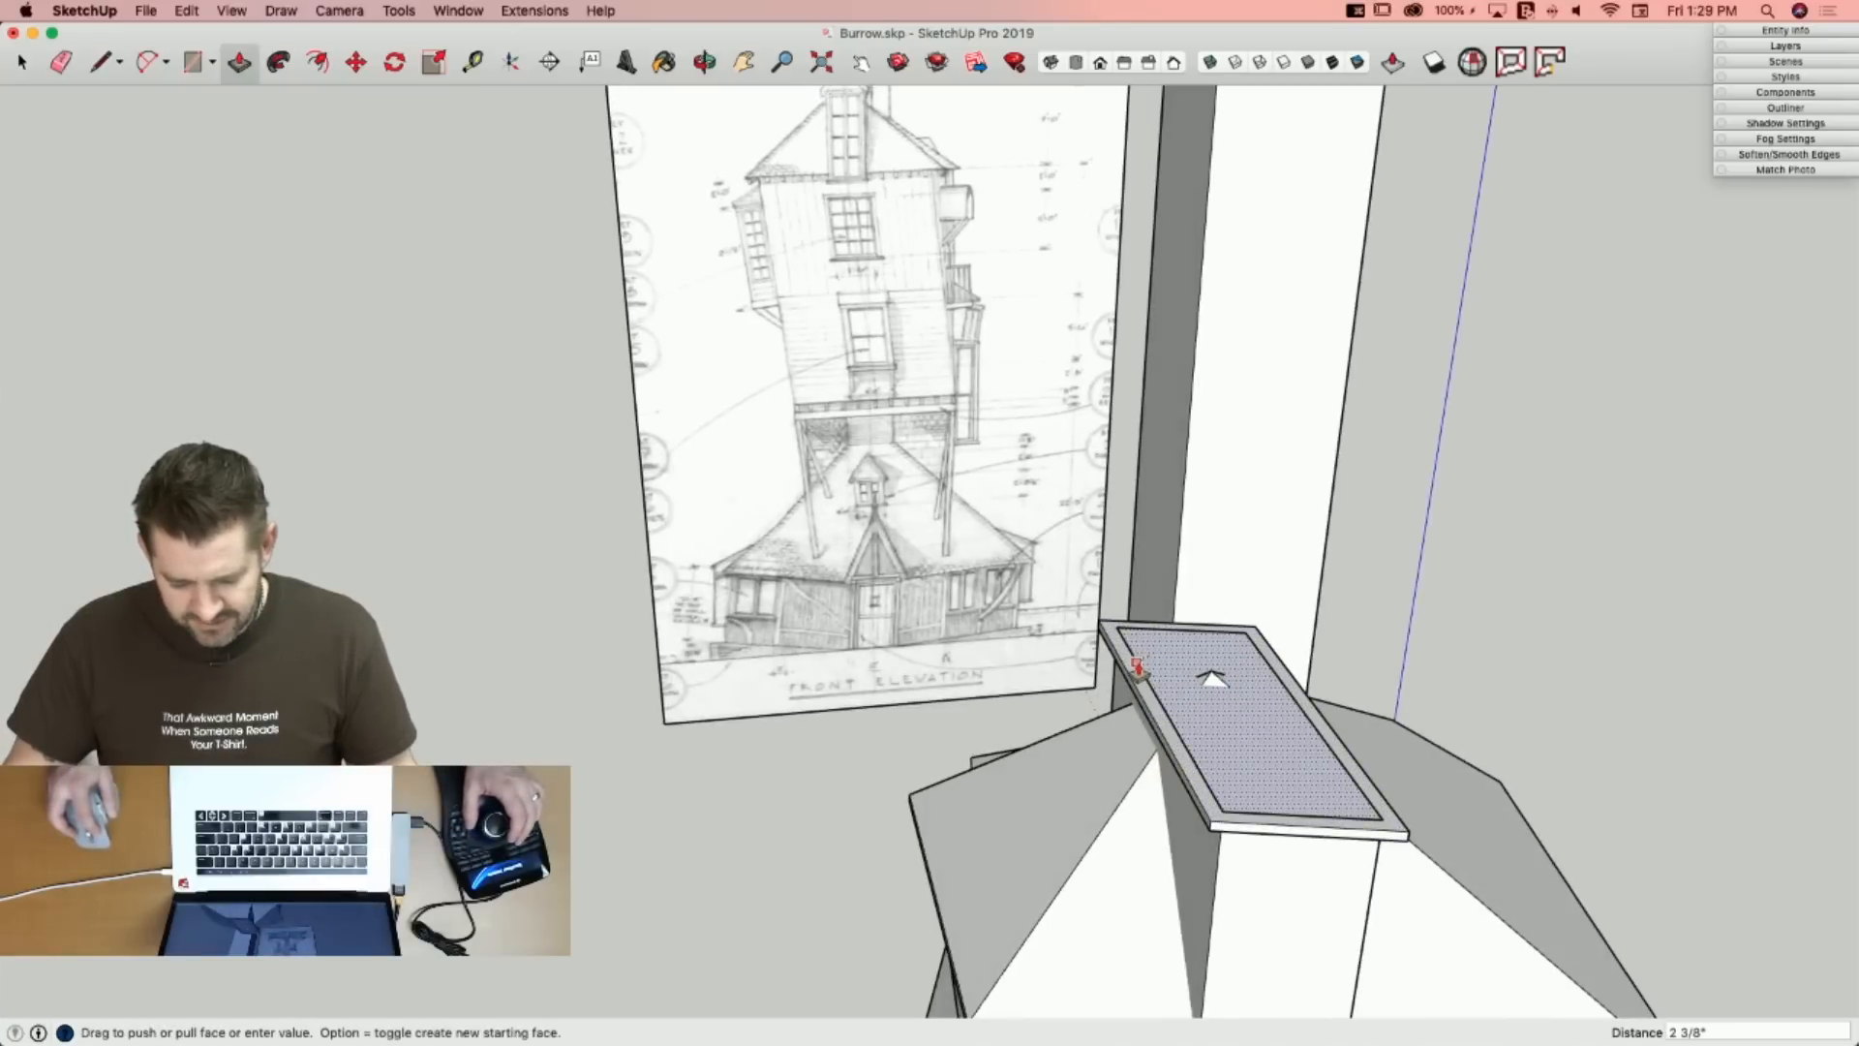
key(e)
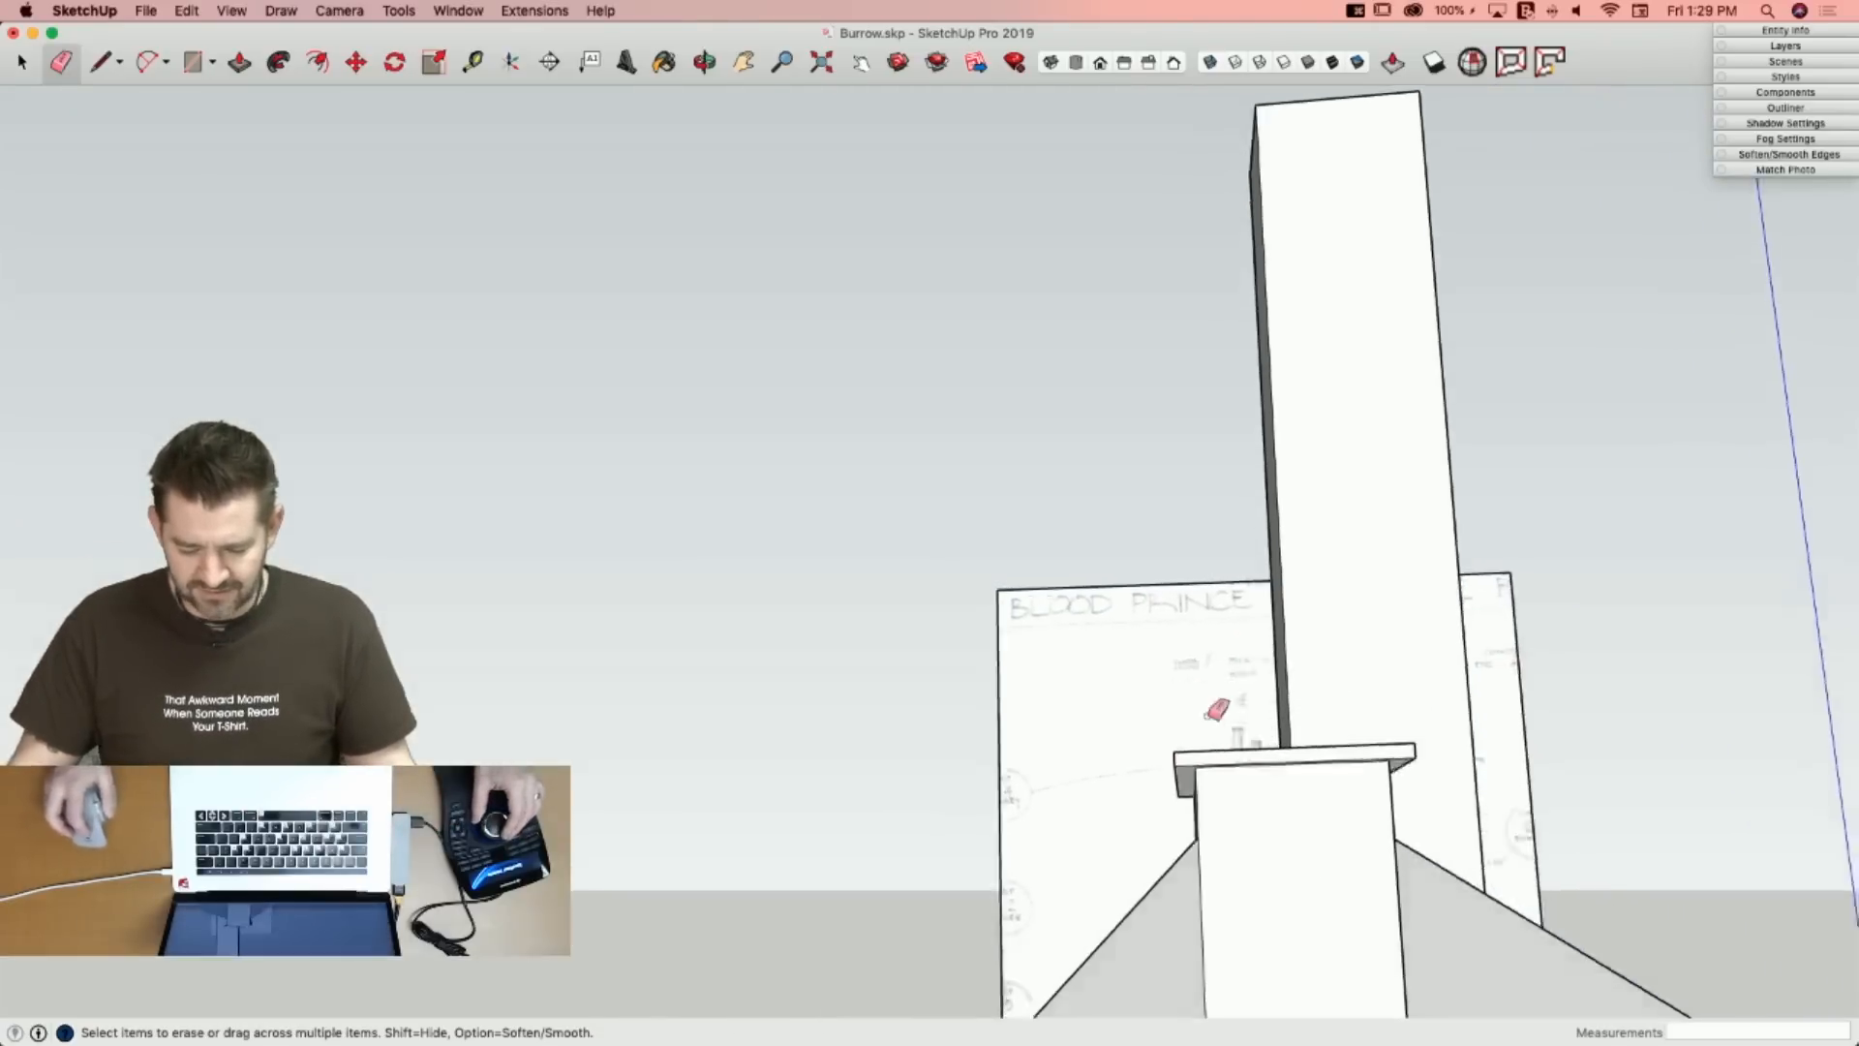
key(l)
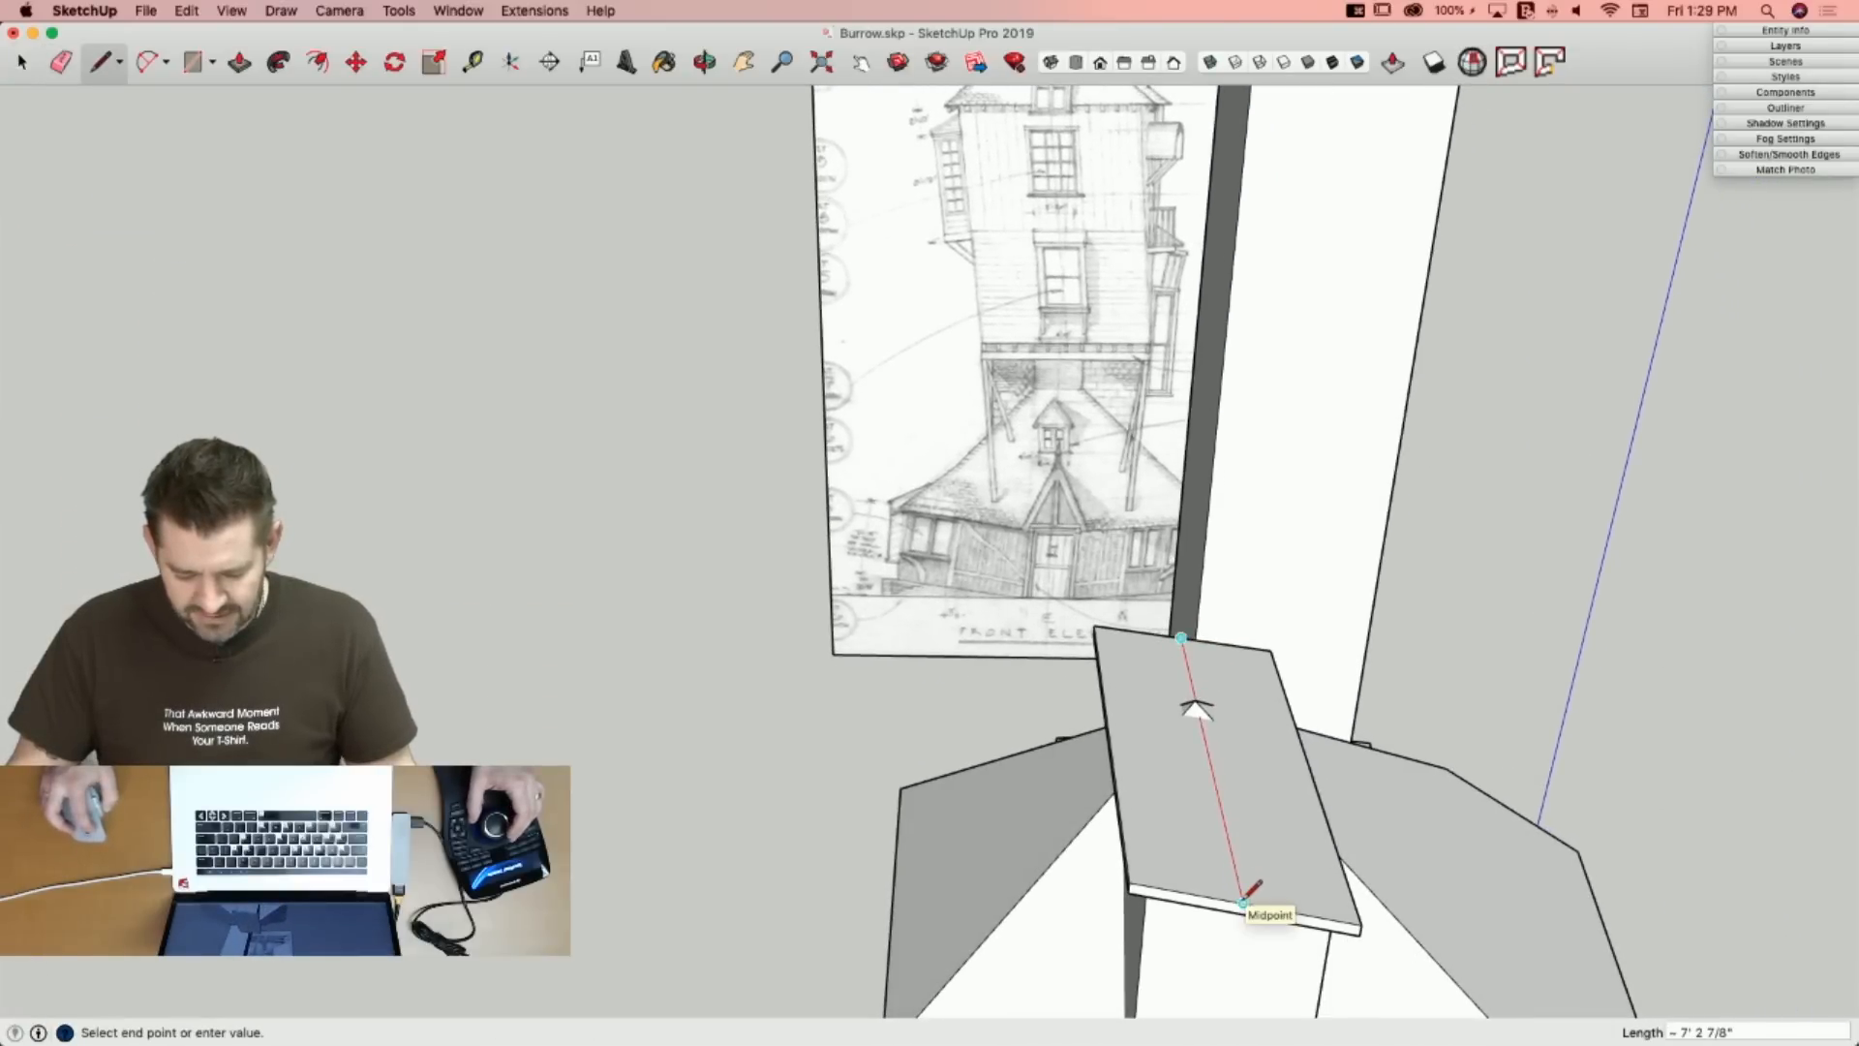
key(space)
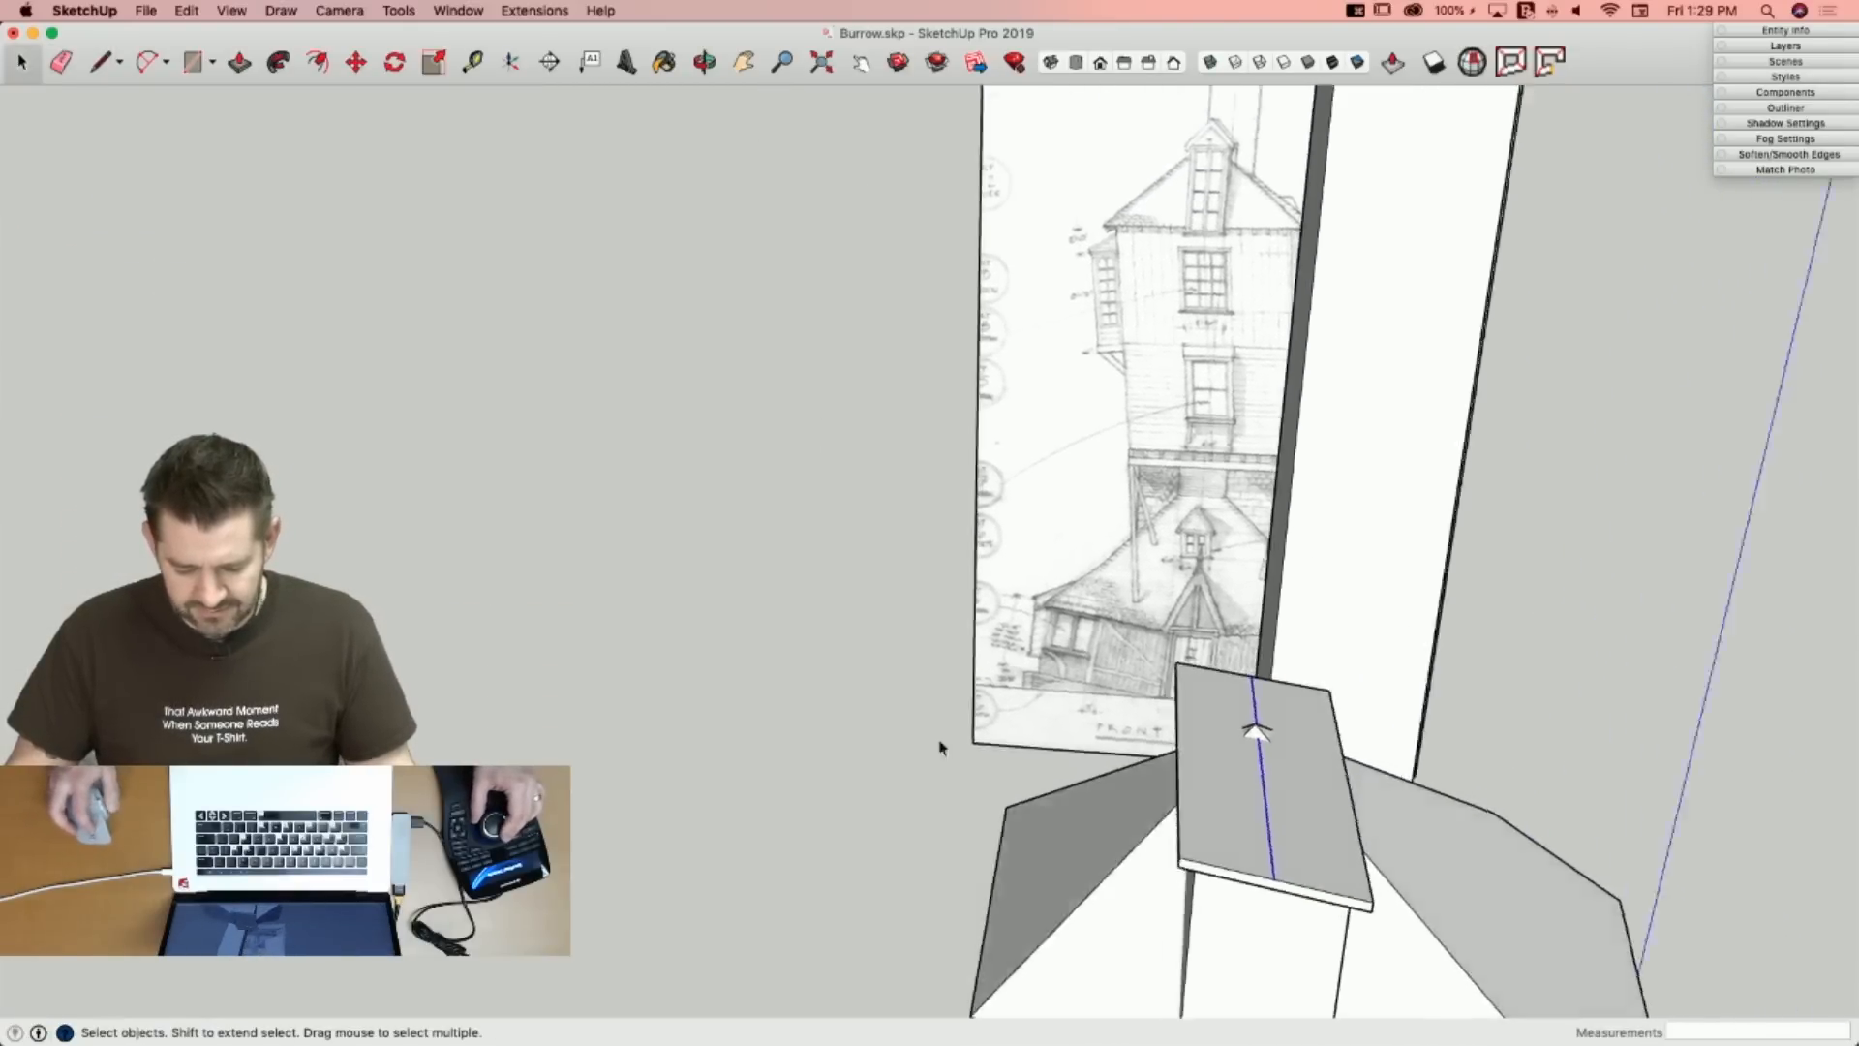
Draw a reference line from the dormer's peak on the elevation and raise the slab's centre line about 1' 15/16" to form a ridge.
key(l)
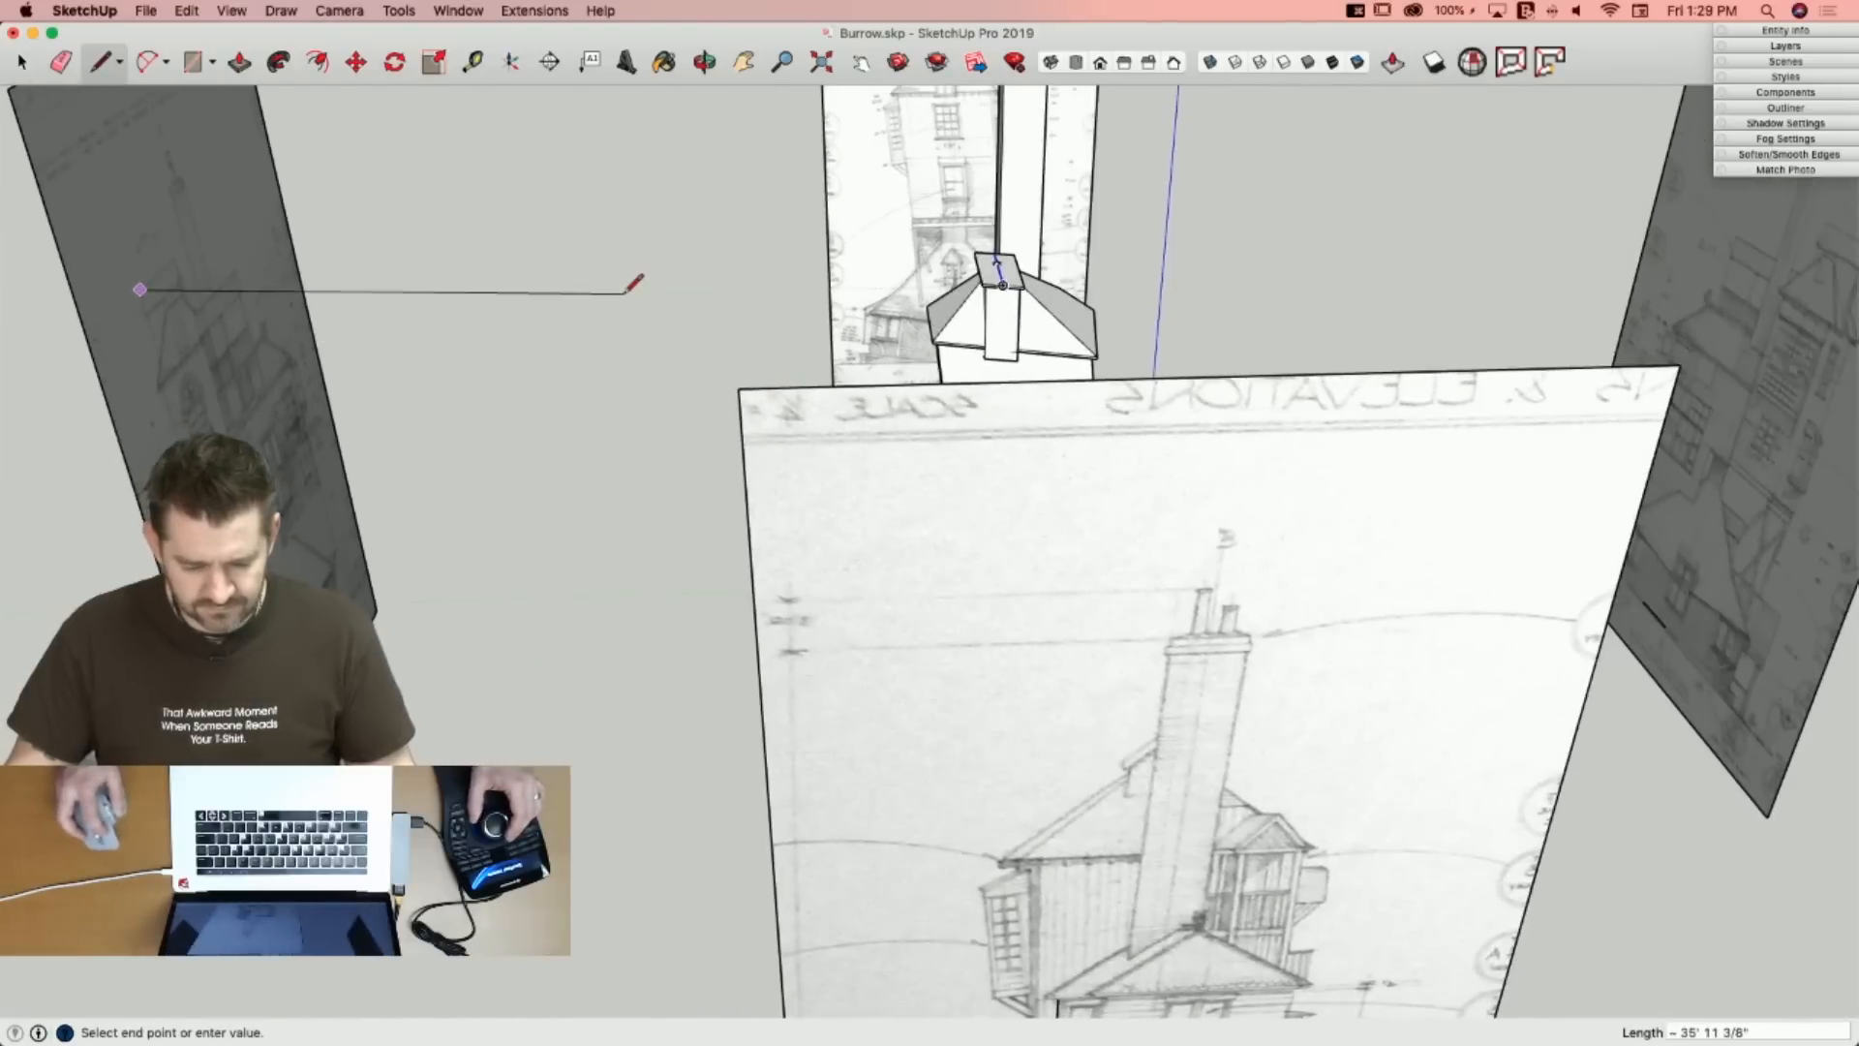
click(639, 273)
key(space)
key(m)
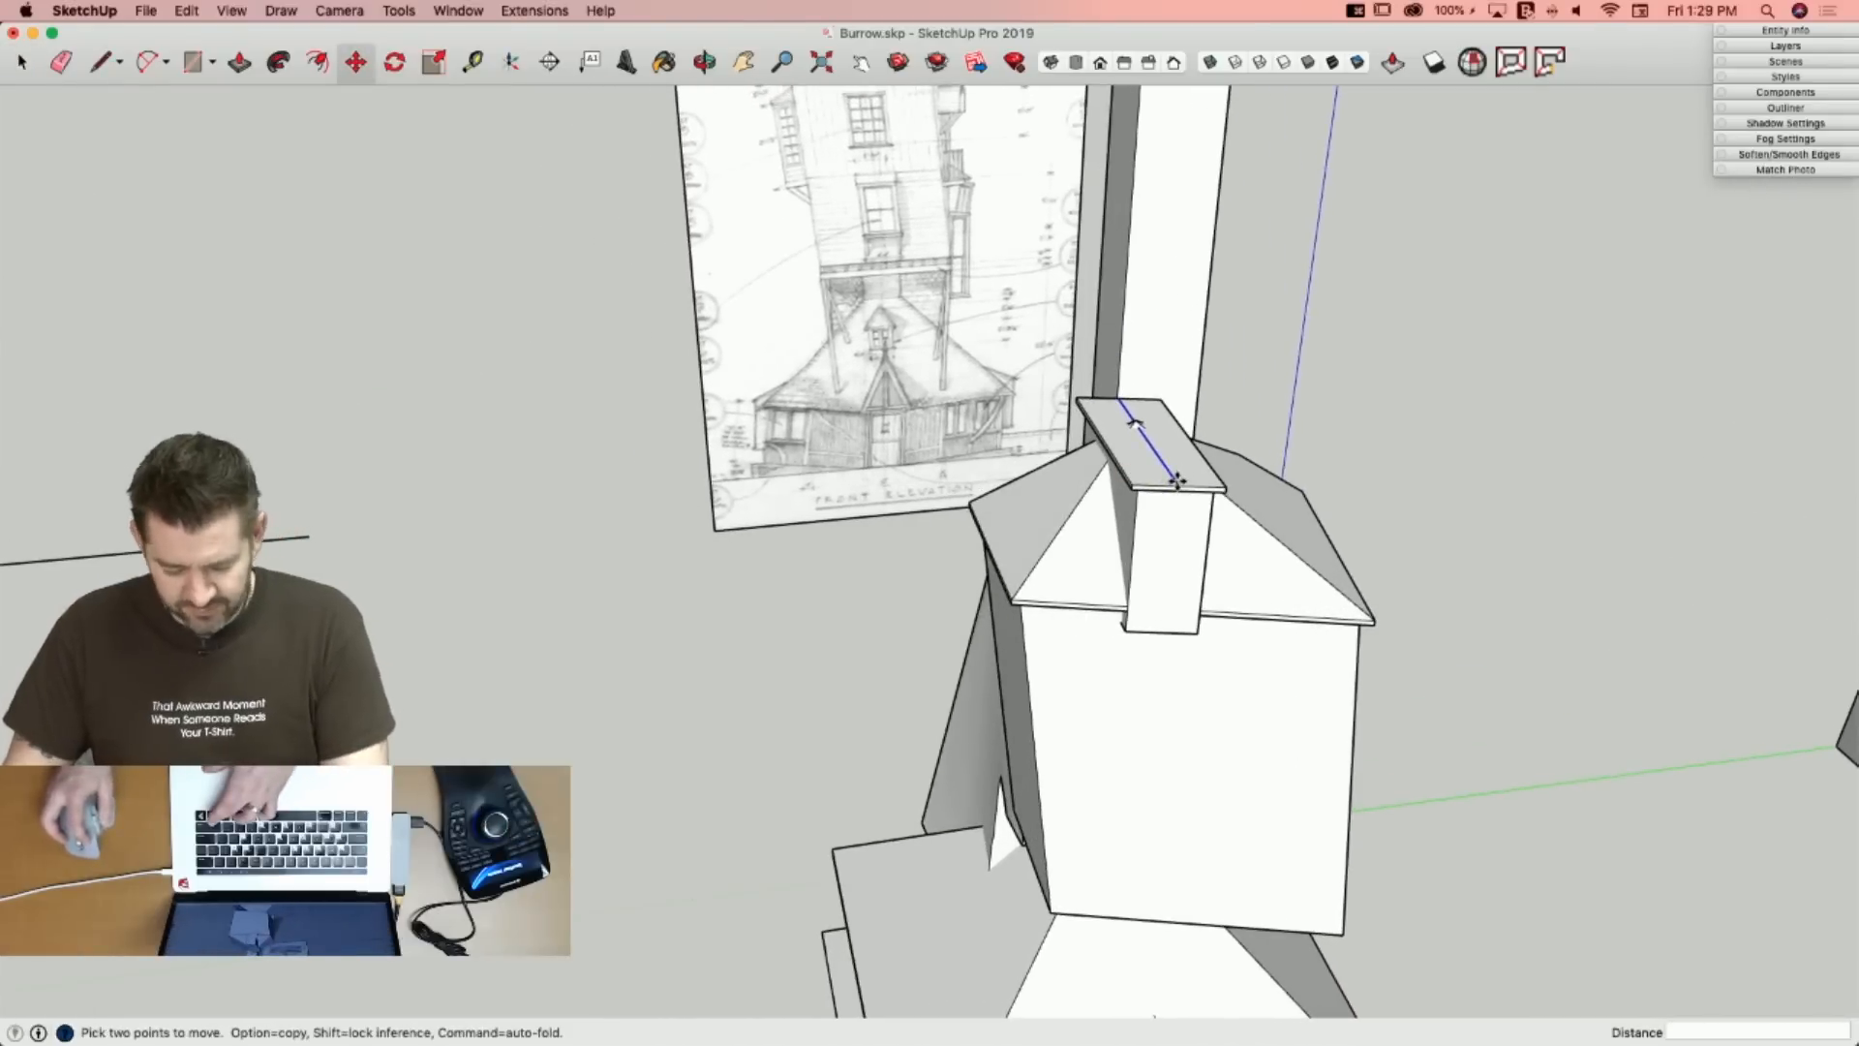
click(1177, 479)
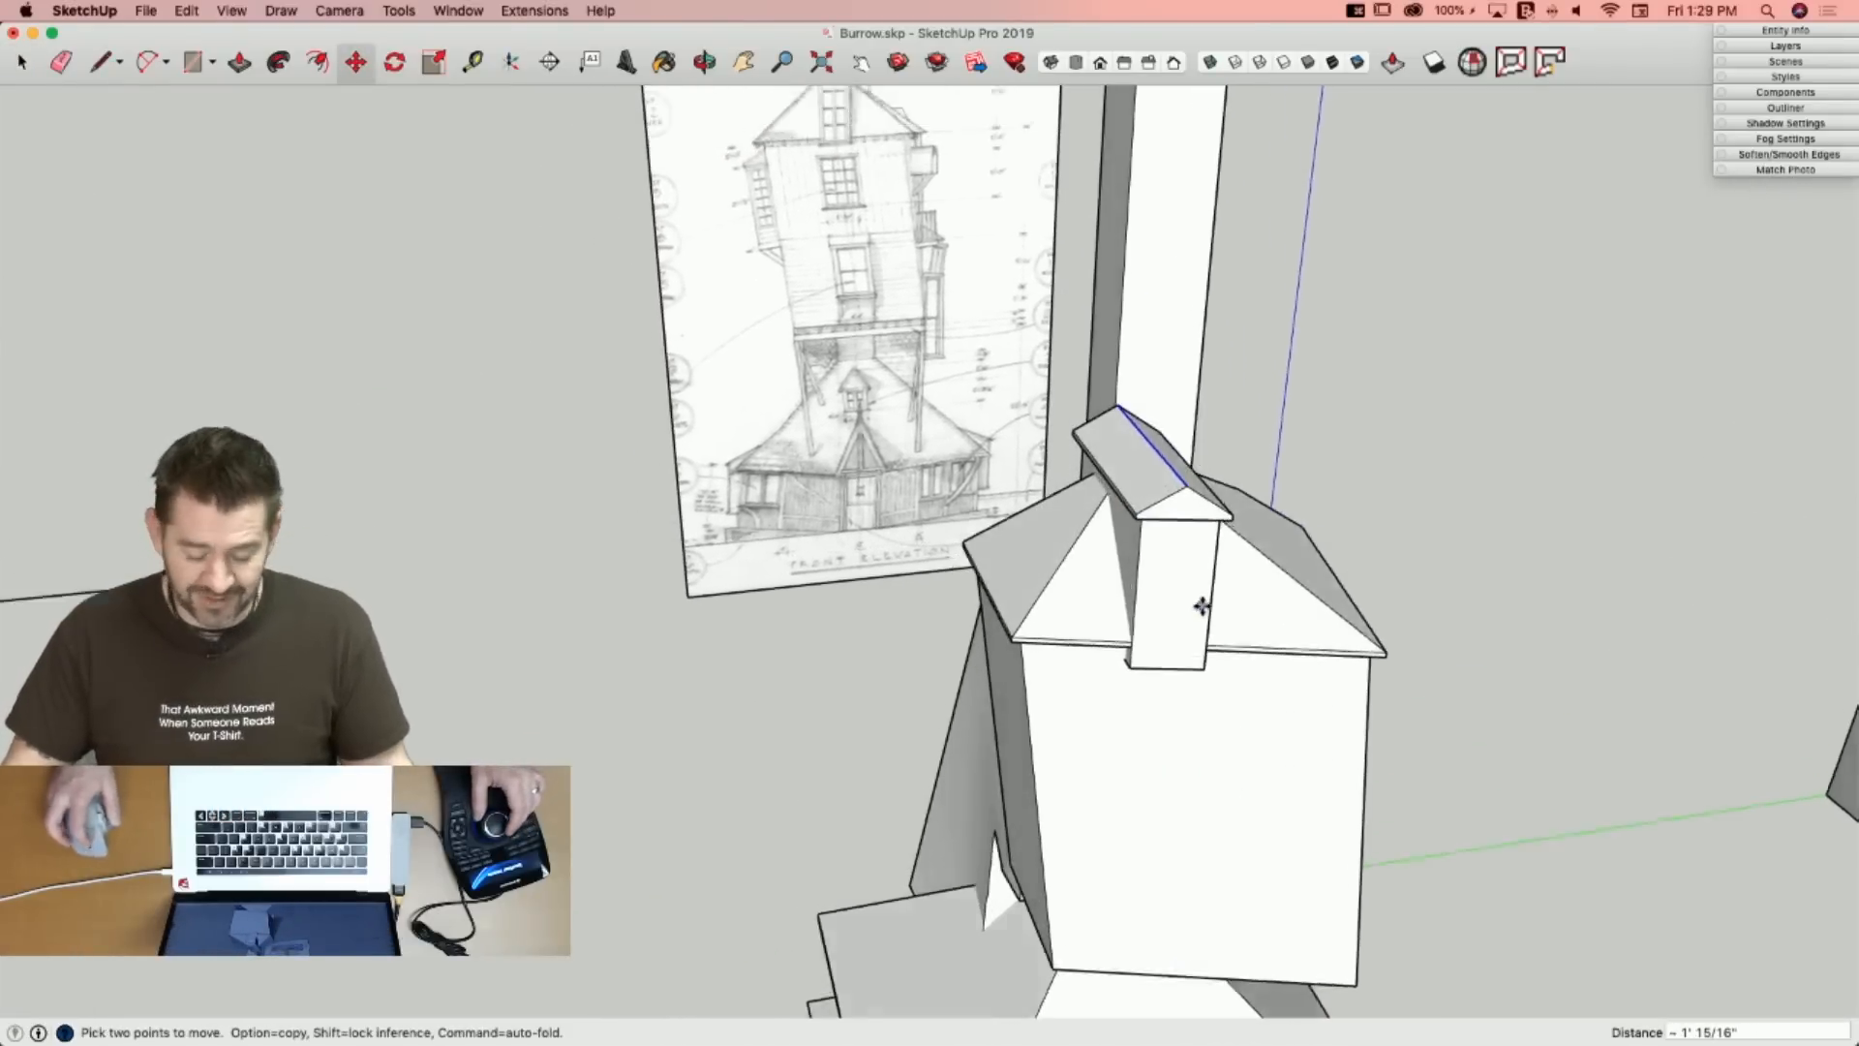
Outline the roof thickness on the dormer's front gable with two inner lines parallel to the slopes, erasing the ends crossing at the peak.
key(l)
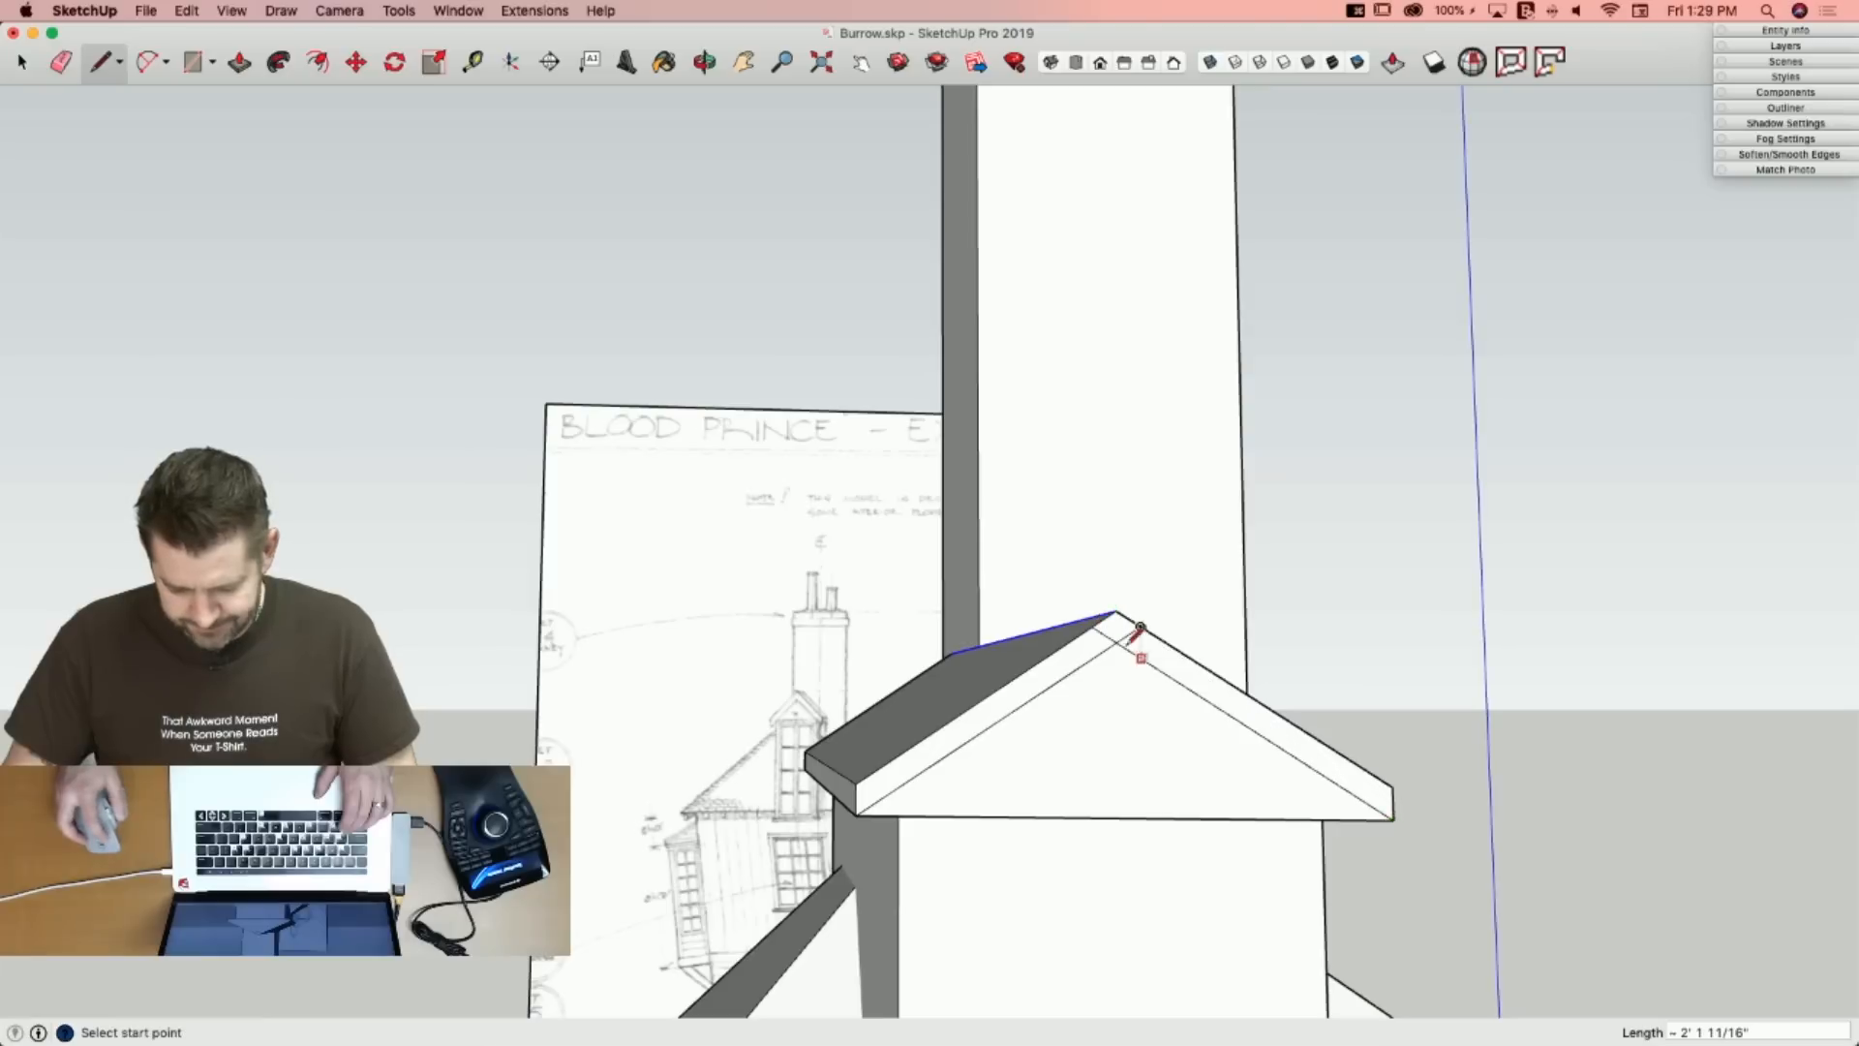
key(e)
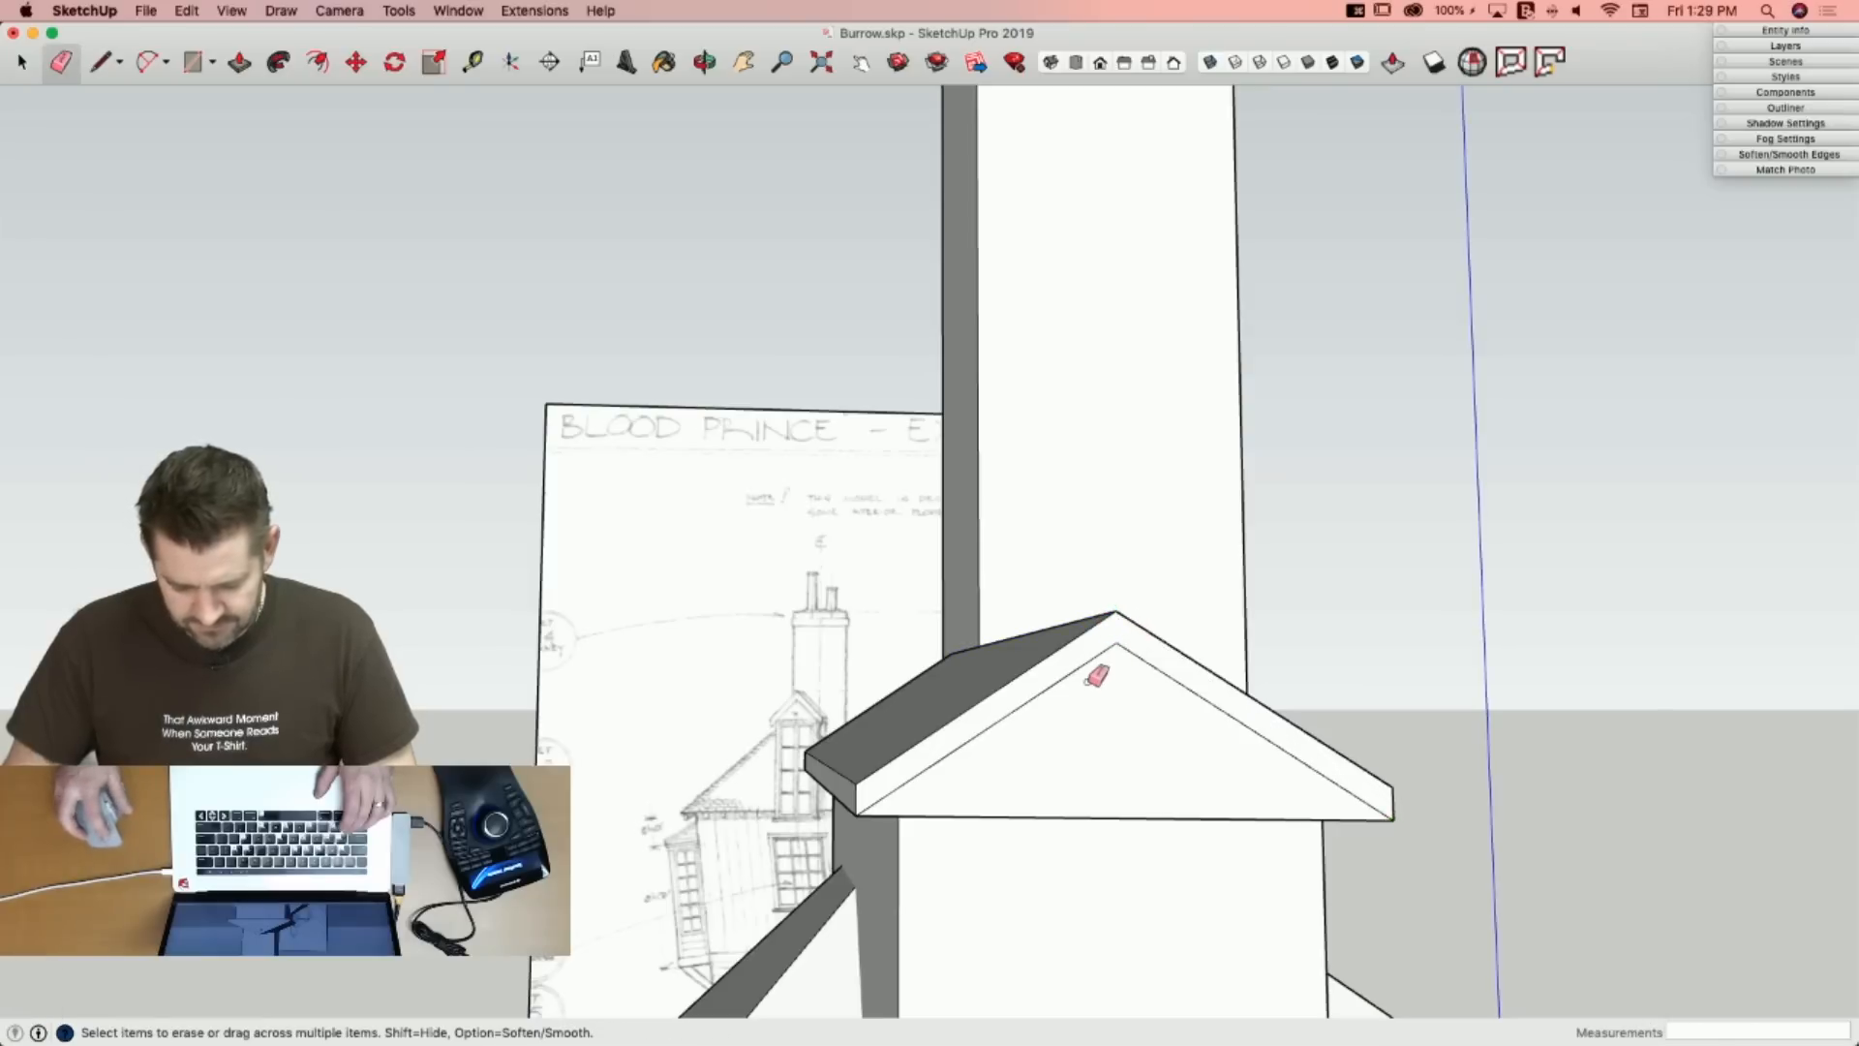
Try to push or pull the front gable's inner triangle relative to the dormer wall and draw a line from the wall's corner.
key(p)
click(1070, 828)
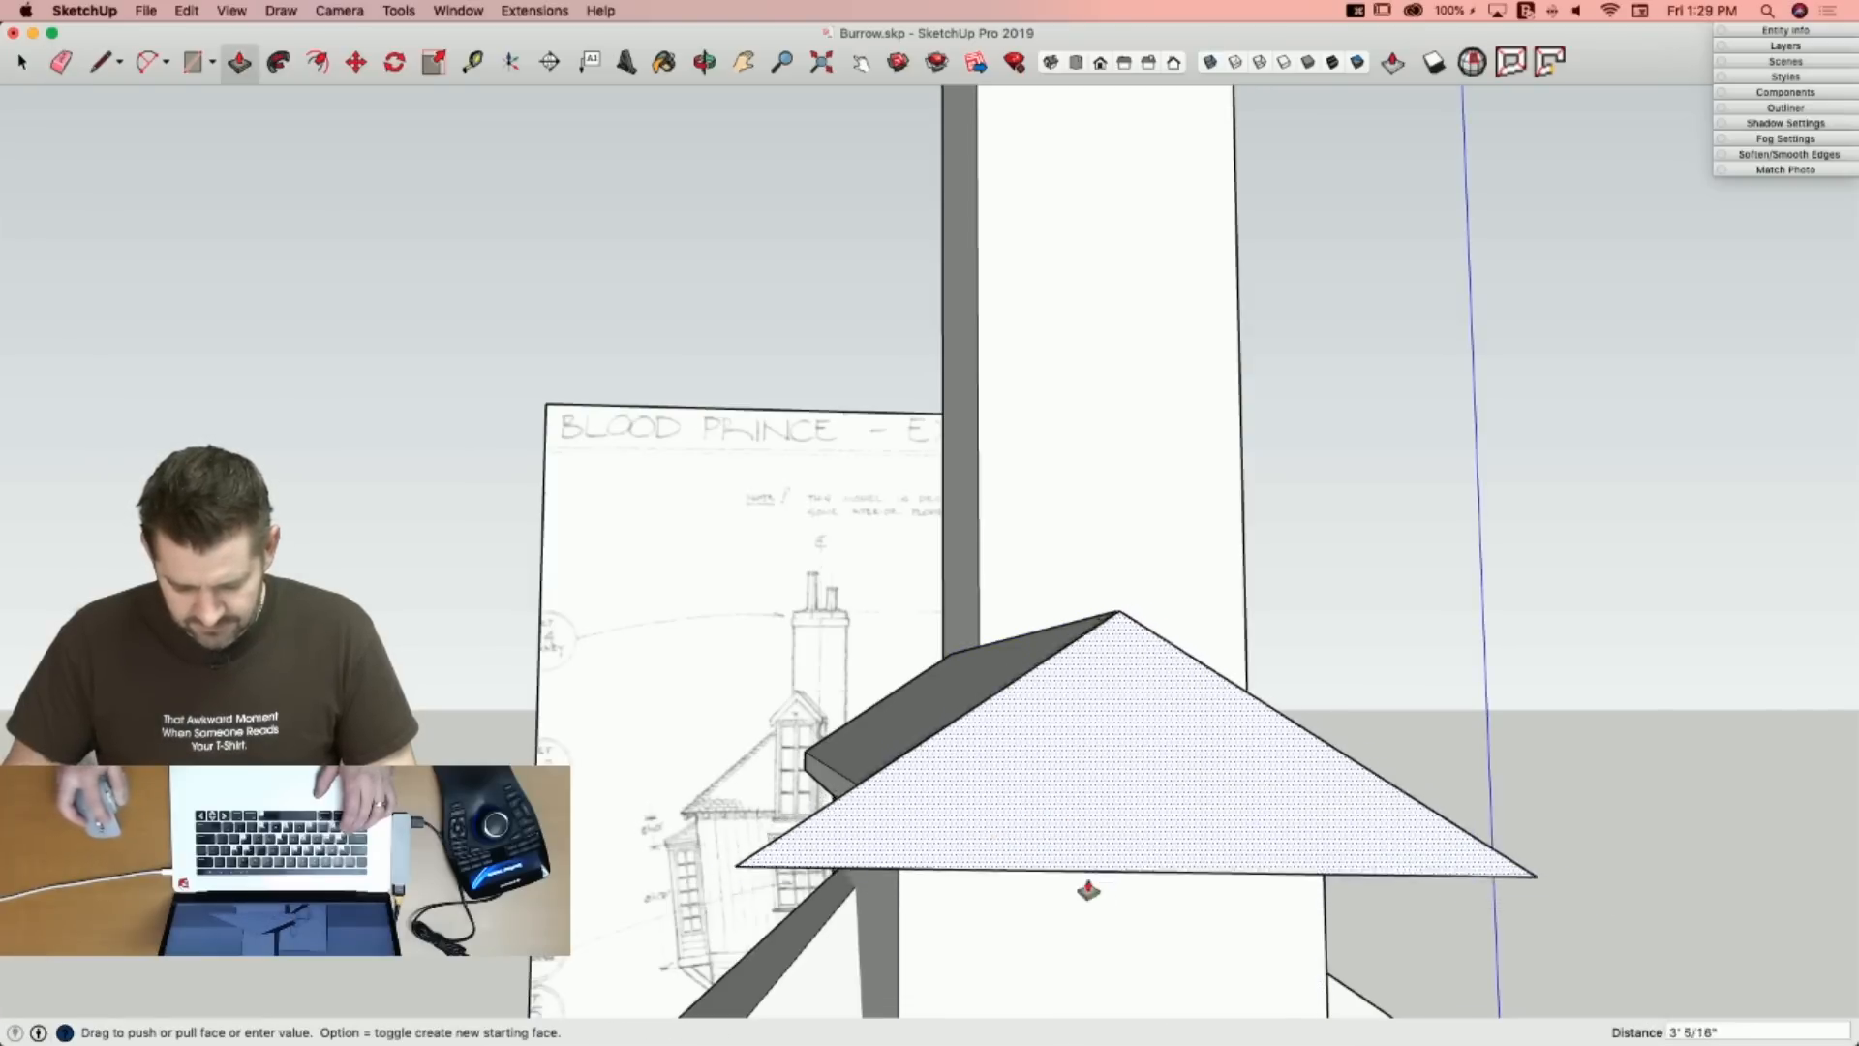
click(1148, 886)
key(space)
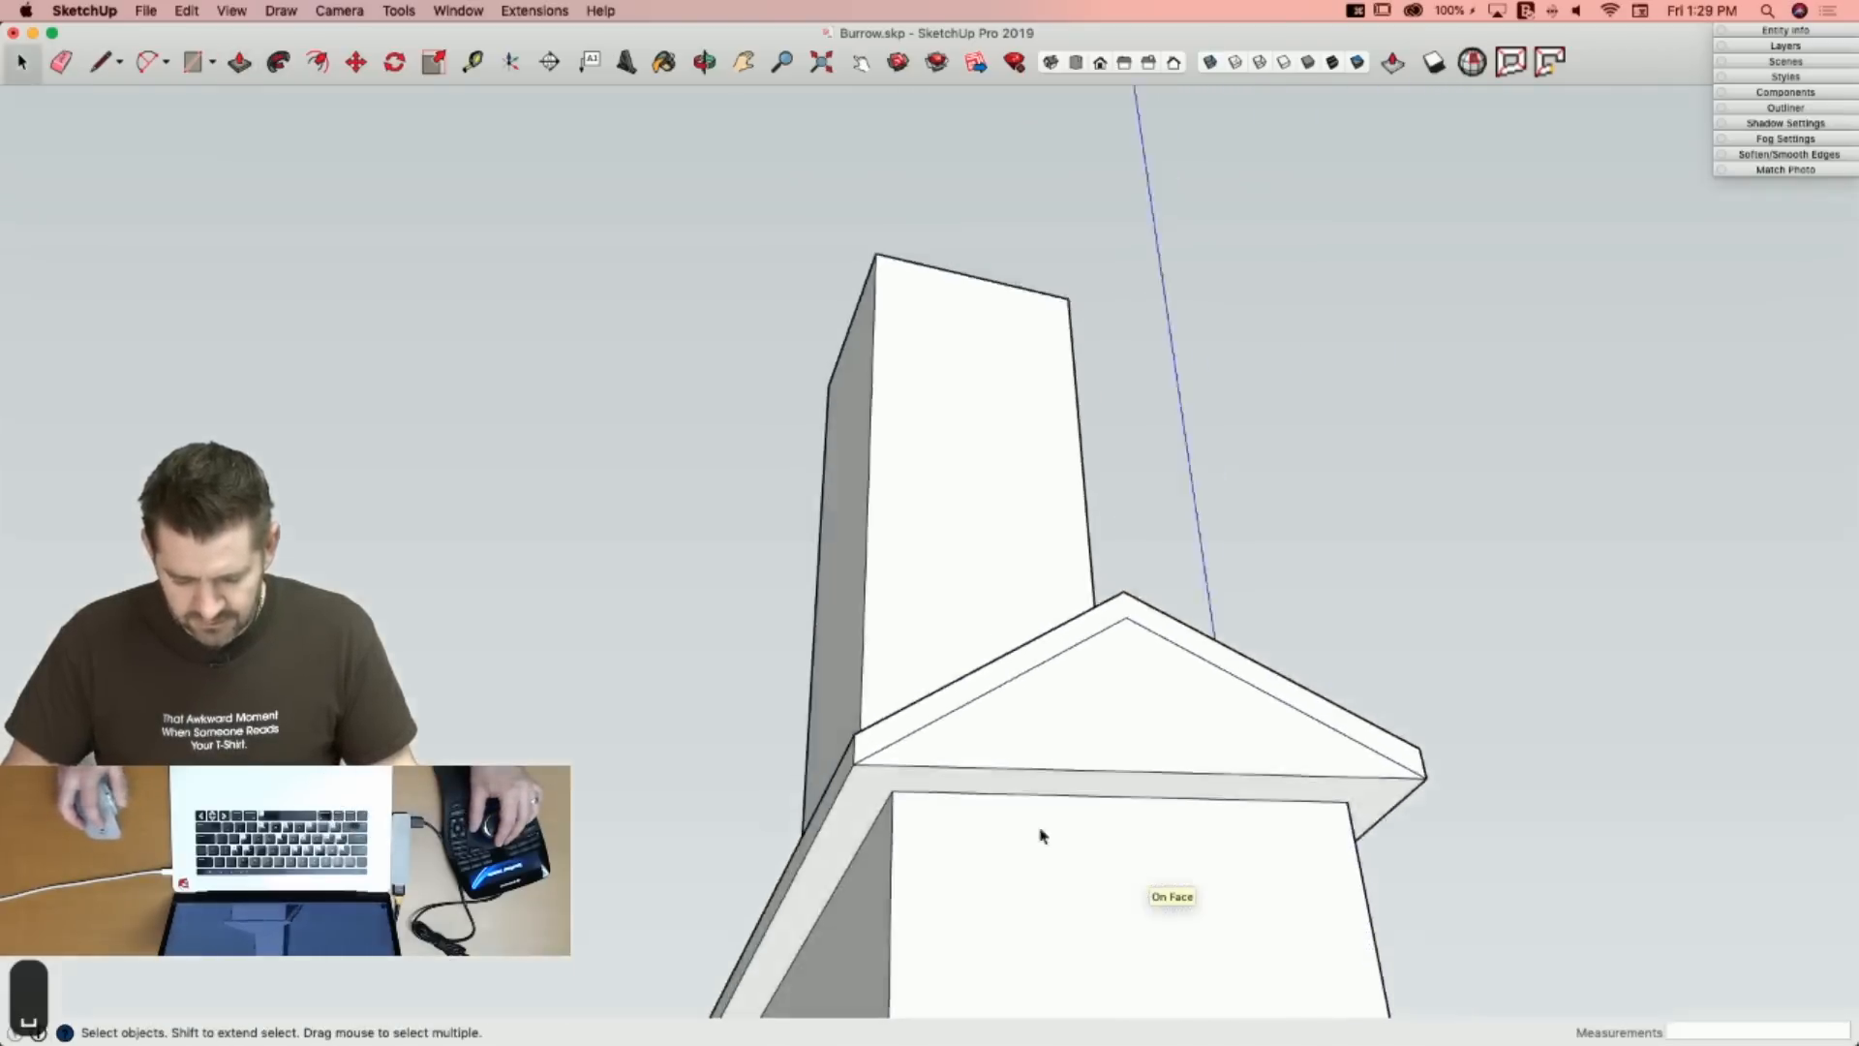
key(l)
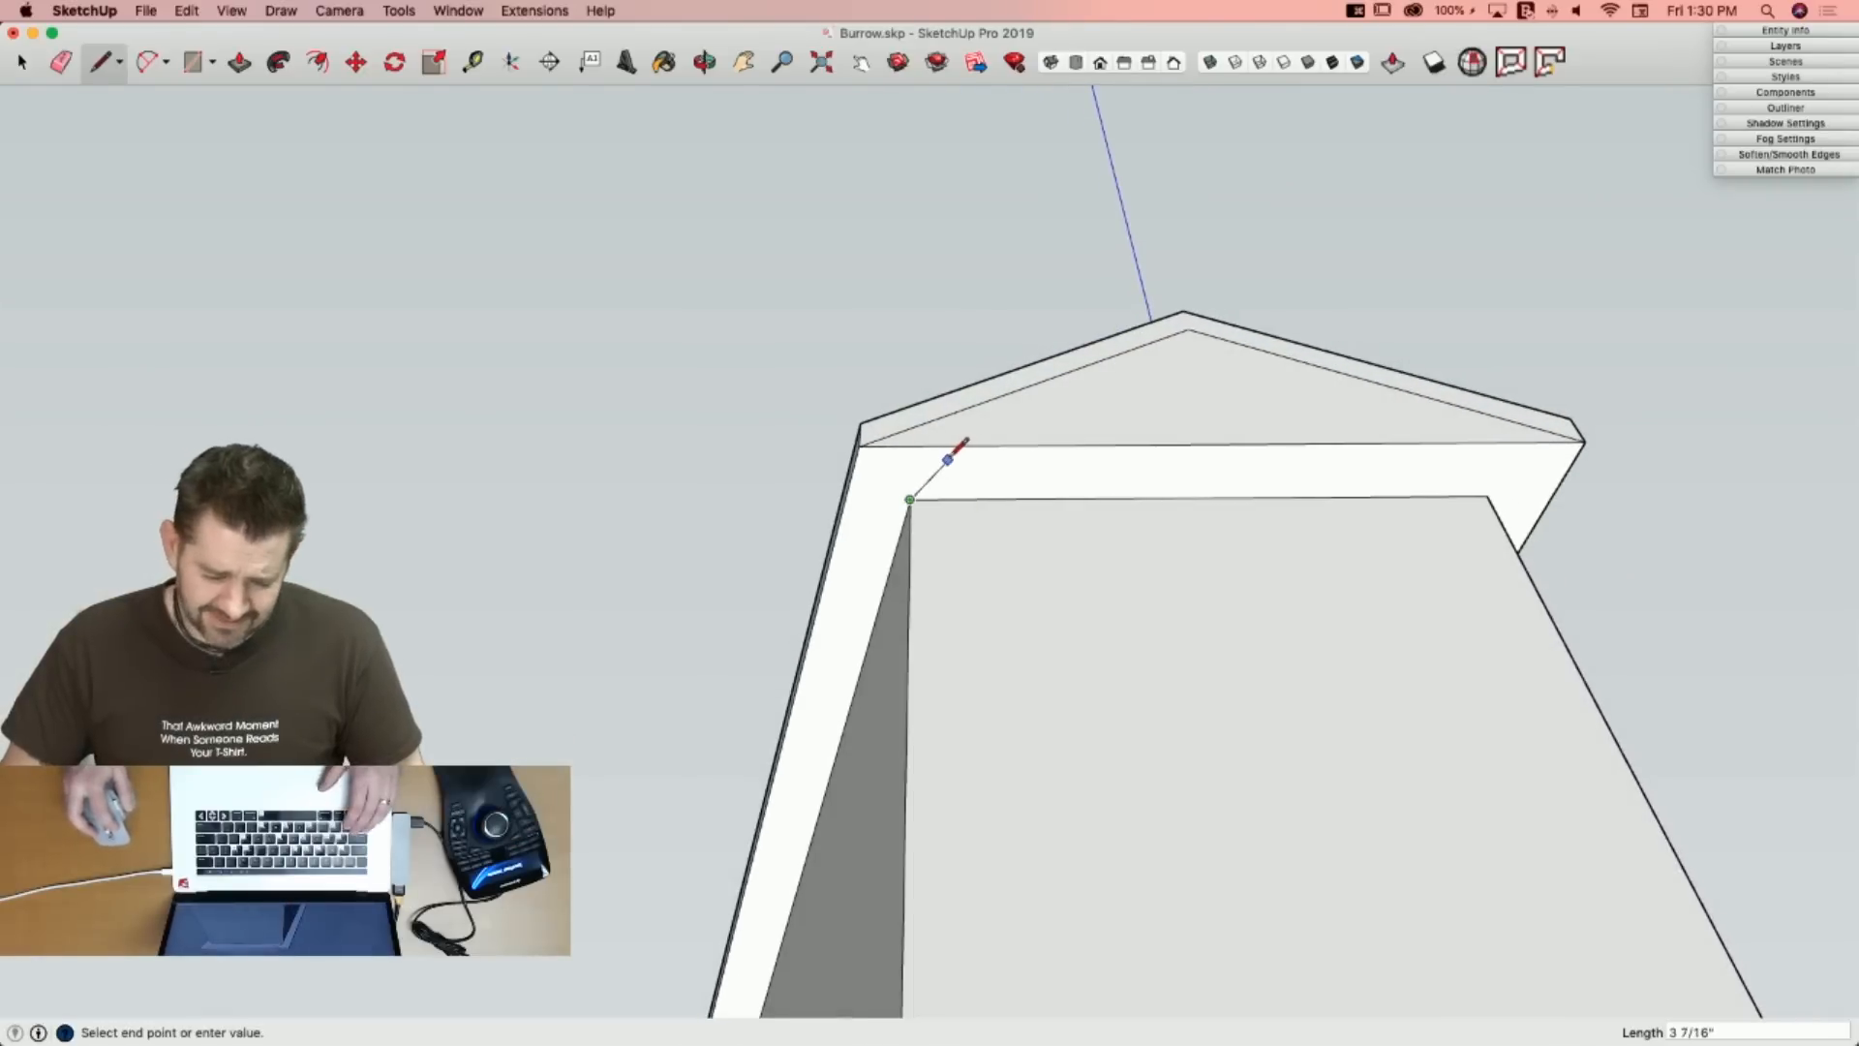
key(space)
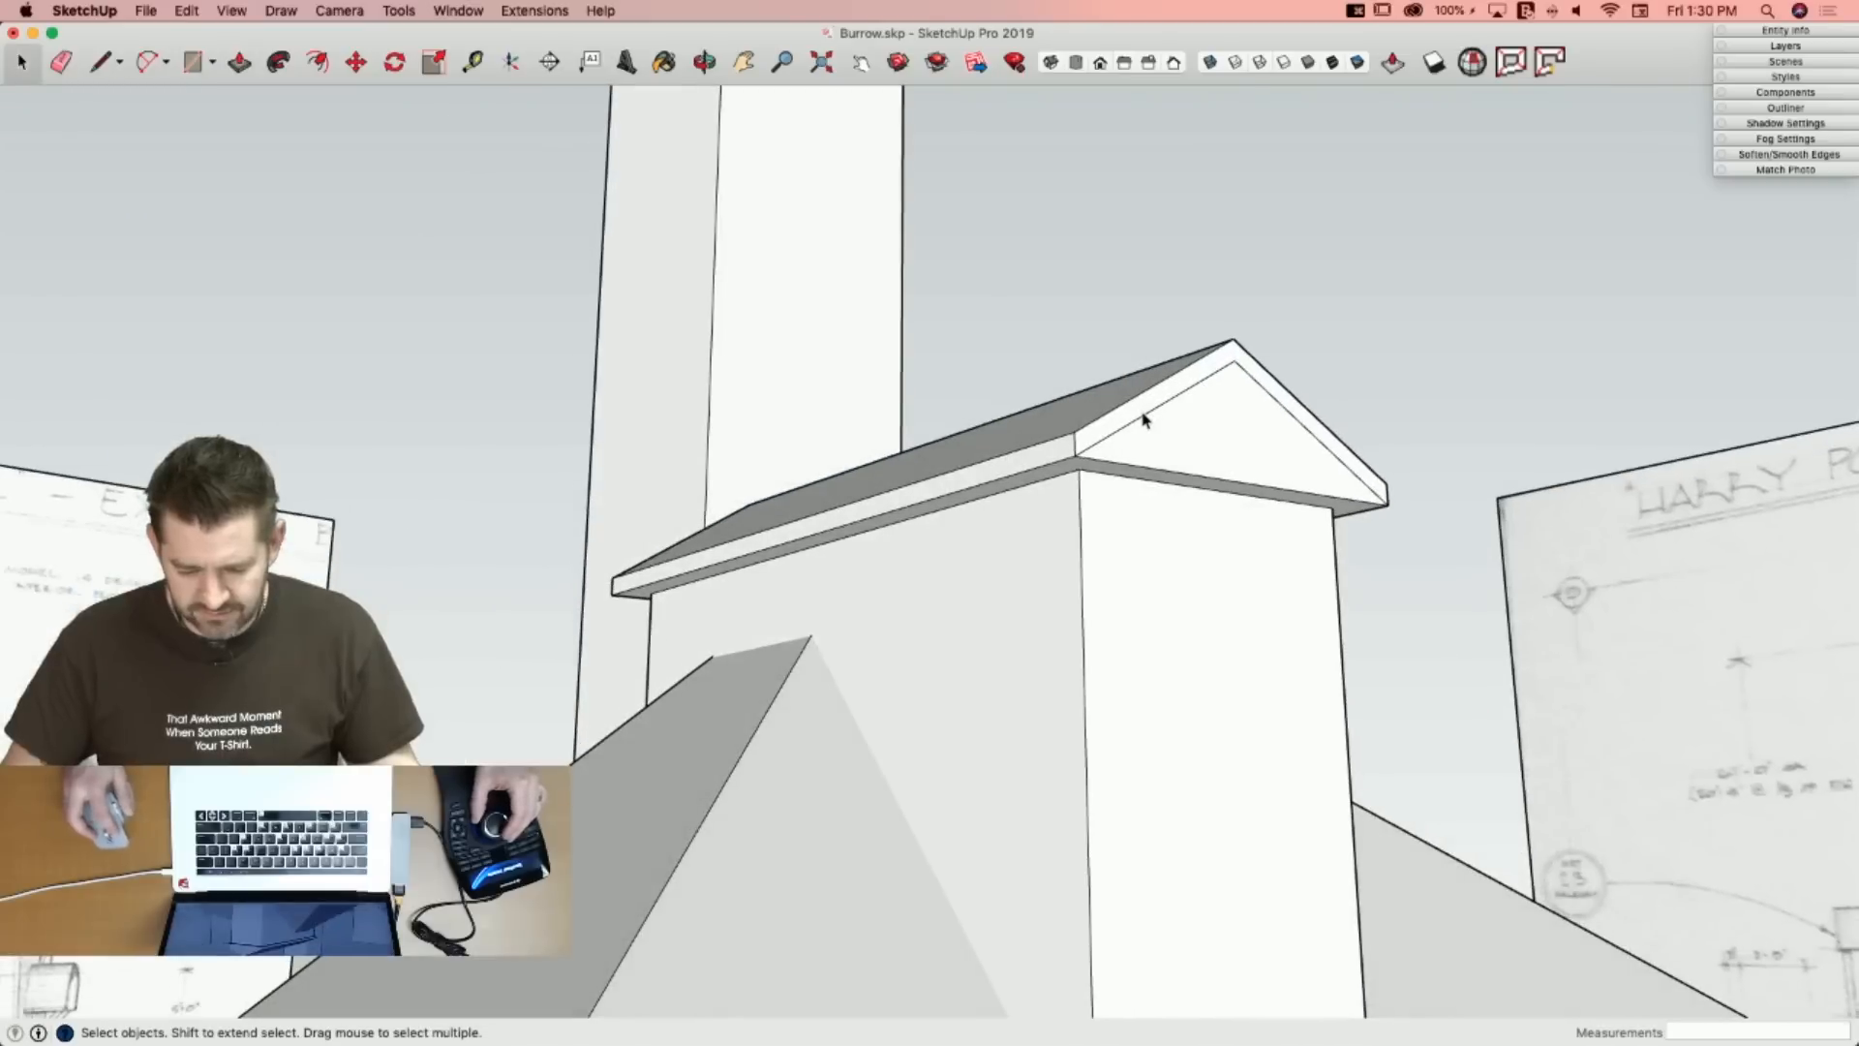
Select the inner outline of the dormer's front gable and copy it about 7' 2 7/8" to the roof's opposite end.
click(1086, 490)
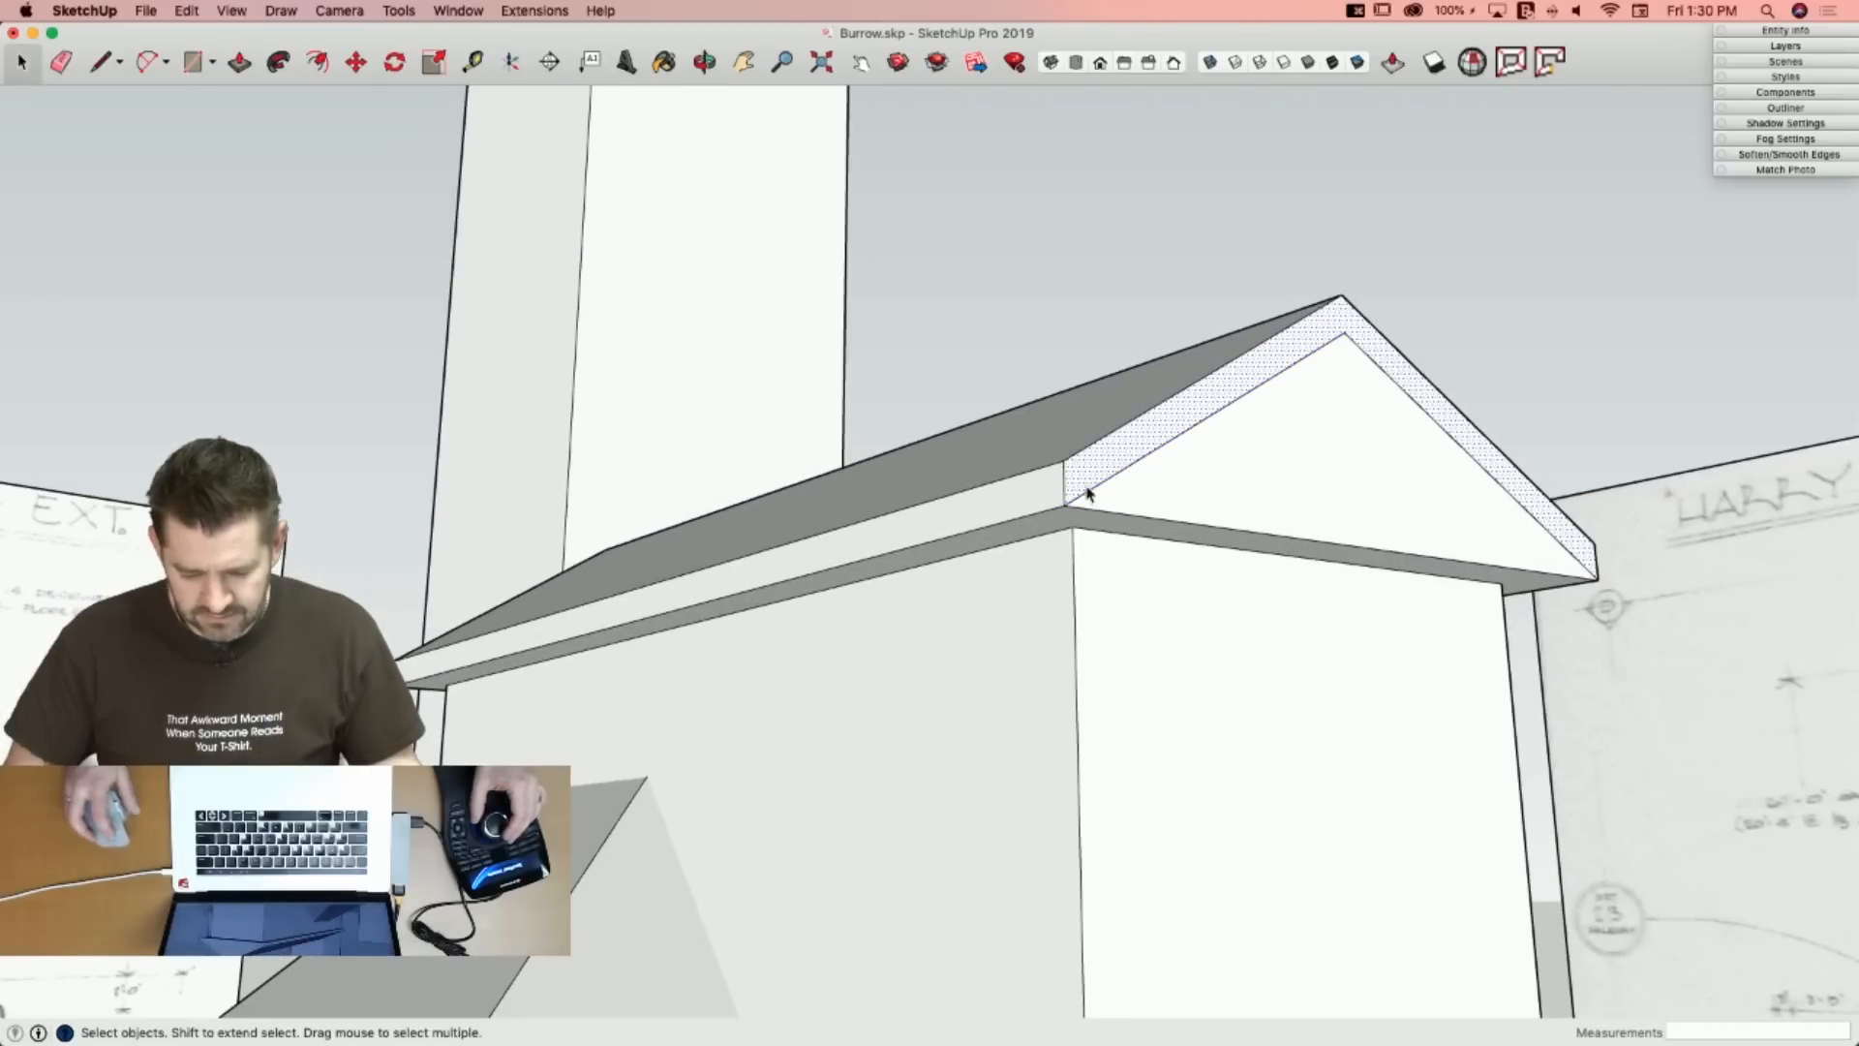
click(1067, 508)
key(alt)
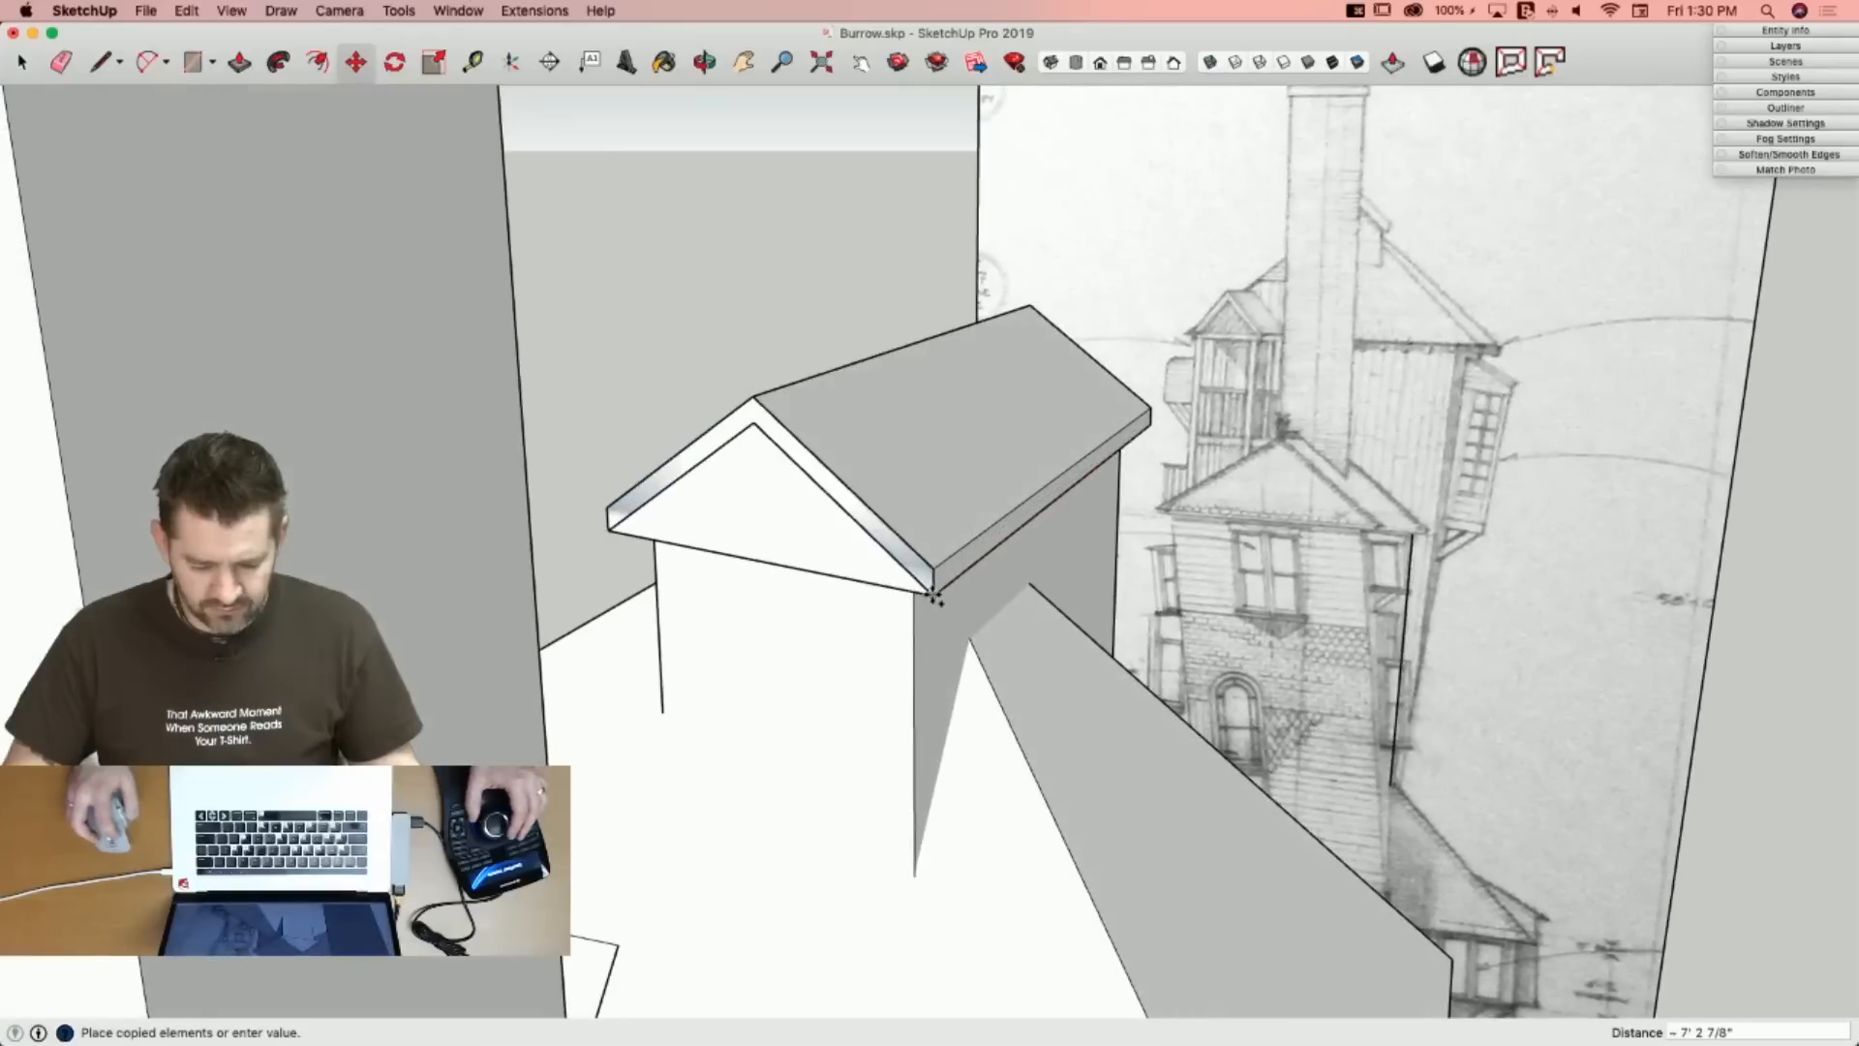
click(808, 530)
Erase the flat underside and gable infill of the dormer roof, and draw an underside ridge line about 7' 2 7/8" long between the inner peaks.
key(e)
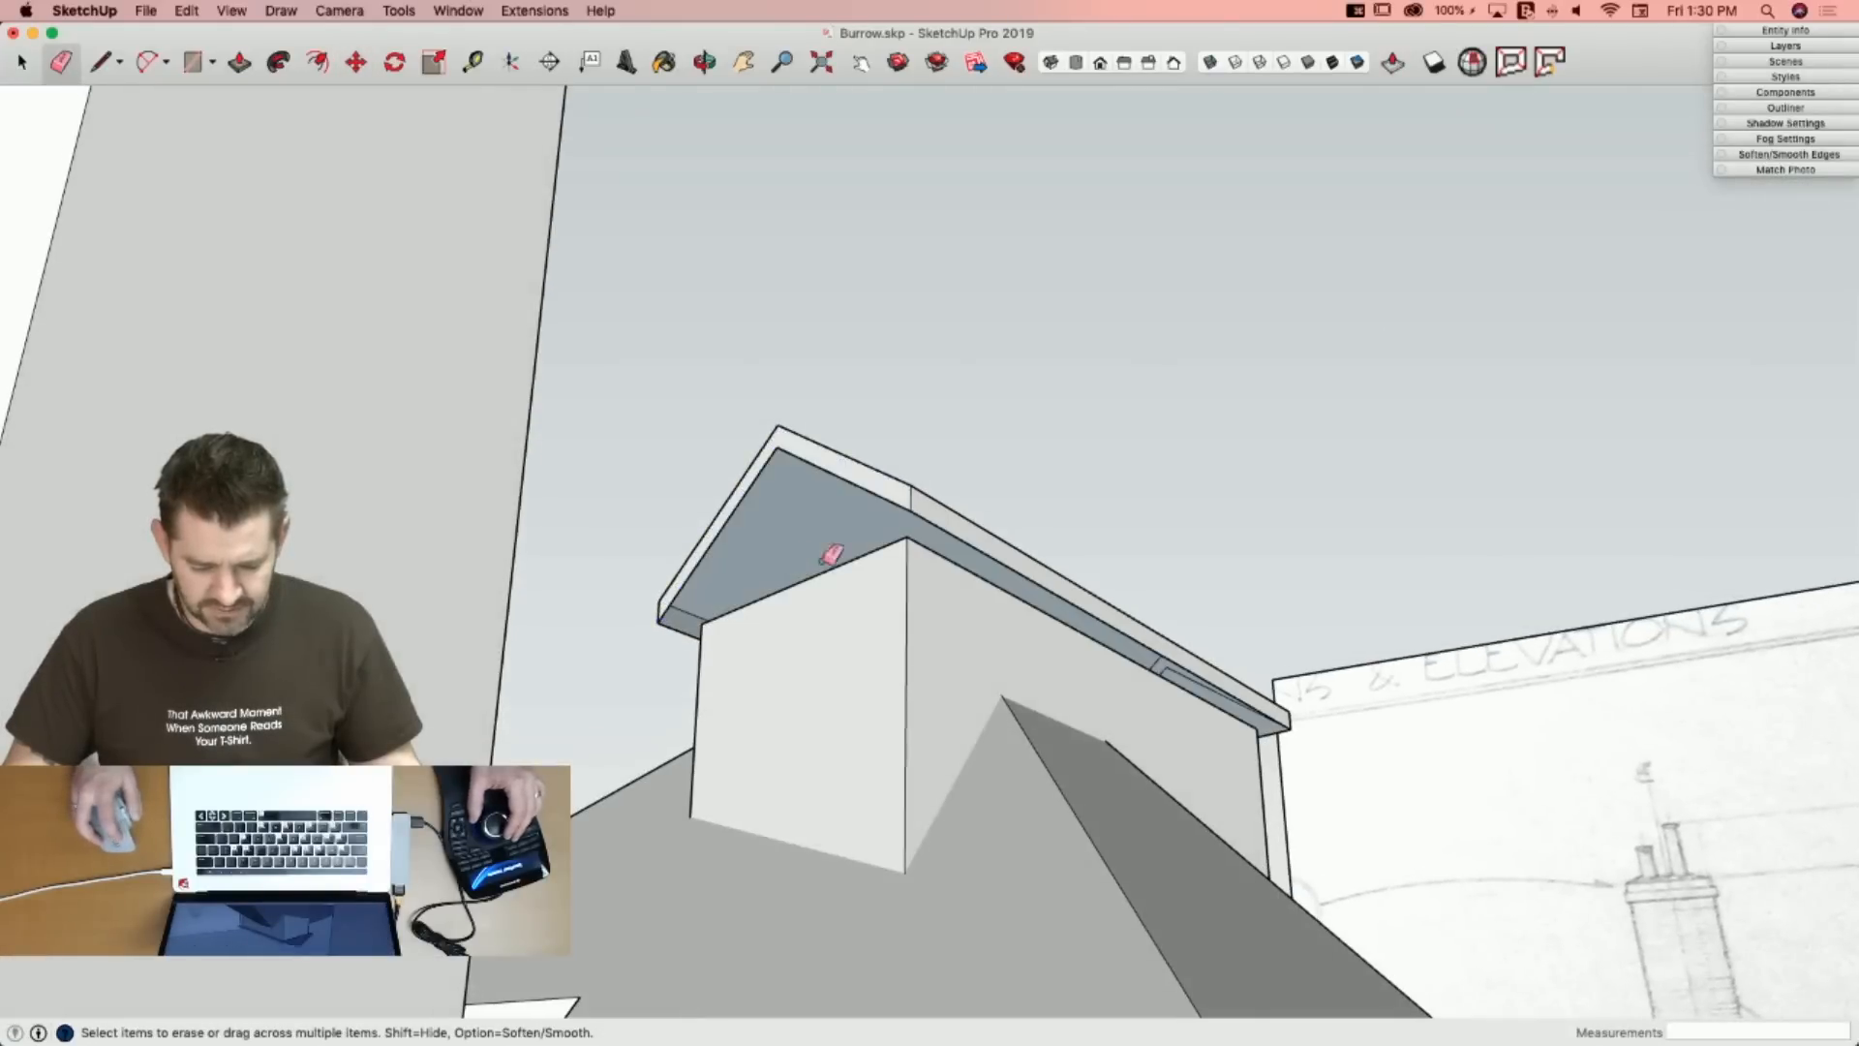
key(l)
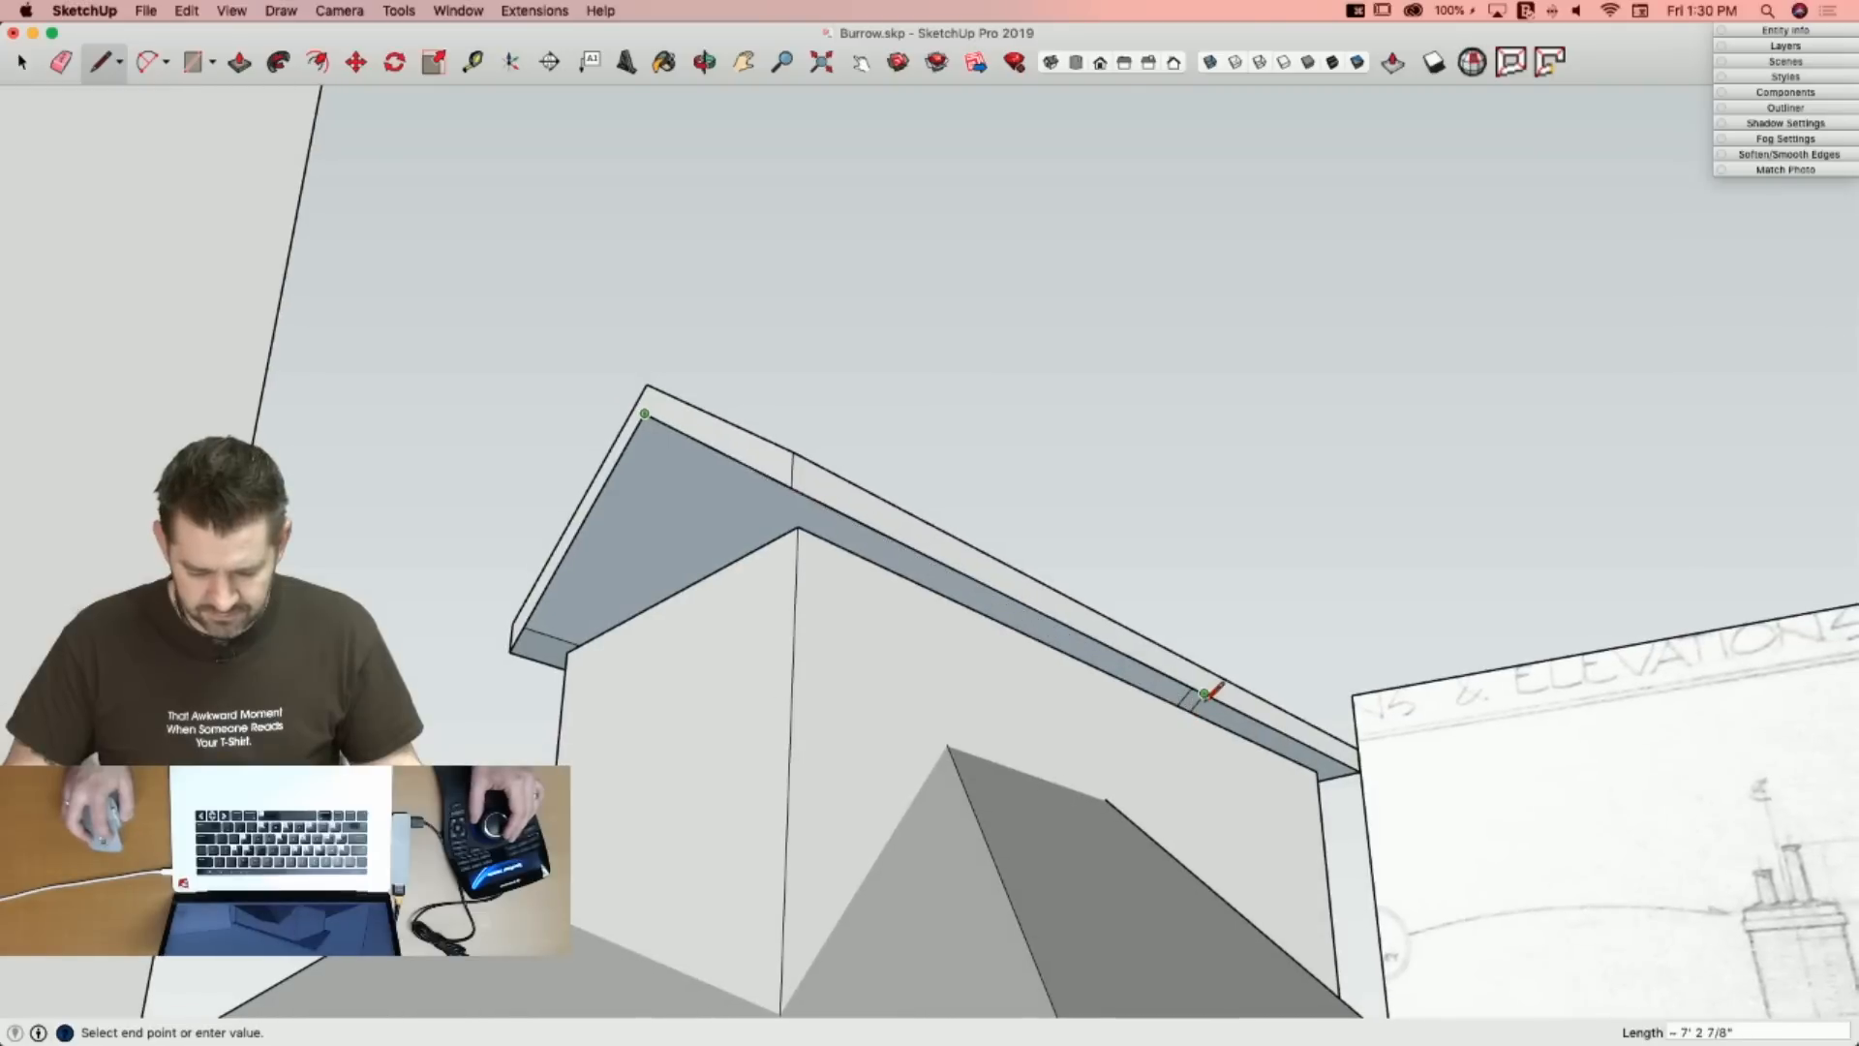
click(1205, 693)
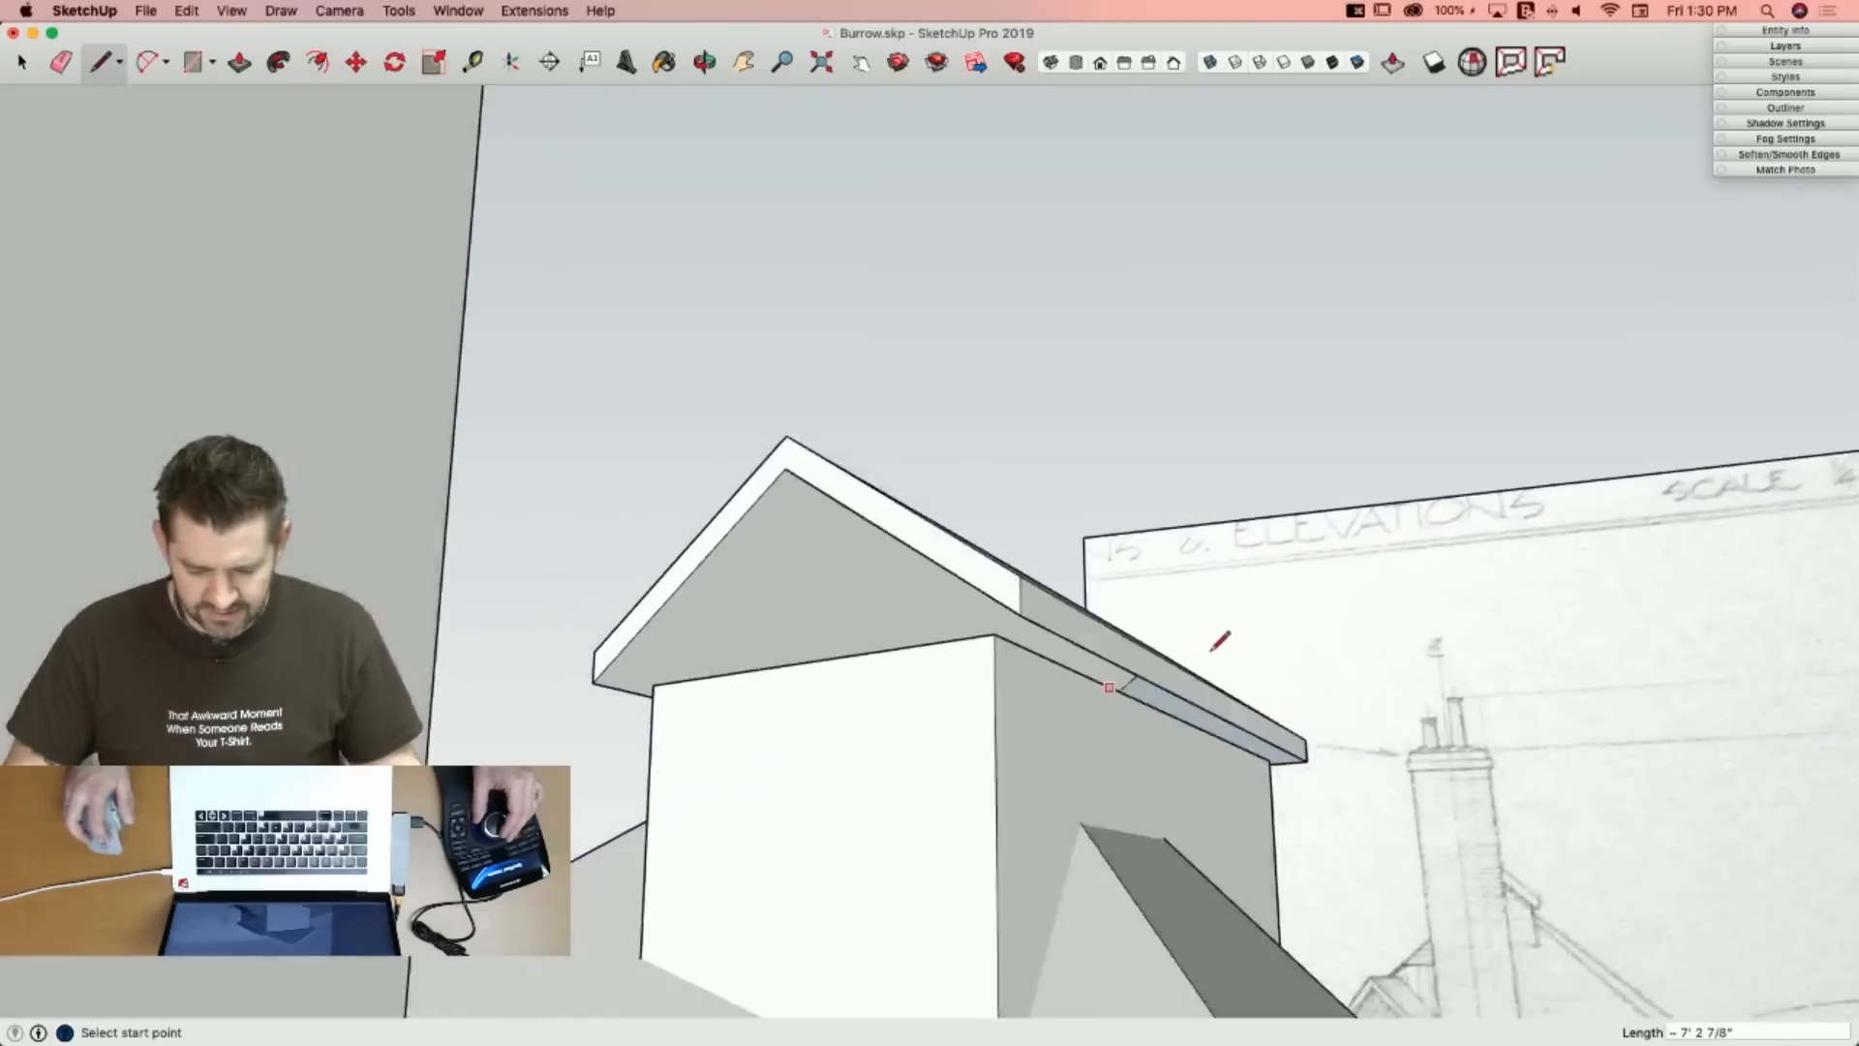
key(e)
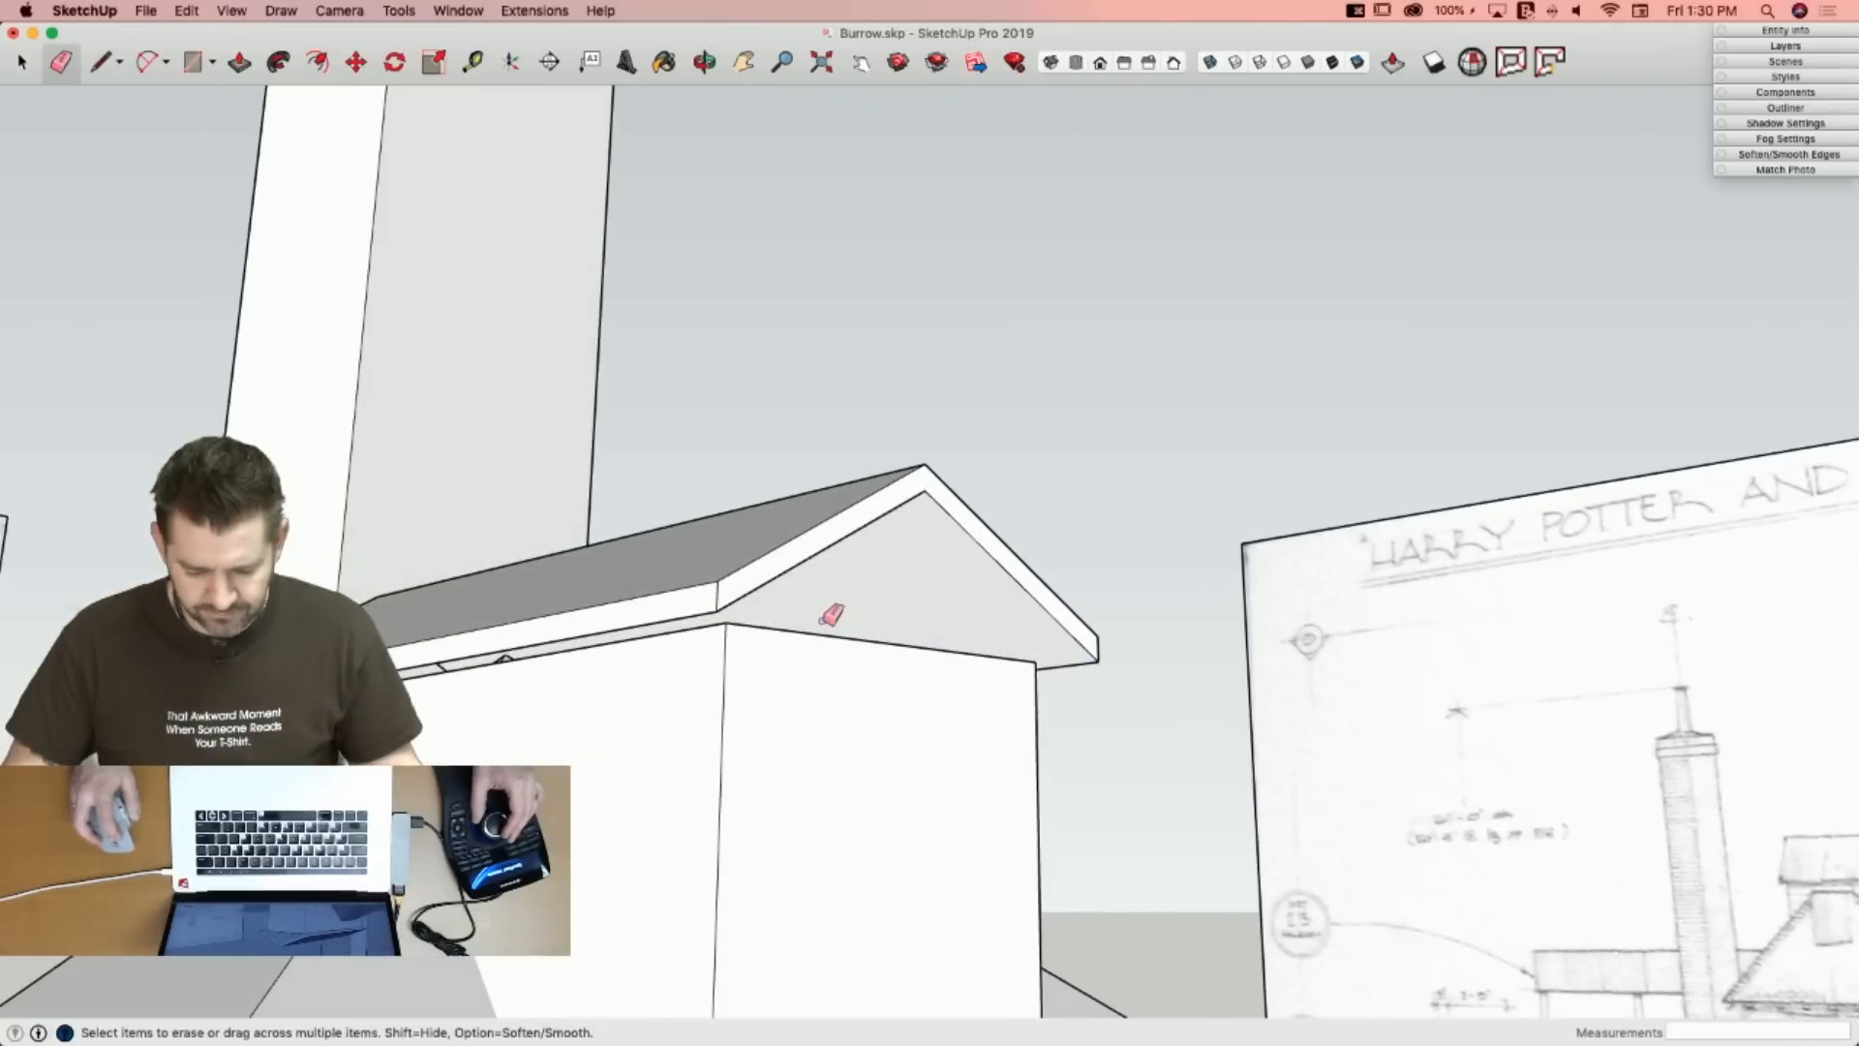
Select the top edges of the open dormer box and move them up about 2 3/8" to meet the roof's underside.
key(space)
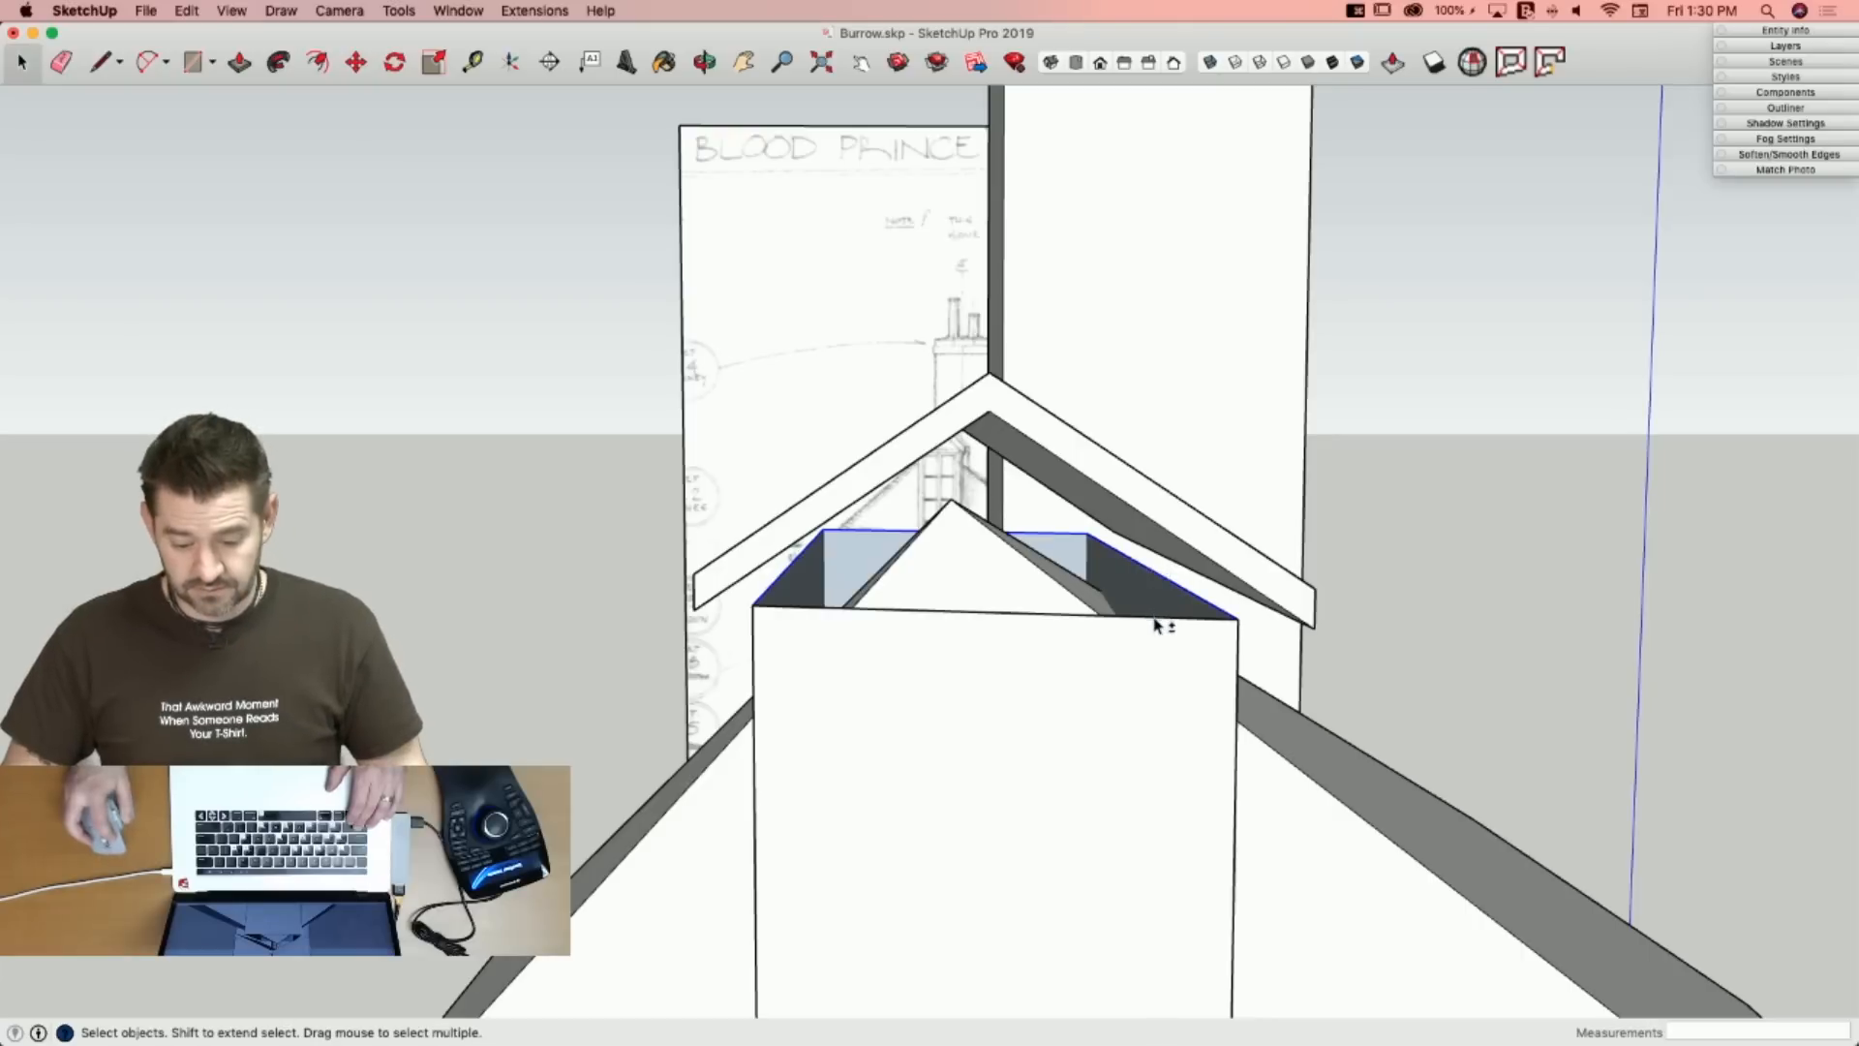
key(m)
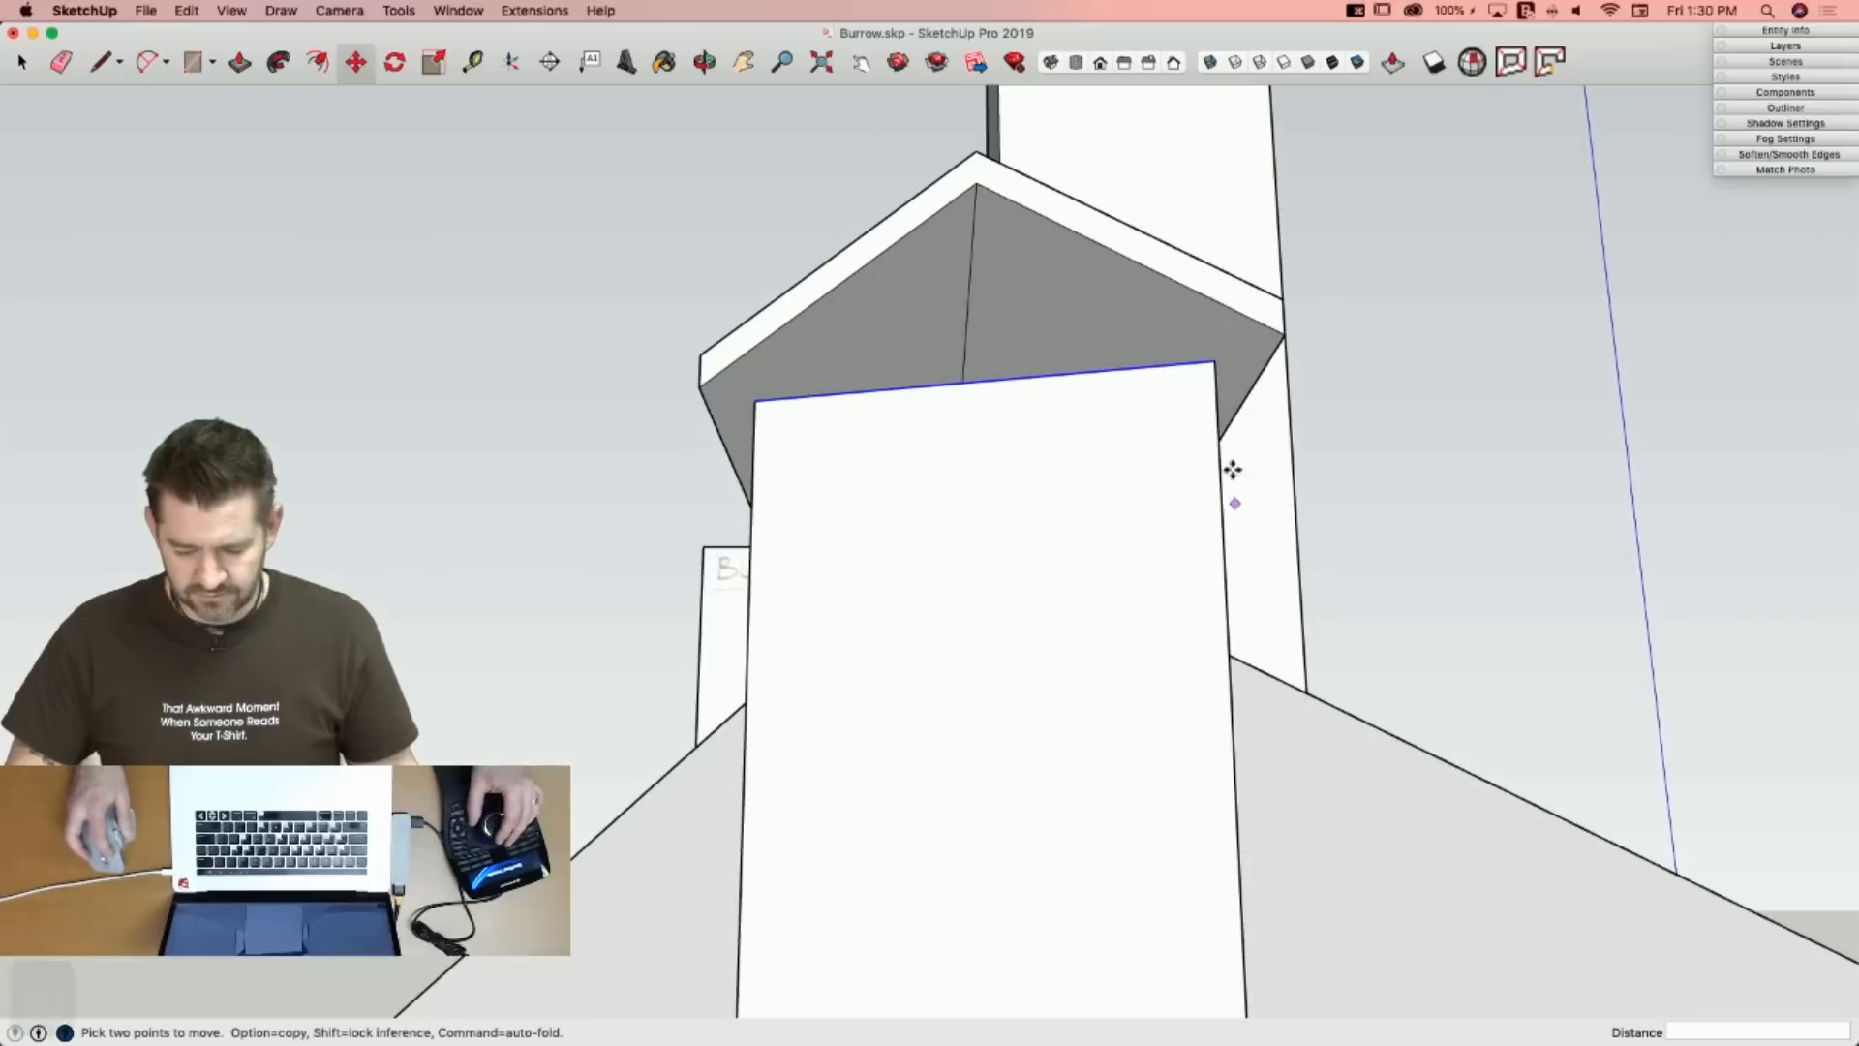
click(1230, 331)
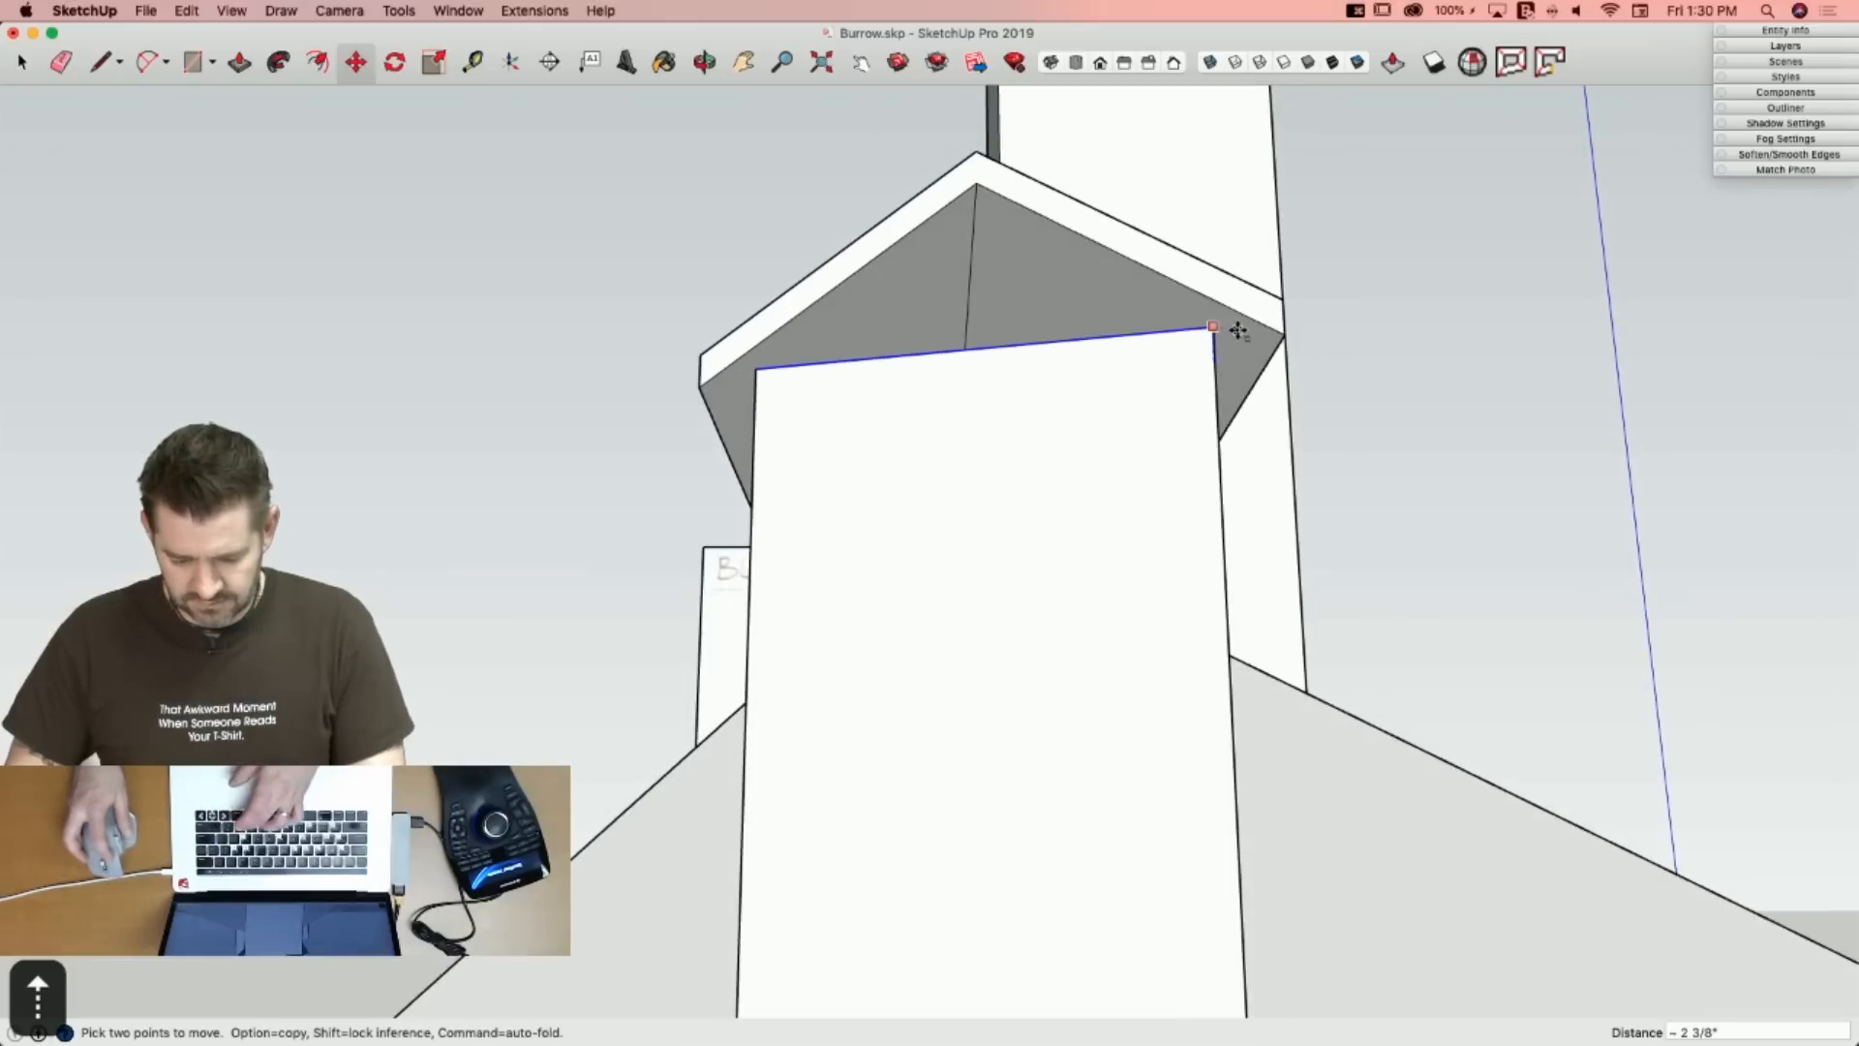
Close one gable end with a vertical line from the wall top's midpoint and two sloping lines to the corners, erasing the leftover construction edges.
key(l)
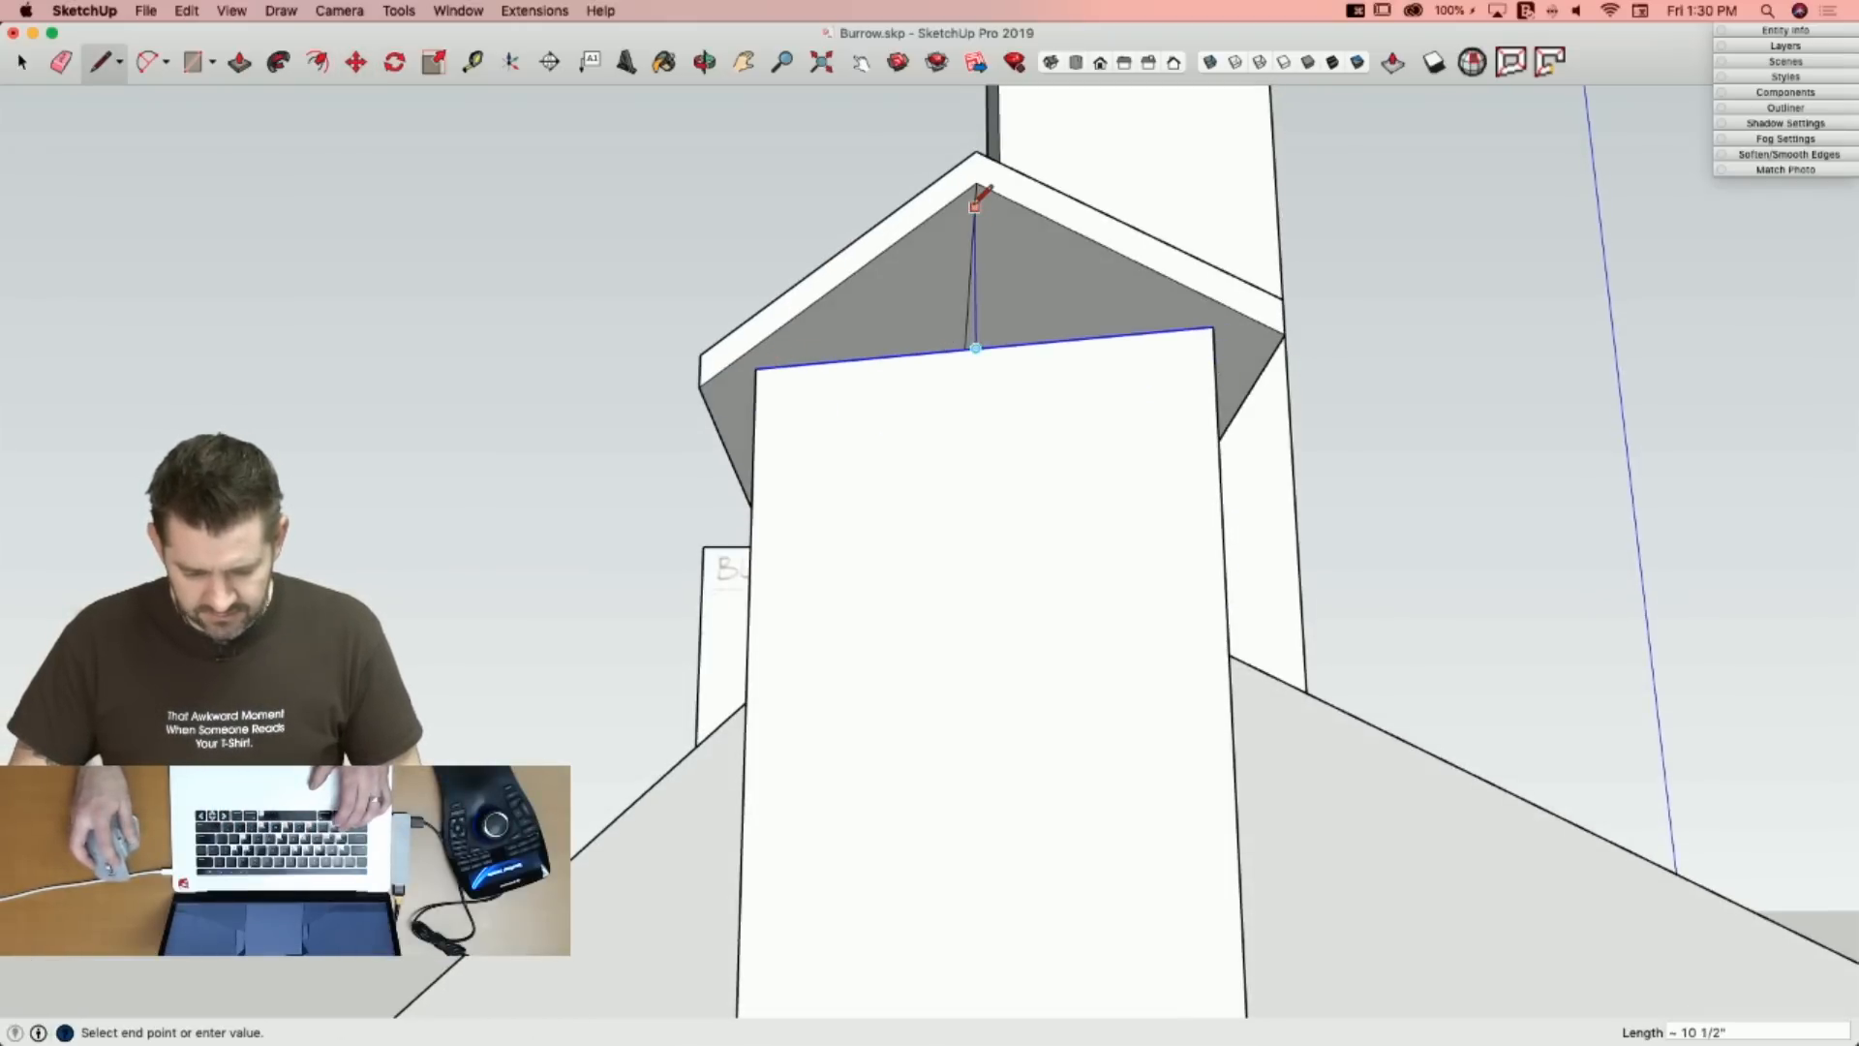
click(755, 367)
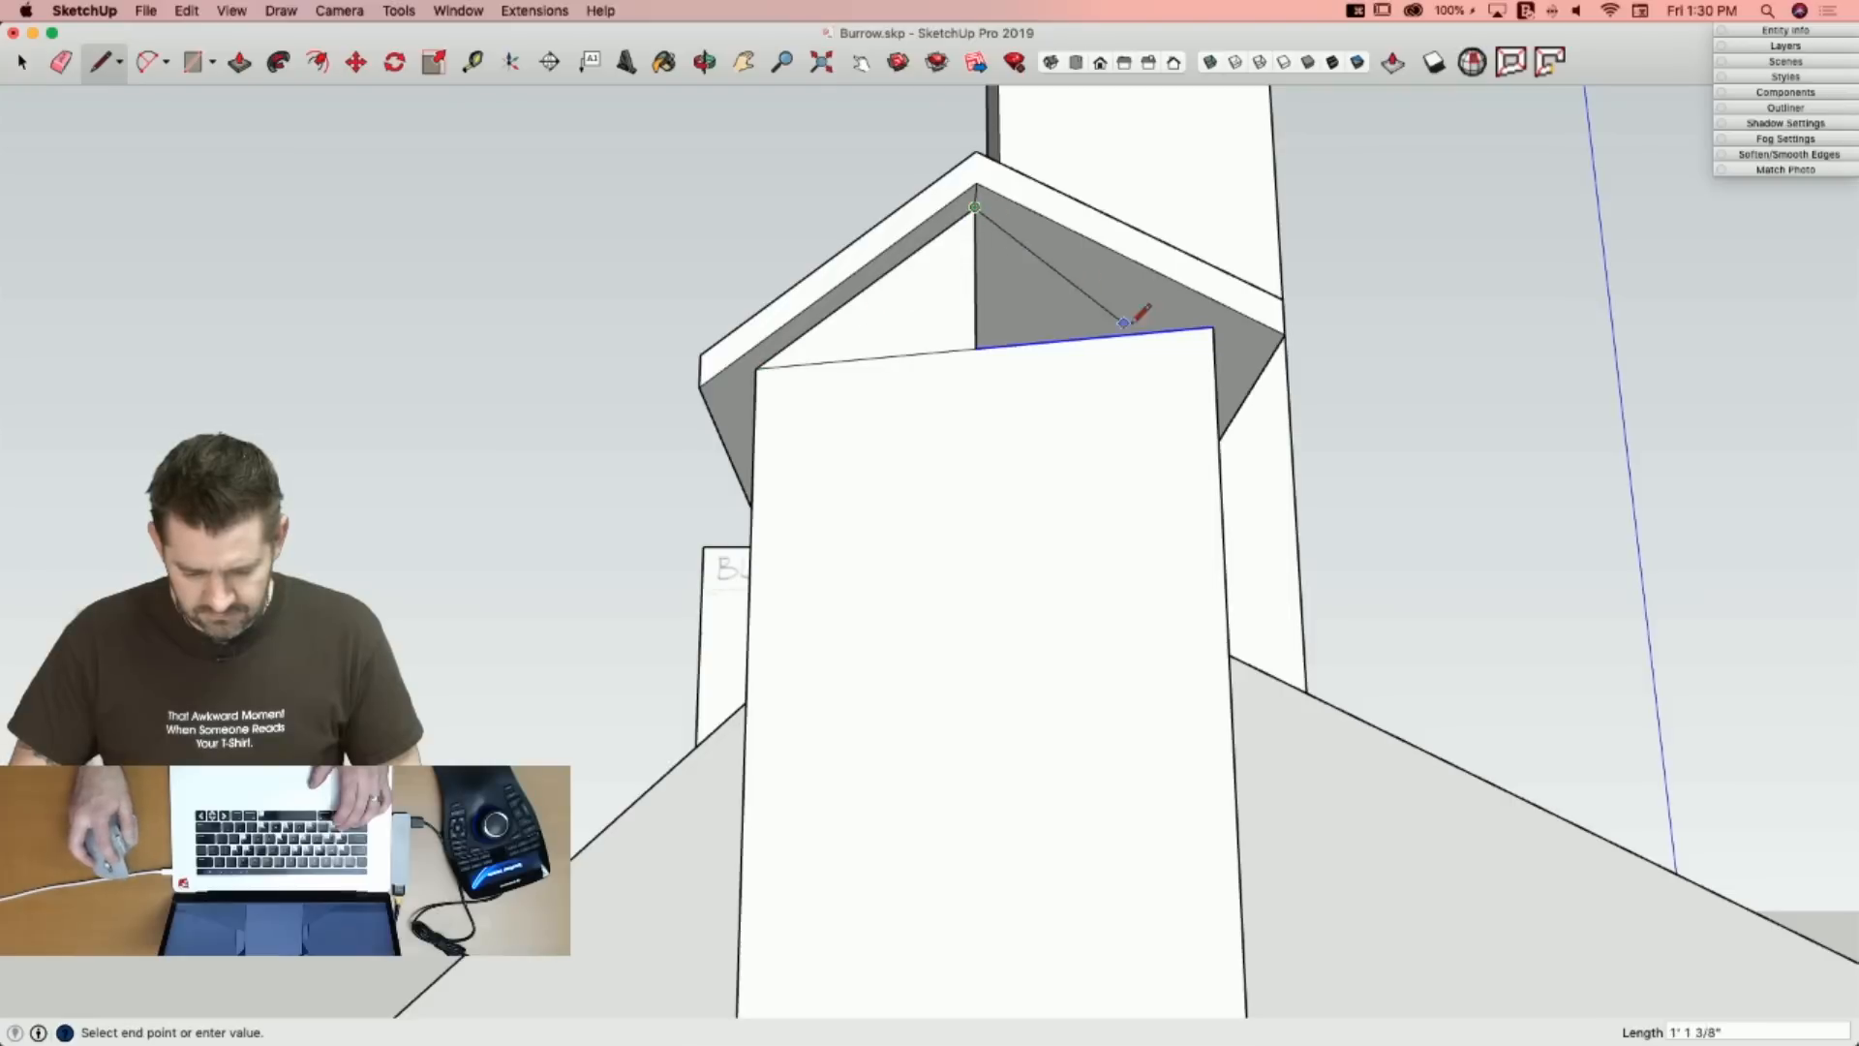
click(1213, 326)
key(e)
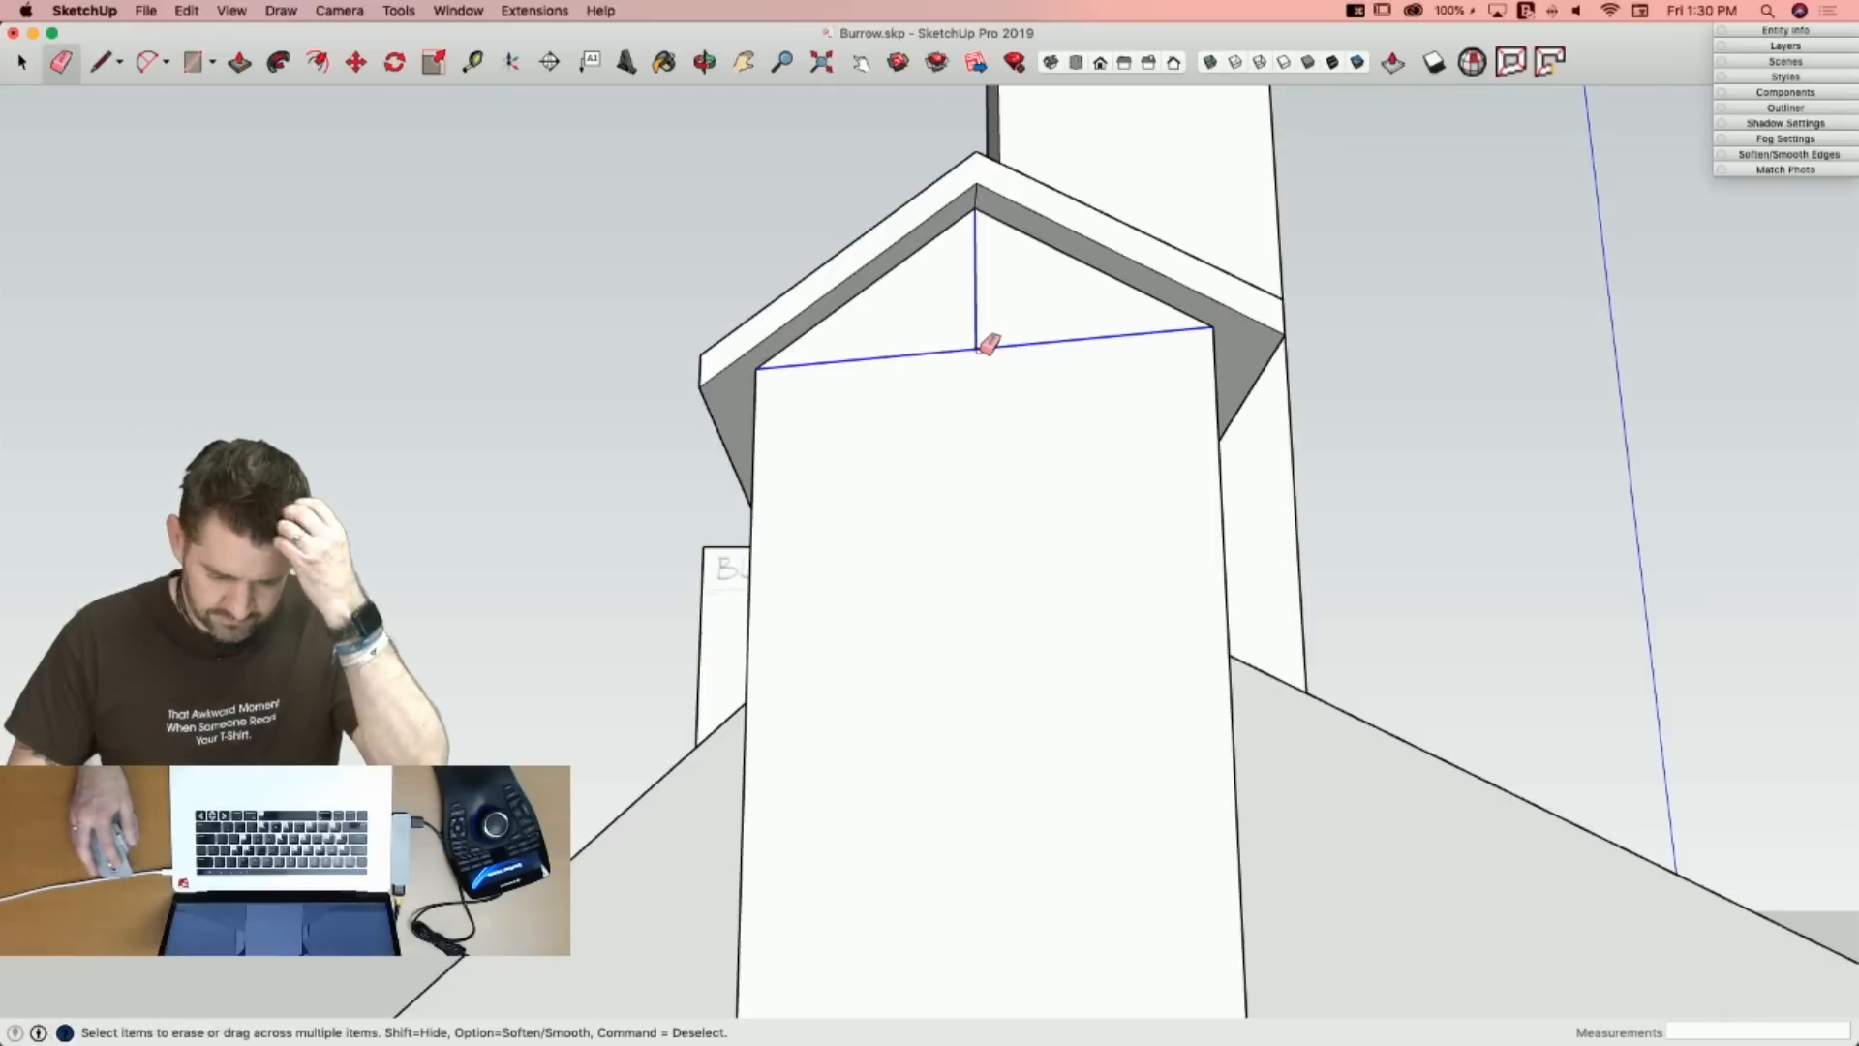
click(977, 349)
Close the dormer's other gable end with sloping lines from the peak to both wall corners and erase the leftover construction edges.
key(l)
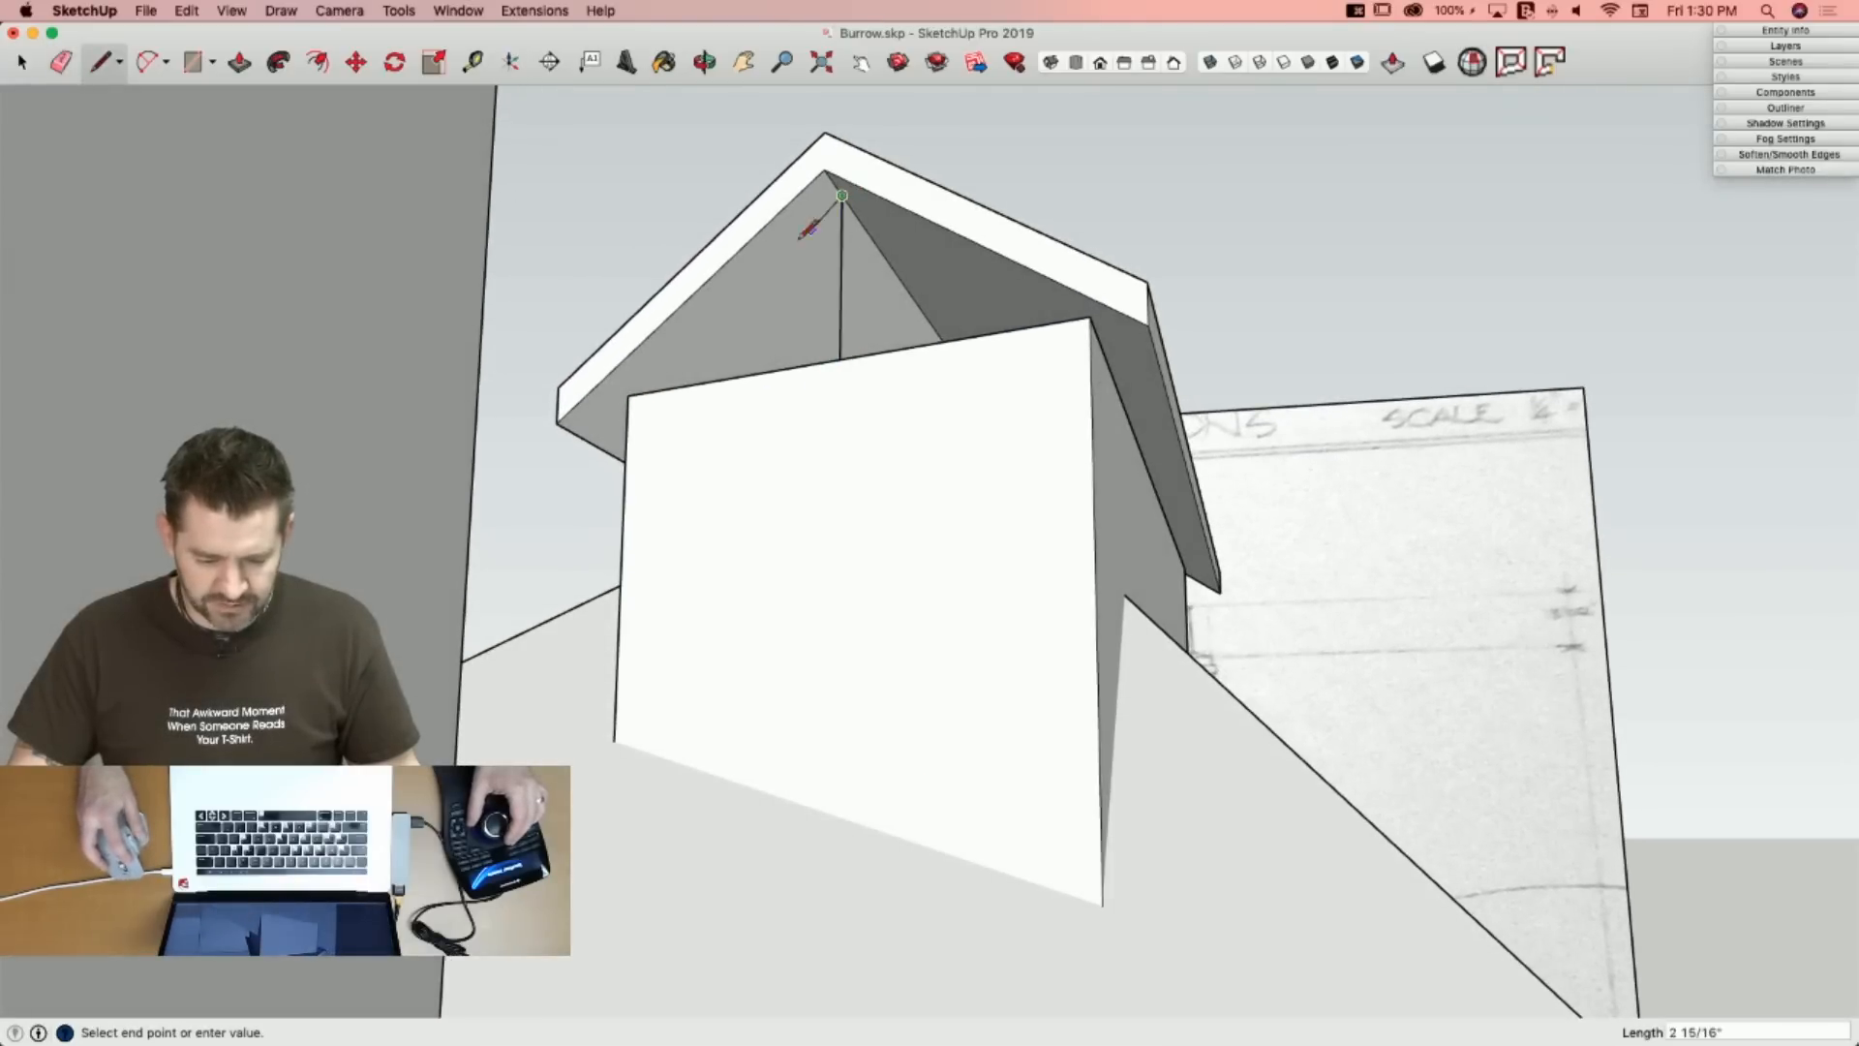
click(641, 391)
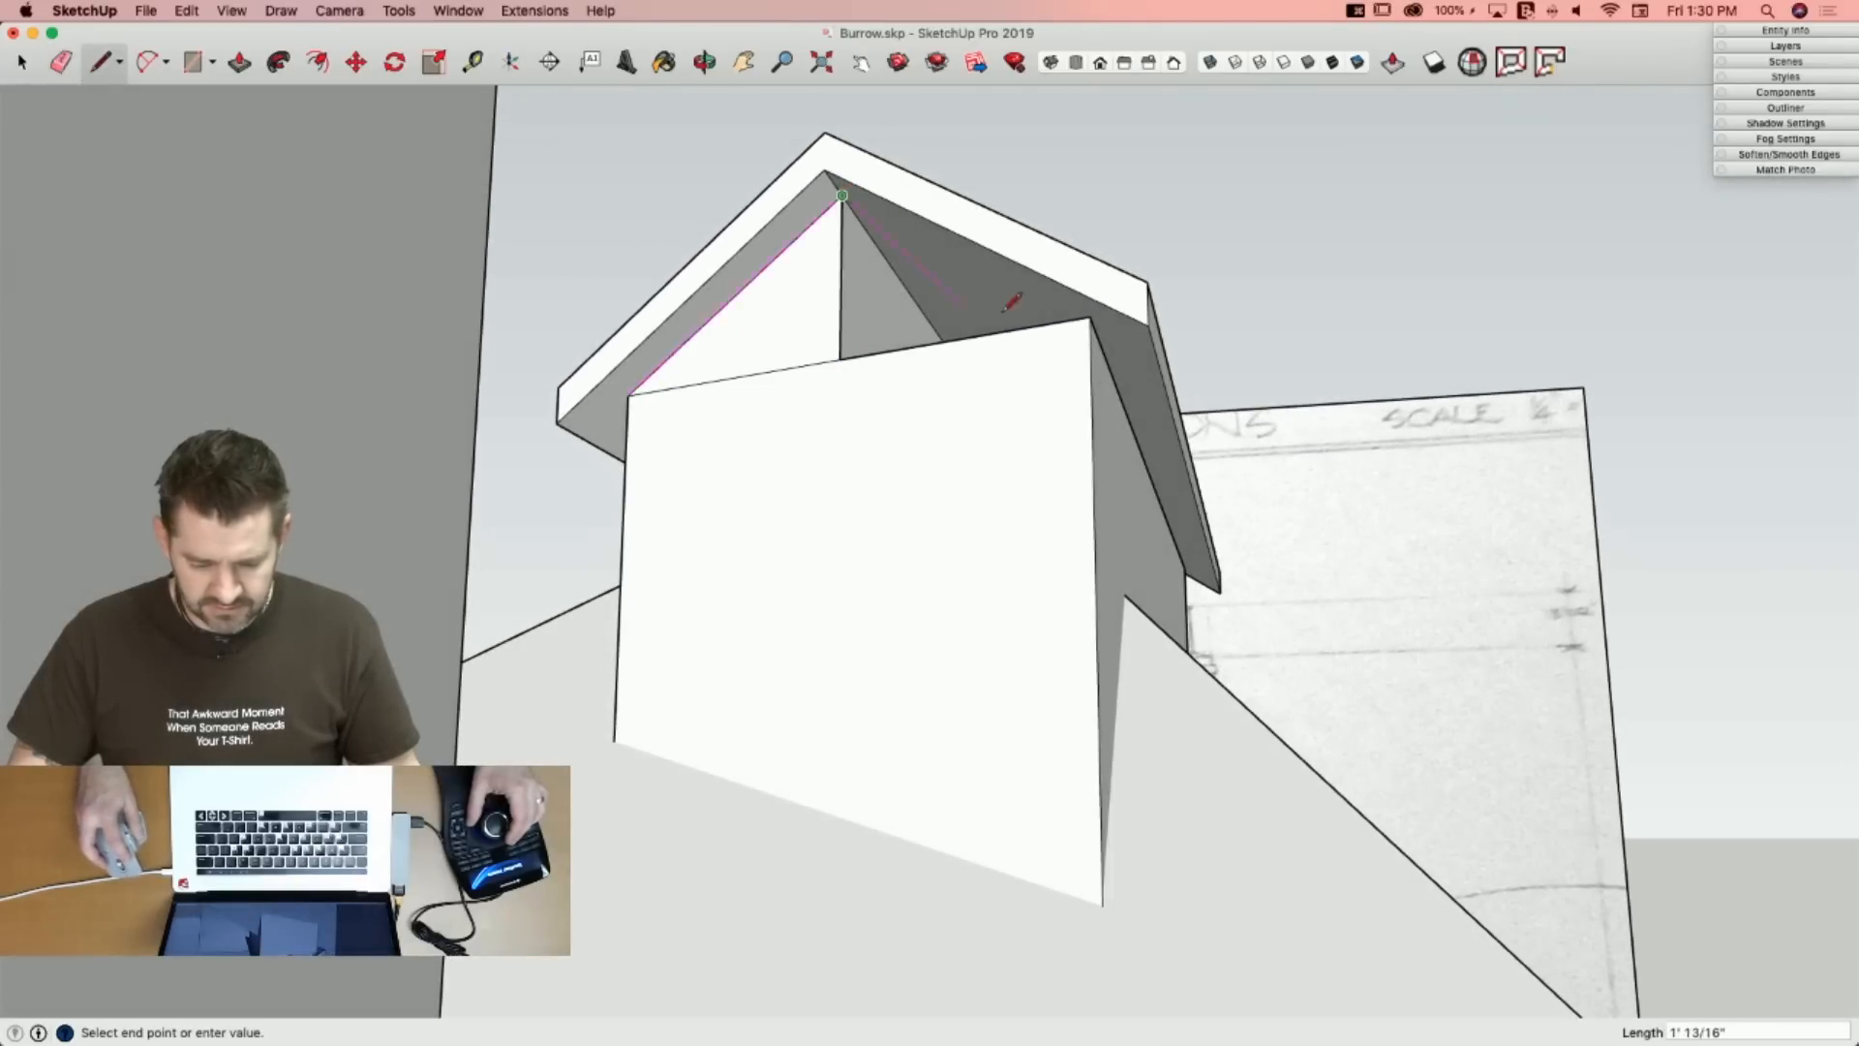
click(1090, 315)
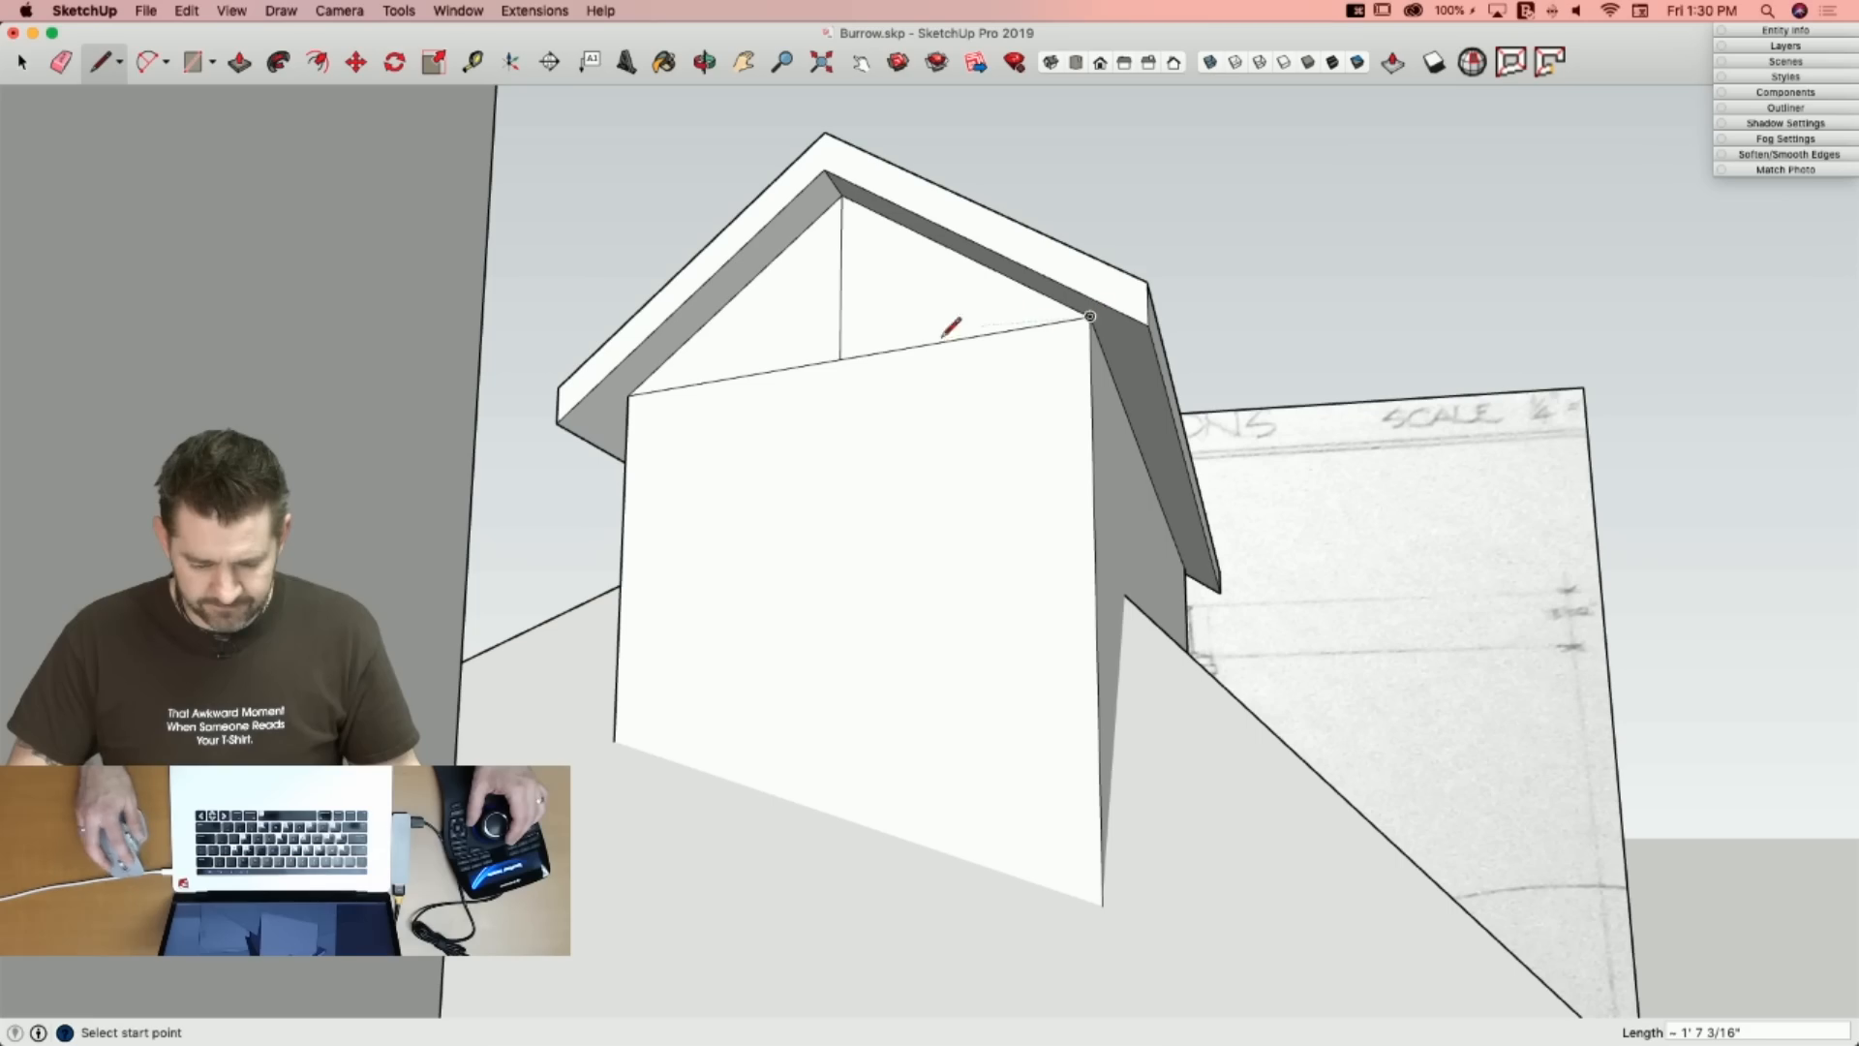
click(839, 359)
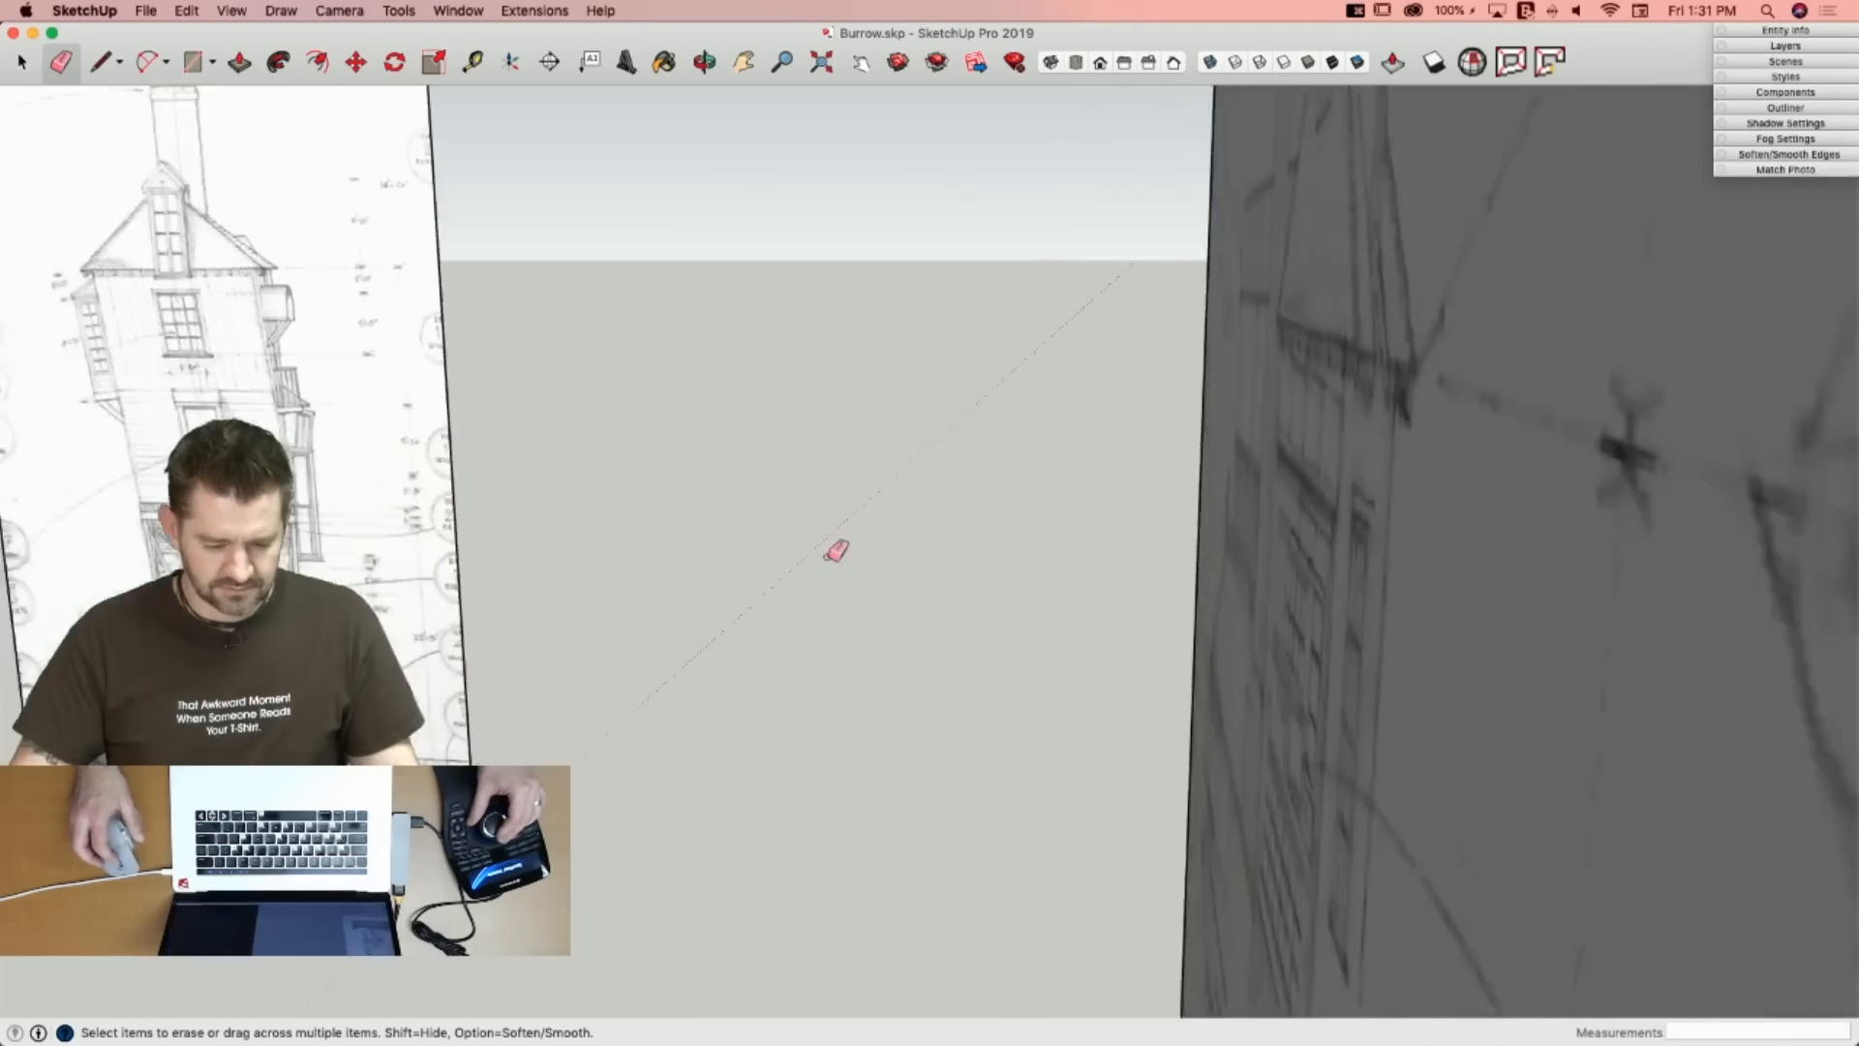
Draw two sloping lines inside the lower roof gable's front face, parallel to its outer edges, and trim their overshooting ends.
key(space)
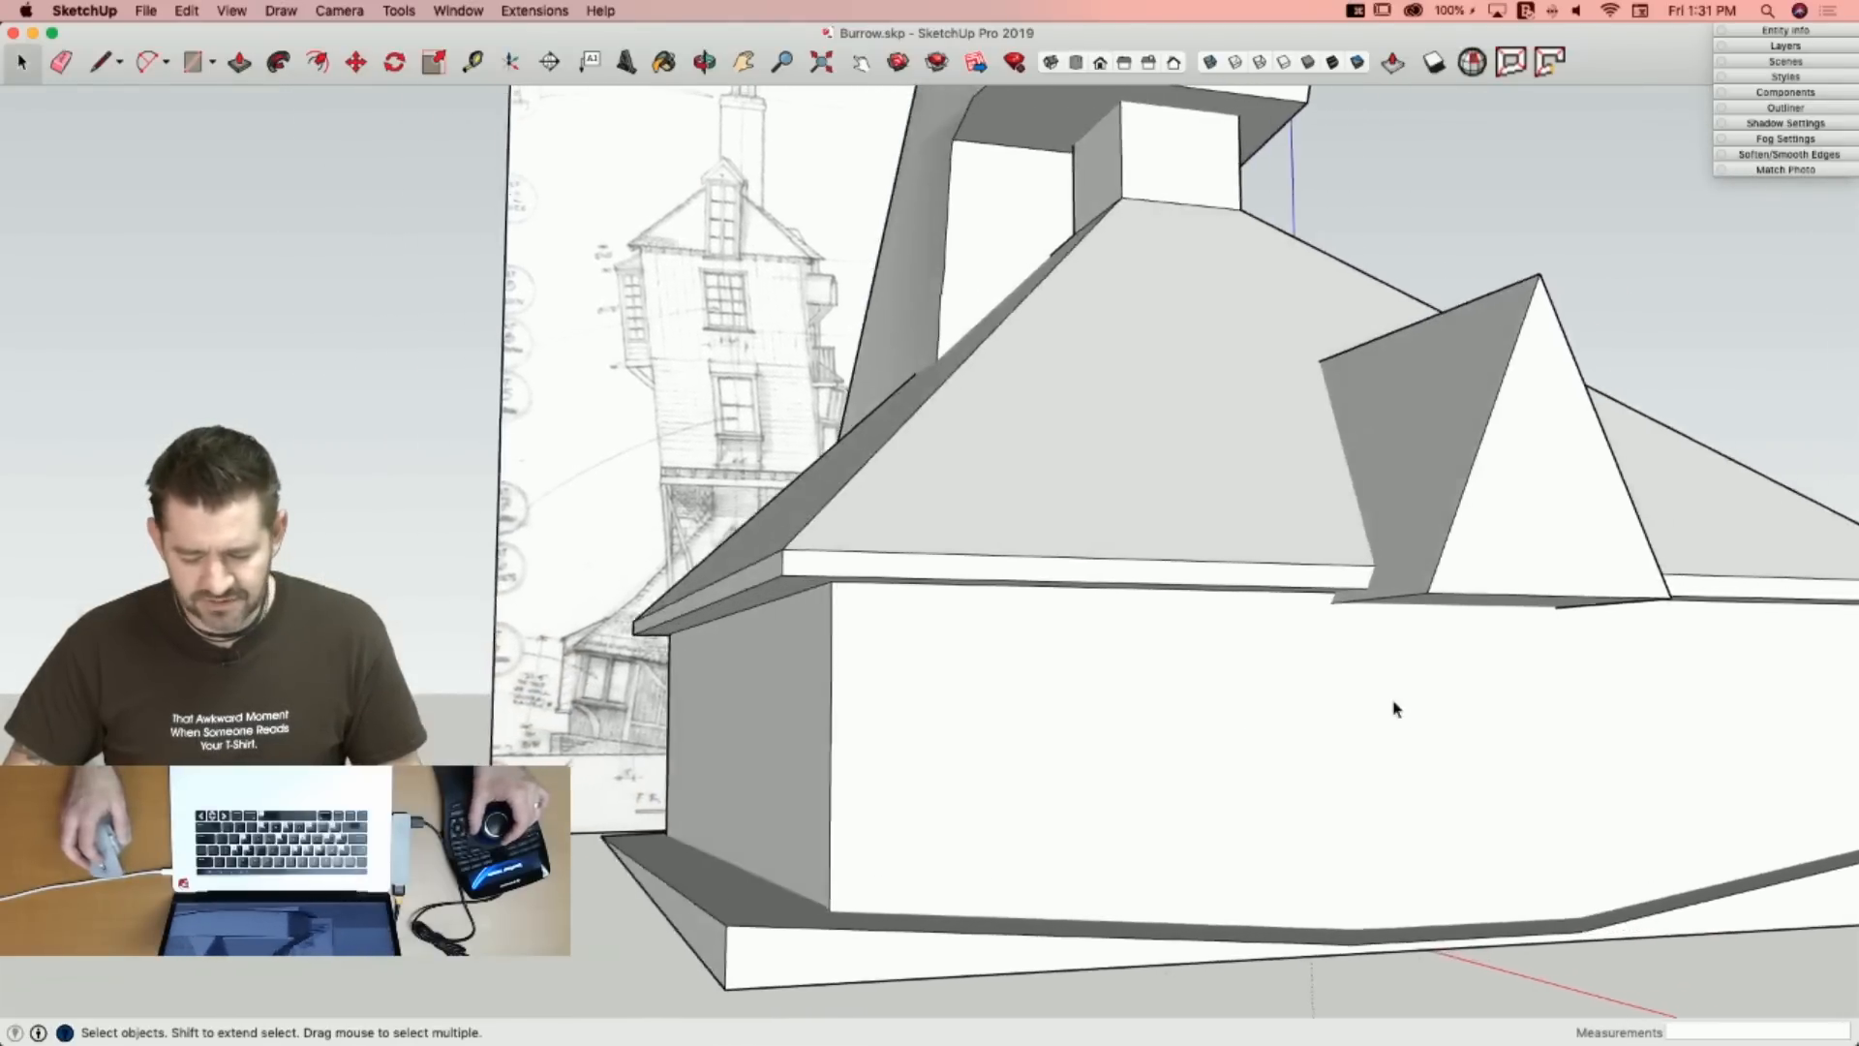
key(l)
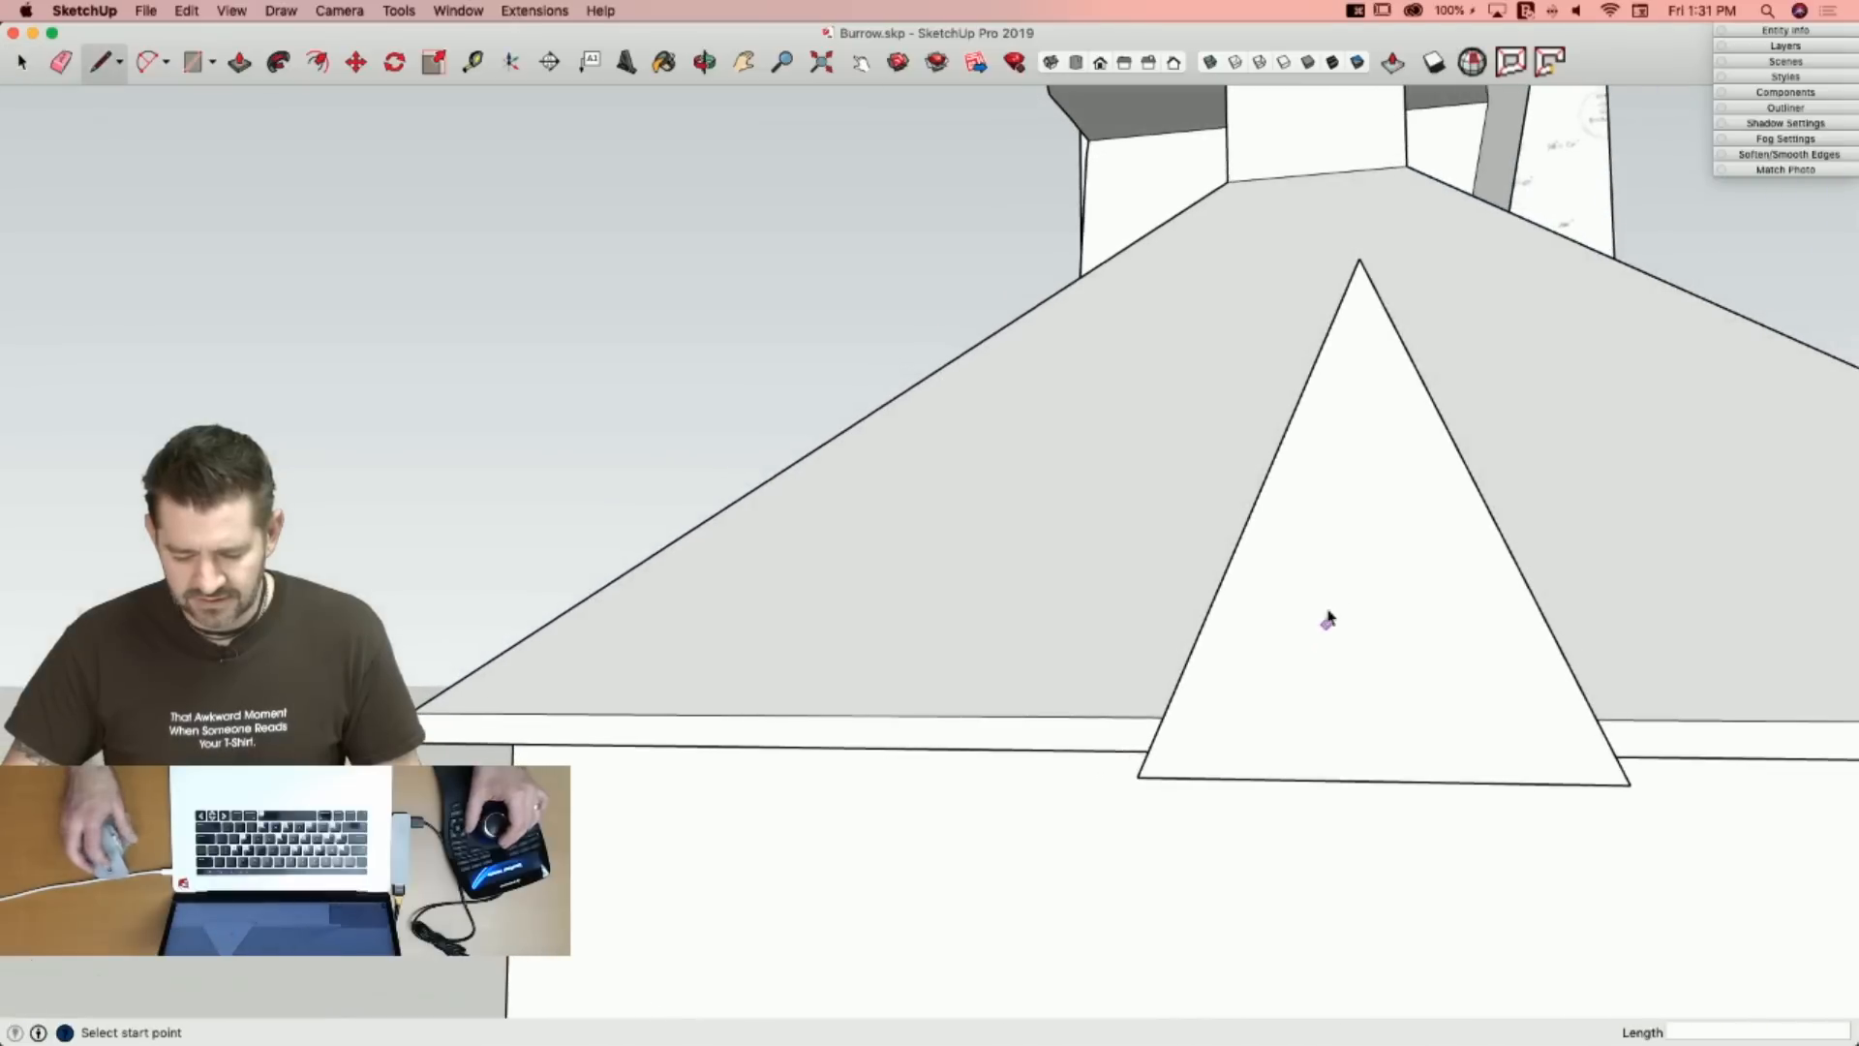
key(space)
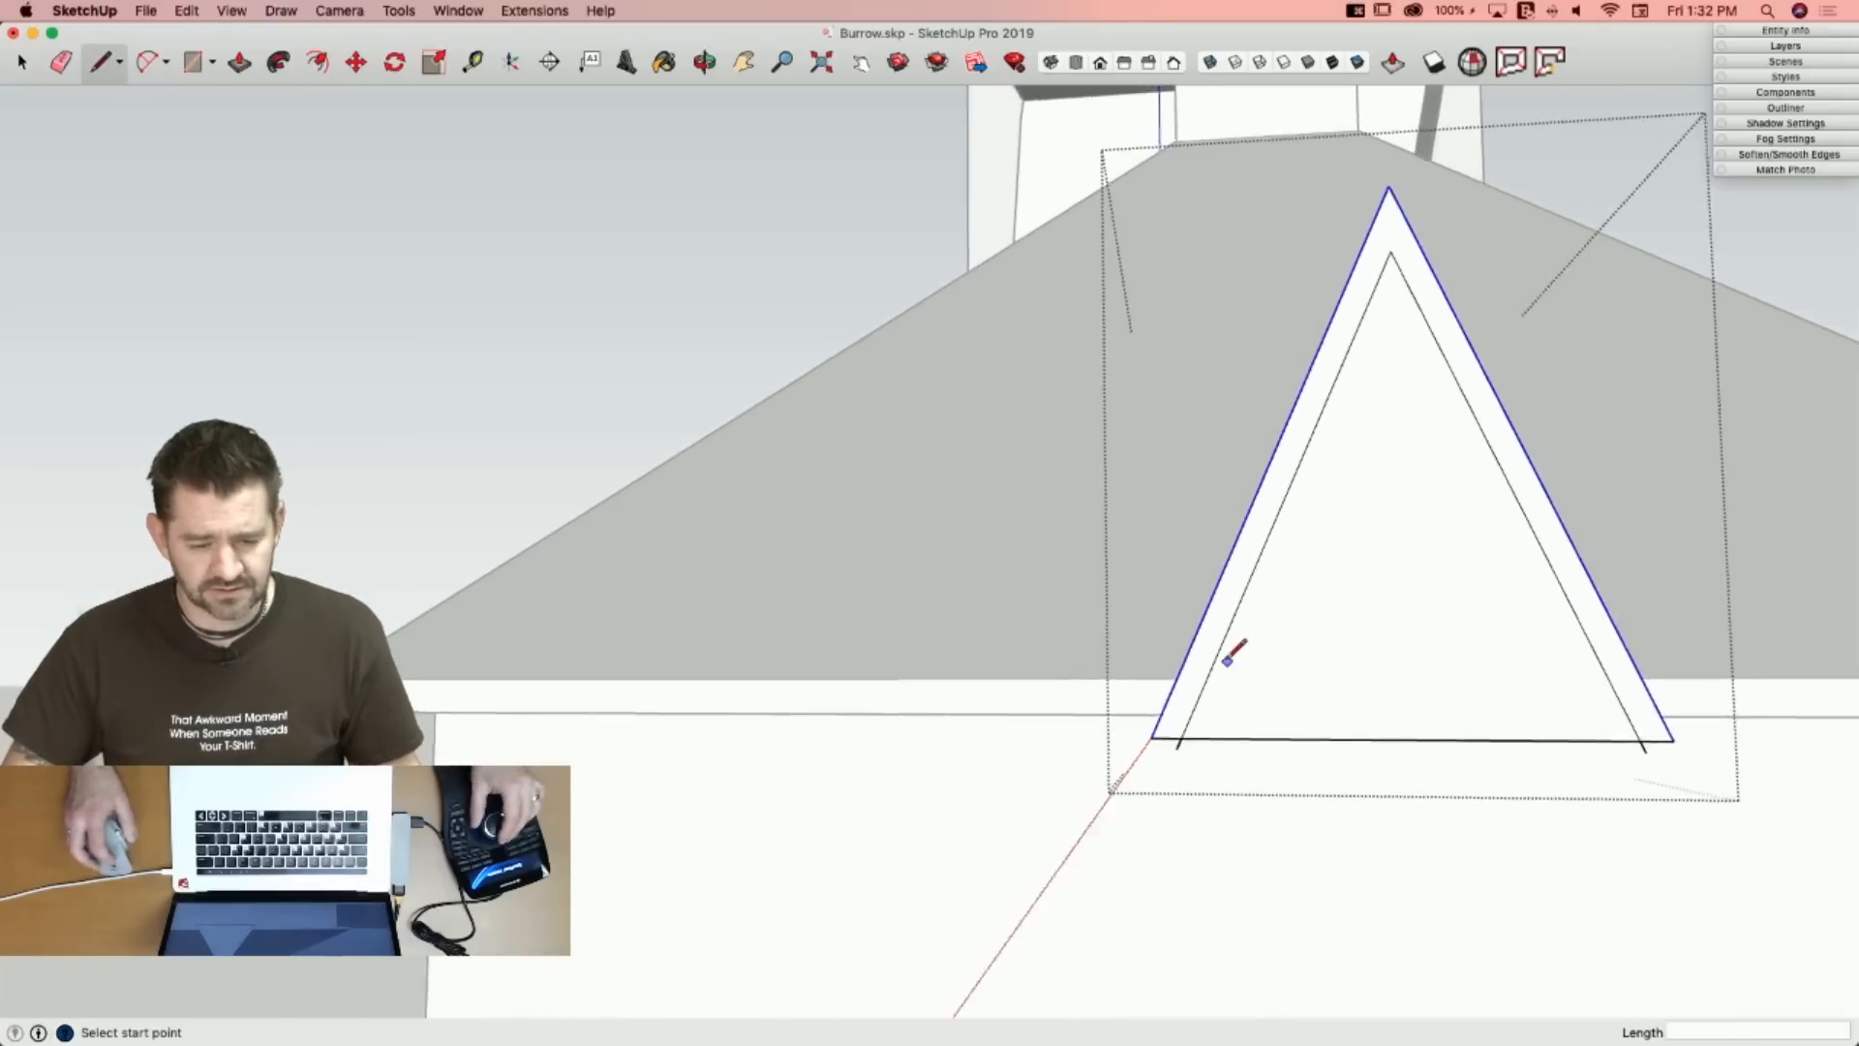
key(e)
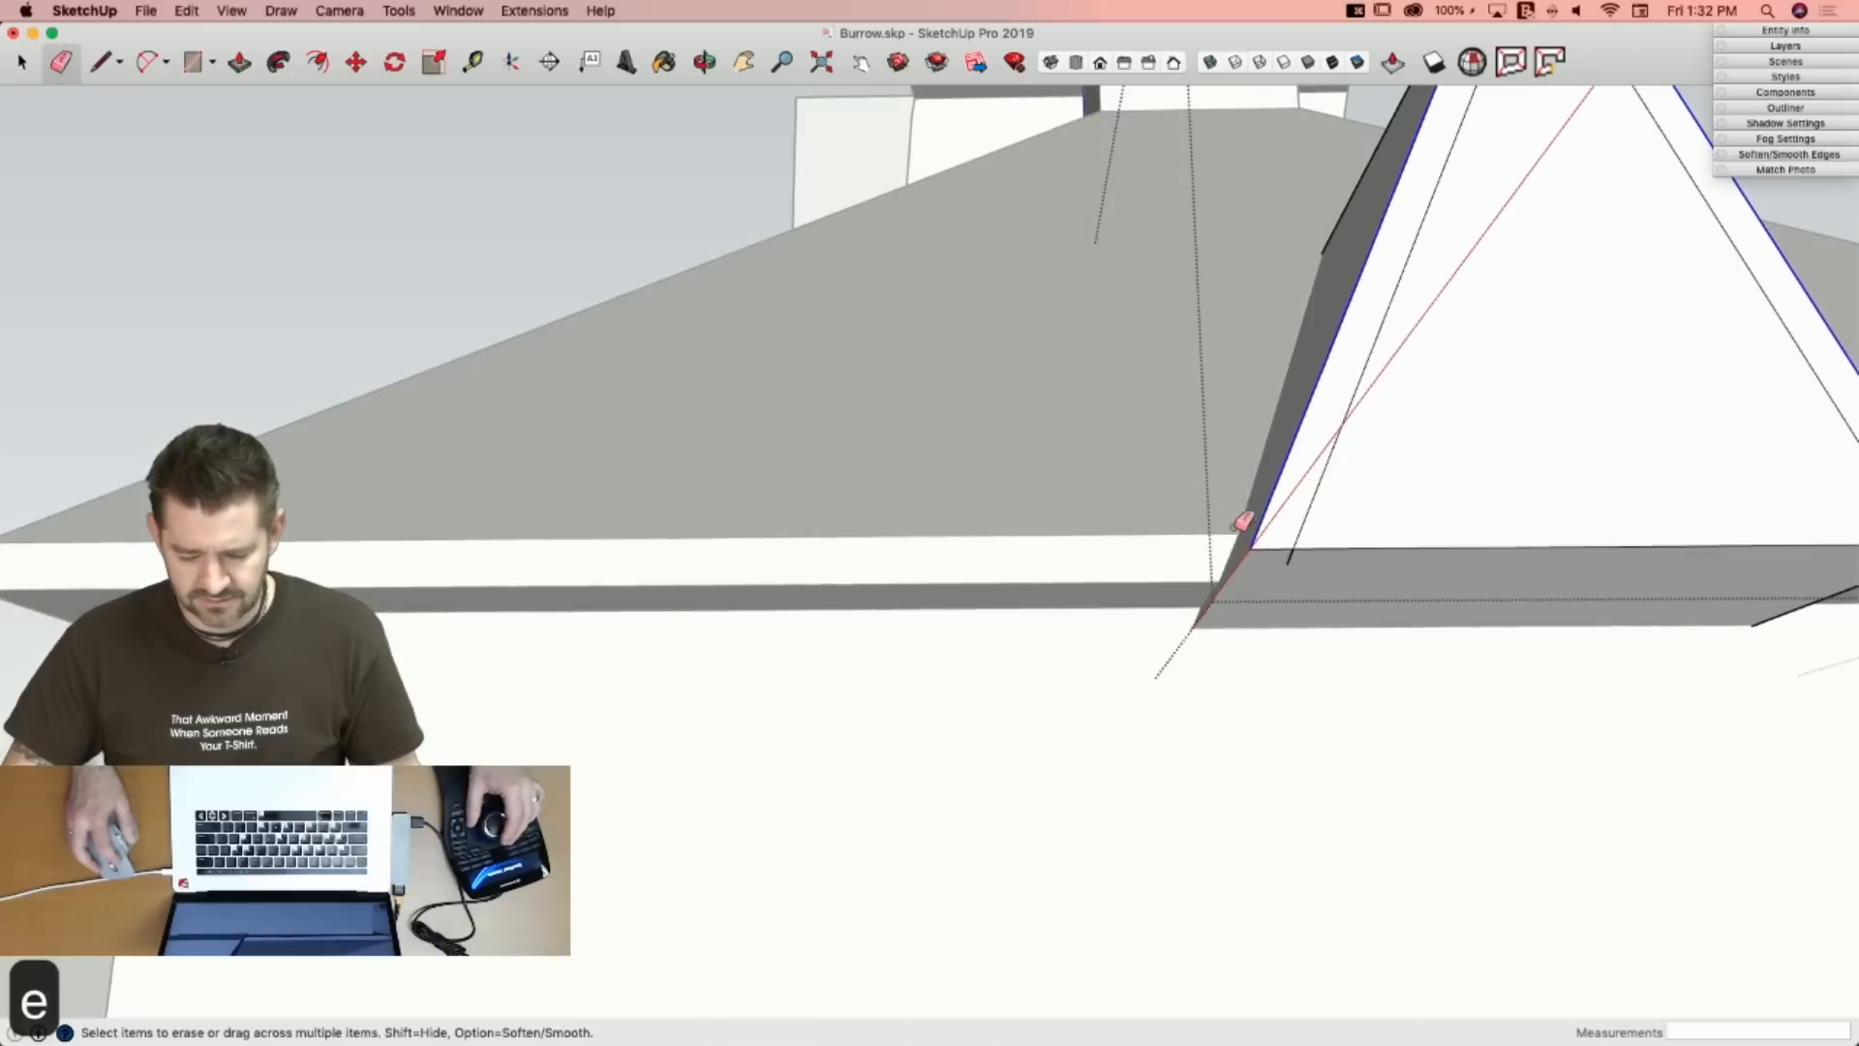
key(l)
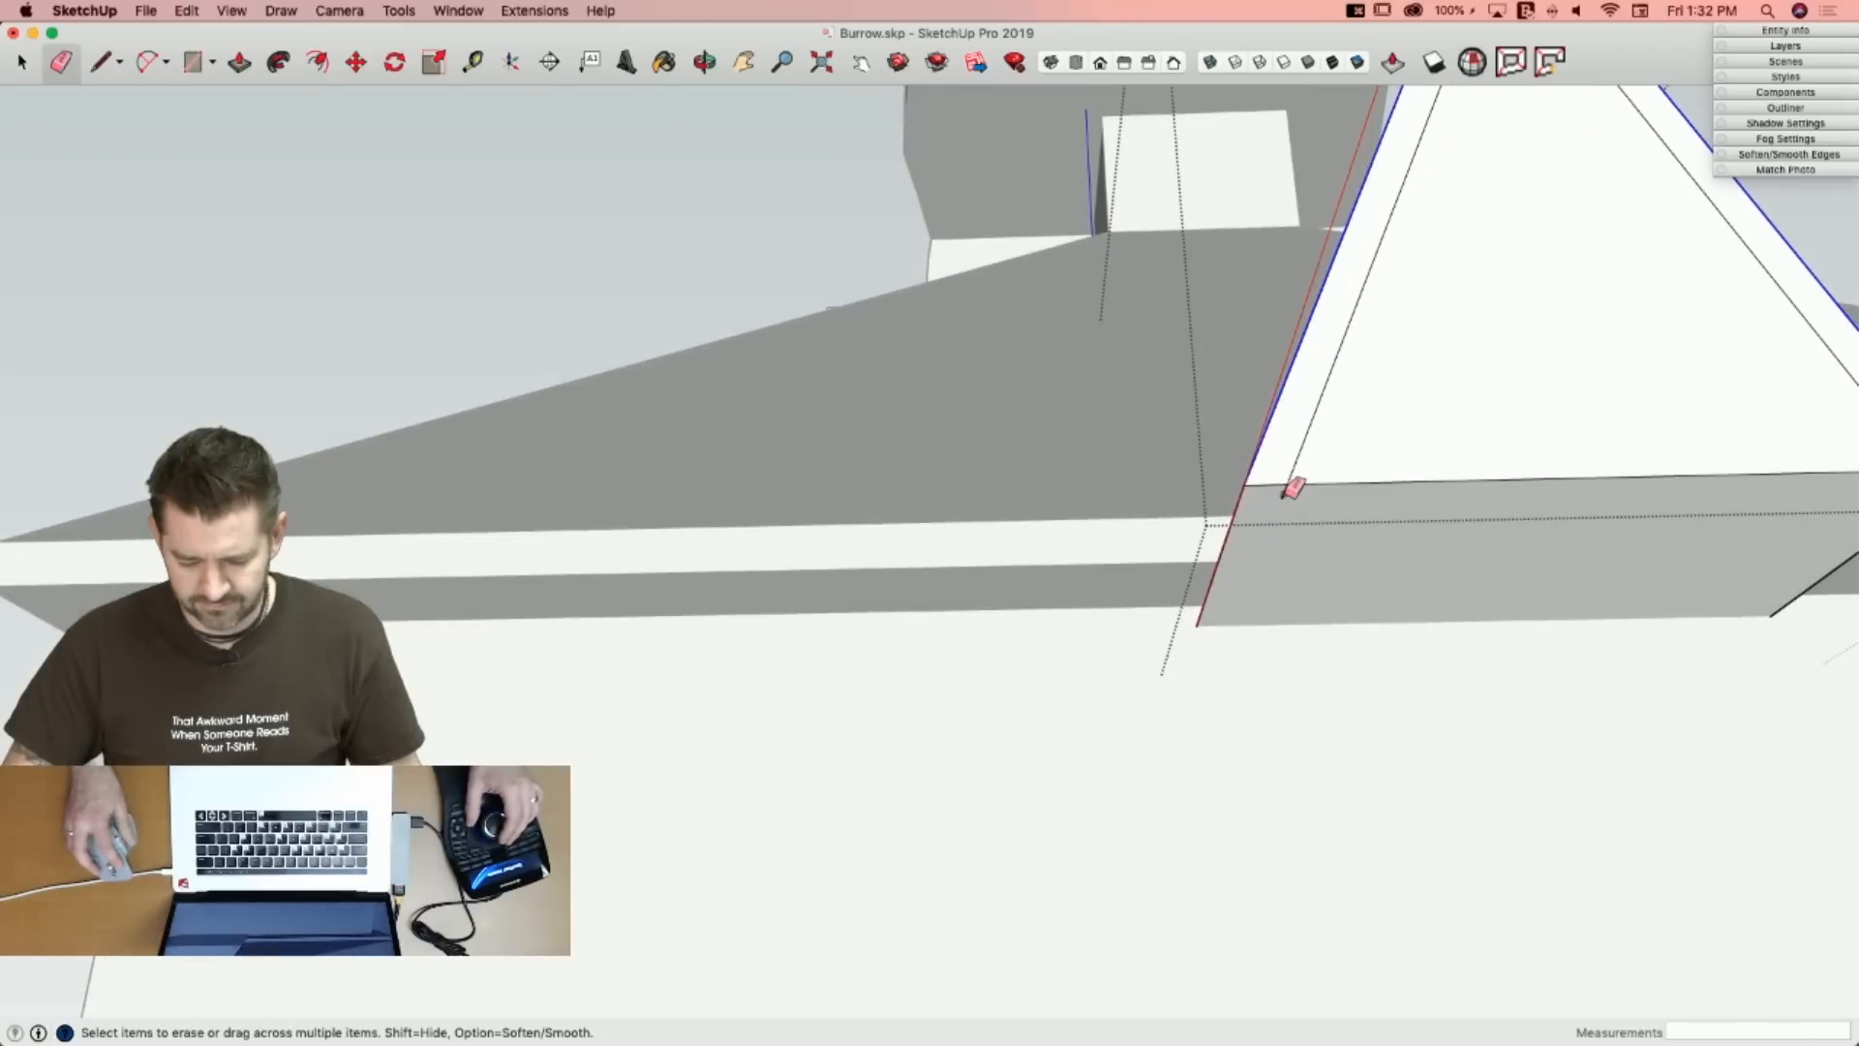
Push the gable's inner triangle back toward the main roof to leave a projecting A-shaped frame.
key(p)
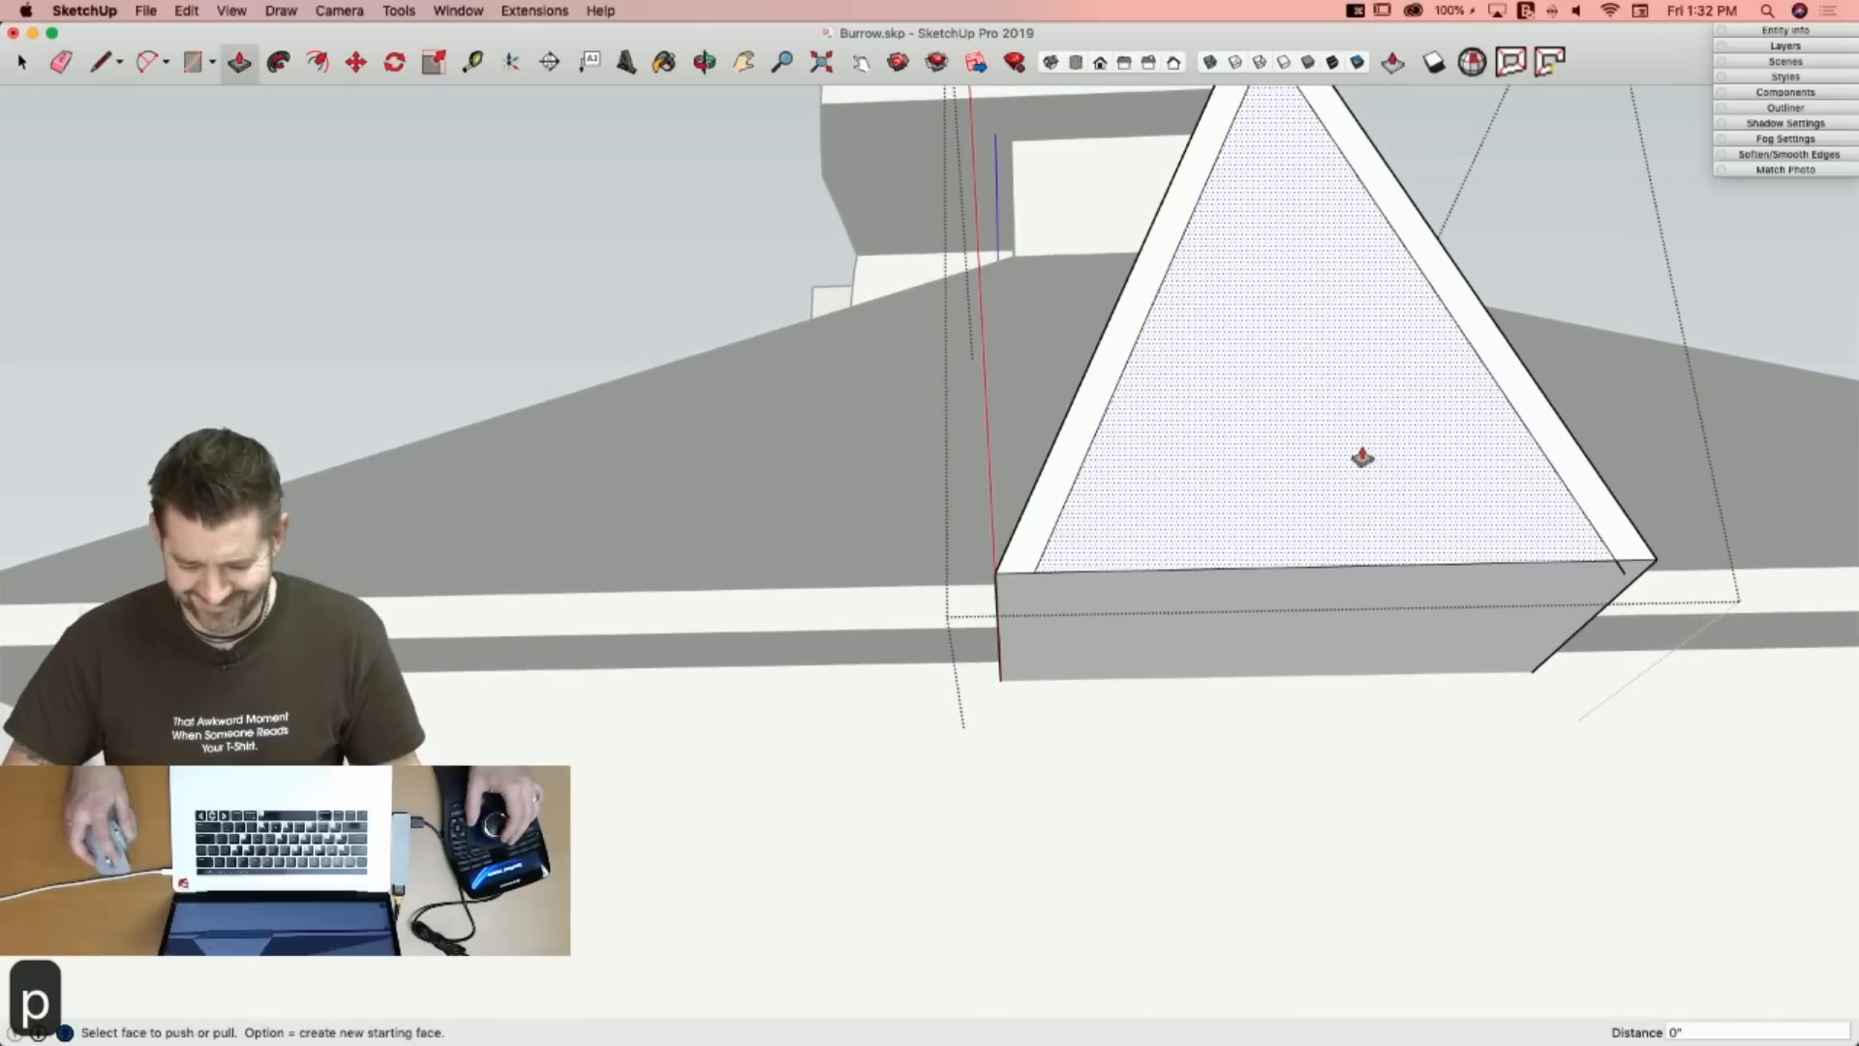
click(1353, 448)
click(1088, 864)
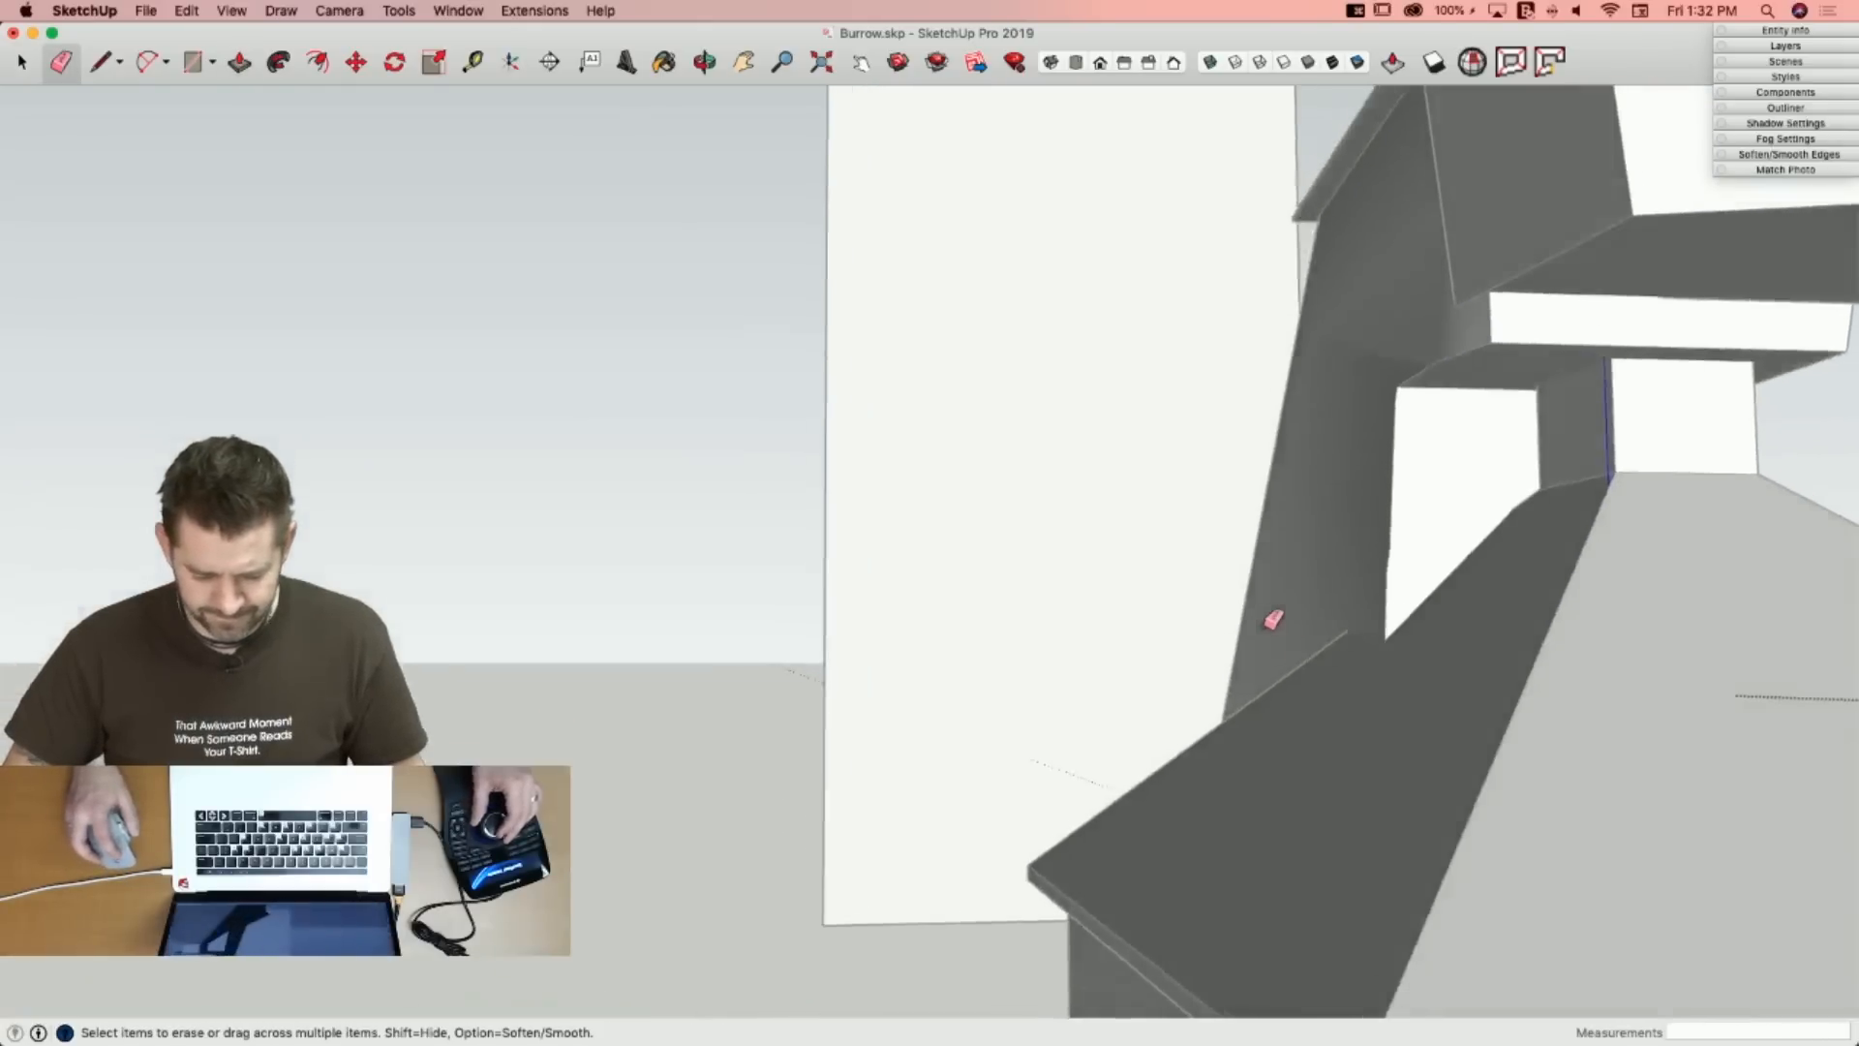
Make a group of the tower dormer with its gabled roof, and another of the connected curved side tower geometry.
key(space)
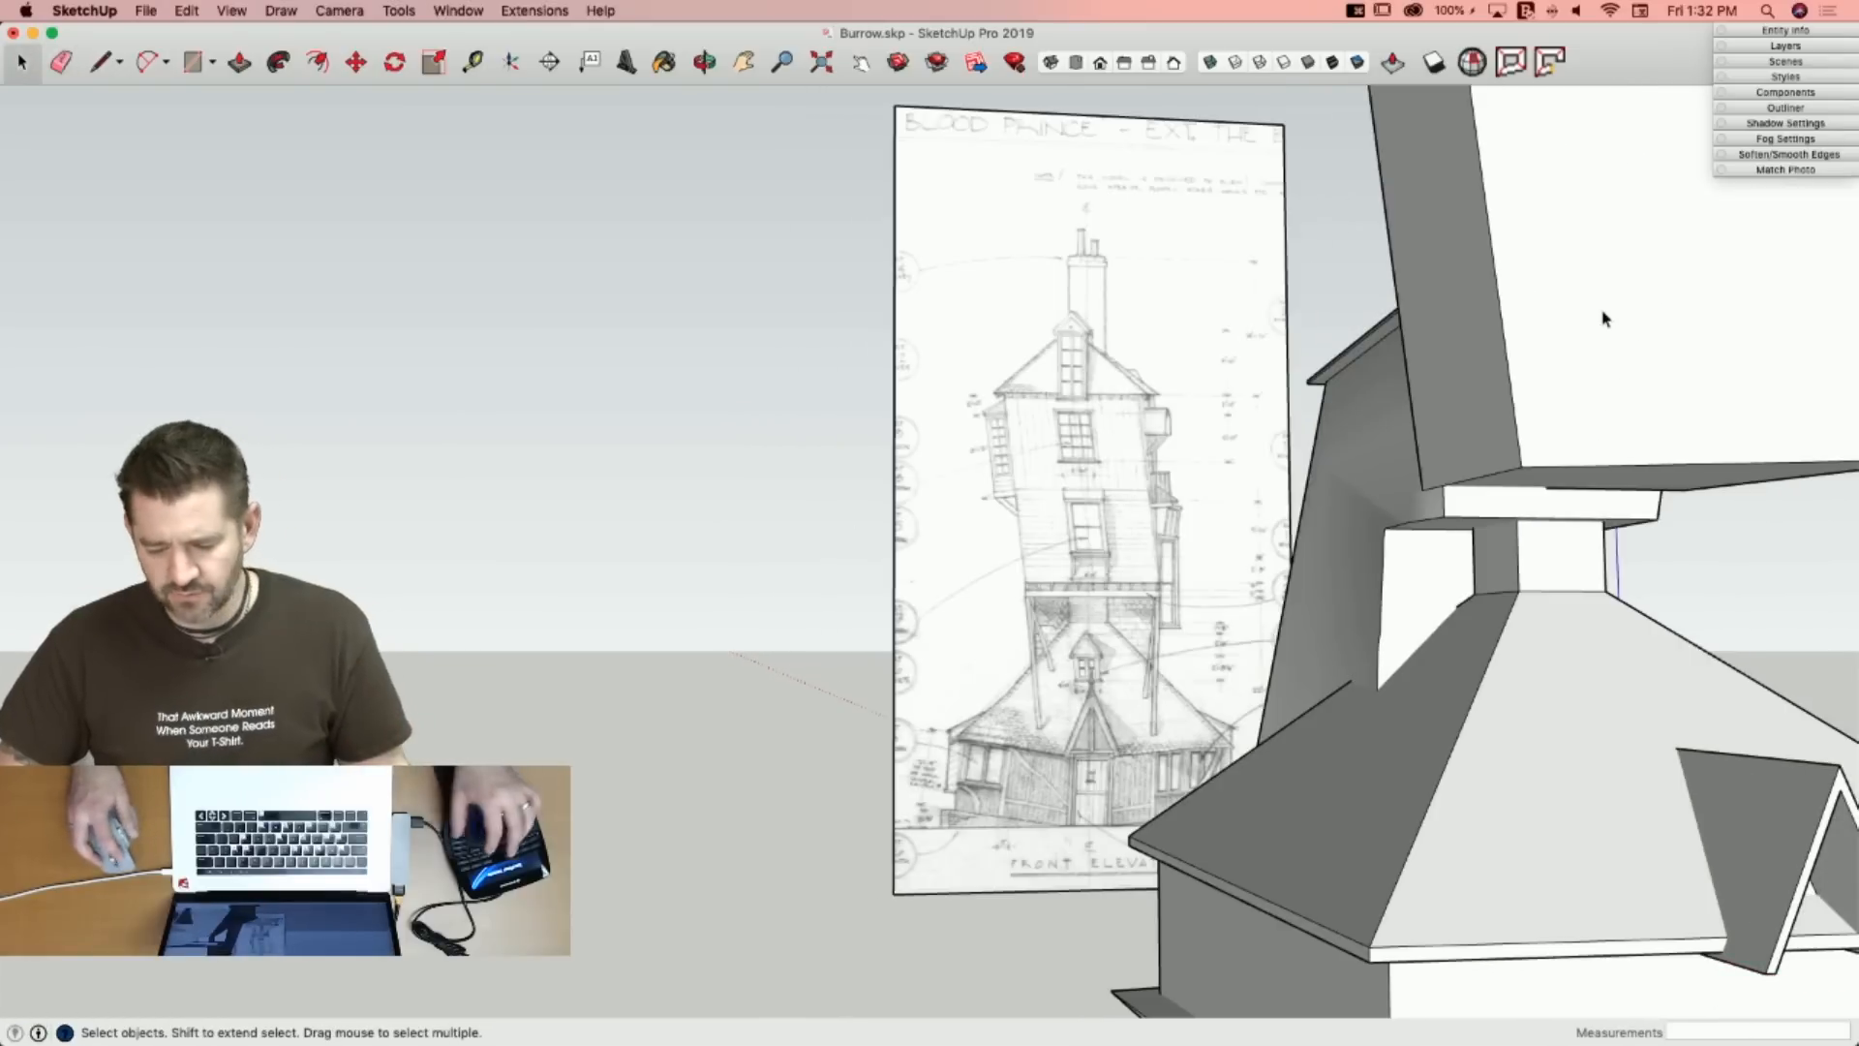
click(1603, 319)
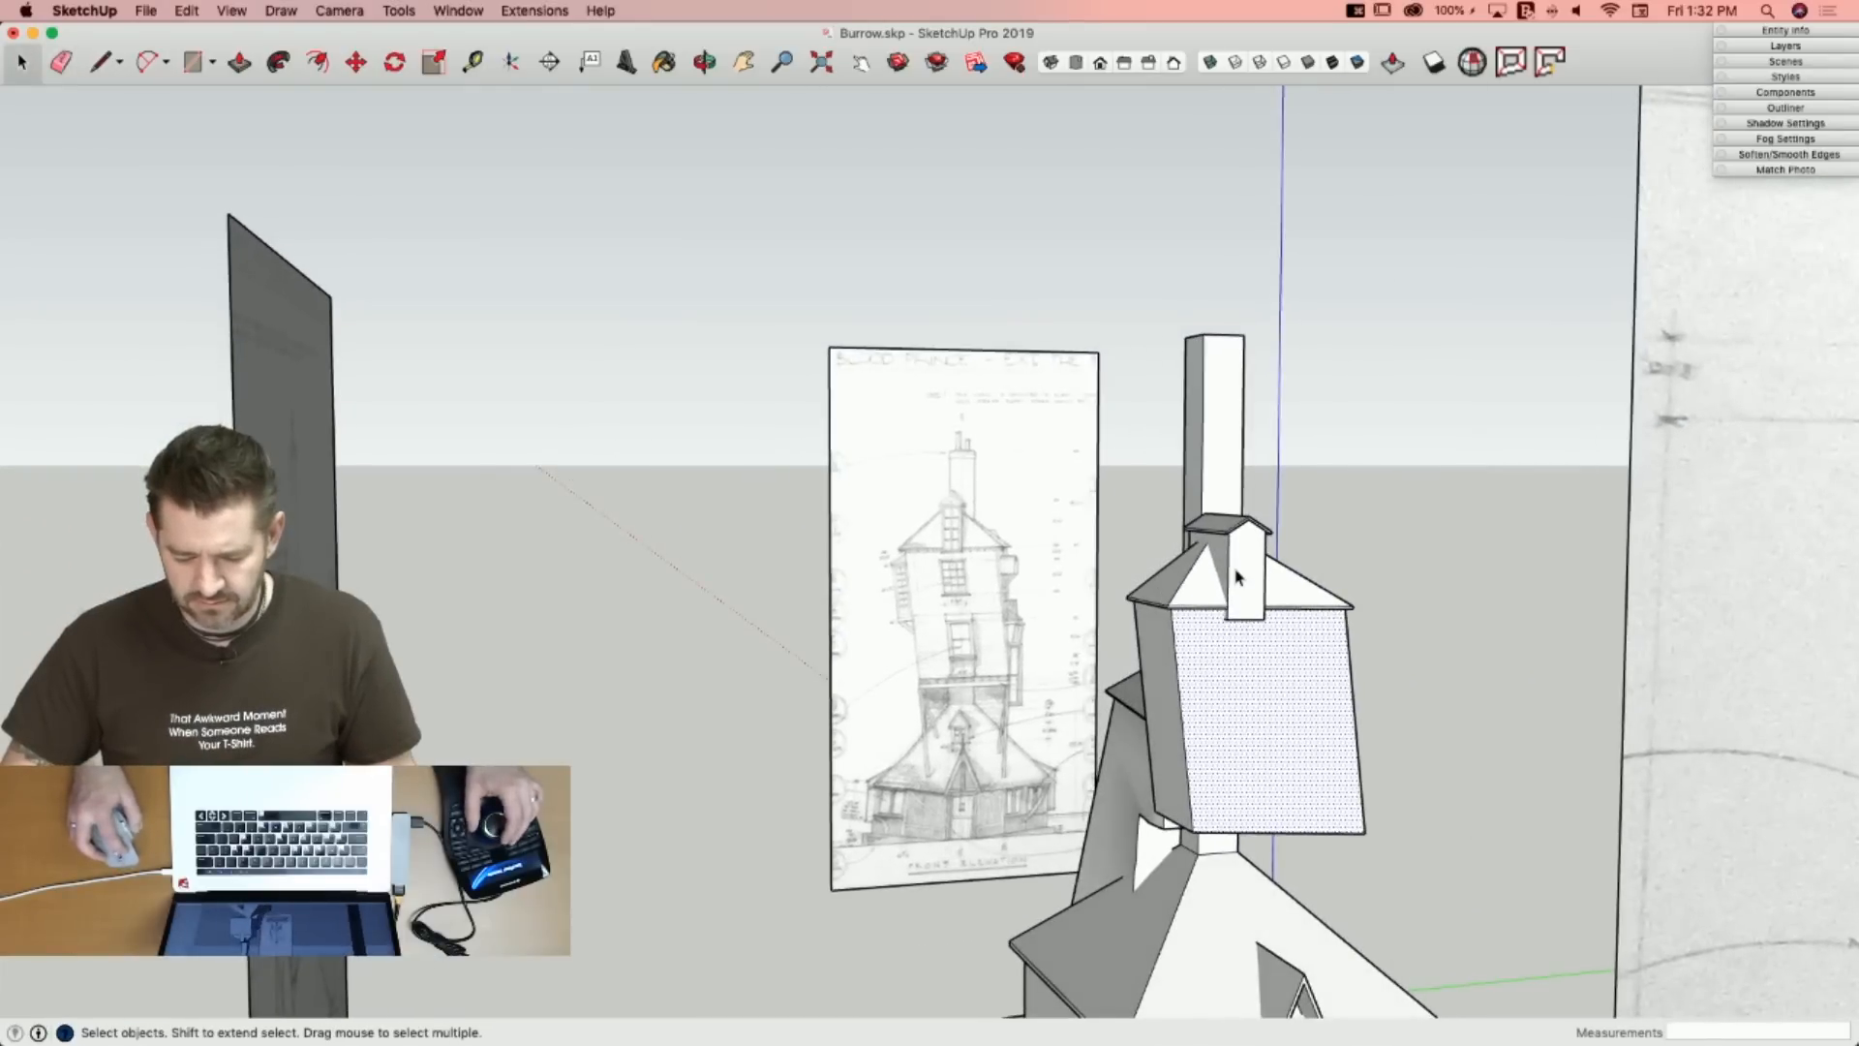
right_click(1236, 568)
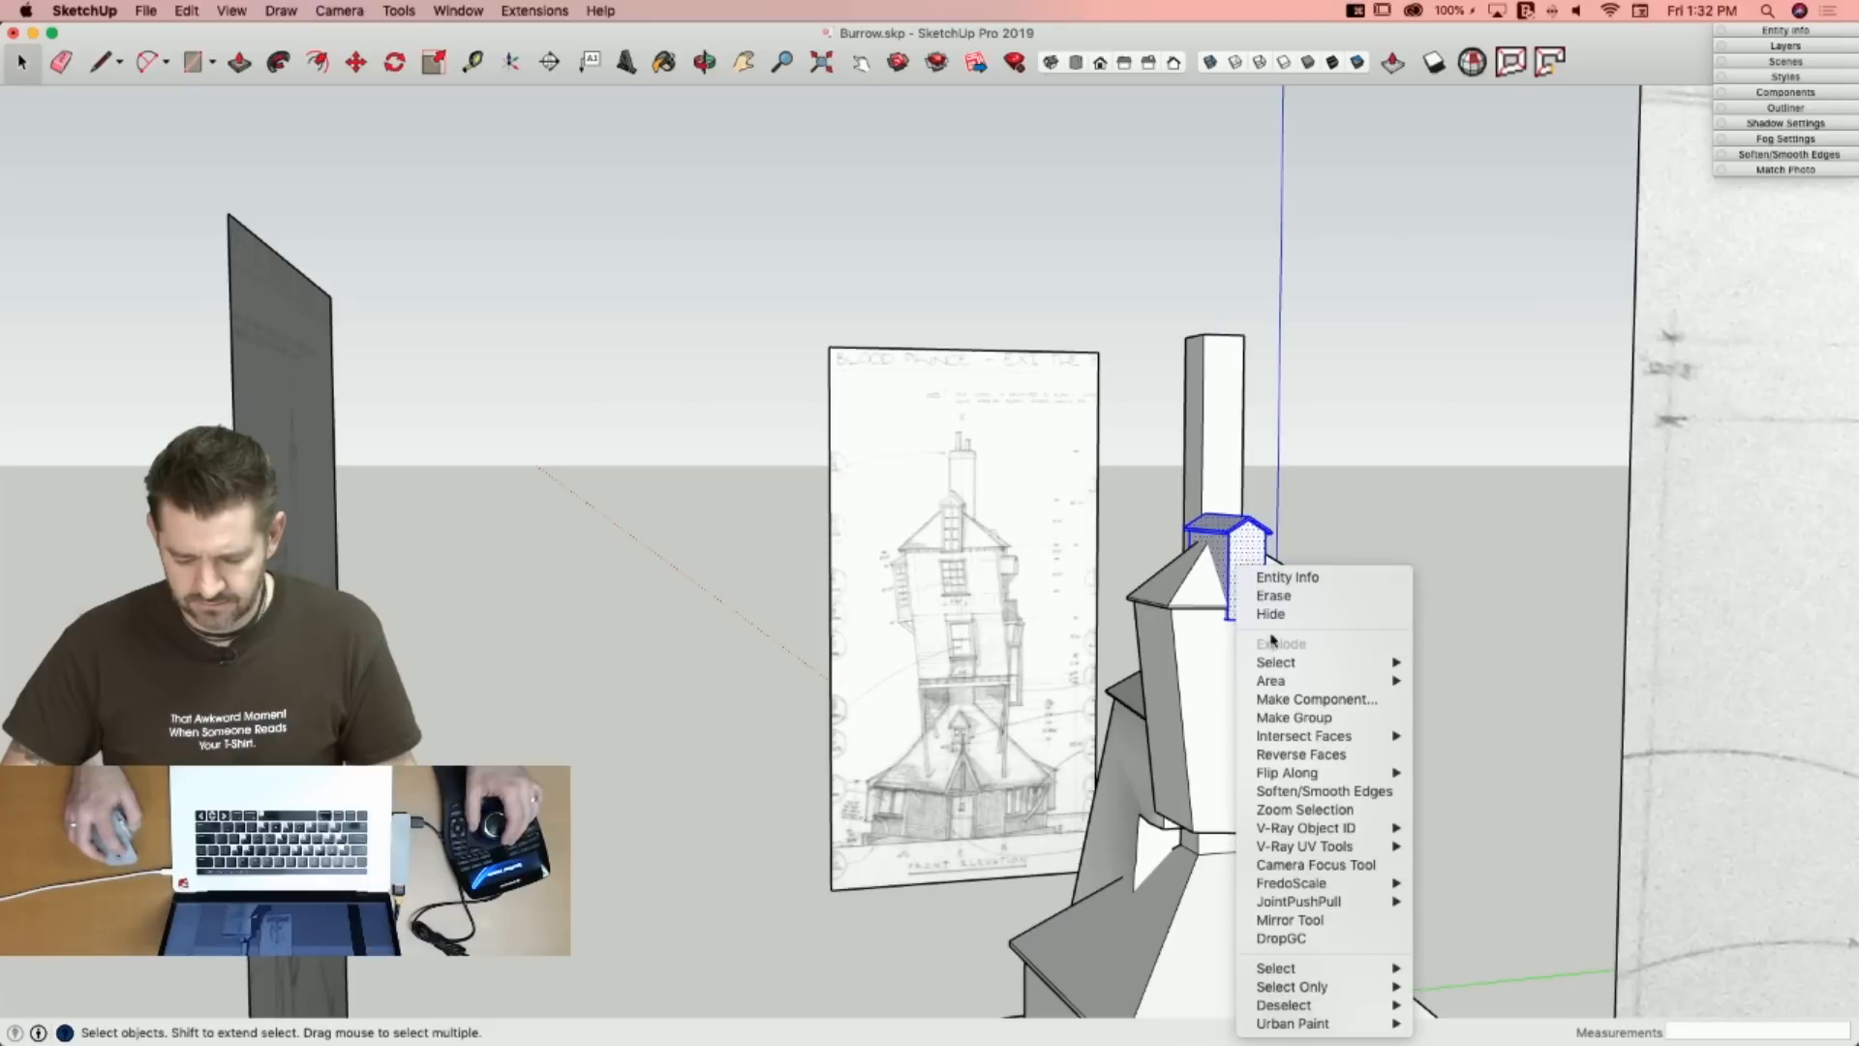
click(1282, 717)
click(1219, 692)
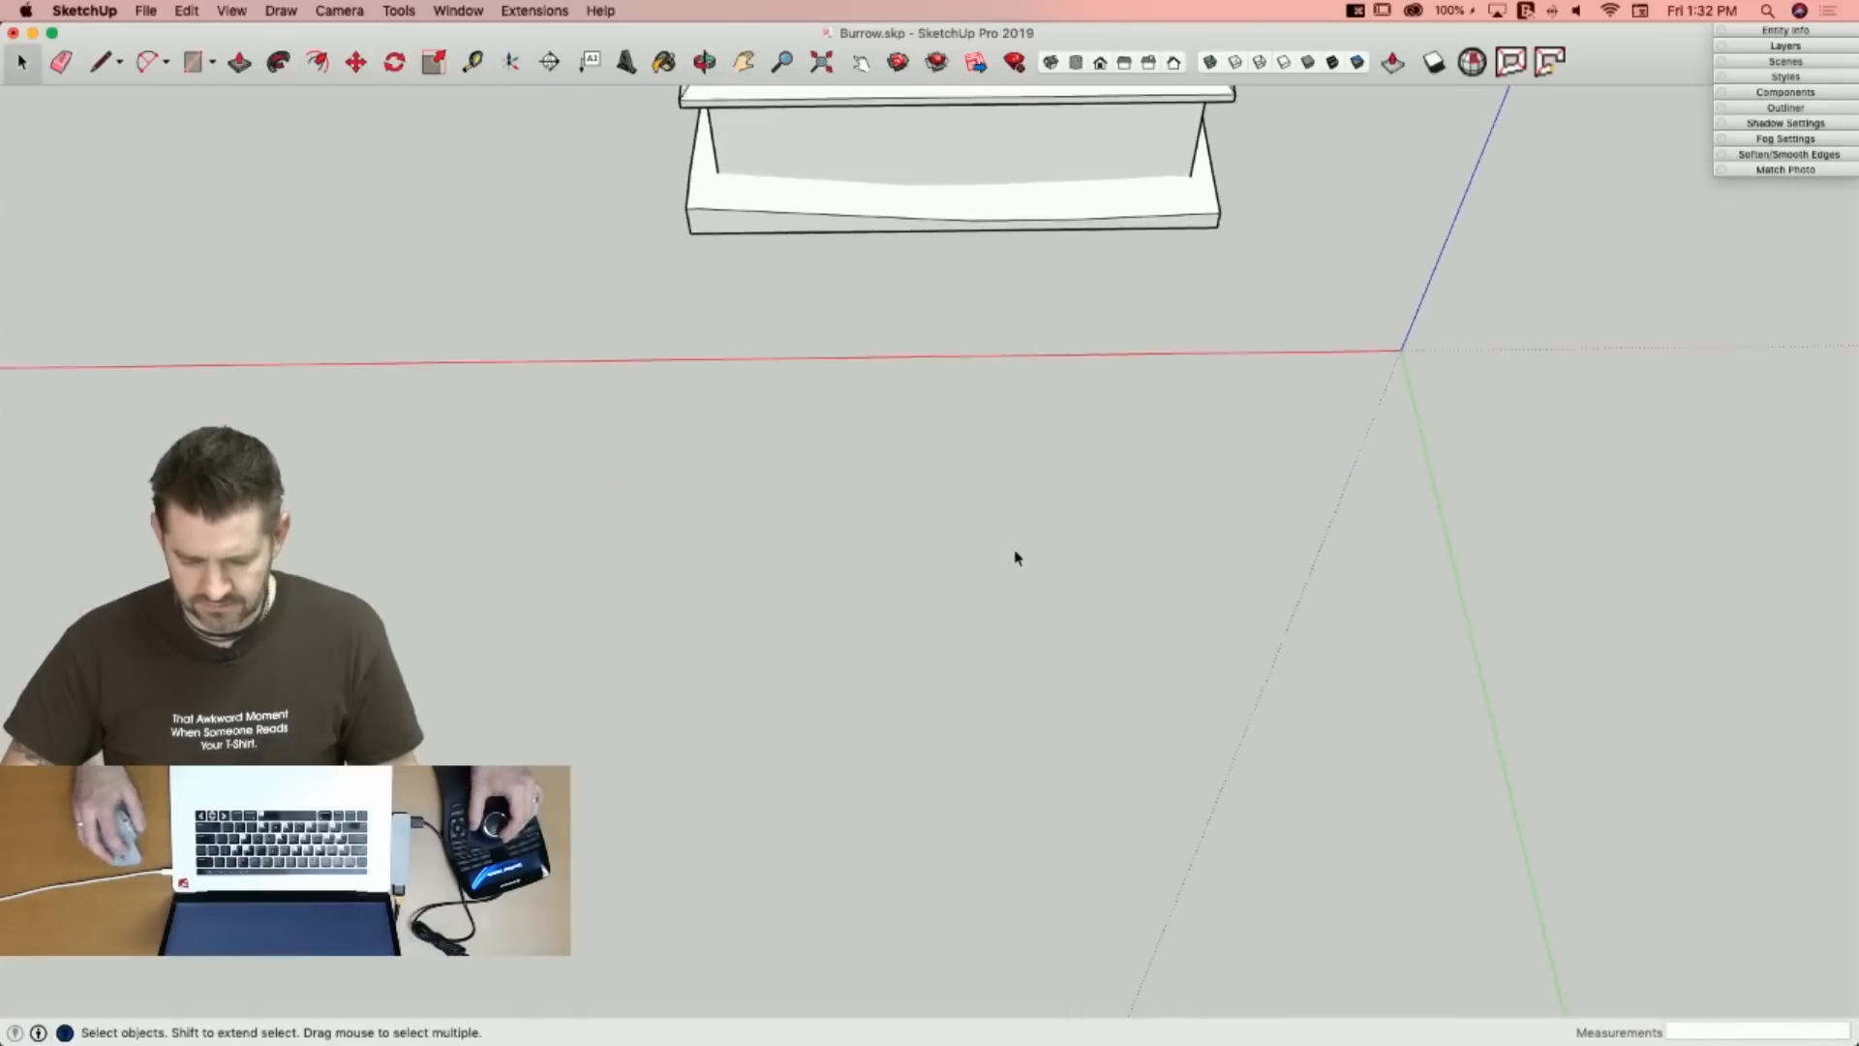
right_click(1022, 203)
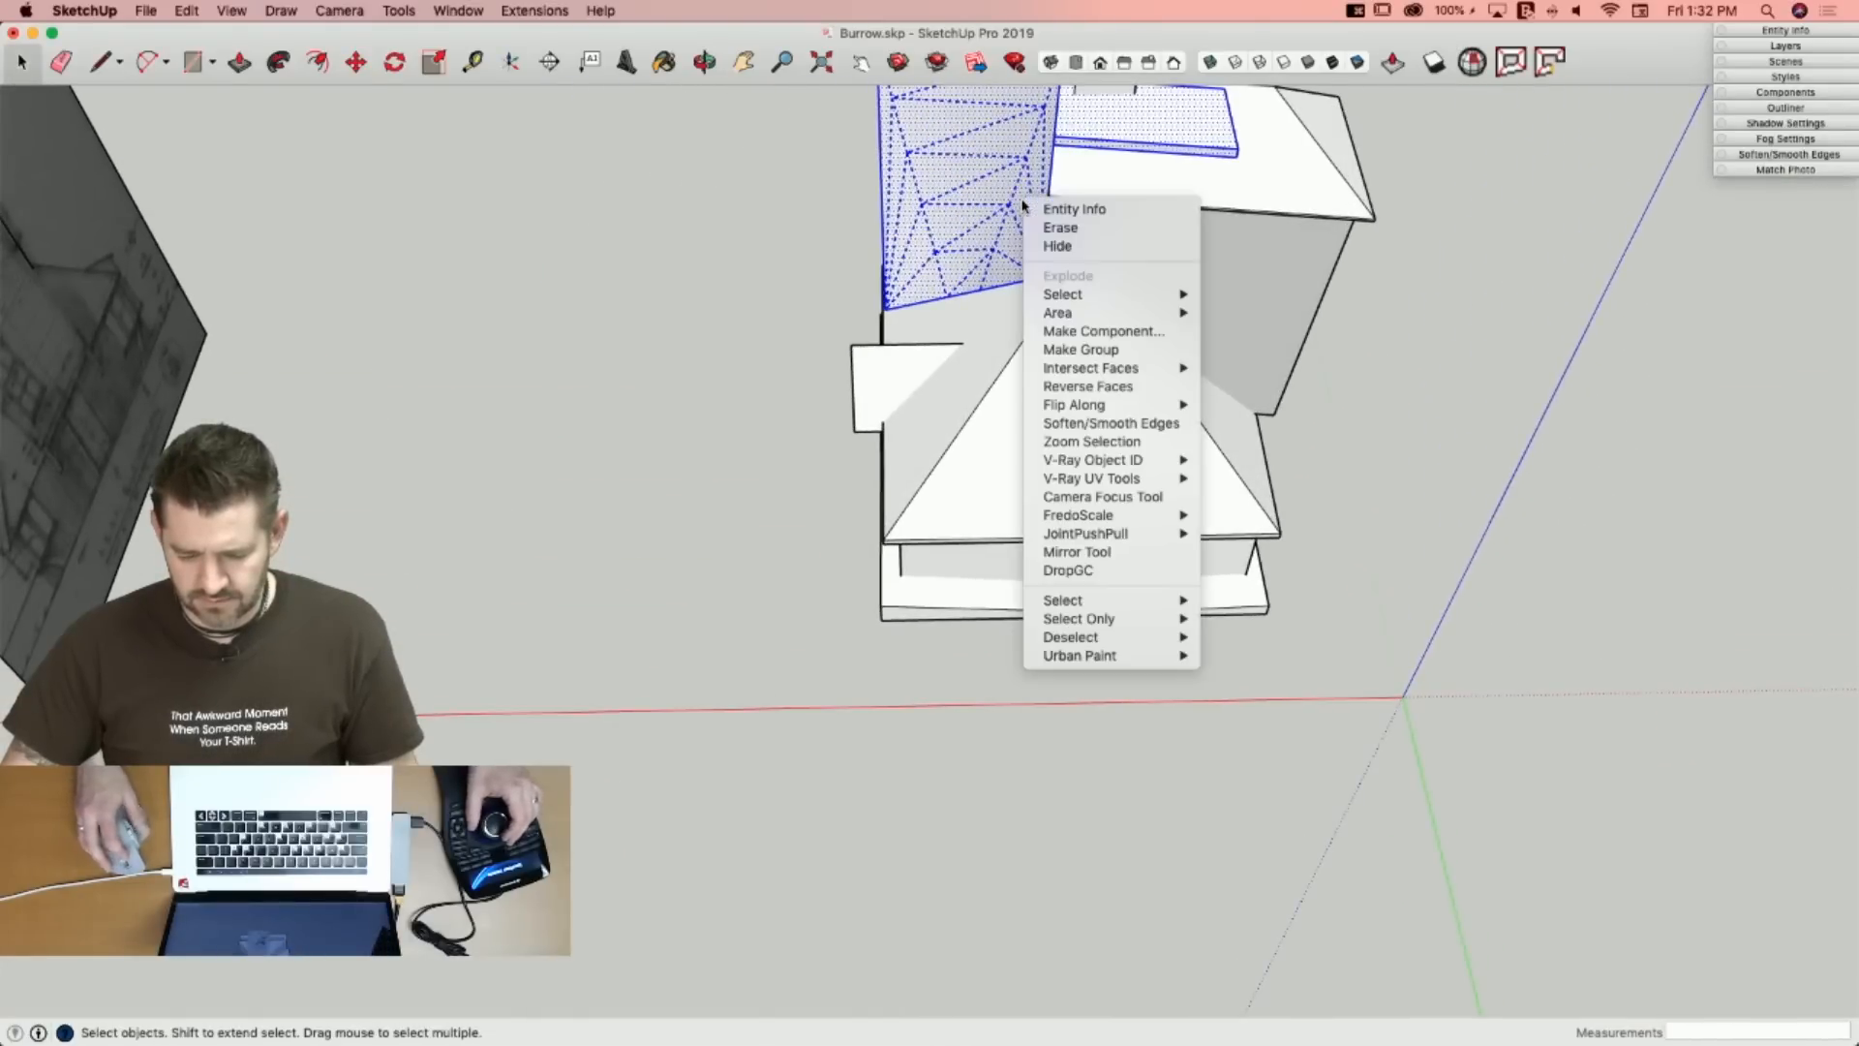
click(1113, 350)
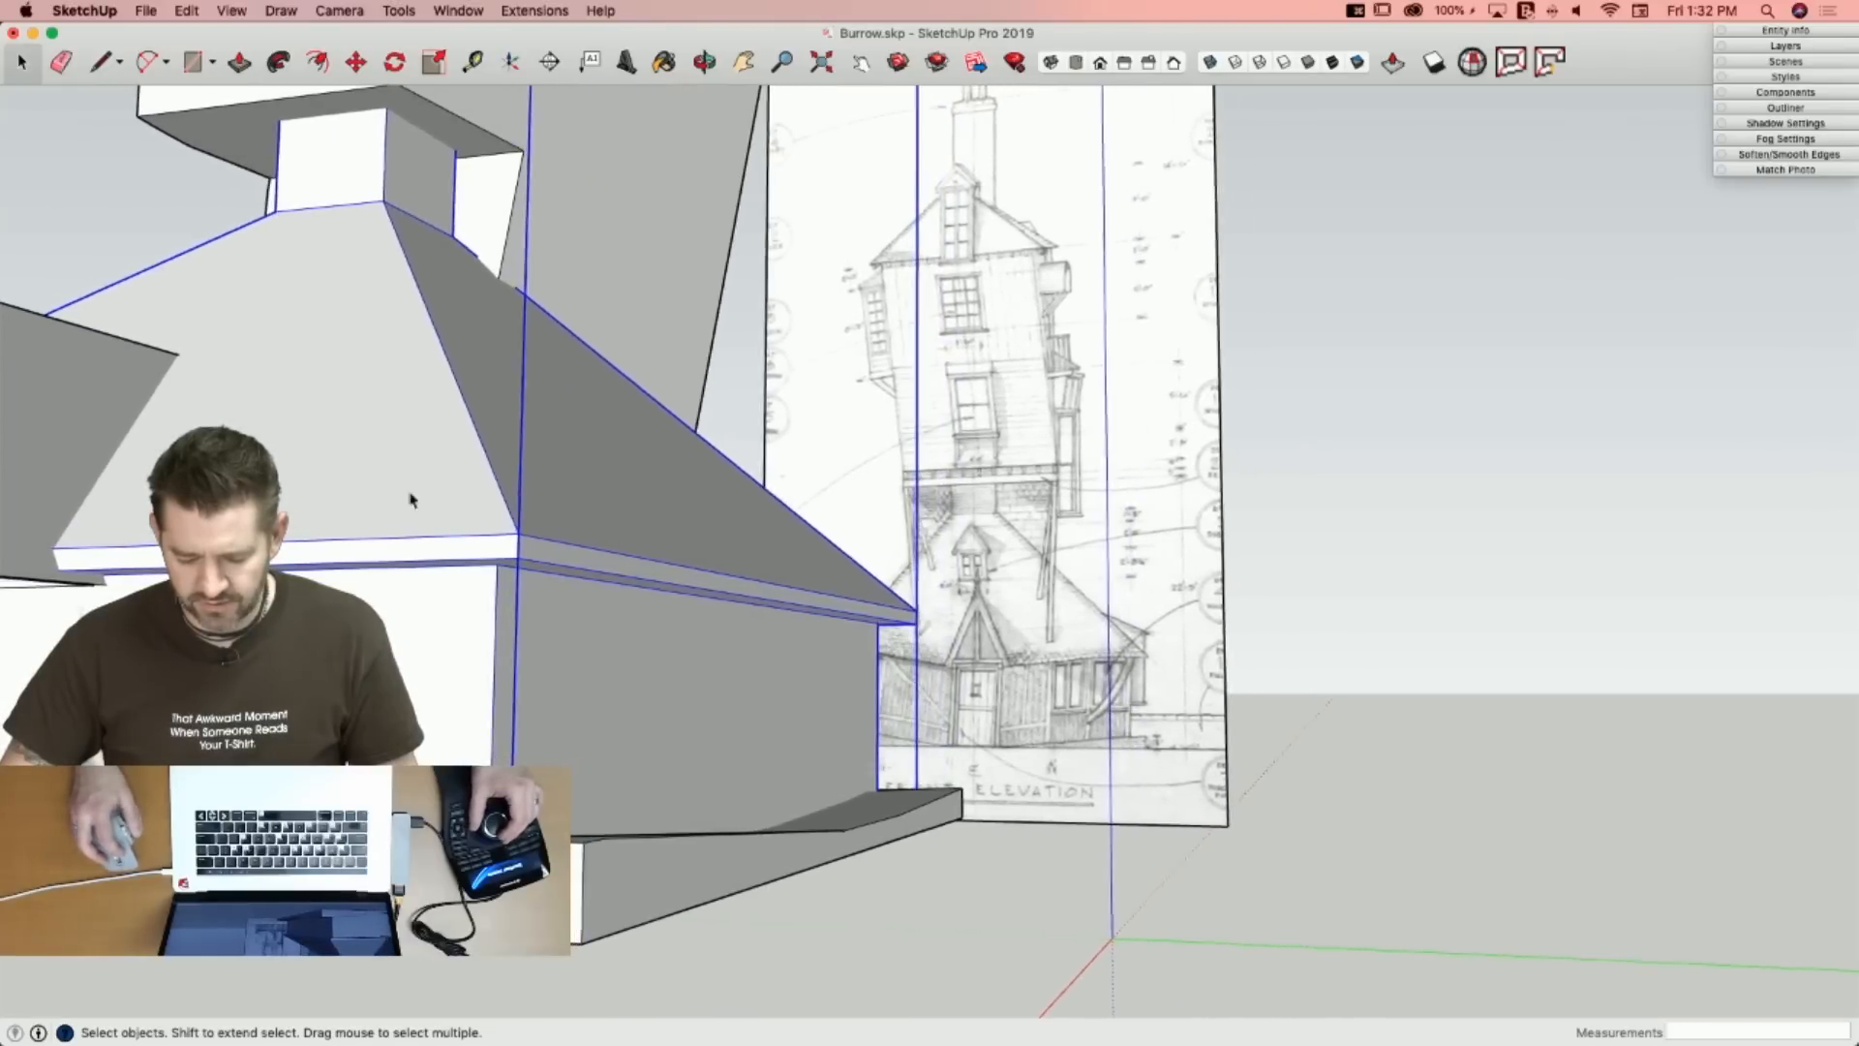
Pull the recessed triangular face inside the gable frame forward about 1' 5/8".
key(p)
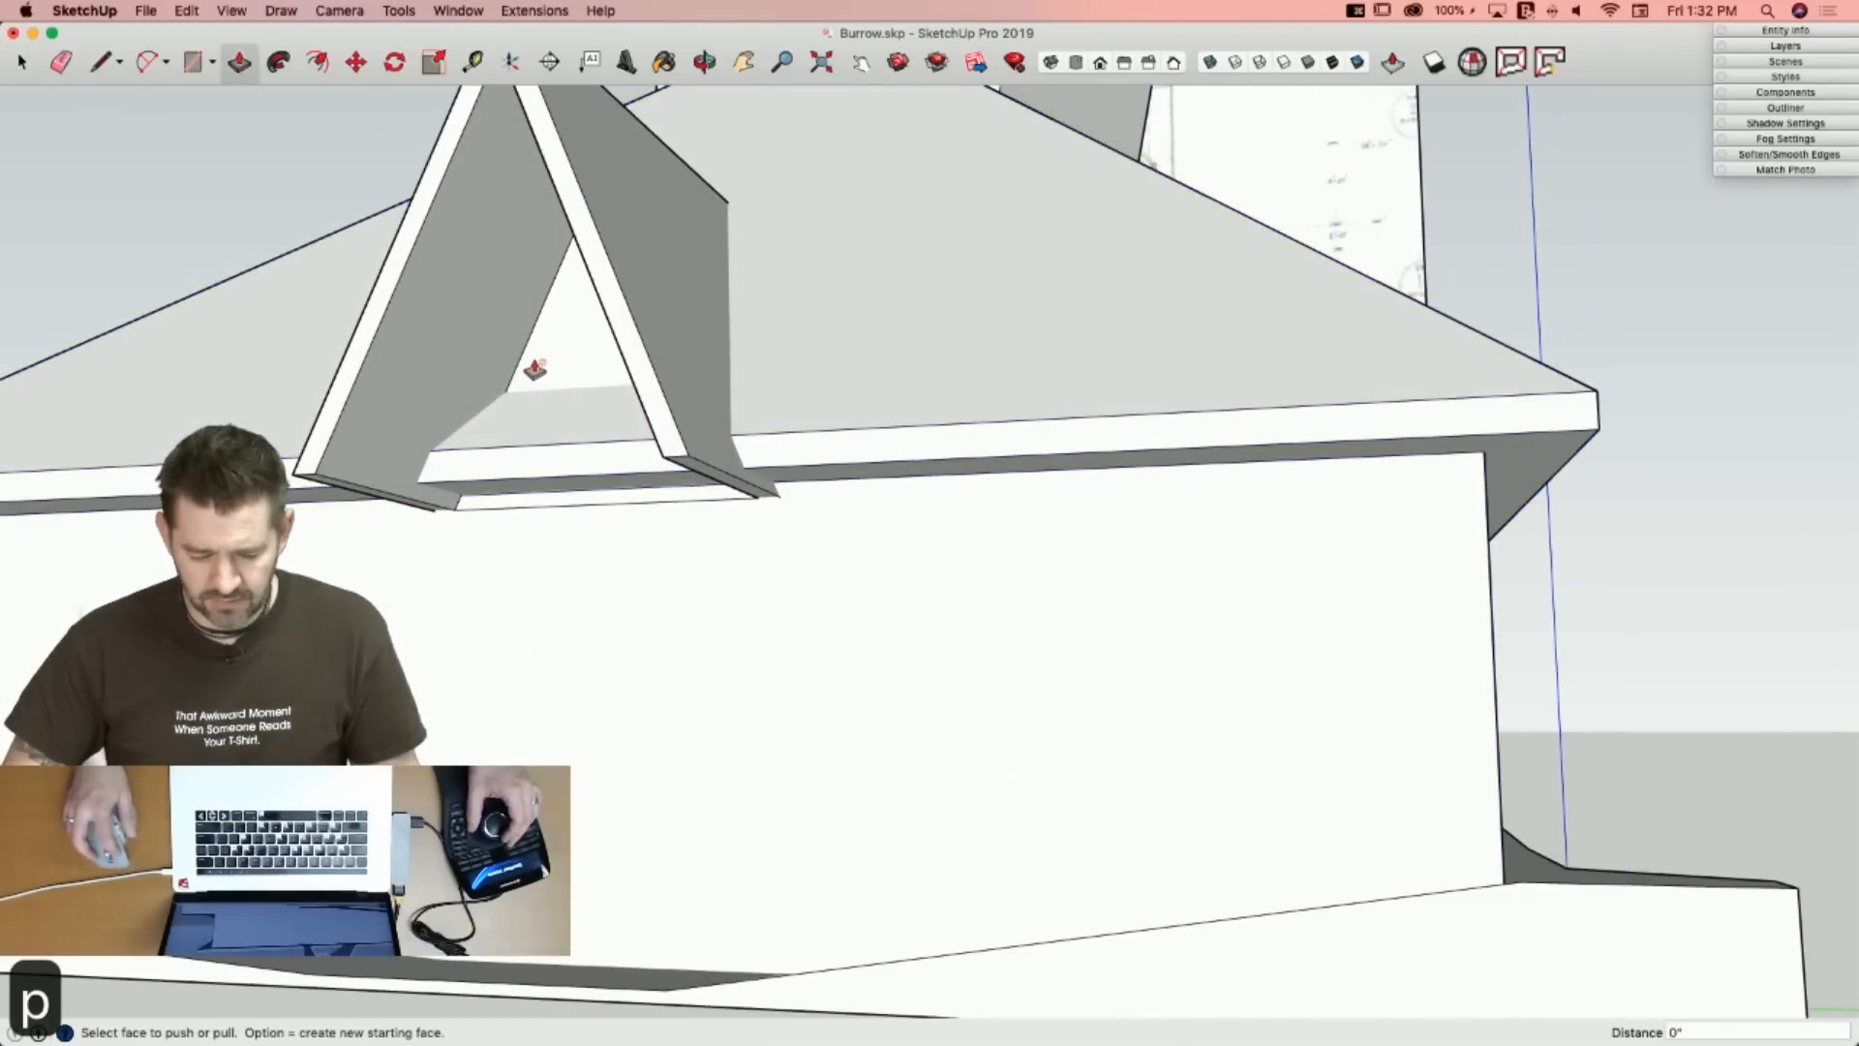
key(p)
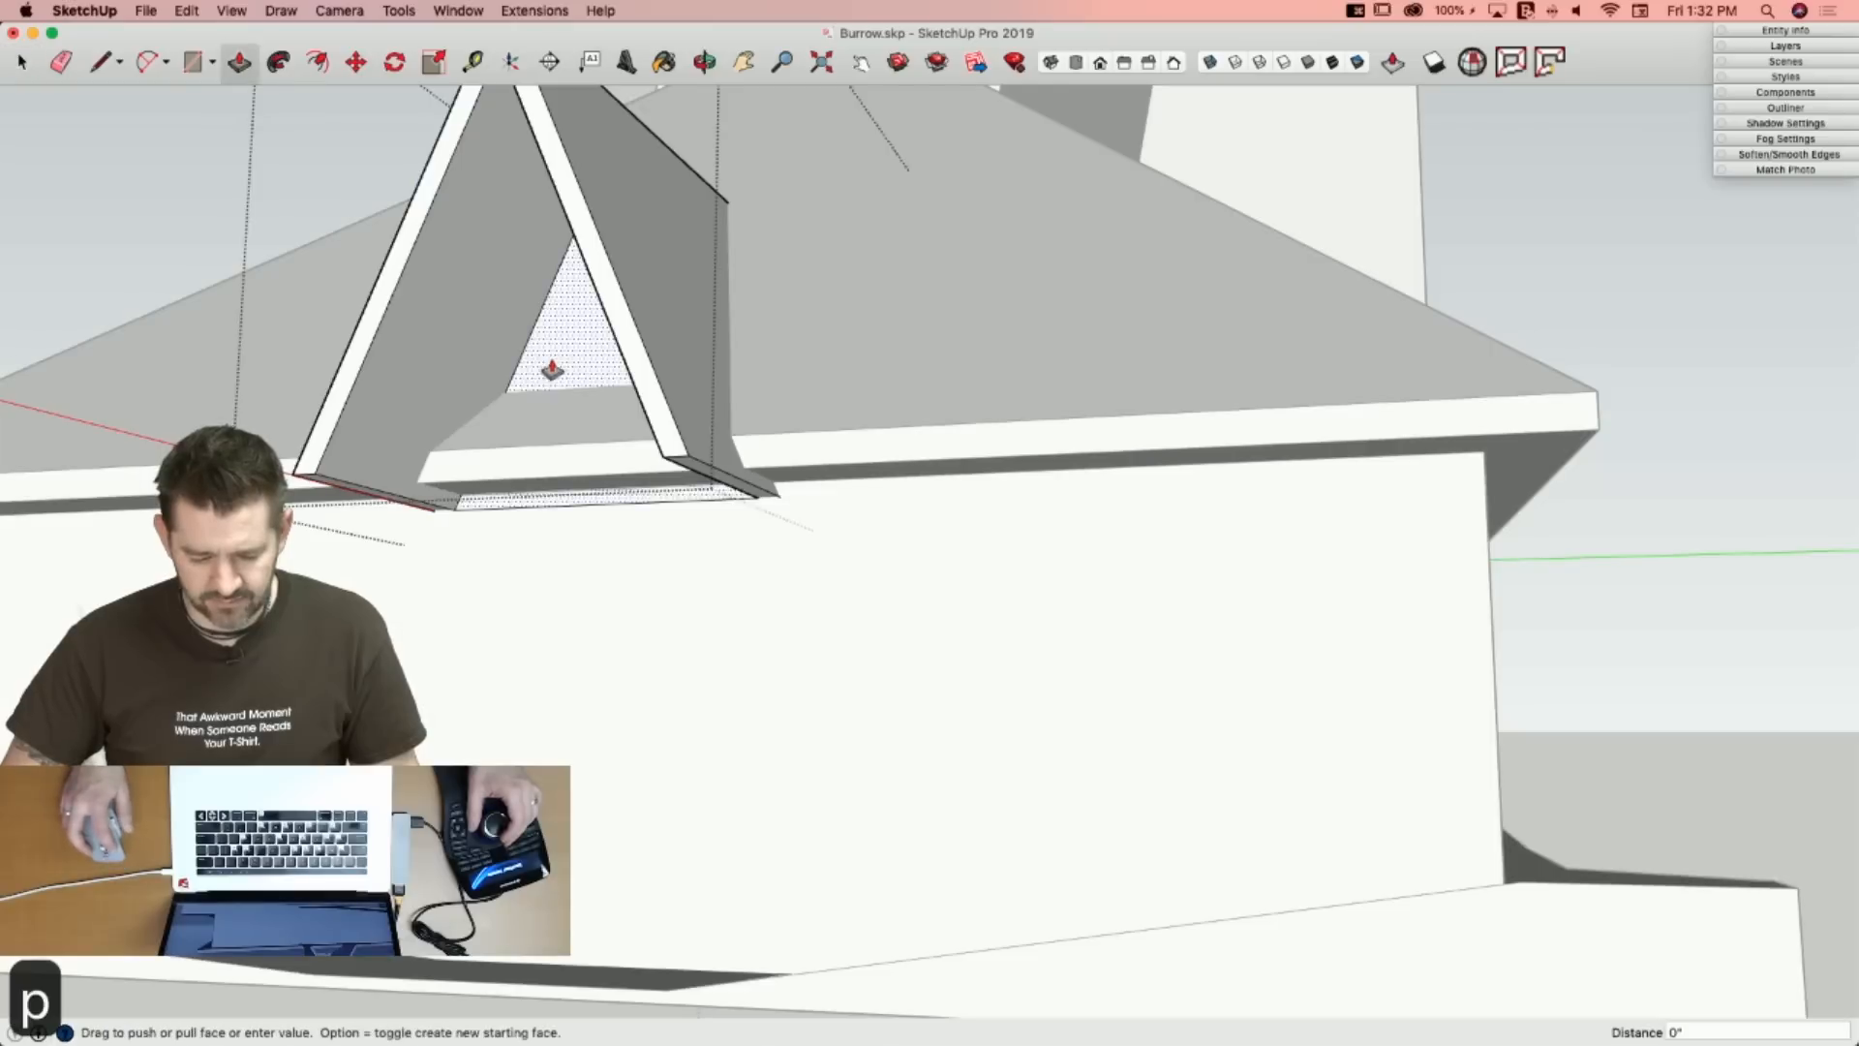
drag(551, 367, 510, 376)
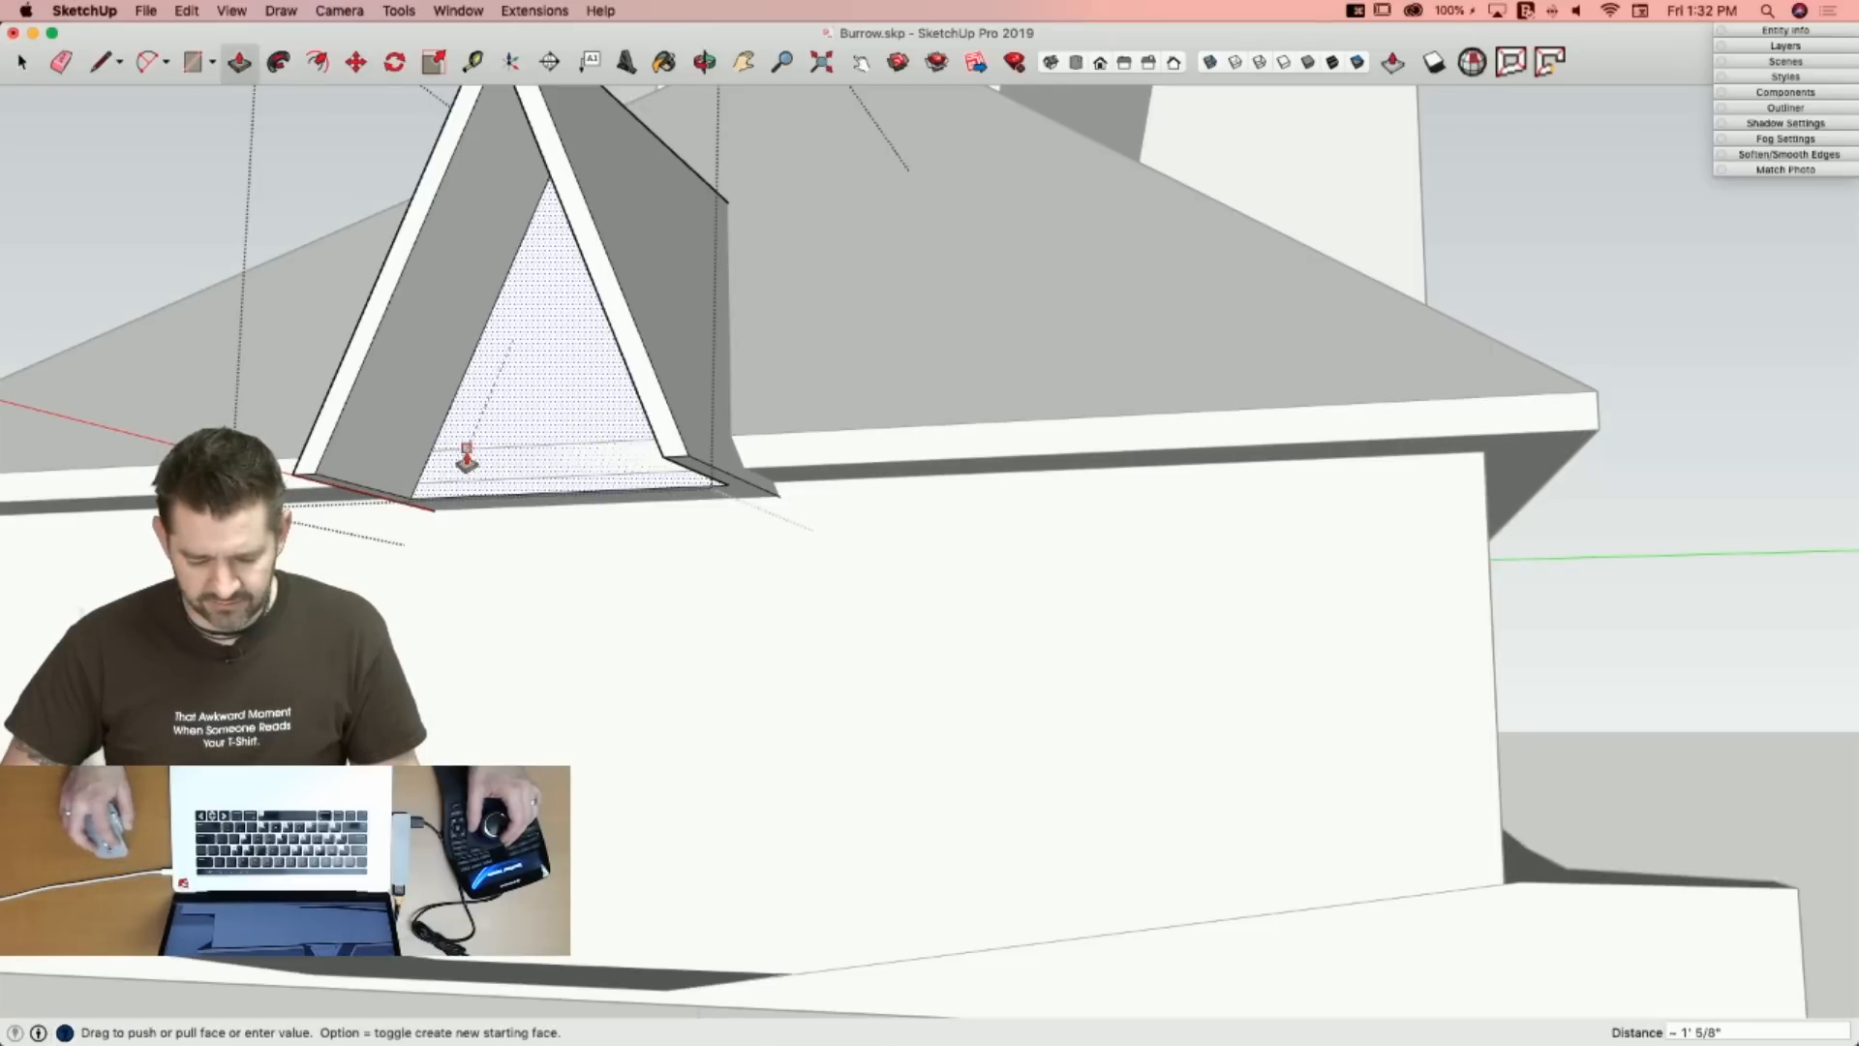
drag(446, 471, 532, 381)
key(space)
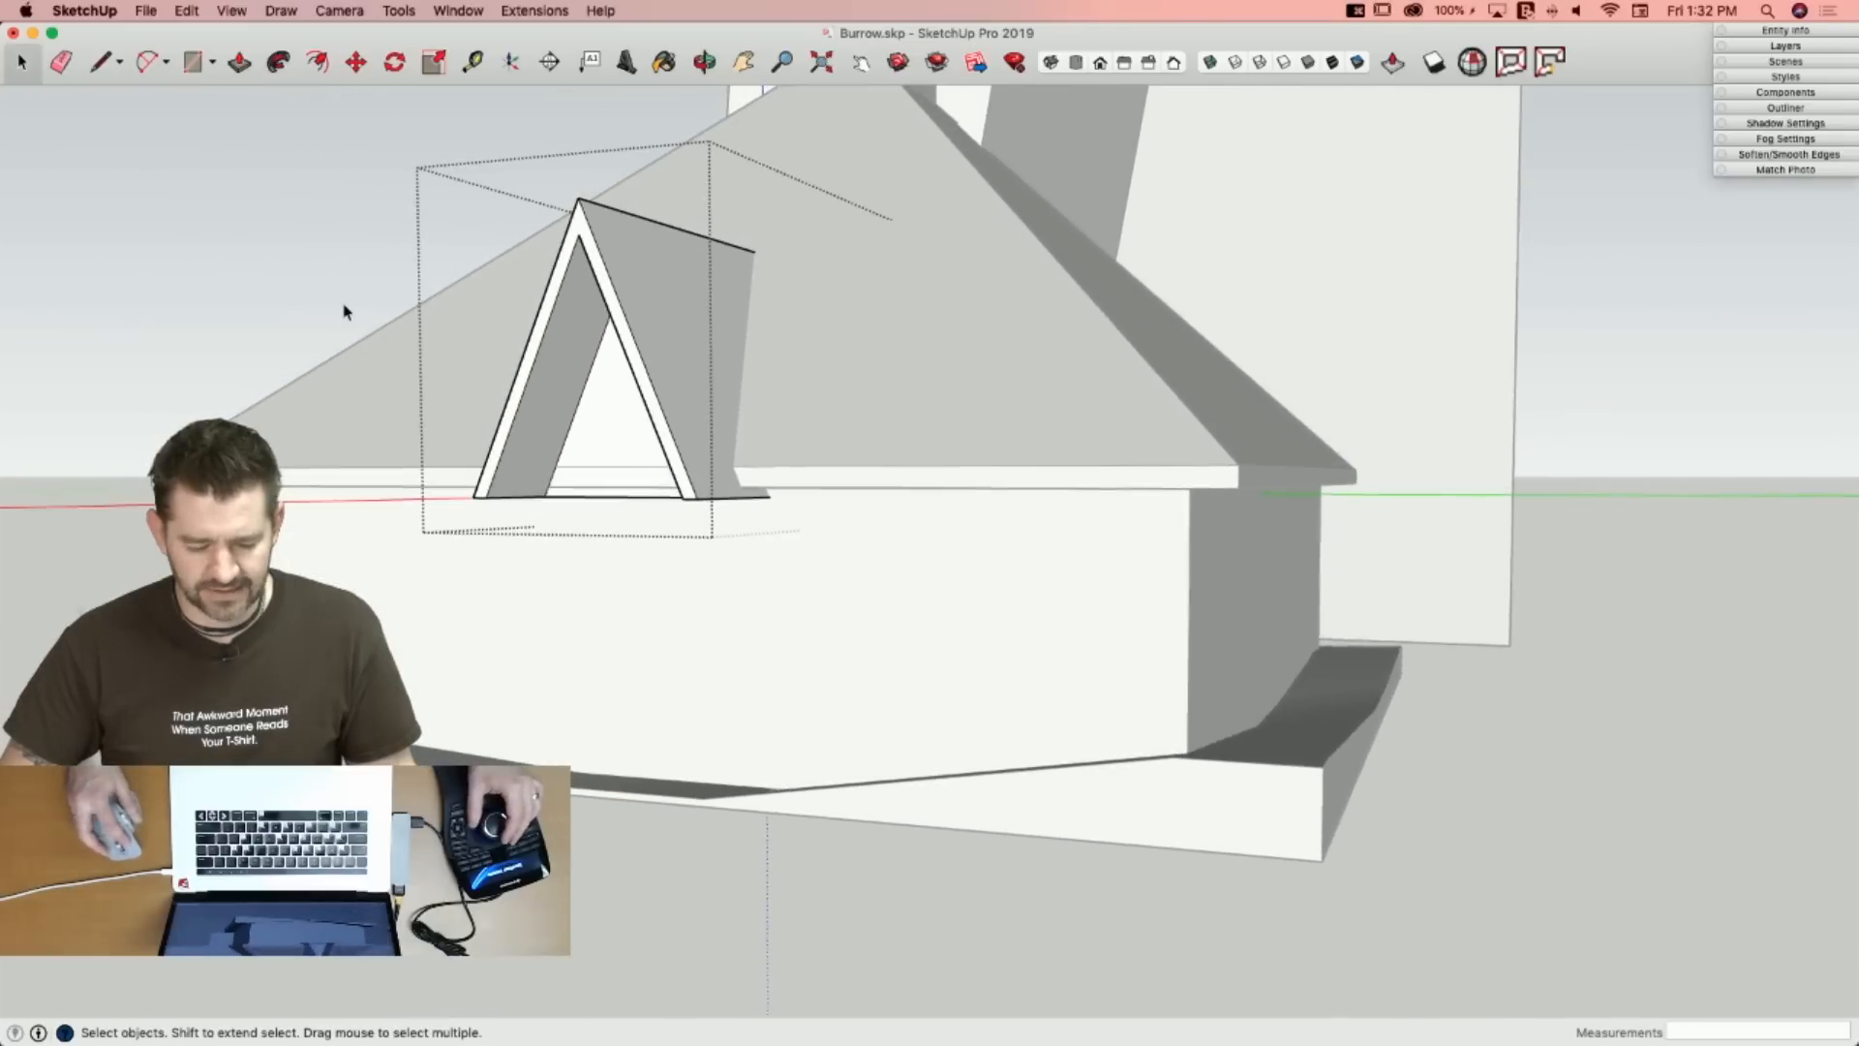
click(344, 305)
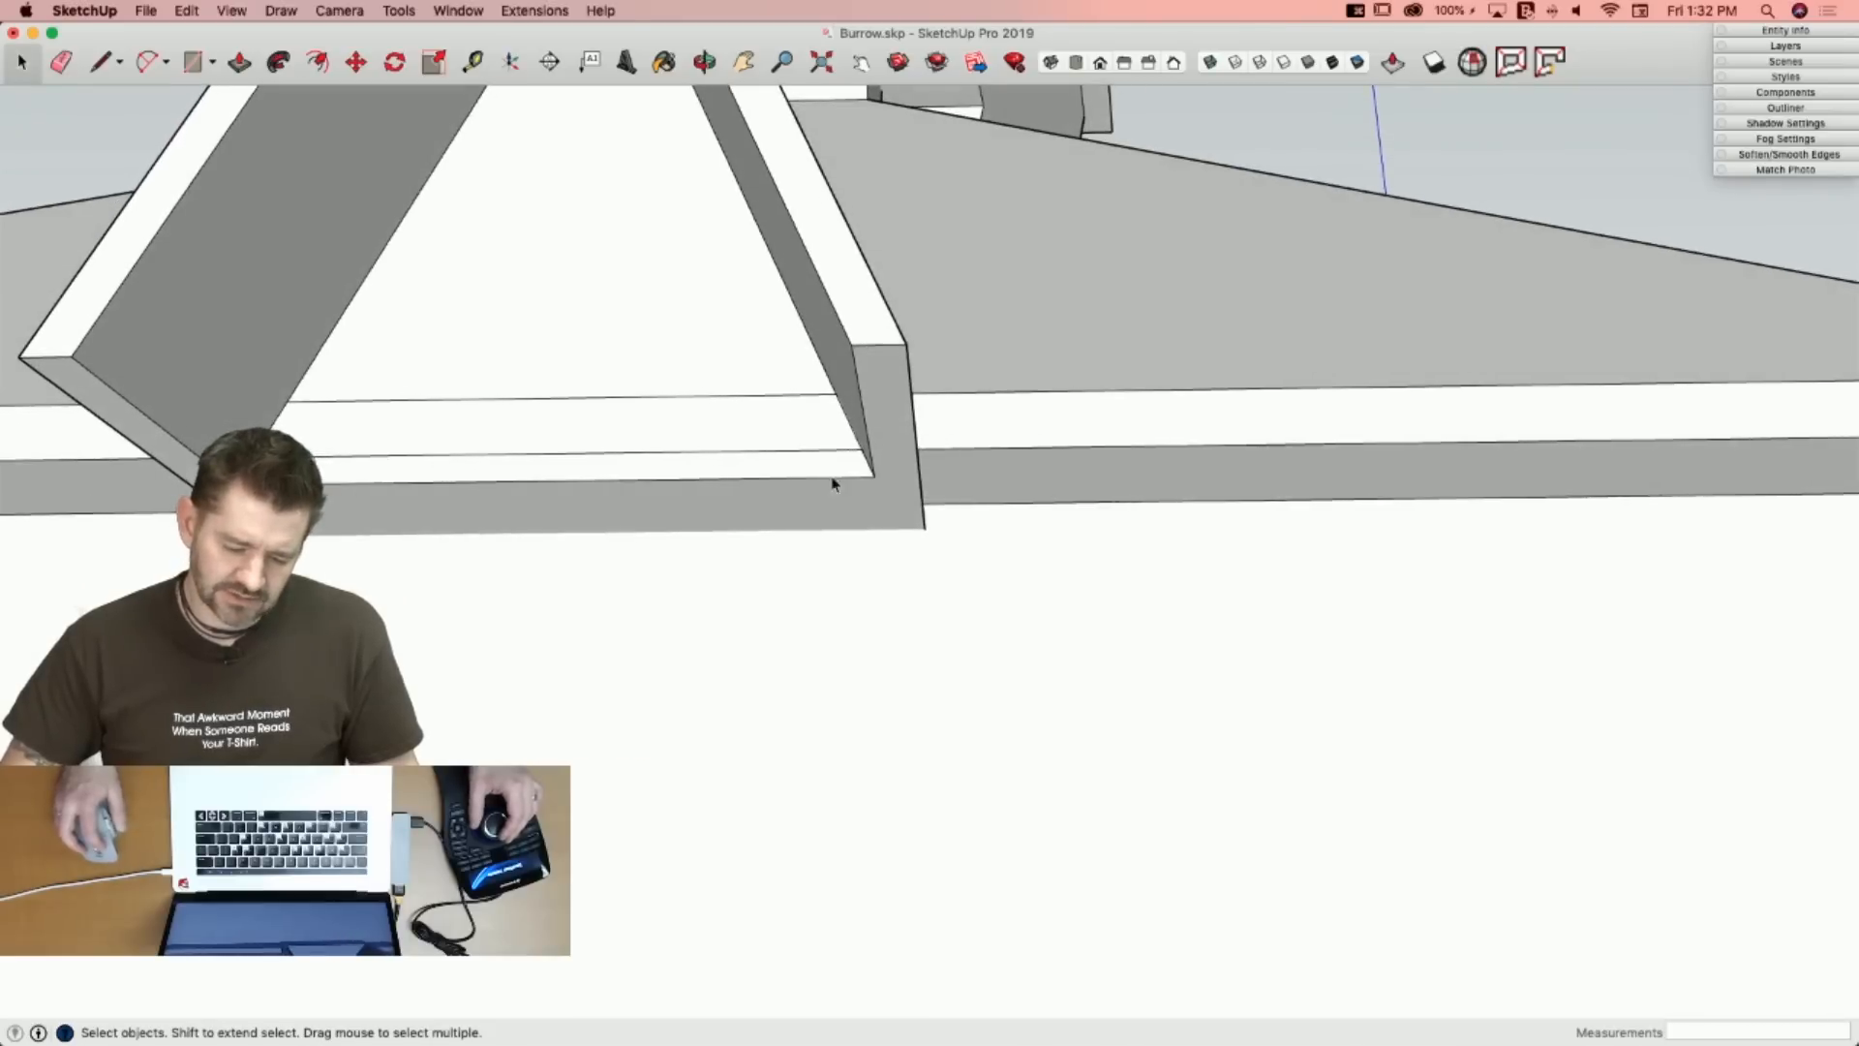
Draw a horizontal line across the base of the recessed triangle and push the strip below it back about 1' 5/8".
key(p)
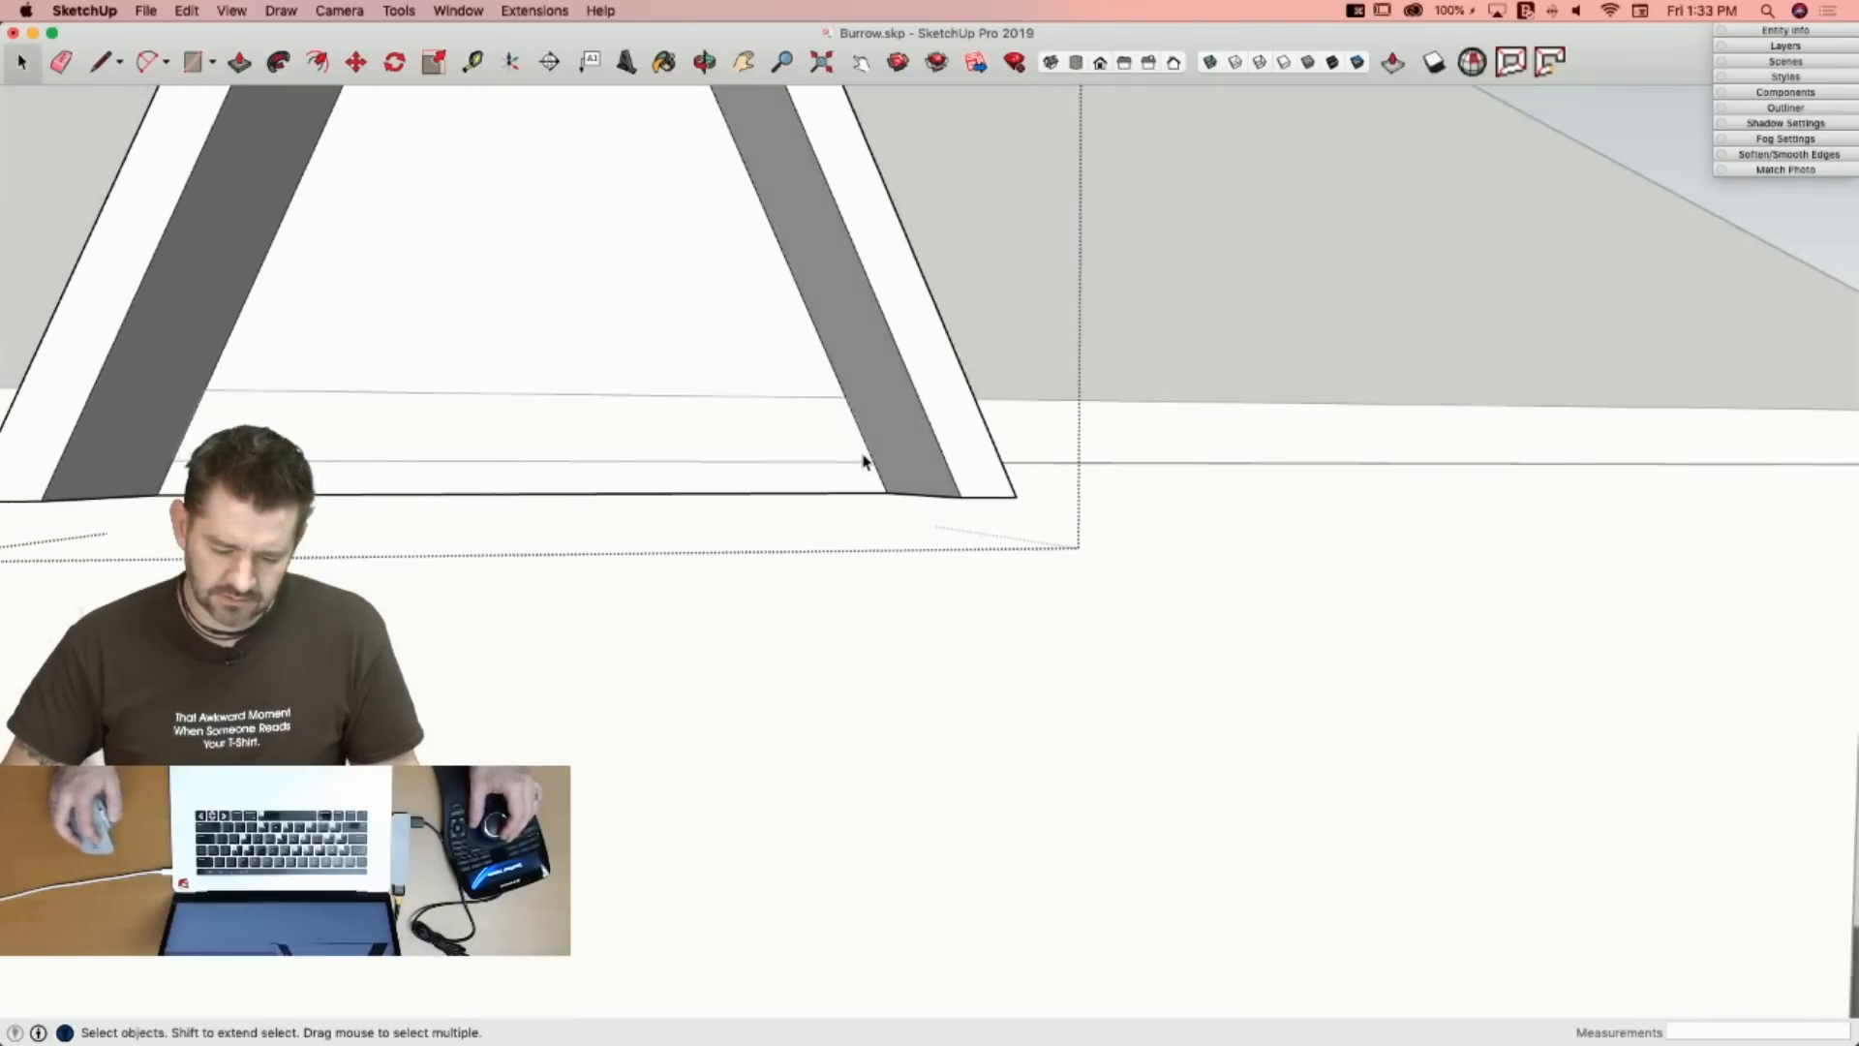
key(l)
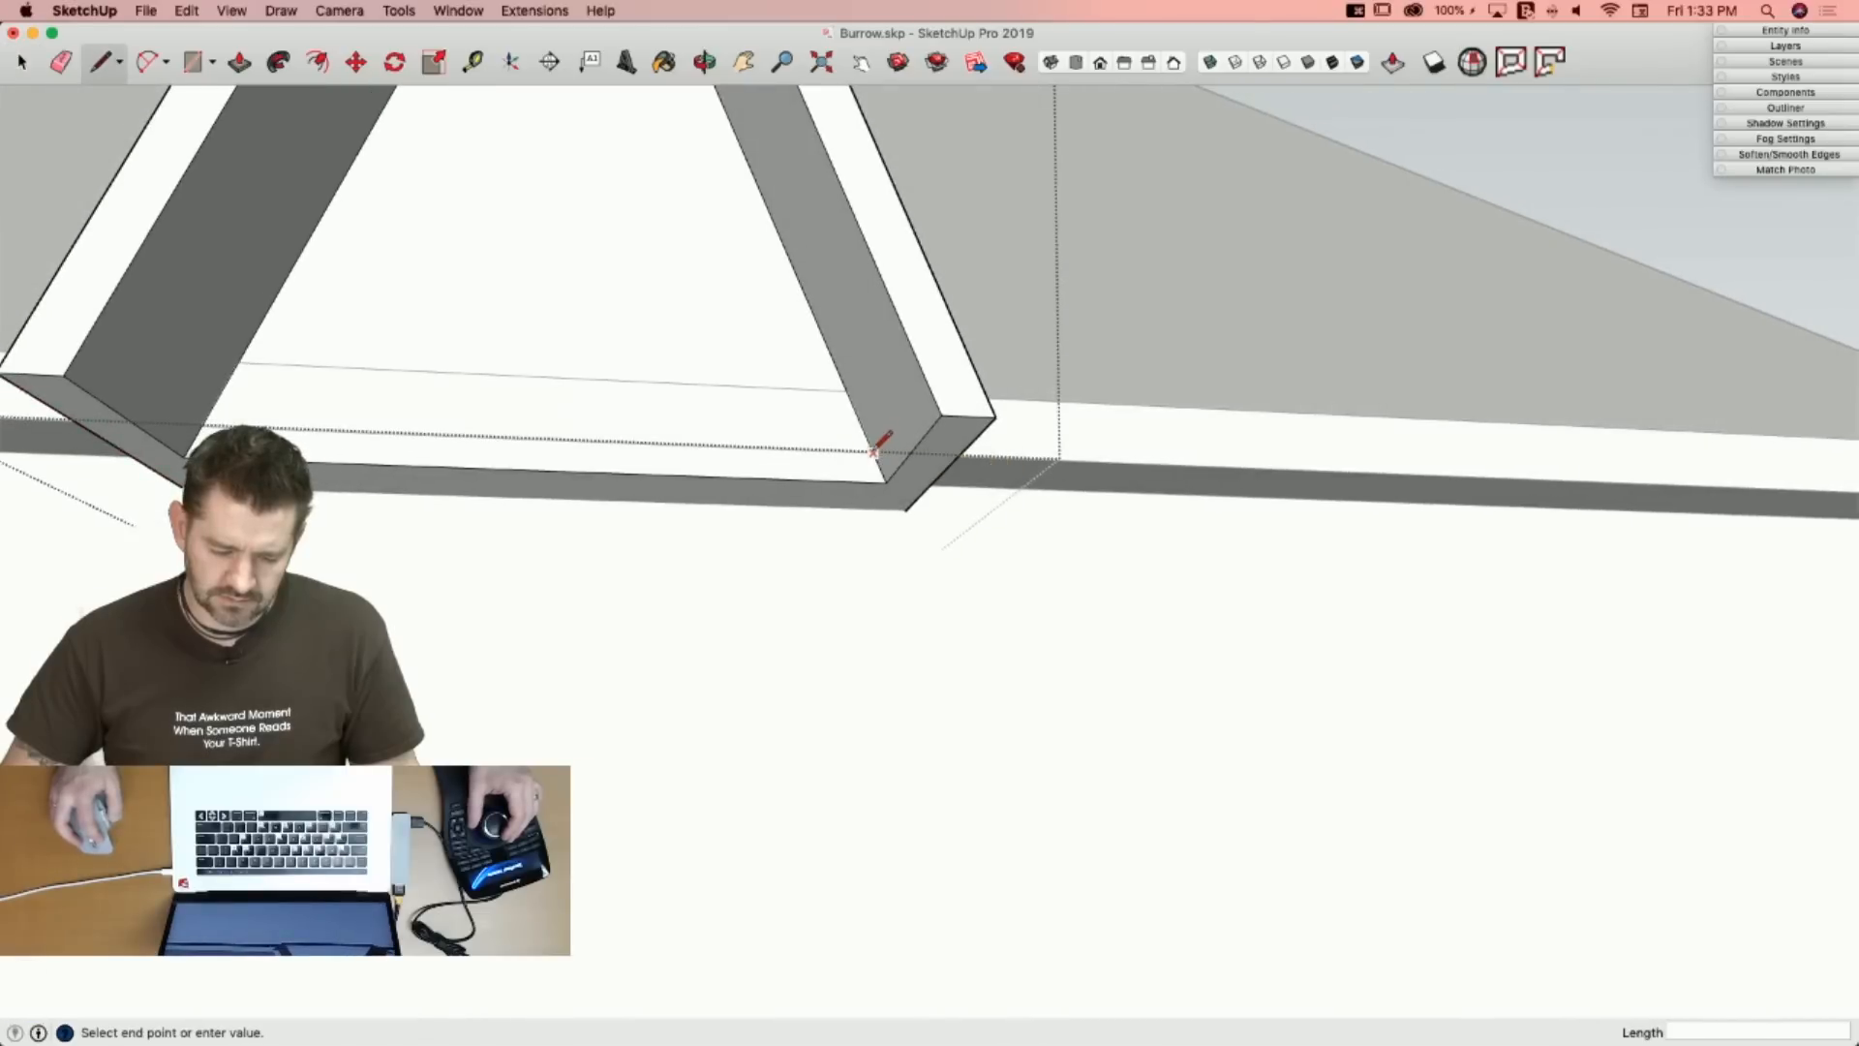
key(p)
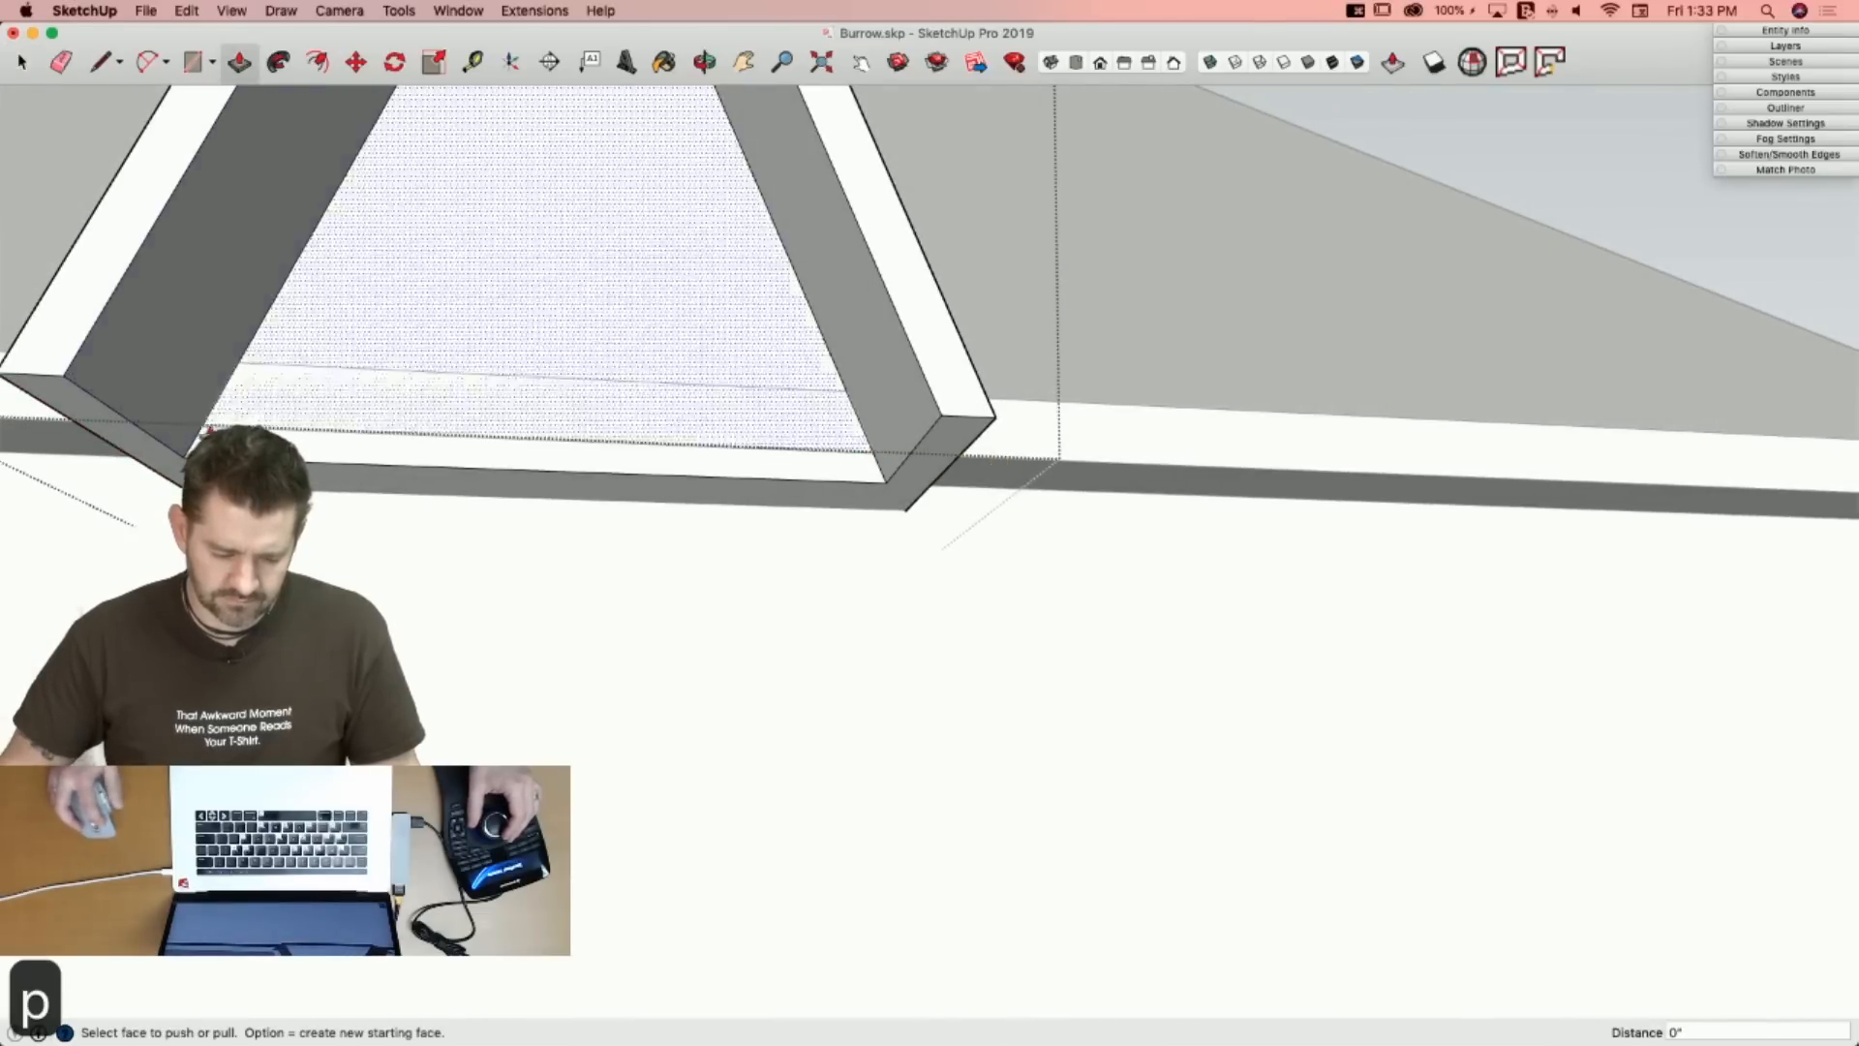
click(205, 431)
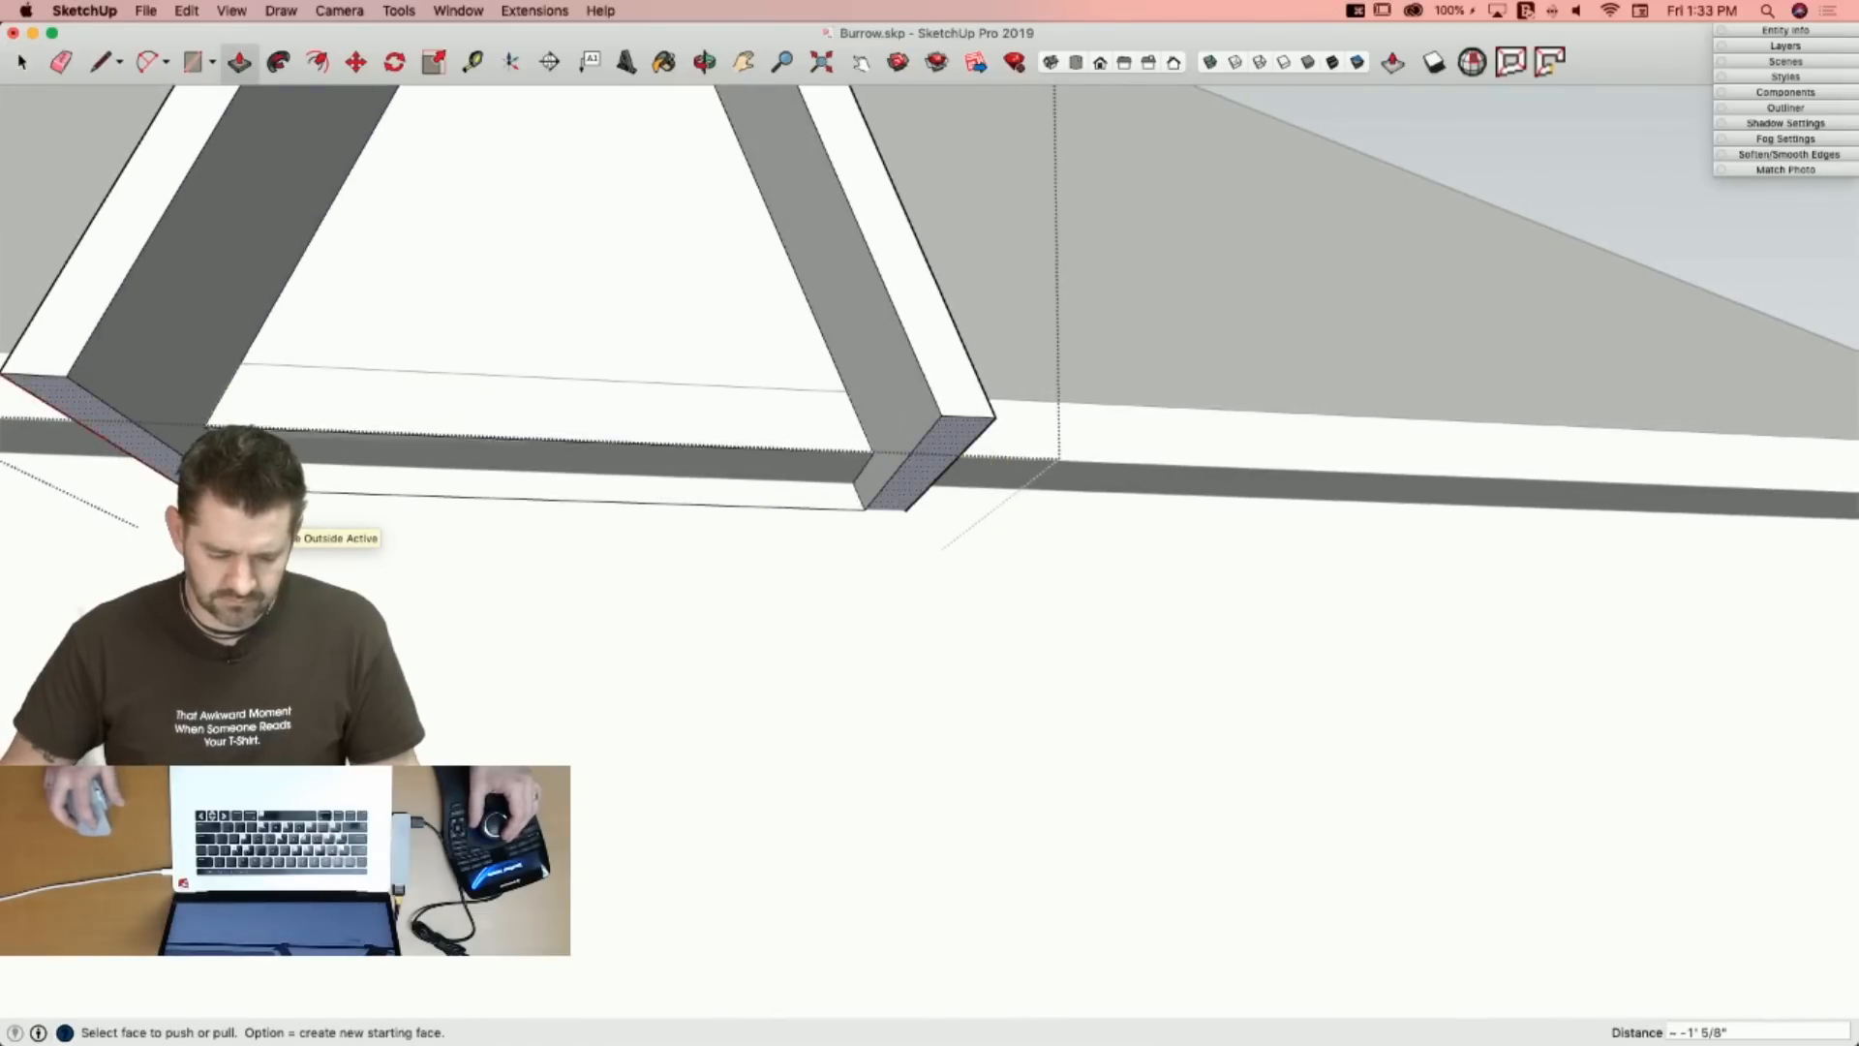
key(space)
Draw guide lines square to the slope at the gable frame's left foot, extend the foot to them, and erase the leftover lines.
key(l)
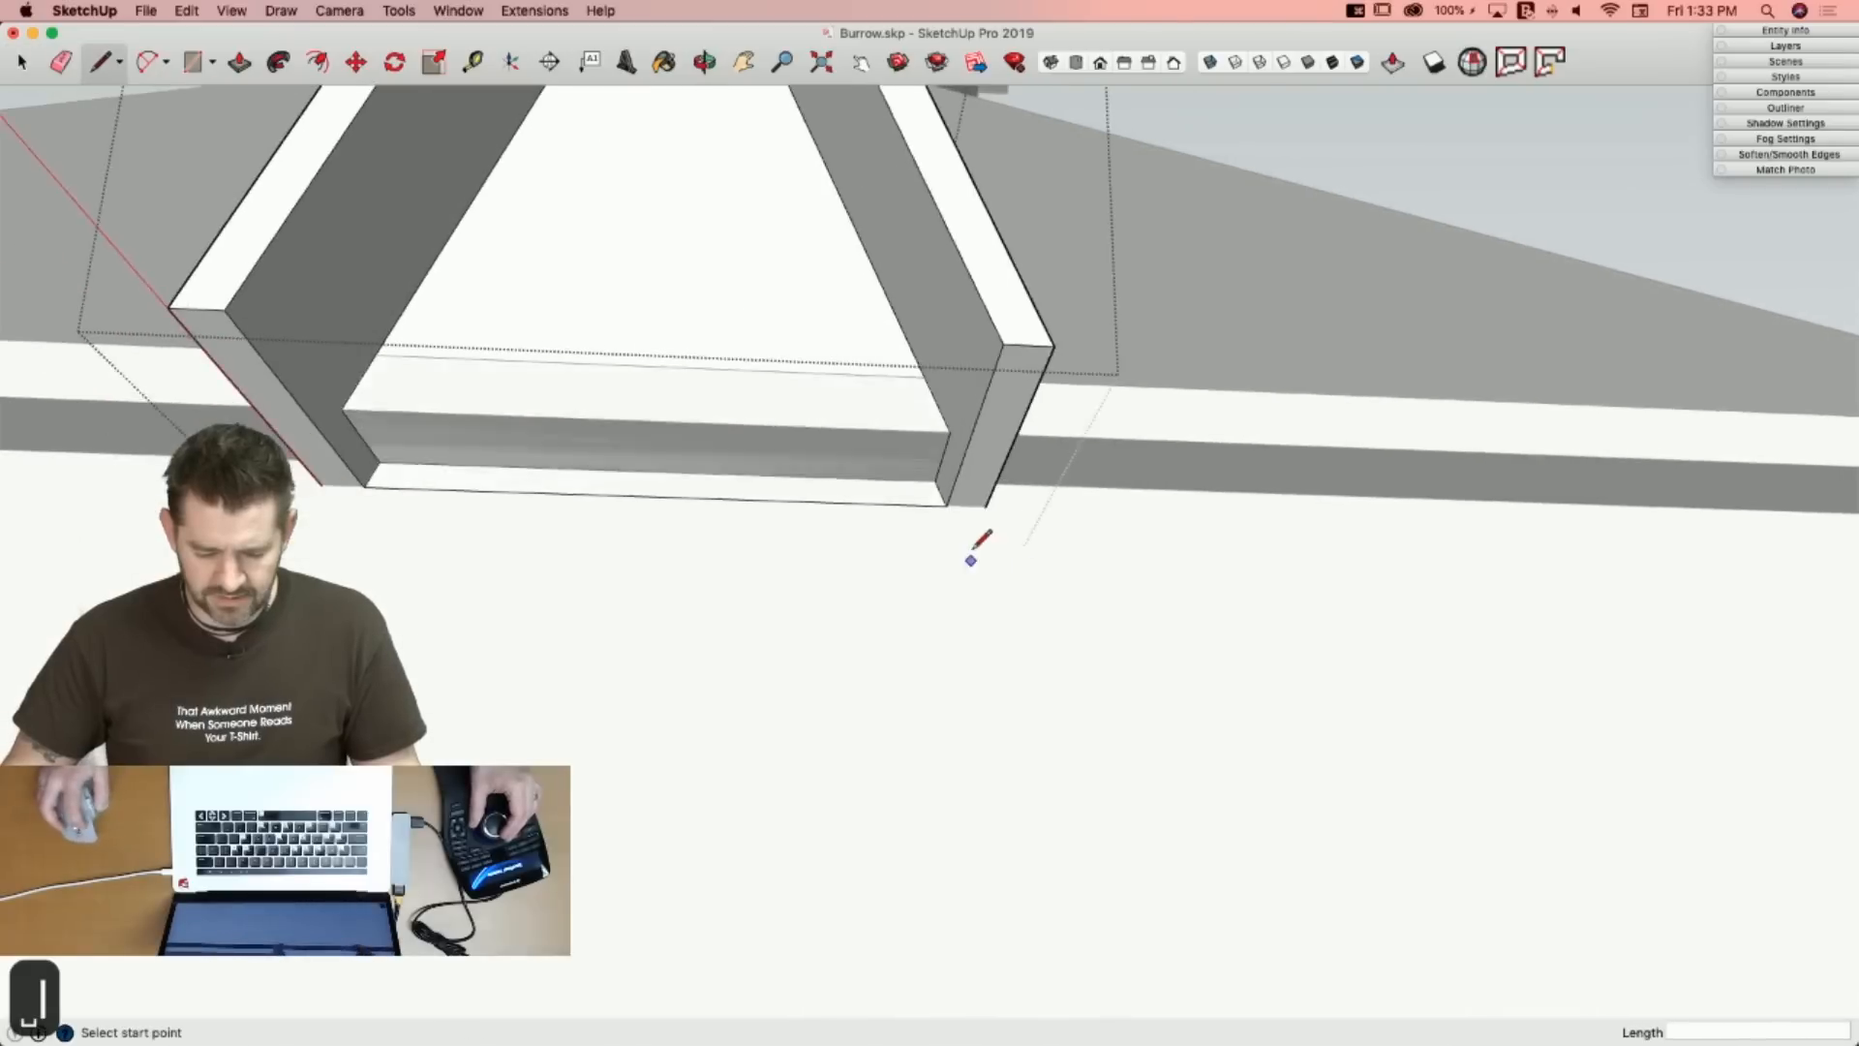
click(325, 484)
key(space)
key(l)
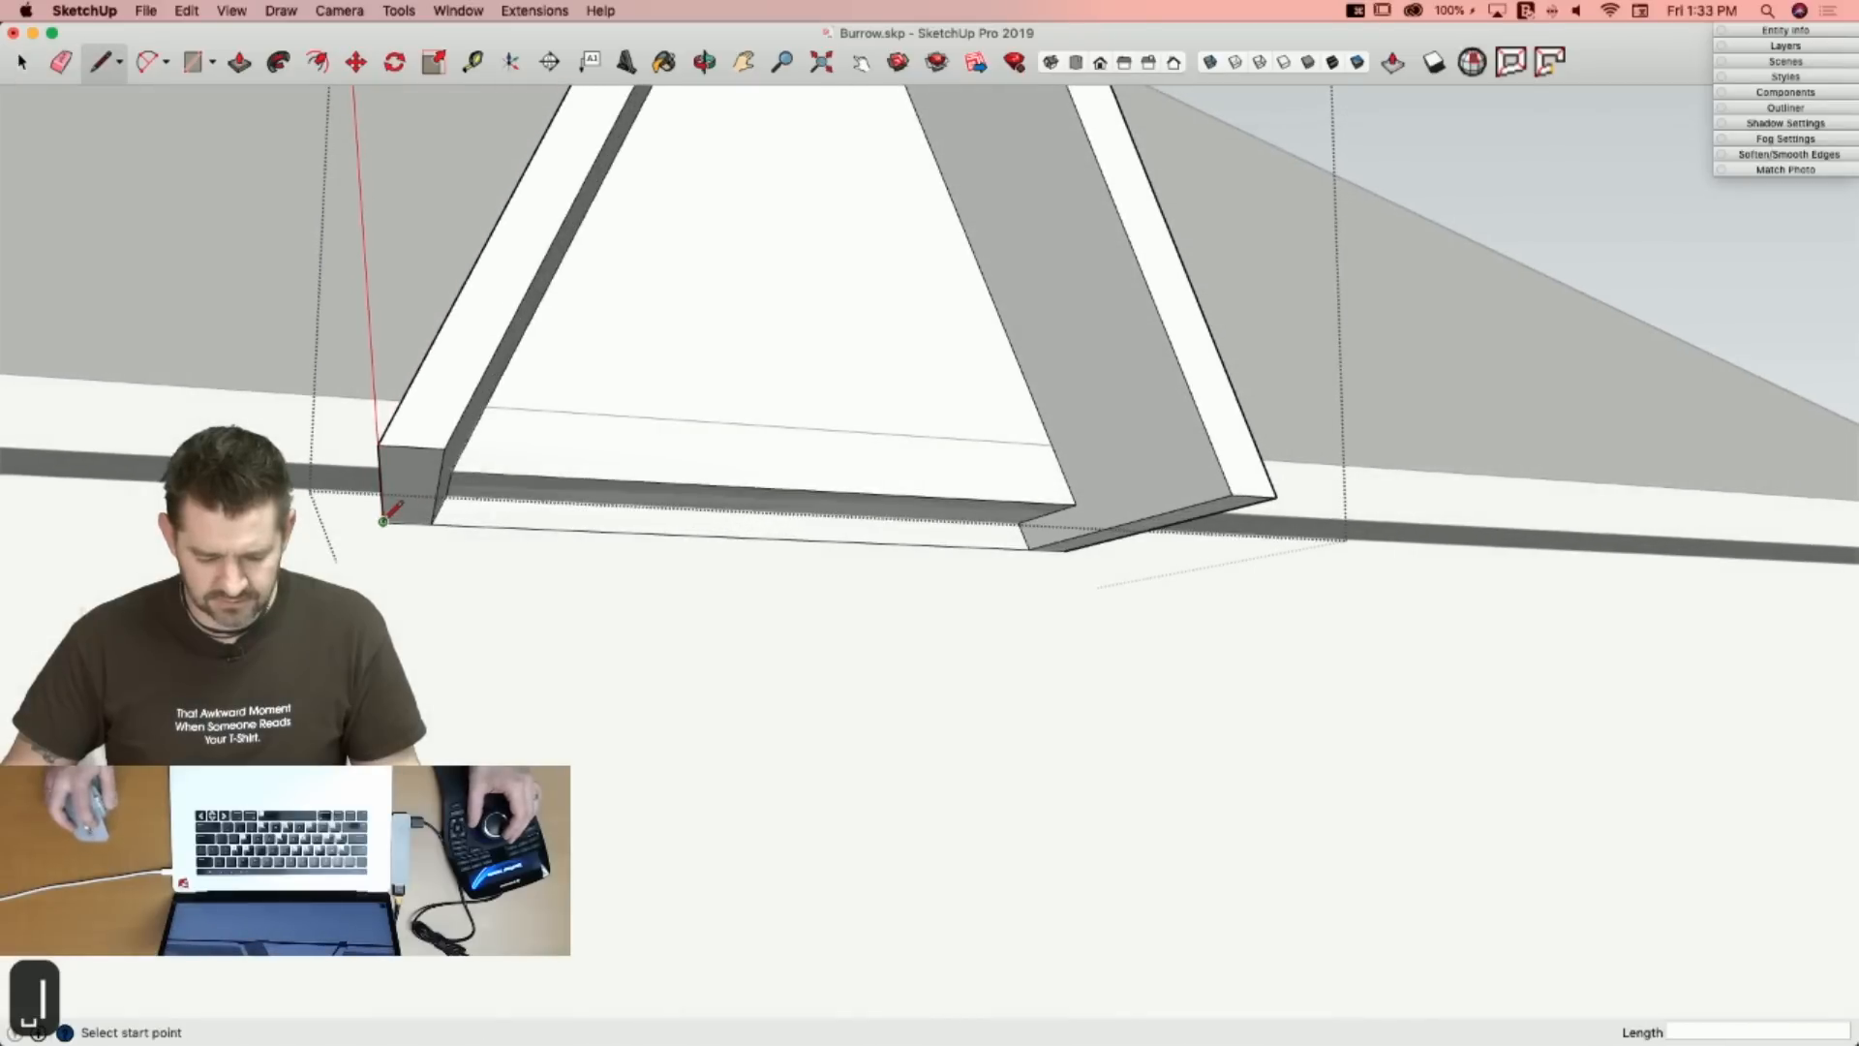
click(383, 521)
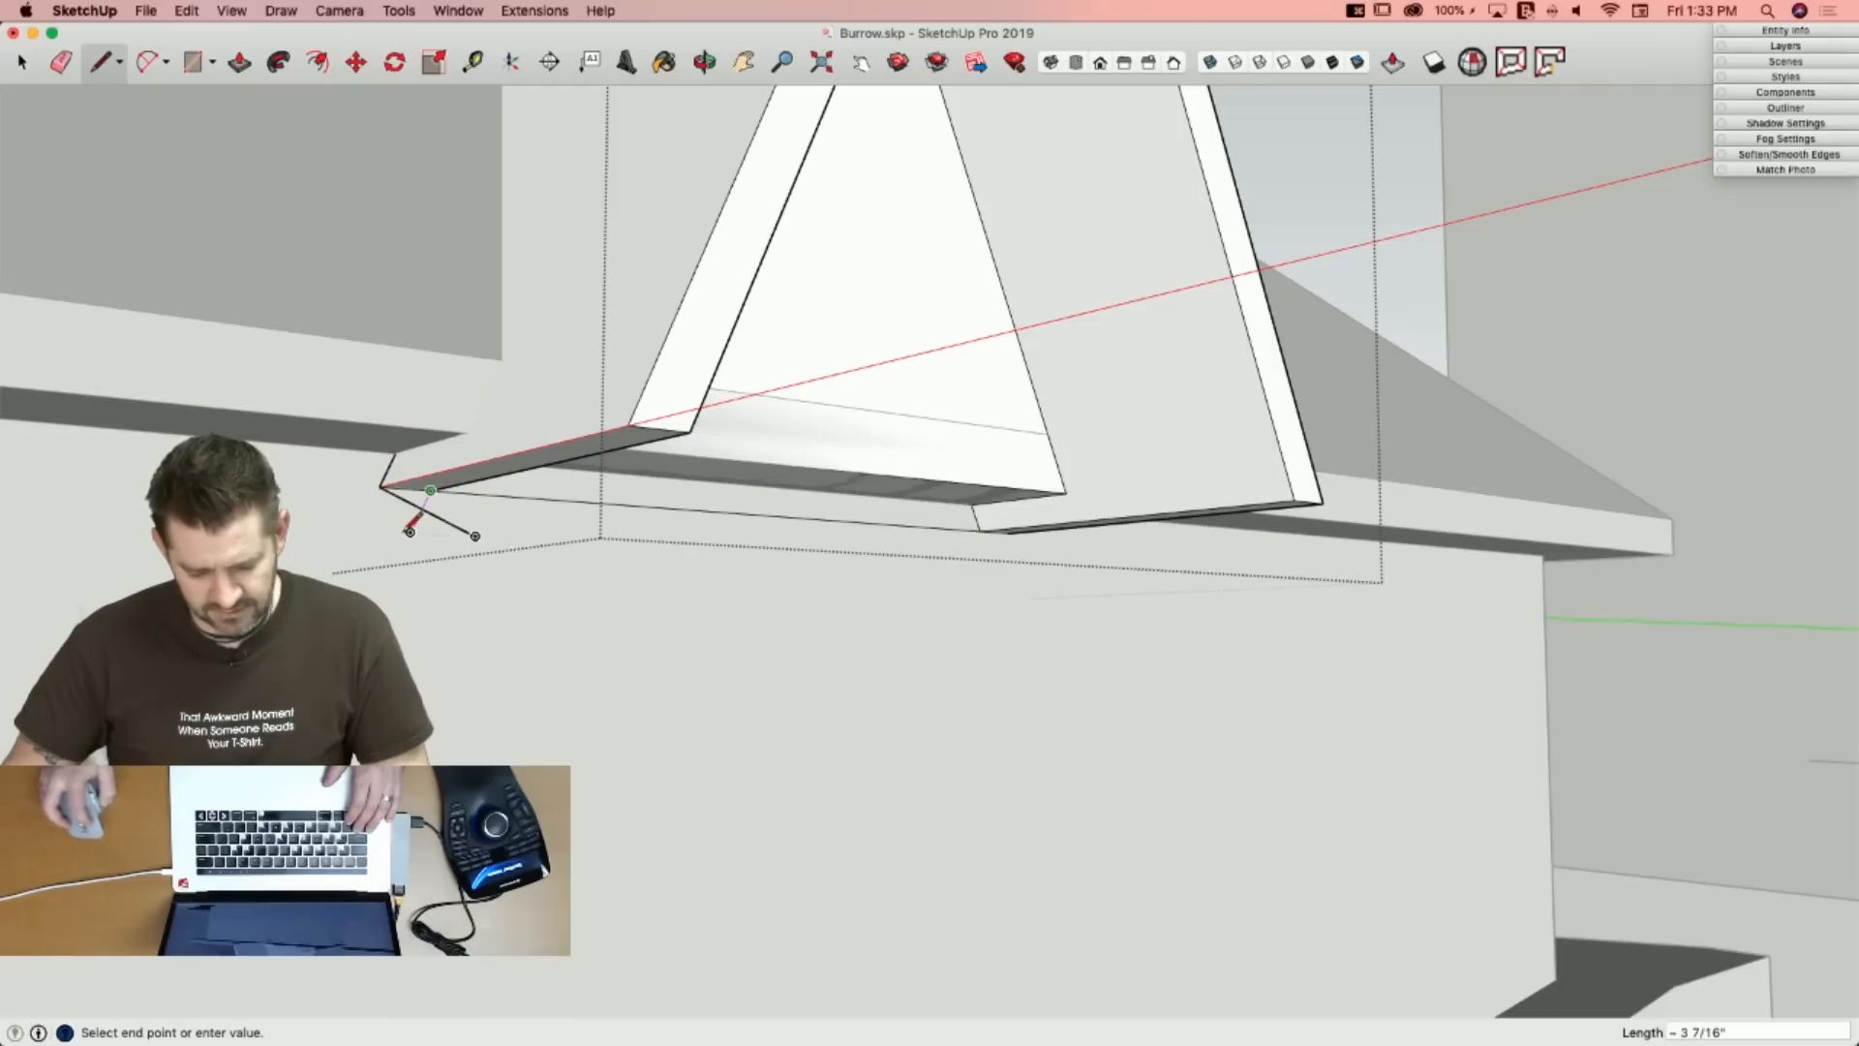
key(p)
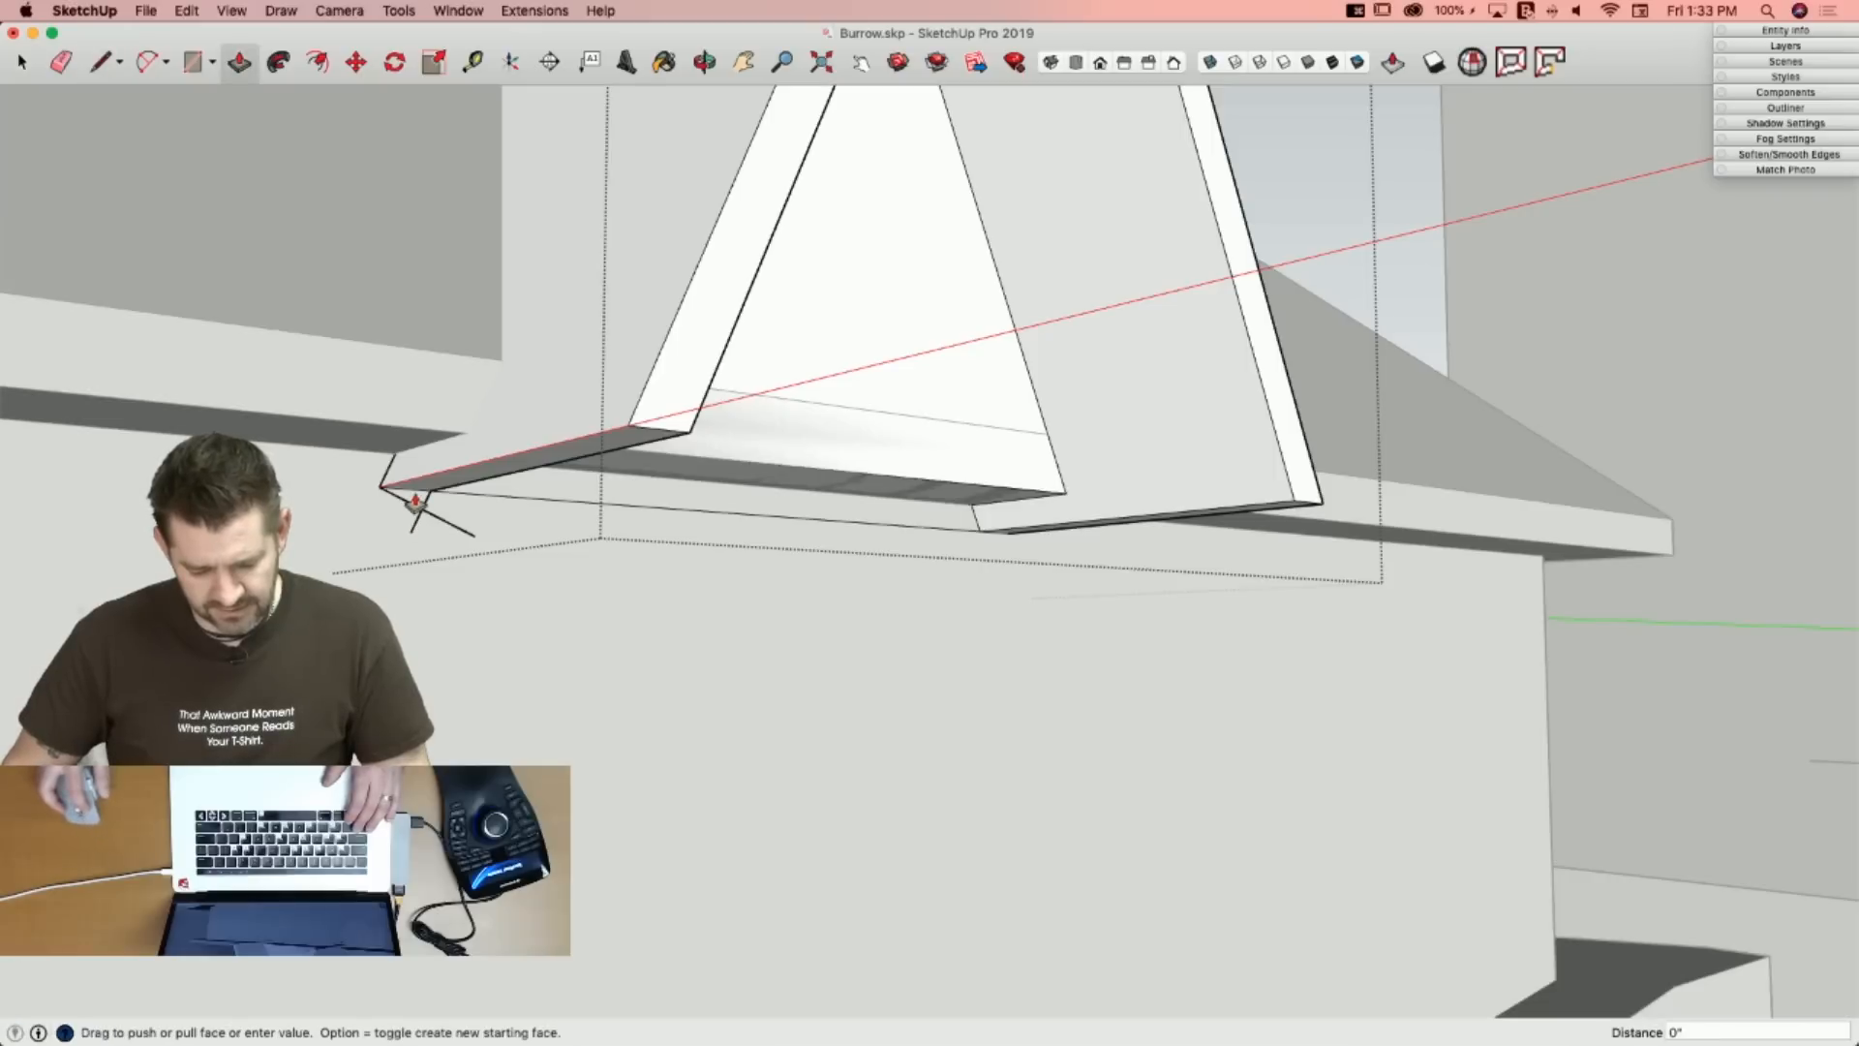
key(e)
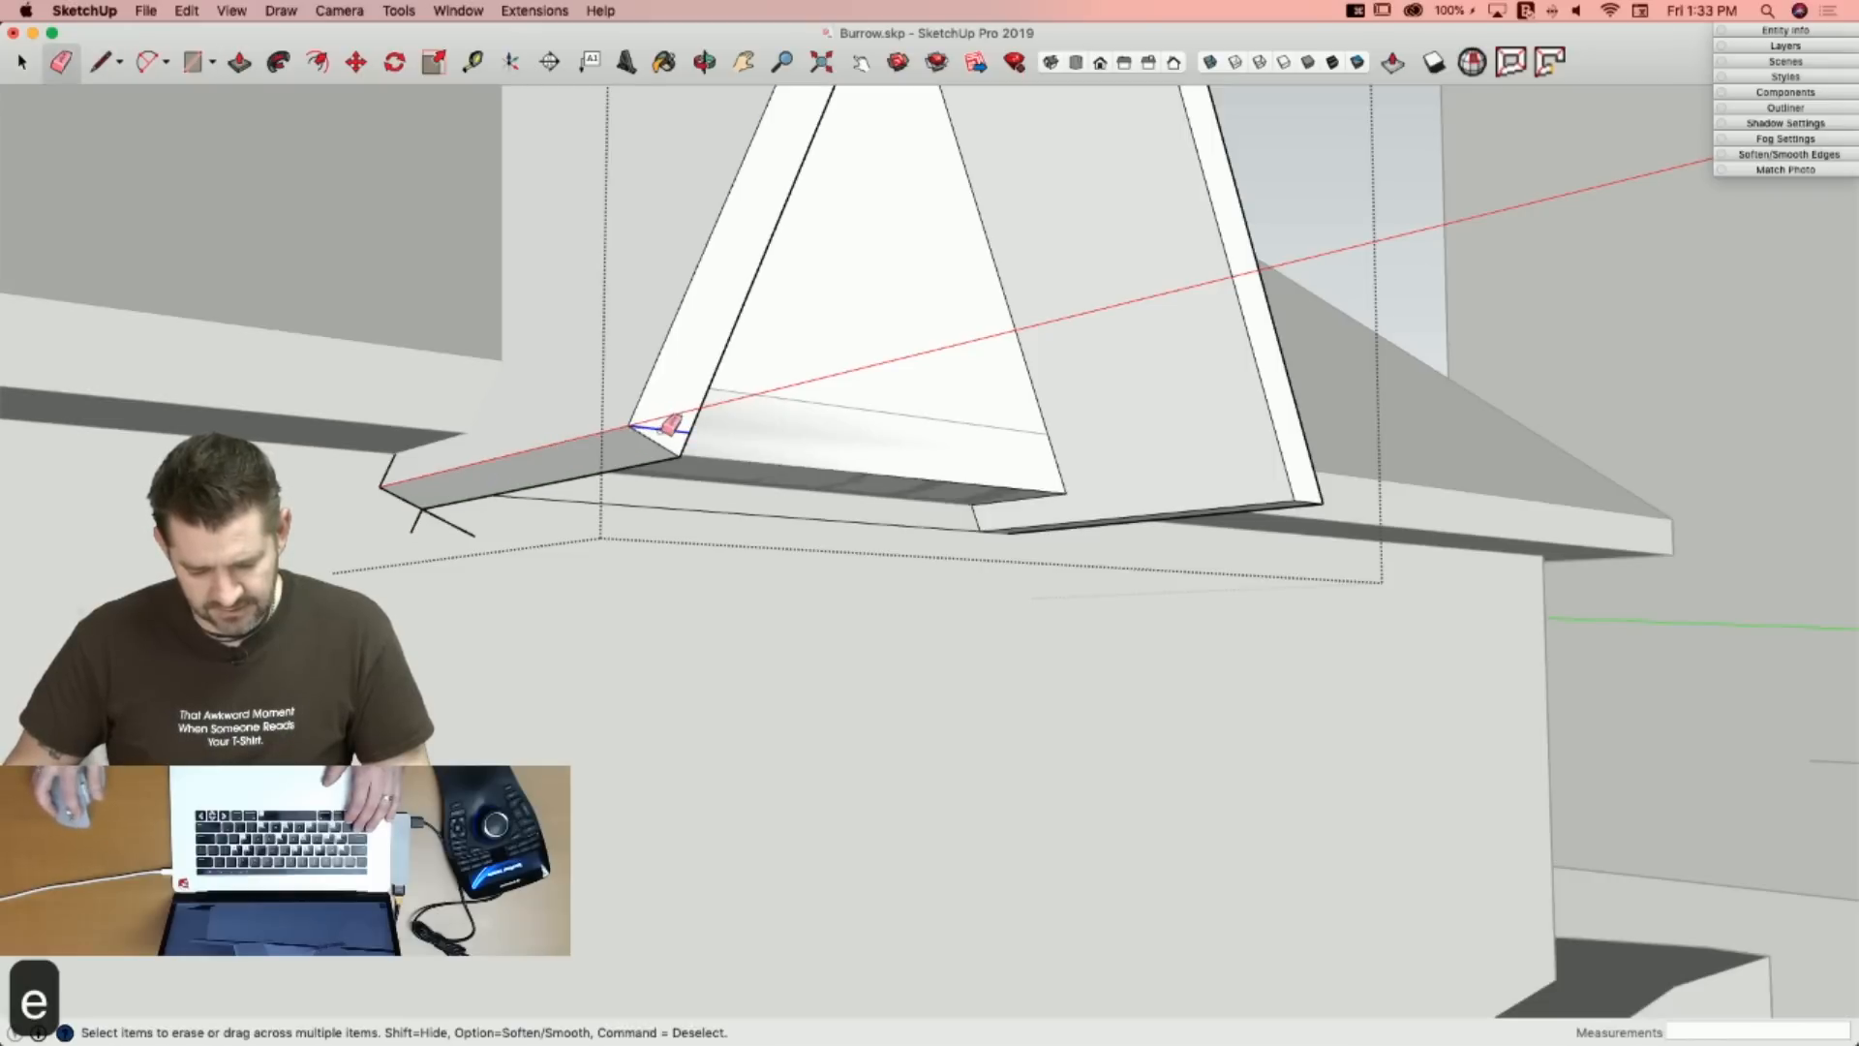
drag(400, 526, 458, 544)
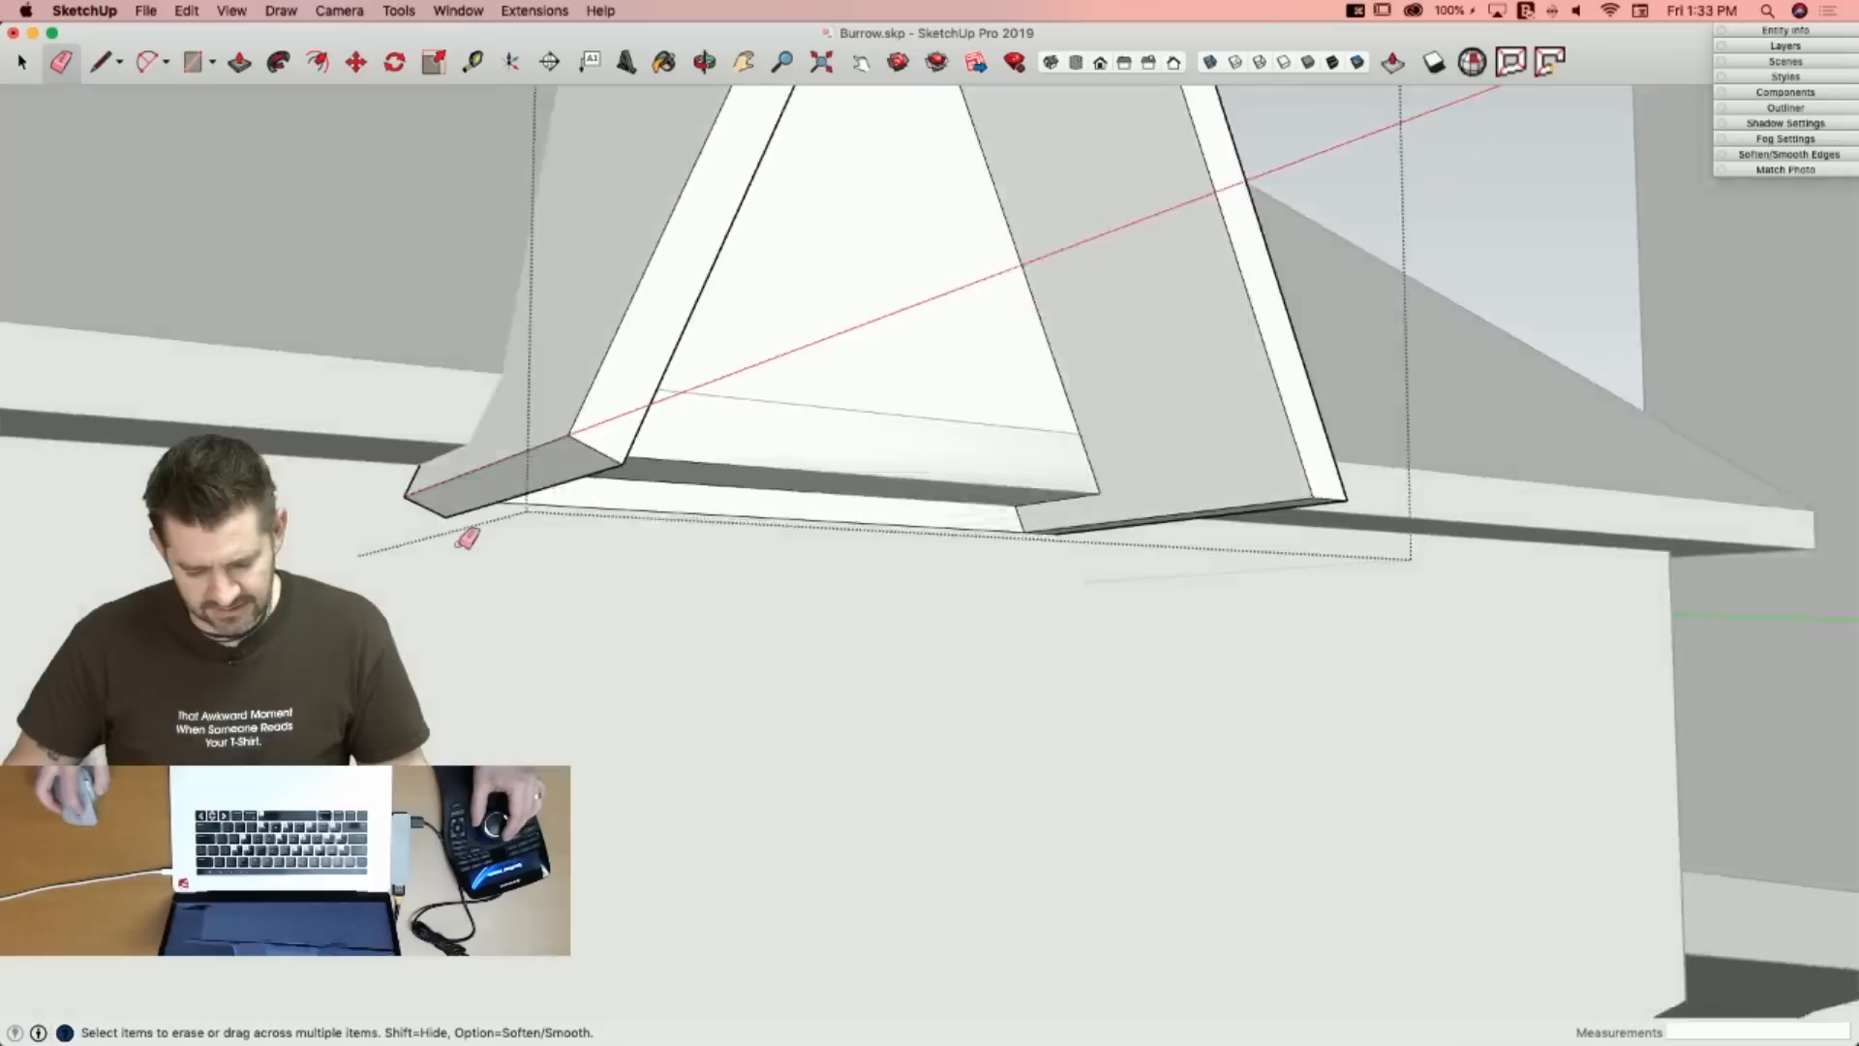
click(523, 487)
Extend the gable frame's right foot to matching square-cut guide lines and erase the leftover edges.
key(l)
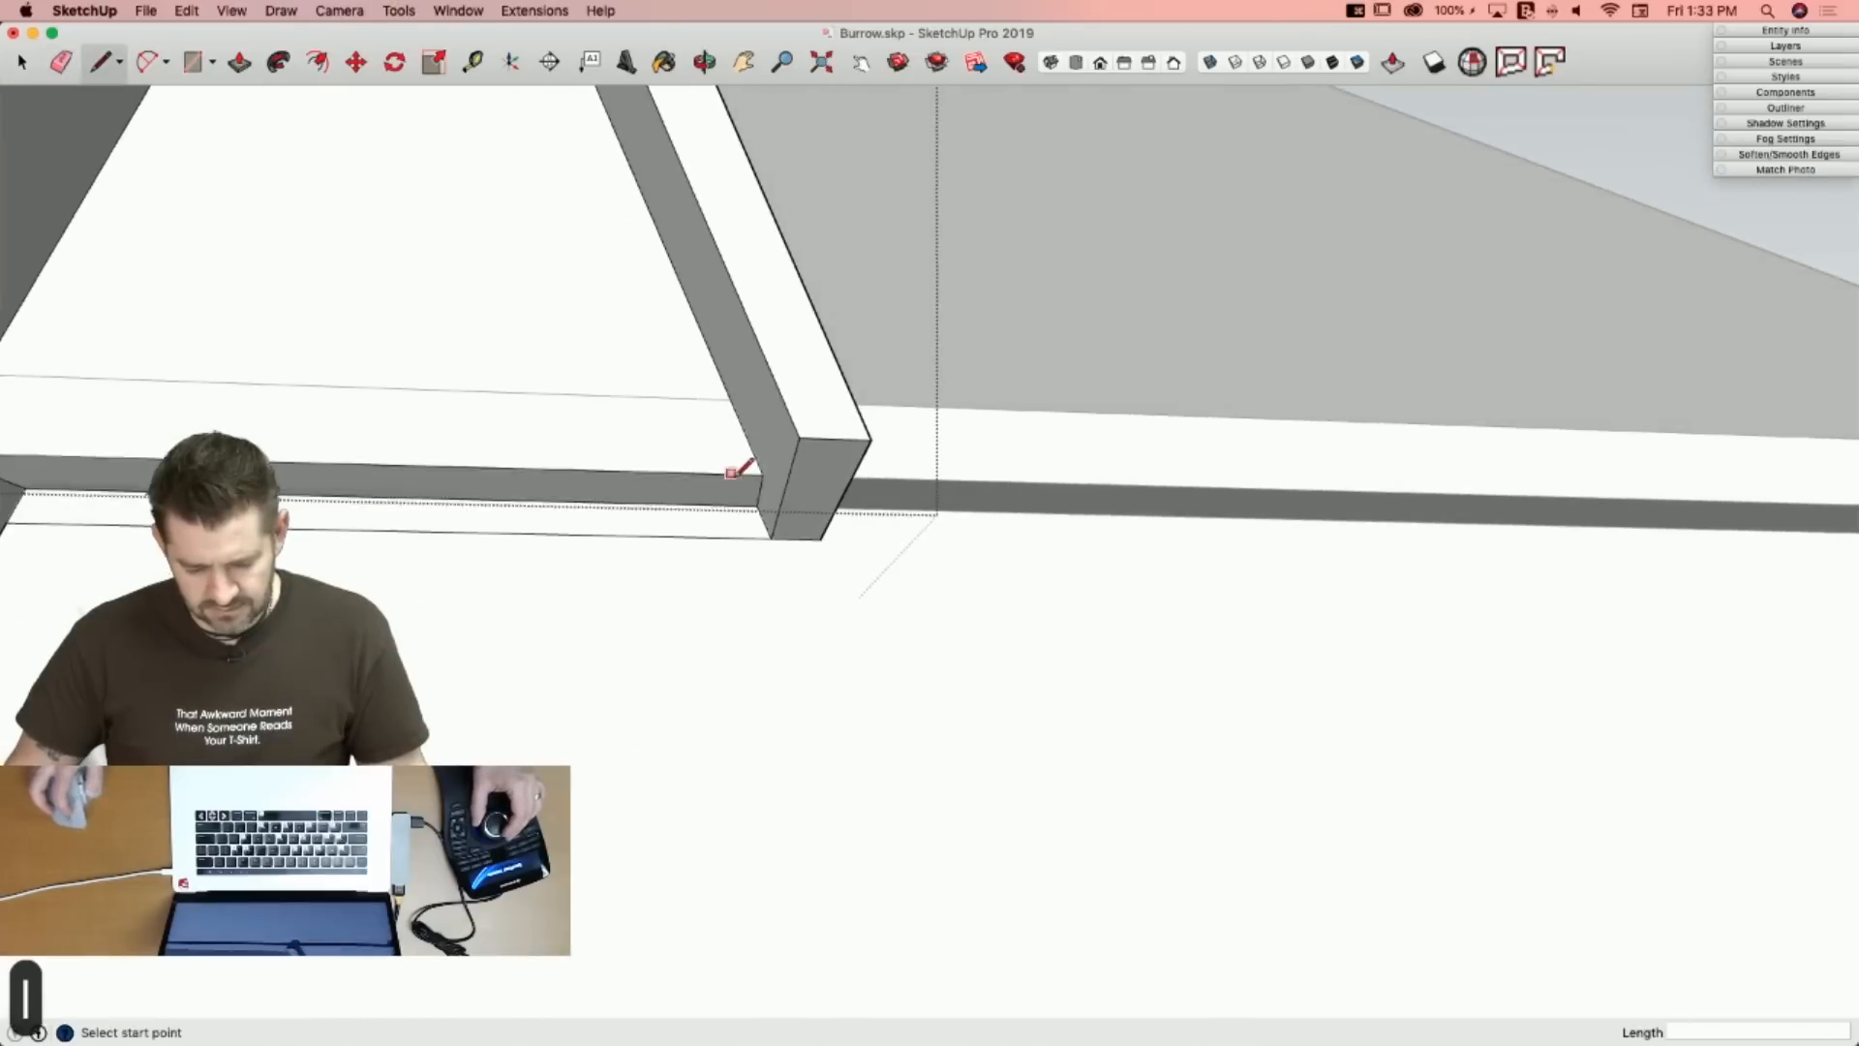
click(768, 534)
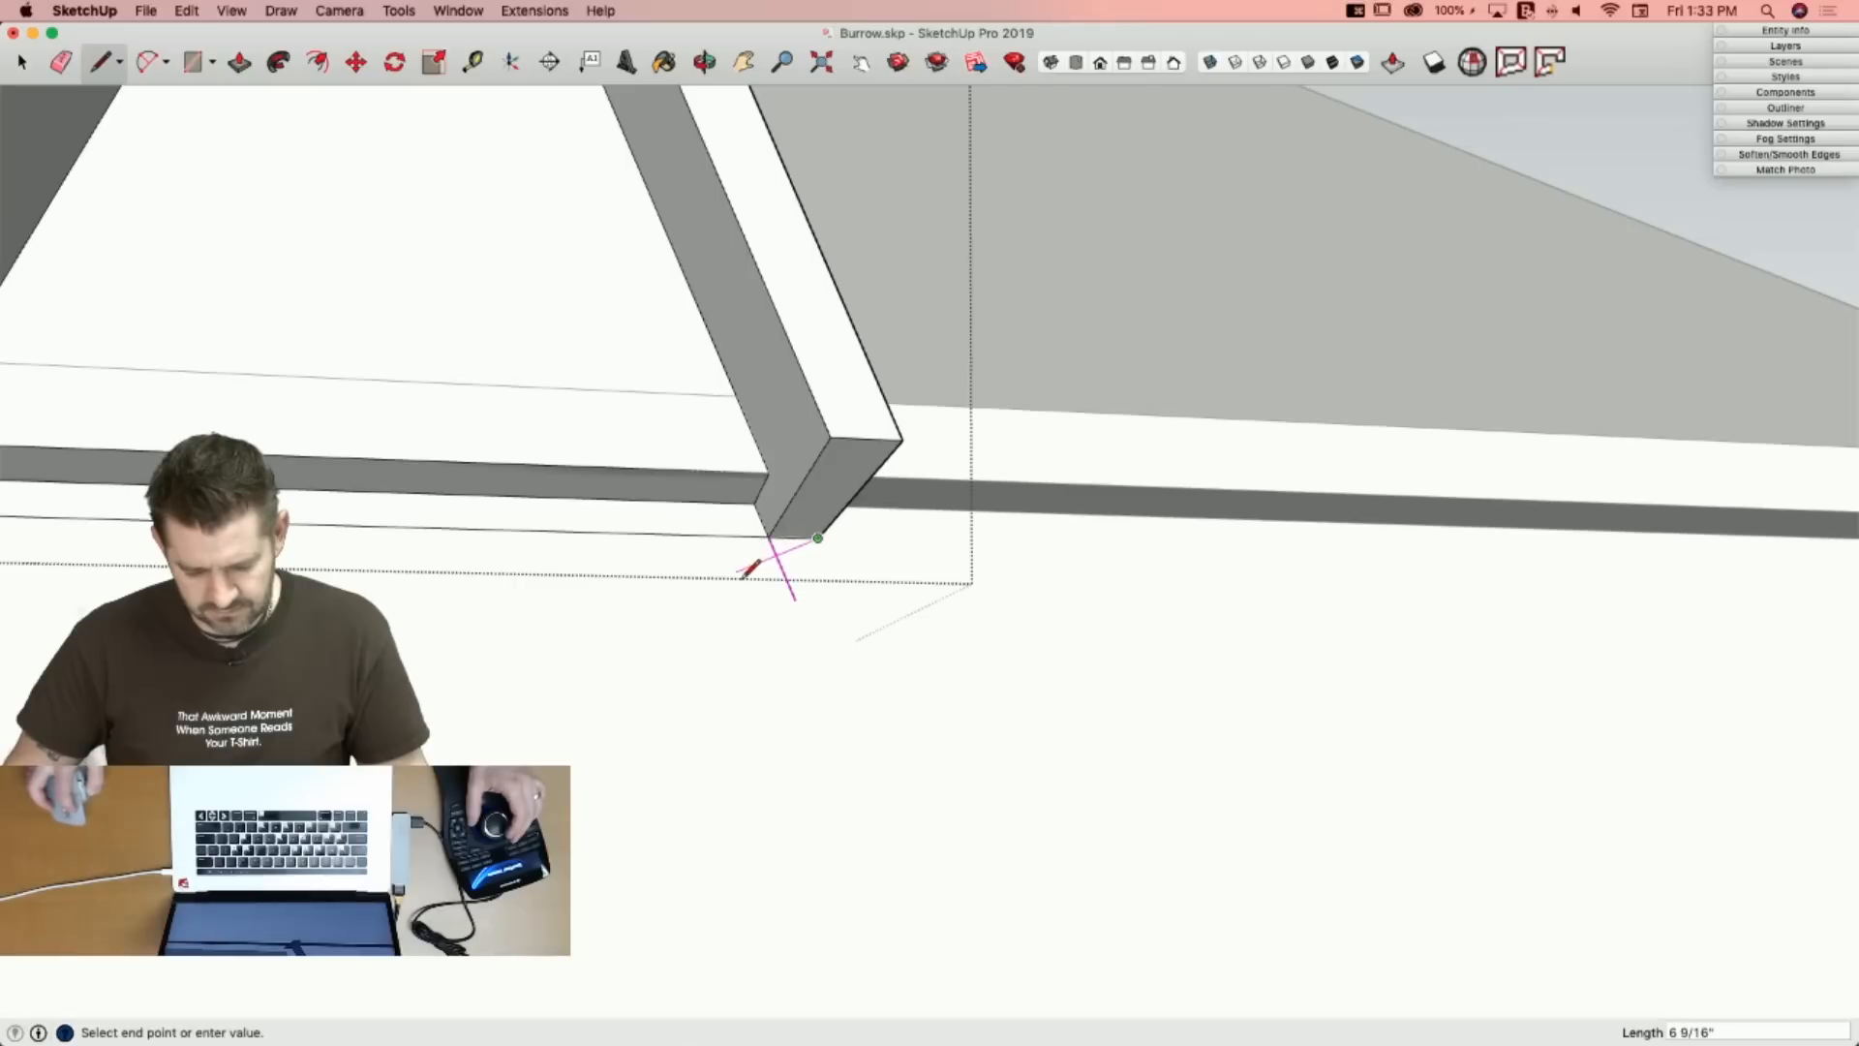
key(e)
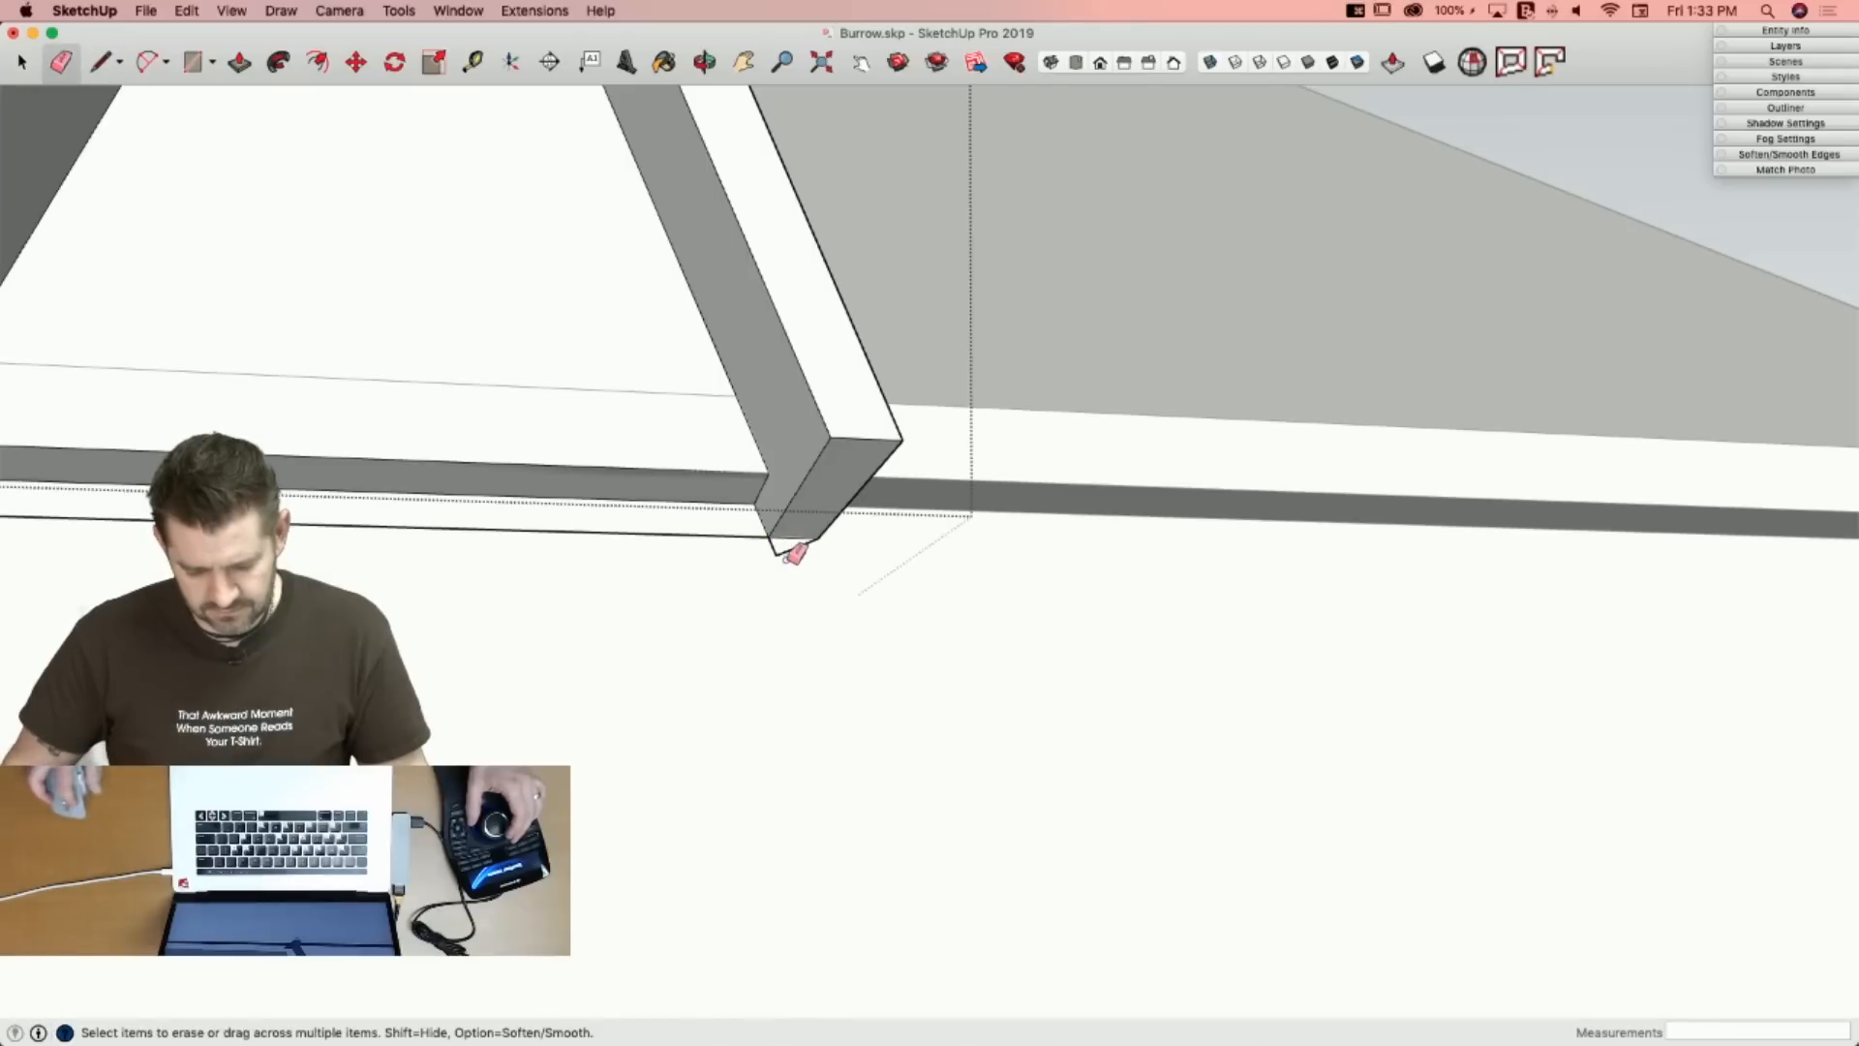
key(p)
key(e)
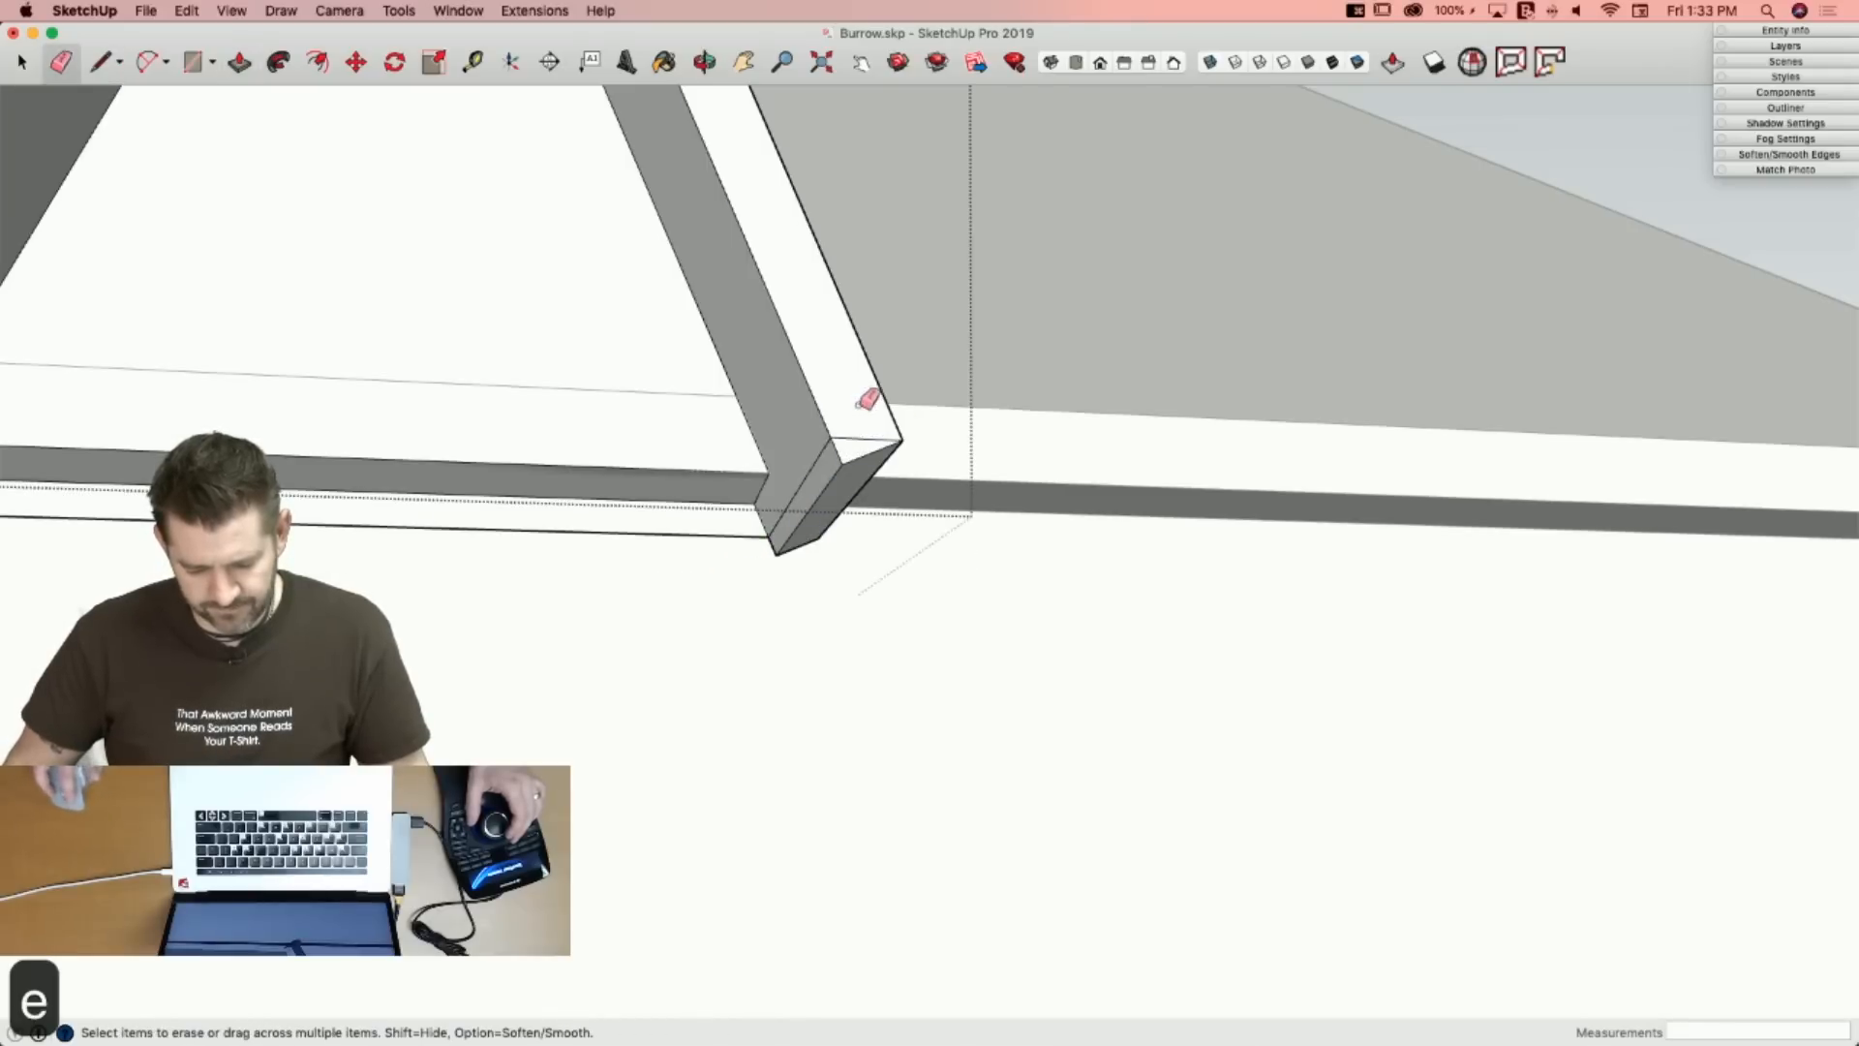
click(851, 440)
scroll(816, 466, down, 10)
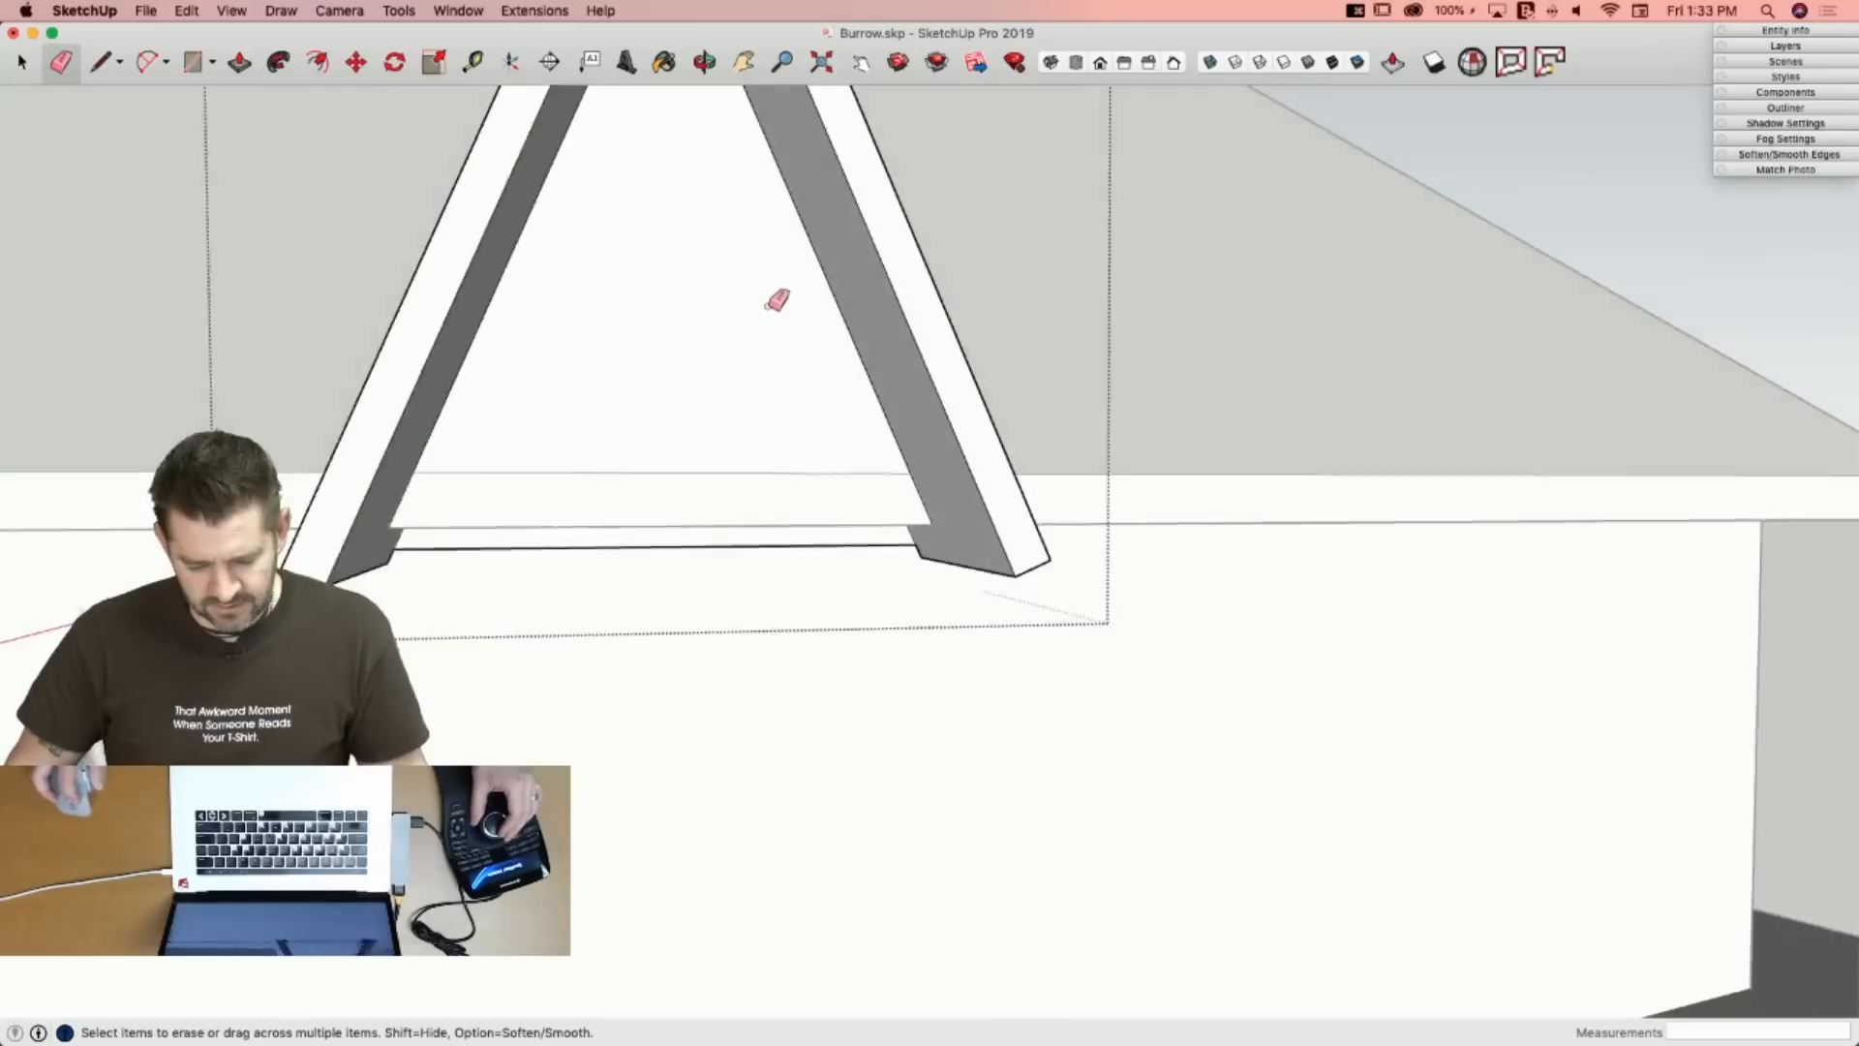
key(space)
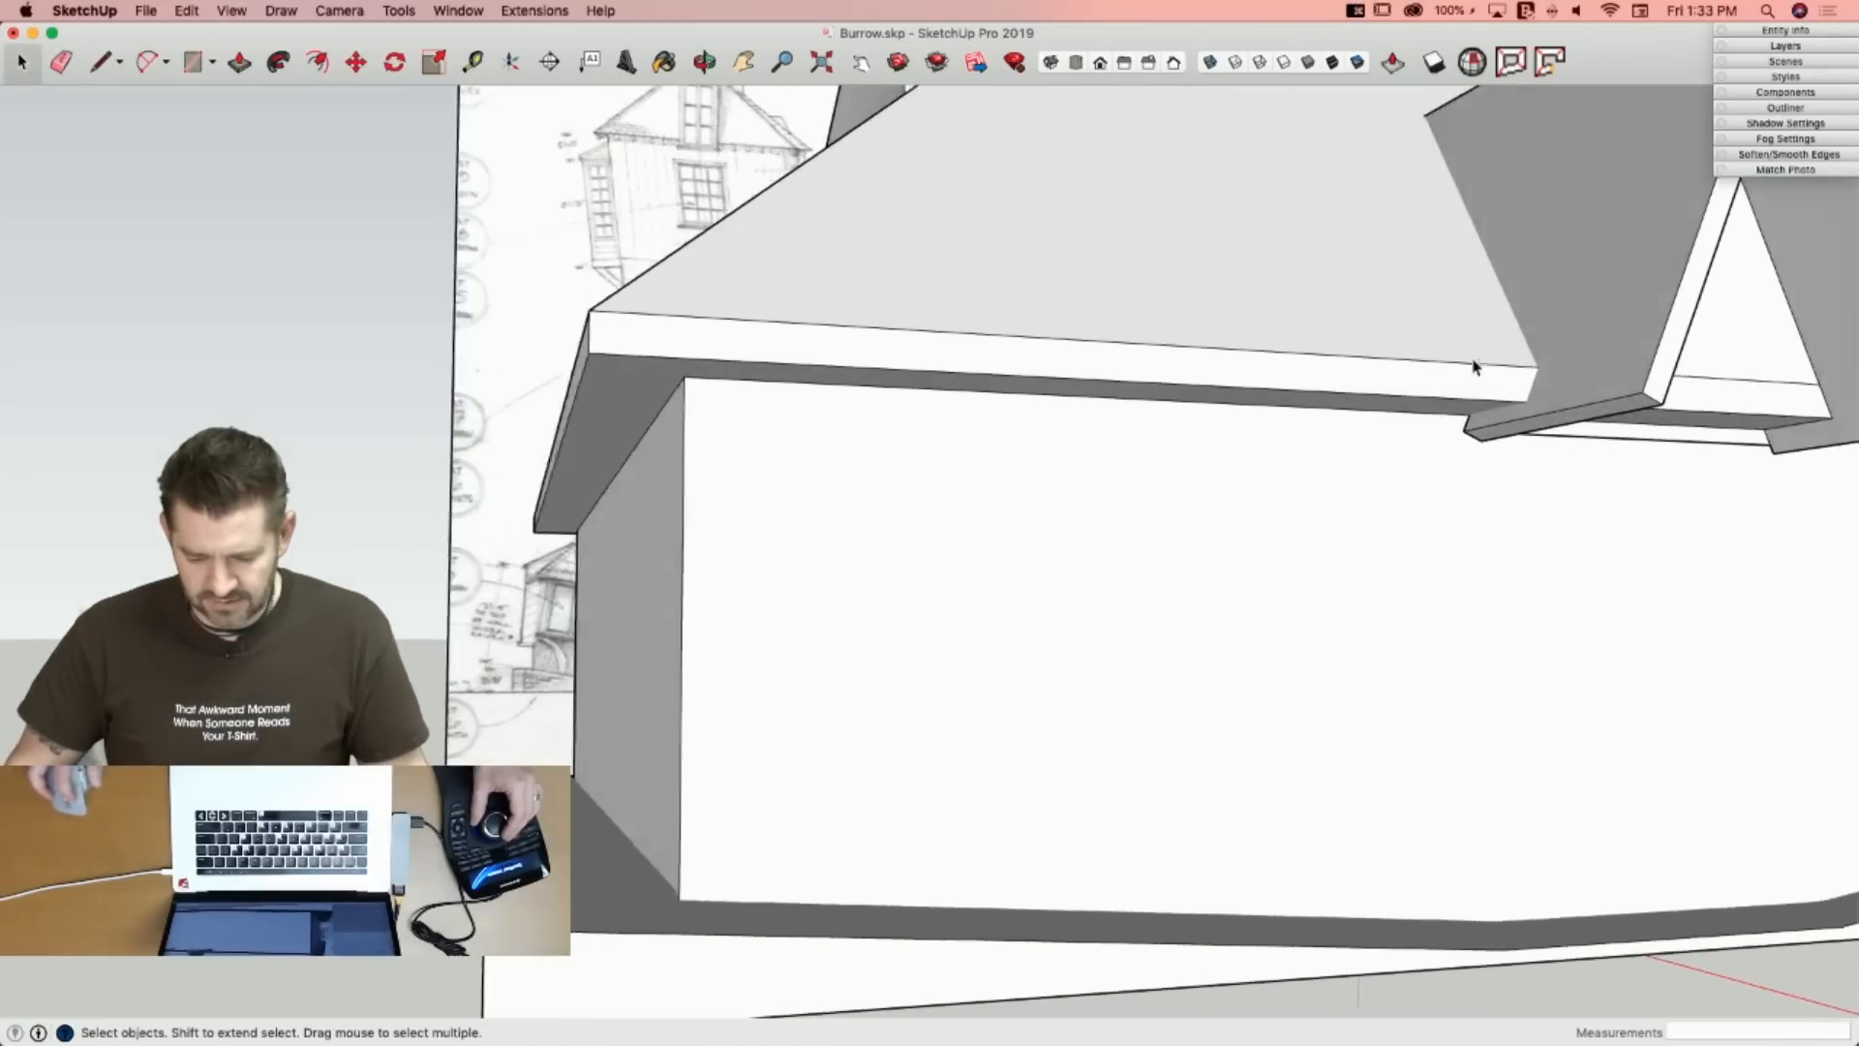
double_click(1167, 366)
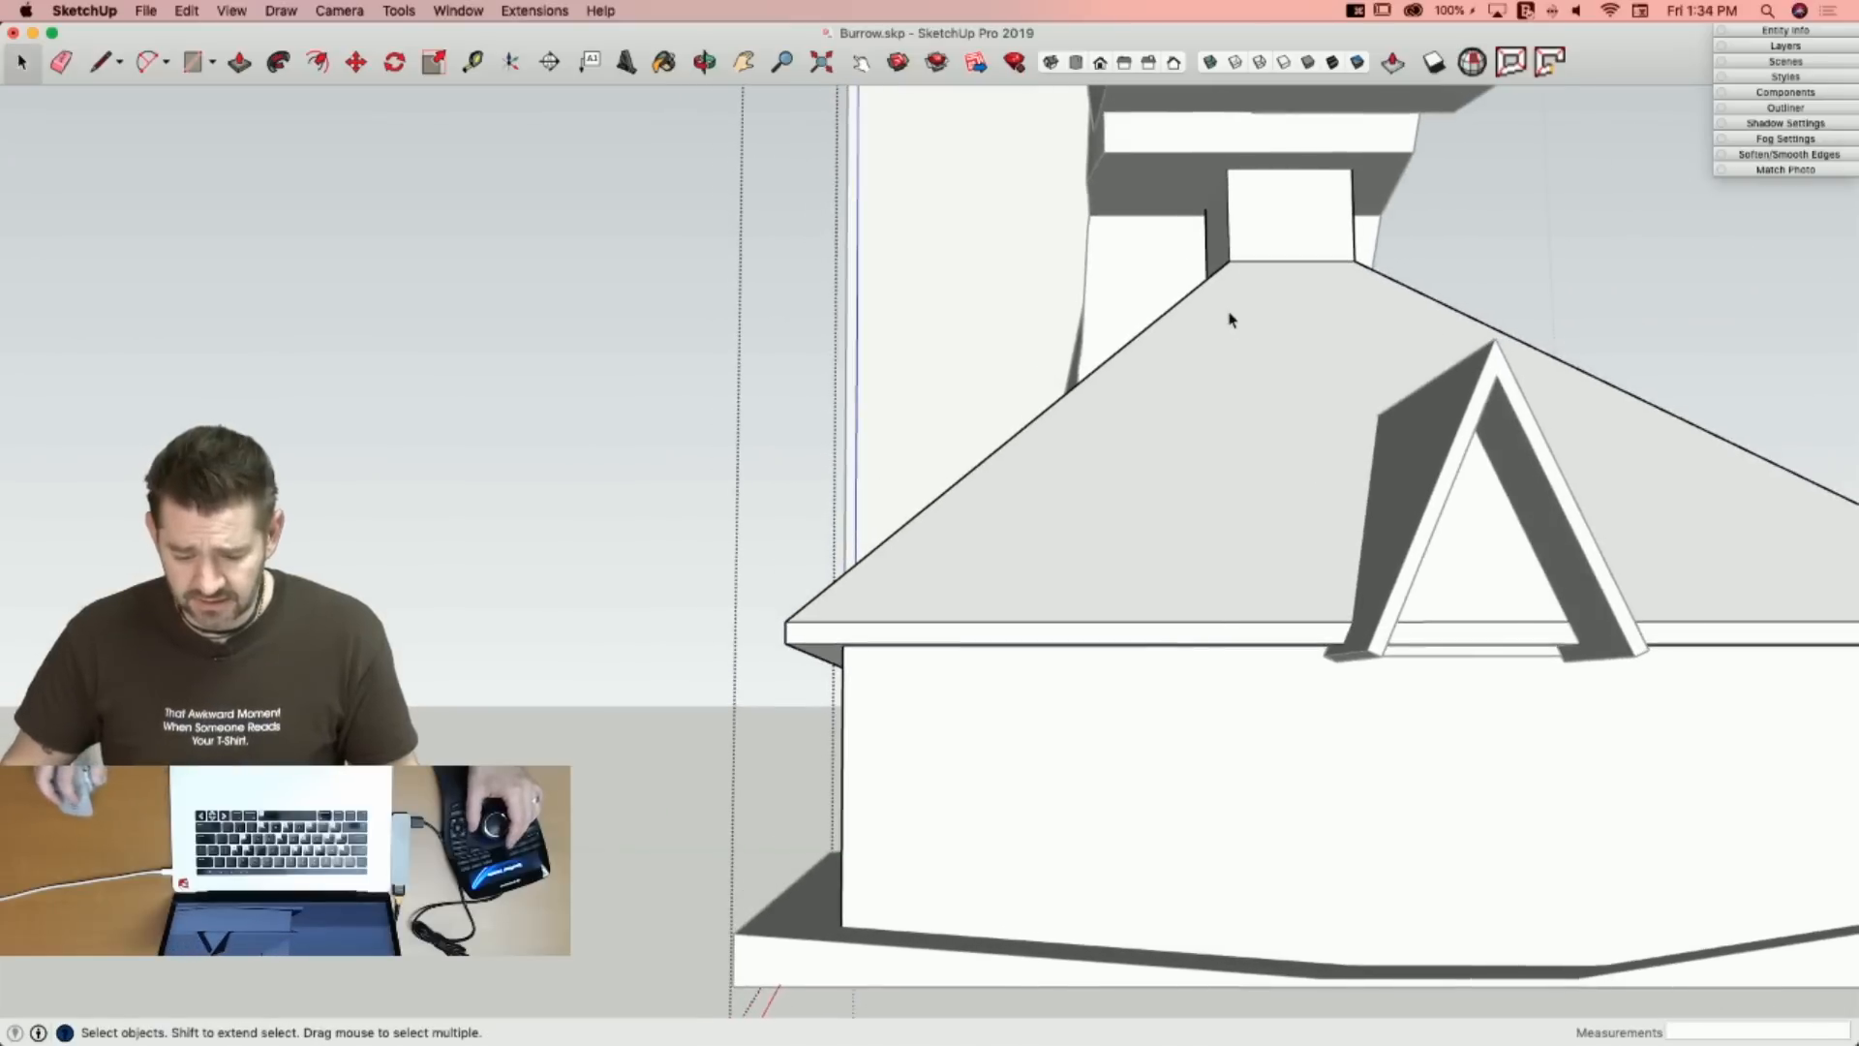
key(l)
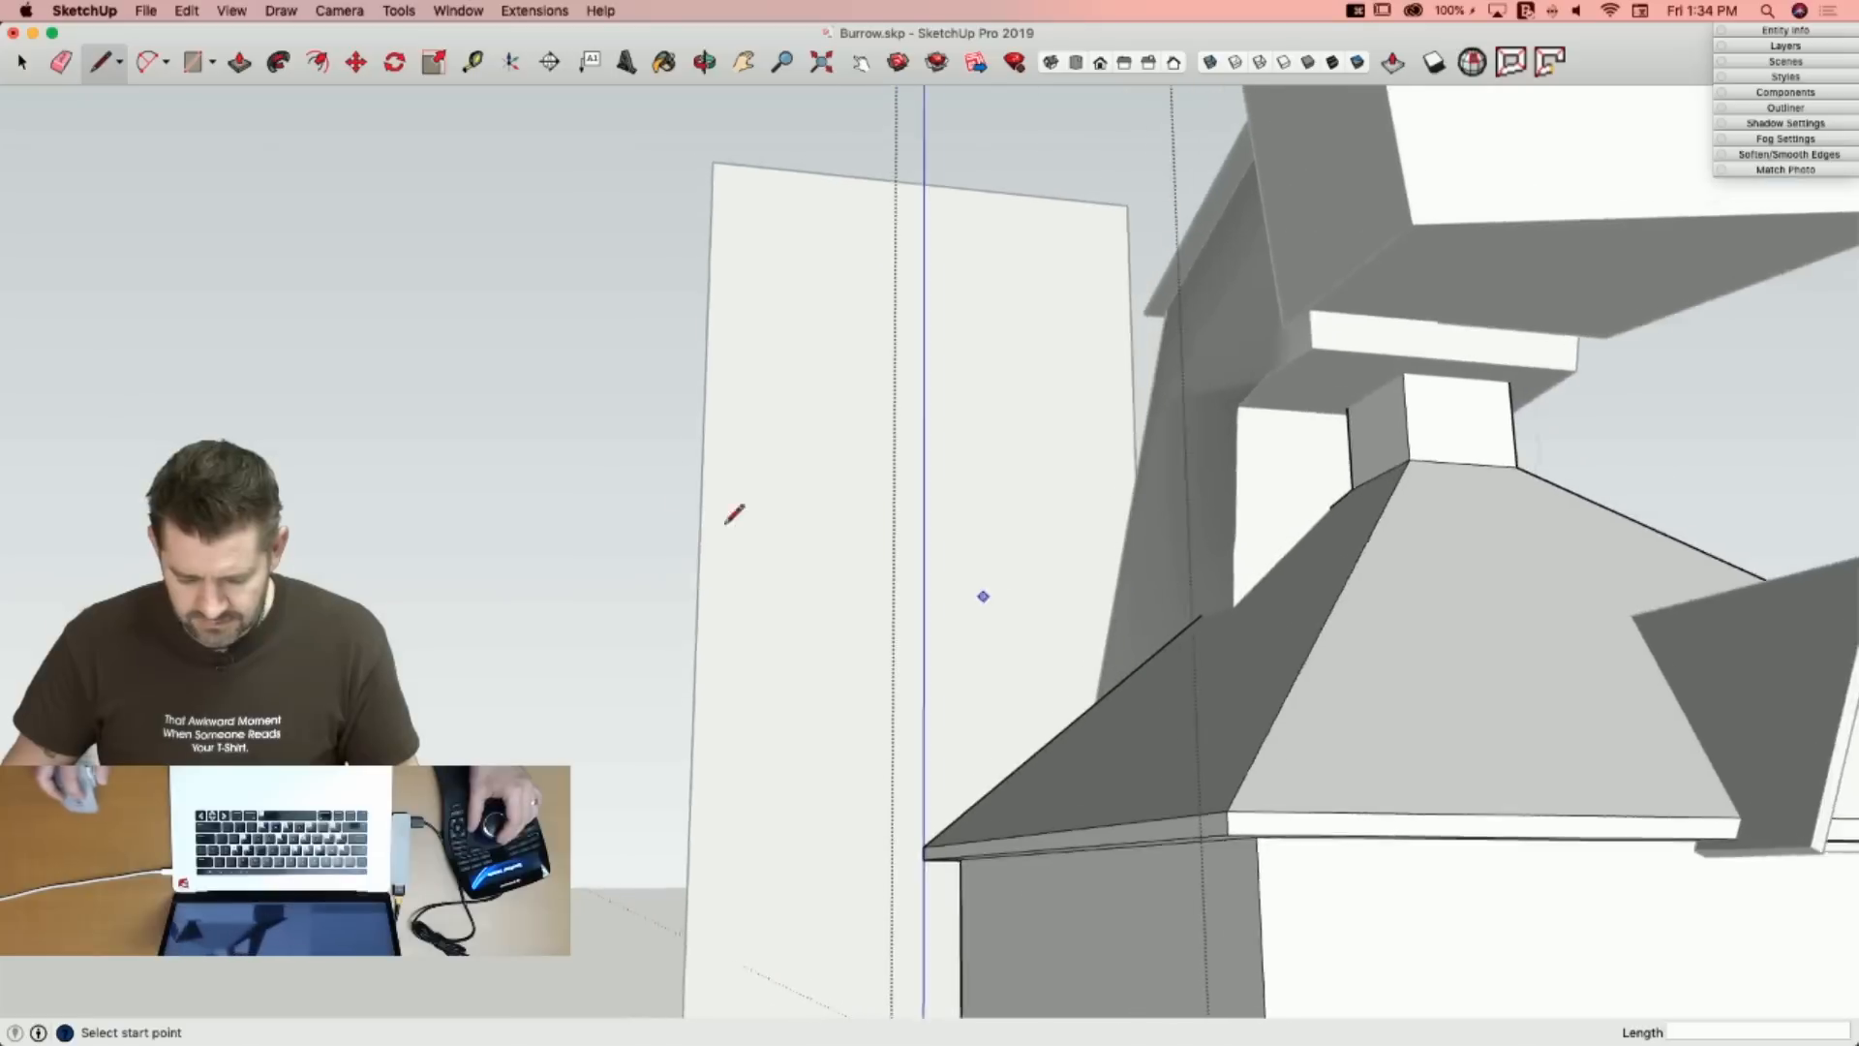
key(space)
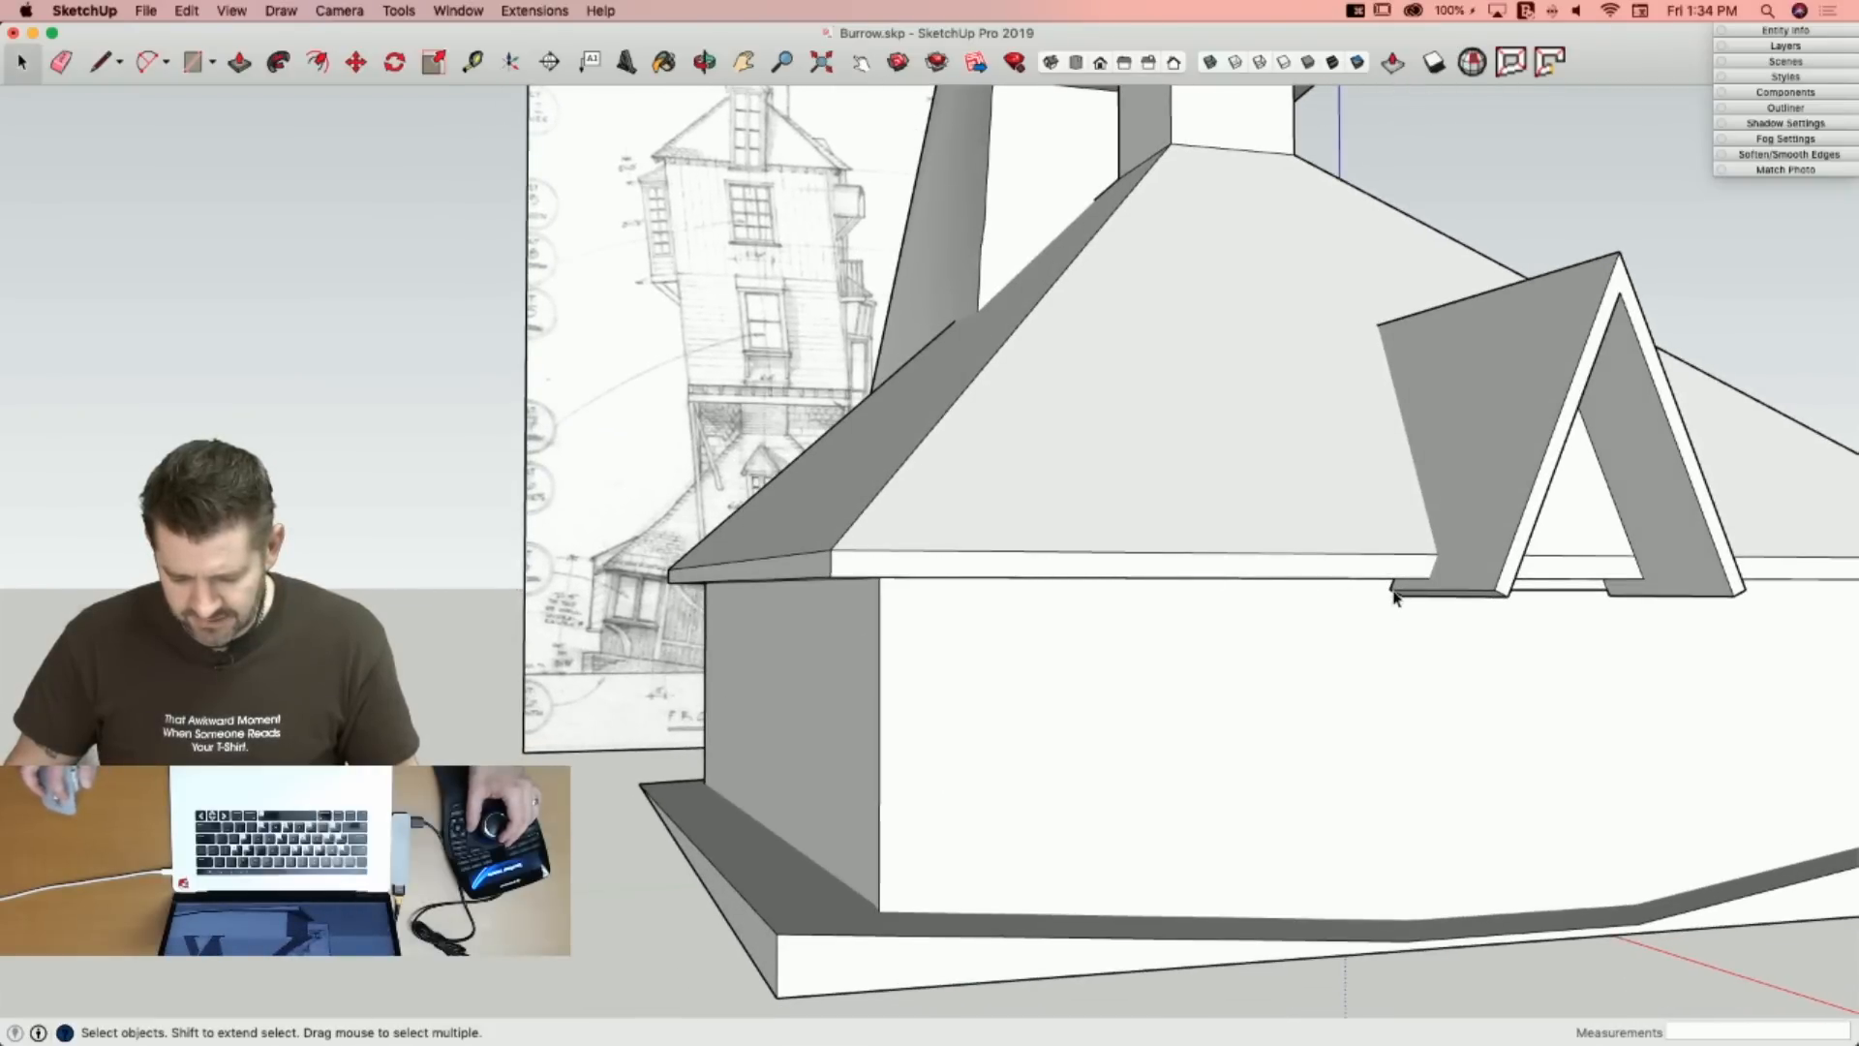
In the lower roof, split the front eave's underside with a line about 1' 5/8" long and pull that strip down about 3 13/16".
key(space)
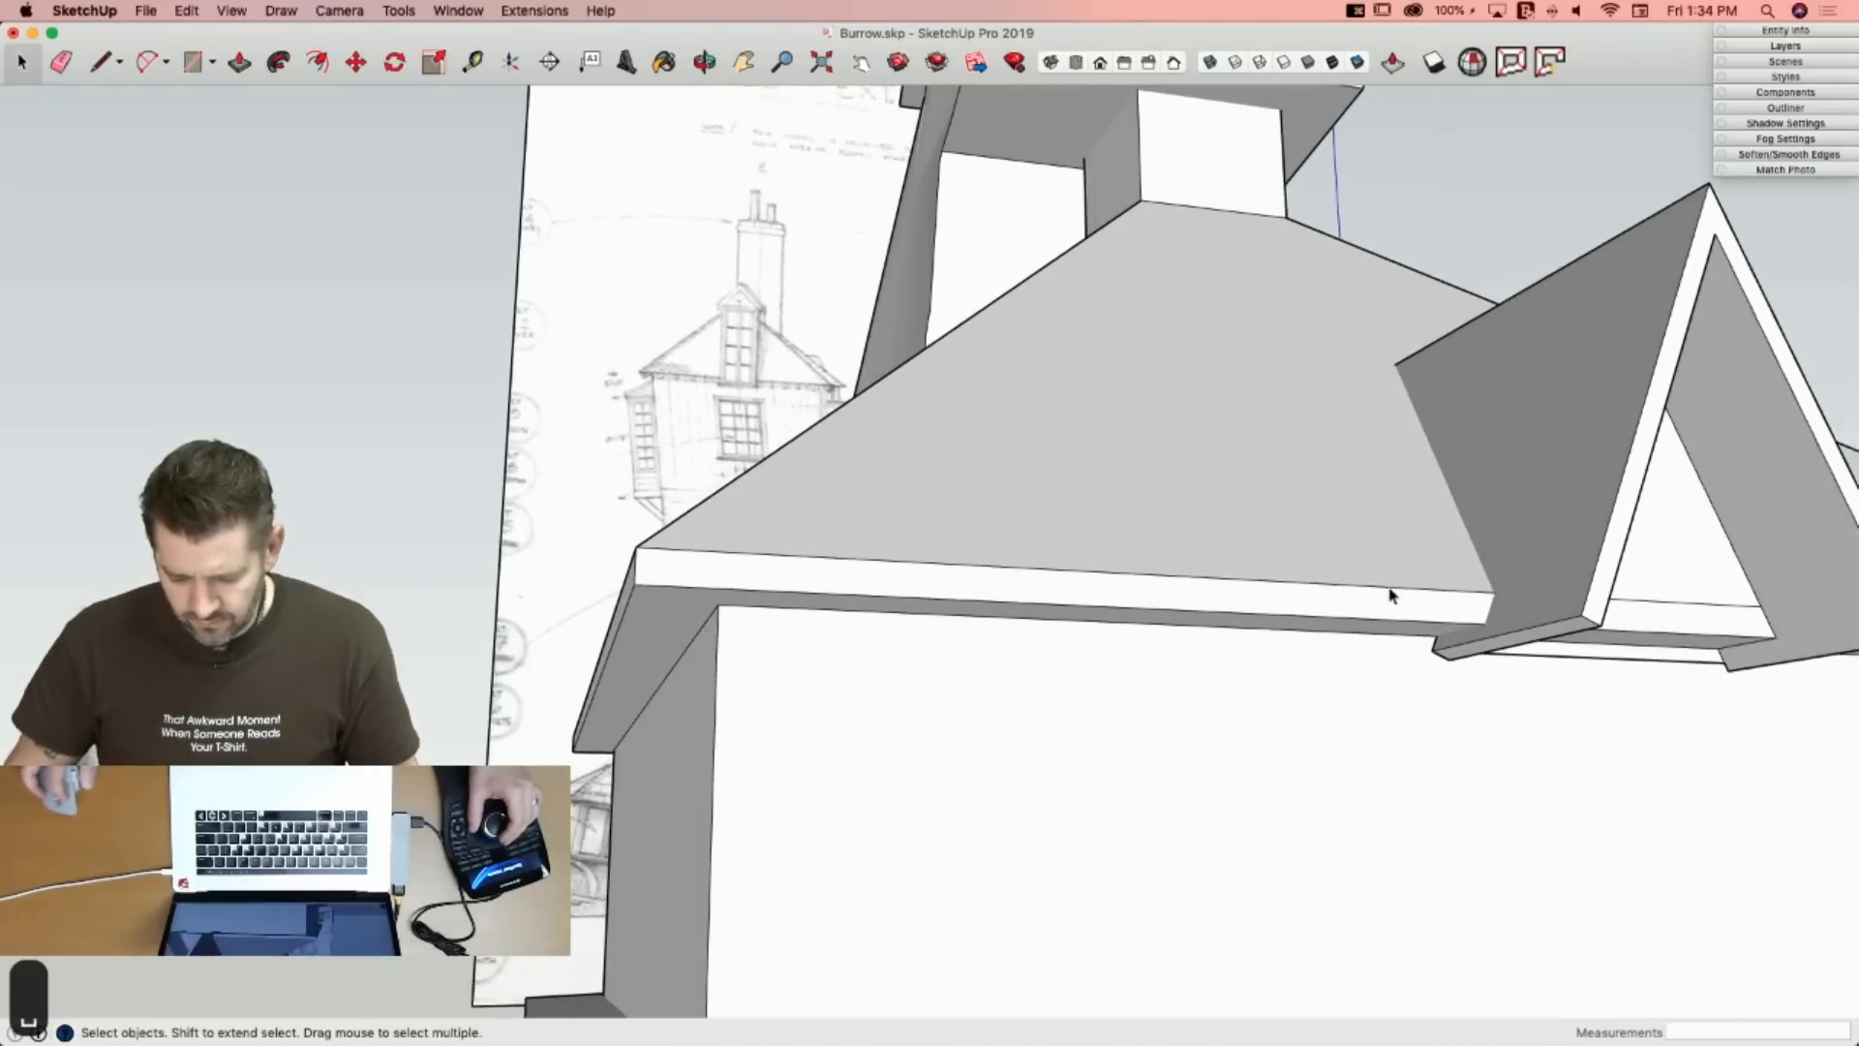
double_click(1371, 596)
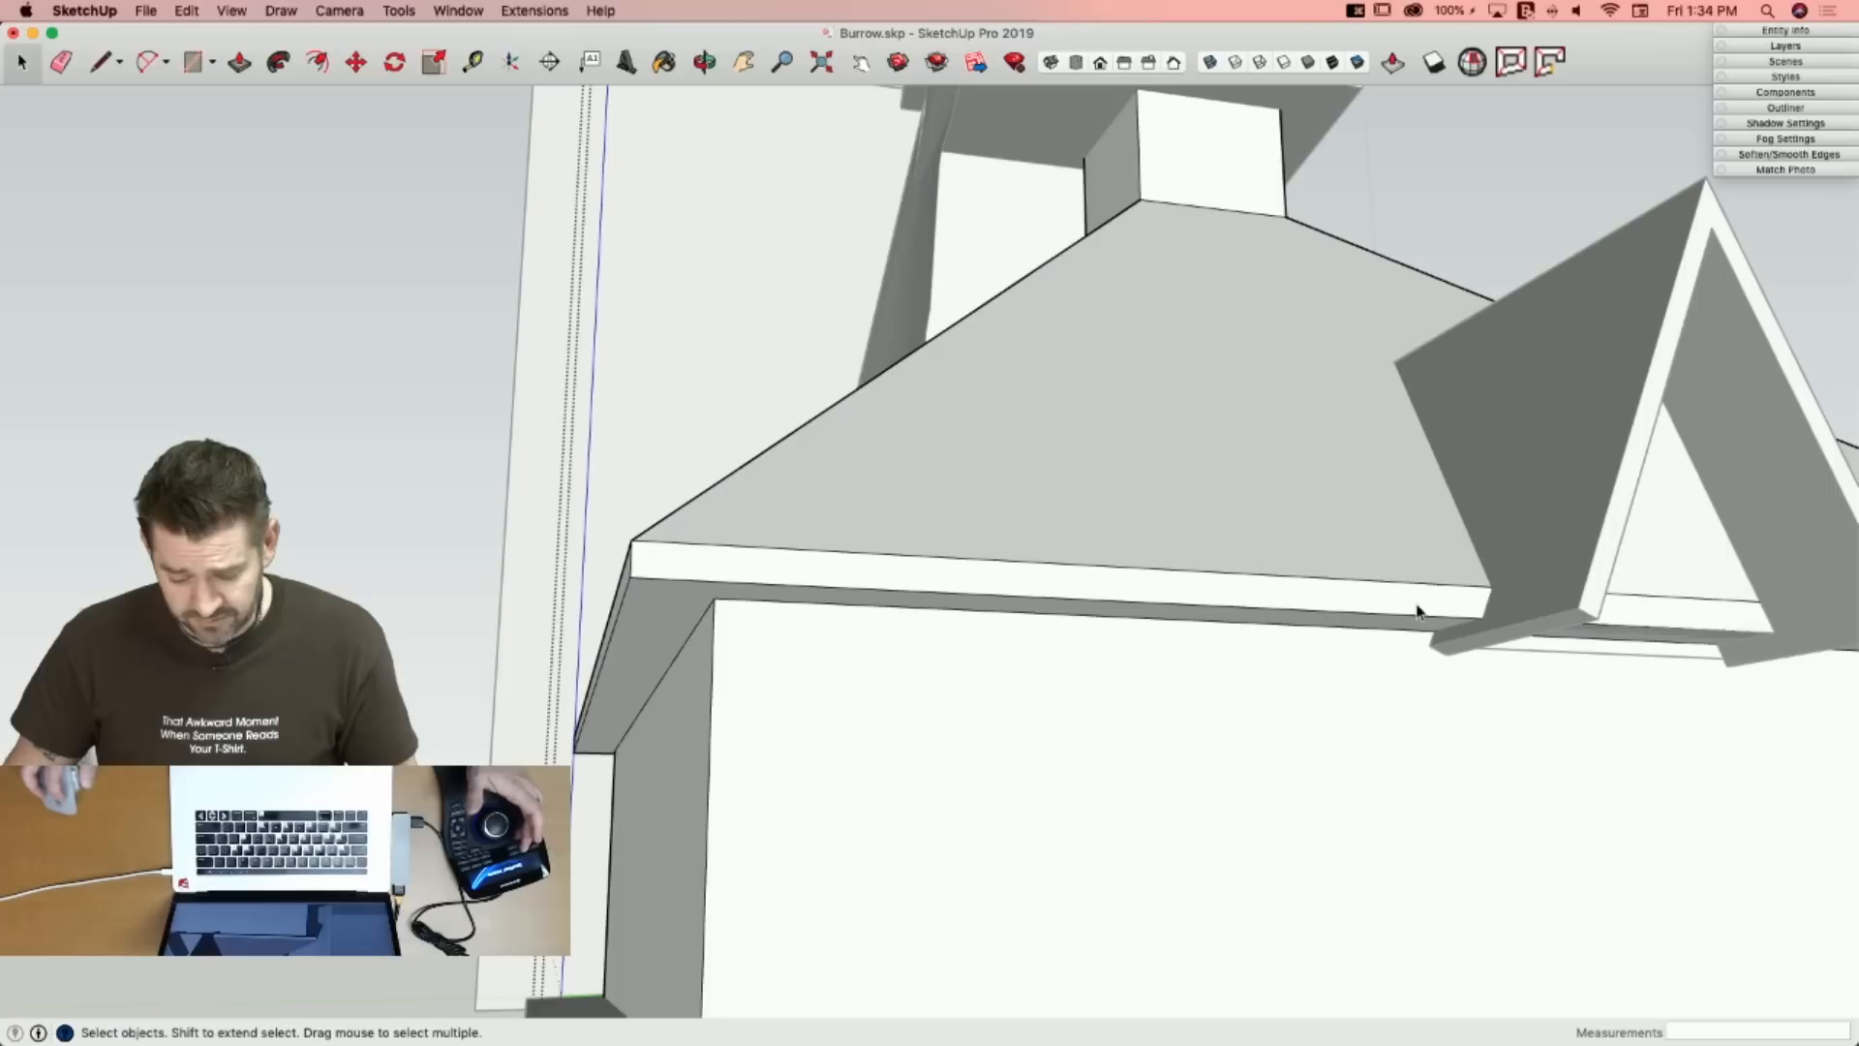
key(p)
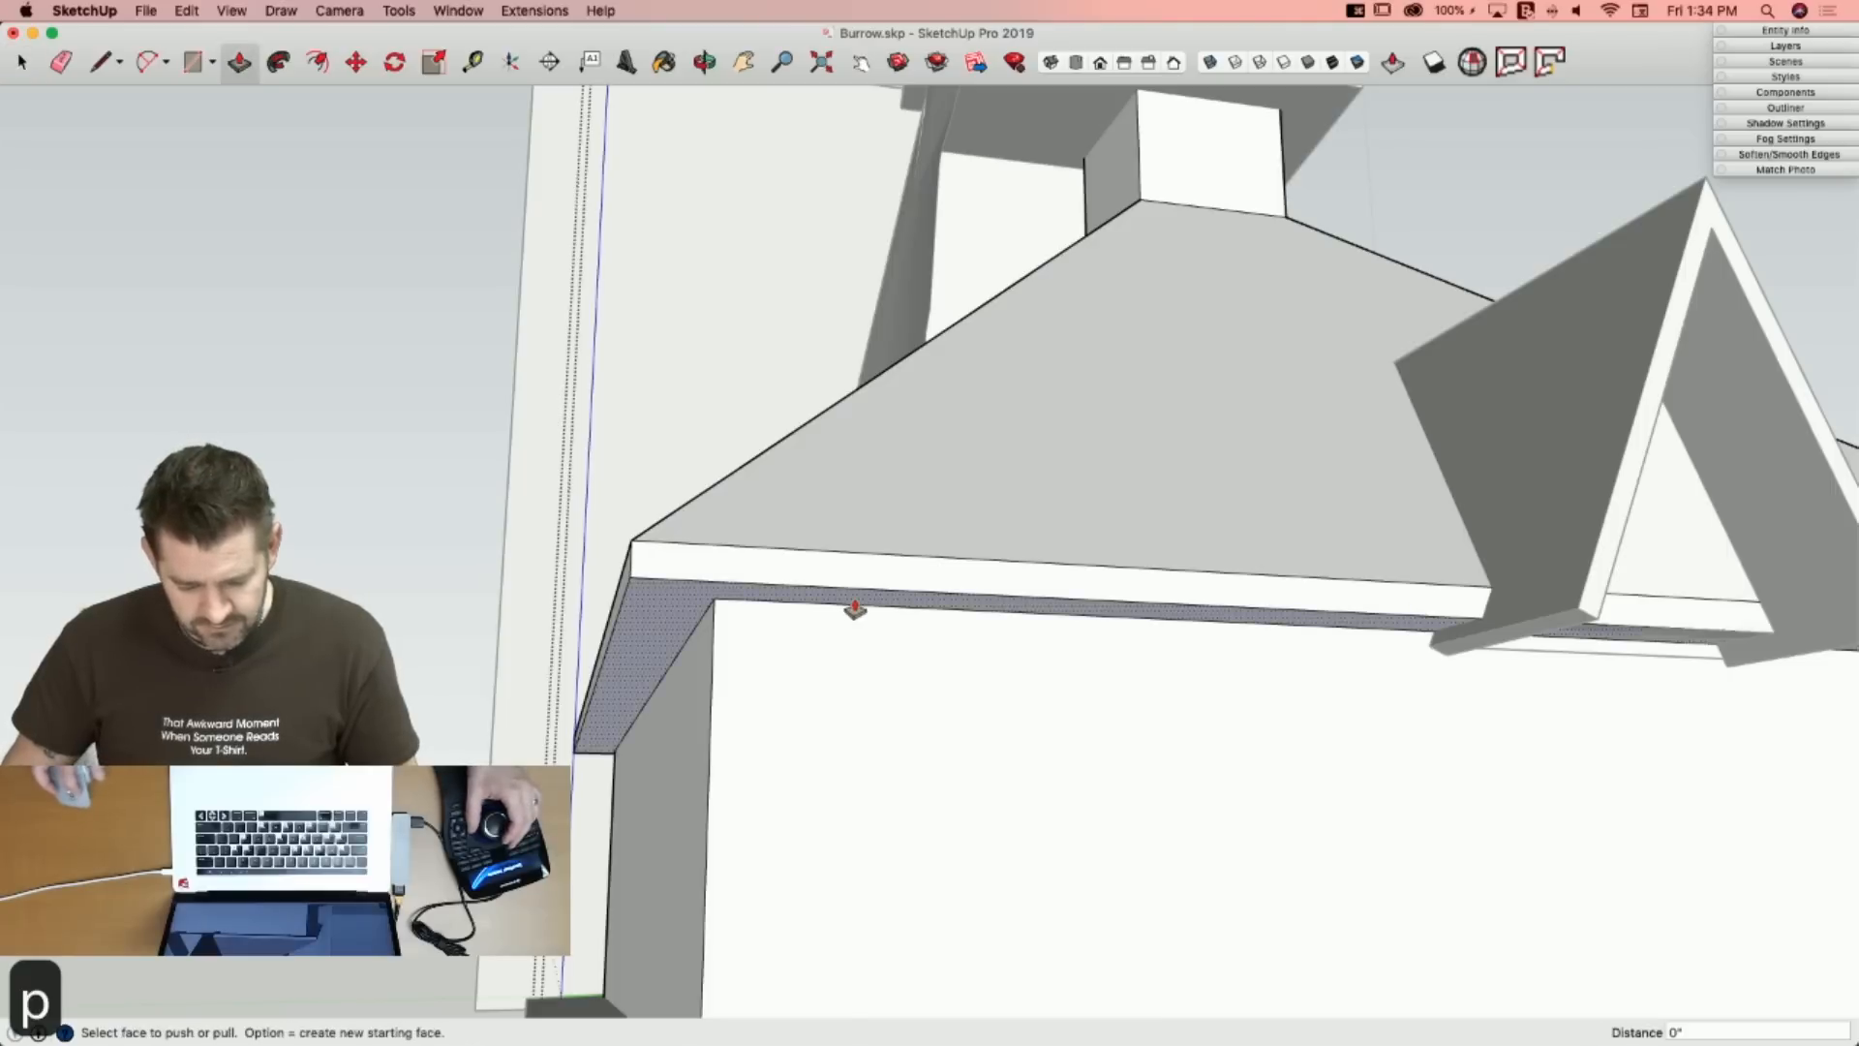
key(l)
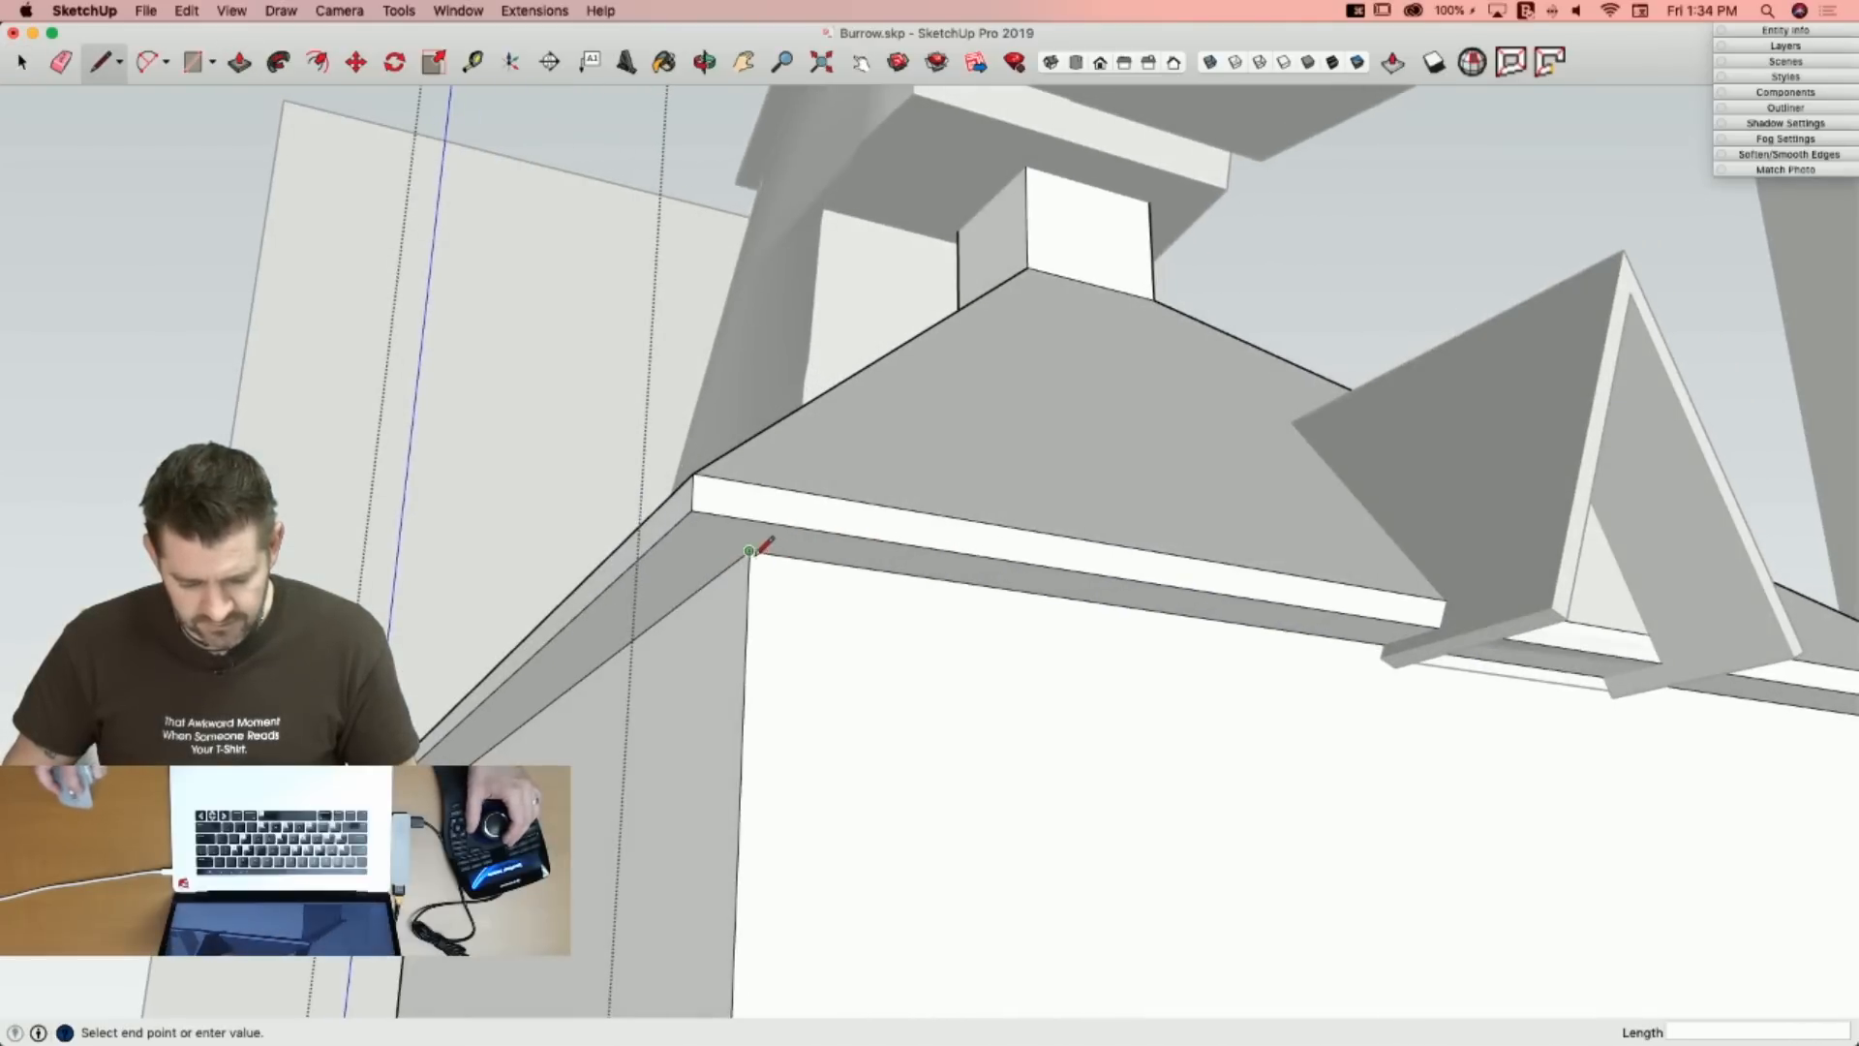
click(659, 536)
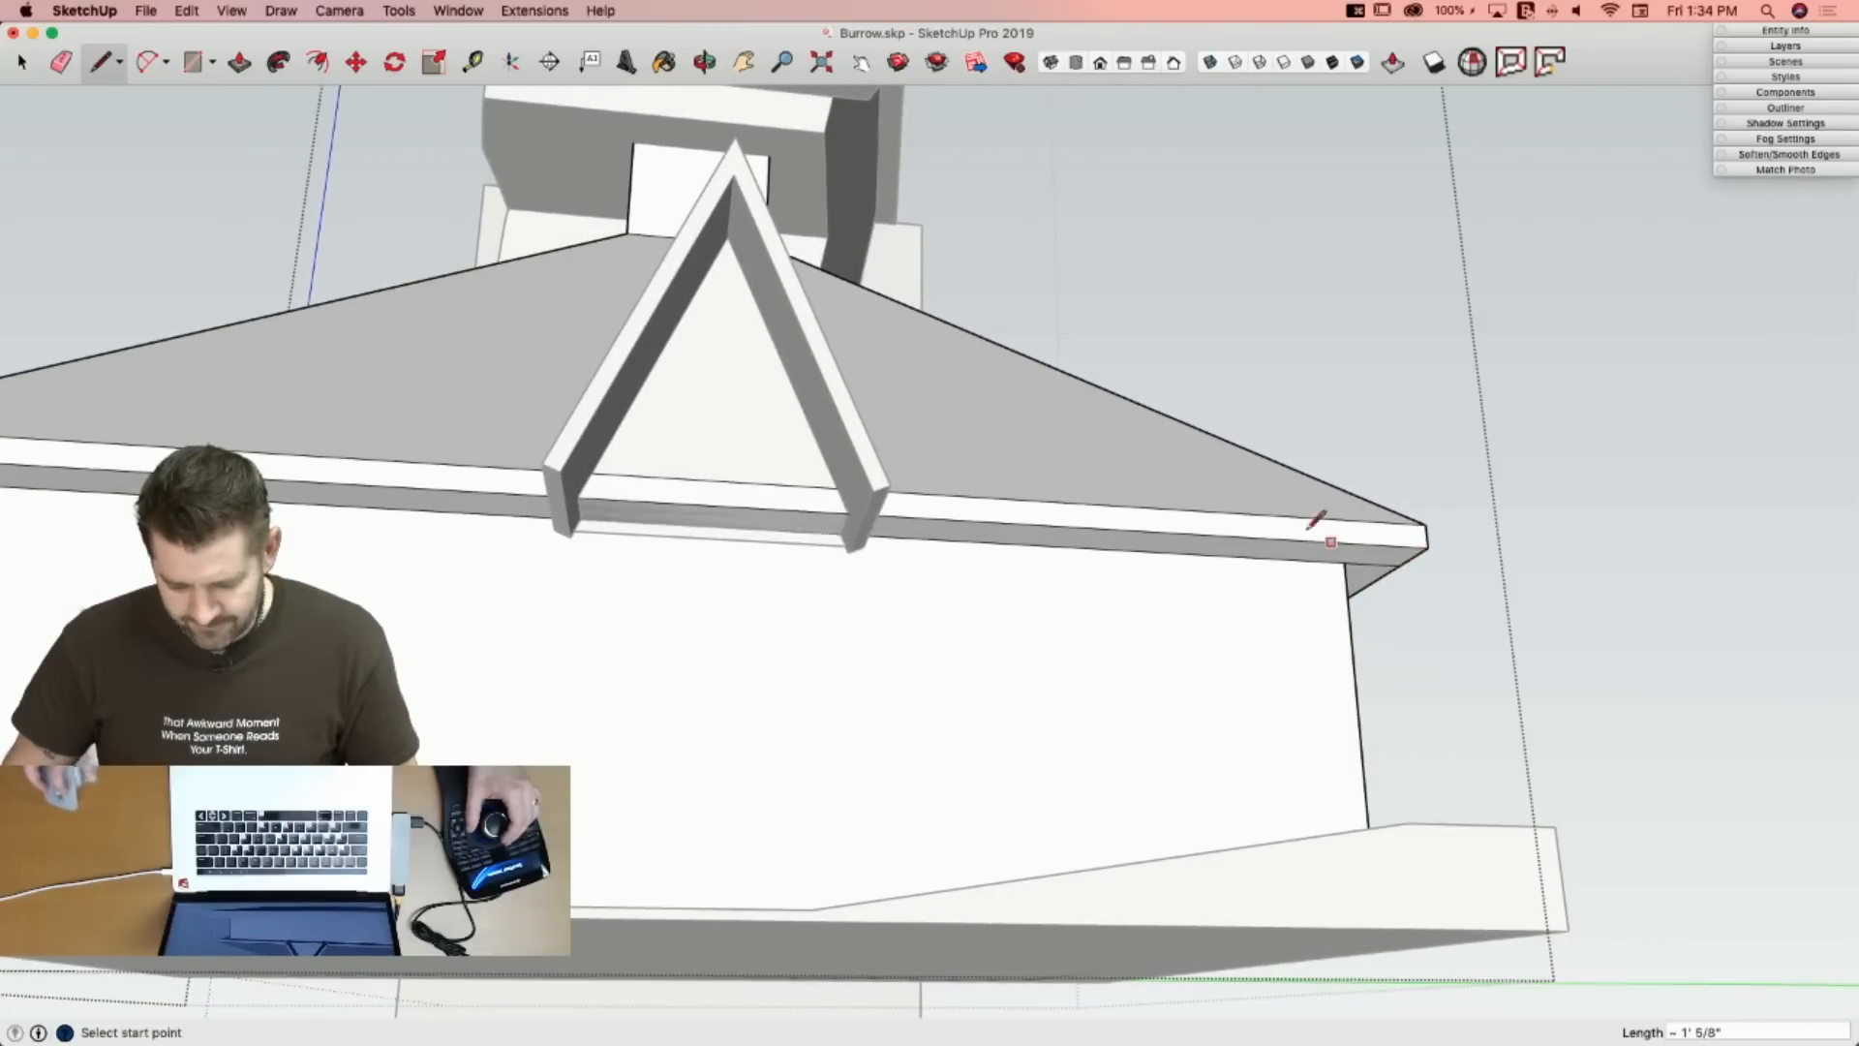
key(p)
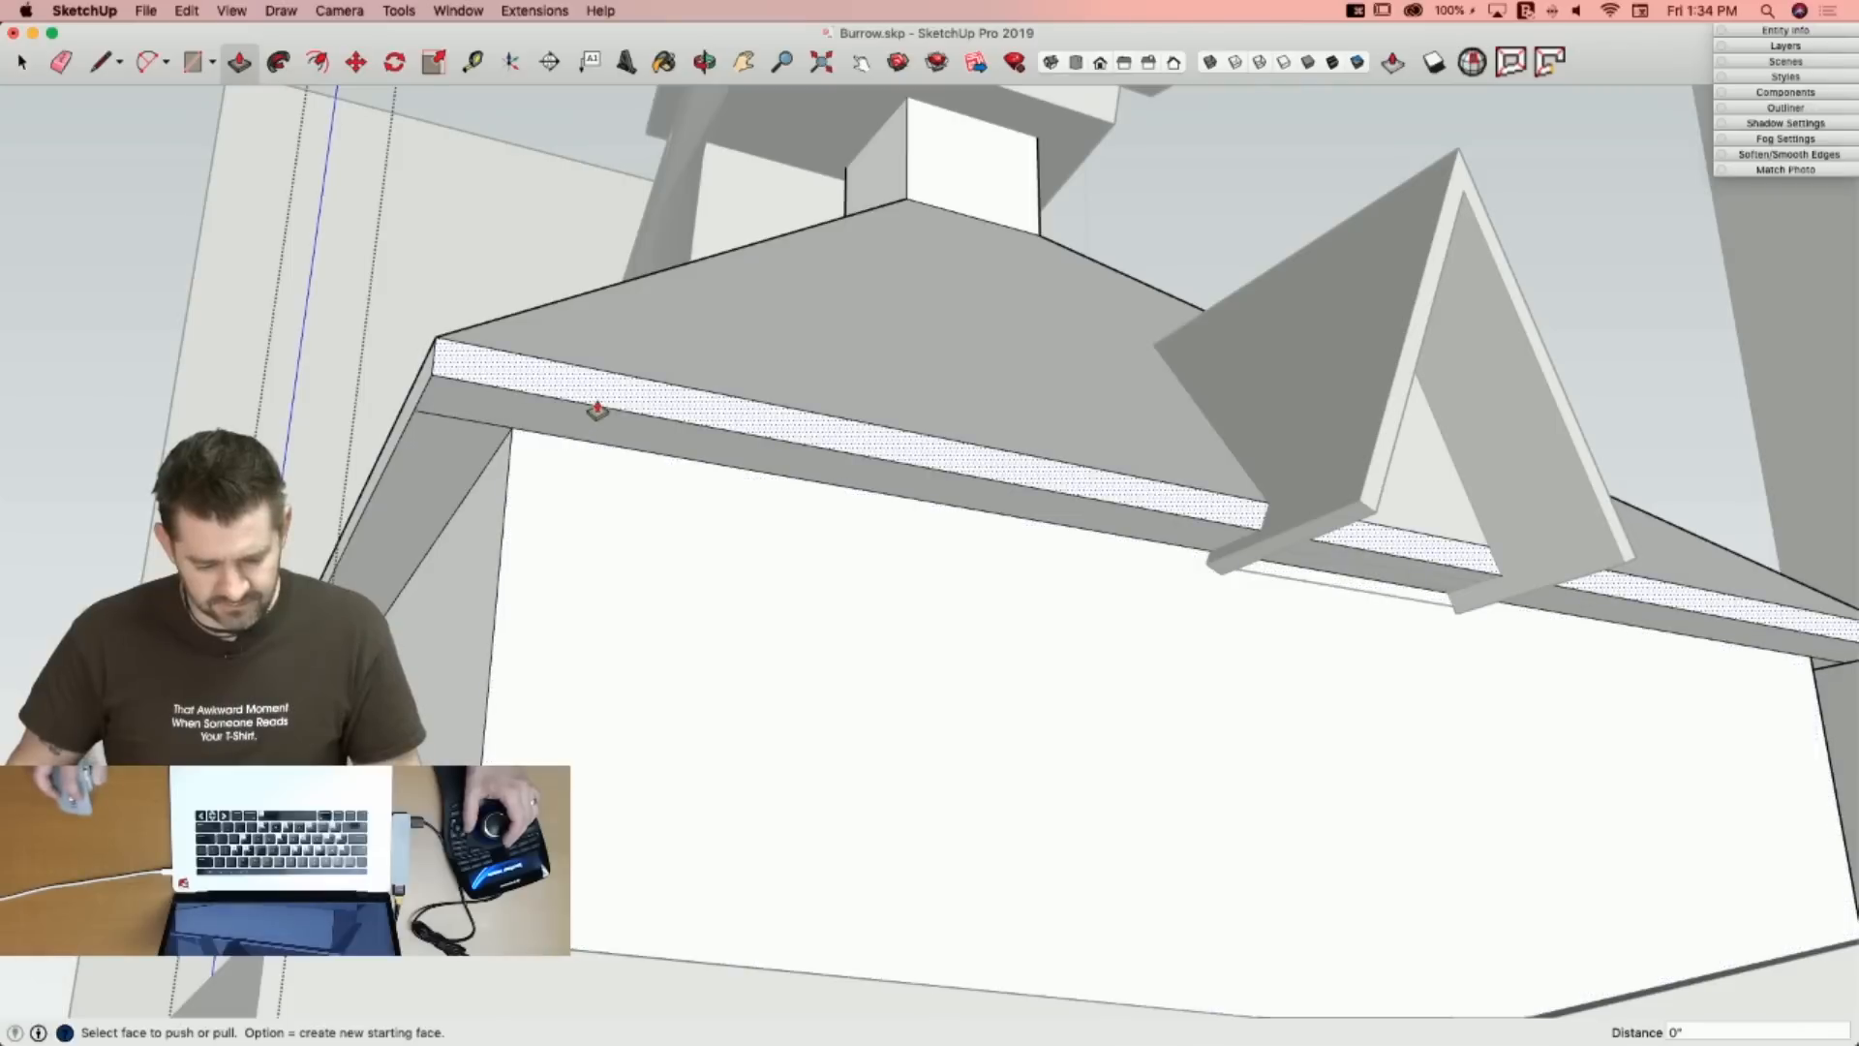
click(597, 411)
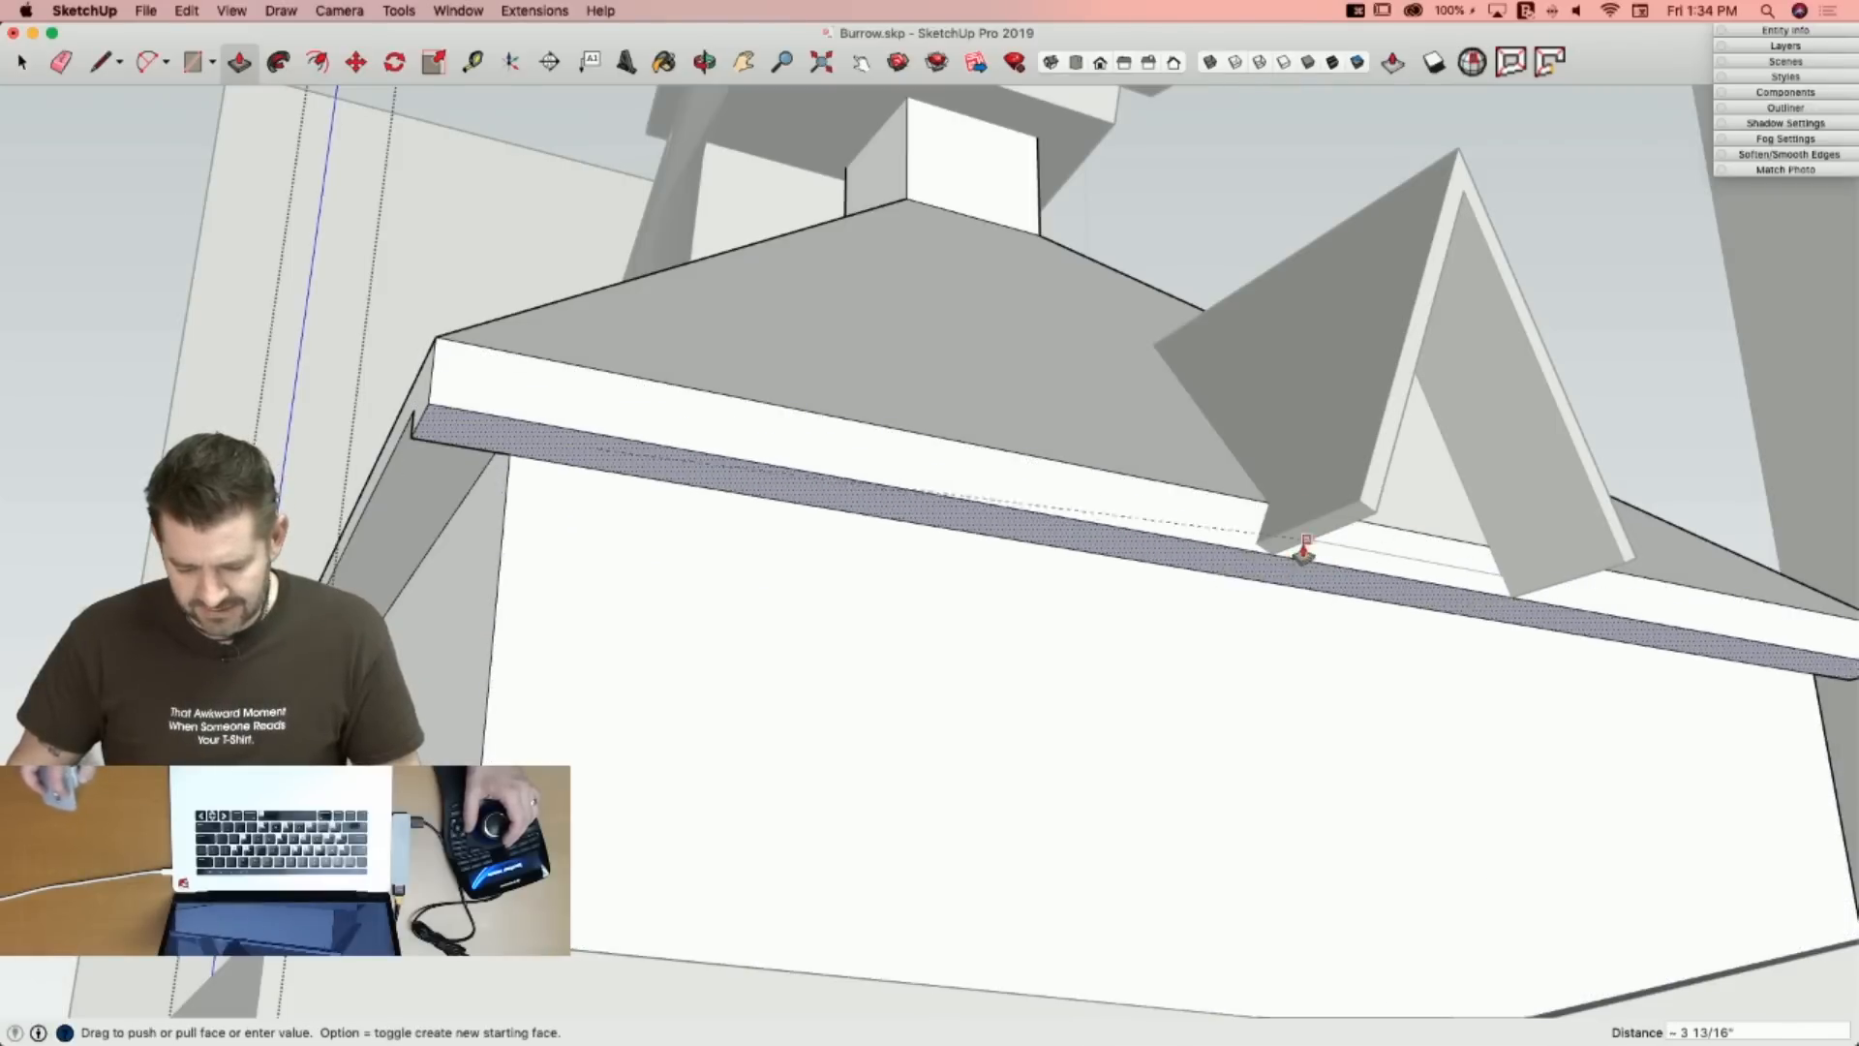
click(1371, 524)
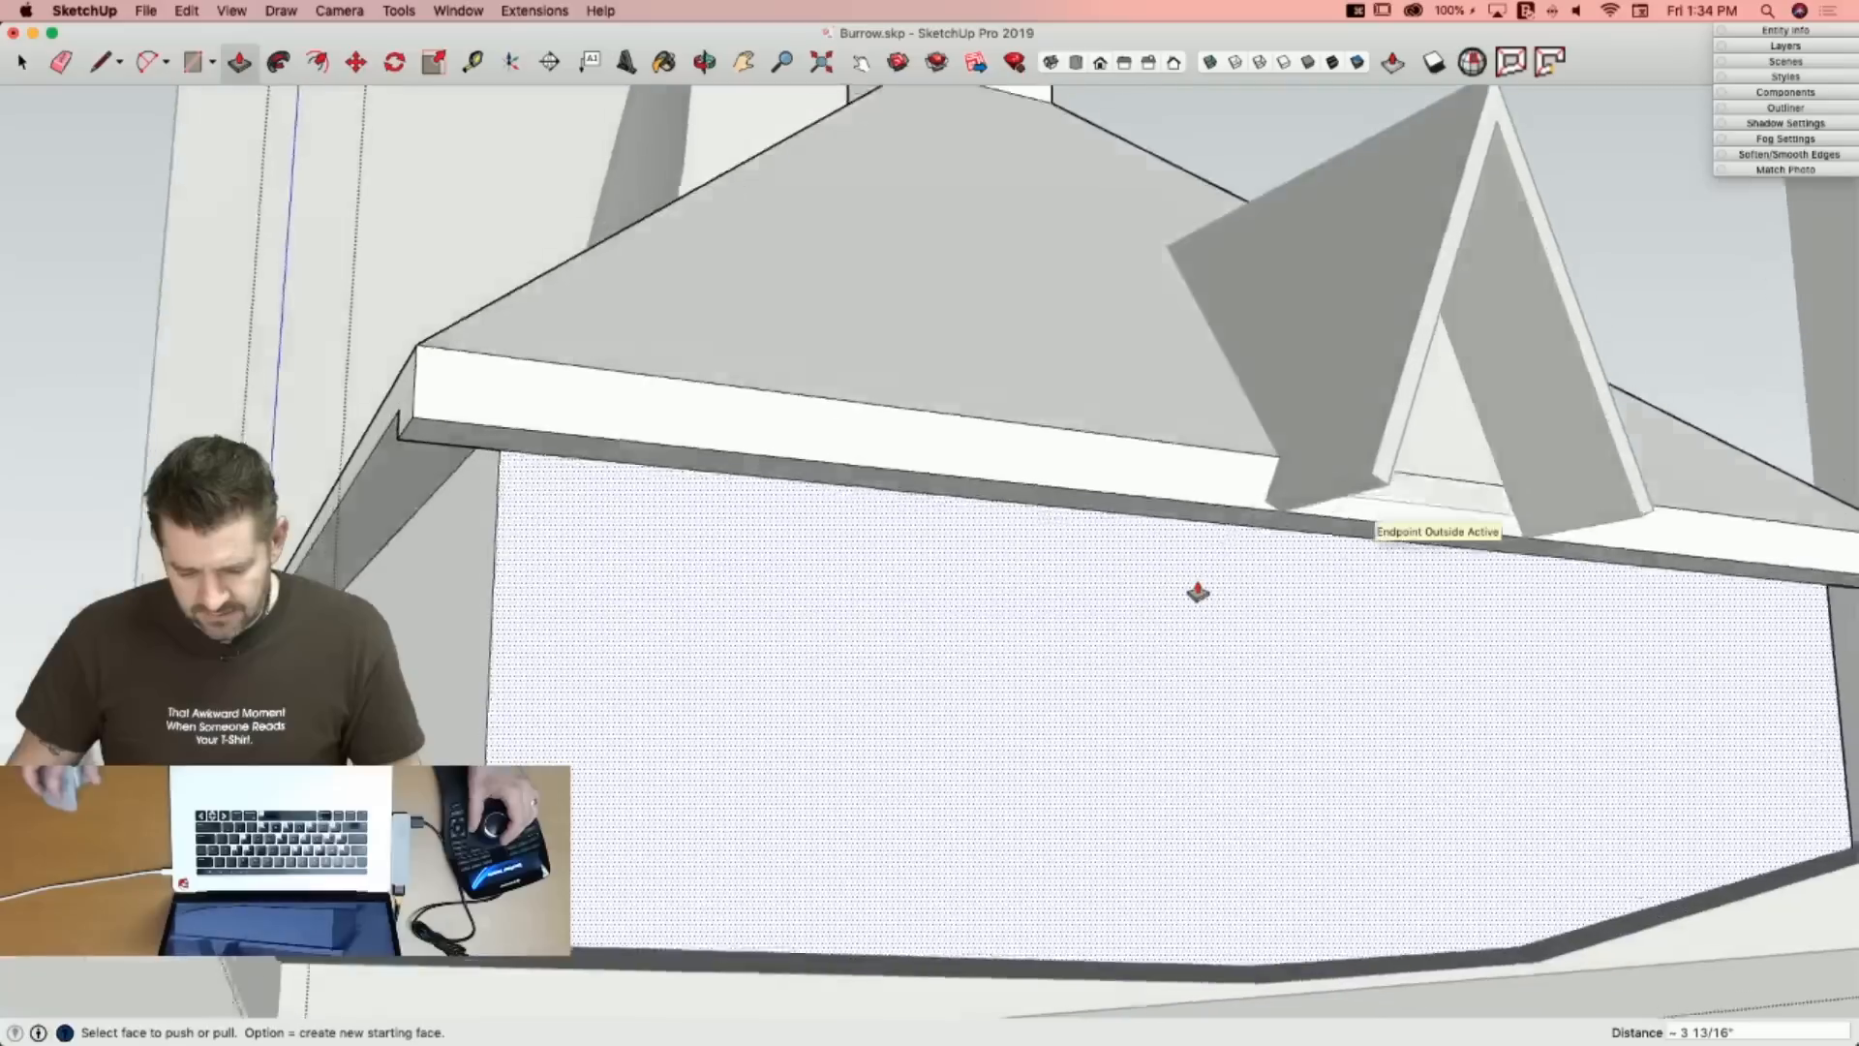
Draw a line across the front fascia from the gable frame's left foot to the roof's upper left corner.
key(space)
key(l)
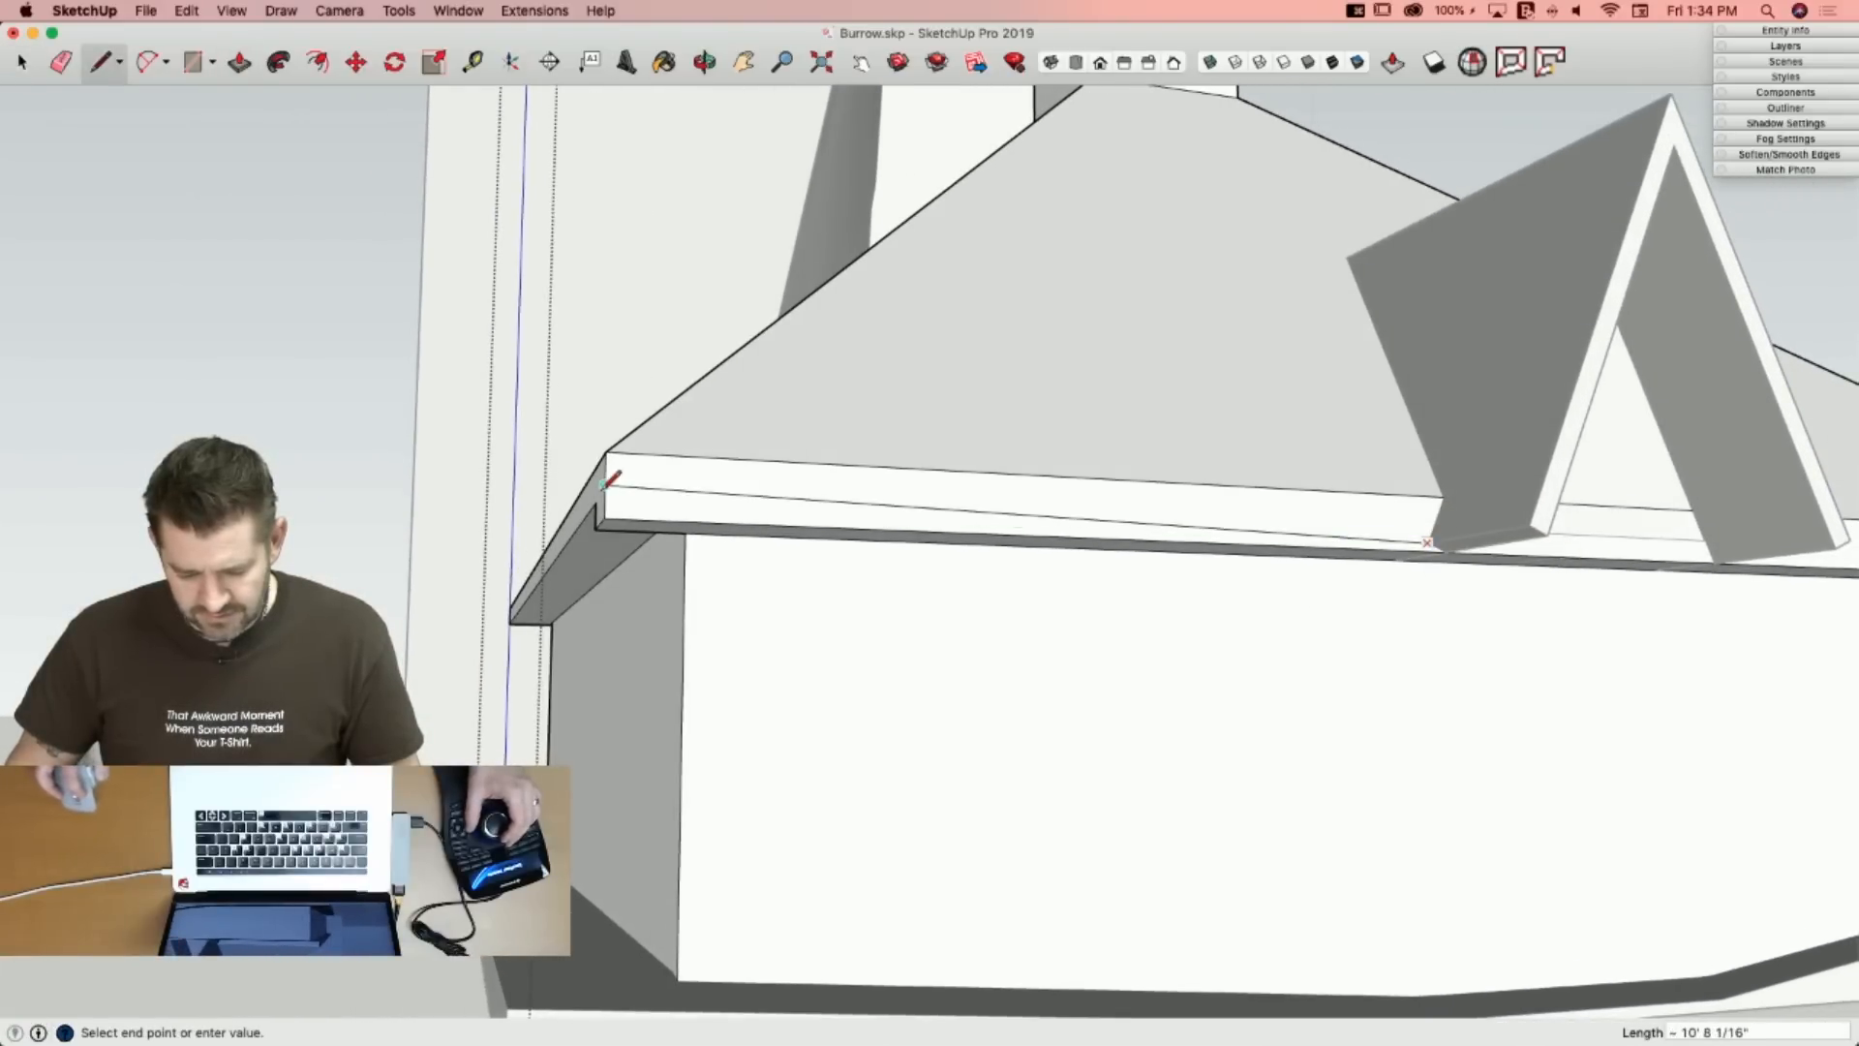
click(608, 452)
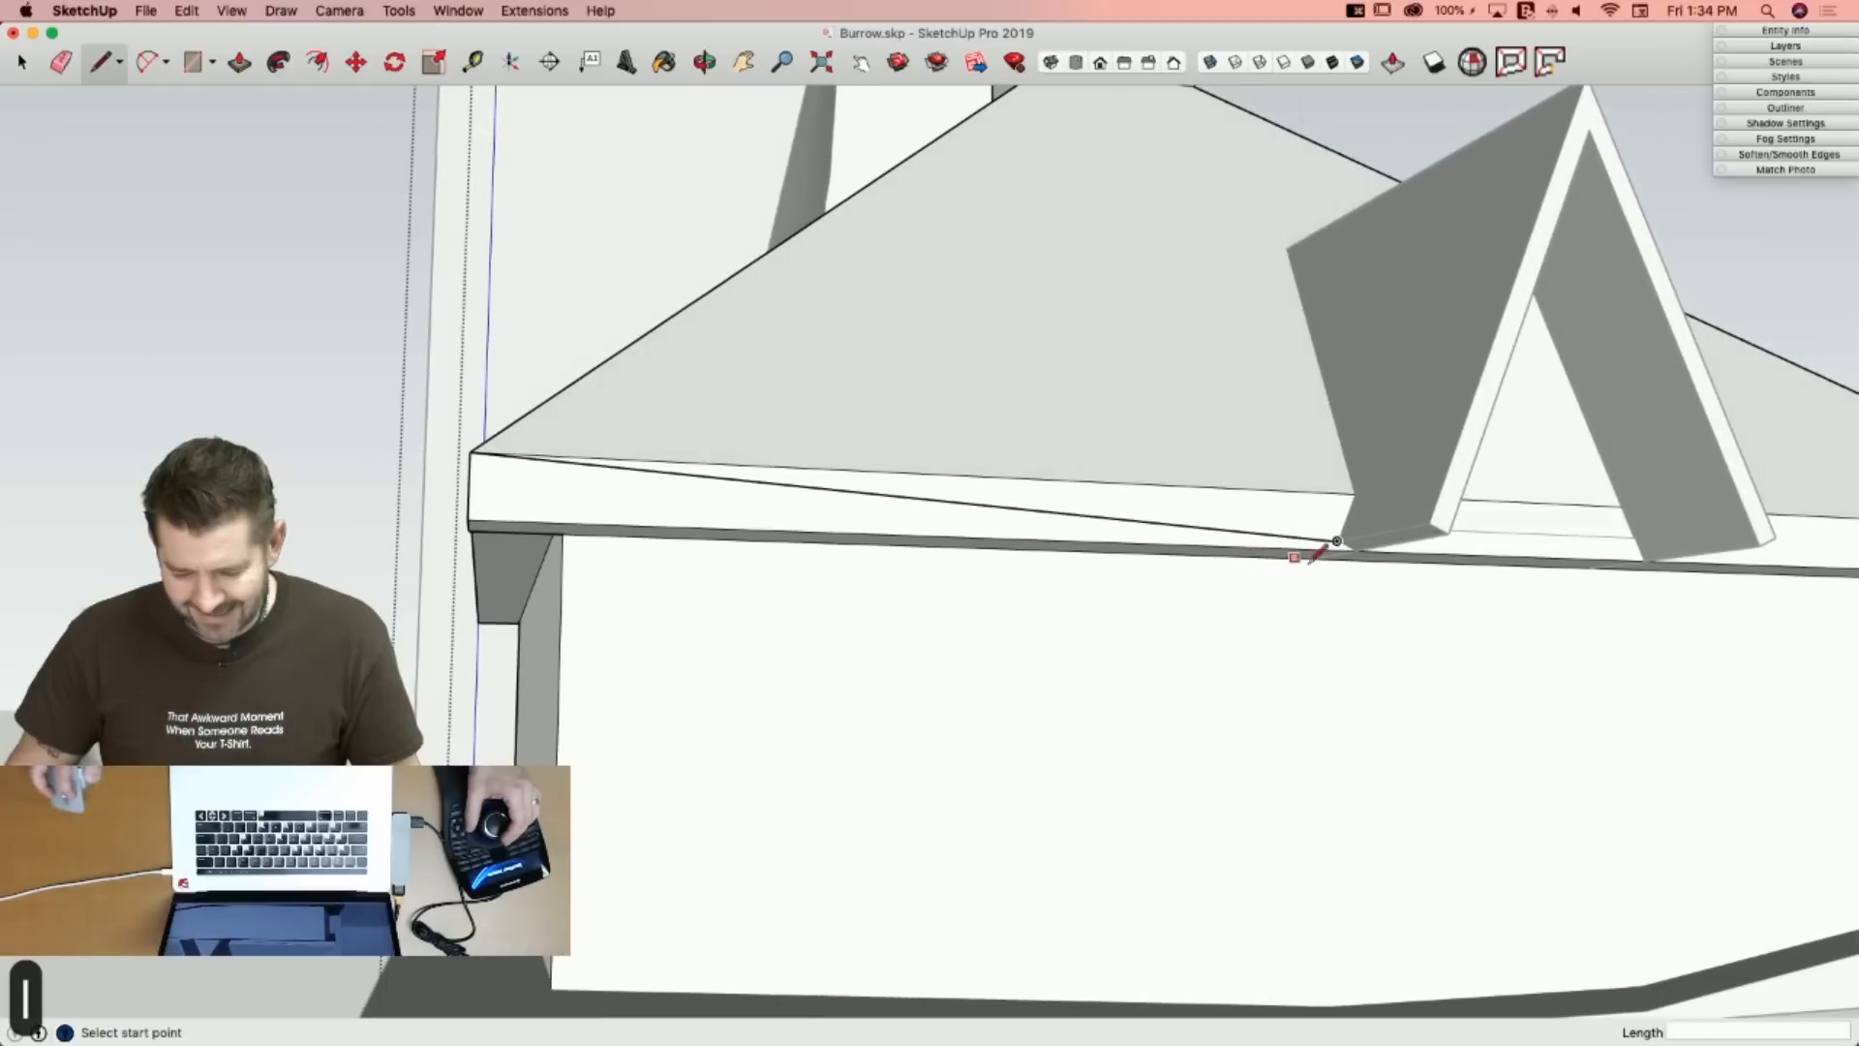
Trace the sloping left eave on the front elevation drawing with a reference line and draw a vertical line up from the roof's front edge.
key(space)
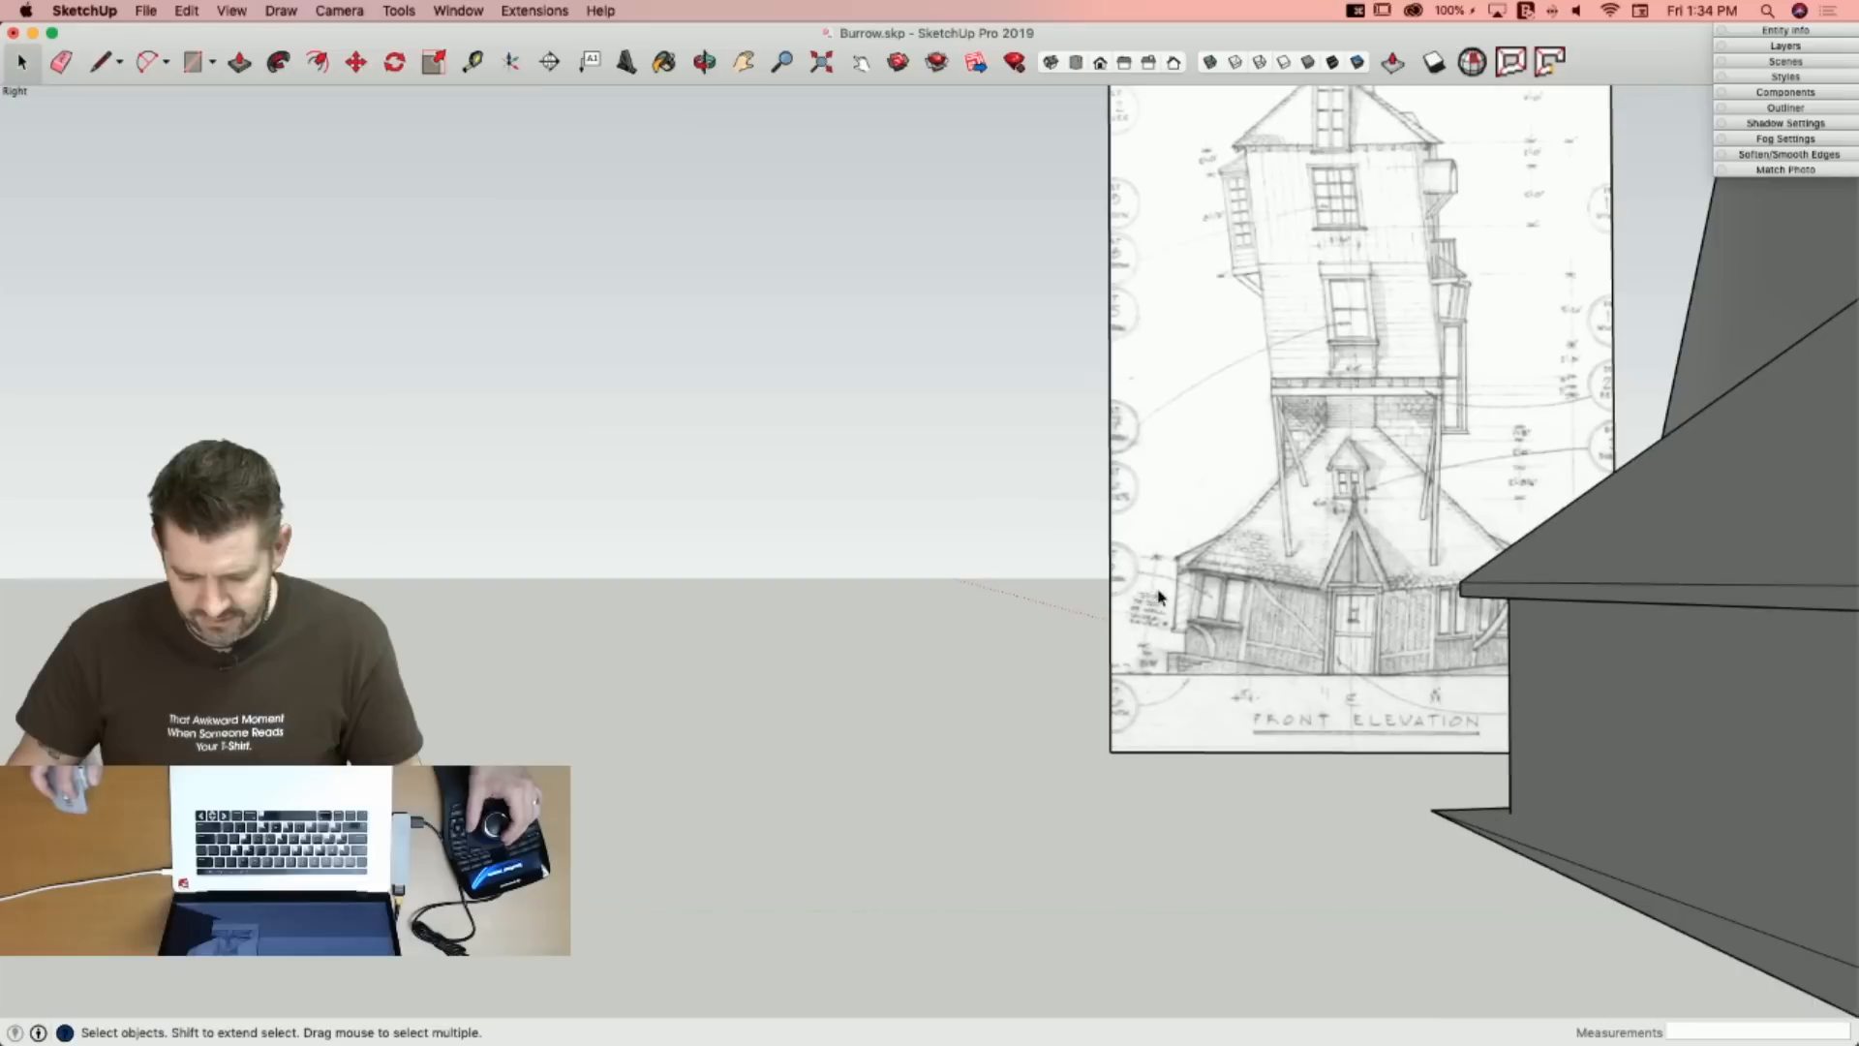
key(l)
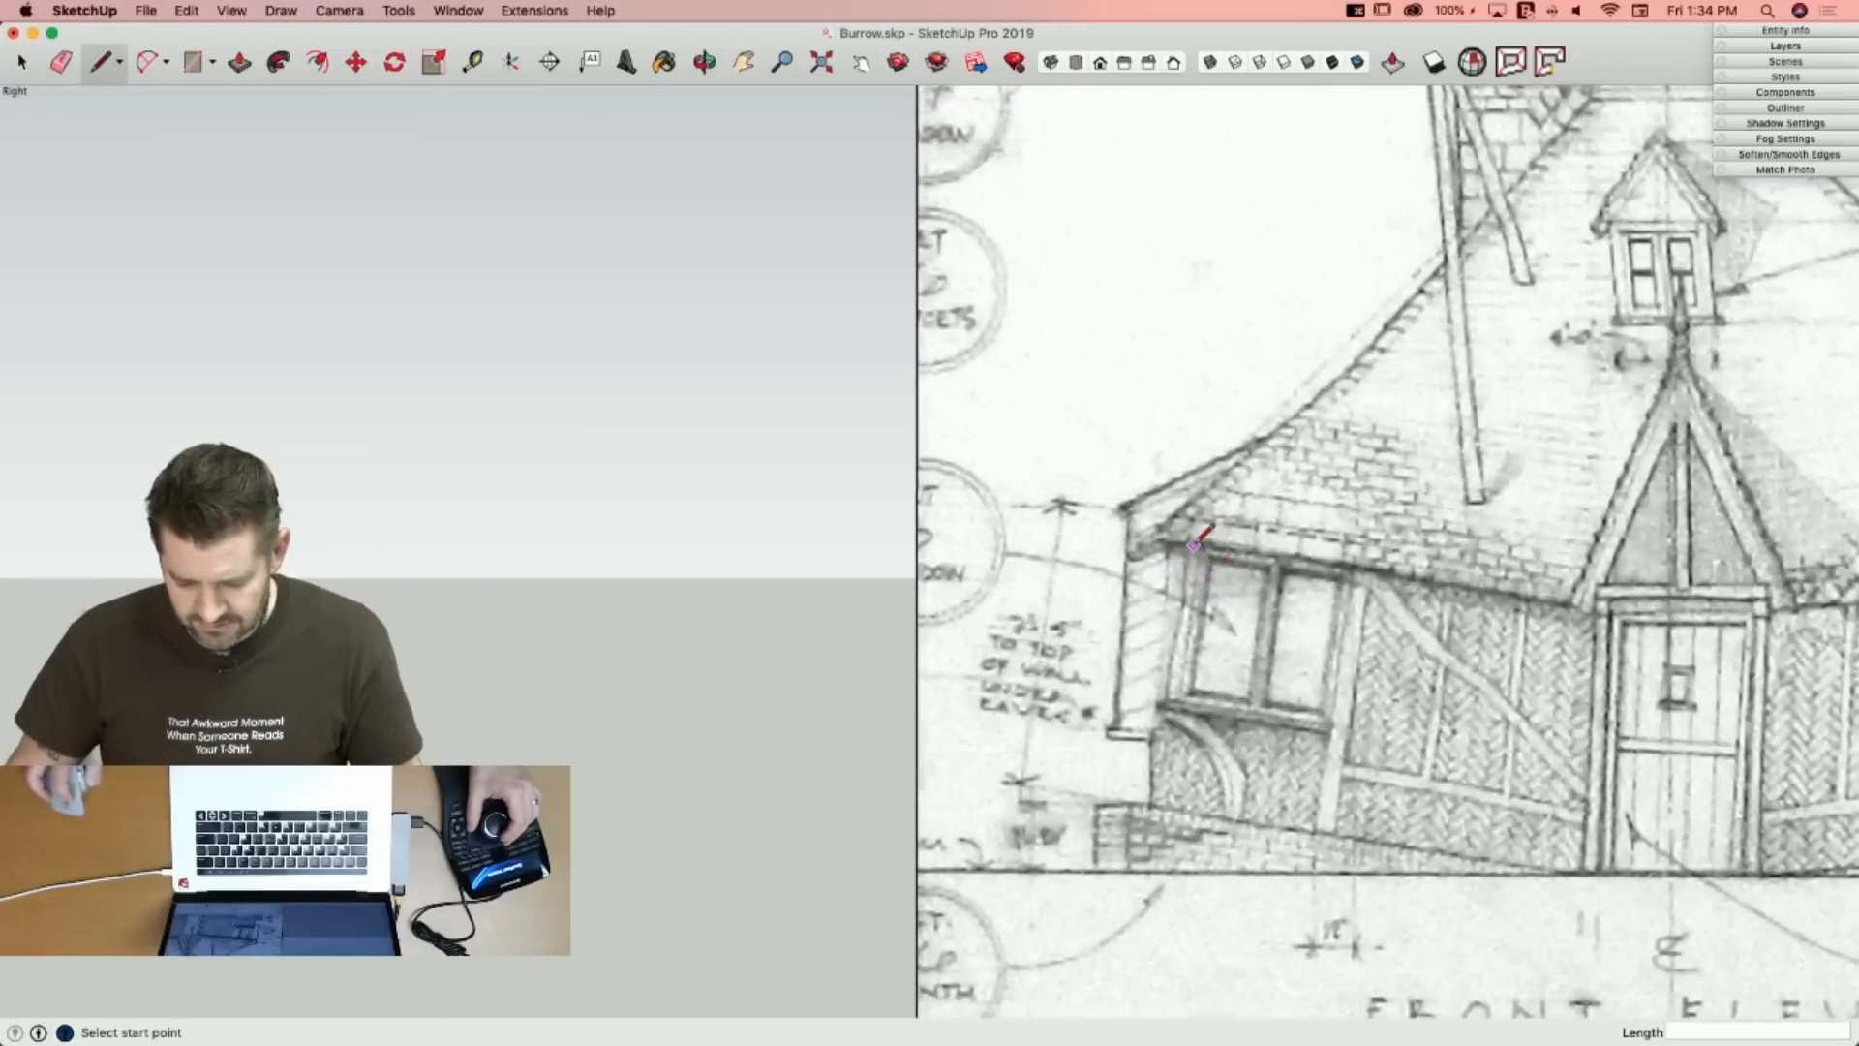
click(1194, 544)
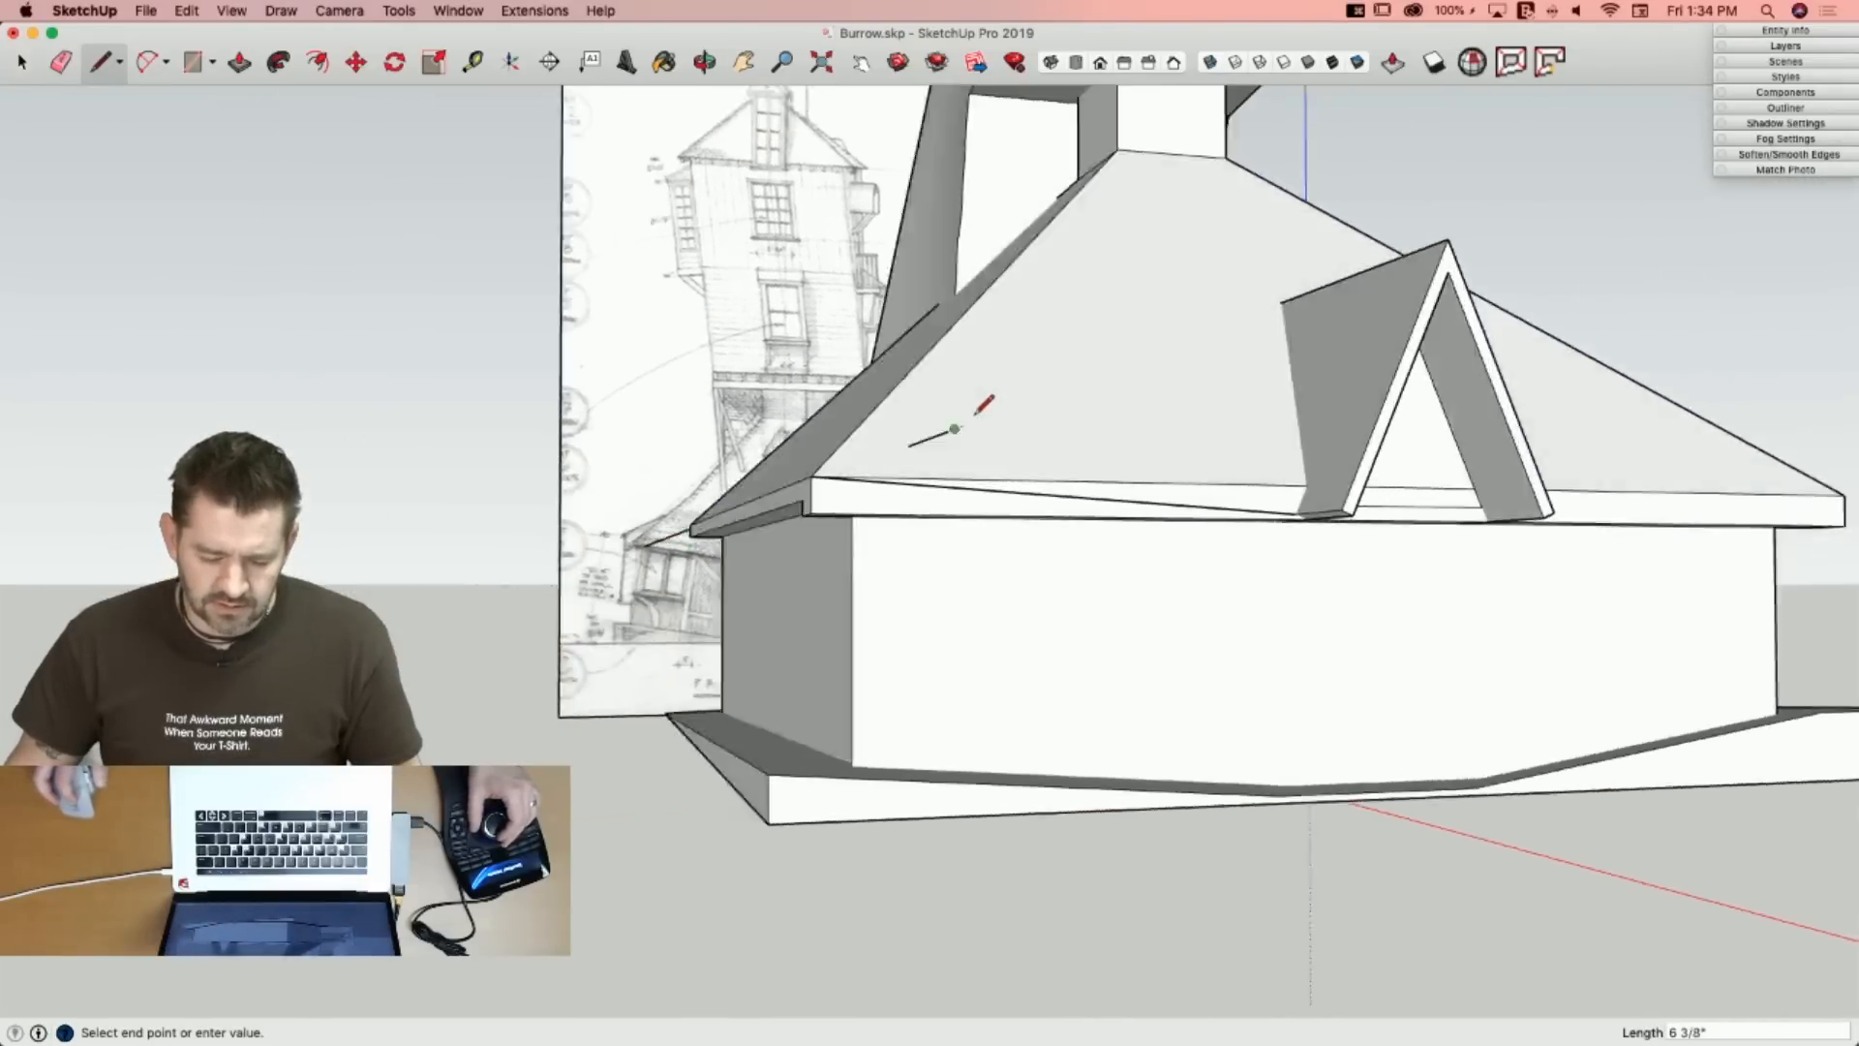
key(space)
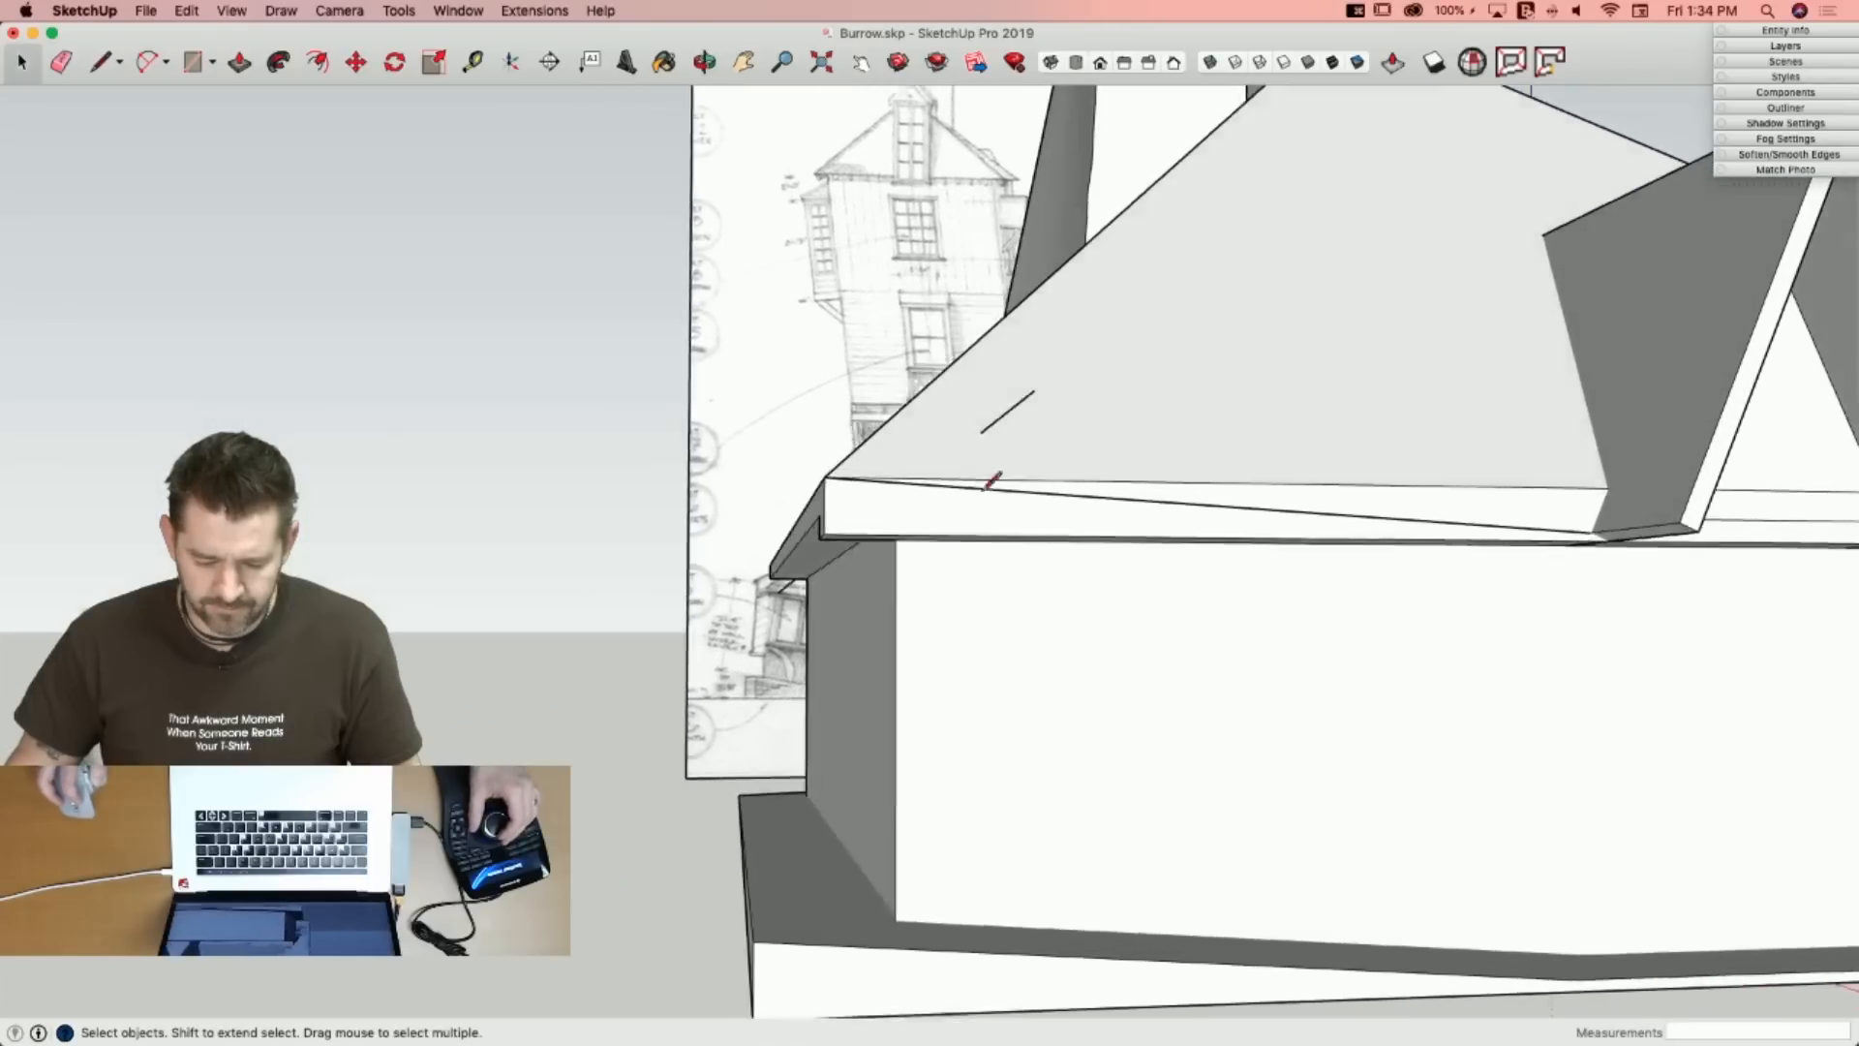
key(l)
click(984, 518)
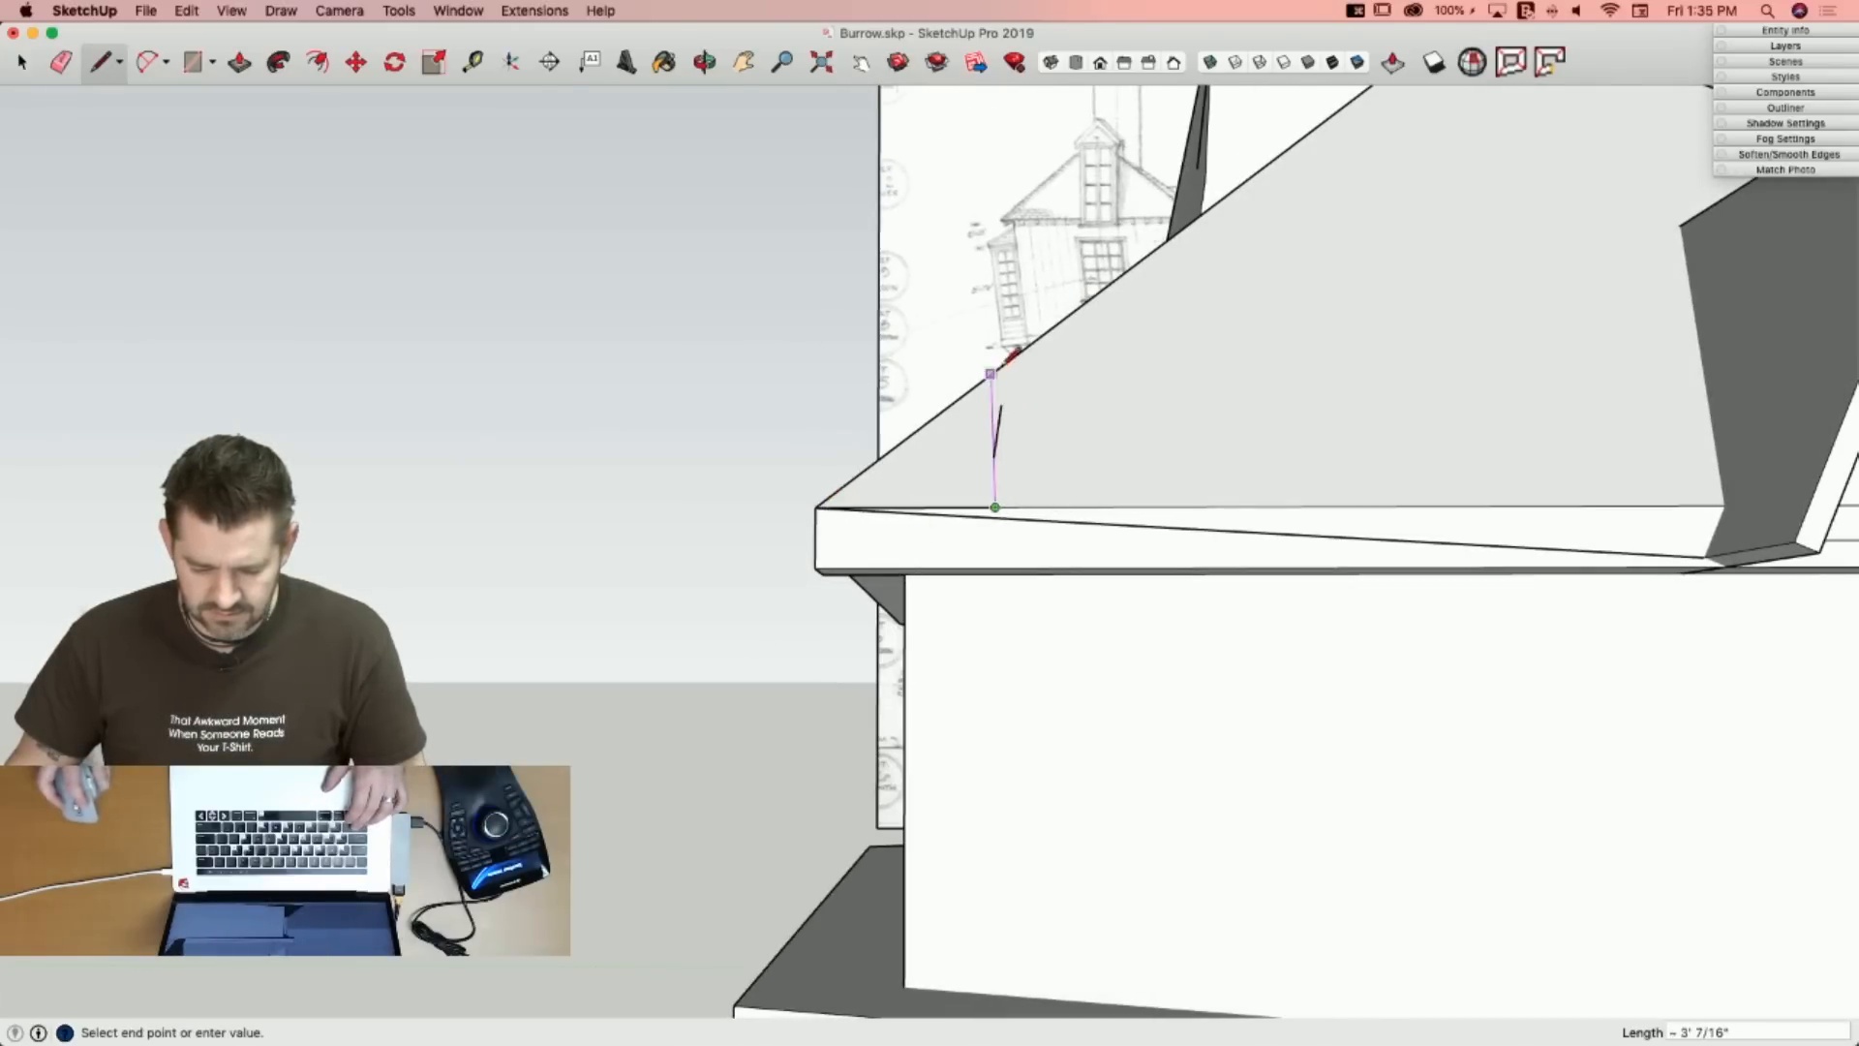
middle_drag(1000, 405, 1193, 513)
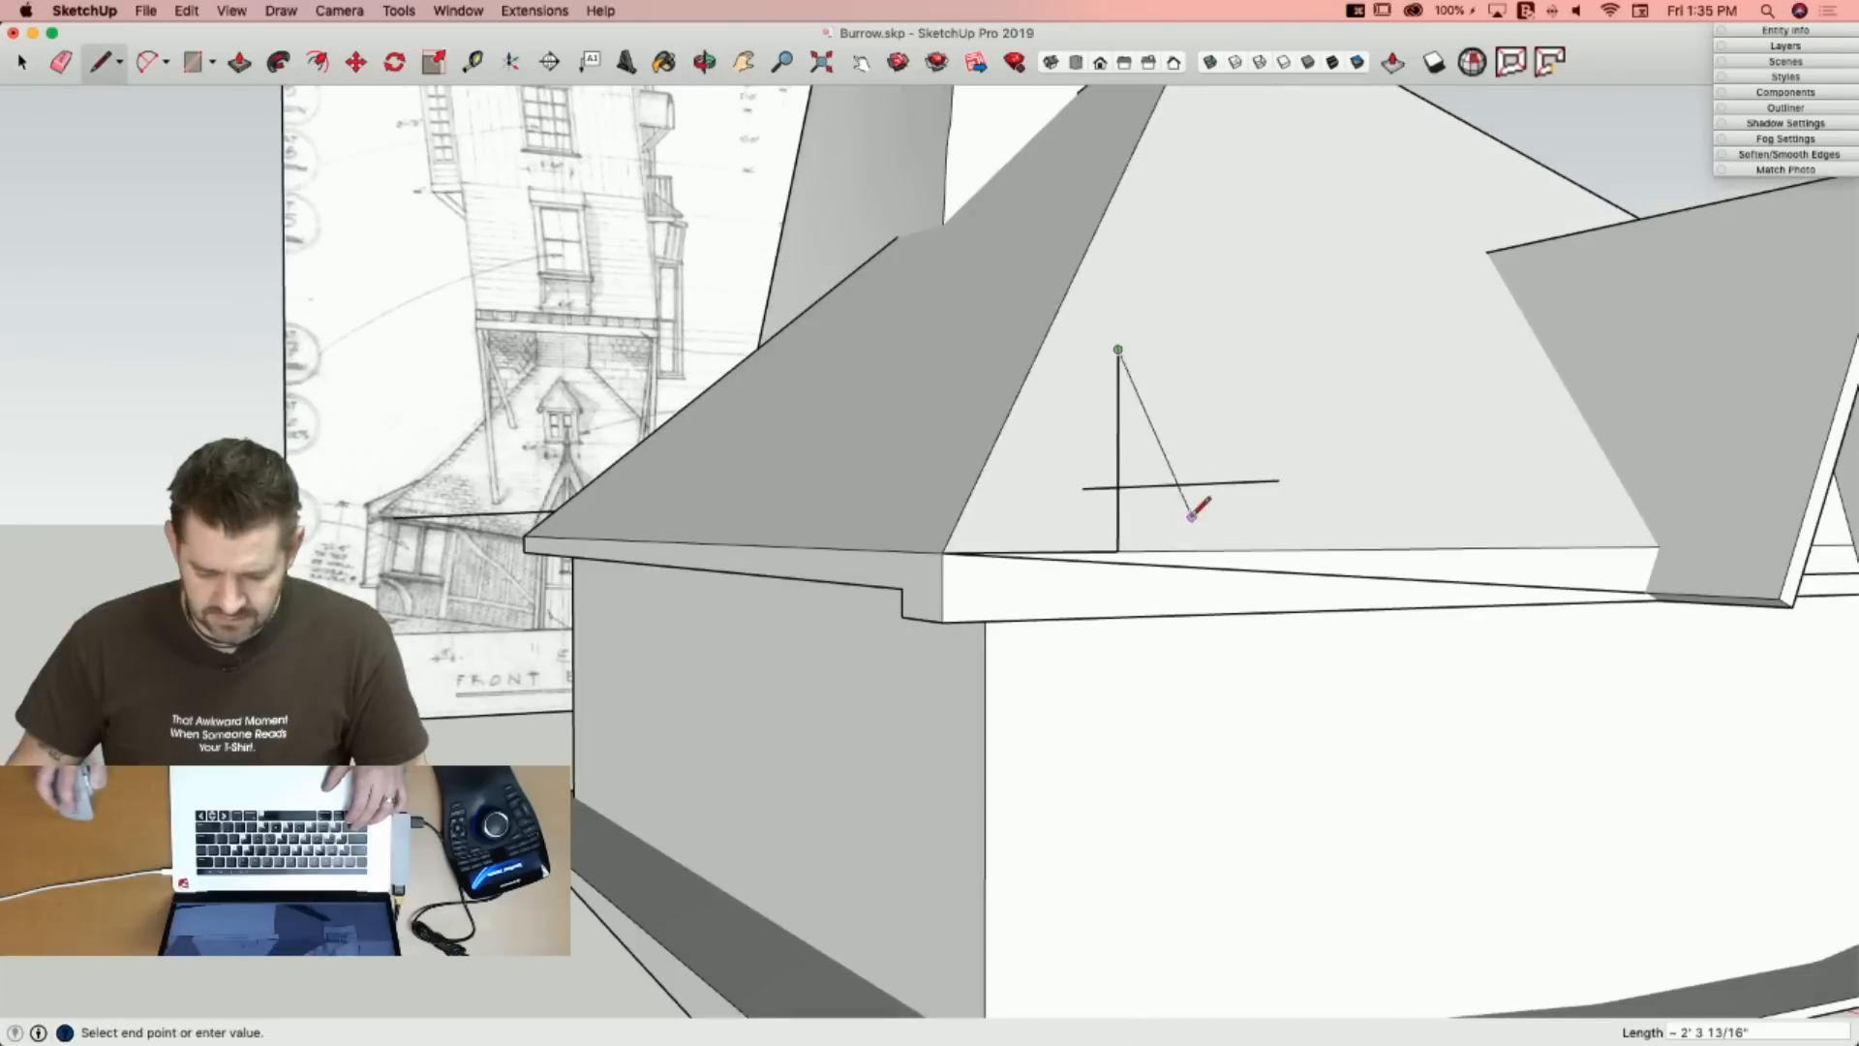
Draw a long line from the gable's left foot through the crossing of the reference lines, and erase the short helper lines.
key(l)
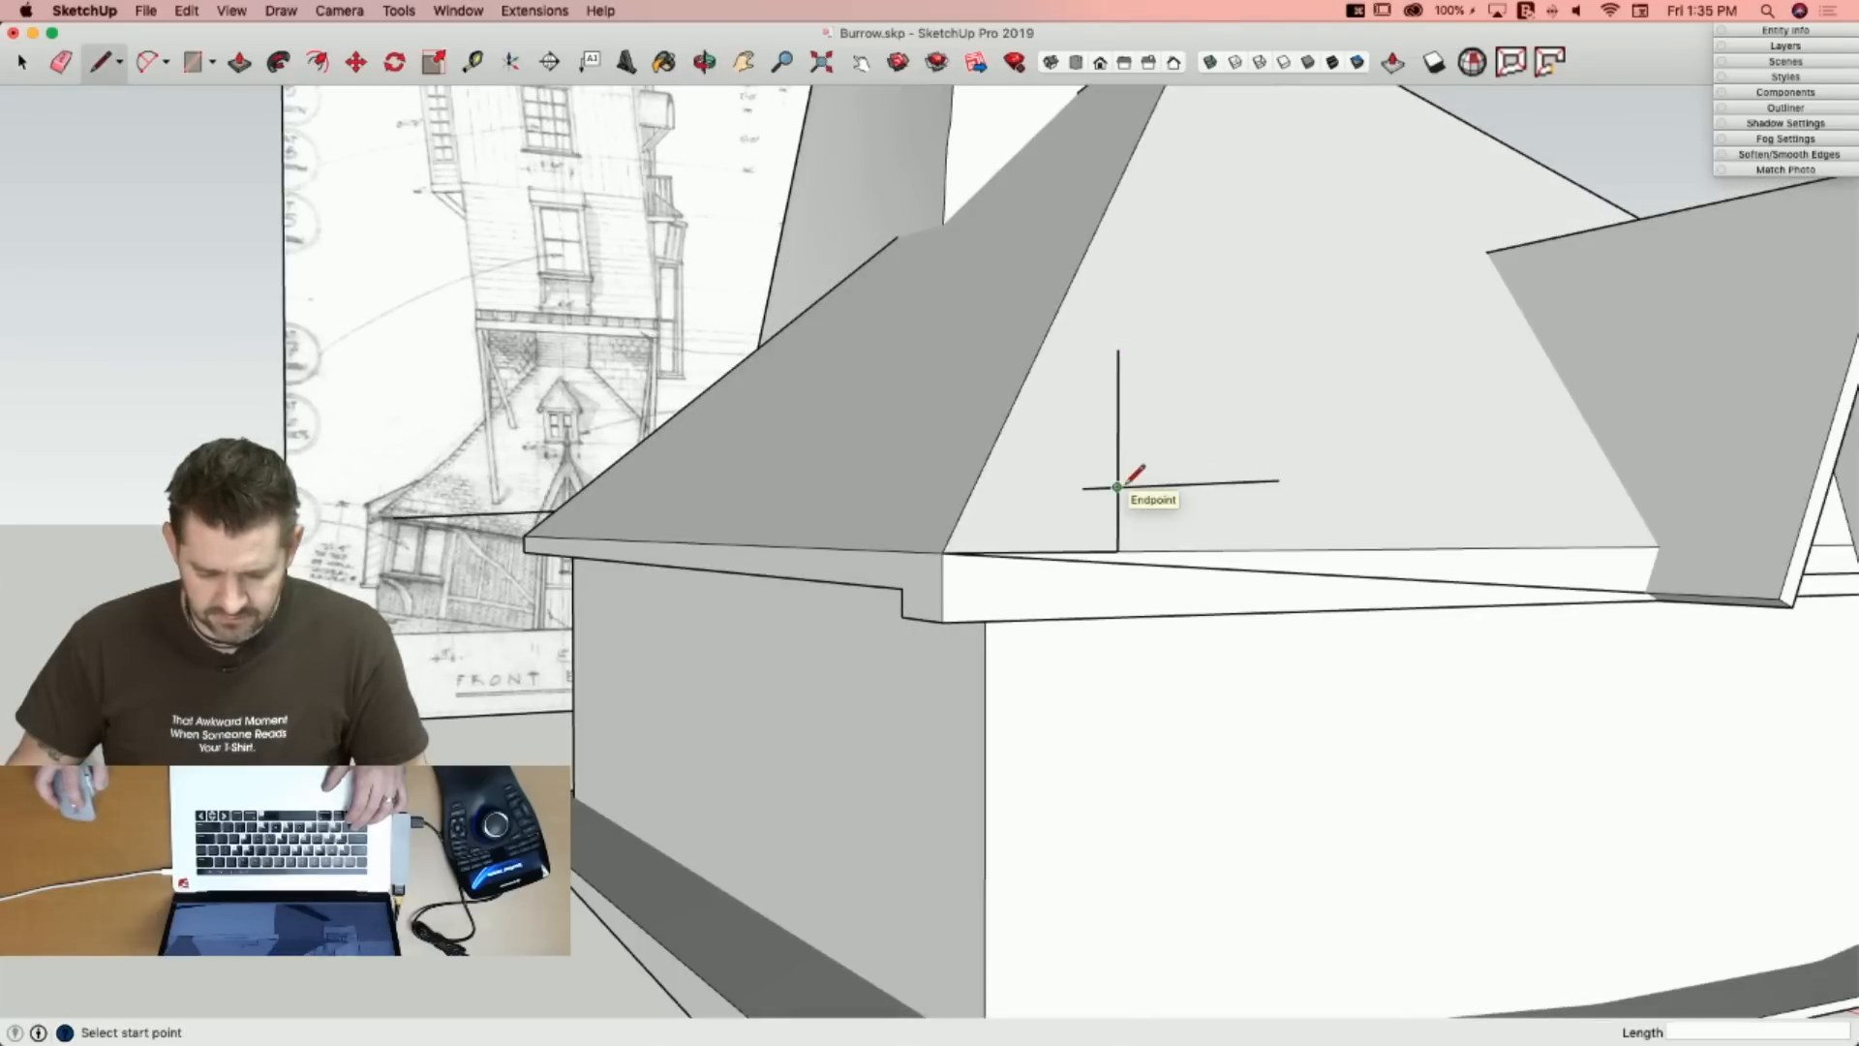
click(1644, 591)
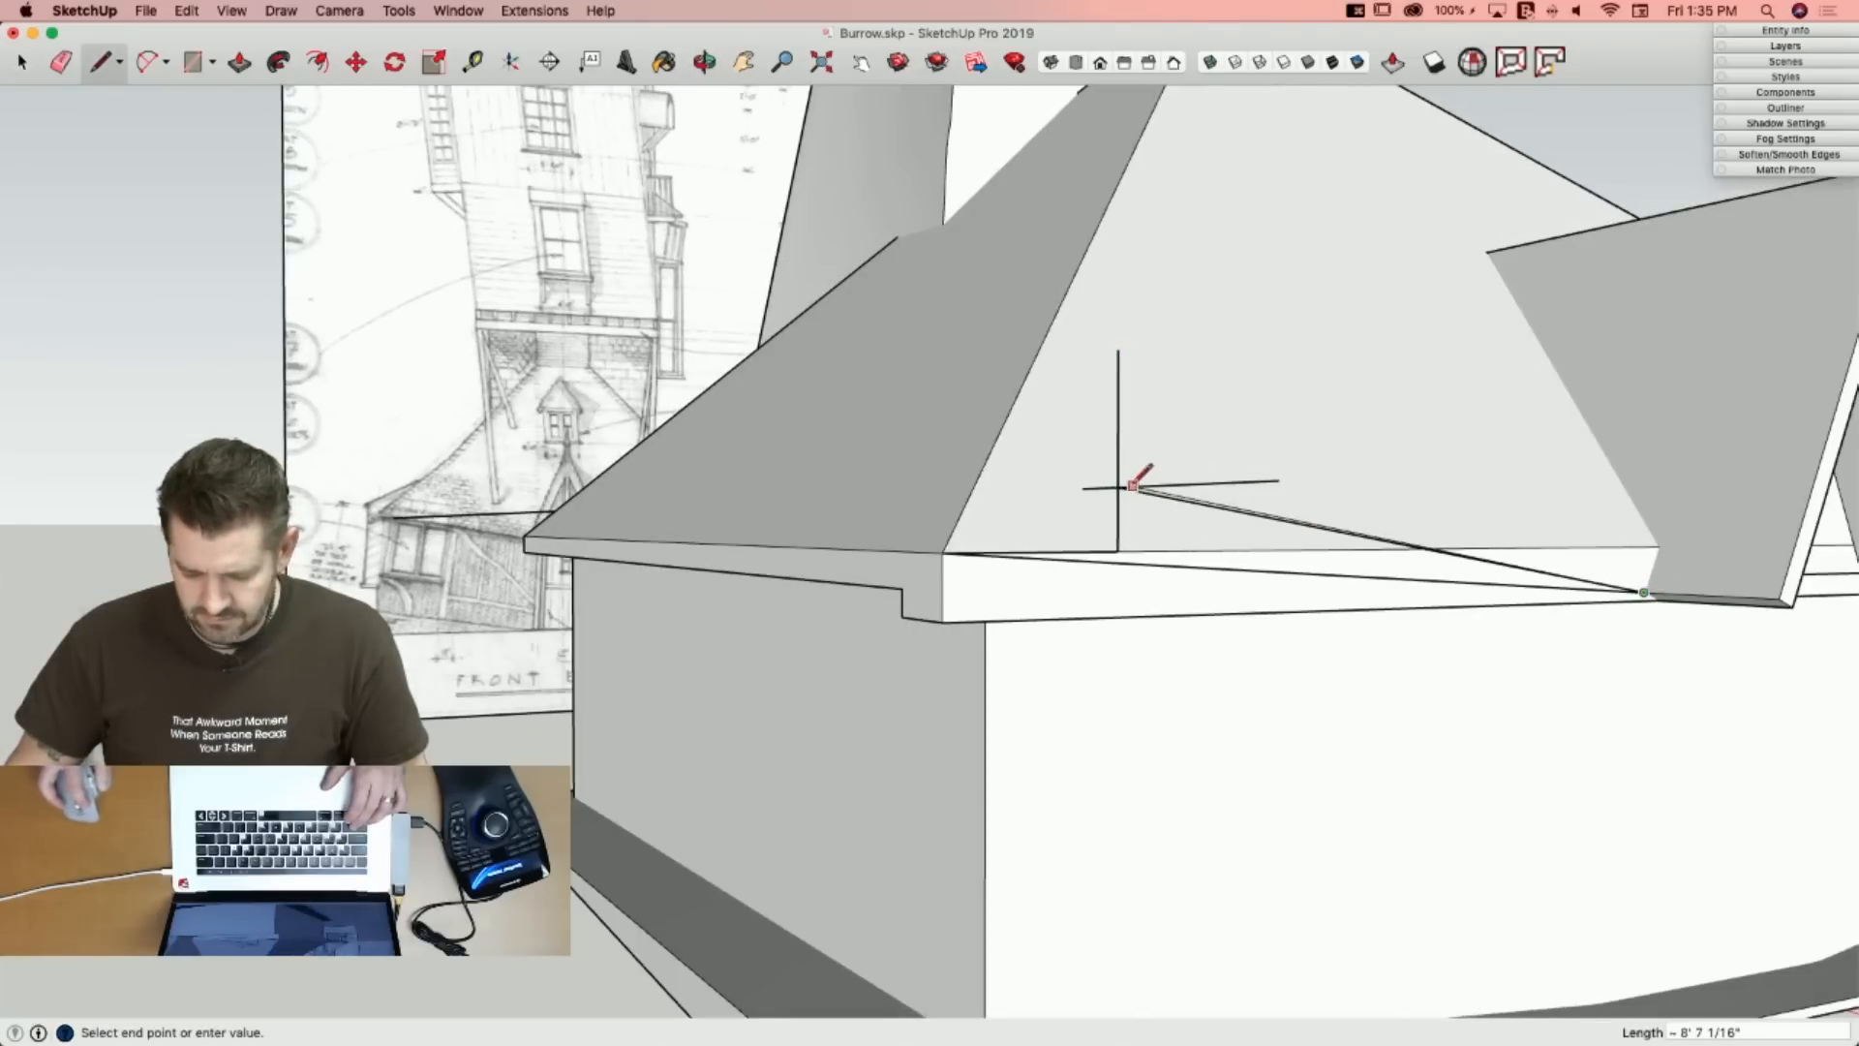
key(l)
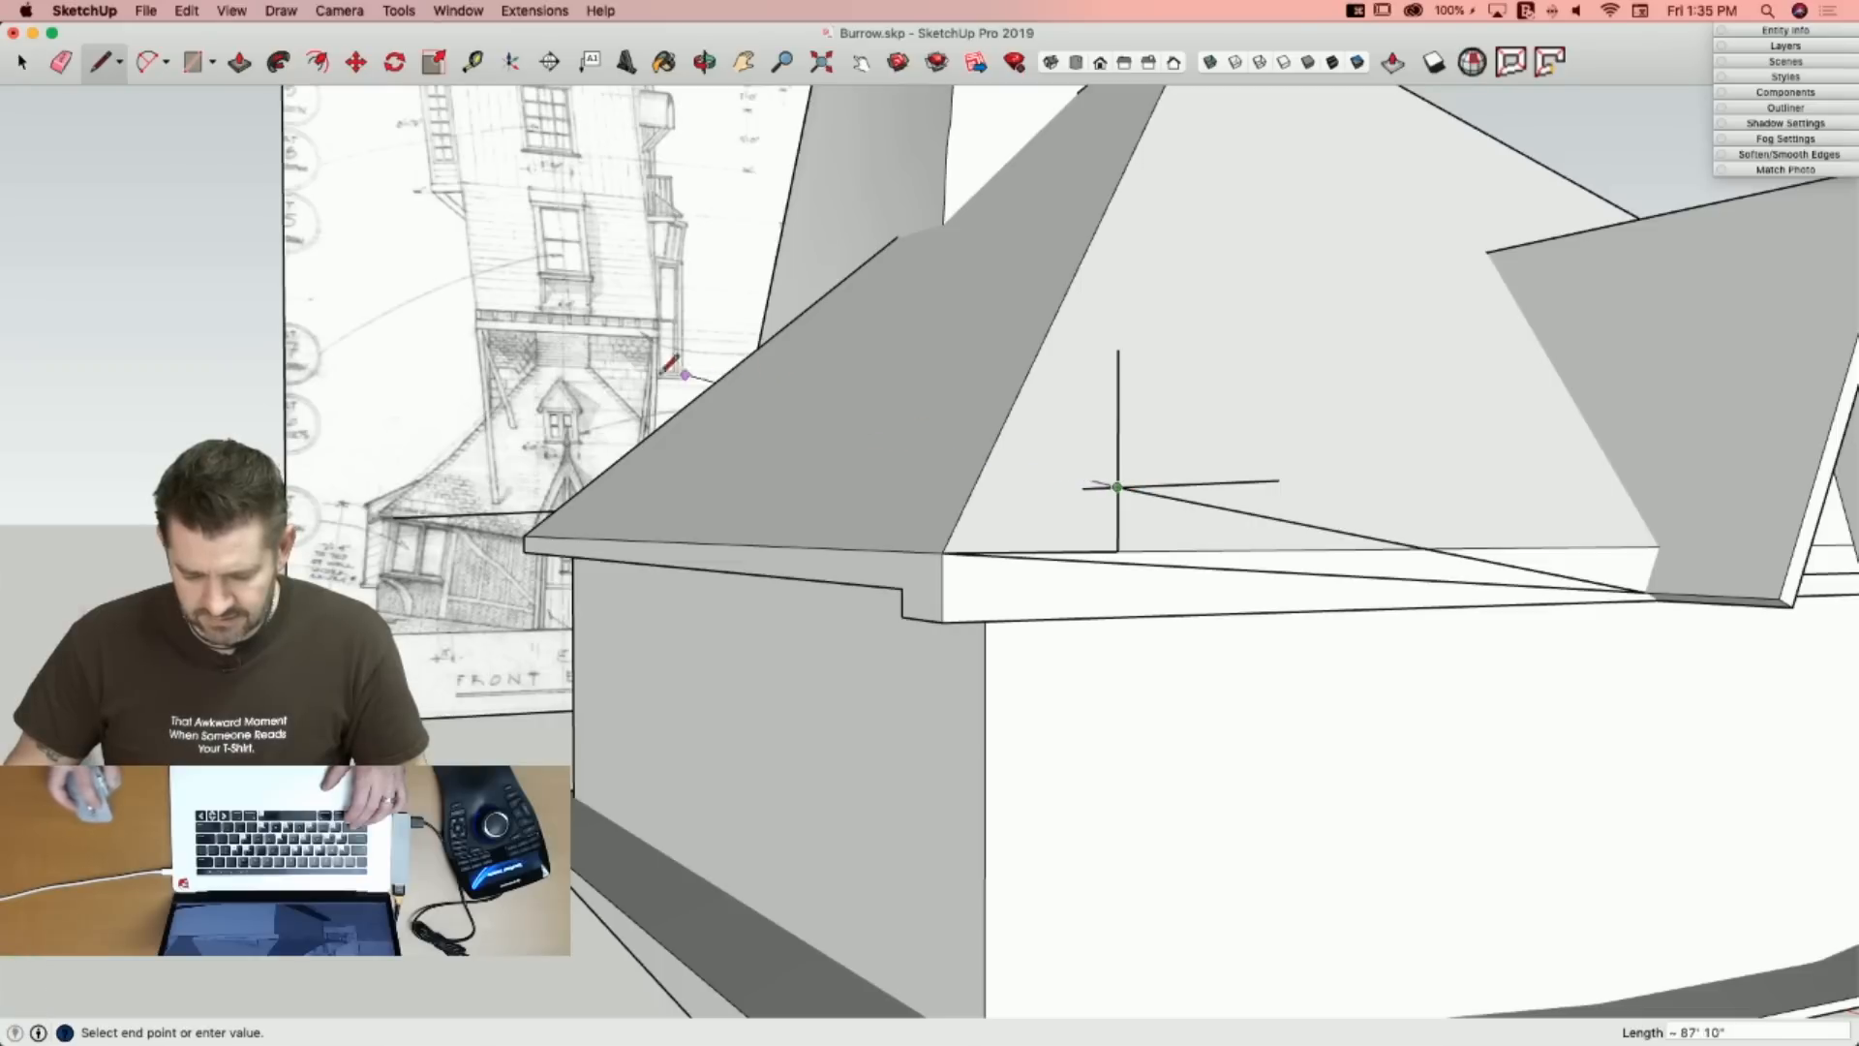
key(e)
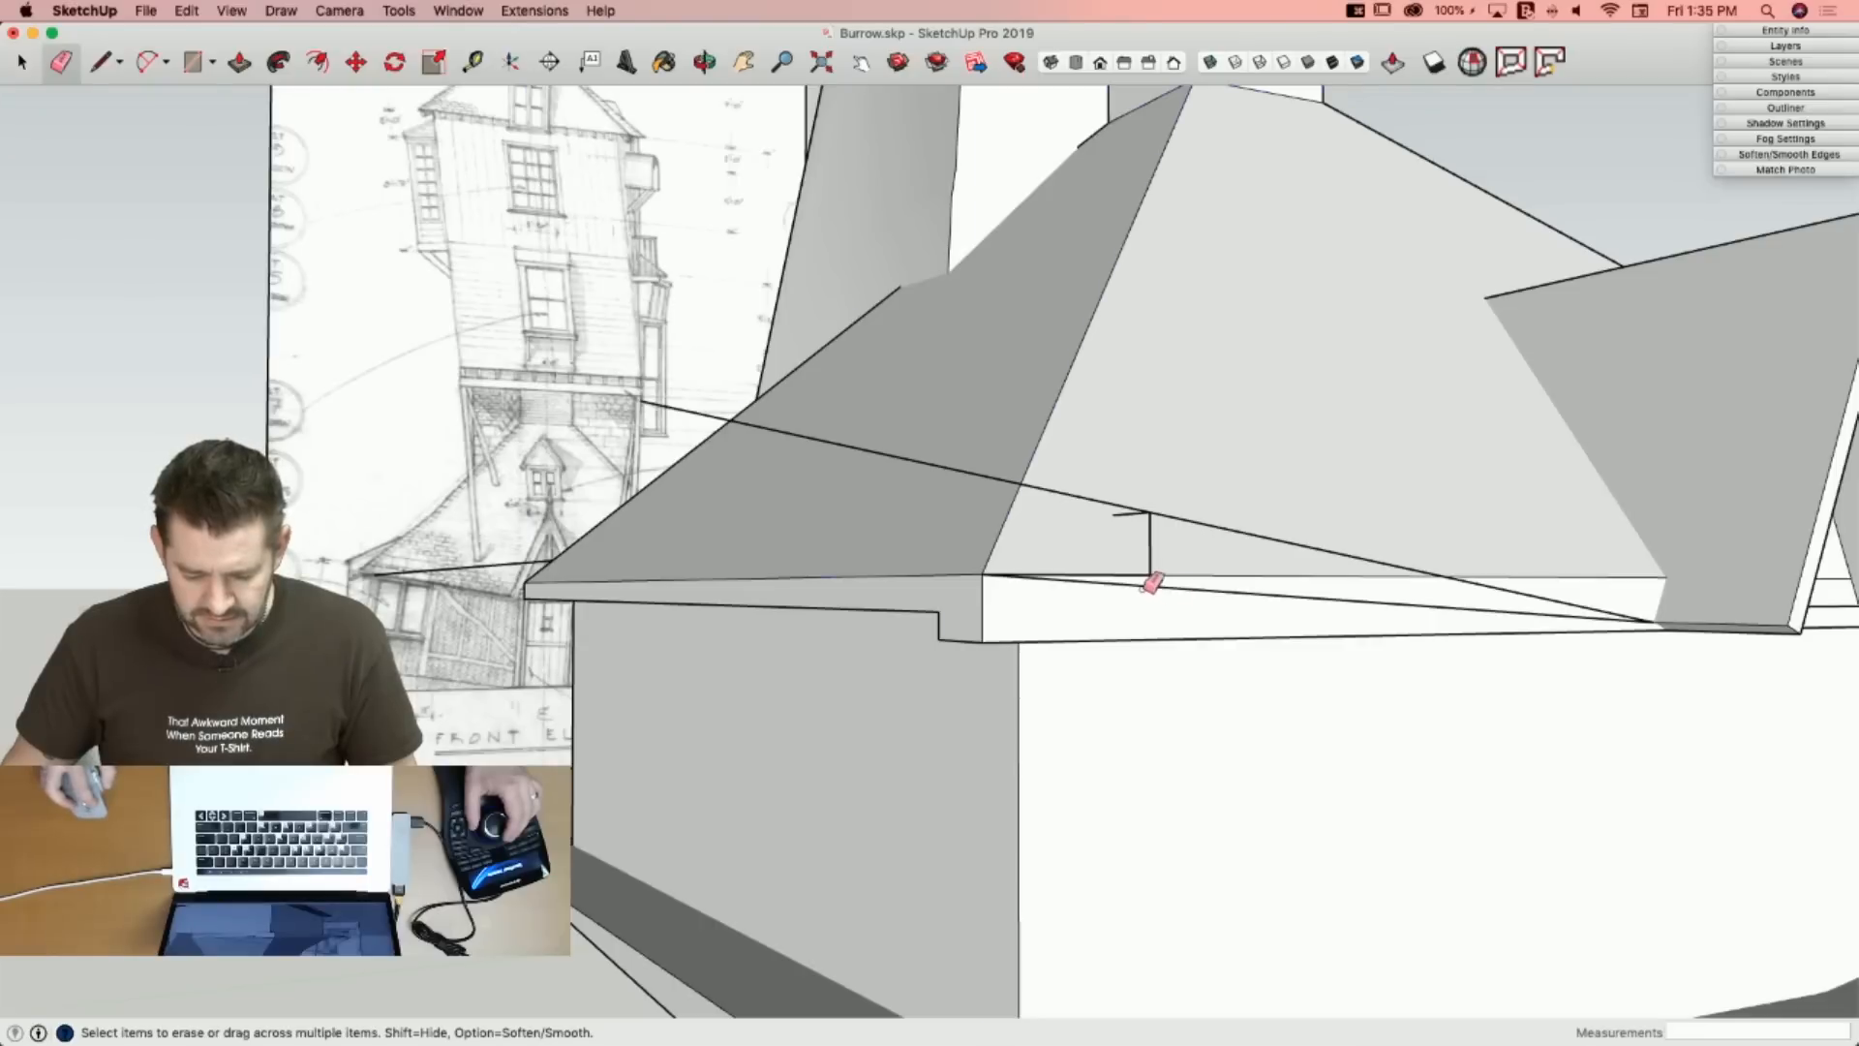
key(super+z)
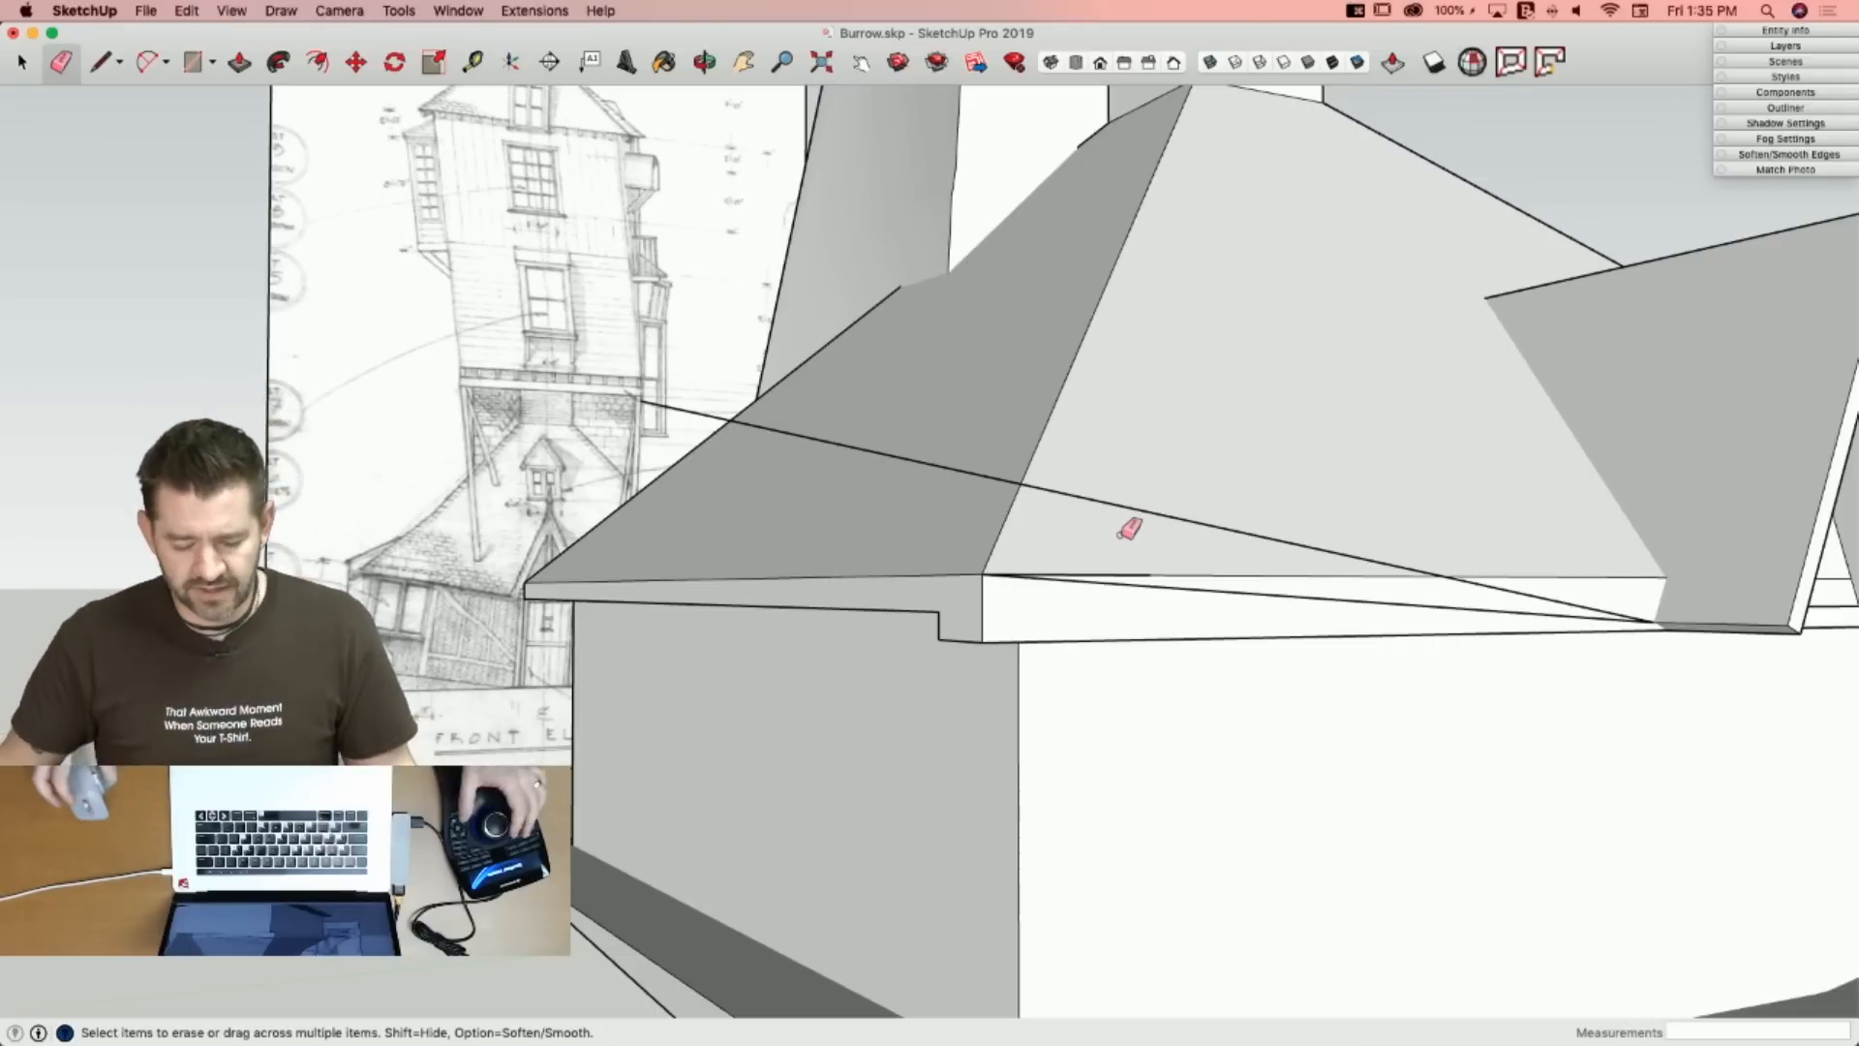
Draw a line about 9' 8" long across the front fascia from the gable frame's right foot to the roof's right corner.
key(p)
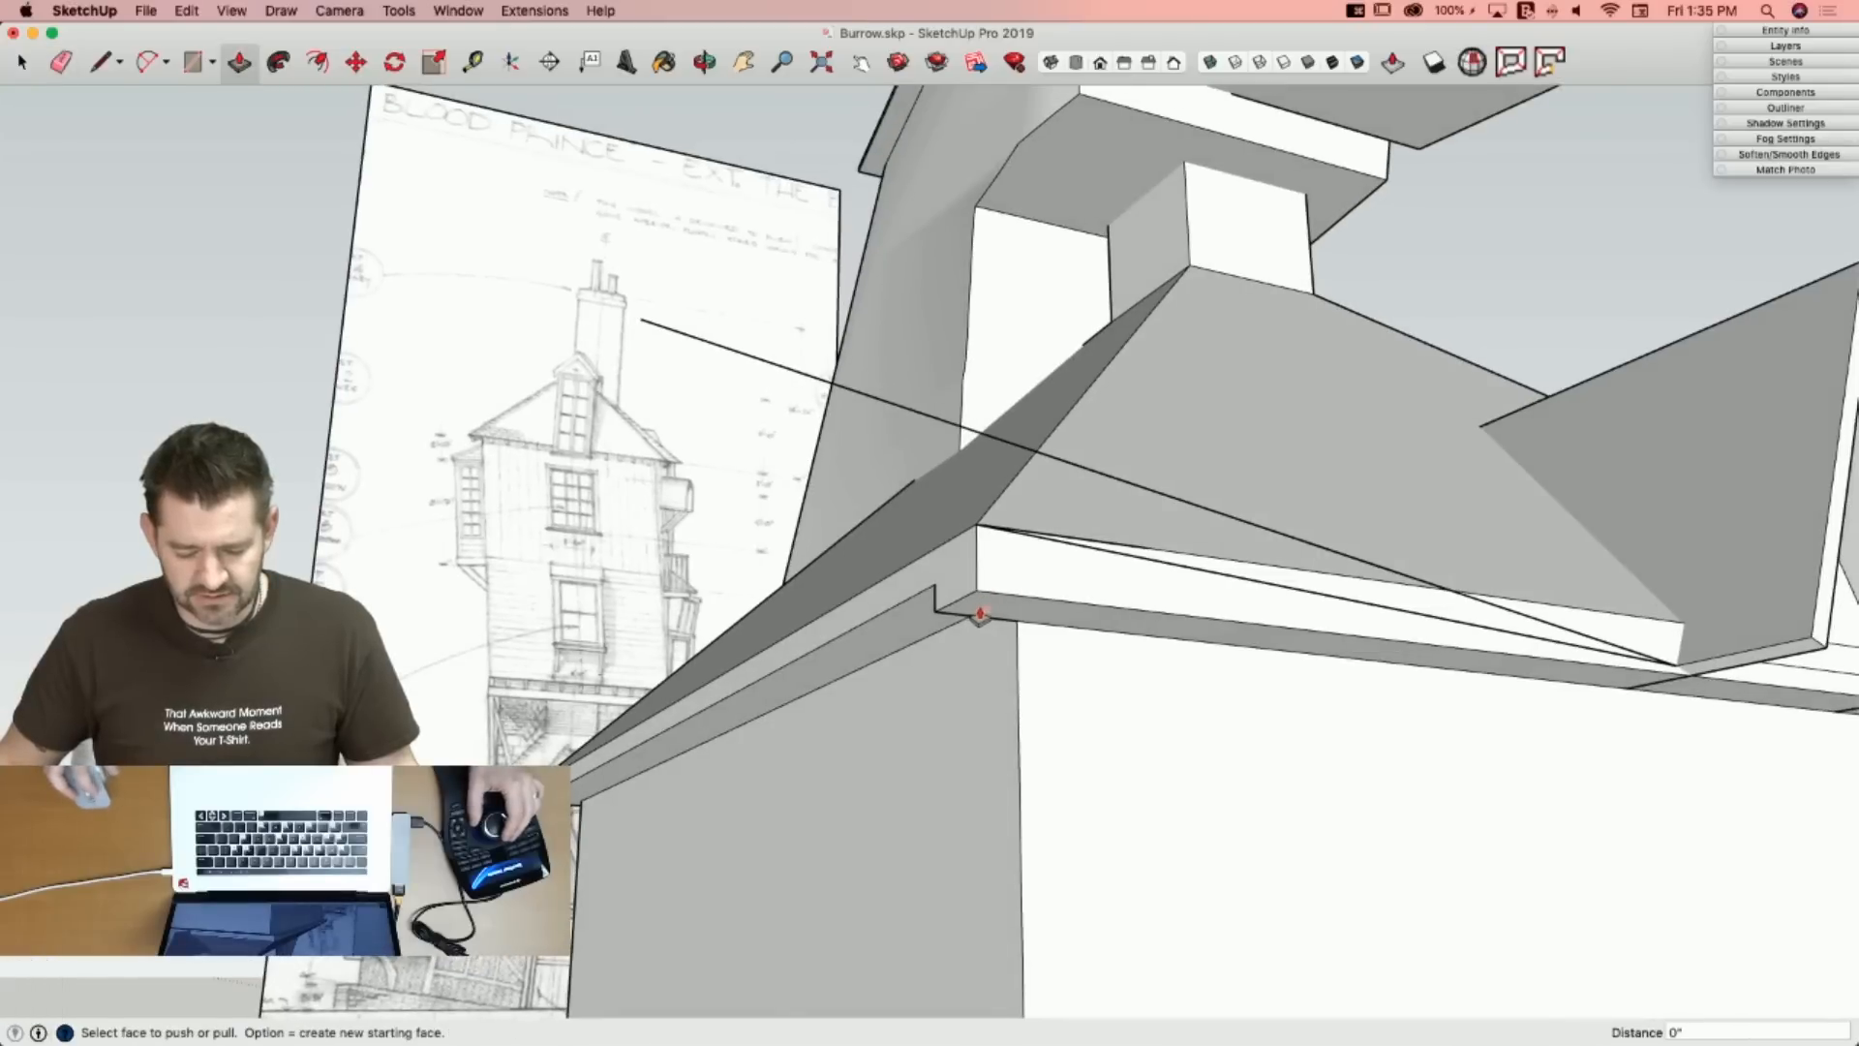
key(space)
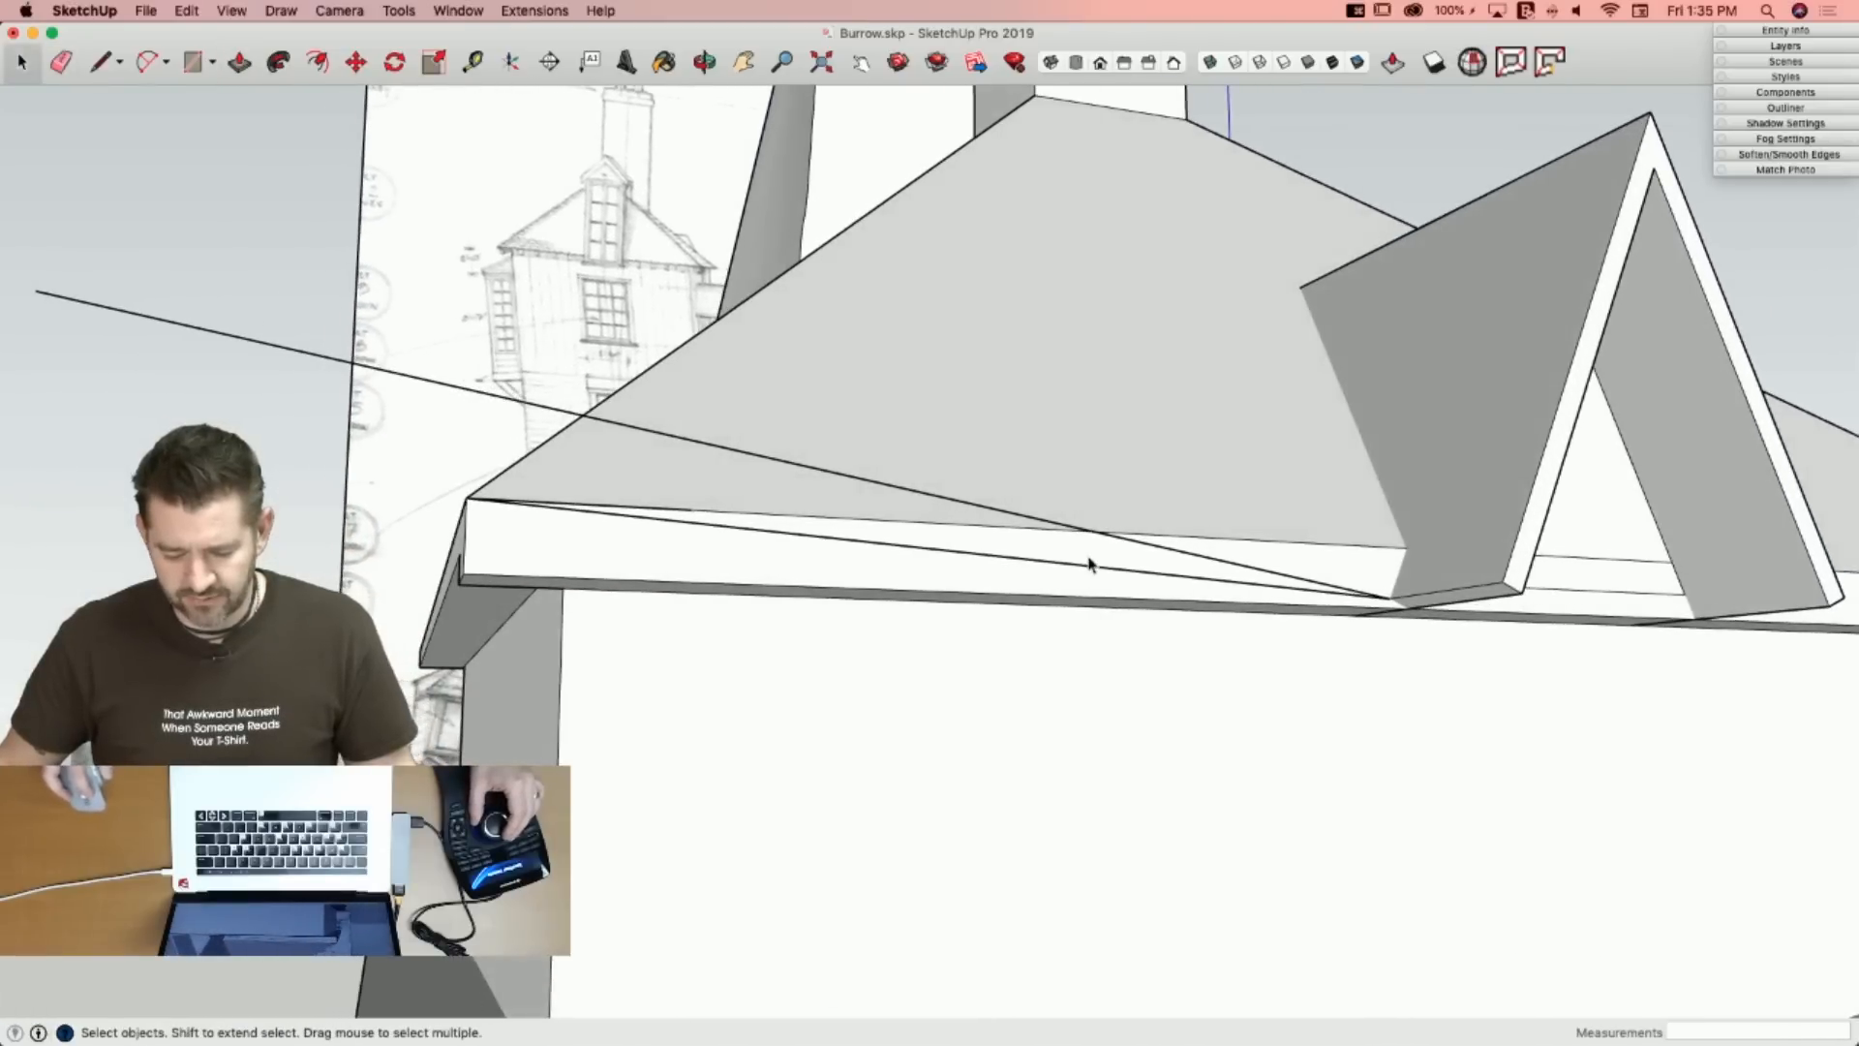
click(1088, 537)
key(l)
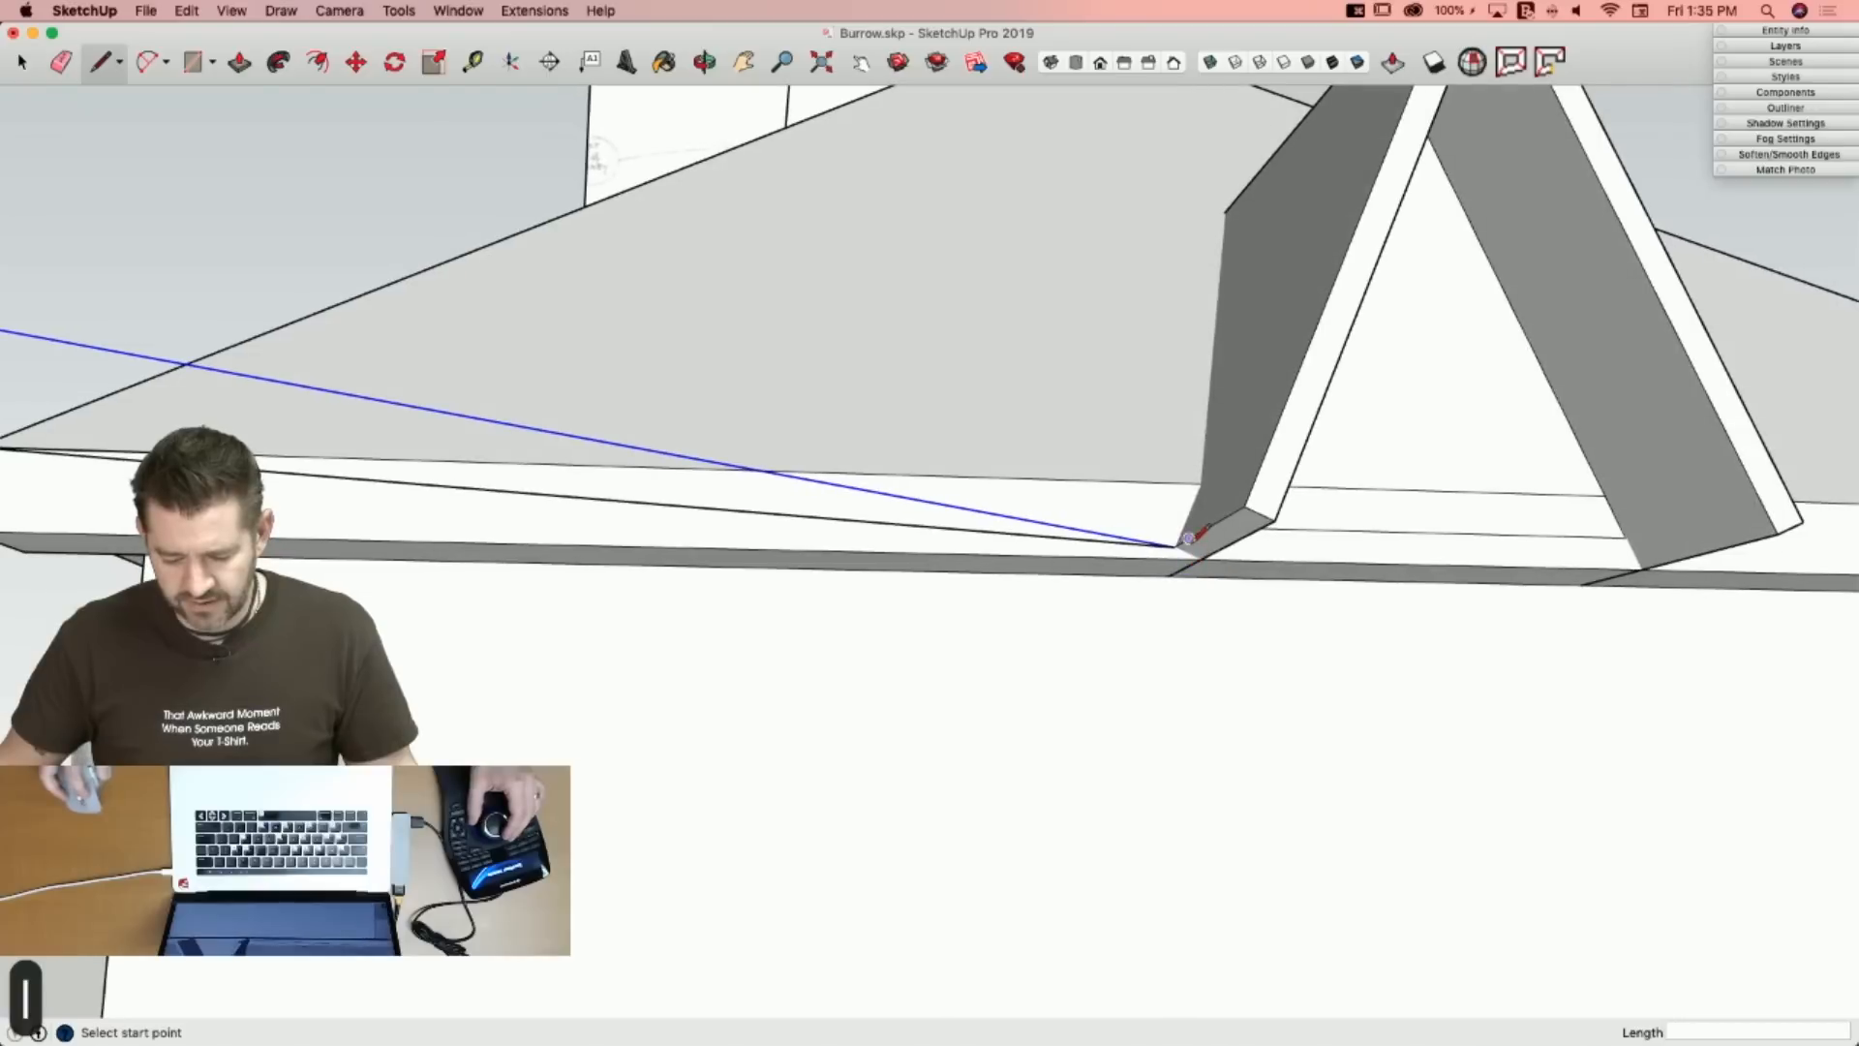
click(1174, 547)
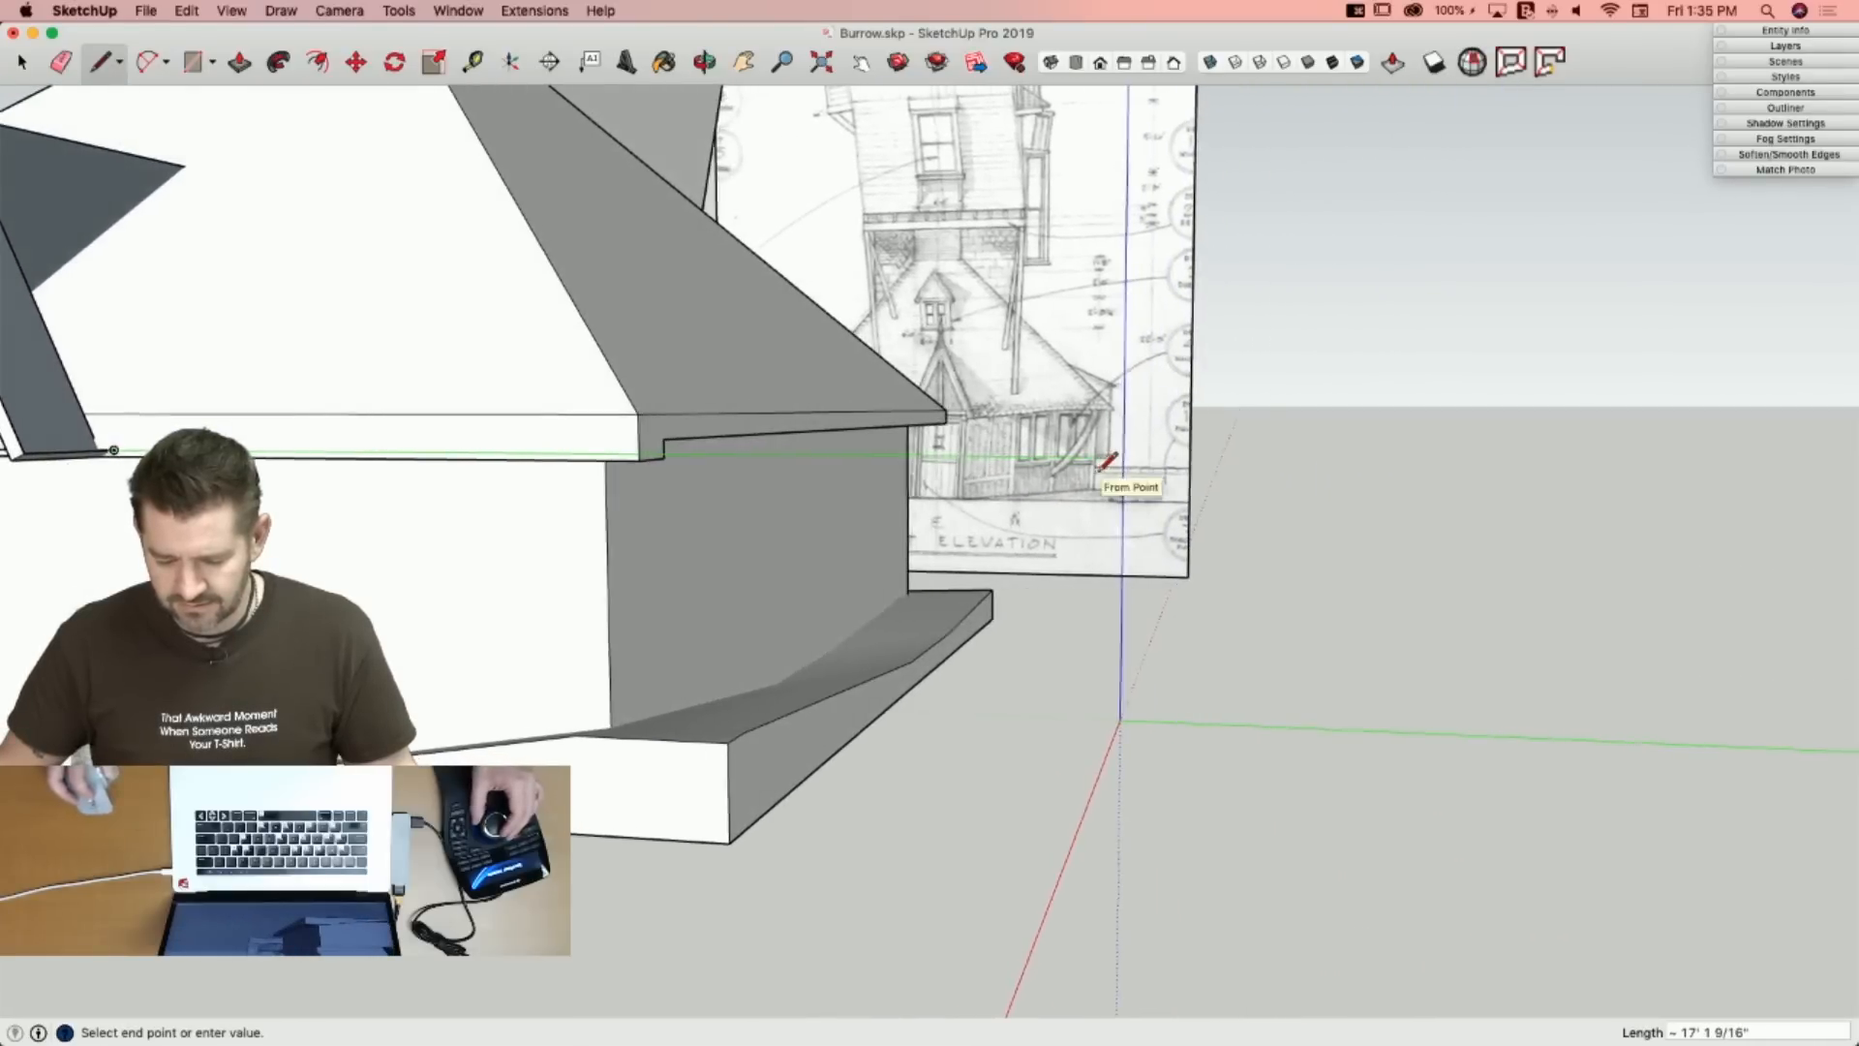
key(Escape)
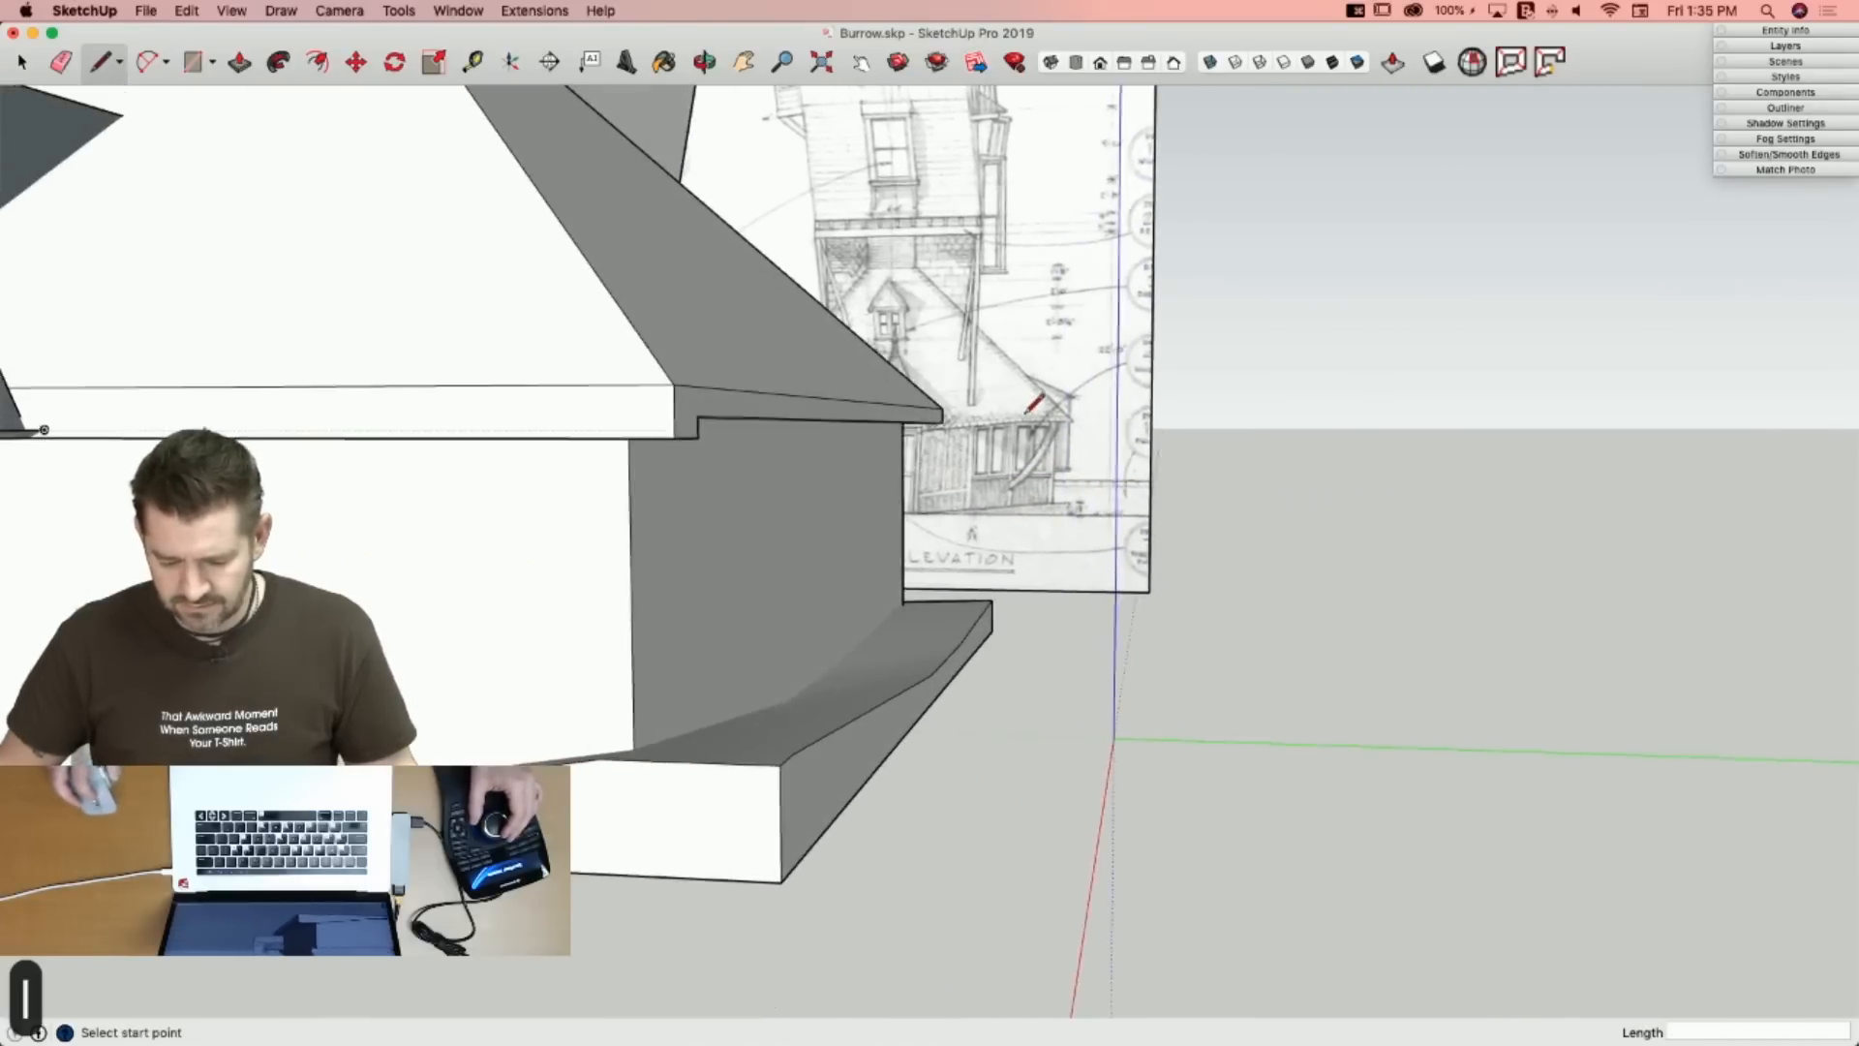
click(1095, 416)
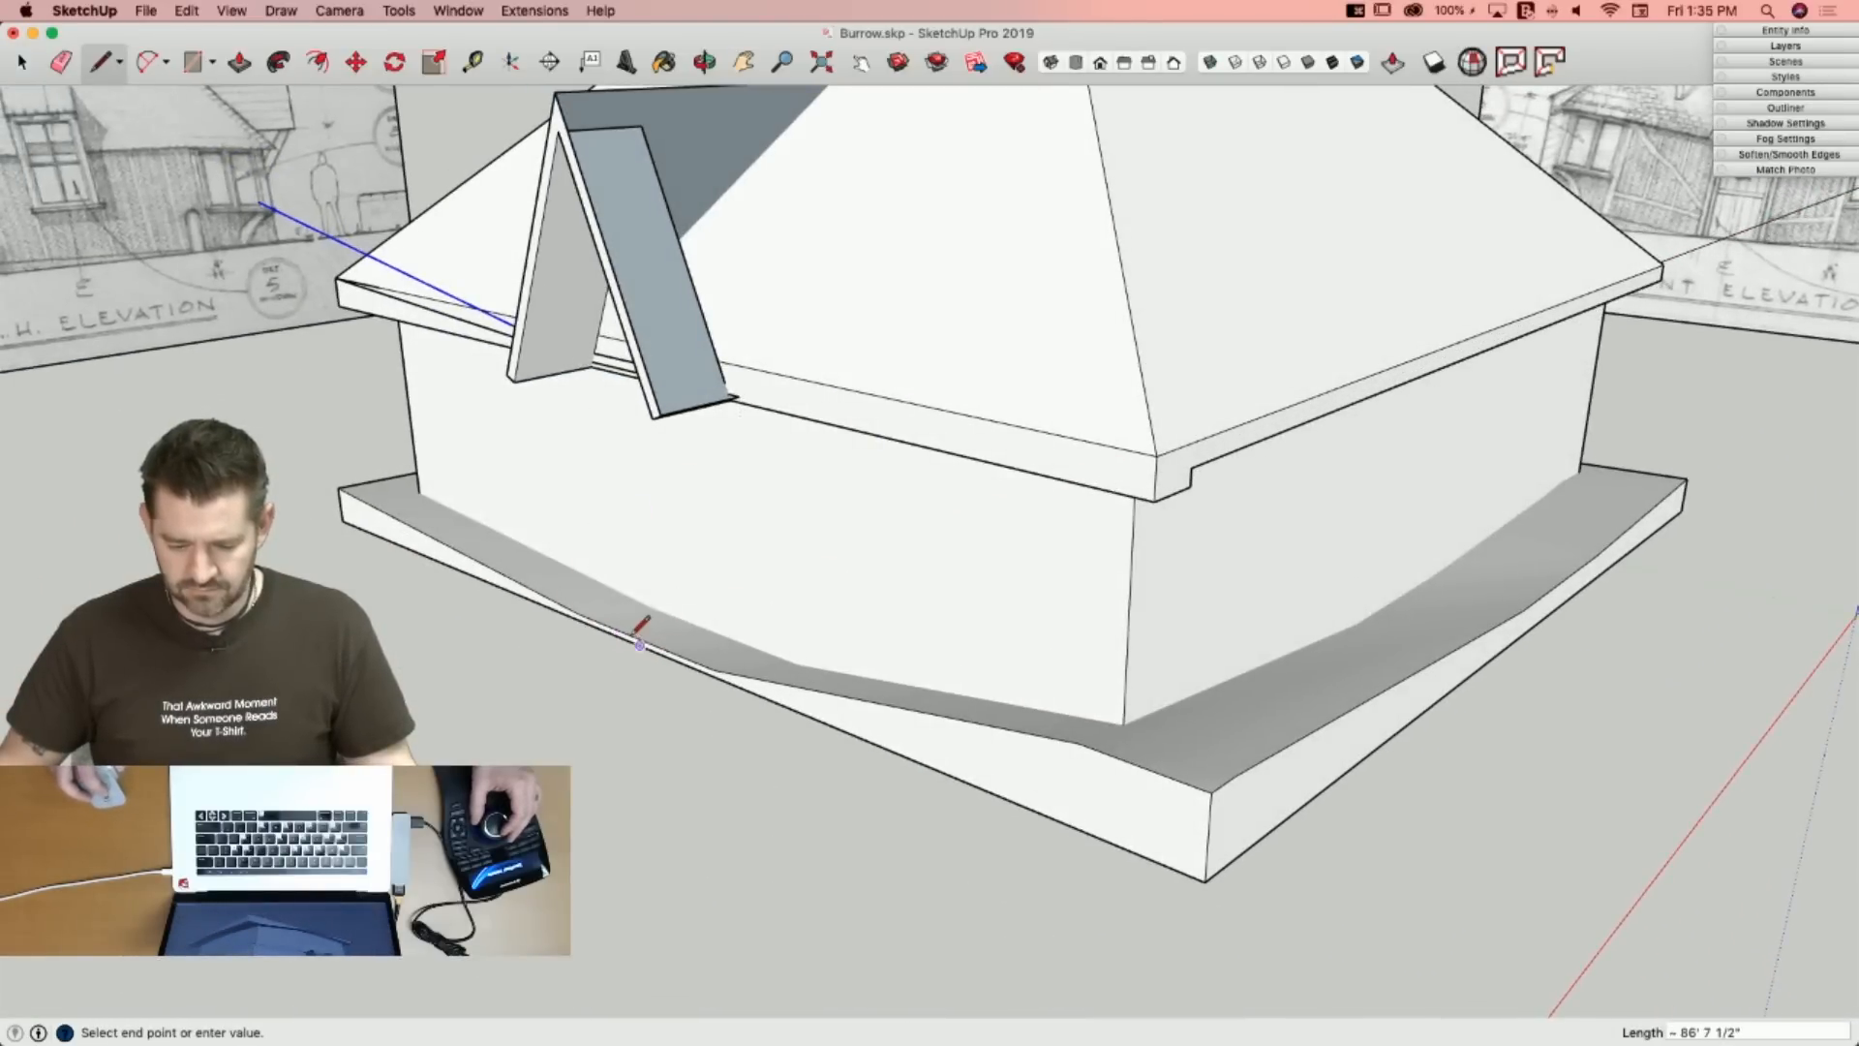
key(Escape)
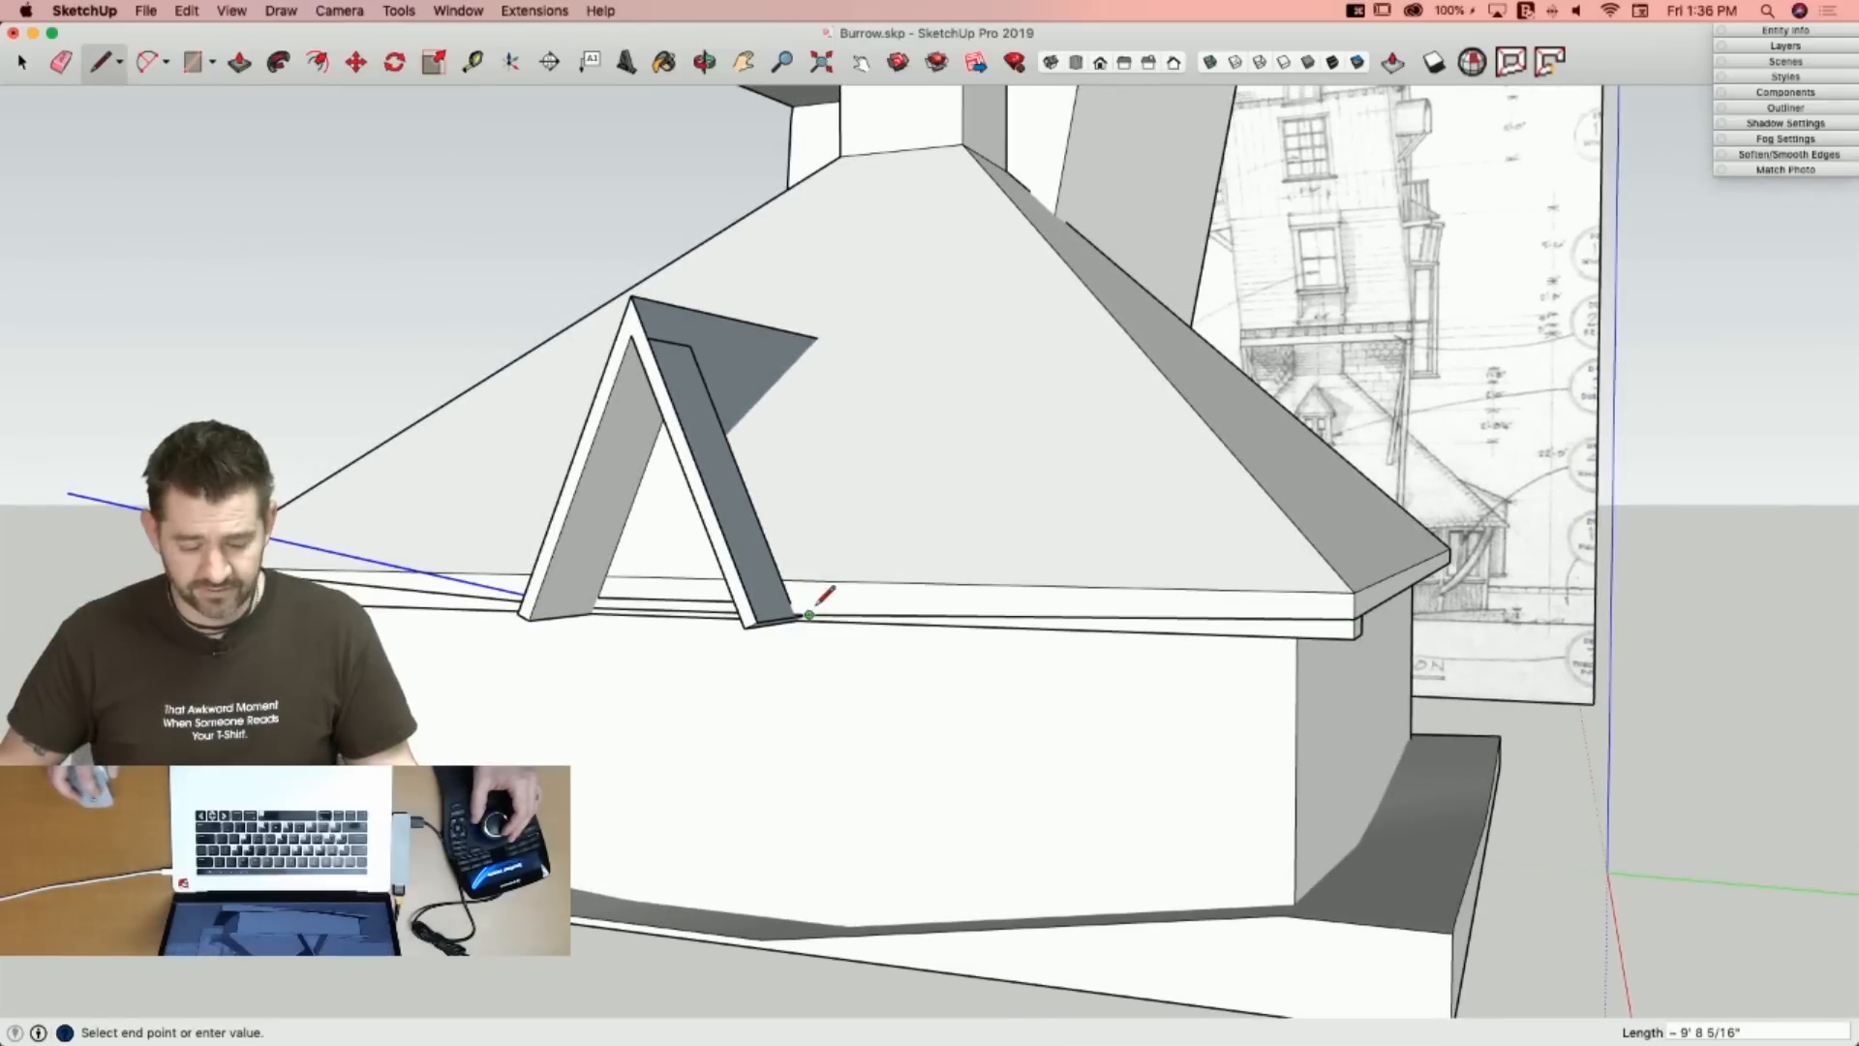
Open the triangular gable group for editing and hide the rest of the model while editing.
key(space)
click(694, 438)
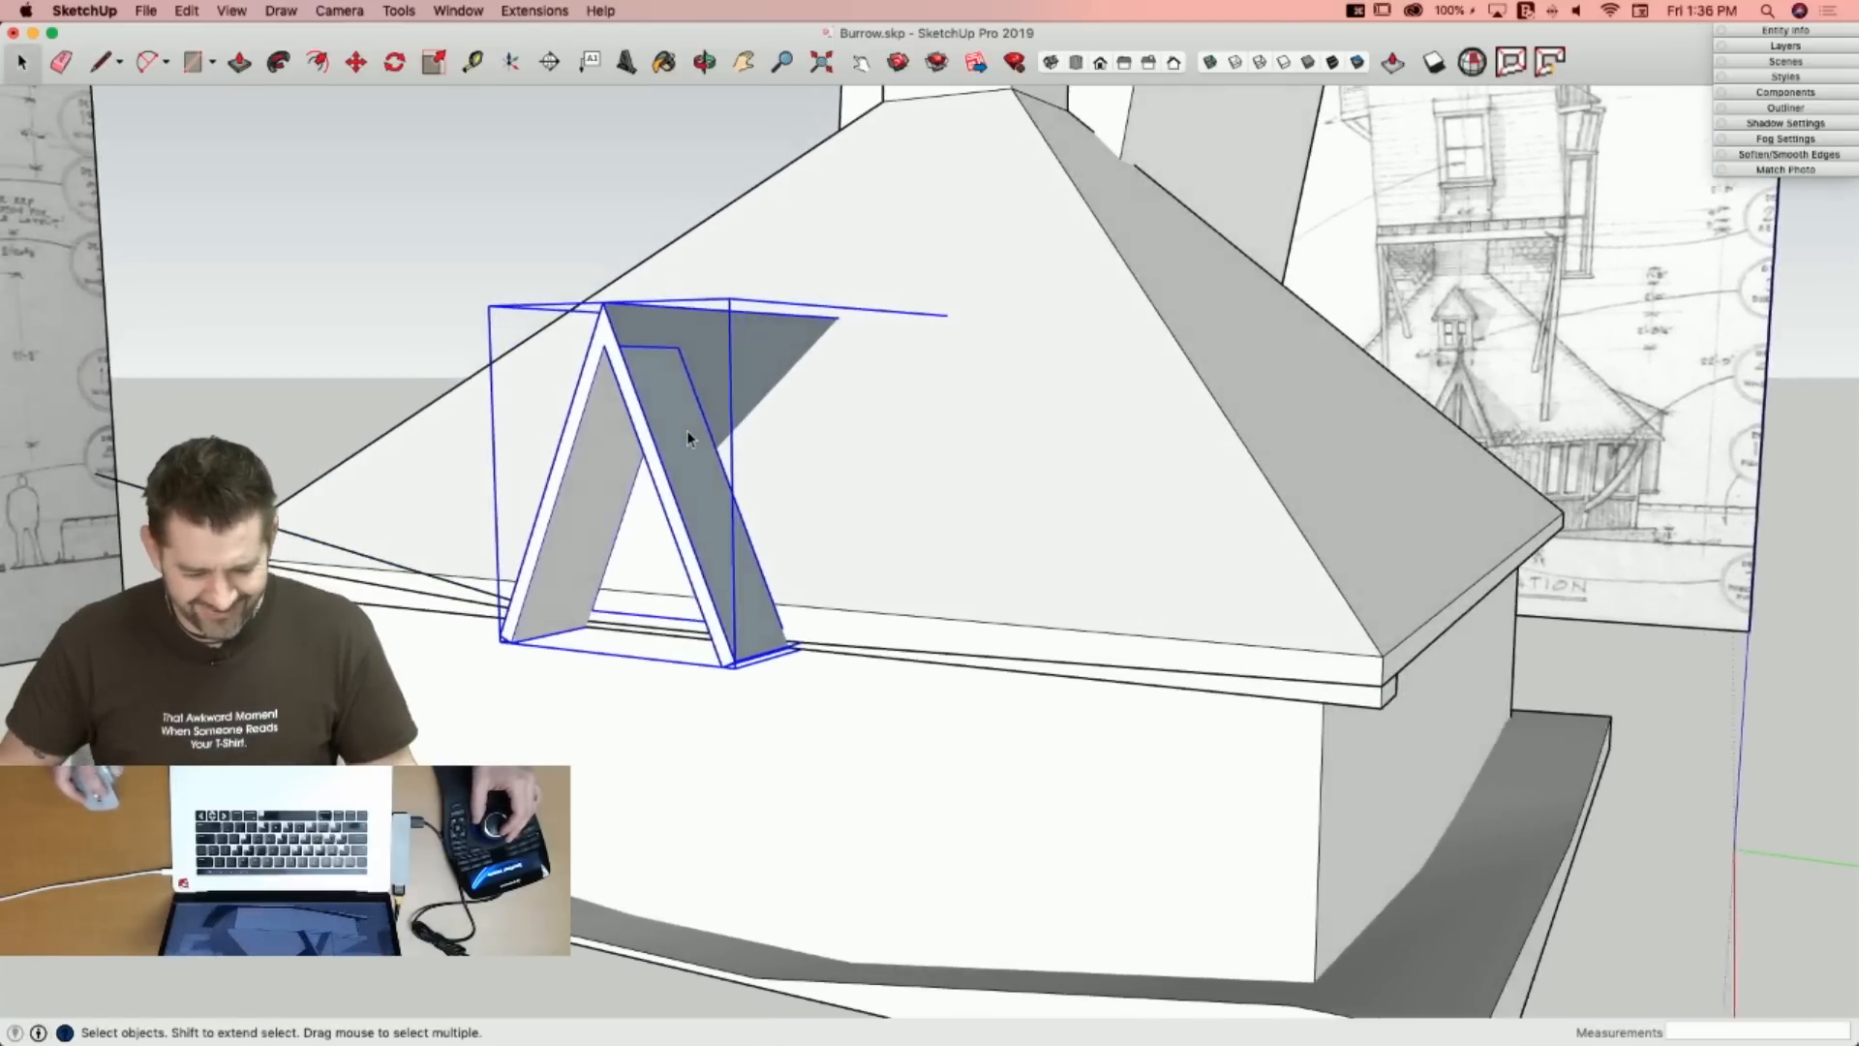
double_click(687, 429)
key(l)
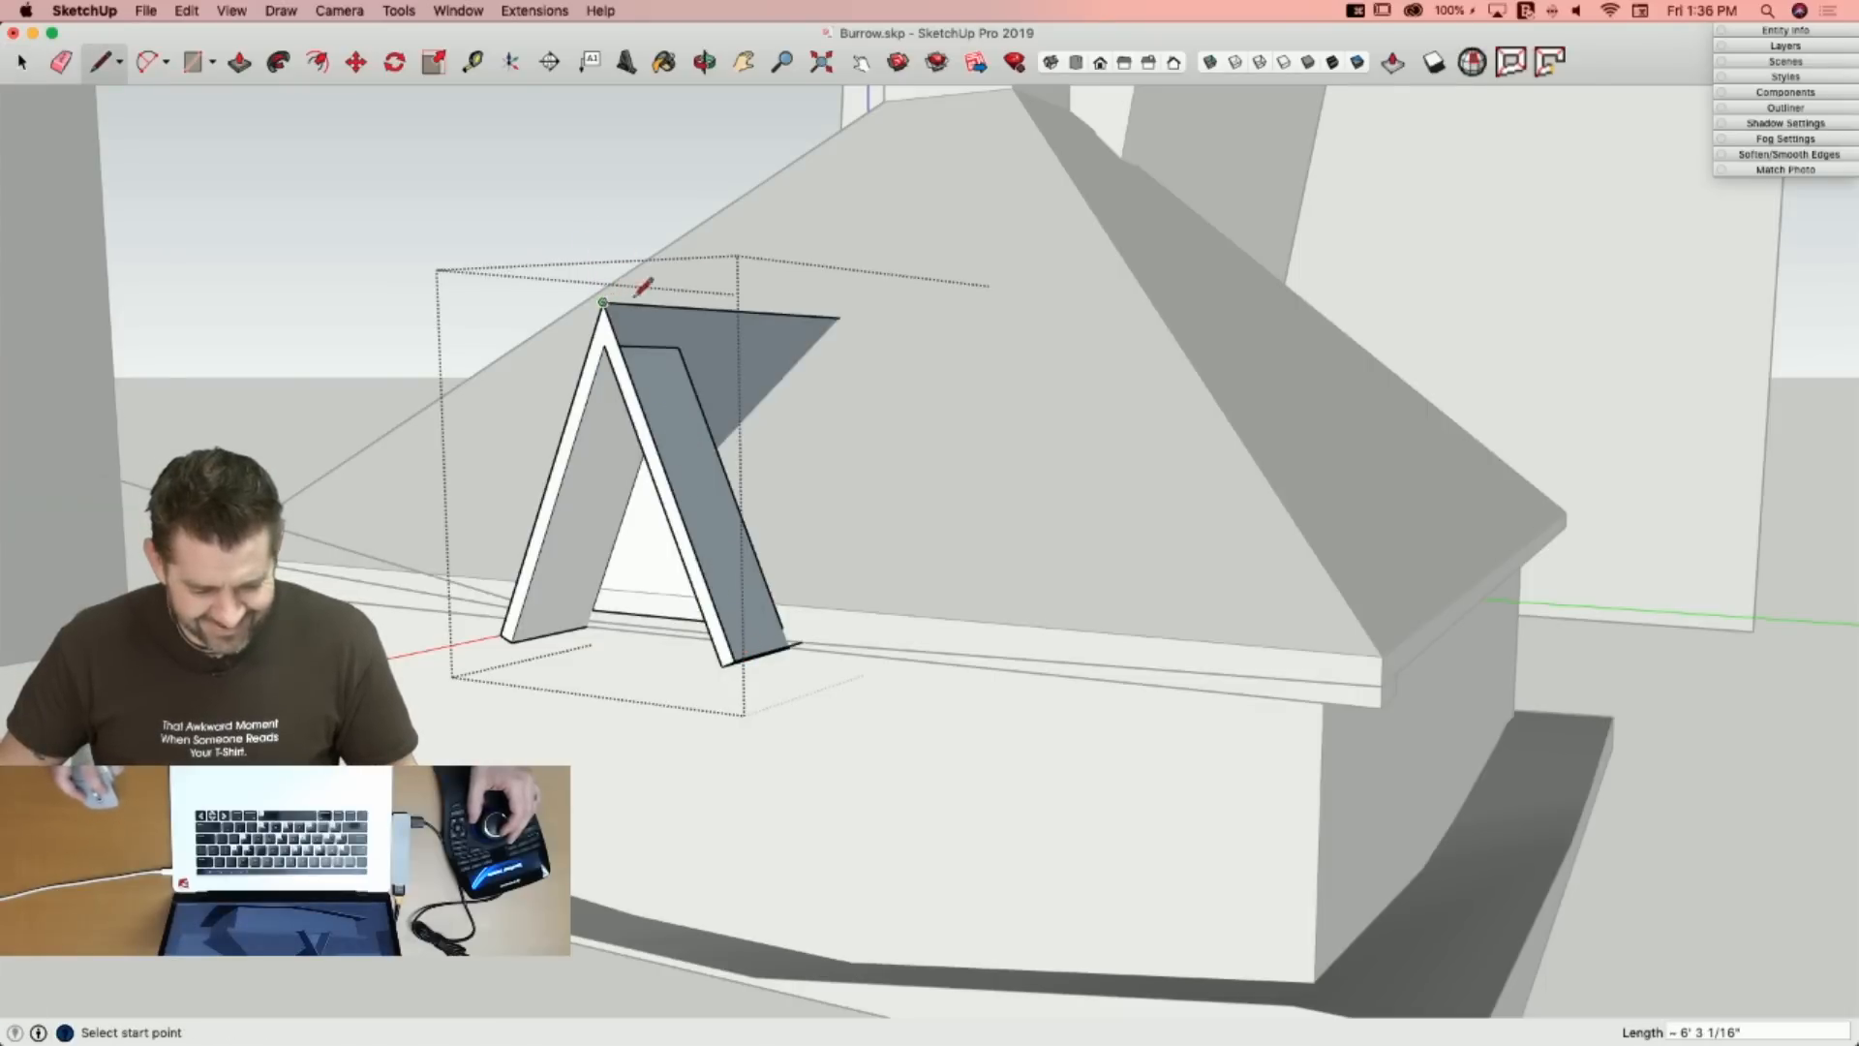
key(space)
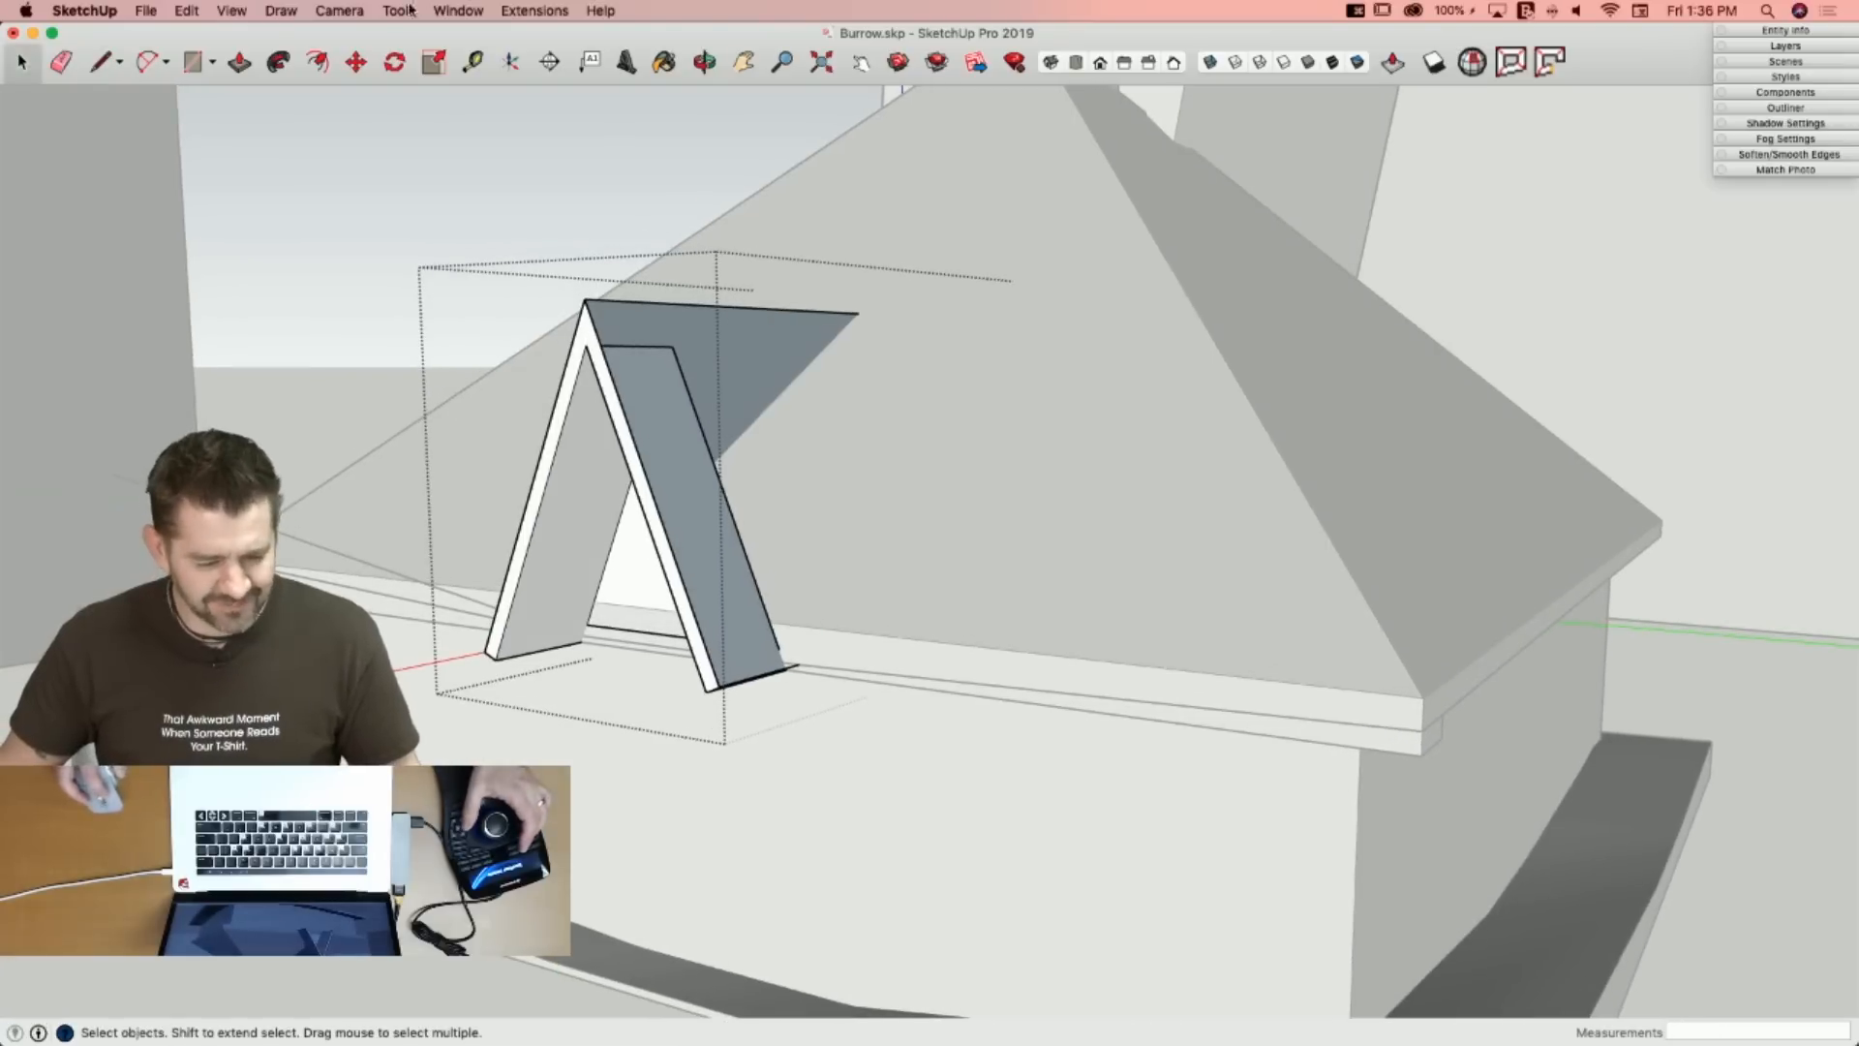
click(232, 11)
mouse_move(320, 338)
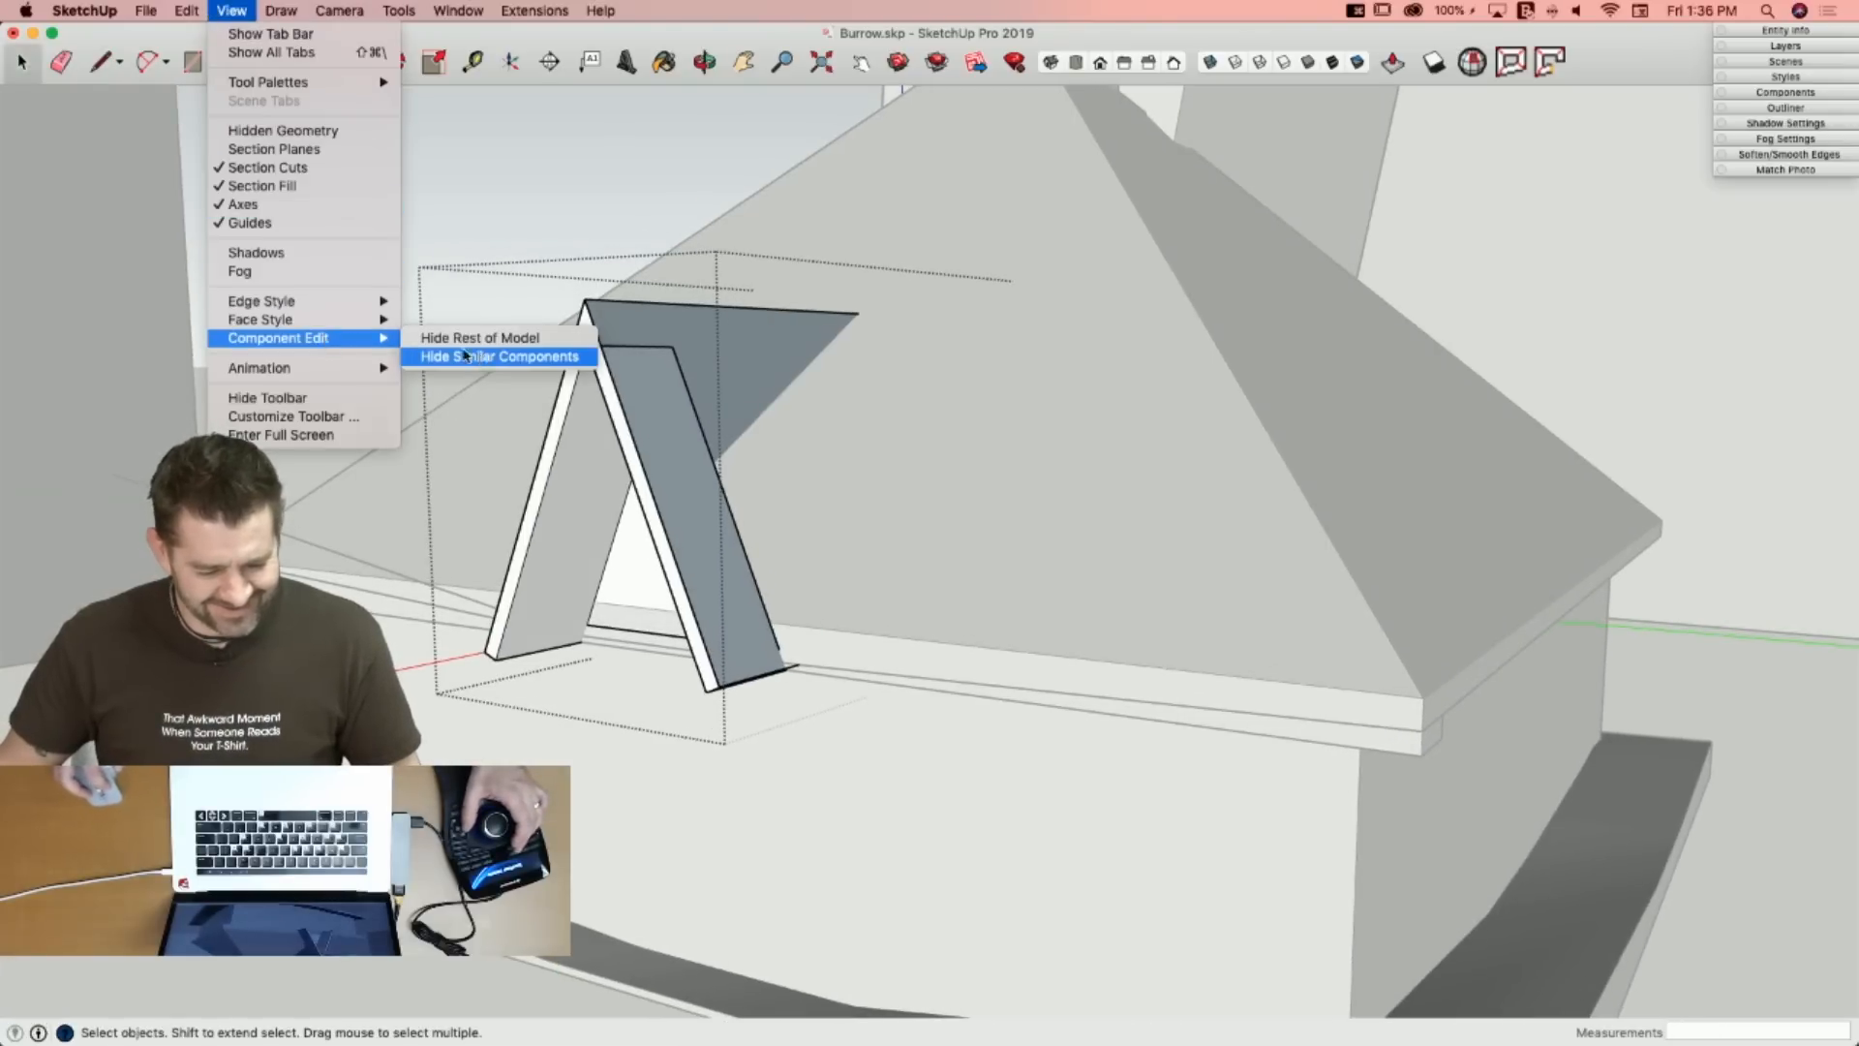
click(465, 341)
Draw the gable's missing lower edge from the frame's notch to the rear corner to close the sloping side face, and leave the group.
key(l)
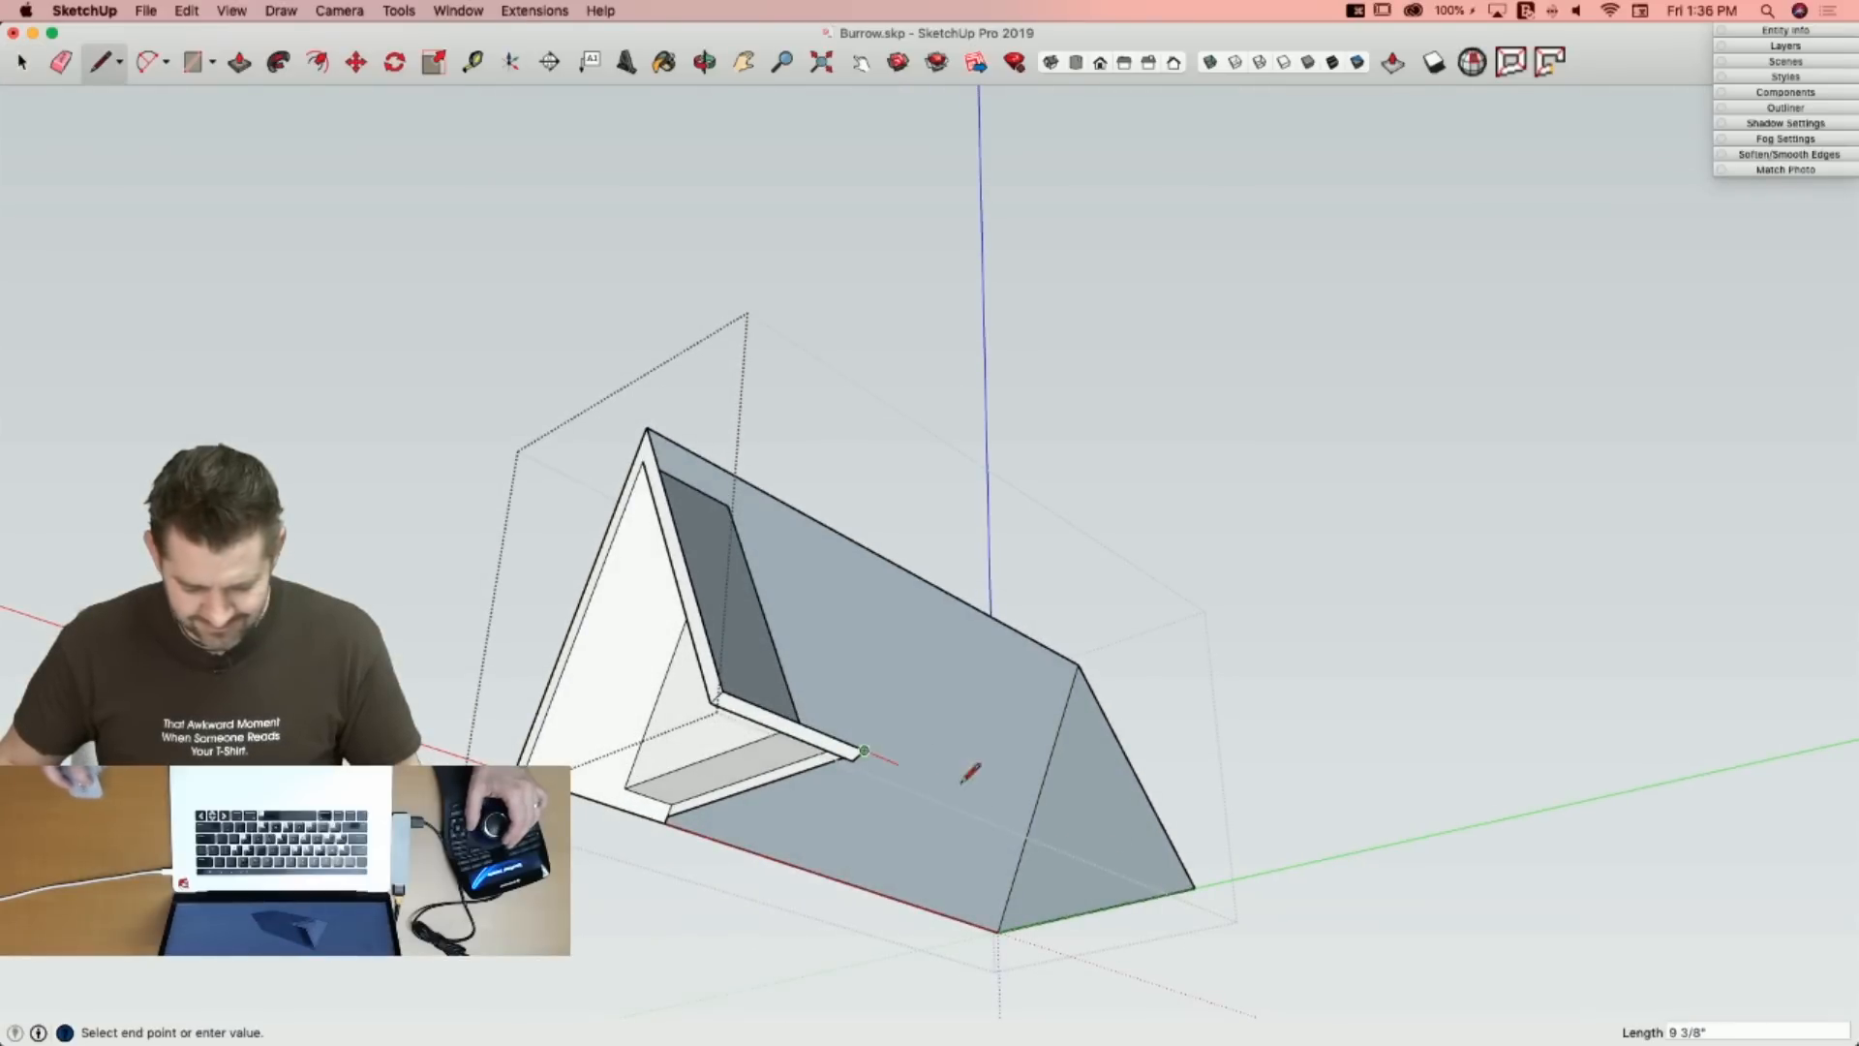
click(1196, 886)
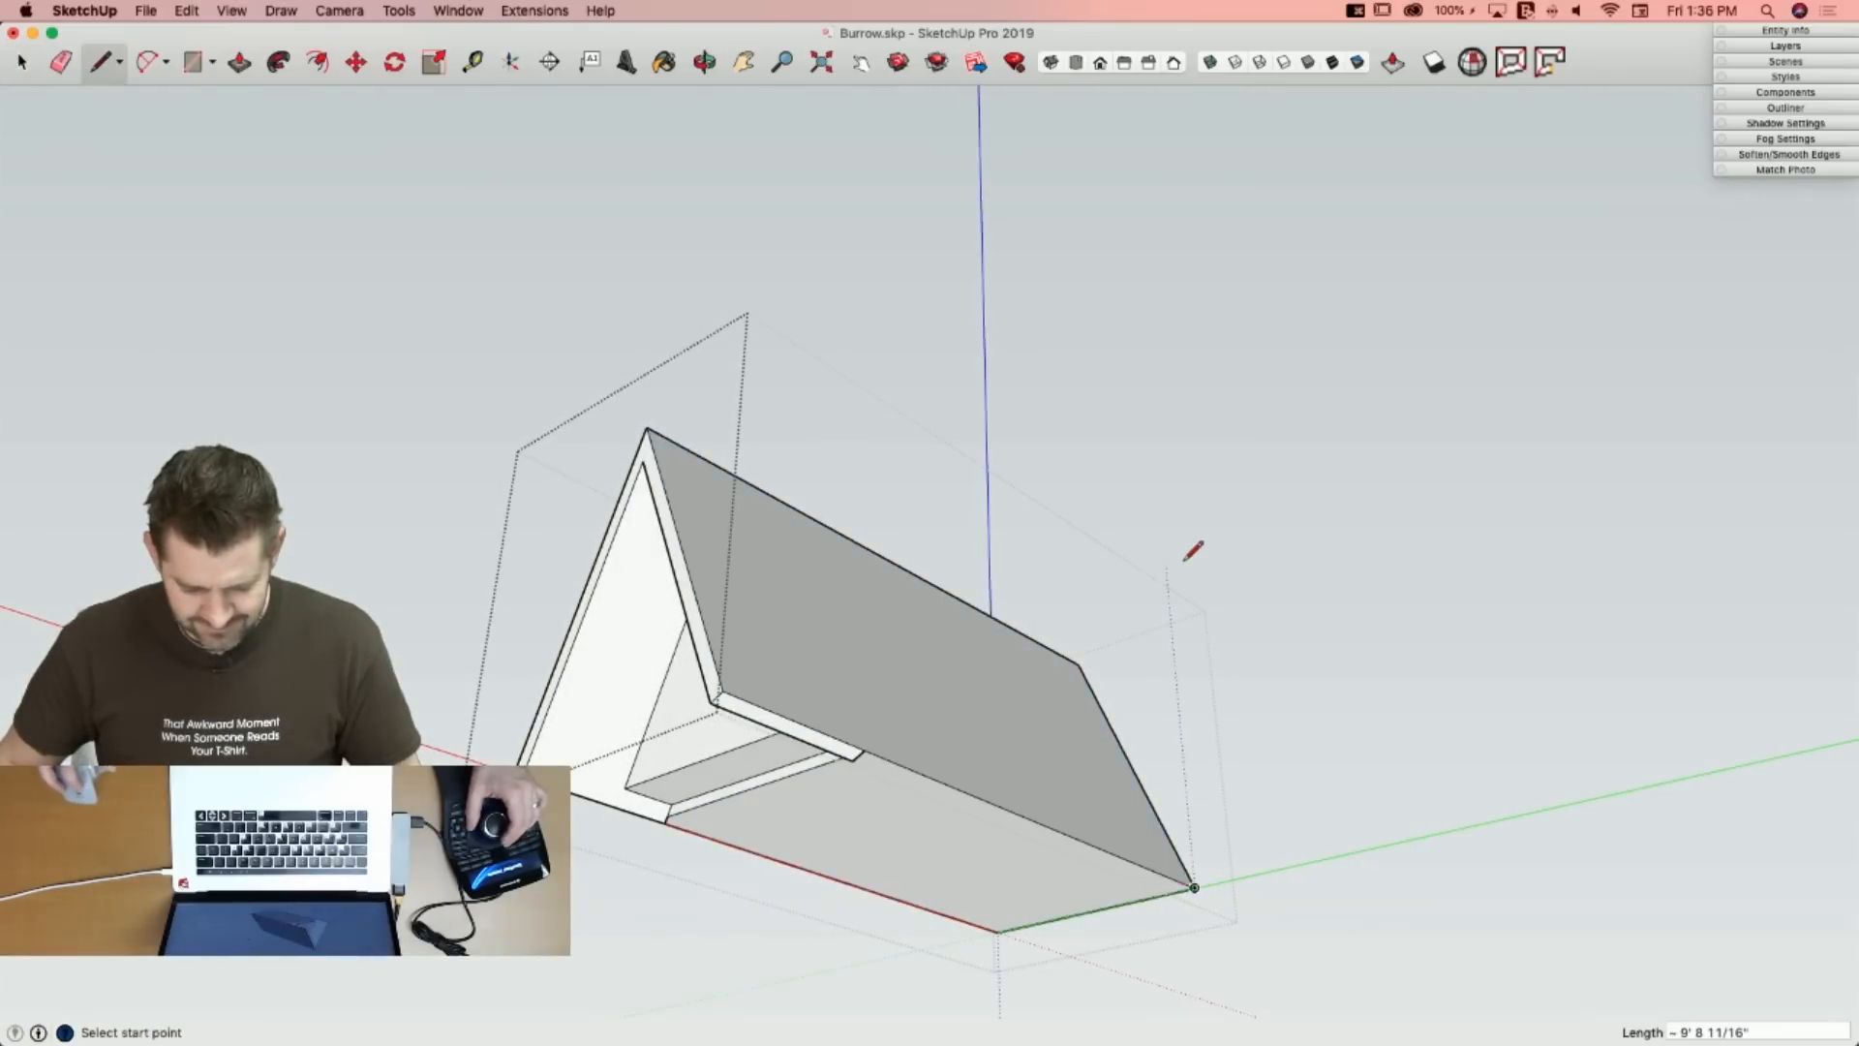
key(space)
click(598, 280)
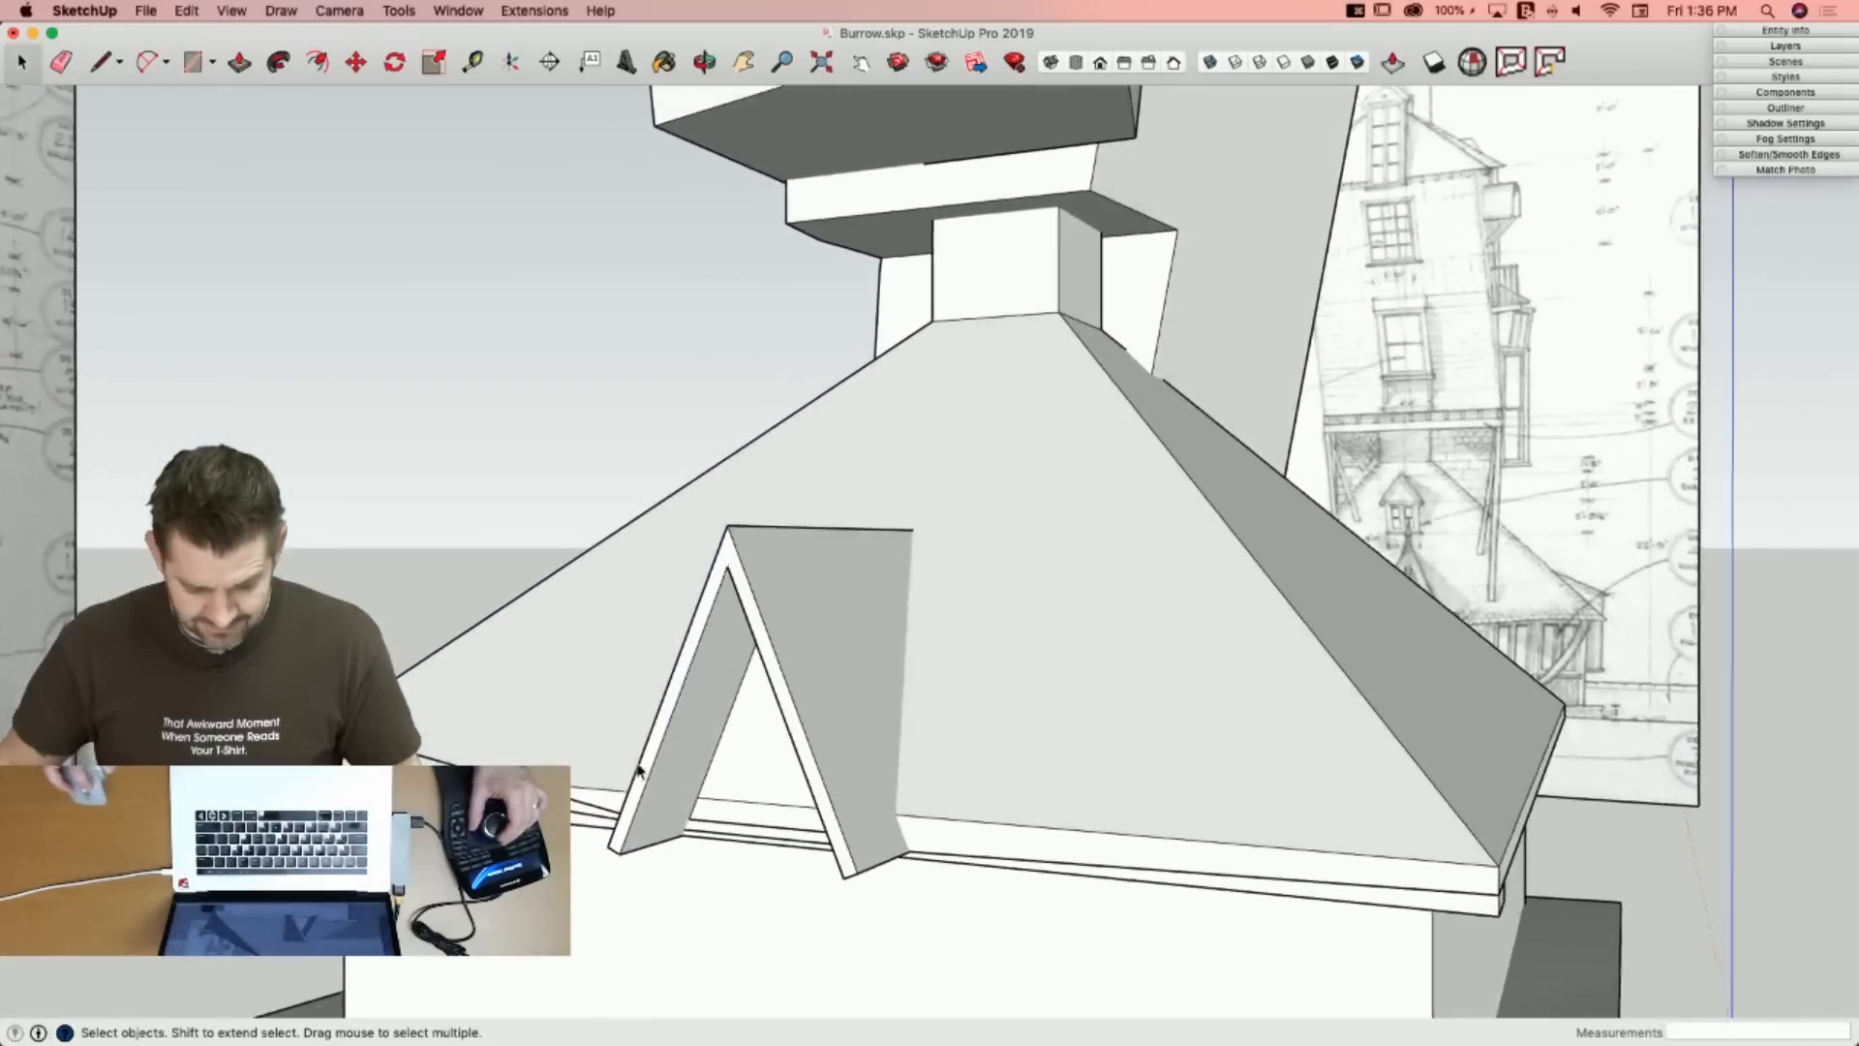
Erase the short vertical helper line at the roof's front corner and the surplus lower line across the front fascia.
key(l)
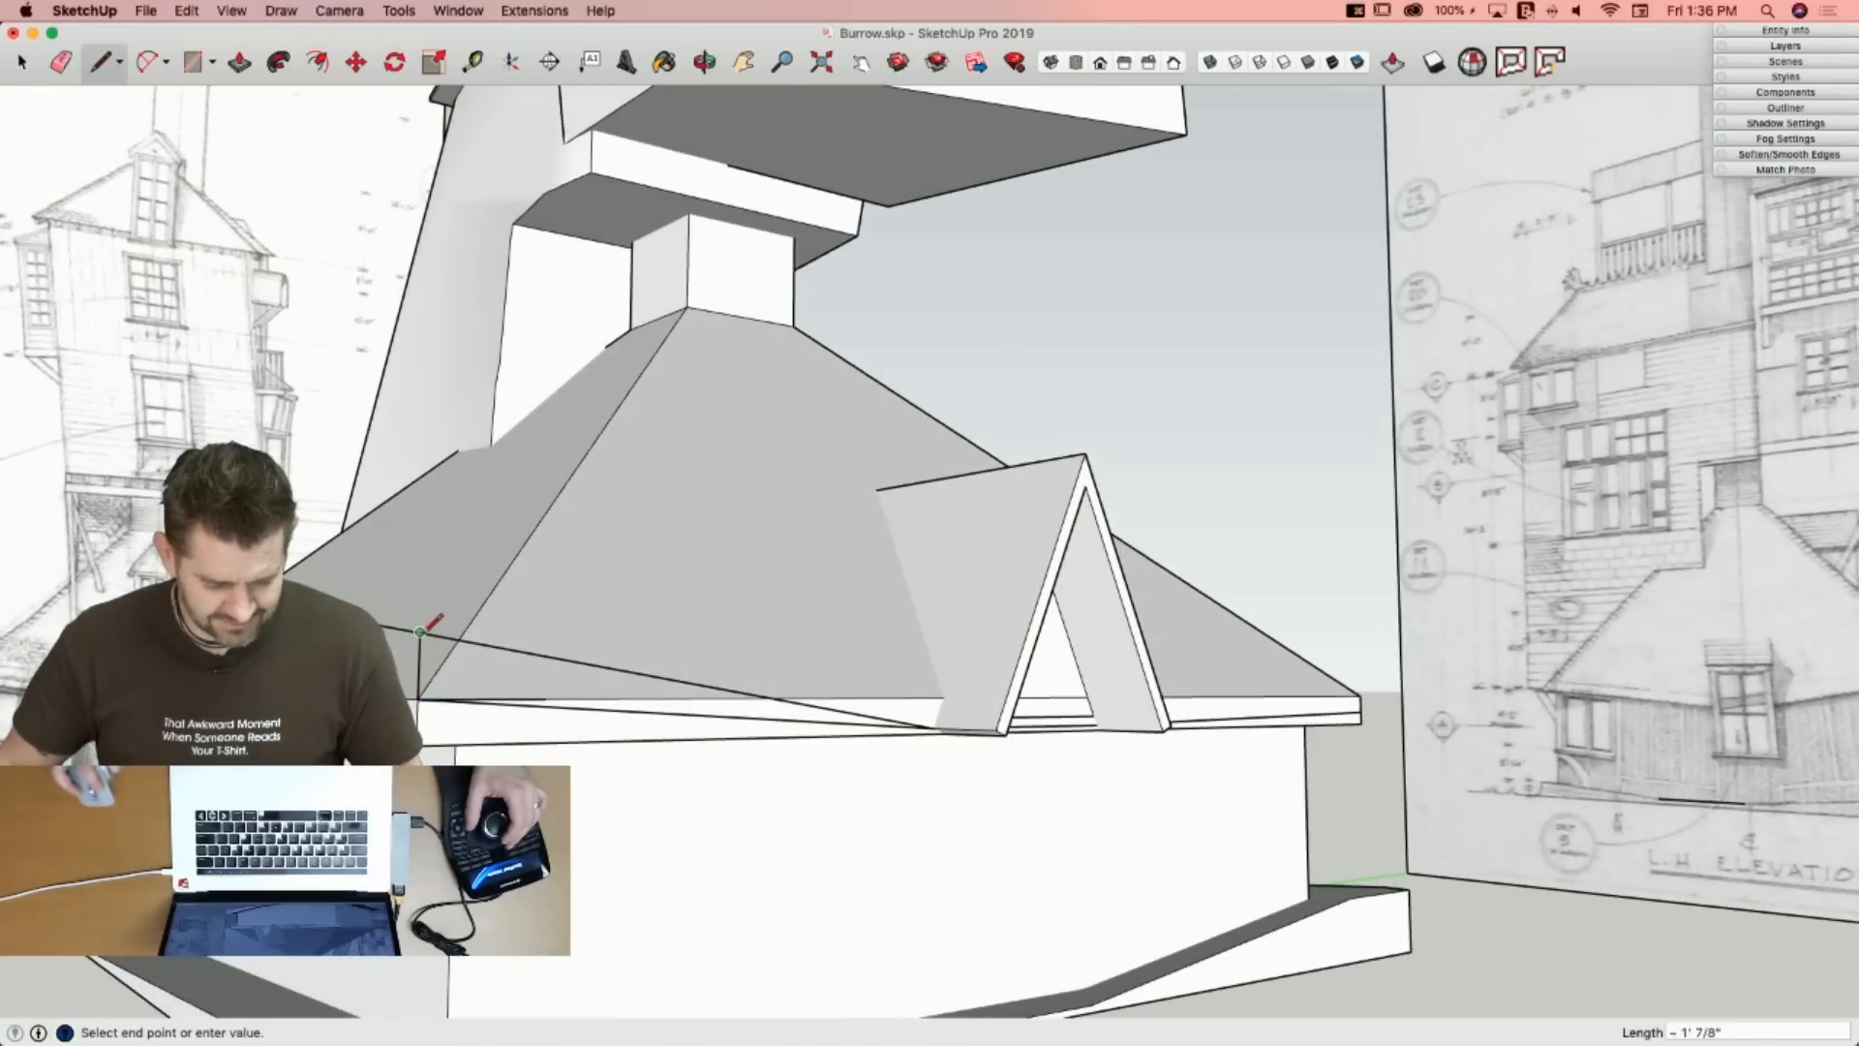
key(e)
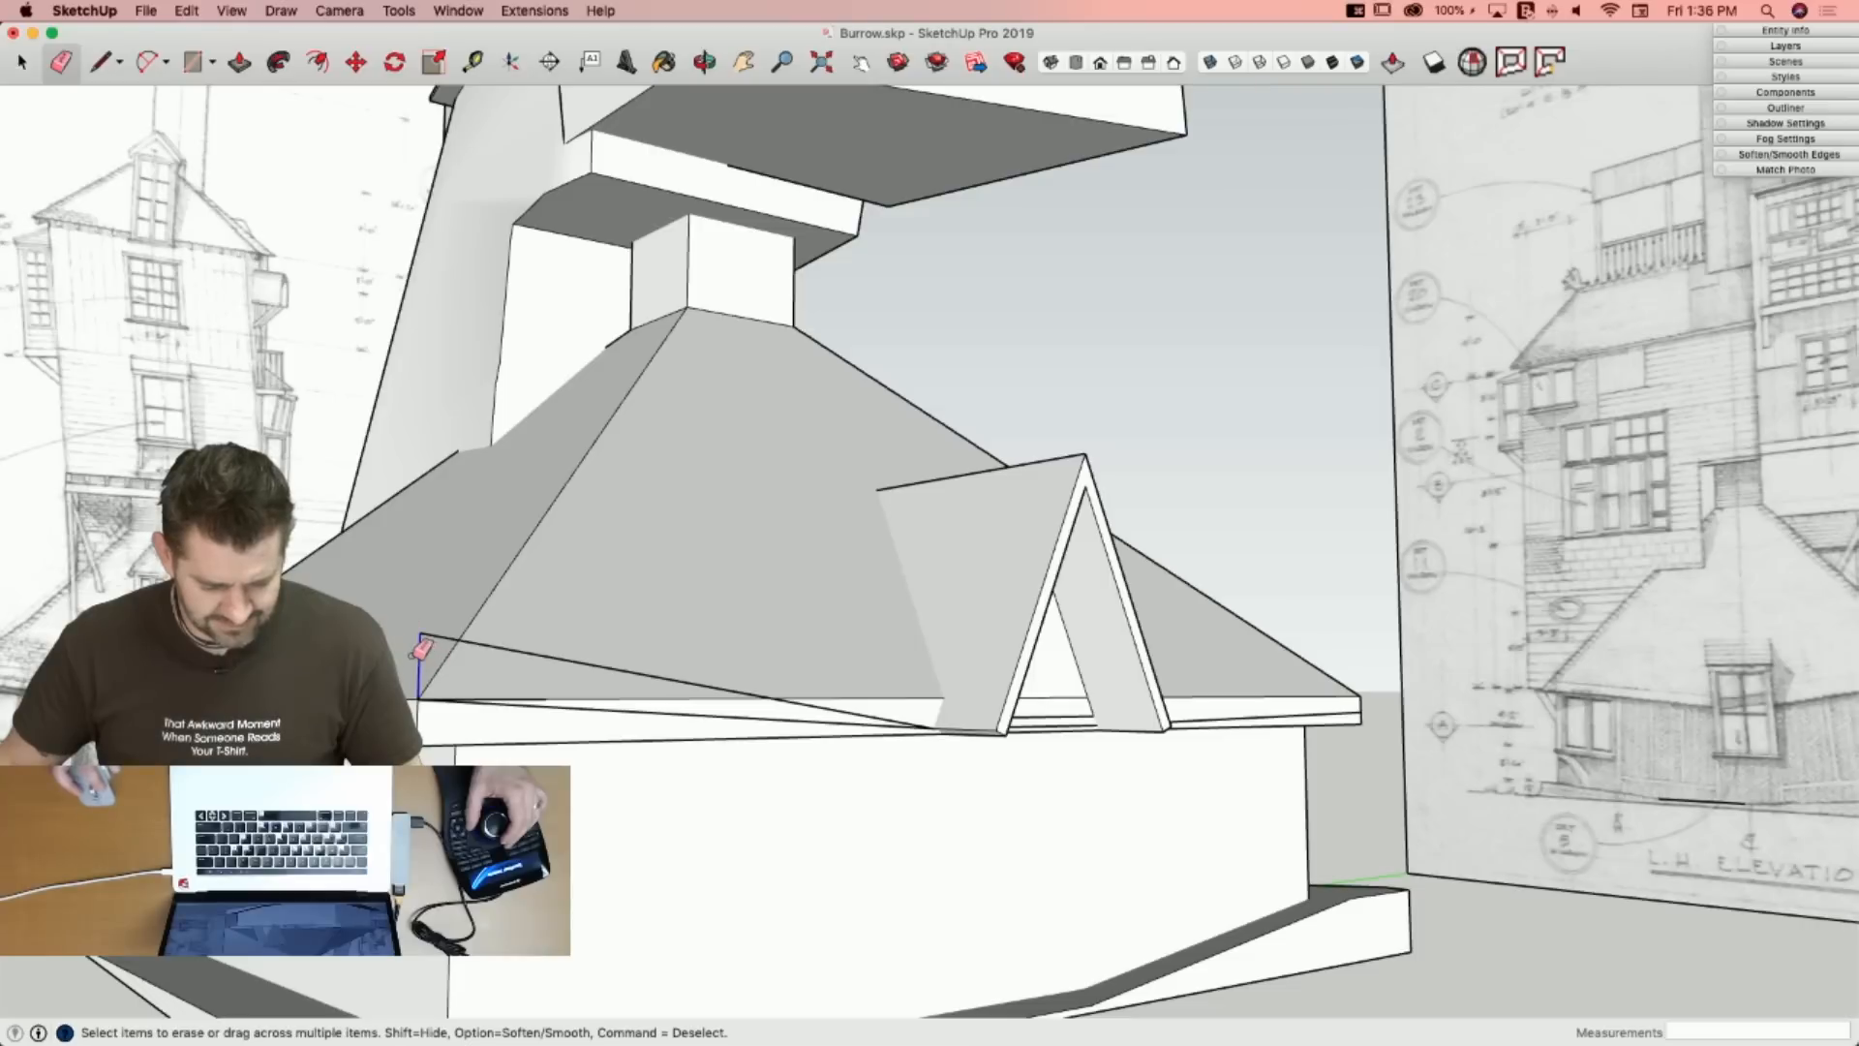
click(413, 656)
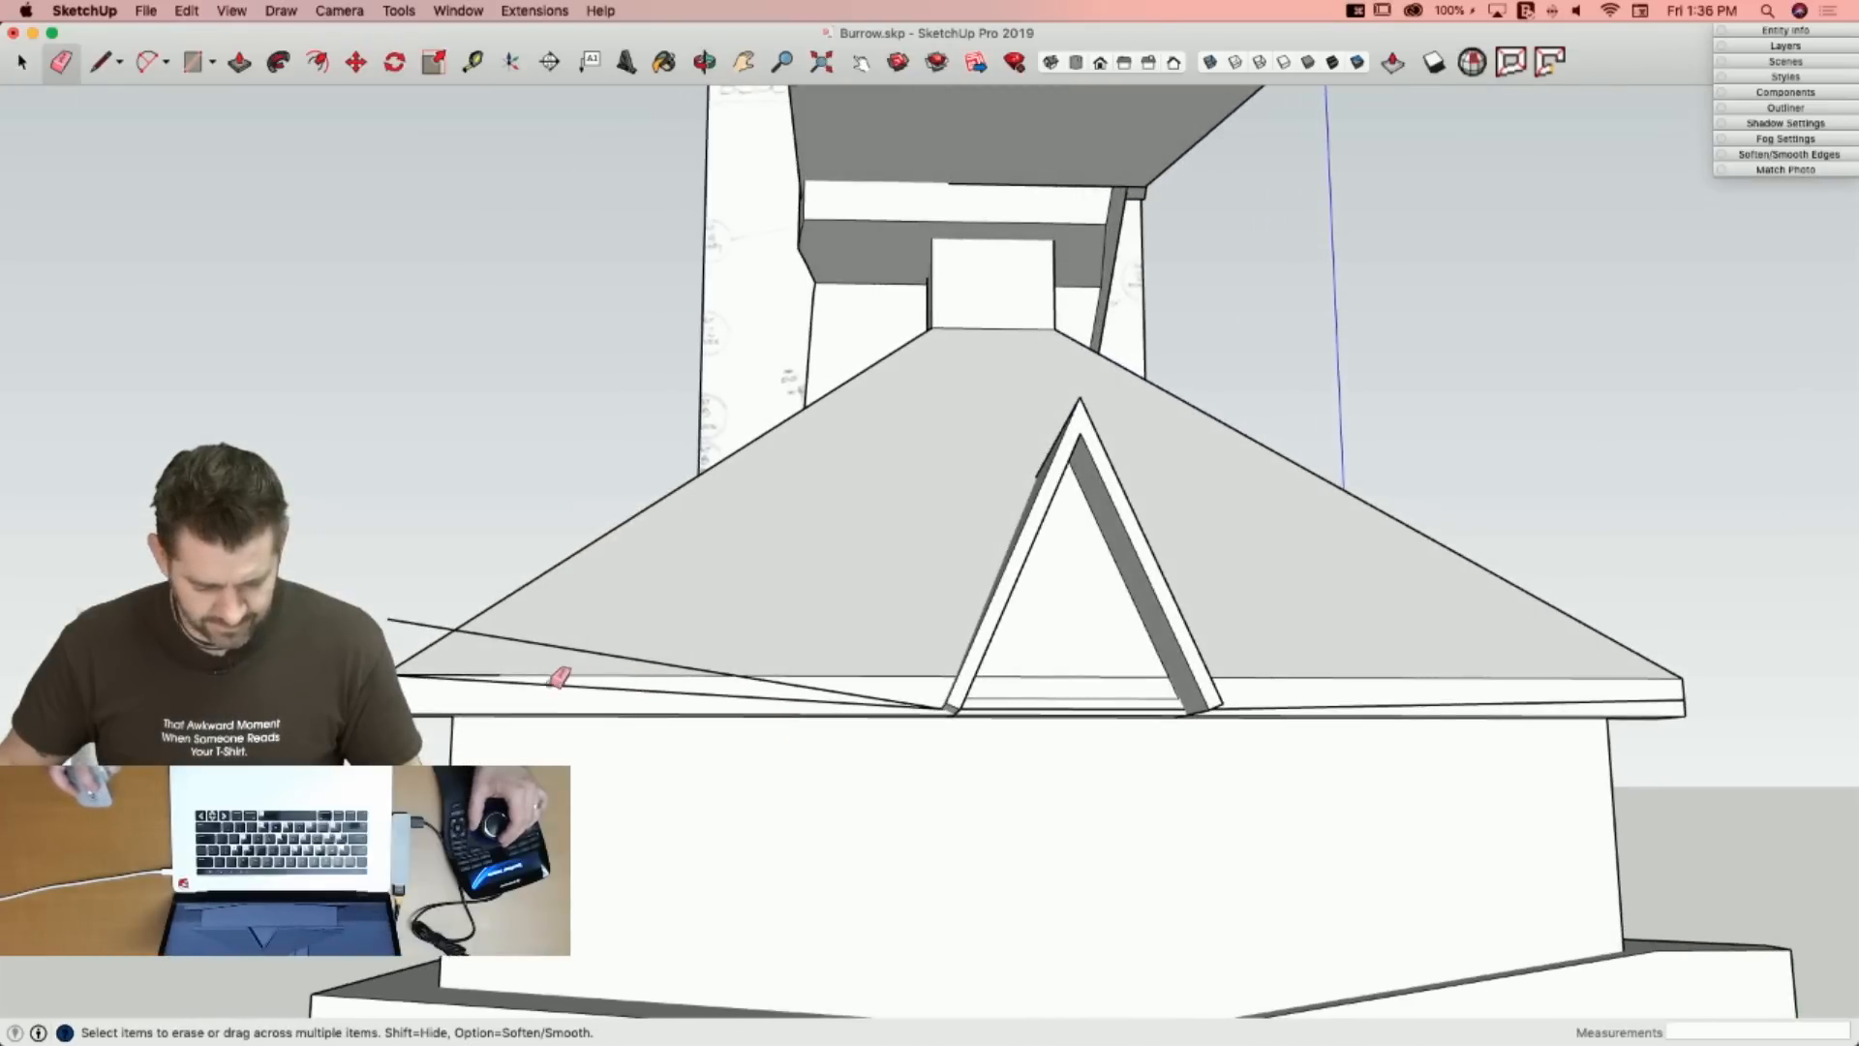
key(space)
key(e)
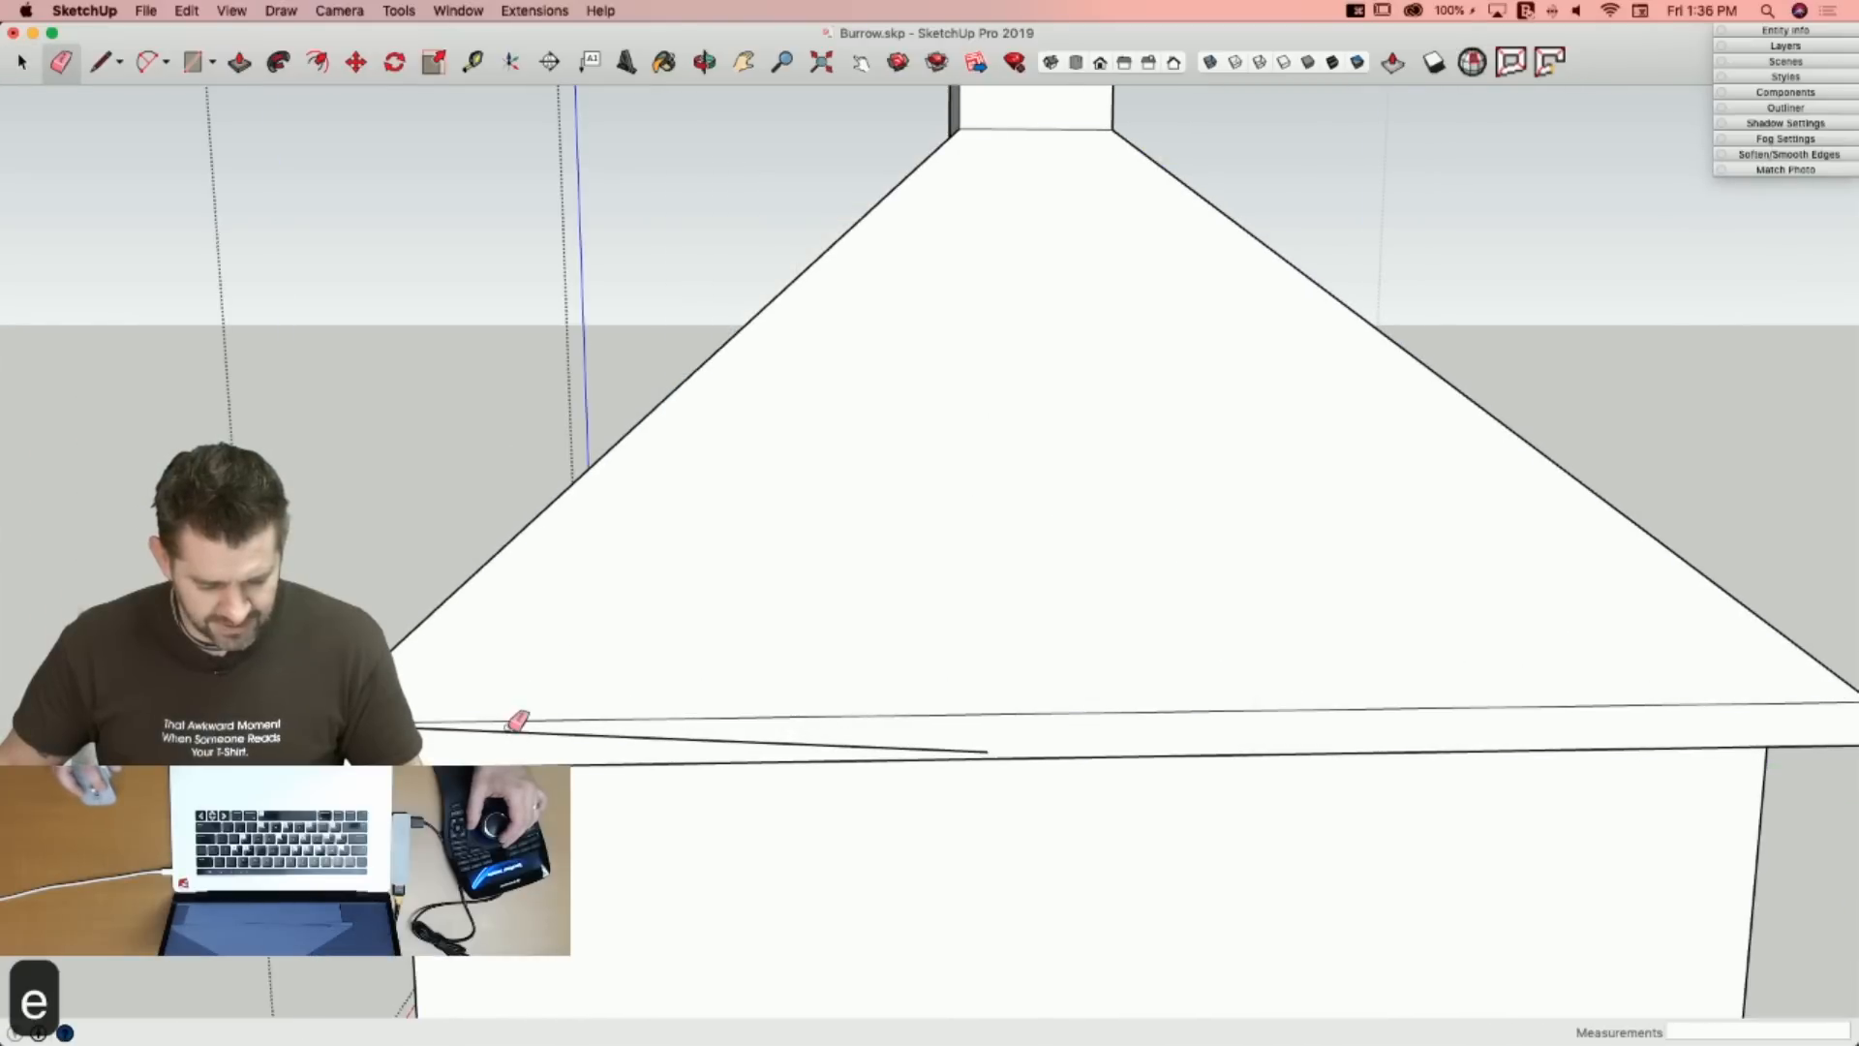
click(513, 726)
key(space)
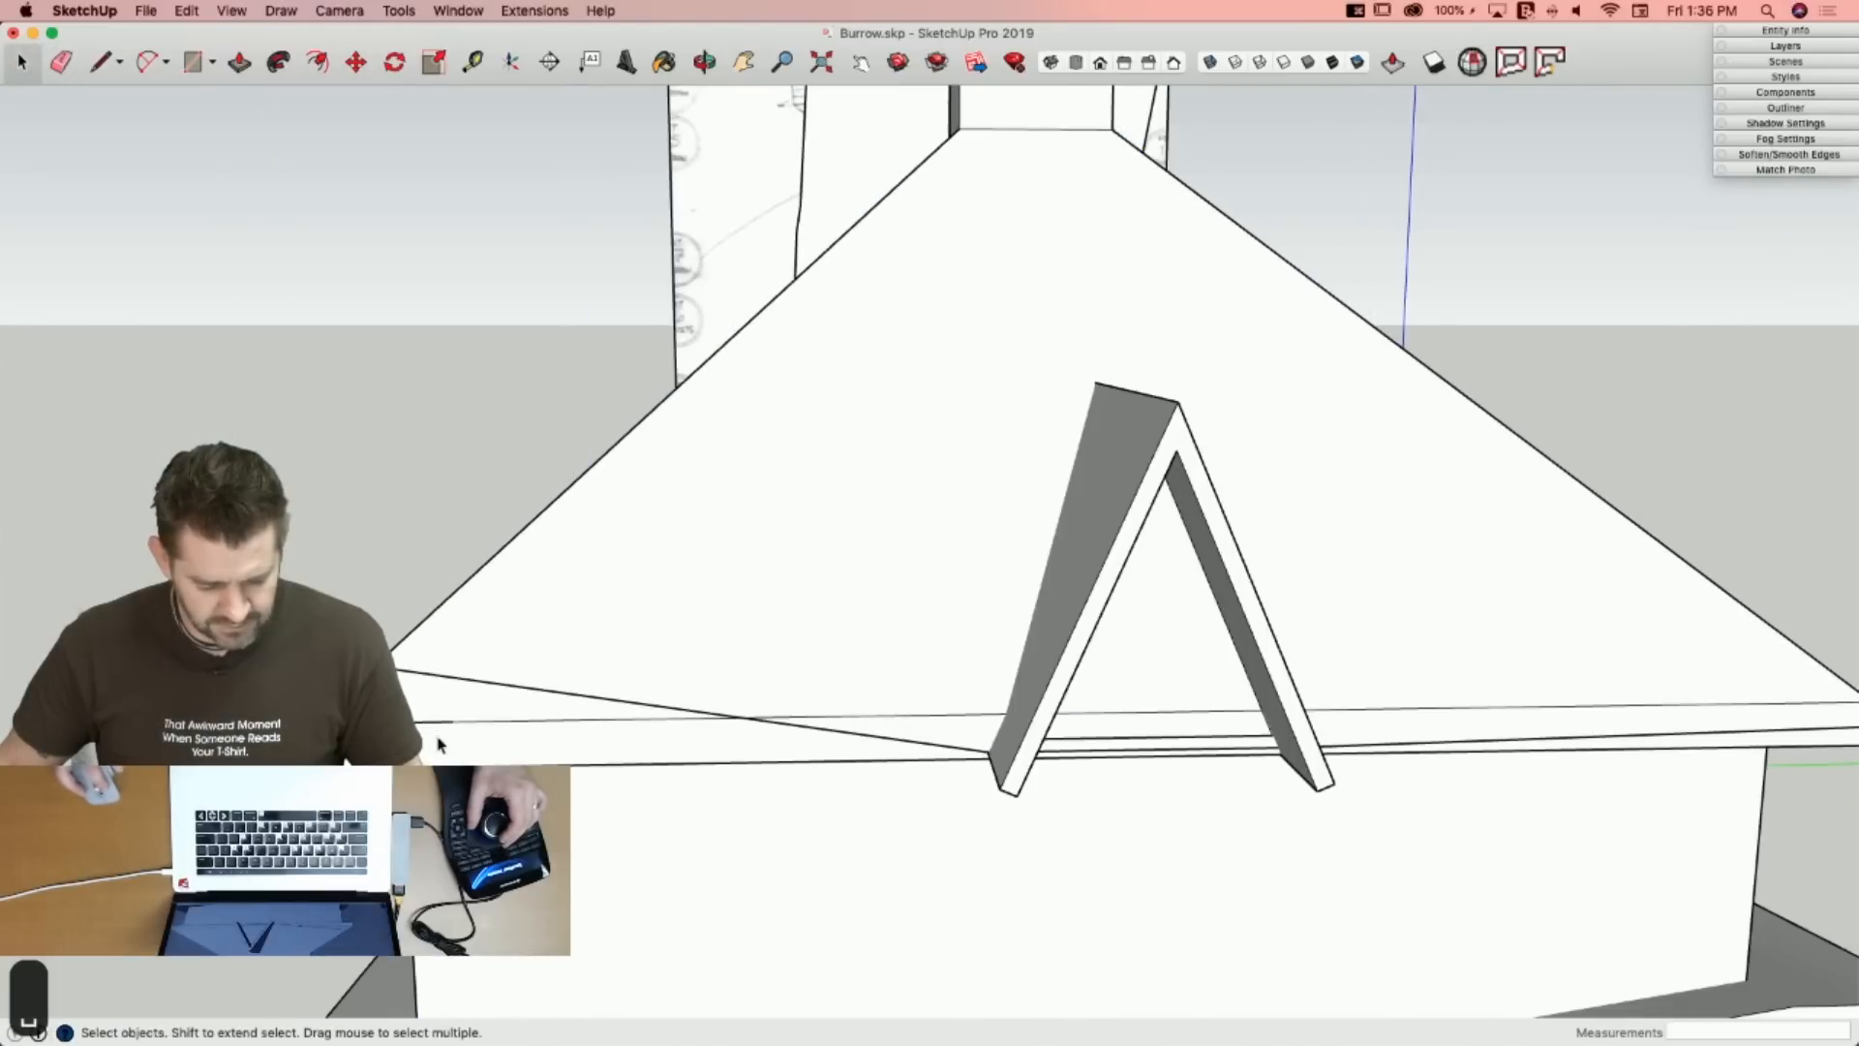
key(BackSpace)
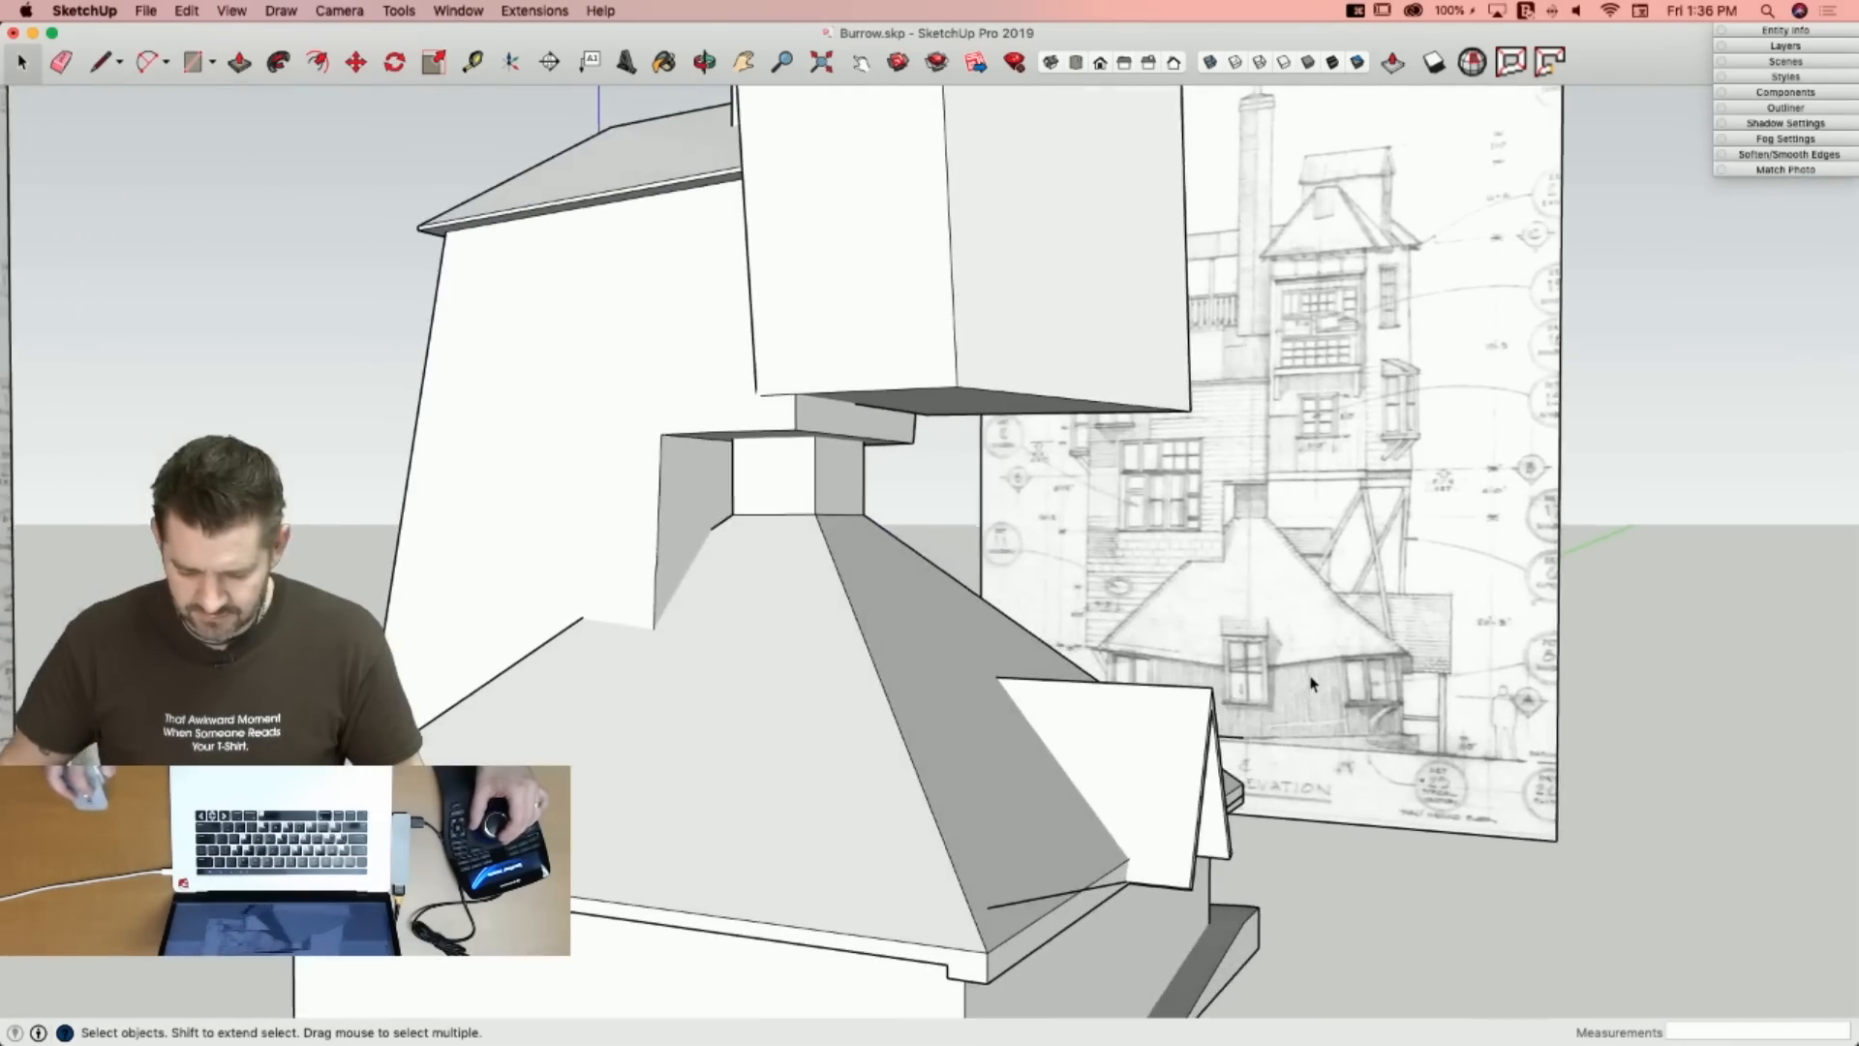
Draw a line about 3' 3" long across the window at eave height on the left-hand elevation and extrude it horizontally through the house.
key(l)
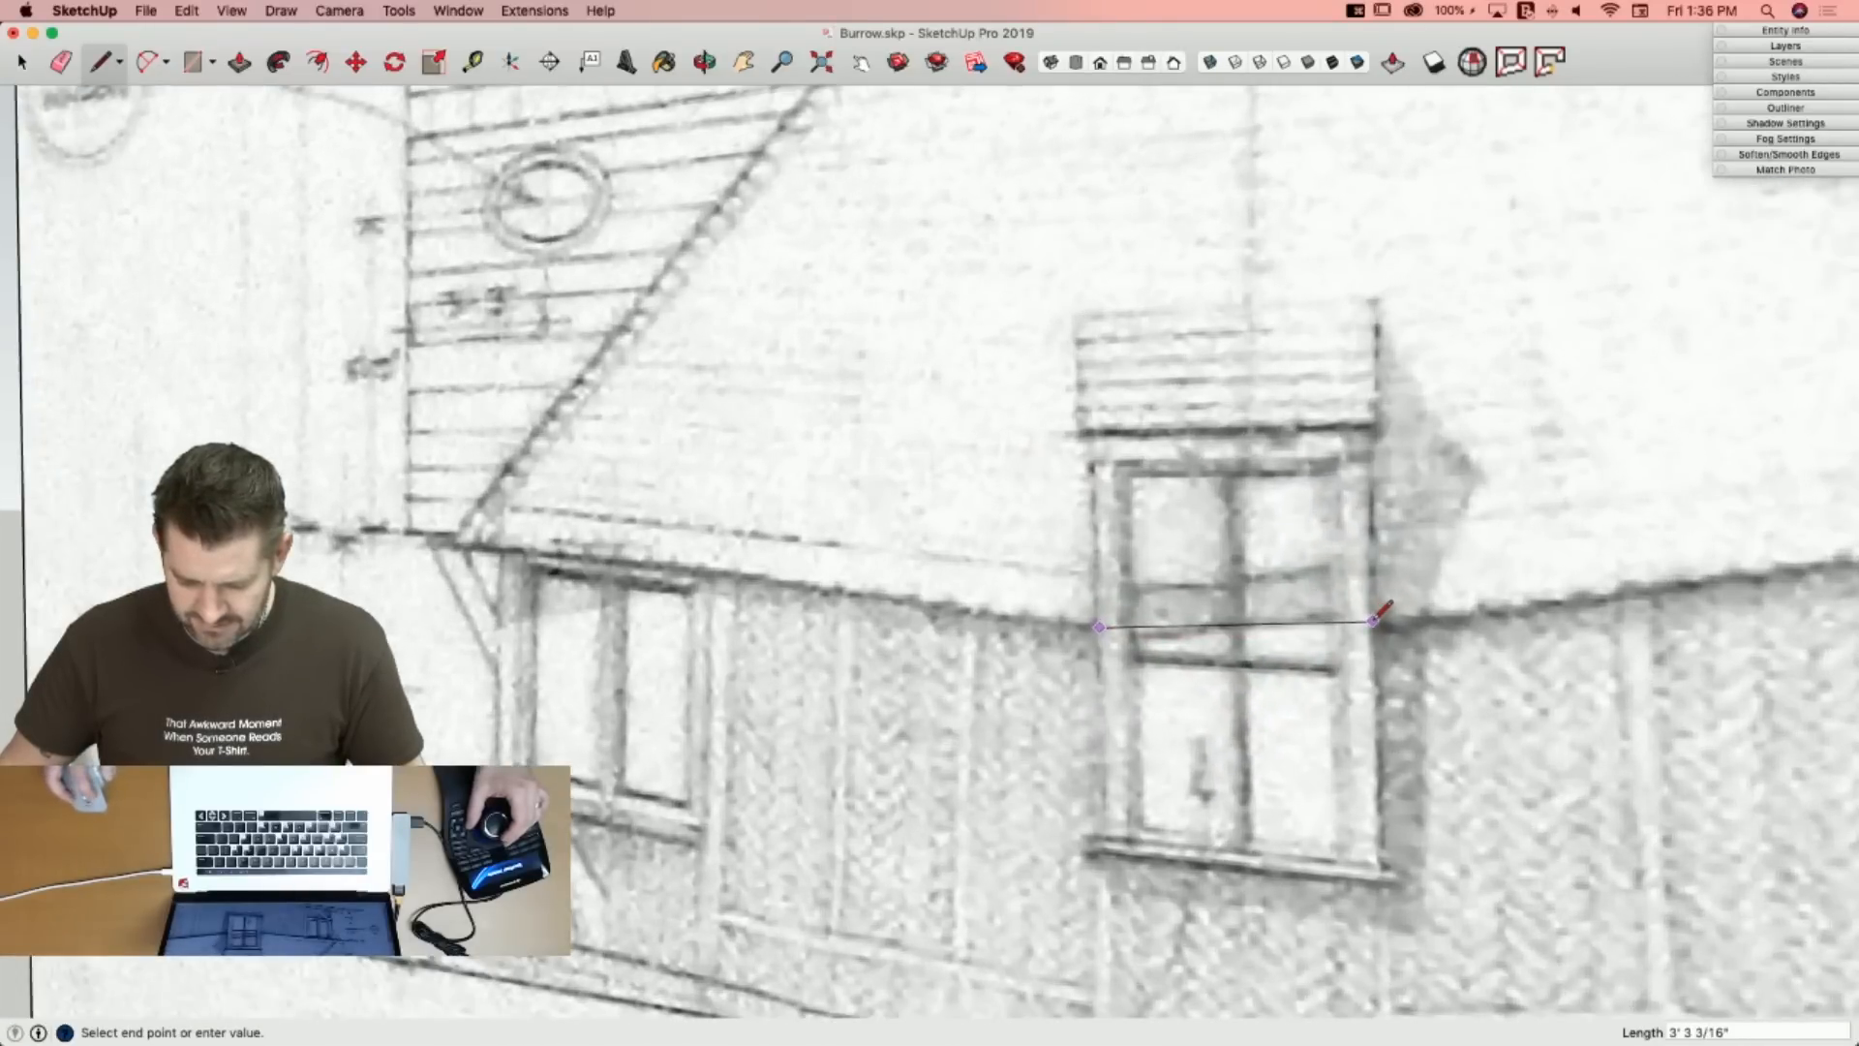
key(space)
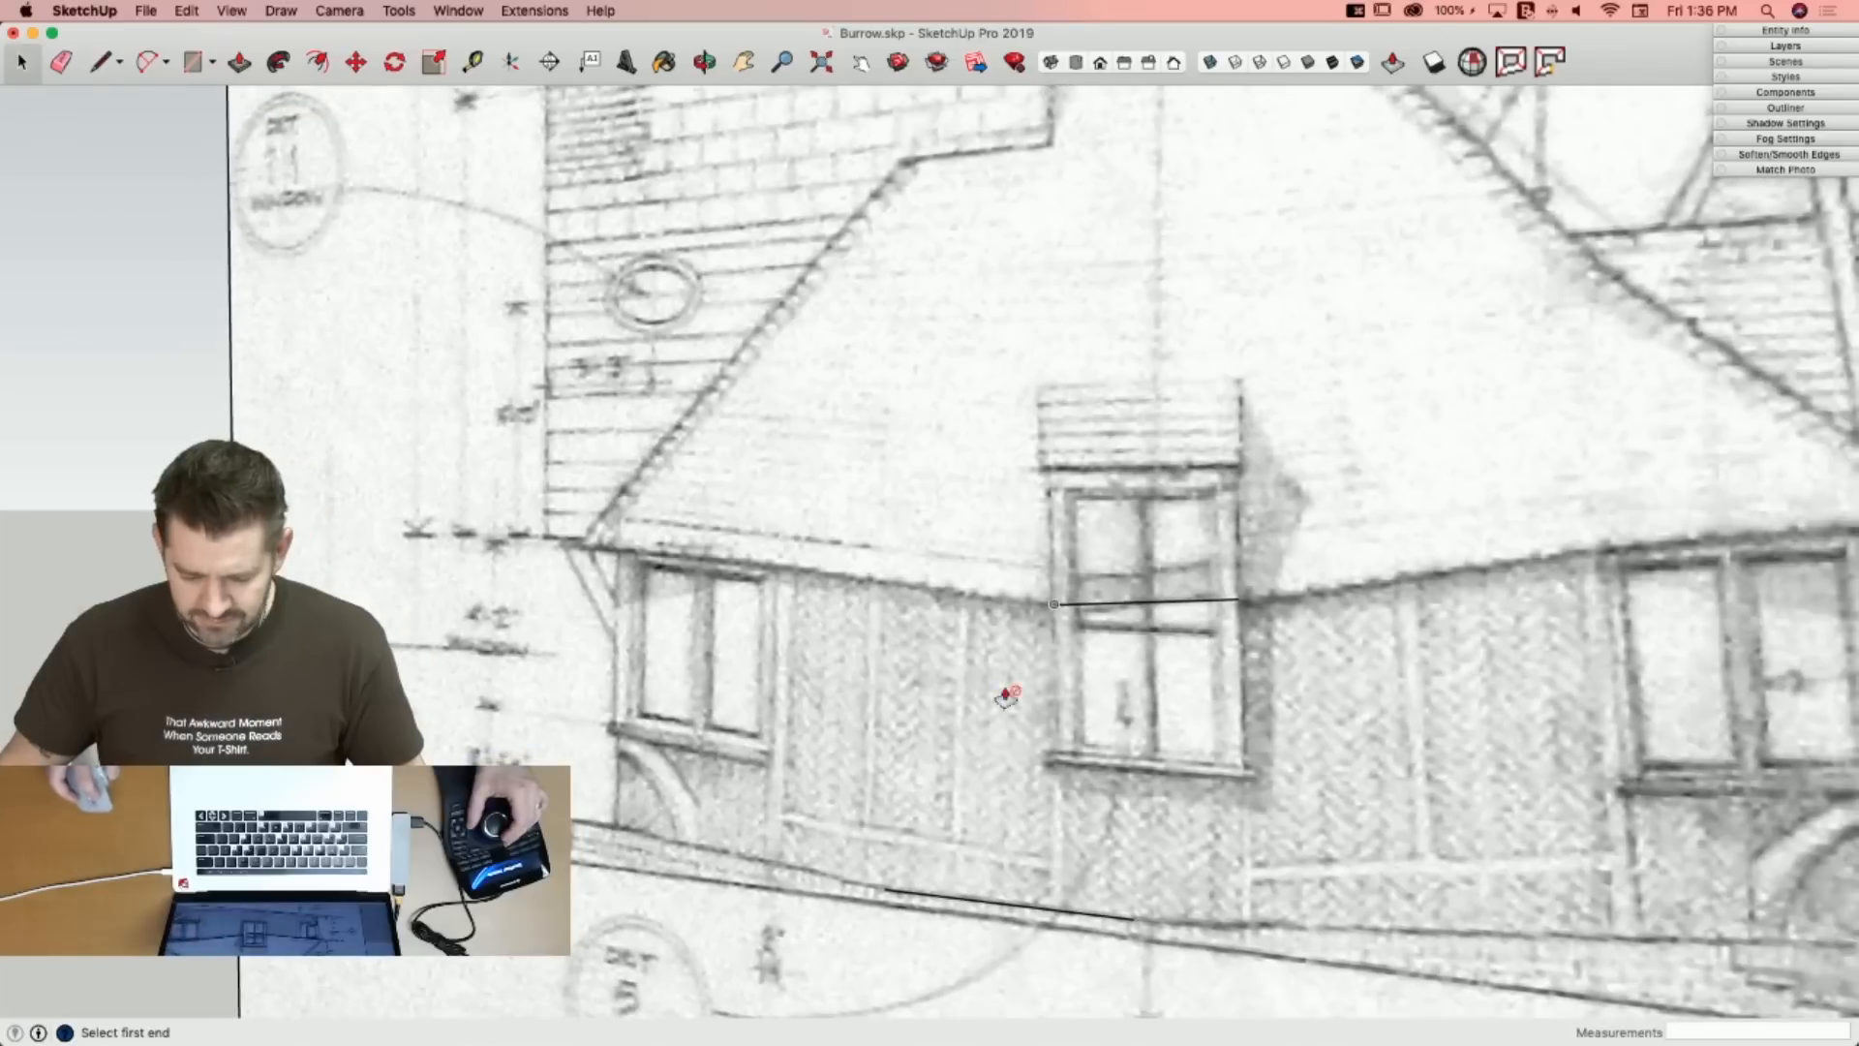
click(1116, 608)
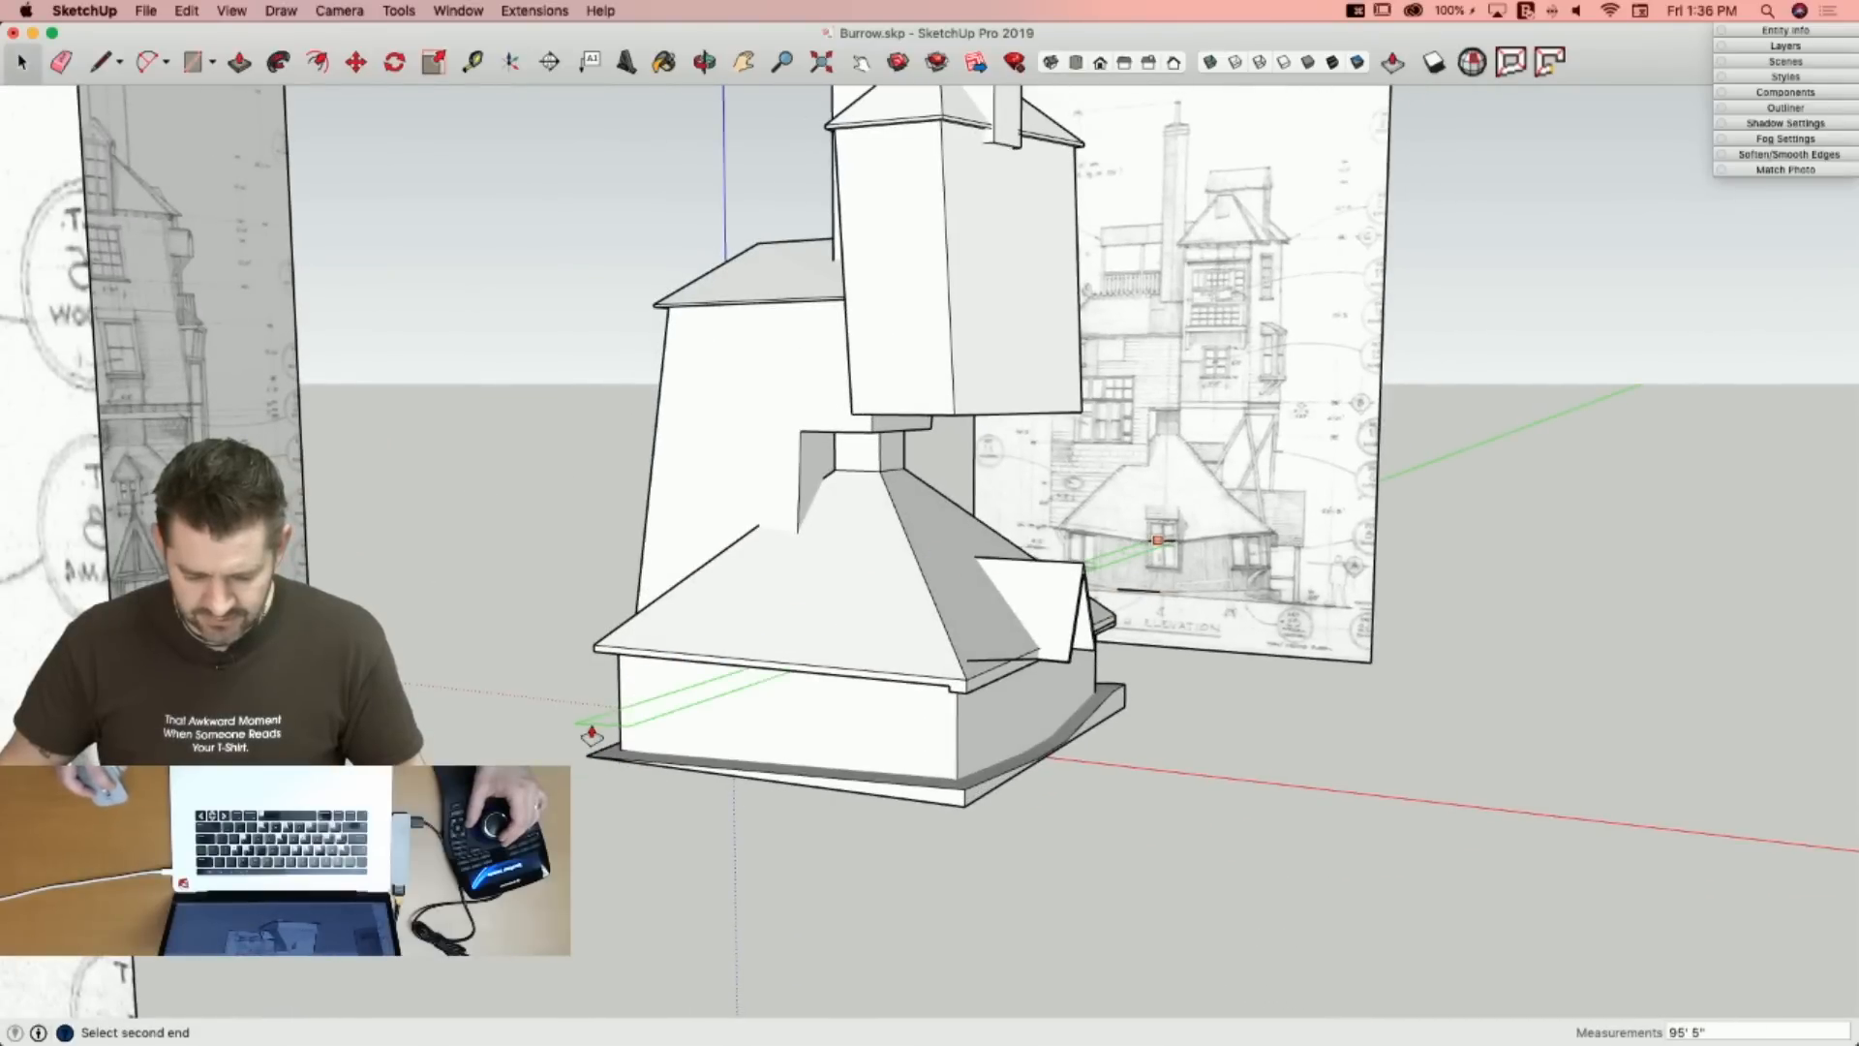
click(1158, 539)
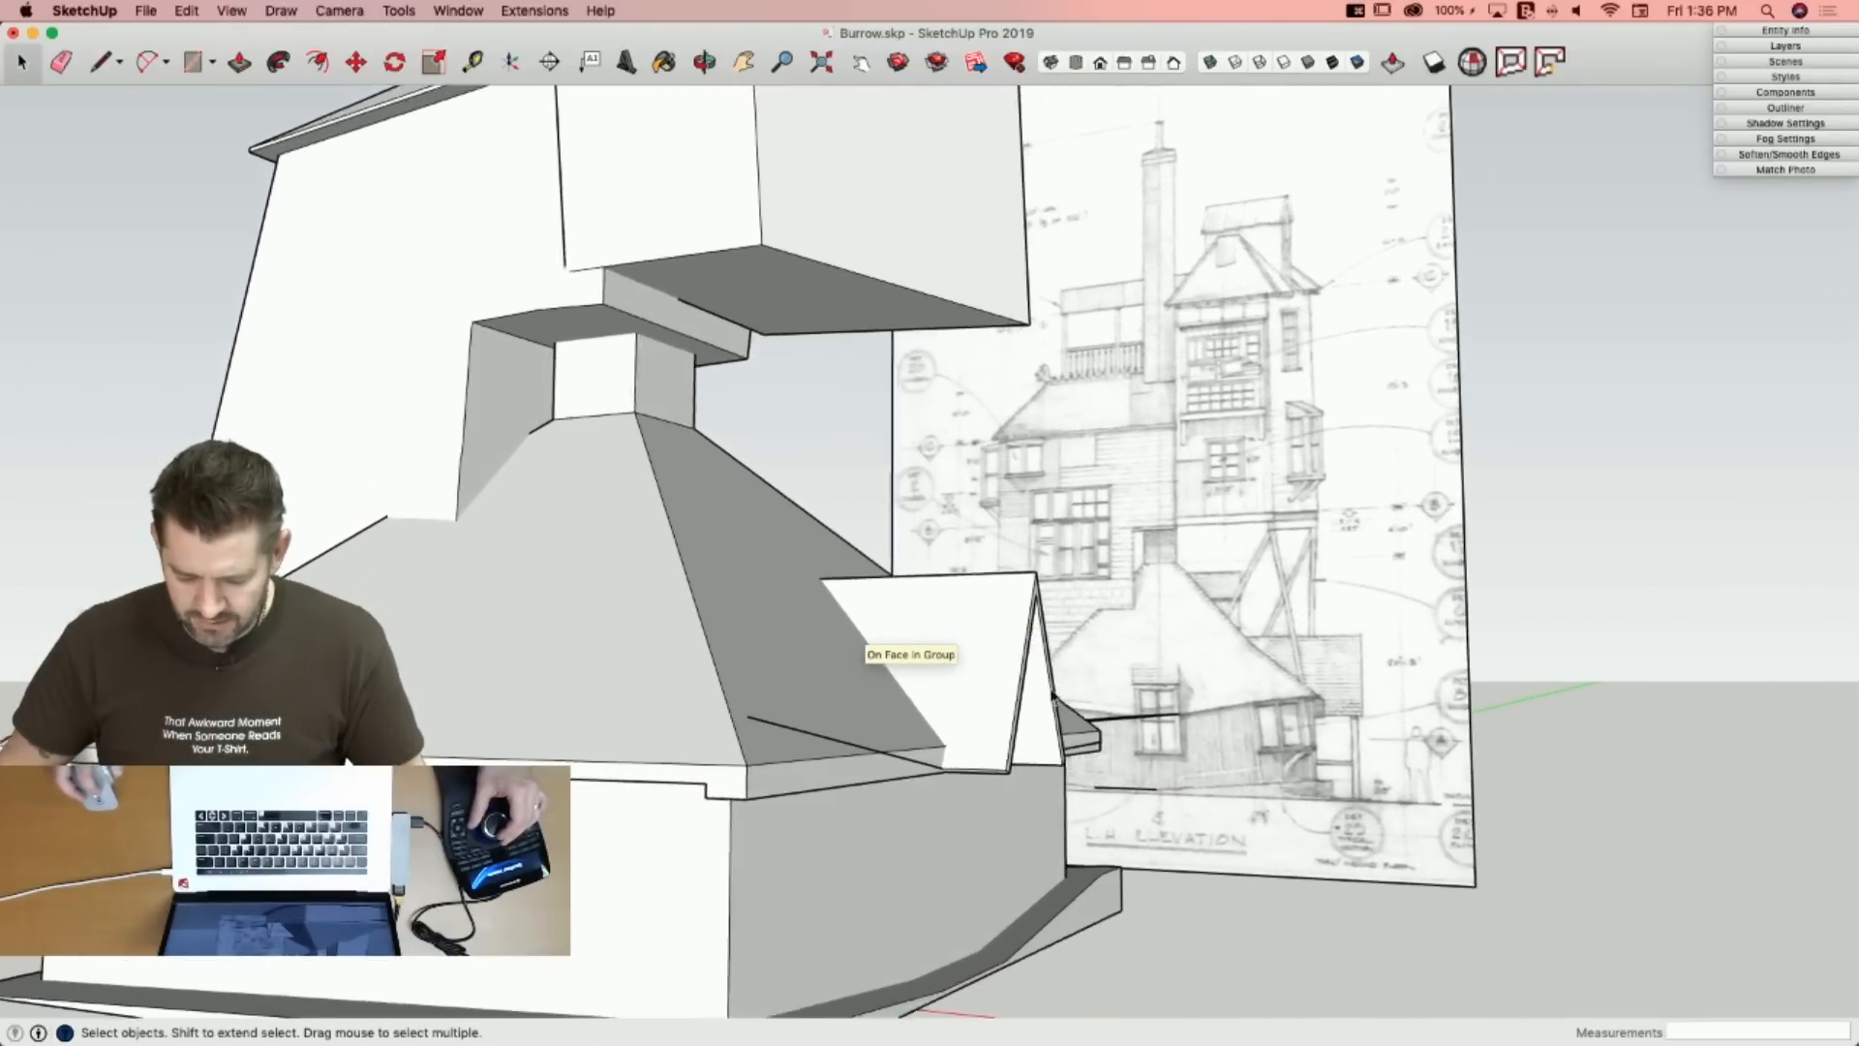
key(l)
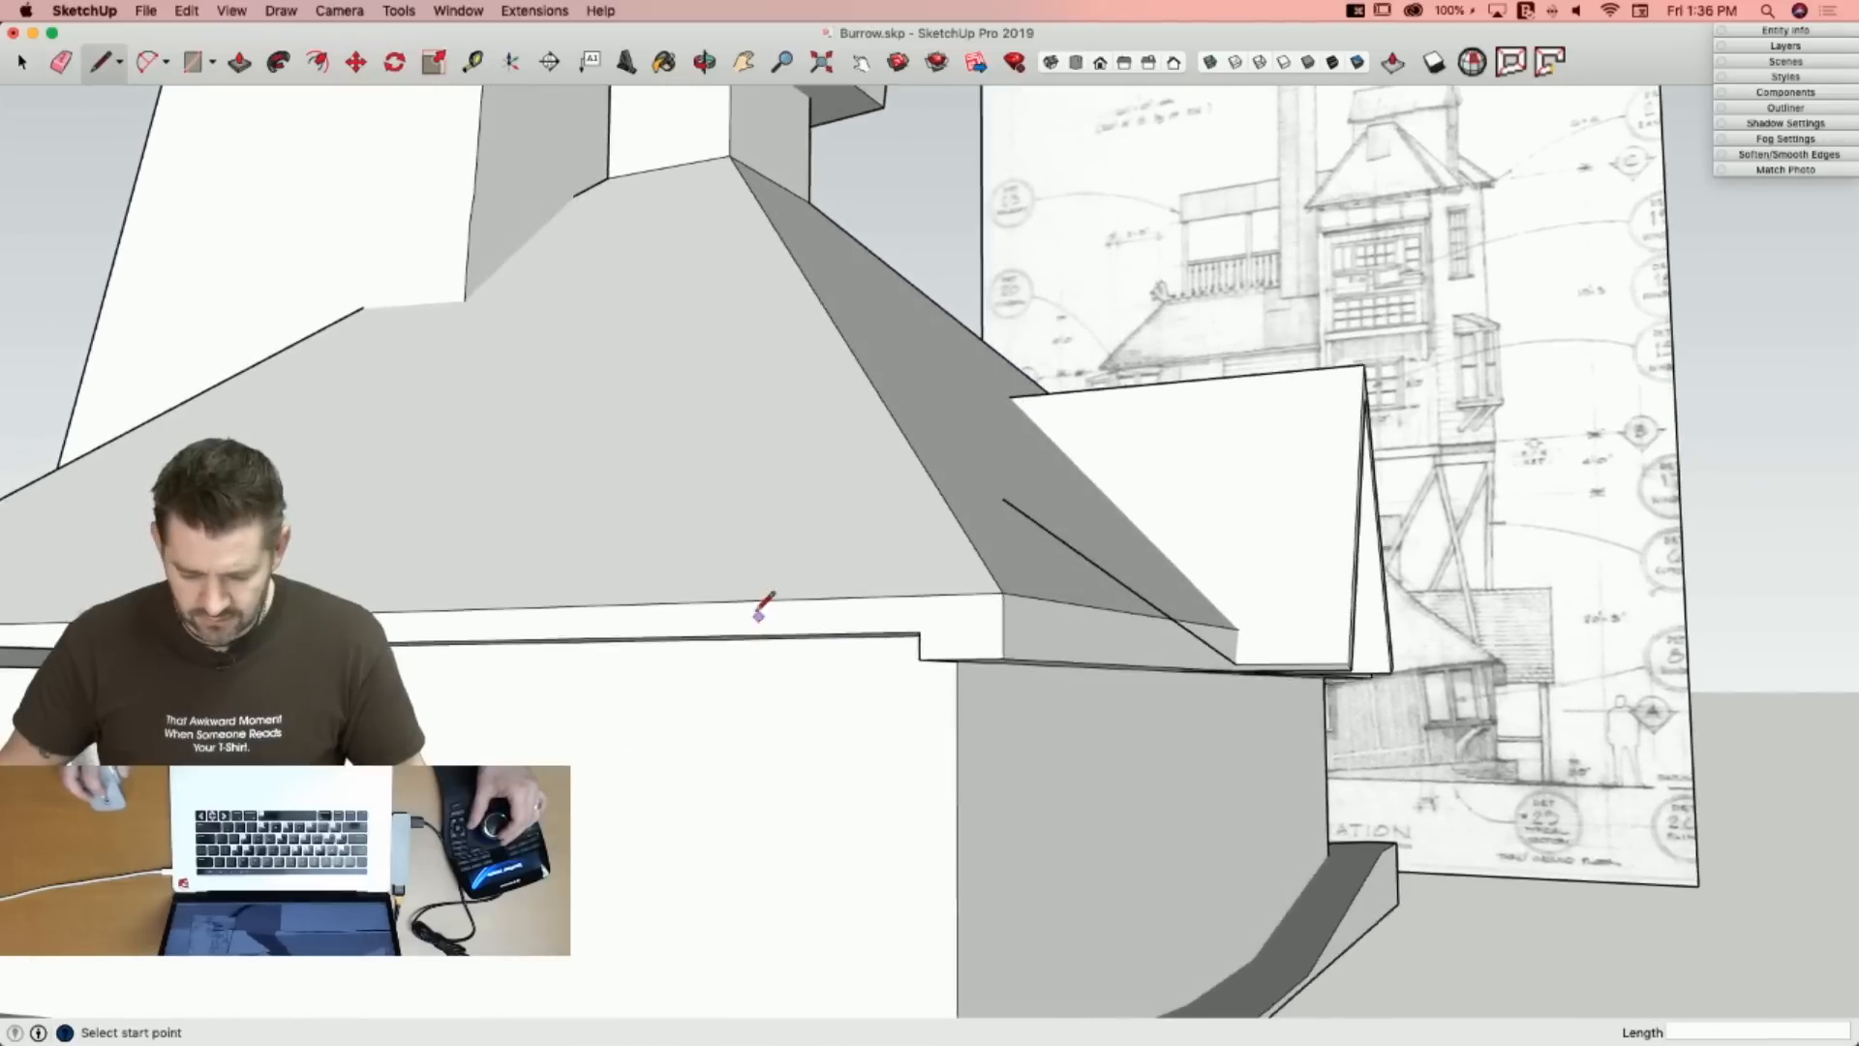
click(1135, 459)
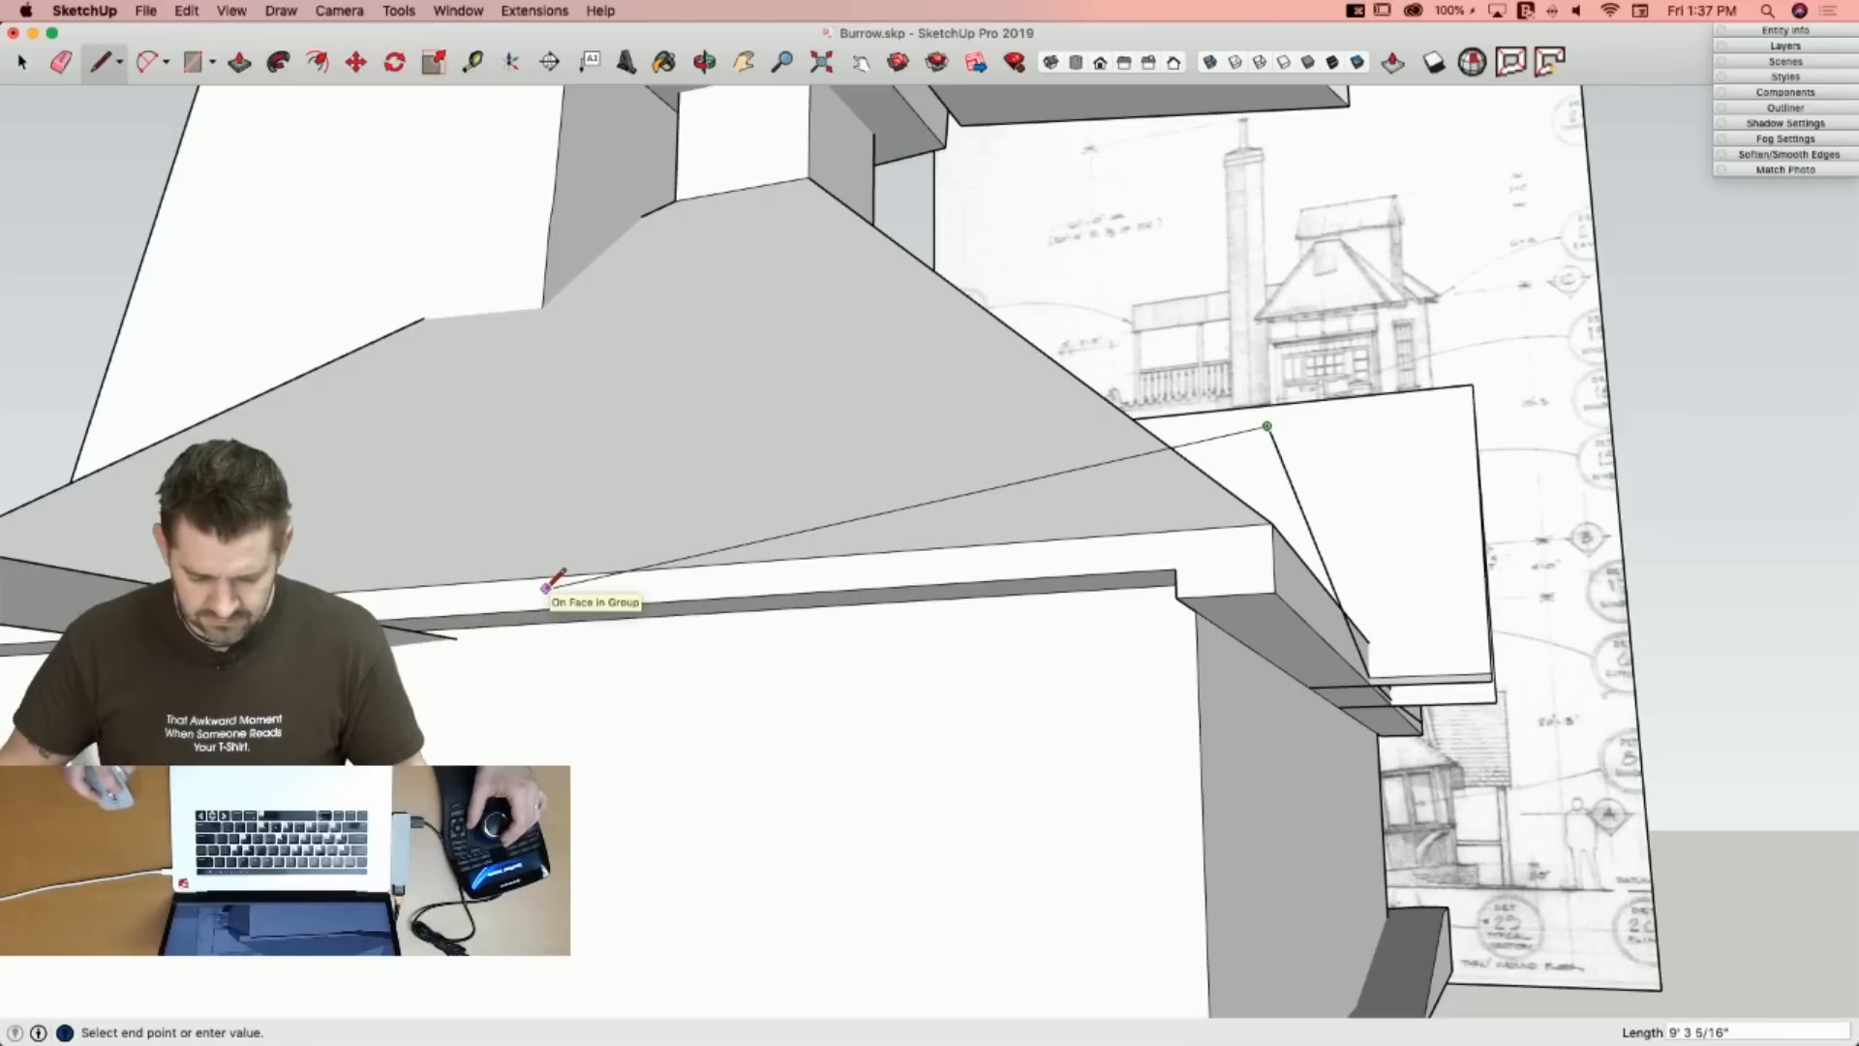
click(419, 630)
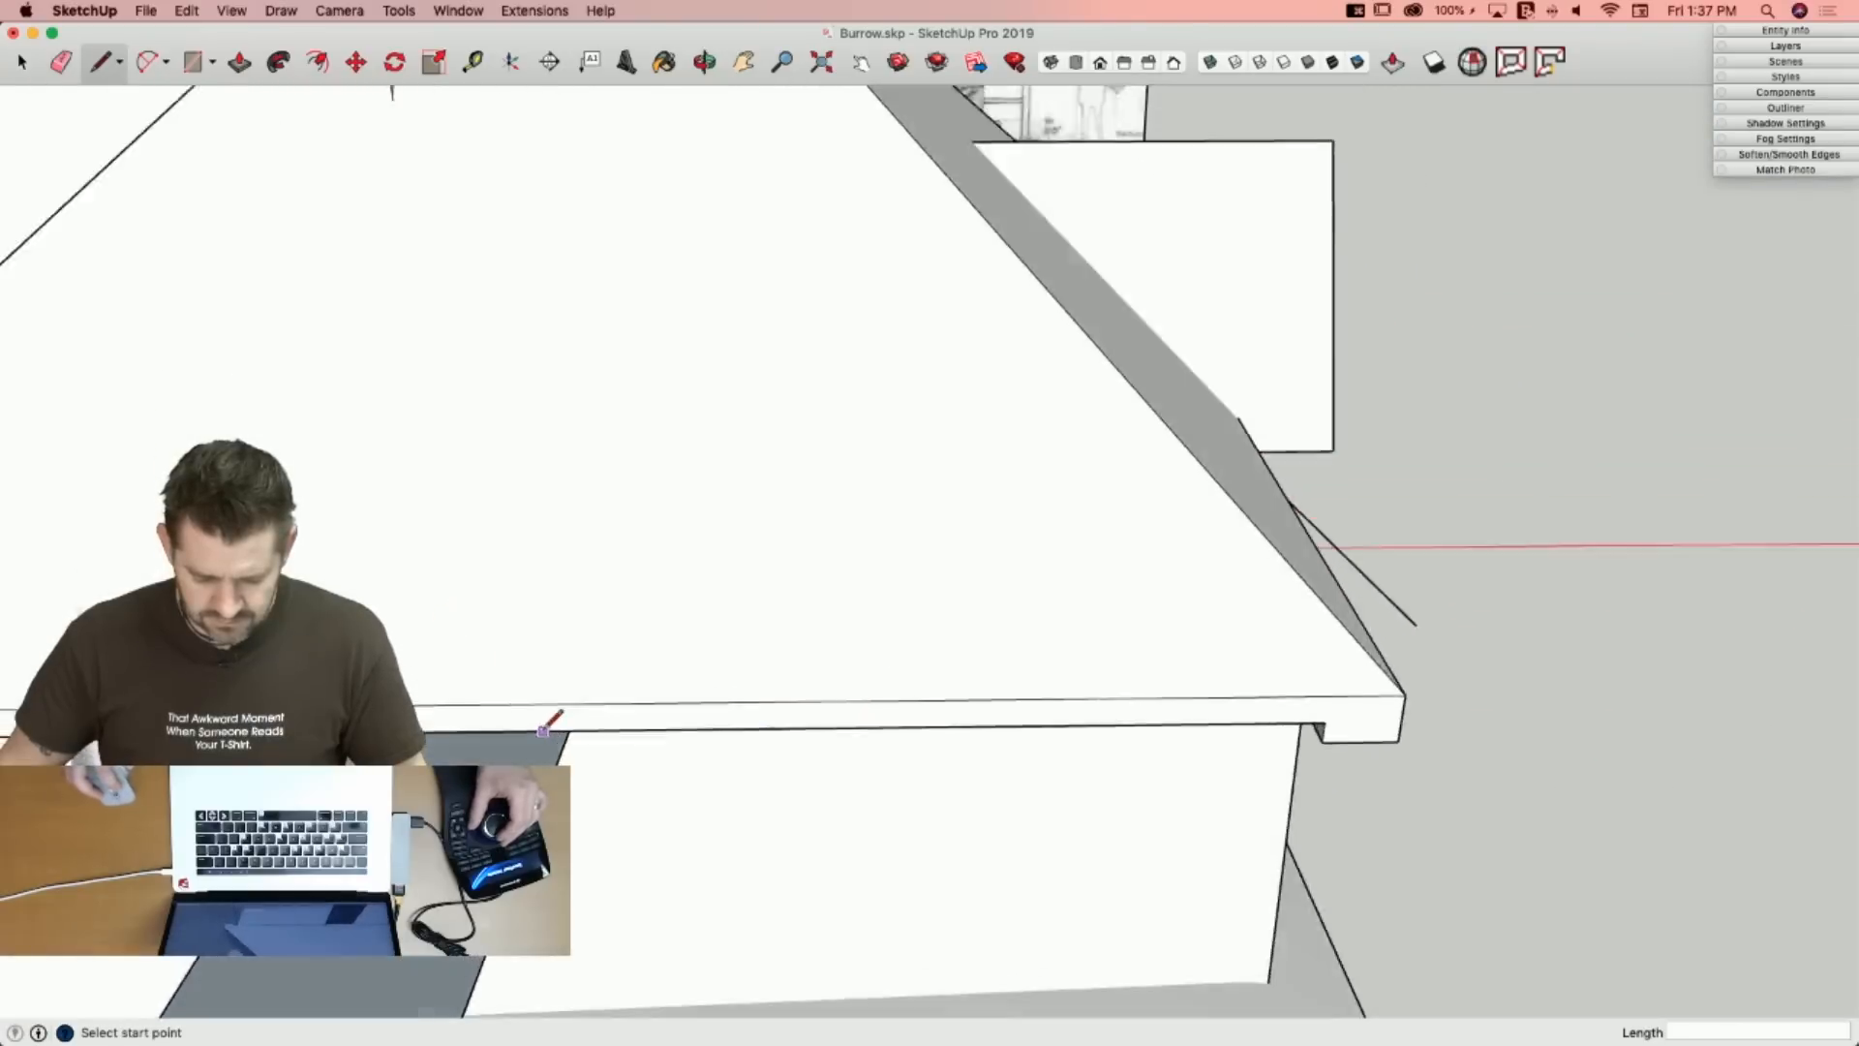
Pull the extruded strip up about 7", and draw a line about 11' 6" long between its lower corner and the helper line's free end.
key(p)
click(512, 690)
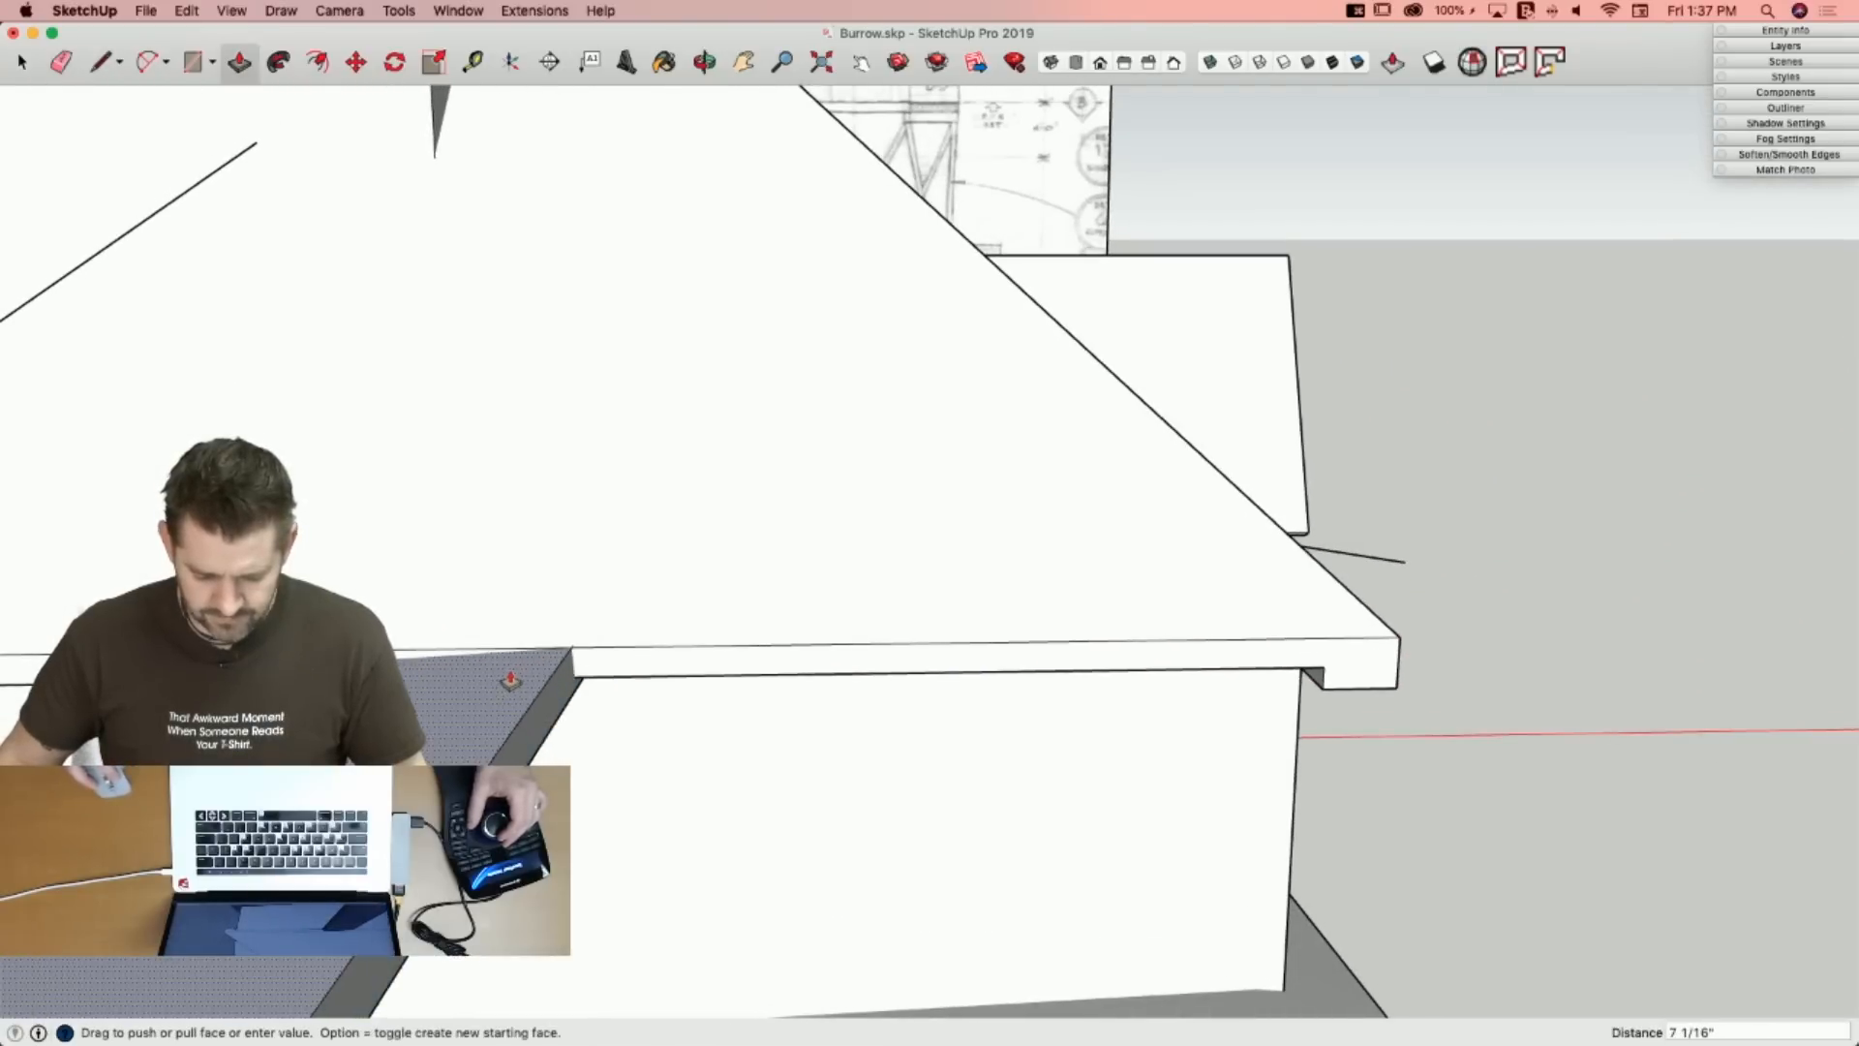
click(510, 680)
key(l)
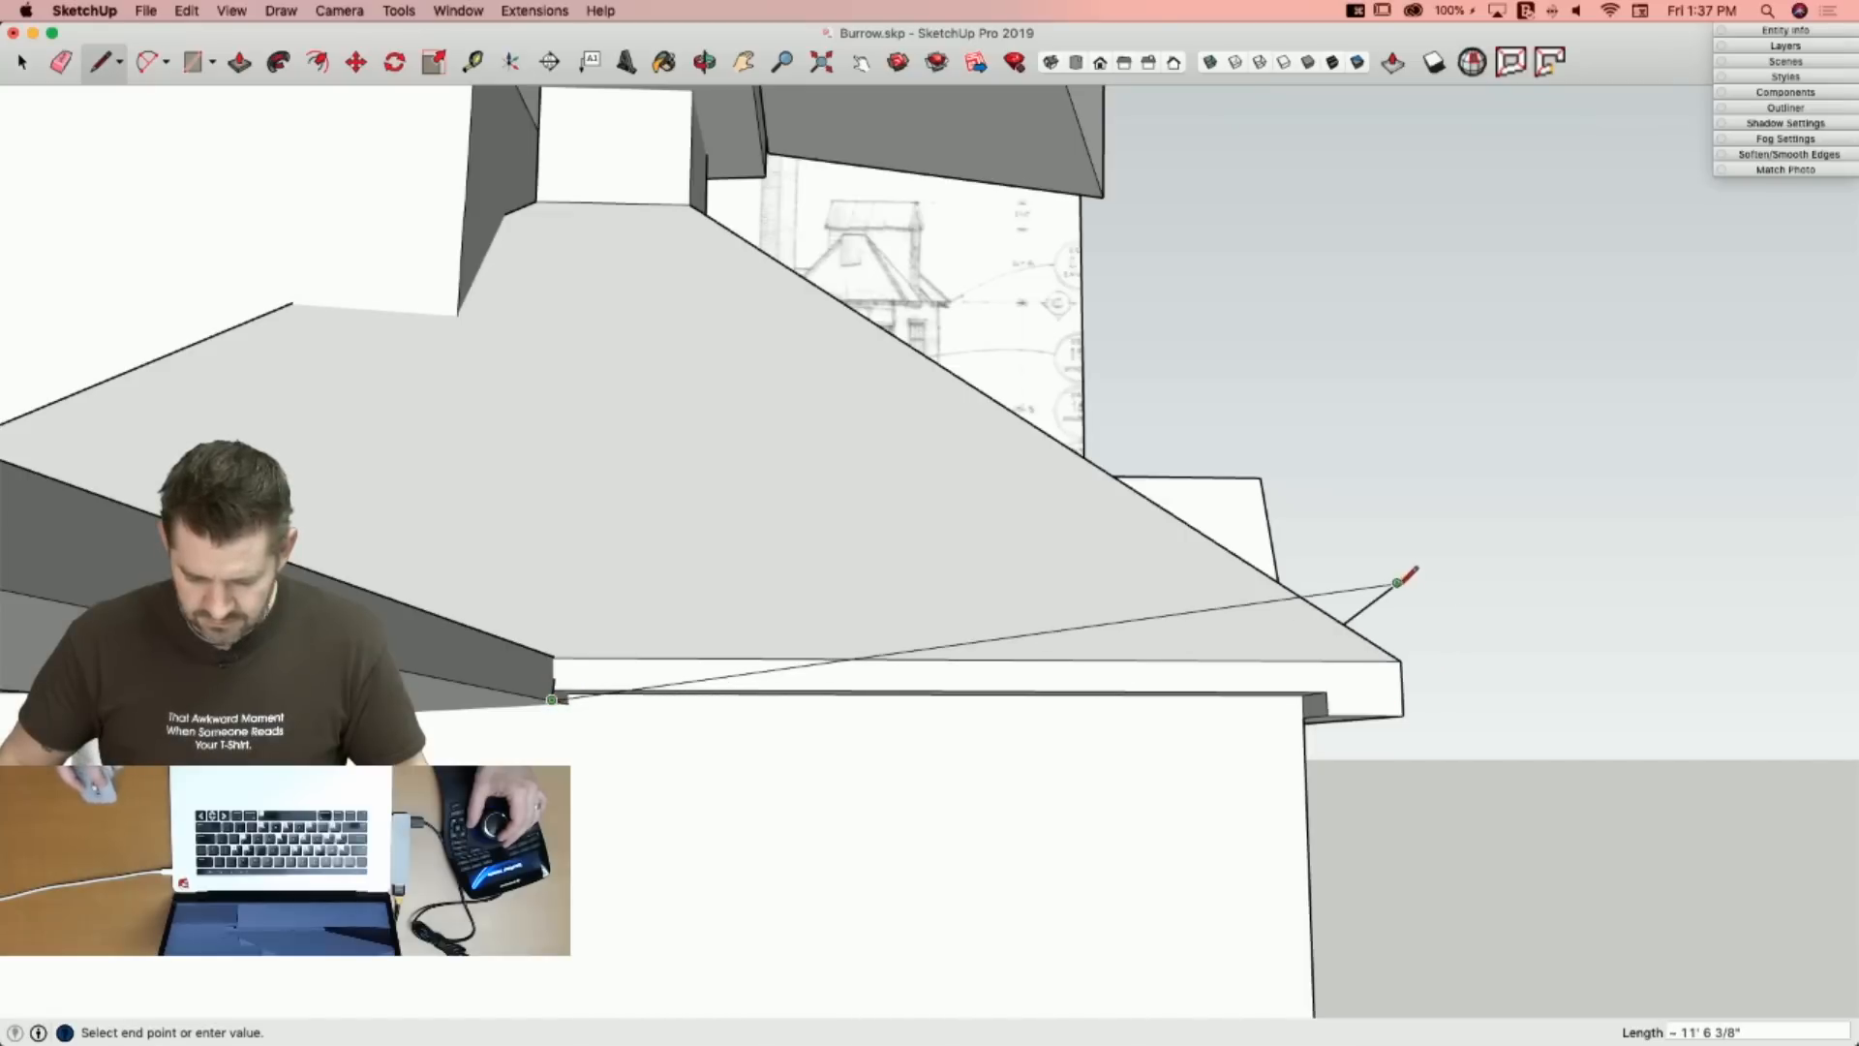
click(644, 499)
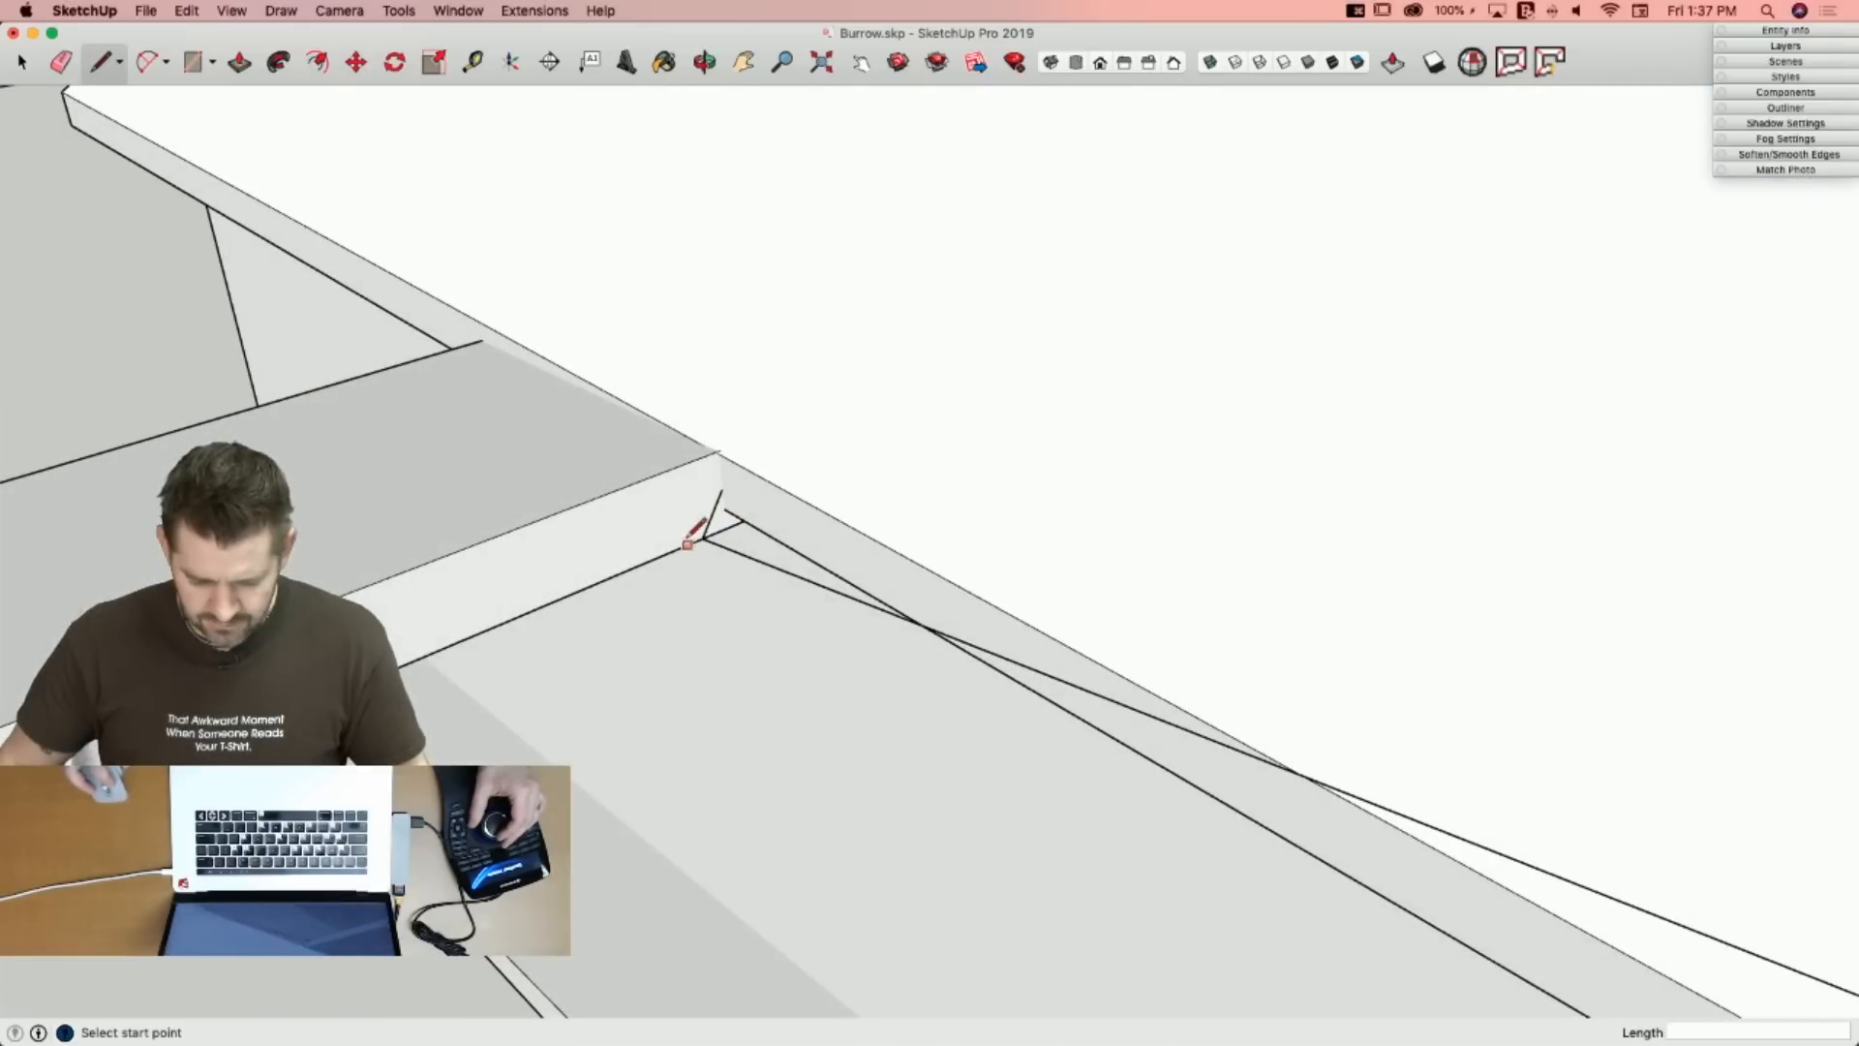
Push the strip's outer end back about 14' 10" to the side fascia, and erase the misaligned line at its lower corner.
key(p)
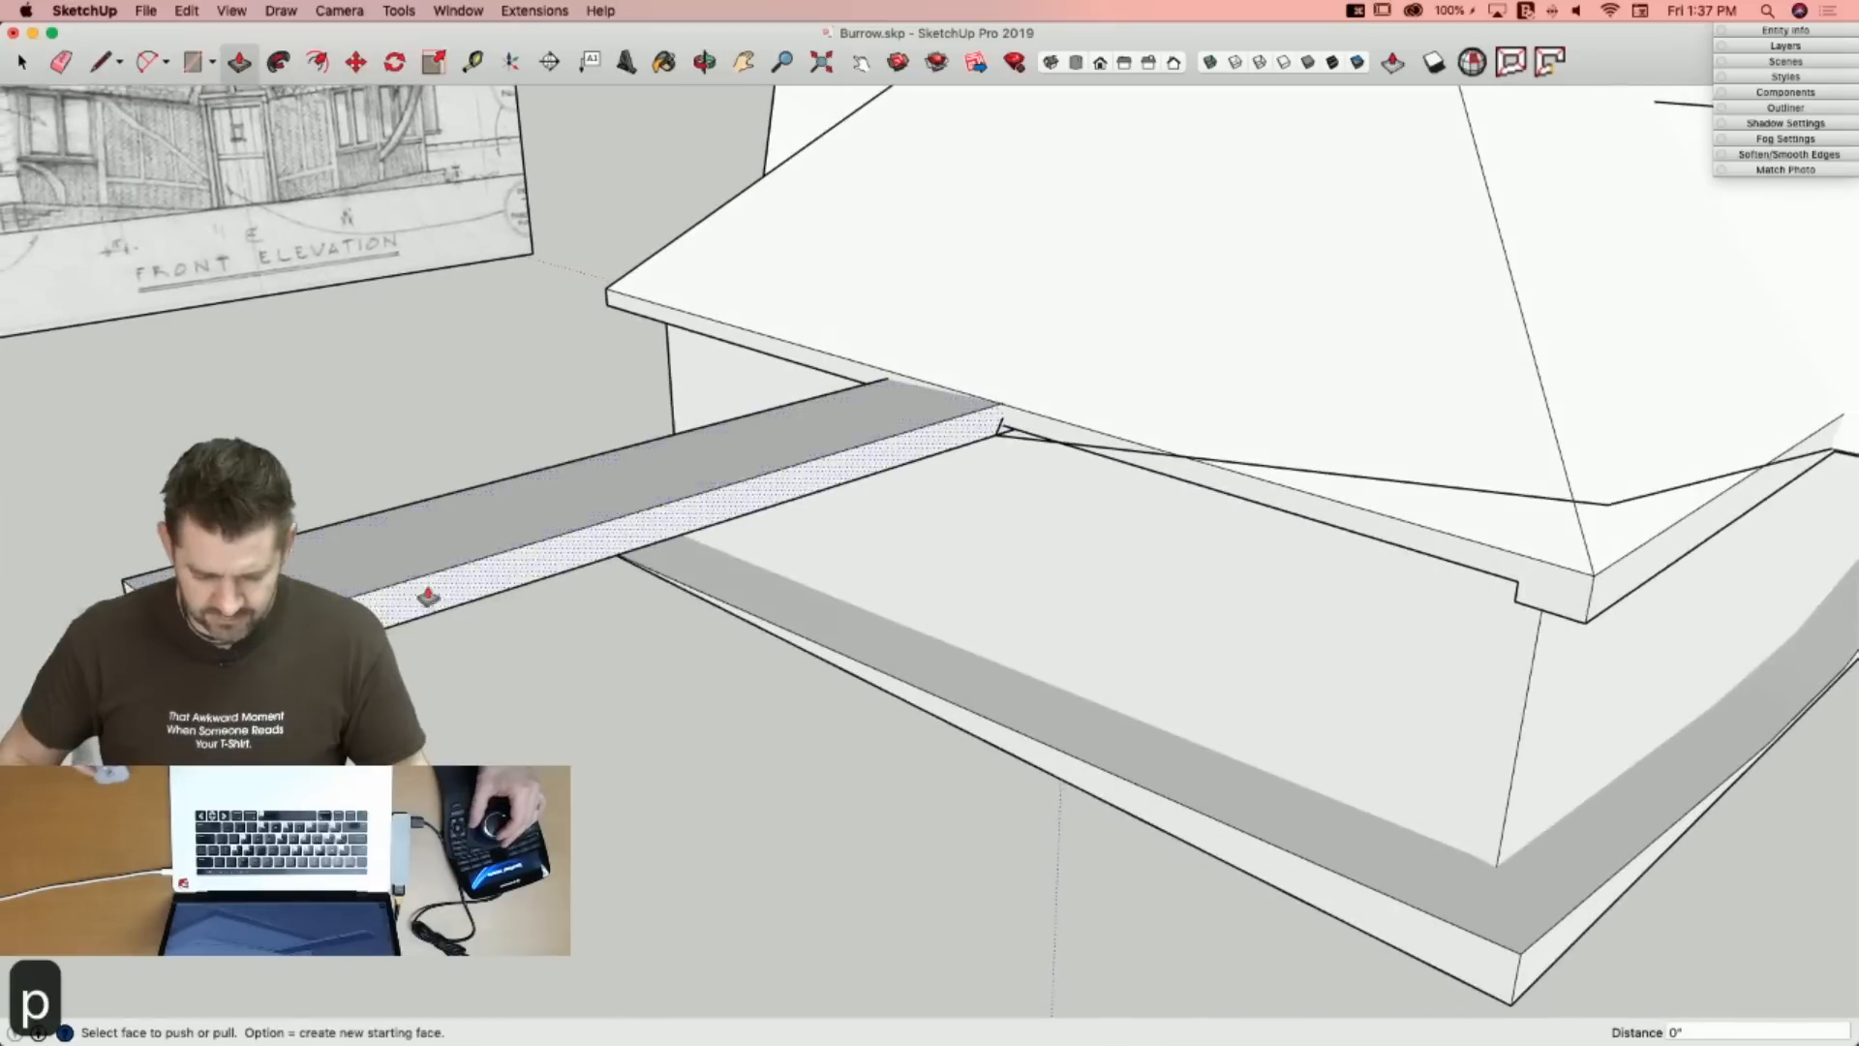
drag(998, 423, 972, 472)
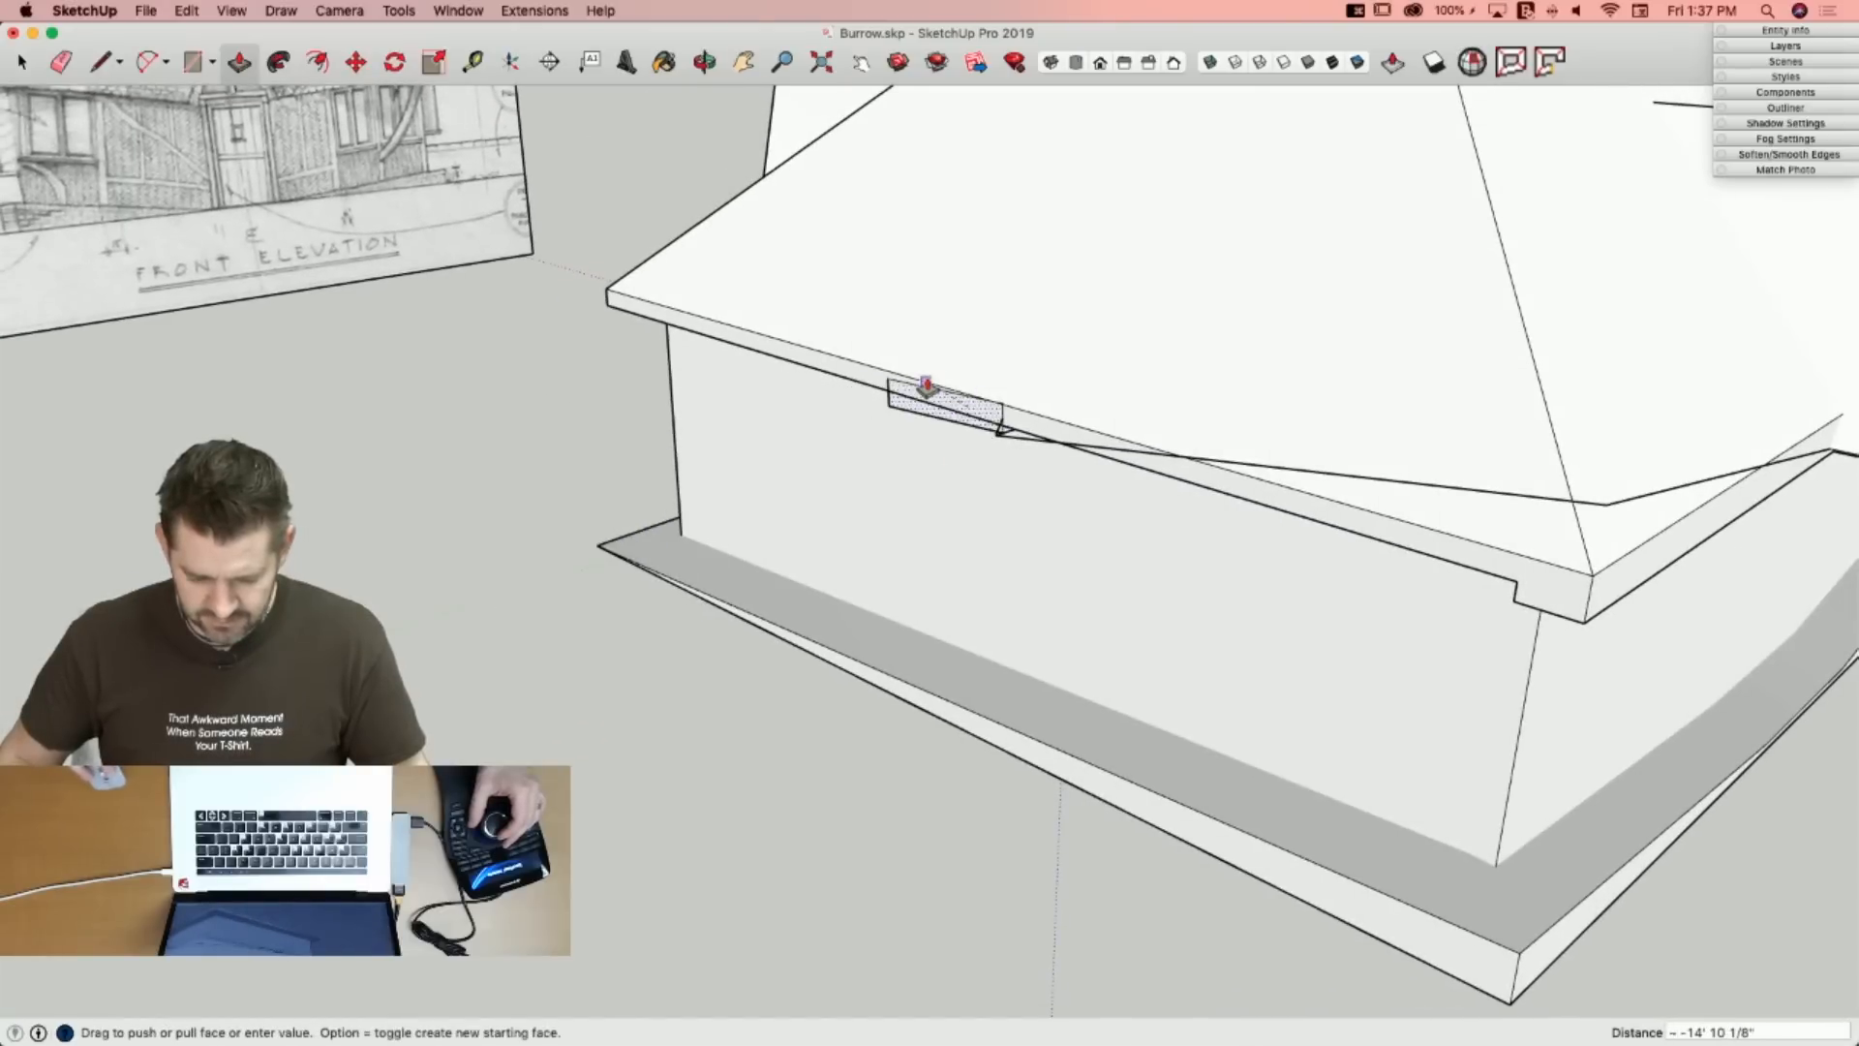
drag(925, 389, 955, 365)
key(l)
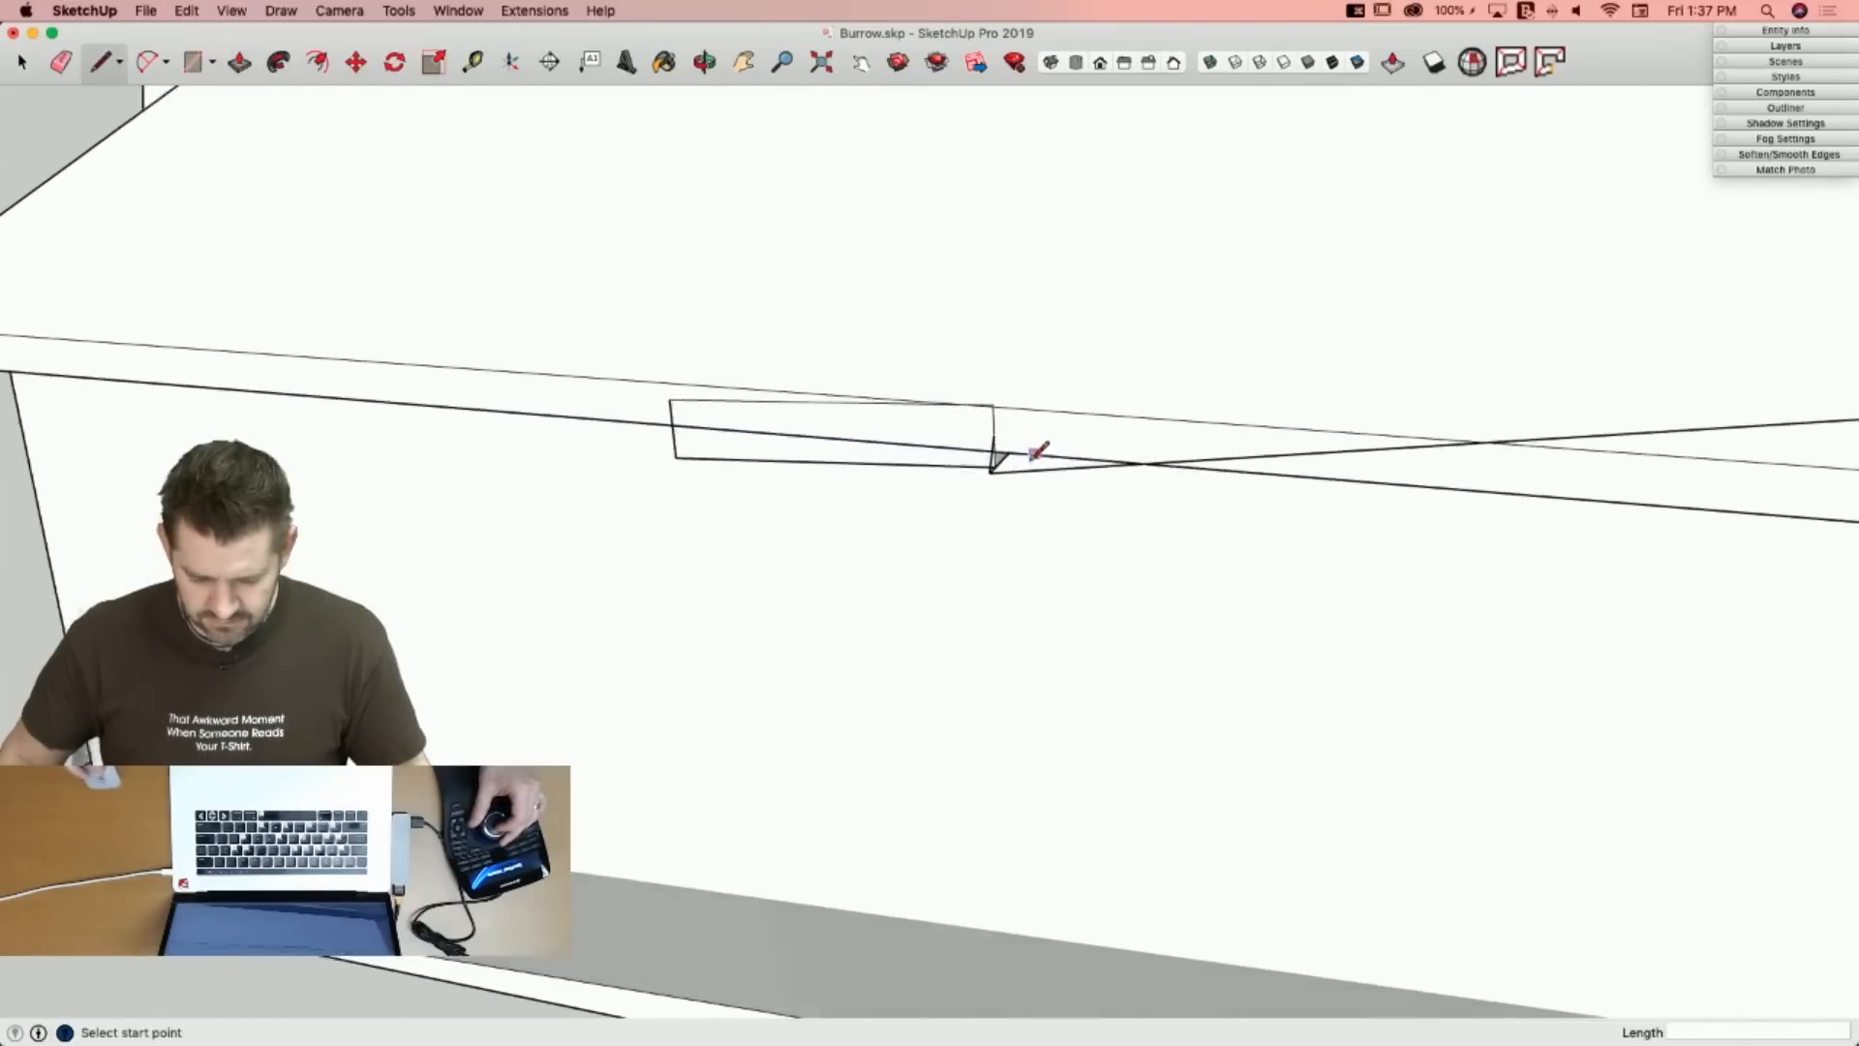
key(e)
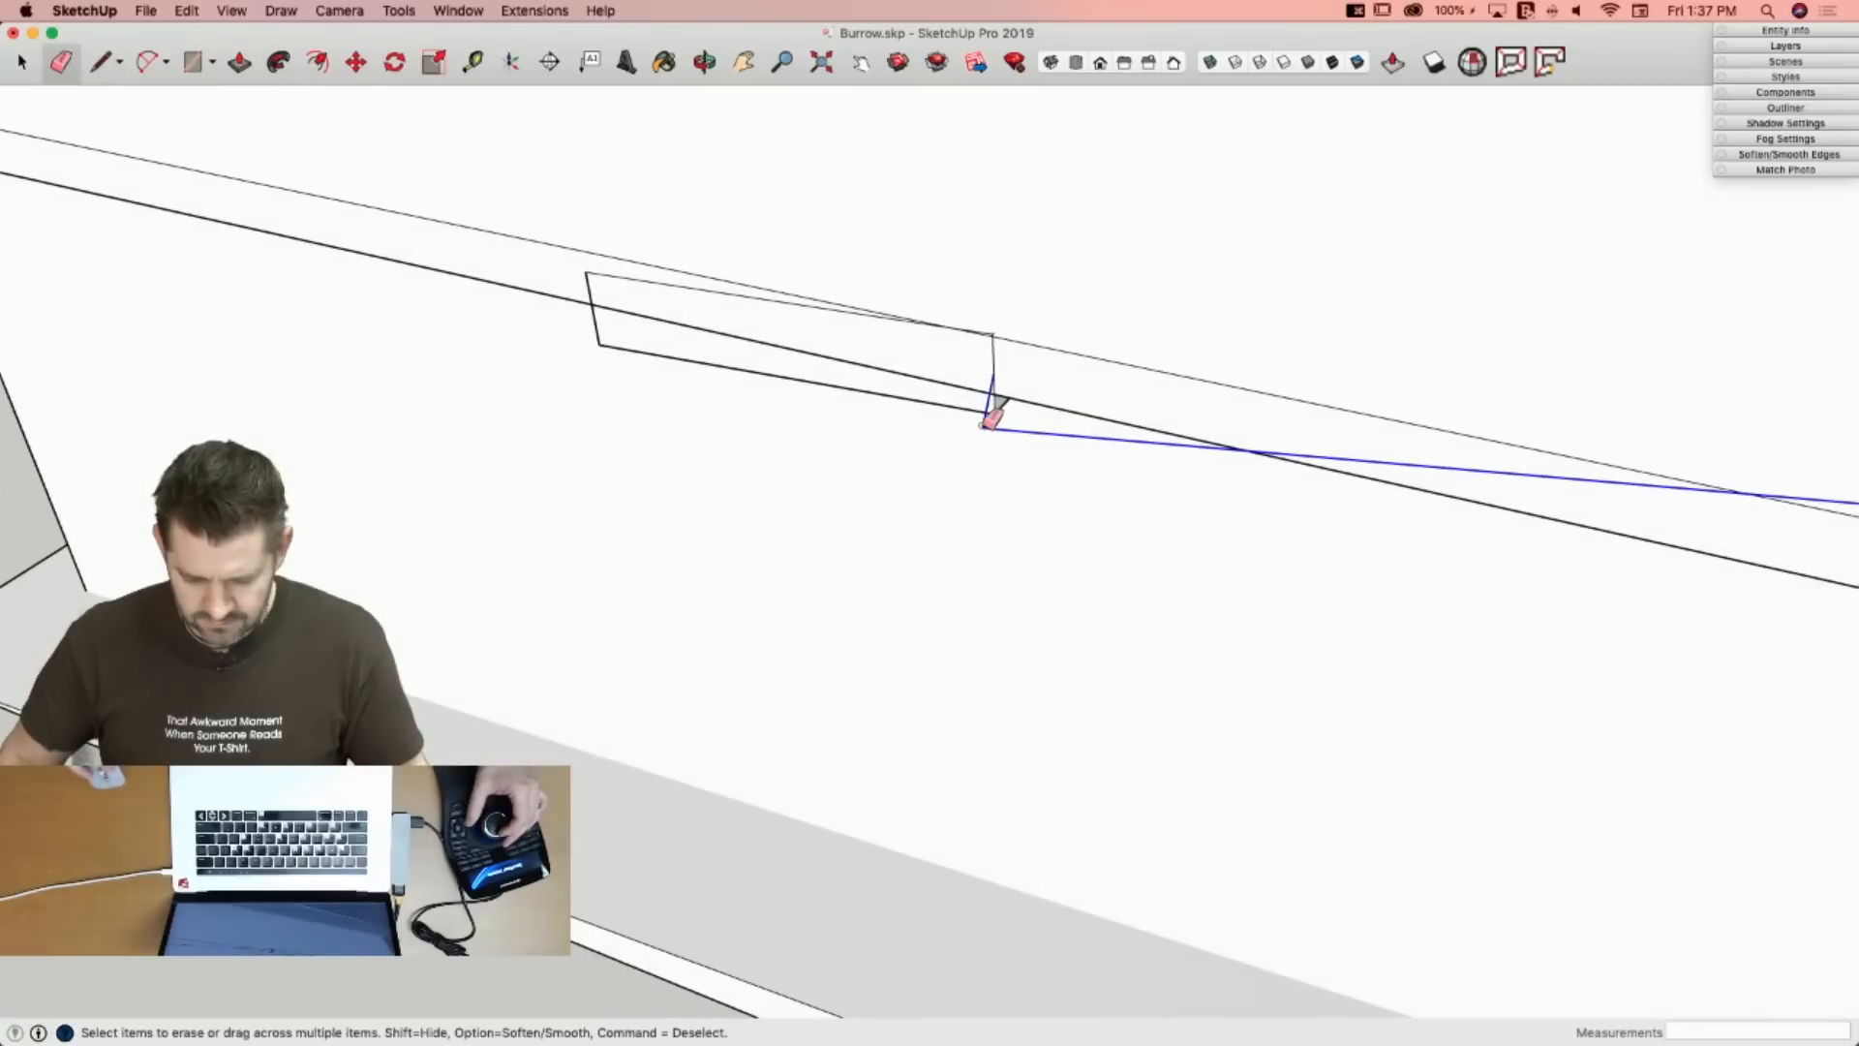
Draw eave lines from the block's two lower corners, one to the helper line's free end and one to the roof's opposite corner.
key(l)
click(995, 412)
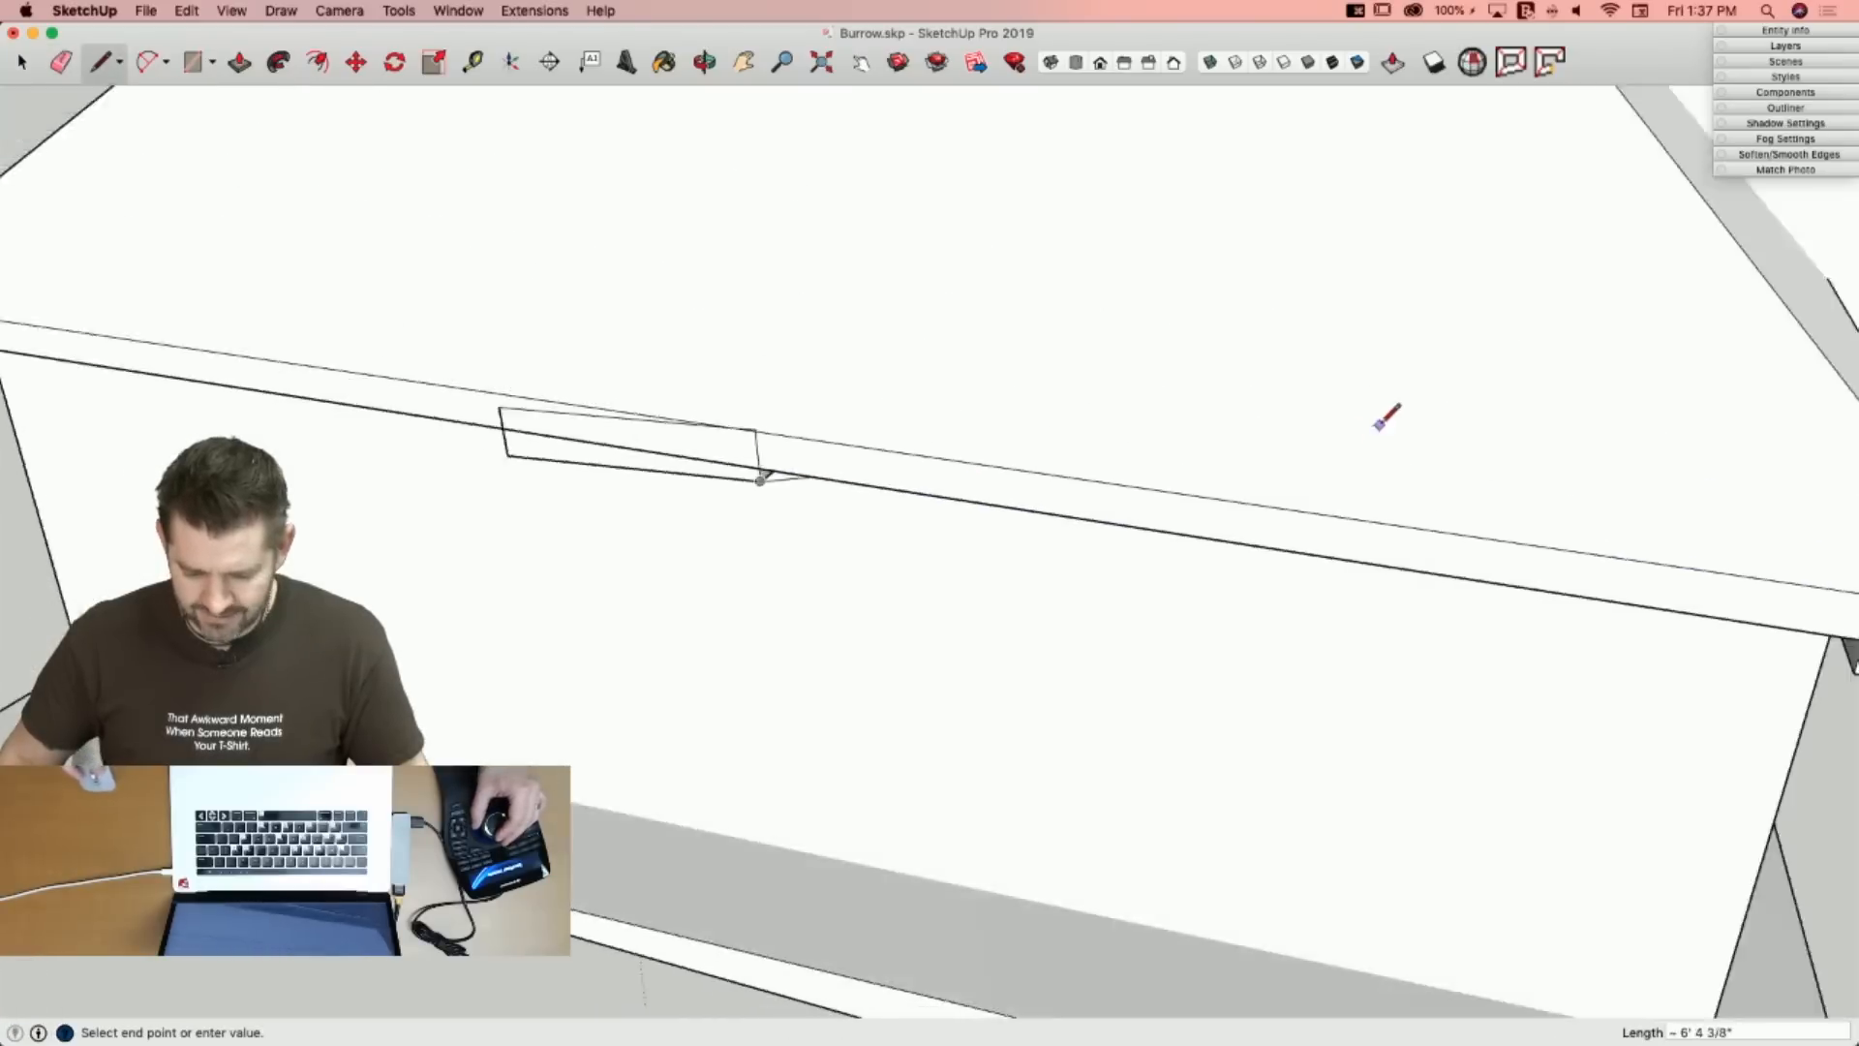
click(1242, 427)
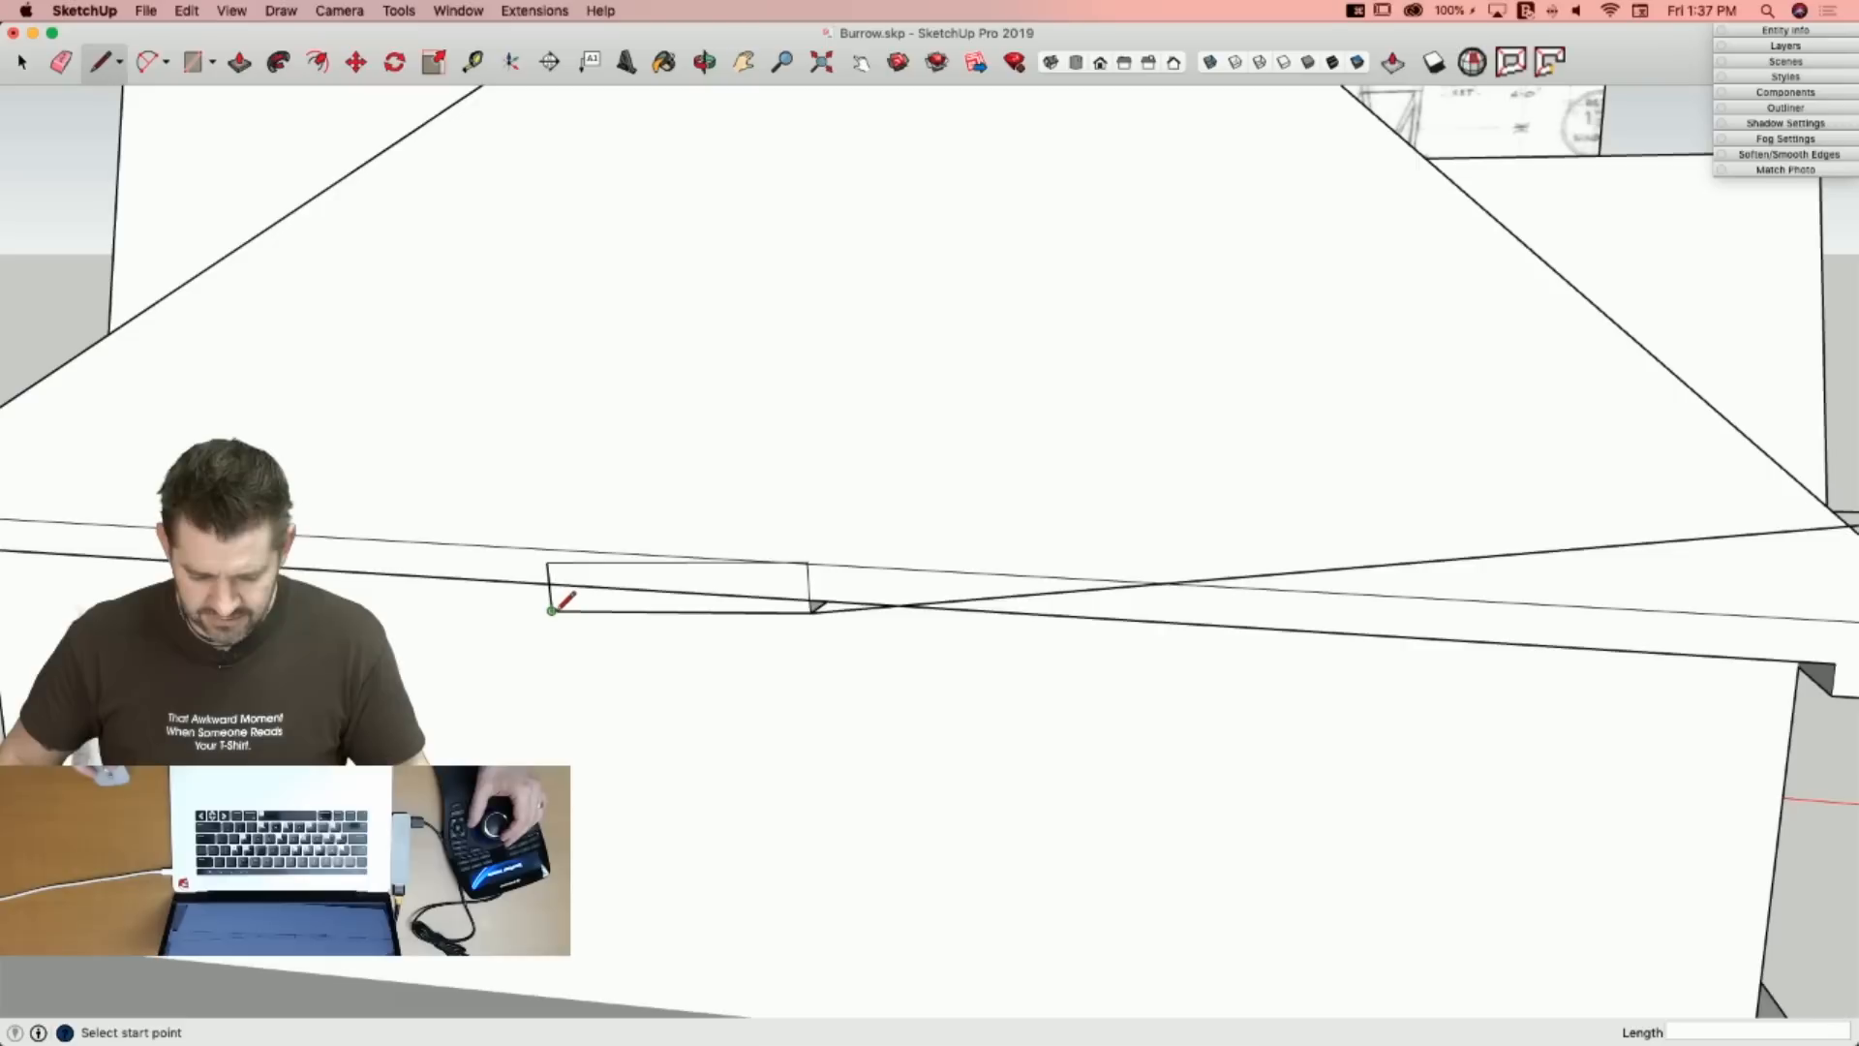
click(552, 611)
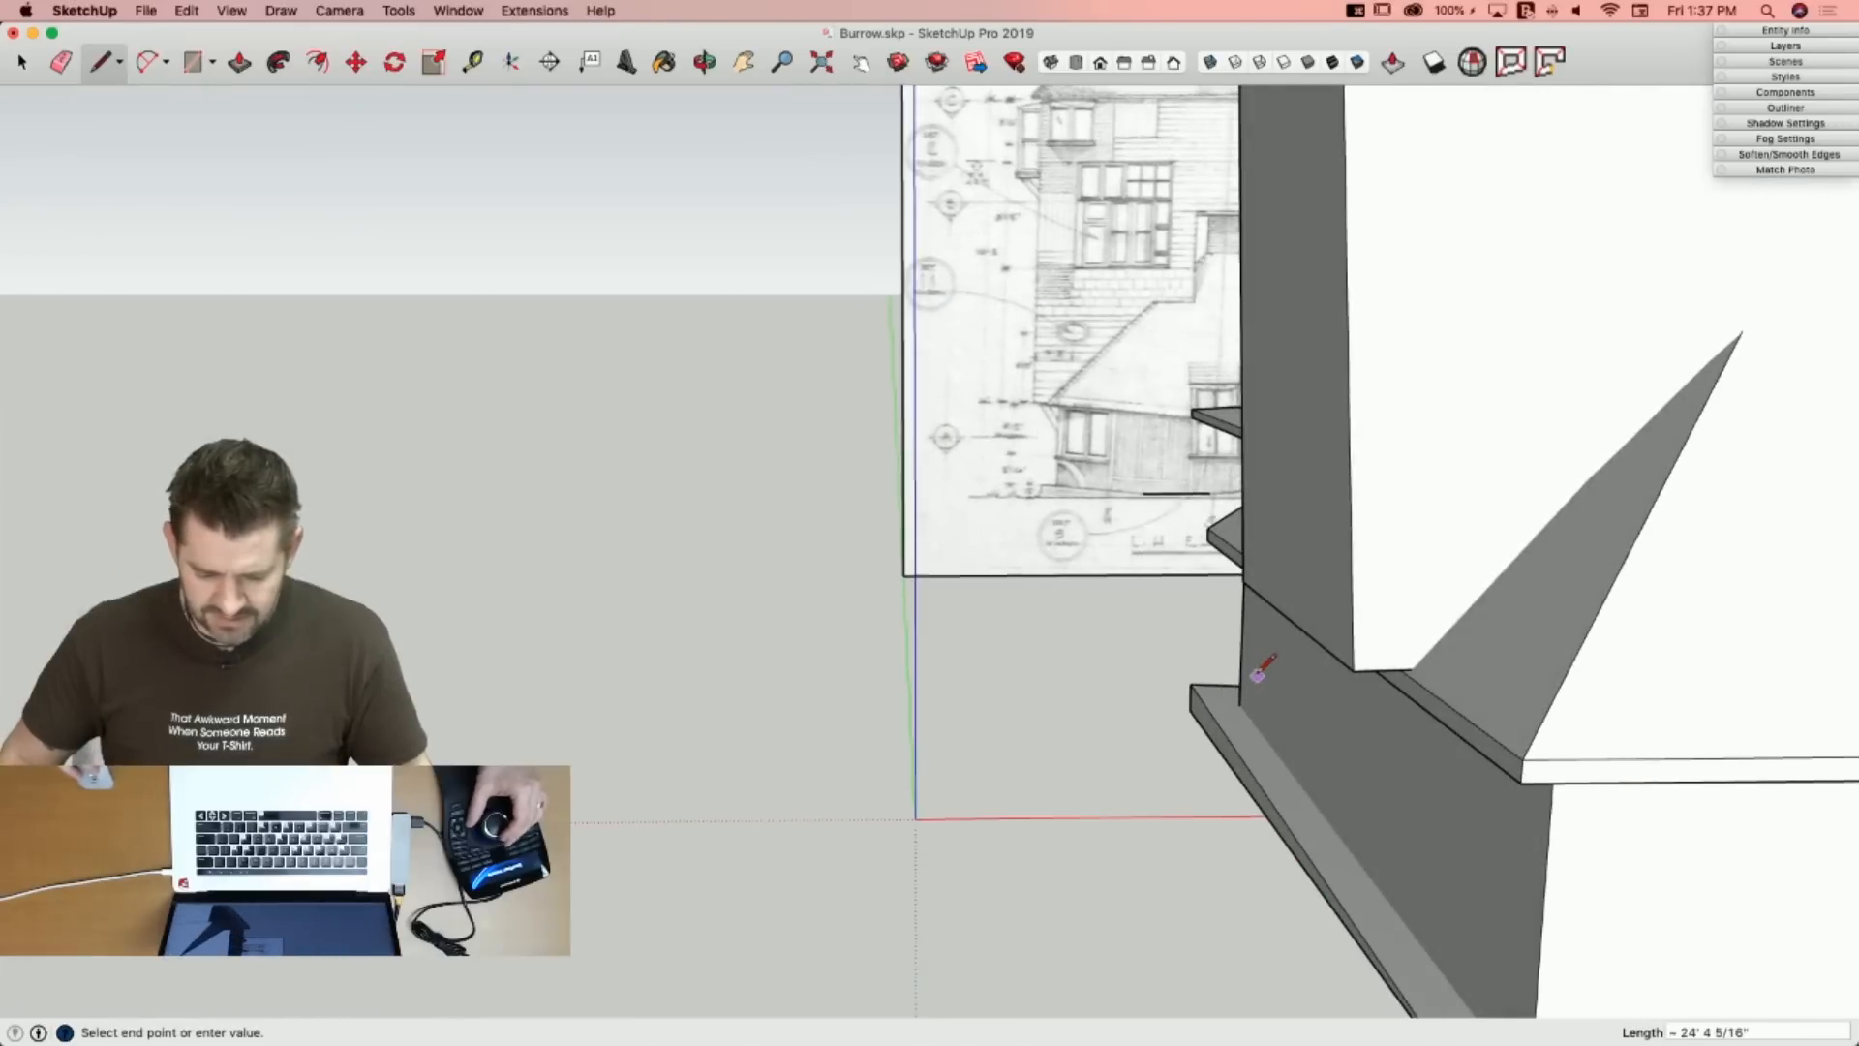
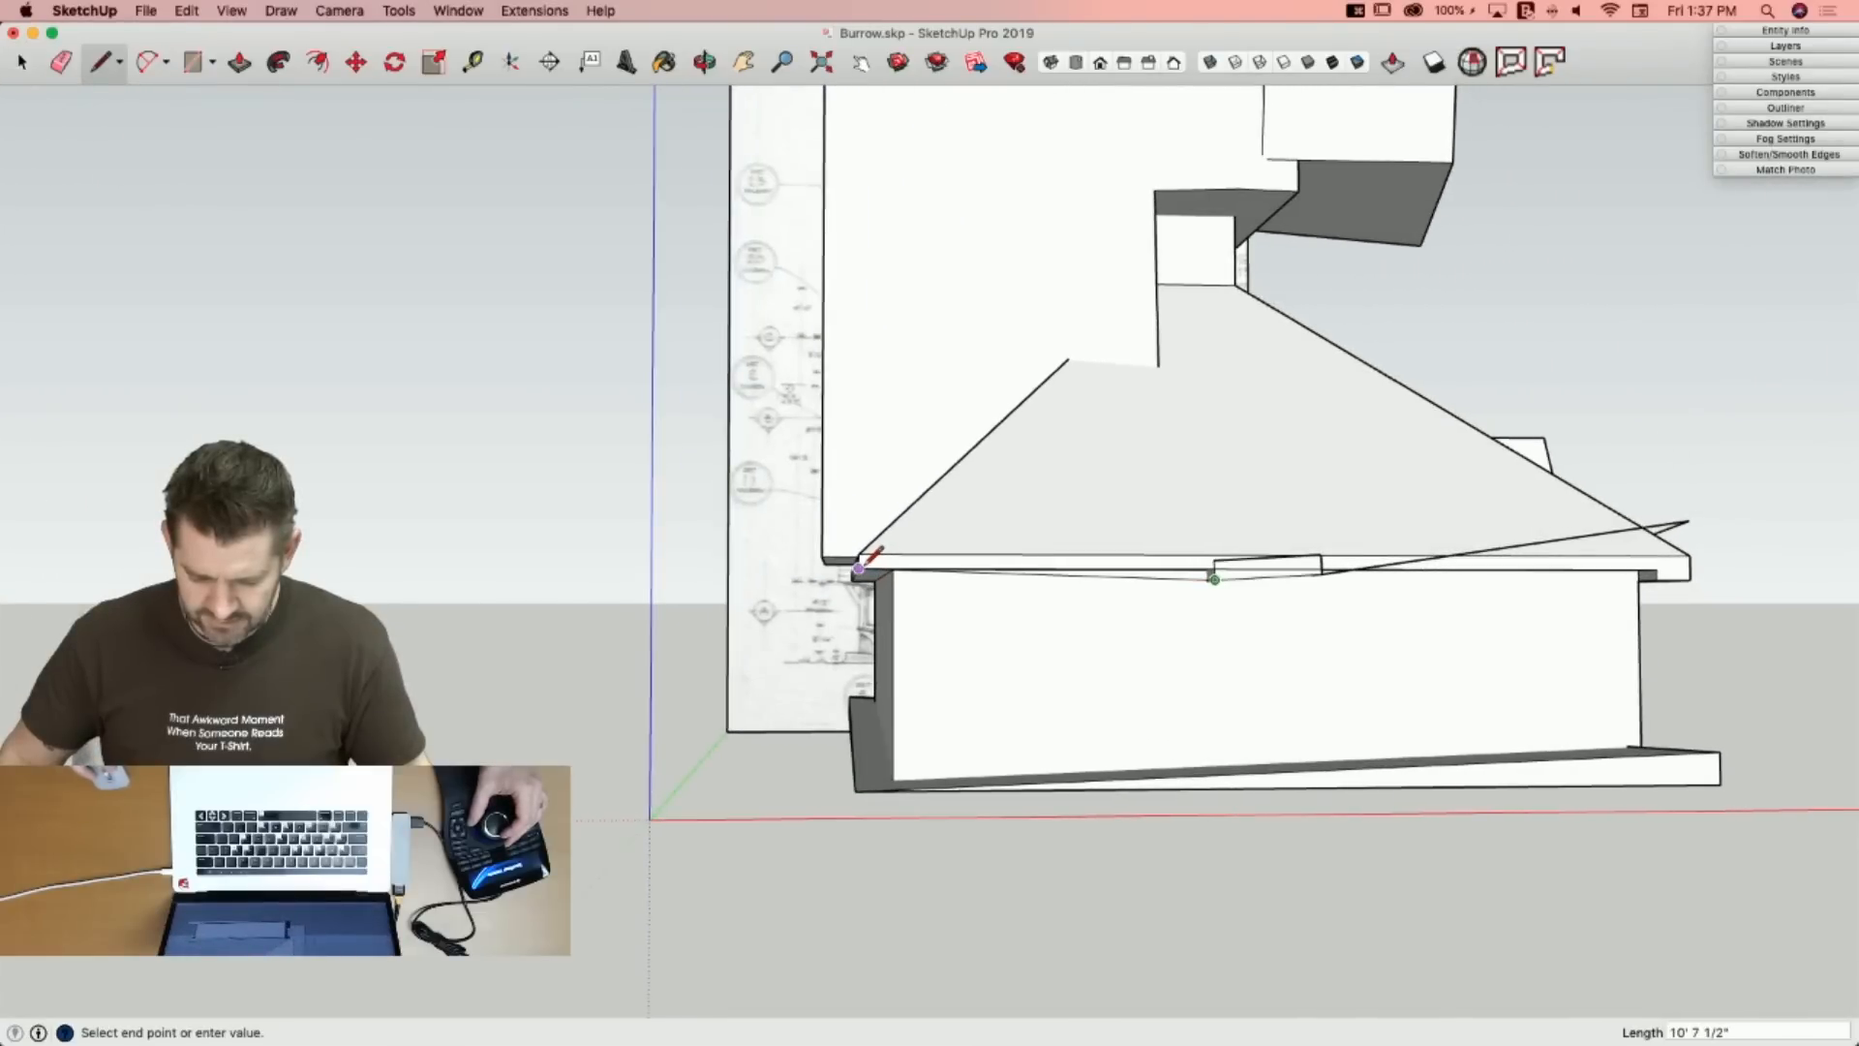
Erase the block's leftover edges above the bent eave line on the side fascia, and dismiss the voice assistant prompt.
key(e)
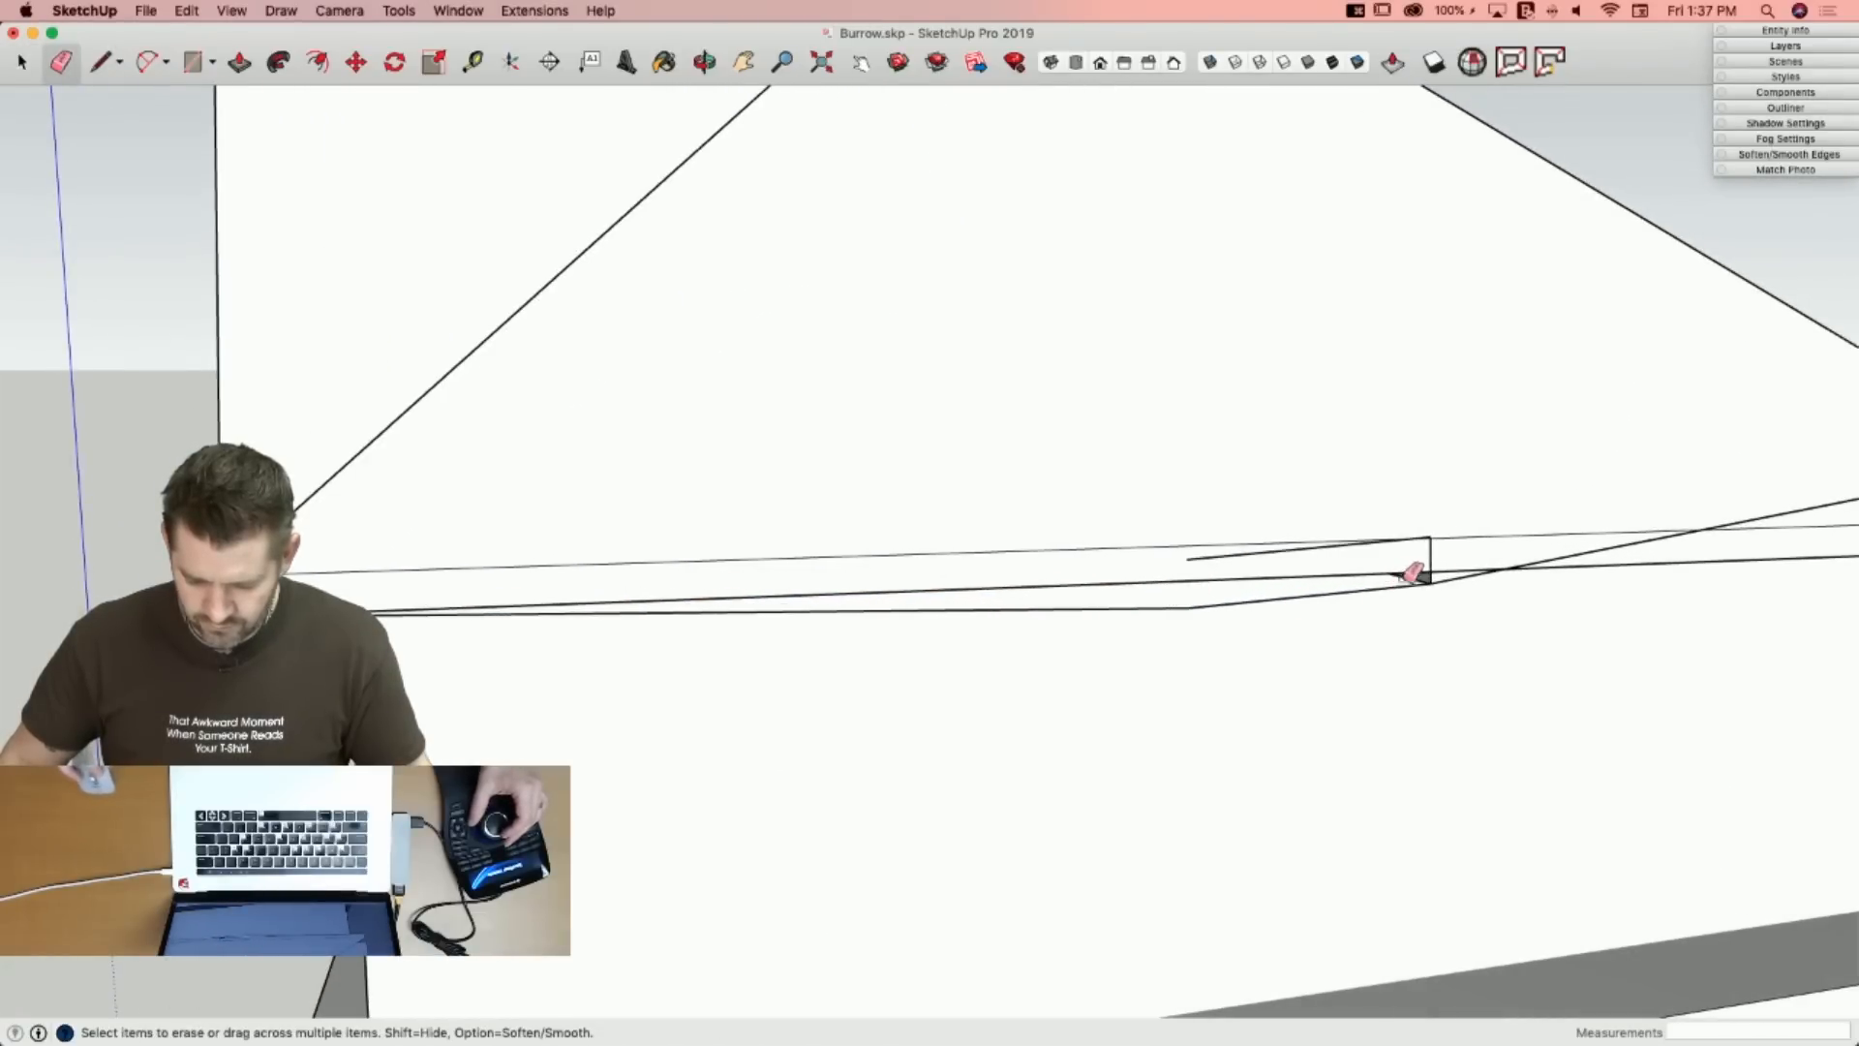
key(space)
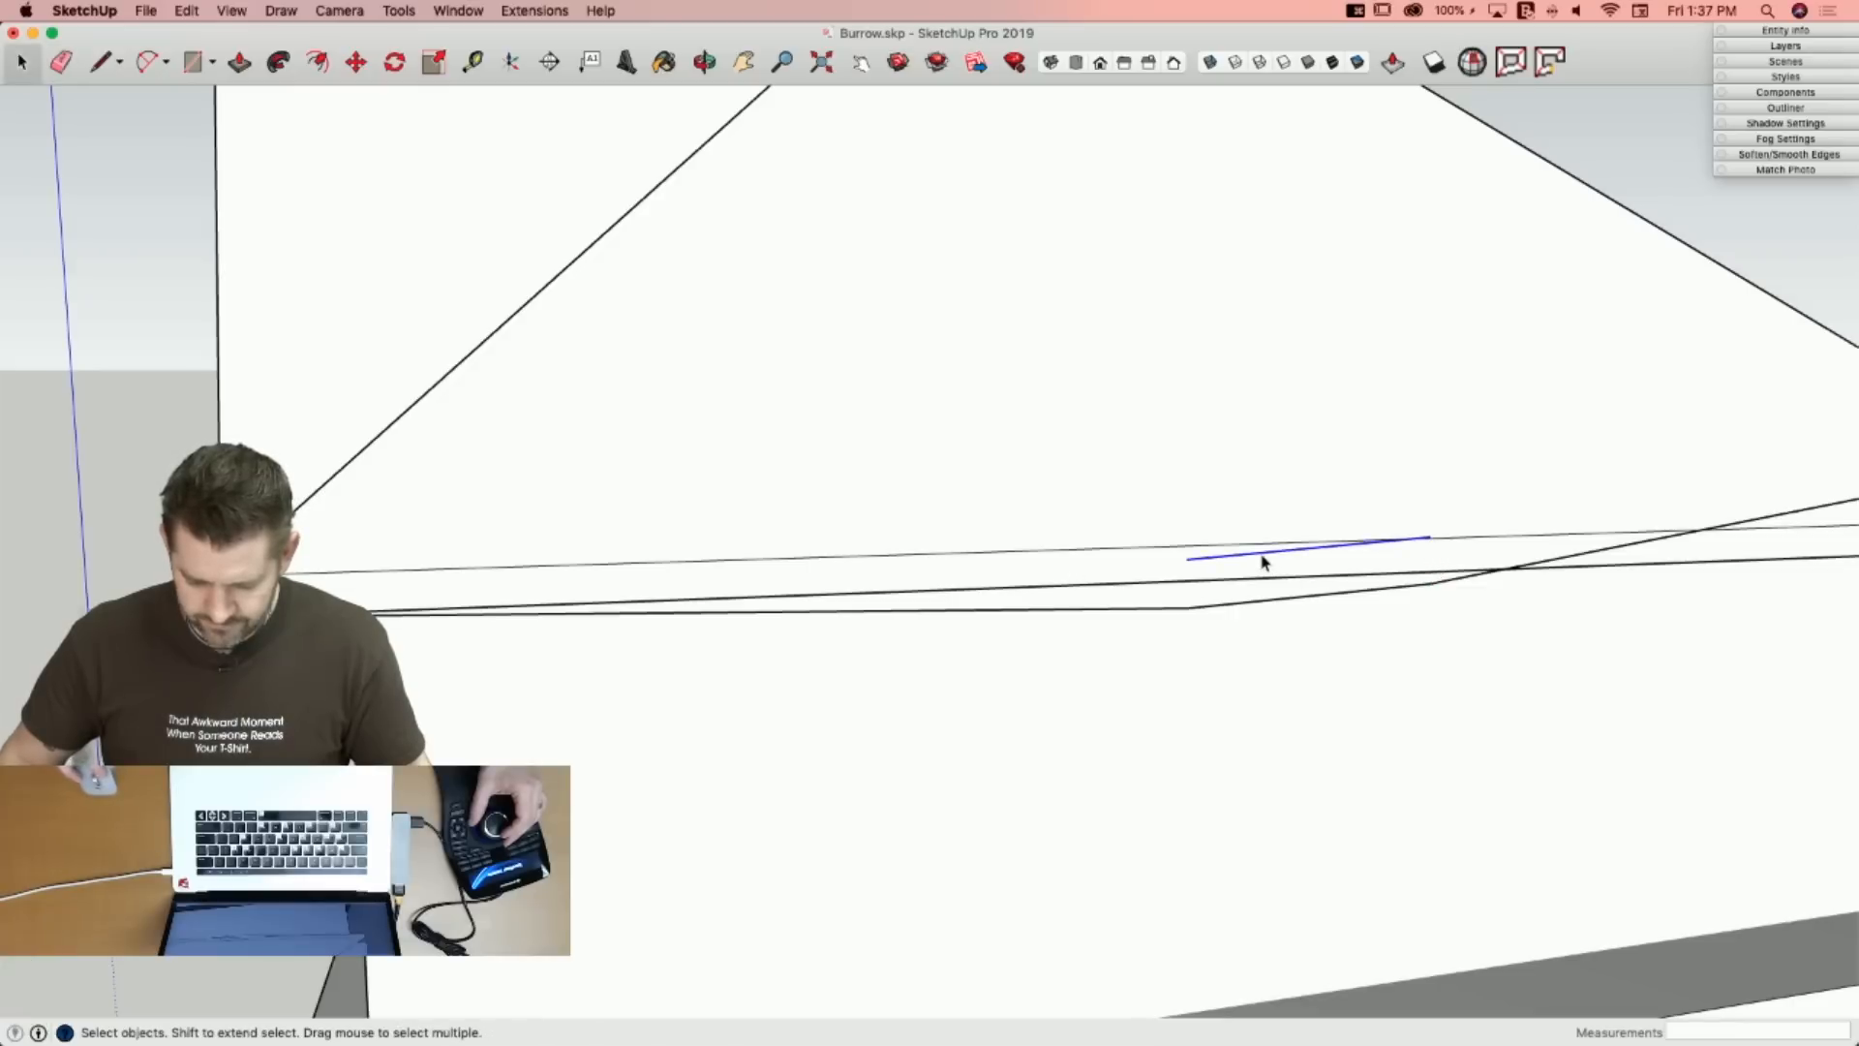
key(BackSpace)
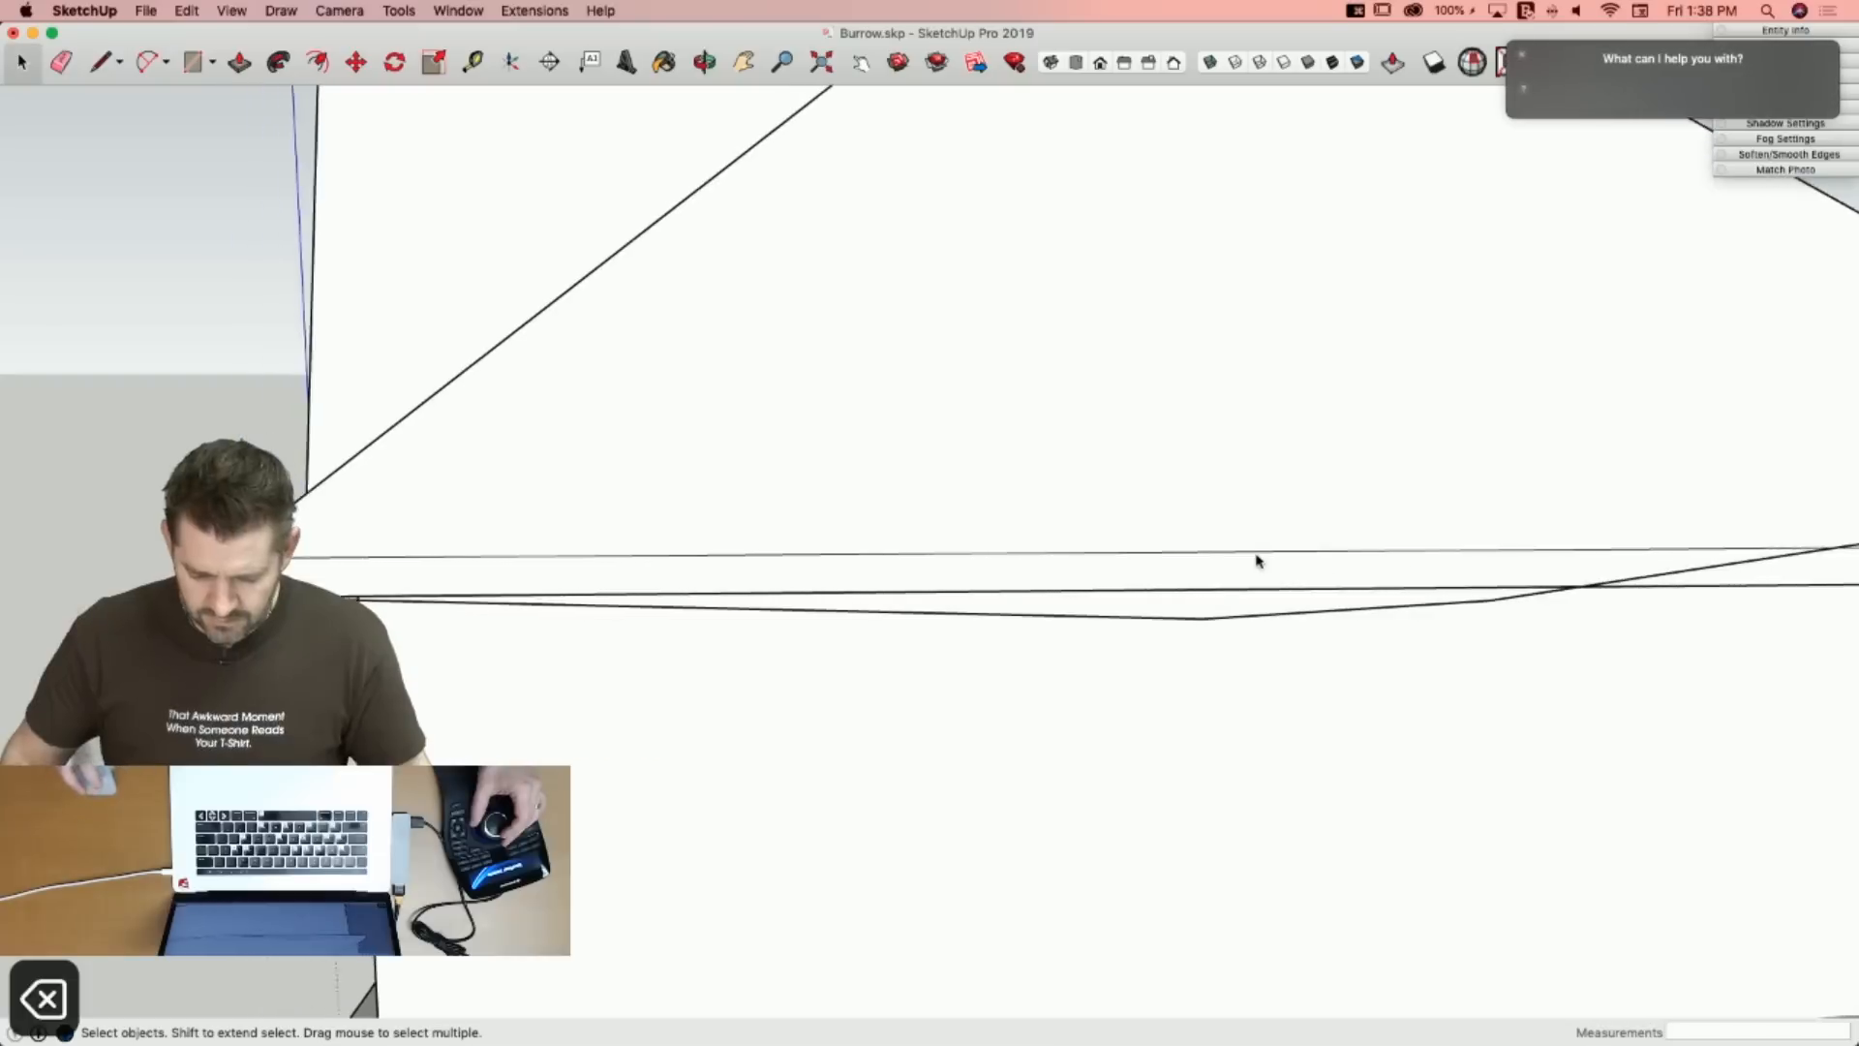
click(1524, 59)
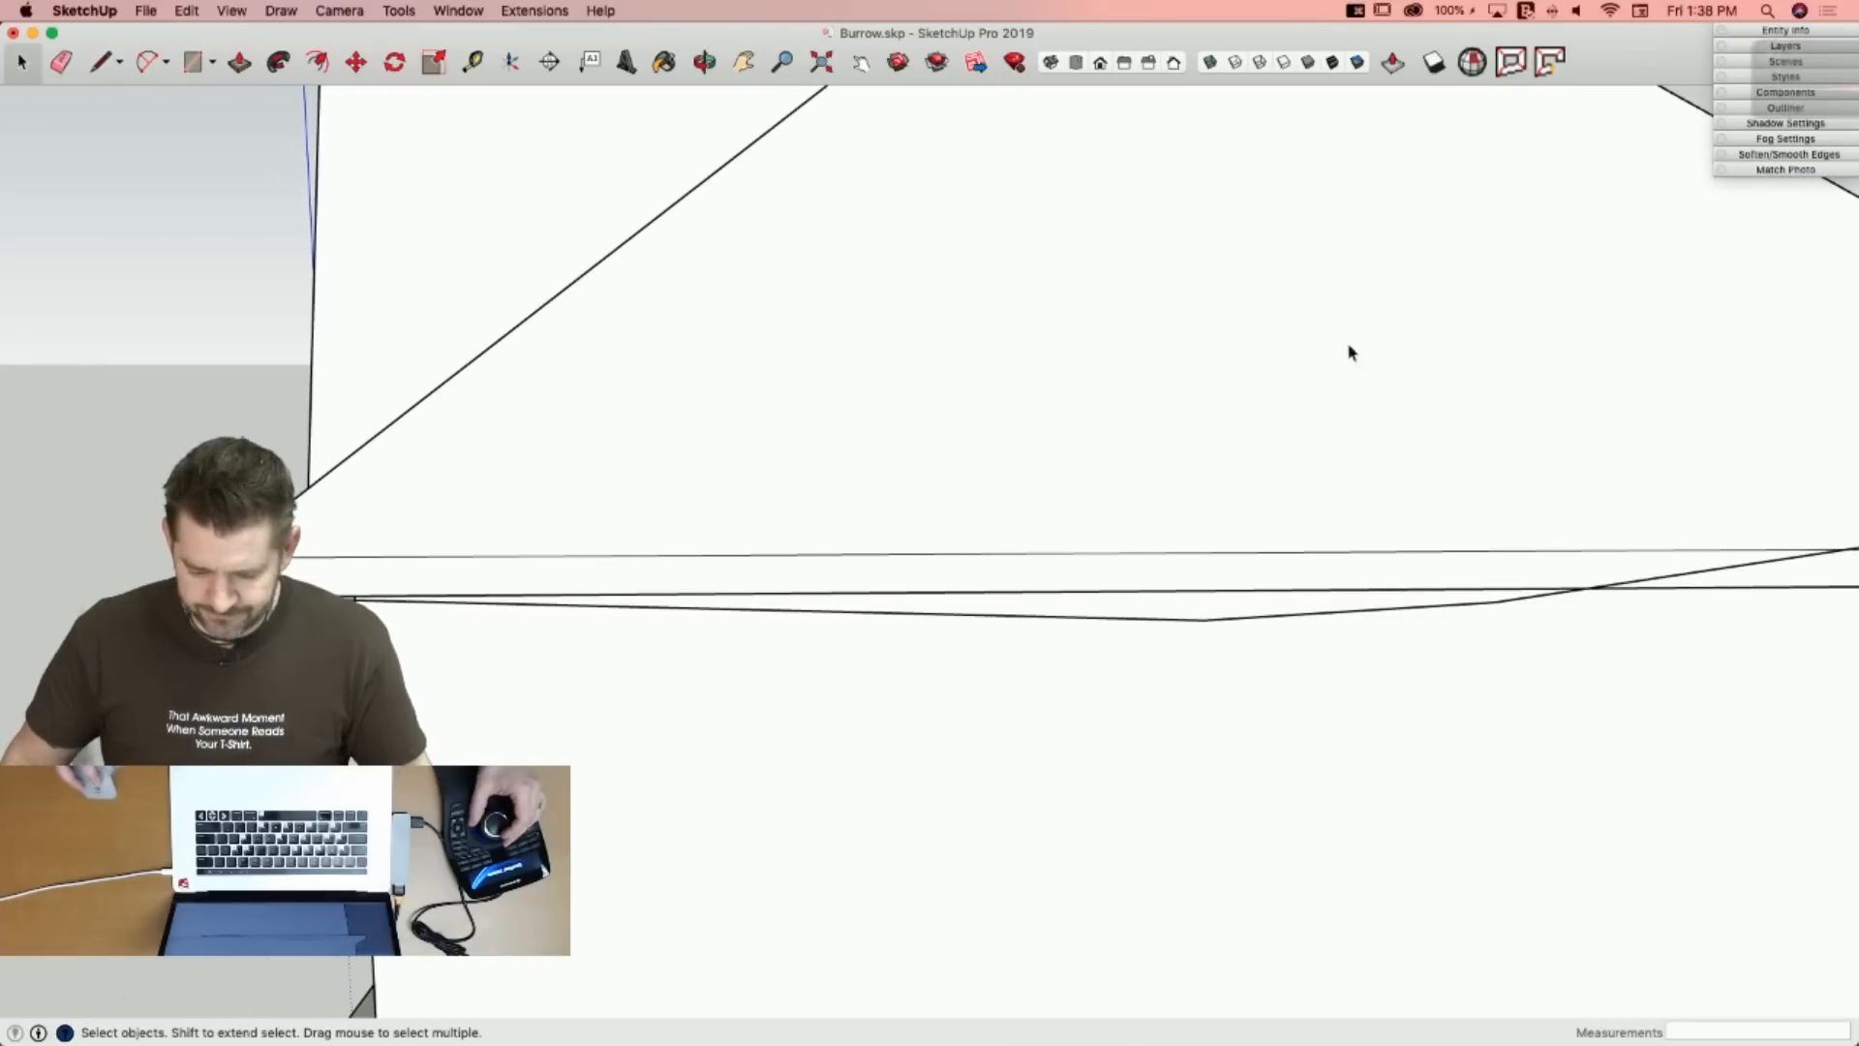
Draw vertical lines from the bent eave line's two bend points up to the top edge of the side fascia.
key(l)
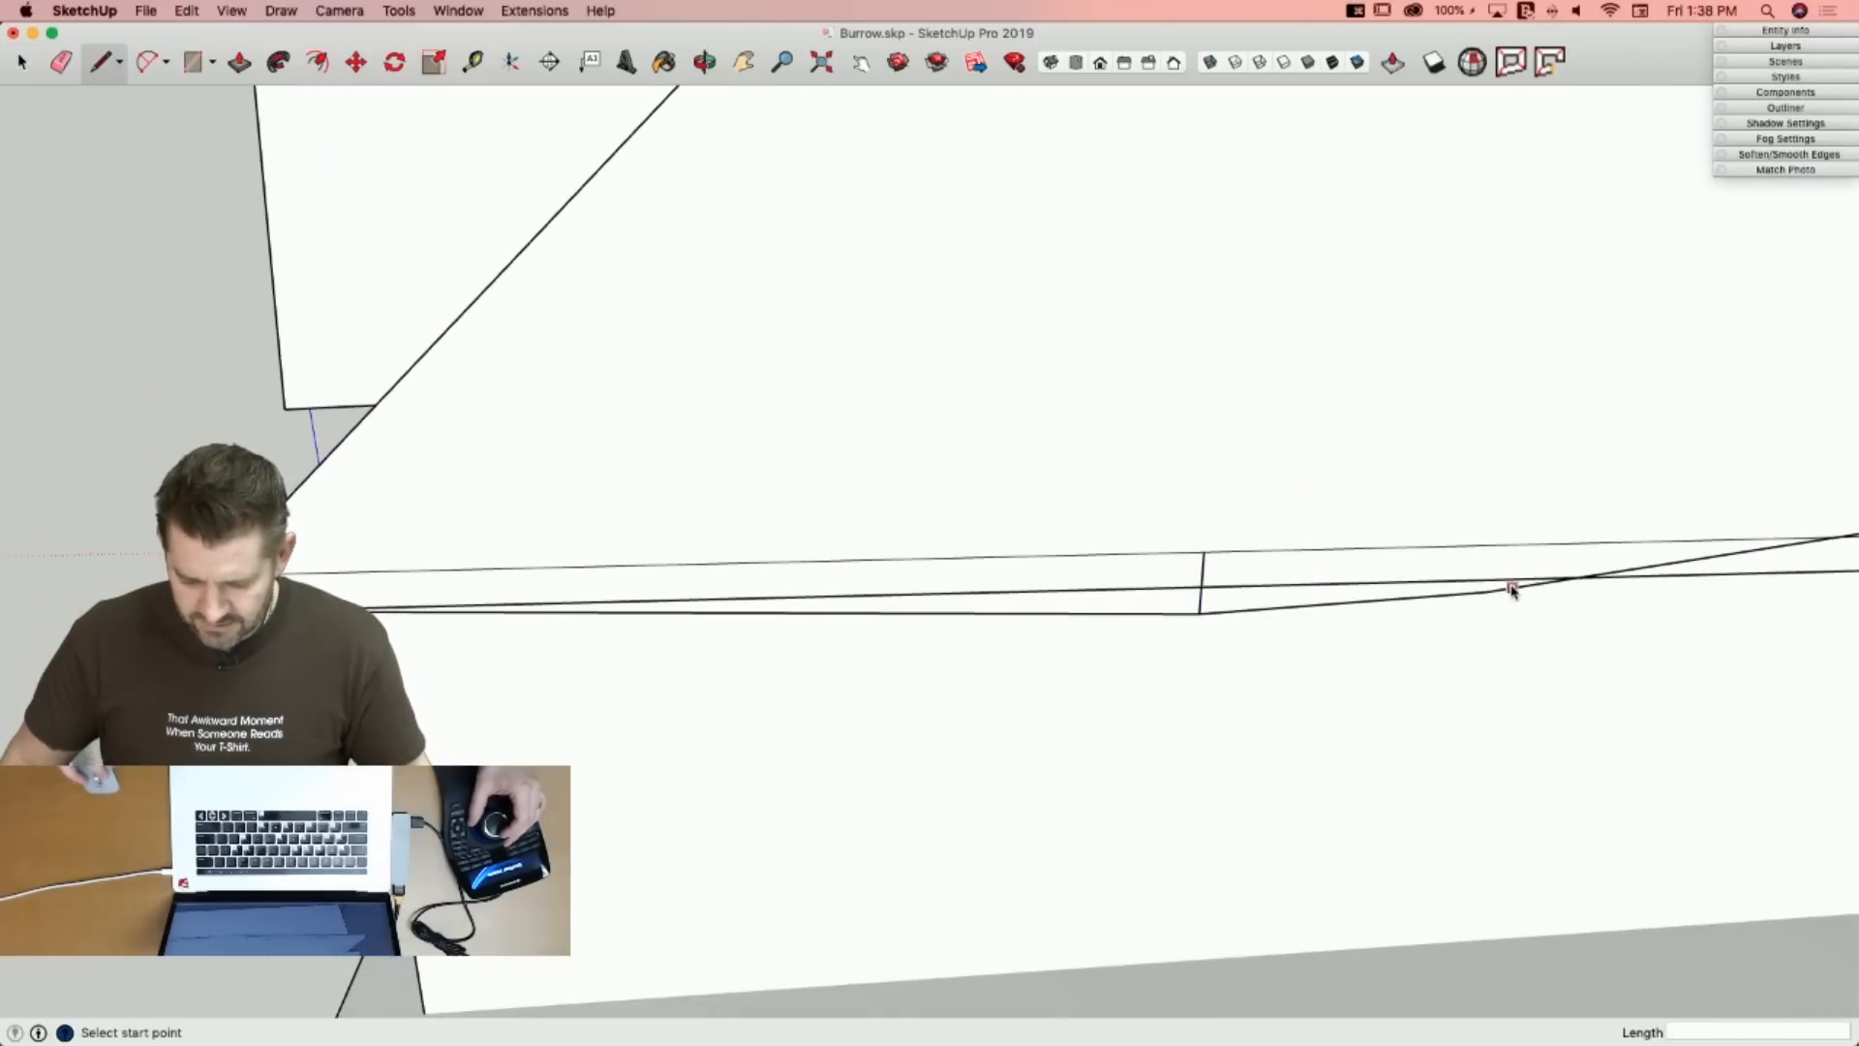
key(space)
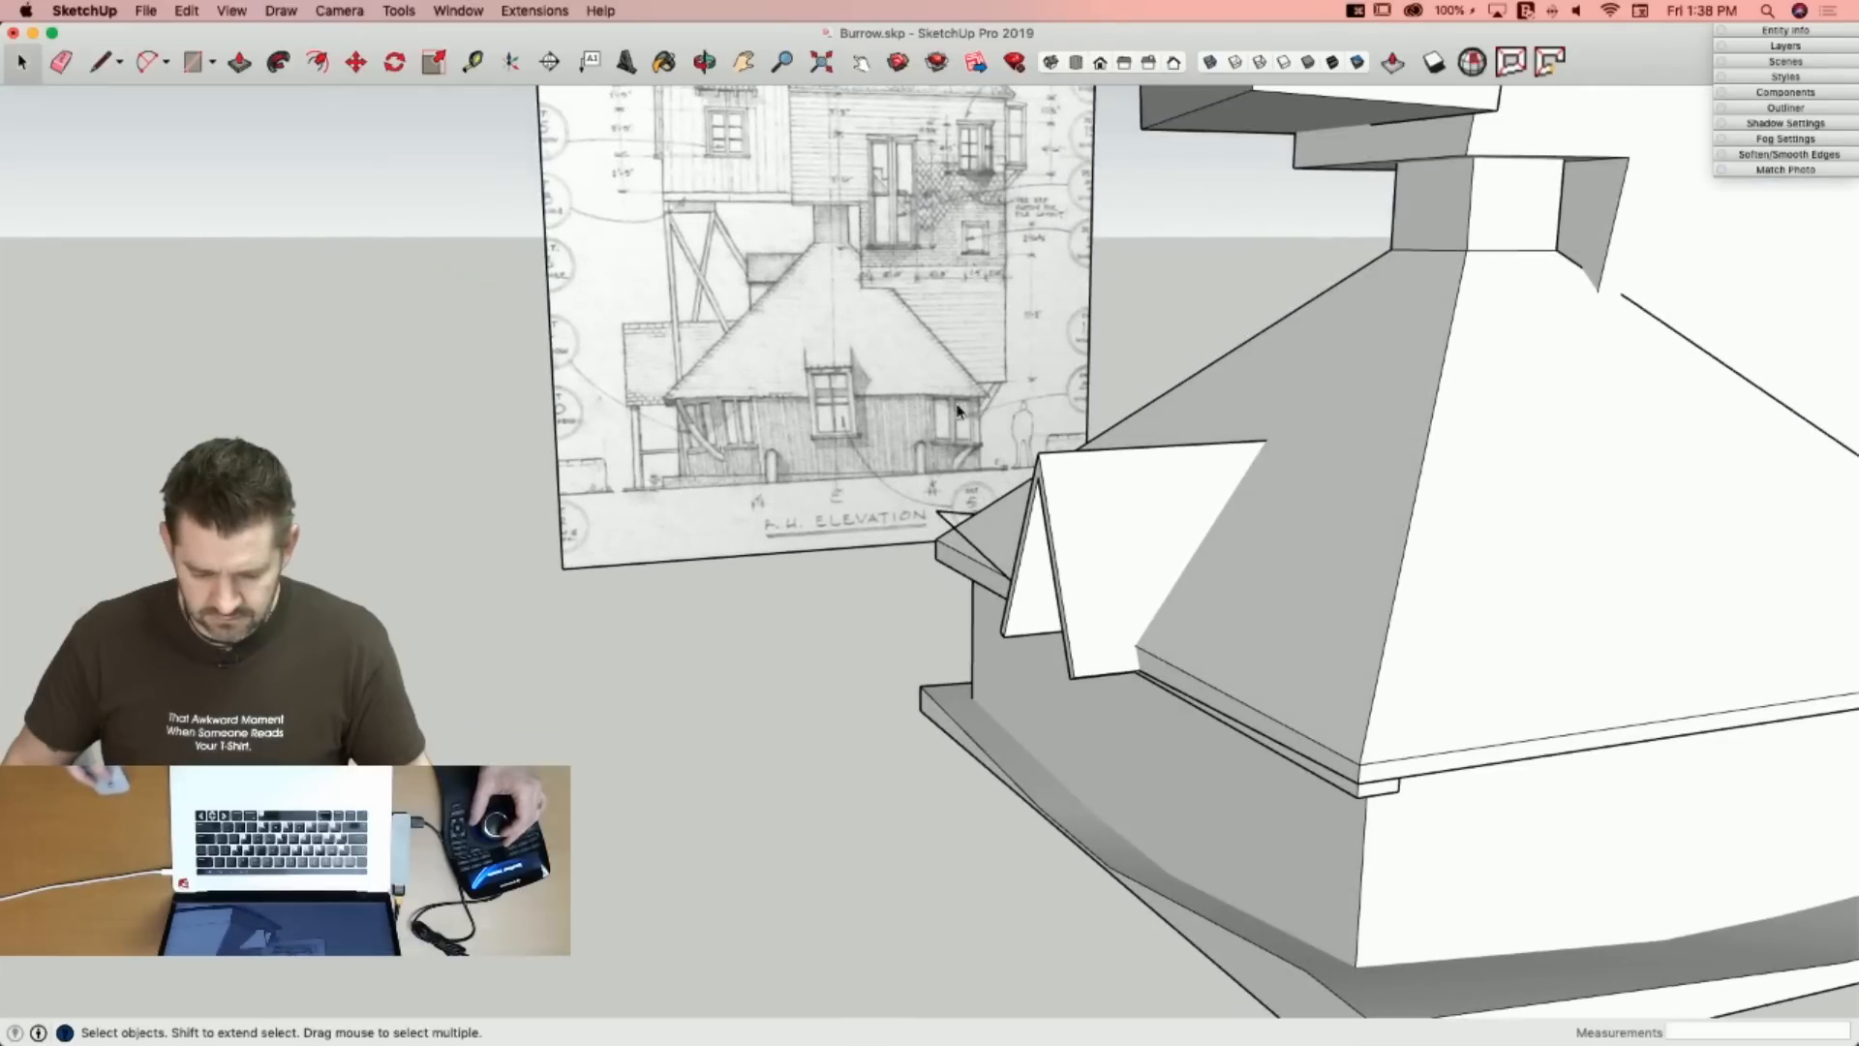
Draw a helper line from the eave's bend point on the R.H. elevation drawing across to the roof.
key(l)
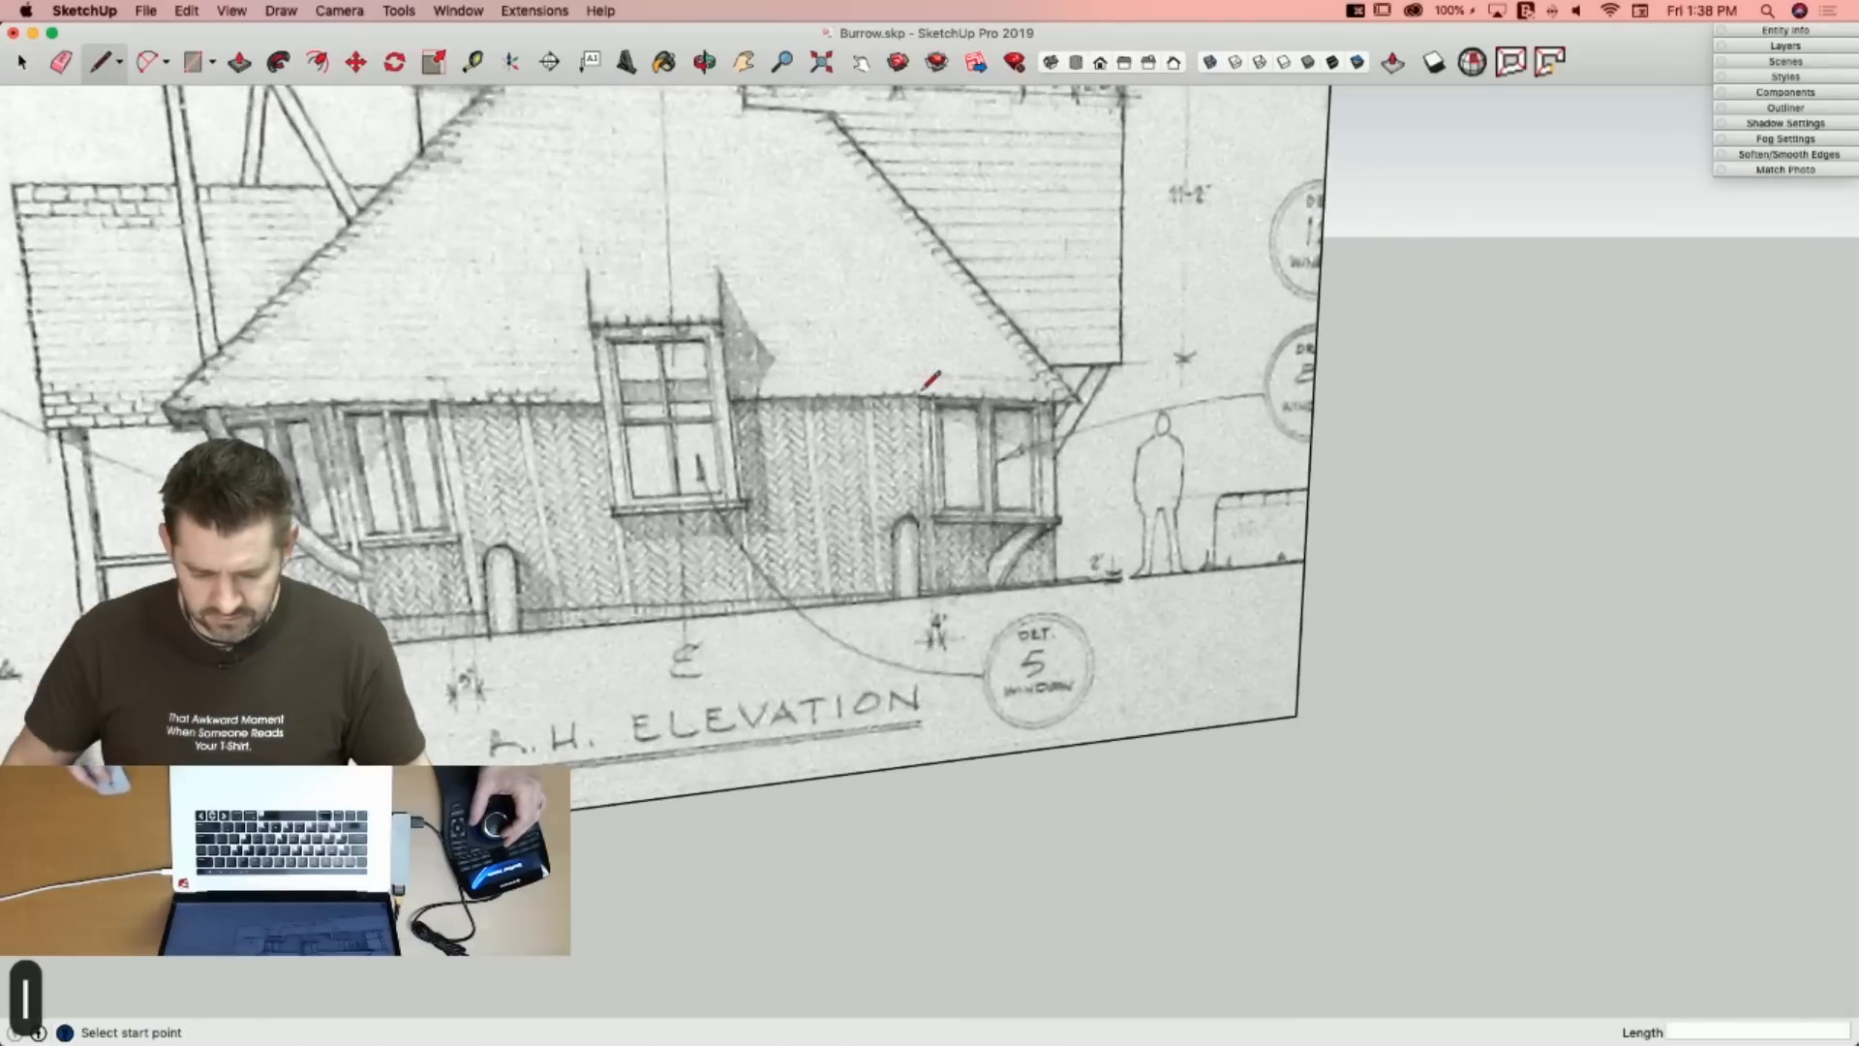
click(911, 393)
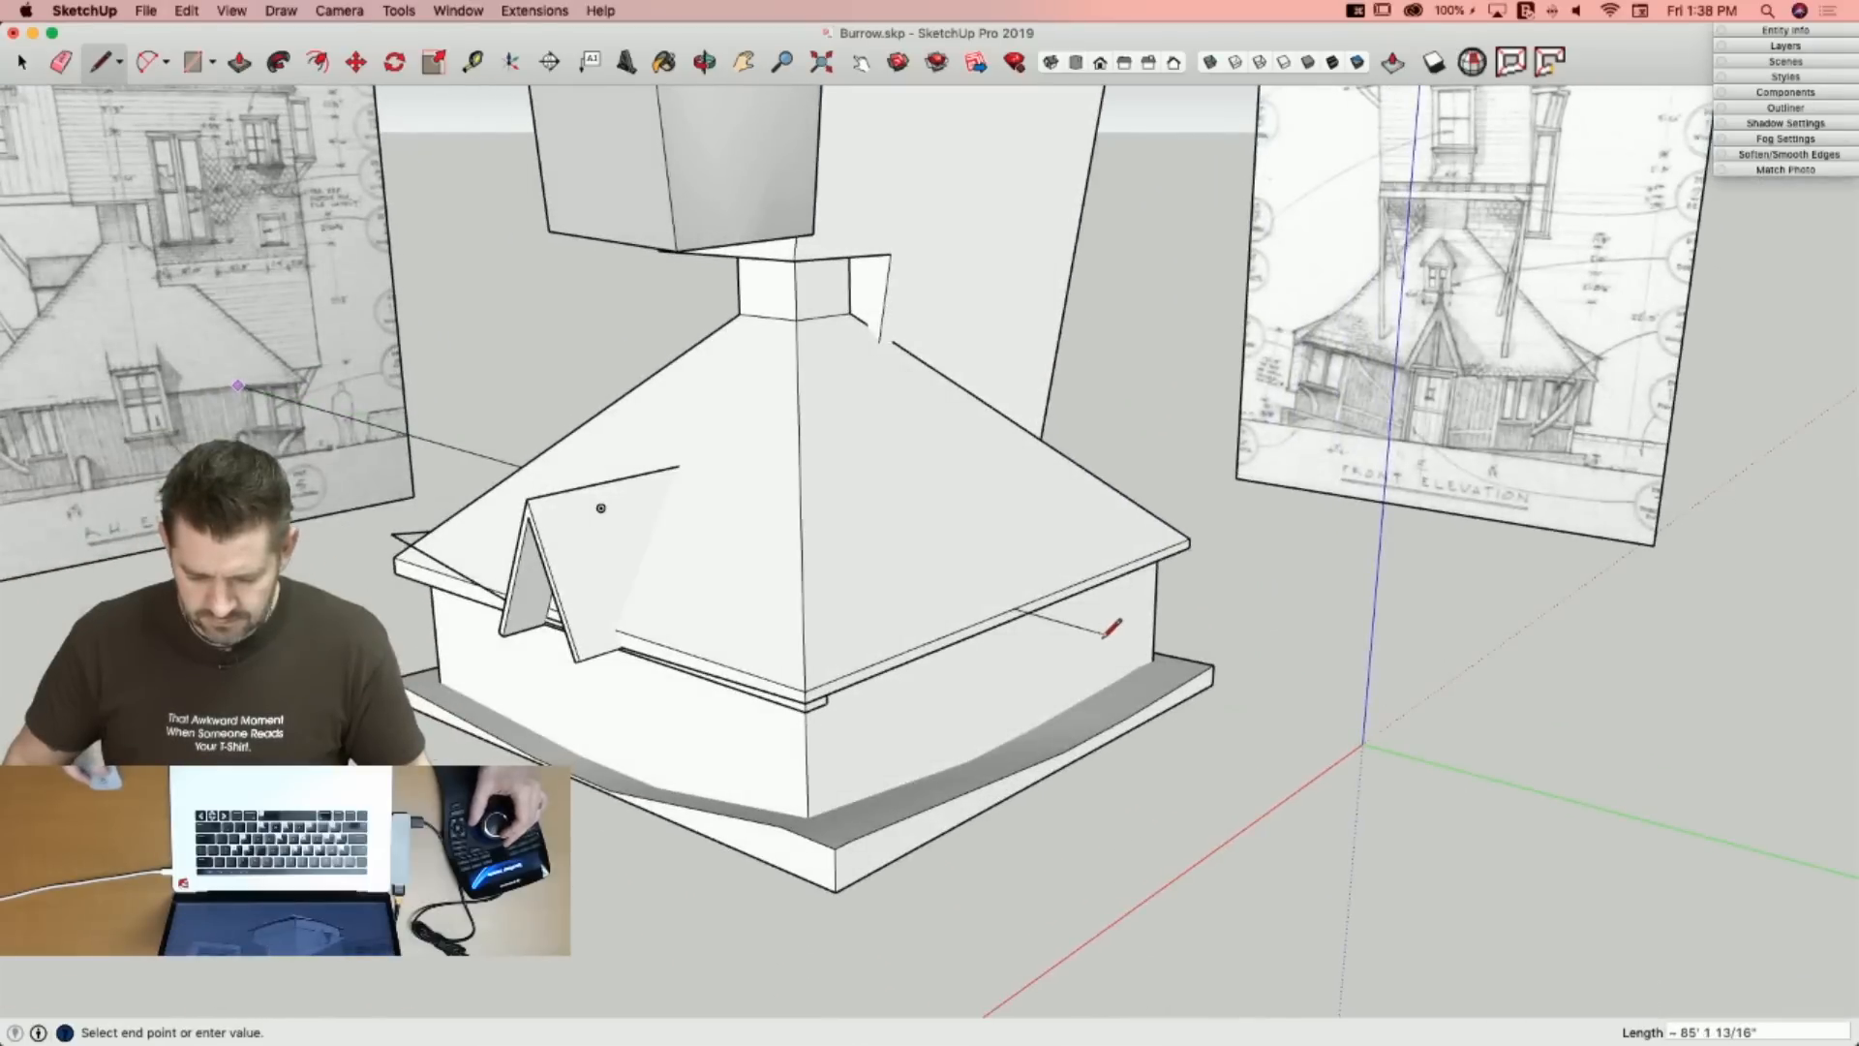
key(space)
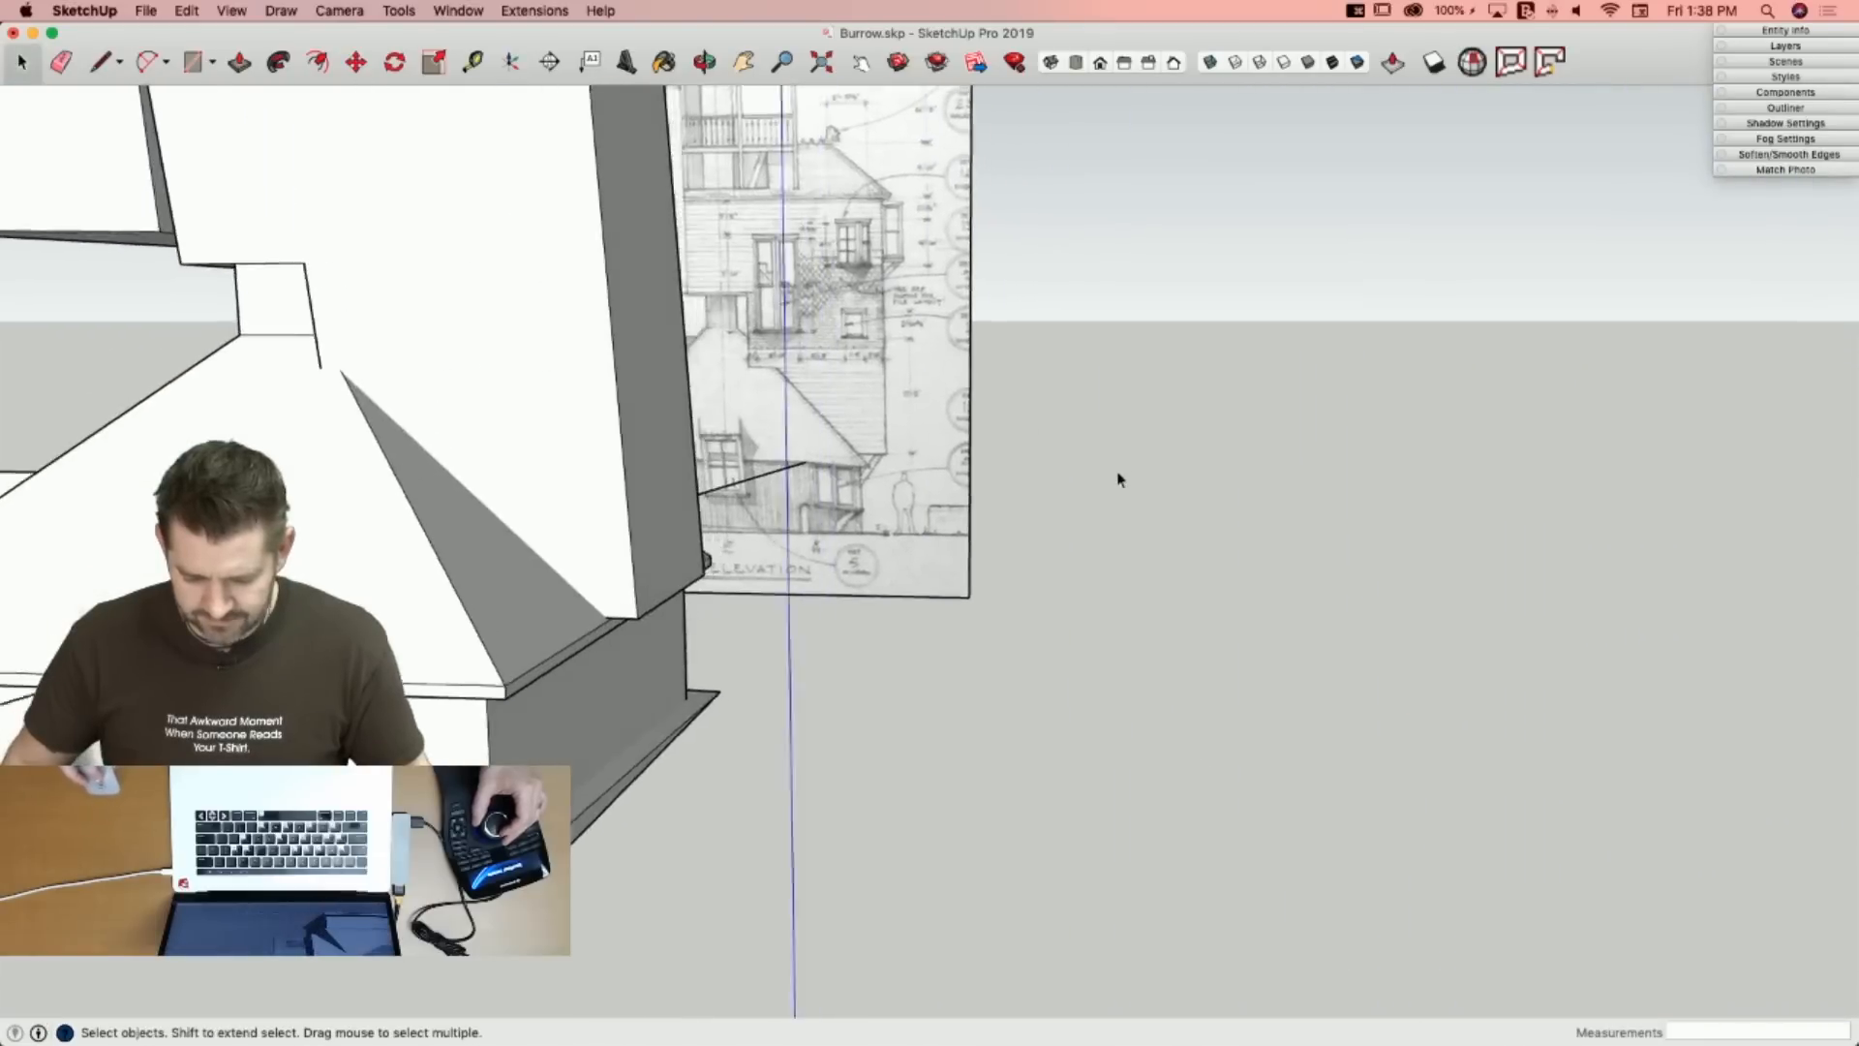
Draw a sloping eave line from the projected point on the fascia to just below the roof corner, and erase the helper lines.
key(l)
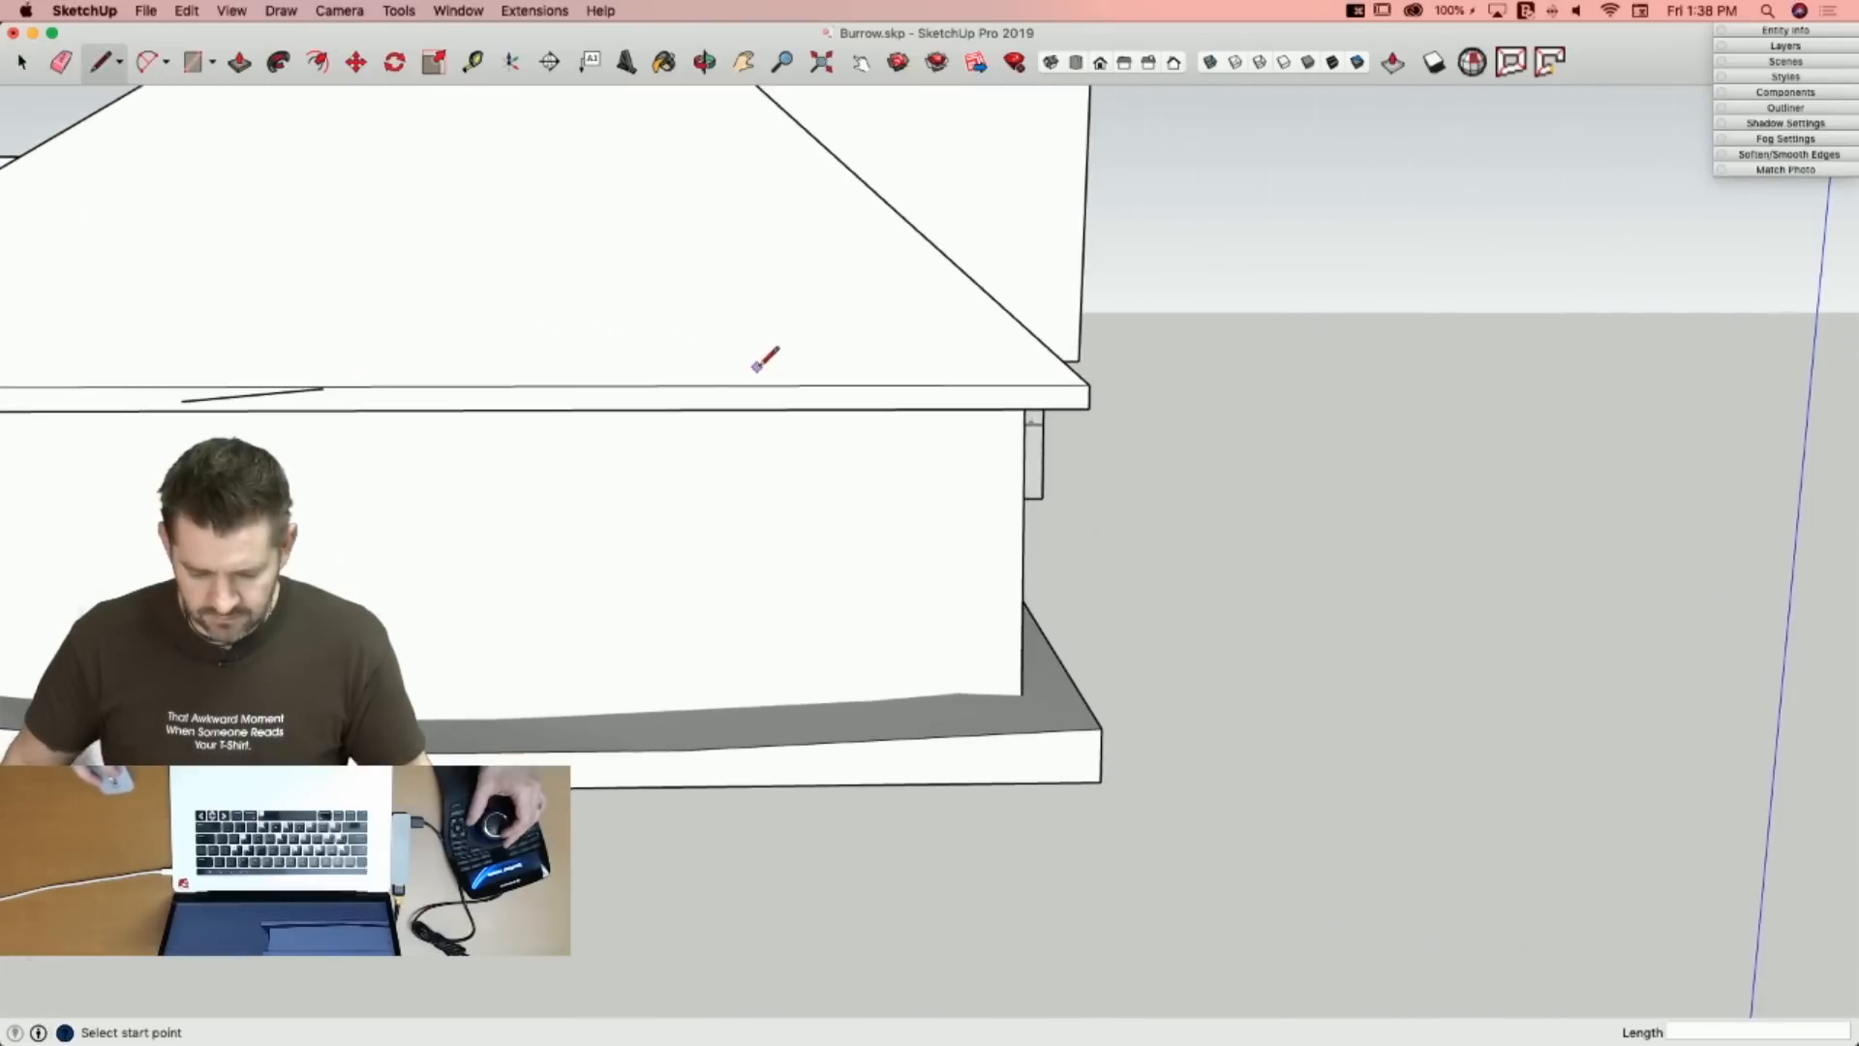
click(794, 385)
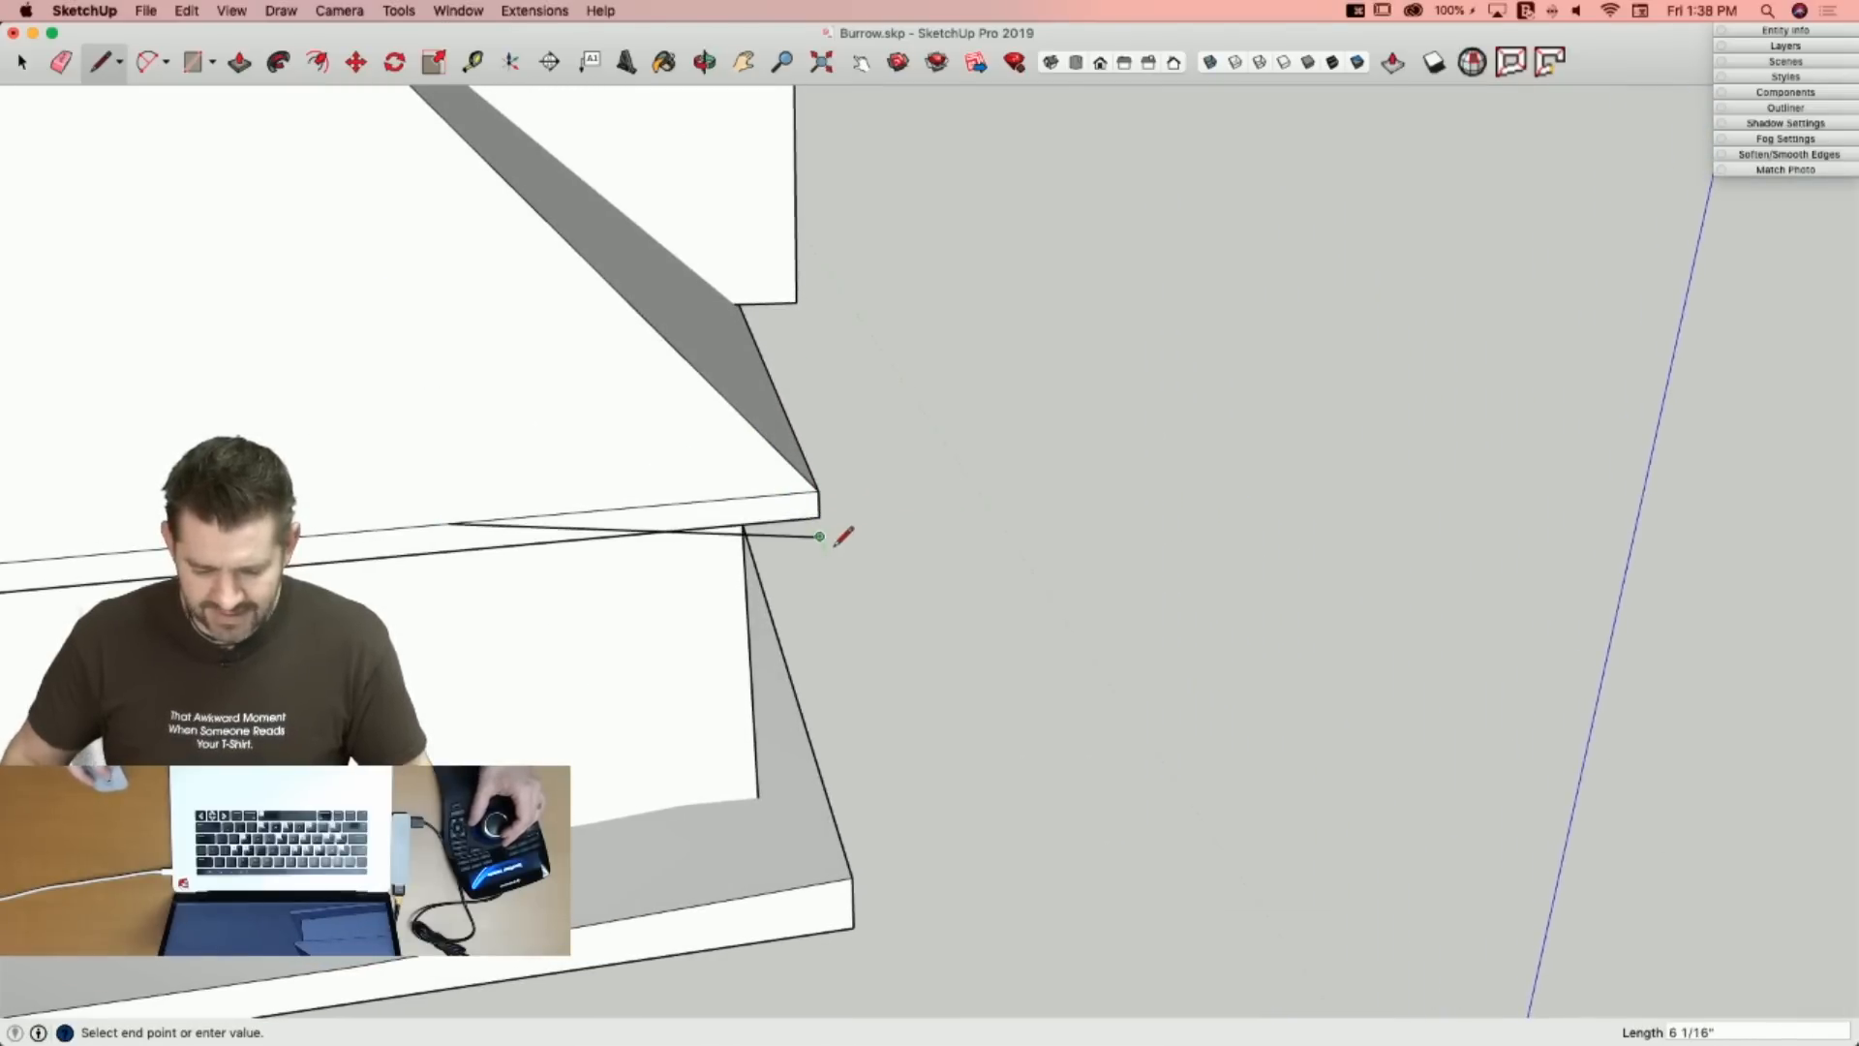
key(space)
key(e)
click(908, 620)
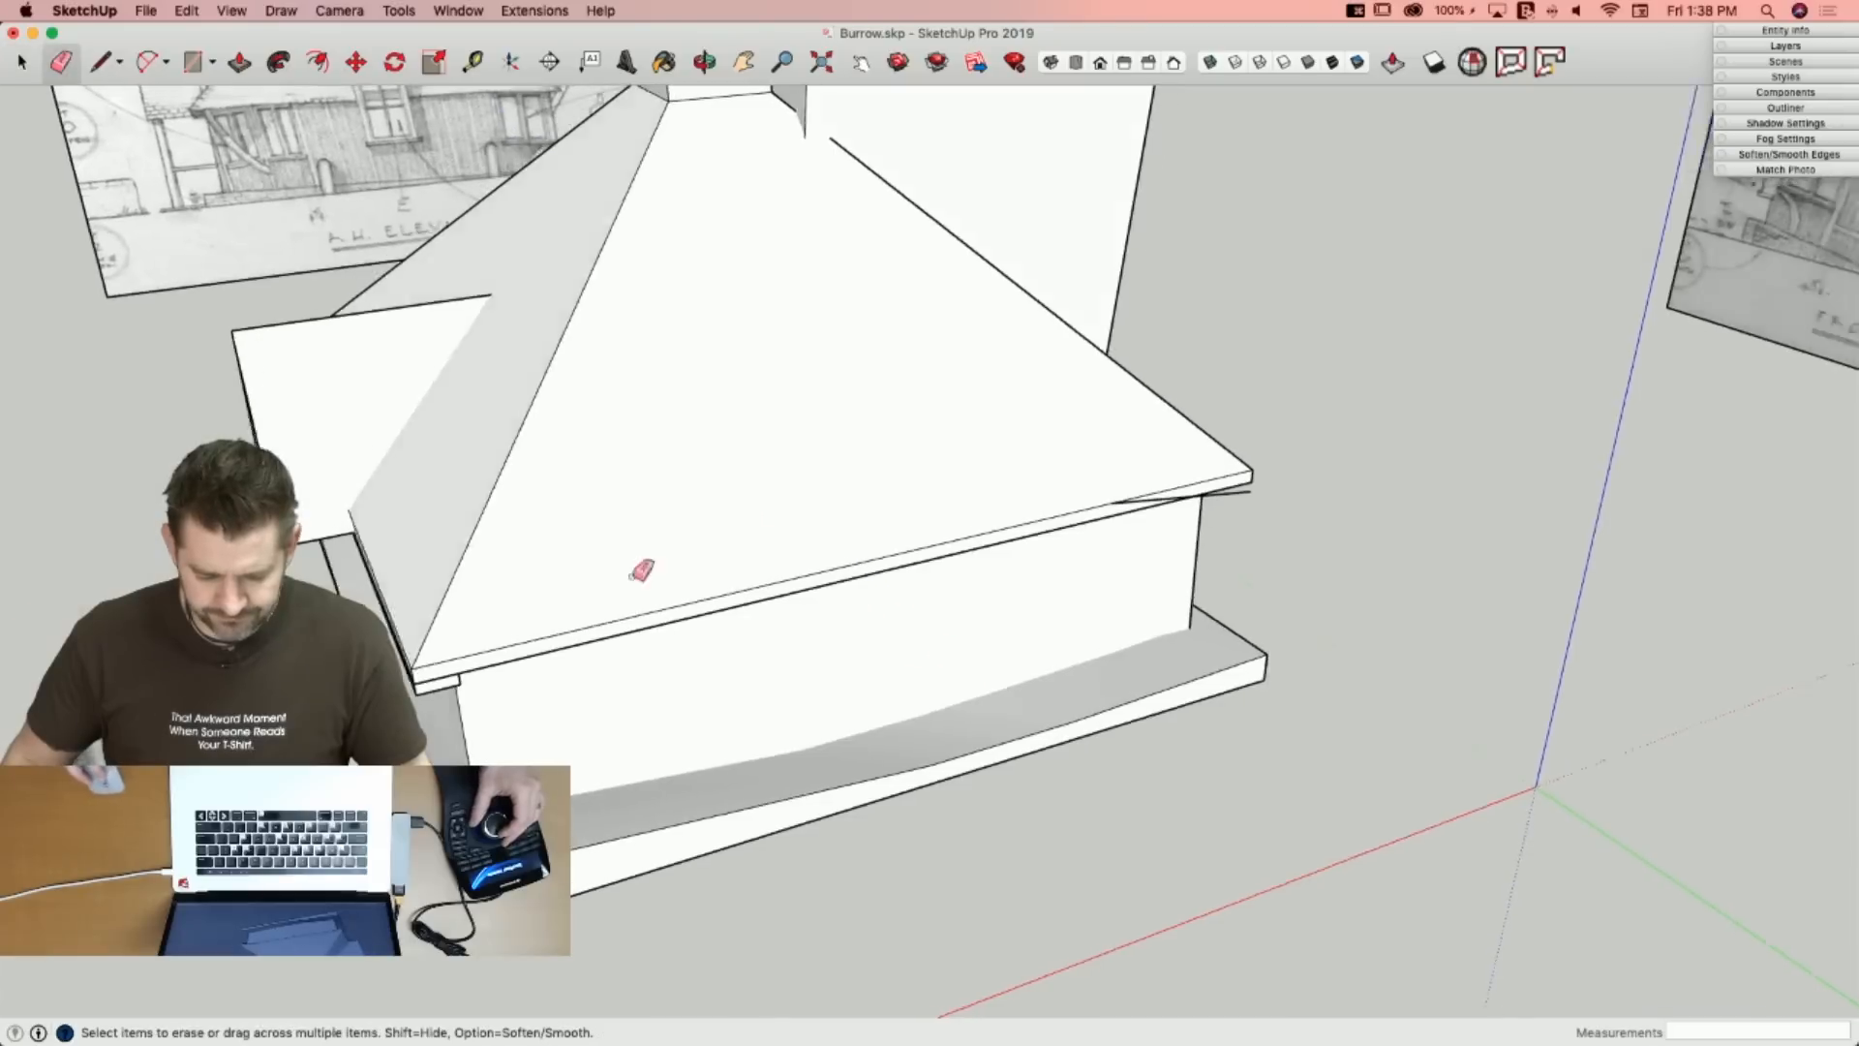
Replace the sloping eave line with one about 5' 3" long that starts at the fascia's lower edge.
key(l)
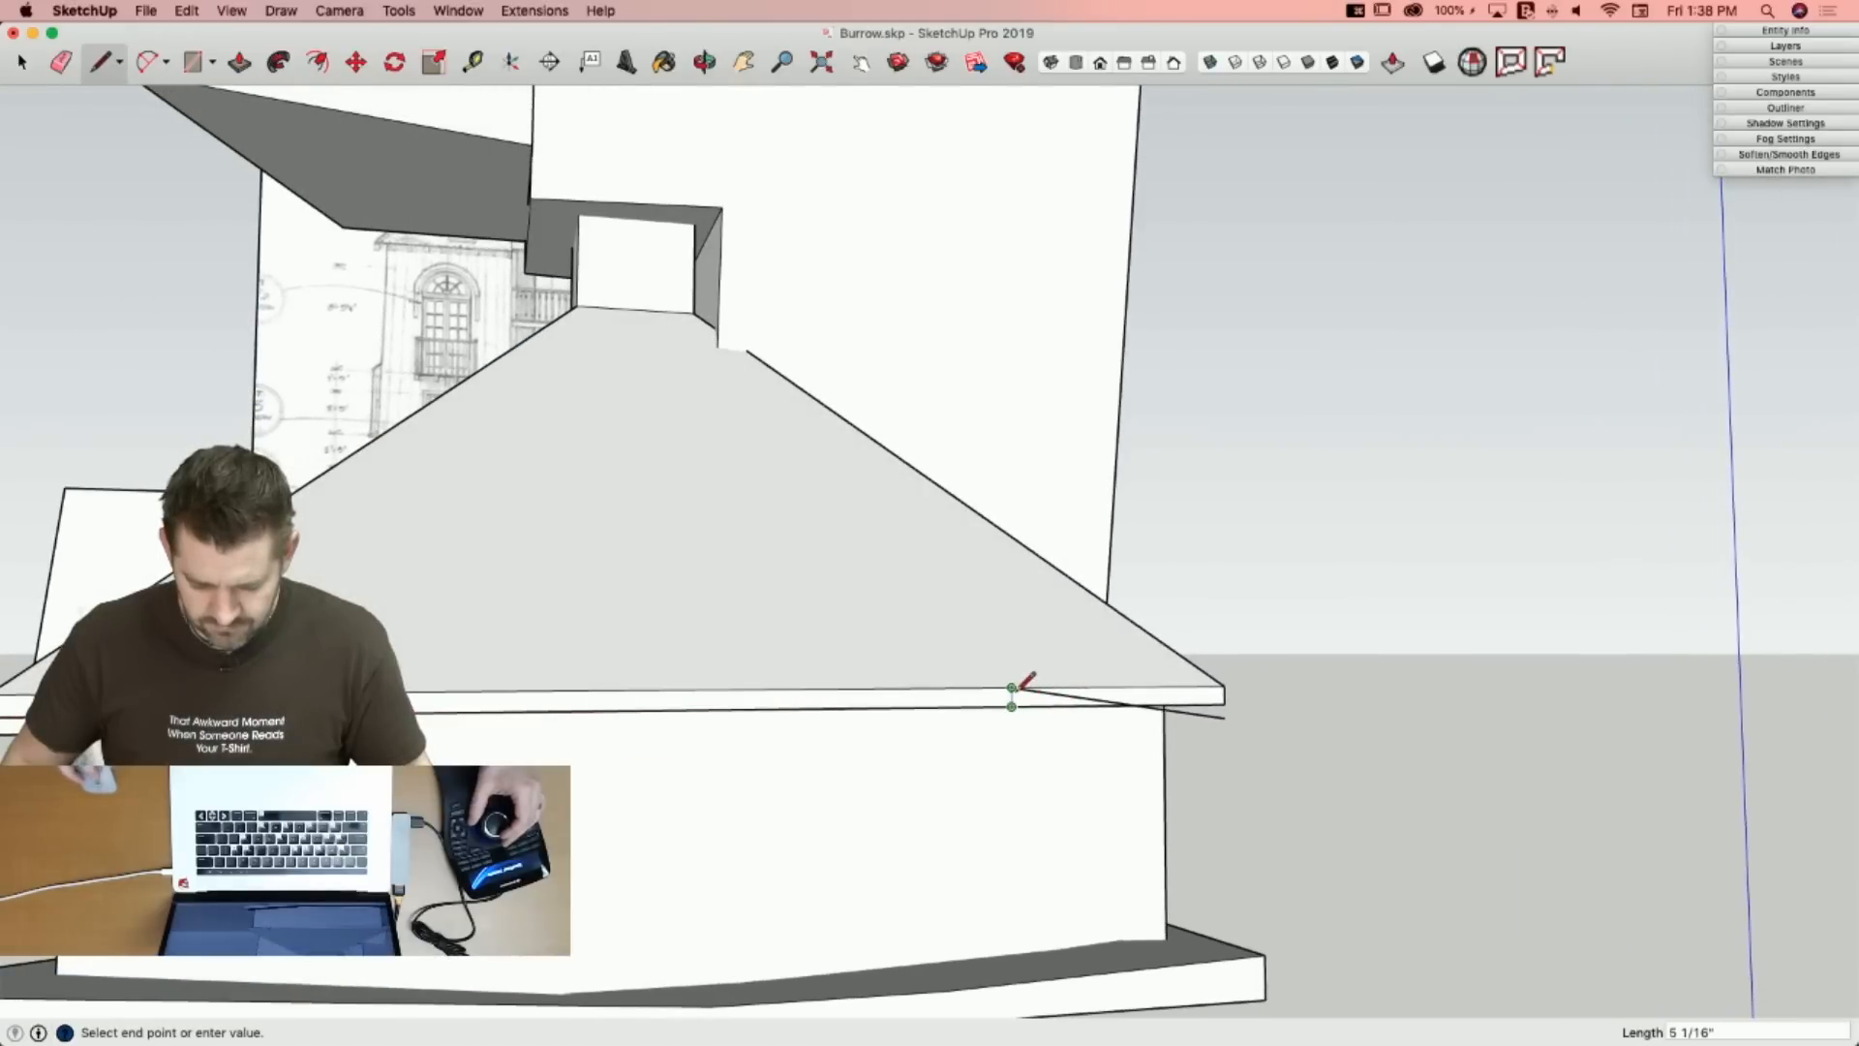
key(e)
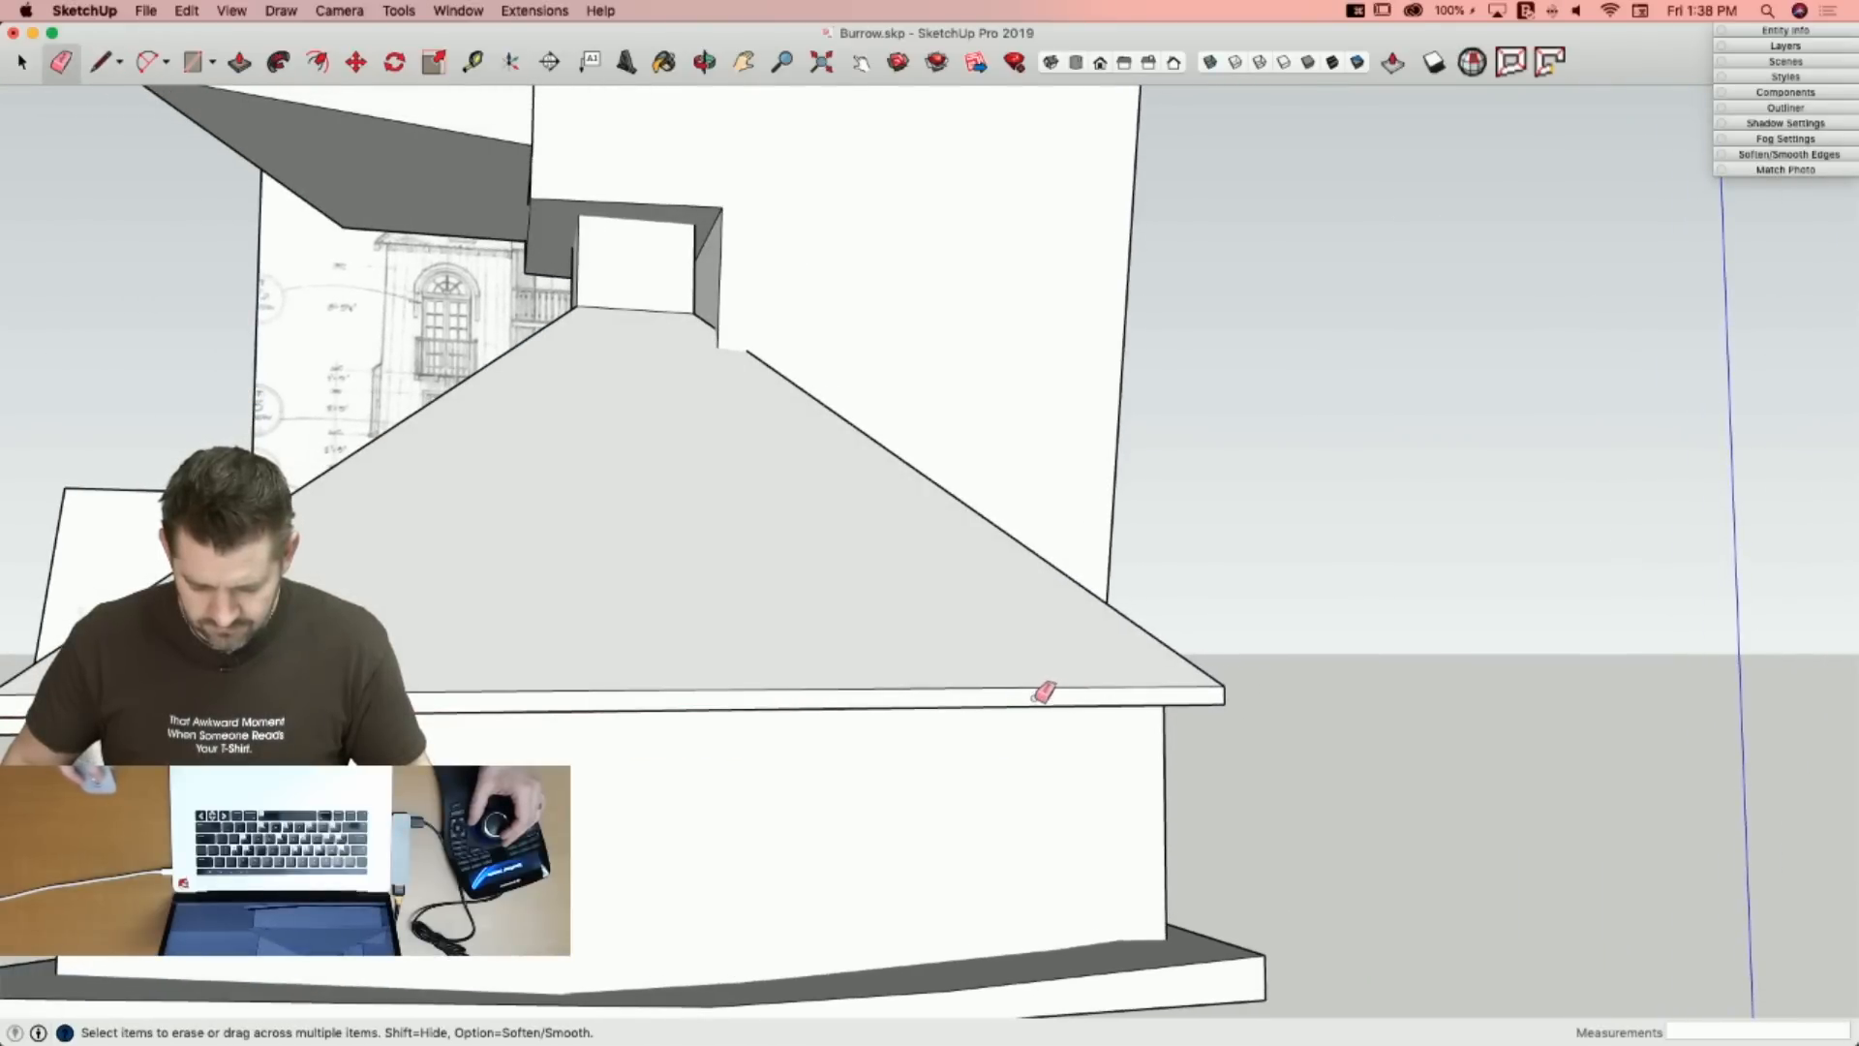
key(l)
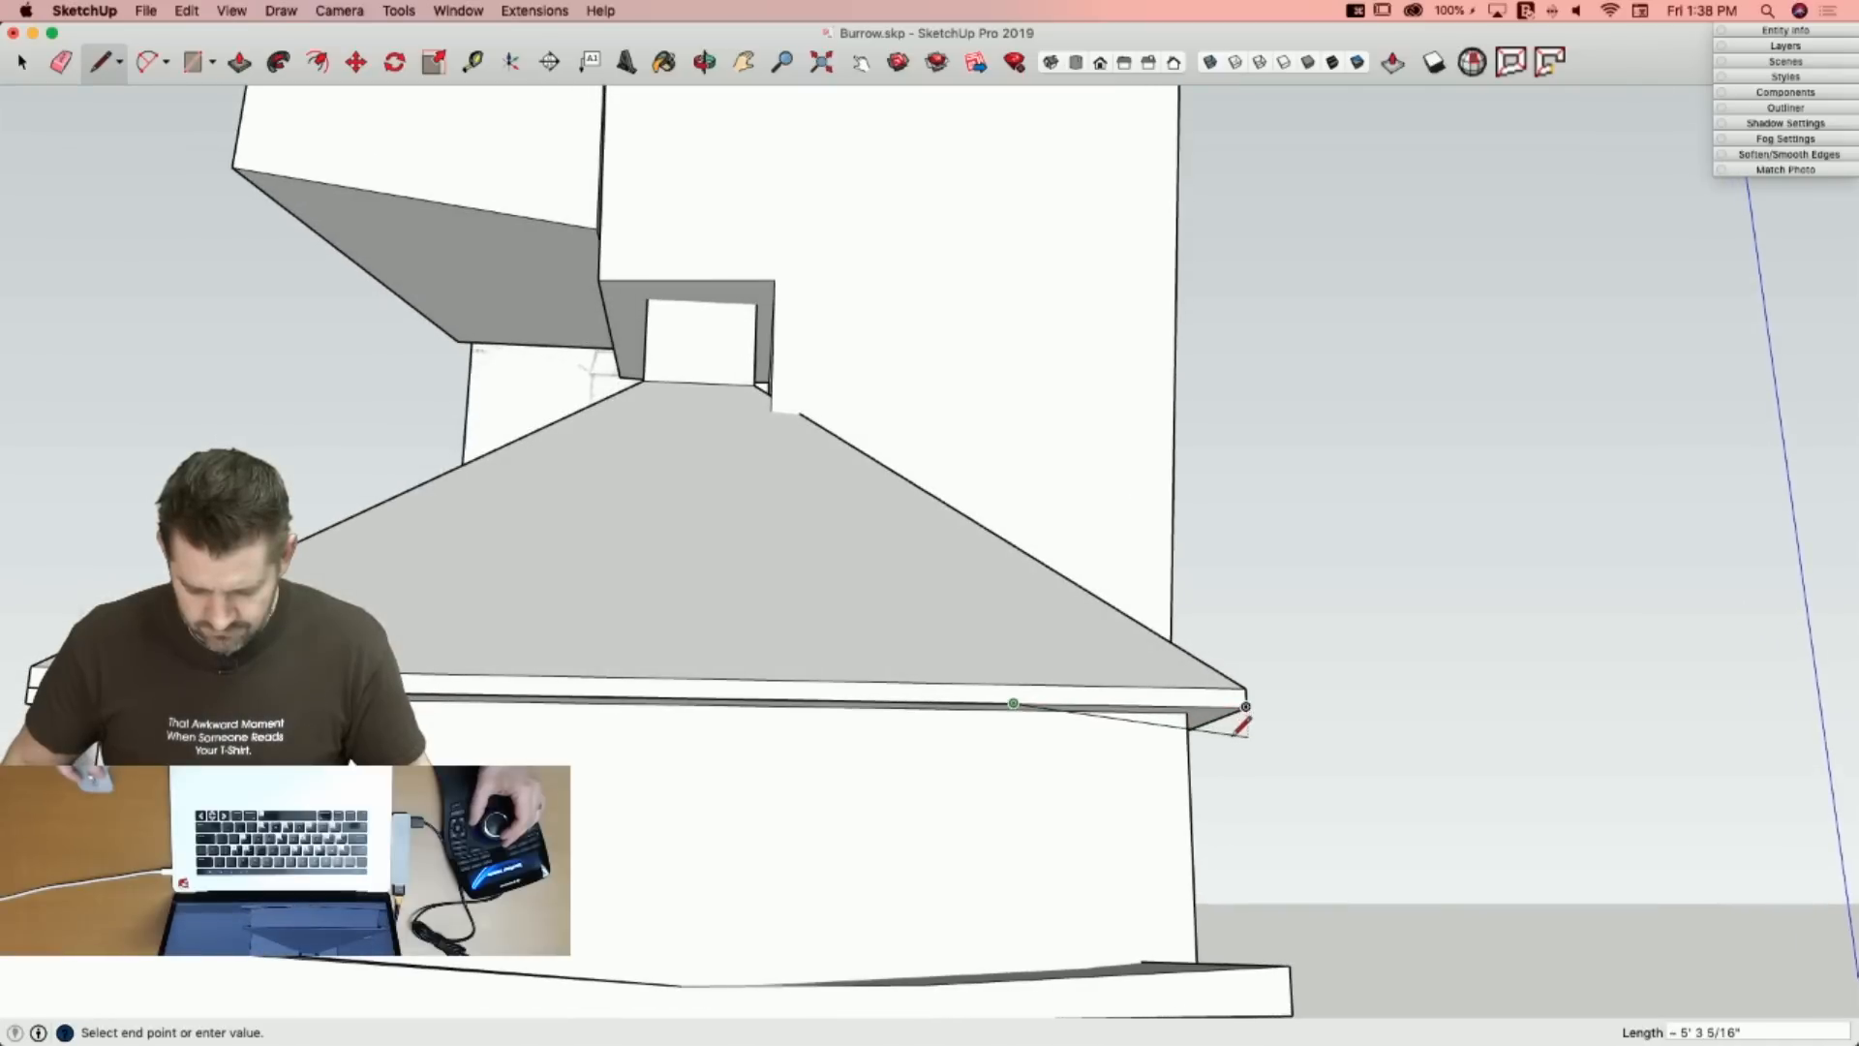
Draw a sloping line about 3' 9" long from the free end below the corner to the adjacent fascia's lower edge.
key(space)
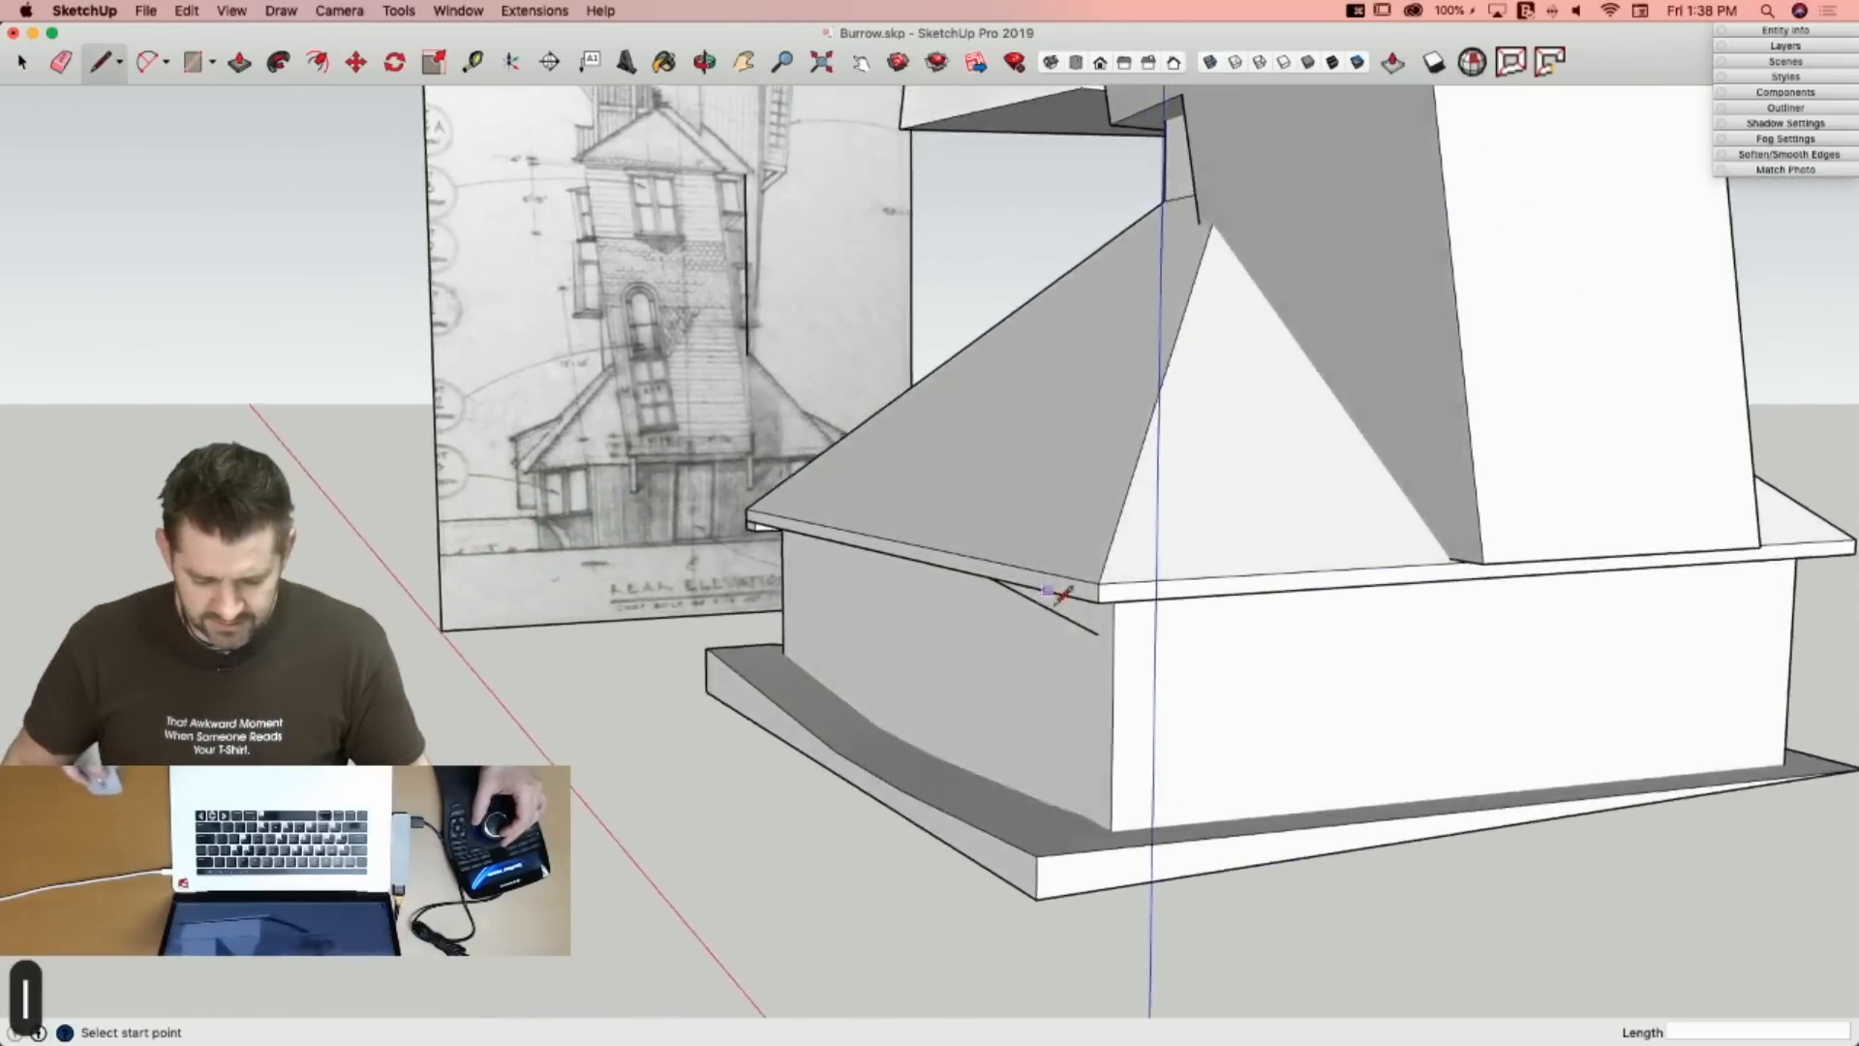
key(l)
click(937, 585)
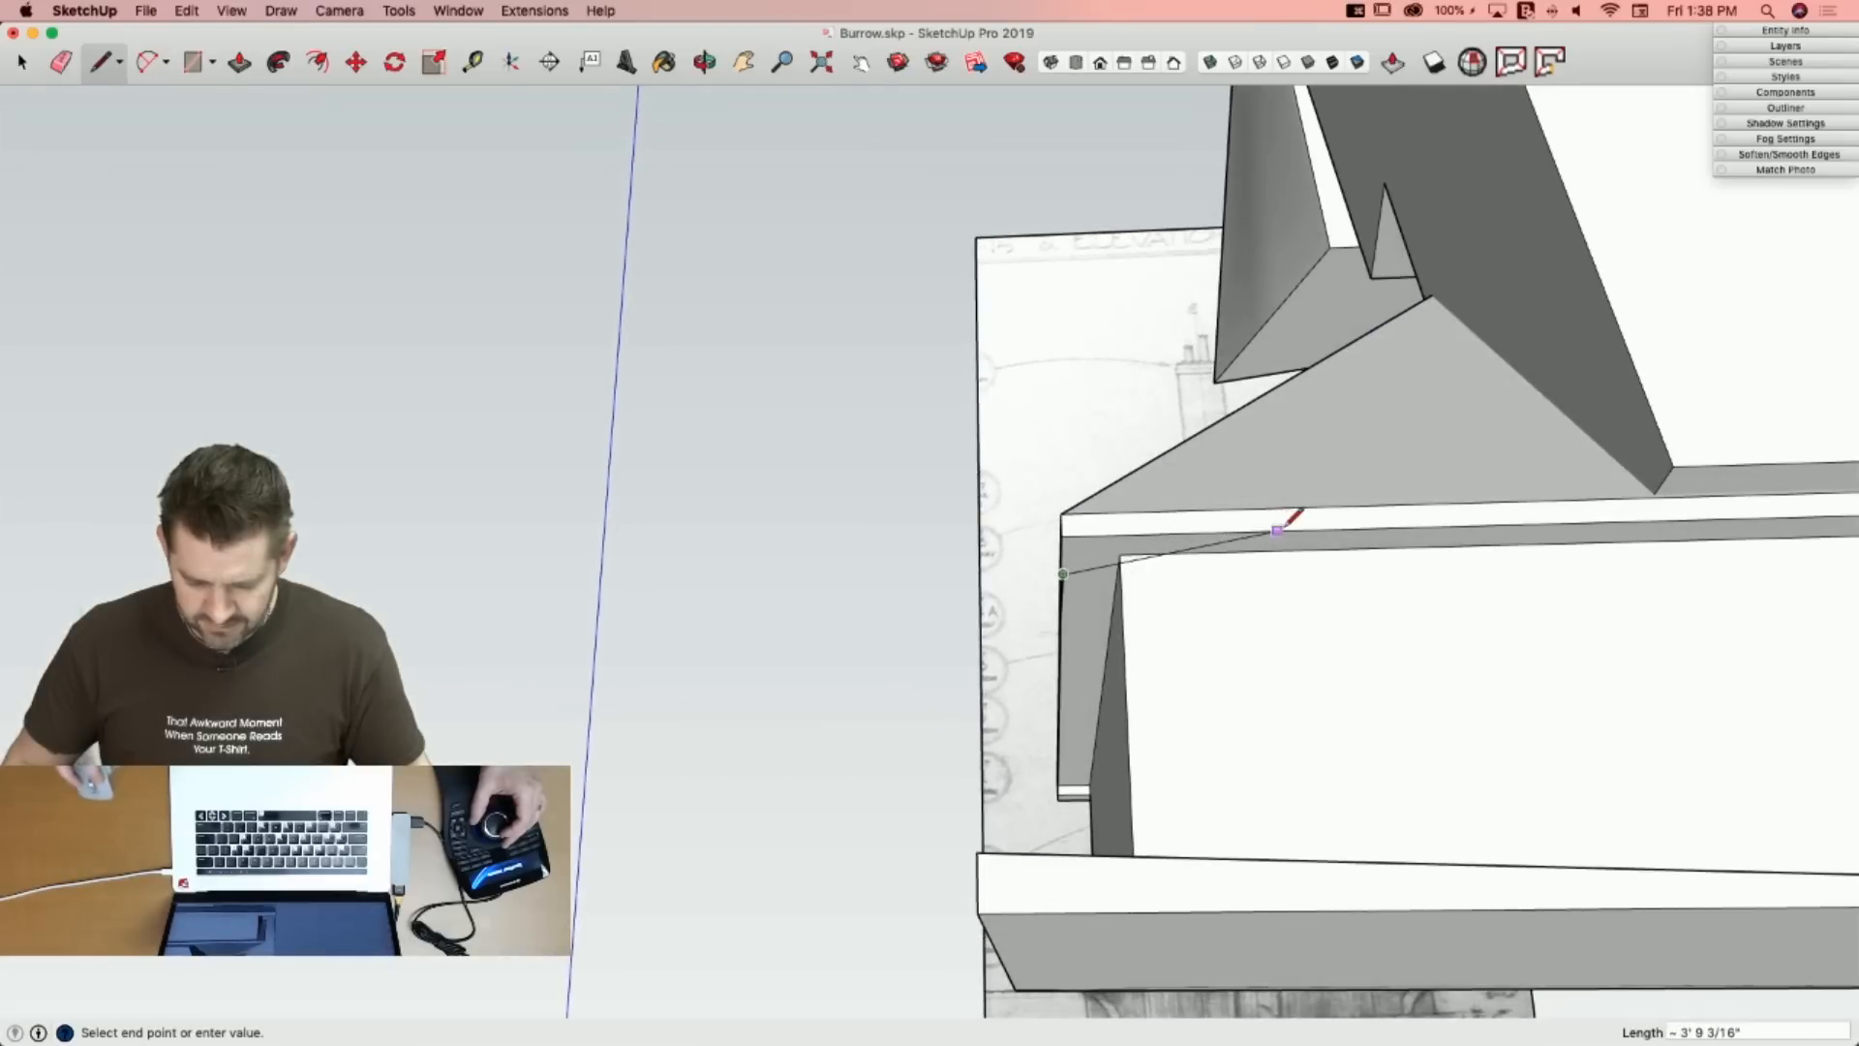
key(space)
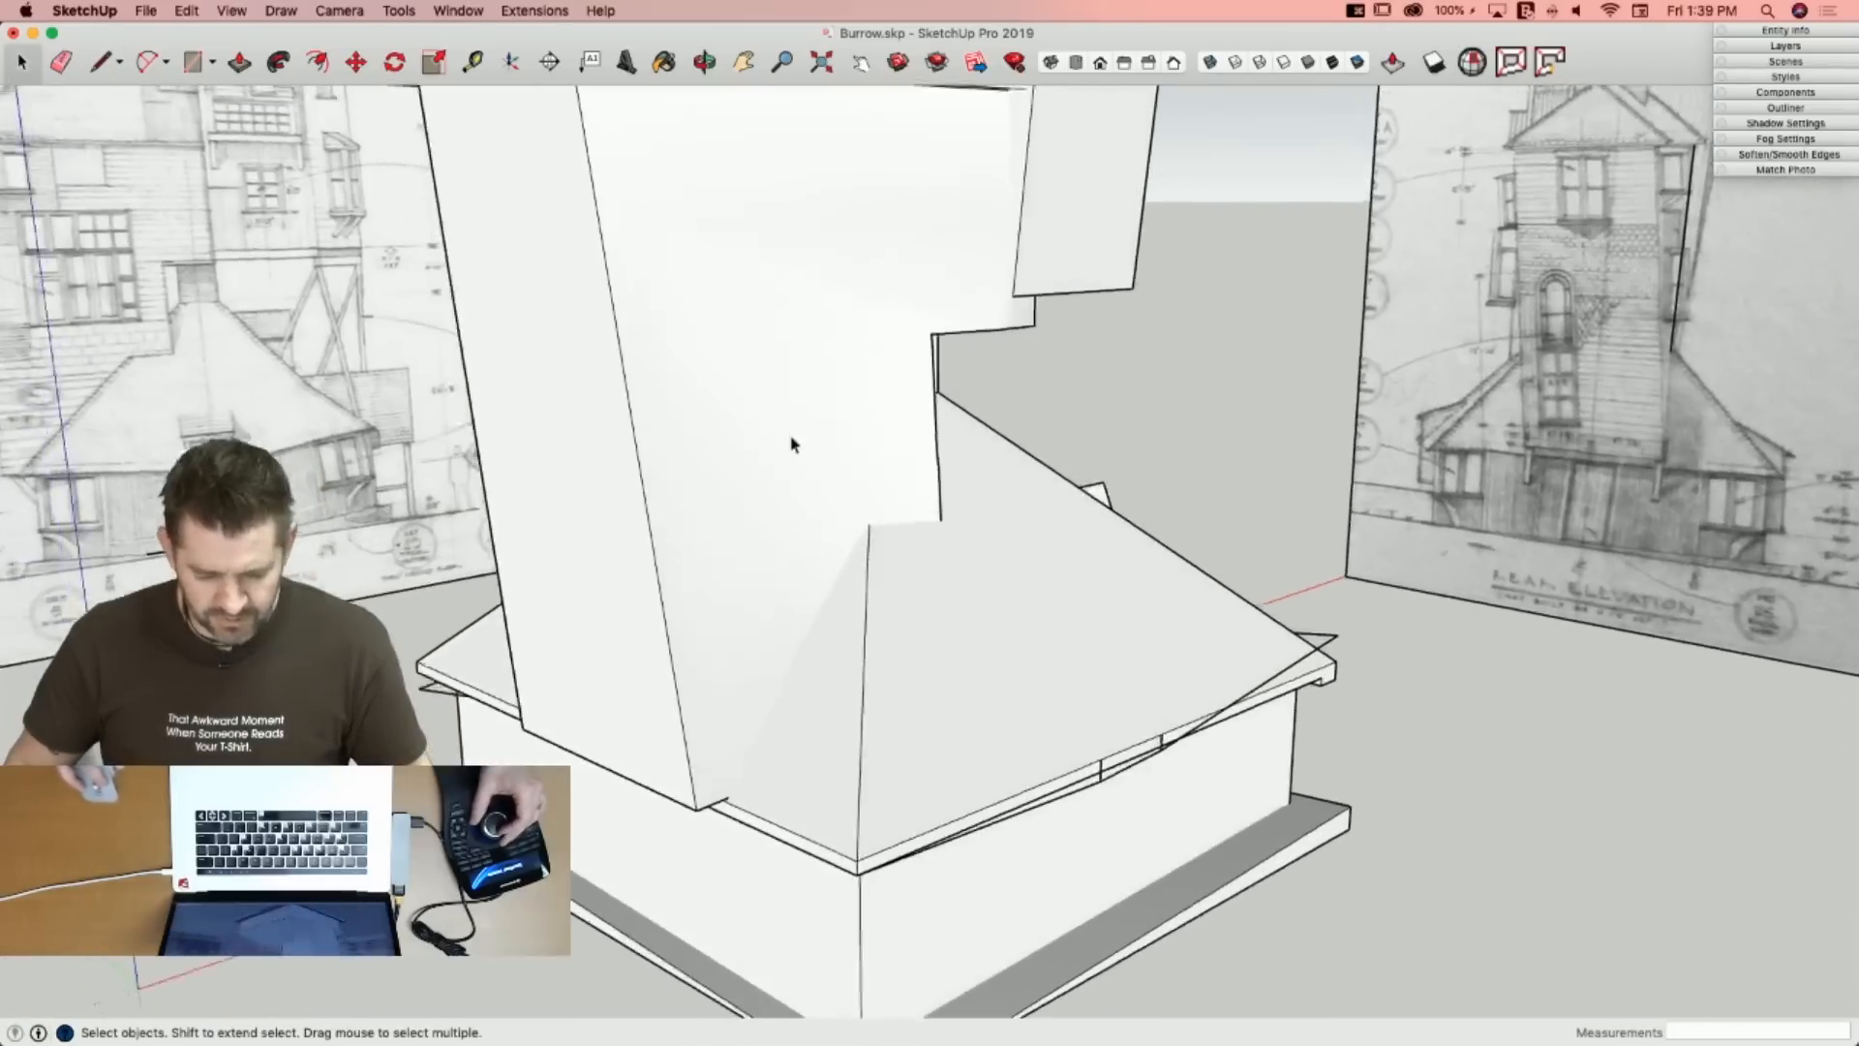
Hide the upper tower group and the small gabled dormer above the lower roof.
click(776, 424)
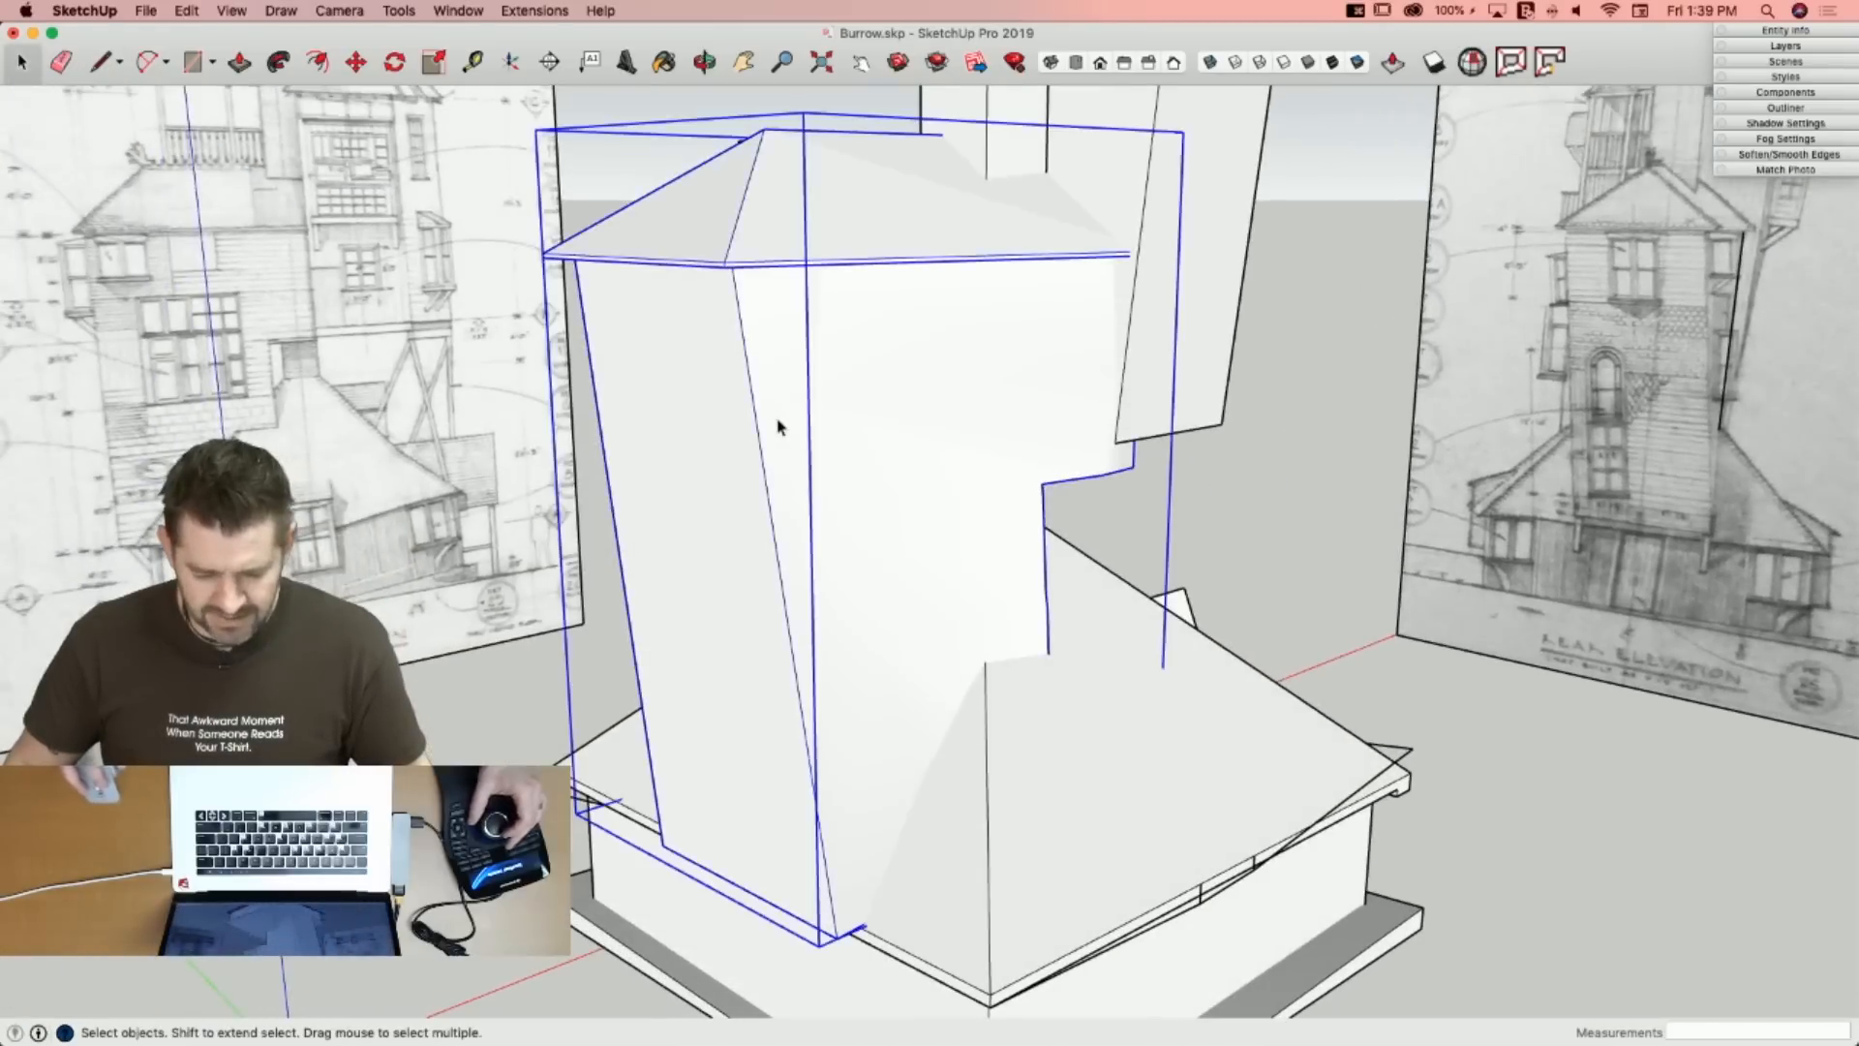
right_click(786, 429)
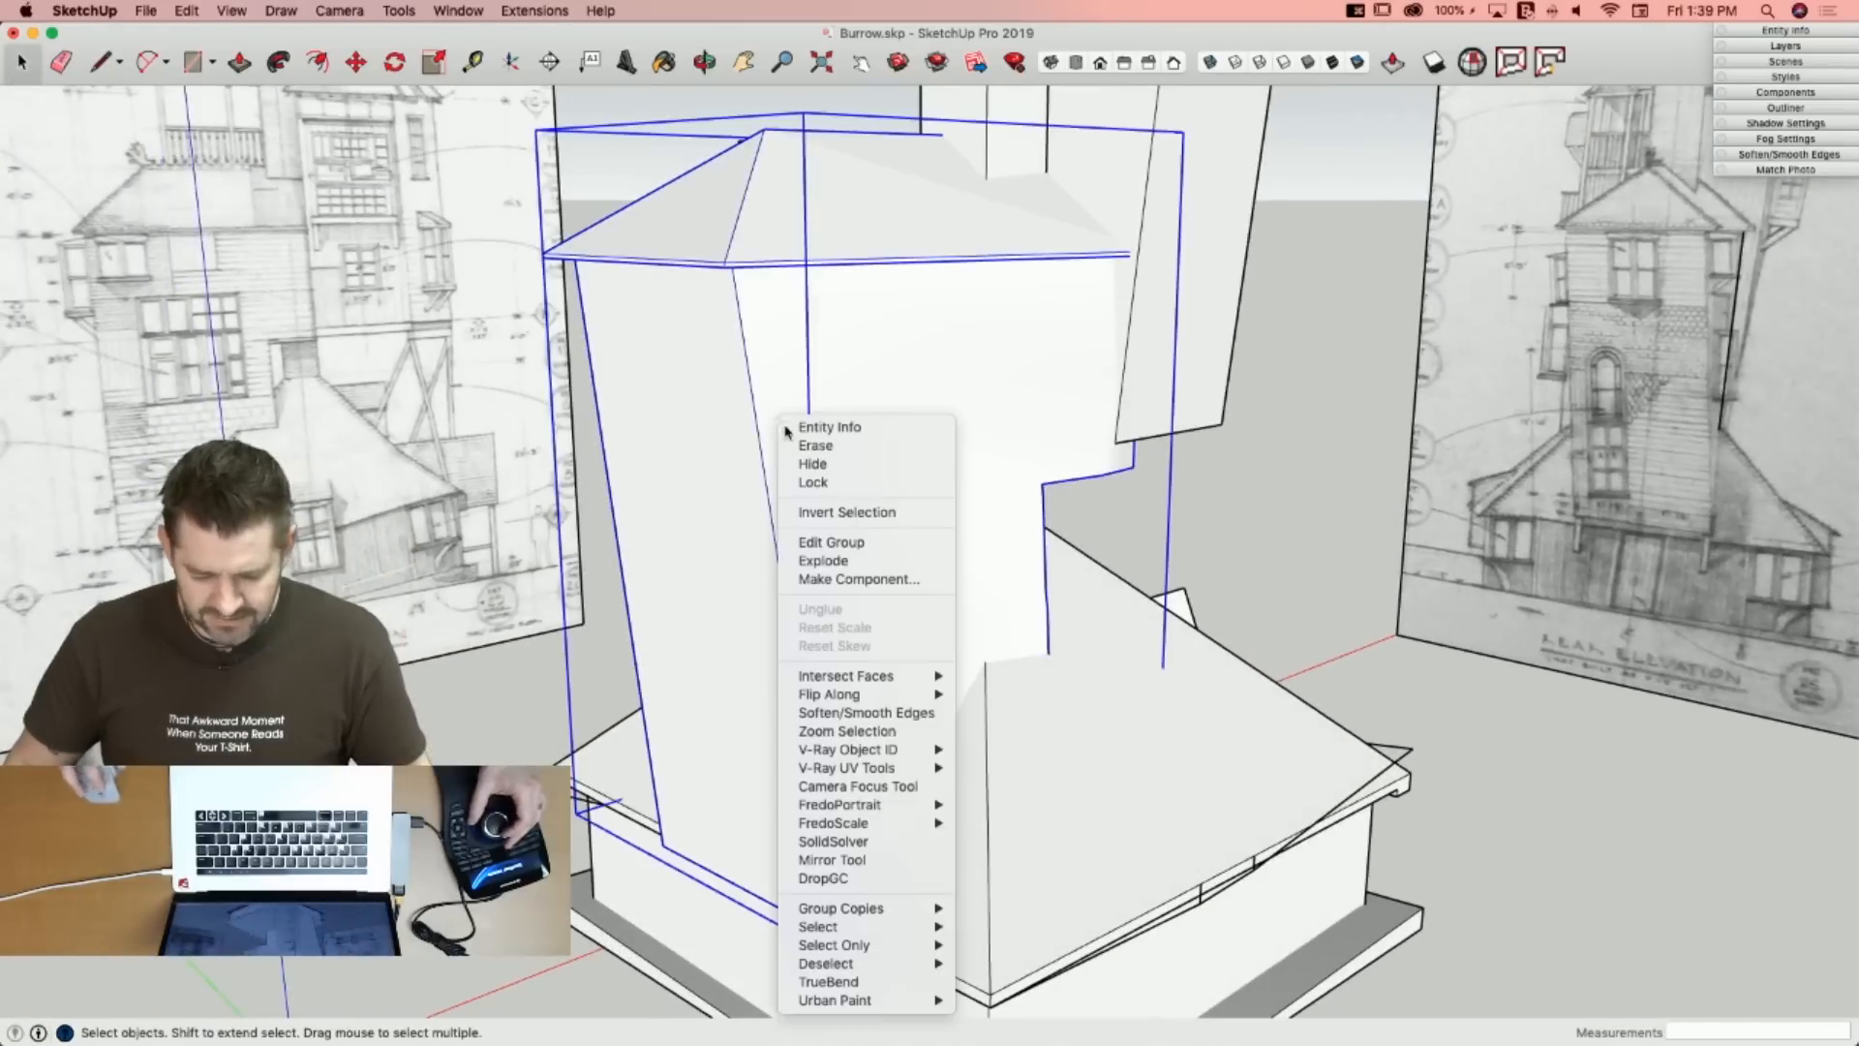
click(1188, 611)
right_click(1187, 610)
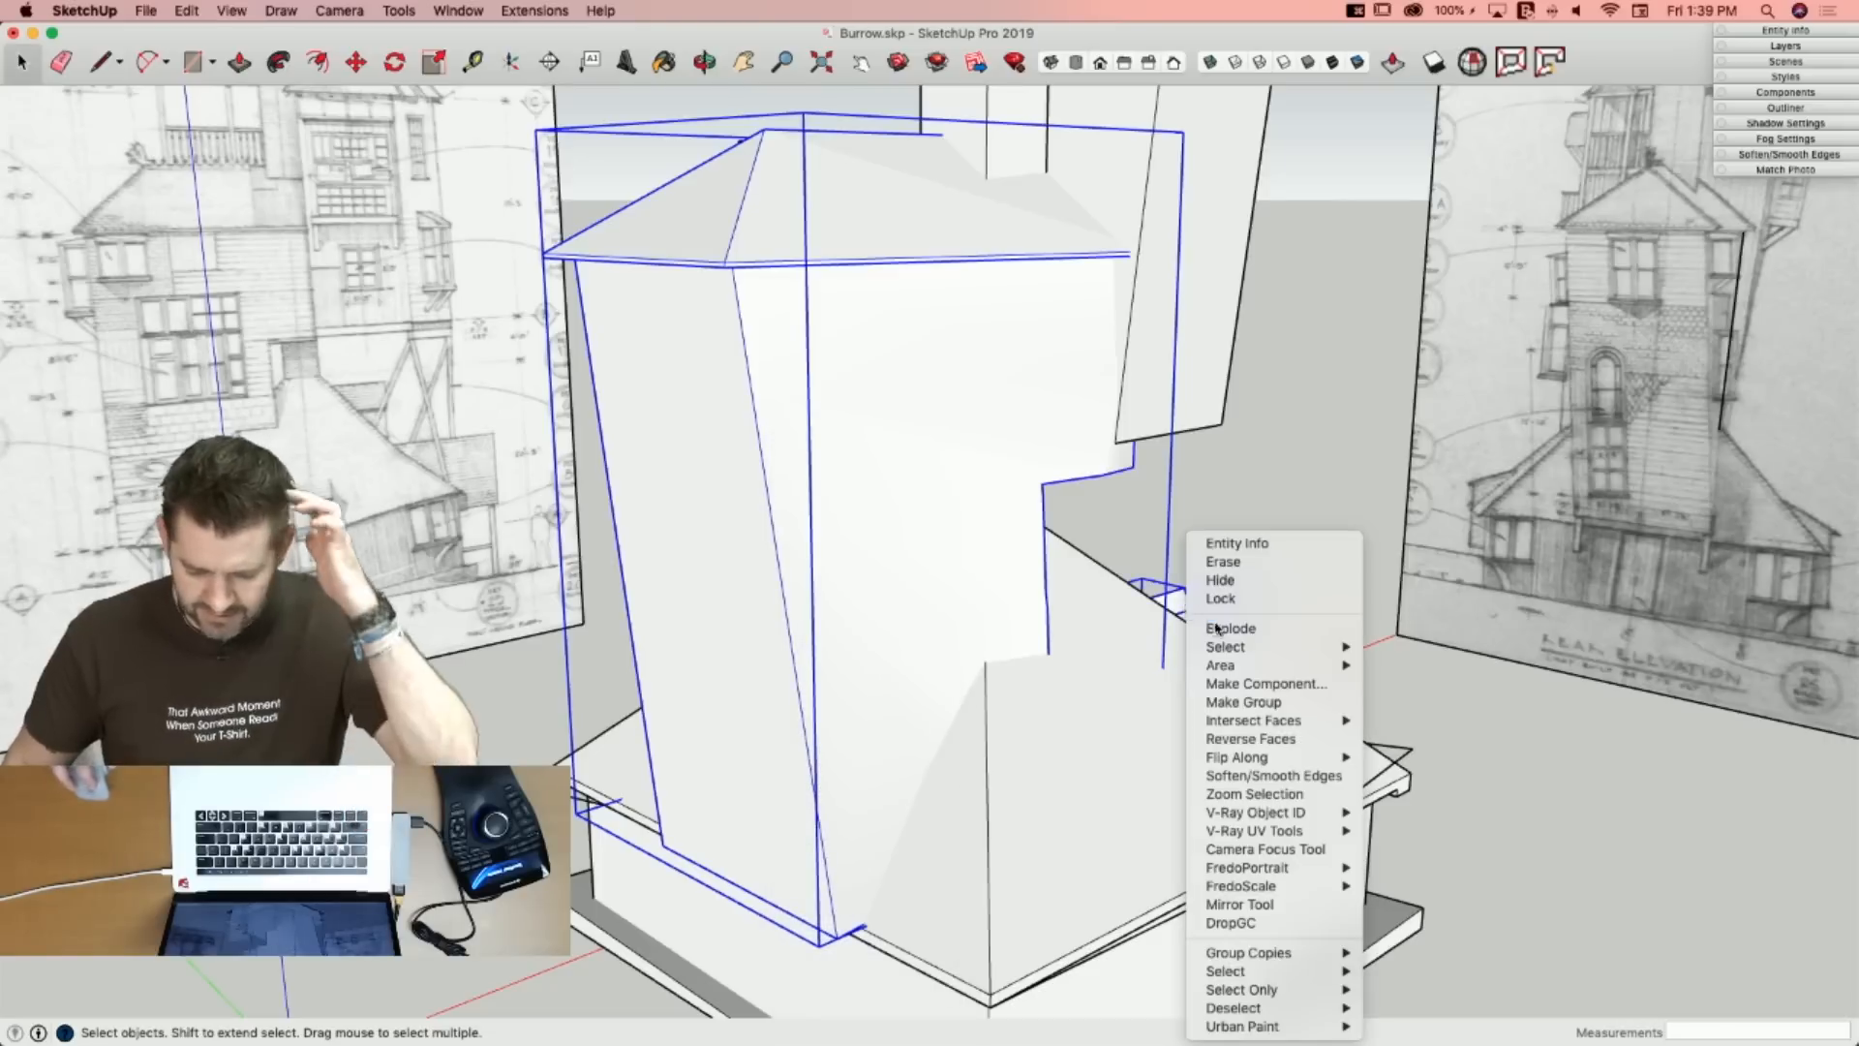
click(1259, 580)
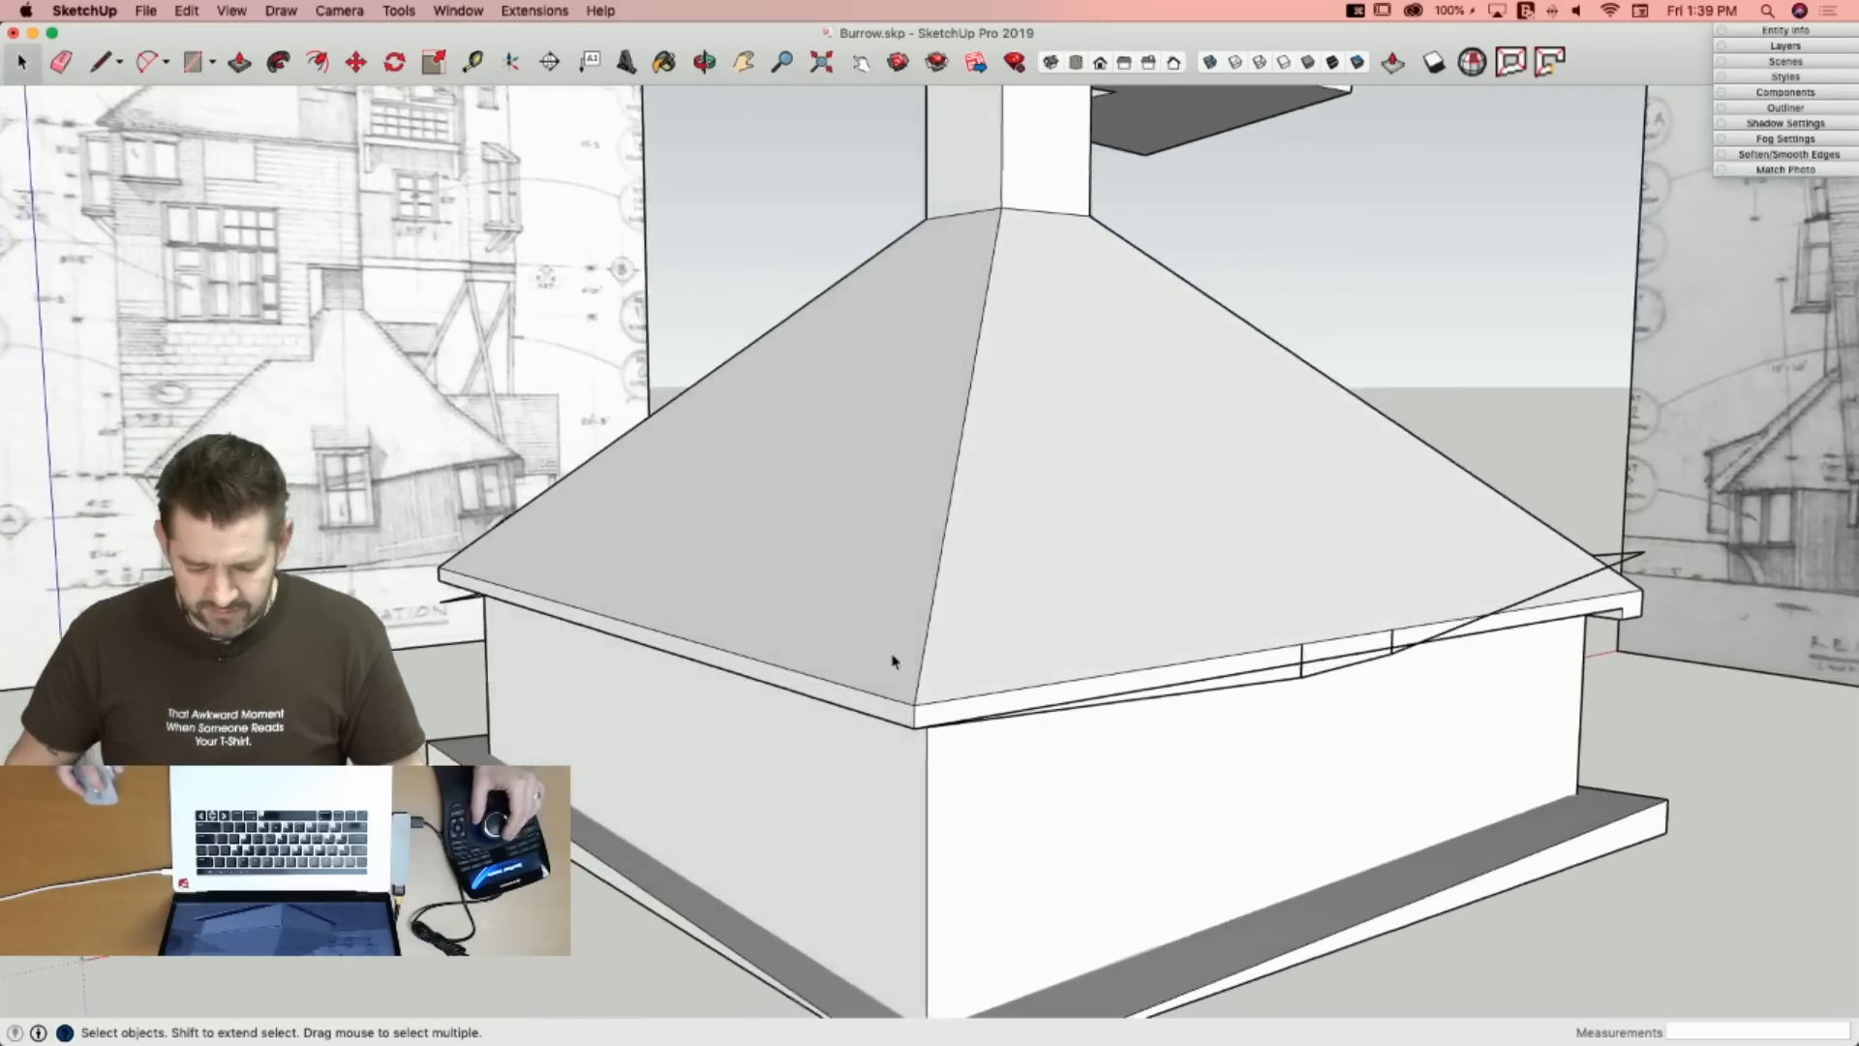
Draw a vertical line about 5" long from the sloping eave line's start to the fascia's top edge.
key(l)
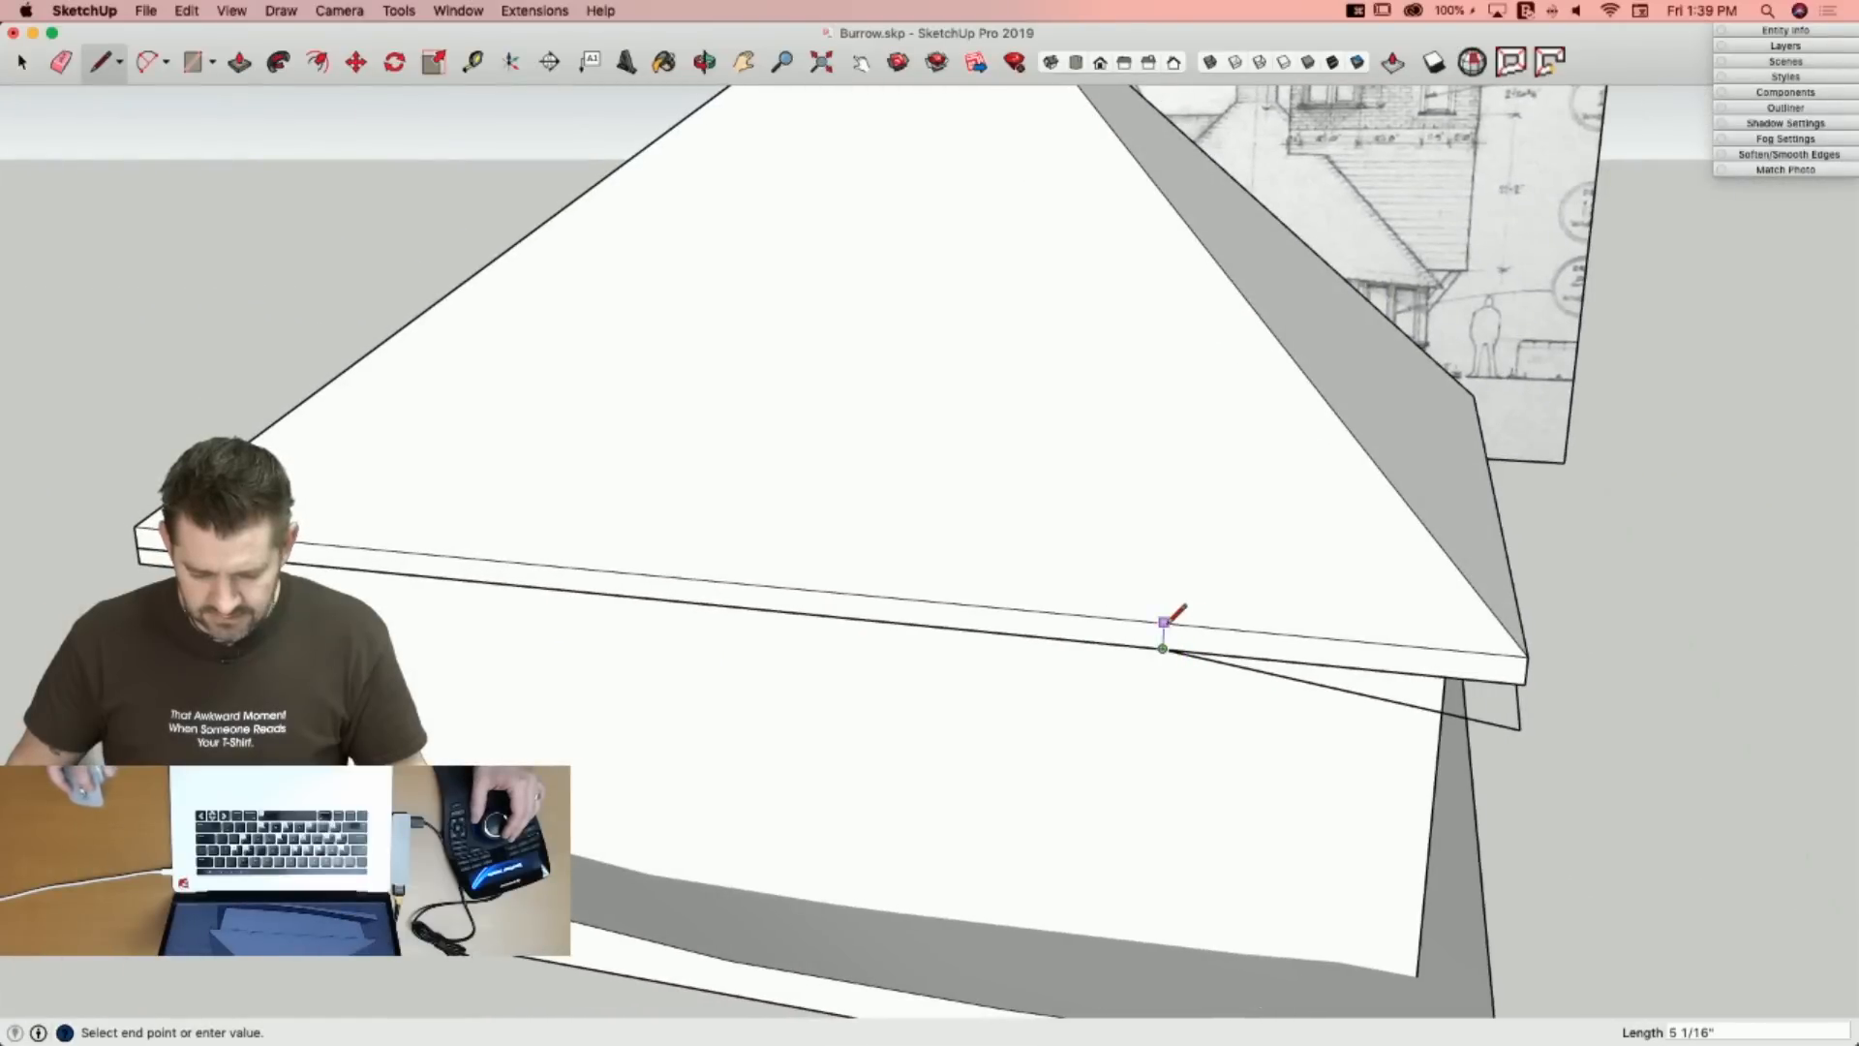
key(space)
key(e)
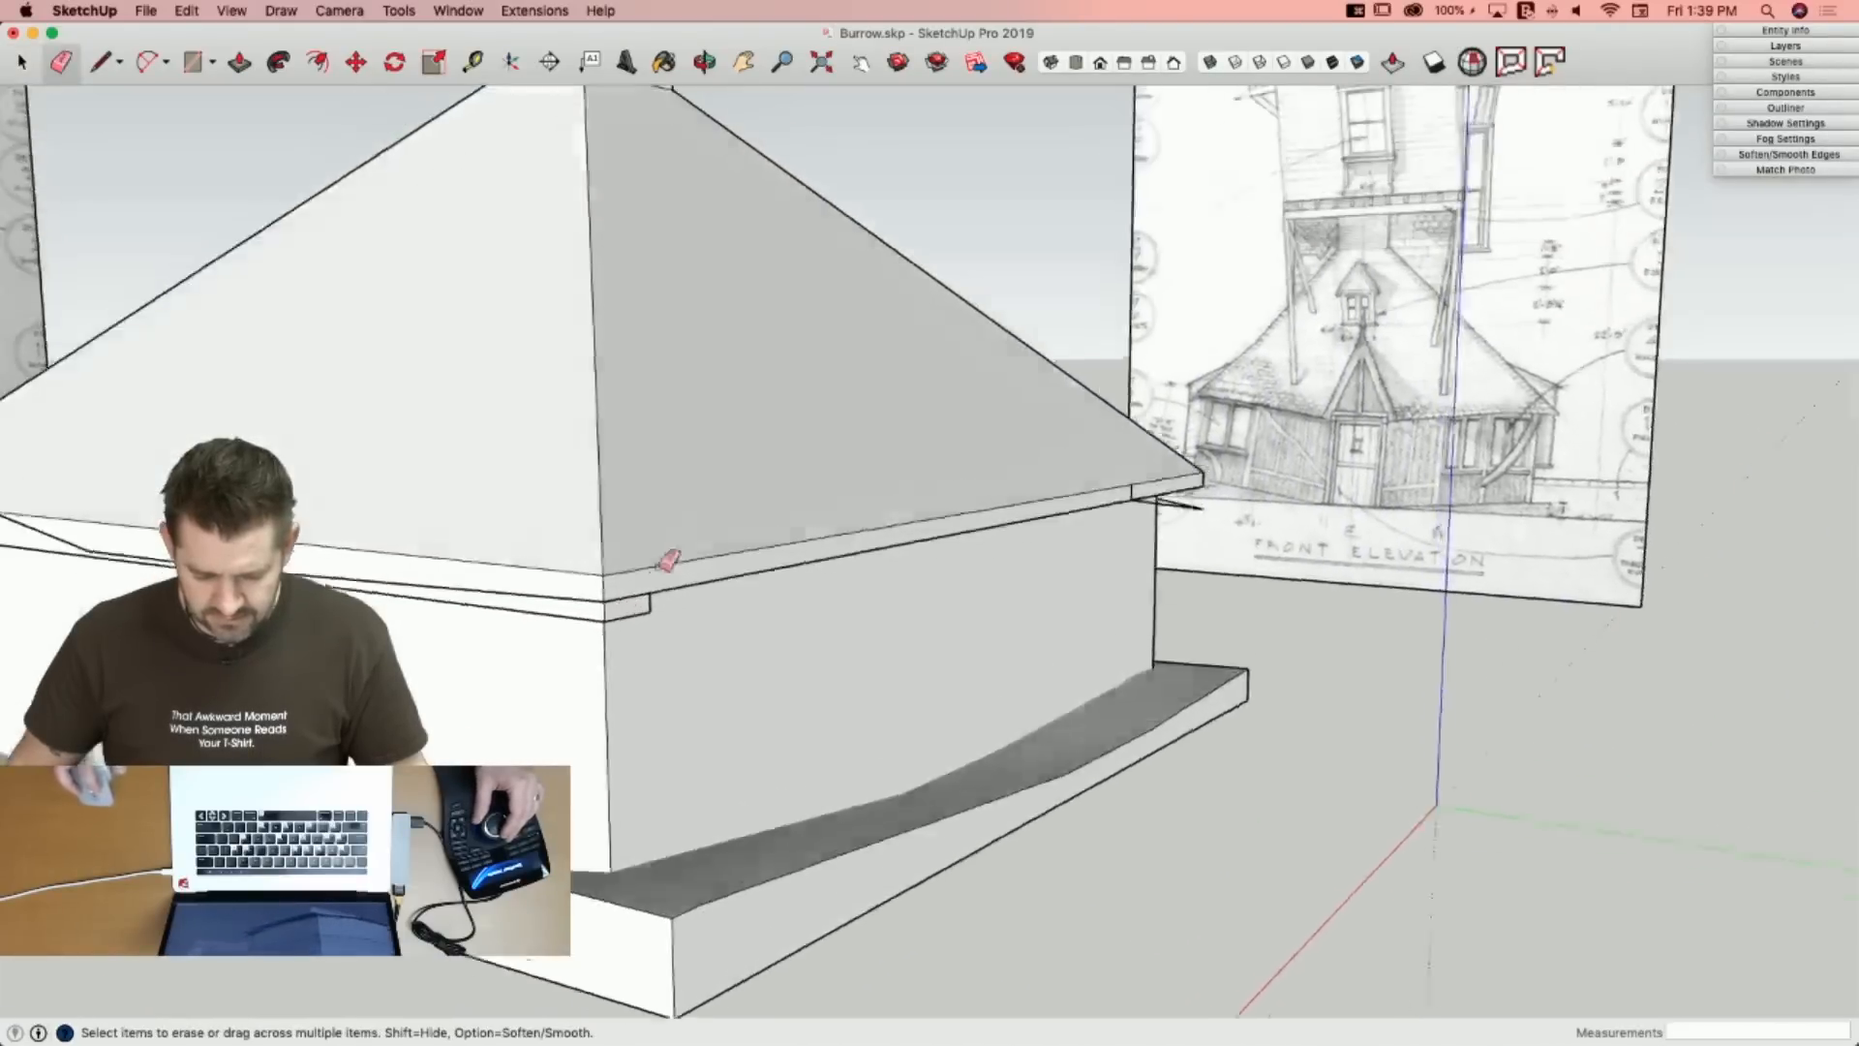
Open the lower roof group, push the stepped block under its corner up about 3 13/16" flush with the eave, and erase the leftover edge.
key(p)
key(space)
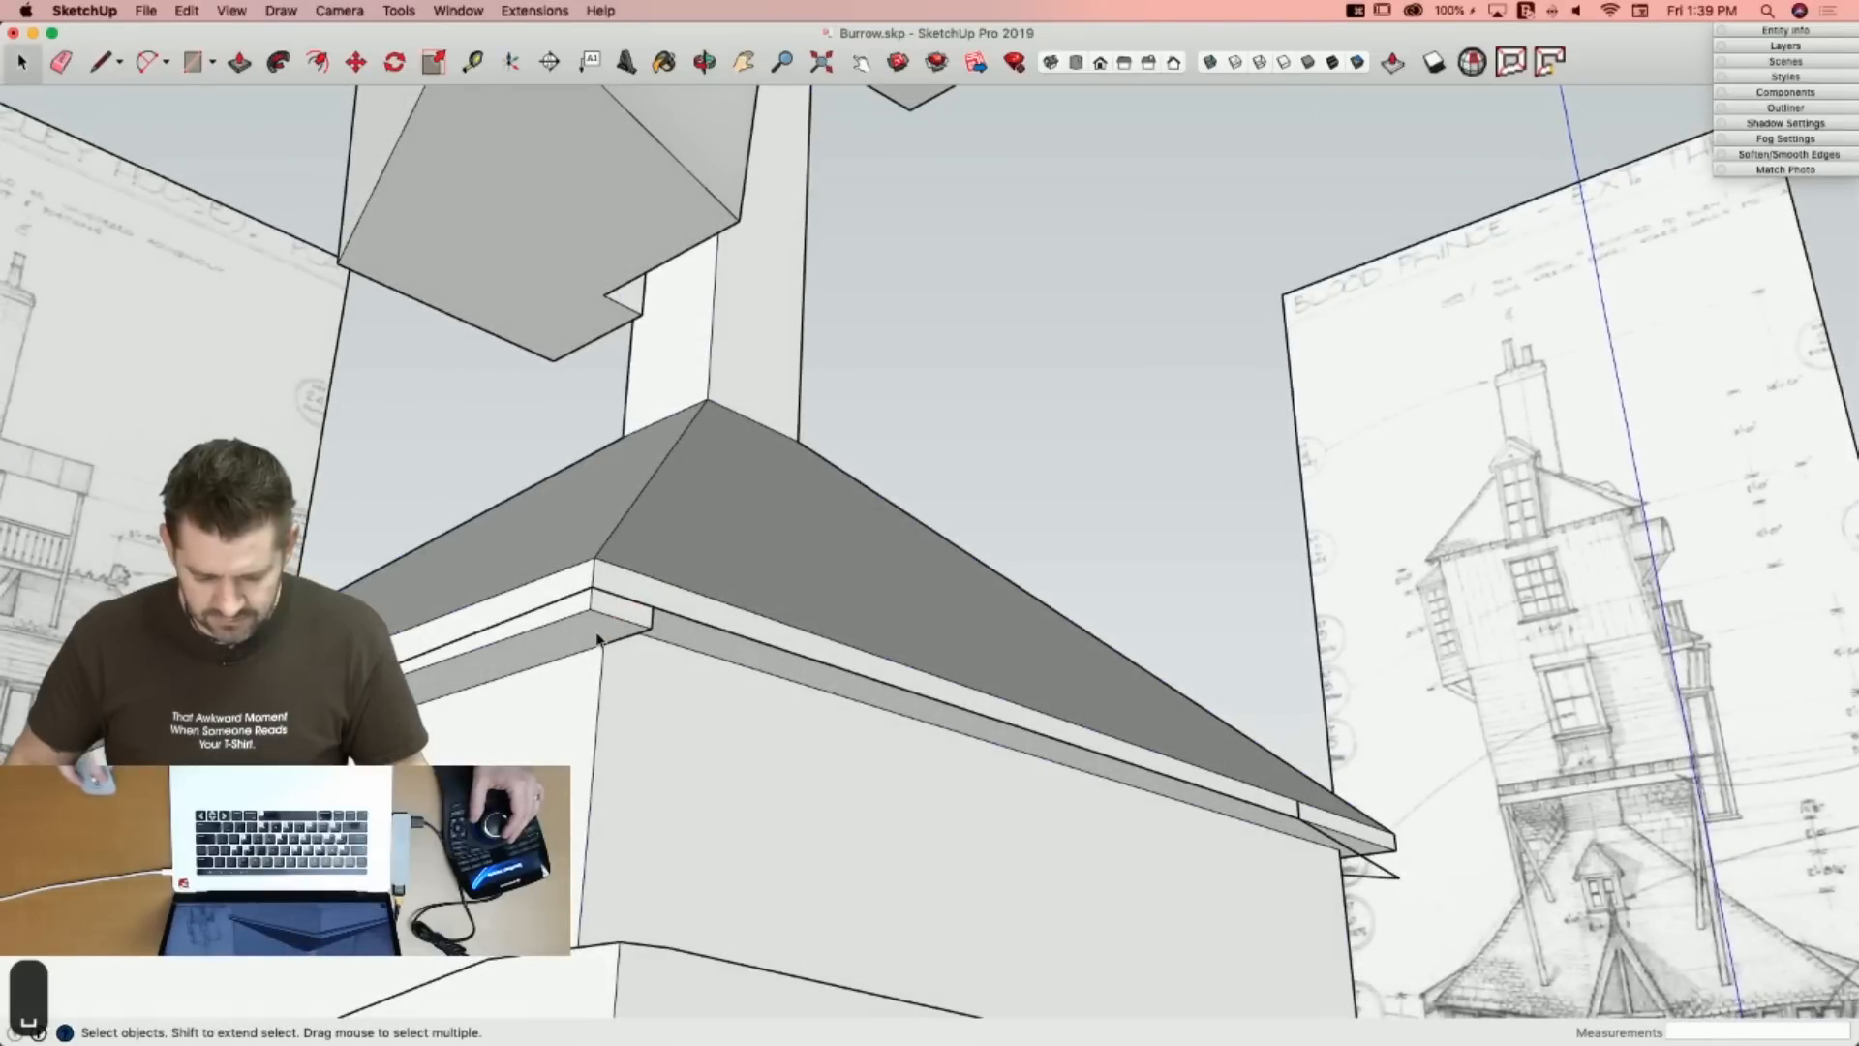
click(597, 636)
double_click(597, 634)
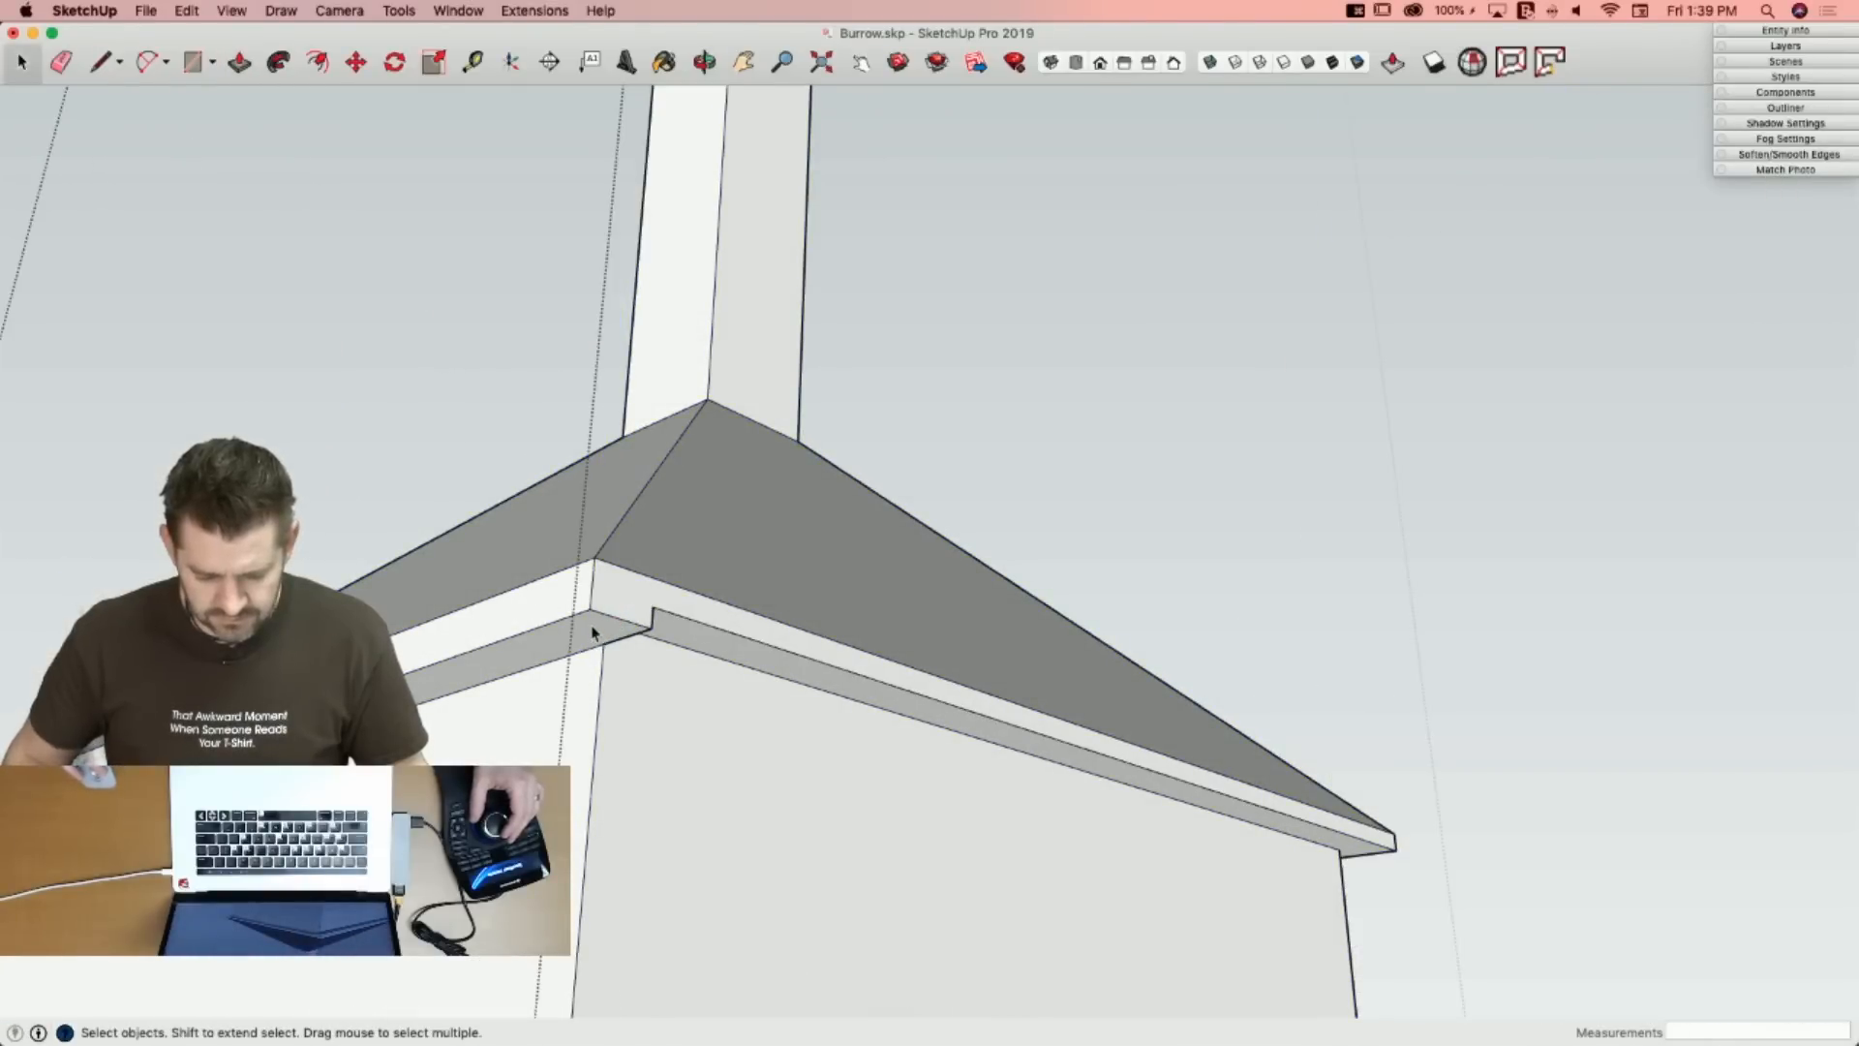
key(p)
click(681, 624)
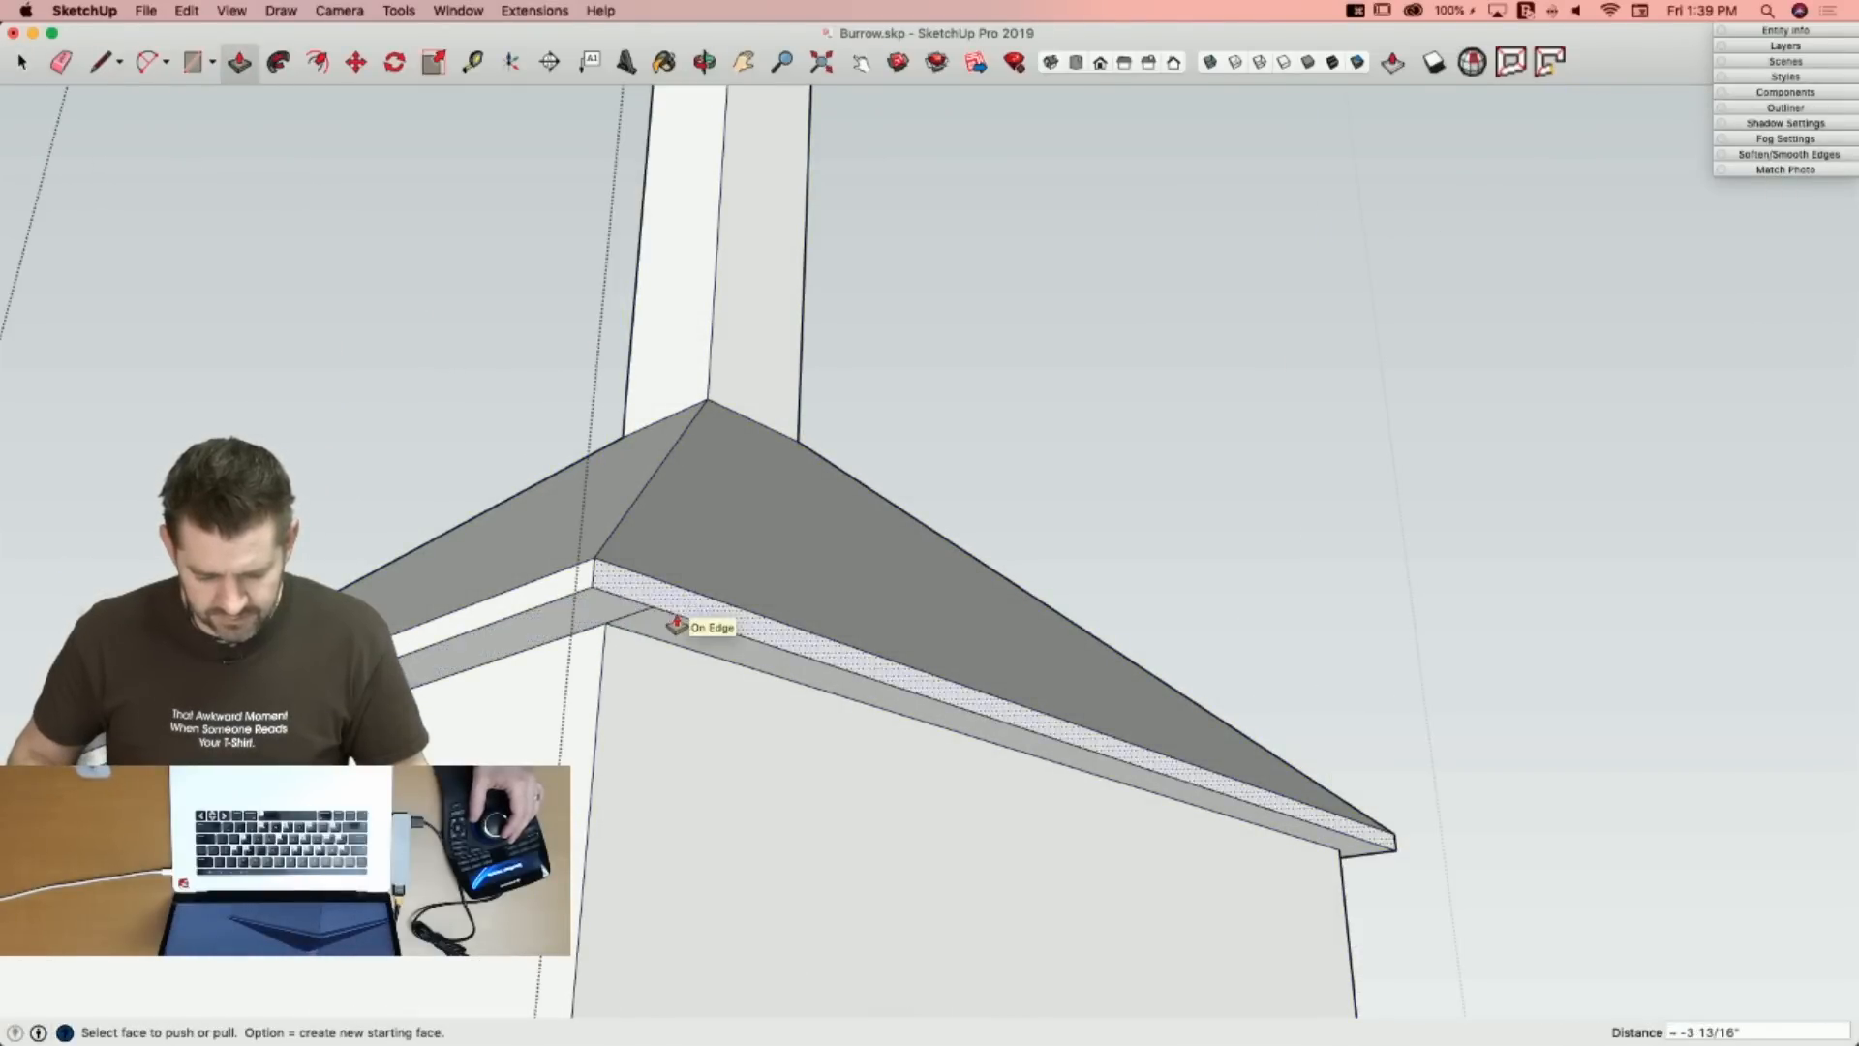
key(e)
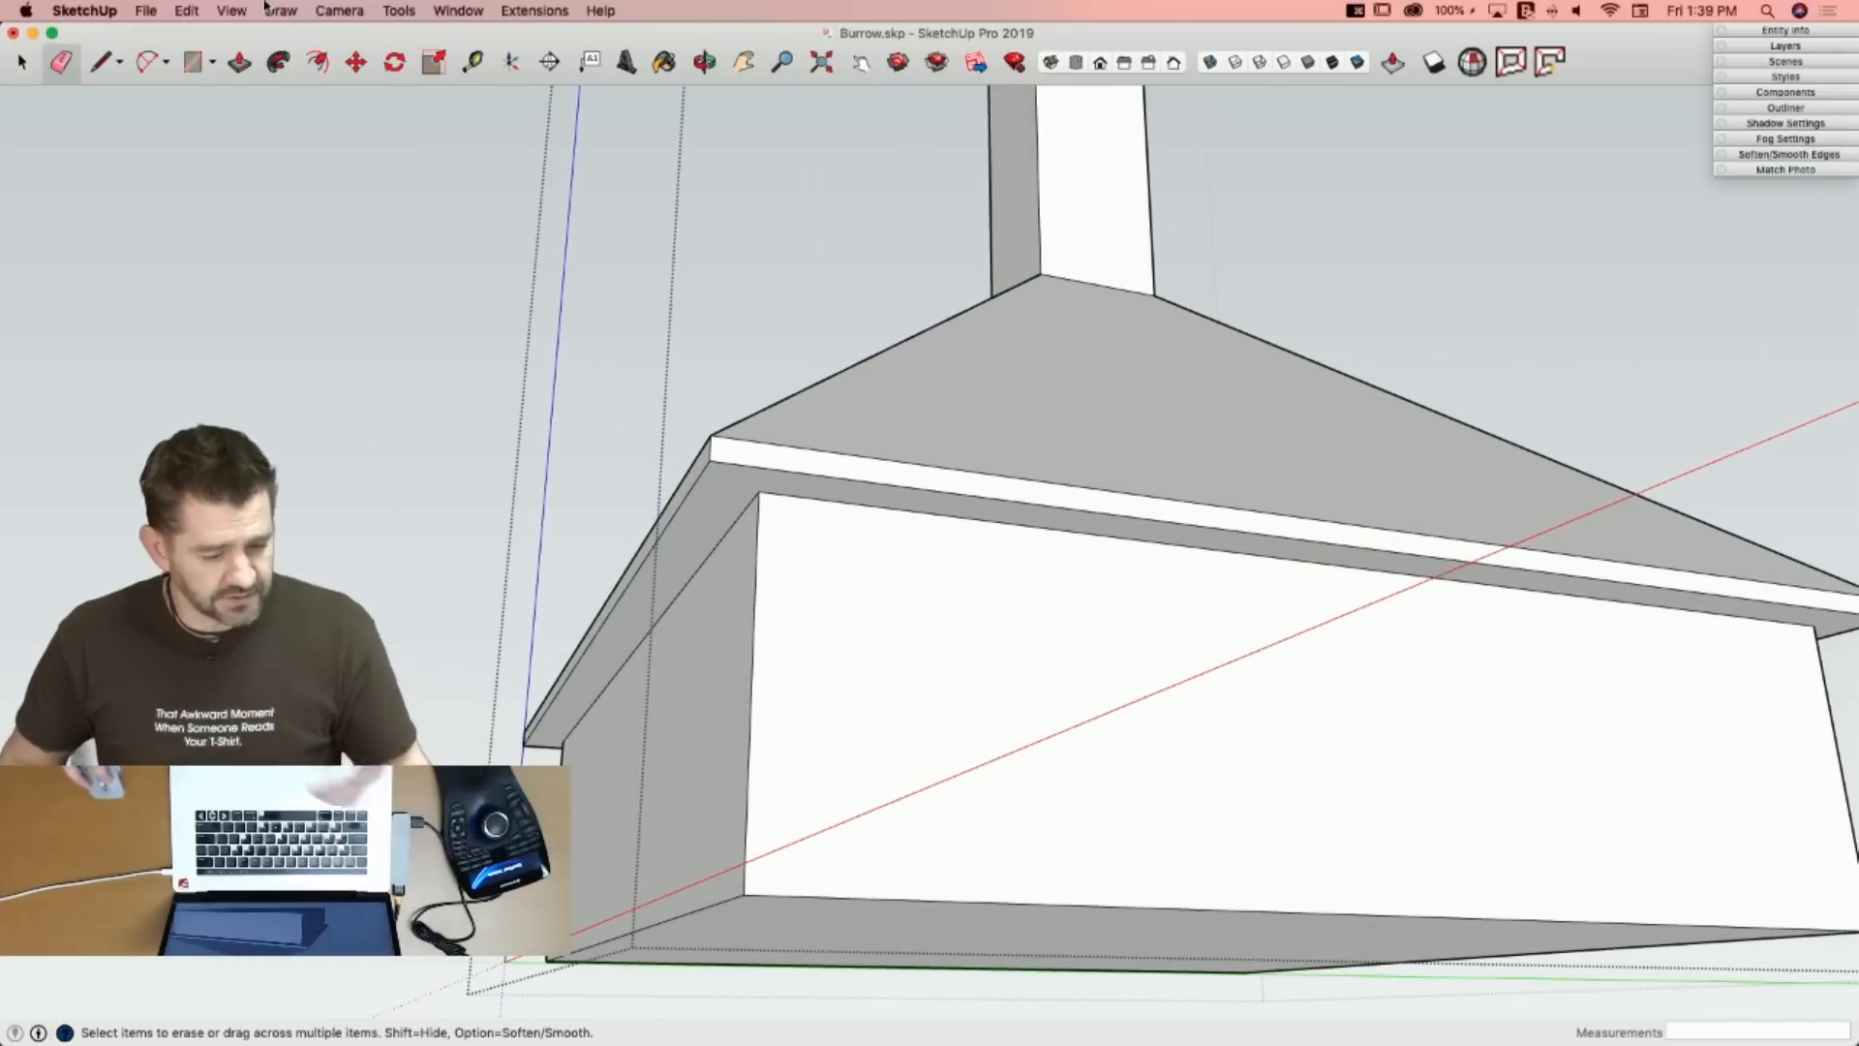
Turn off Hide Rest of Model for component editing.
click(229, 11)
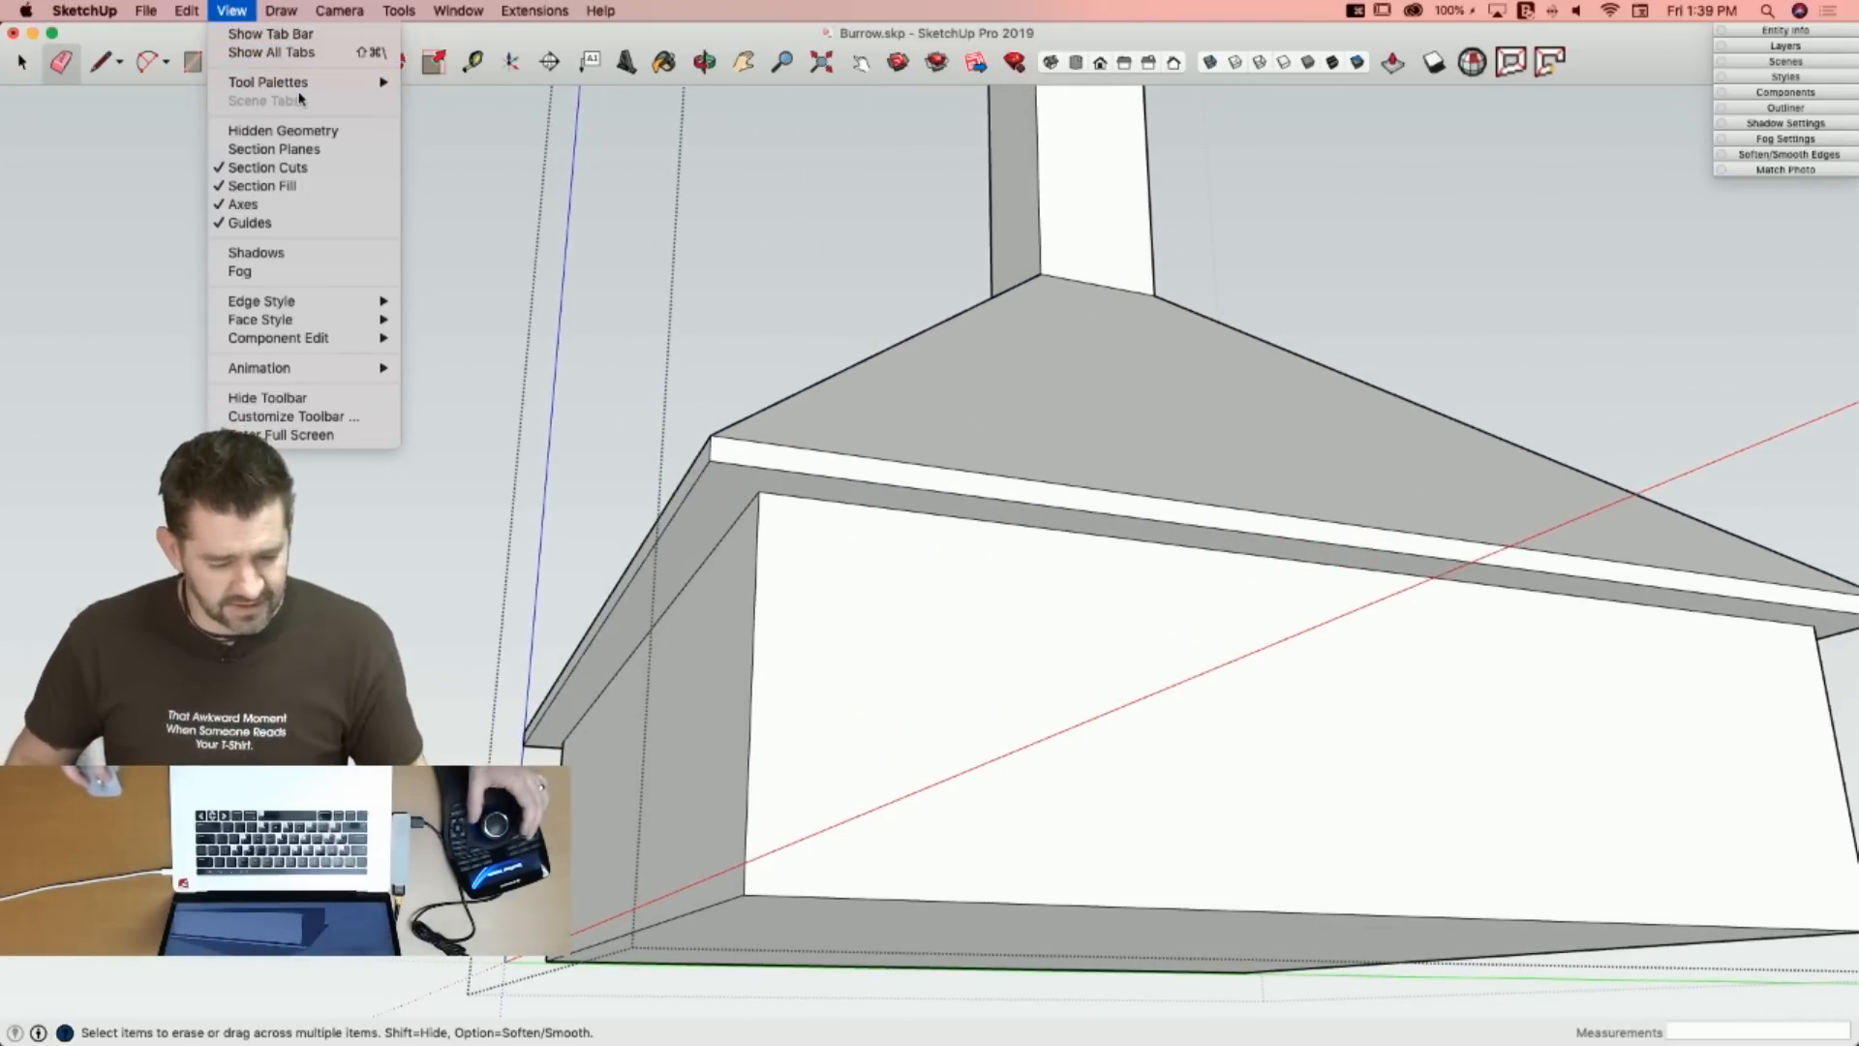
mouse_move(304, 86)
mouse_move(313, 7)
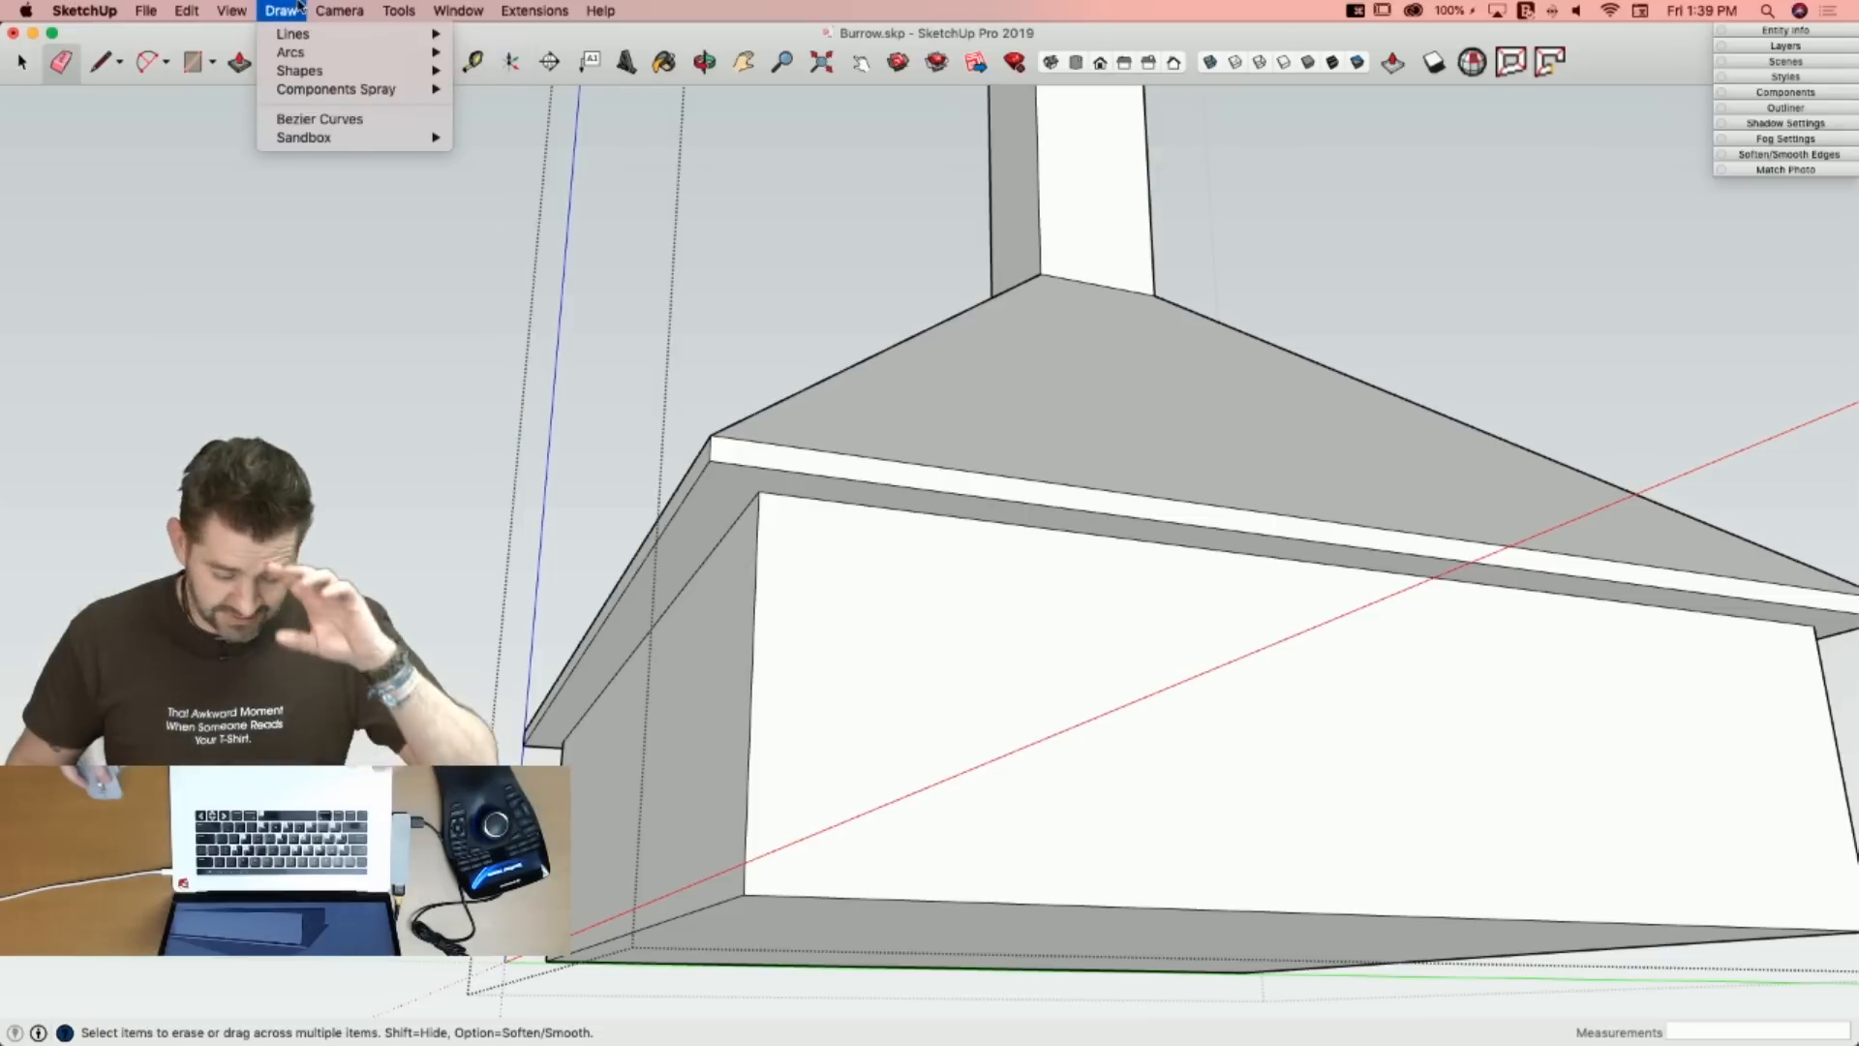
mouse_move(228, 12)
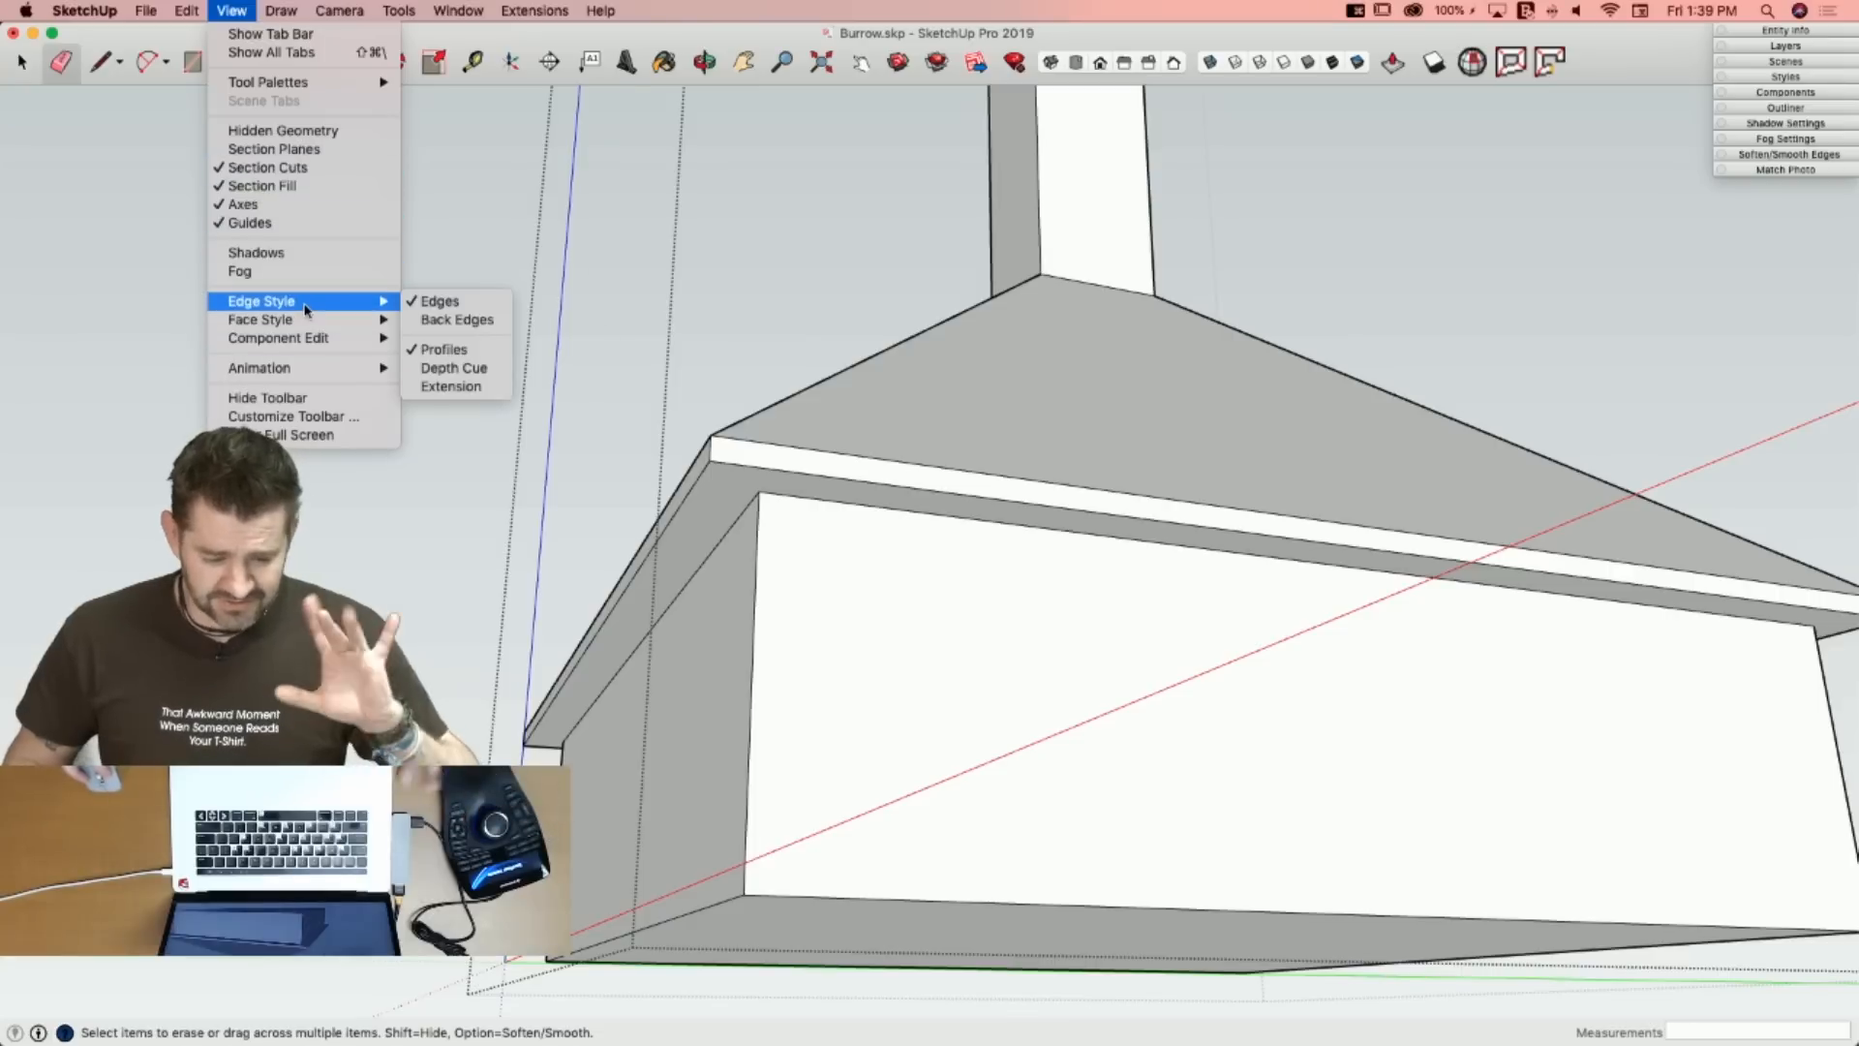
mouse_move(290, 338)
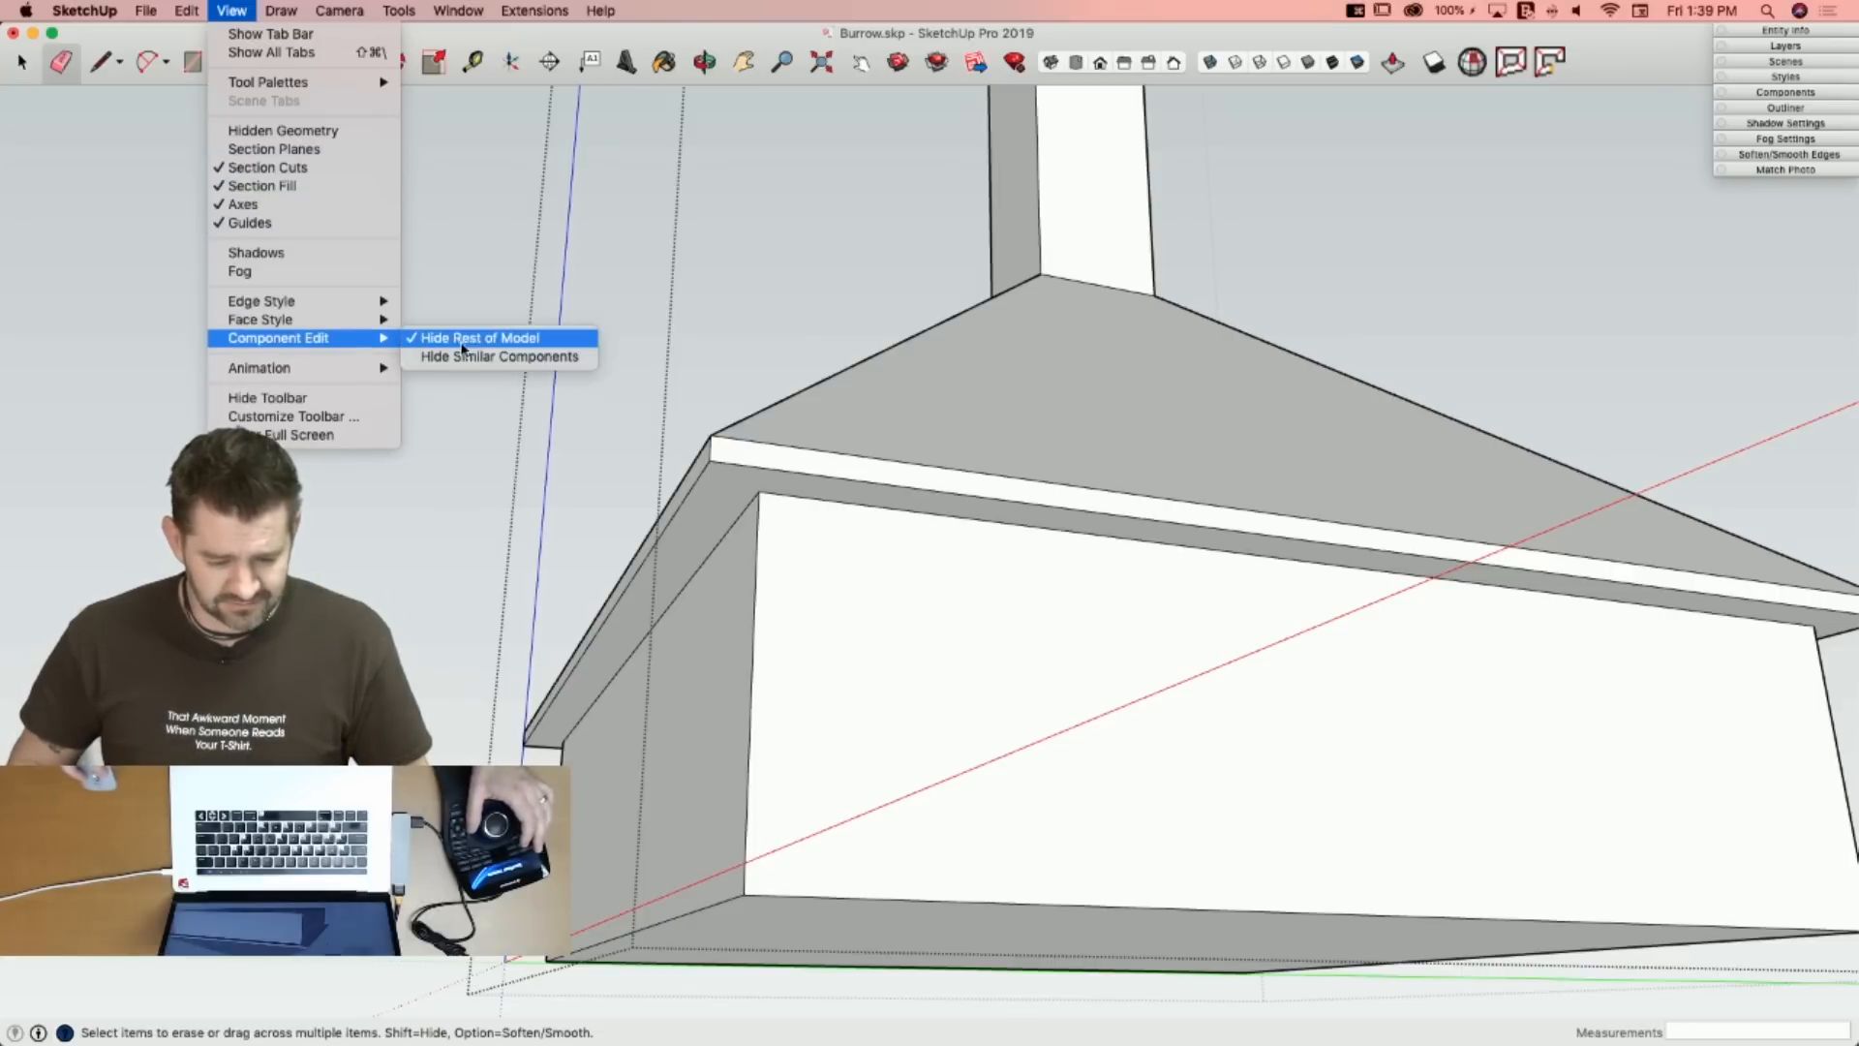
click(474, 344)
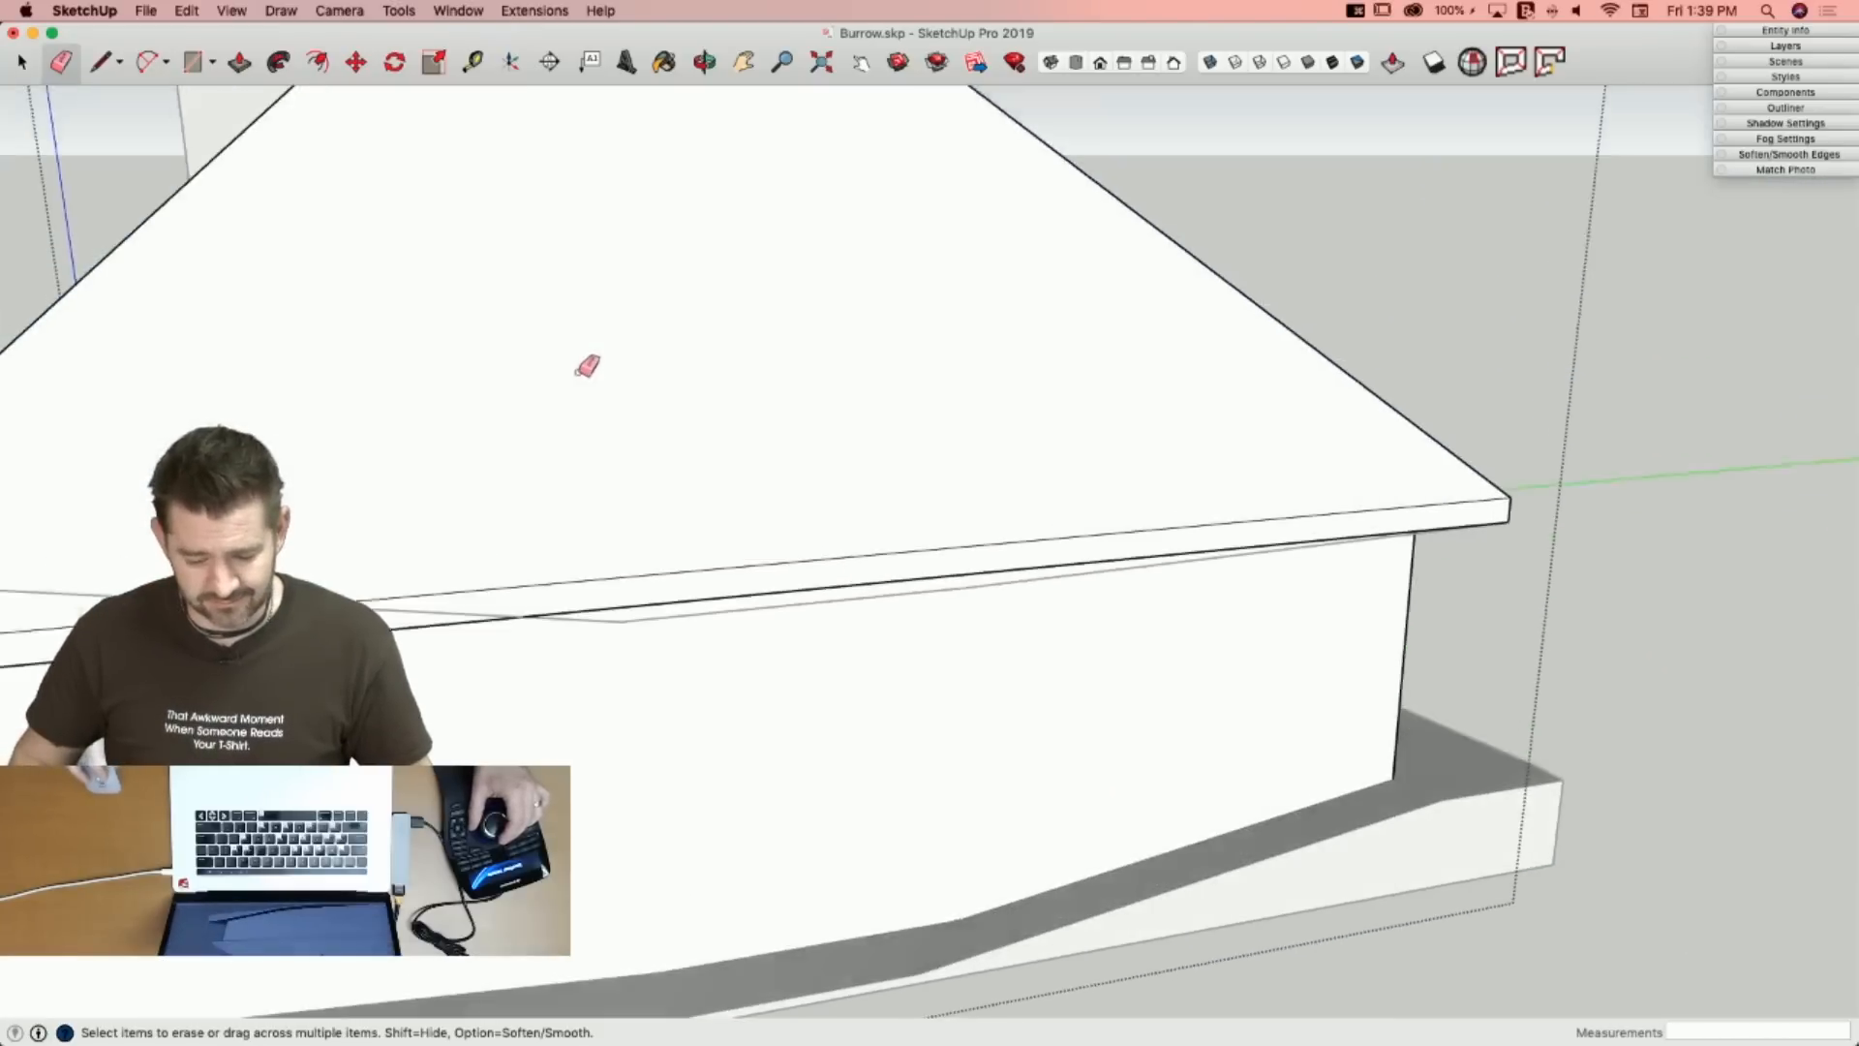
Inside the roof group, draw vertical lines from the eave line's two bend points to the fascia's top edge, the first about 7 1/2" long.
key(l)
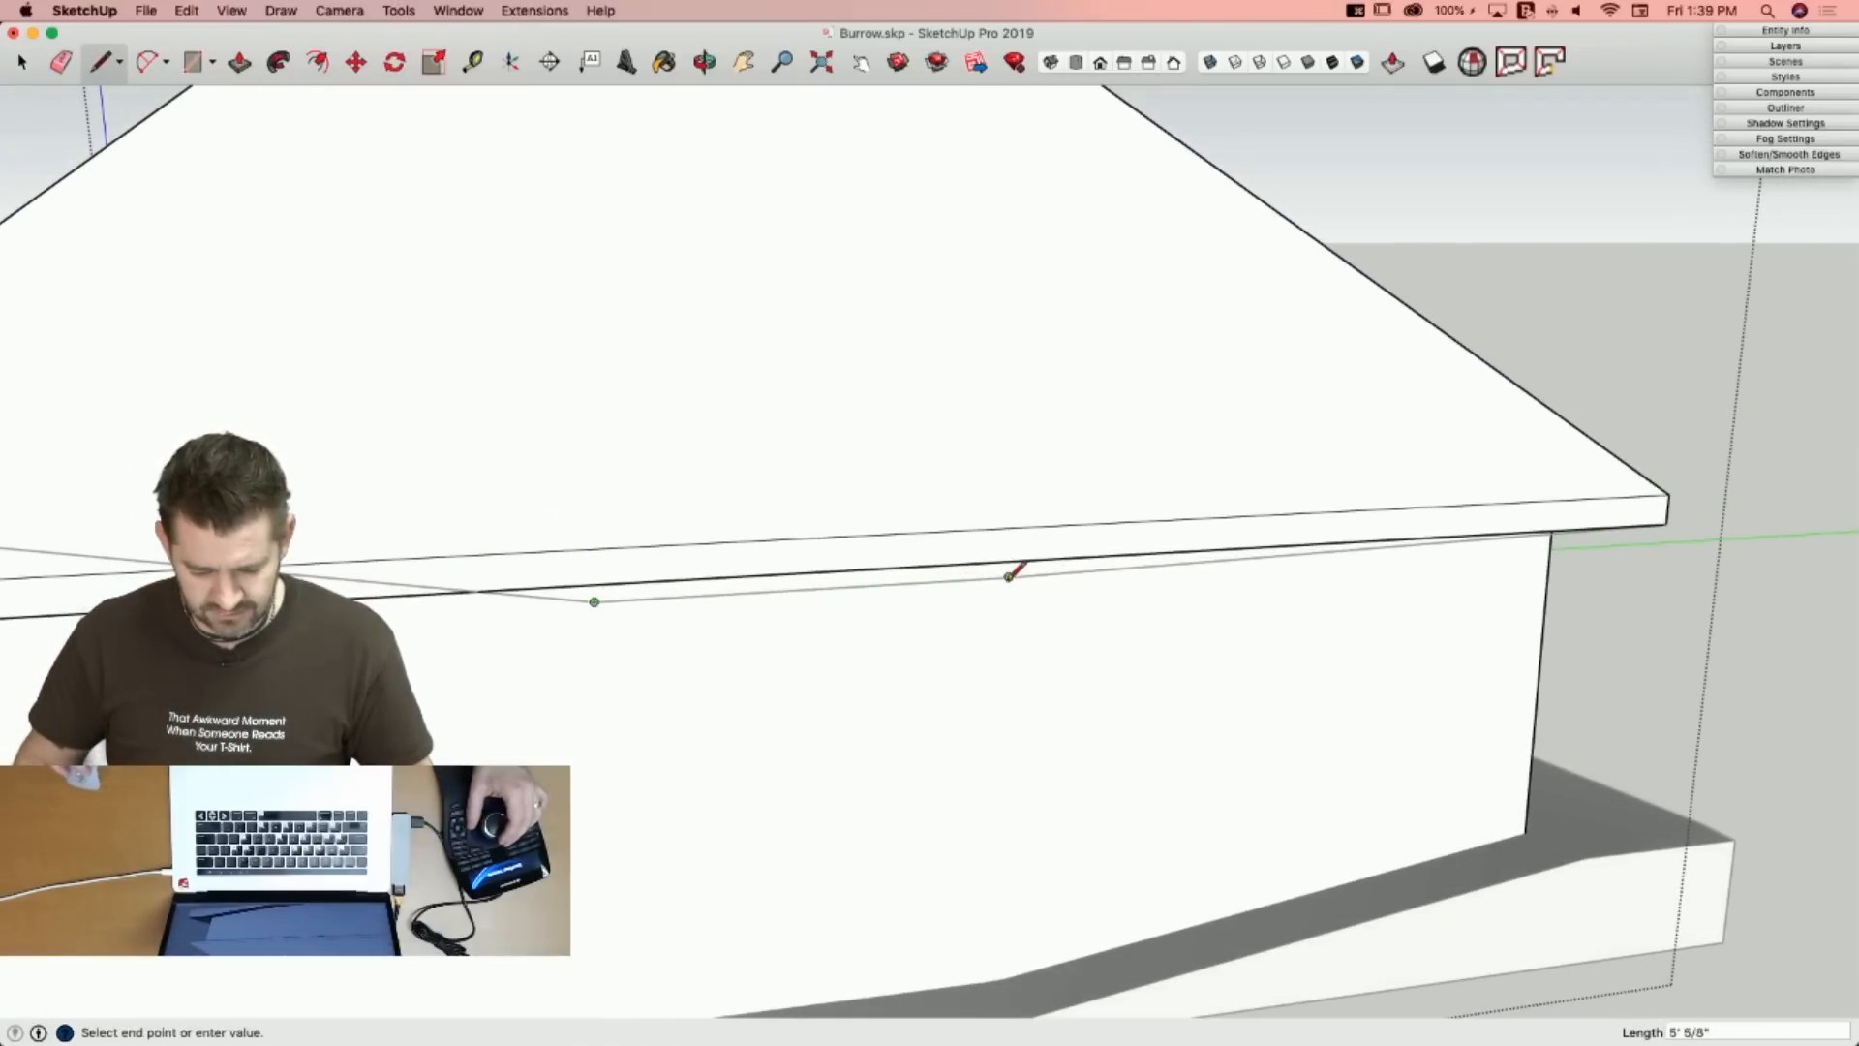
key(space)
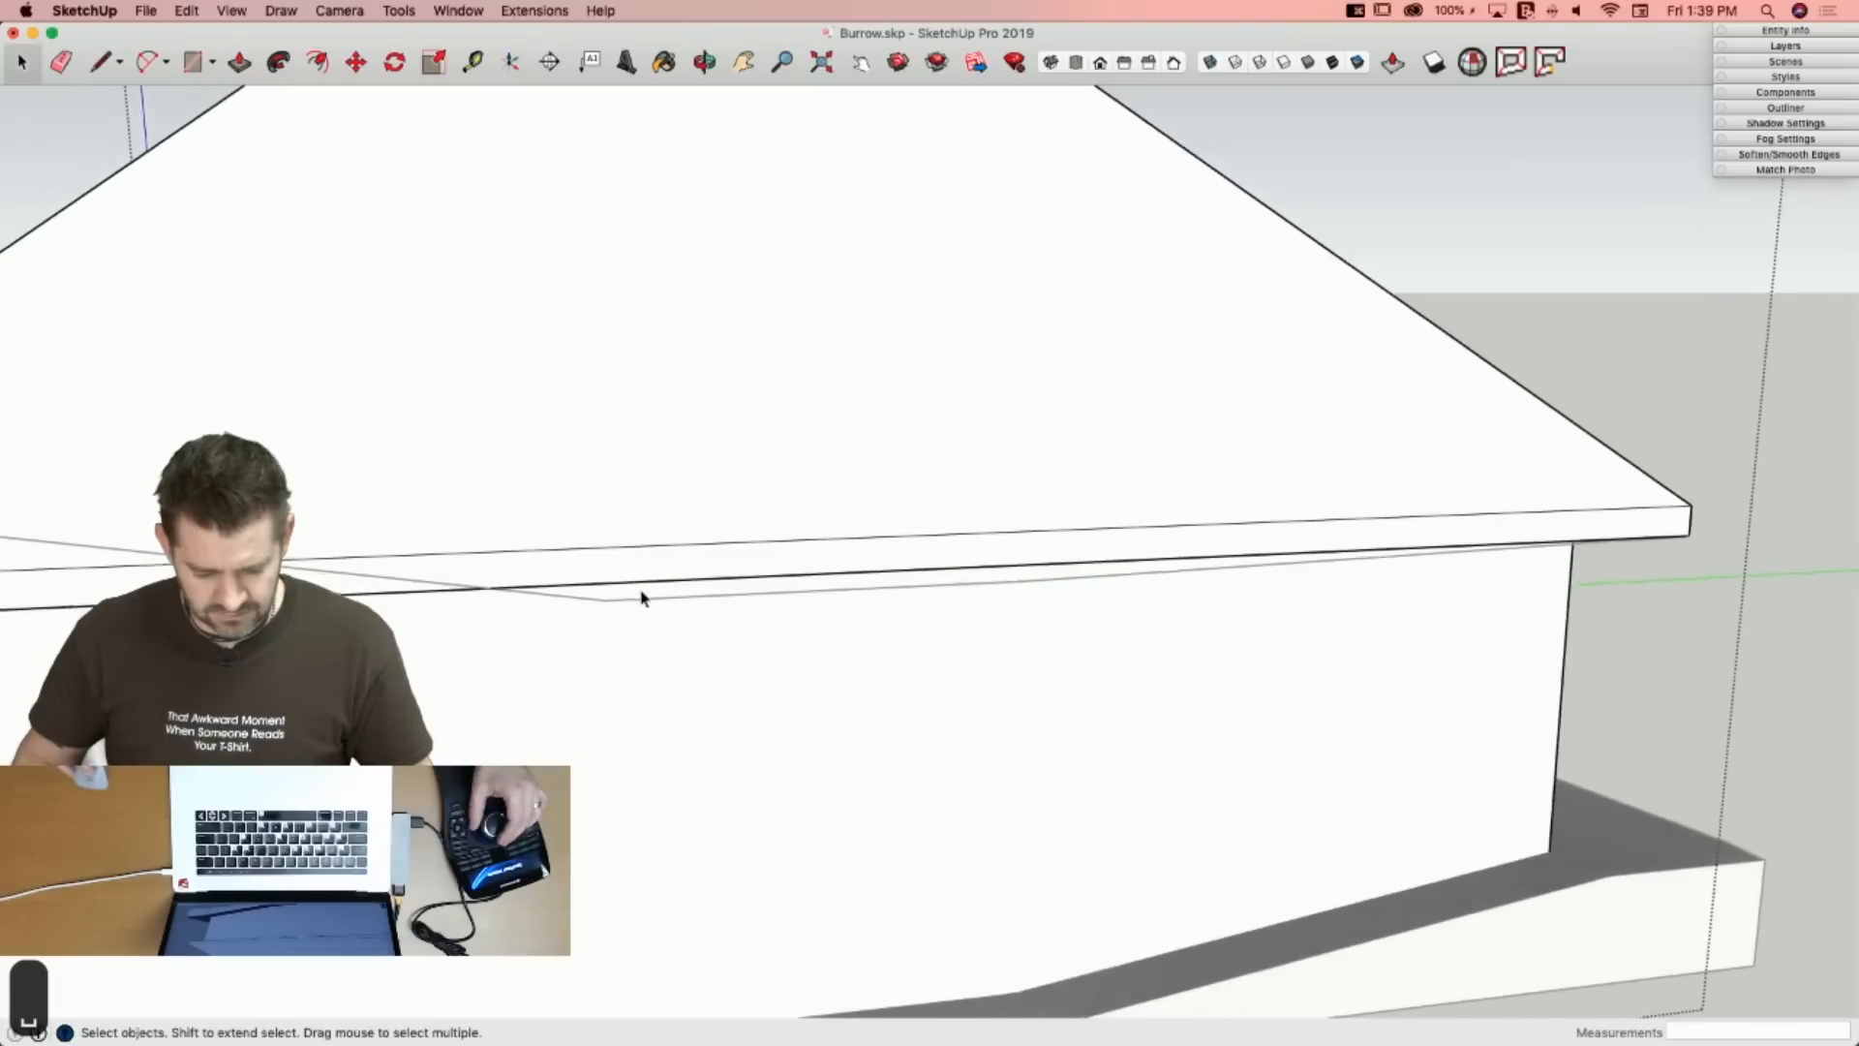
key(l)
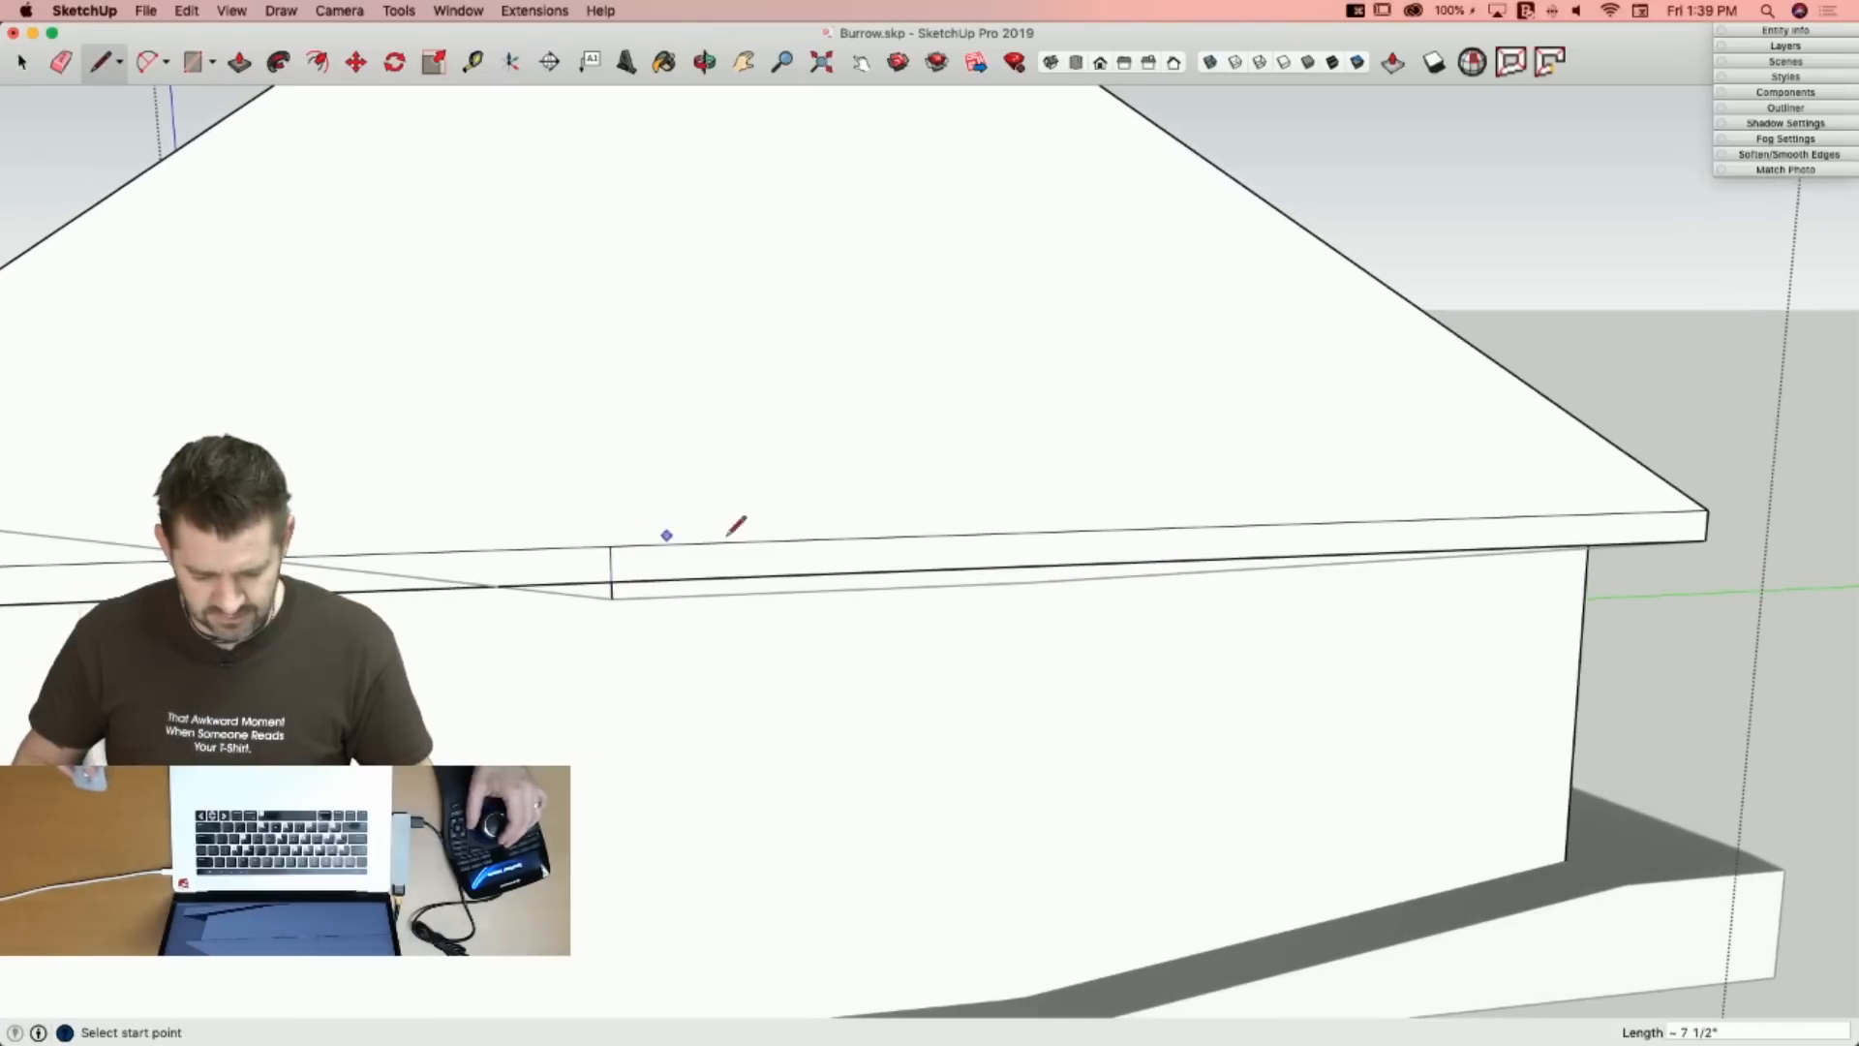
click(1028, 531)
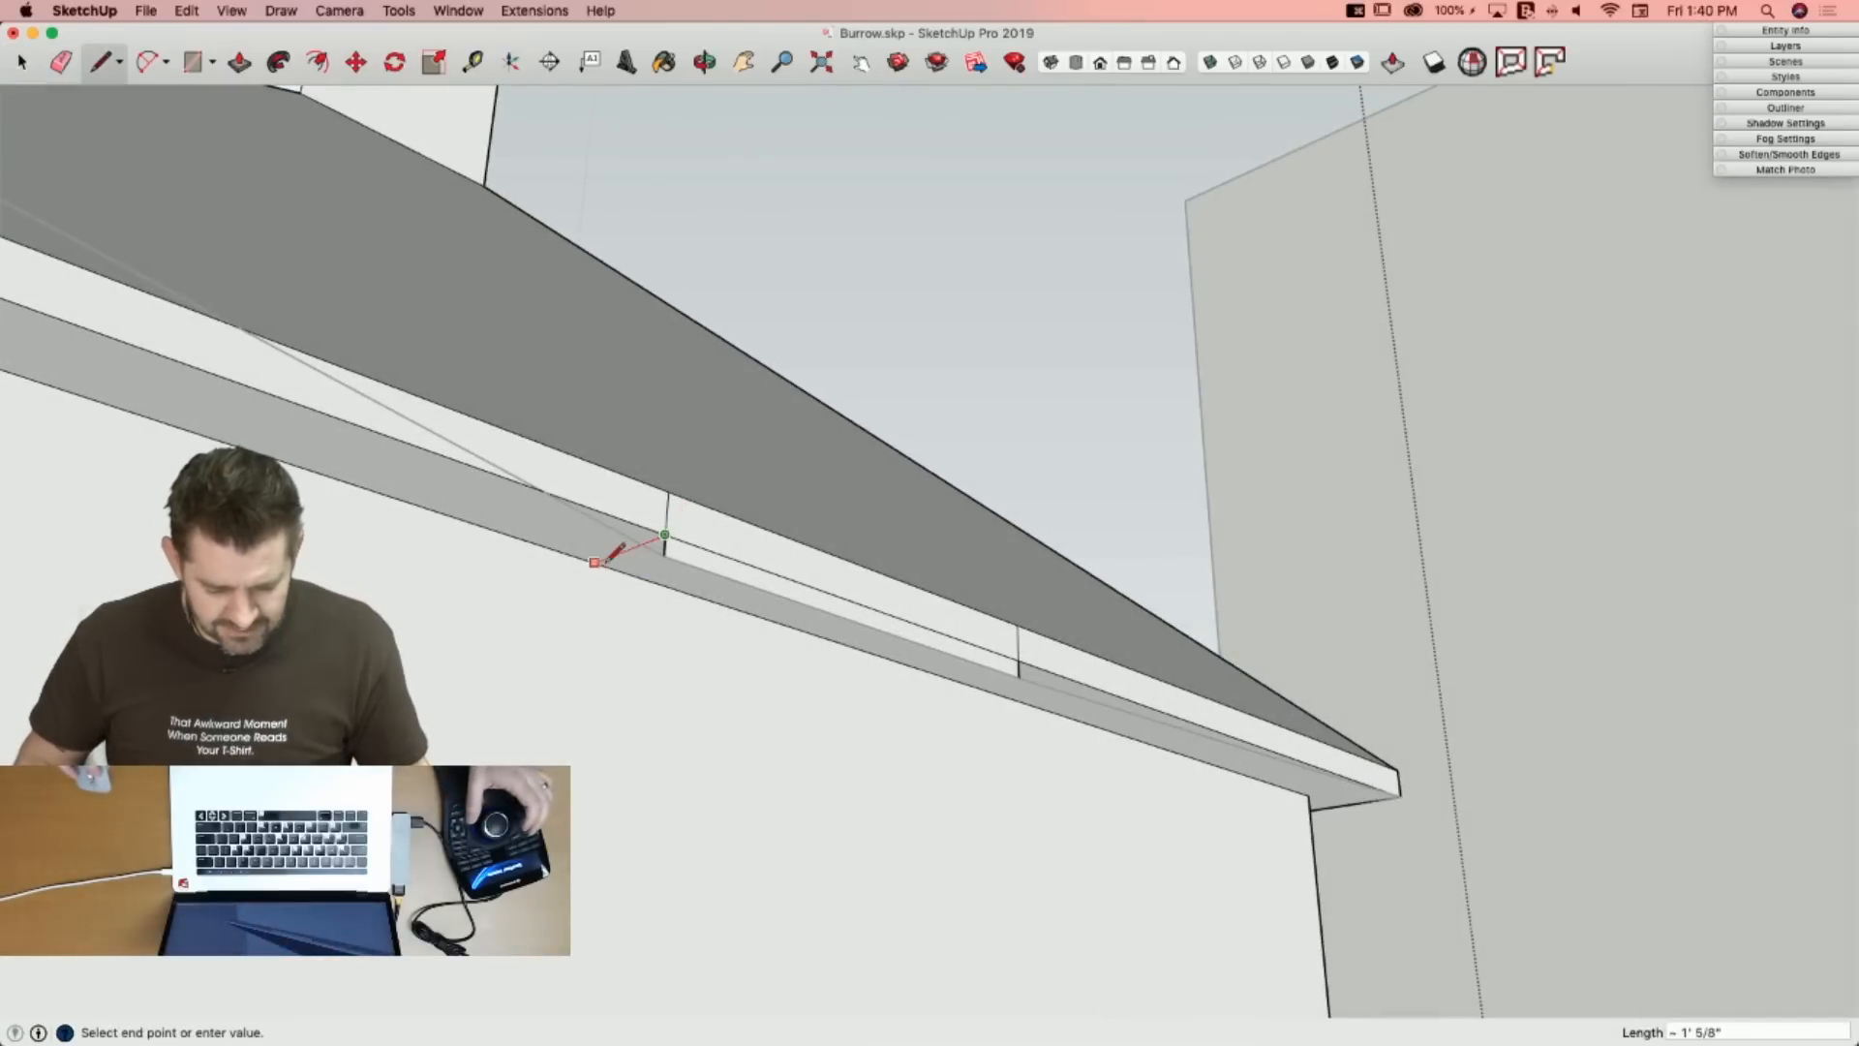
Draw lines about 1' 5/8" long across the soffit from the eave line's two bend points to the wall.
key(l)
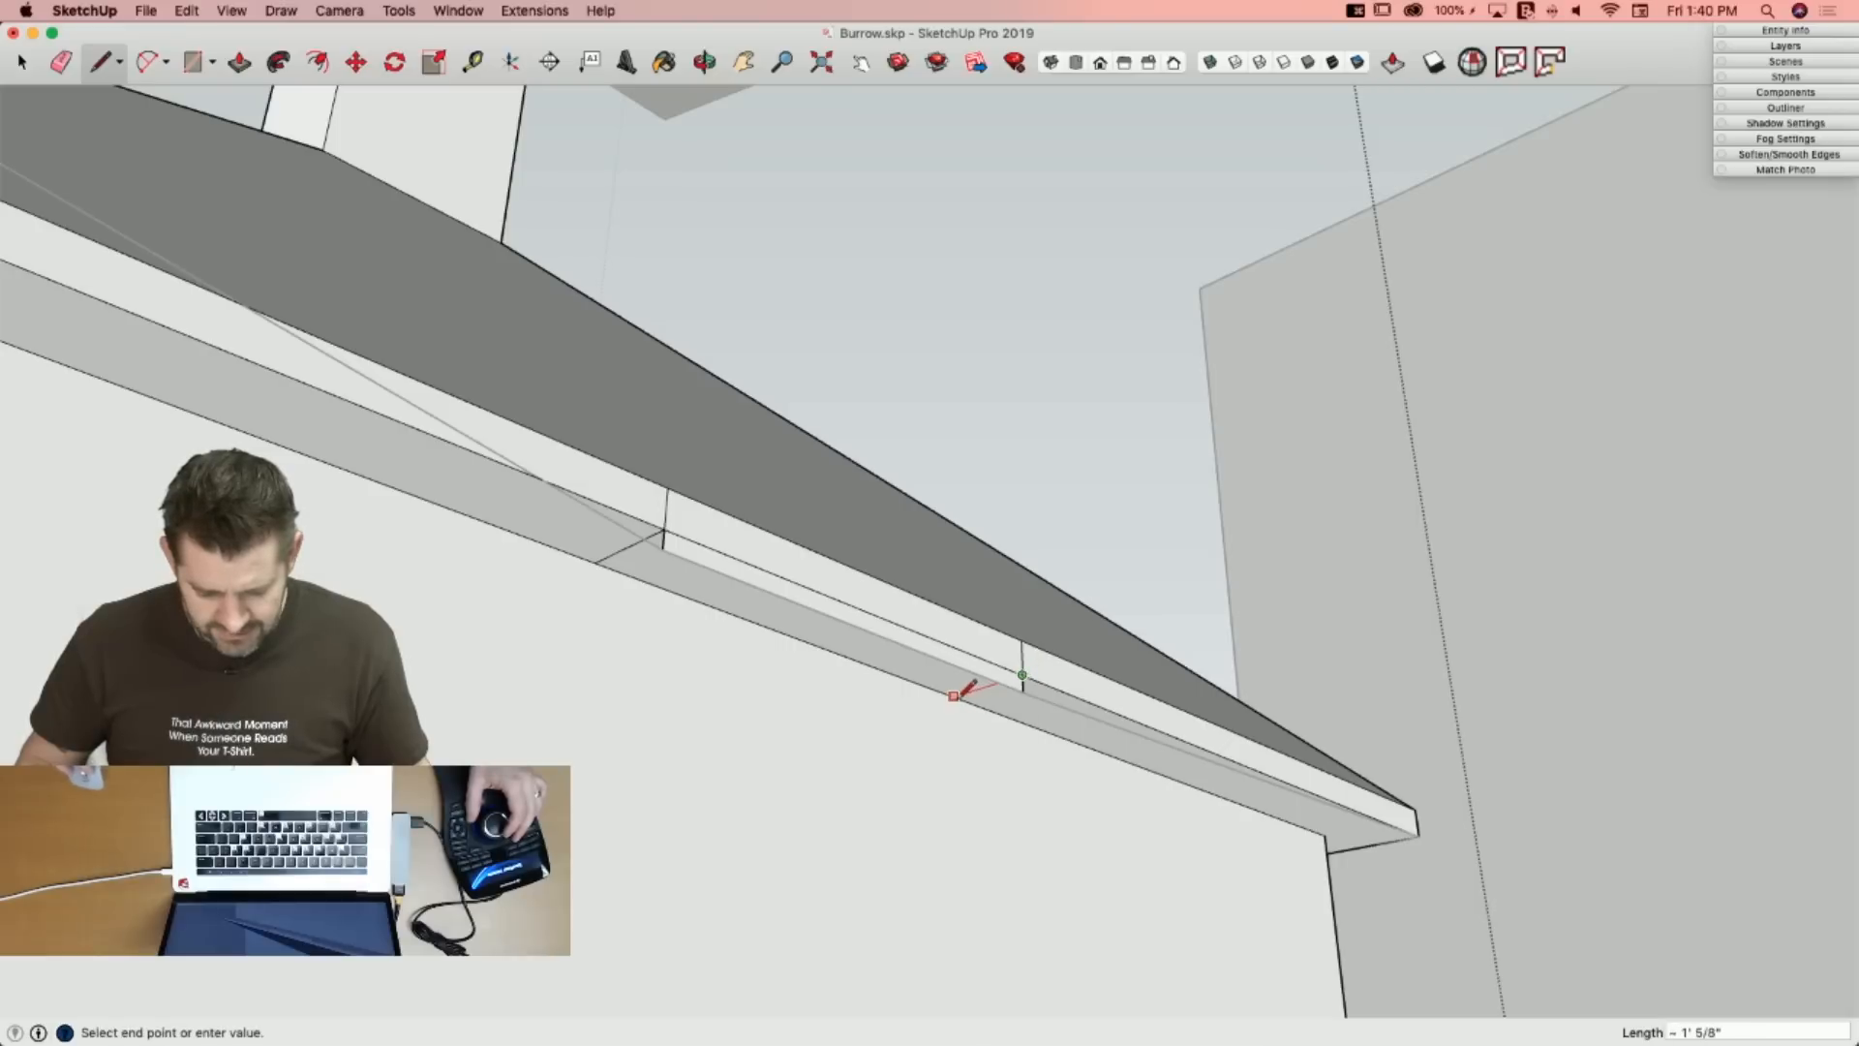
key(space)
click(760, 578)
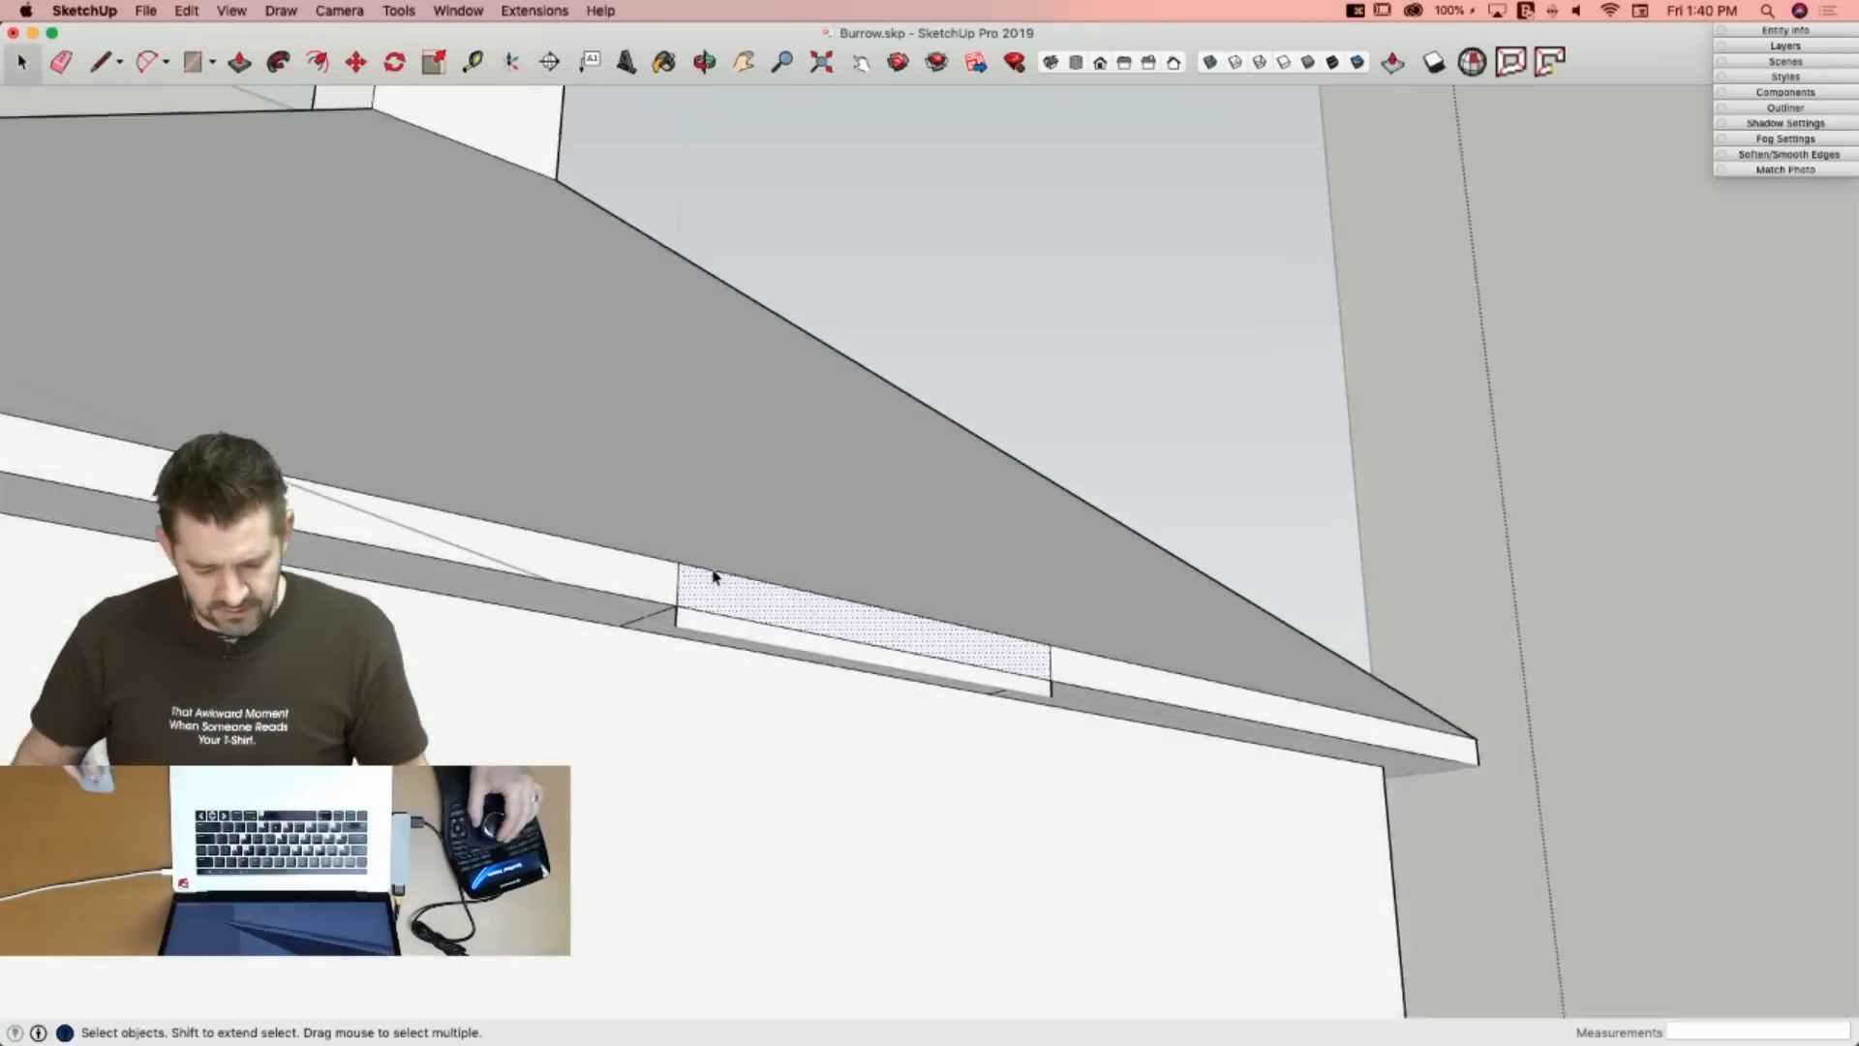
Draw roof lines from both fascia verticals to the roof's upper corners, the first about 15' 3" long, and erase the leftover edges below the fascia.
key(l)
click(718, 633)
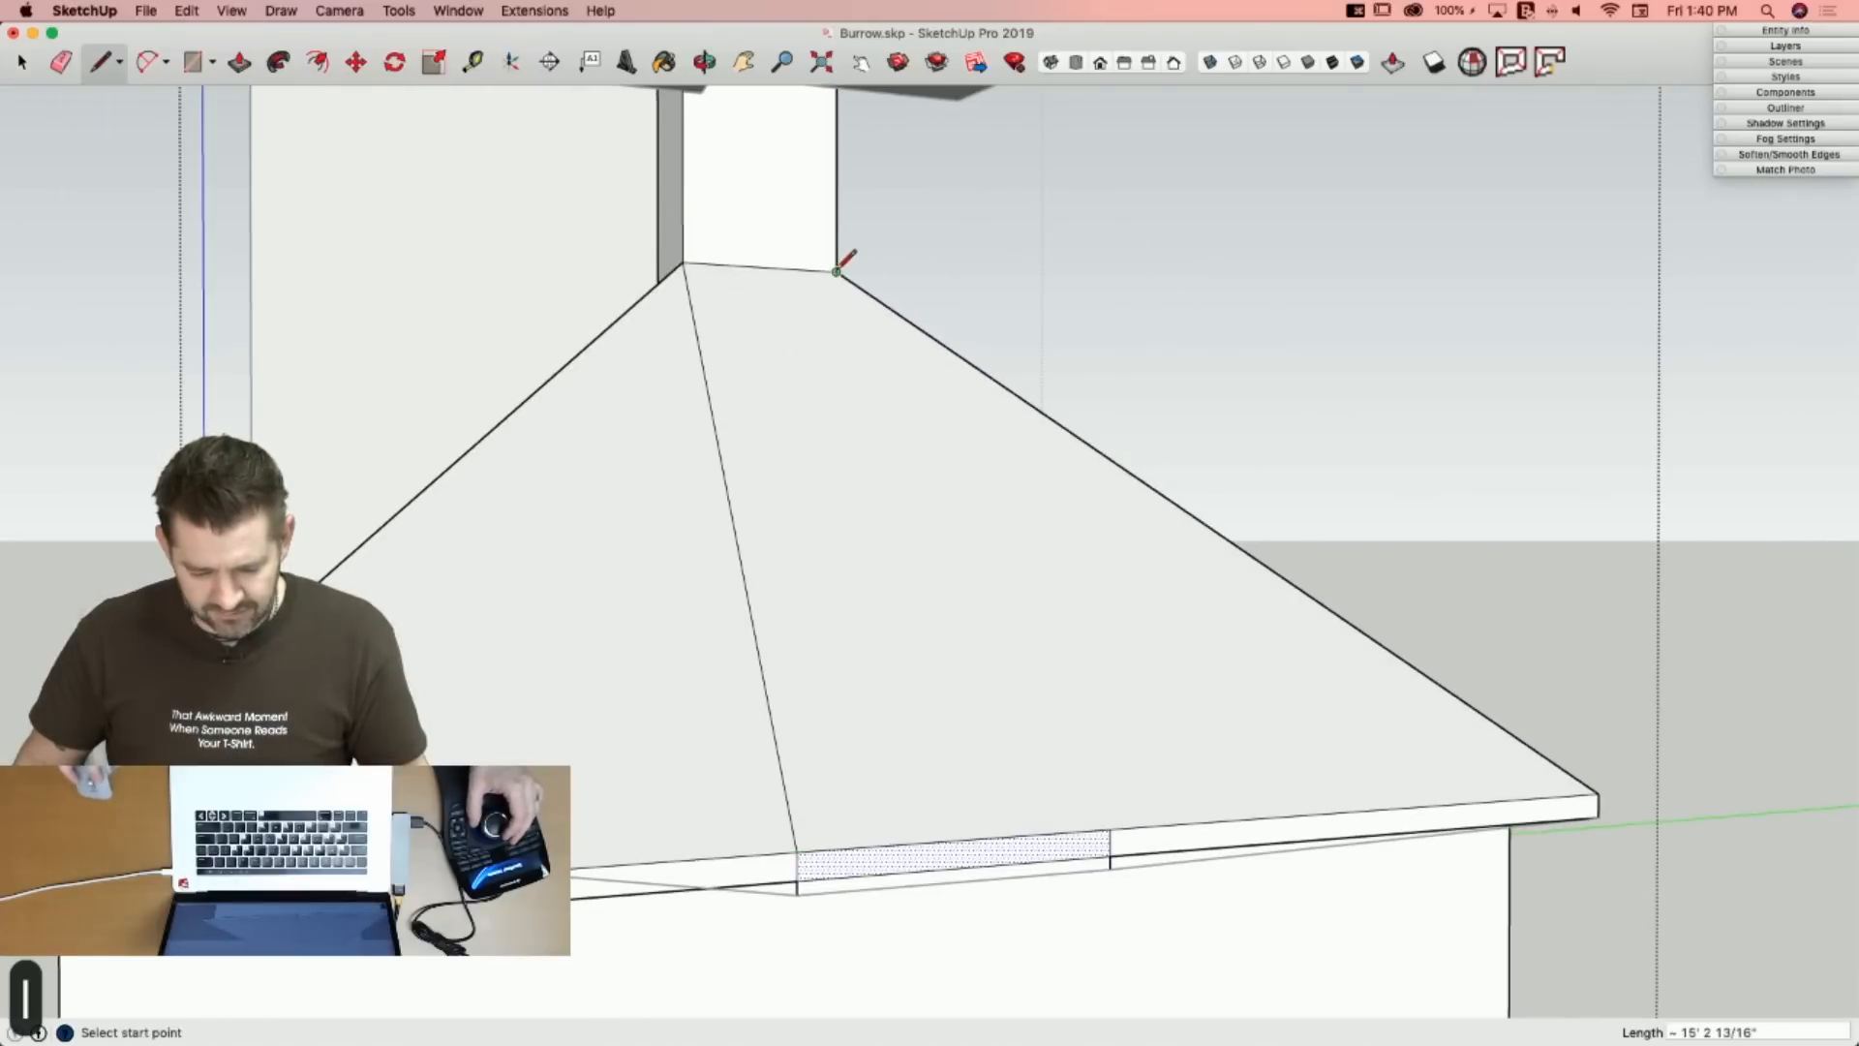
key(space)
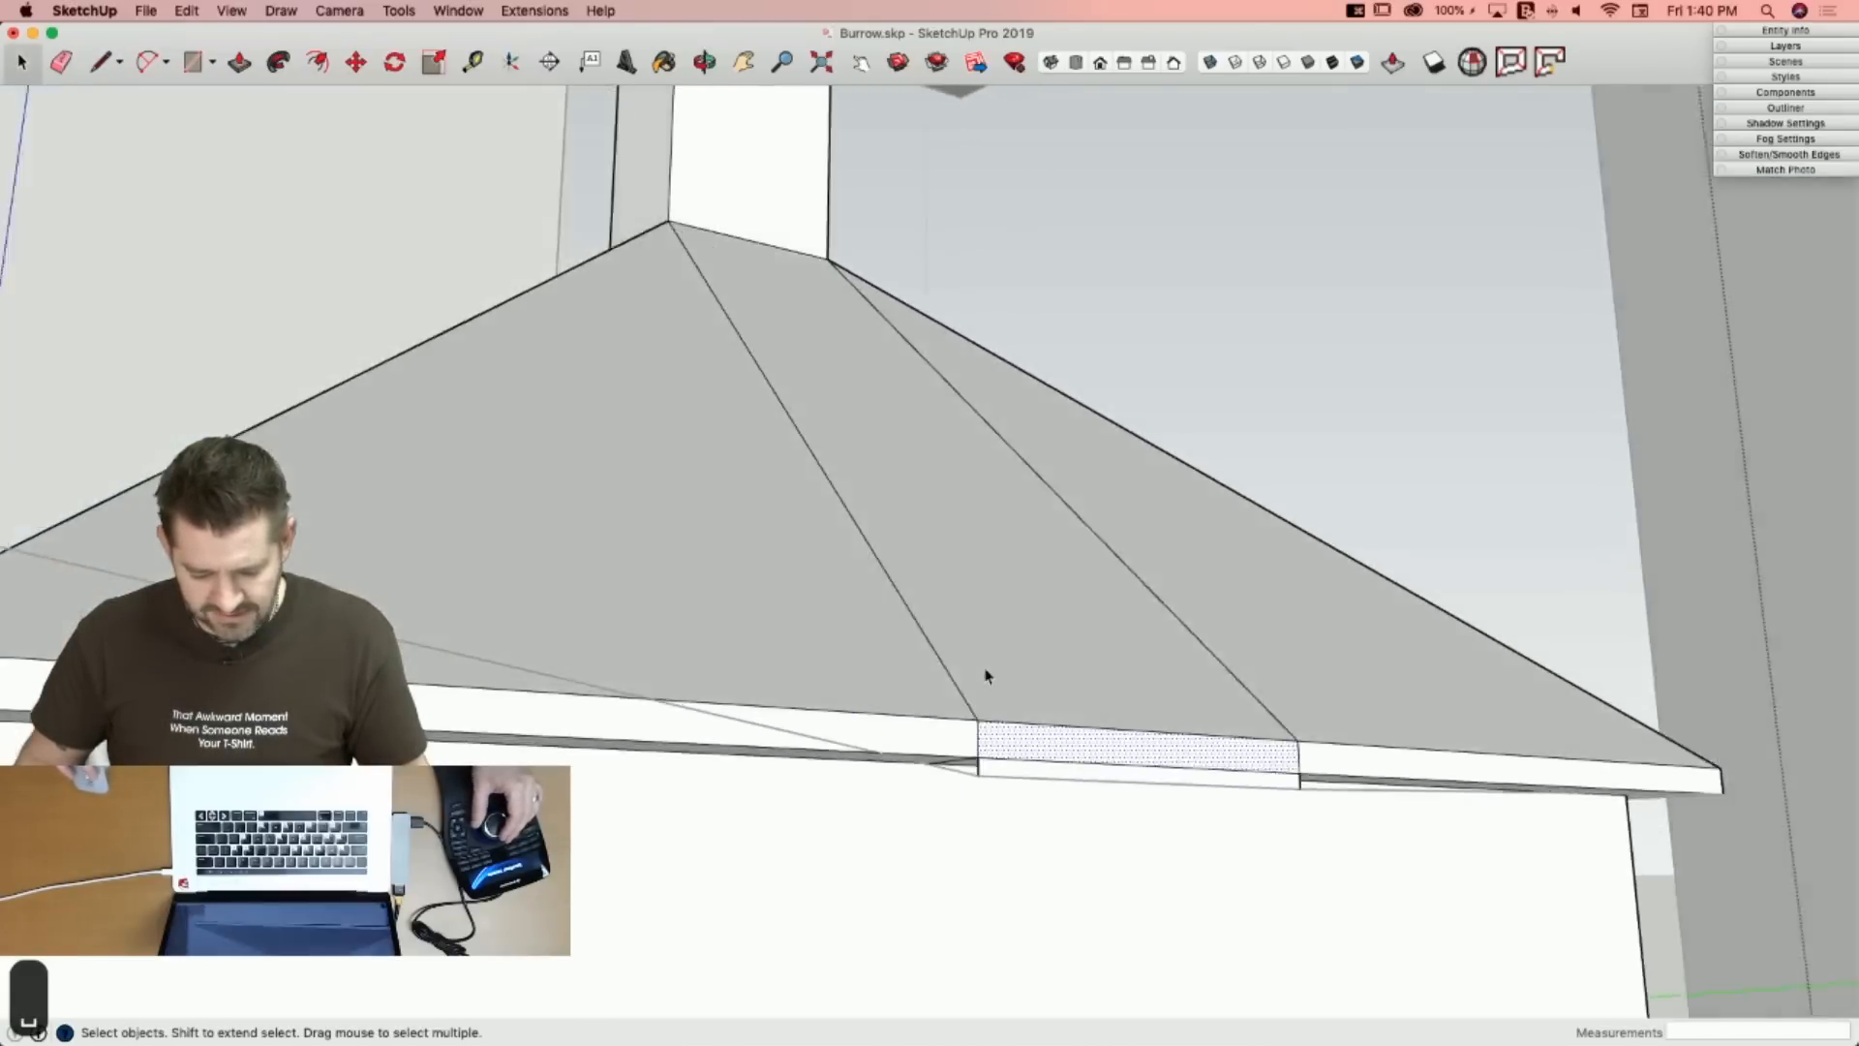
key(m)
key(e)
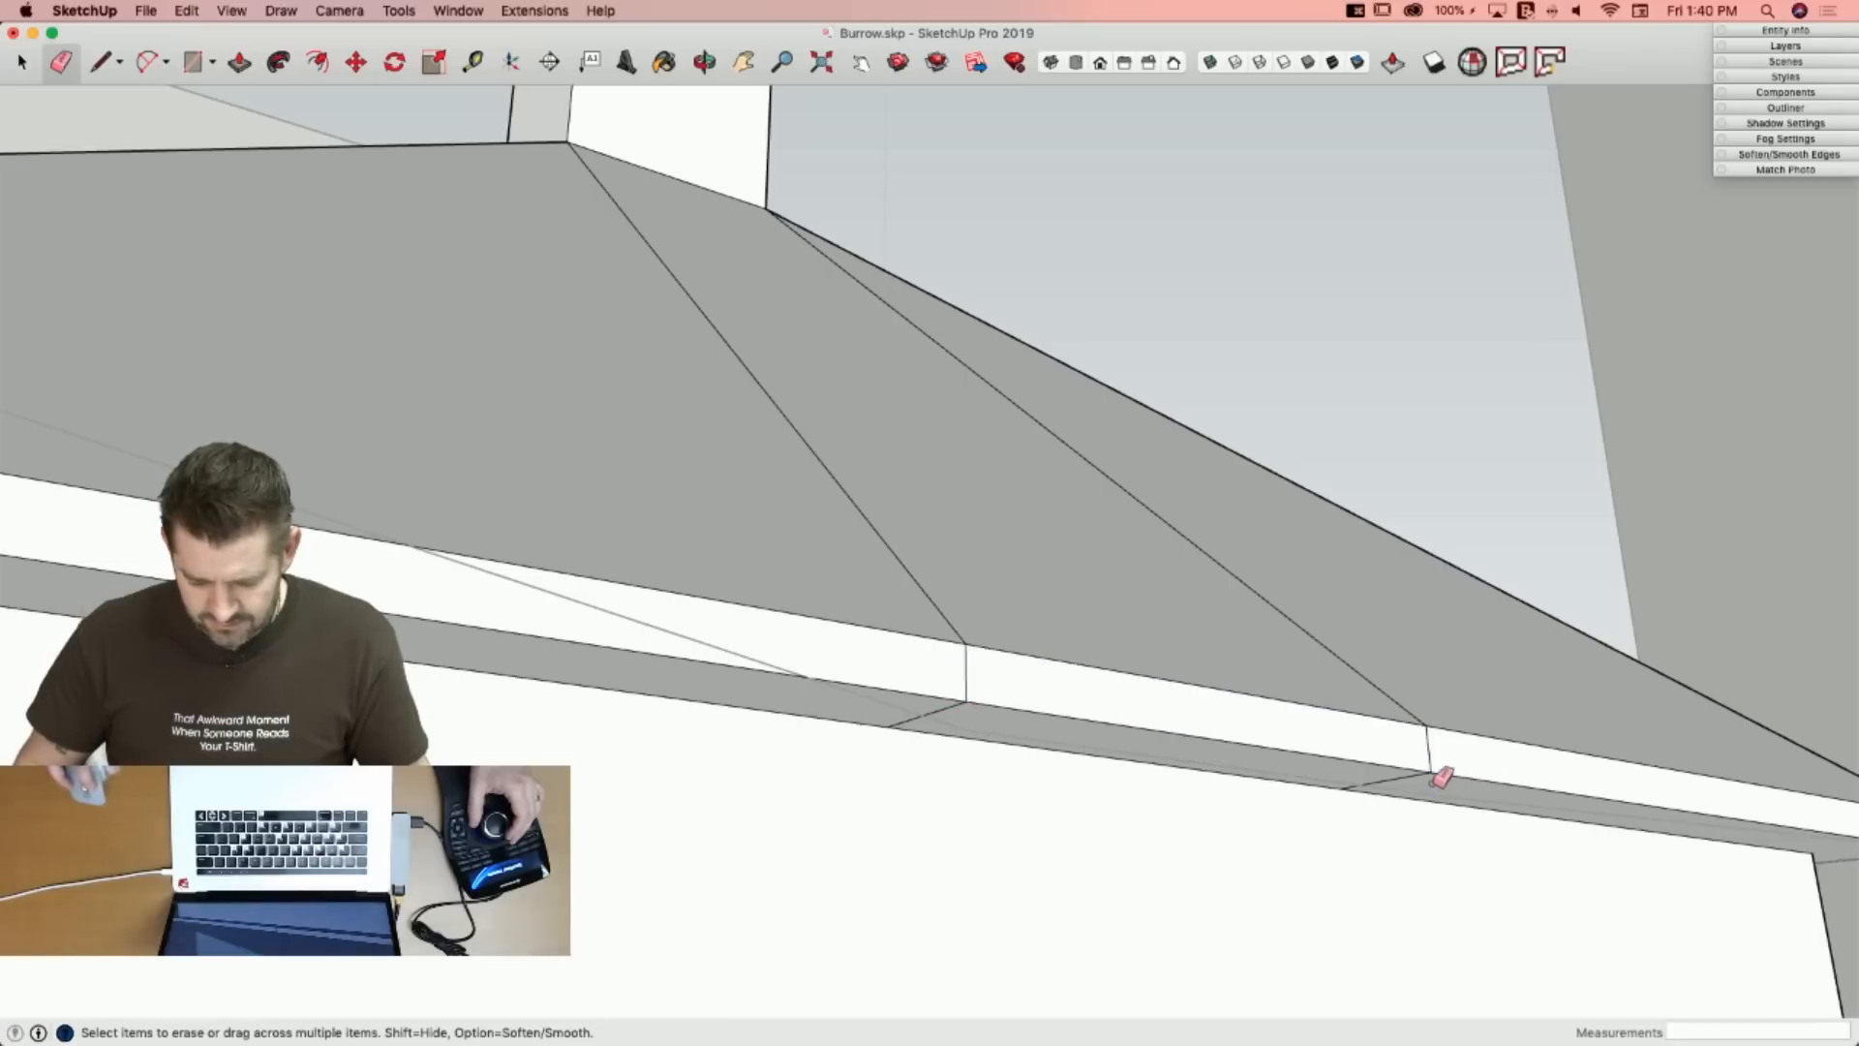
Move the fascia face between the two verticals straight down about 2 7/16" to meet the bent eave line.
key(space)
click(1320, 738)
key(m)
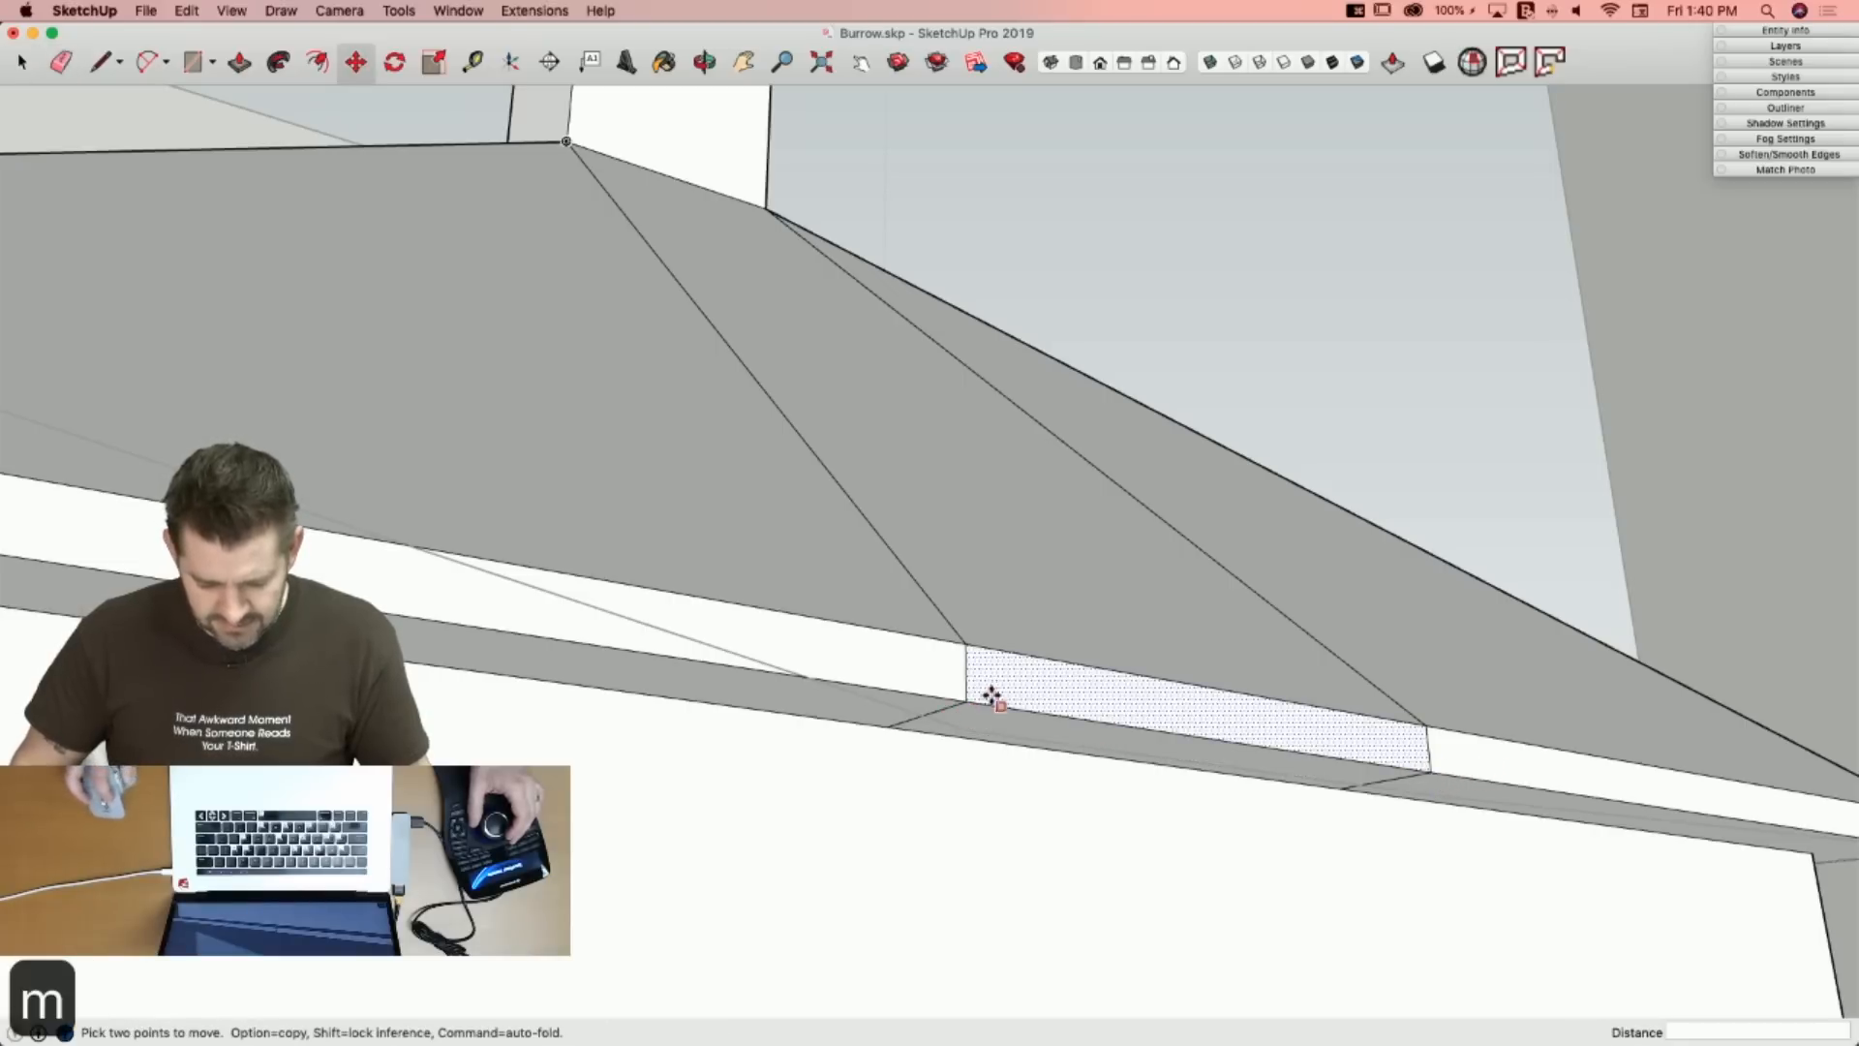
click(969, 693)
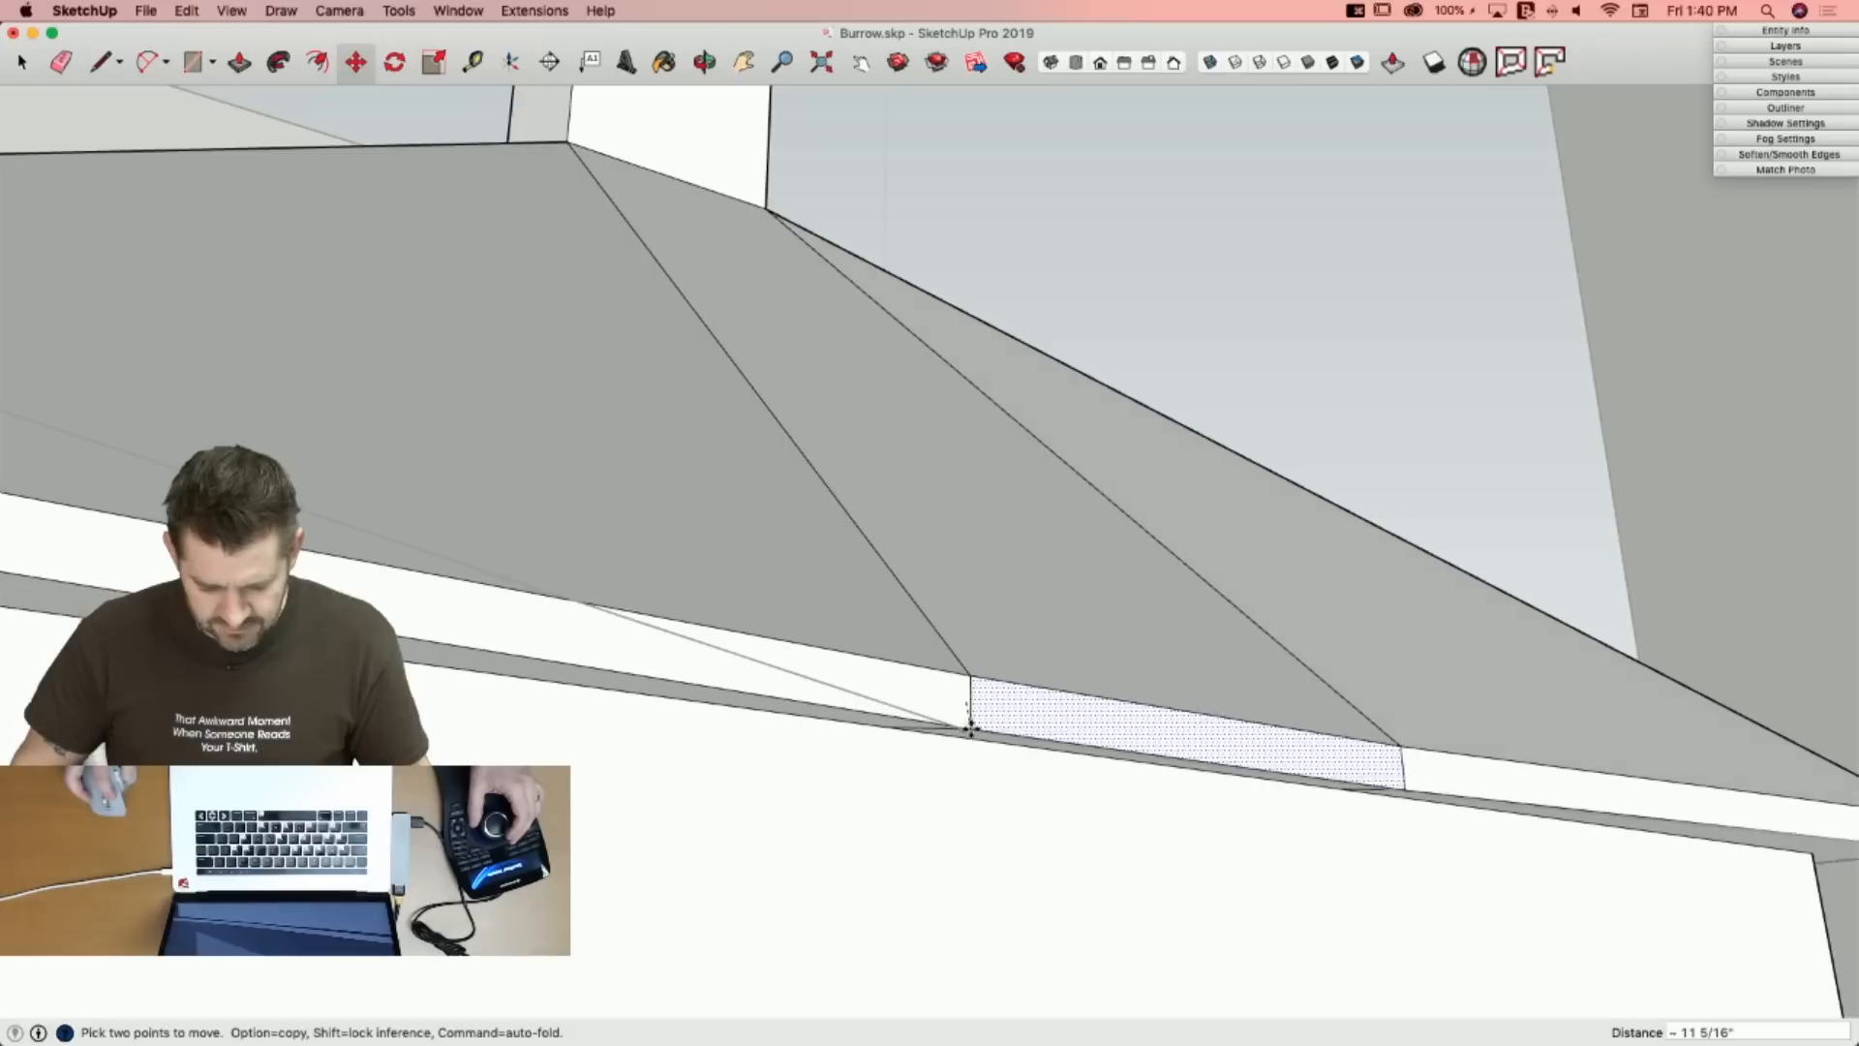
key(Up)
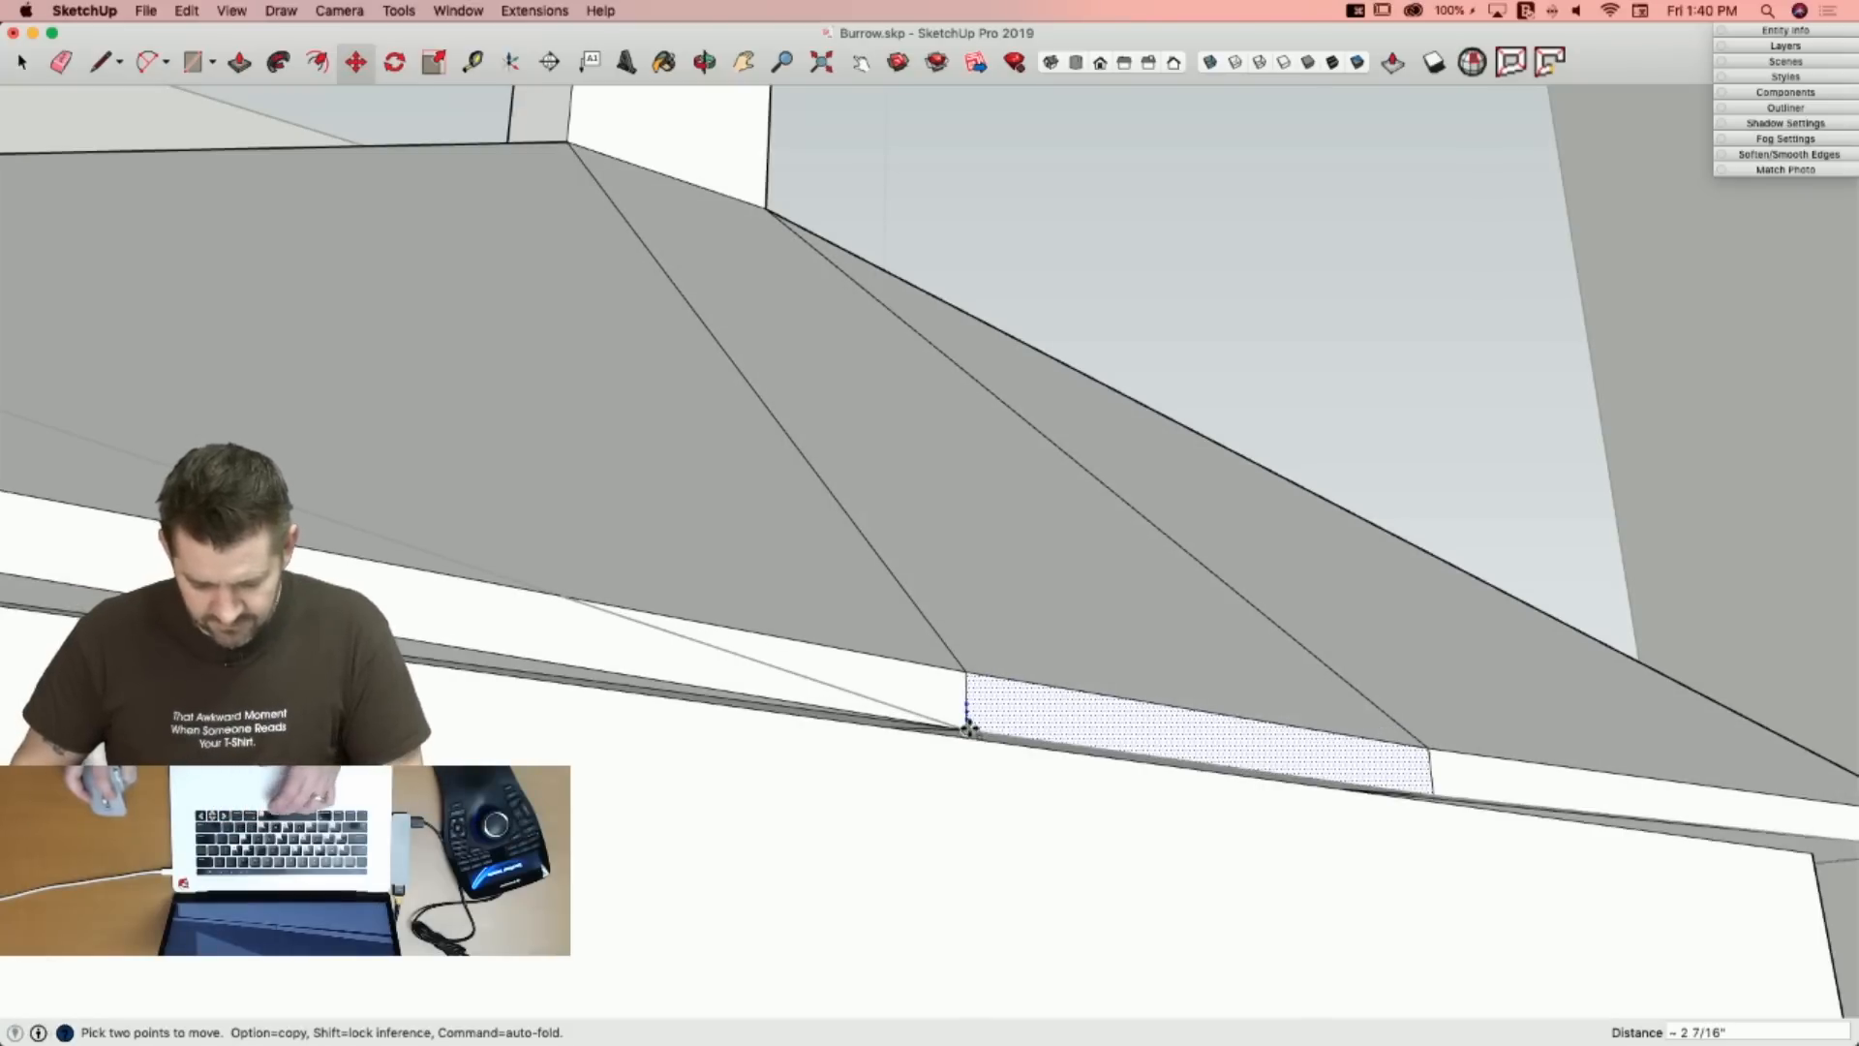
click(969, 729)
key(space)
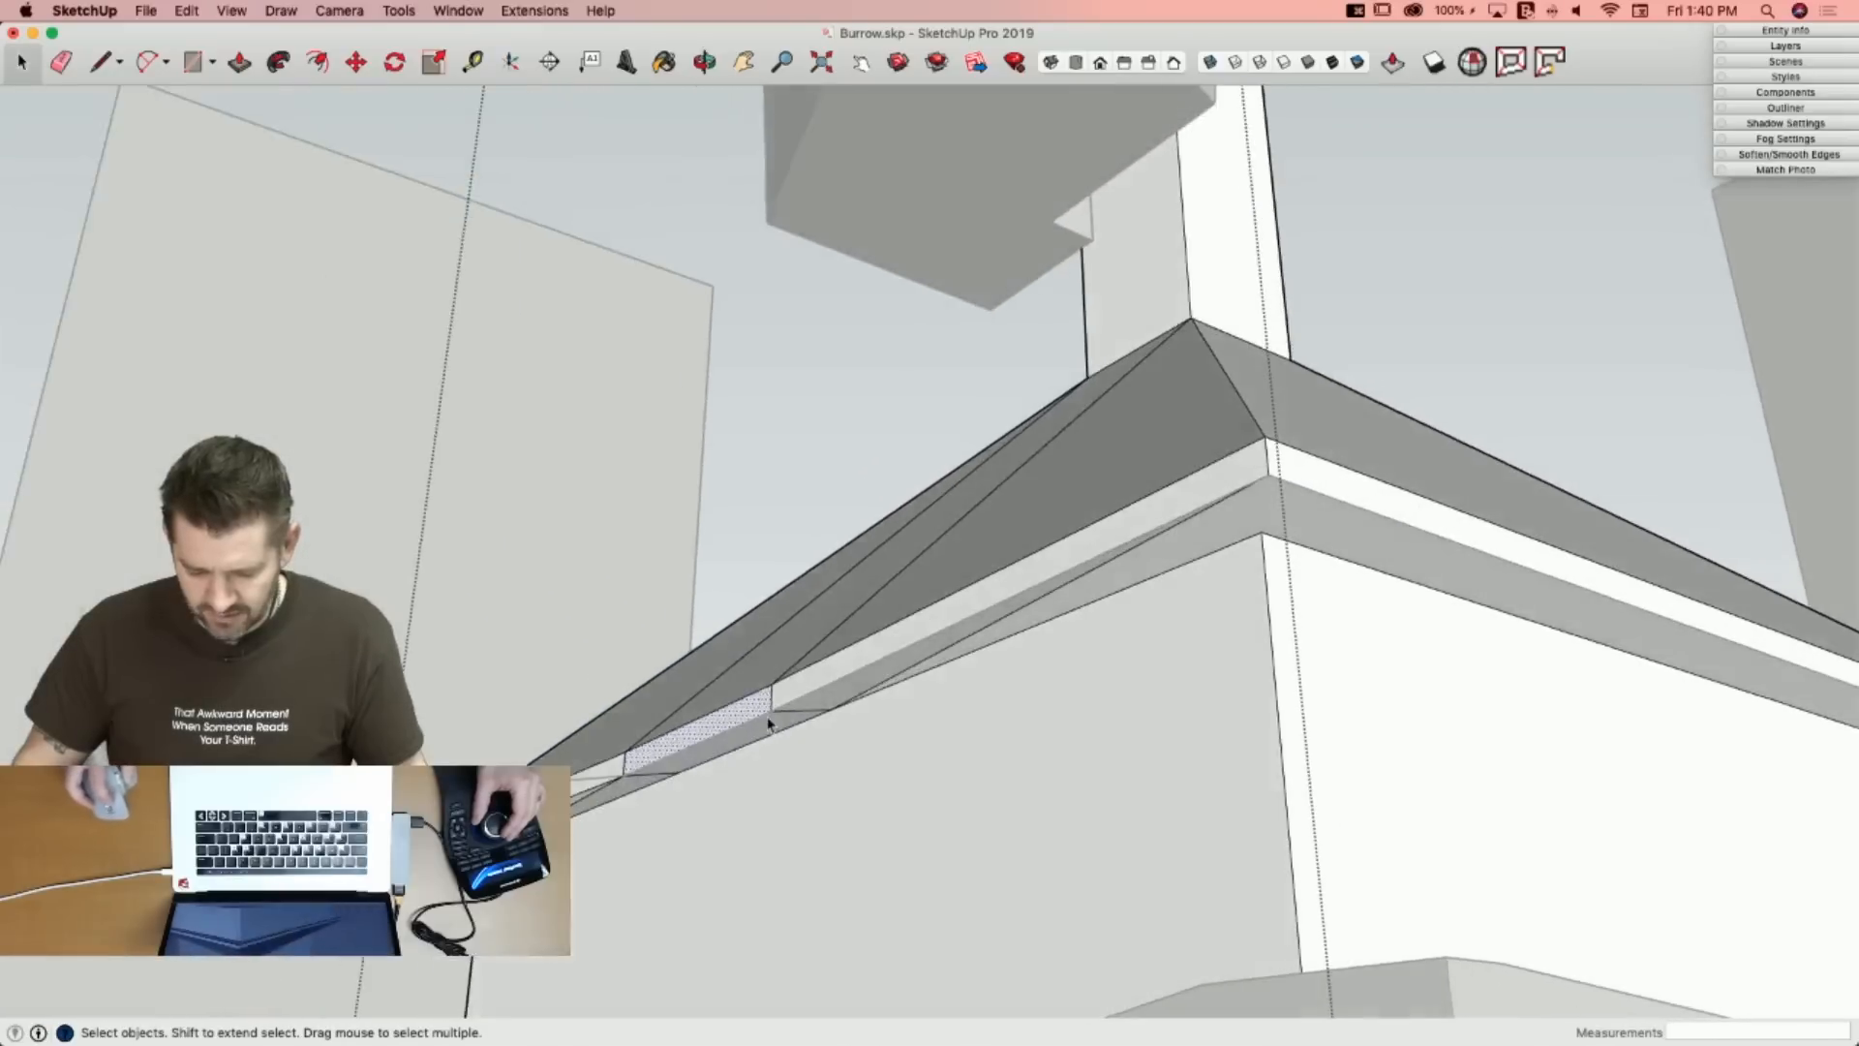
At the sloping-eave corner, draw roof lines about 16' 3" and 16' 8" long from the fascia verticals on both sides to the roof's upper corner.
key(e)
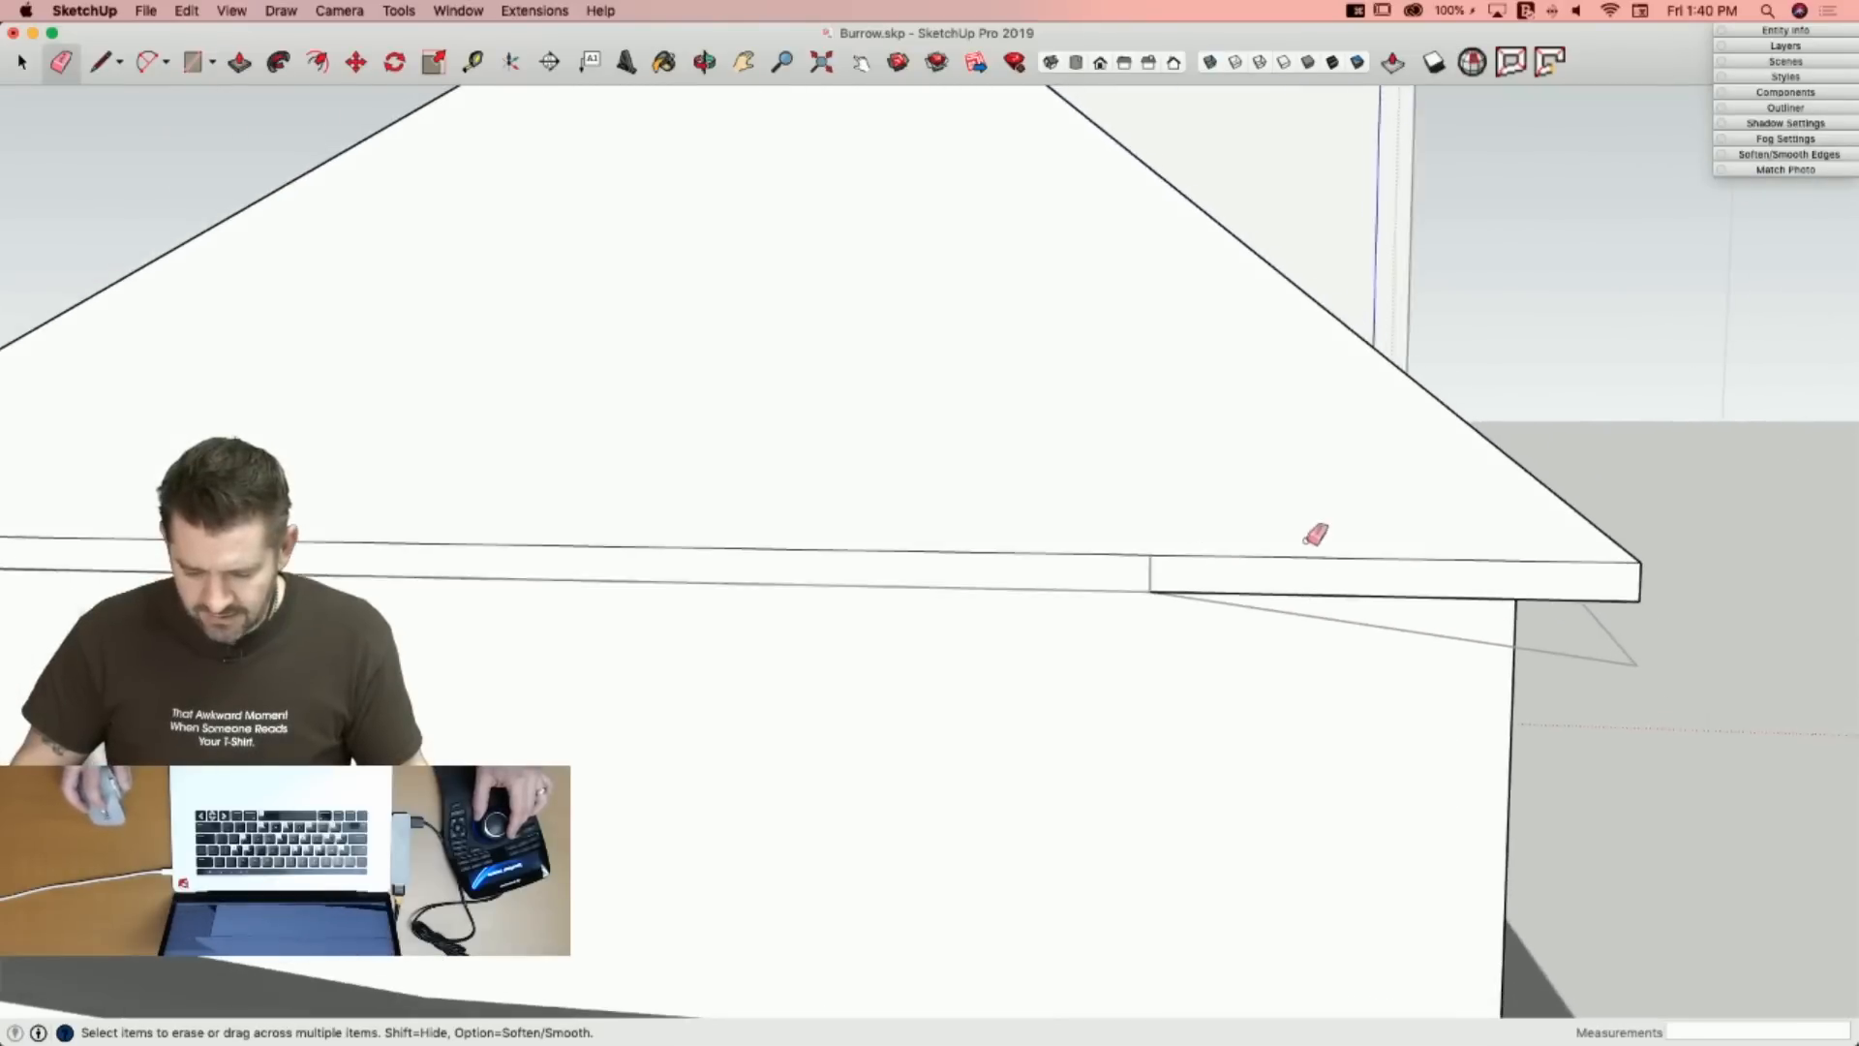
key(l)
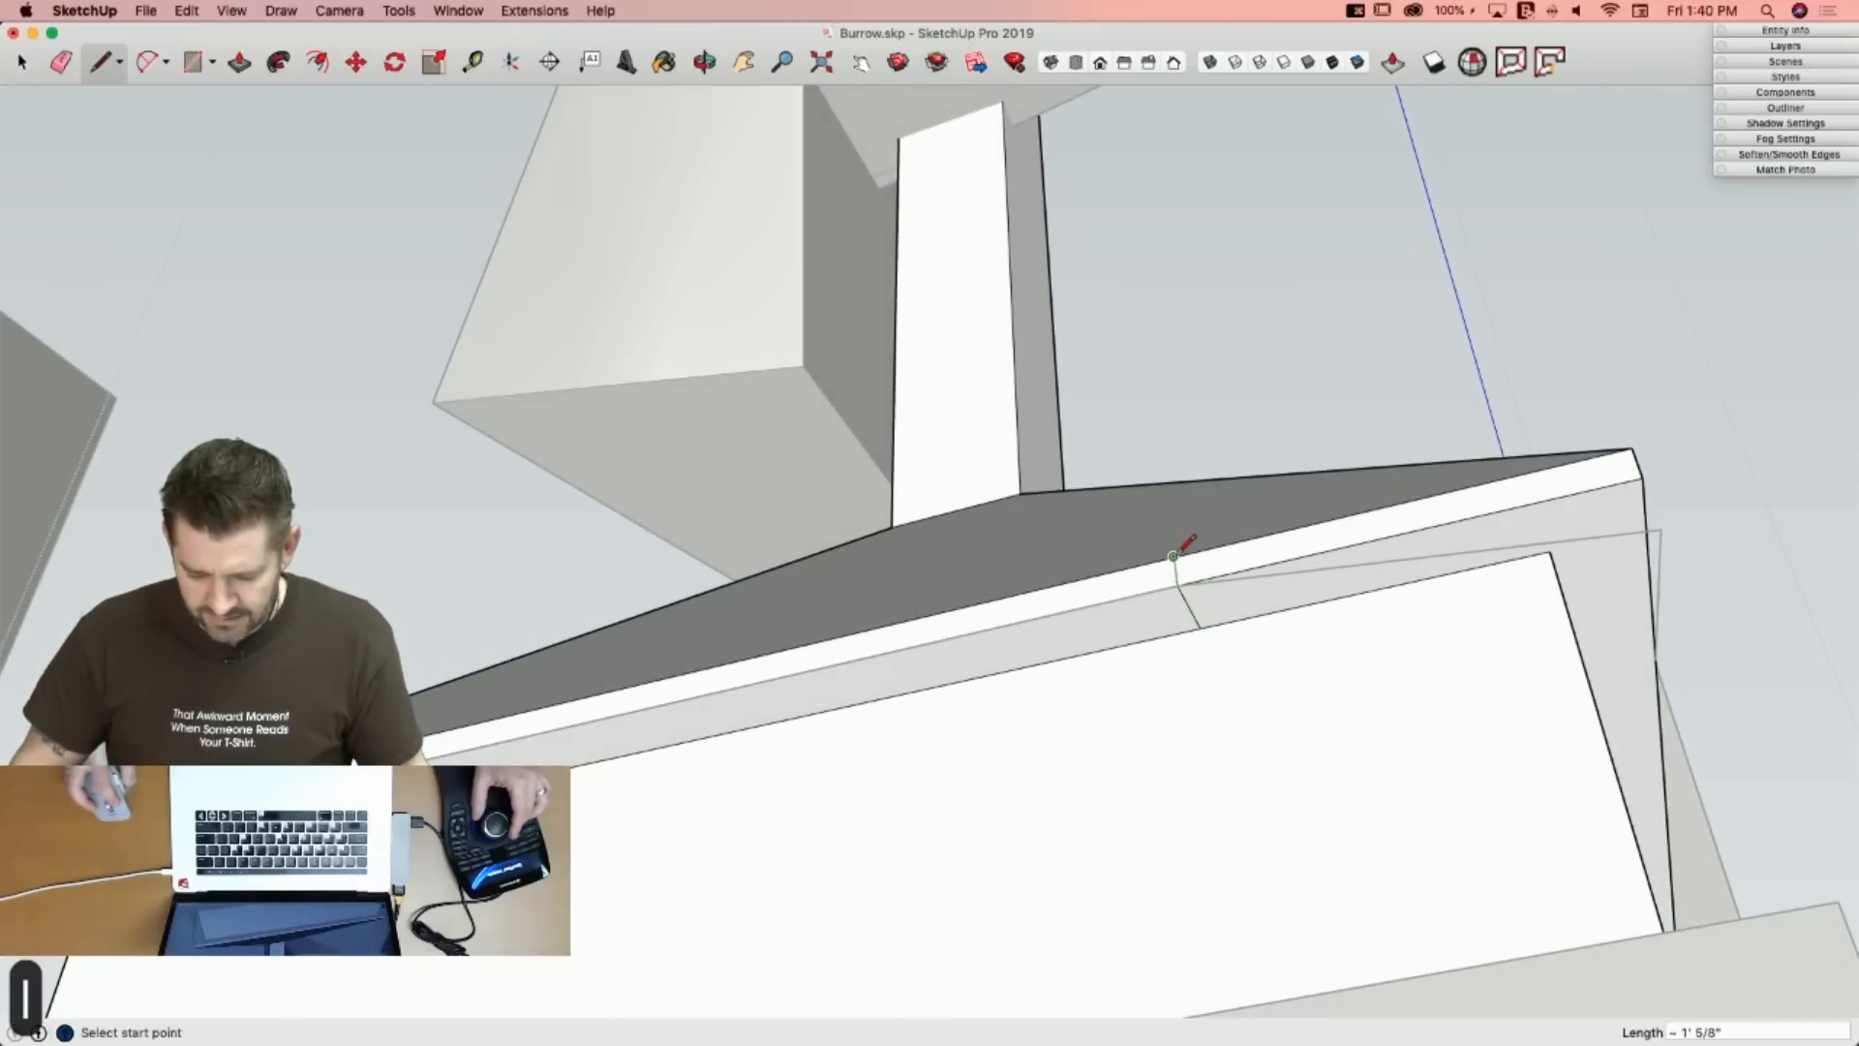
click(1173, 554)
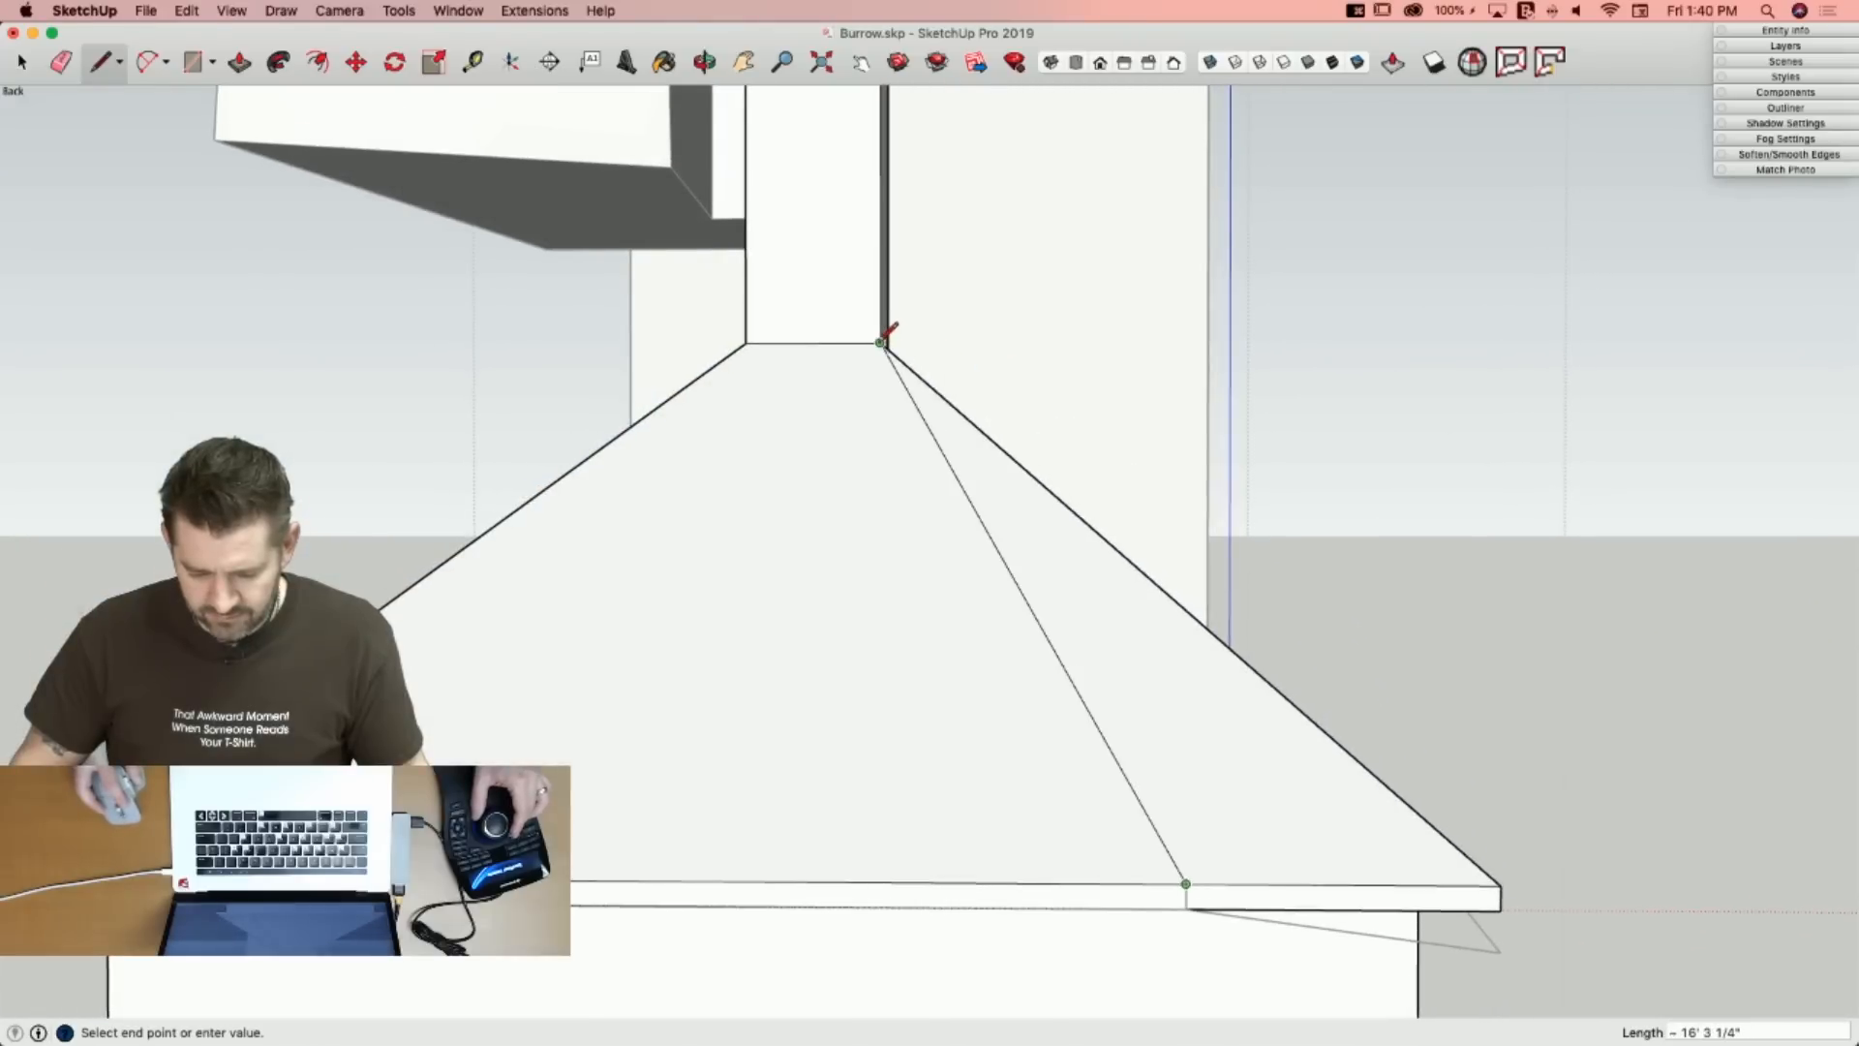
click(881, 342)
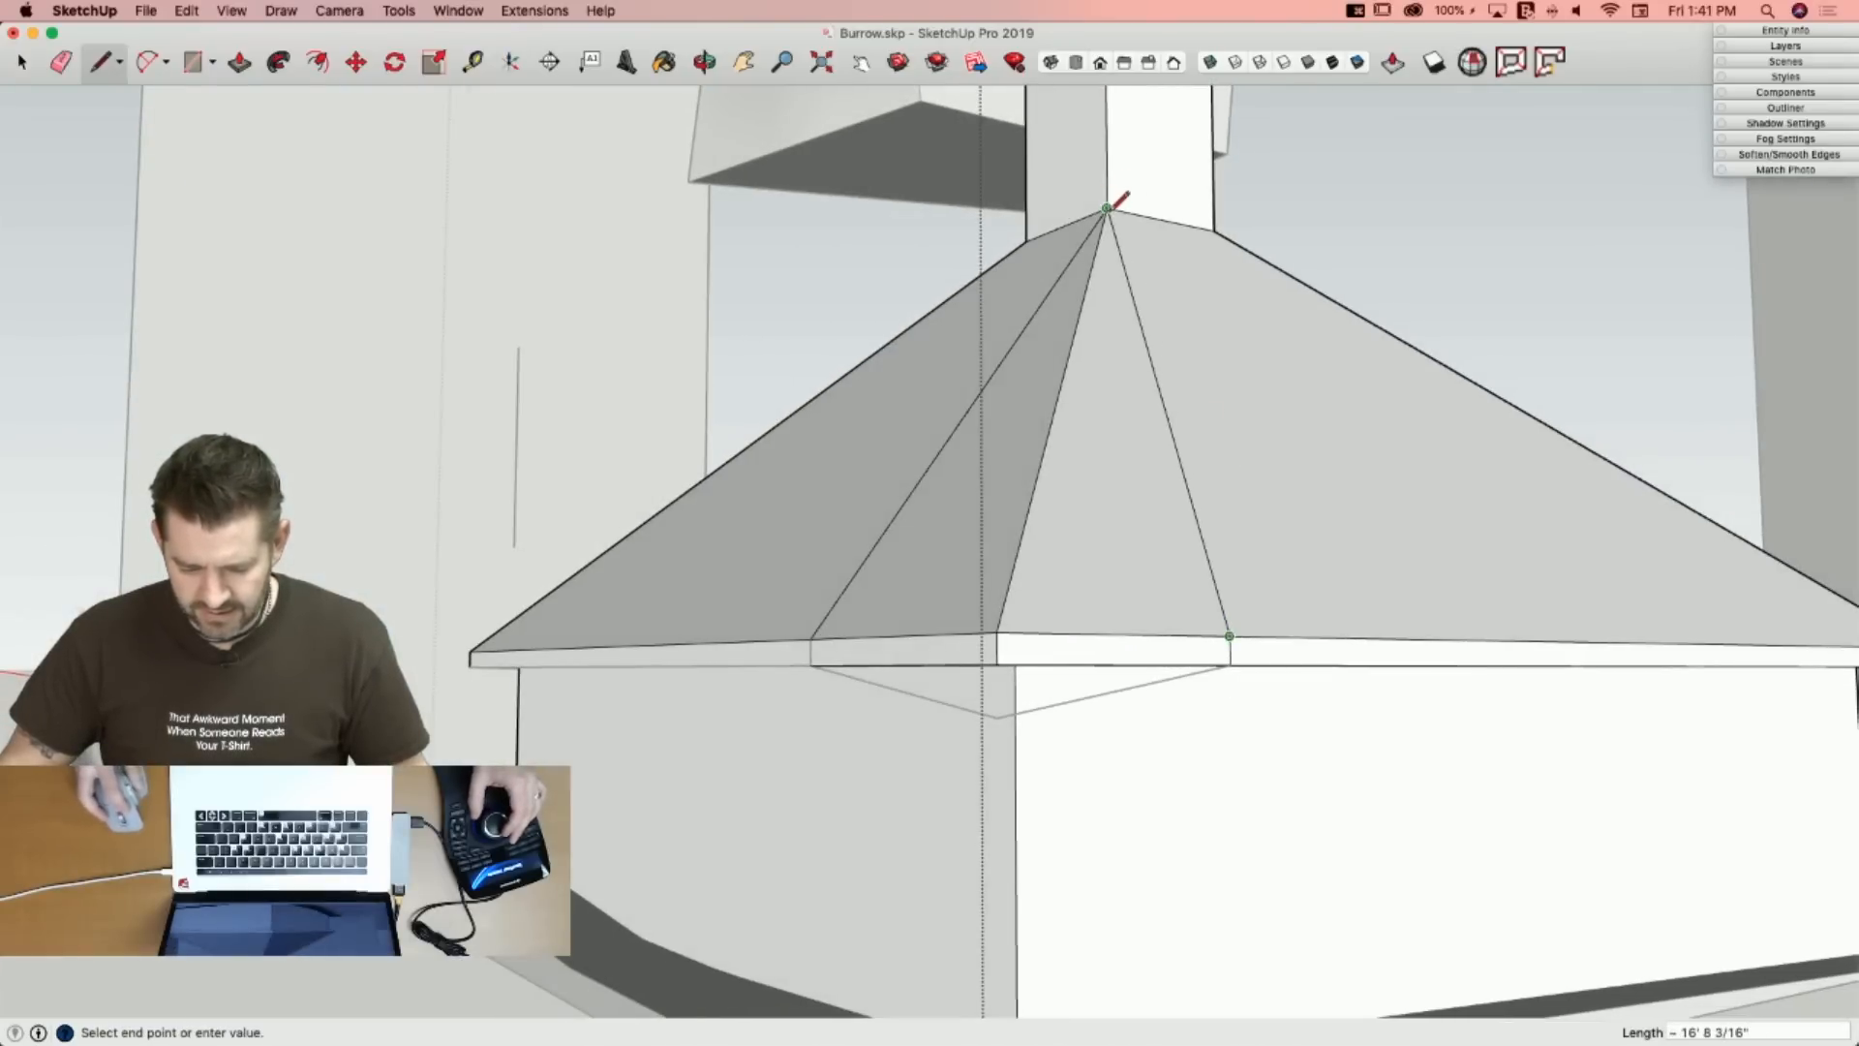
Move the roof corner's vertical fascia edge down to the low point of the sloping eave lines.
key(space)
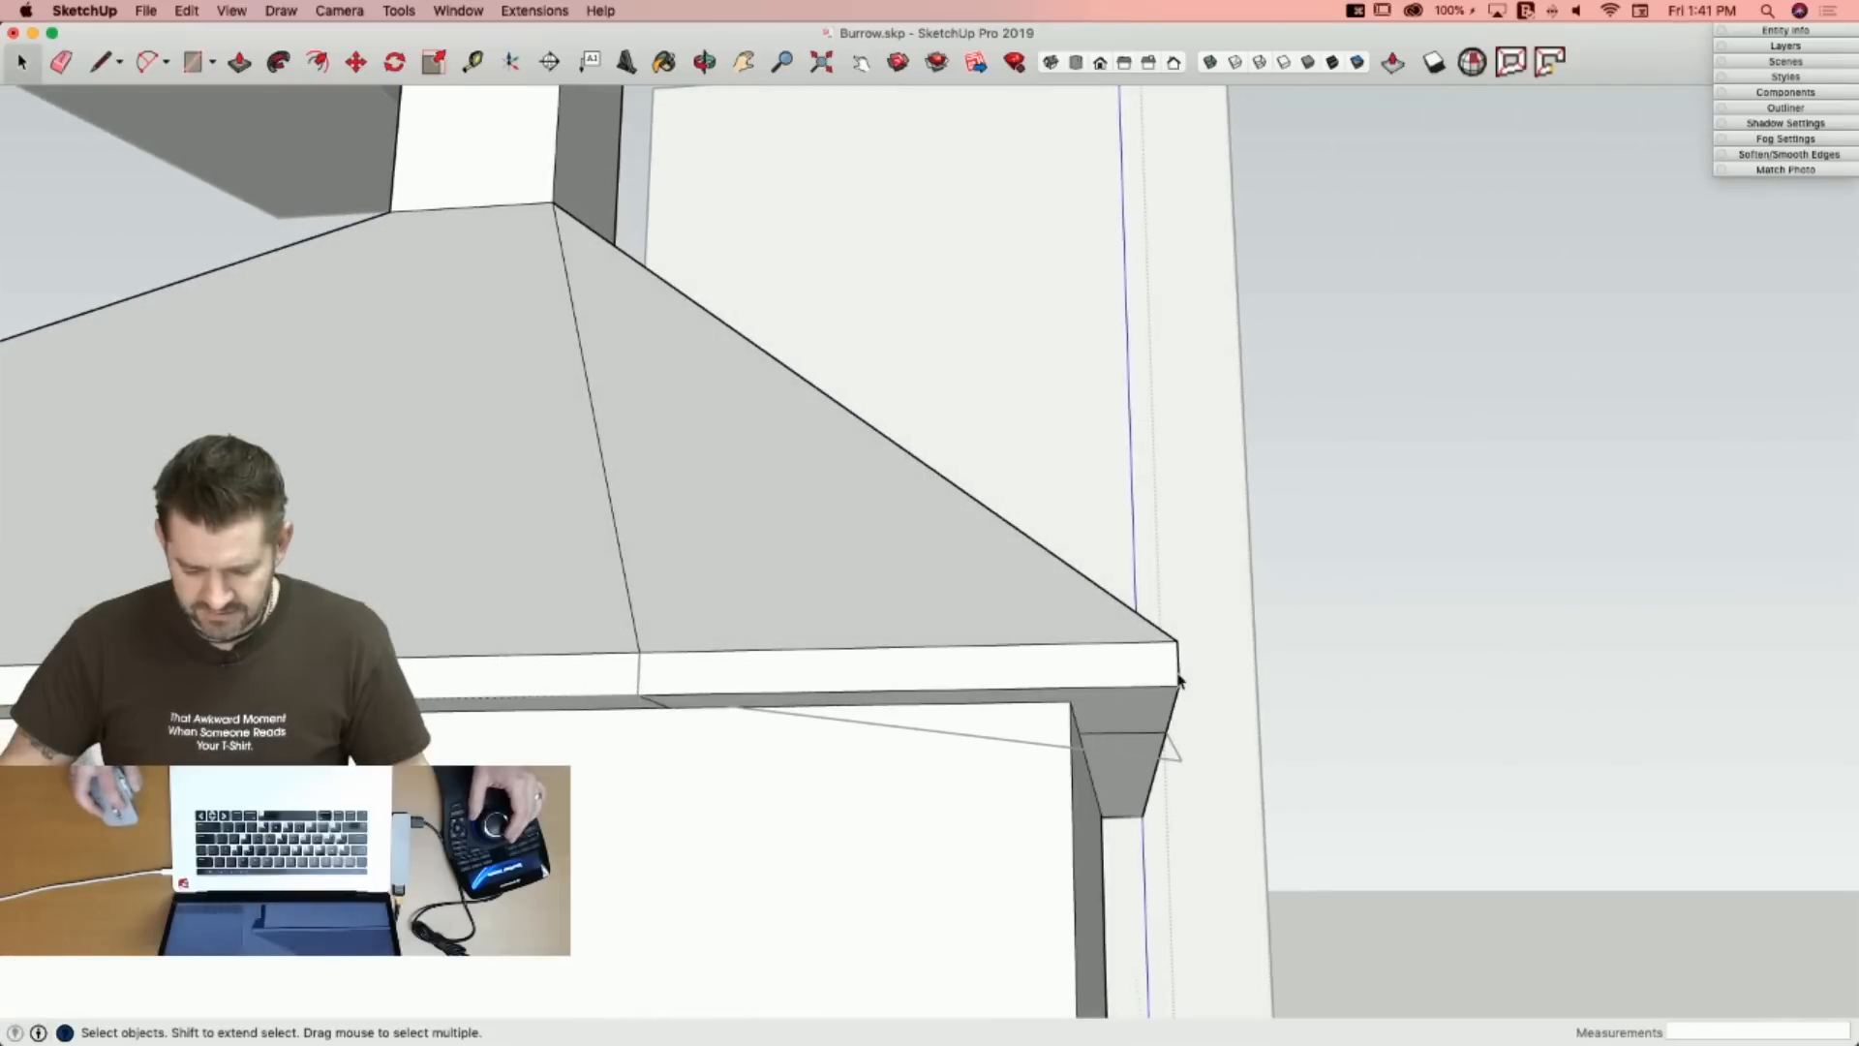
key(m)
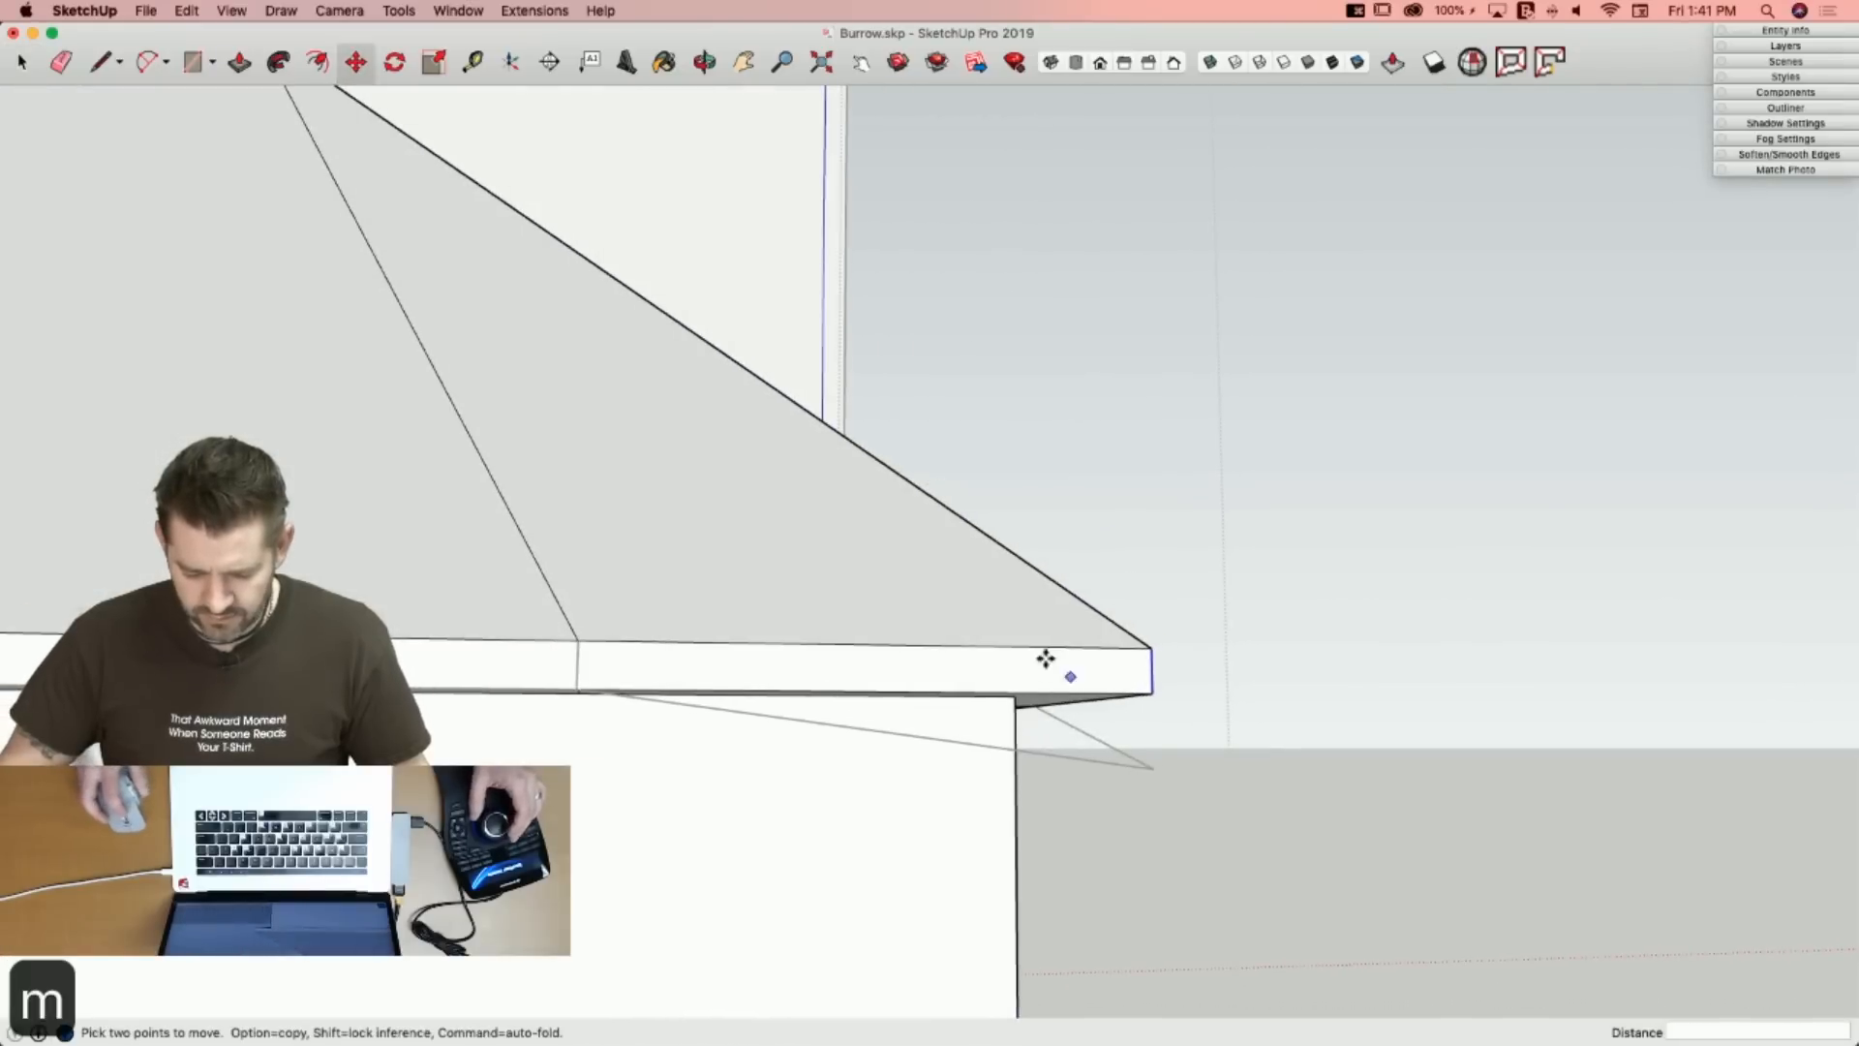
click(1152, 693)
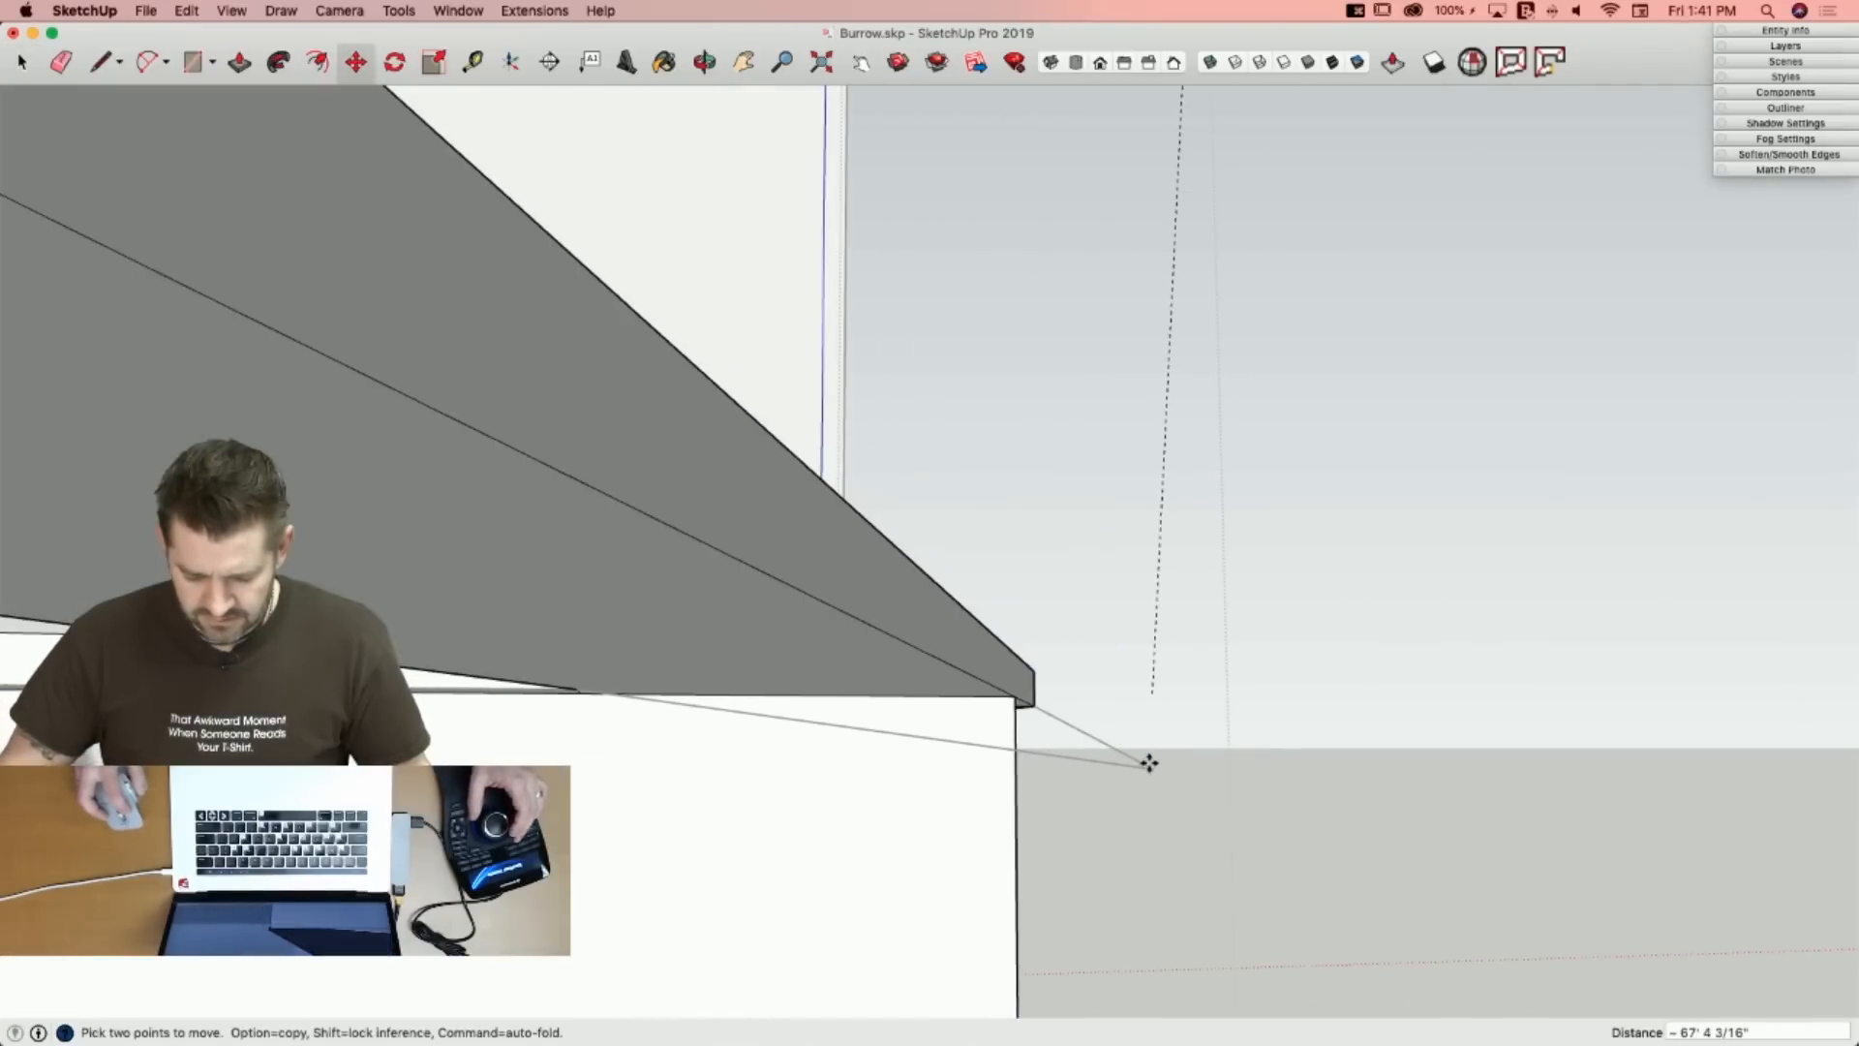
Move the roof's corner edge straight down about 8 3/8" onto the corner of the reference outline.
key(Up)
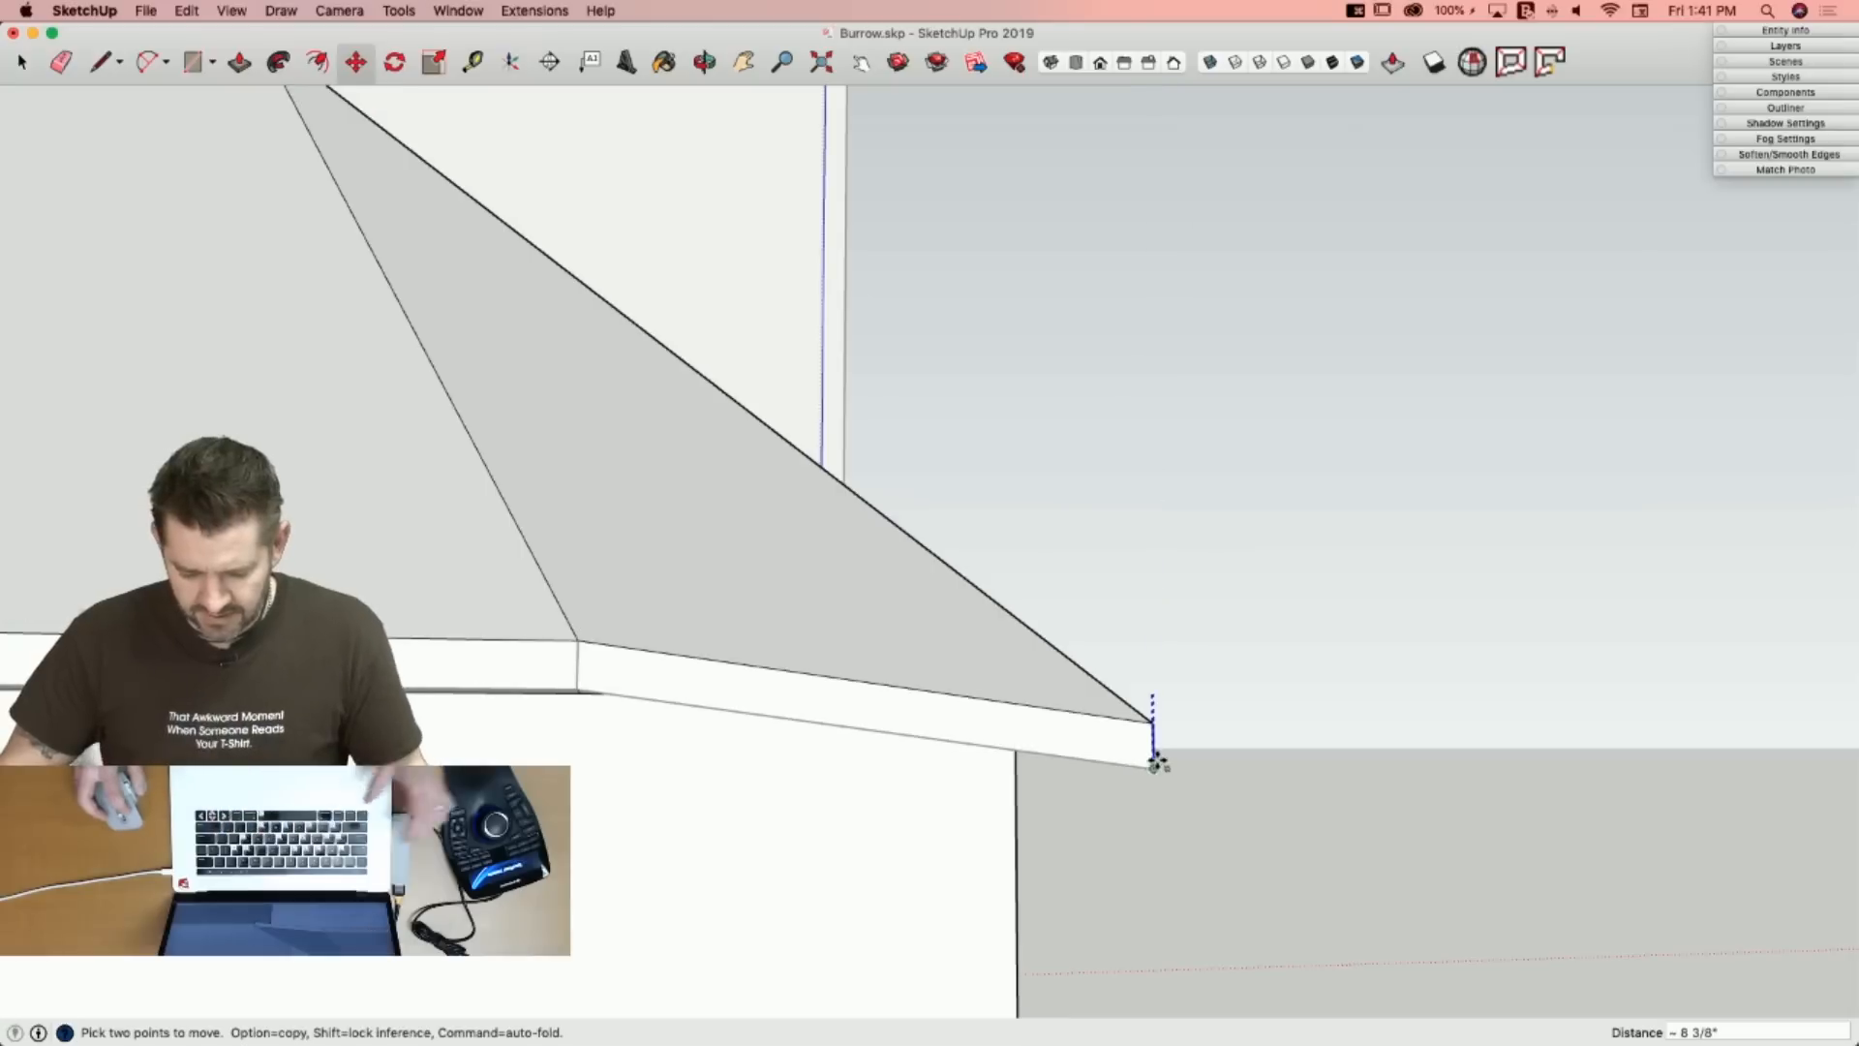
click(1153, 765)
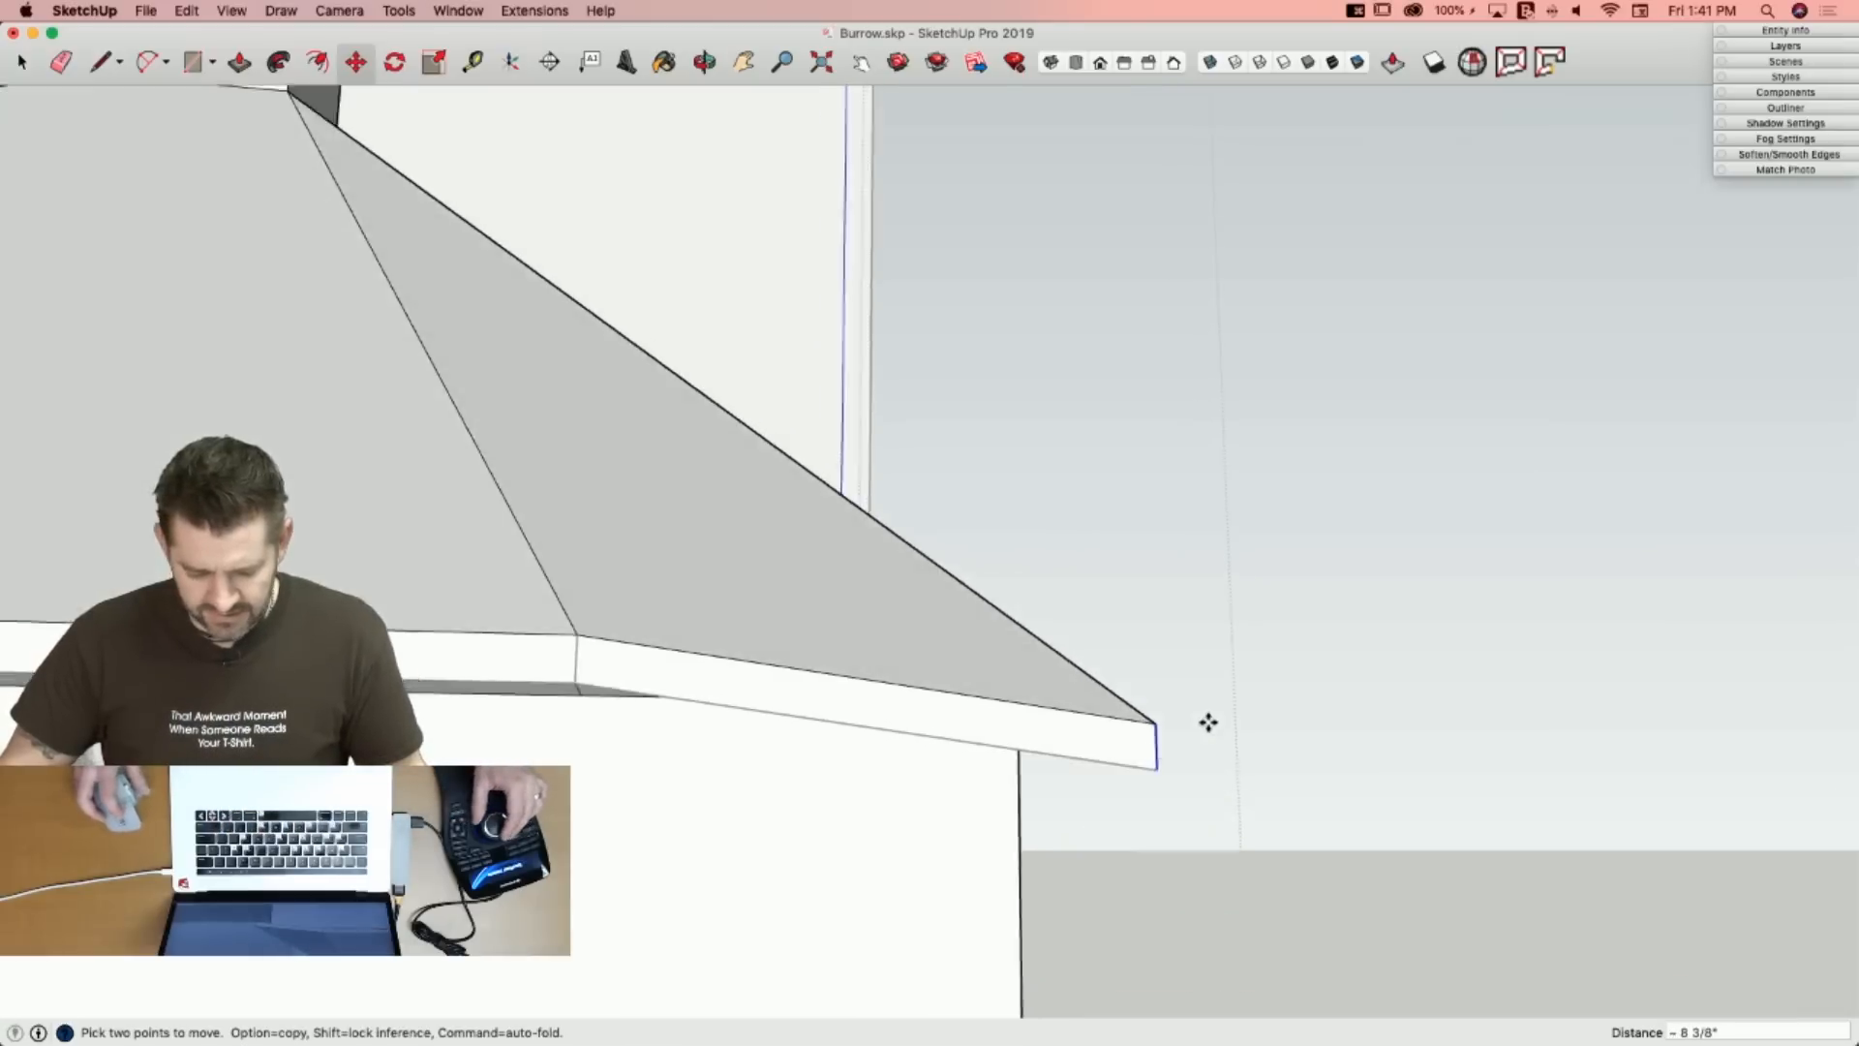
key(space)
Soften the diagonal soffit edges on both sides of the lowered roof corner.
key(e)
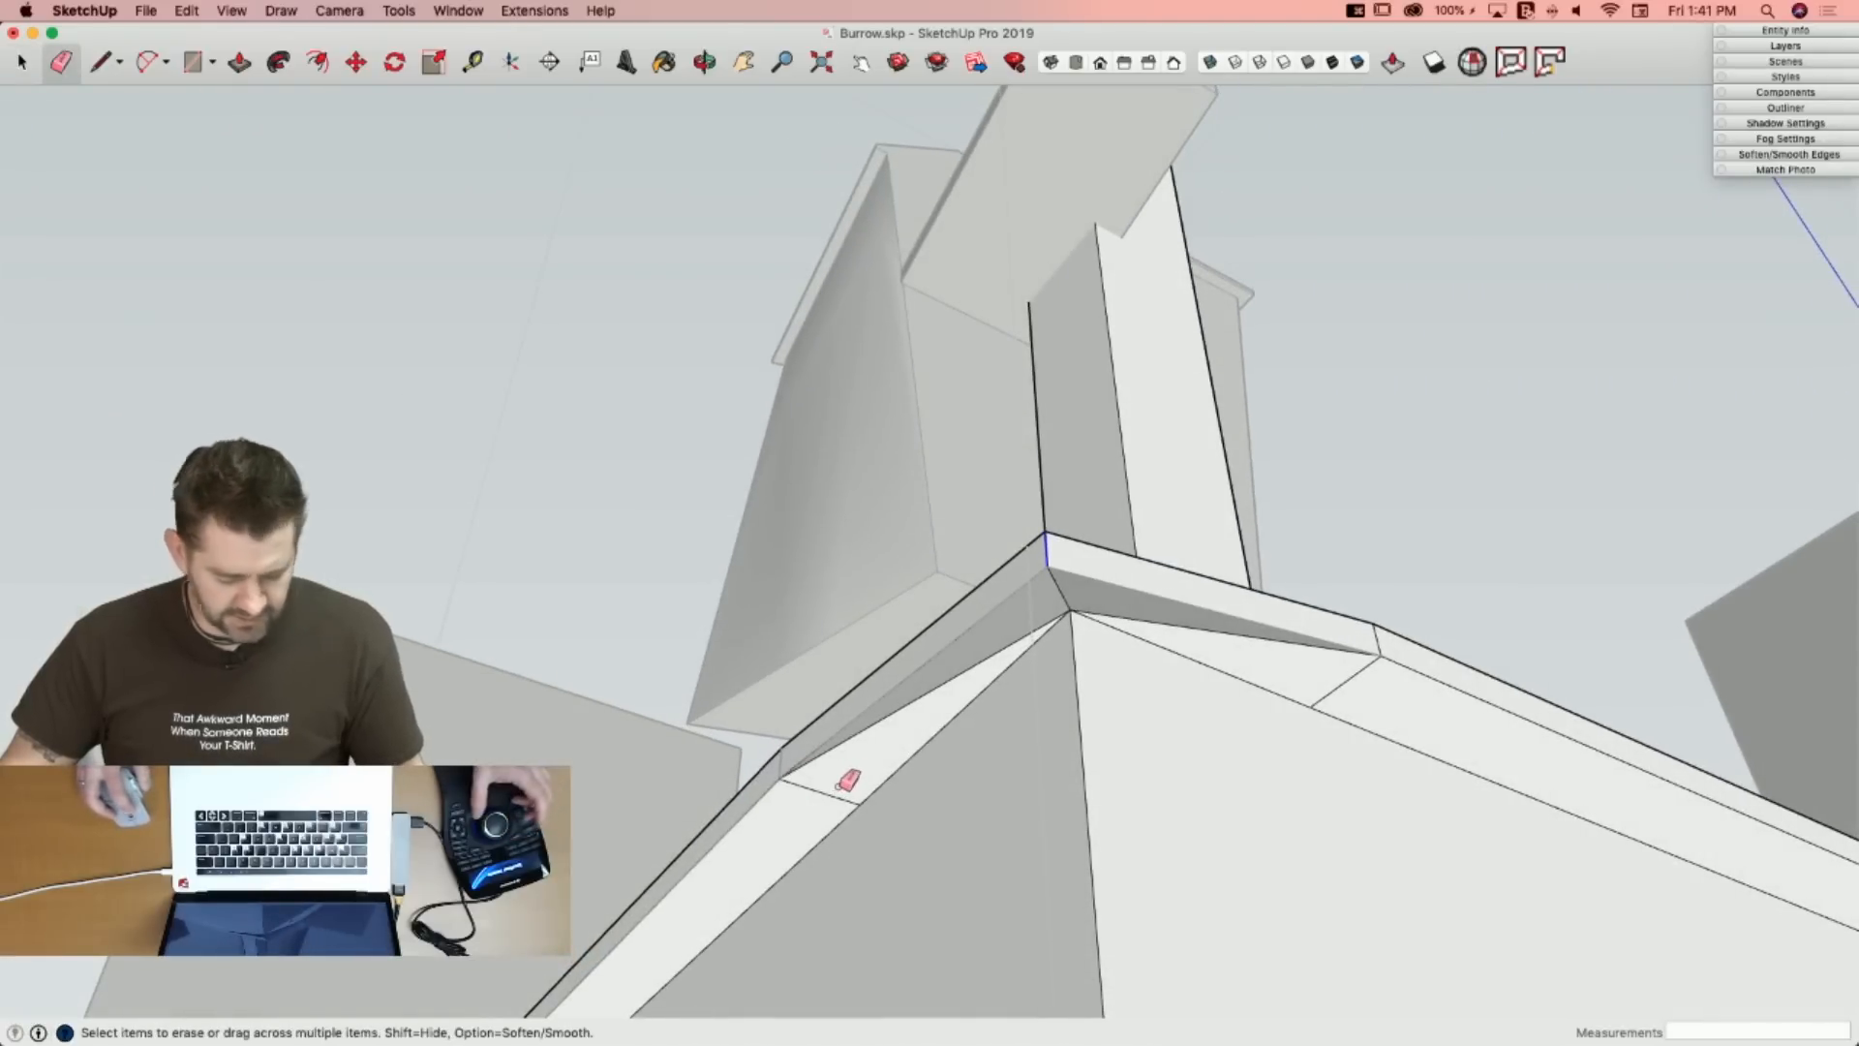
click(902, 707)
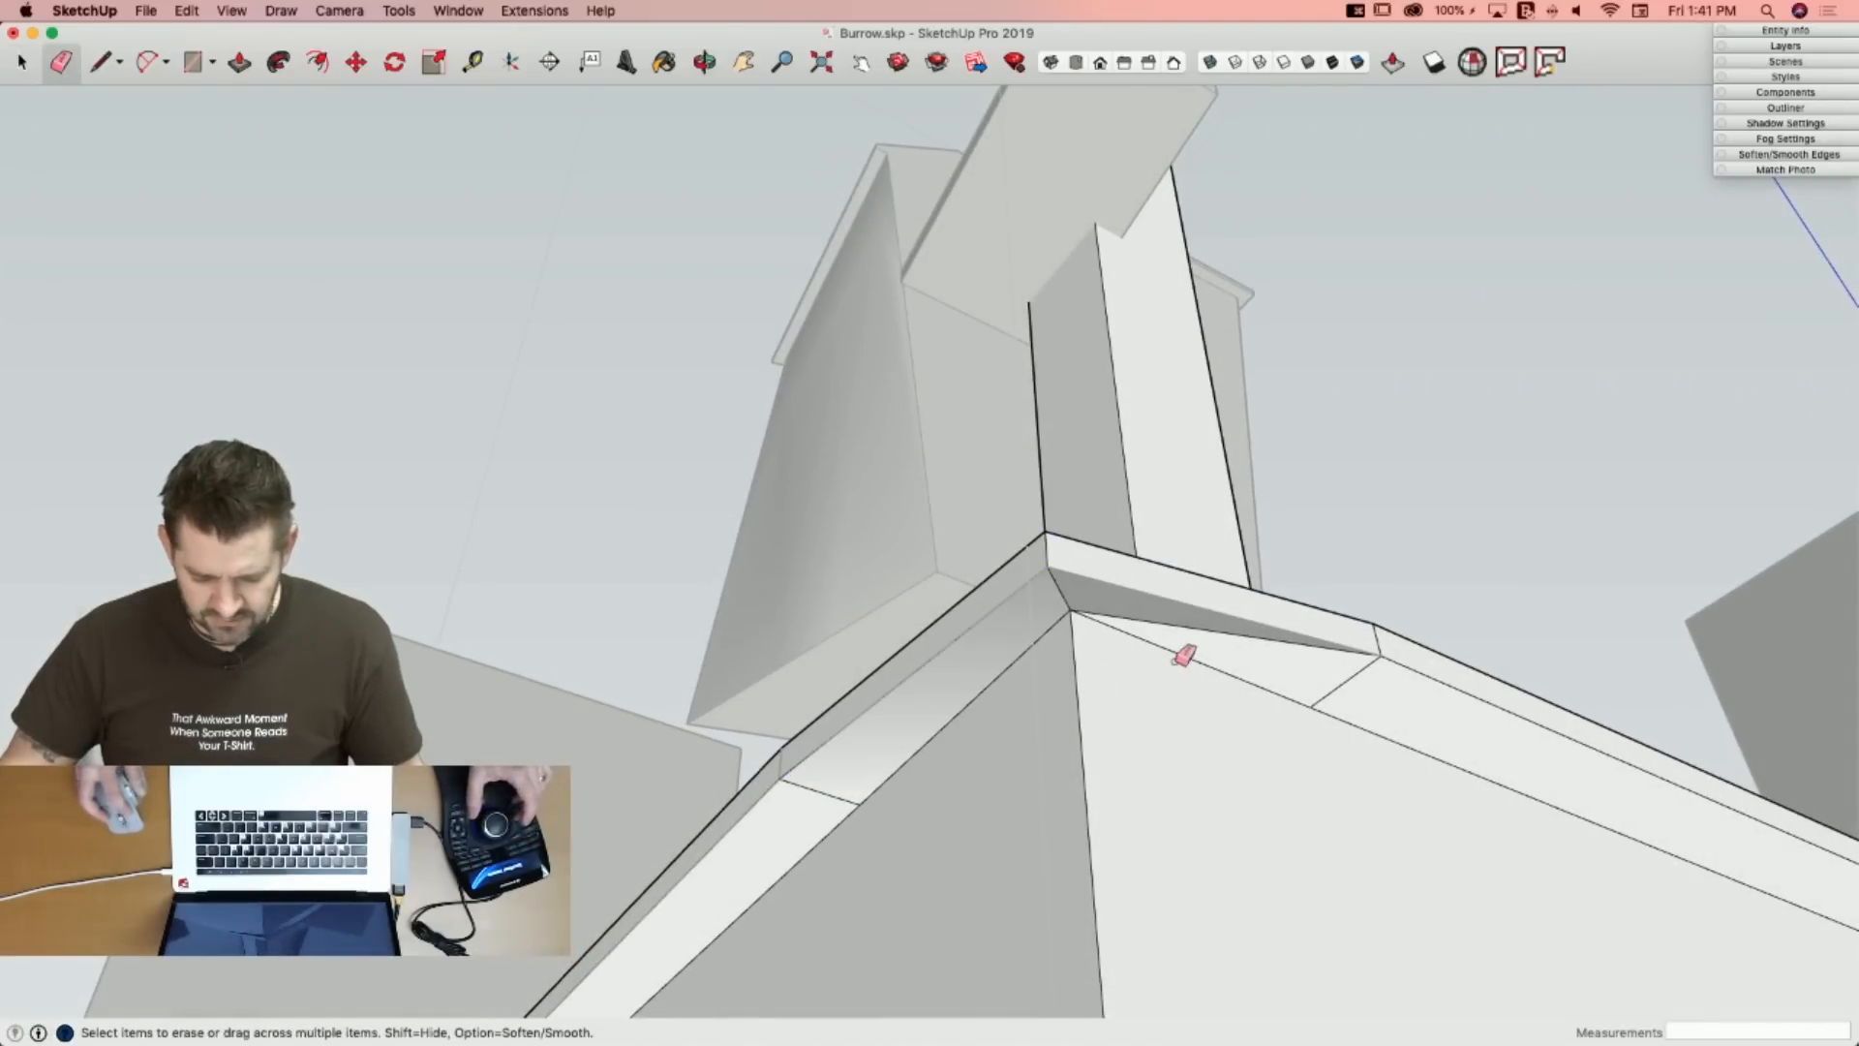
drag(1348, 676, 1363, 694)
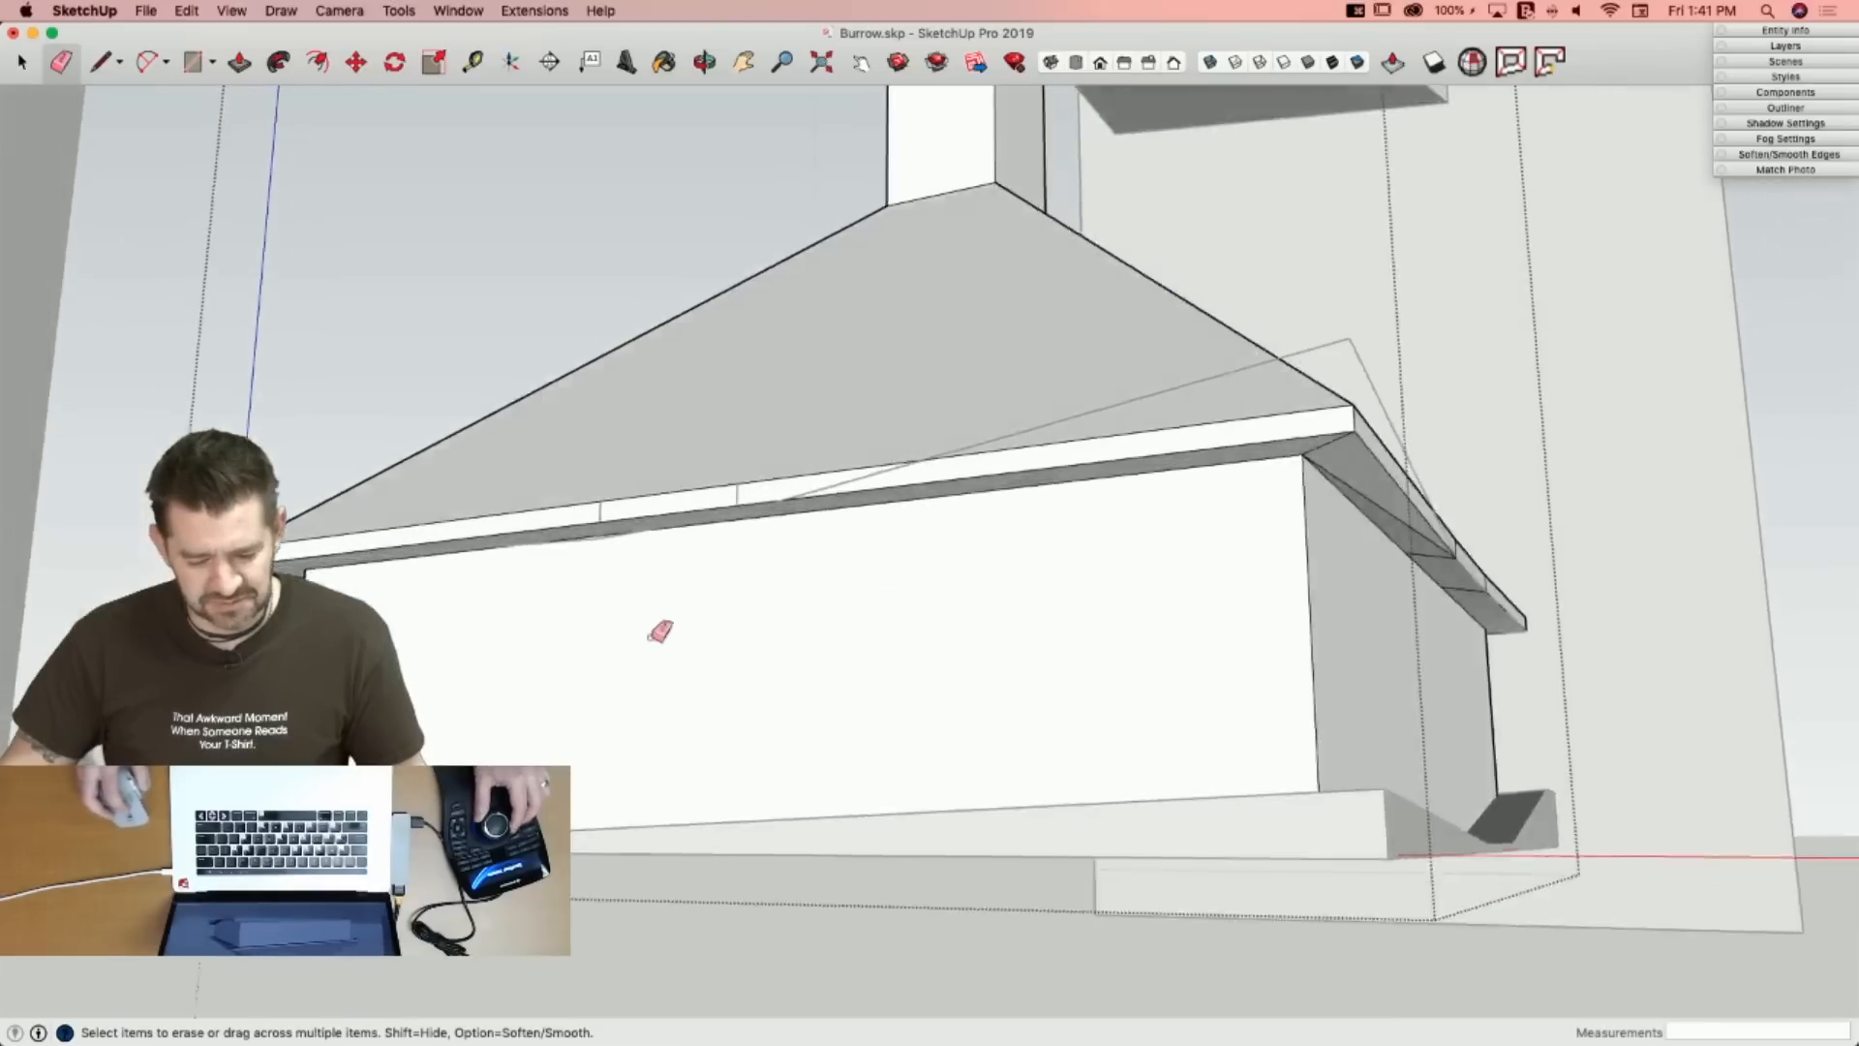
Draw fascia lines at the outline's two break points and continue each across the soffit to the wall, about 1' 5/8".
key(l)
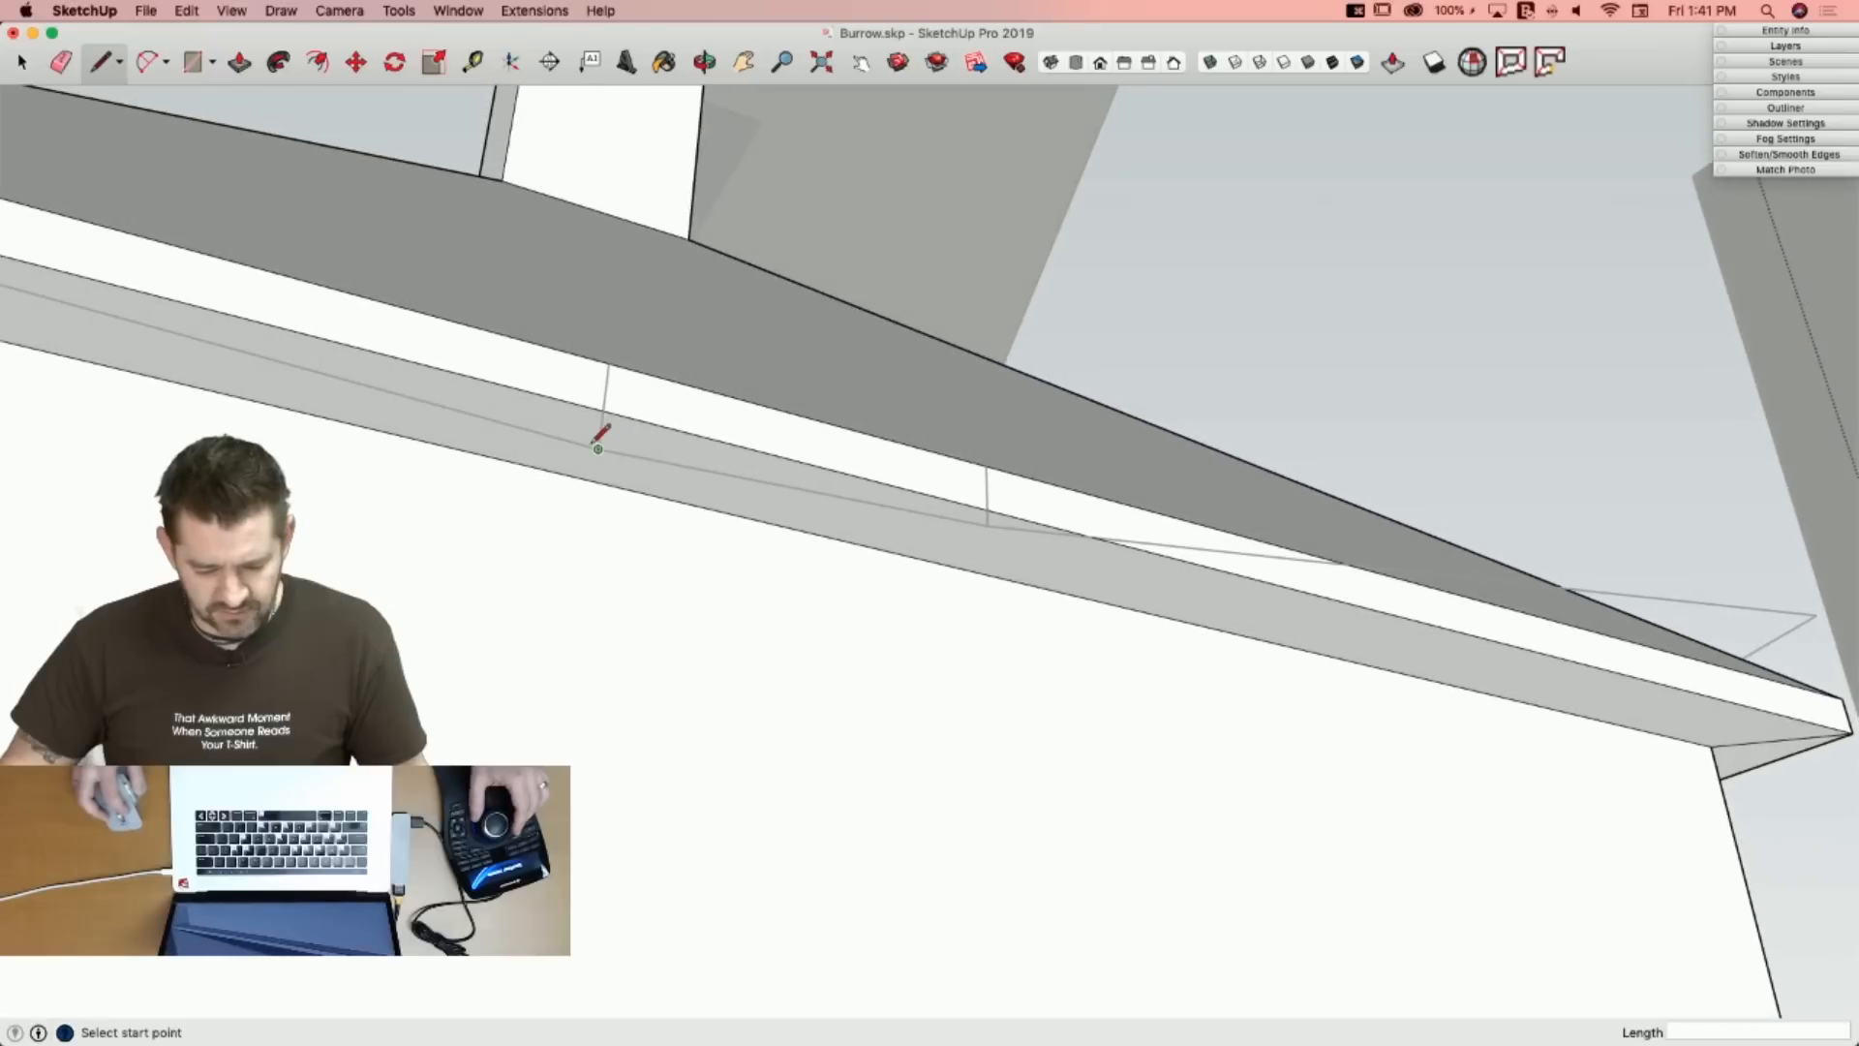
click(987, 524)
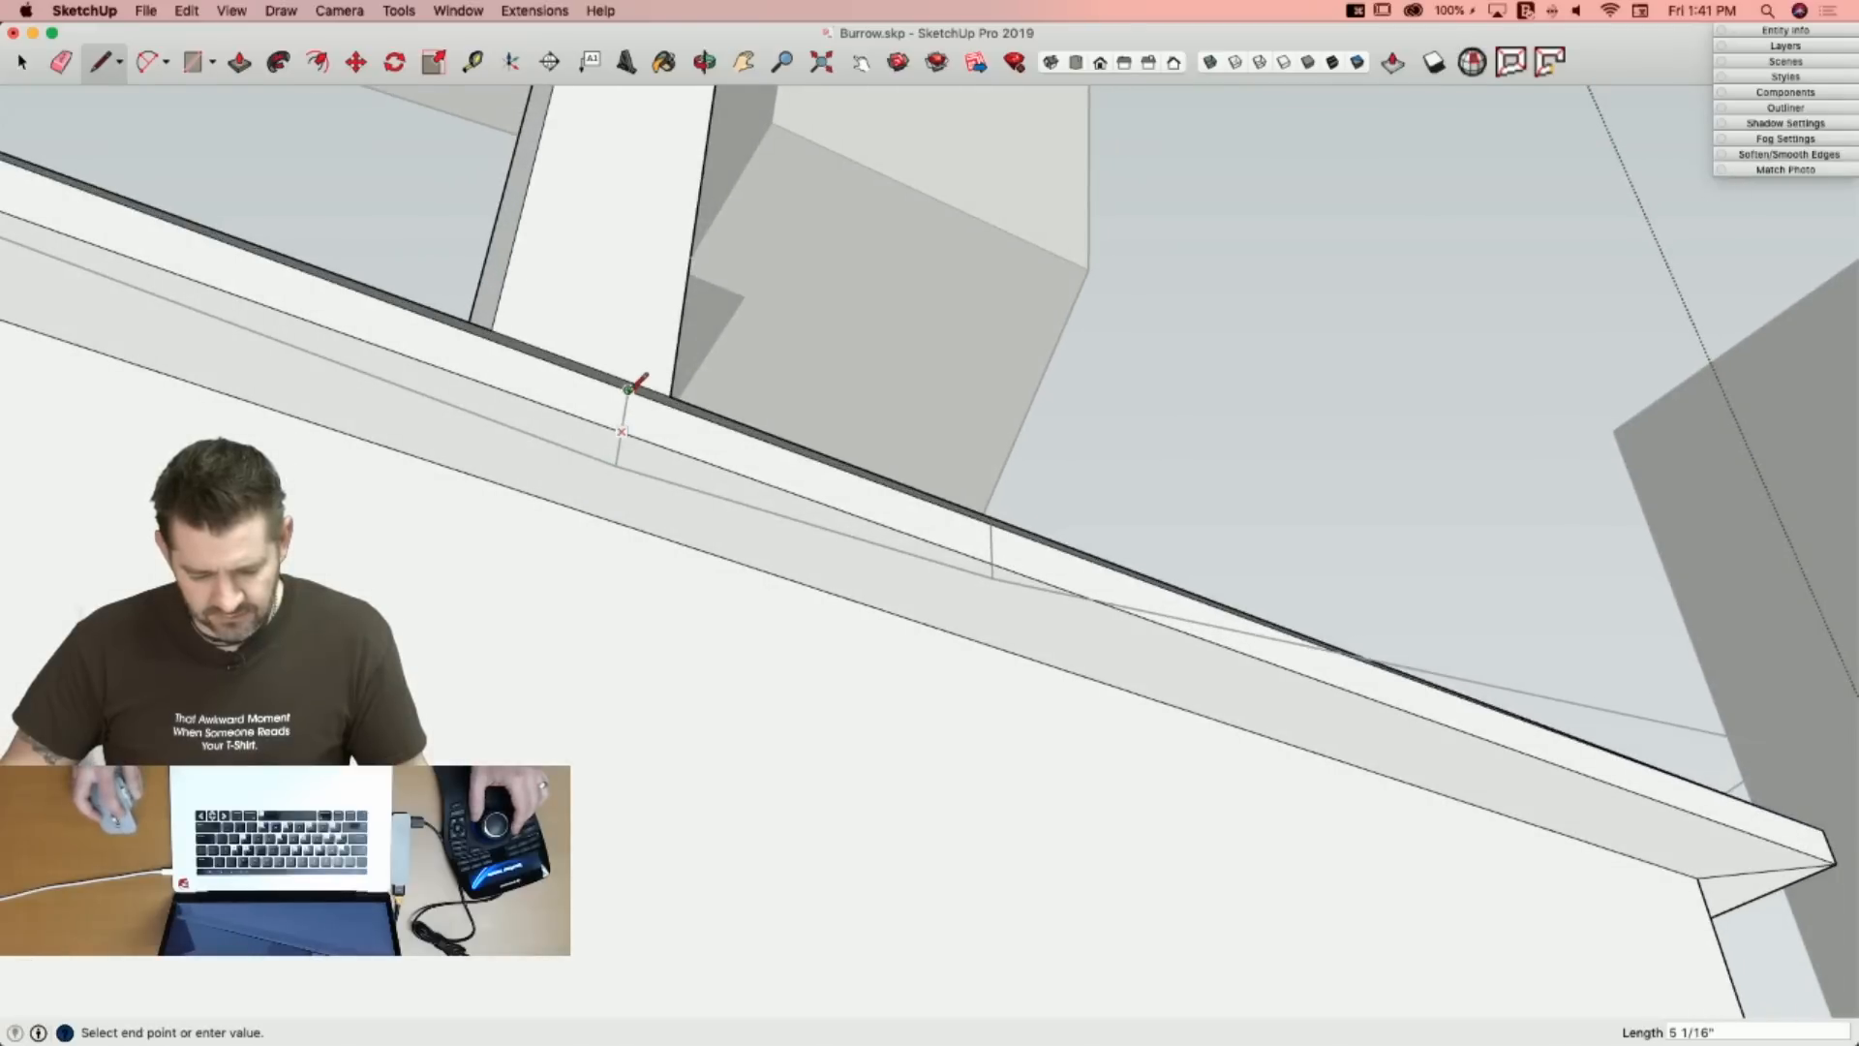
click(975, 548)
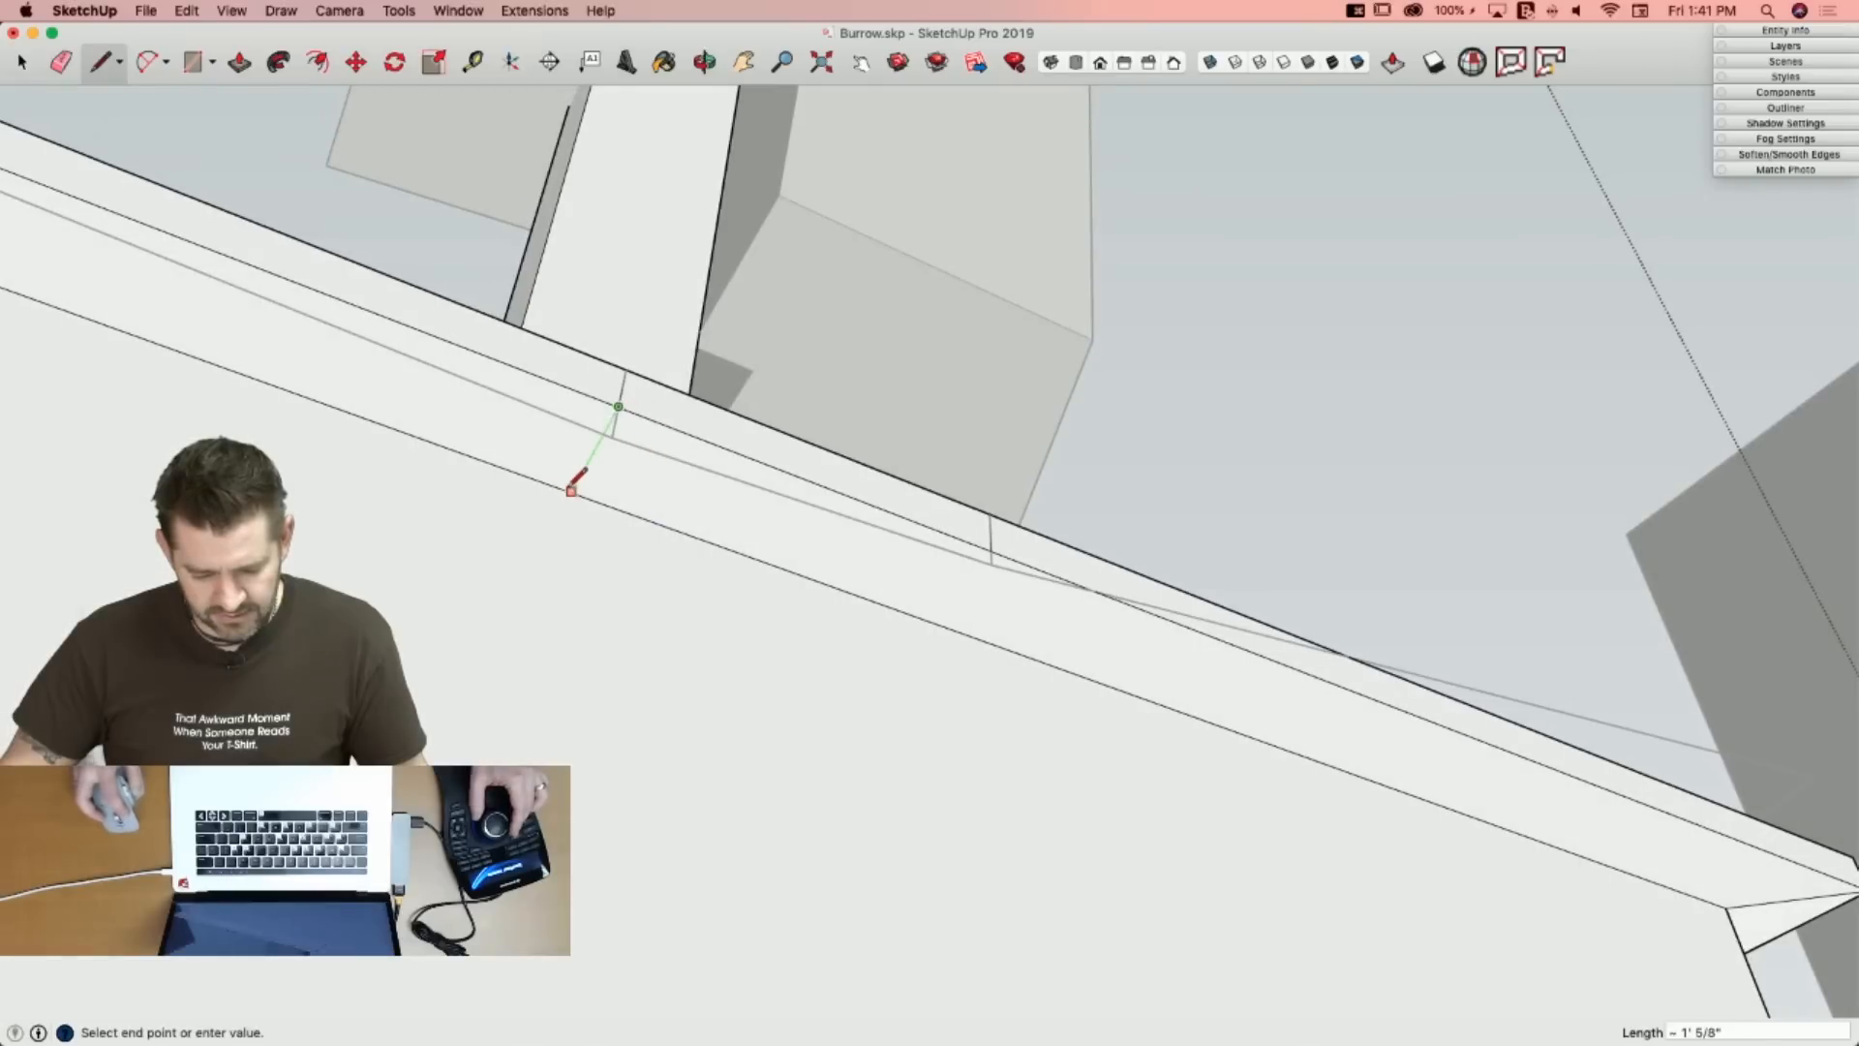
click(927, 618)
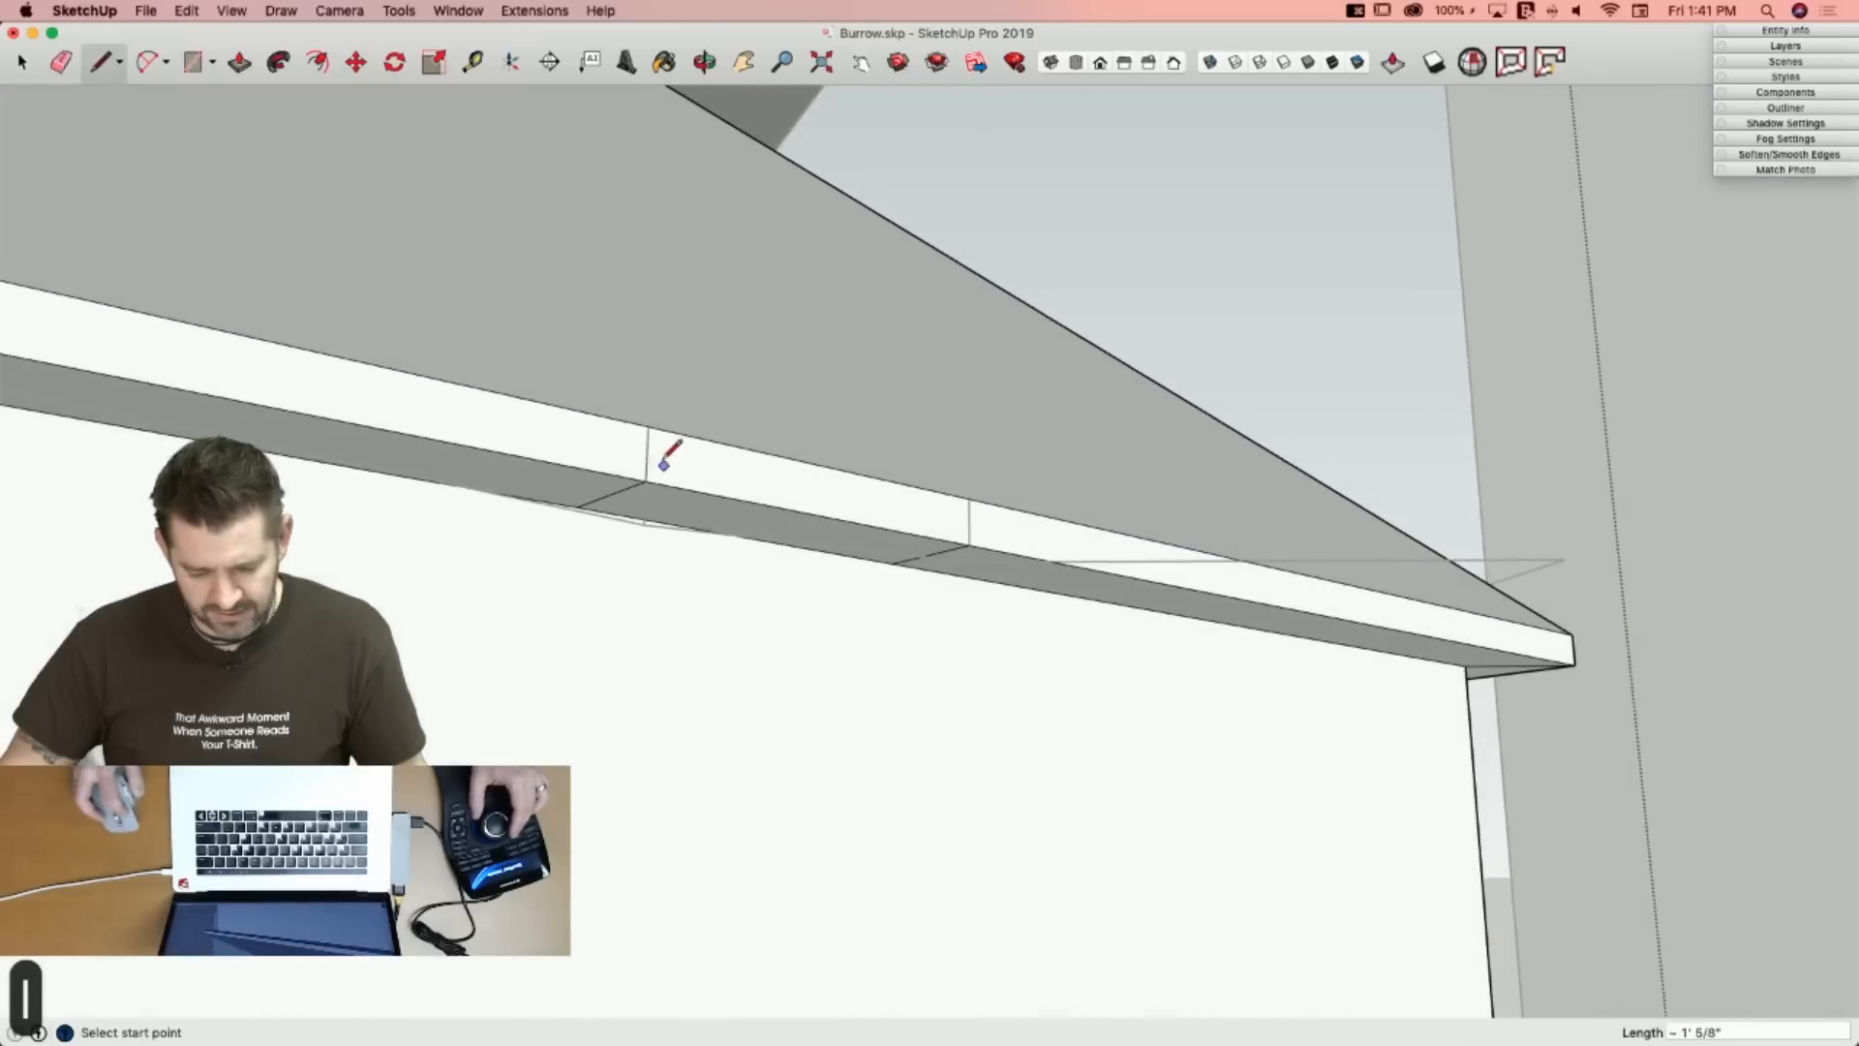
Draw lines across the roof slope from the tops of the two fascia divisions to the chimney's base corners.
click(648, 425)
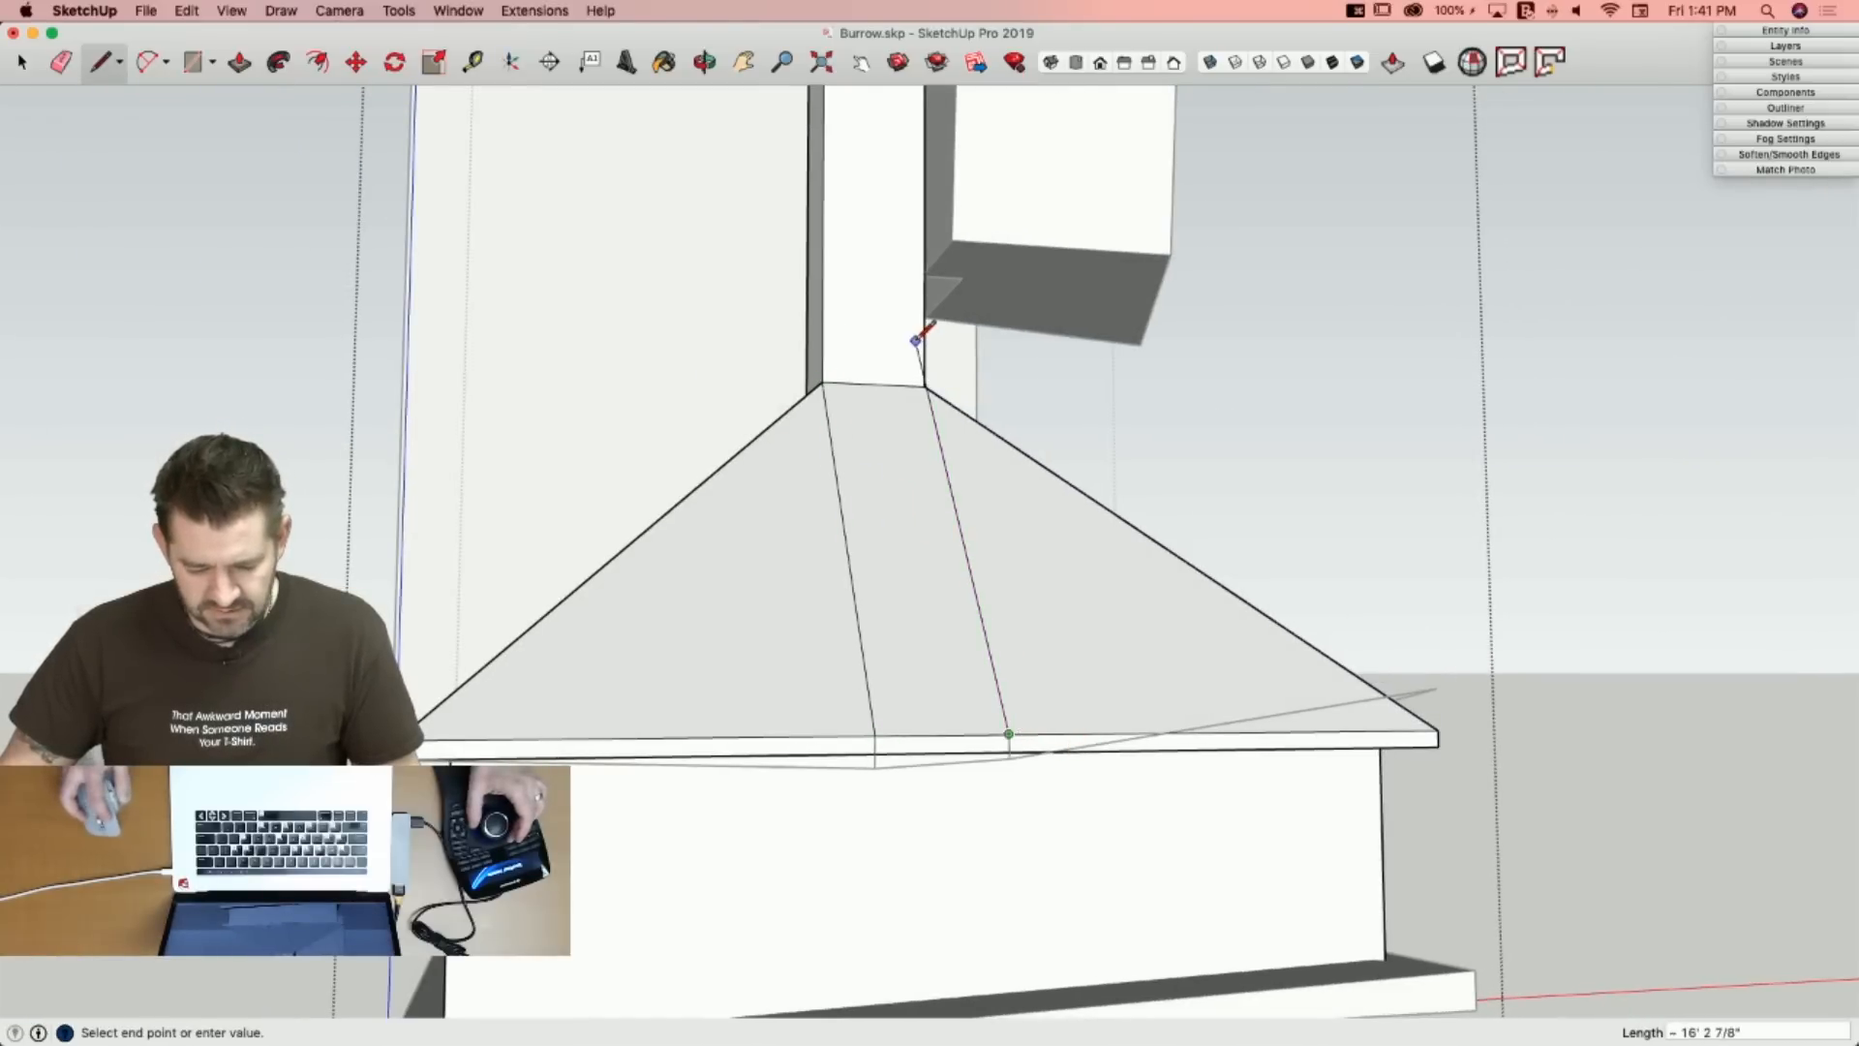
click(927, 385)
key(space)
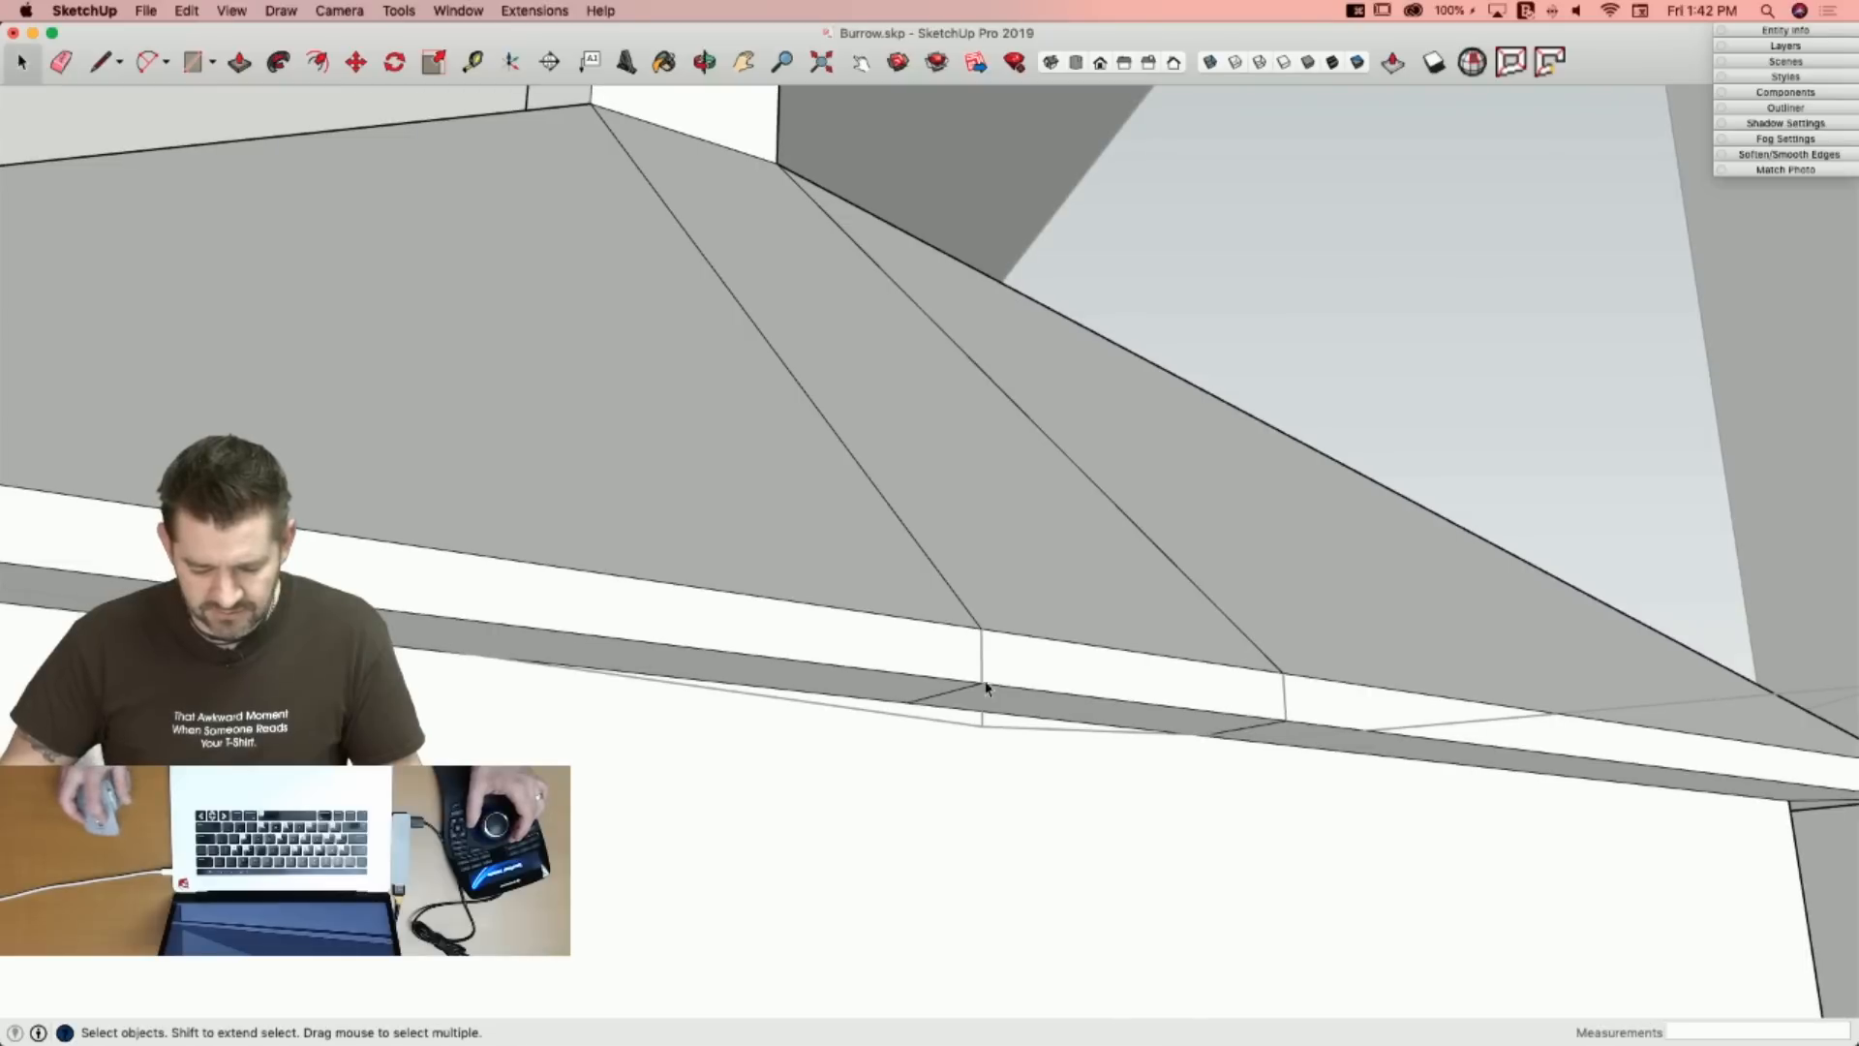
Move the two fascia division edges straight down onto the reference outline, by about 3 15/16" and 1 13/16".
key(m)
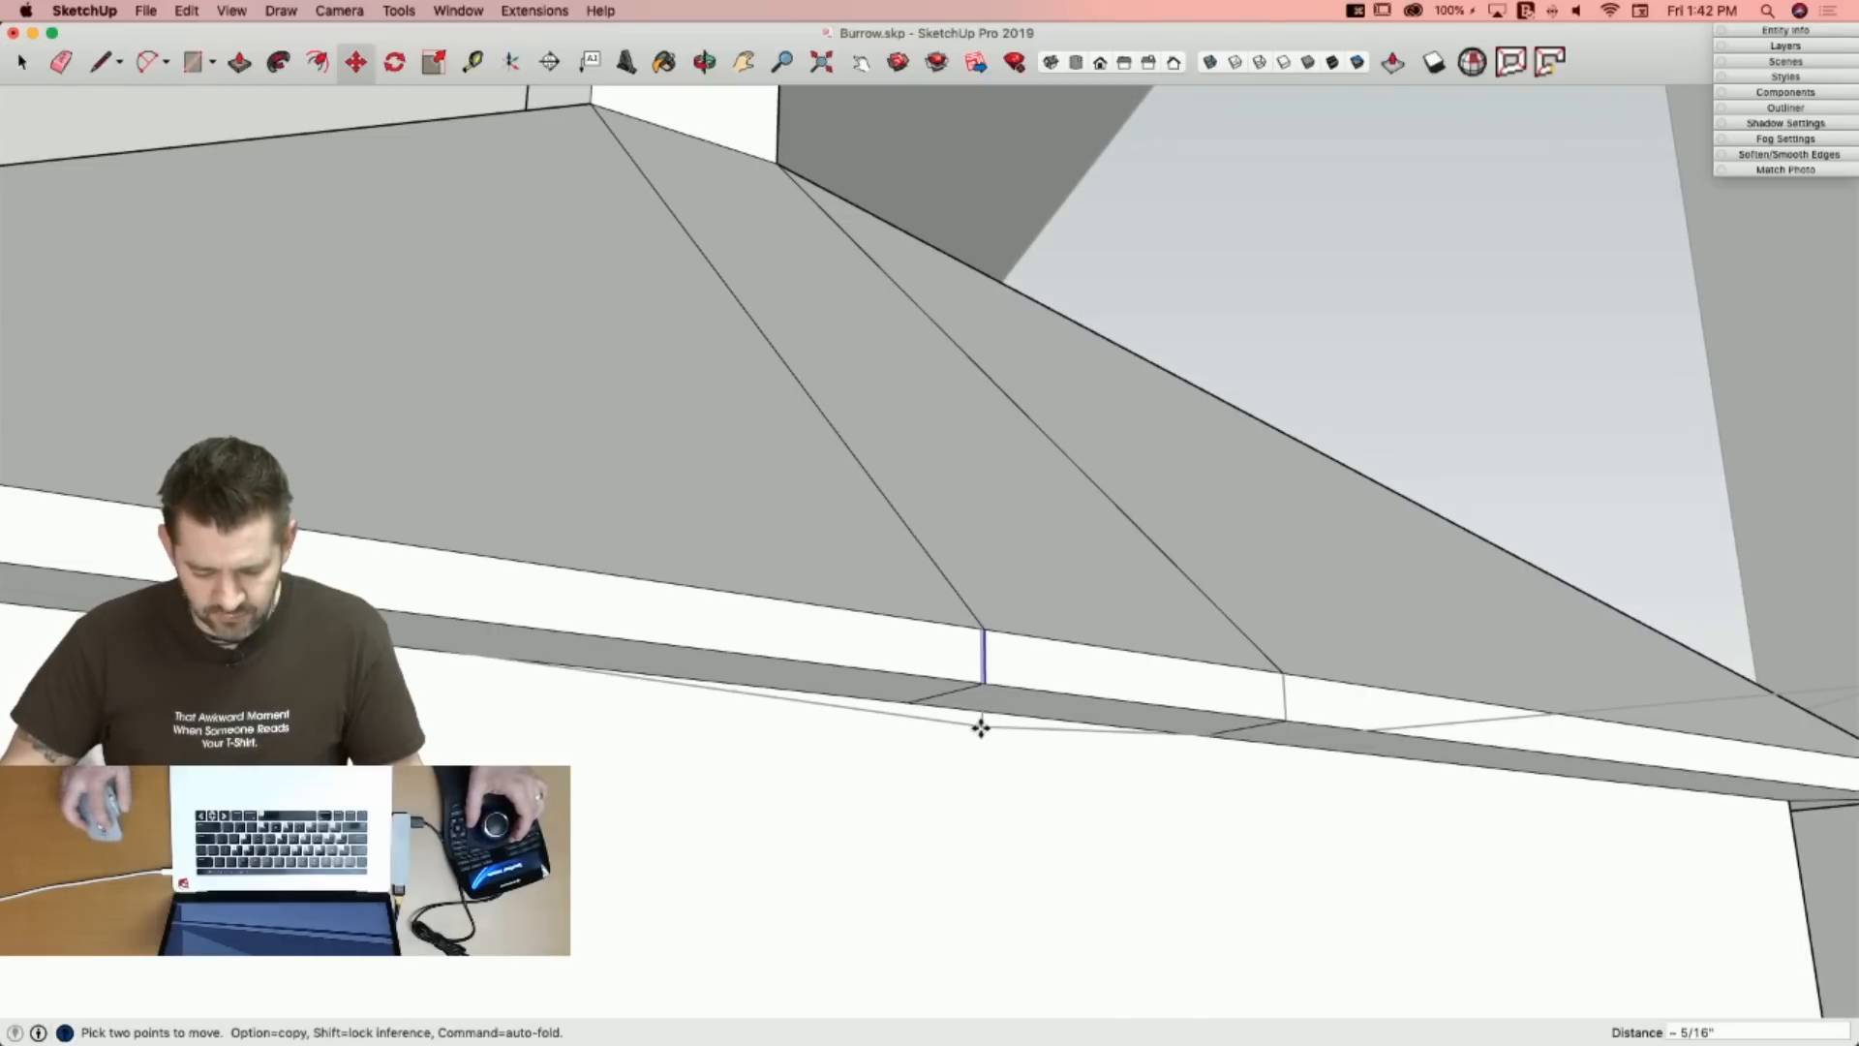
key(Up)
click(982, 726)
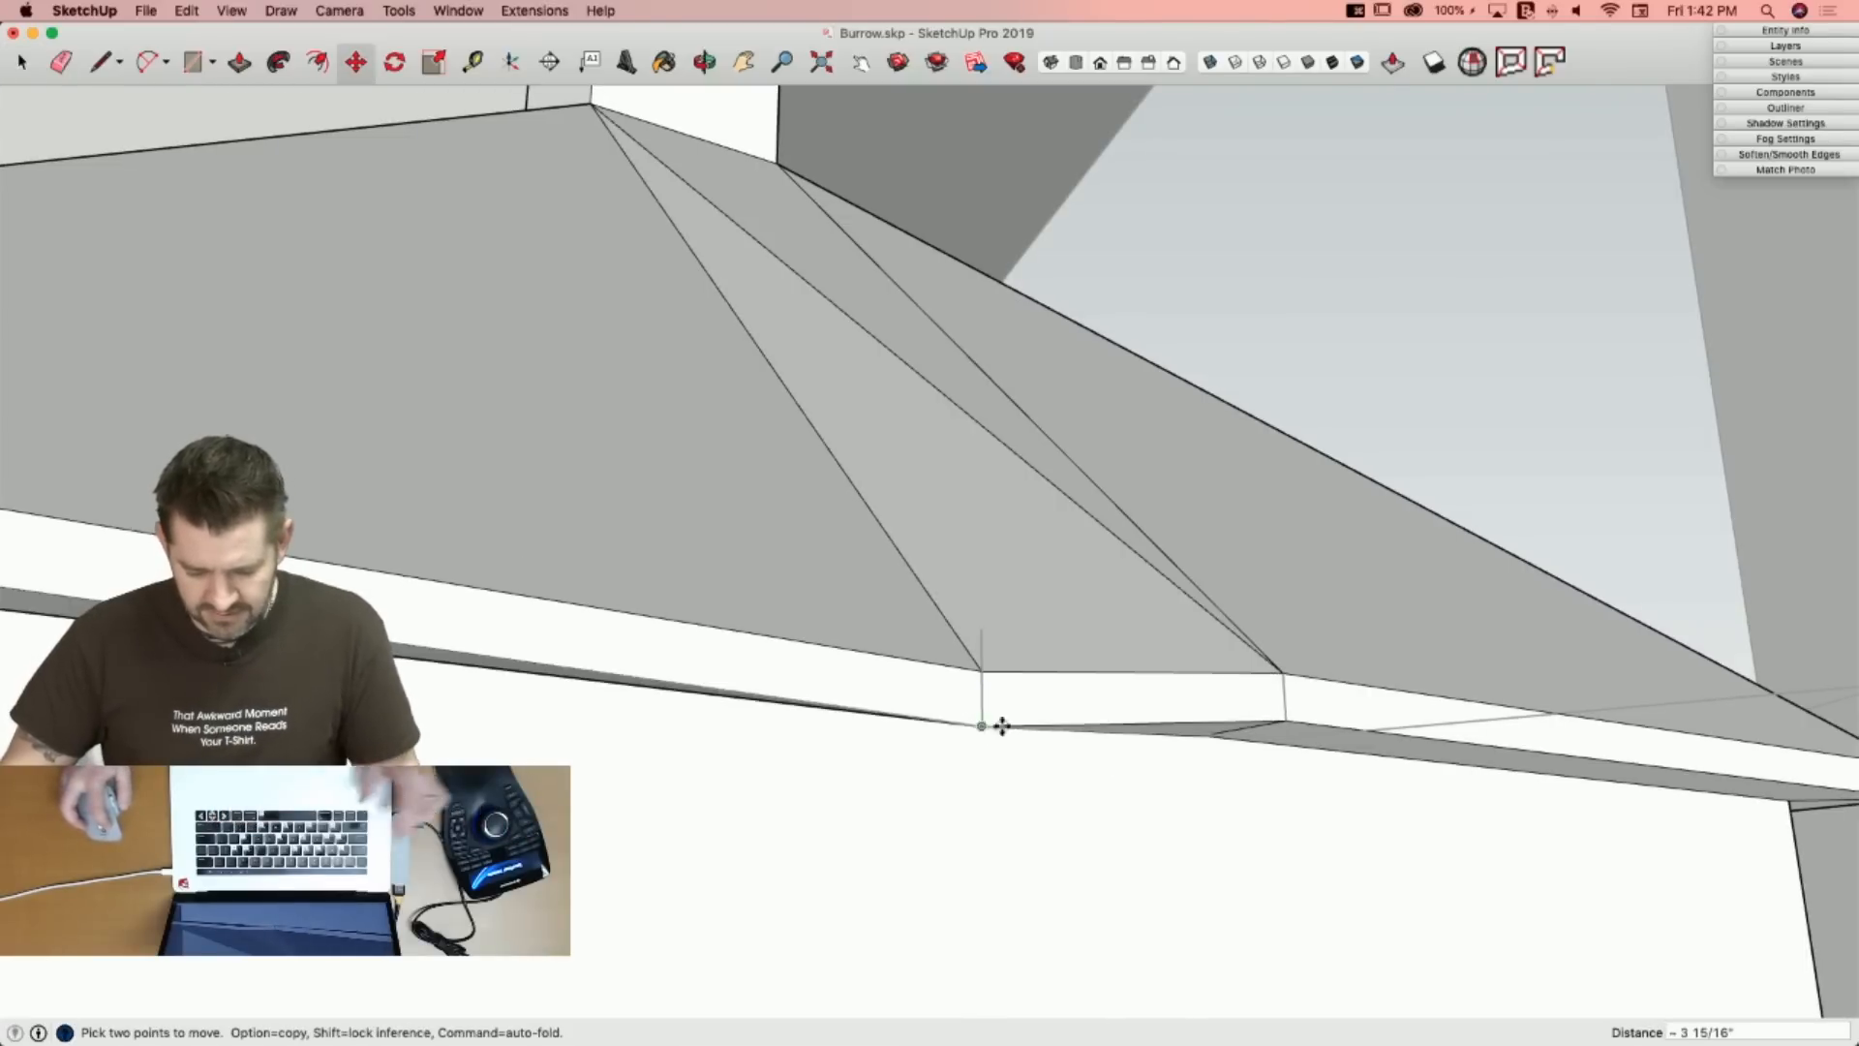
key(space)
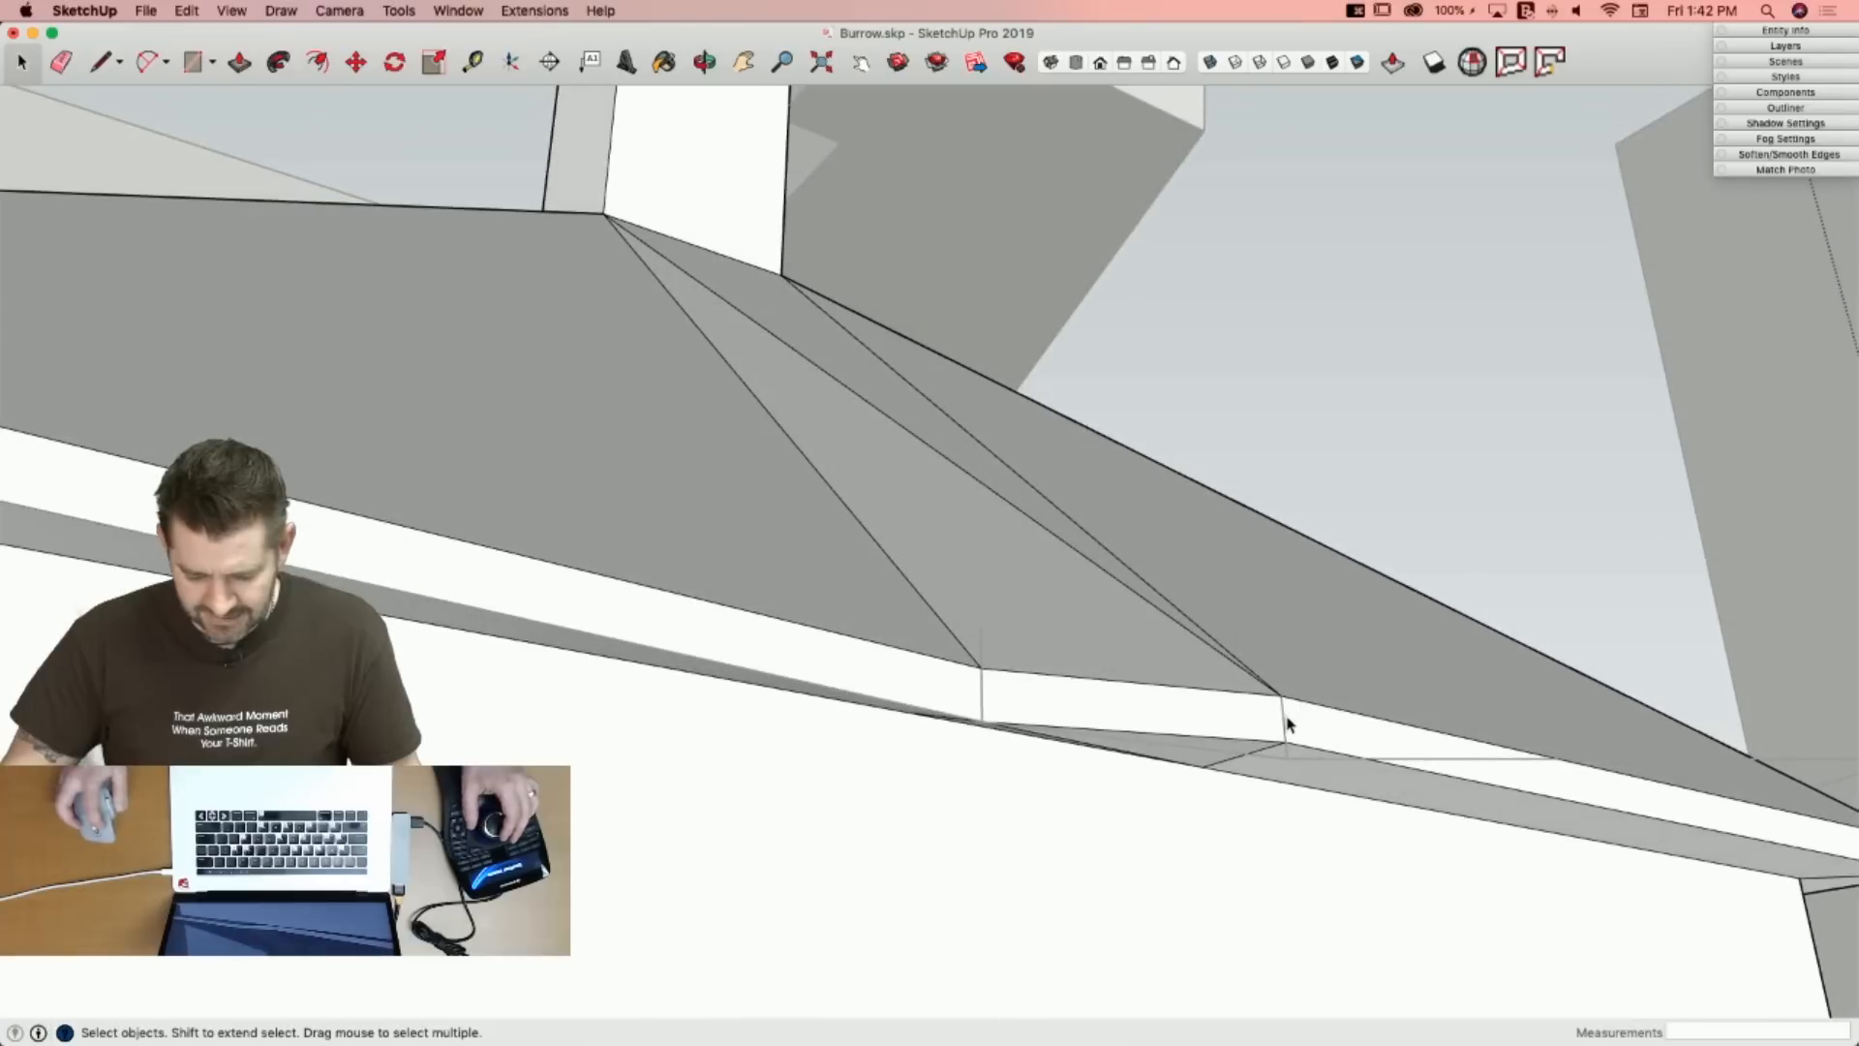
key(m)
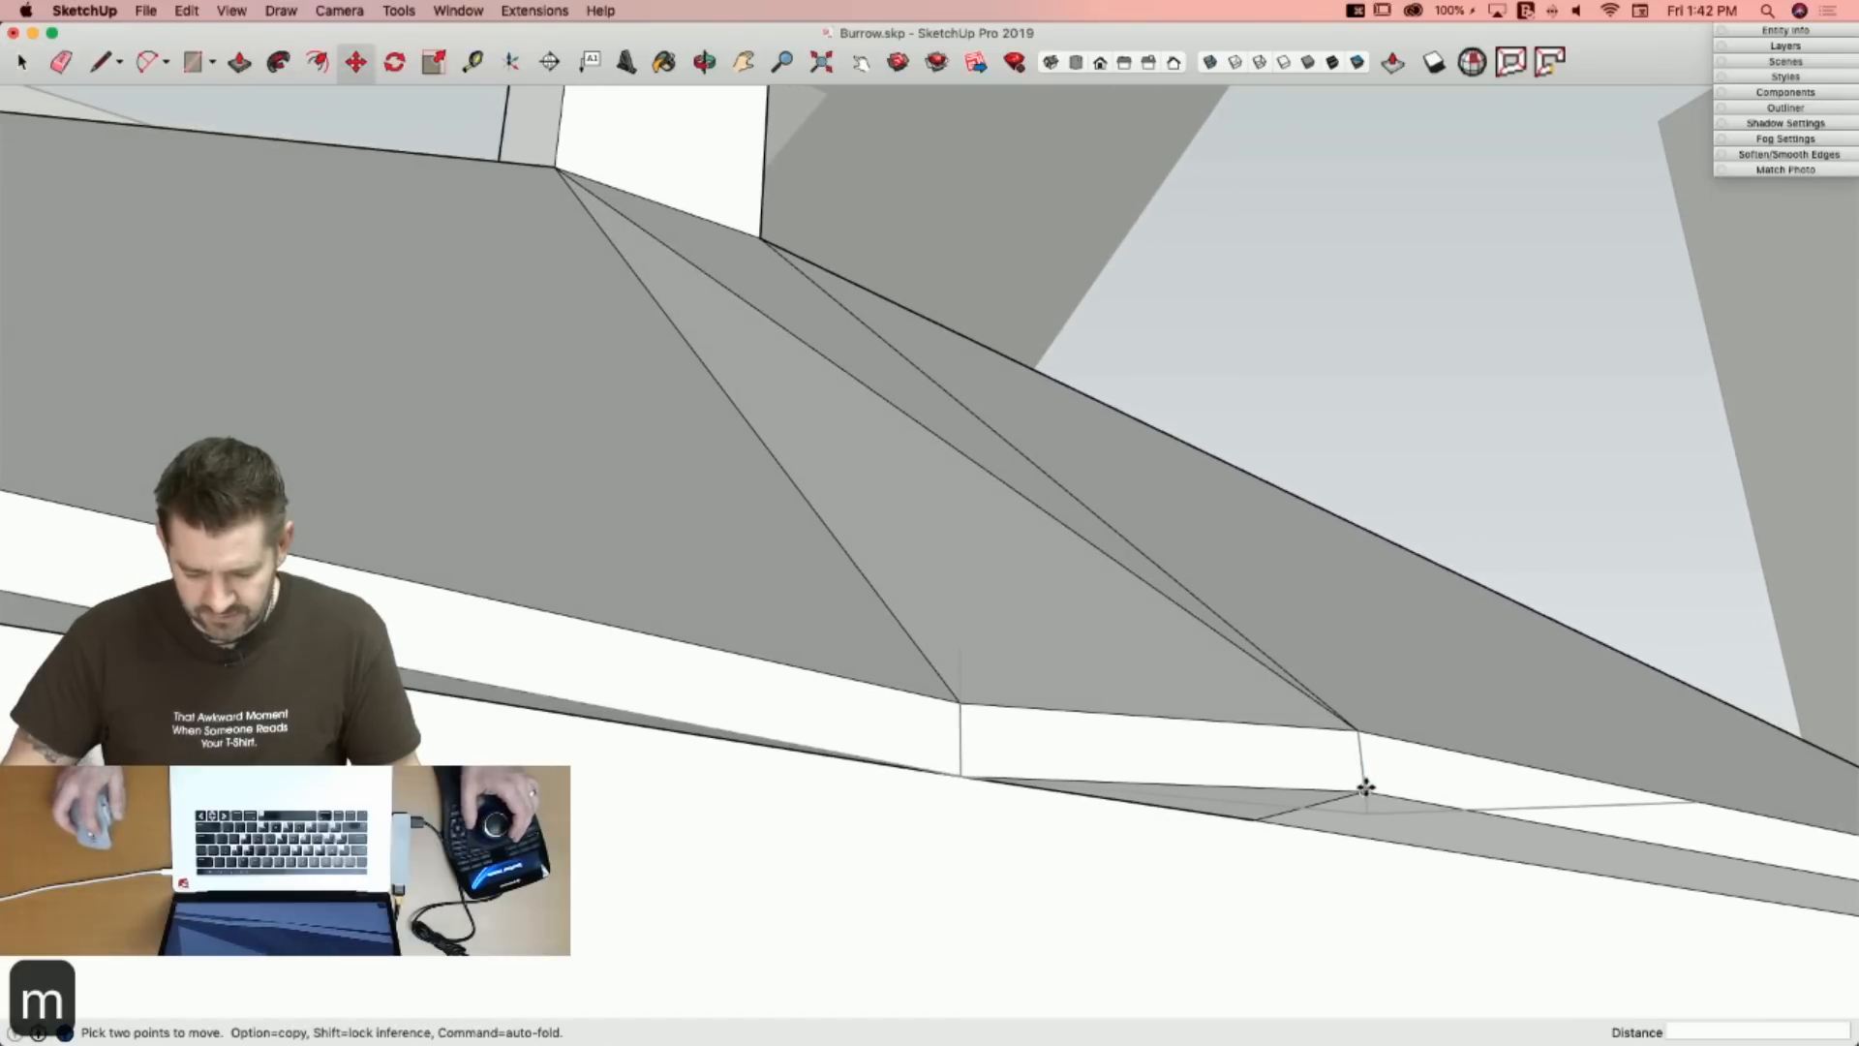
click(1365, 789)
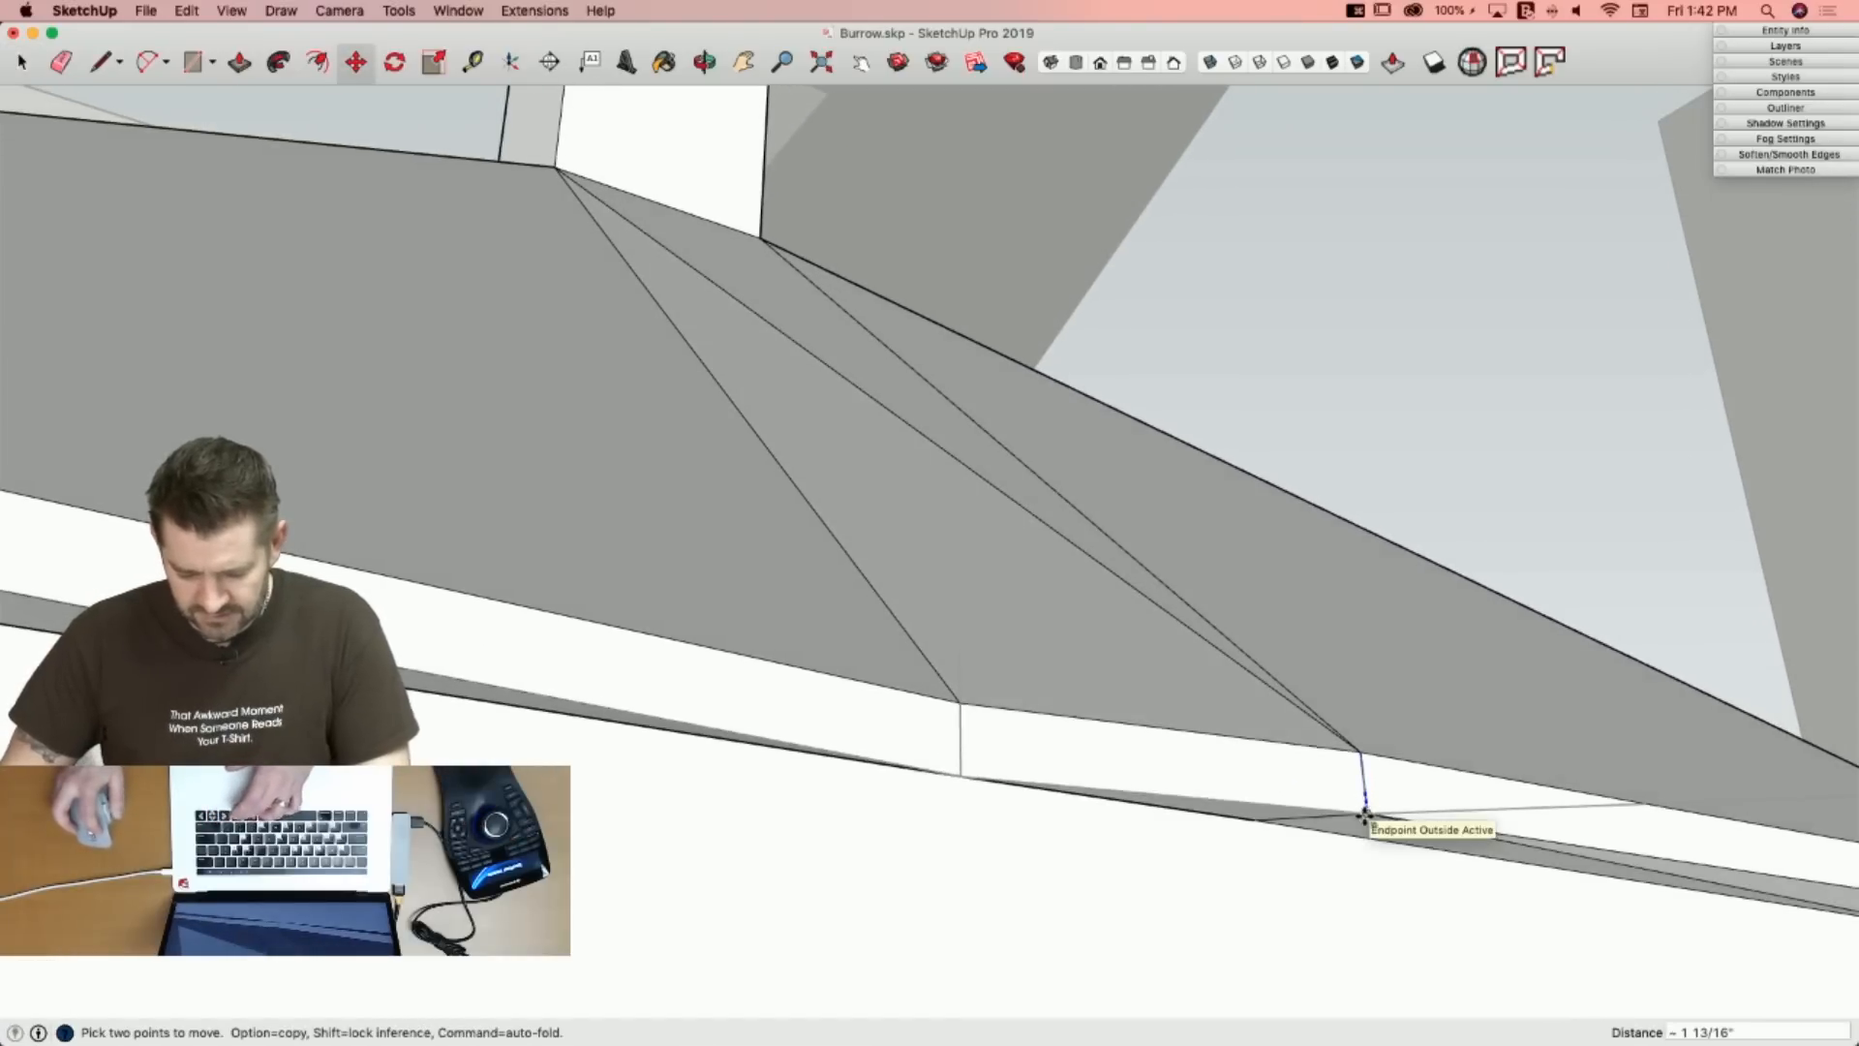
Soften the cross and diagonal edges on the soffit and the three diagonal edges on the roof slope above it.
key(e)
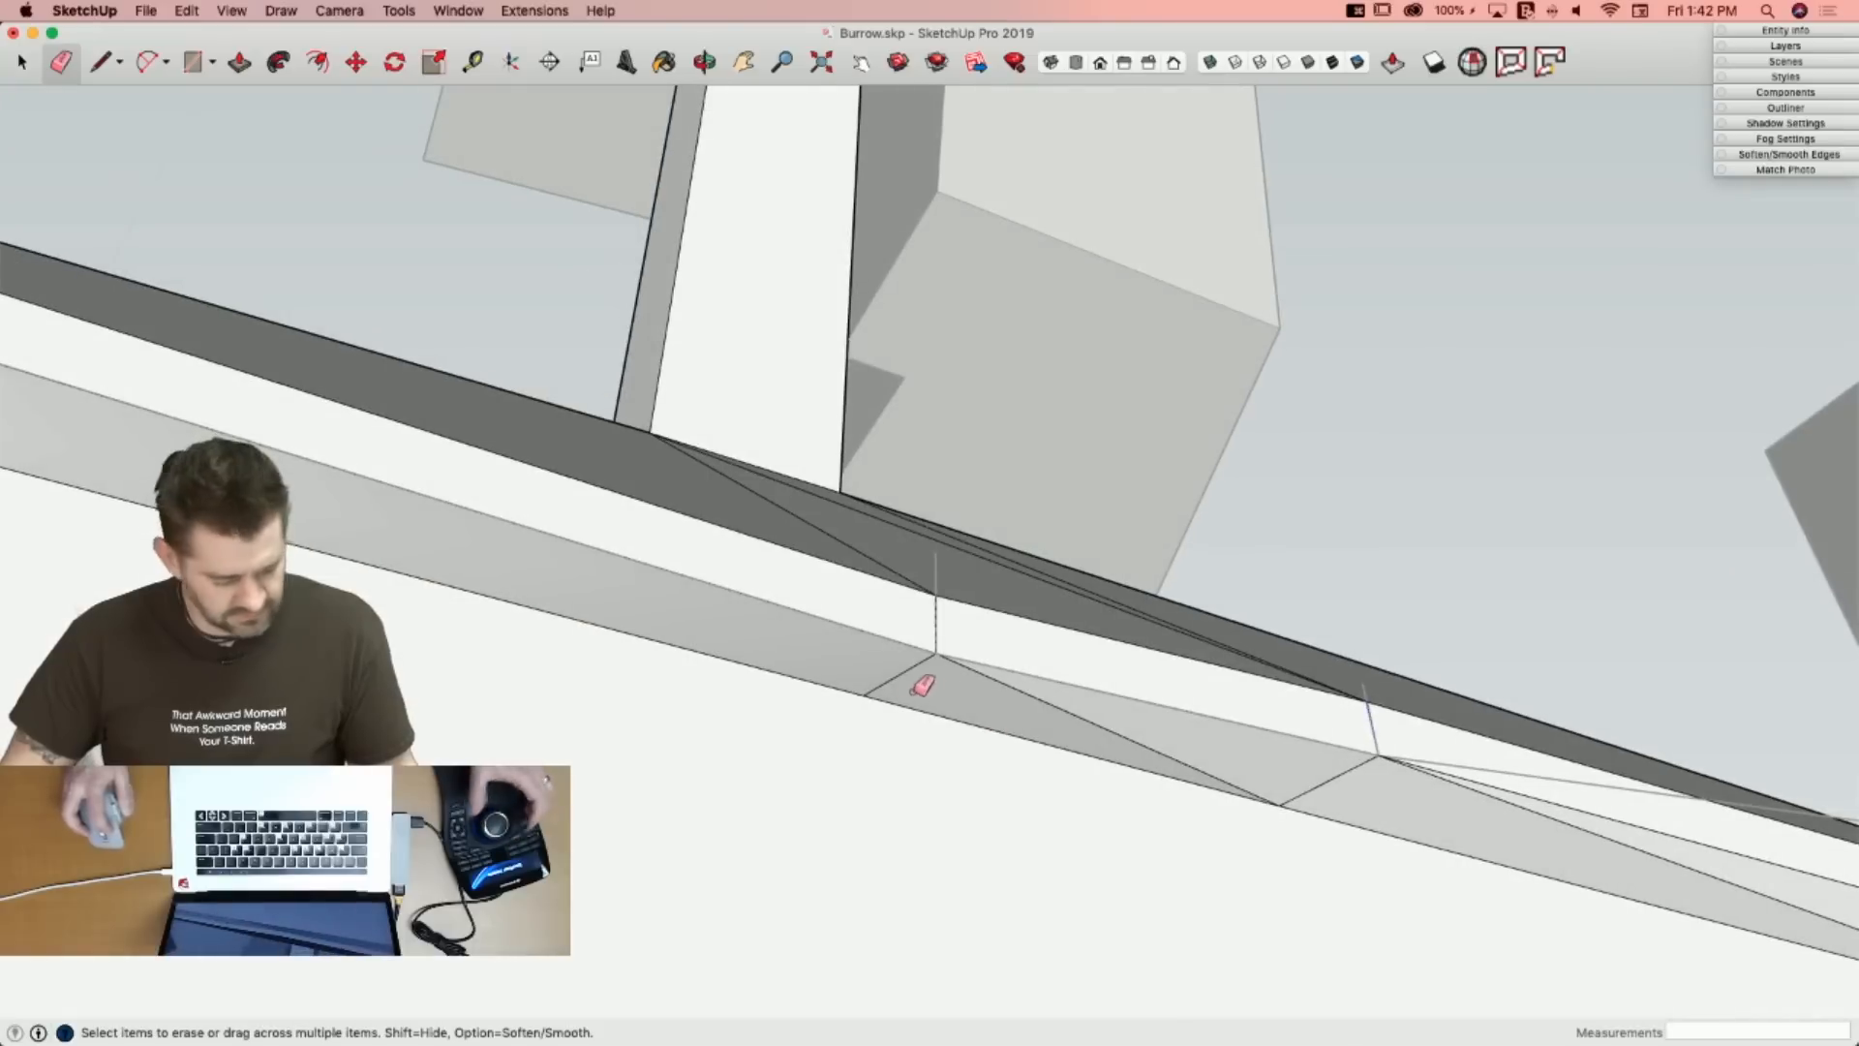
click(1103, 715)
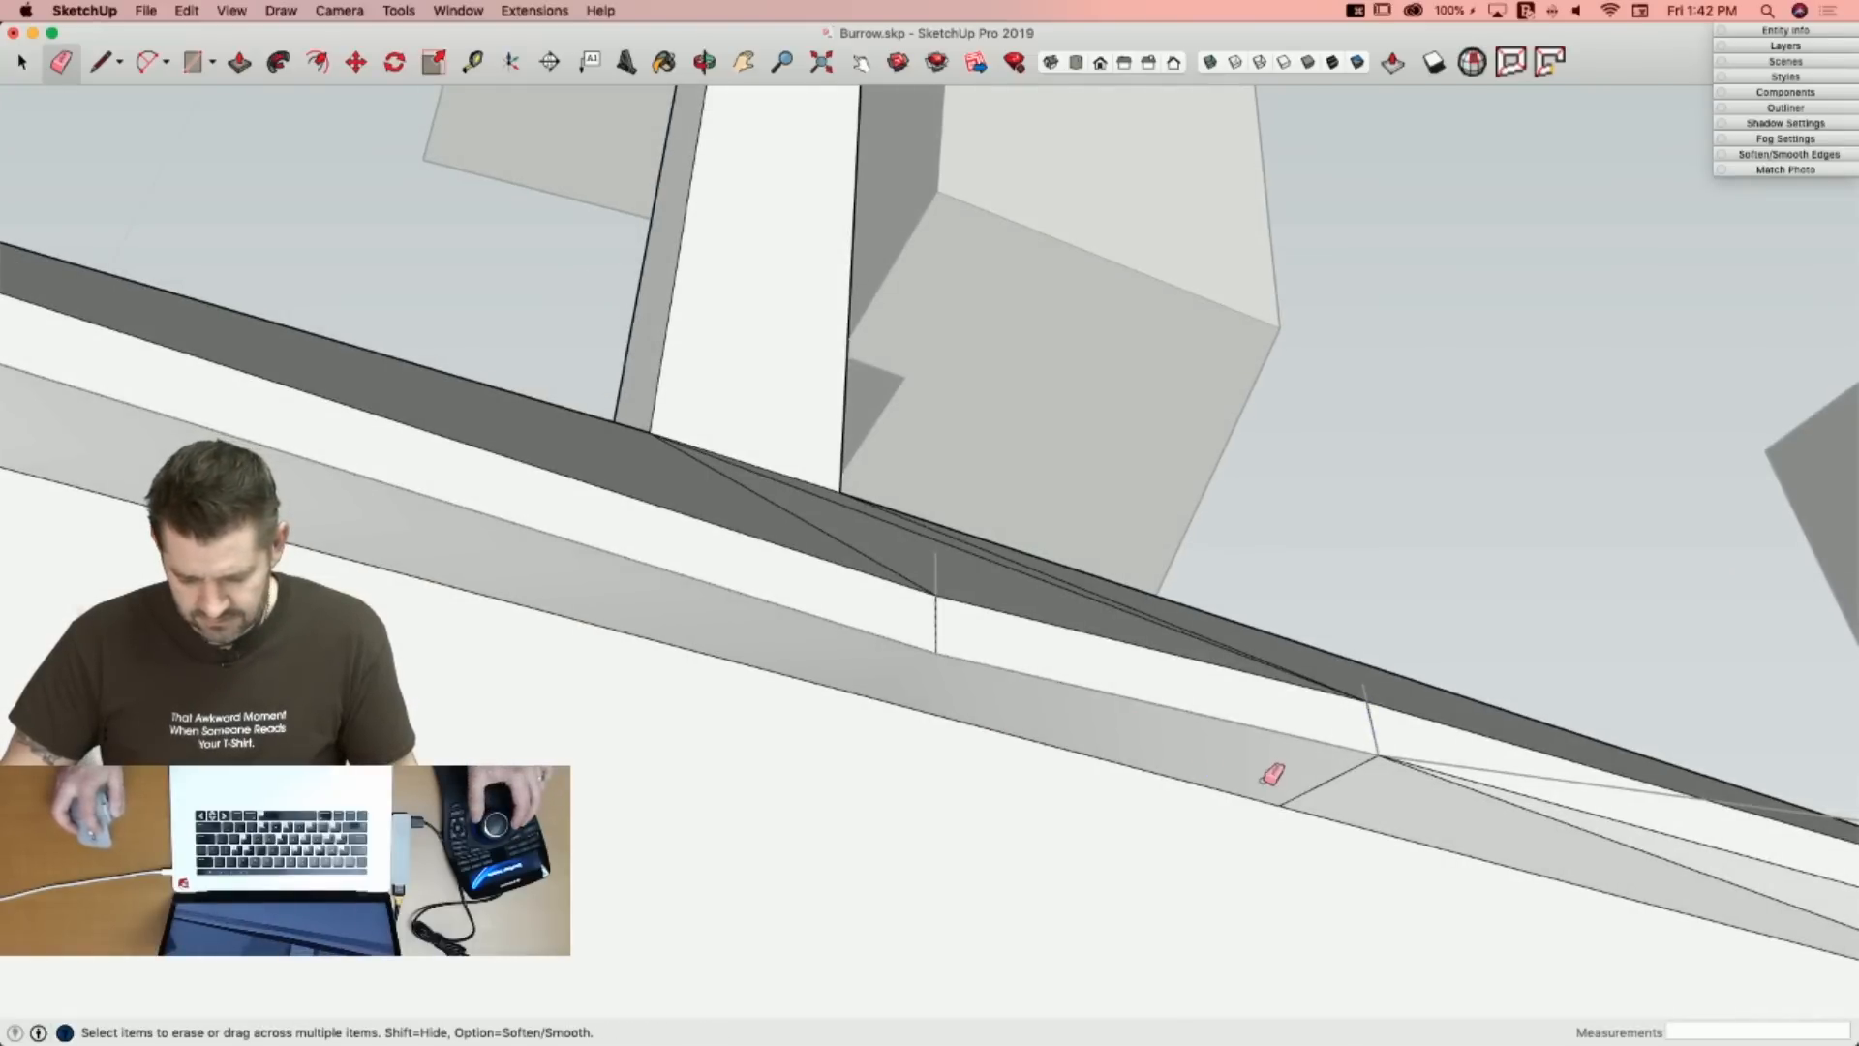
click(1532, 809)
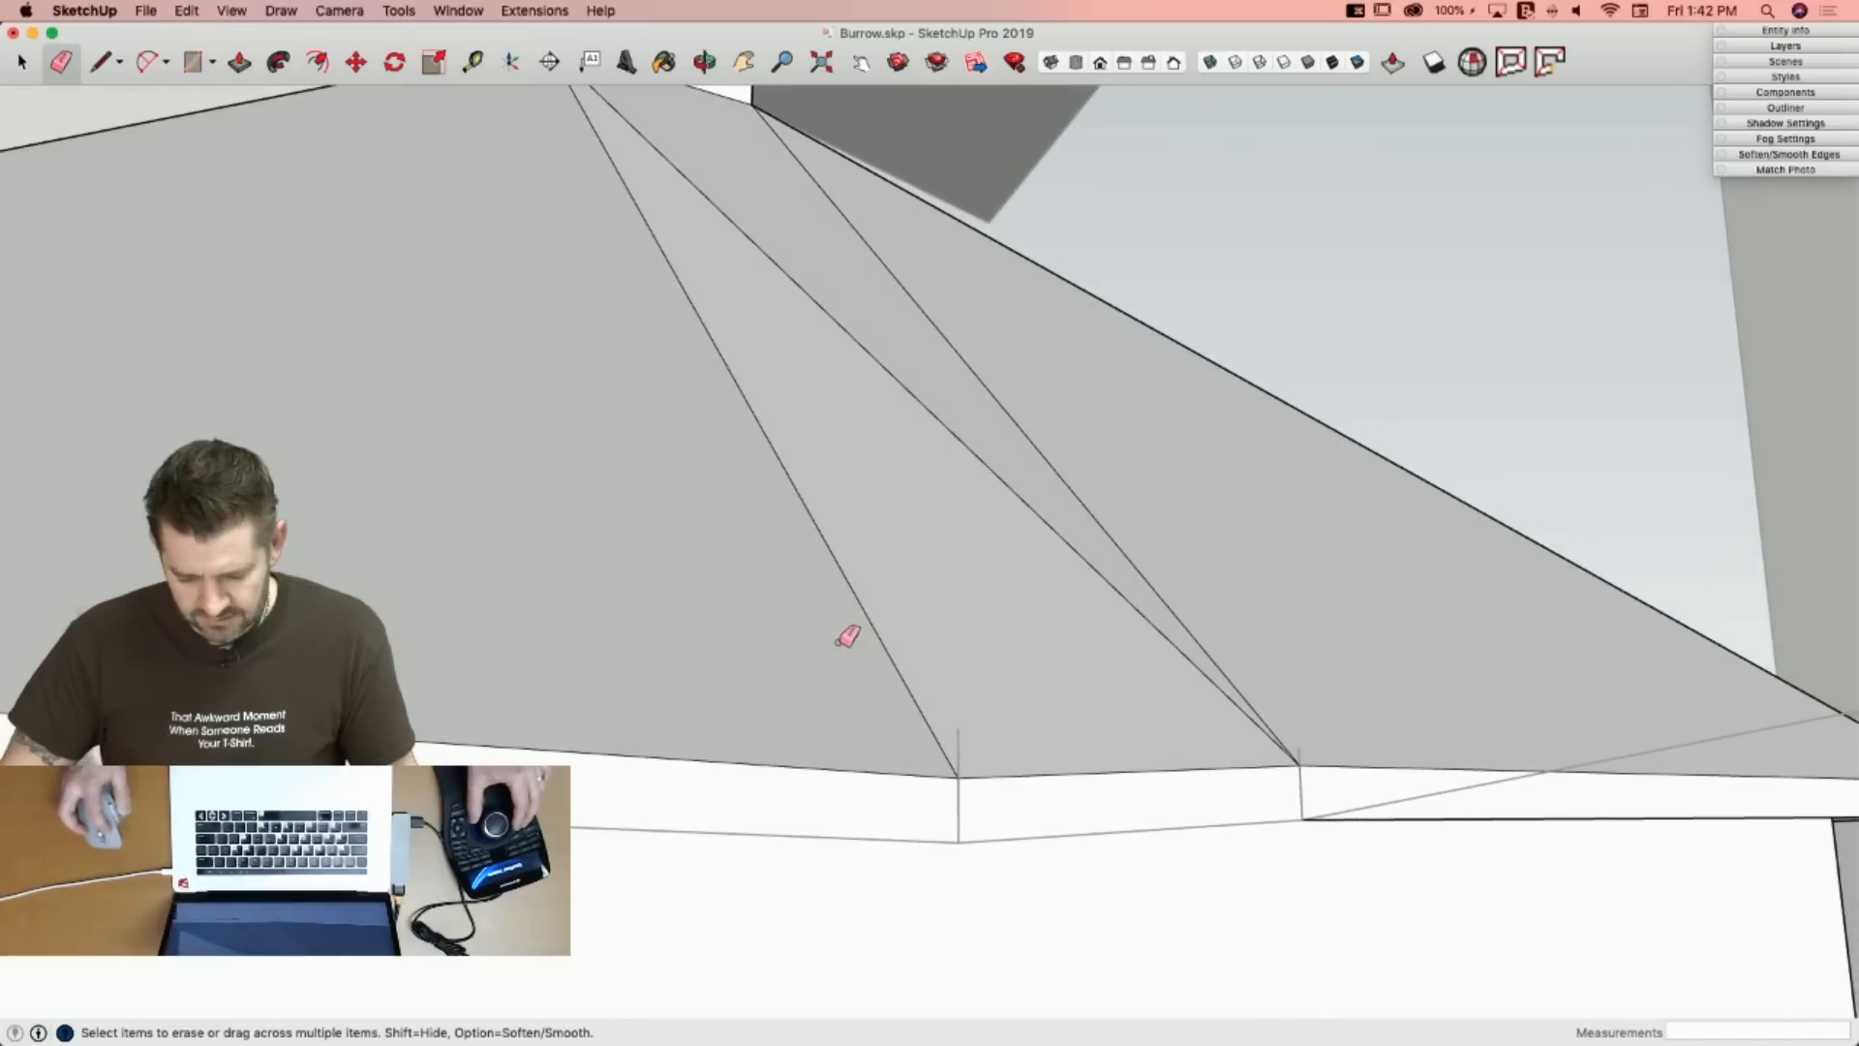
drag(843, 639, 1005, 609)
drag(1175, 596, 1033, 736)
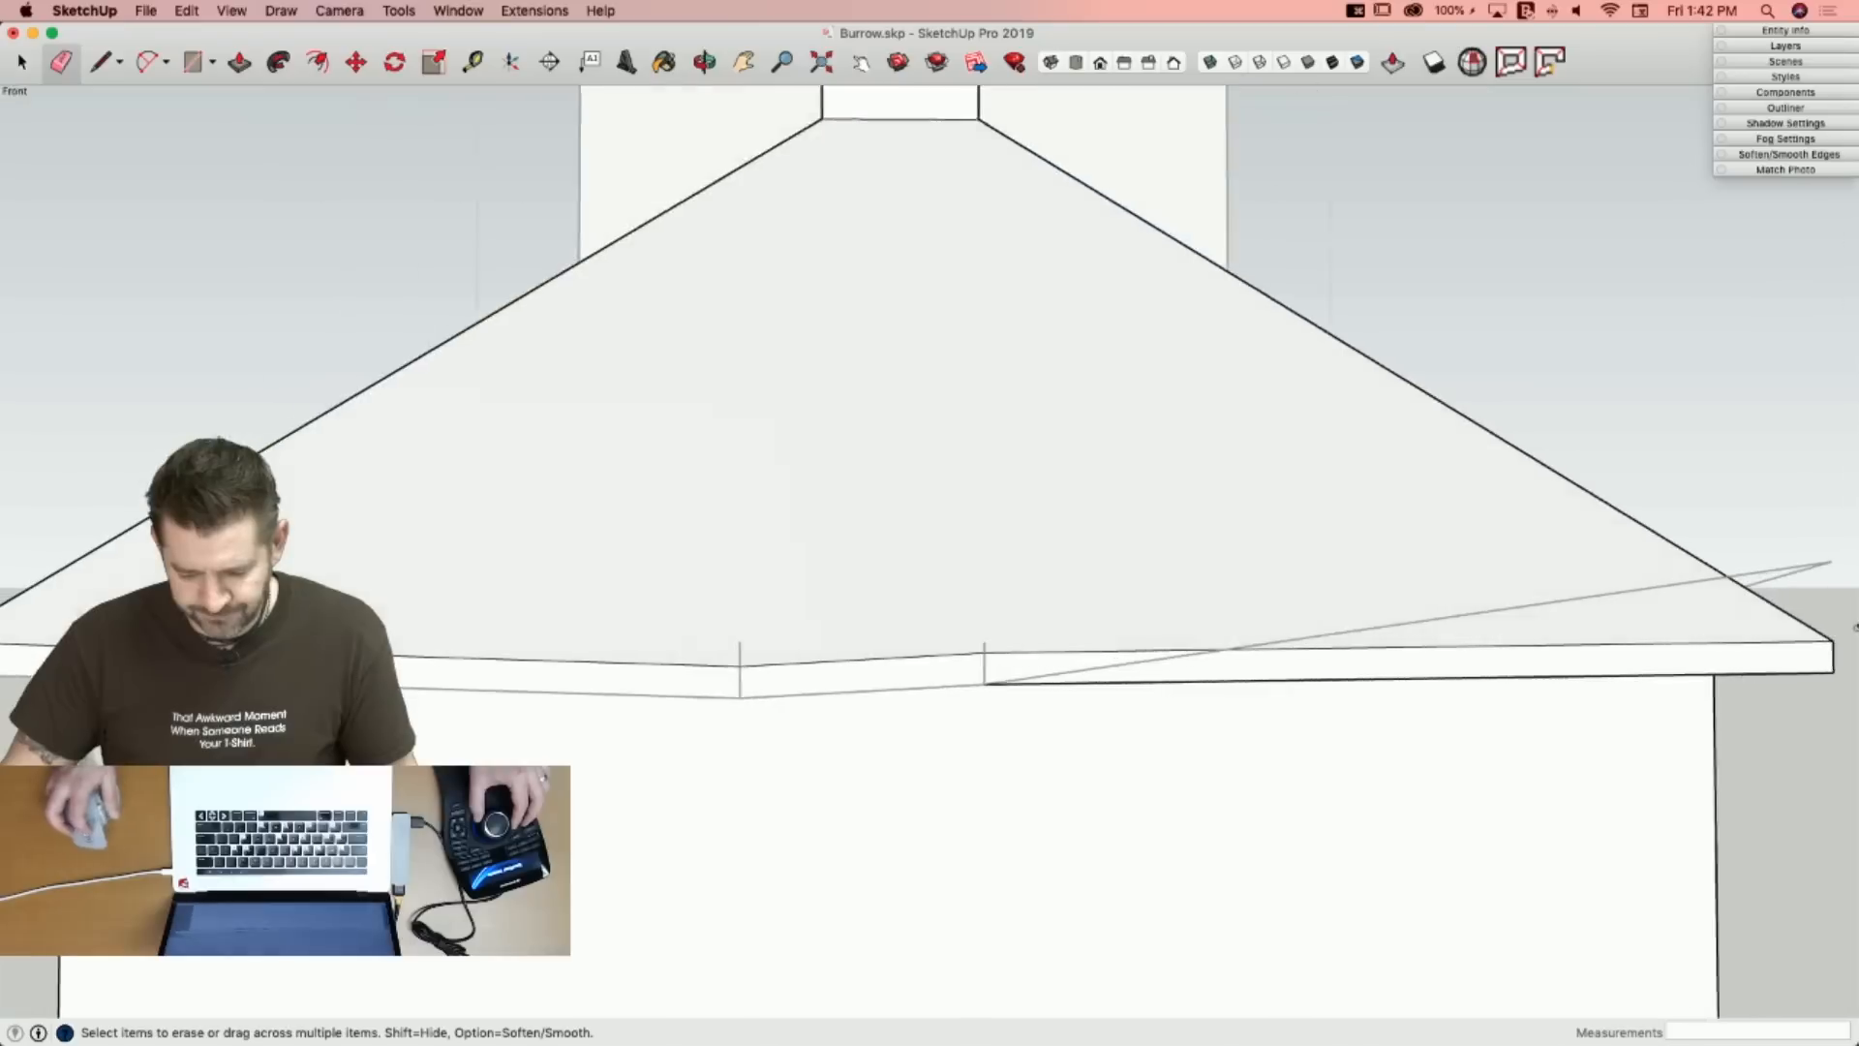
Try to raise the high roof corner's fascia edge about 1' 5 15/16" to the outline, and undo it.
key(space)
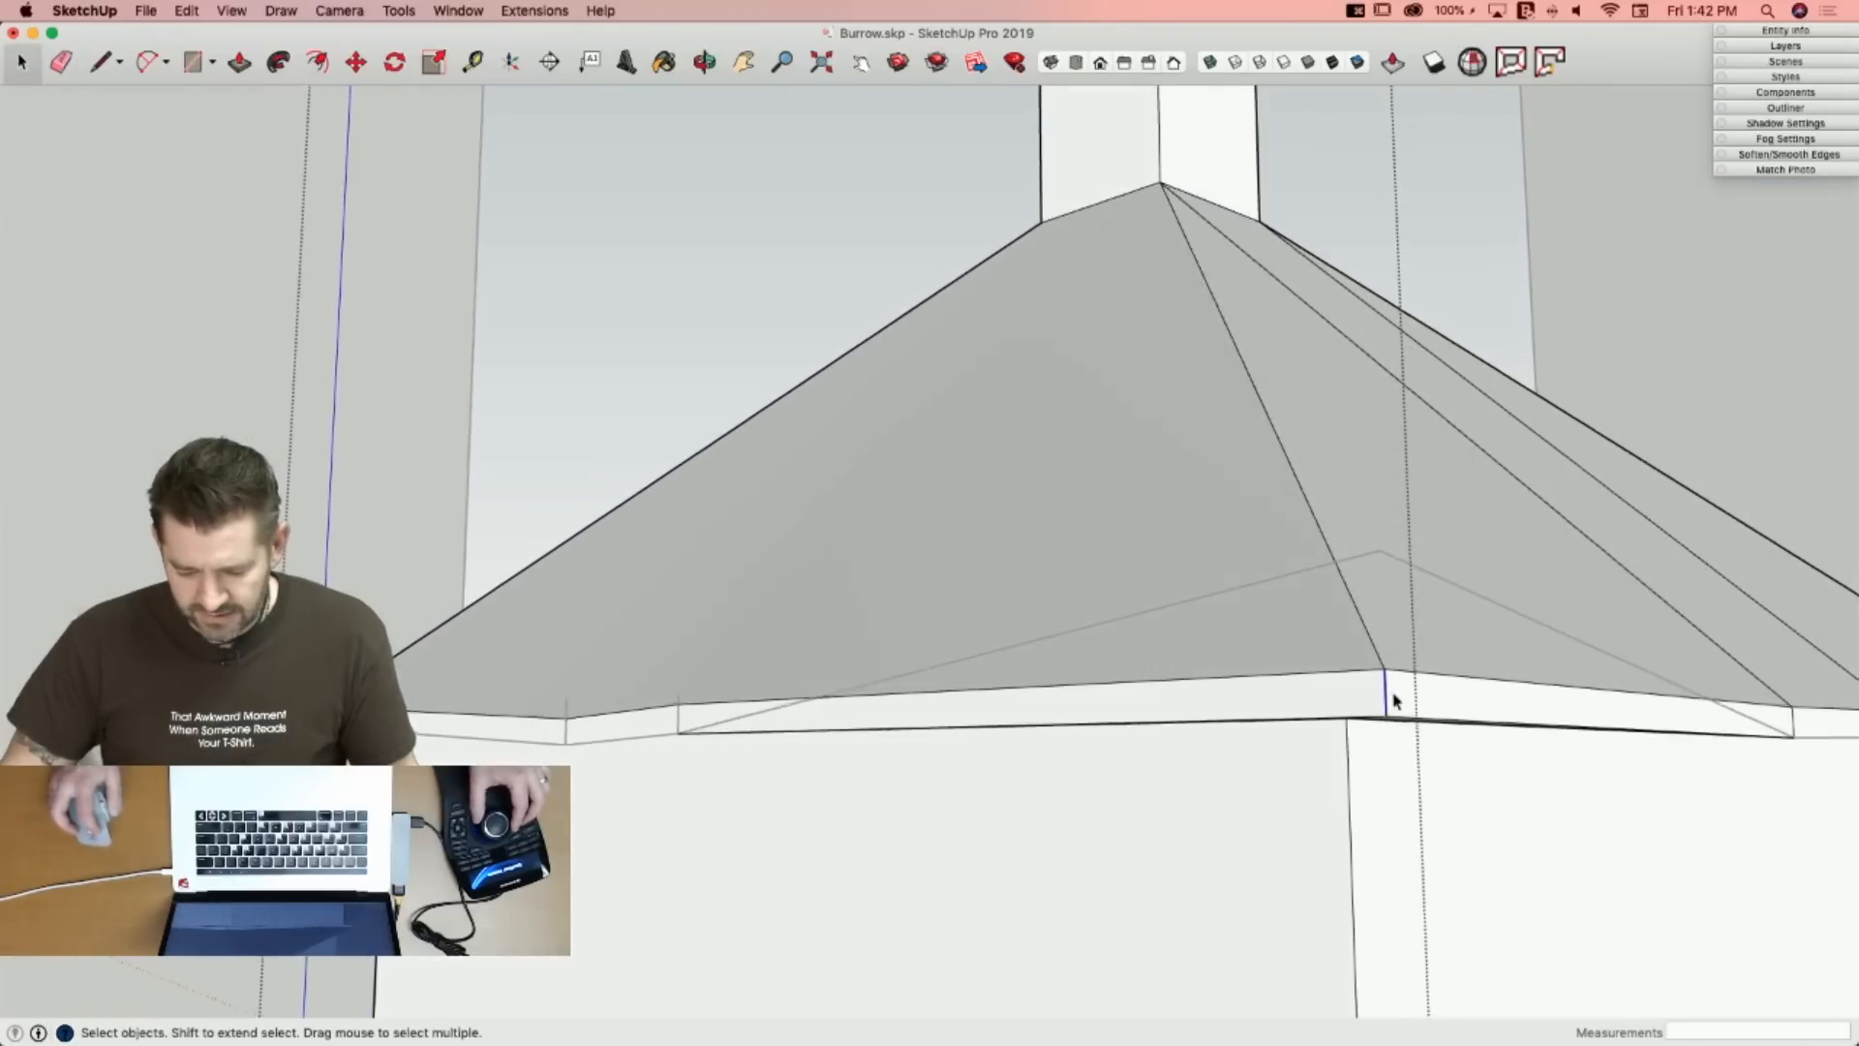
key(m)
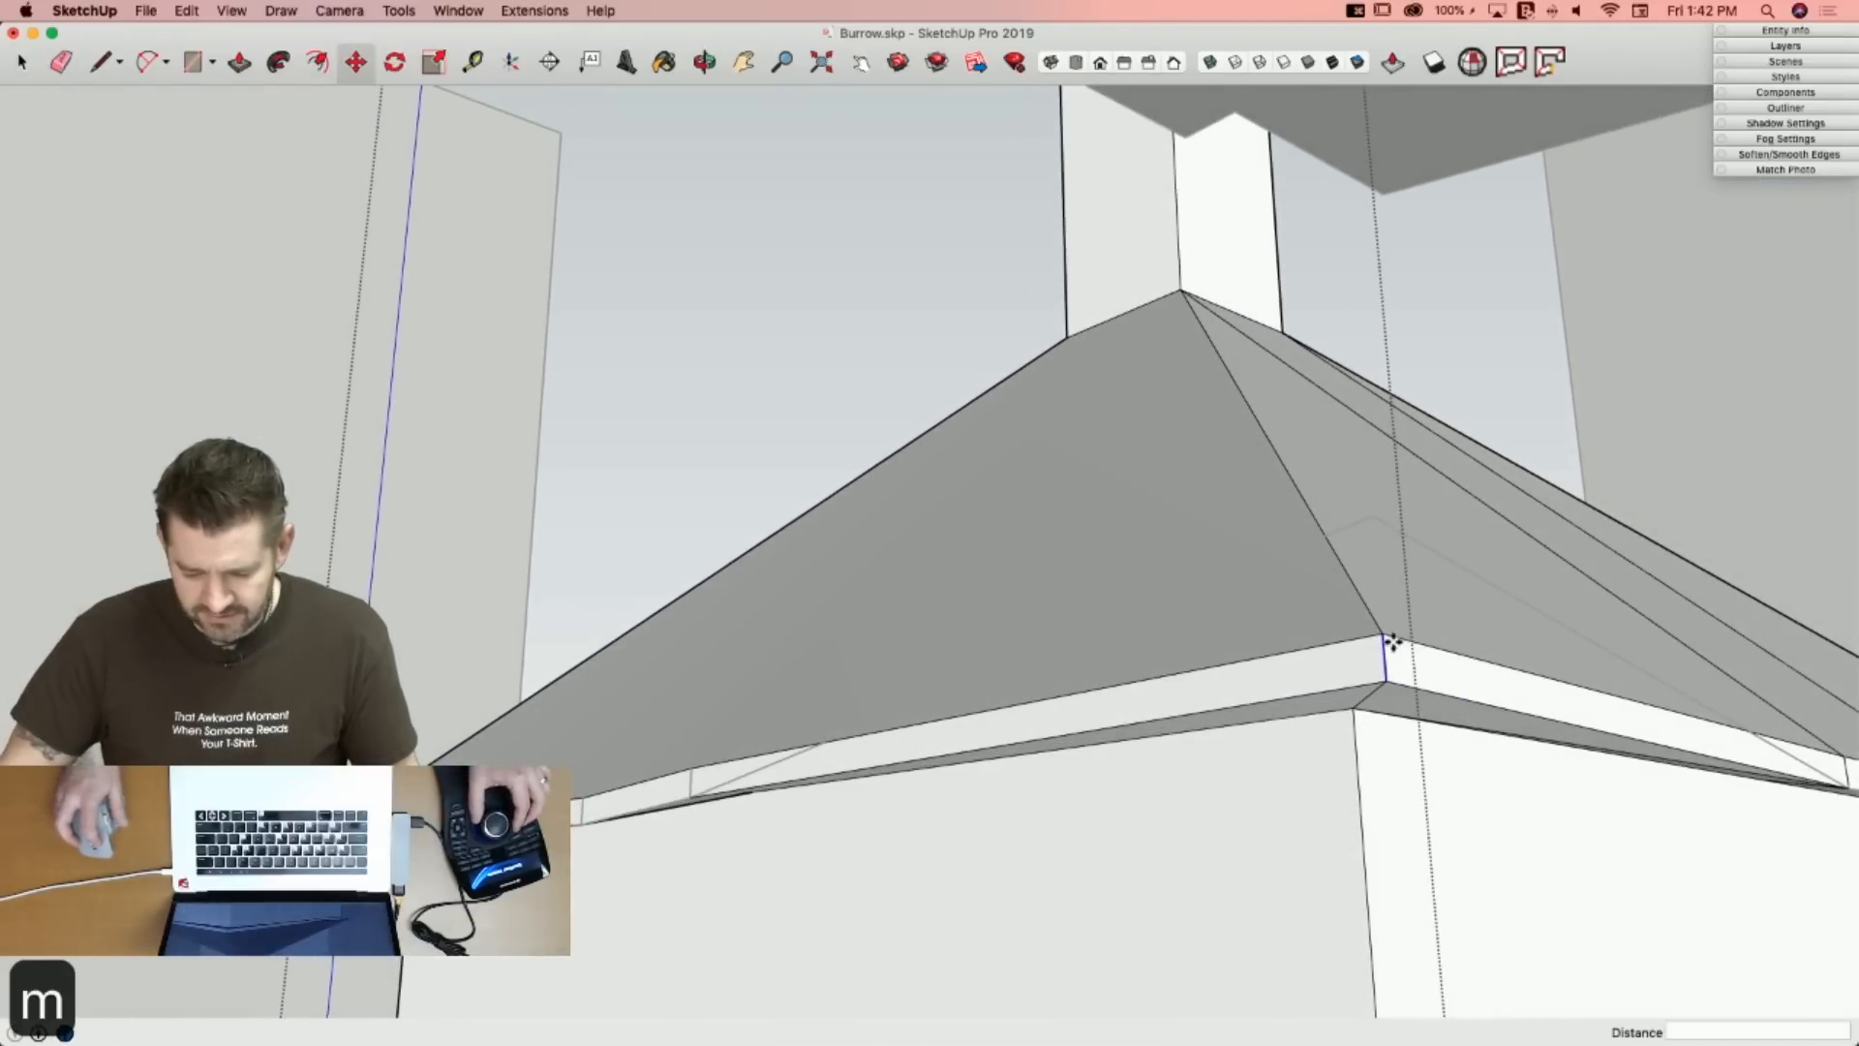
click(1388, 678)
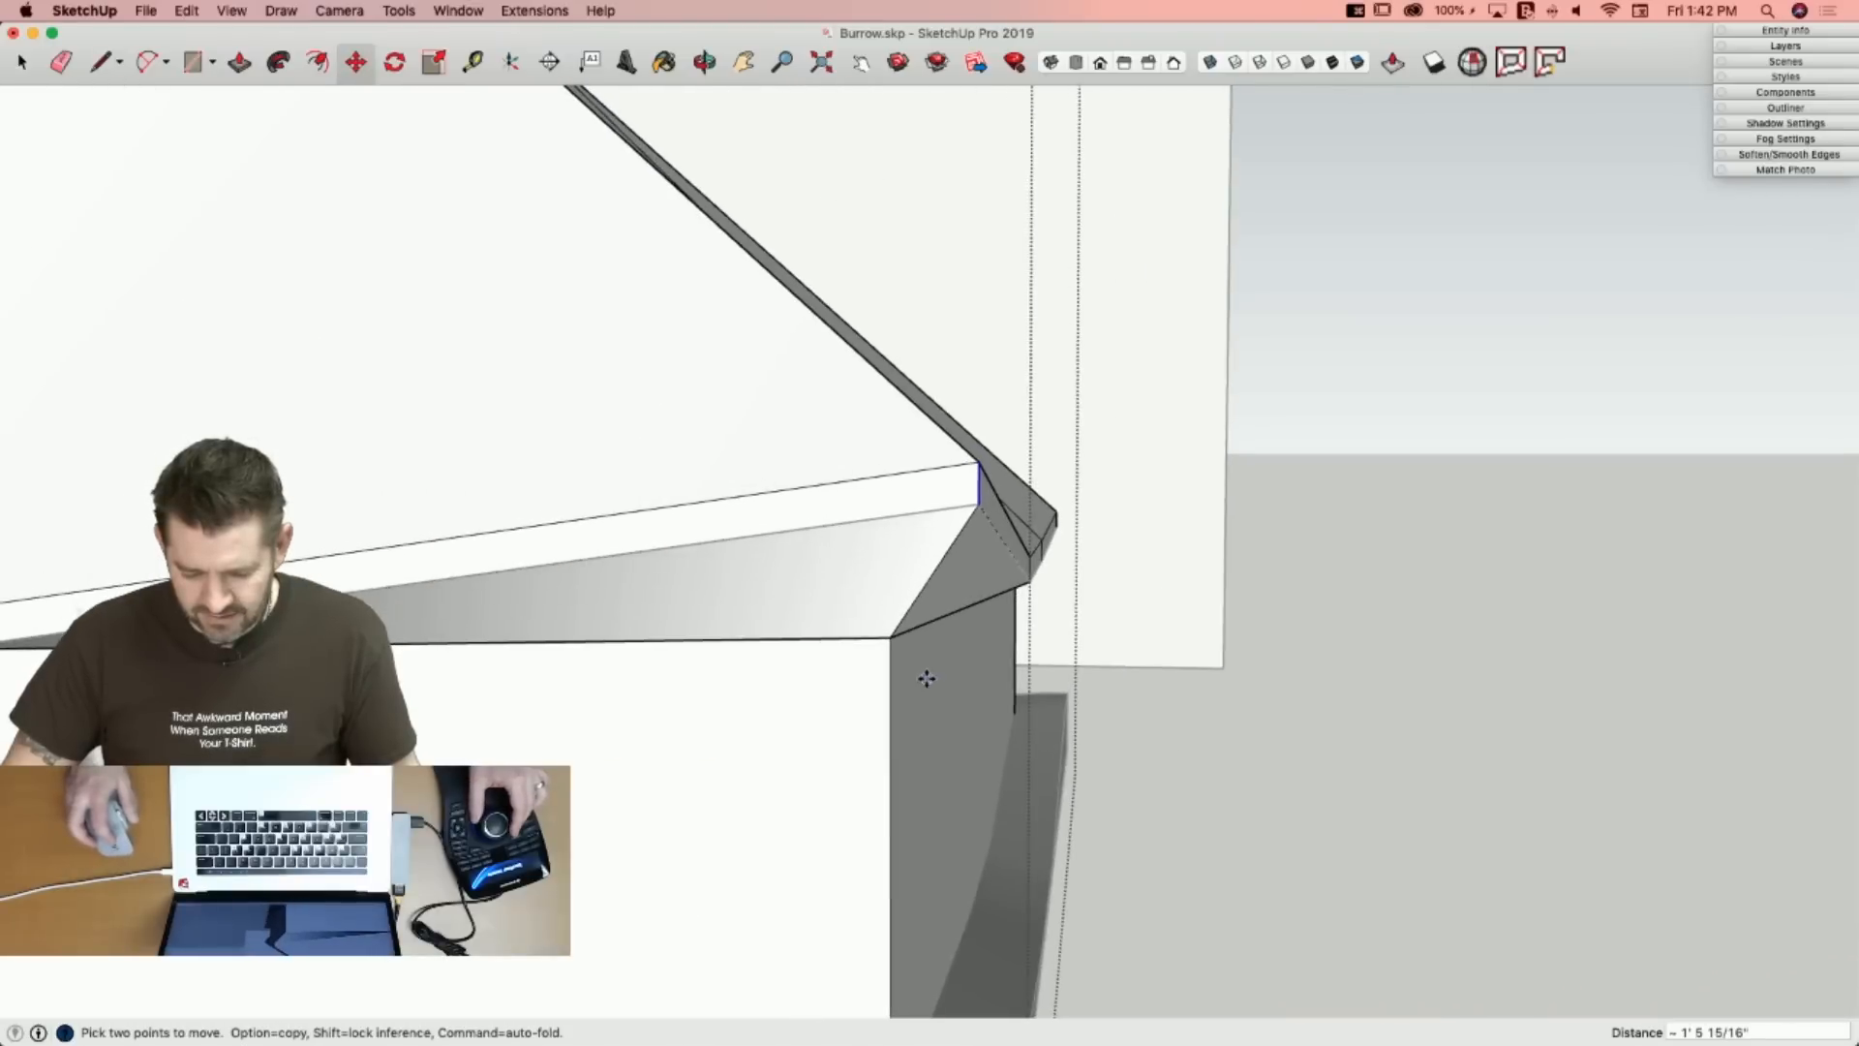
key(super+z)
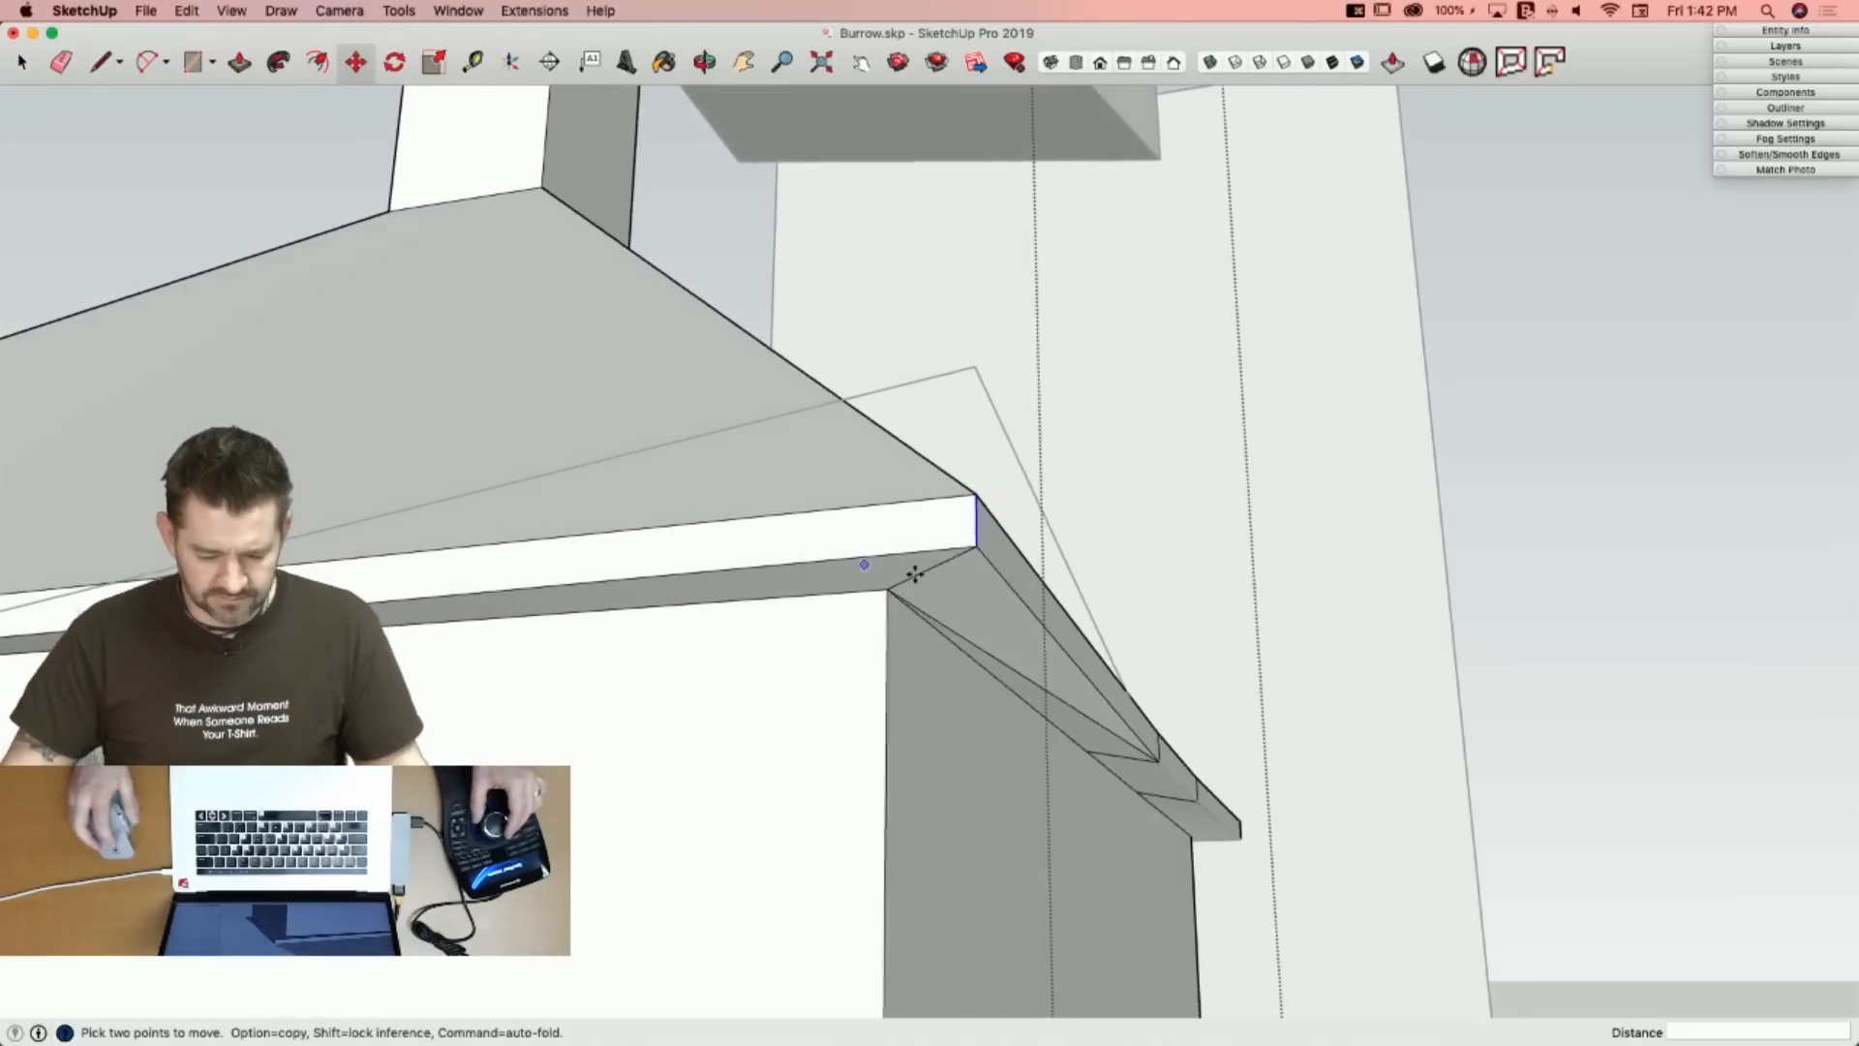
Draw a short vertical line down from the top of the wall corner beneath the high roof corner.
key(space)
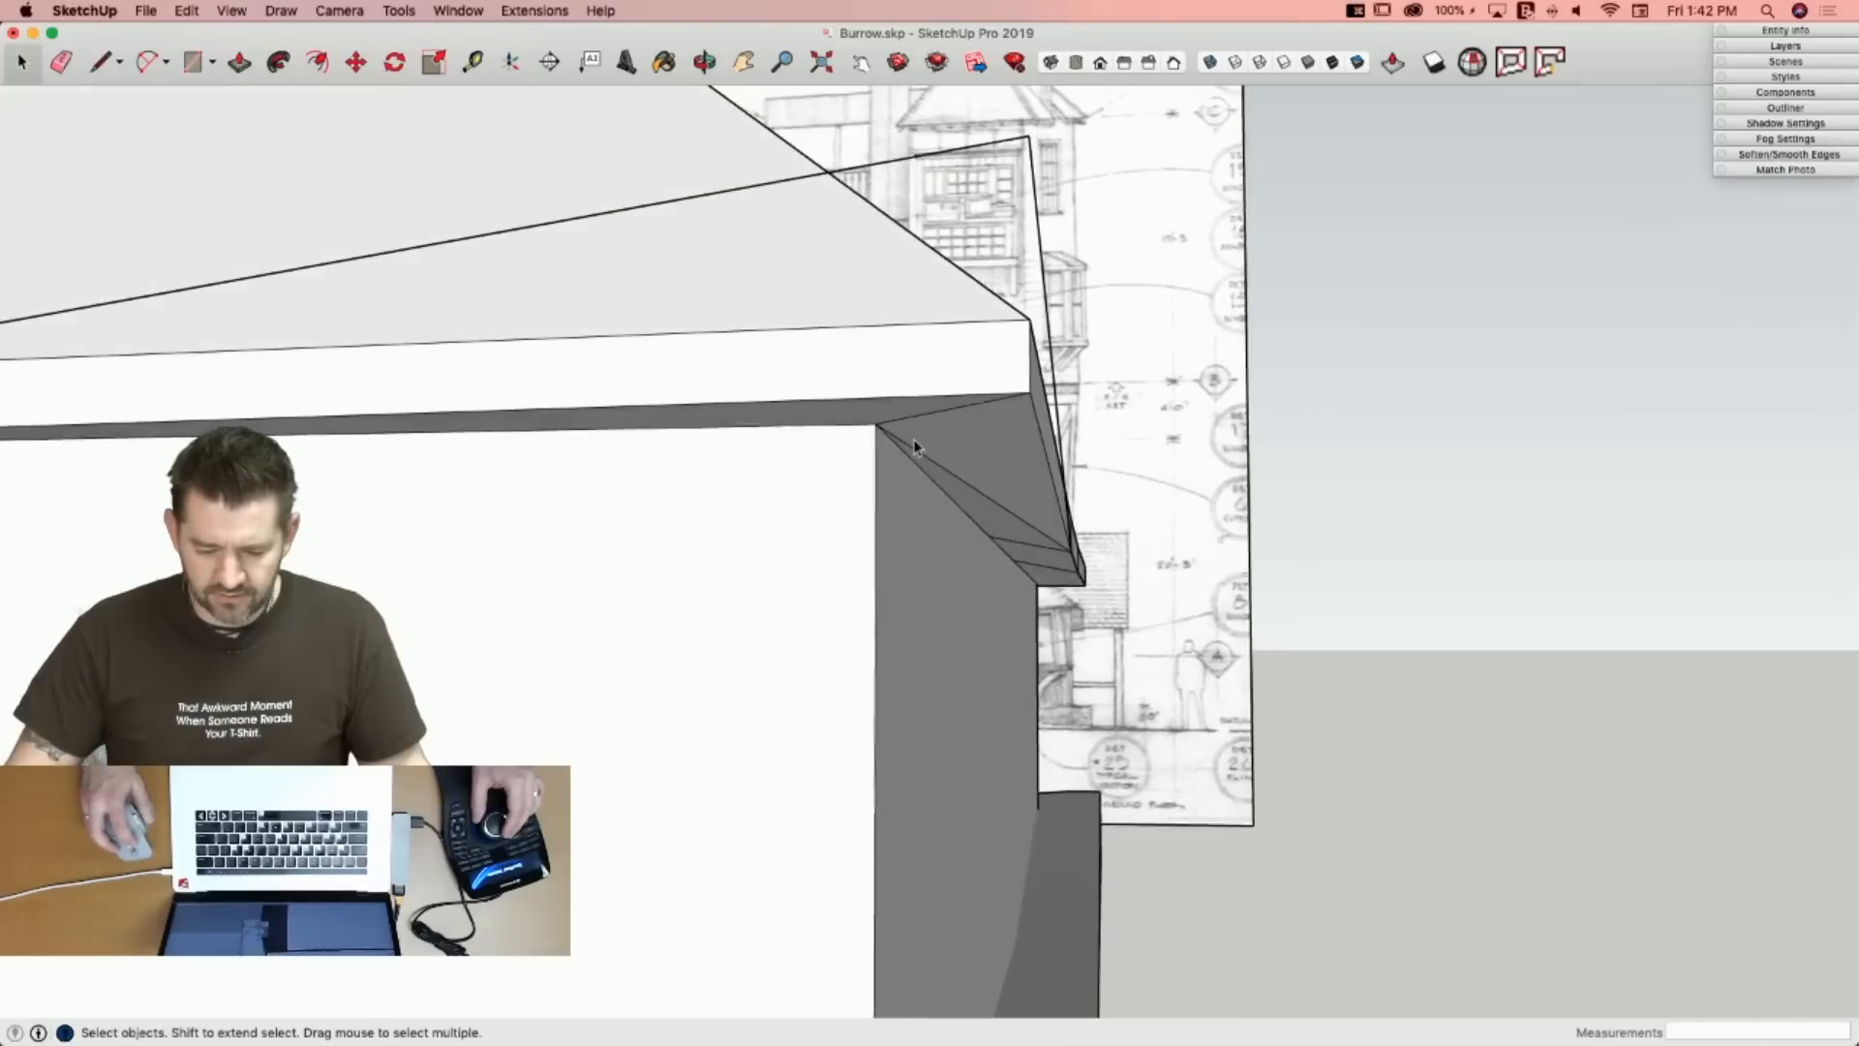
click(1034, 389)
double_click(1032, 390)
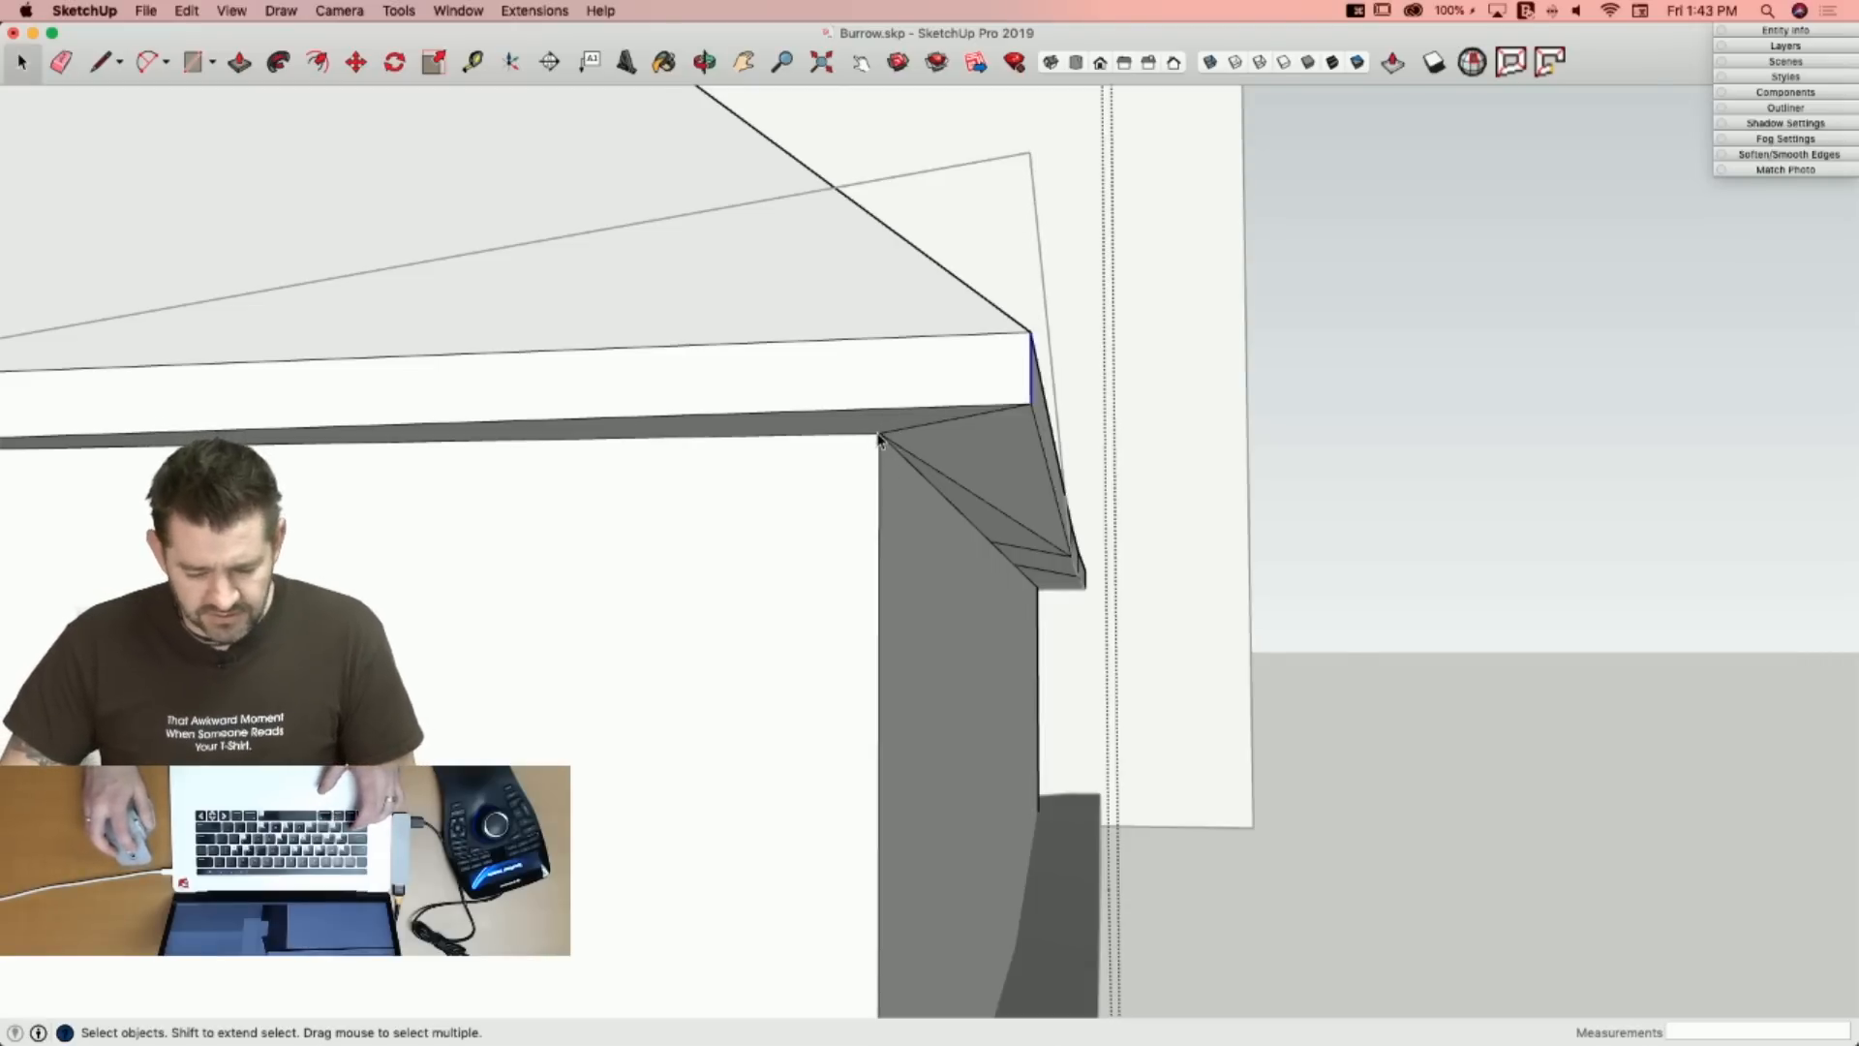
key(m)
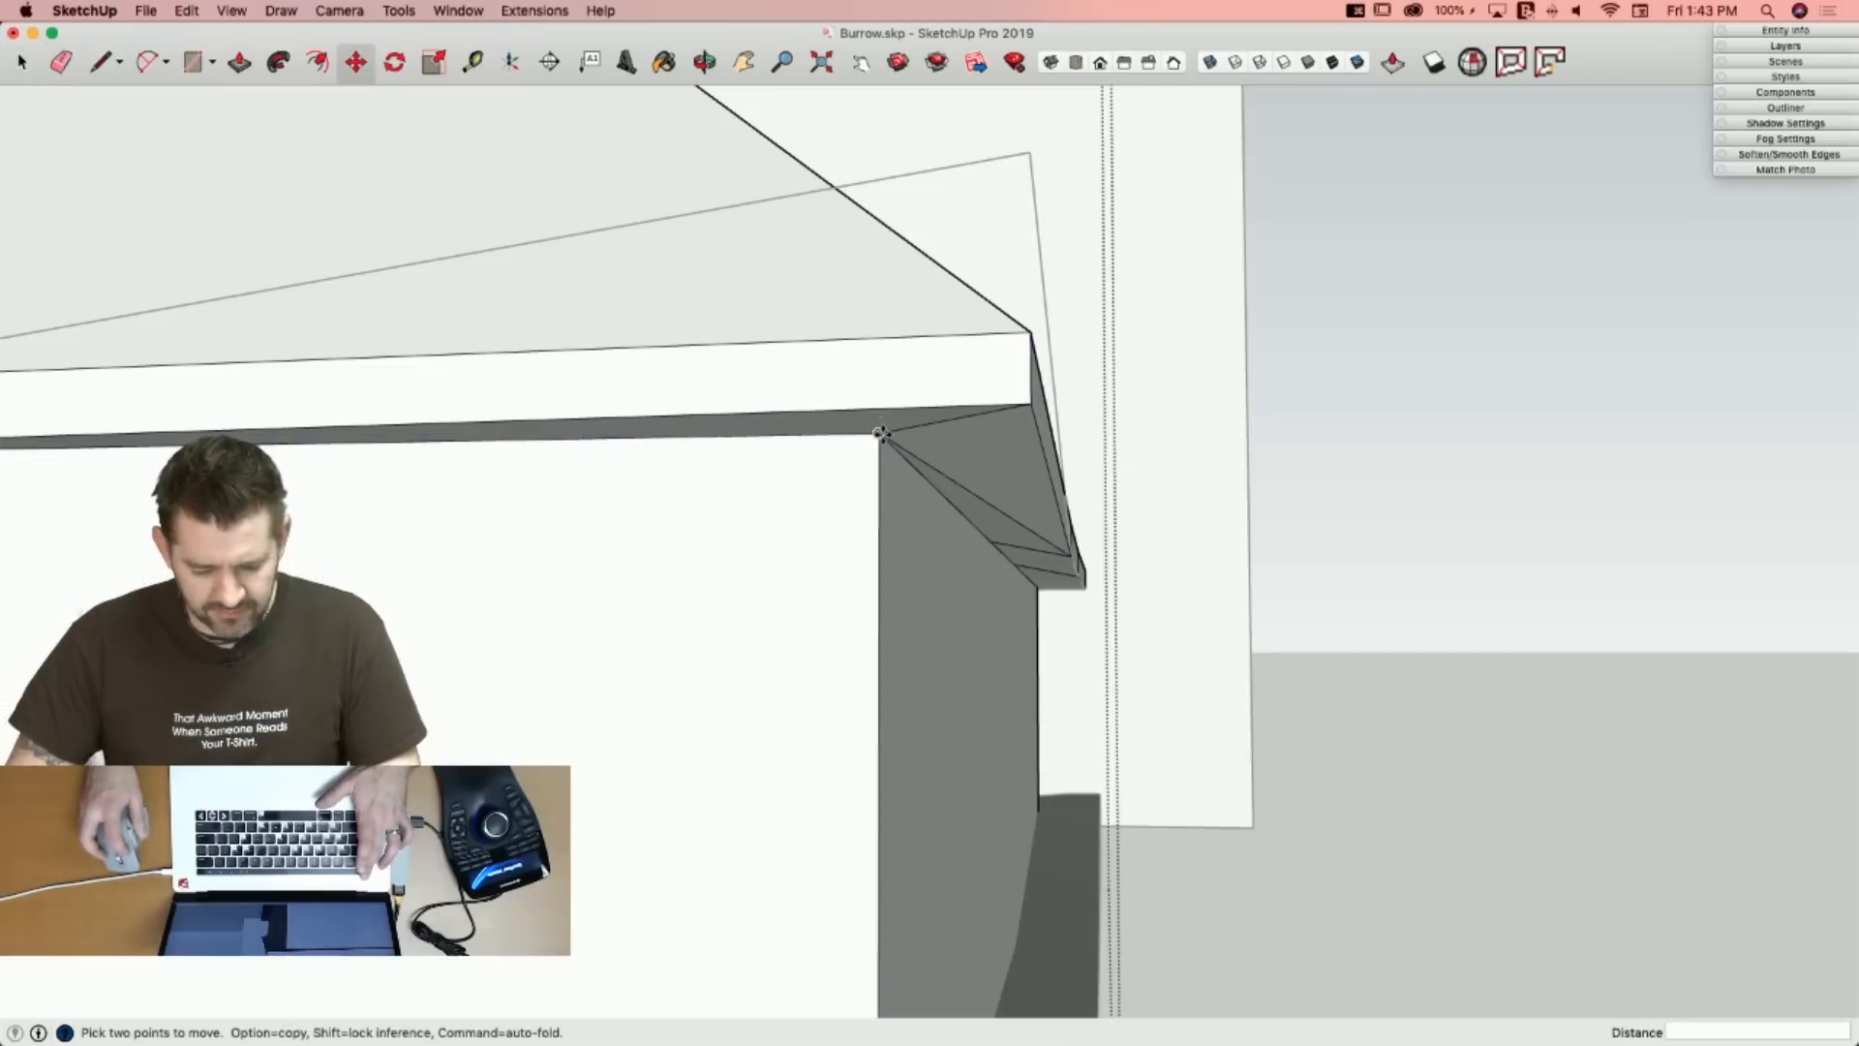
key(space)
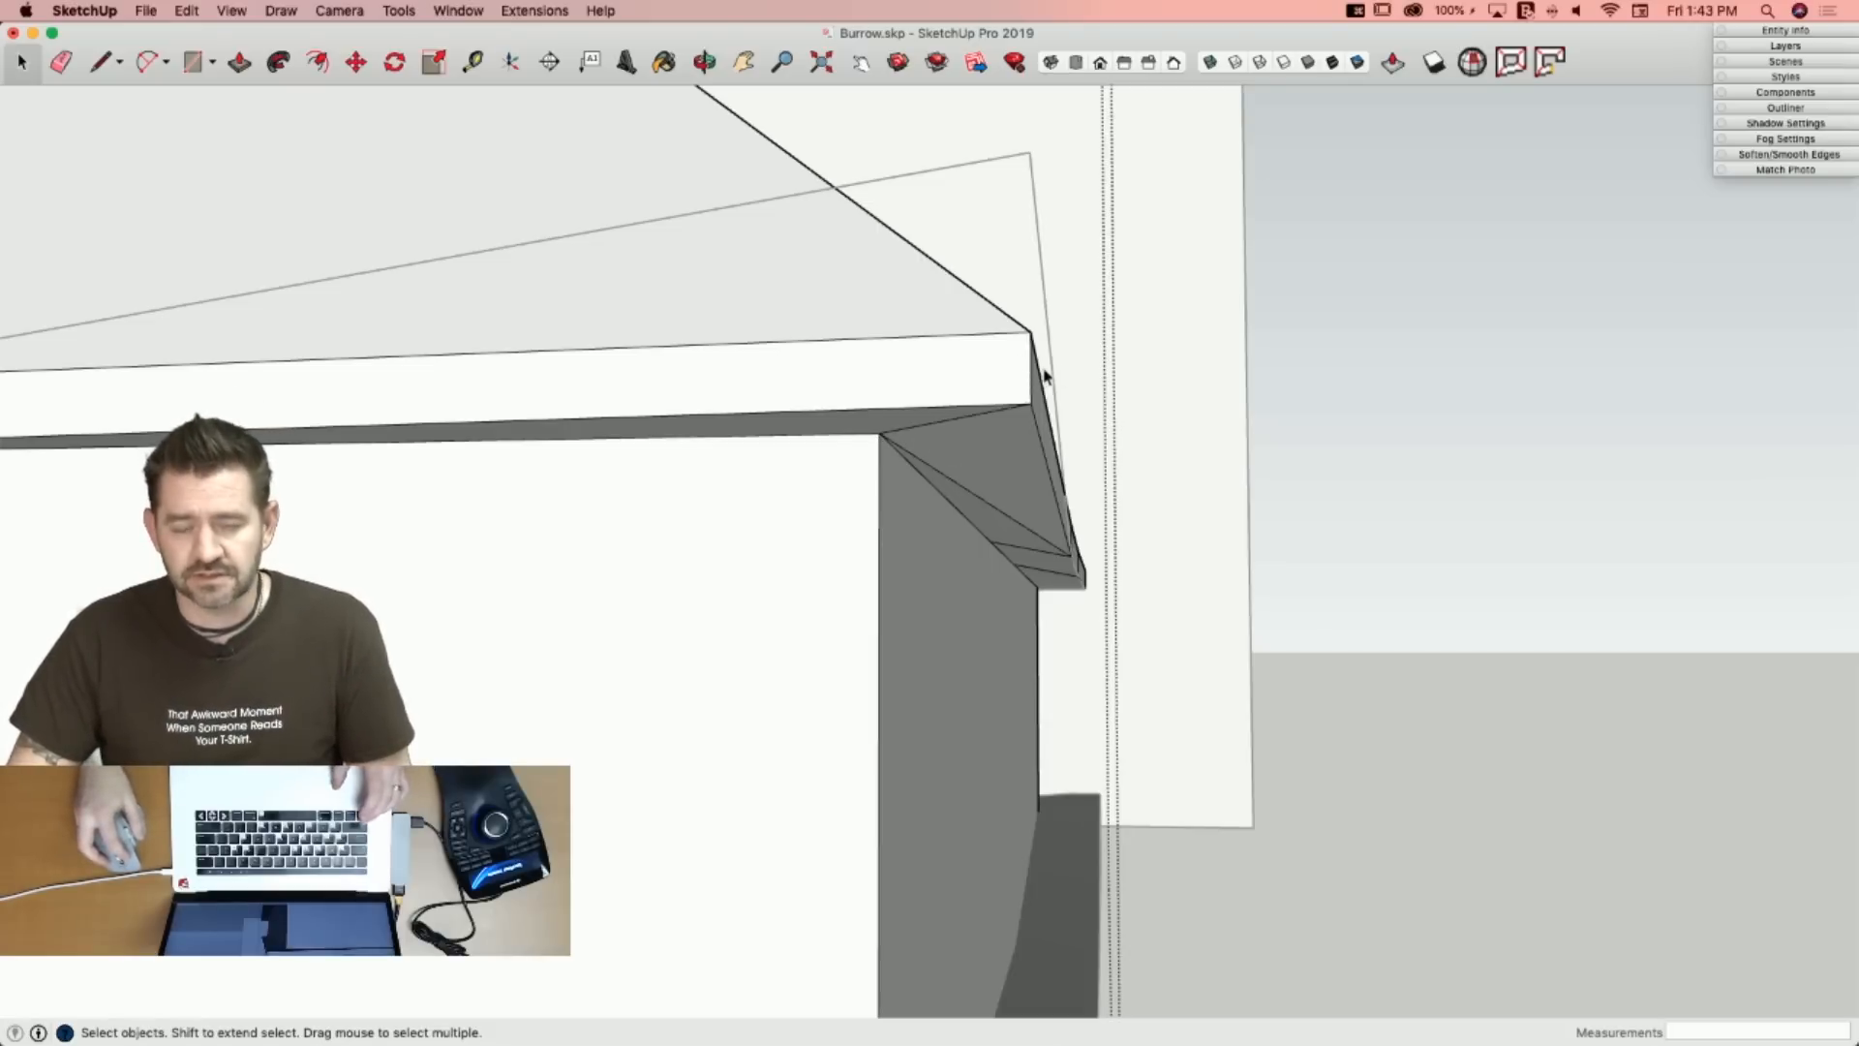
key(l)
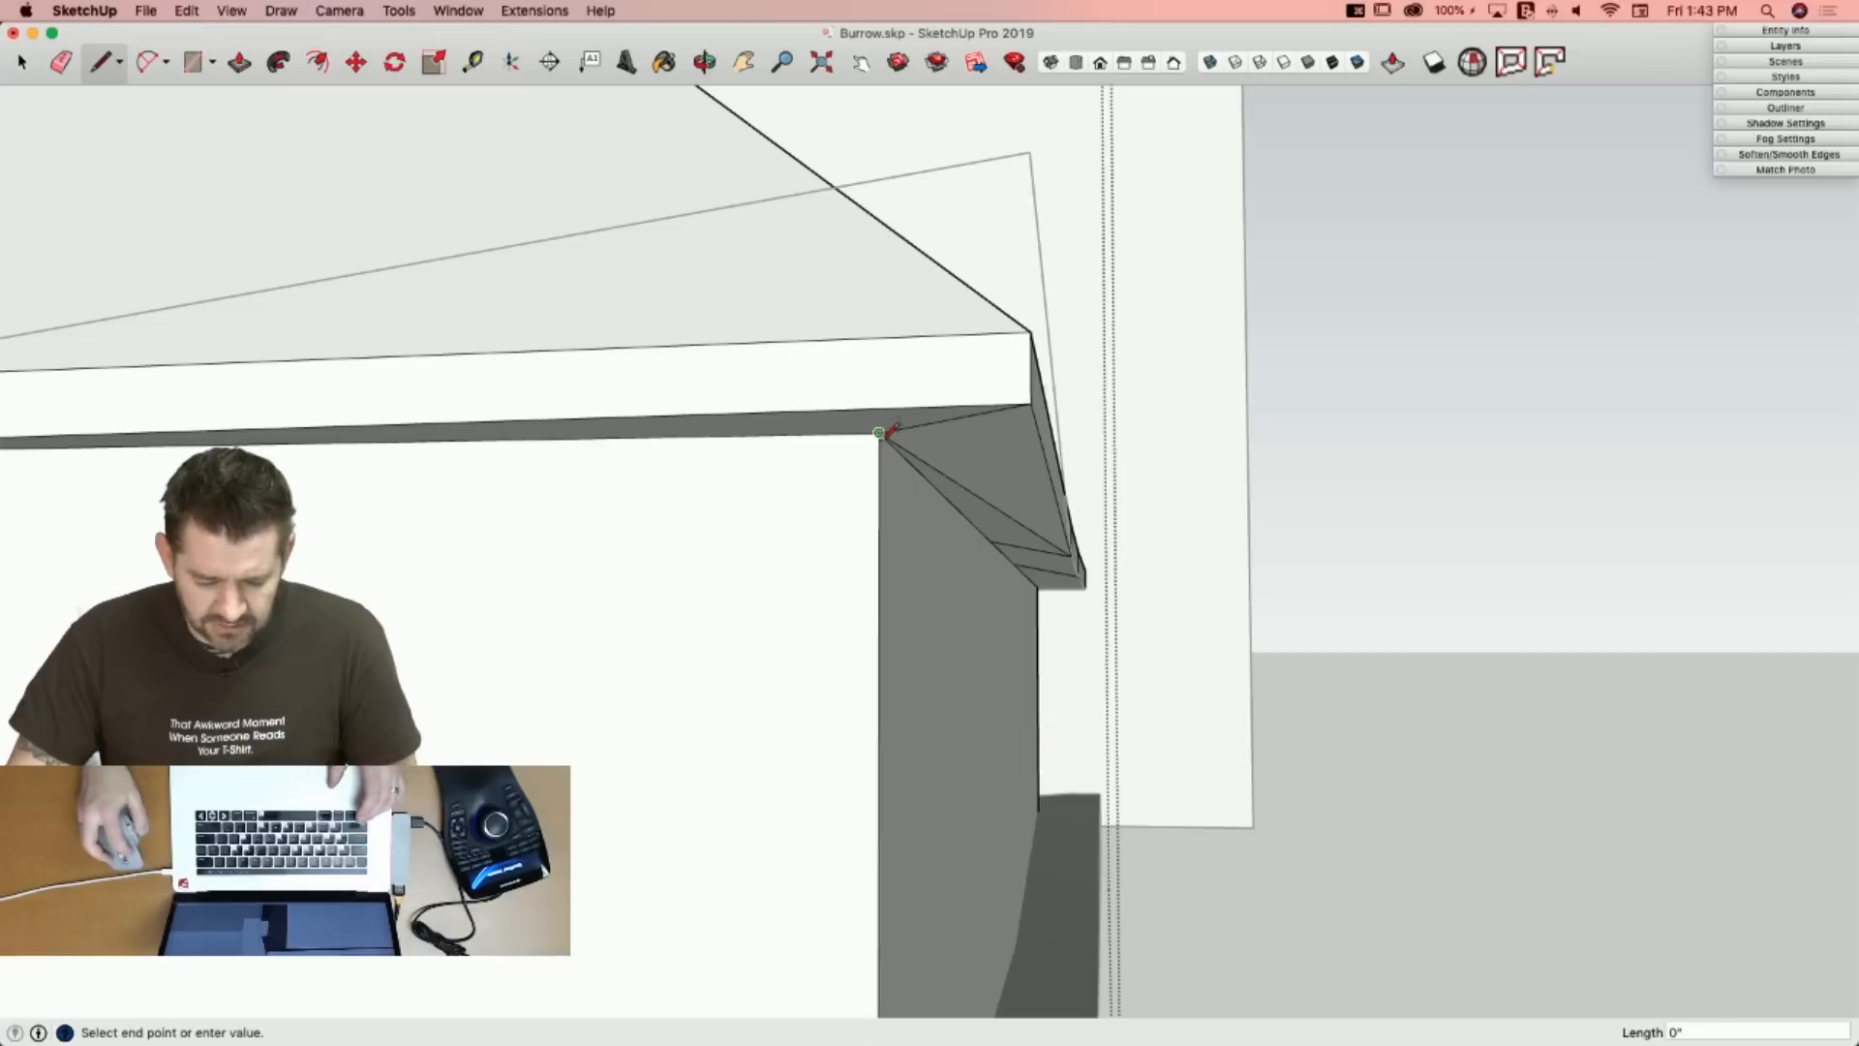
Move the corner fascia edge and the short wall corner edge together straight up about 1' 5 15/16" to the outline's peak.
key(space)
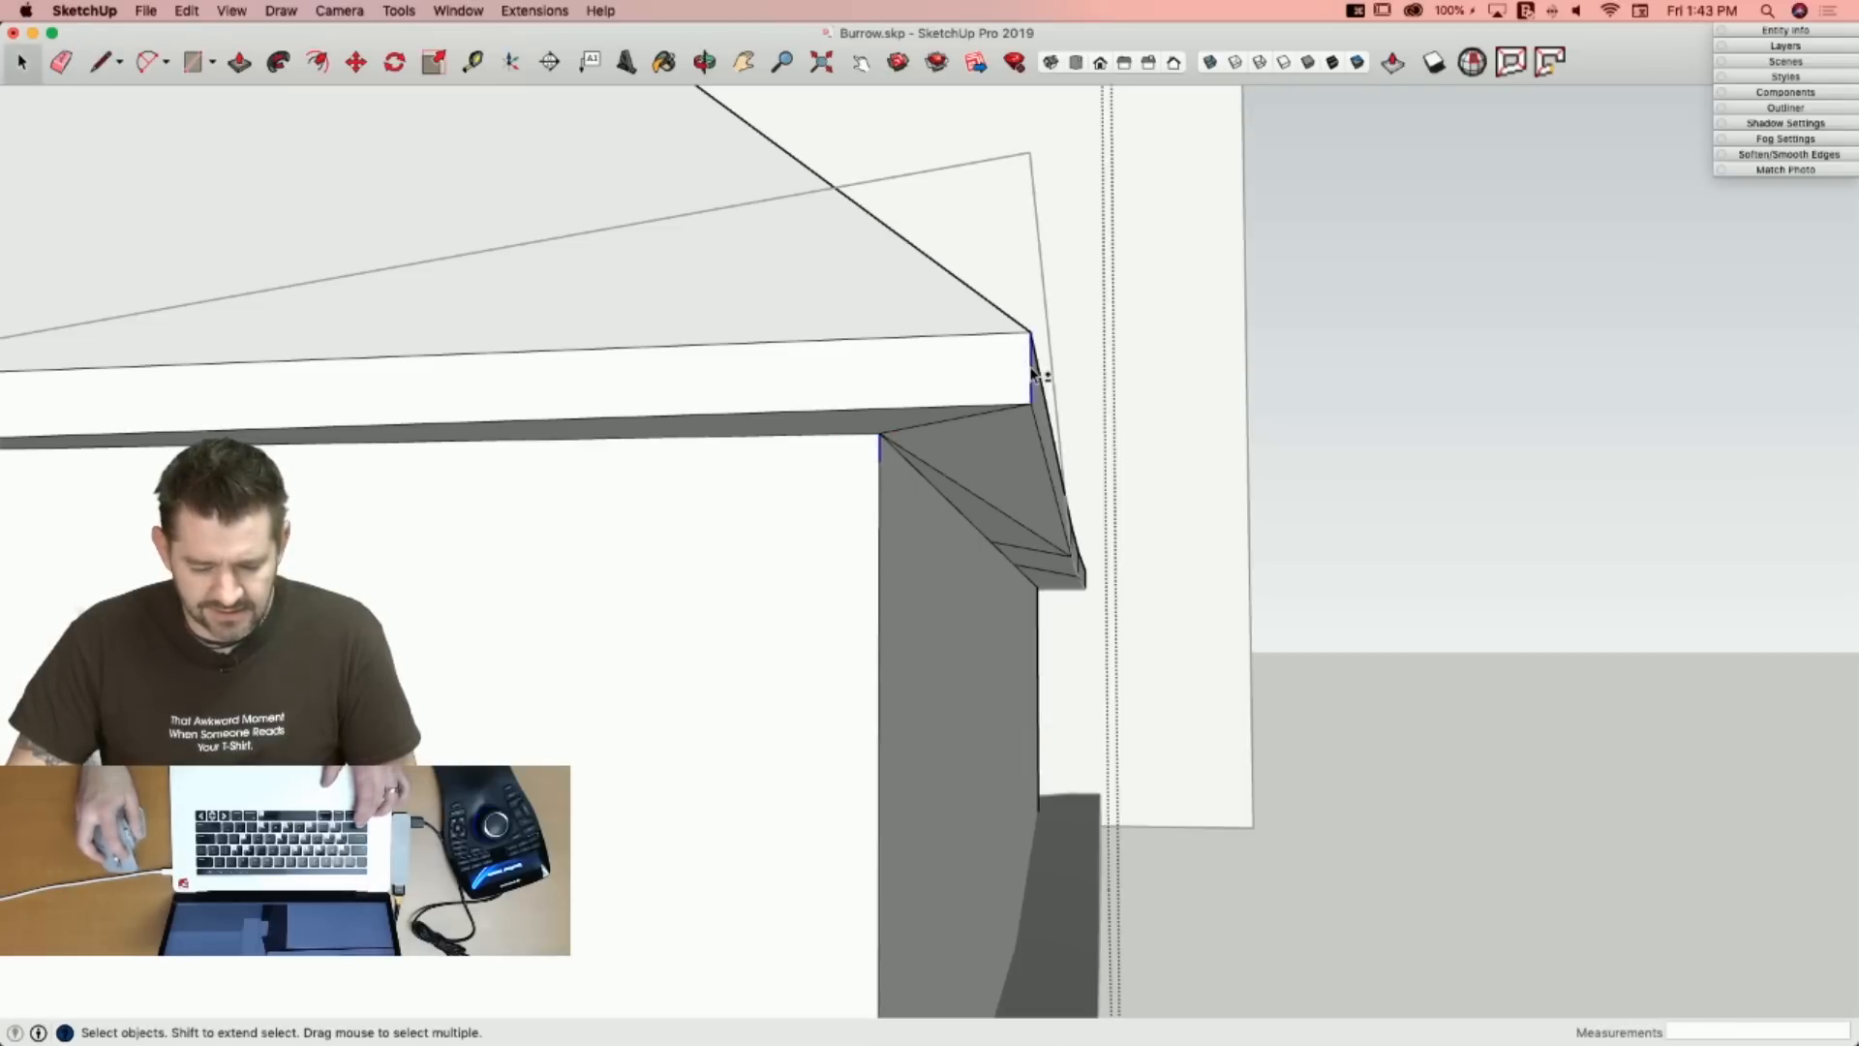
key(m)
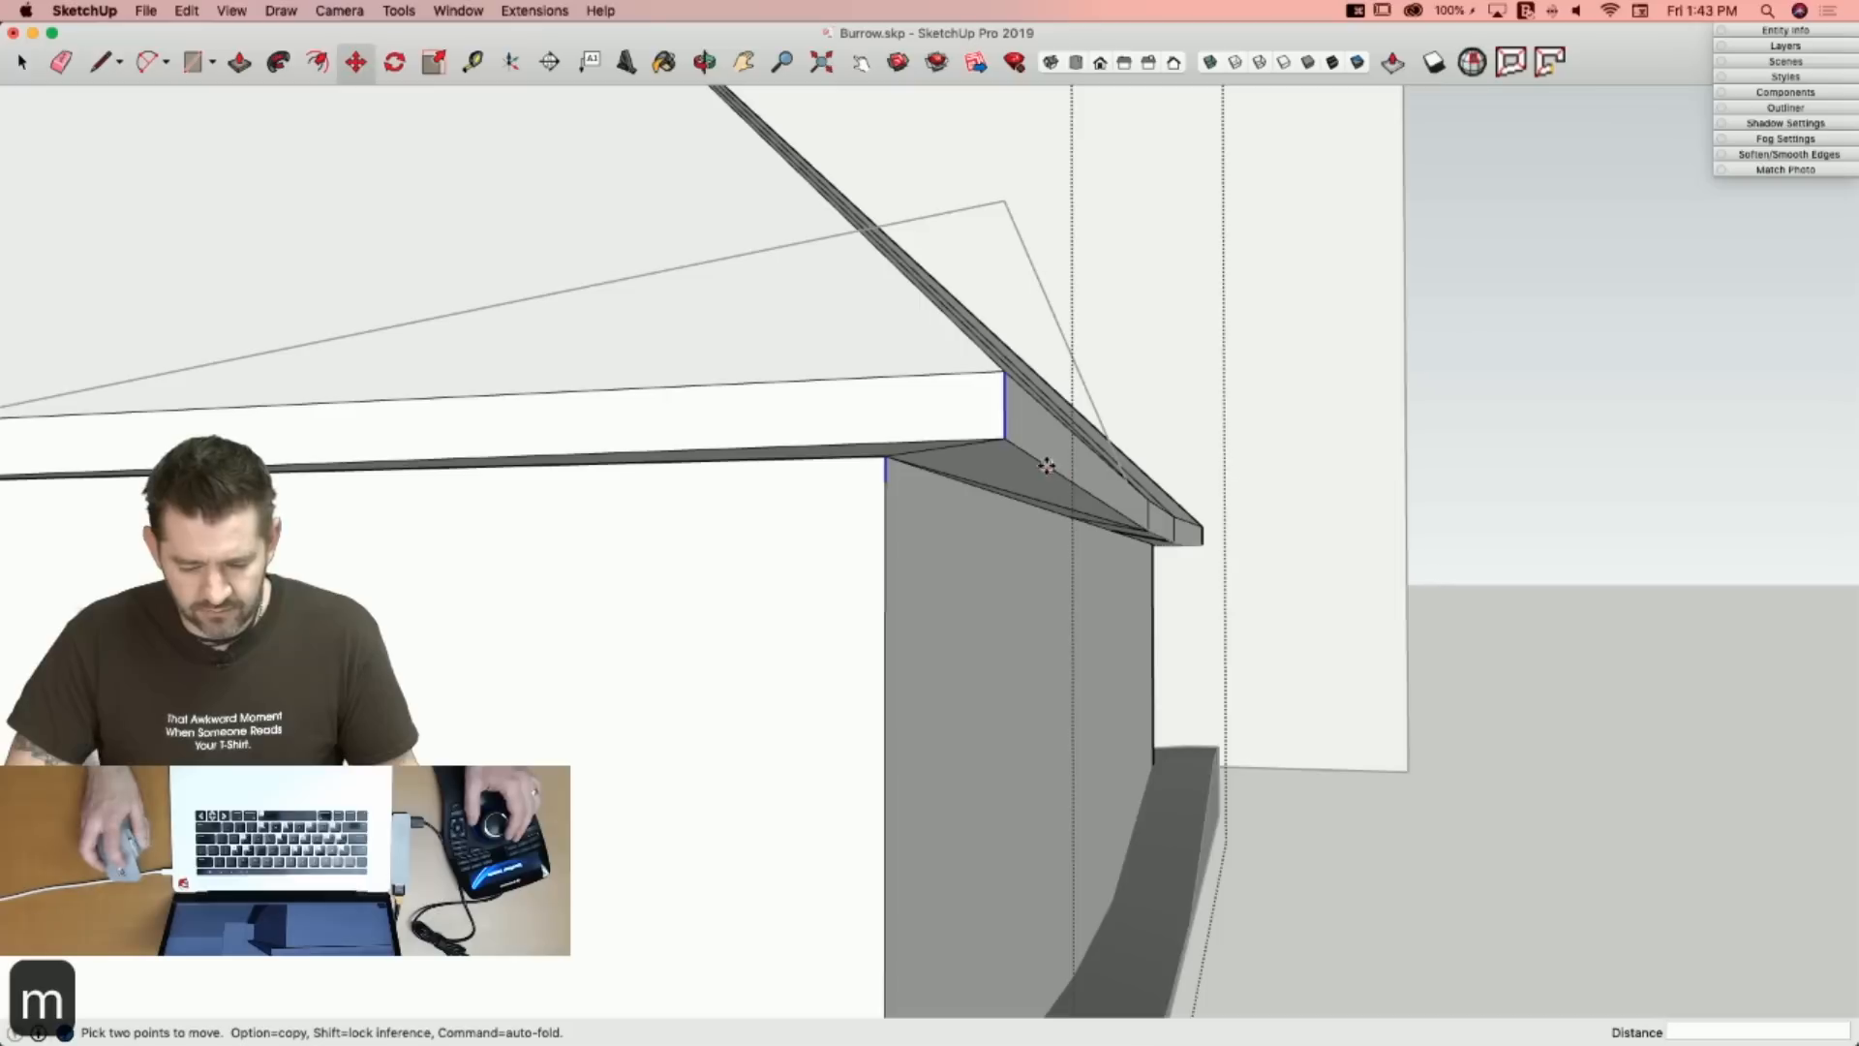
click(1003, 439)
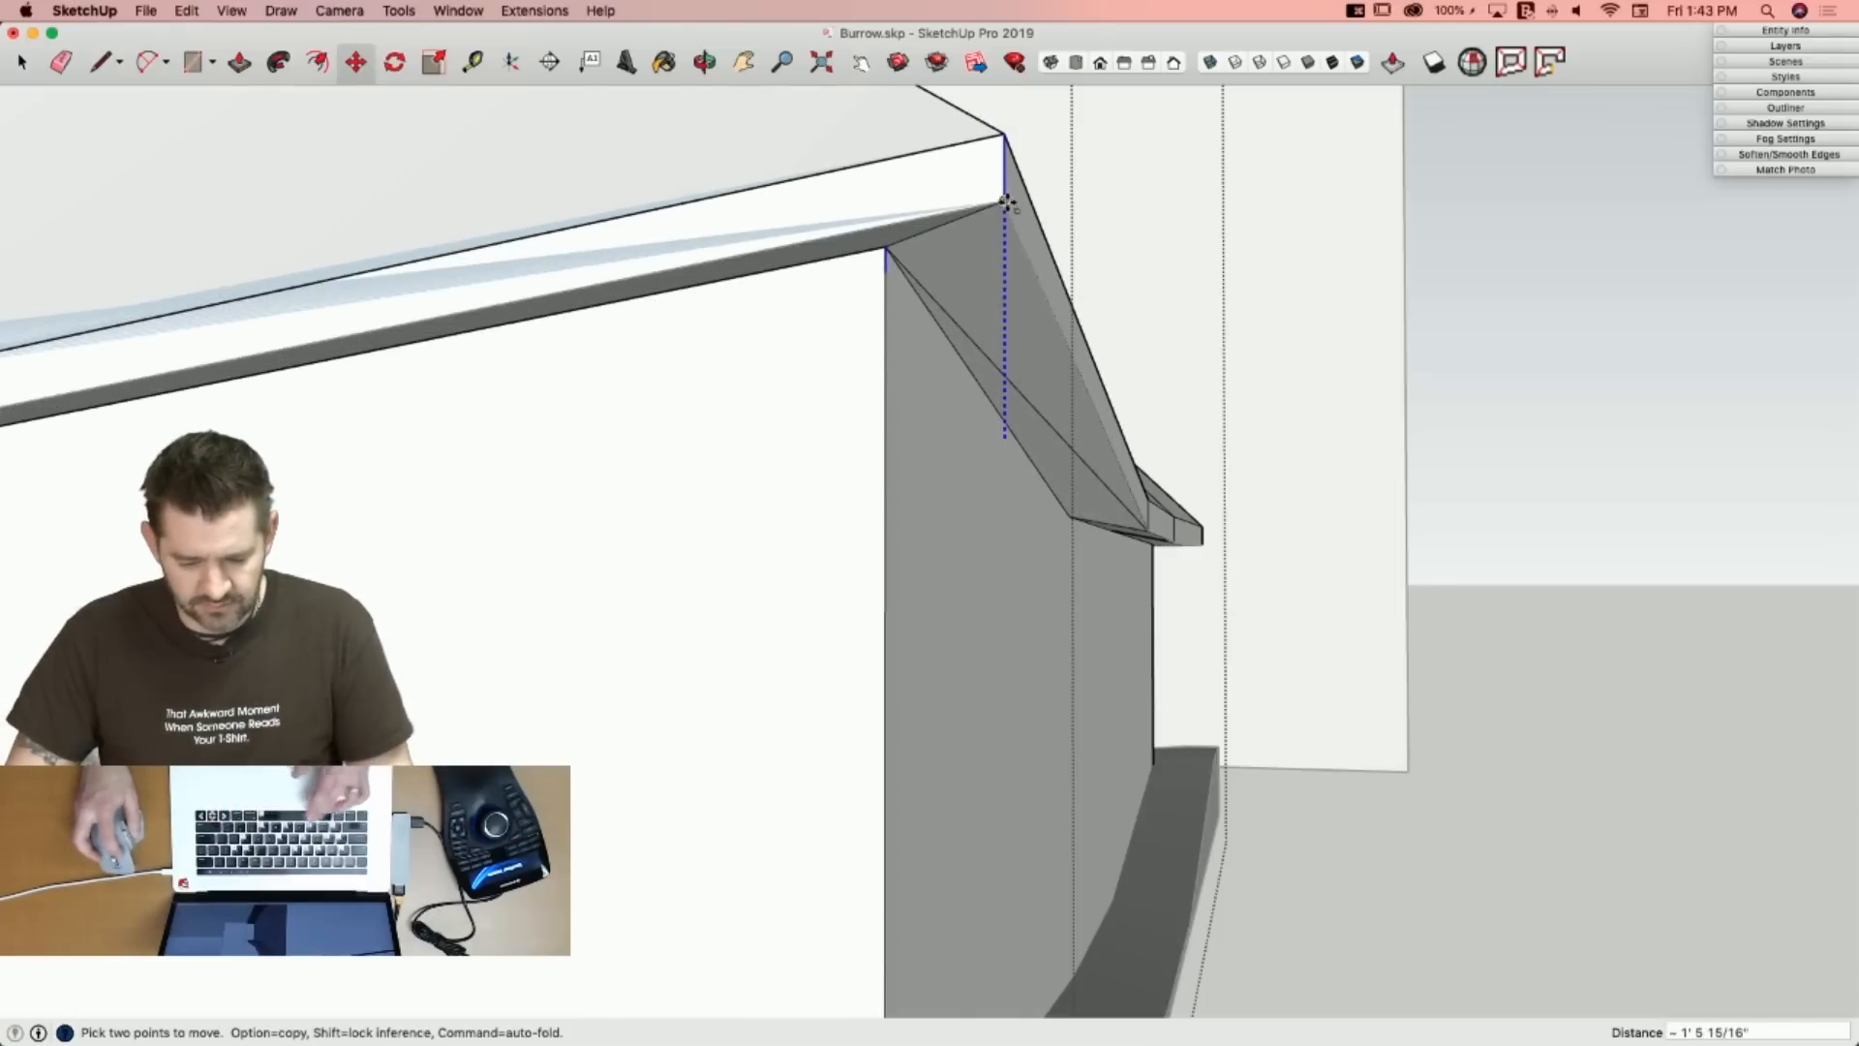
click(1007, 202)
key(space)
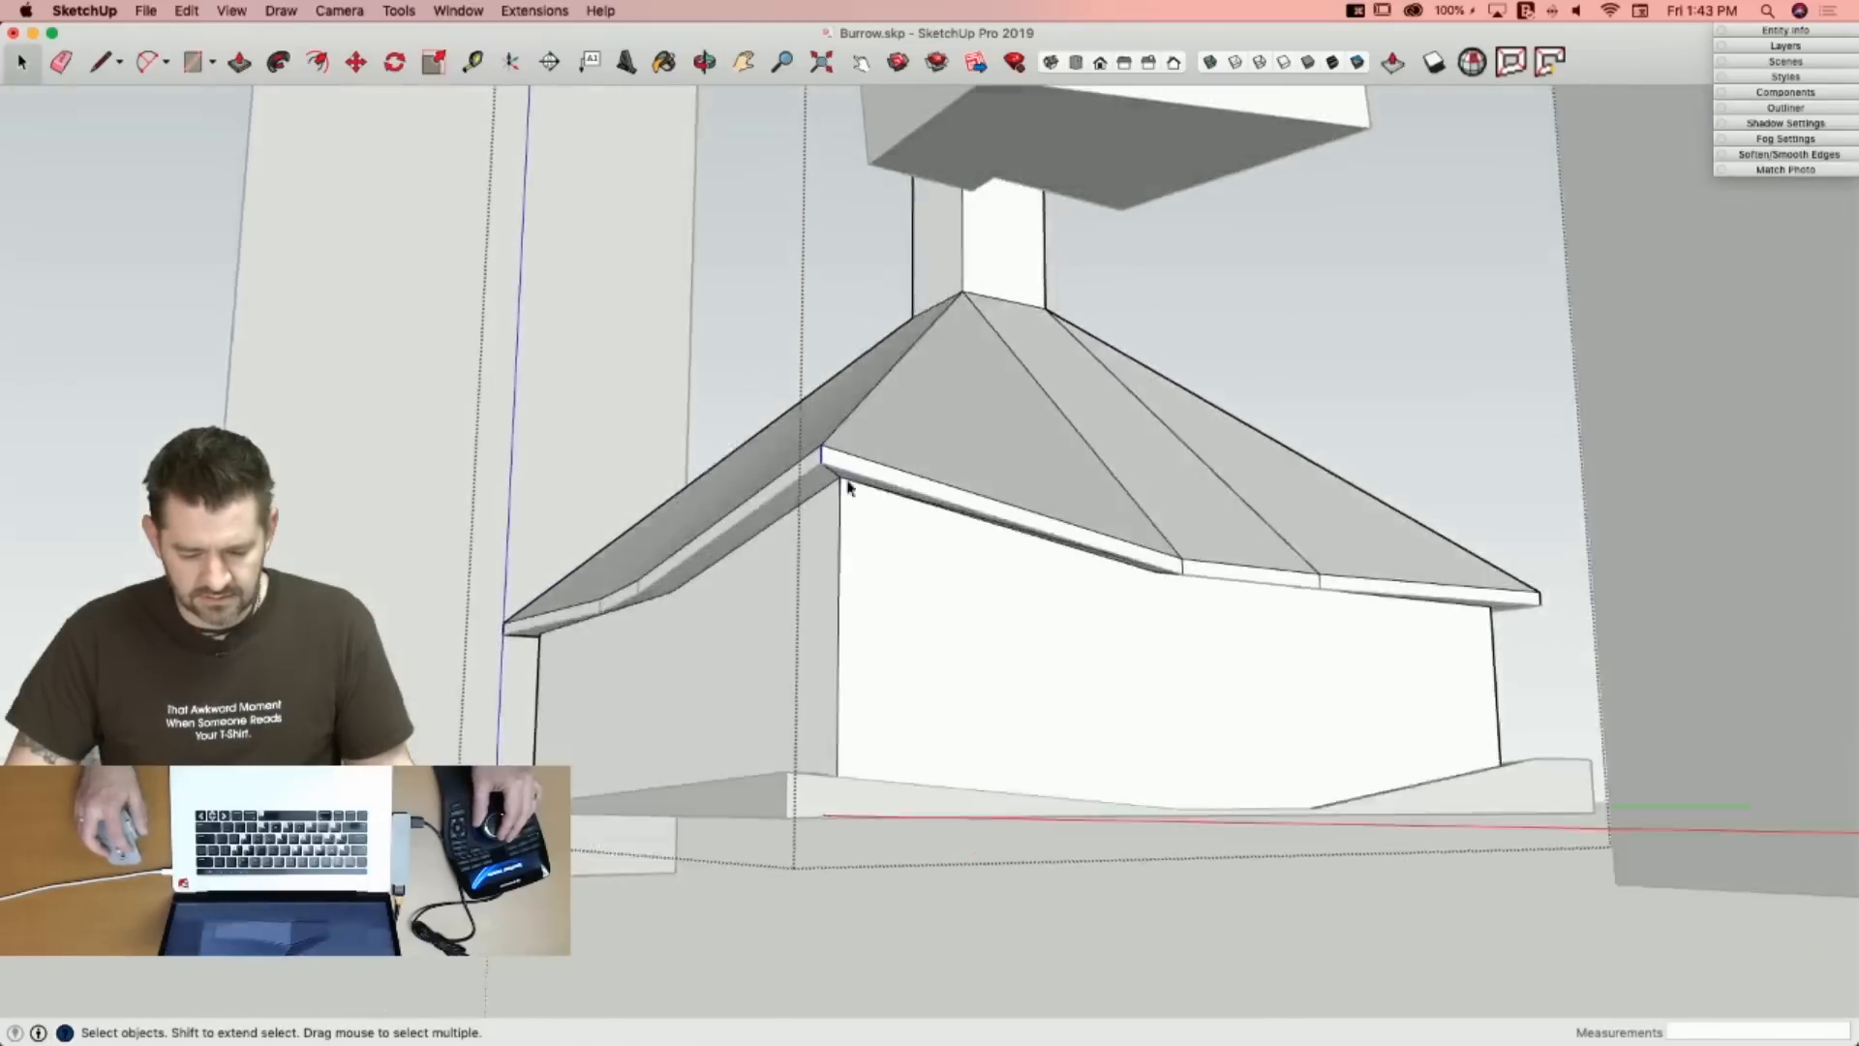
Soften the diagonal edges running down the roof slope beside the raised corner.
key(e)
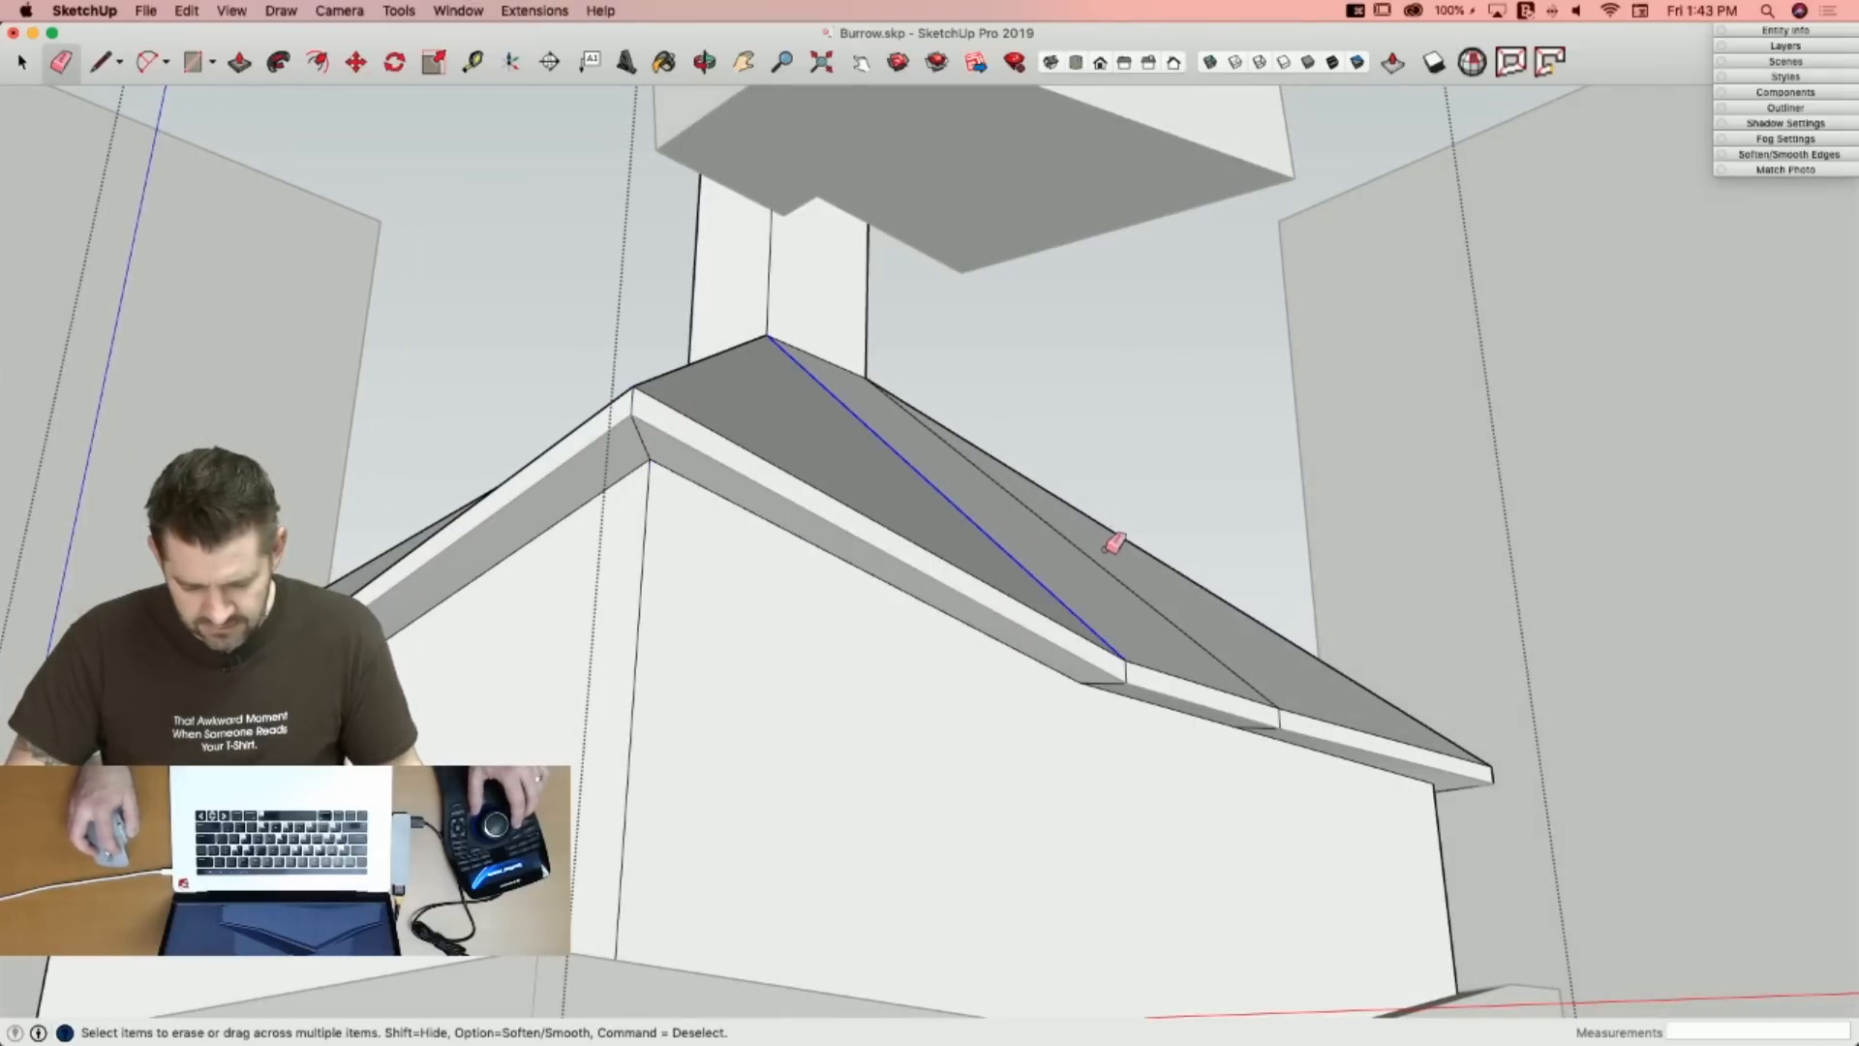
drag(1108, 564, 1110, 567)
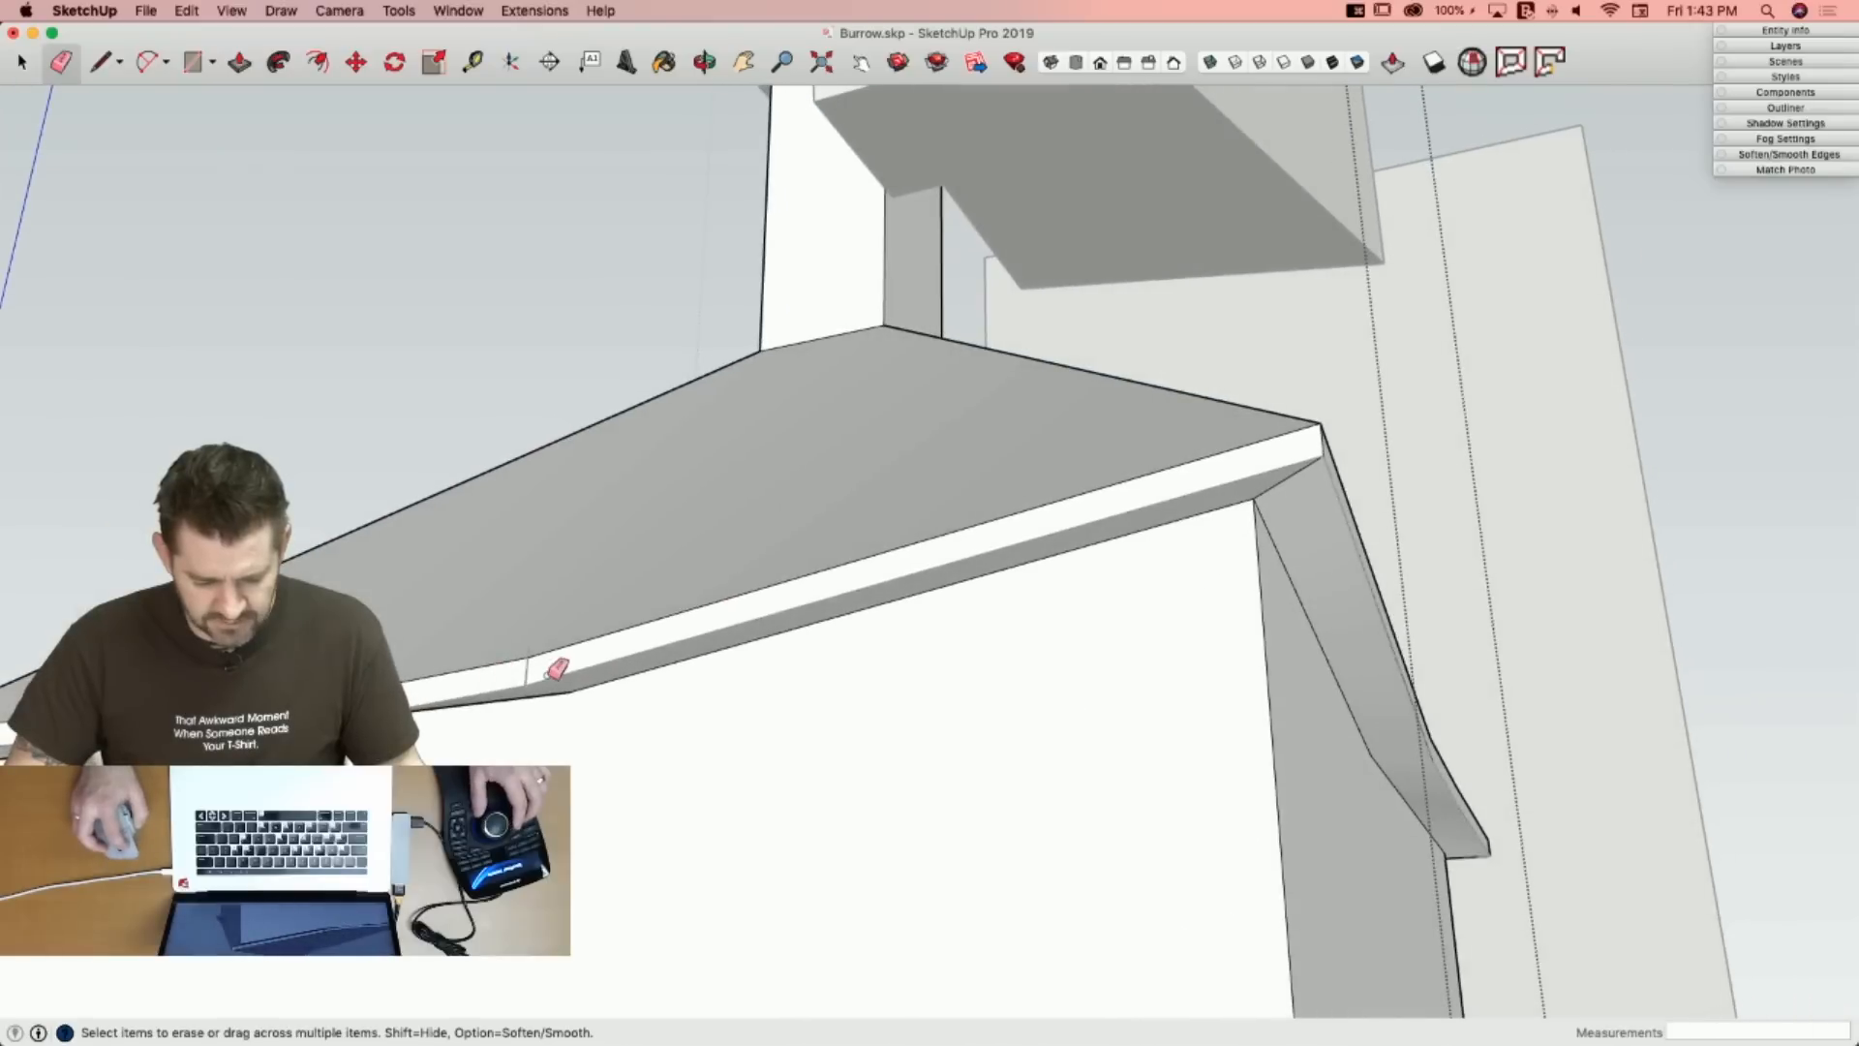
Erase the two stray short edges on the lower roof's fascia and leave the group.
key(space)
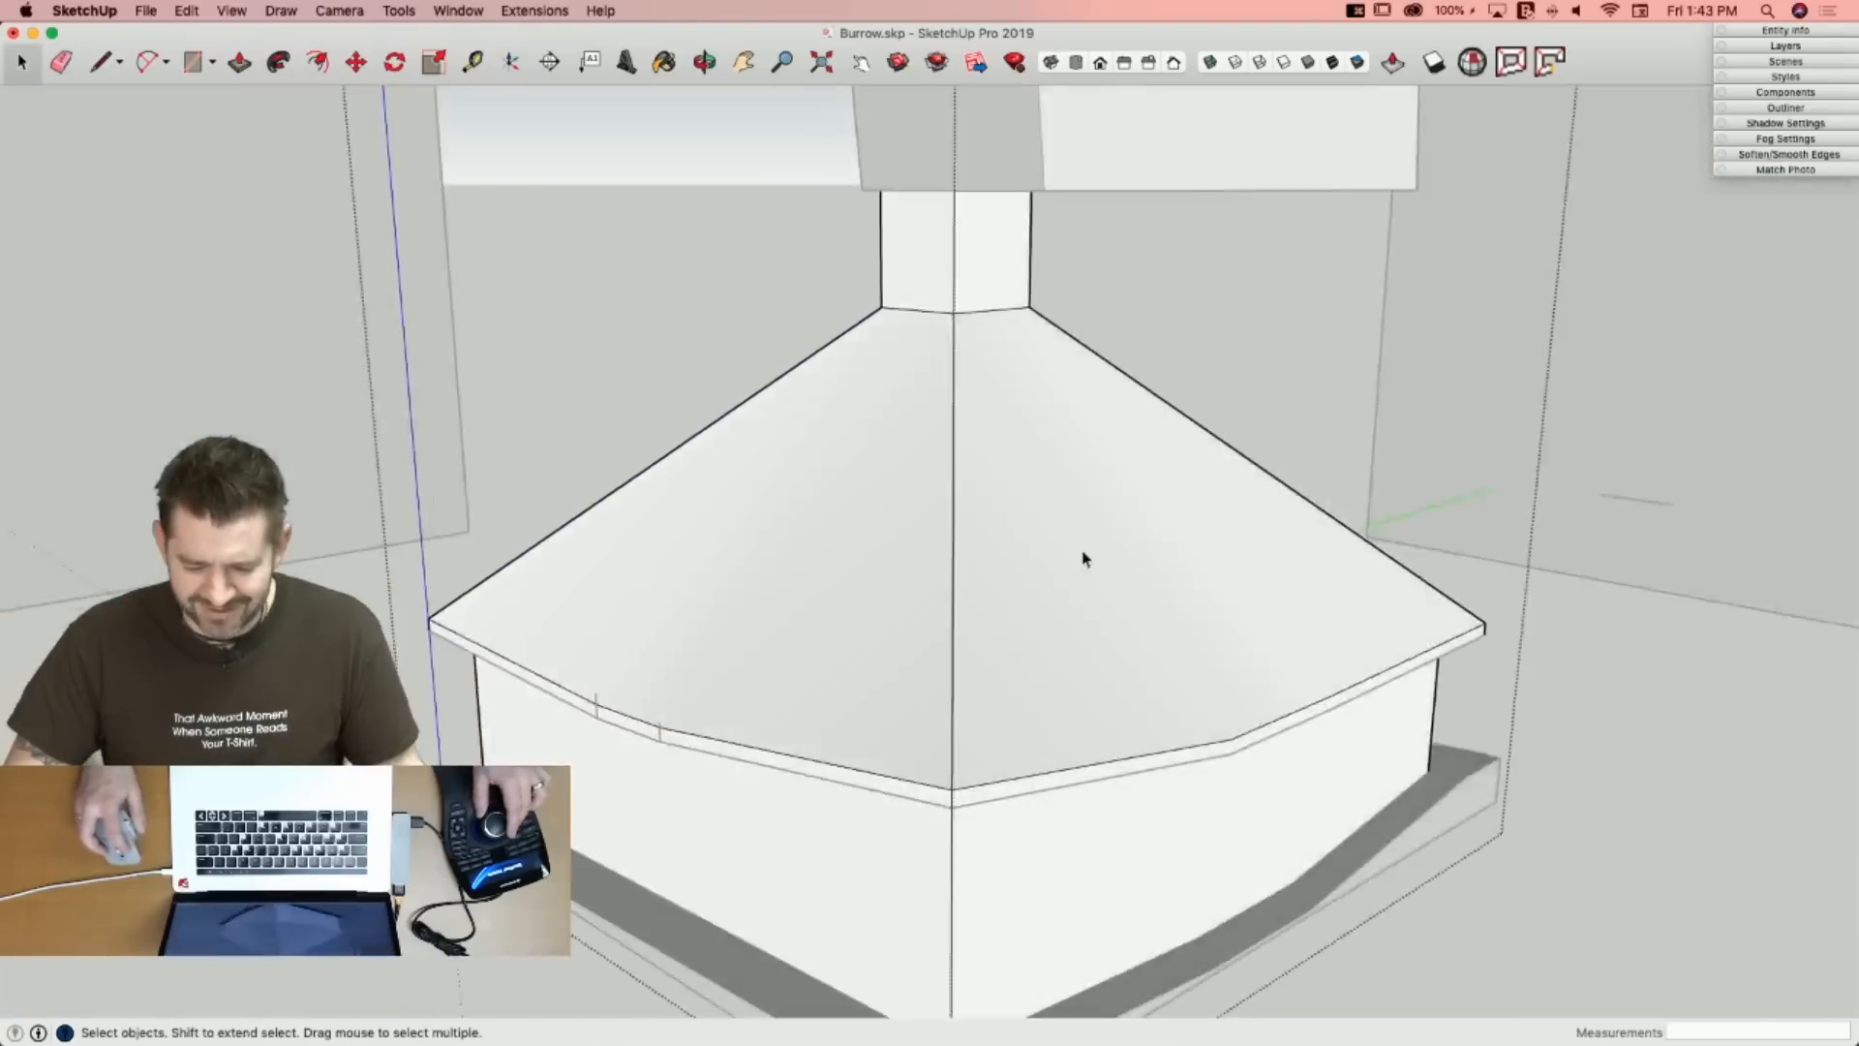
key(e)
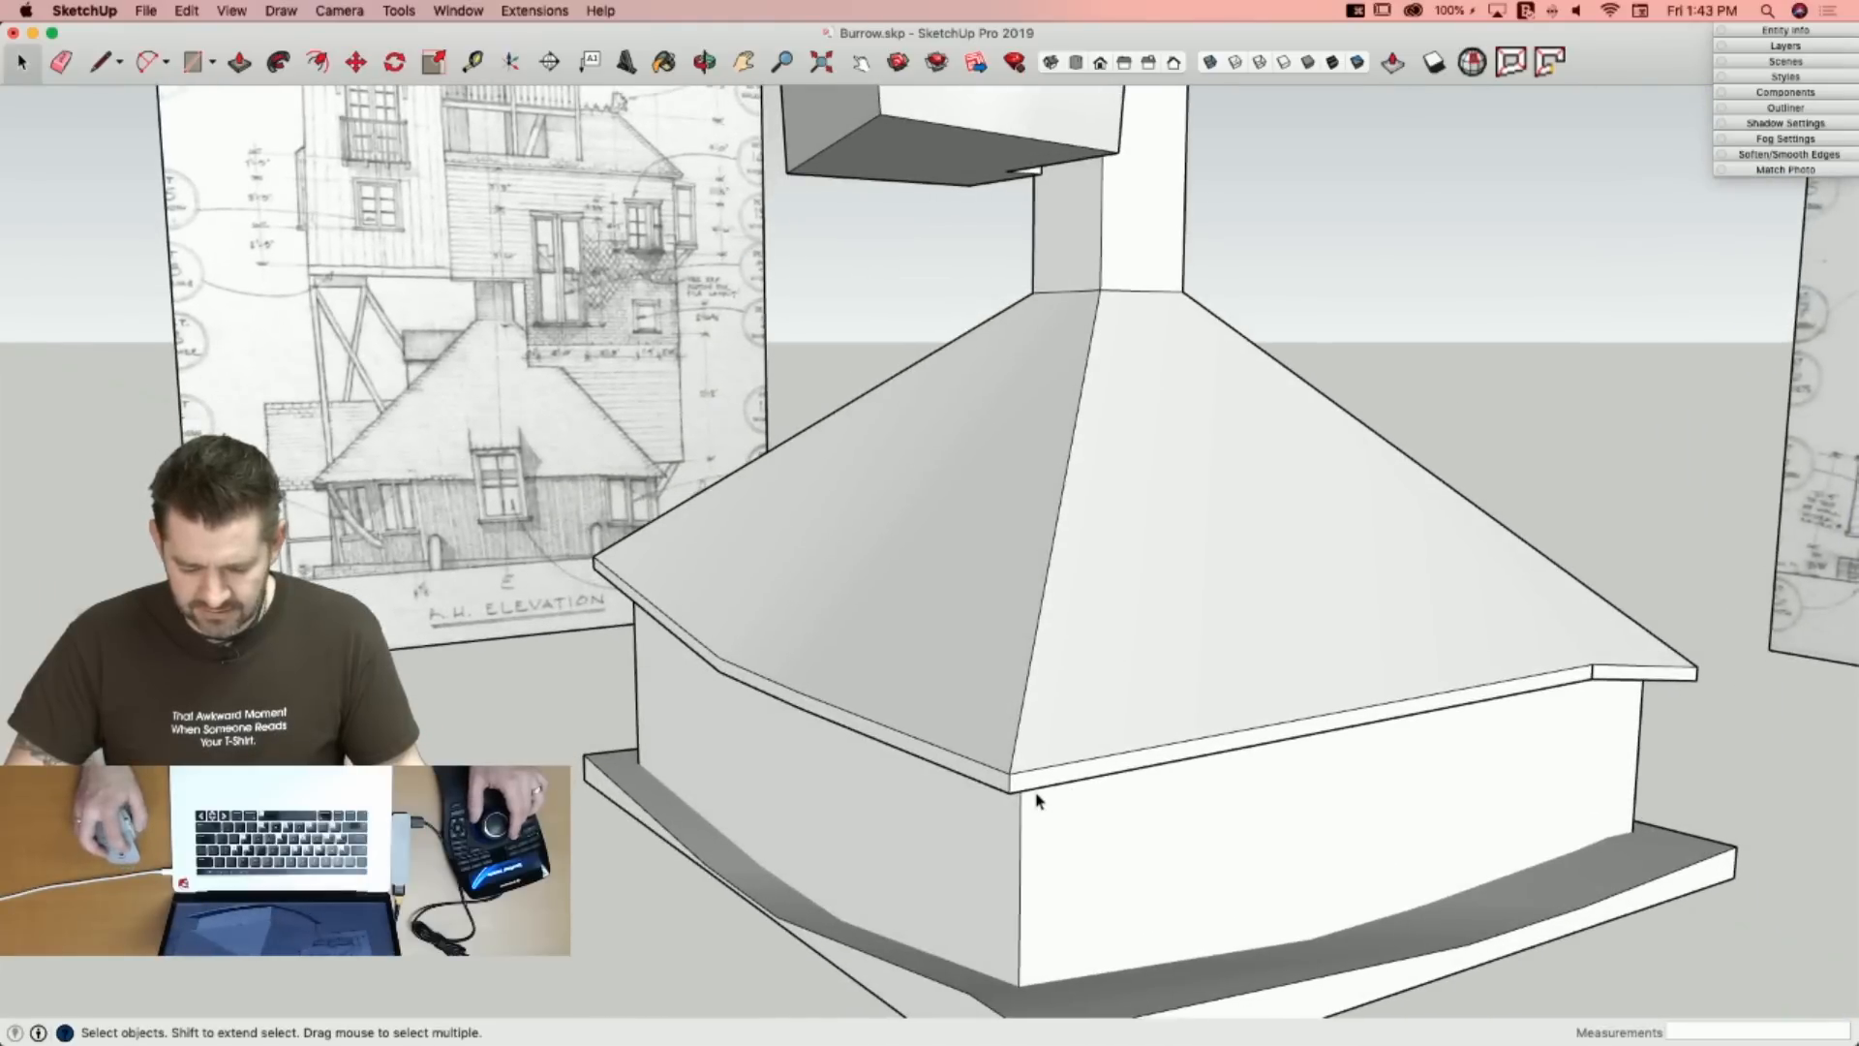
triple_click(1036, 799)
key(Escape)
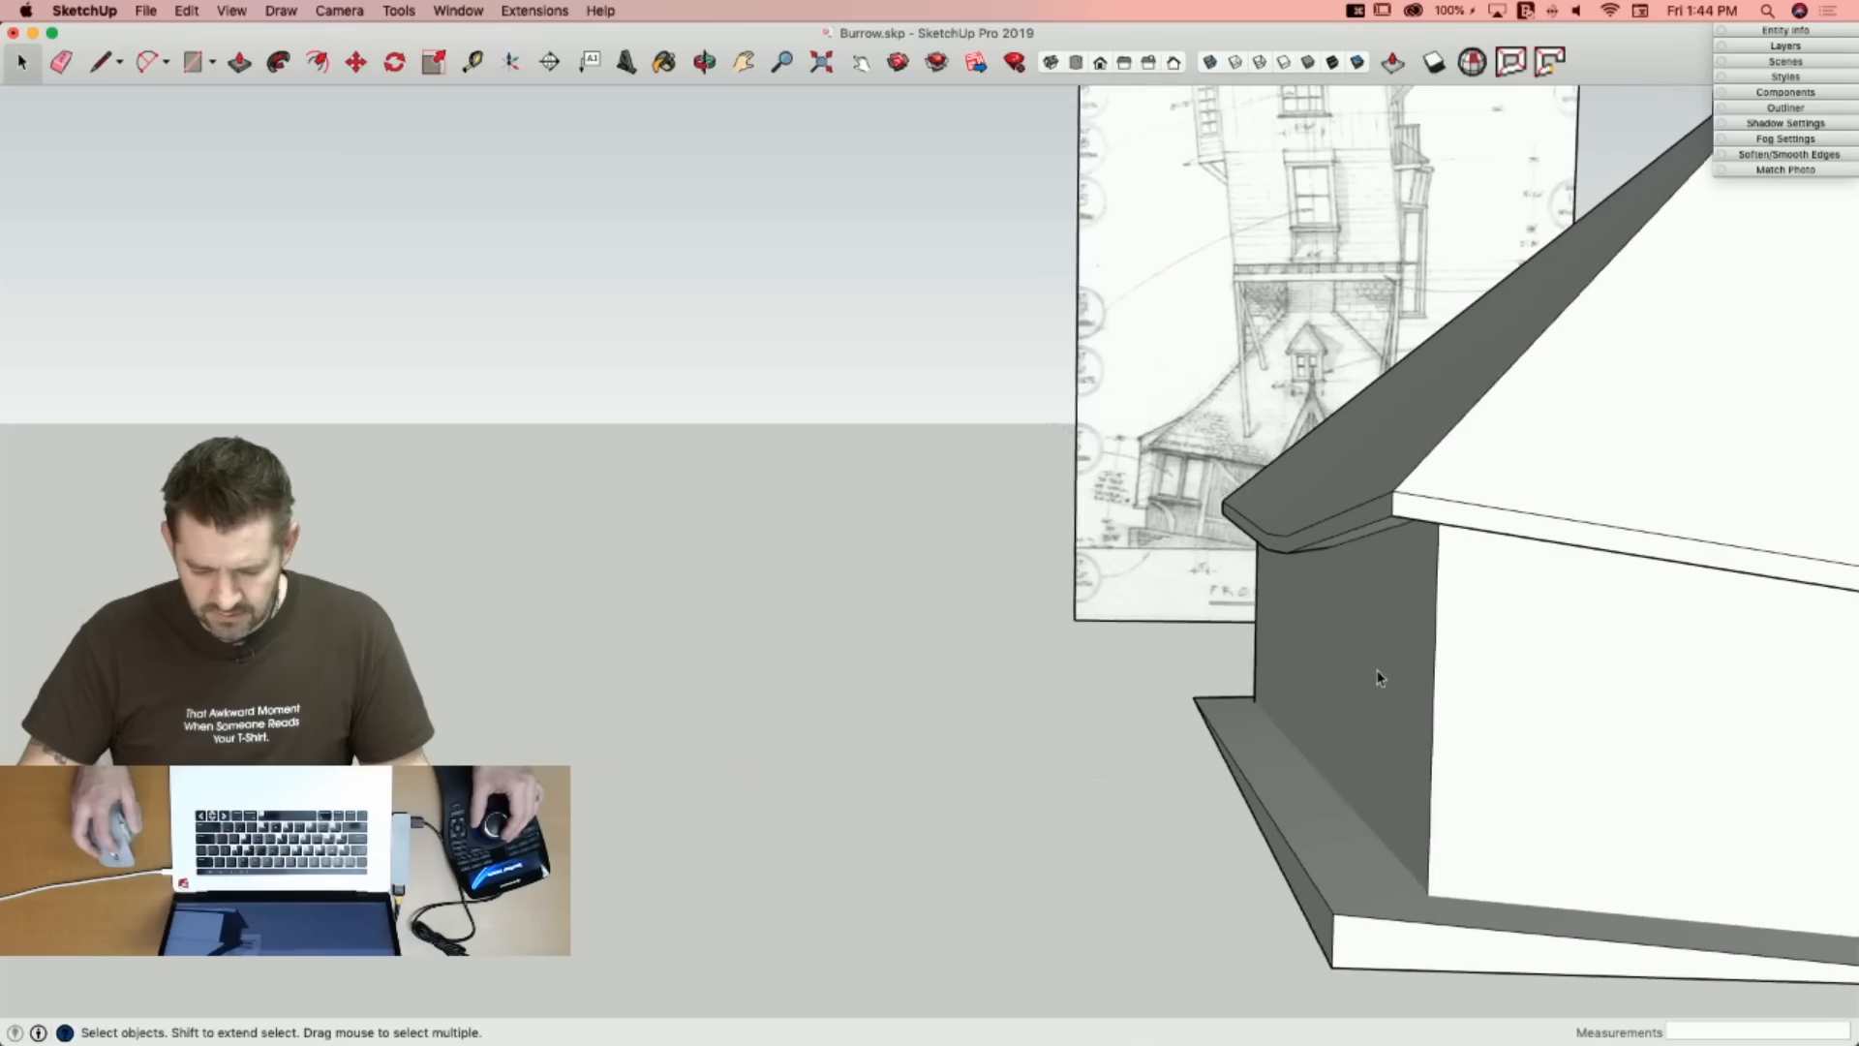
Draw a short vertical line from the platform up the wall face beside the high roof corner, outside the building group.
key(l)
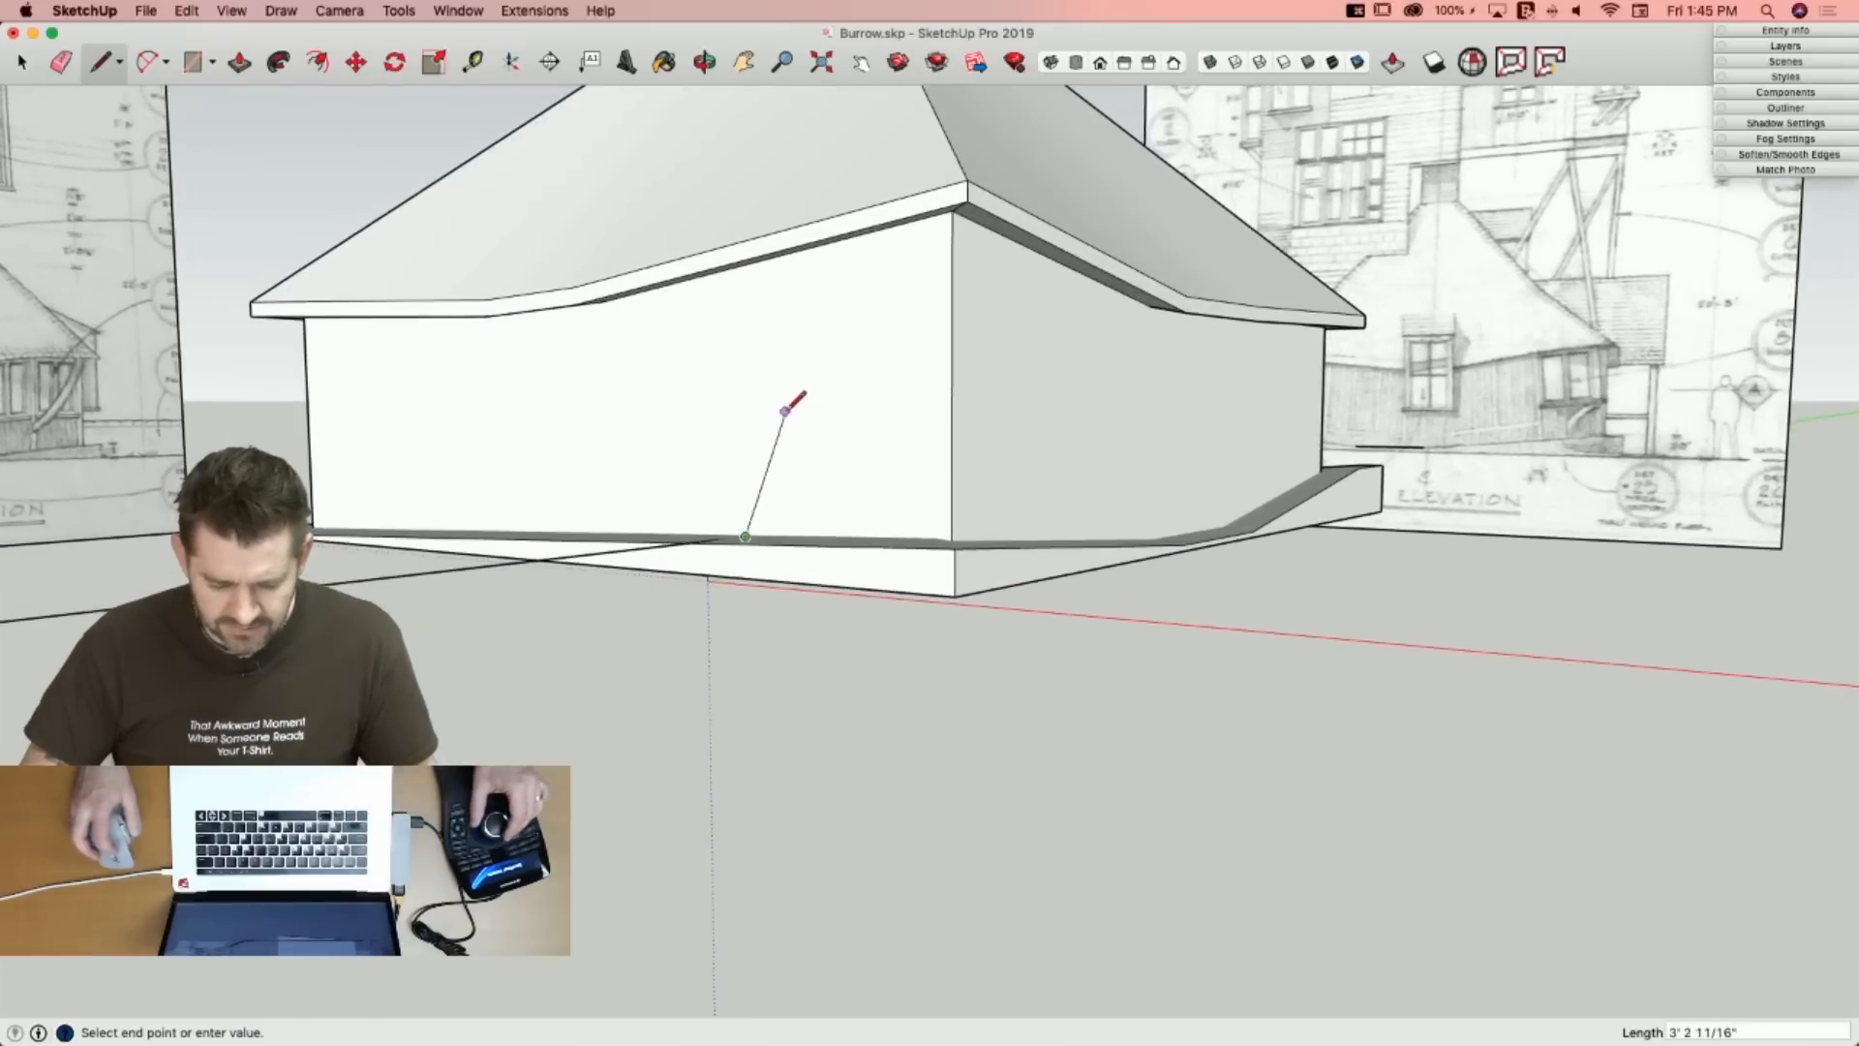
click(743, 394)
key(space)
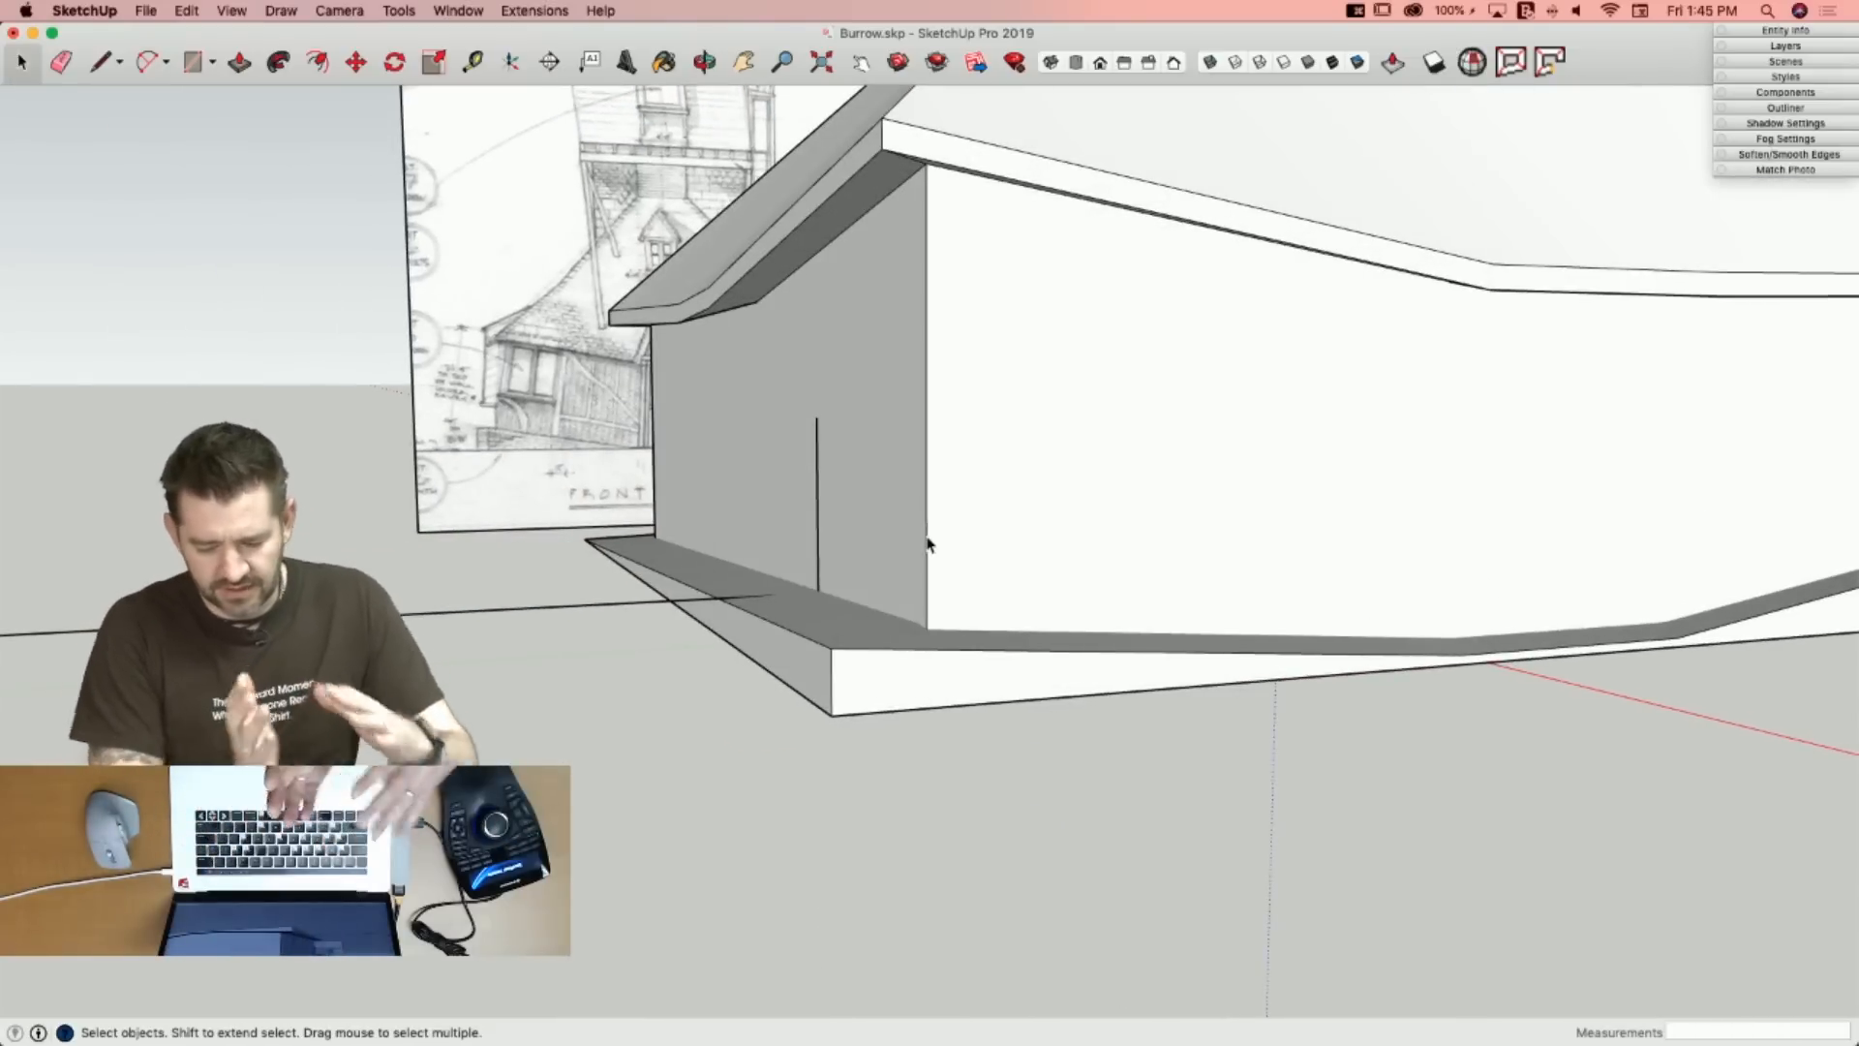
Open the lower building group for editing and hide the rest of the model.
double_click(879, 497)
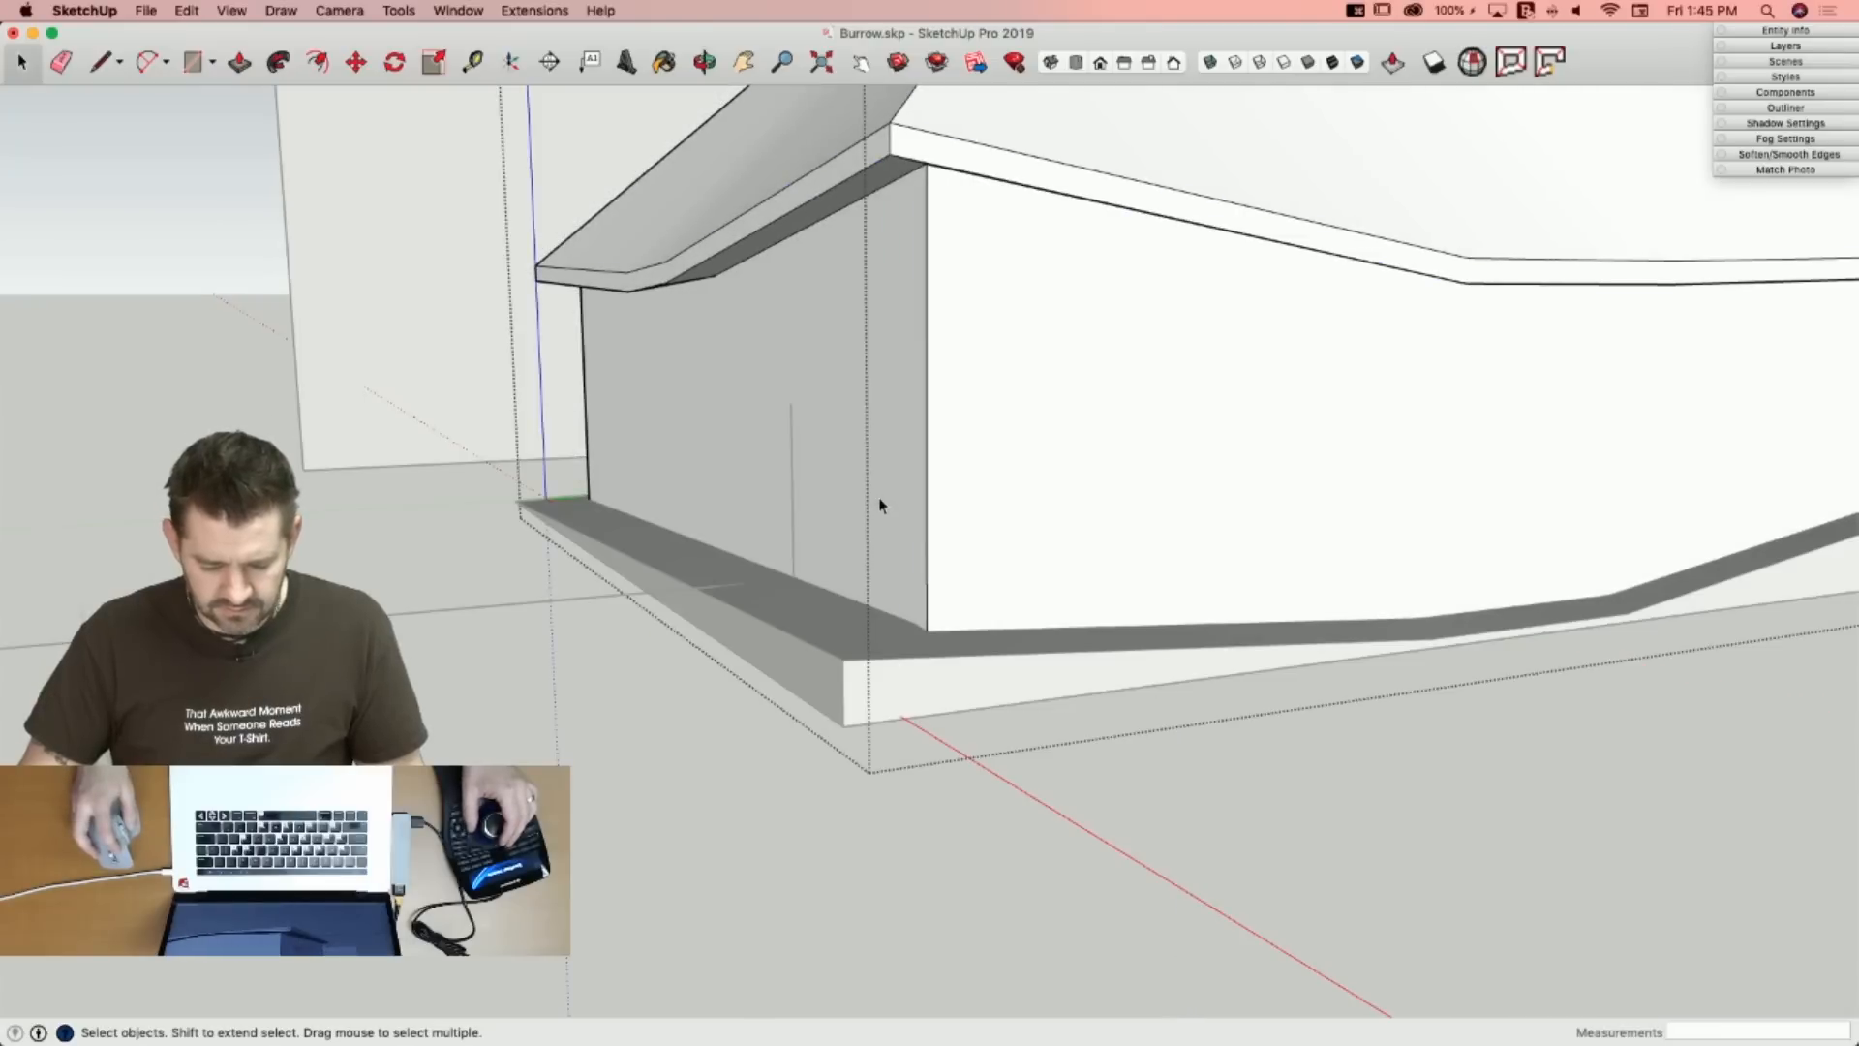
click(180, 11)
mouse_move(232, 11)
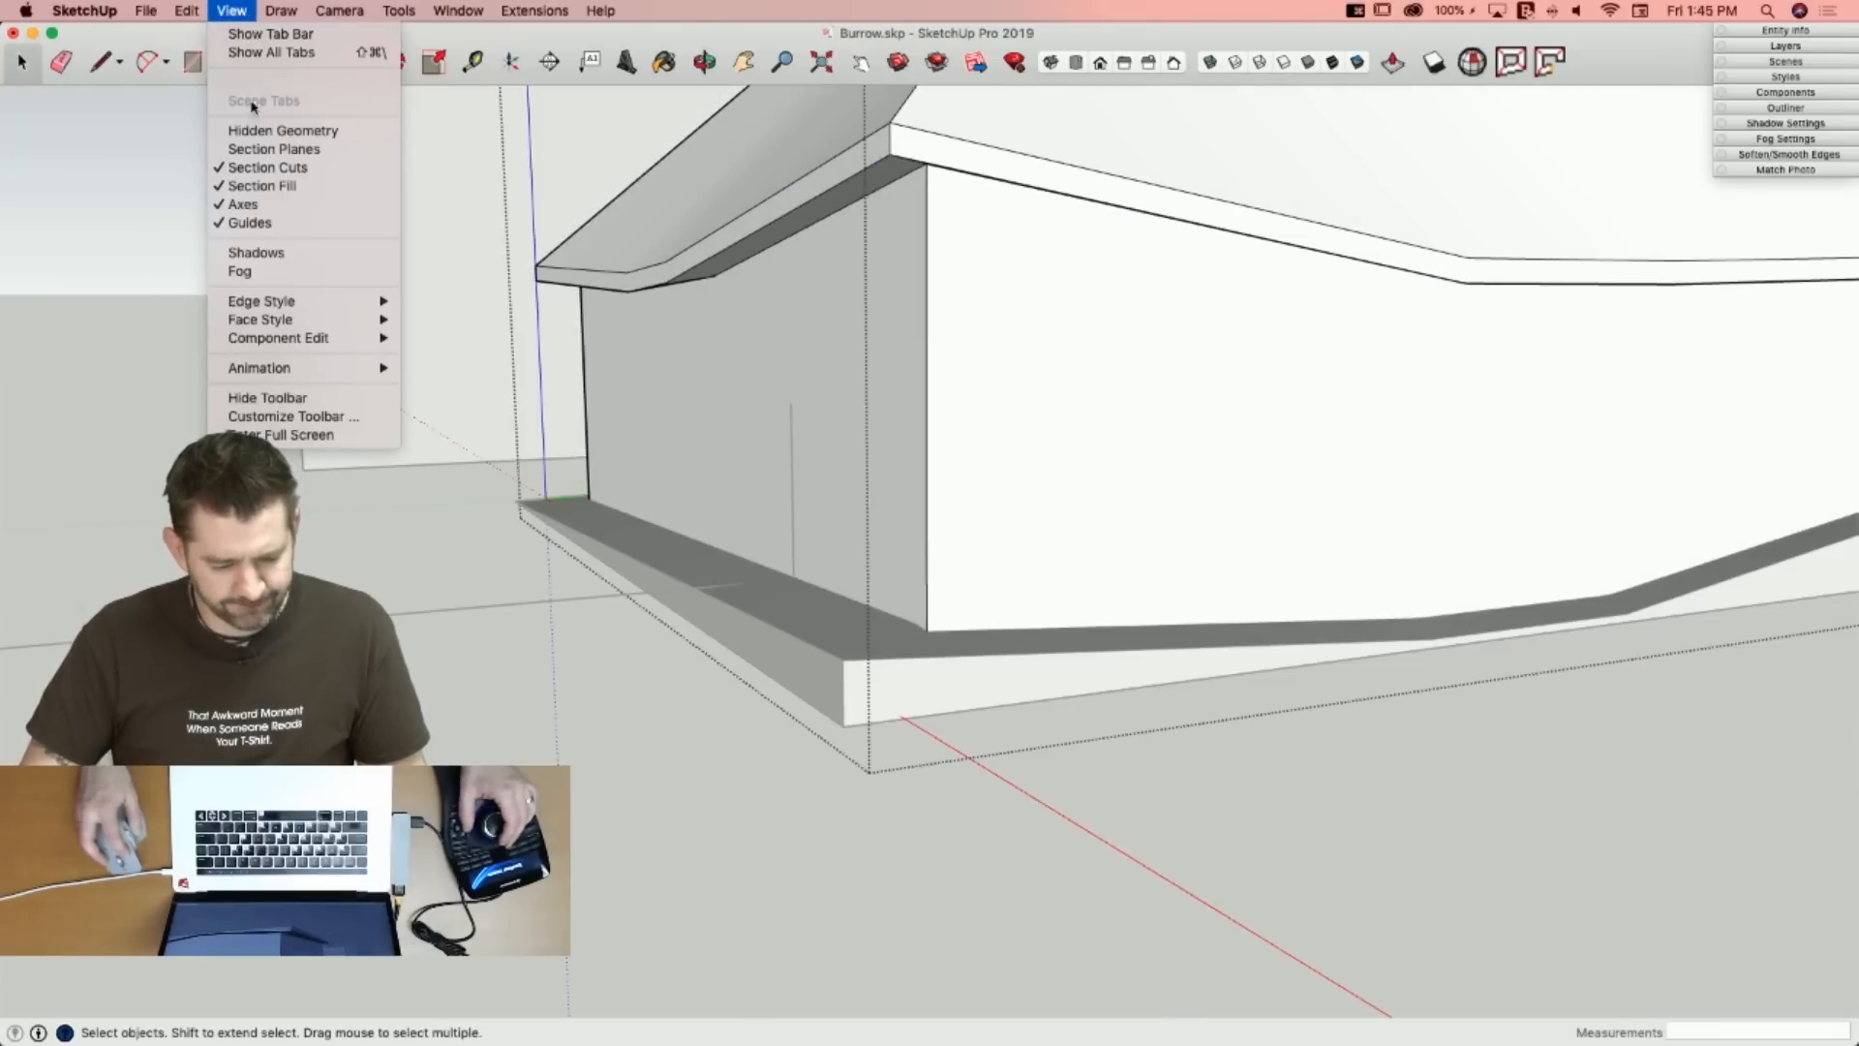
mouse_move(267, 346)
click(453, 338)
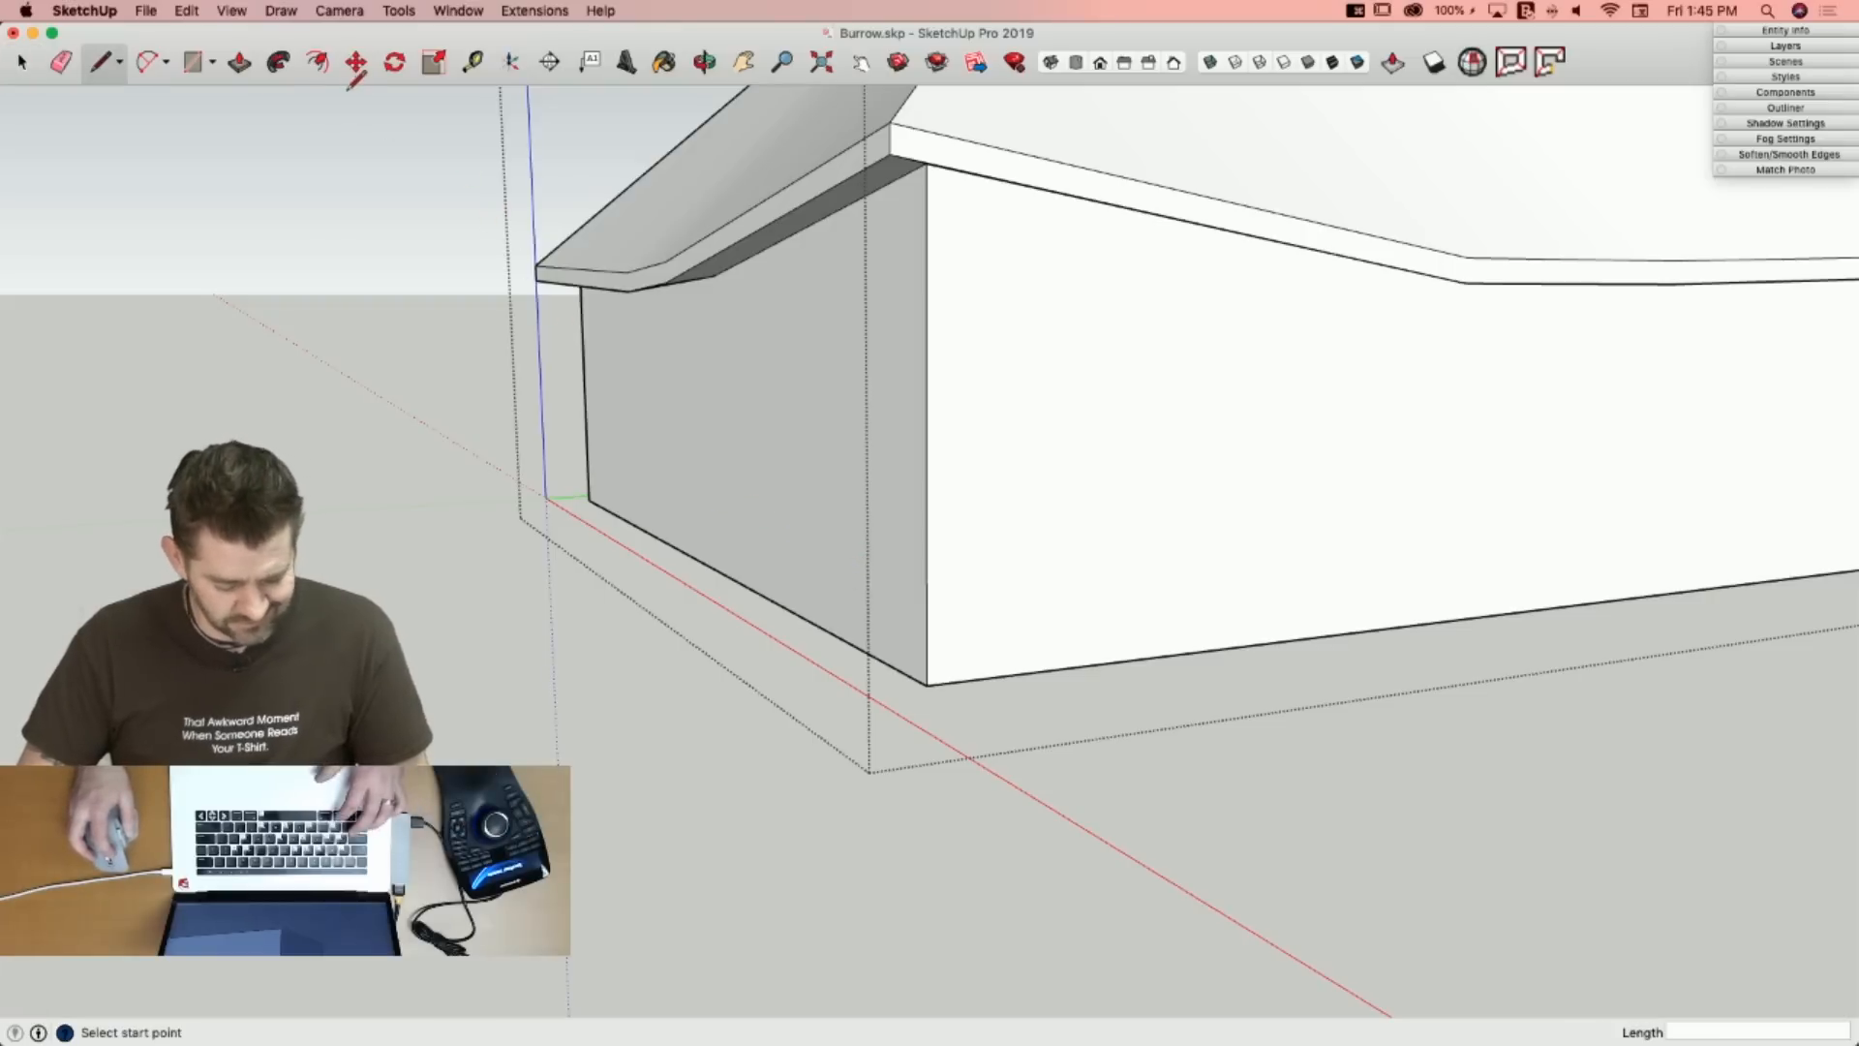
key(super+z)
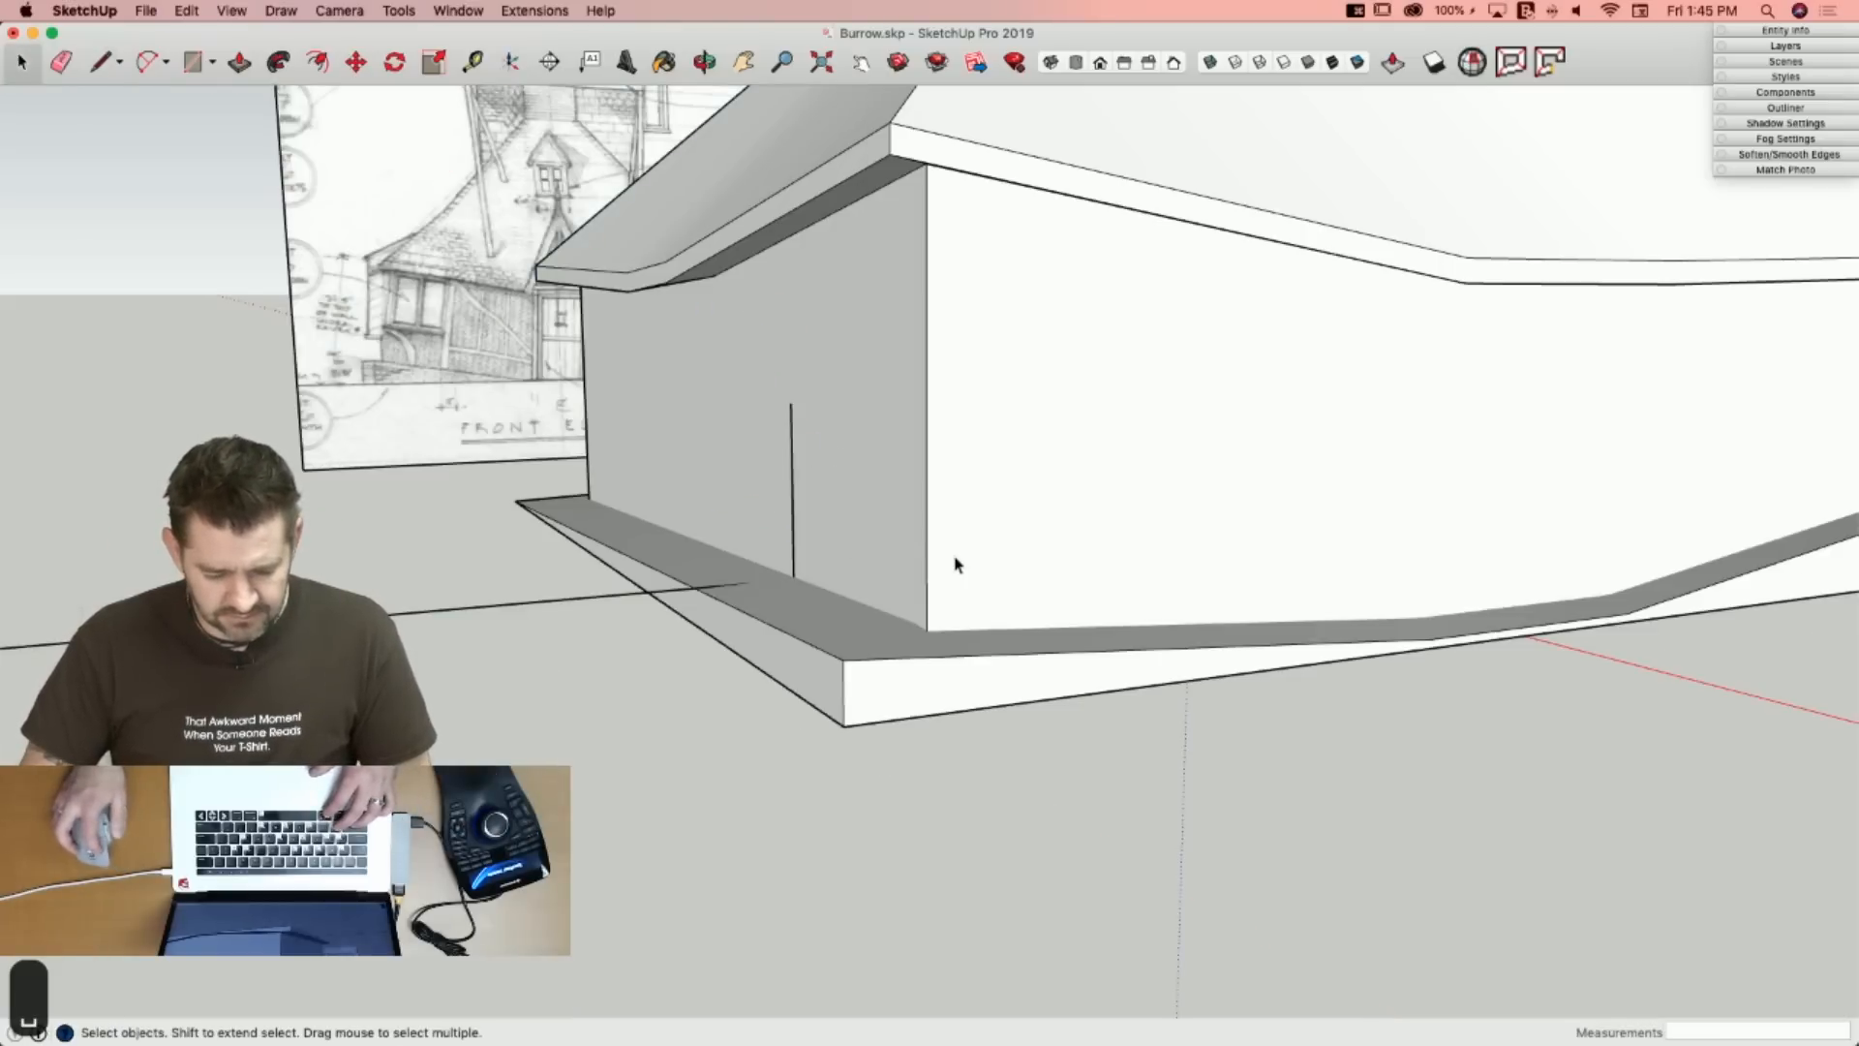
Reopen the lower building group, show the rest of the model, and hide it again for isolated editing.
double_click(956, 565)
click(234, 10)
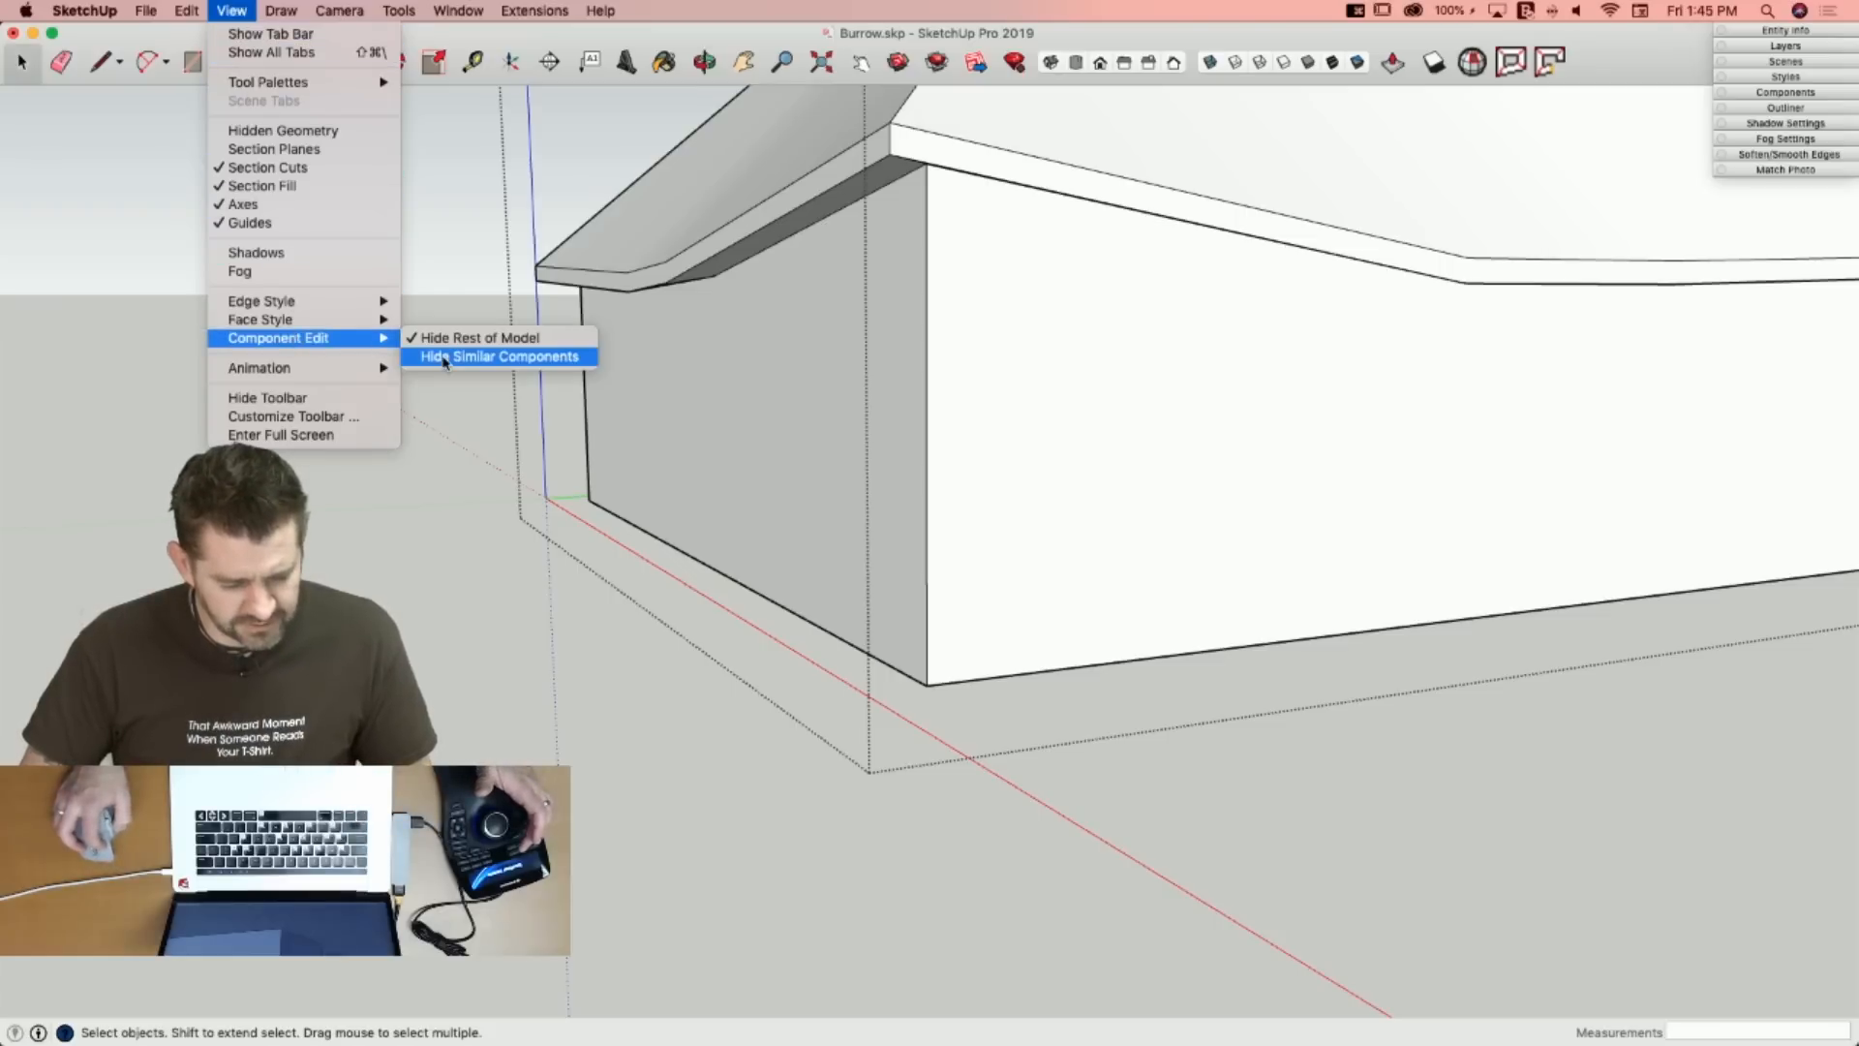
click(443, 346)
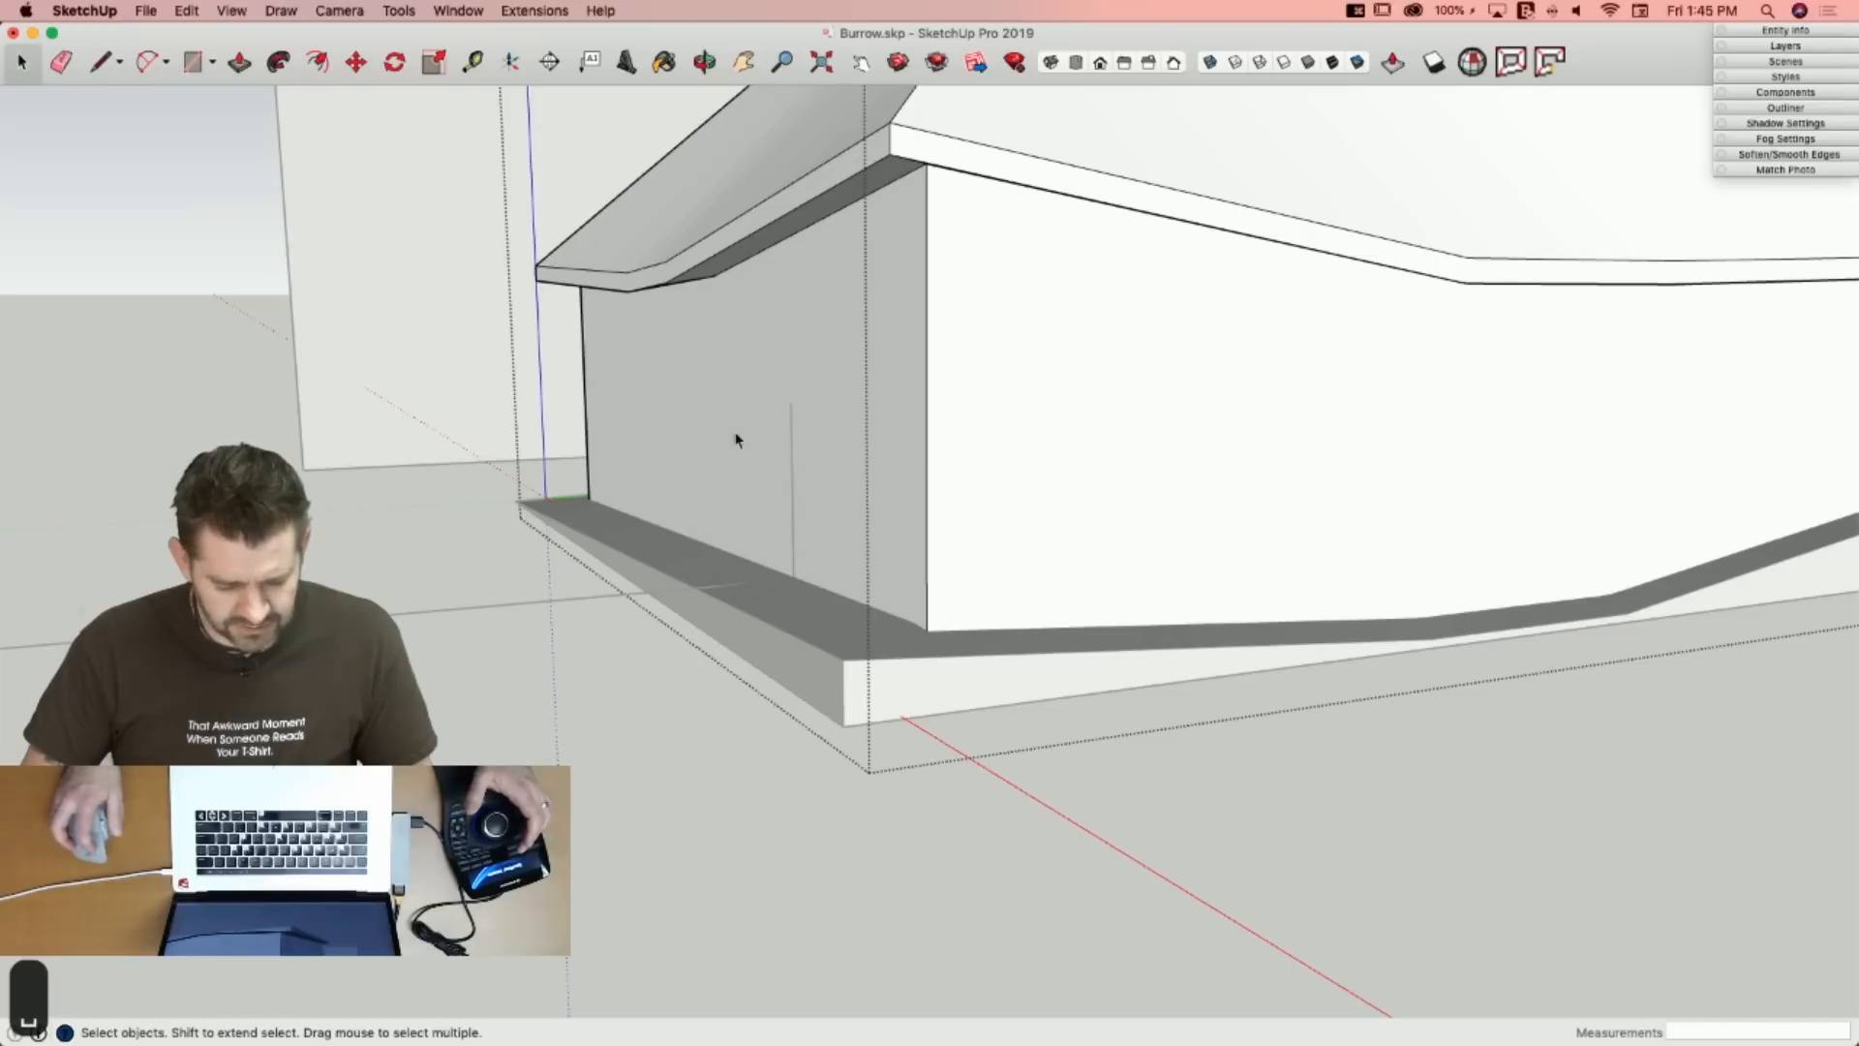
click(339, 11)
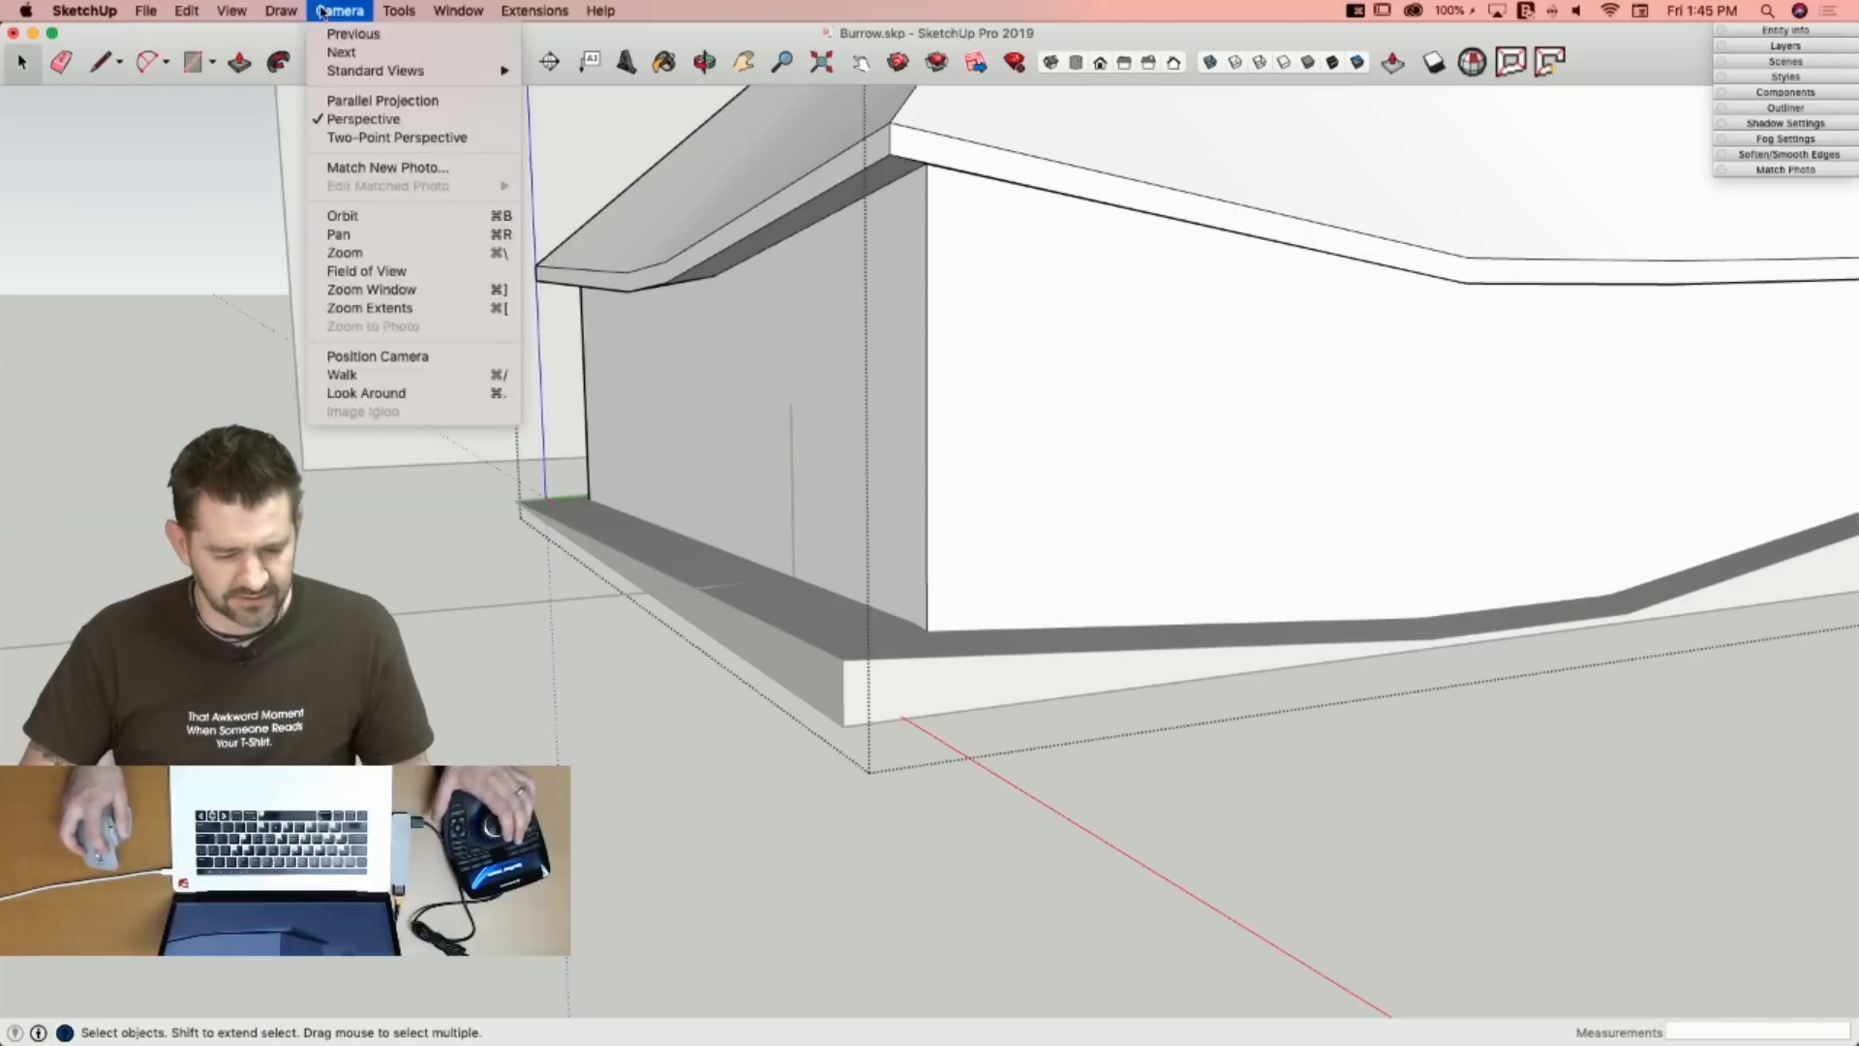
mouse_move(329, 338)
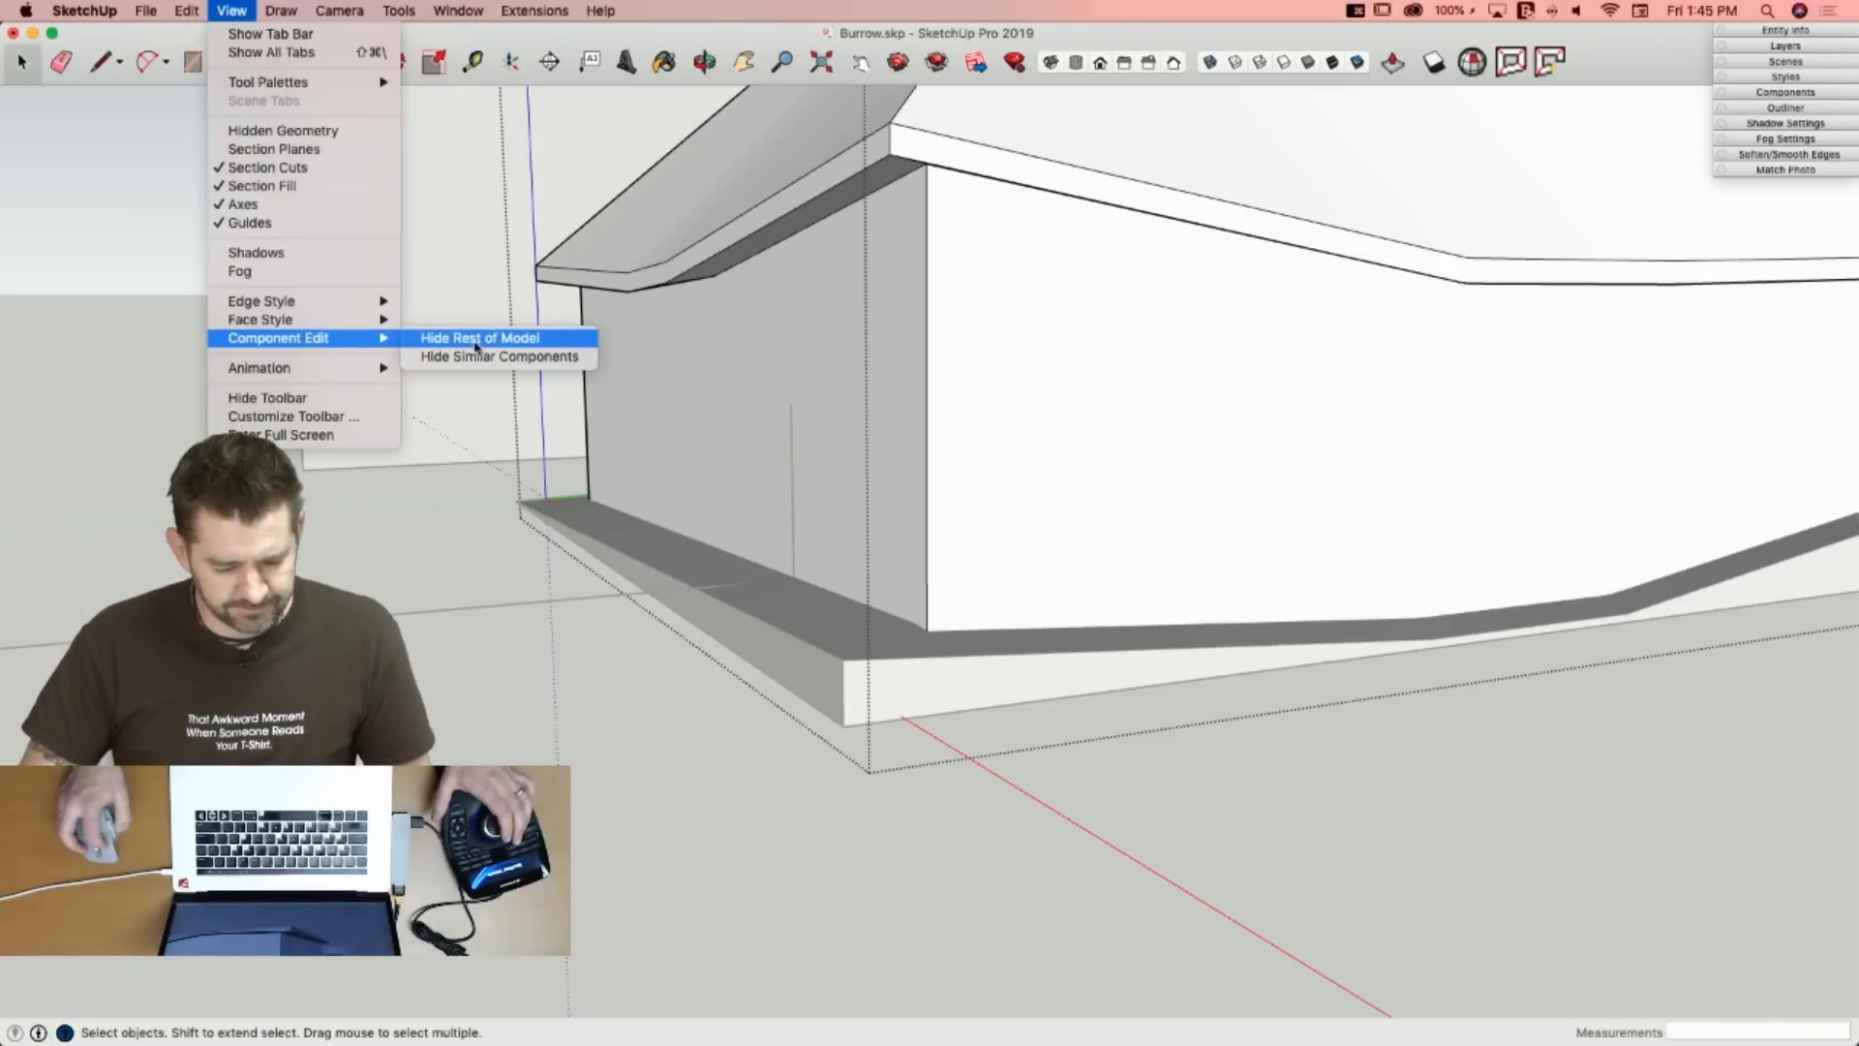
click(475, 338)
Draw a vertical line over the wall's full height, from the soffit to the base, beside the high corner.
key(l)
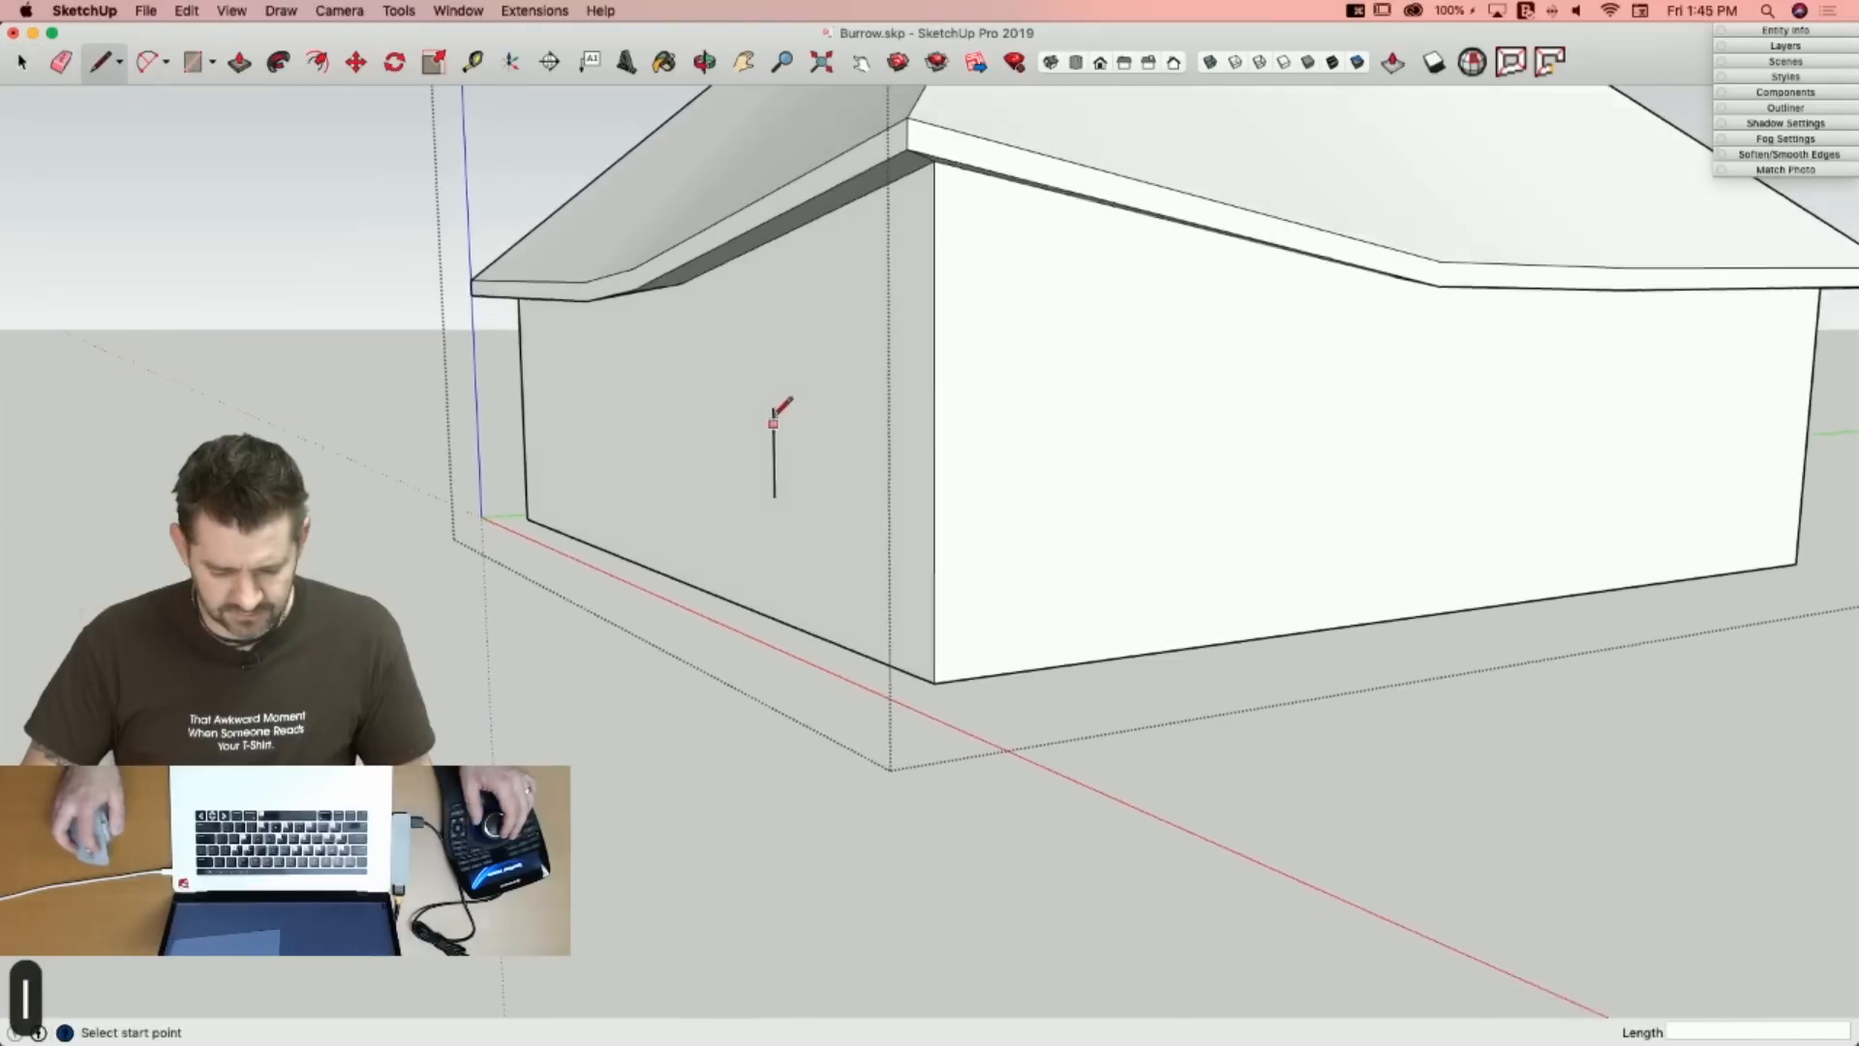
click(771, 401)
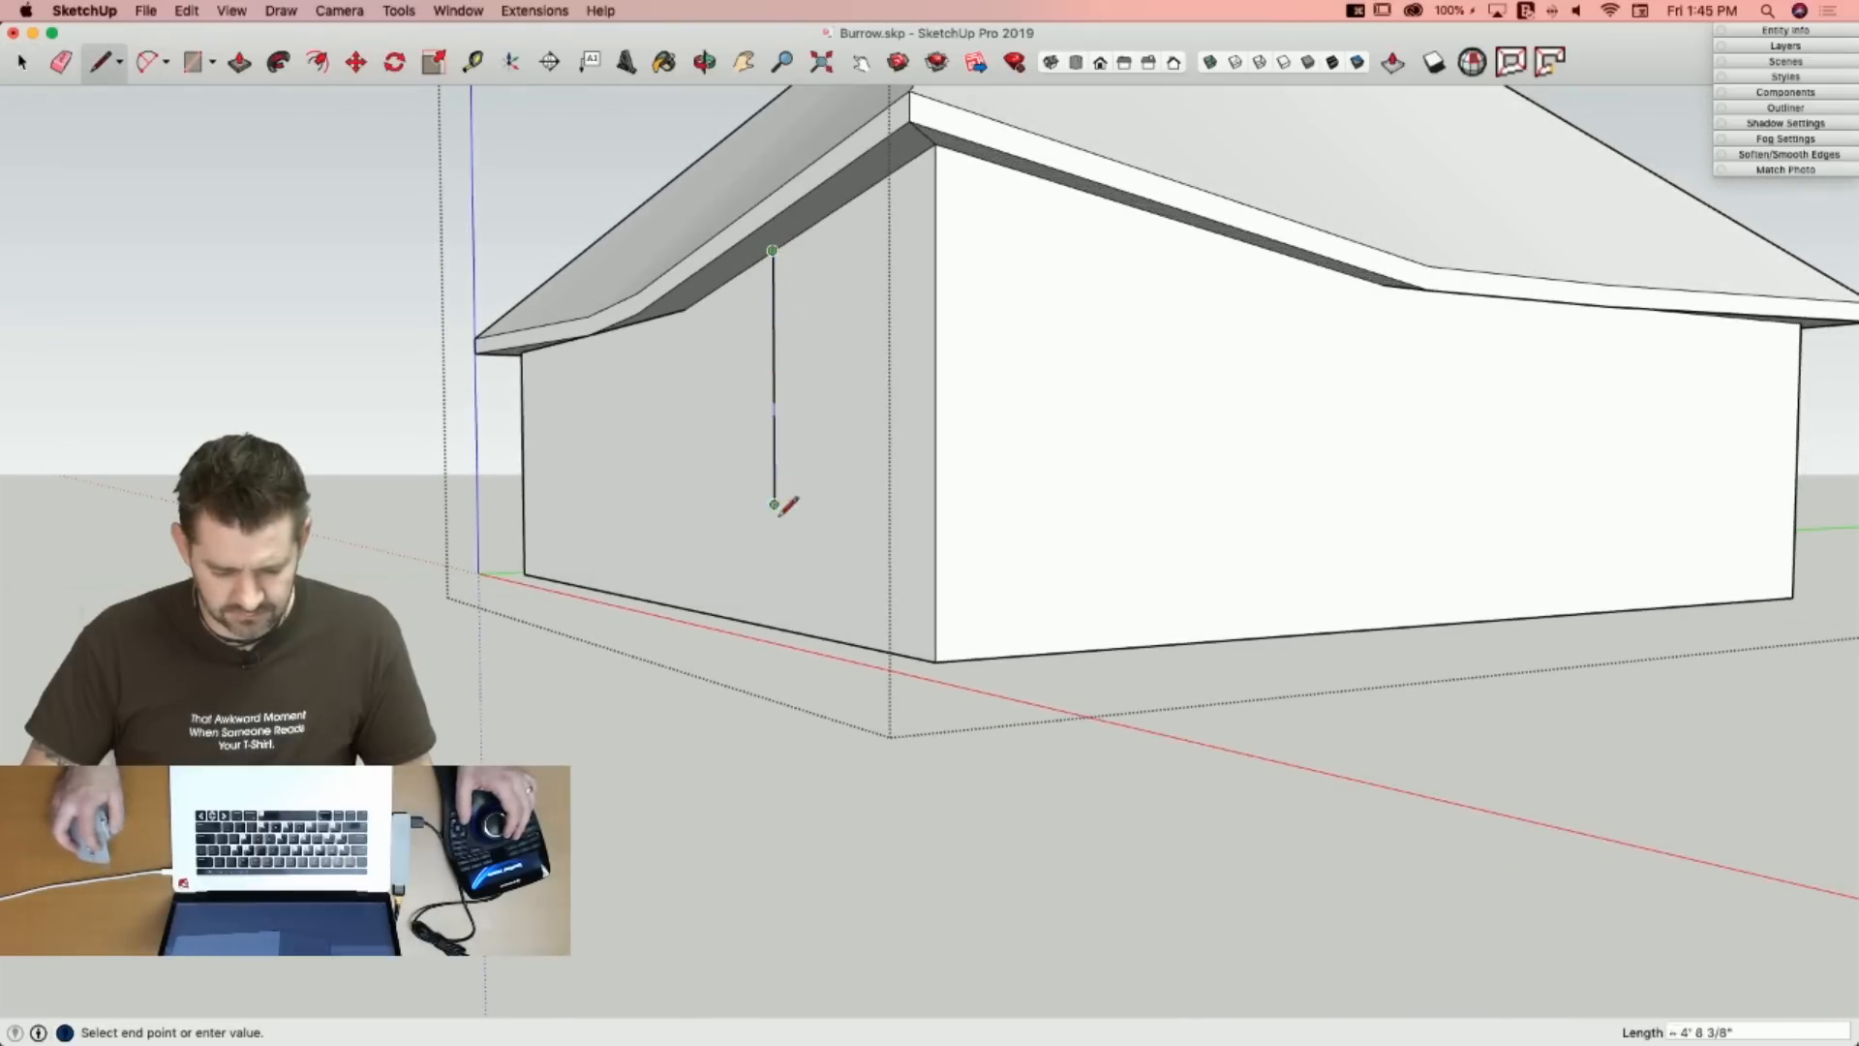
key(space)
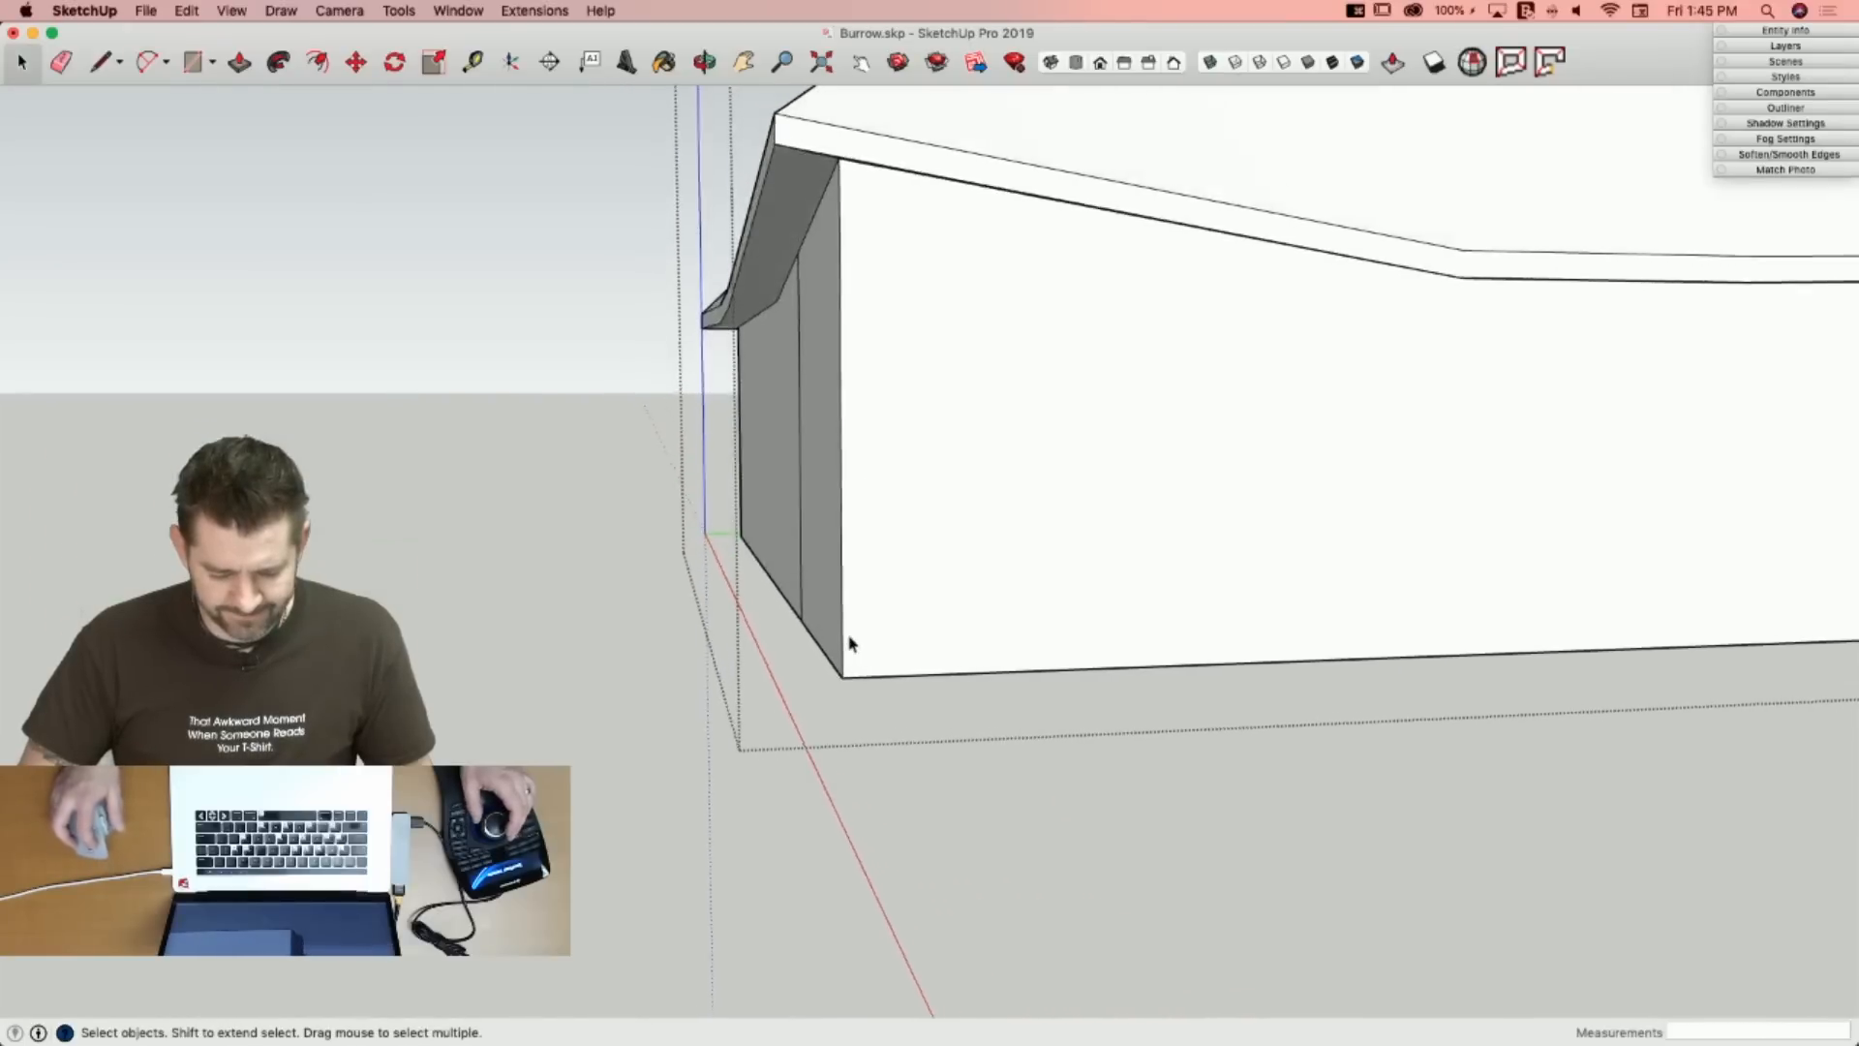
key(m)
click(841, 678)
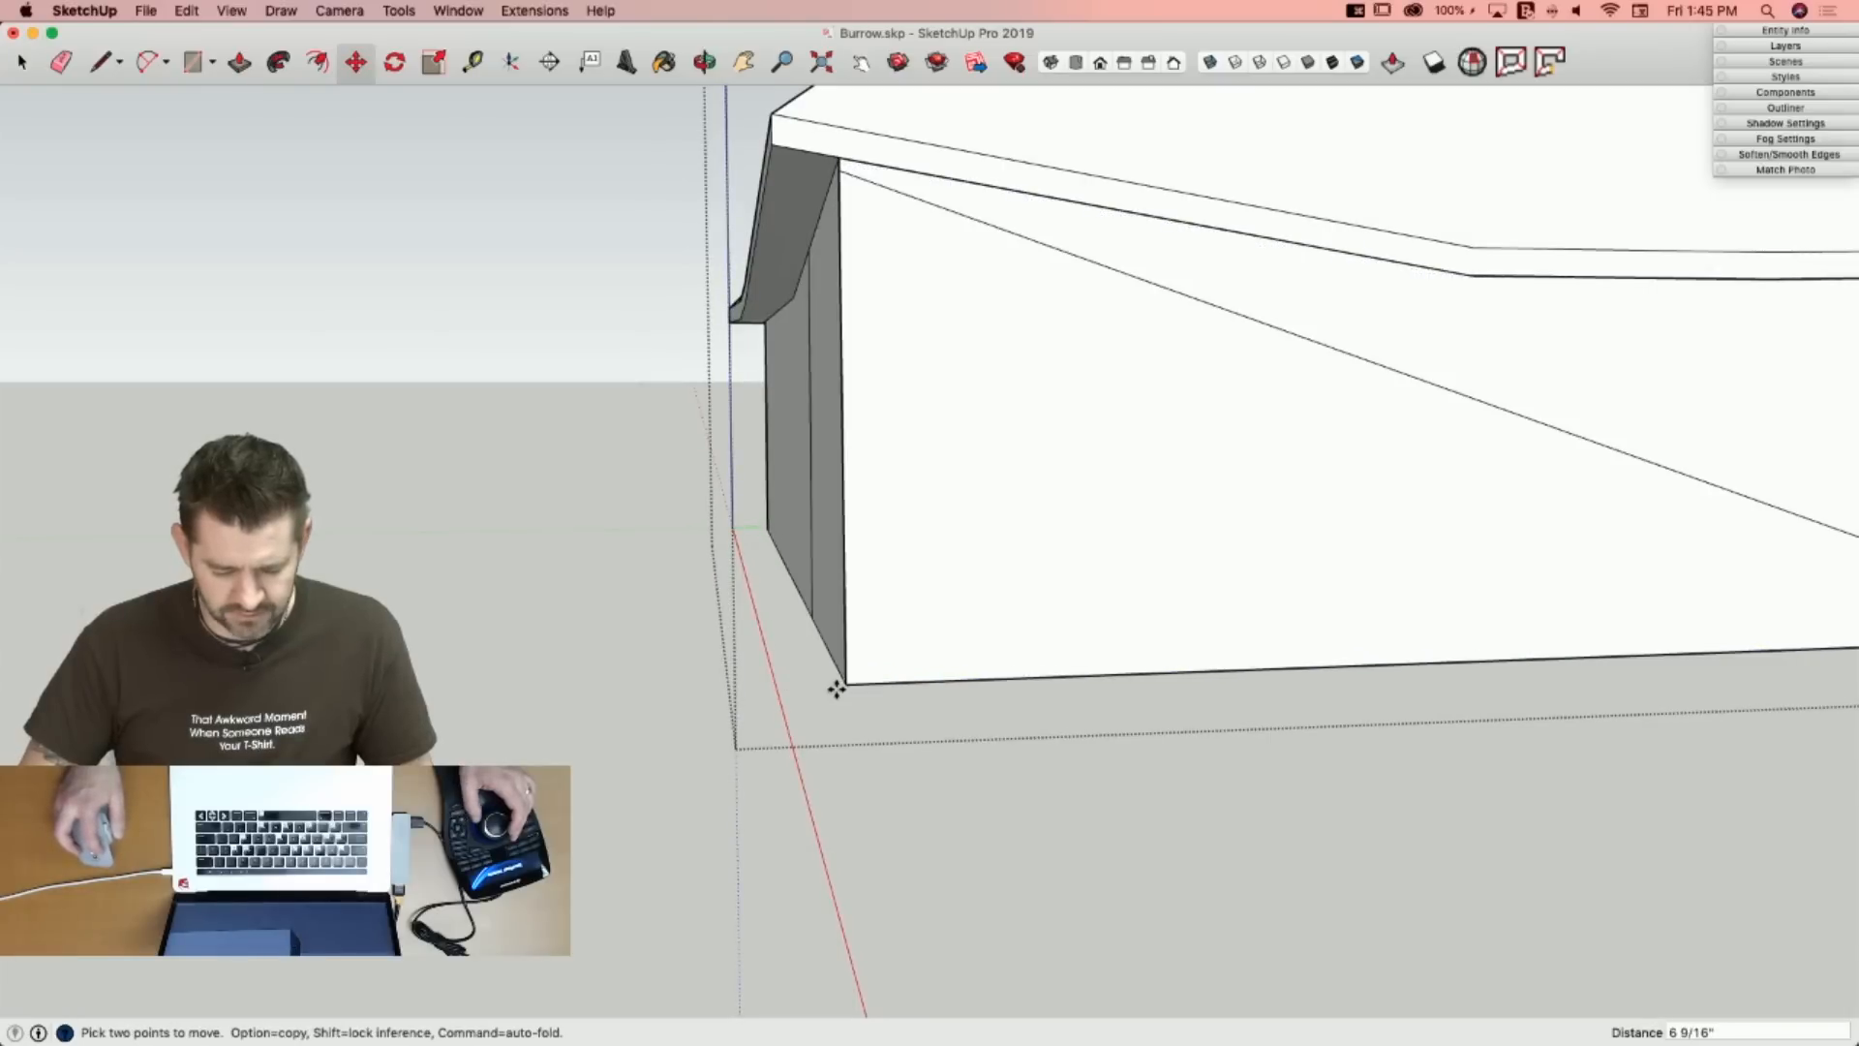
key(e)
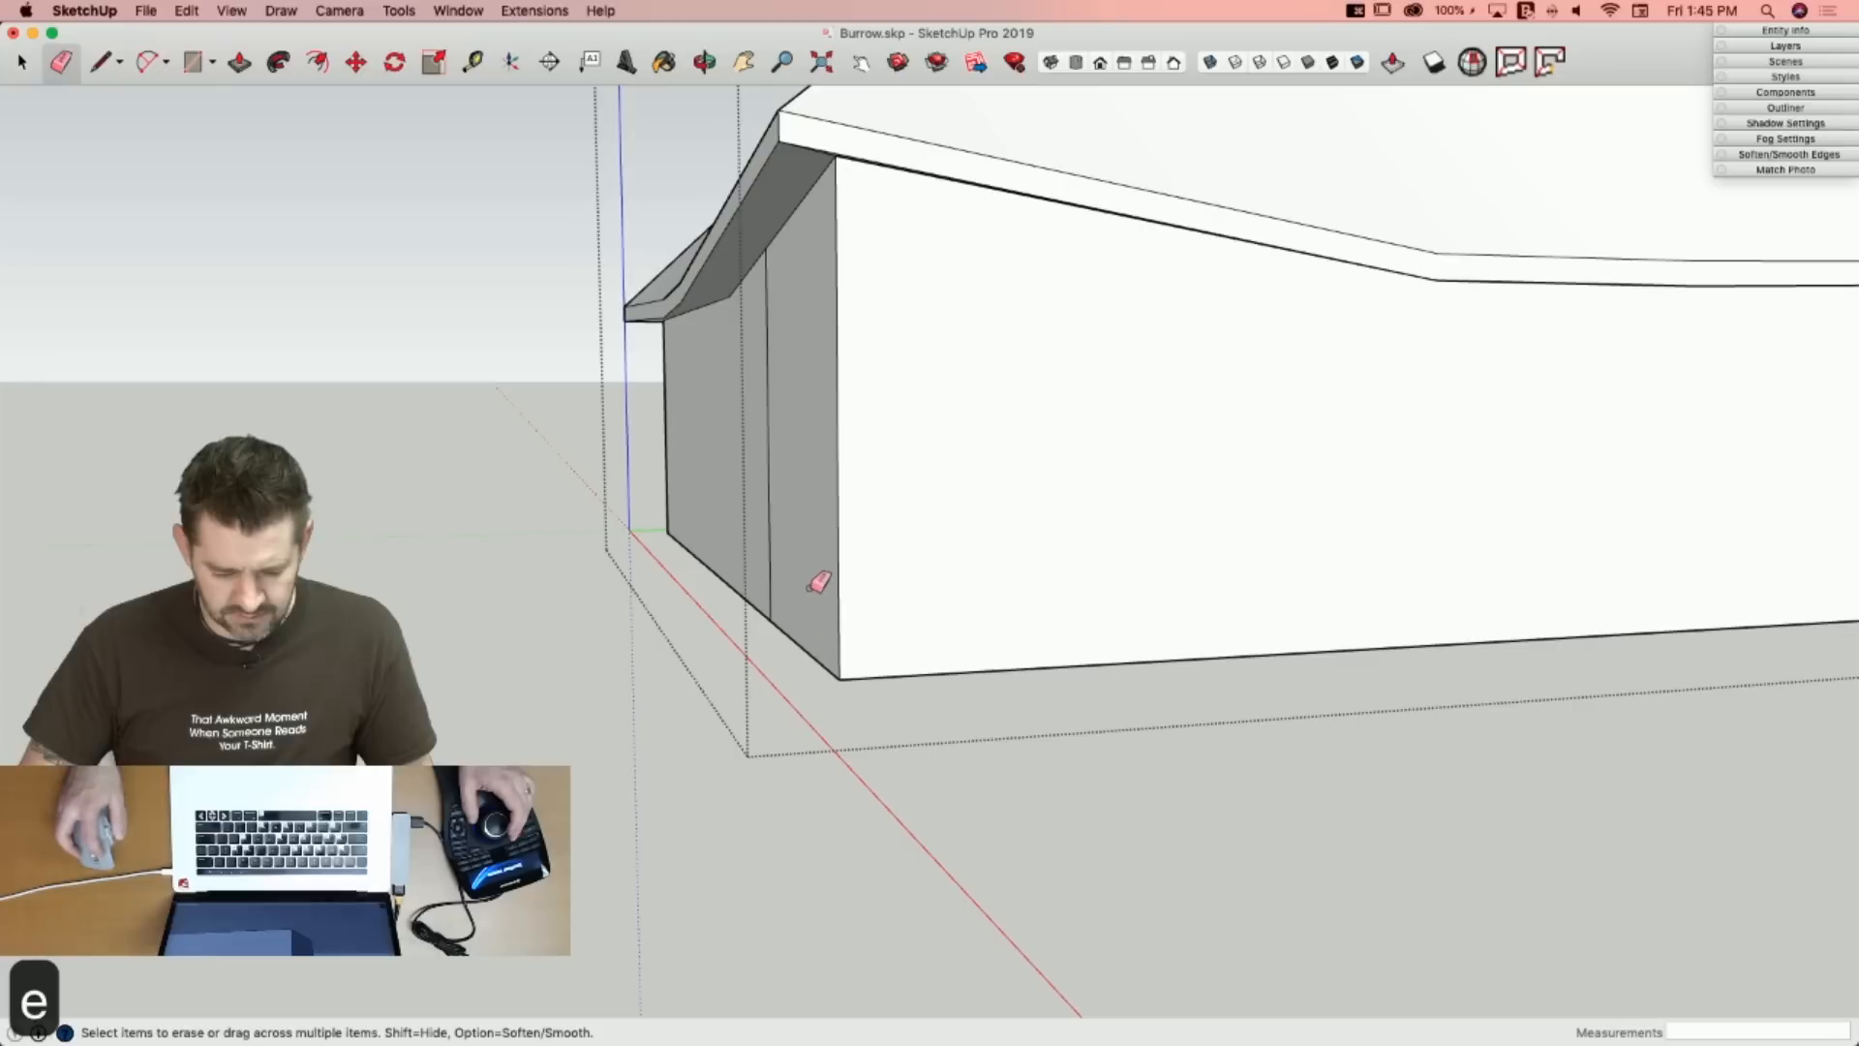
click(811, 584)
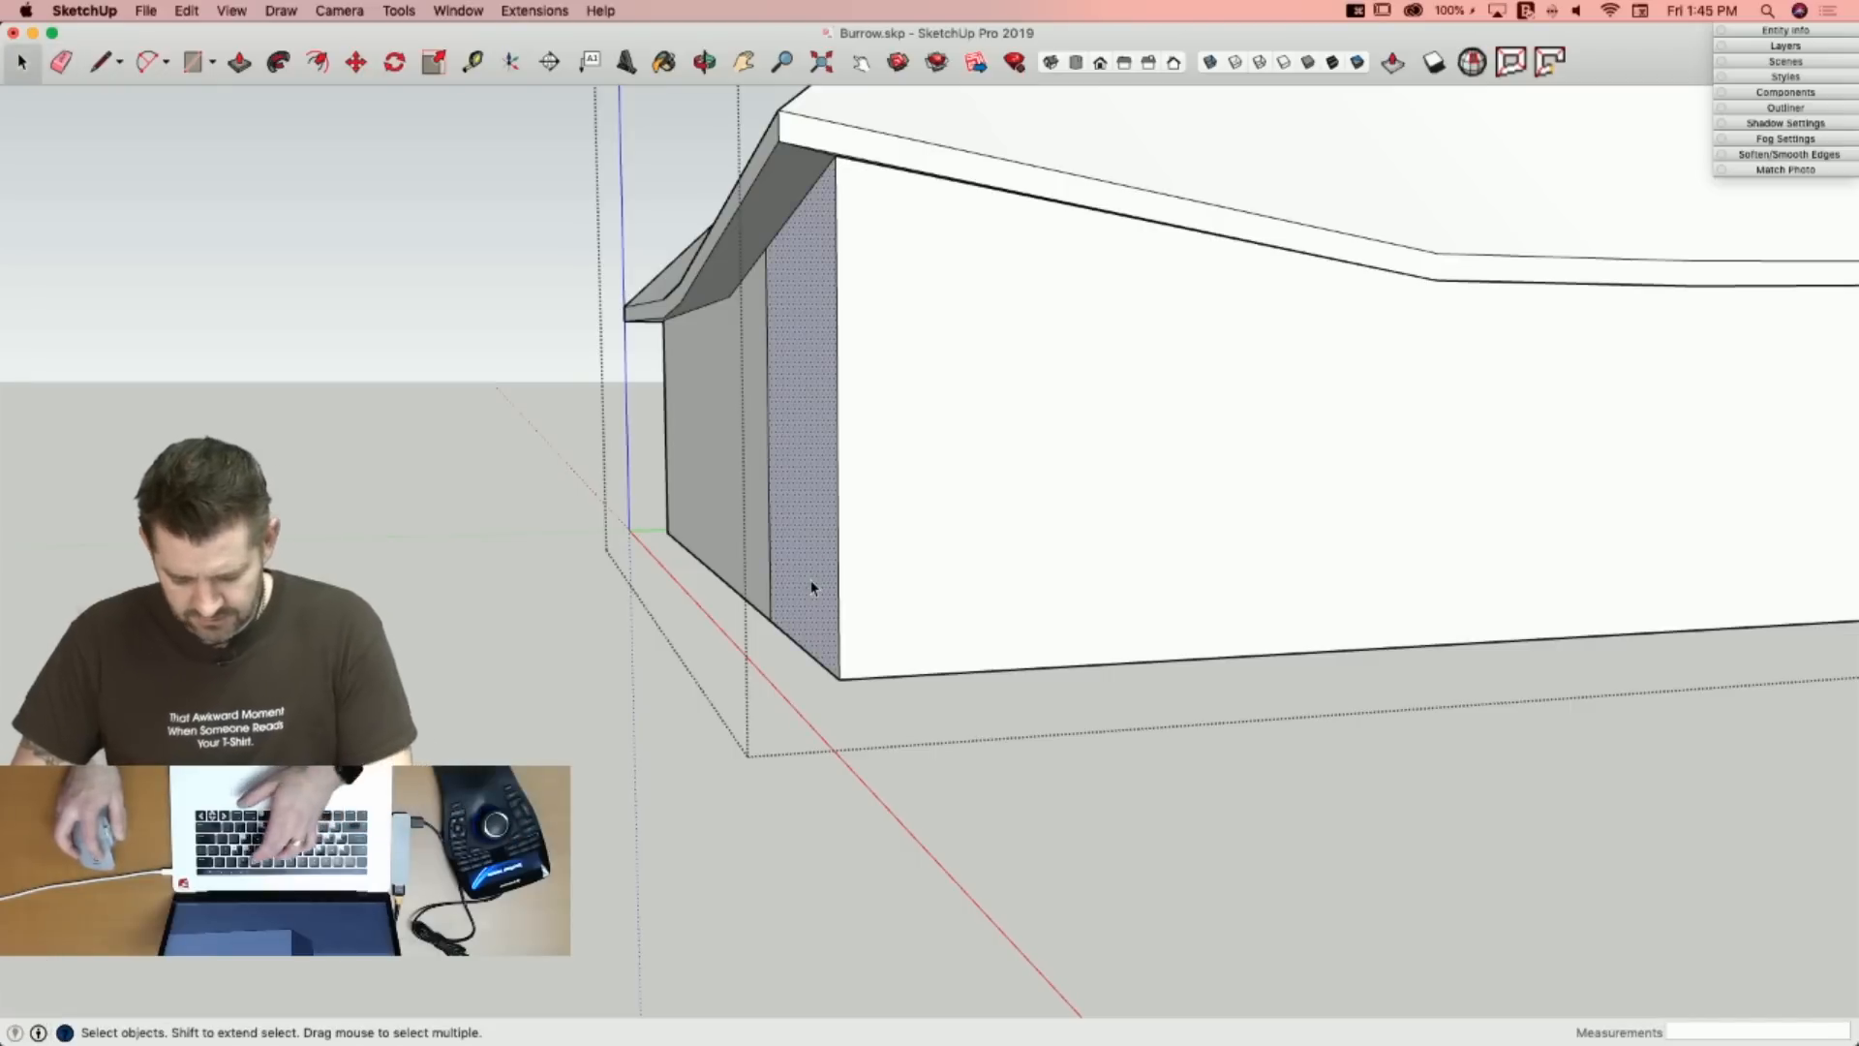
Draw a diagonal line about 9' 9 13/16" long from the vertical line's foot to the top of the wall corner.
key(l)
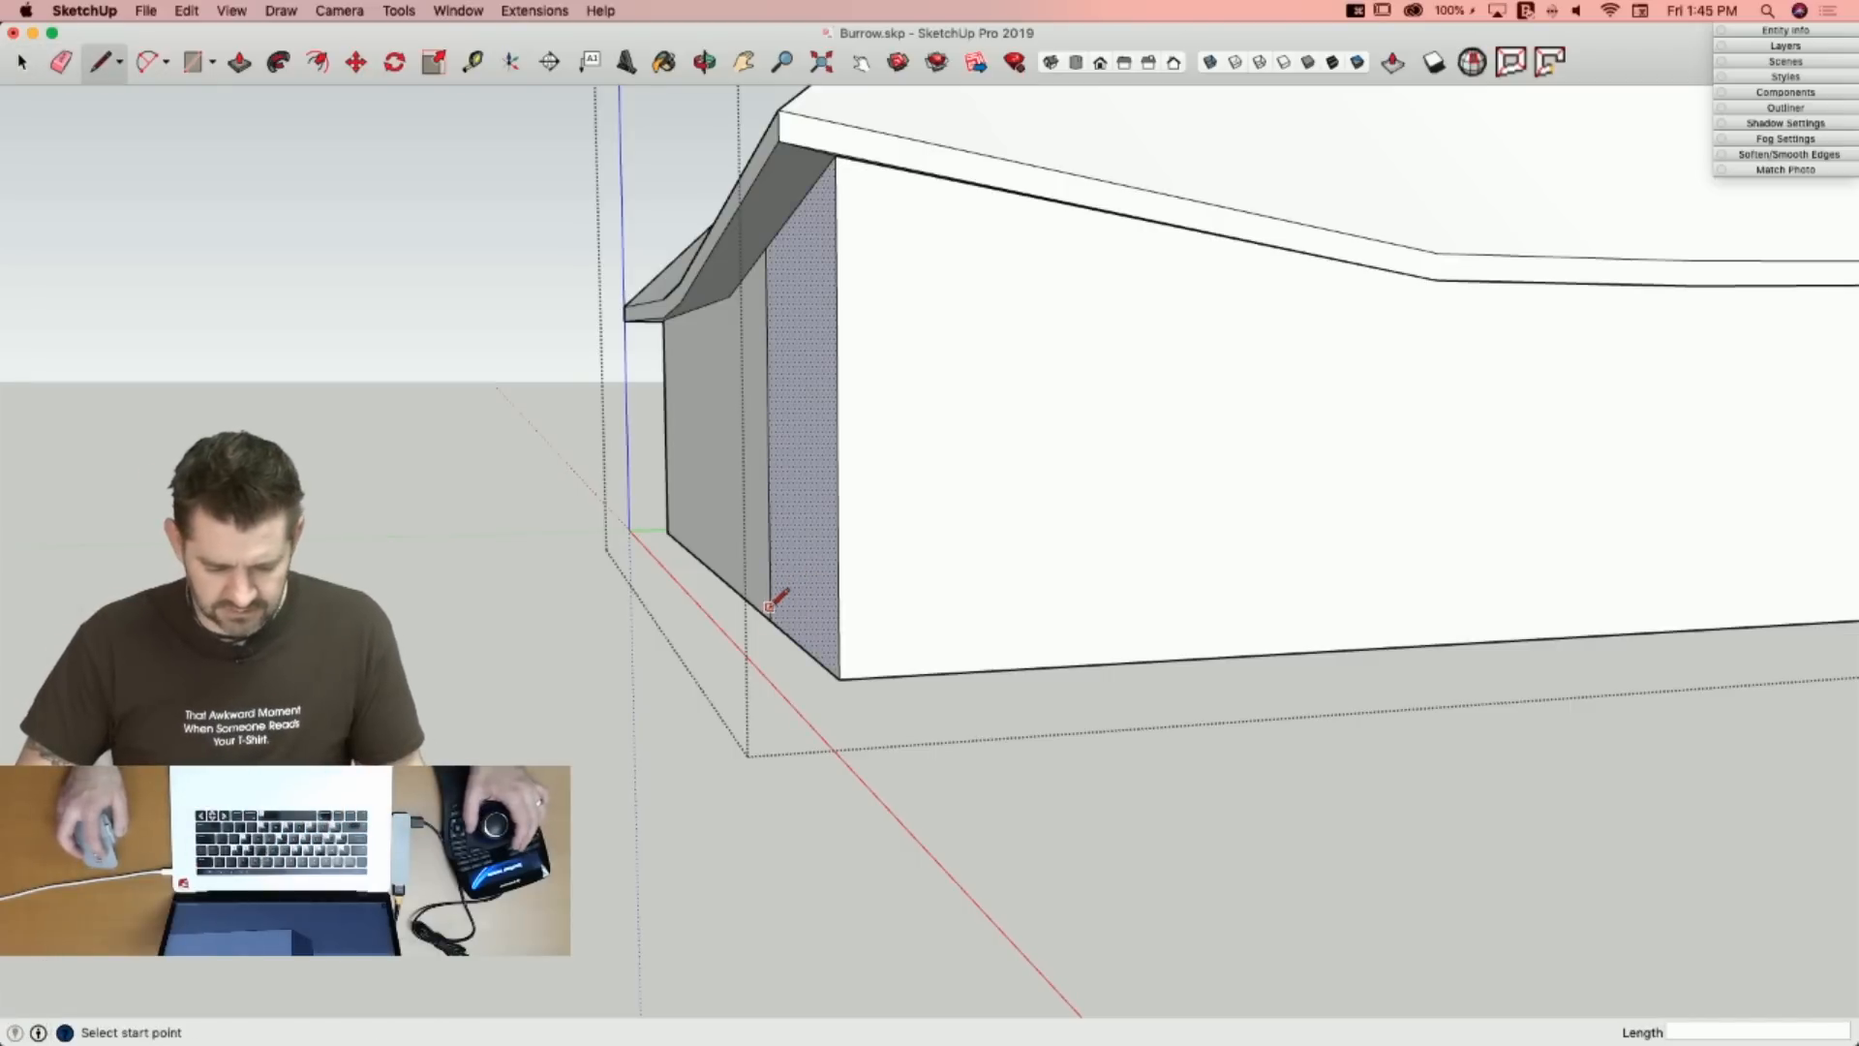
click(836, 153)
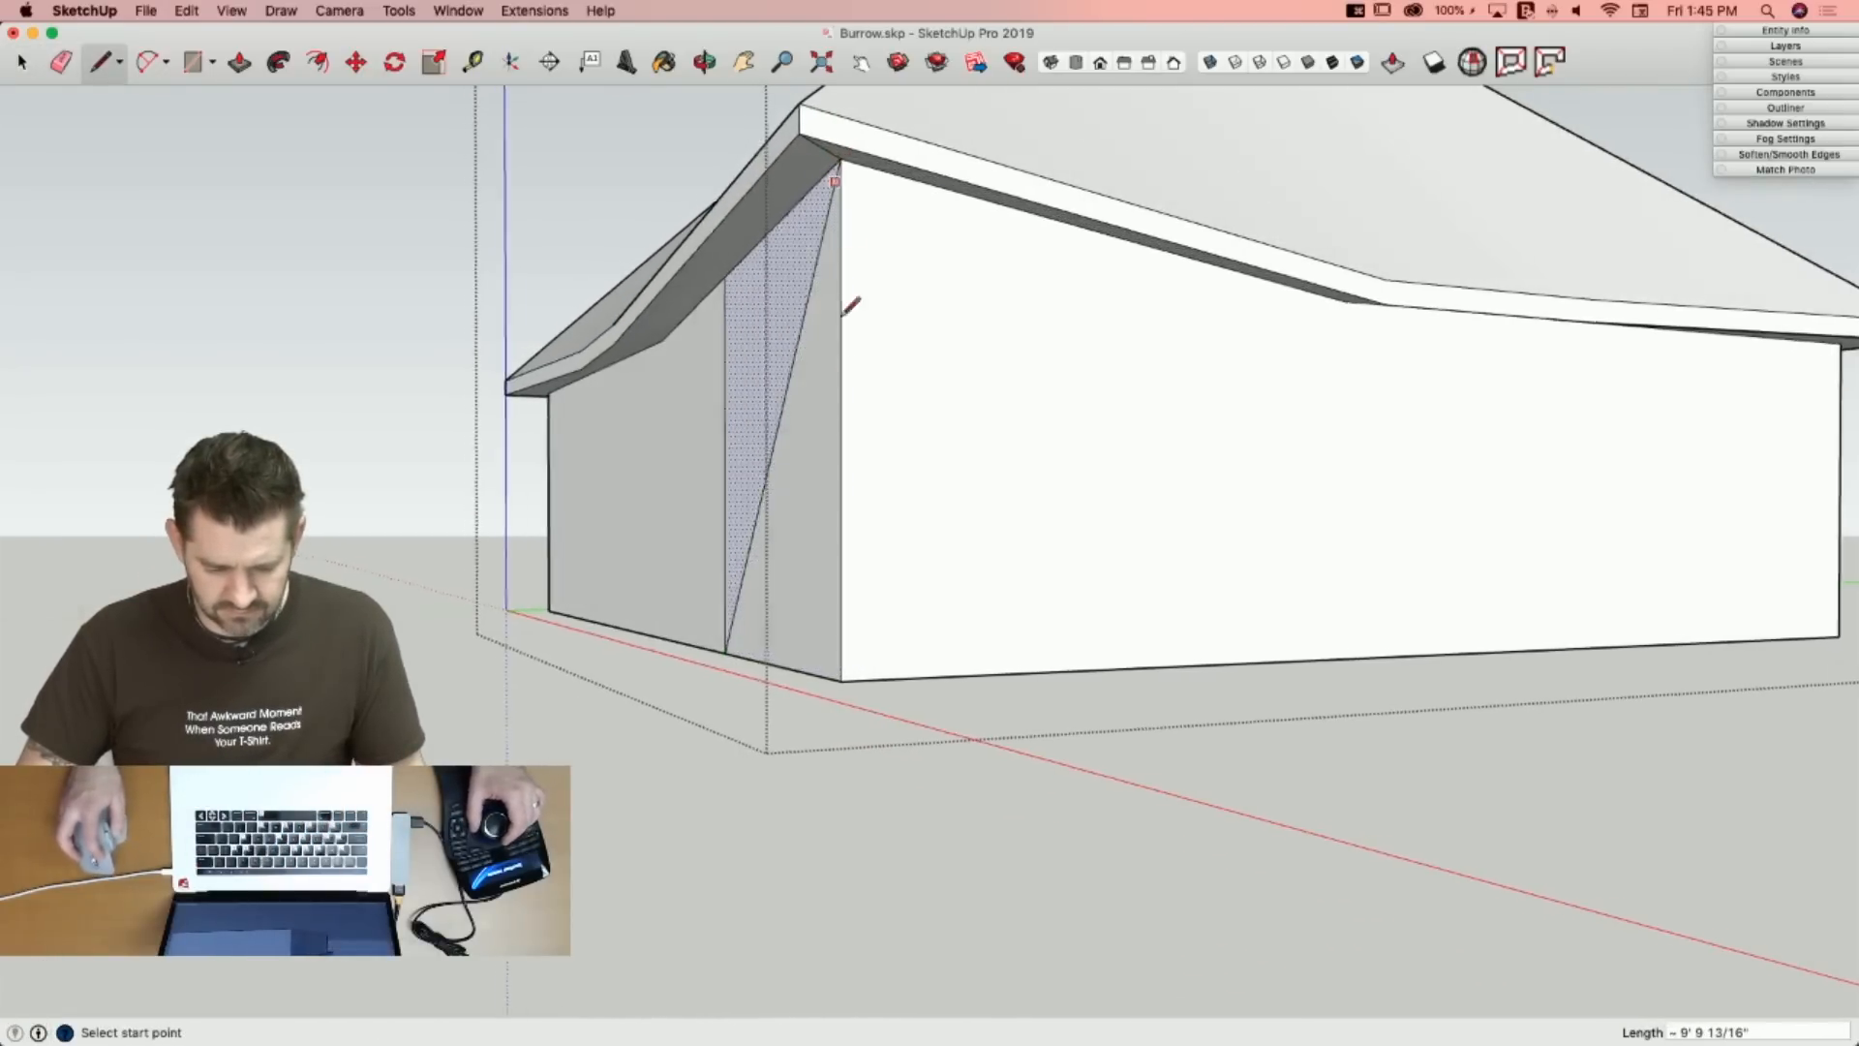
key(Escape)
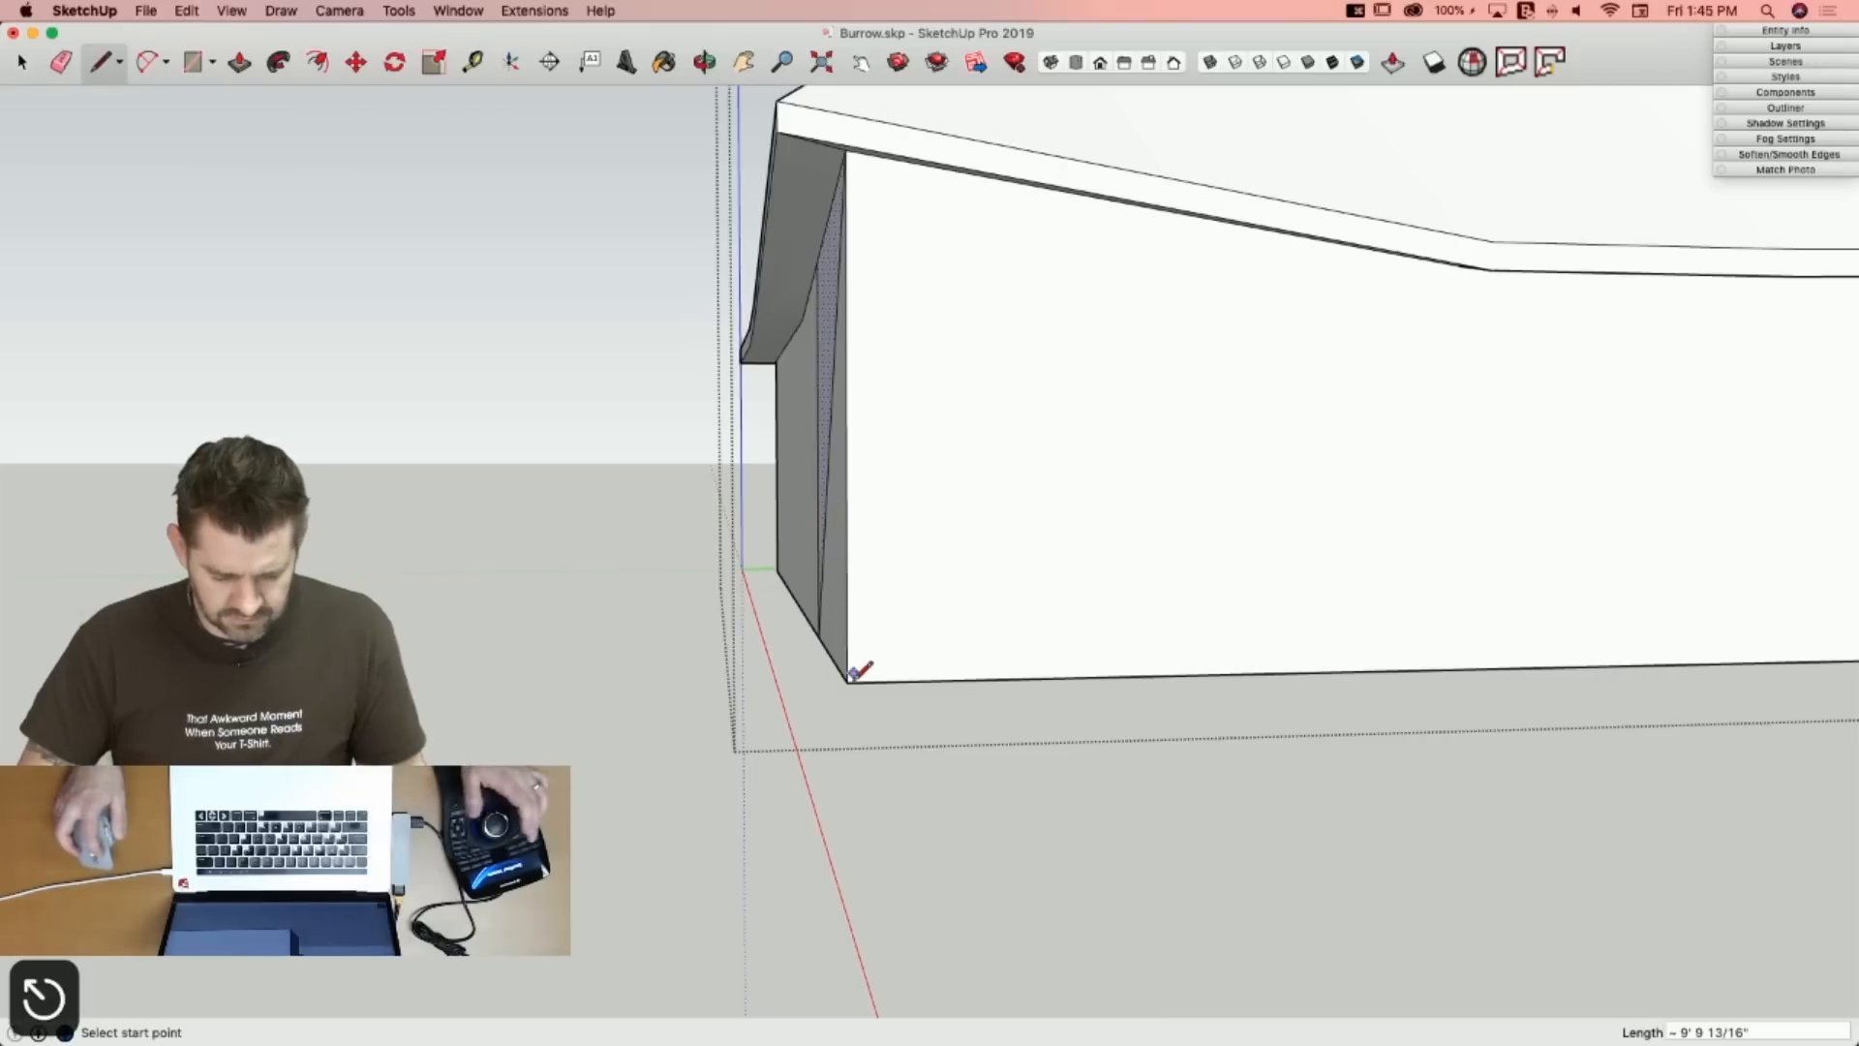
Move the bottom endpoint of the high wall corner outward about 1' 1/16" so the corner edge slants.
key(m)
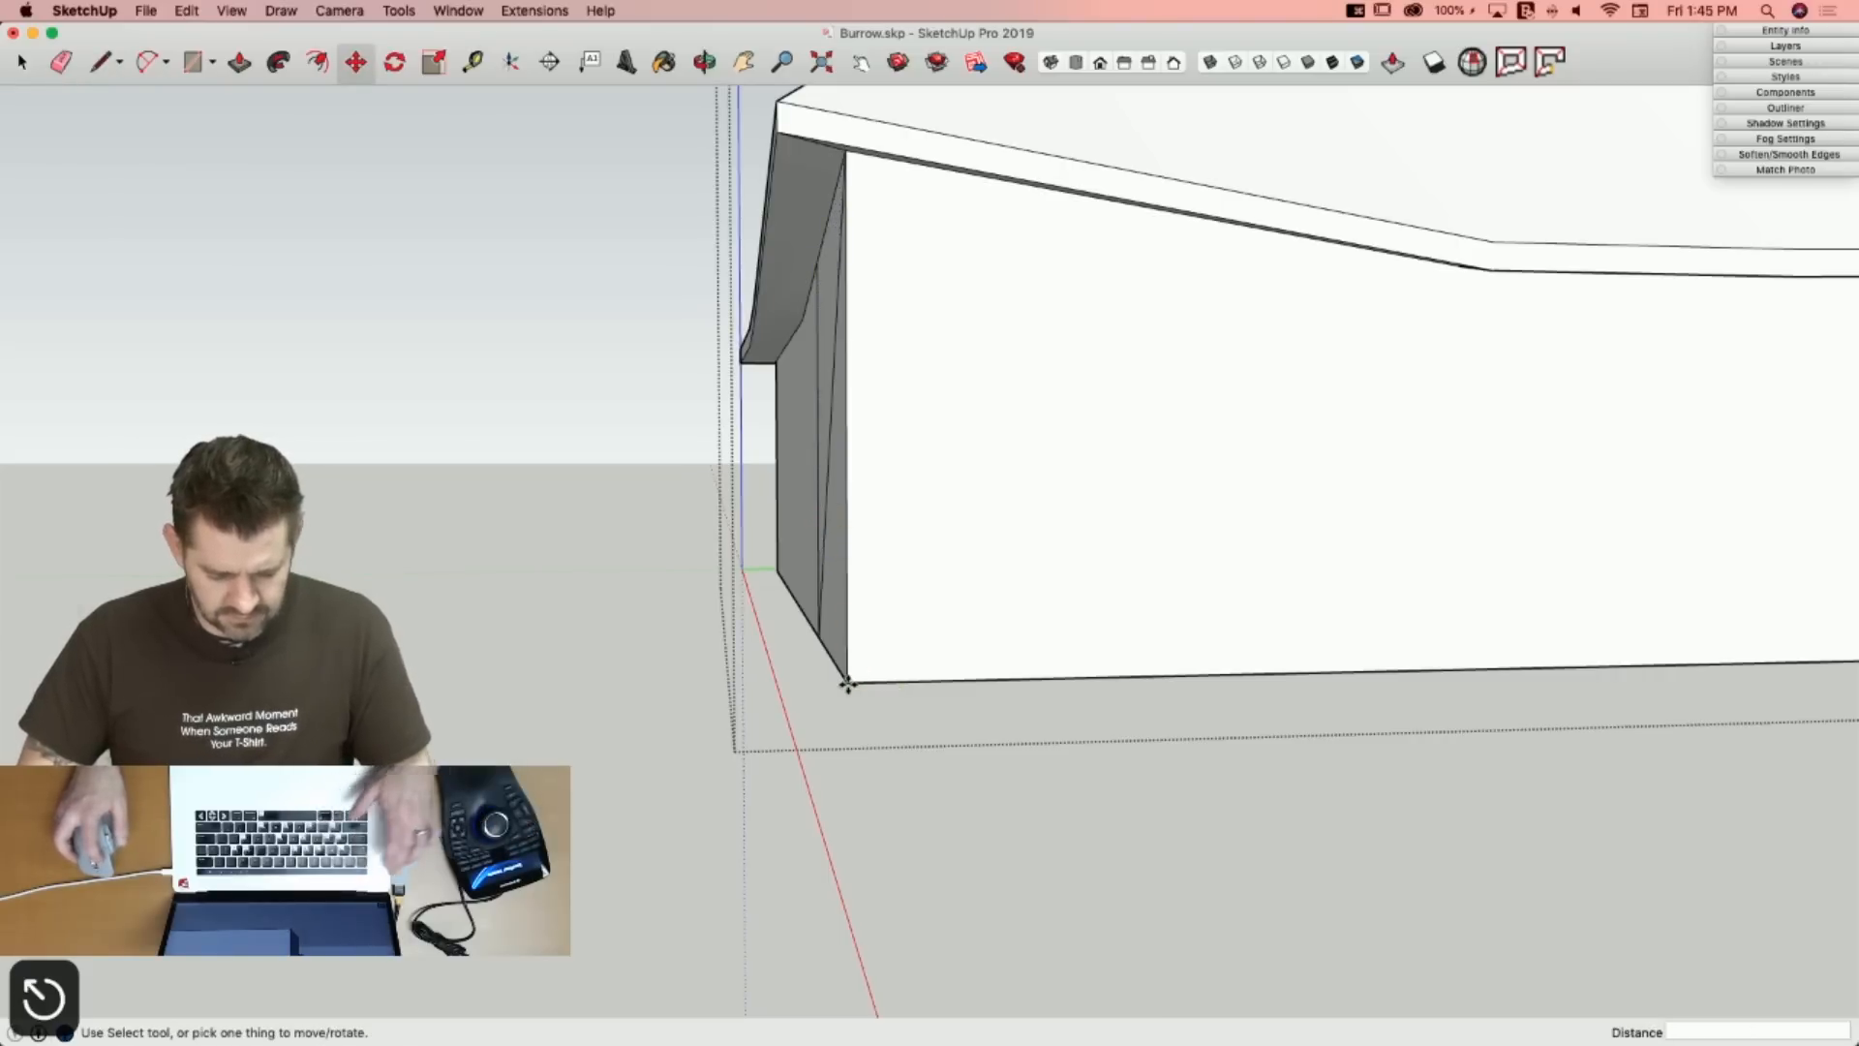
click(849, 678)
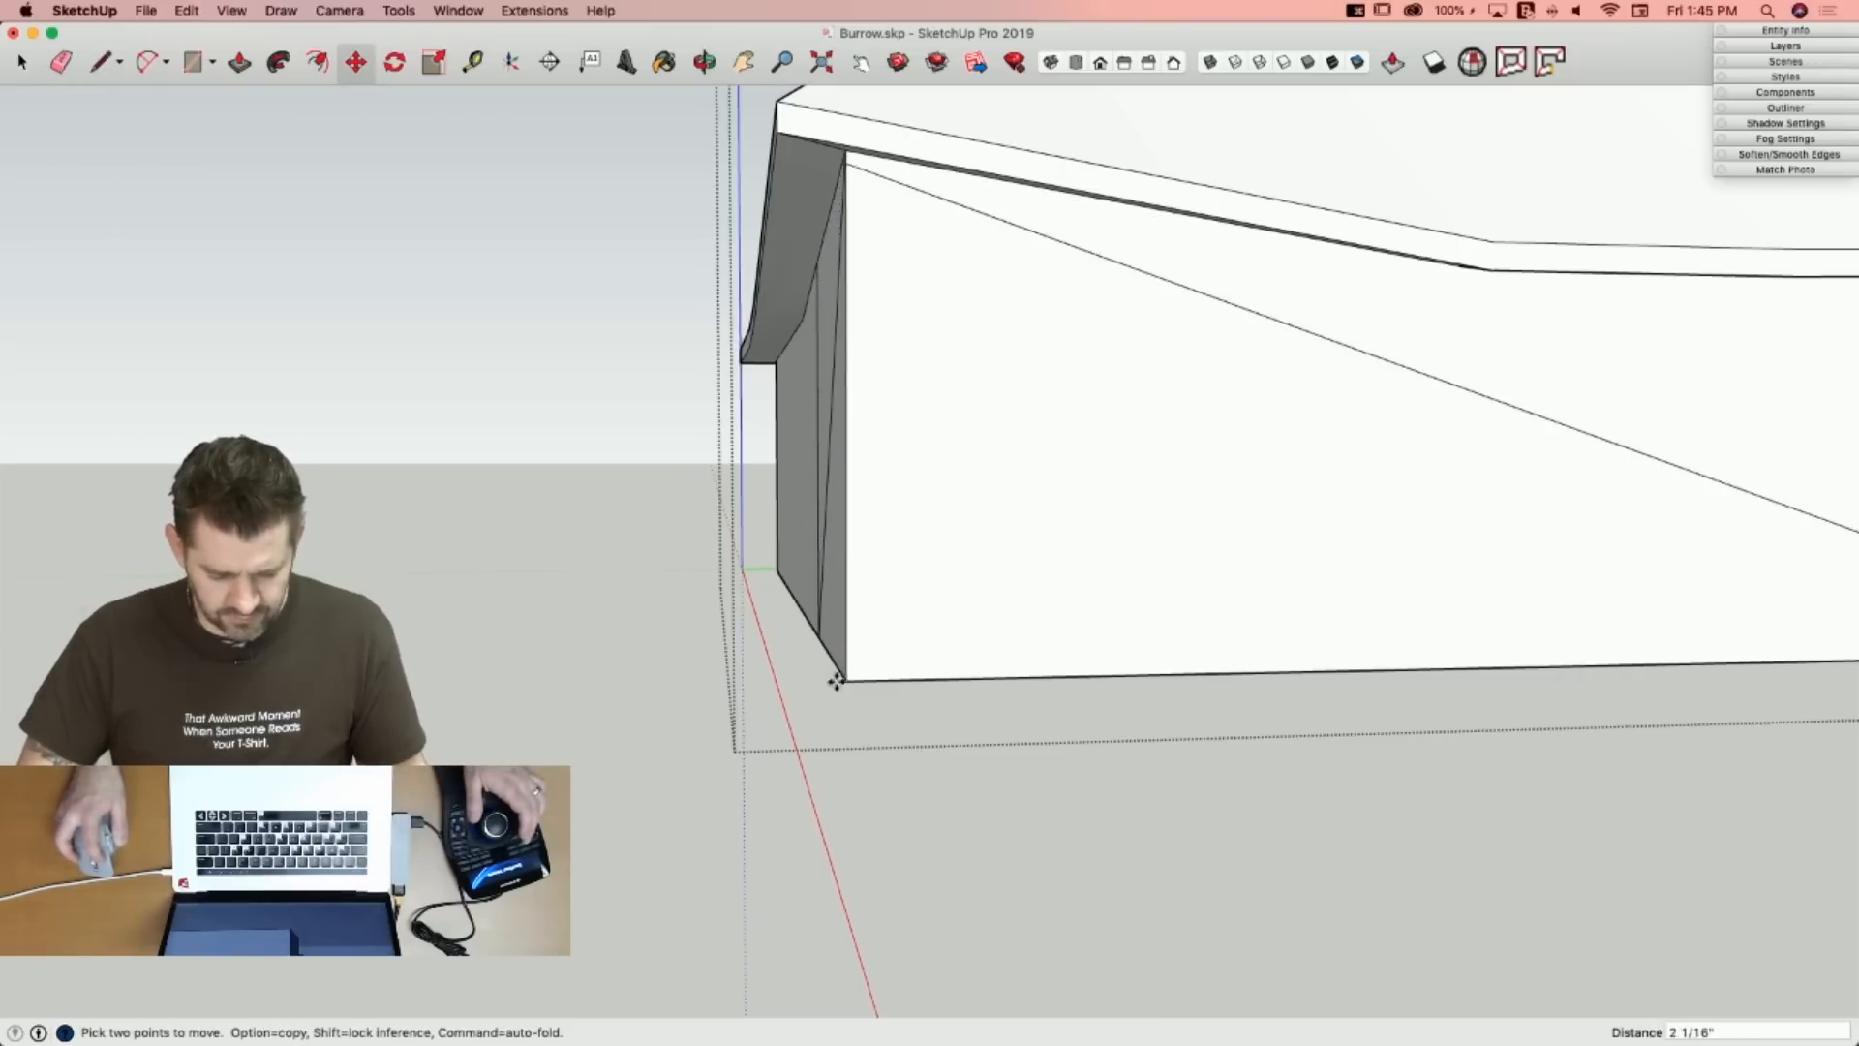
click(781, 684)
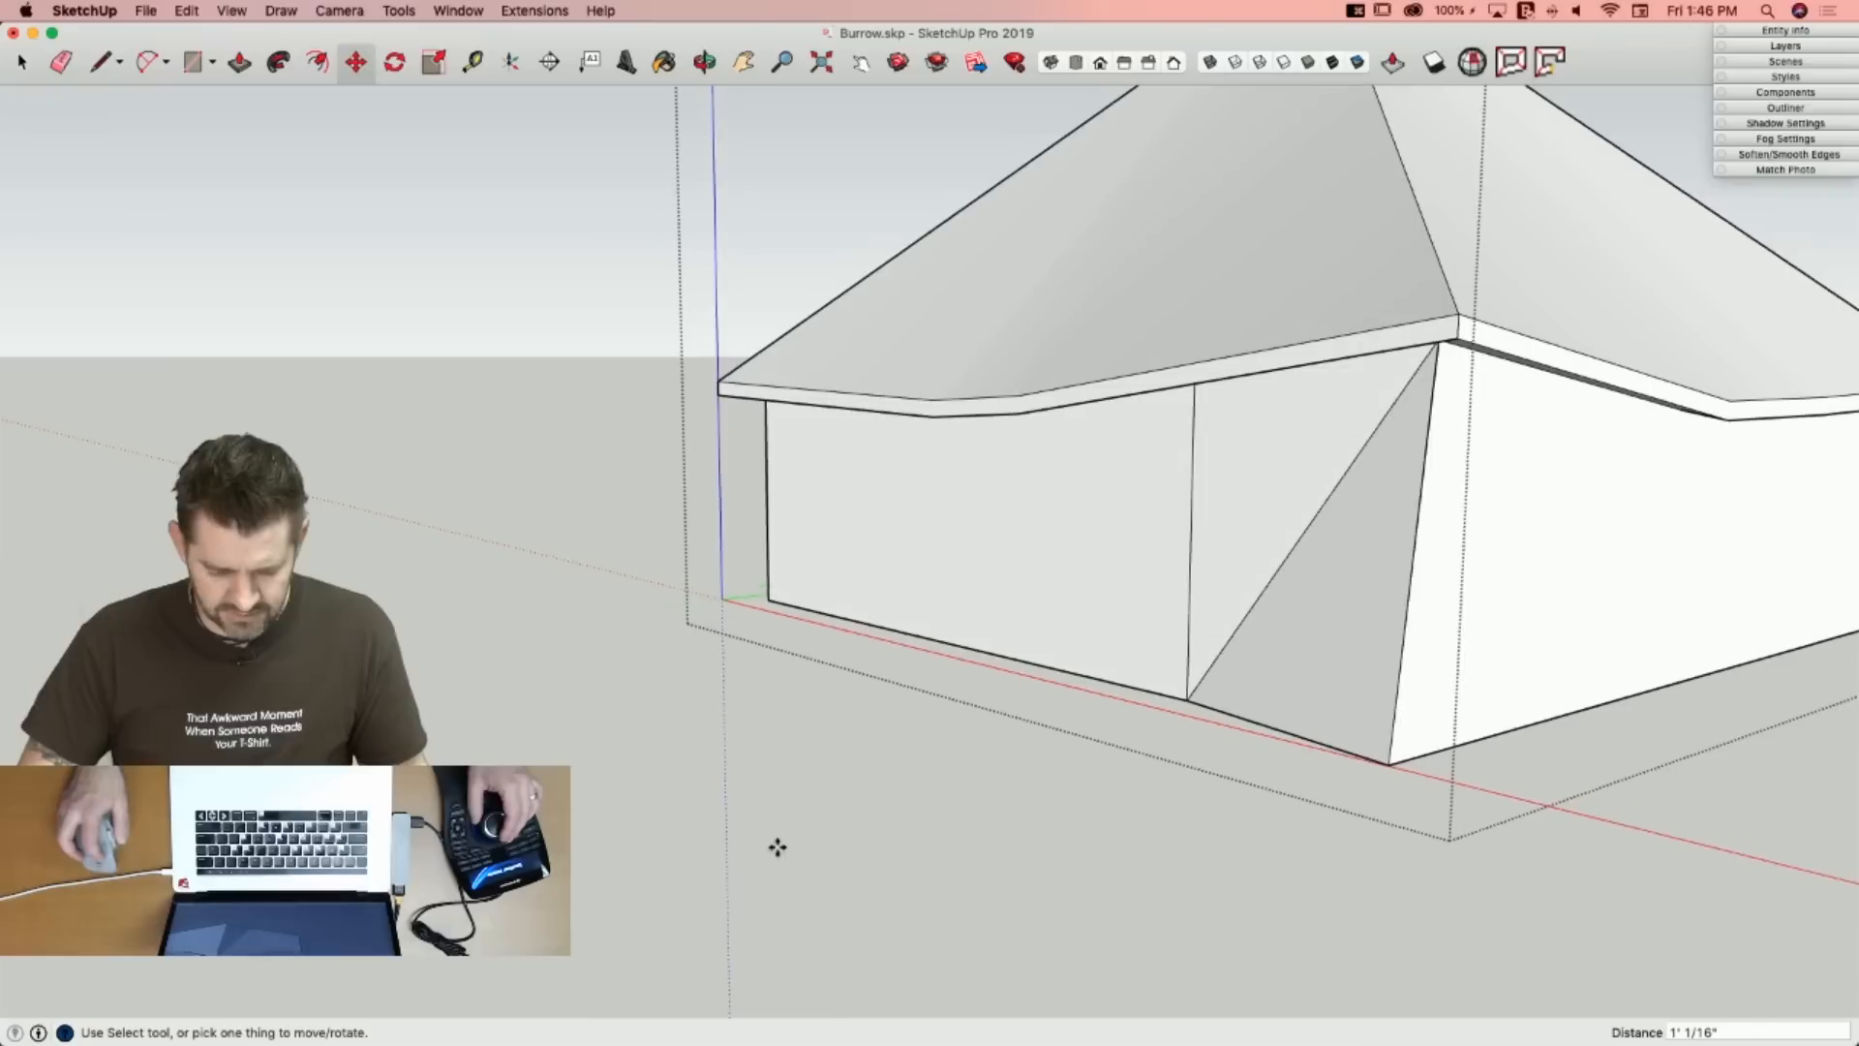
Show the rest of the model again while editing the building group.
click(226, 8)
mouse_move(275, 336)
click(434, 339)
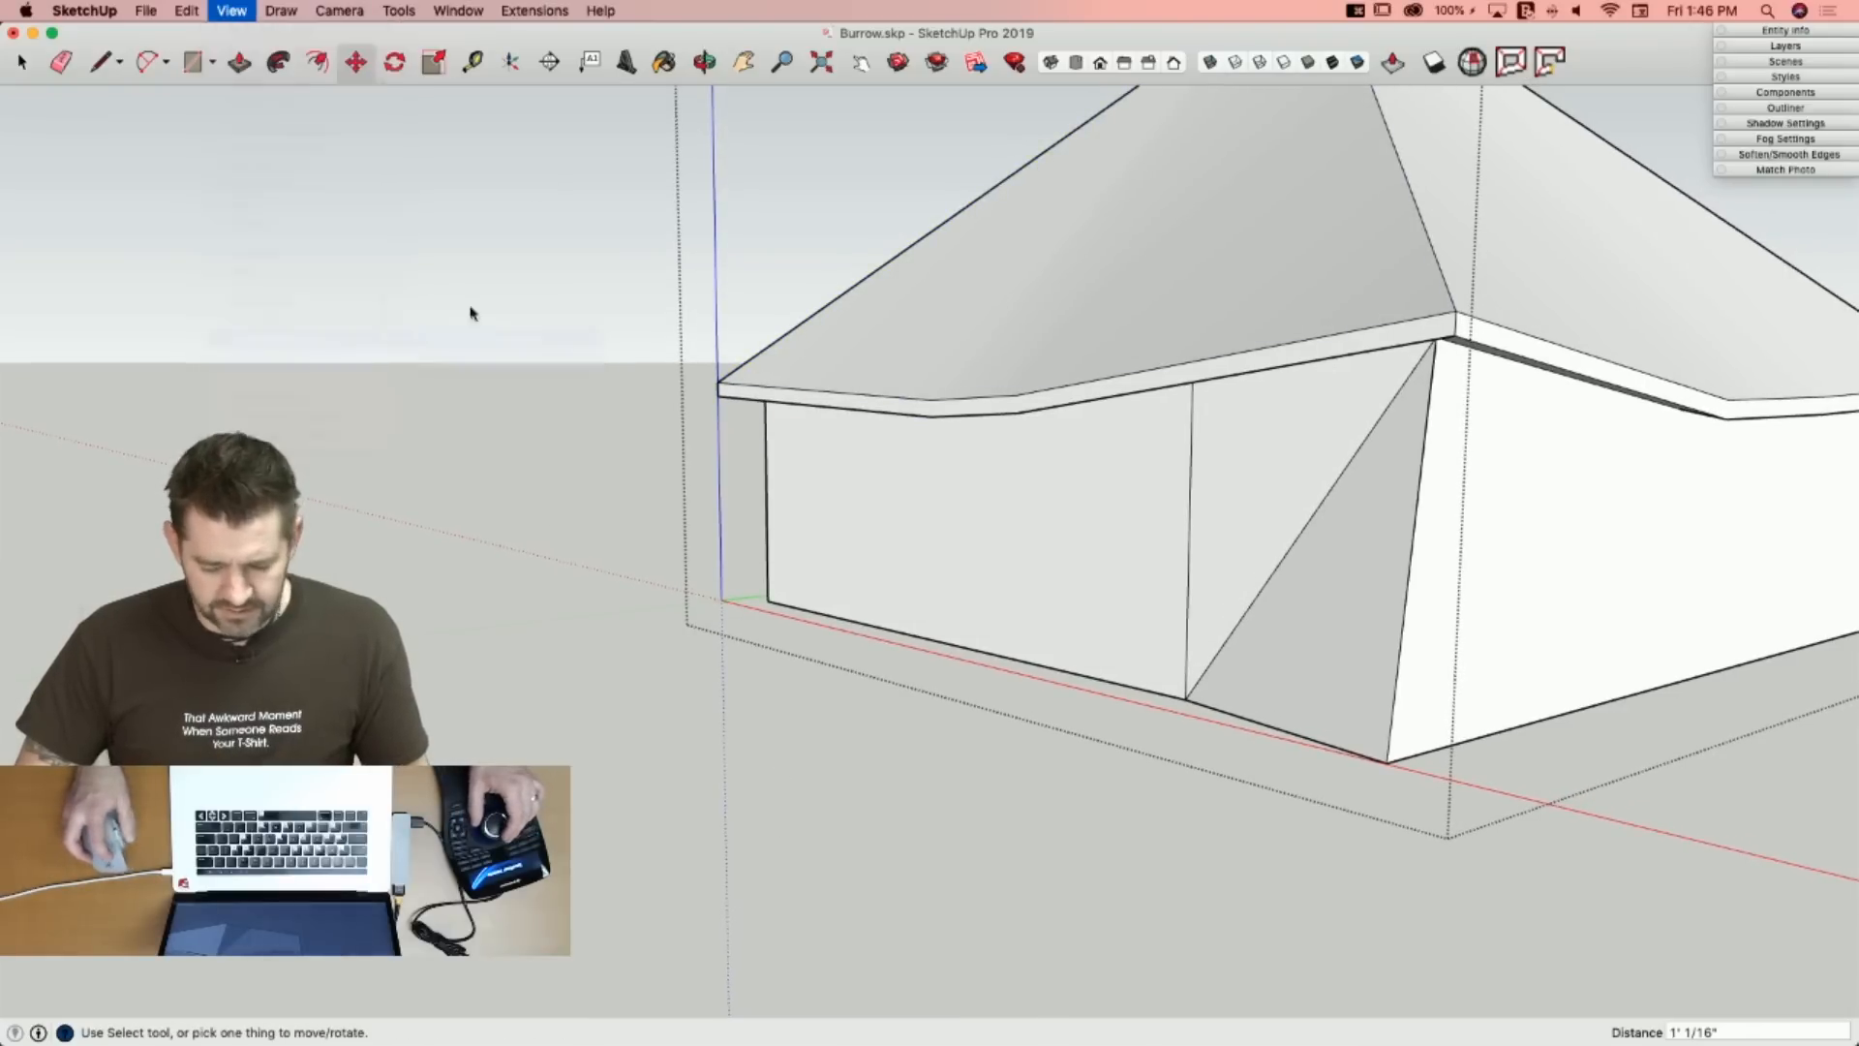
key(m)
key(space)
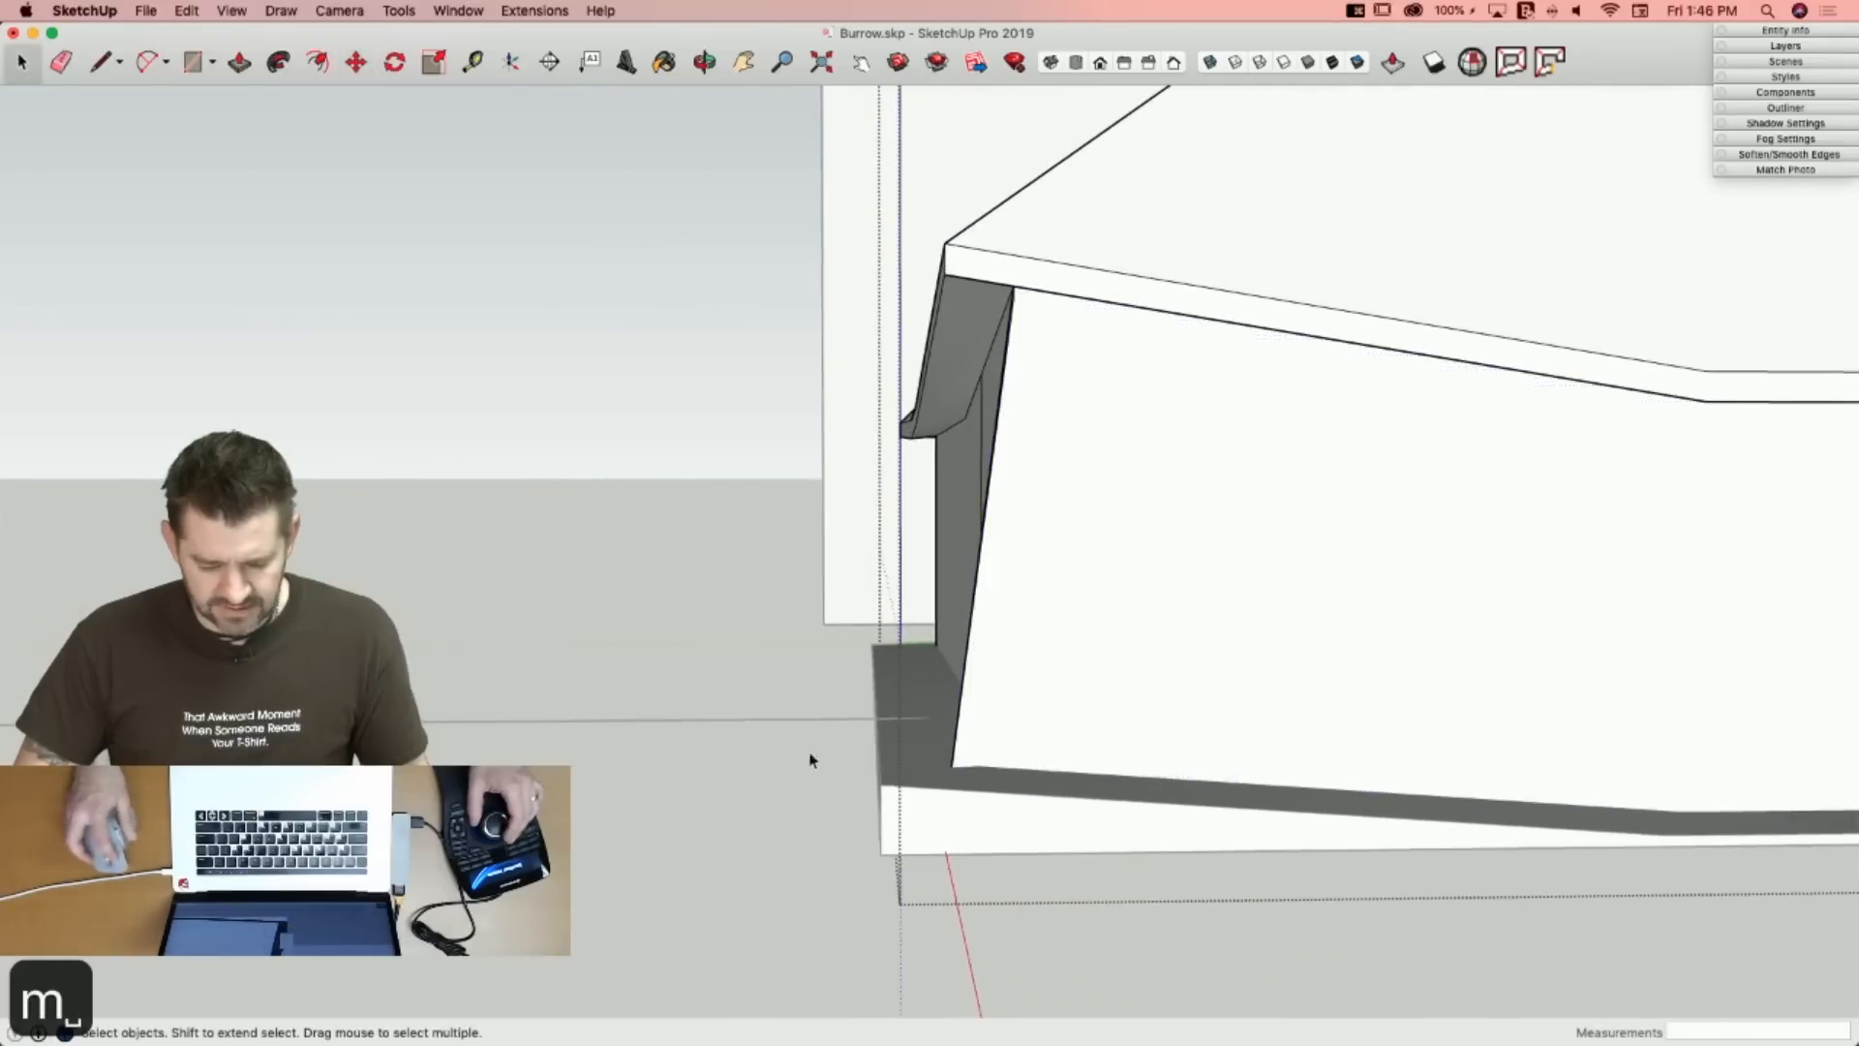
Reopen the building group and move the slanted wall corner edge inward along the green axis about 11 11/16".
key(l)
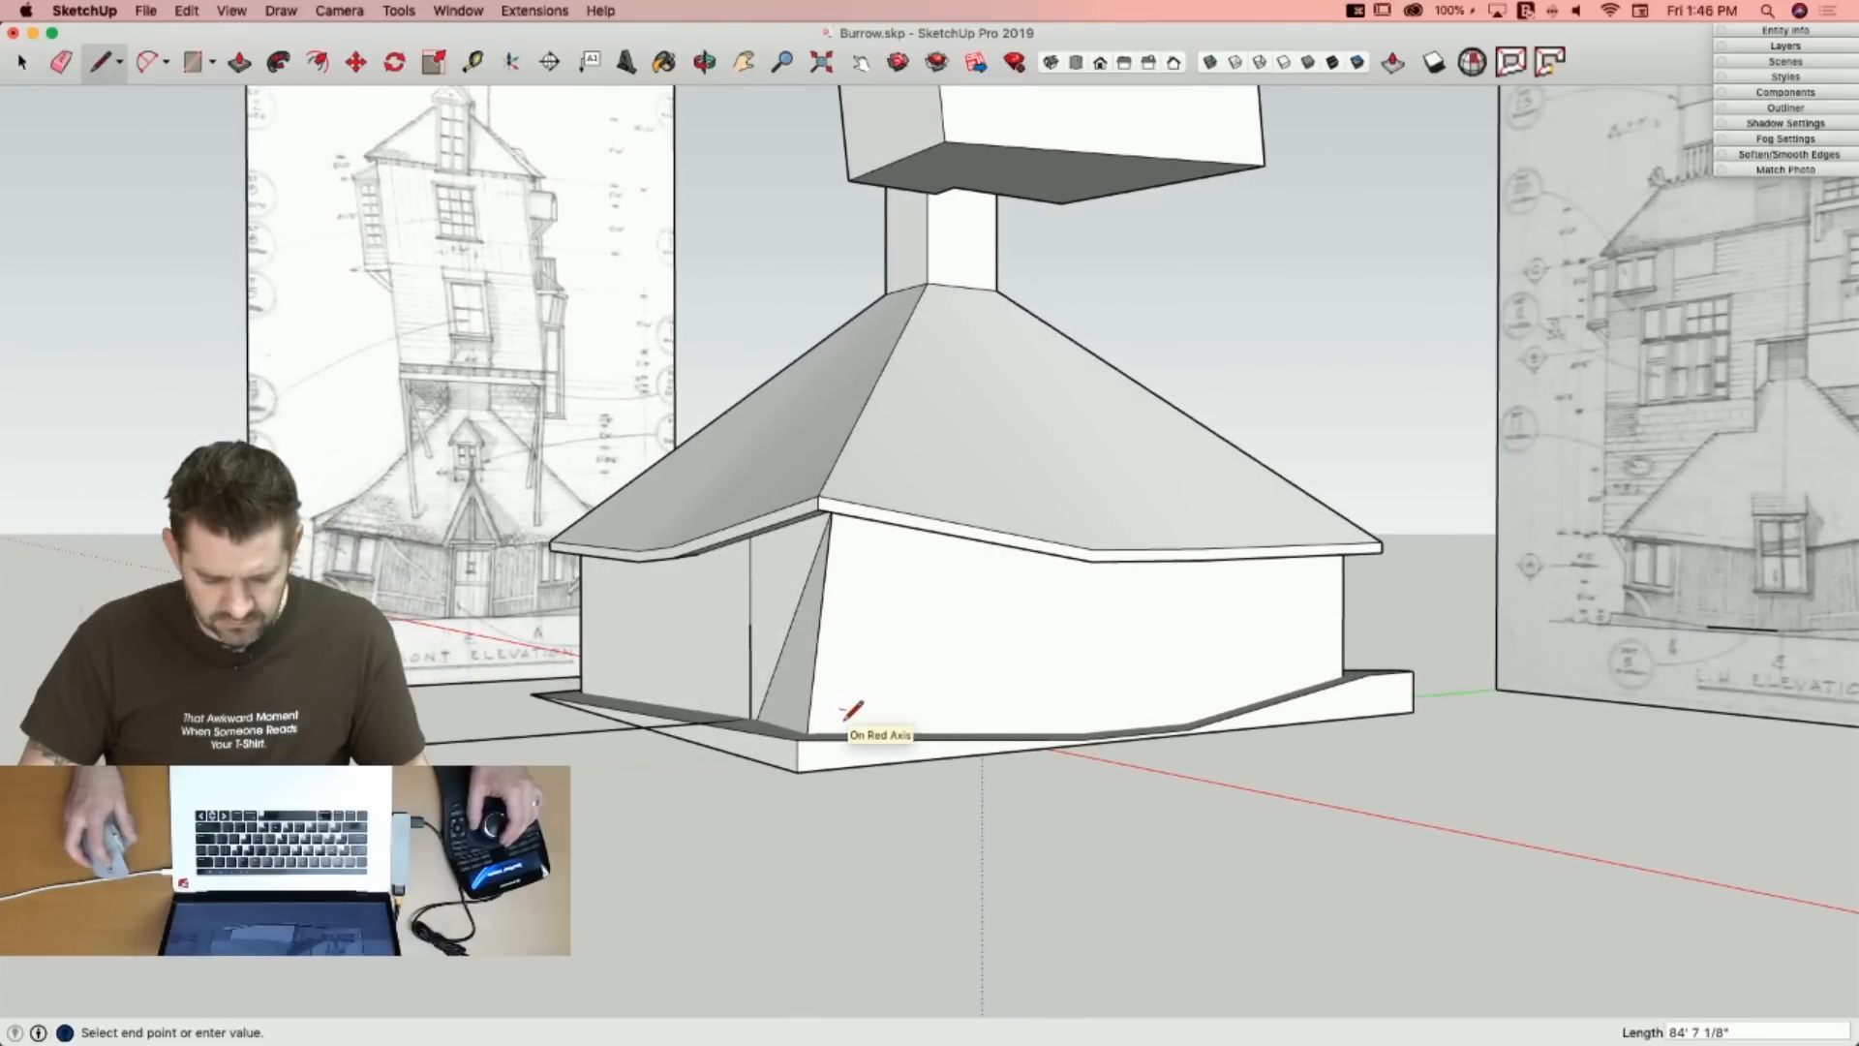
key(space)
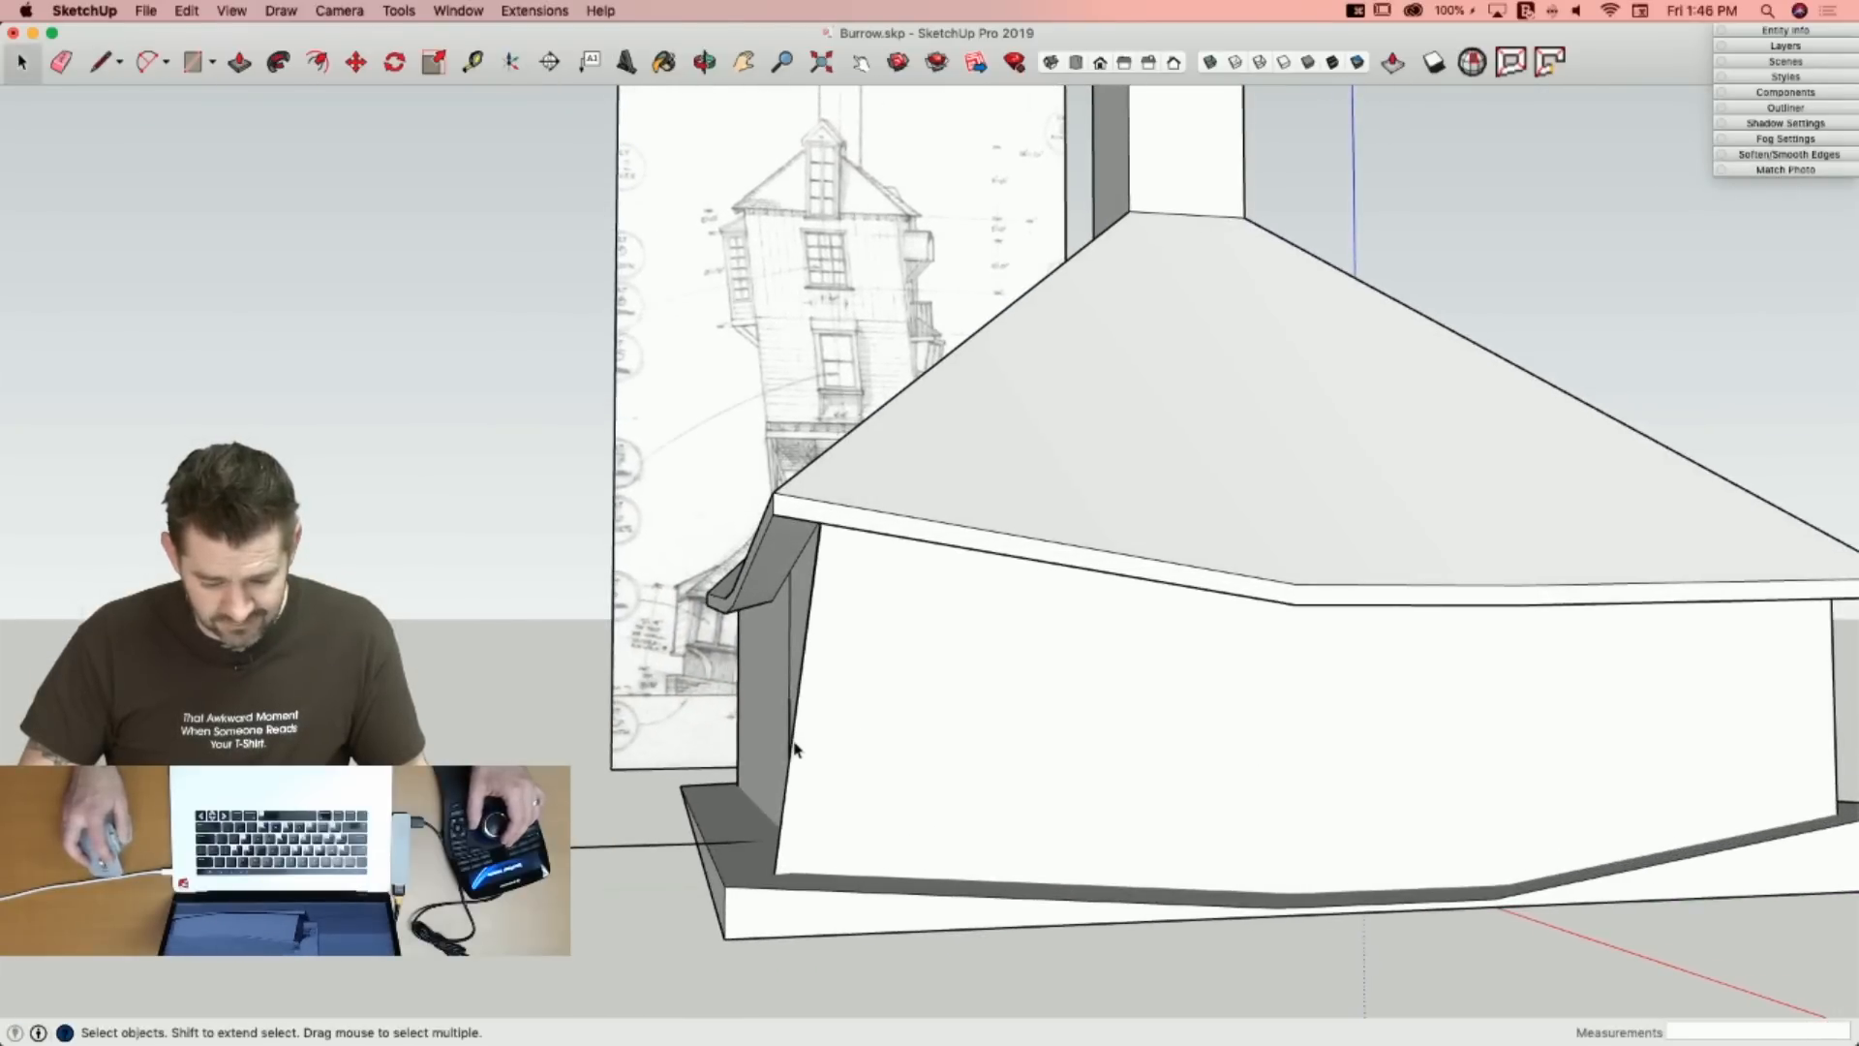
triple_click(795, 744)
click(787, 750)
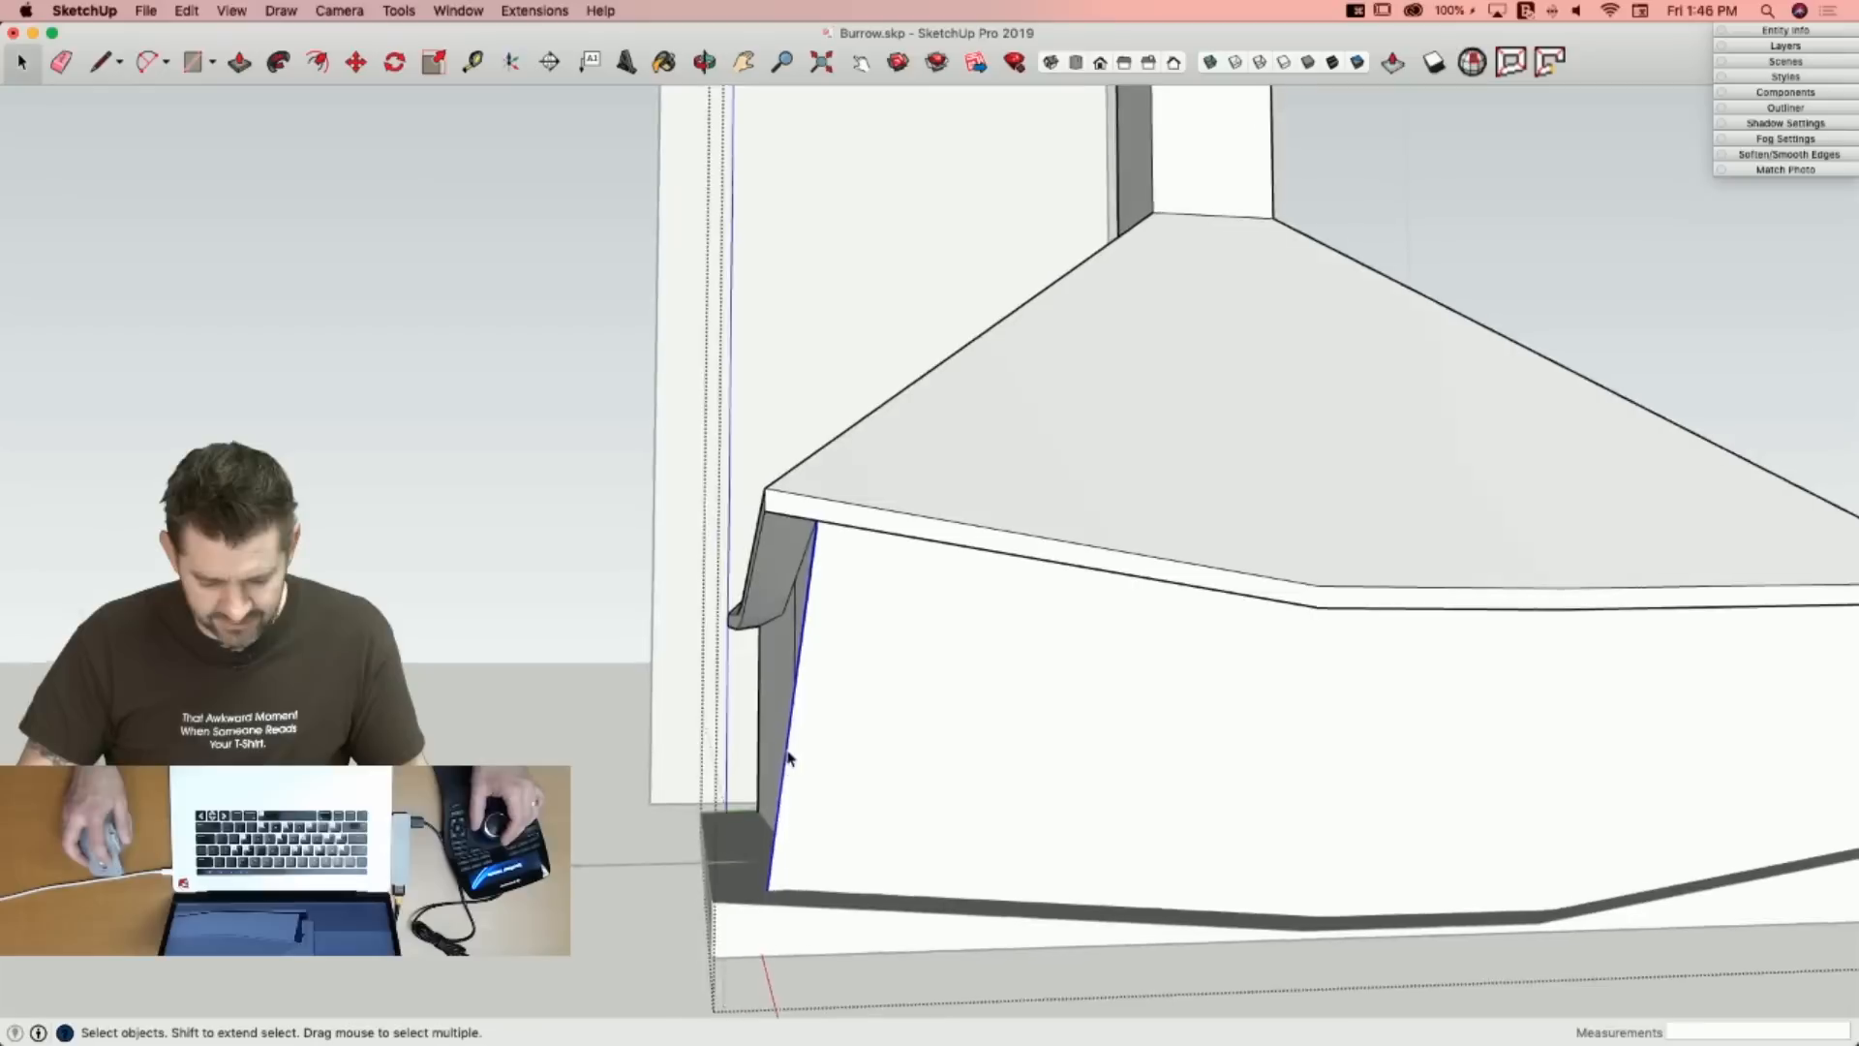
key(m)
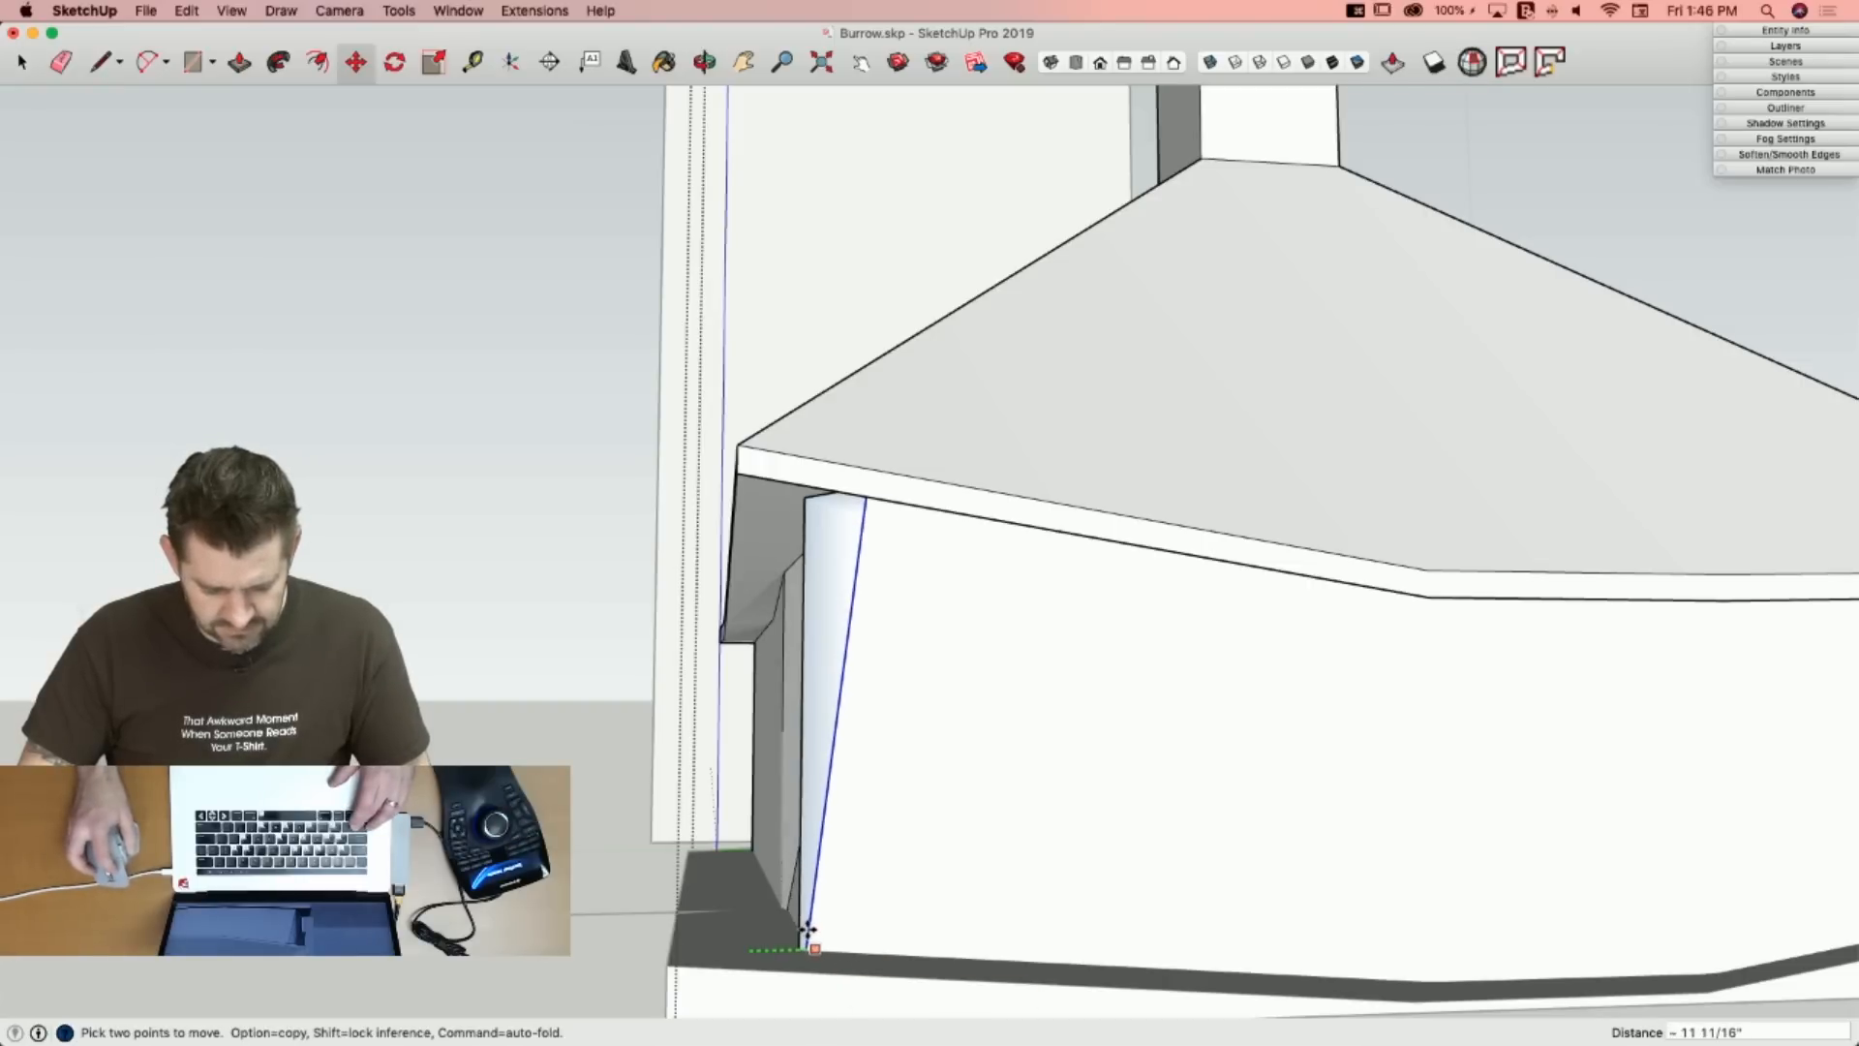
click(807, 930)
key(space)
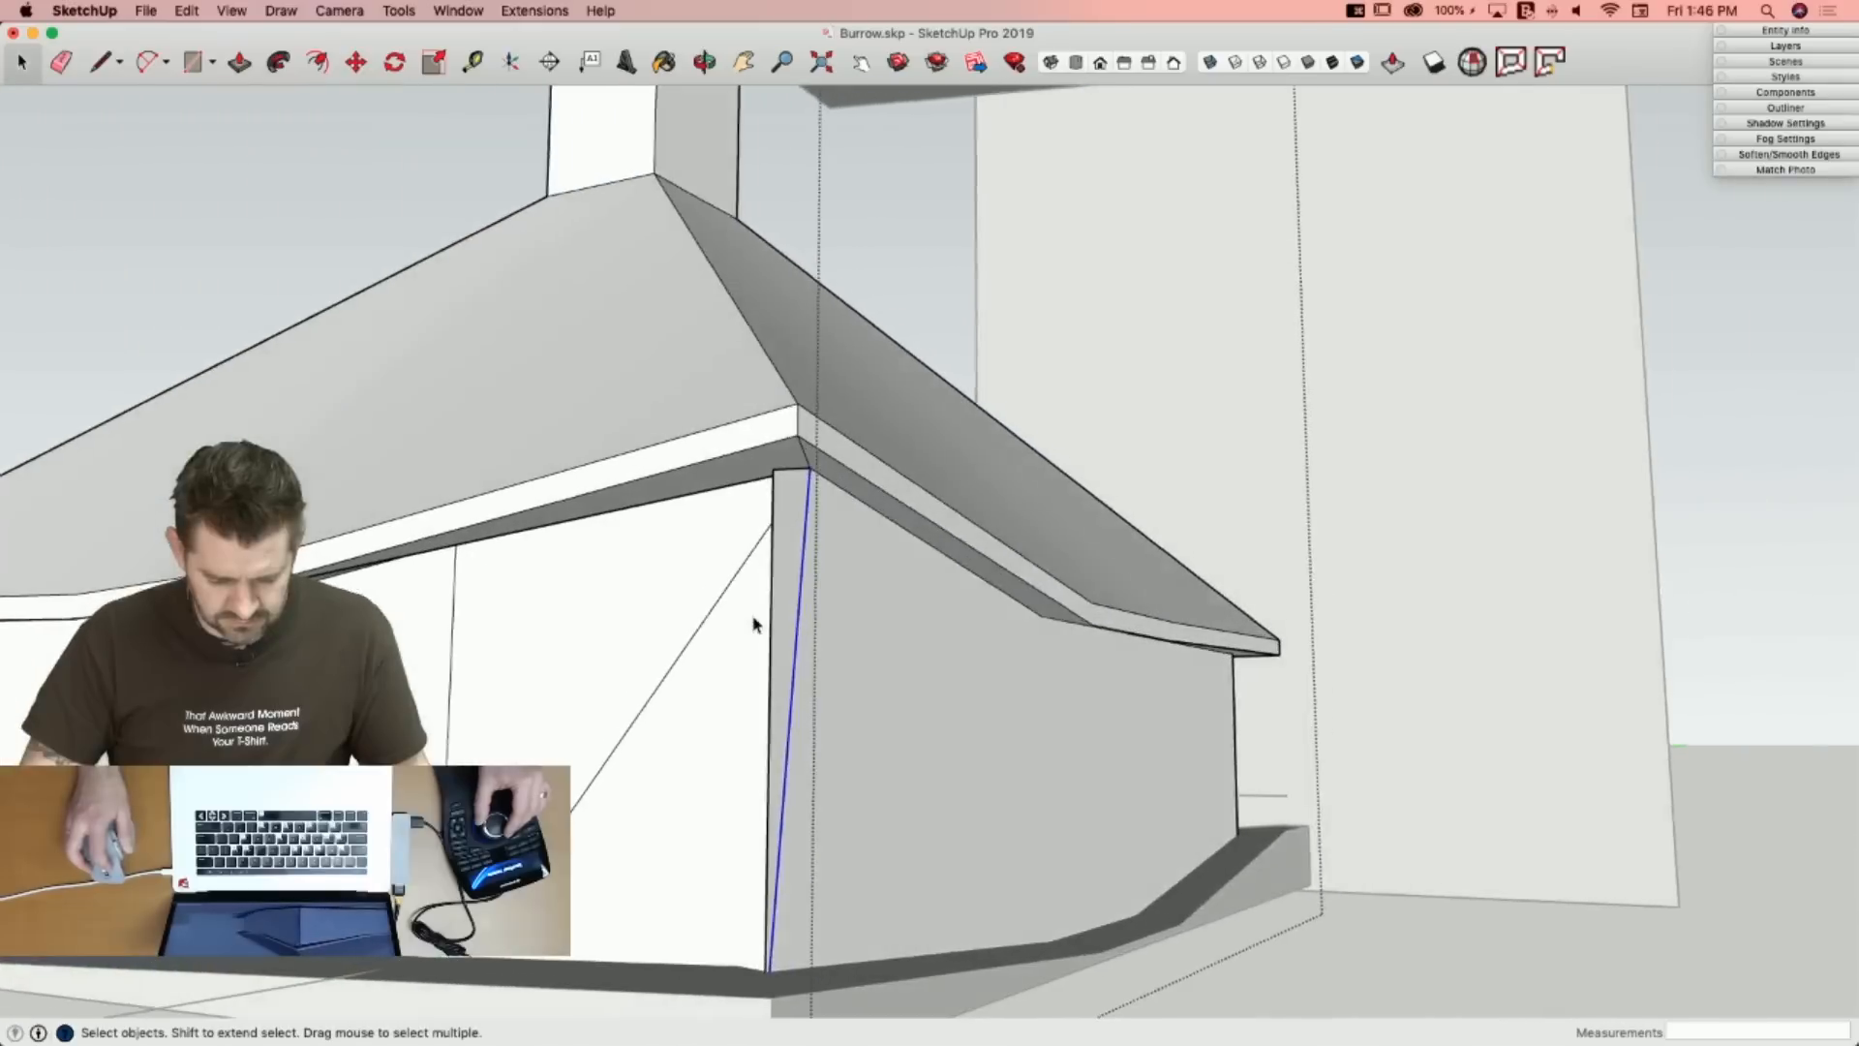
Erase the leftover sliver edges at the moved corner and the diagonal, opening the wall between the vertical line and the corner.
key(e)
click(765, 589)
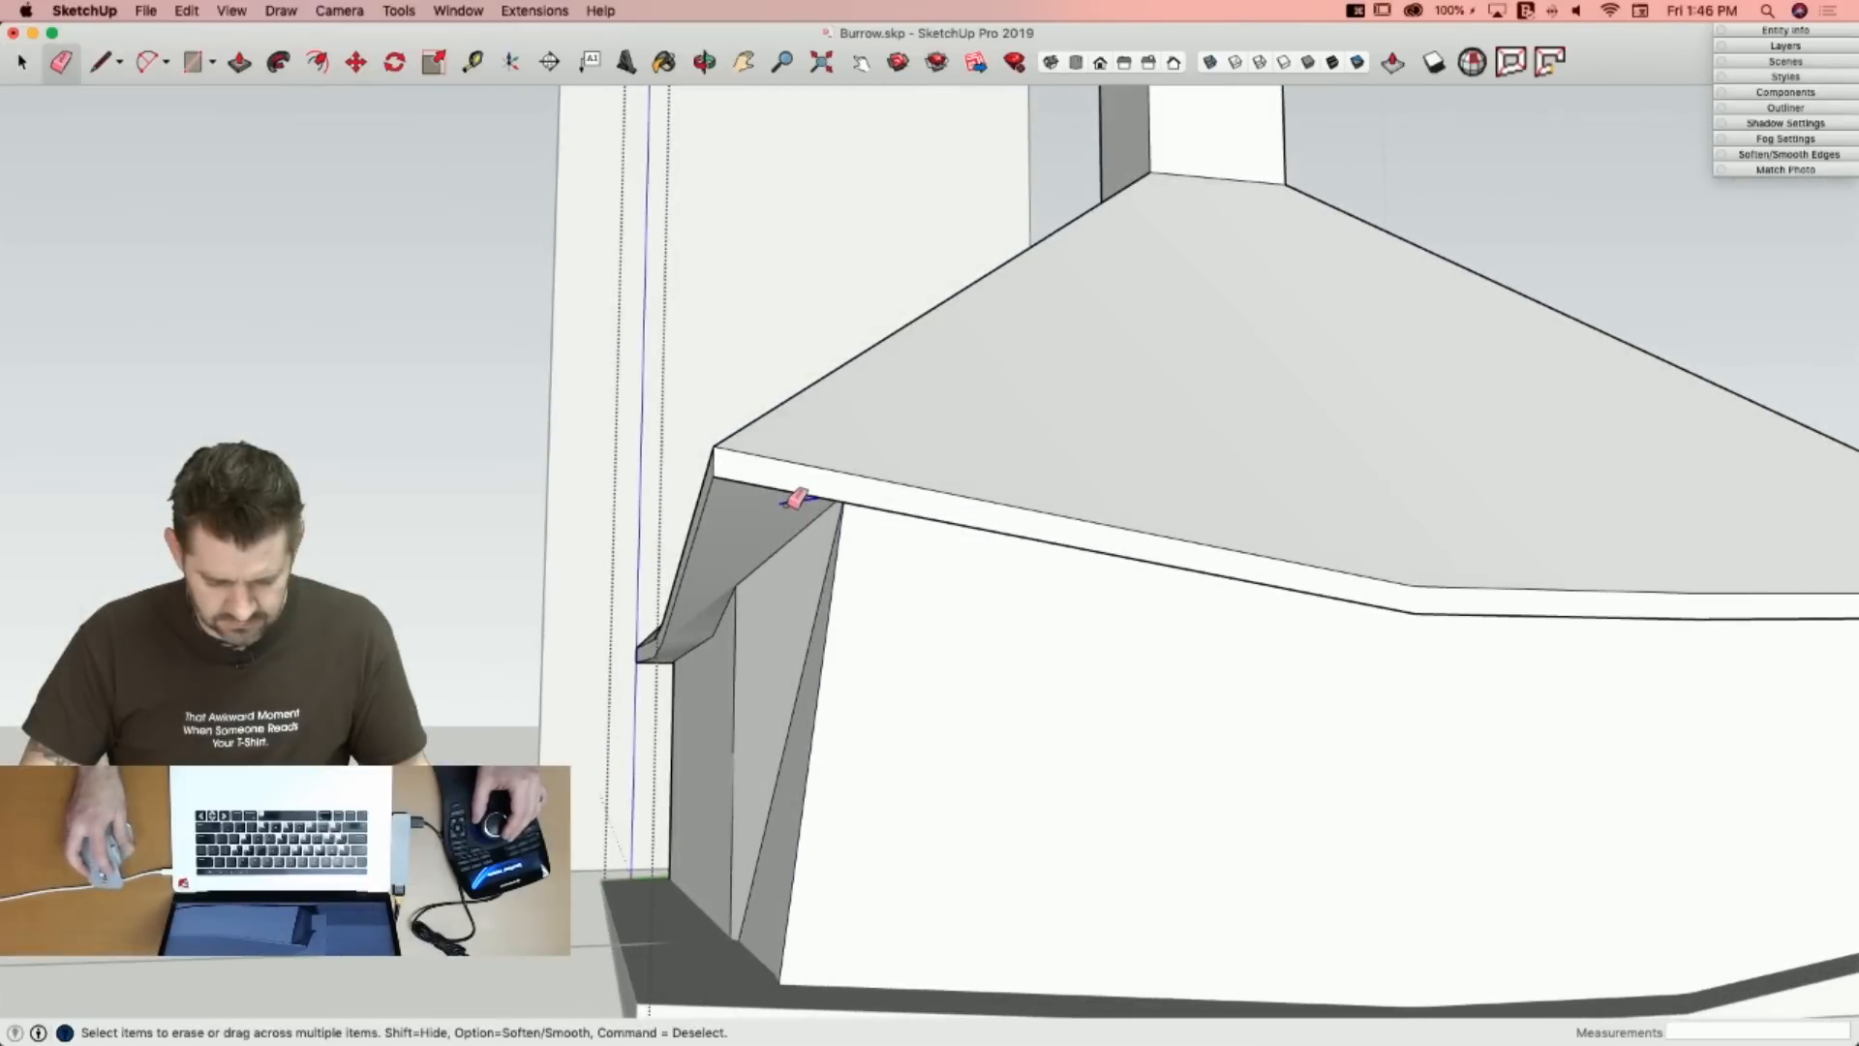
click(789, 502)
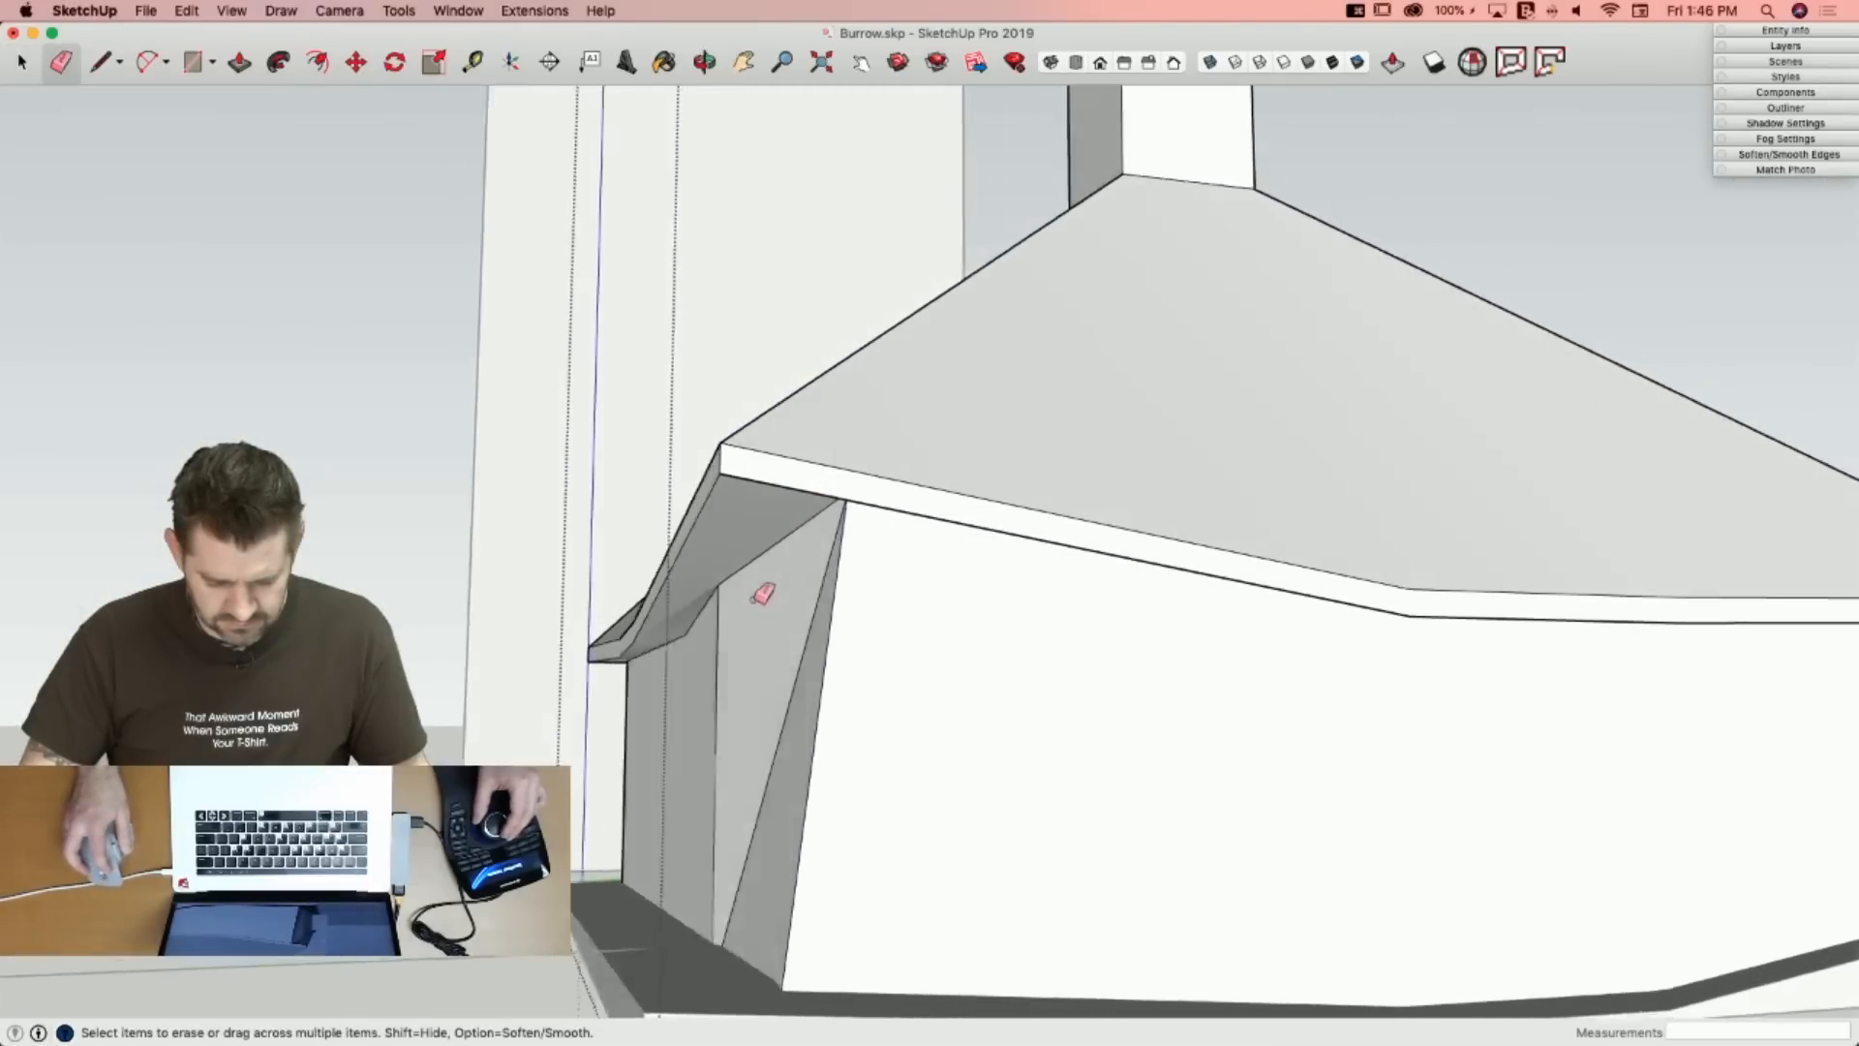
click(768, 707)
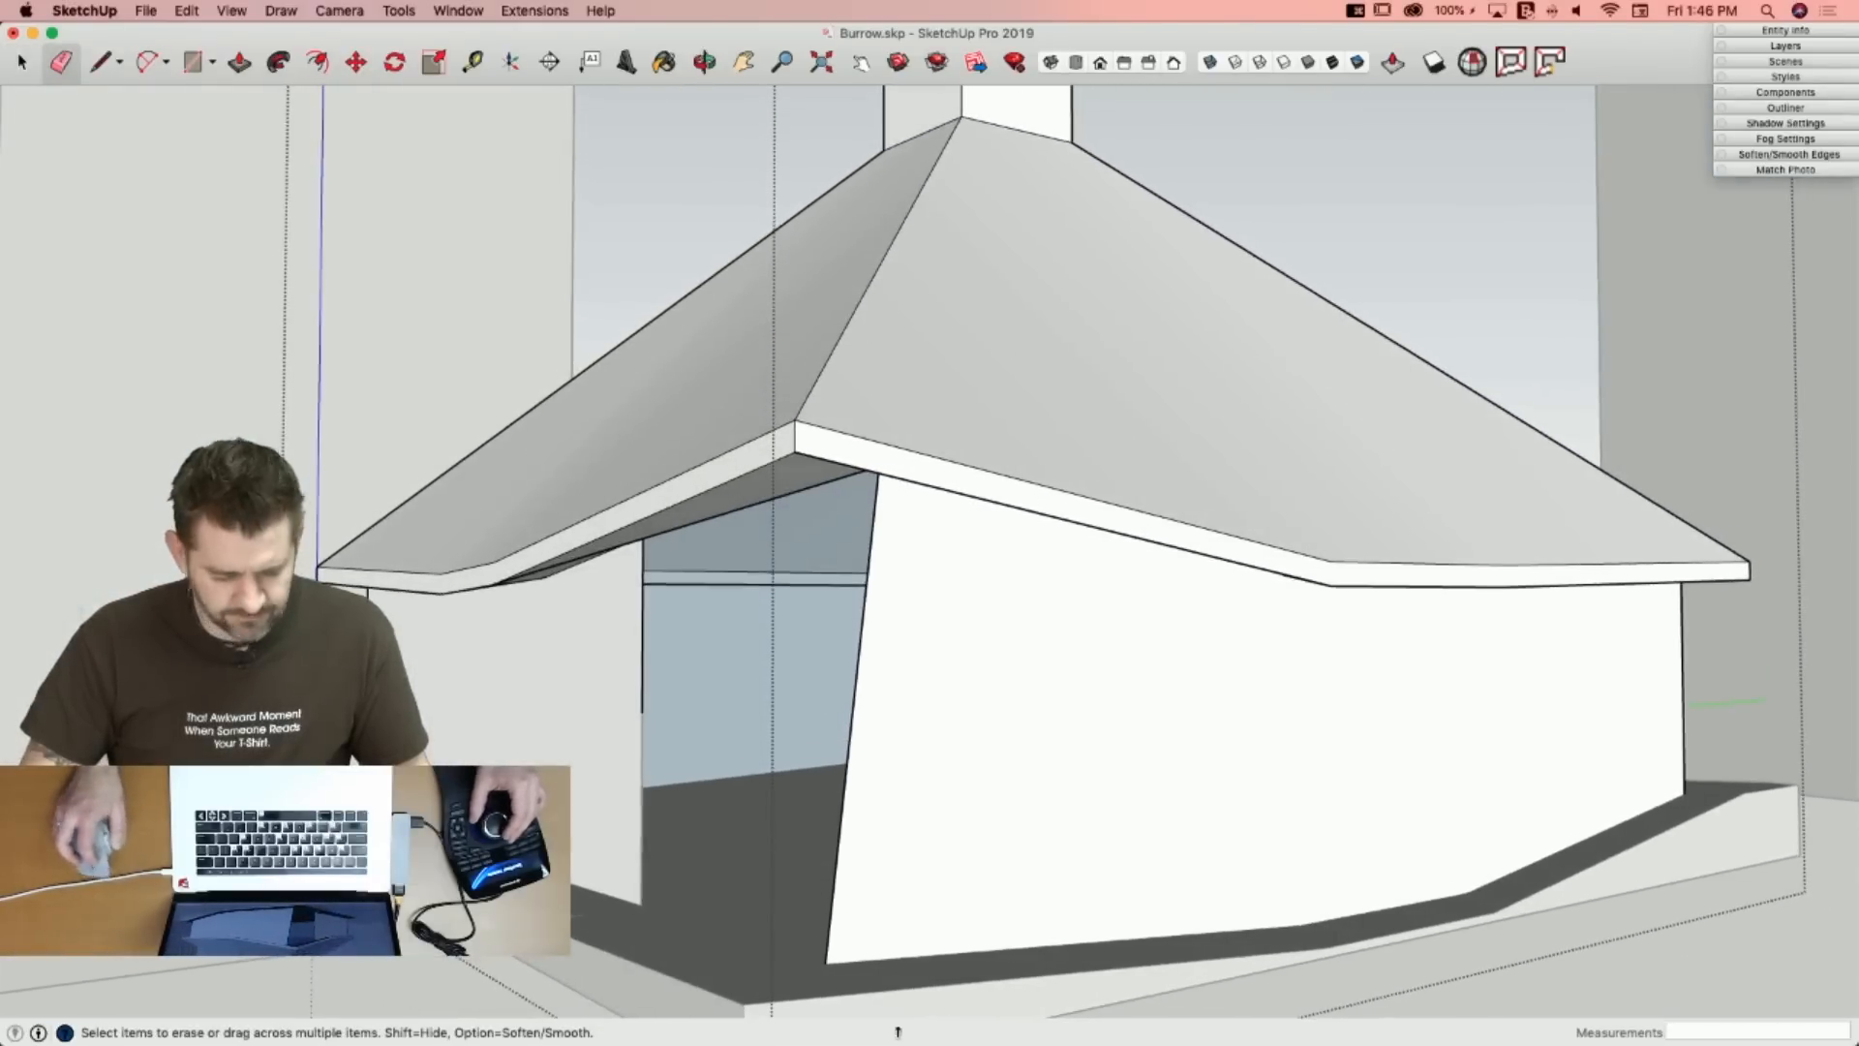
Hide the rest of the model while editing the building group.
click(232, 10)
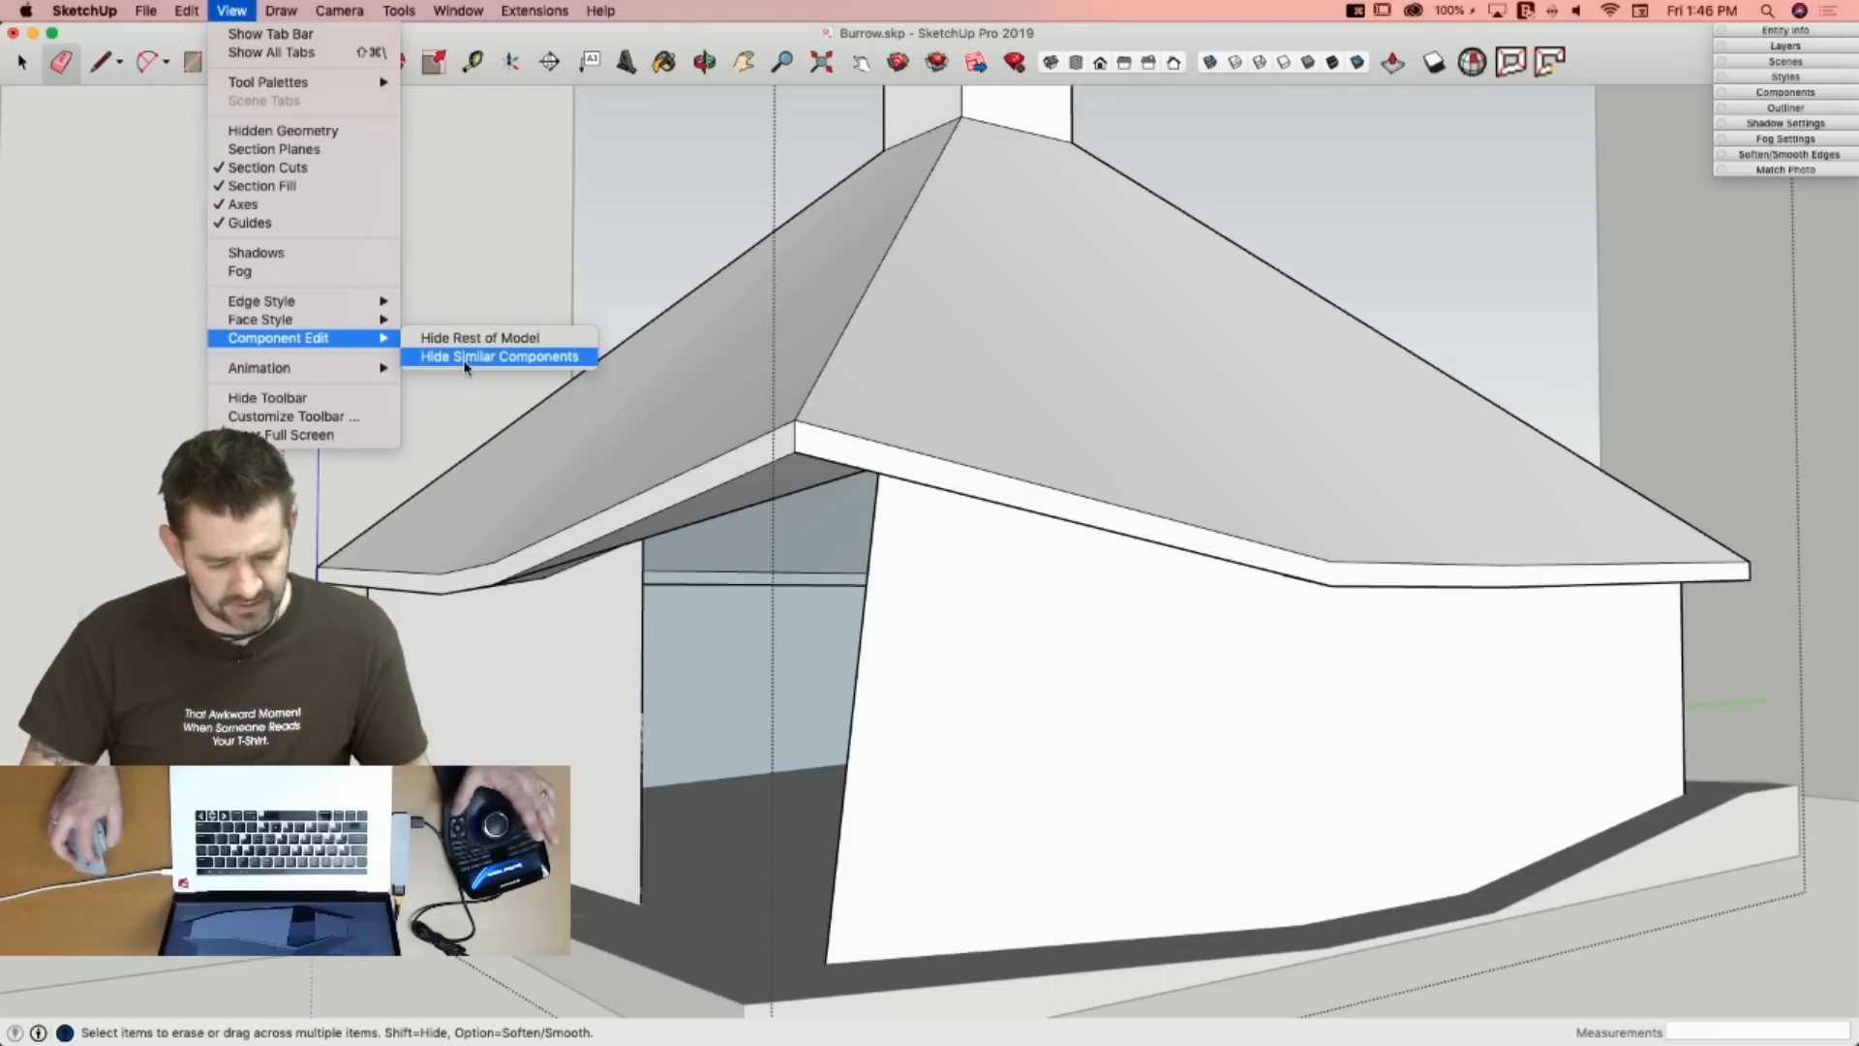
click(469, 337)
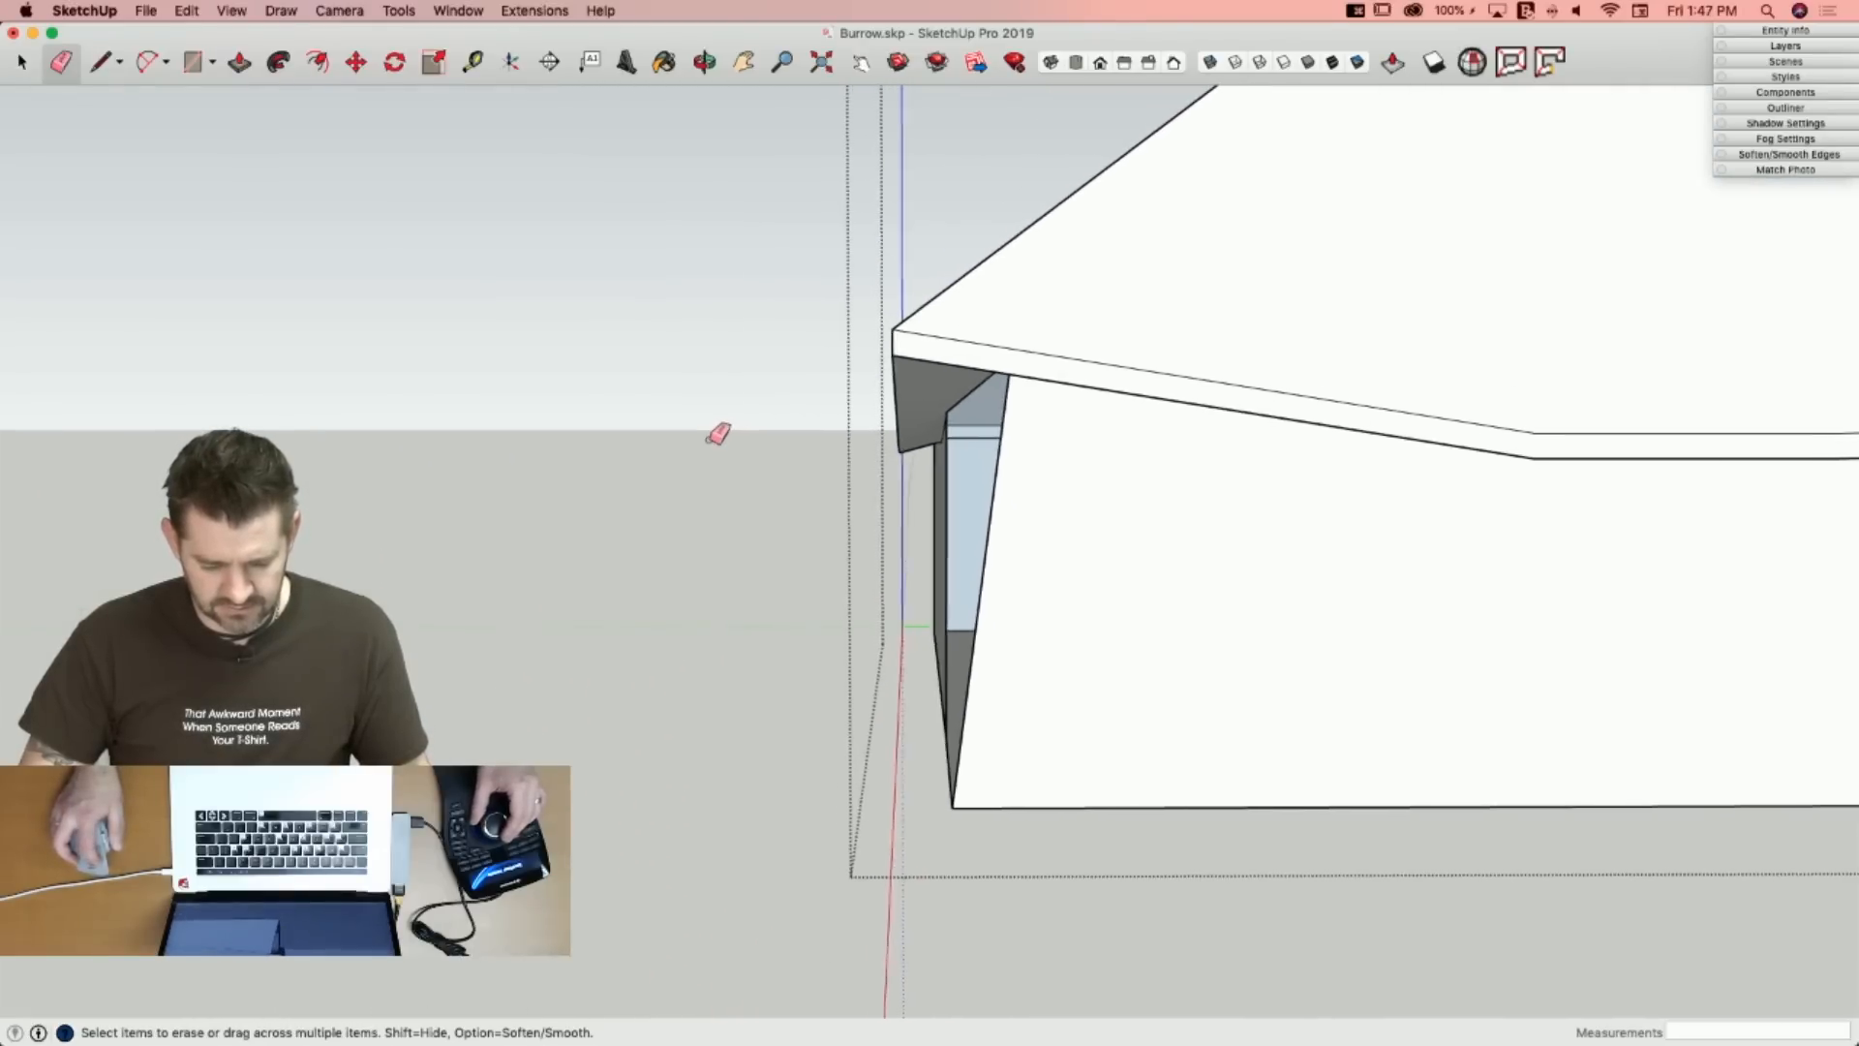
key(space)
click(706, 448)
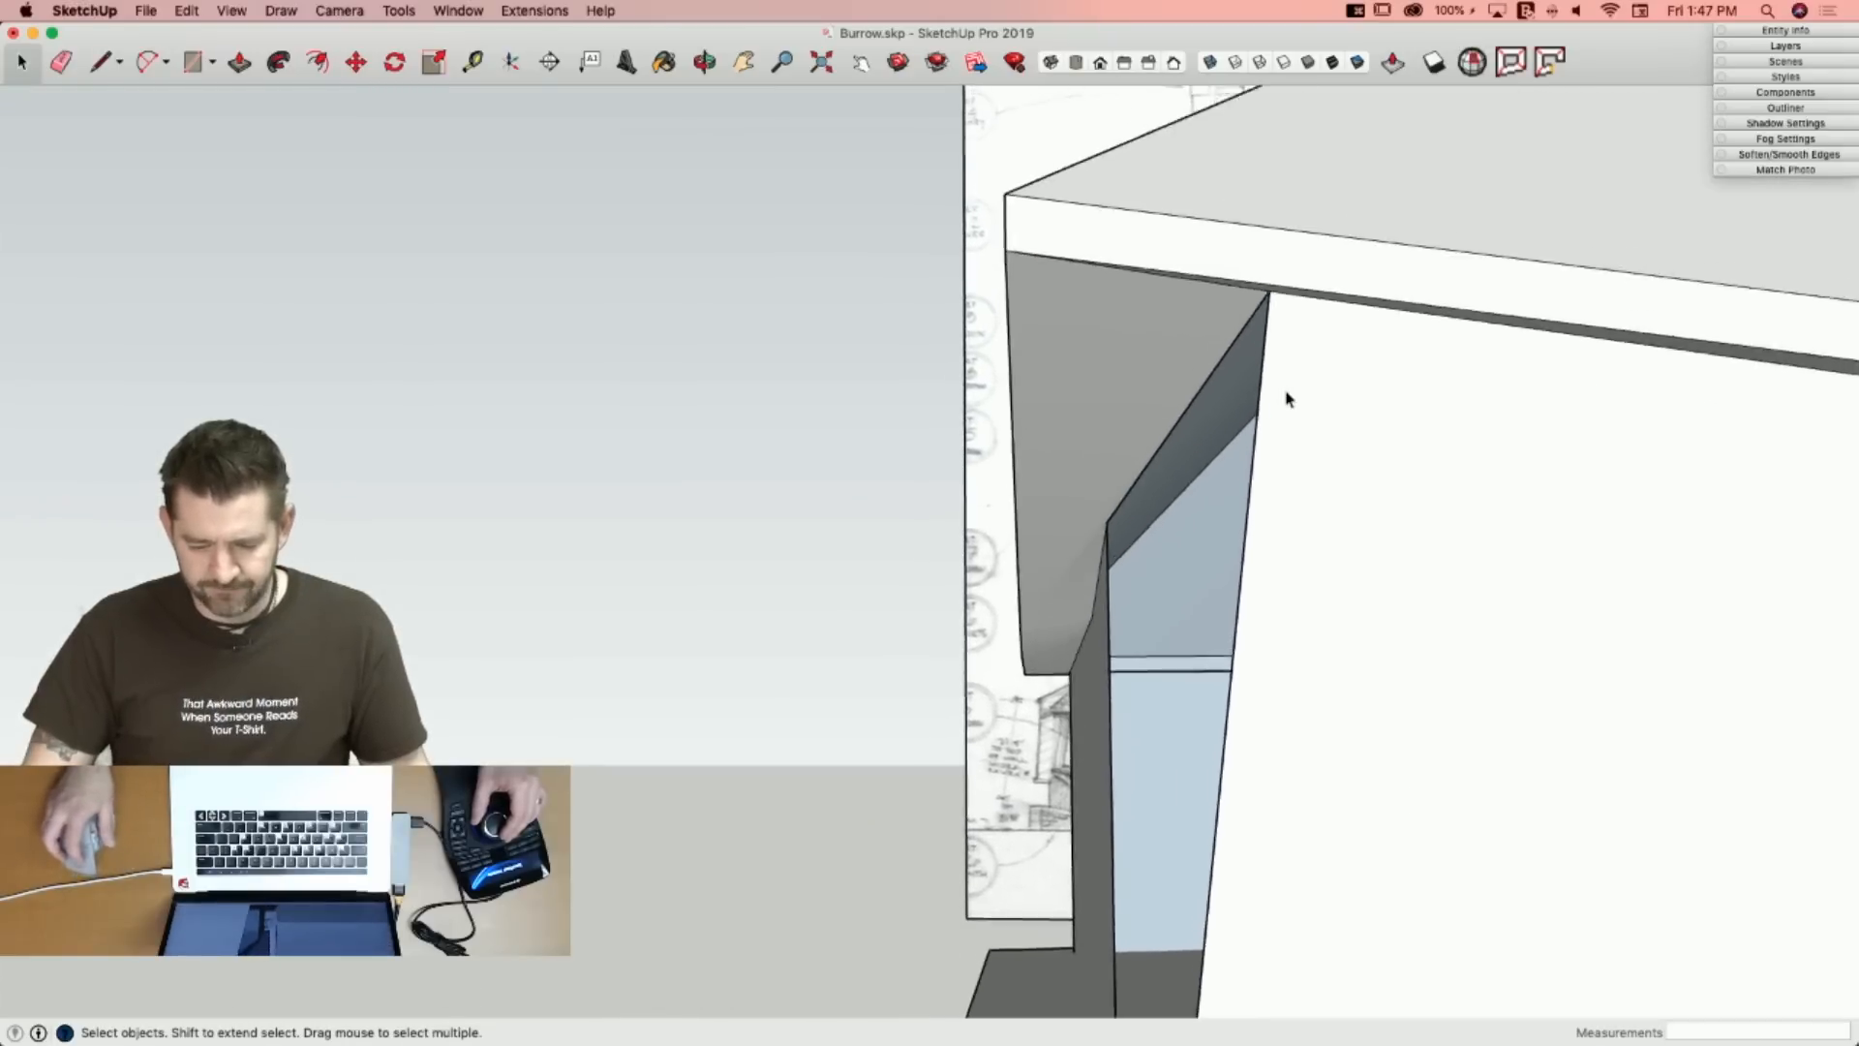
Move the top endpoint of the slanted wall corner edge about 3 1/2" toward the high eave corner.
key(m)
key(space)
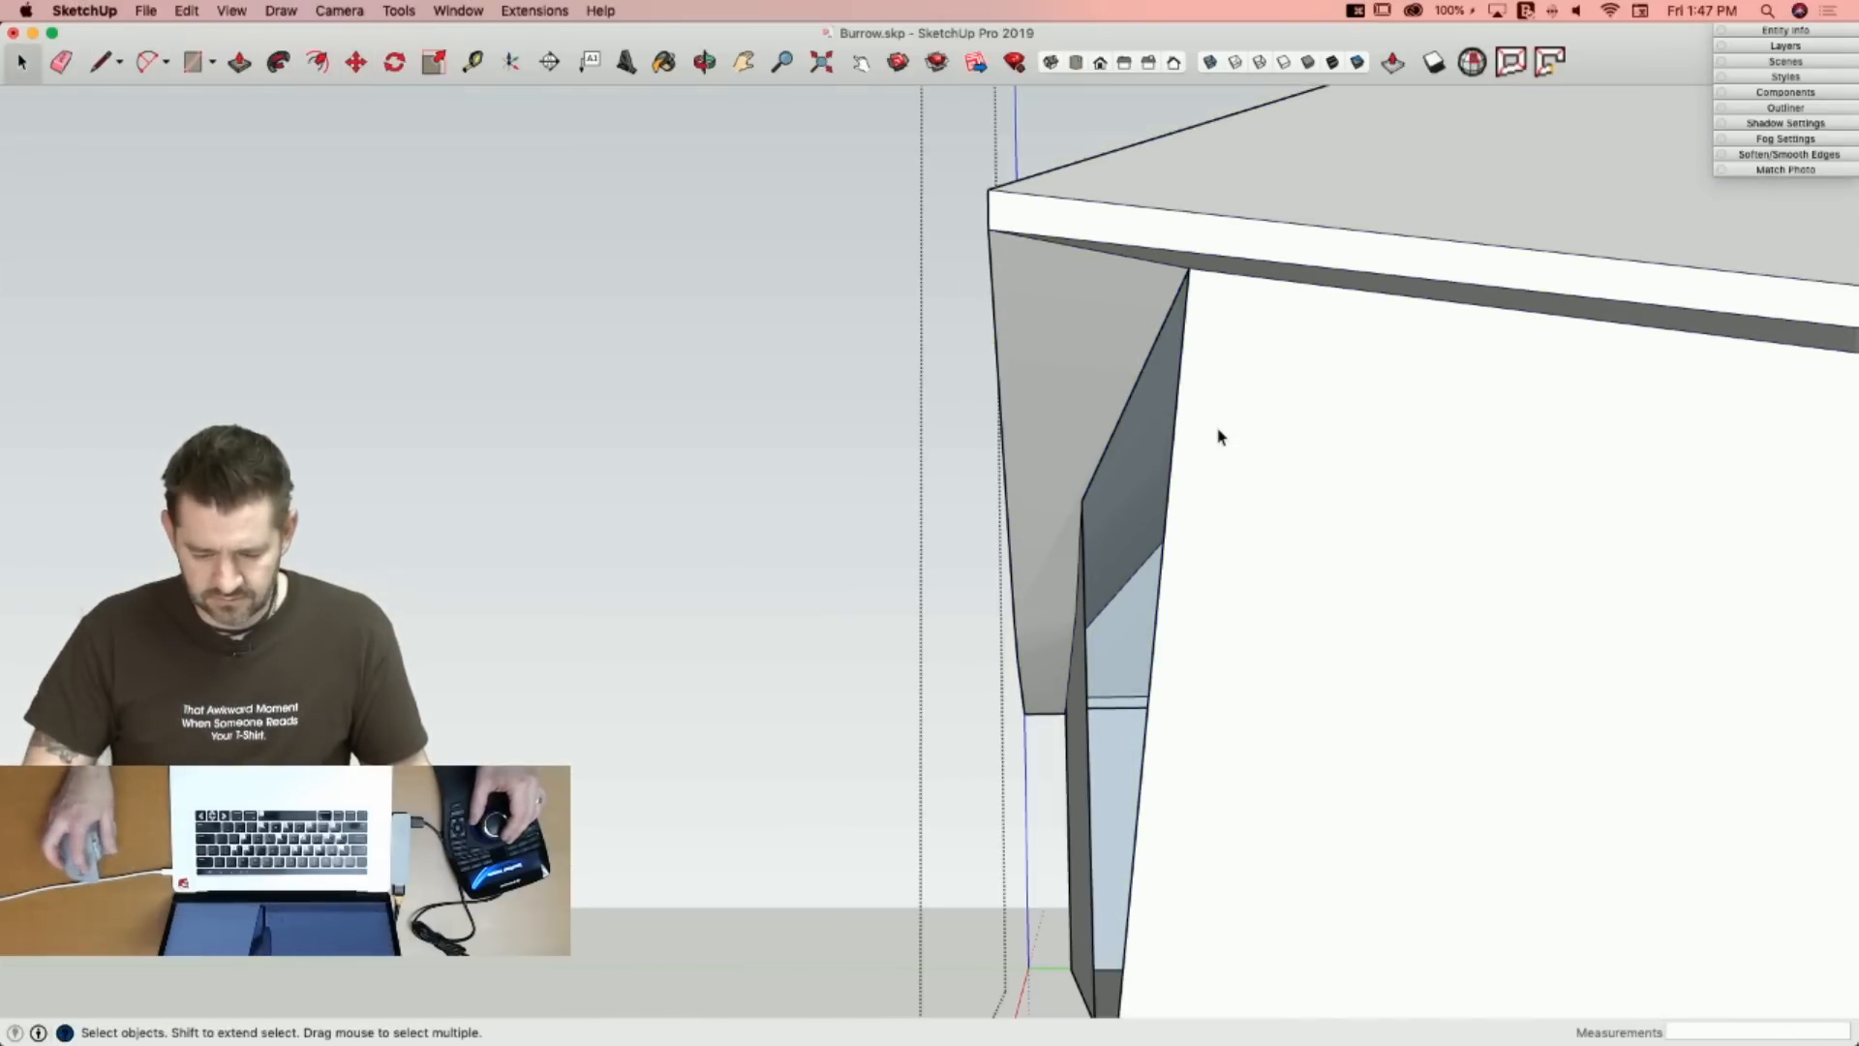
key(m)
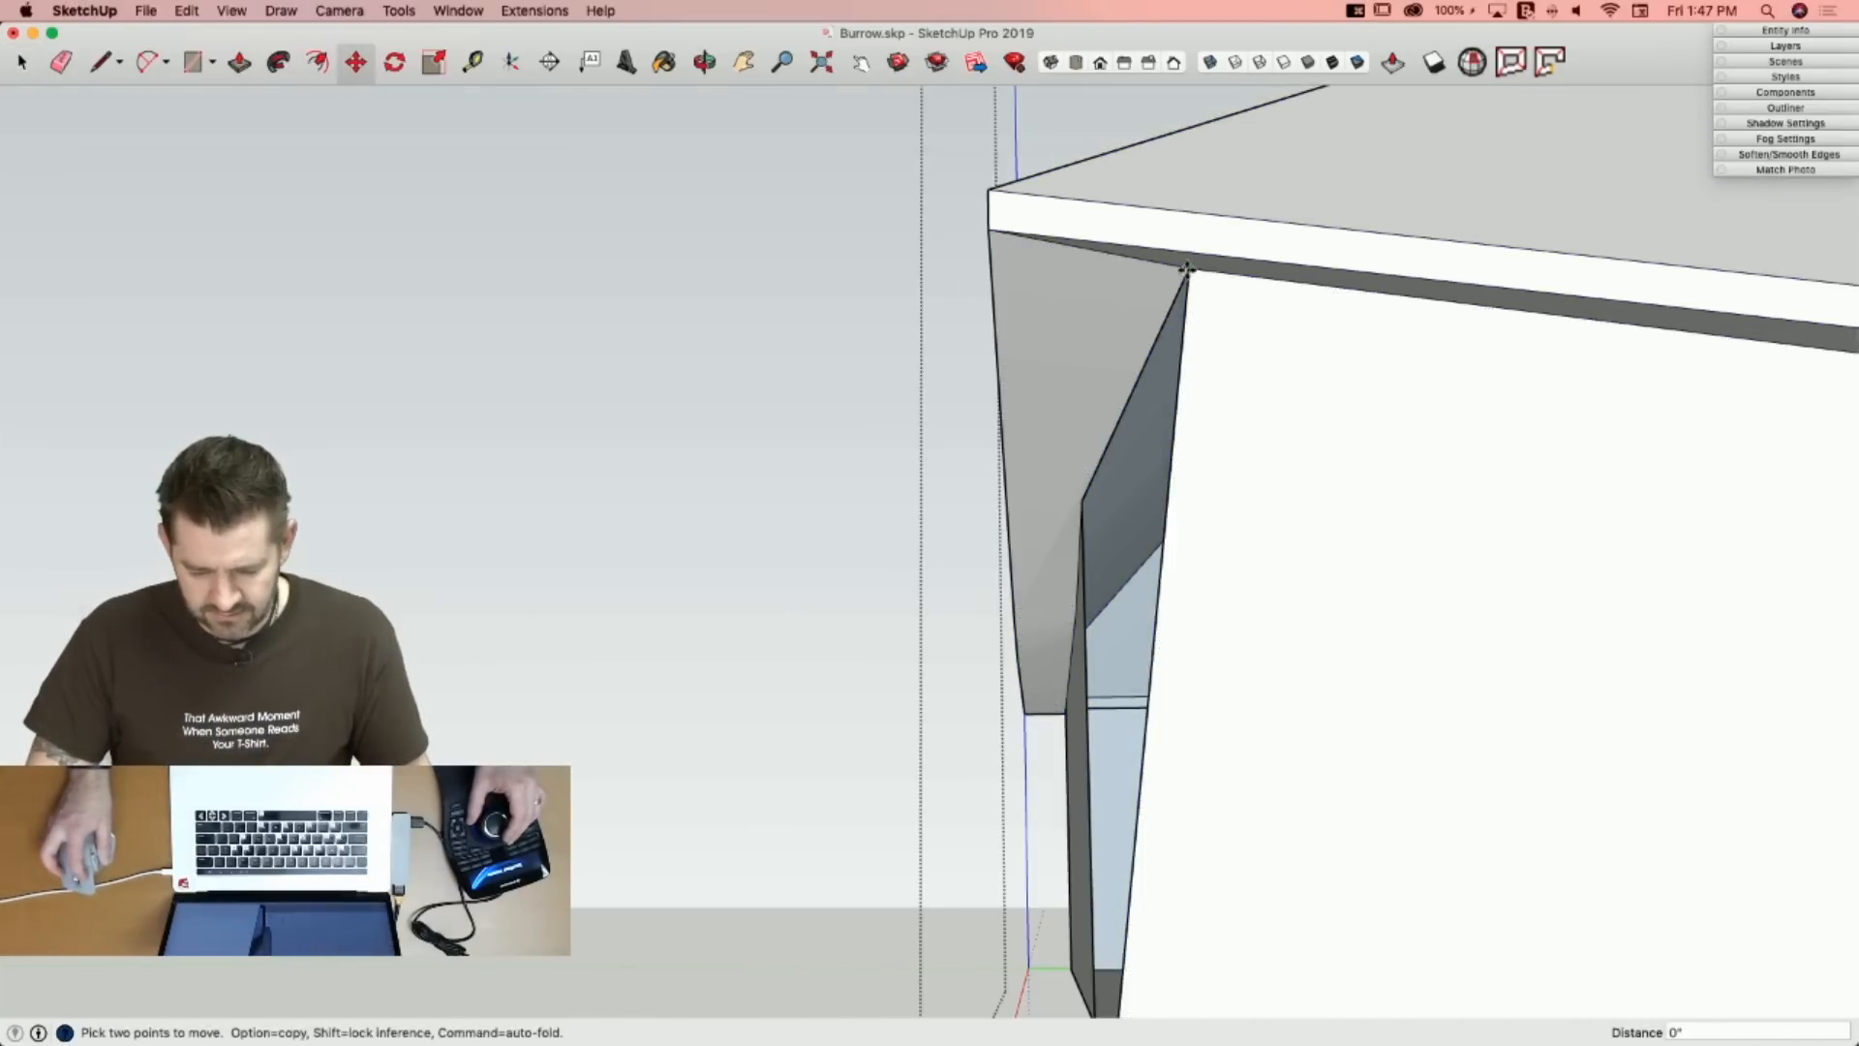
click(1187, 267)
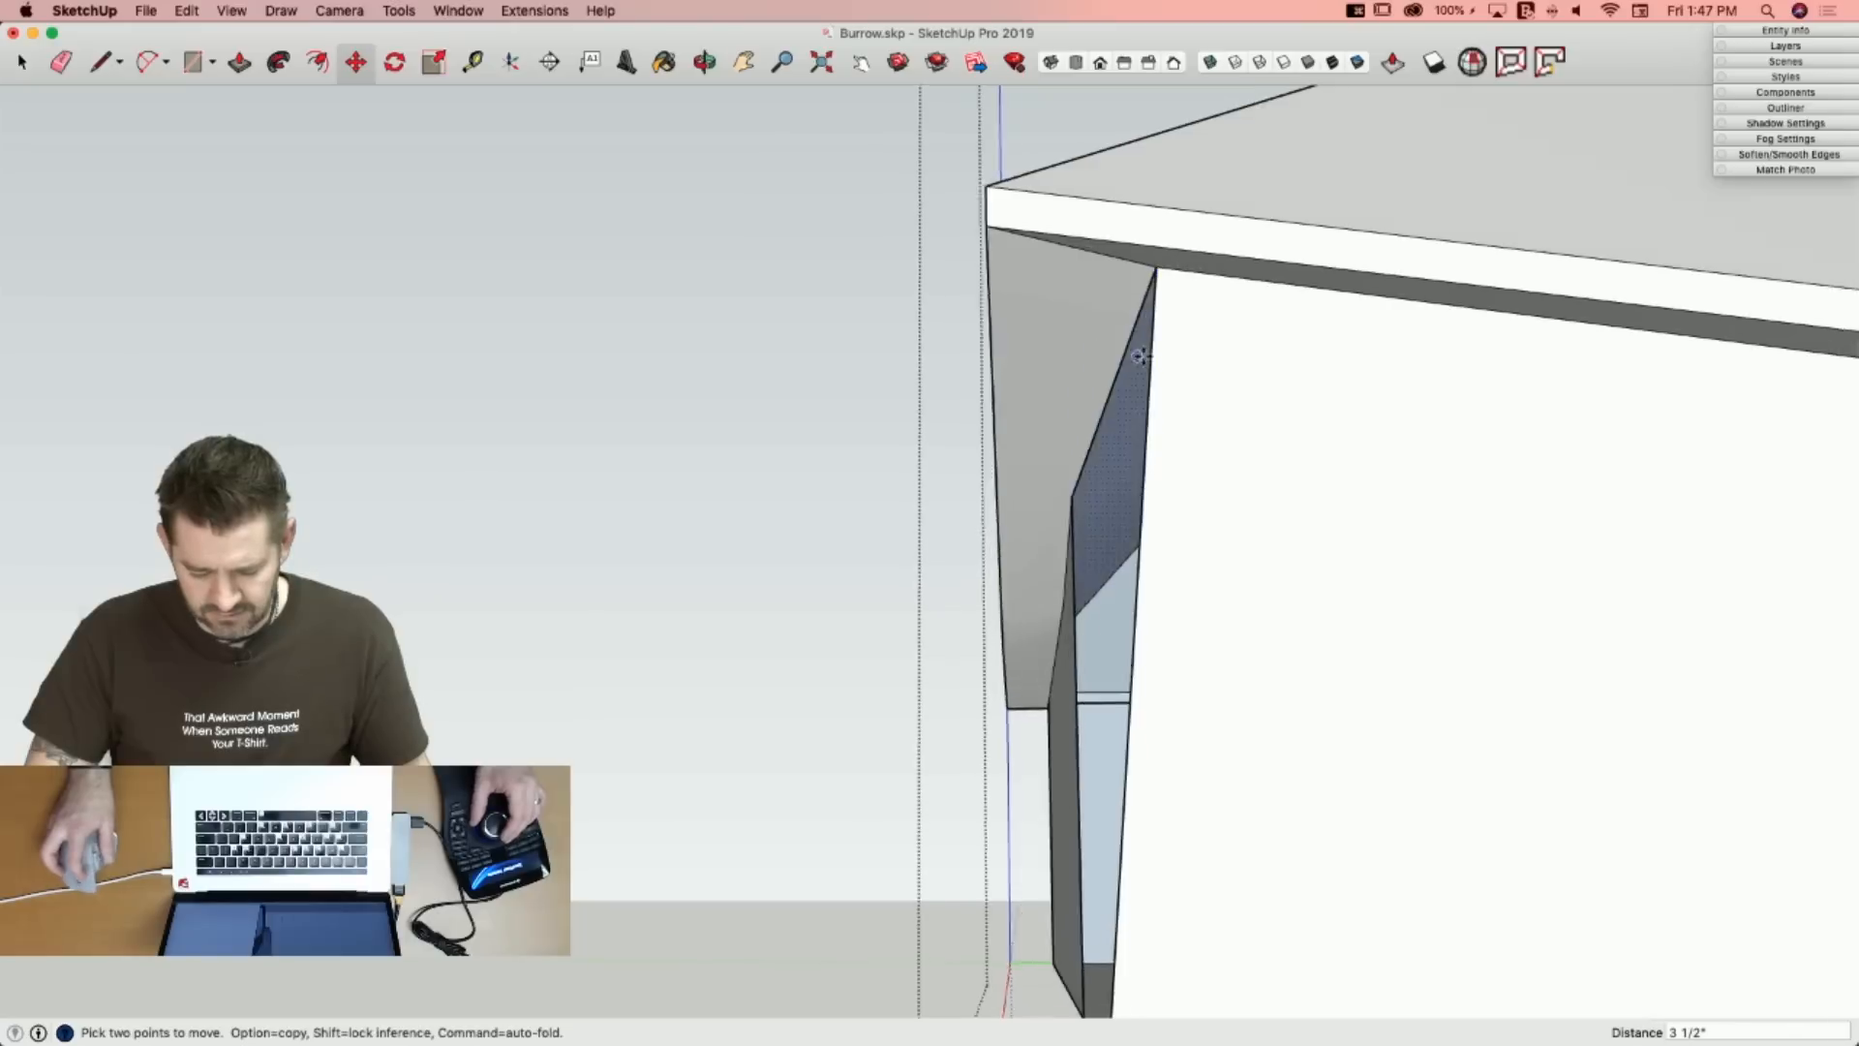
key(space)
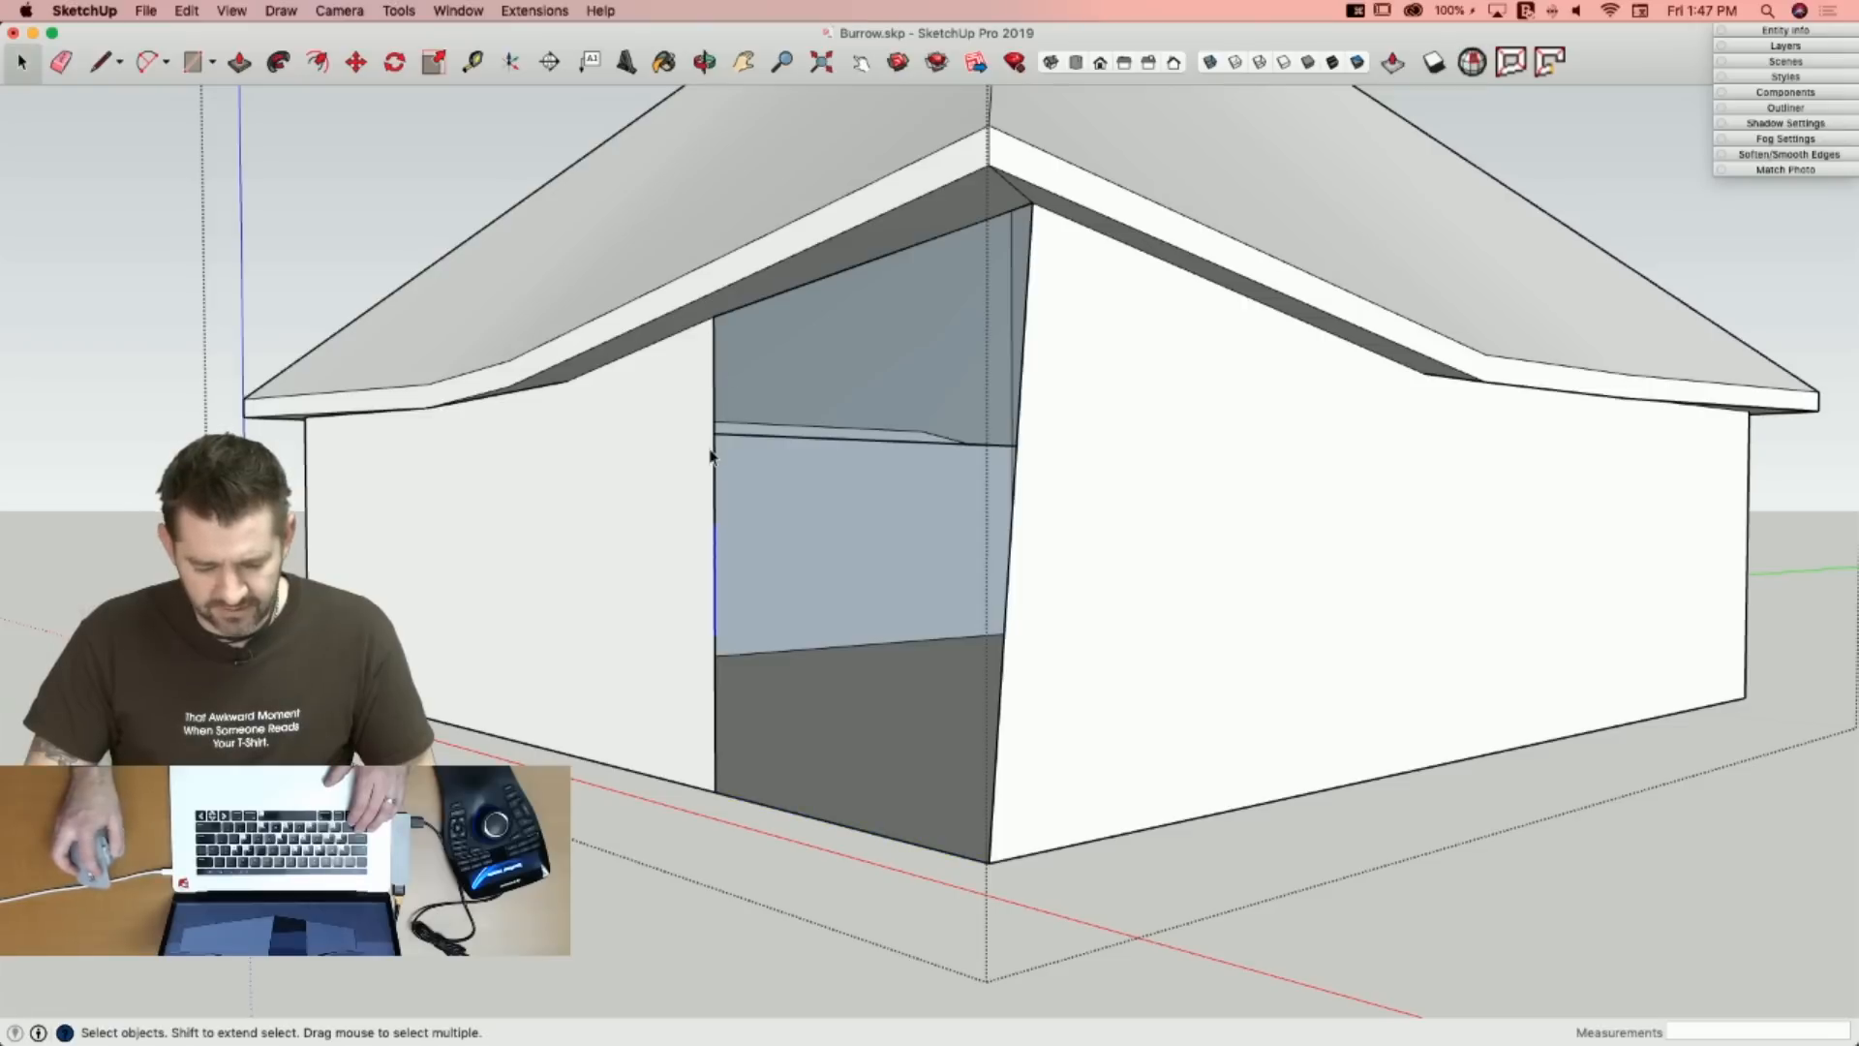
Try to replace the broken vertical wall edge beside the opening with a single line about 7' 1/2" long down to the base.
key(e)
drag(711, 532, 729, 650)
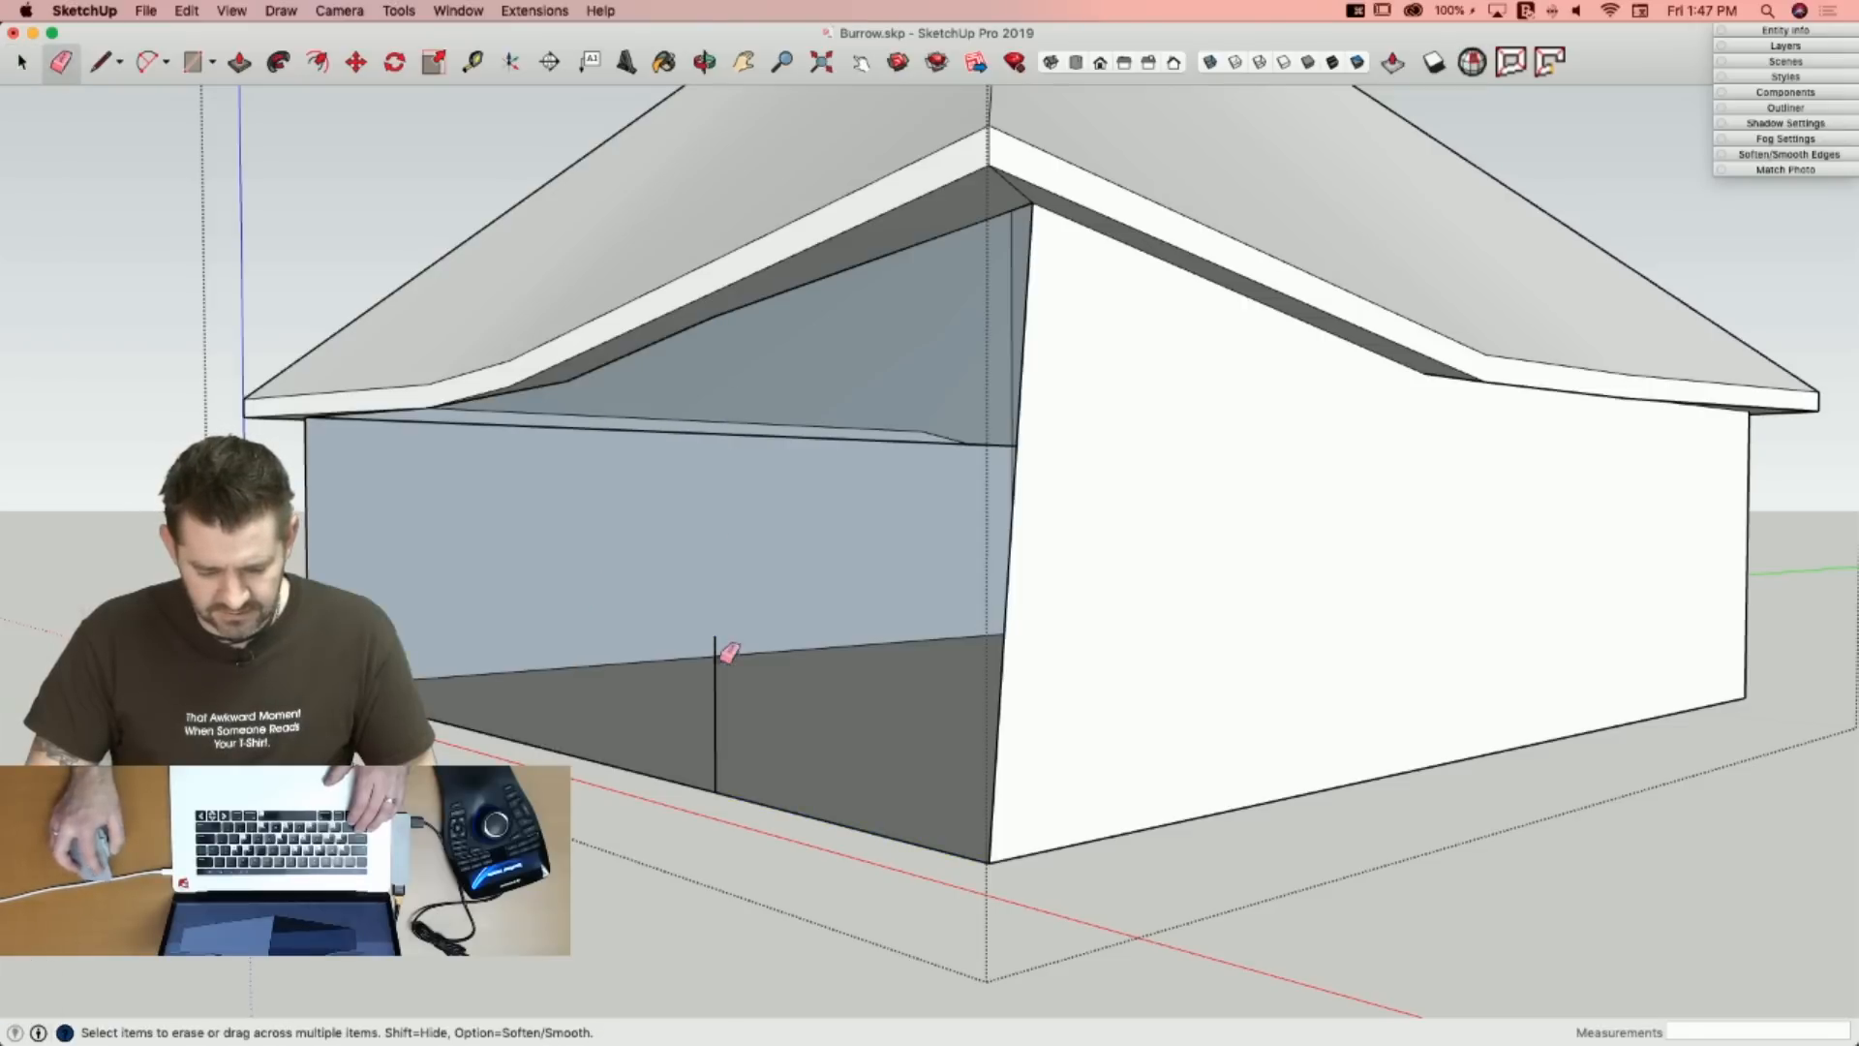
key(l)
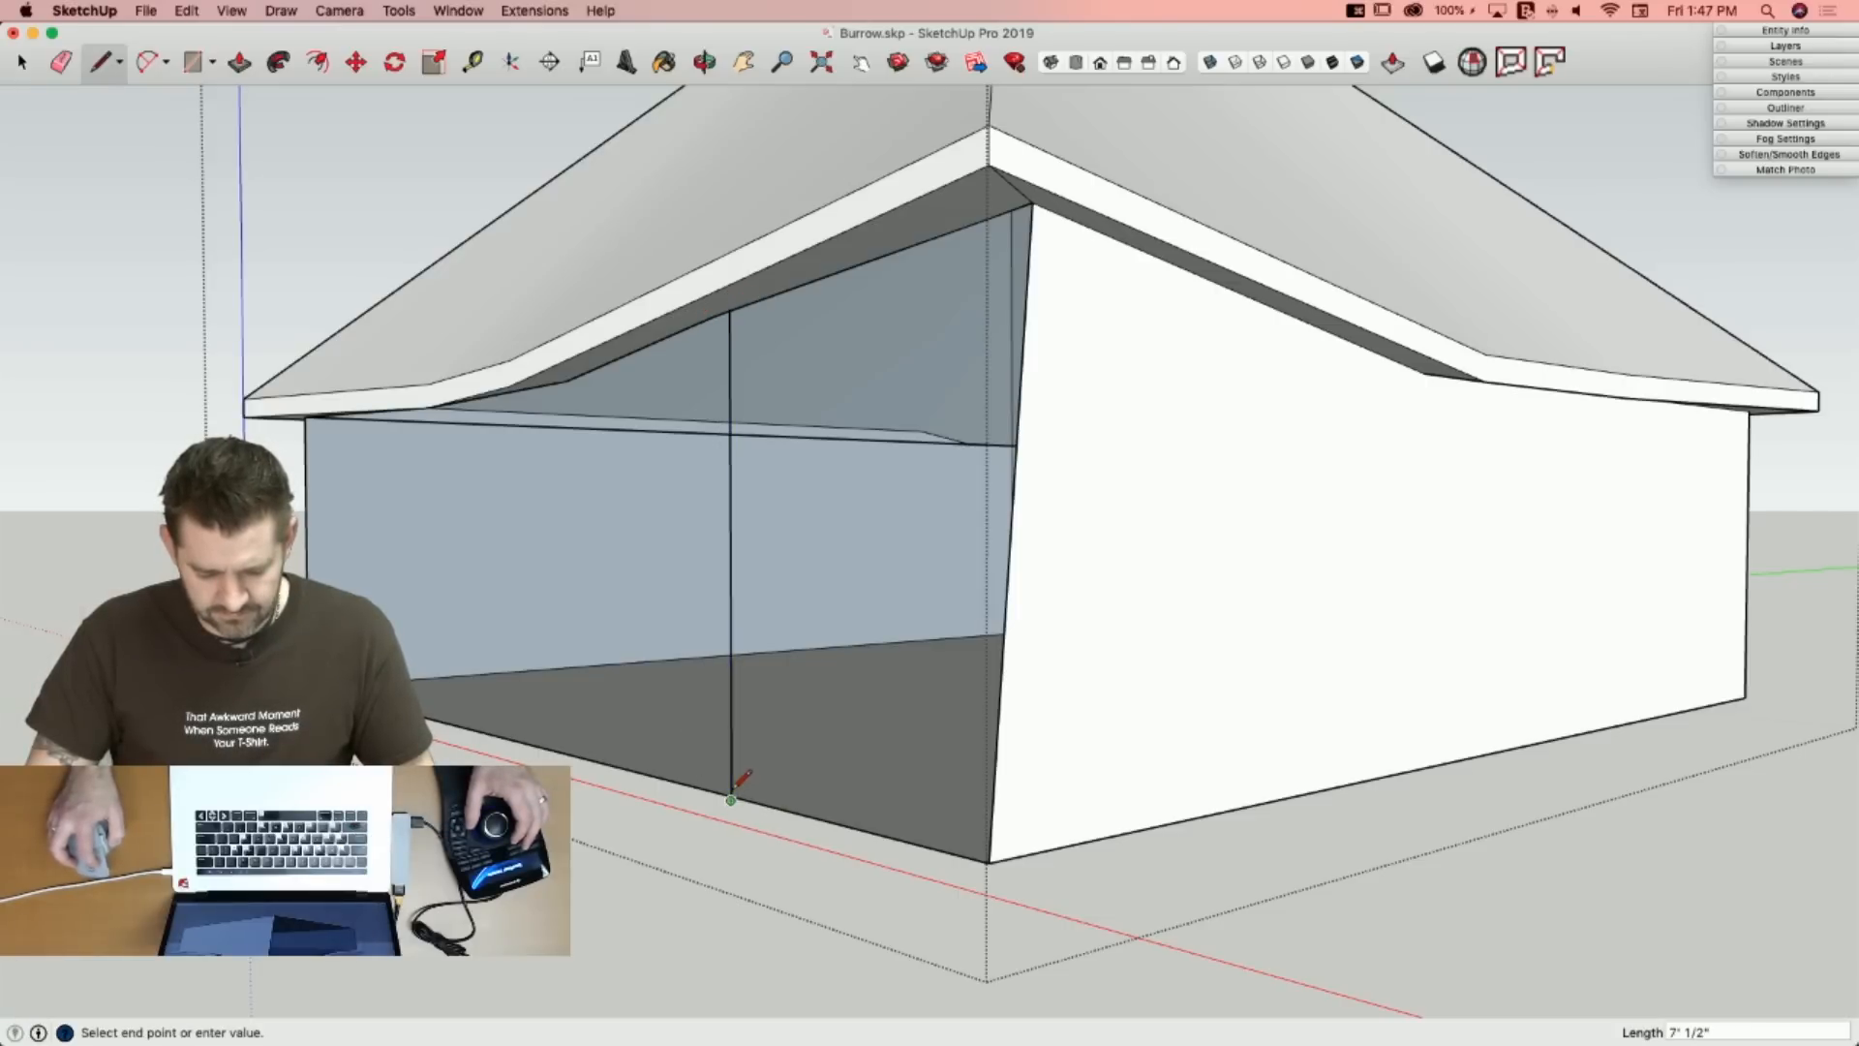
click(731, 799)
key(e)
click(735, 747)
key(super+z)
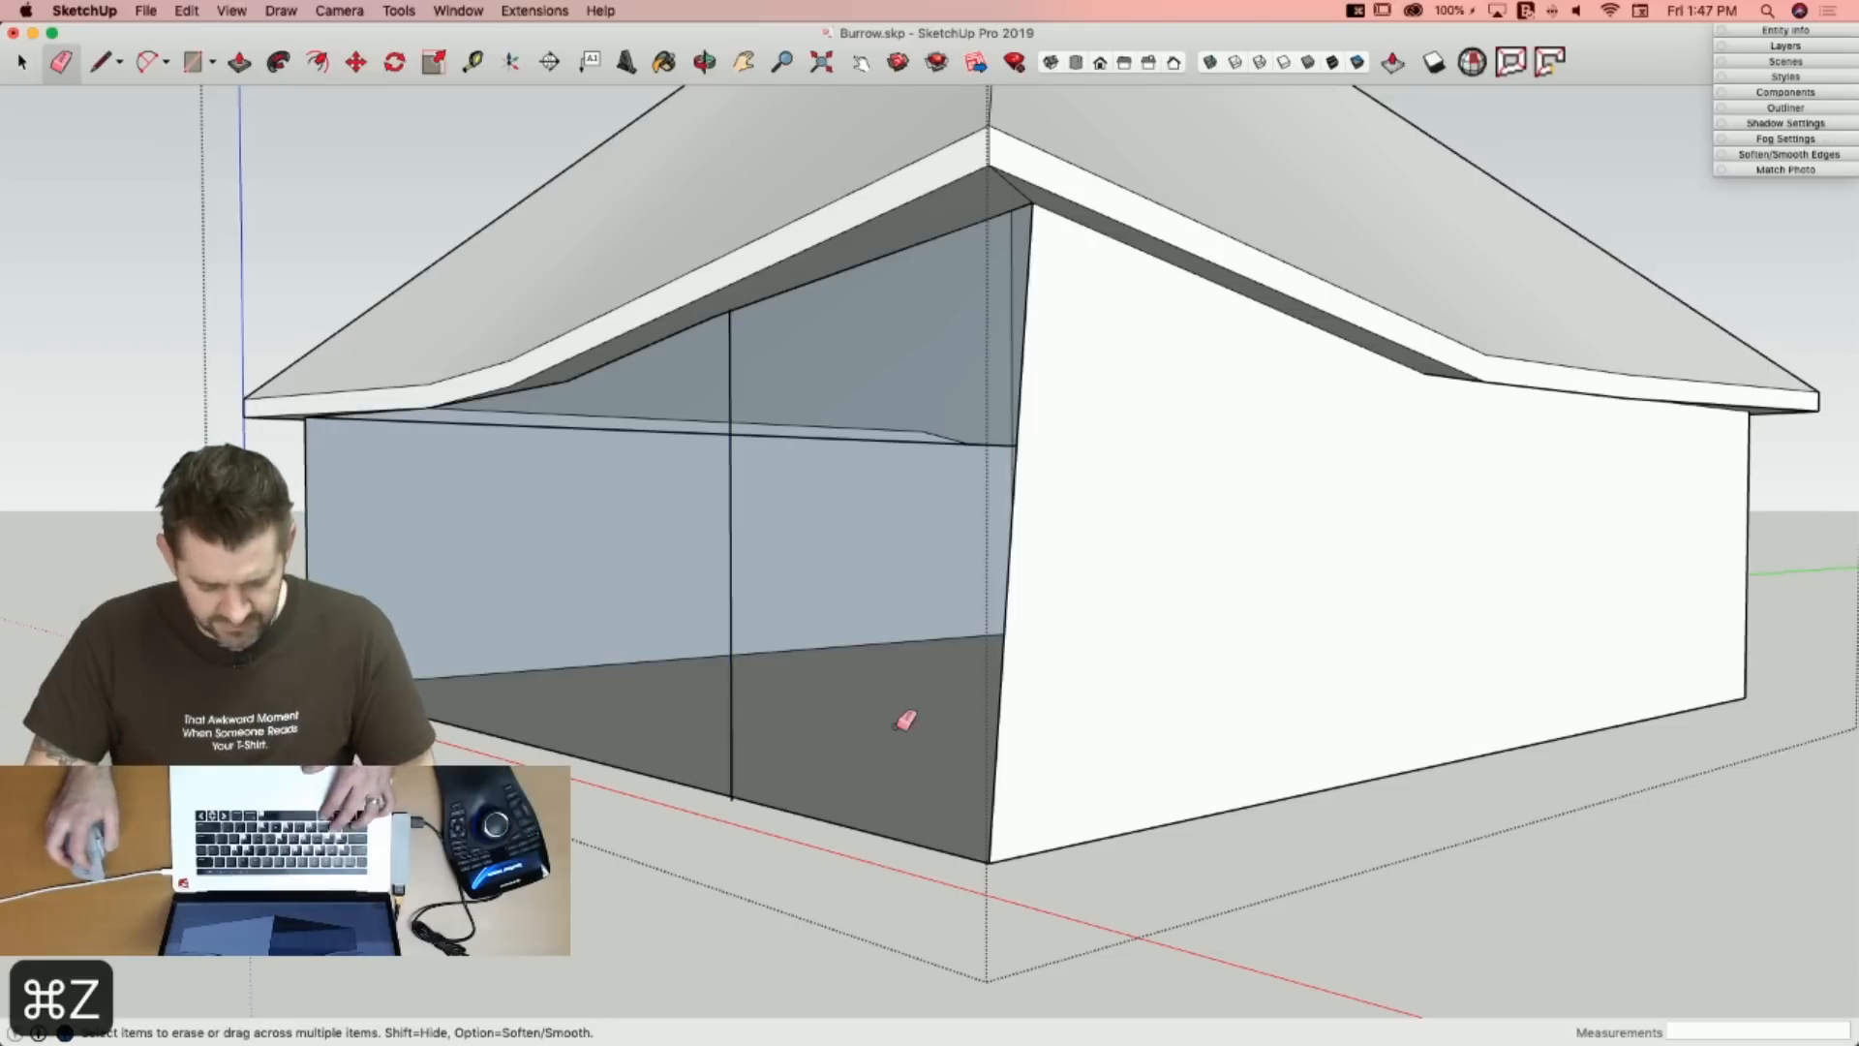
click(731, 770)
key(super+z)
Draw a short marker edge at the base of the vertical wall edge beside the opening, and erase that vertical edge.
key(l)
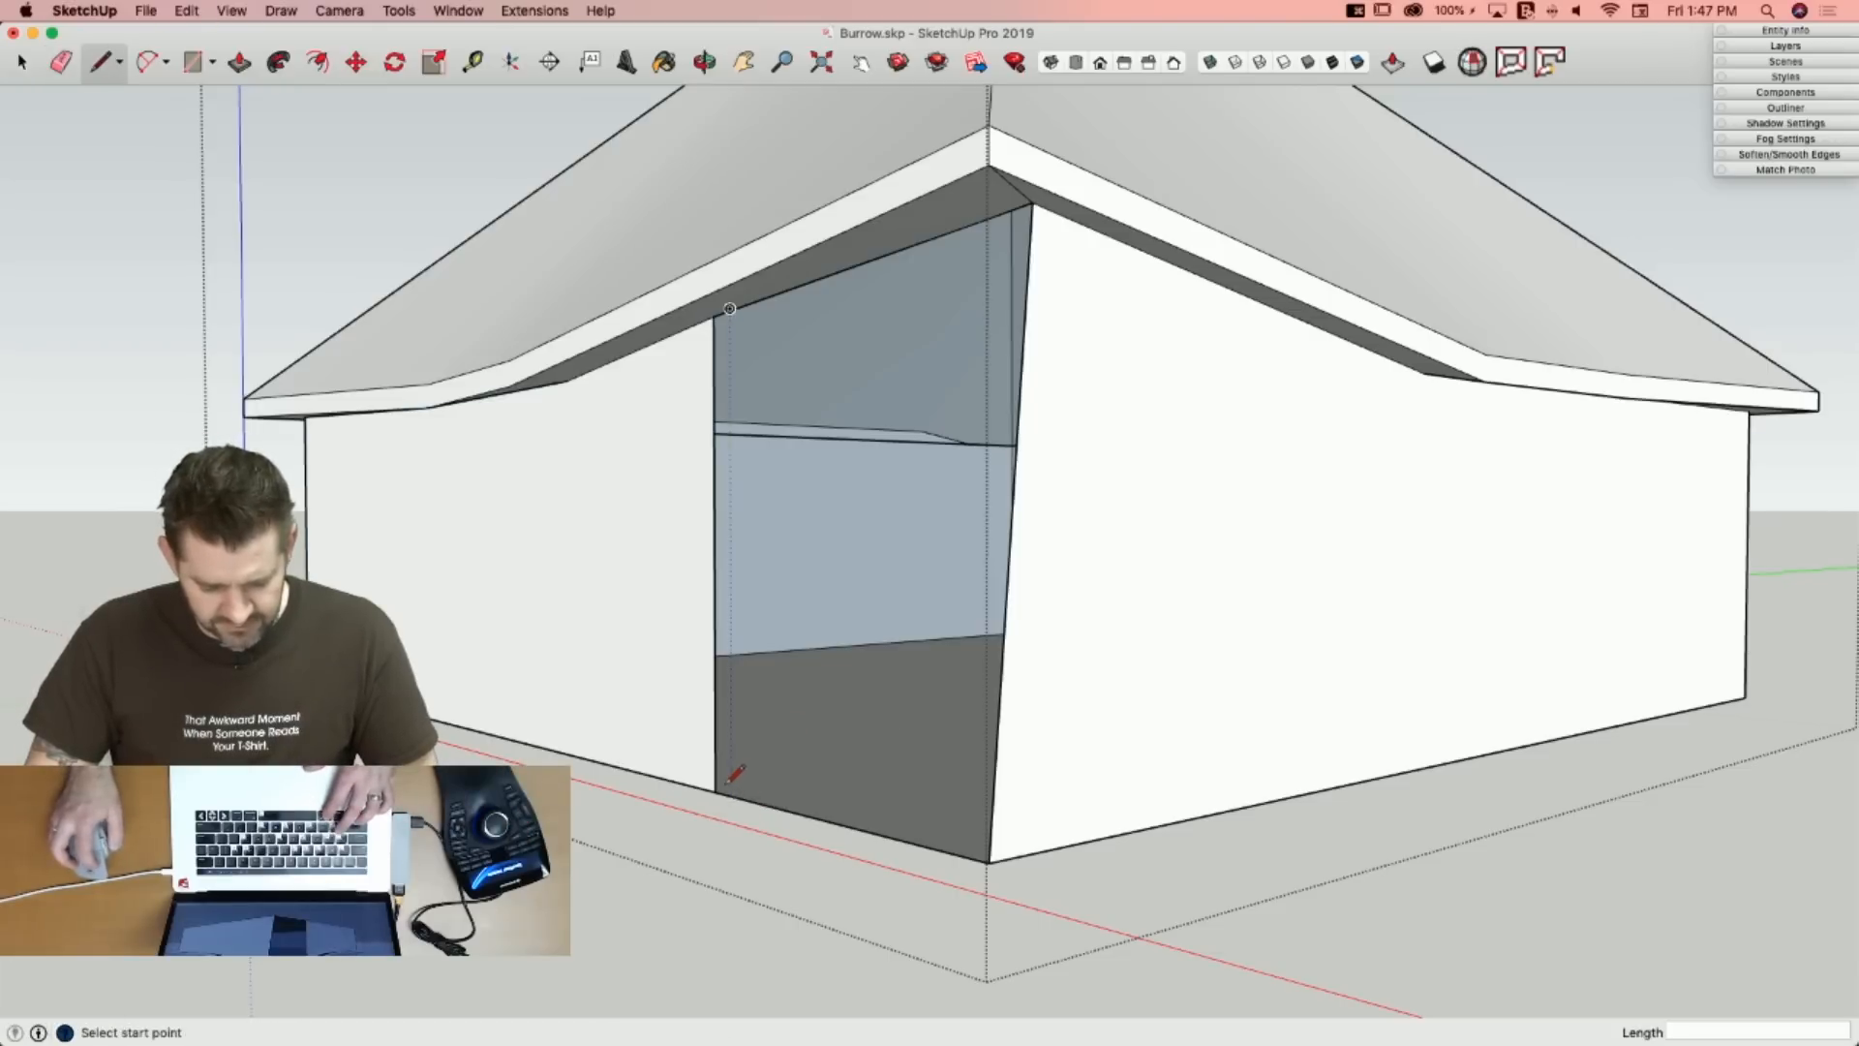
key(e)
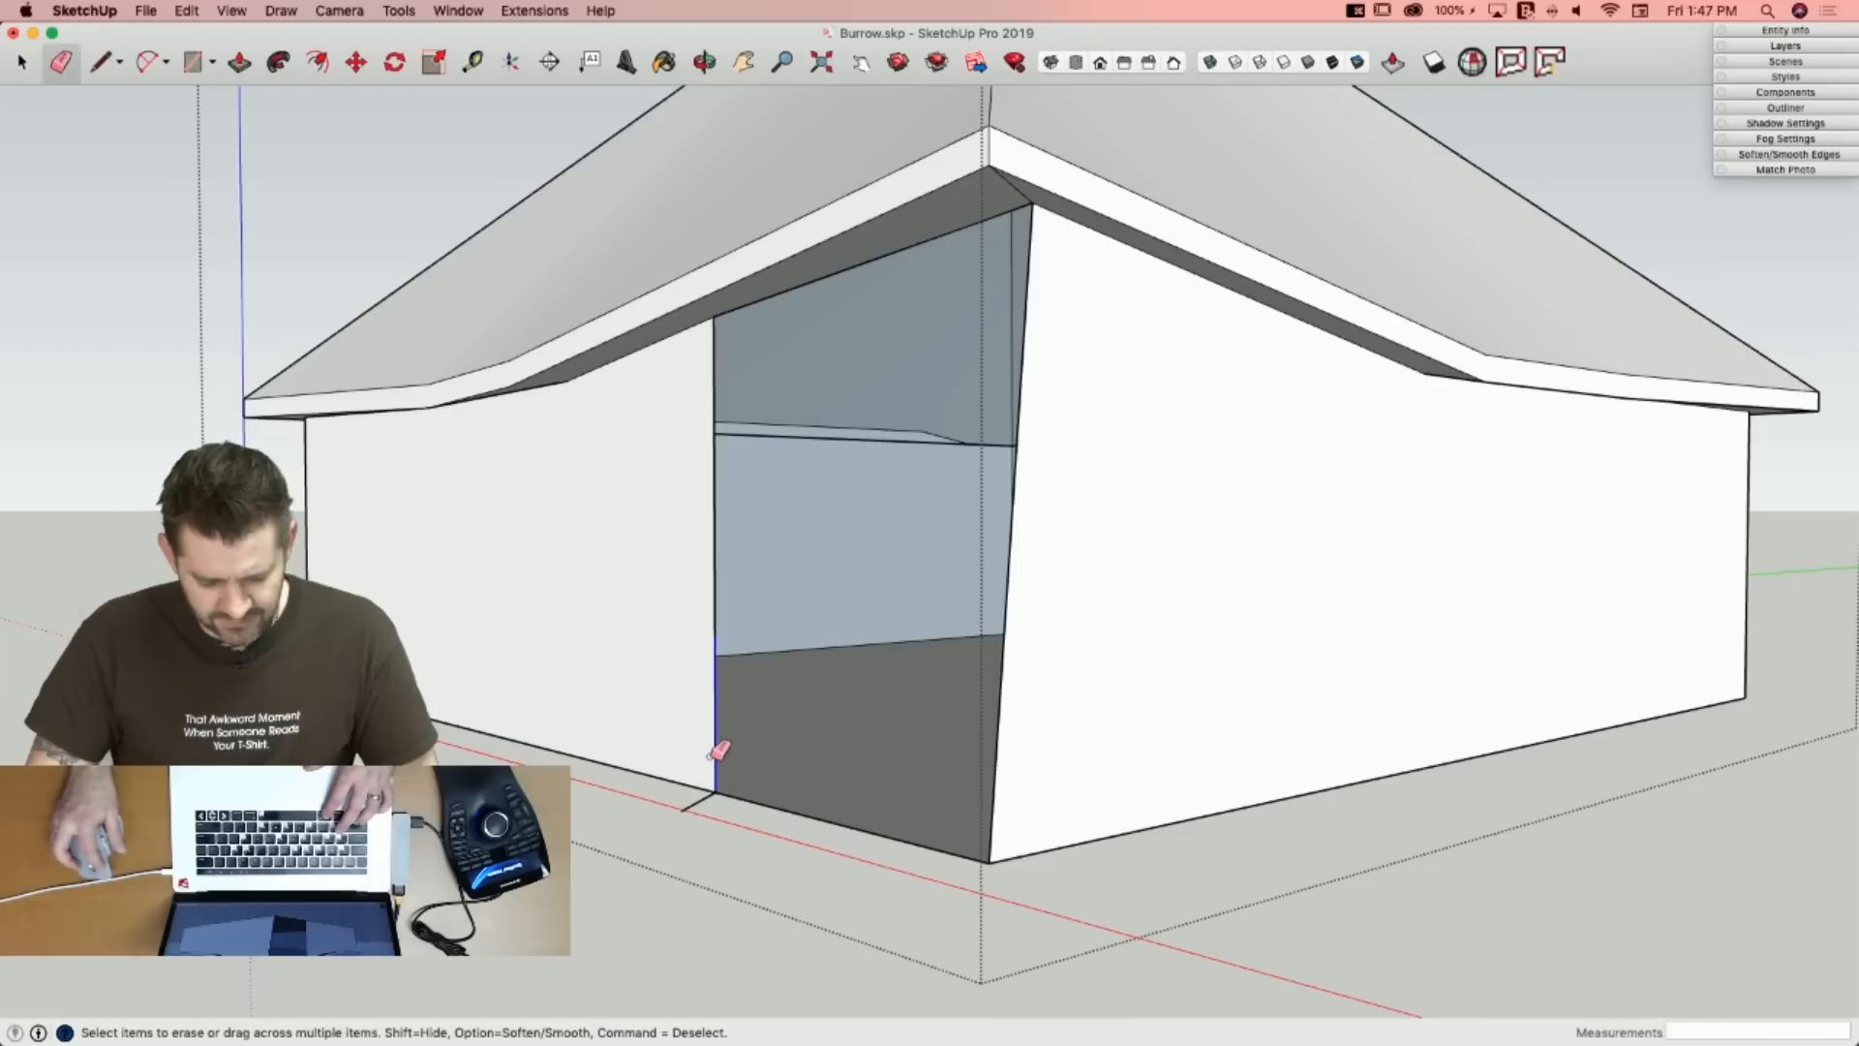
click(714, 750)
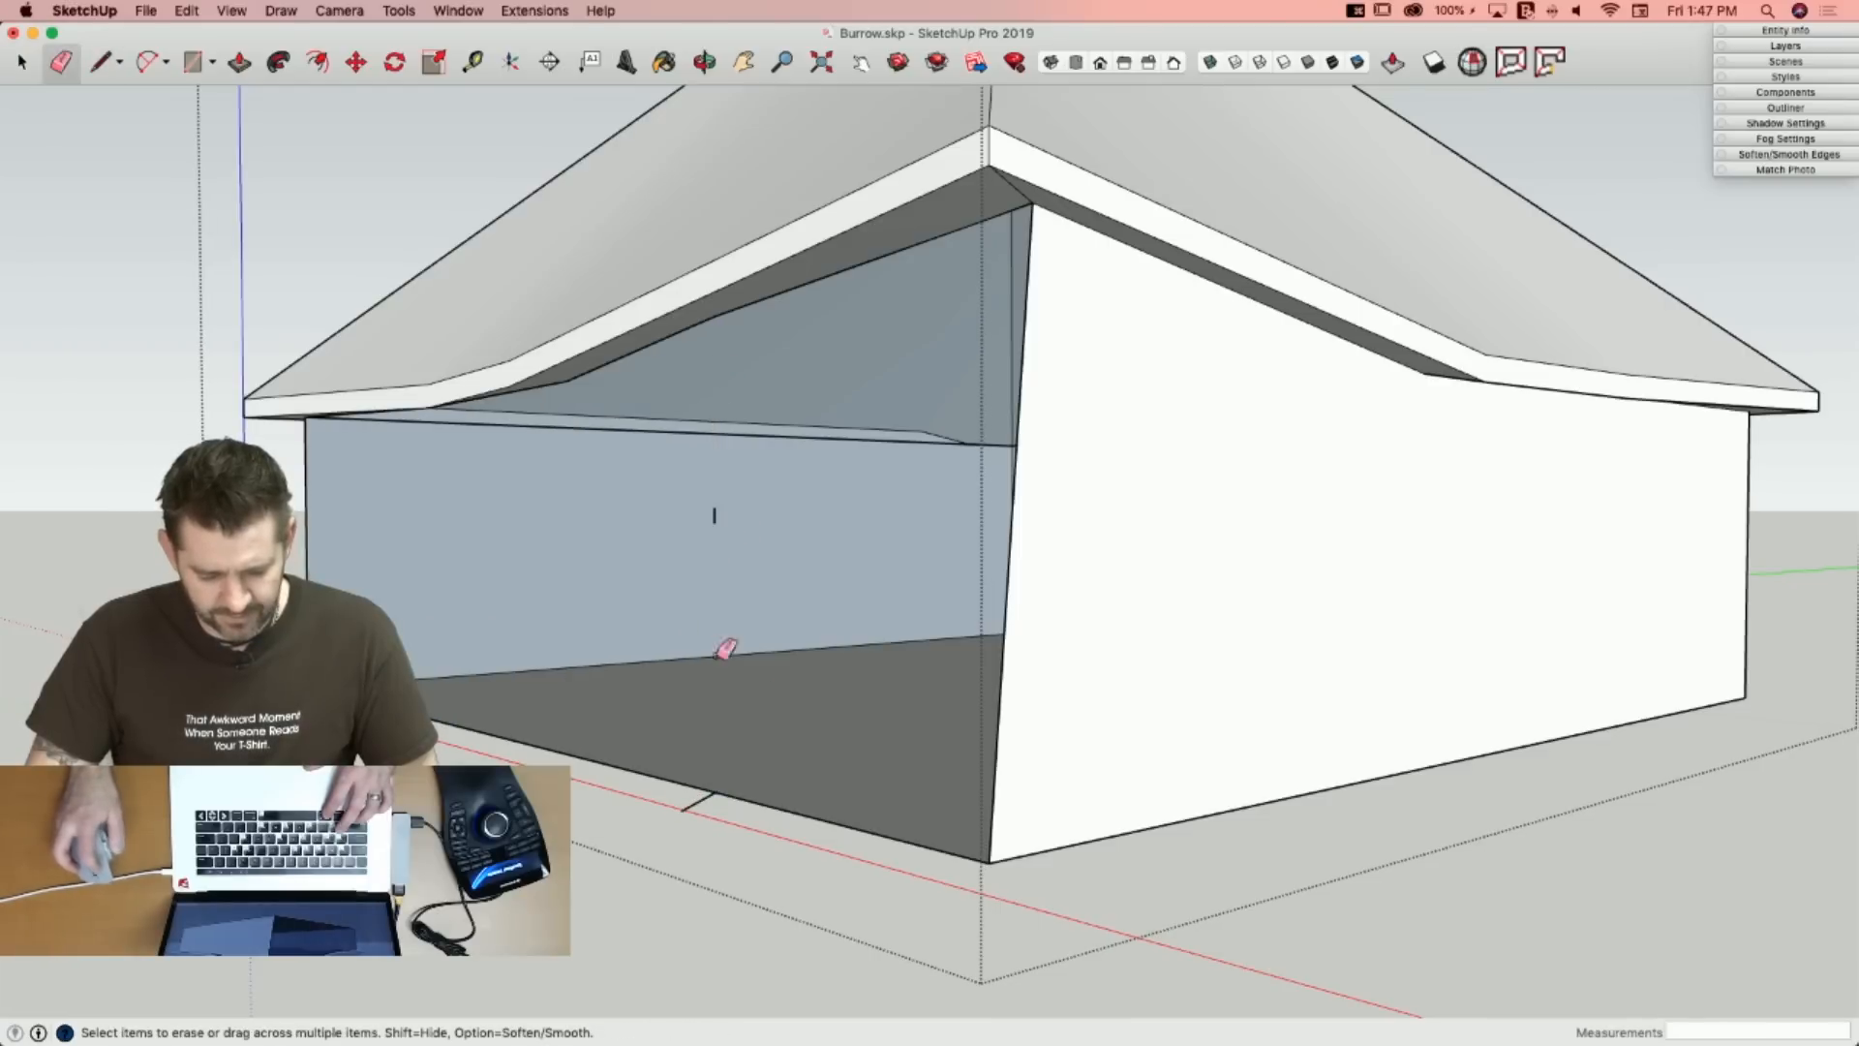
Try a vertical line about 6' 11 1/2" long from the base marker up to the eave, and erase it.
key(l)
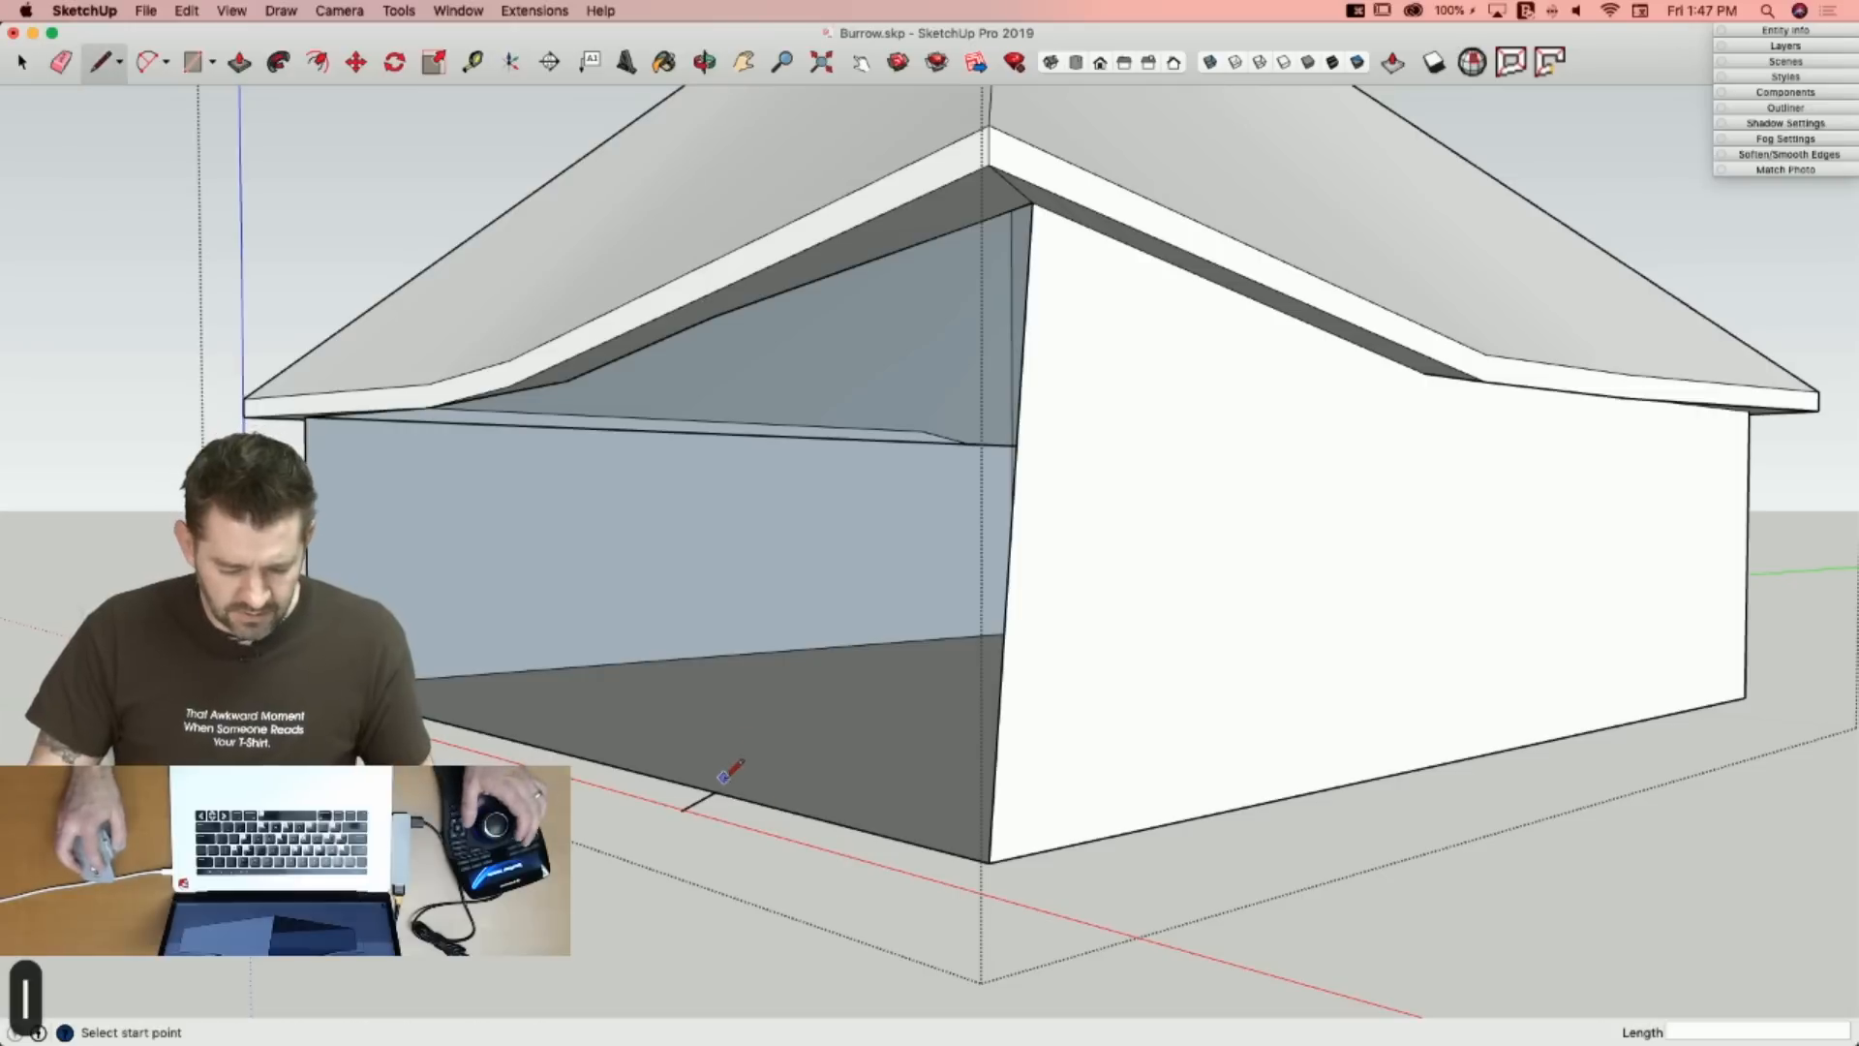
click(715, 792)
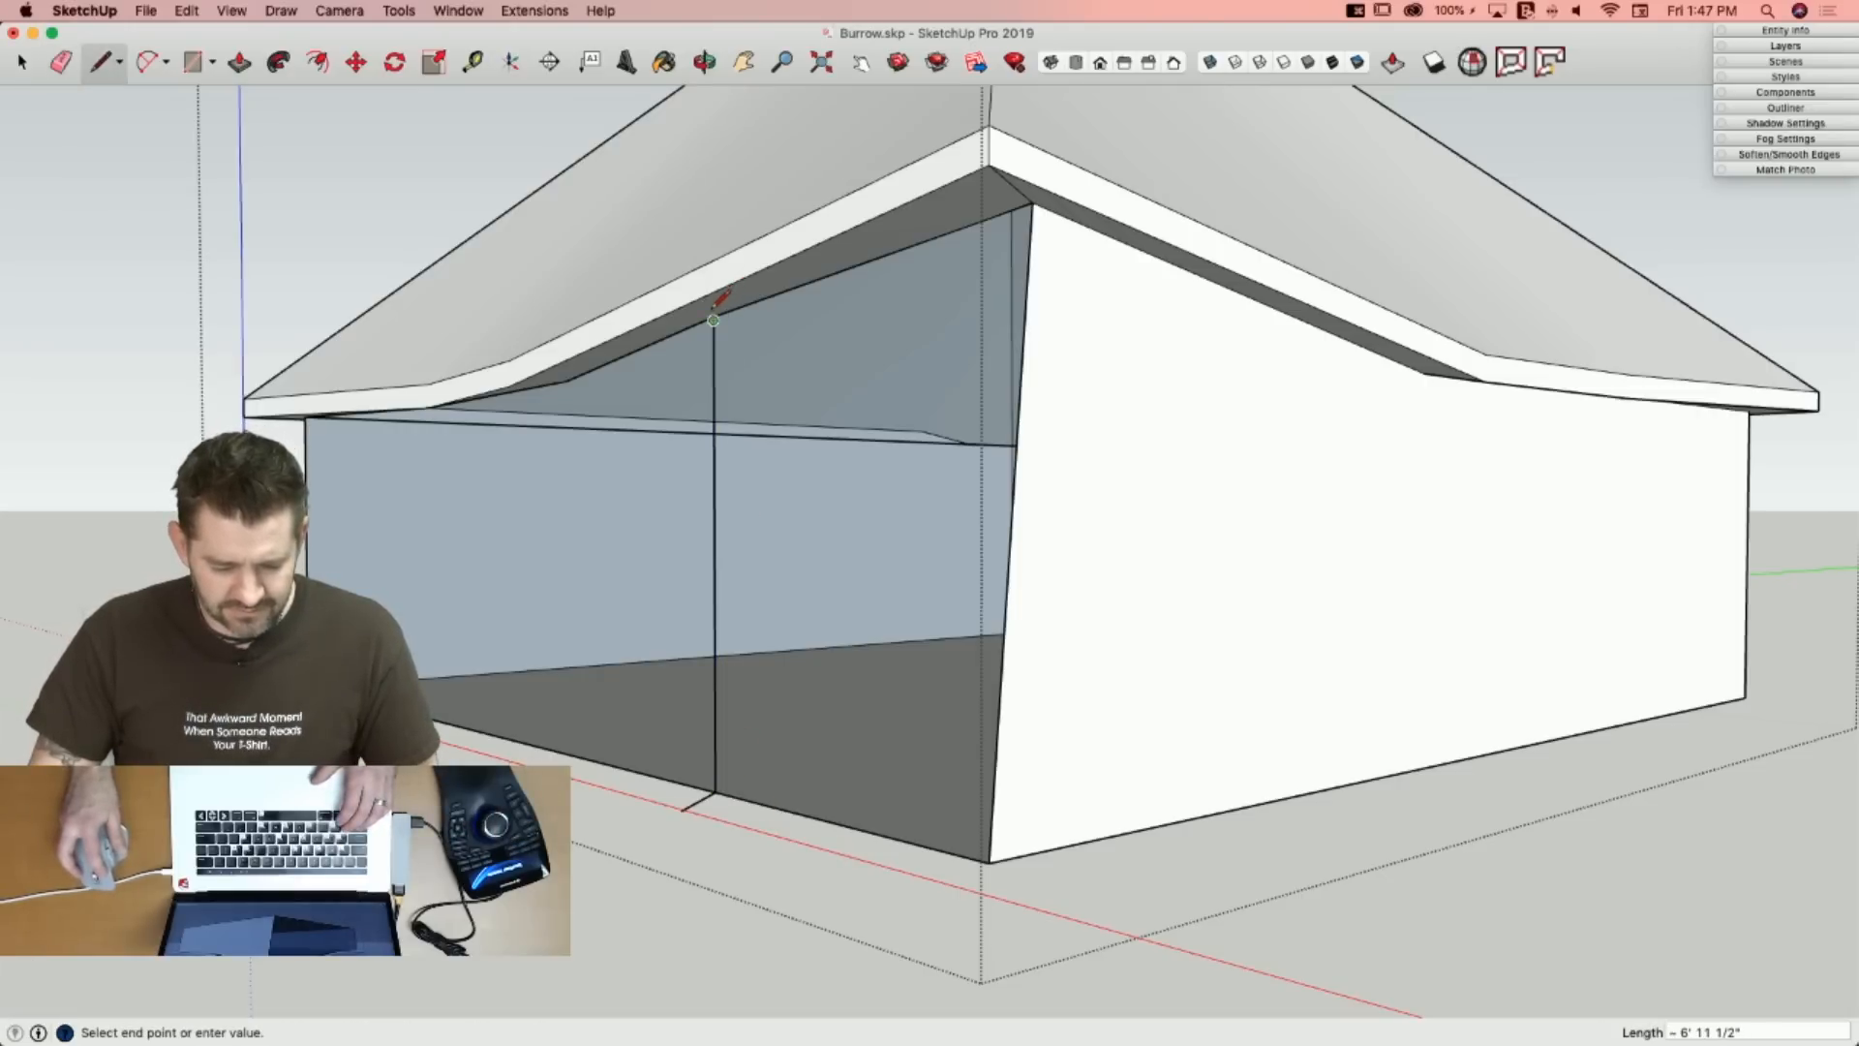
scroll(684, 357, up, 5)
key(e)
click(806, 291)
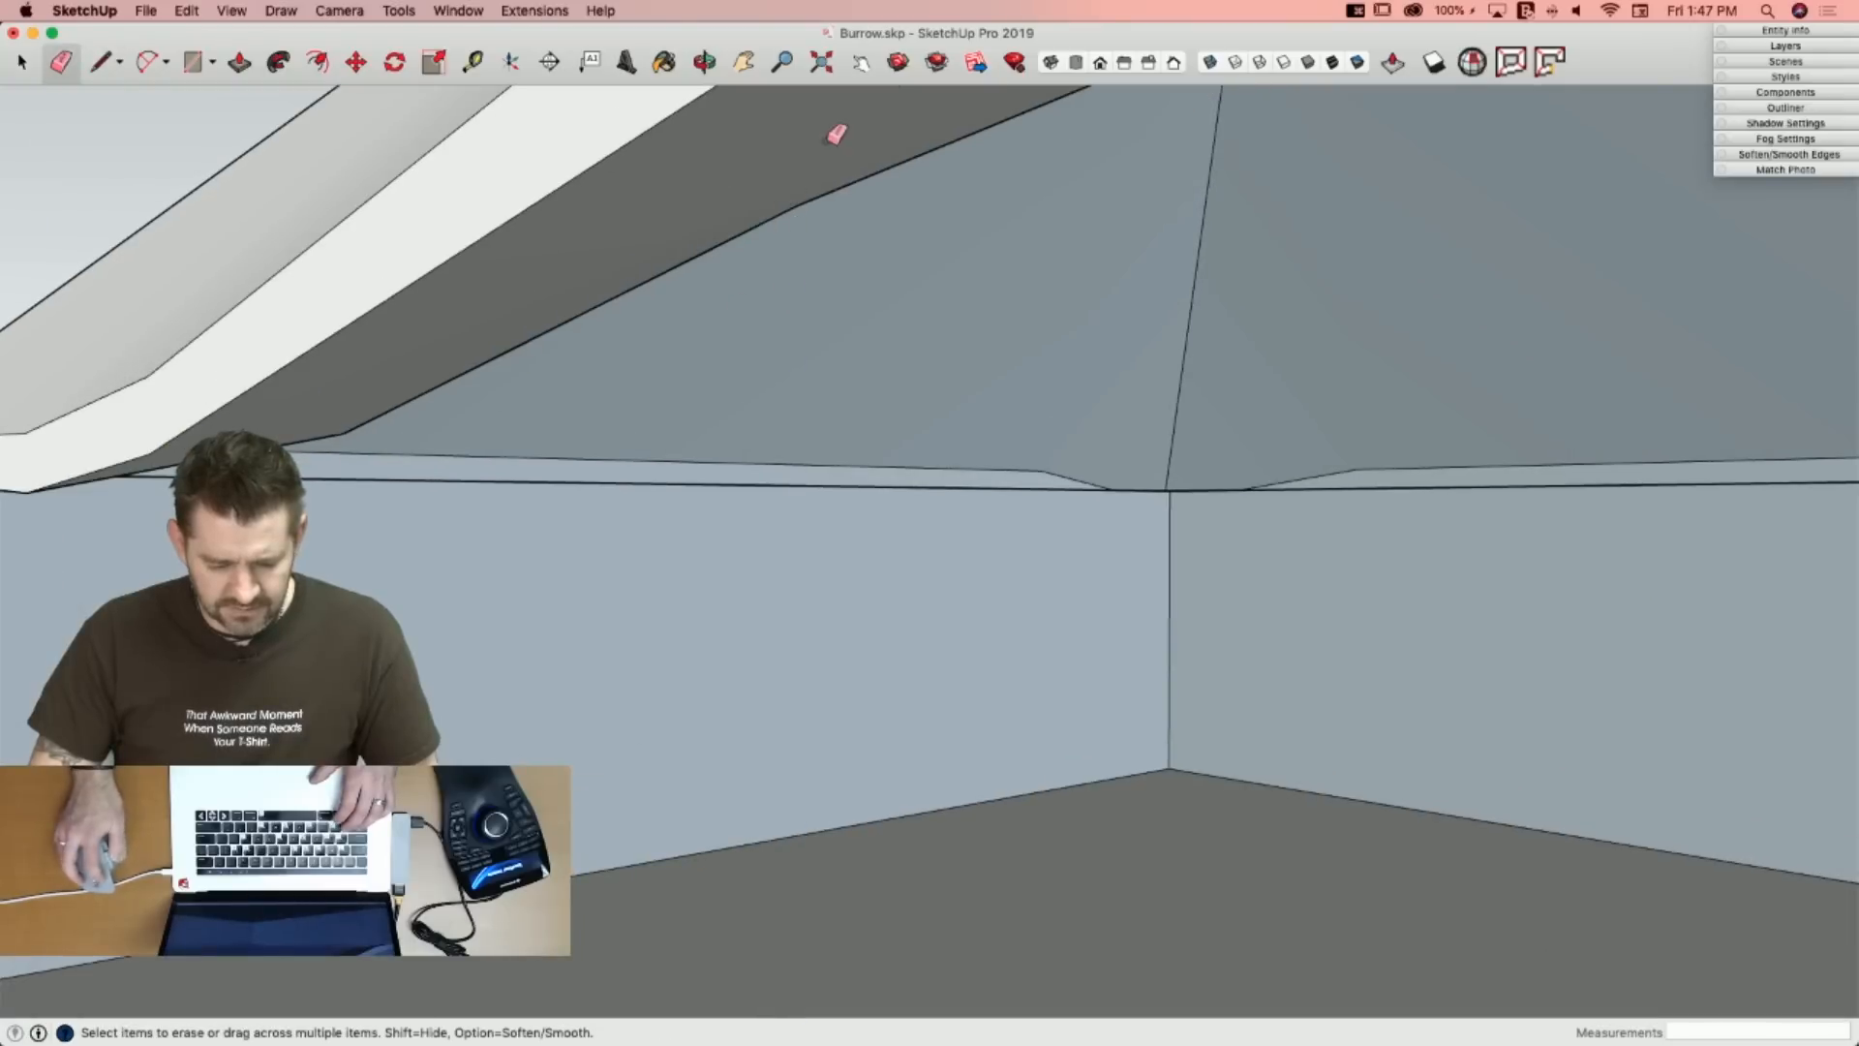
Draw a vertical line about 7' 3/16" long from the wall's top bend to the base marker, and reverse the restored wall face.
key(l)
click(798, 205)
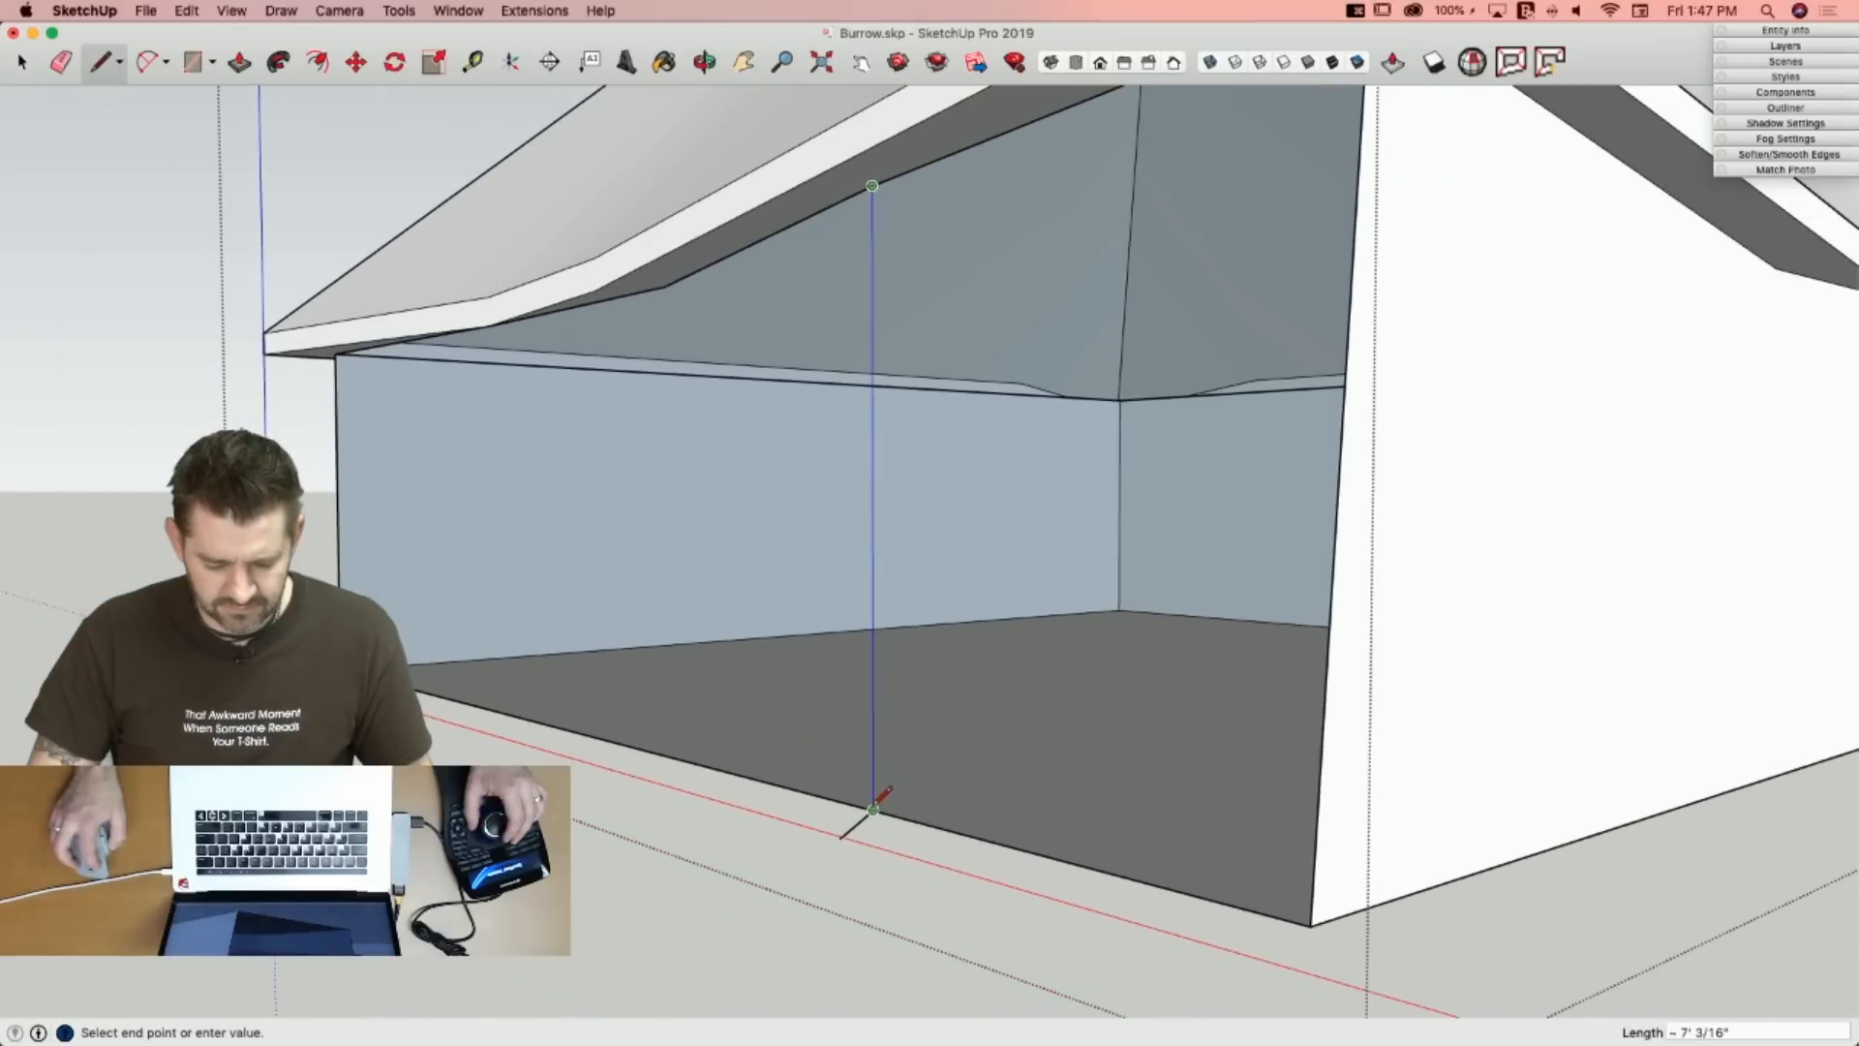
click(874, 809)
key(e)
right_click(784, 710)
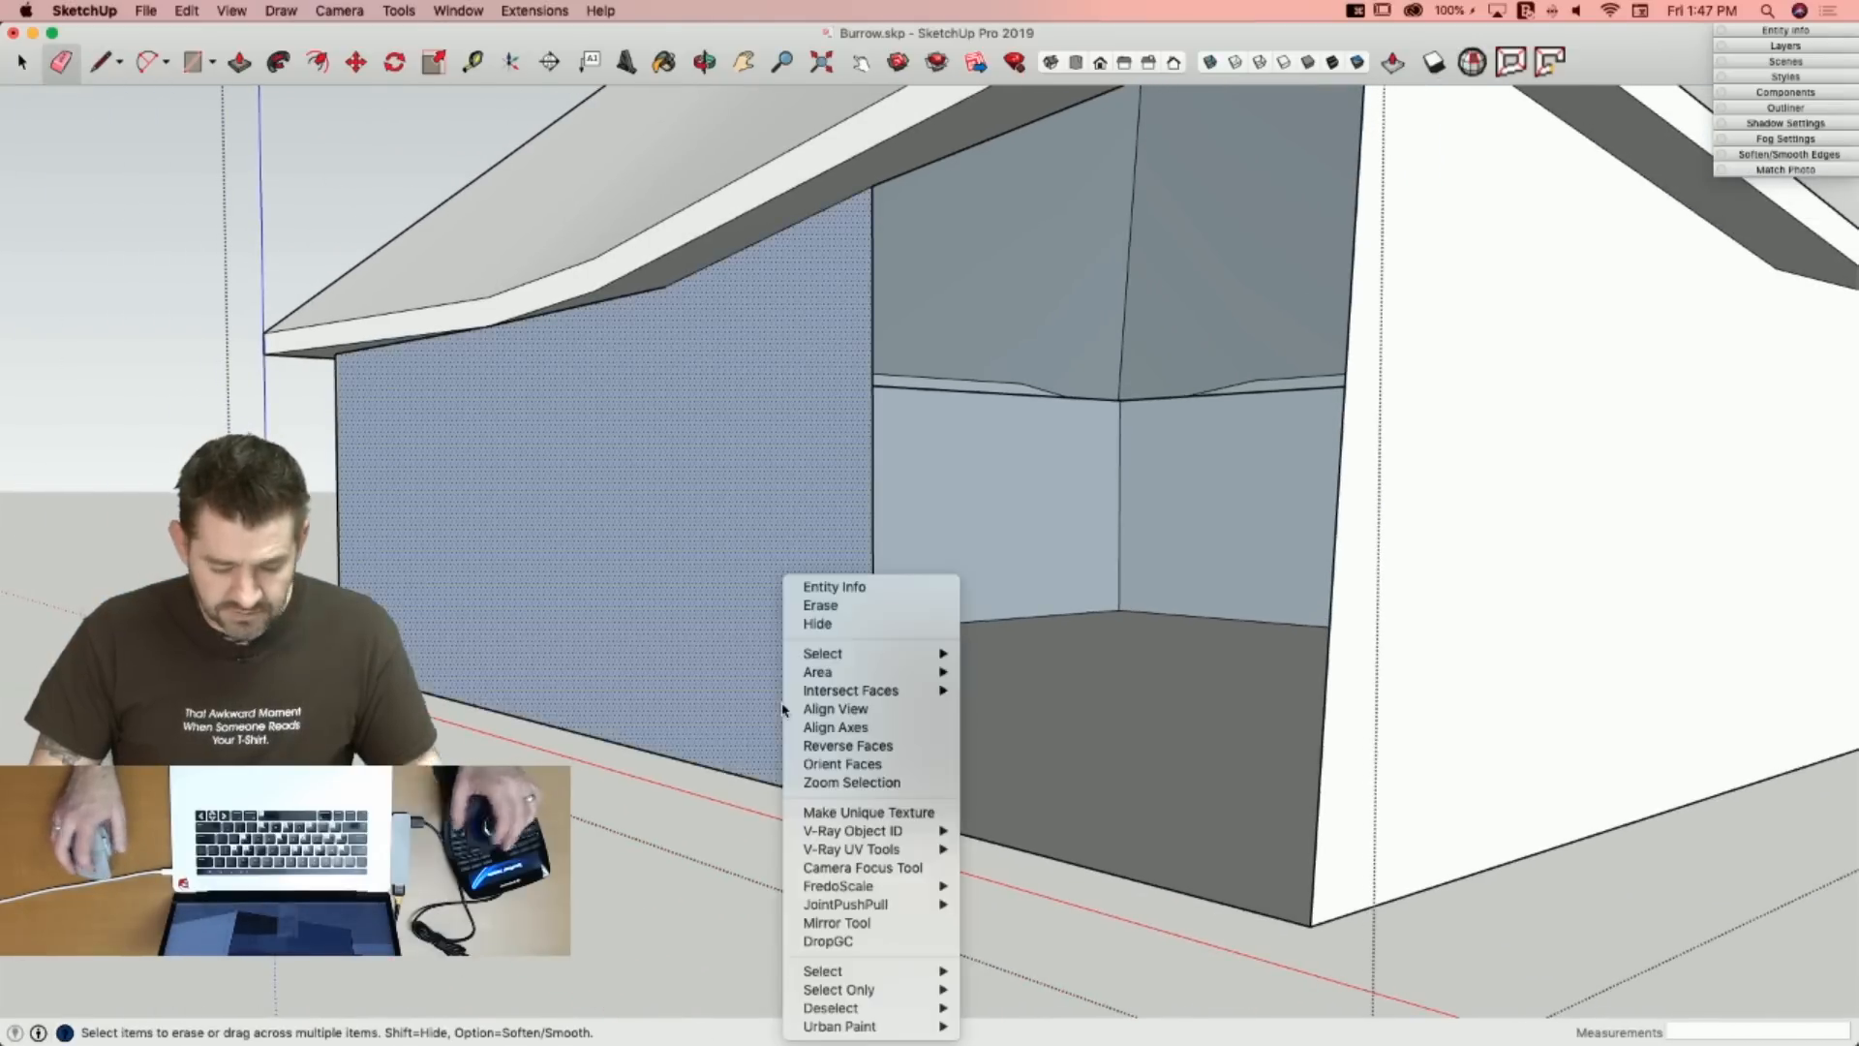
click(888, 746)
Select the vertical, top and slanted corner edges around the wall opening, and save the model.
key(space)
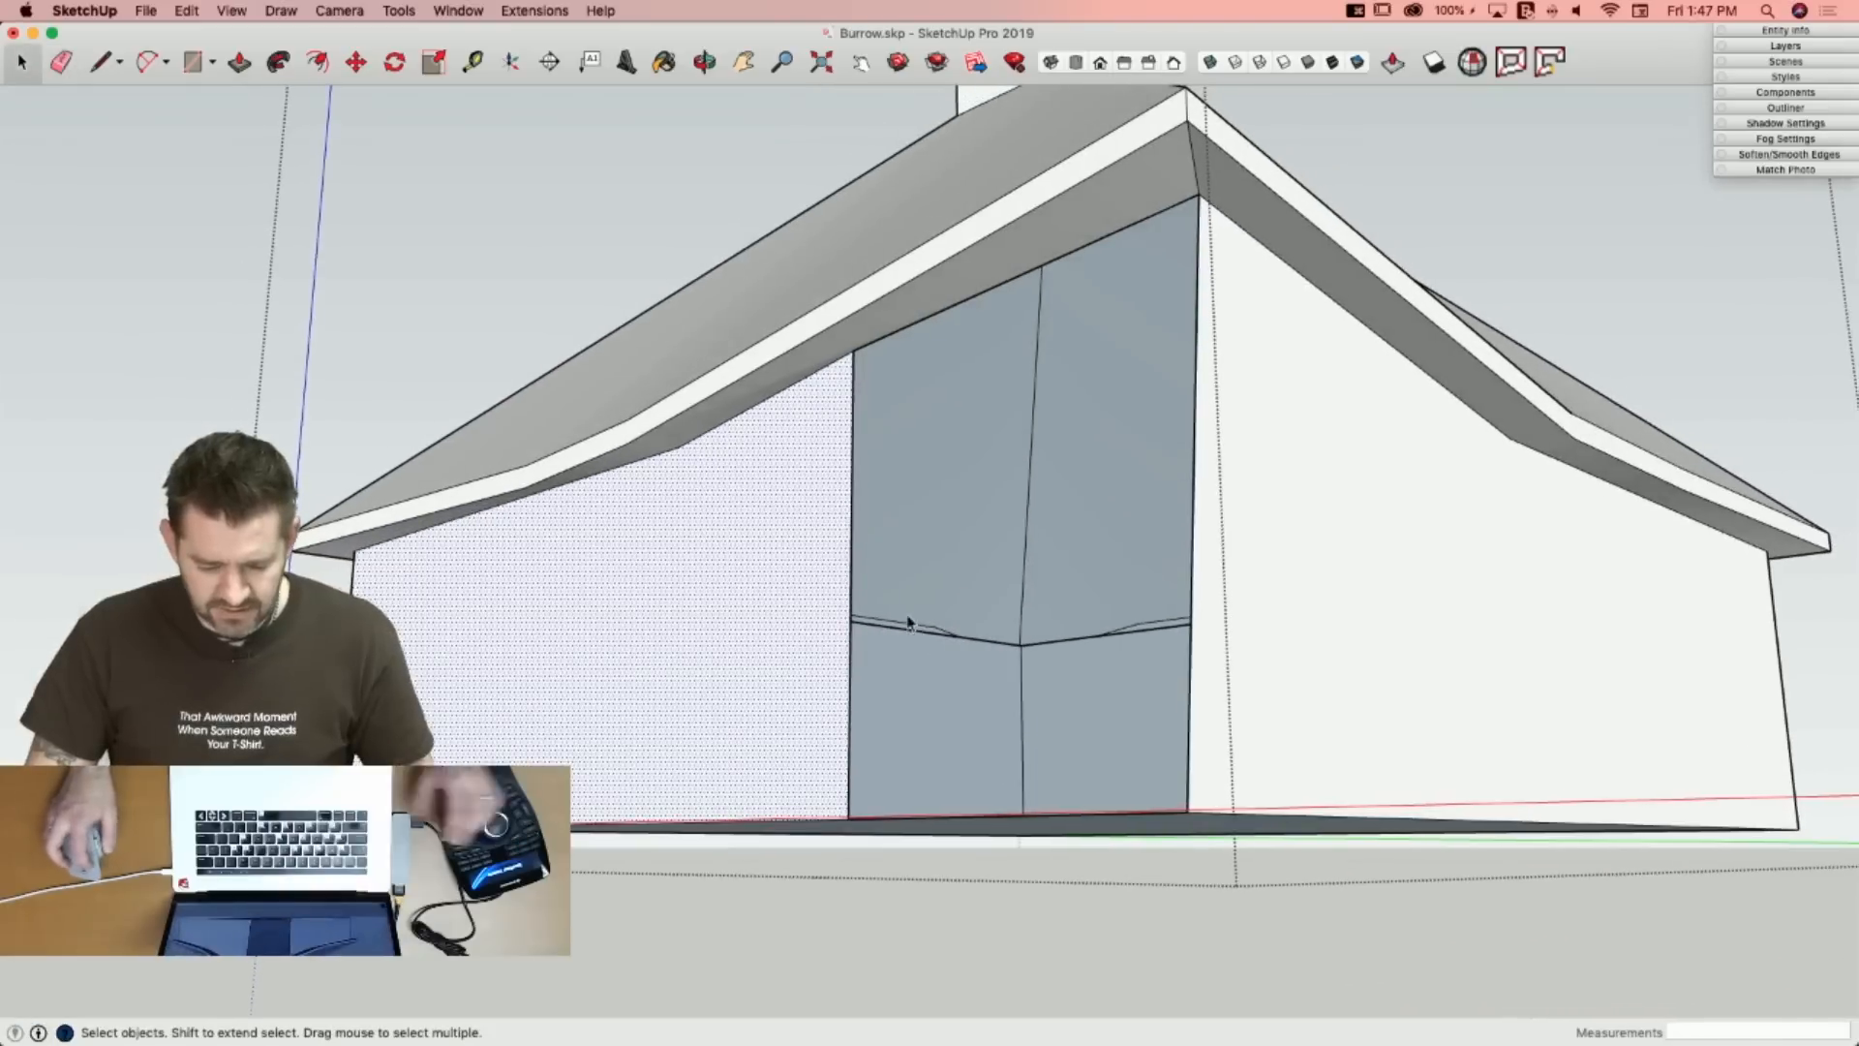
click(849, 505)
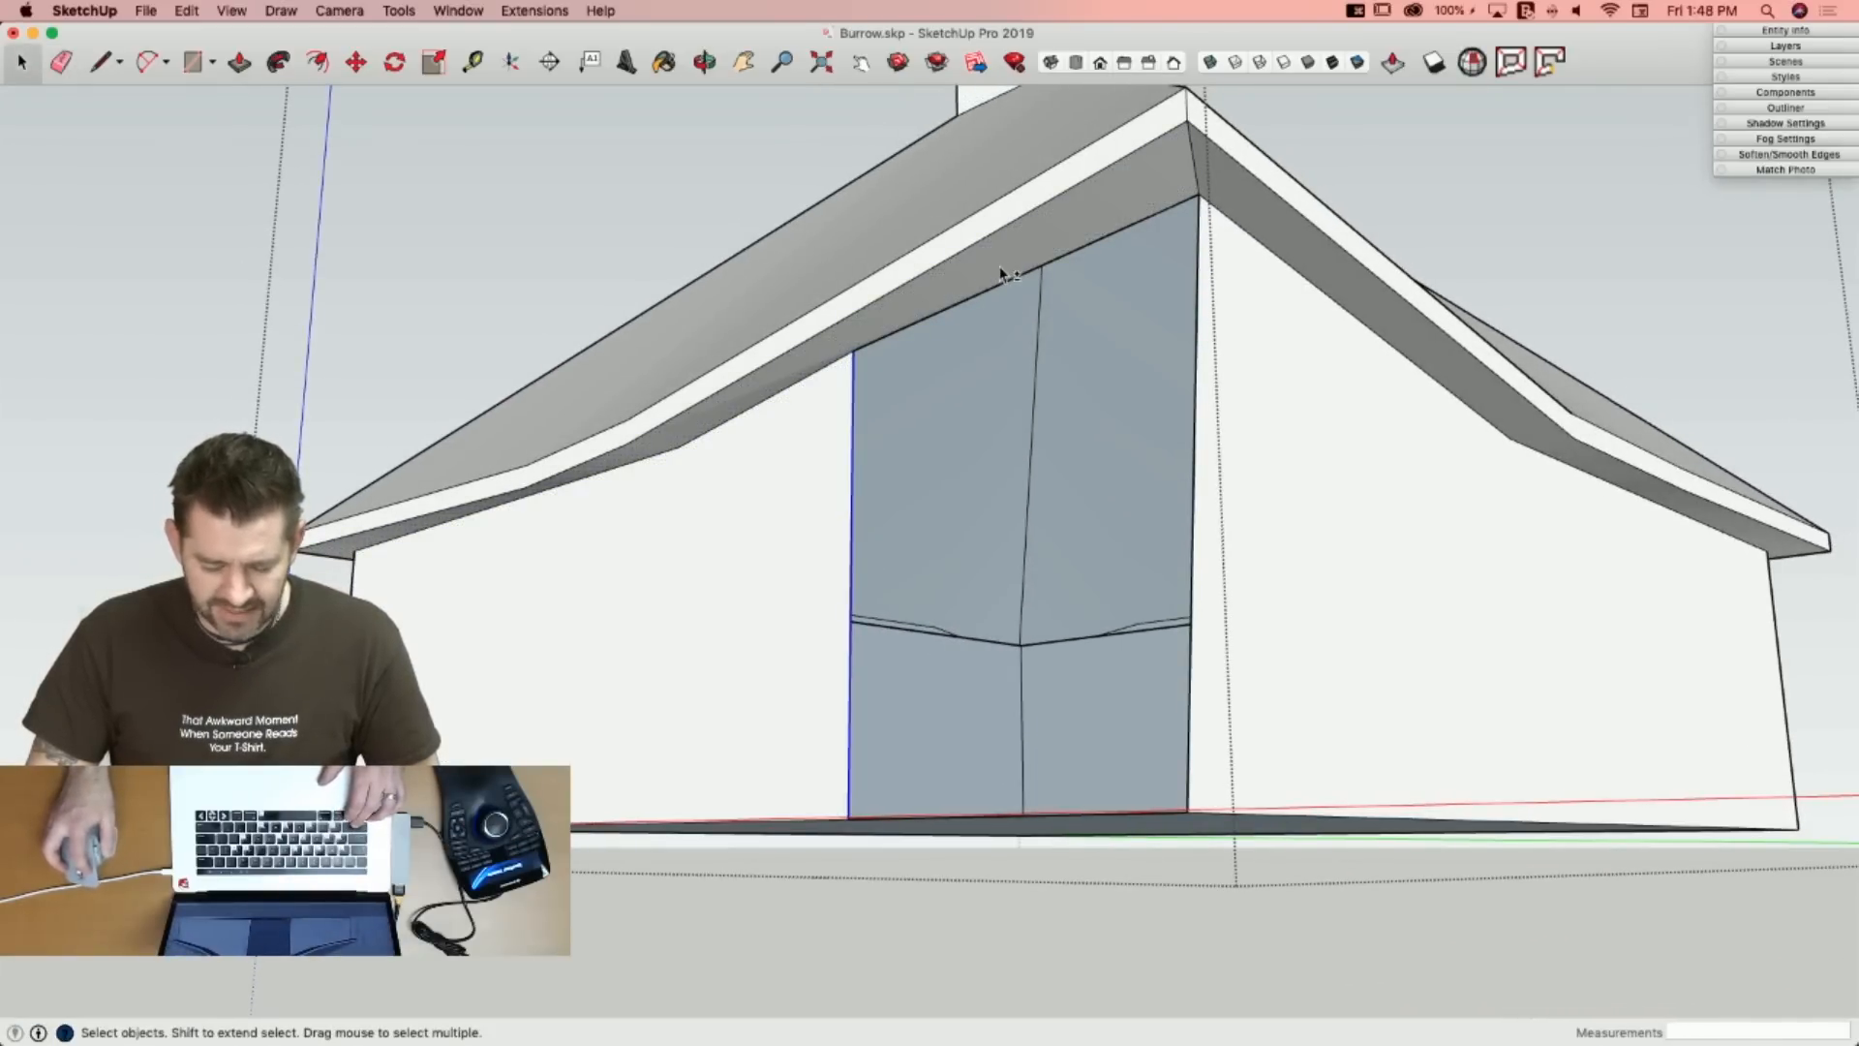
shift+click(971, 299)
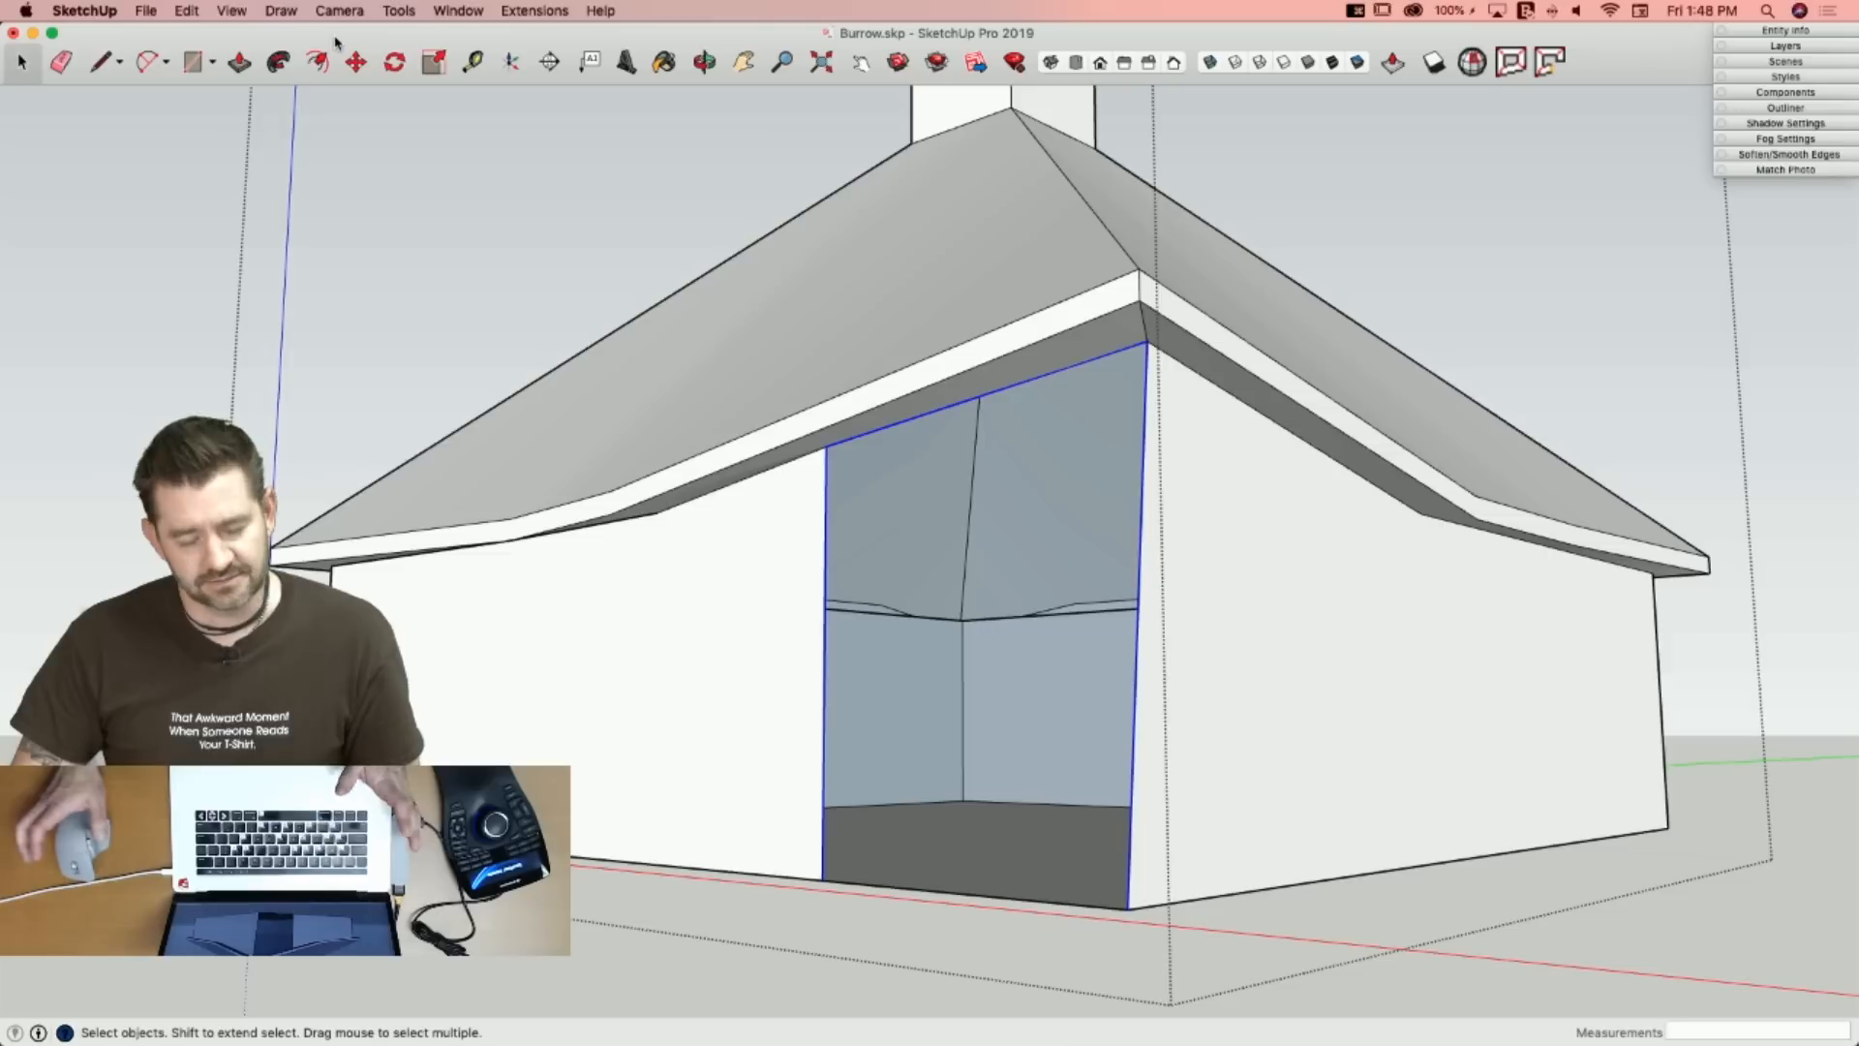
key(super+s)
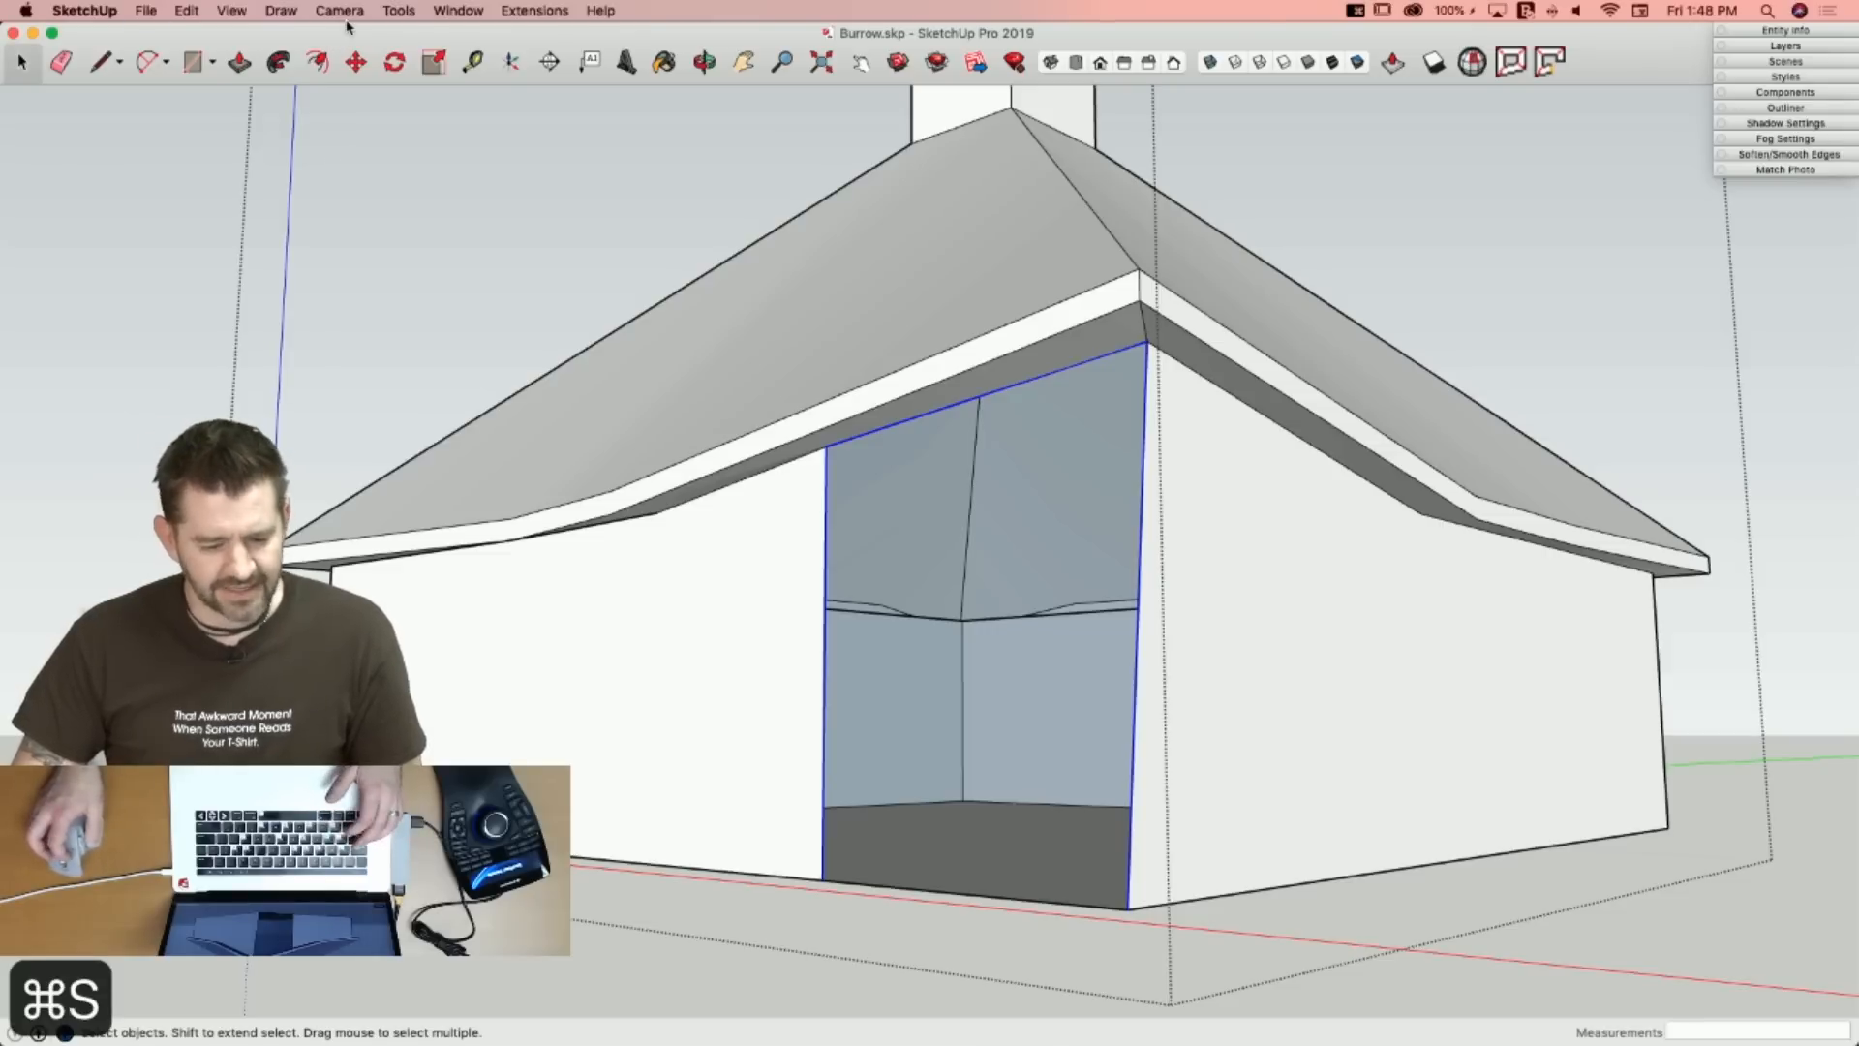
Fill the wall opening with a Curviloft Loft by Spline surface between the three selected edges and the bottom edge.
click(397, 11)
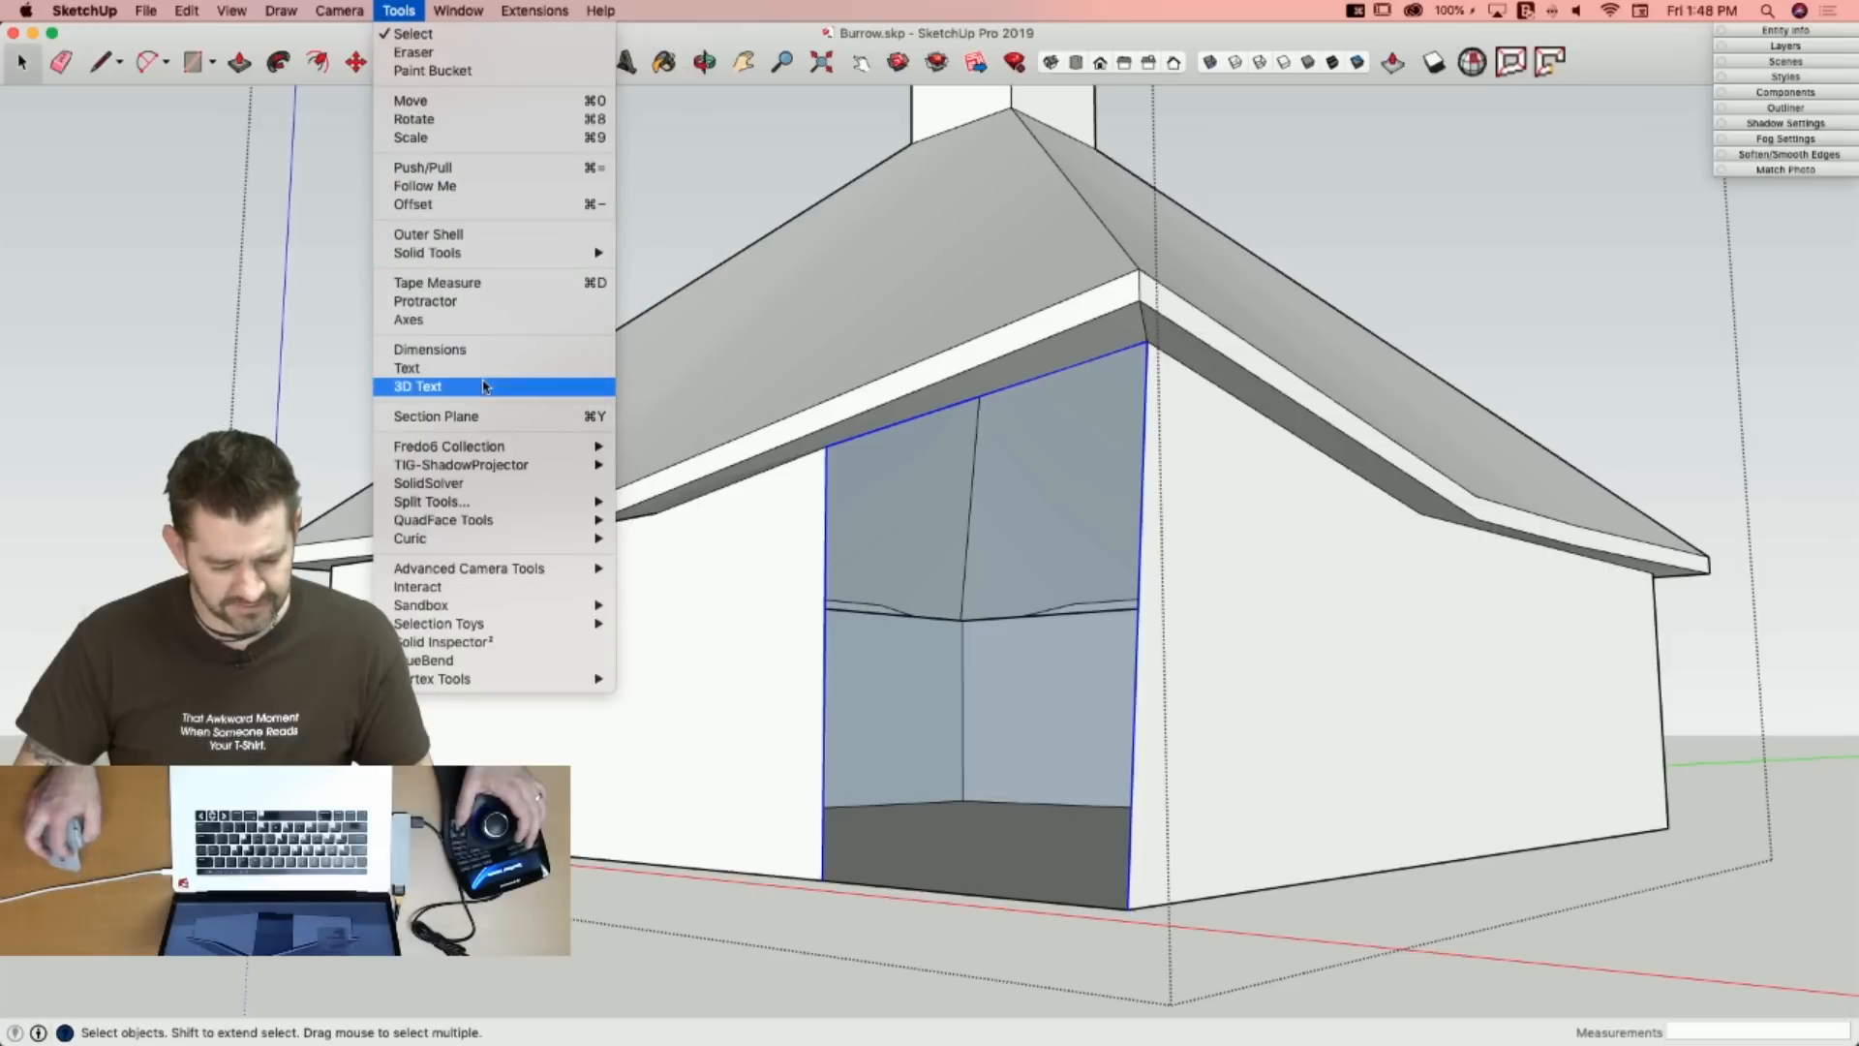
mouse_move(510, 449)
mouse_move(719, 453)
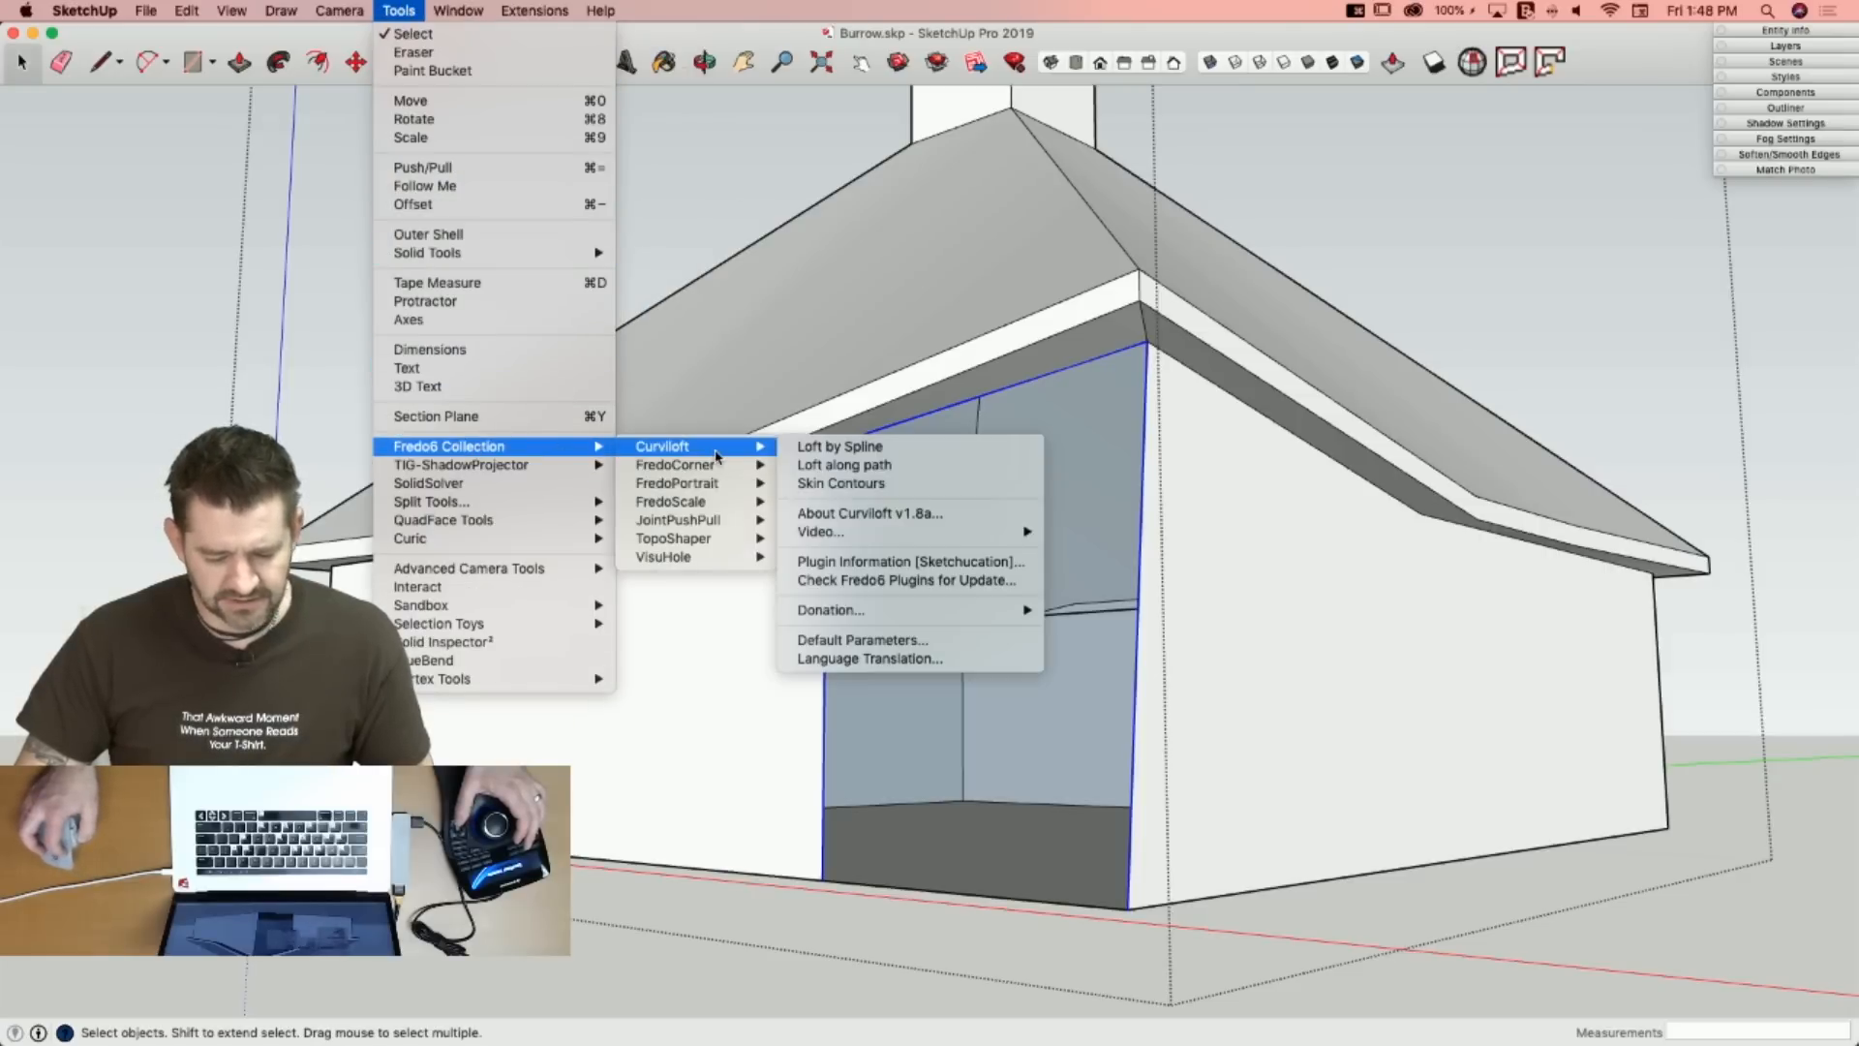
click(857, 448)
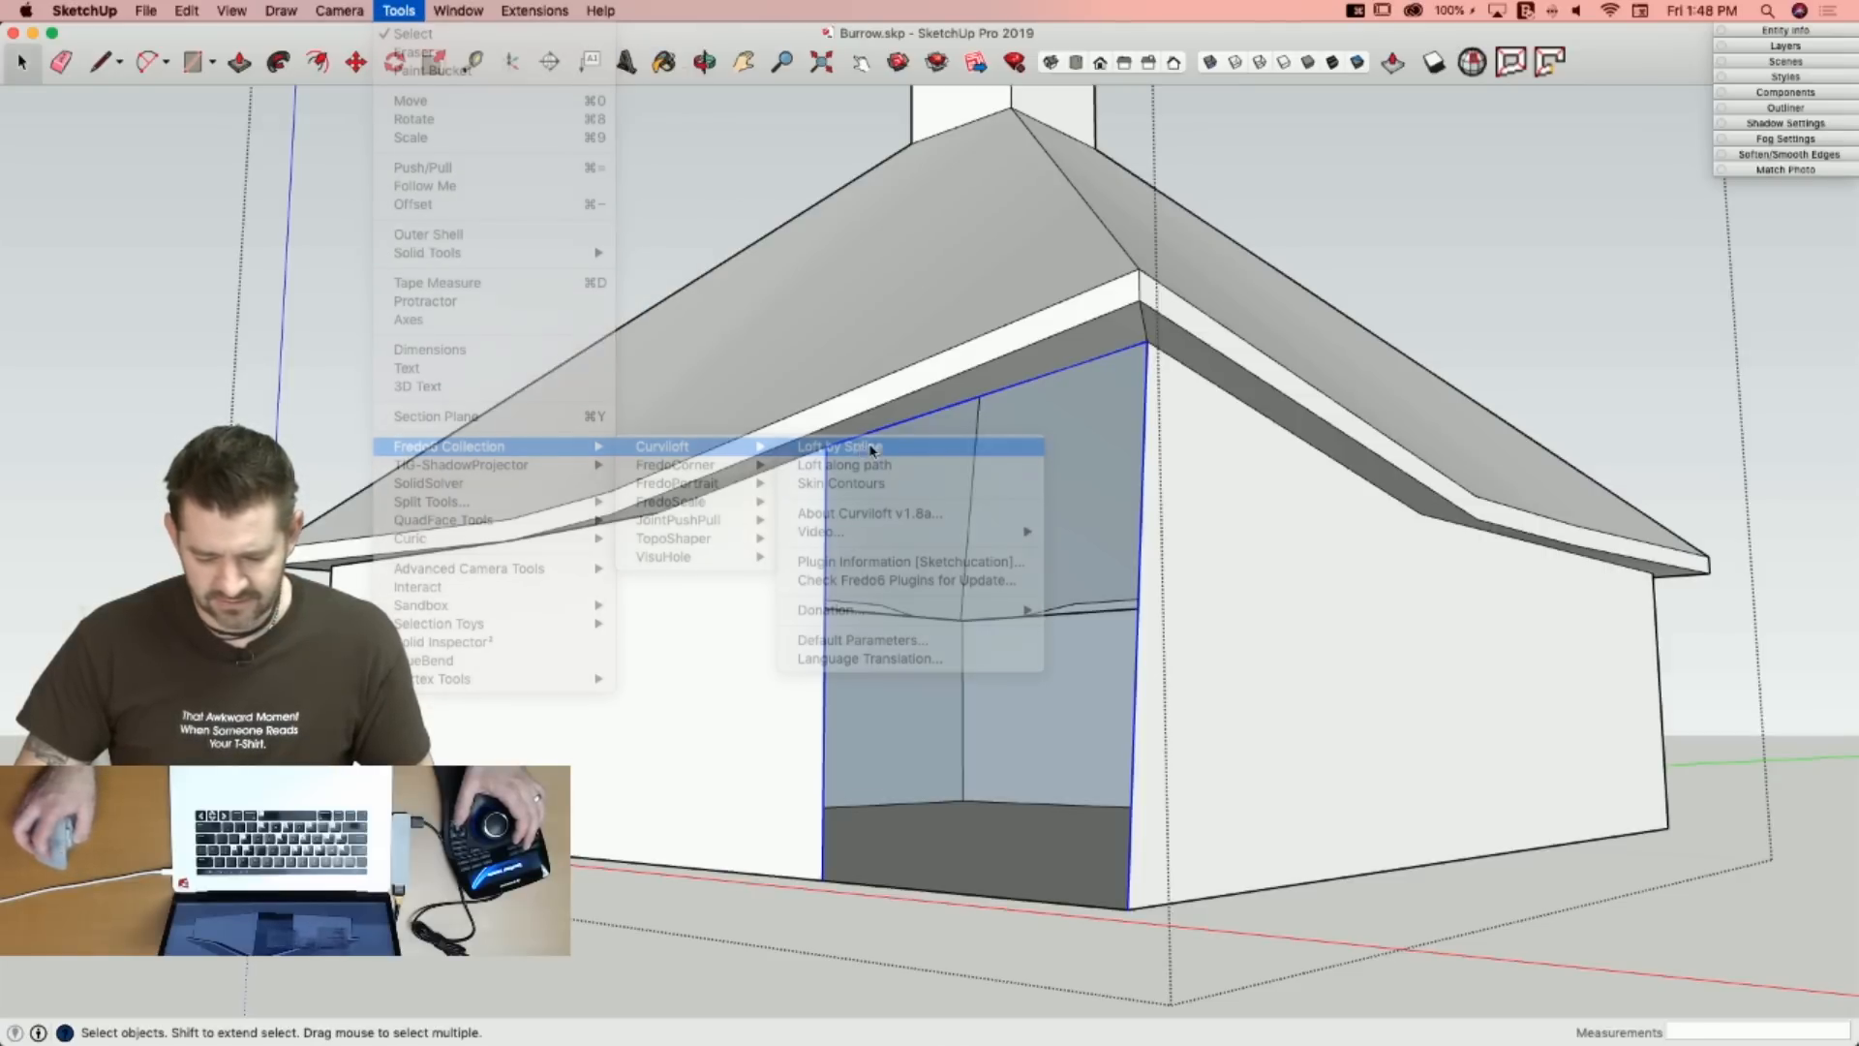
click(984, 363)
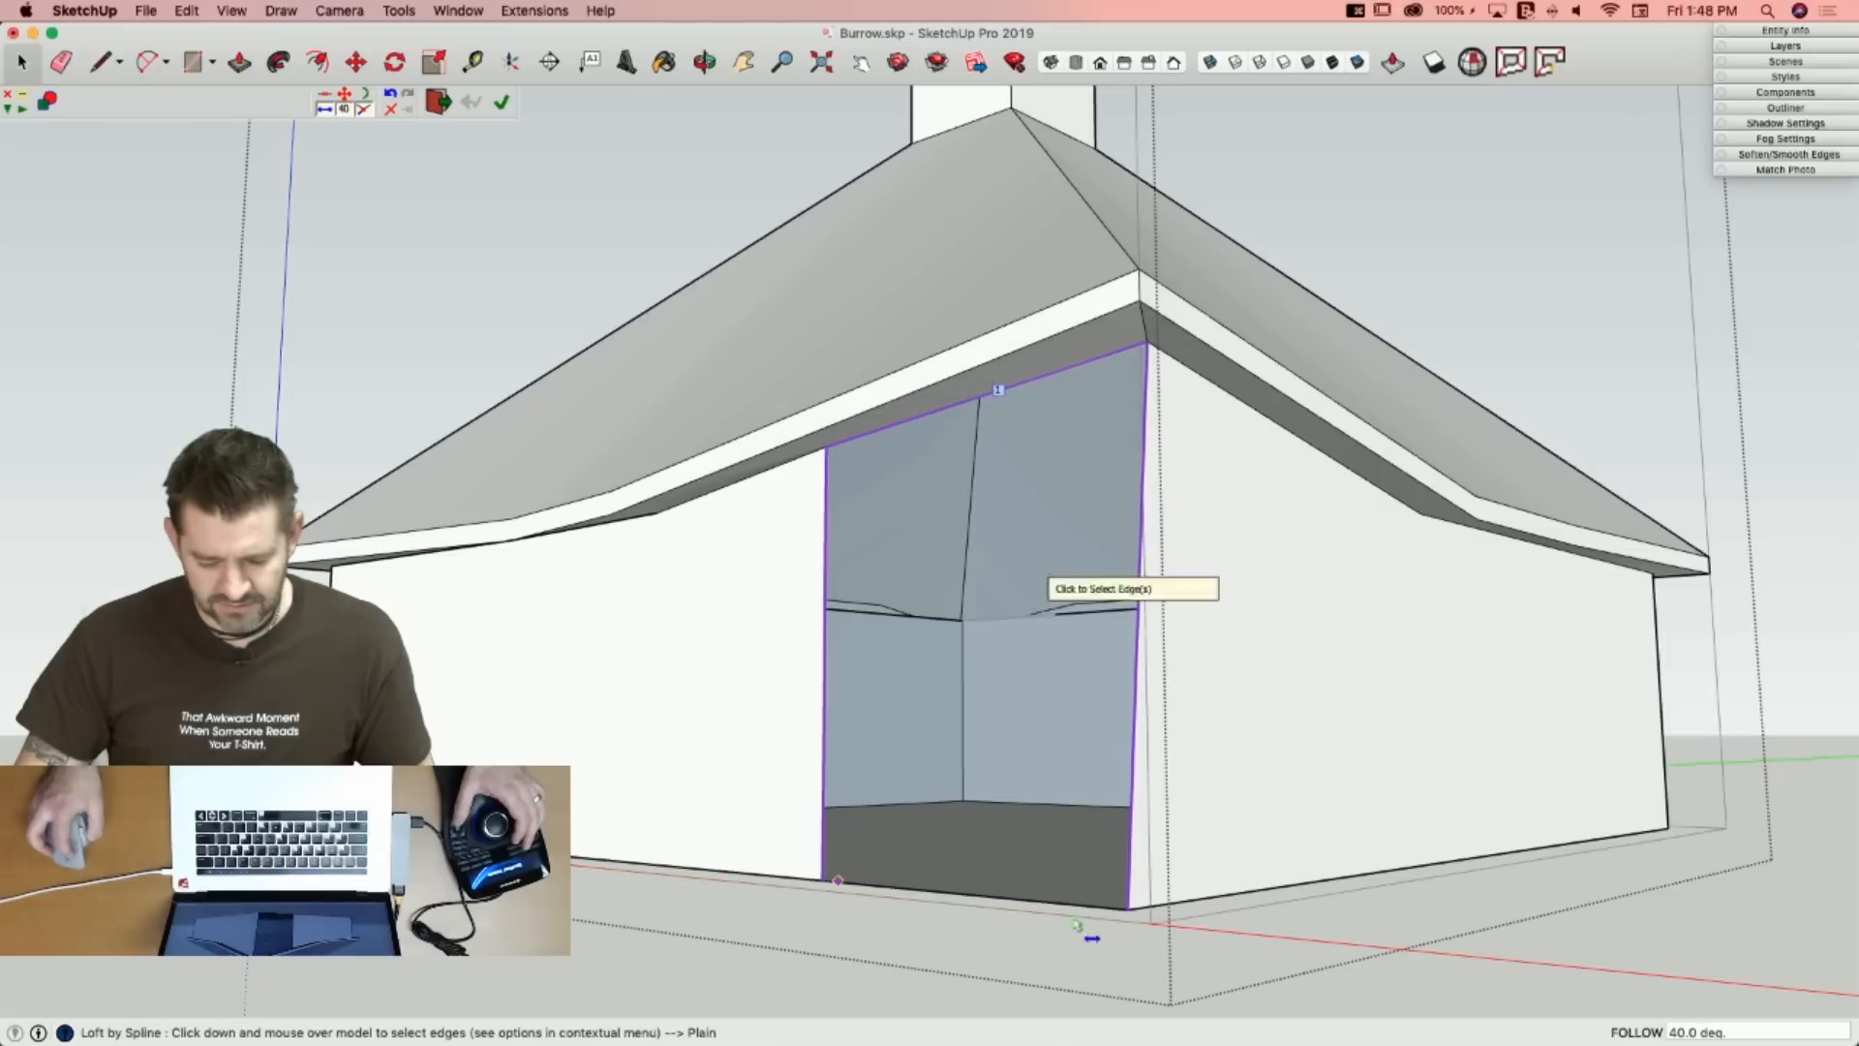
click(1006, 903)
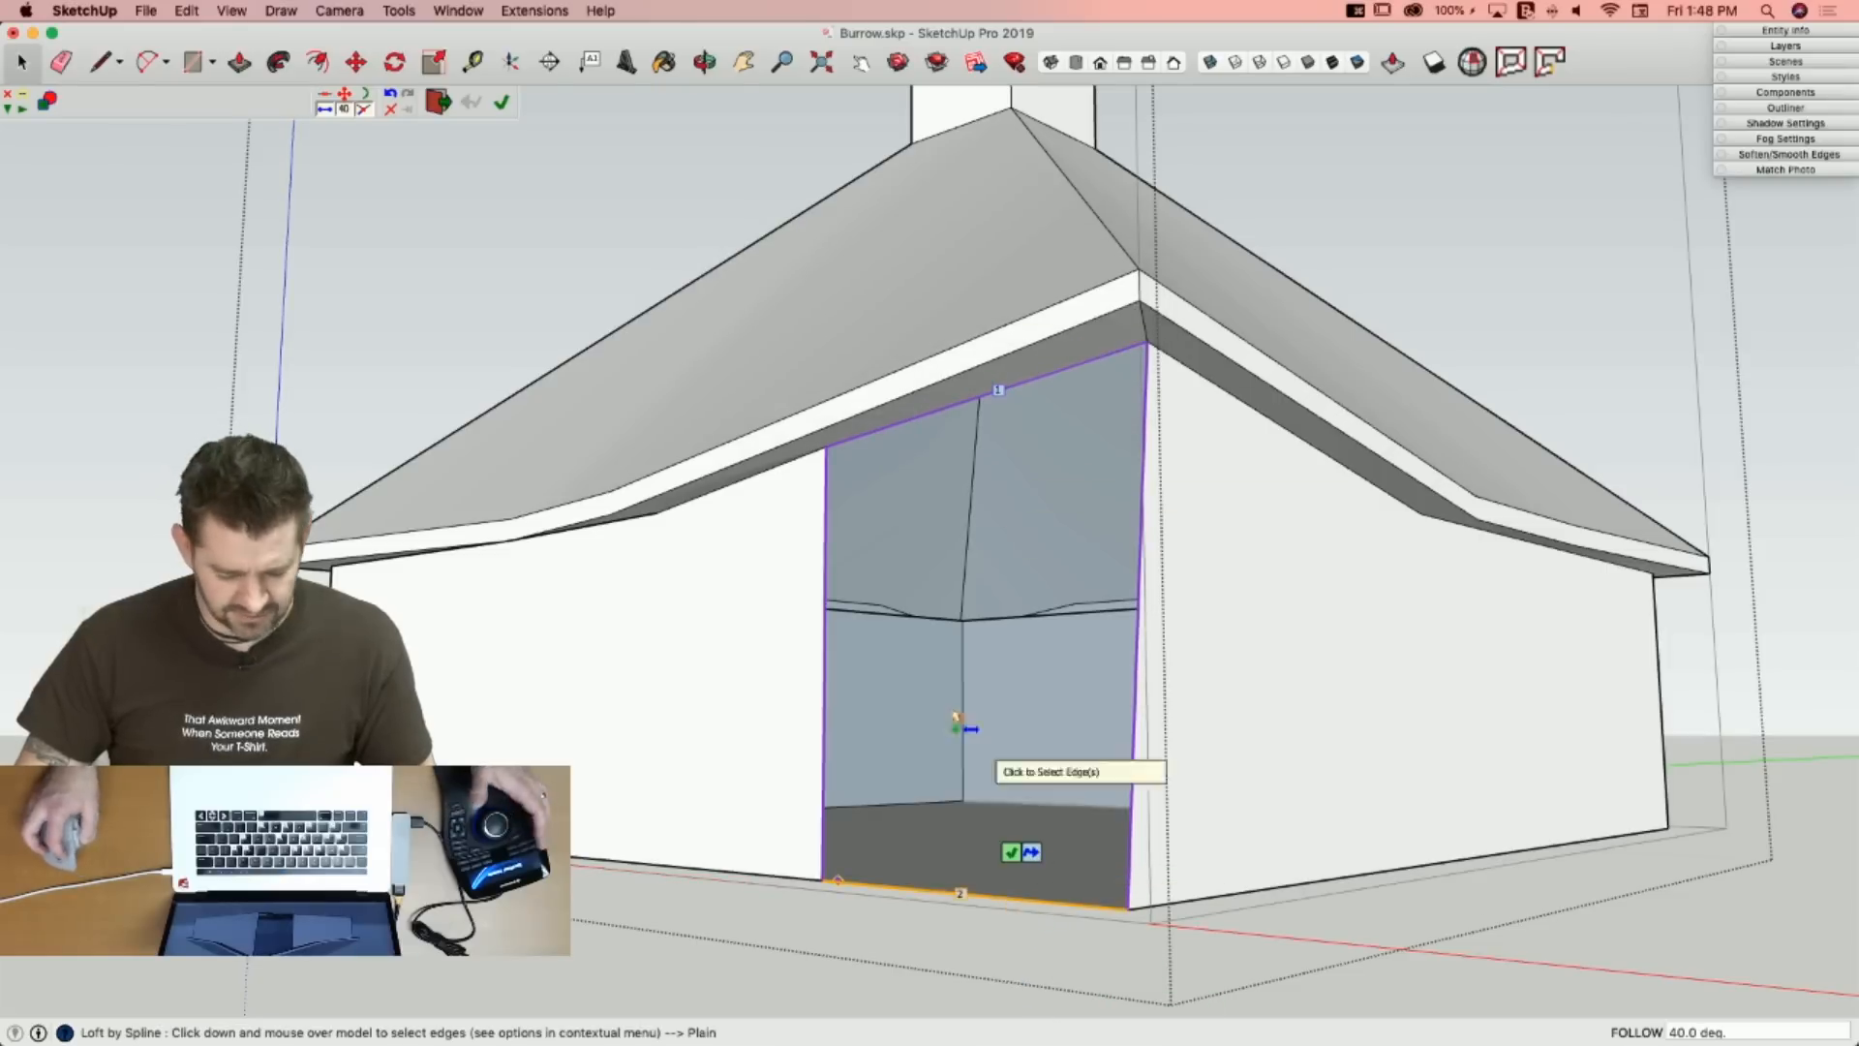
click(502, 102)
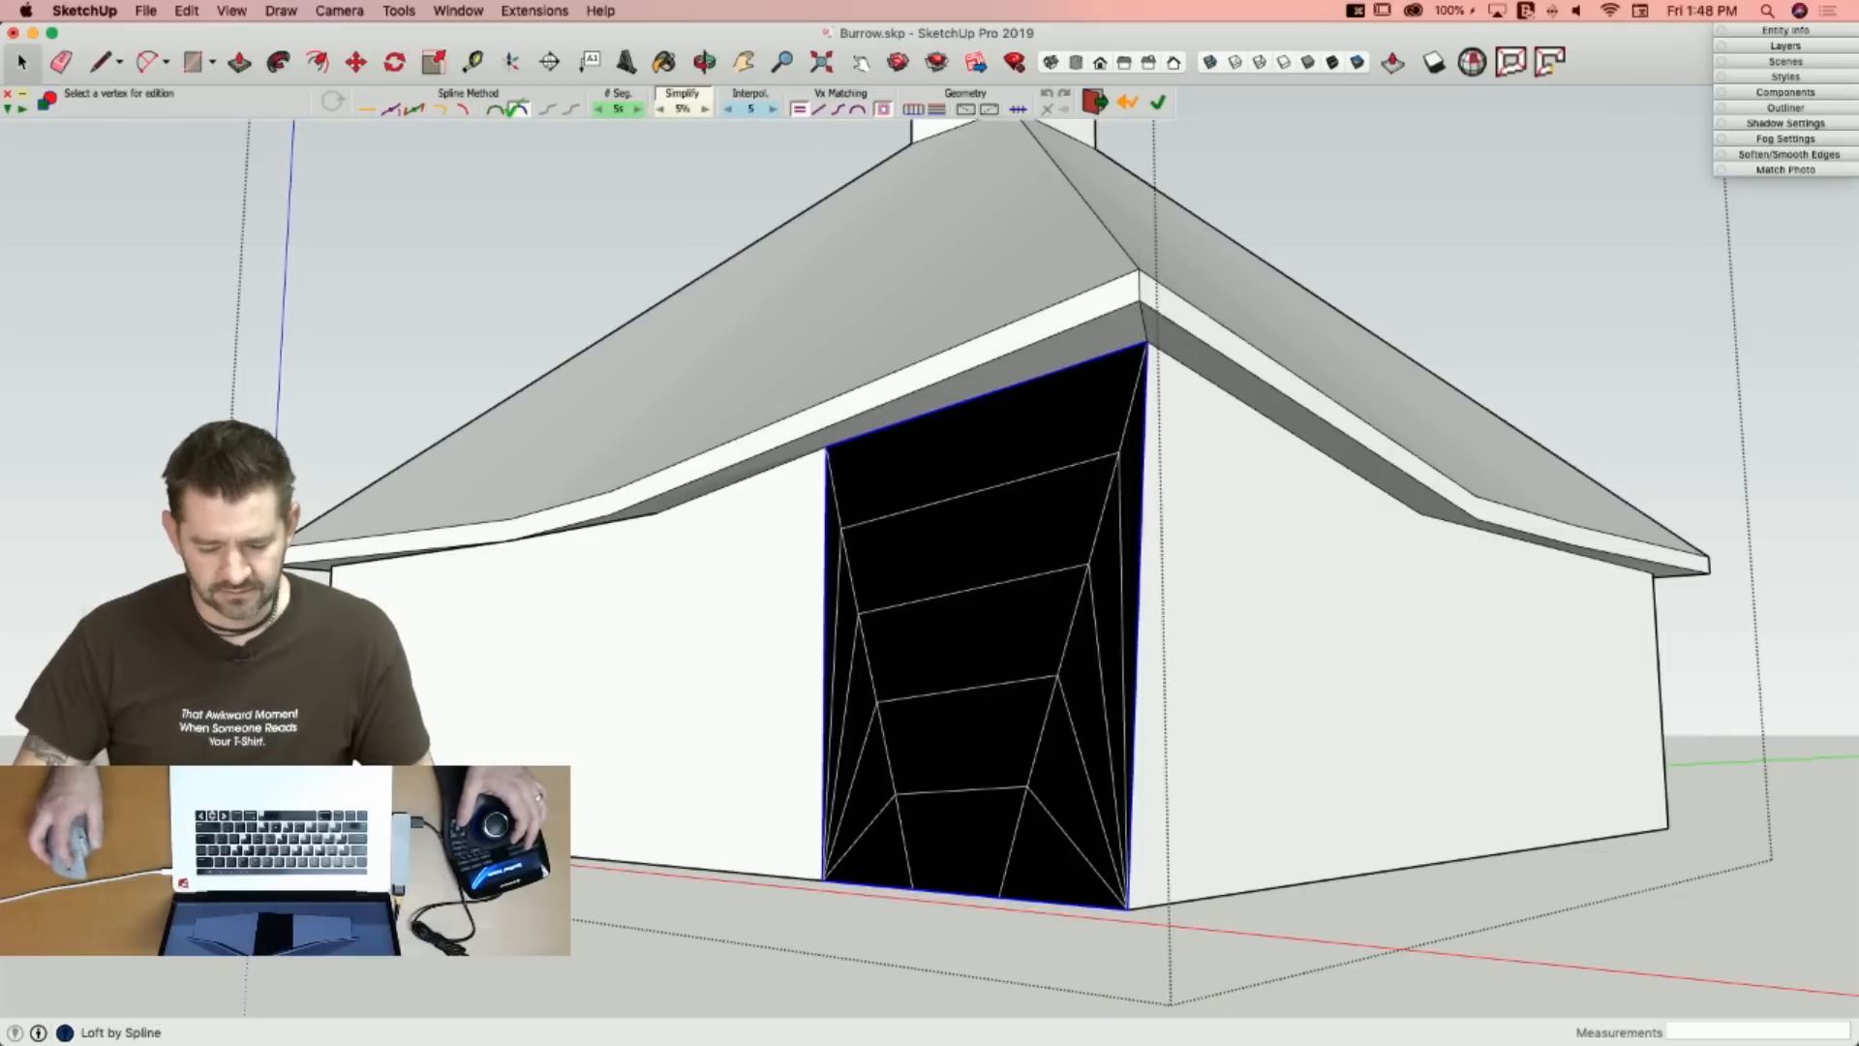
click(635, 217)
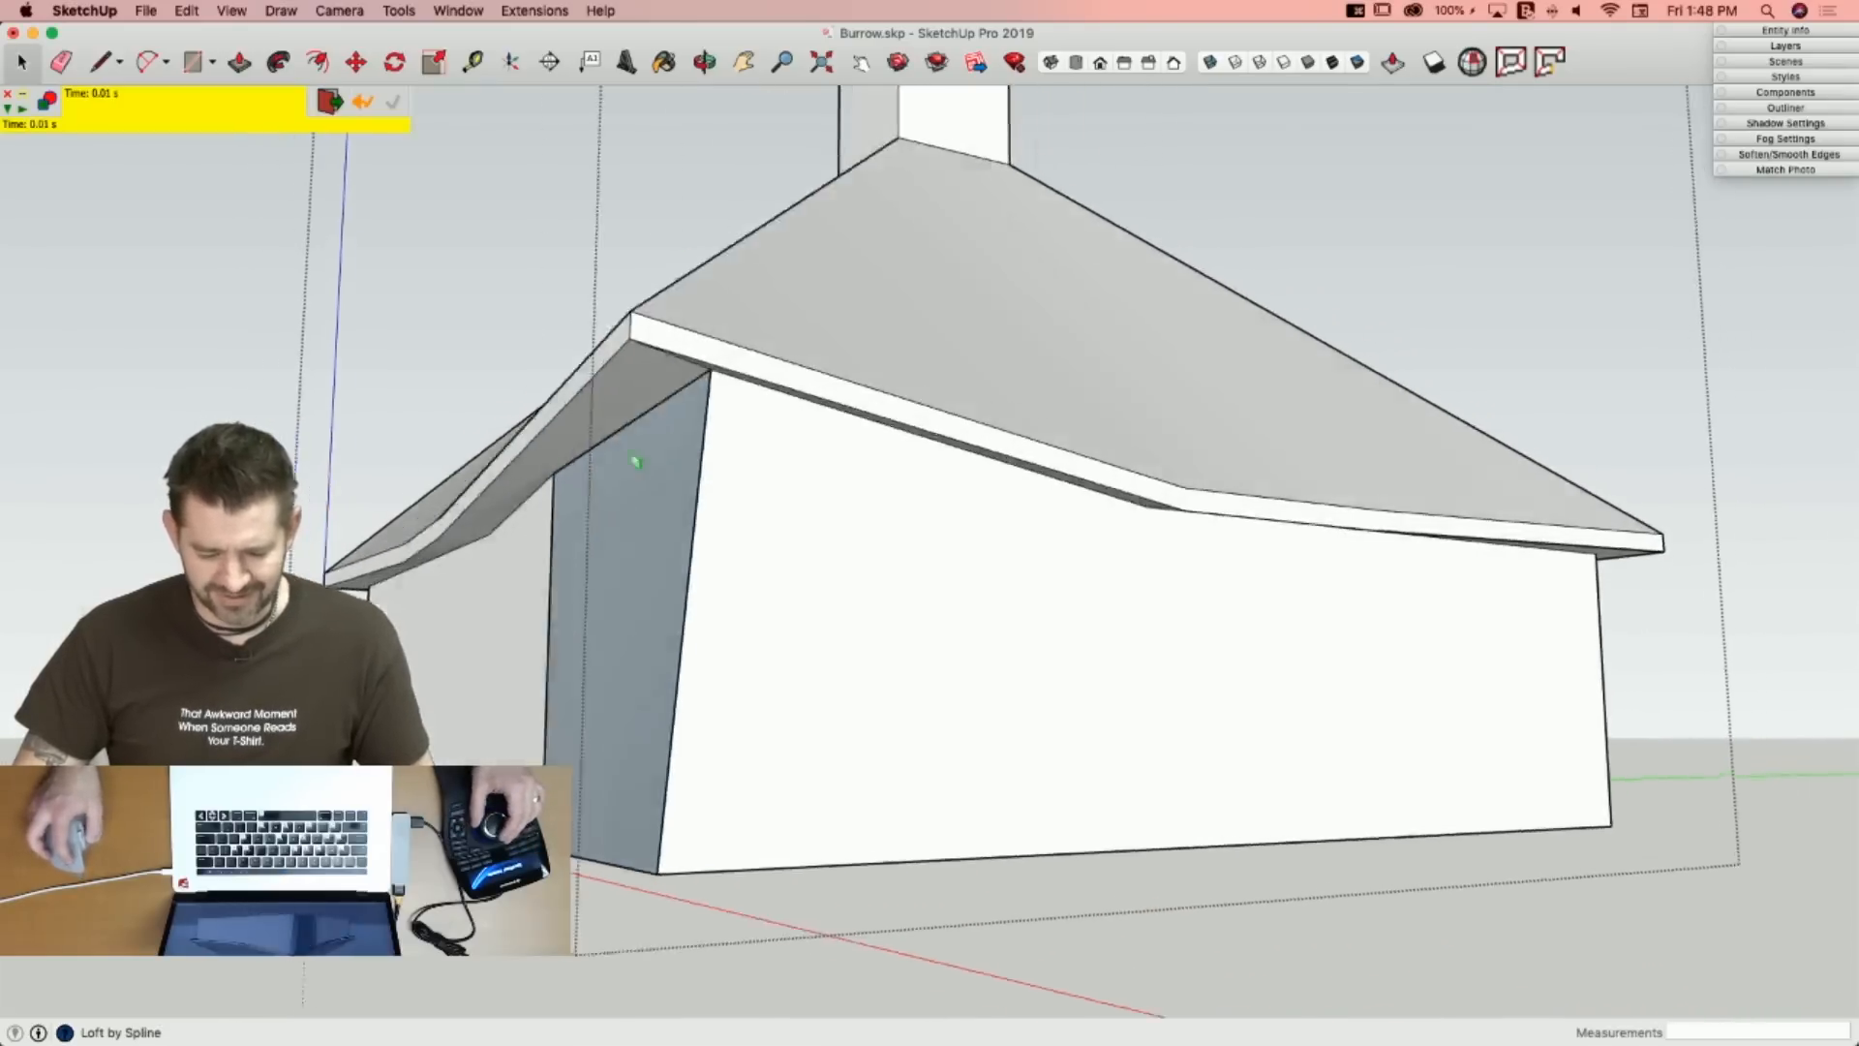
key(space)
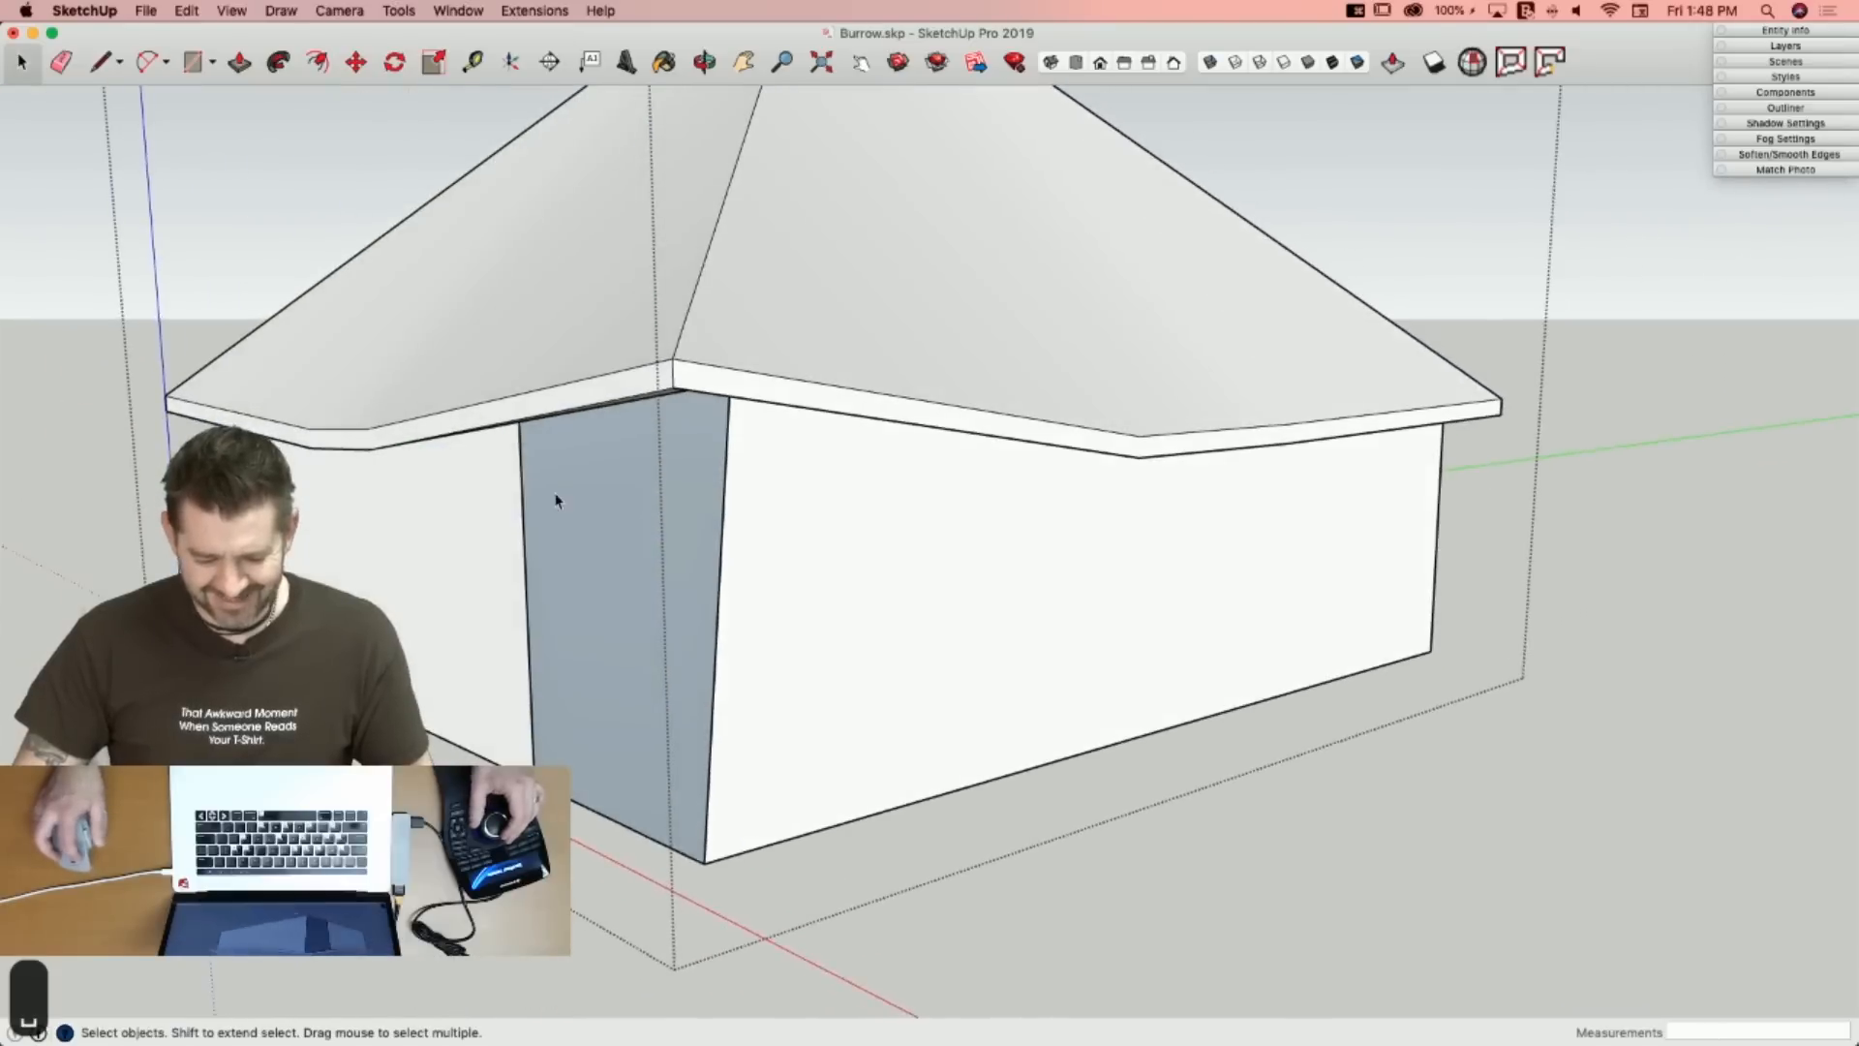
Explode the lofted patch group in the wall opening.
click(560, 489)
right_click(594, 476)
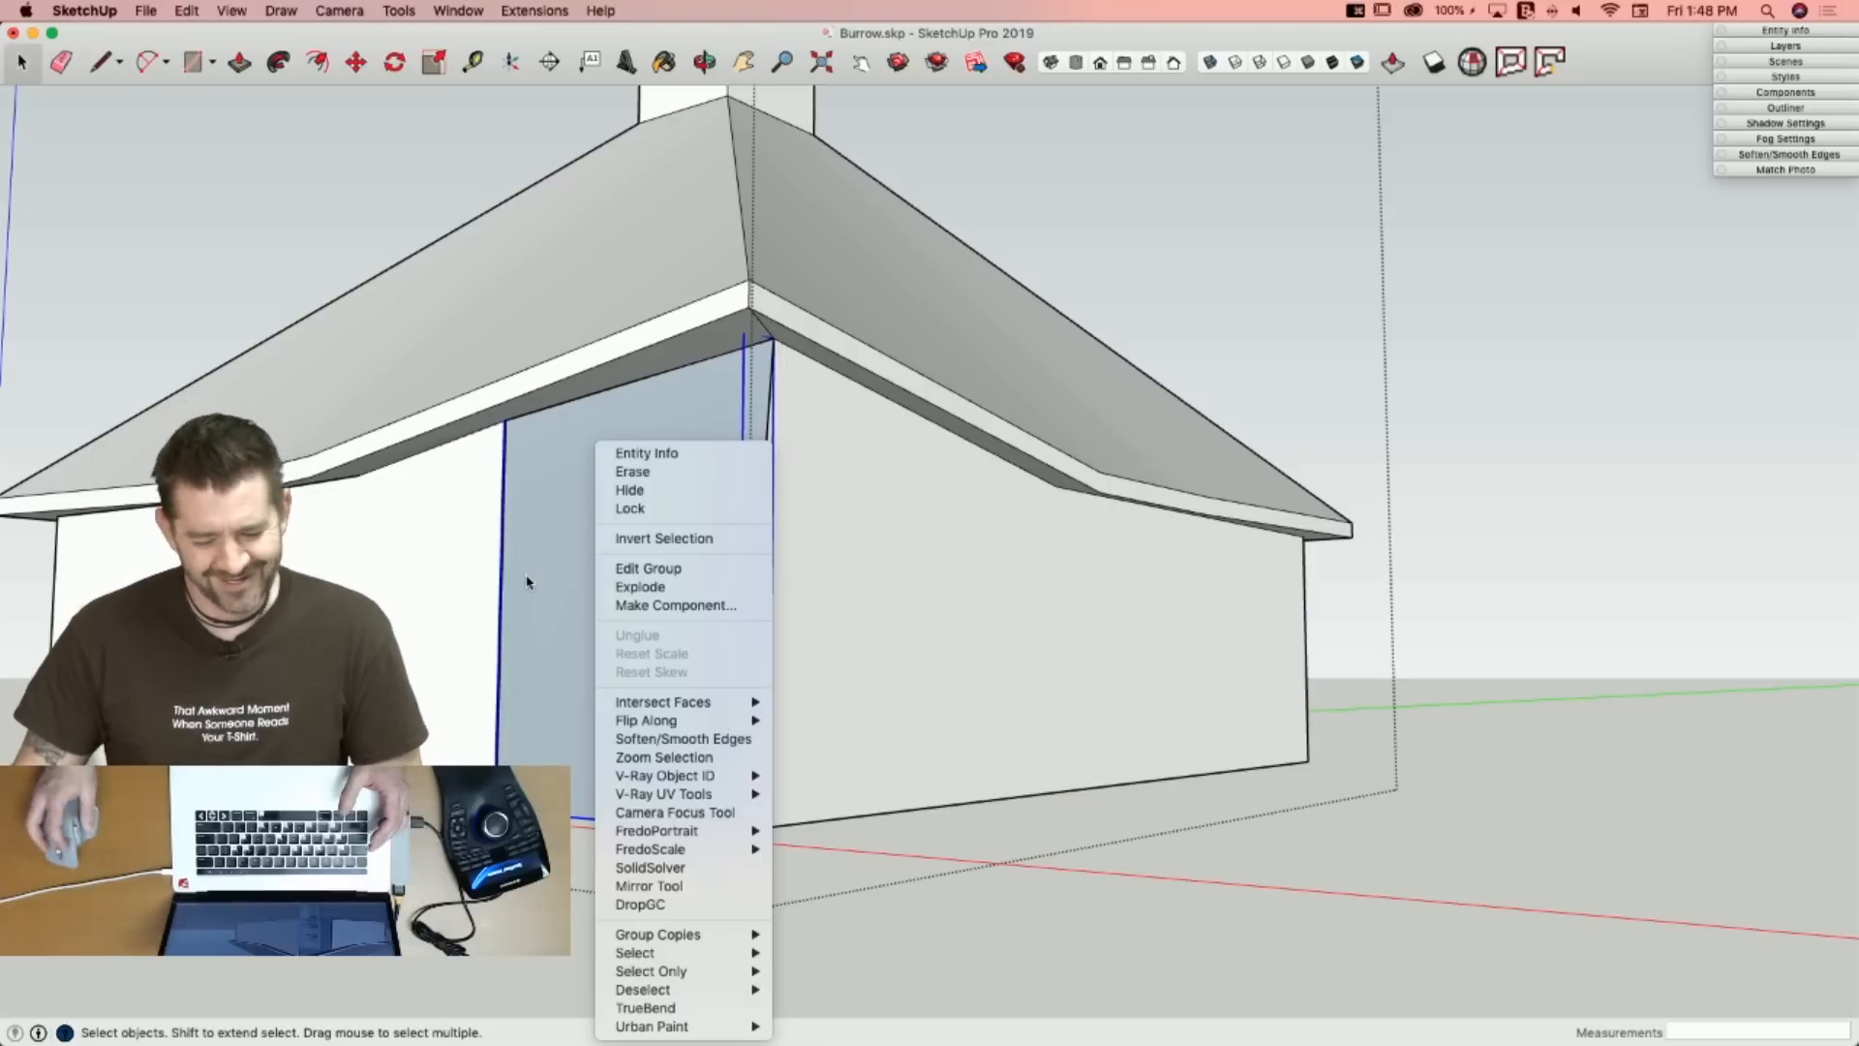
click(660, 587)
Reverse the lofted patch's faces and smooth away its vertical seam with the adjoining wall.
right_click(636, 664)
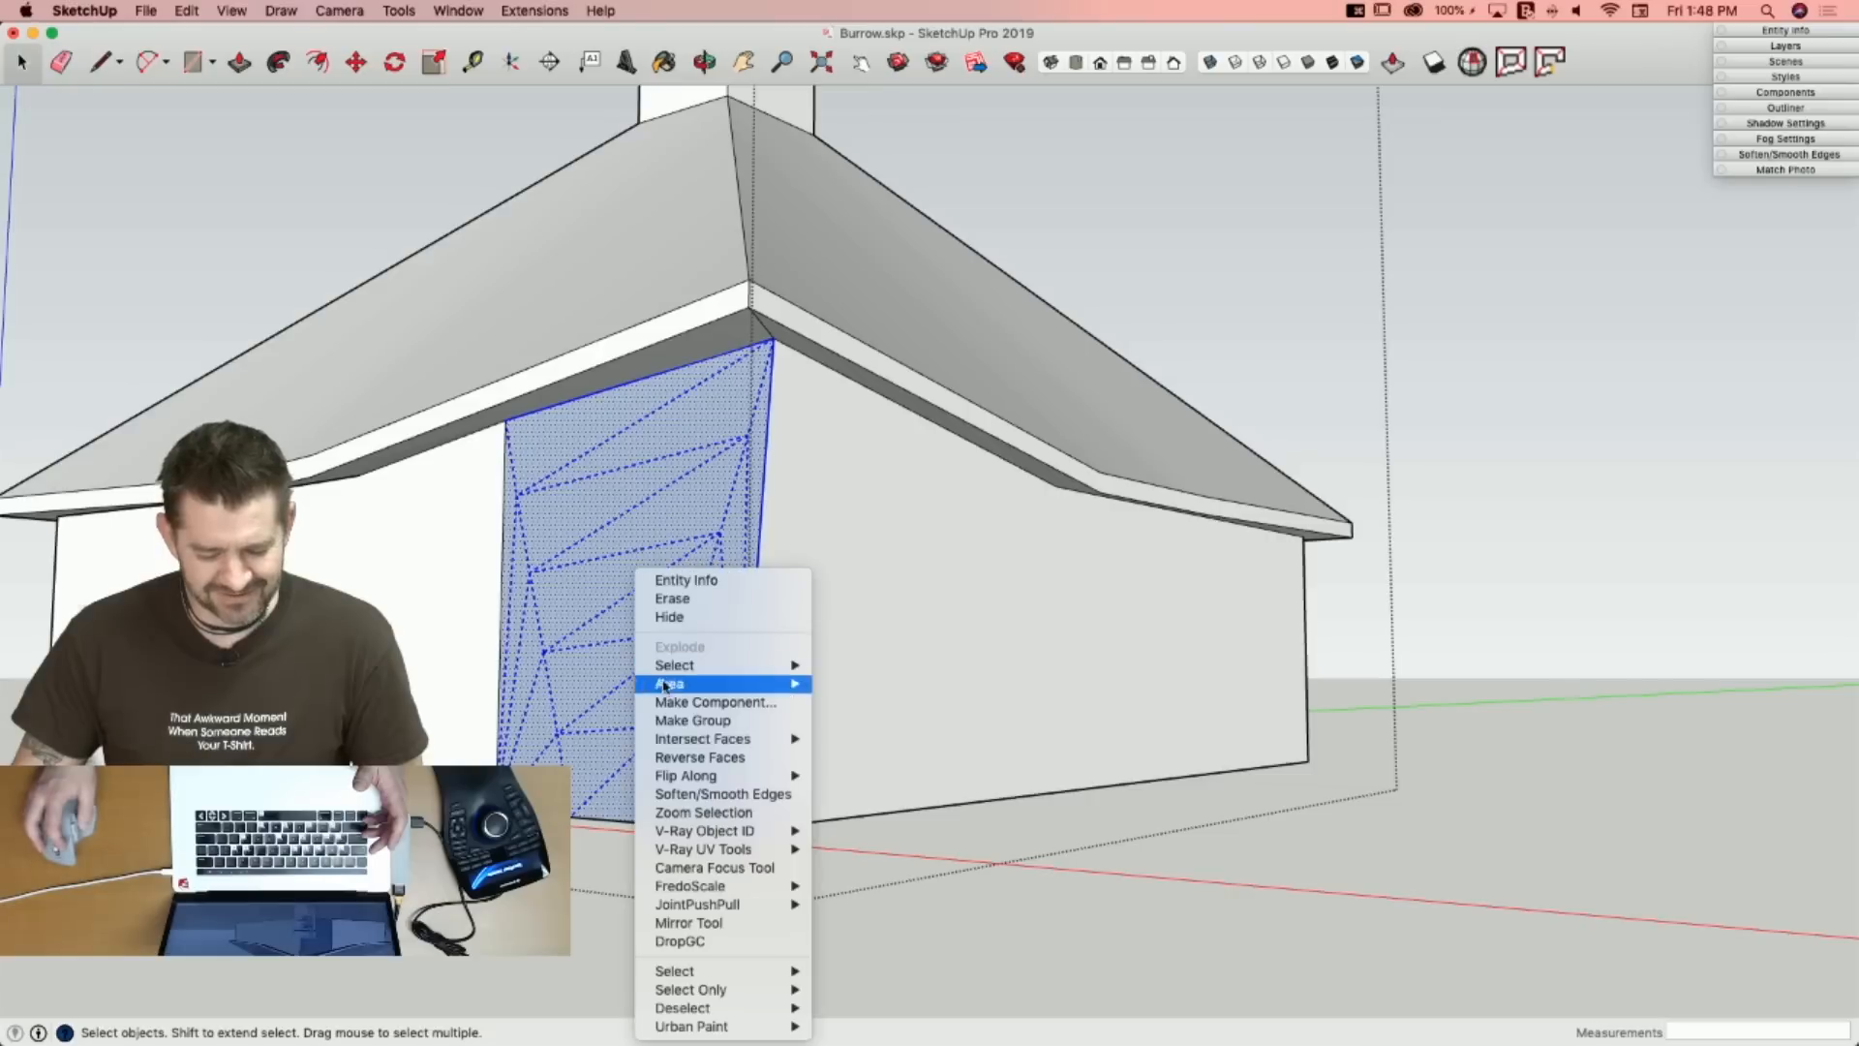
click(708, 757)
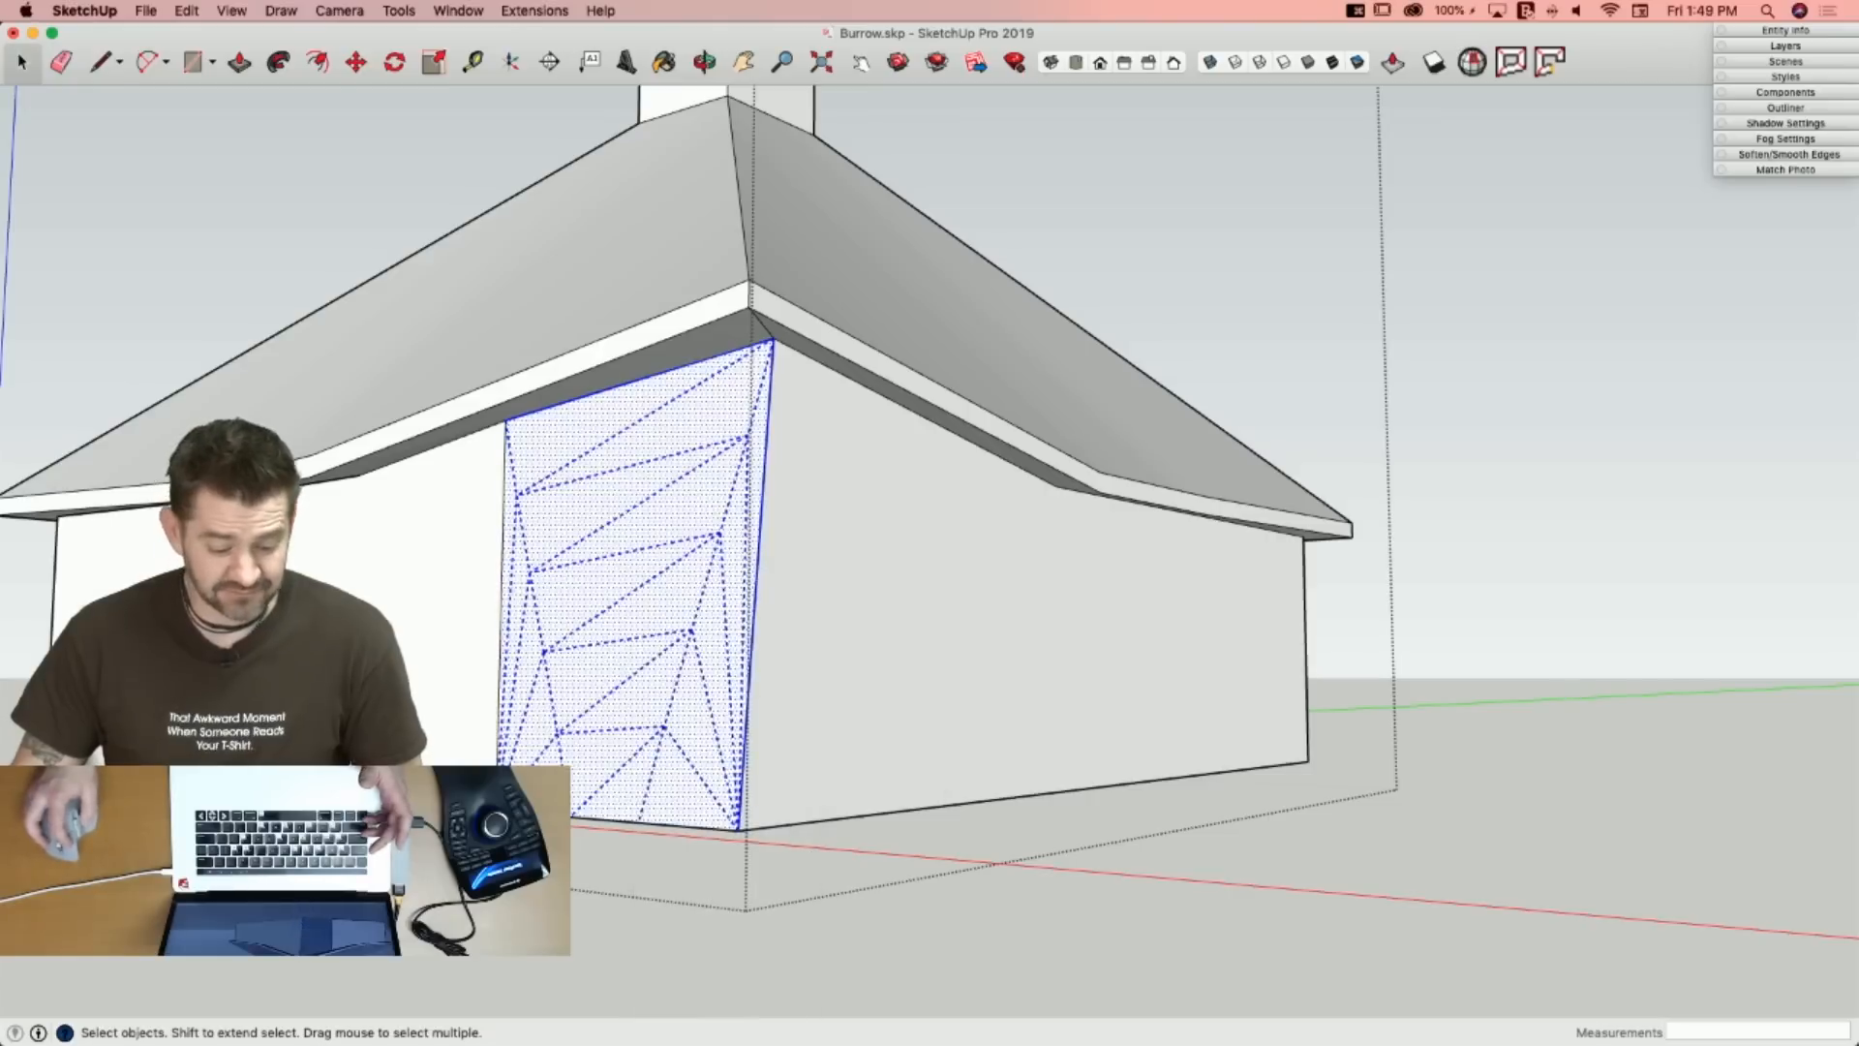
key(e)
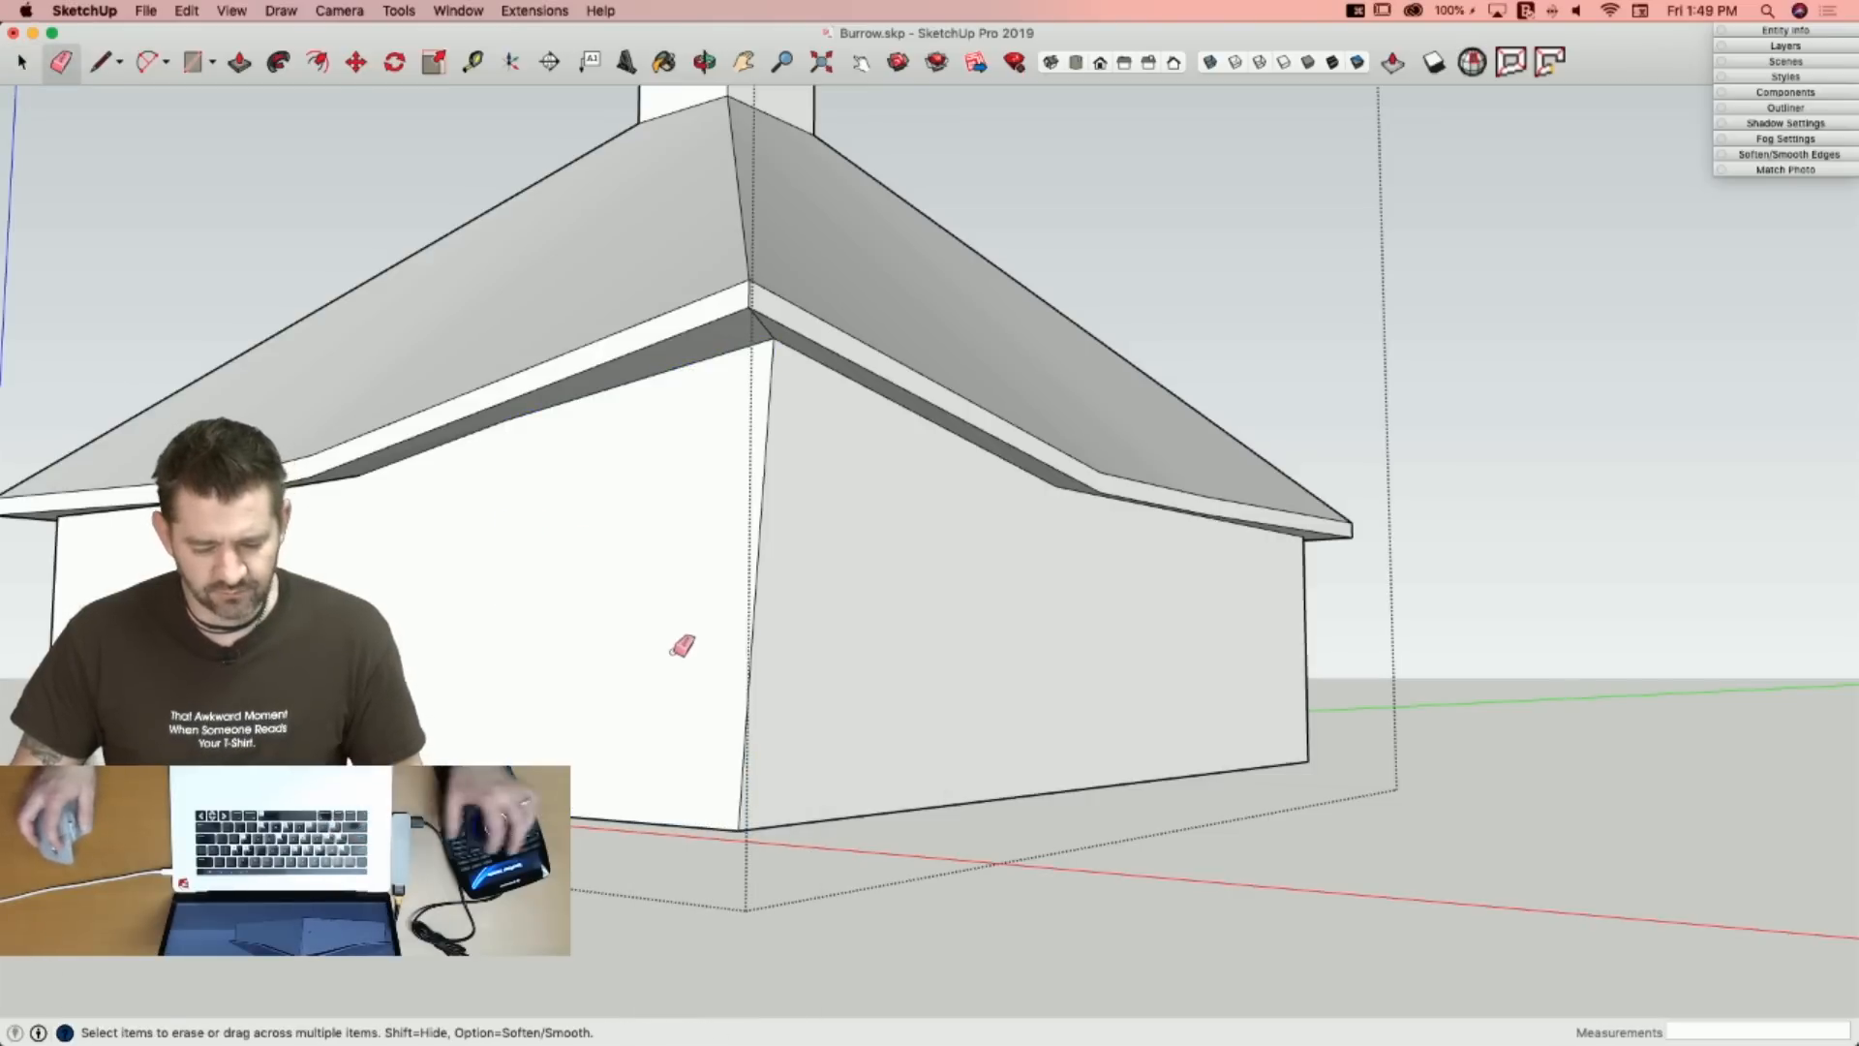
key(space)
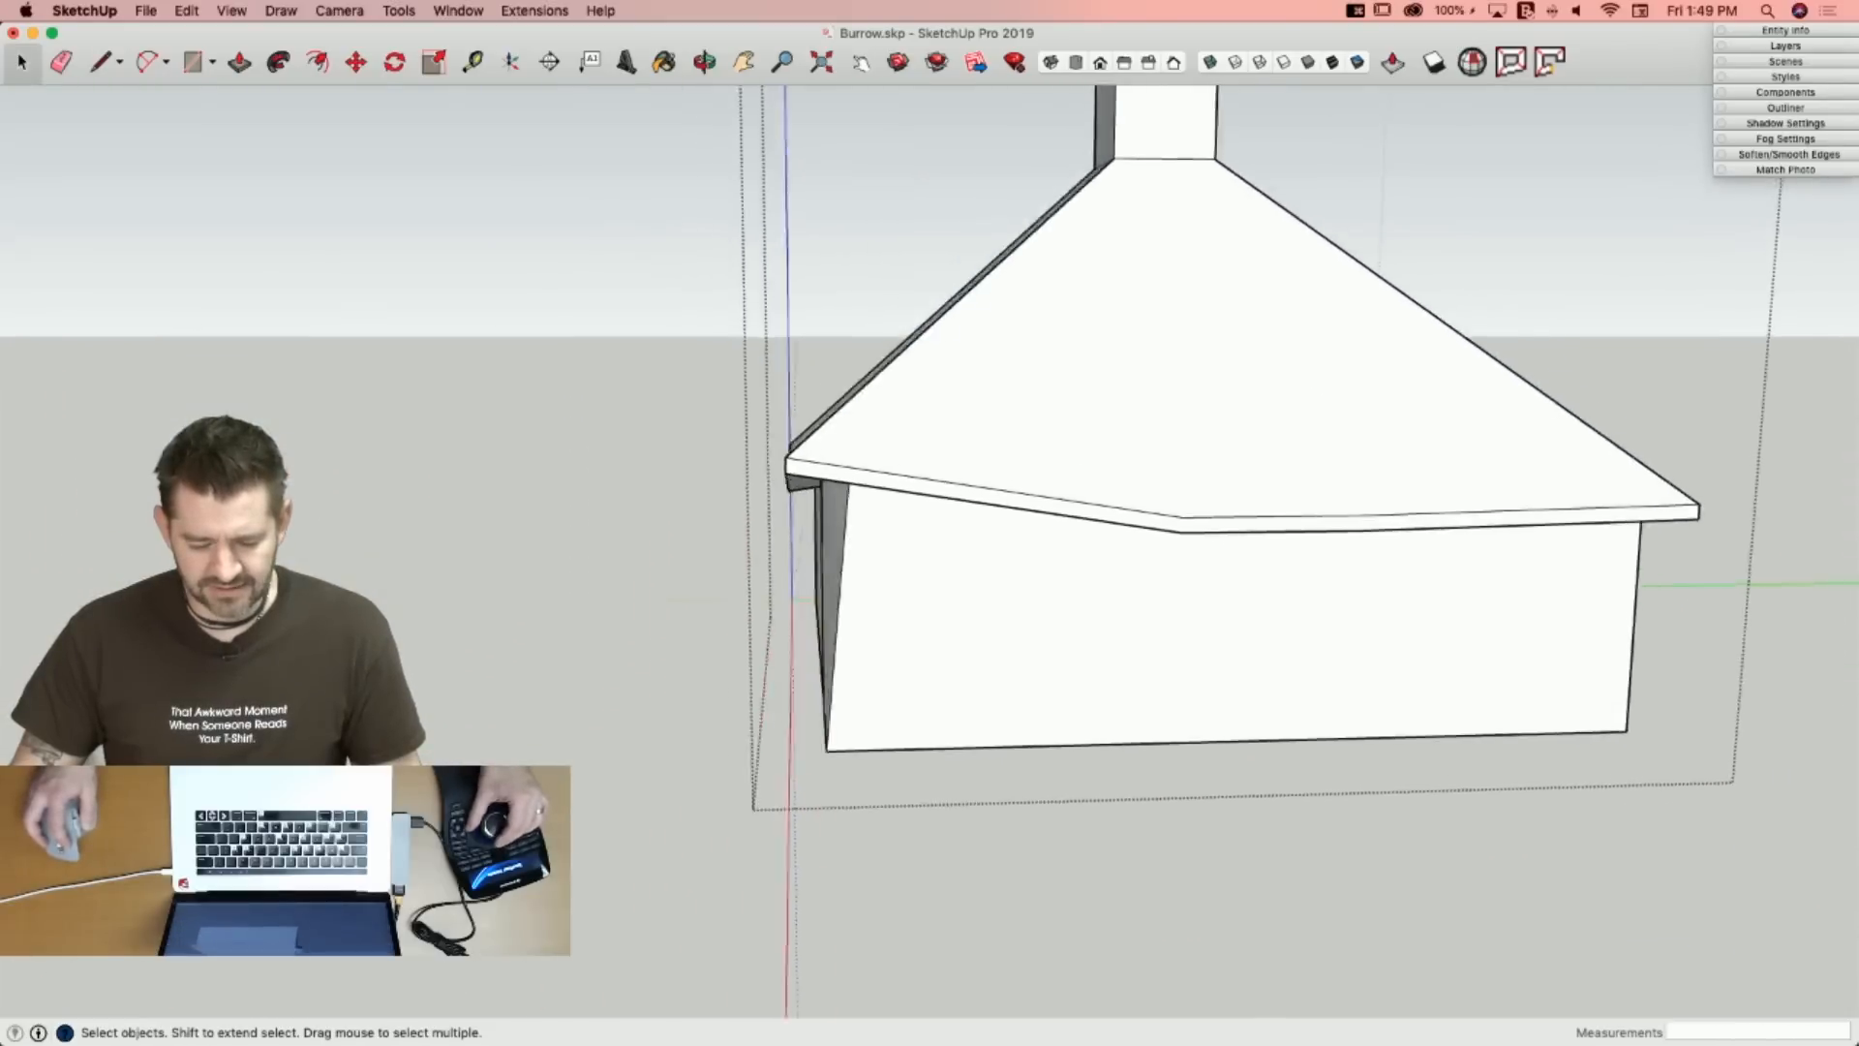
Delete the stray line running out from the lower wall.
click(504, 731)
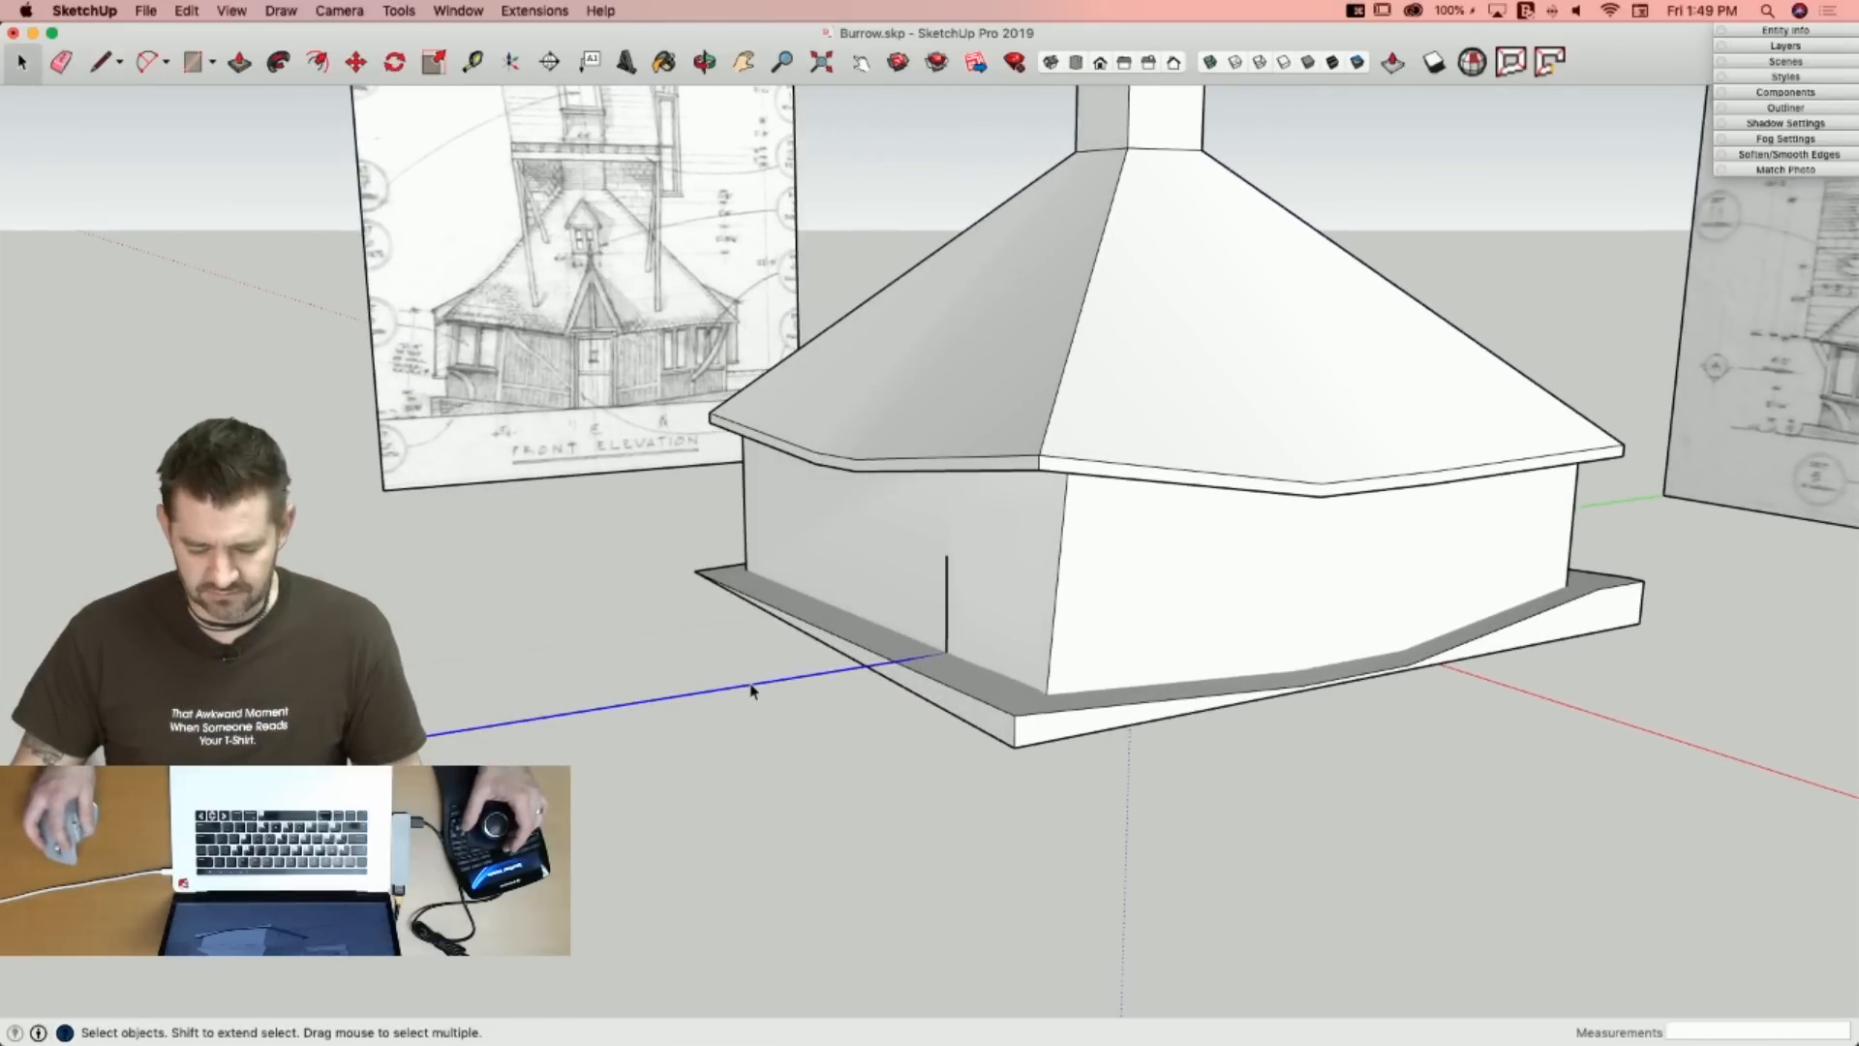
key(BackSpace)
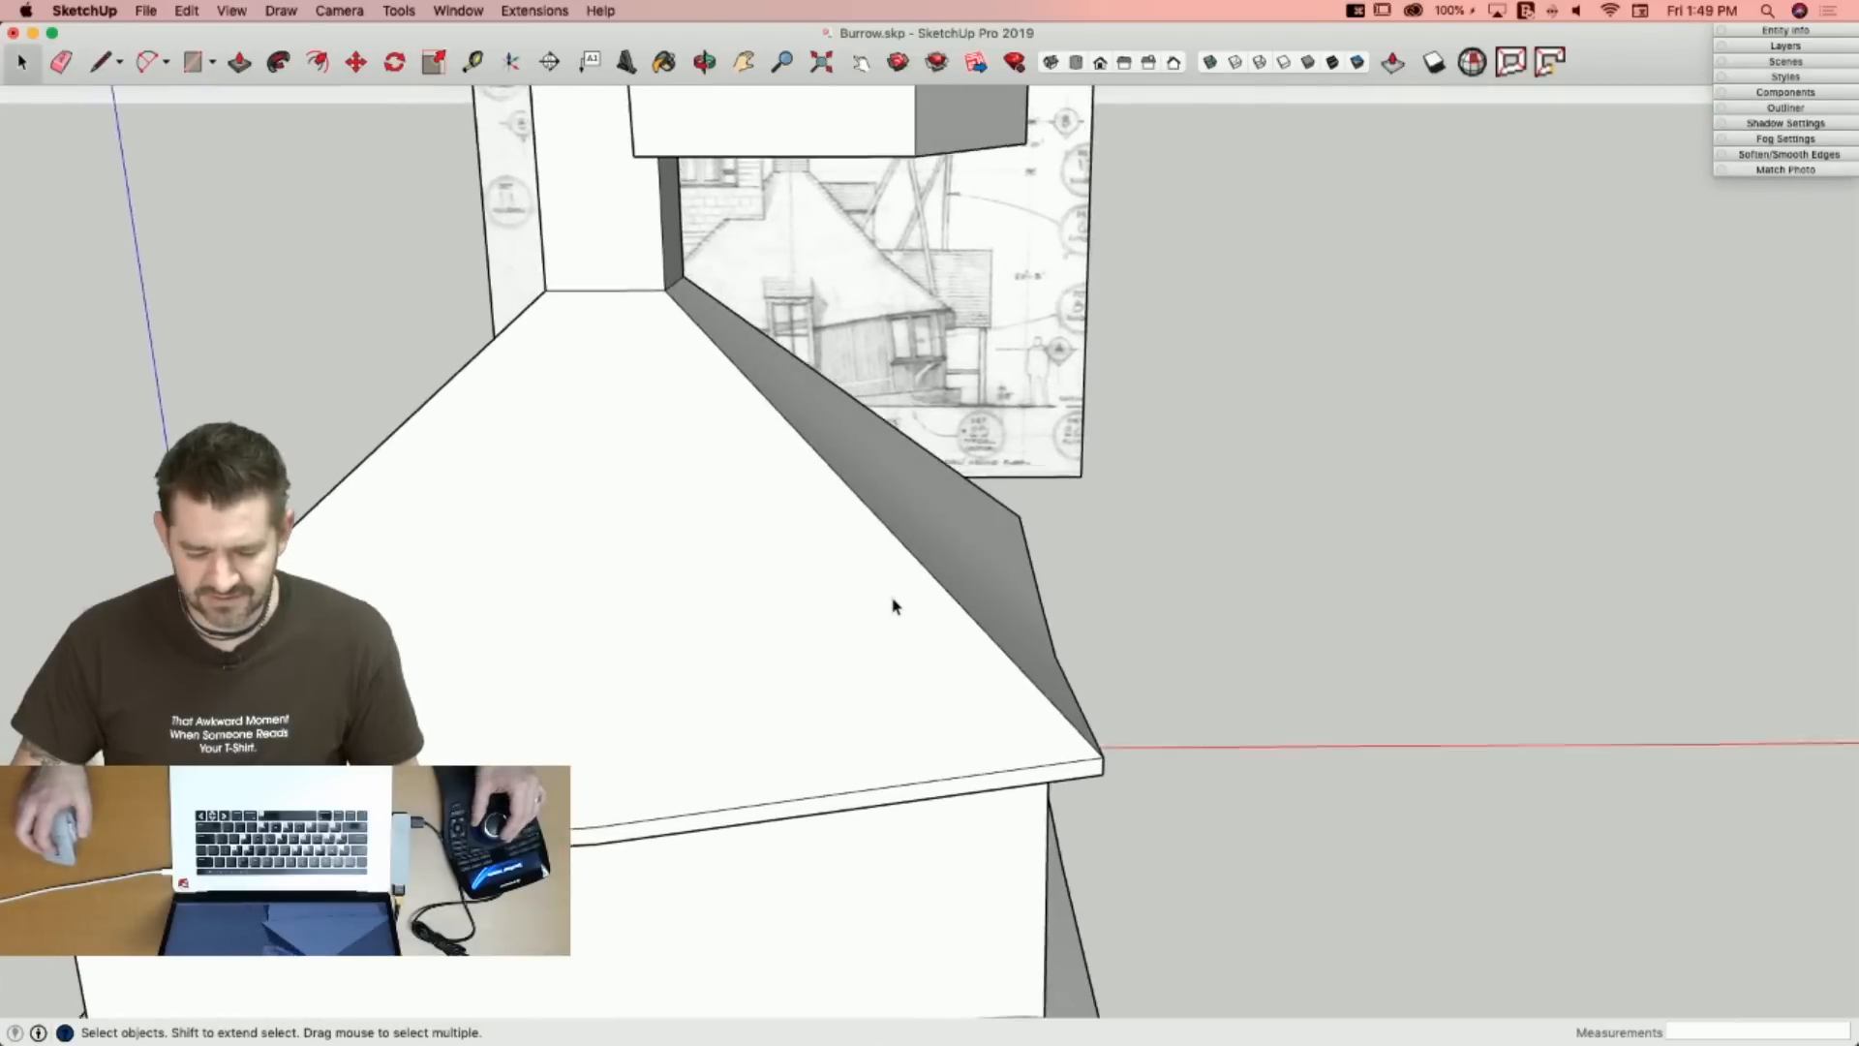
Draw a rectangle about 3' 3" by 7 1/4" over the low, bent section of the side eave.
key(l)
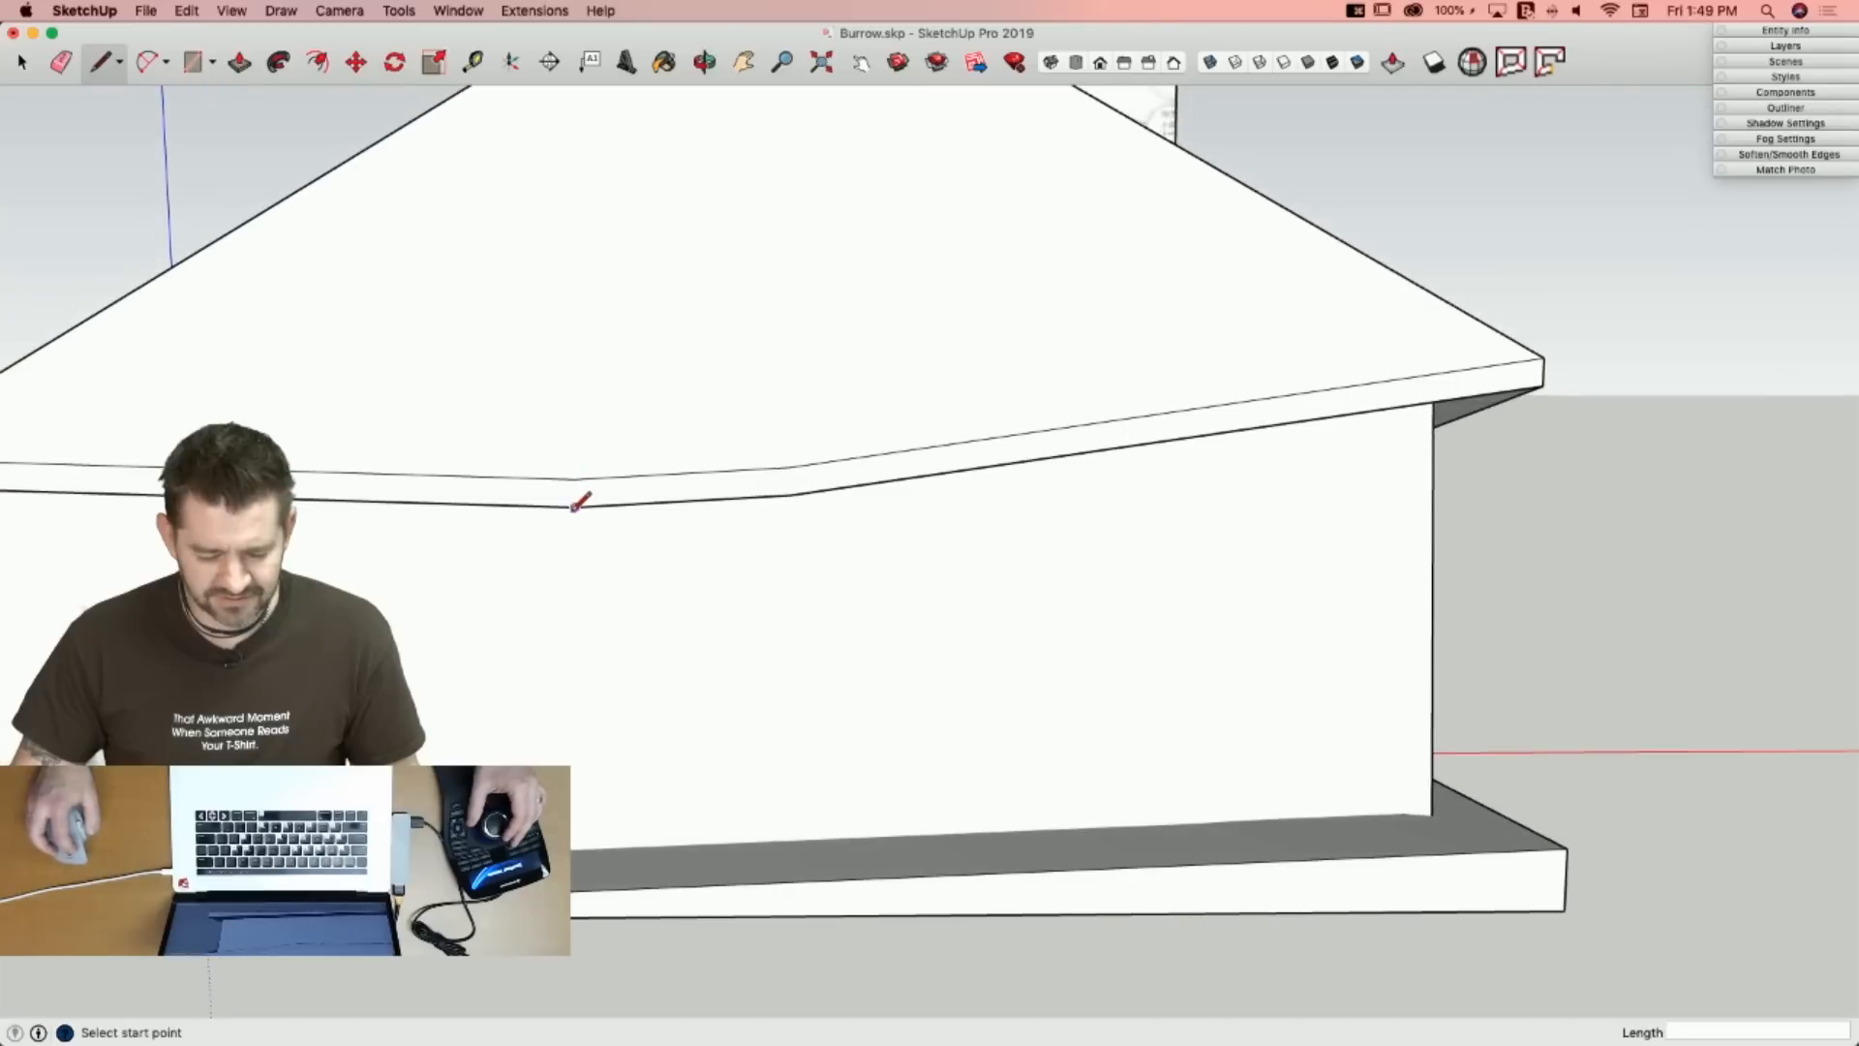
key(r)
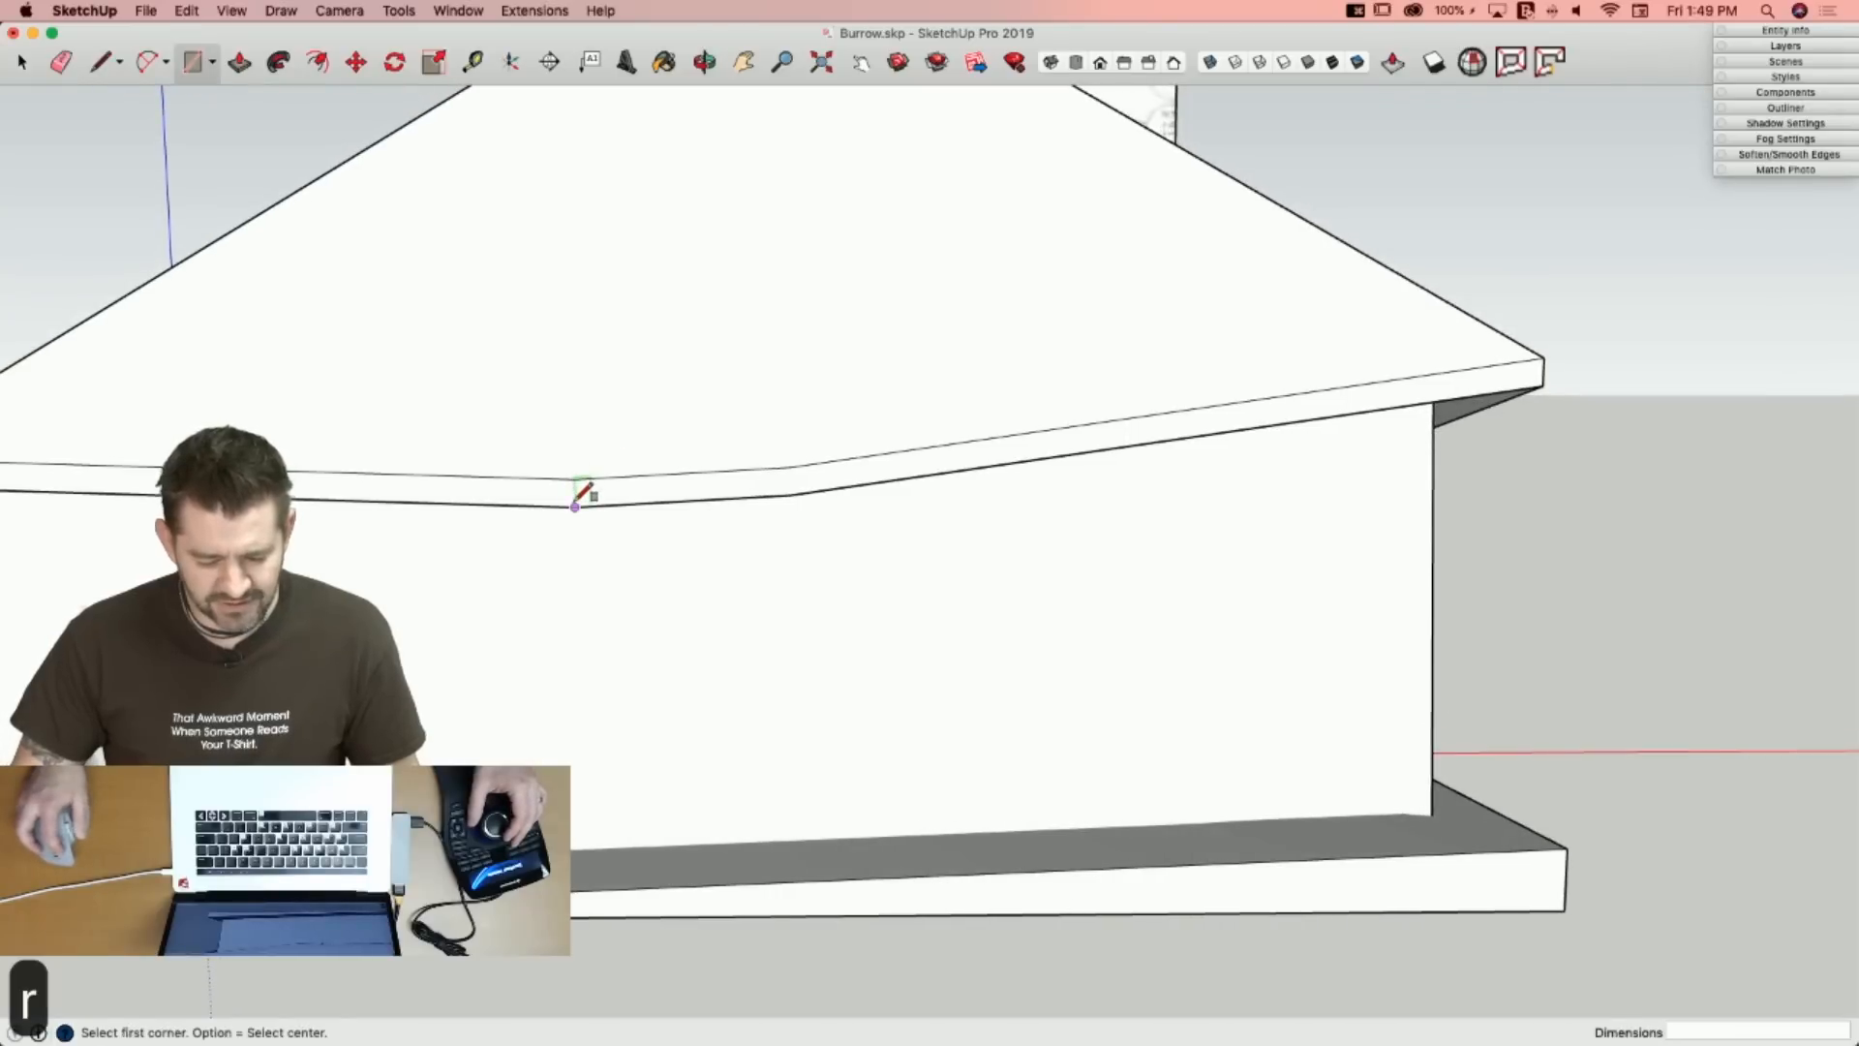
click(575, 506)
click(791, 466)
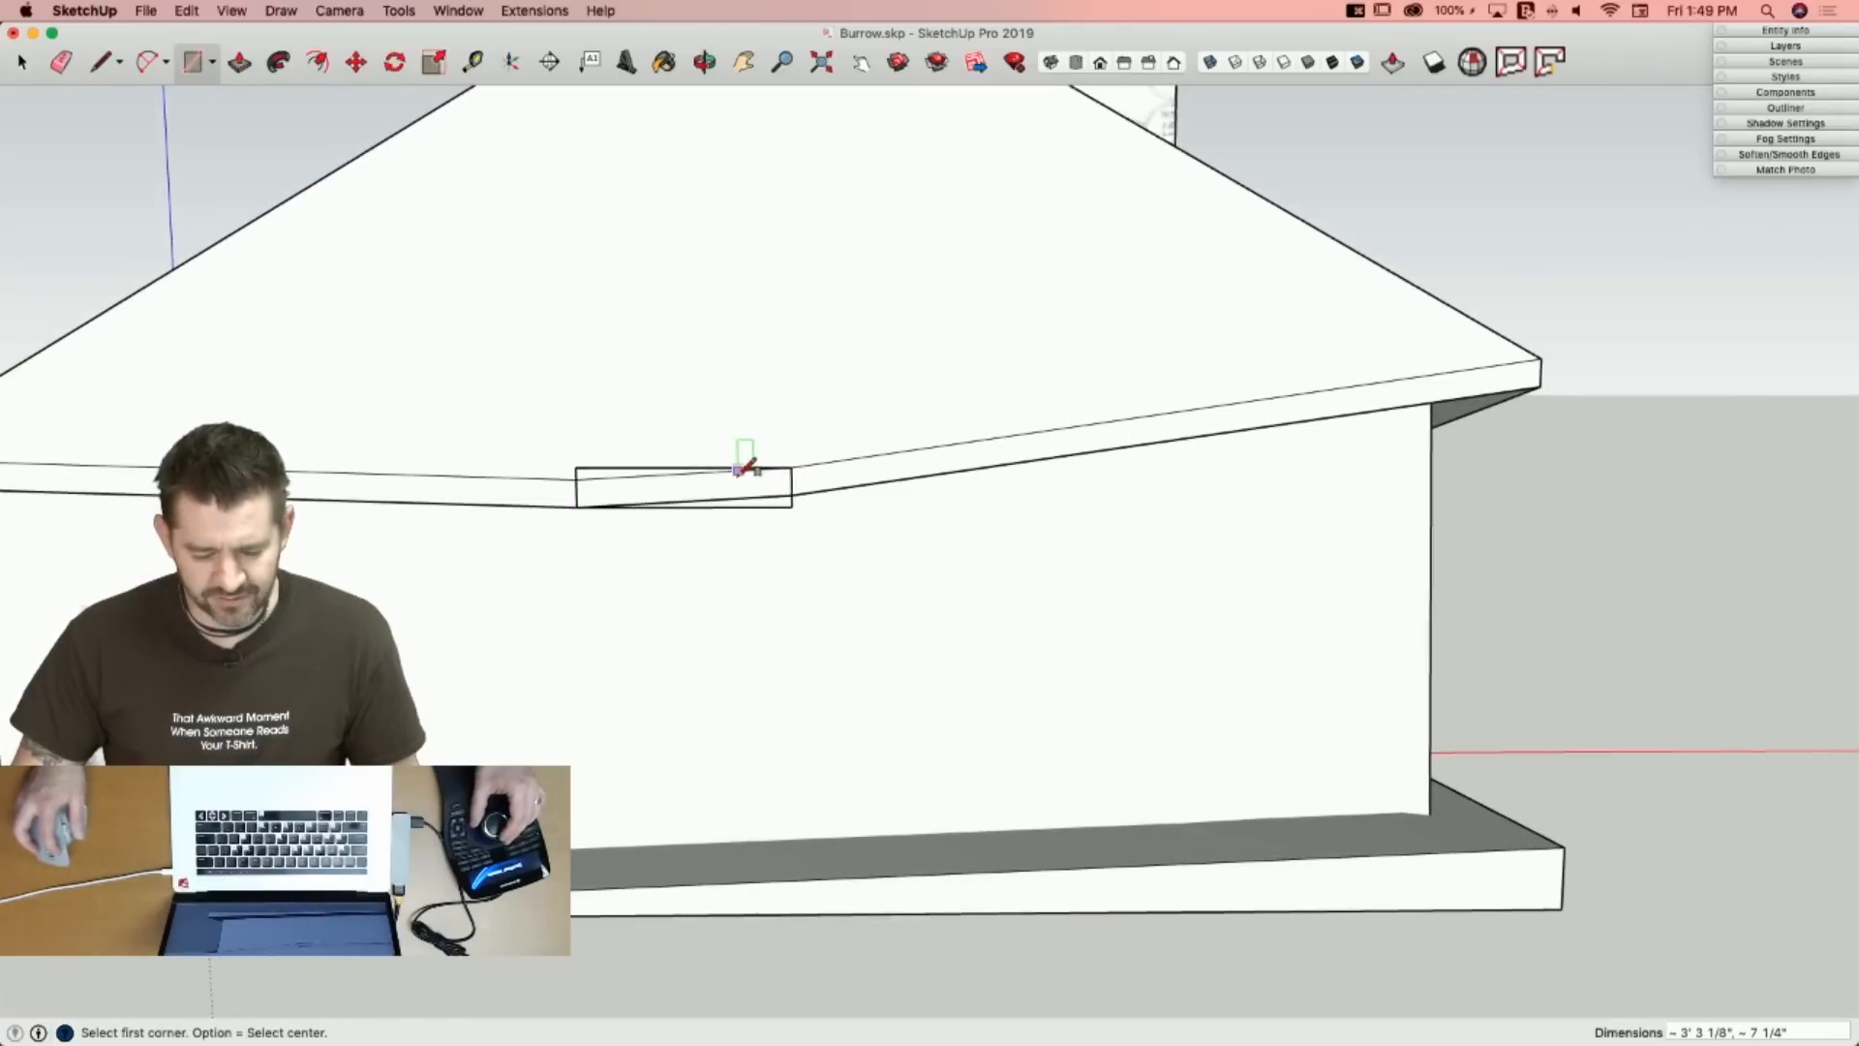
key(space)
Push/Pull the rectangle about 1' 5/8" deep, its bottom face 2' 2 3/8" down and its top face 1' 4 15/16" up.
key(p)
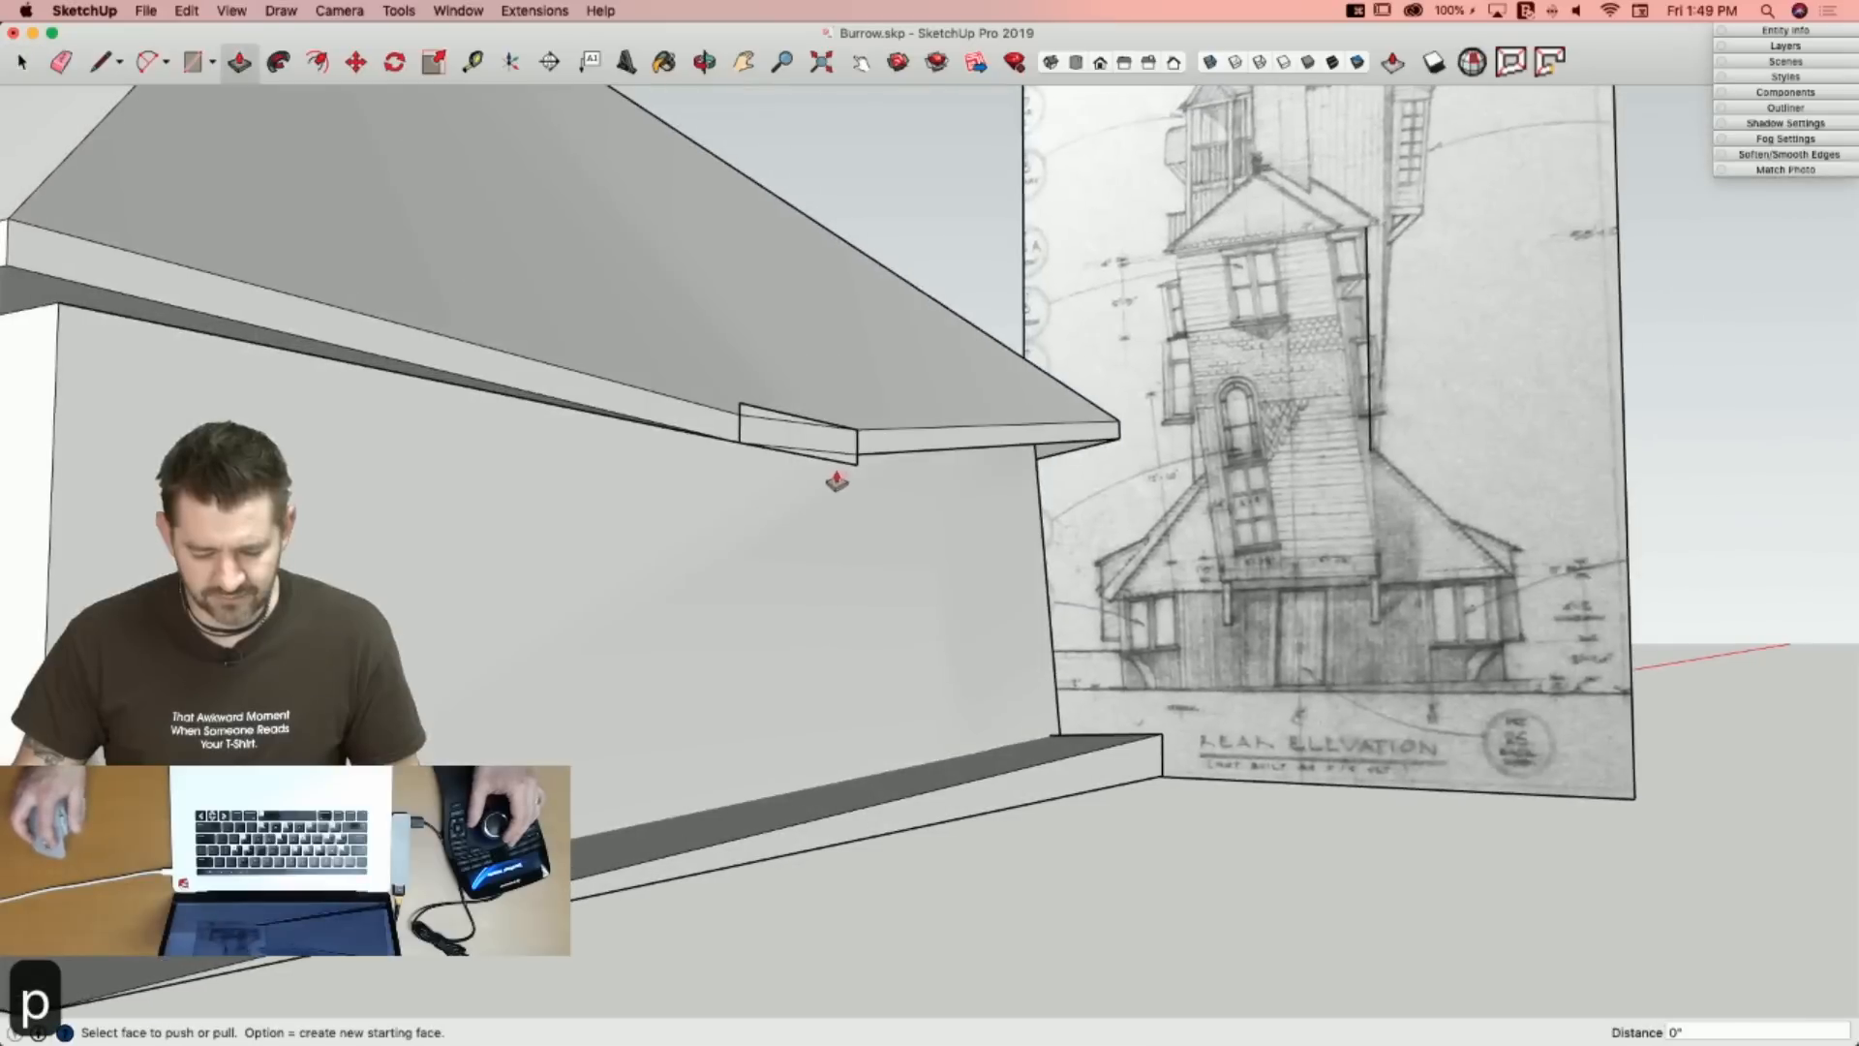
click(839, 465)
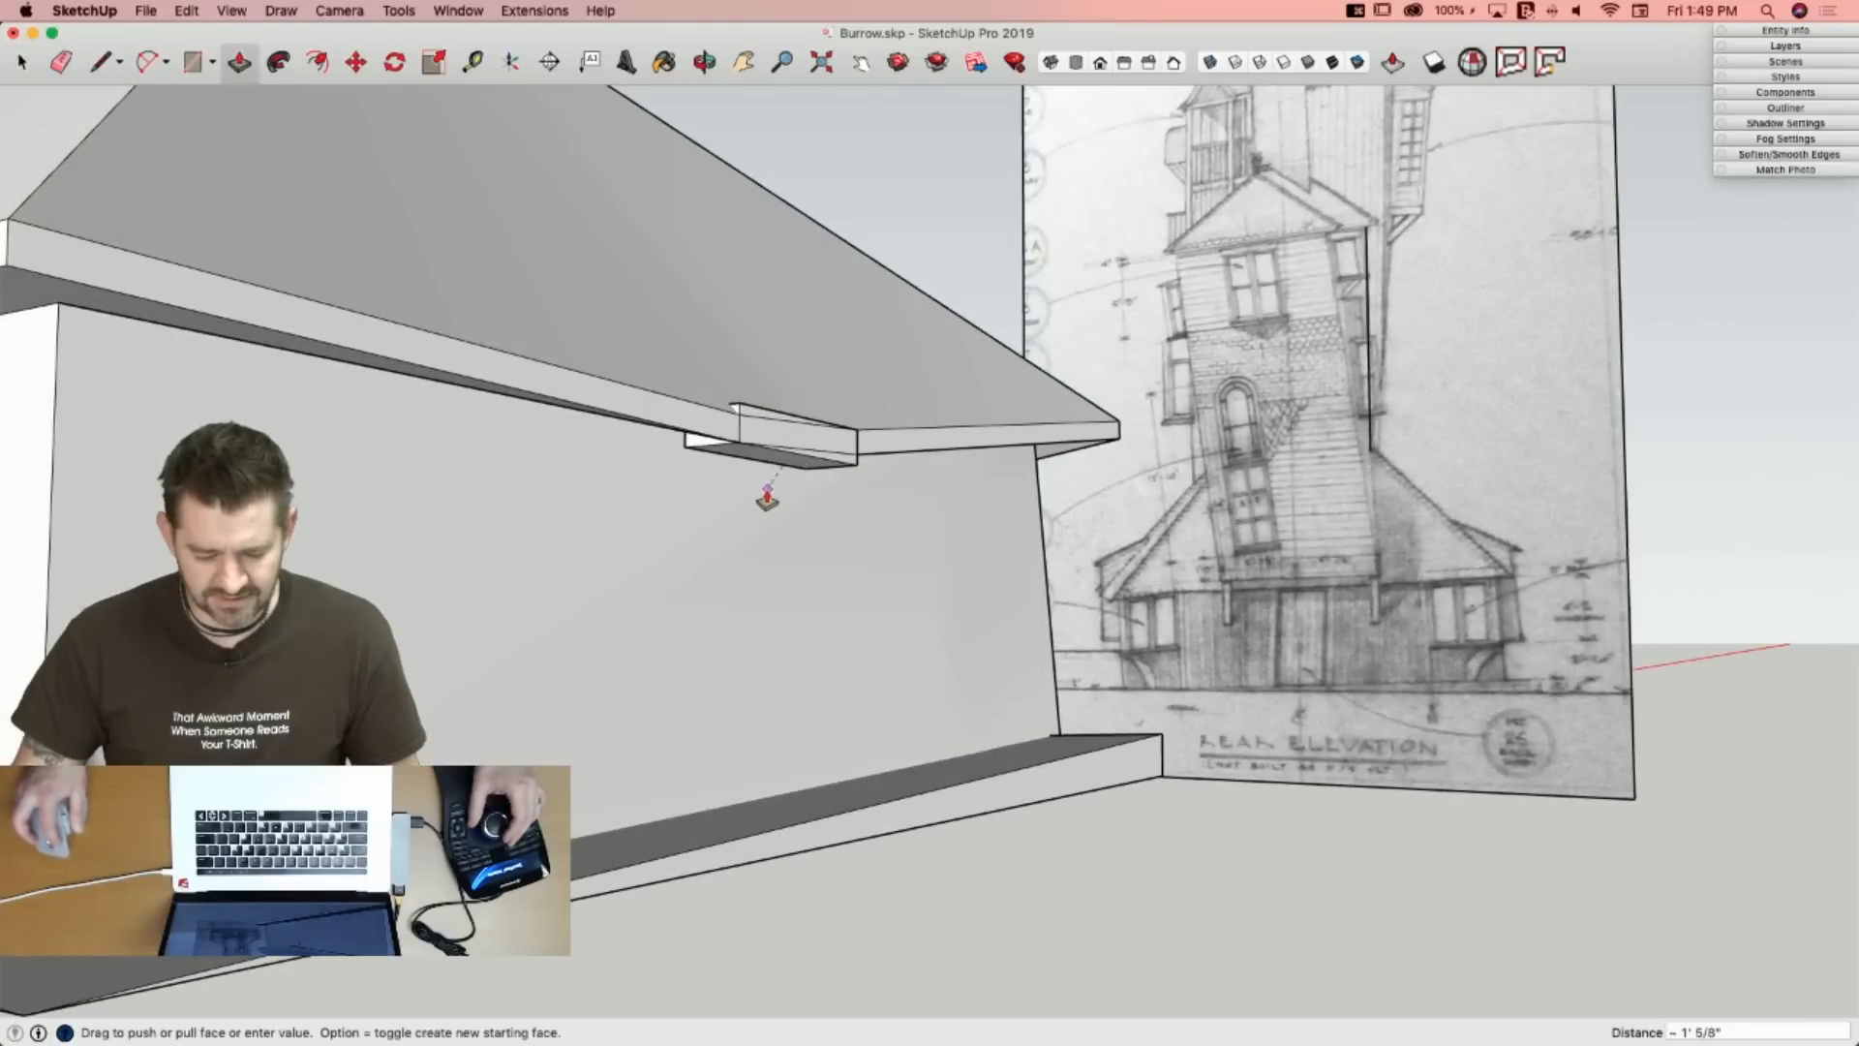
click(766, 492)
click(766, 470)
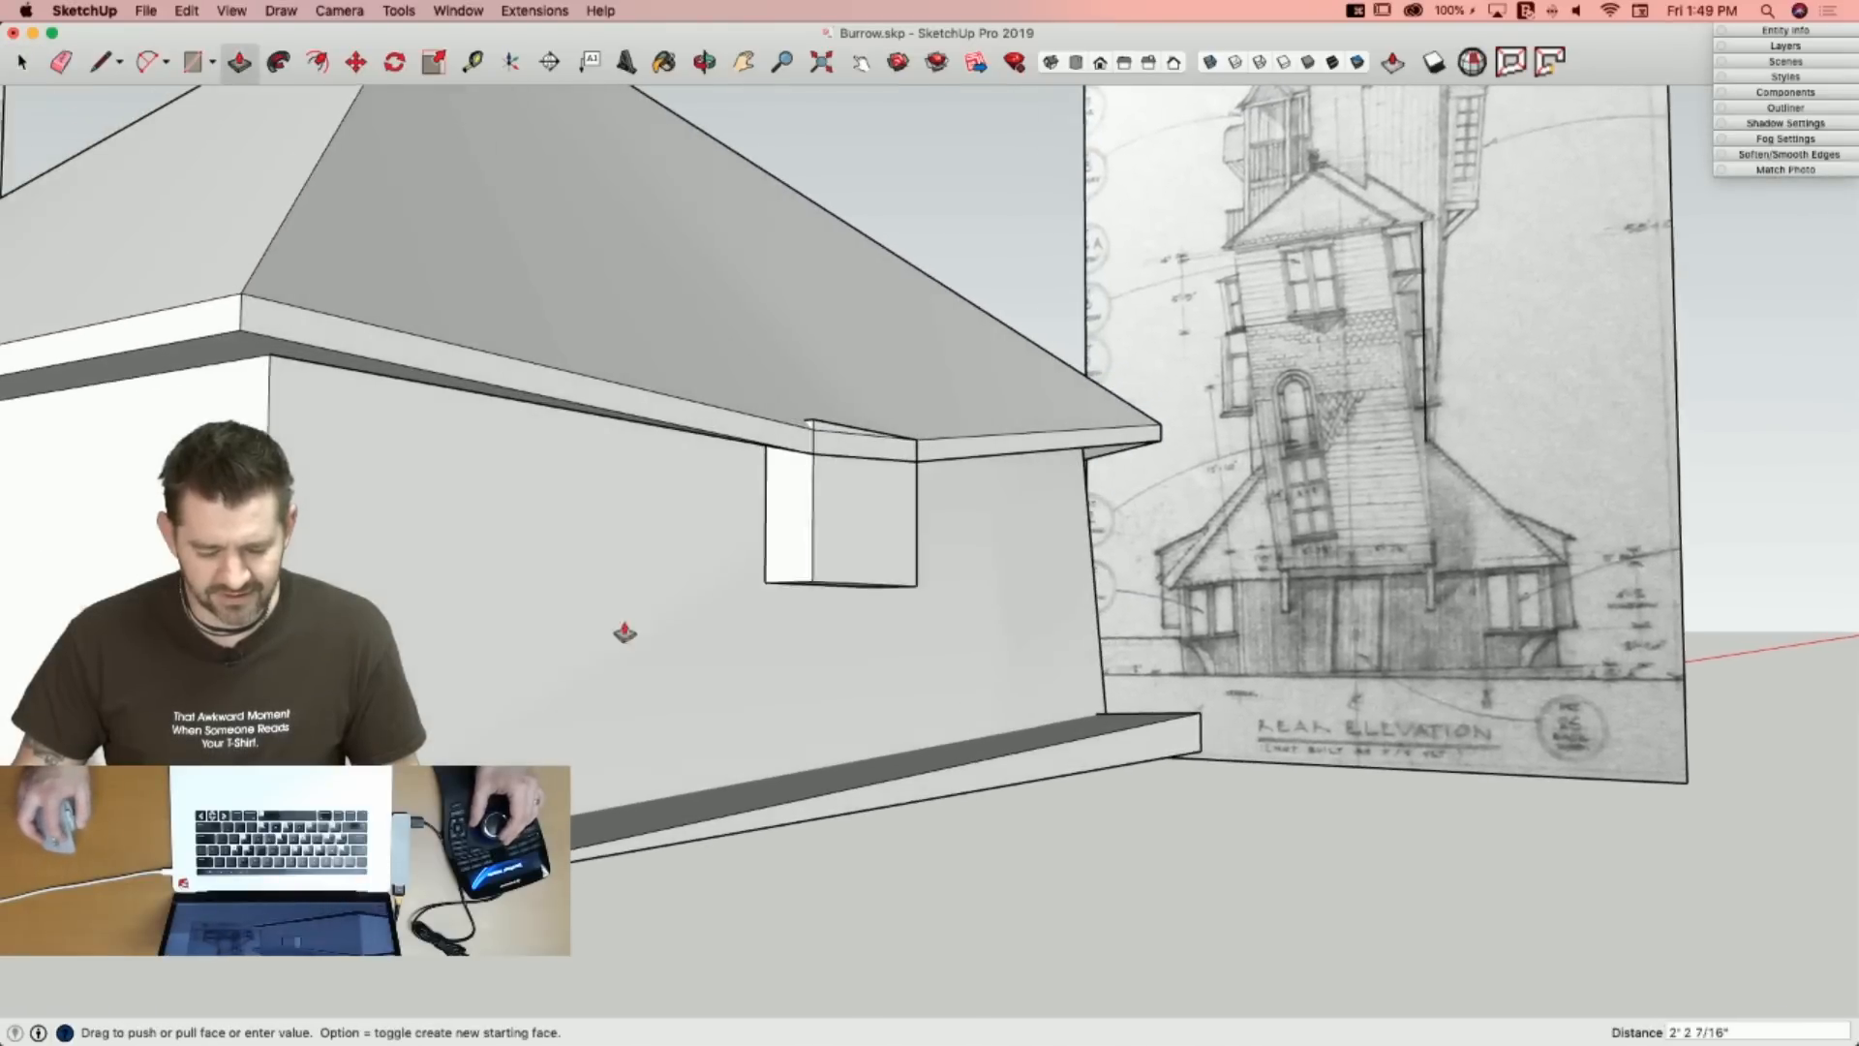
click(664, 595)
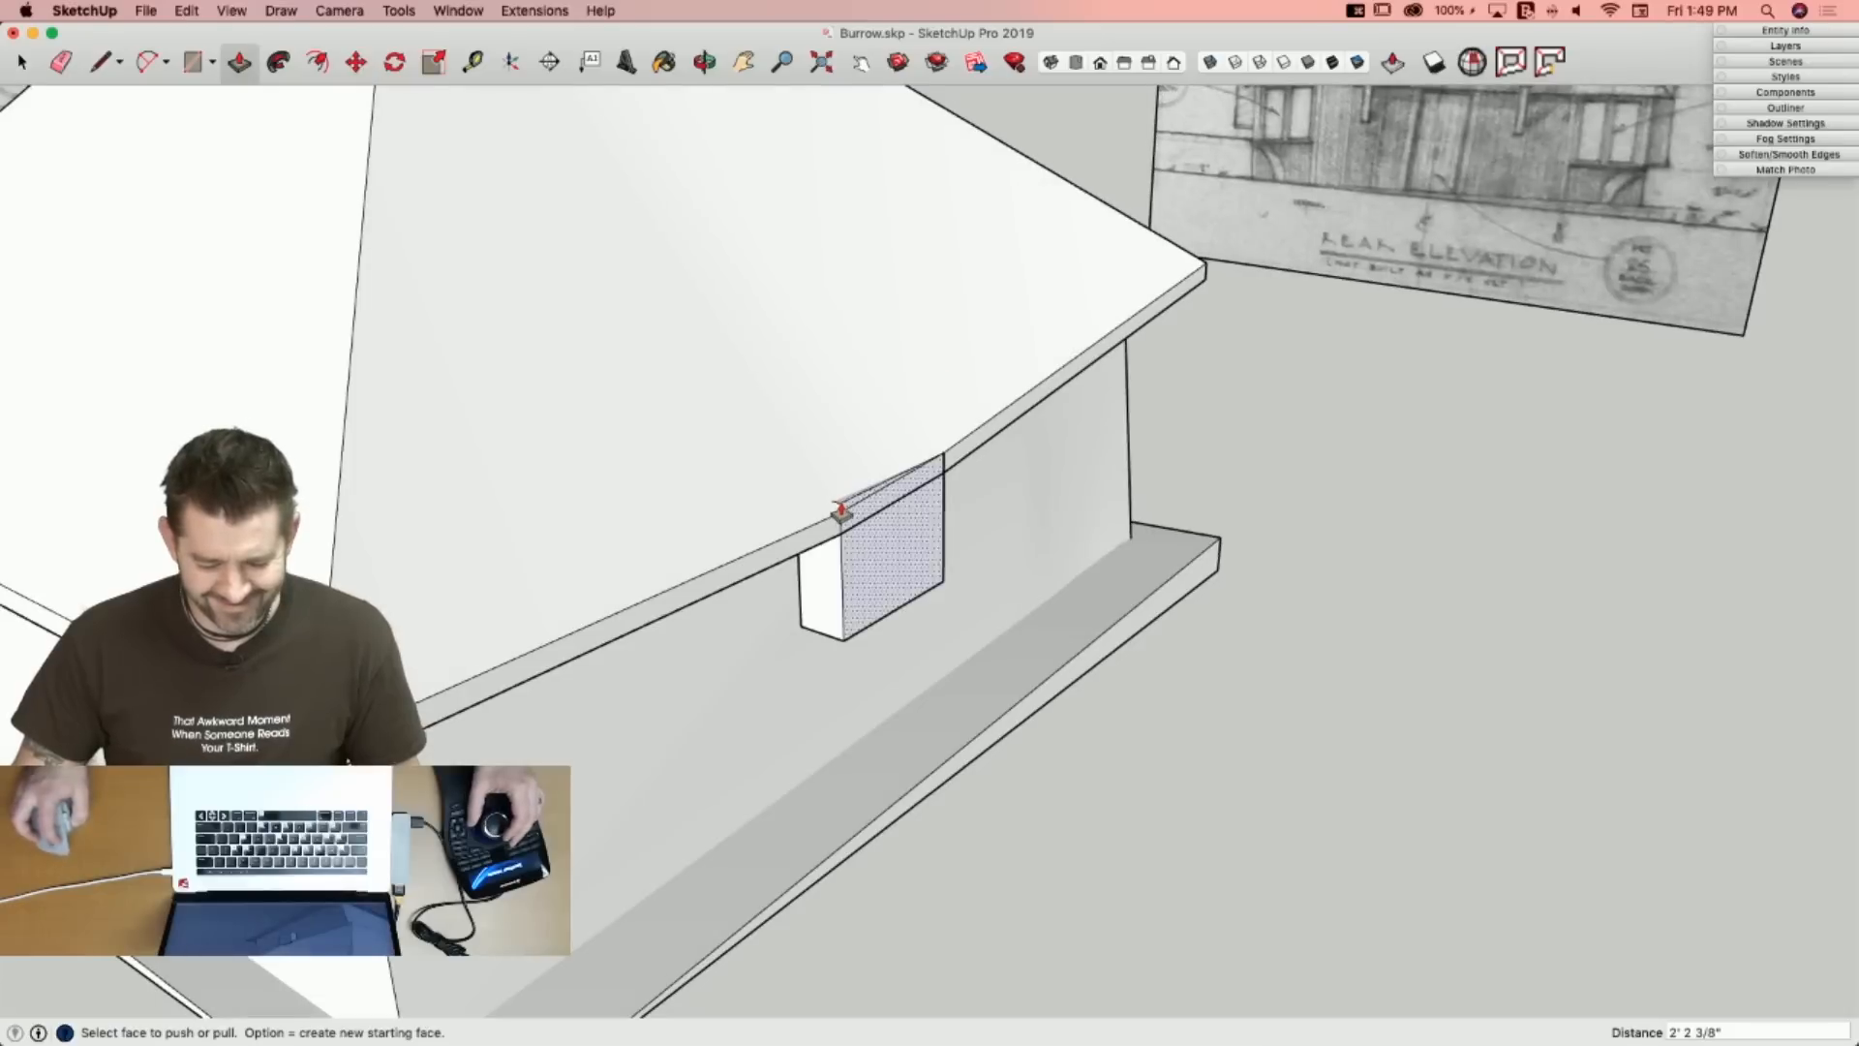
click(841, 509)
click(806, 438)
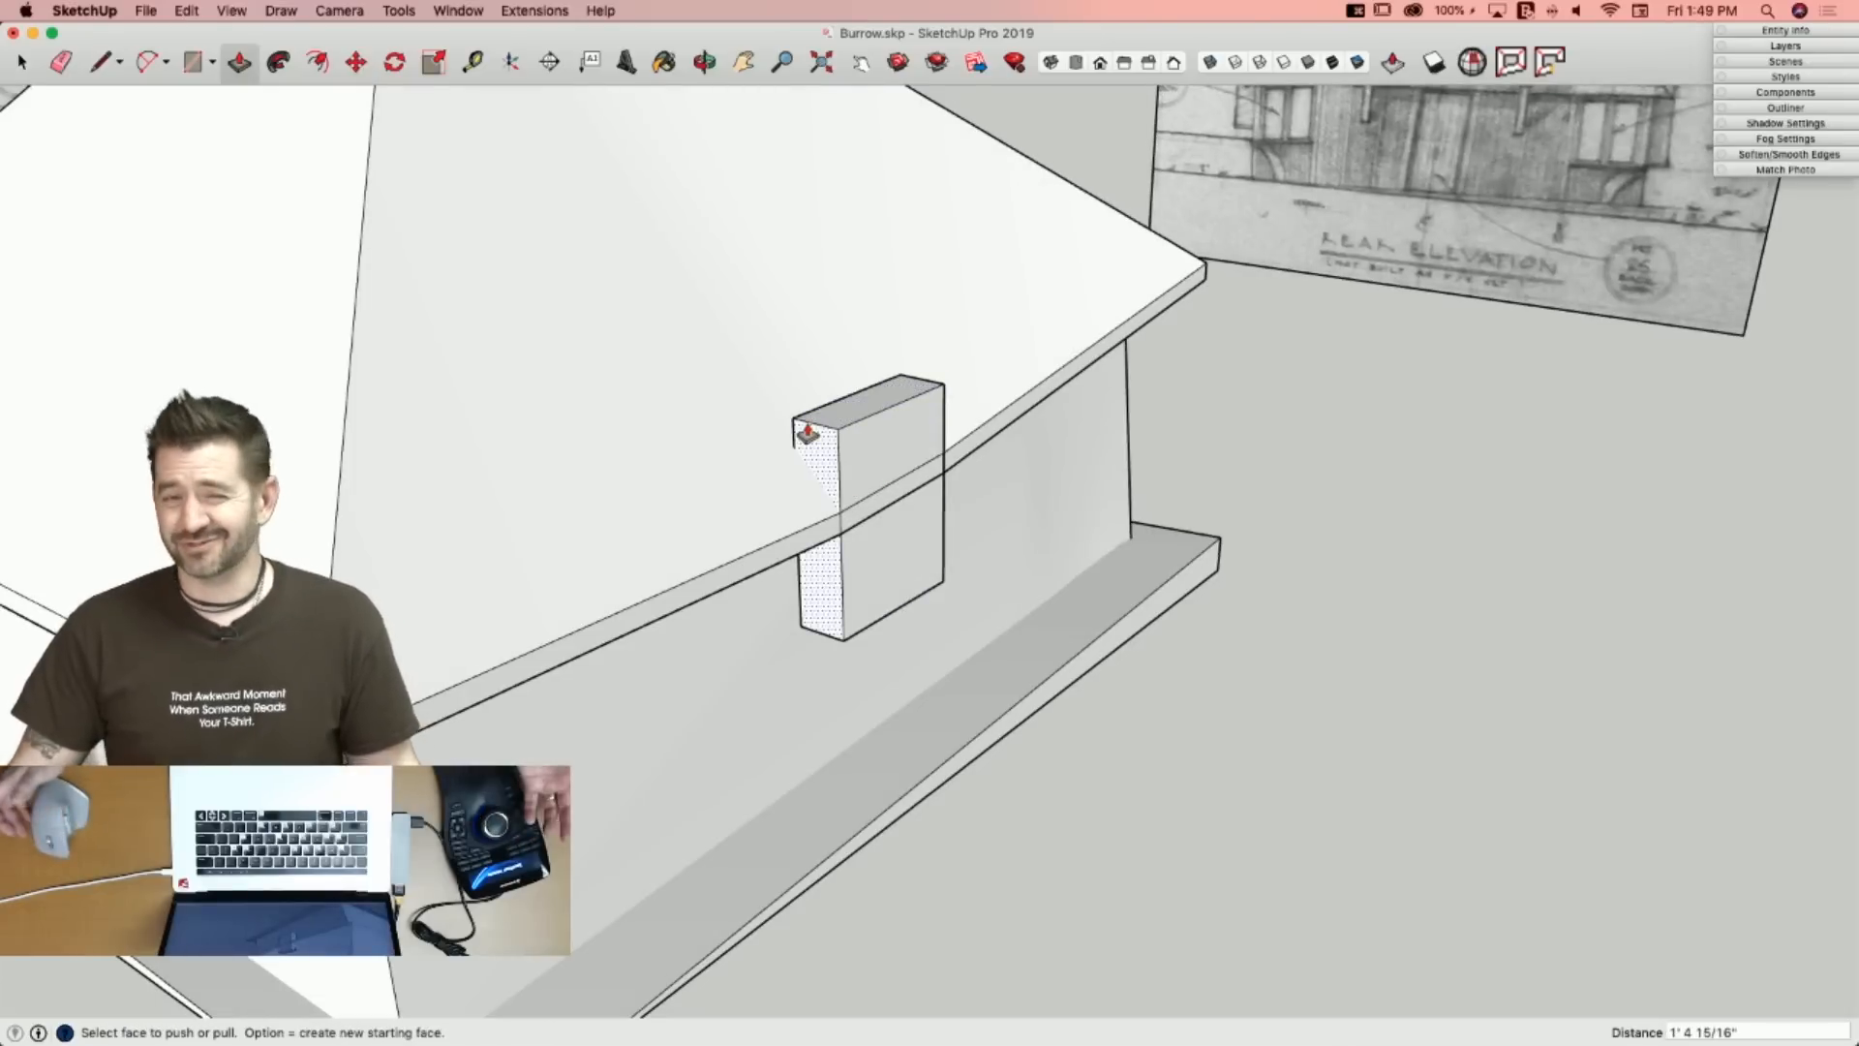
Trace a line about 5' 3/4" long down the side of the dormer window on the elevation drawing.
key(l)
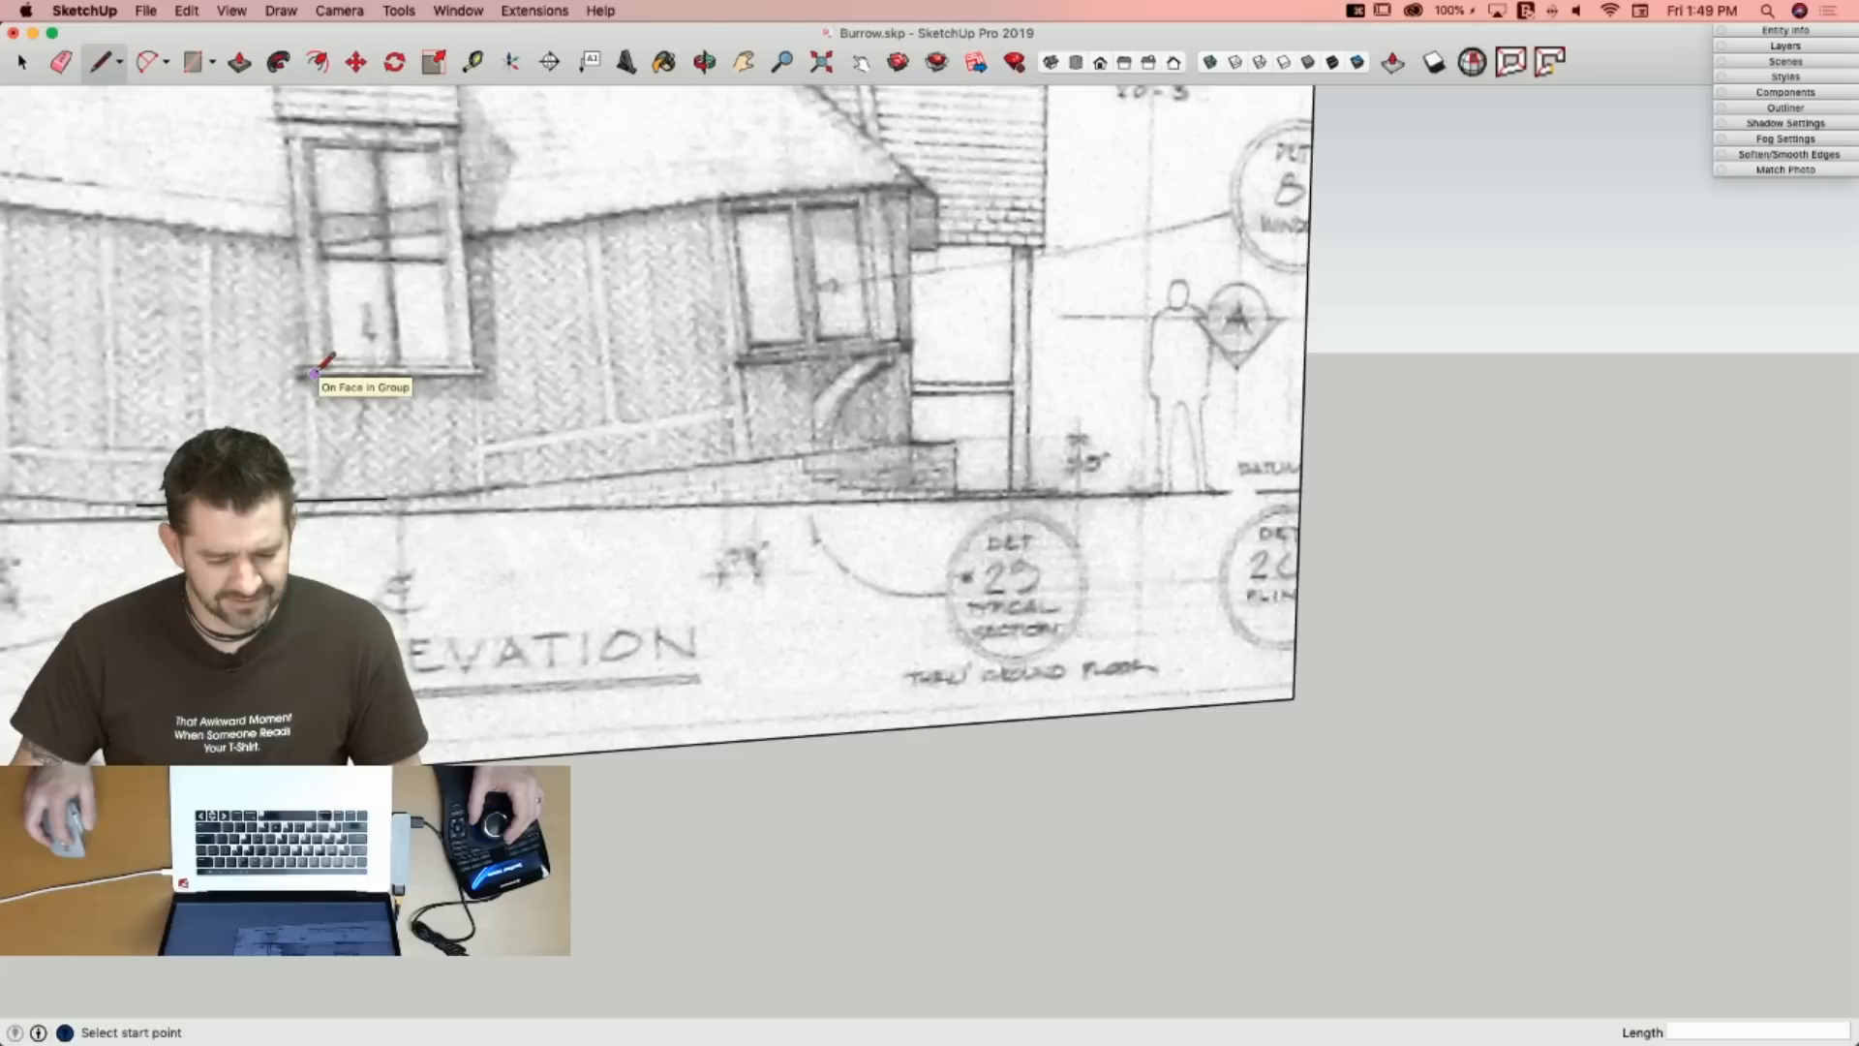
key(space)
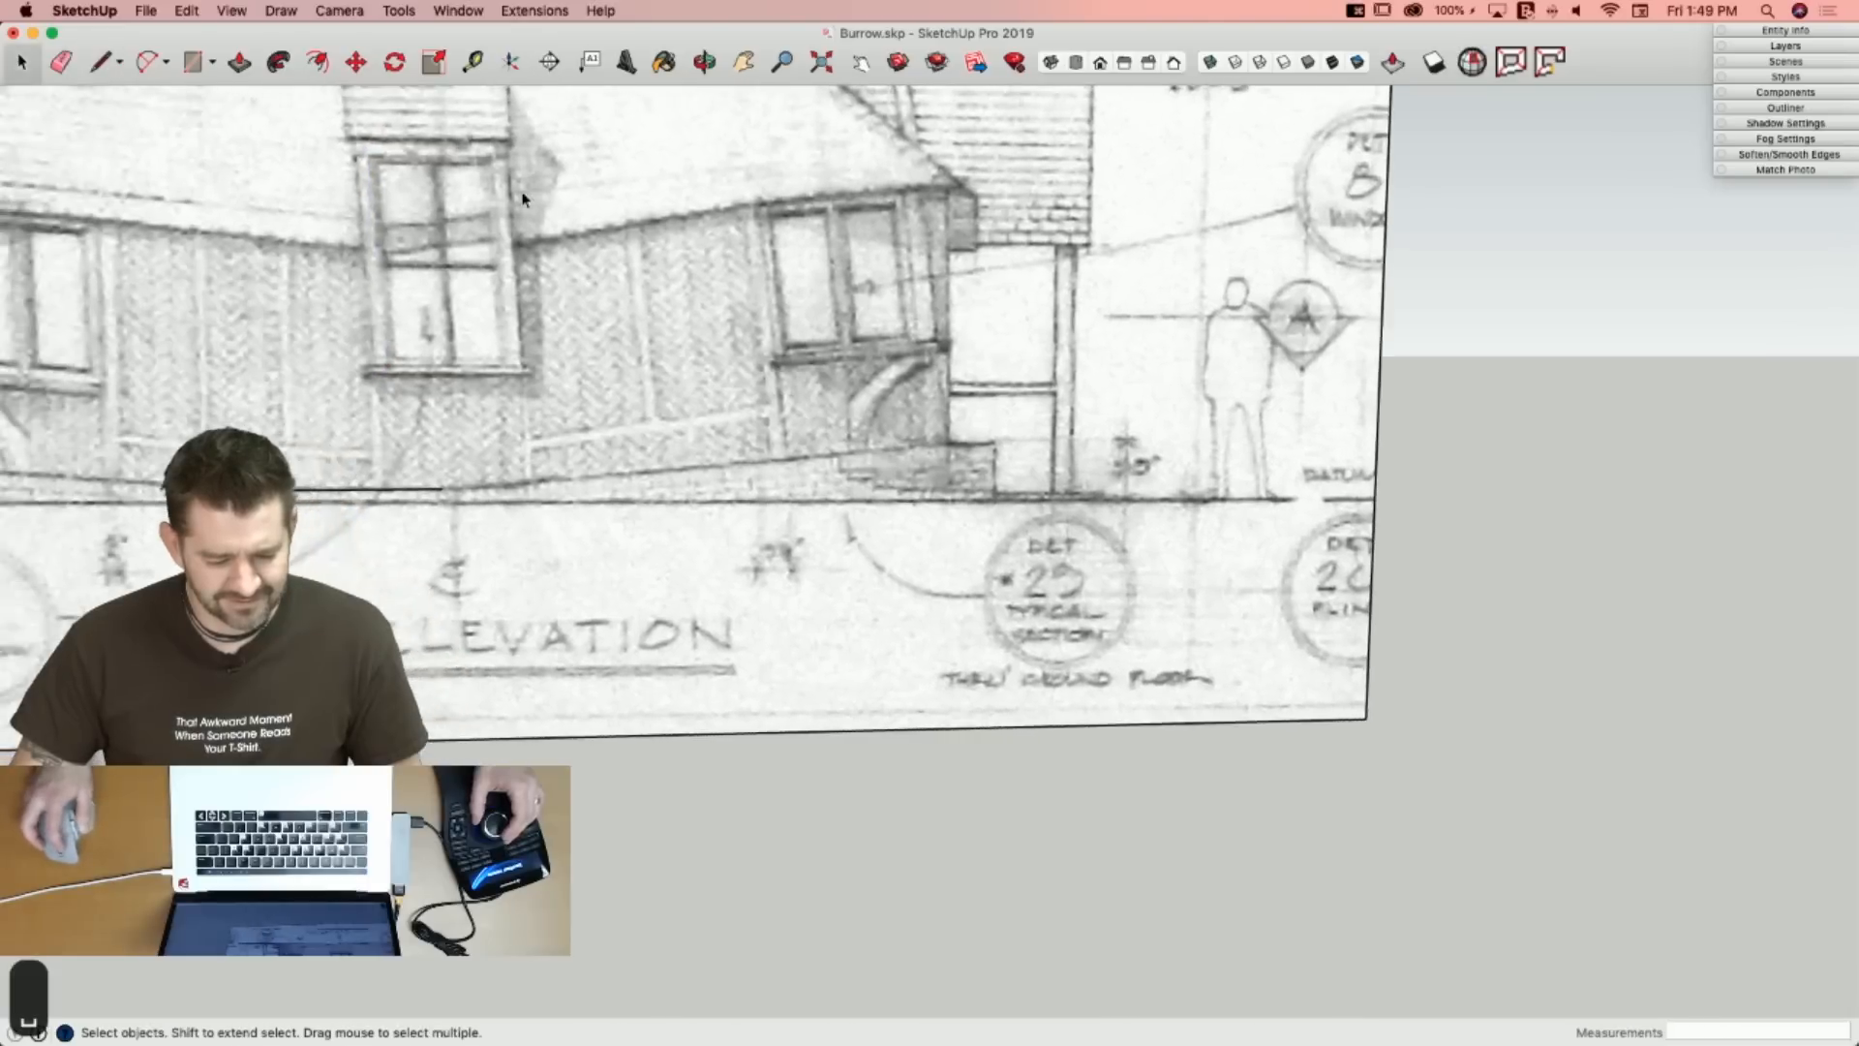
key(j)
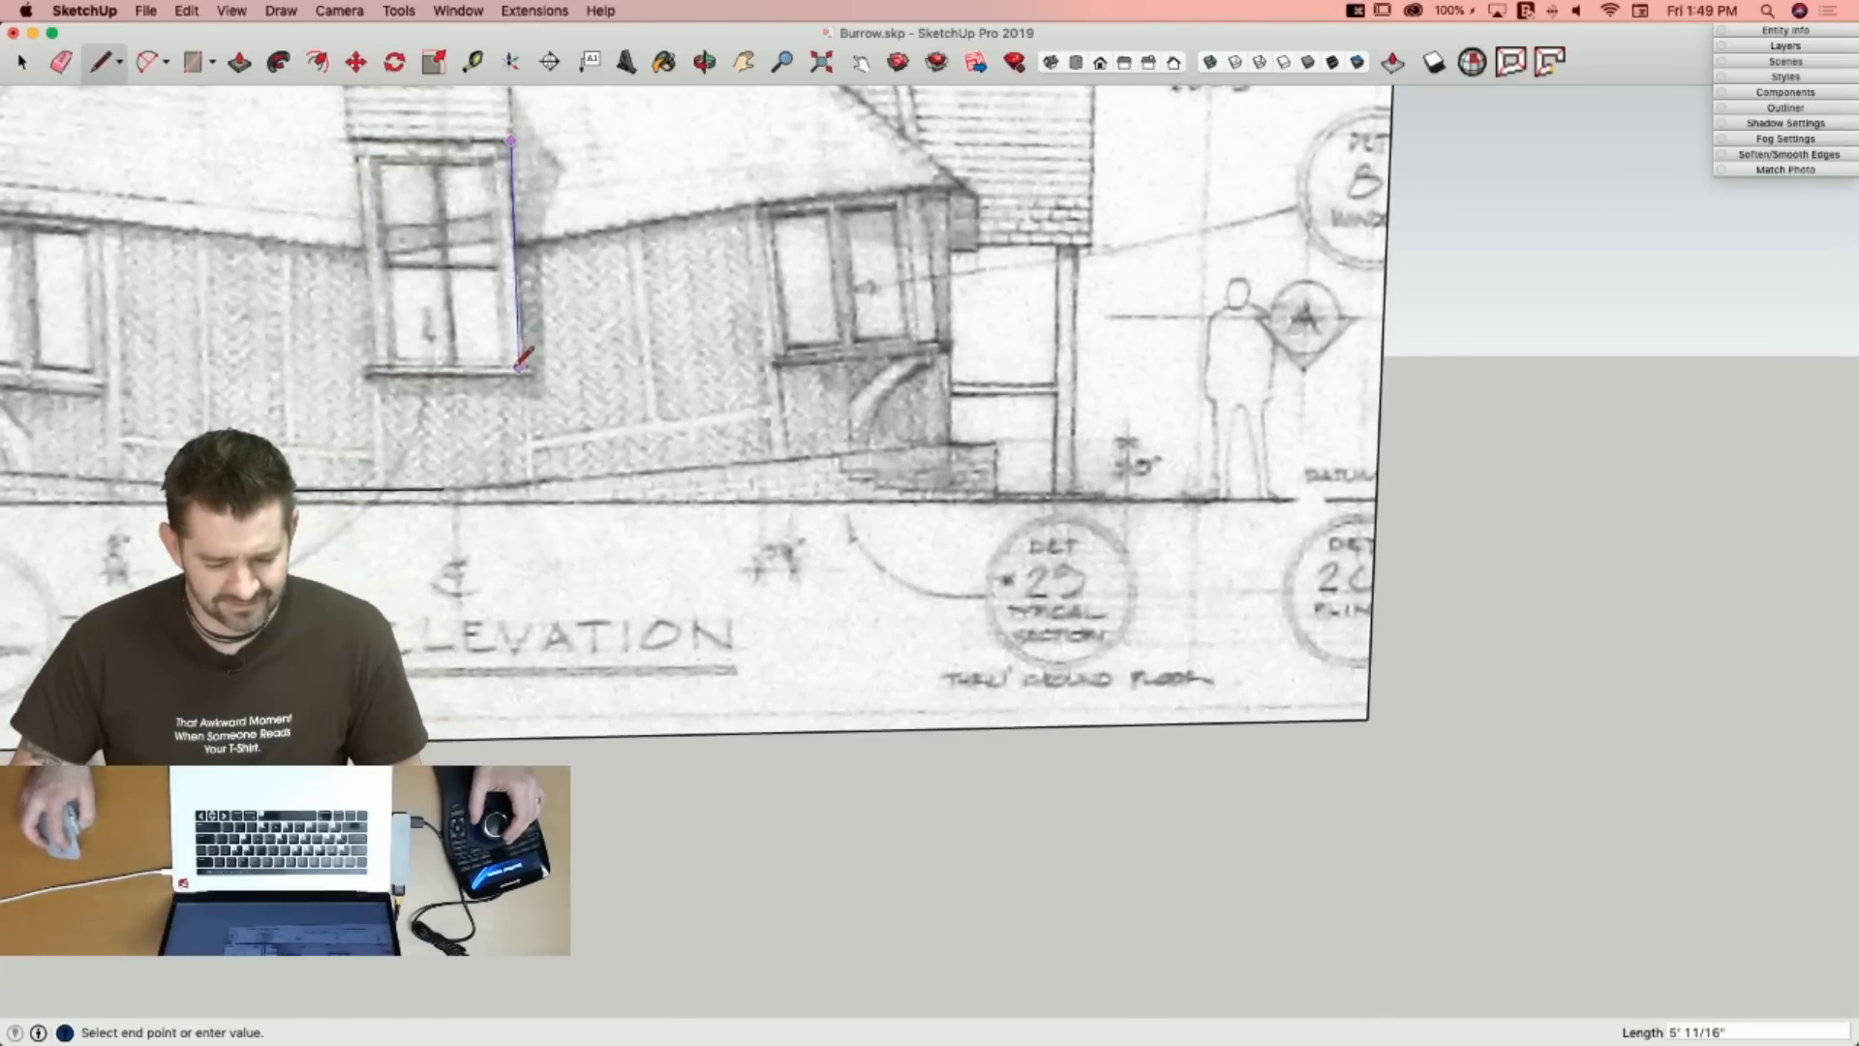
scroll(524, 358, up, 3)
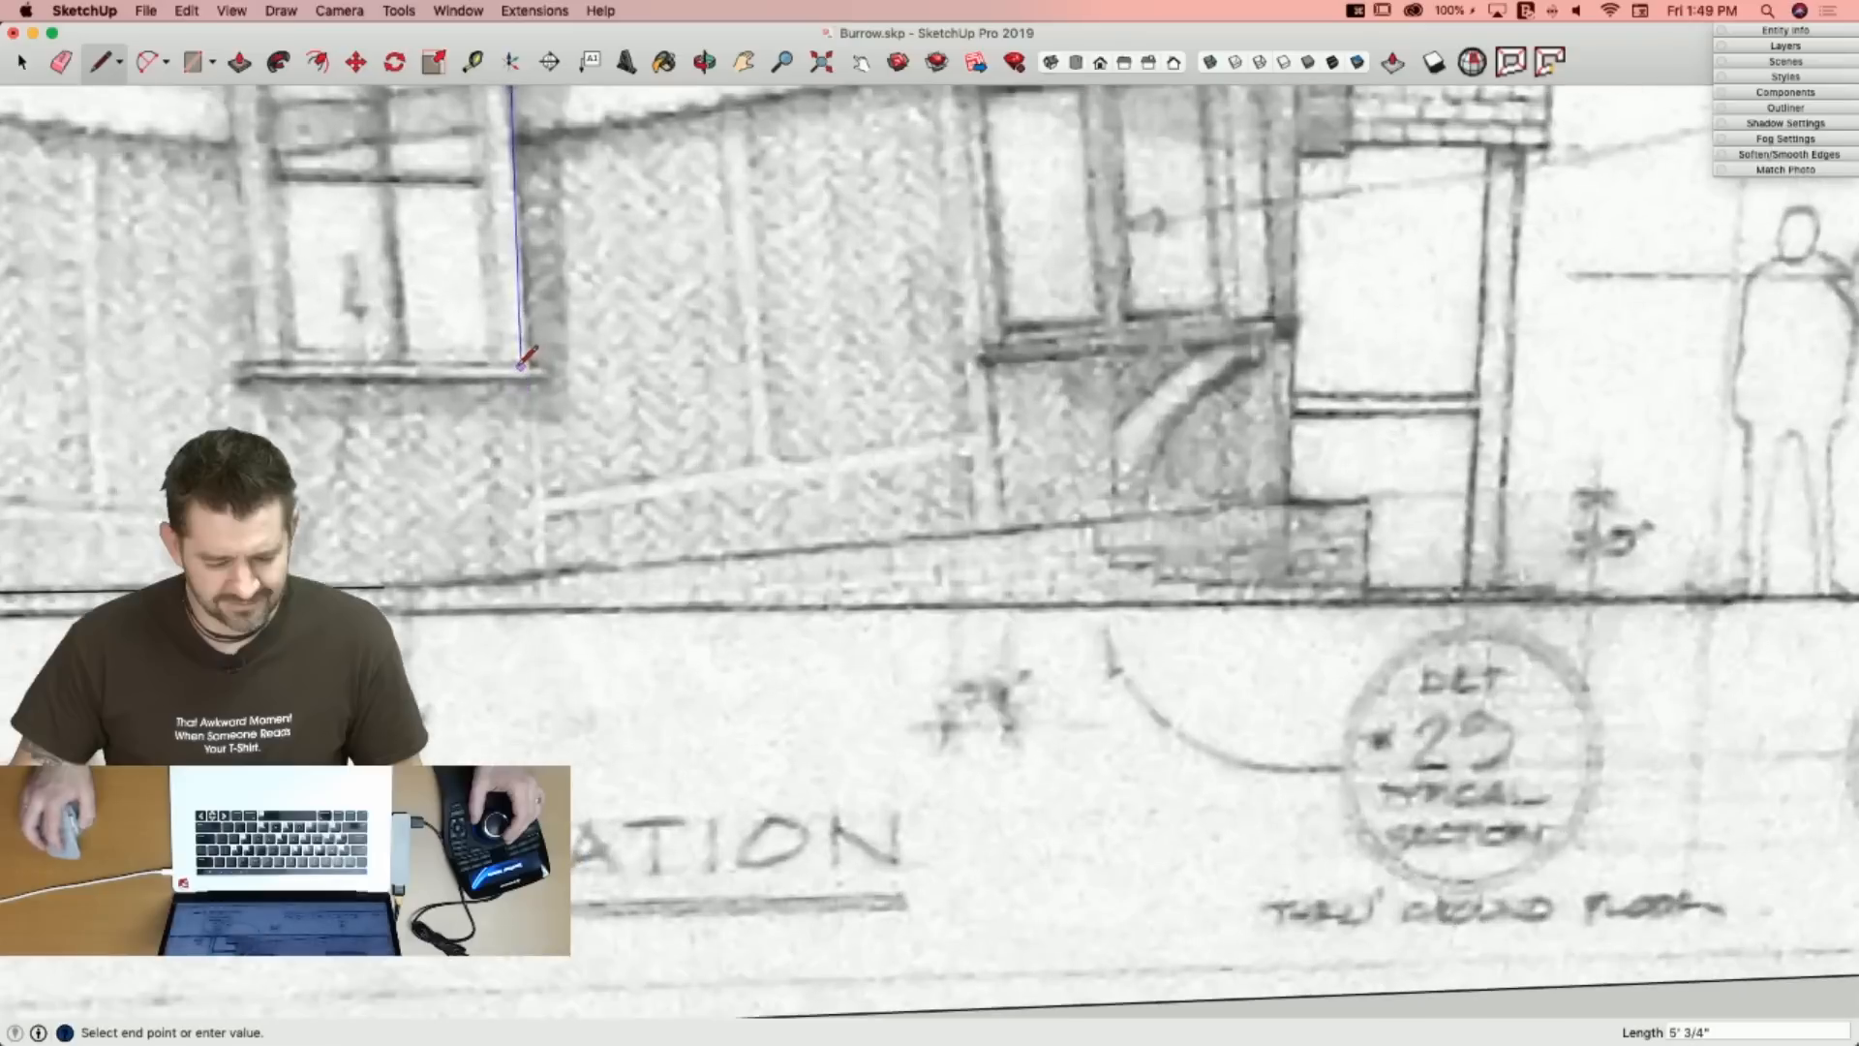
click(520, 371)
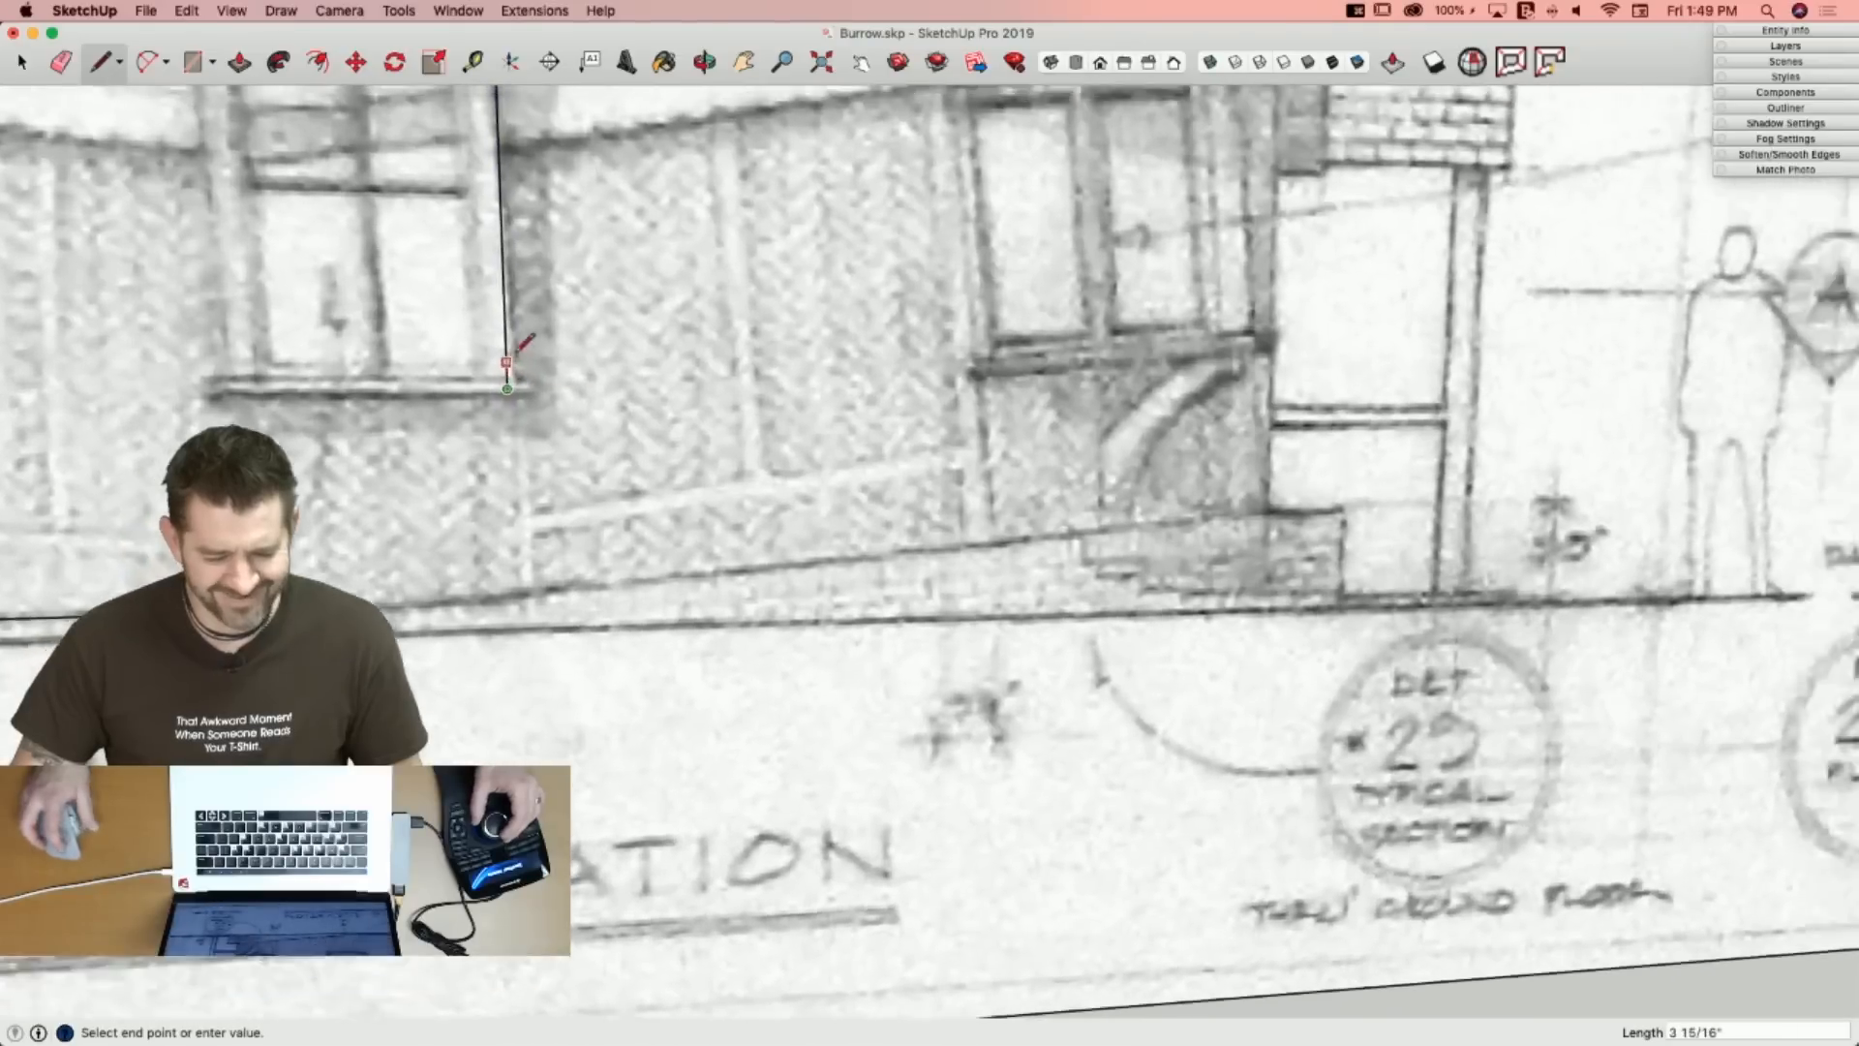
key(space)
Extrude the traced window edge from the elevation across to the model as a height guide face.
key(a)
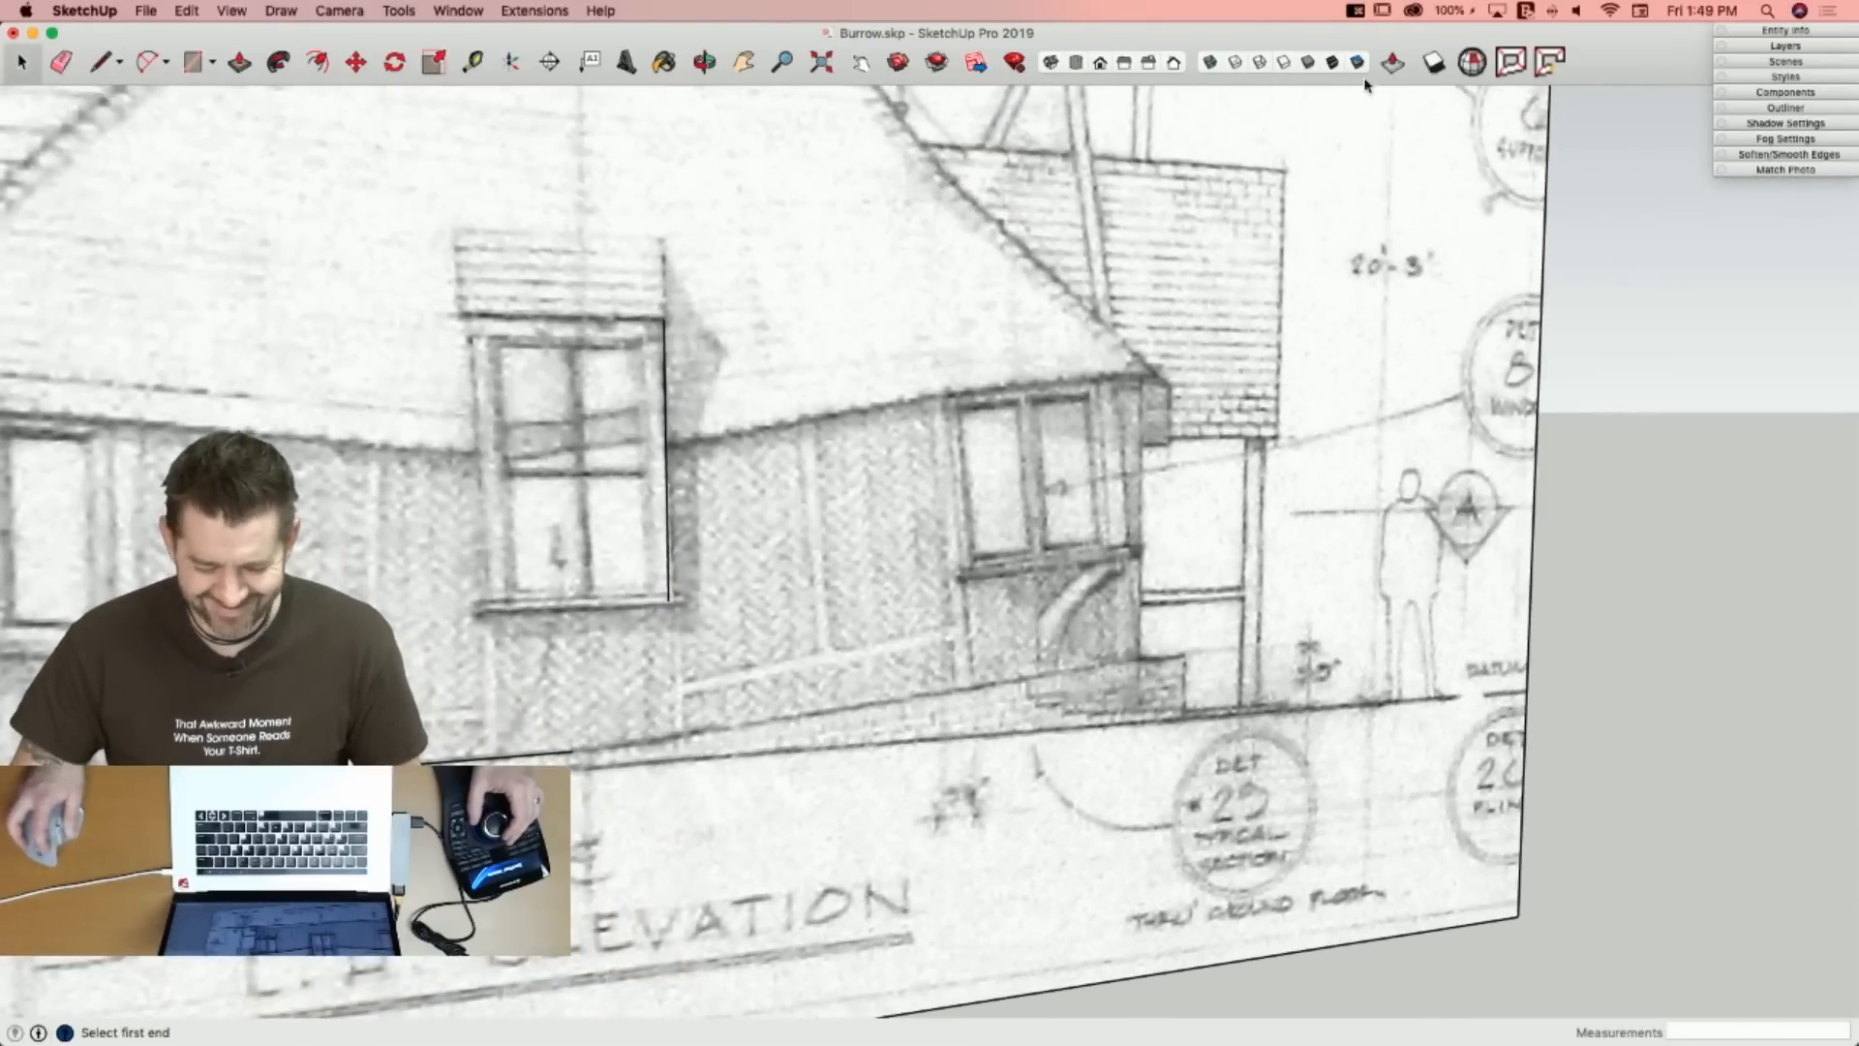
click(662, 466)
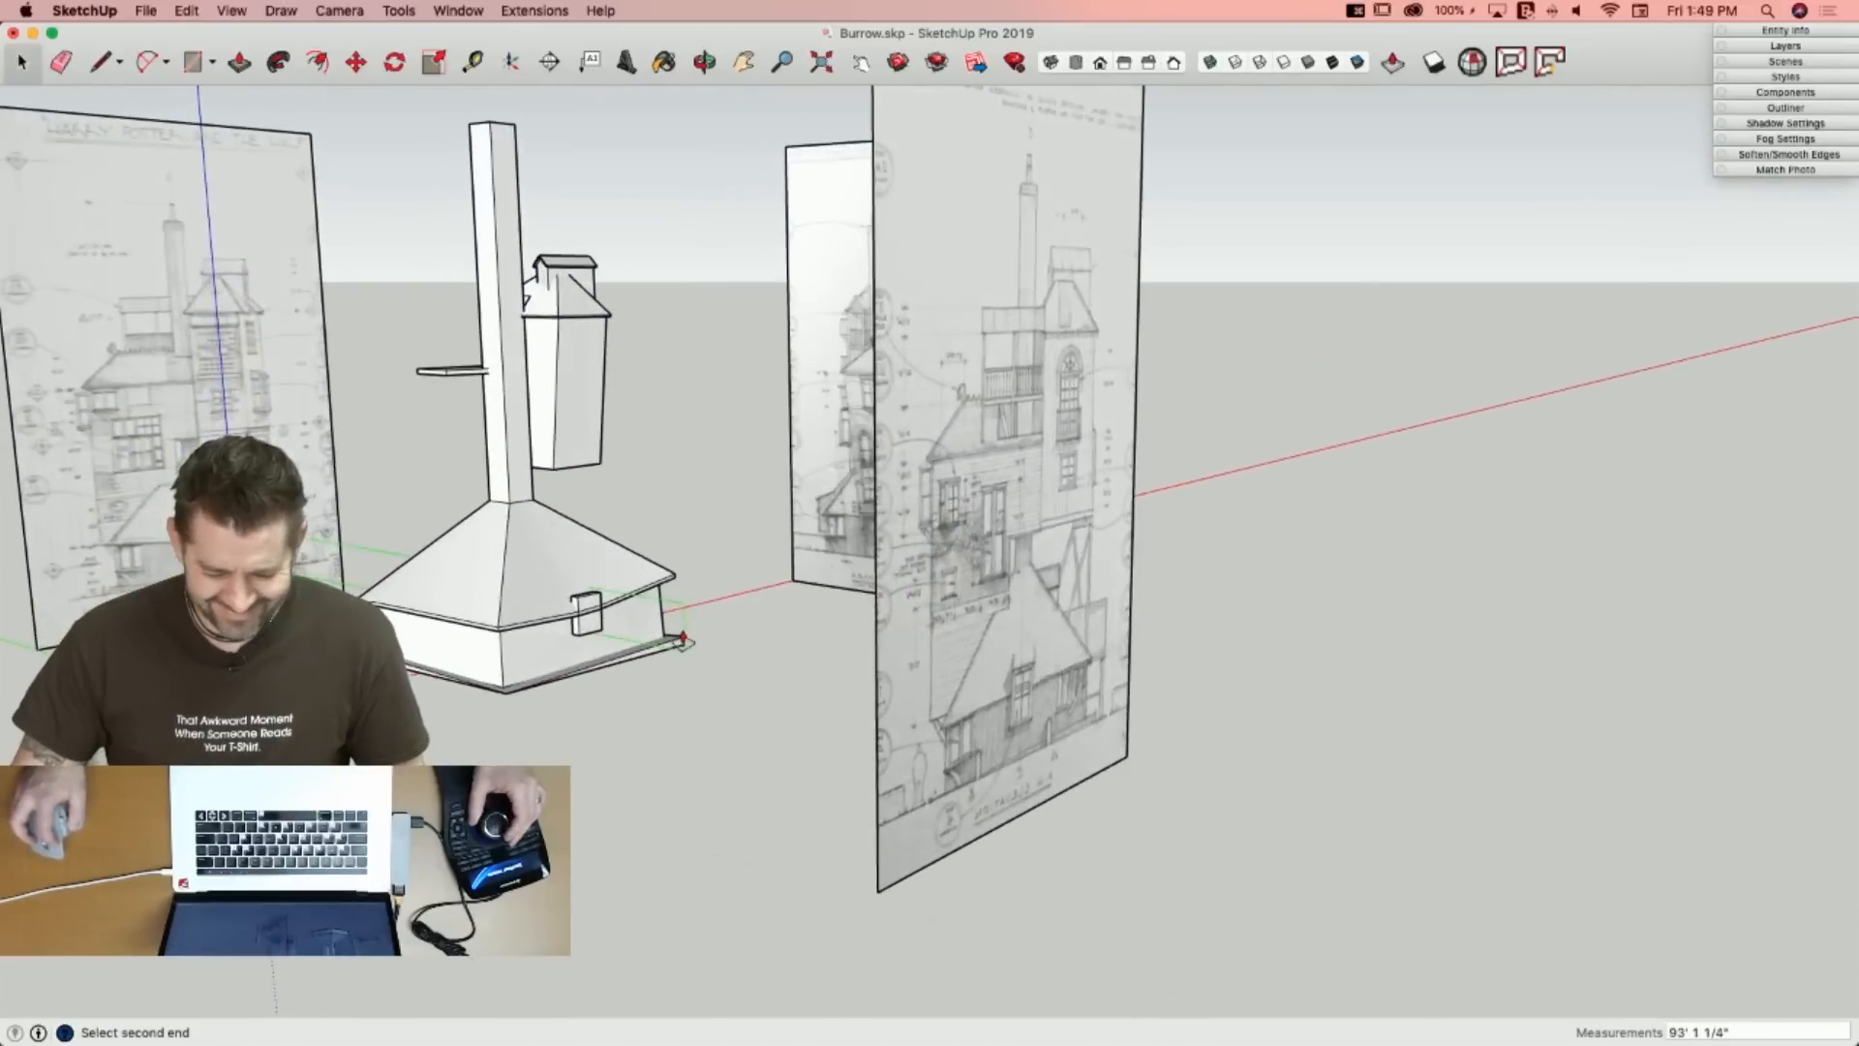
Push/Pull the dormer block's top face about 4 11/16" and bottom face about 6 11/16" to match the guide face.
key(space)
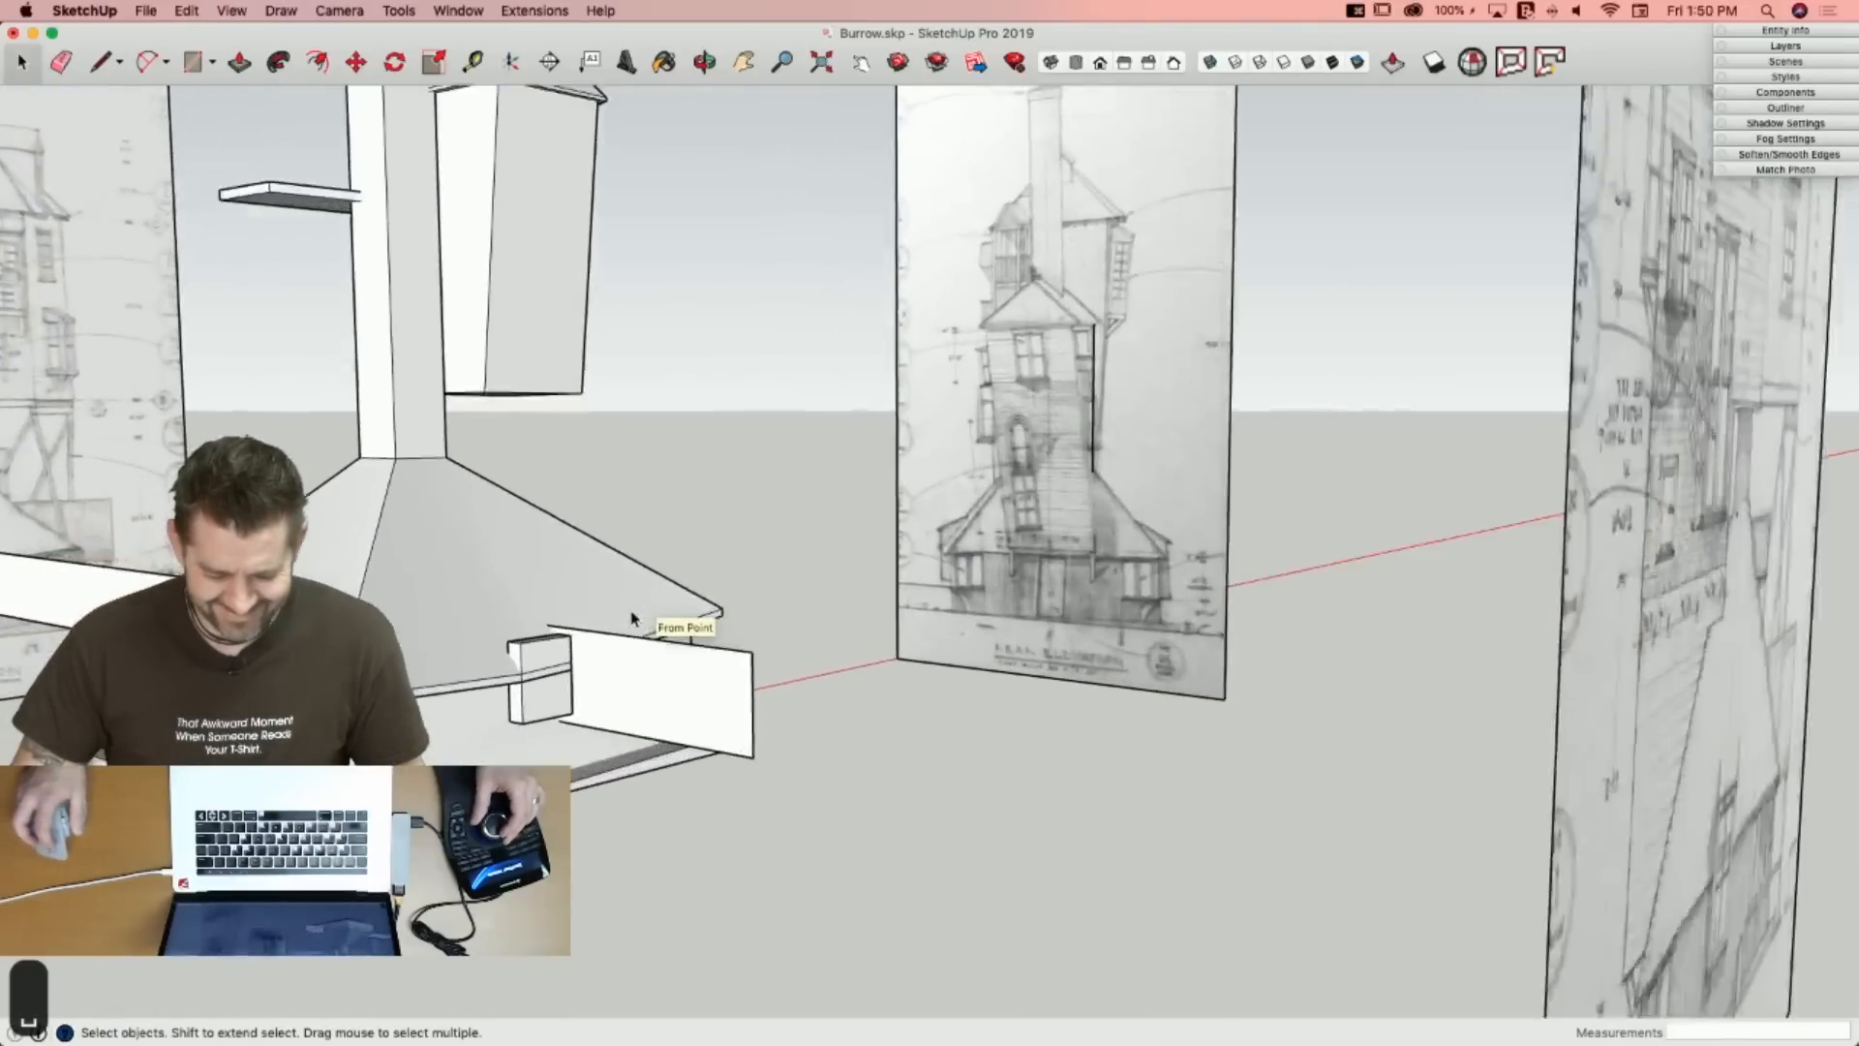
key(p)
click(583, 628)
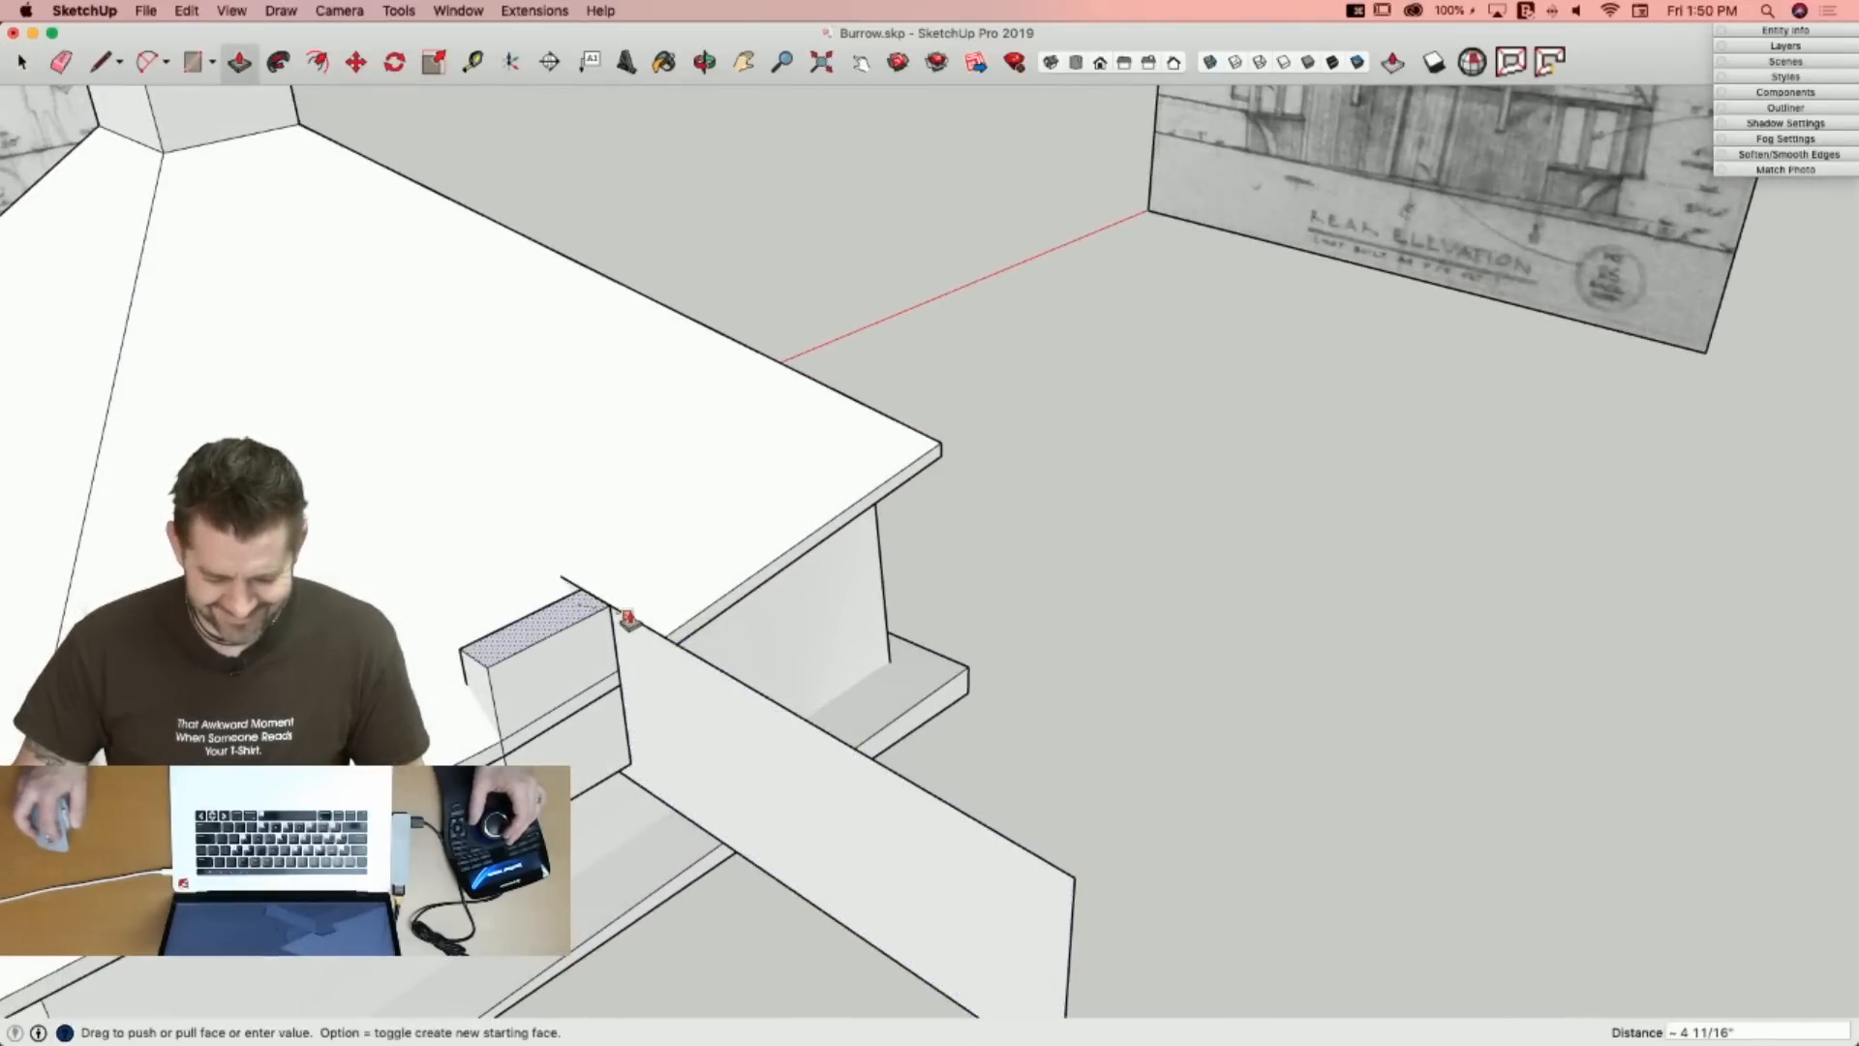
click(627, 620)
click(563, 646)
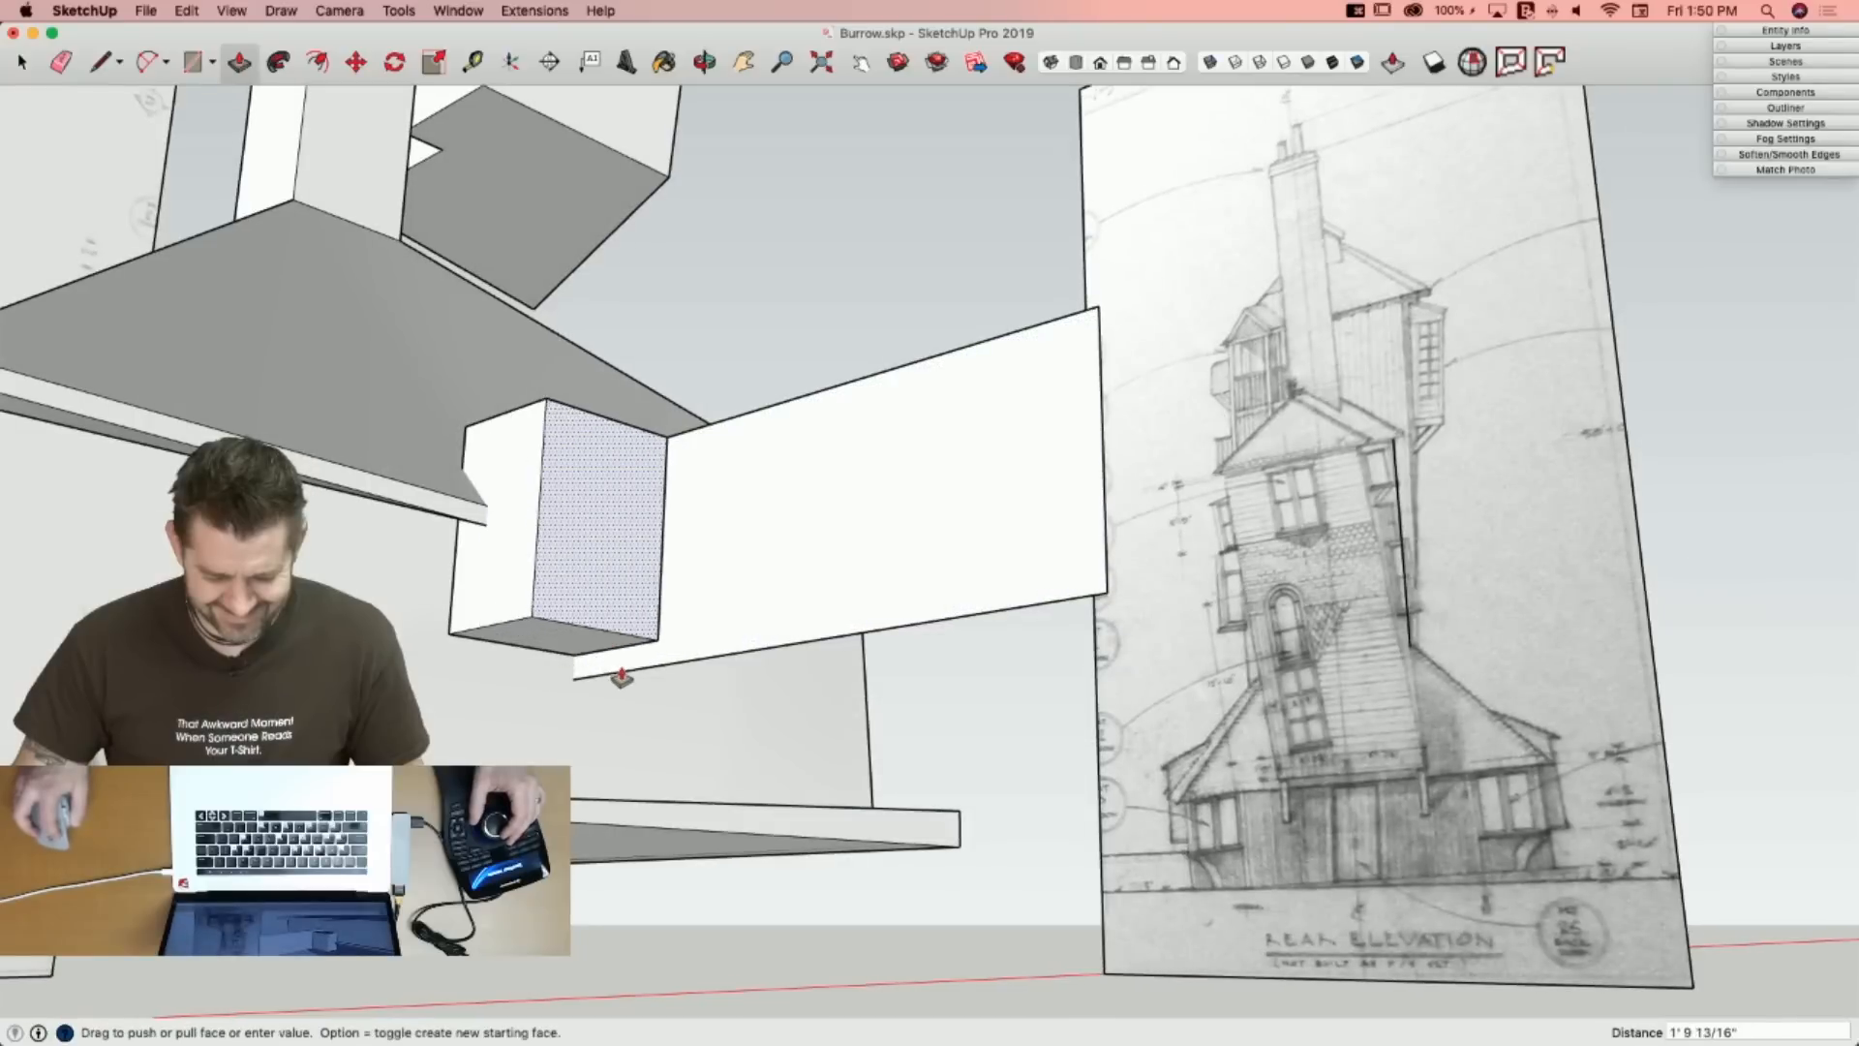
key(Escape)
click(572, 652)
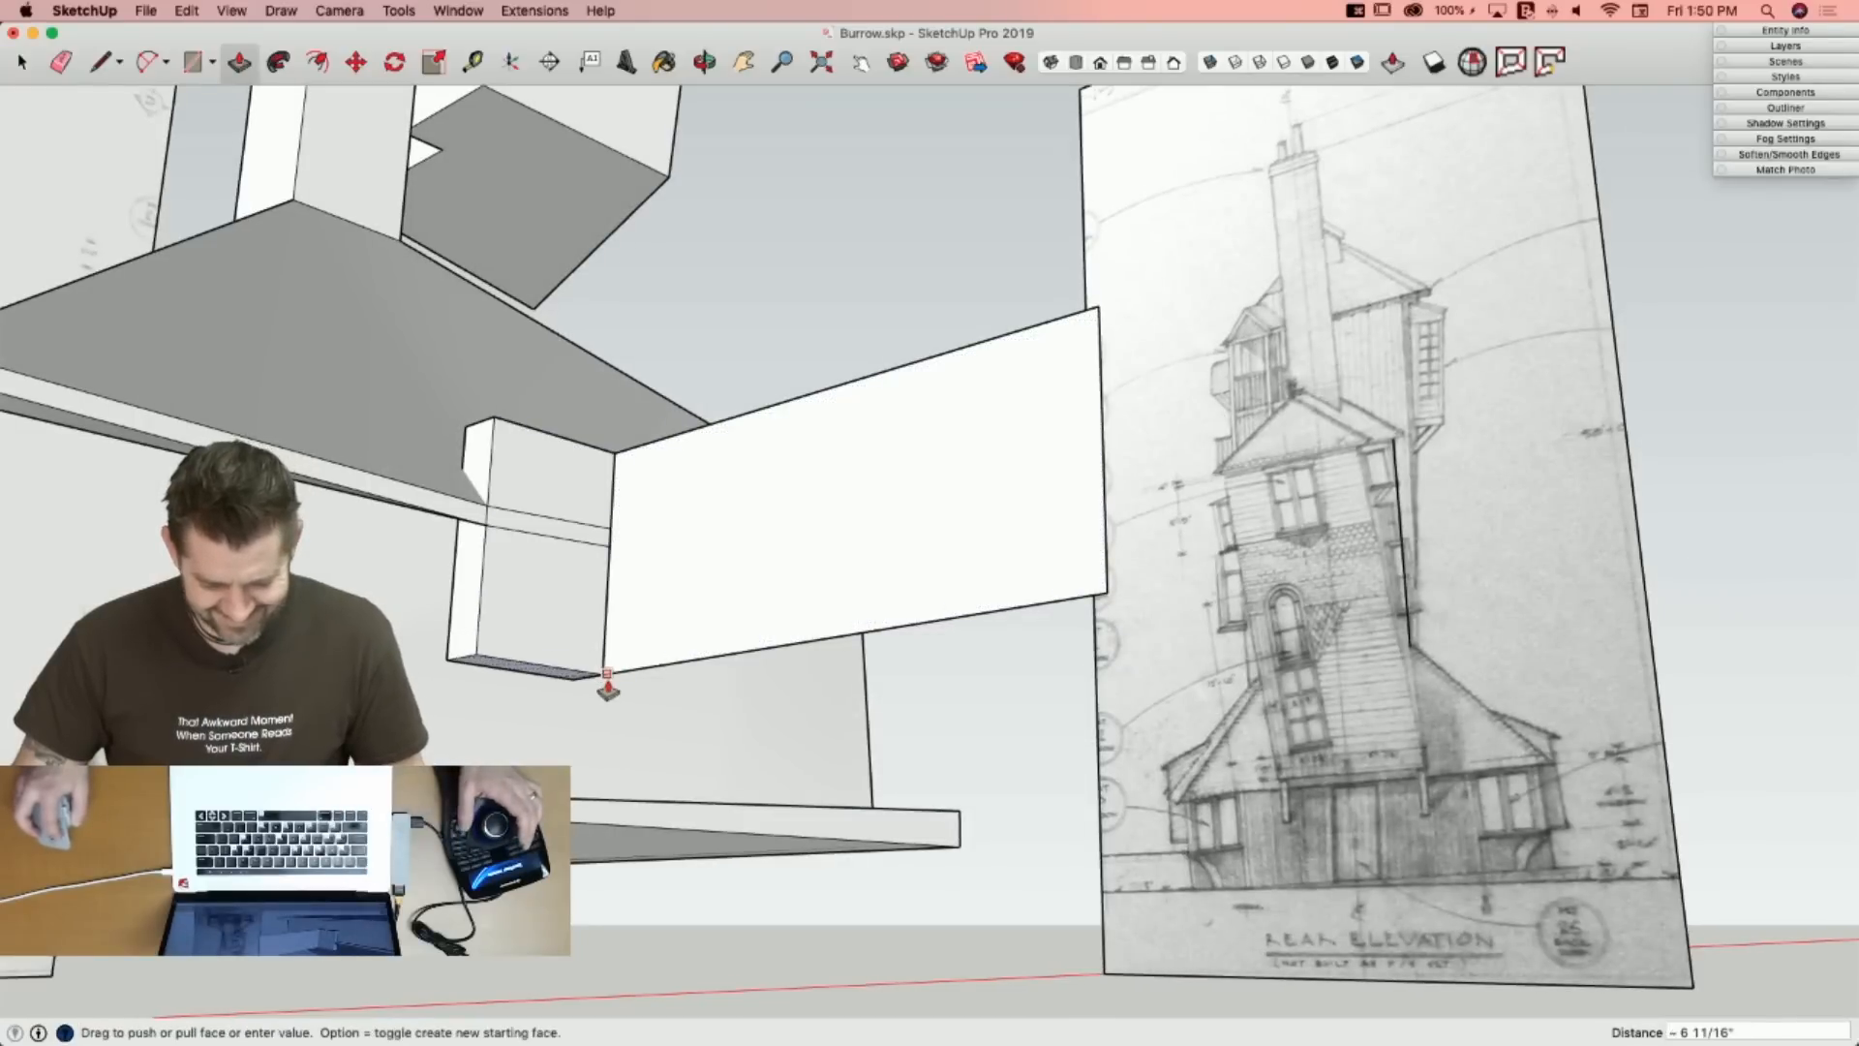
click(615, 690)
Leave the elevation group and delete the extruded guide faces on both sides of the house.
key(e)
key(space)
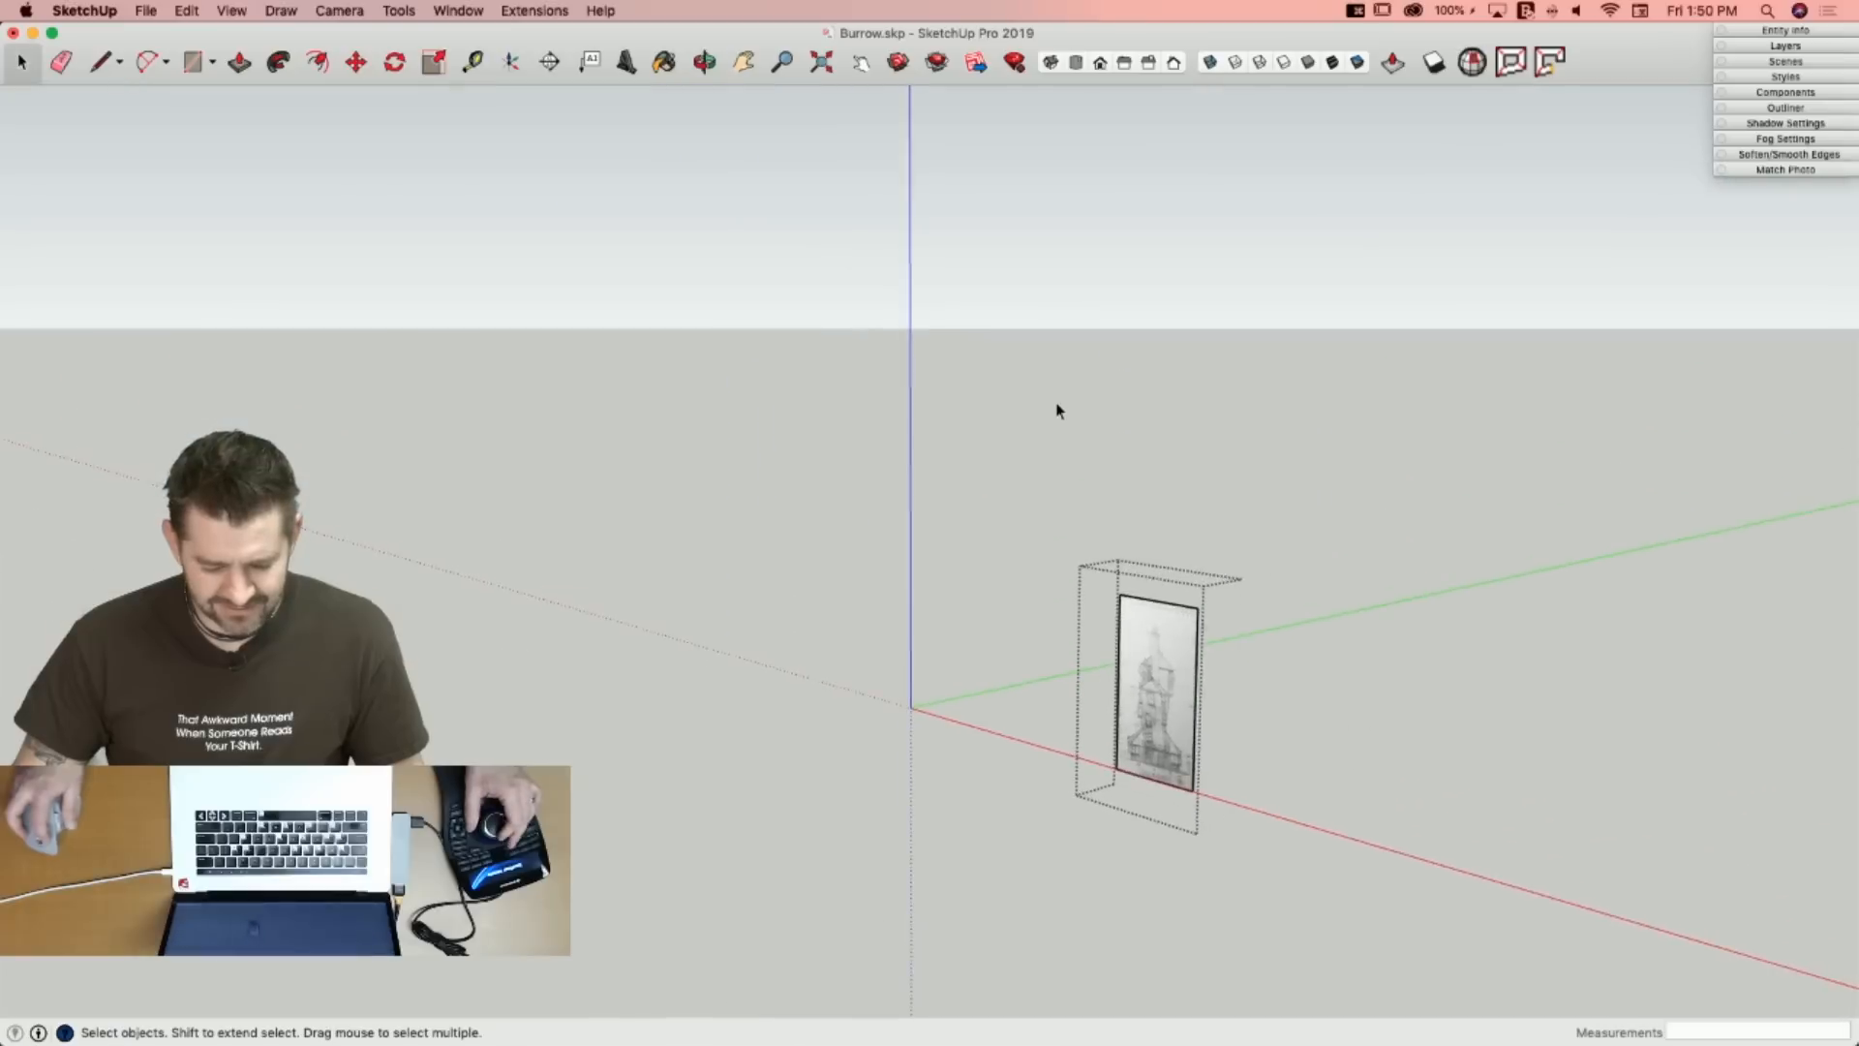
click(1057, 410)
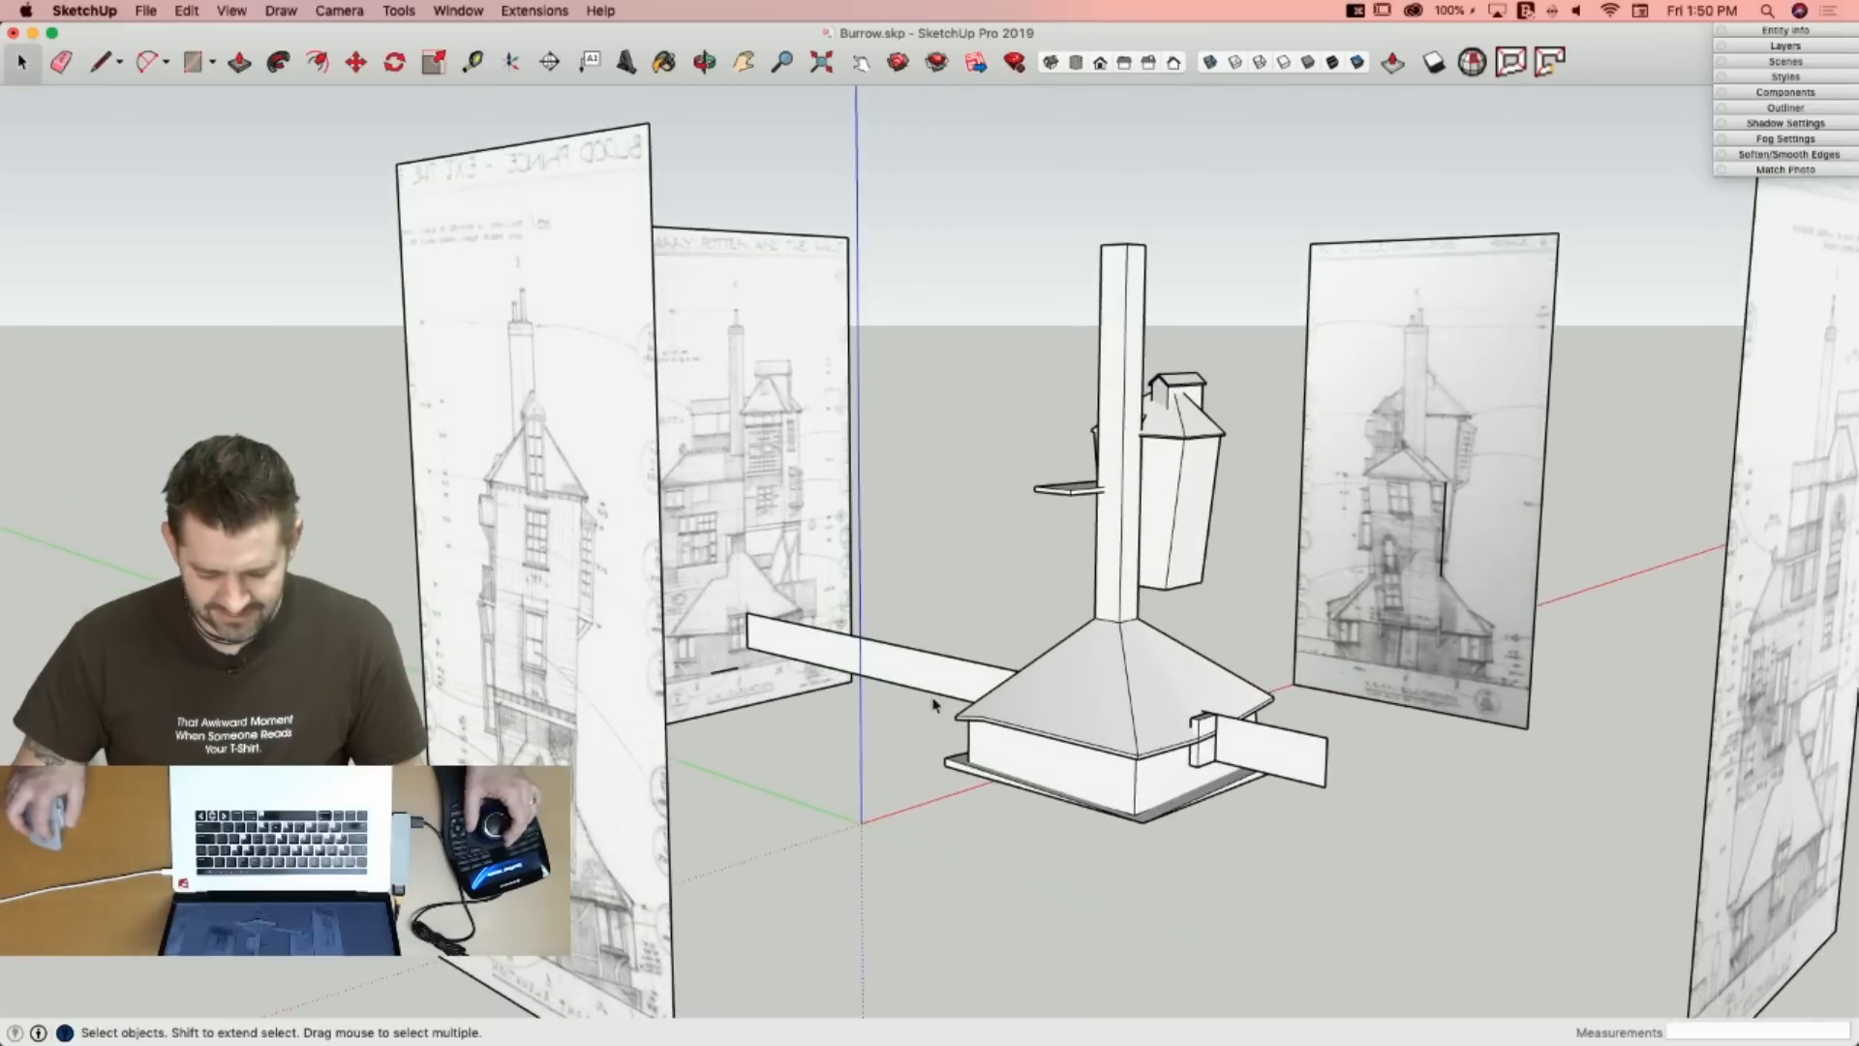
click(924, 693)
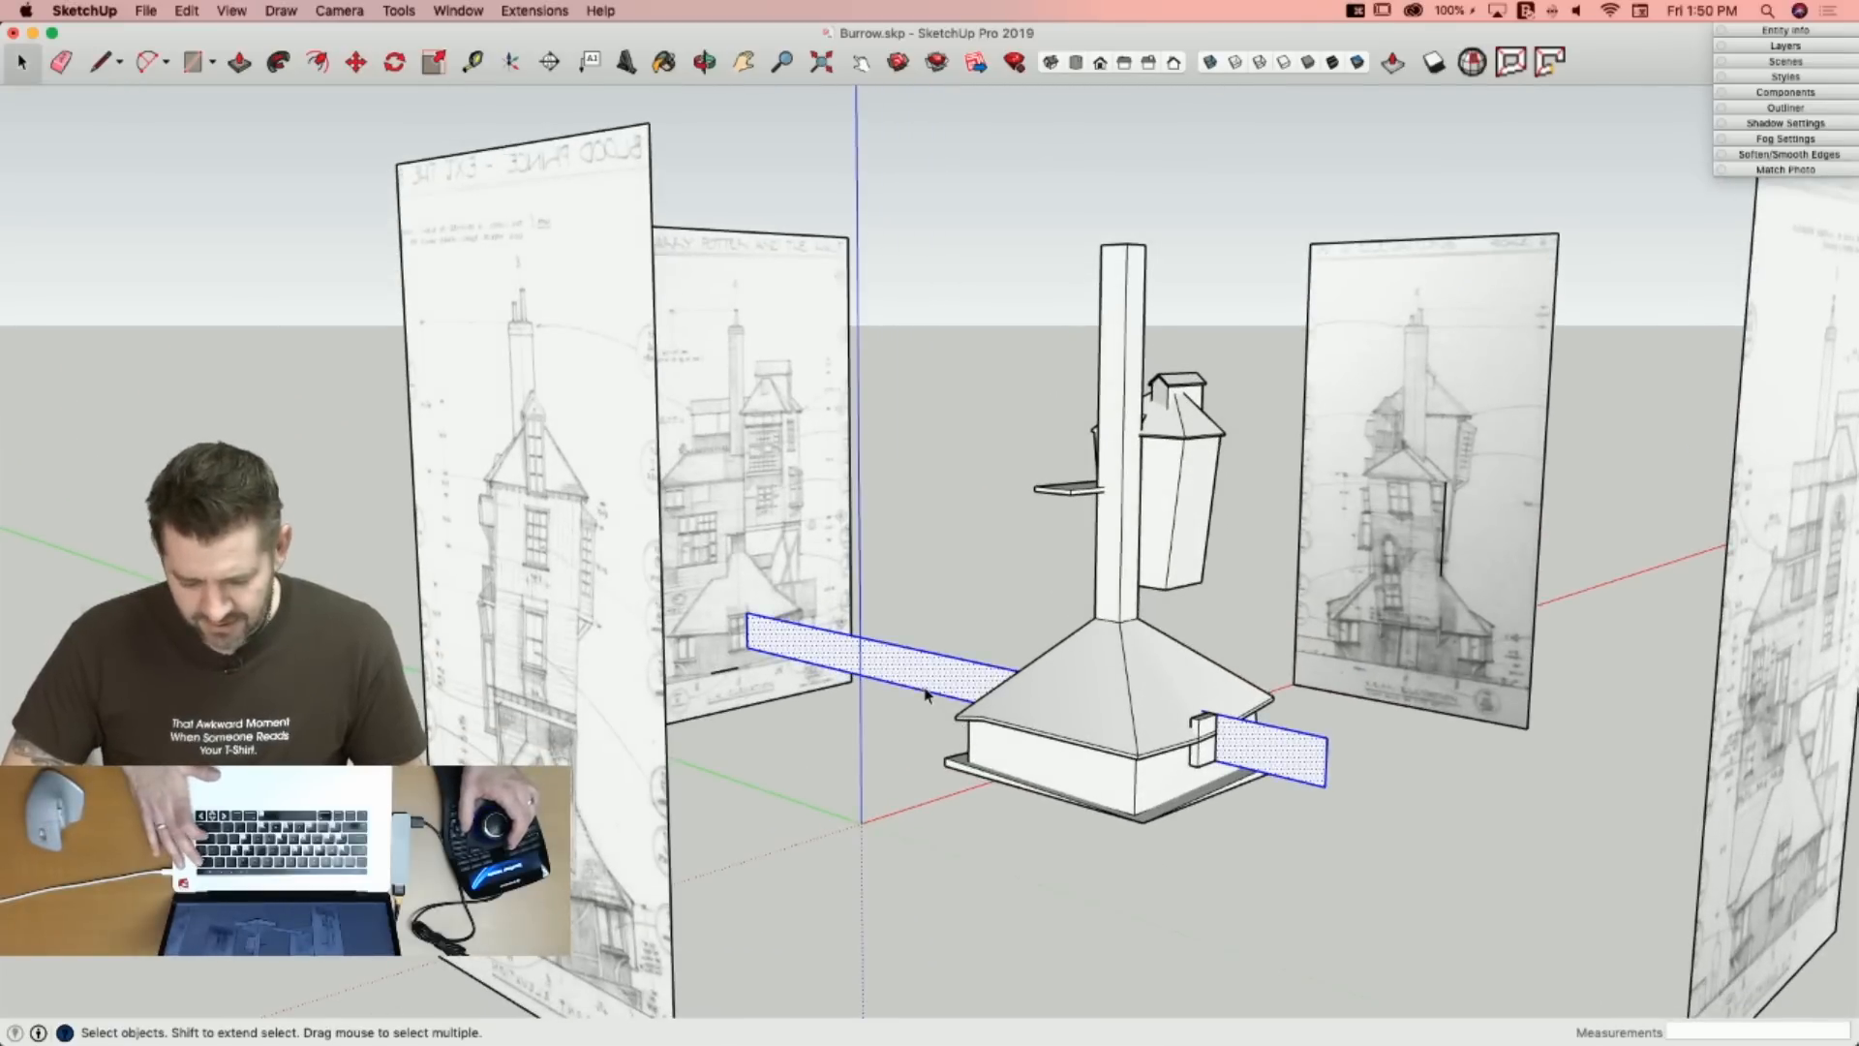
key(BackSpace)
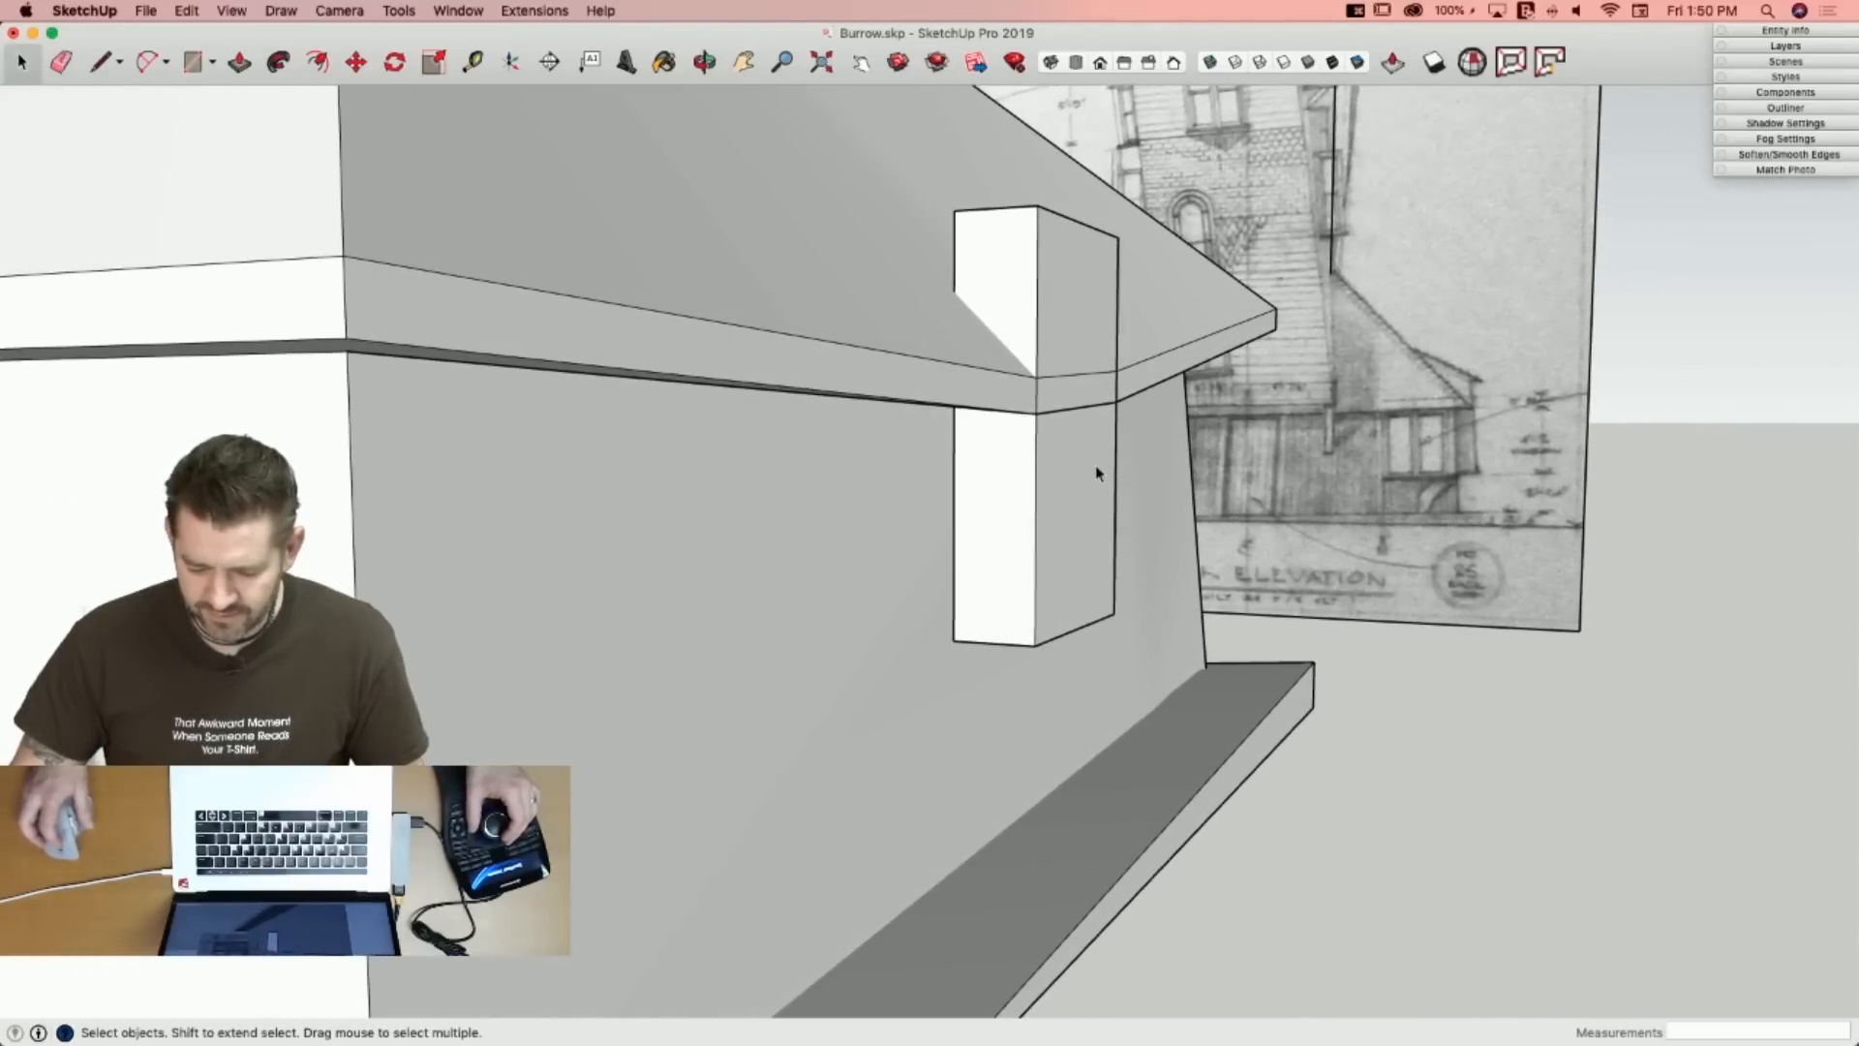
Pull the dormer block's front face out 1 7/16" and extend its back face 1' 5 13/16" into the roof.
key(p)
click(1088, 492)
click(1096, 494)
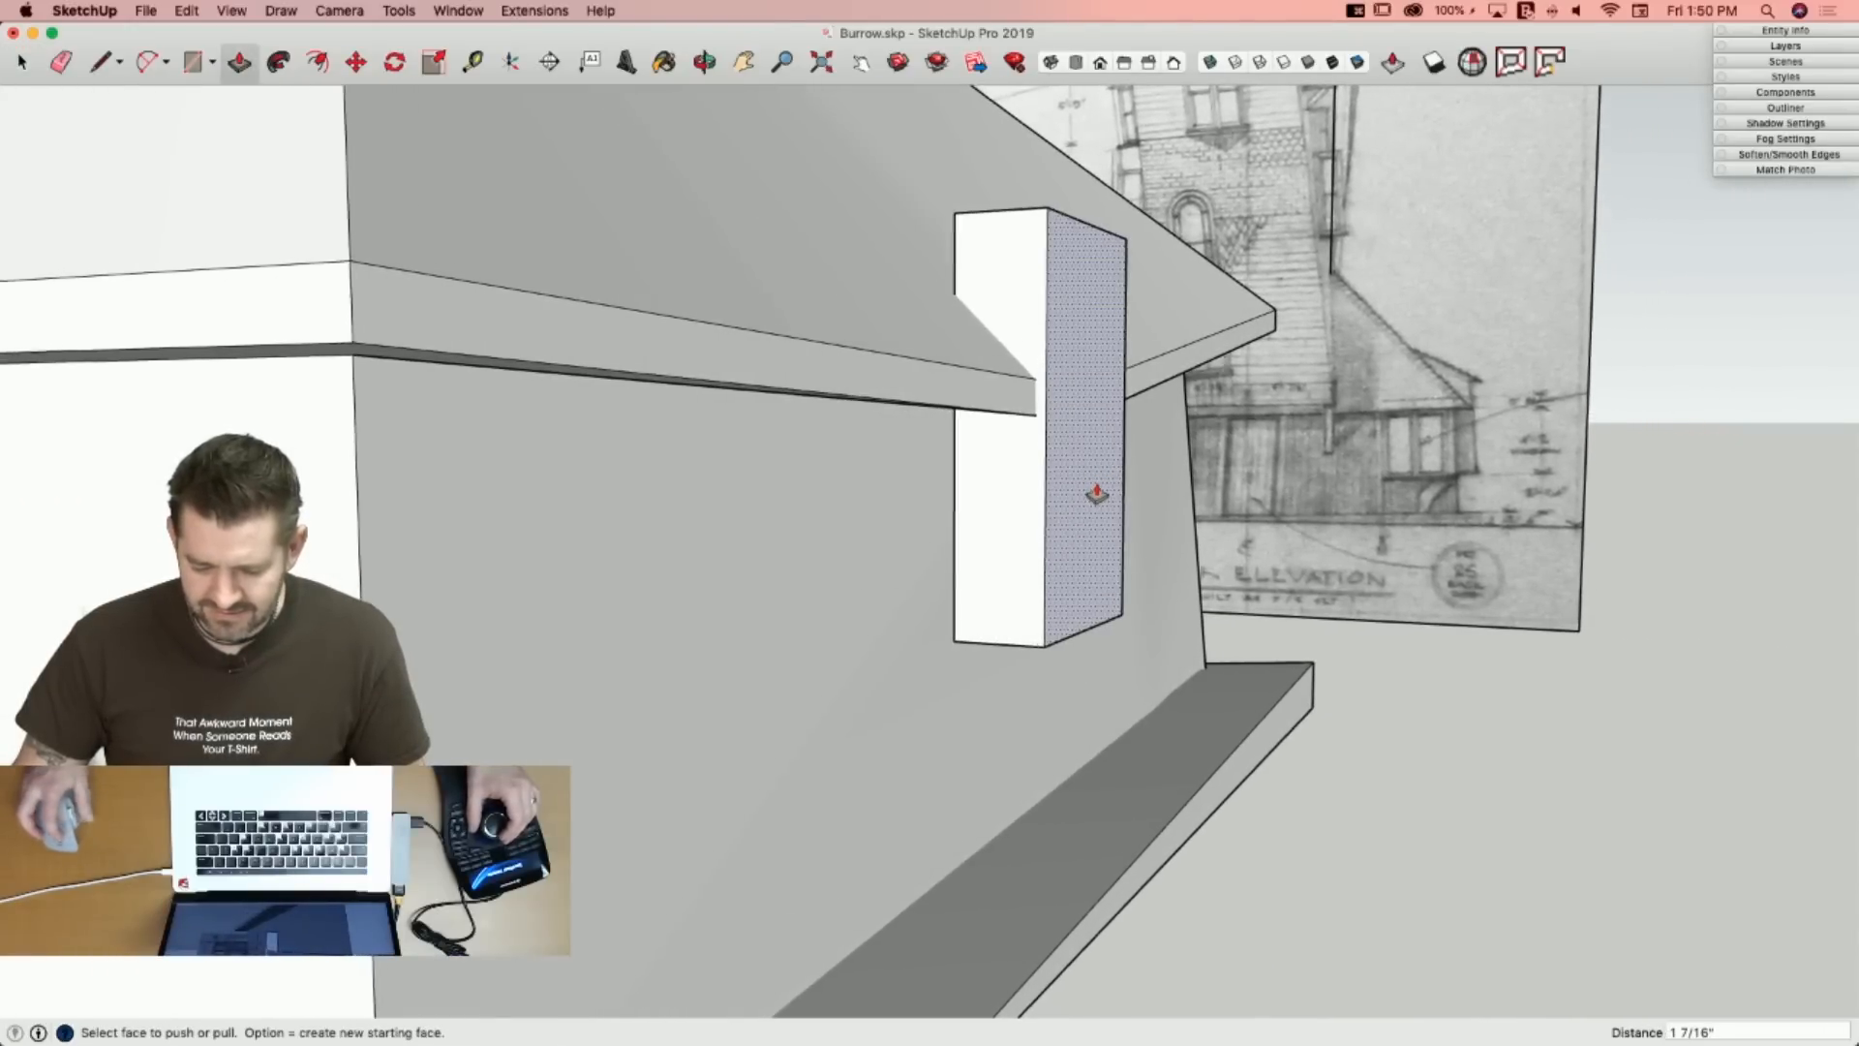
key(p)
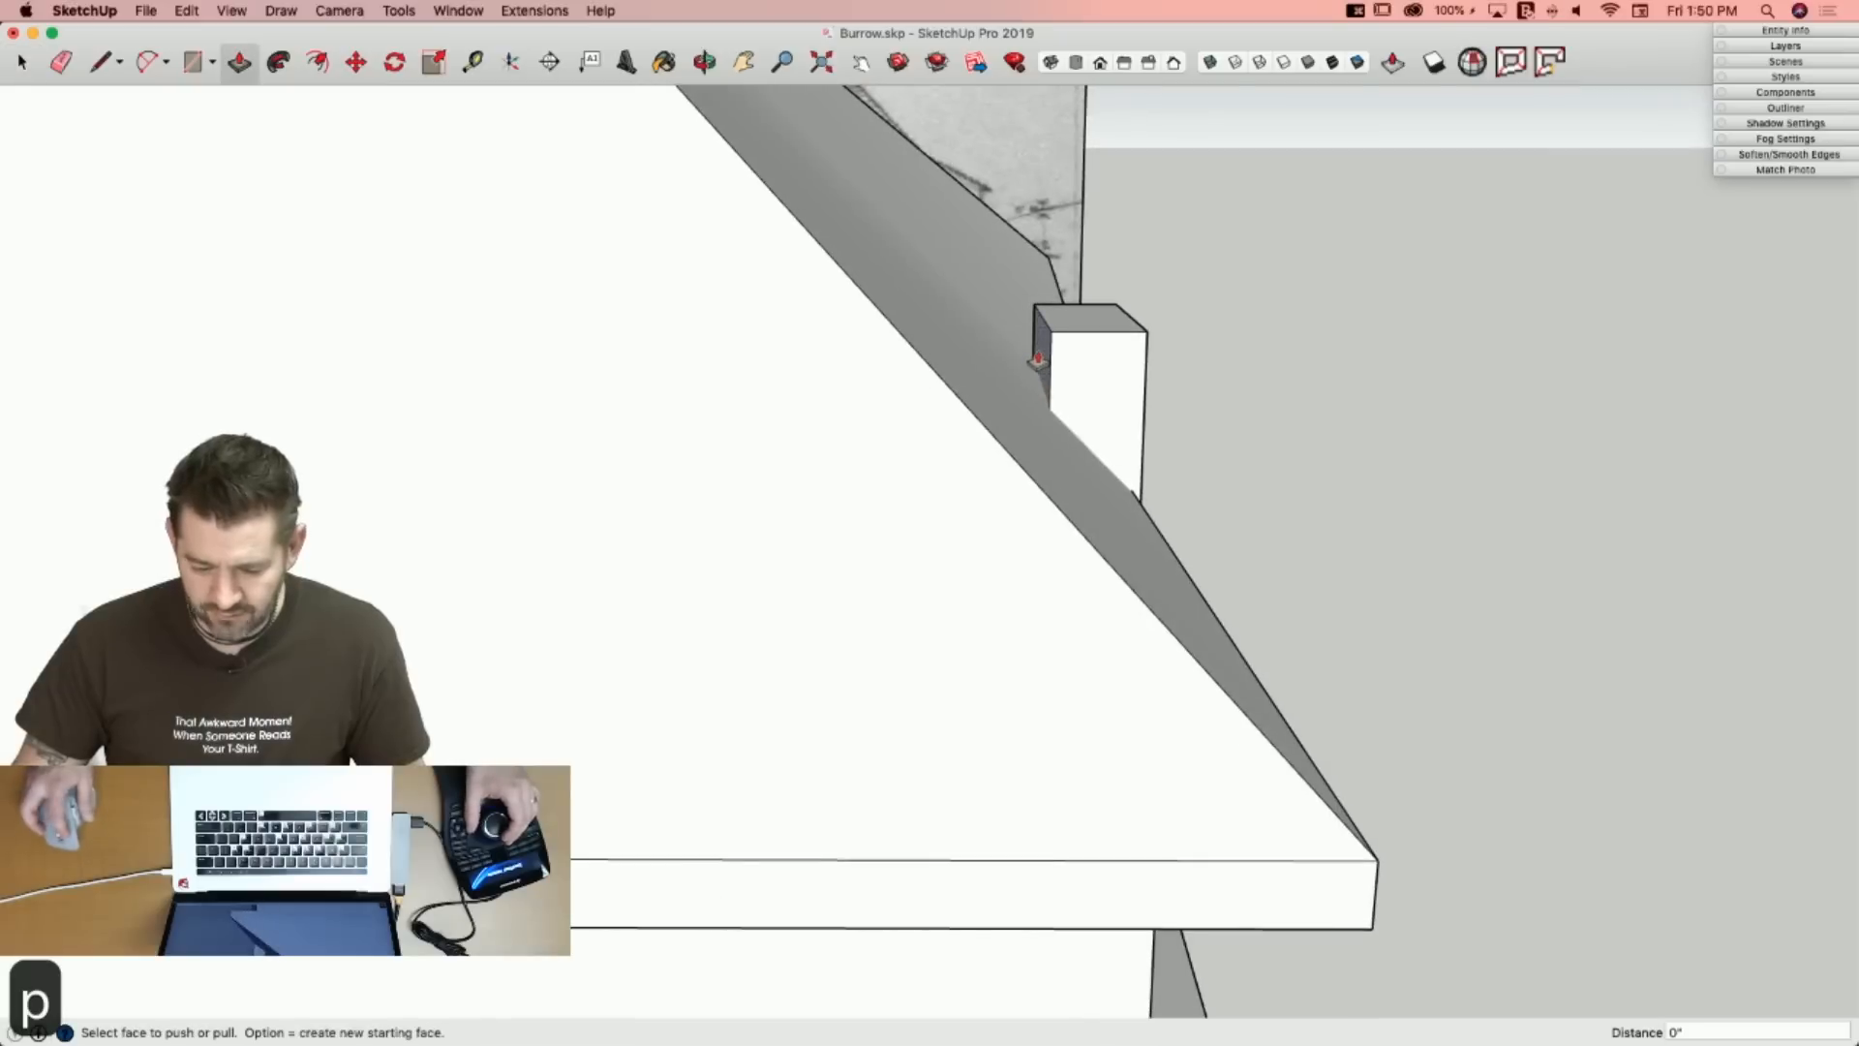
click(1037, 361)
click(931, 358)
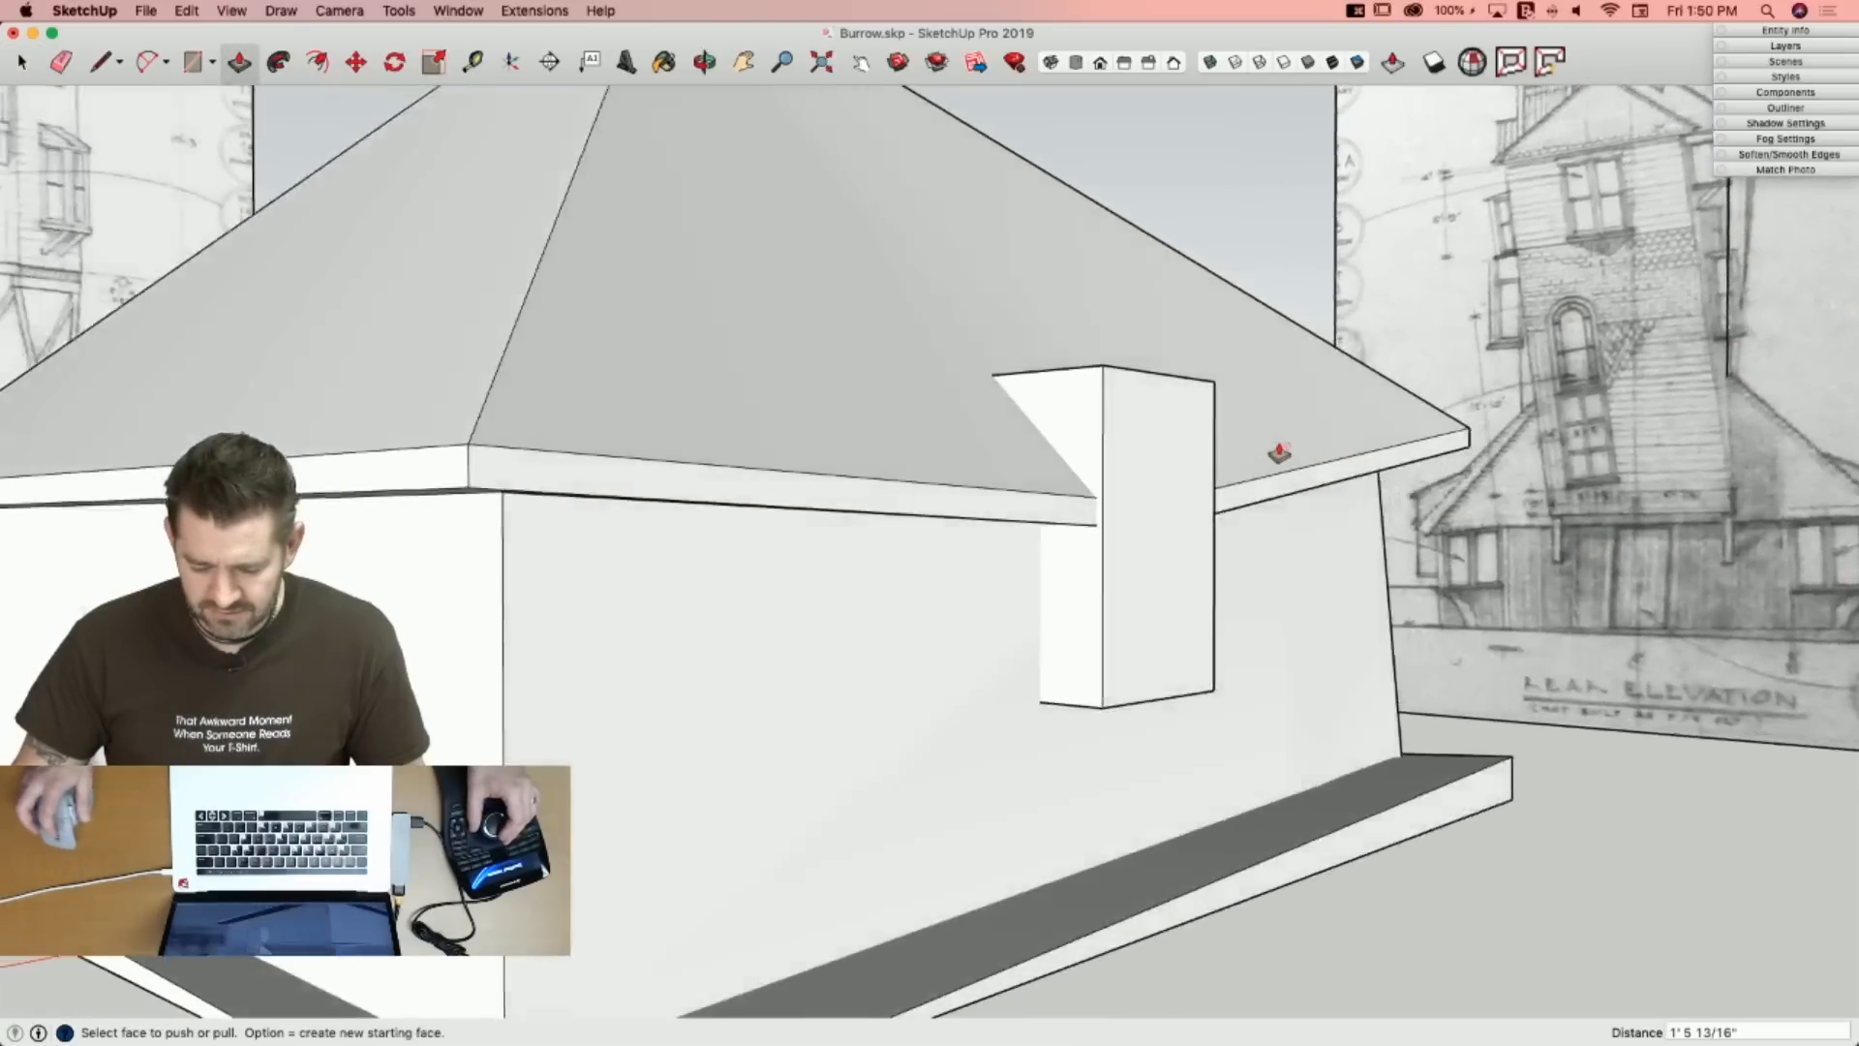
Draw a short overhang line past the front top corner of the dormer block.
key(l)
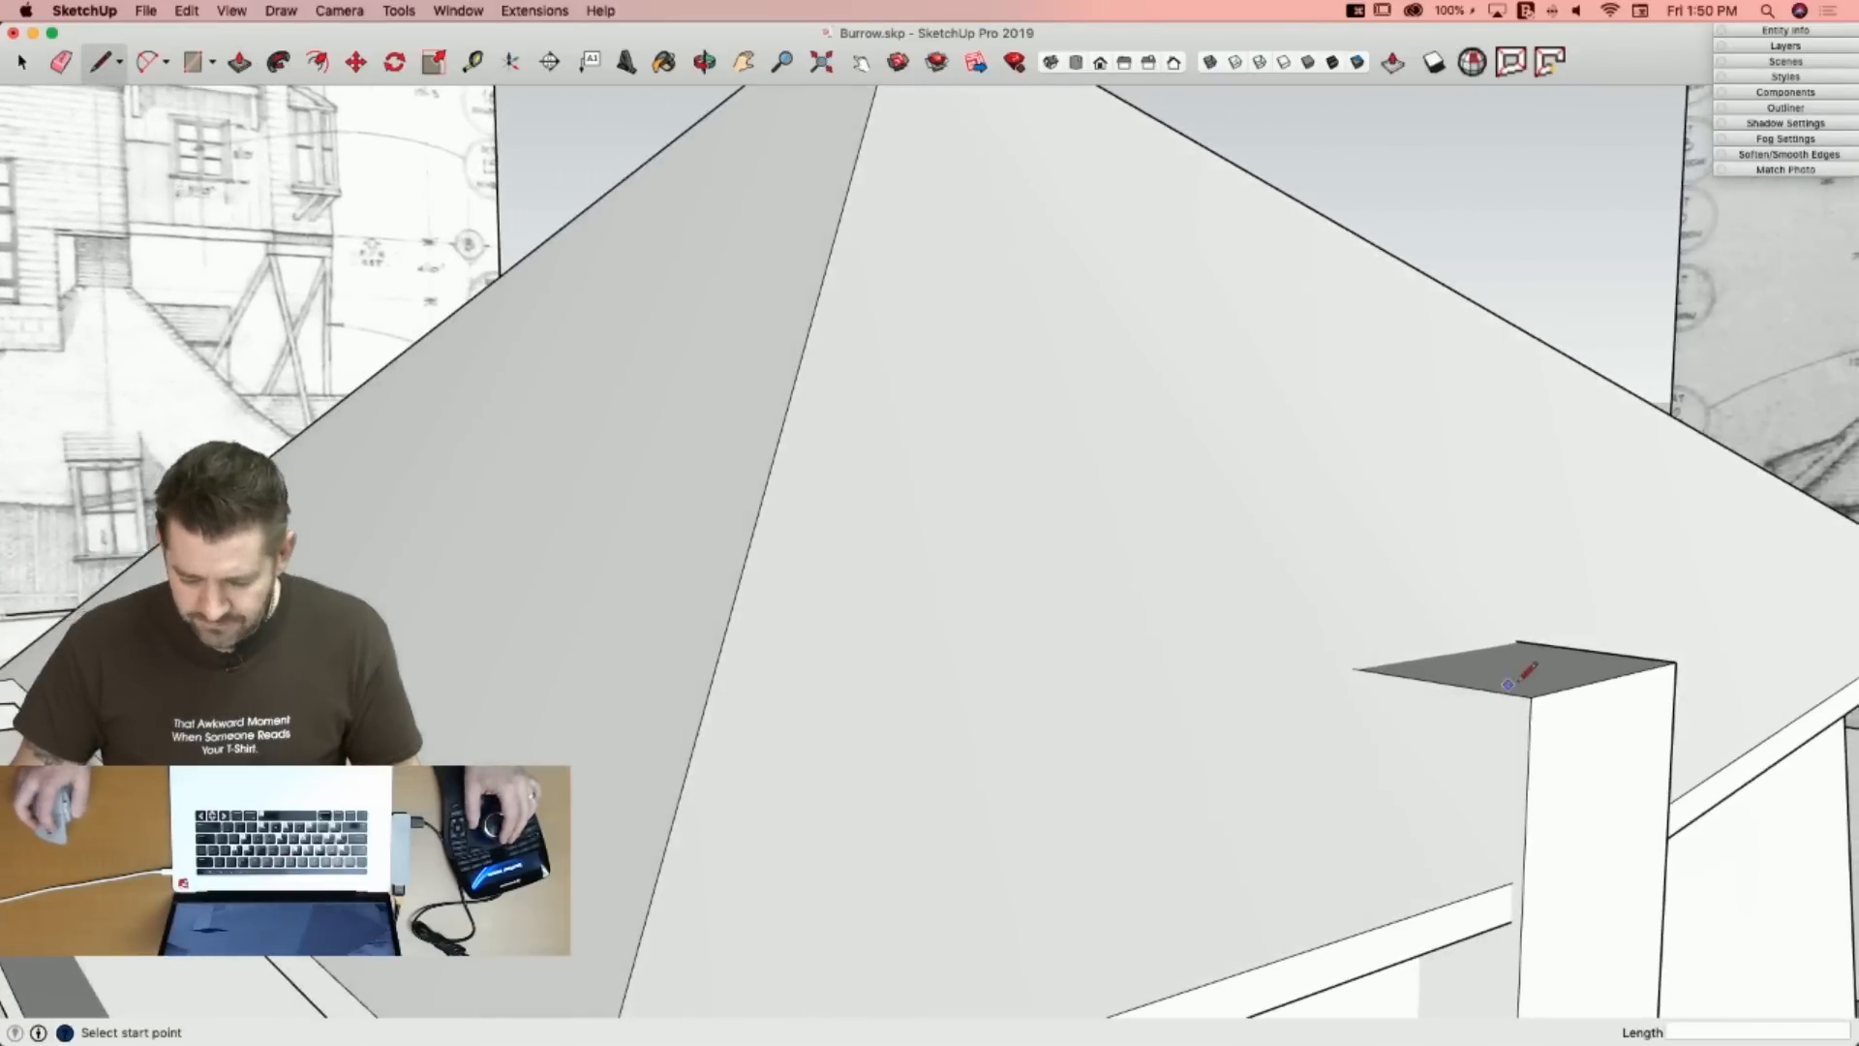
click(1530, 696)
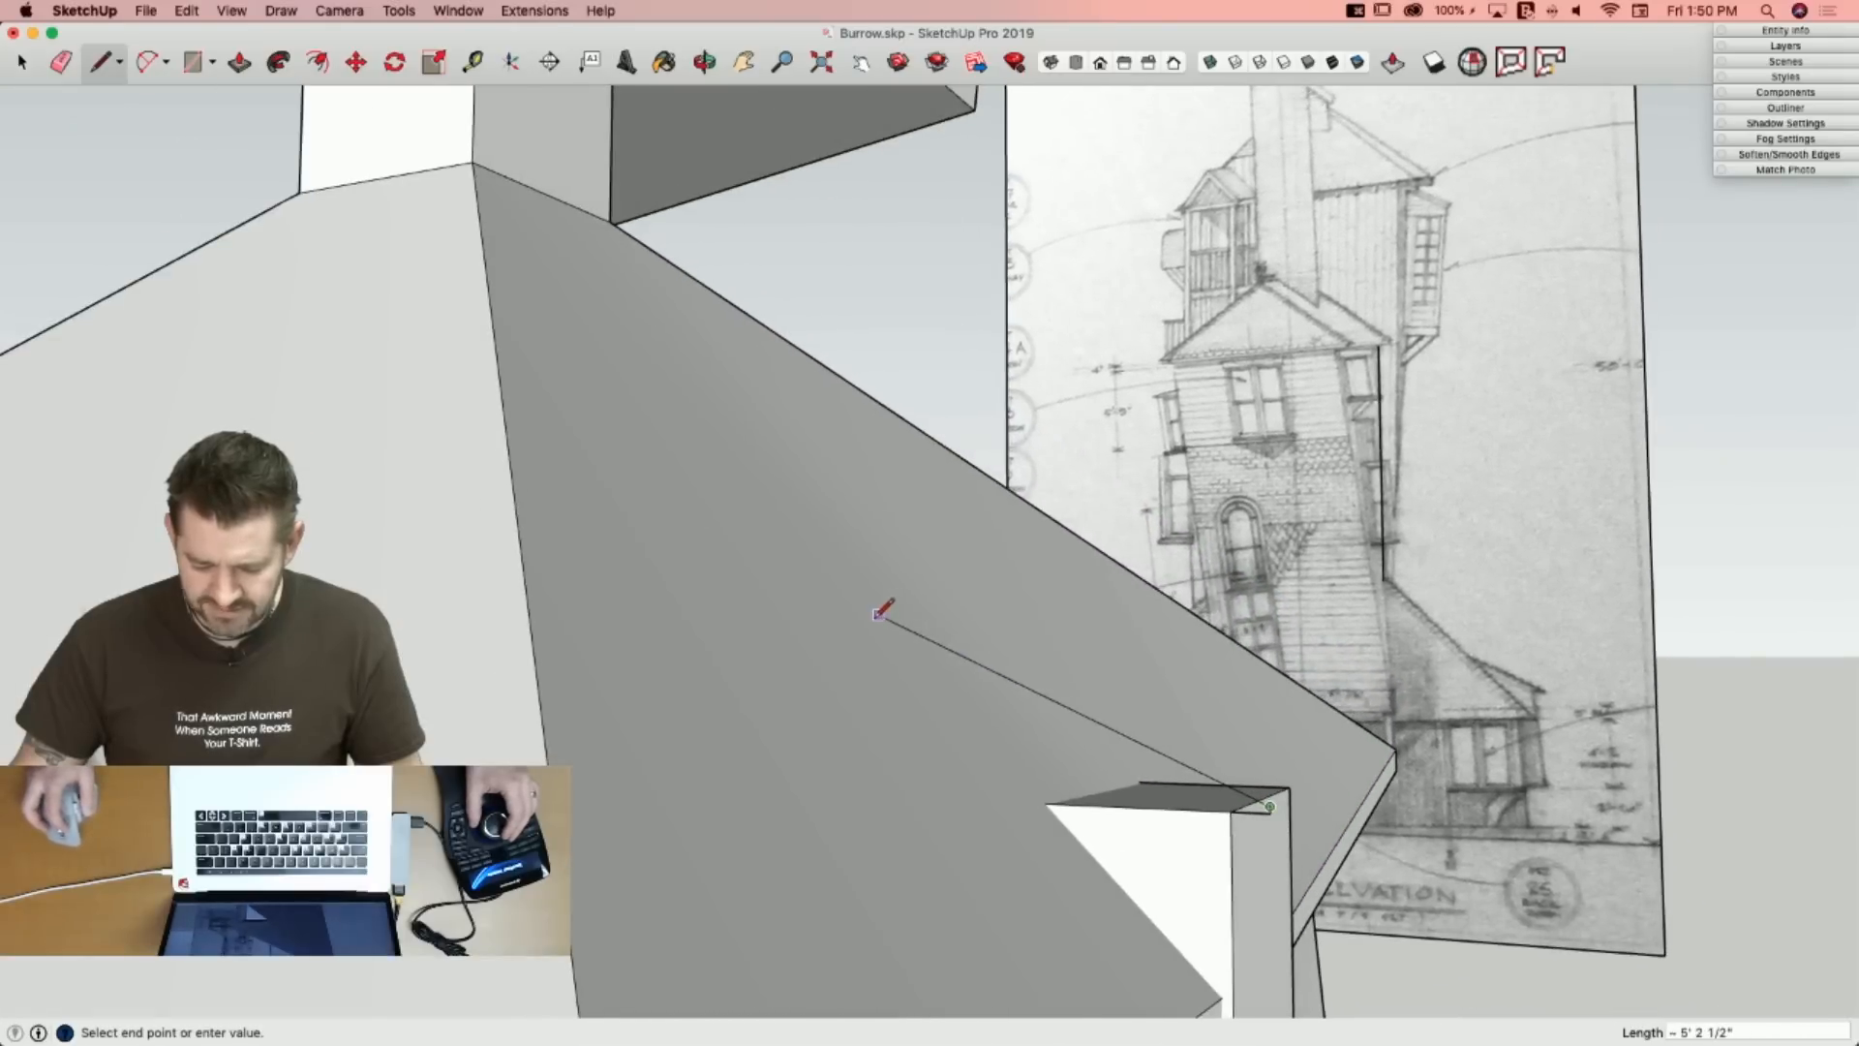
key(Escape)
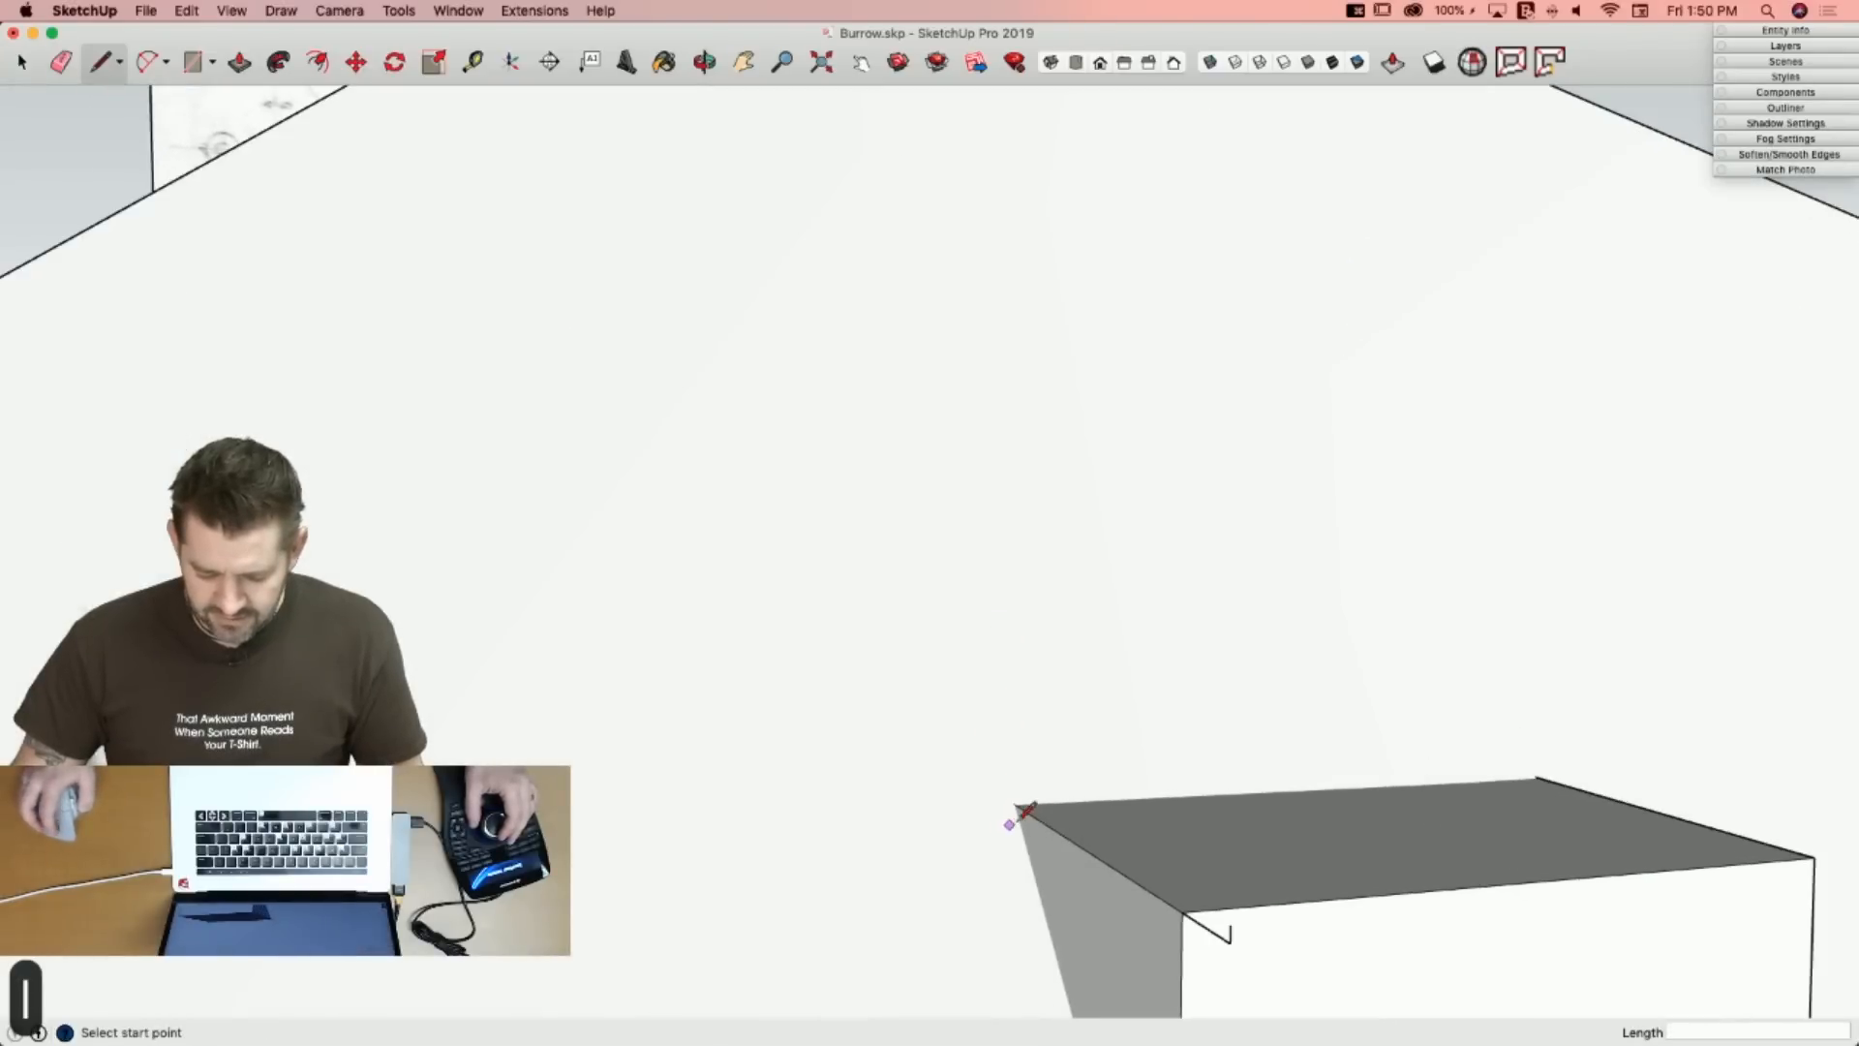
Draw a vertical line up from the dormer's rear top corner, close it into a sloped triangle, and erase the excess line above.
click(1018, 803)
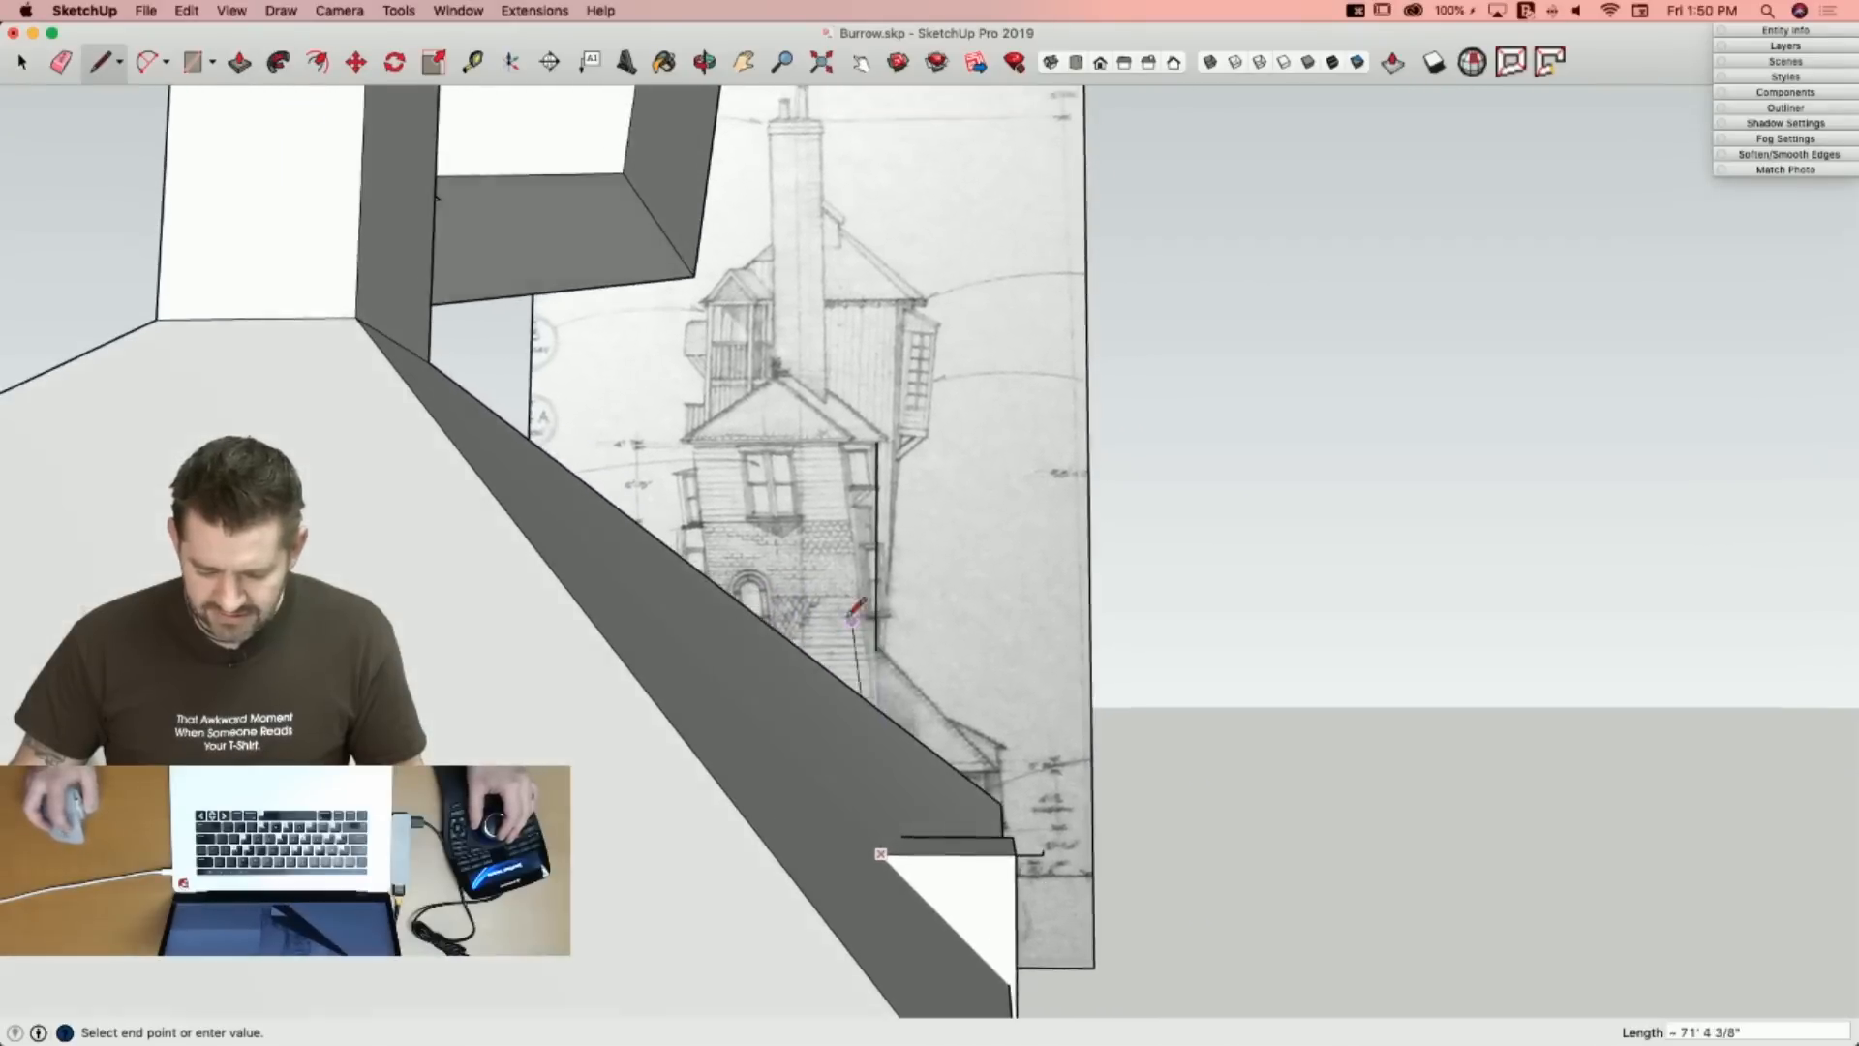
click(882, 553)
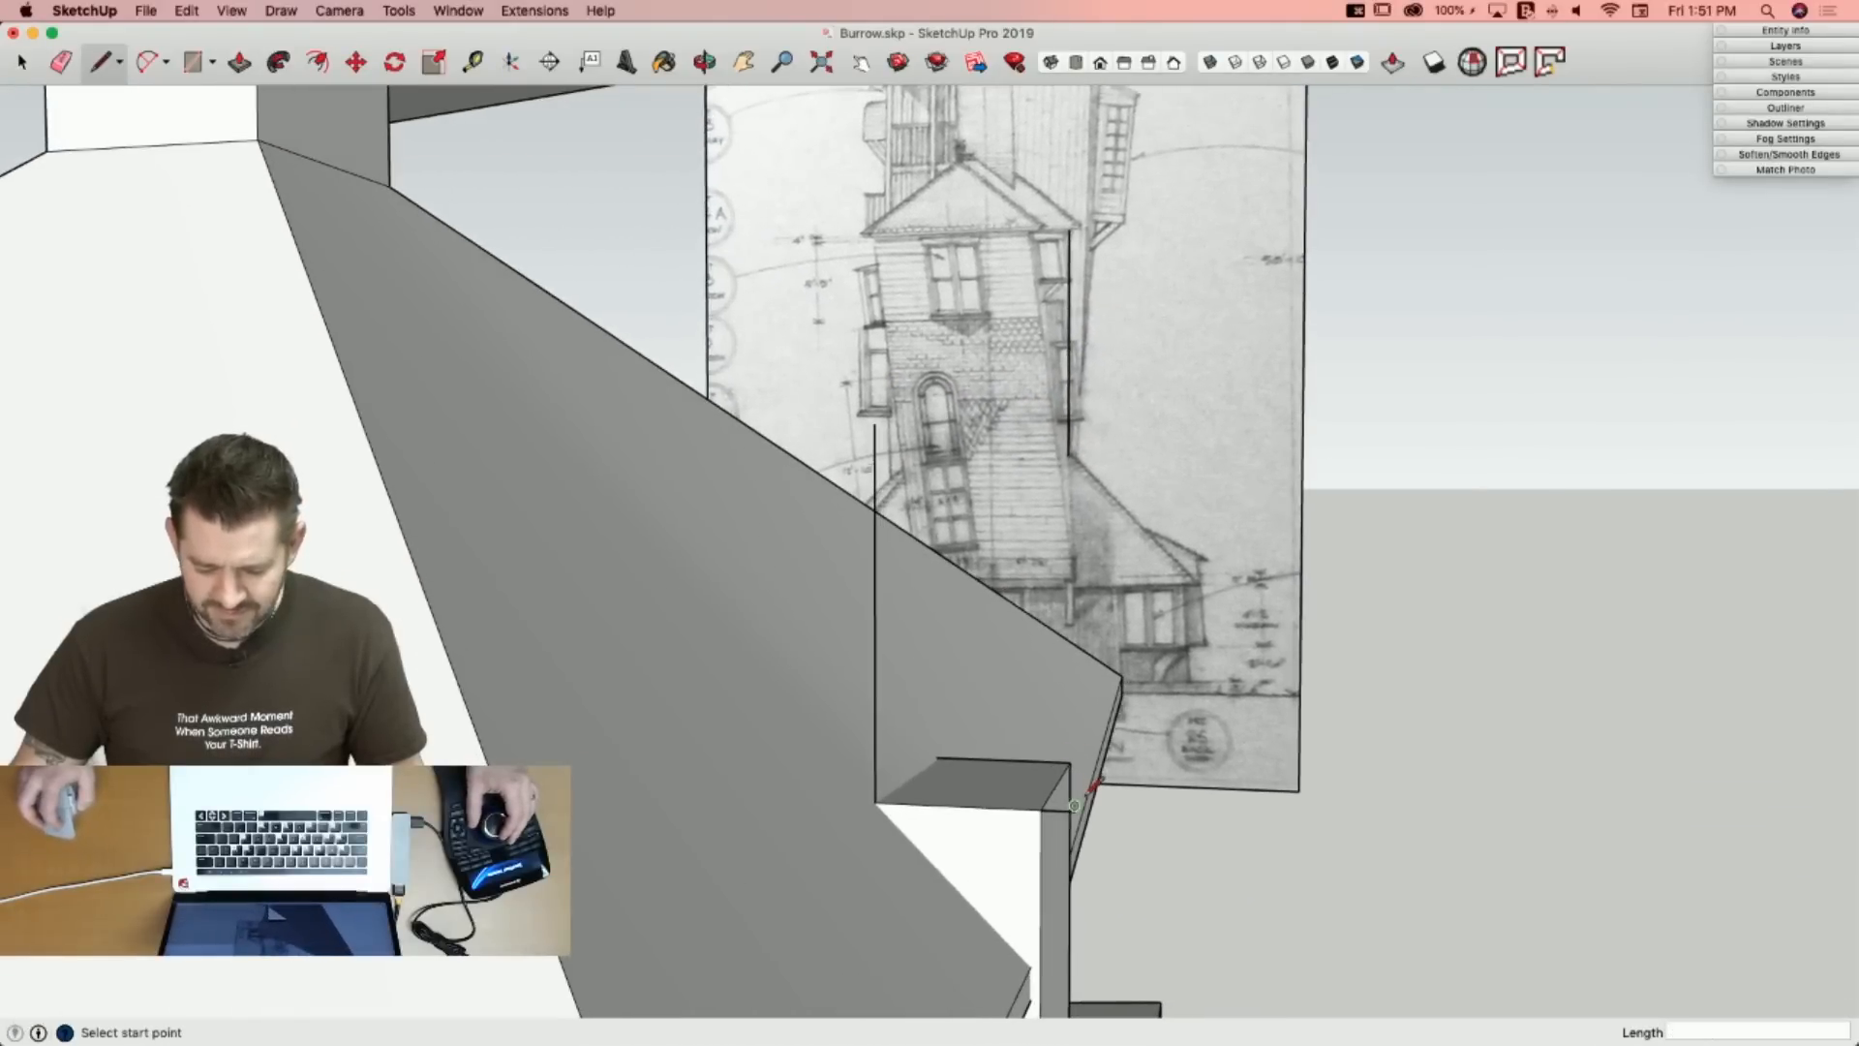
click(874, 699)
key(e)
click(874, 622)
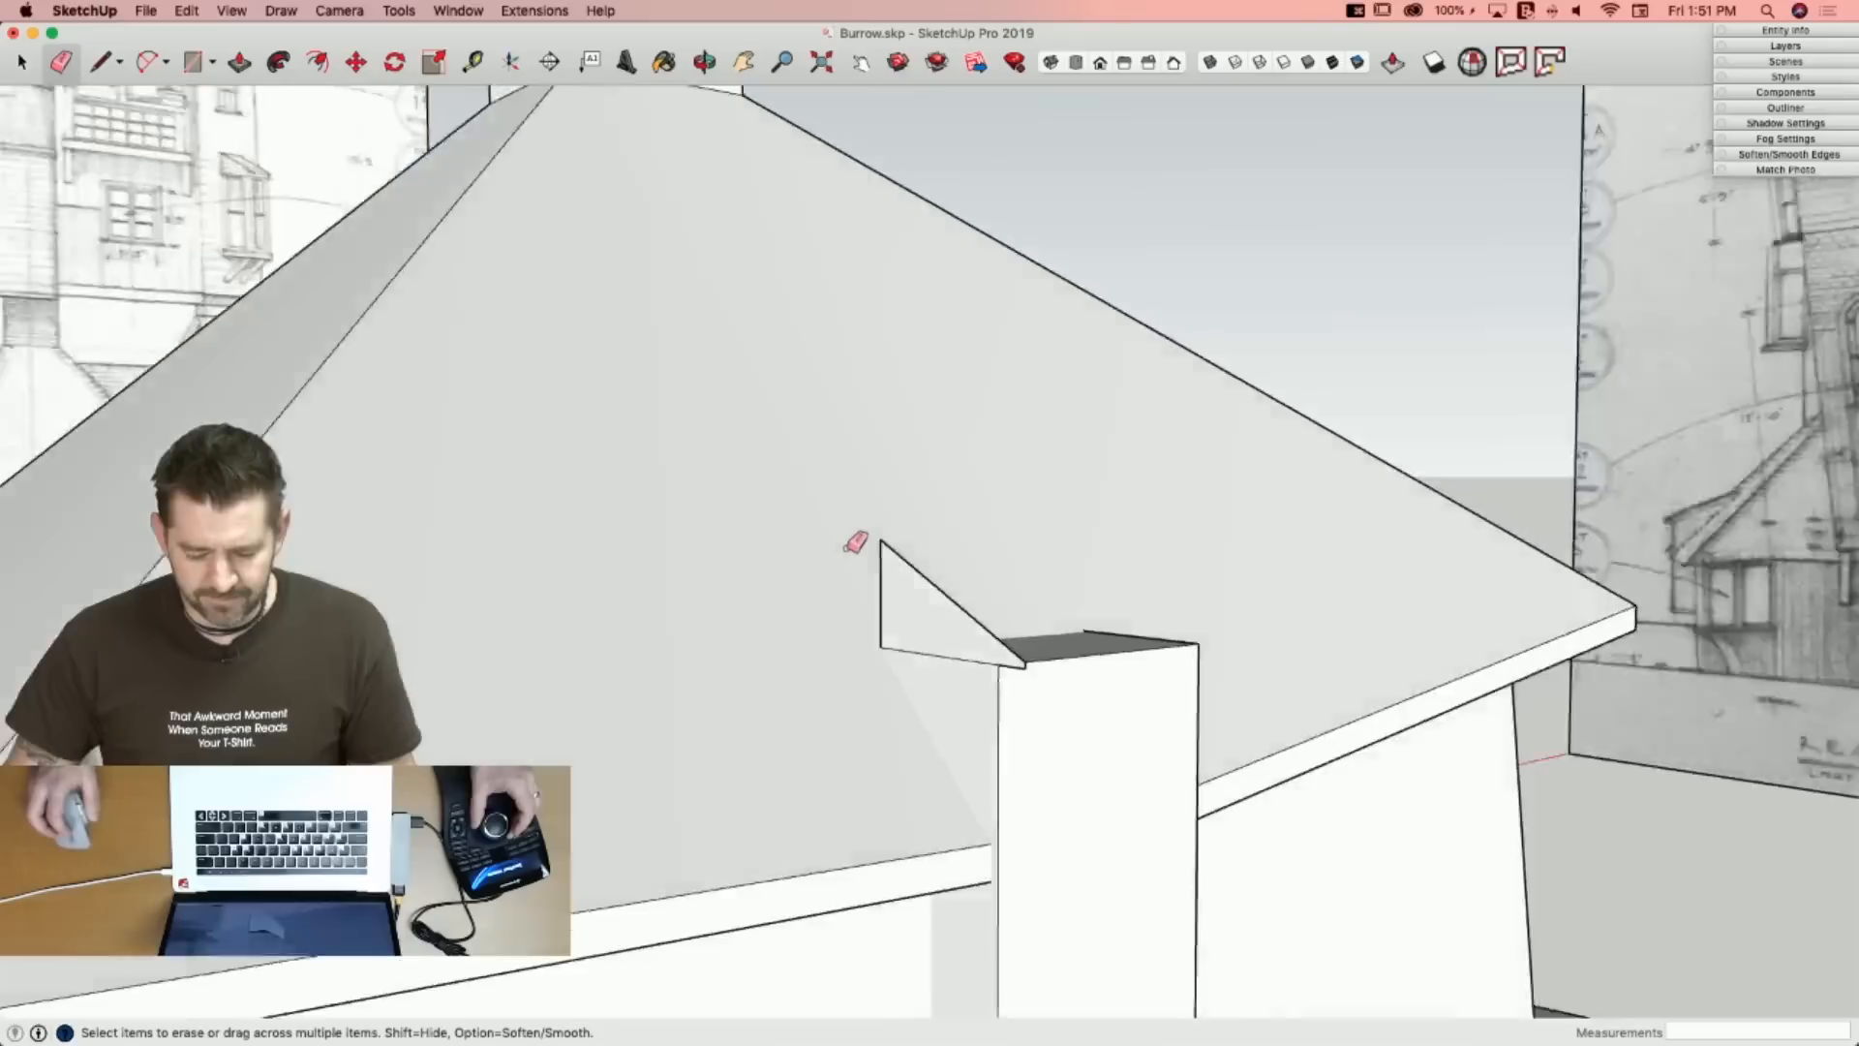
Extrude the sloped triangle 3' 3 1/8" across the dormer's full width to form its roof wedge.
key(p)
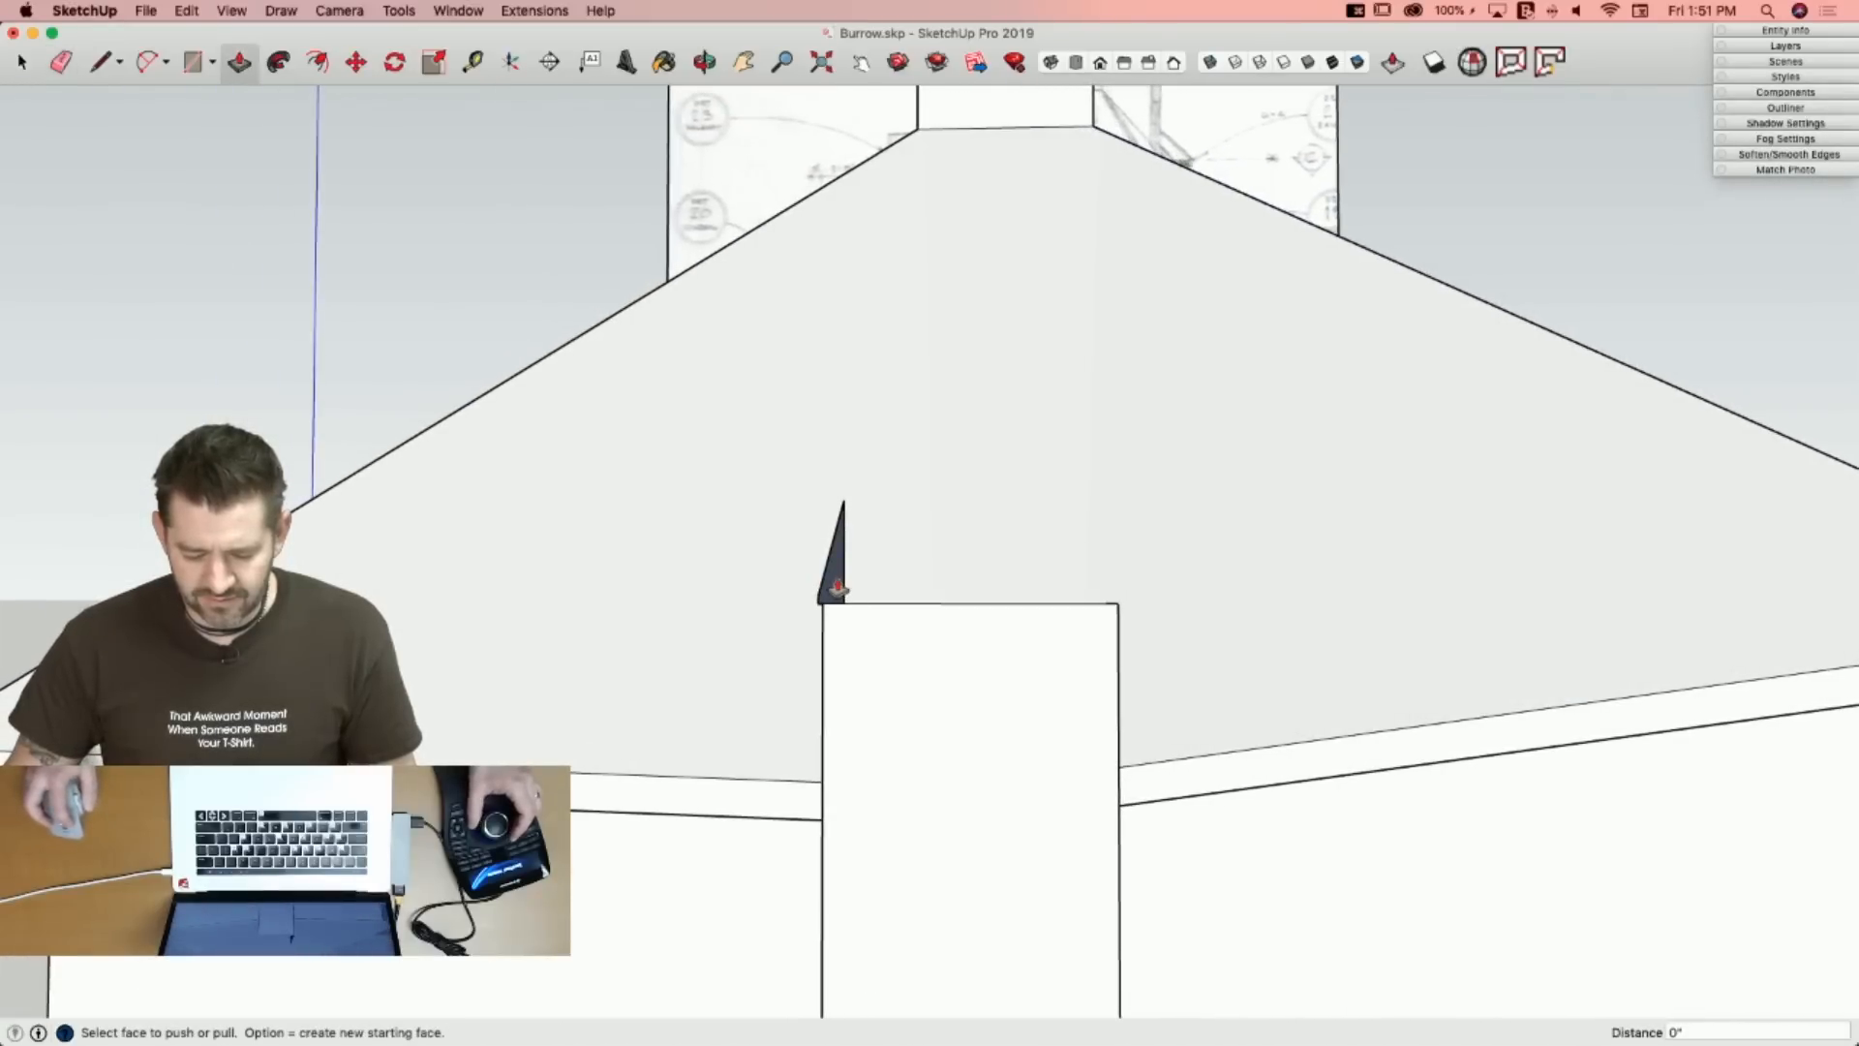
click(1019, 610)
click(1119, 623)
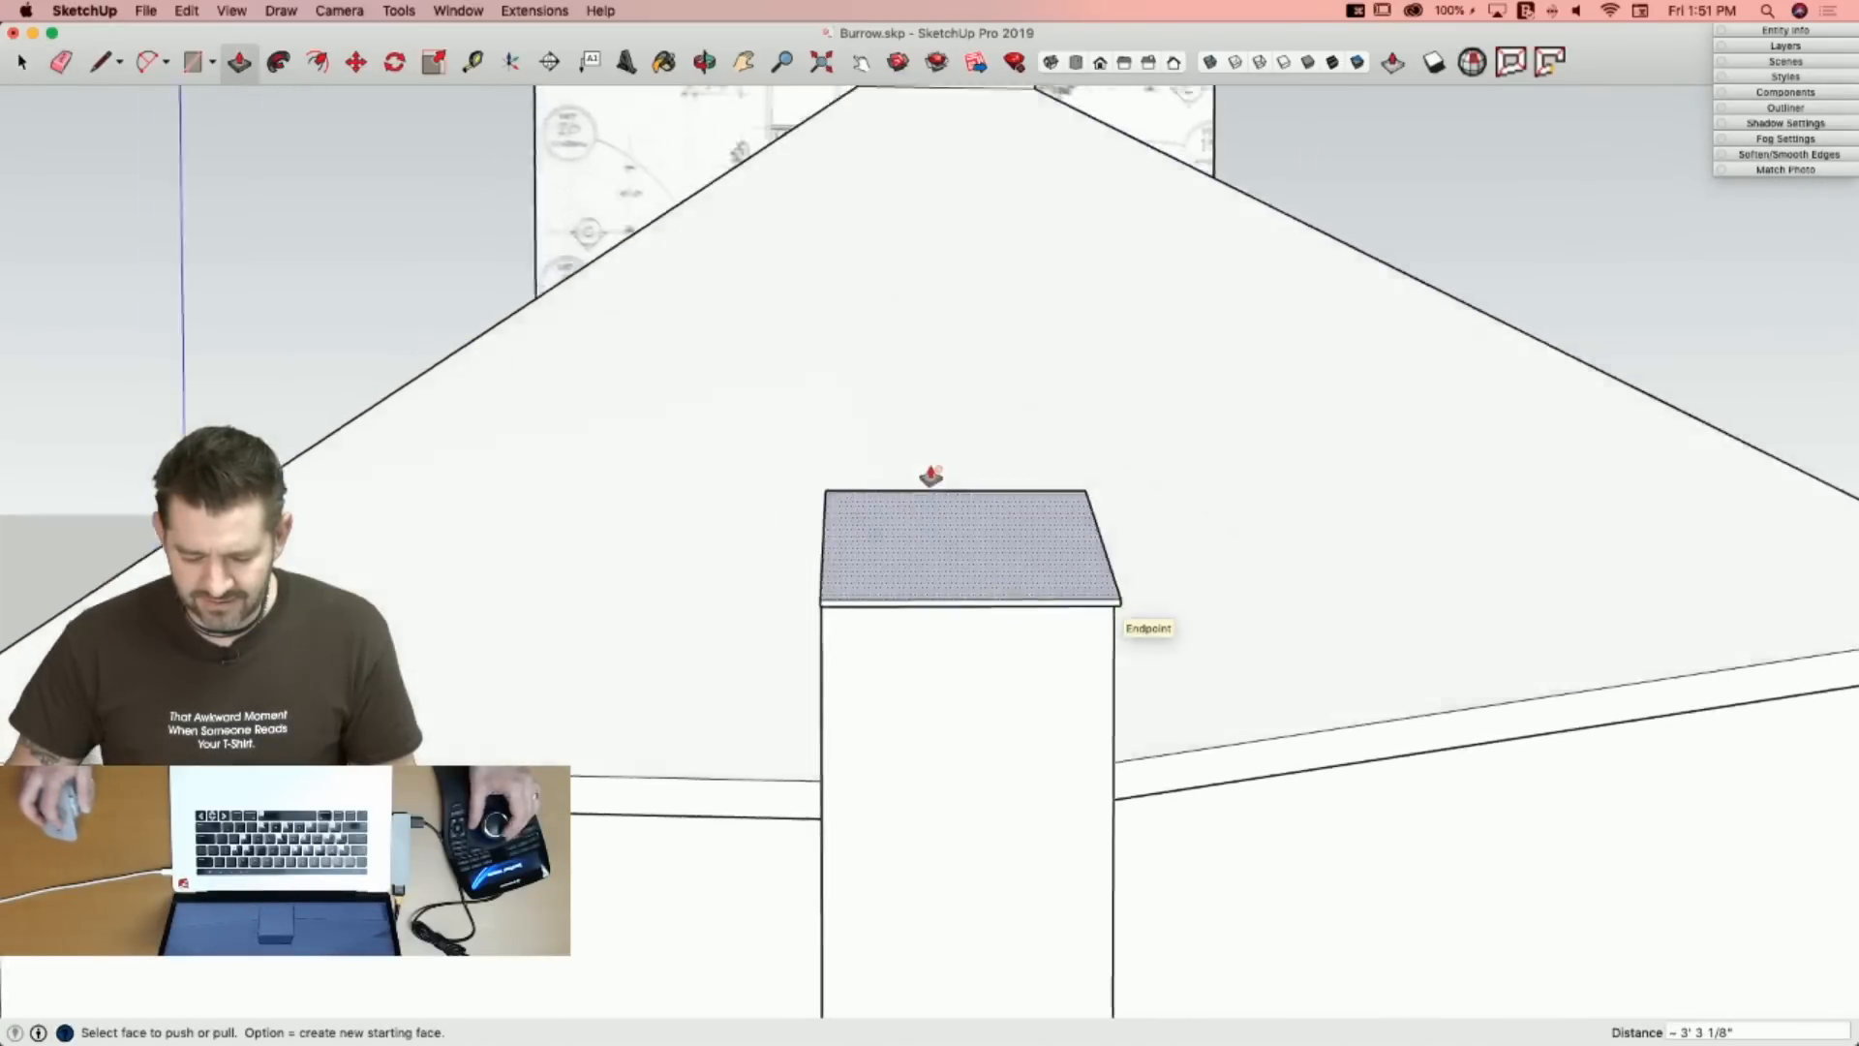
key(space)
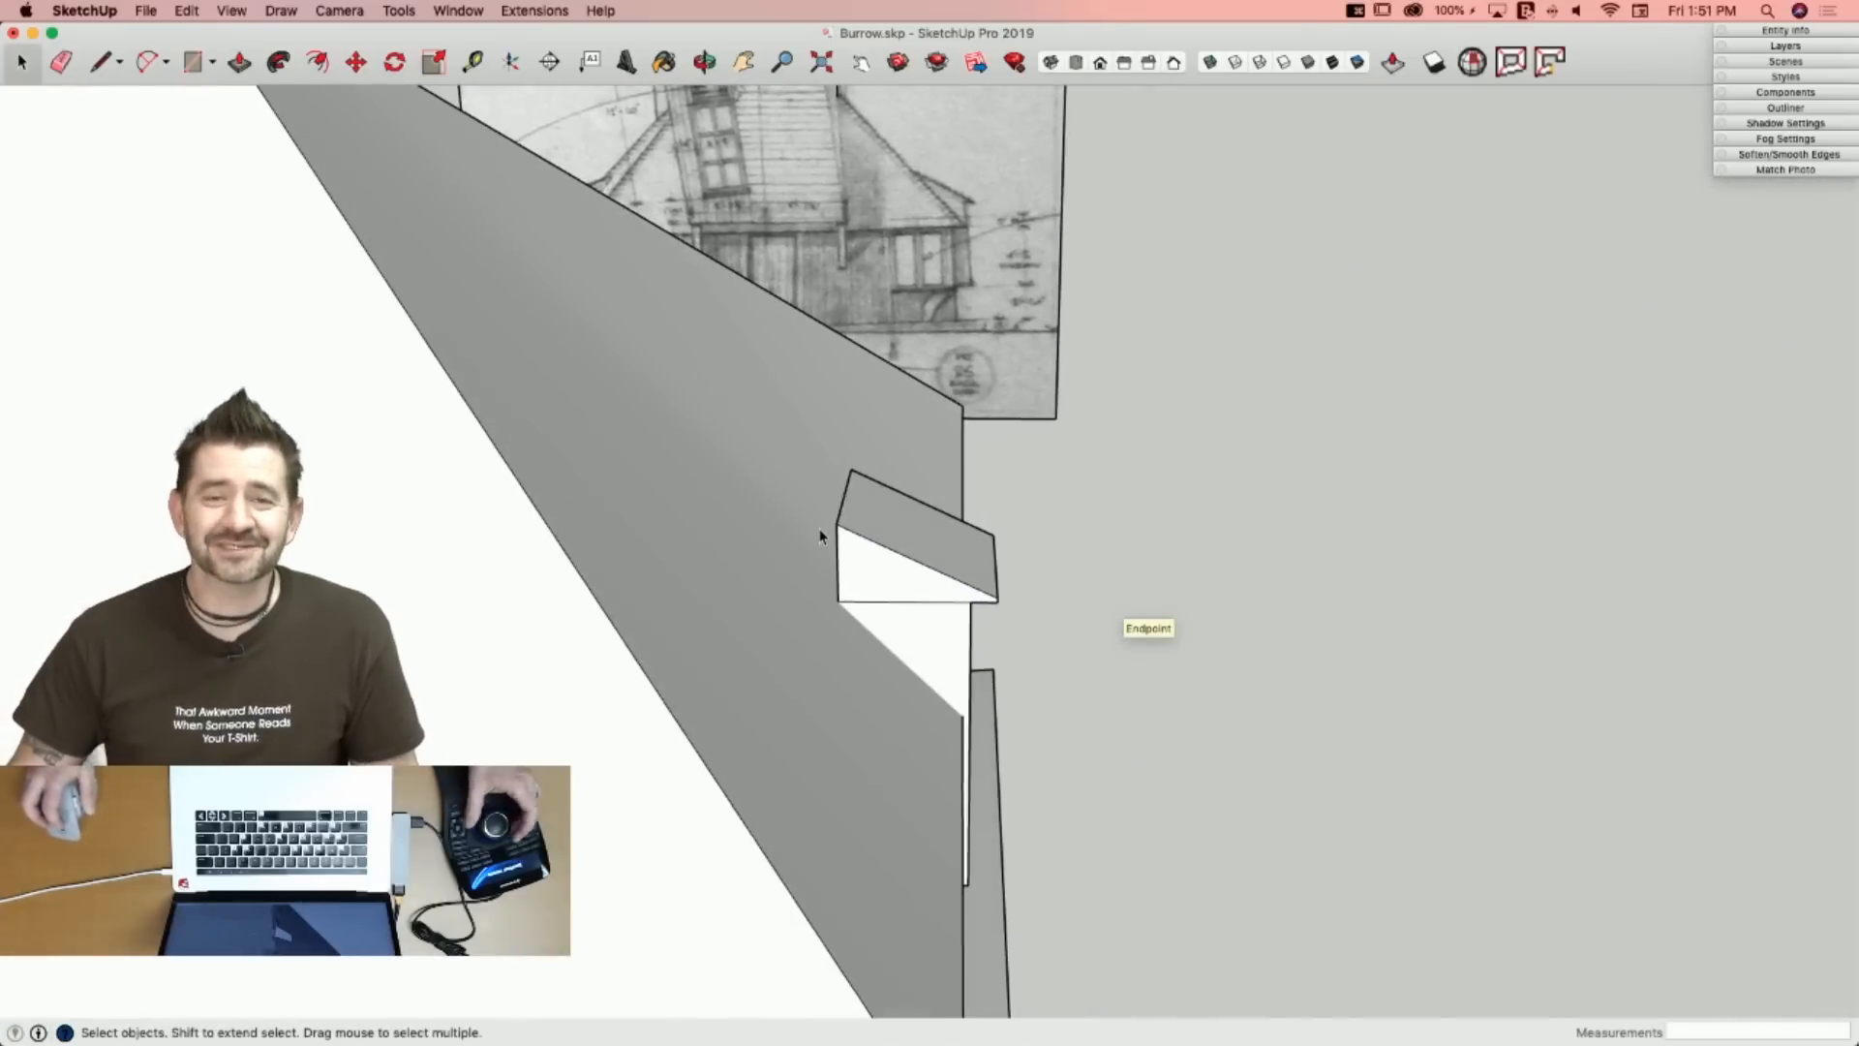
key(l)
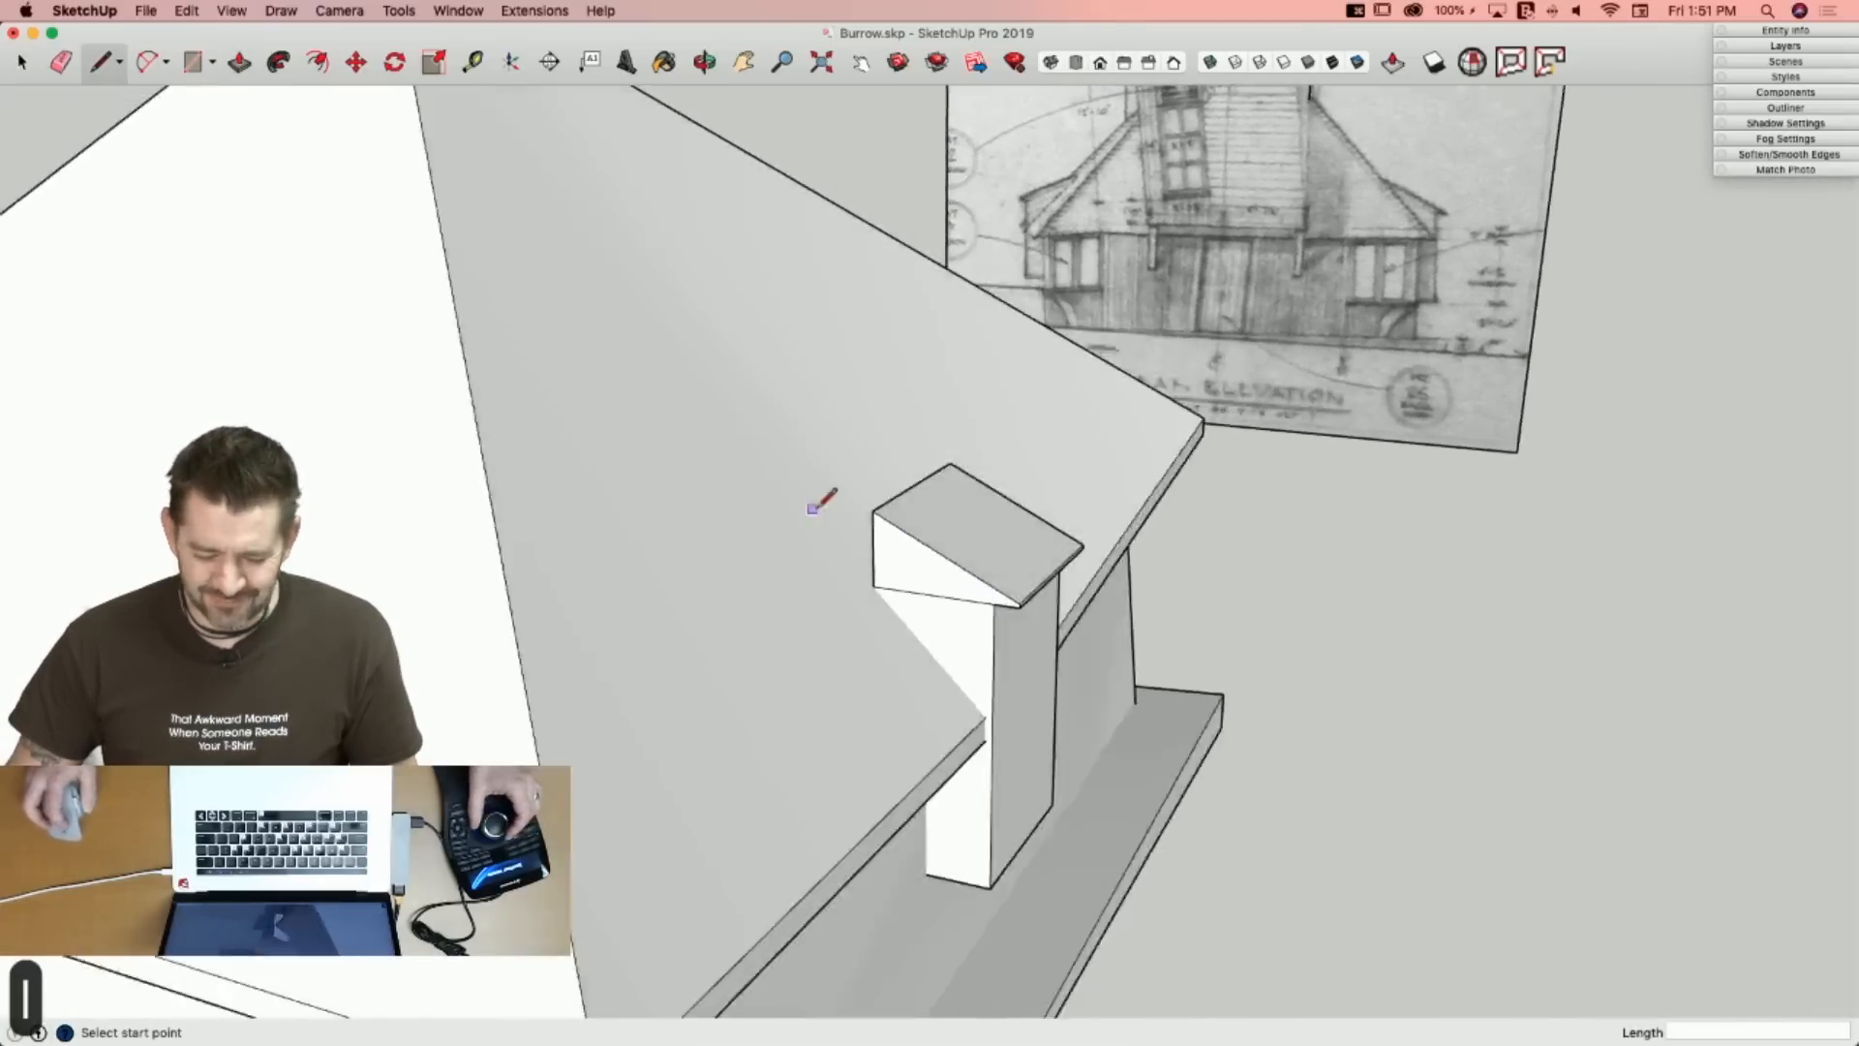
key(space)
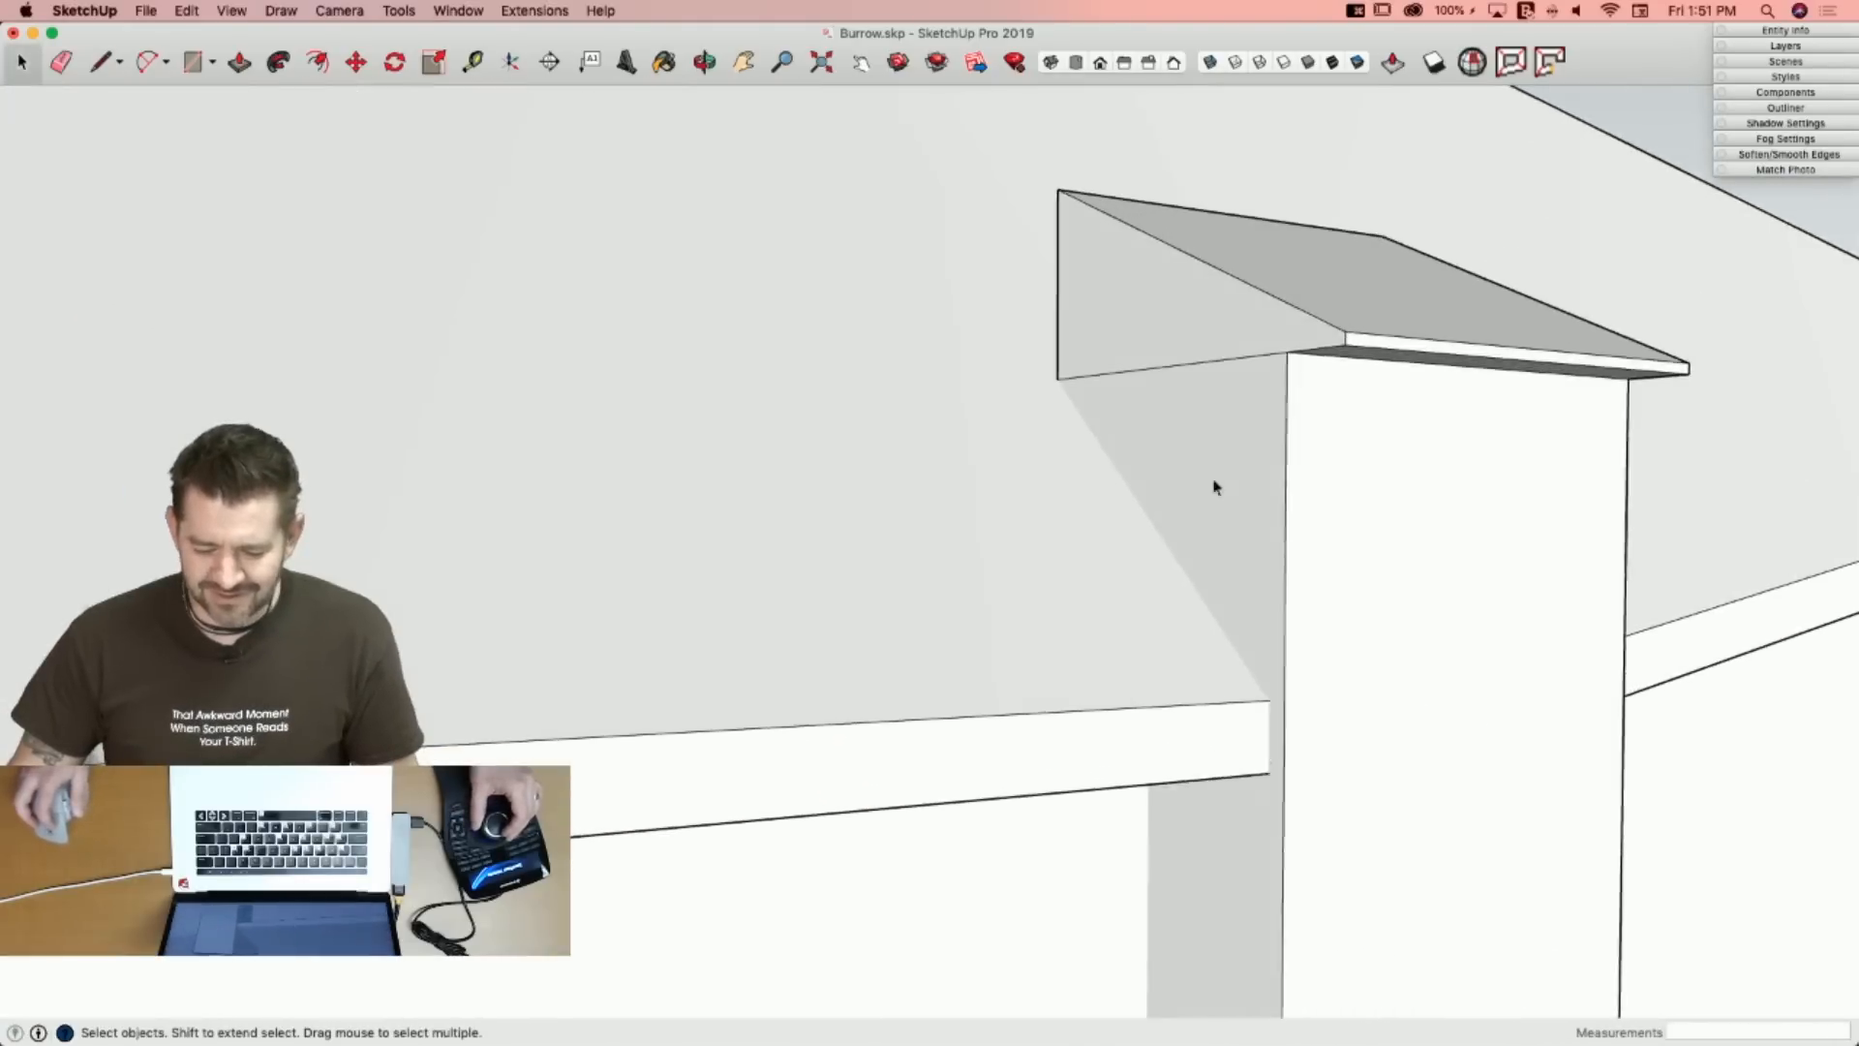
Mark a roof band parallel to the slope on both dormer sides, pull each out as an overhang, and erase the leftover wall edges below.
key(l)
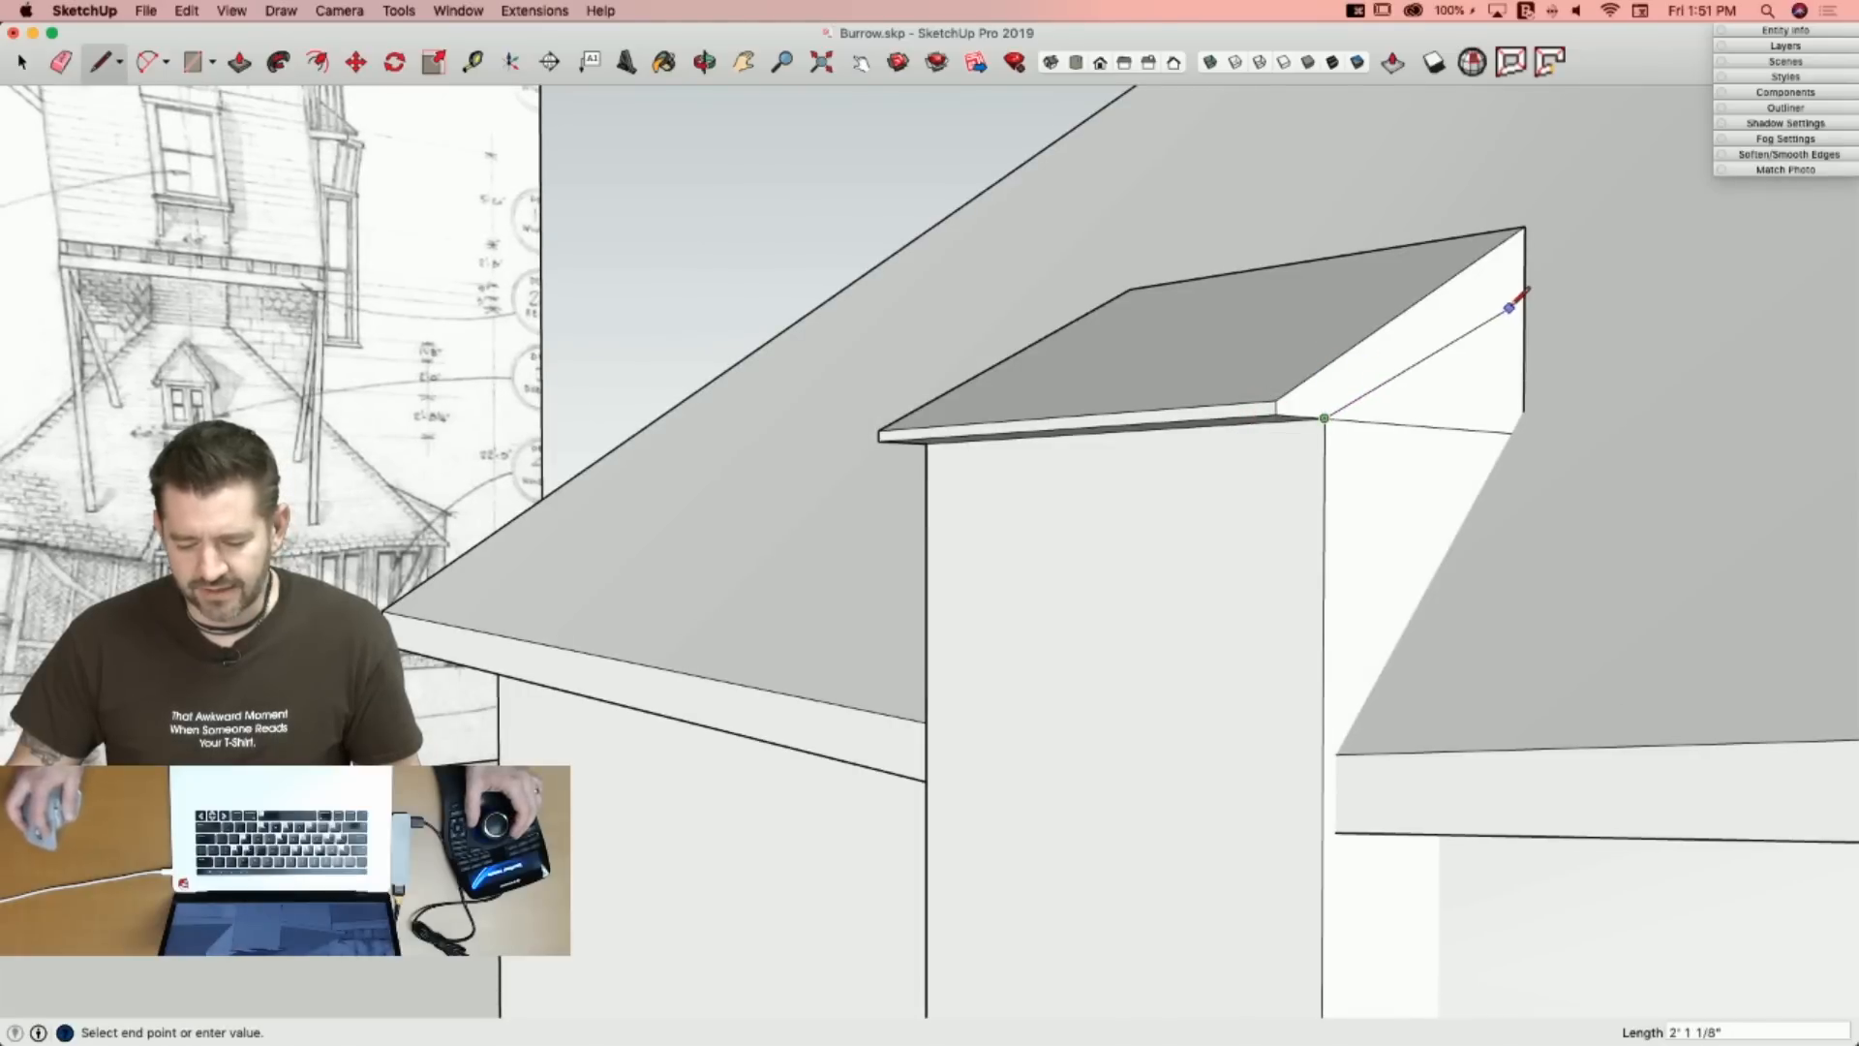
key(p)
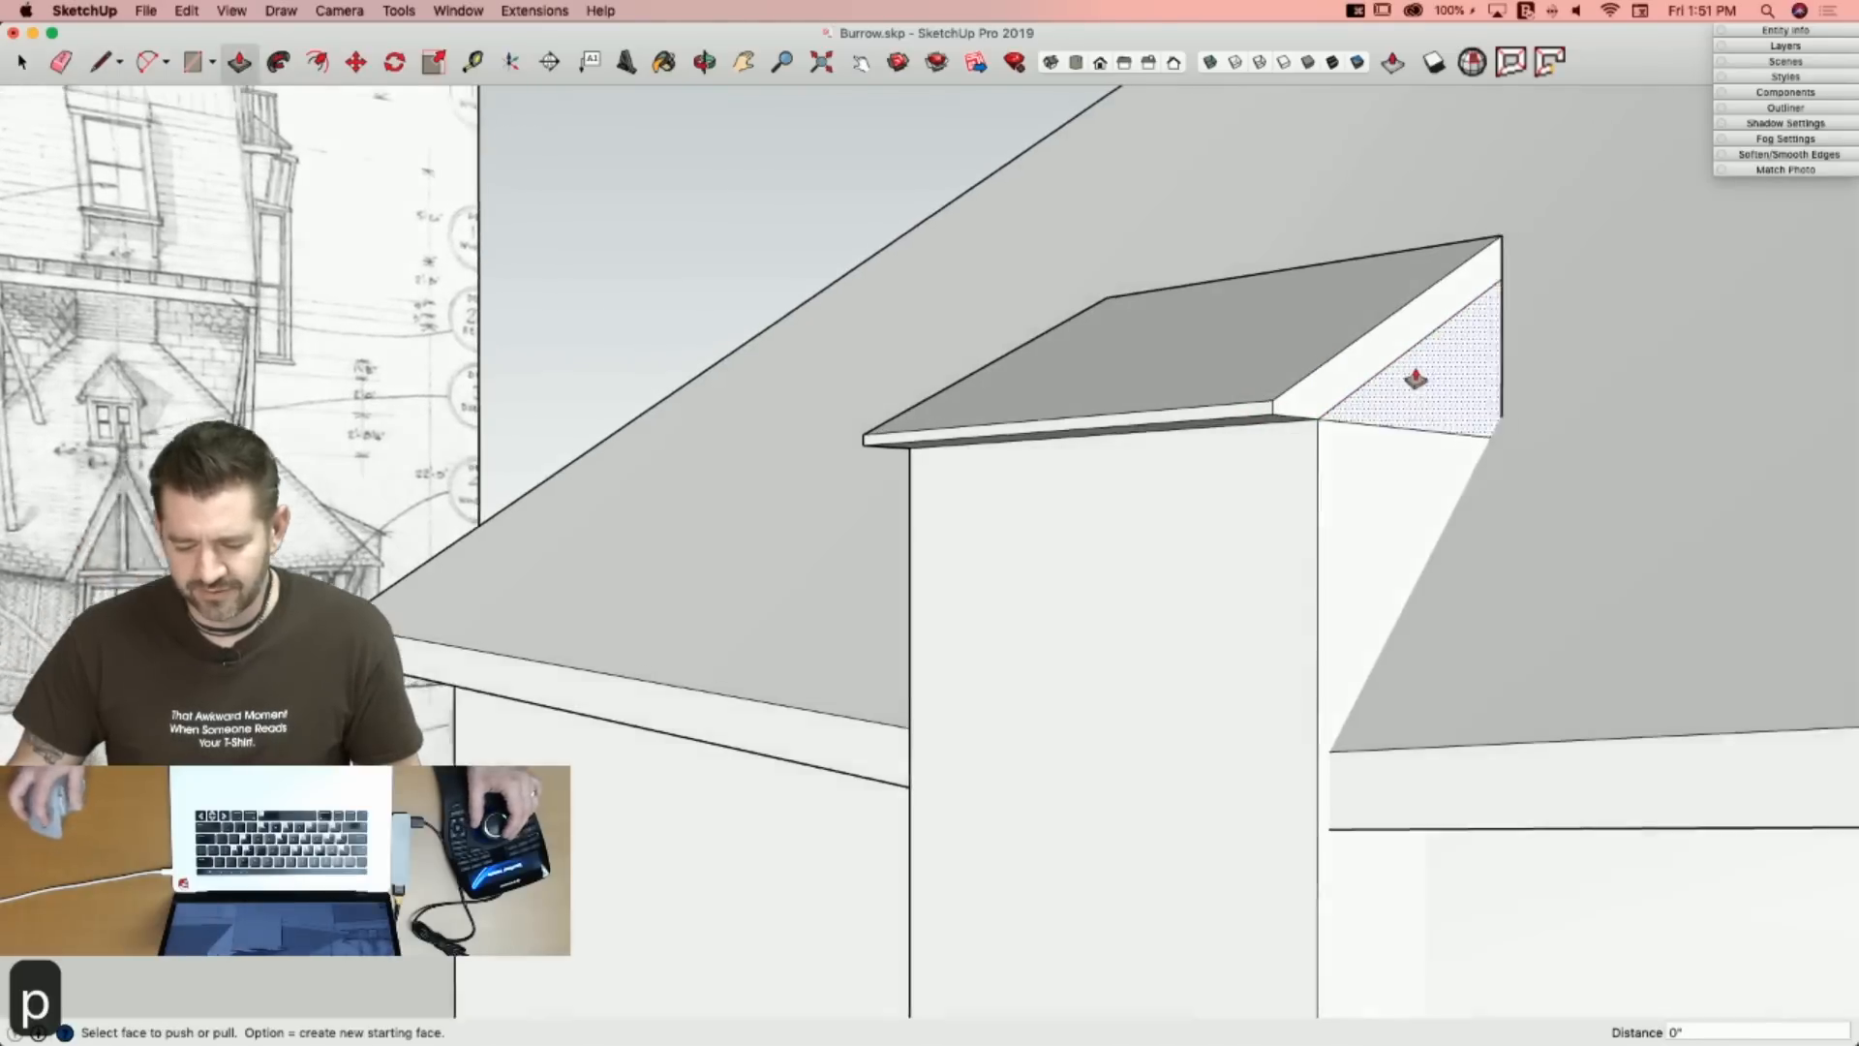
click(1357, 379)
click(1377, 378)
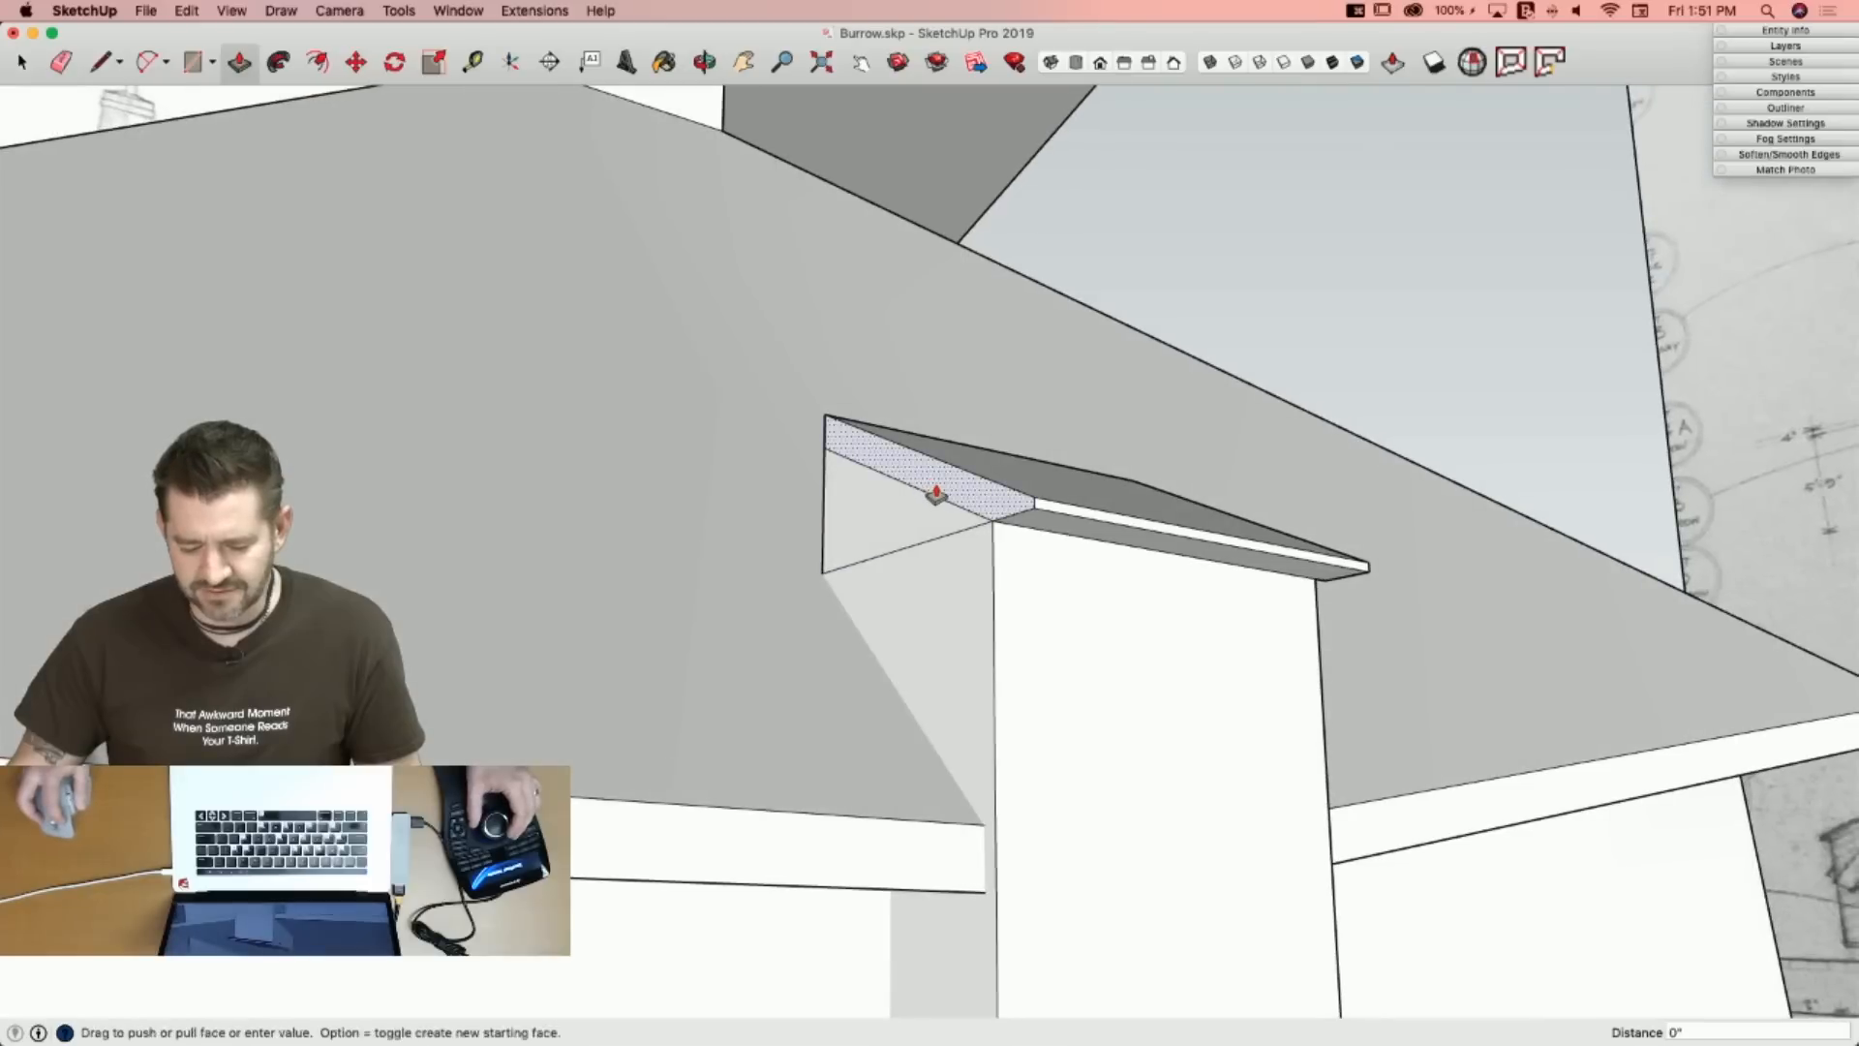
double_click(936, 494)
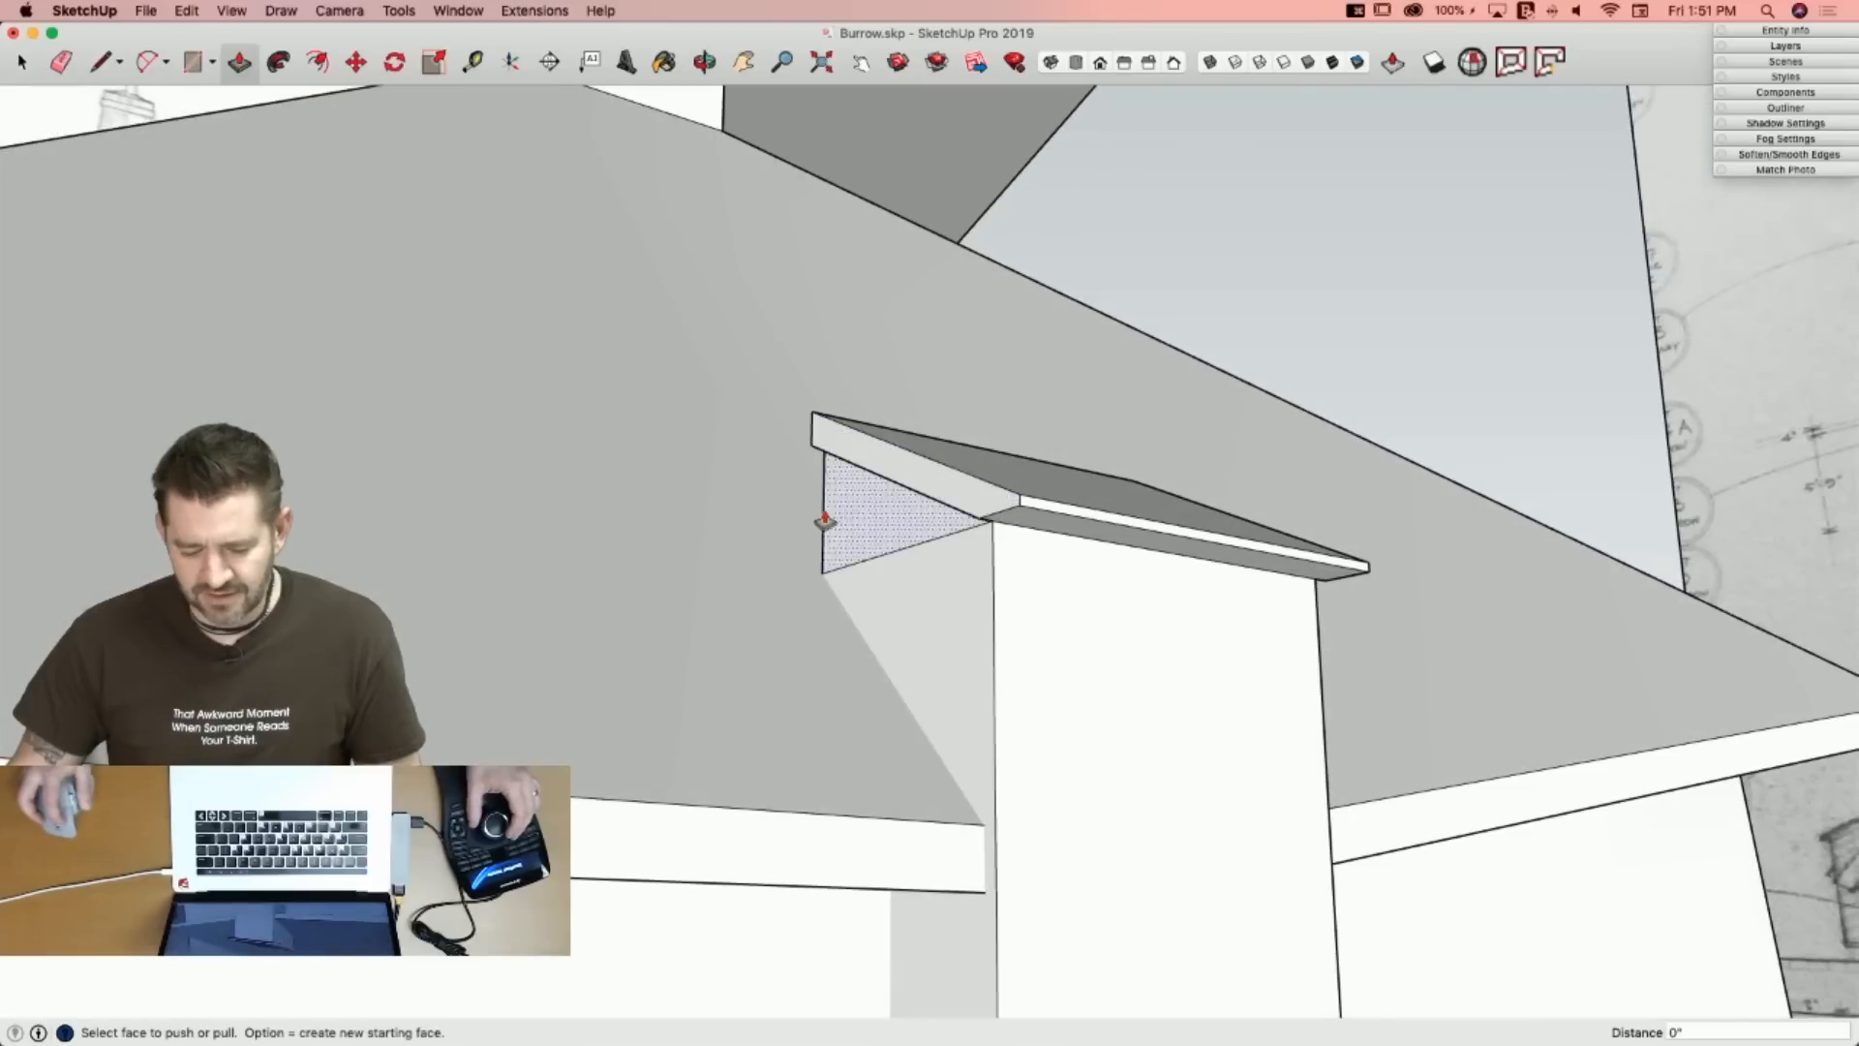
key(e)
click(938, 536)
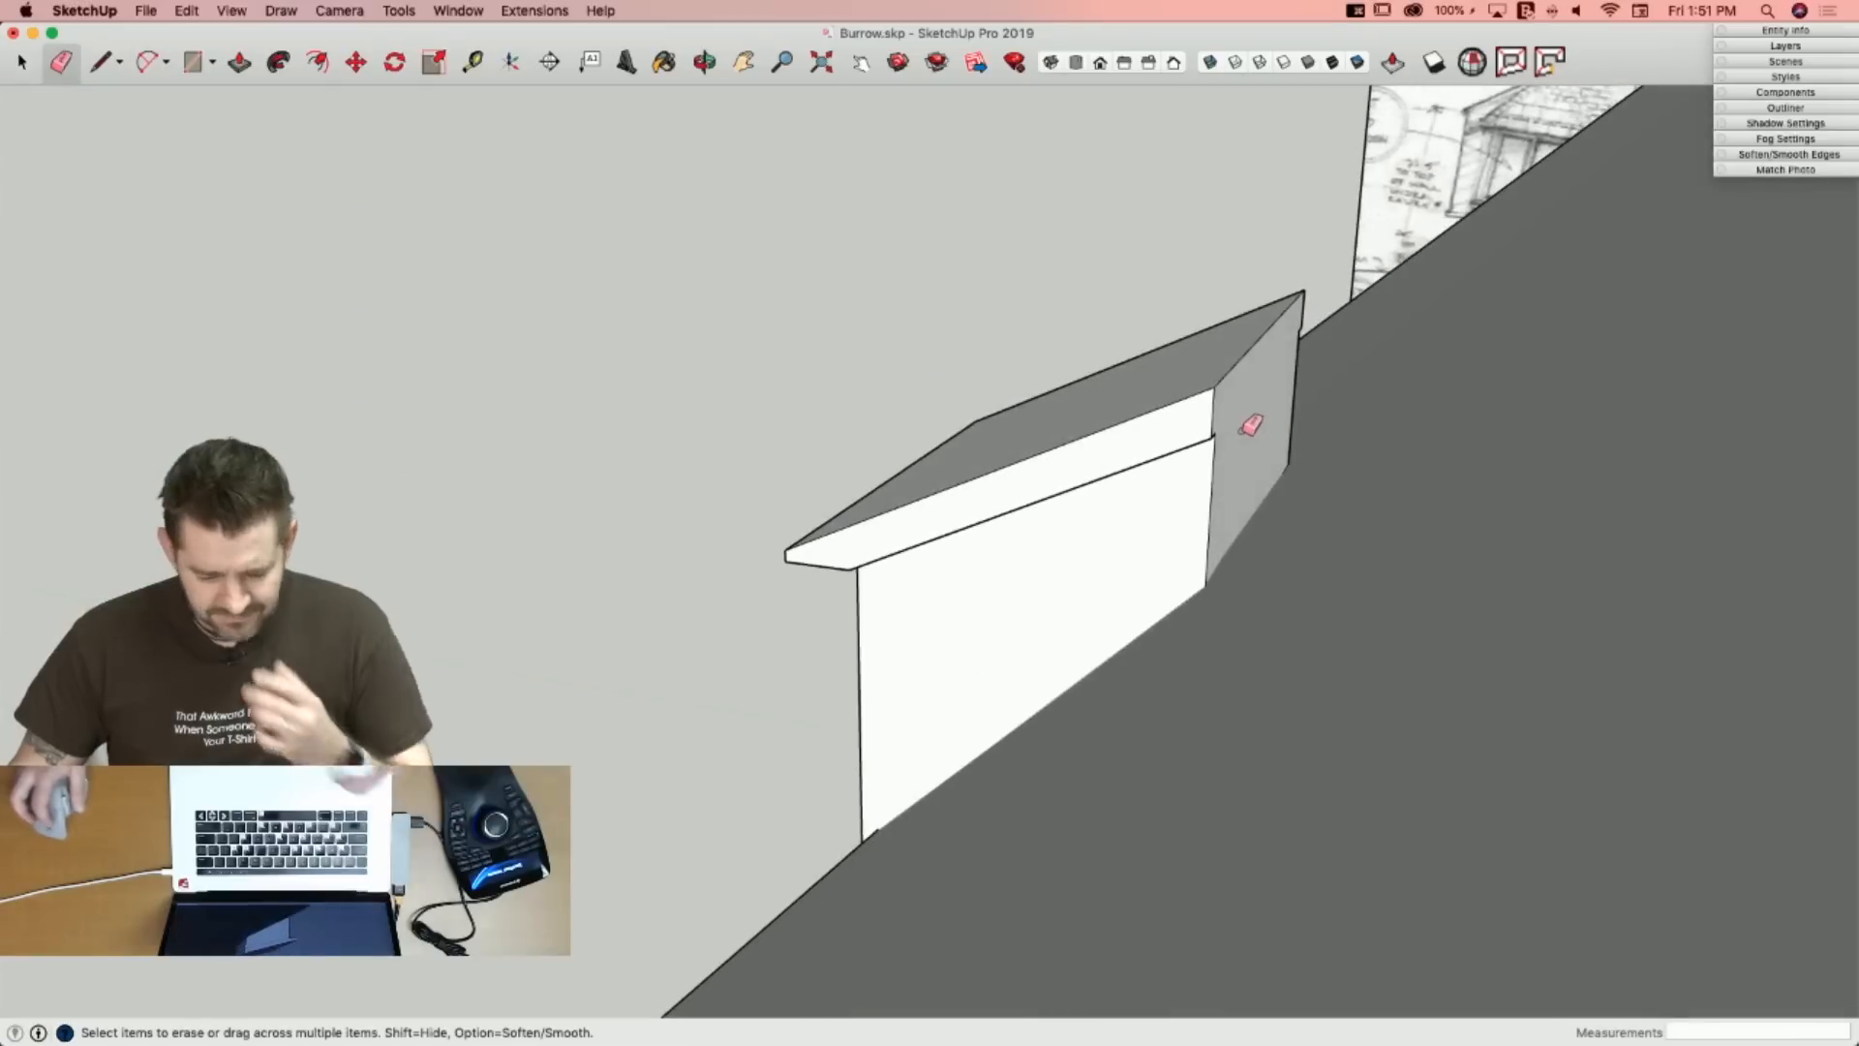
From inside the house, pull the dormer roof's rear face back toward the rear of the dormer block and erase the leftover edge.
key(l)
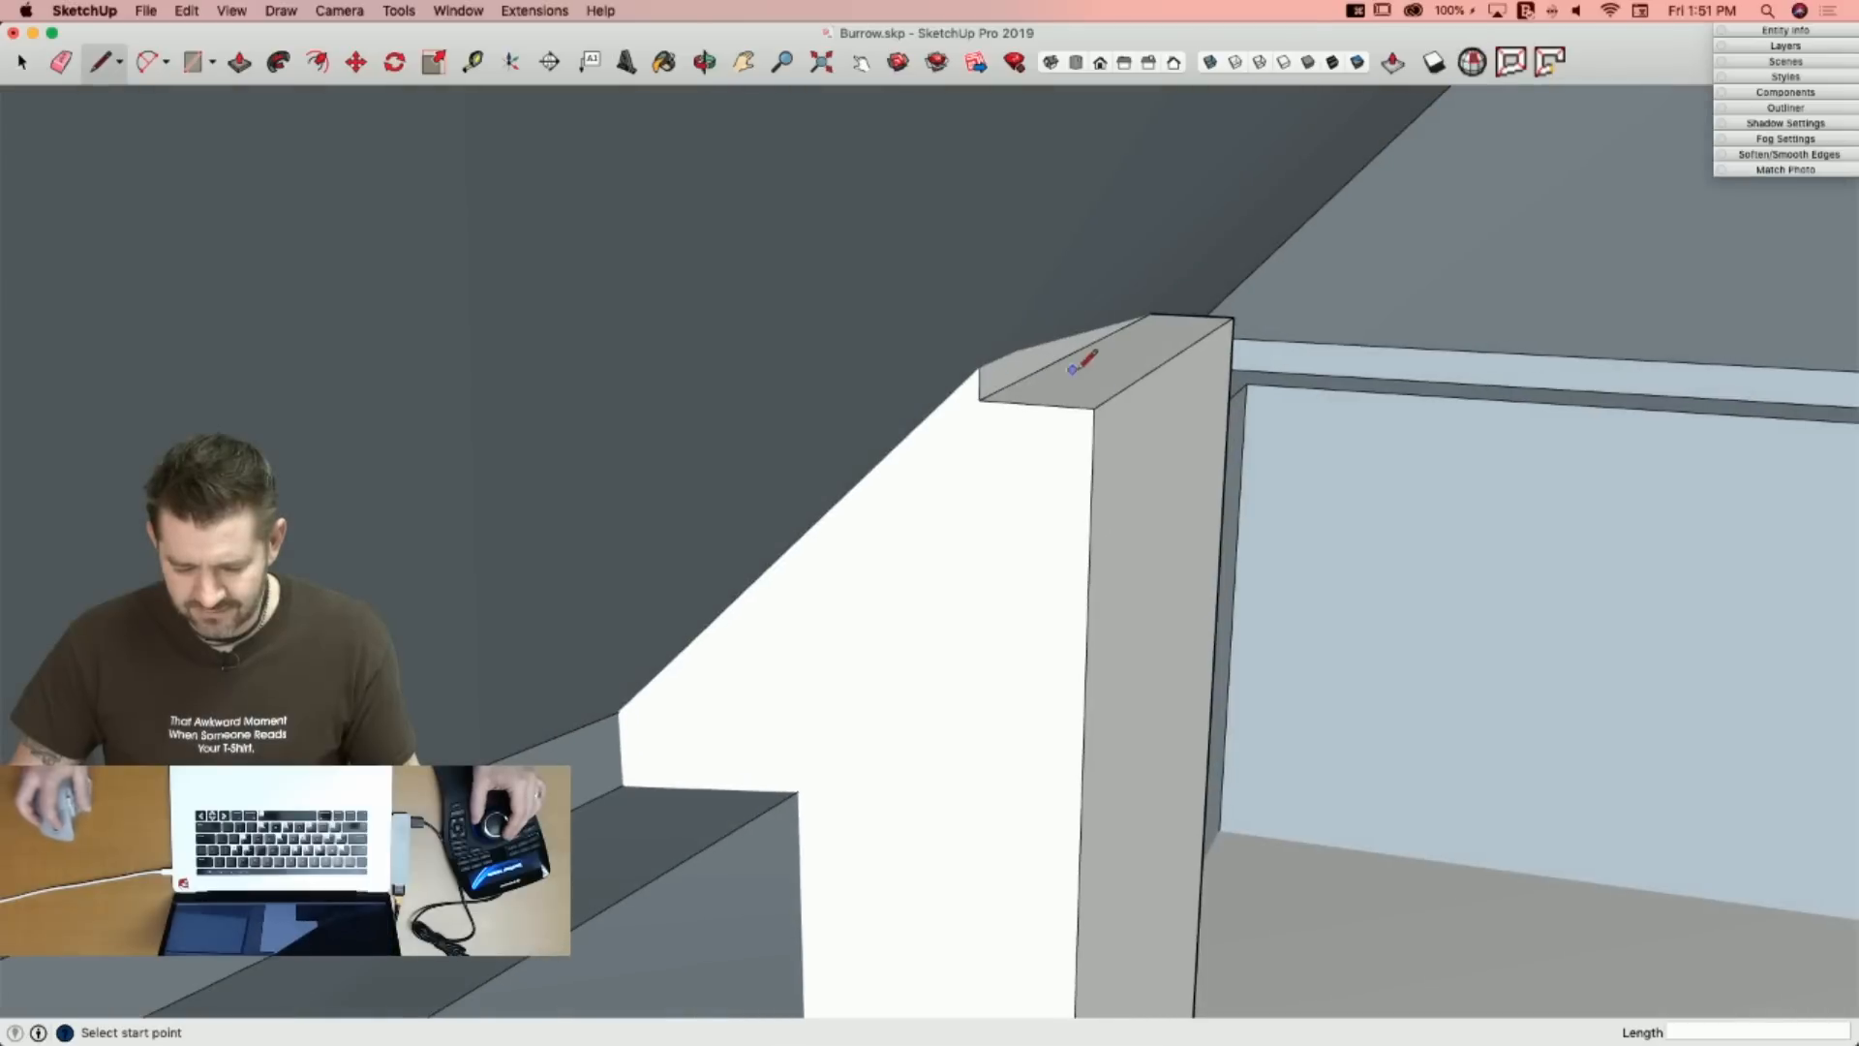
key(p)
click(1014, 374)
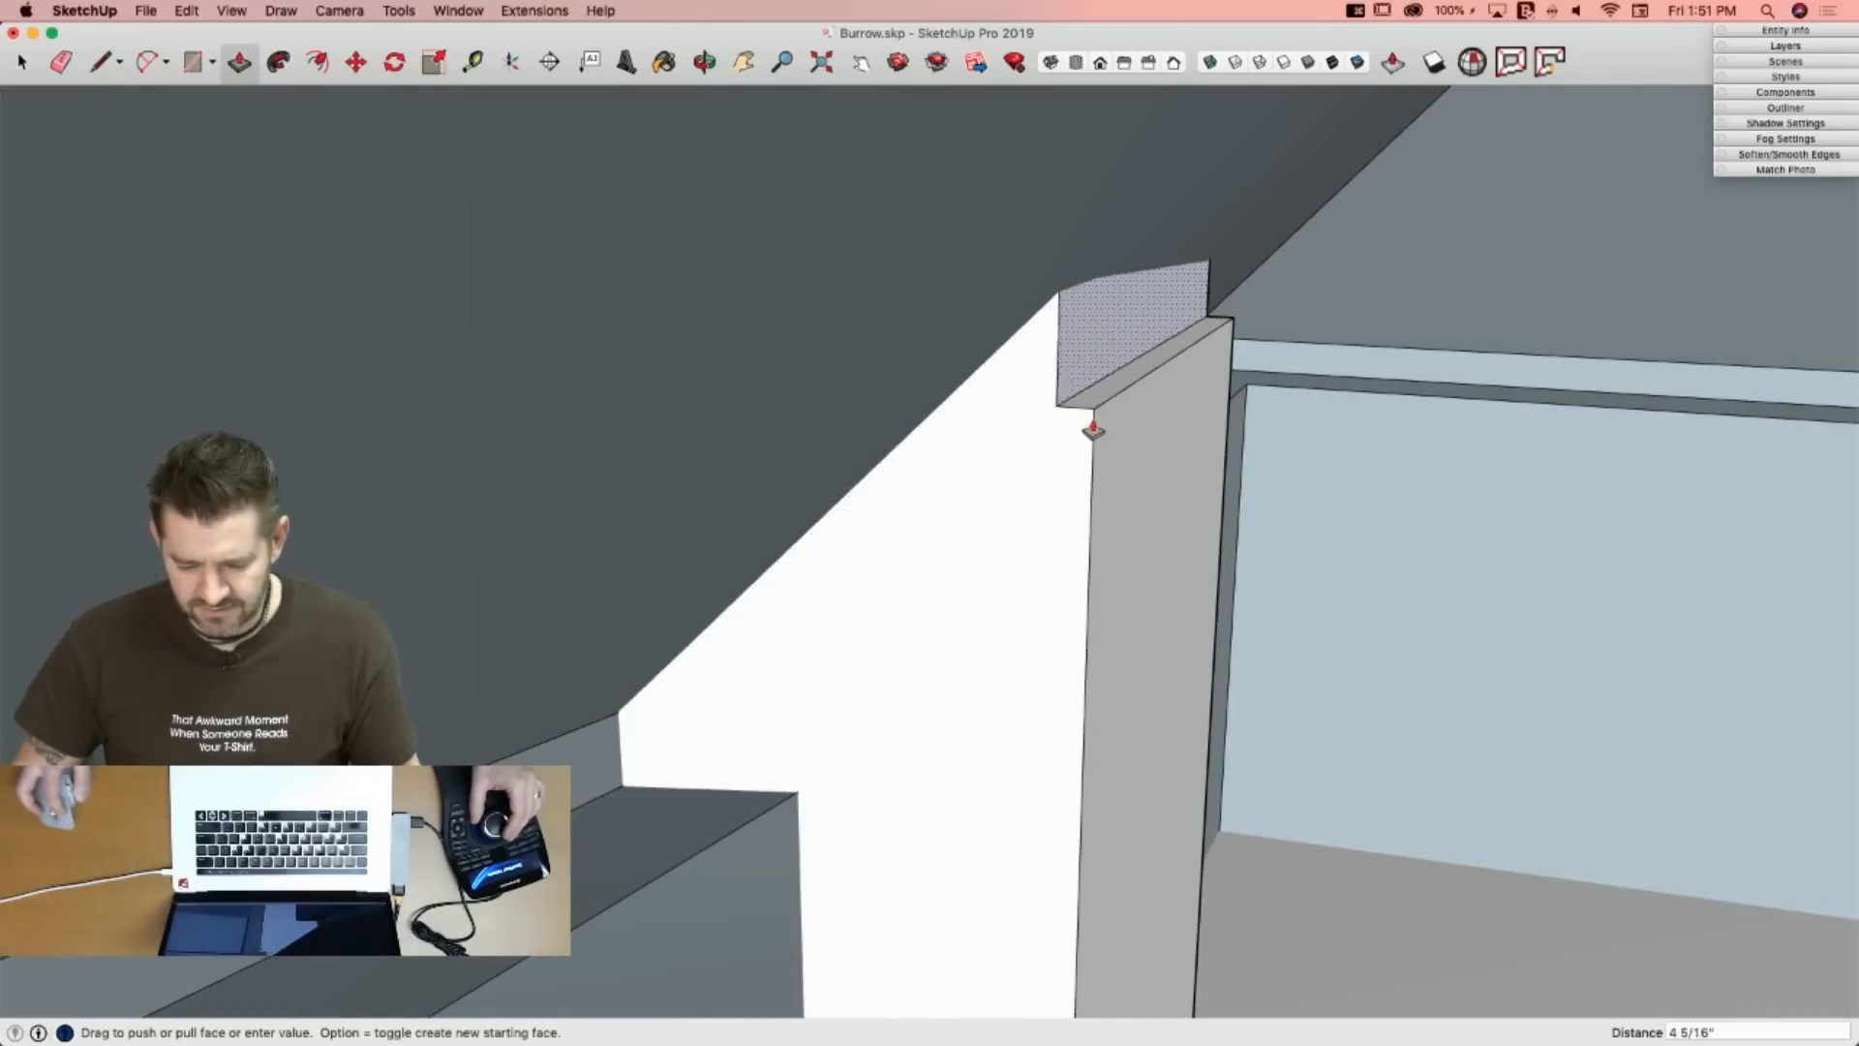
click(1100, 420)
key(e)
click(1120, 410)
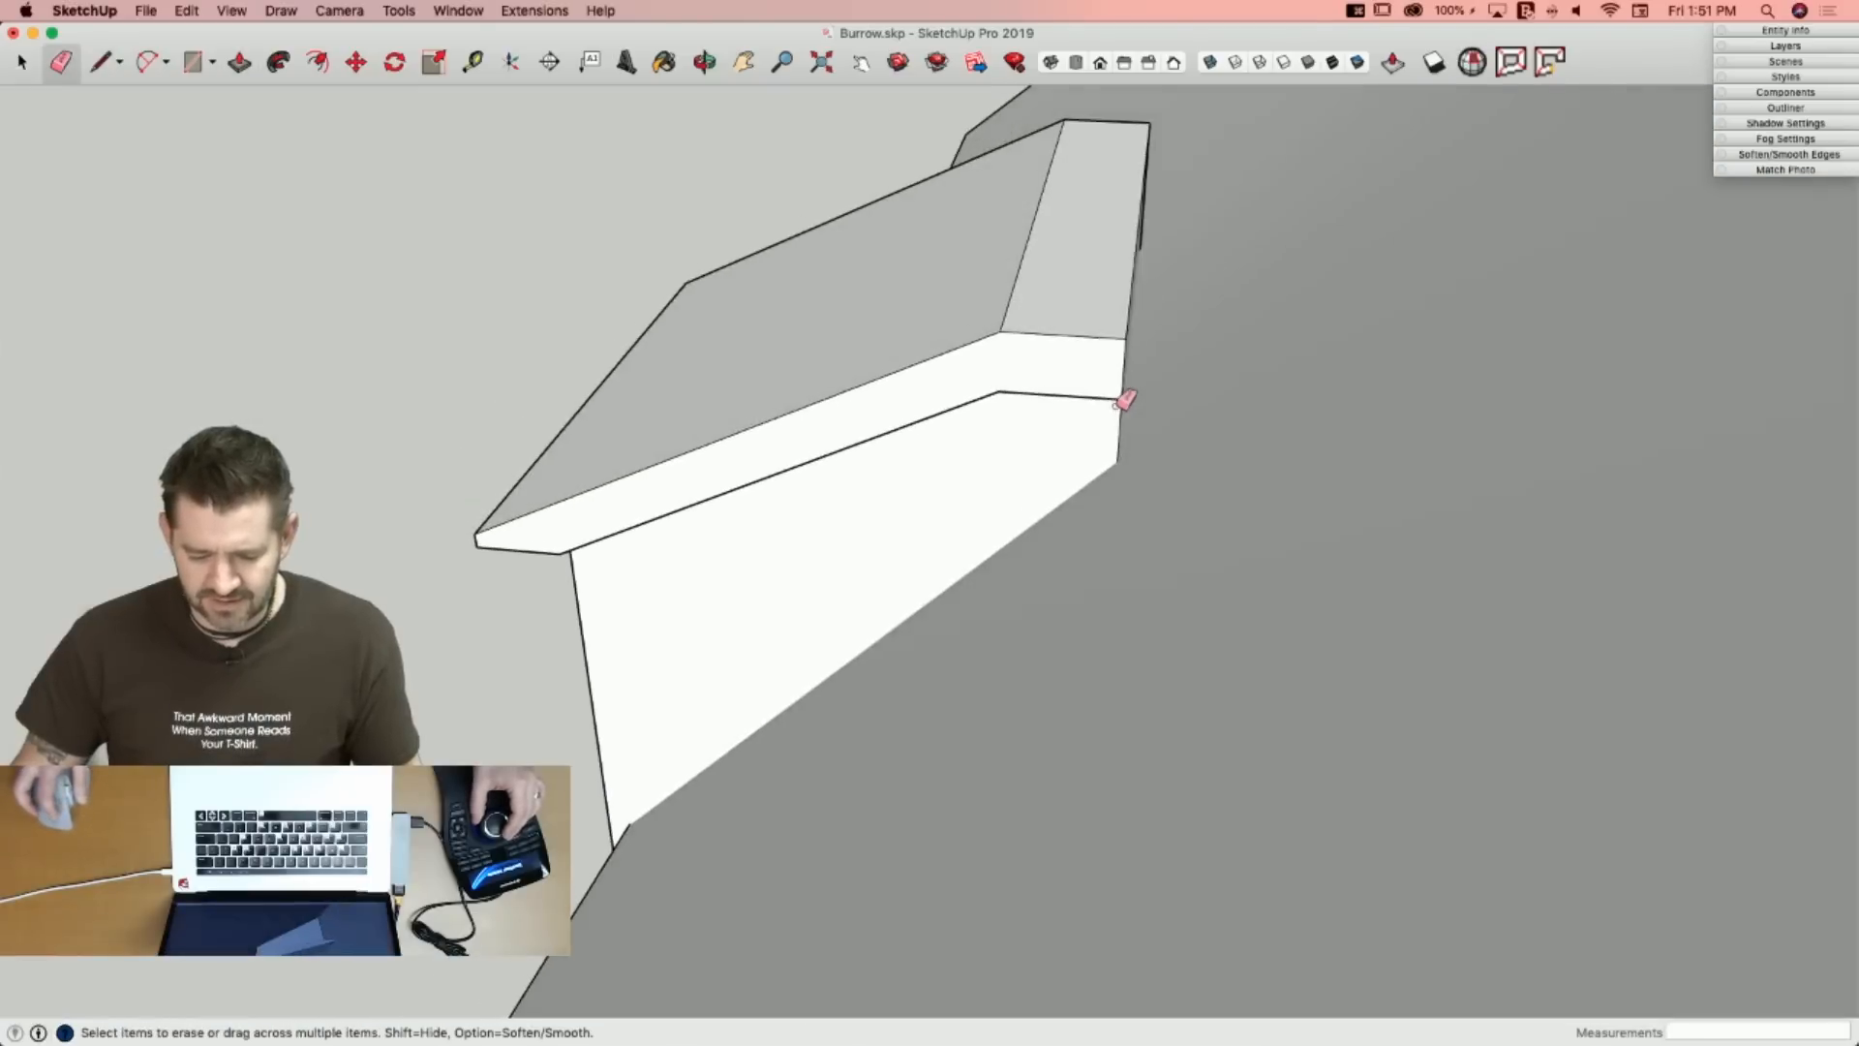
key(l)
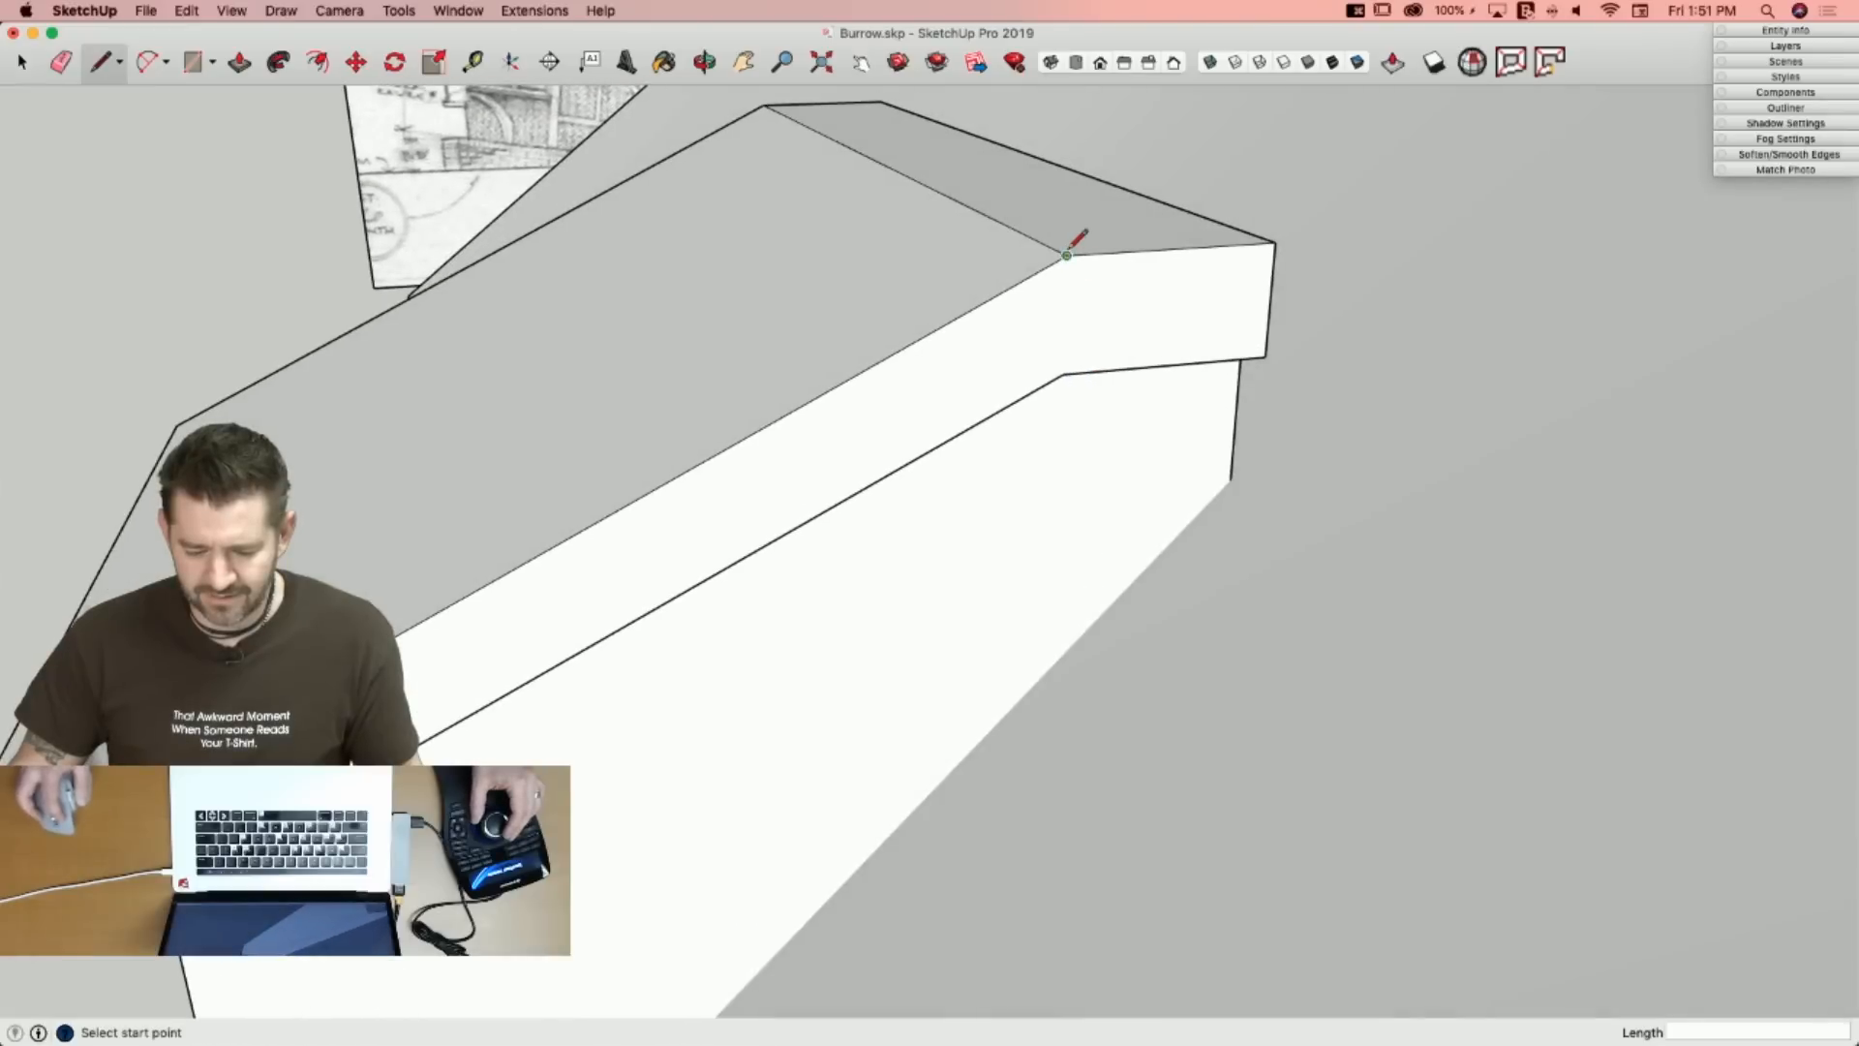
click(1066, 253)
key(space)
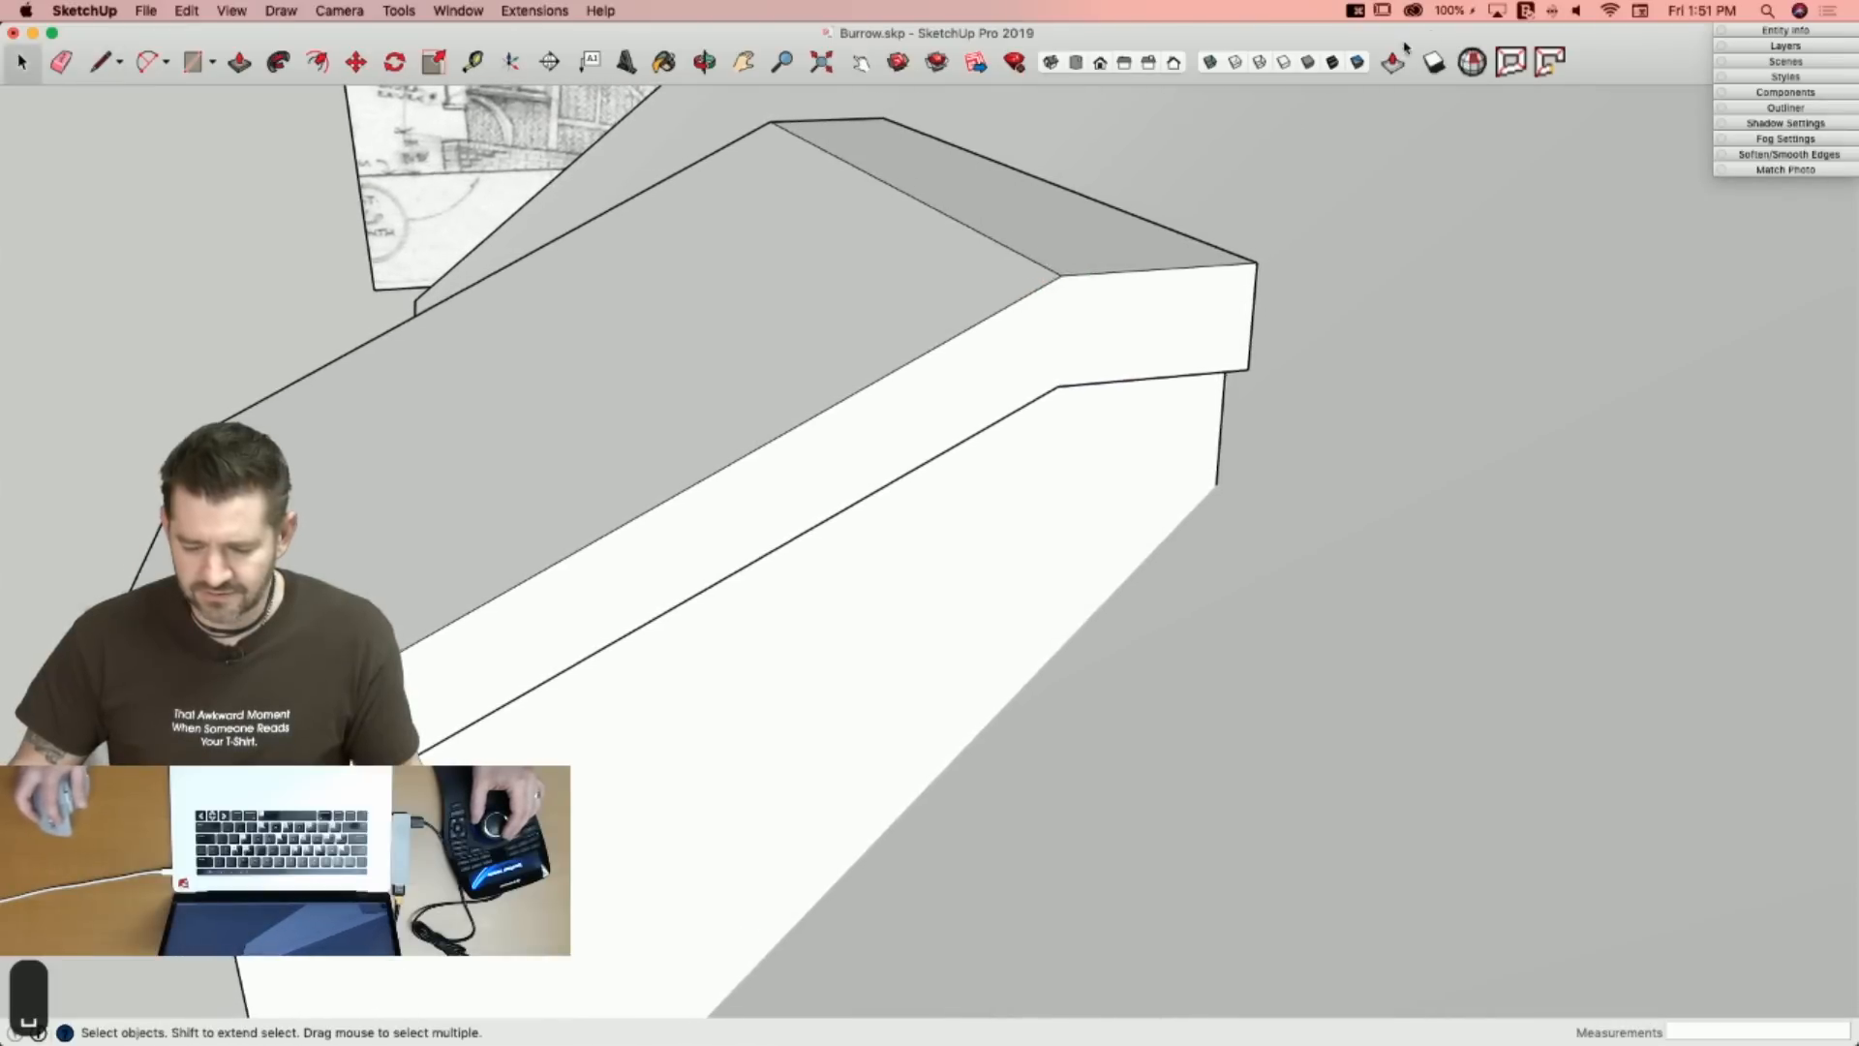
click(1394, 64)
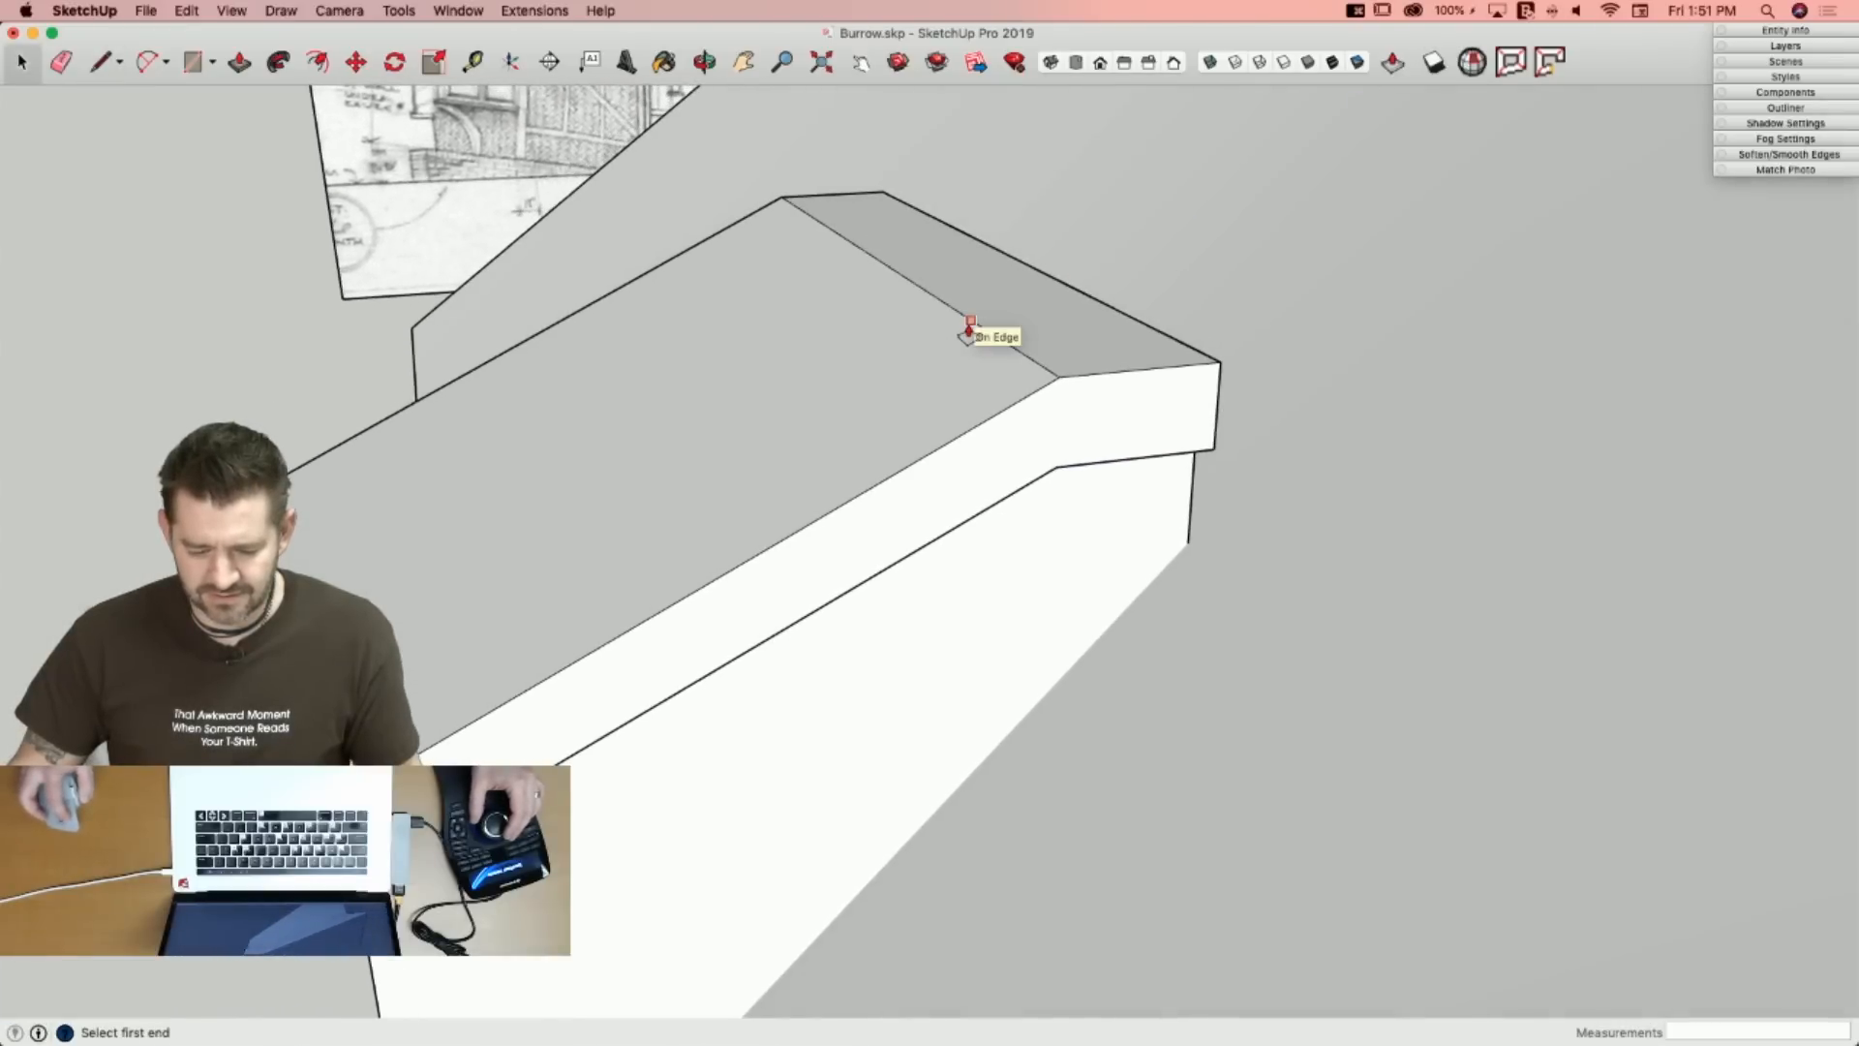
click(969, 323)
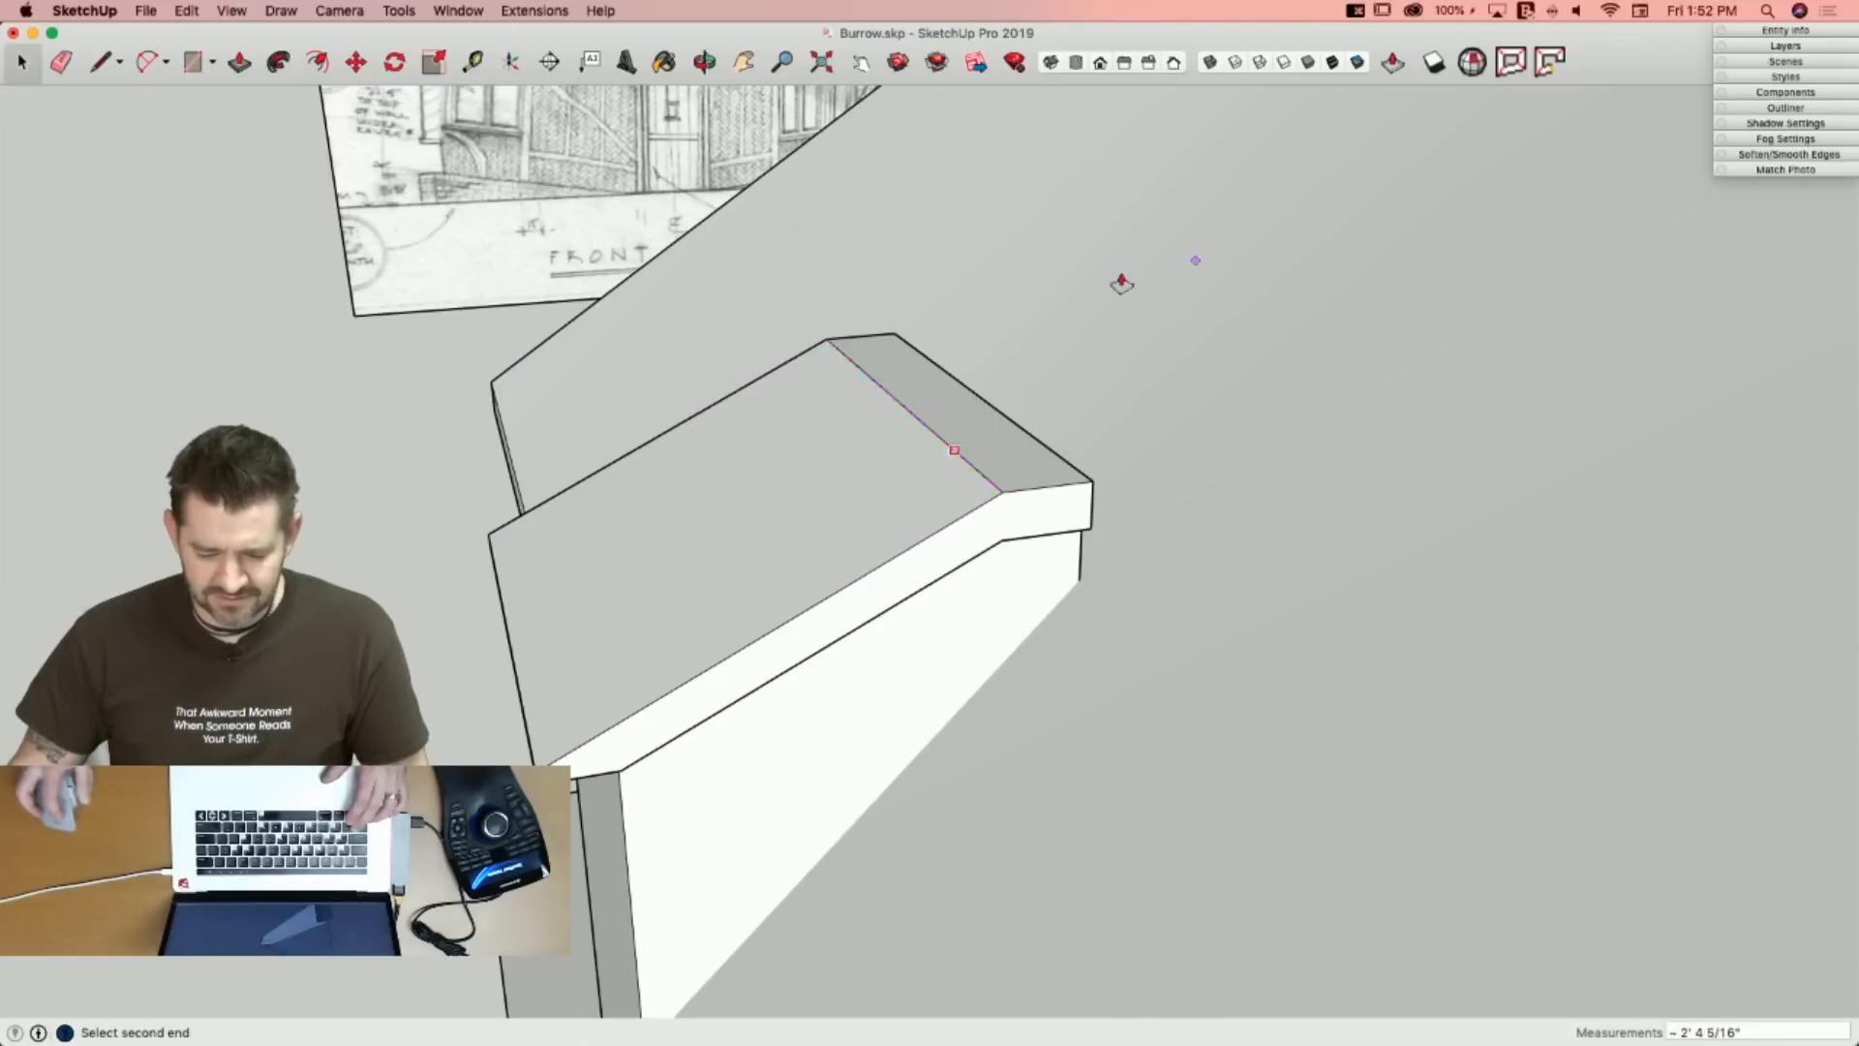
Extend both sloped edges of the dormer roof through the main roof and join their ends to form a continuous sloped face.
key(l)
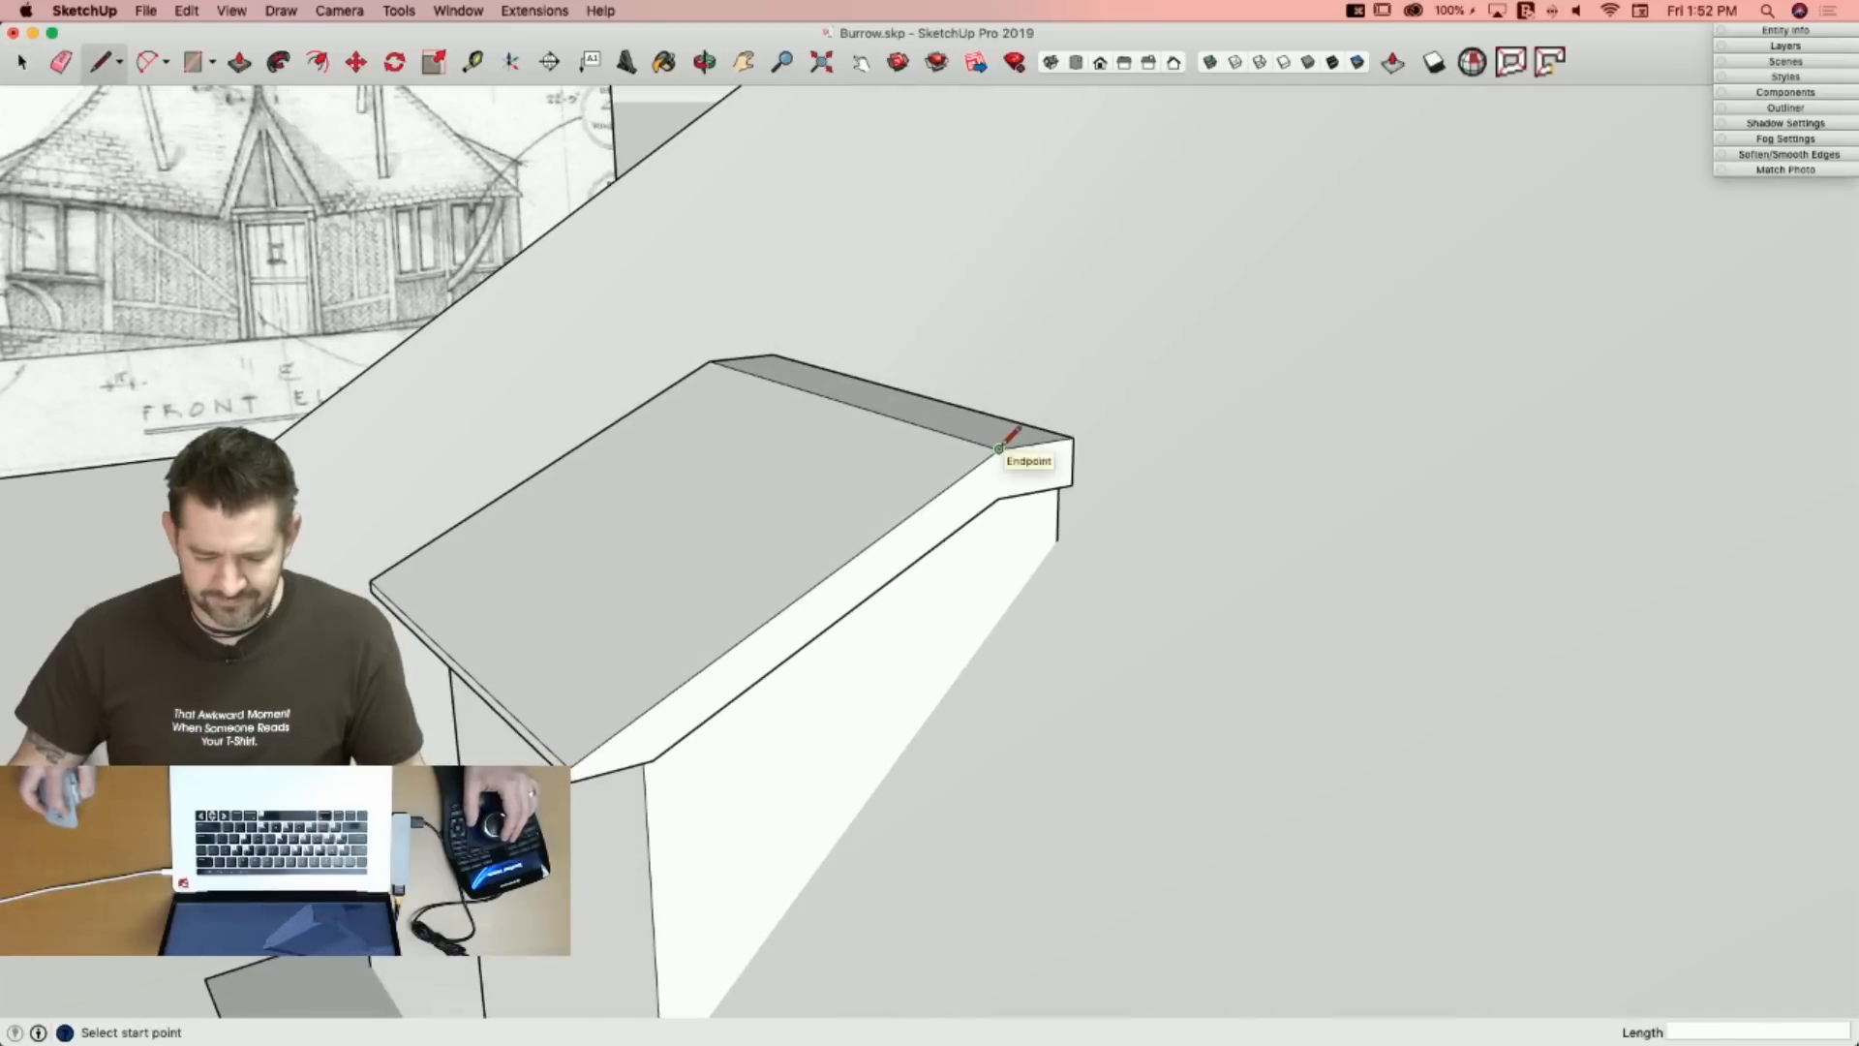
click(999, 448)
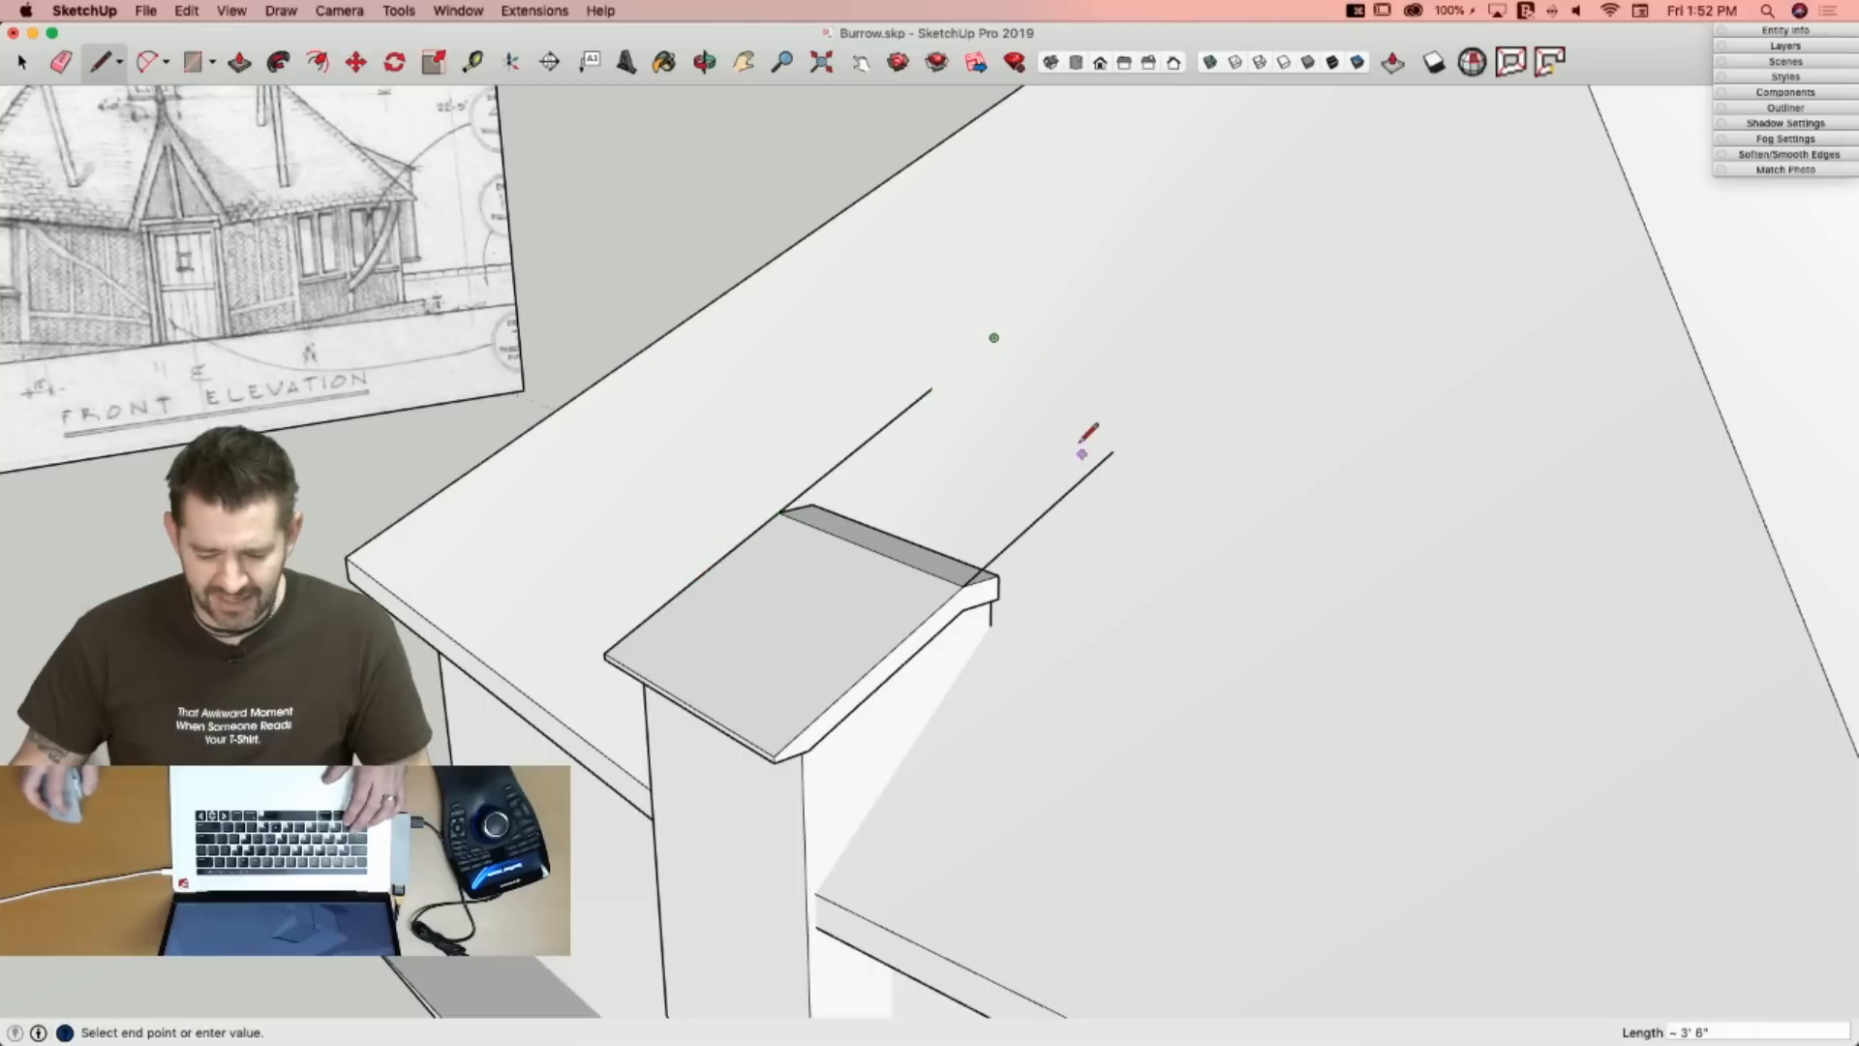
key(Escape)
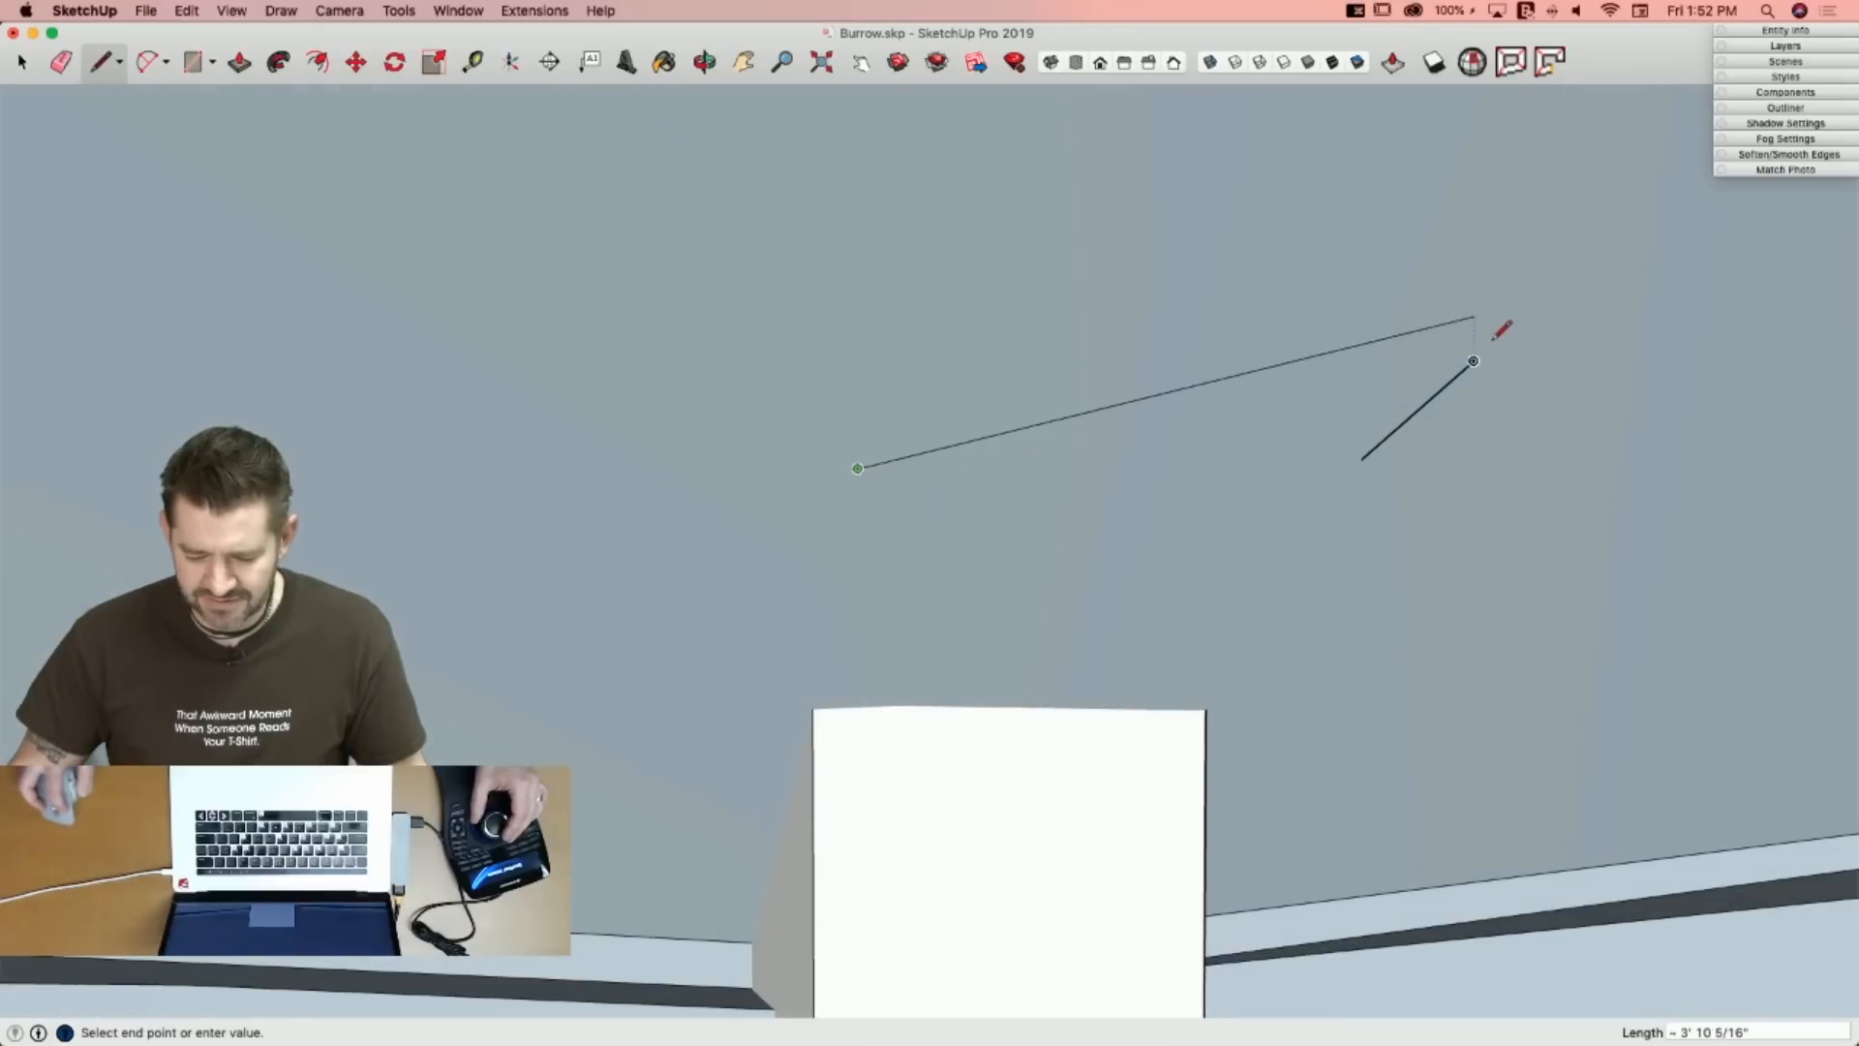
click(1473, 361)
key(space)
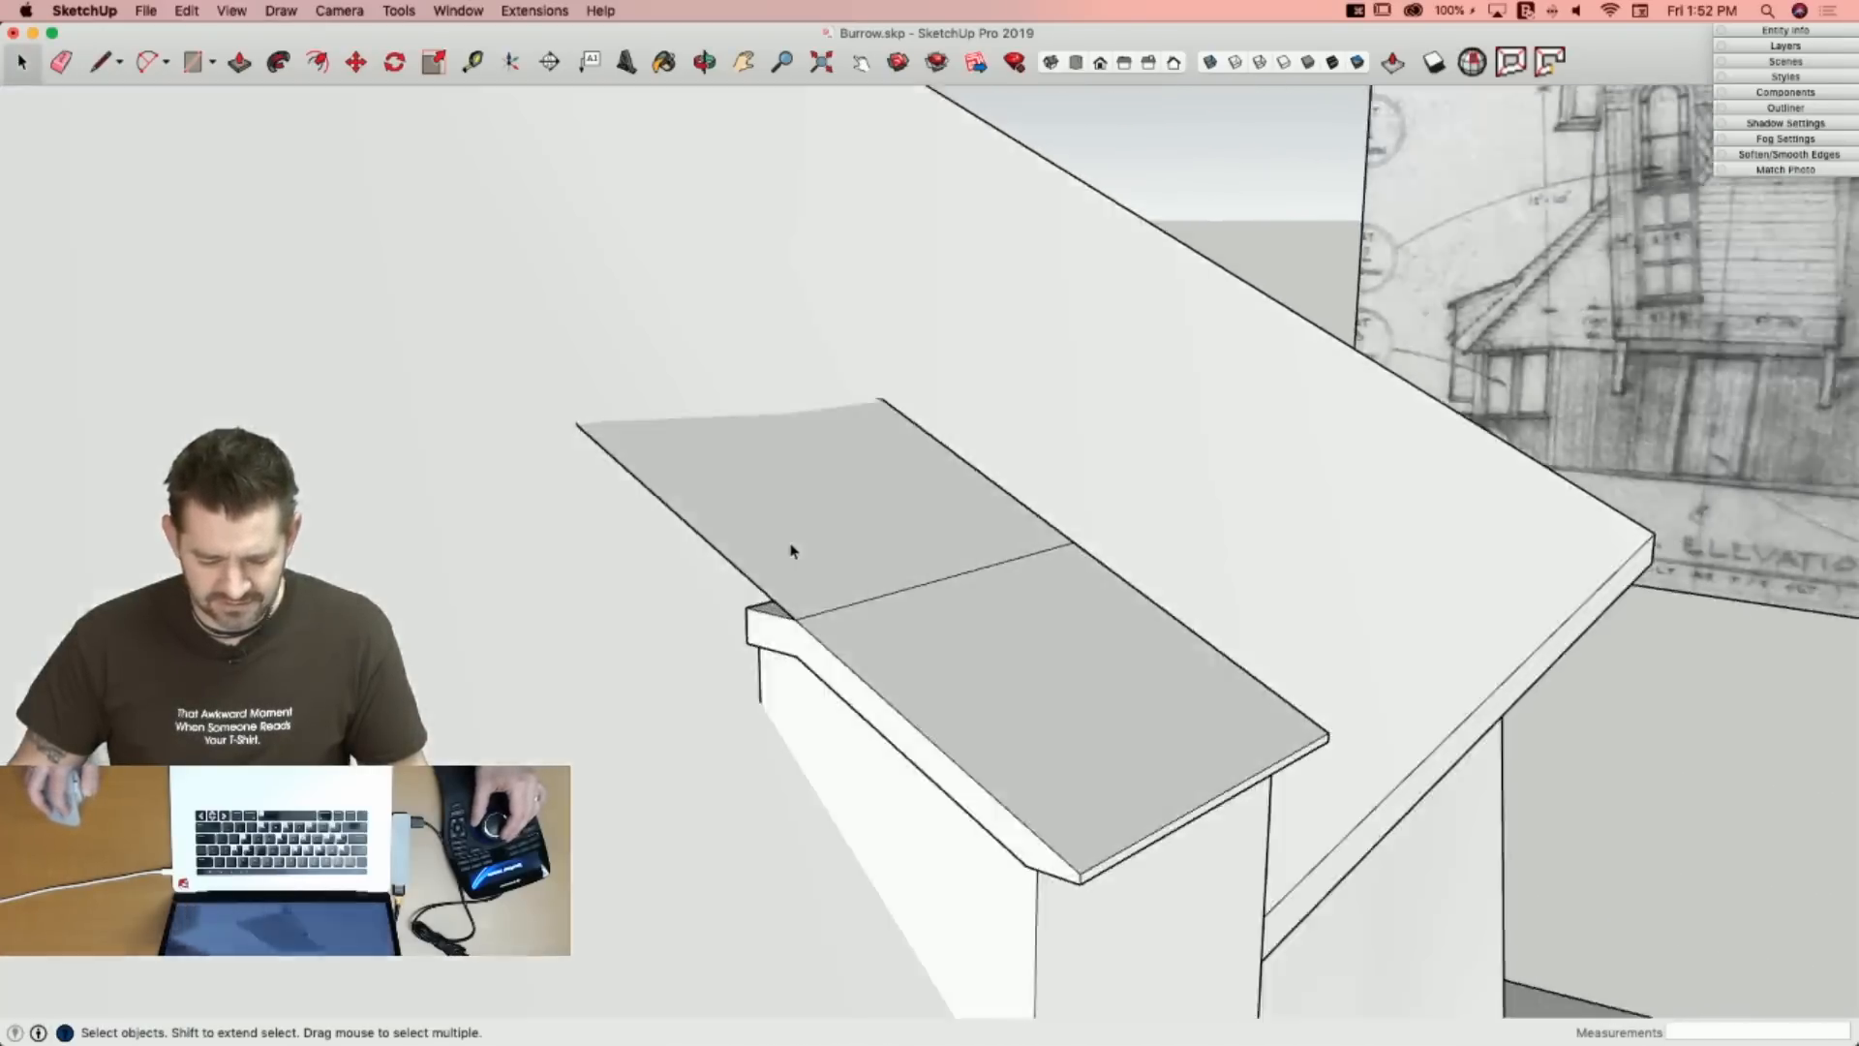
Extend the roof band's lower edge on one side to close its face, and trace where the dormer roof meets the main roof.
key(l)
click(817, 650)
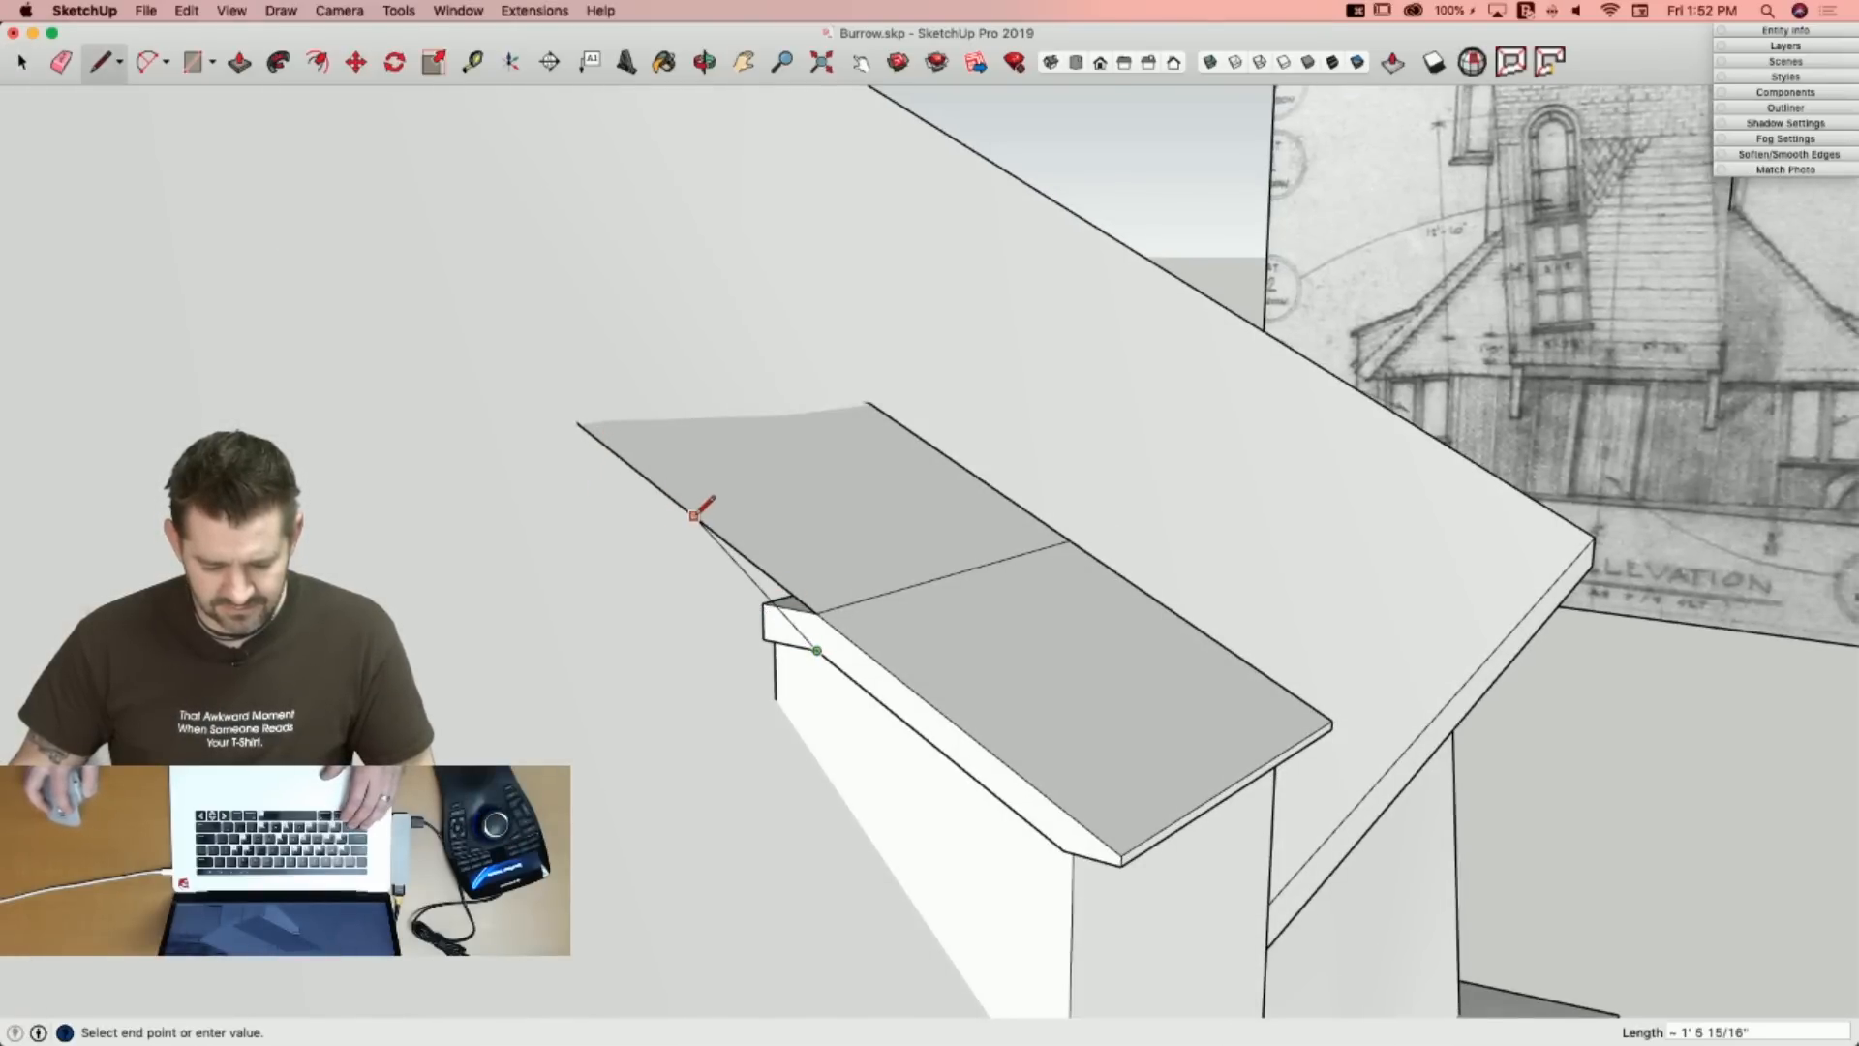
click(578, 423)
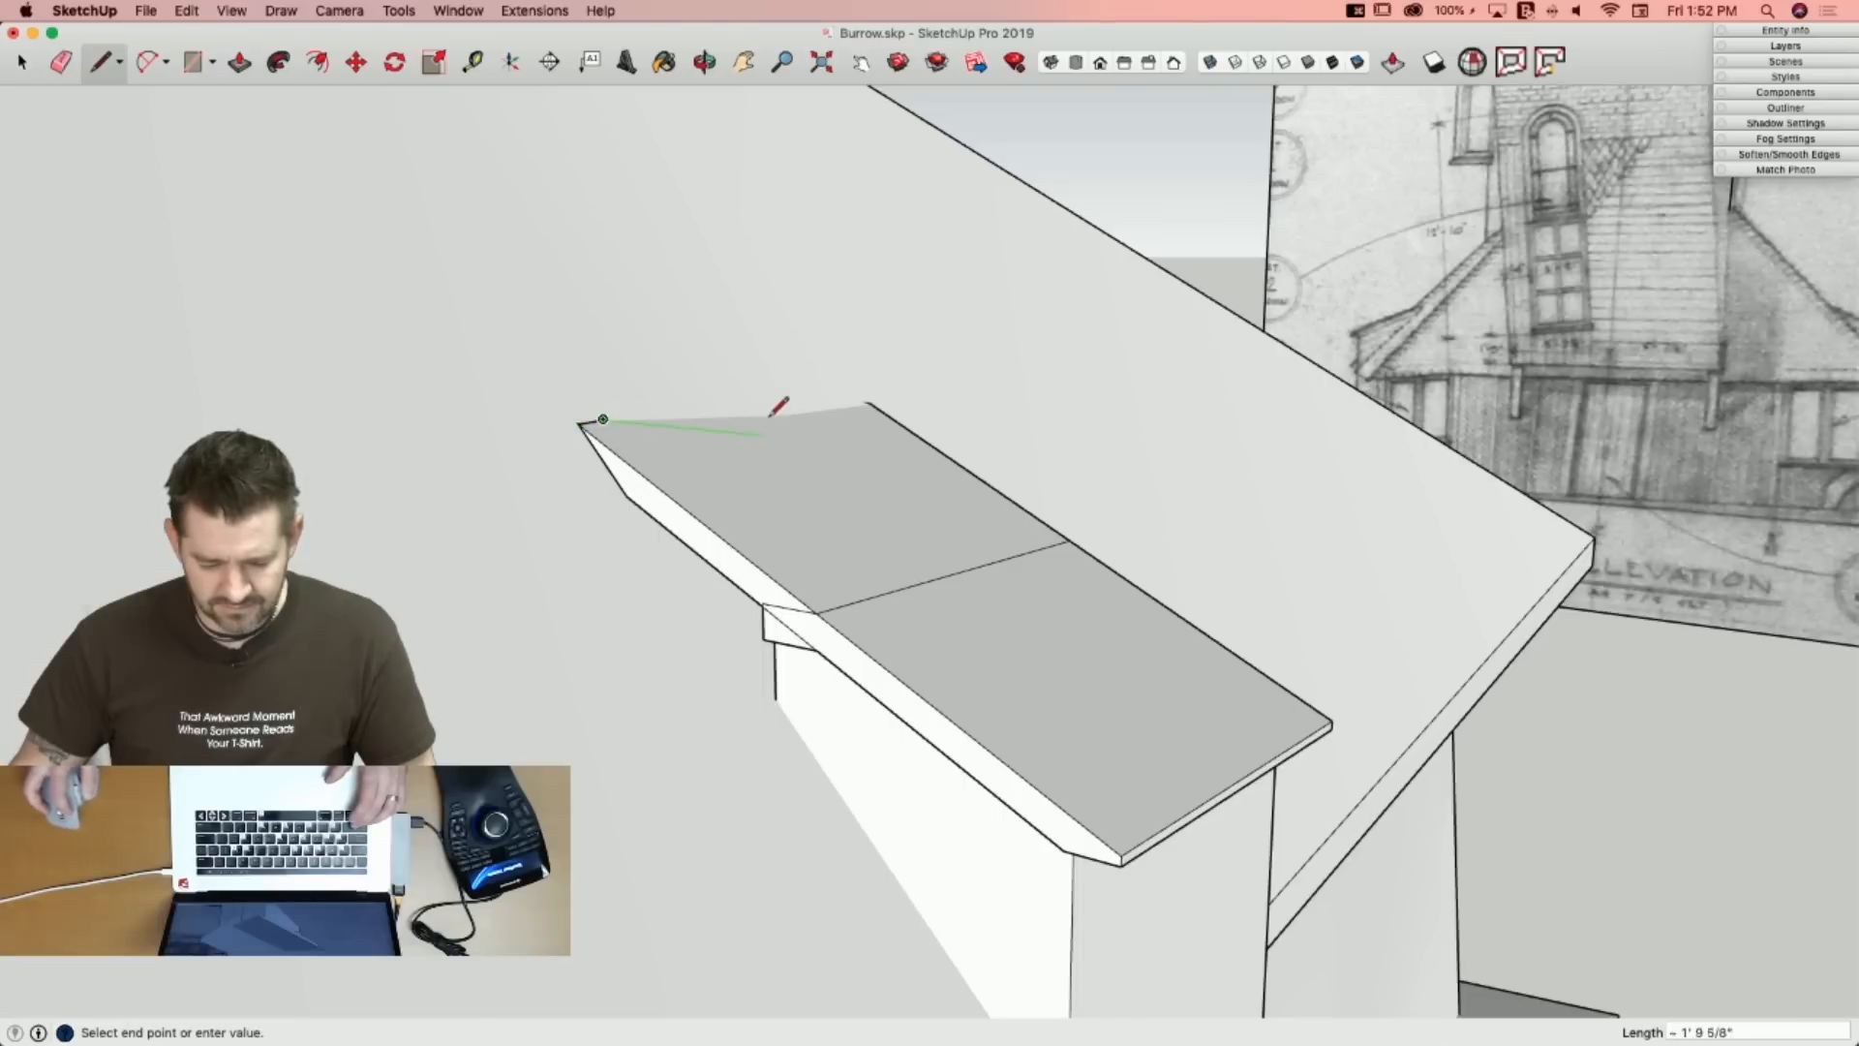
click(870, 402)
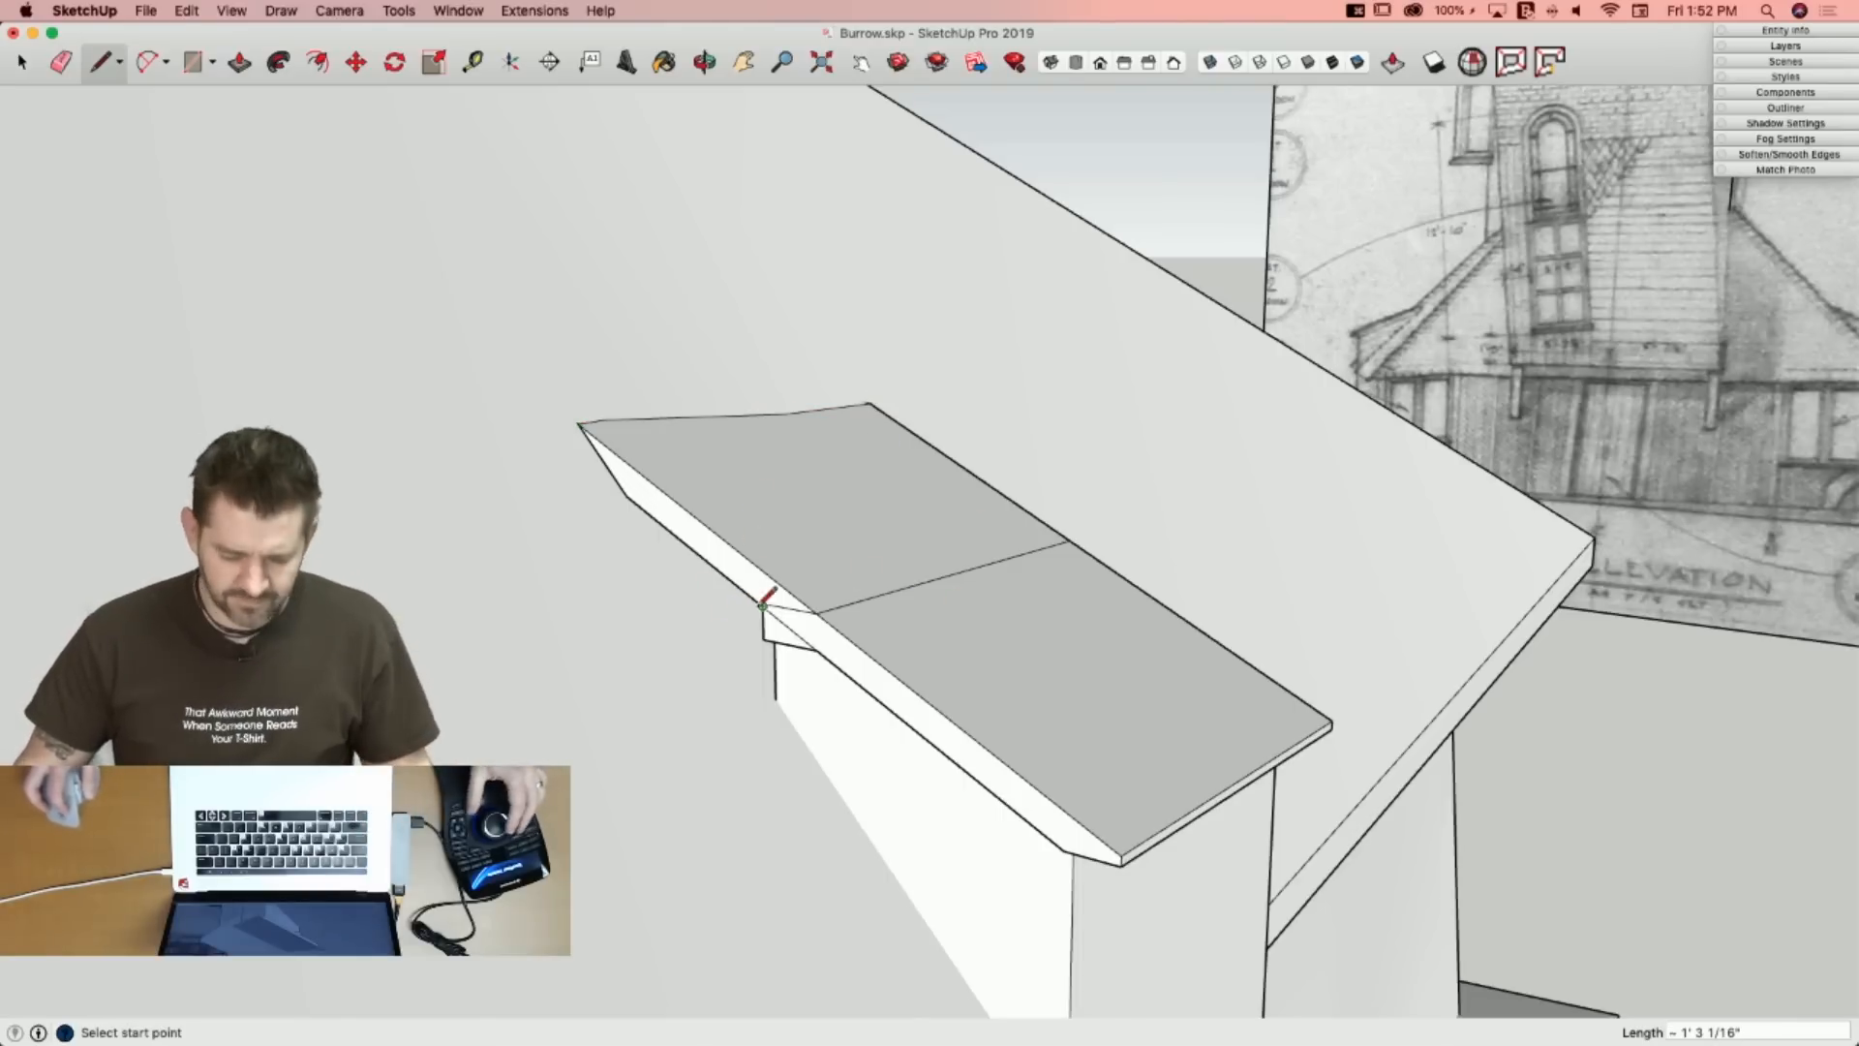
Push the leftover rear stub back flush on that side and erase the seam lines across the dormer roof's side and top.
key(e)
key(p)
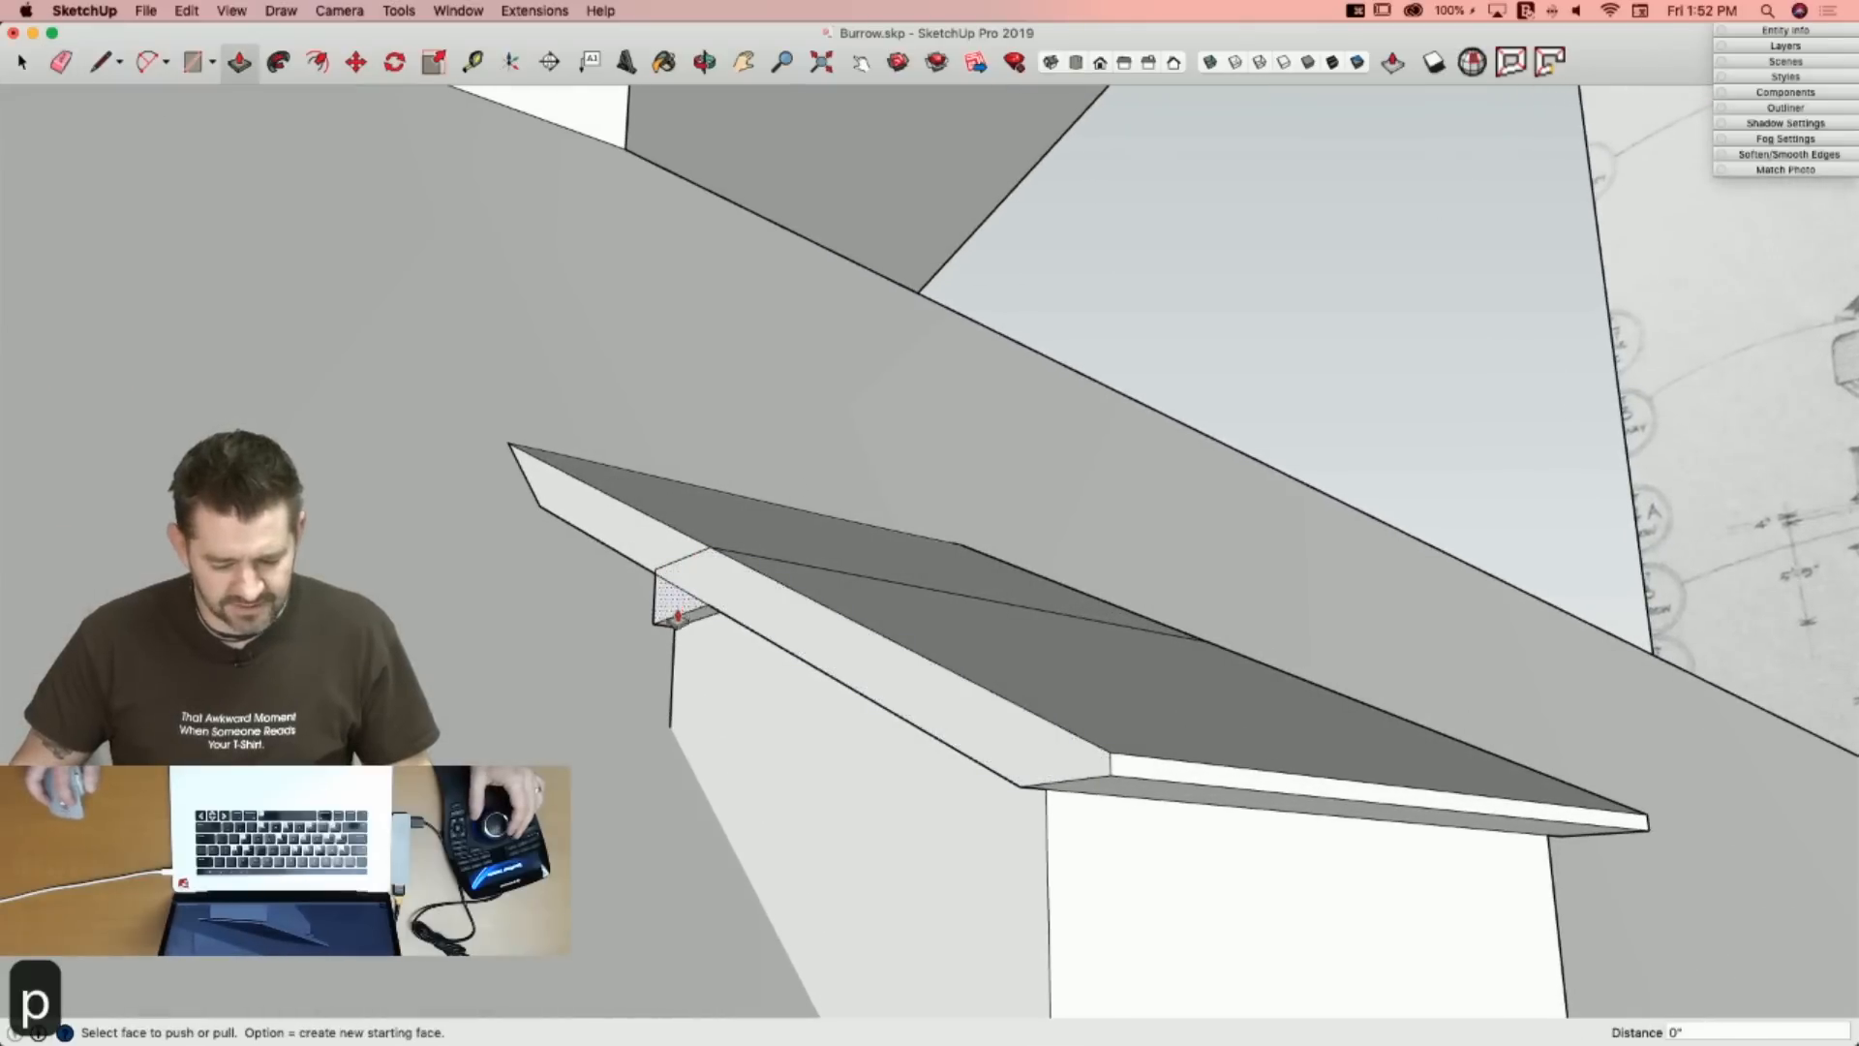
key(e)
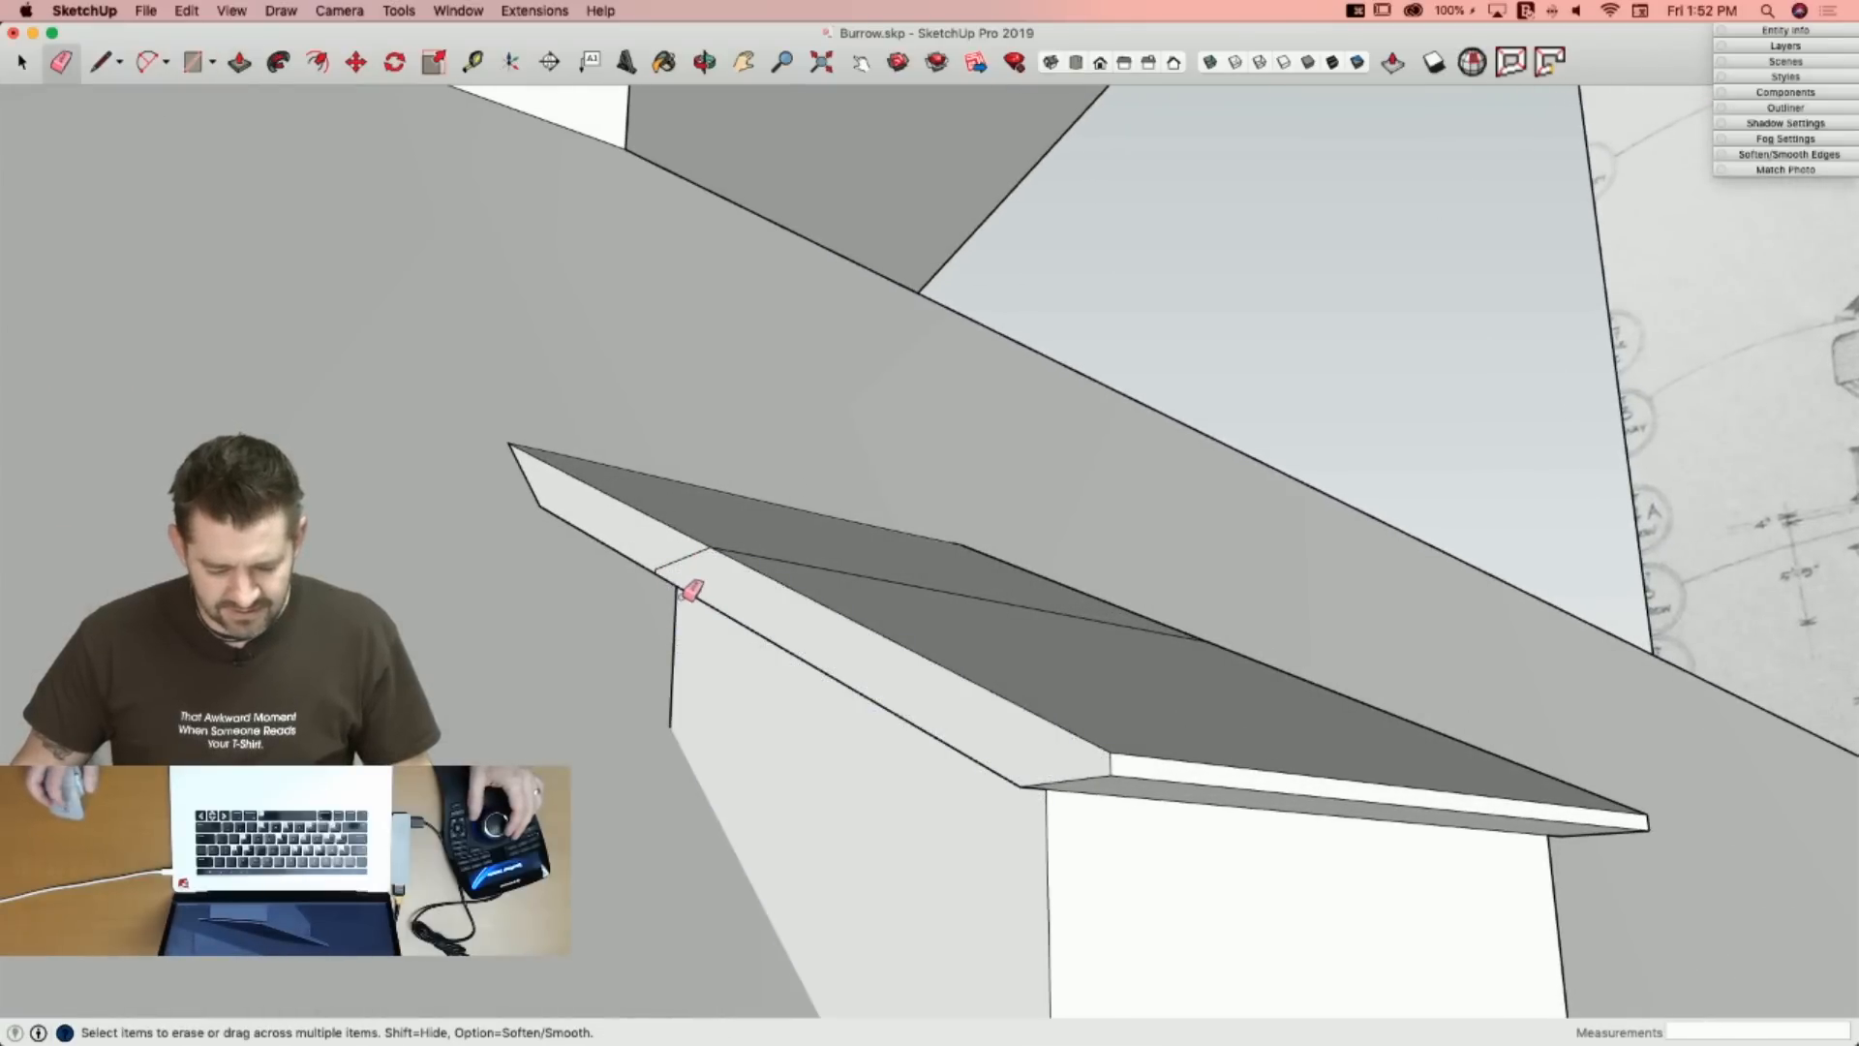
scroll(690, 590, up, 4)
drag(624, 533, 630, 535)
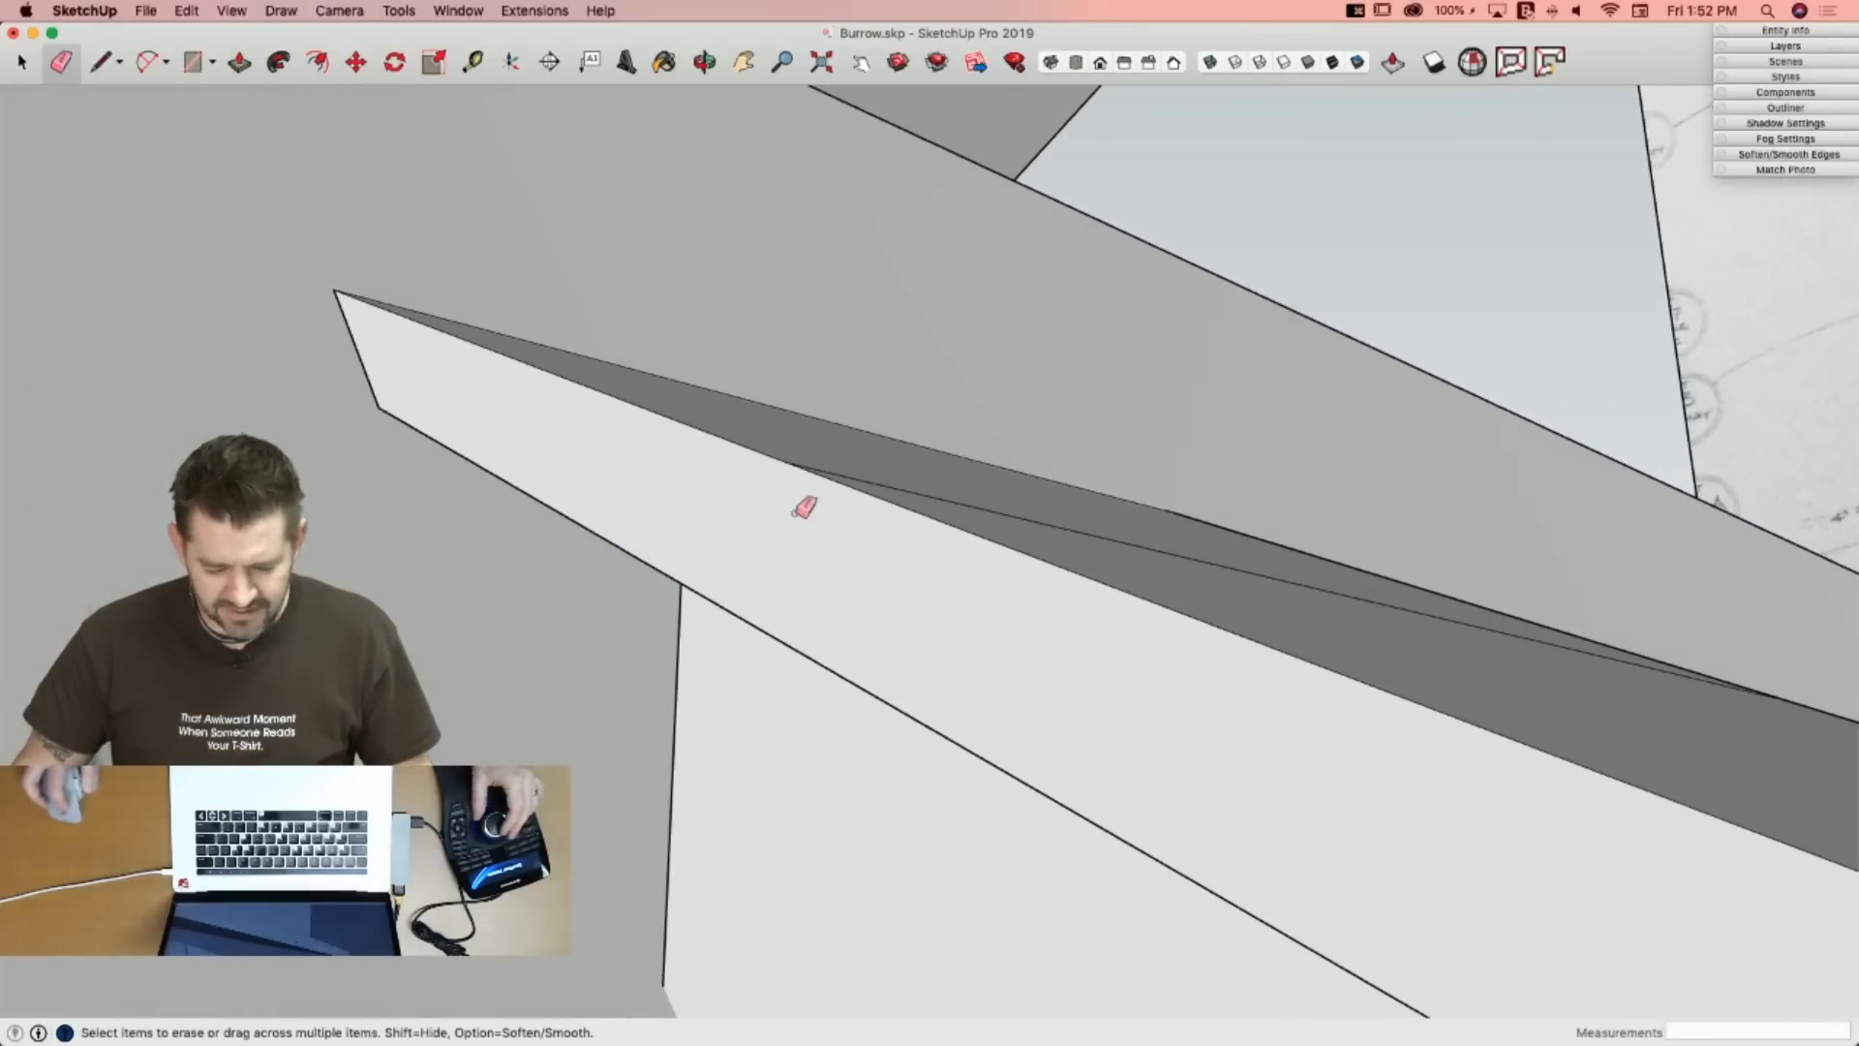
drag(840, 471, 892, 500)
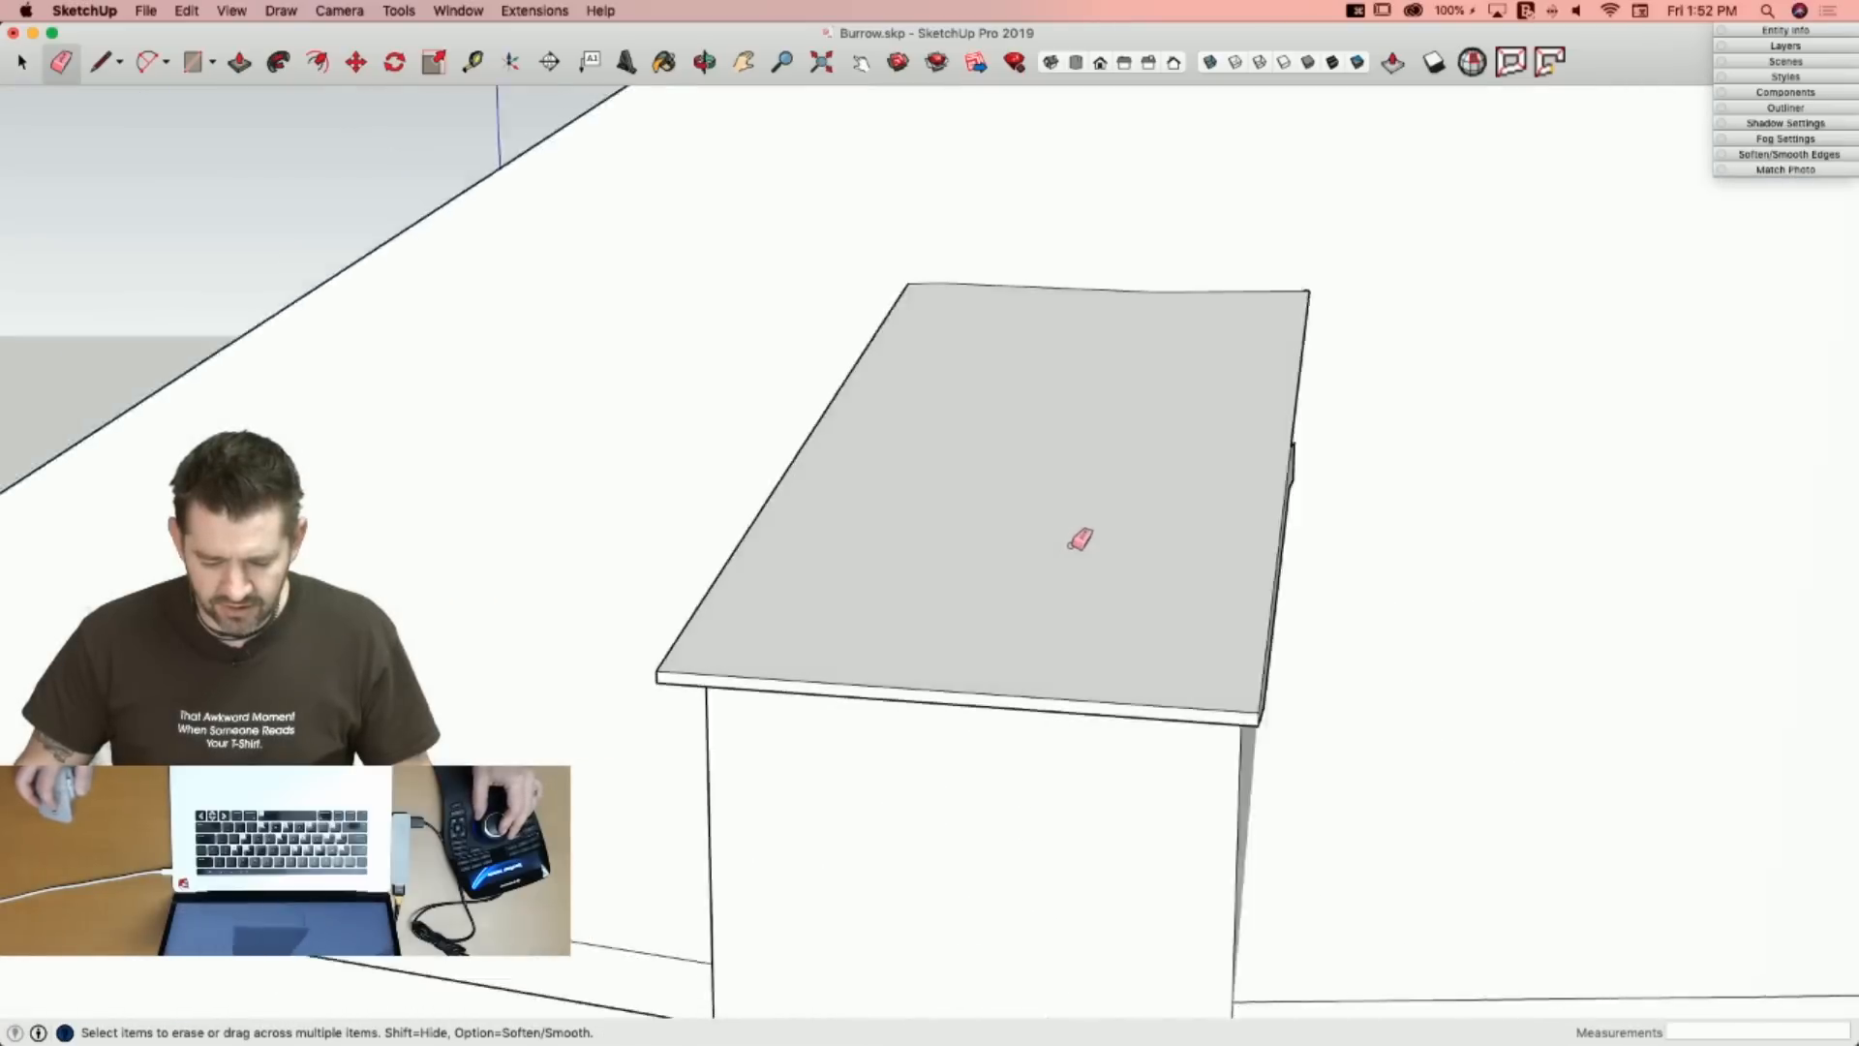
Extend the opposite band's lower edge to the main roof, close its face, and push the leftover stub in to the dormer wall.
key(l)
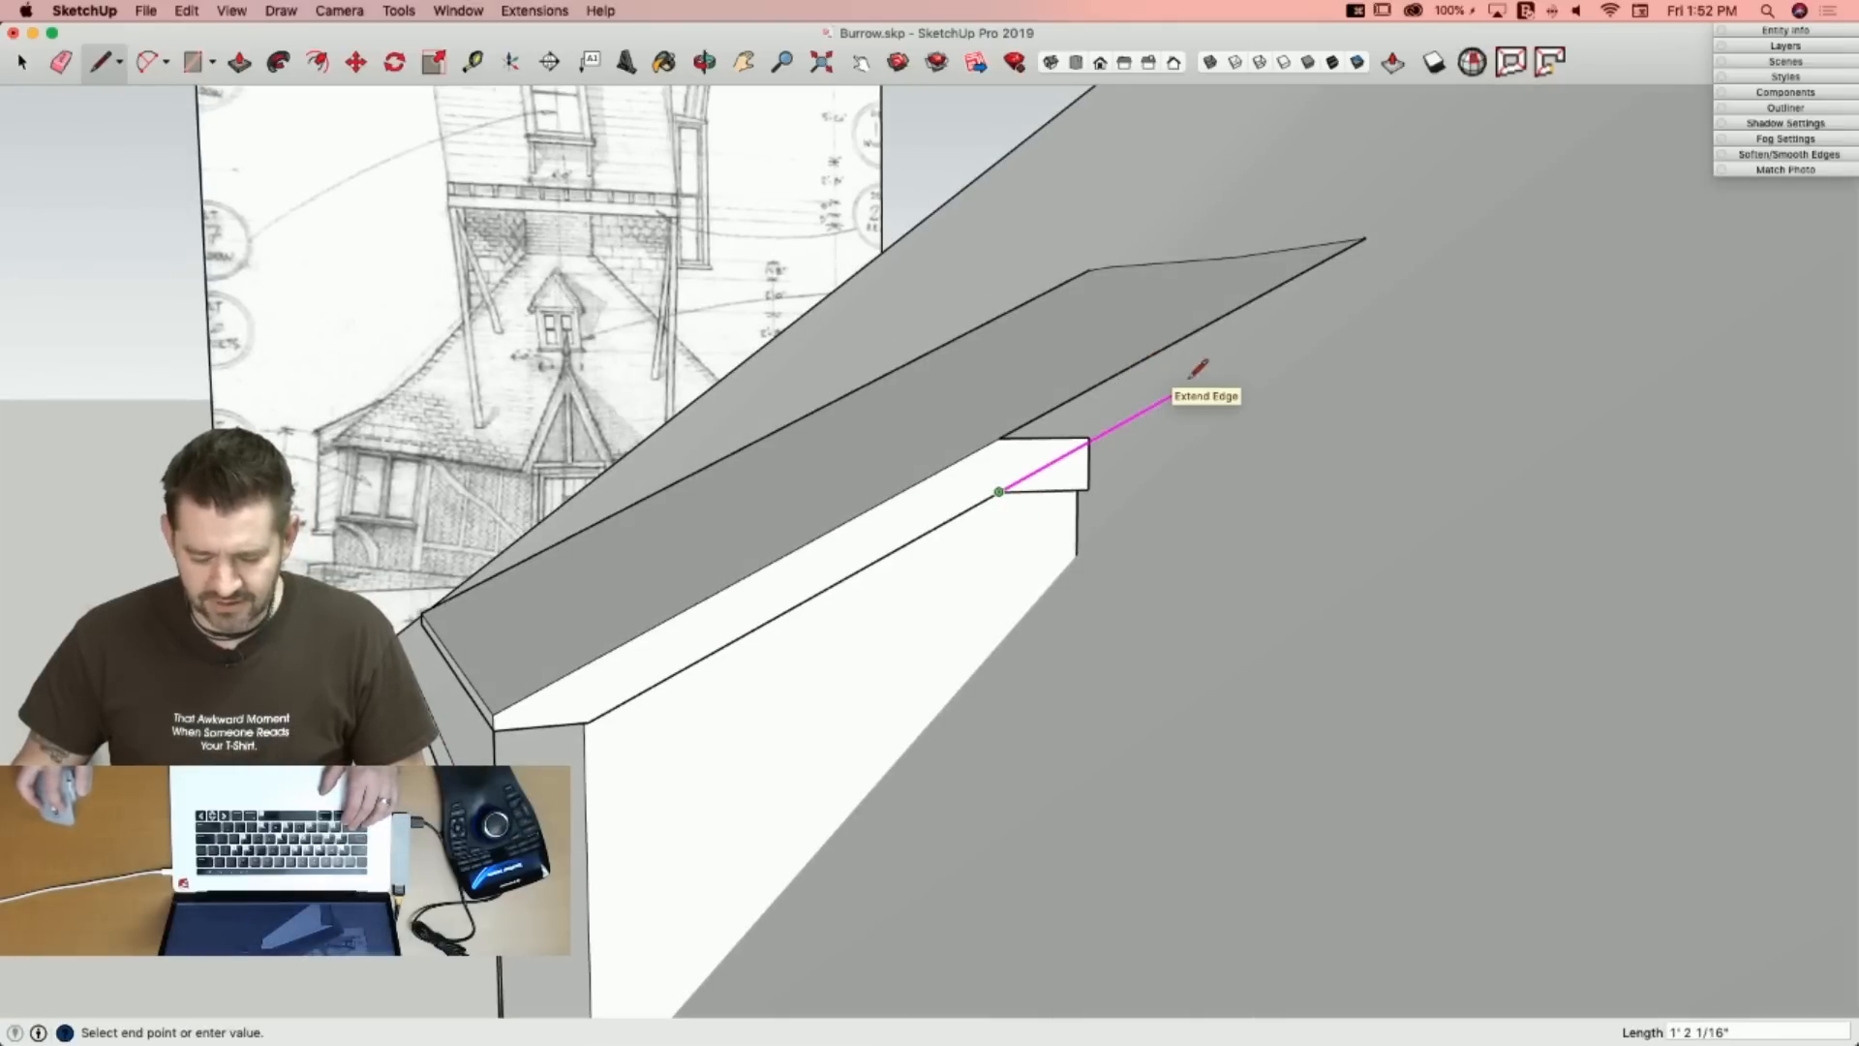
click(1366, 238)
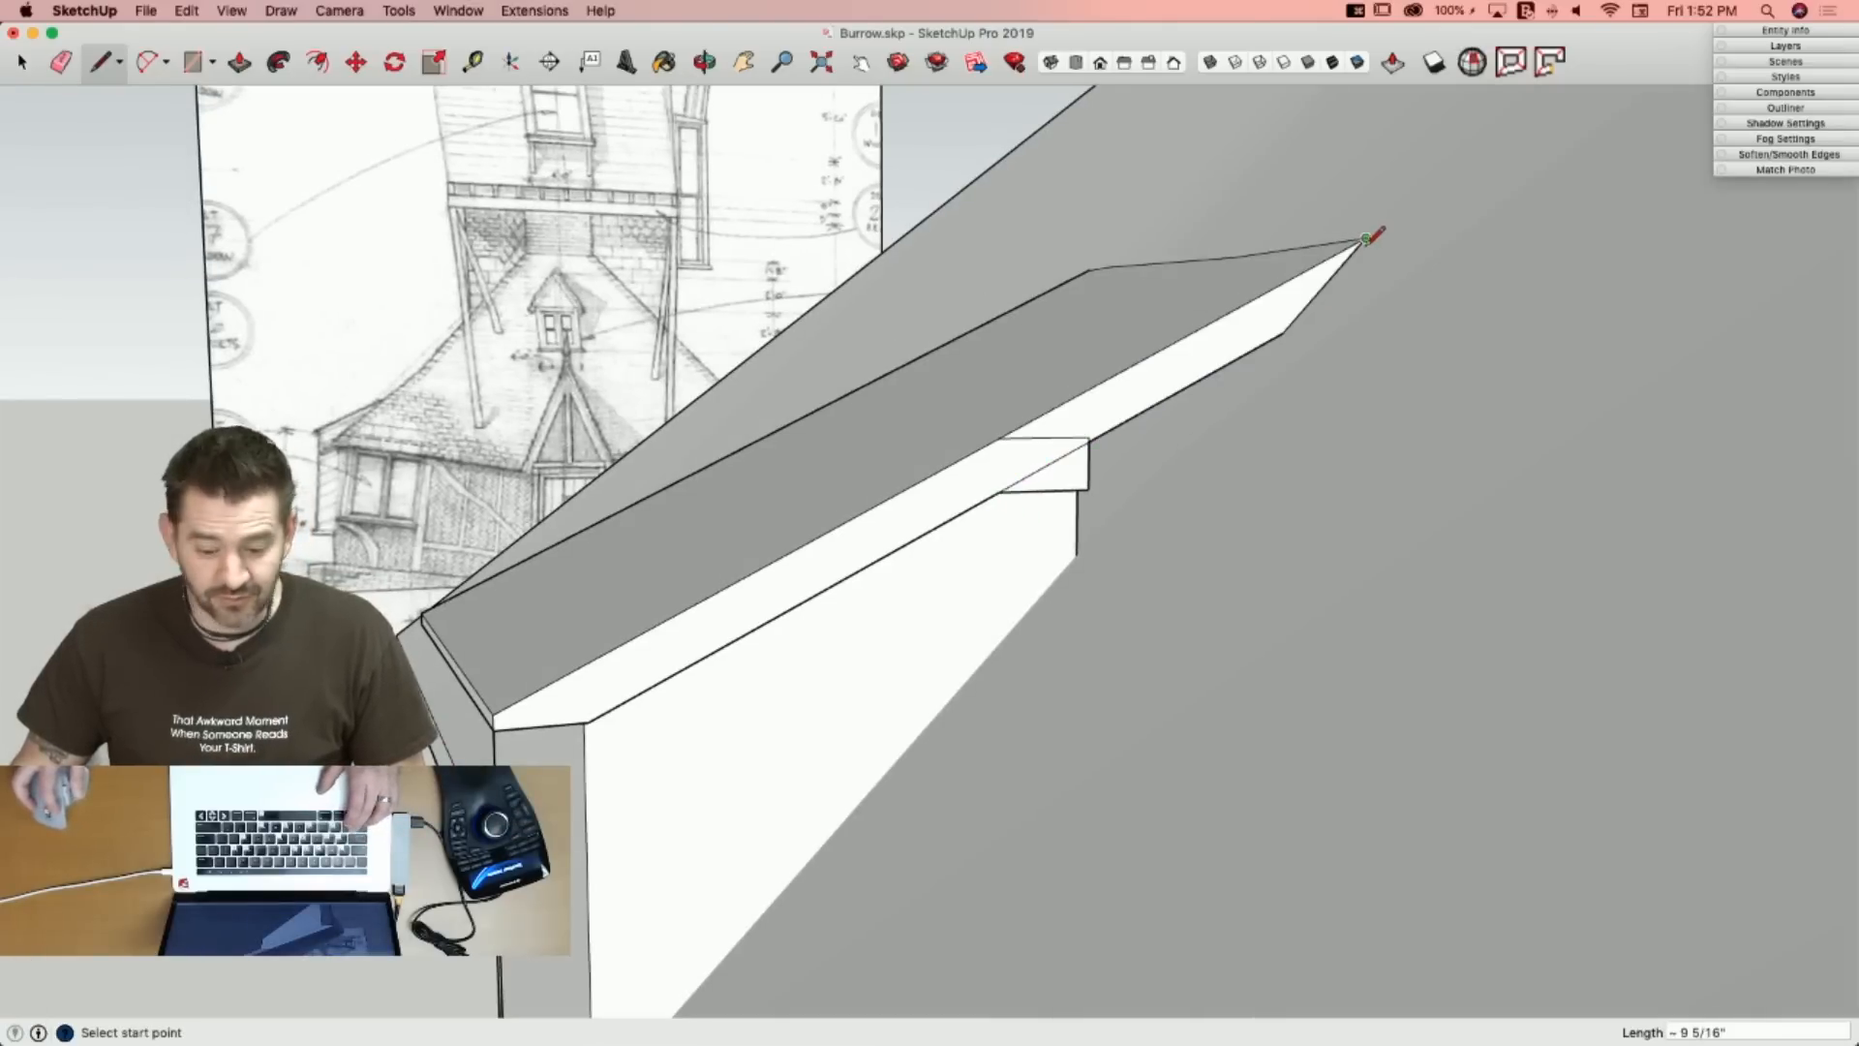
key(e)
key(p)
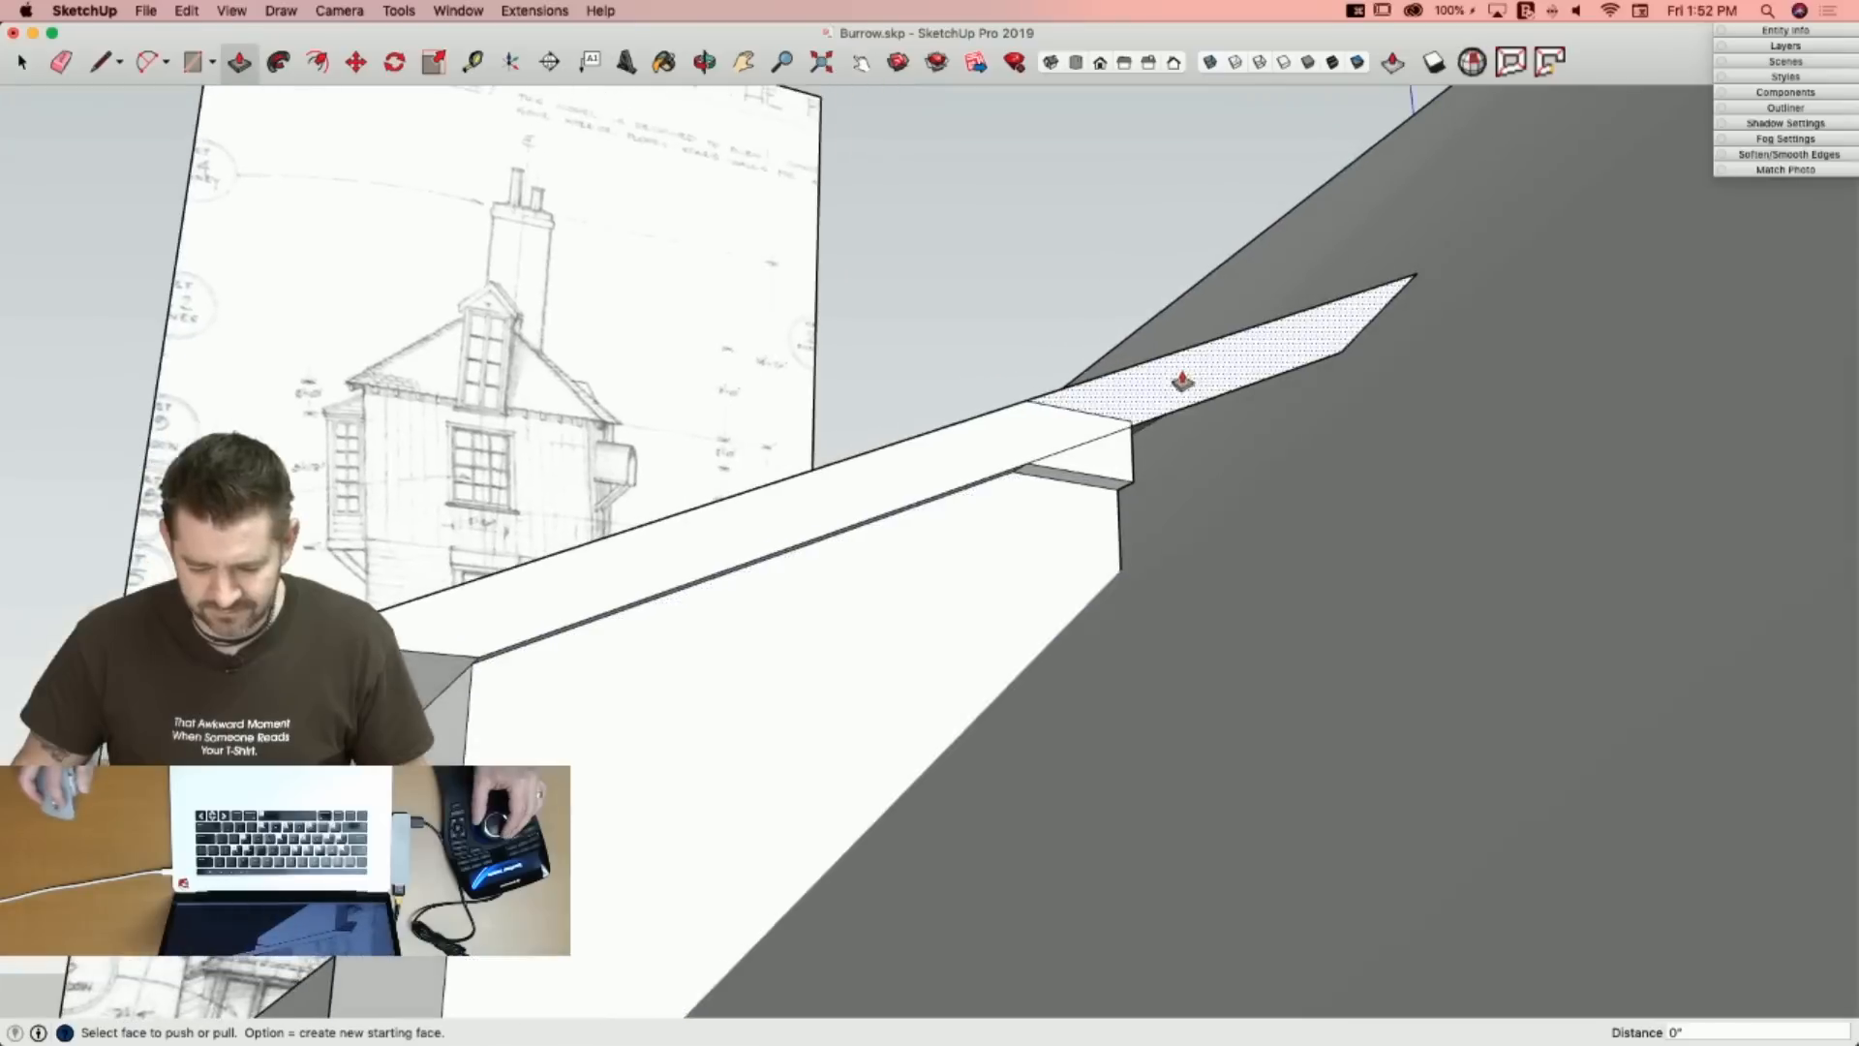
click(1104, 470)
click(1053, 512)
key(e)
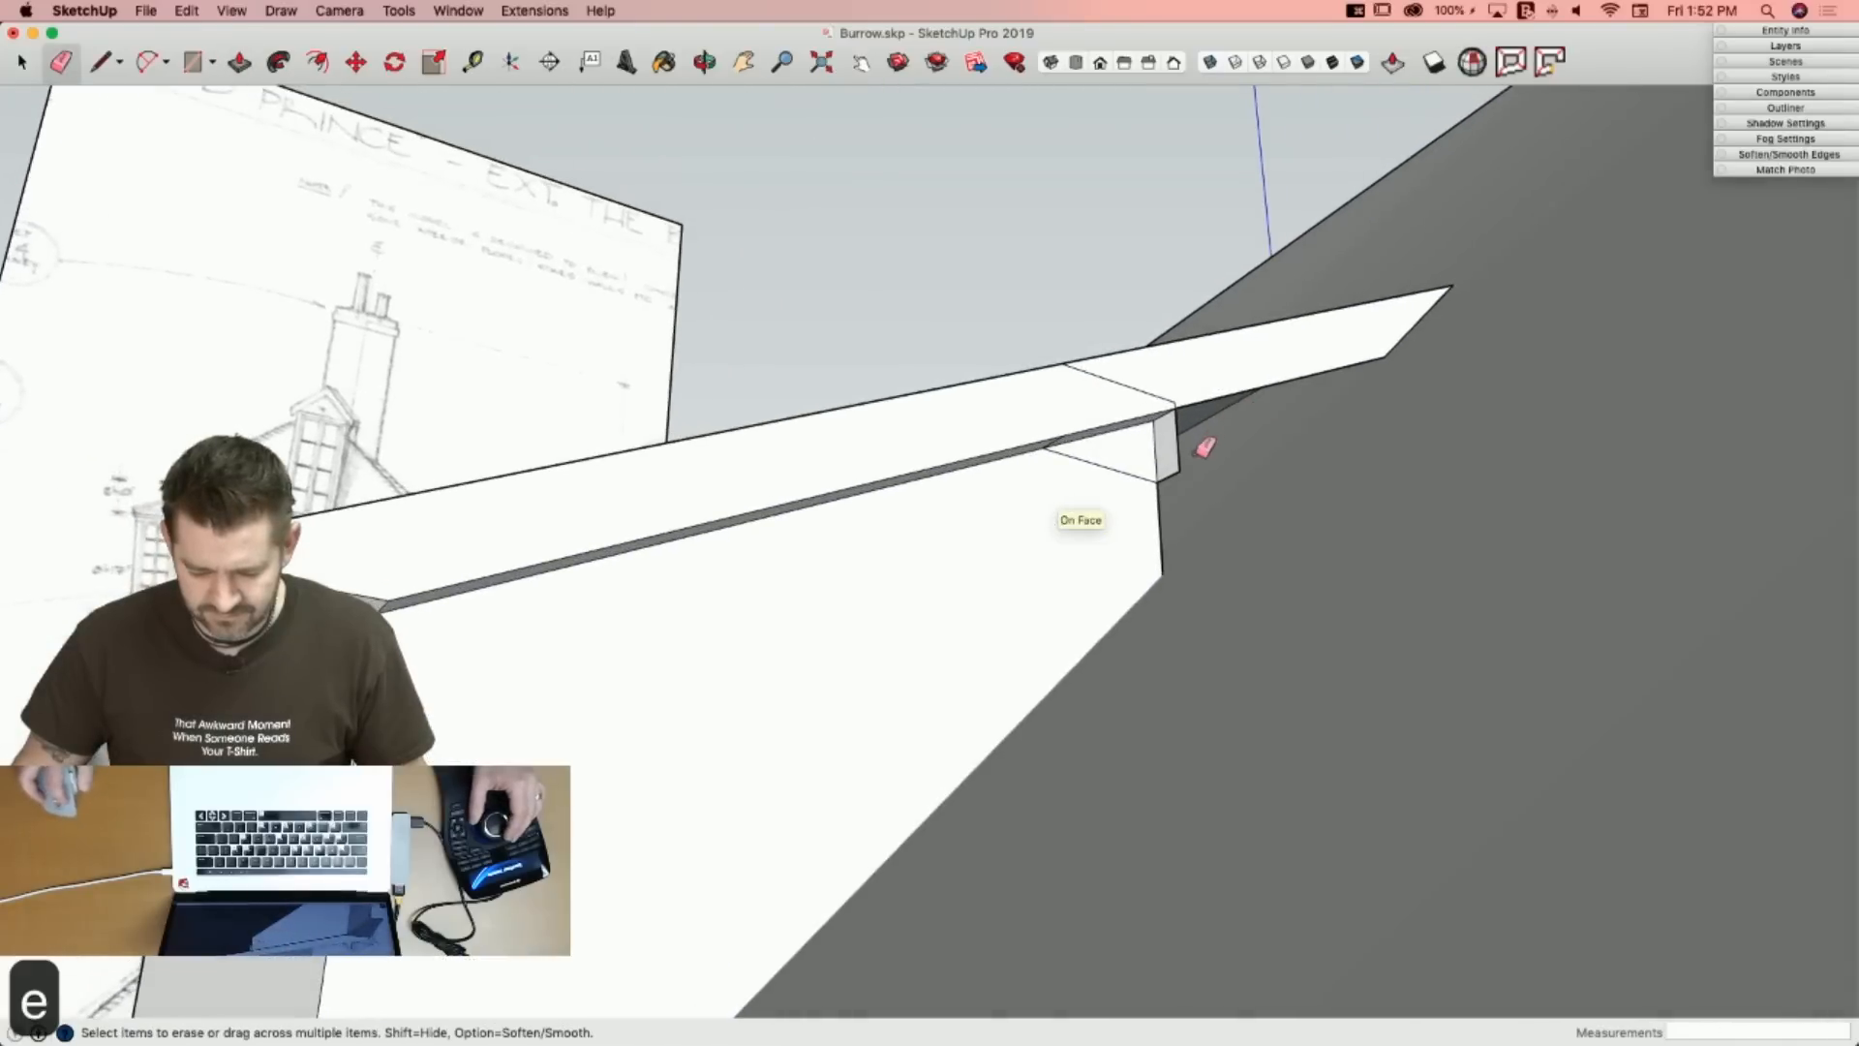
Draw lines closing the overhang's underside and the triangular wall gap between the dormer and the main roof.
key(l)
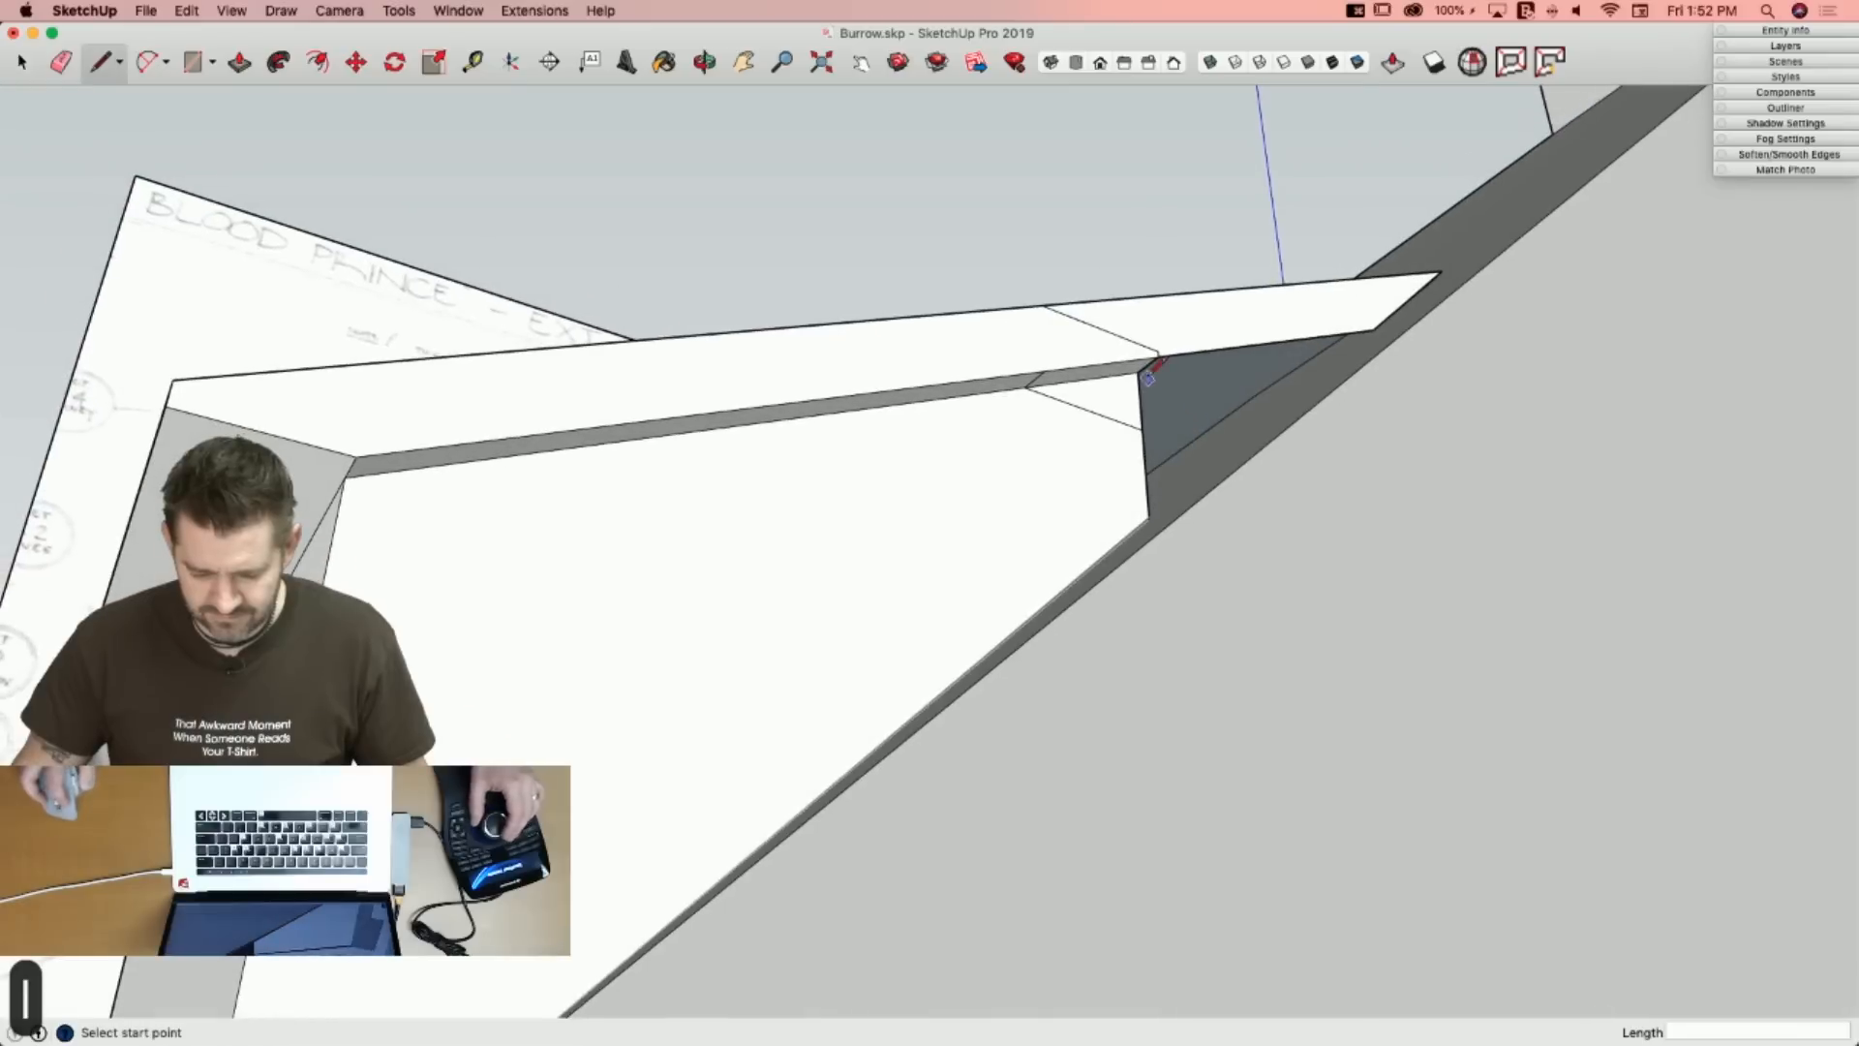
click(1111, 375)
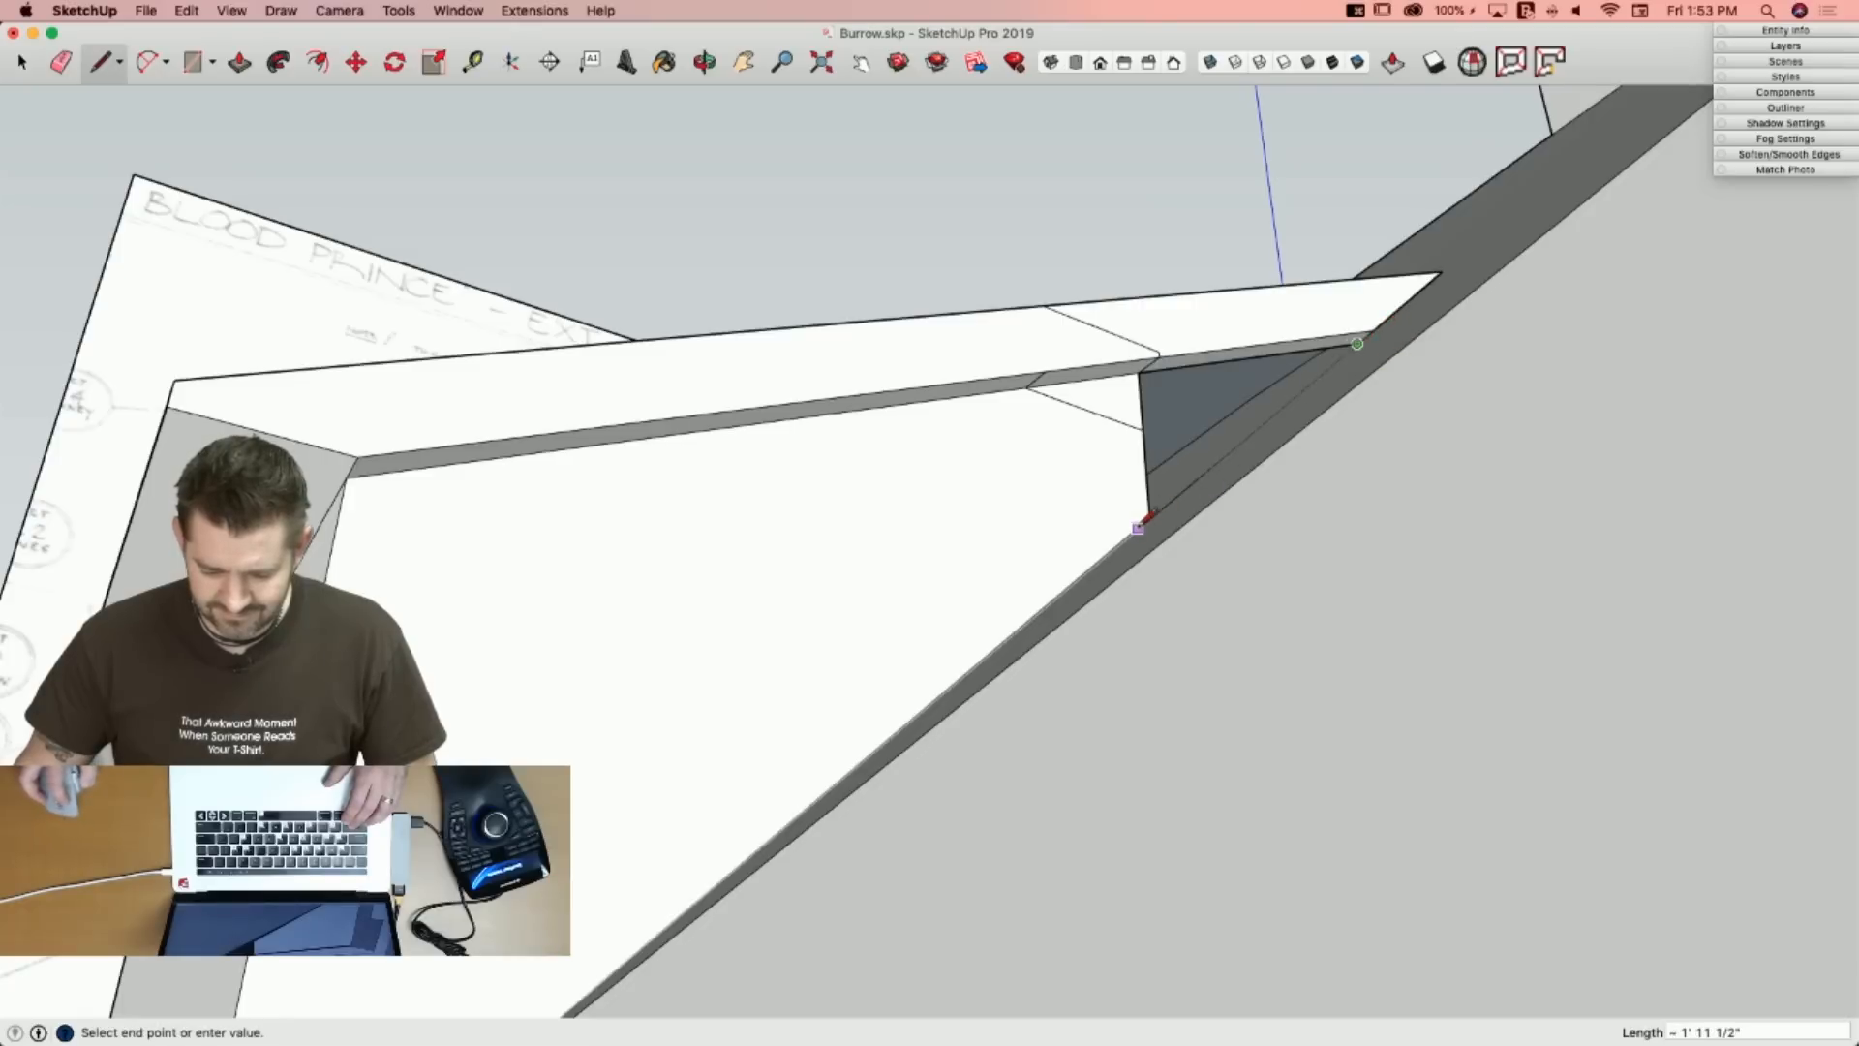
click(1151, 514)
key(e)
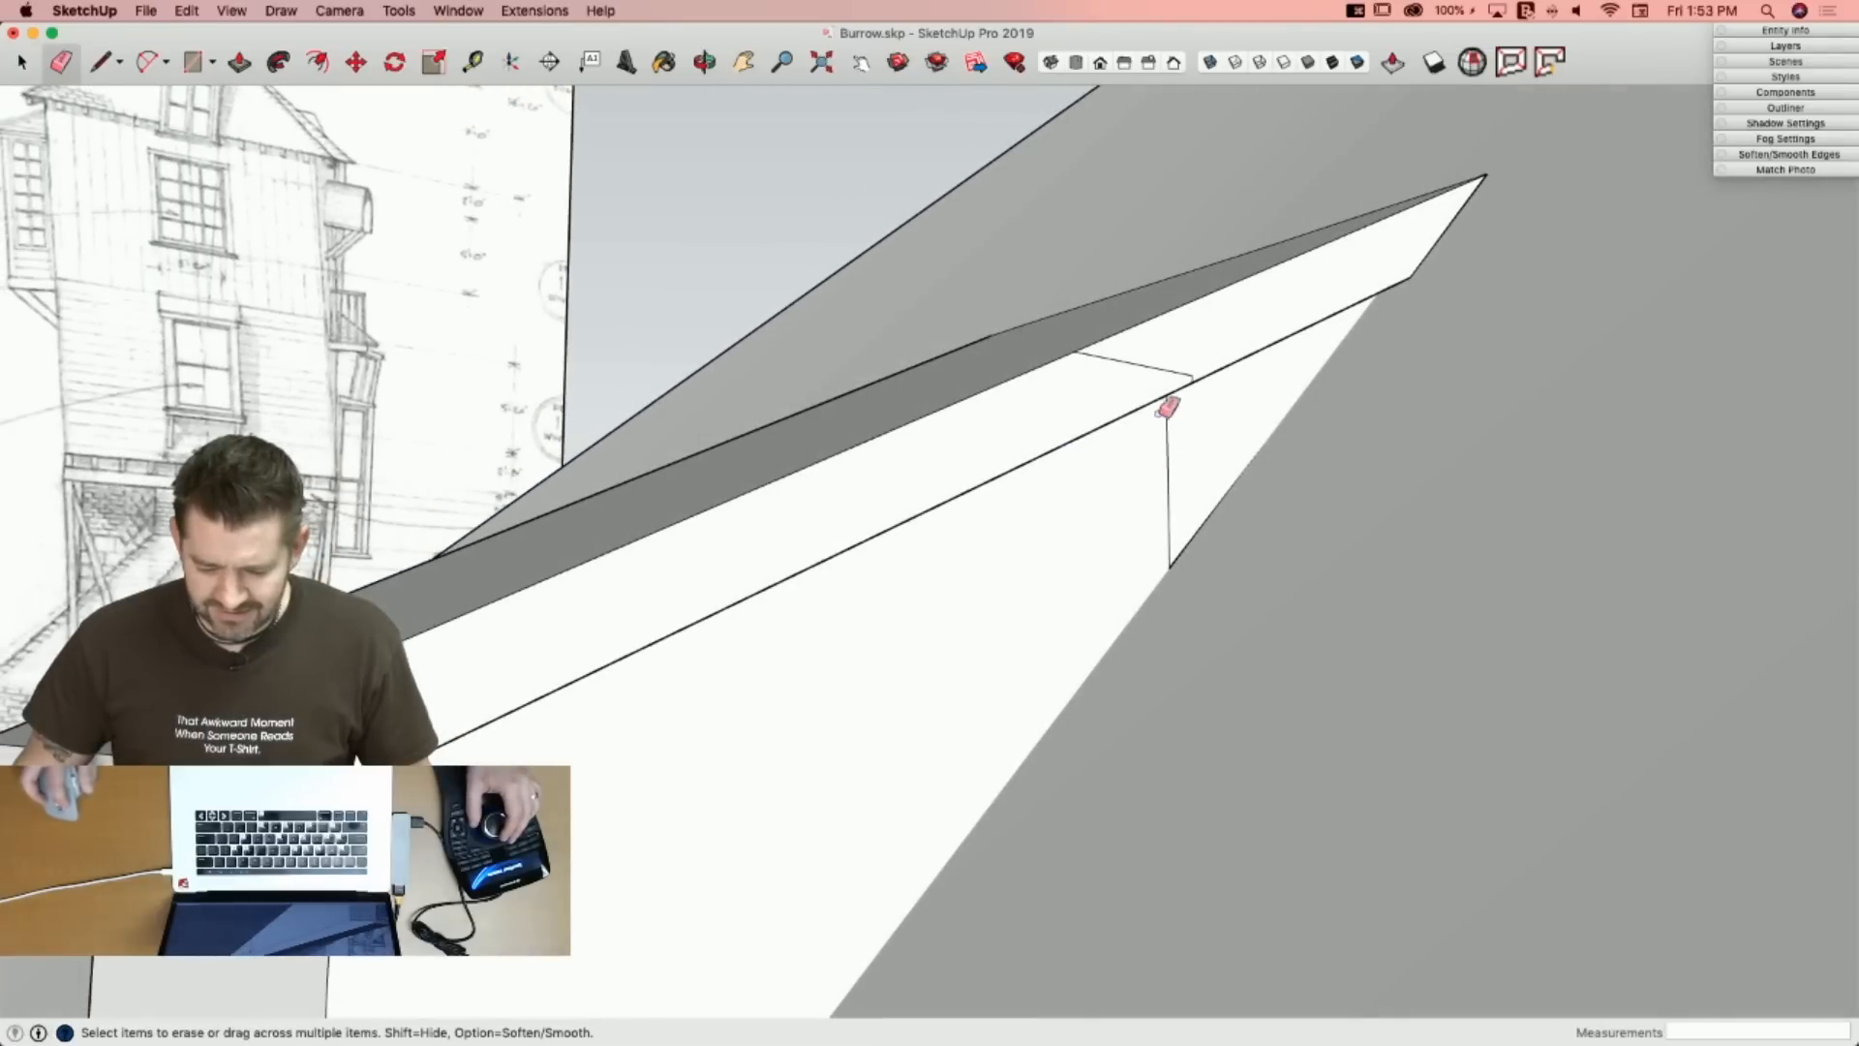
Erase the leftover vertical seam in the triangular wall area between the dormer and the main roof.
key(space)
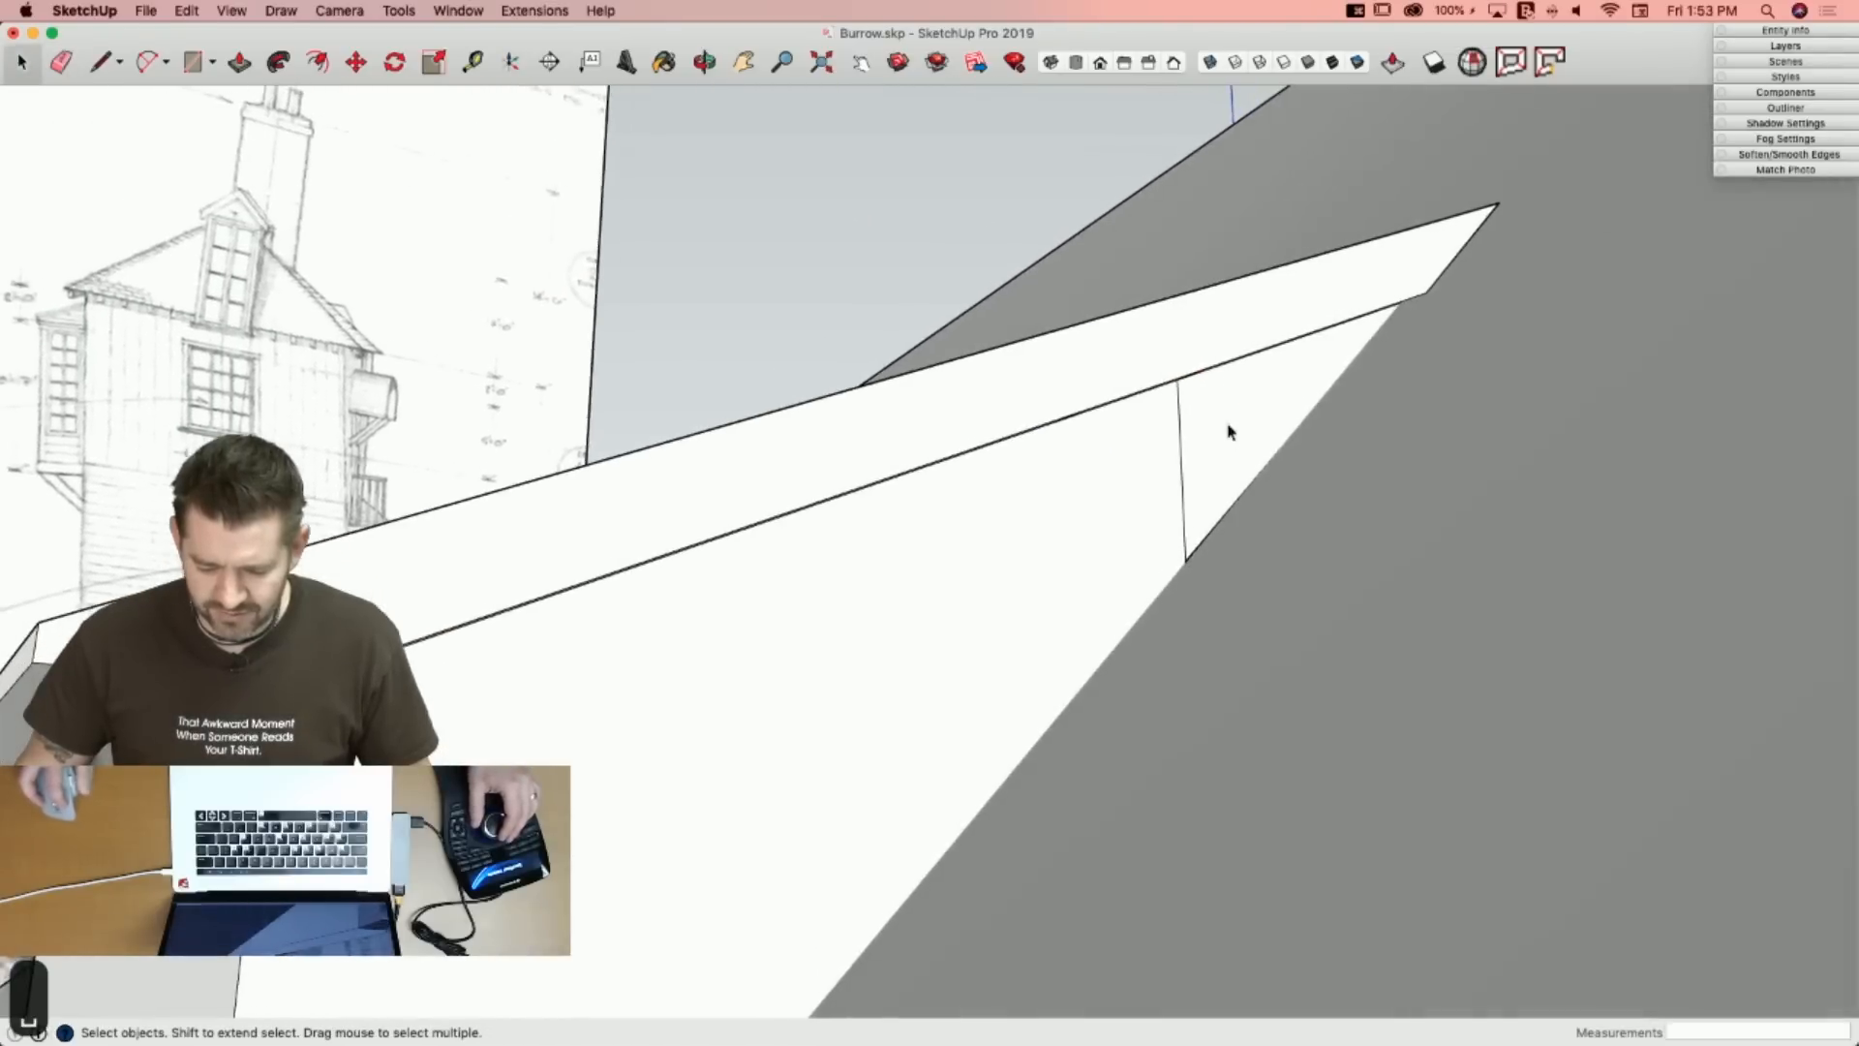
key(e)
click(1215, 532)
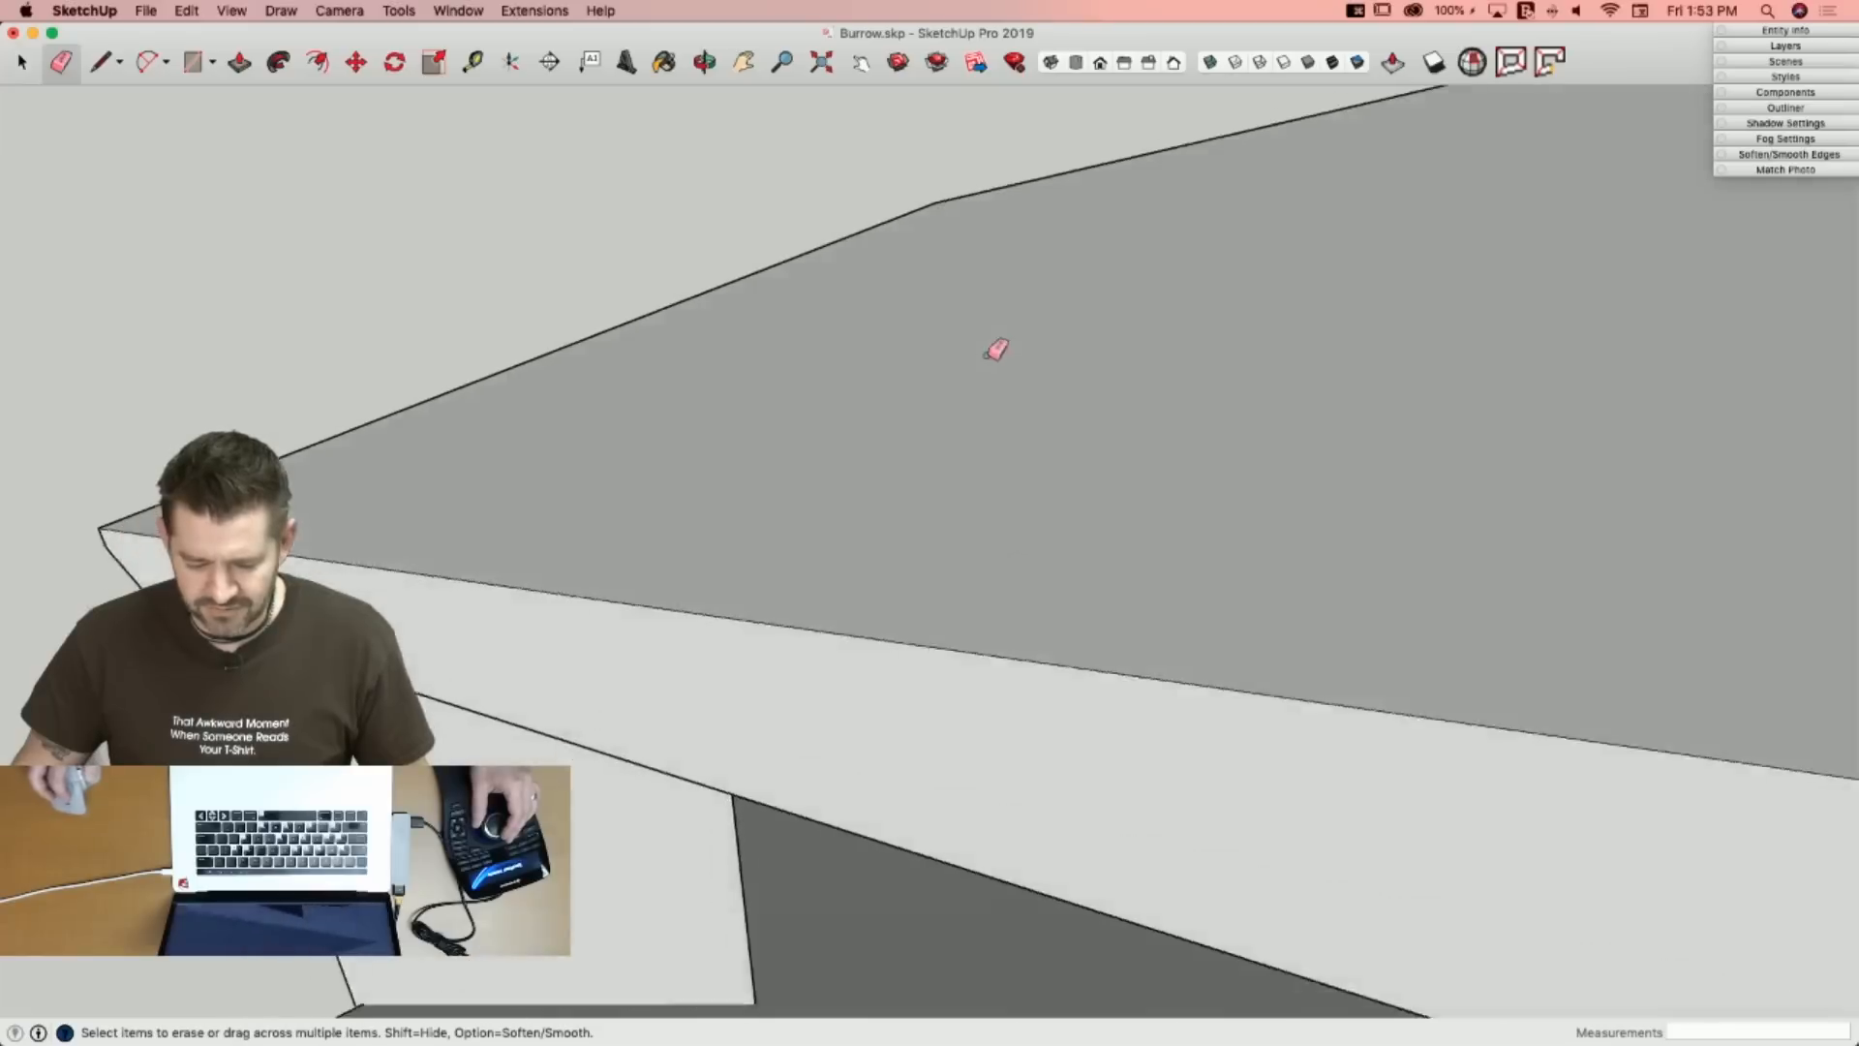
Draw a line between the wall tops across the dormer's rear face and push the faces there back toward the main roof.
key(l)
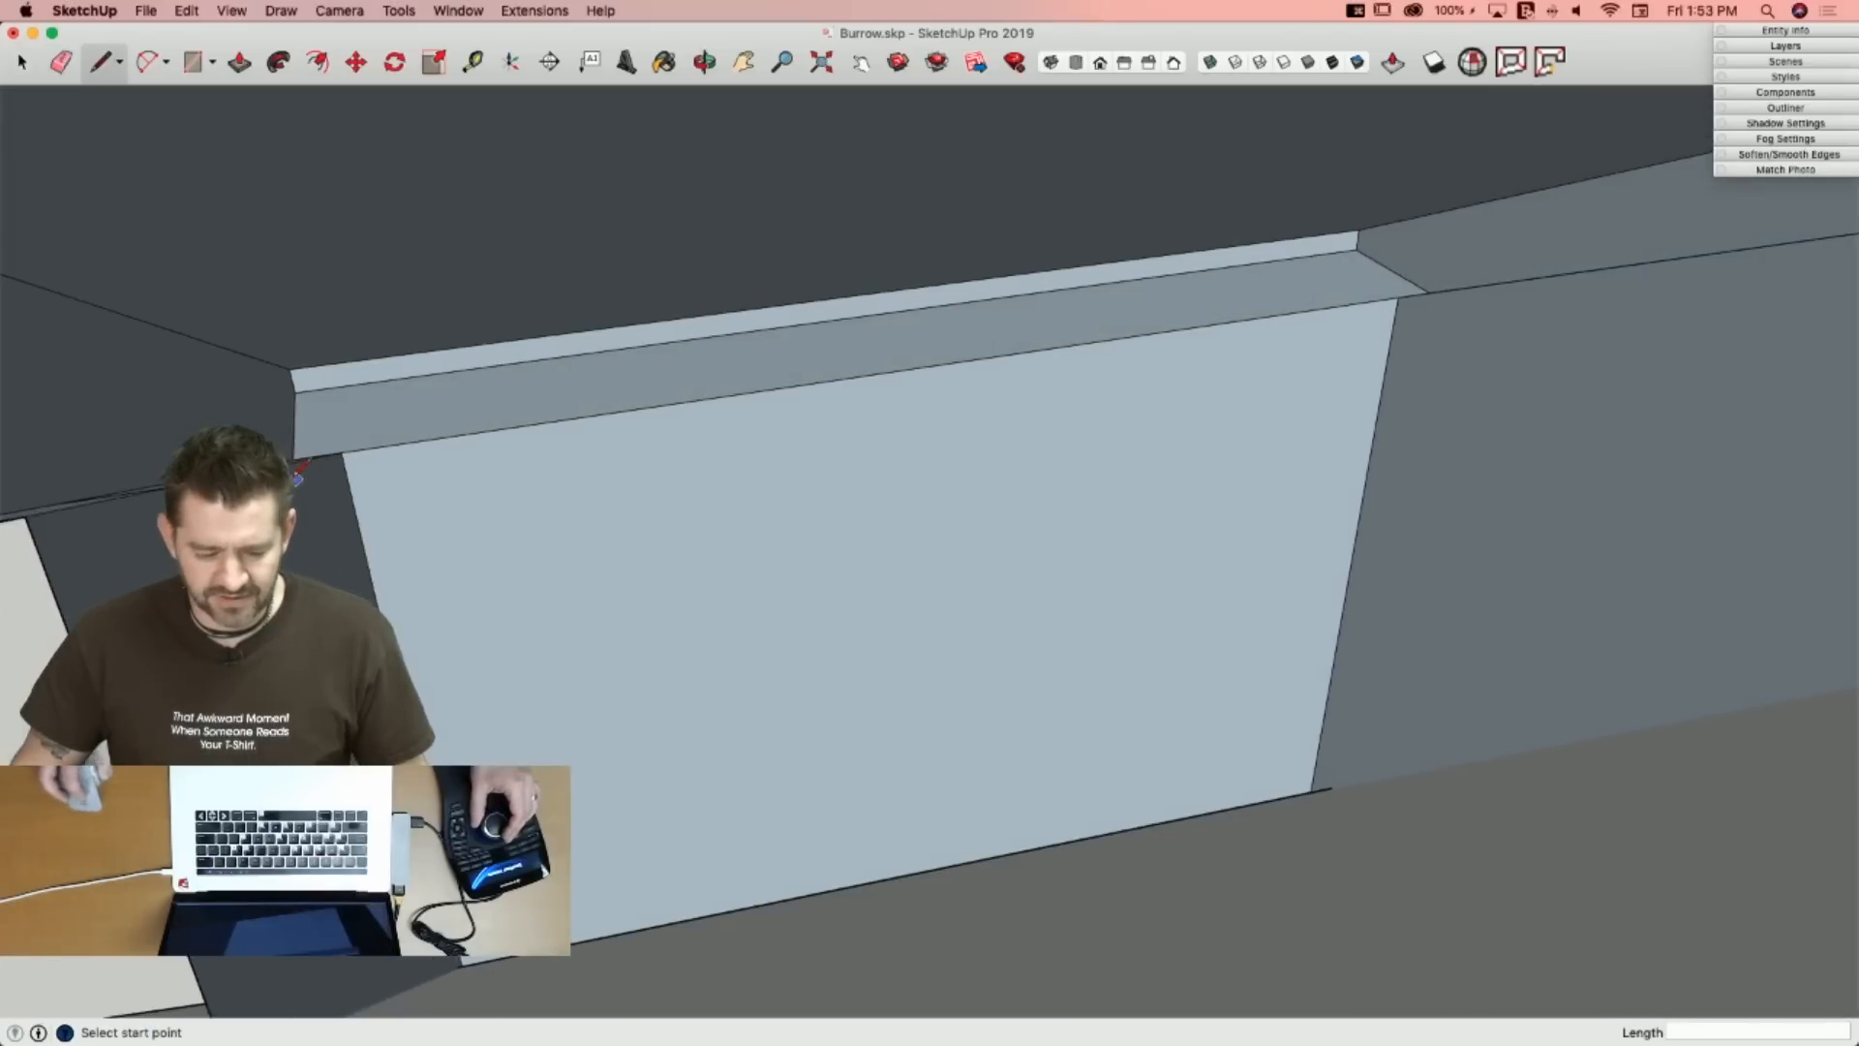
click(148, 516)
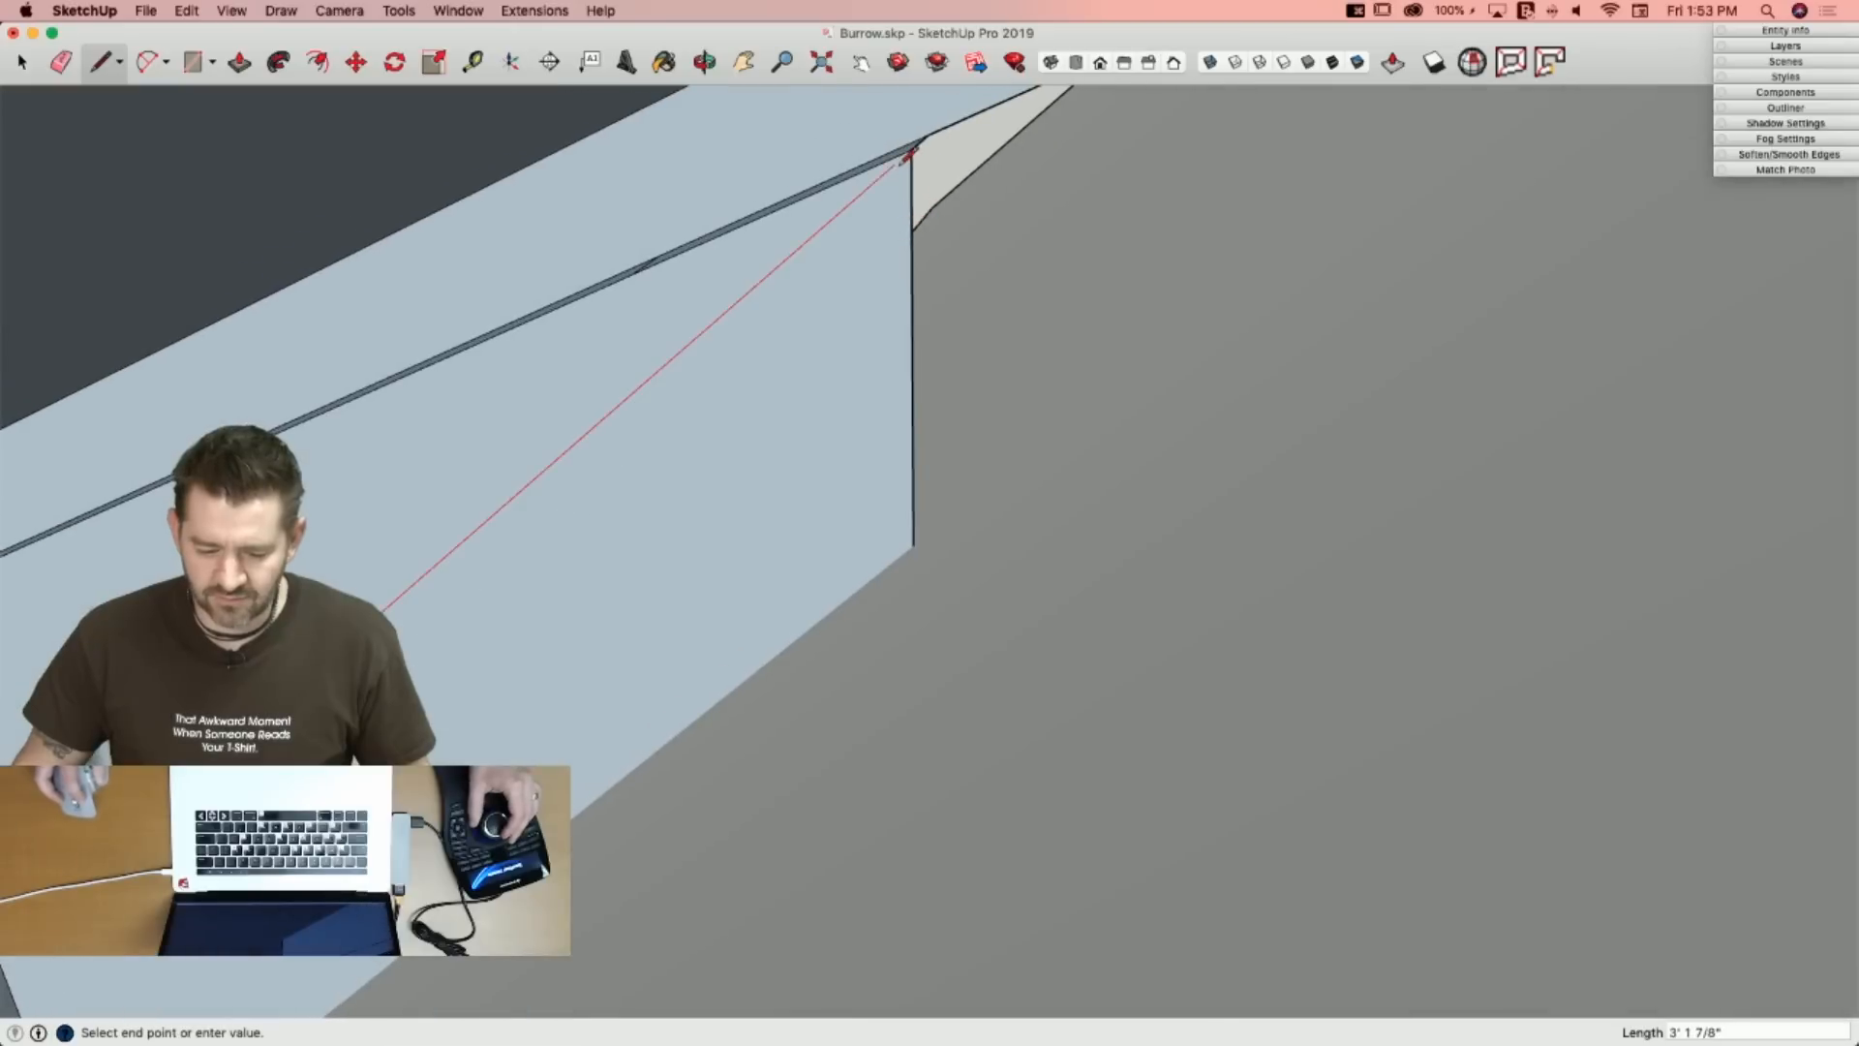
click(910, 150)
key(p)
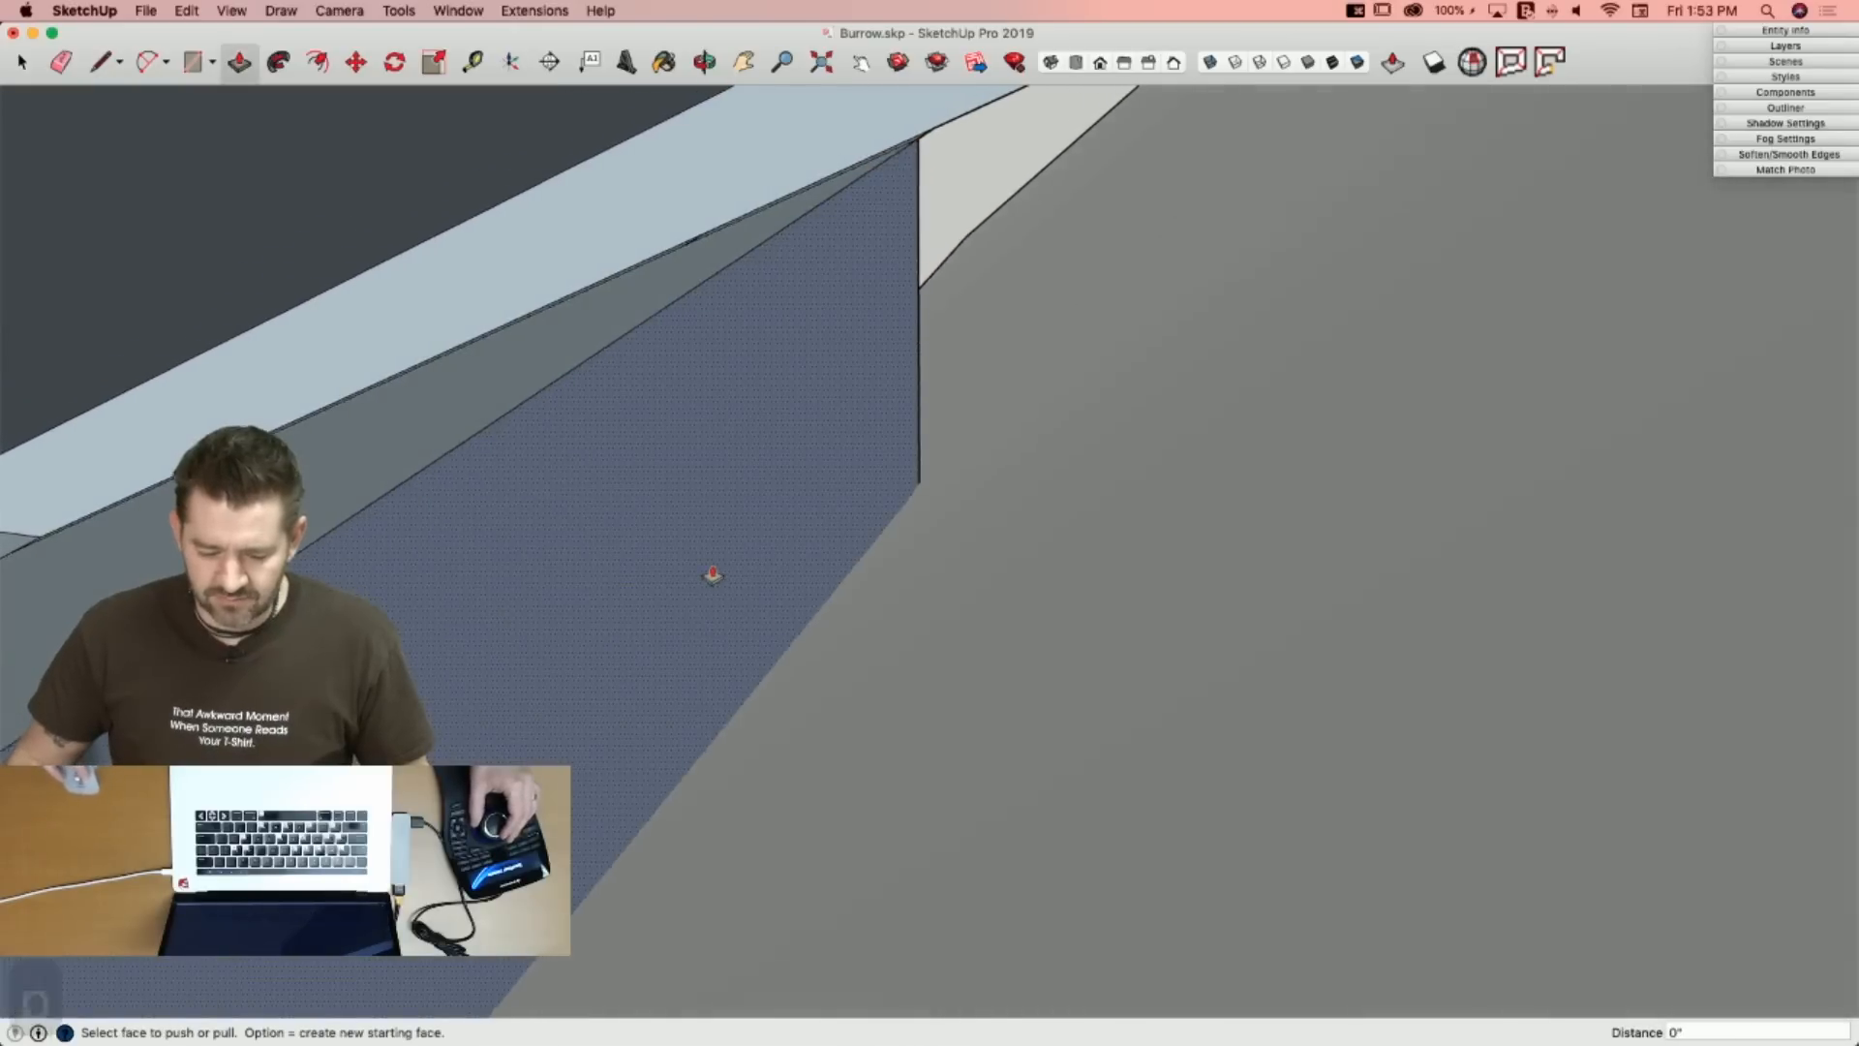
click(714, 572)
click(1191, 525)
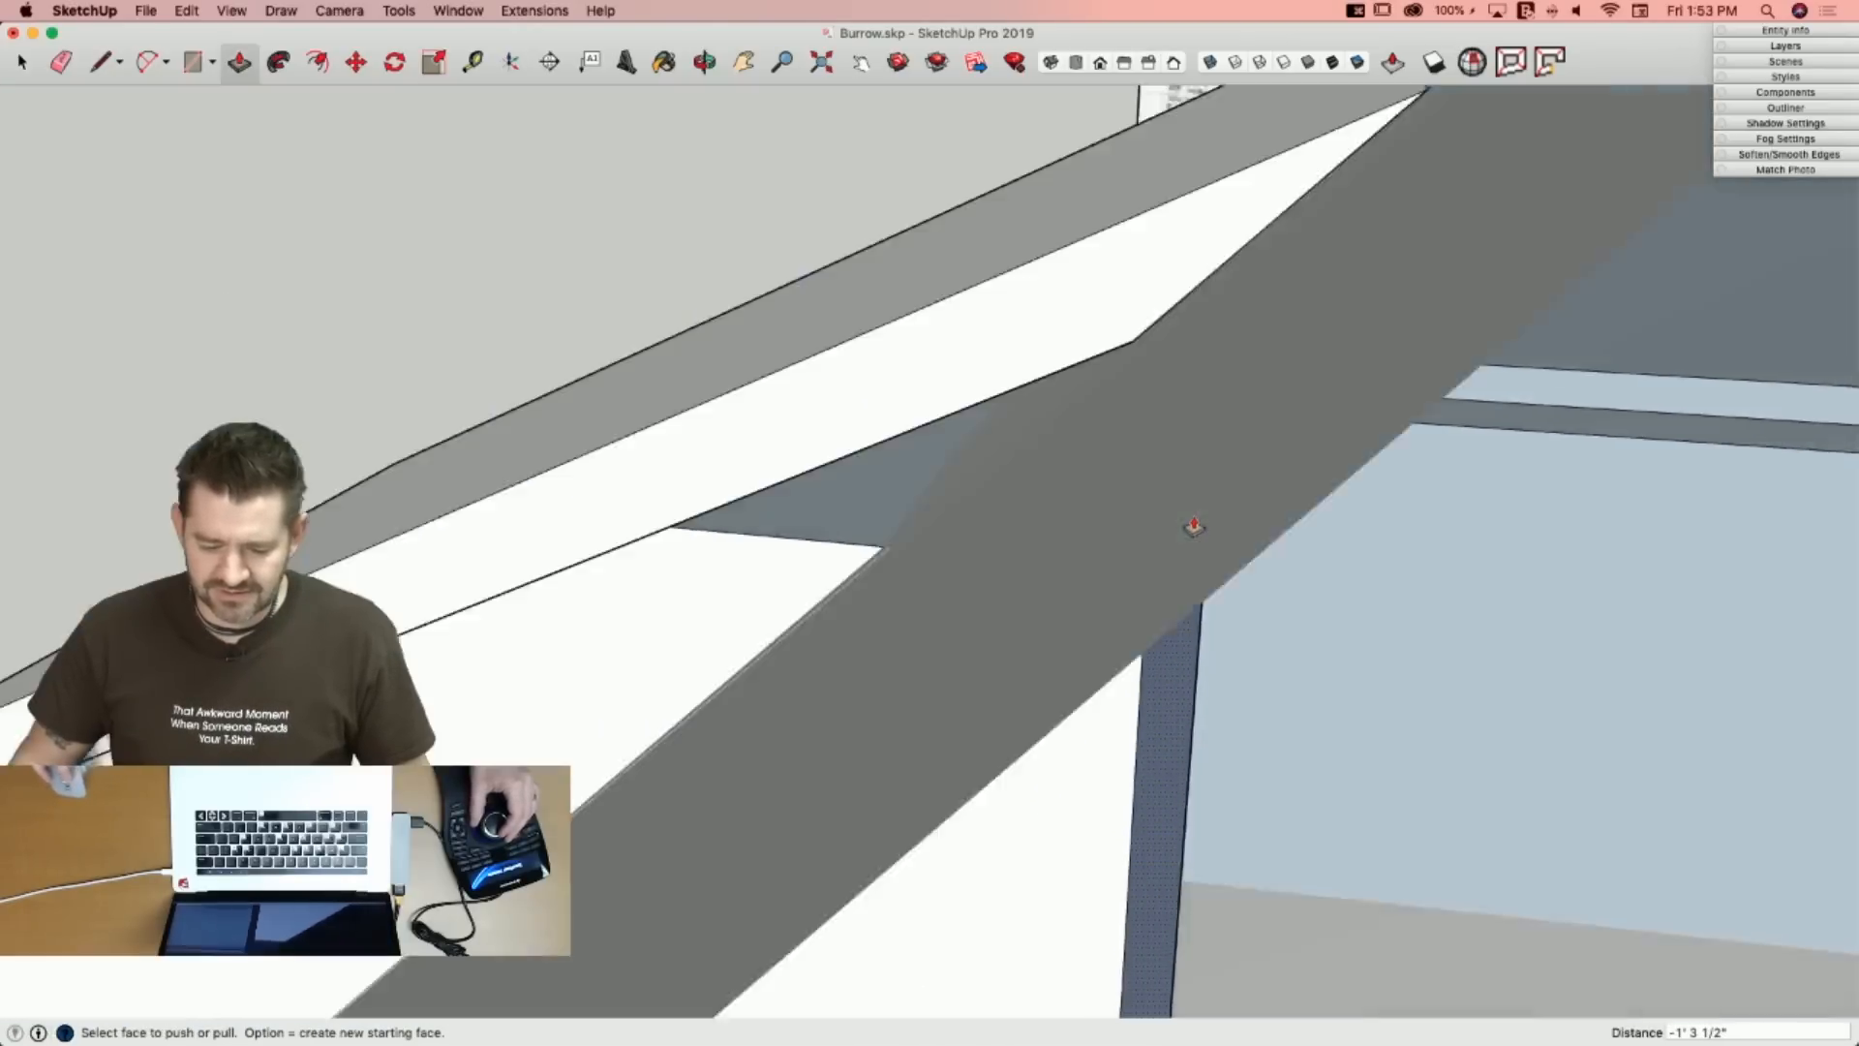
click(932, 420)
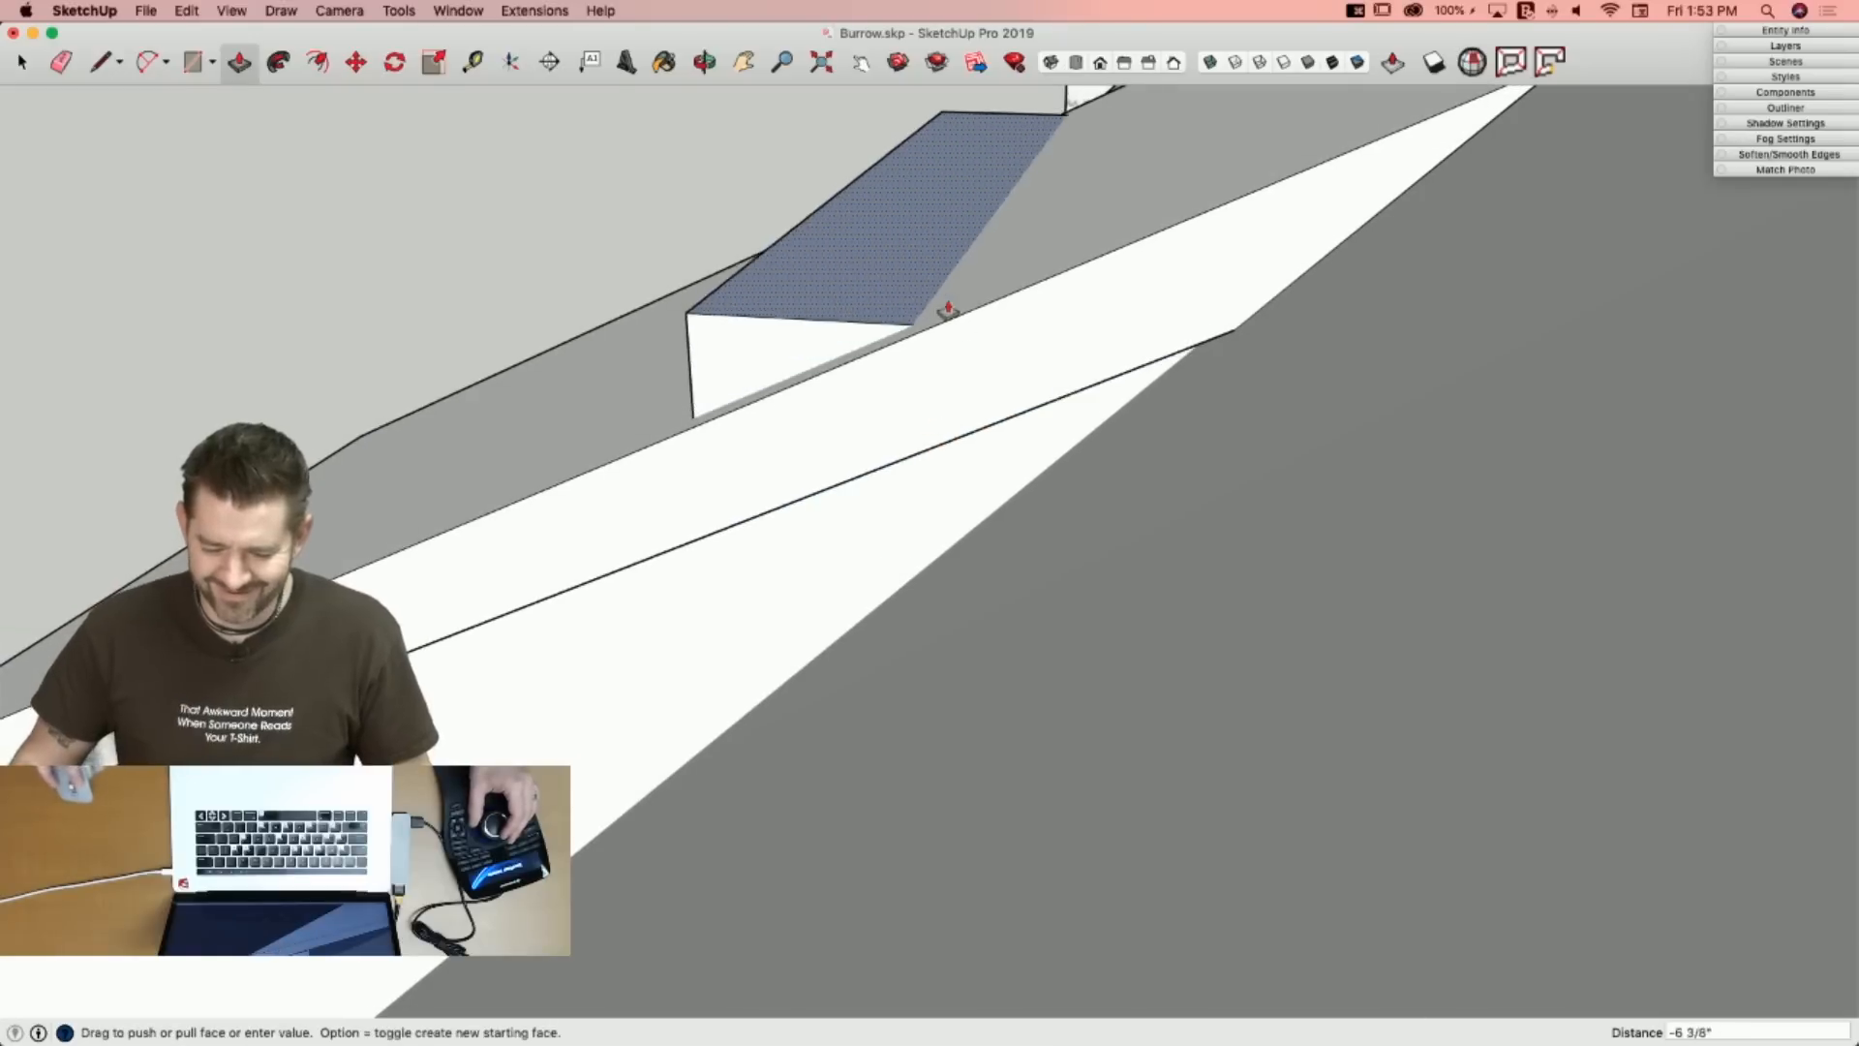
Move the upper edge of the leftover block down below the dormer roof's surface.
key(space)
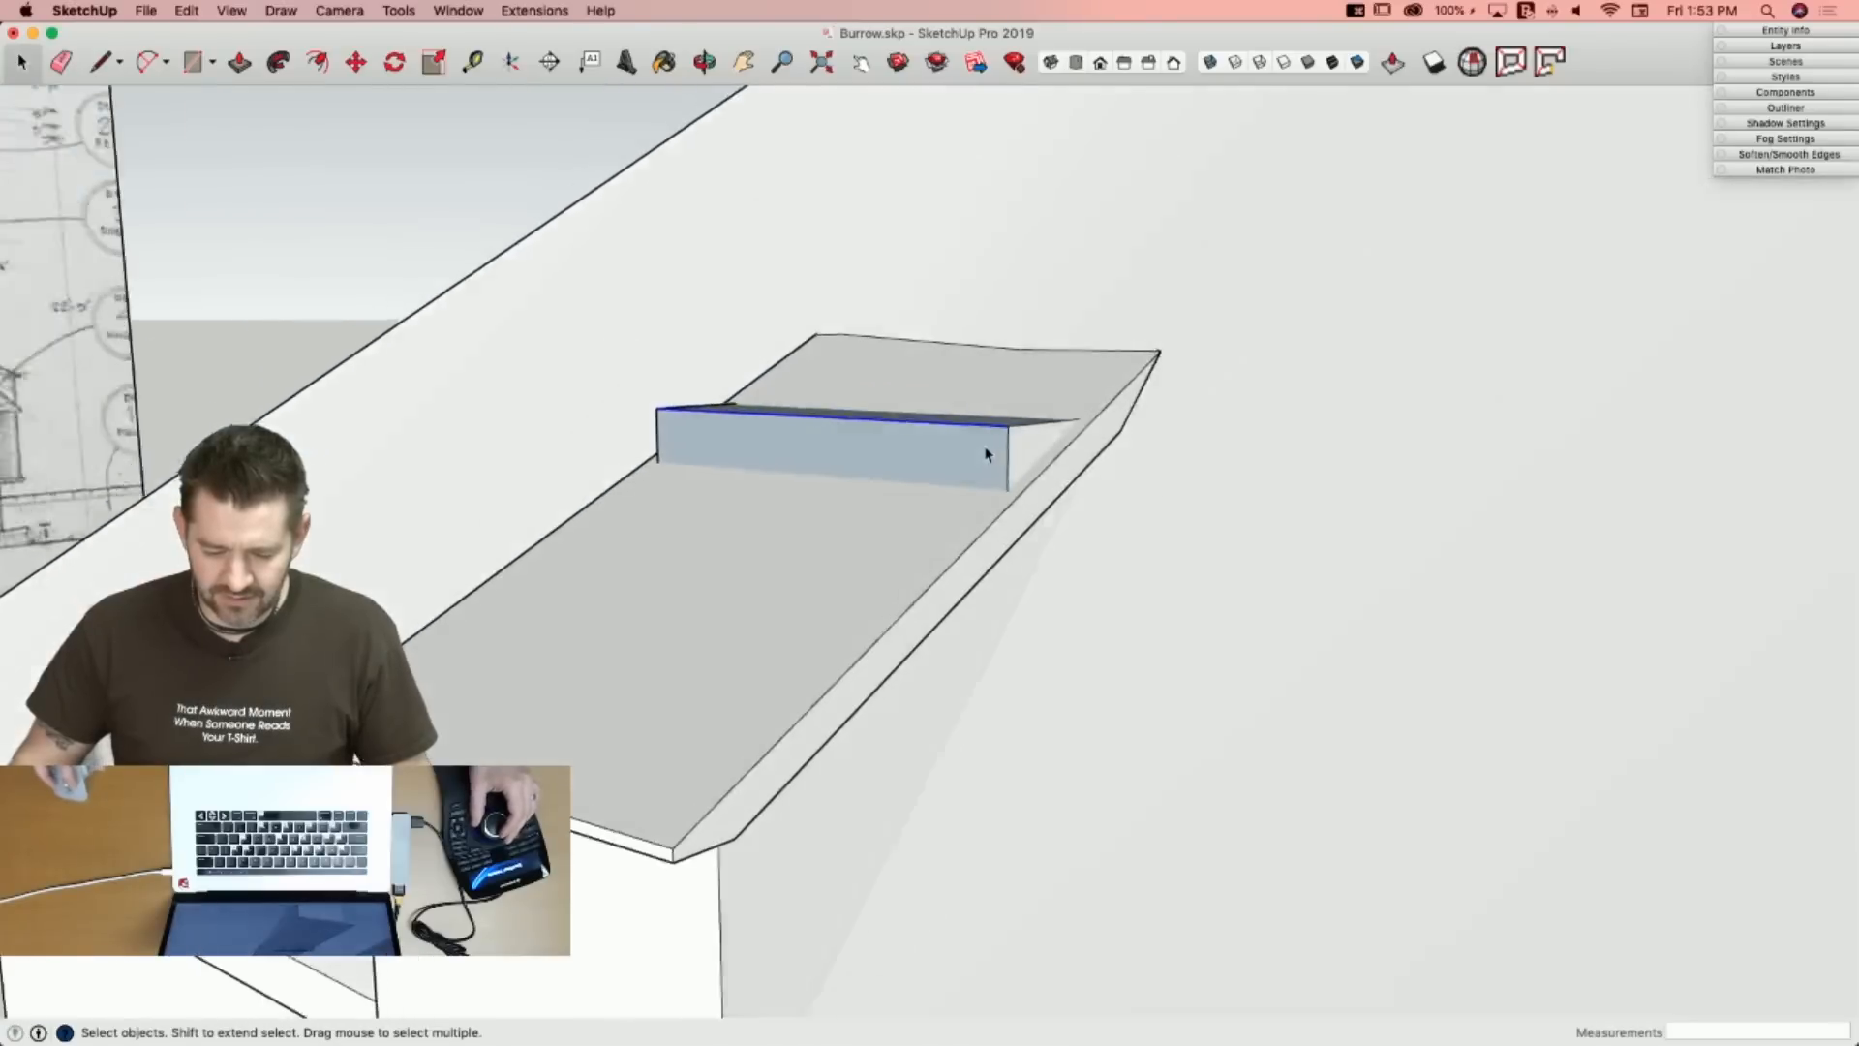
key(m)
click(967, 442)
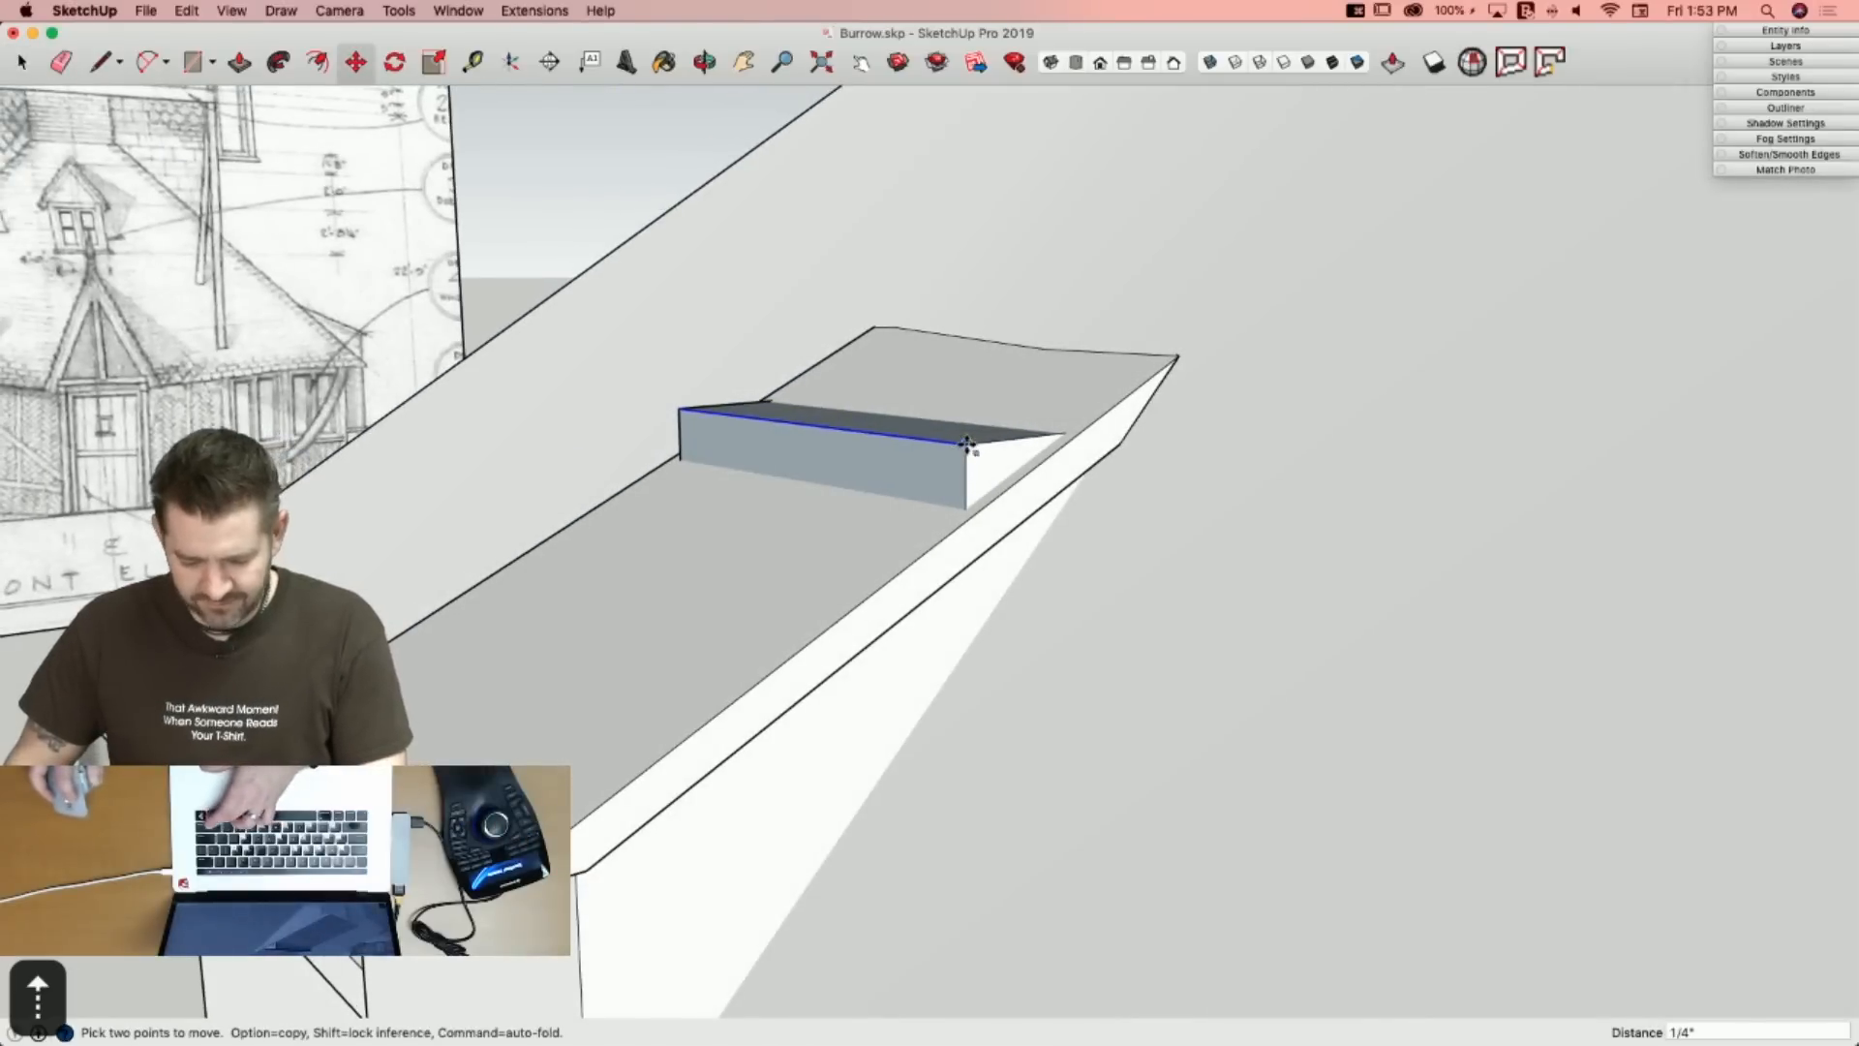
click(966, 542)
key(space)
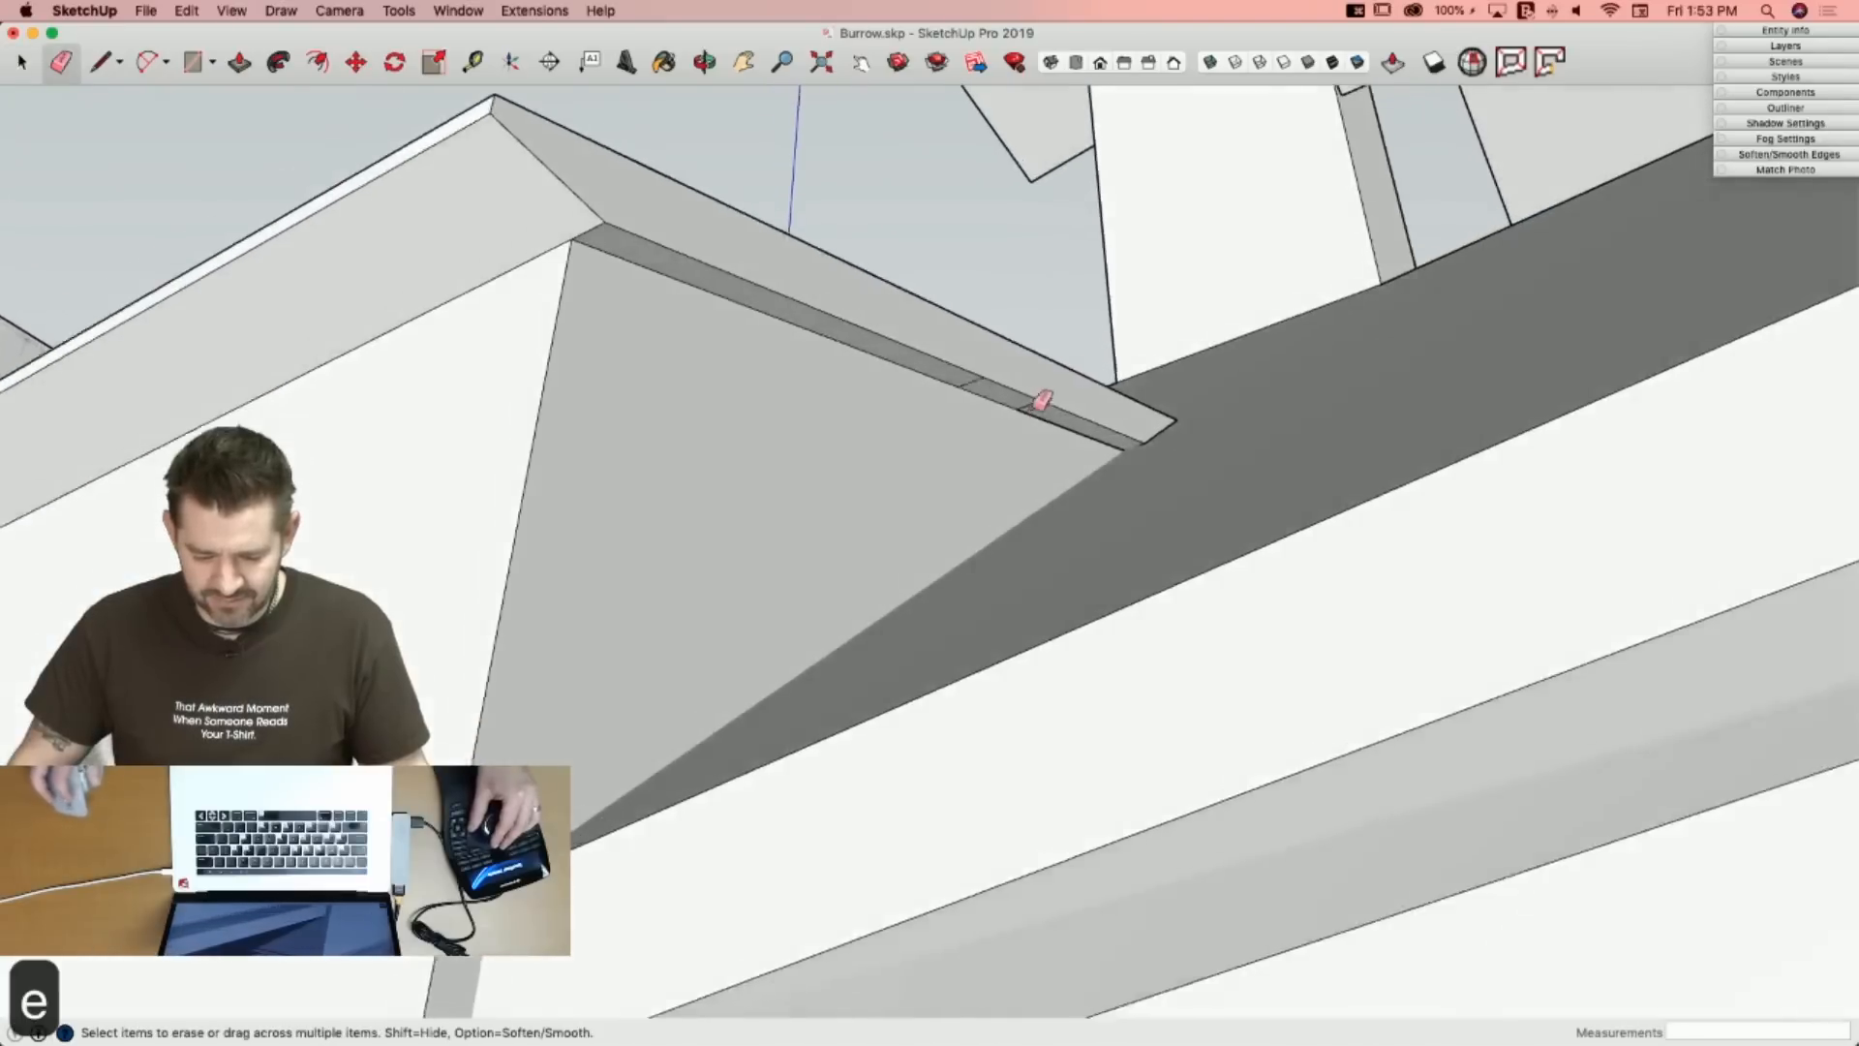
Draw the missing closing lines under the dormer's overhang on both sides and erase the short seams across its underside.
key(l)
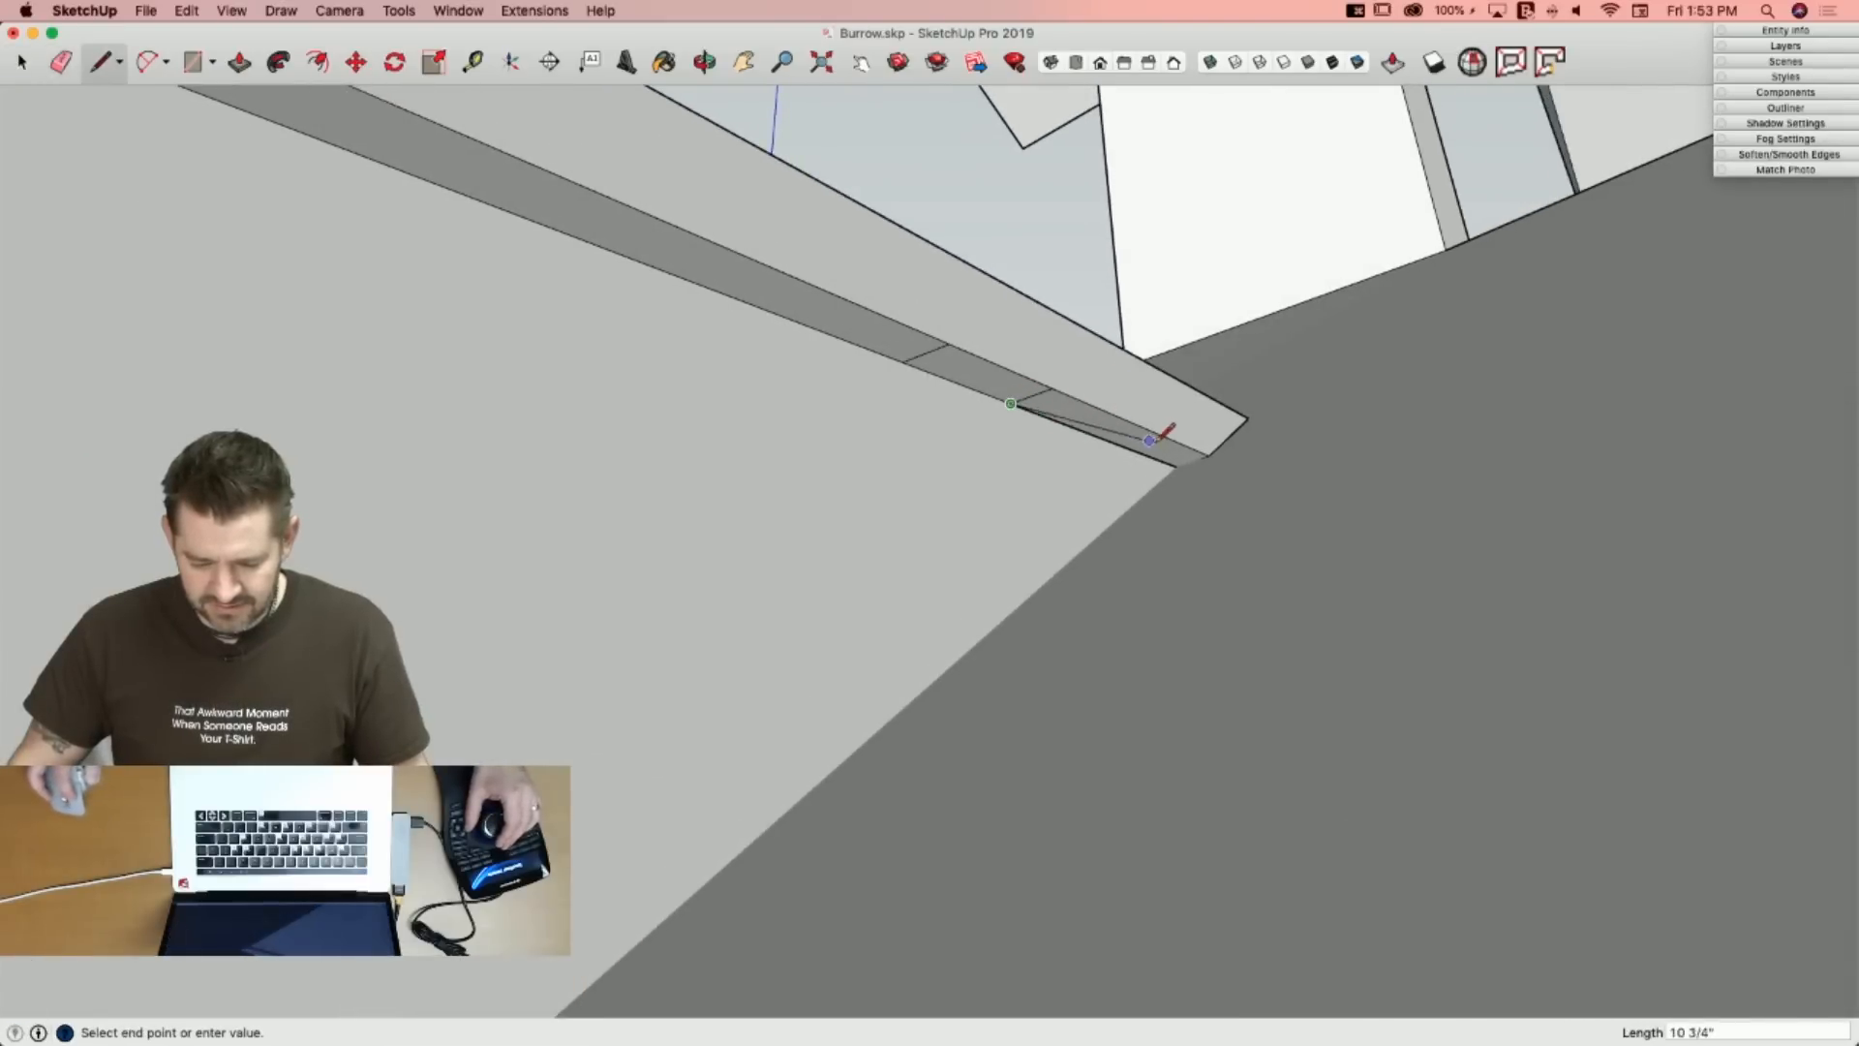
key(e)
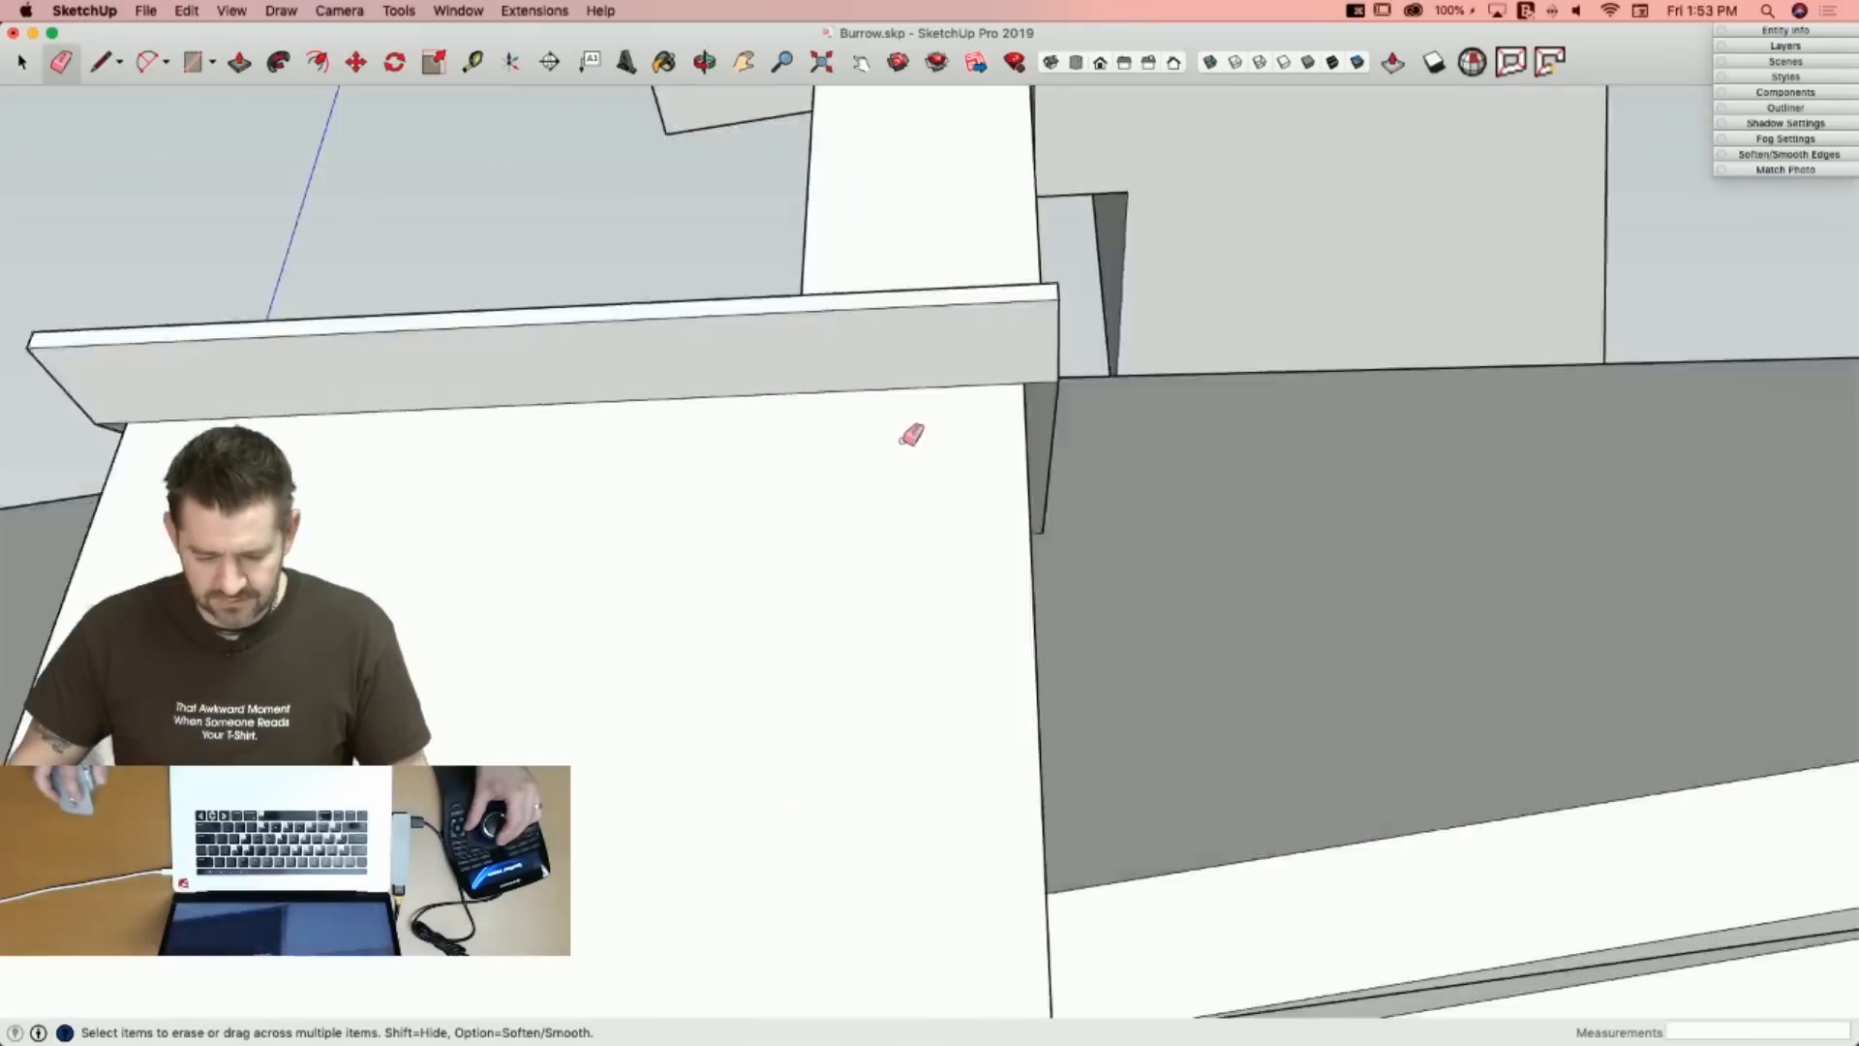
key(l)
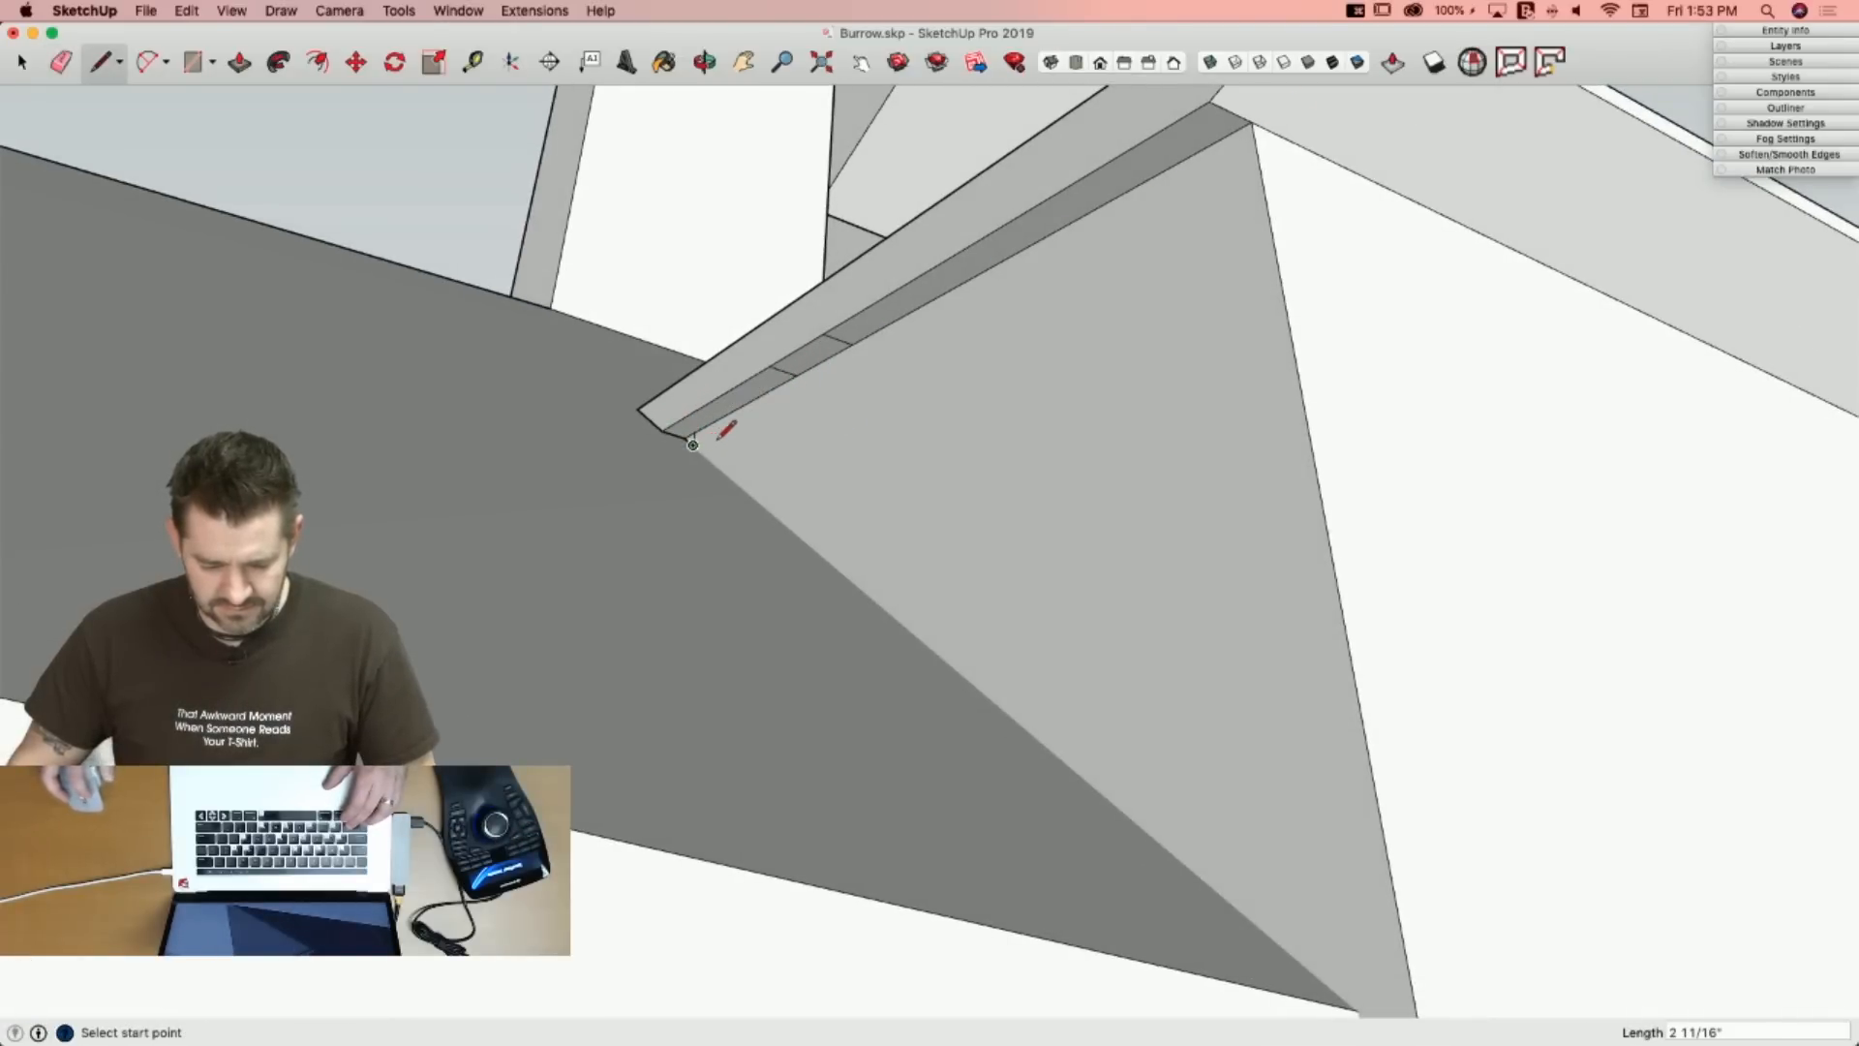
key(e)
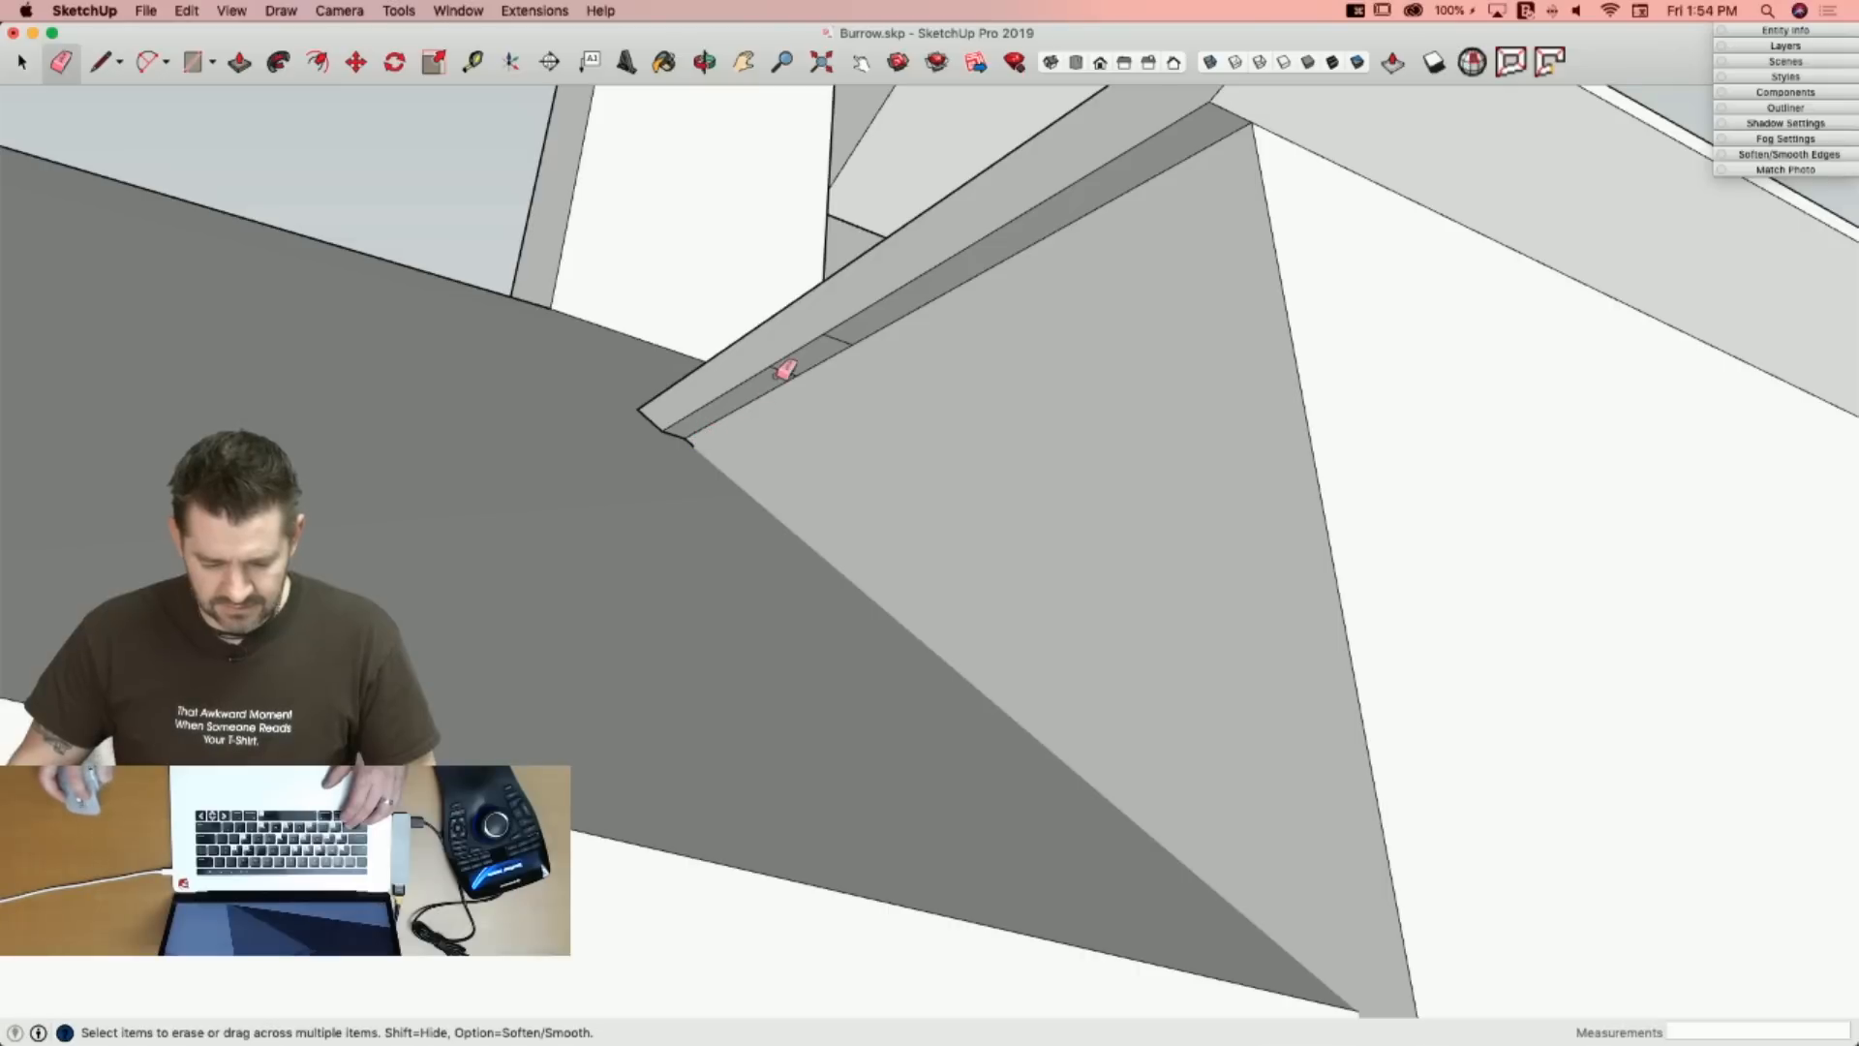
drag(833, 342, 857, 335)
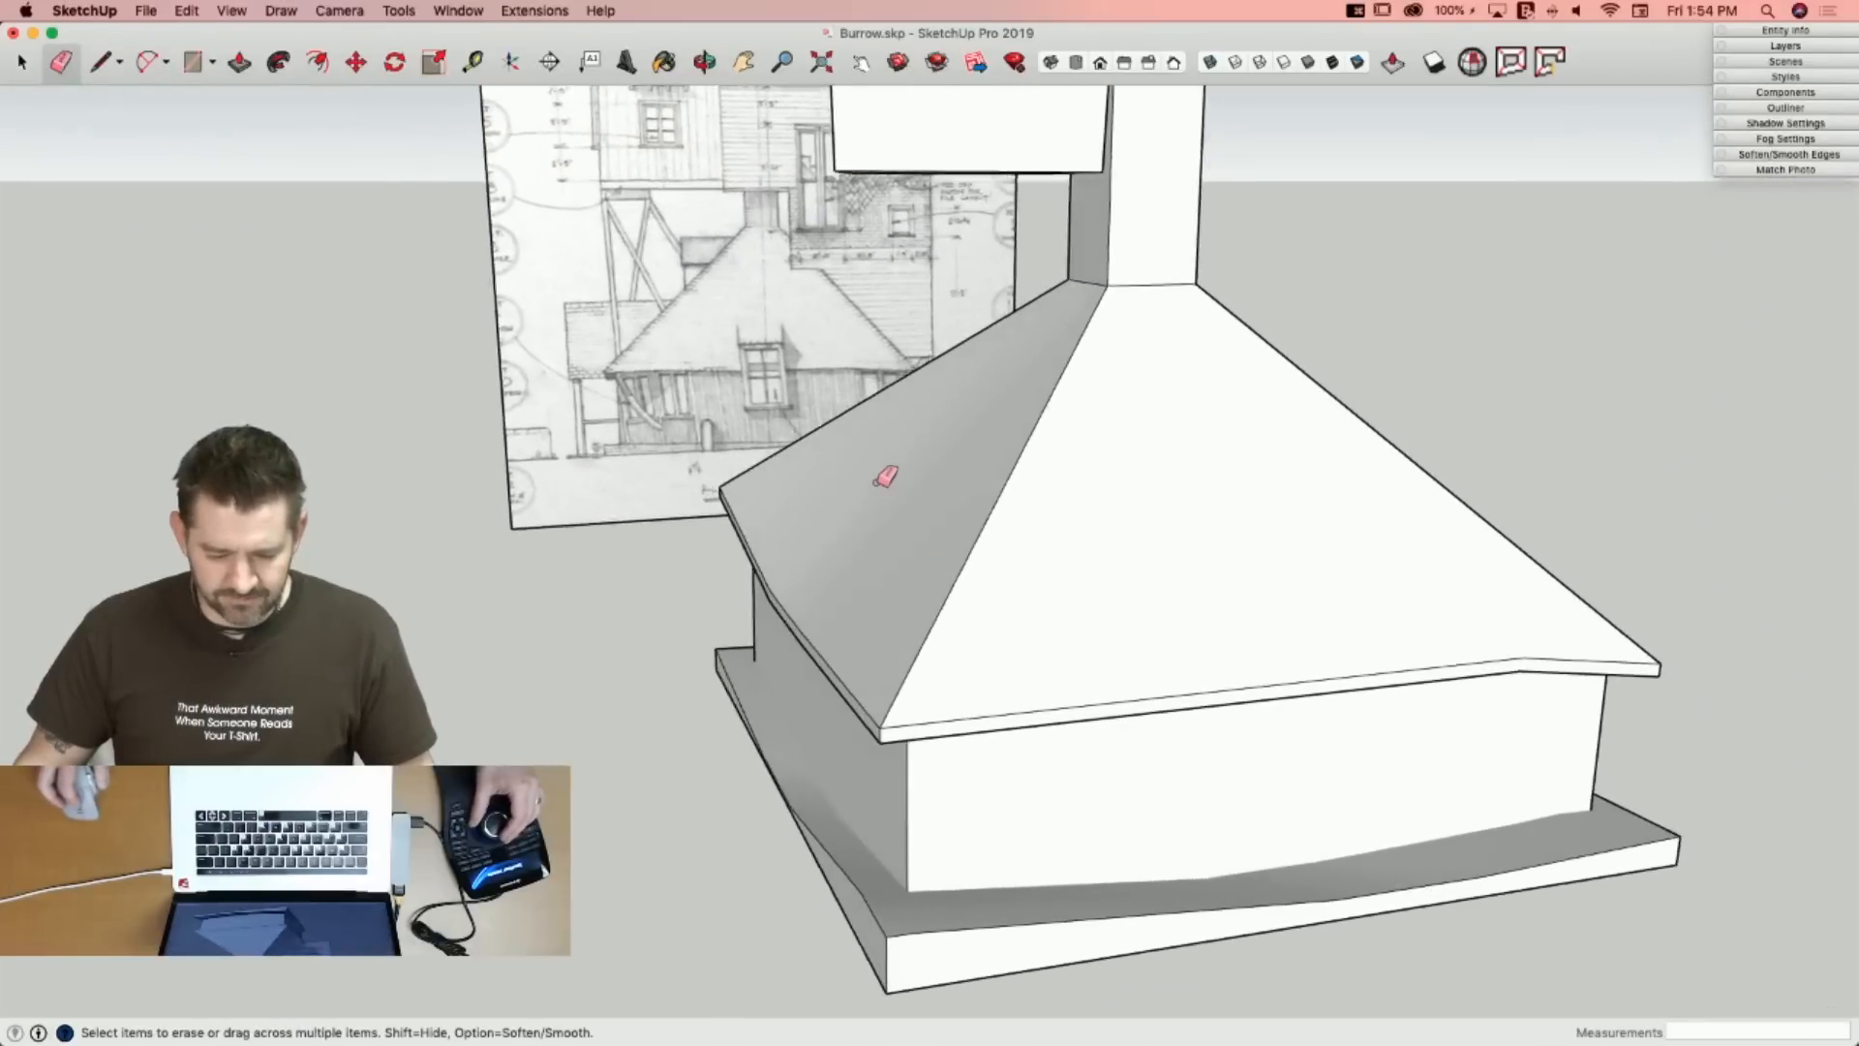
Select the whole dormer and move it about 15' 7 3/4" away from the building.
key(space)
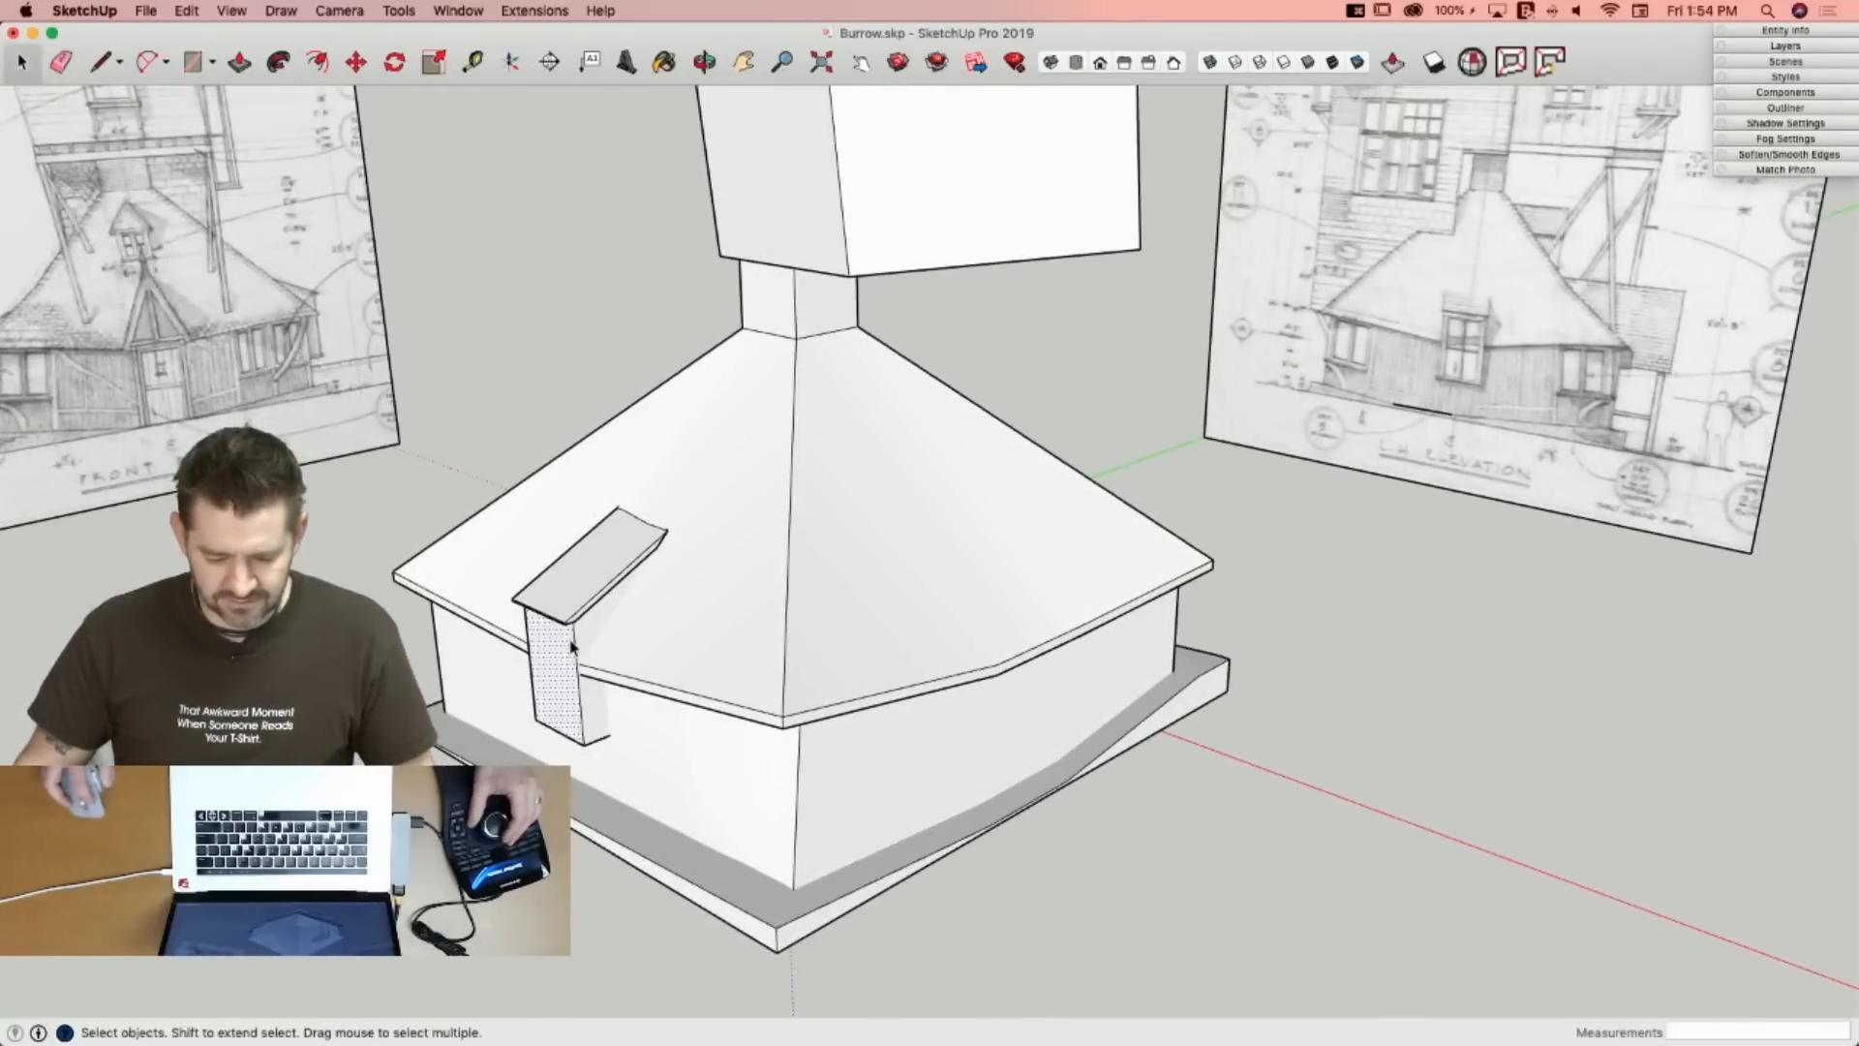
click(571, 647)
key(m)
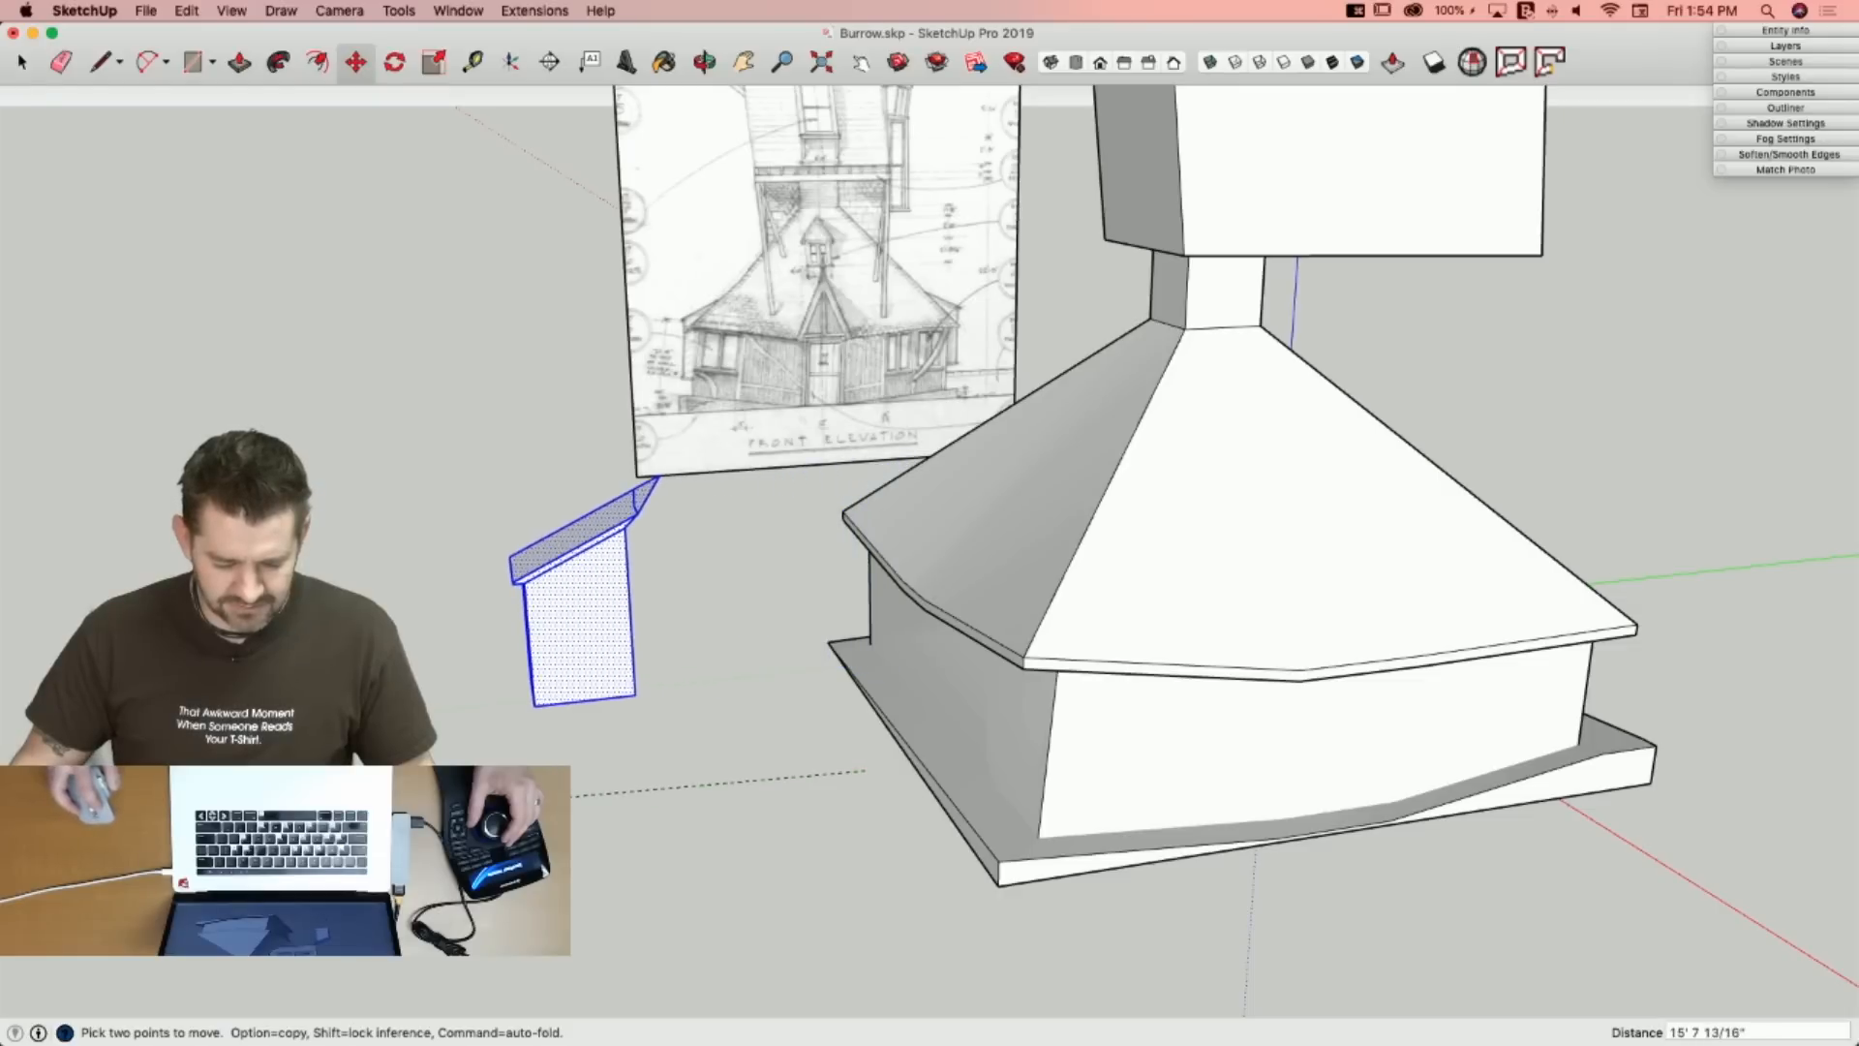
click(572, 808)
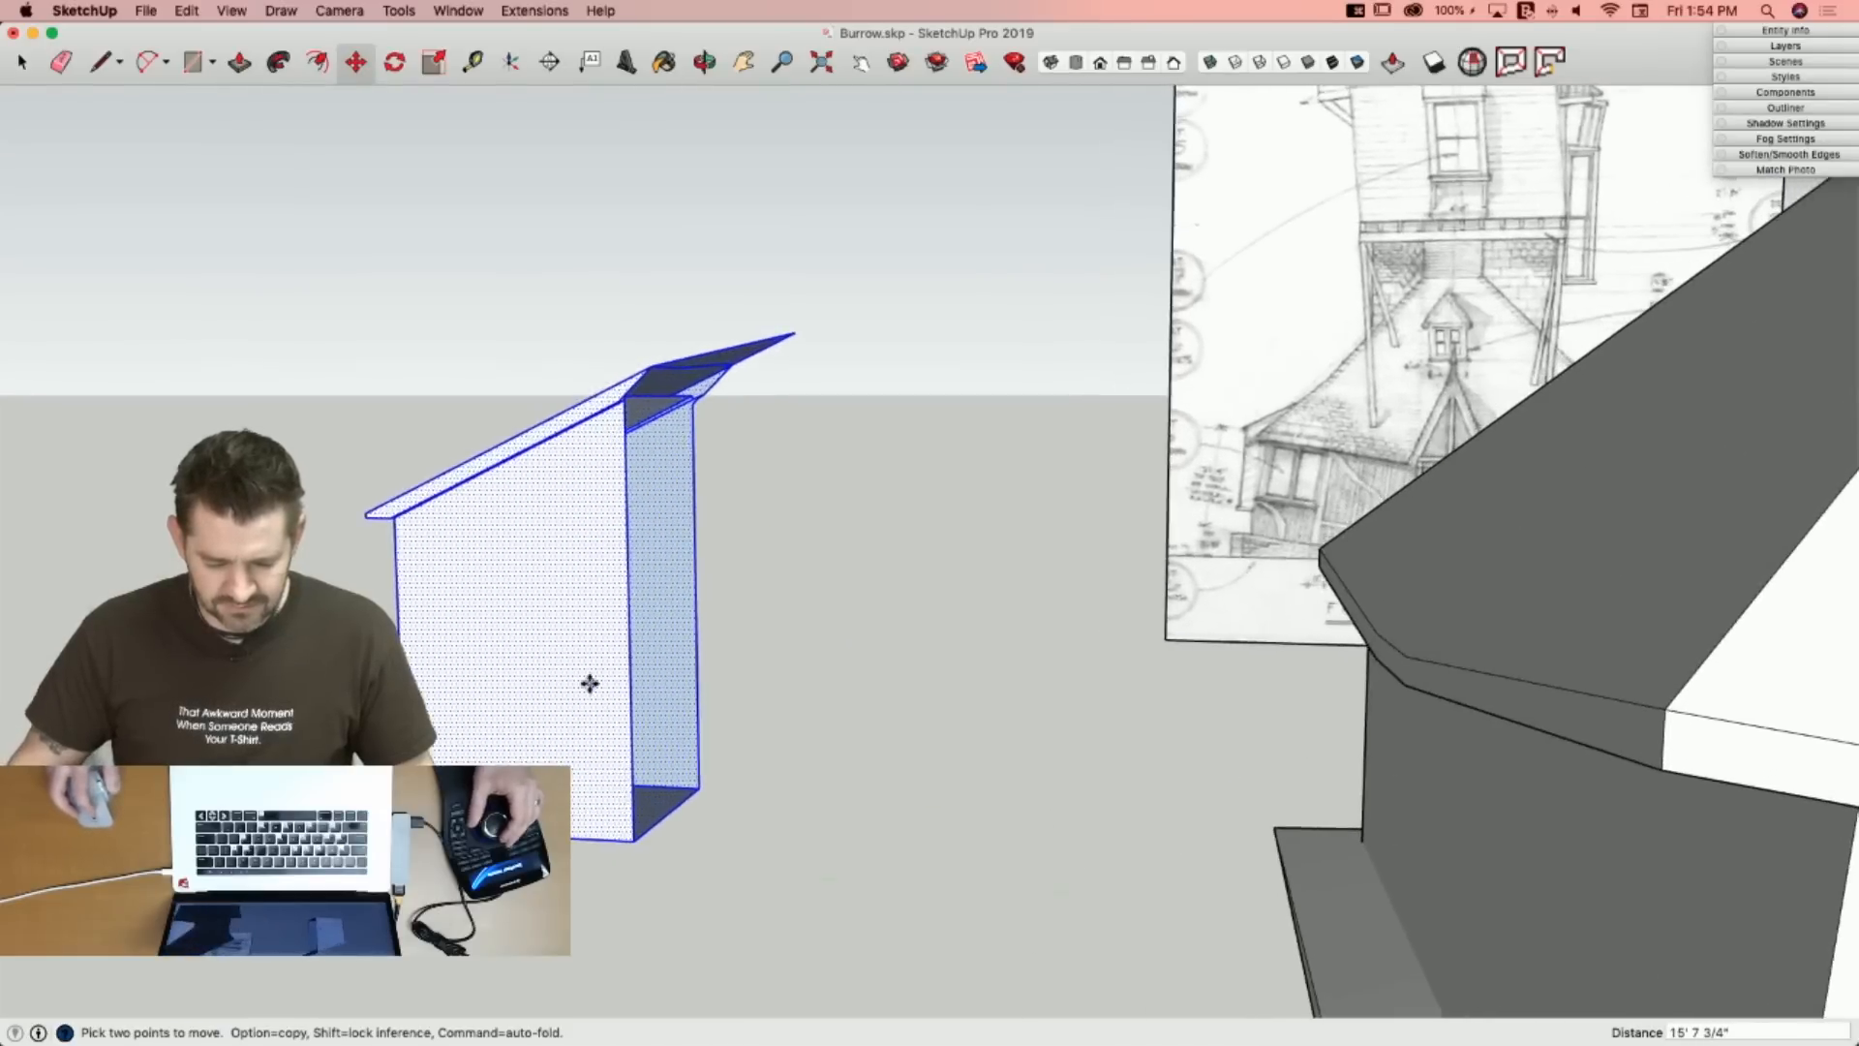
Extrude the rear edges of the dormer's walls and base further back and erase the seams where the extension starts.
key(l)
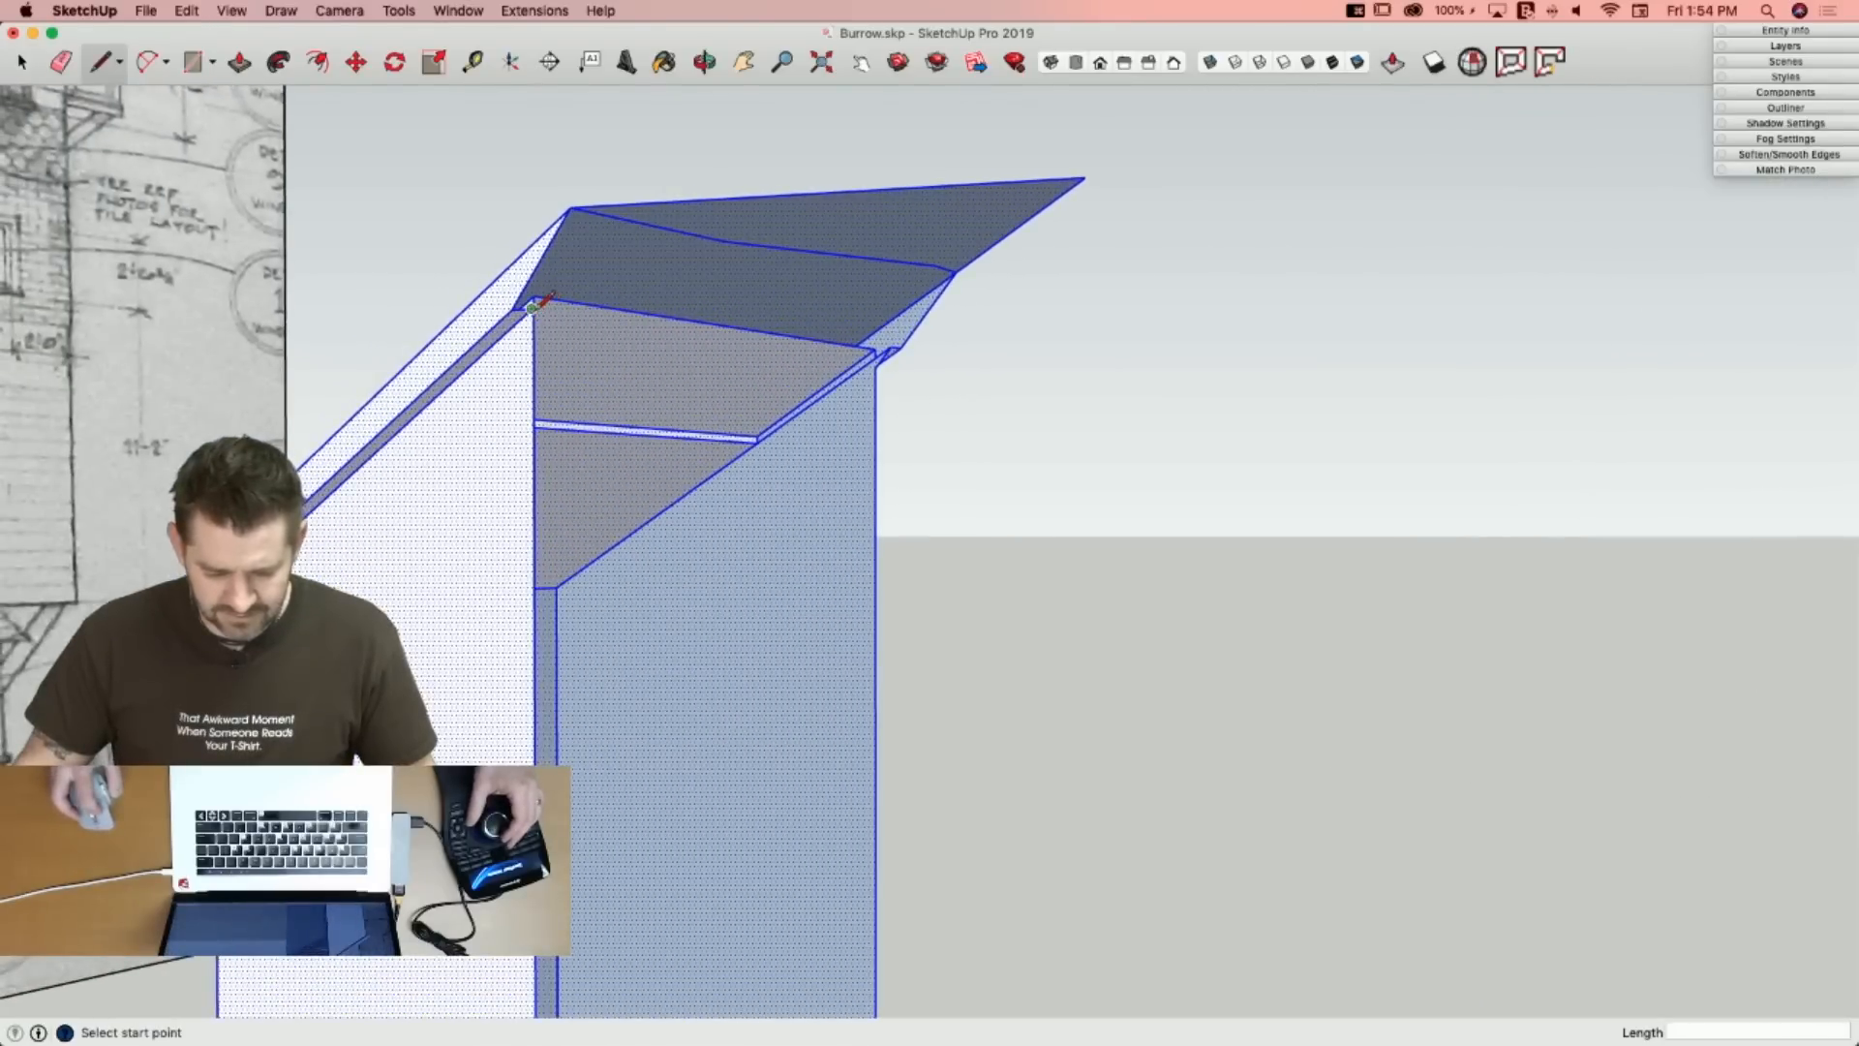
click(888, 364)
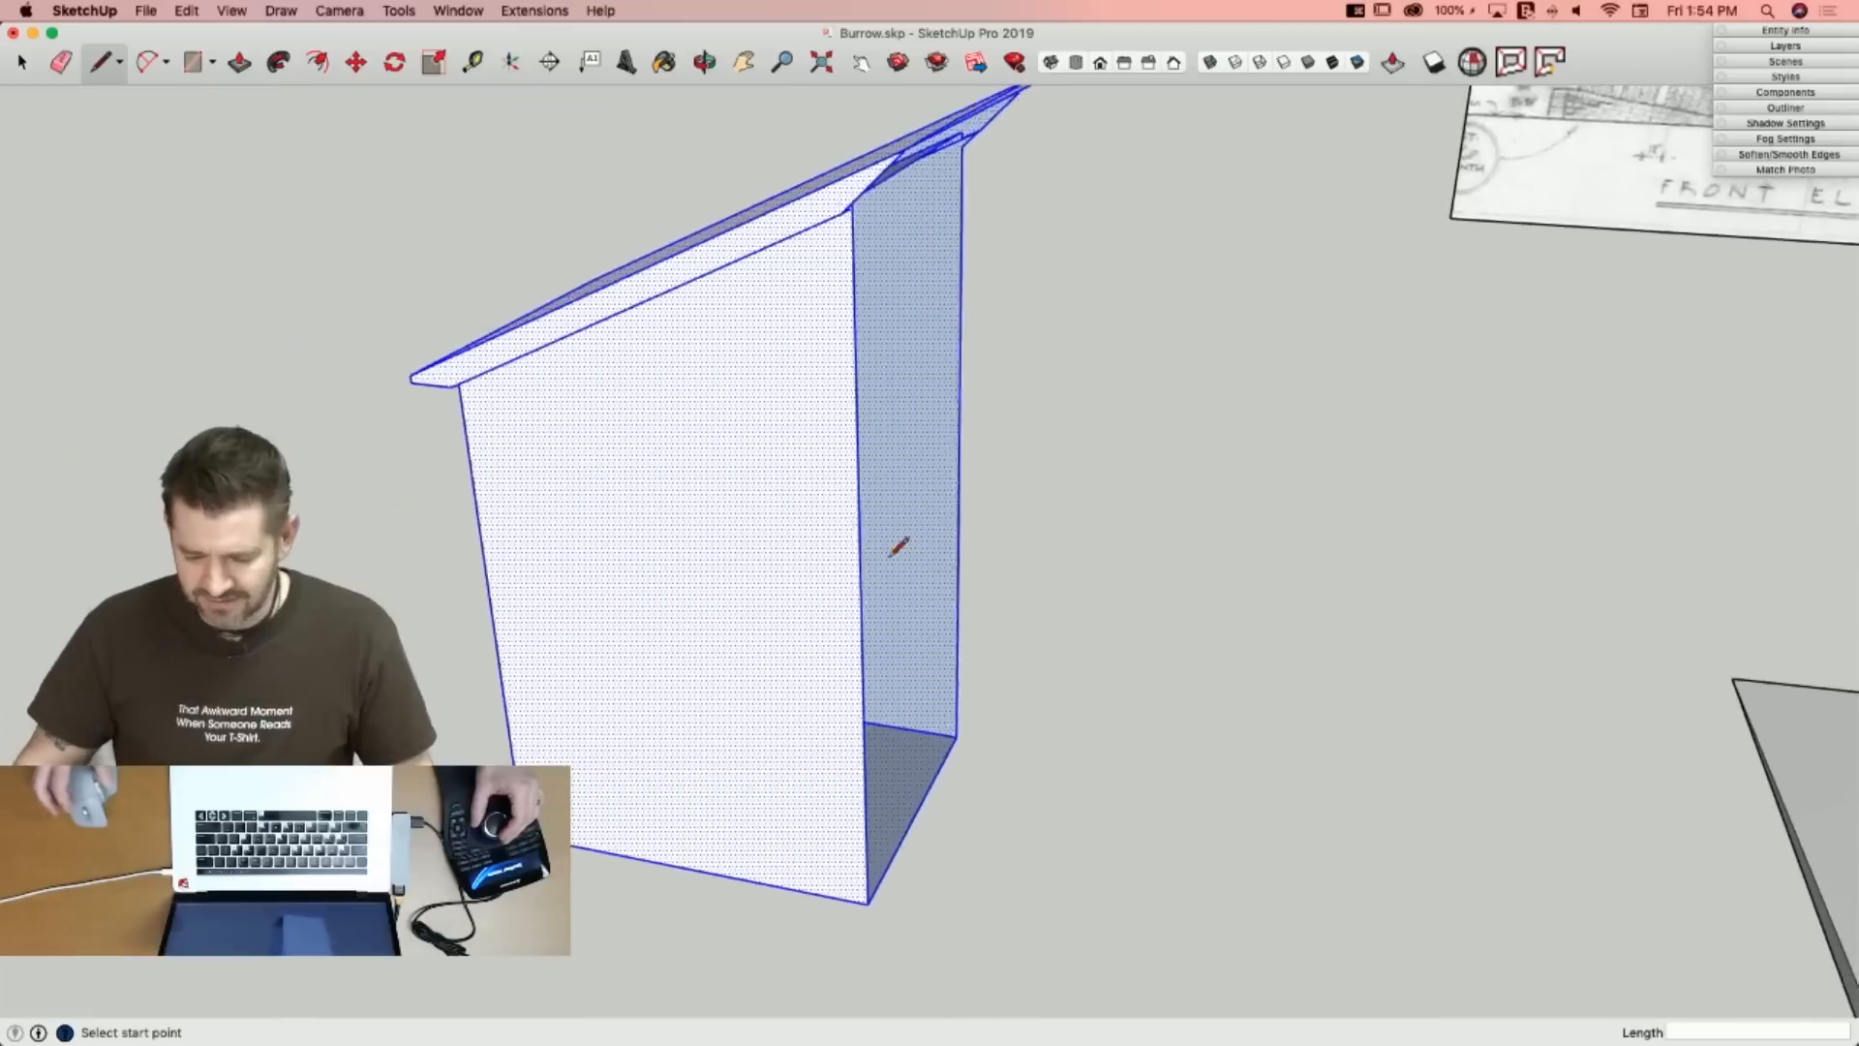
key(space)
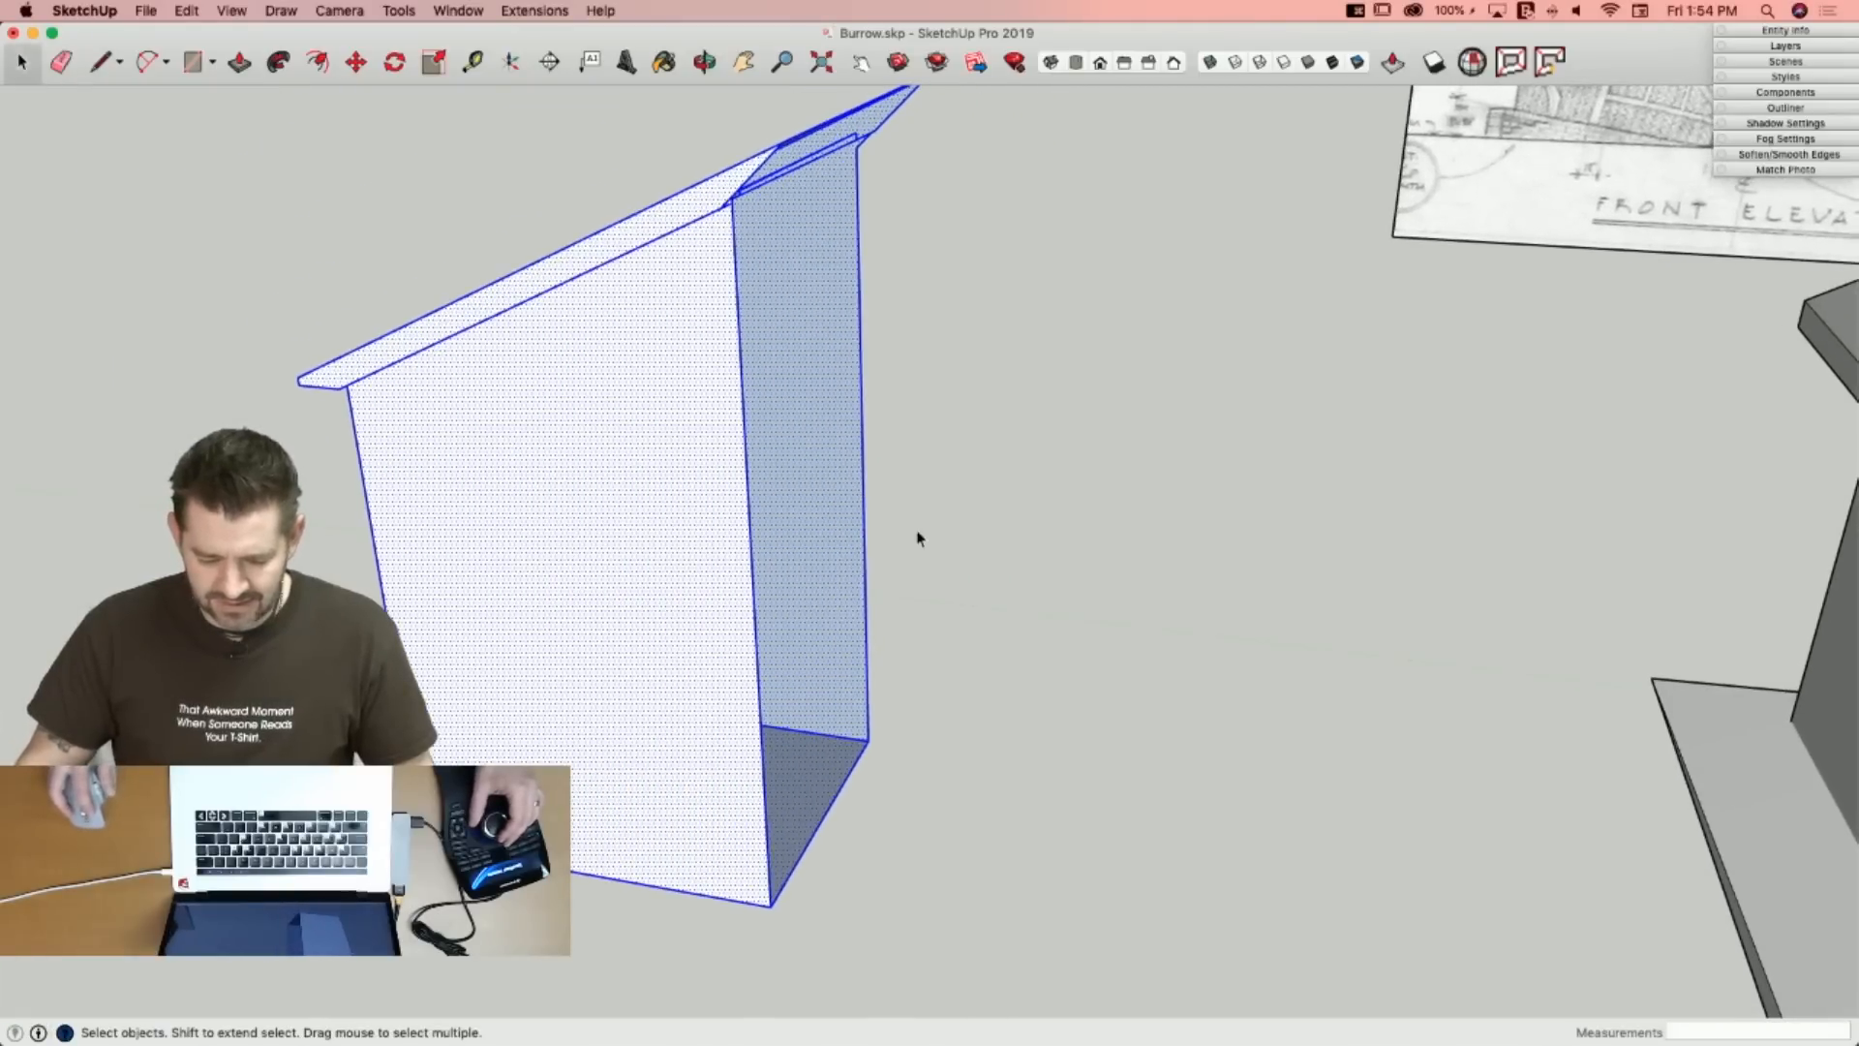
drag(716, 931, 718, 929)
click(876, 672)
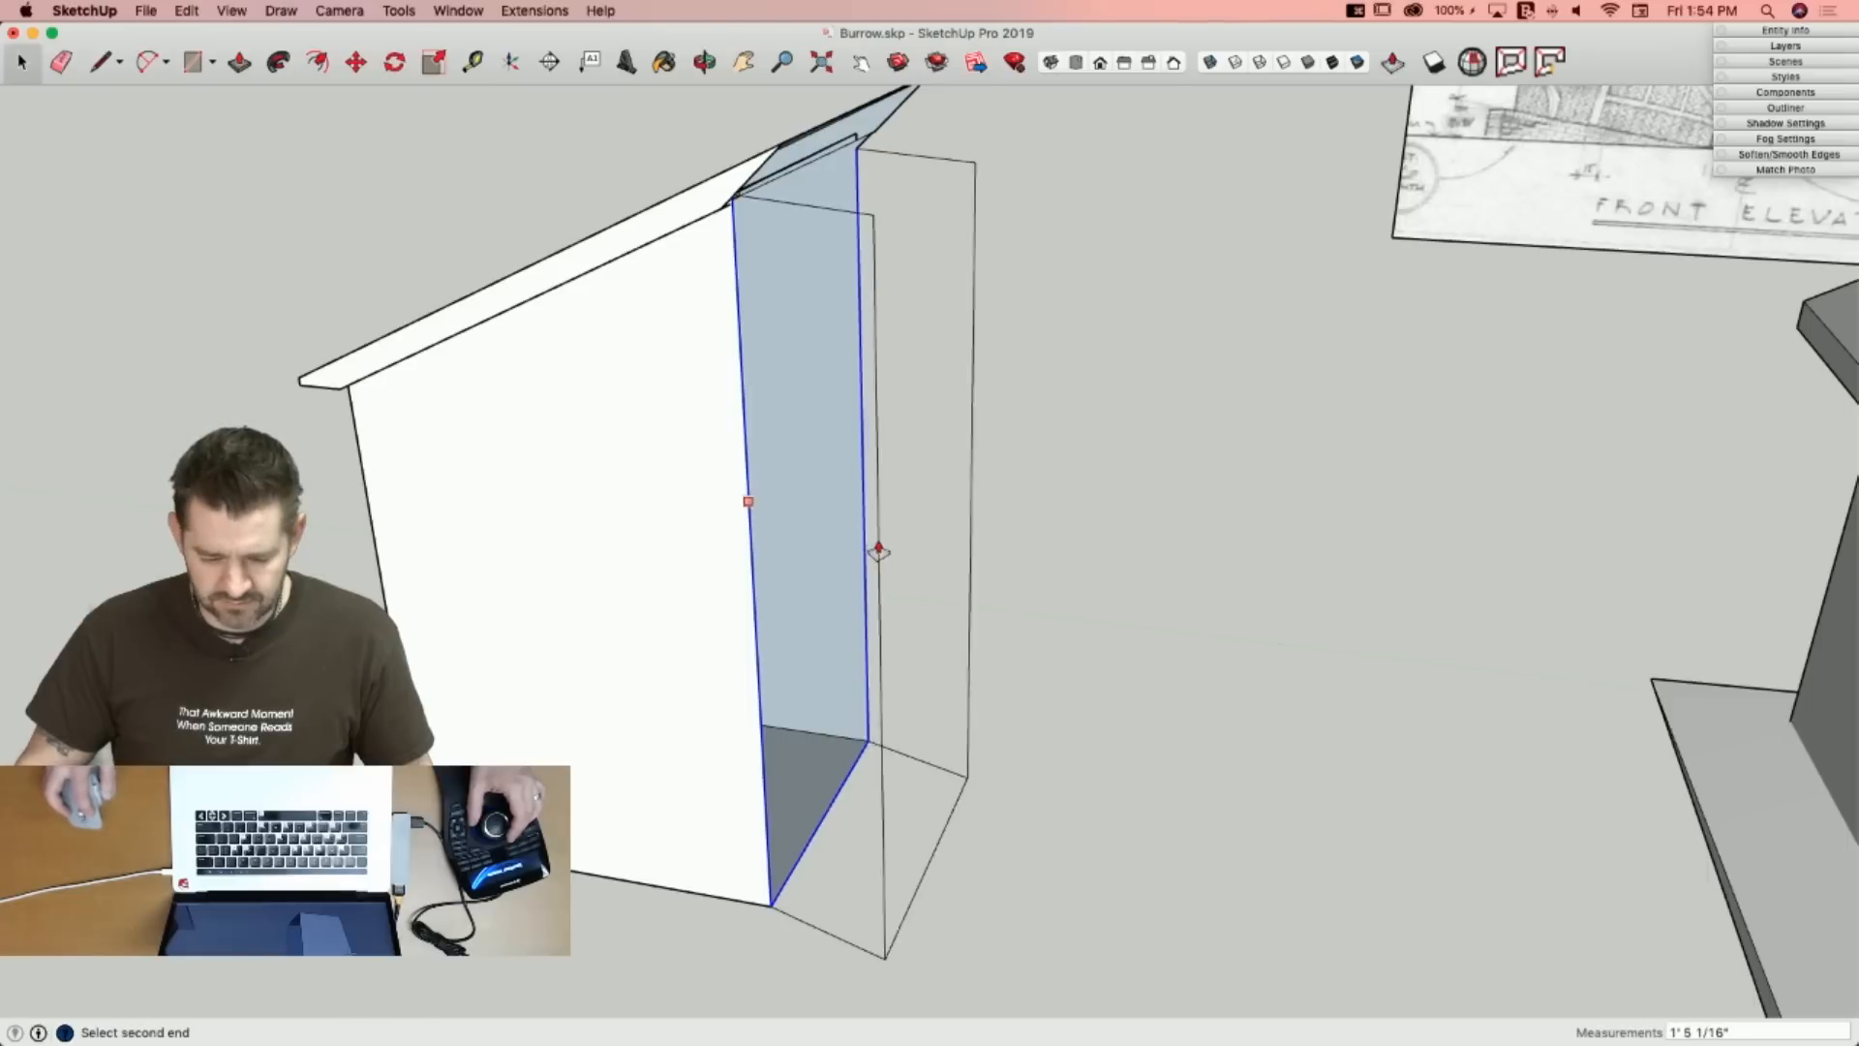
click(939, 535)
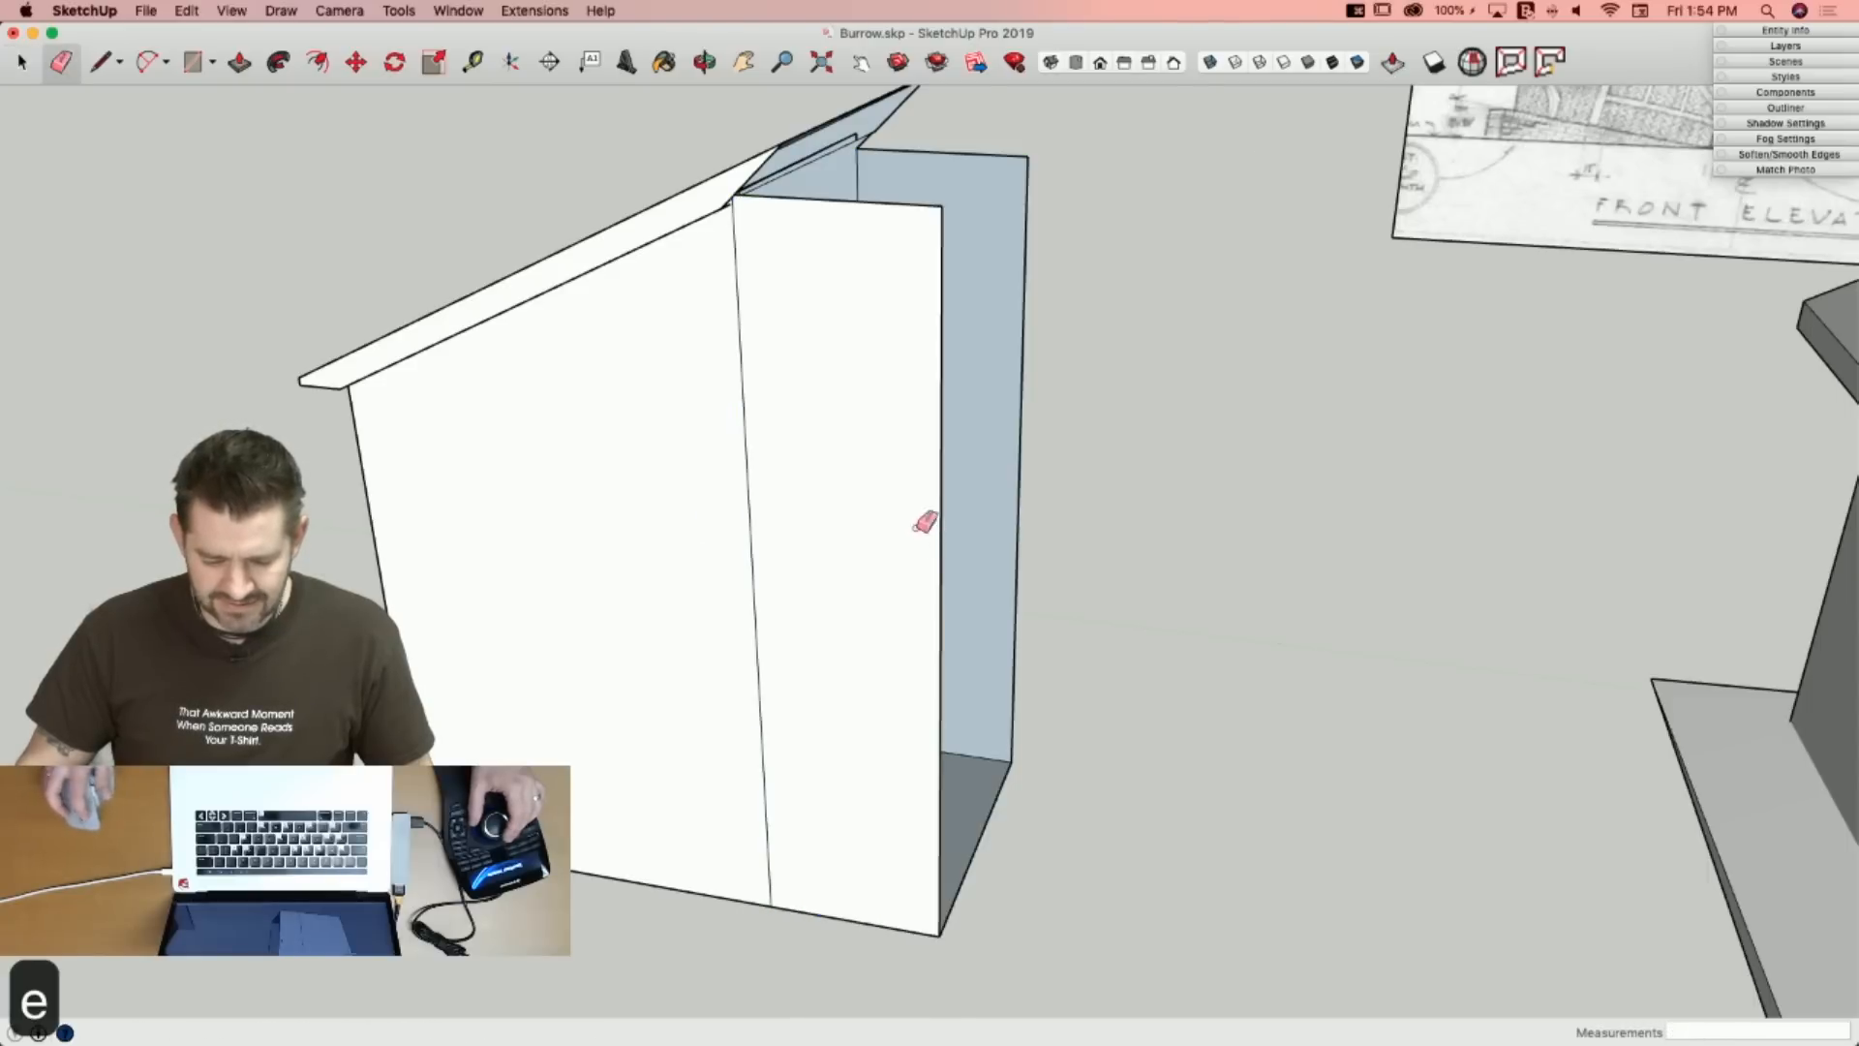
key(e)
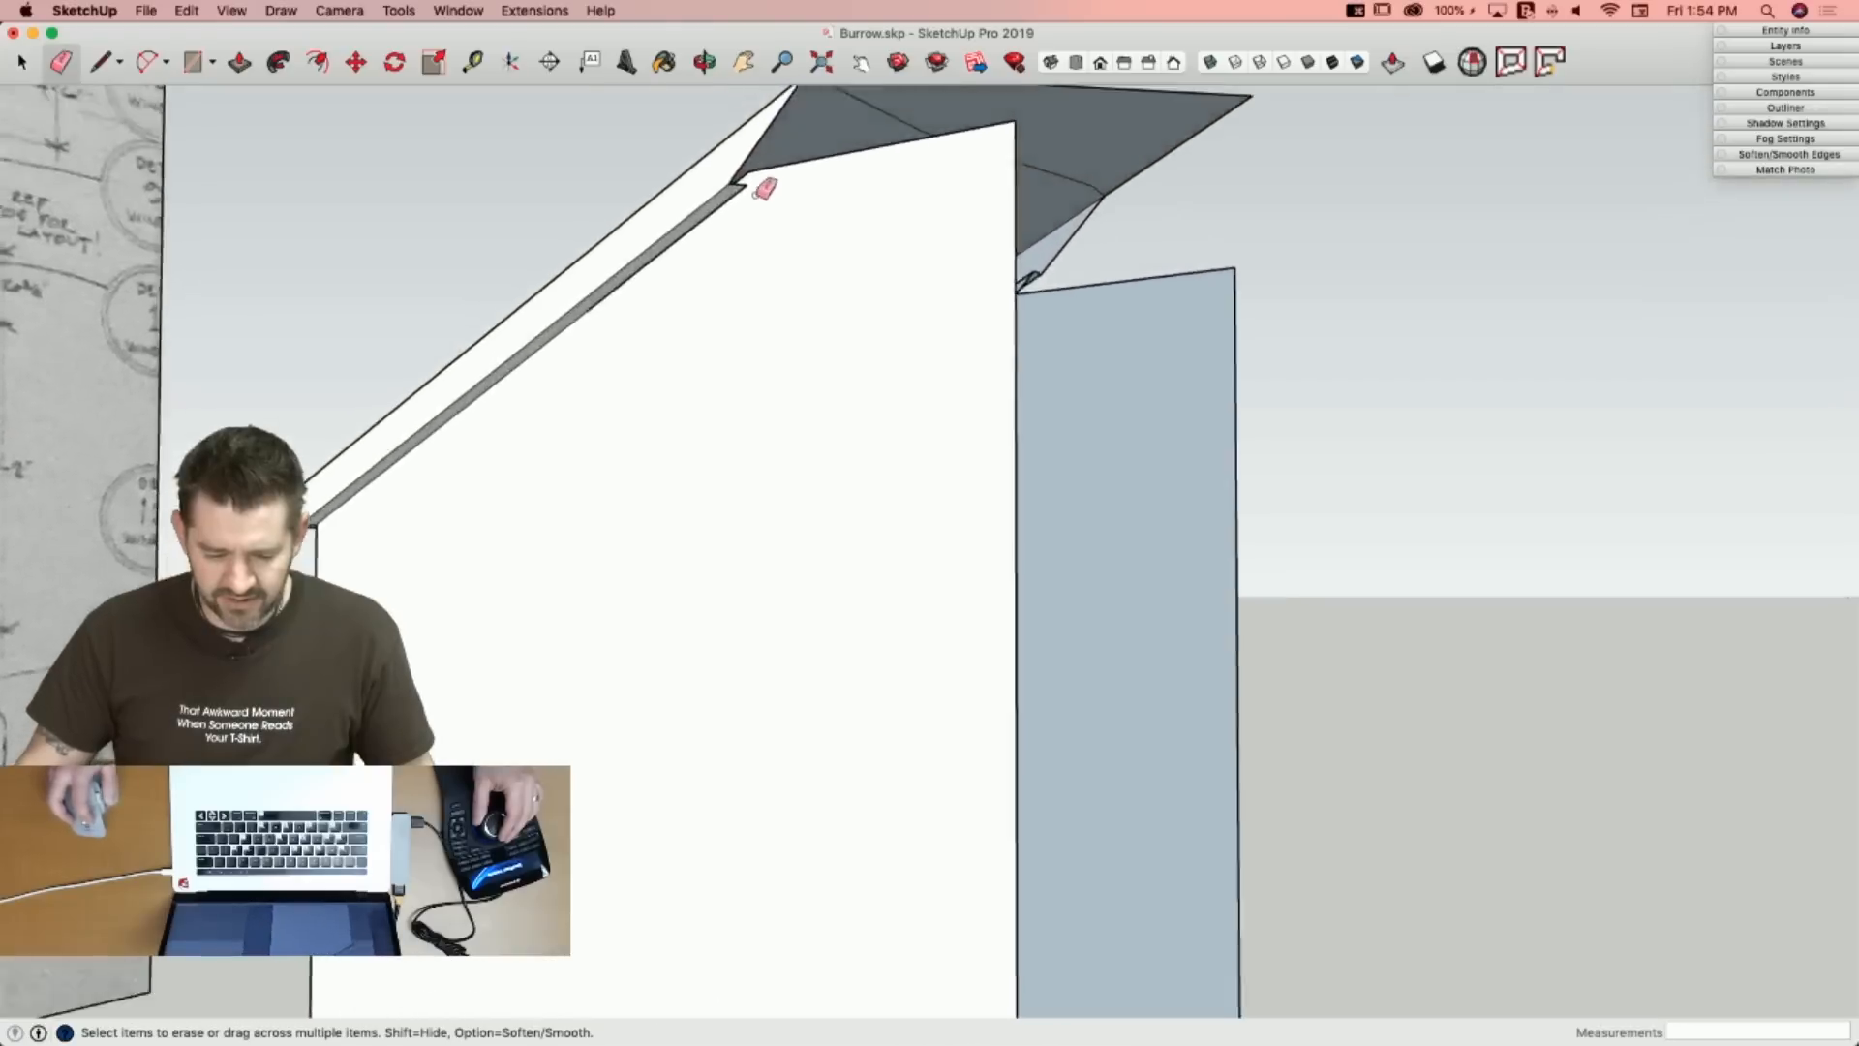
Draw lines extending the dormer roof's side band and its narrow underside straight back beyond the wall, closing their faces.
key(l)
key(space)
key(l)
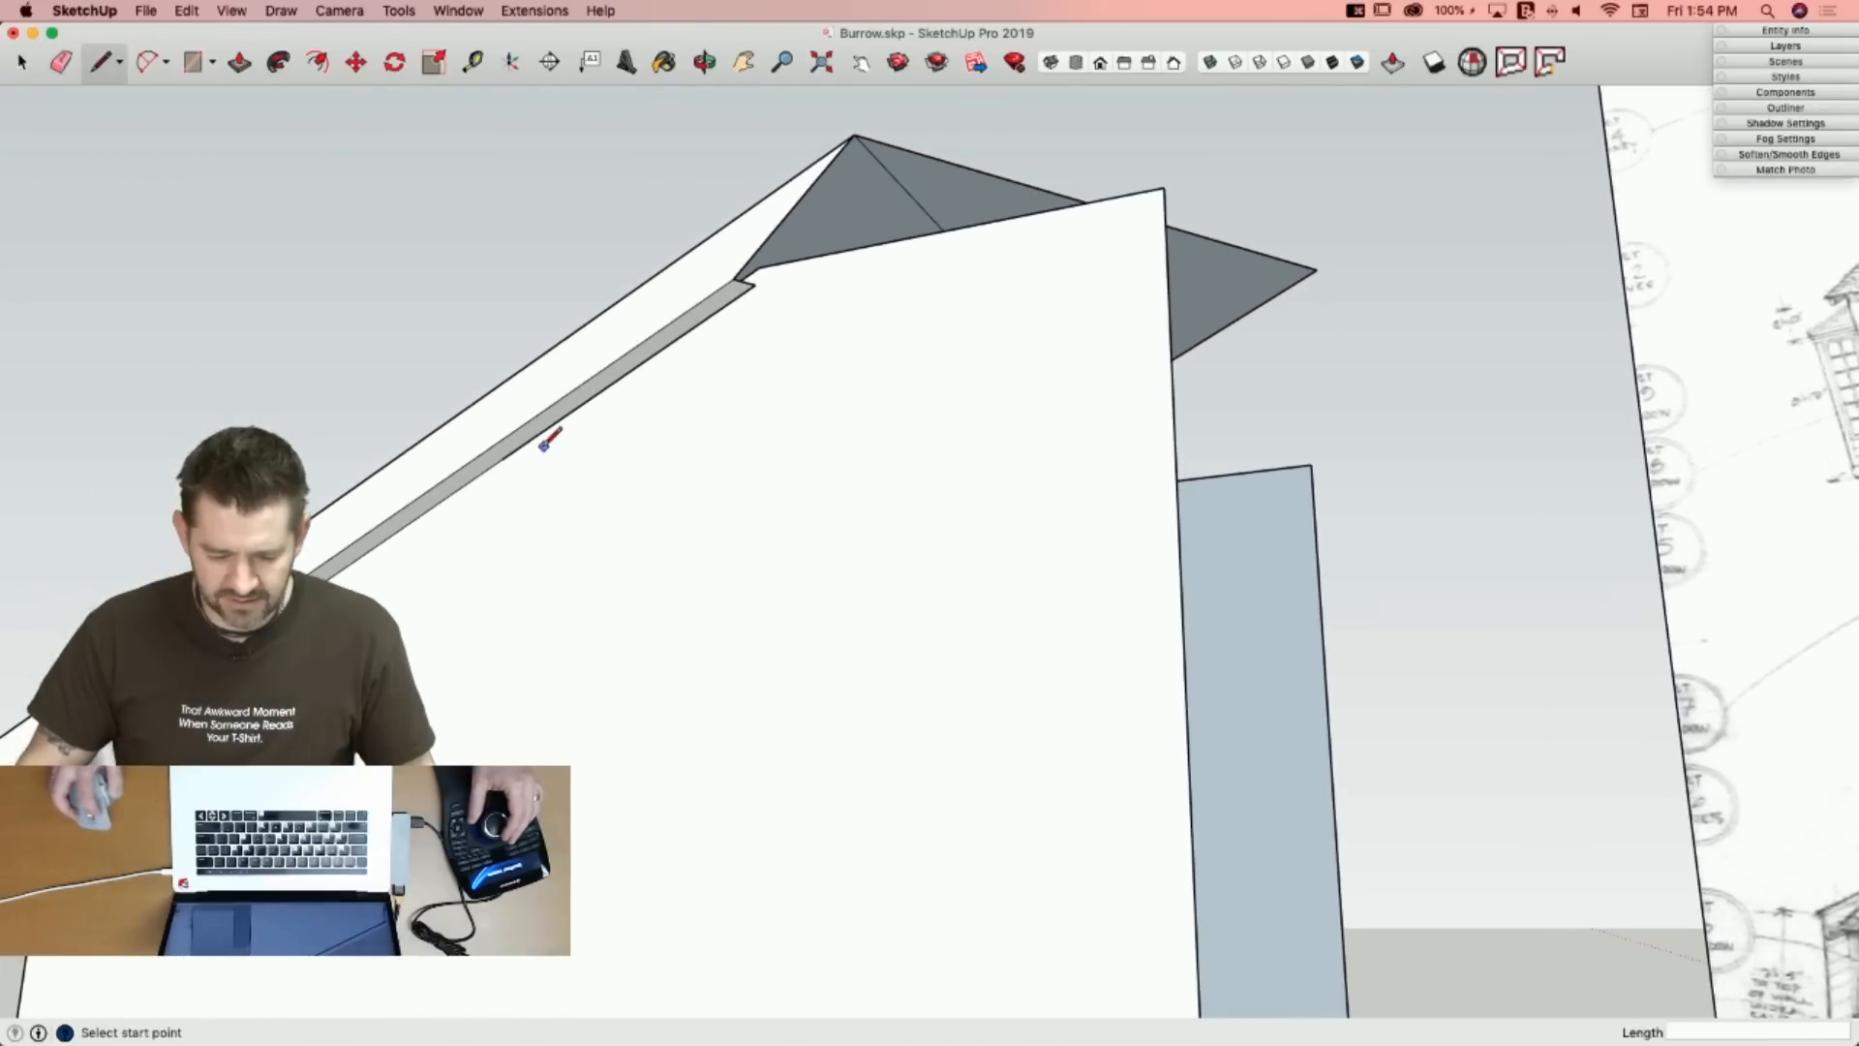
click(502, 459)
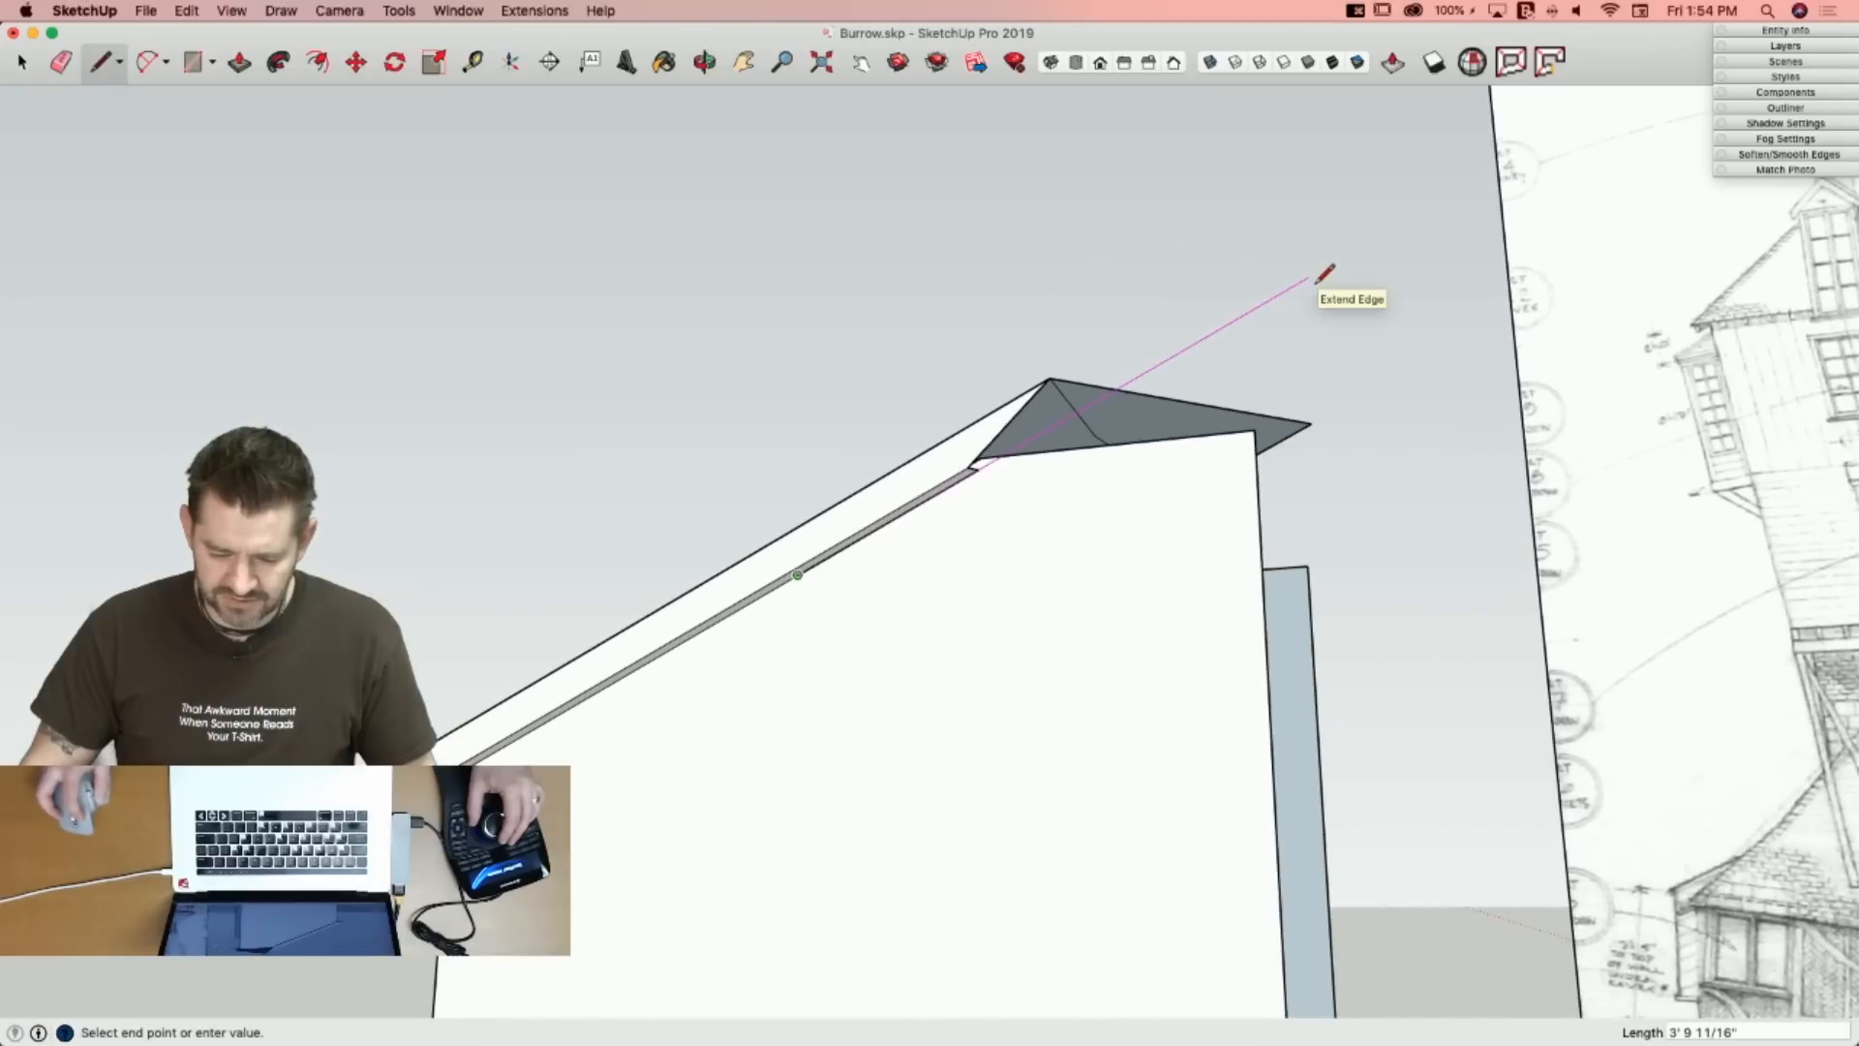
click(1309, 280)
key(Escape)
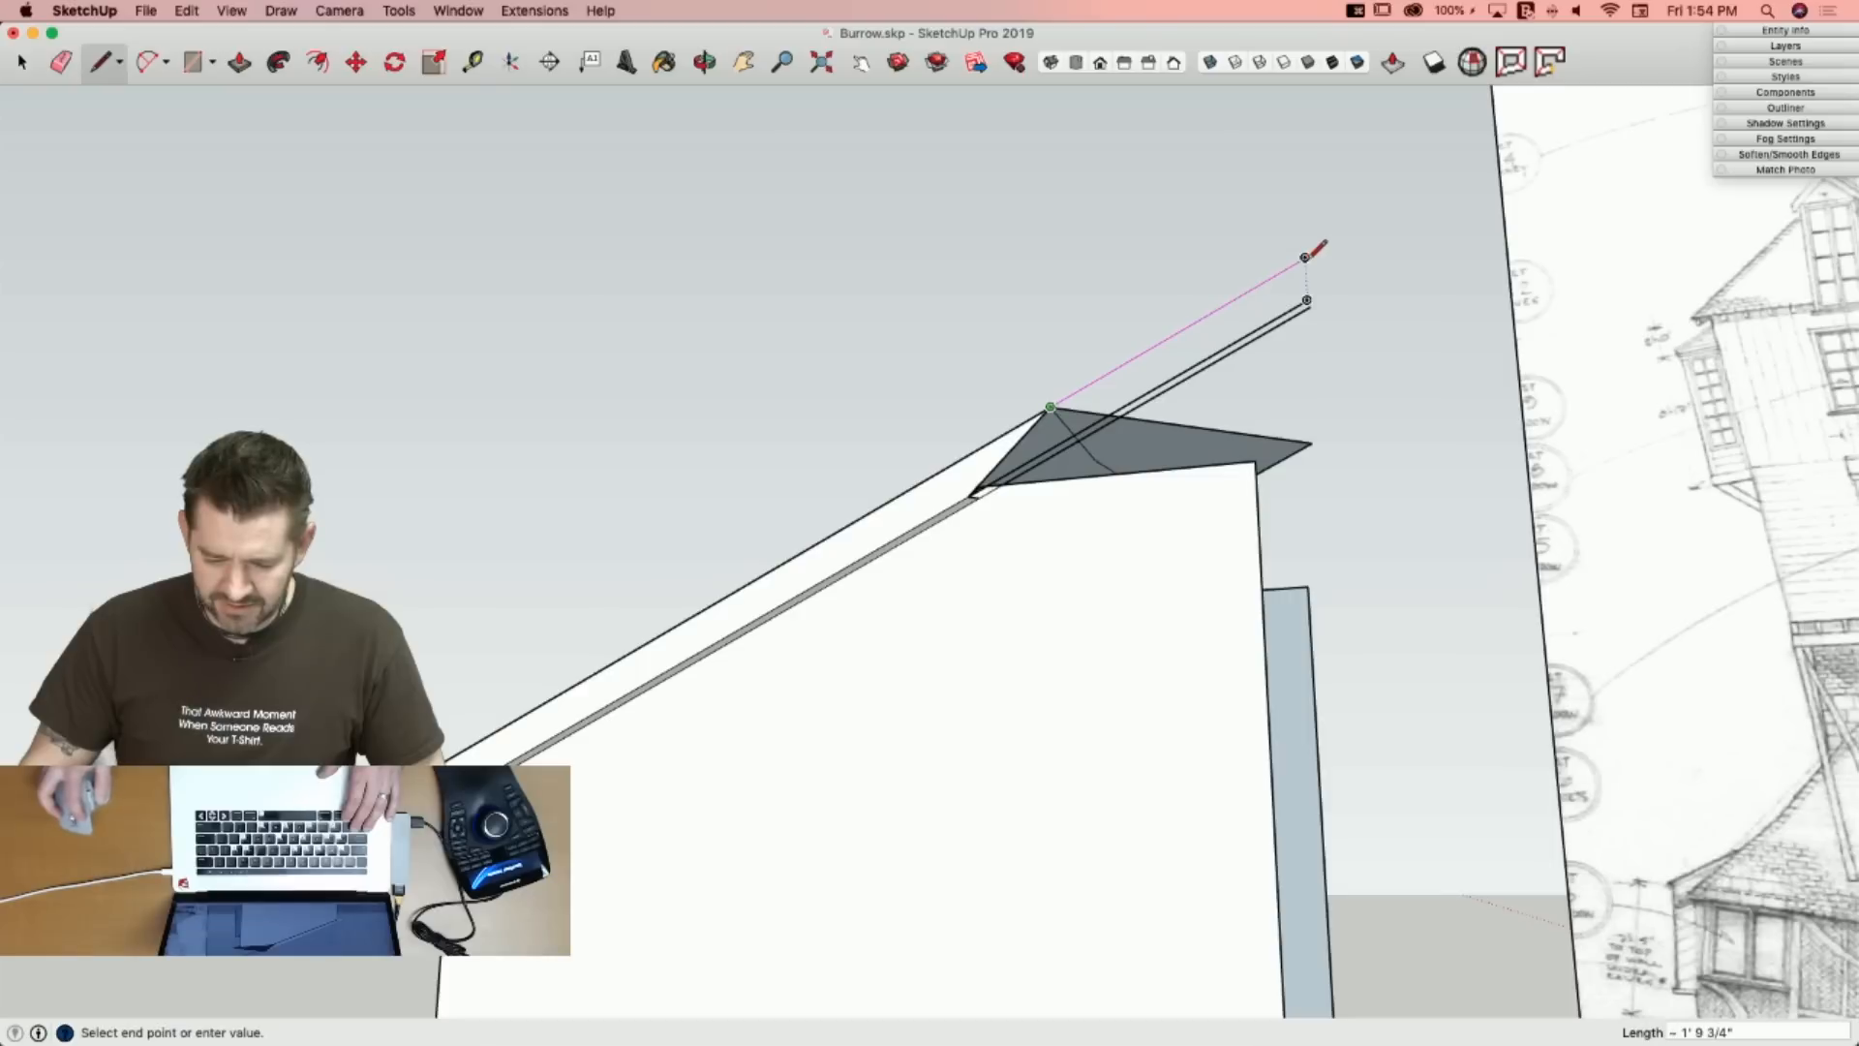
click(1306, 301)
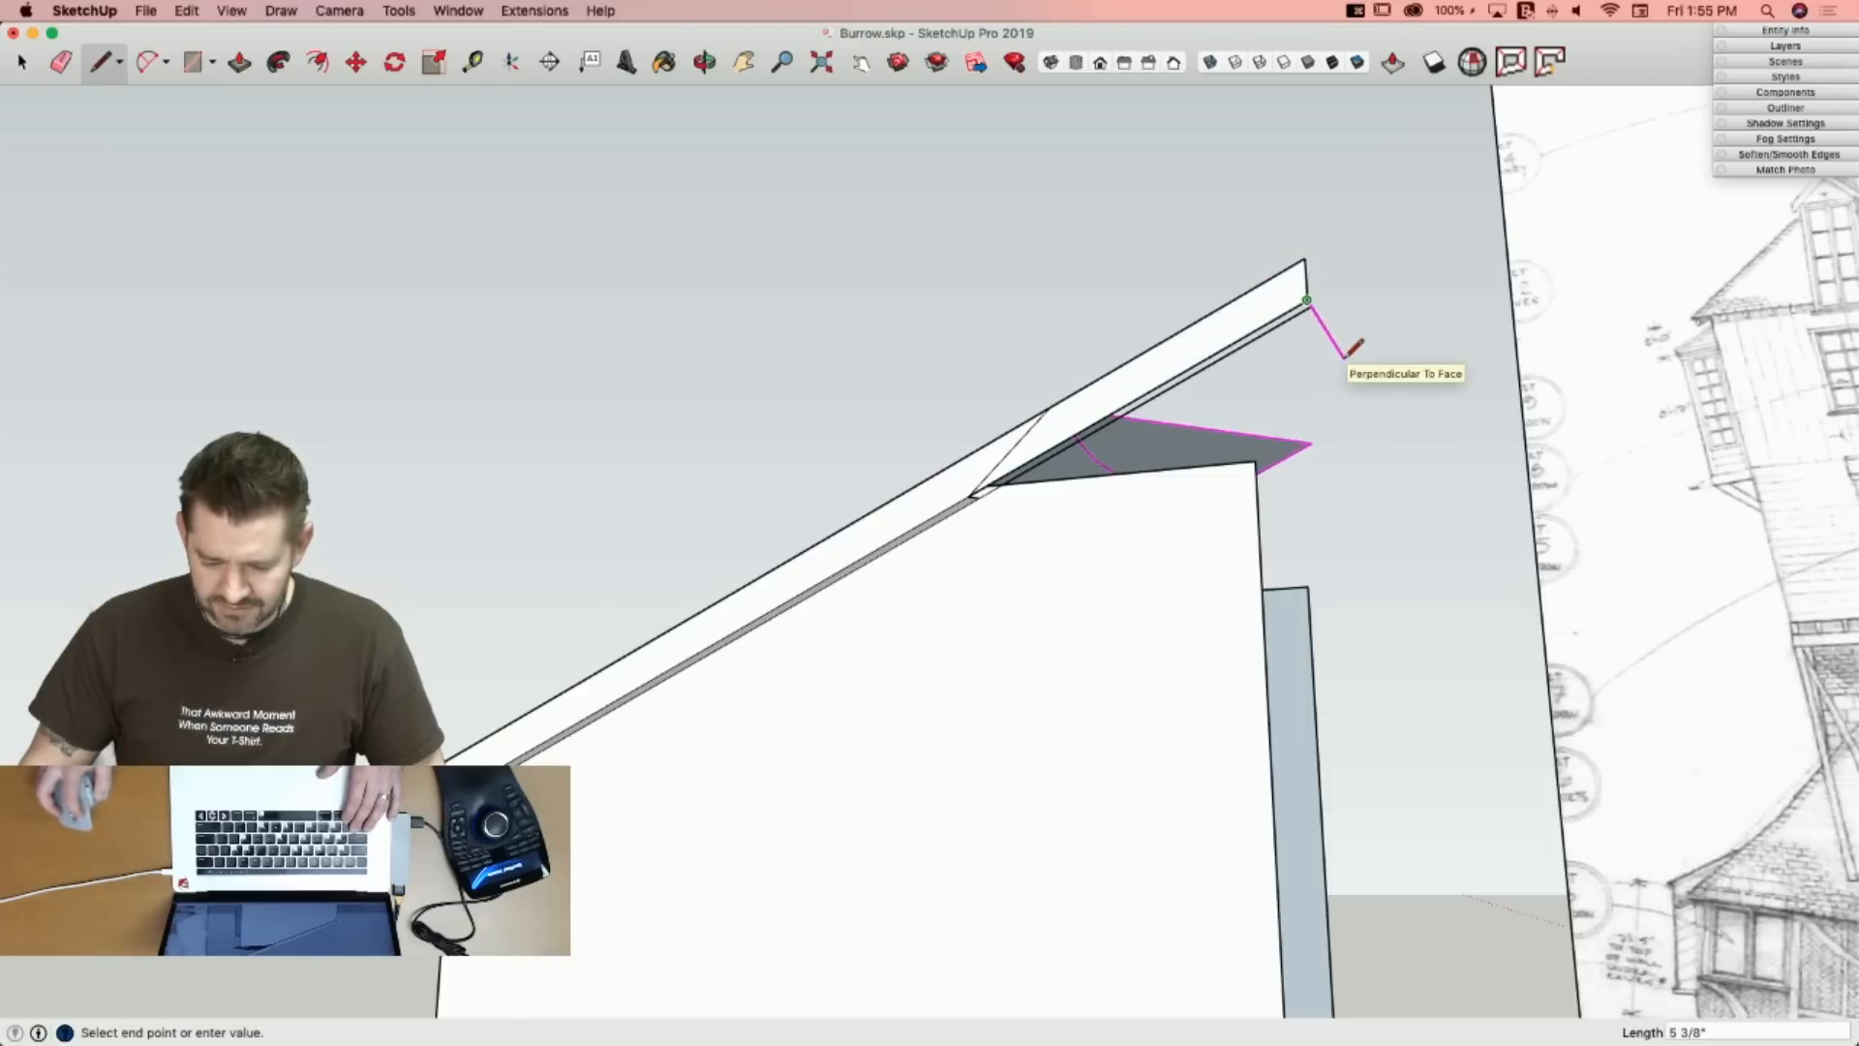
key(Escape)
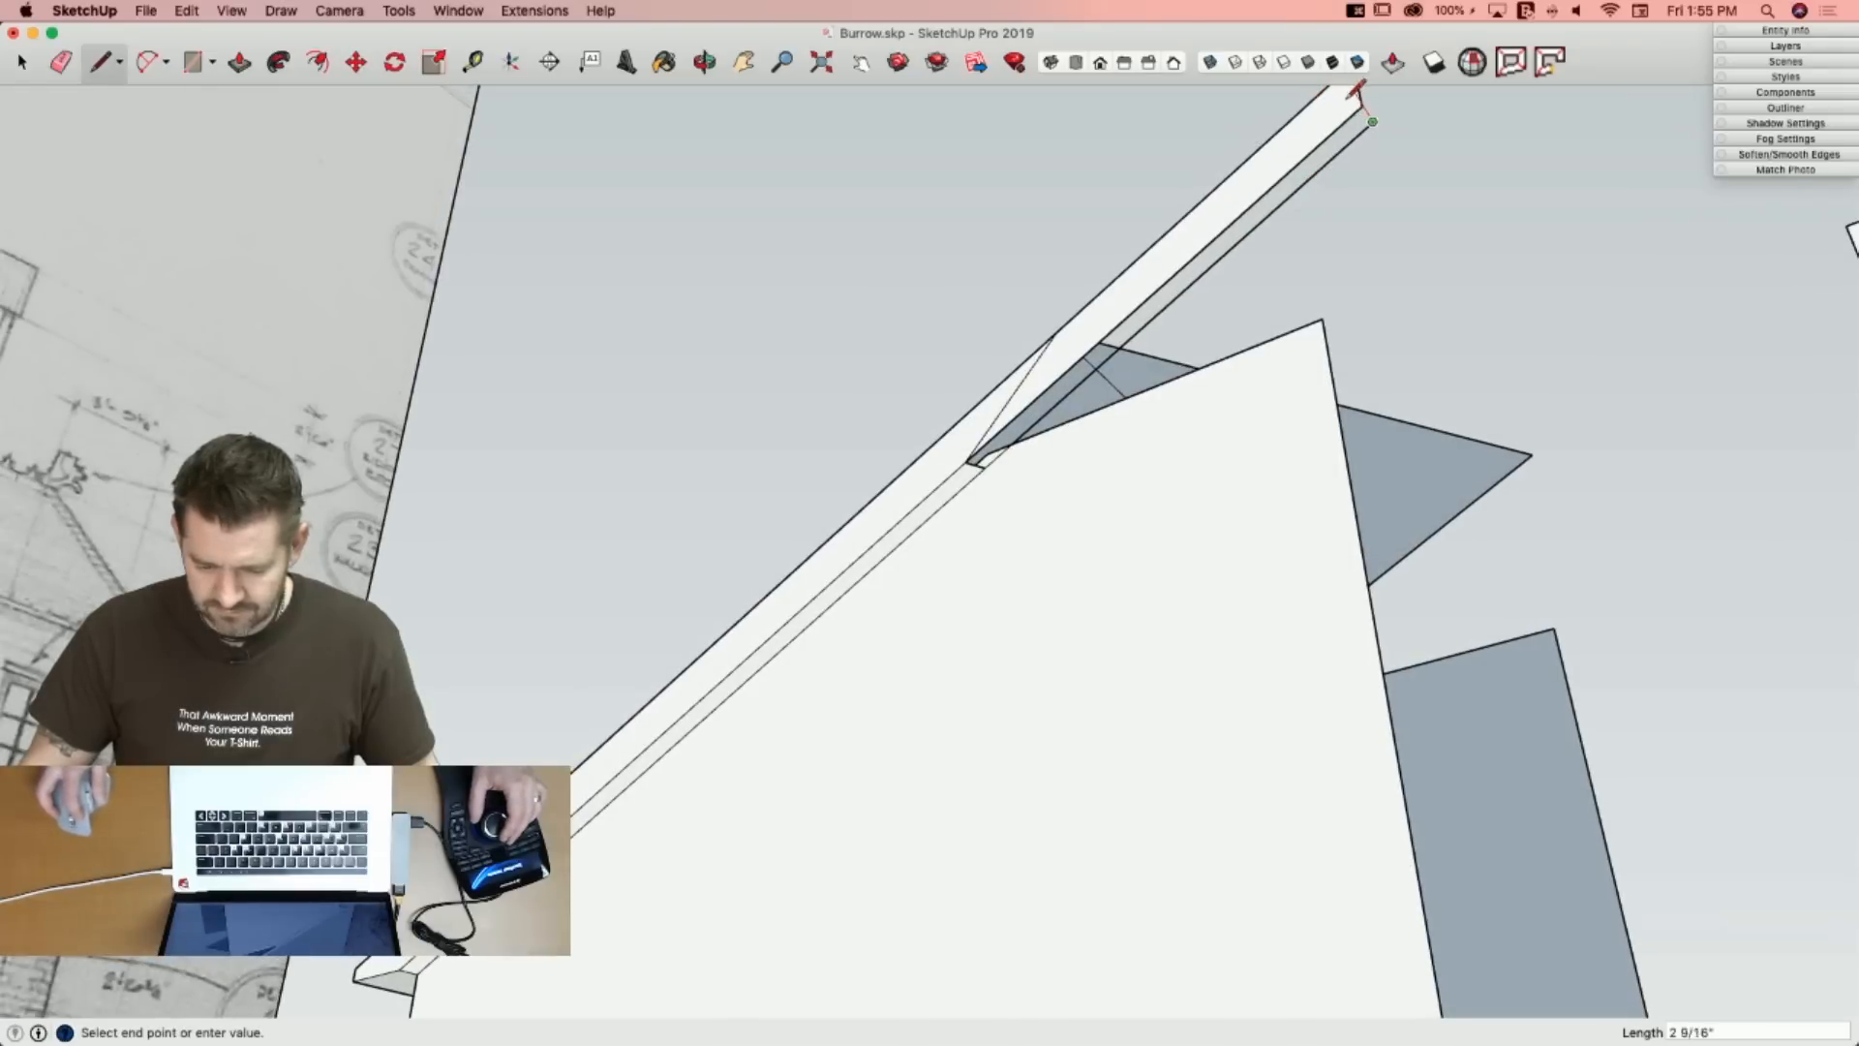
Erase the seams across the extended band and close the side wall up to it with a line about 9 1/4" long.
key(e)
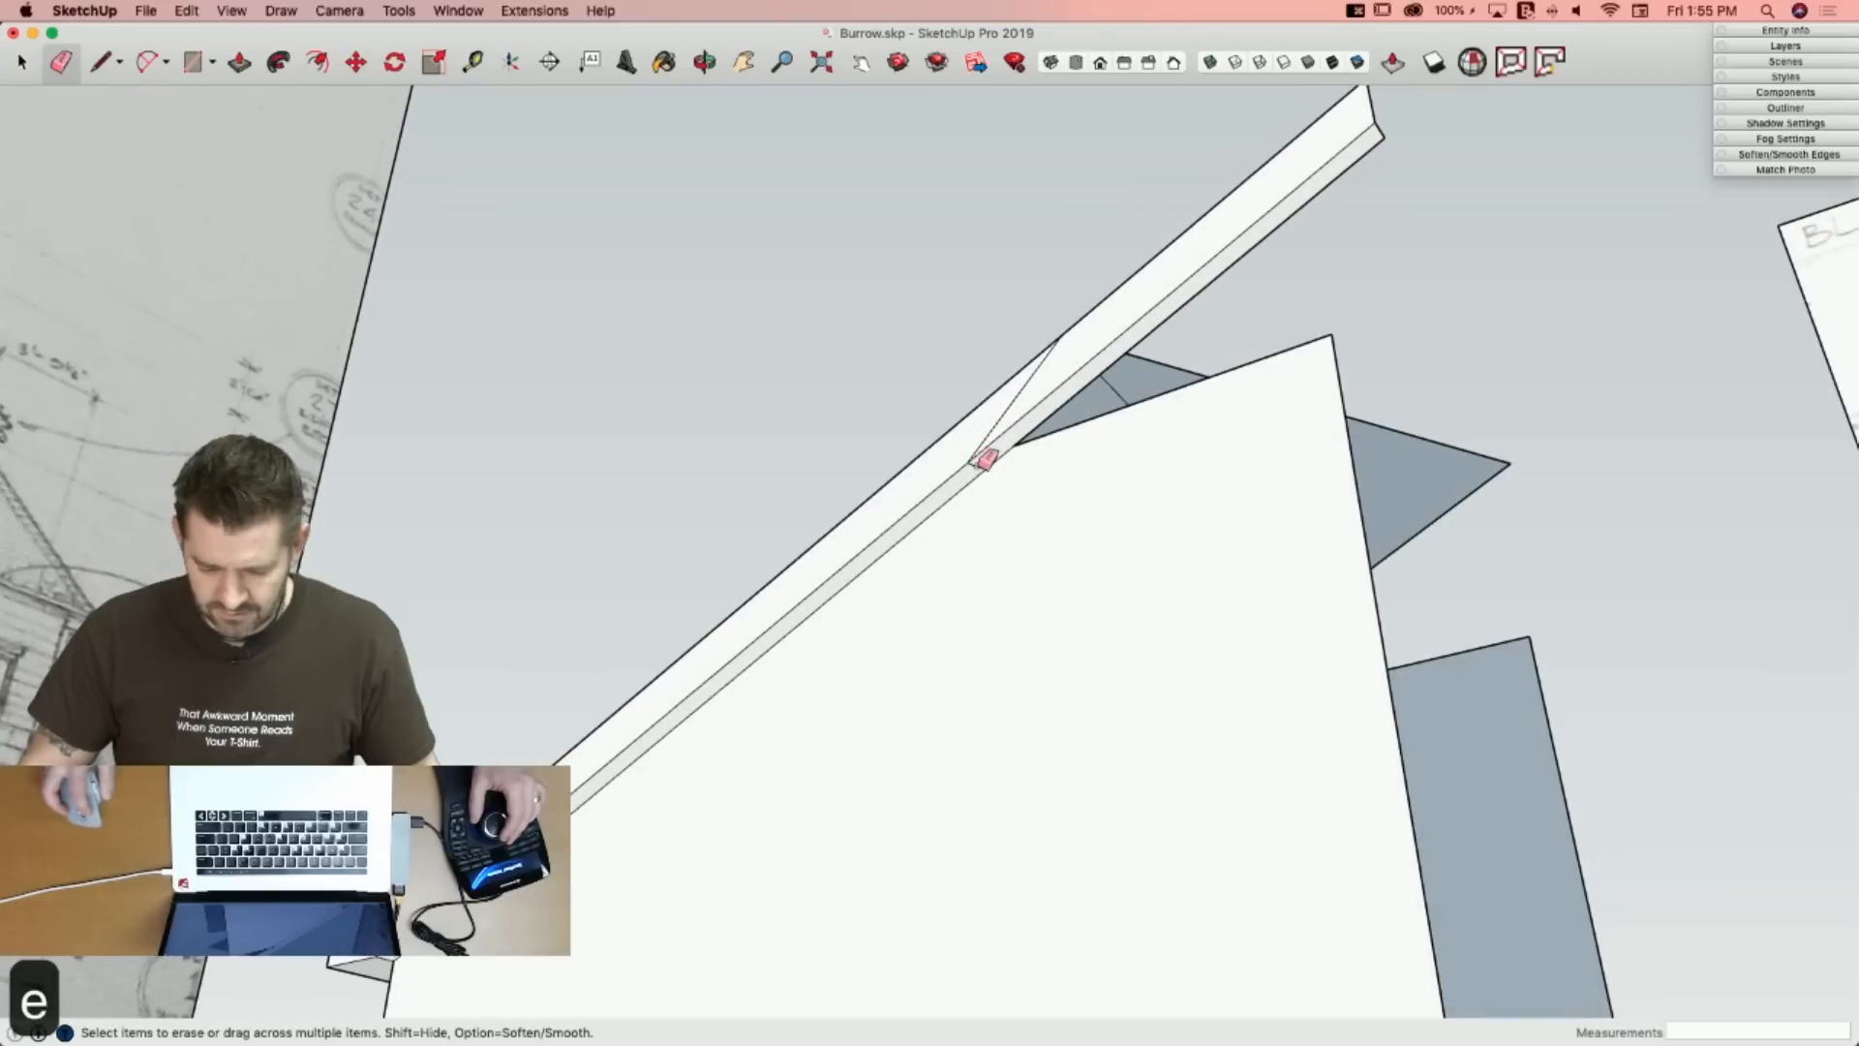
key(l)
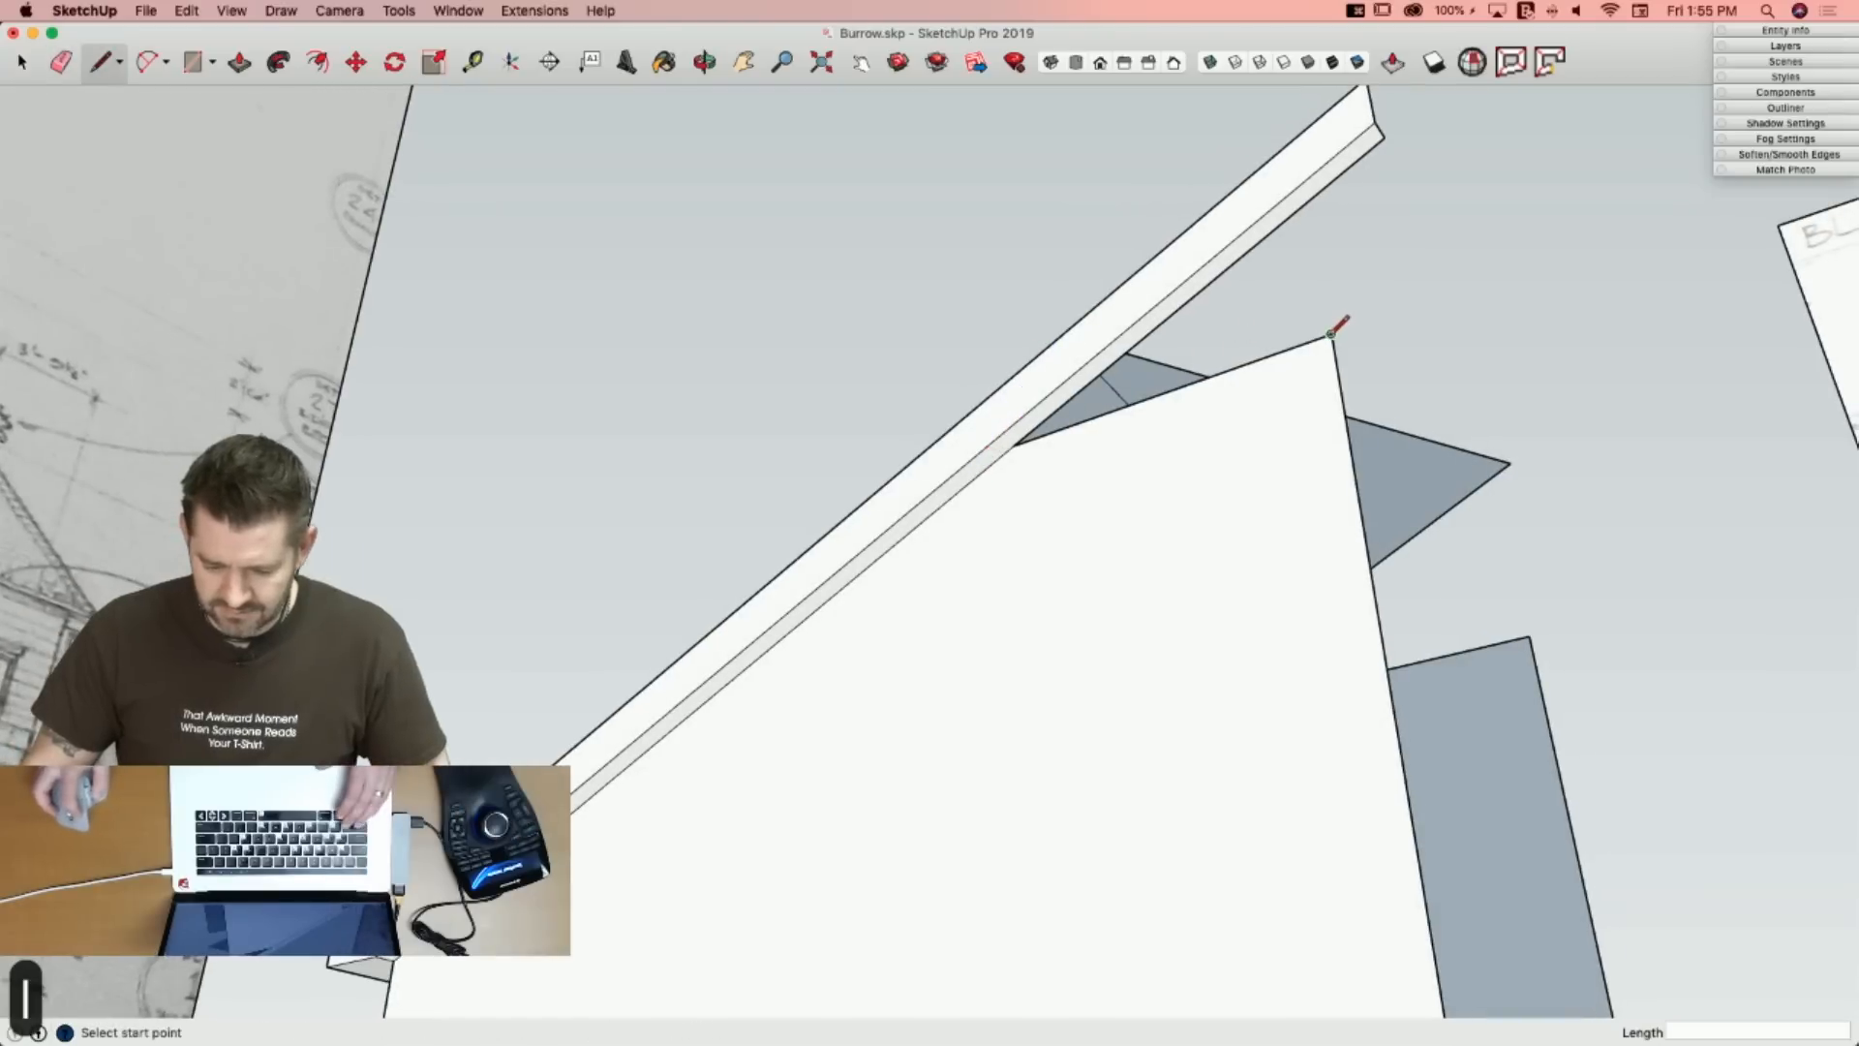
click(1330, 334)
click(1309, 199)
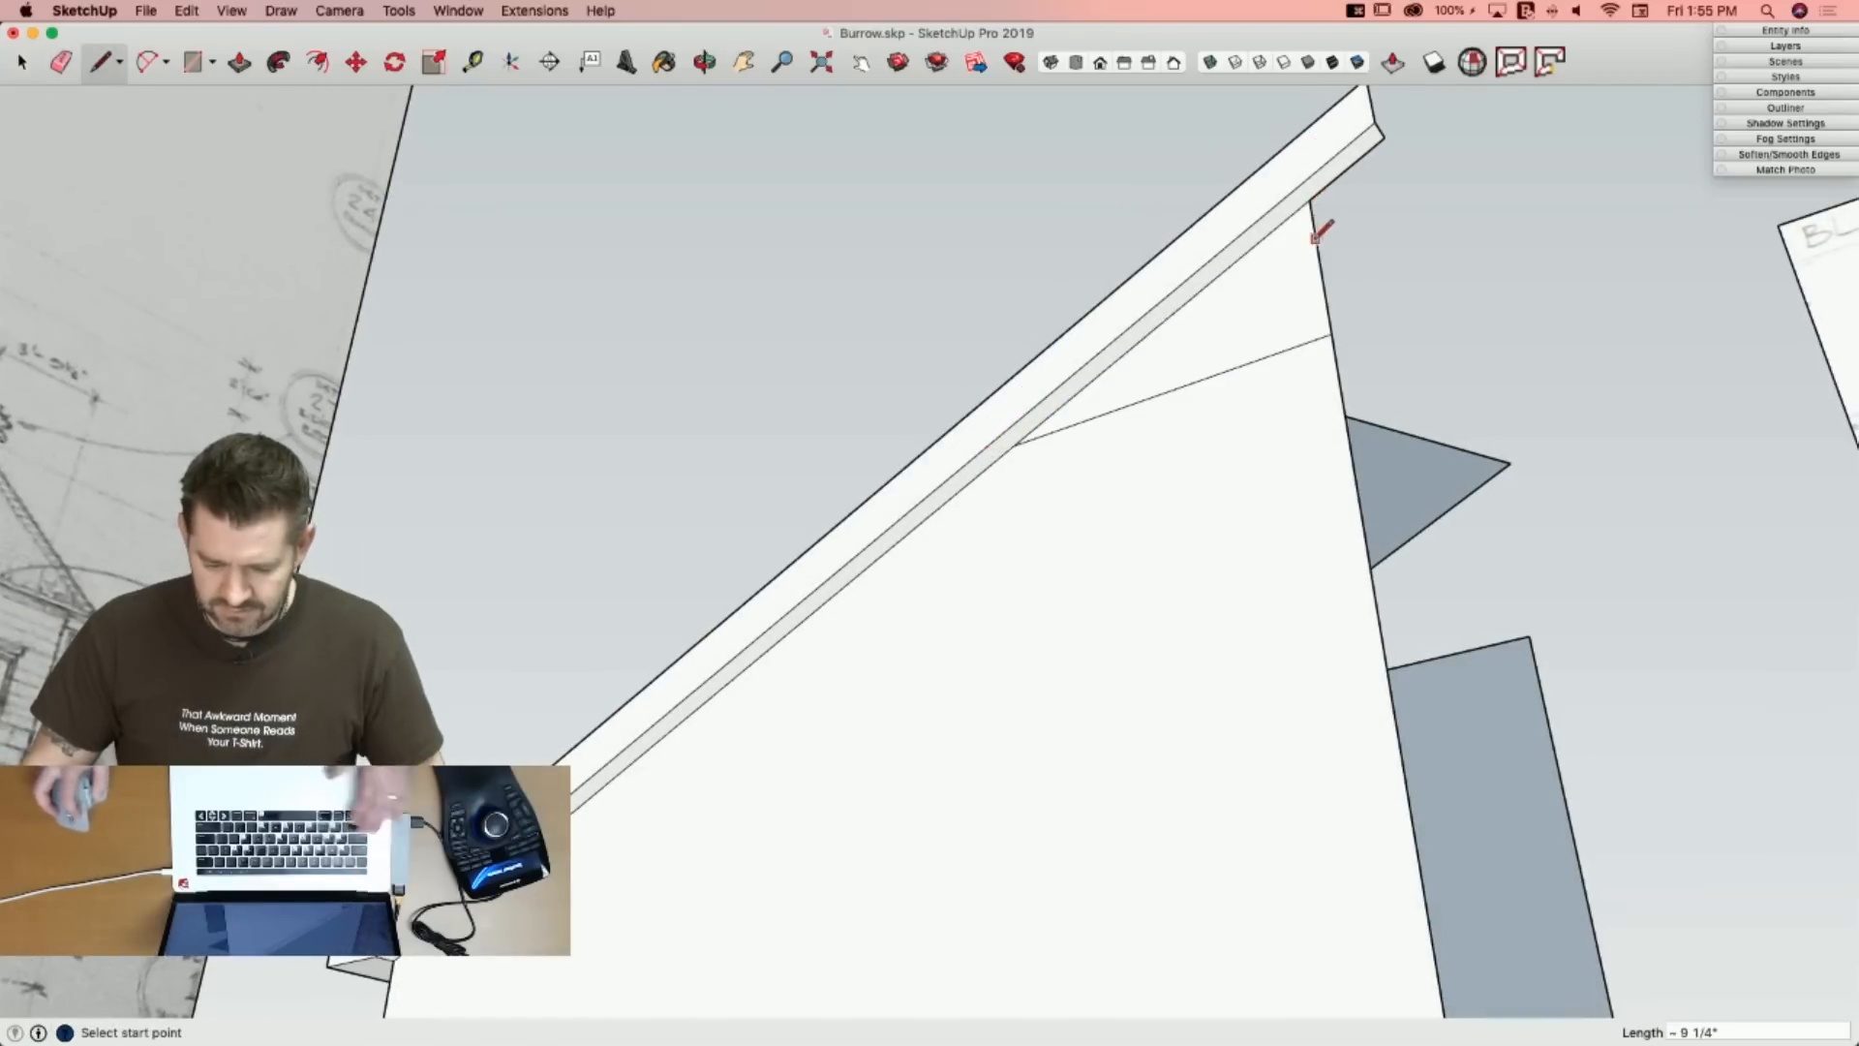
key(e)
Draw lines extending the dormer roof's side and rear edges until they cross, closing the sloped top face, and erase the seams across it.
key(l)
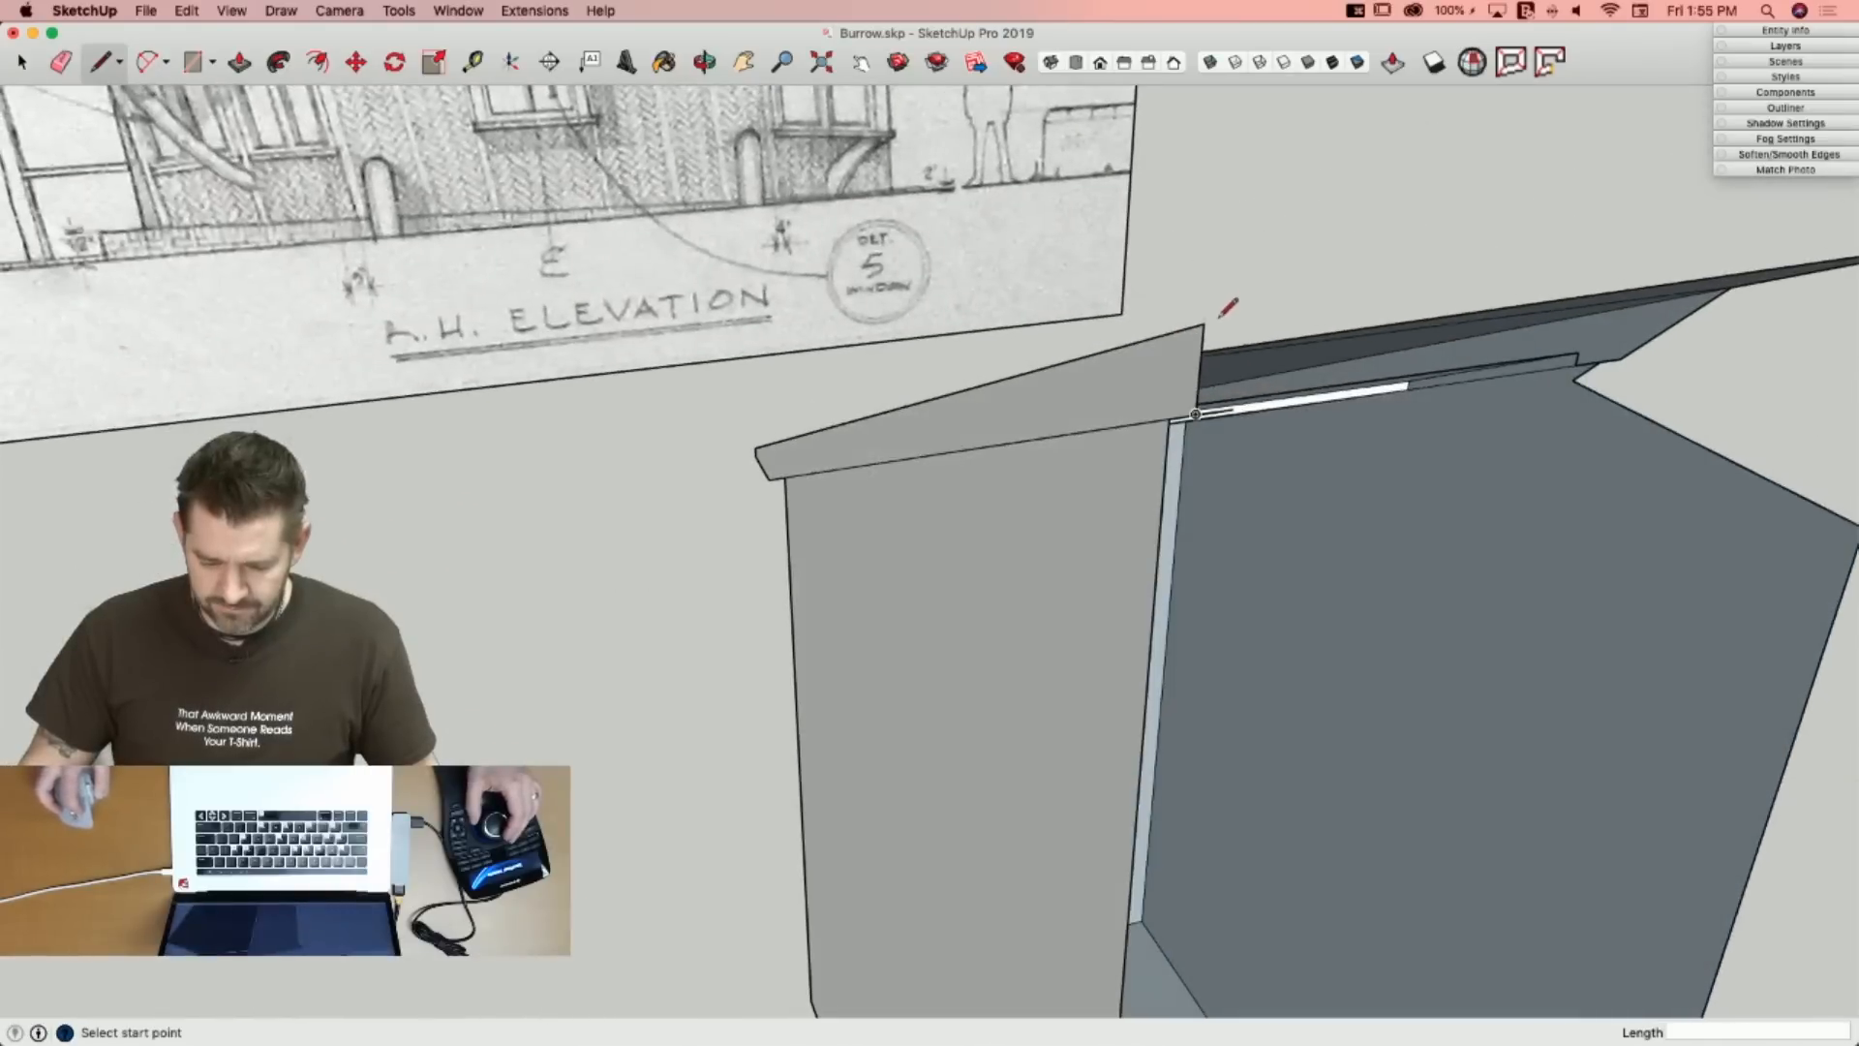
click(1218, 306)
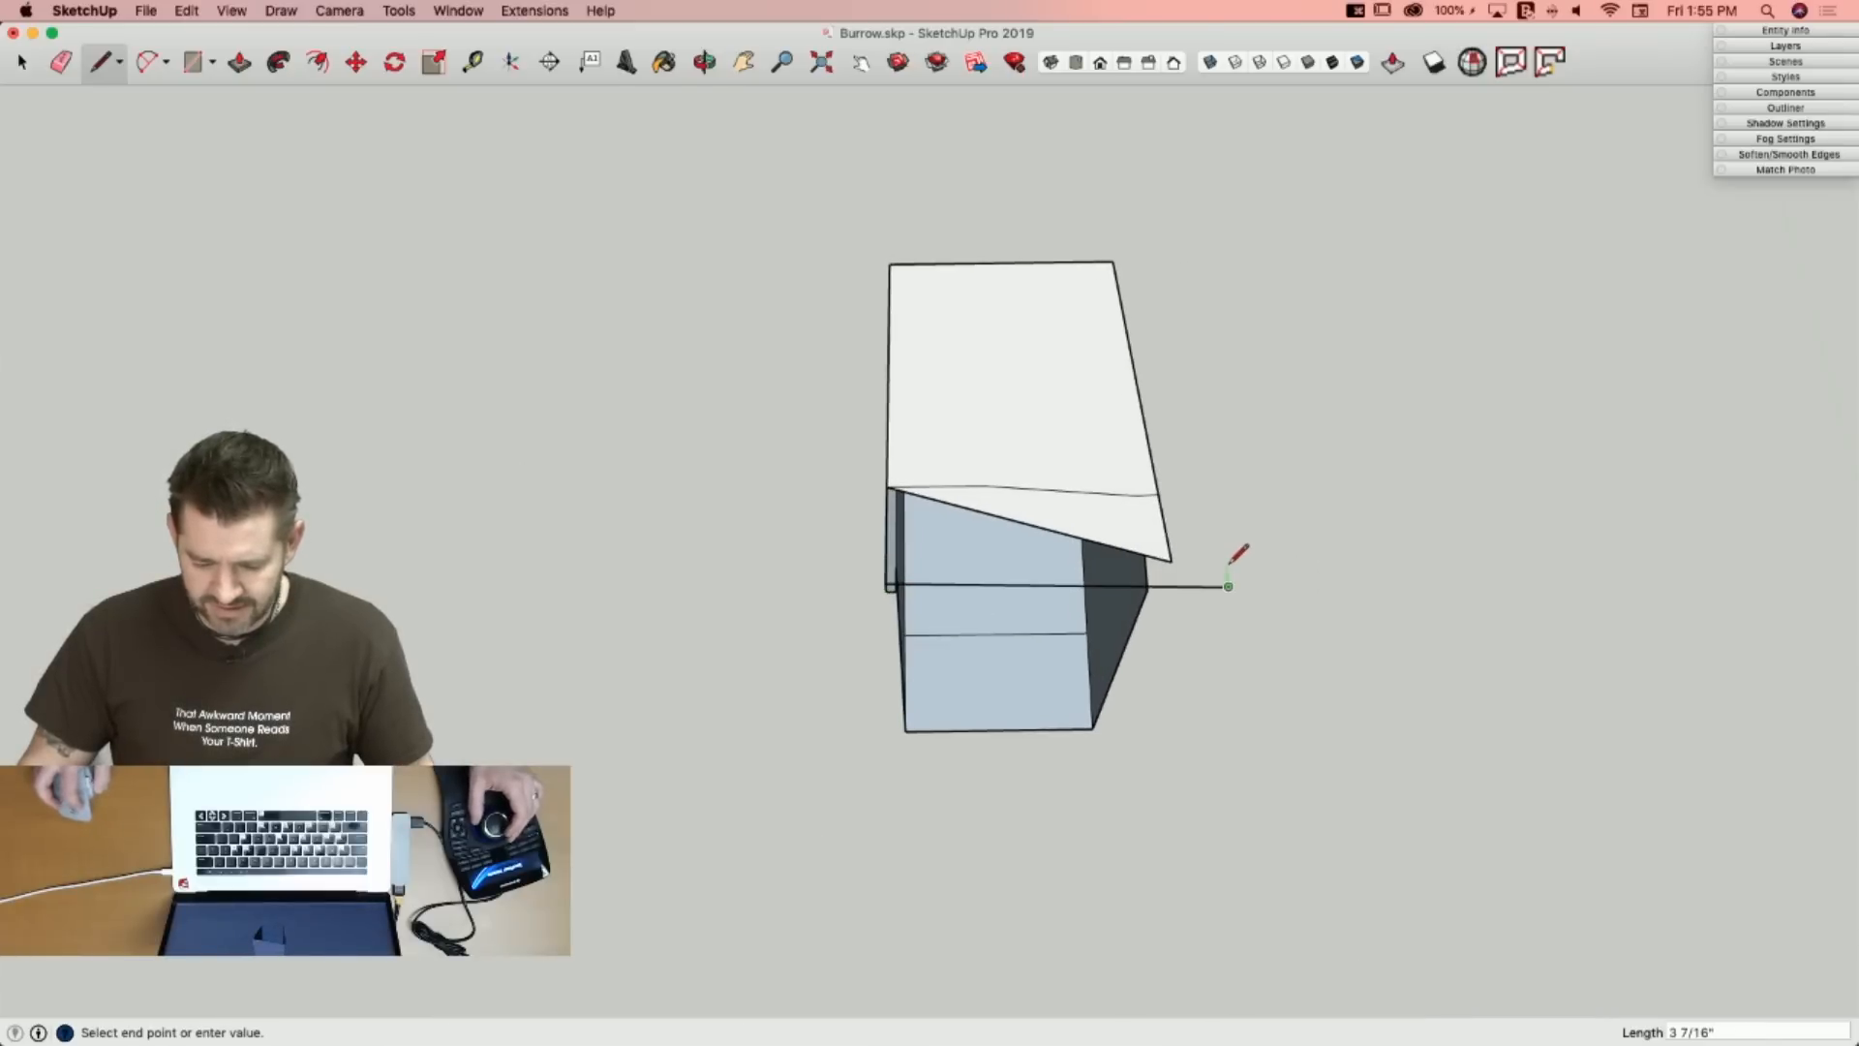
key(super+z)
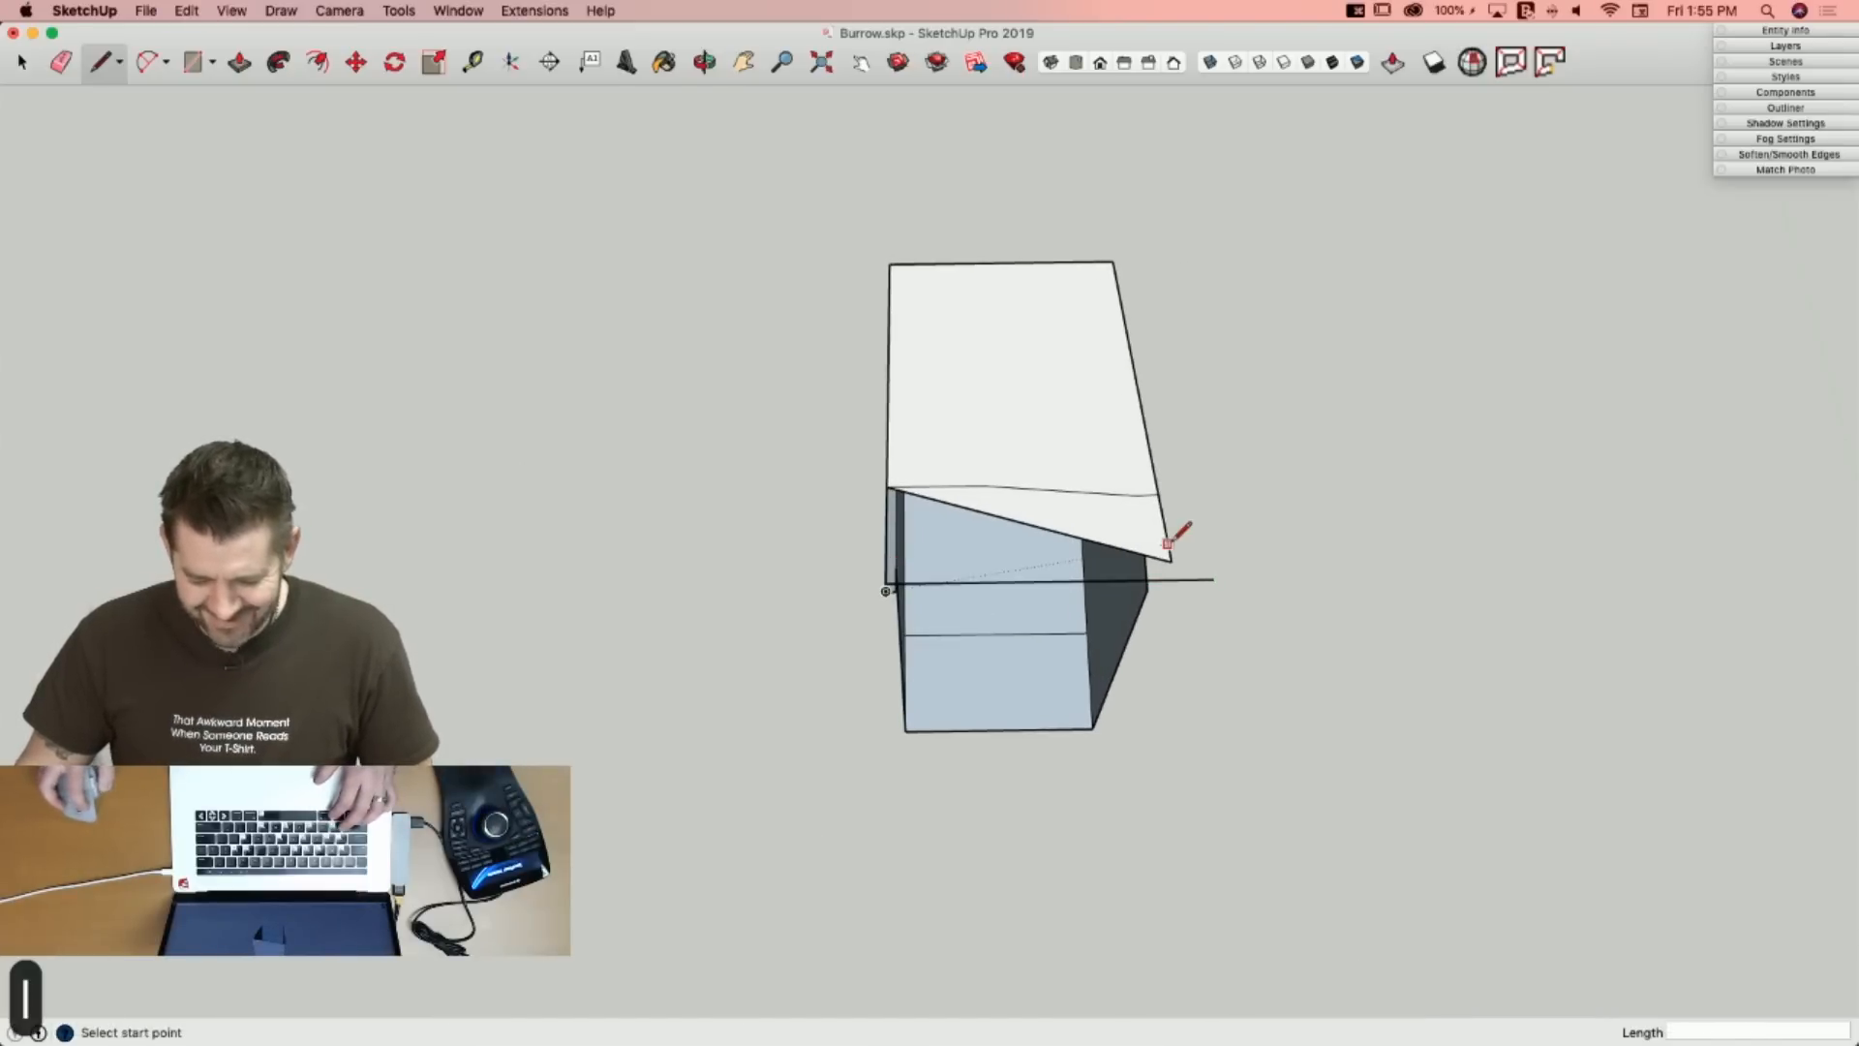
click(1201, 605)
key(e)
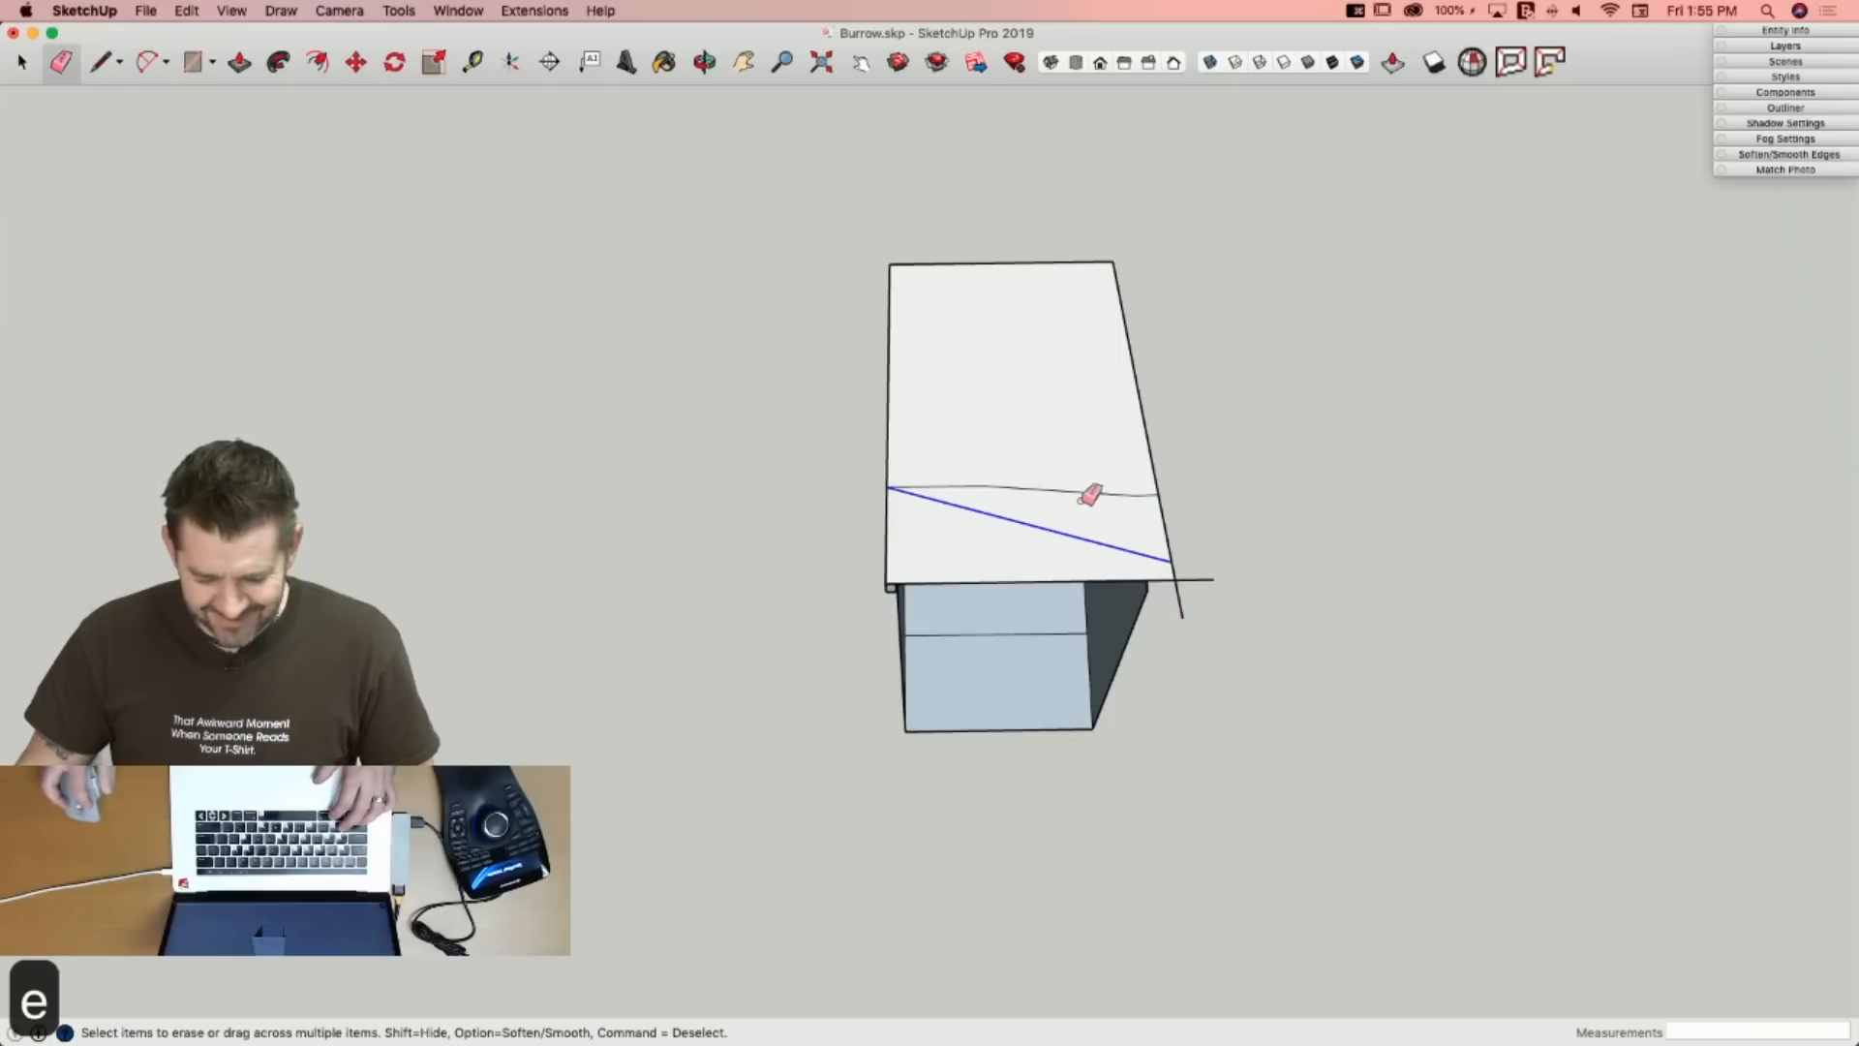
drag(1088, 495, 1152, 491)
drag(998, 484, 985, 482)
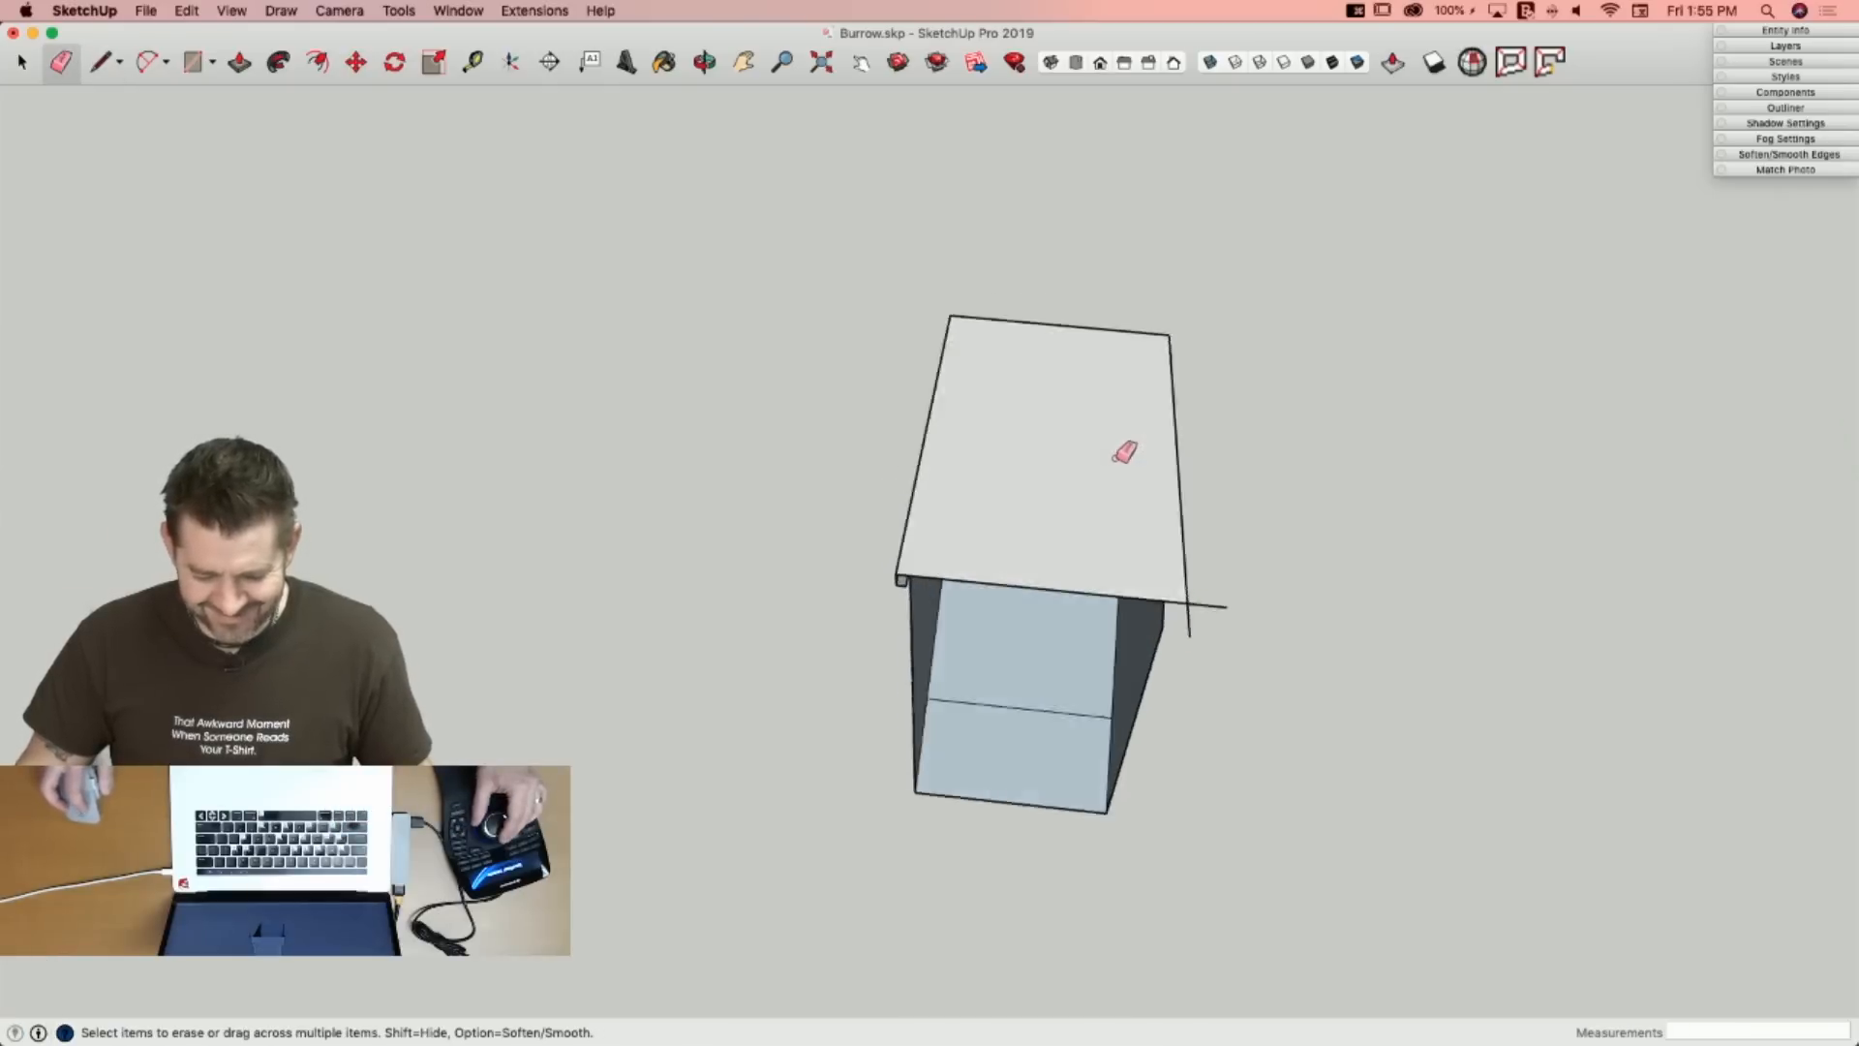
Draw the missing edges at the extended end of the dormer roof to close its end band and underside, and erase the overshooting stubs.
key(l)
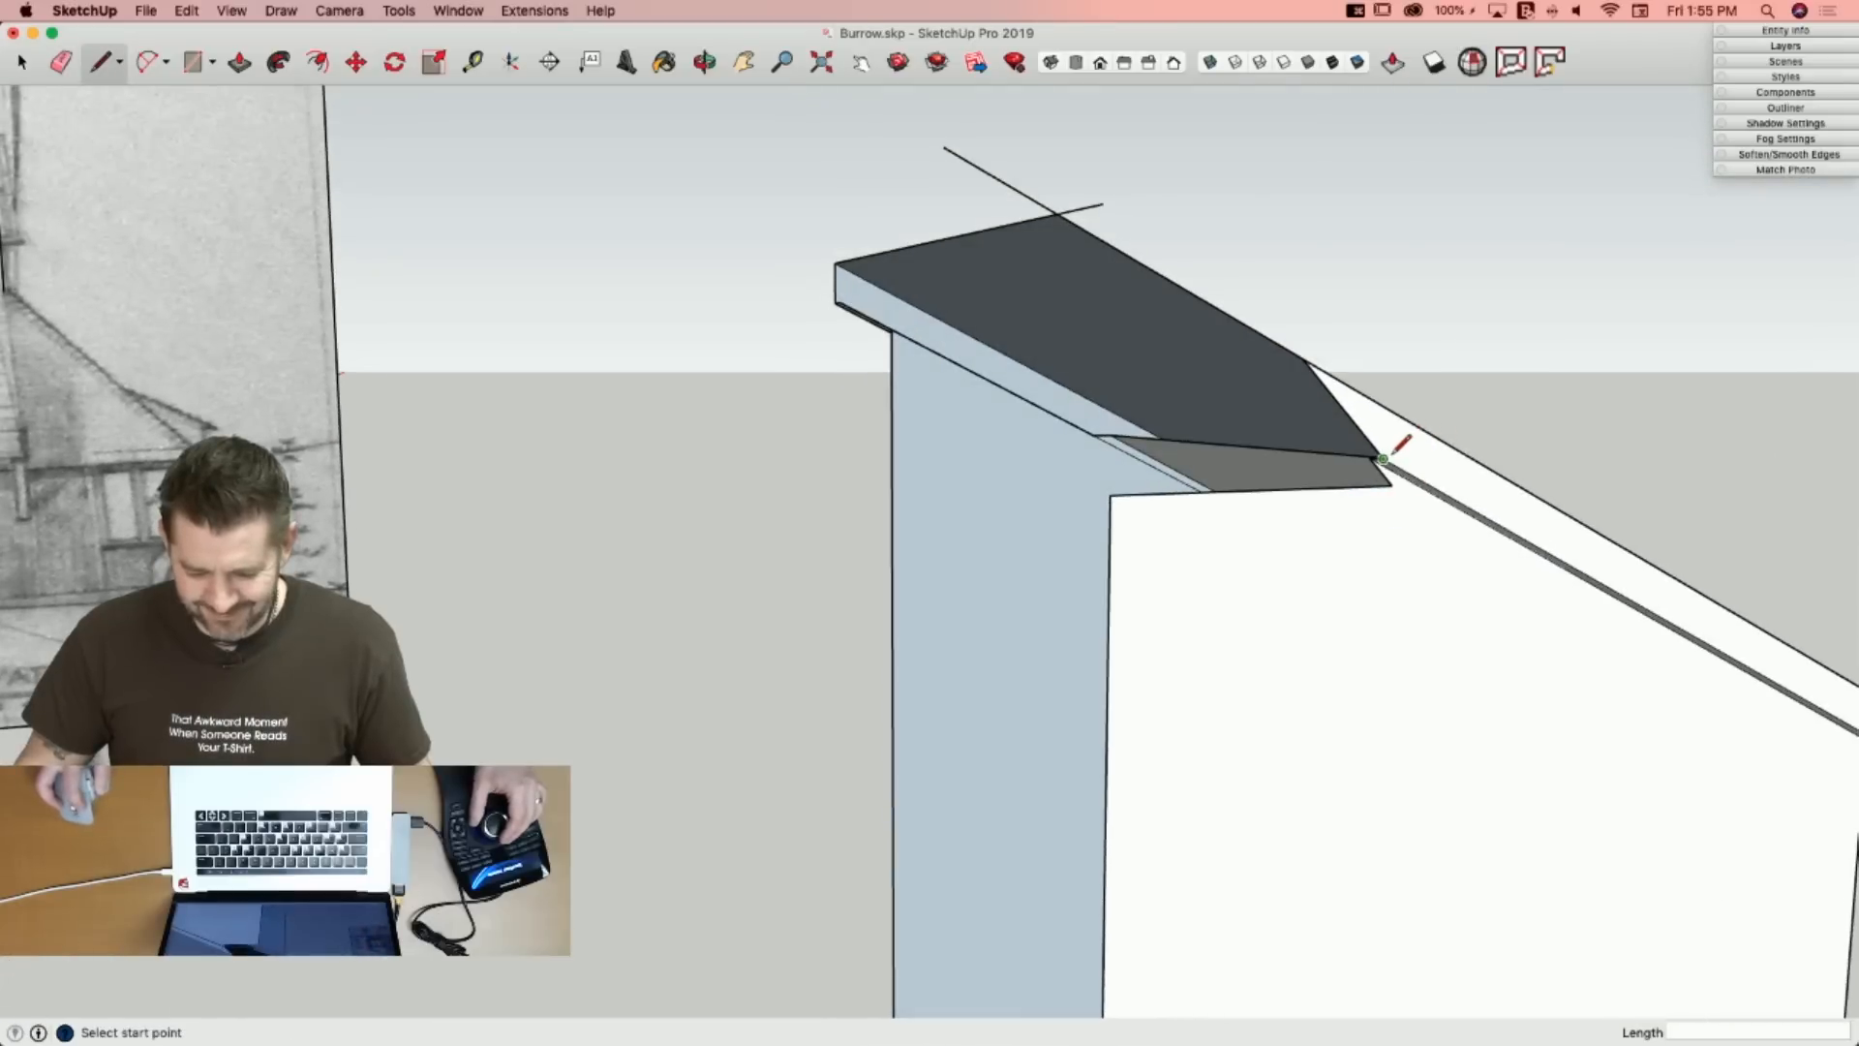
click(1384, 456)
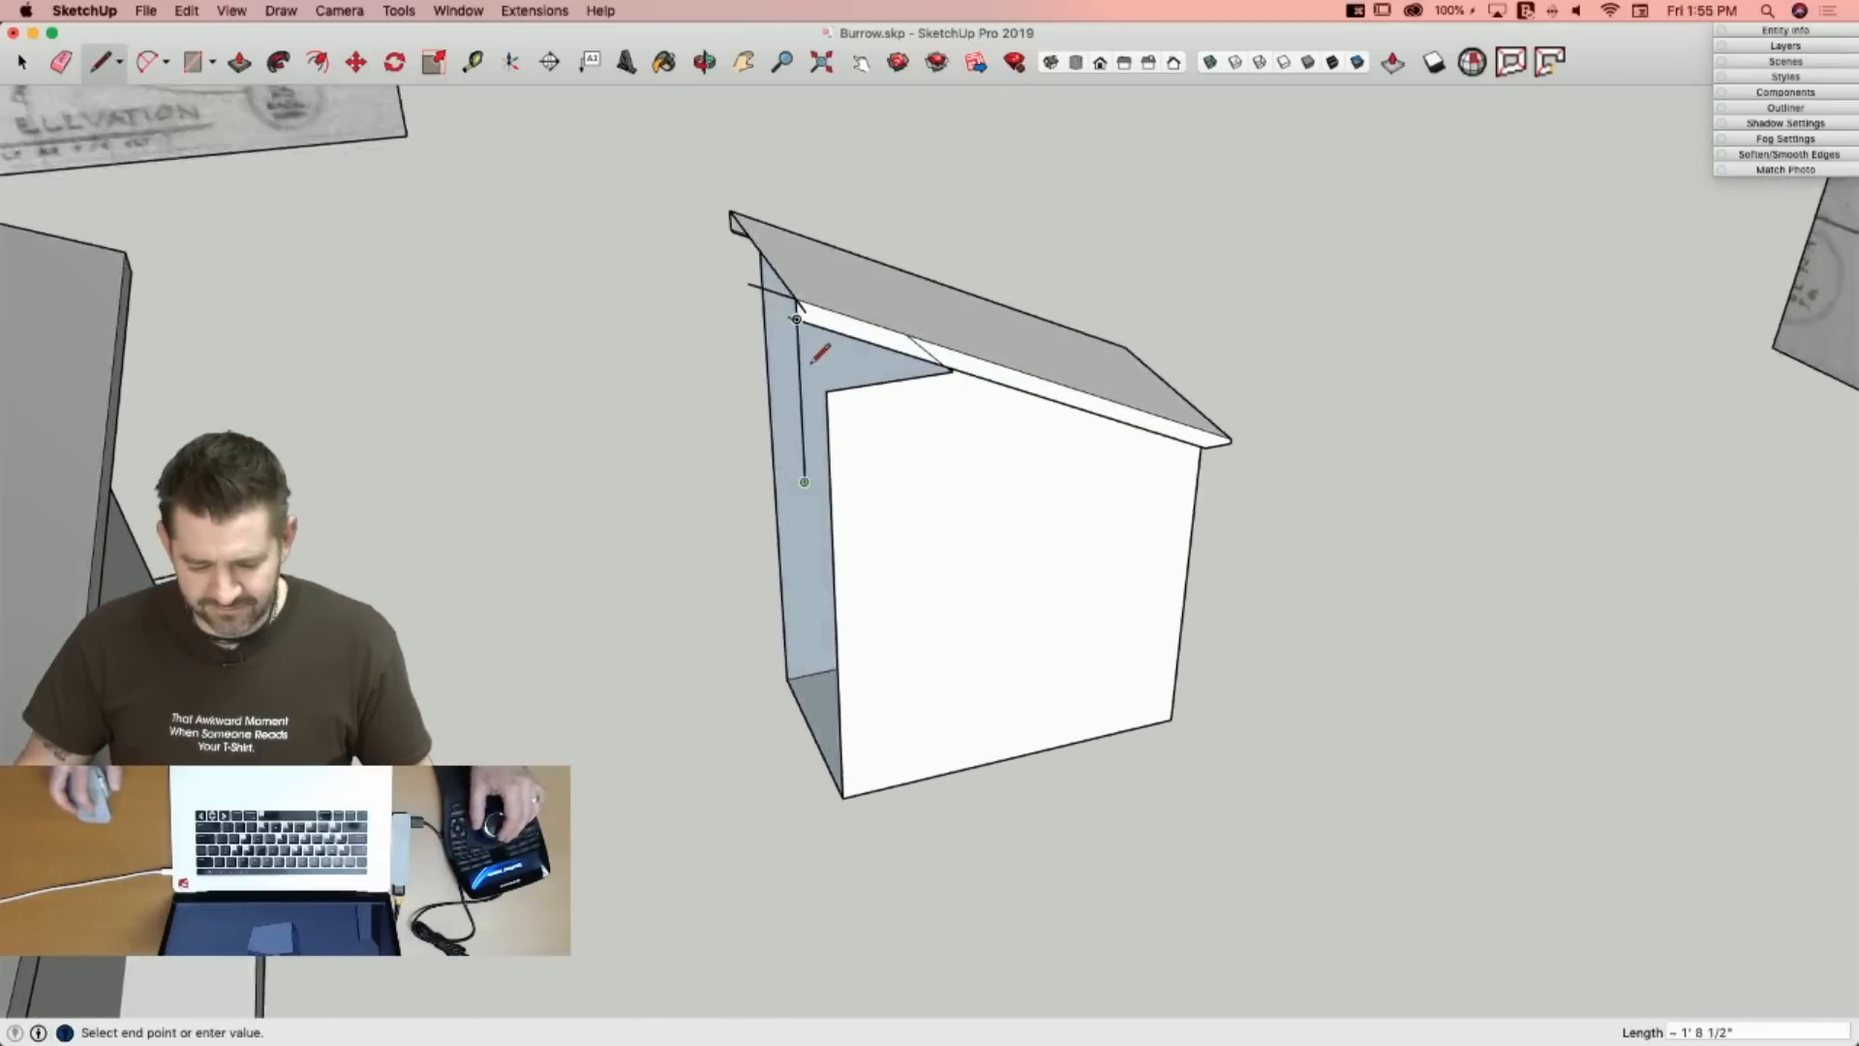
key(e)
key(l)
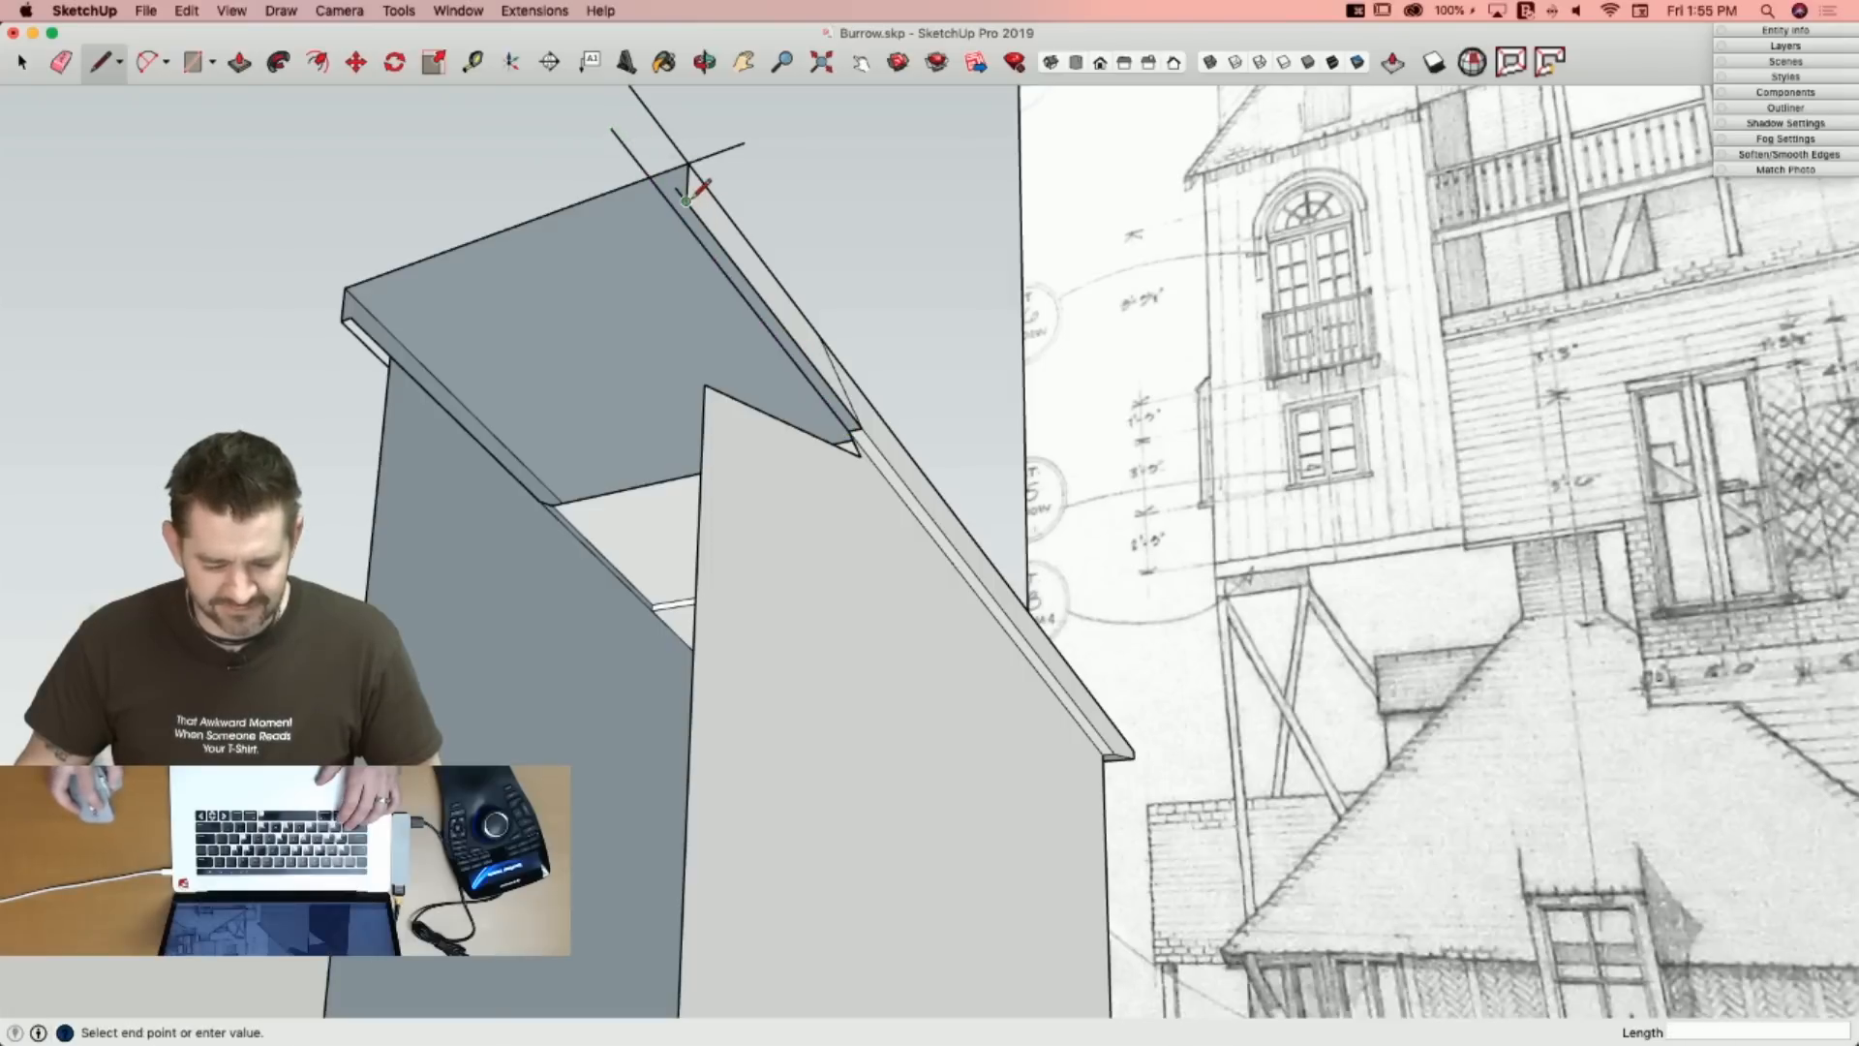
click(685, 201)
key(e)
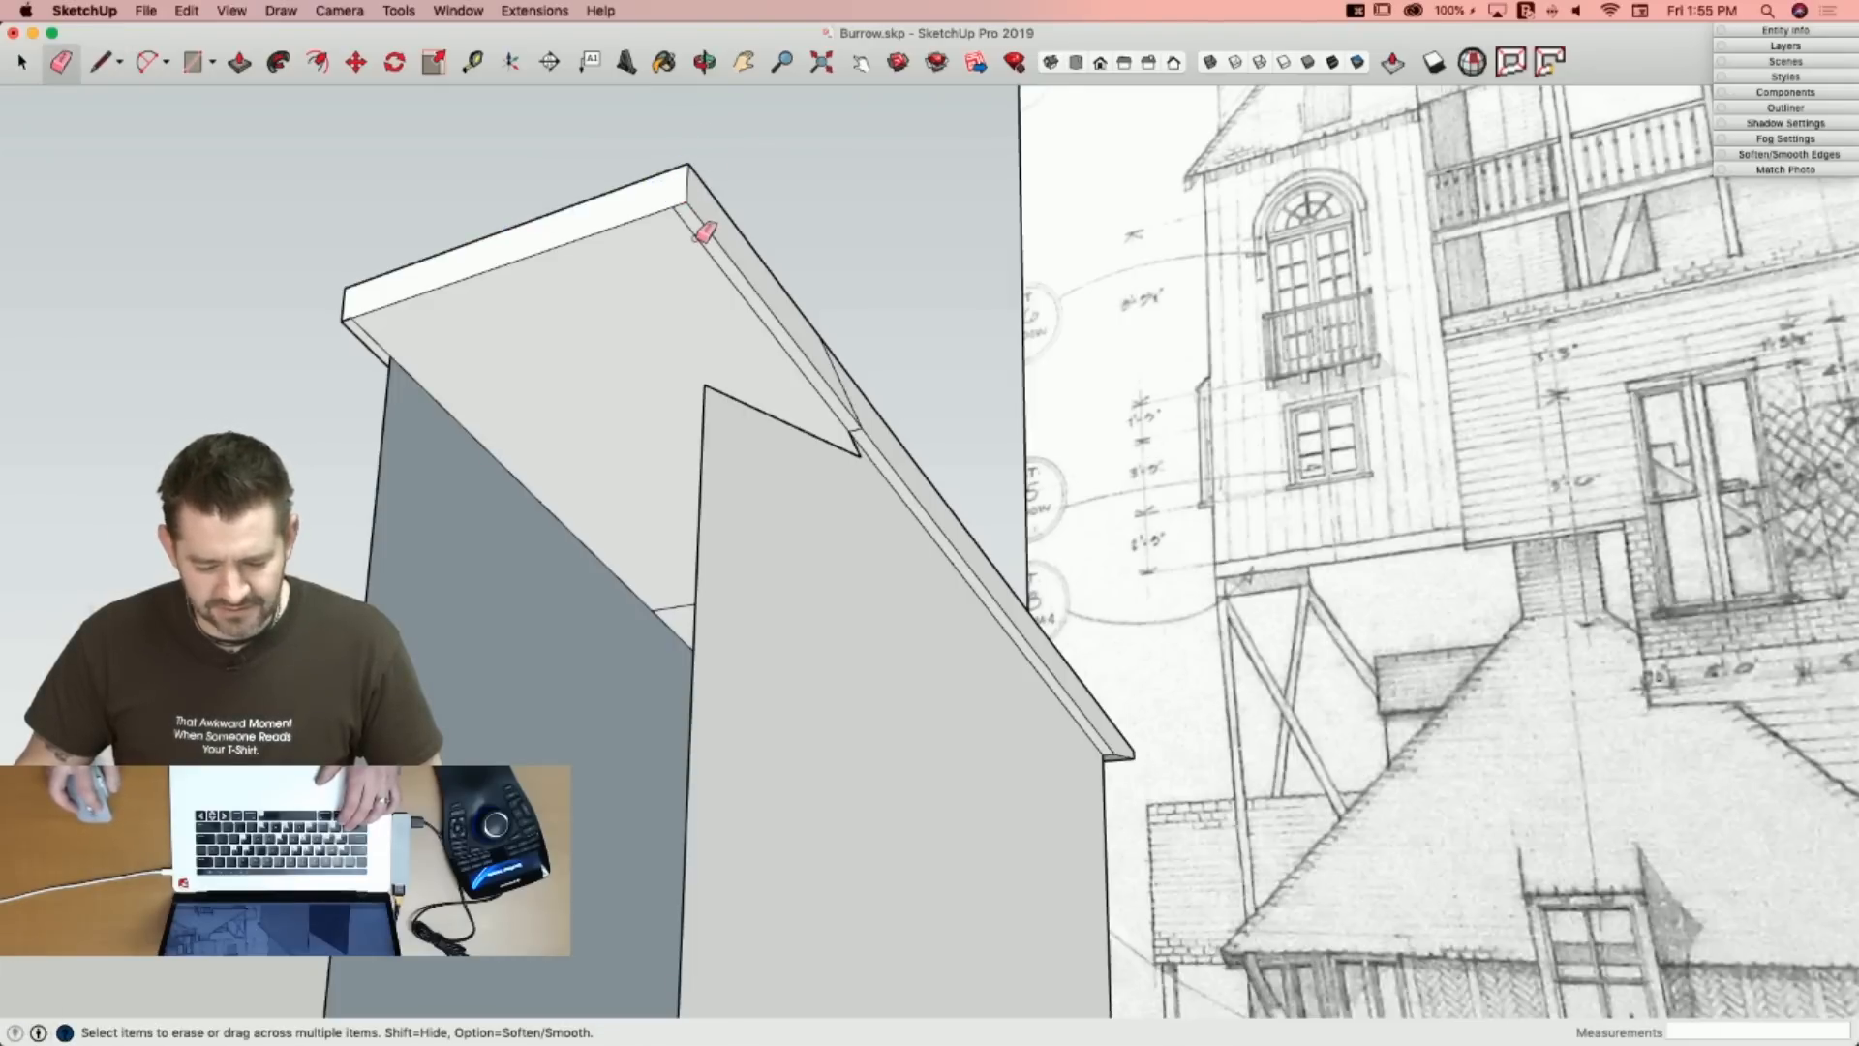
Extend the dormer wall's corner edge about 11 1/16" up to the roof, close the end wall across, and erase the leftover seams.
key(l)
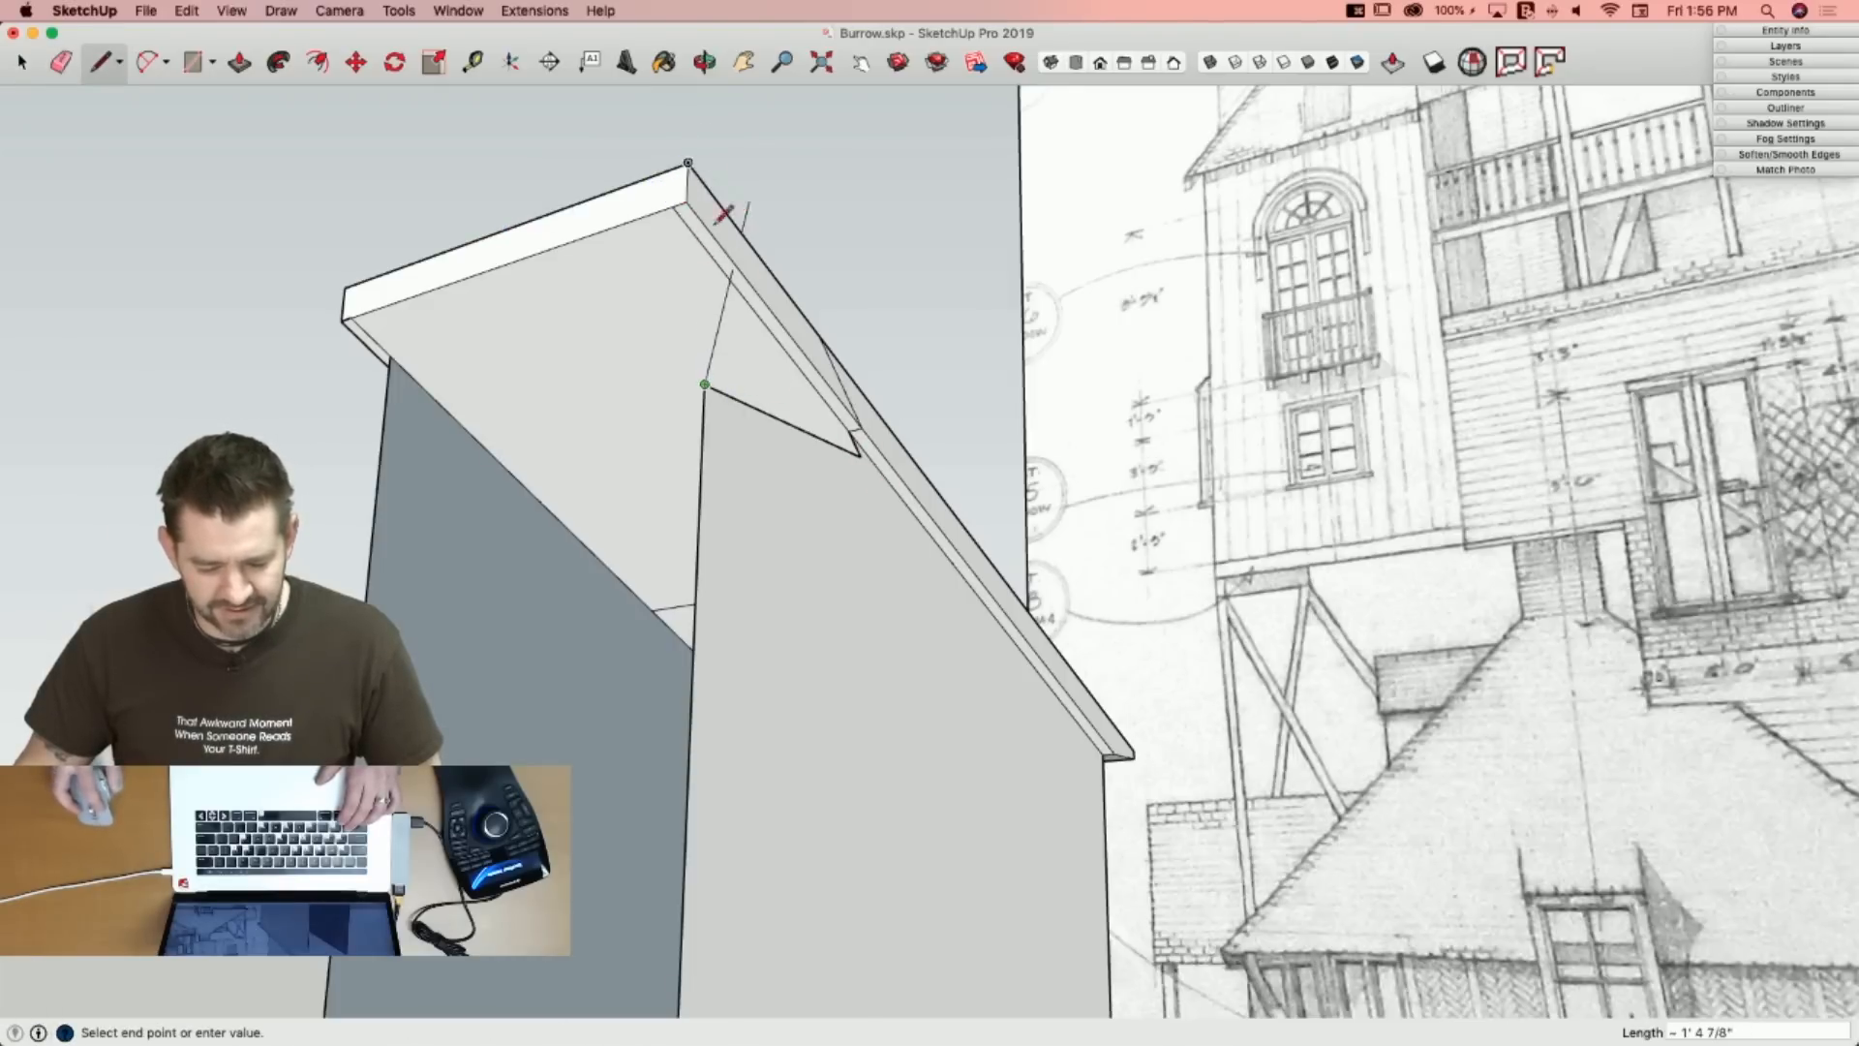
click(710, 252)
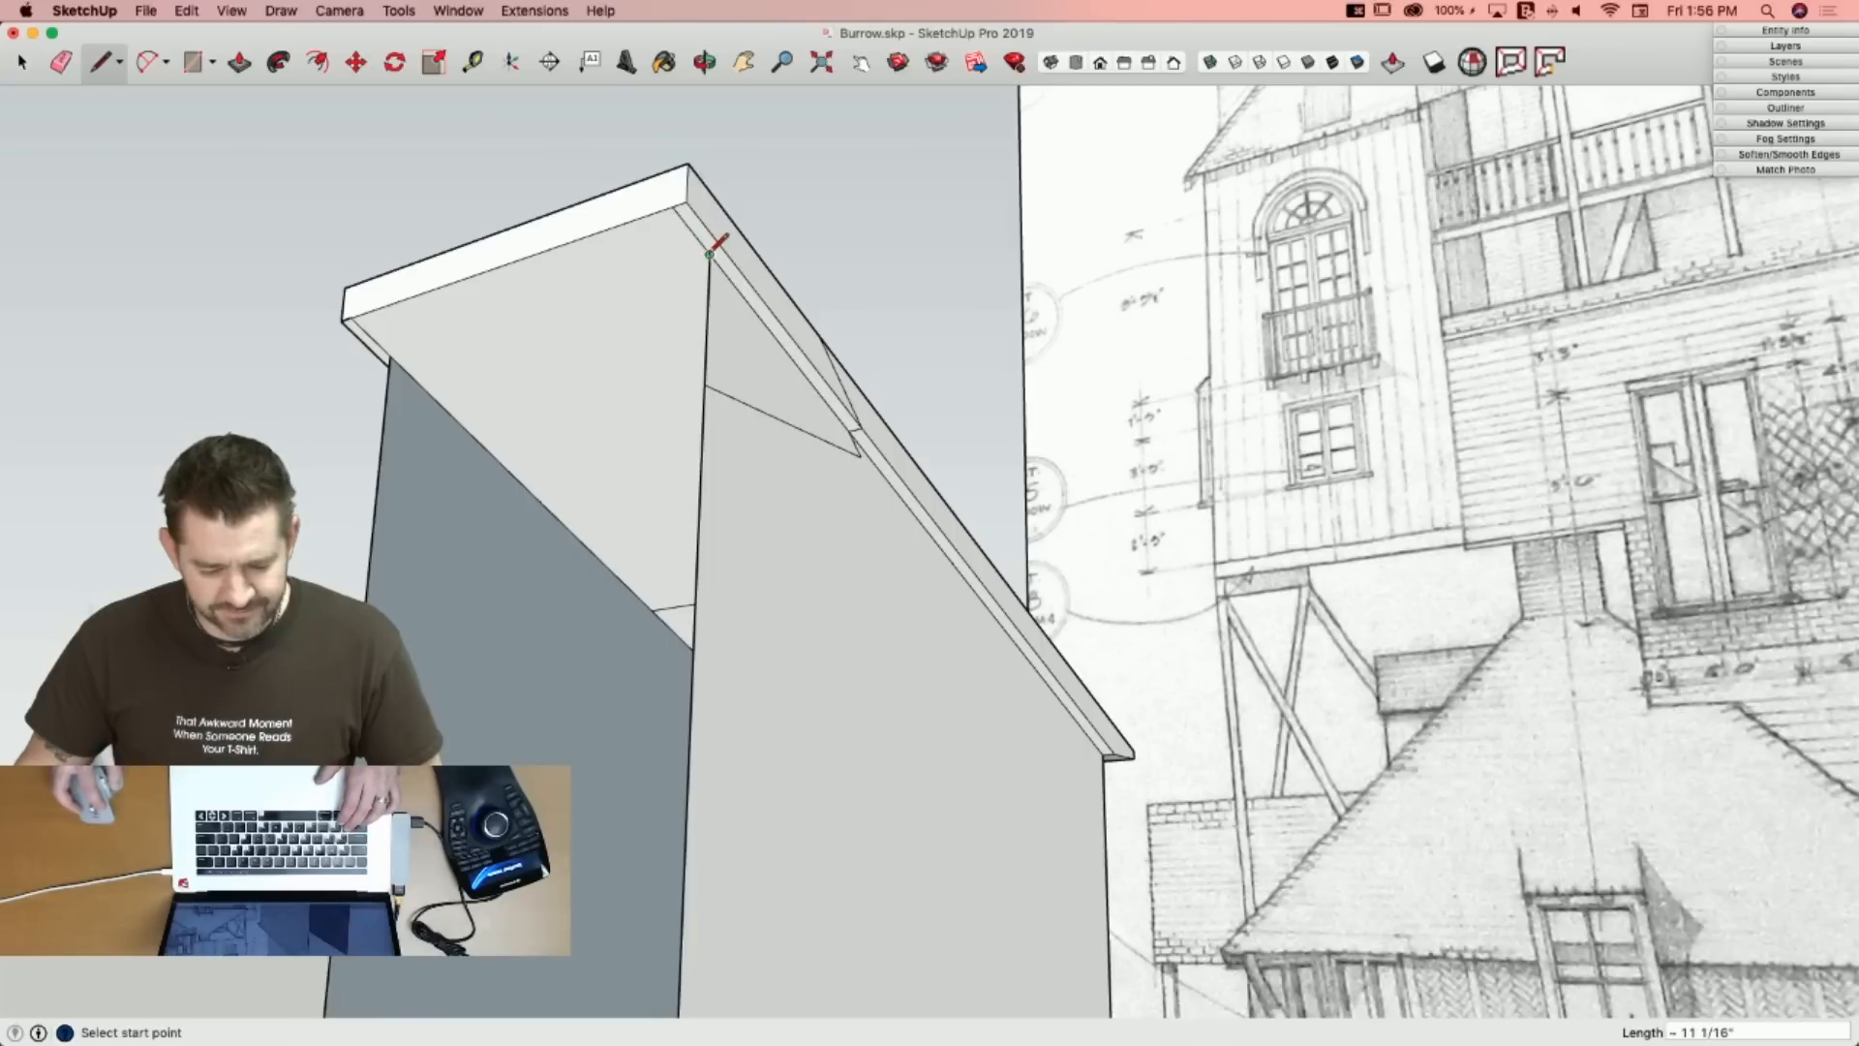
click(391, 355)
key(e)
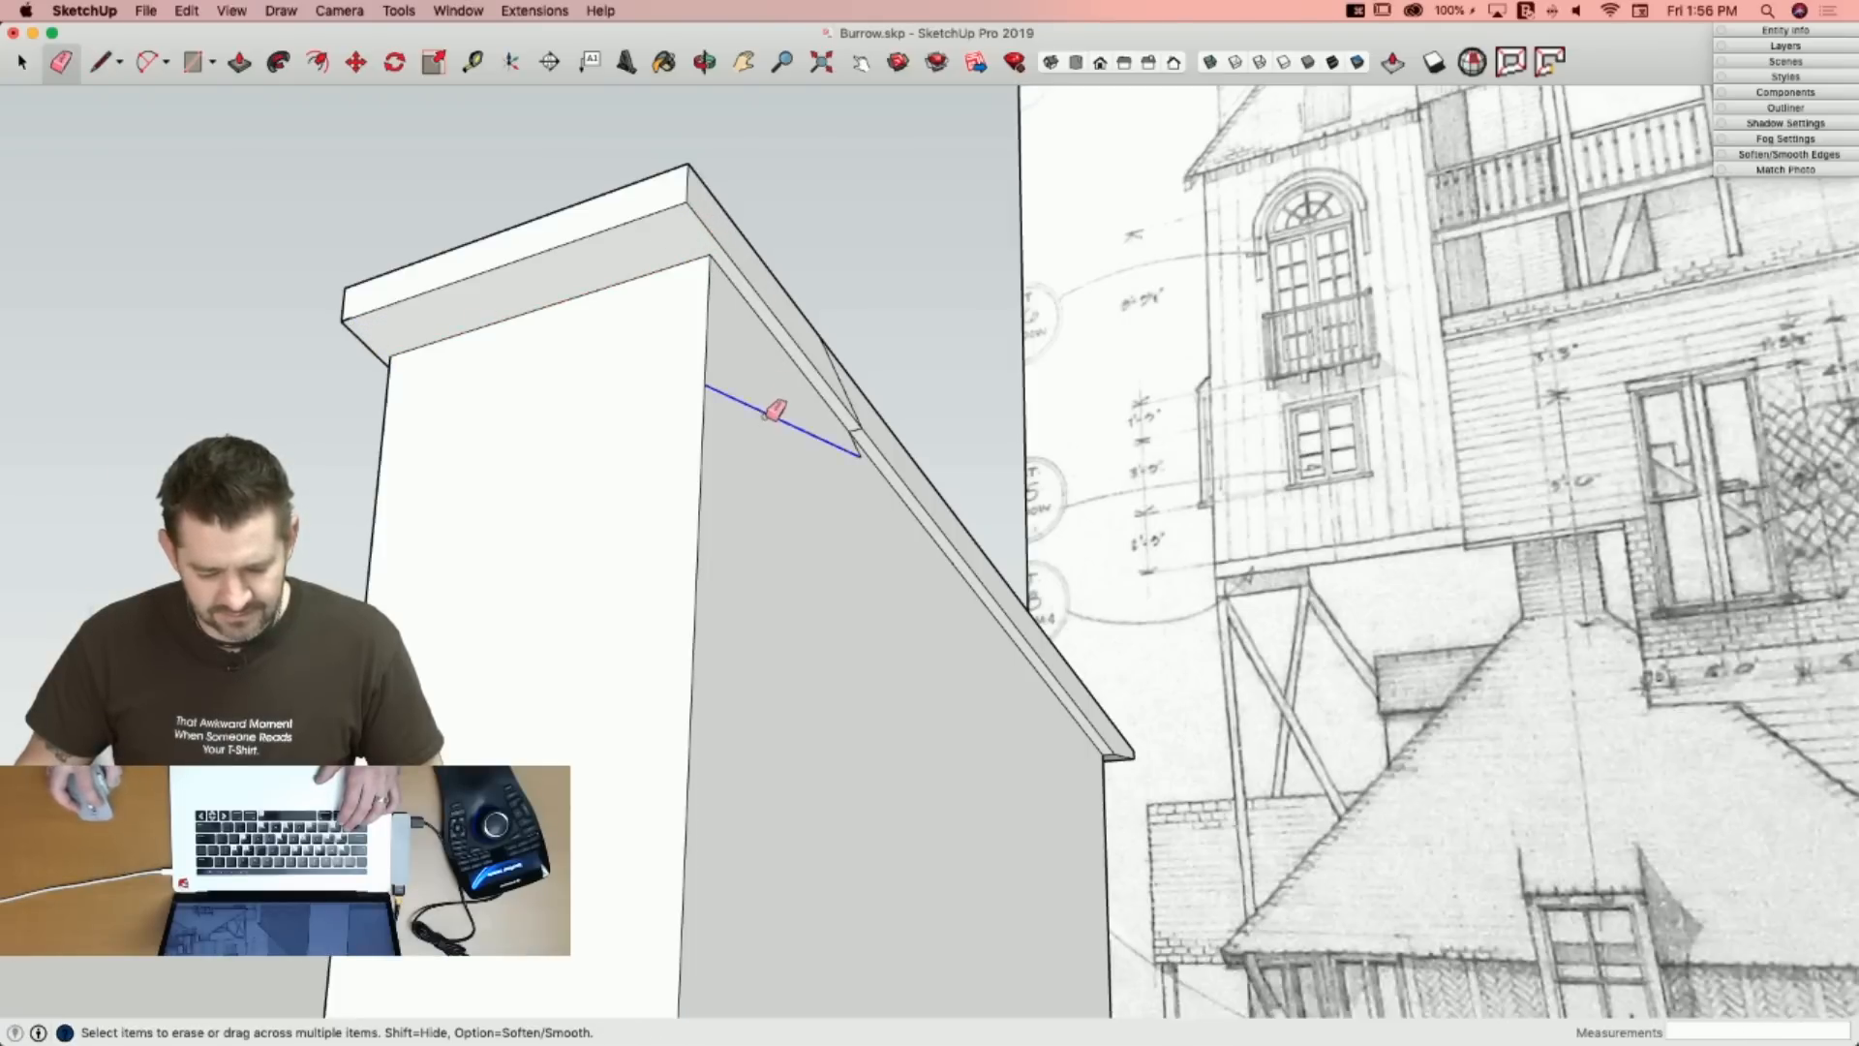
scroll(864, 449, up, 3)
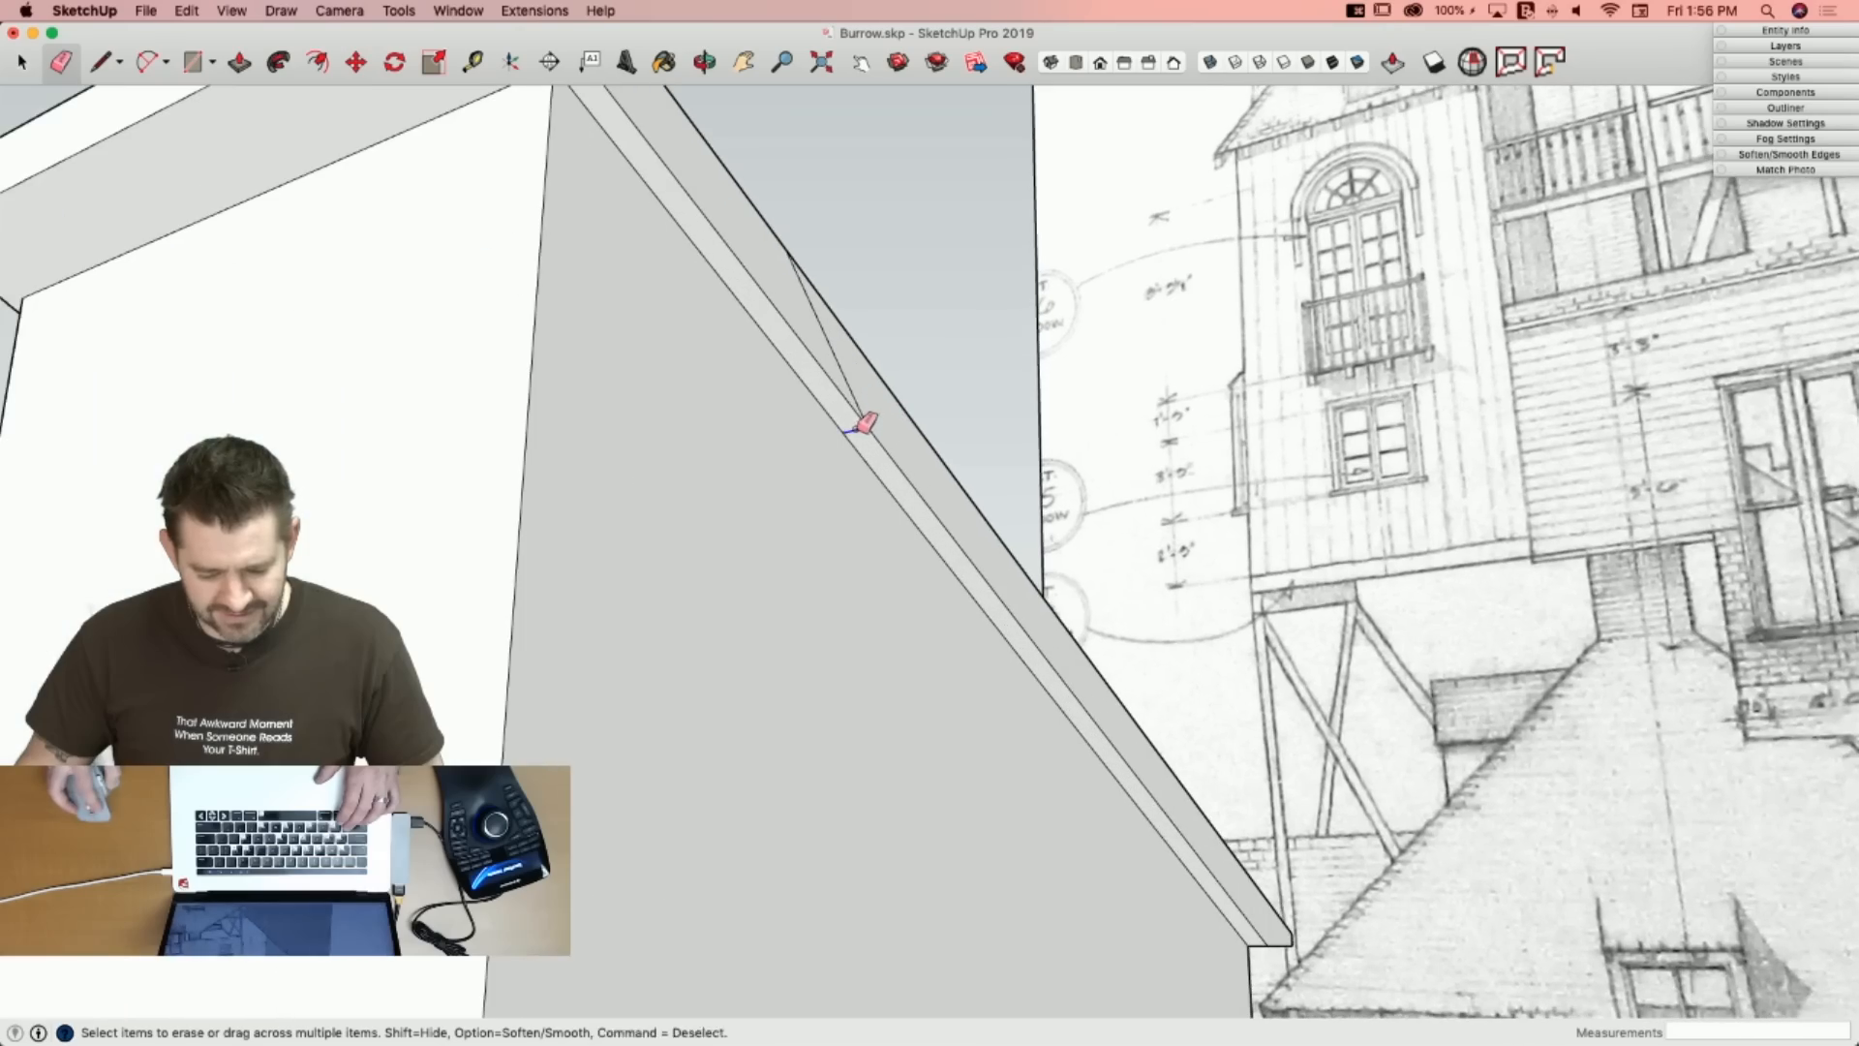
click(852, 379)
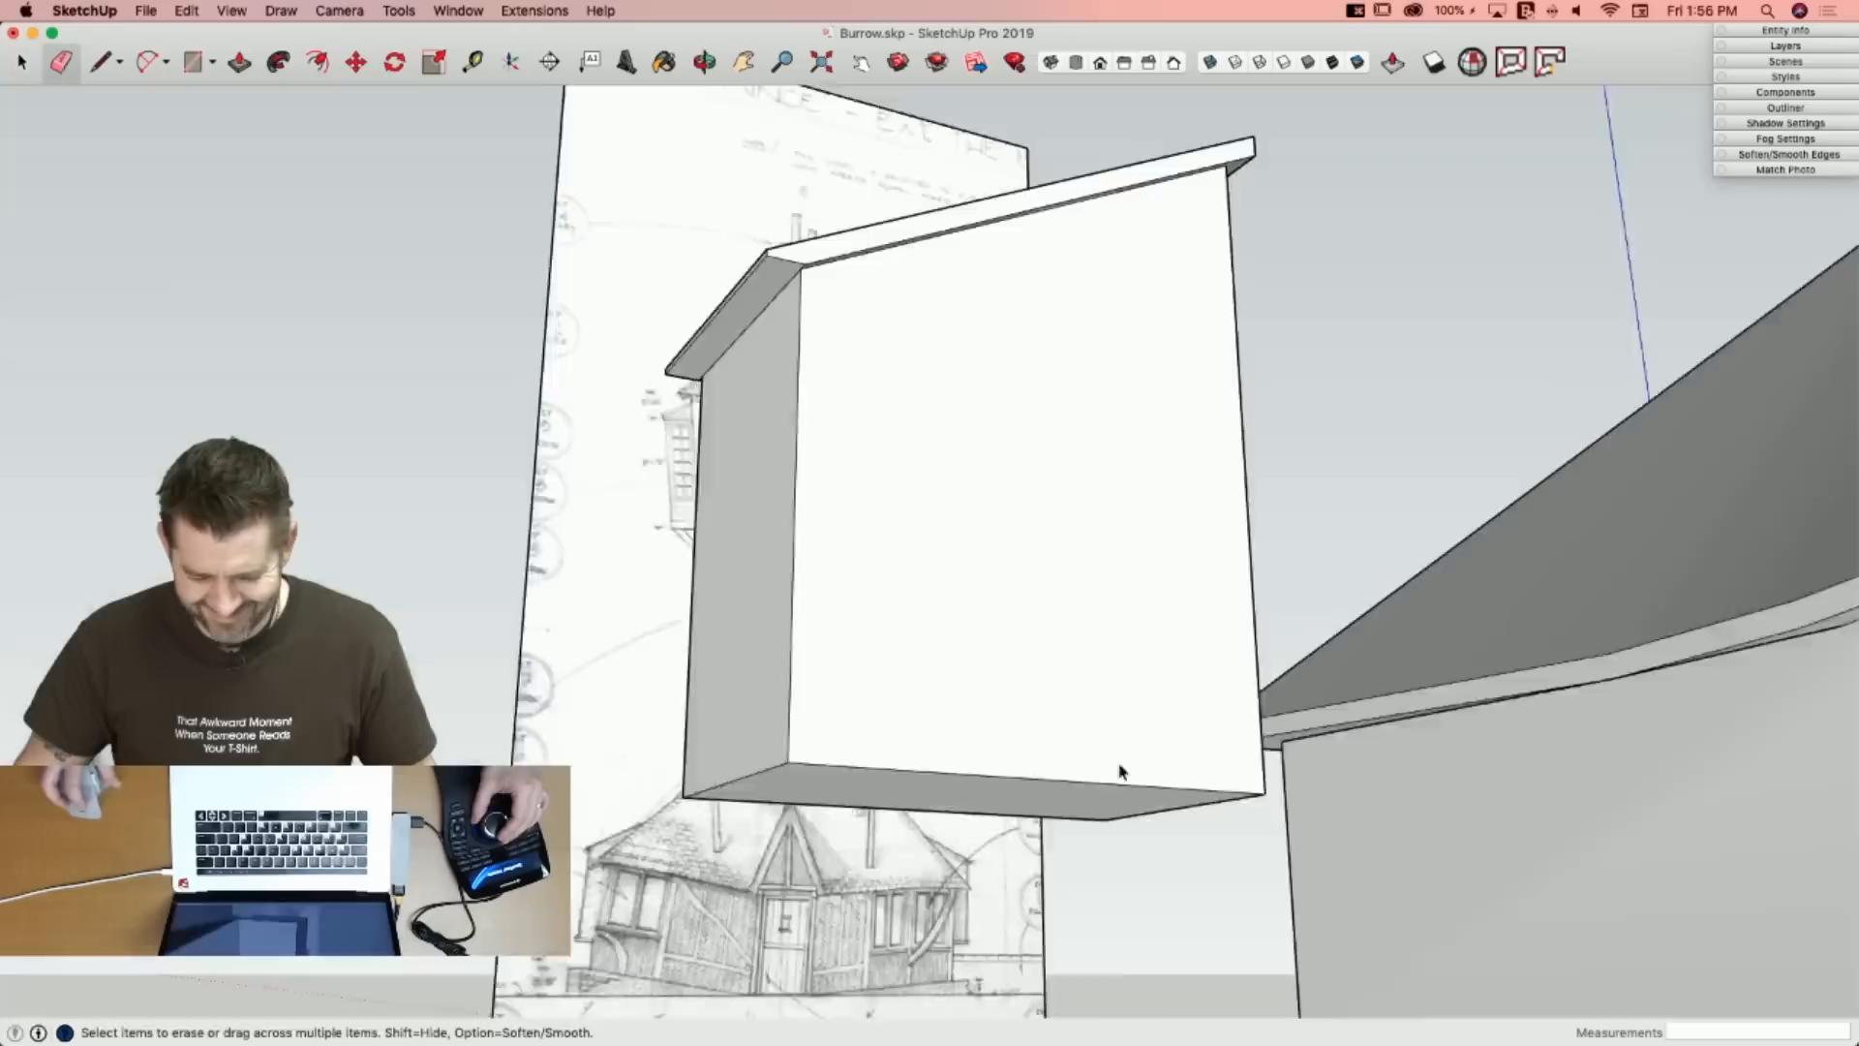
Group the whole dormer and move it along the green axis back into the main roof.
key(space)
triple_click(917, 478)
right_click(913, 474)
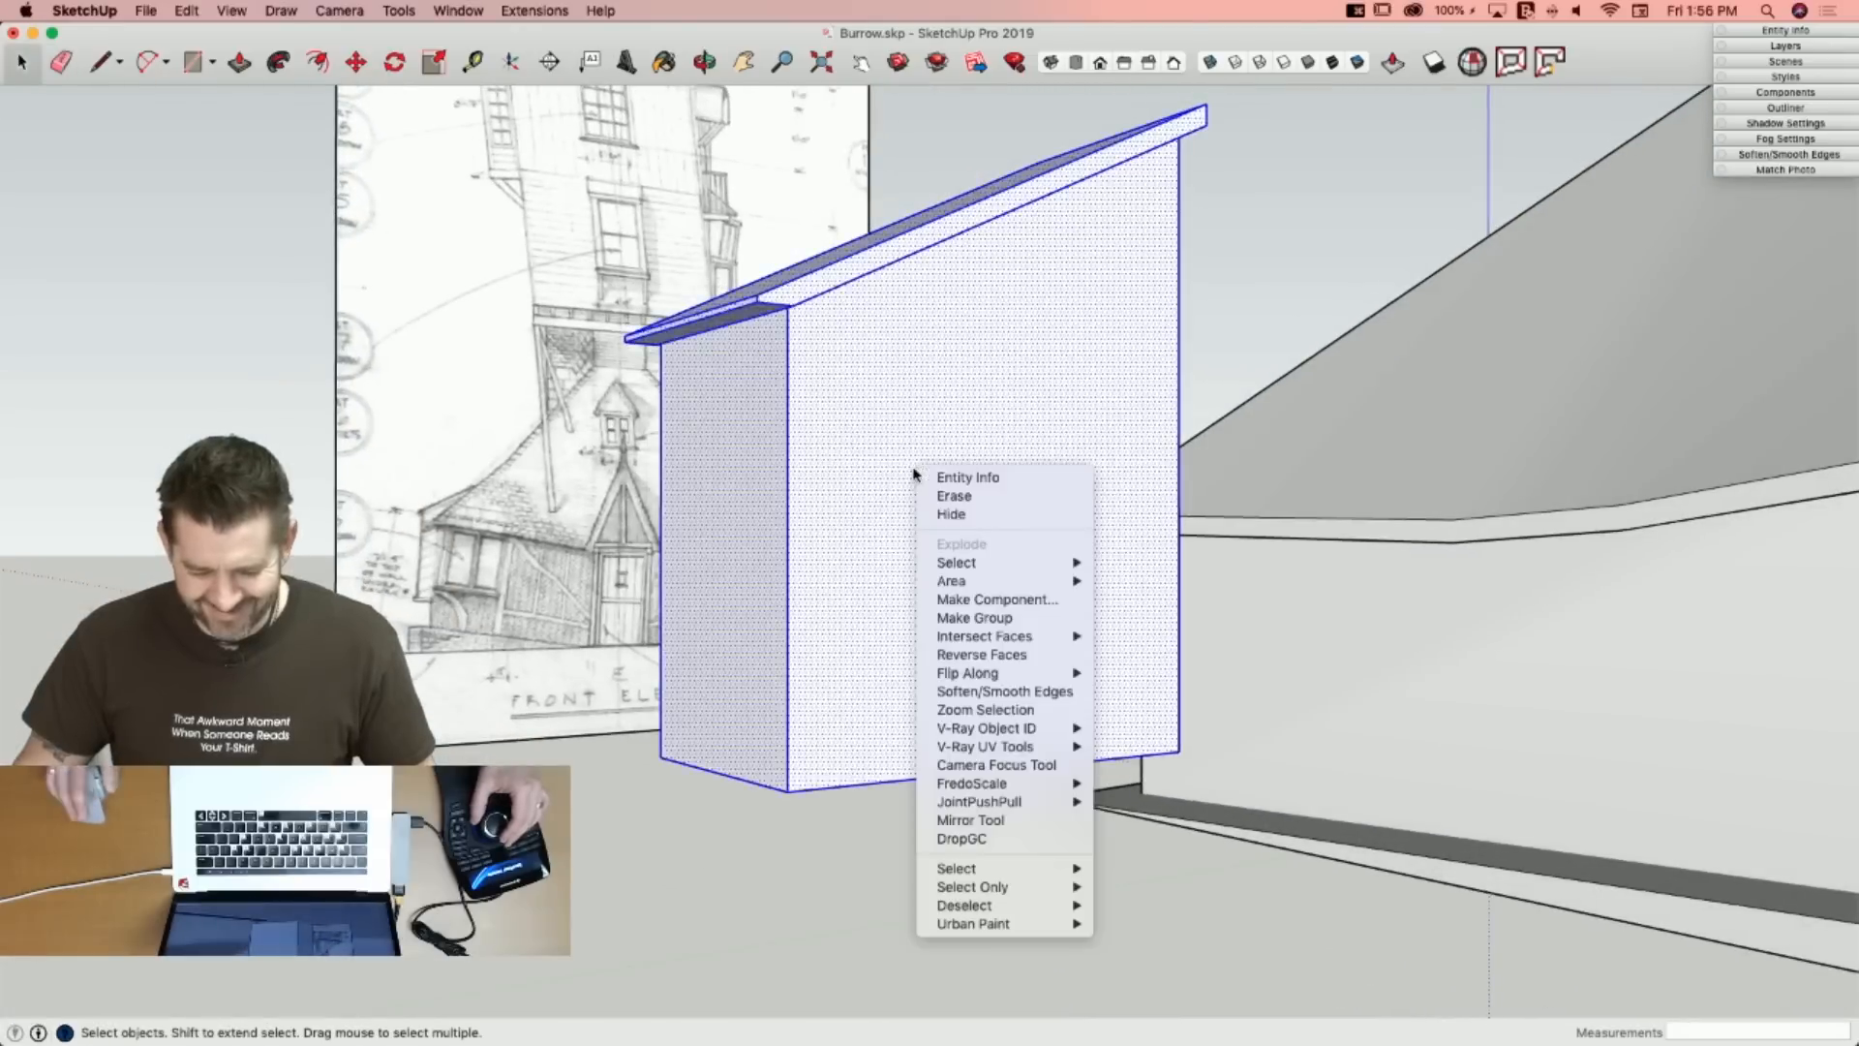
click(935, 626)
key(m)
click(776, 524)
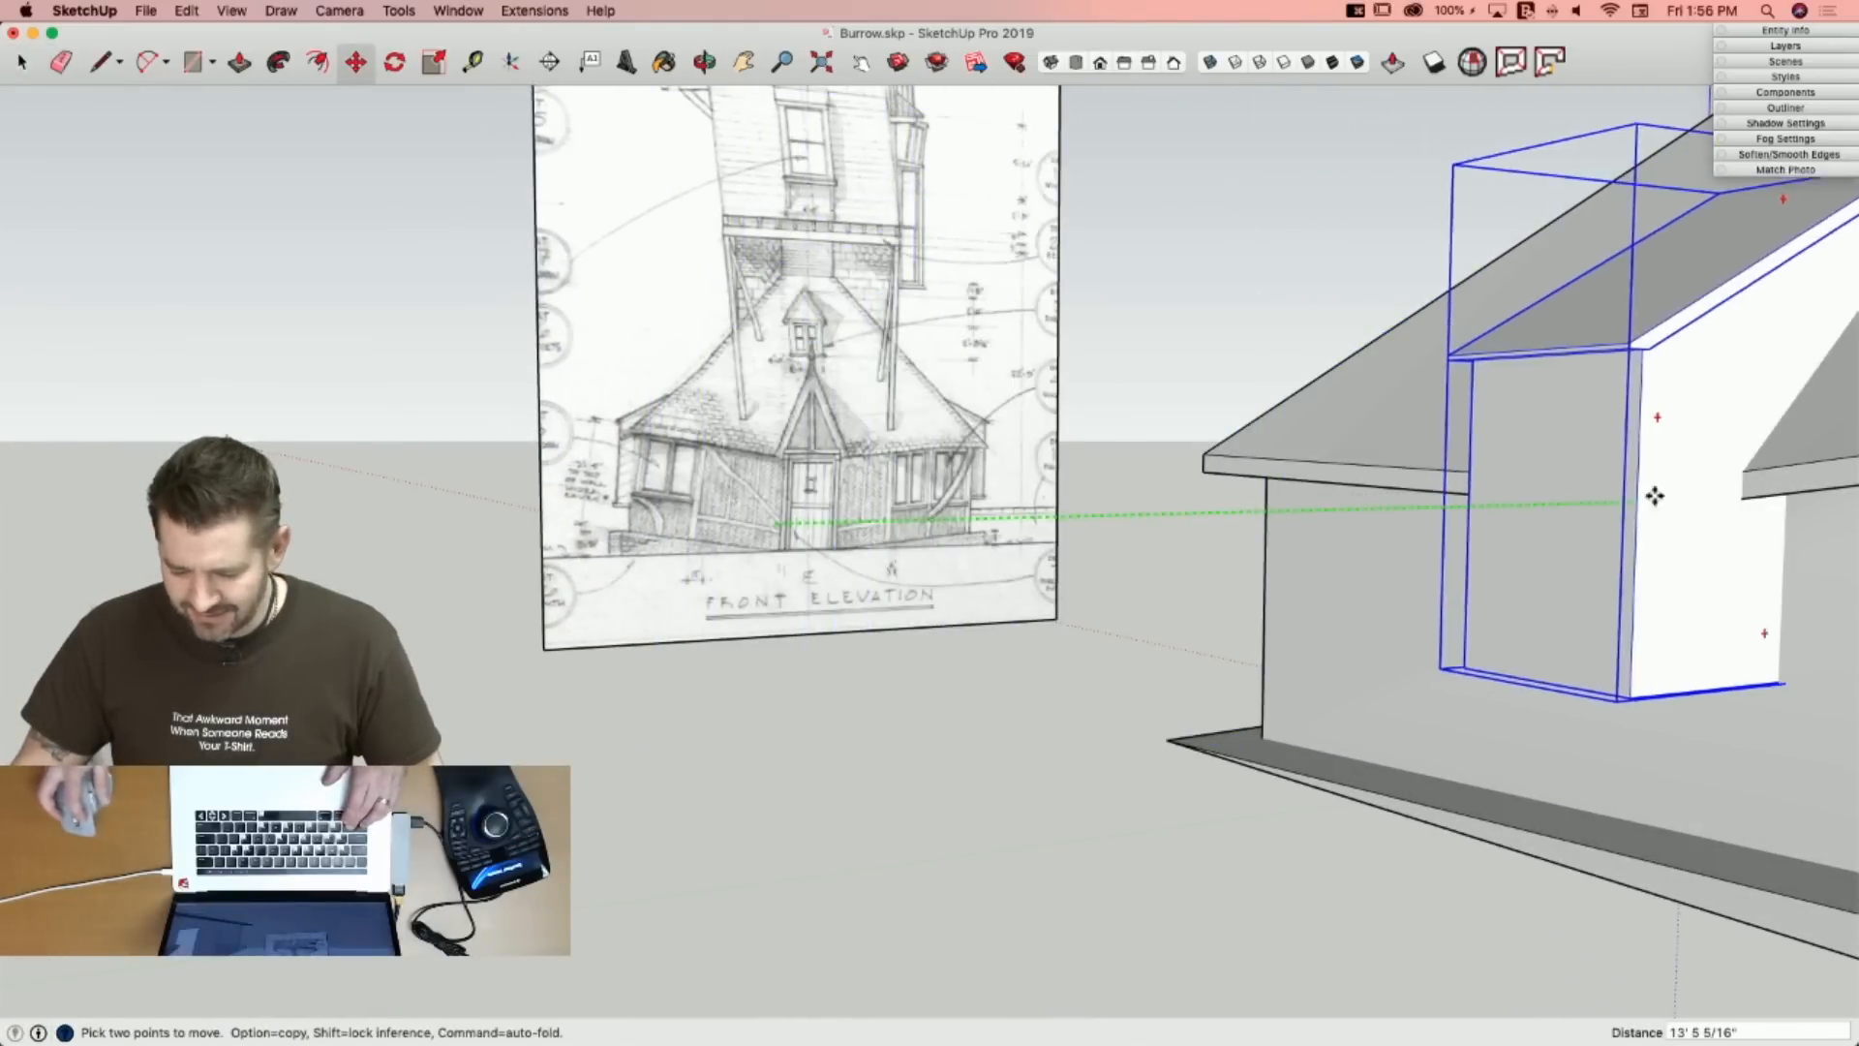
click(1744, 496)
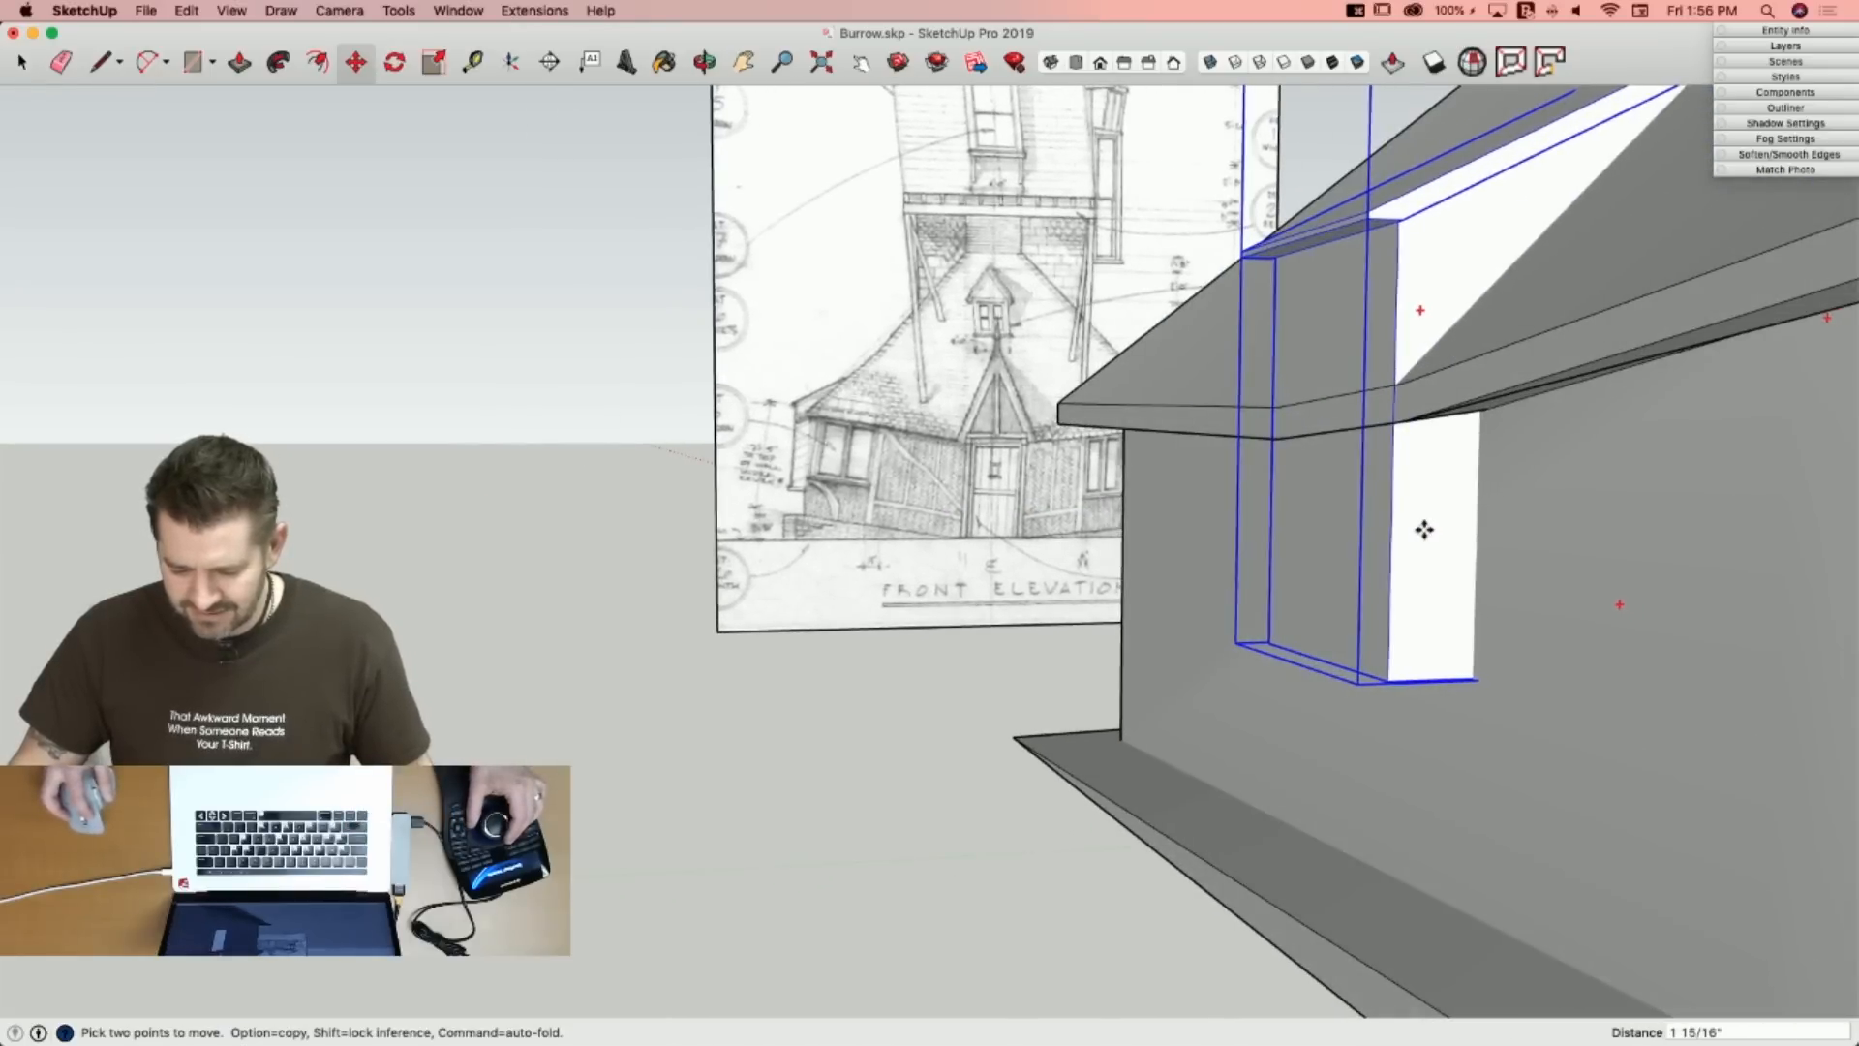
key(Left)
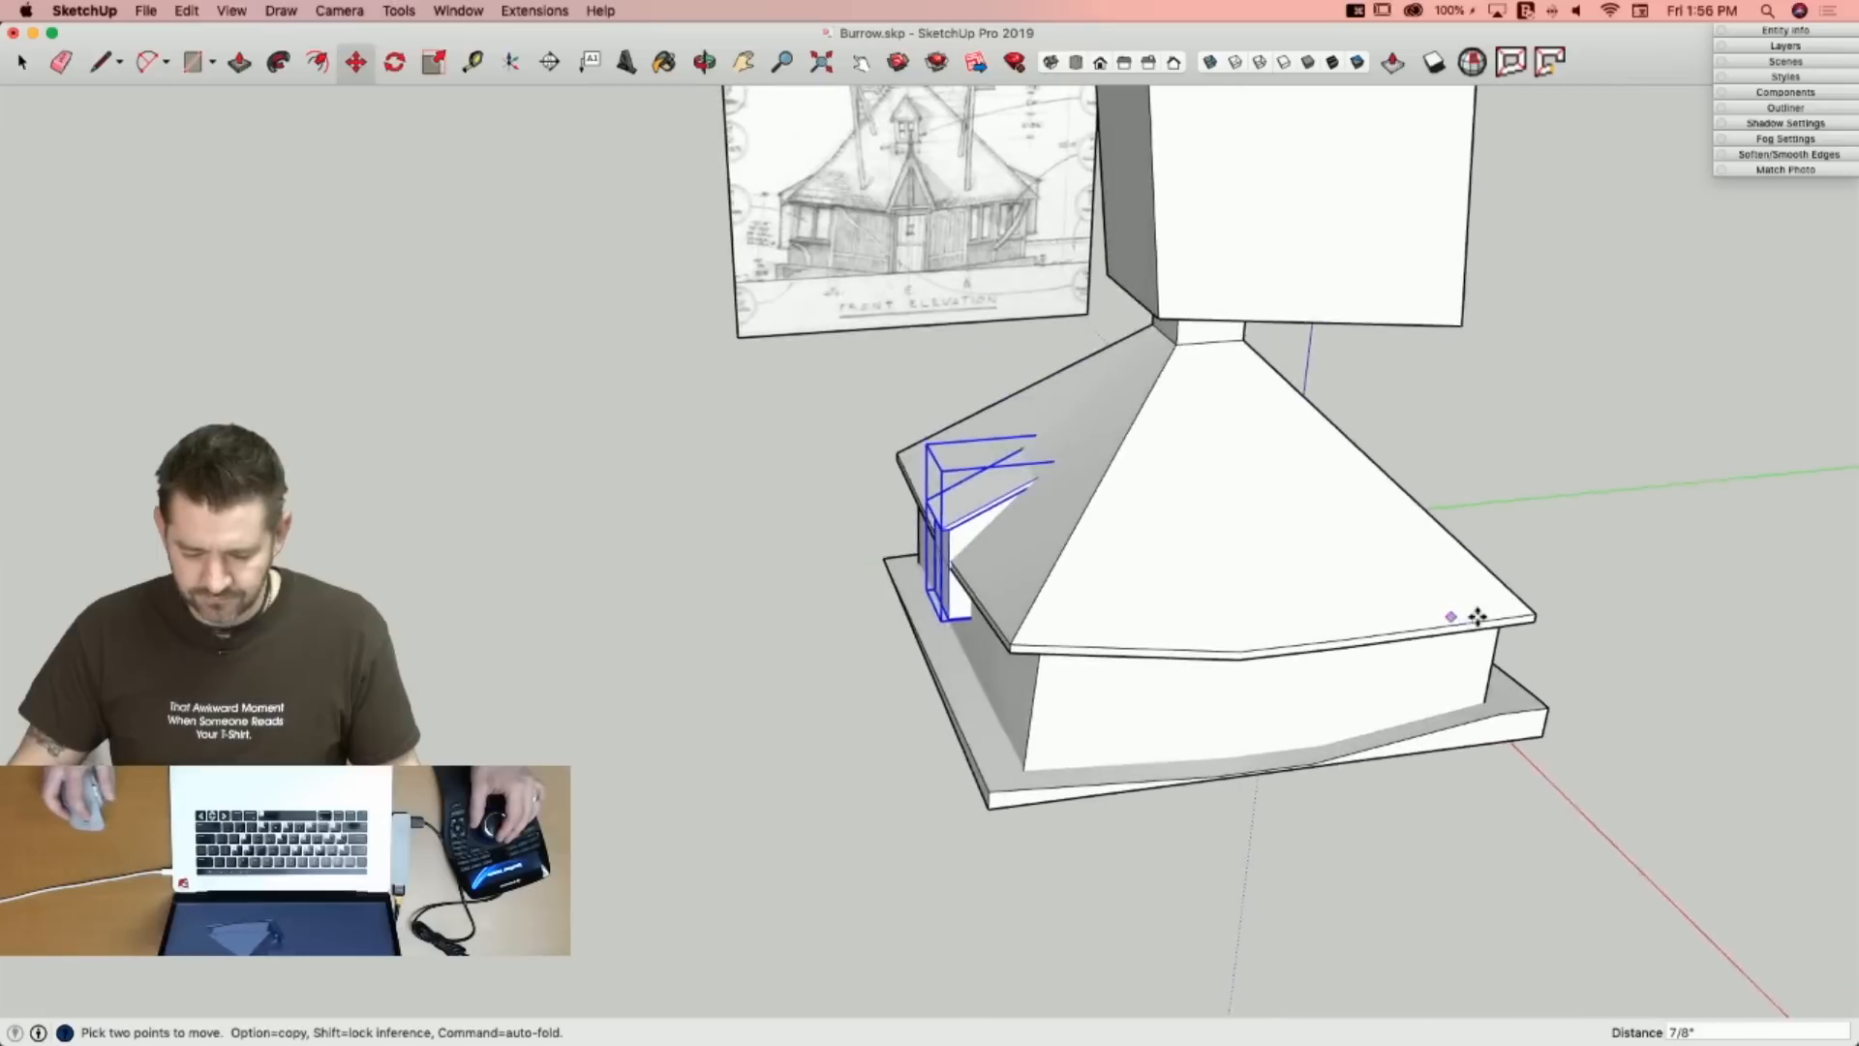
Rotate a copy of the dormer group by 180 degrees about a point beside the building.
key(q)
click(1125, 731)
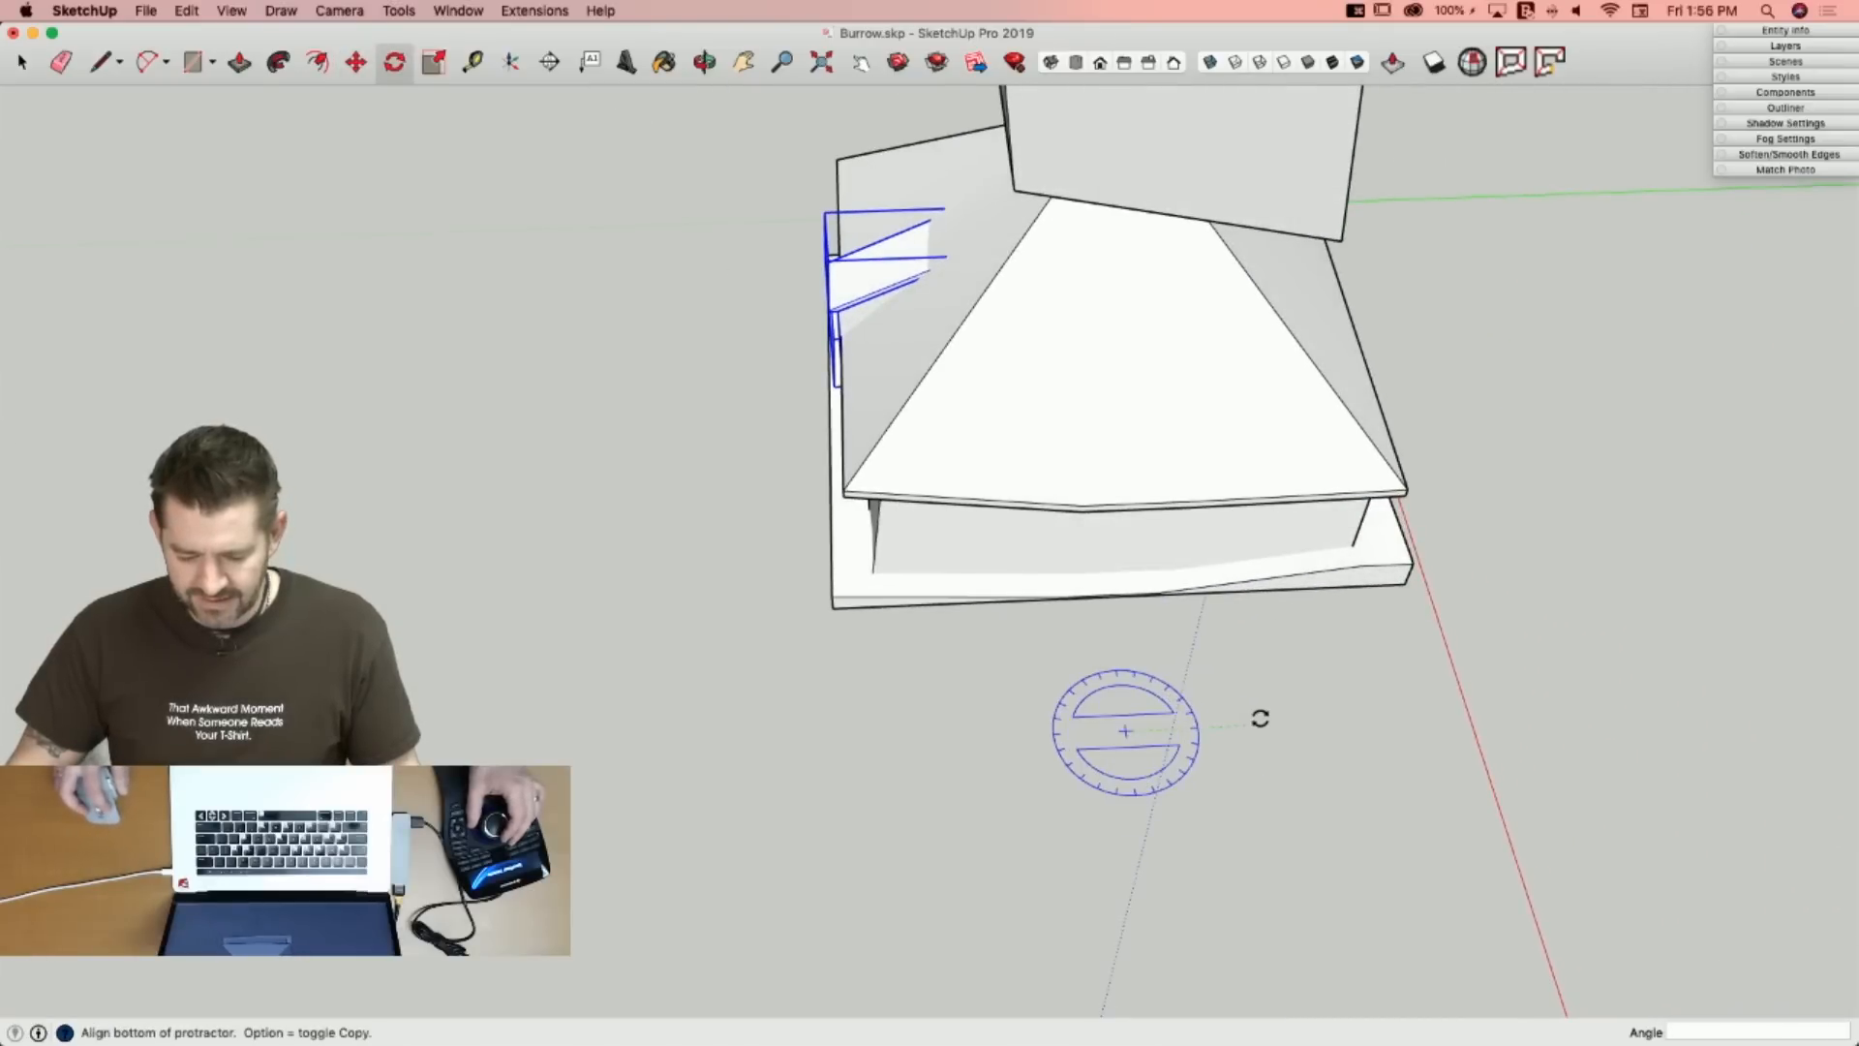
click(1257, 716)
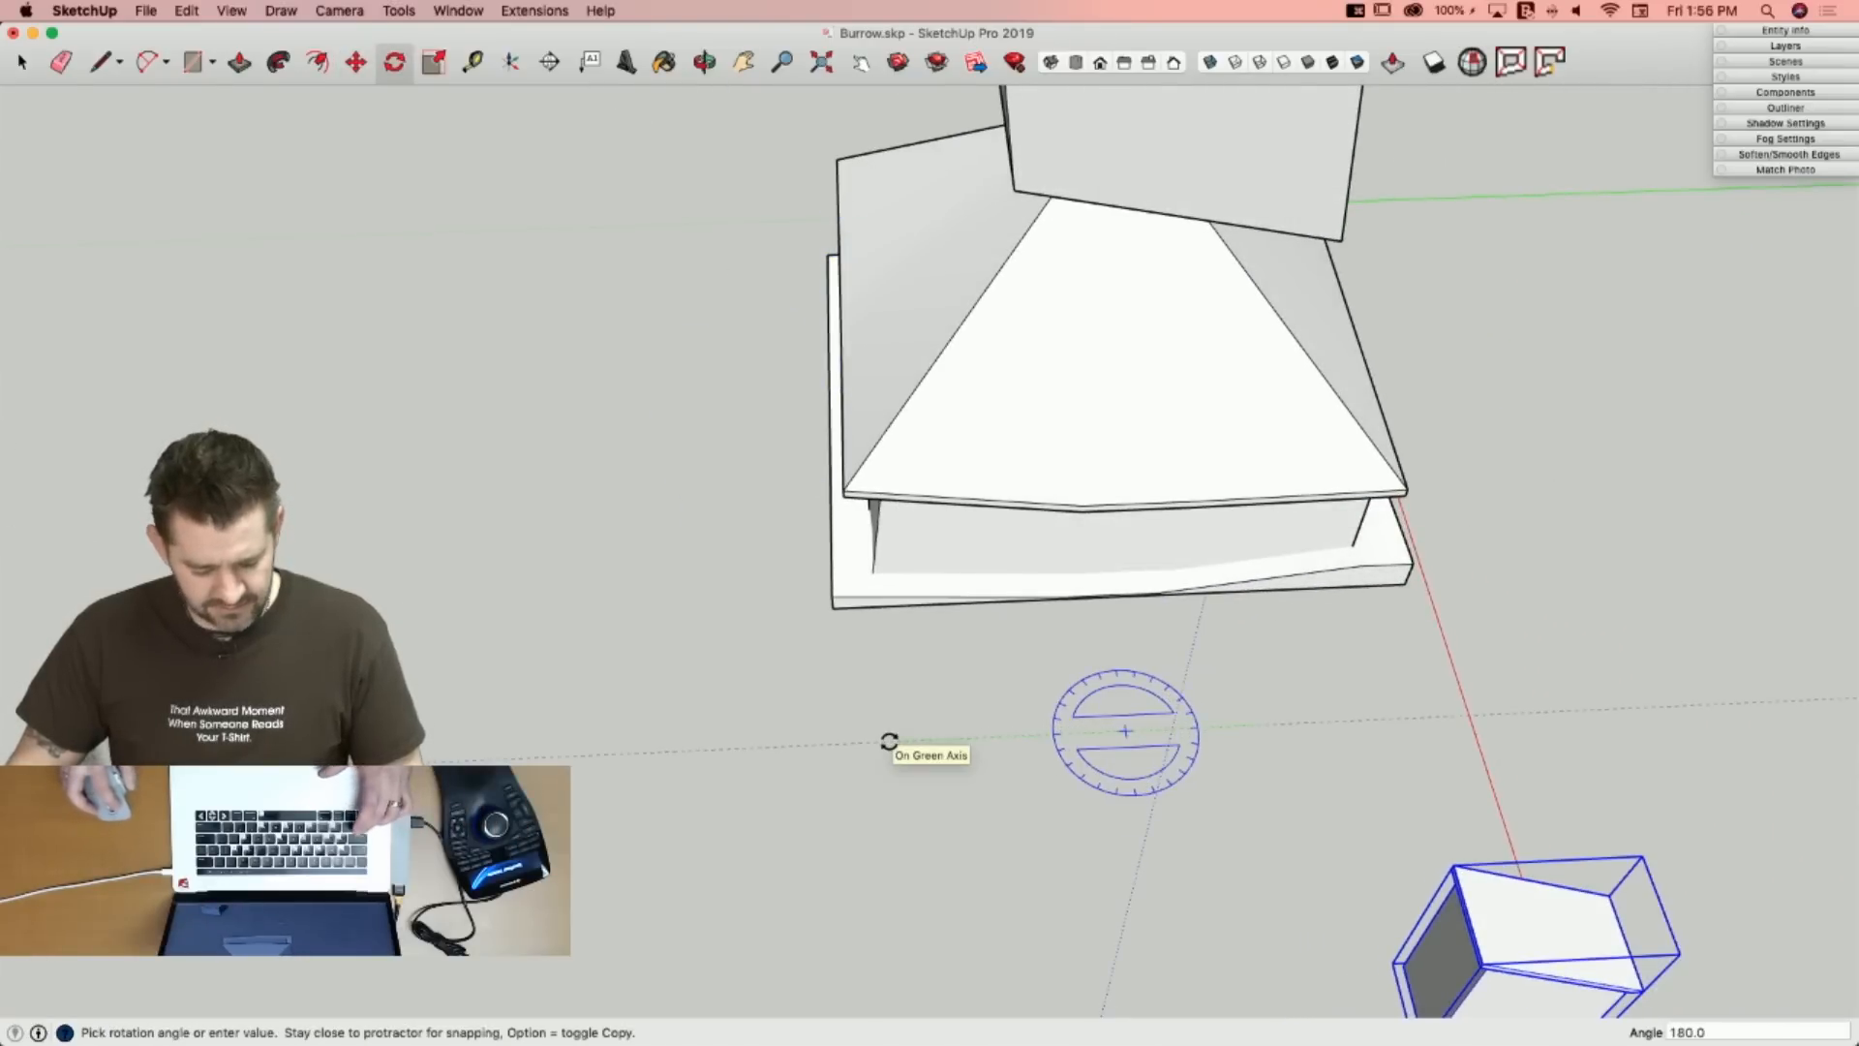
click(889, 741)
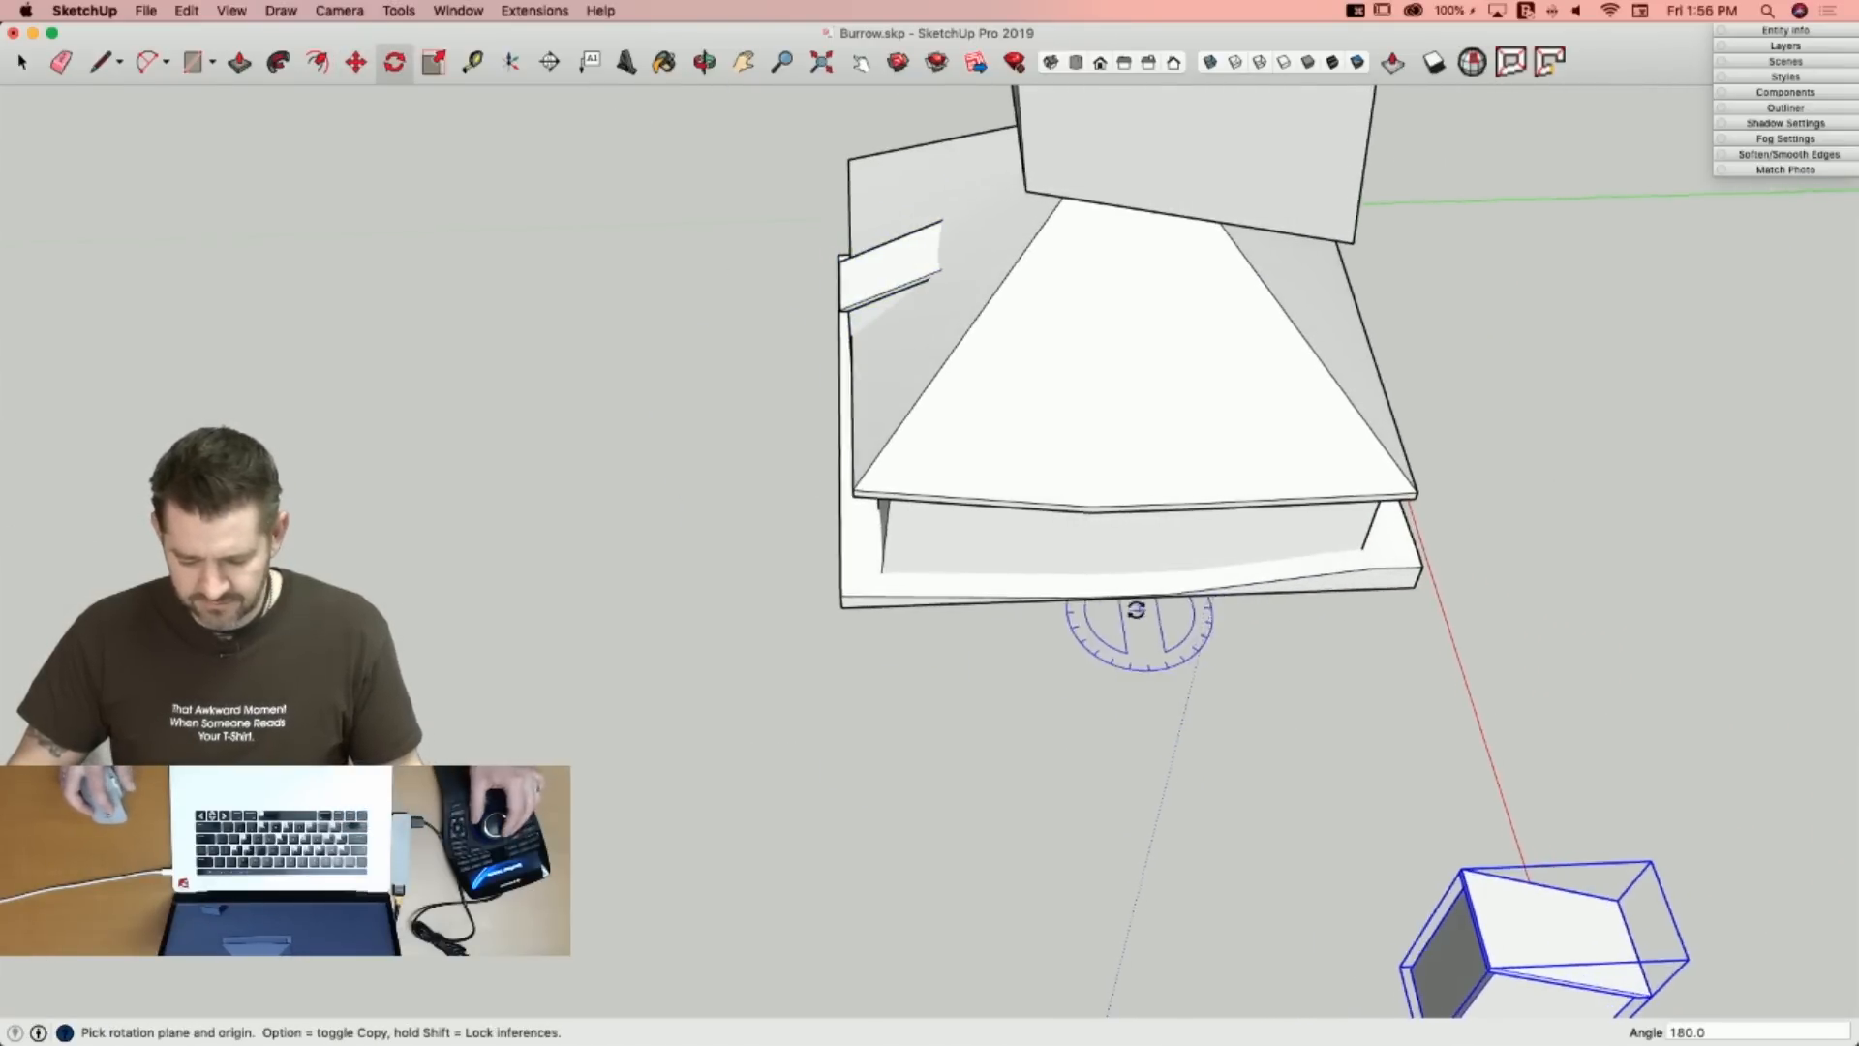
Move the rotated dormer copy to the opposite side of the main roof and shift it along the green axis into the slope.
key(m)
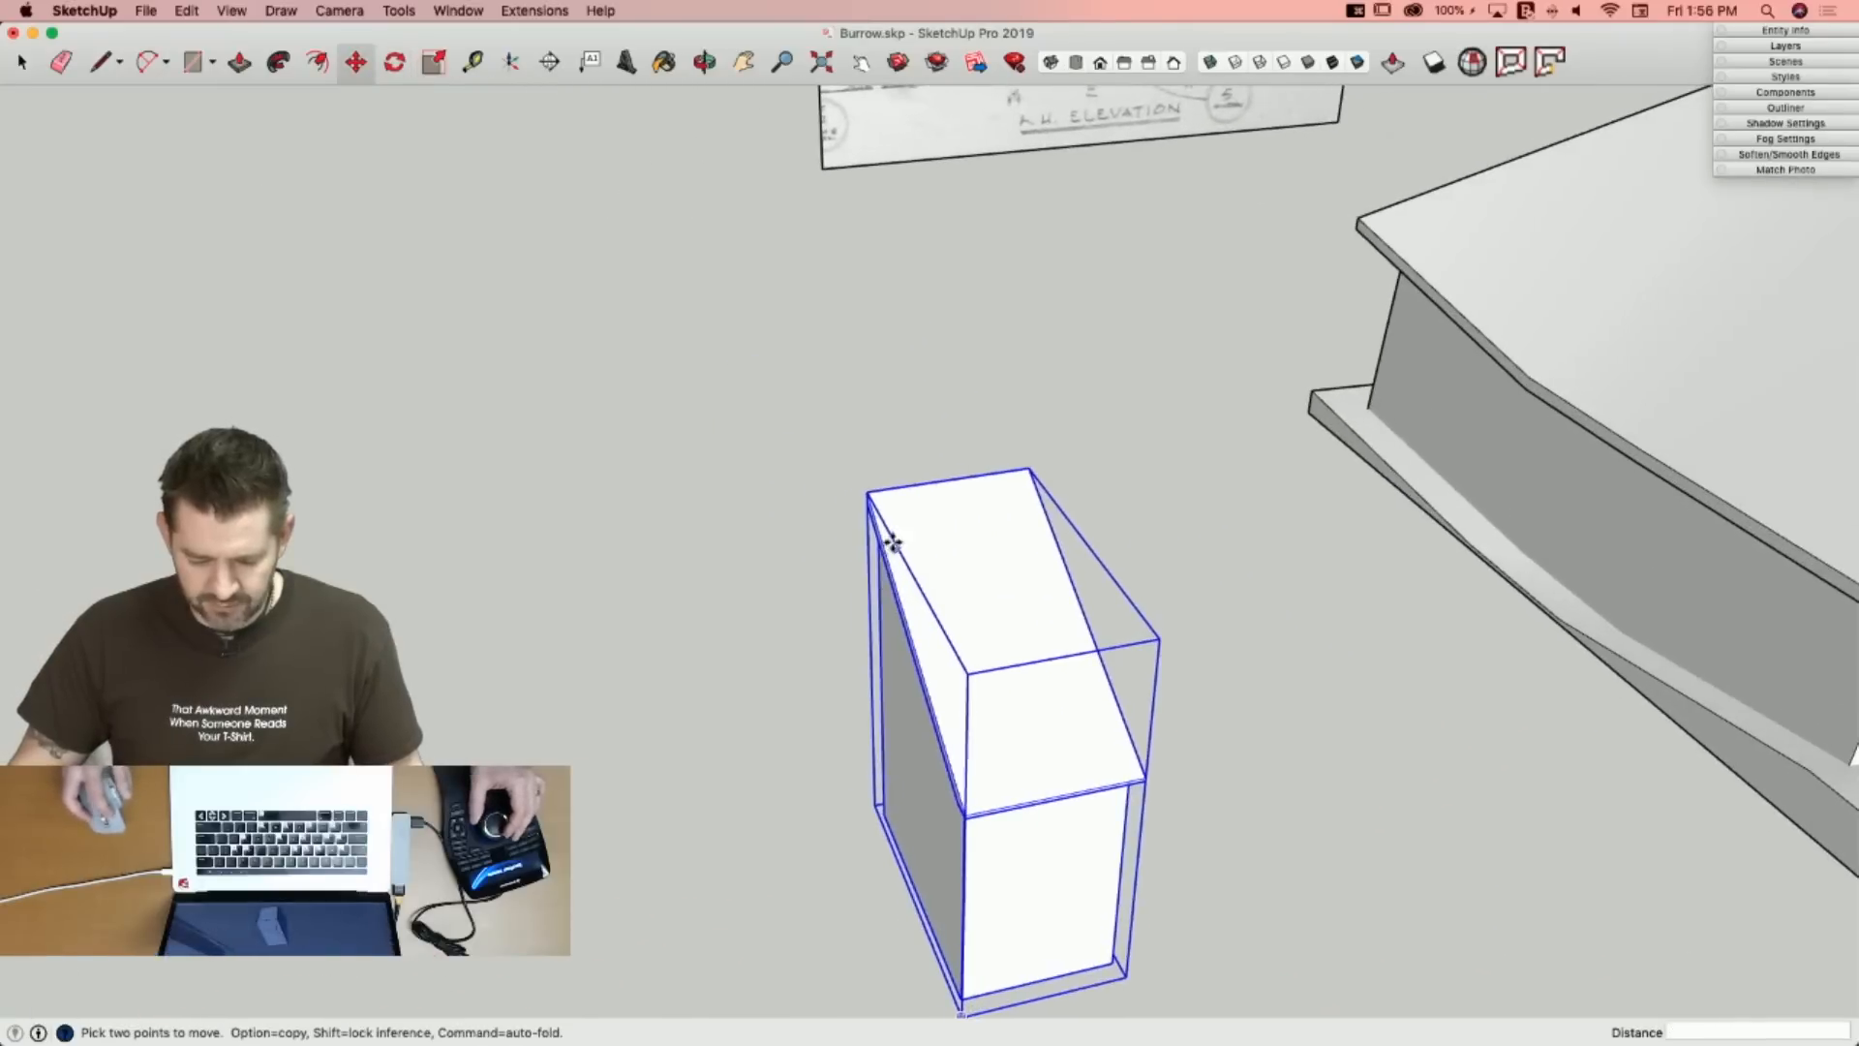
click(871, 491)
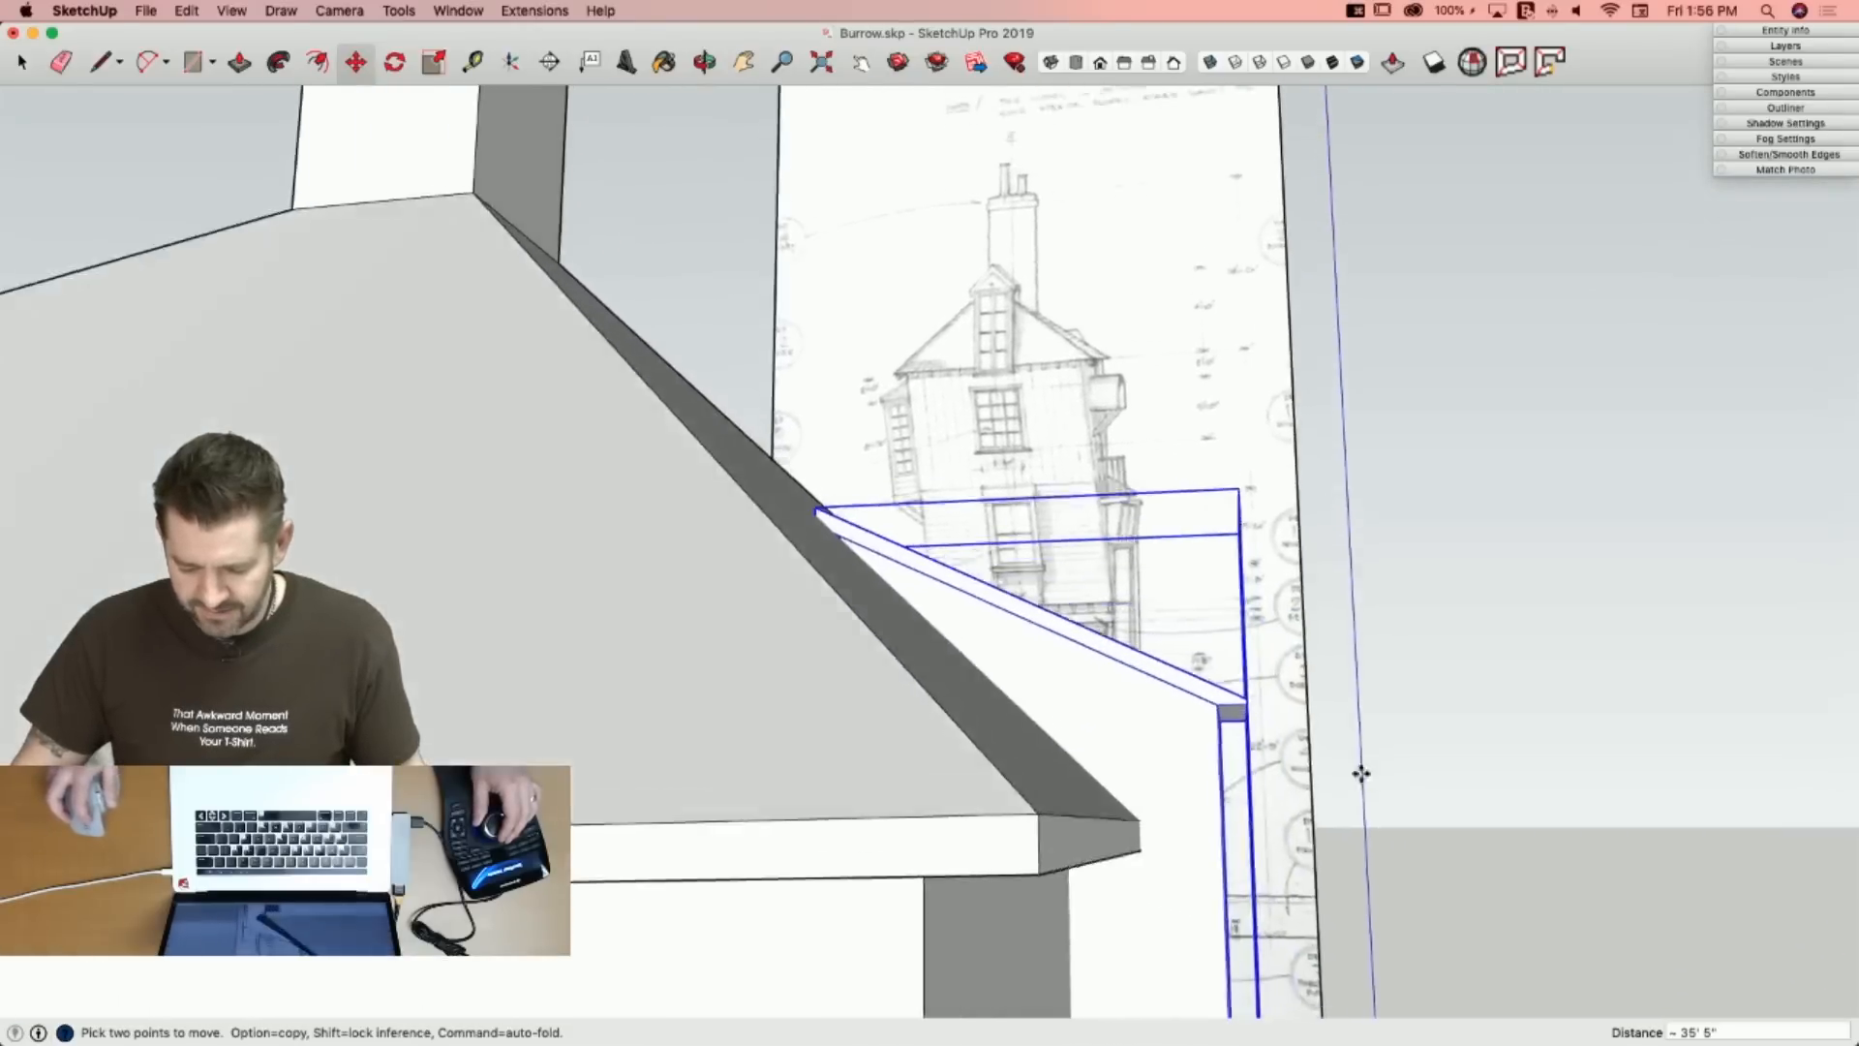
key(q)
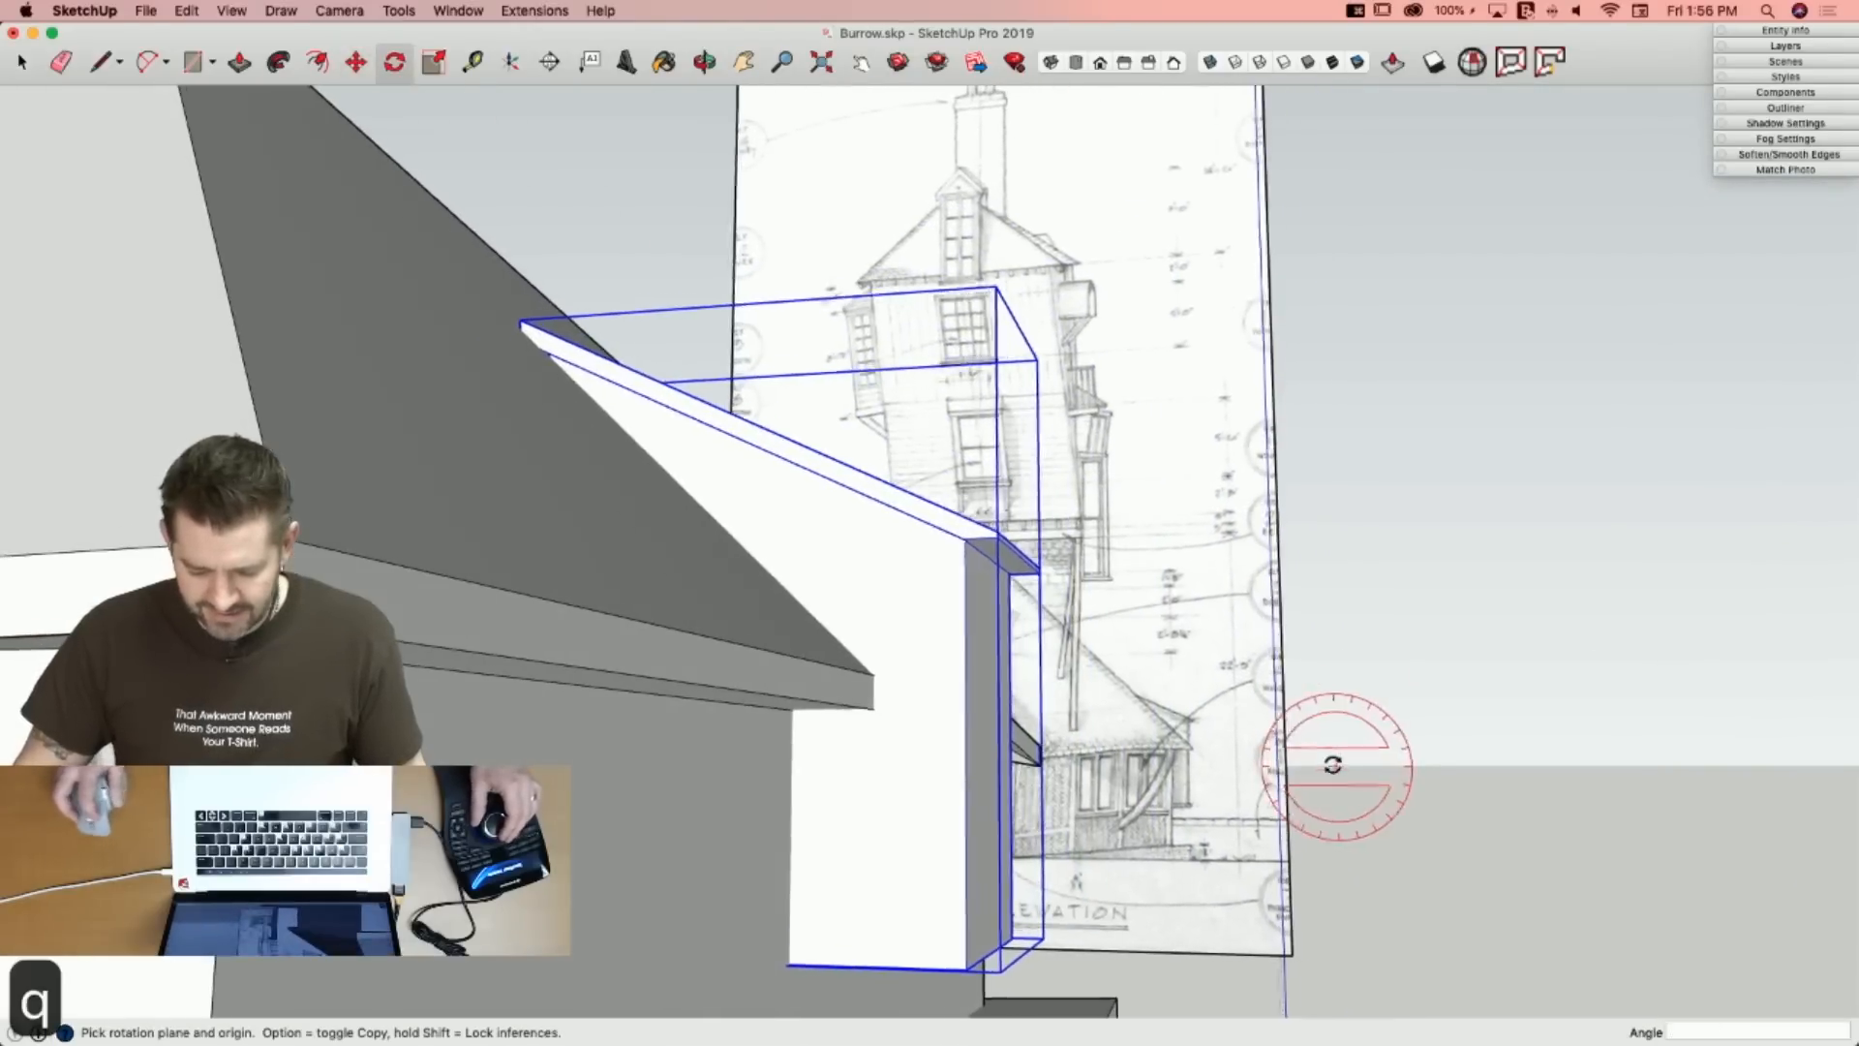
key(m)
click(1156, 693)
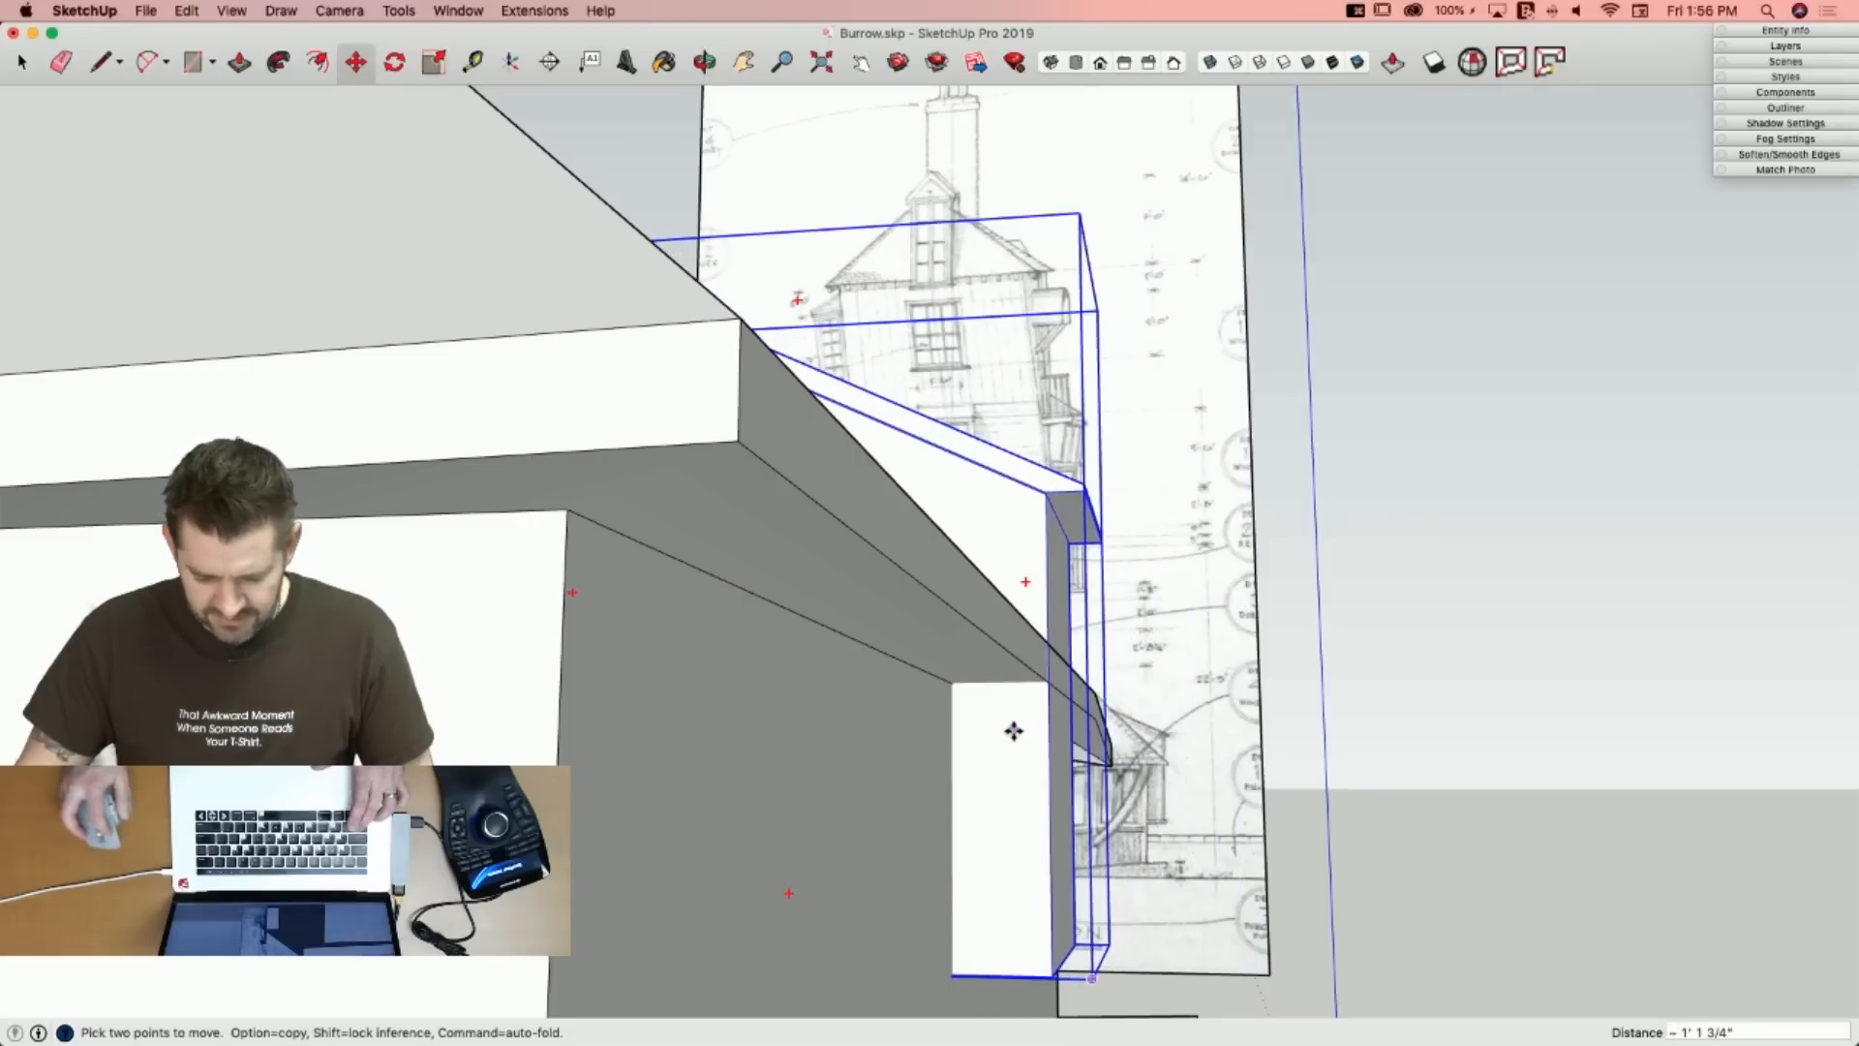
key(Left)
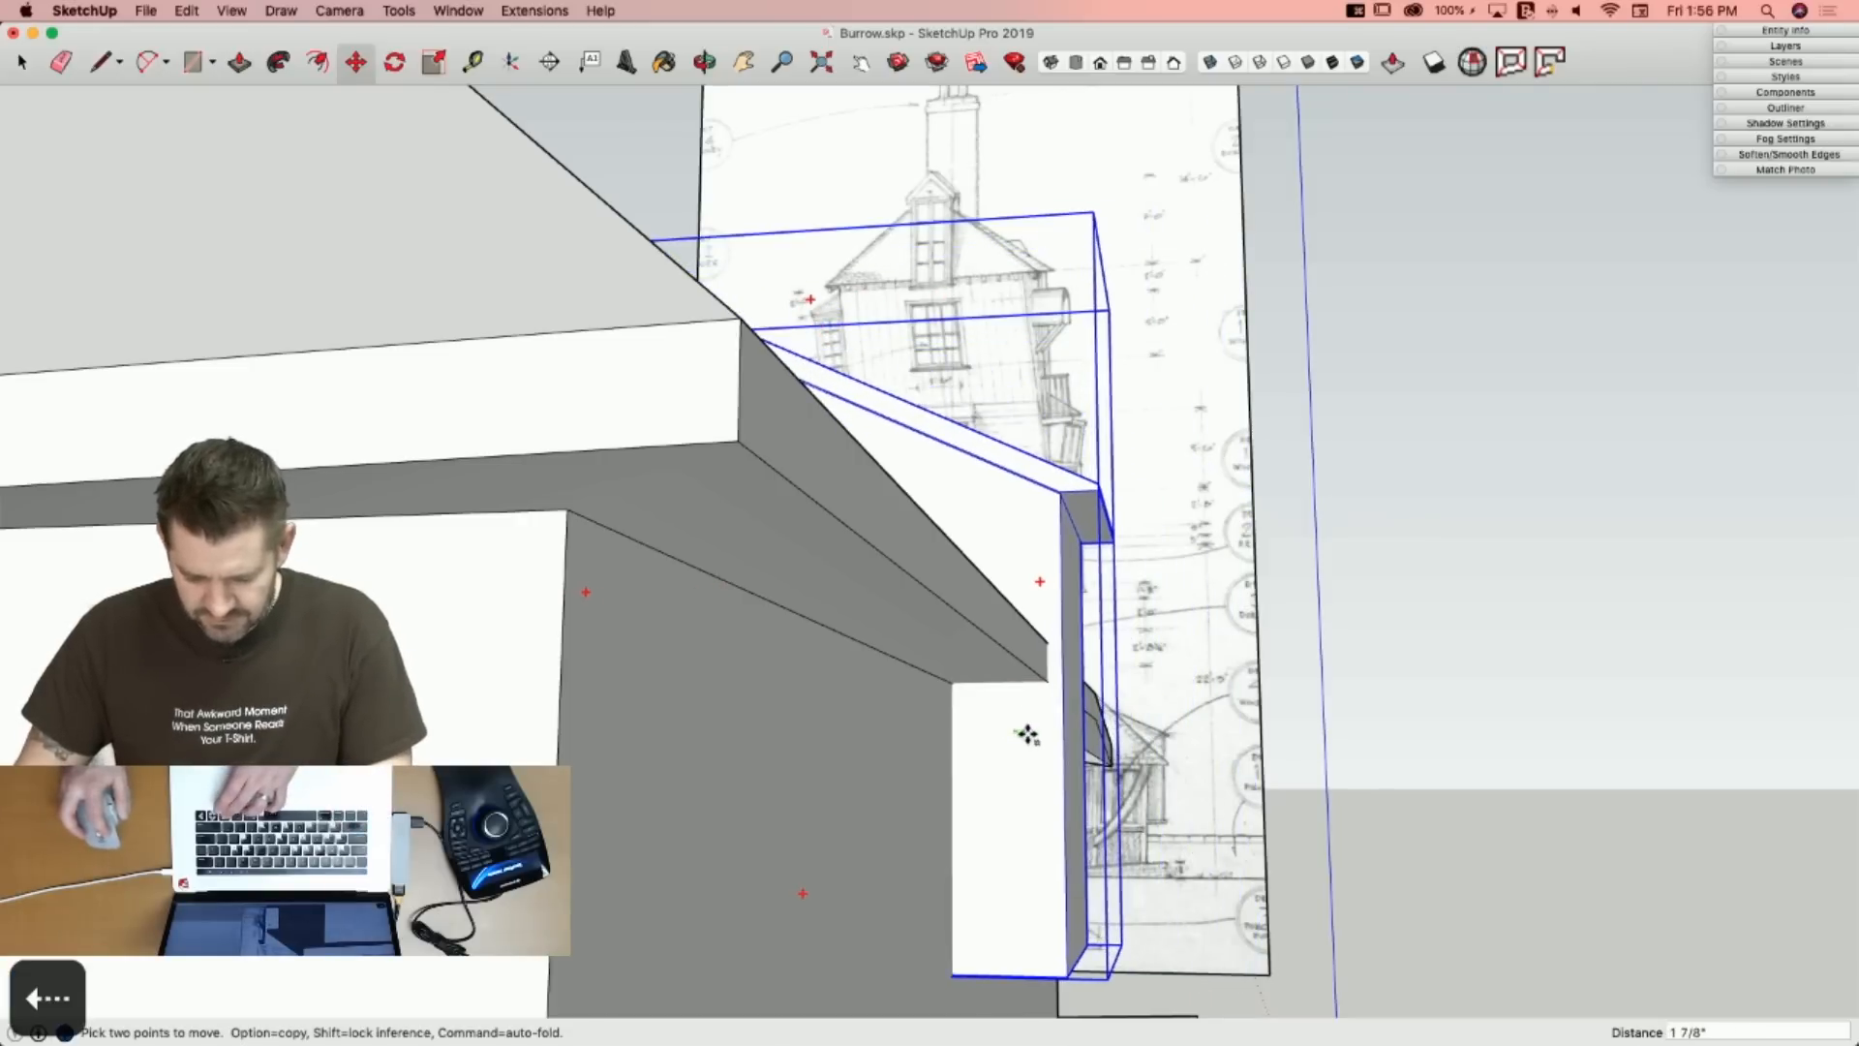
key(space)
click(1358, 832)
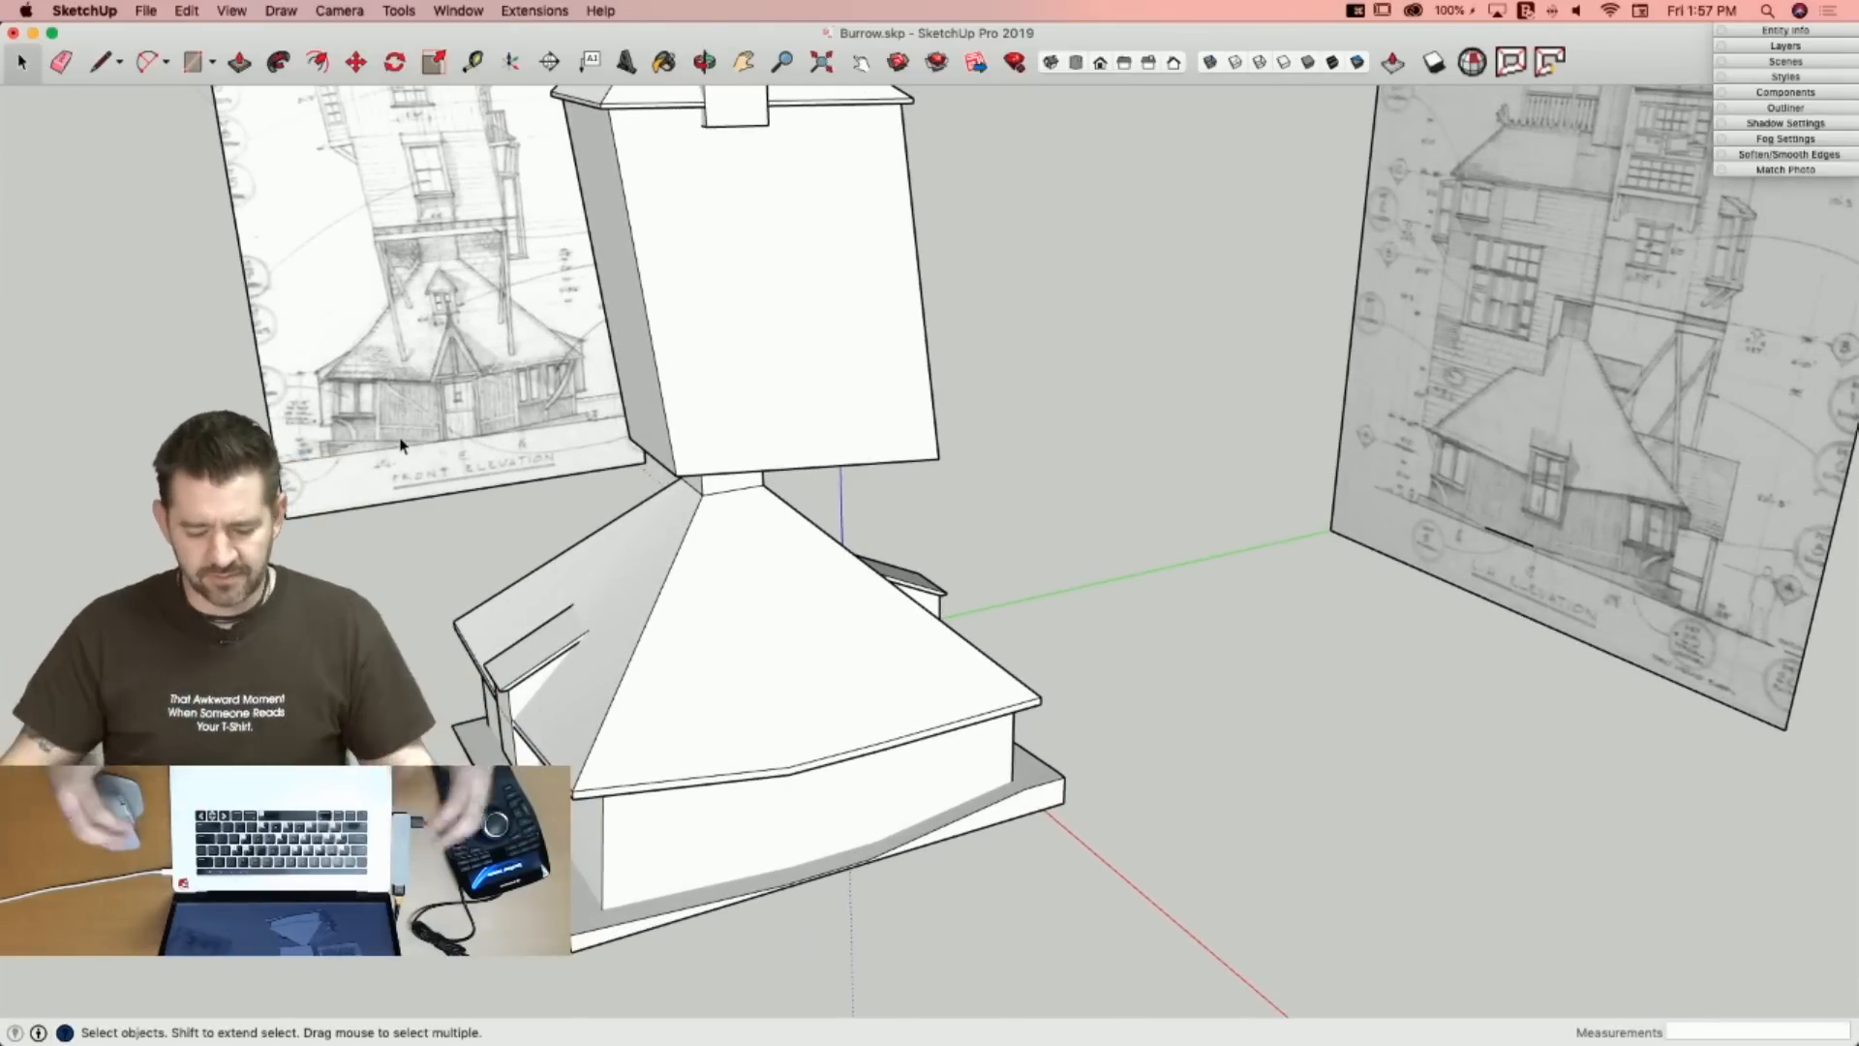
Unhide all hidden objects and check the dormer, main building and gable groups in Entity Info.
click(195, 12)
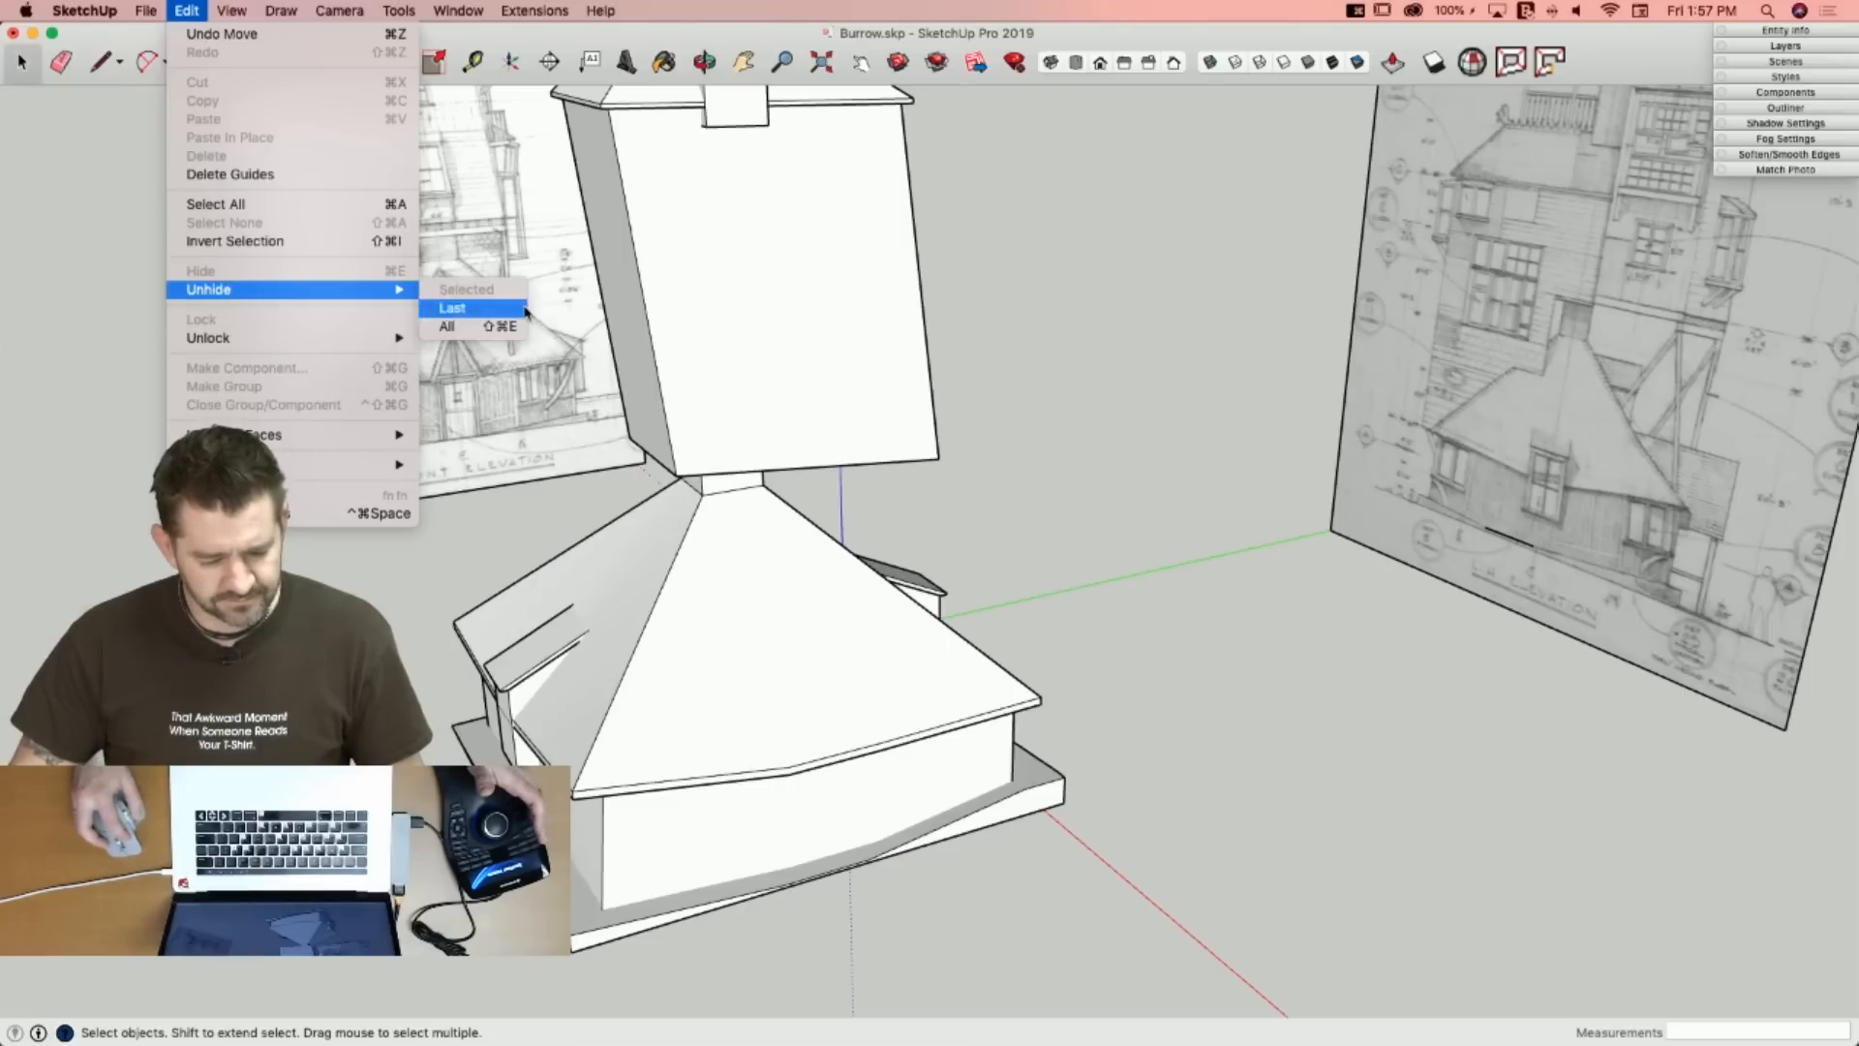
click(463, 326)
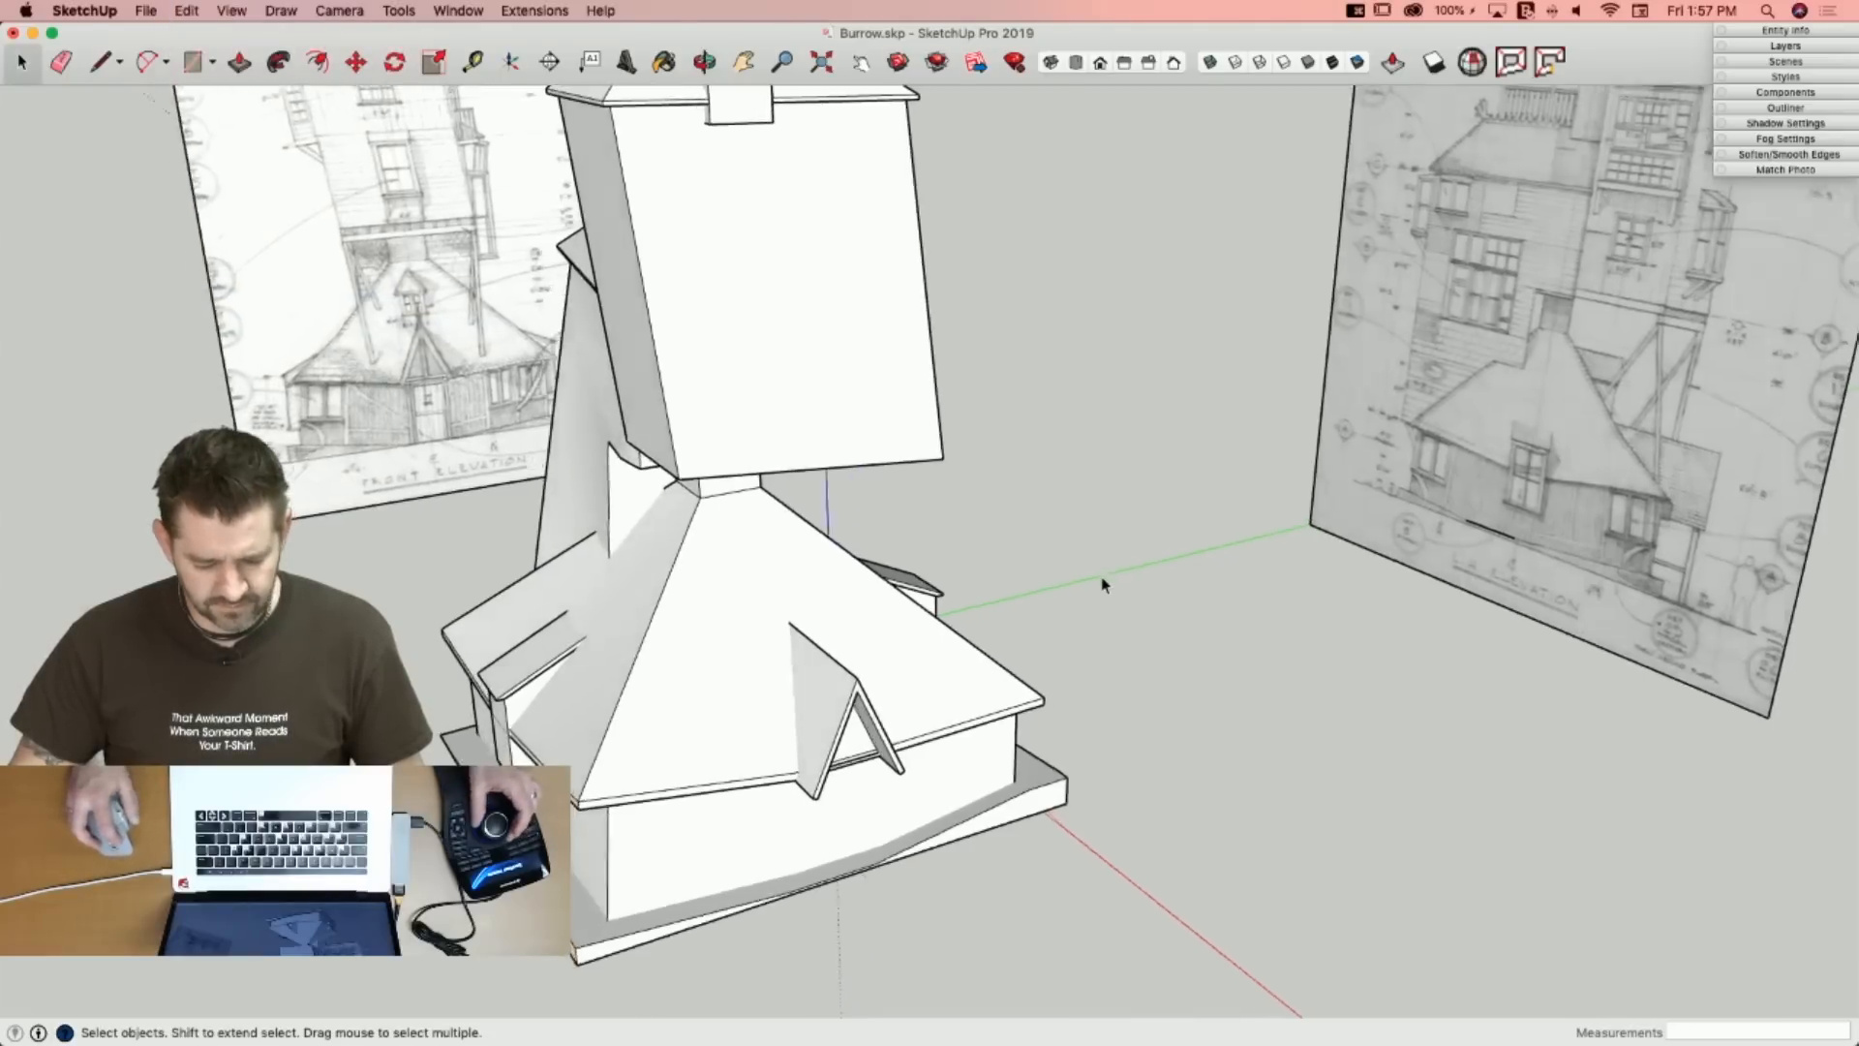
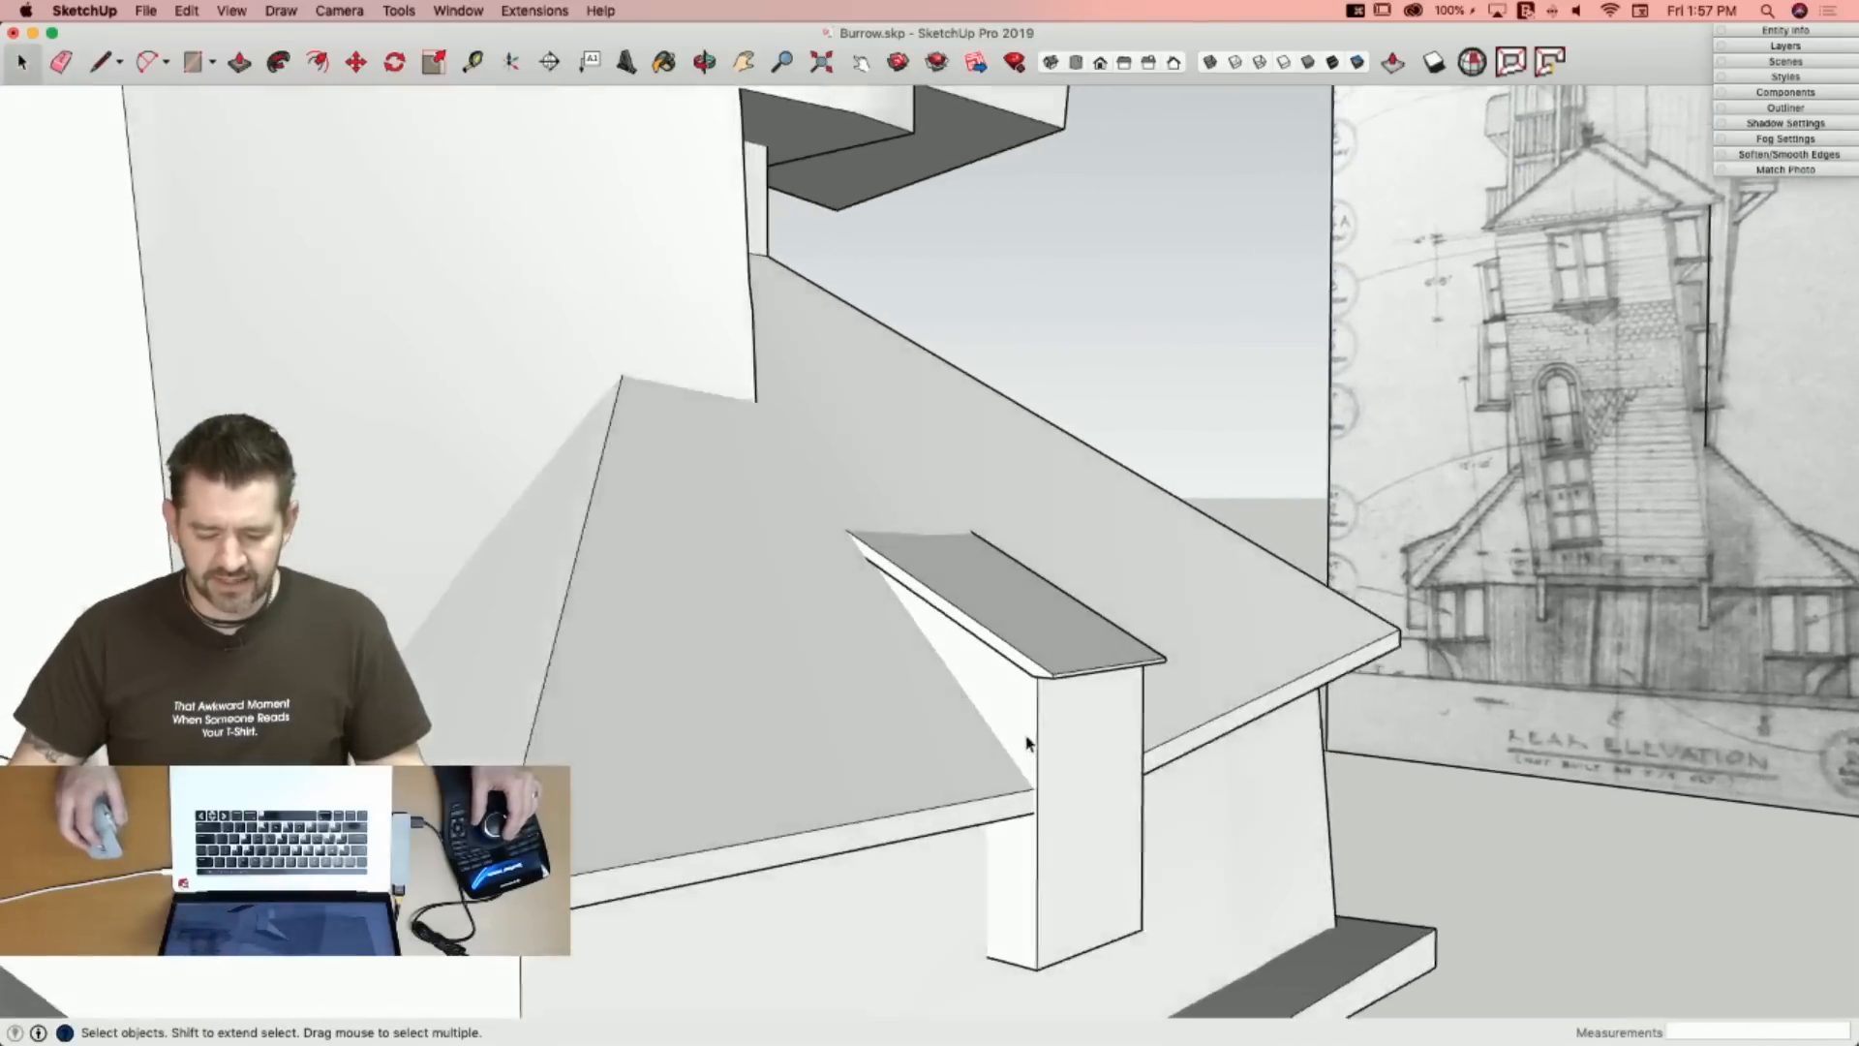
click(1028, 743)
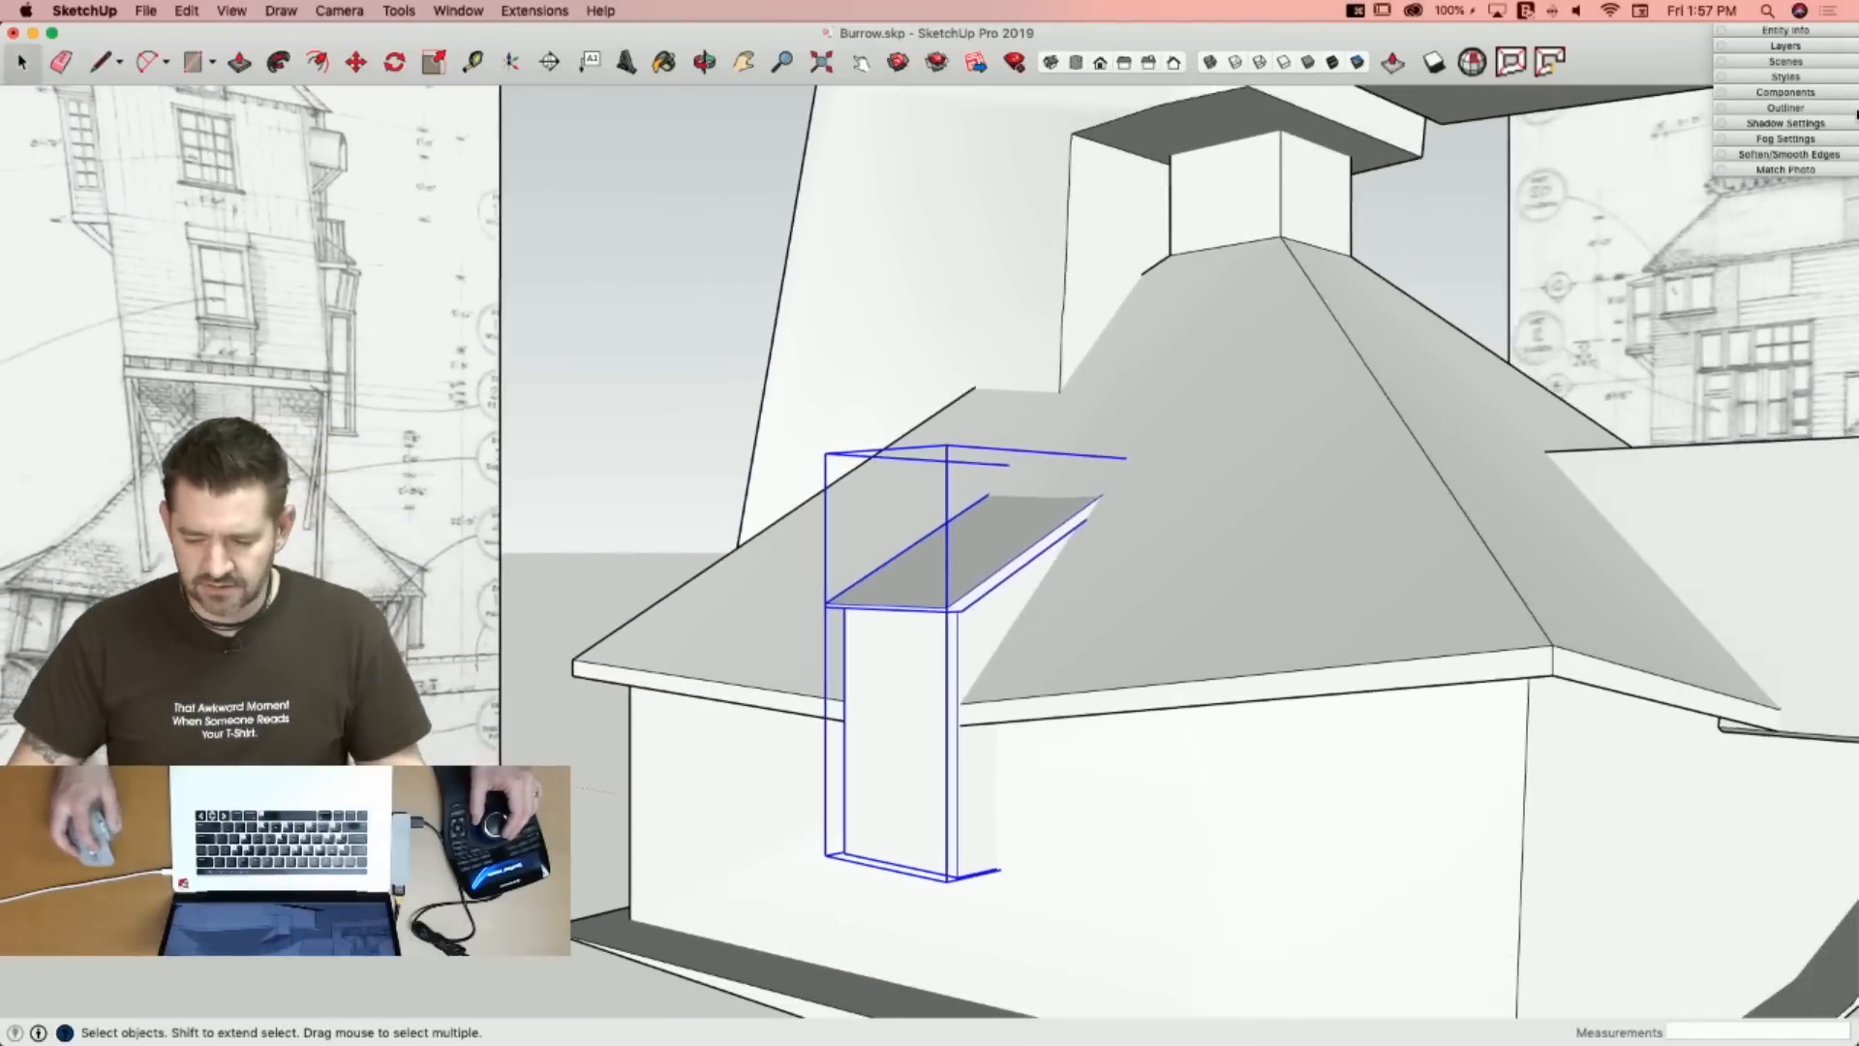
click(1786, 30)
click(1341, 540)
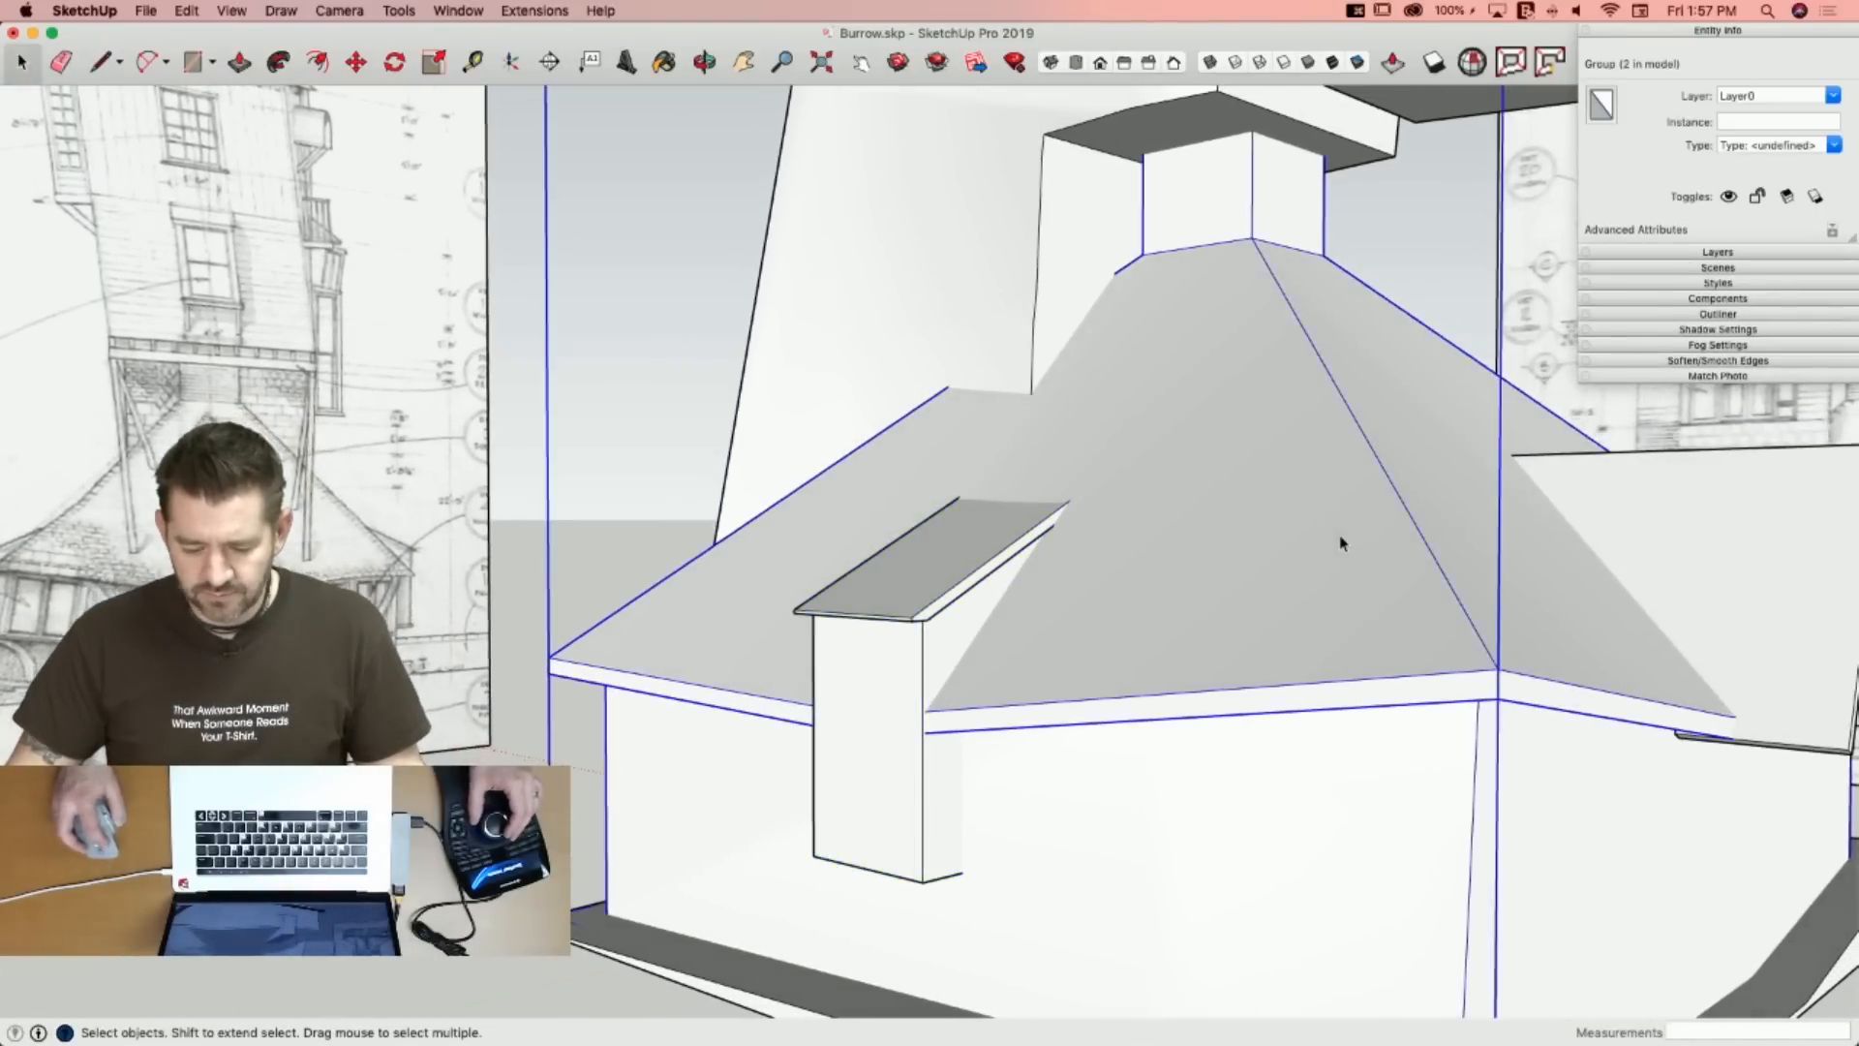
click(1432, 532)
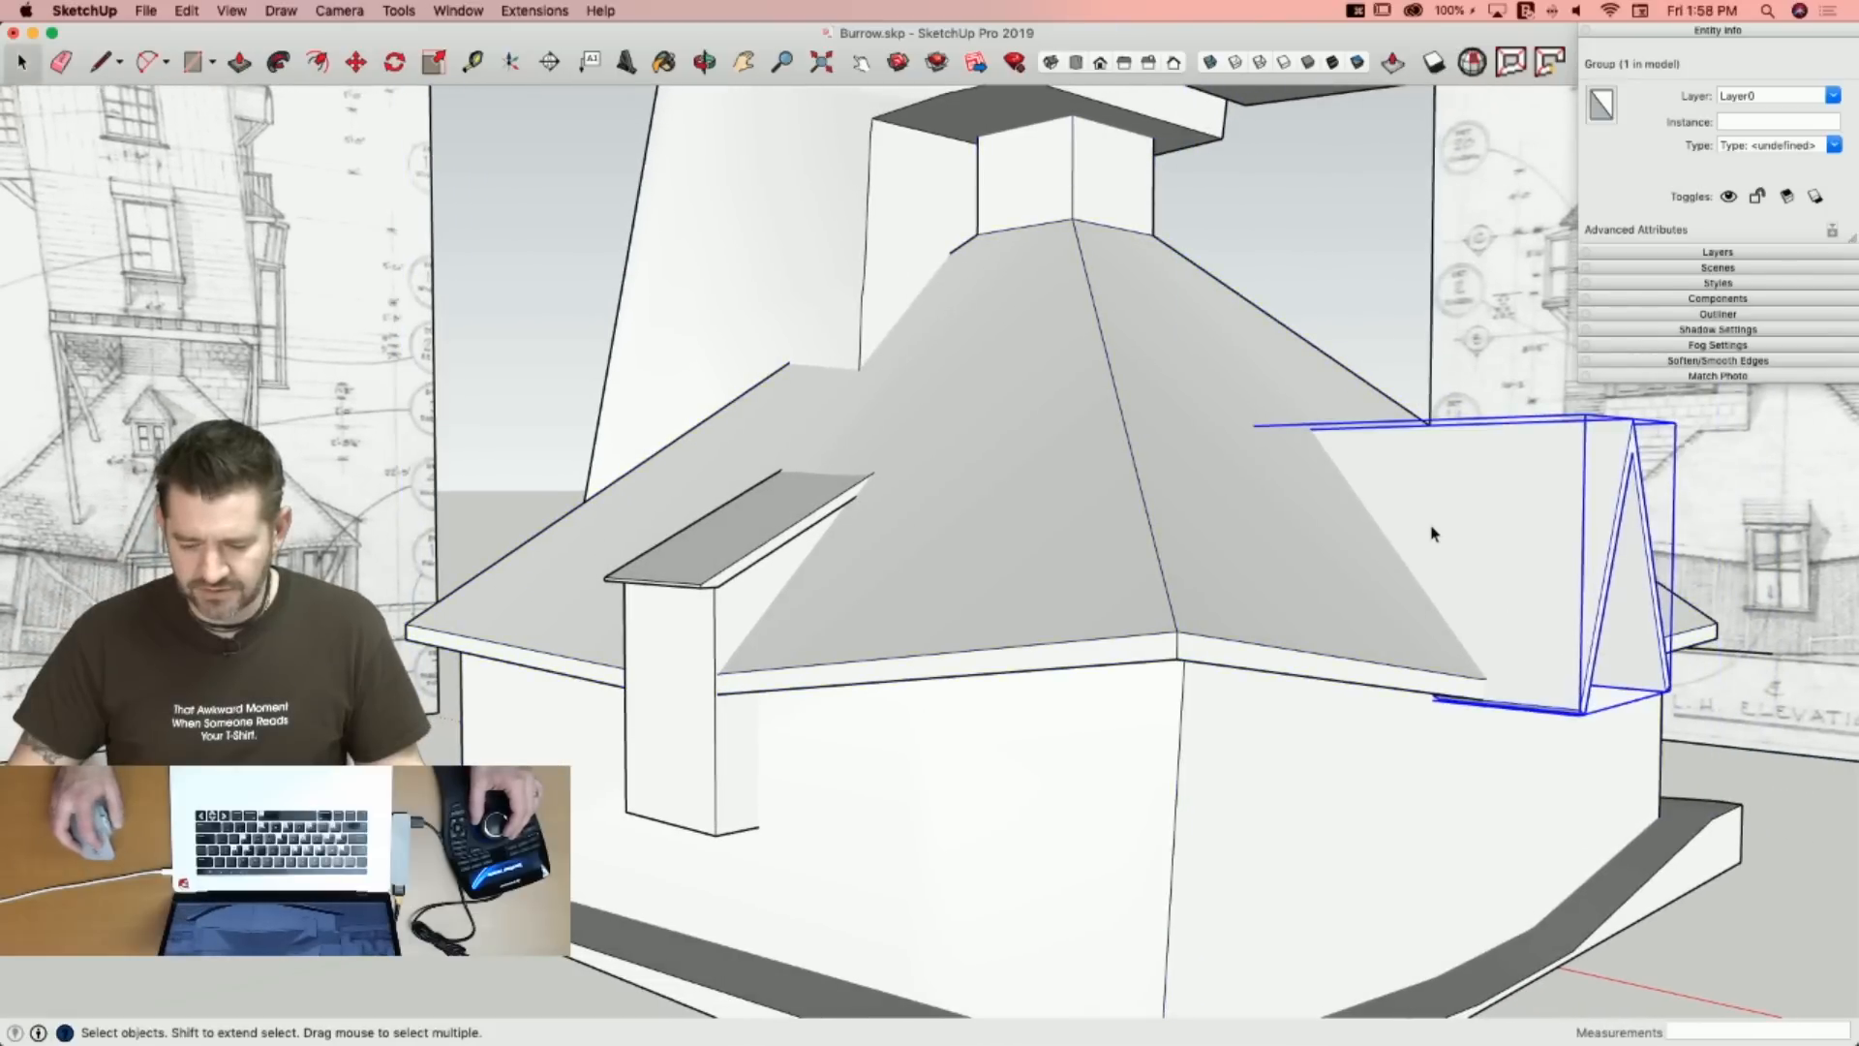
Run Solid Inspector² on the dormer group and fix its External Faces error.
click(1484, 62)
click(502, 225)
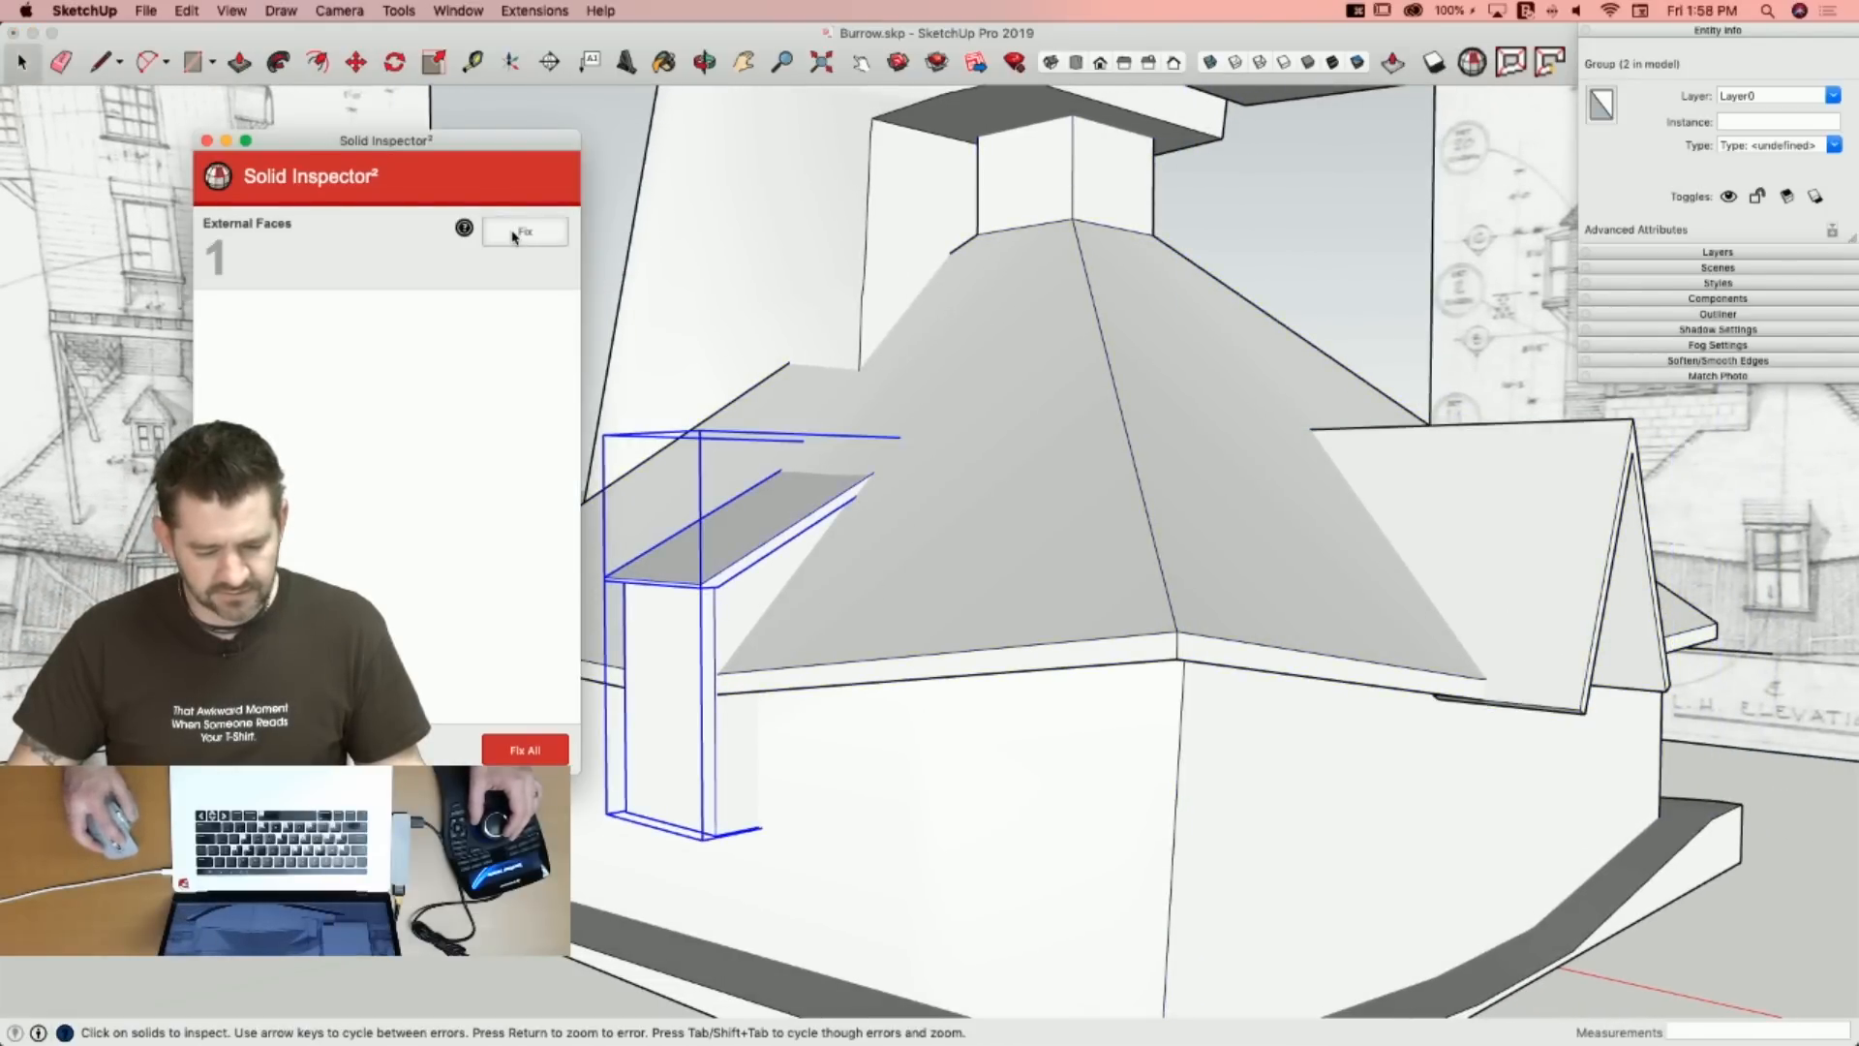
click(519, 229)
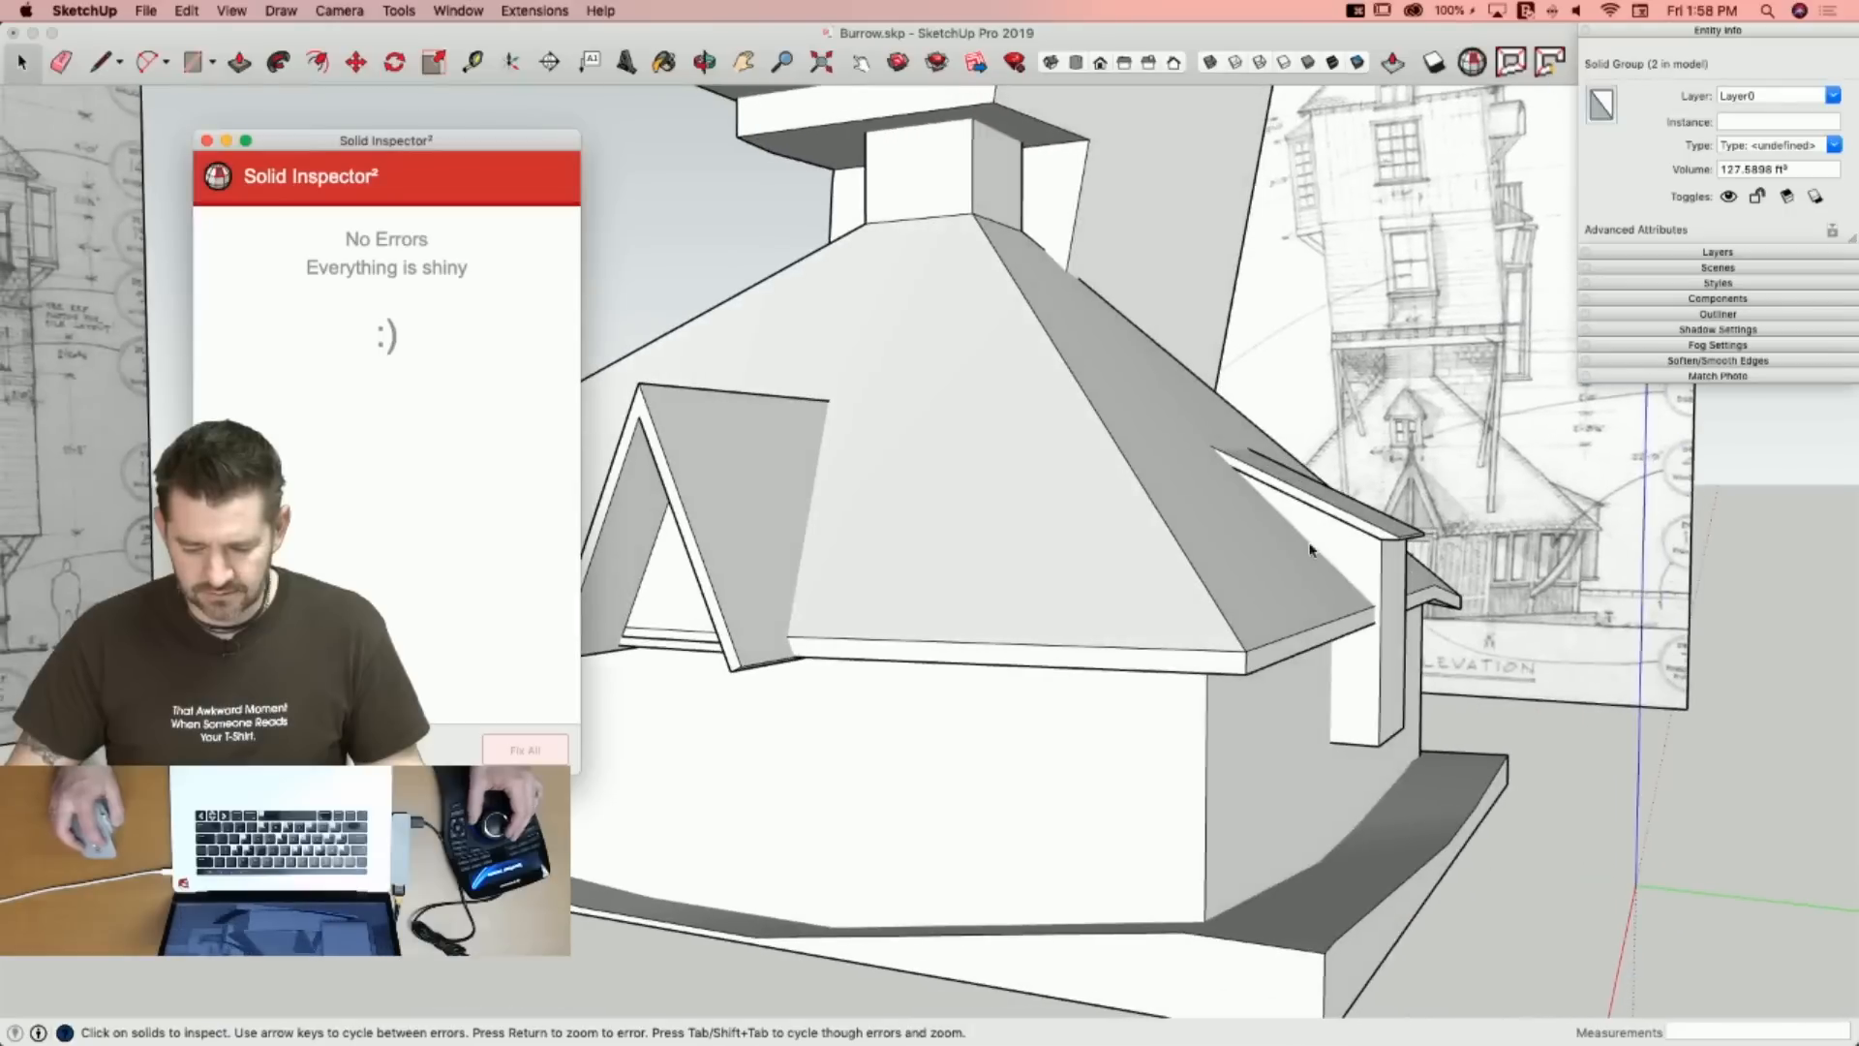
Check both dormer groups on the main roof with Solid Inspector² and fix the Stray Edges error on the front gable group.
click(1336, 528)
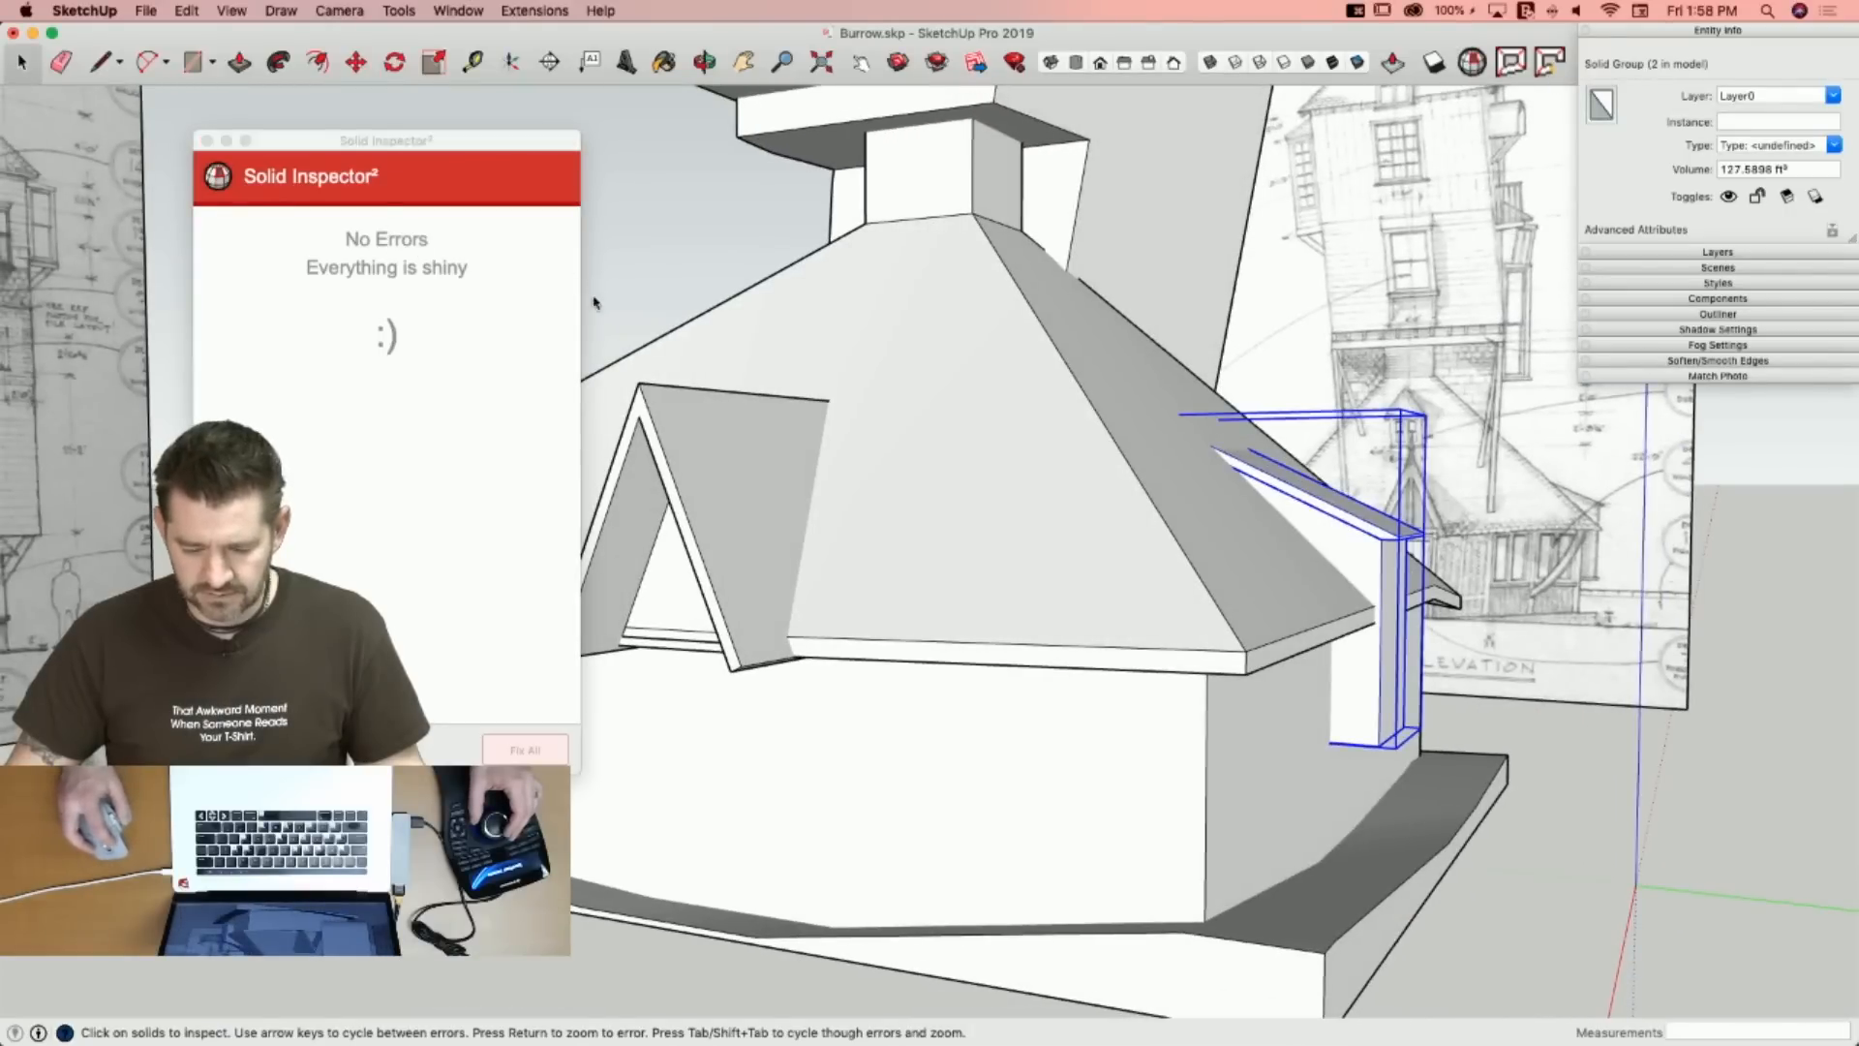
click(802, 491)
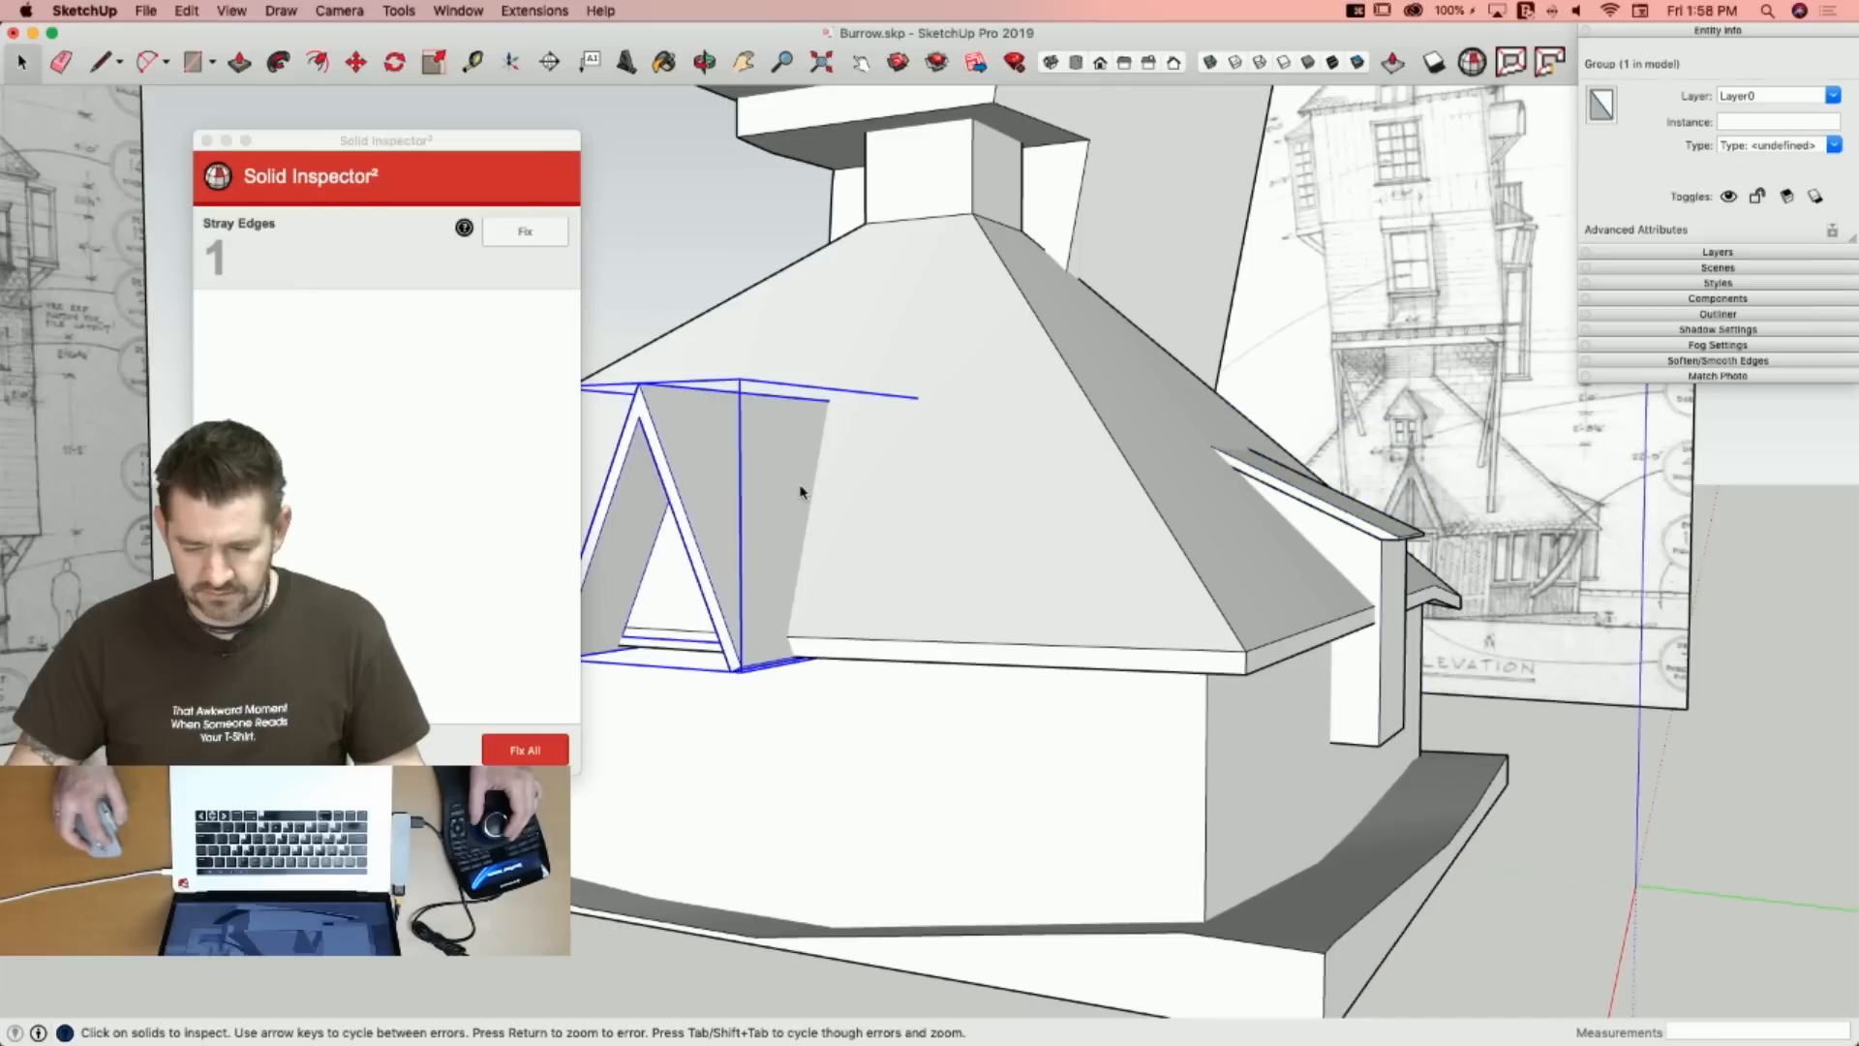
click(518, 237)
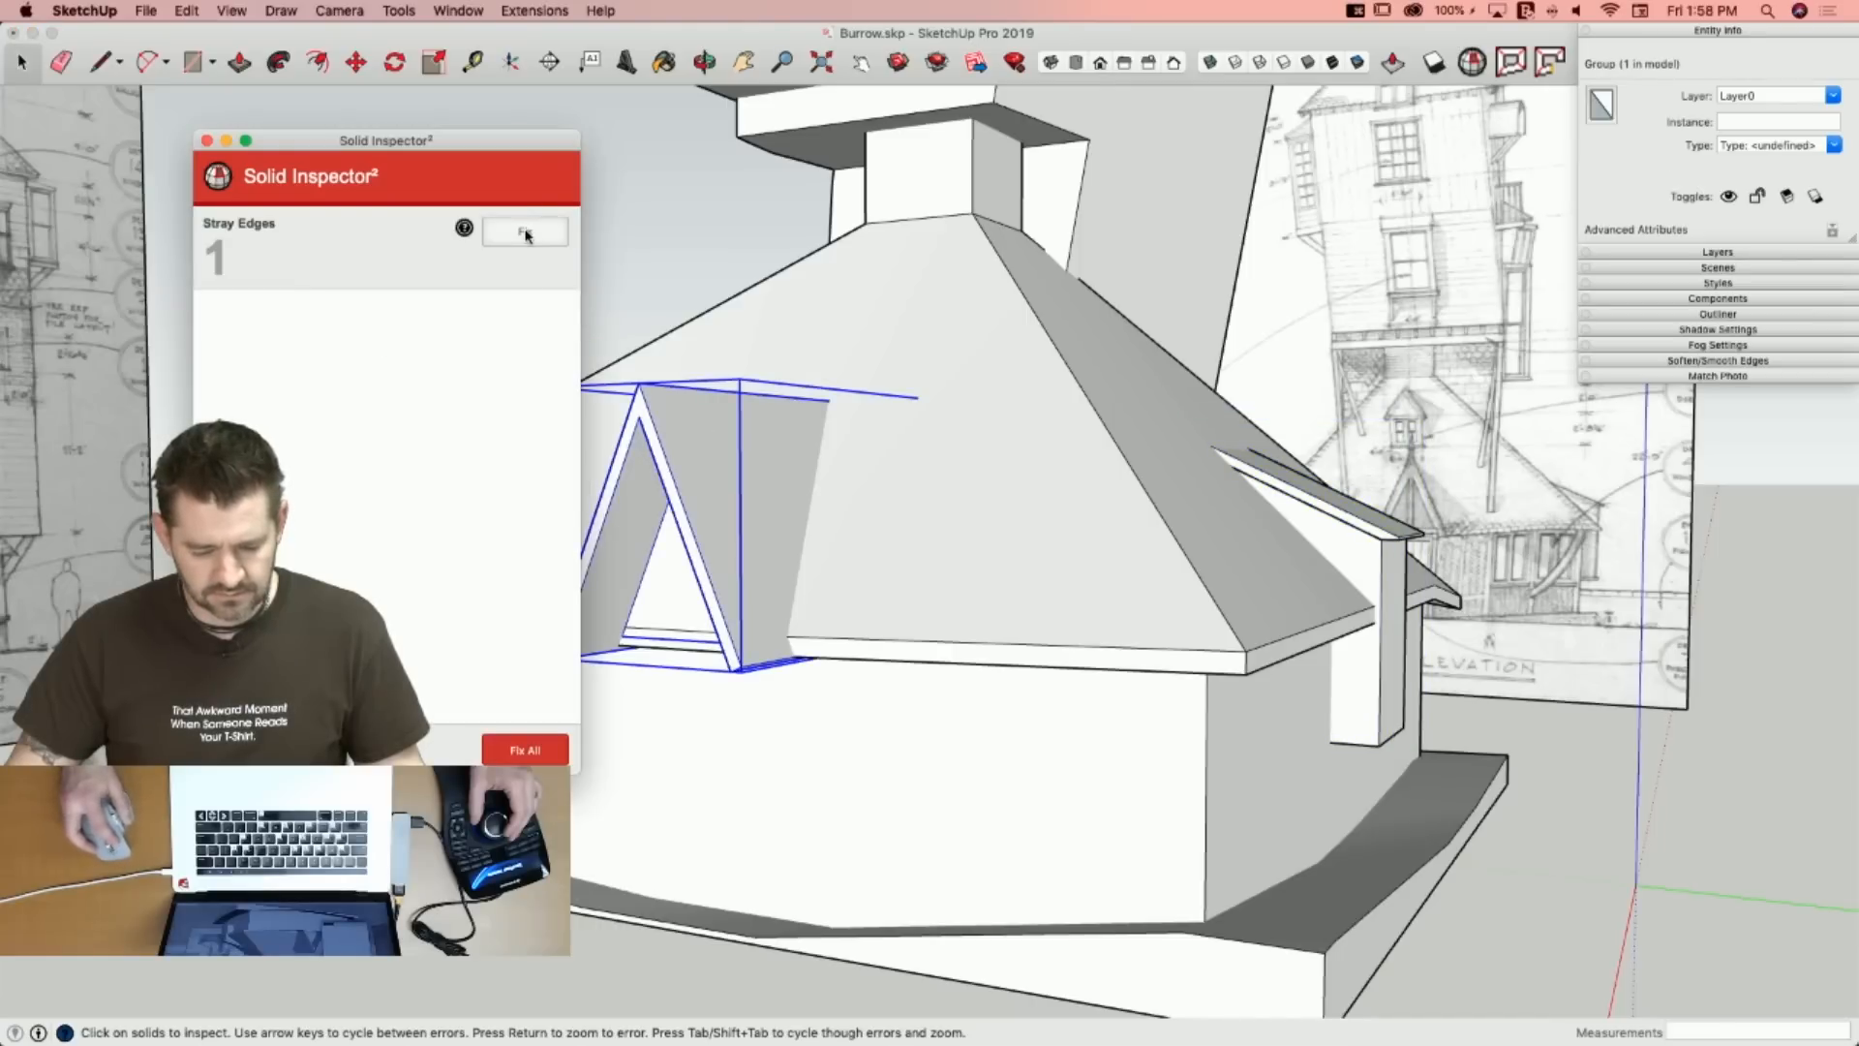
click(526, 234)
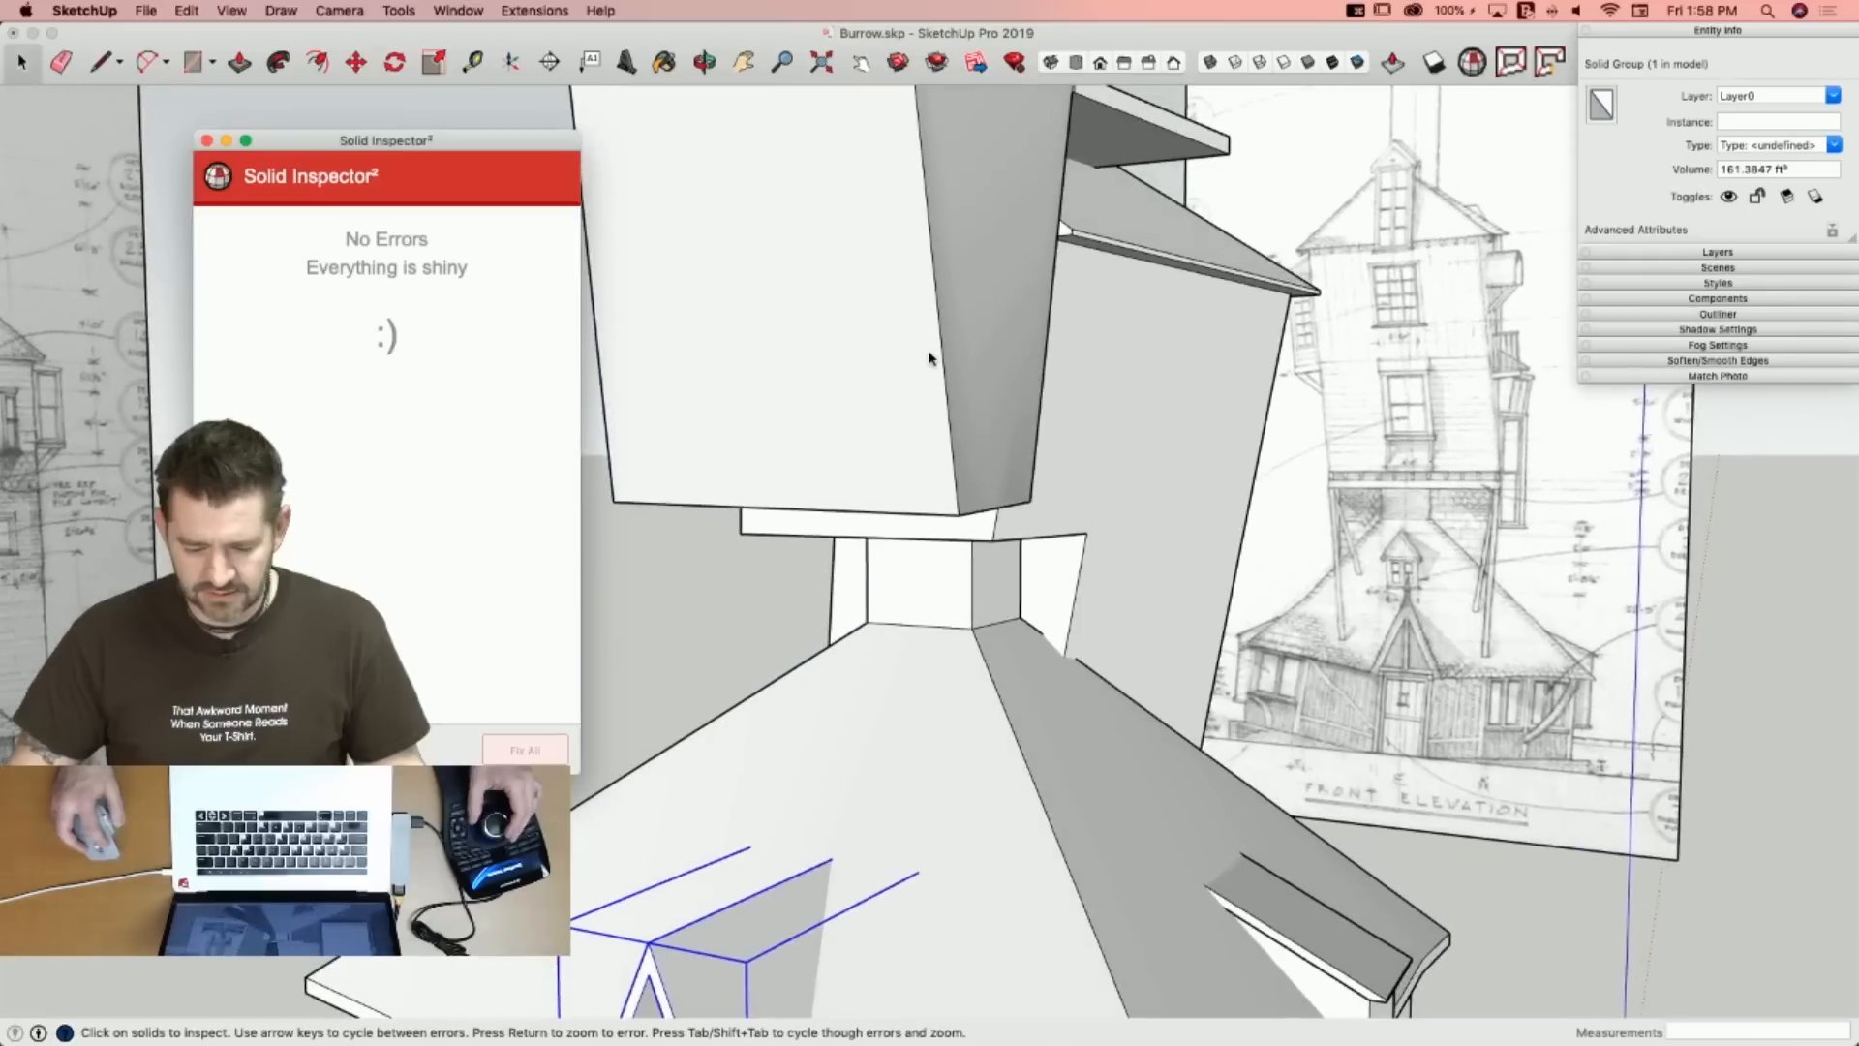
Inspect the large tower block above the main roof and fix its Internal Faces error.
click(928, 358)
click(521, 239)
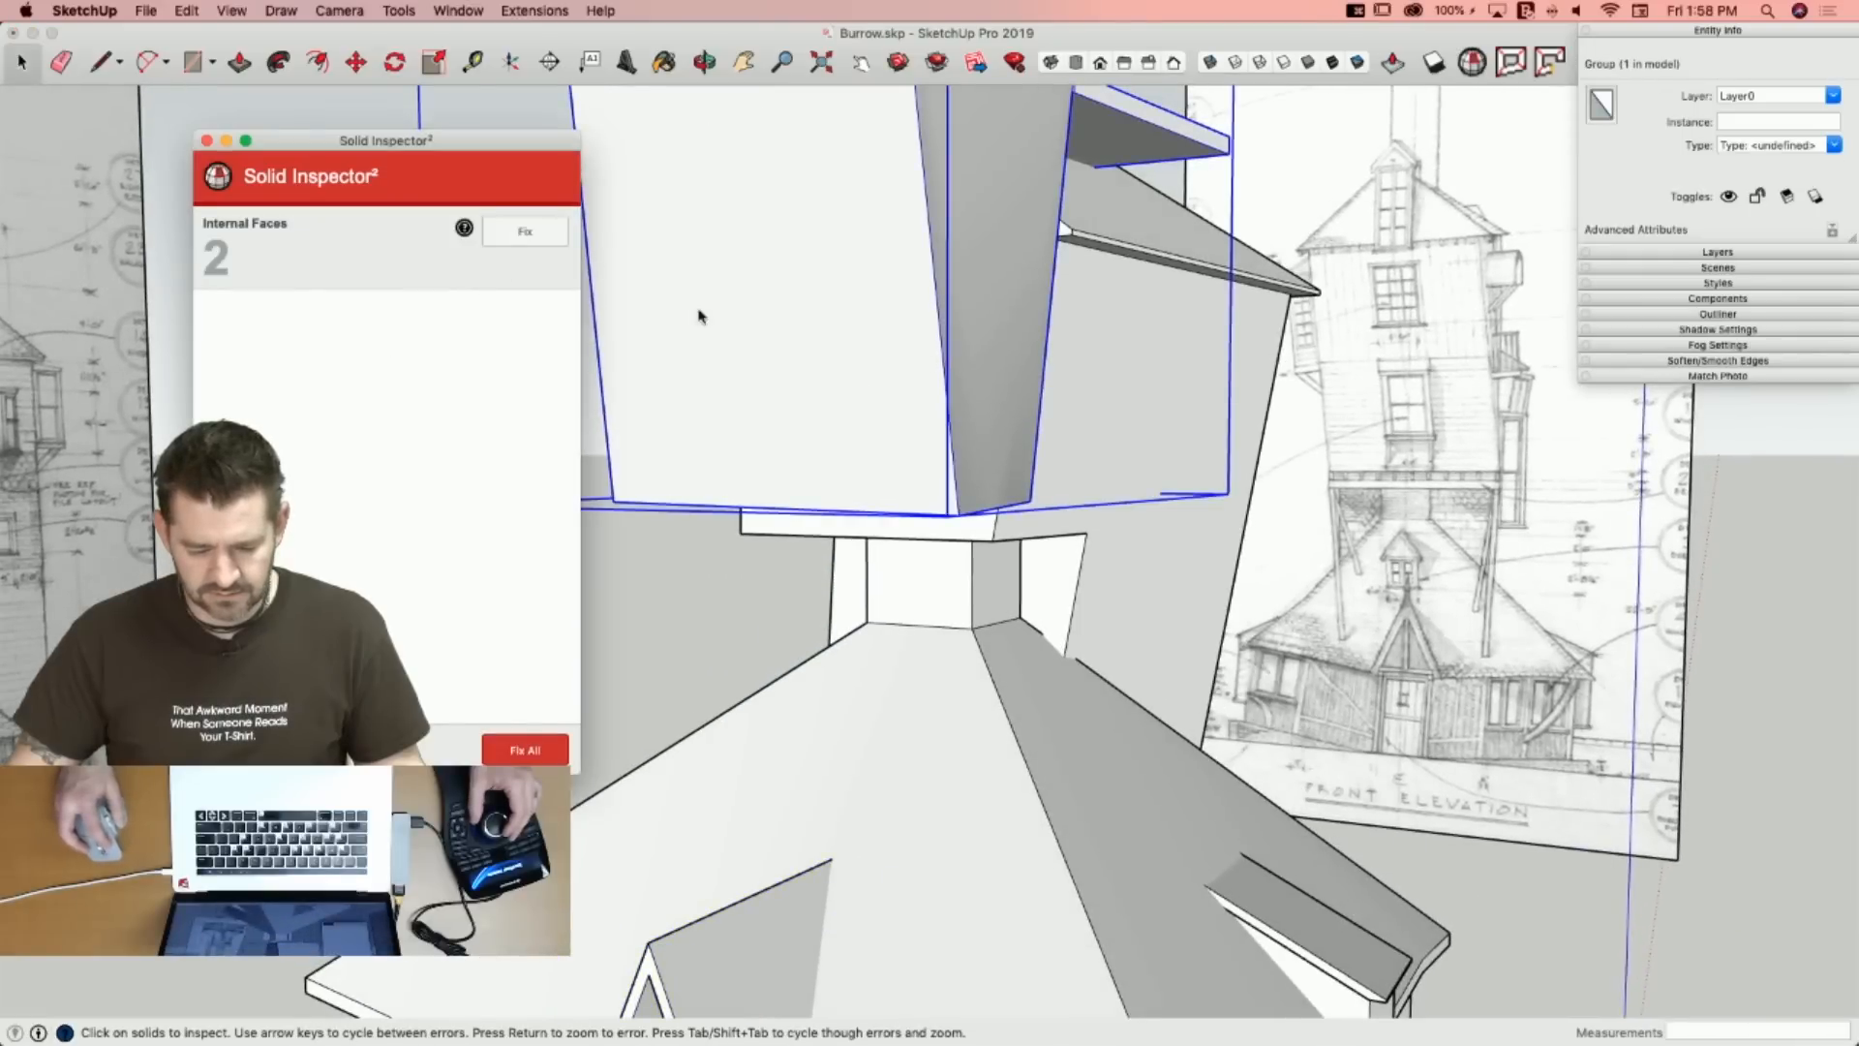
click(561, 243)
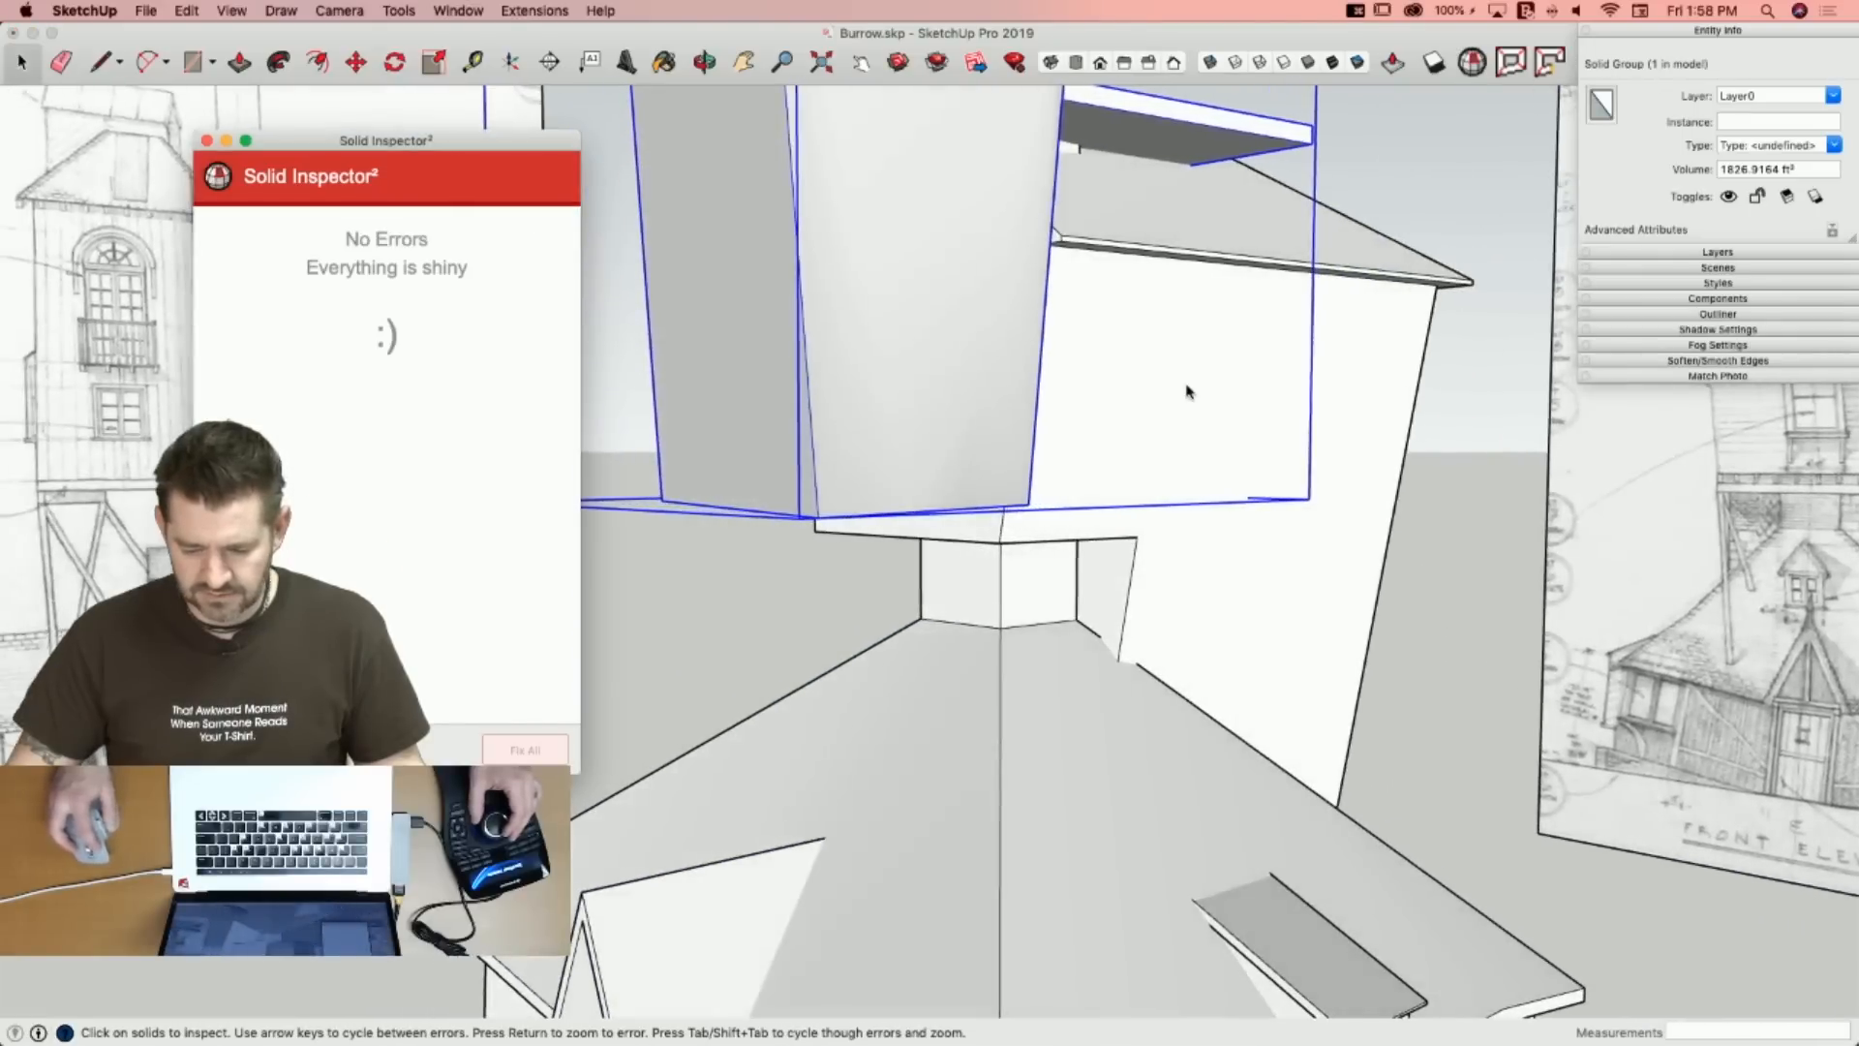
Inspect the rear tower, chimney and topmost dormer groups, fix the dormer's Internal Faces error and close Solid Inspector².
click(1188, 391)
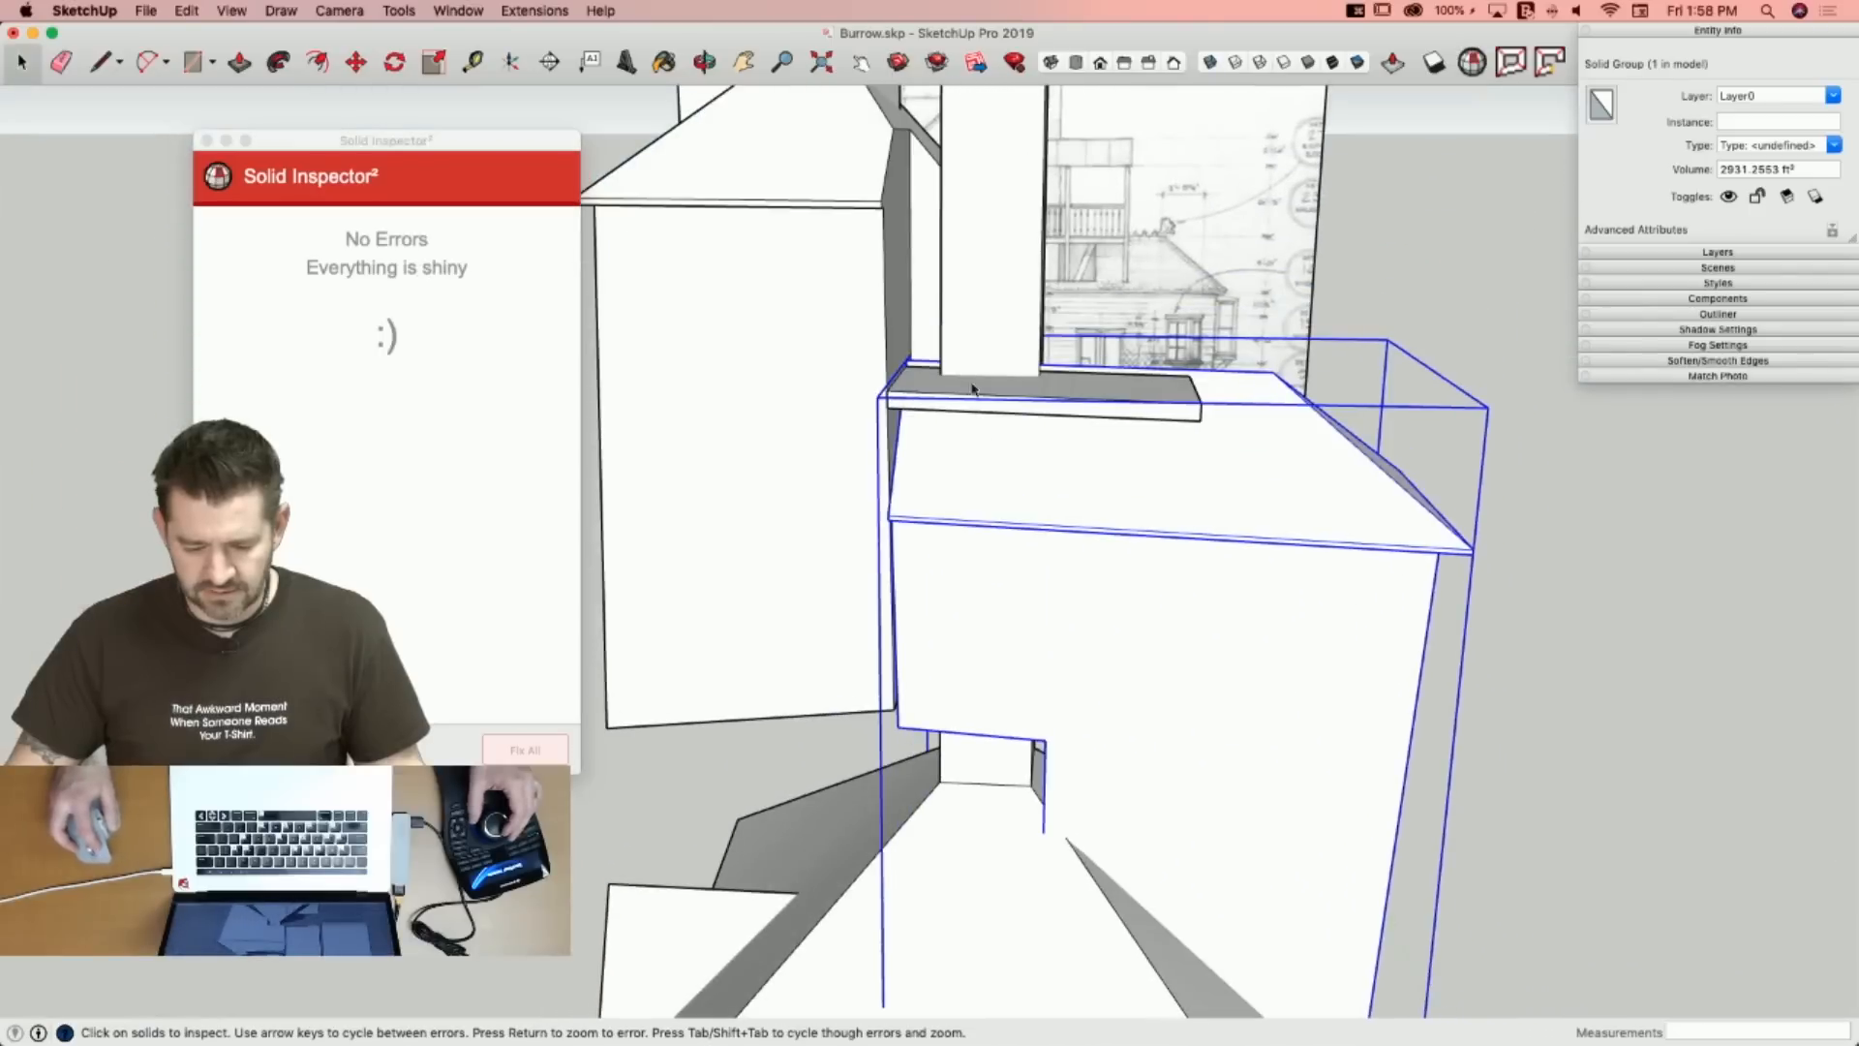
click(972, 350)
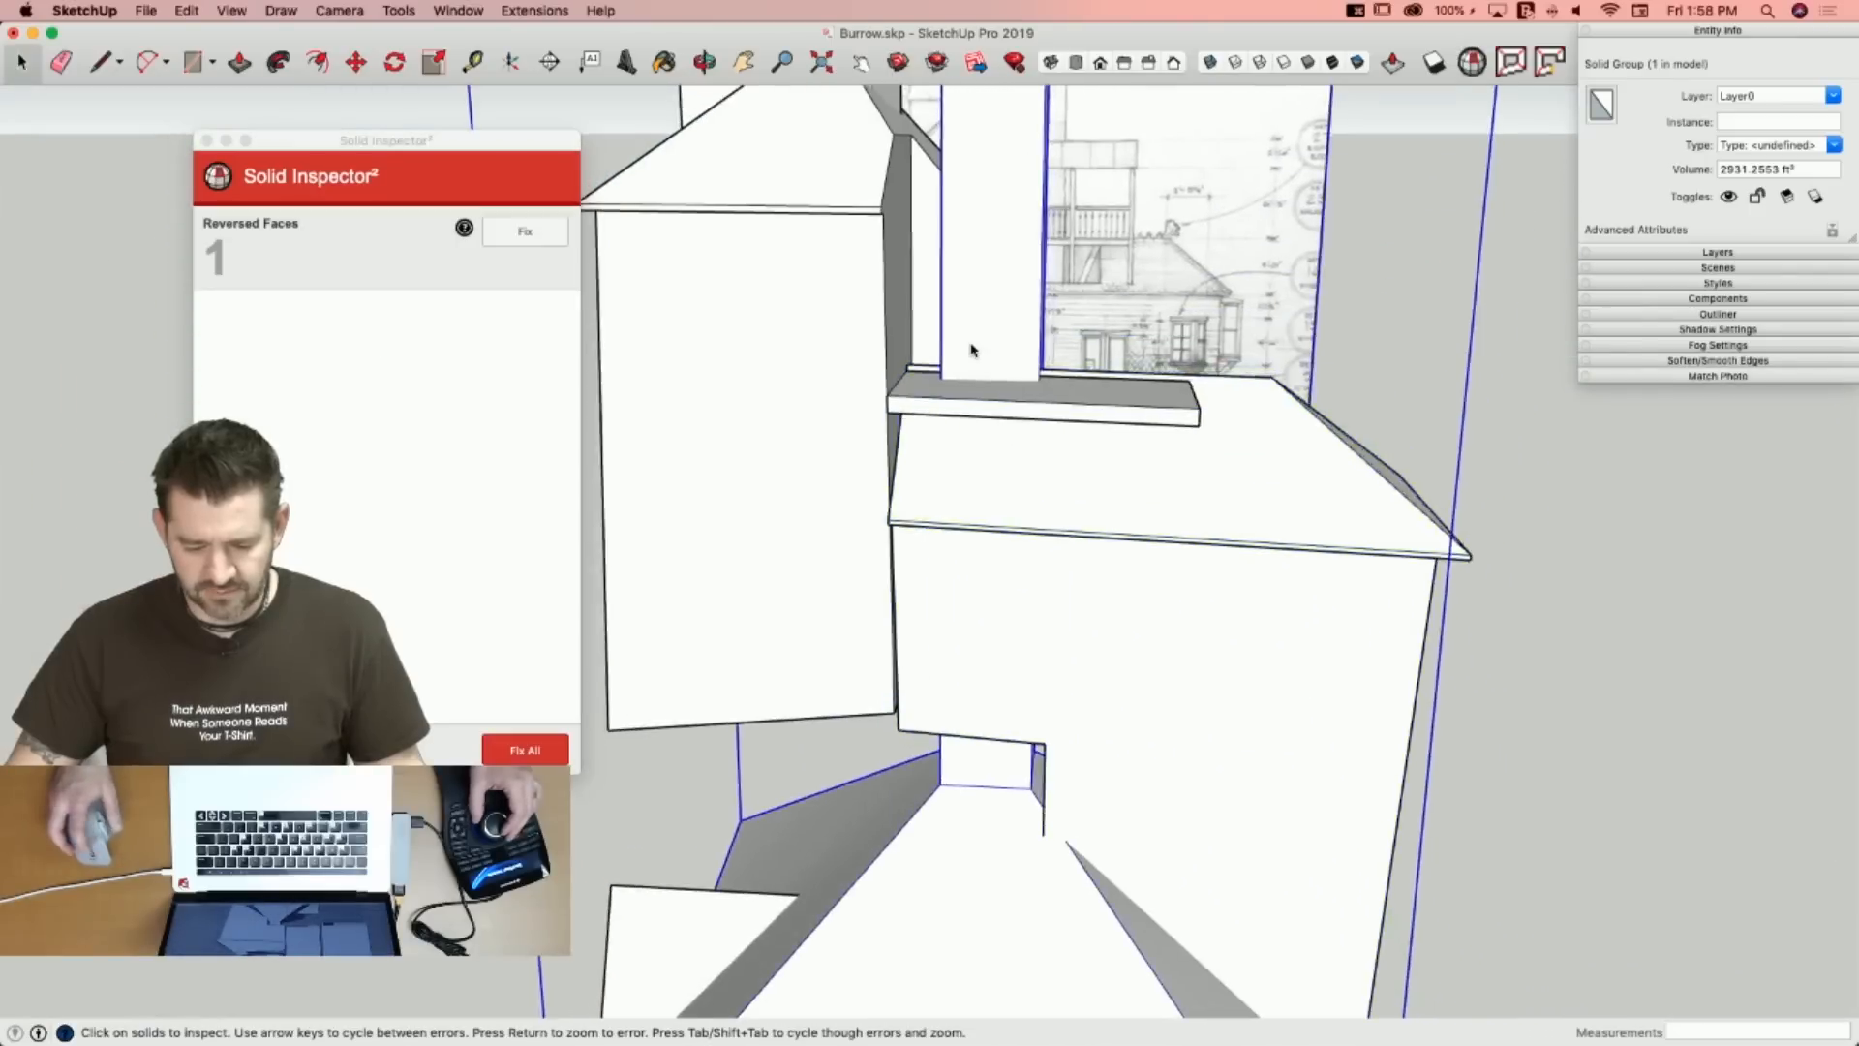
click(868, 448)
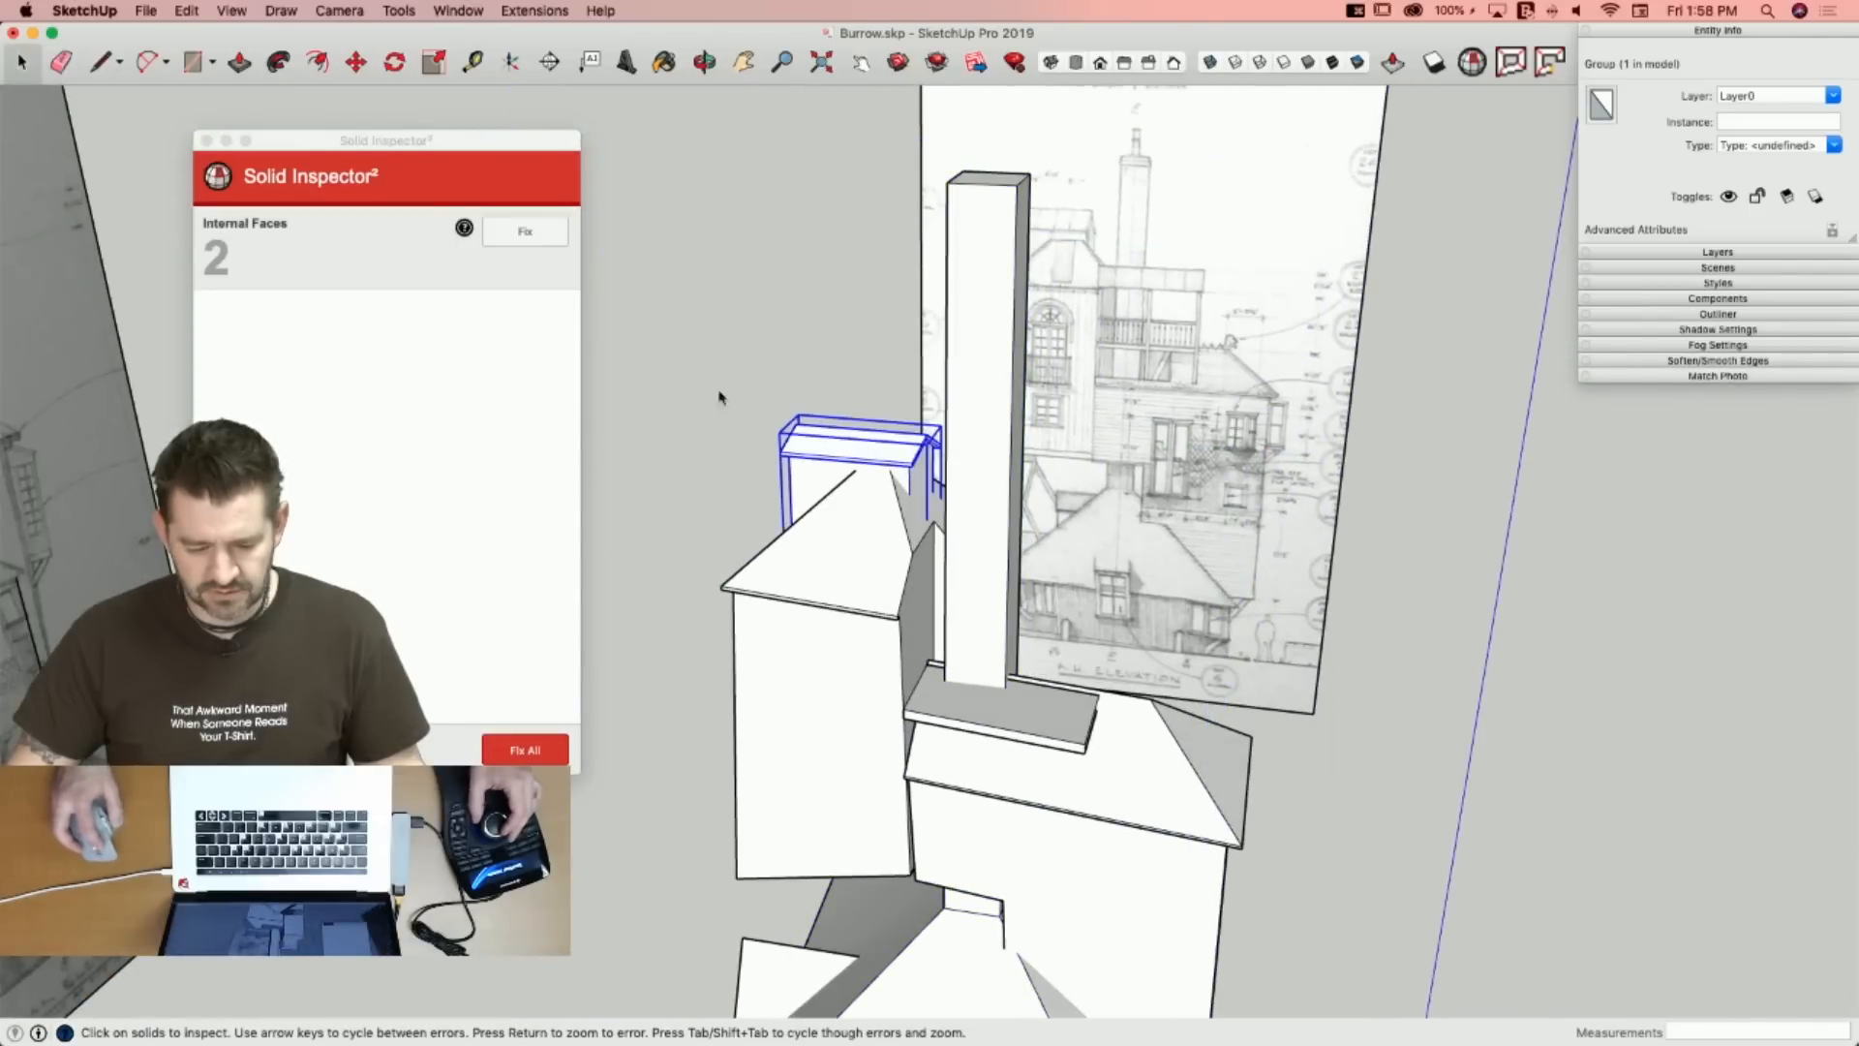
click(526, 245)
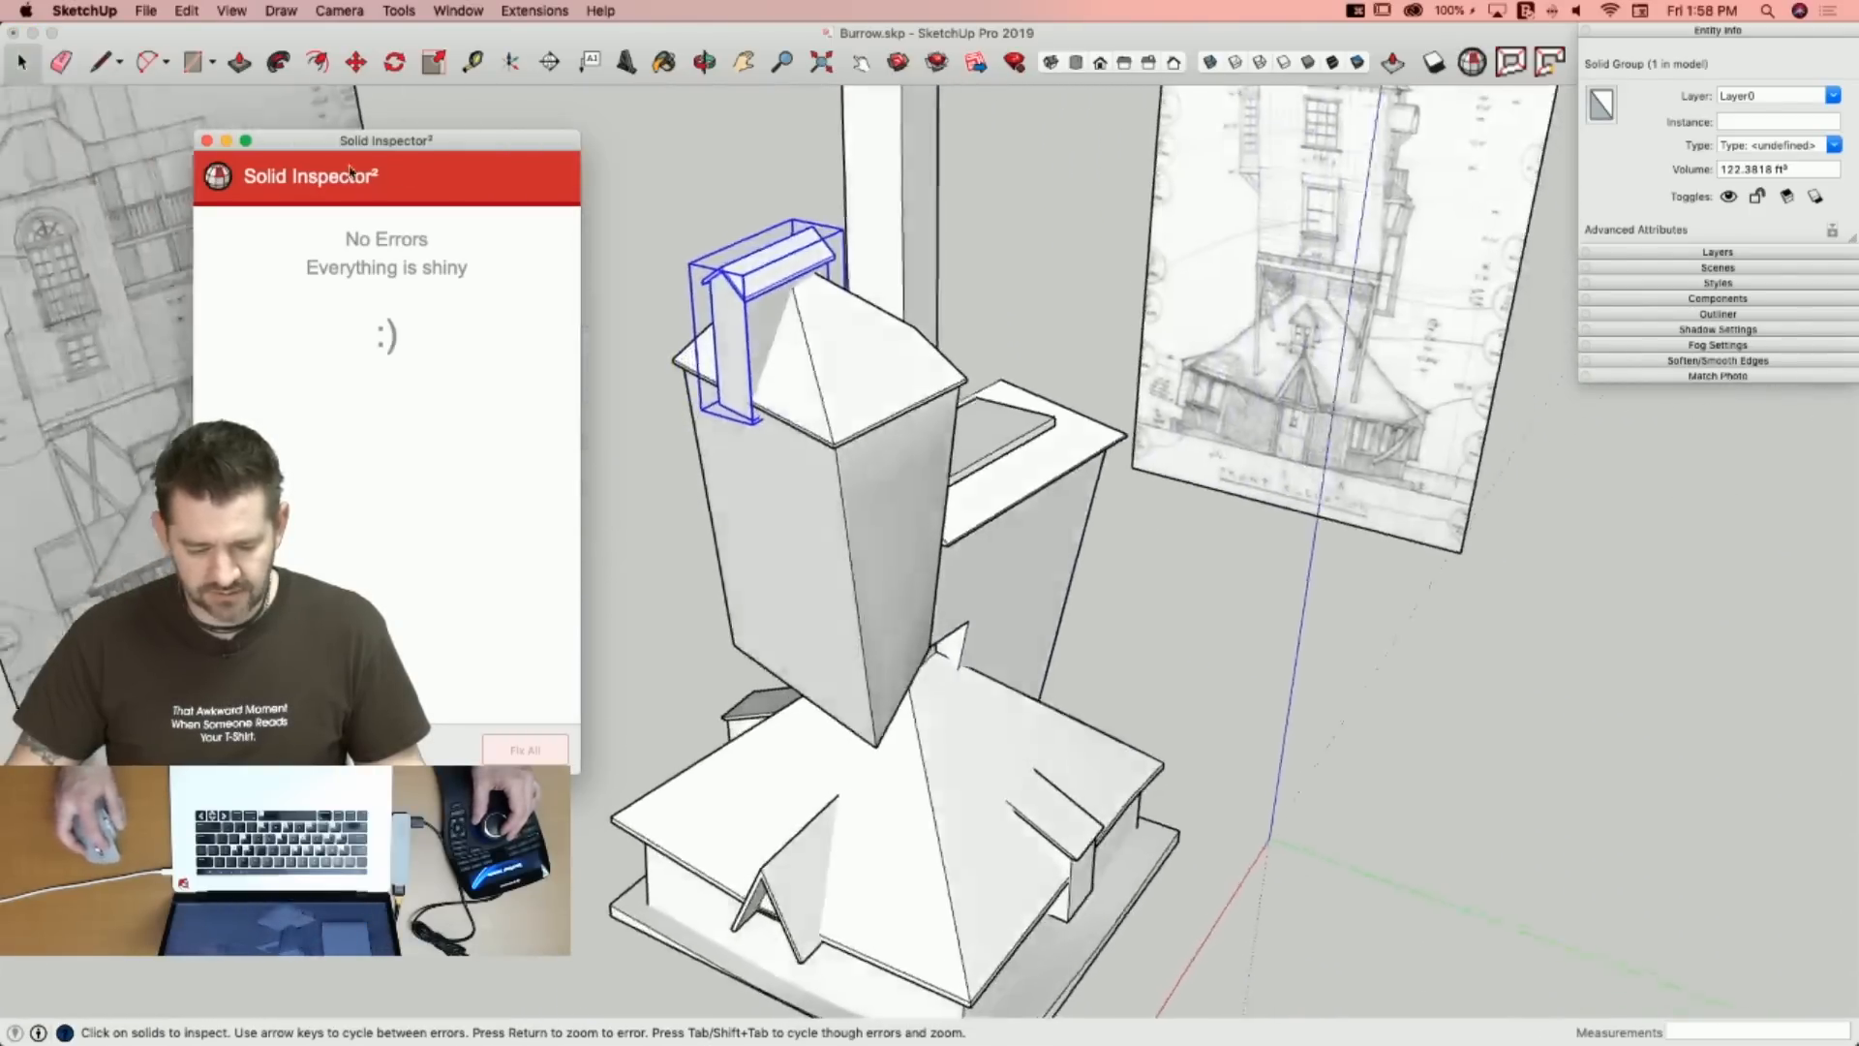
click(207, 142)
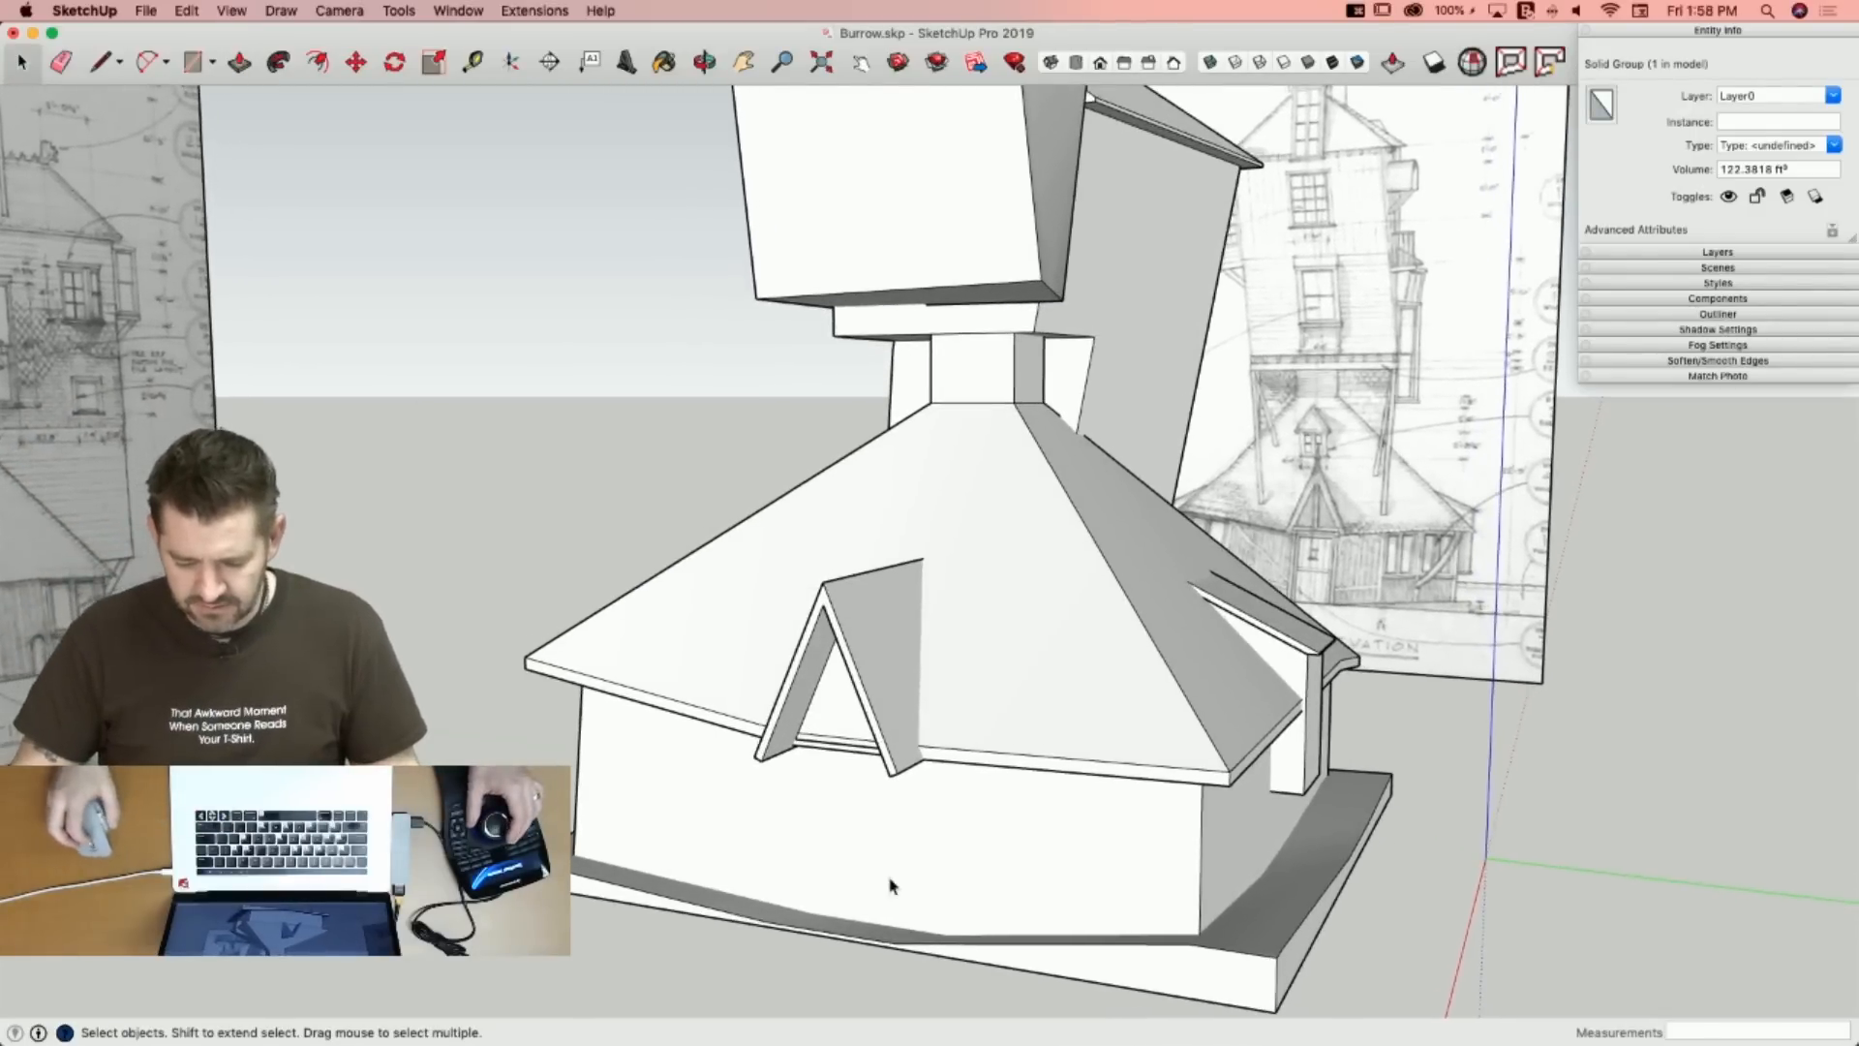
Inside the front gable group, draw a small rectangle in one inner lower corner and extrude it outward into a beam about 1' 11 7/16" long.
scroll(871, 813, up, 5)
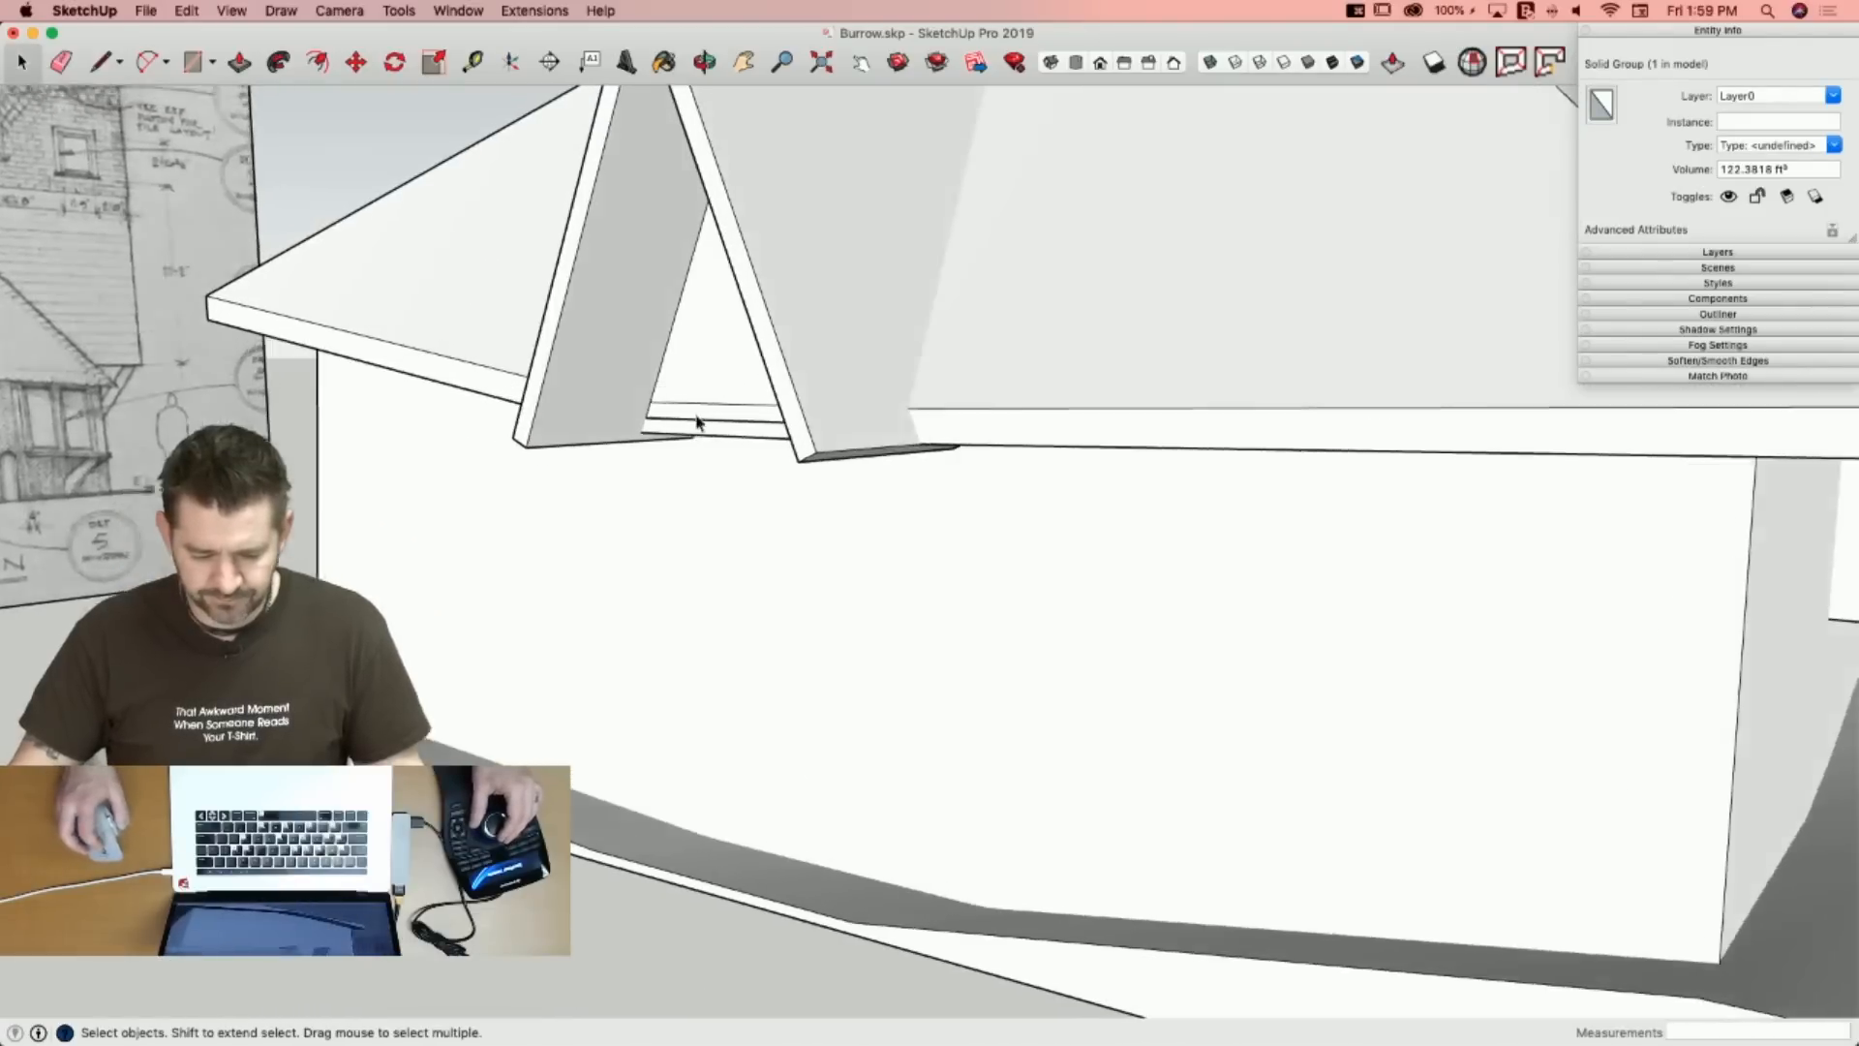
double_click(572, 366)
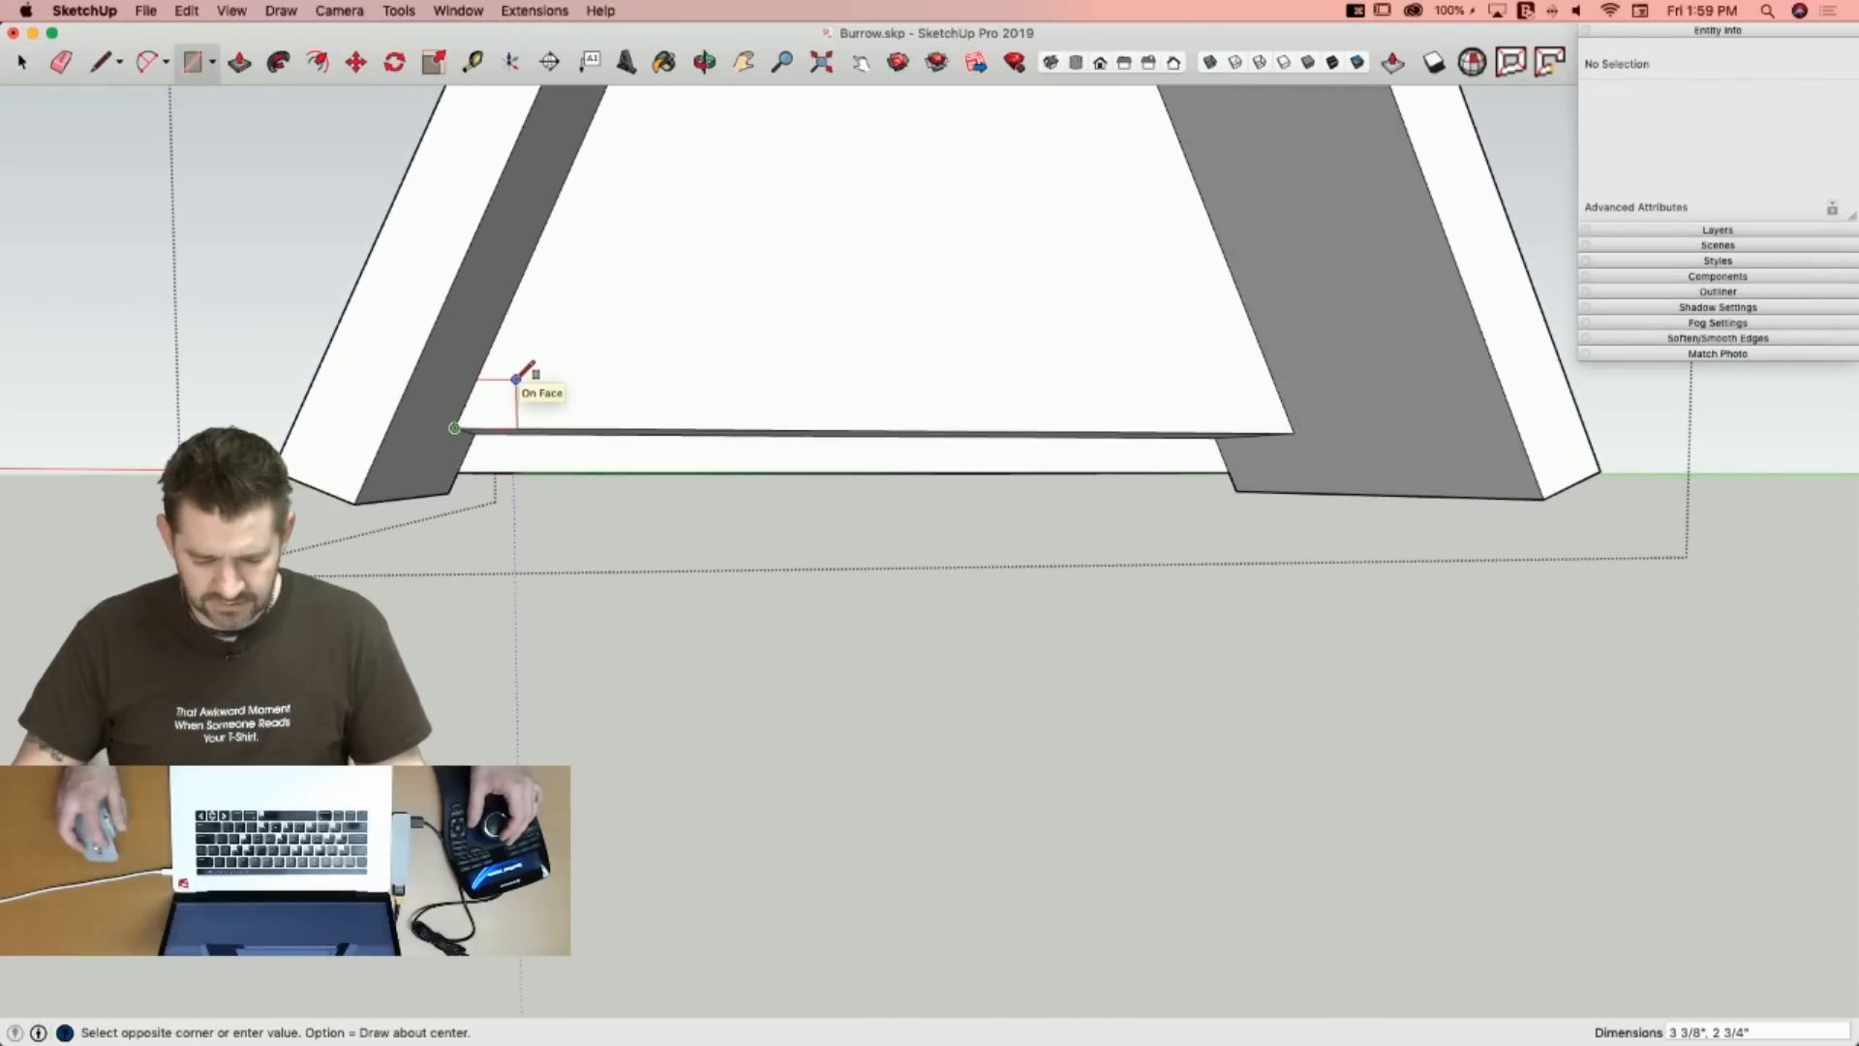
key(p)
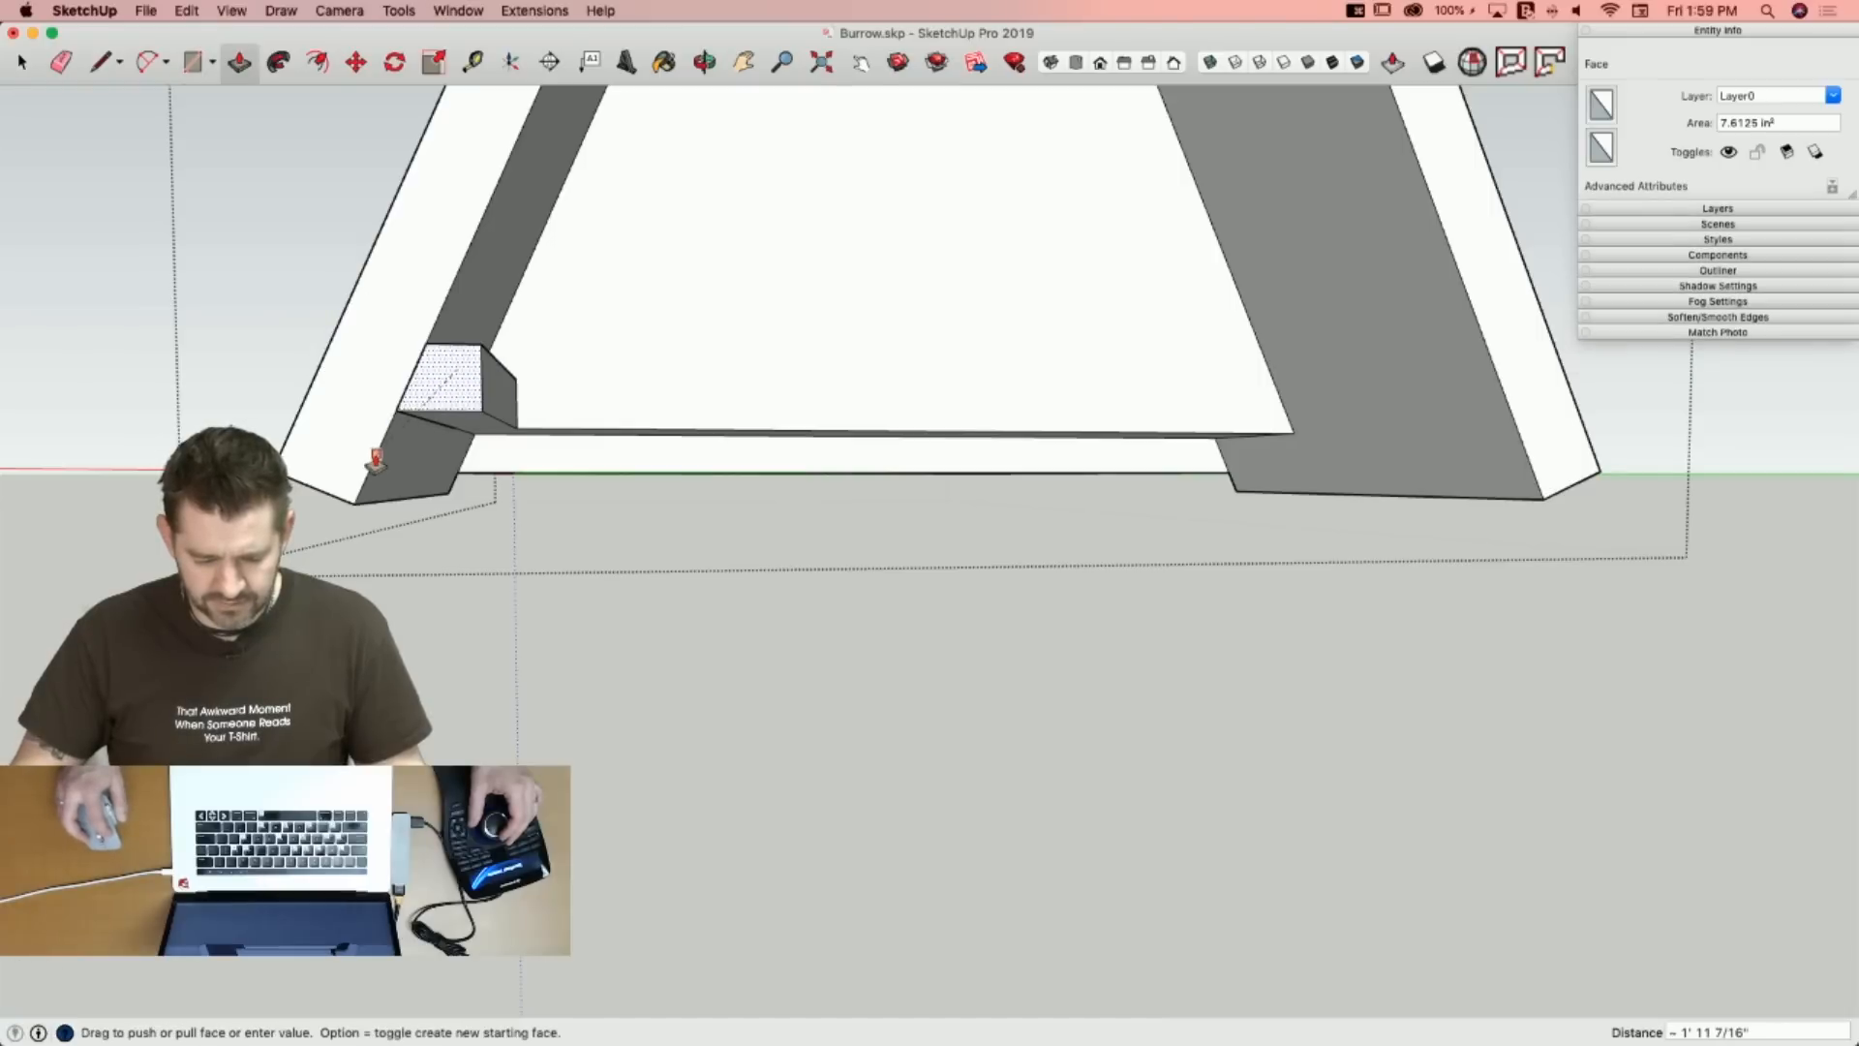
key(space)
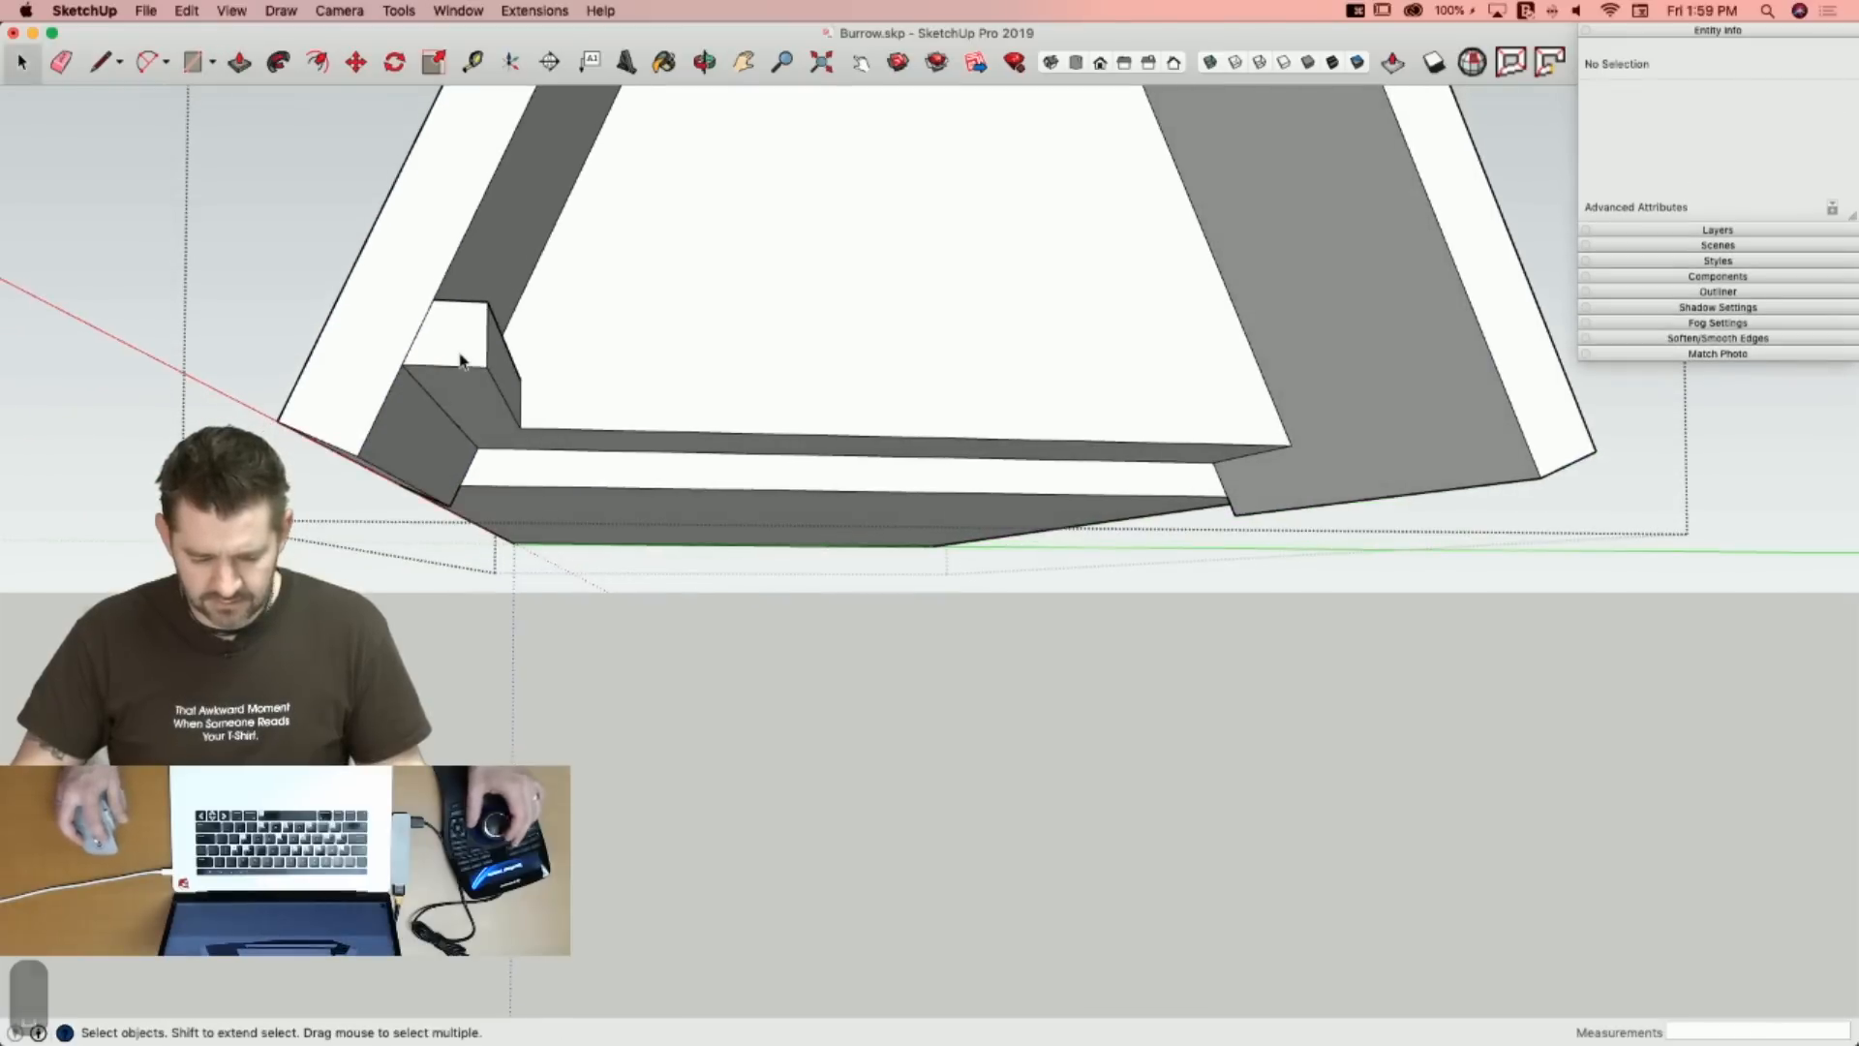
Paste a copy of the beam's end profile on the gable face, mirror it and erase the unmirrored outline.
click(461, 361)
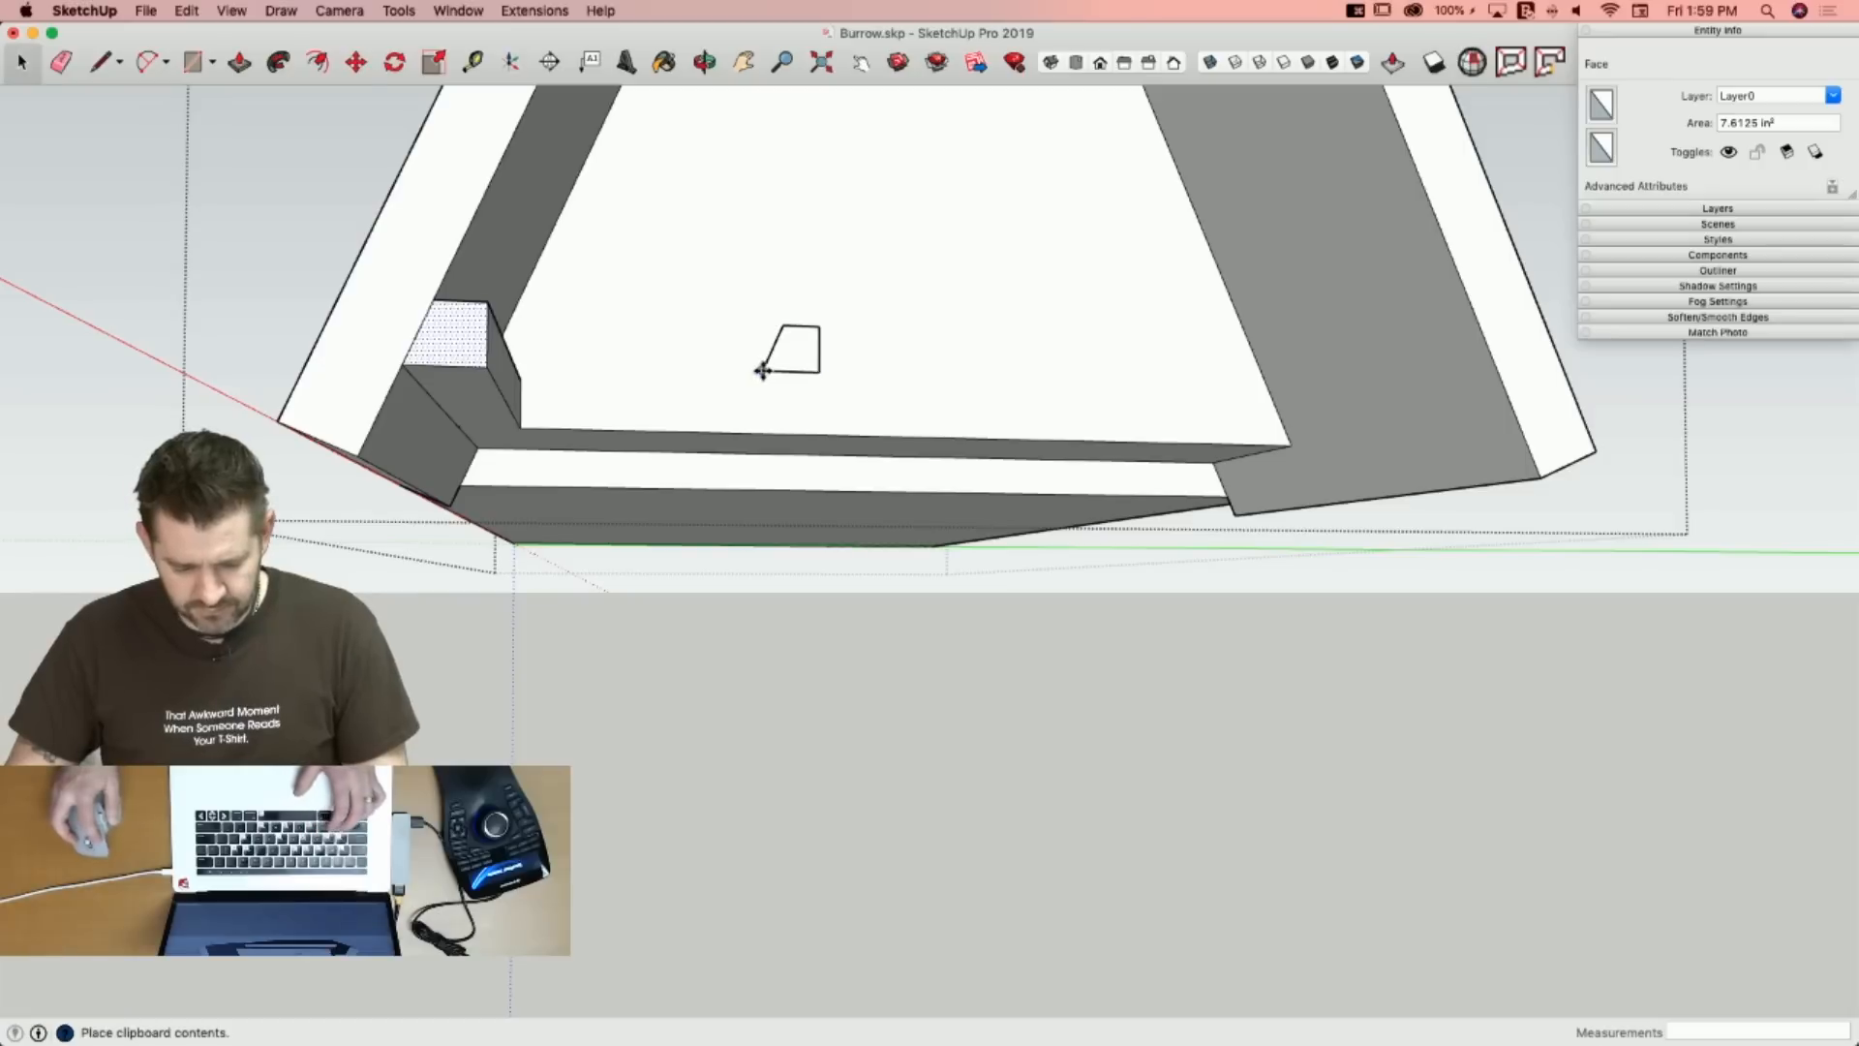
click(763, 369)
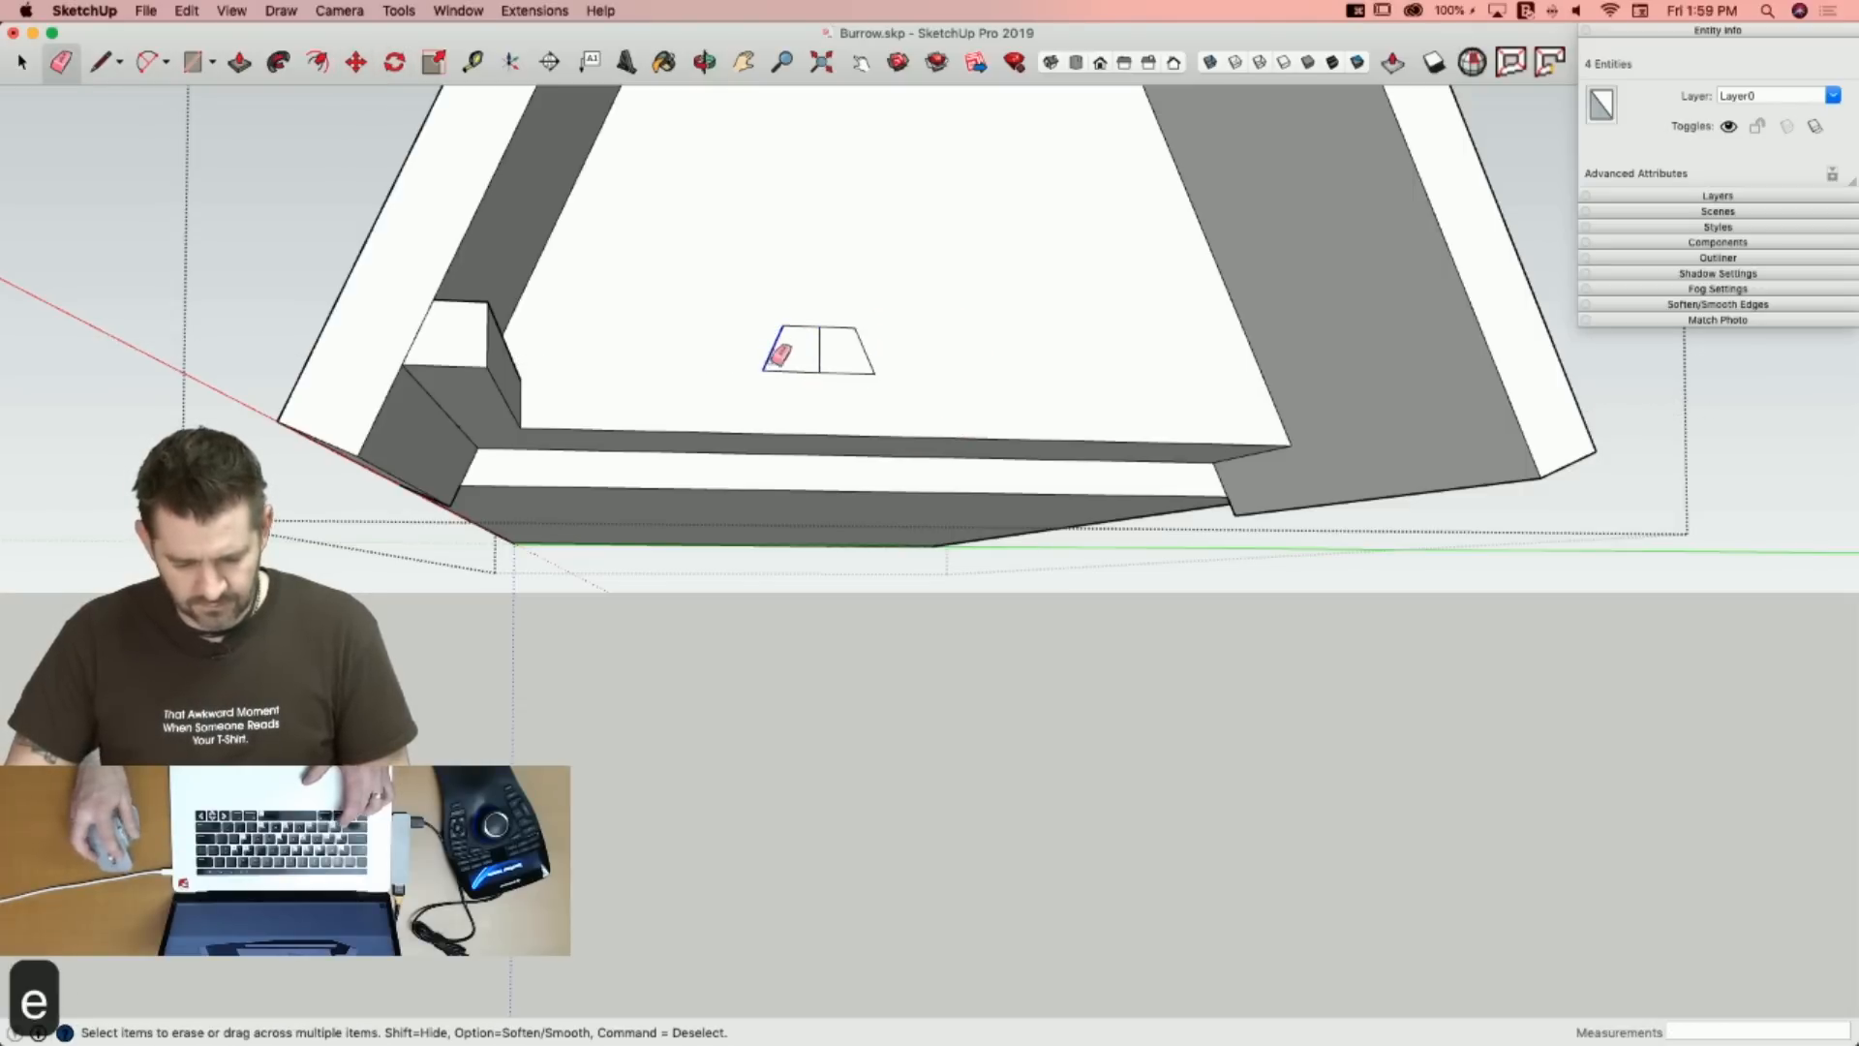
drag(771, 362, 796, 352)
key(space)
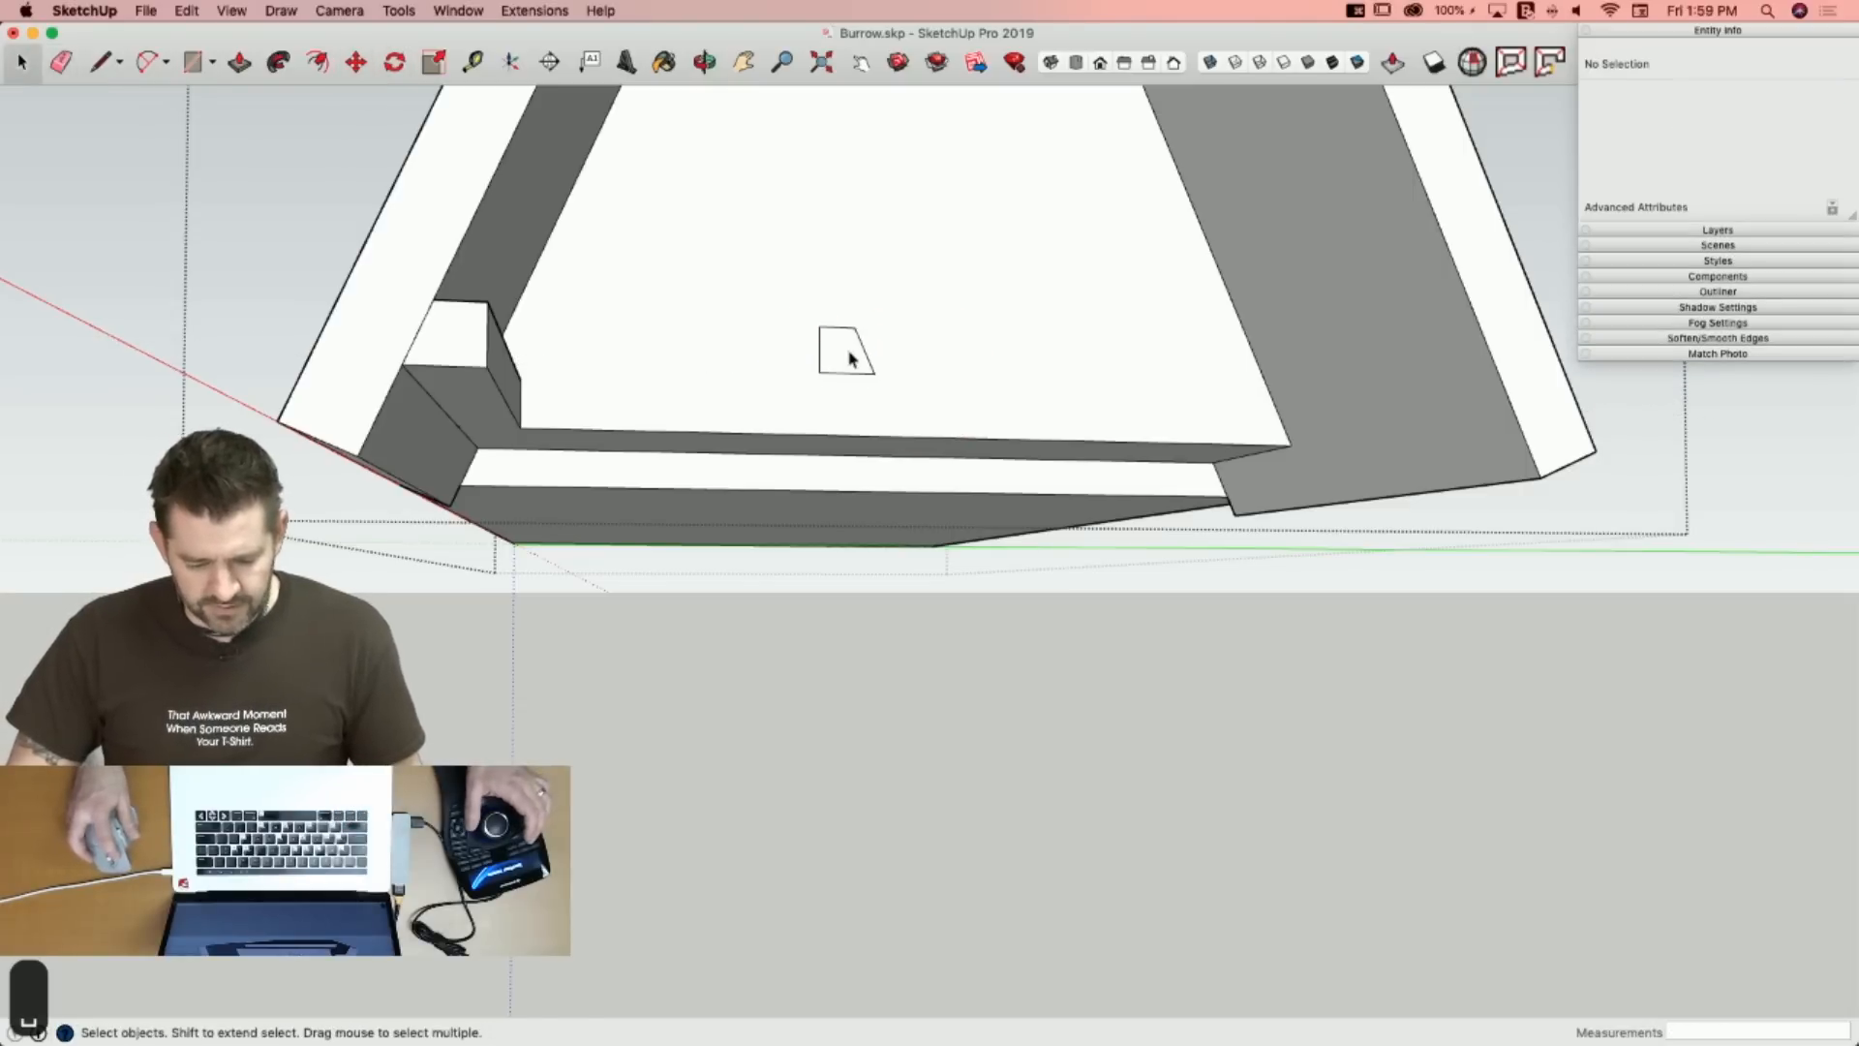
Move the mirrored profile into the gable's opposite lower corner, extrude a matching beam and set the beam ends back about 1".
click(849, 358)
key(m)
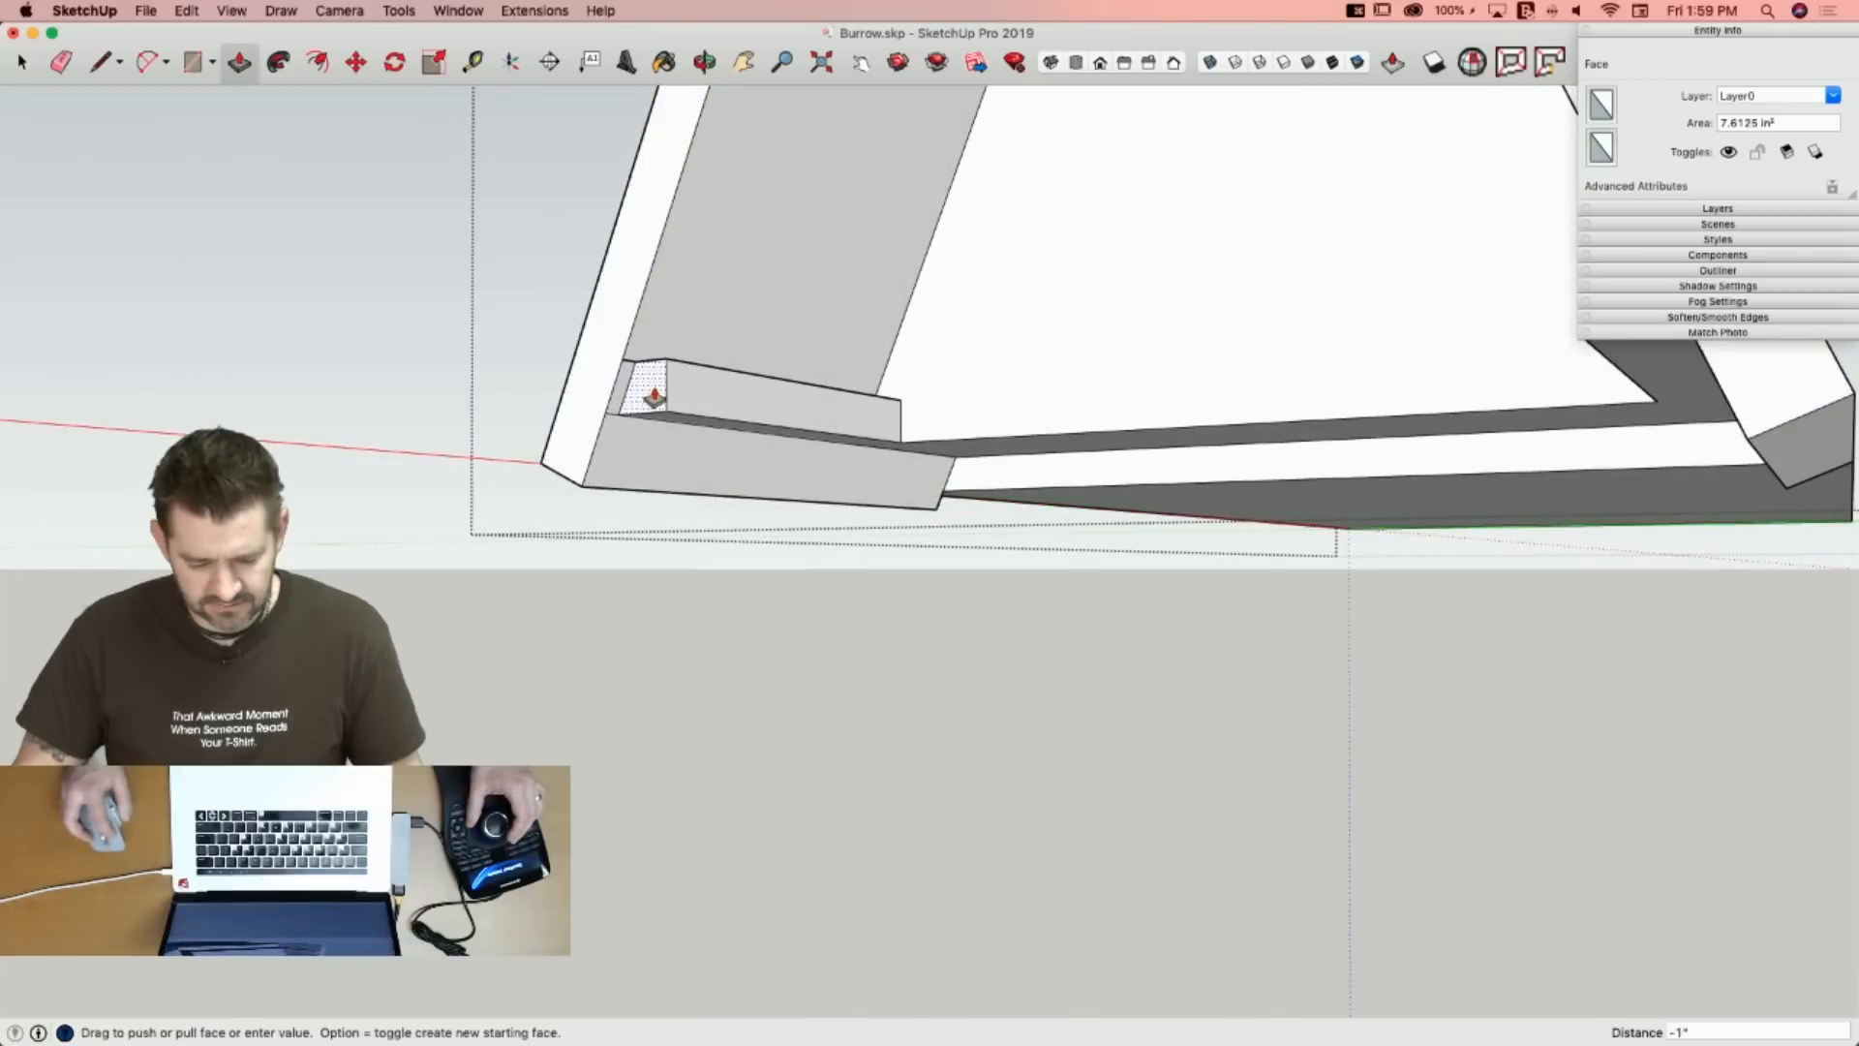
click(655, 395)
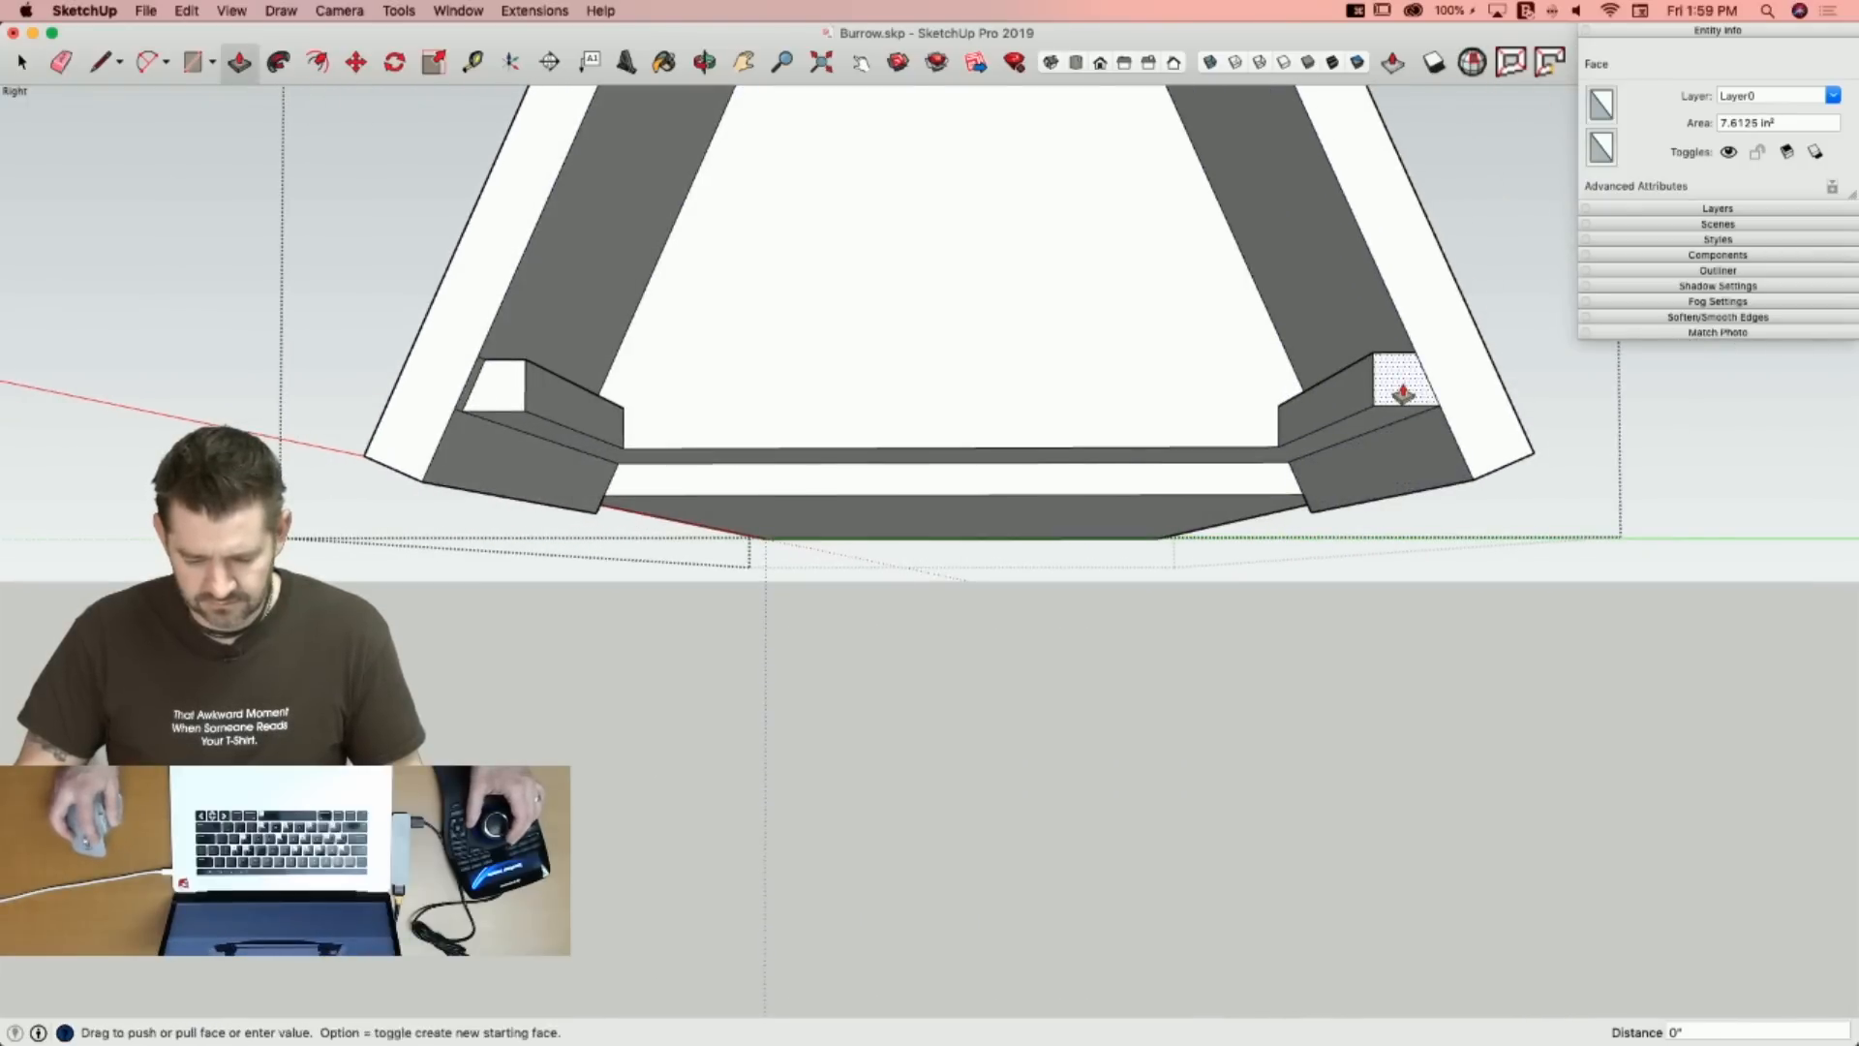
Erase the extra edges under the beams and draw a rectangular post footprint beneath the outer end of each beam.
key(e)
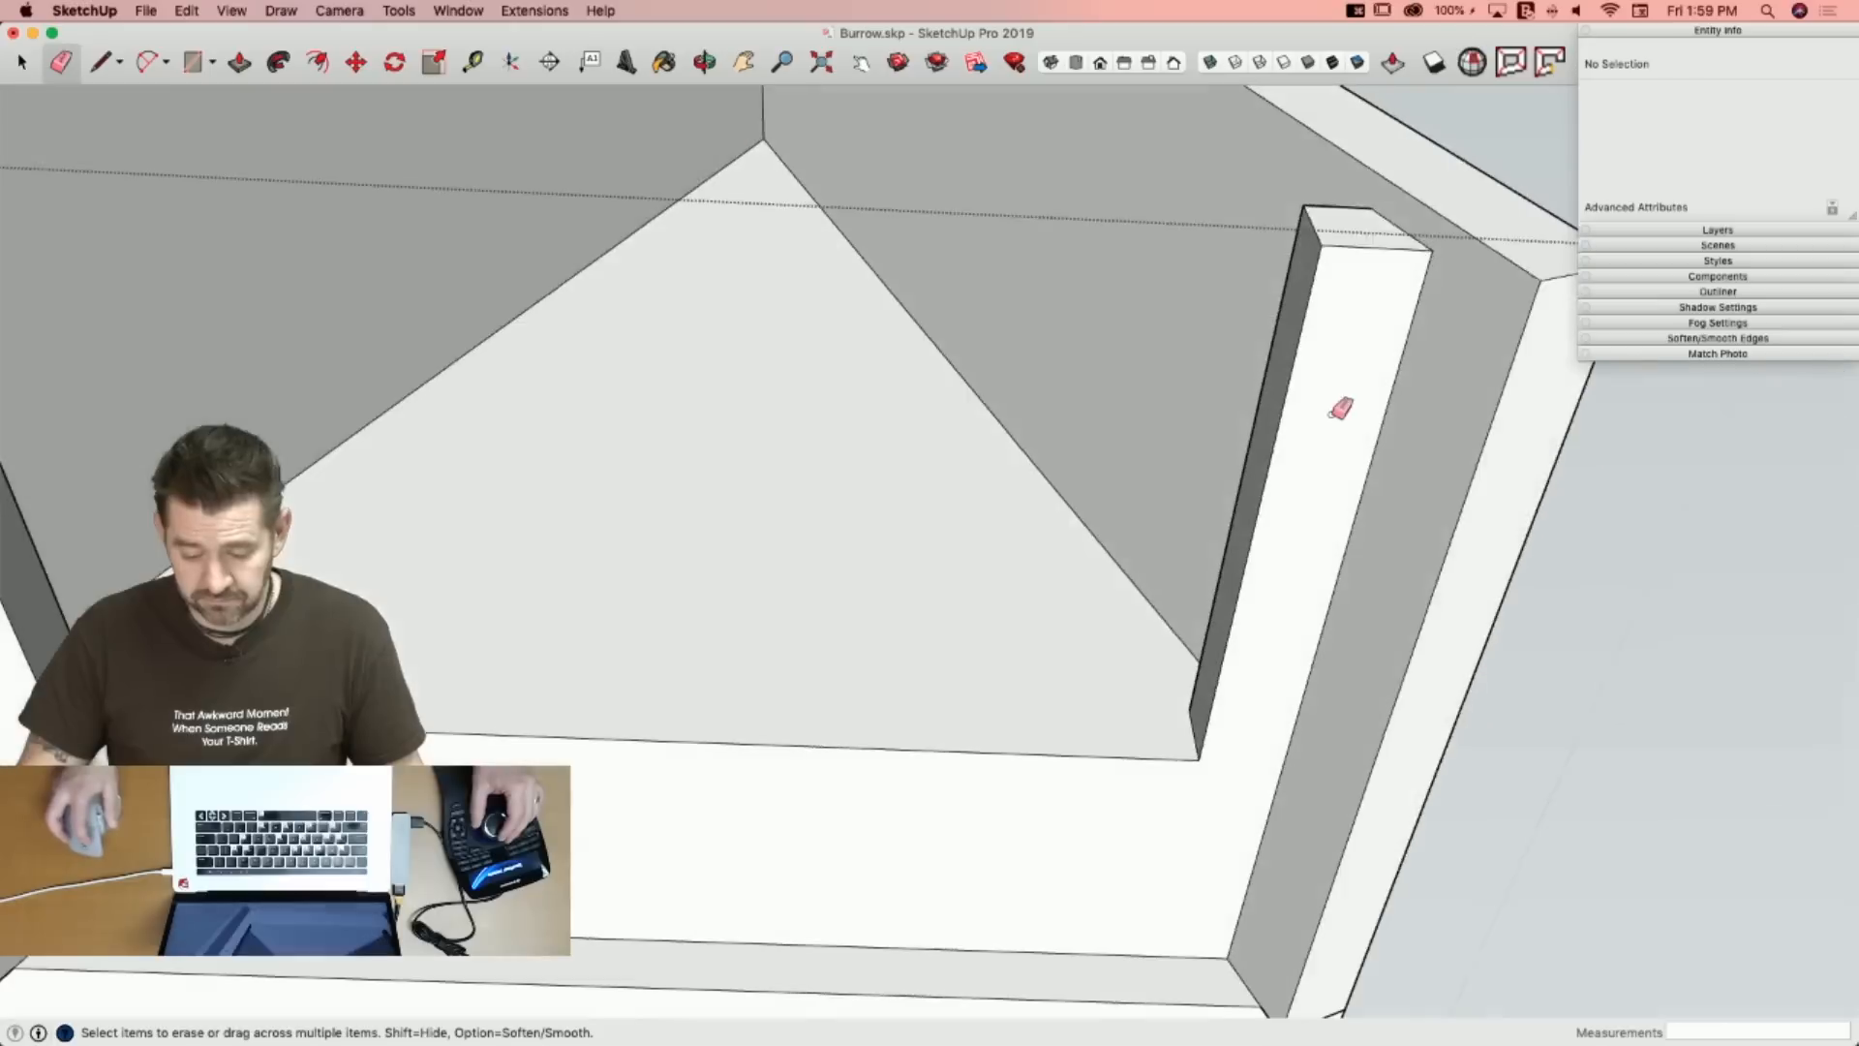
key(r)
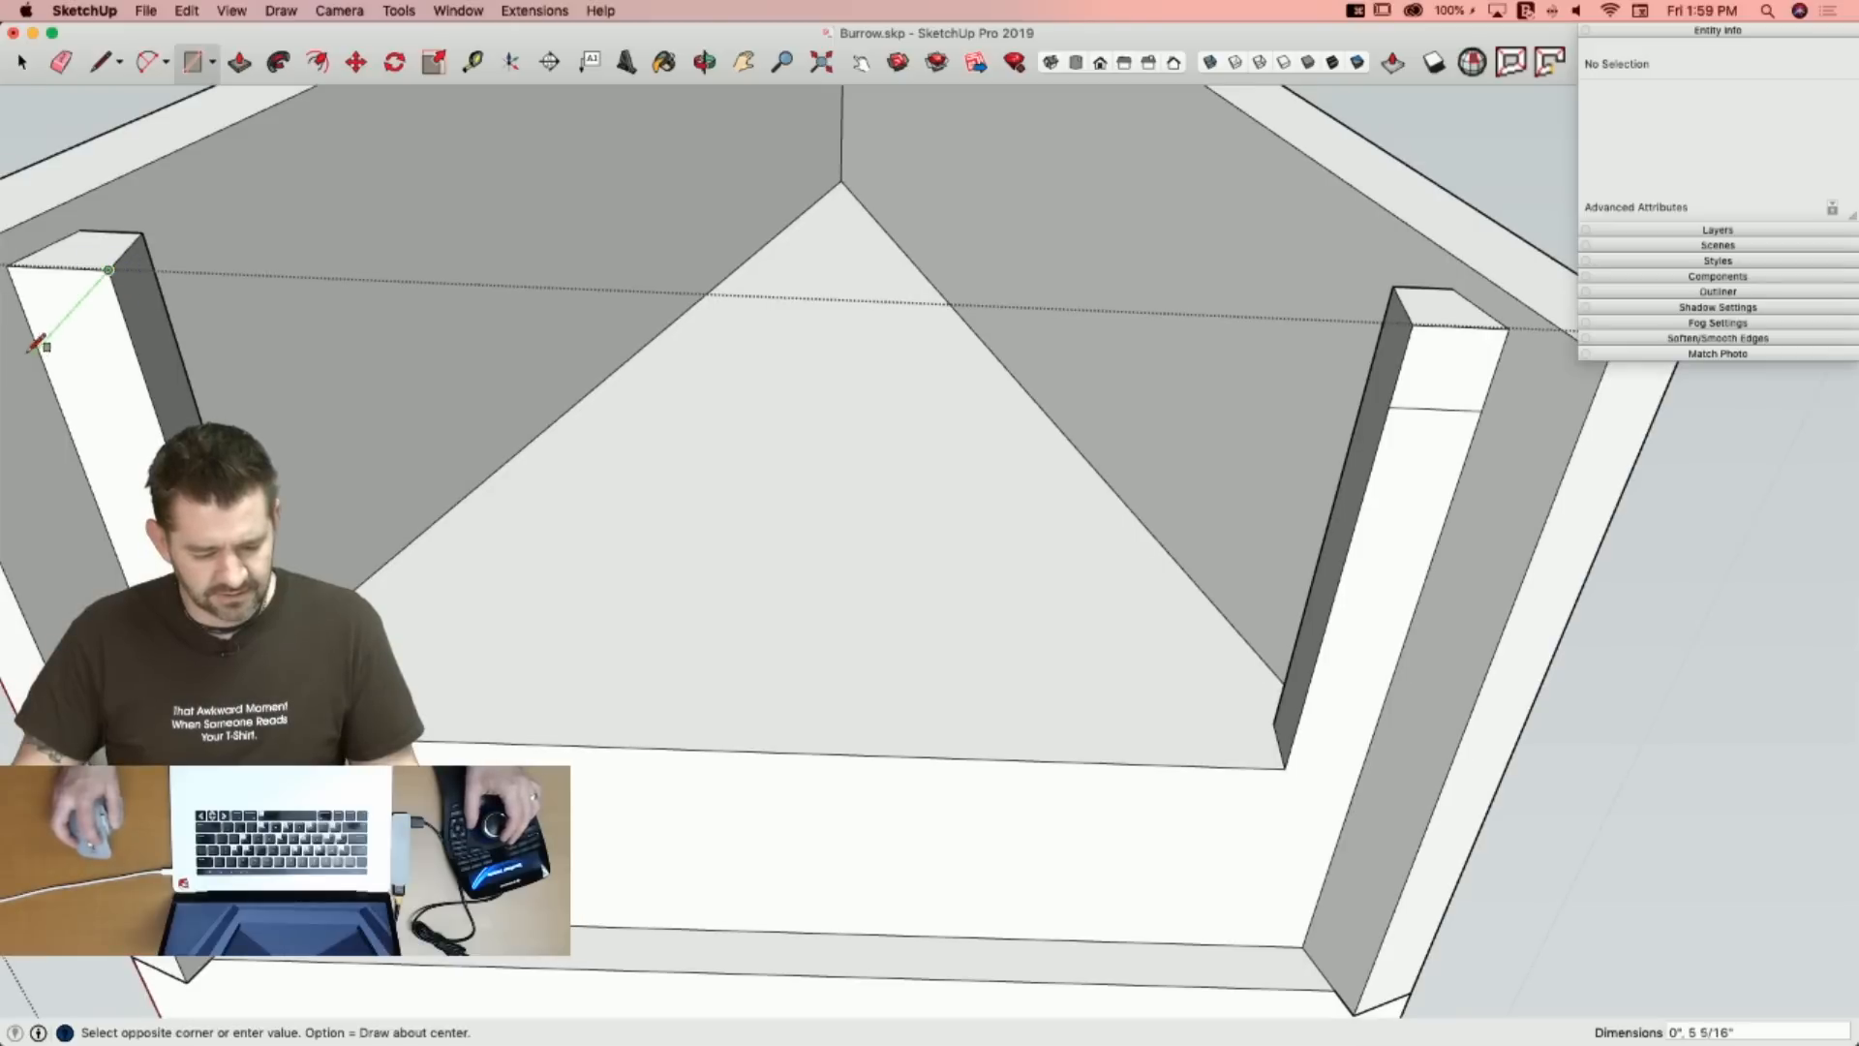
key(p)
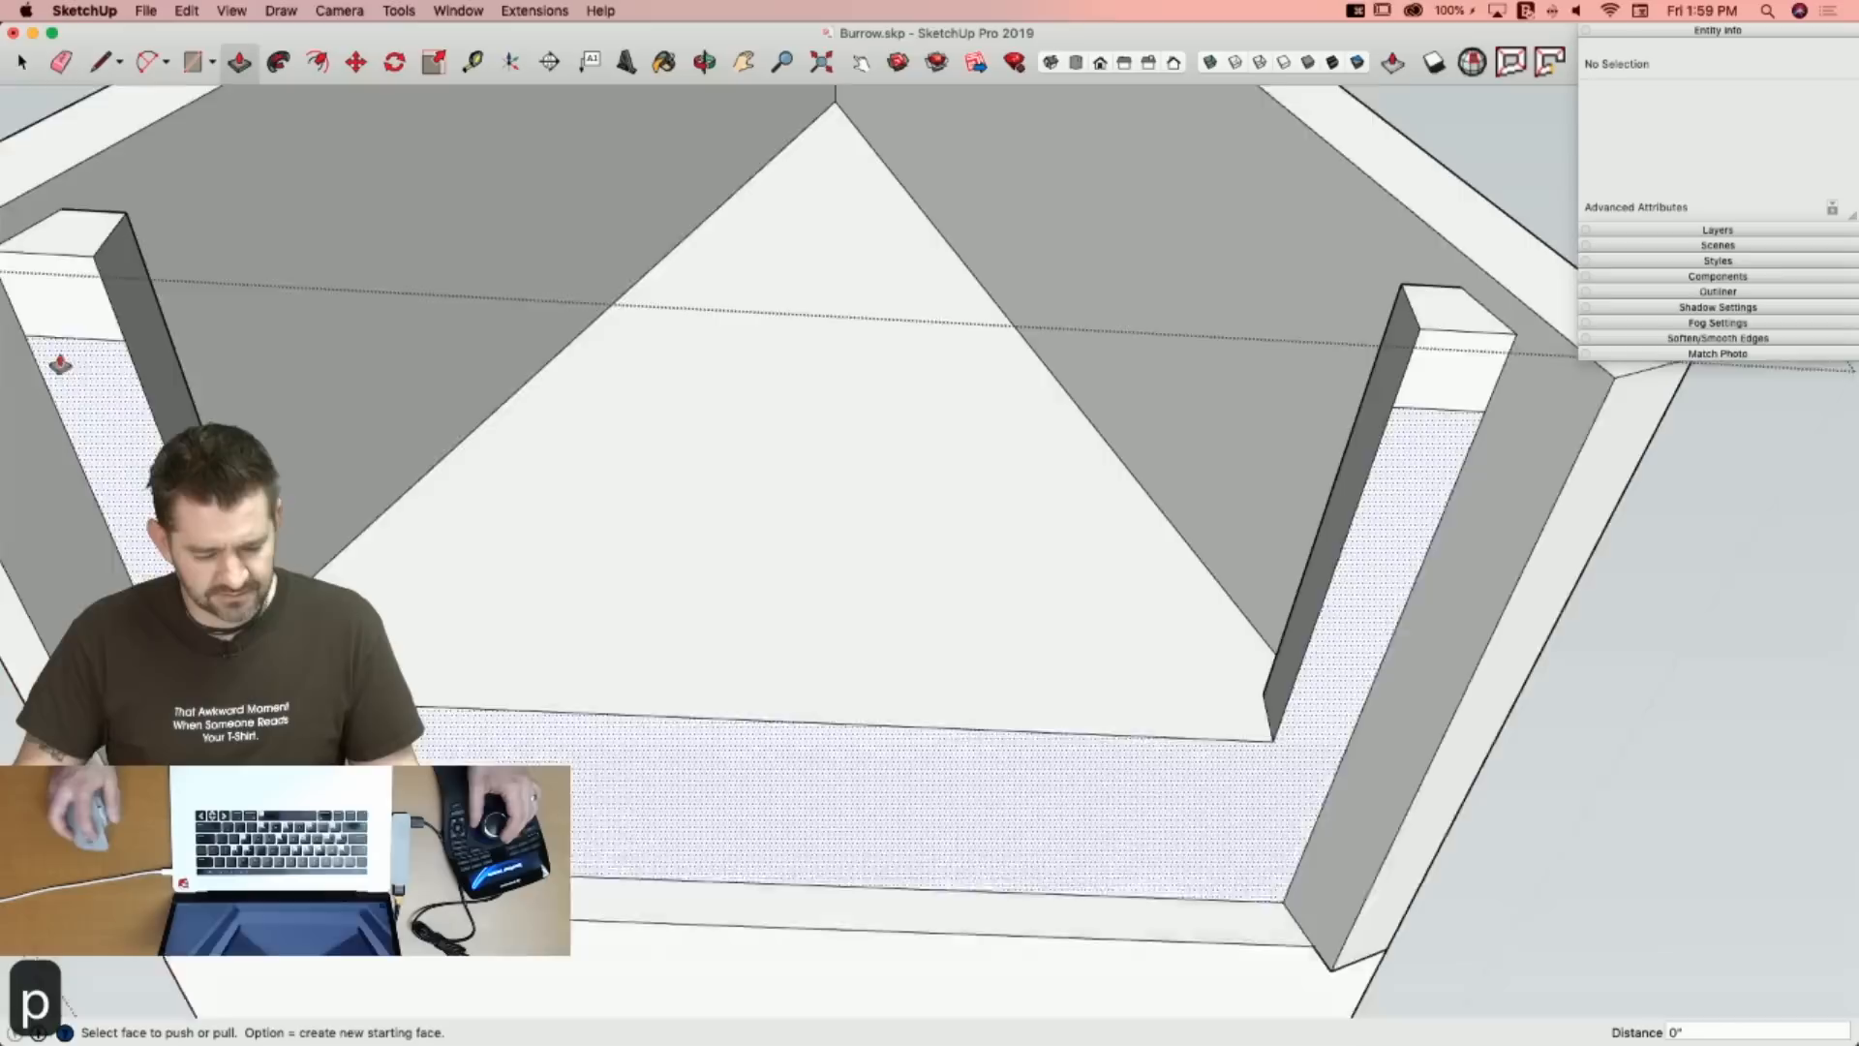
Show the rest of the model while editing the gable group.
click(267, 10)
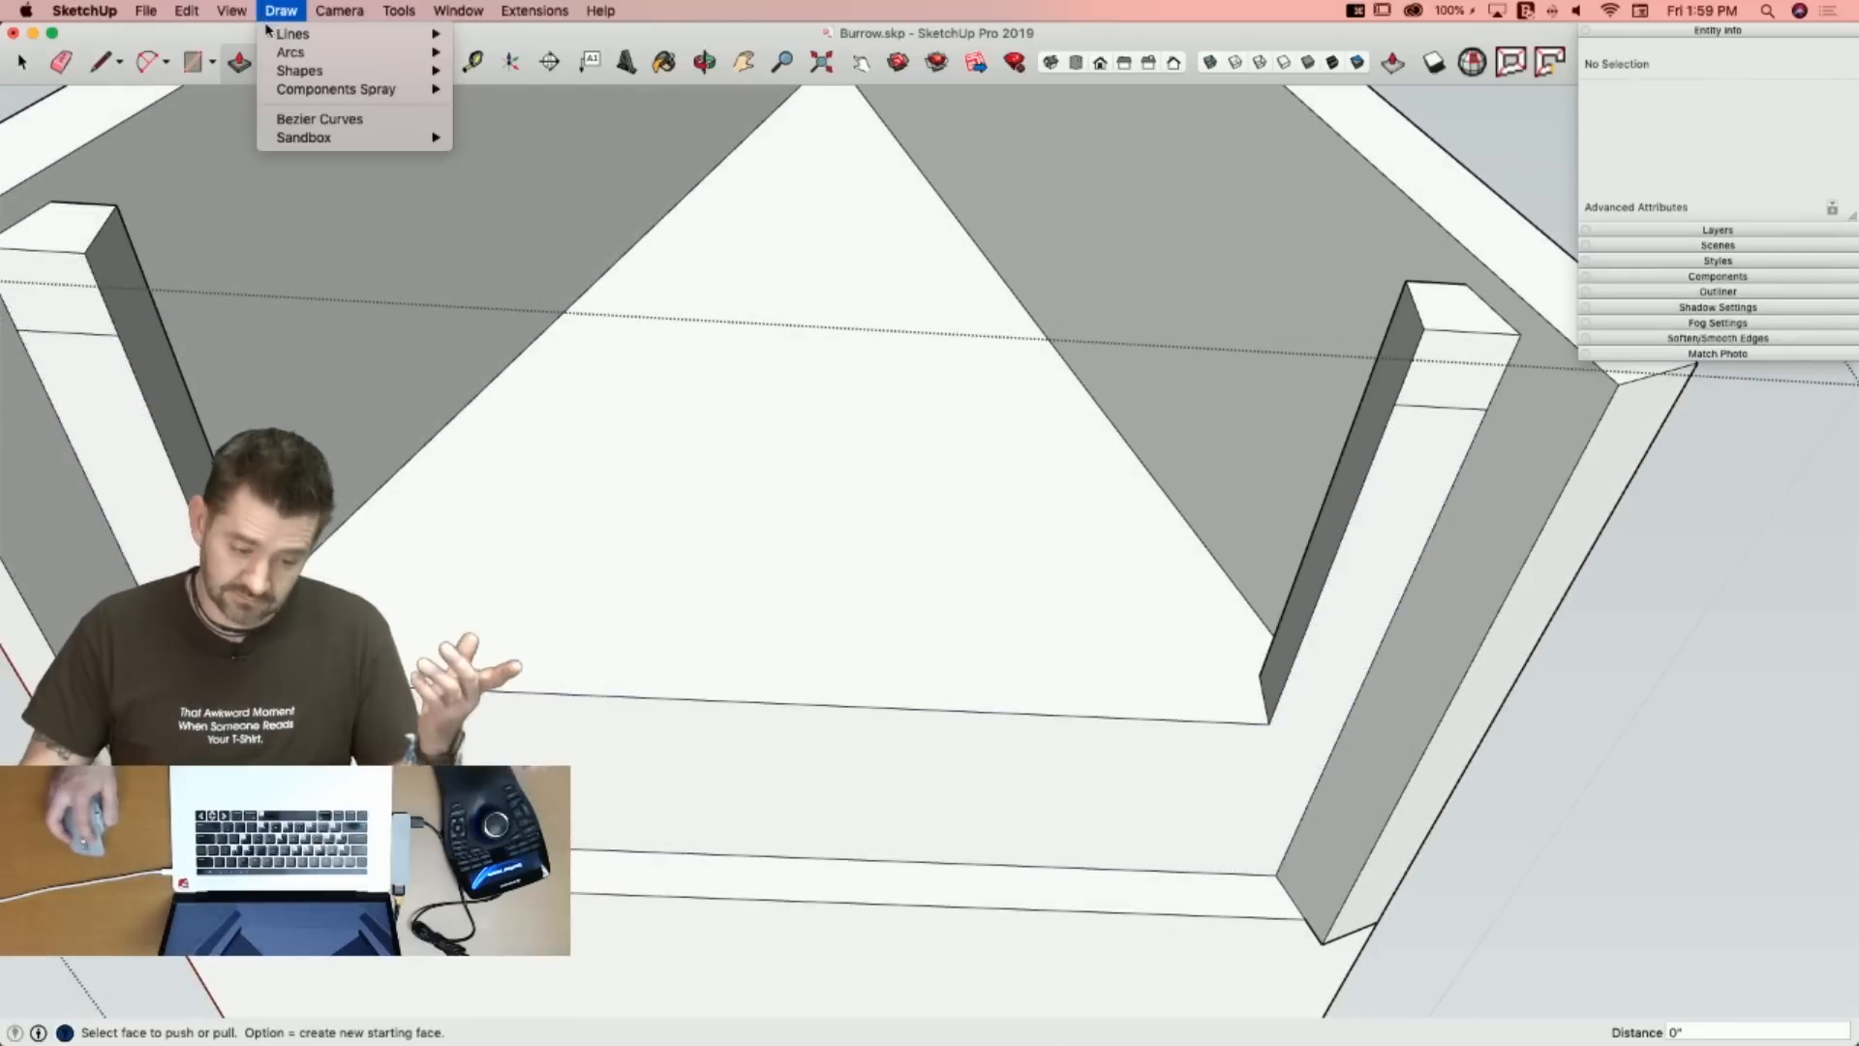
mouse_move(212, 8)
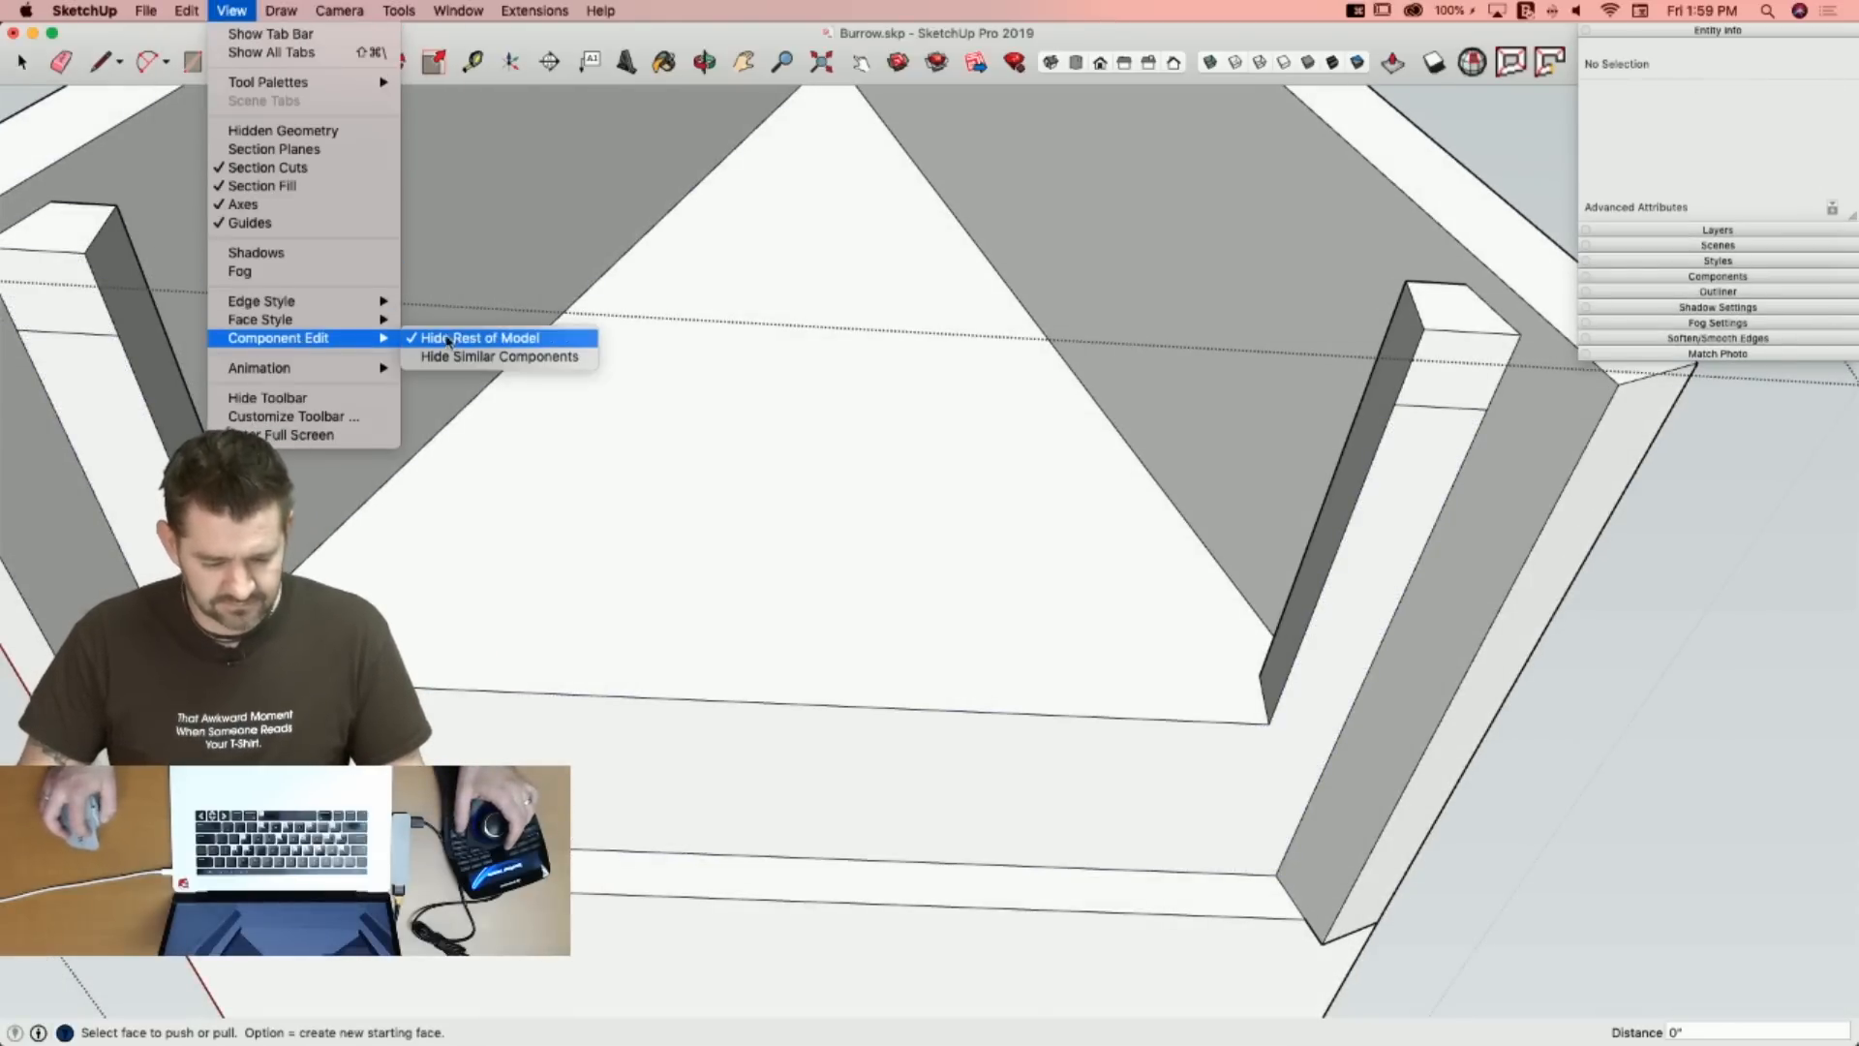
click(455, 338)
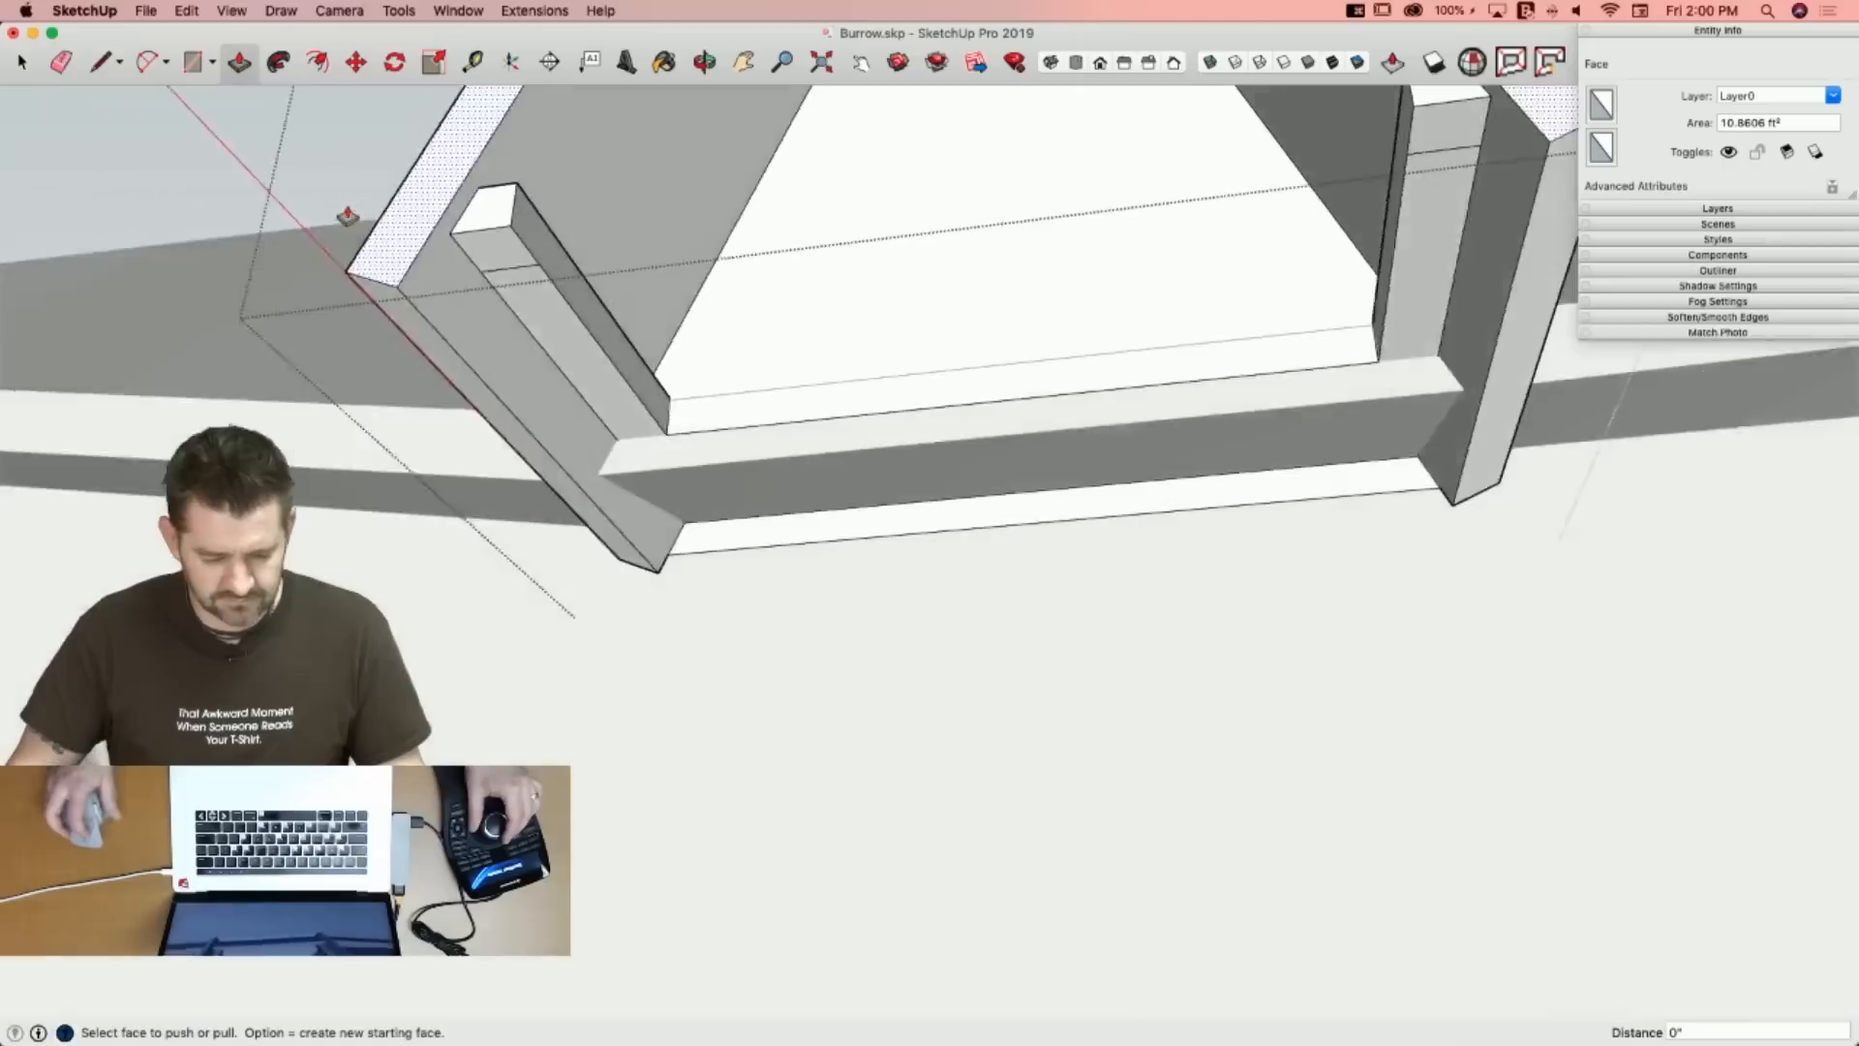
Extrude both post footprints about 6' 5" down to the level of the building base.
key(p)
click(604, 137)
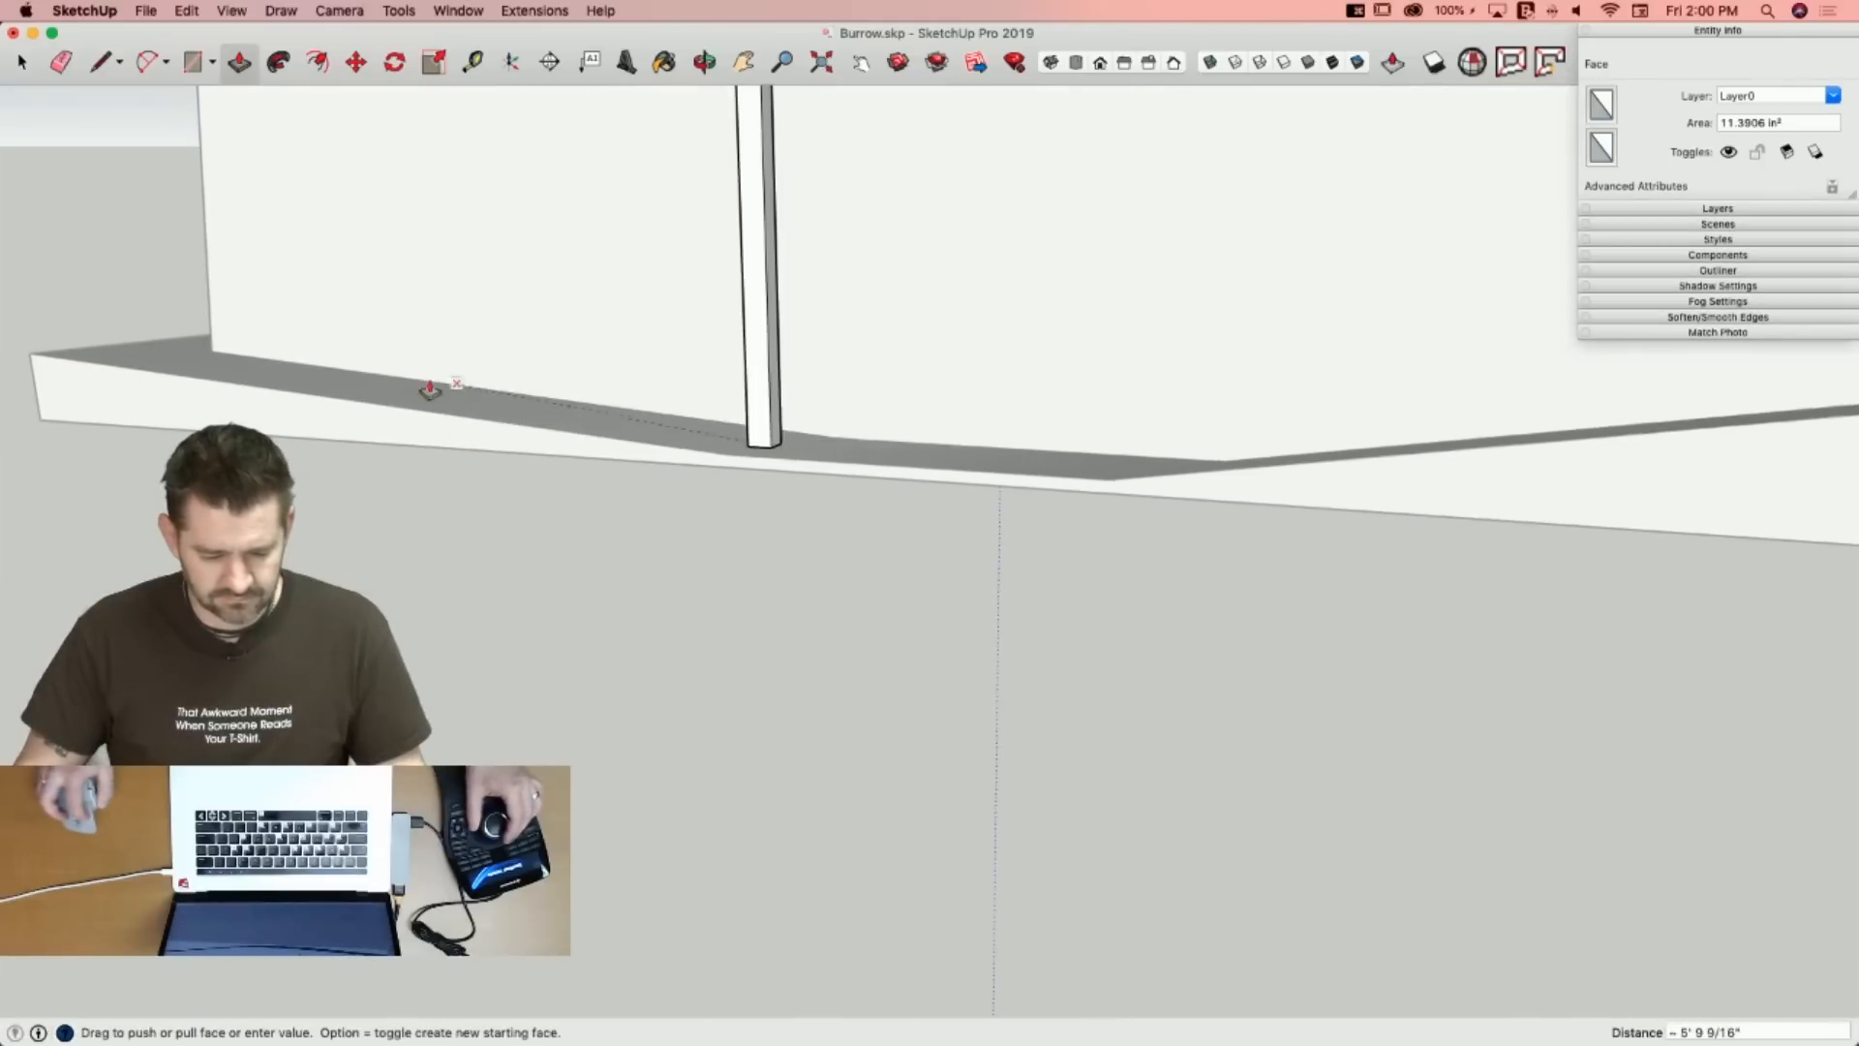
click(44, 434)
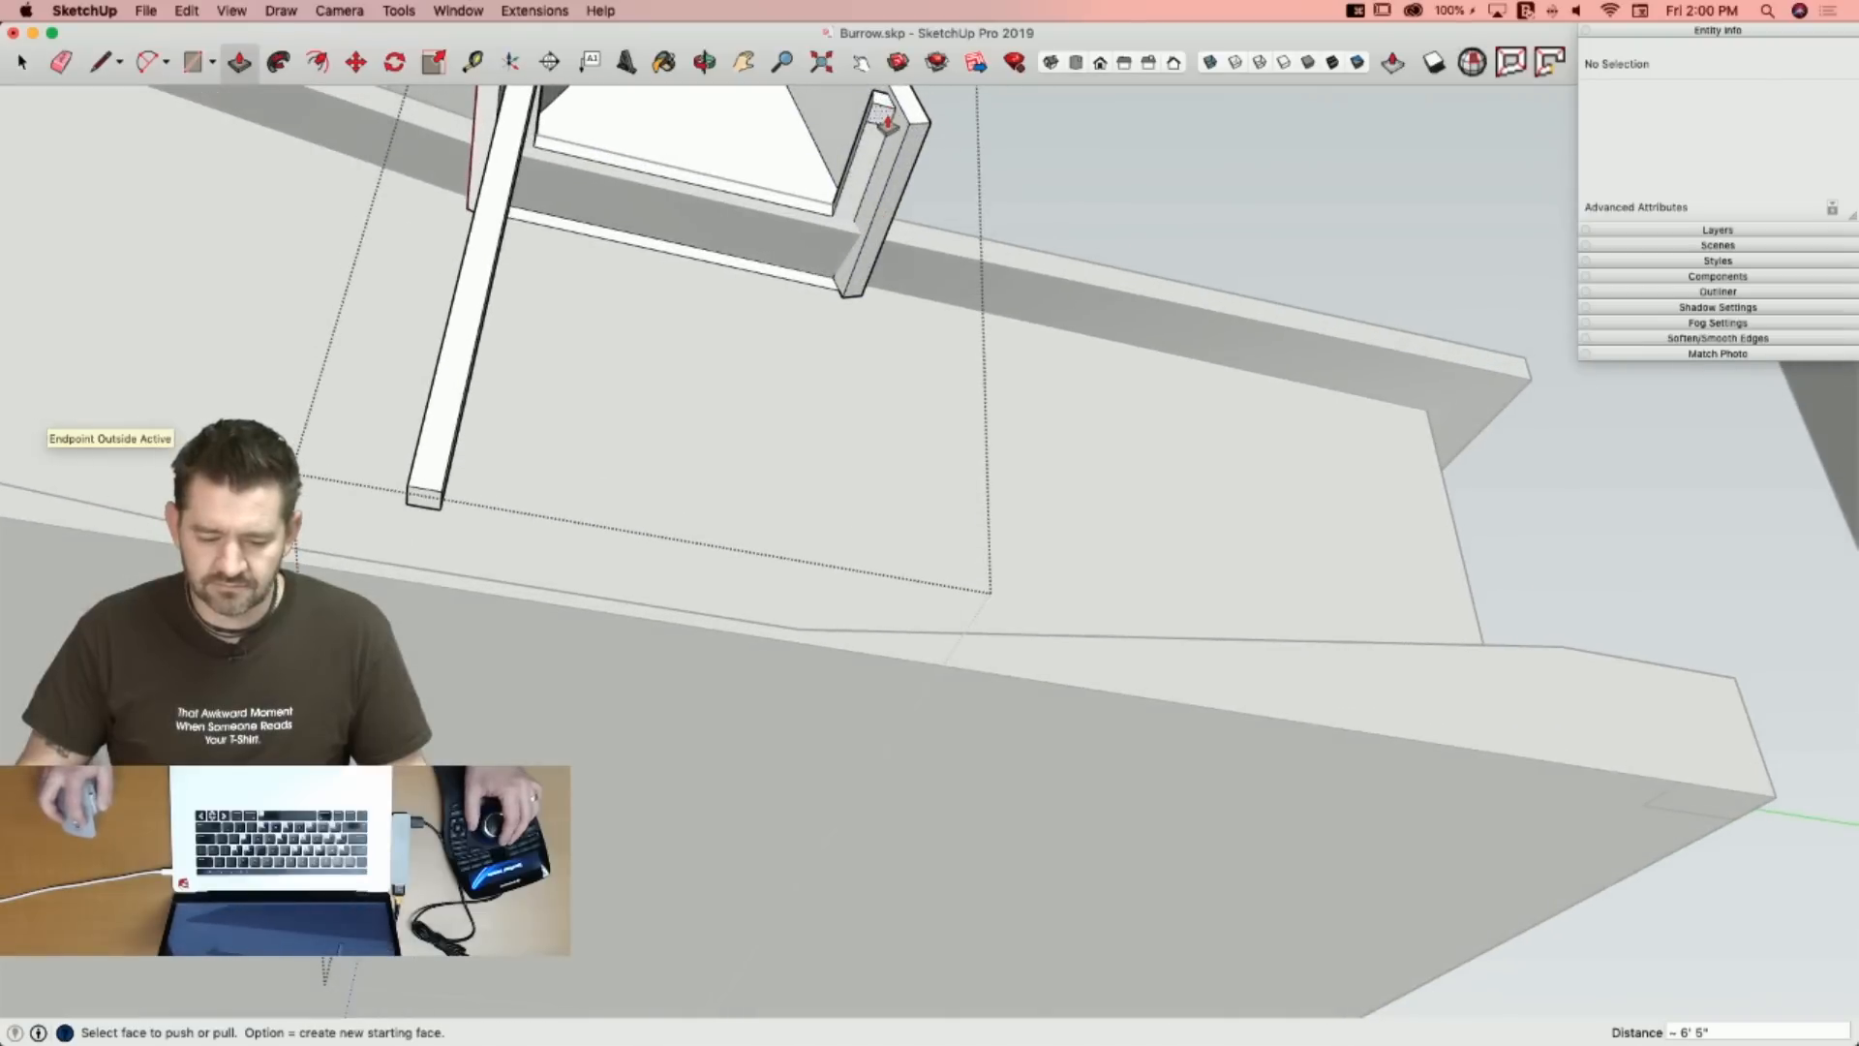
click(884, 120)
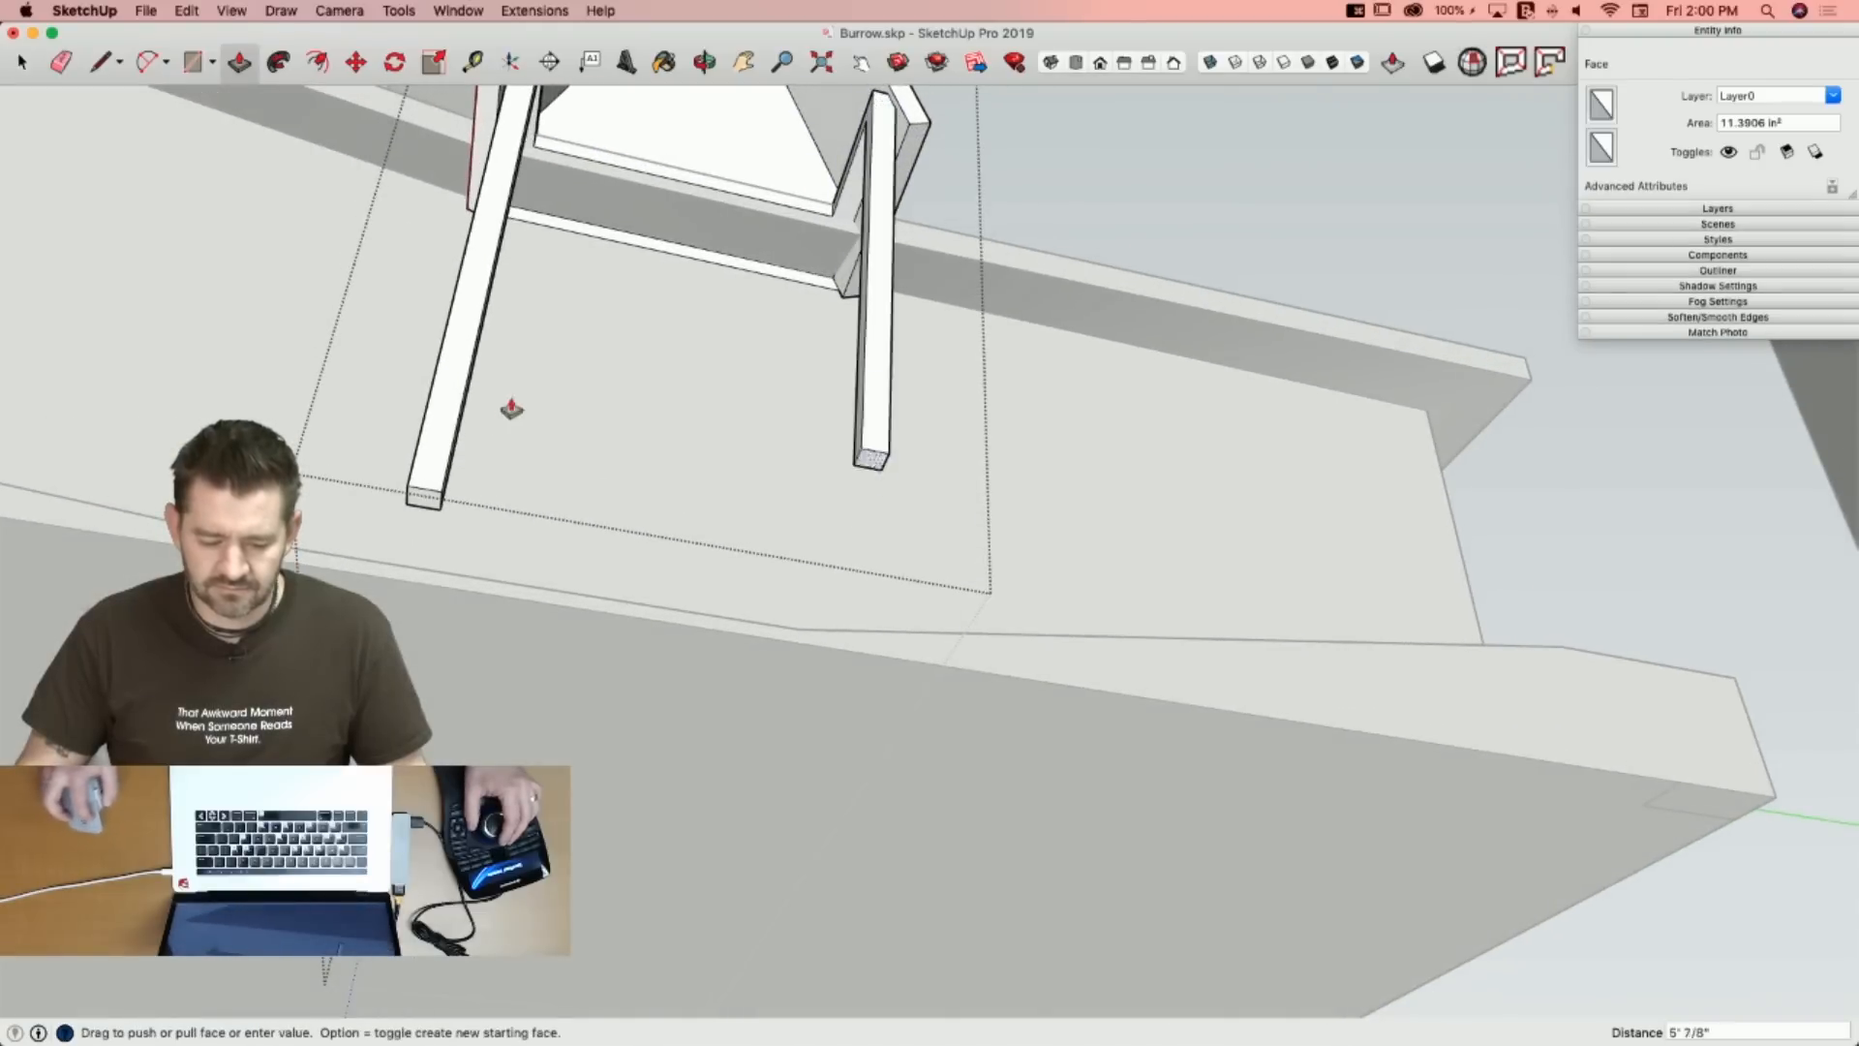
click(440, 498)
key(space)
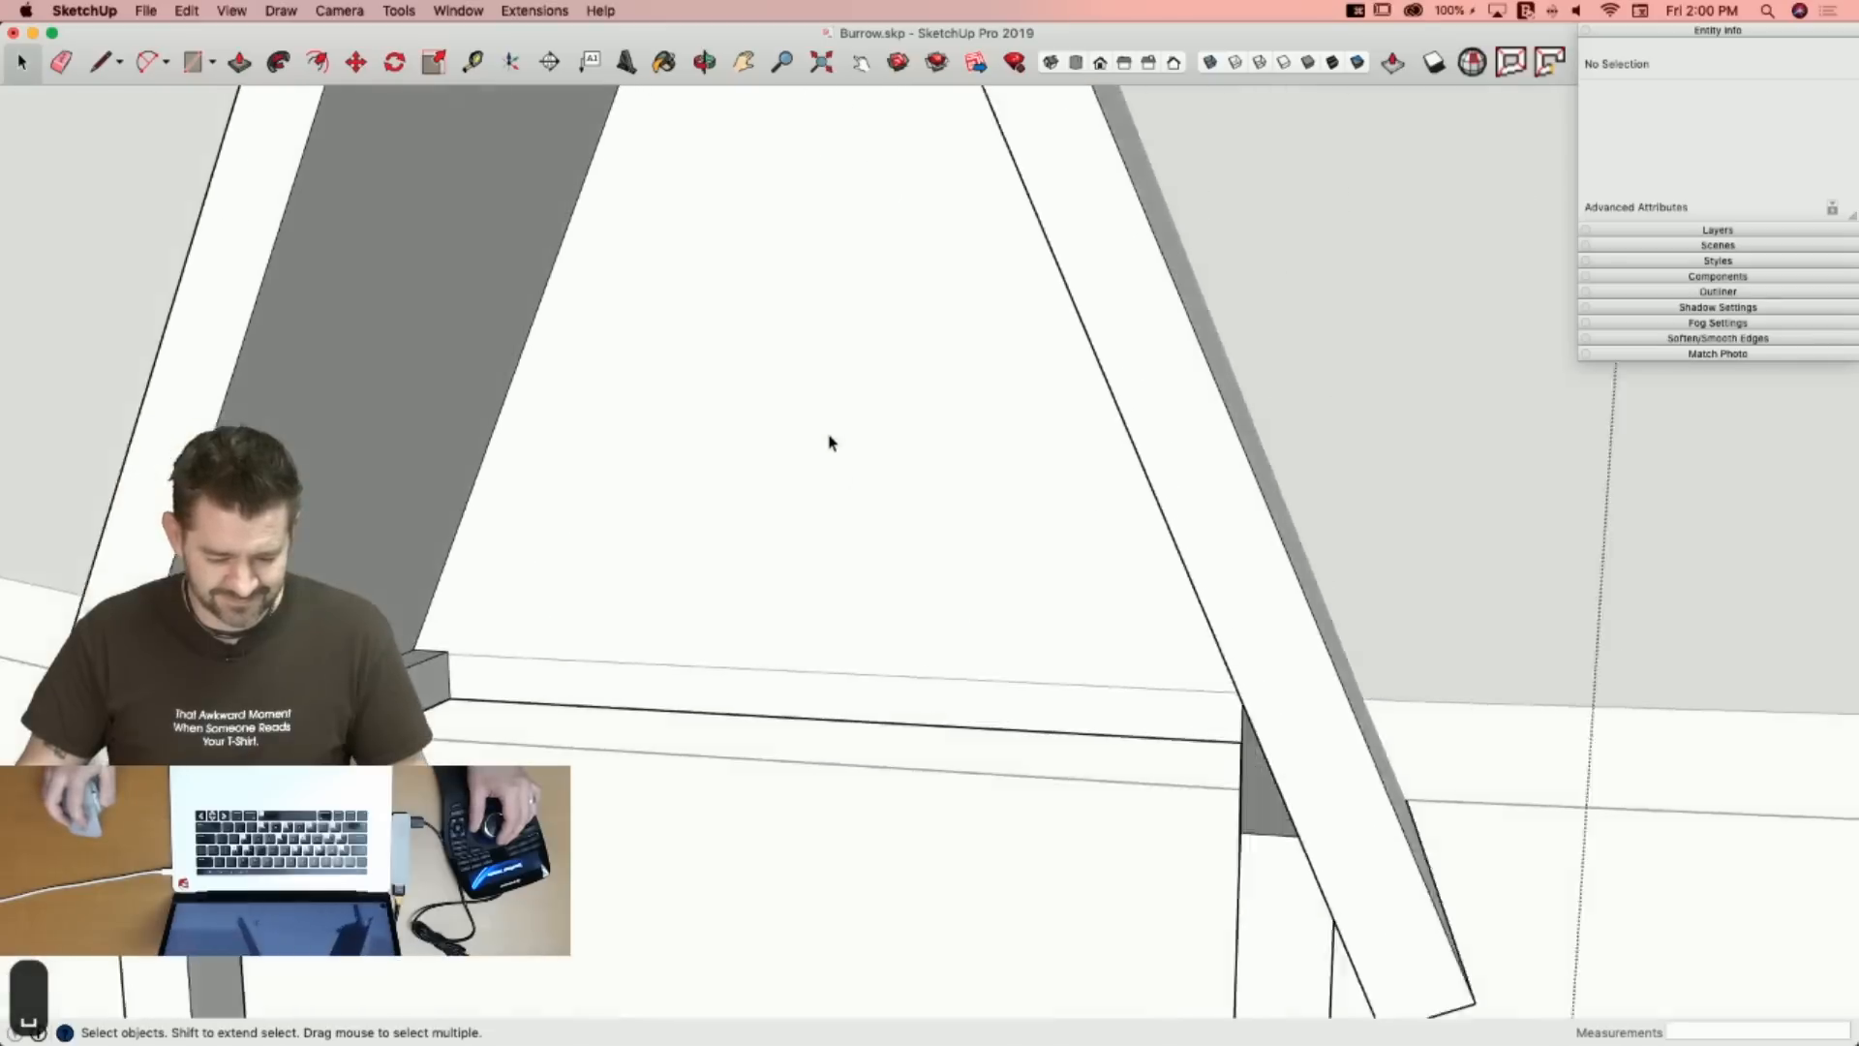
Draw lines across the beam tops above the posts, outlining a crossbeam face about 3' 10 1/2" long between them.
key(l)
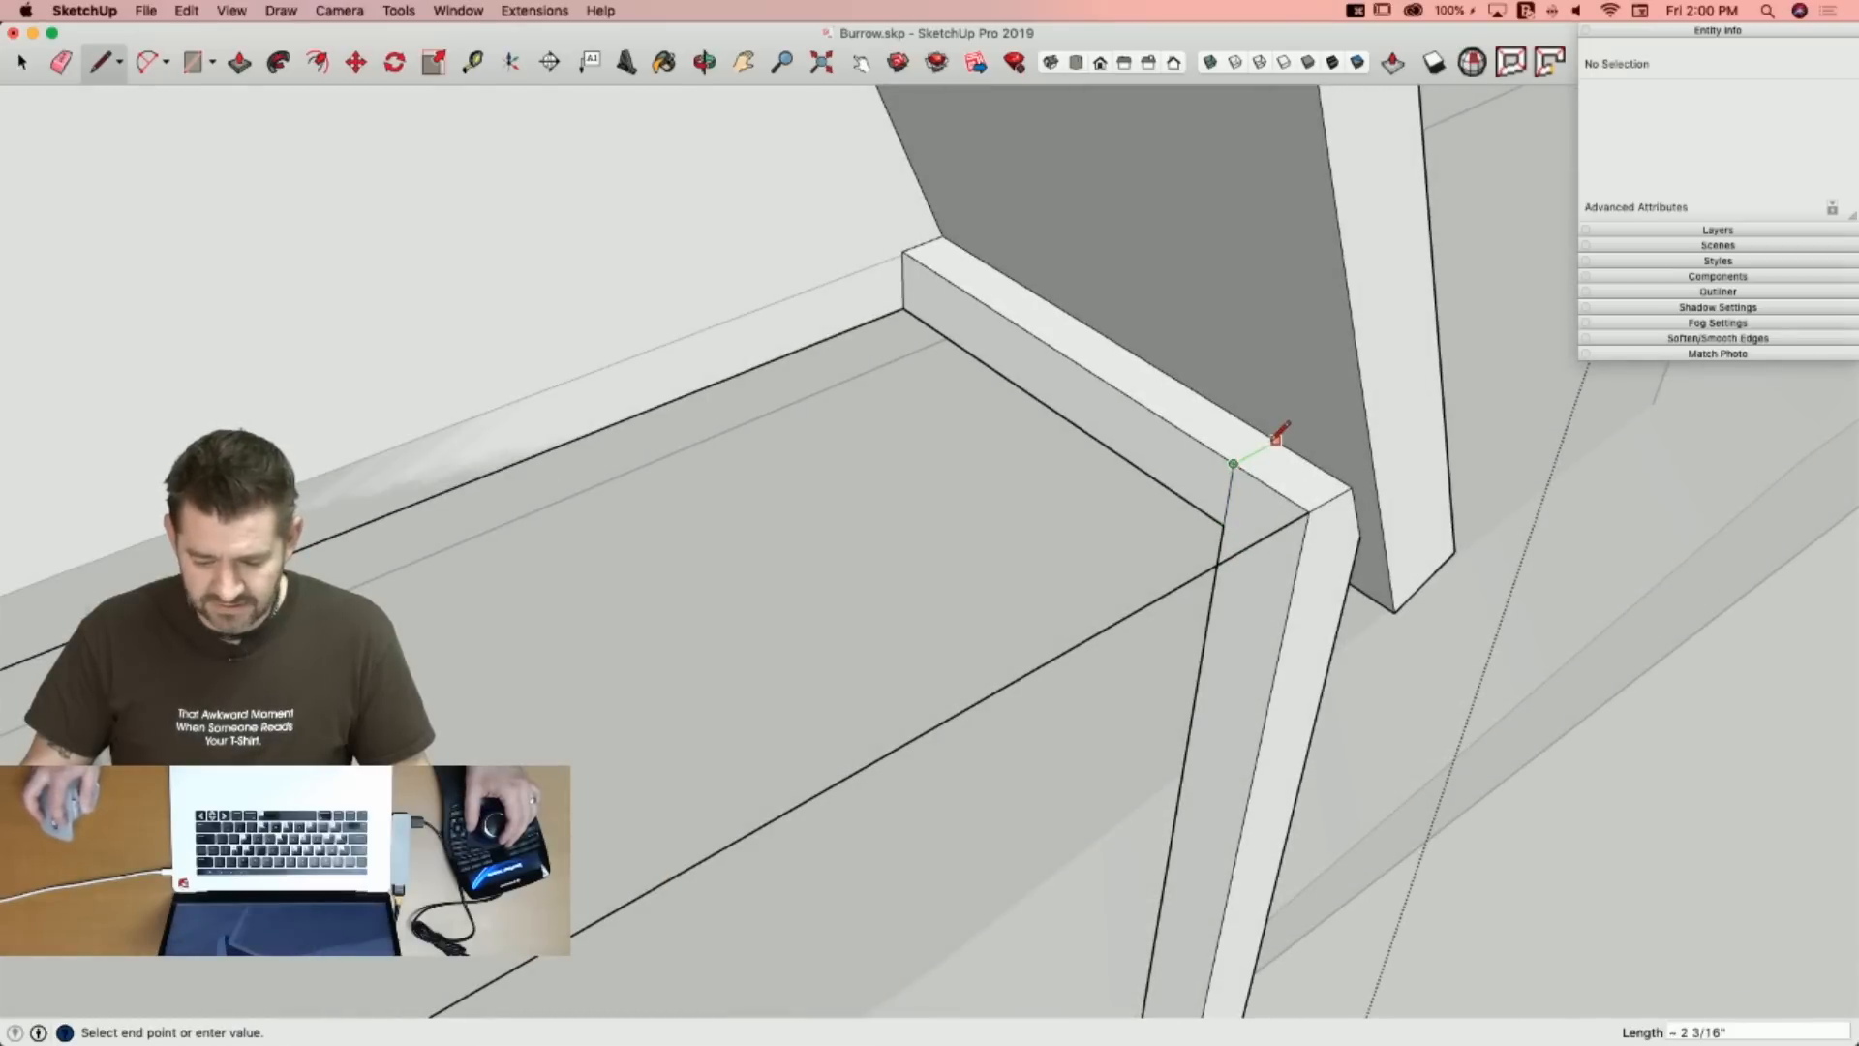
click(1235, 462)
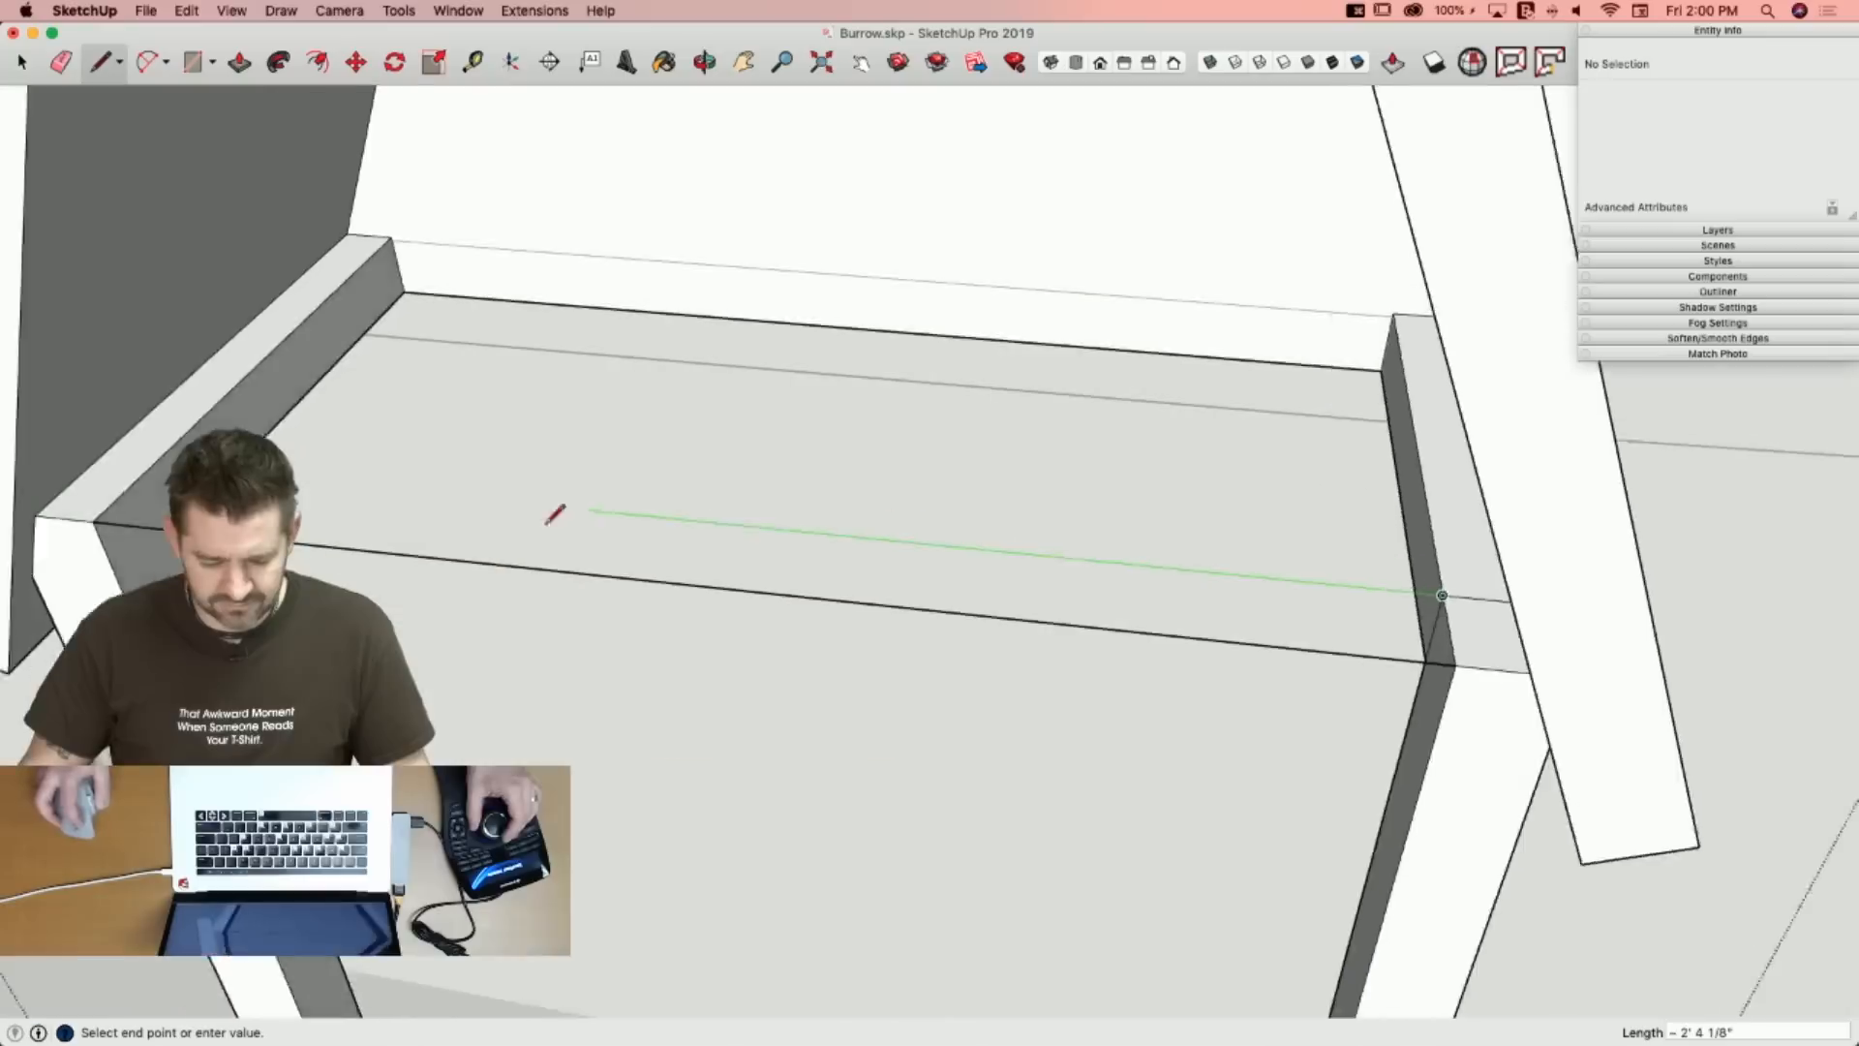
click(1539, 623)
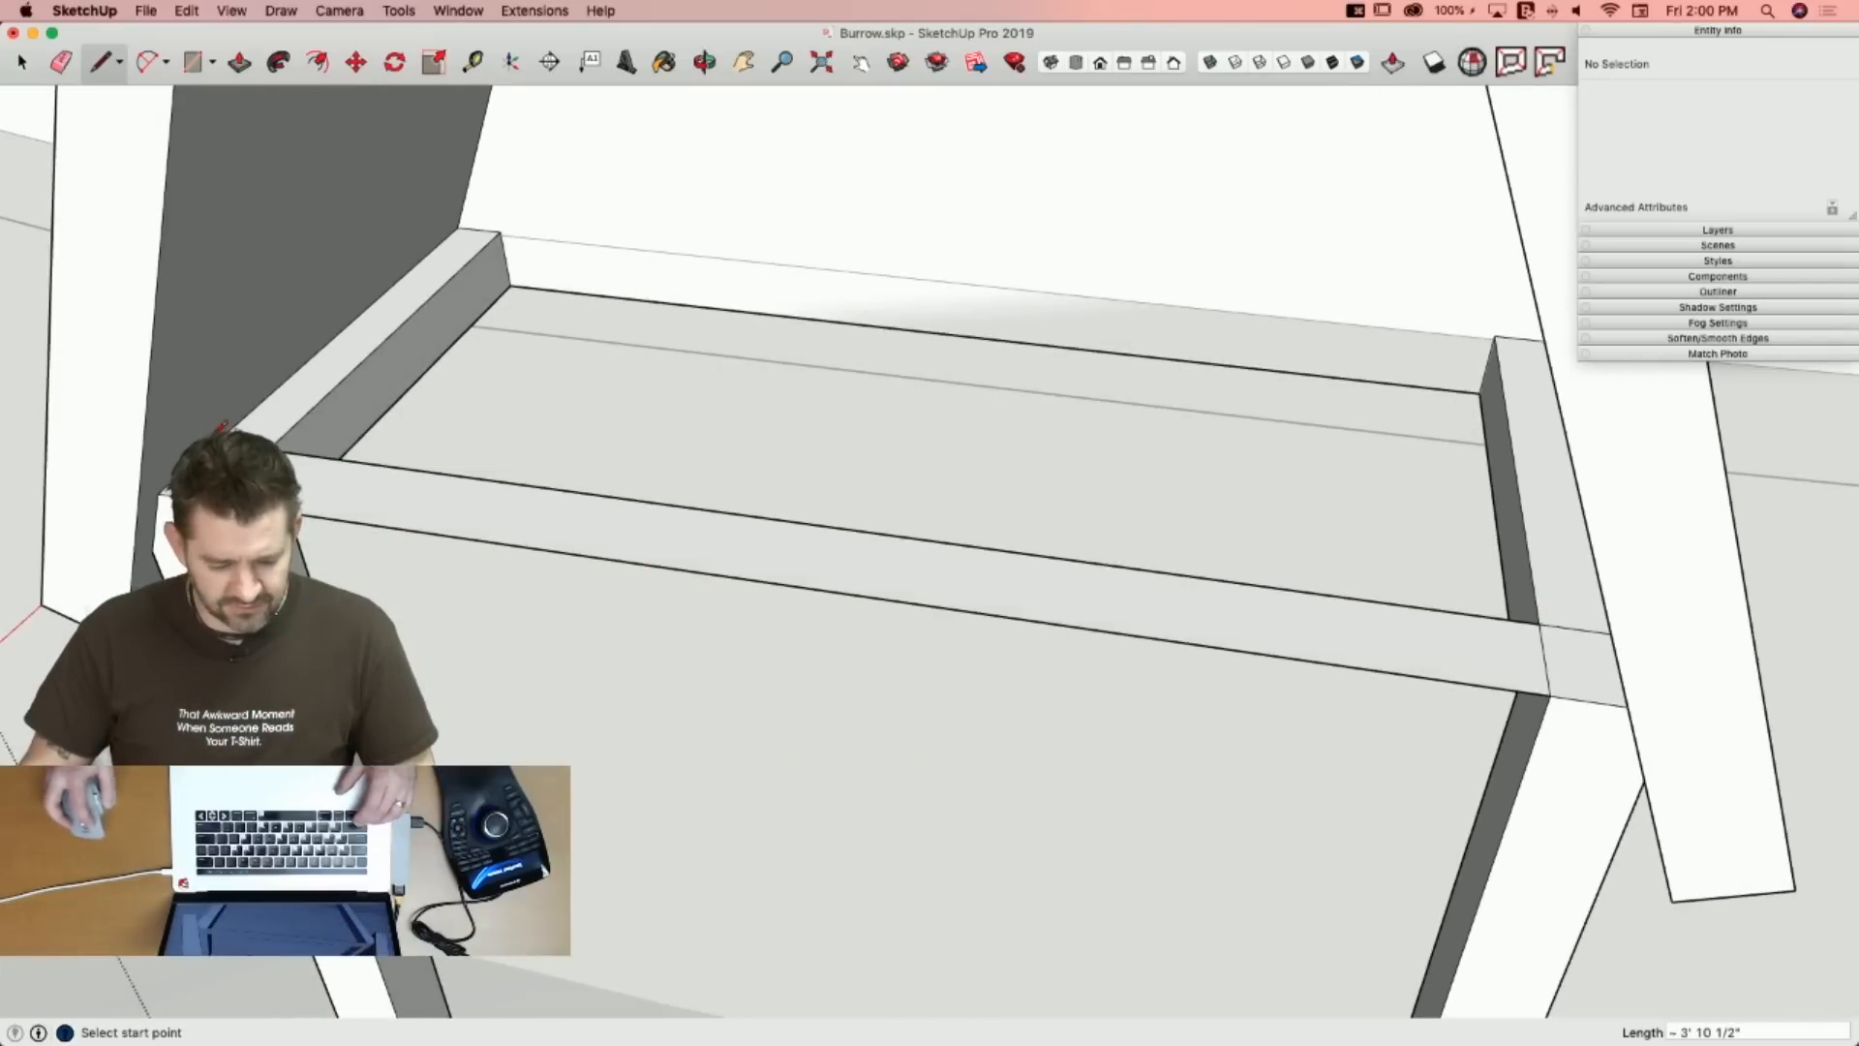
Extrude the crossbeam face between the porch posts up about 2 5/16".
key(p)
key(l)
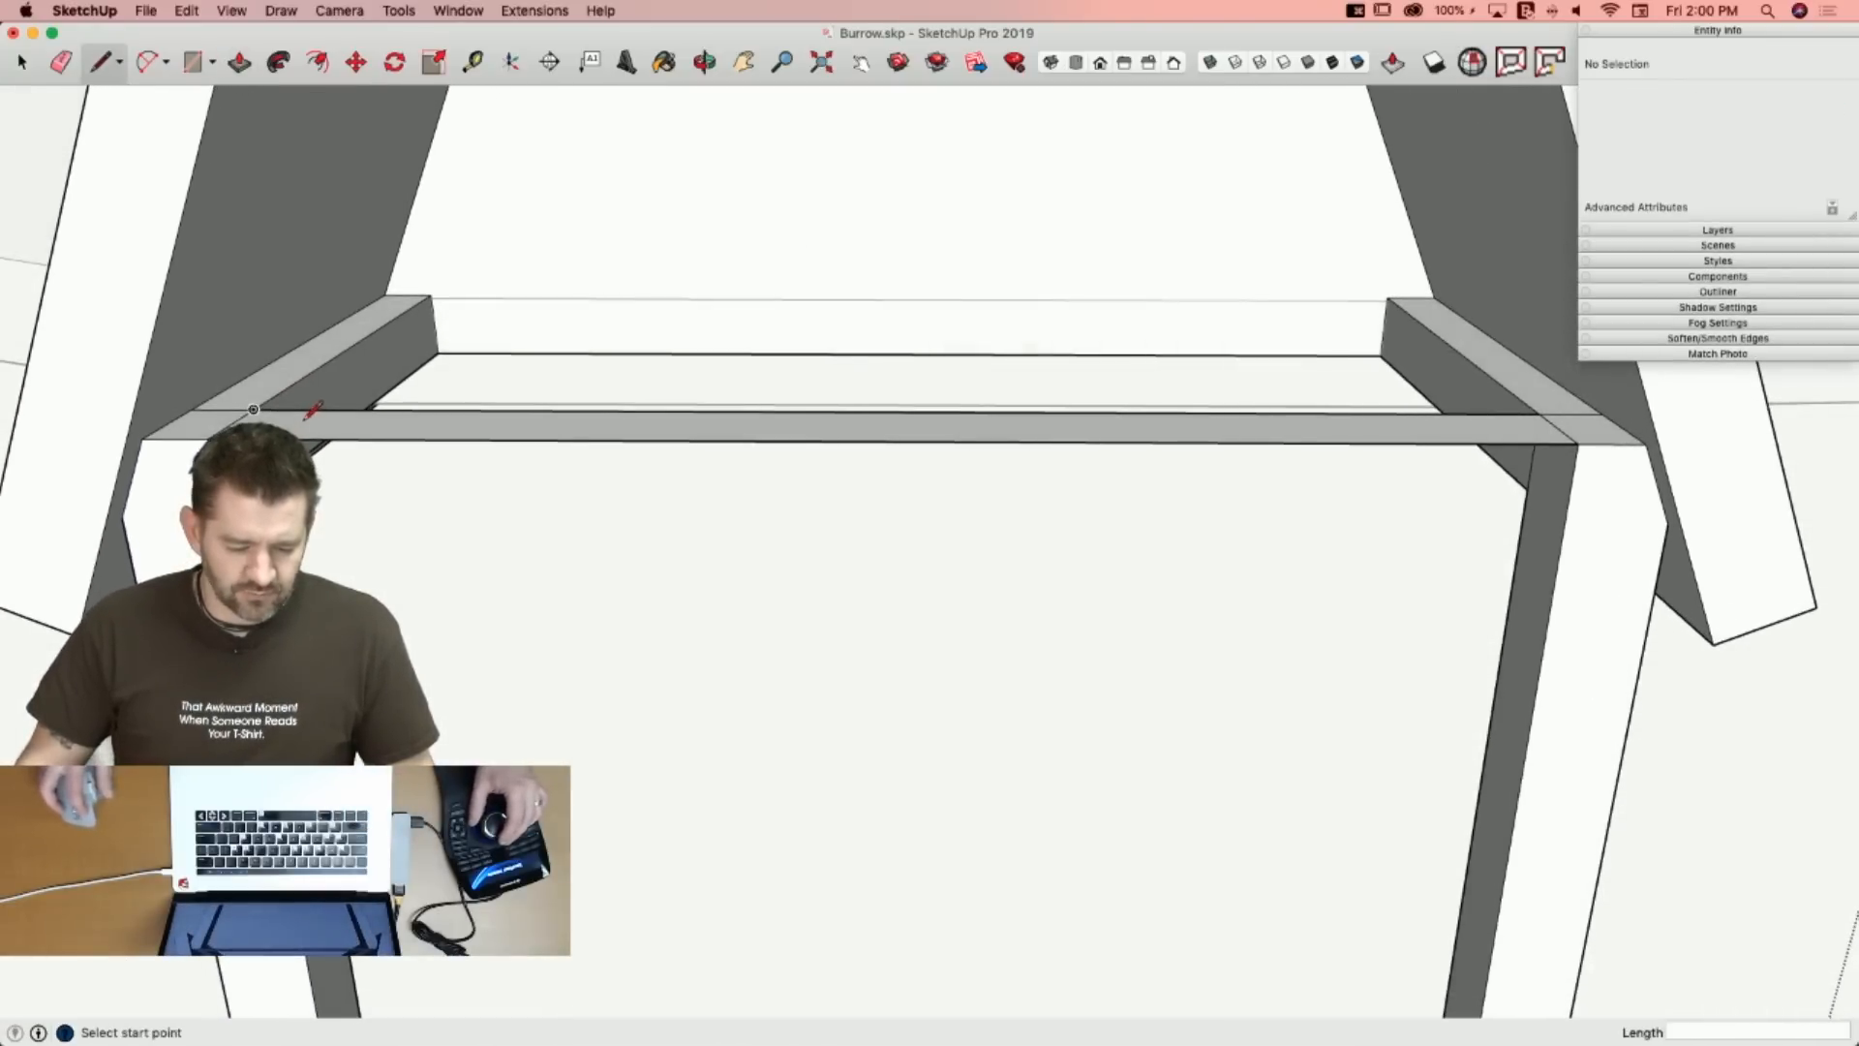
key(p)
click(288, 398)
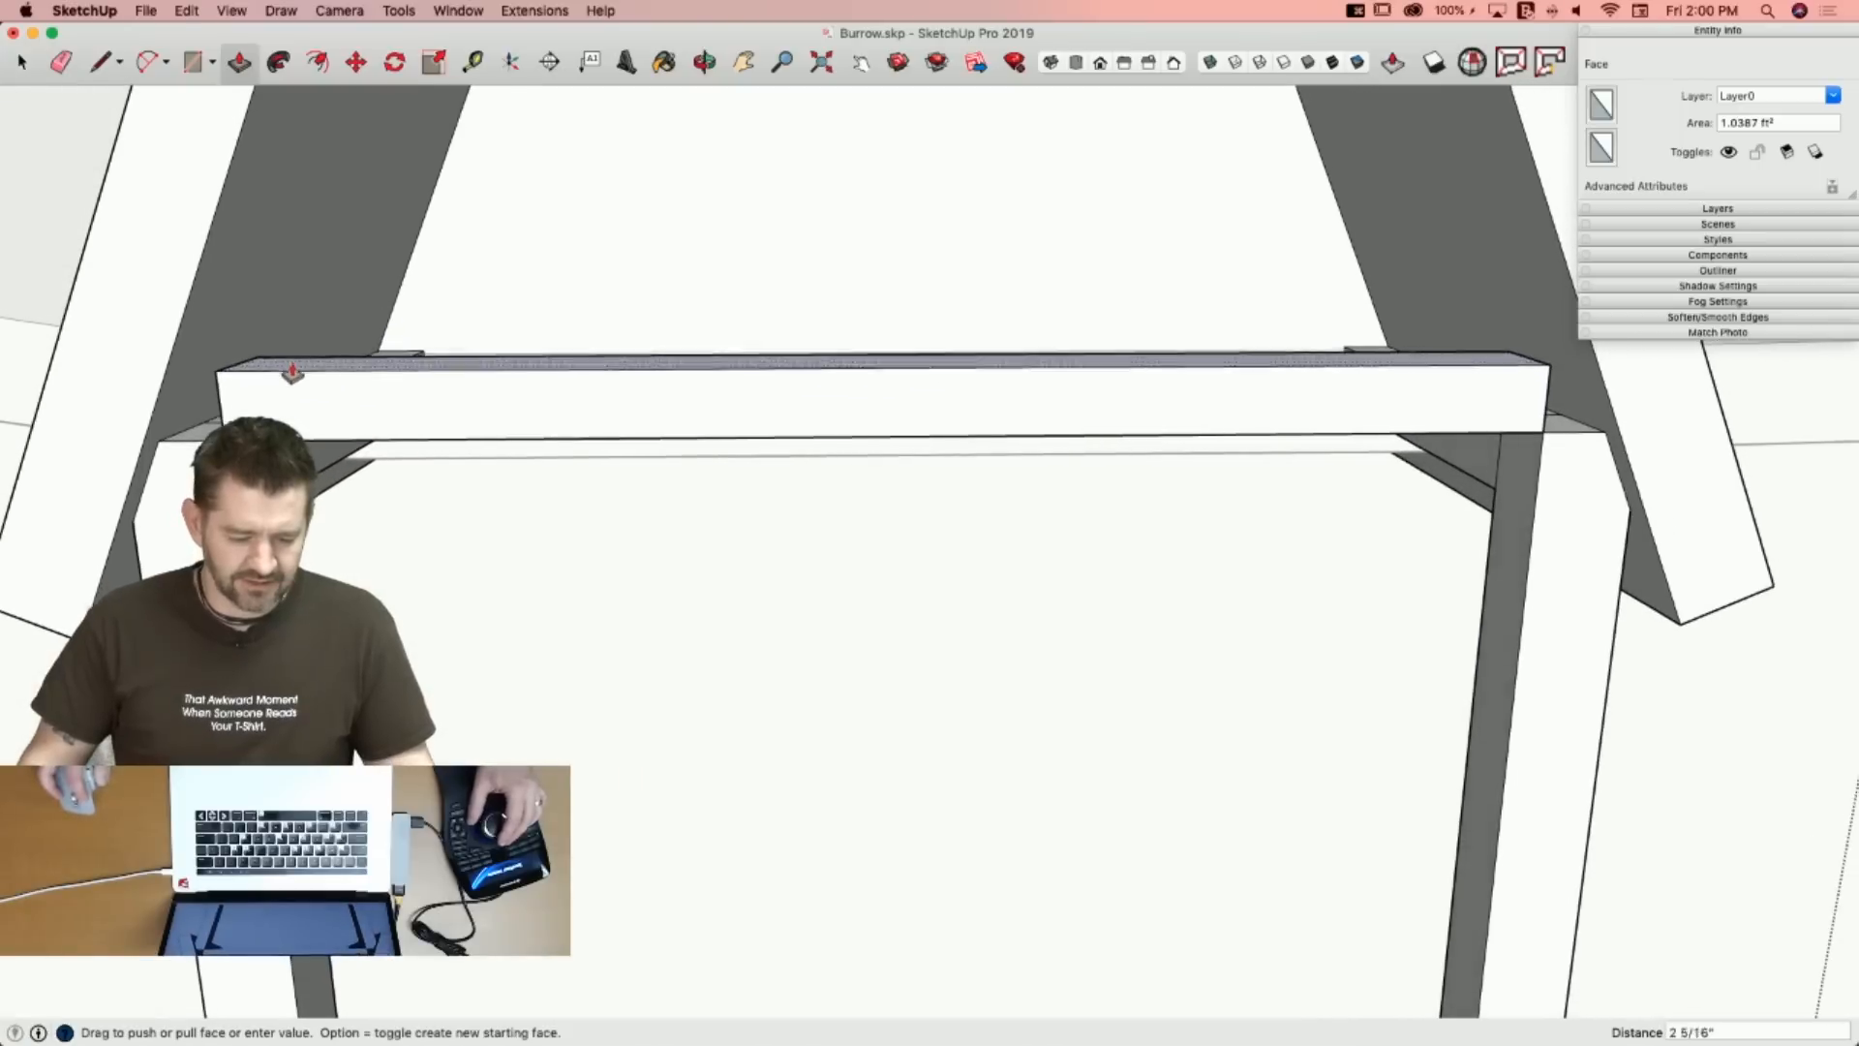
click(292, 373)
Outline the gap at the crossbeam's left end, extrude it about 3 3/8" across the beam depth to meet the rafter, and erase the seam edges.
key(l)
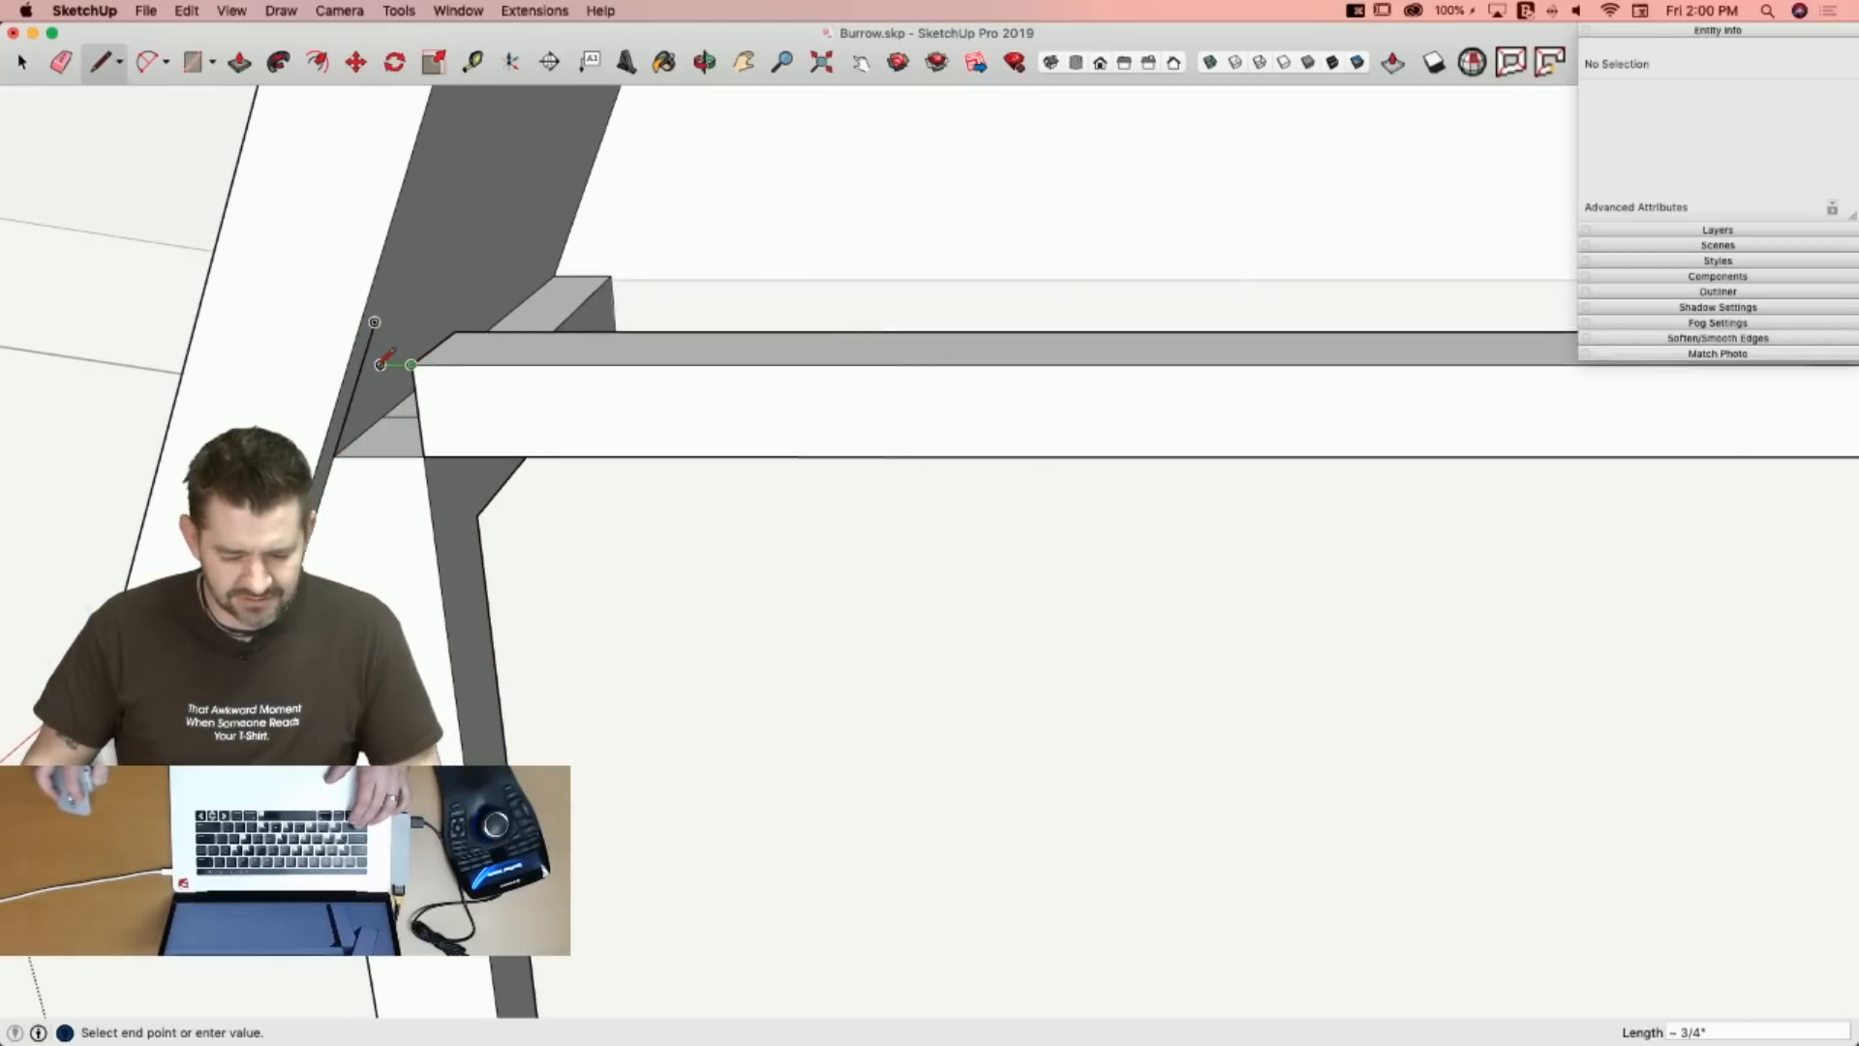
key(e)
key(p)
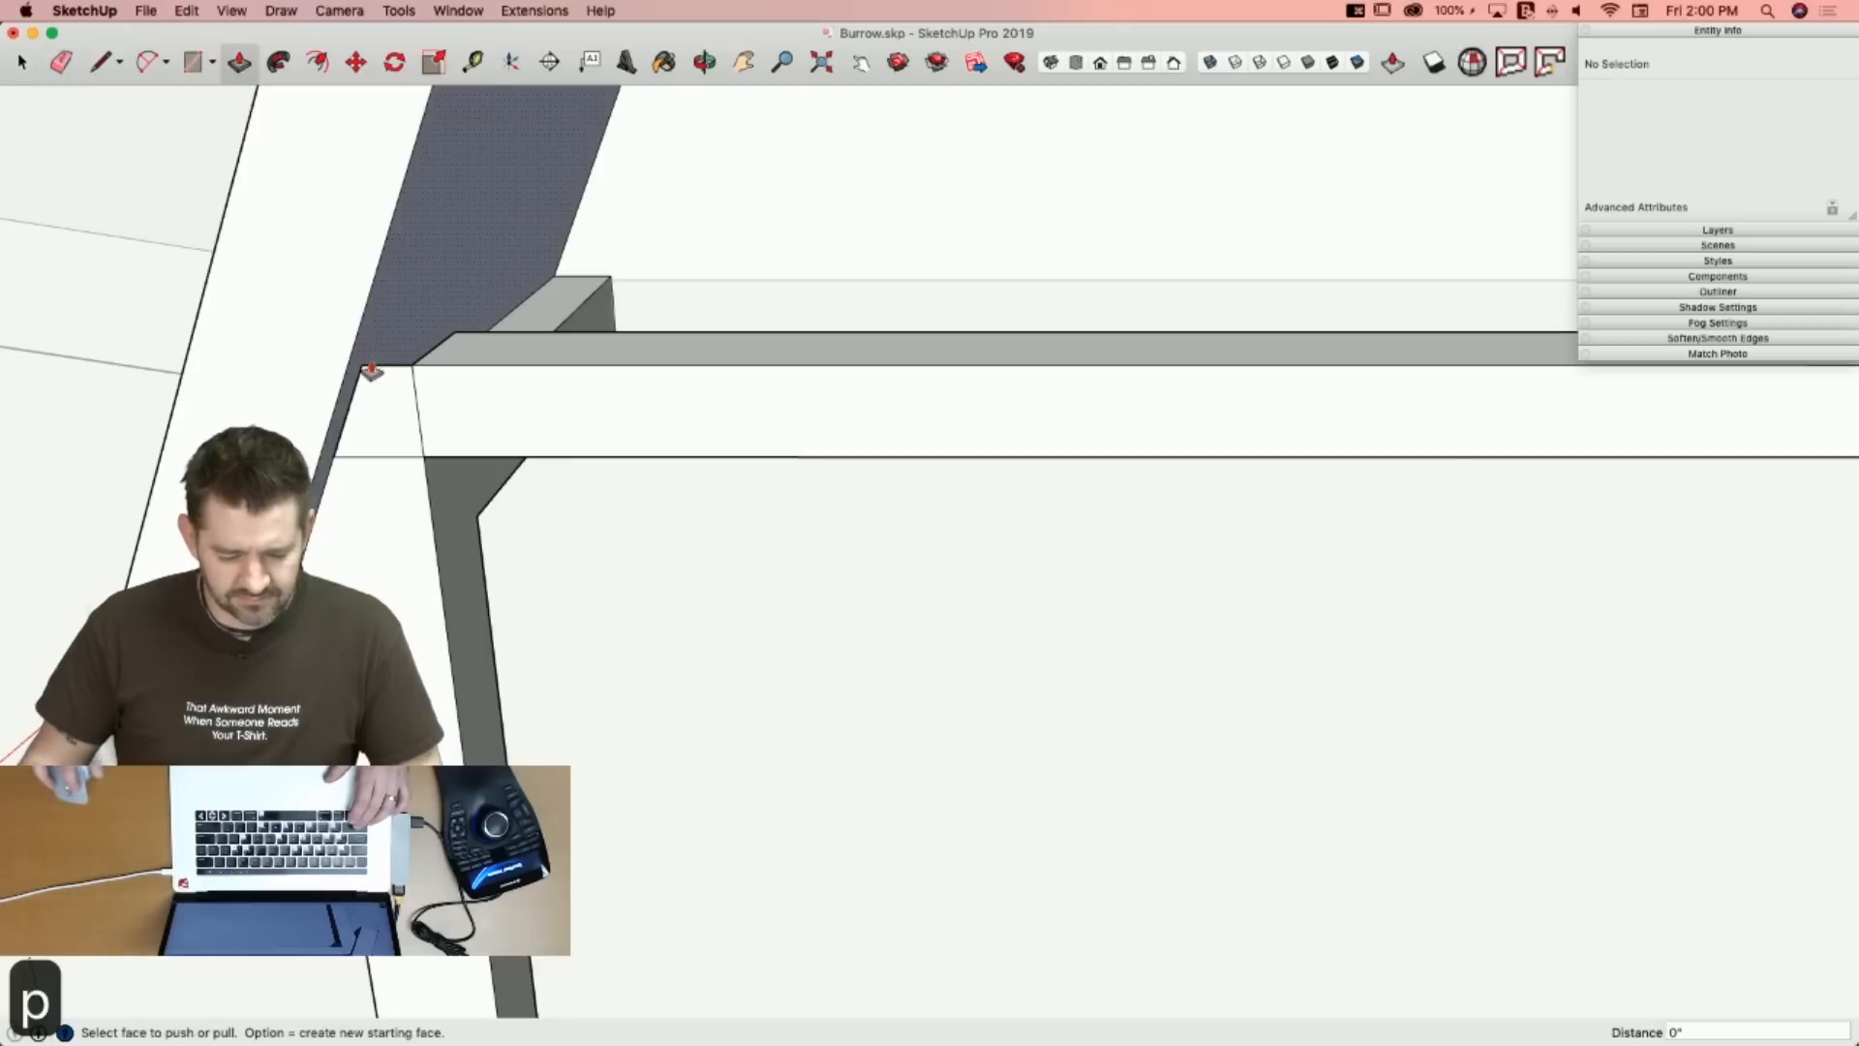
click(375, 368)
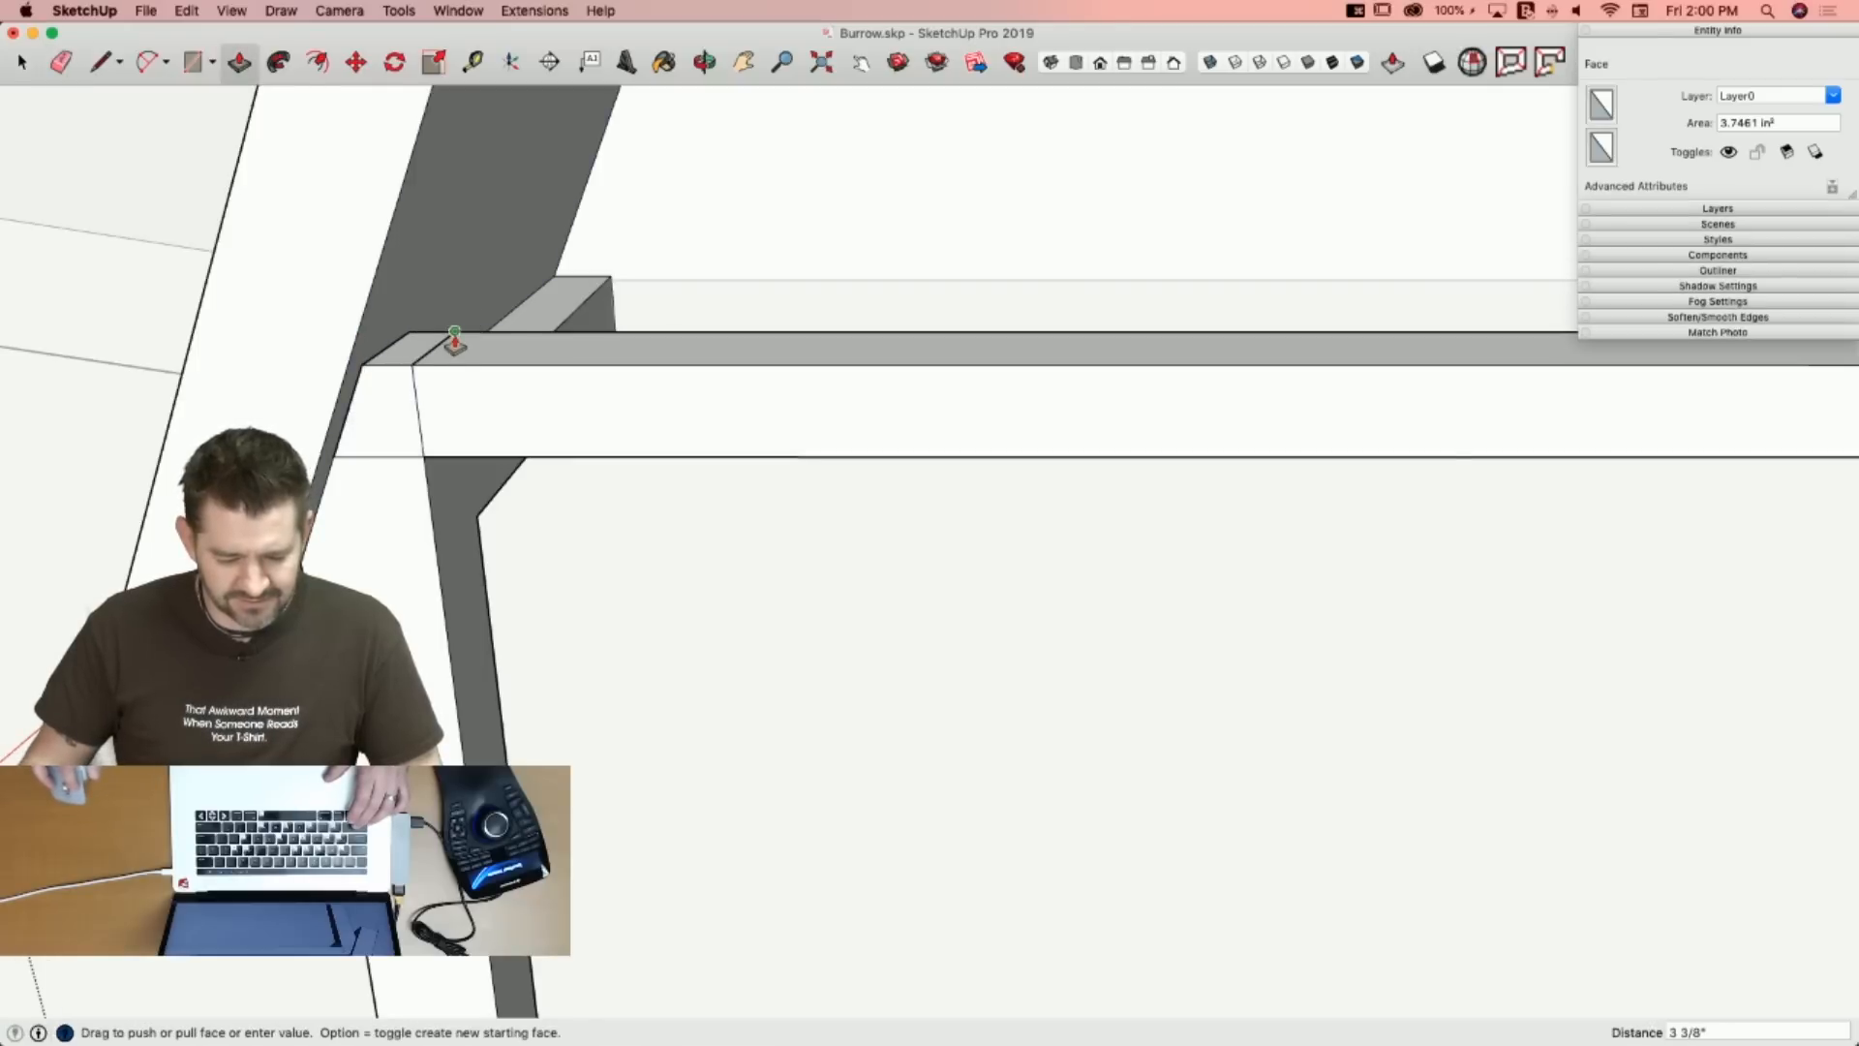
key(e)
mouse_move(426, 380)
mouse_down()
mouse_move(396, 452)
mouse_move(403, 405)
mouse_up()
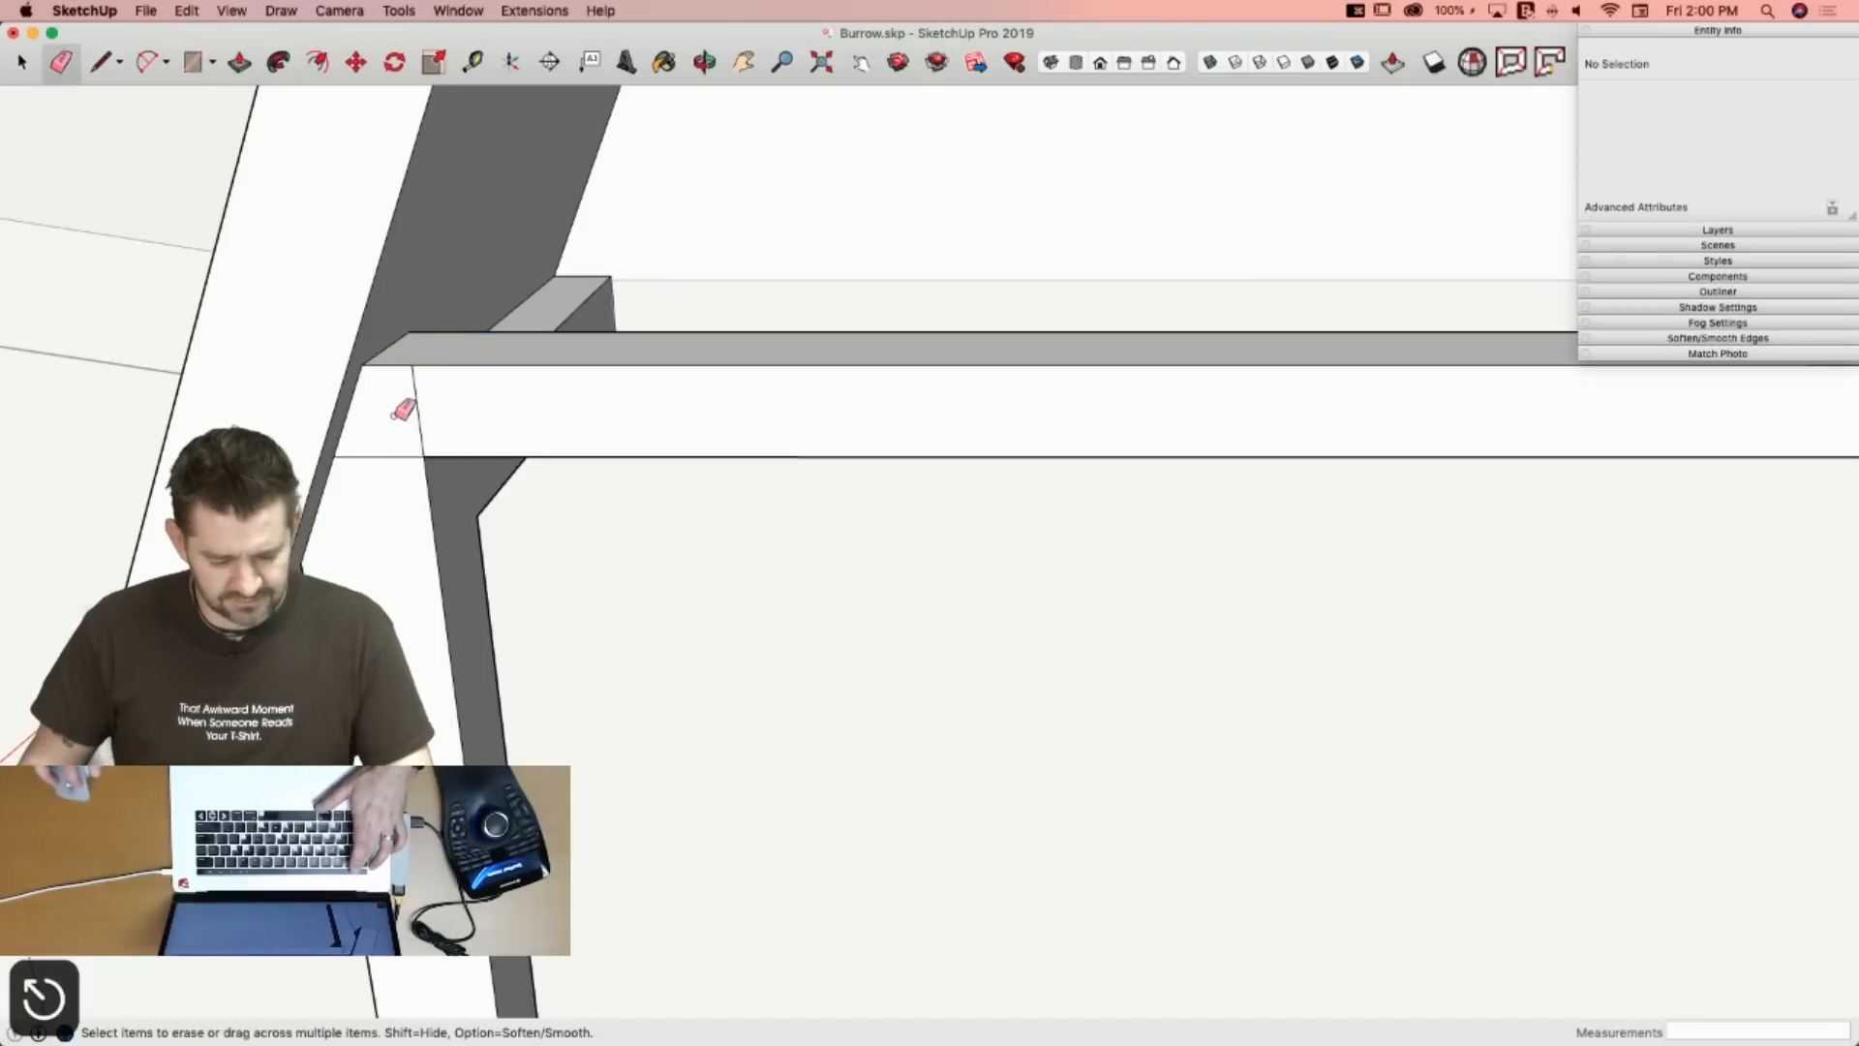
Fill the gap between the crossbeam's right end and the rafter in the same way and erase the seam edges.
middle_drag(427, 387, 537, 330)
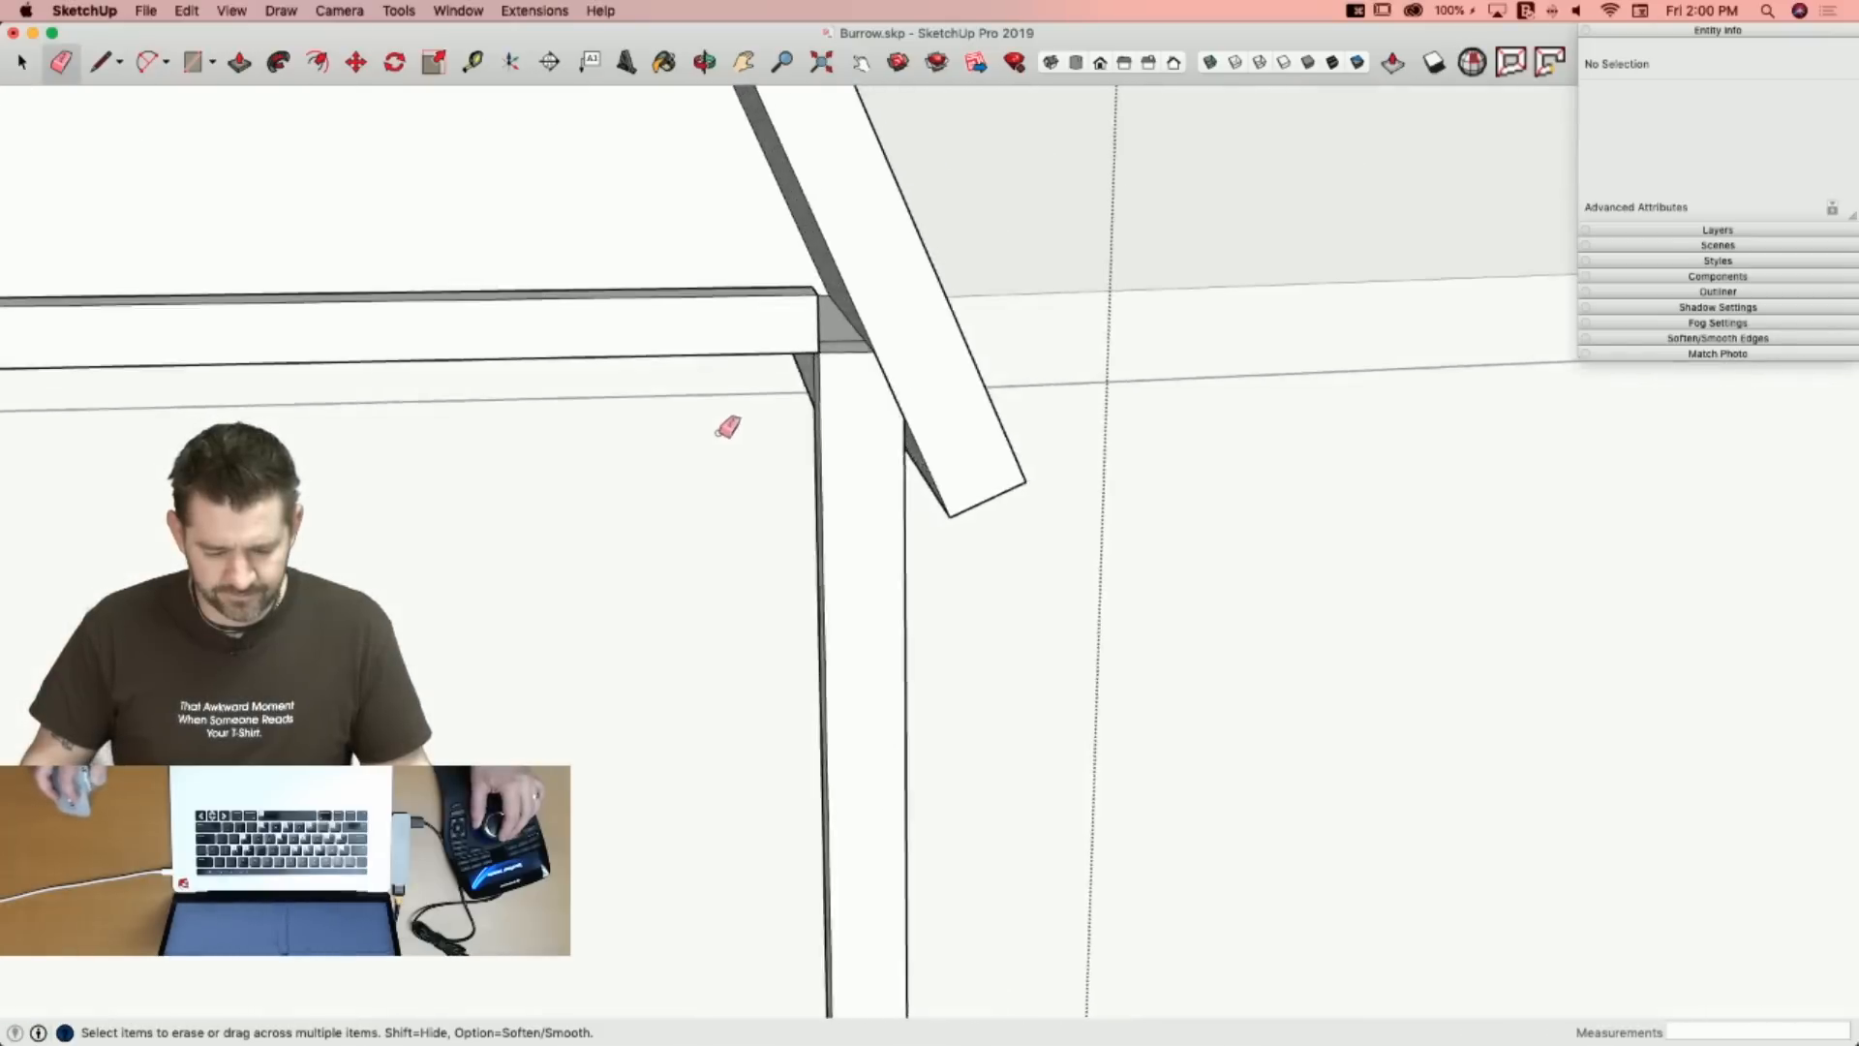
key(l)
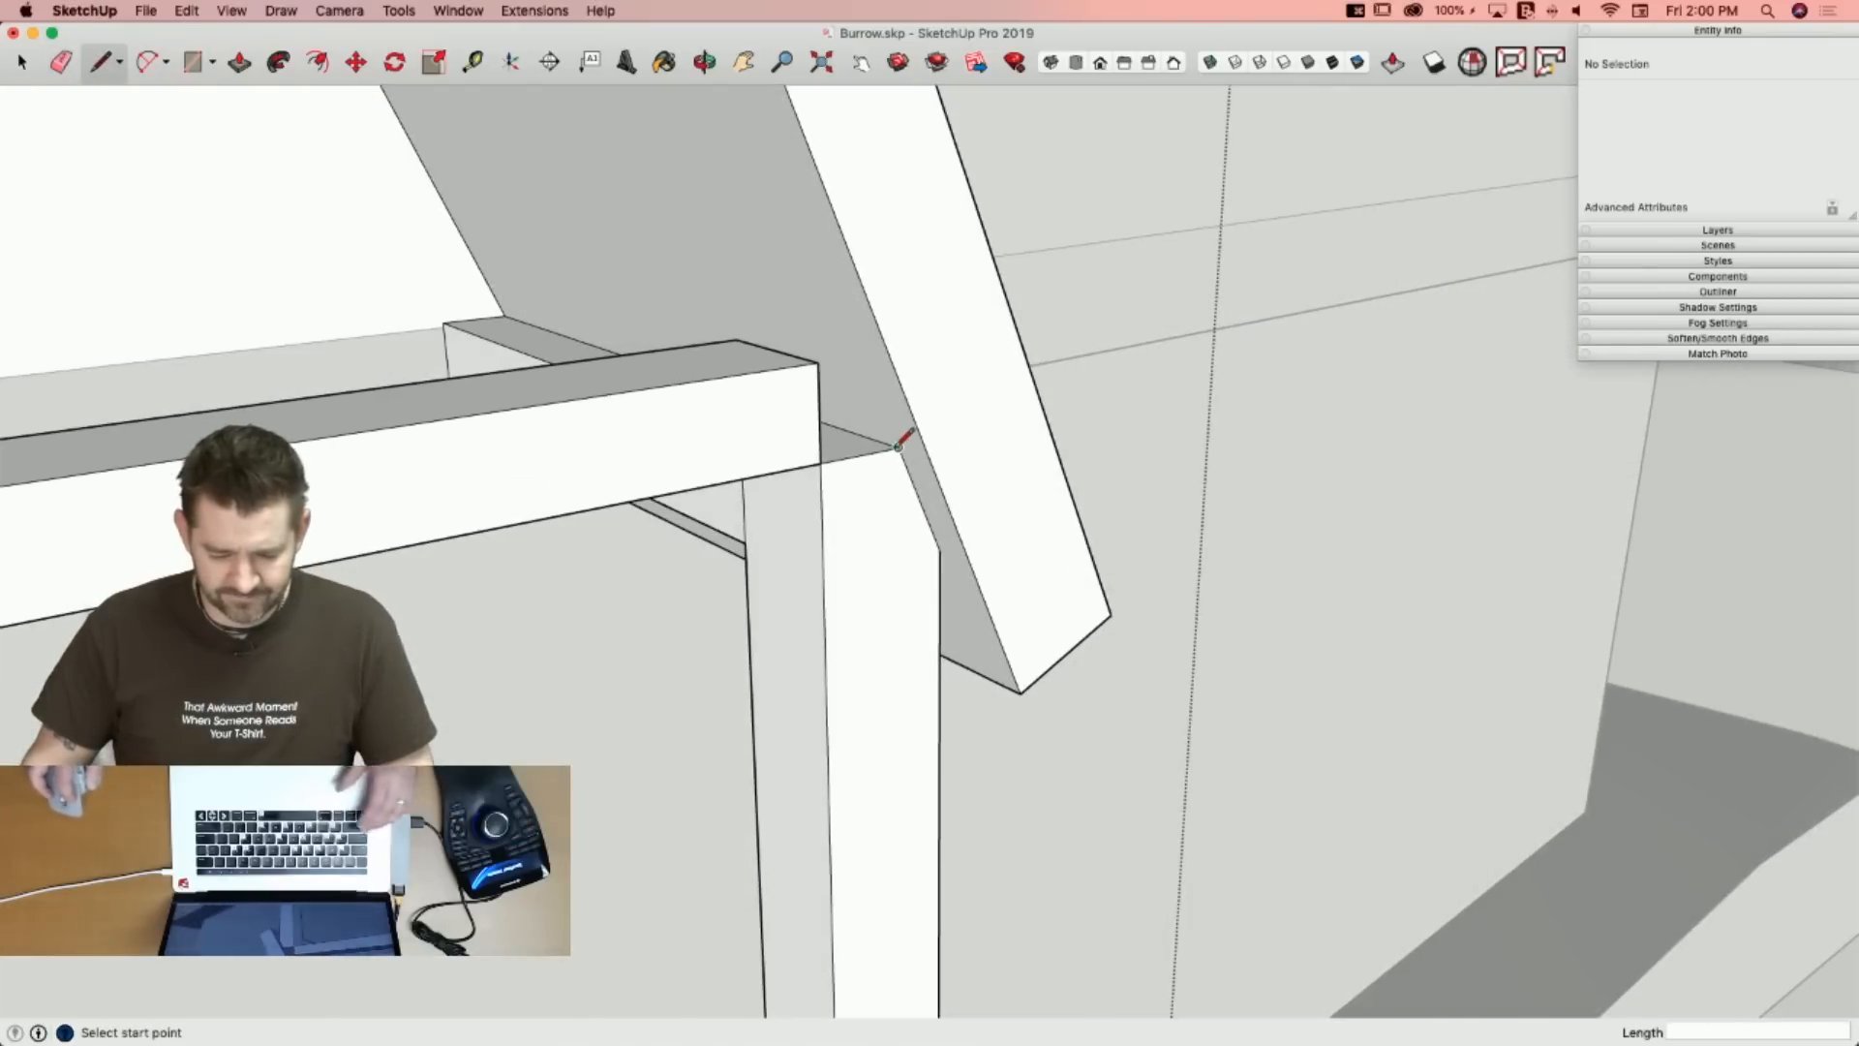
click(818, 360)
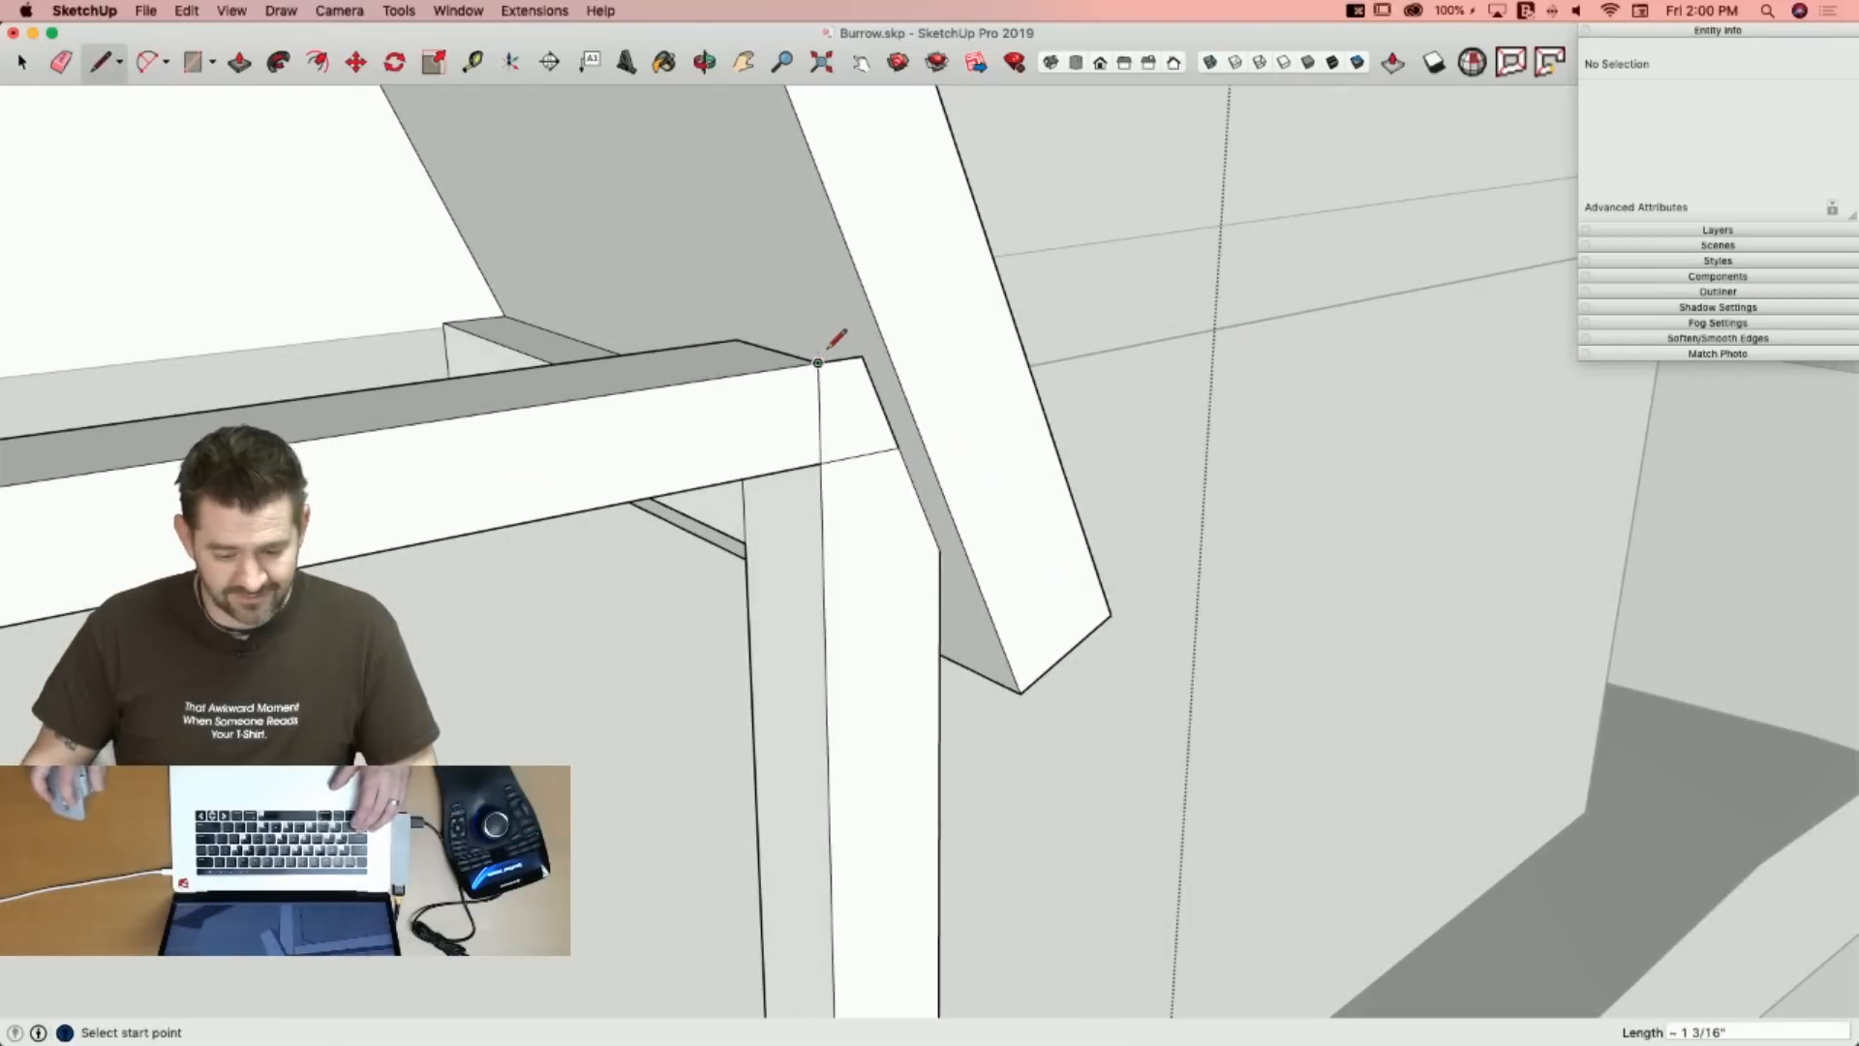
key(p)
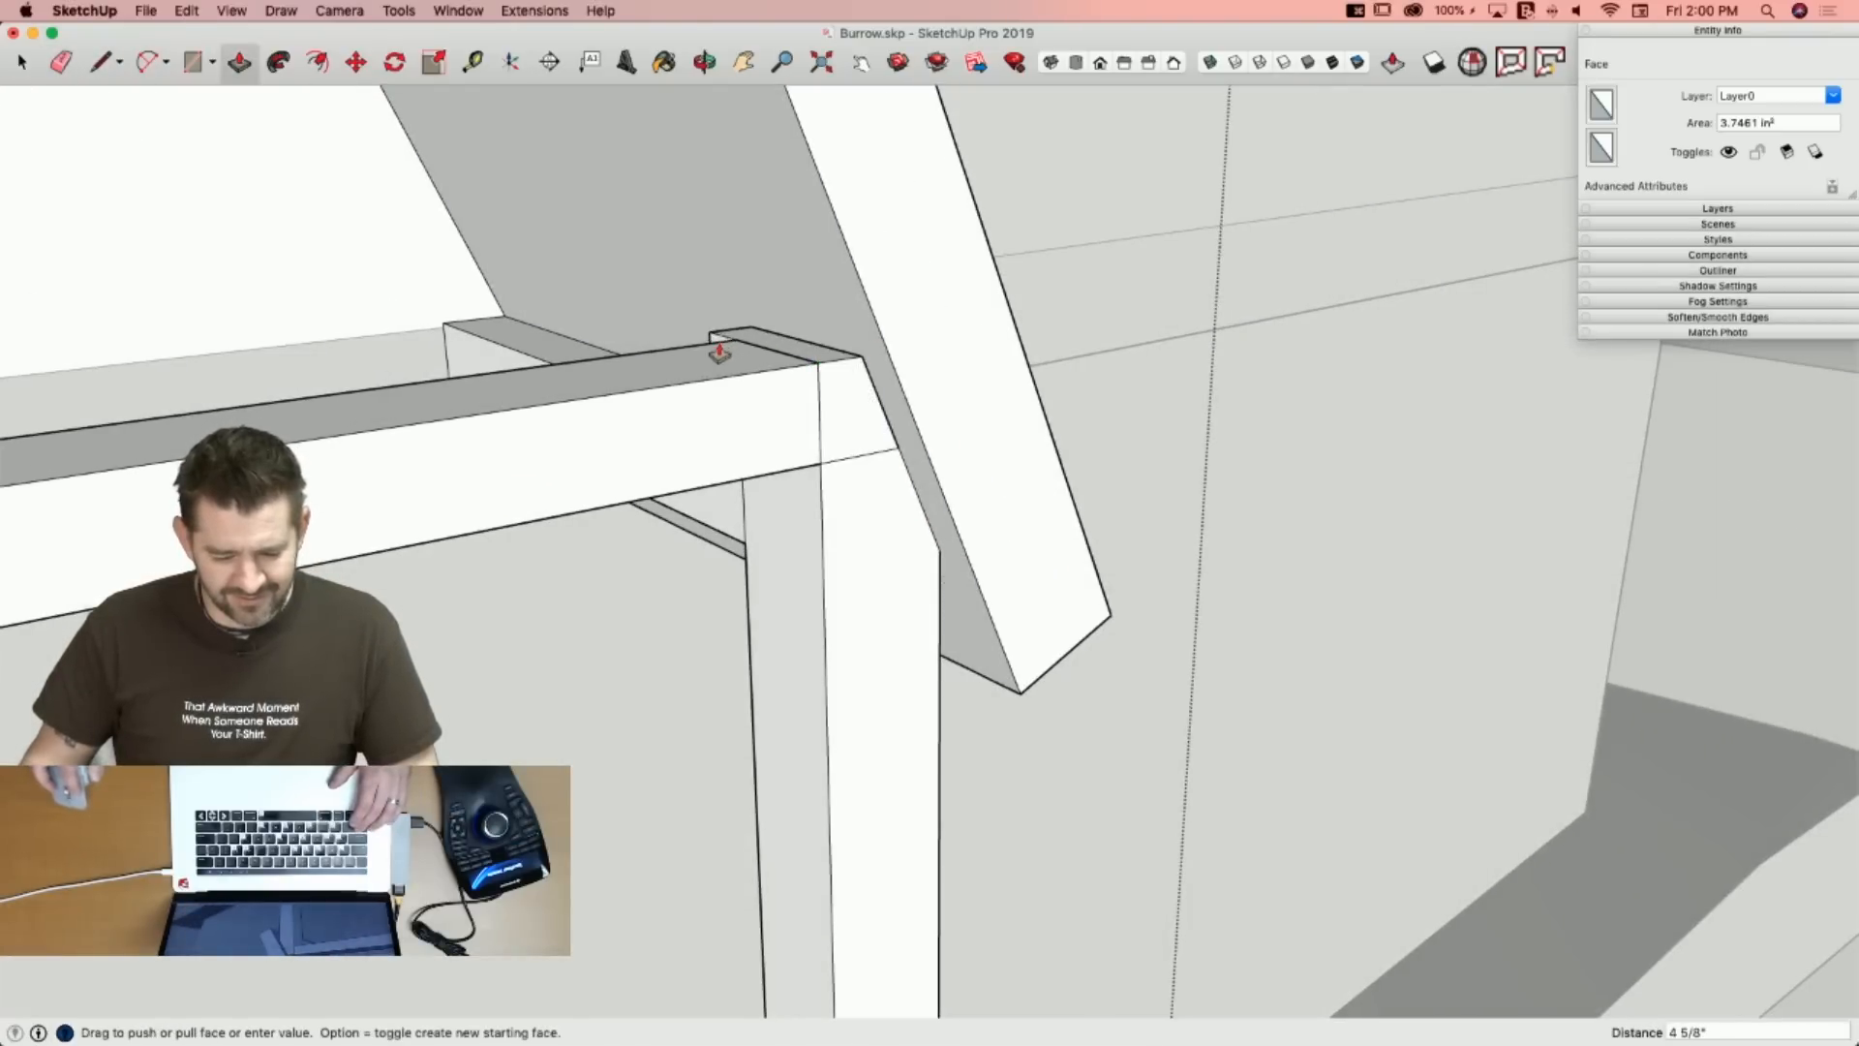
key(e)
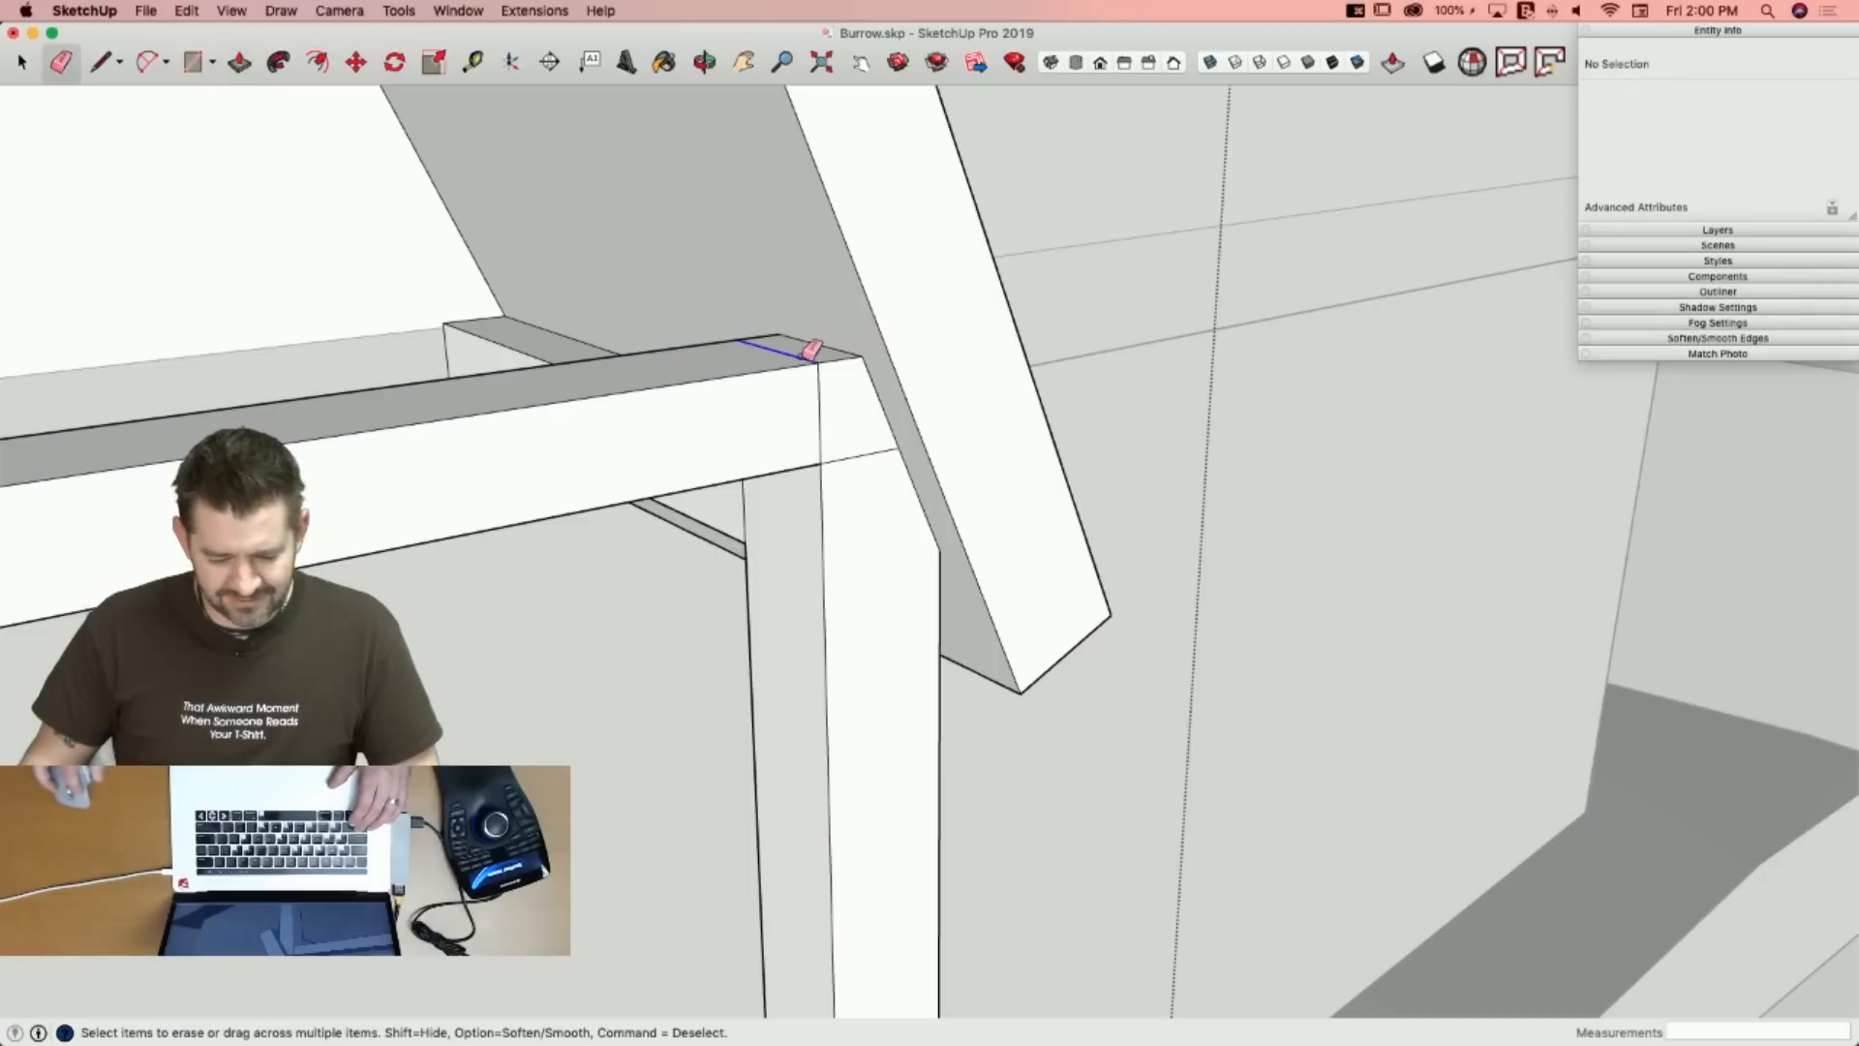
click(816, 389)
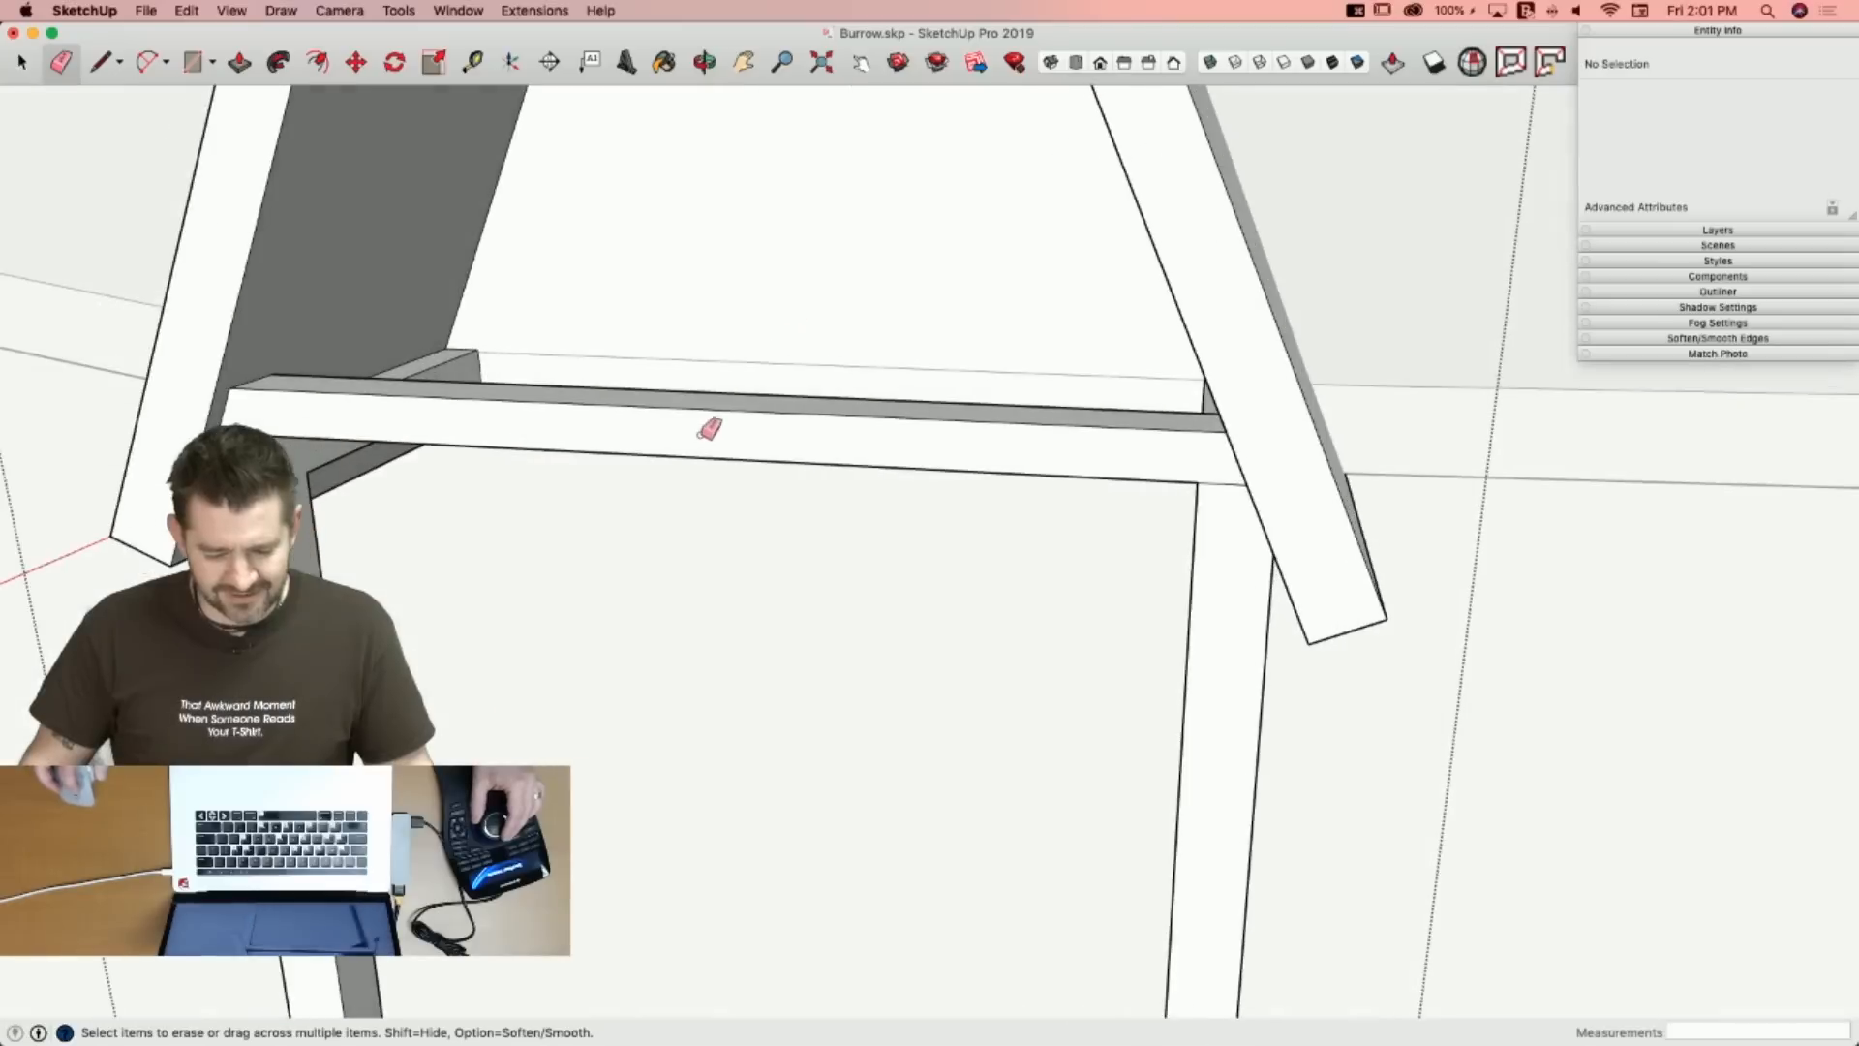
Draw a rectangular post footprint centred on the crossbeam's top face and extrude it up to the gable's inner apex.
key(space)
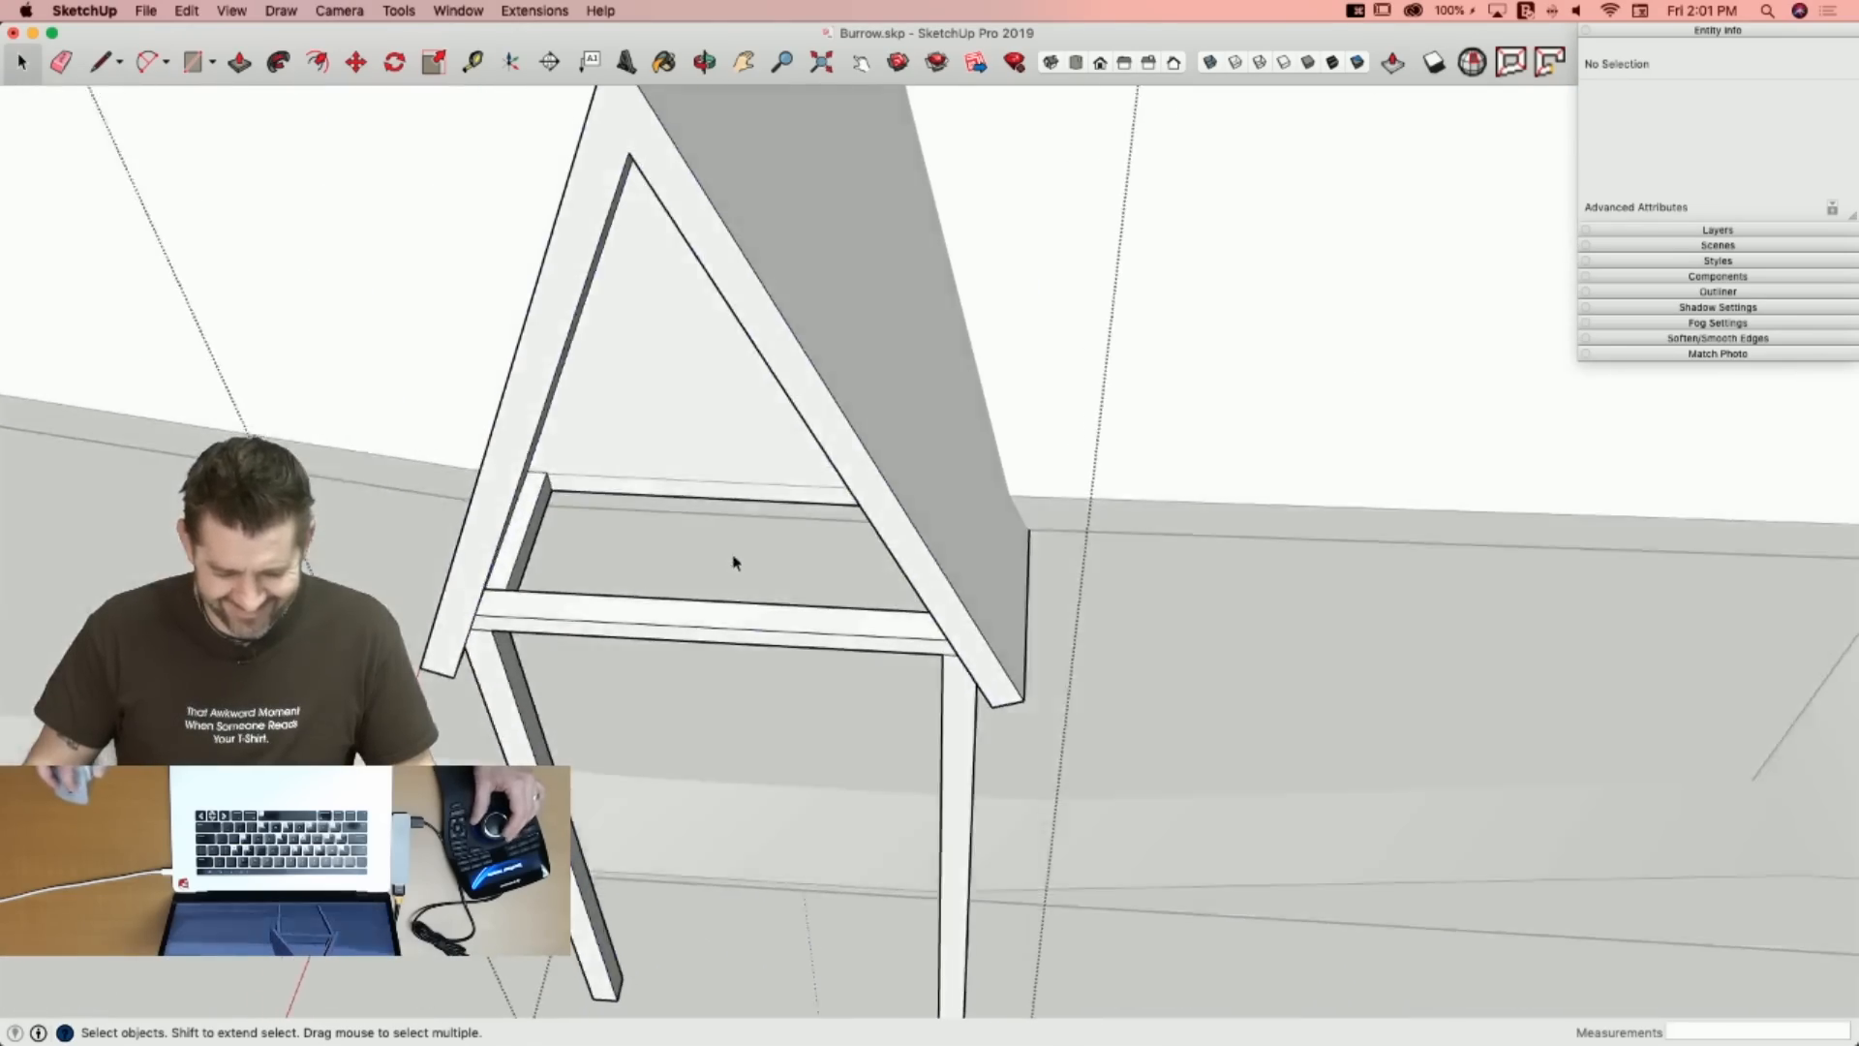
key(l)
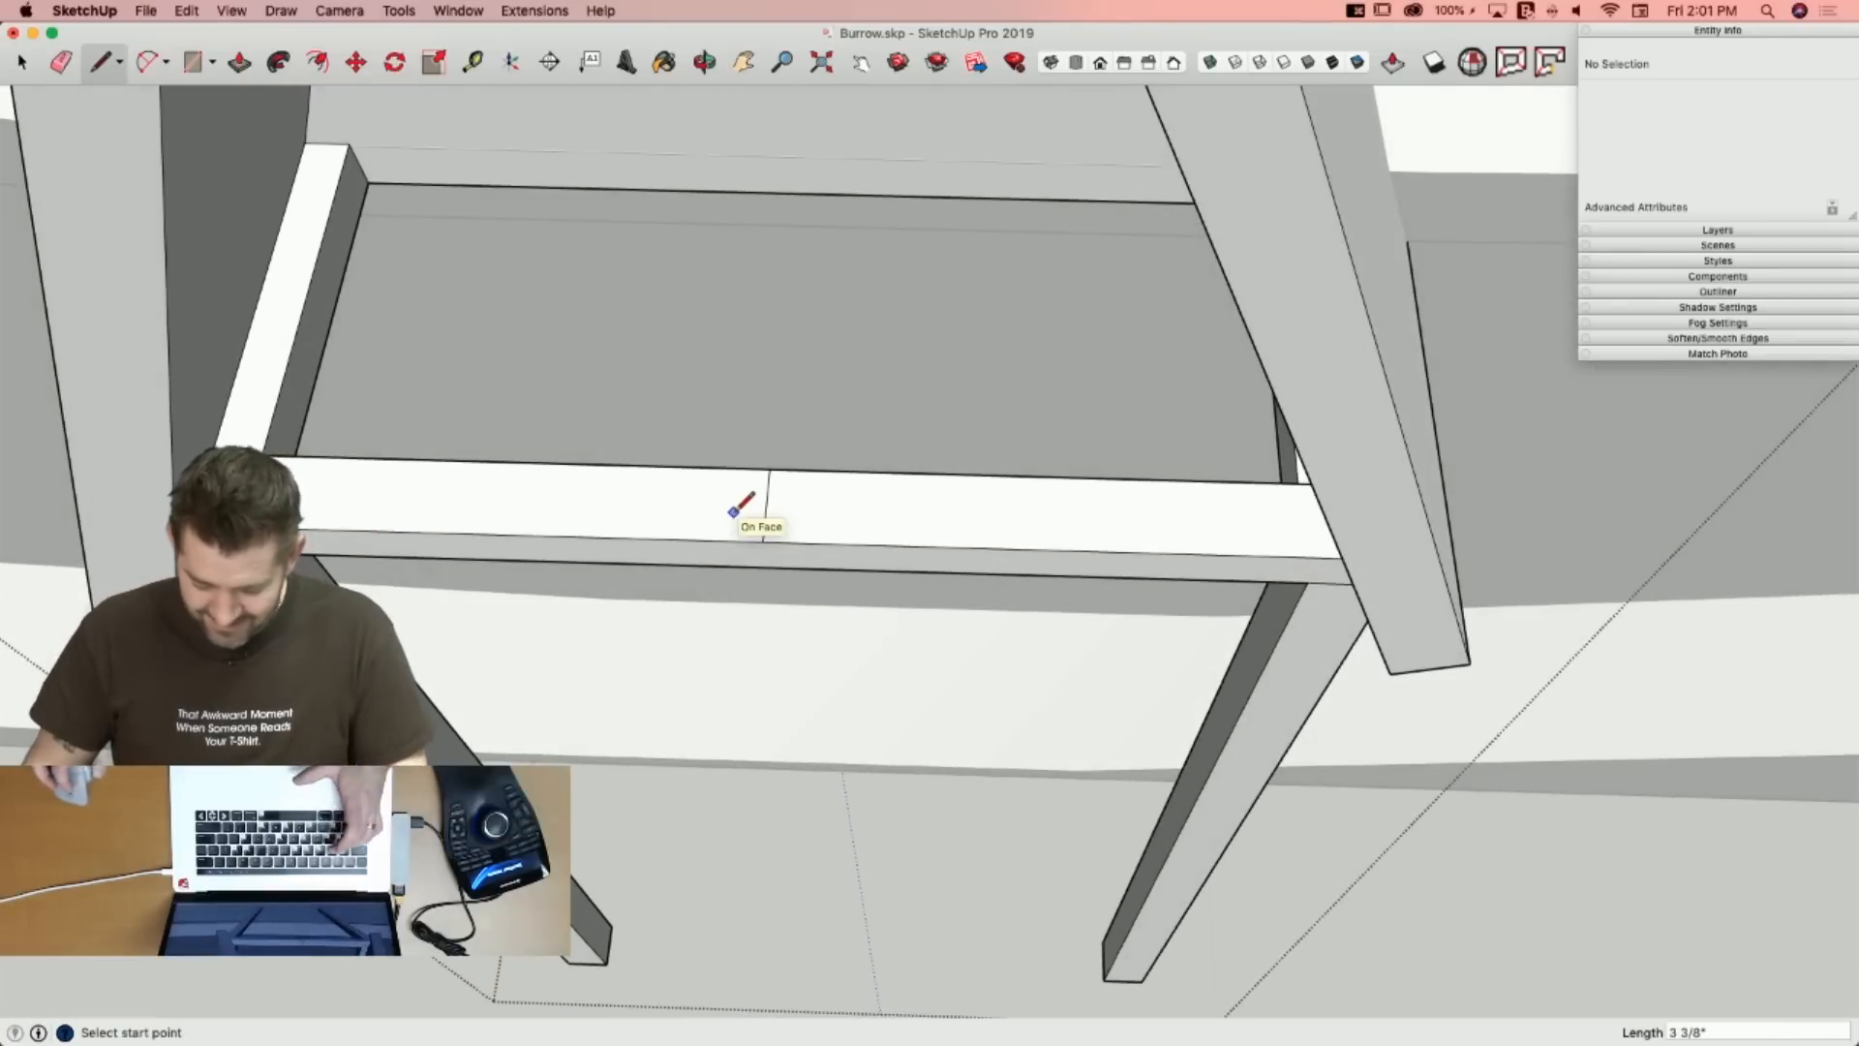
key(r)
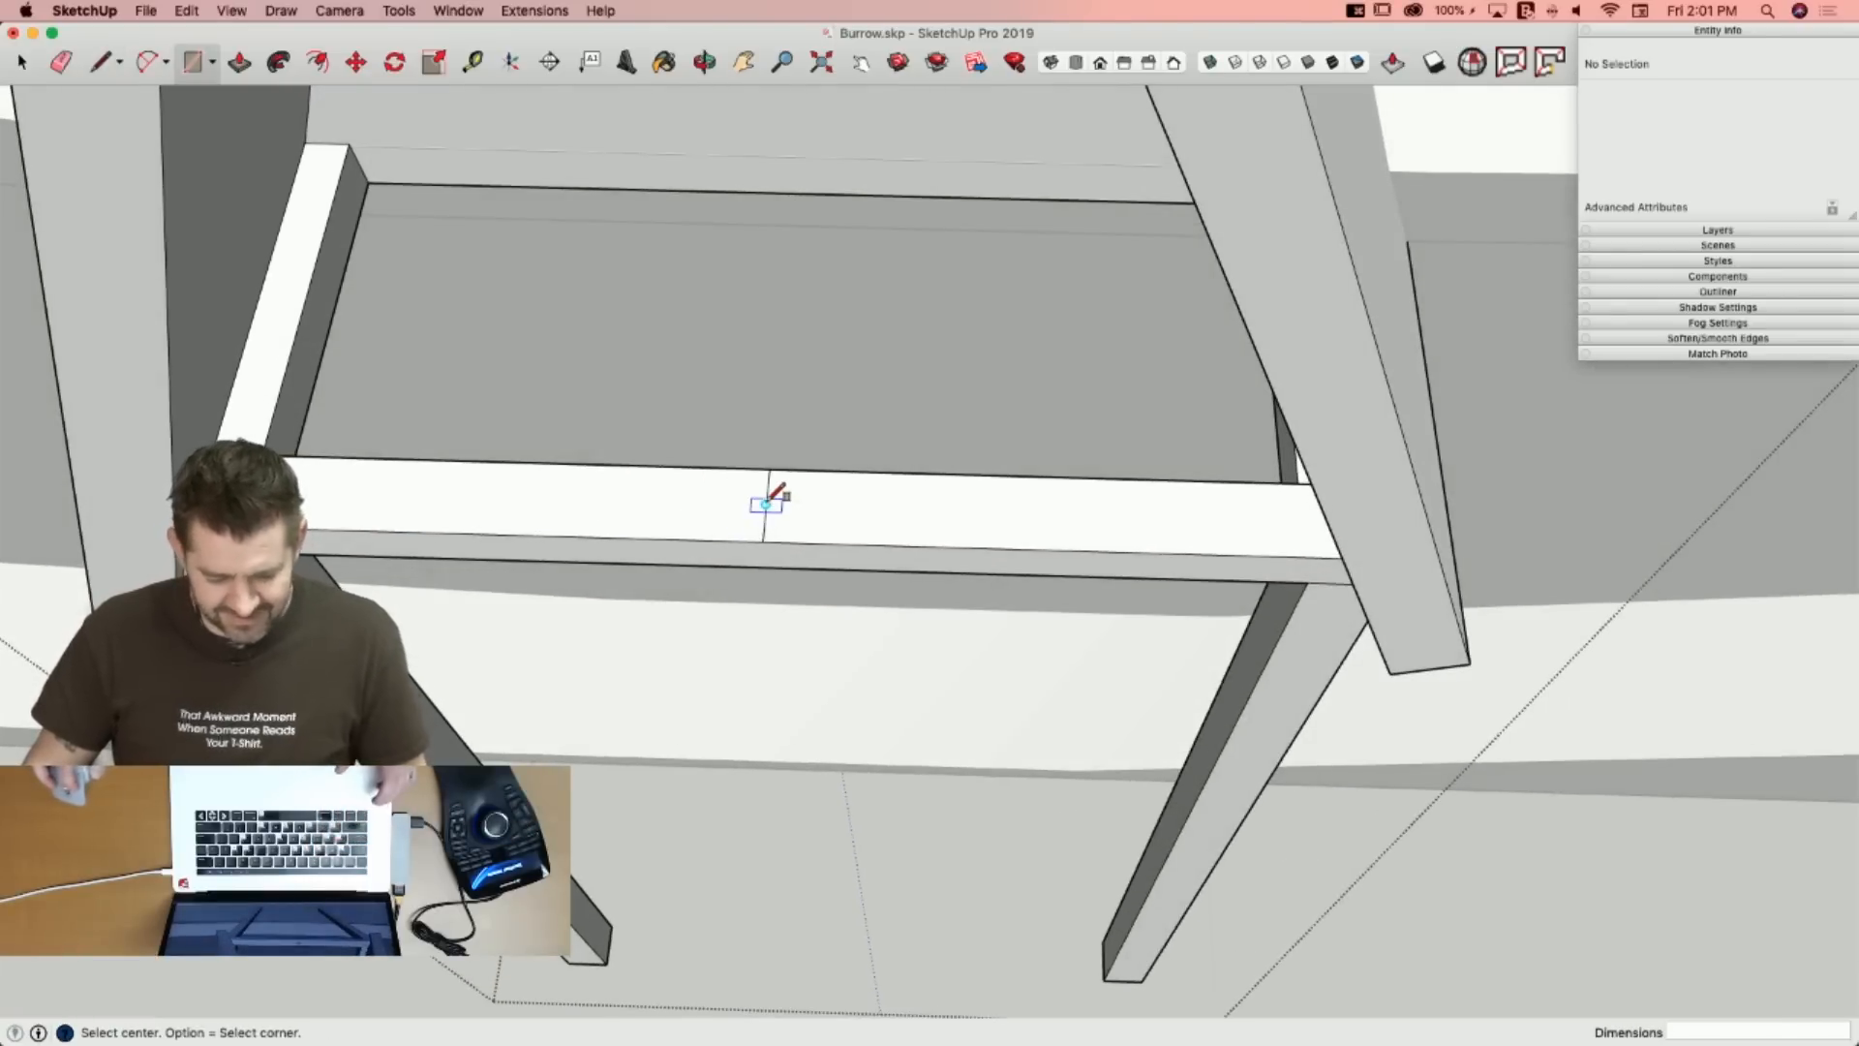
key(e)
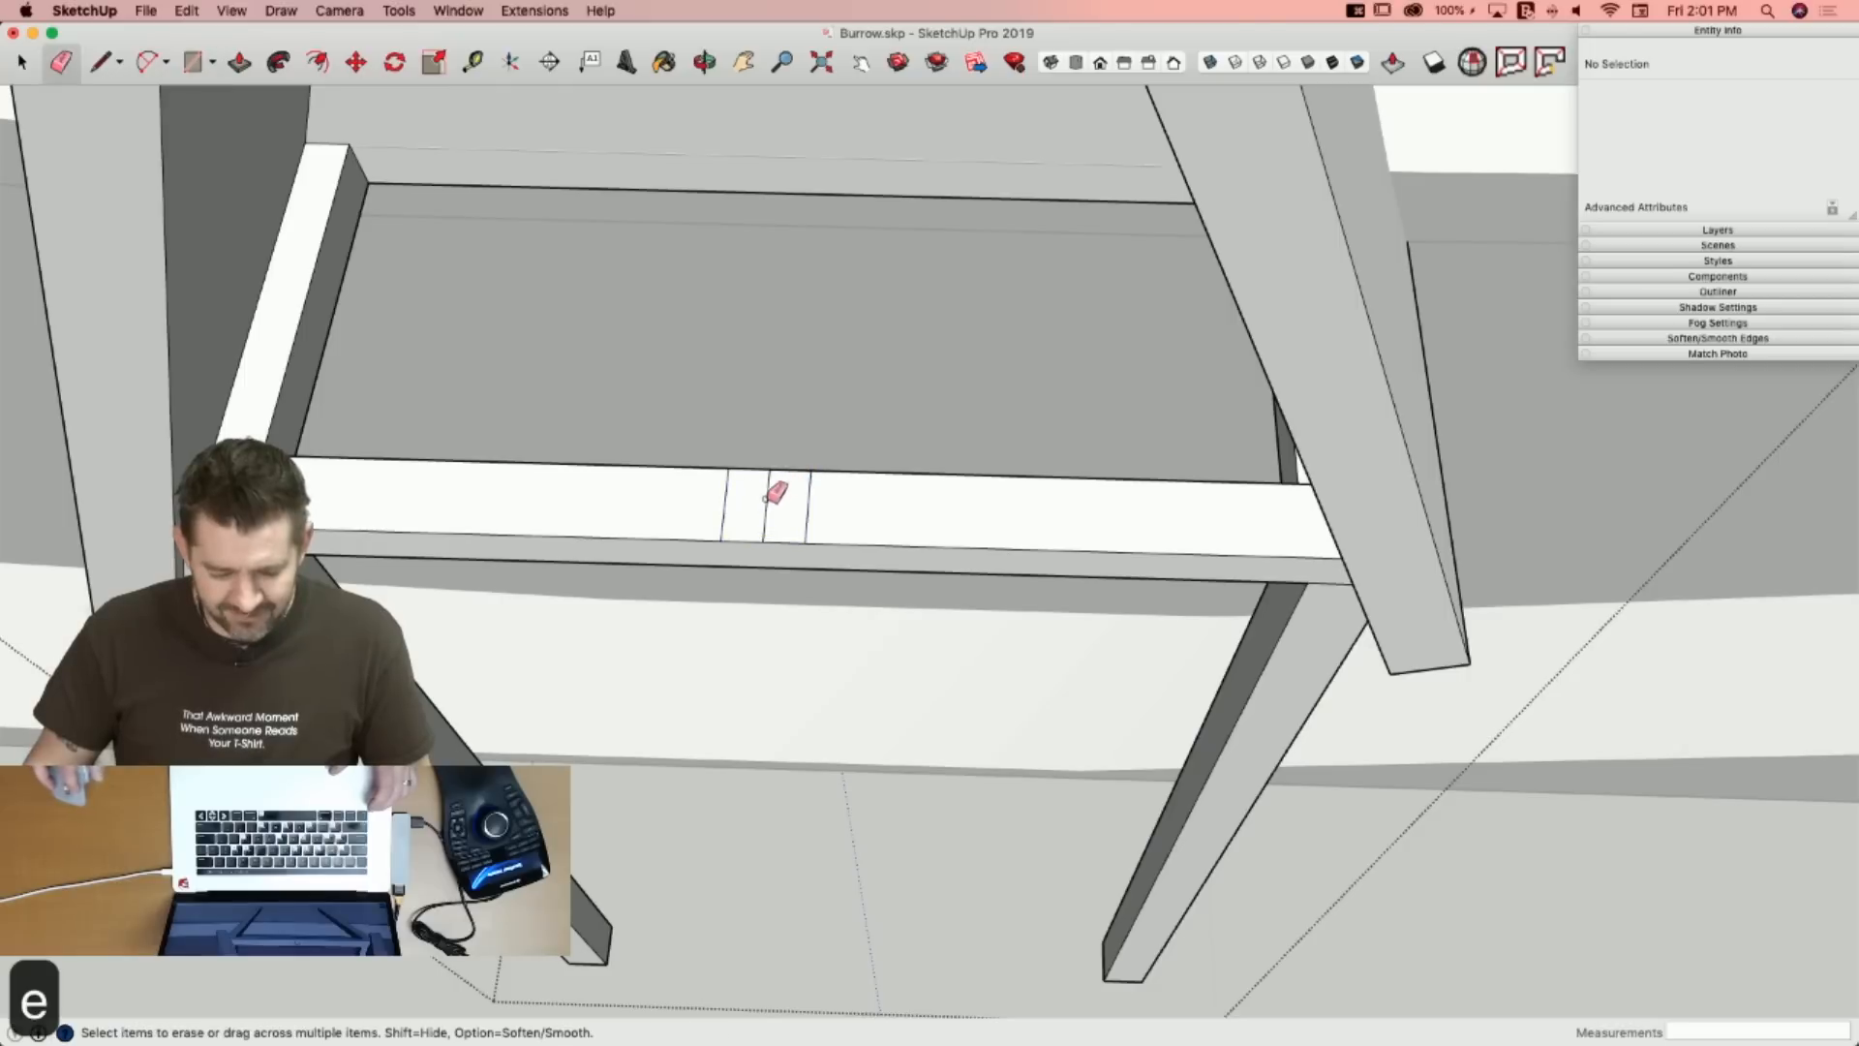
click(767, 496)
key(p)
click(760, 506)
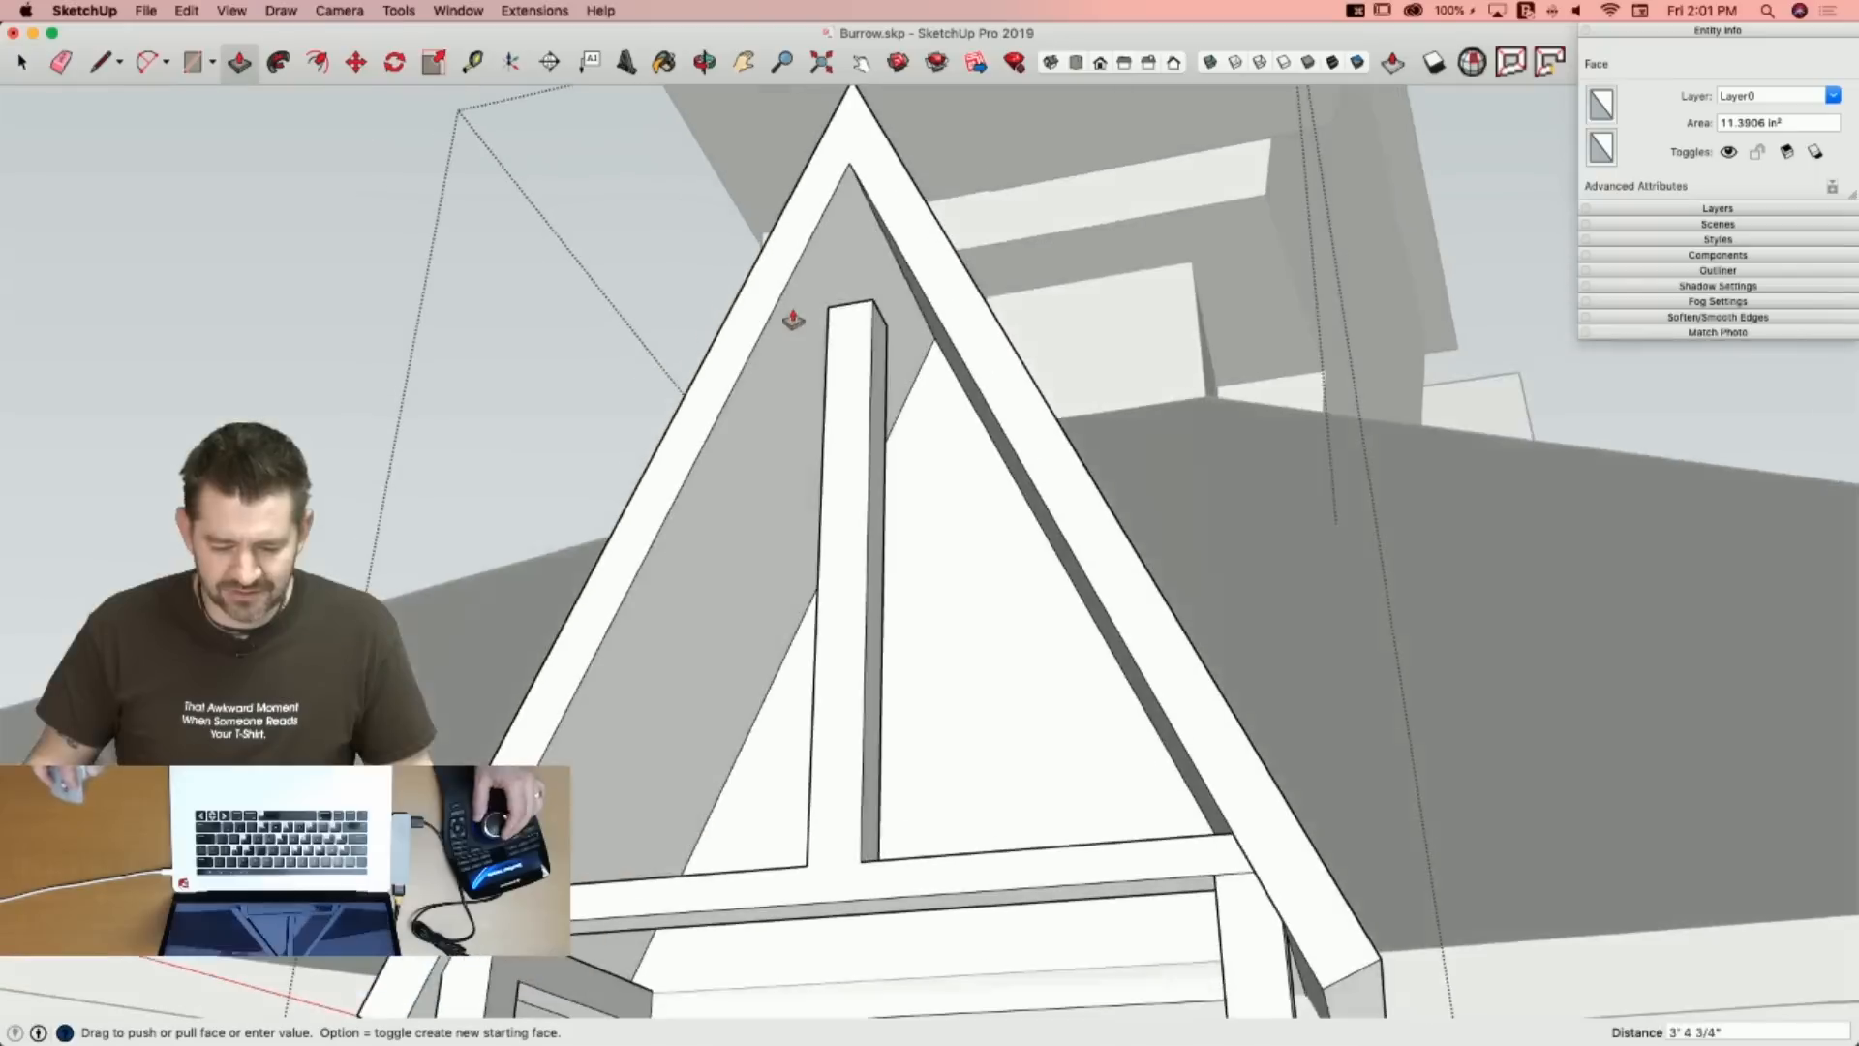
click(852, 173)
Select the gable apex together with the top of the central post and intersect their faces with the selection.
key(space)
drag(866, 121, 609, 451)
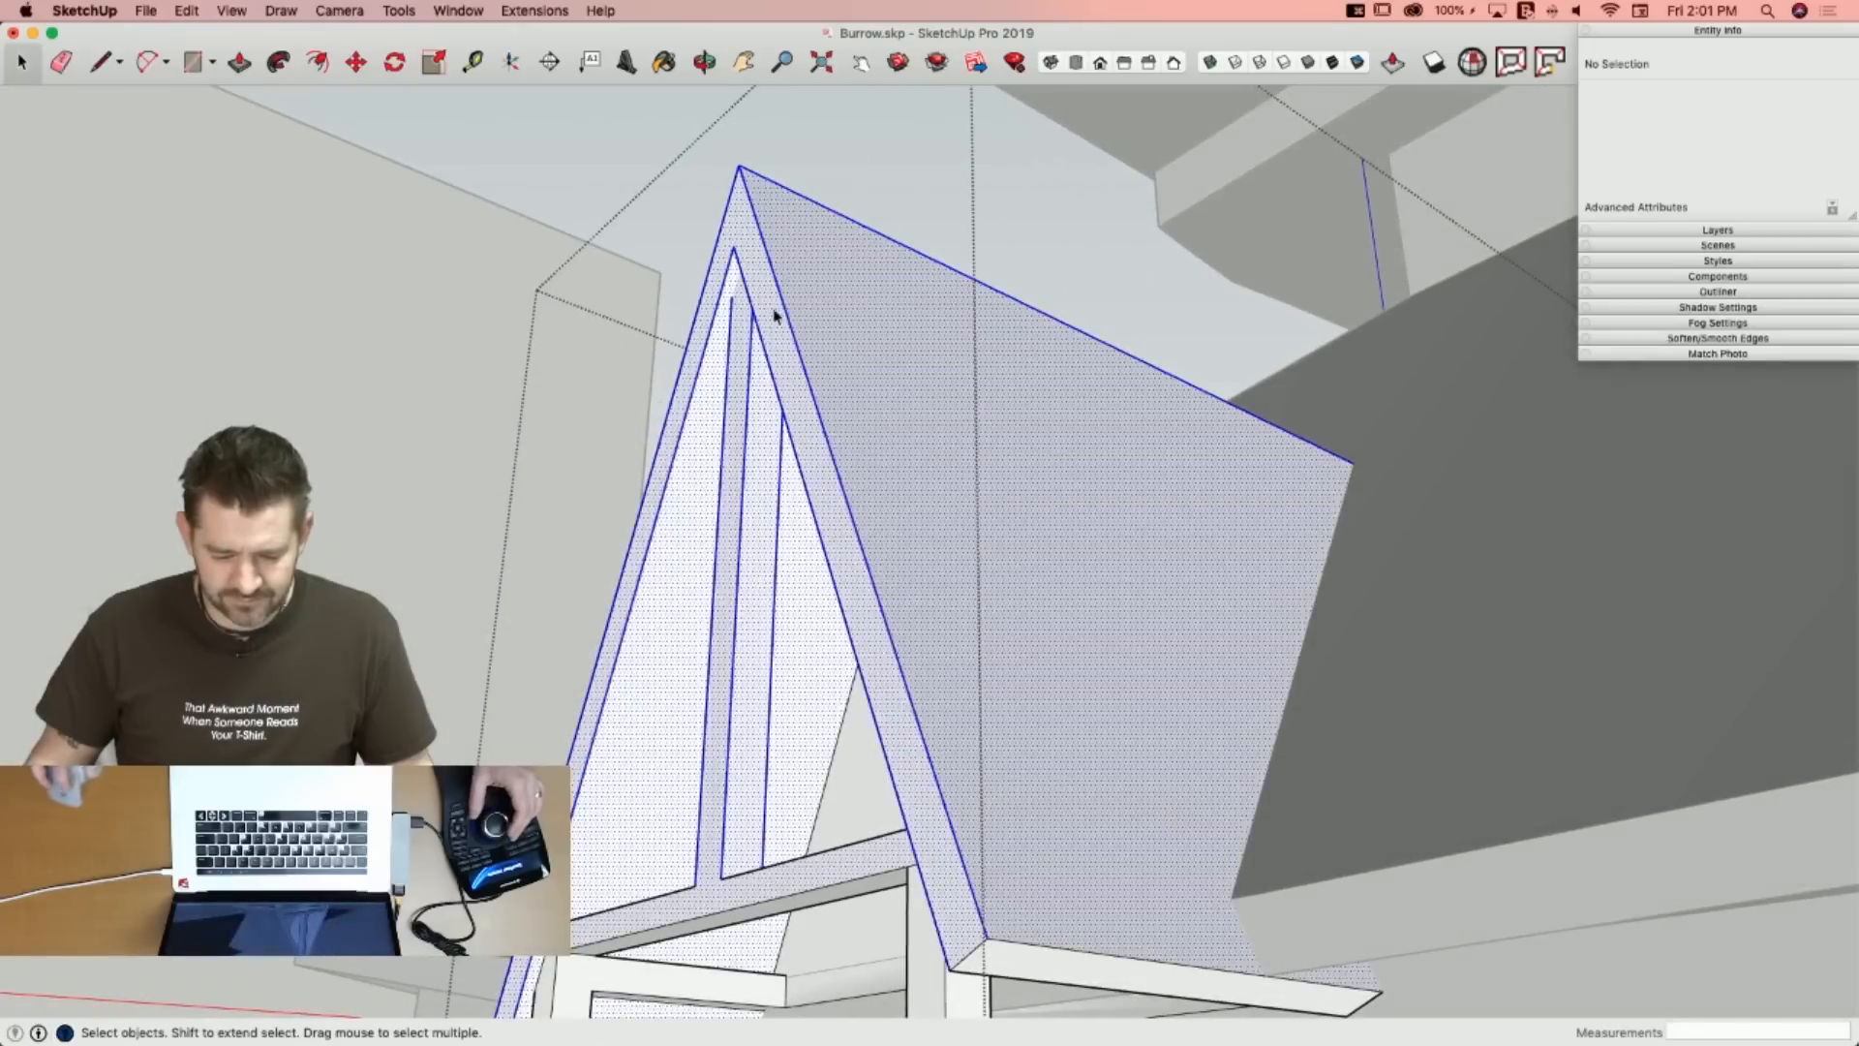
right_click(774, 315)
mouse_move(896, 468)
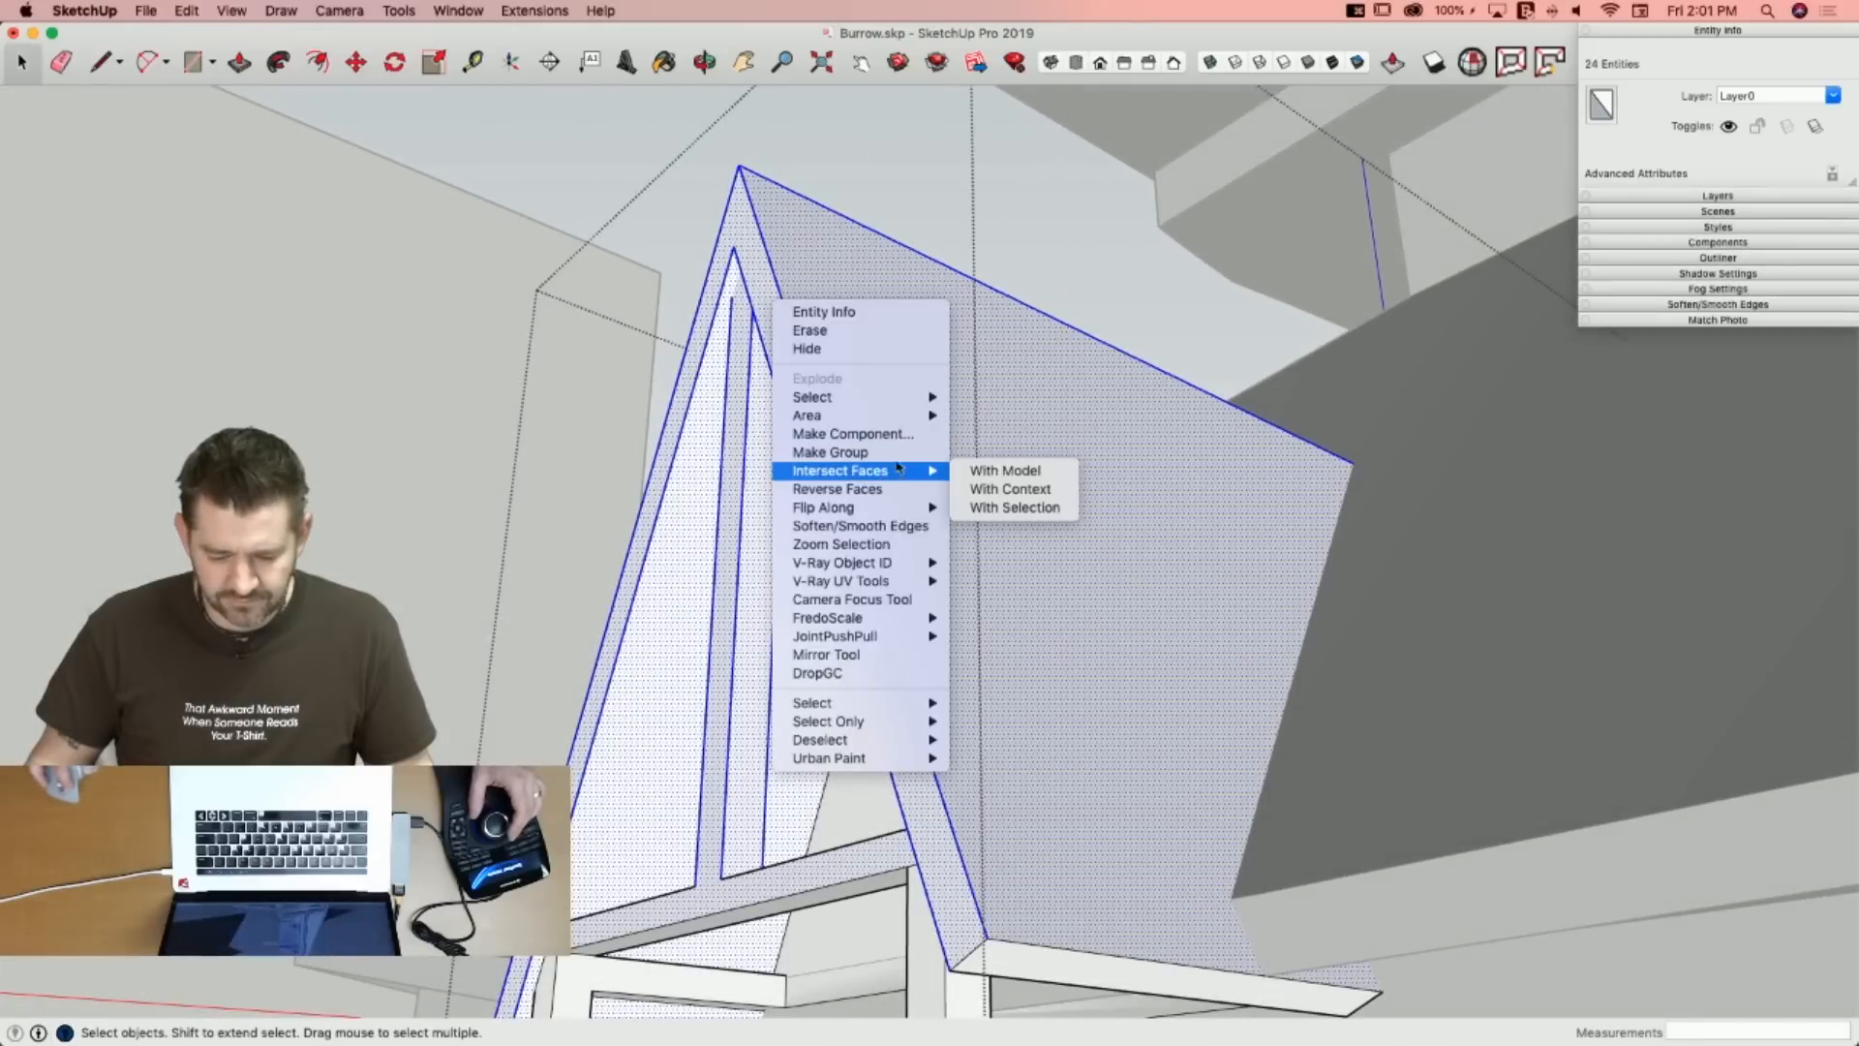
click(1007, 507)
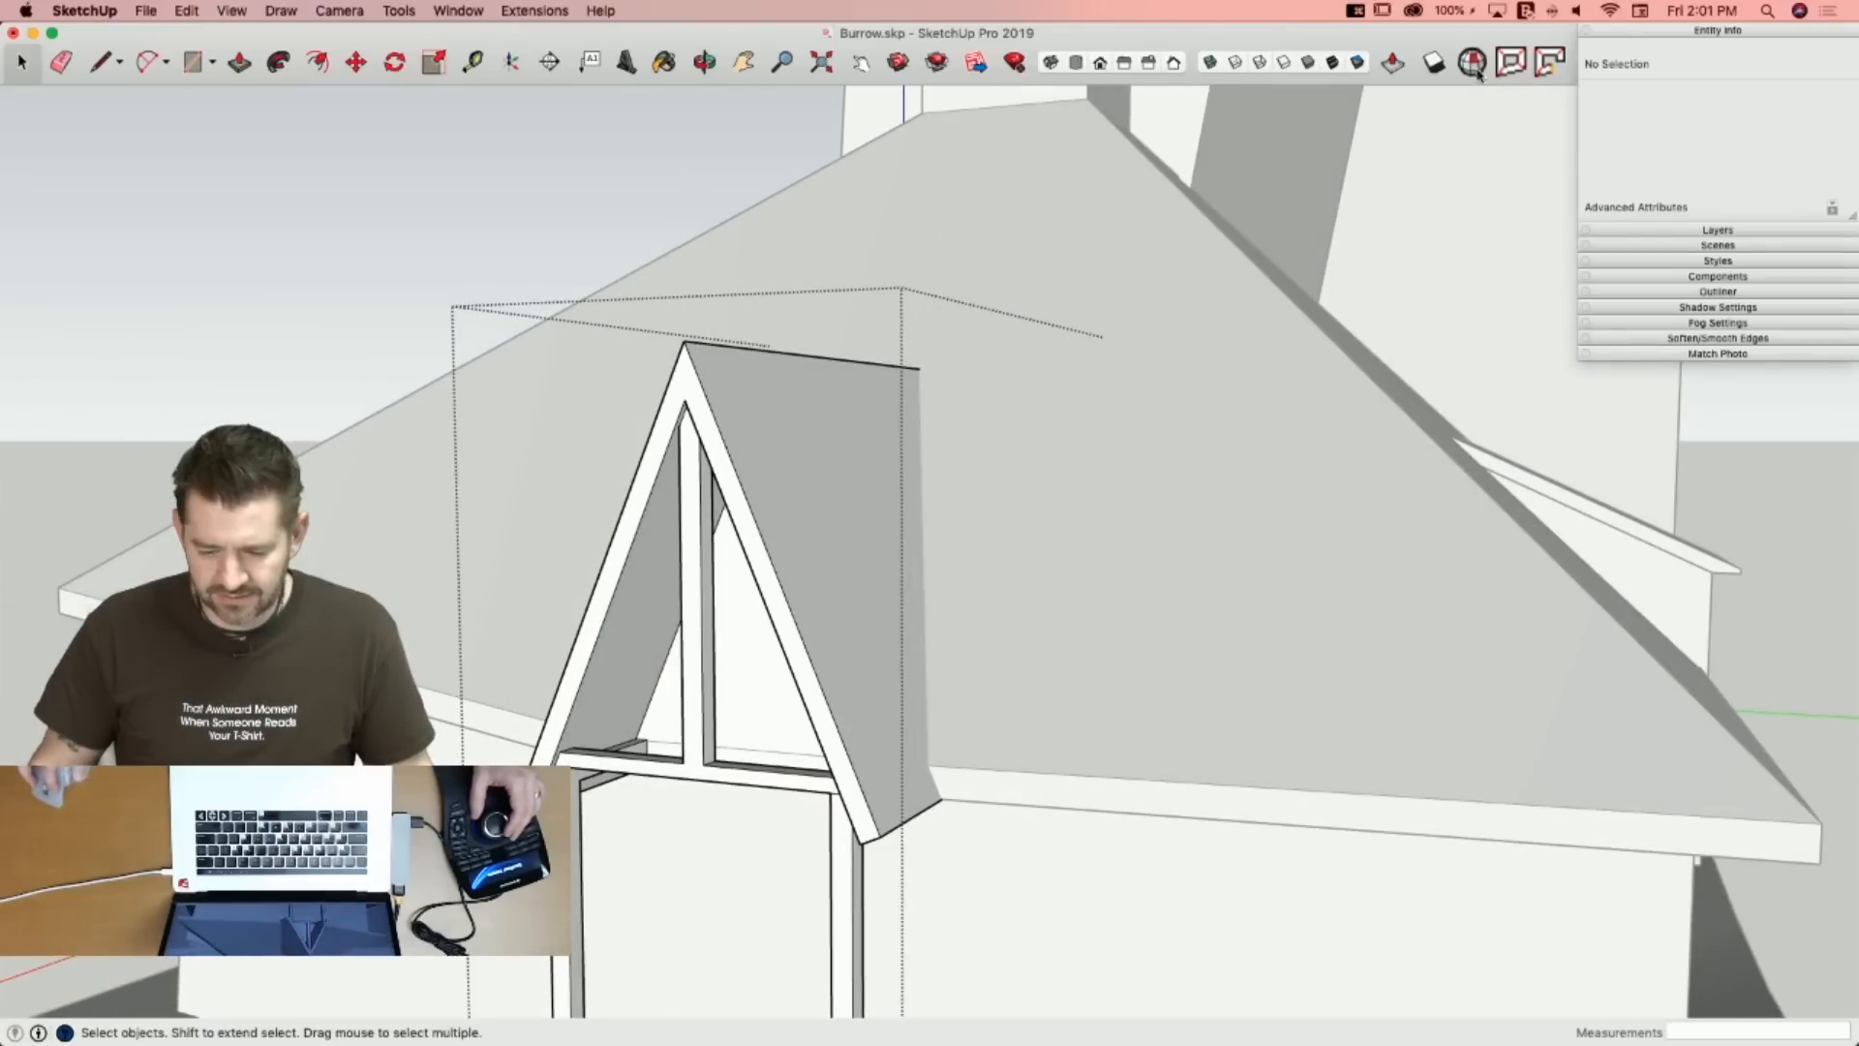
Check the gable and porch group for errors with Solid Inspector².
click(1472, 63)
click(524, 233)
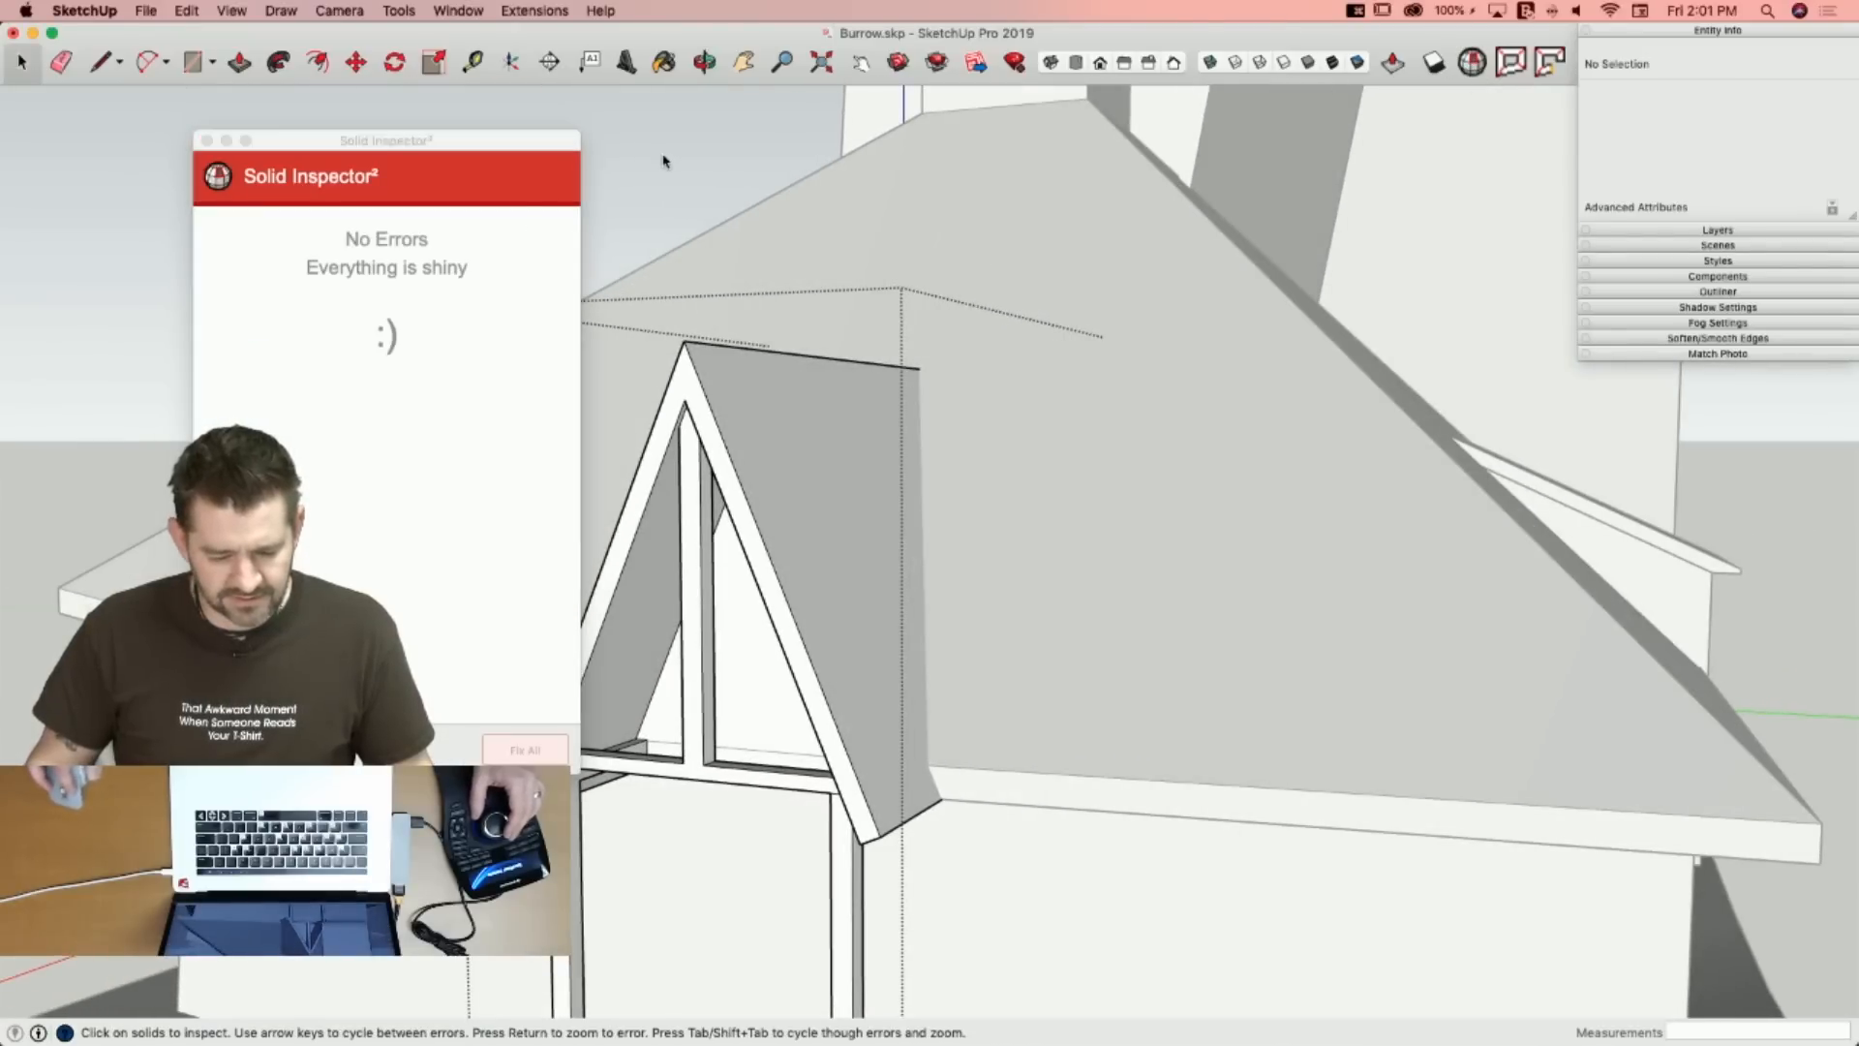
click(205, 141)
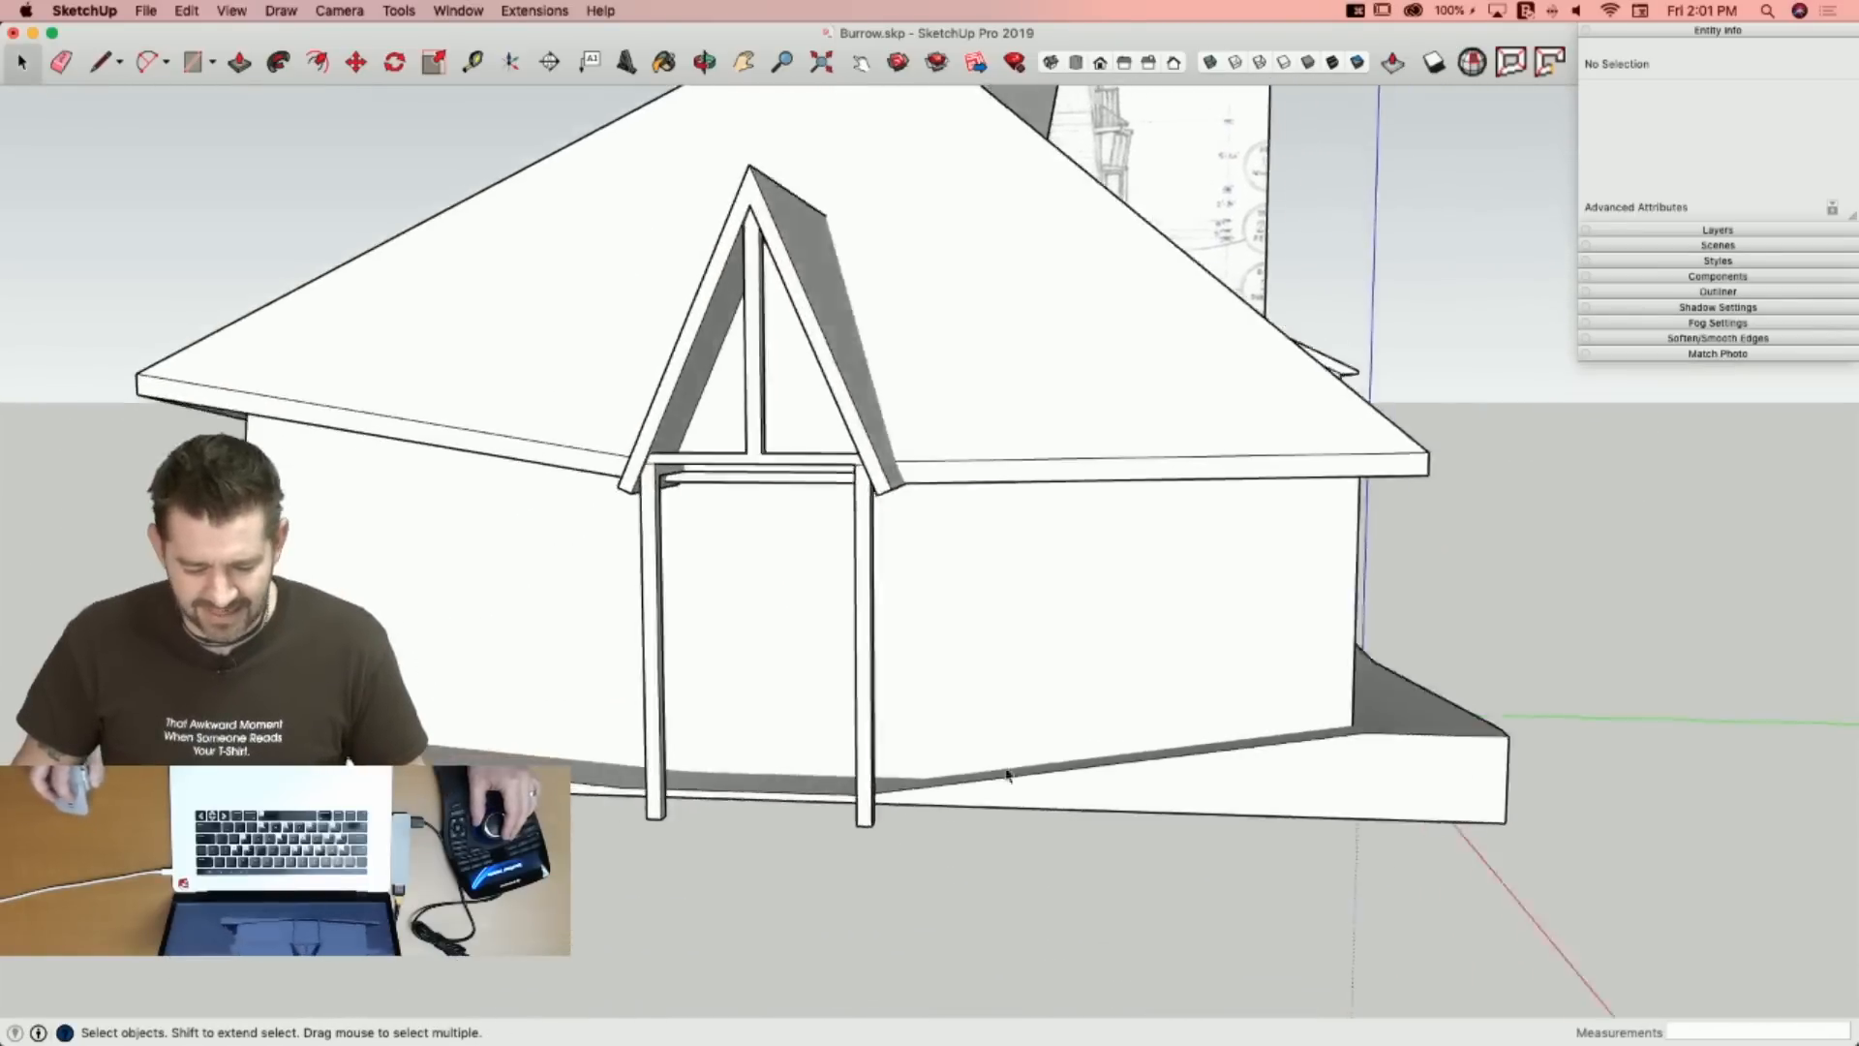
Draw a rectangular door outline about 6' 3/16" tall and 3' 6 5/8" wide on the house wall between the porch posts.
key(l)
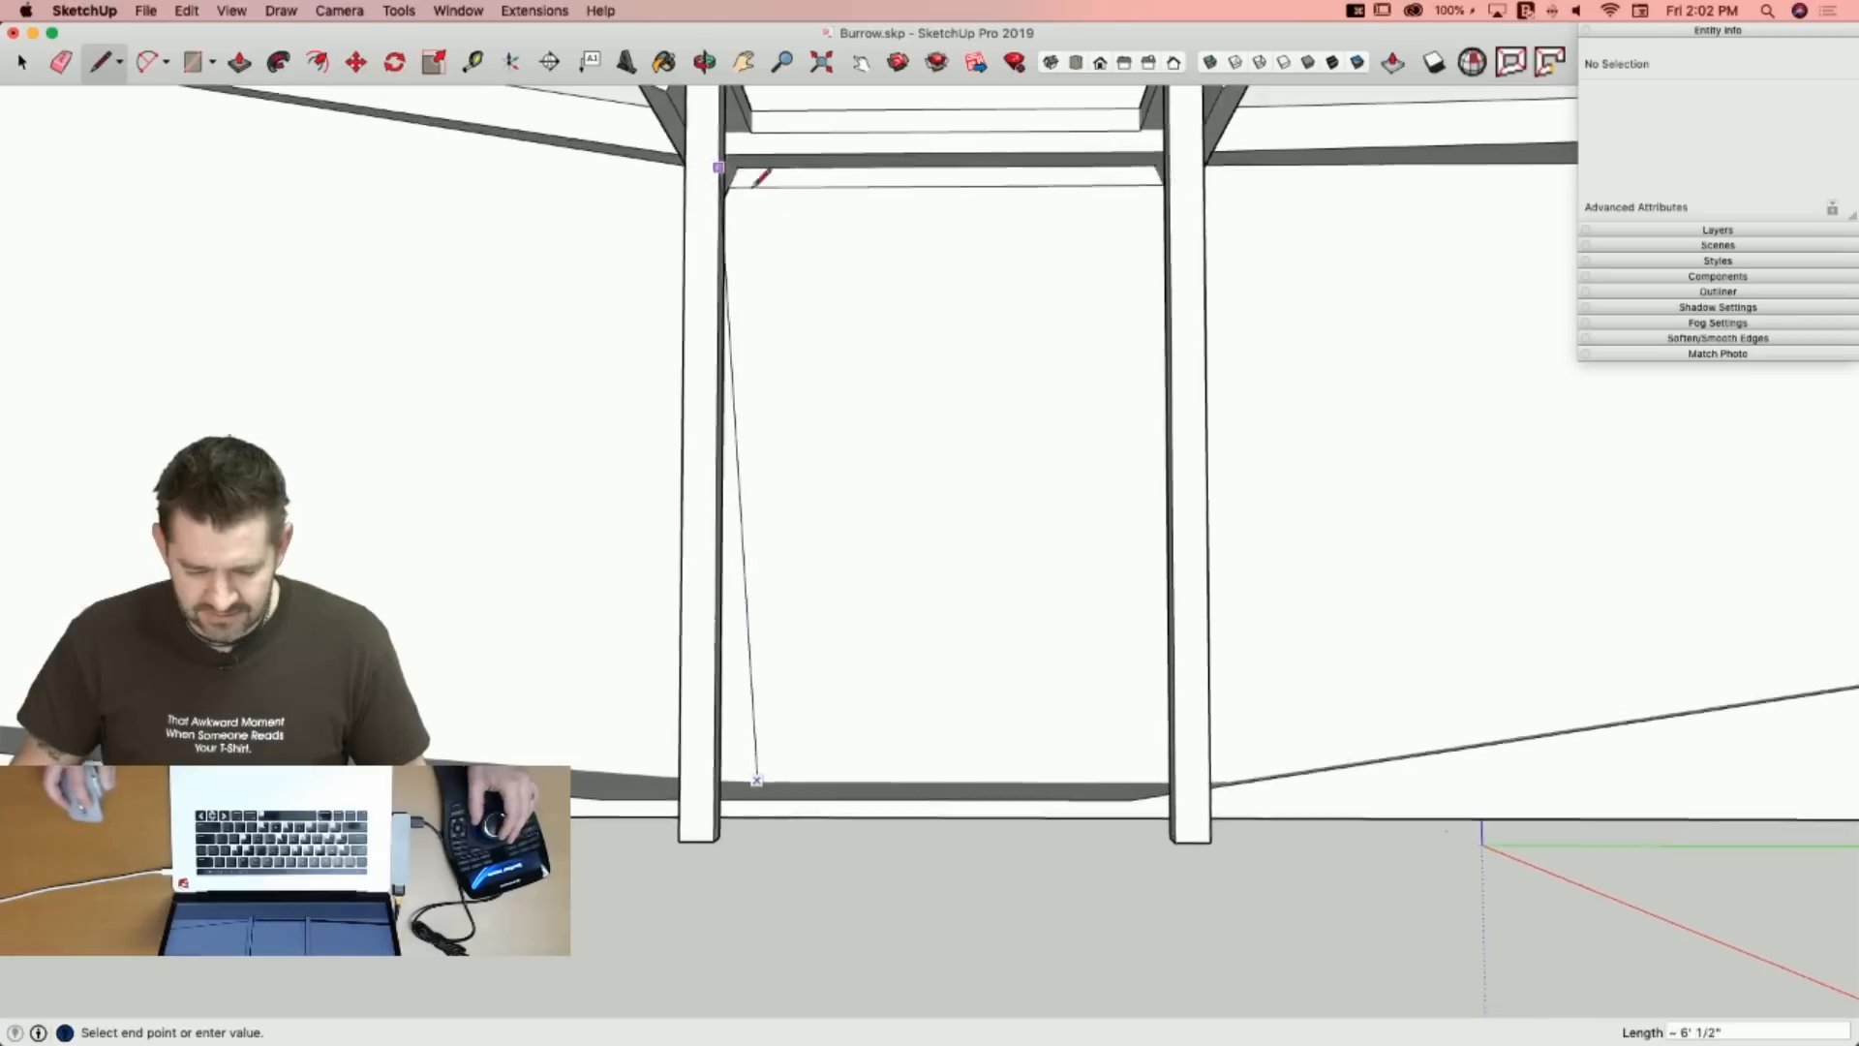
key(Escape)
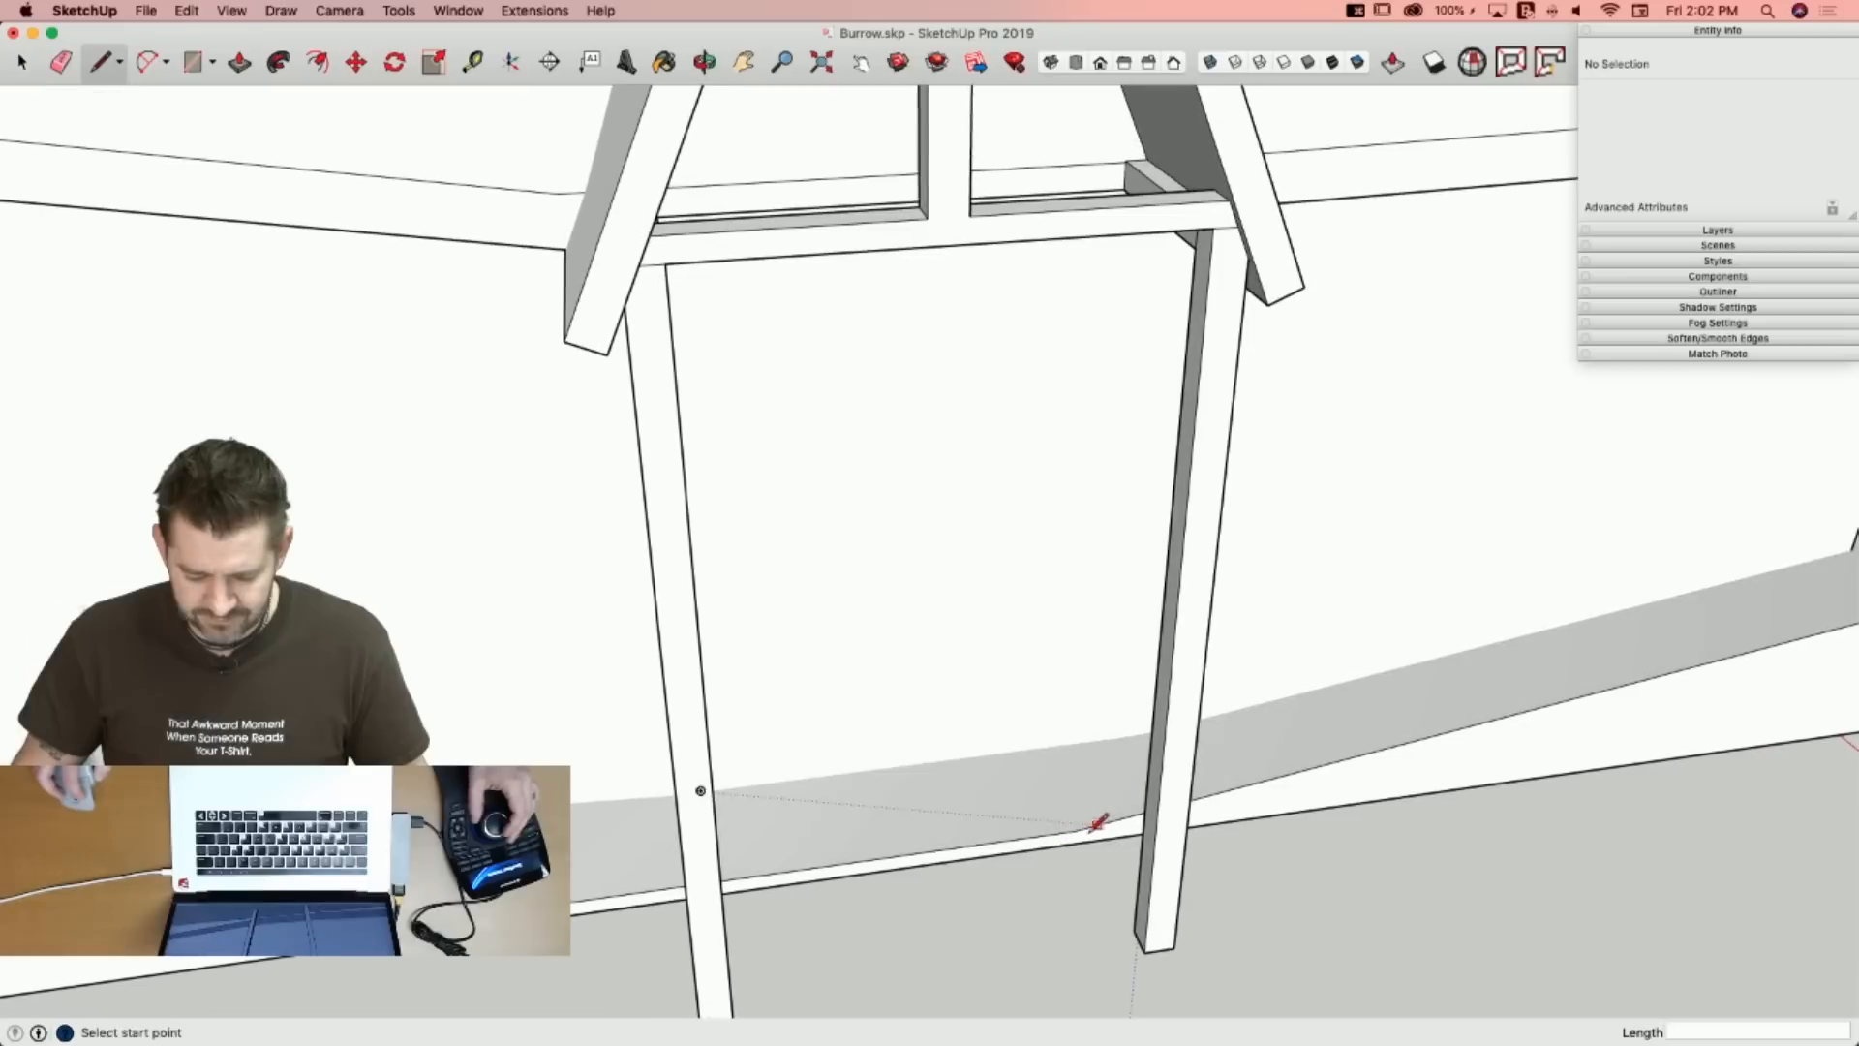
click(1073, 830)
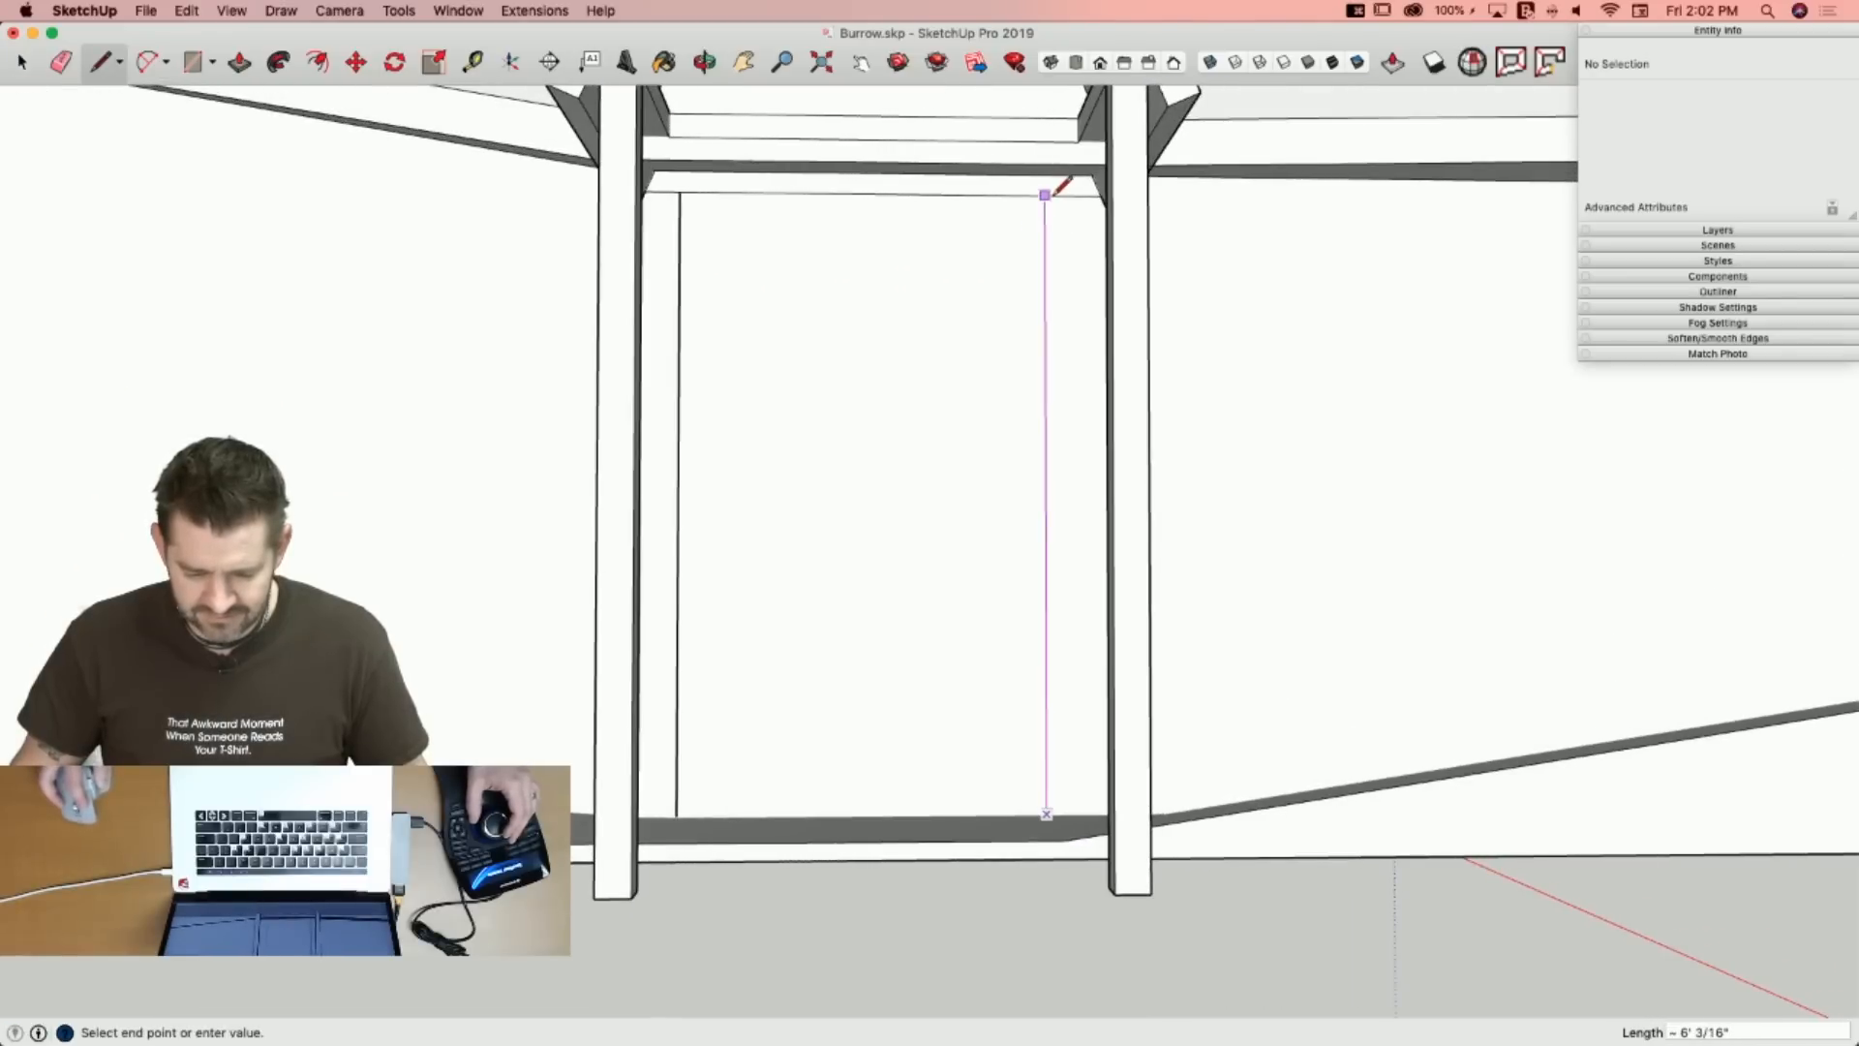
click(680, 192)
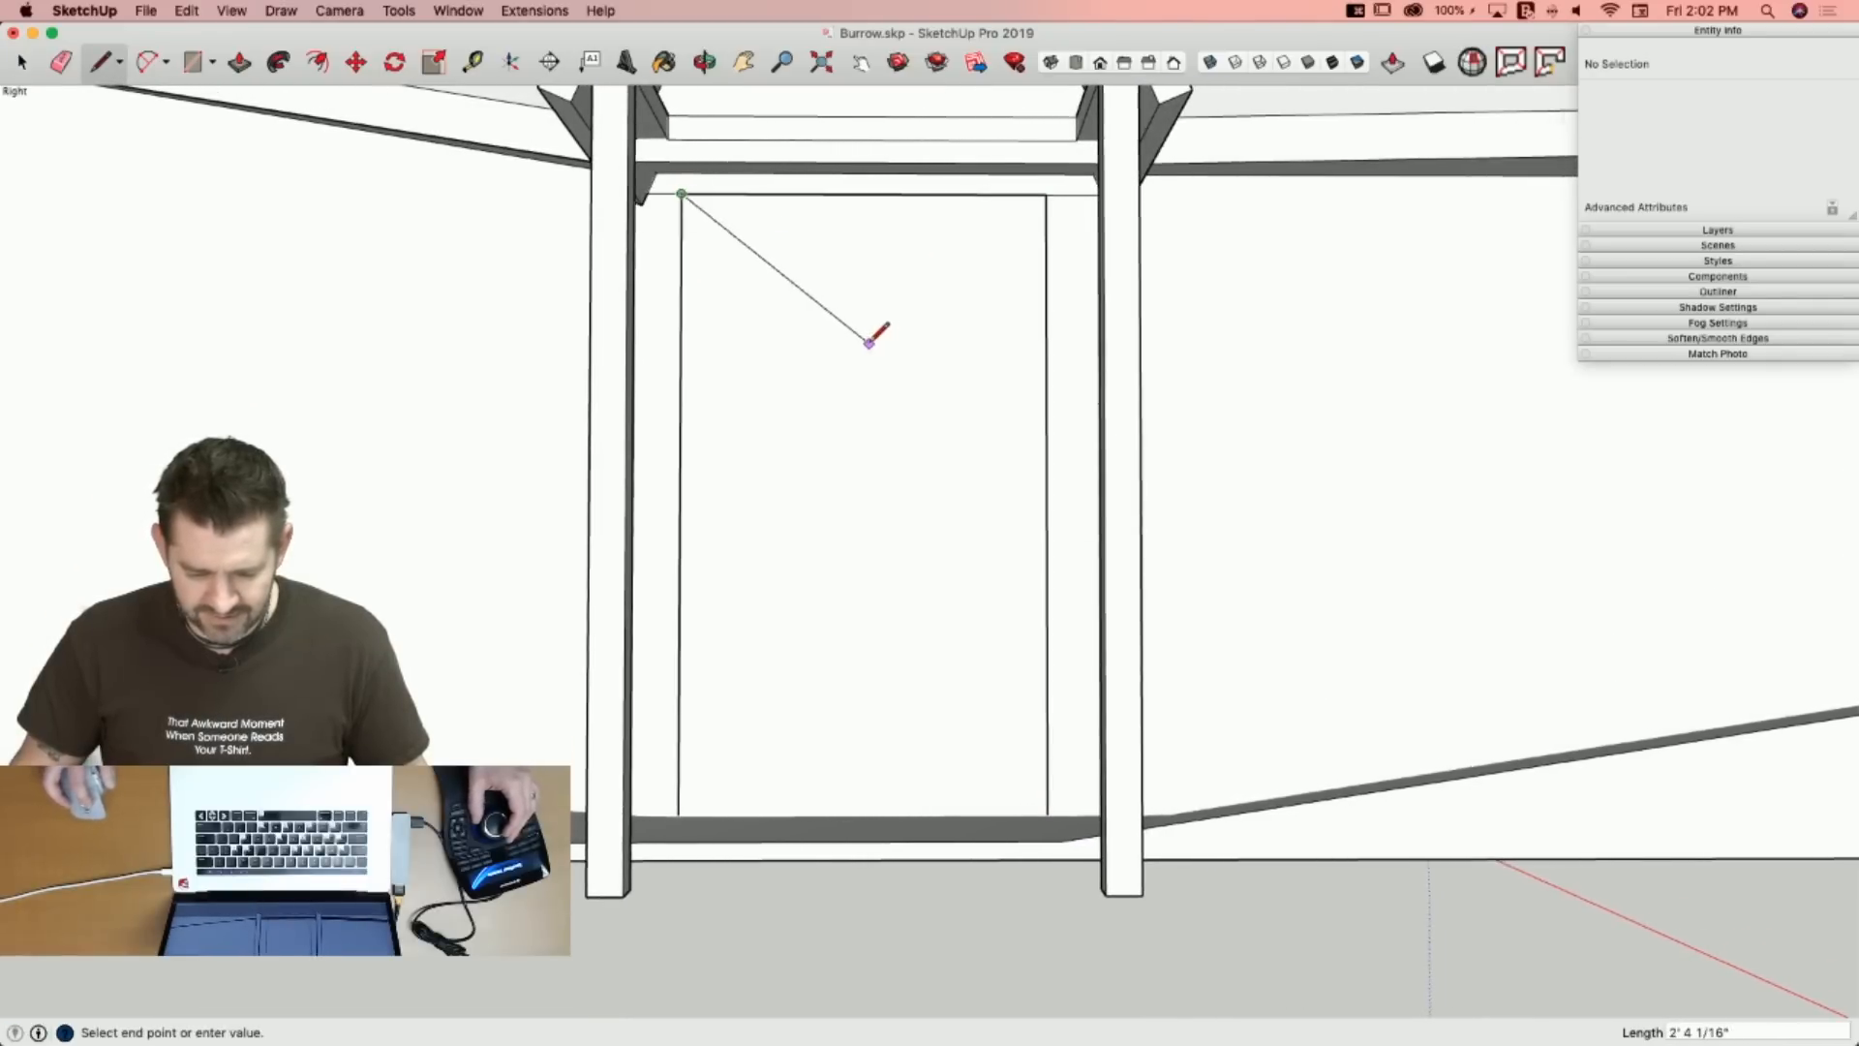
key(Escape)
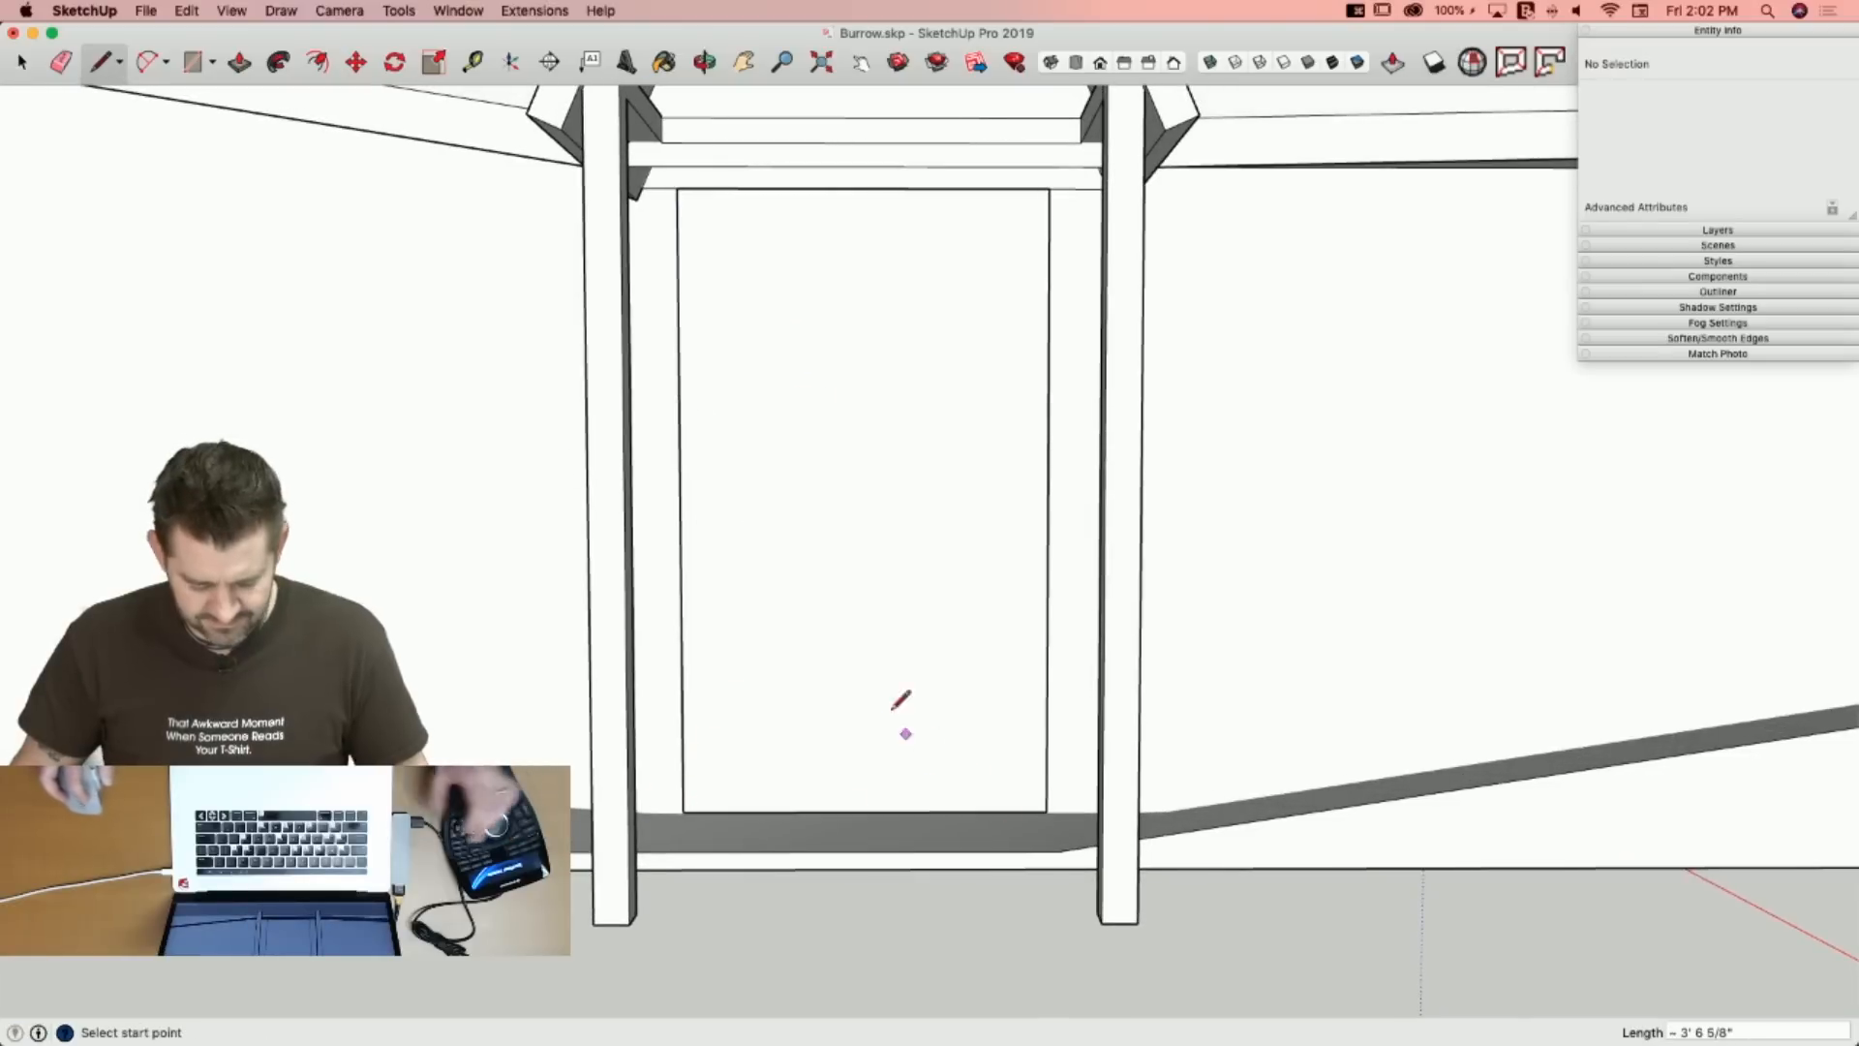
Cut the door face with its edges and paste it in place inside the house wall group.
key(space)
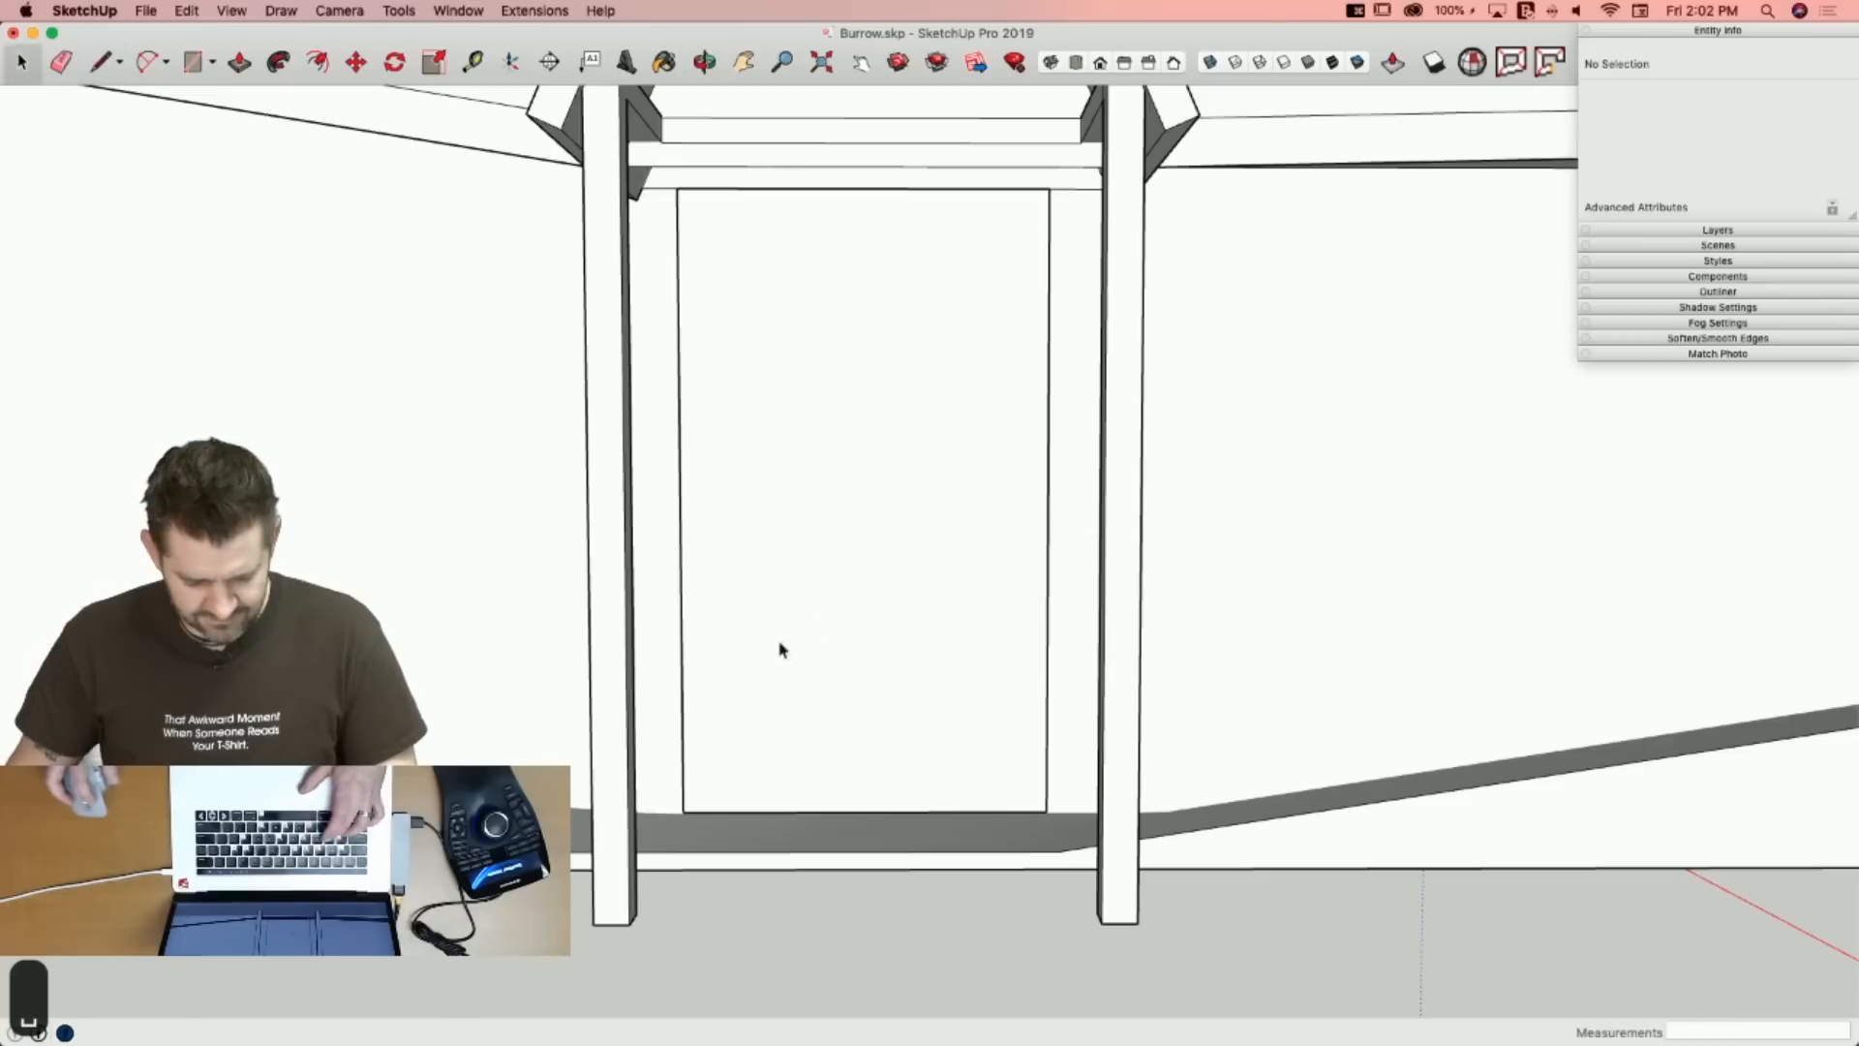
double_click(683, 660)
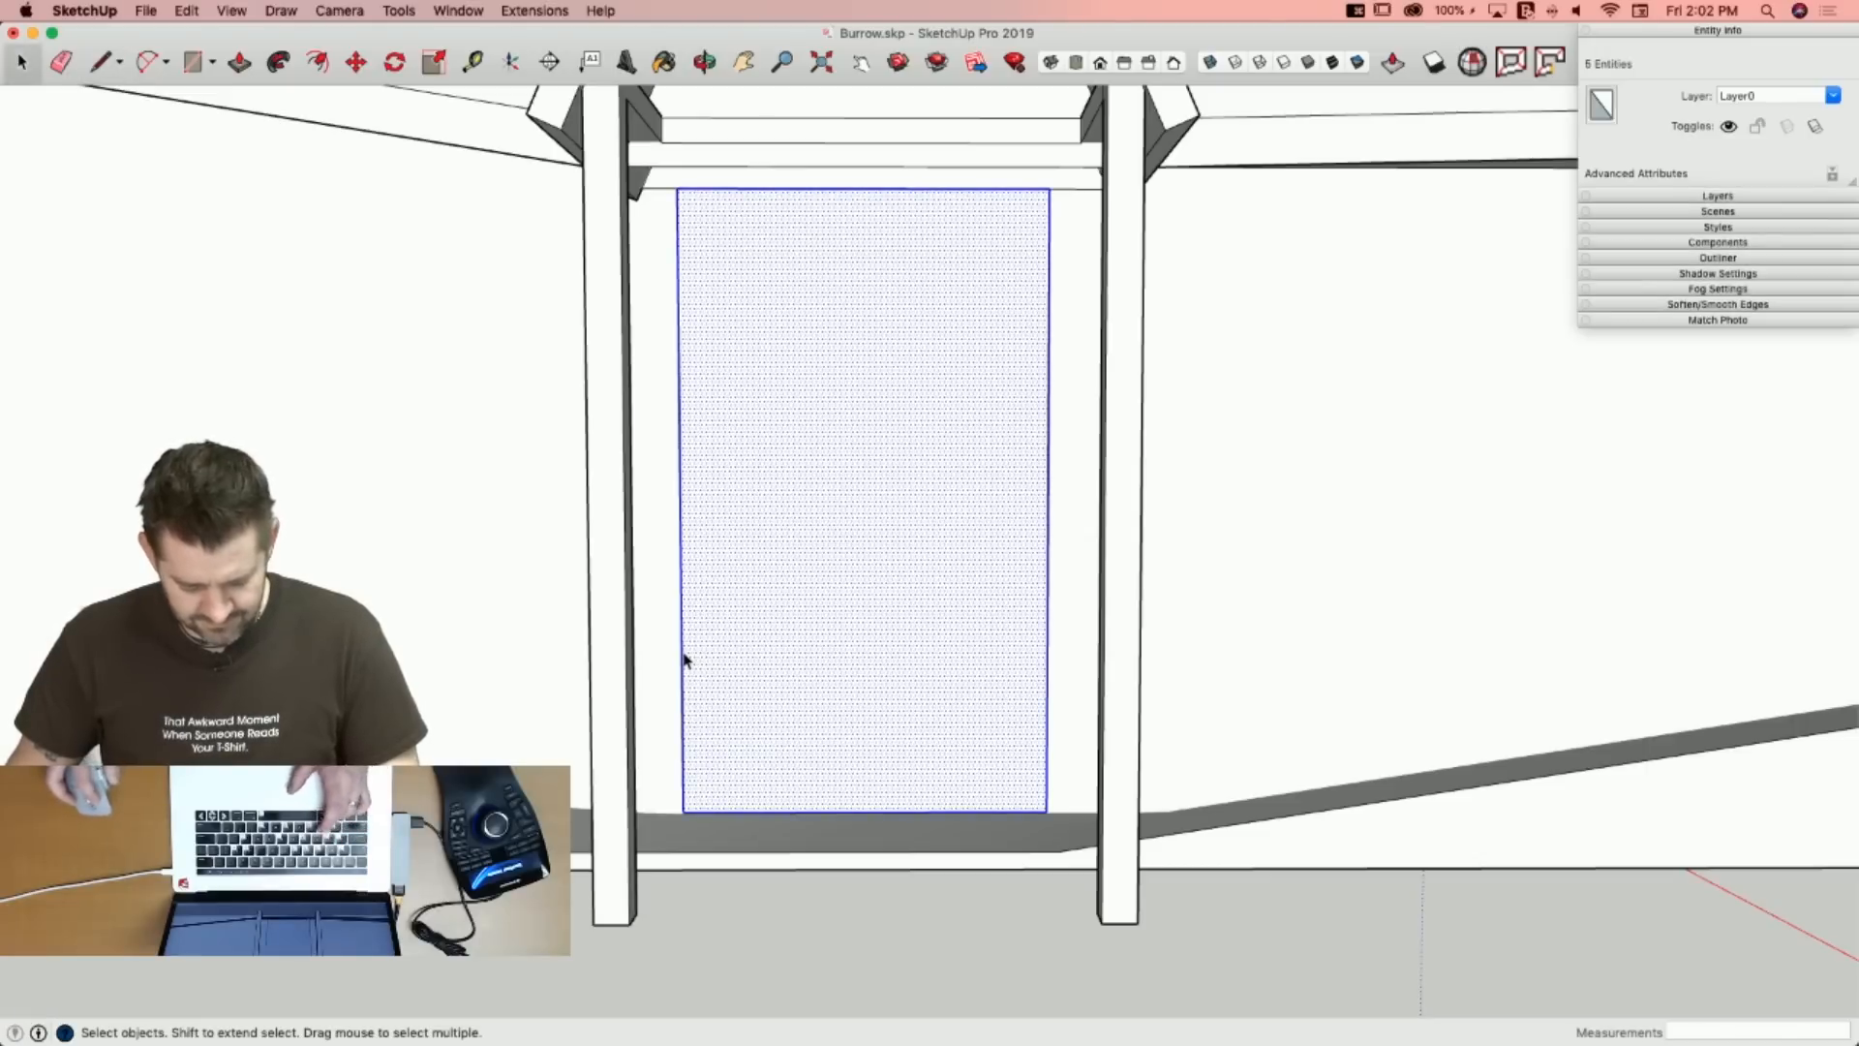
key(super+x)
click(187, 11)
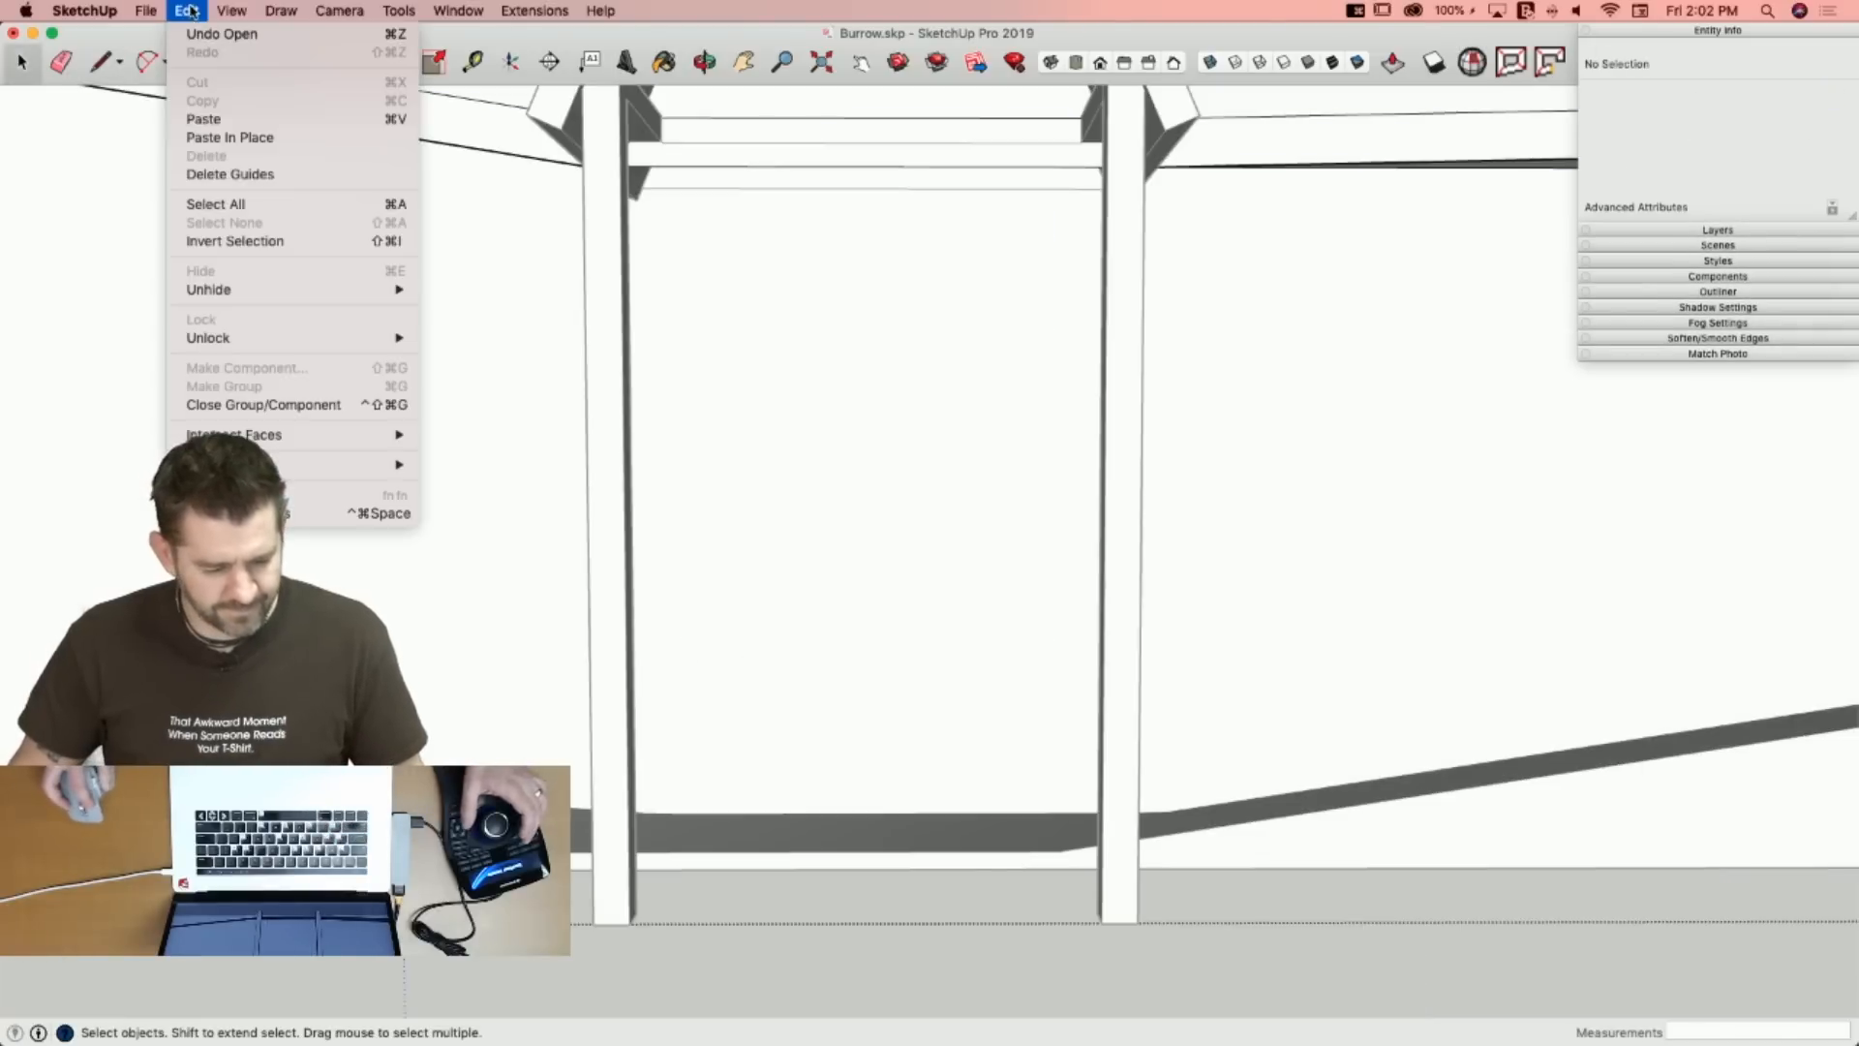
click(213, 138)
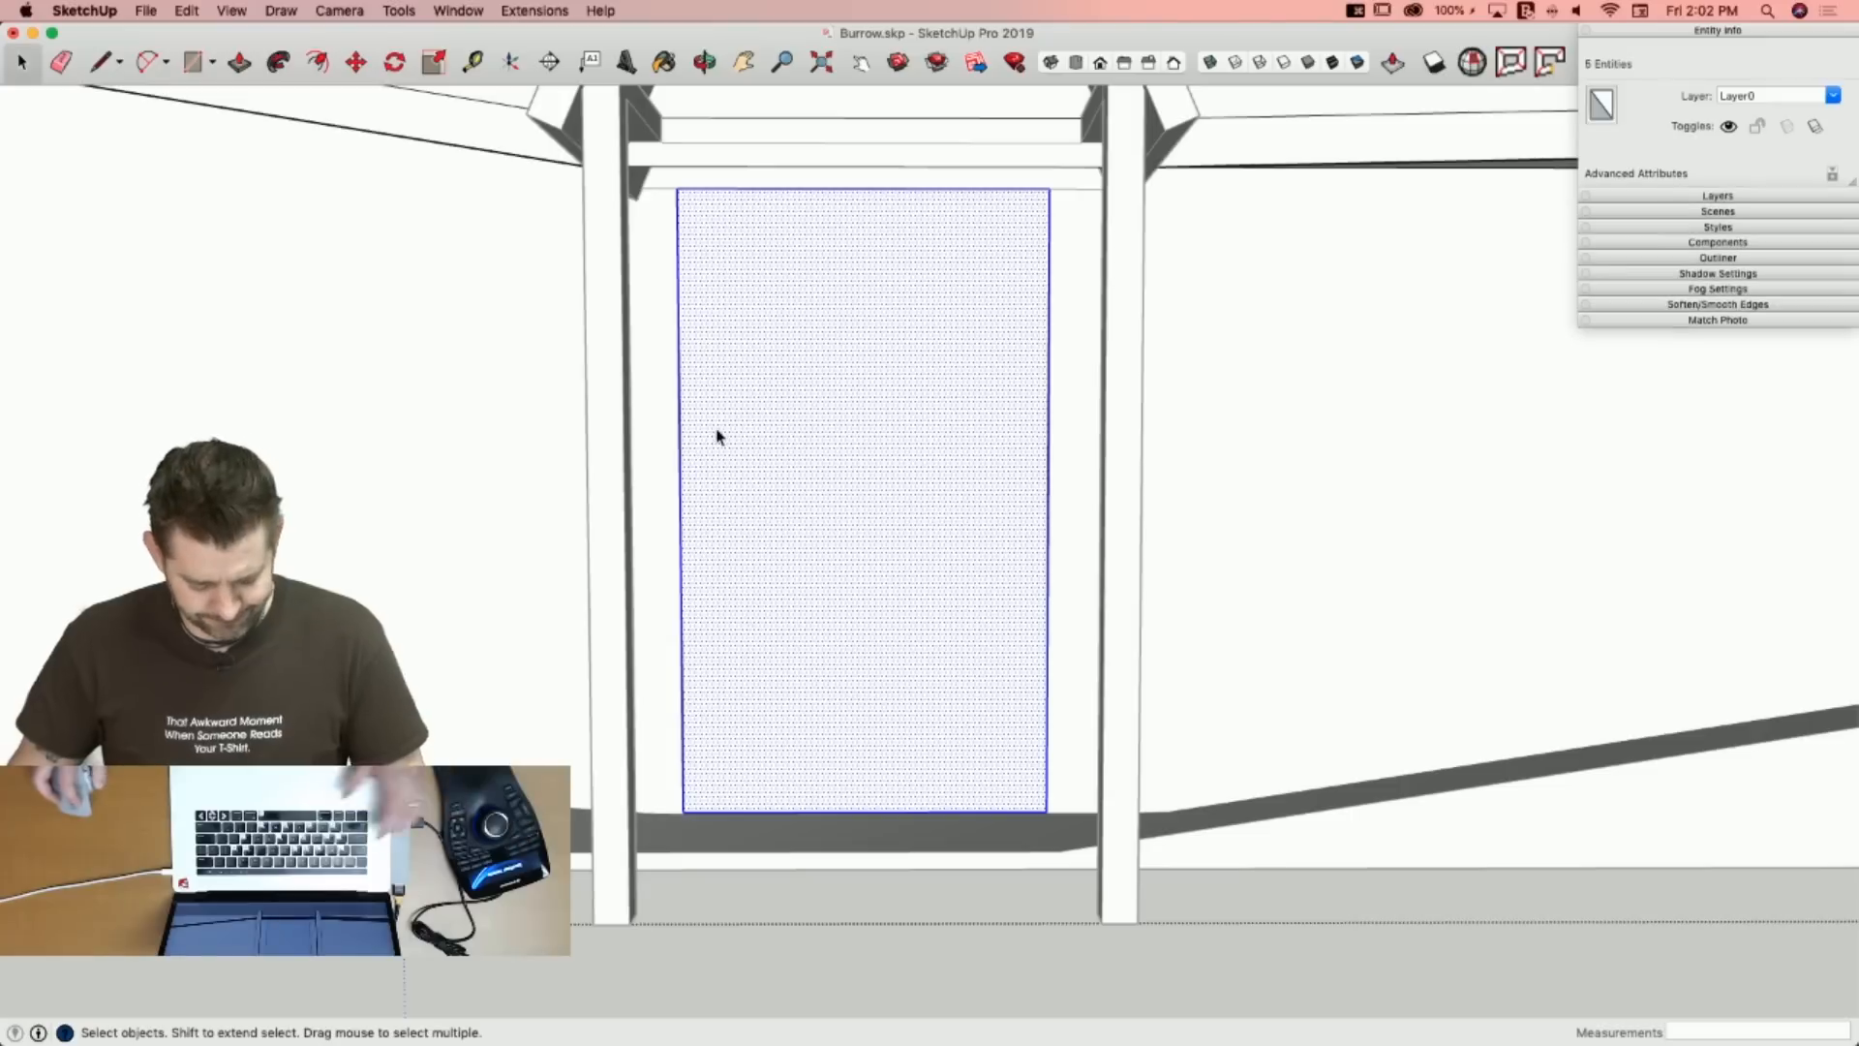
Offset the door outline's side and top edges about 2 1/4" inward and extrude the resulting door frame about 1 1/4" out from the wall.
click(723, 438)
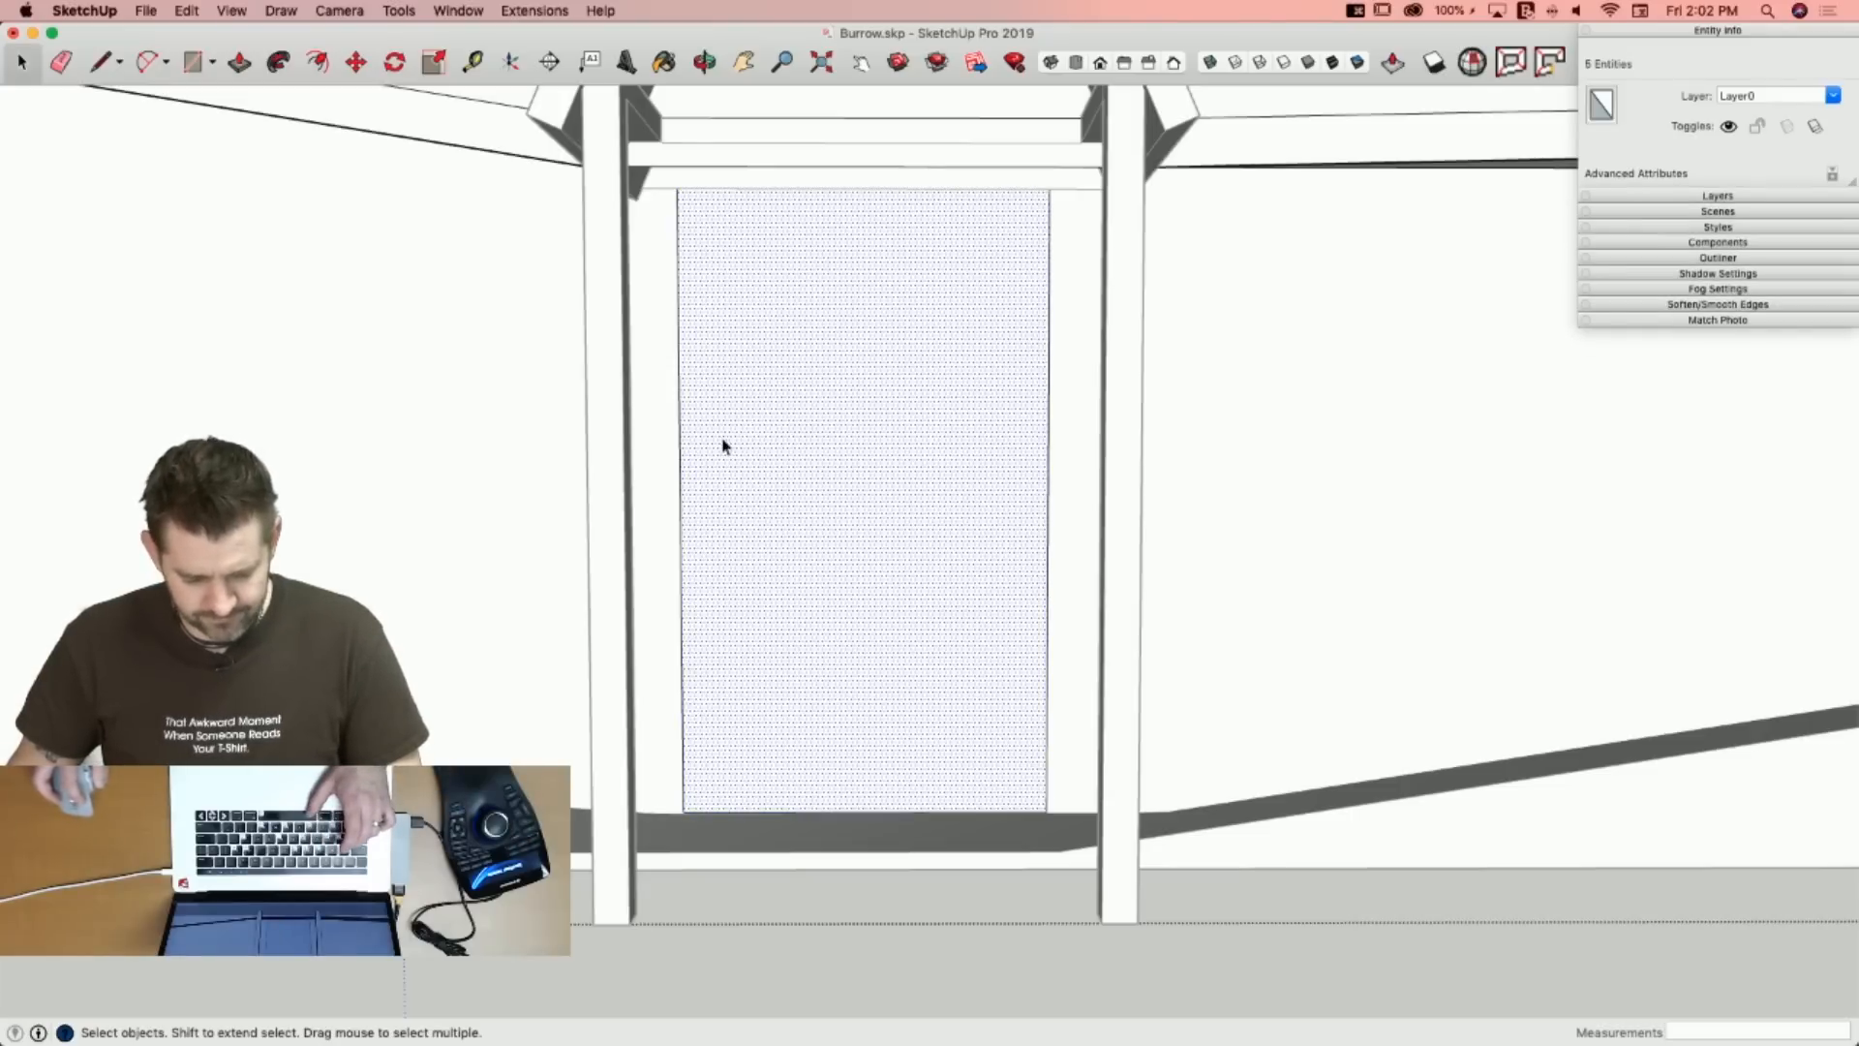
double_click(725, 439)
shift+click(778, 813)
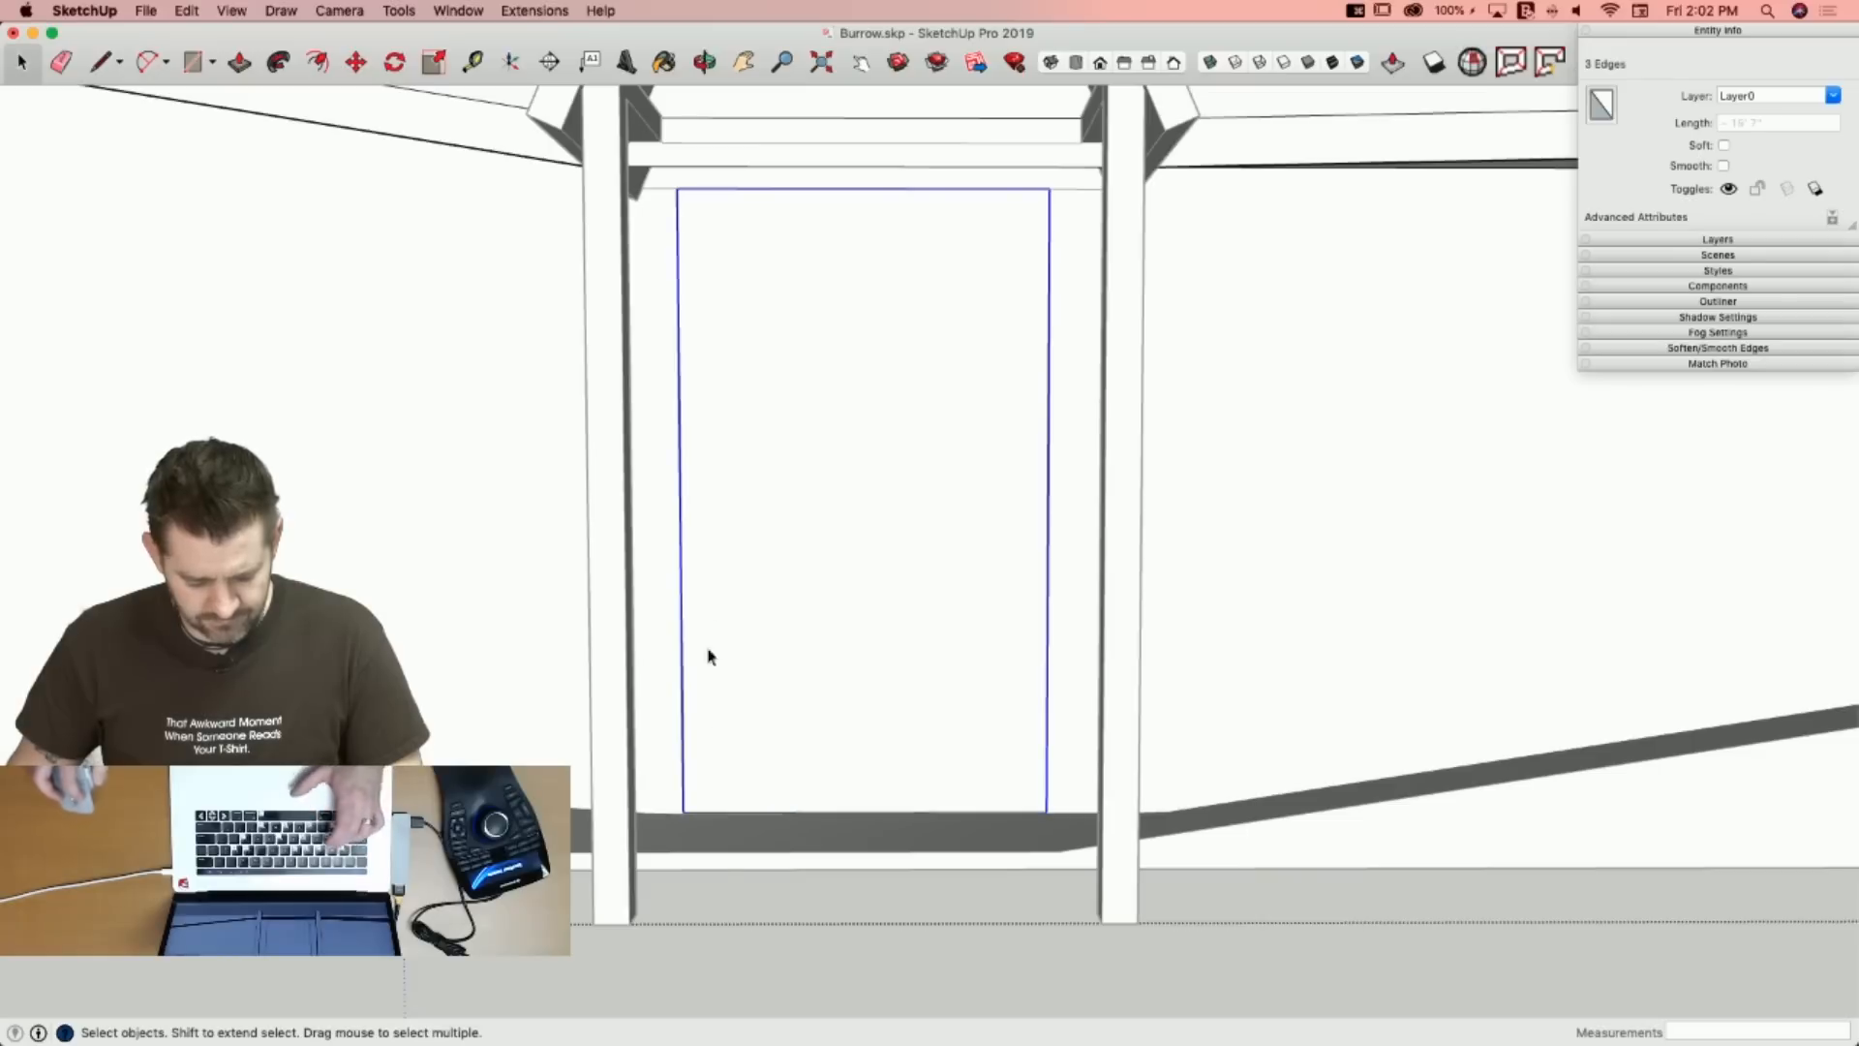
key(f)
click(679, 499)
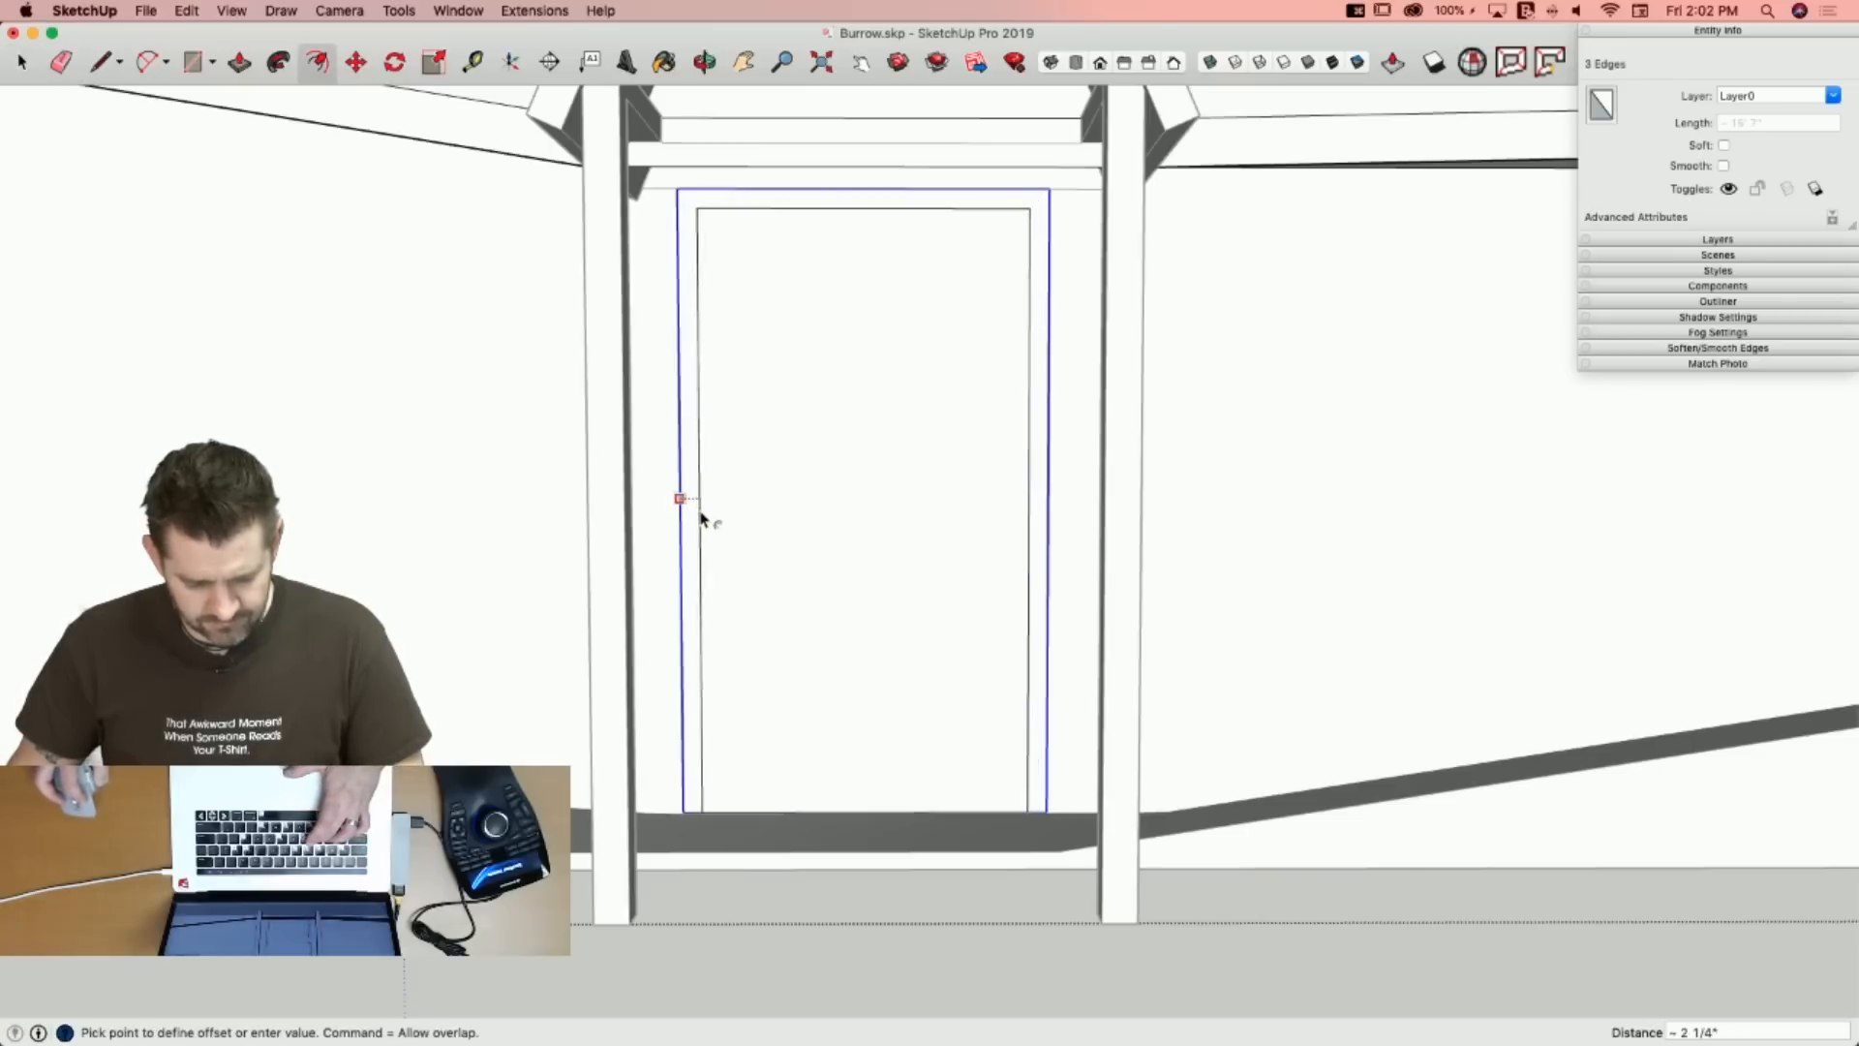
click(701, 513)
key(p)
click(694, 520)
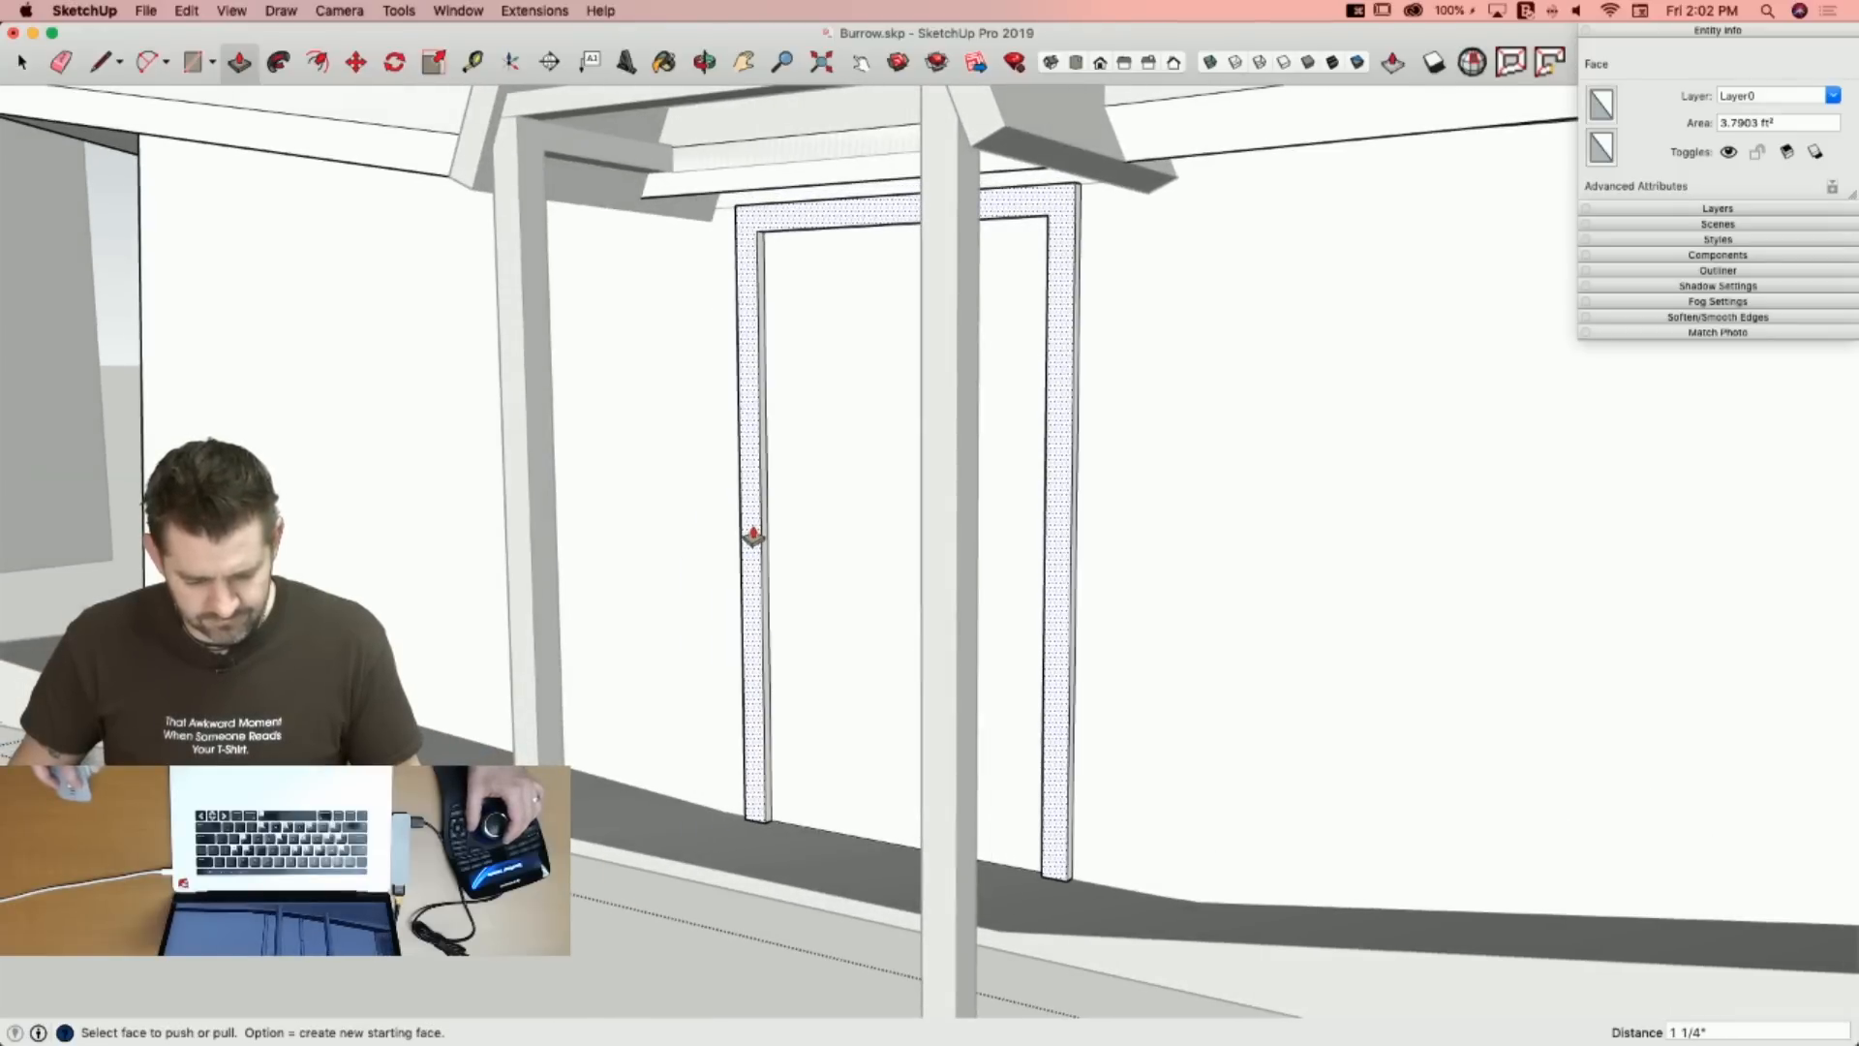
Draw two horizontal edges across the door inside the house group and extrude the strip between them 5/8" out as a middle rail.
key(space)
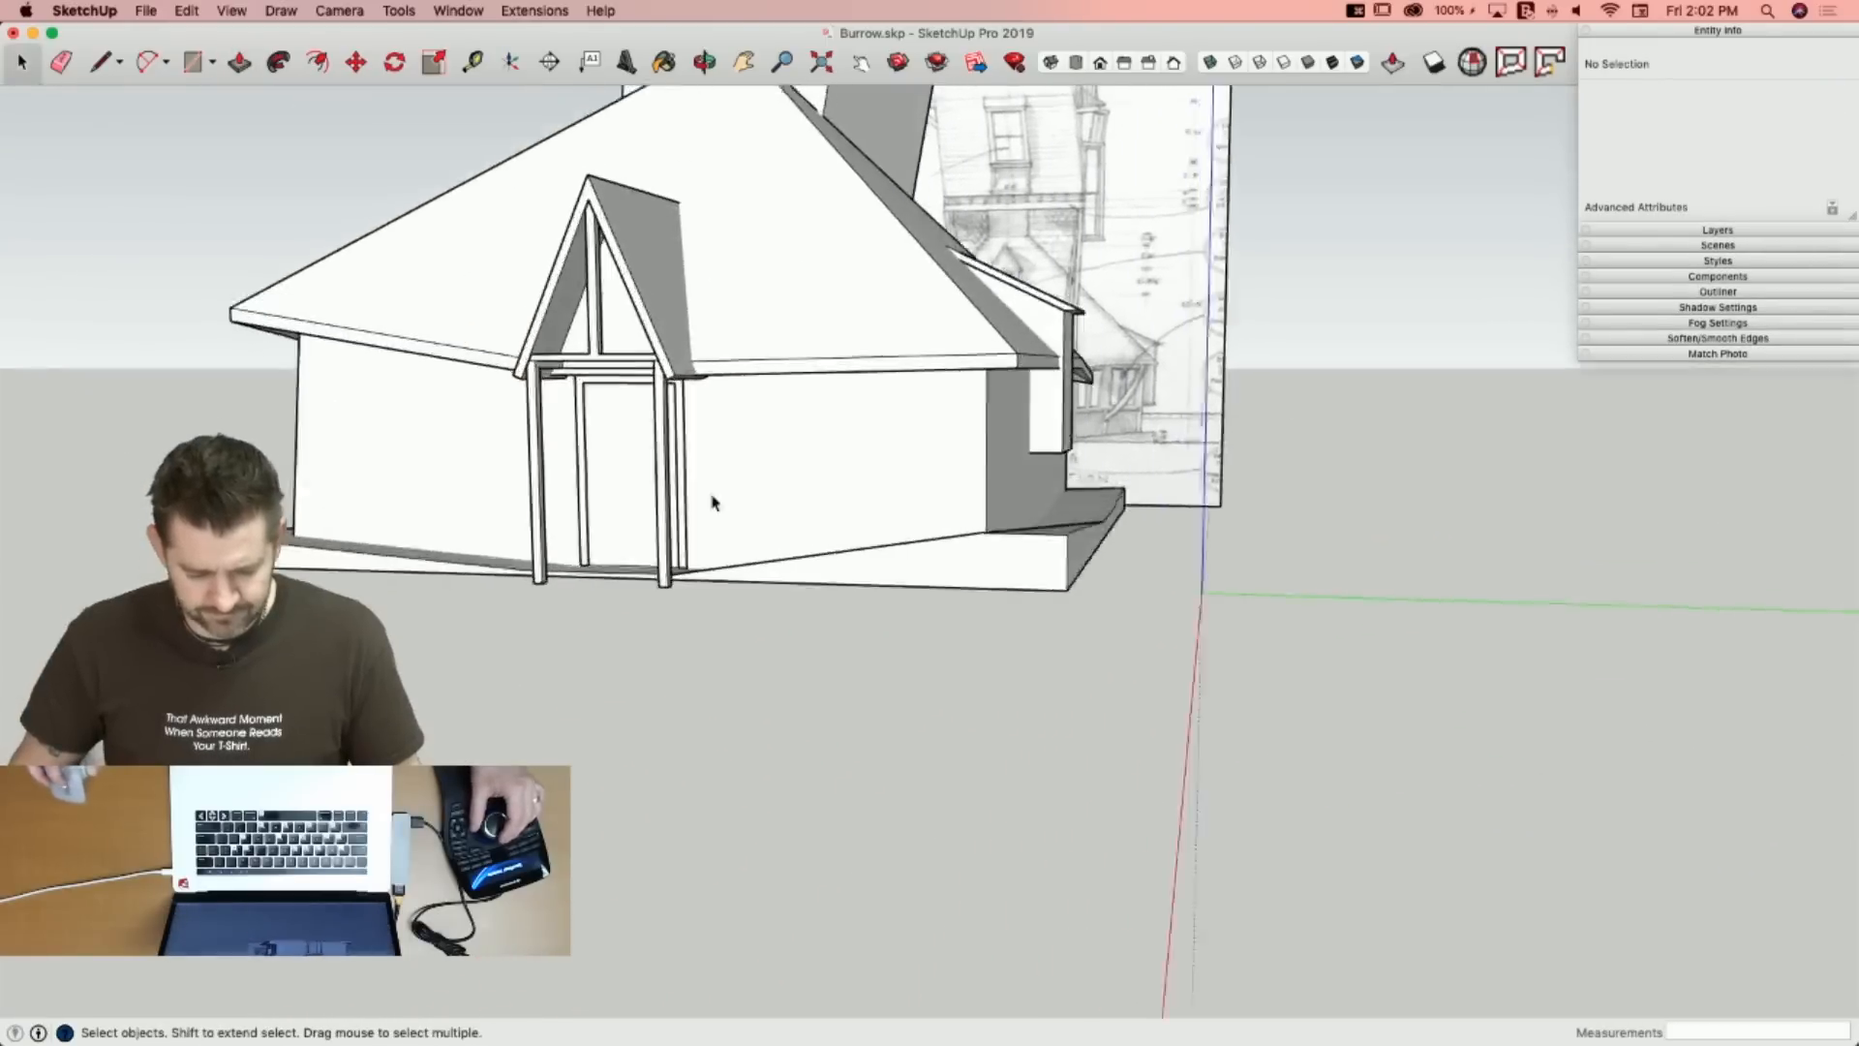
click(610, 410)
double_click(533, 404)
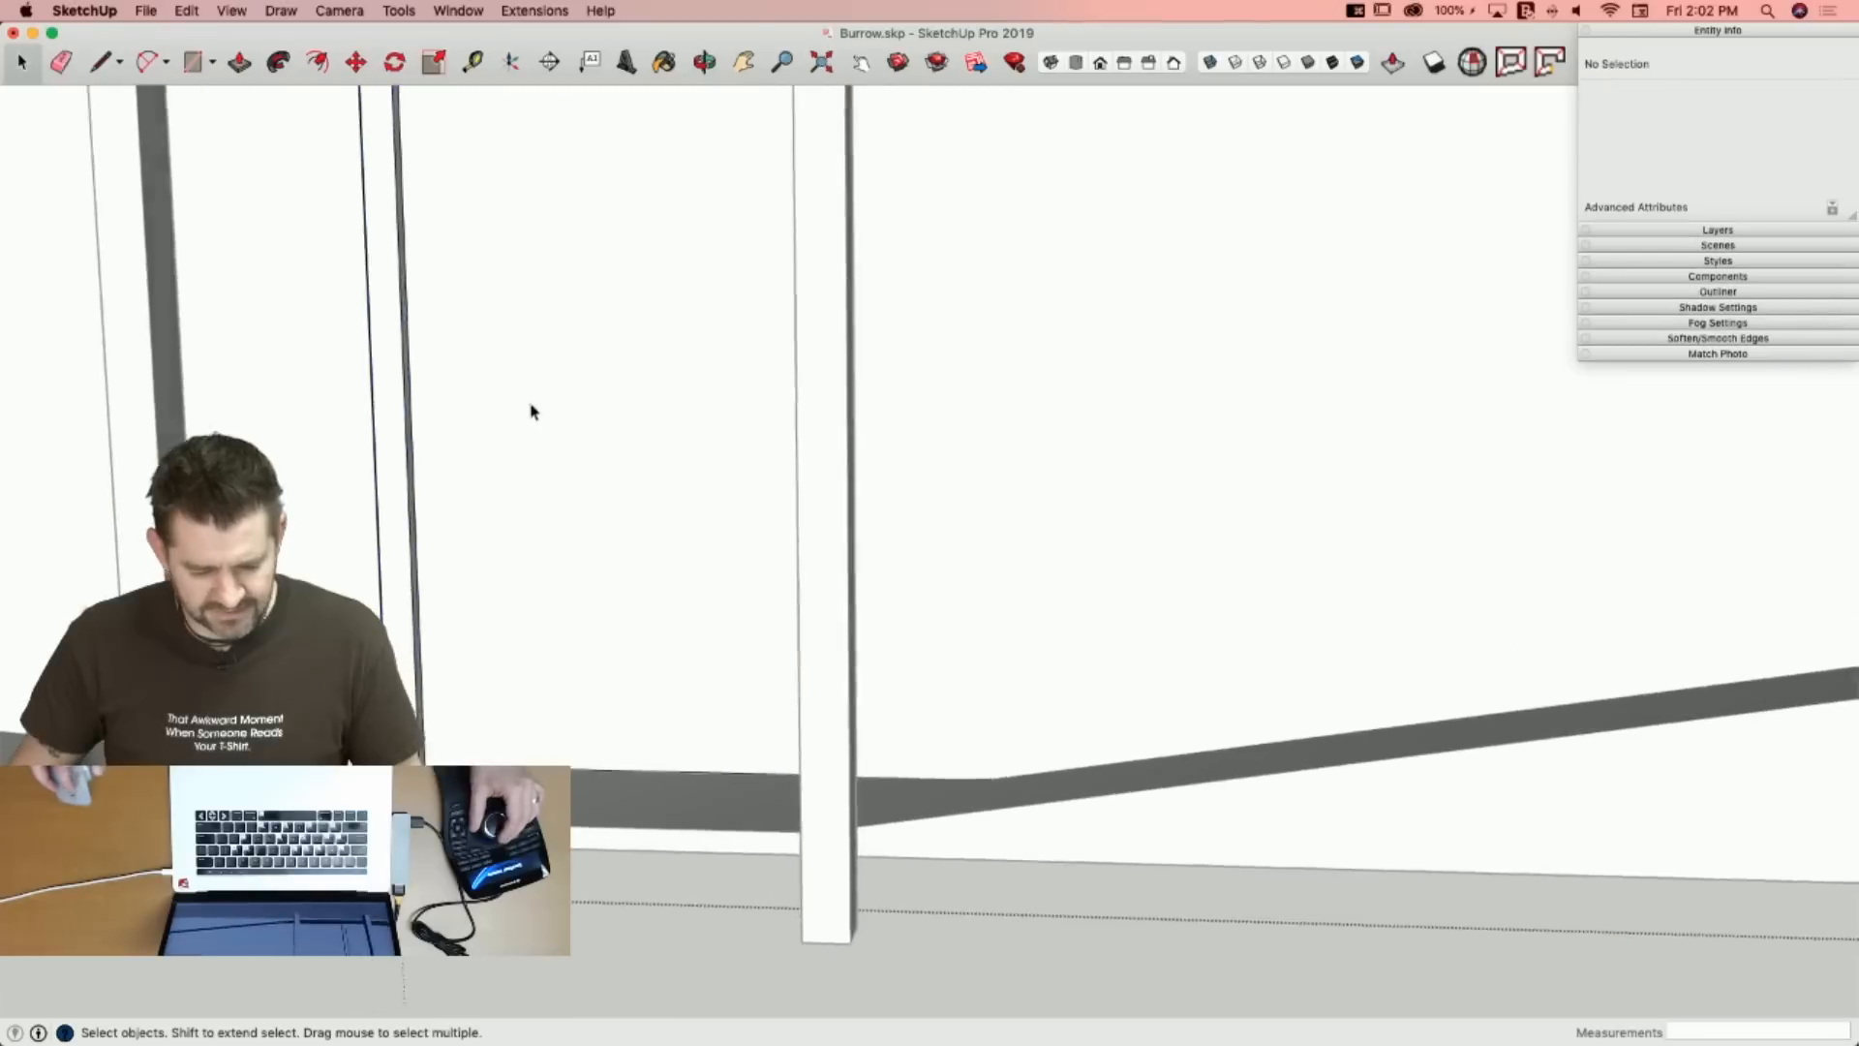
key(l)
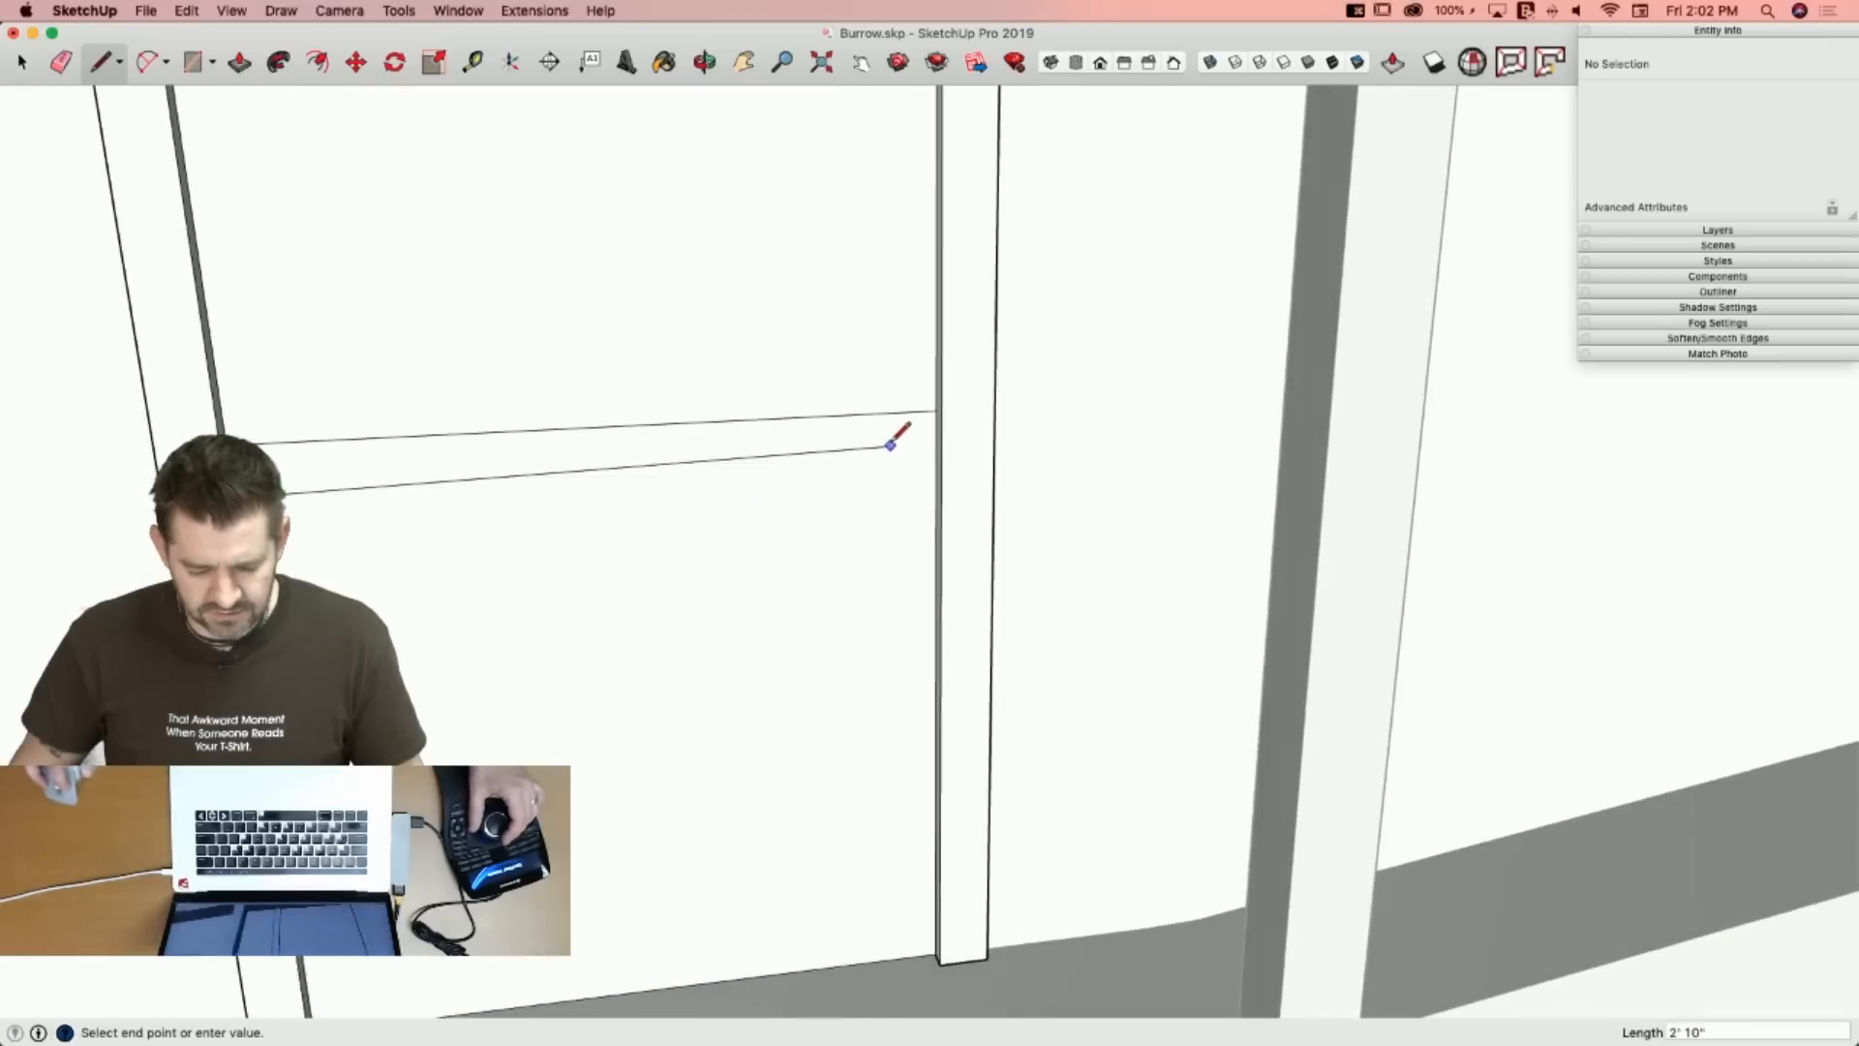
click(934, 455)
key(p)
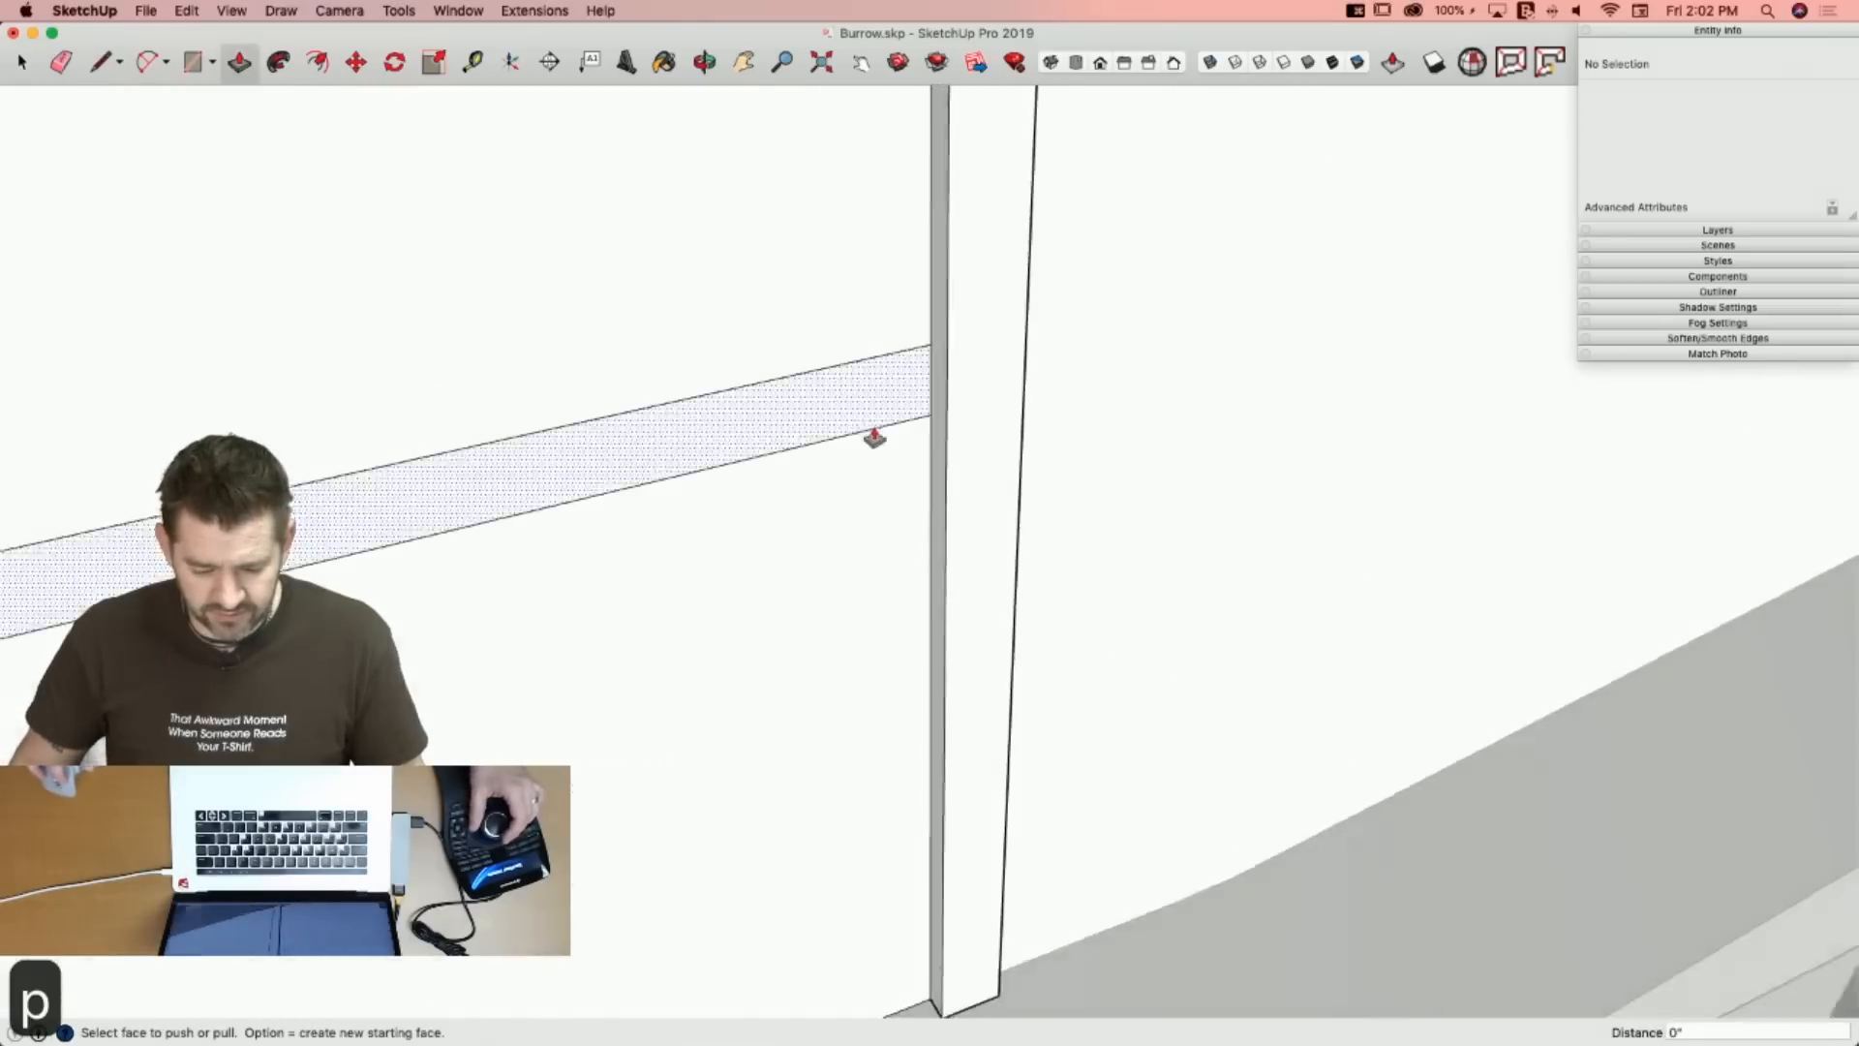
click(921, 432)
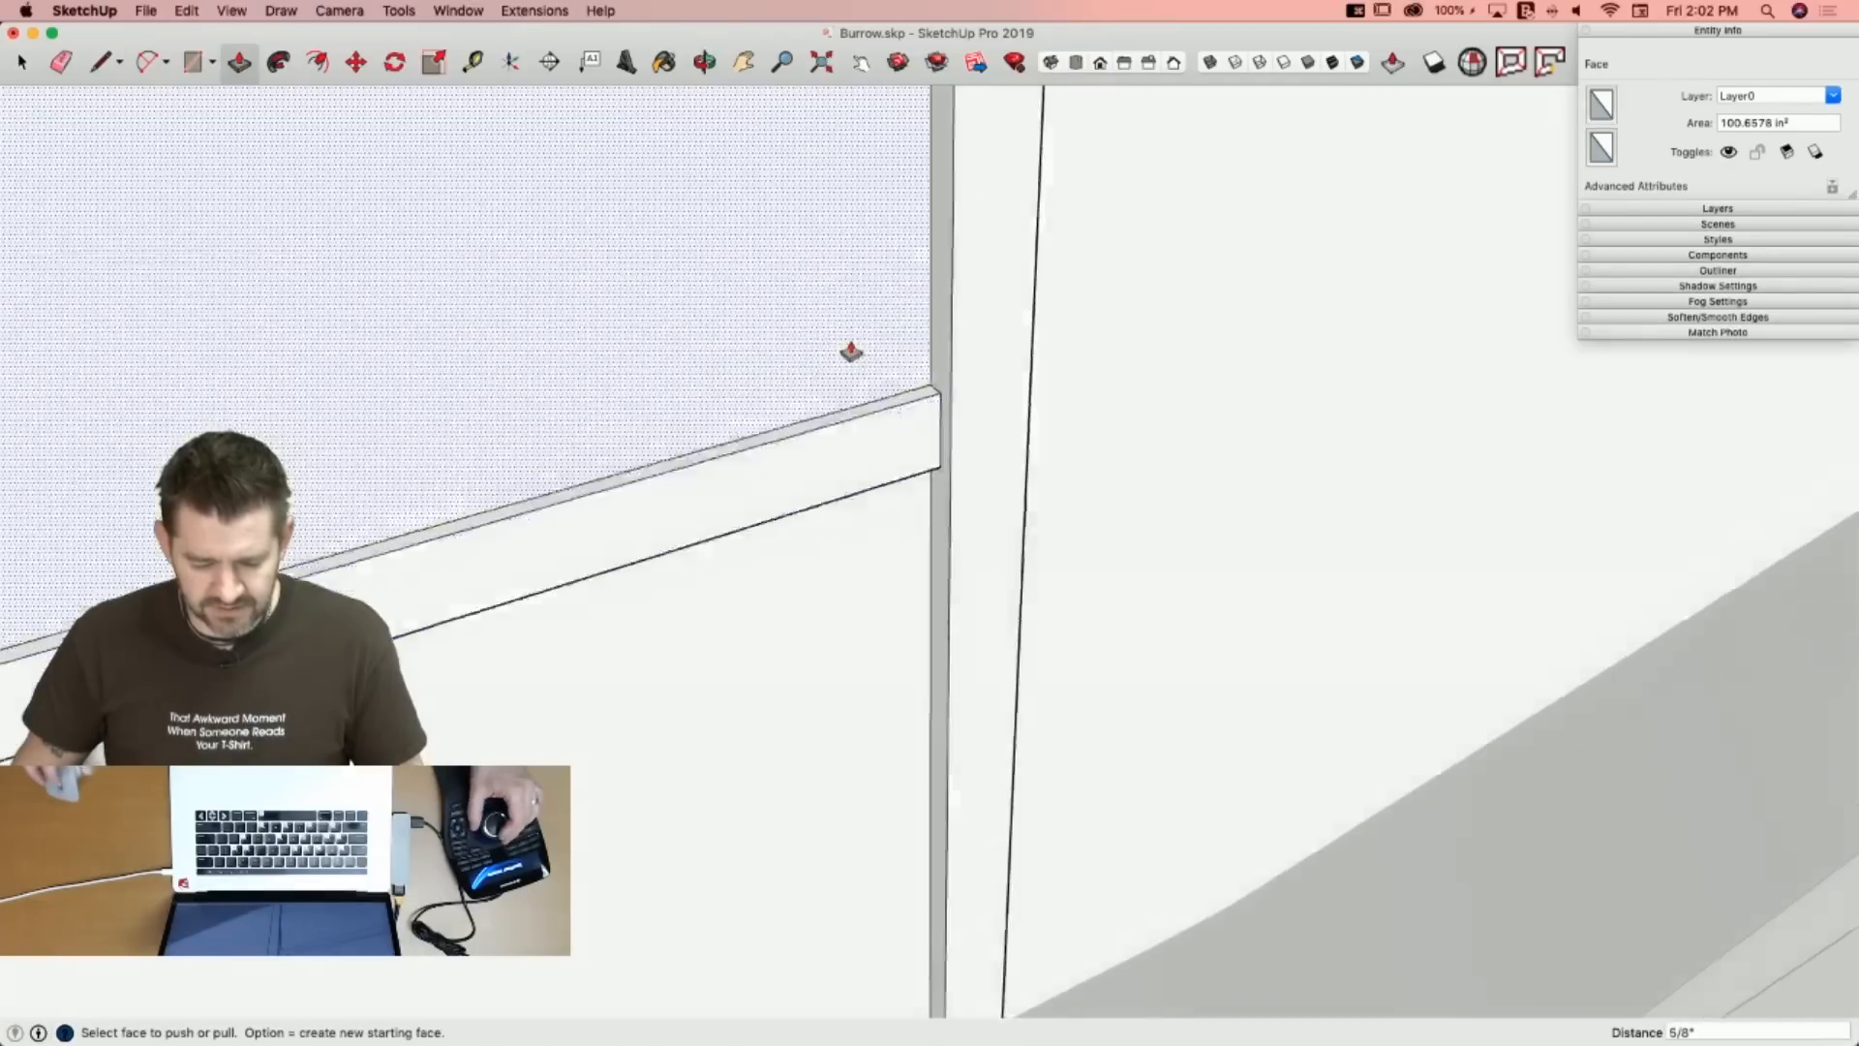
key(space)
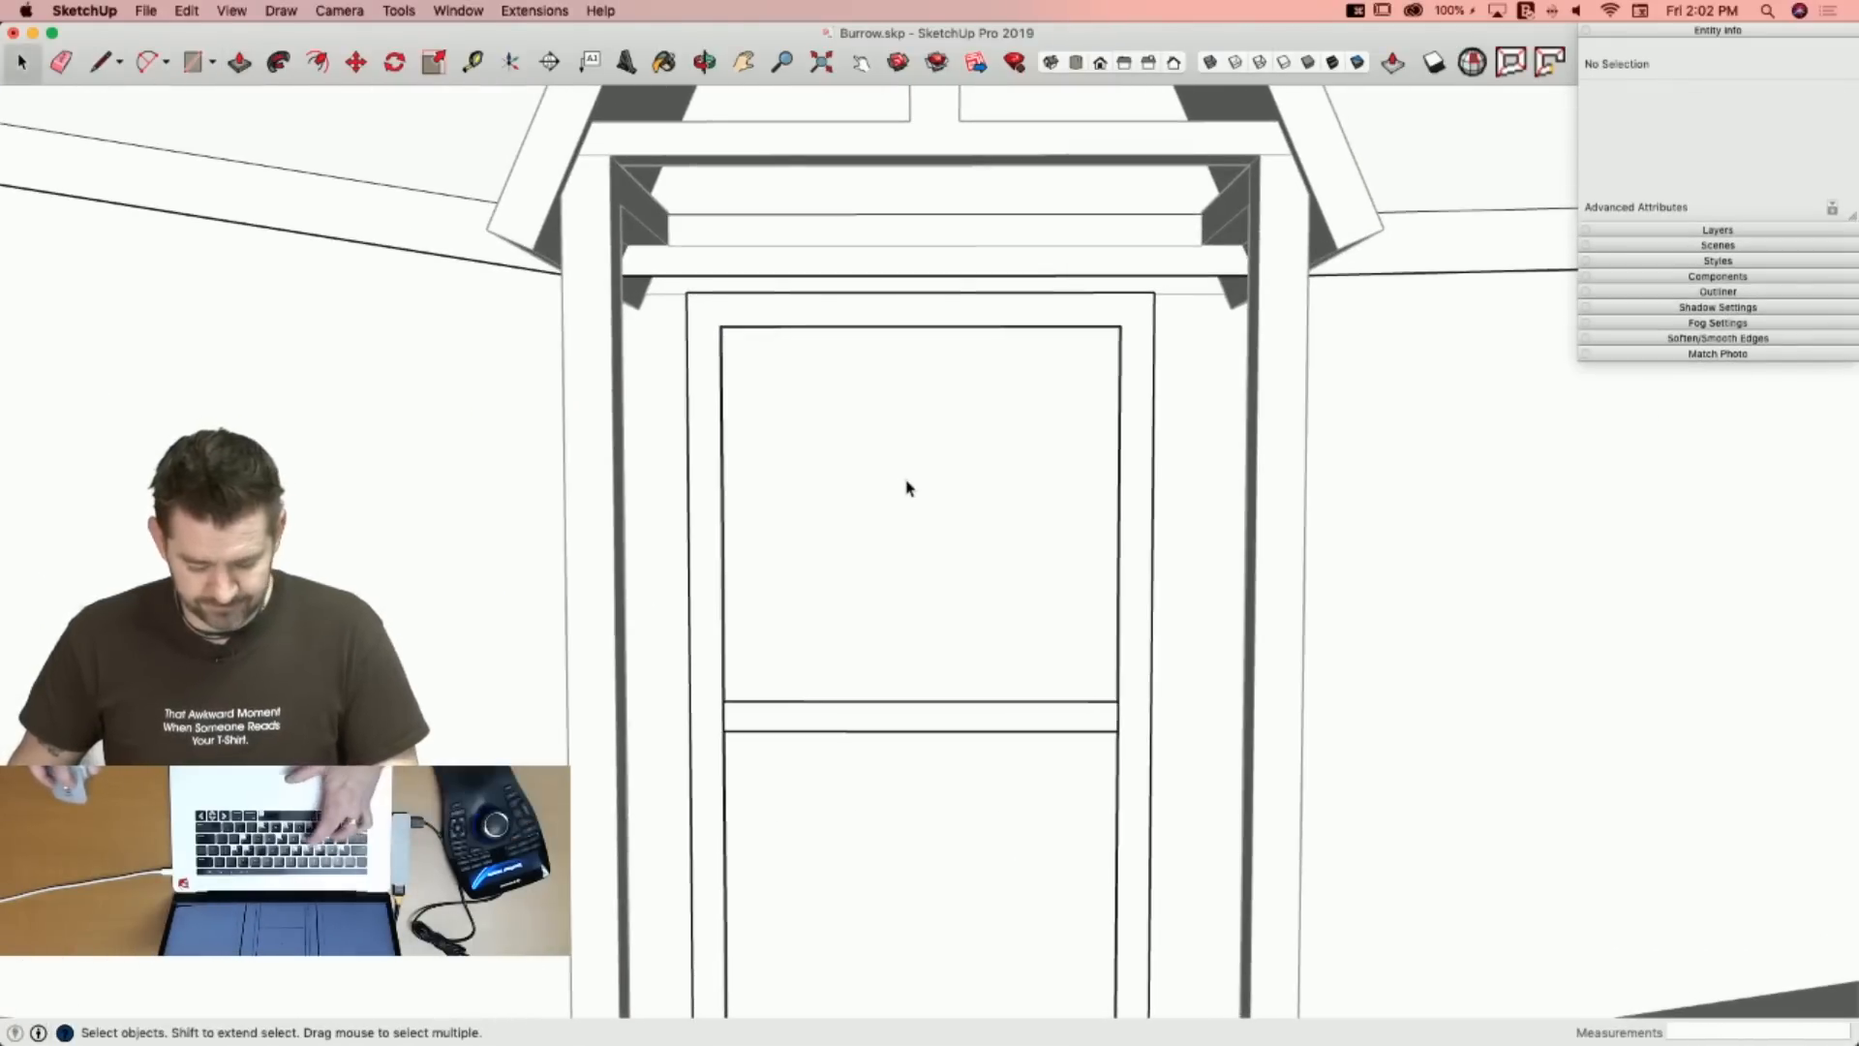
Offset the upper door panel's outline about 11 3/8" inward for a small window, and offset that rectangle about 1 13/16" inward for its frame.
key(f)
click(842, 421)
click(873, 466)
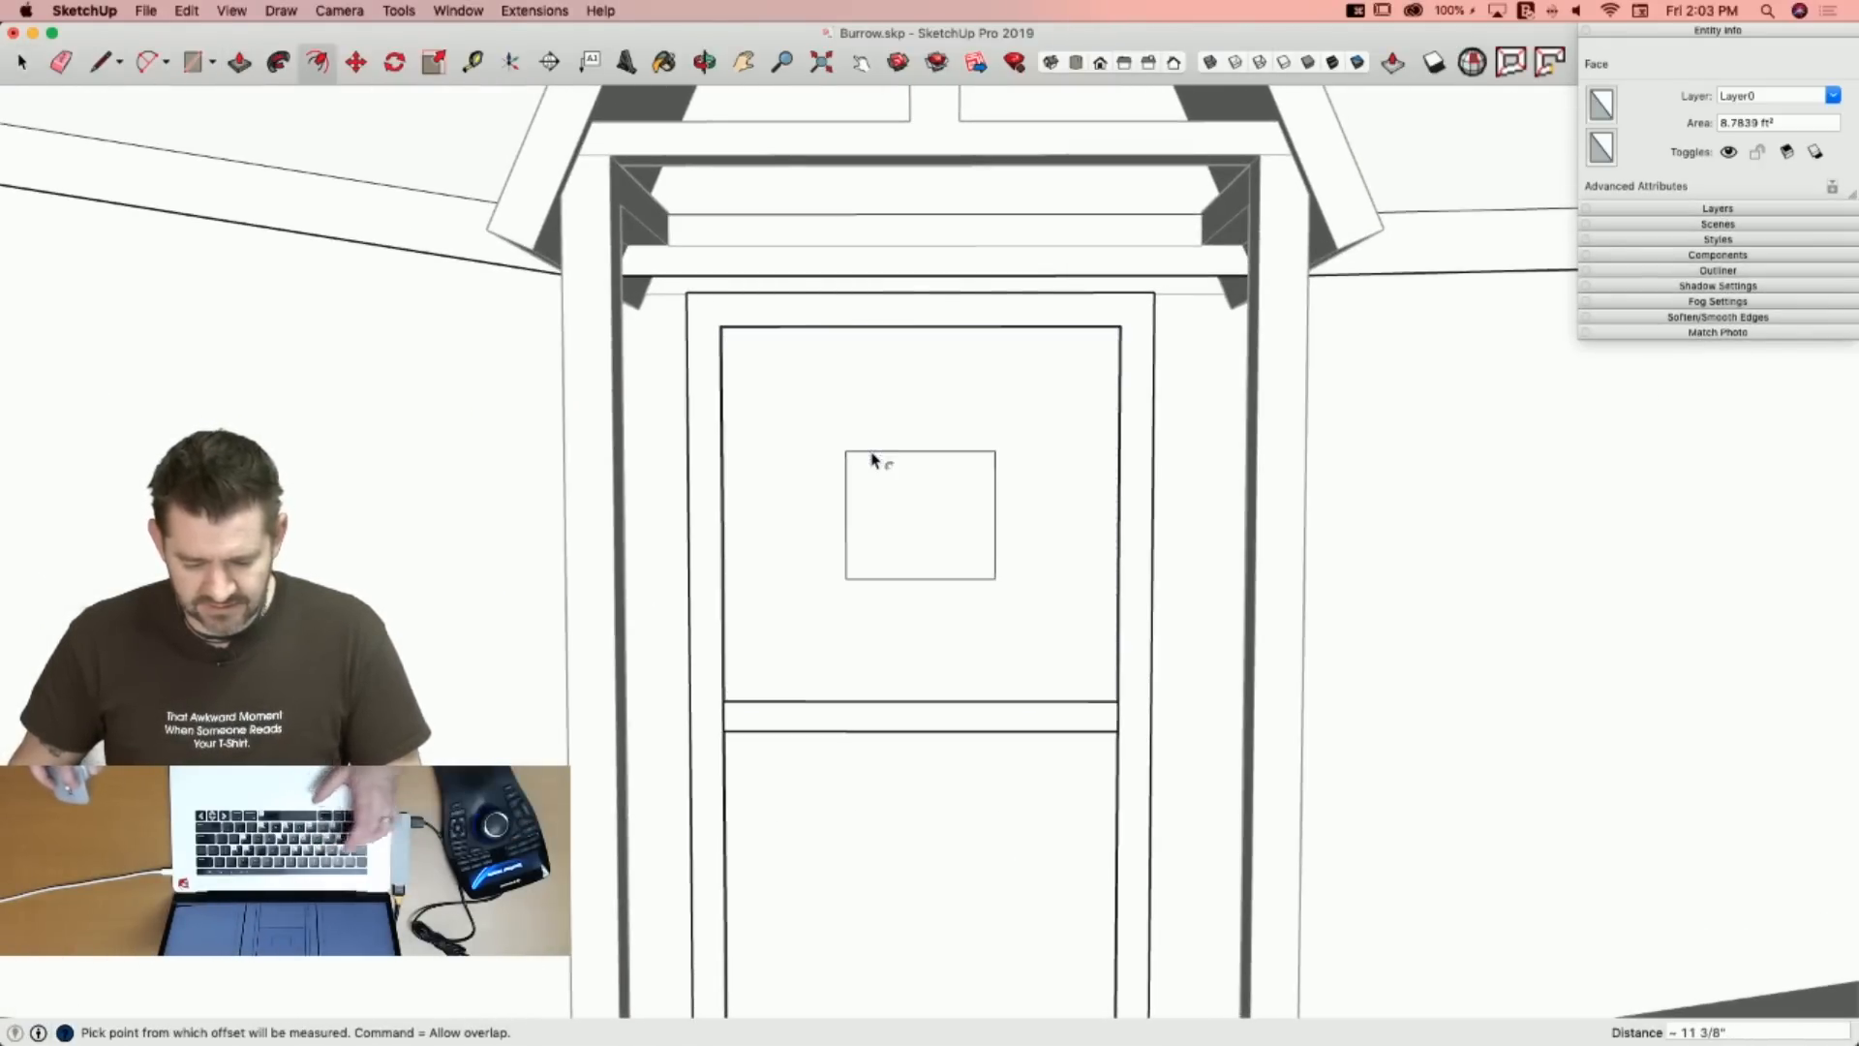
key(f)
click(863, 463)
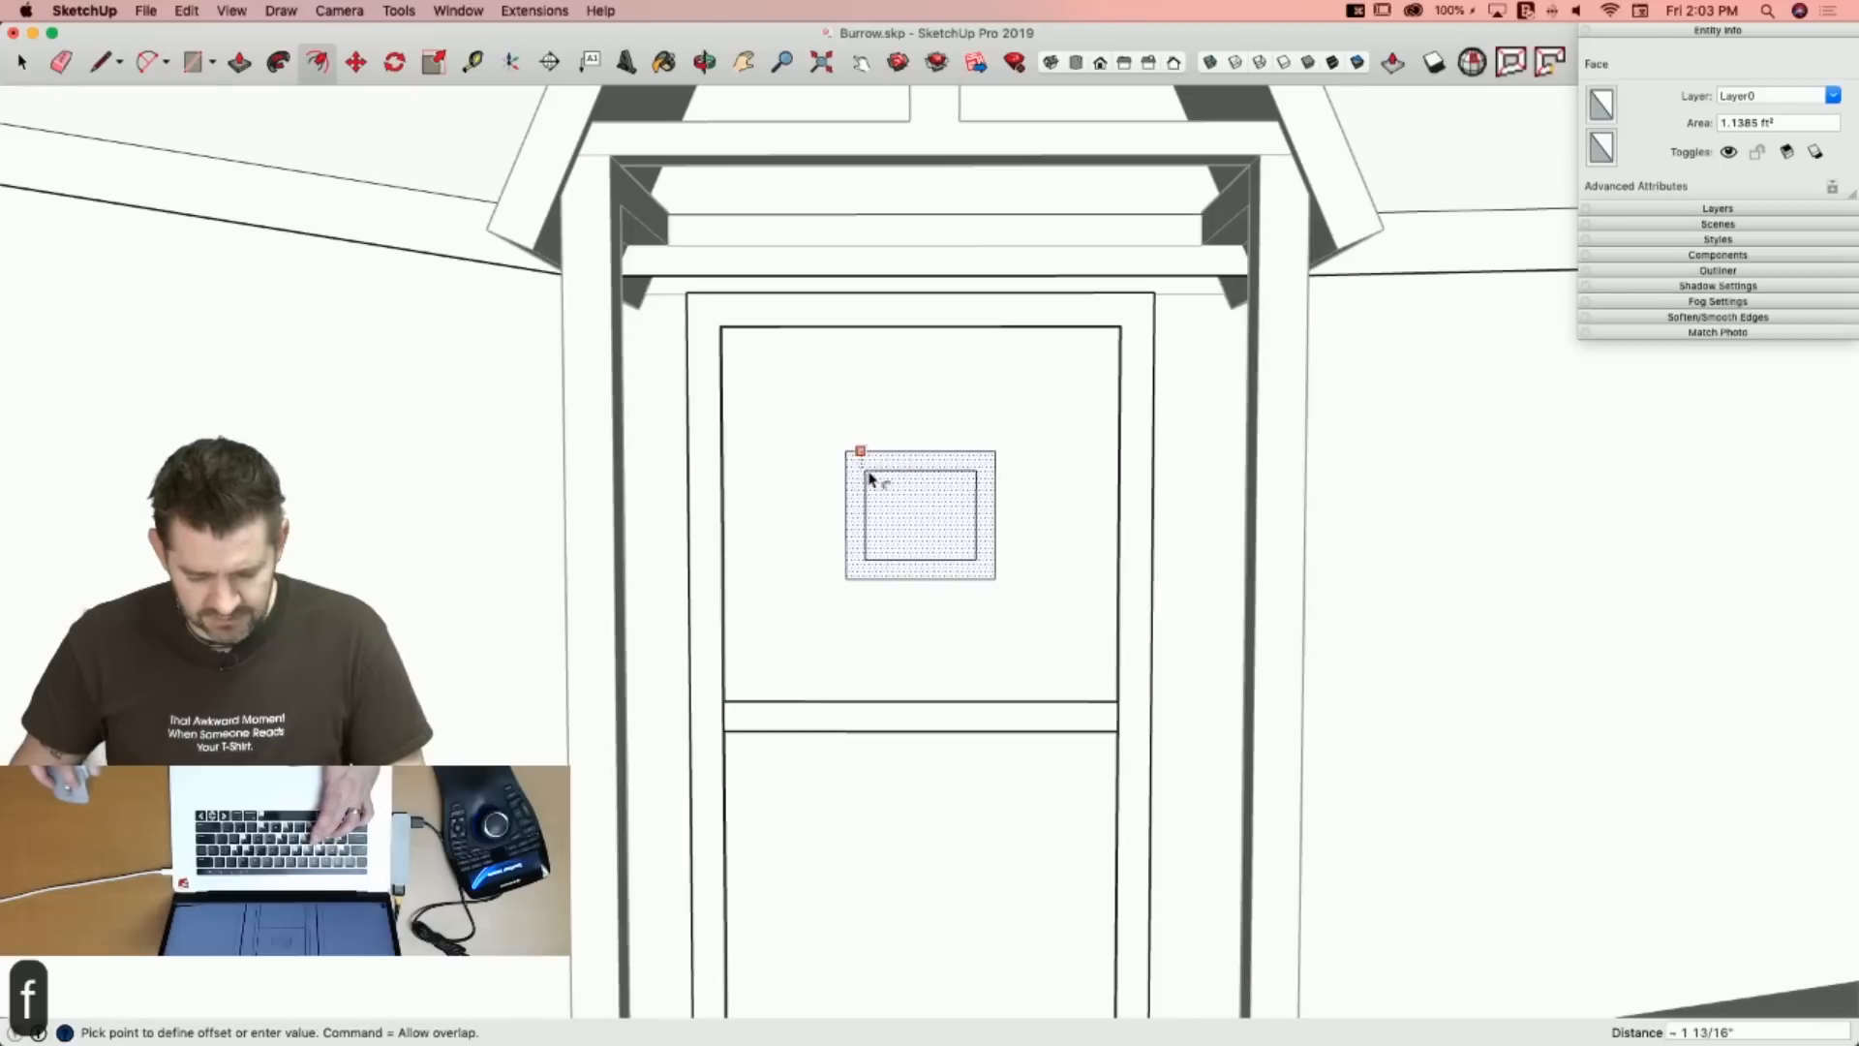
click(870, 481)
Extrude the small door window's frame flush with the door's middle rail and leave the house group.
key(p)
click(862, 485)
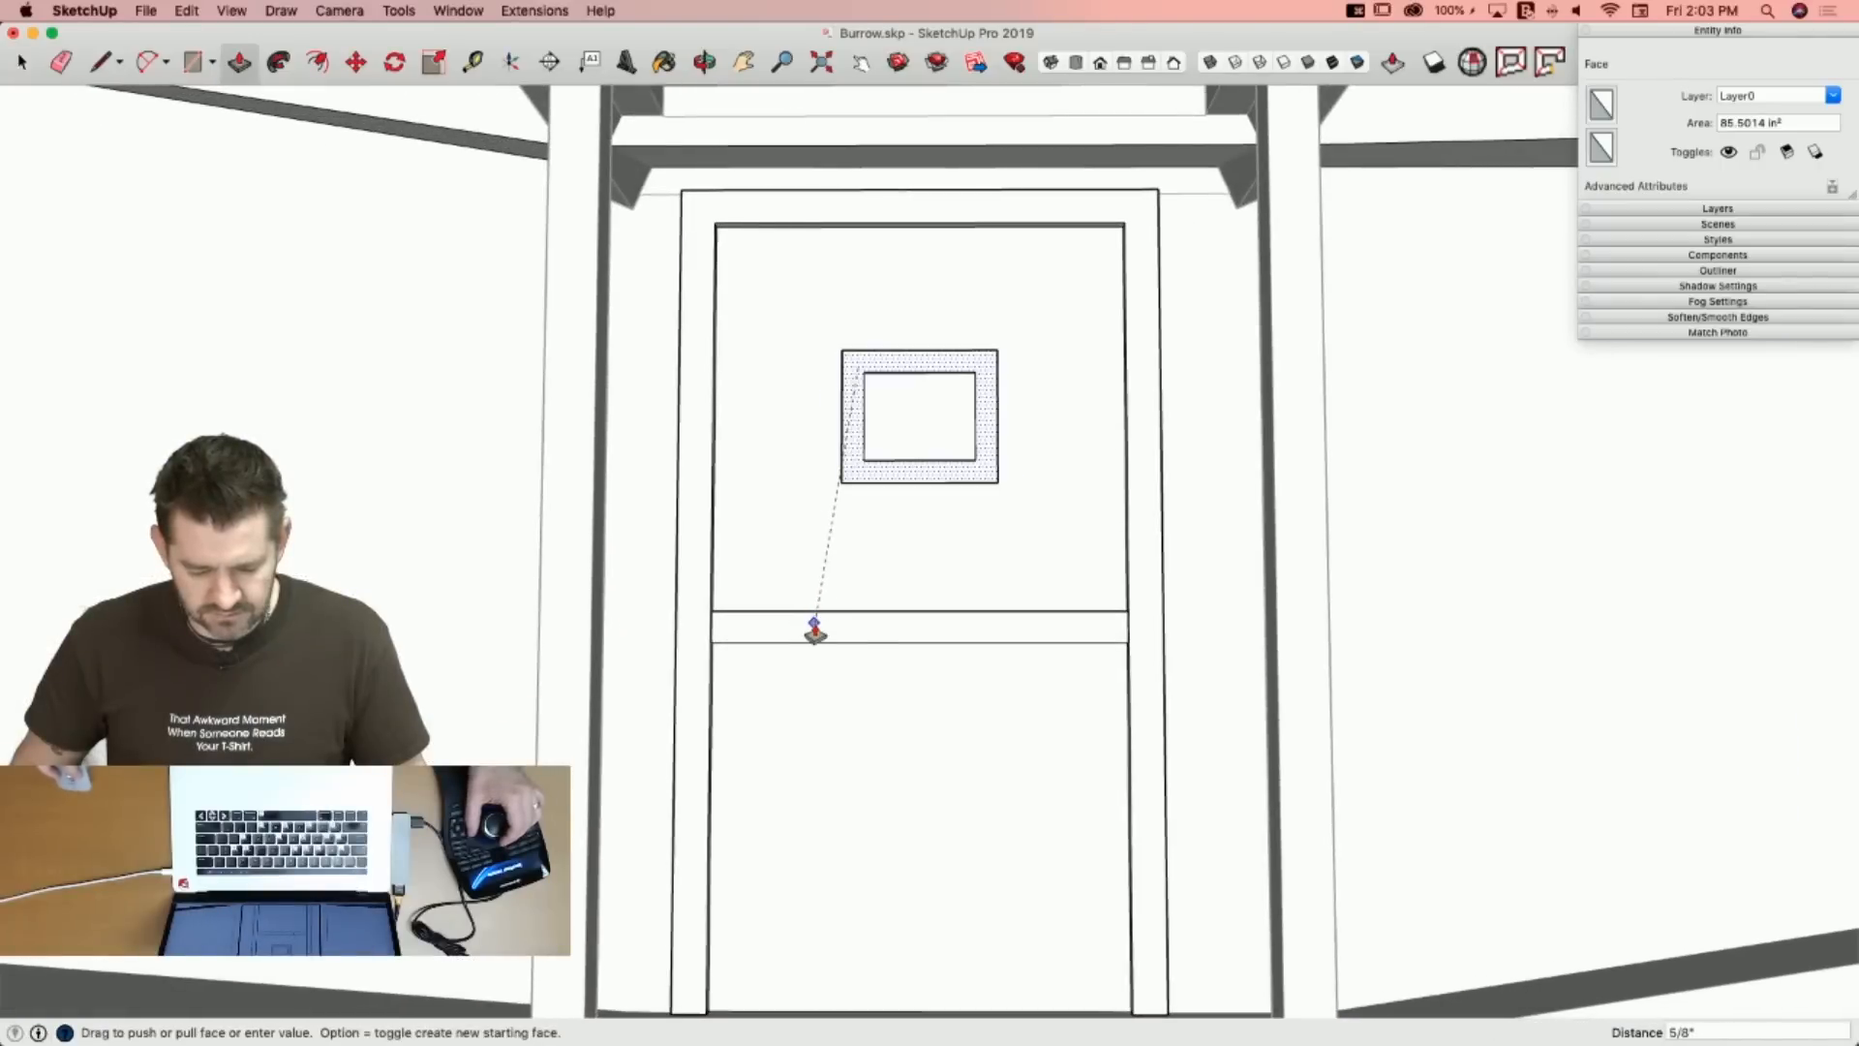
click(788, 628)
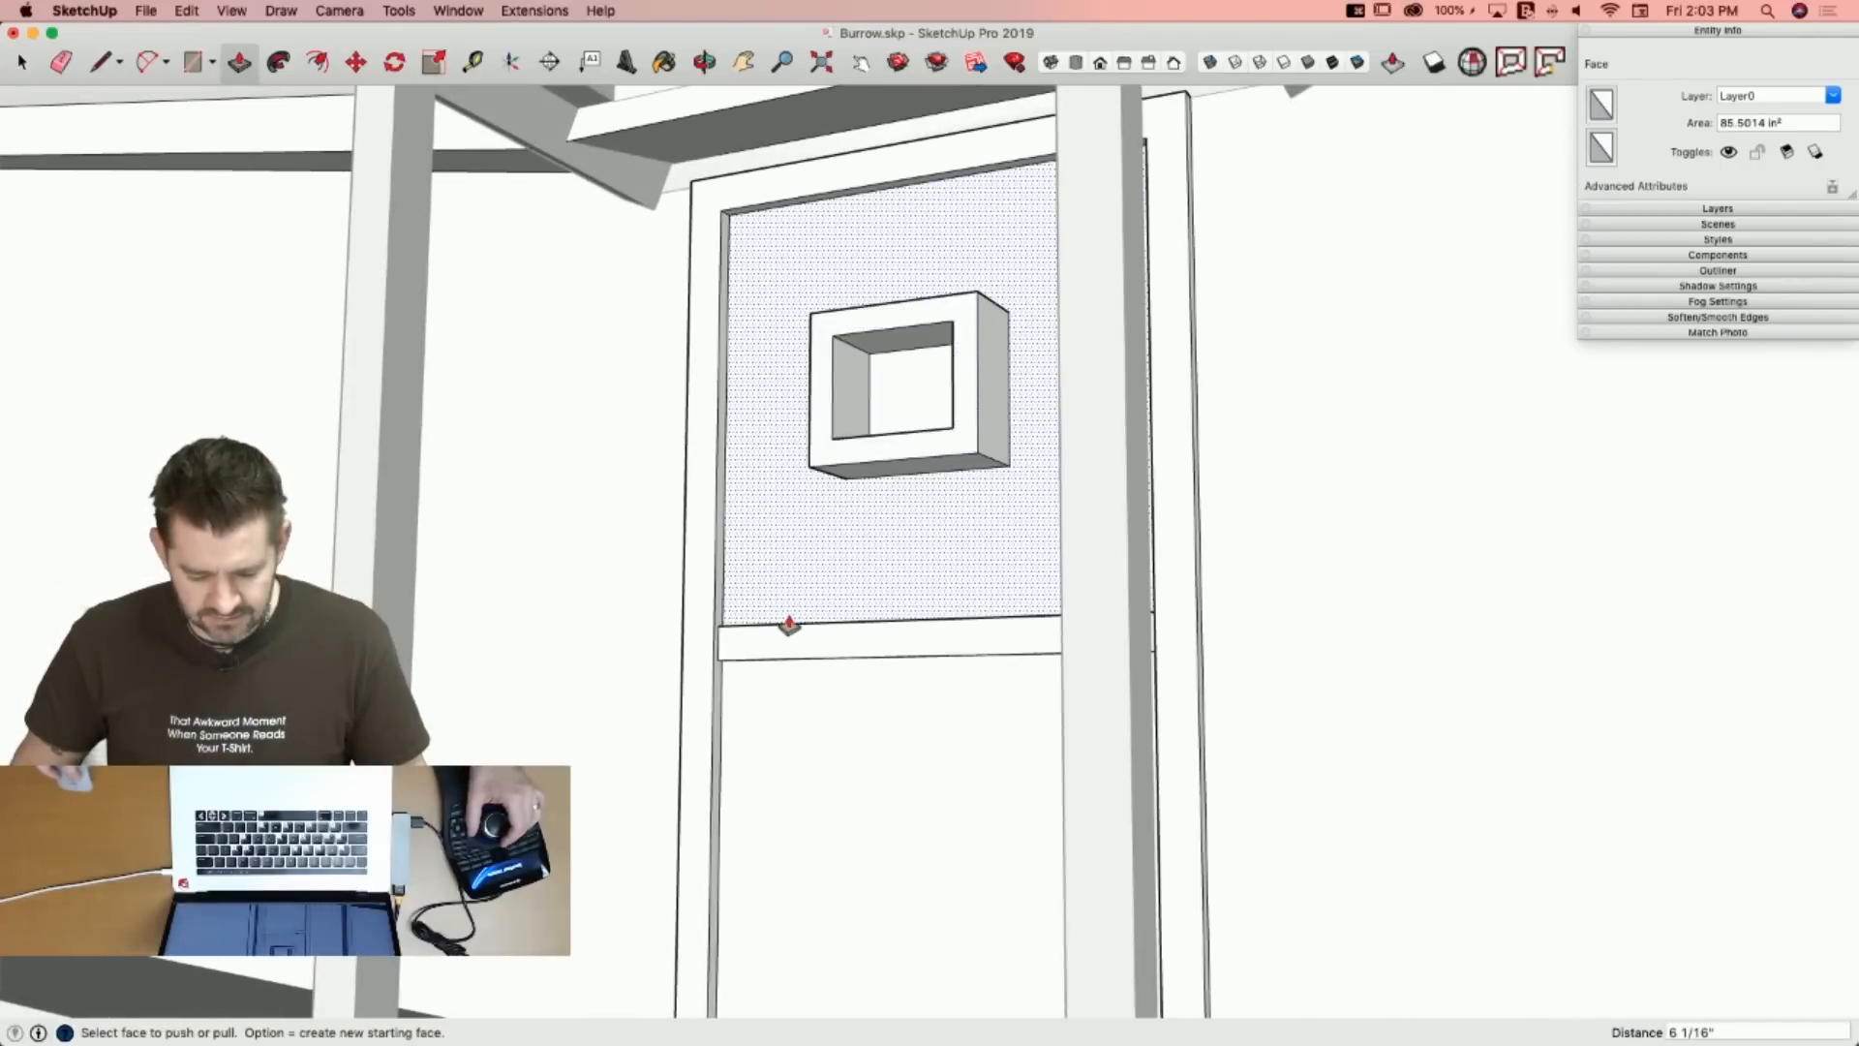
click(824, 448)
click(824, 641)
key(space)
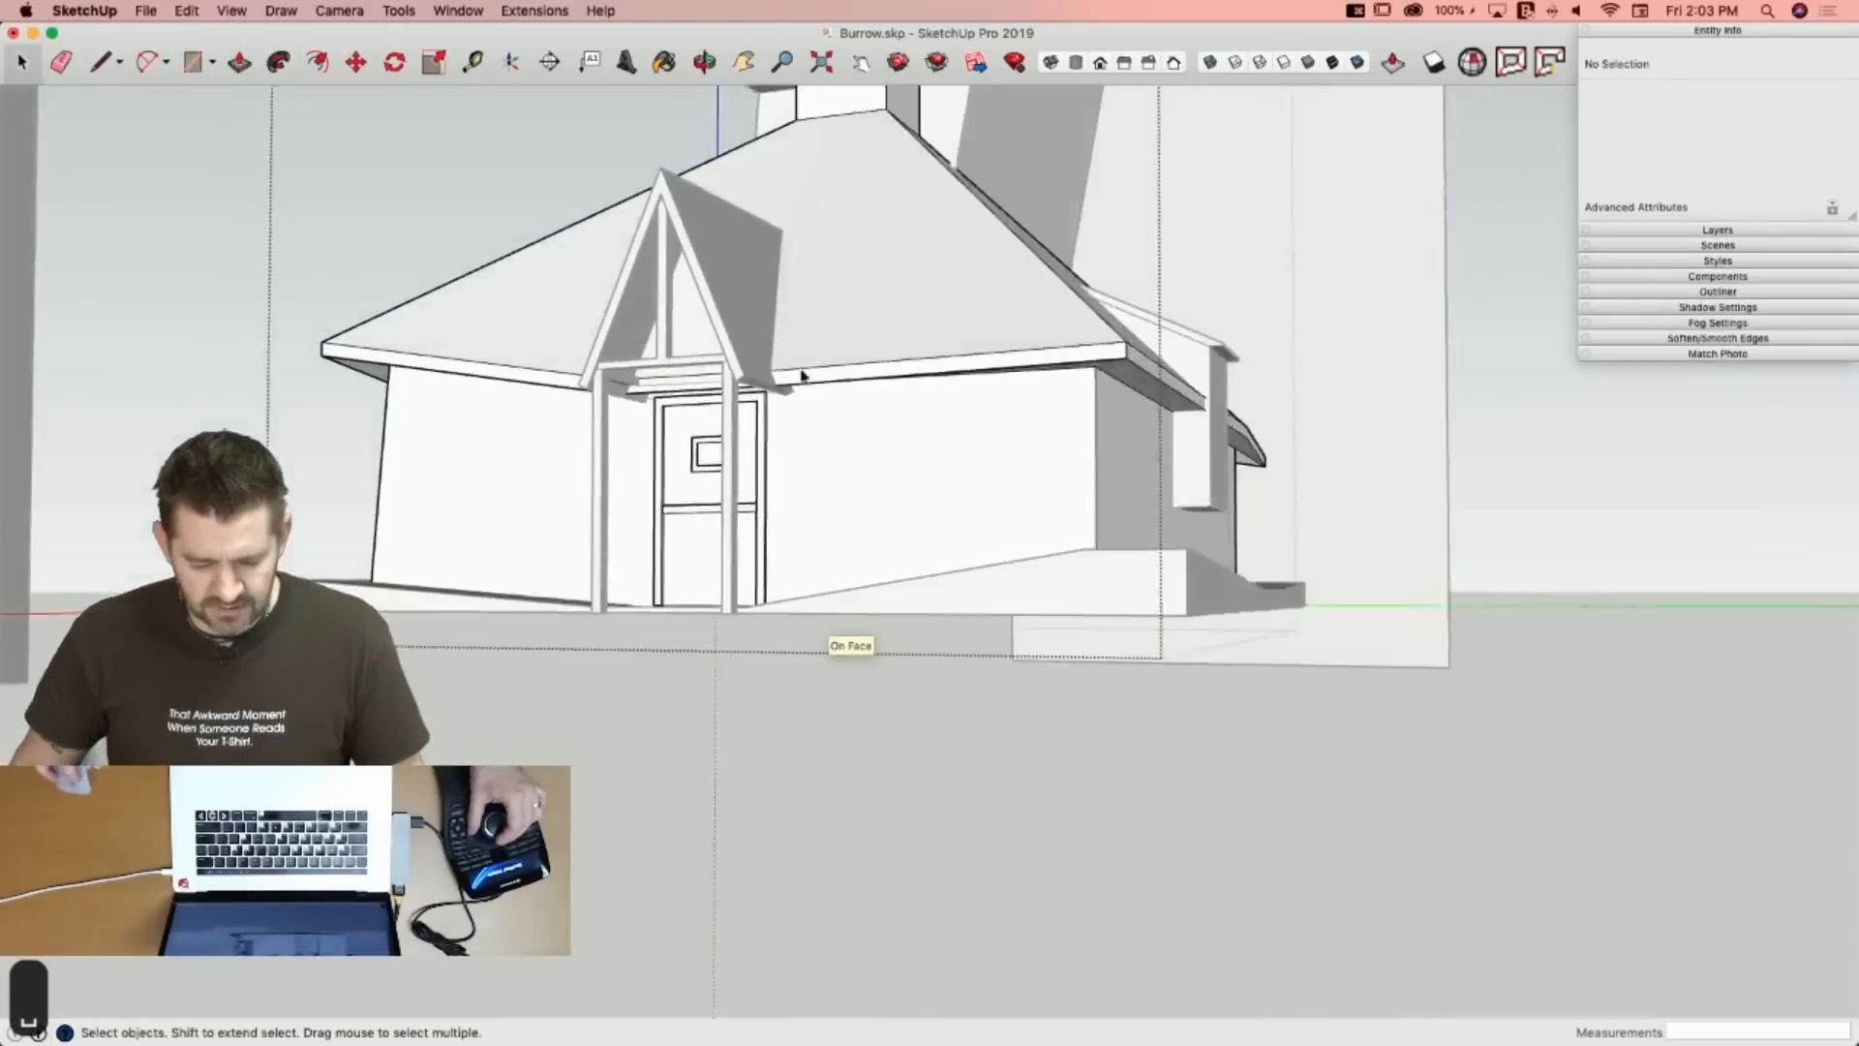
click(1369, 519)
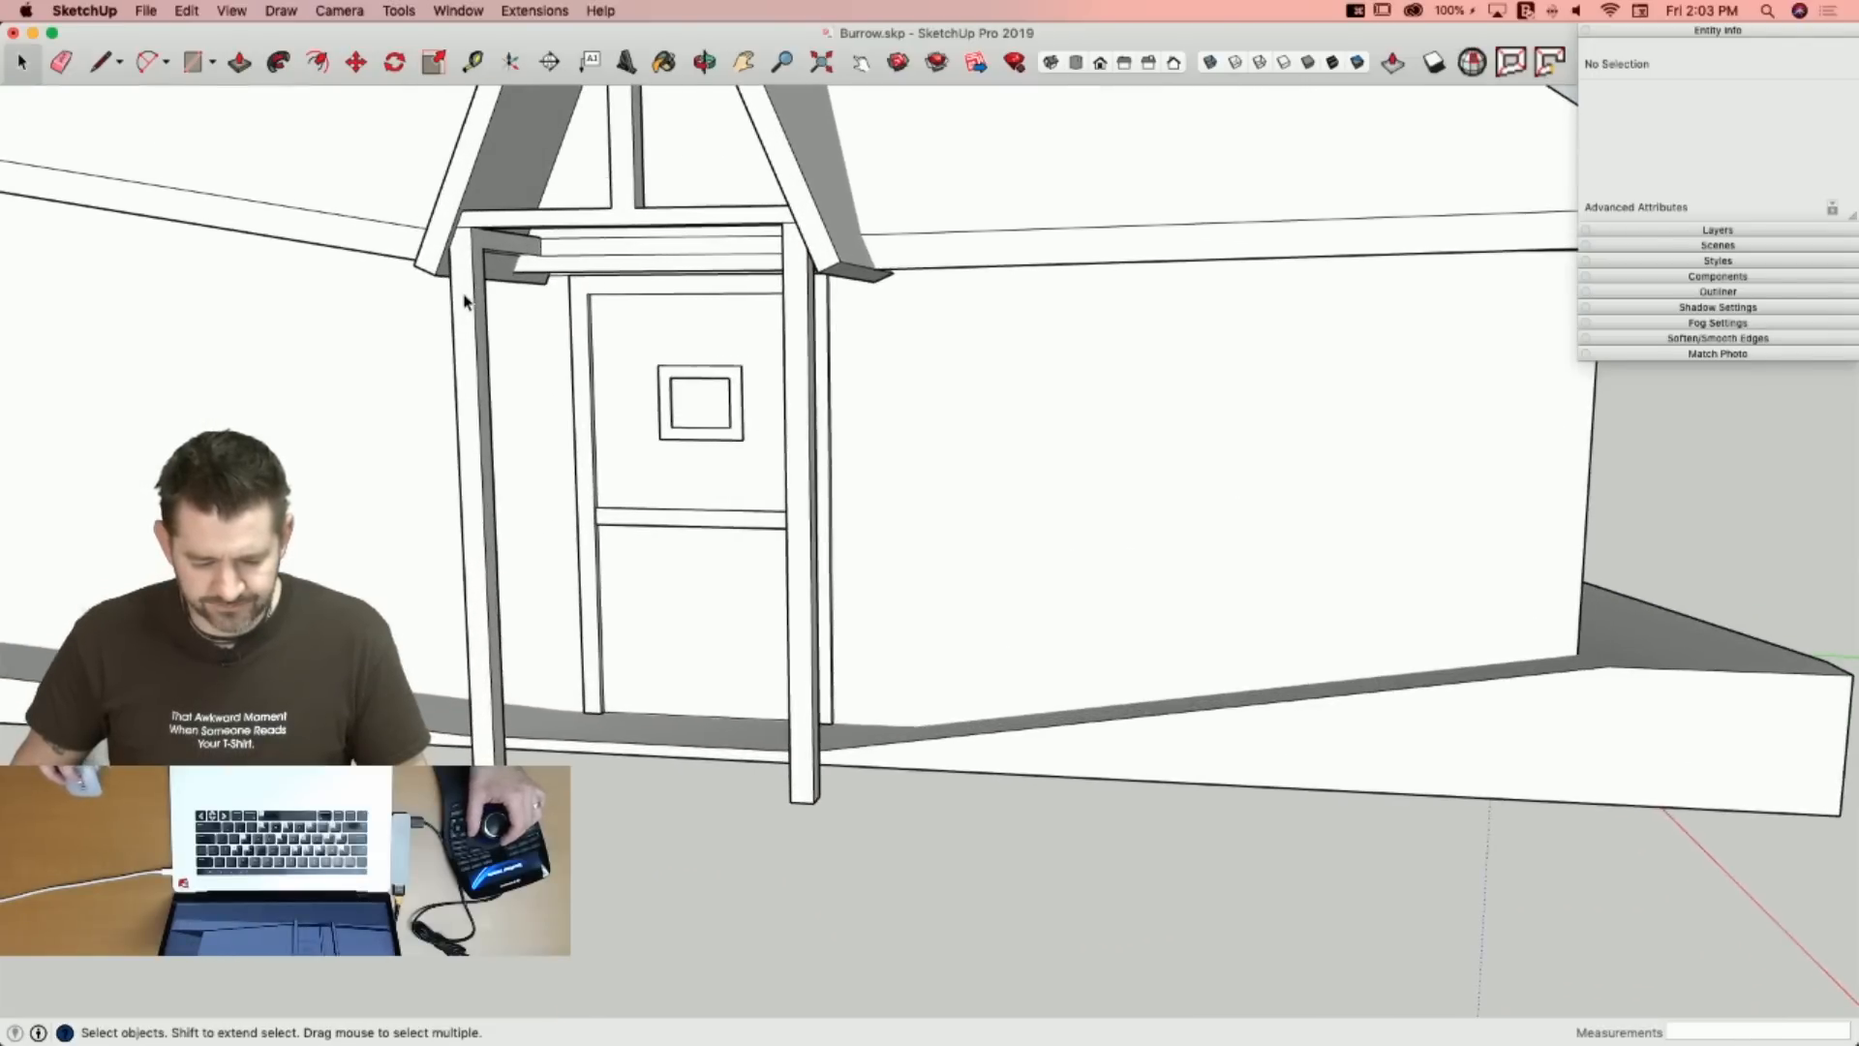
Draw a 3 3/8" edge across the top of one front porch post and extrude the beam-end face above it 15/16" outward.
key(l)
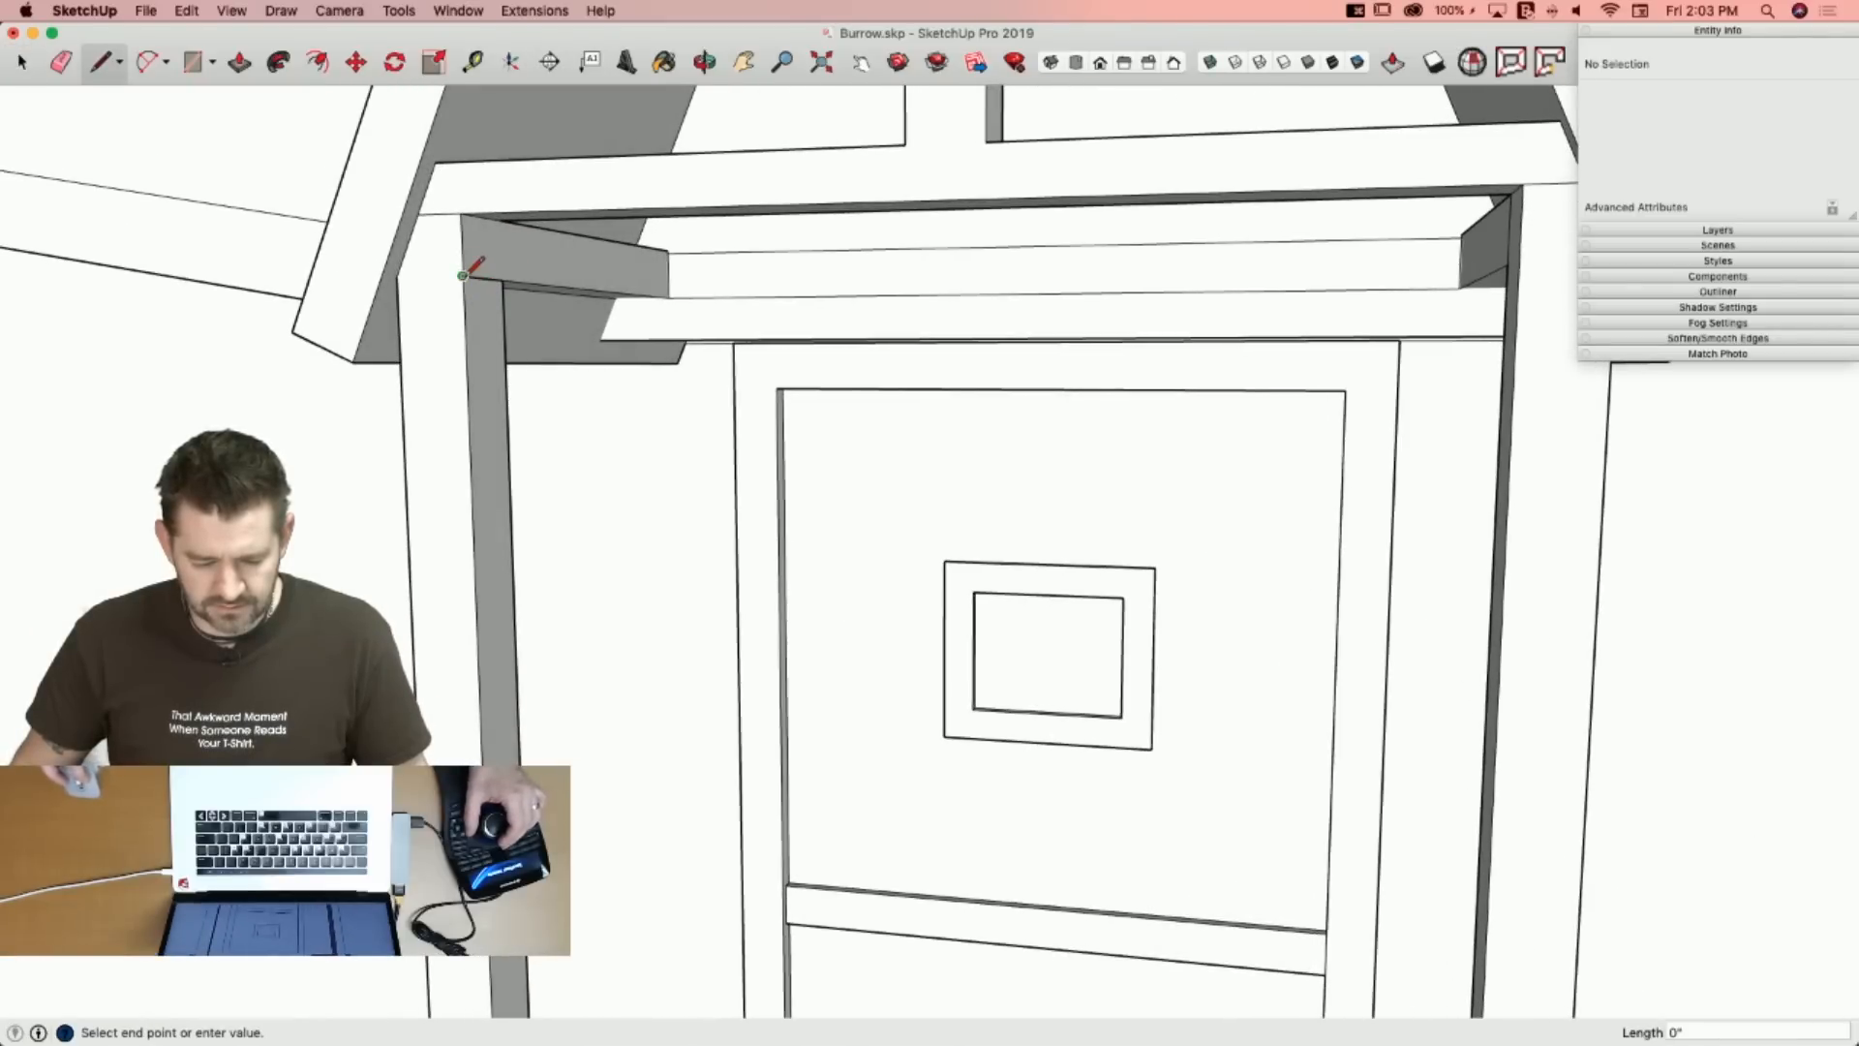
key(e)
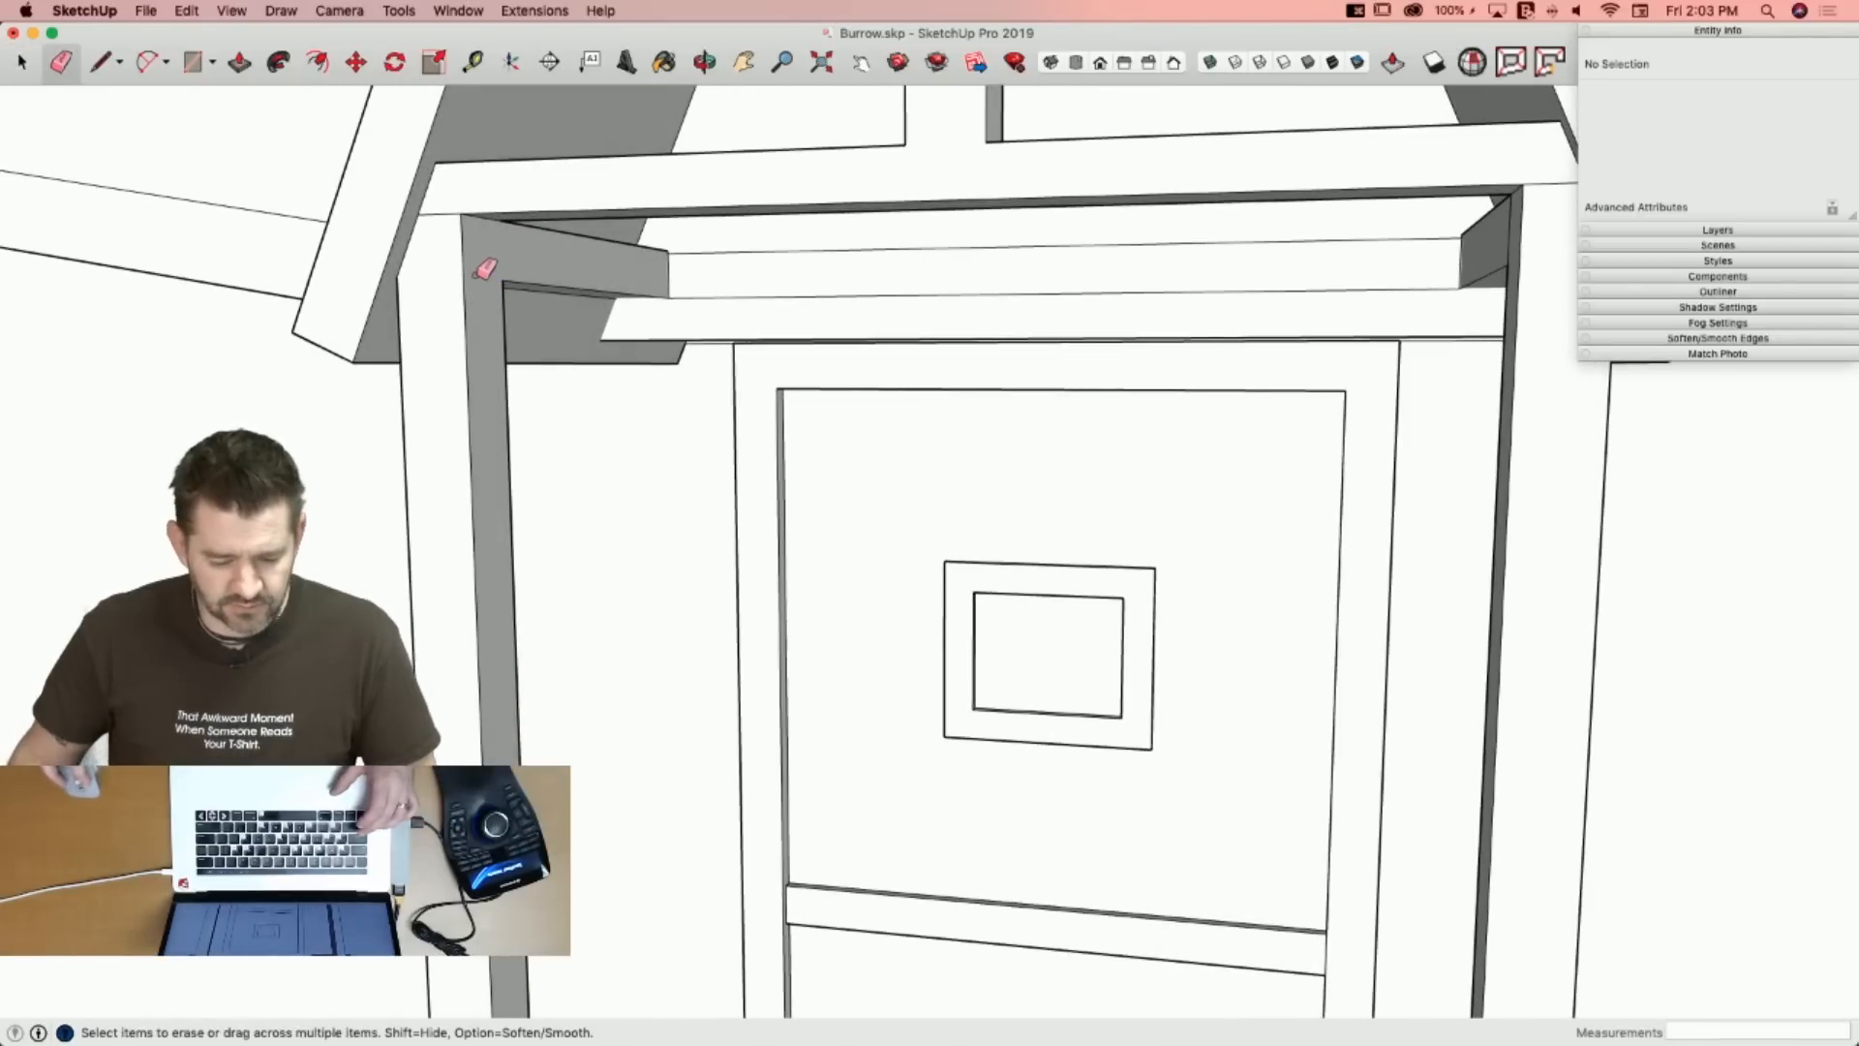
click(478, 278)
key(l)
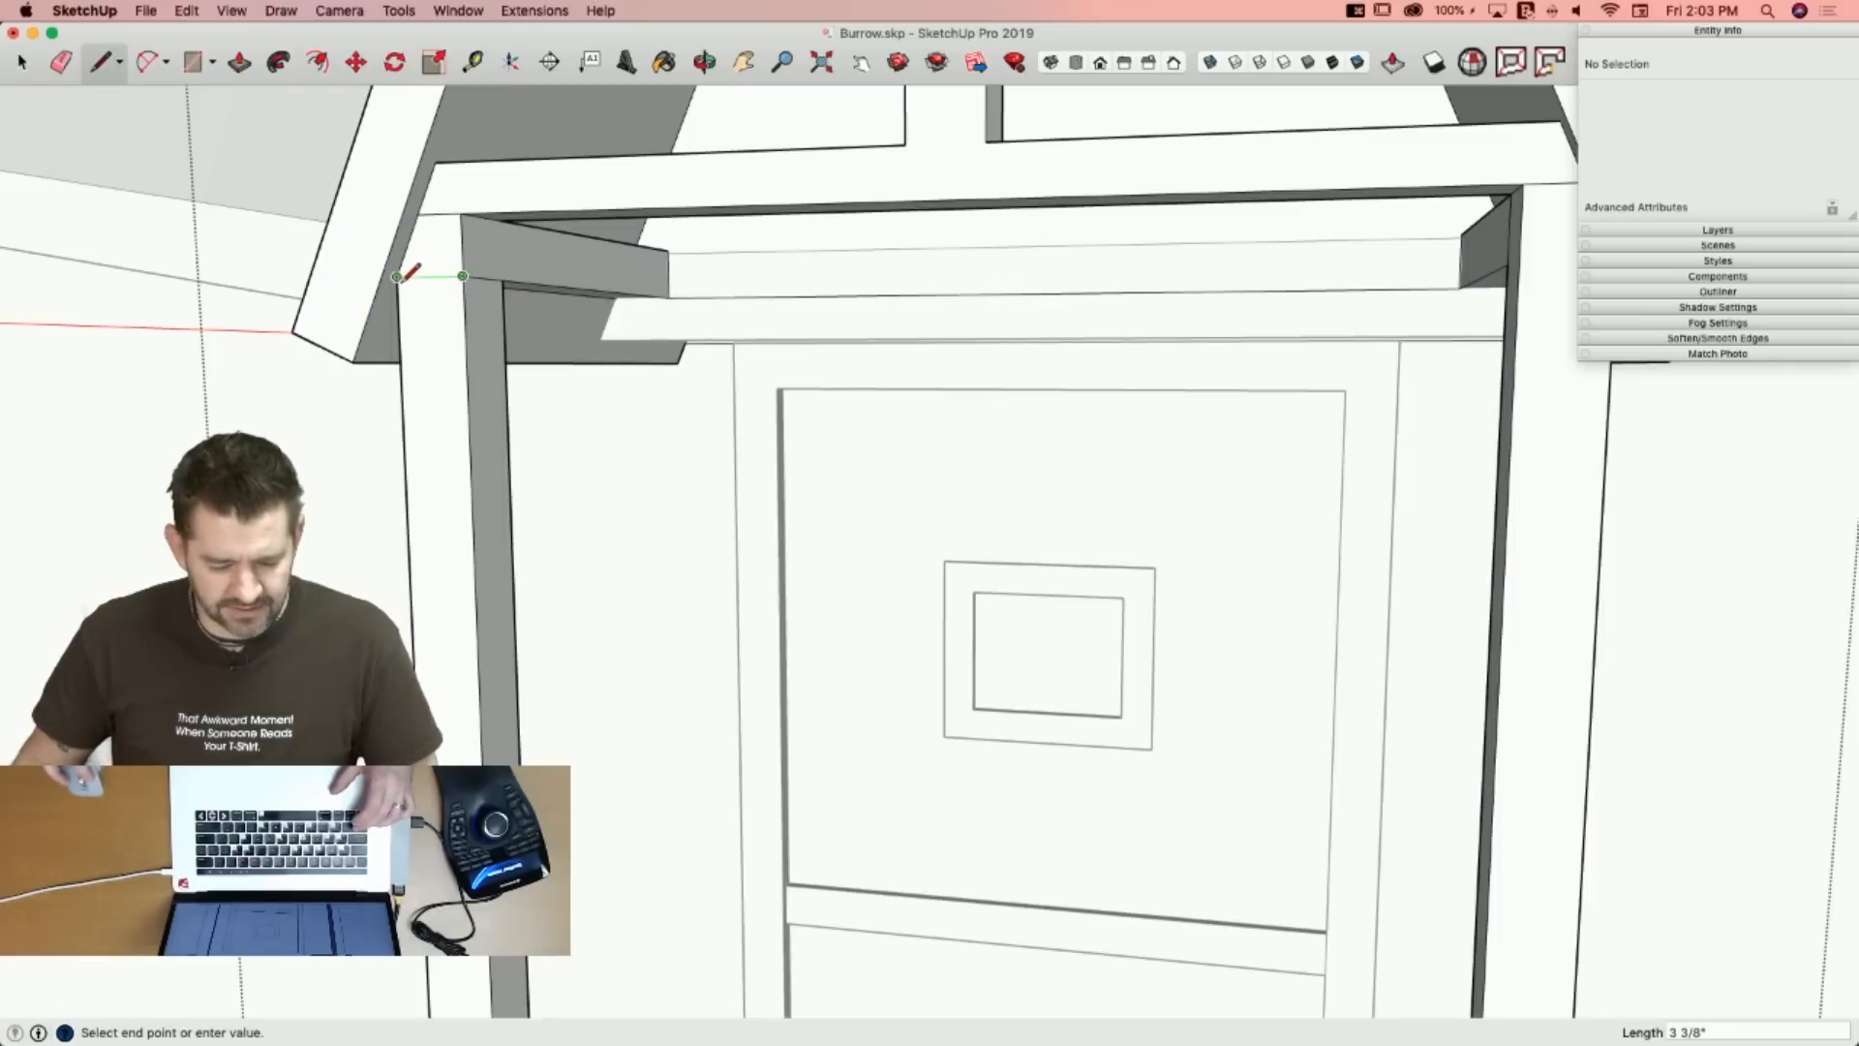
key(p)
click(419, 254)
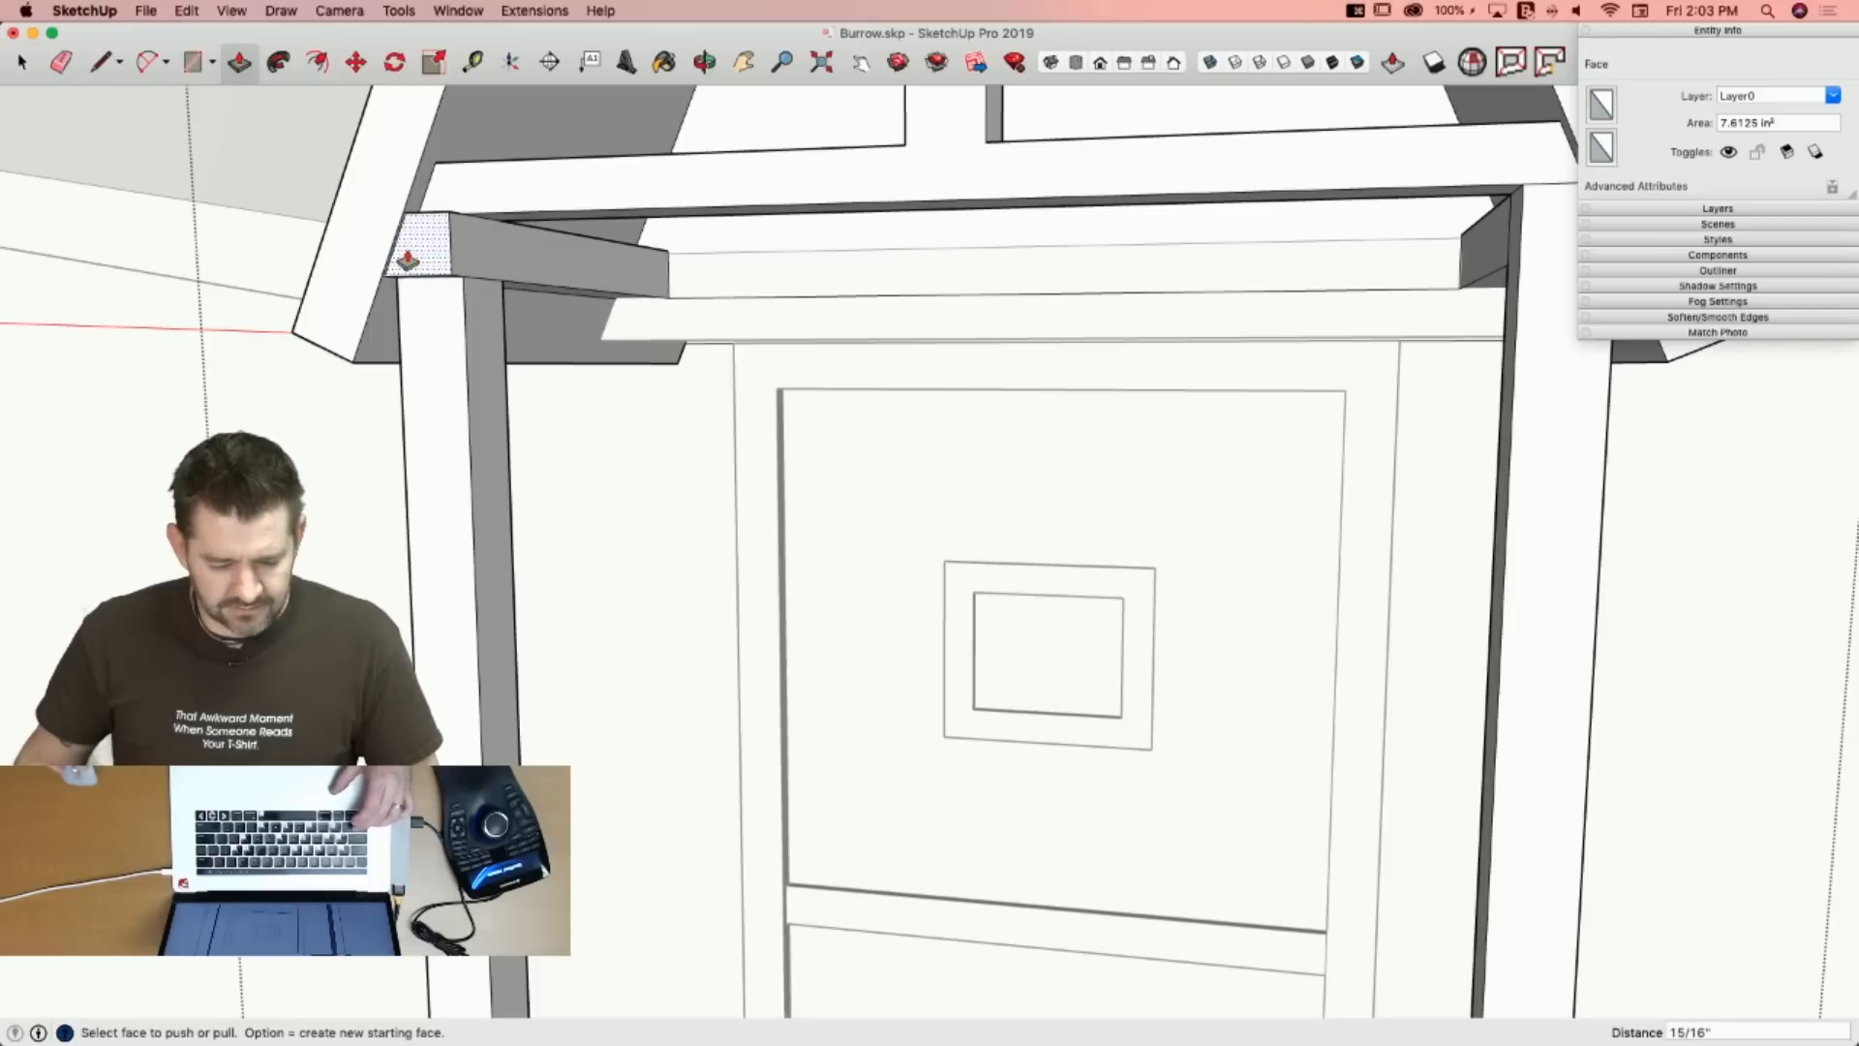
Split the opposite porch post at the beam's underside, extrude its beam end to match, and erase the leftover edges.
key(l)
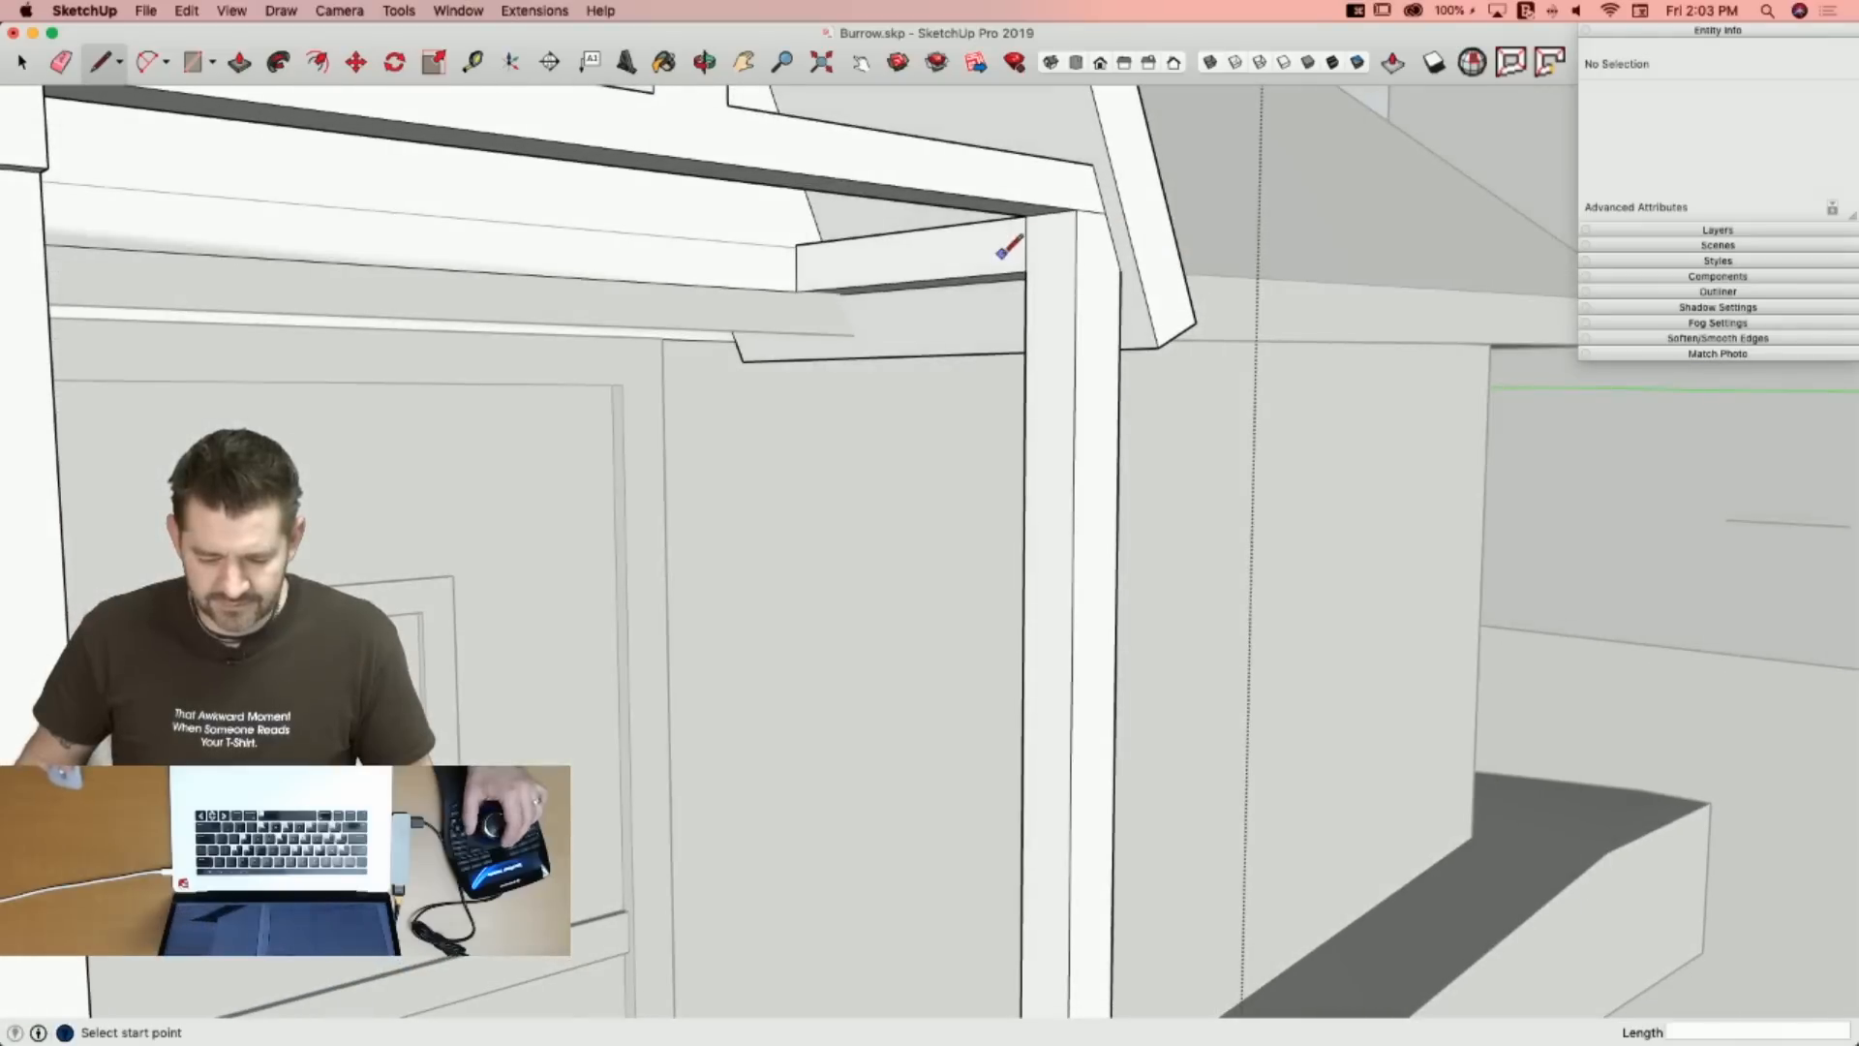
click(1075, 266)
key(space)
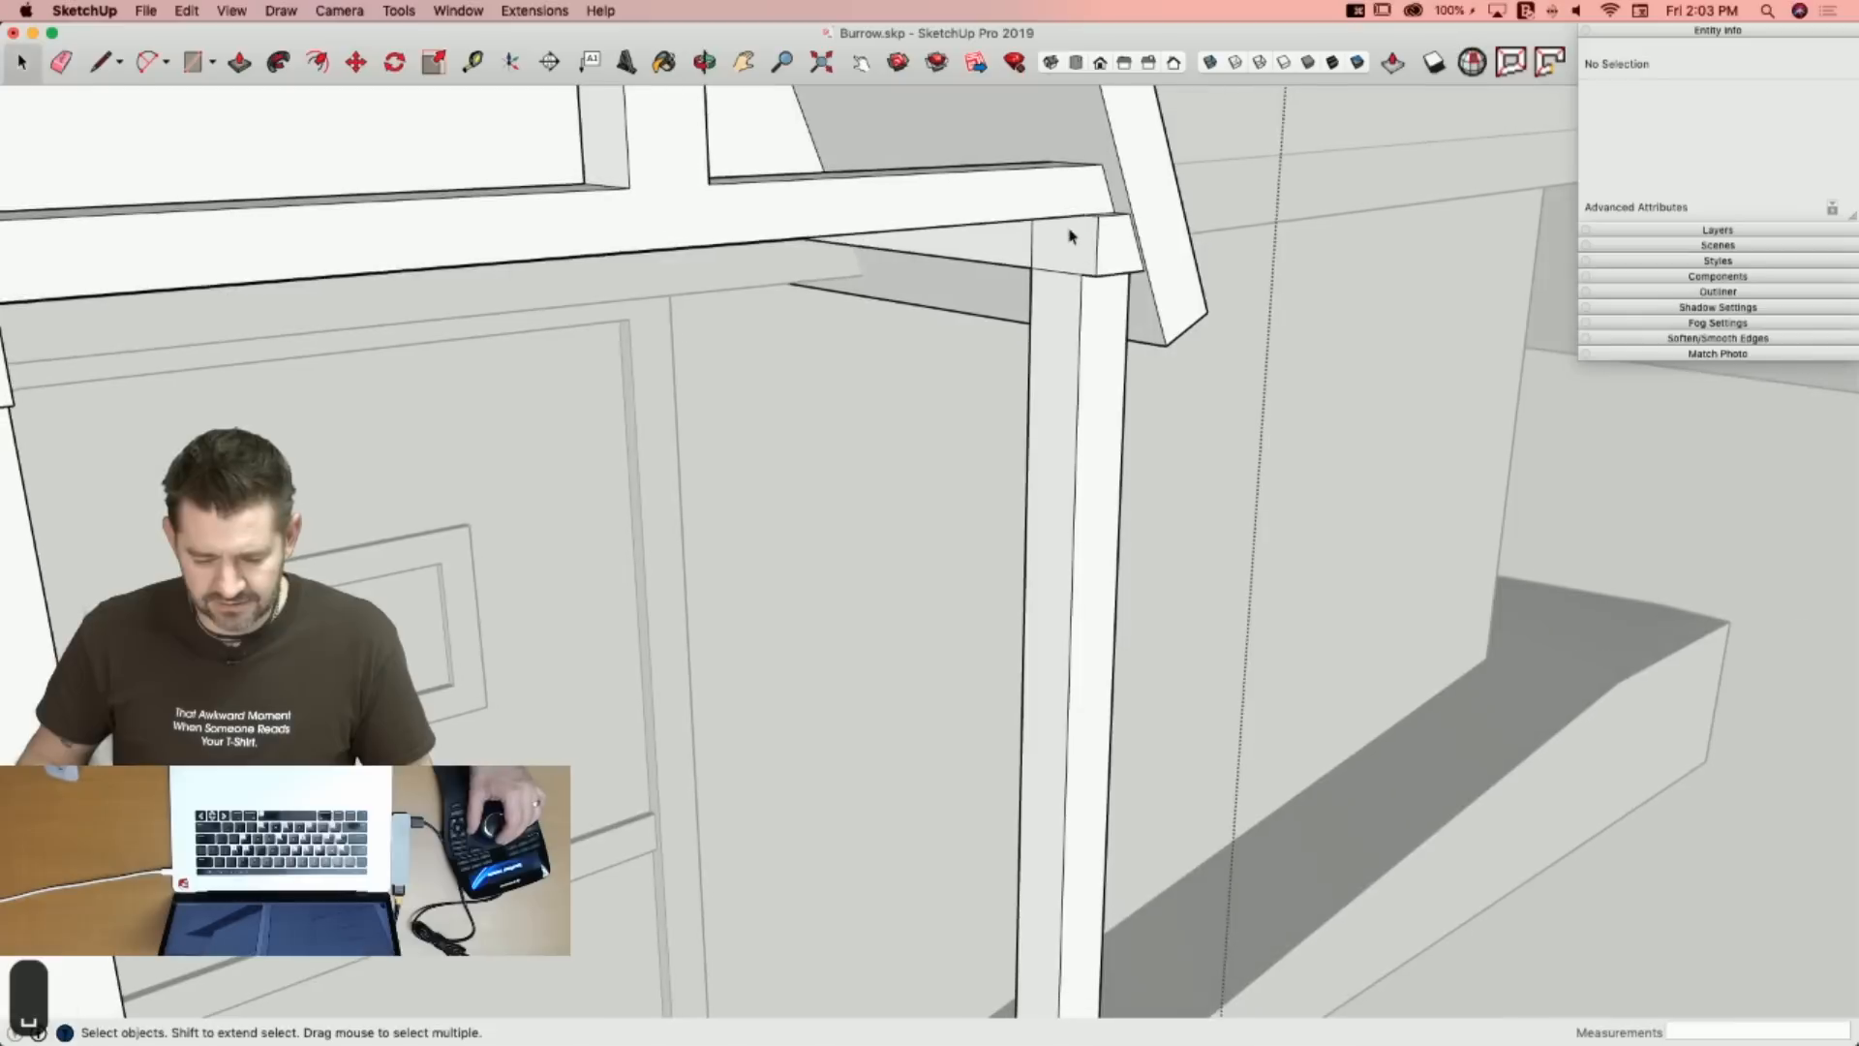
key(e)
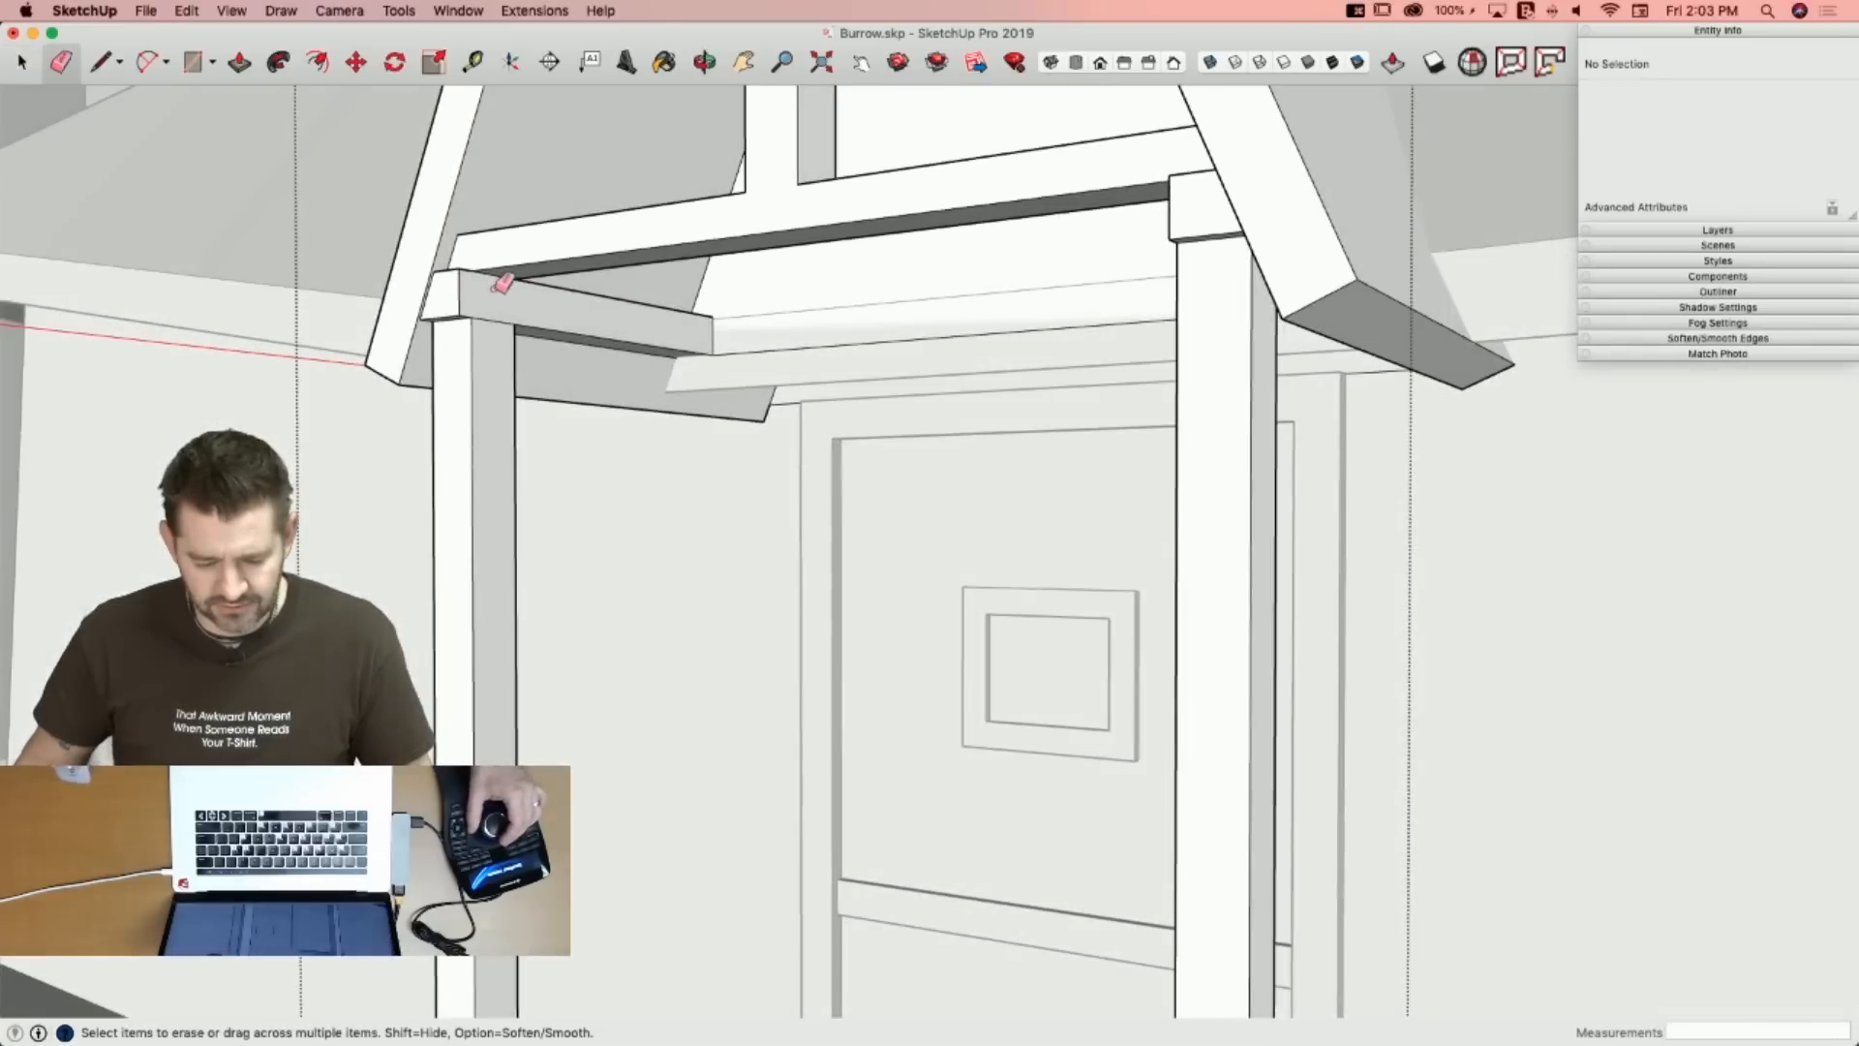
key(space)
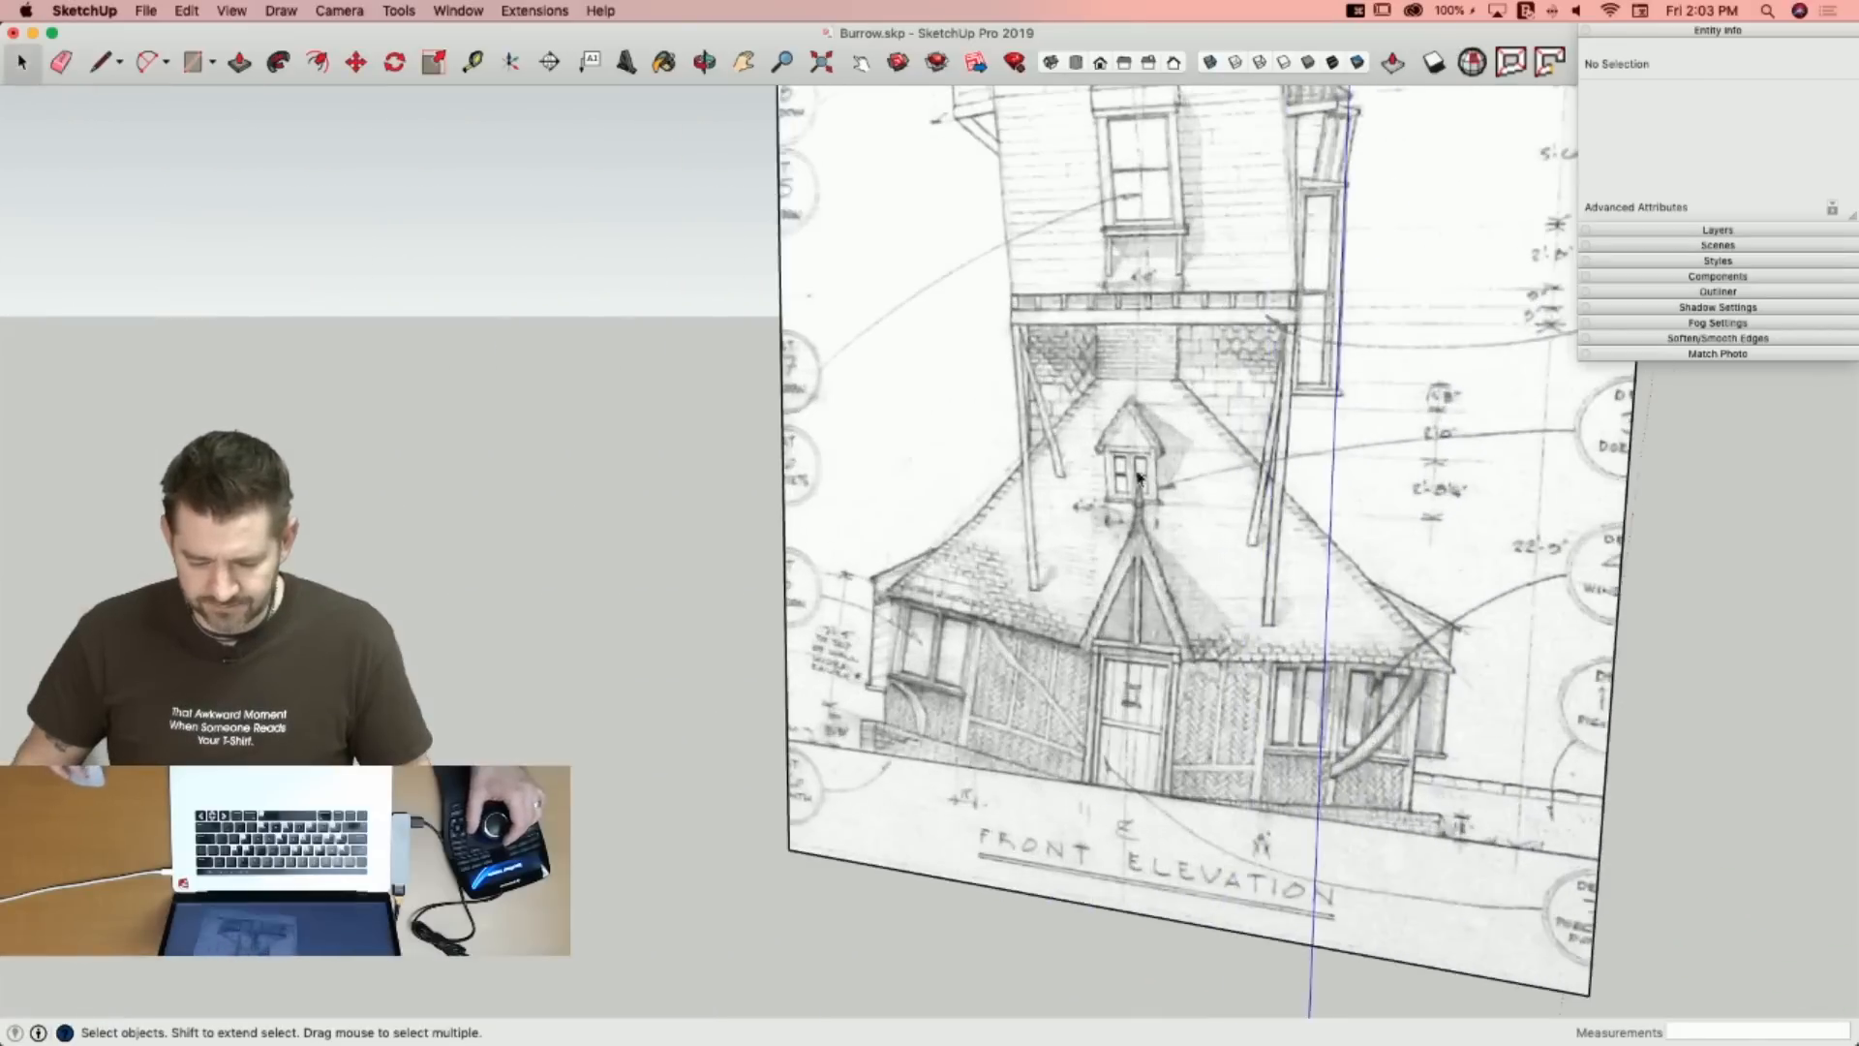
key(r)
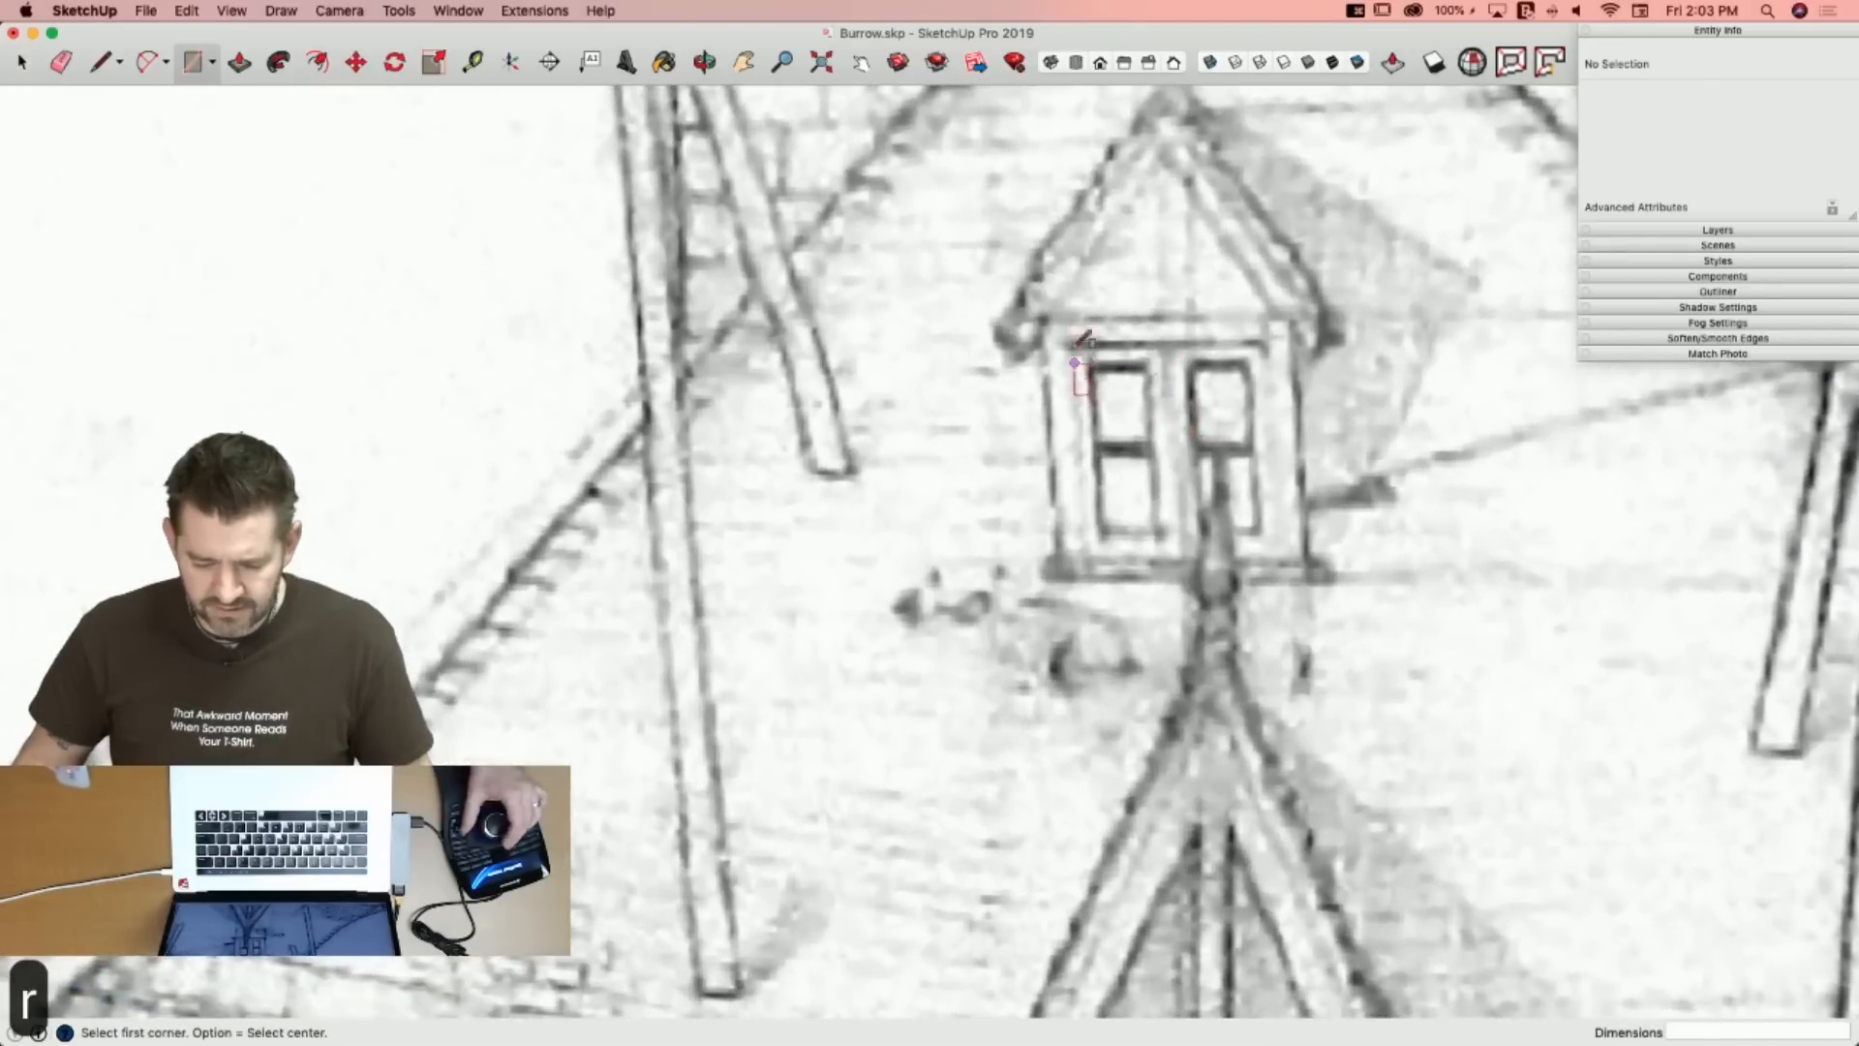
click(1044, 319)
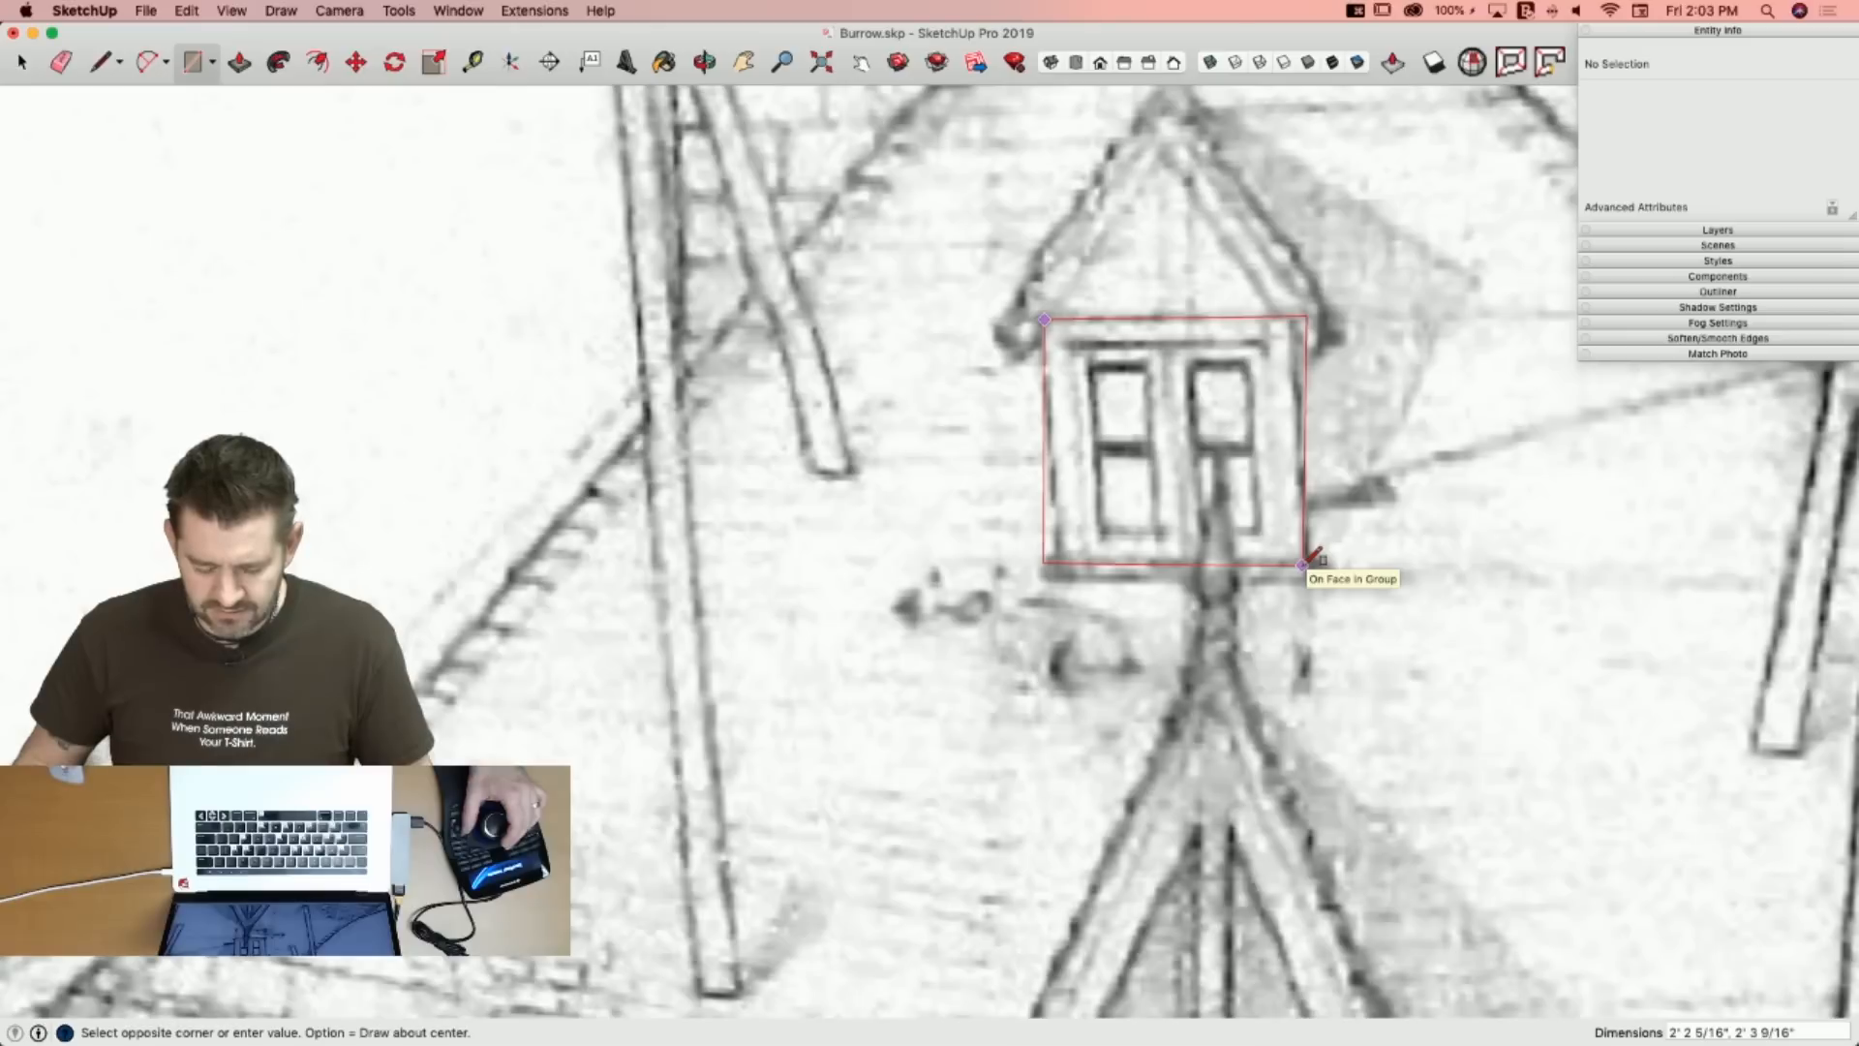
key(Escape)
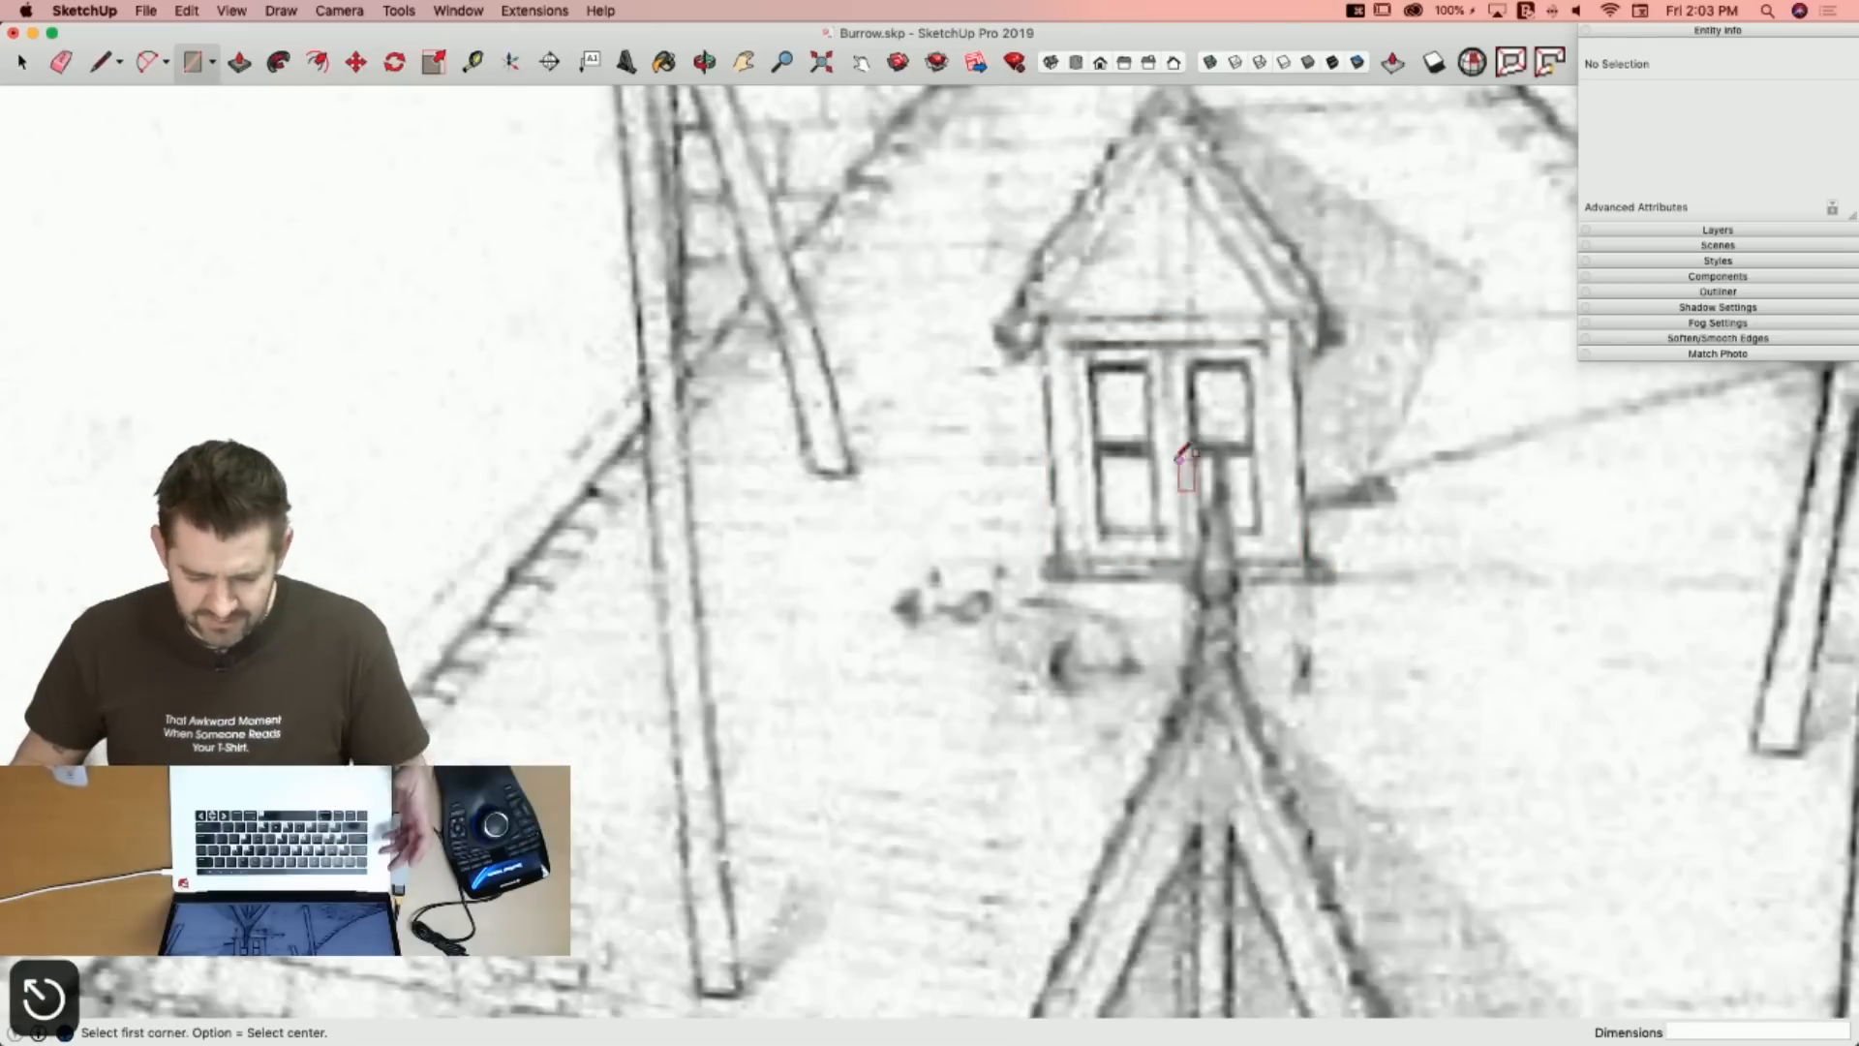
Trace the small roof dormer's front wall on the front elevation with a rectangle about 2' 2 1/2" wide and 2' 2 1/4" tall.
key(l)
click(1041, 319)
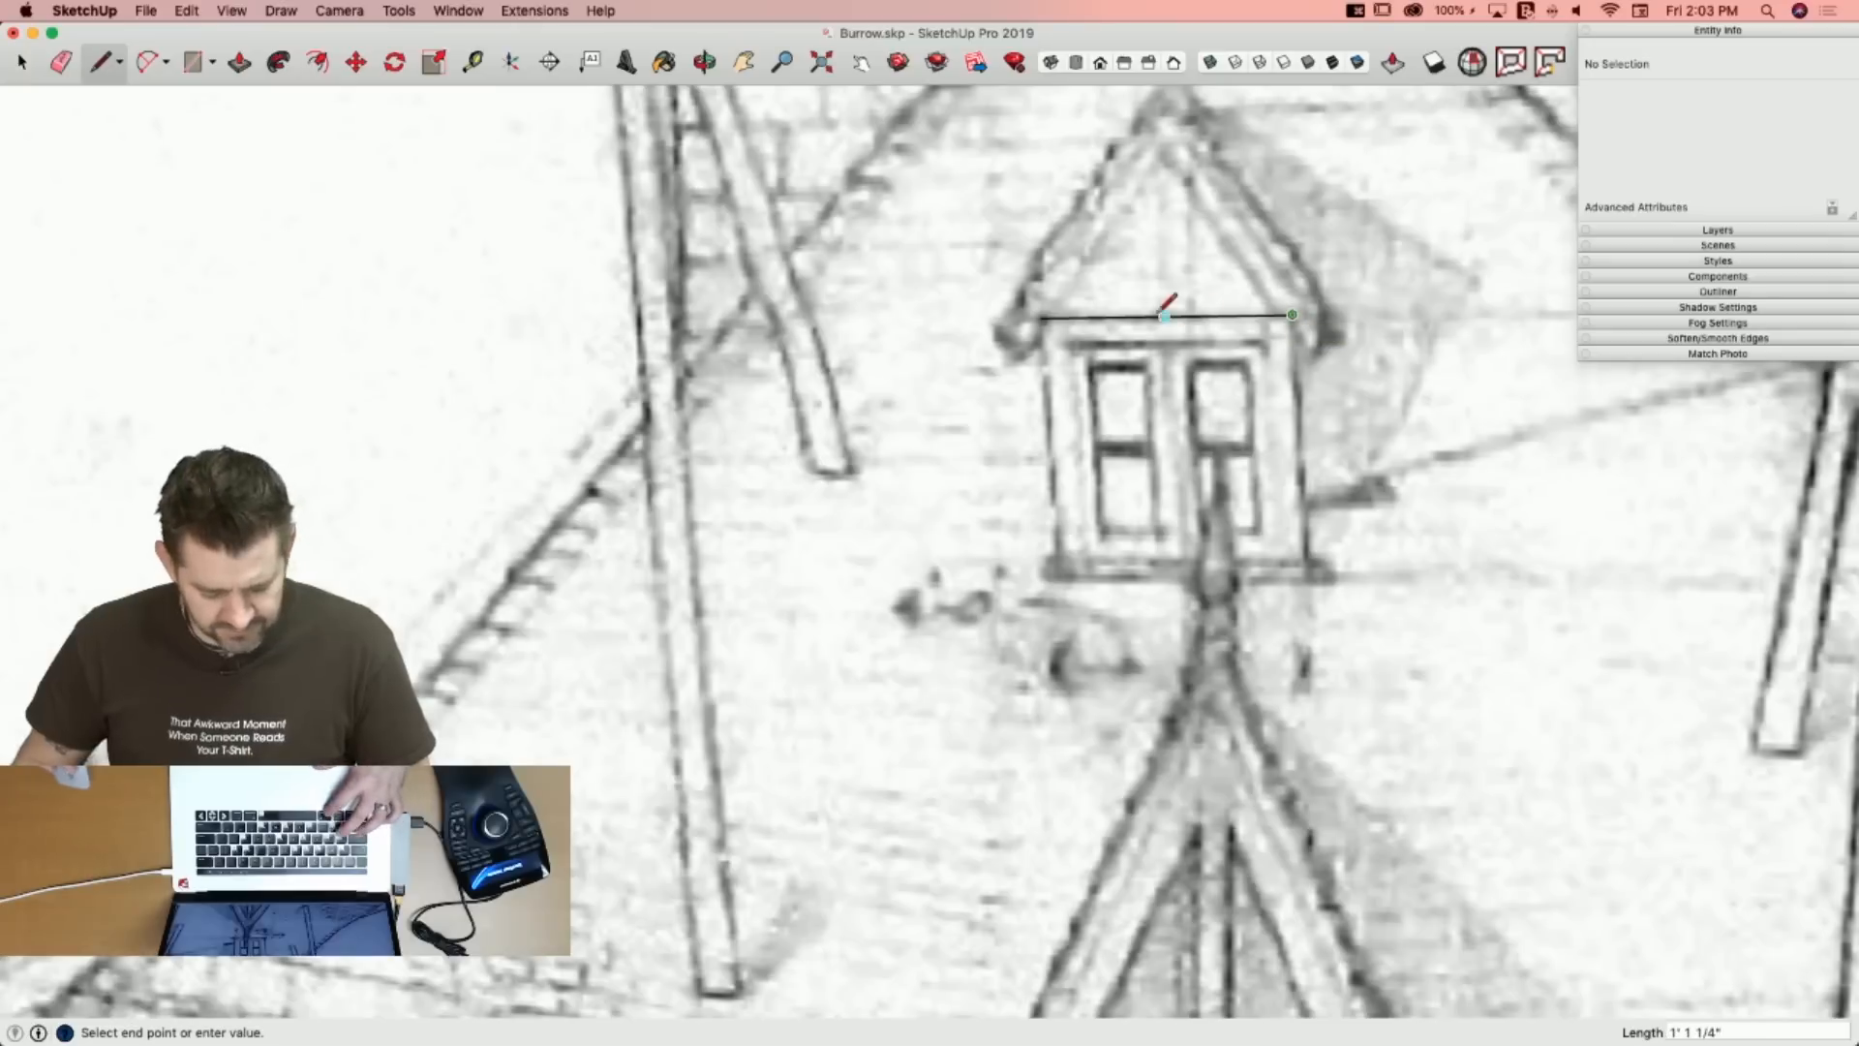
key(r)
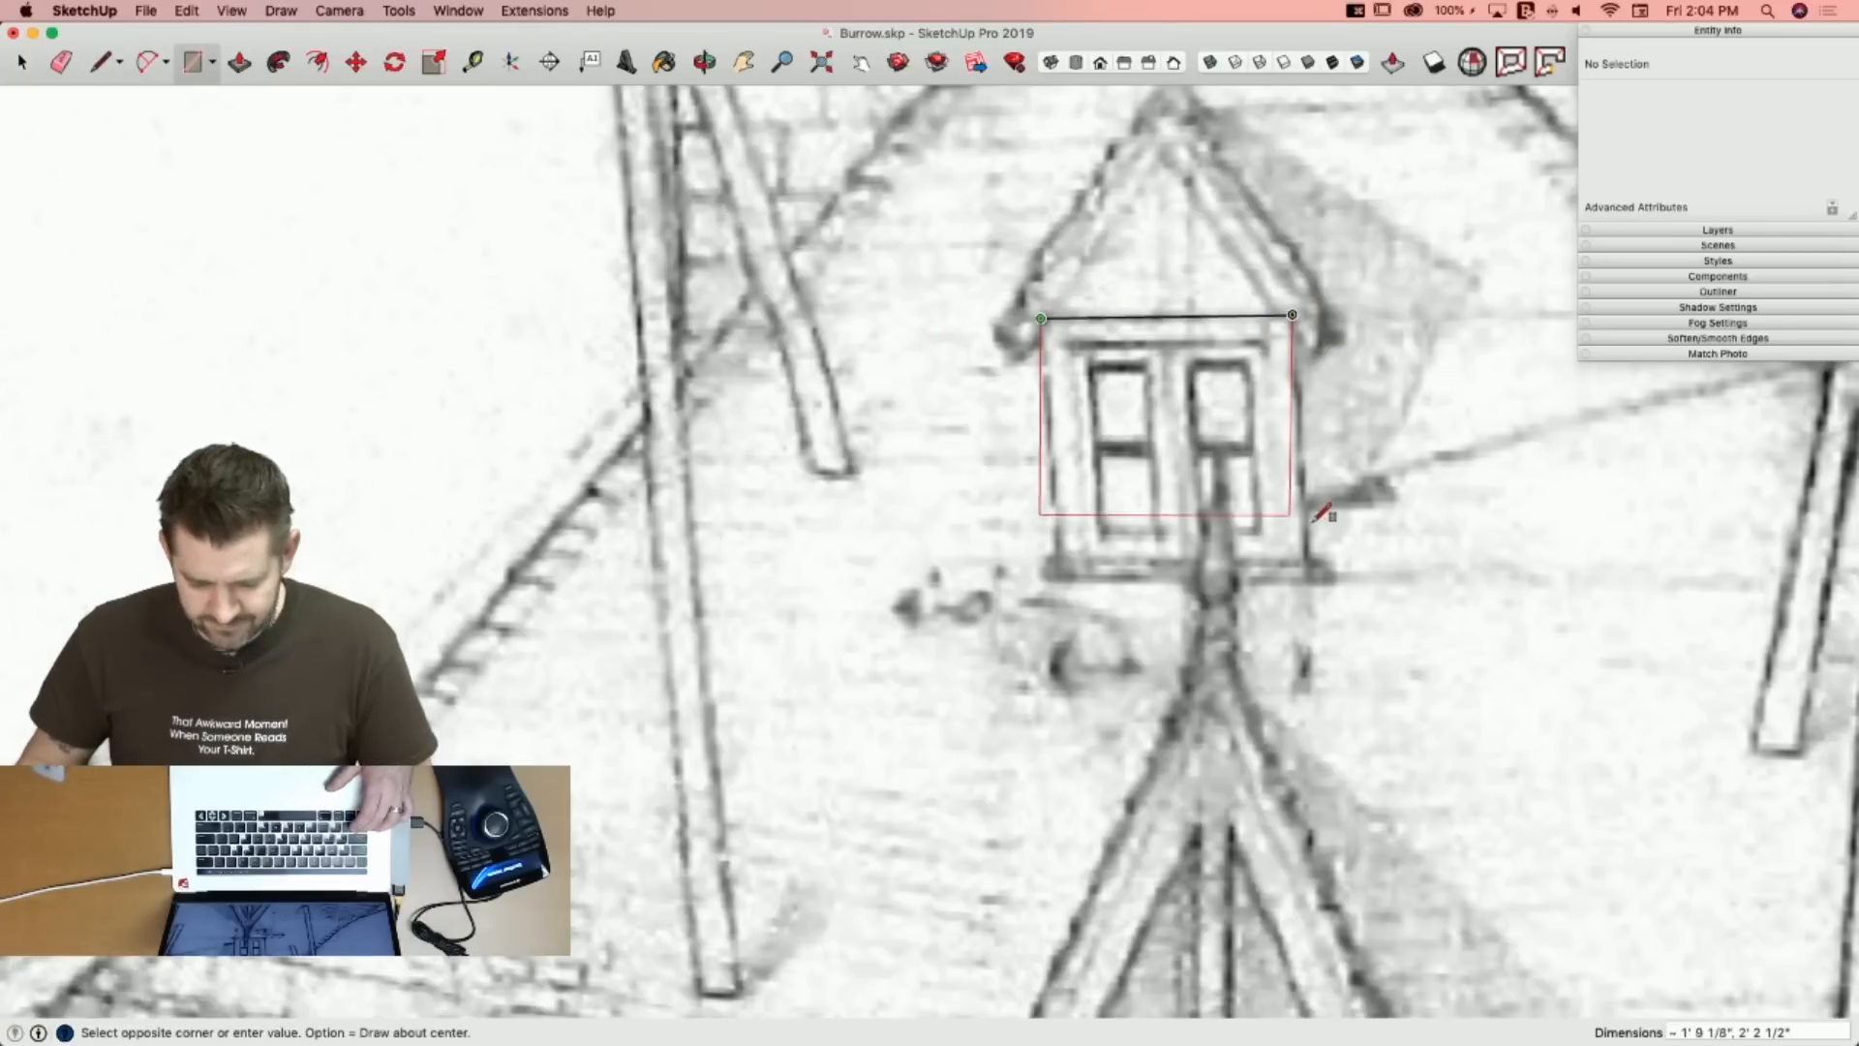
click(1290, 562)
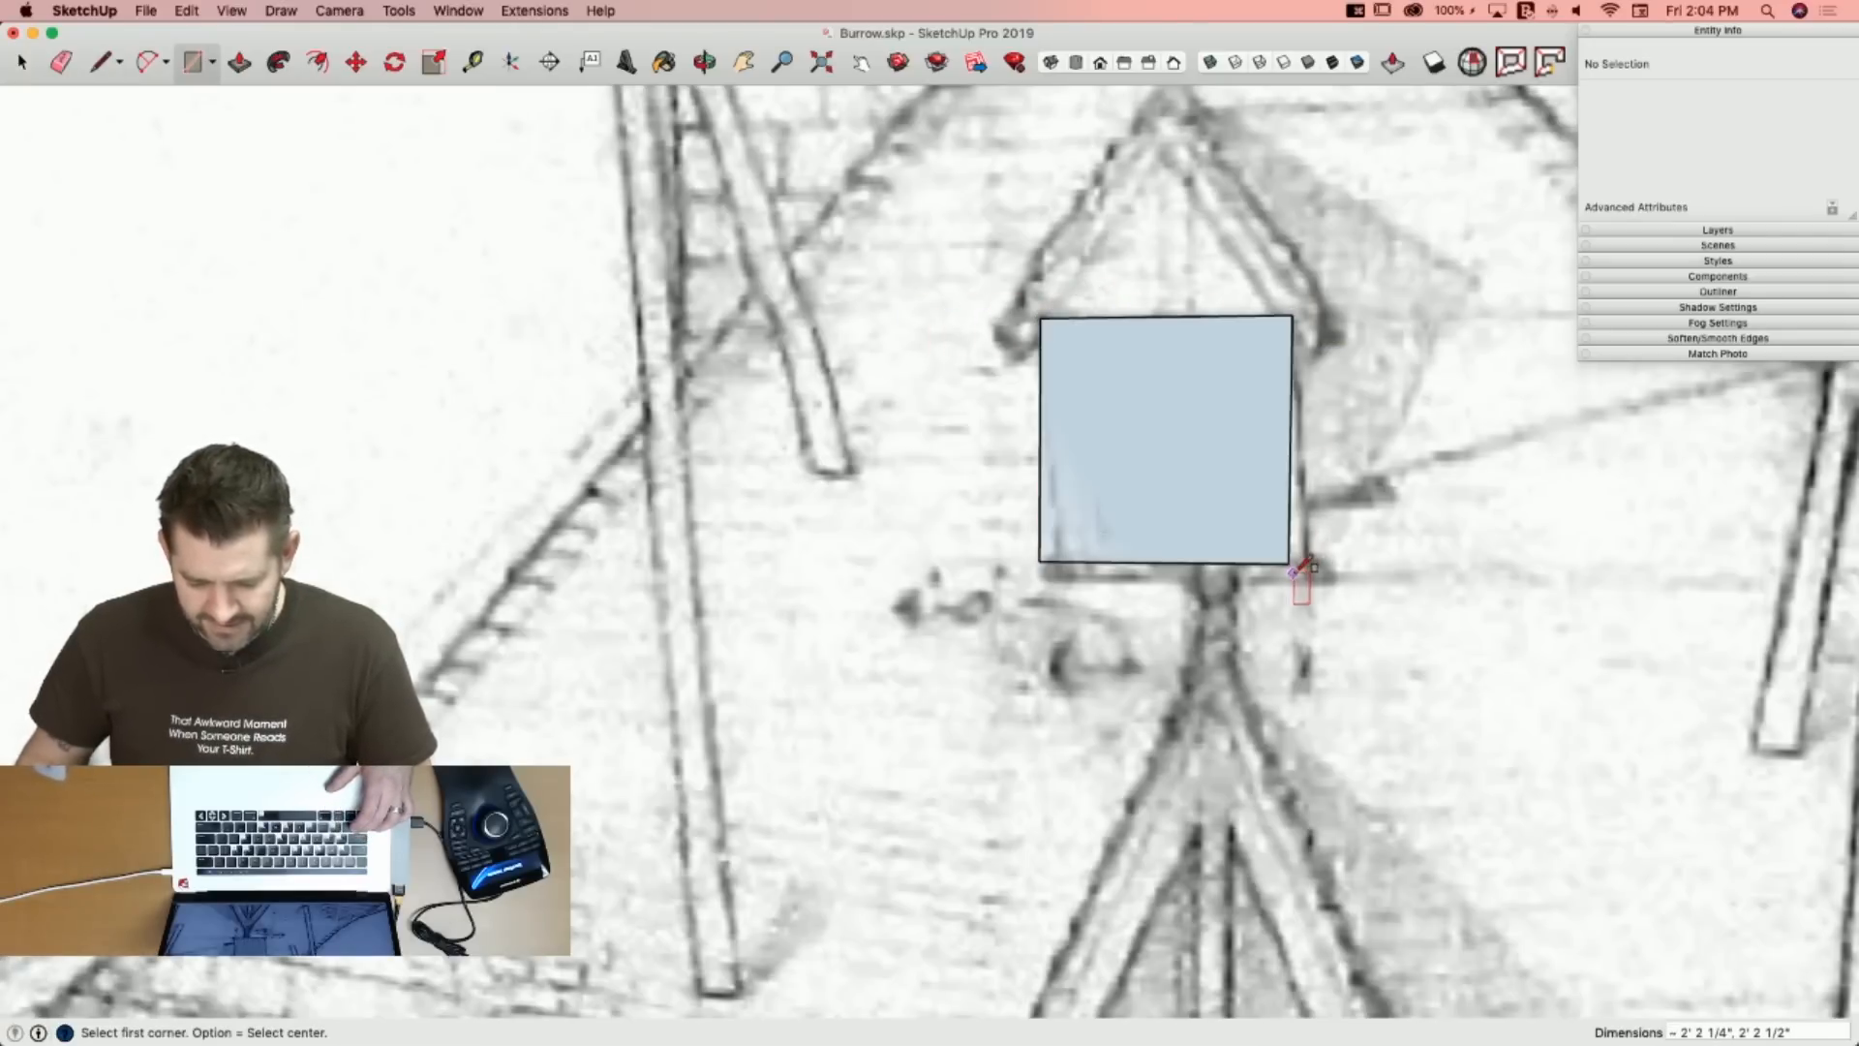
Move the dormer rectangle's bottom edge about 2" sideways along the axis so the wall leans like the reference drawing.
key(m)
click(1292, 564)
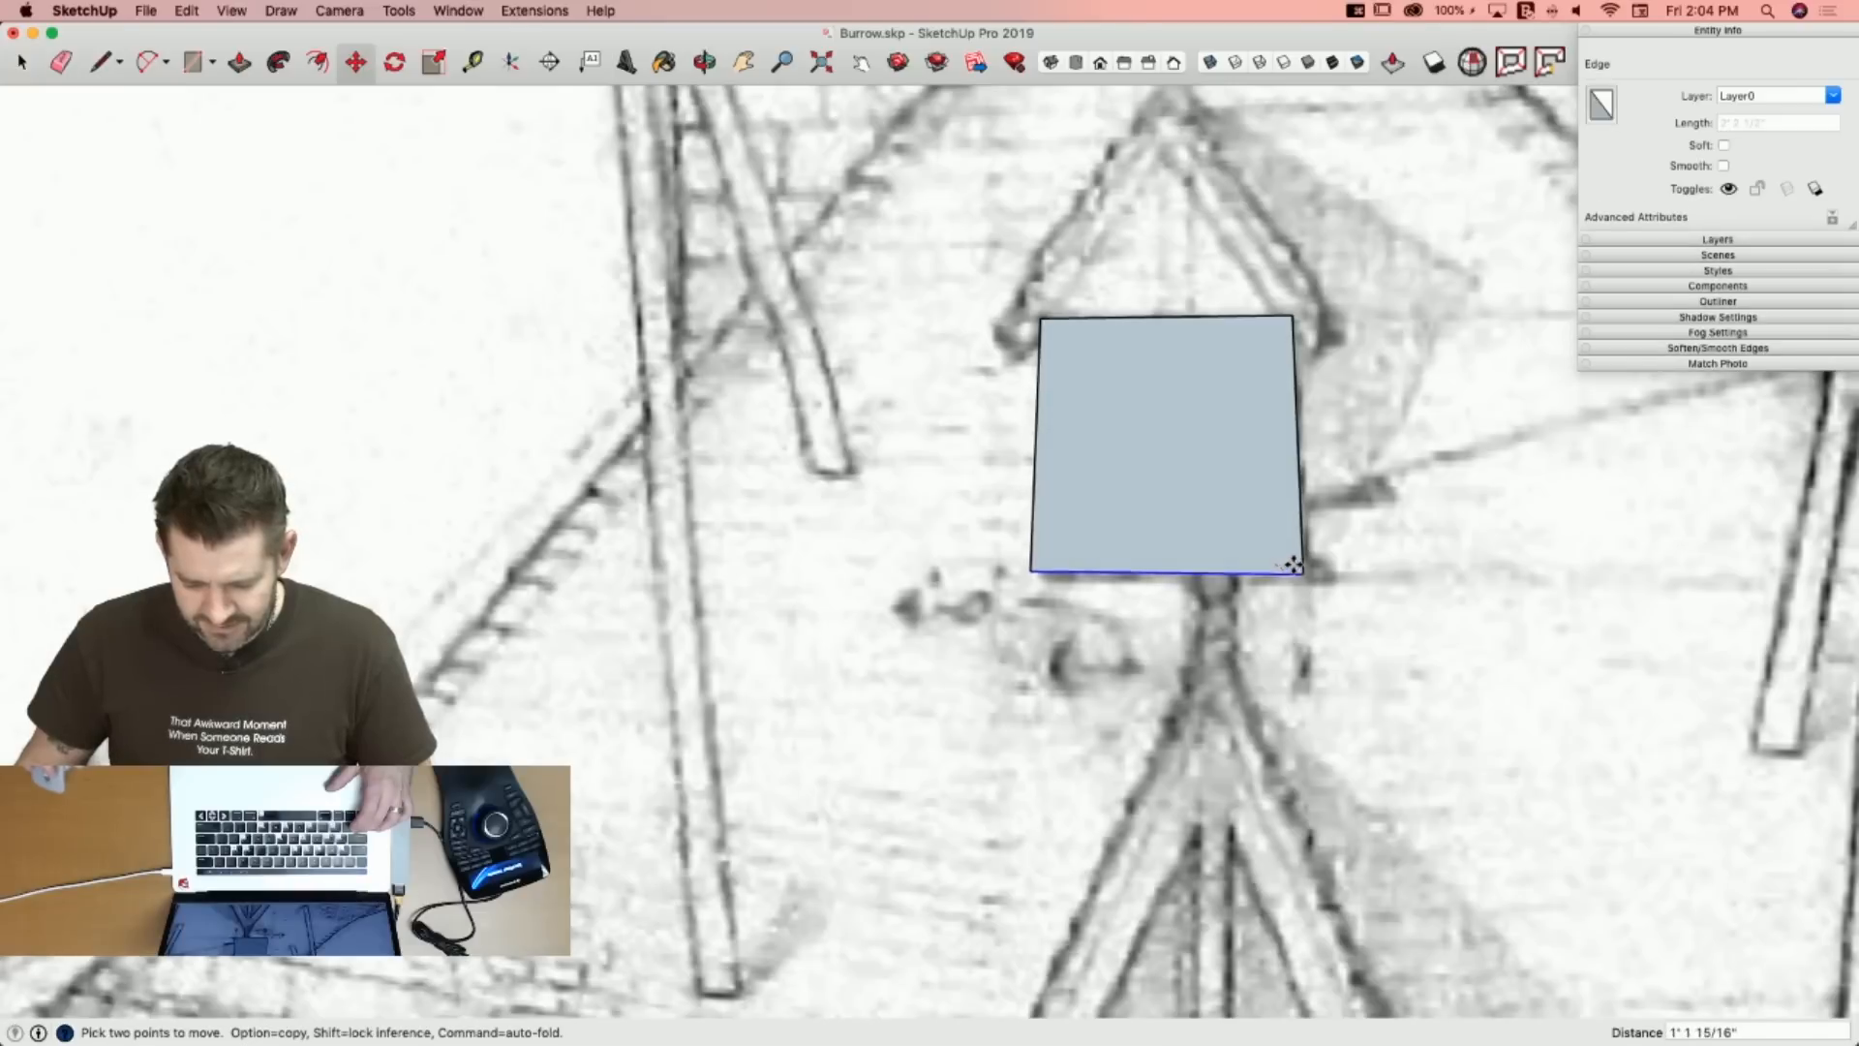
key(Left)
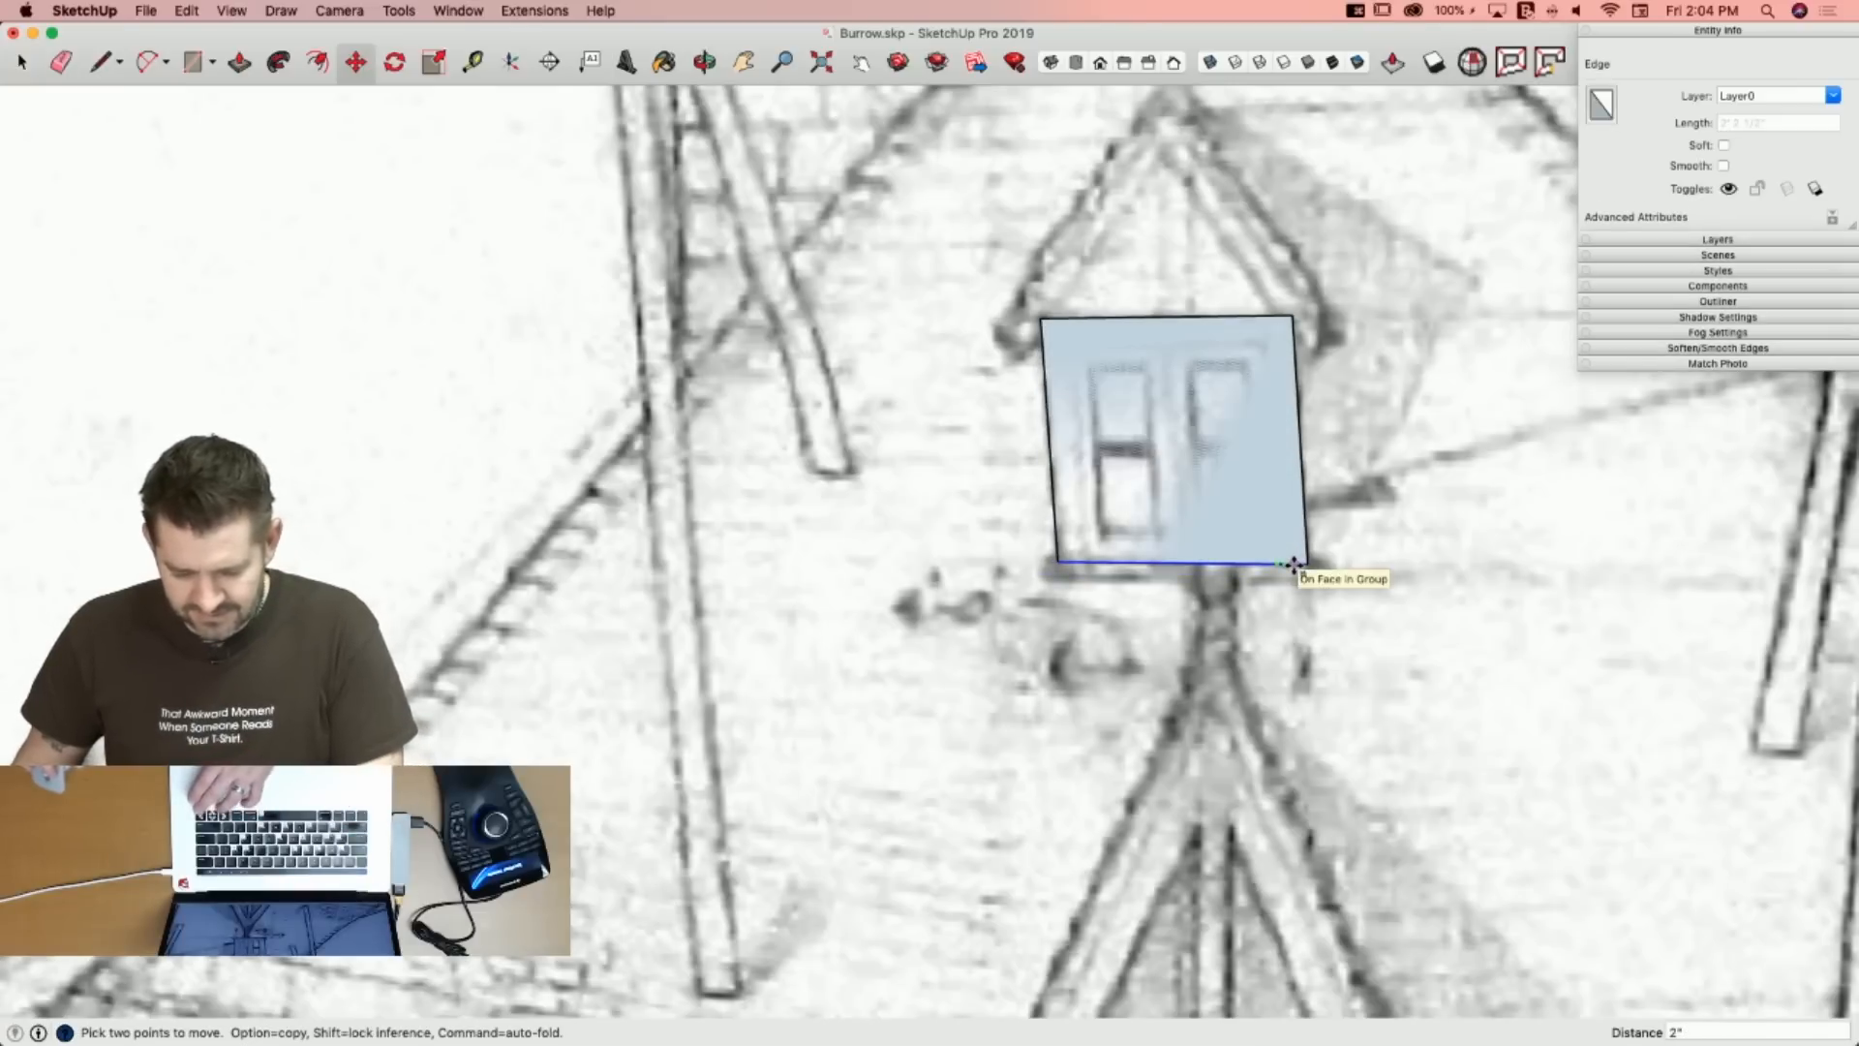
click(1294, 564)
Draw a vertical centre line up from the dormer wall's top midpoint and two sloping gable edges meeting on it, about 1' 10" long each.
key(l)
click(1165, 320)
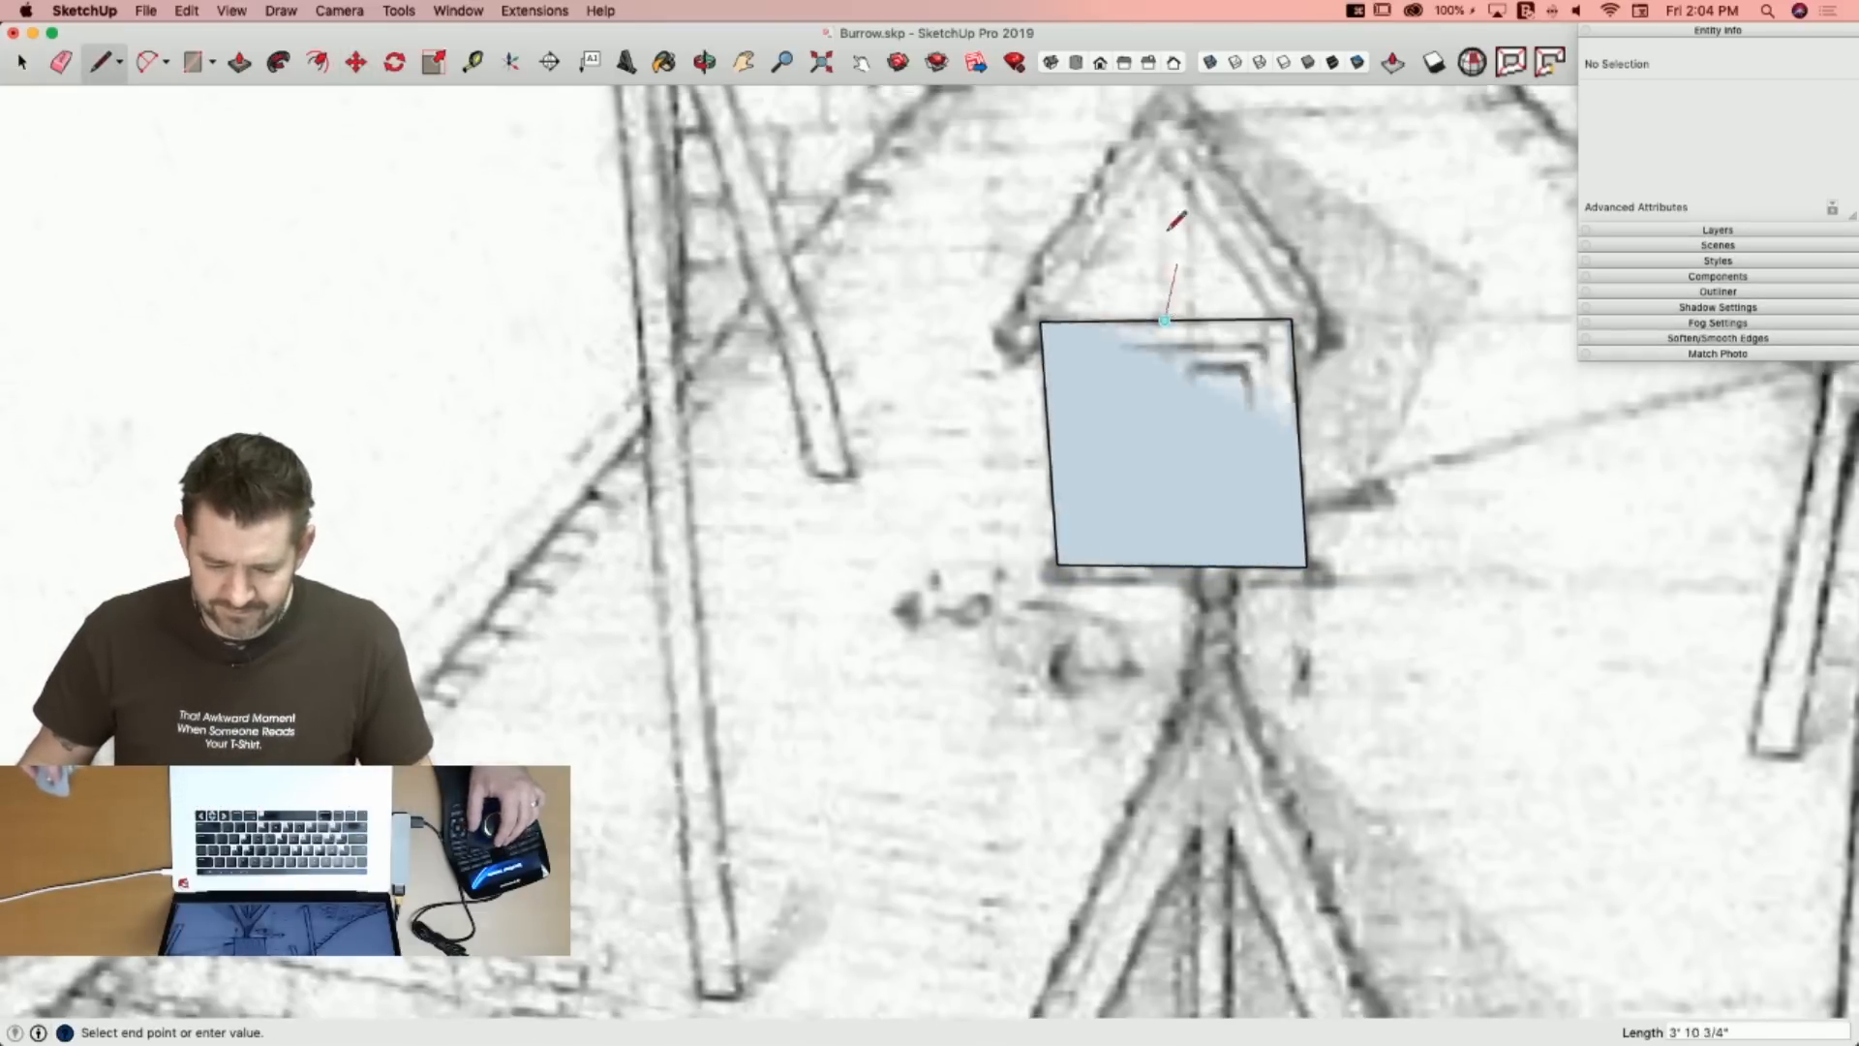
click(1156, 169)
key(Escape)
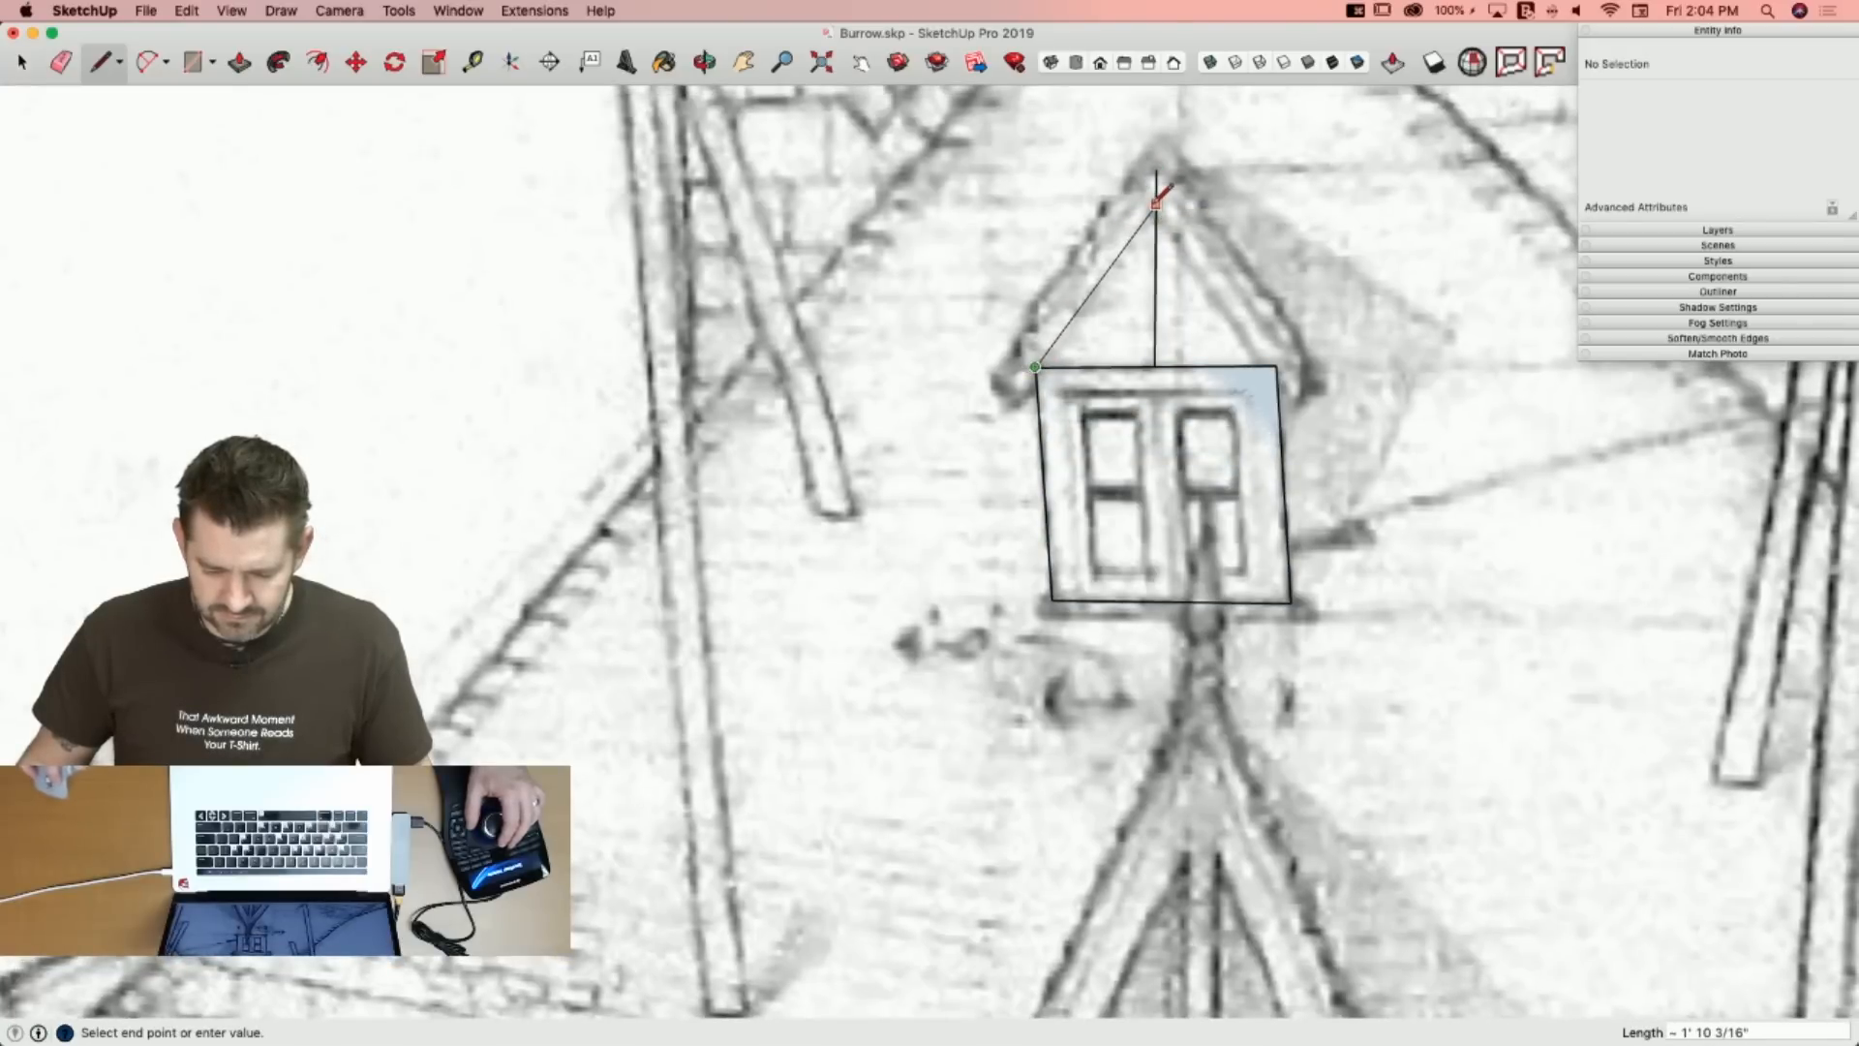
click(1156, 206)
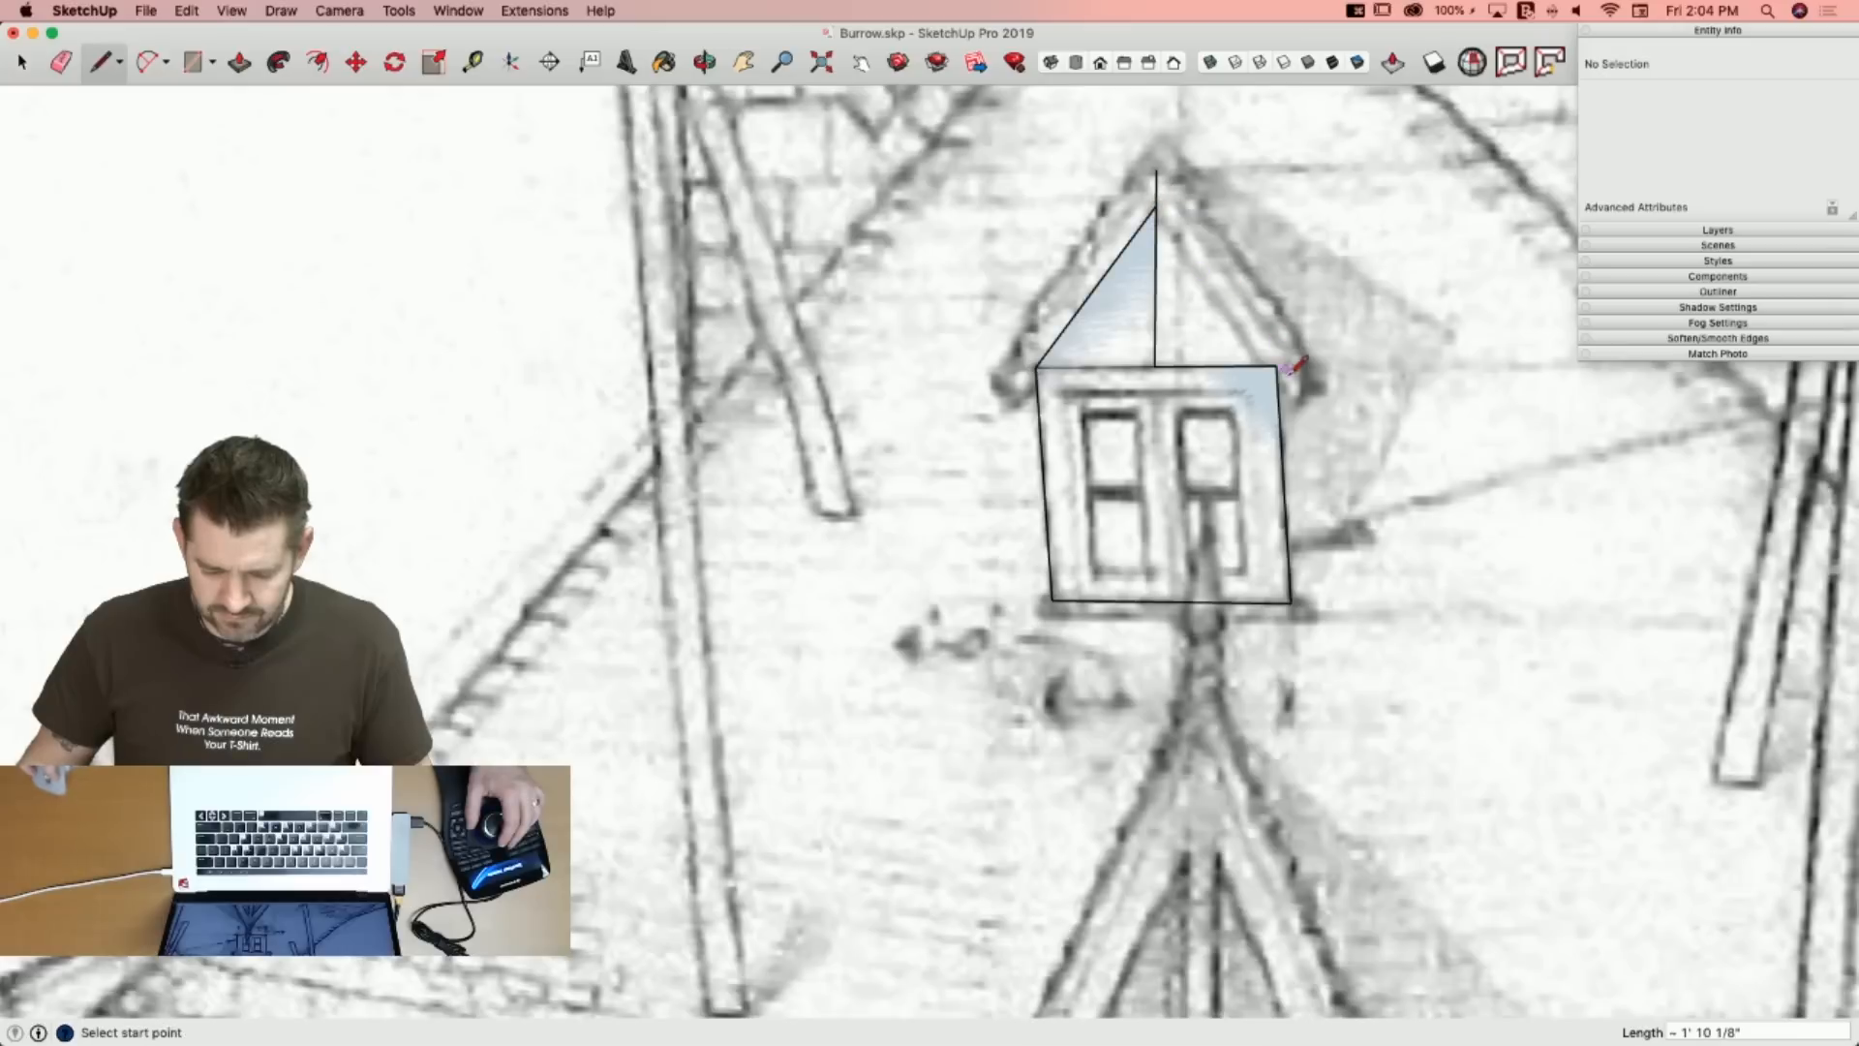
click(1156, 205)
Erase the stub of the centre line that sticks out above the dormer gable's apex.
key(space)
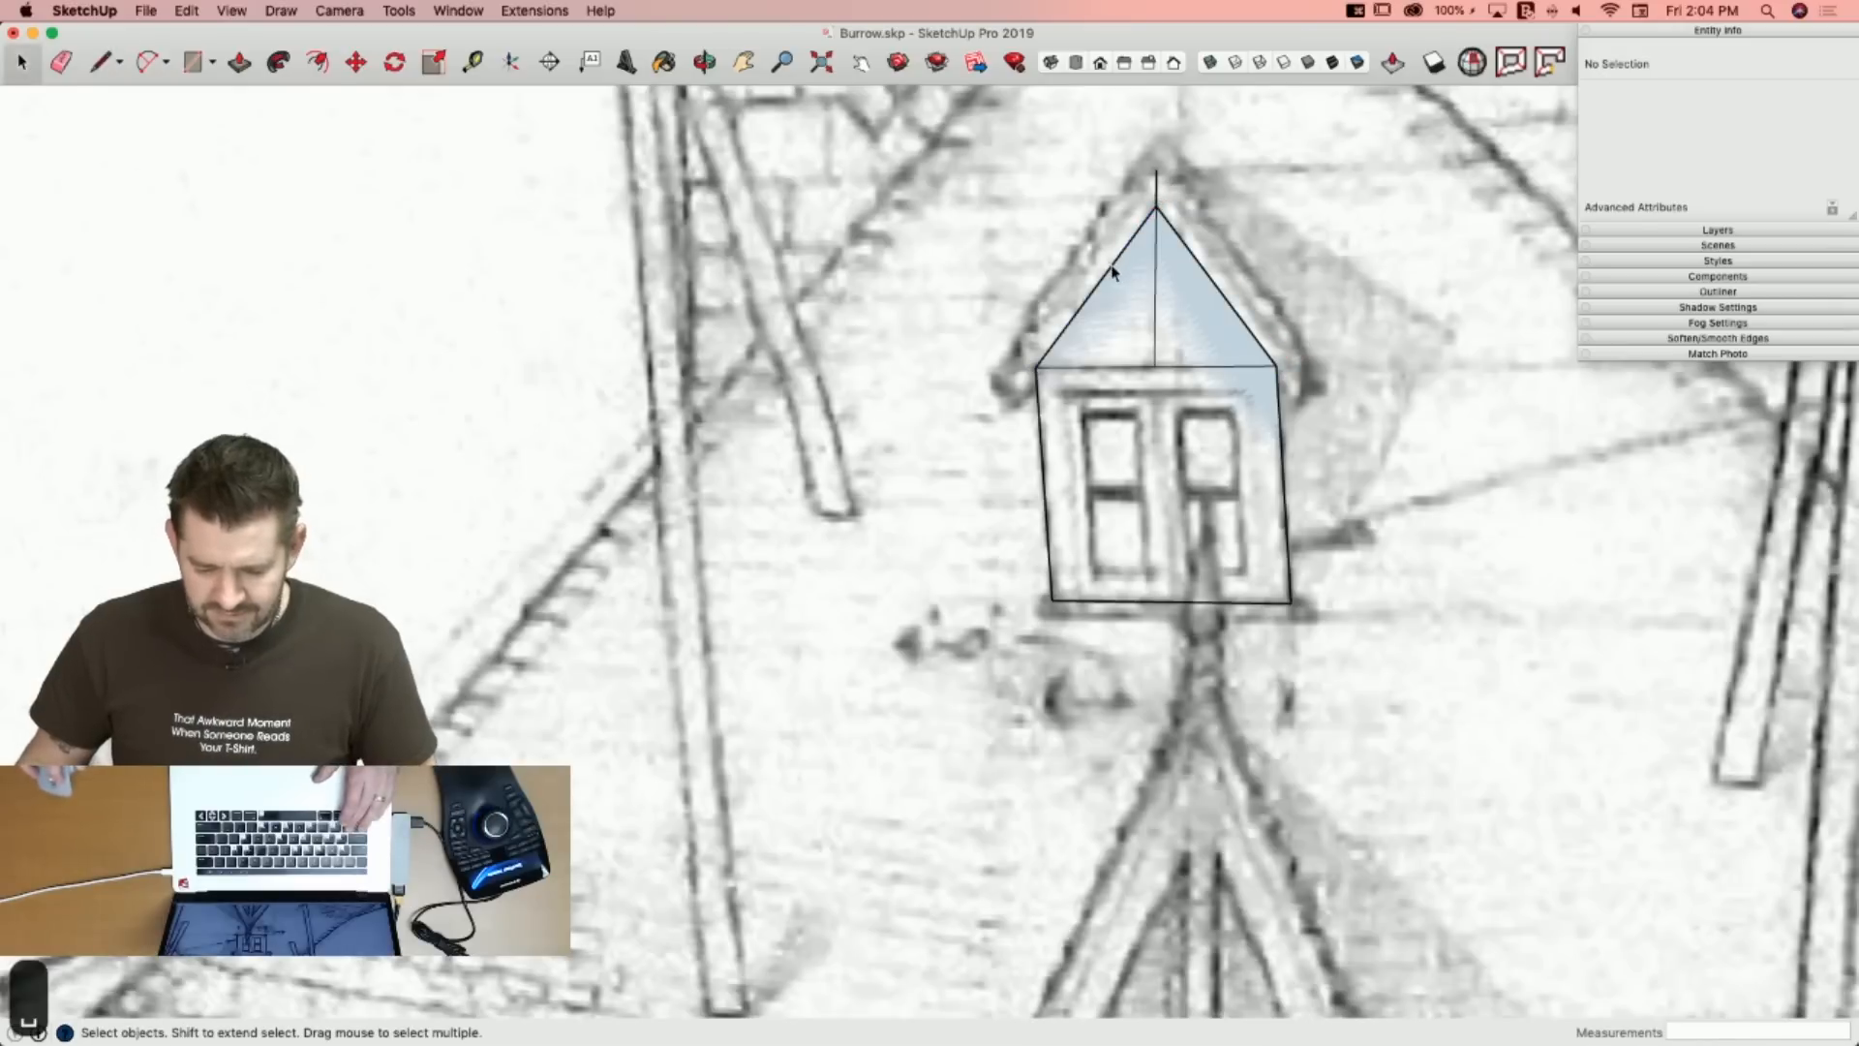
click(1156, 189)
key(e)
click(1156, 189)
key(space)
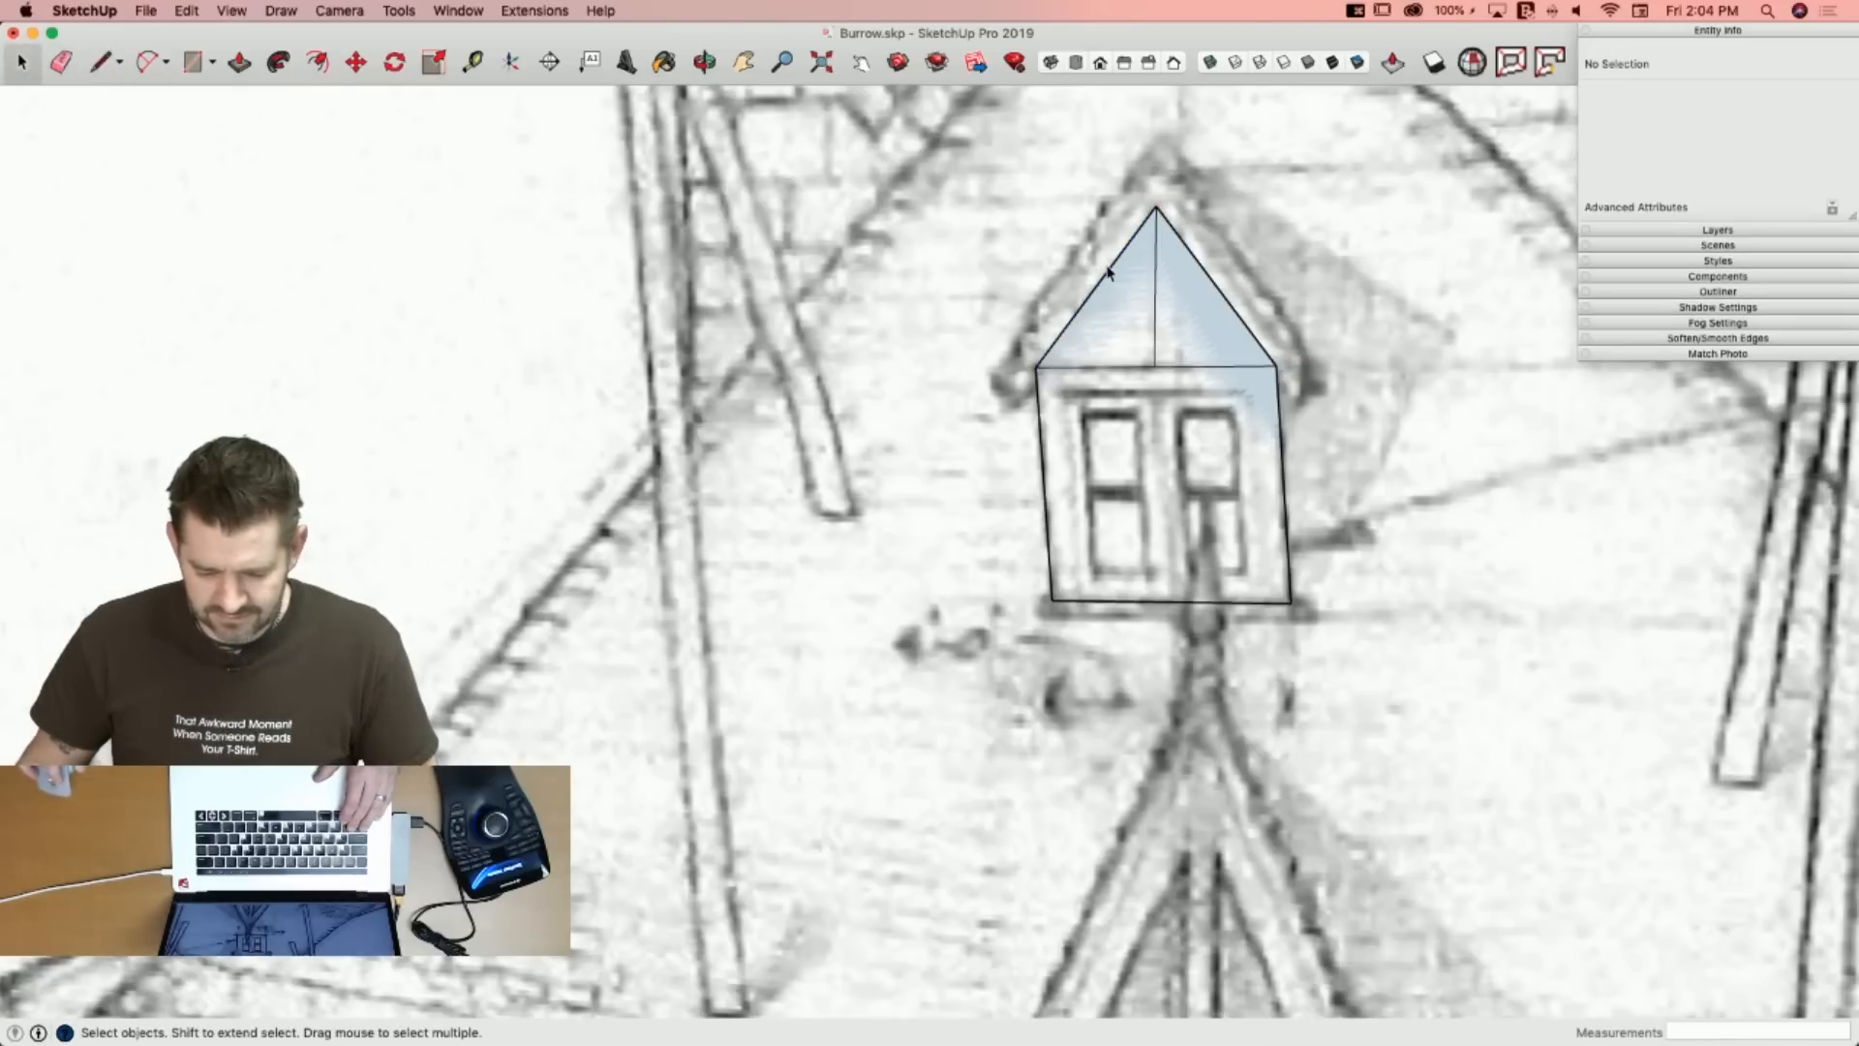
Offset the dormer's two gable edges outward to trace the roof thickness and close the eave end on the shaded side.
key(f)
click(1197, 267)
click(1017, 334)
key(l)
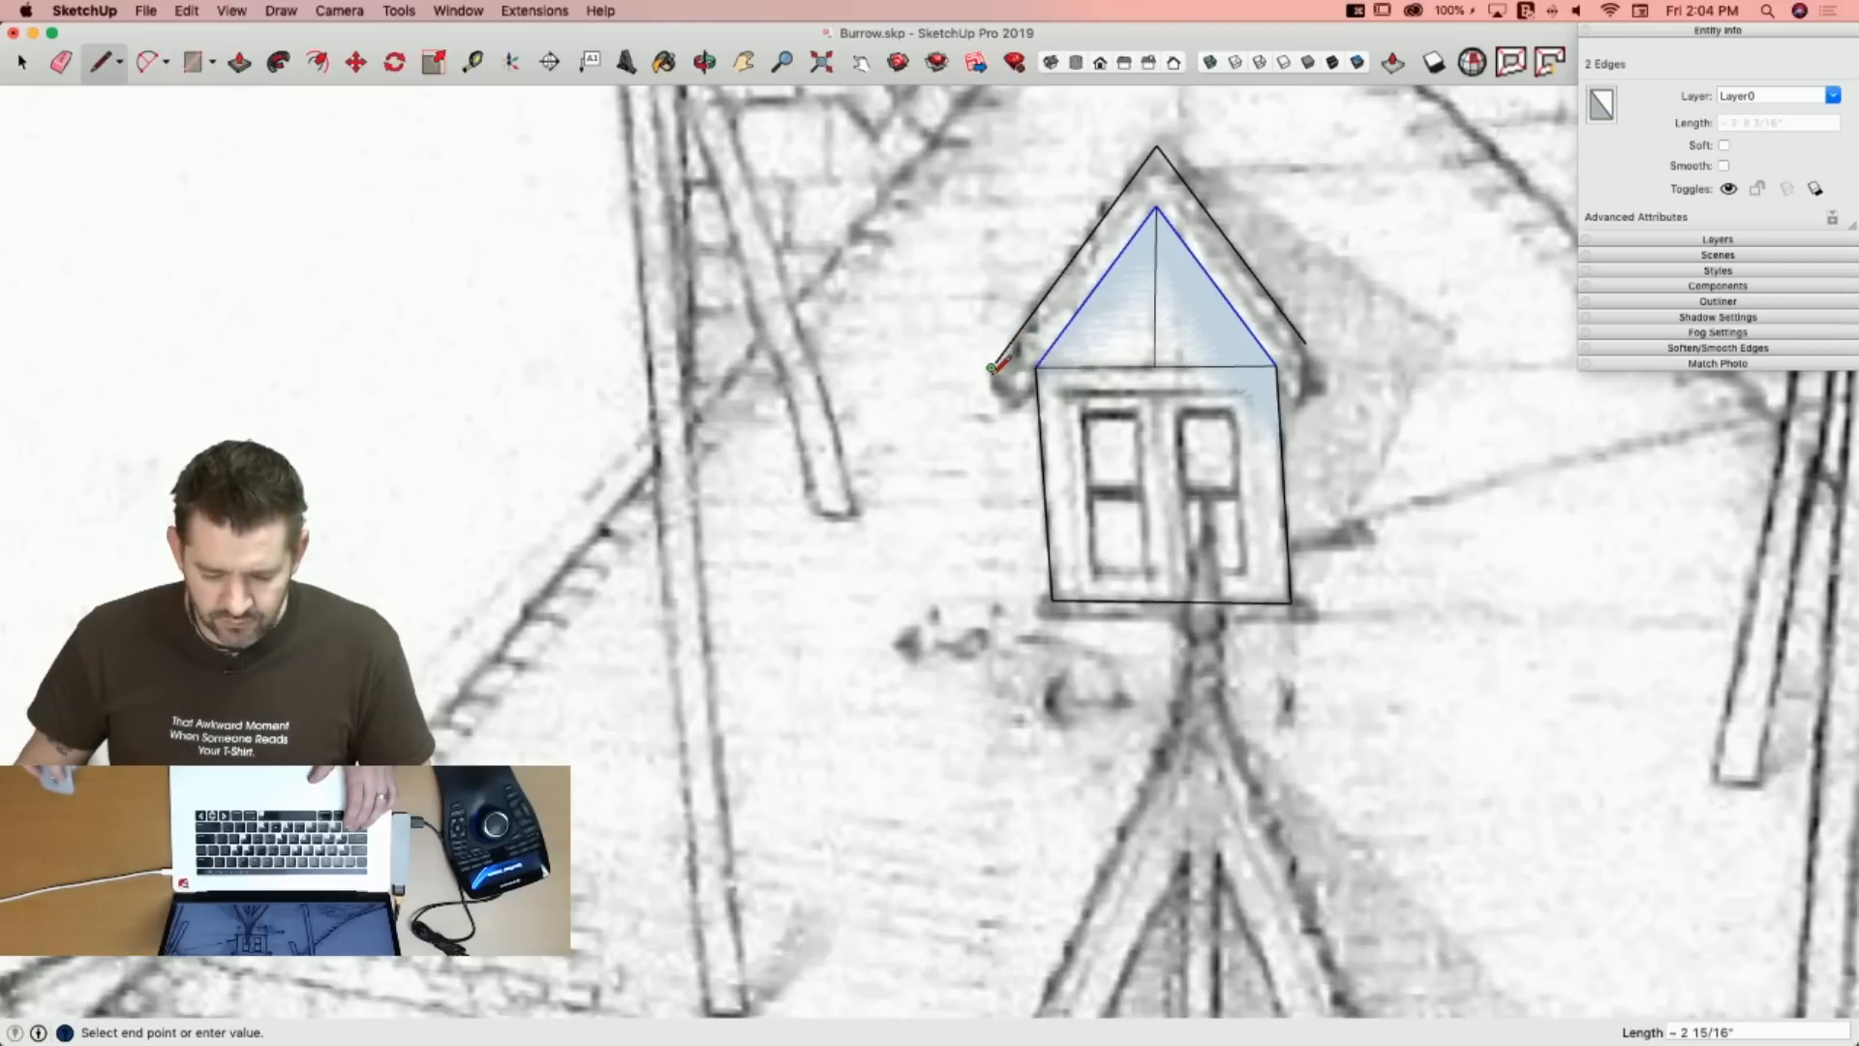
click(1036, 367)
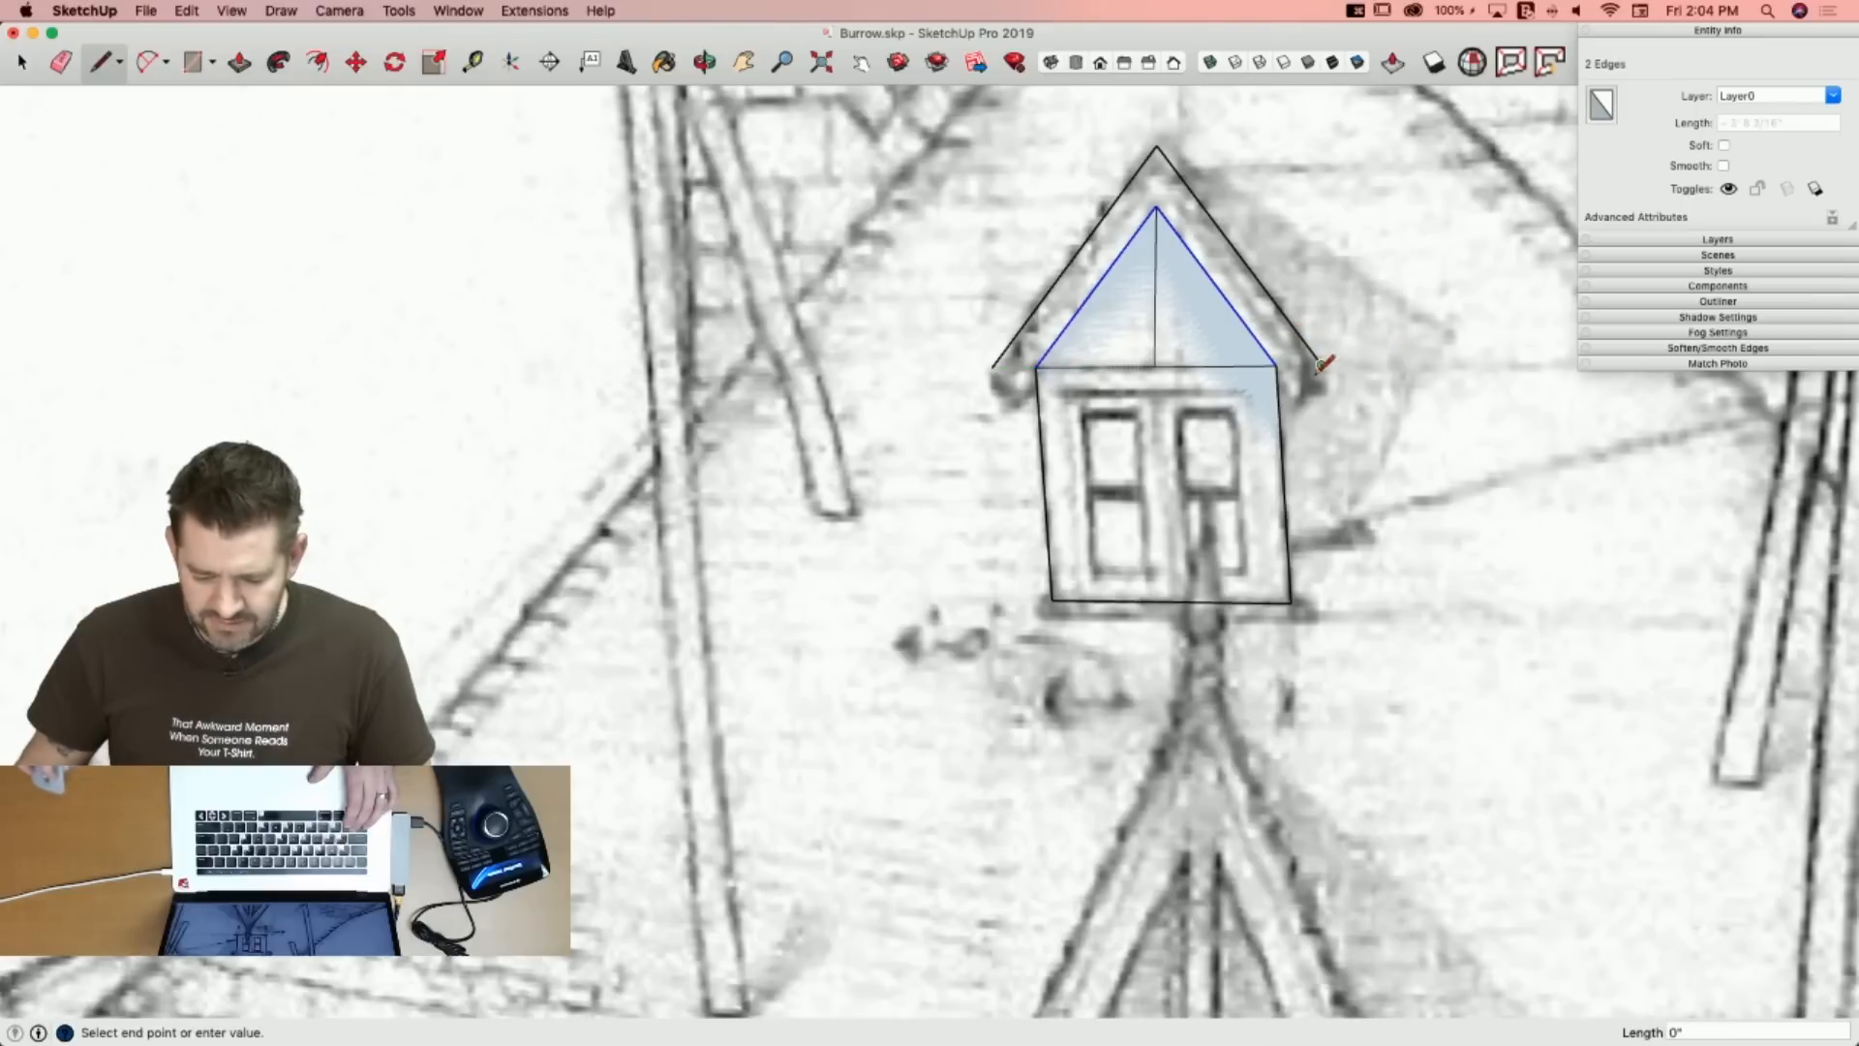
click(1277, 396)
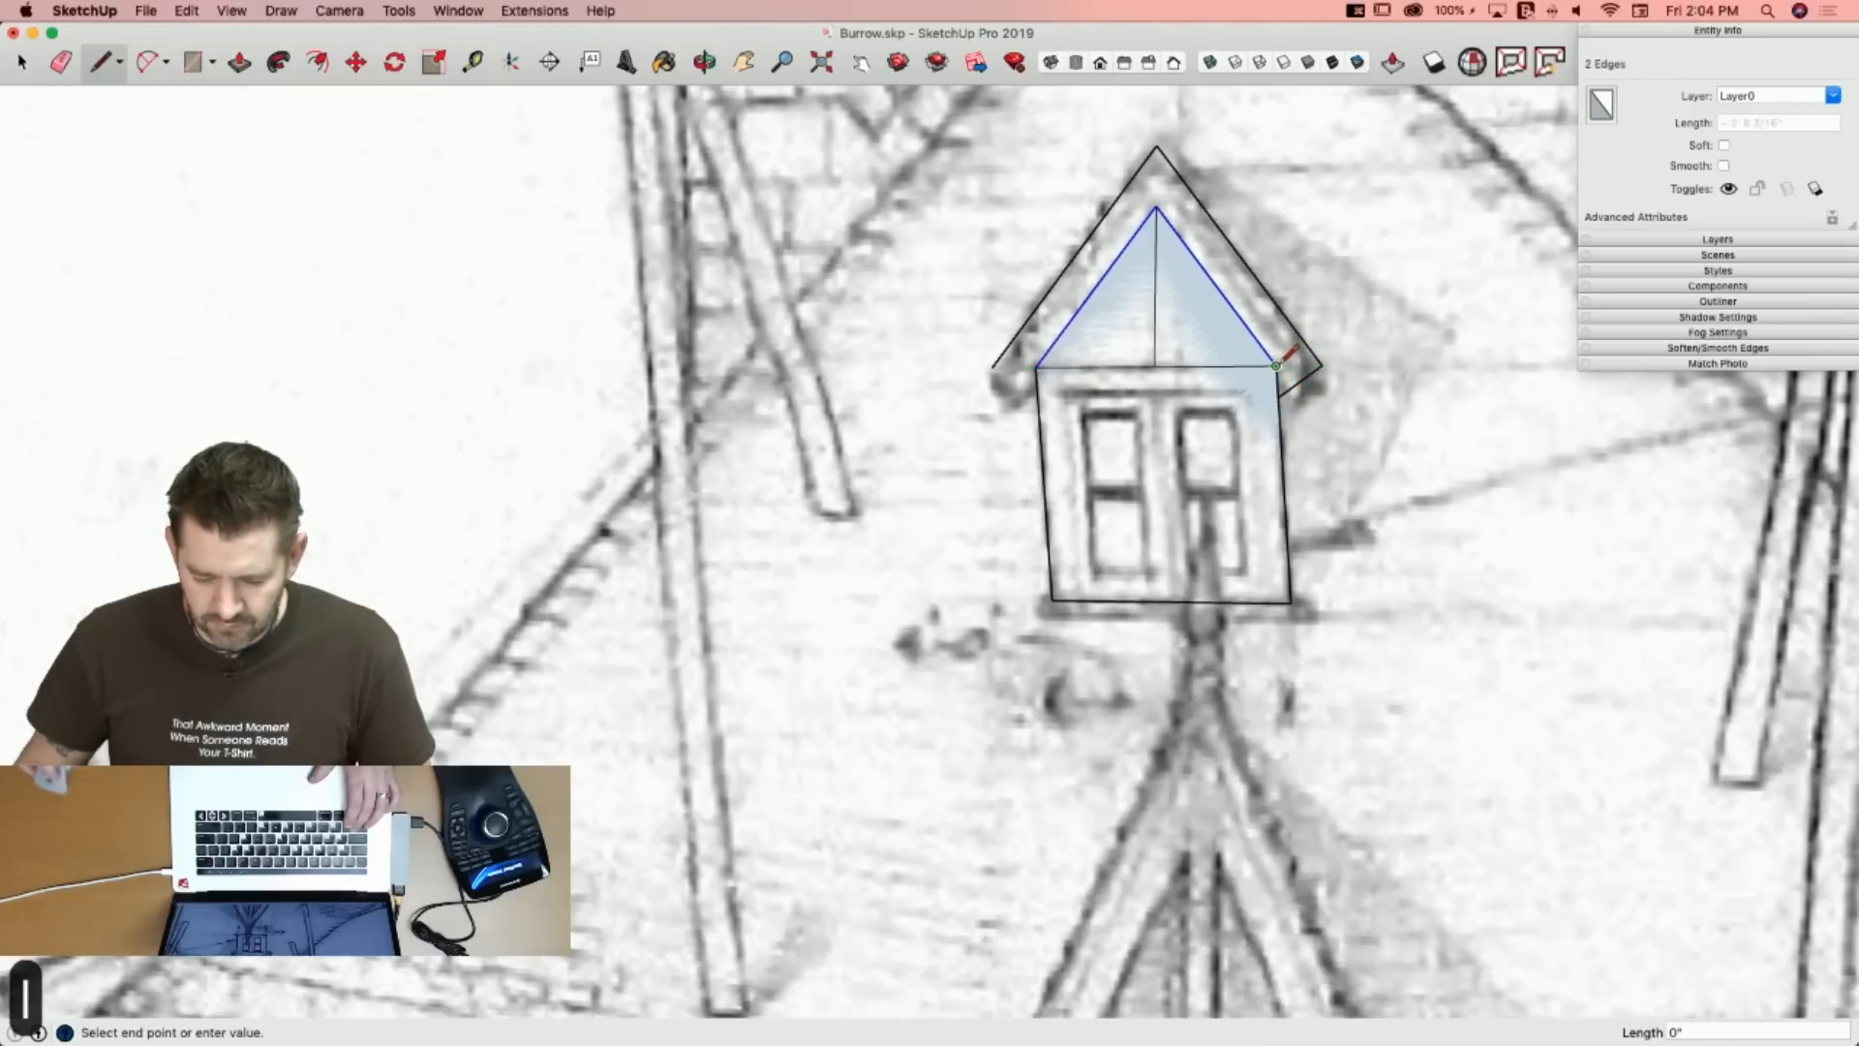
key(Escape)
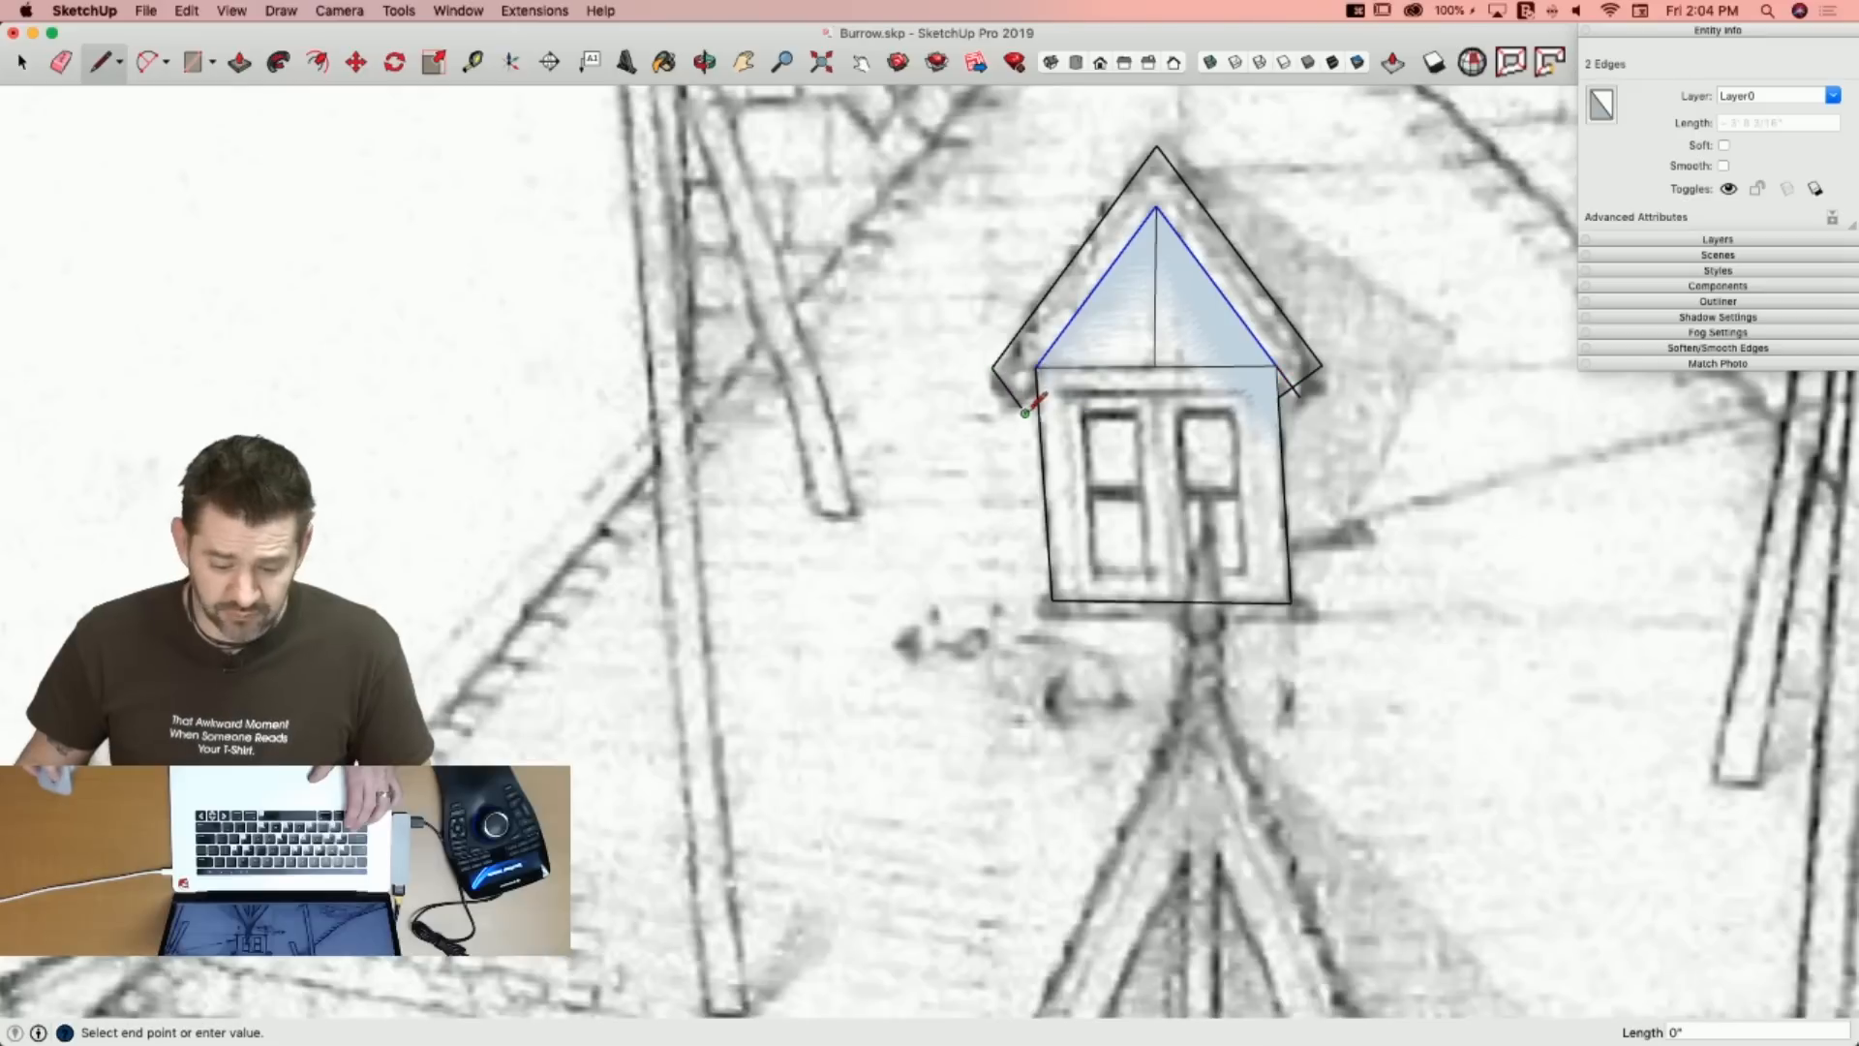
key(Escape)
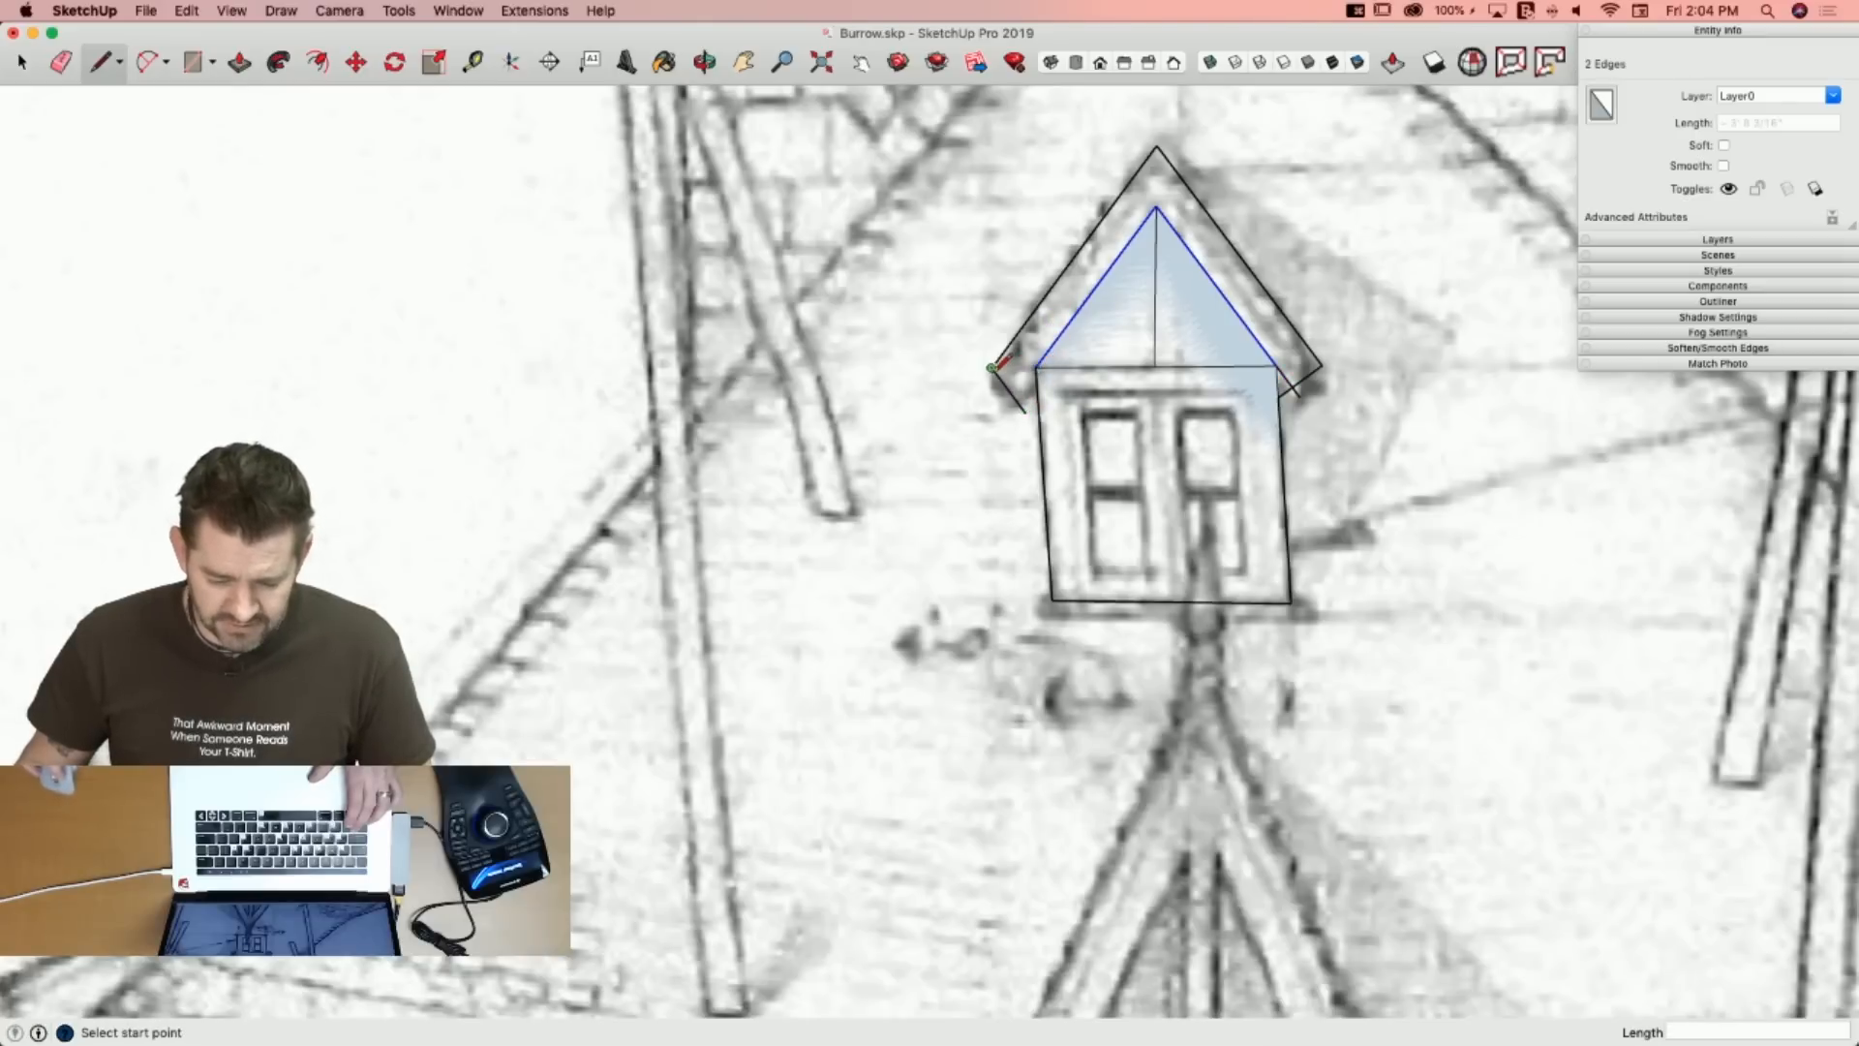
key(e)
click(1009, 381)
Draw the open eave end about 4 7/16" perpendicular to the roof edge and extend the gable slope from the wall corner to meet it.
key(l)
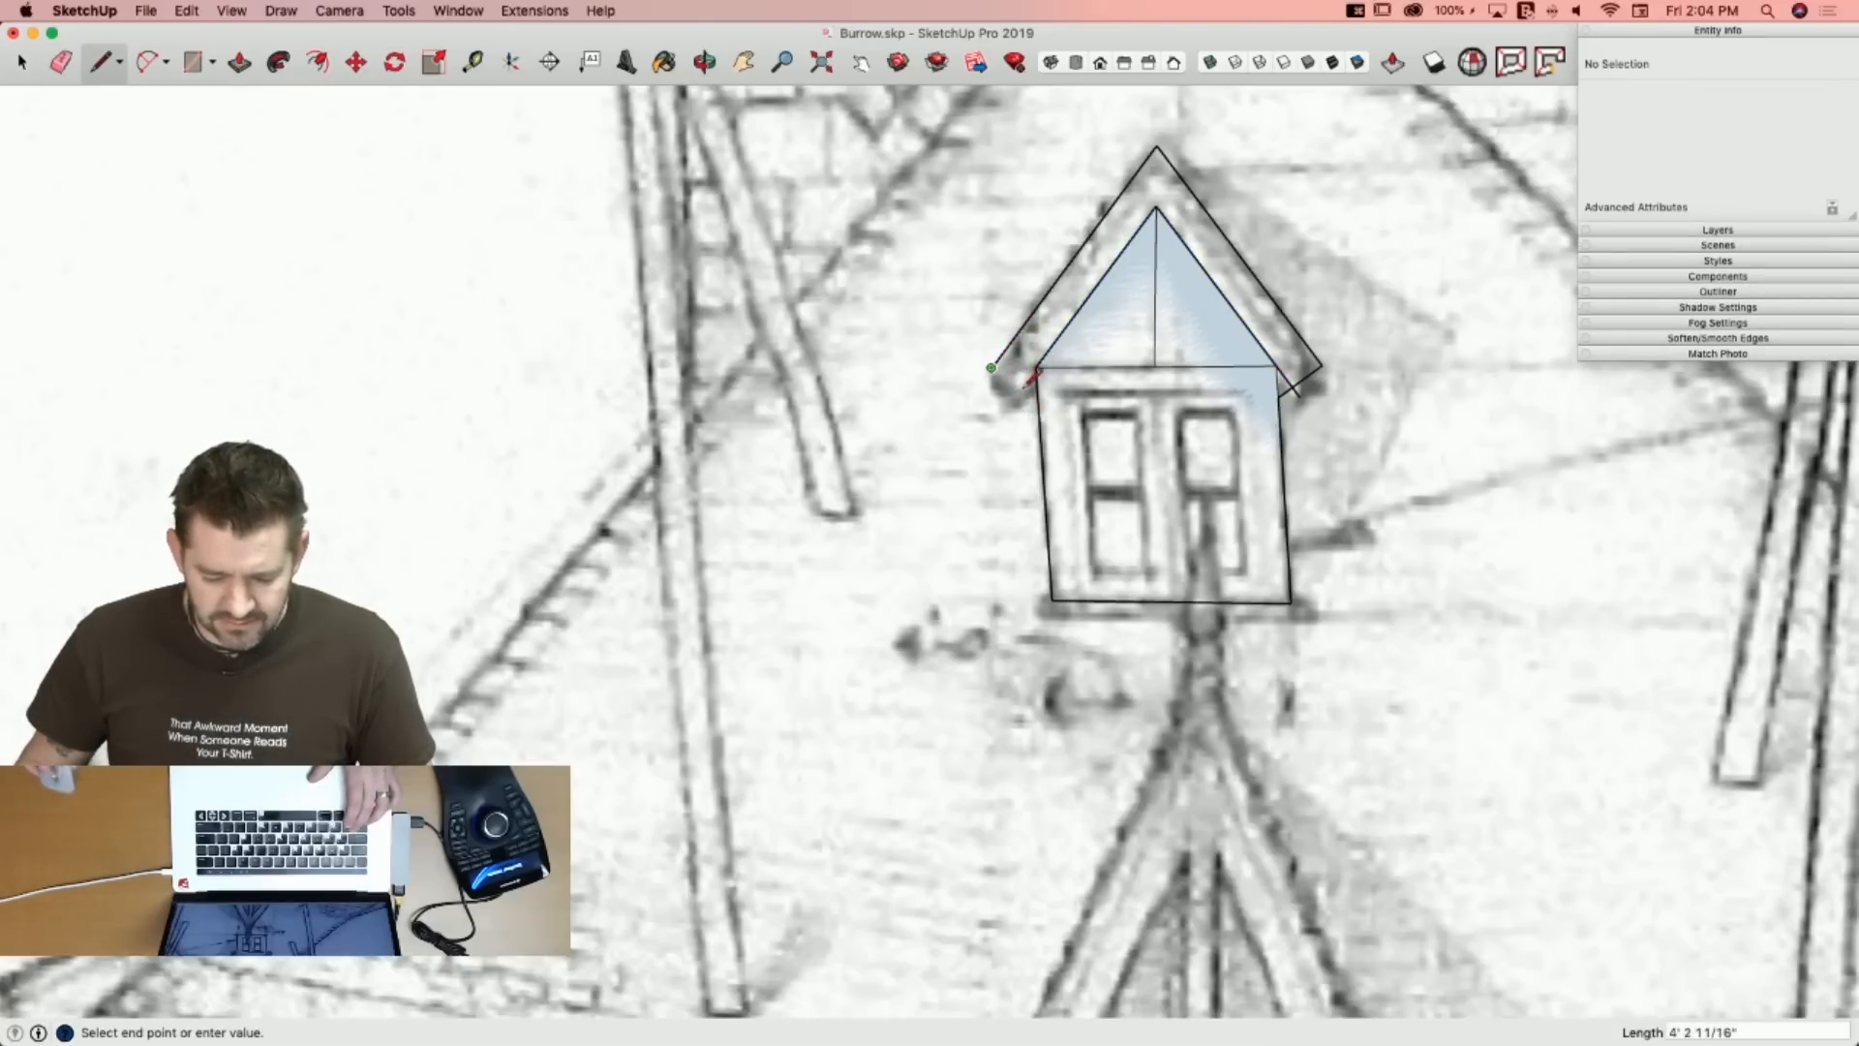
scroll(1032, 376, up, 5)
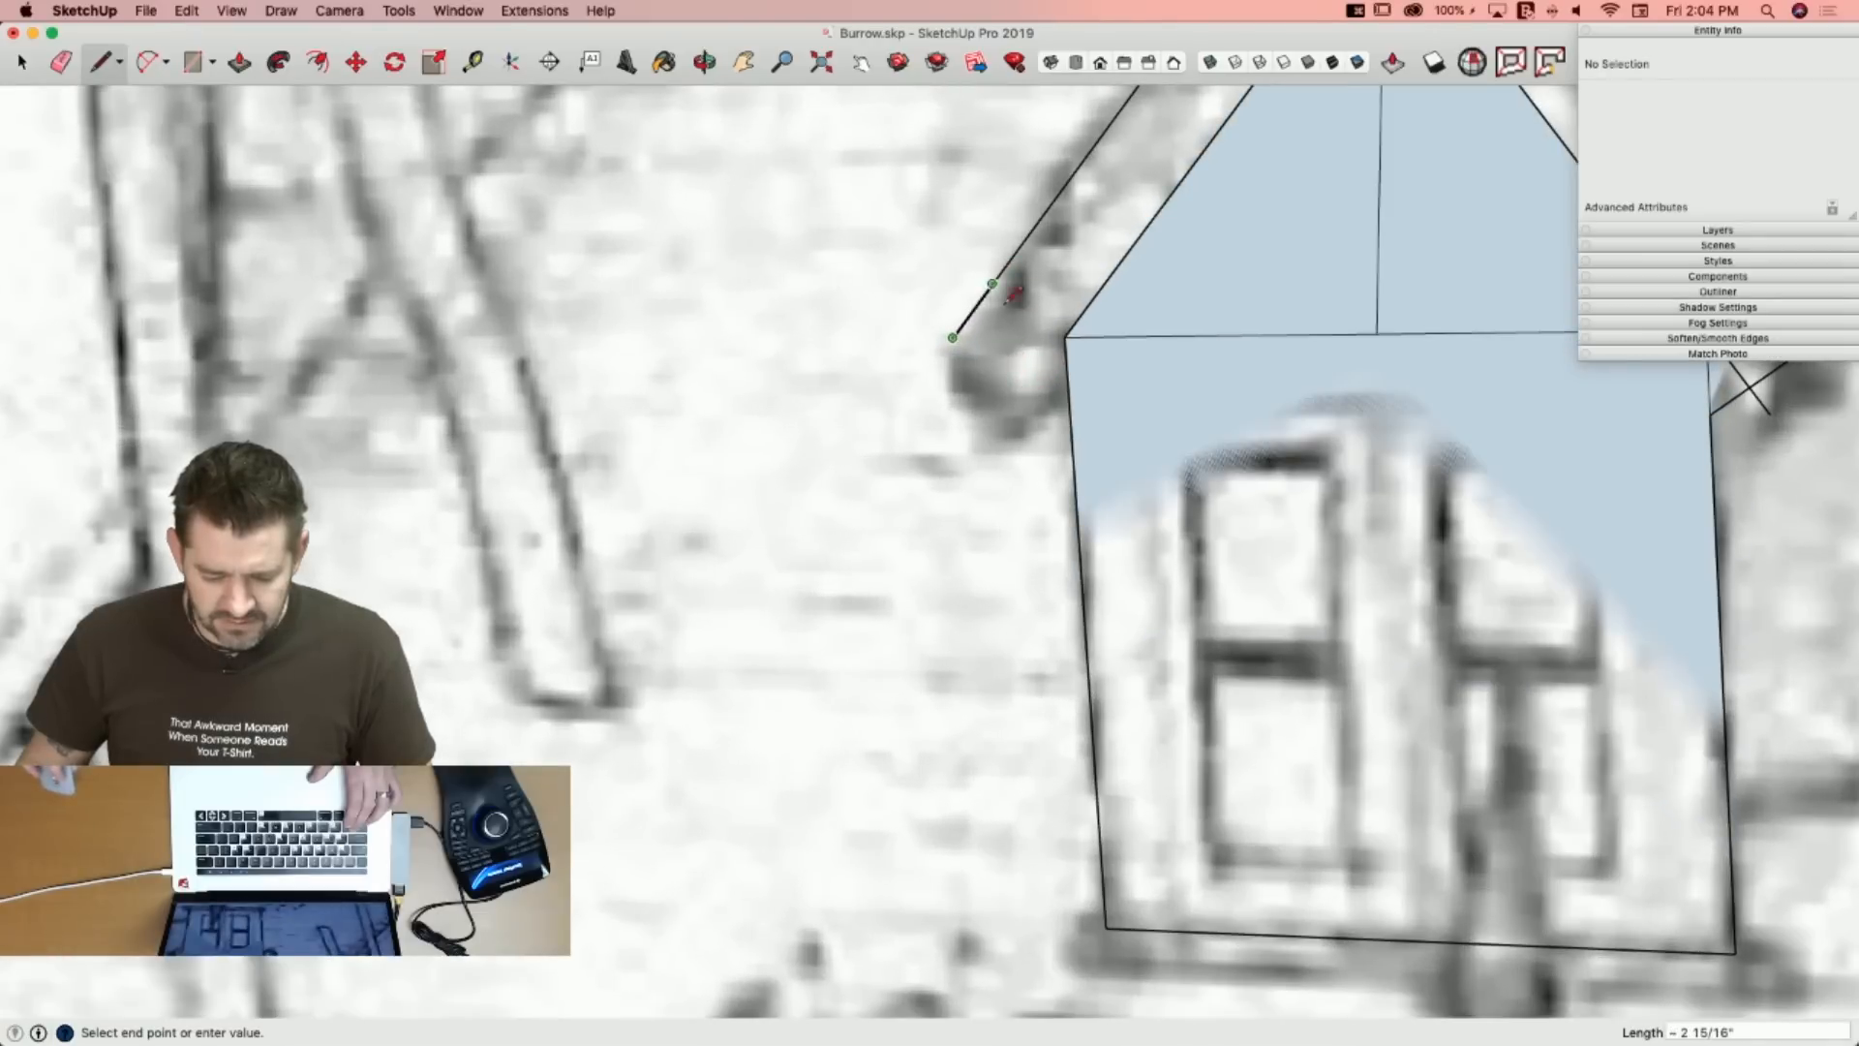
key(Down)
key(Down)
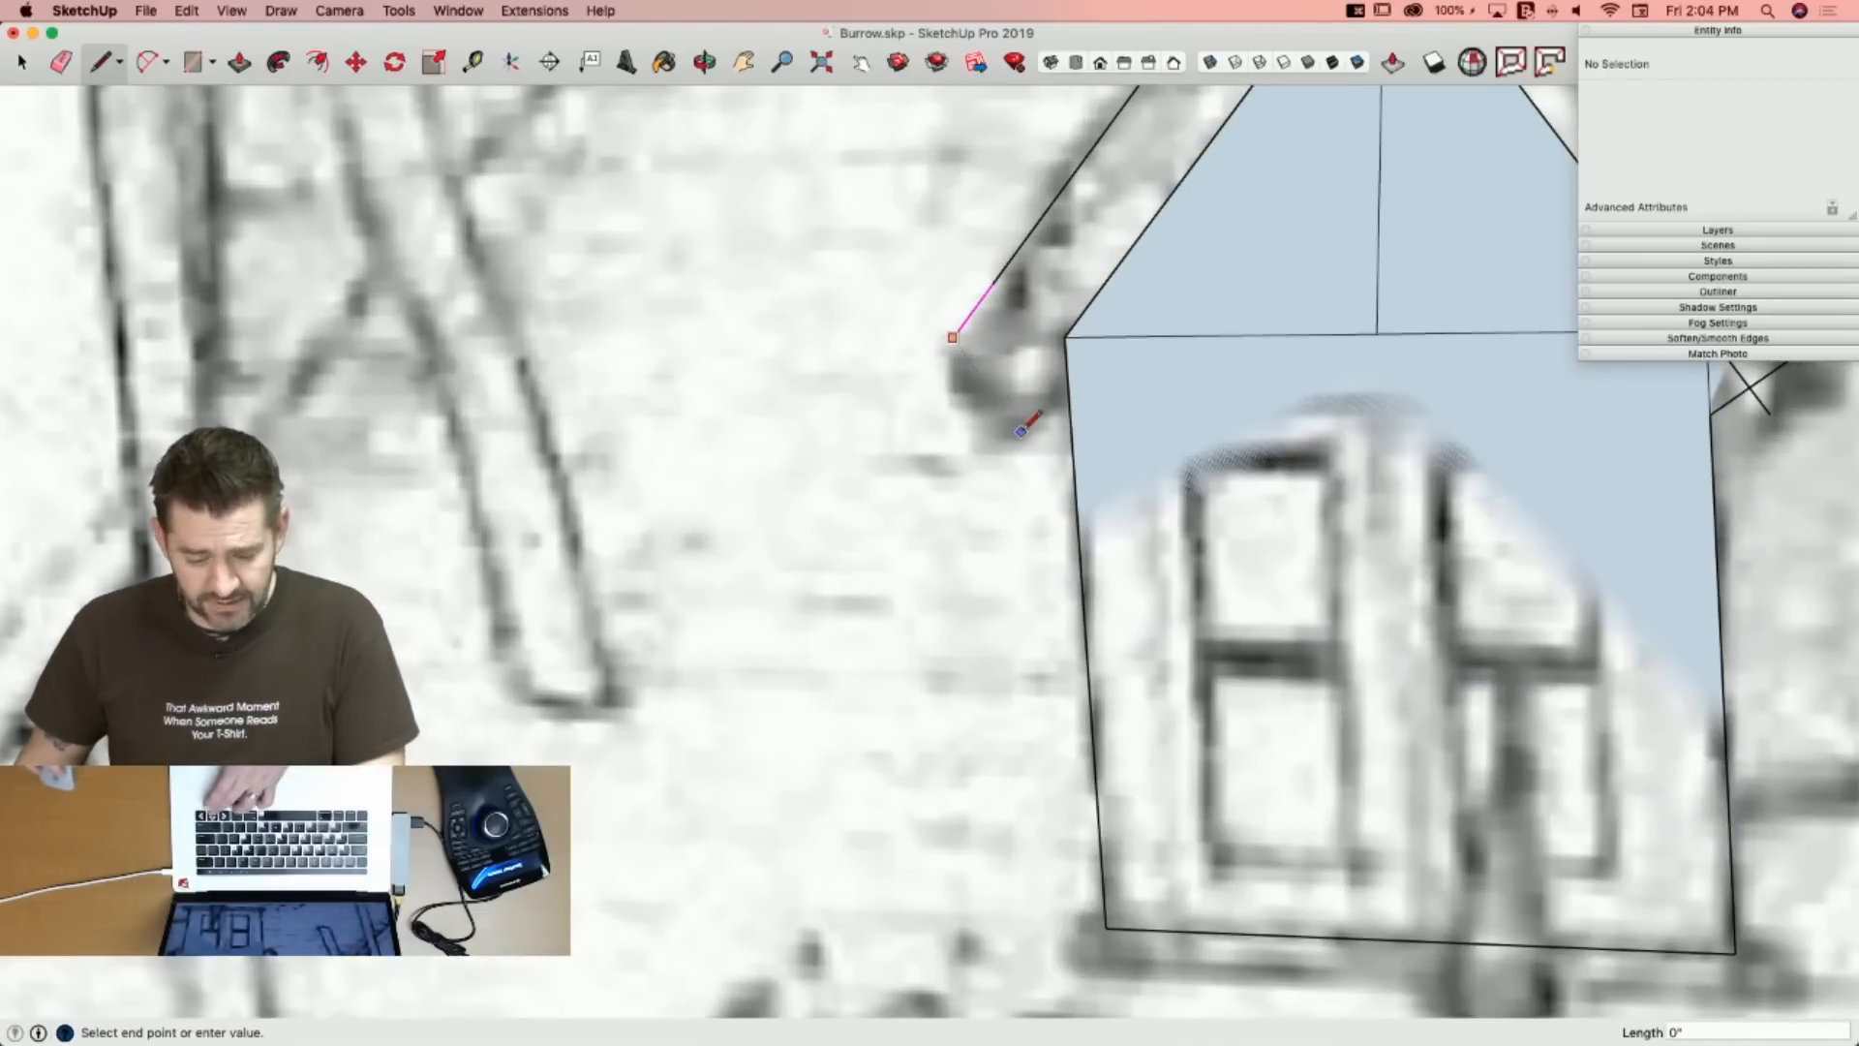
key(Down)
key(Down)
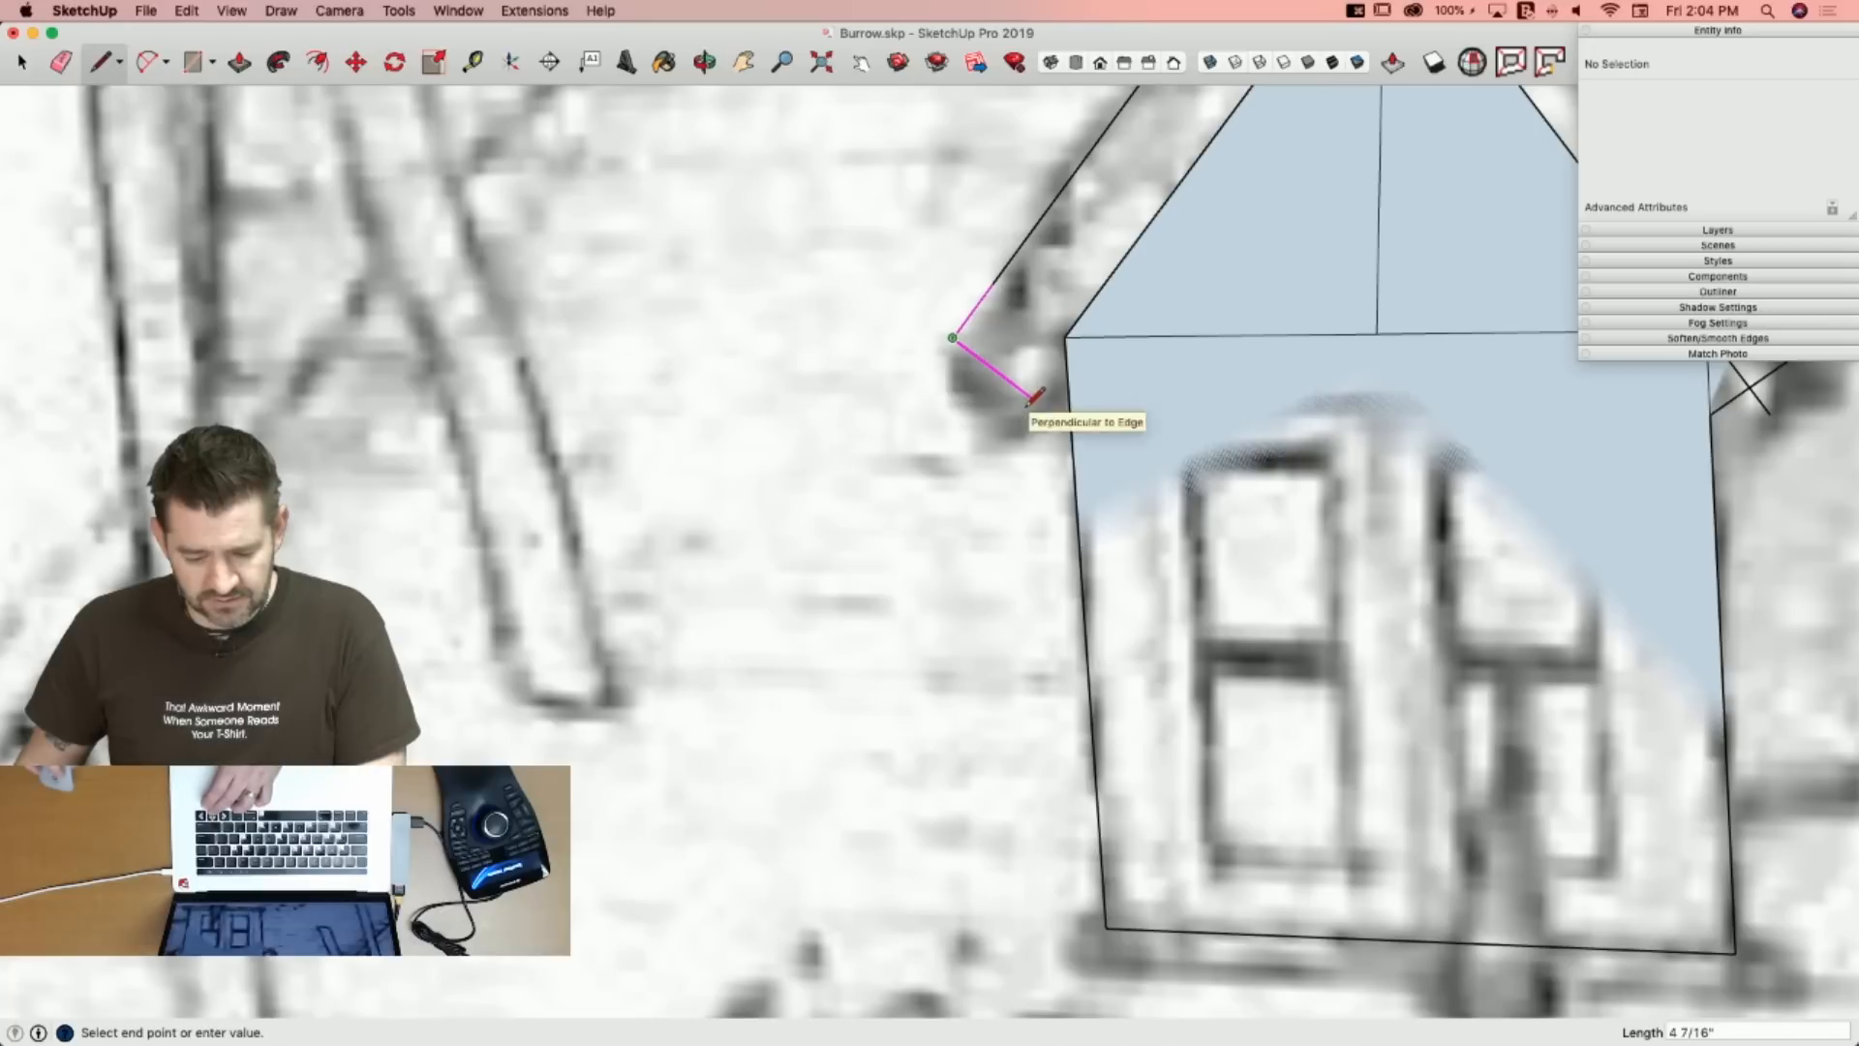
click(1032, 399)
click(1064, 336)
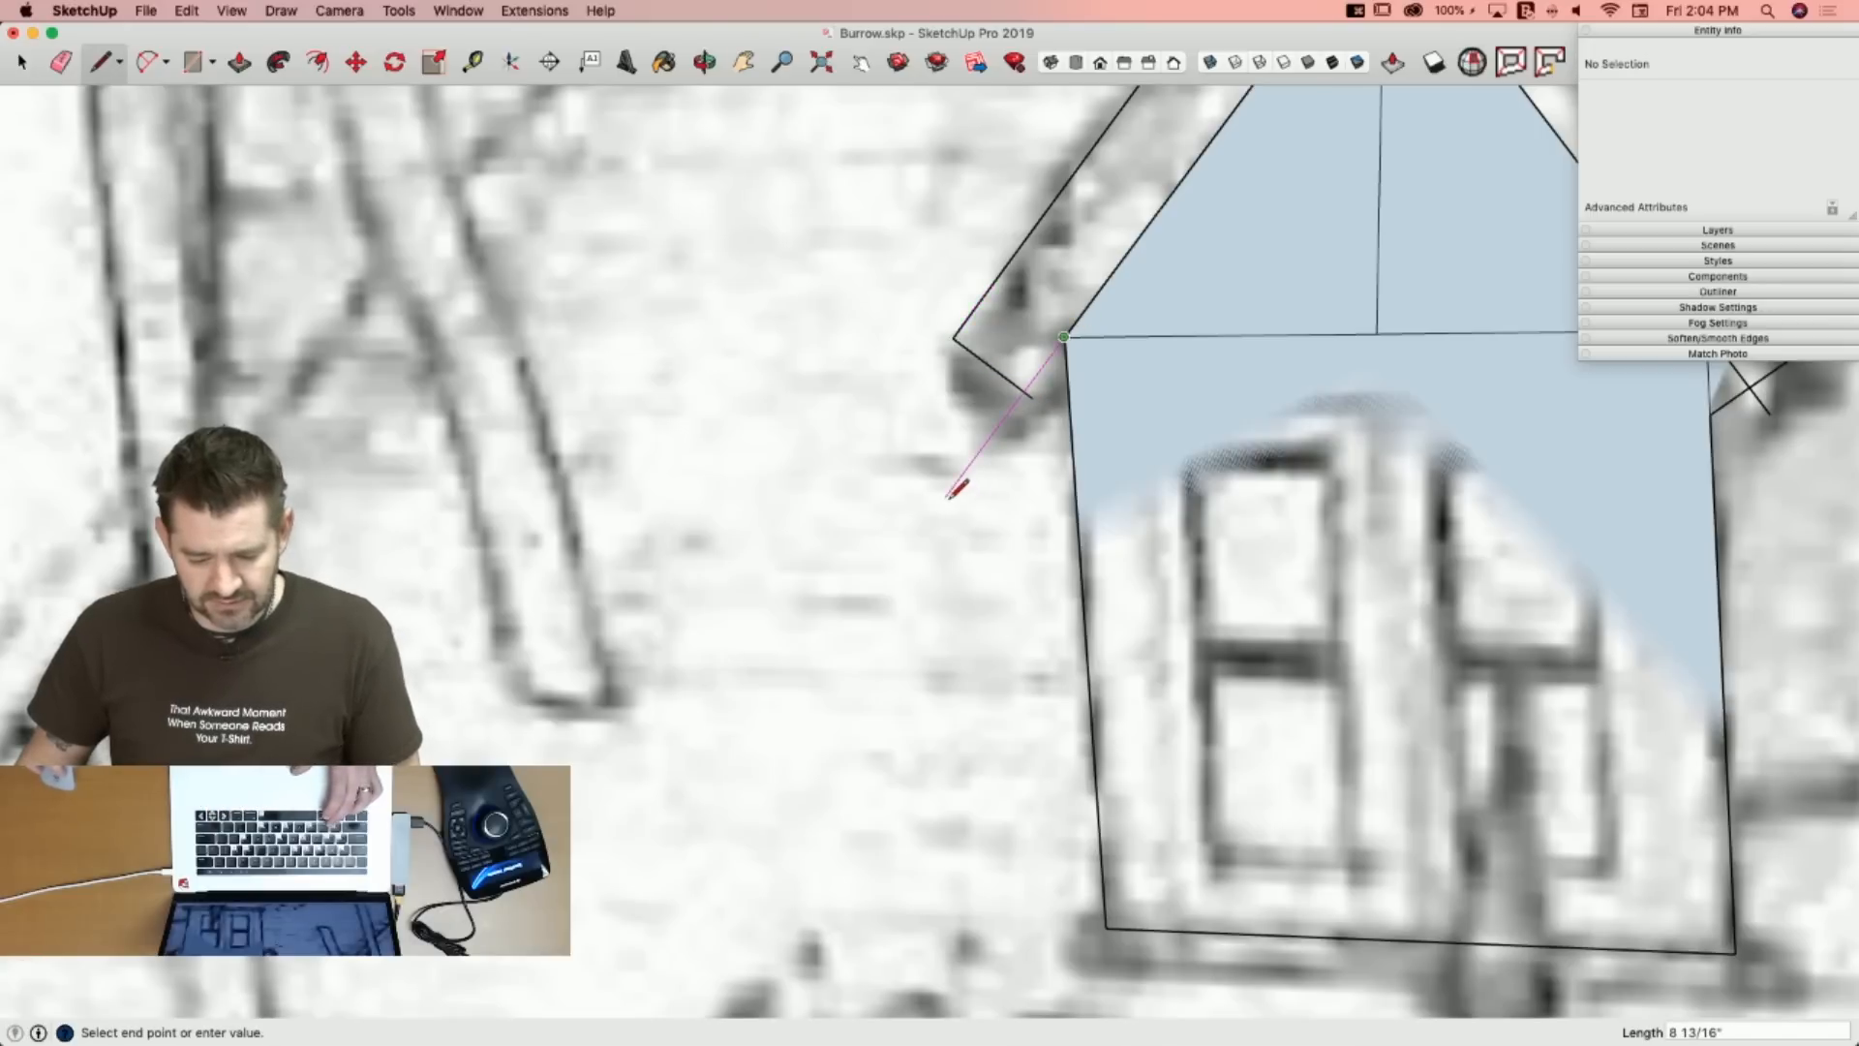
Erase the overshooting eave stubs and the inner centre and wall-top lines of the dormer outline.
key(e)
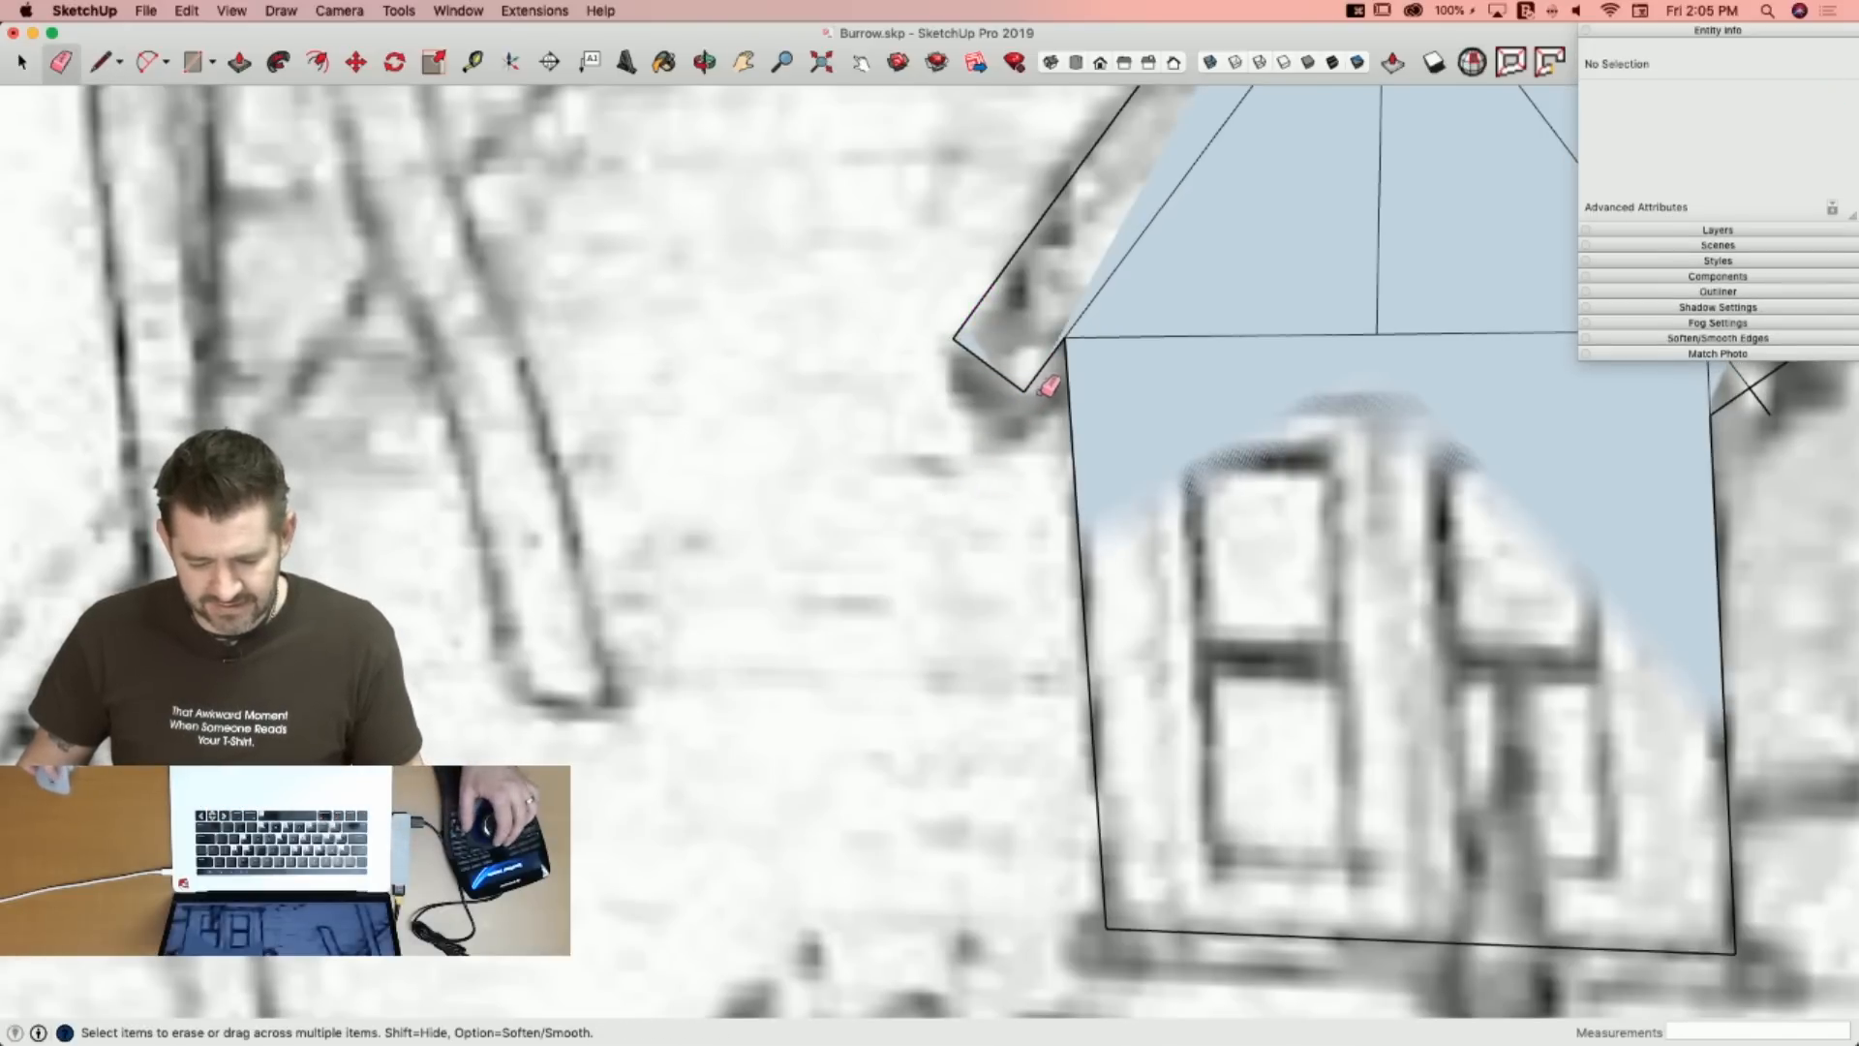
scroll(1048, 386, down, 3)
drag(1178, 432, 1228, 427)
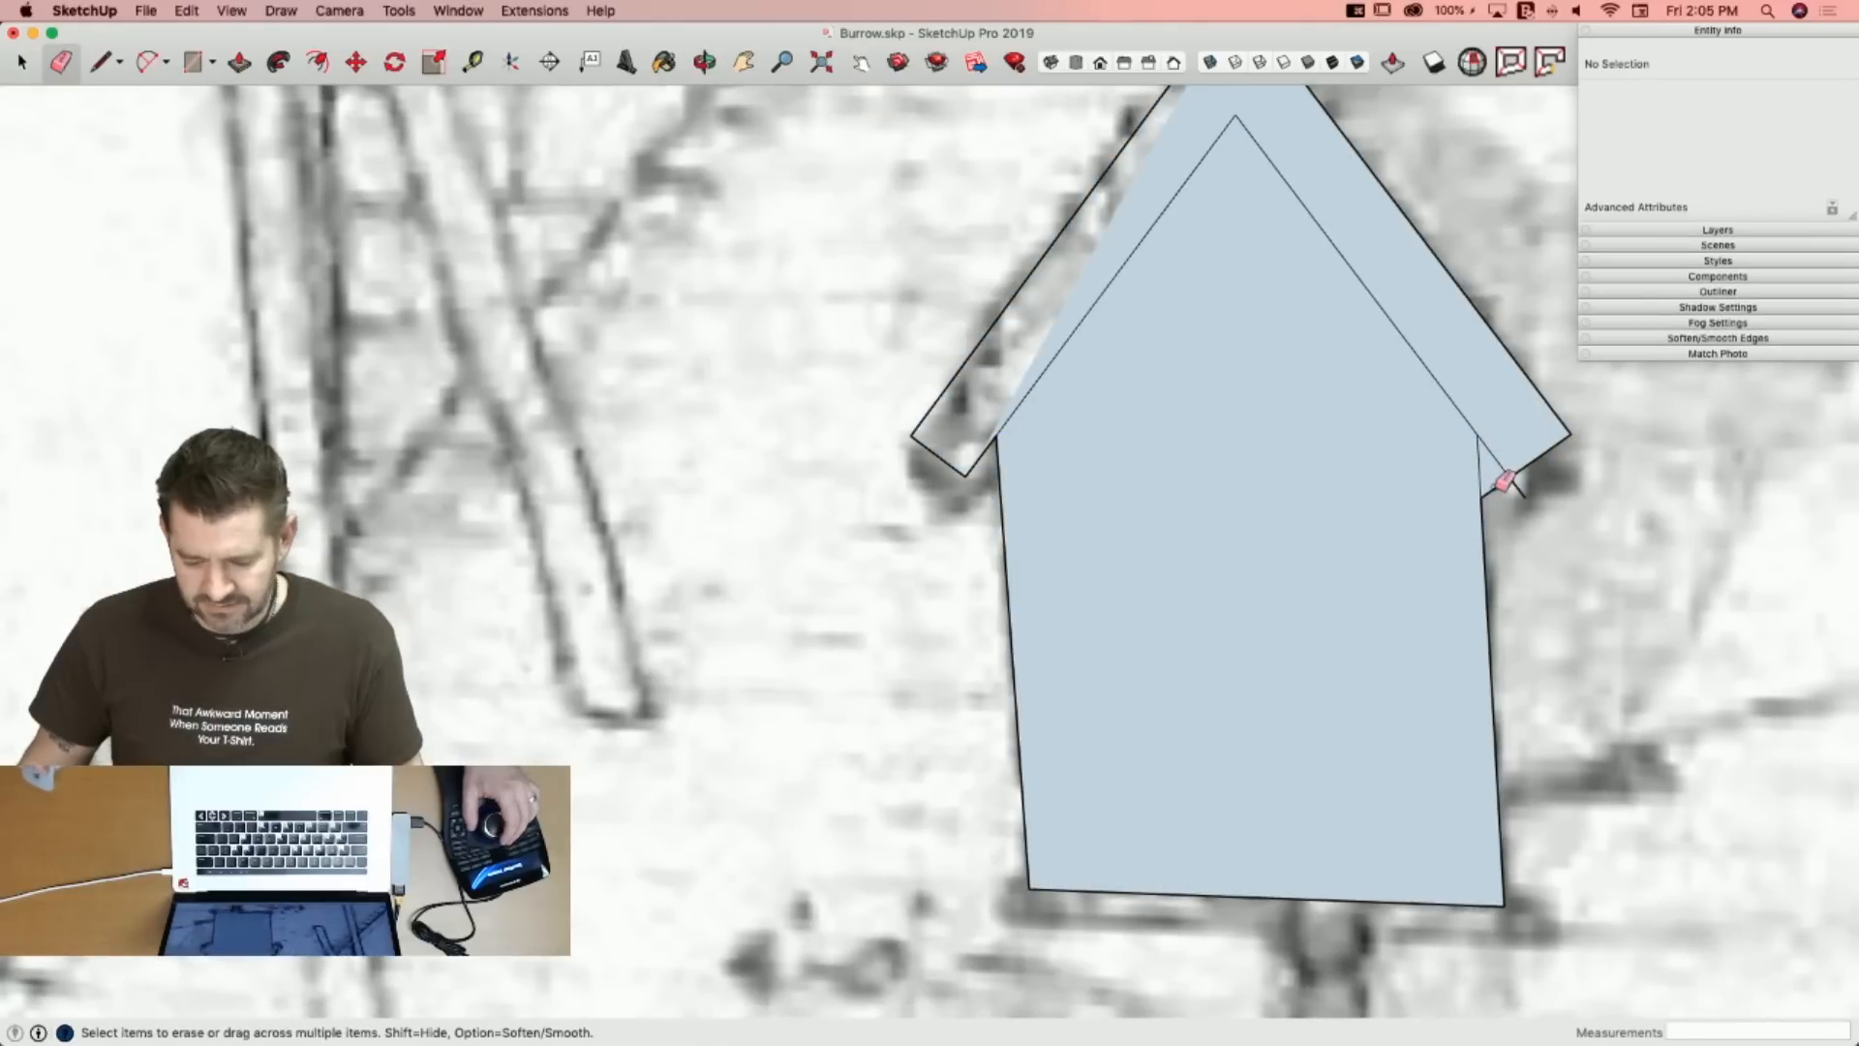
drag(1537, 497, 1532, 491)
scroll(1472, 444, down, 8)
key(space)
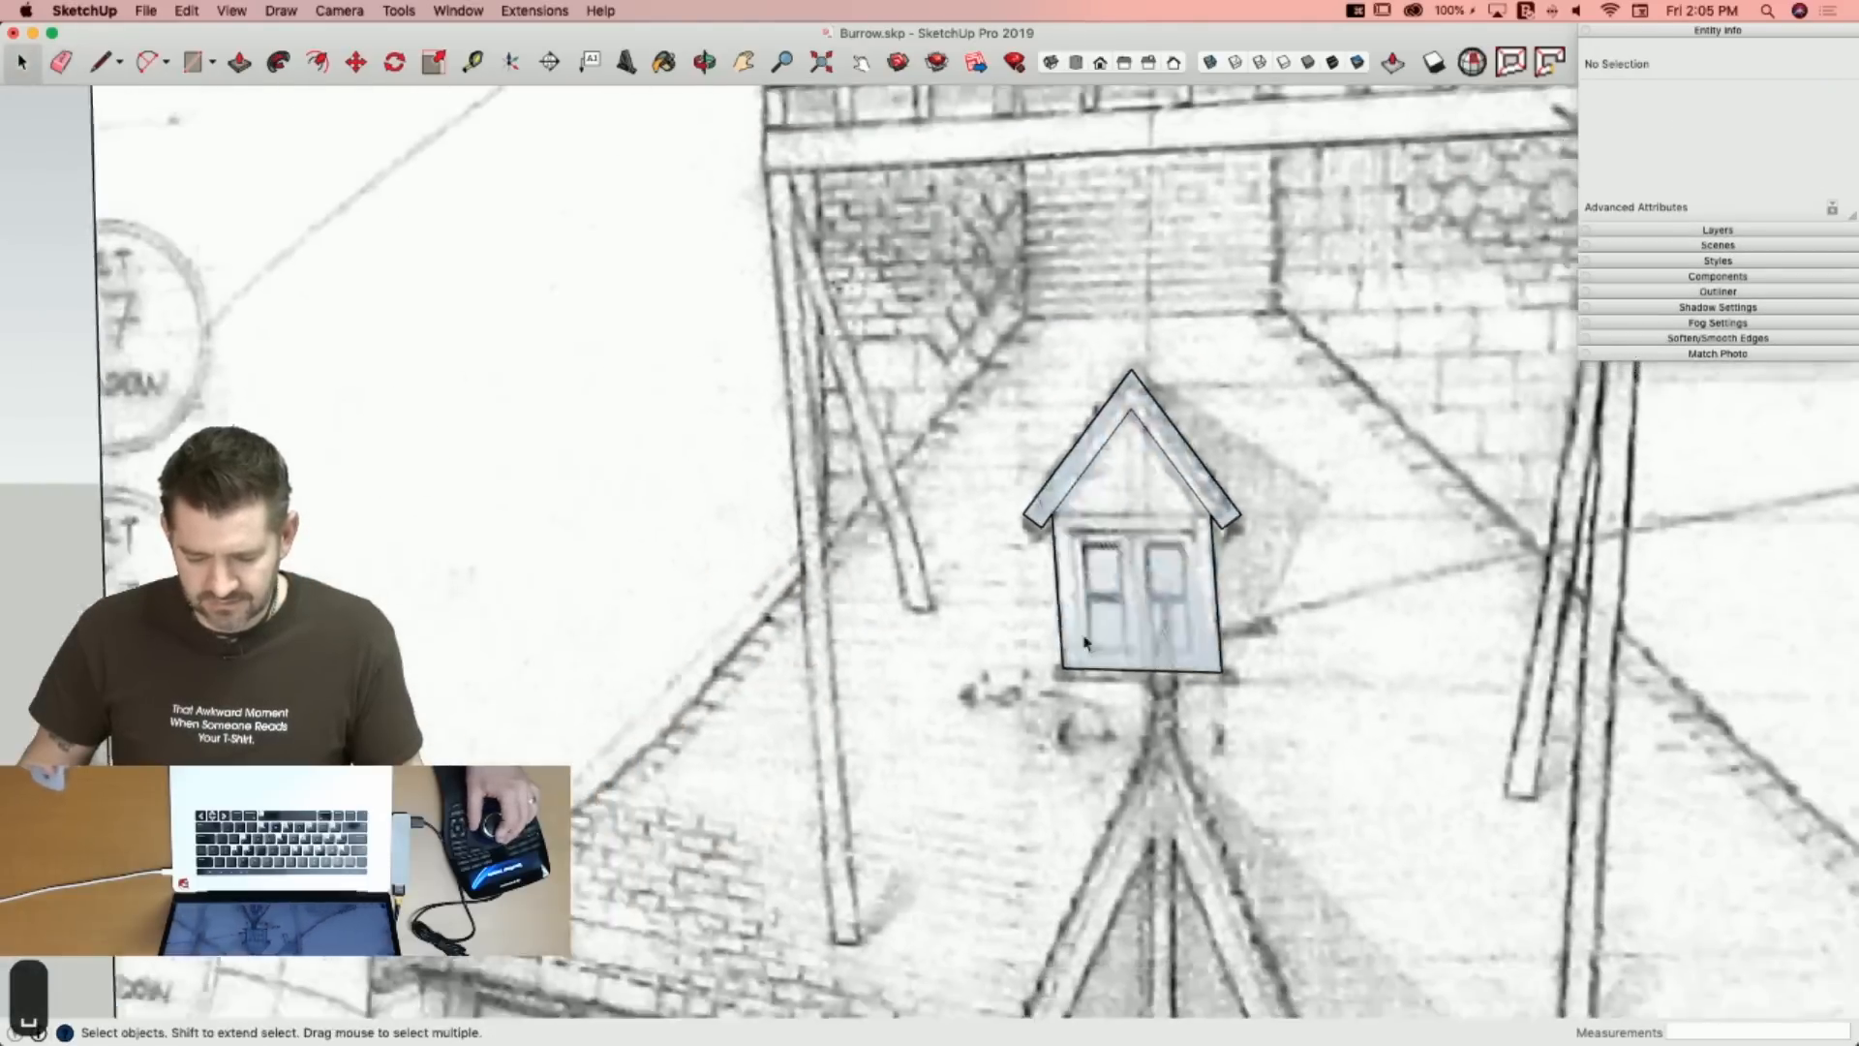
Extrude the dormer's gable roof outline forward into a solid and erase the stray edges along both slopes near the eaves.
key(p)
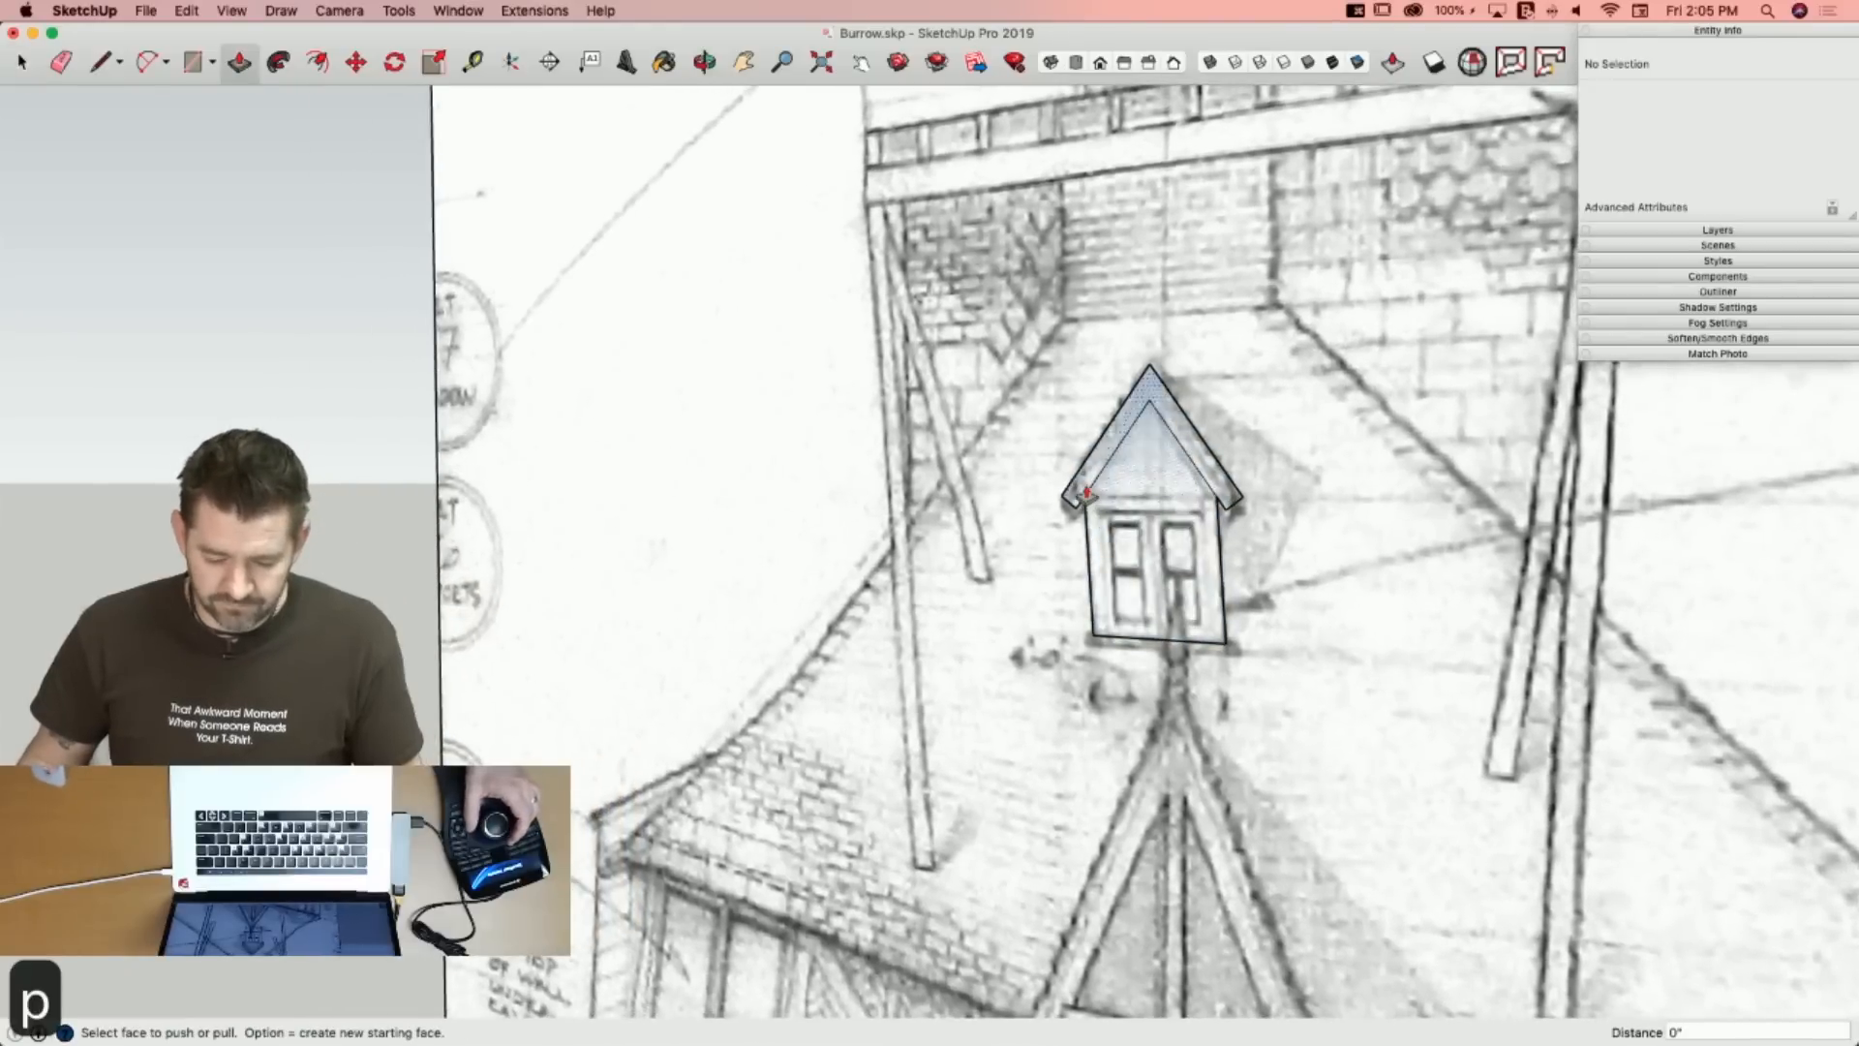
click(1073, 496)
click(842, 540)
key(e)
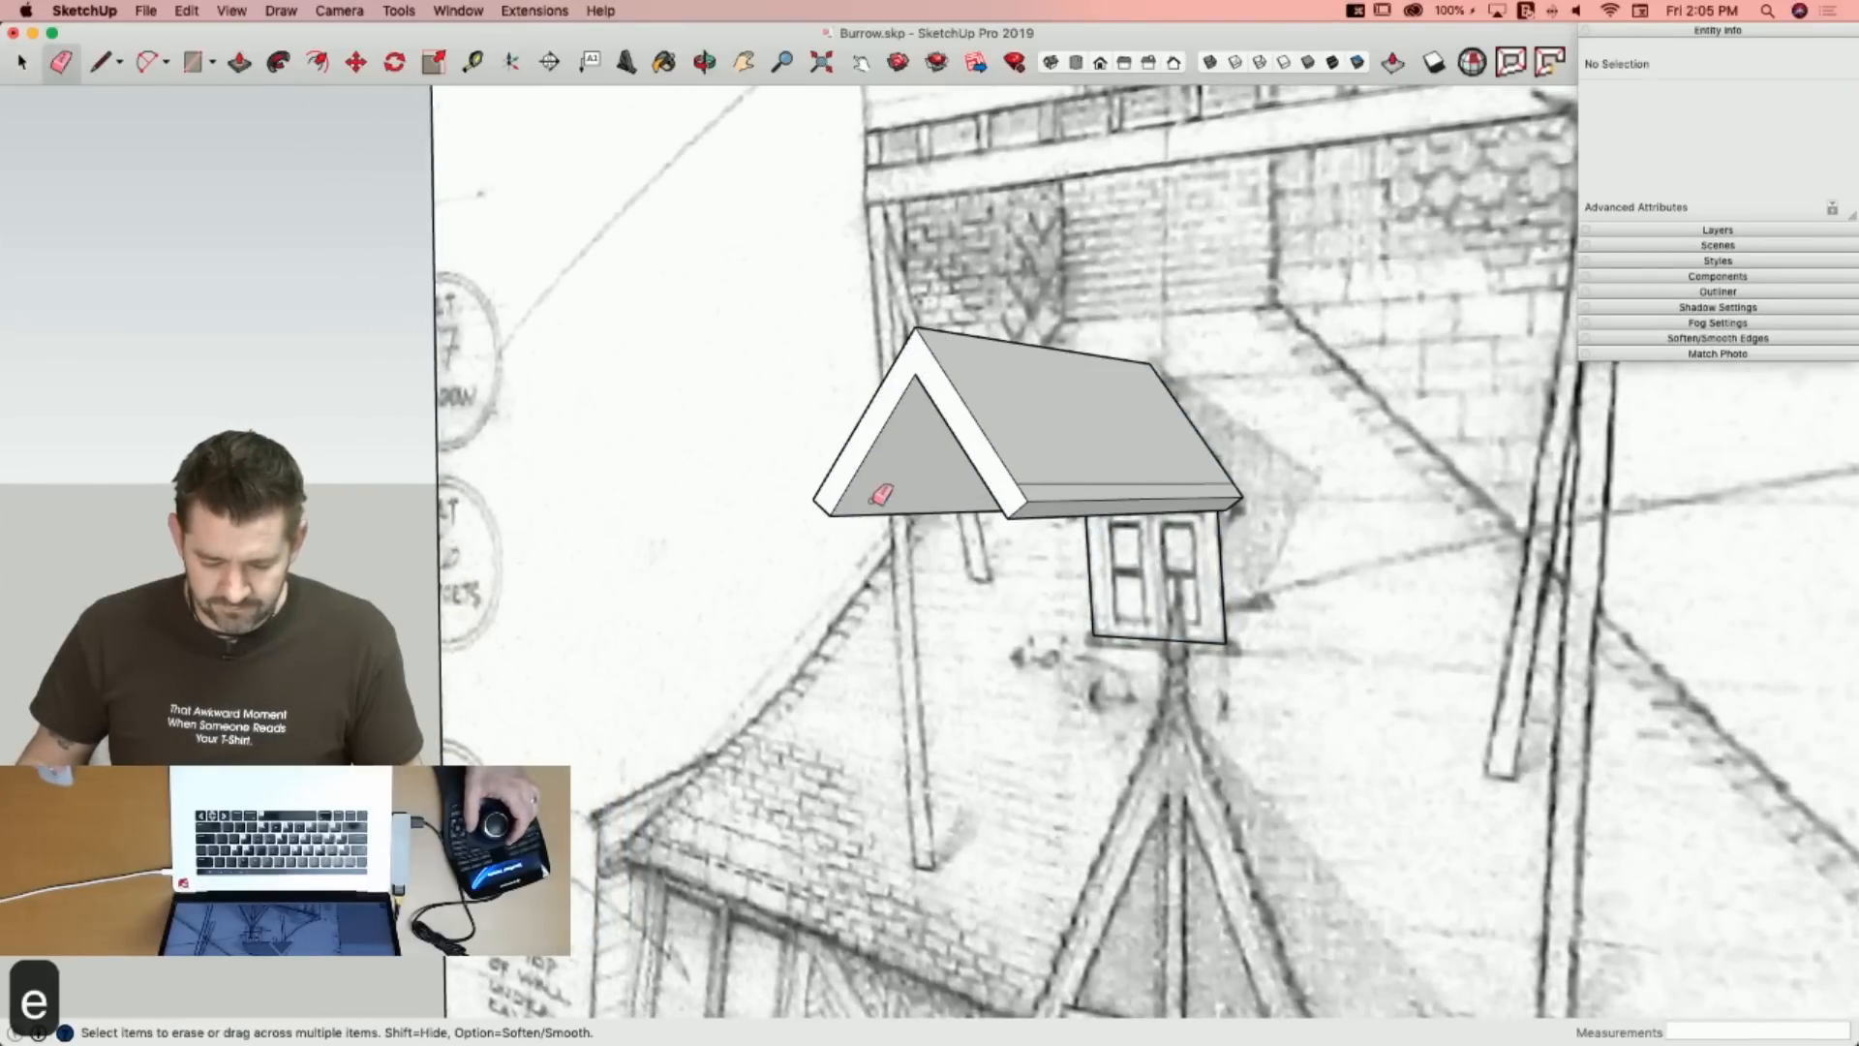
click(1063, 481)
drag(820, 485, 813, 495)
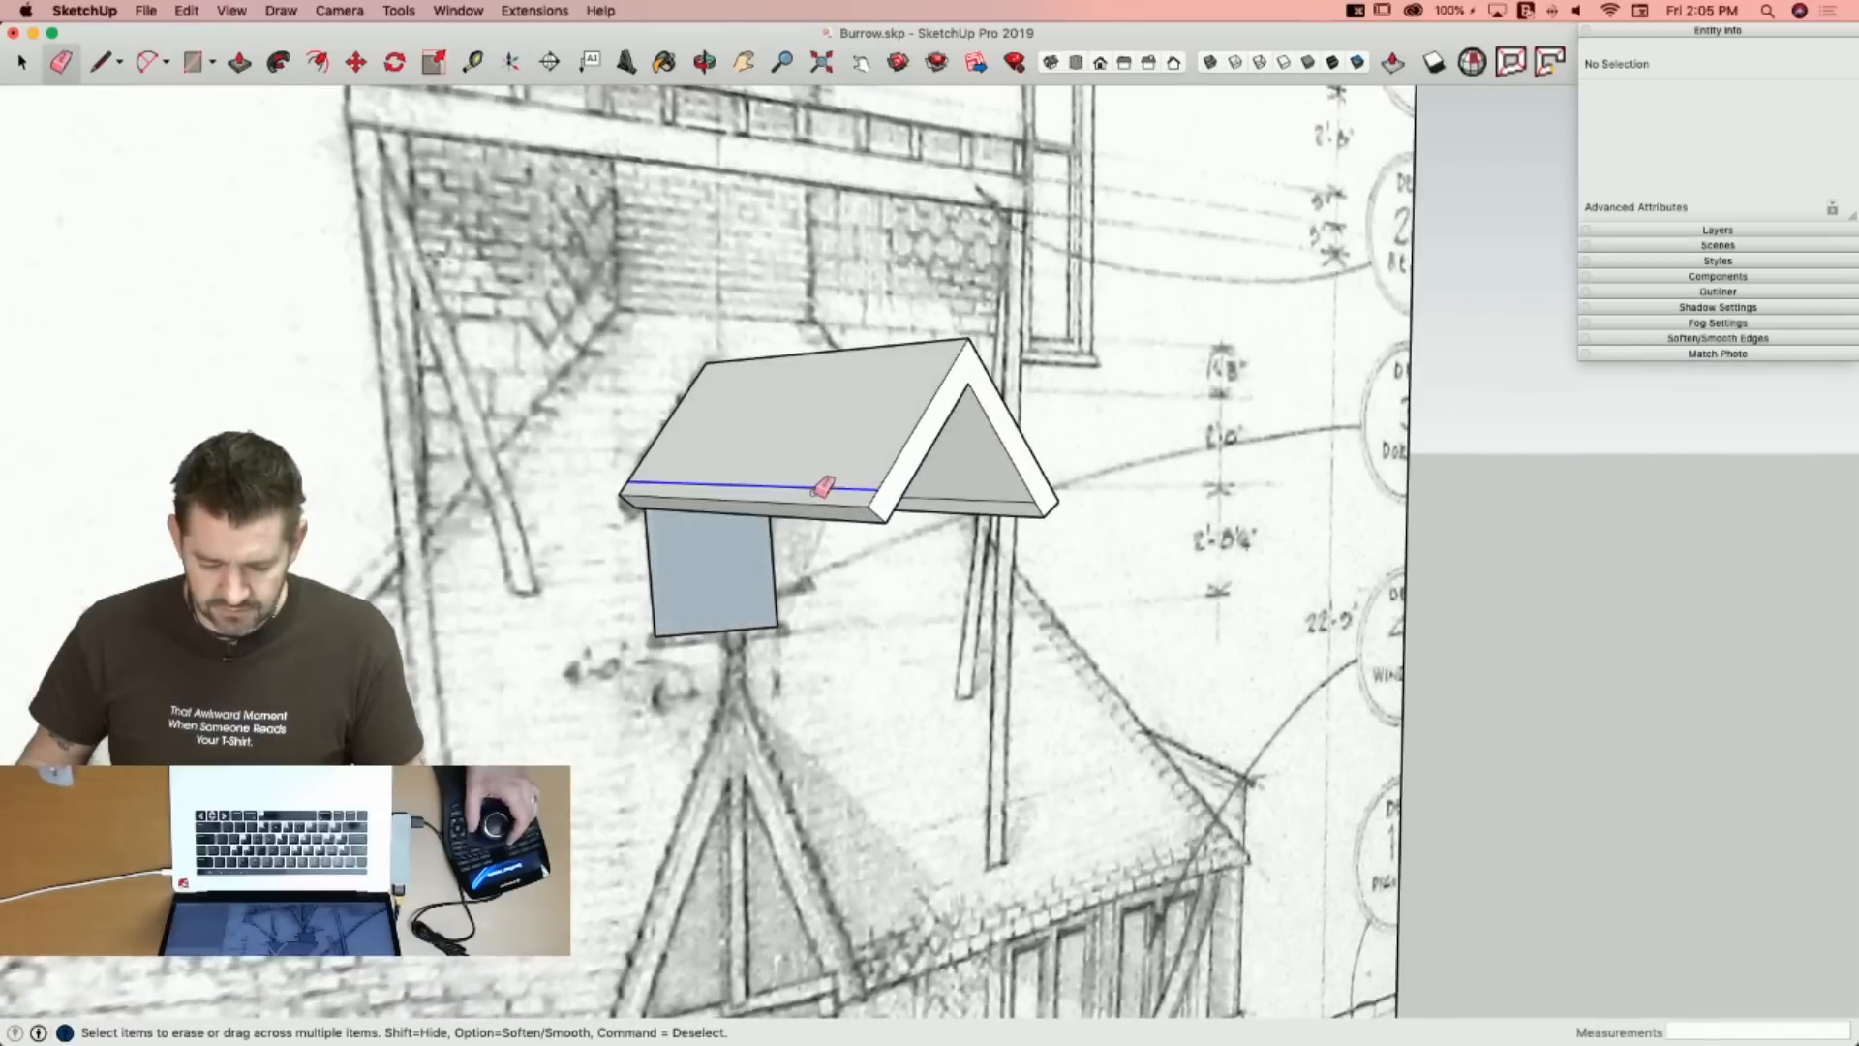
click(981, 489)
Extrude the dormer's wall face about 5' 10 7/8" forward beneath the gable roof, leaving a slight roof overhang.
key(p)
click(814, 551)
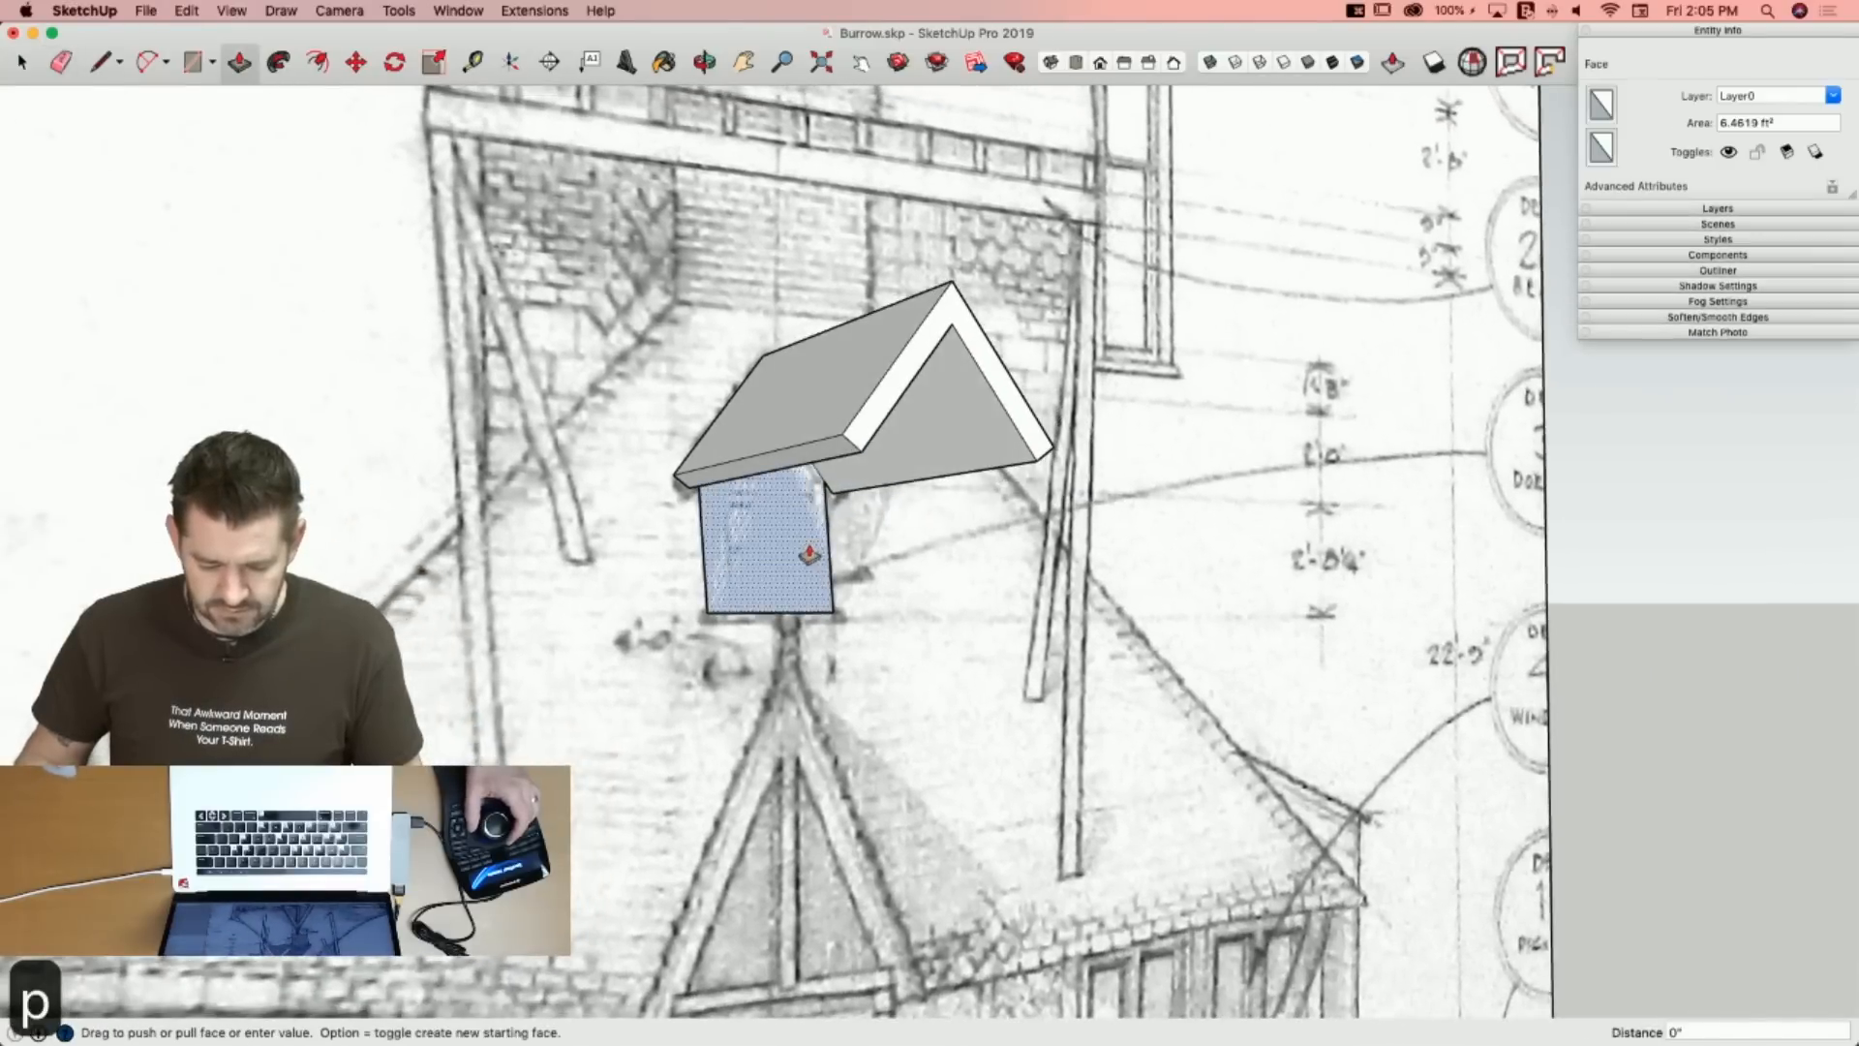
click(976, 461)
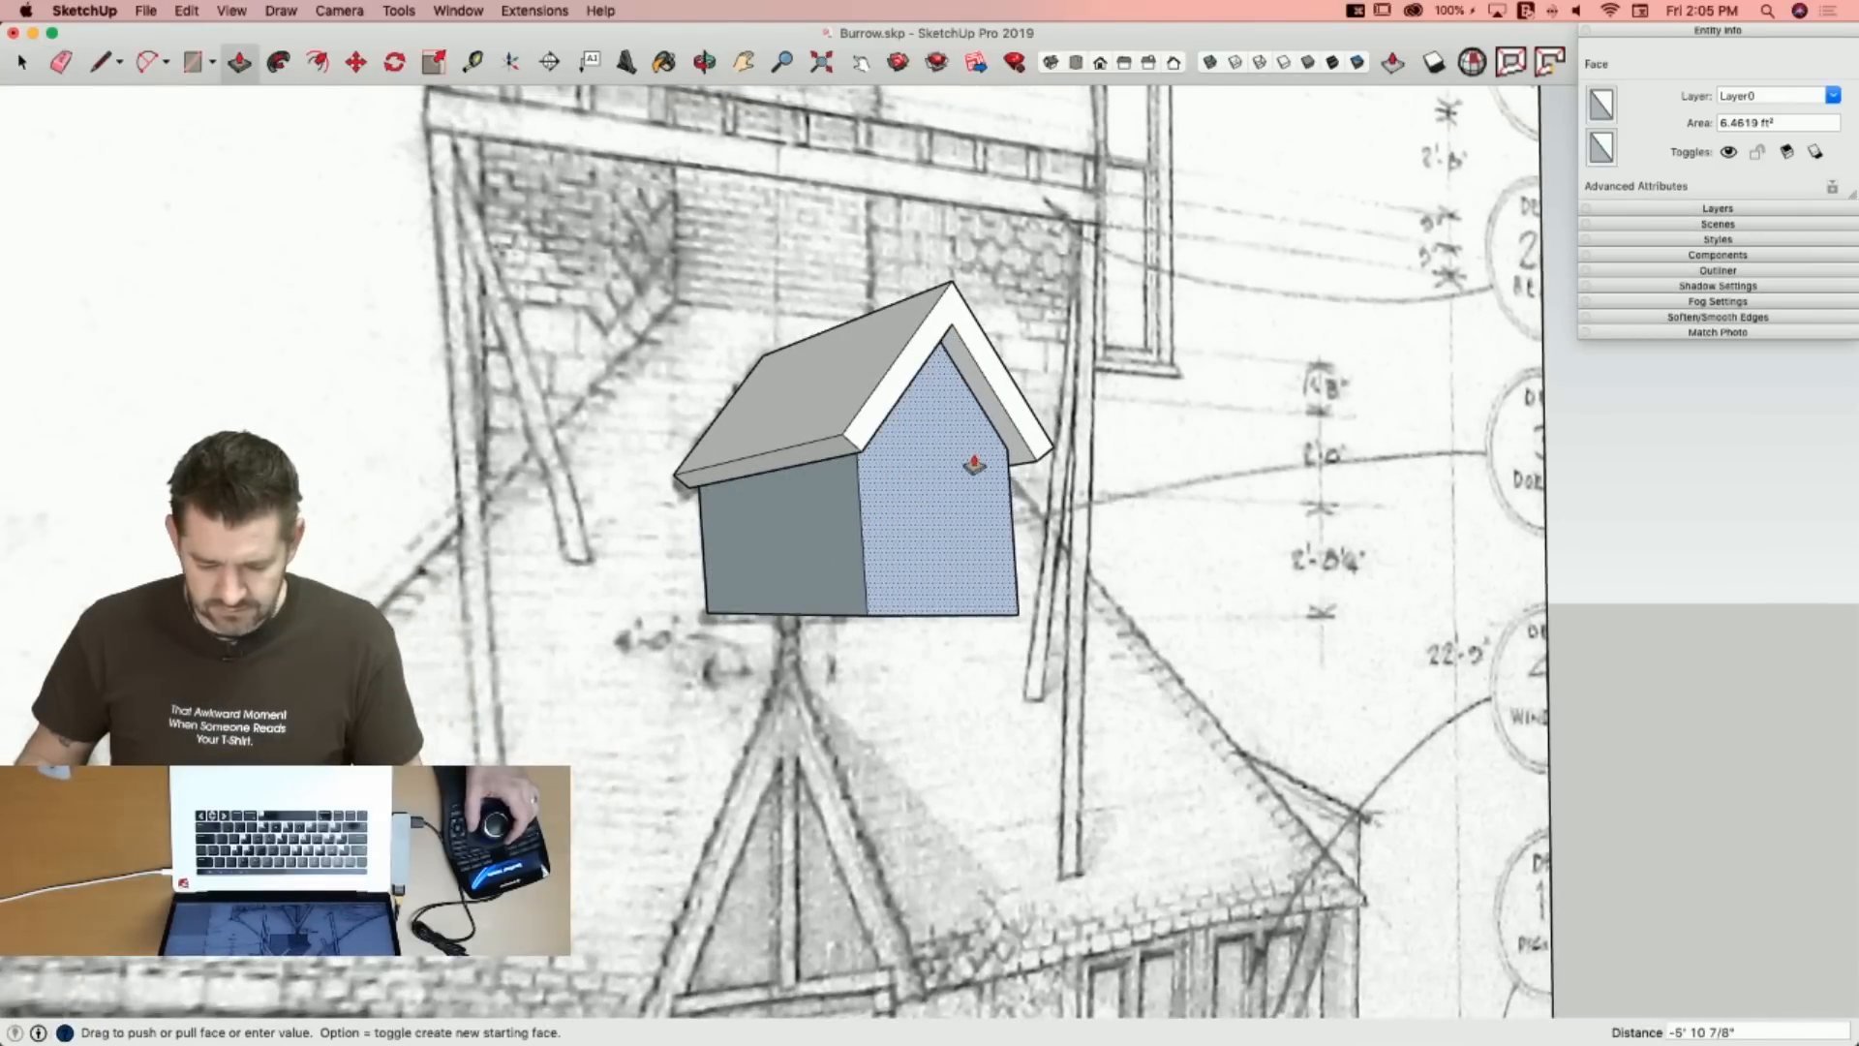
Reverse the faces of the dormer's wall volume so their front sides point outward.
key(space)
right_click(833, 410)
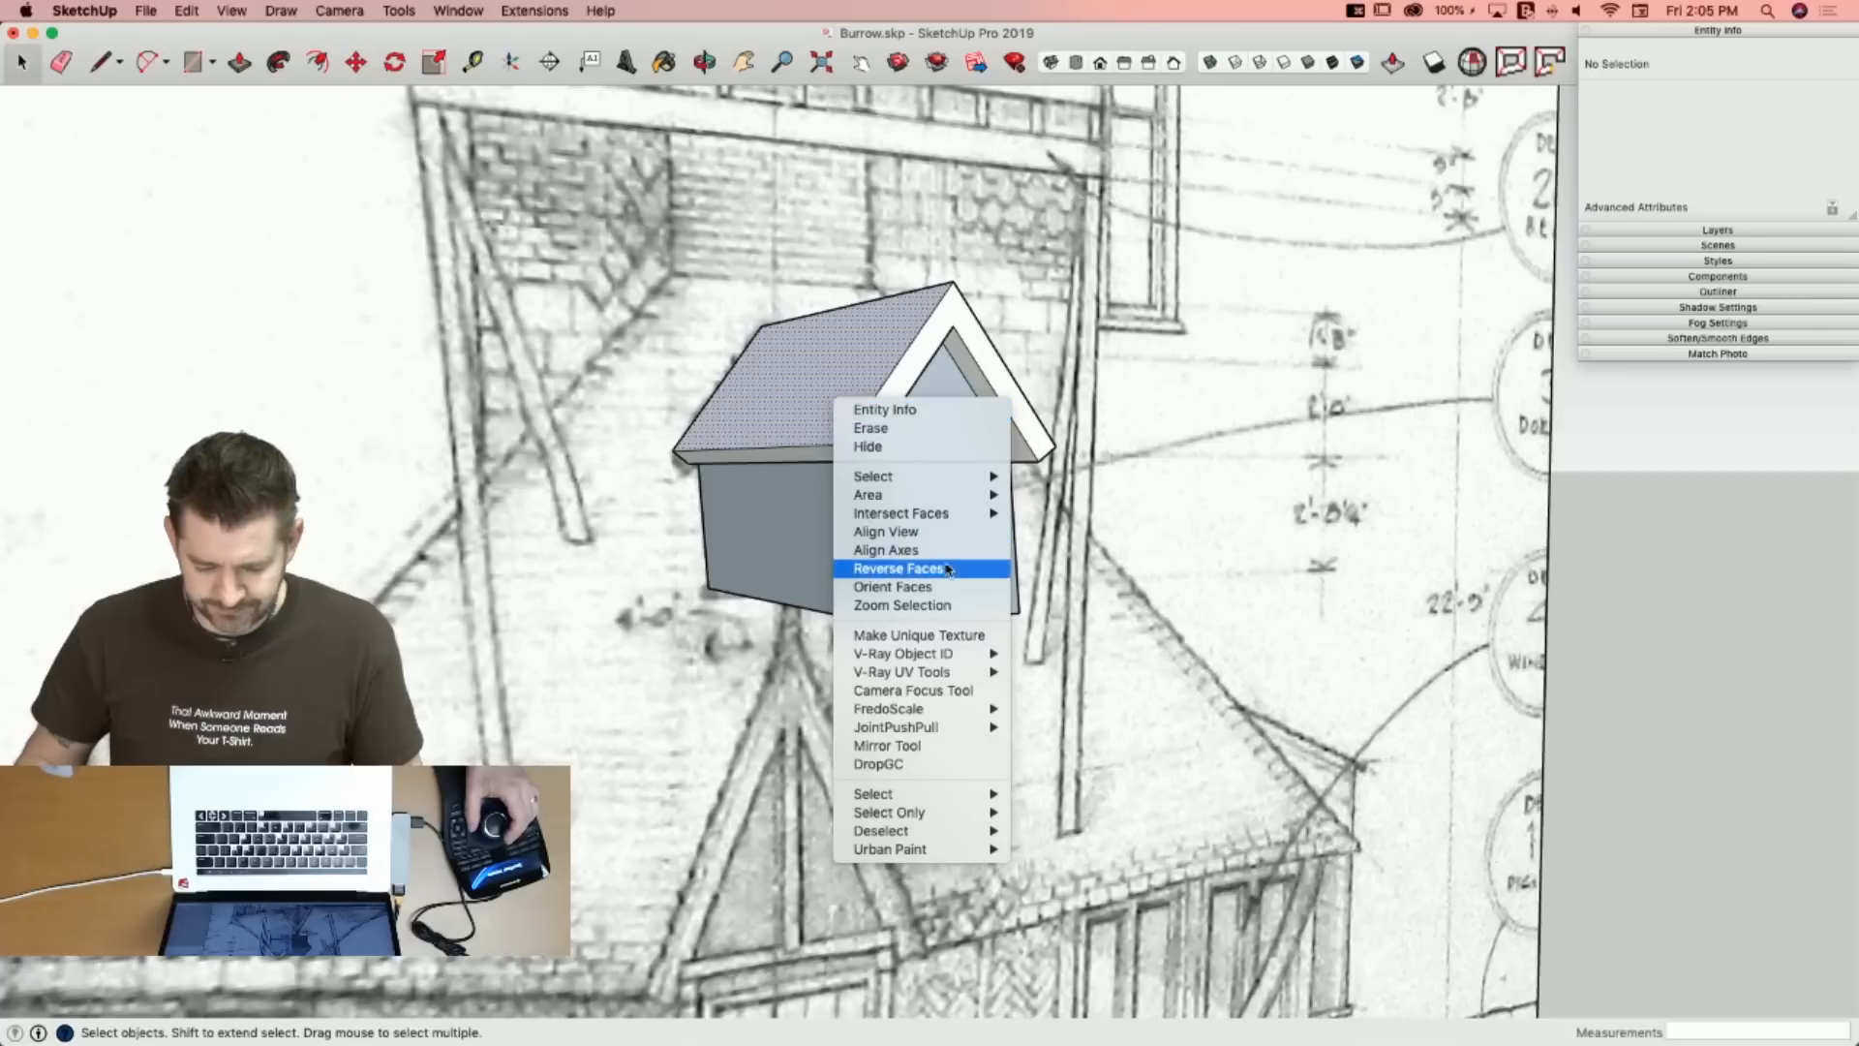
click(877, 410)
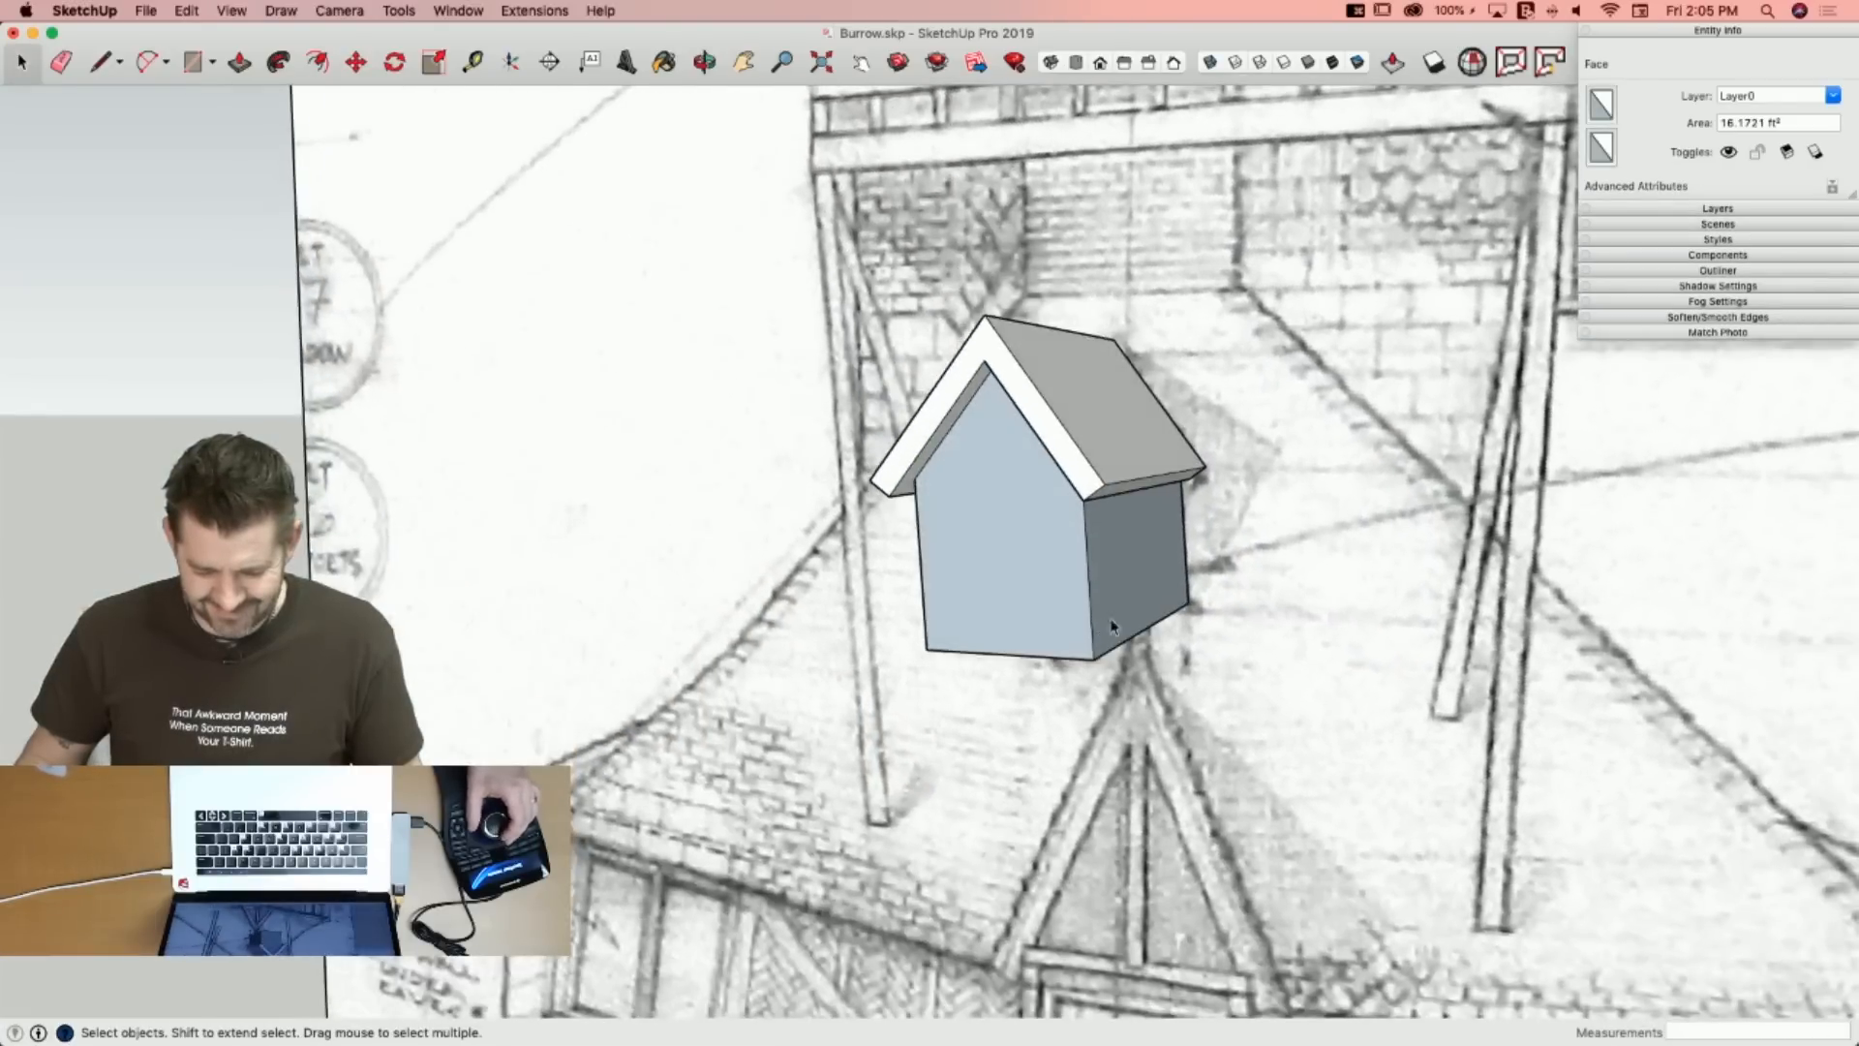
triple_click(999, 600)
right_click(999, 601)
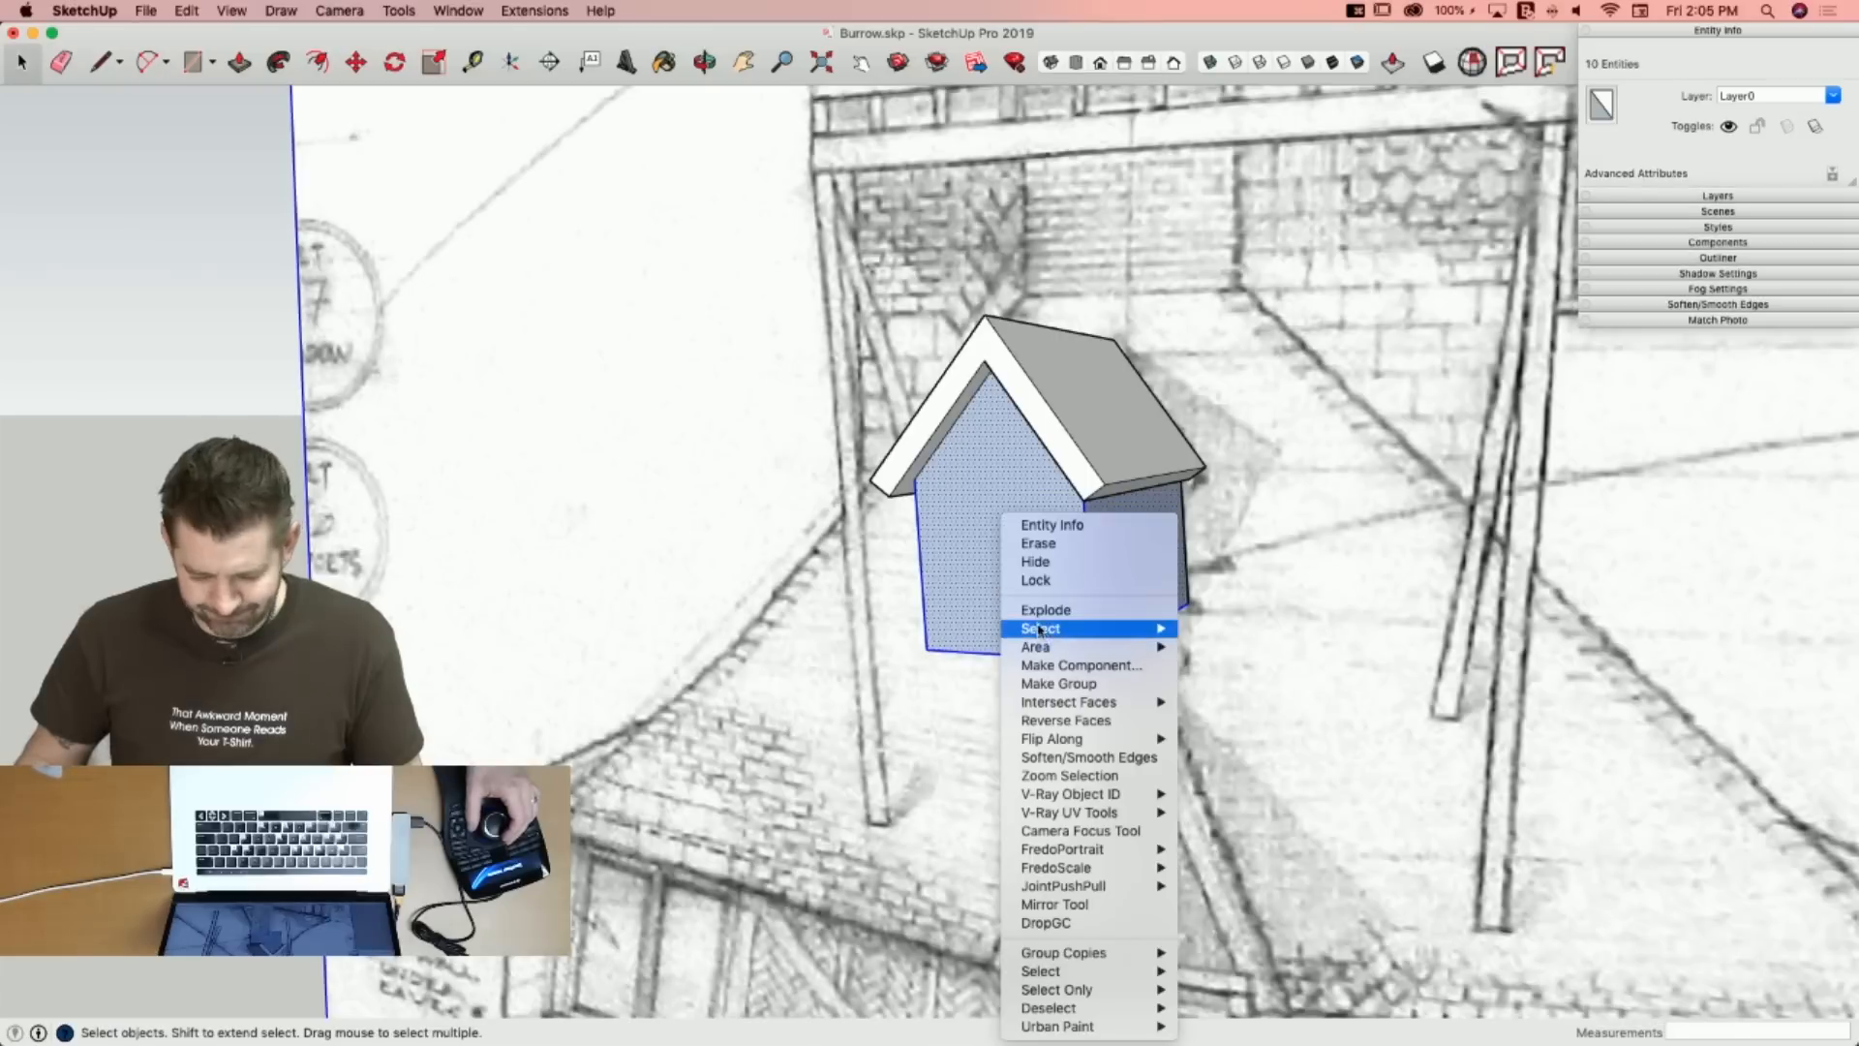
click(1077, 716)
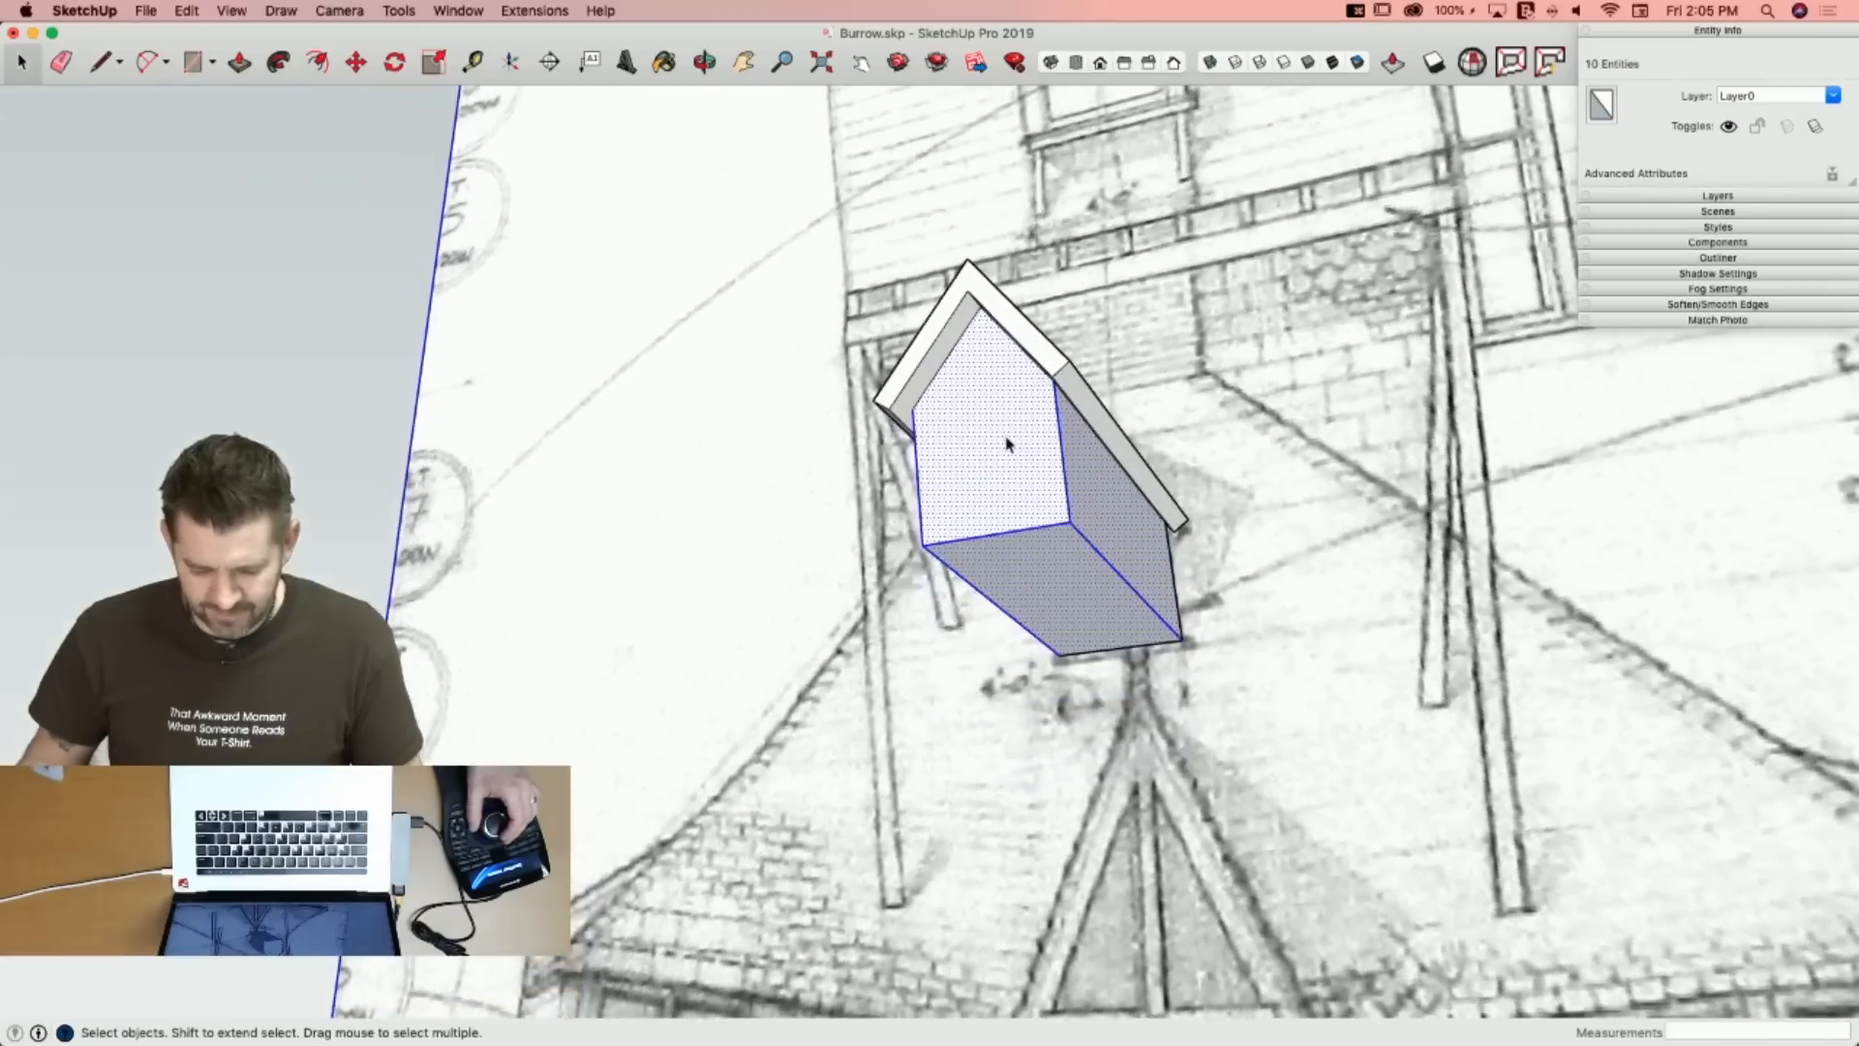
Group the complete dormer walls and roof and move the group along the axis into the main roof's slope.
triple_click(1006, 439)
right_click(1003, 438)
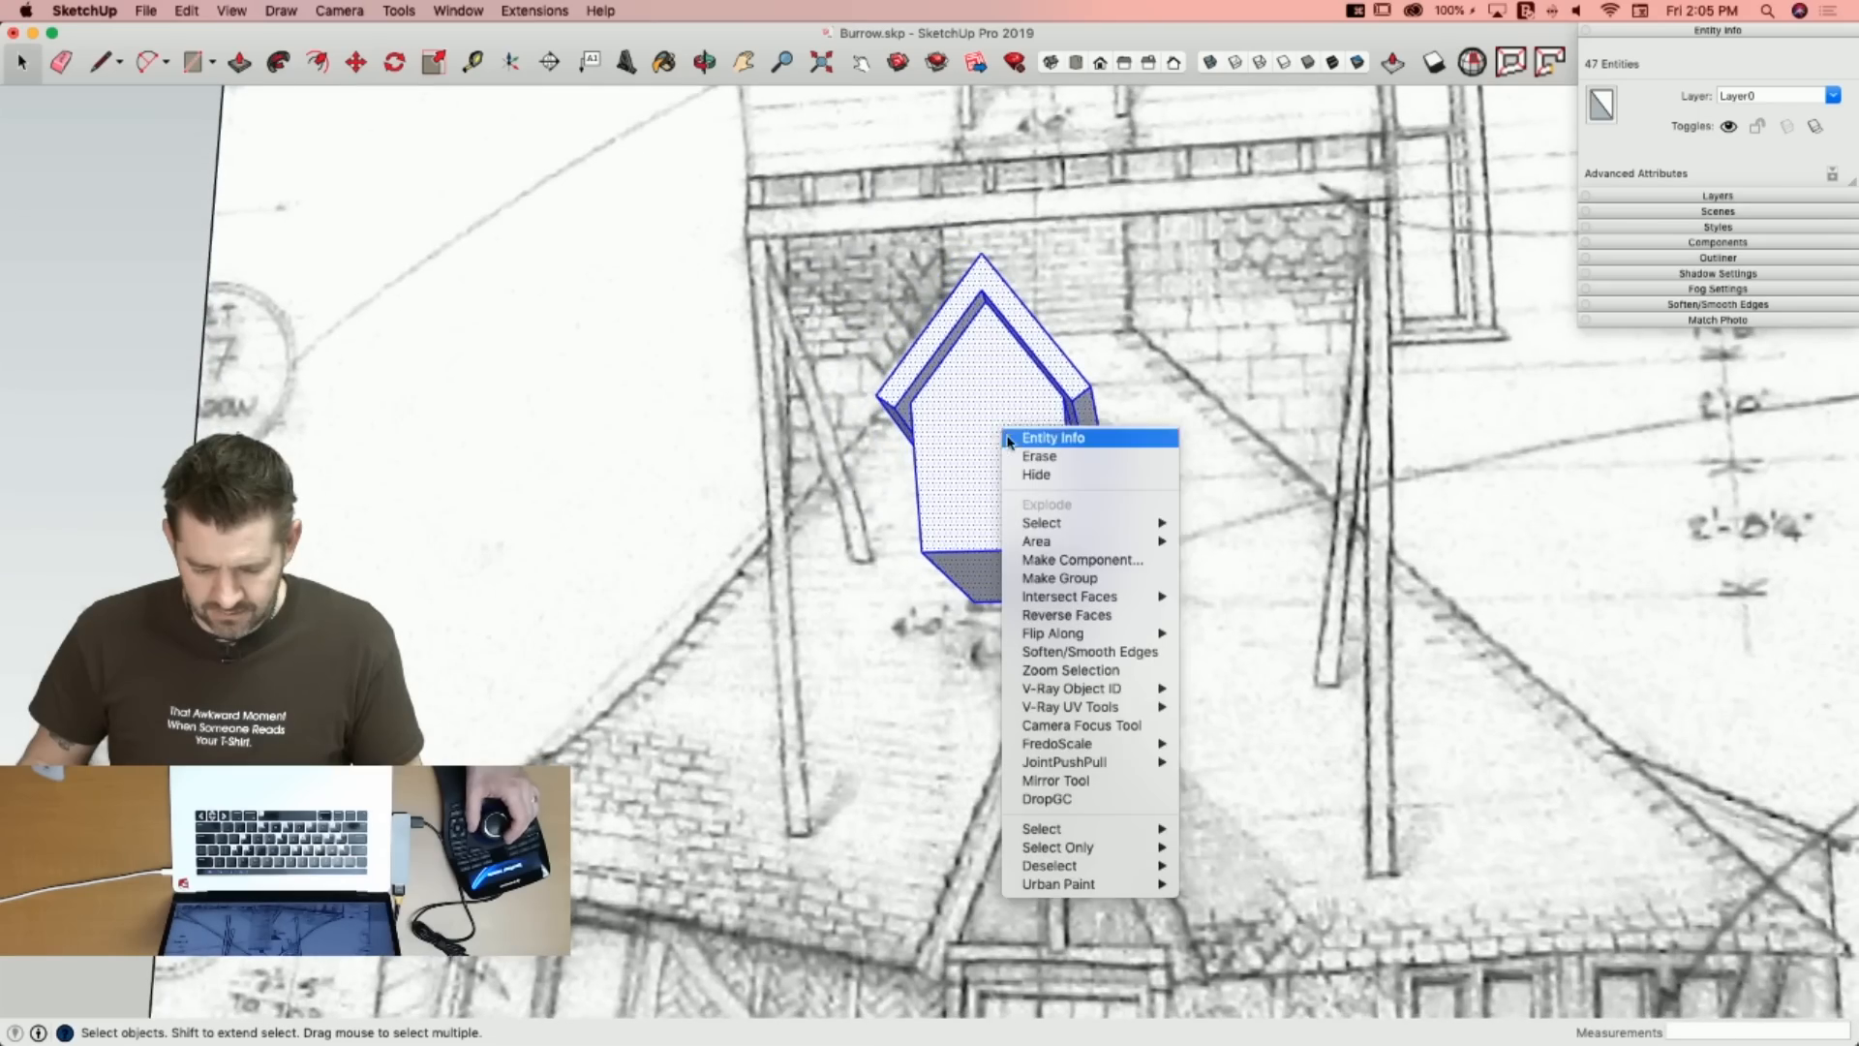
click(1056, 582)
key(m)
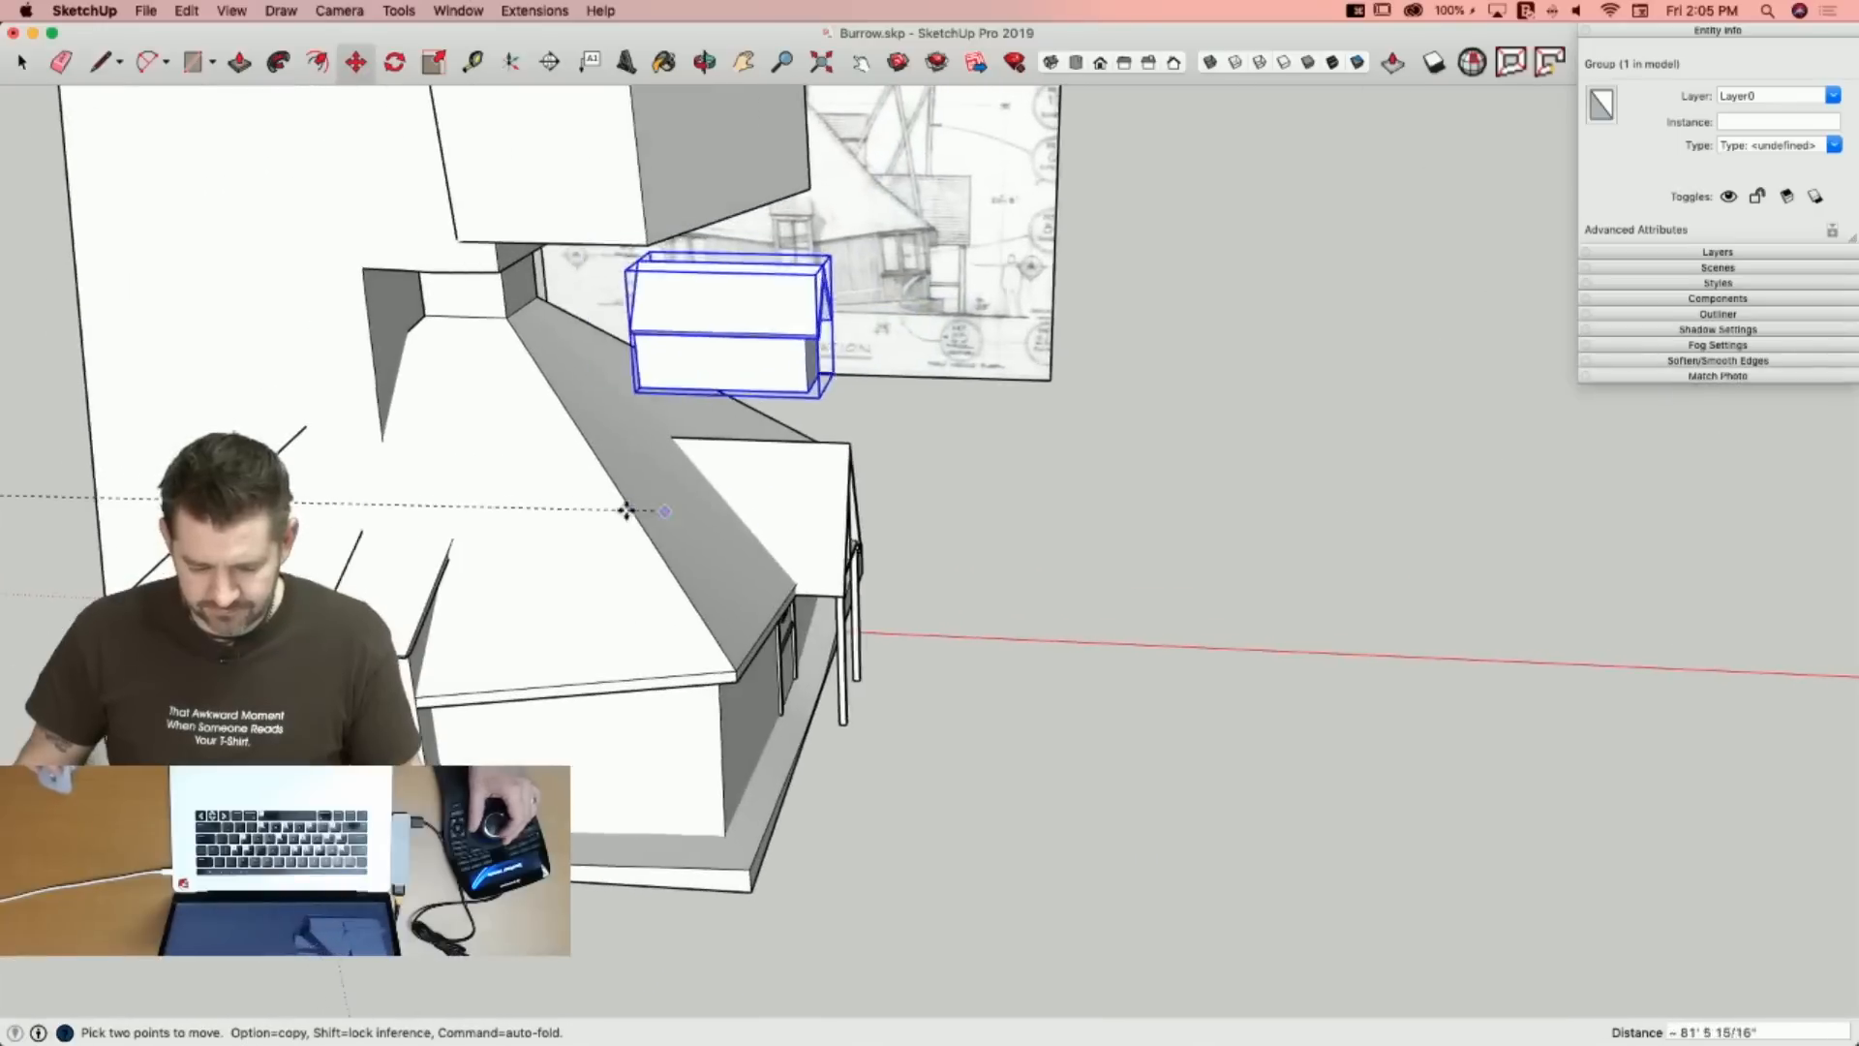
click(544, 541)
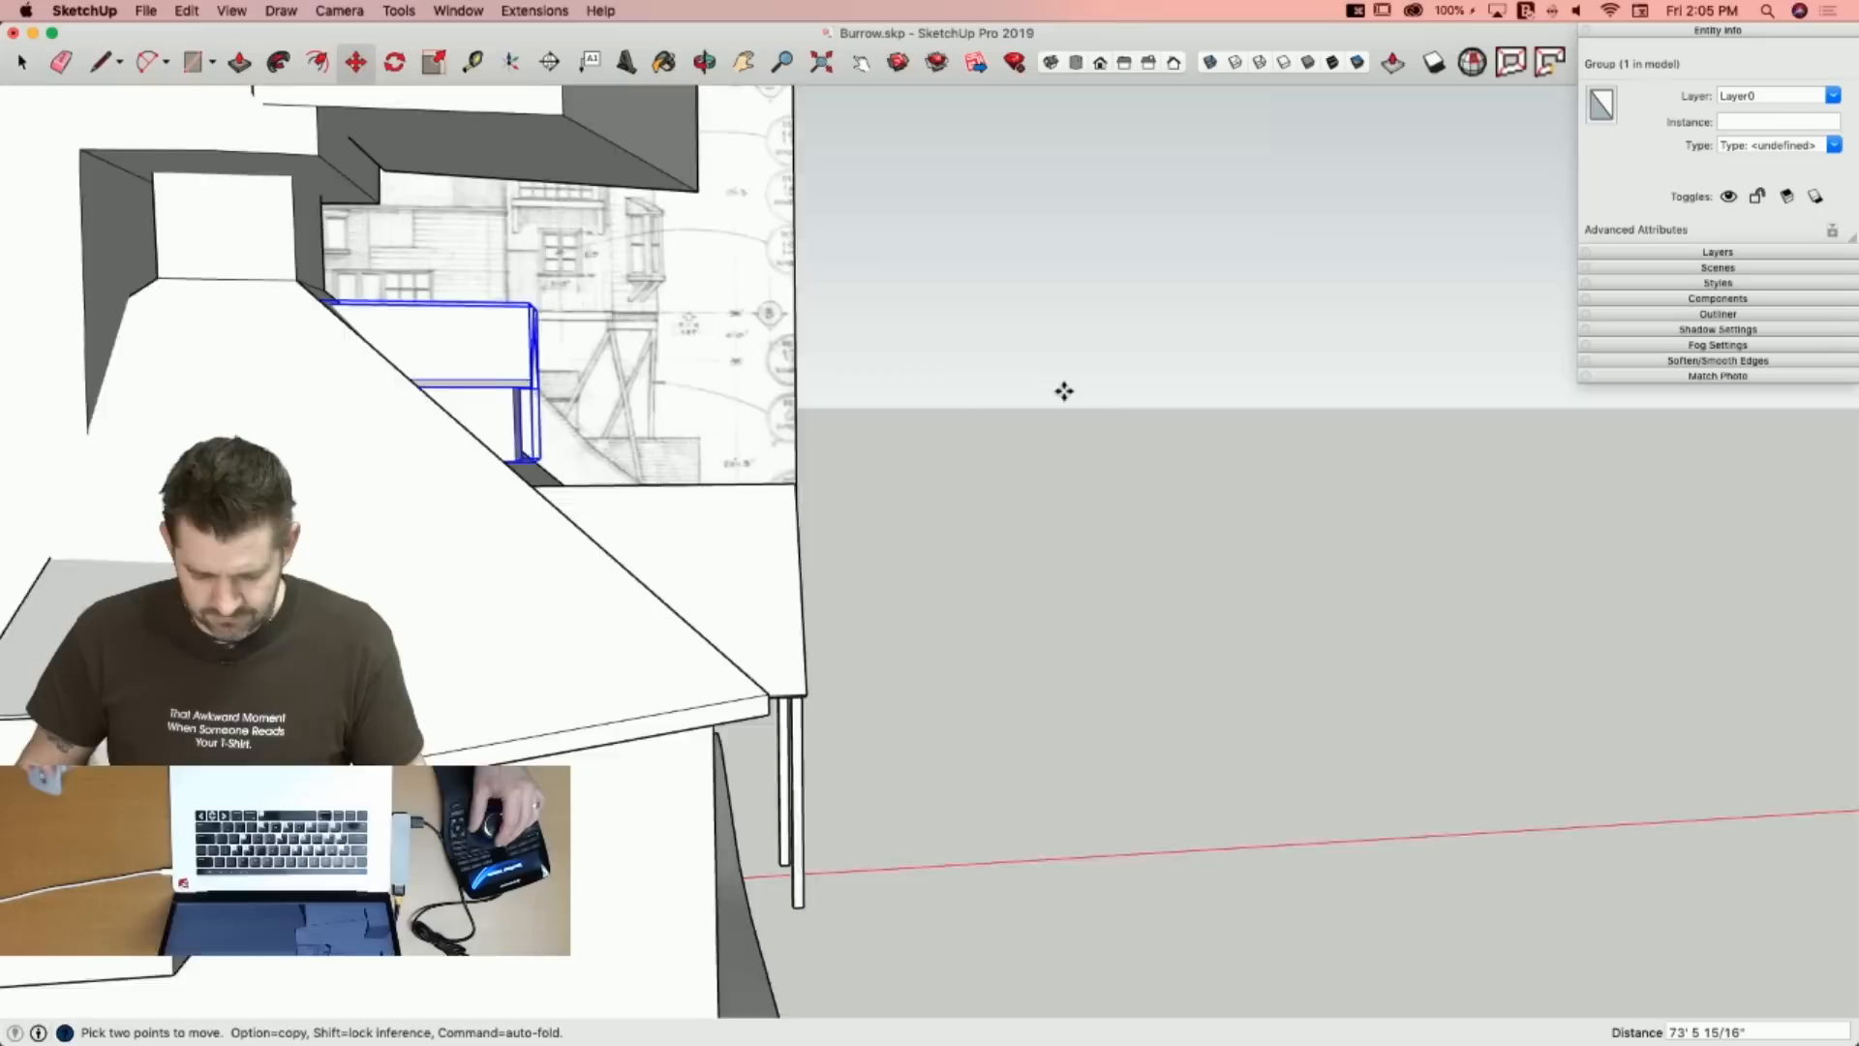
click(1076, 391)
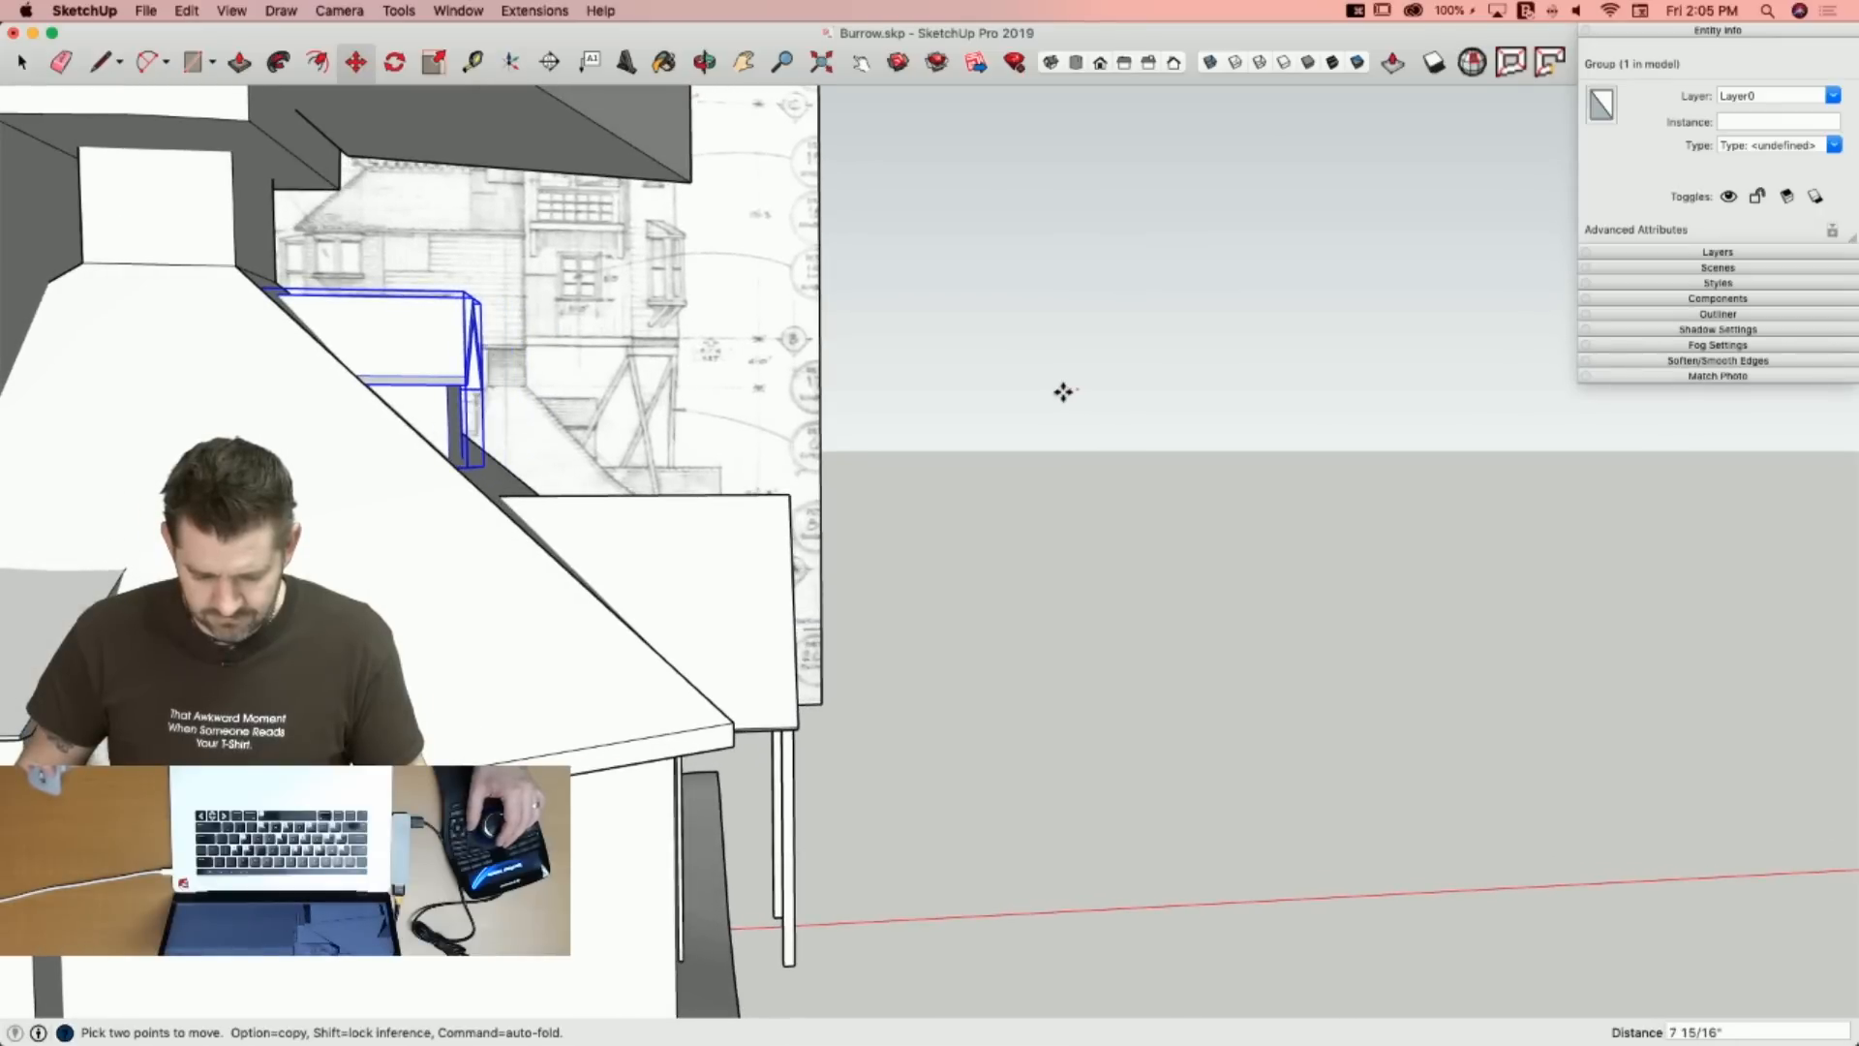
key(space)
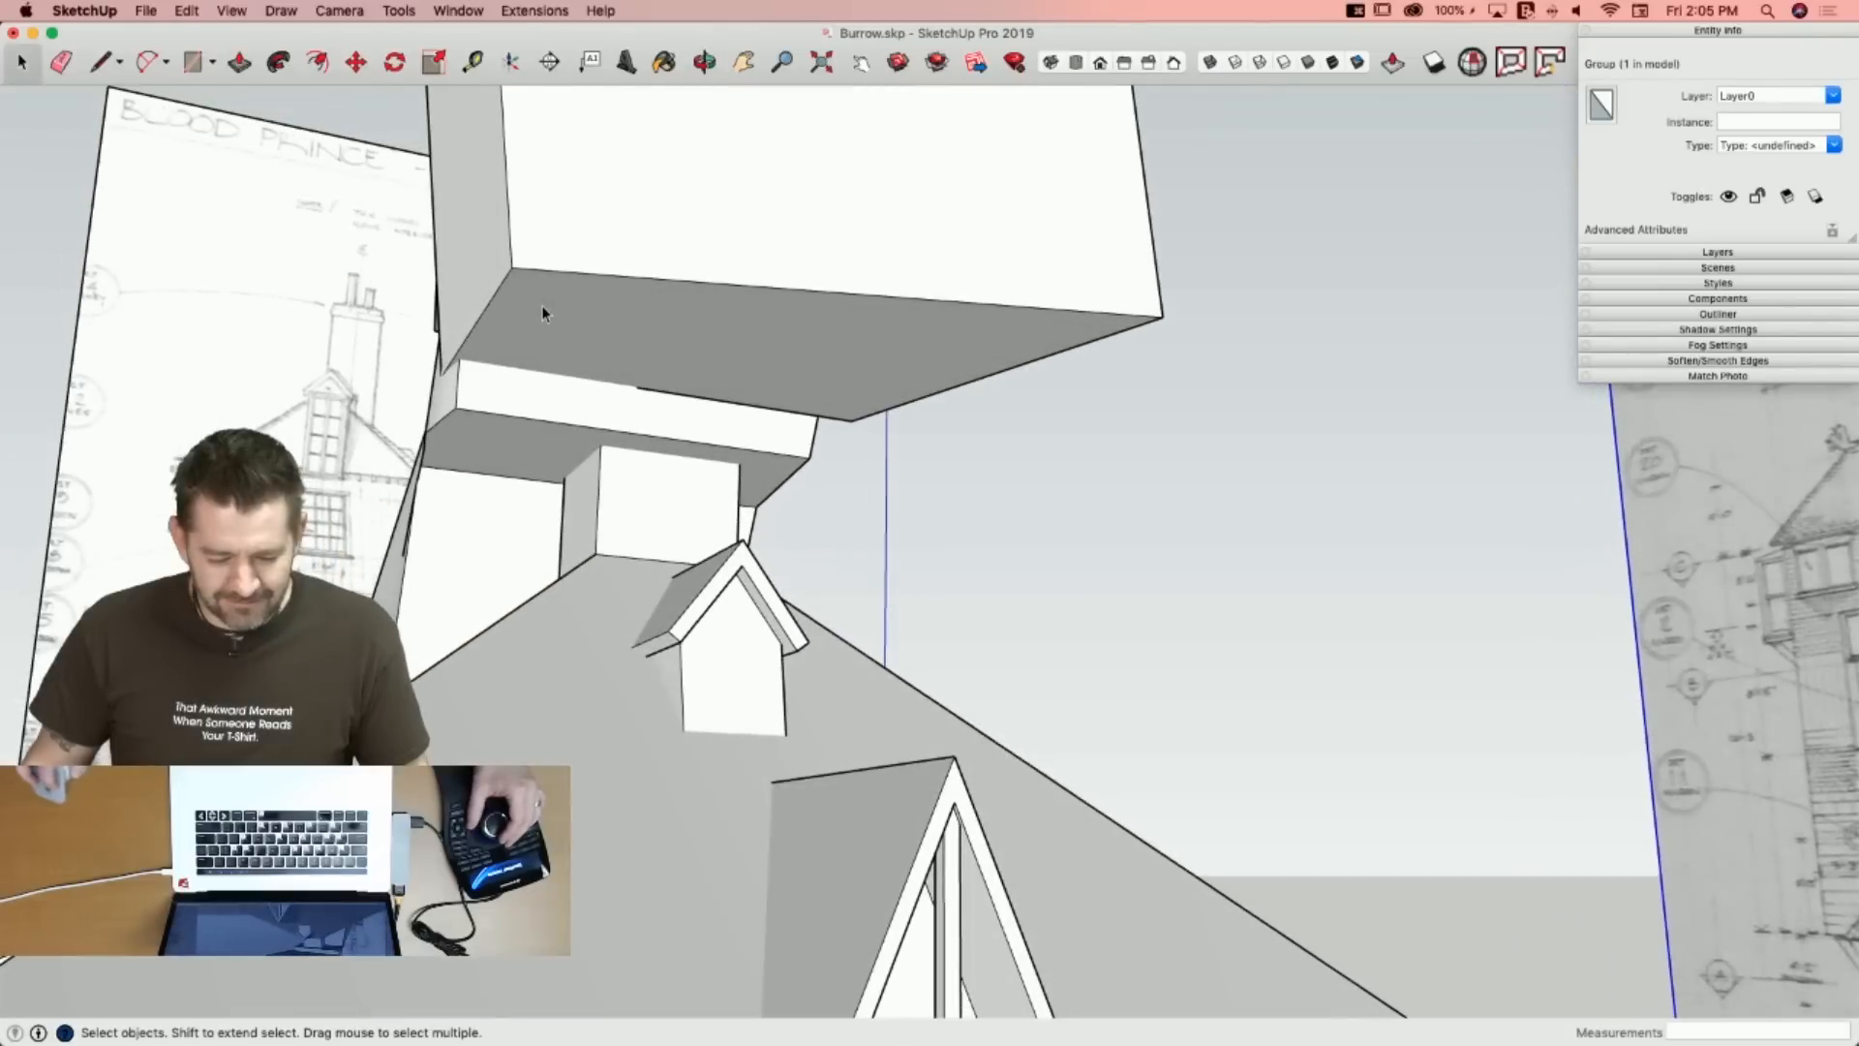
Copy the short bottom edge of the upper storey's underside inward by about 3".
key(l)
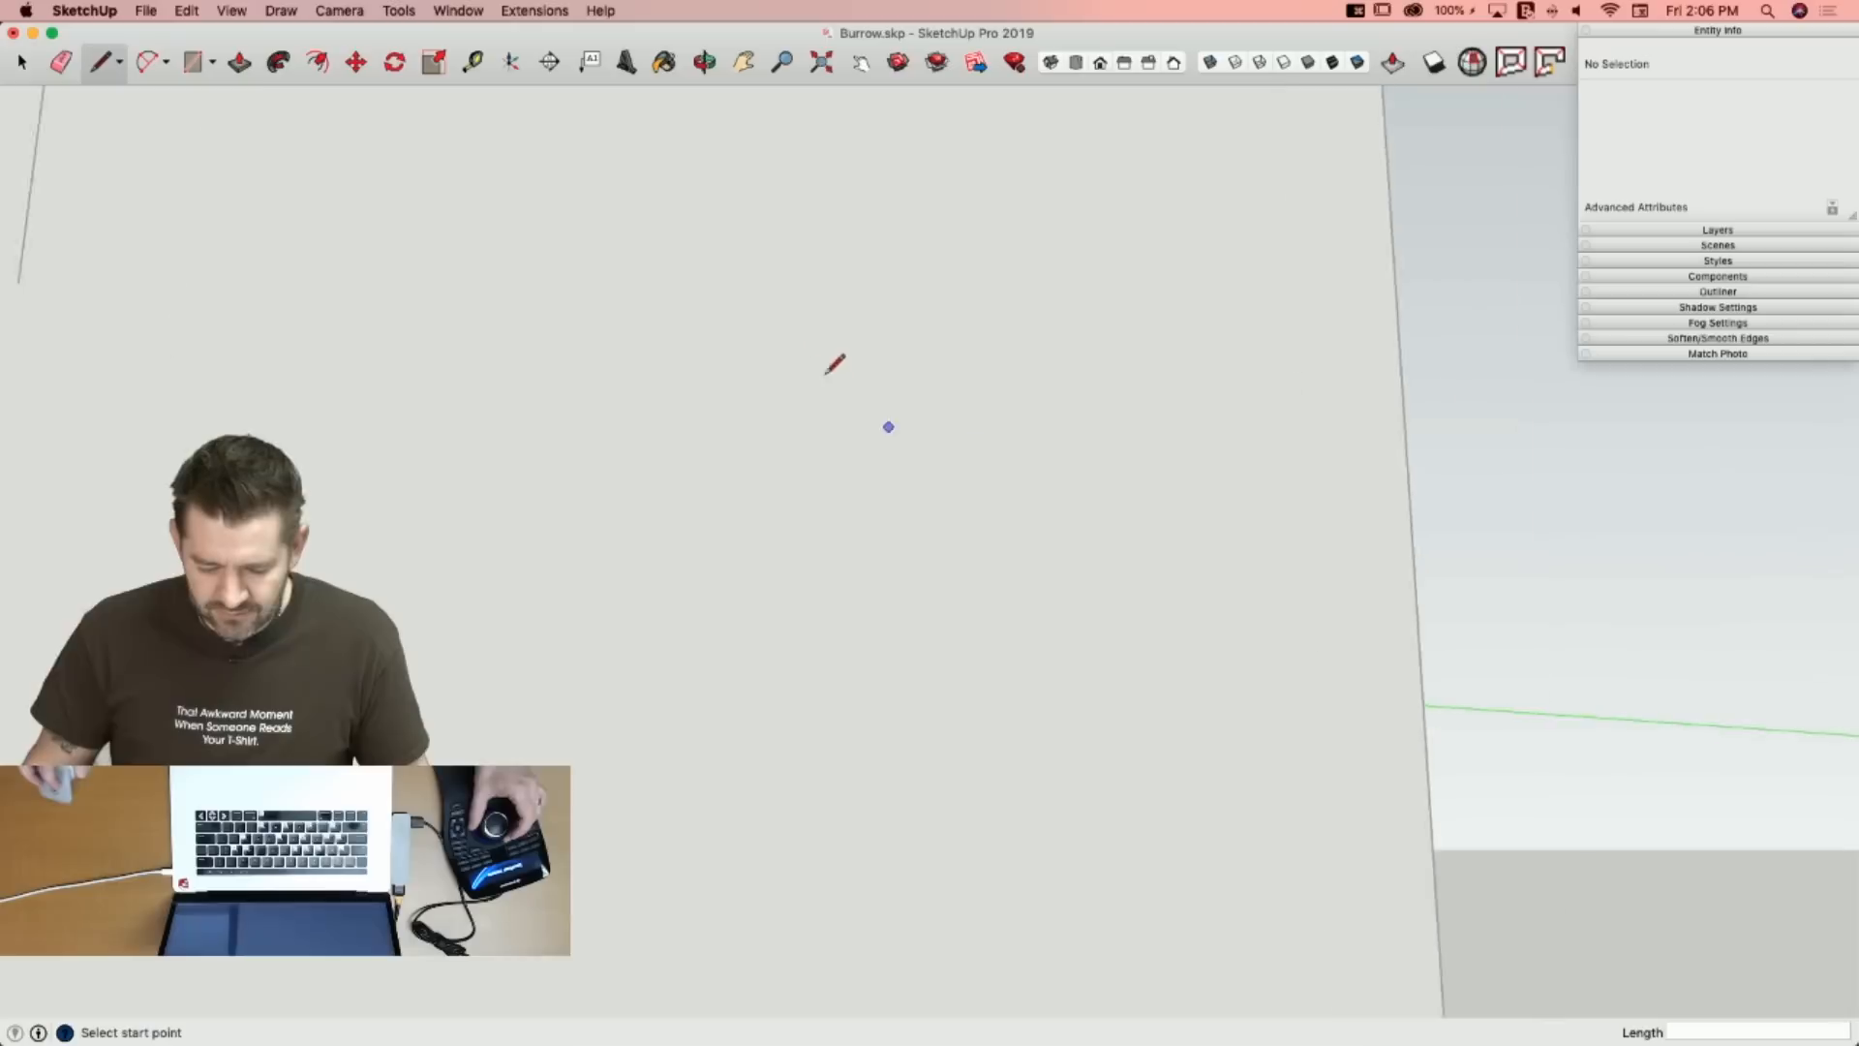
key(space)
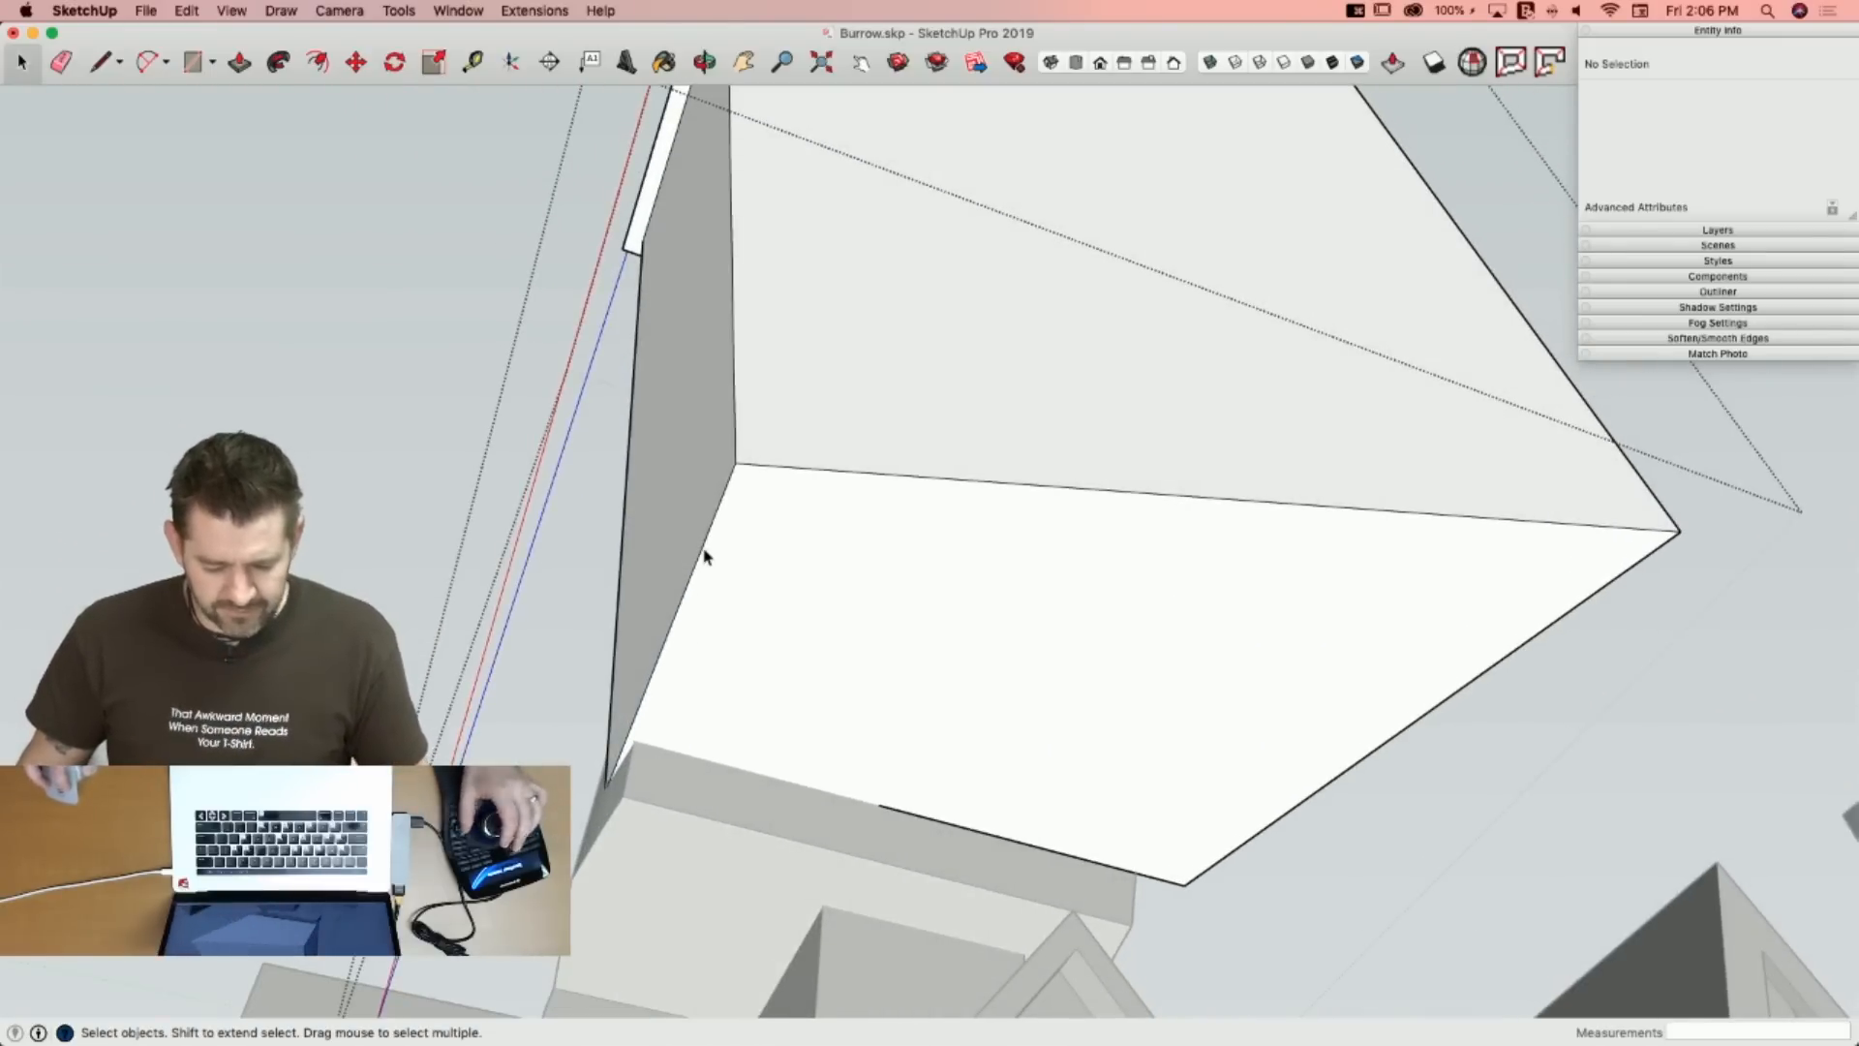
click(704, 554)
key(m)
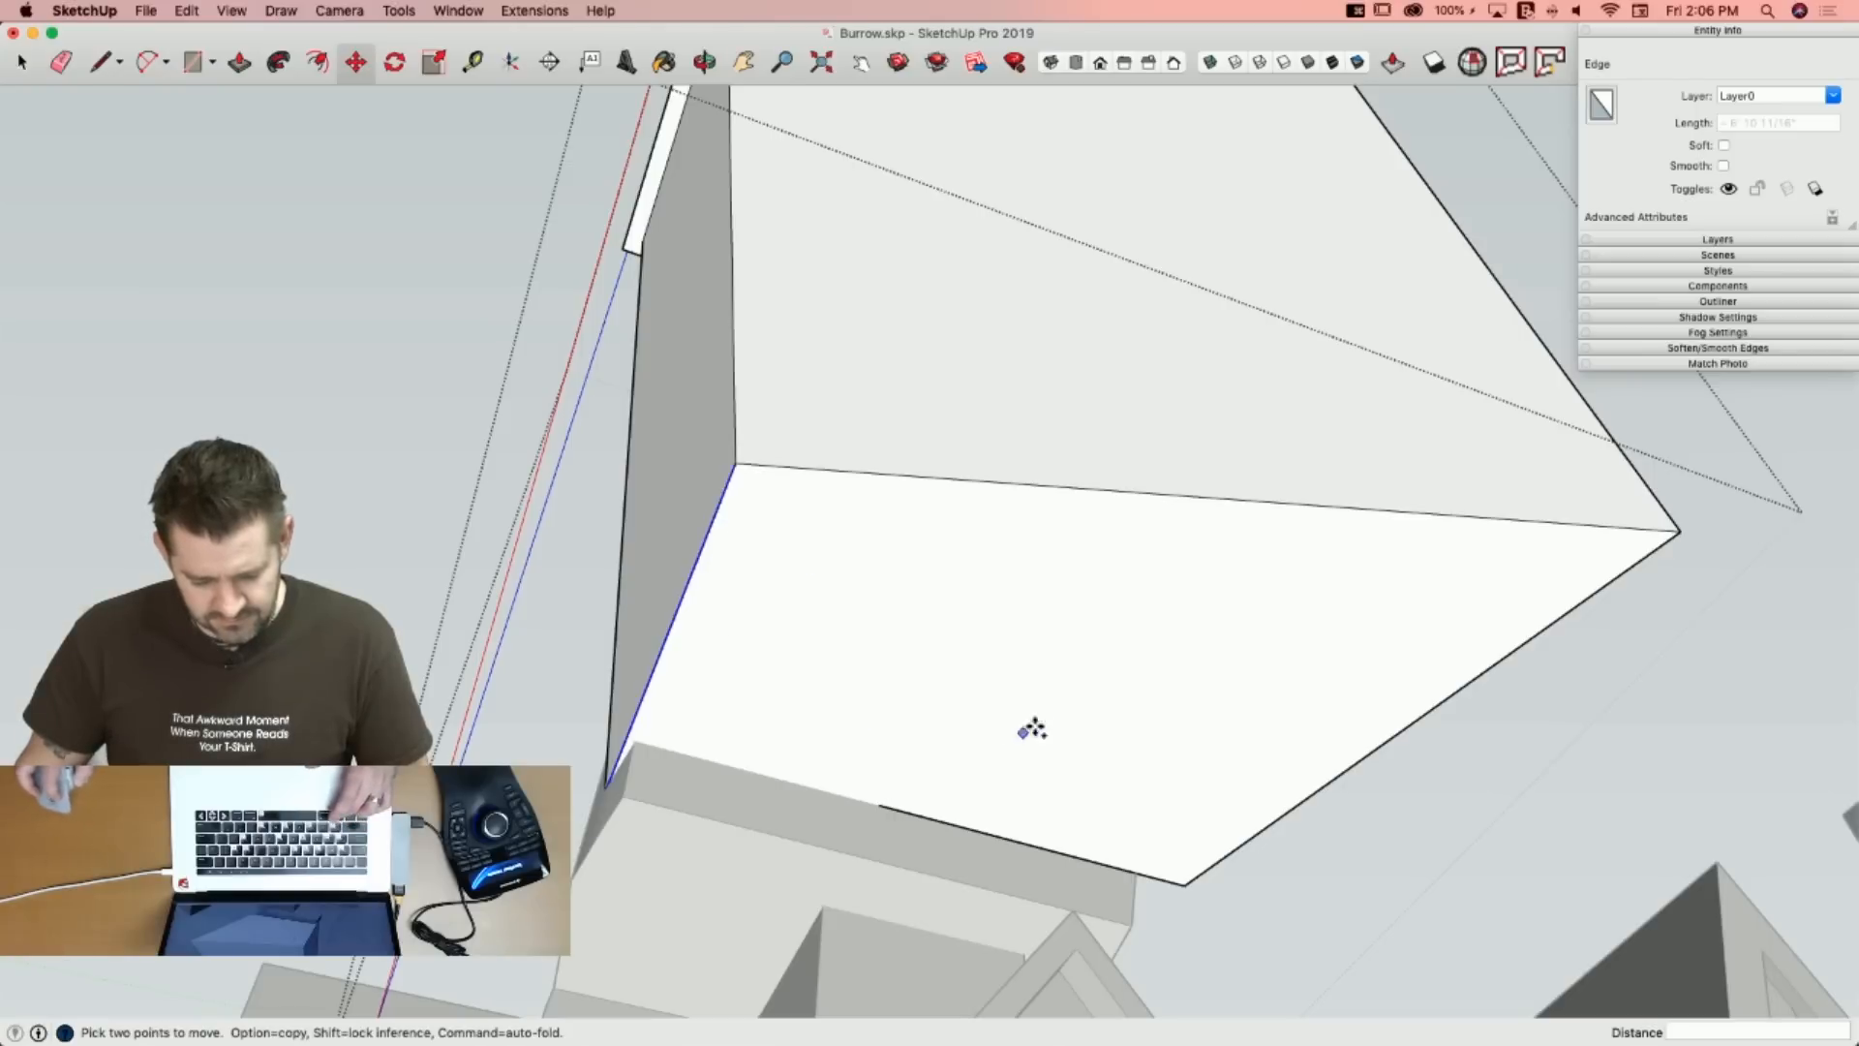
click(697, 559)
key(alt)
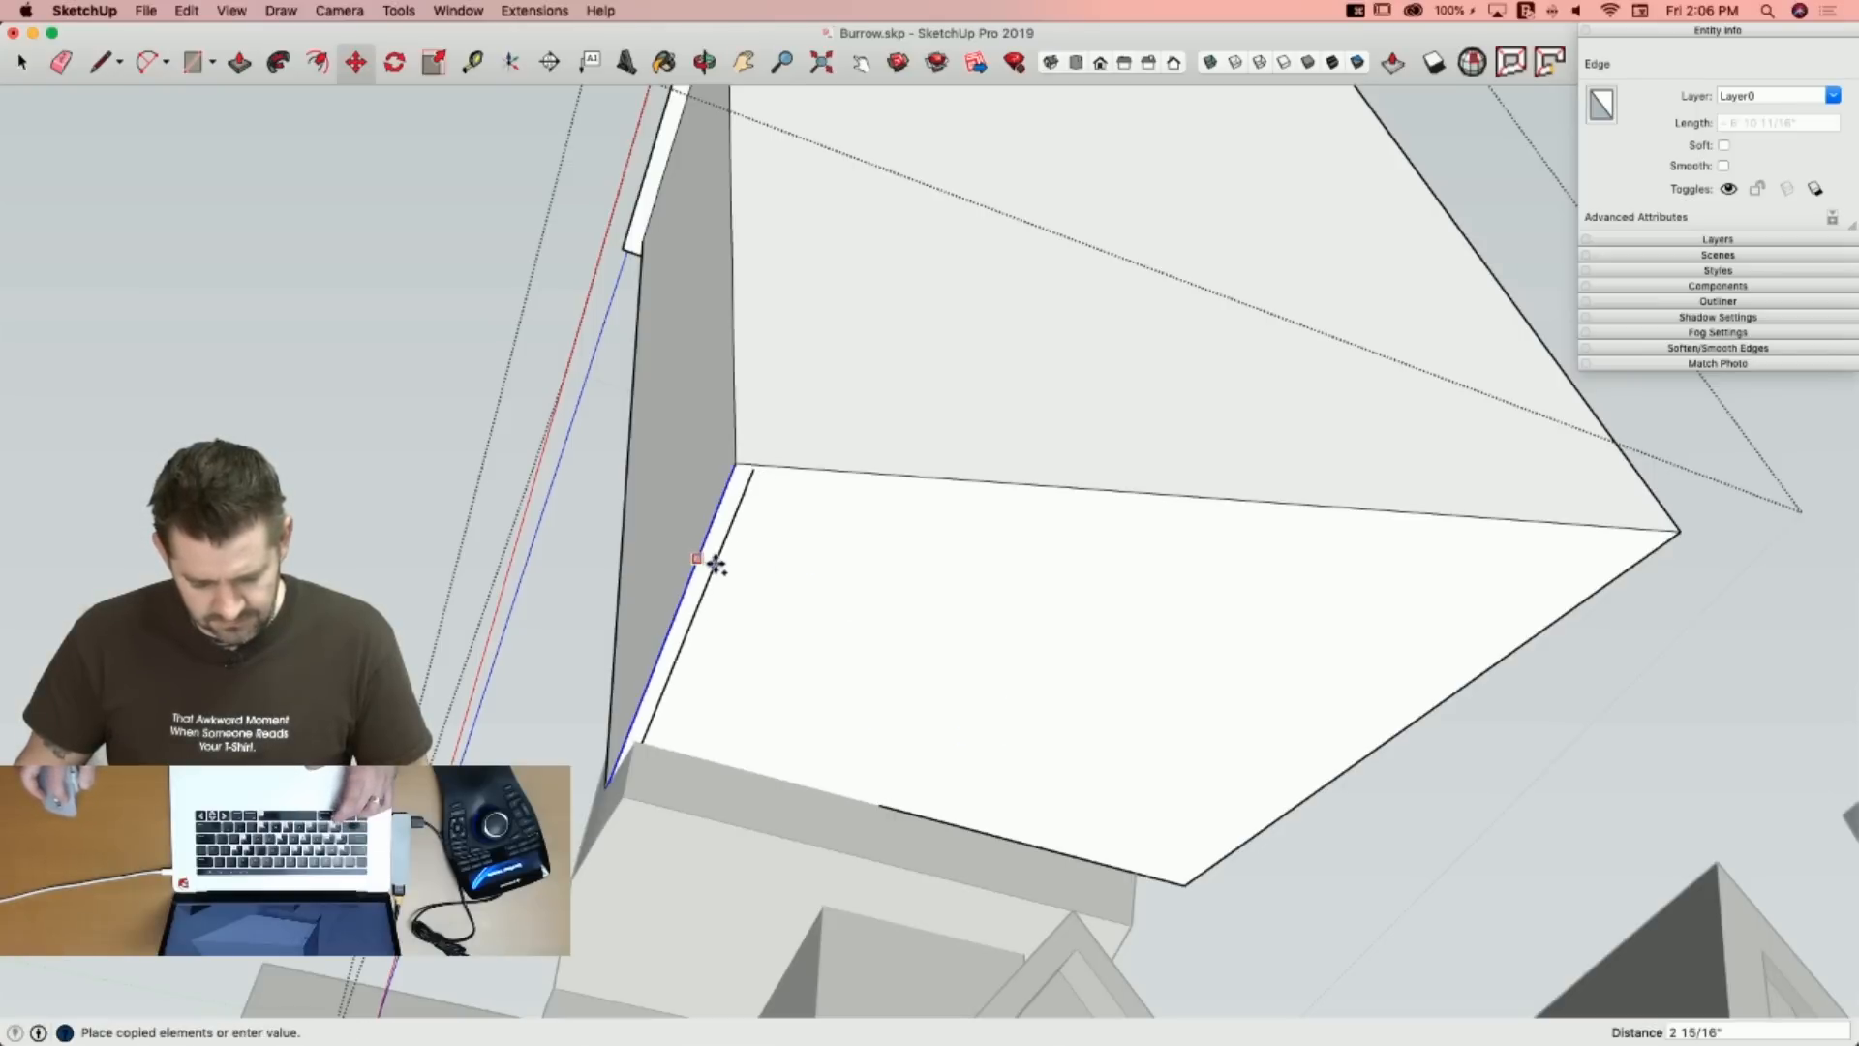
click(709, 562)
Extend the original and copied underside edges outward with two parallel lines about 4' 1" long past the wall corner.
key(l)
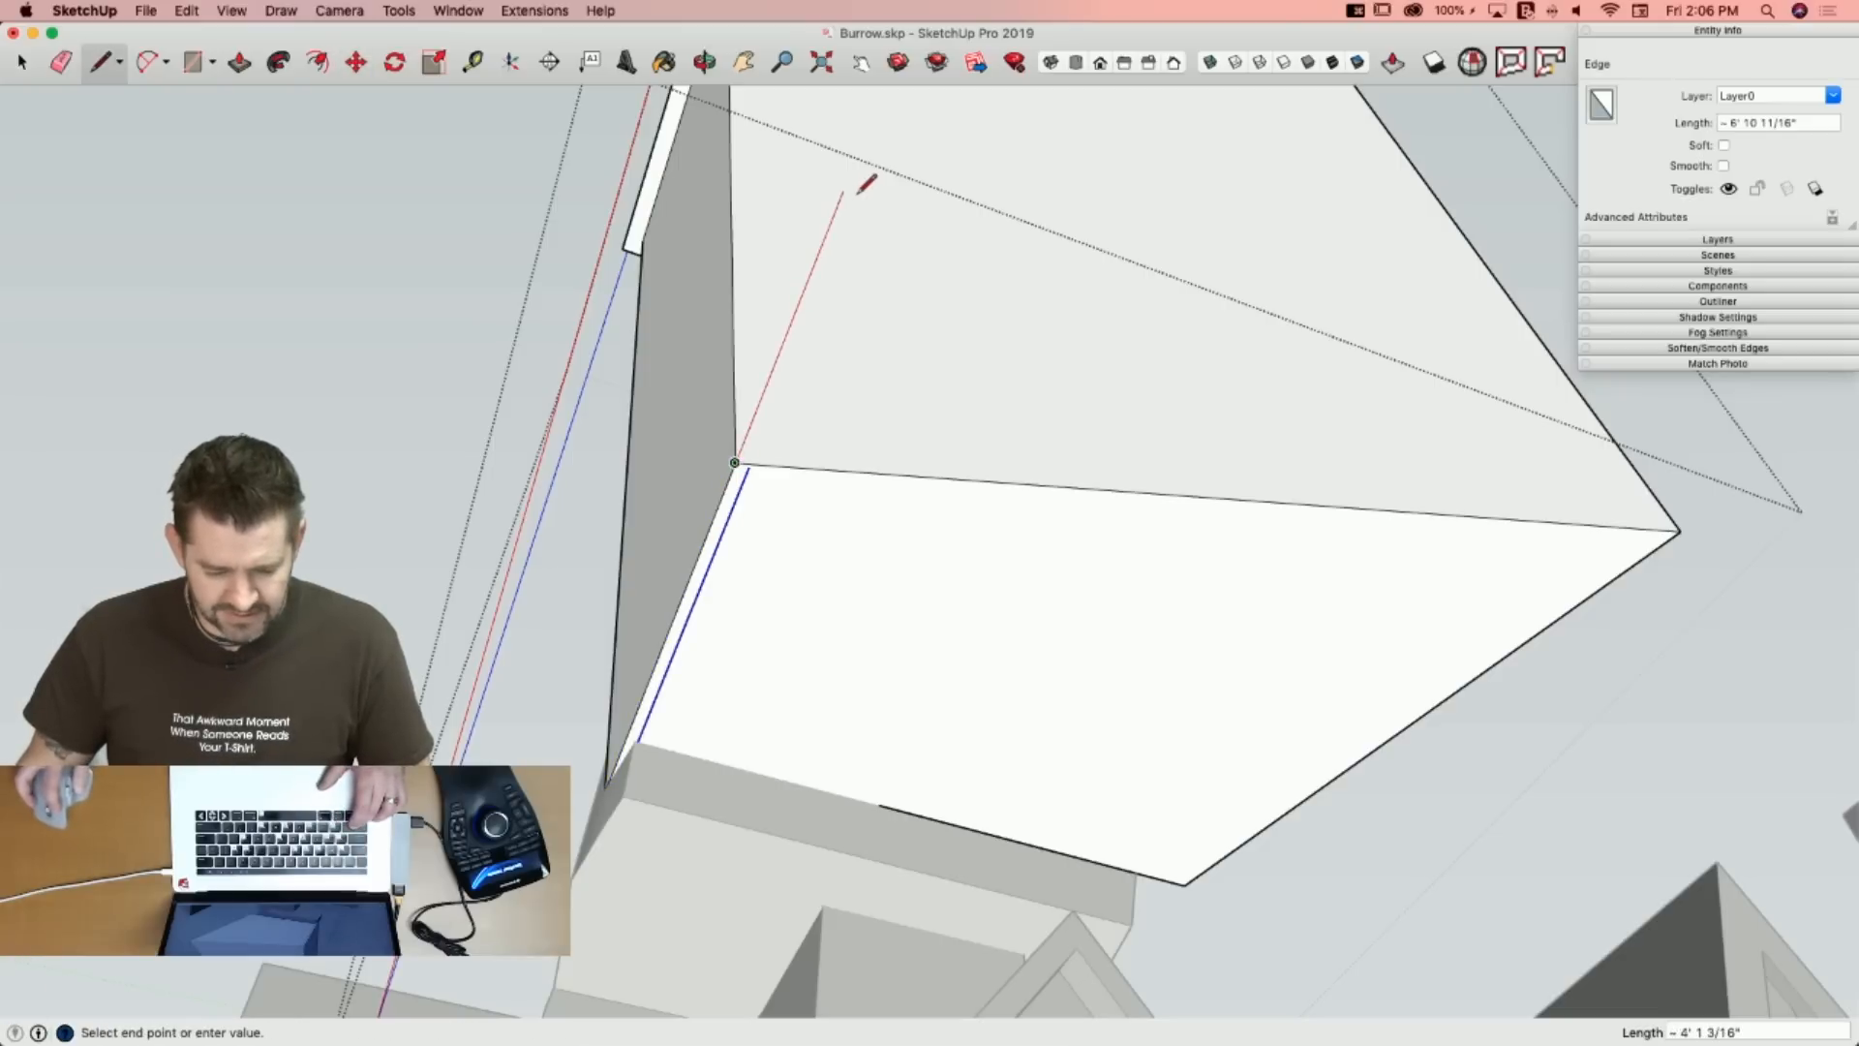
key(Escape)
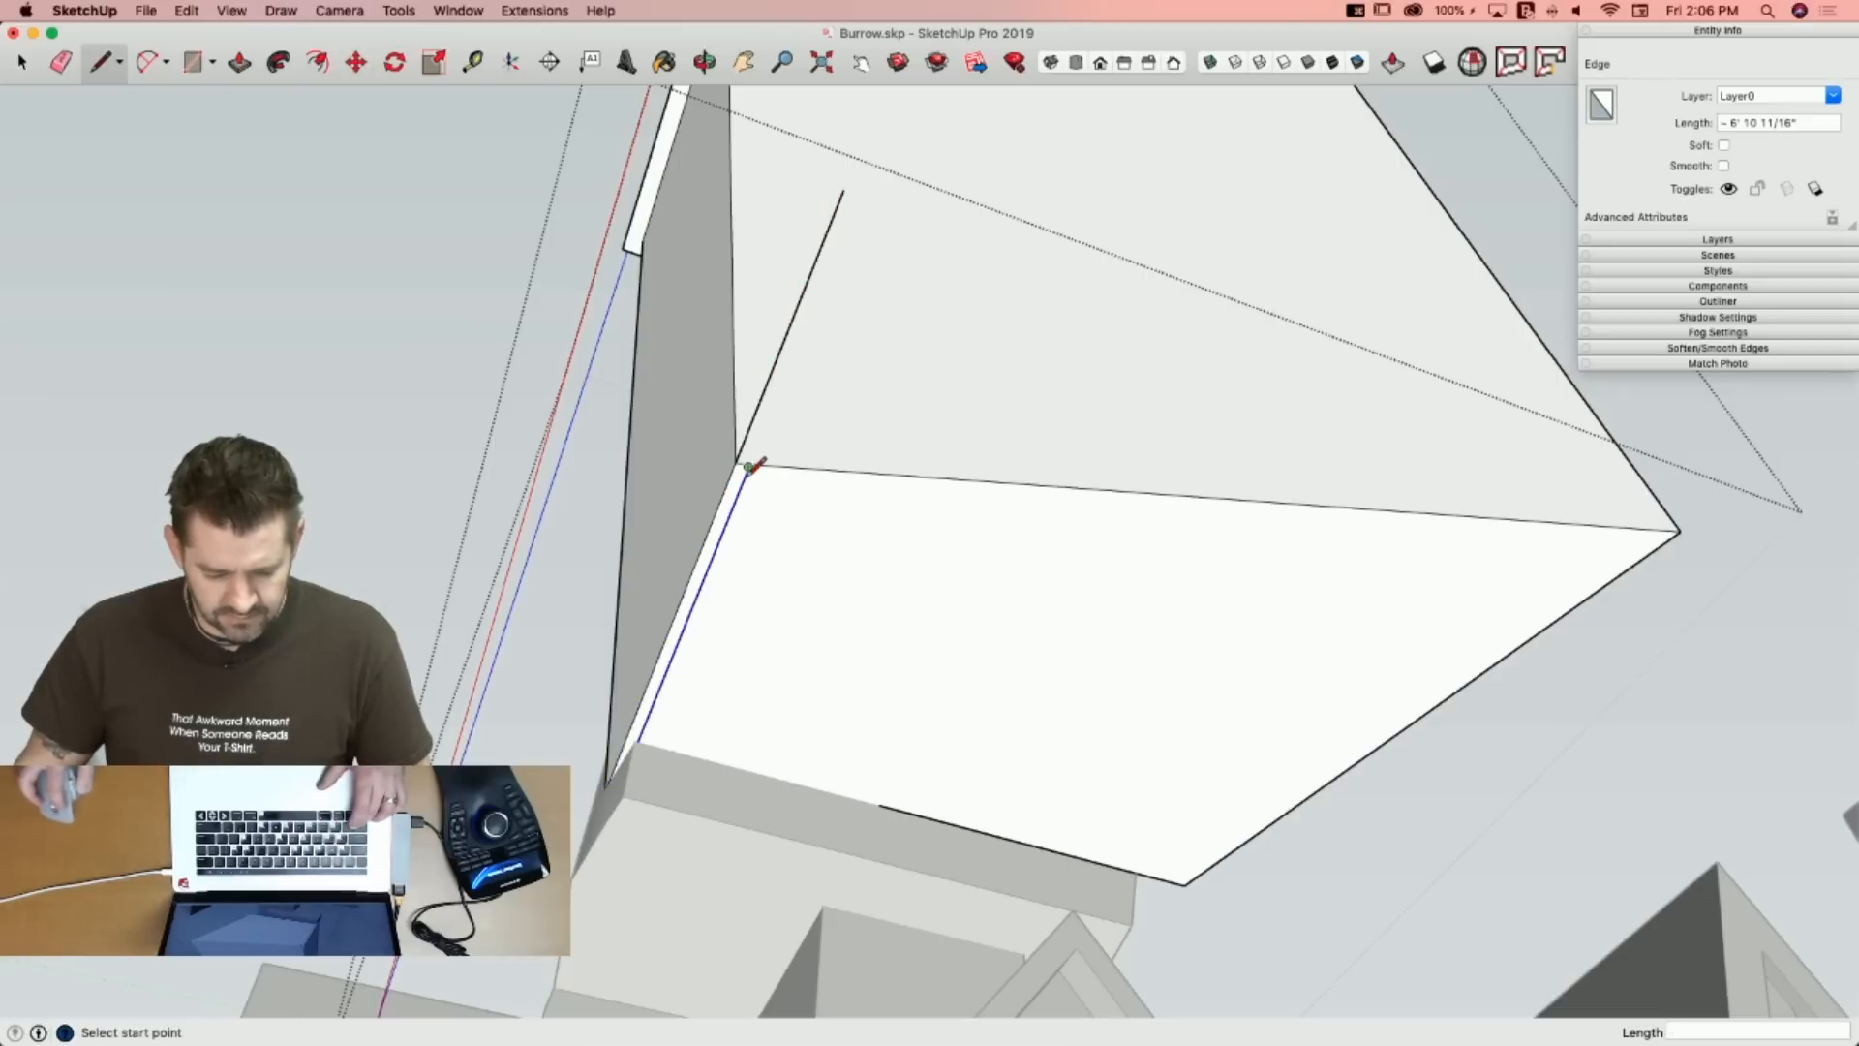
click(869, 169)
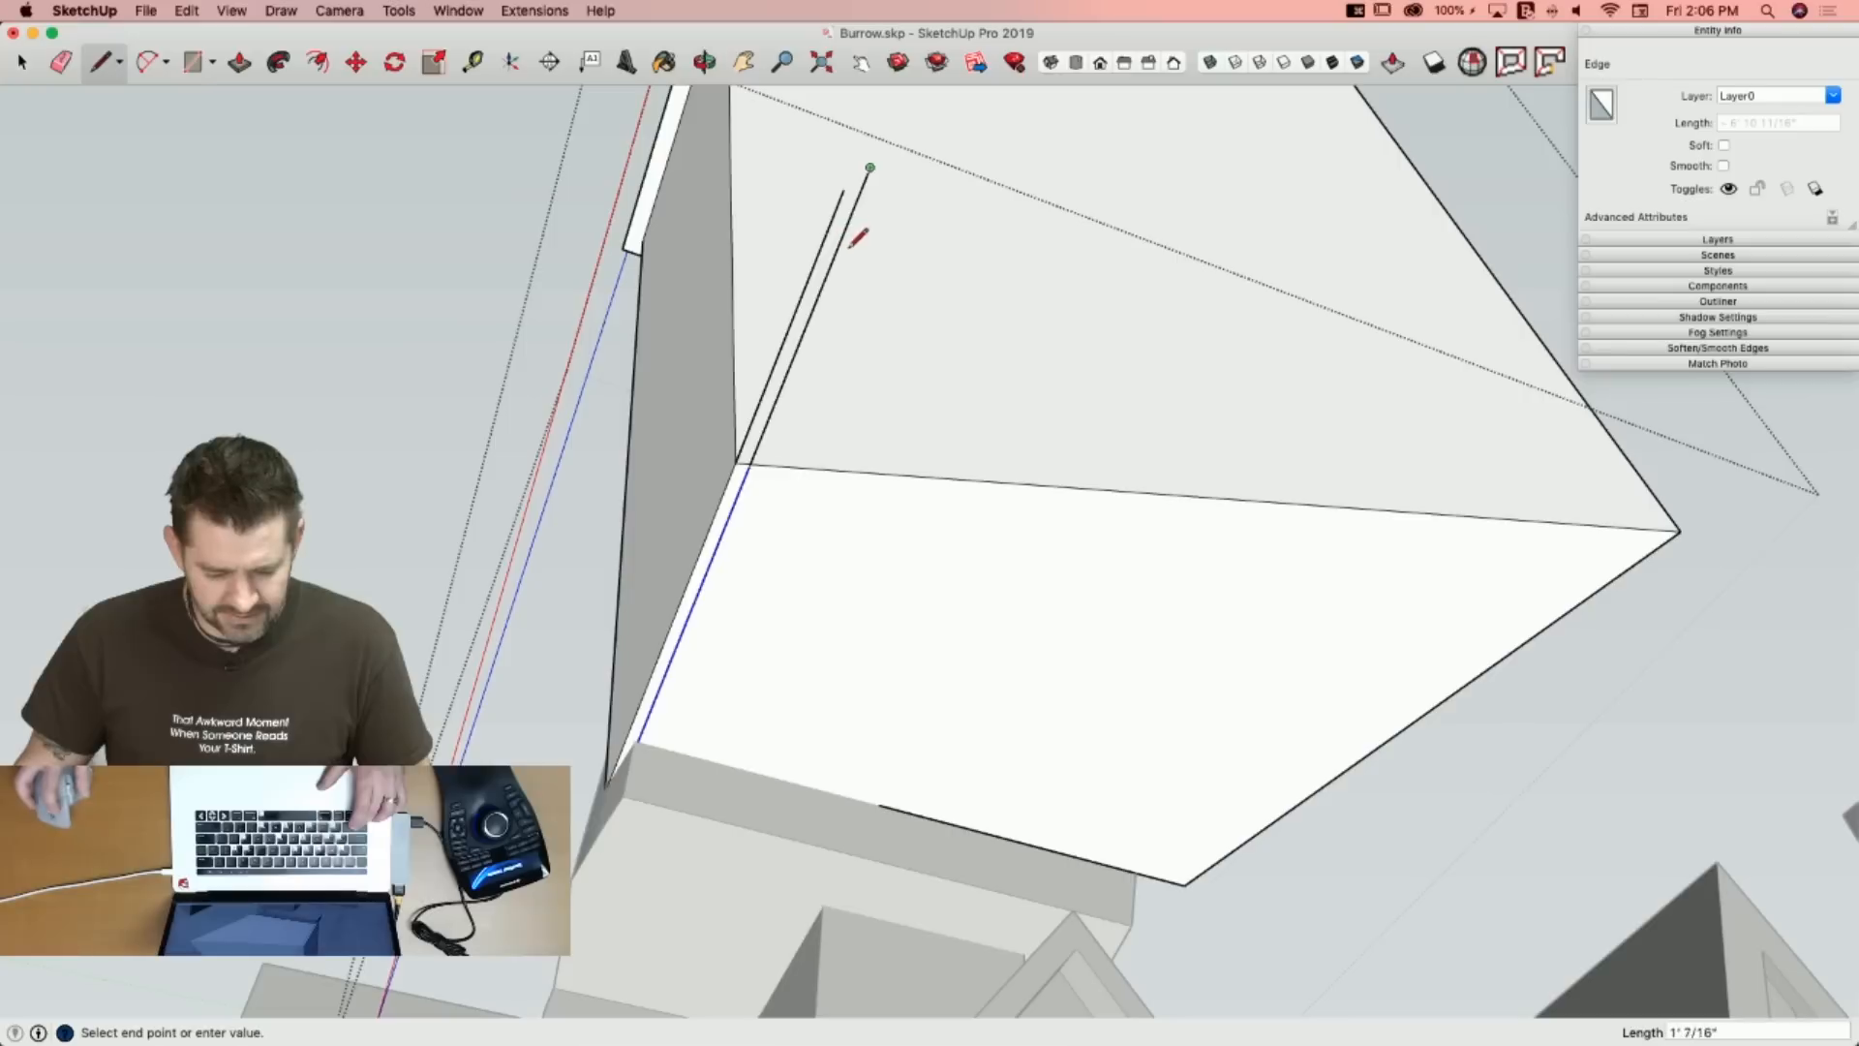
key(space)
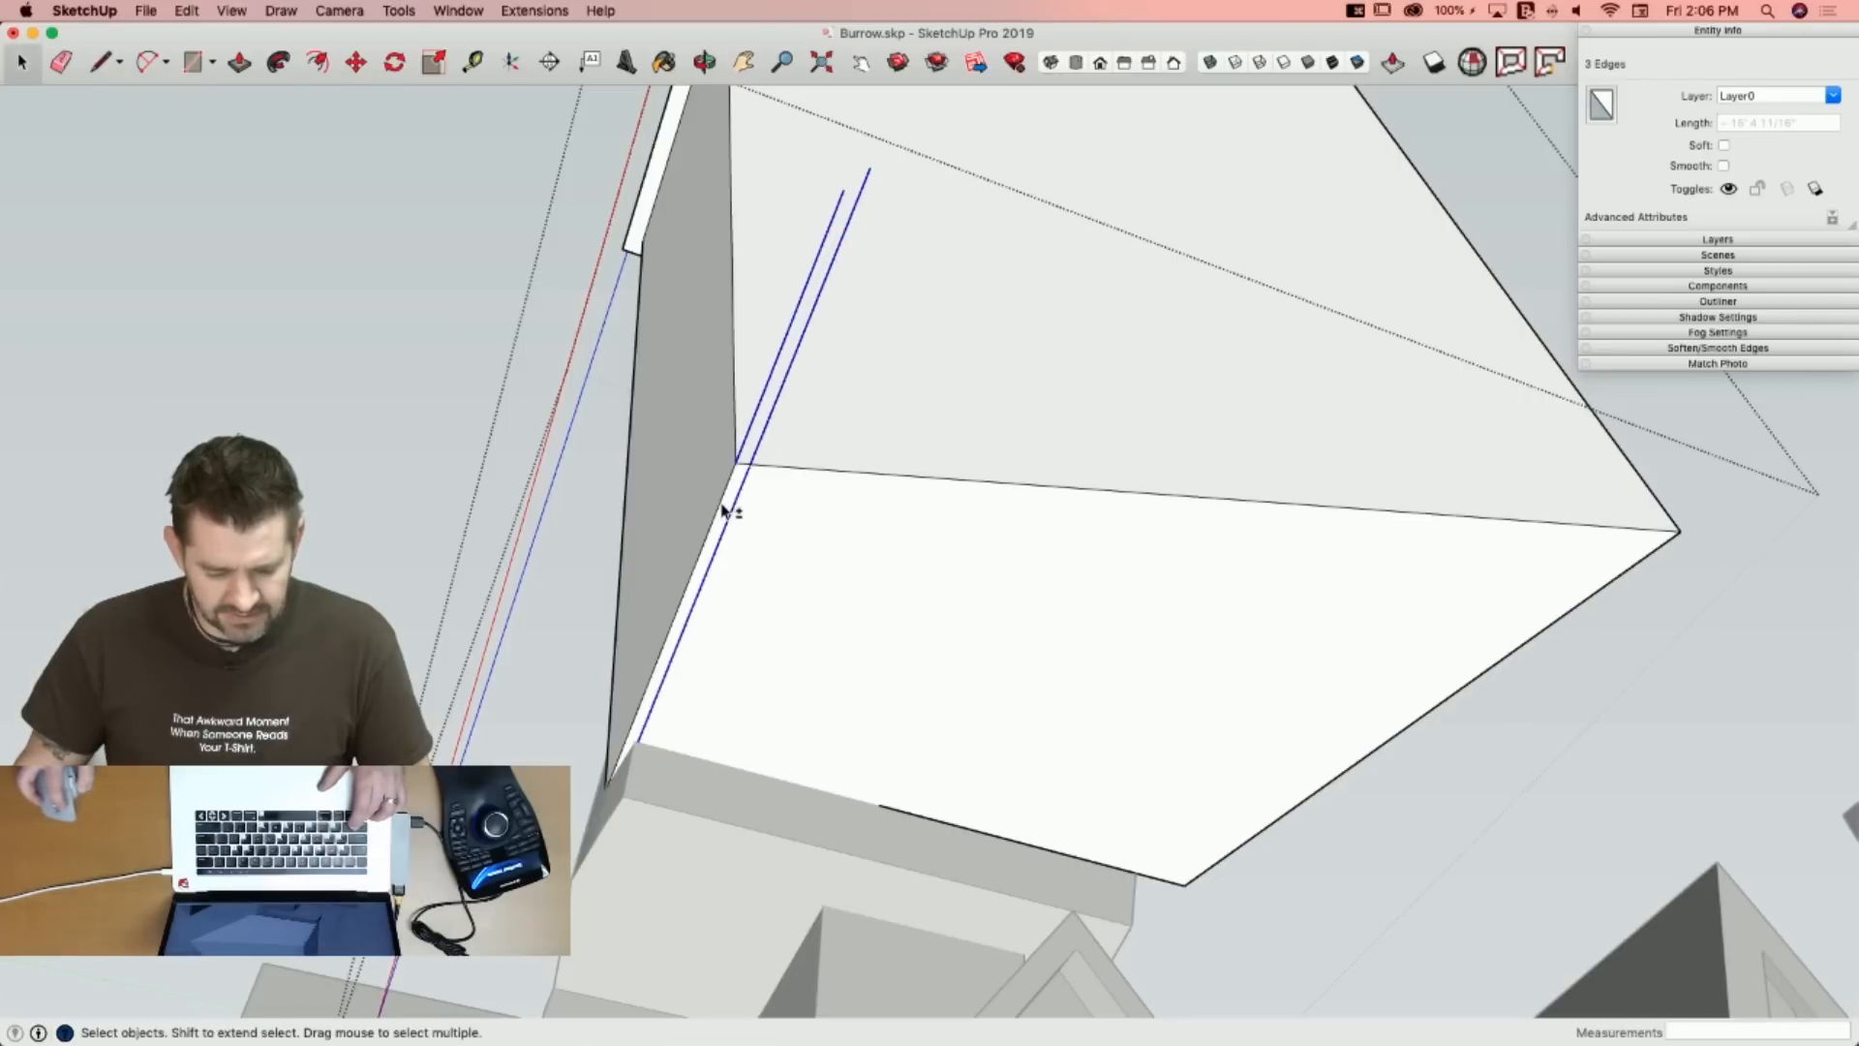
key(m)
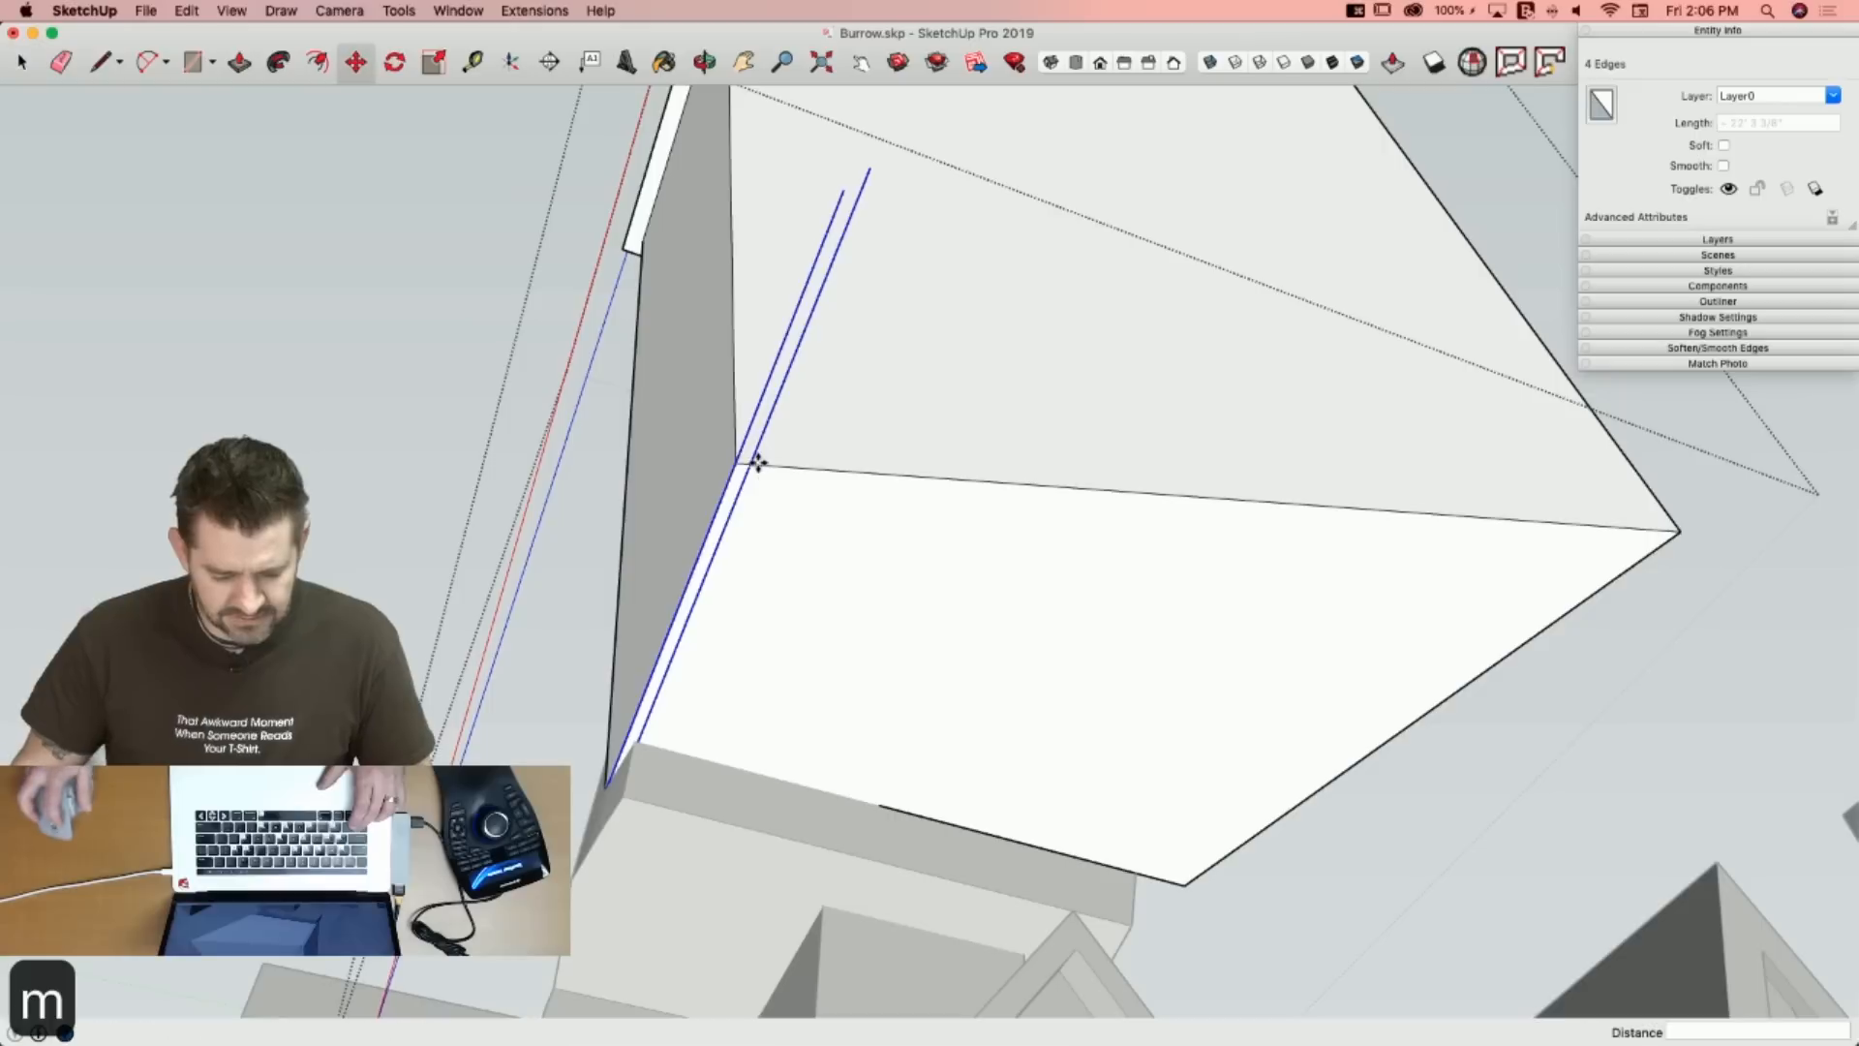
click(790, 372)
key(alt)
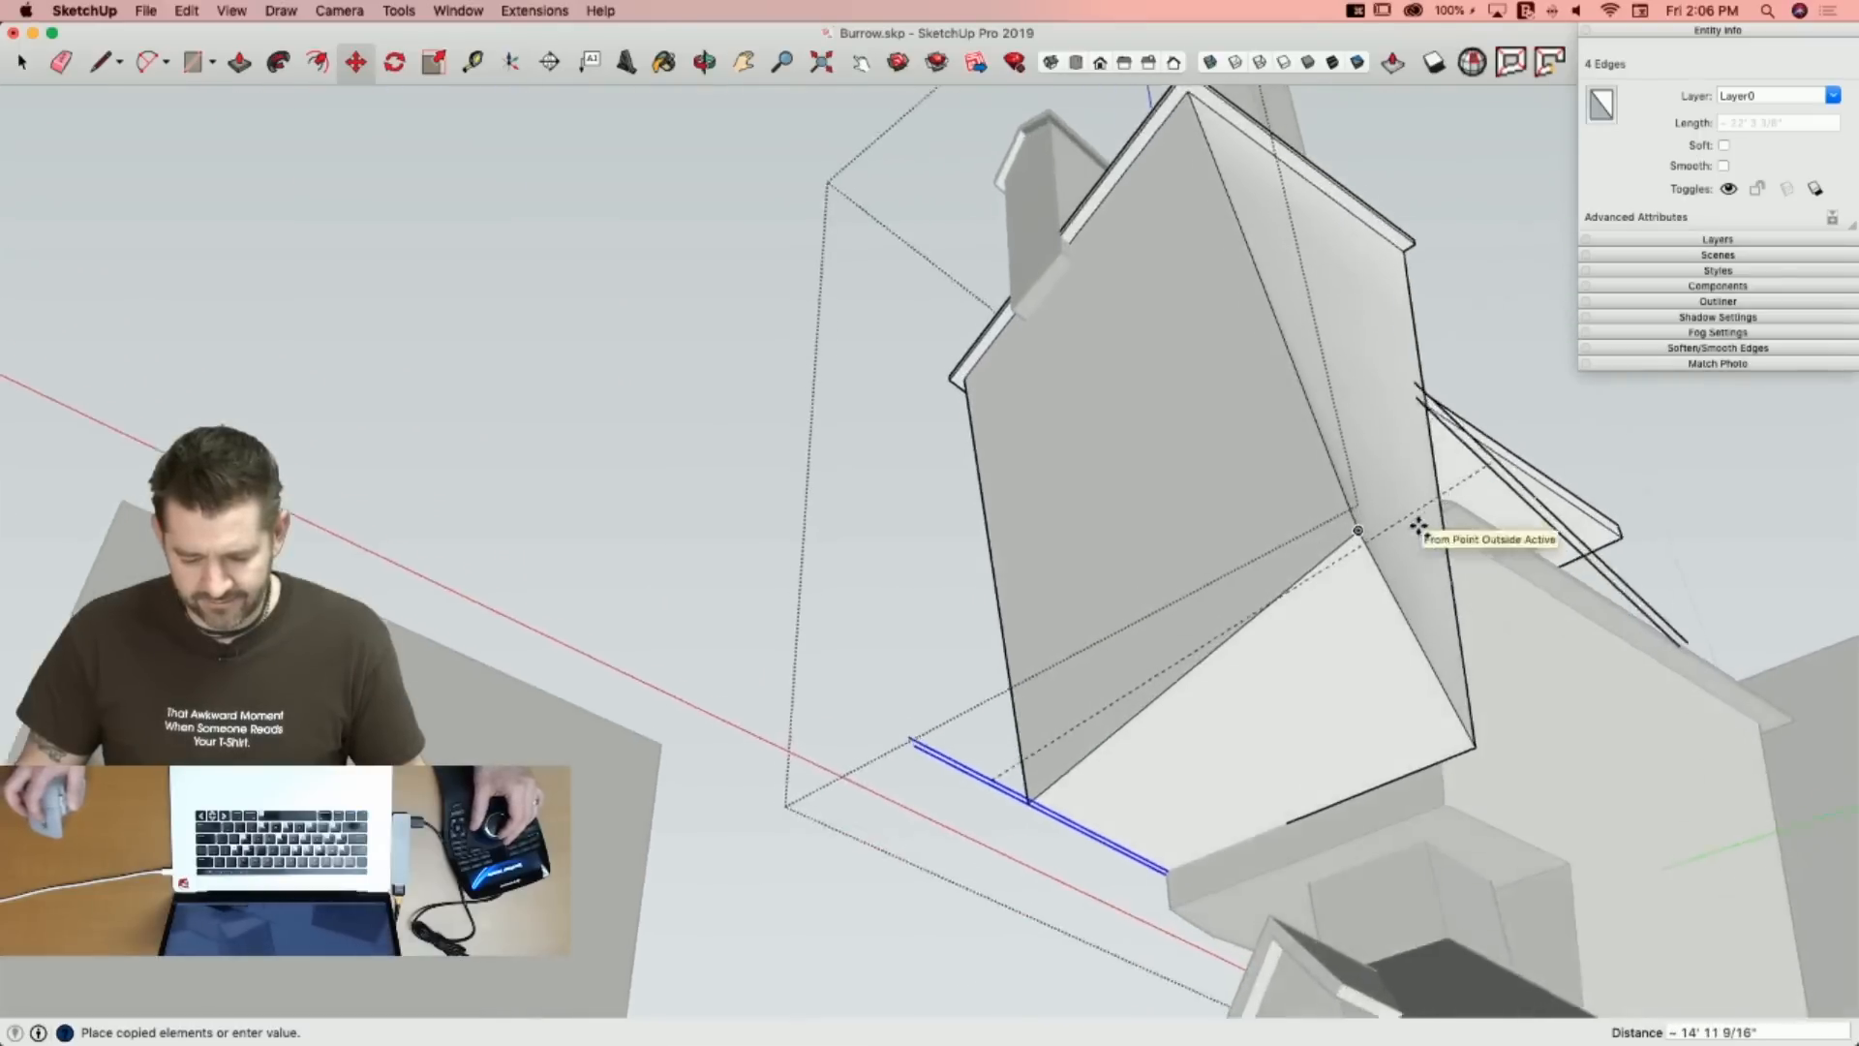
key(space)
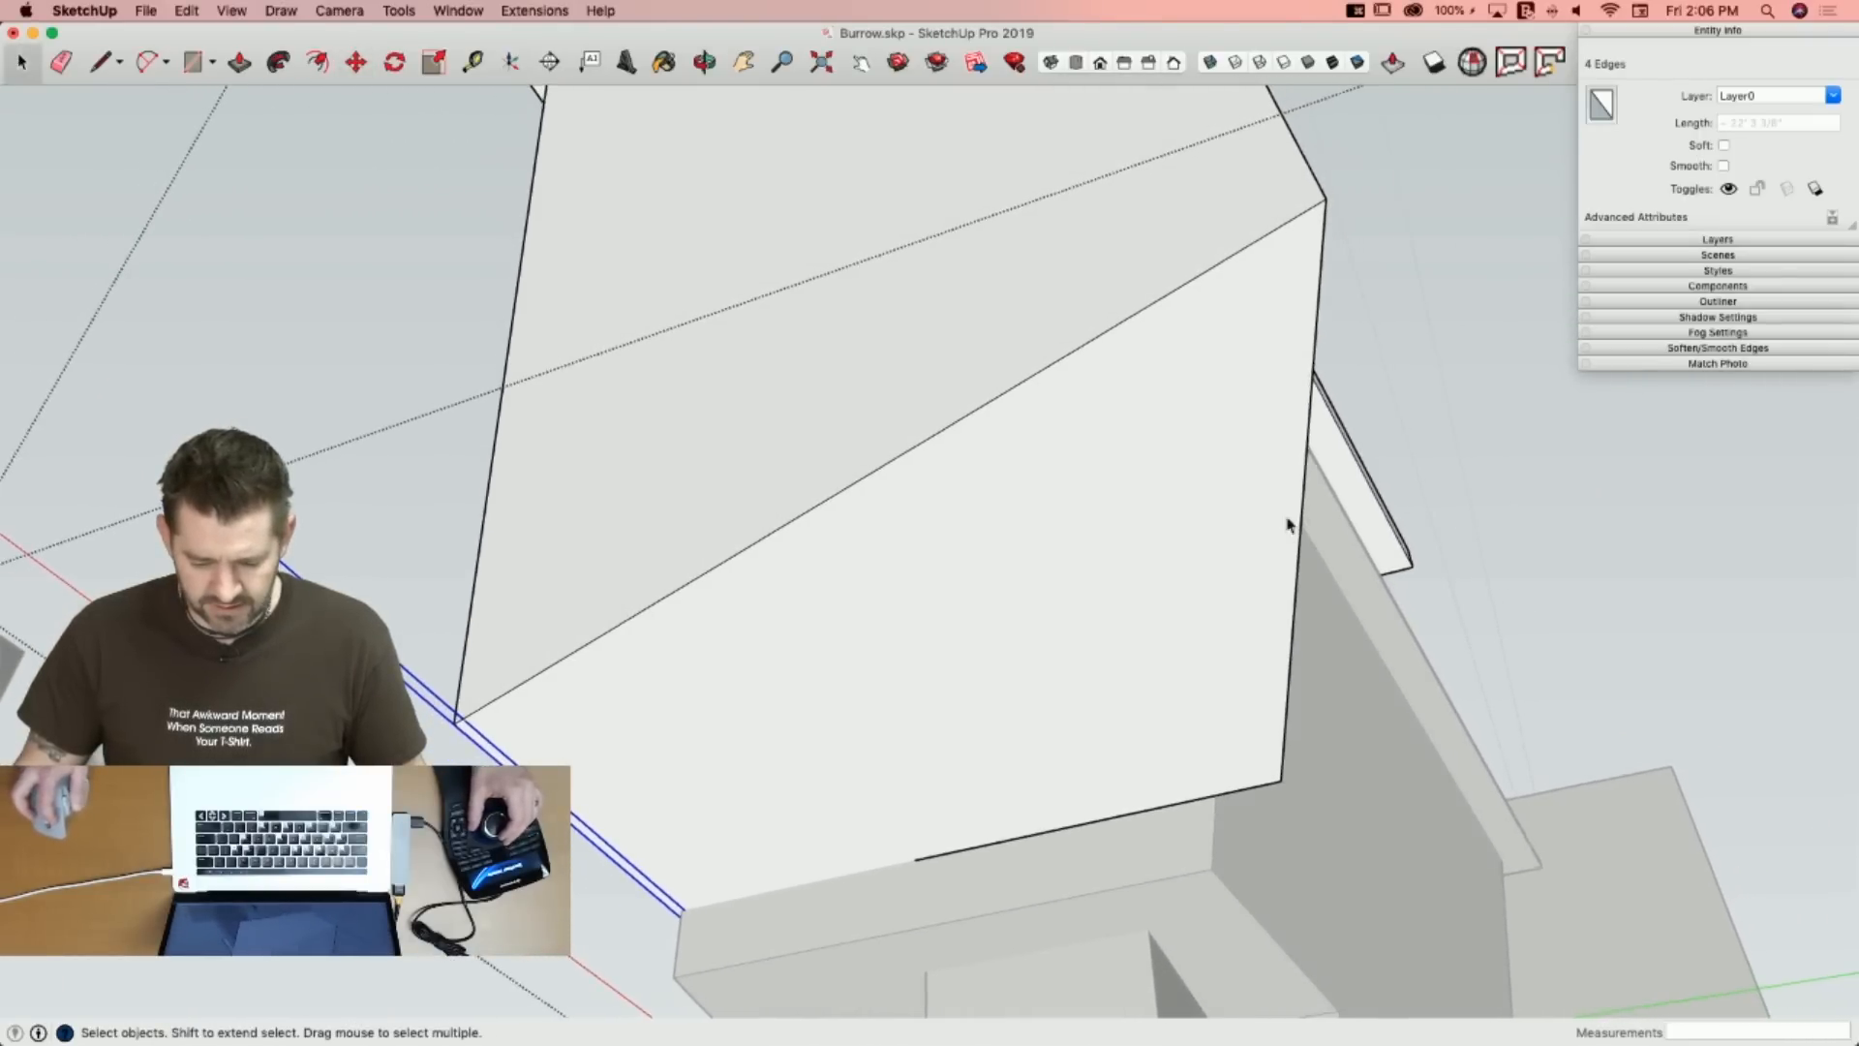
Select the underside edge on the opposite side of the upper storey.
middle_drag(1289, 526, 1150, 407)
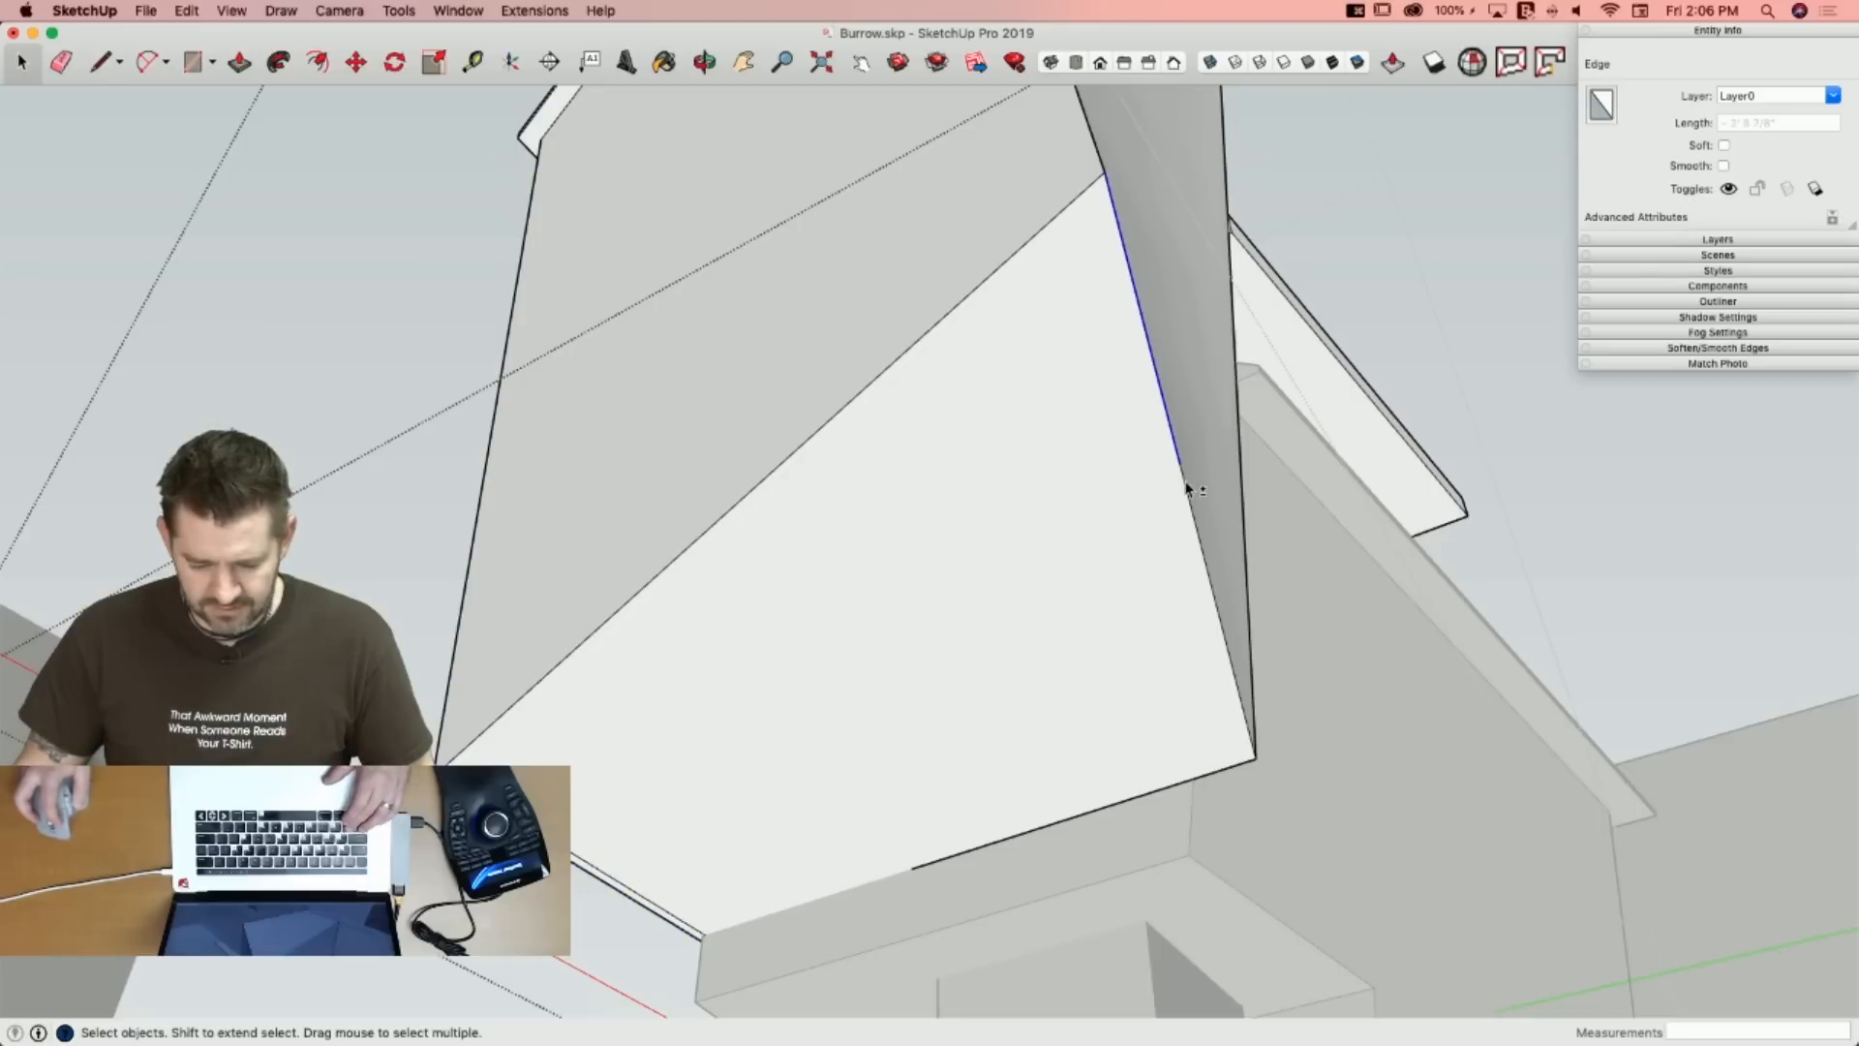
Draw an inset line about 9' 6 1/16" long along the underside face's slanted side and erase the extra lines beyond the opposite corner.
key(BackSpace)
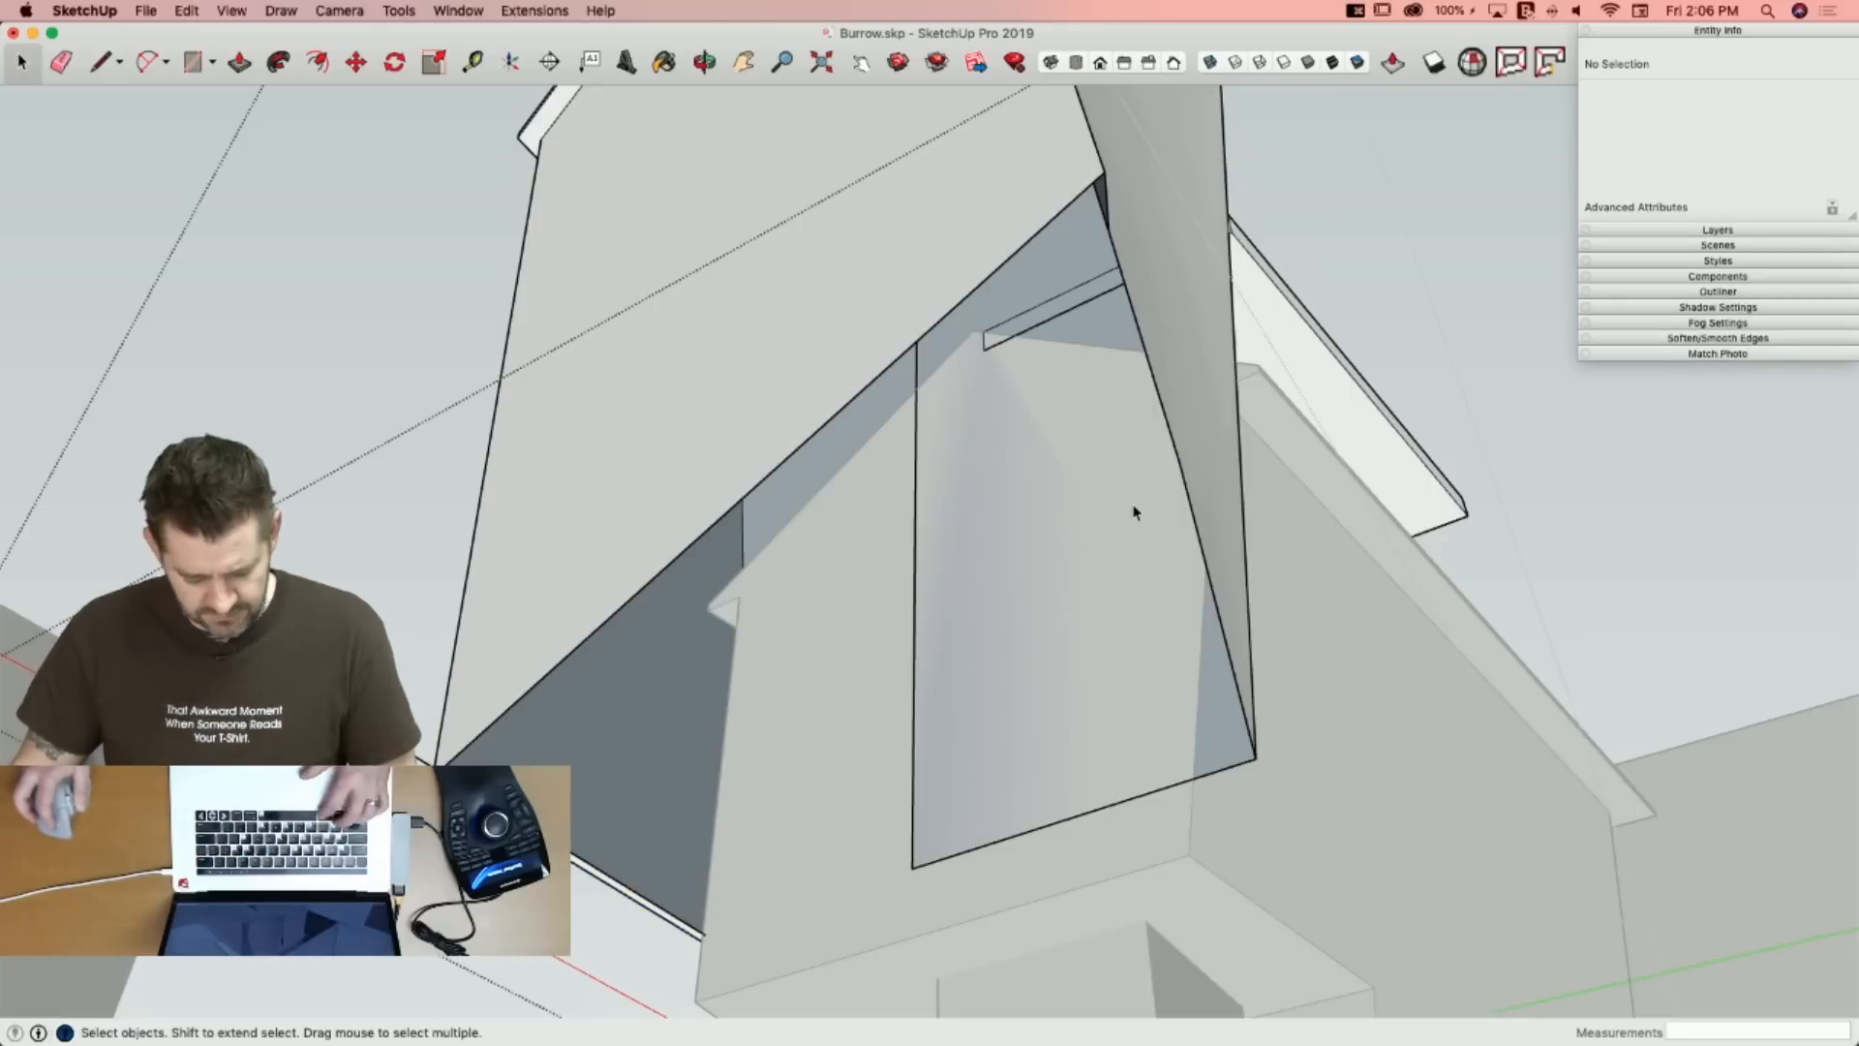
key(super+z)
middle_drag(1135, 505, 1082, 614)
key(l)
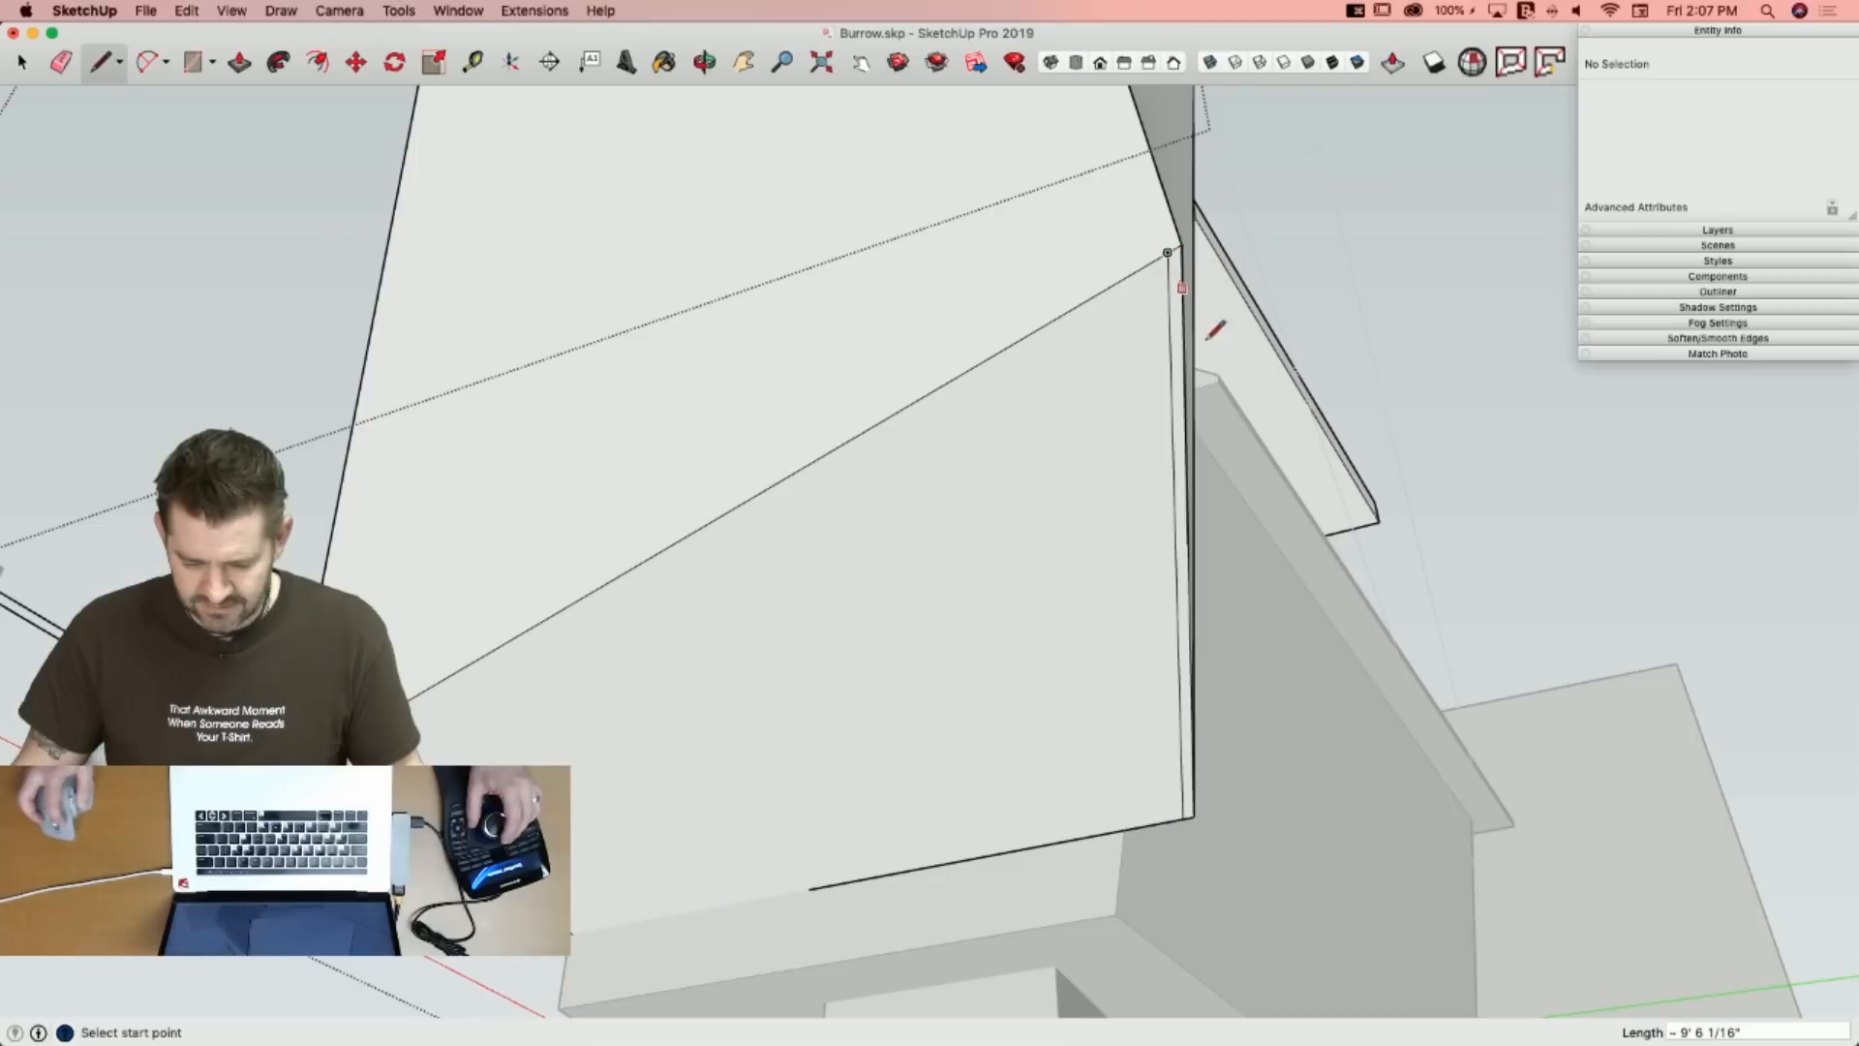
key(e)
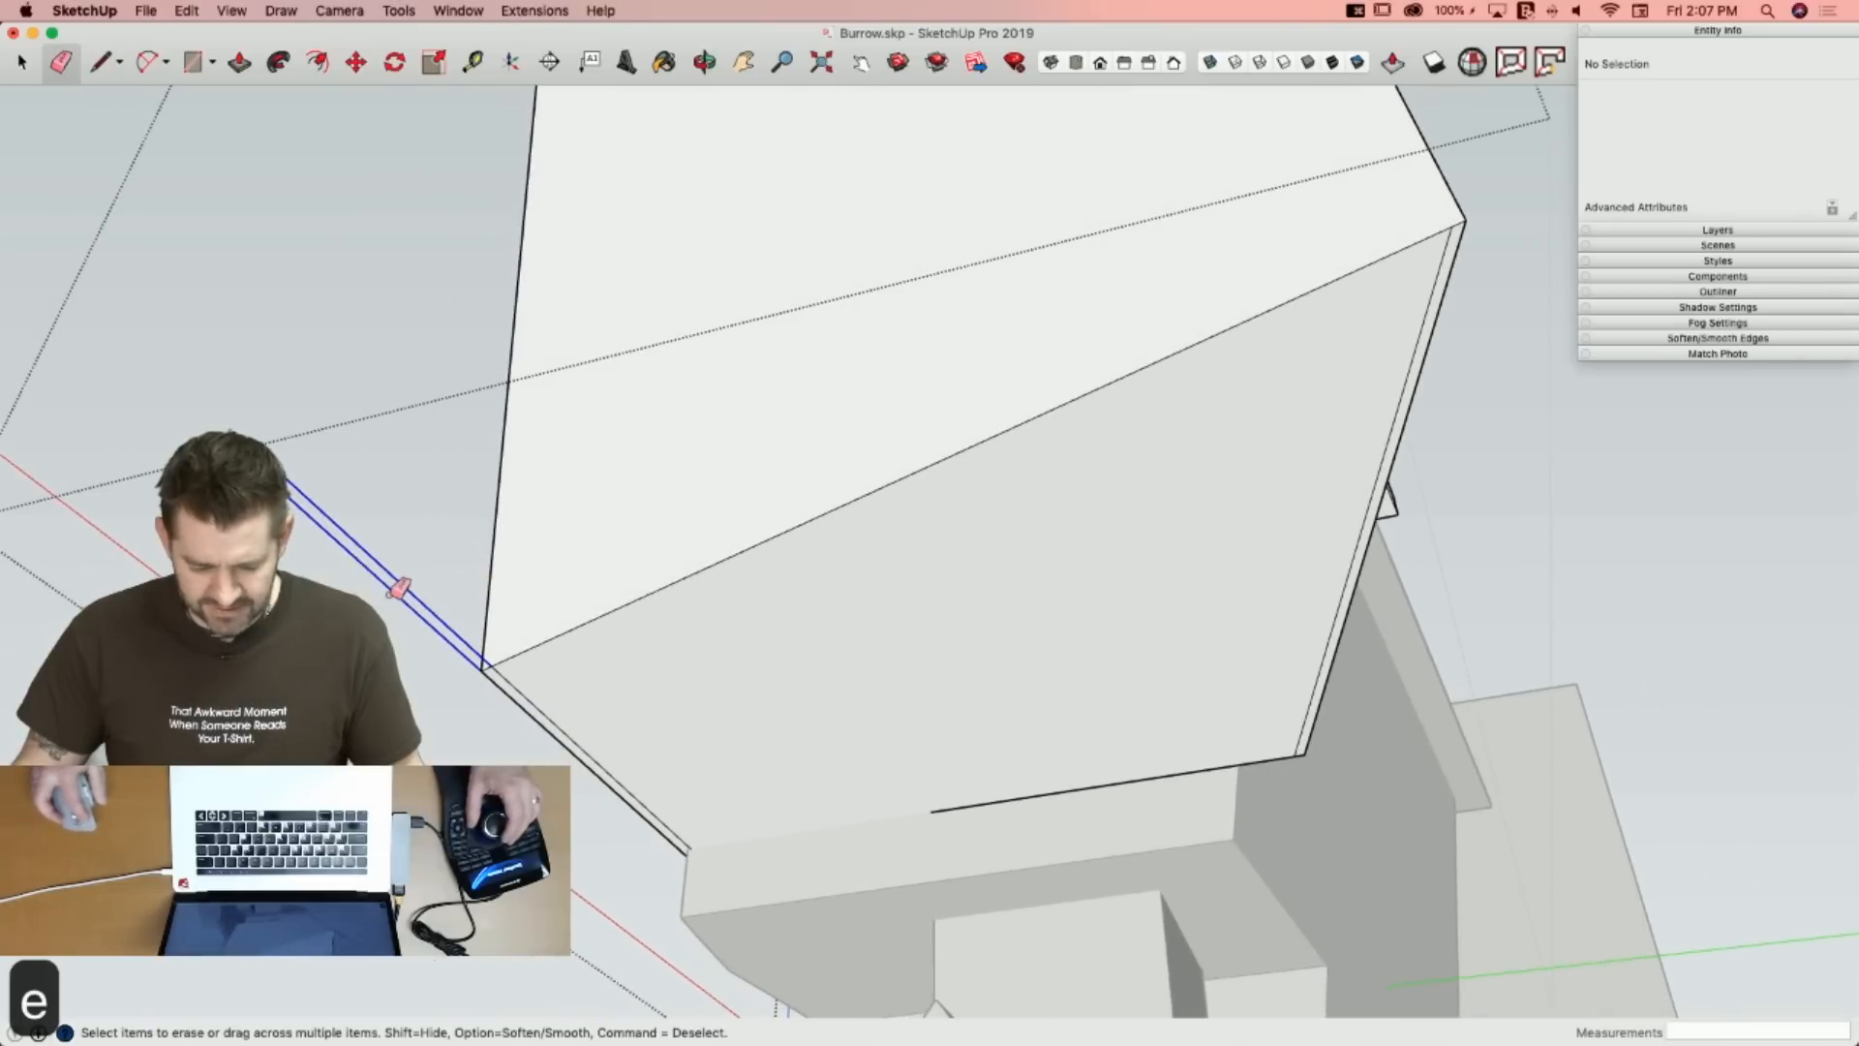
Push/Pull the narrow strips along both slanted sides of the roof underside down by 6 1/16" as fascia boards.
key(p)
click(460, 567)
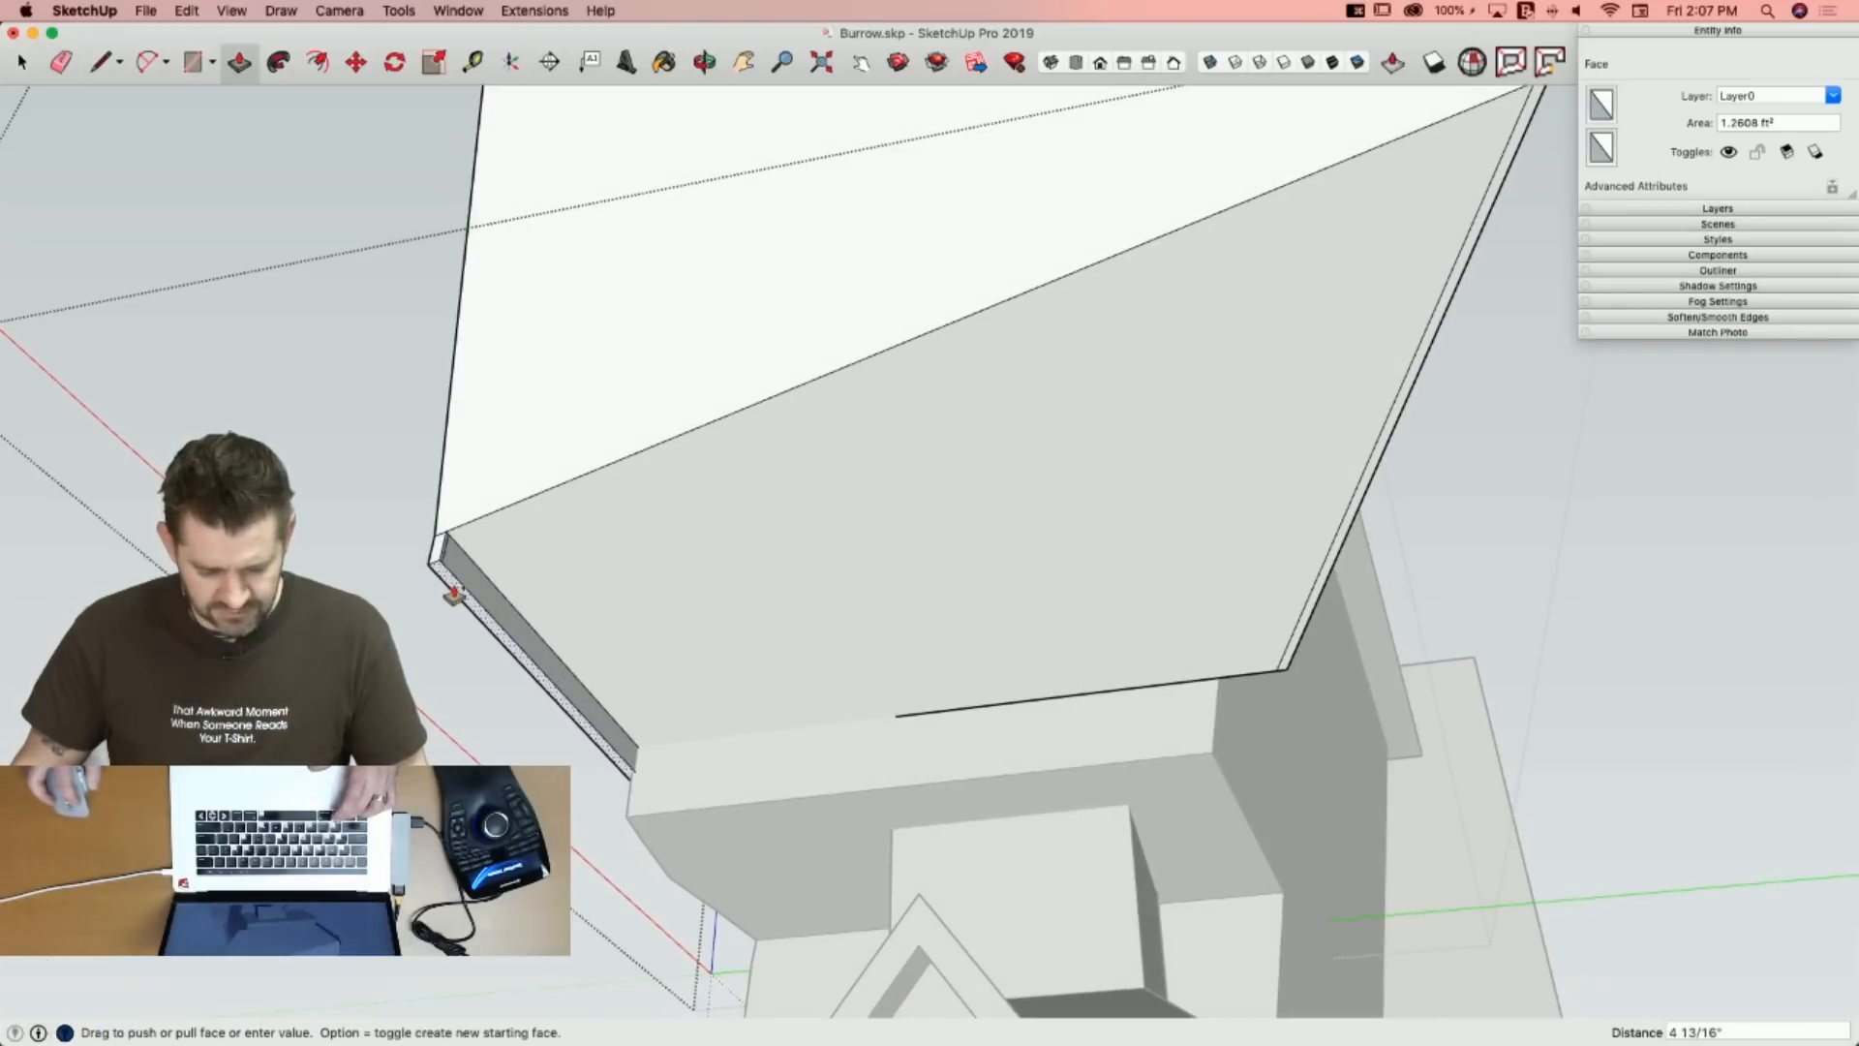
click(454, 602)
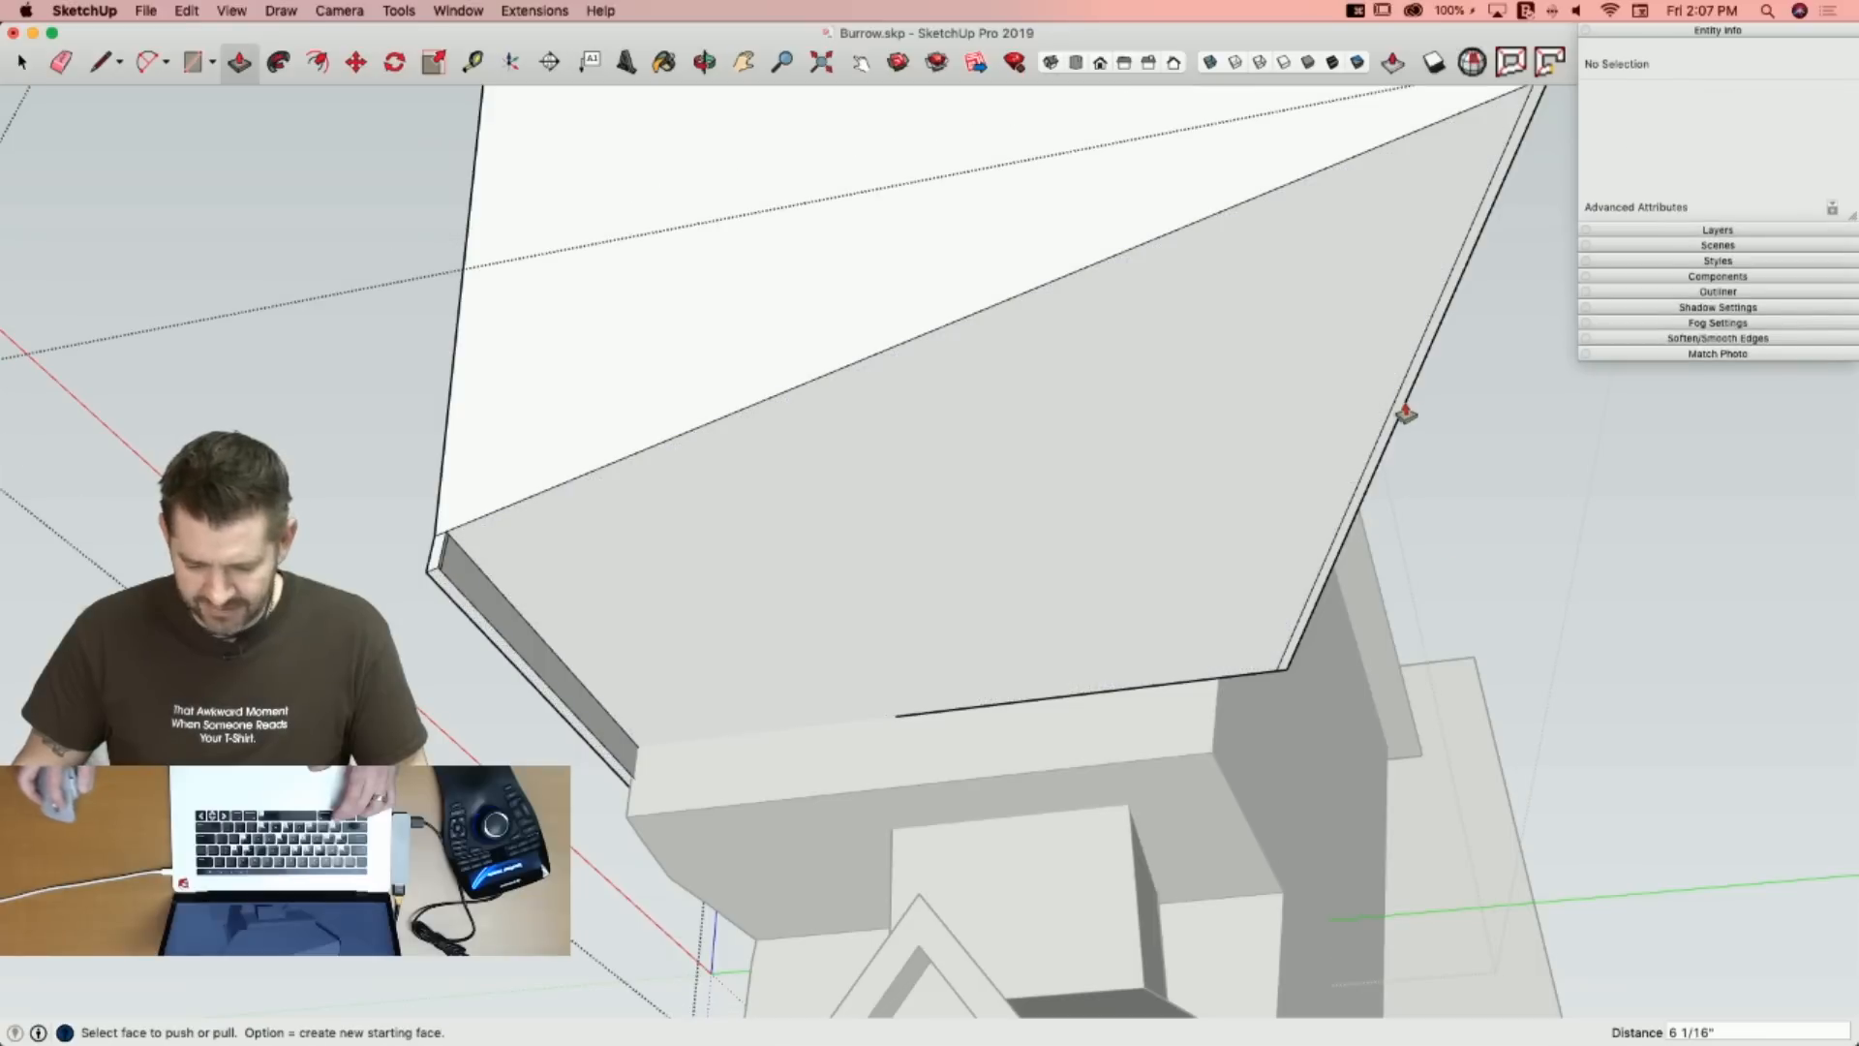
middle_drag(1254, 625, 1176, 786)
key(space)
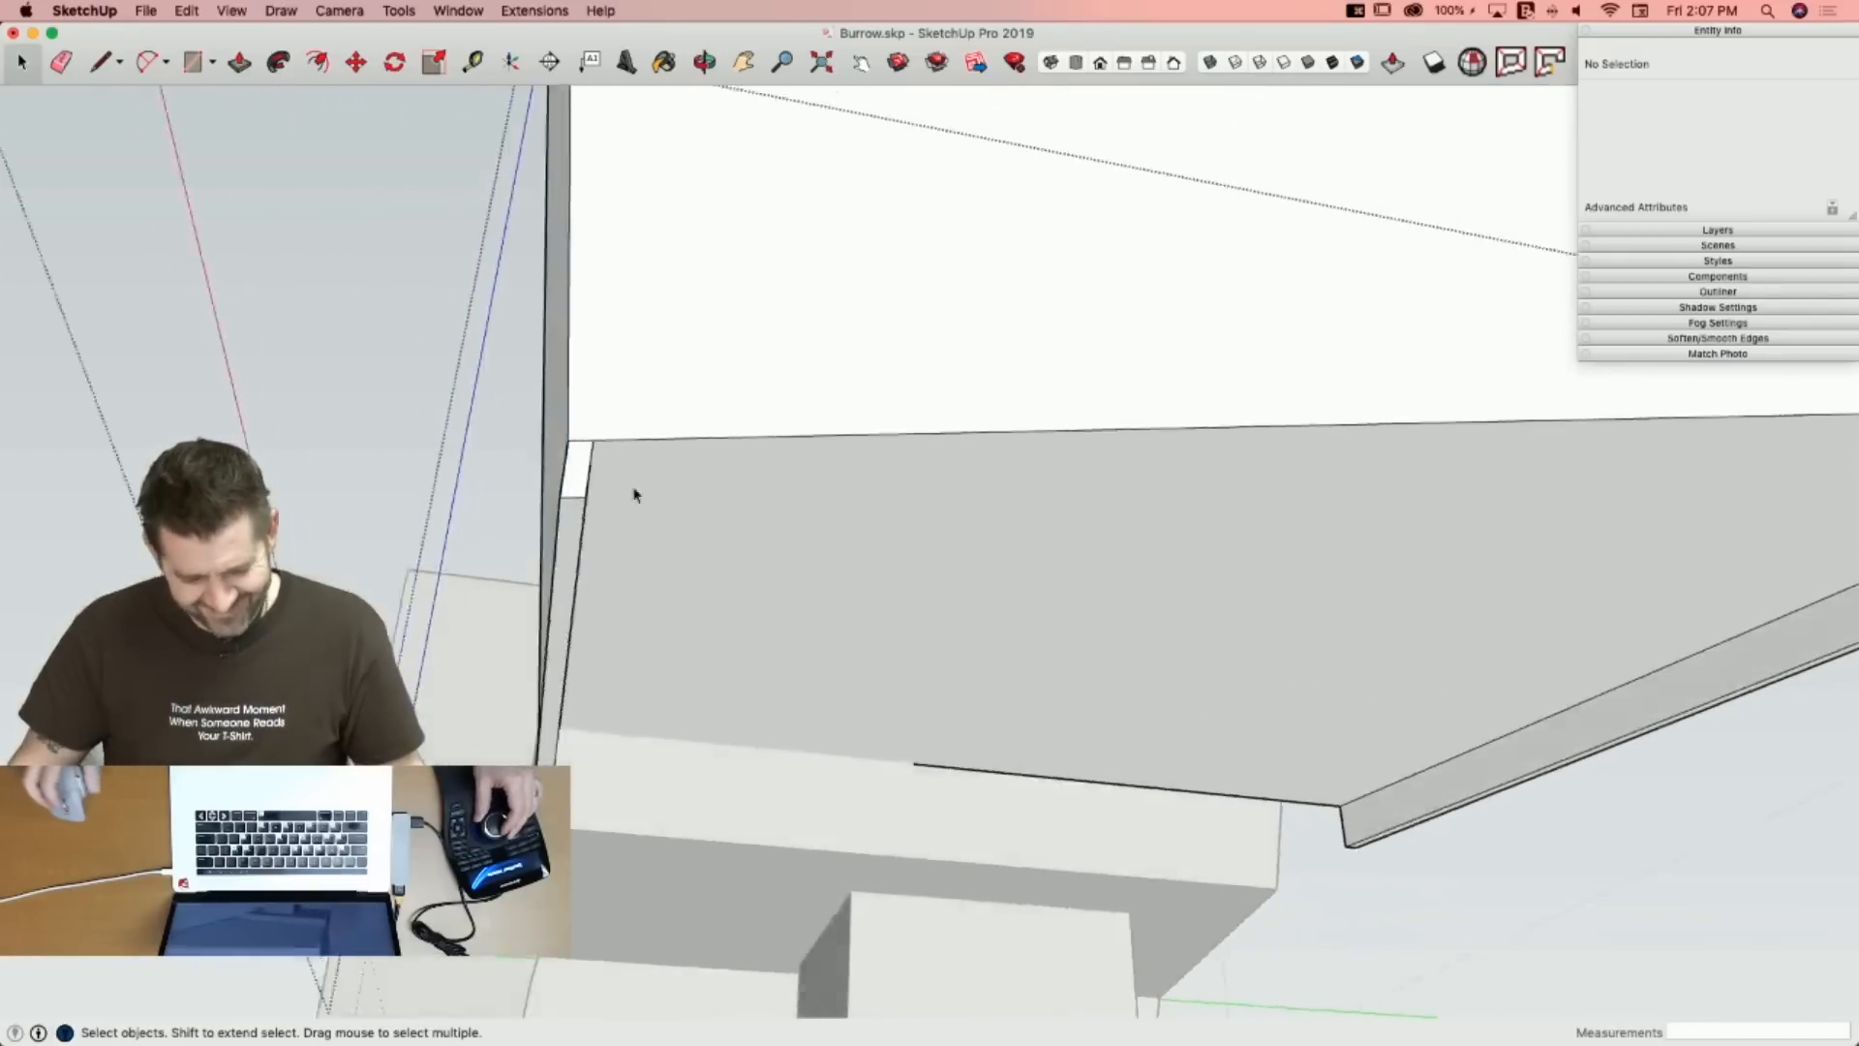
Push/Pull the fascia board's inner side face by 1 11/16" and push its outer side face inward.
key(p)
key(e)
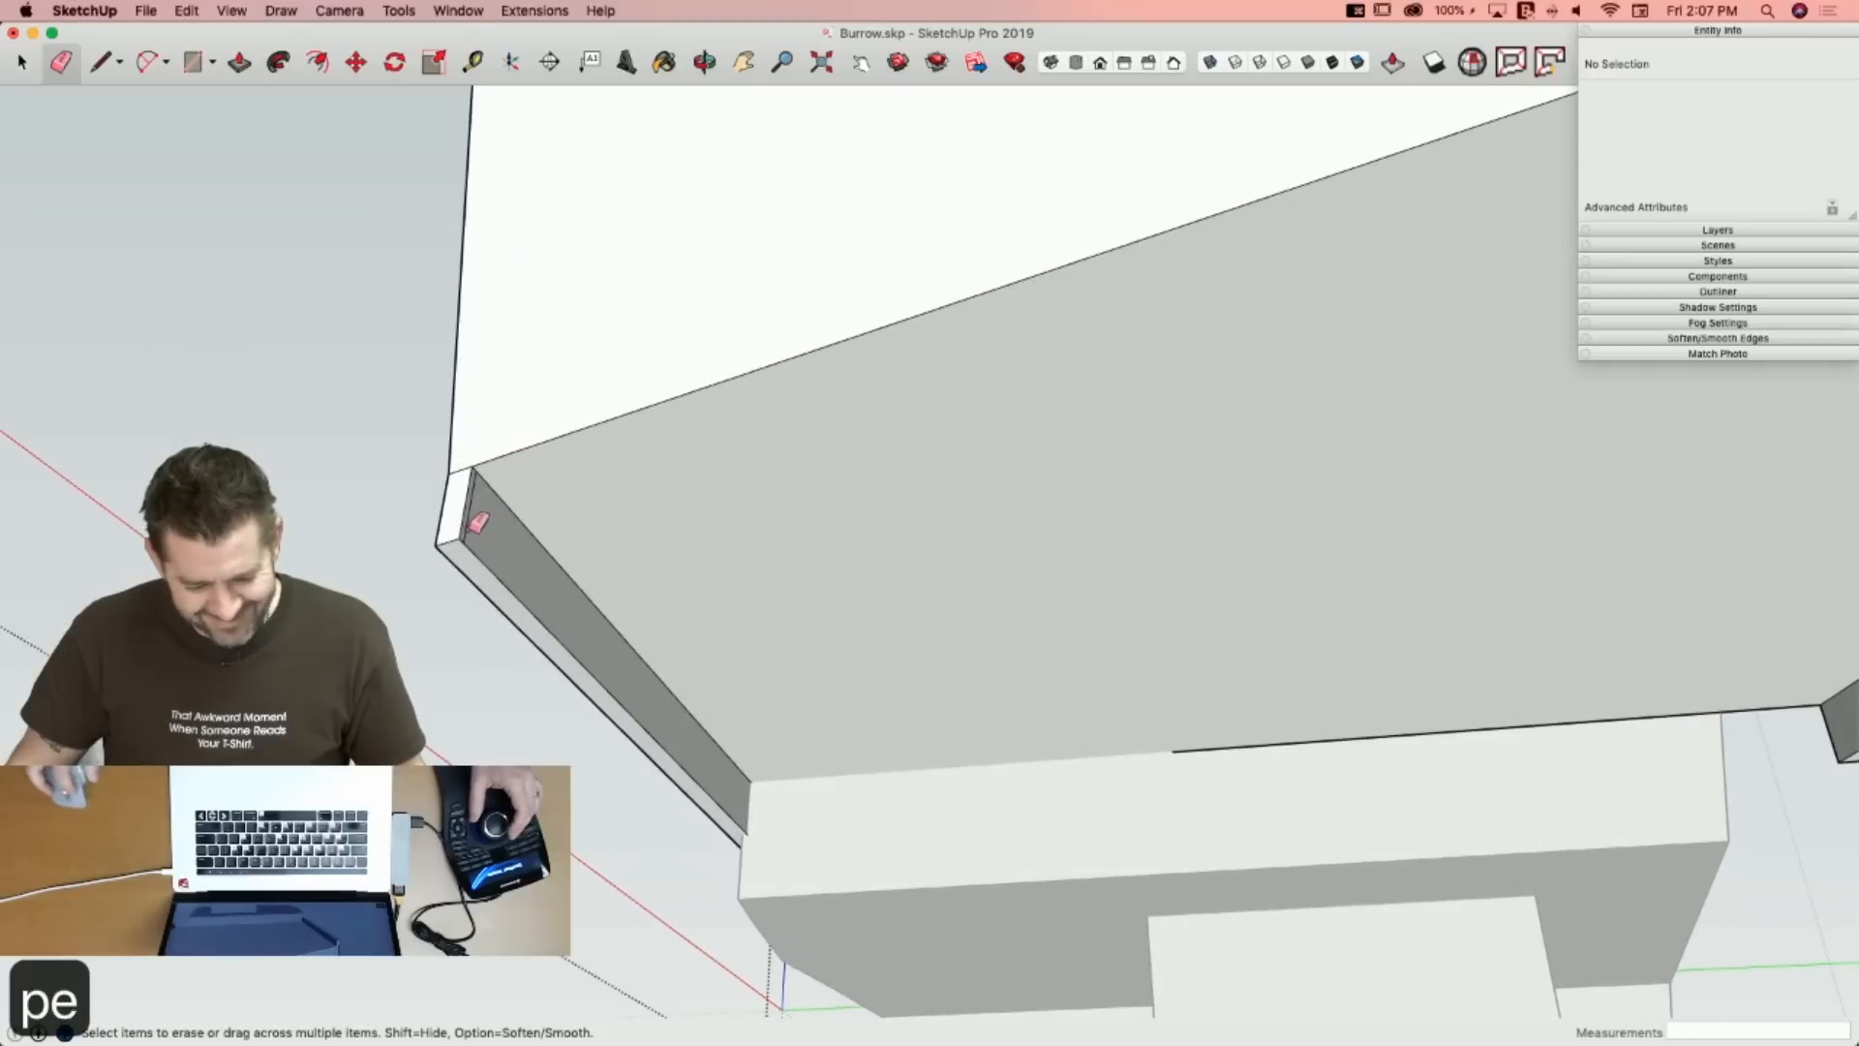
key(p)
click(475, 537)
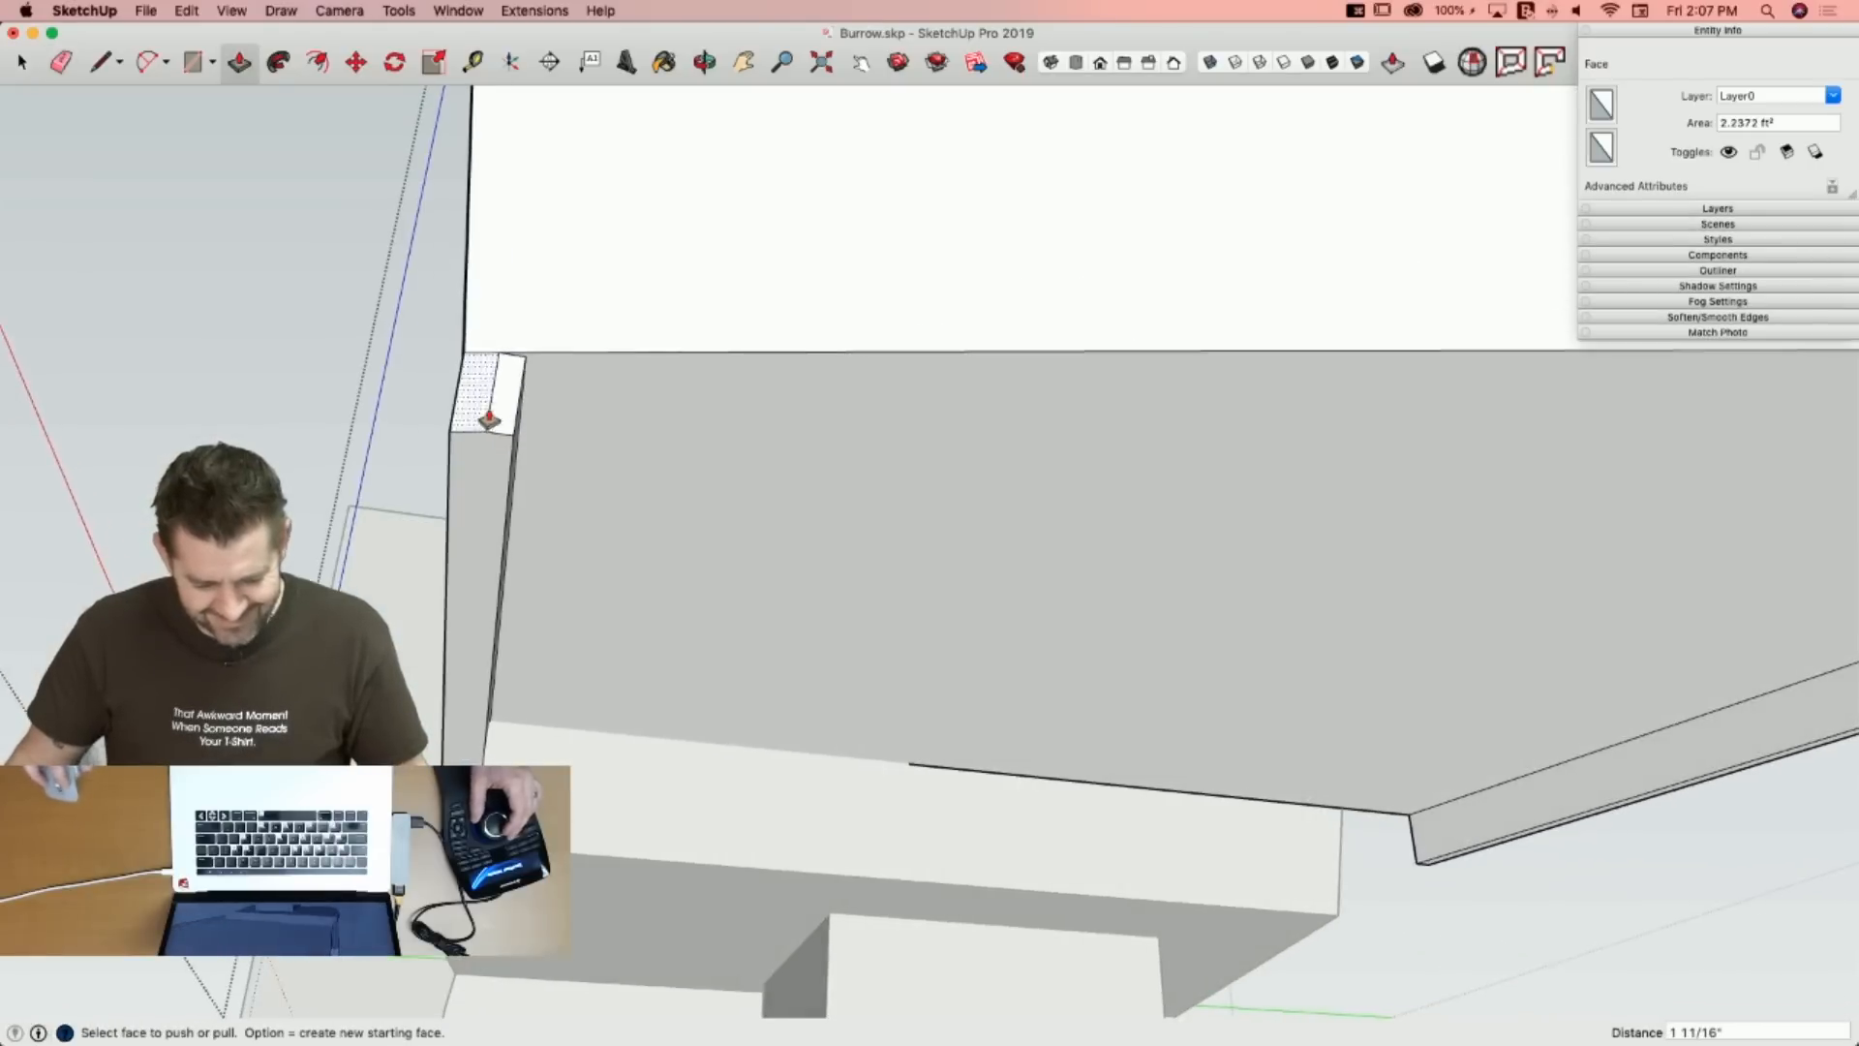
key(e)
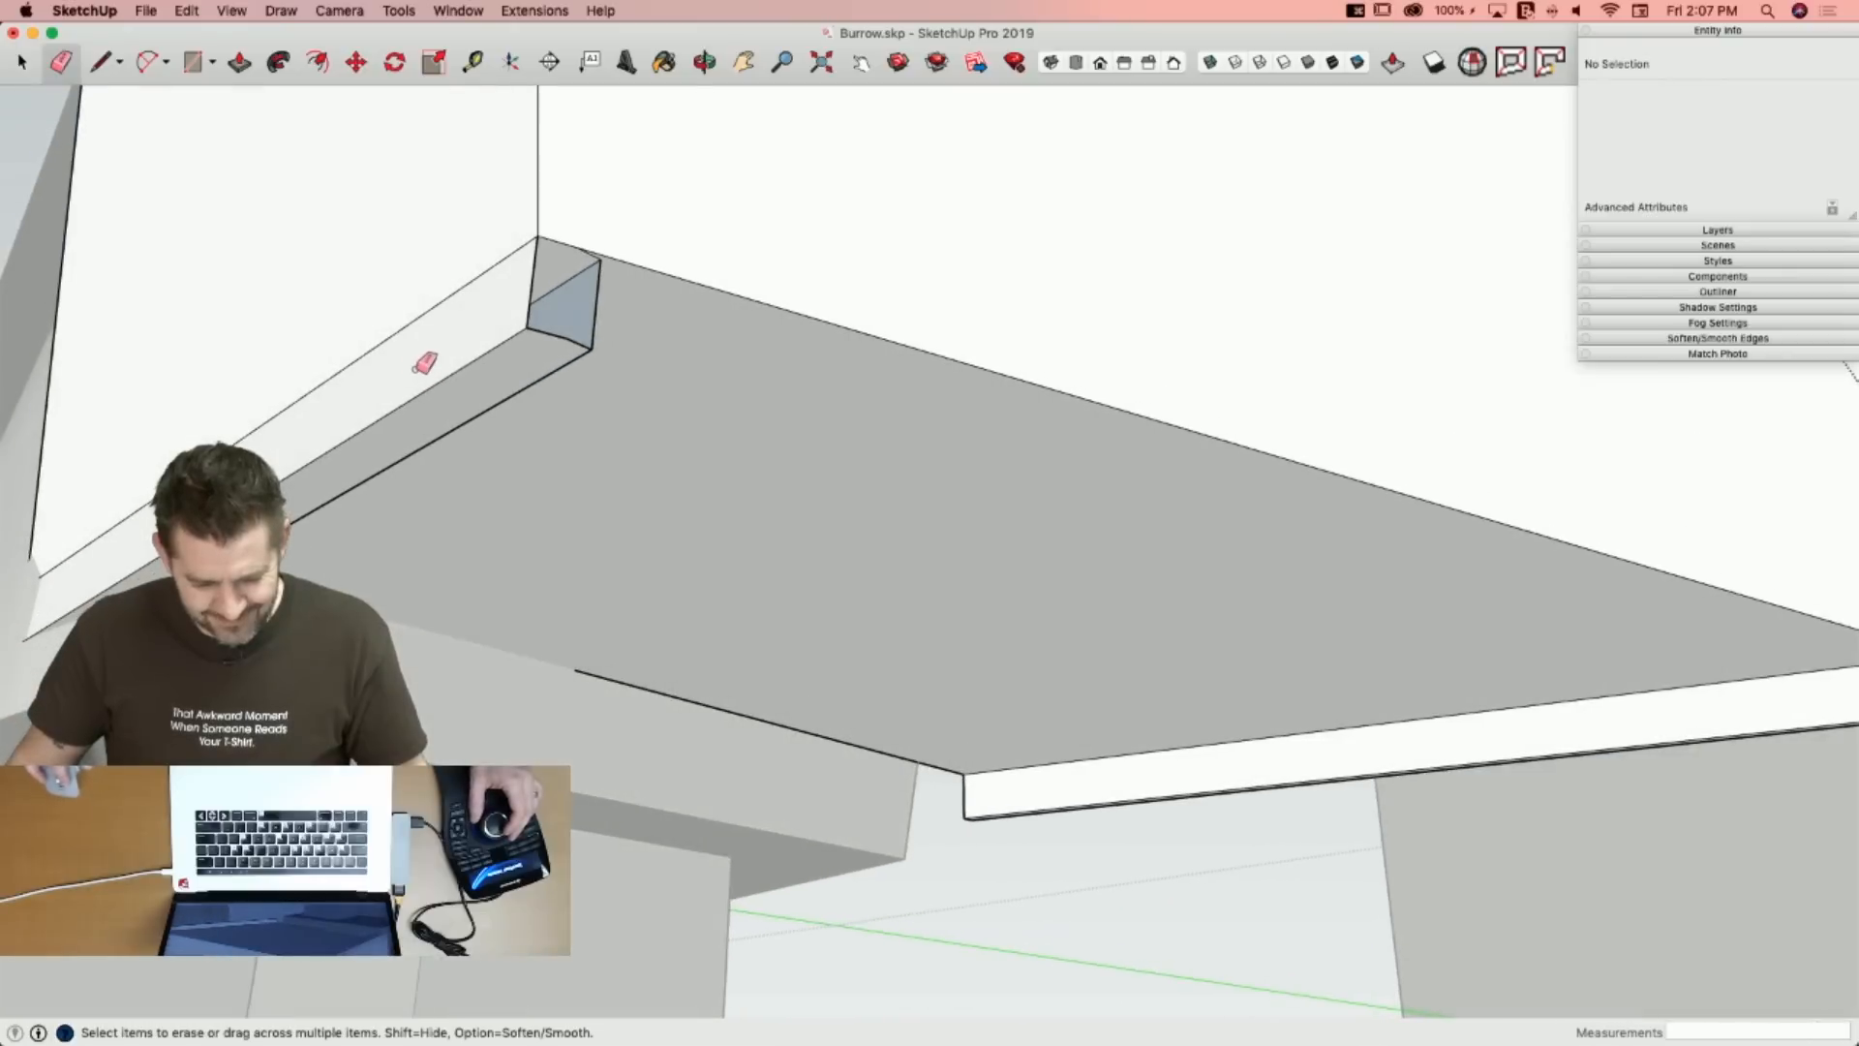
key(p)
click(372, 361)
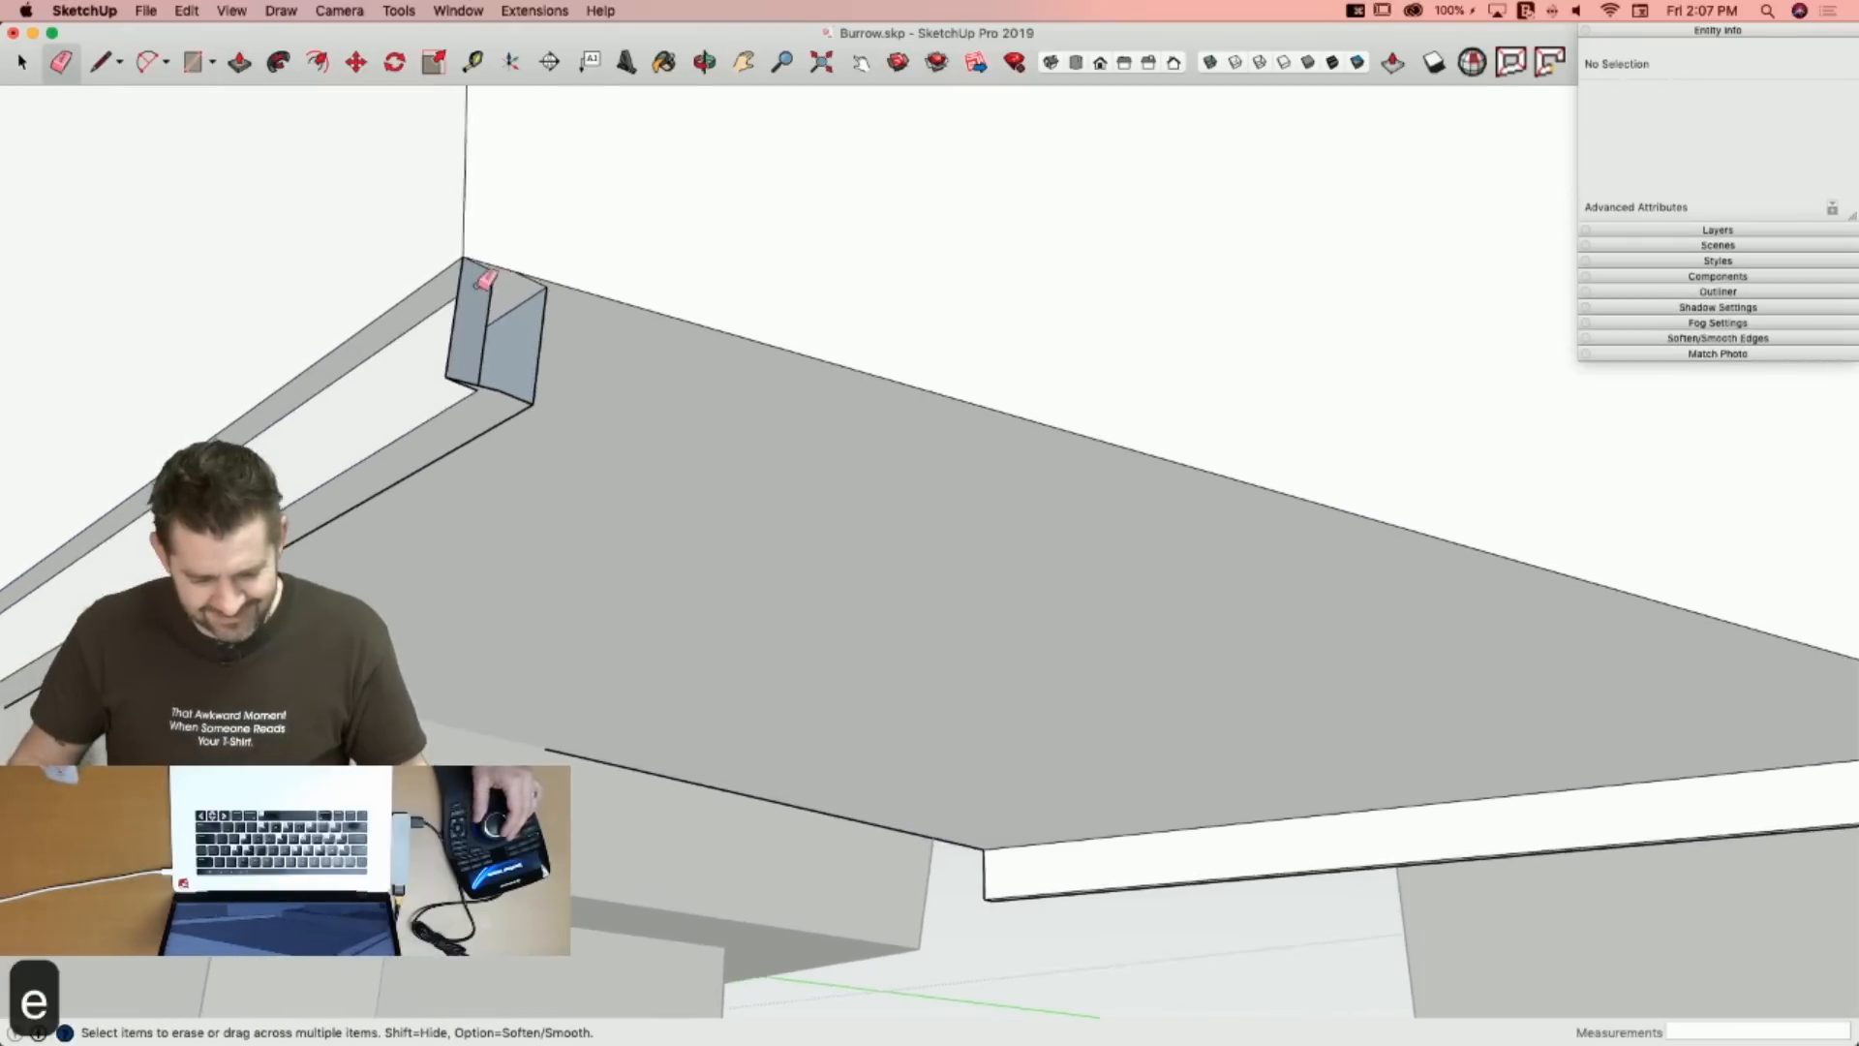
Draw an upright edge at the open end of the fascia board, from its lower corner to the roof underside.
key(e)
key(l)
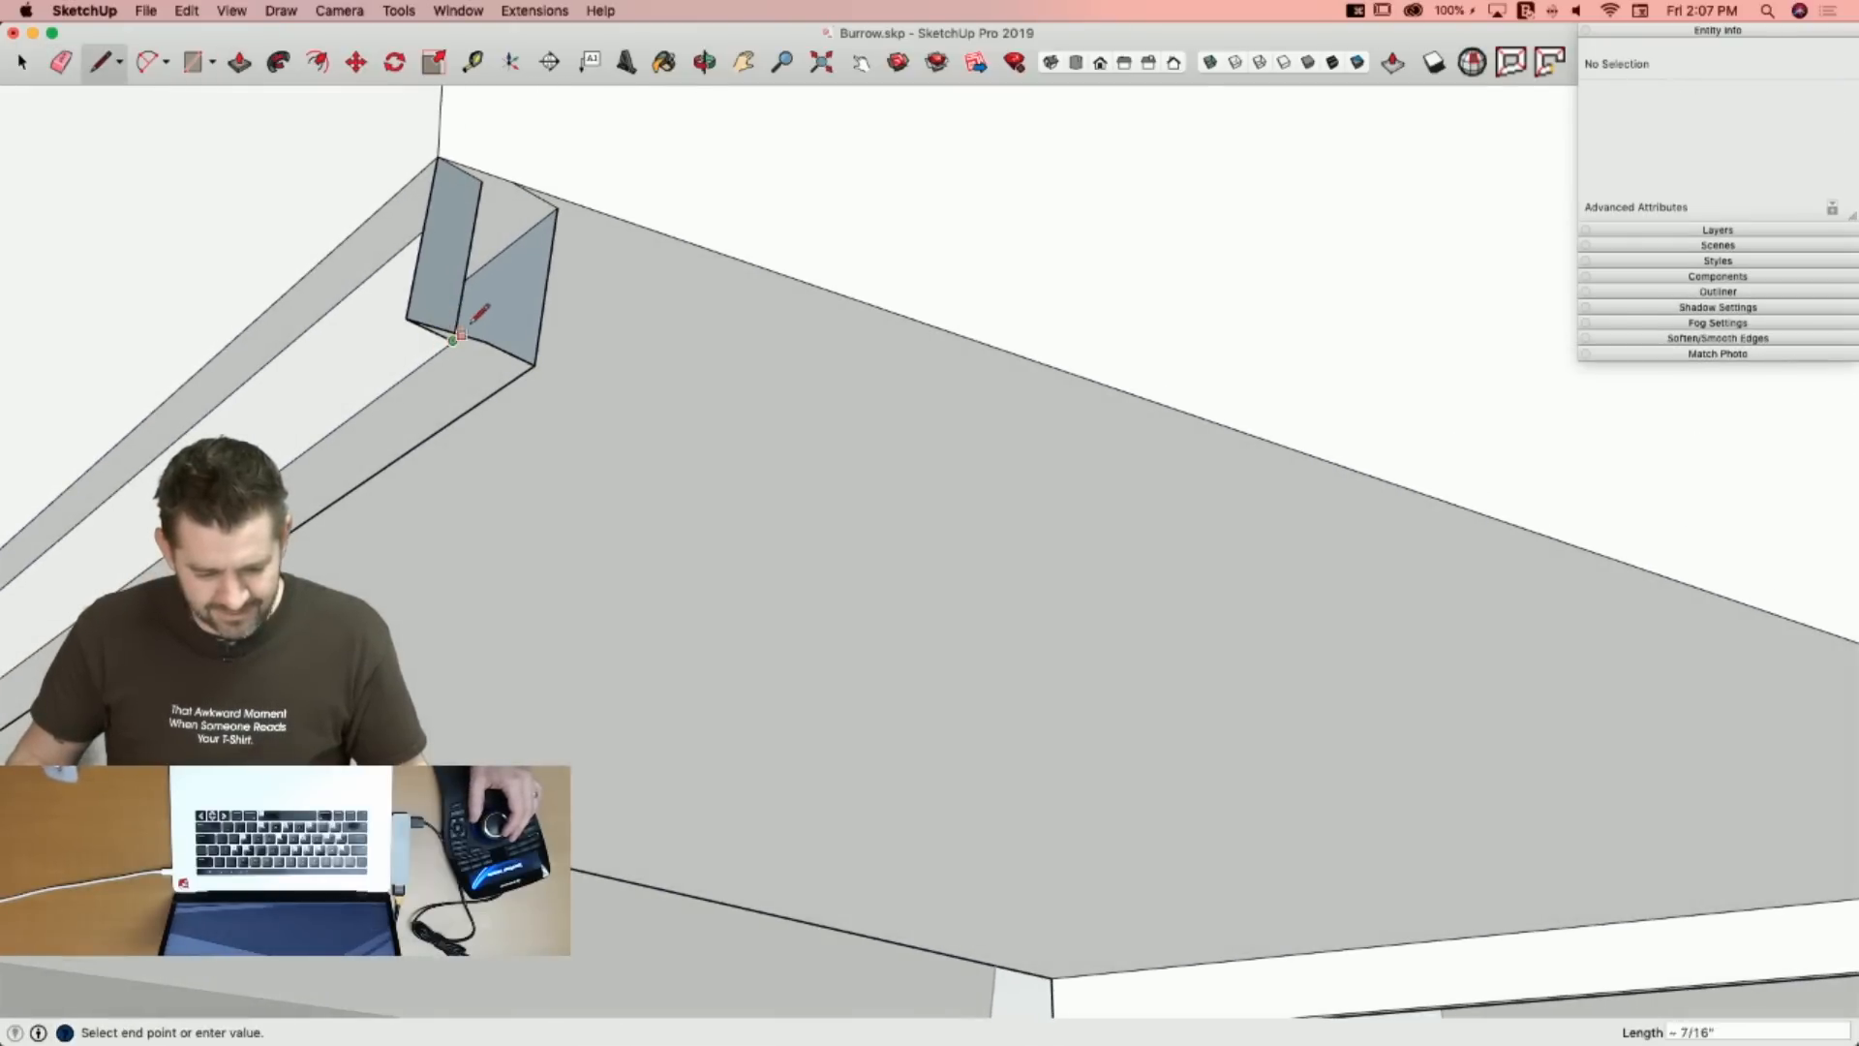
key(Escape)
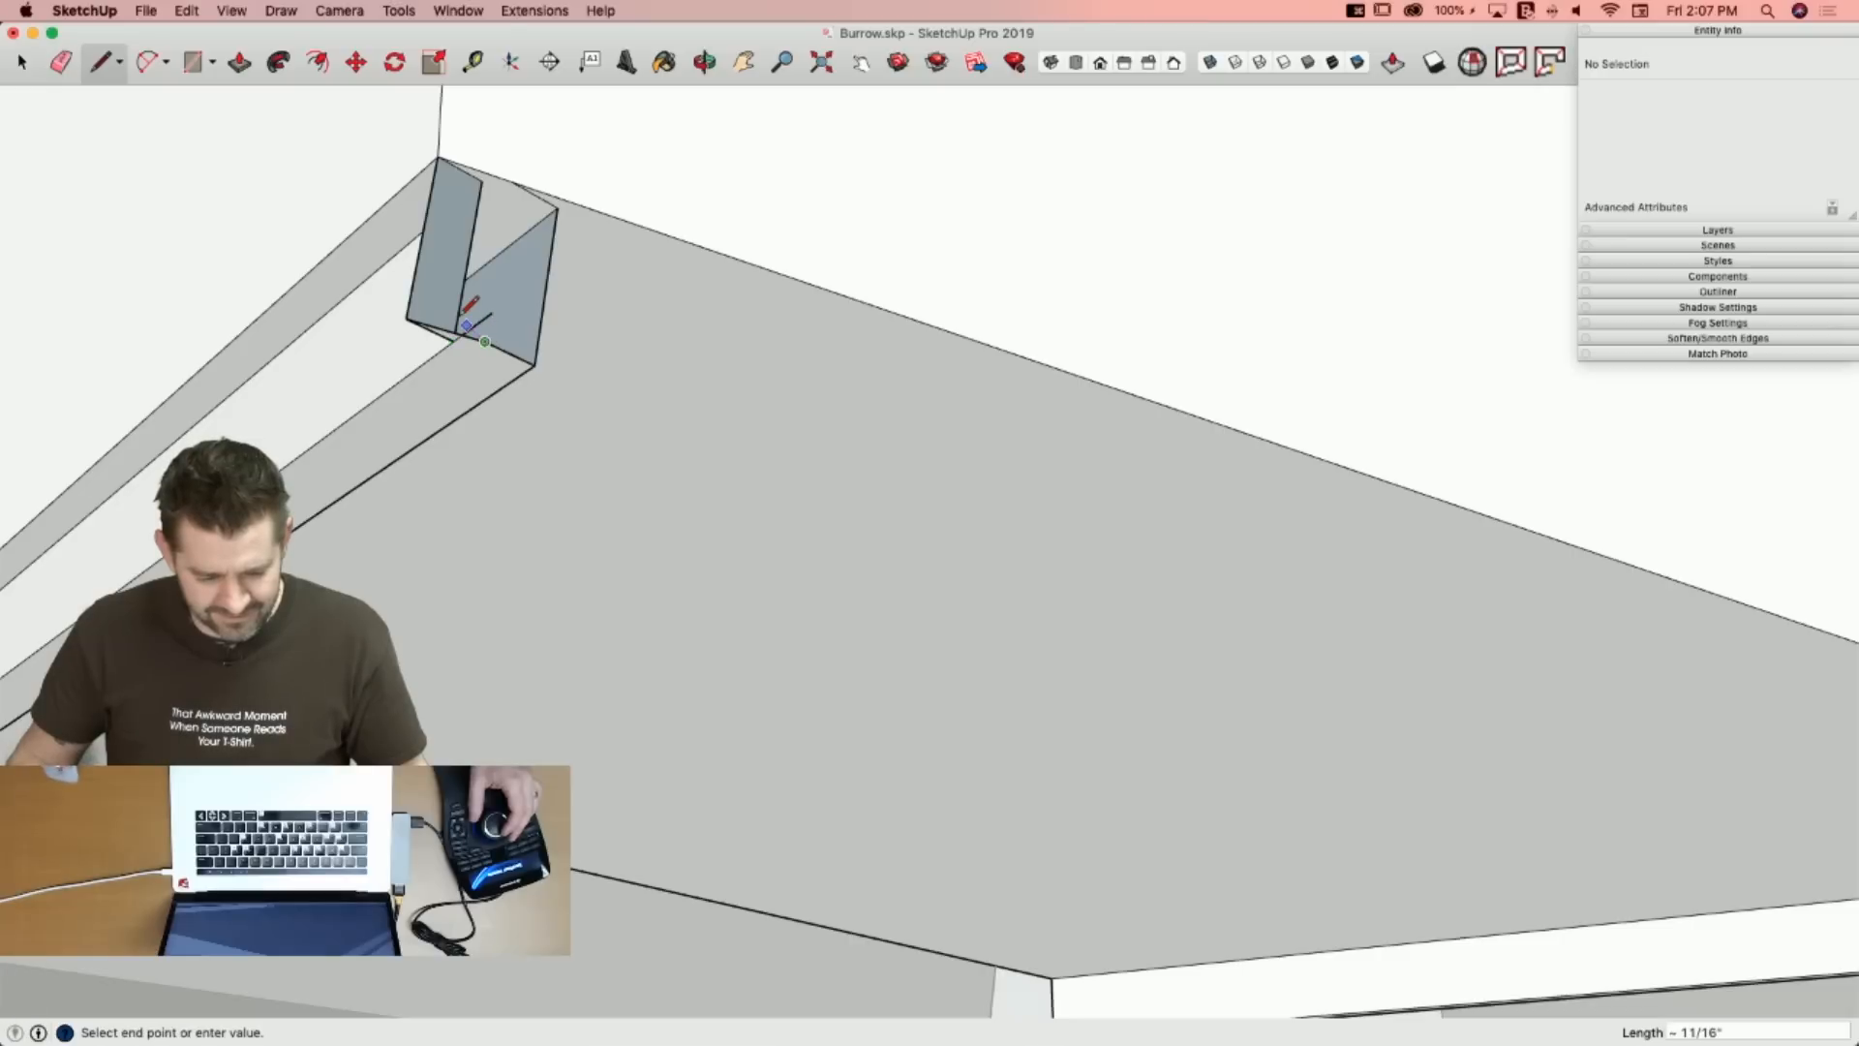
click(352, 275)
key(e)
click(354, 277)
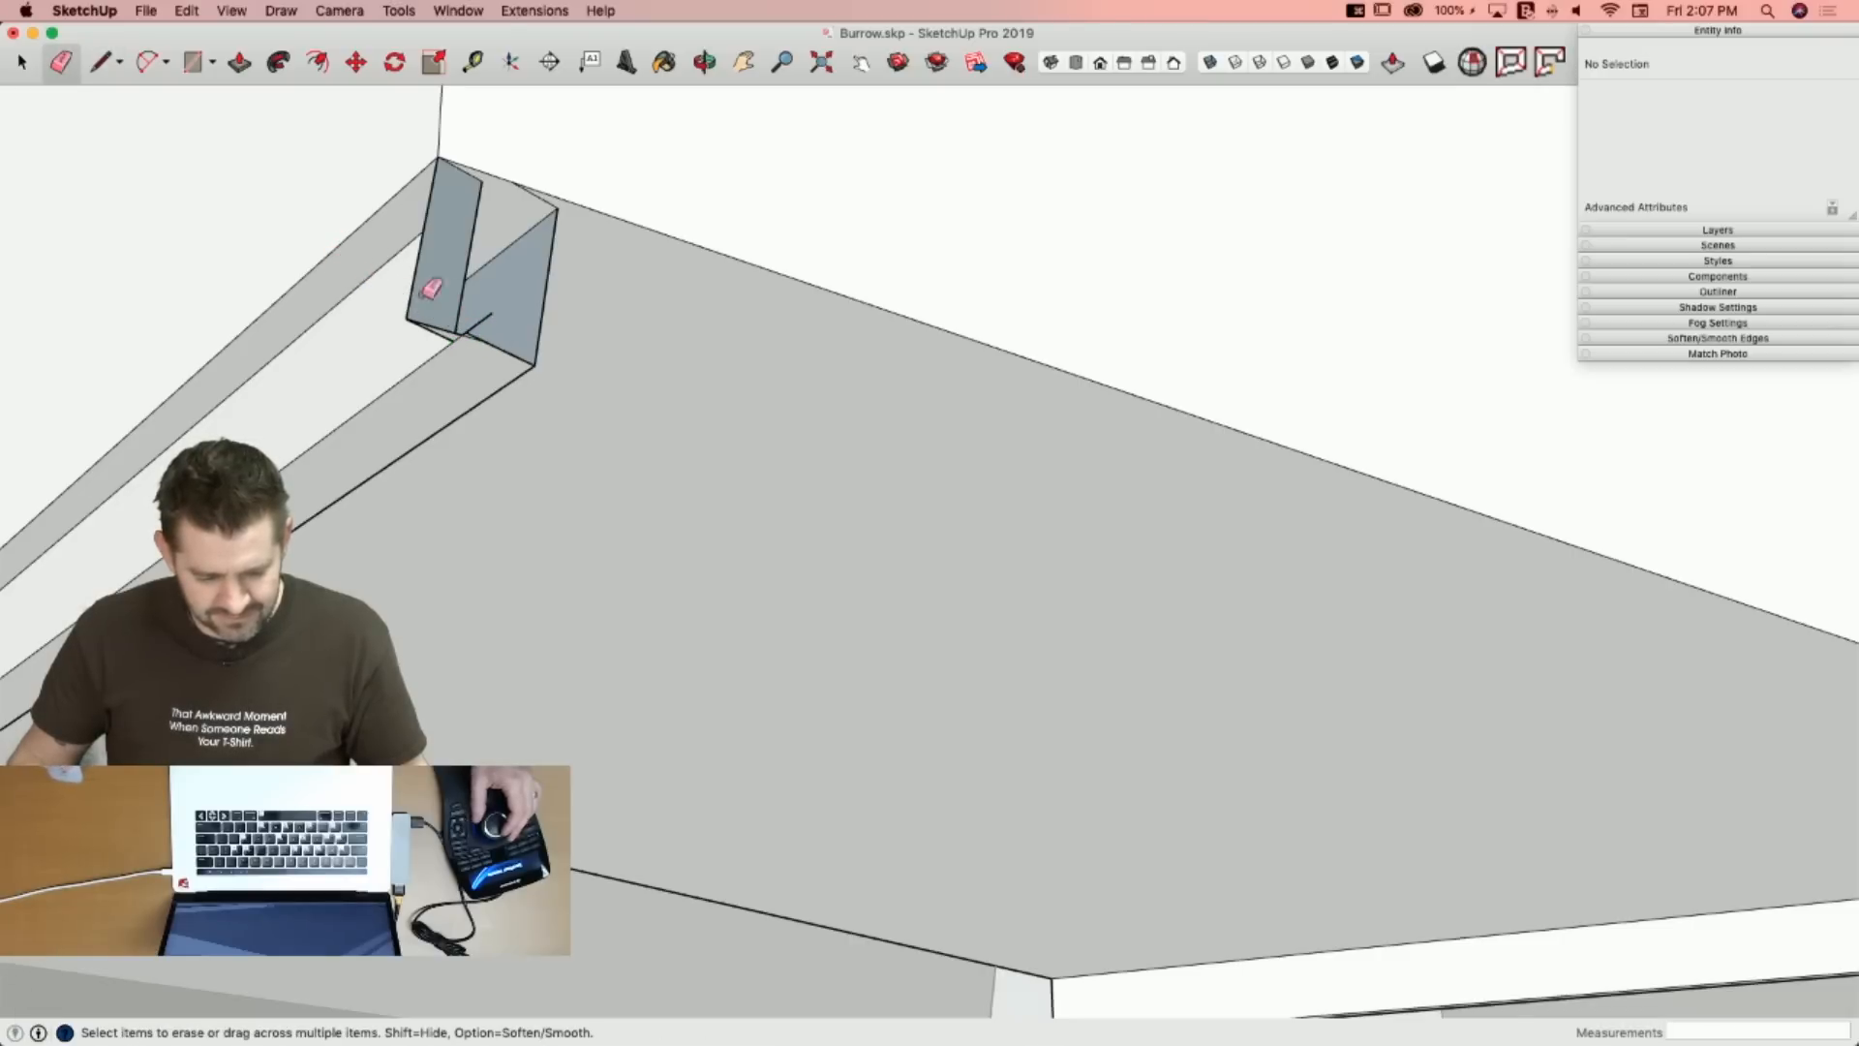
key(l)
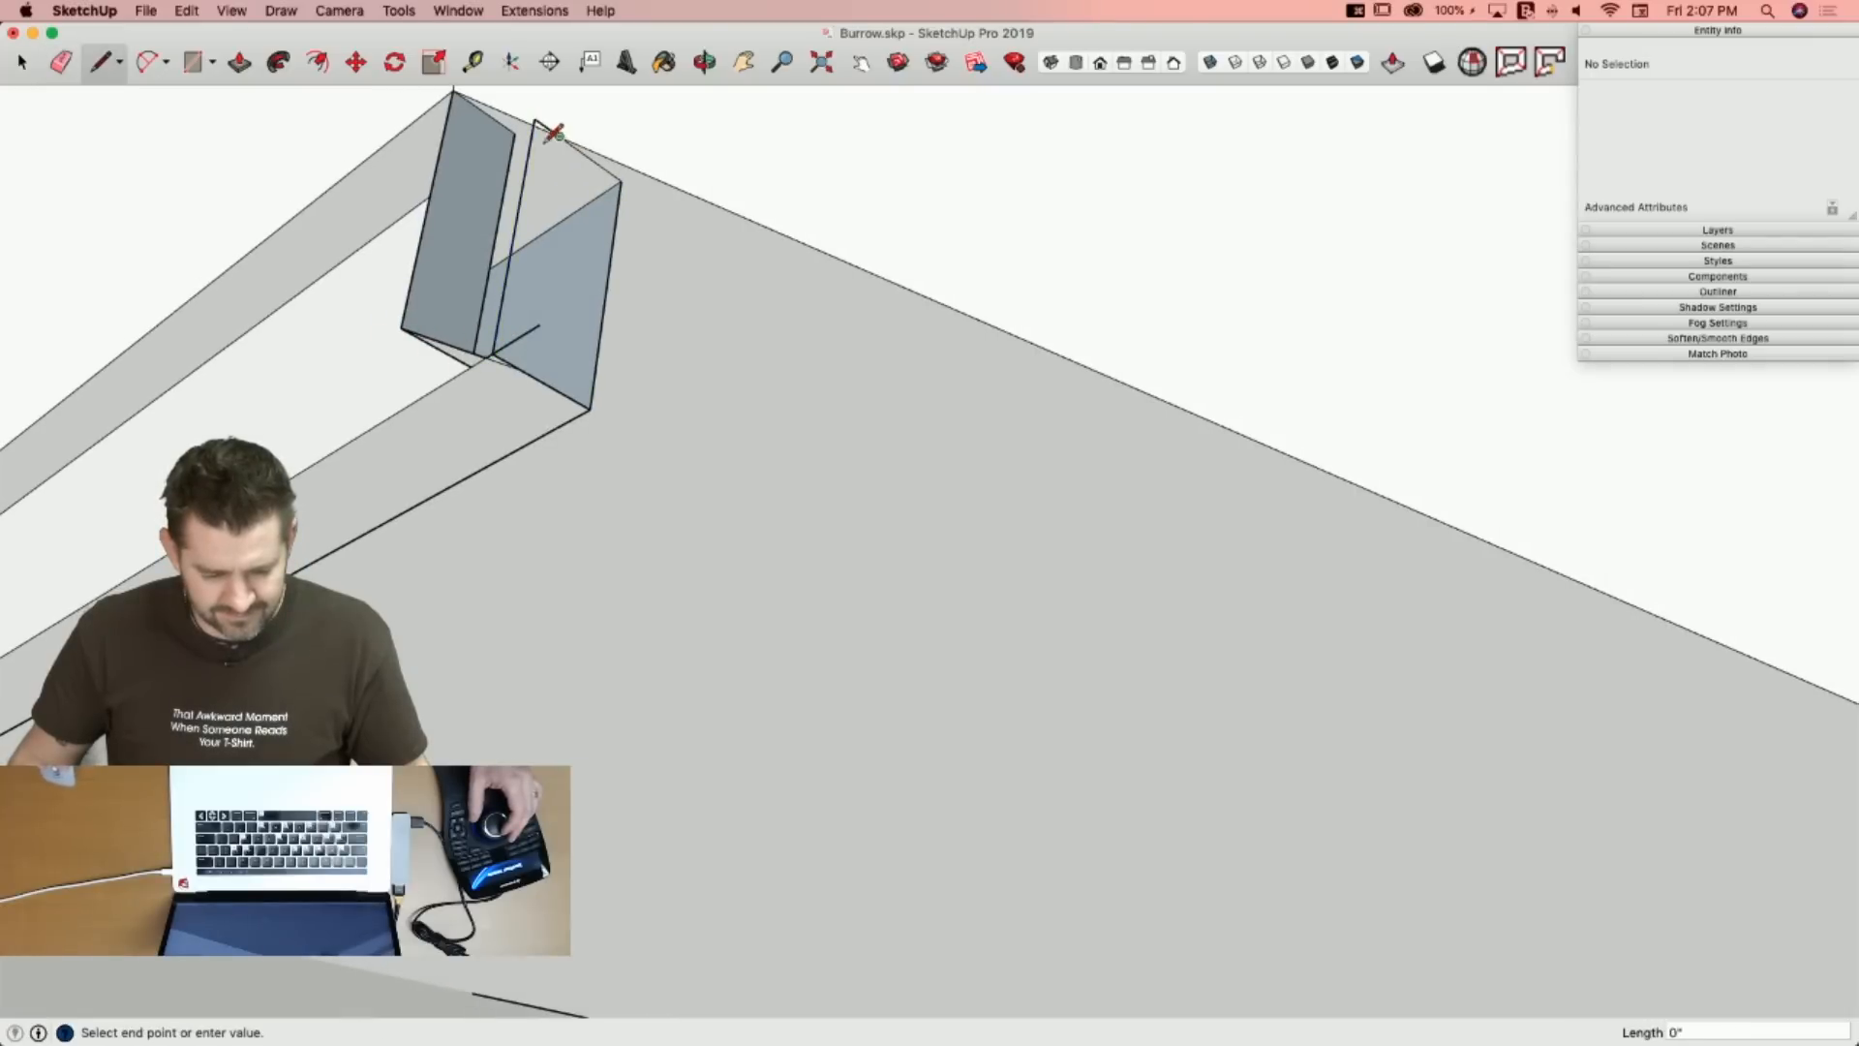
Erase the leftover outer flap at the fascia board's end and draw the short edge that closes its side face.
key(e)
click(445, 136)
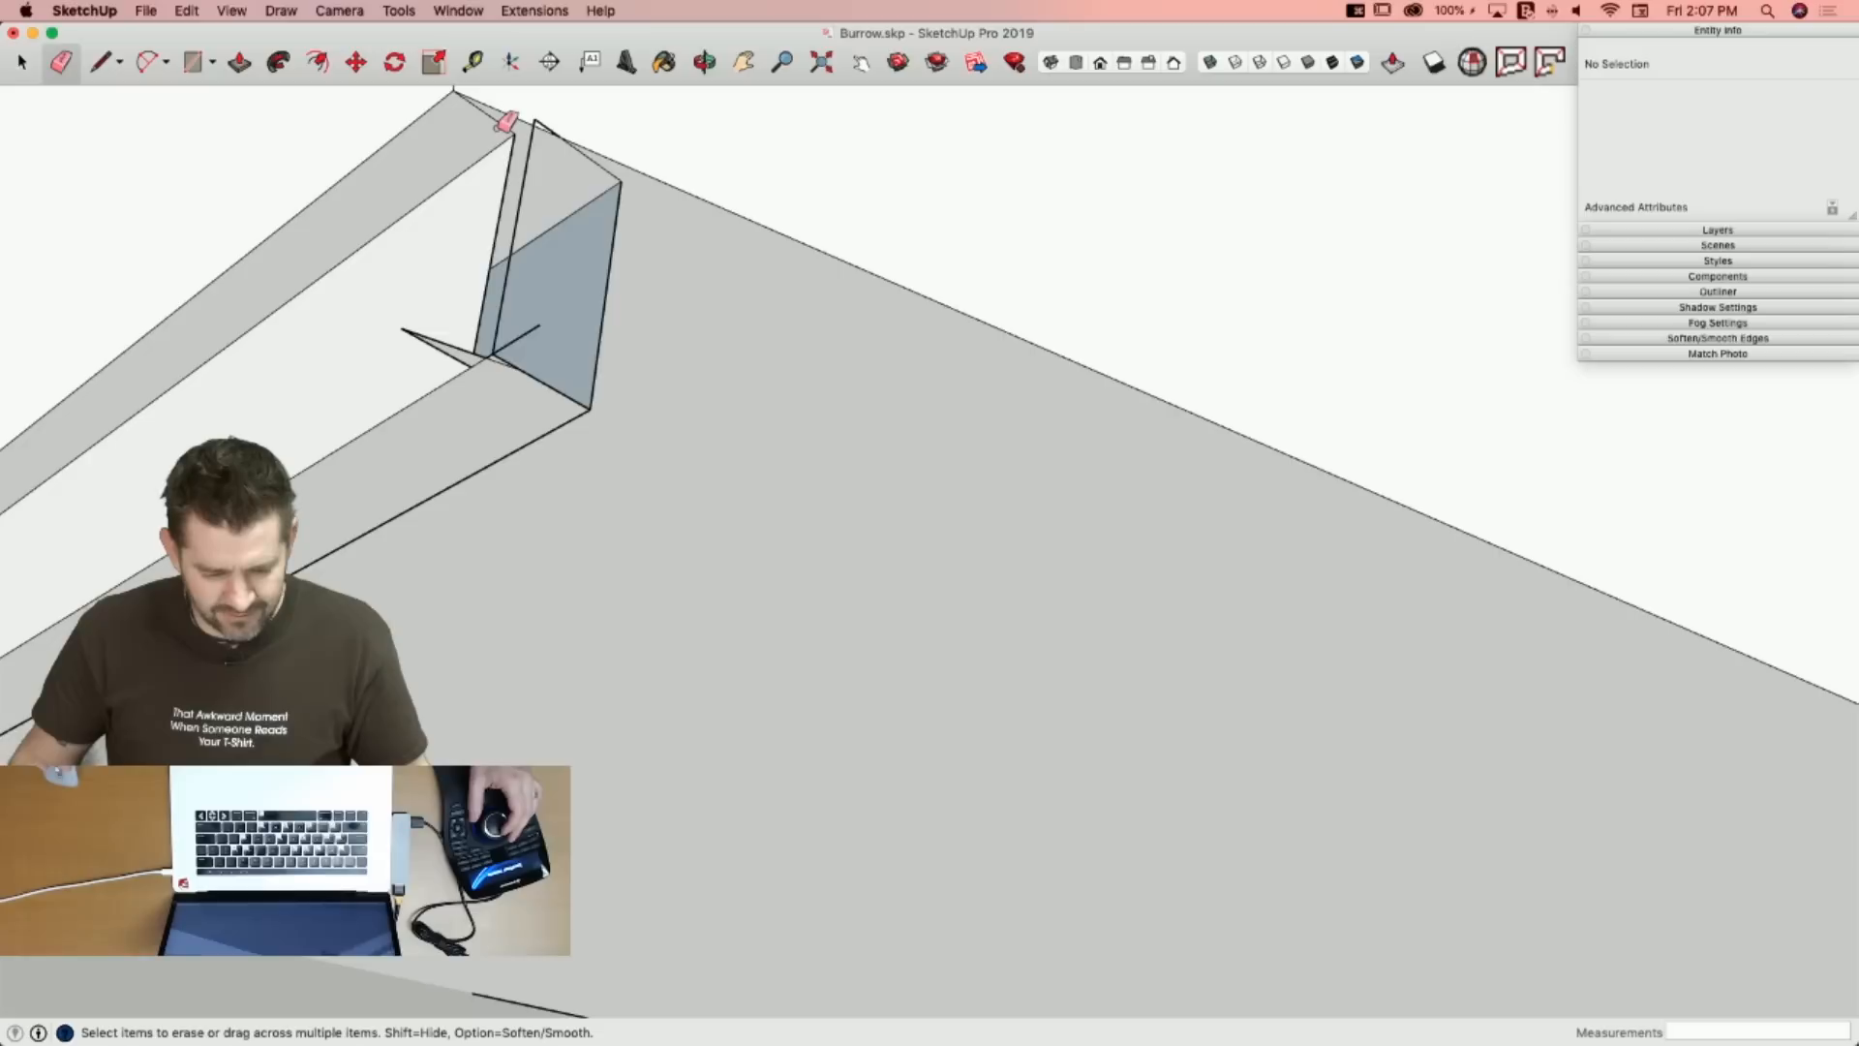
key(l)
click(533, 121)
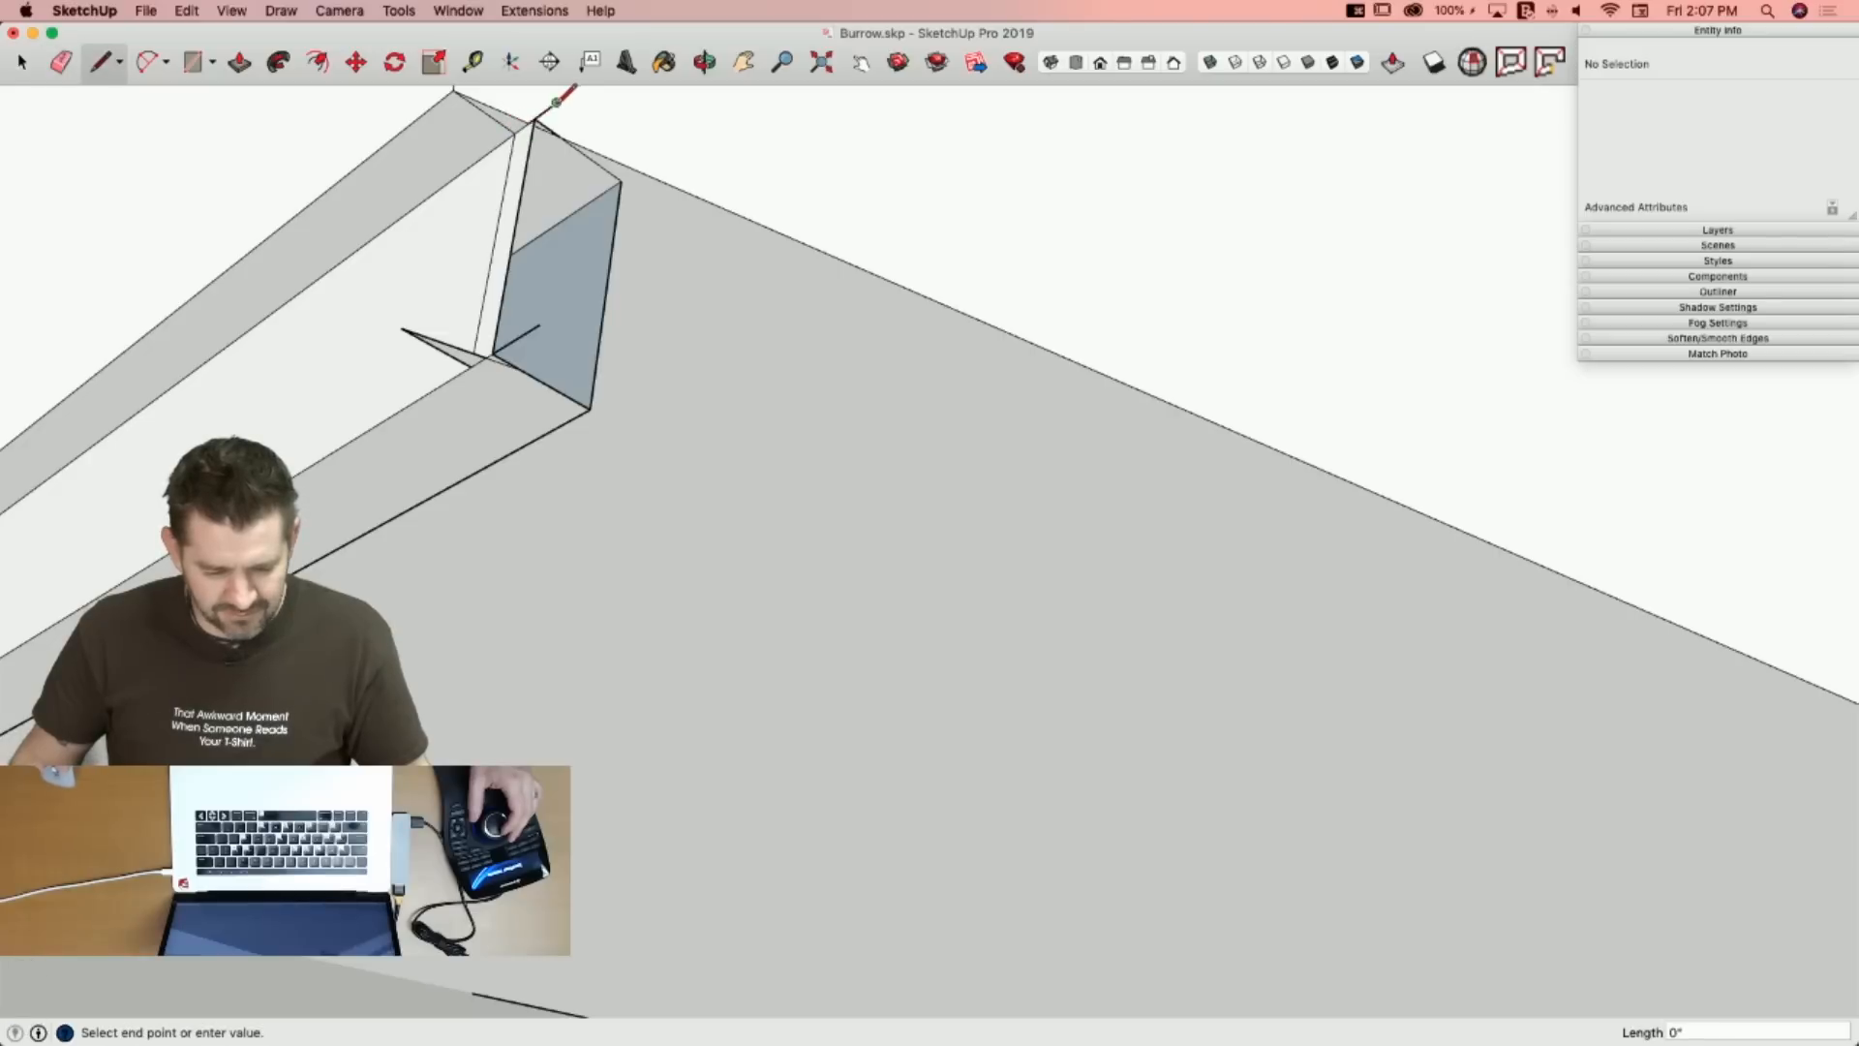
Close the fascia board's open end with a traced edge and erase the stray edges around that corner.
key(e)
drag(423, 340, 525, 329)
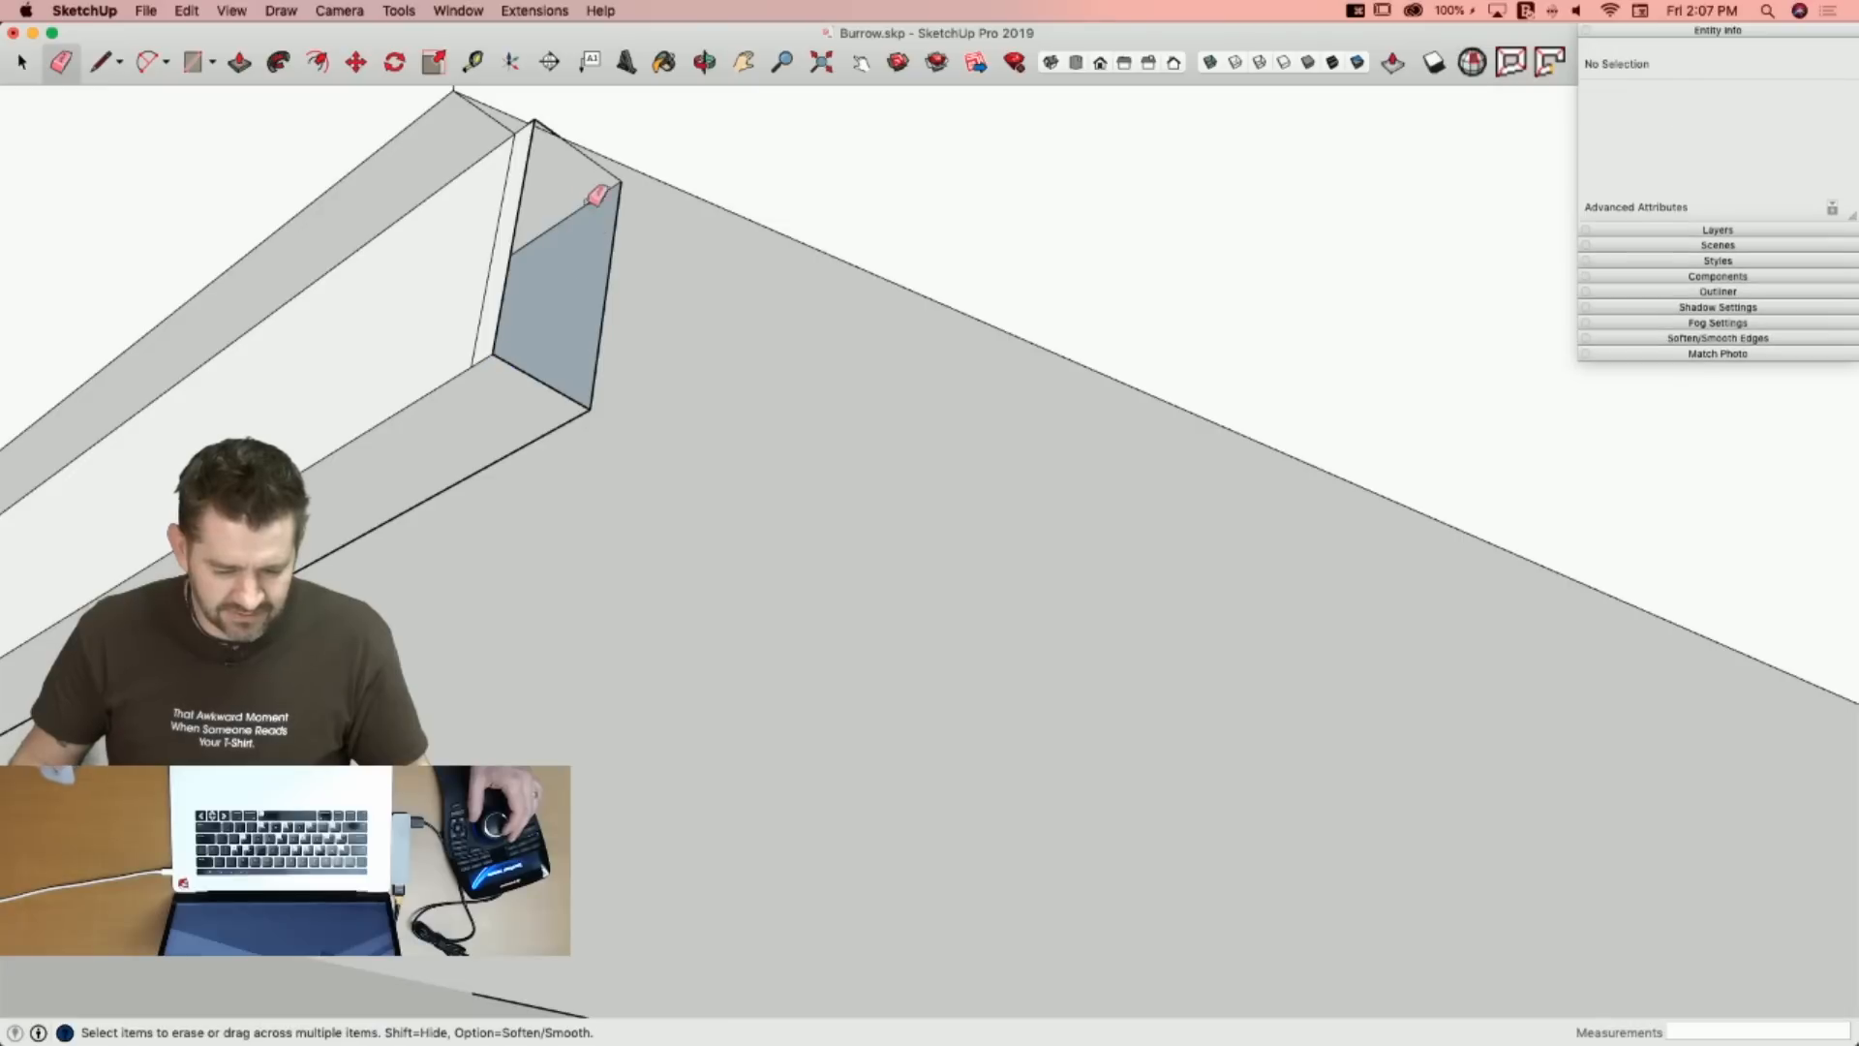
key(l)
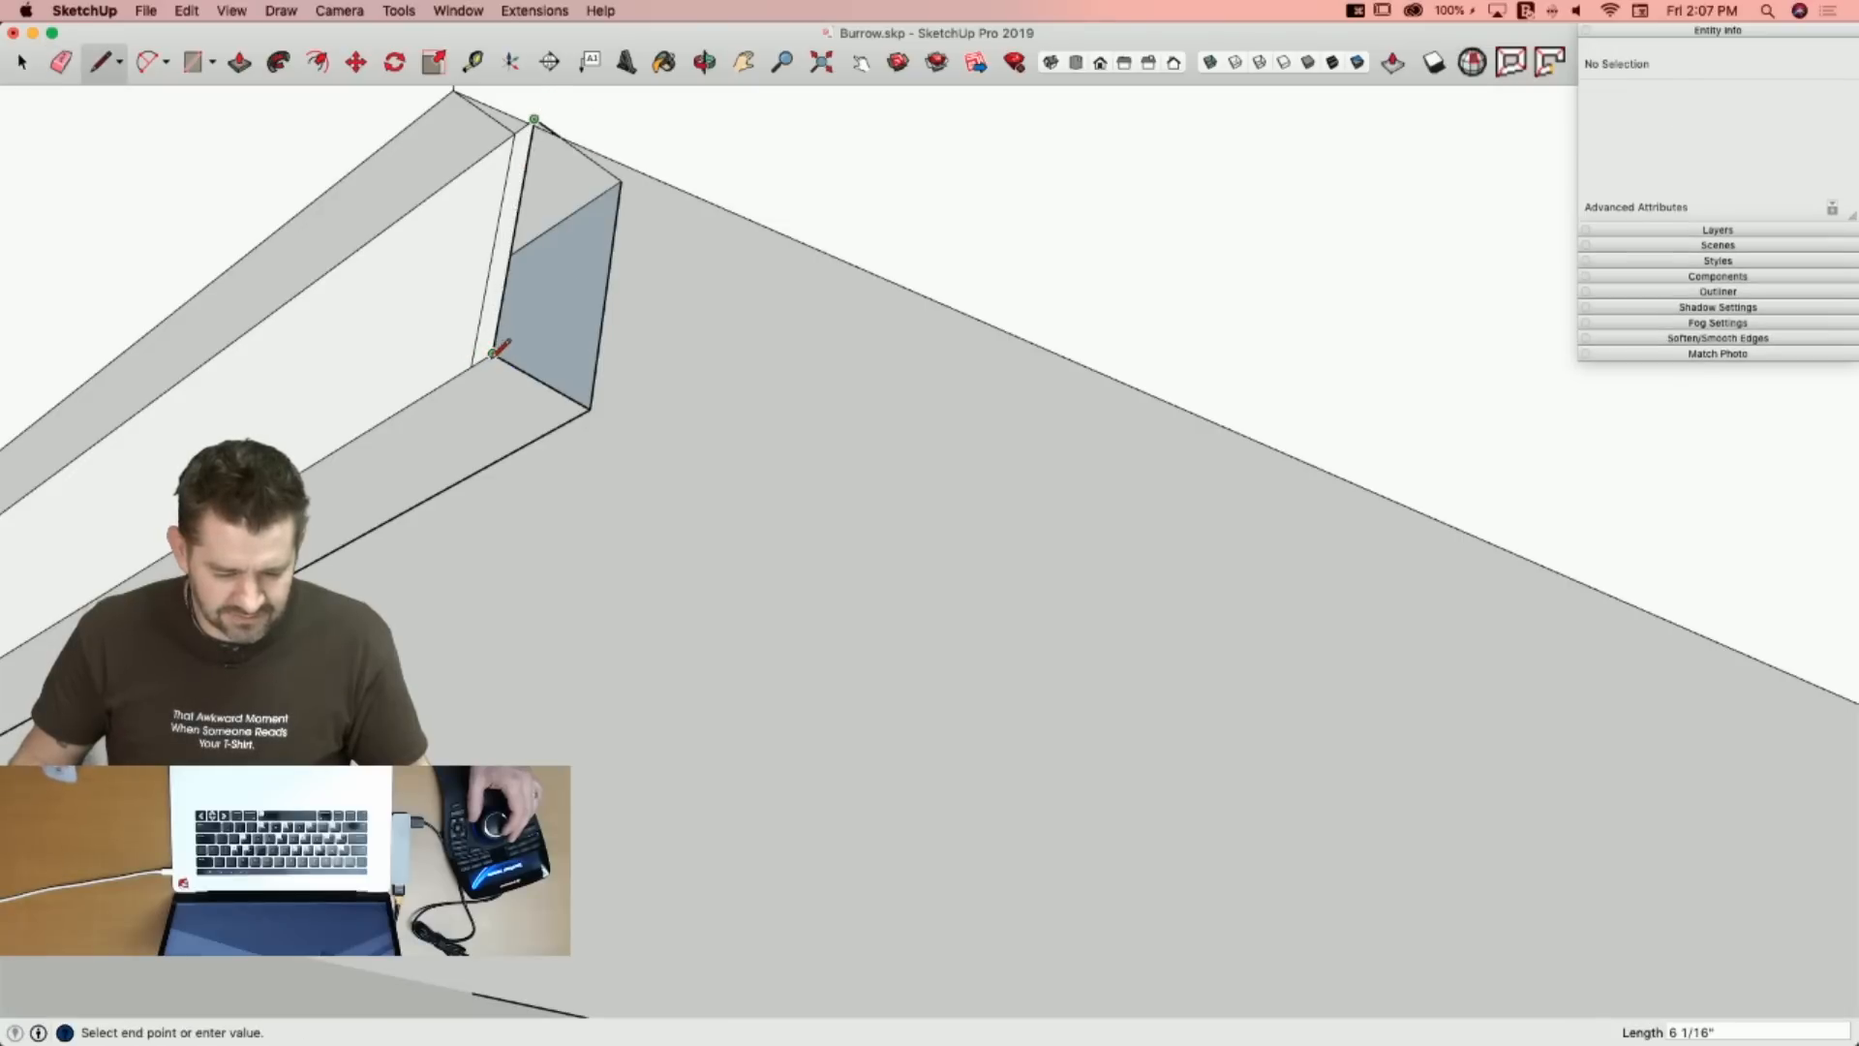
key(e)
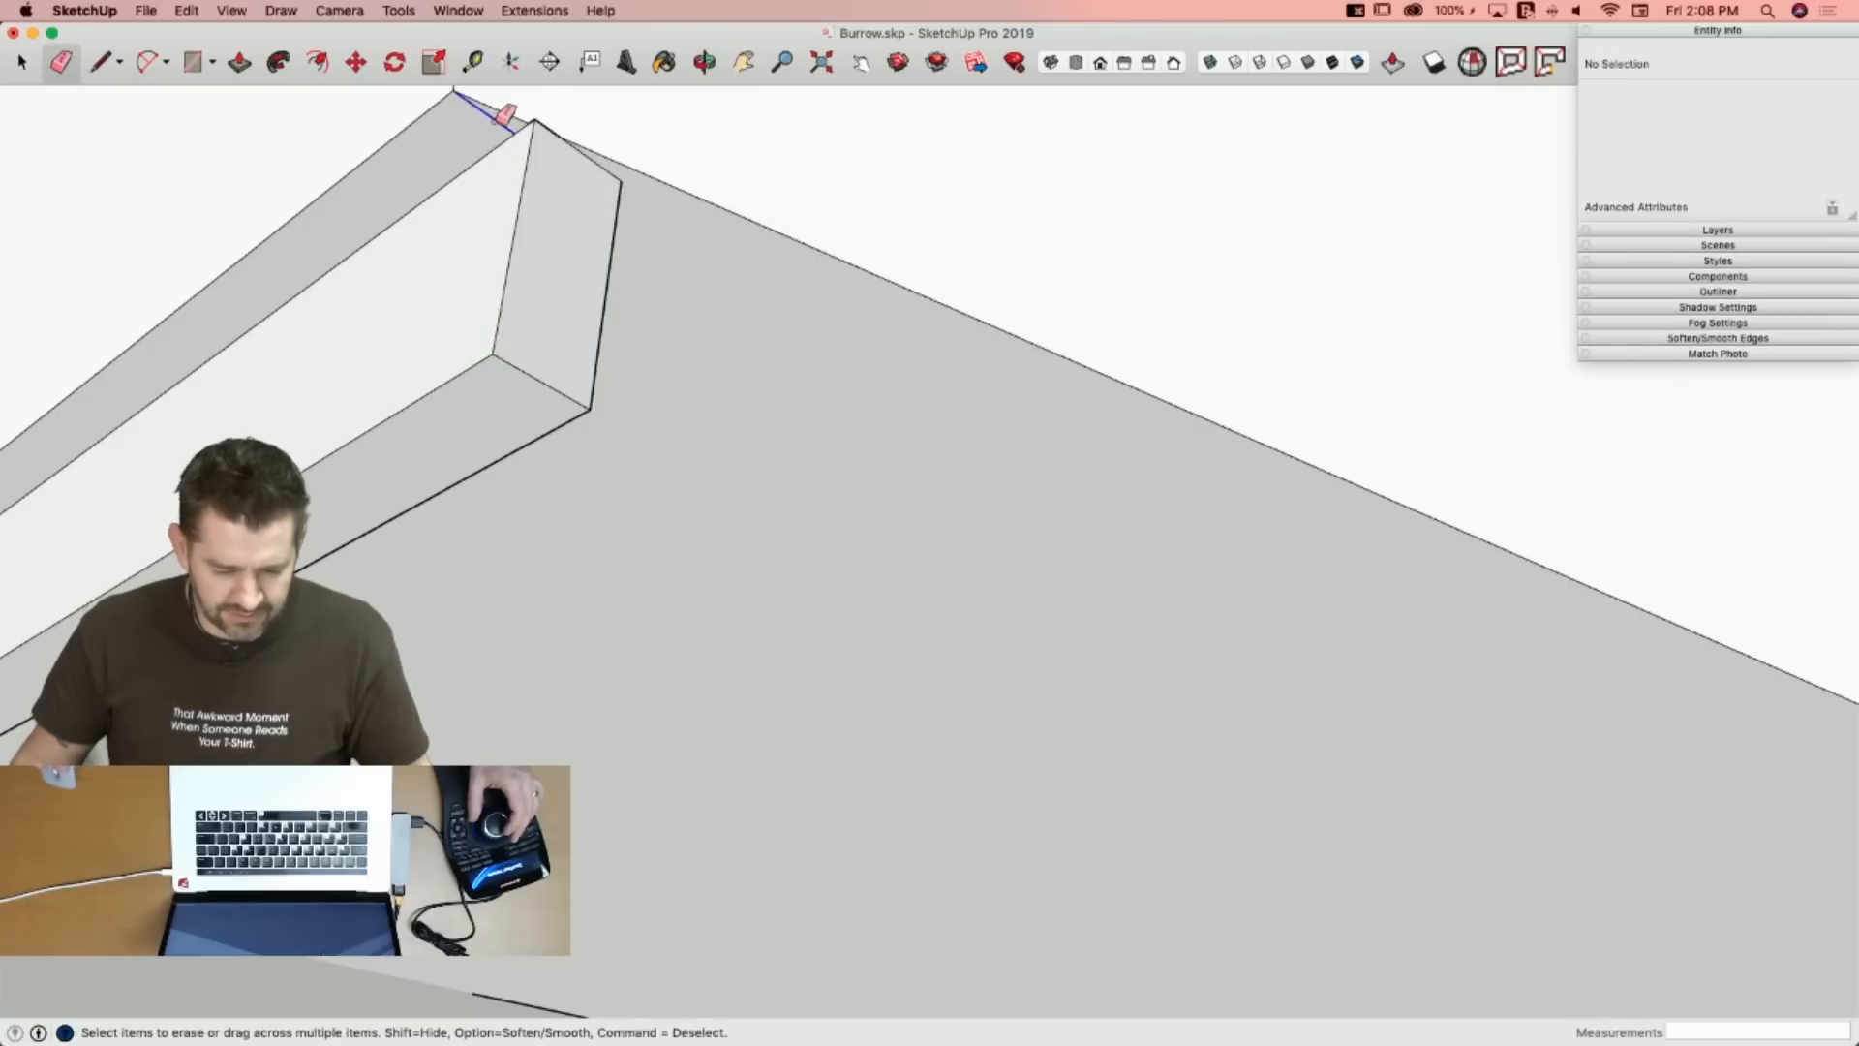
click(495, 121)
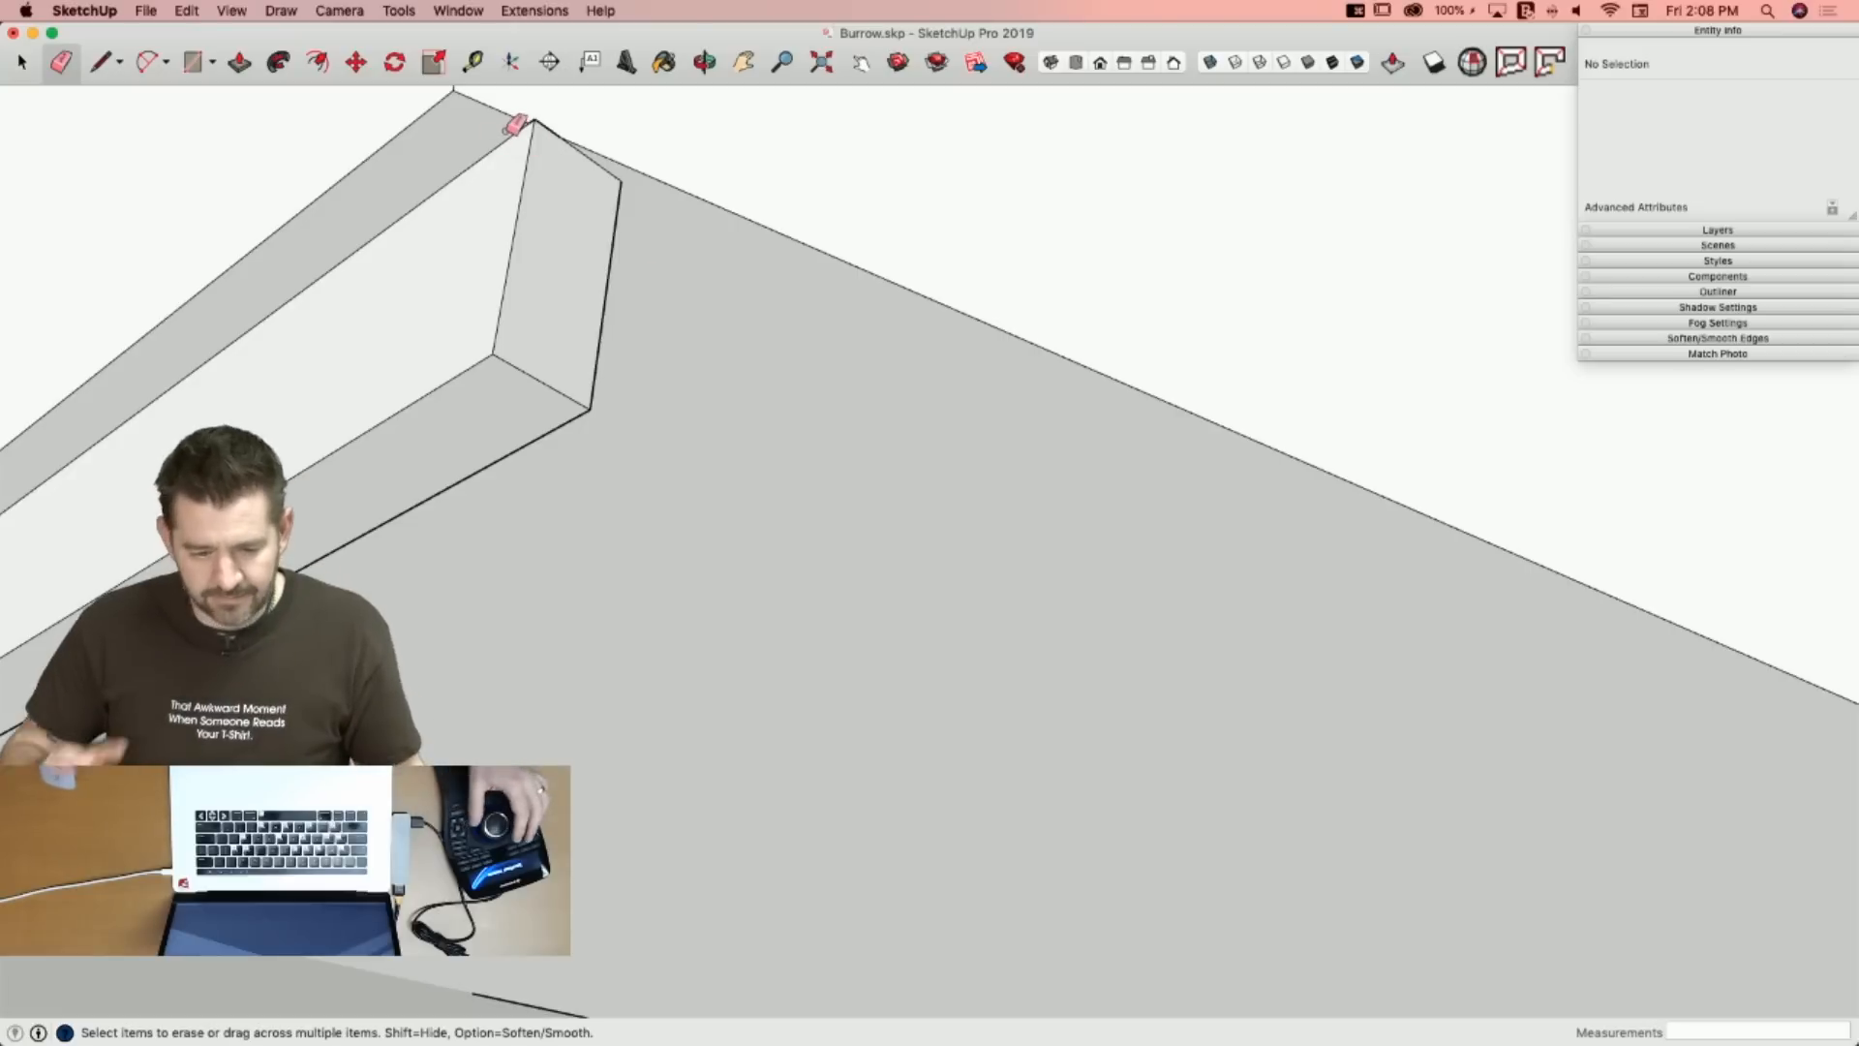
Erase the leftover dividing edges across the fascia board's outer face.
scroll(507, 131, down, 5)
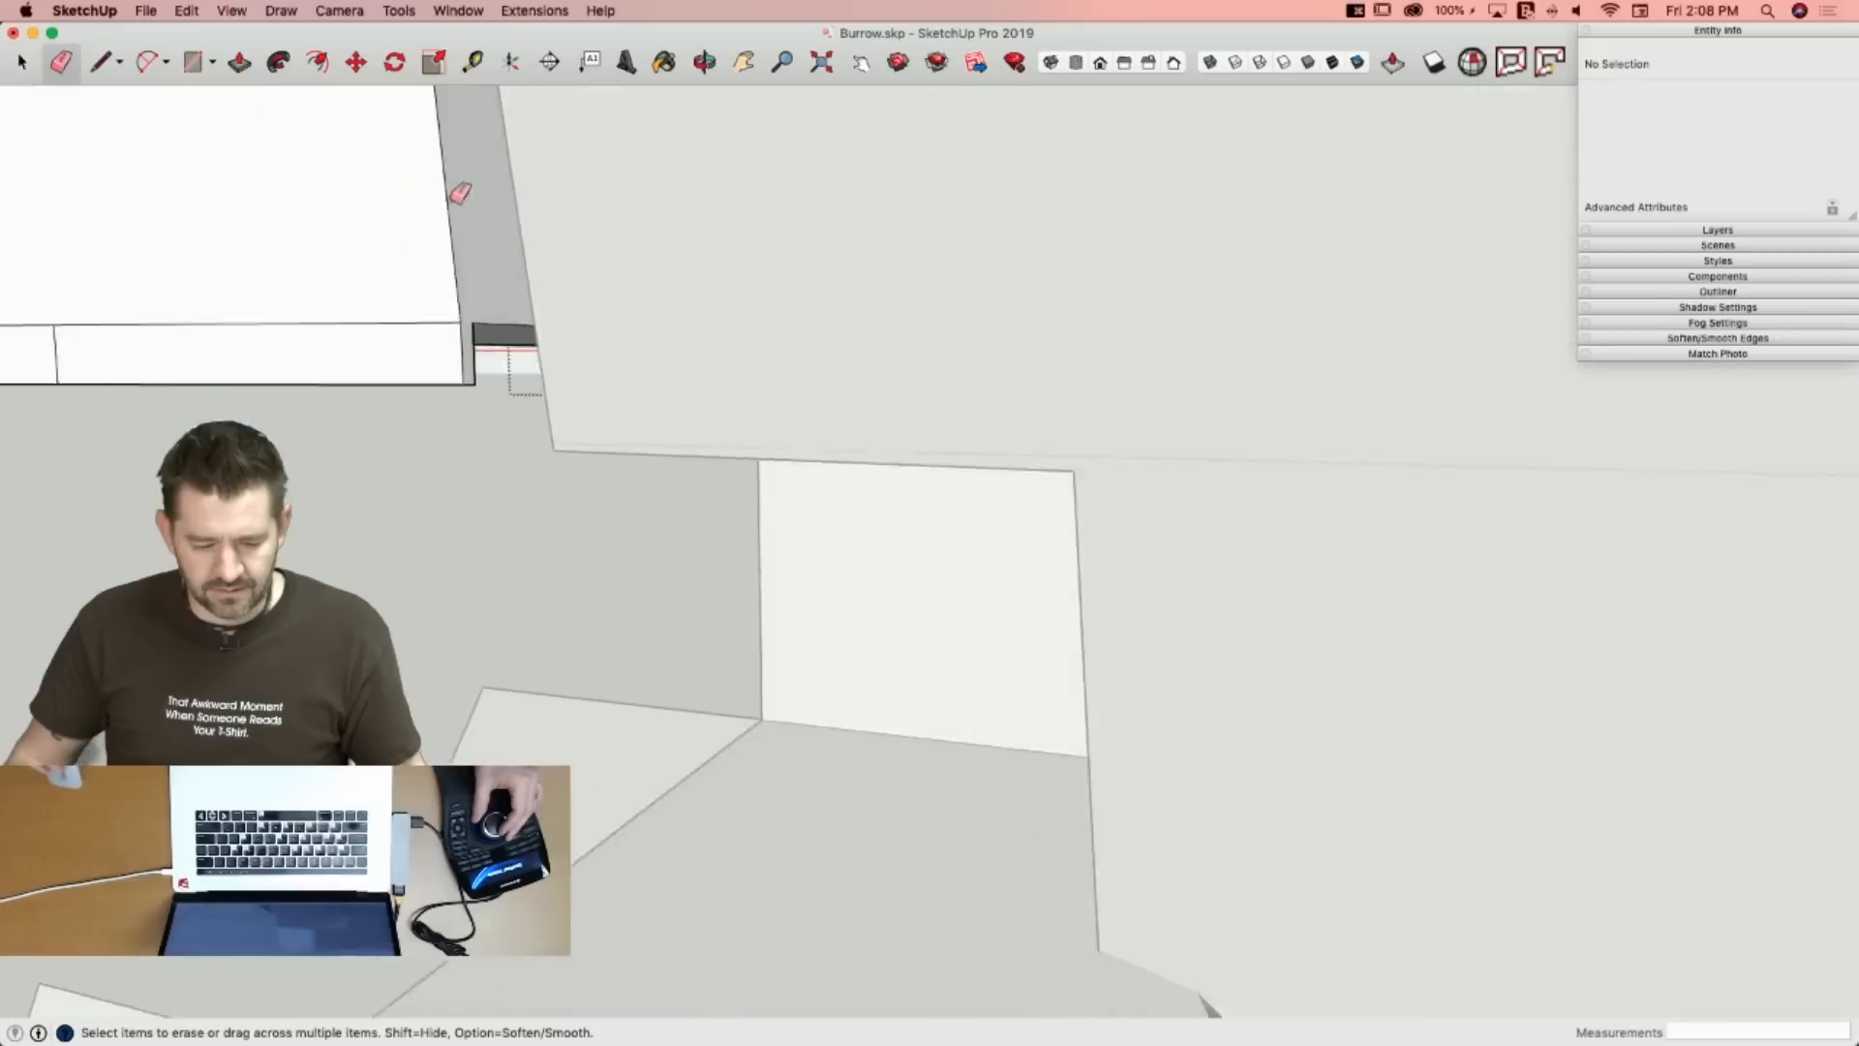
key(l)
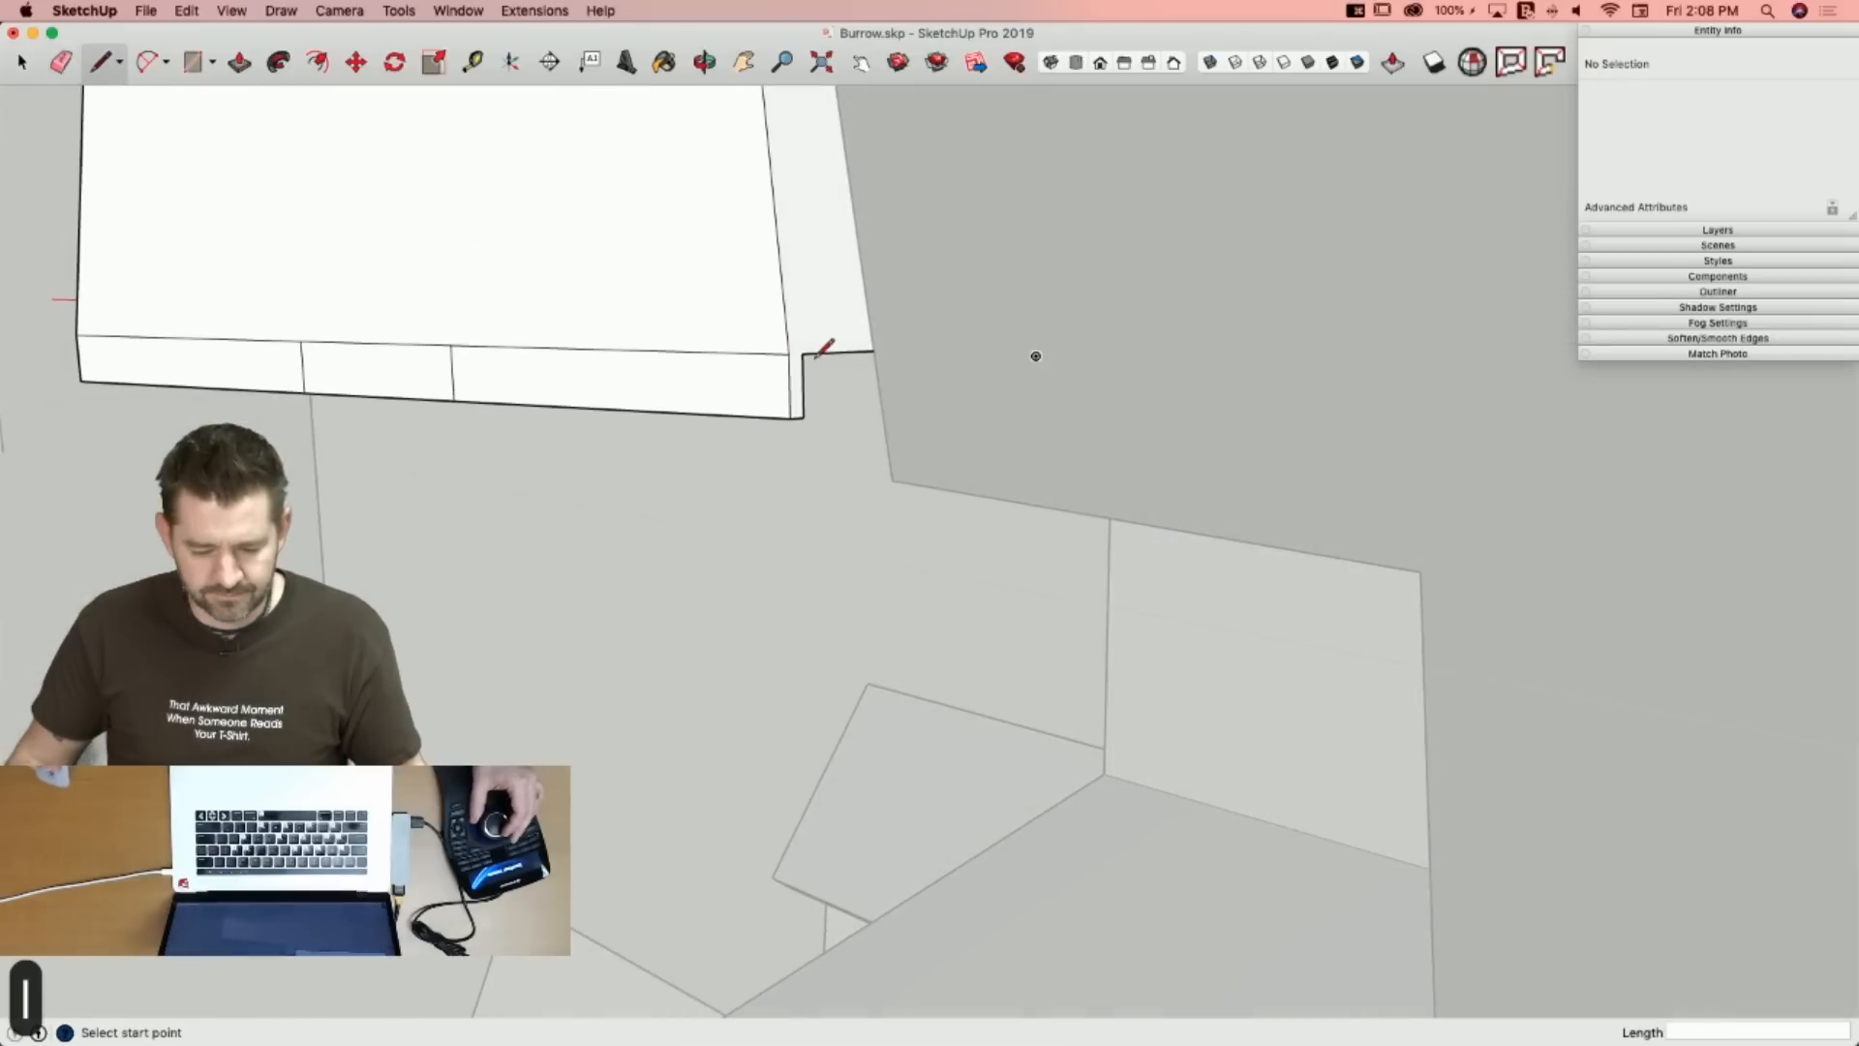
key(e)
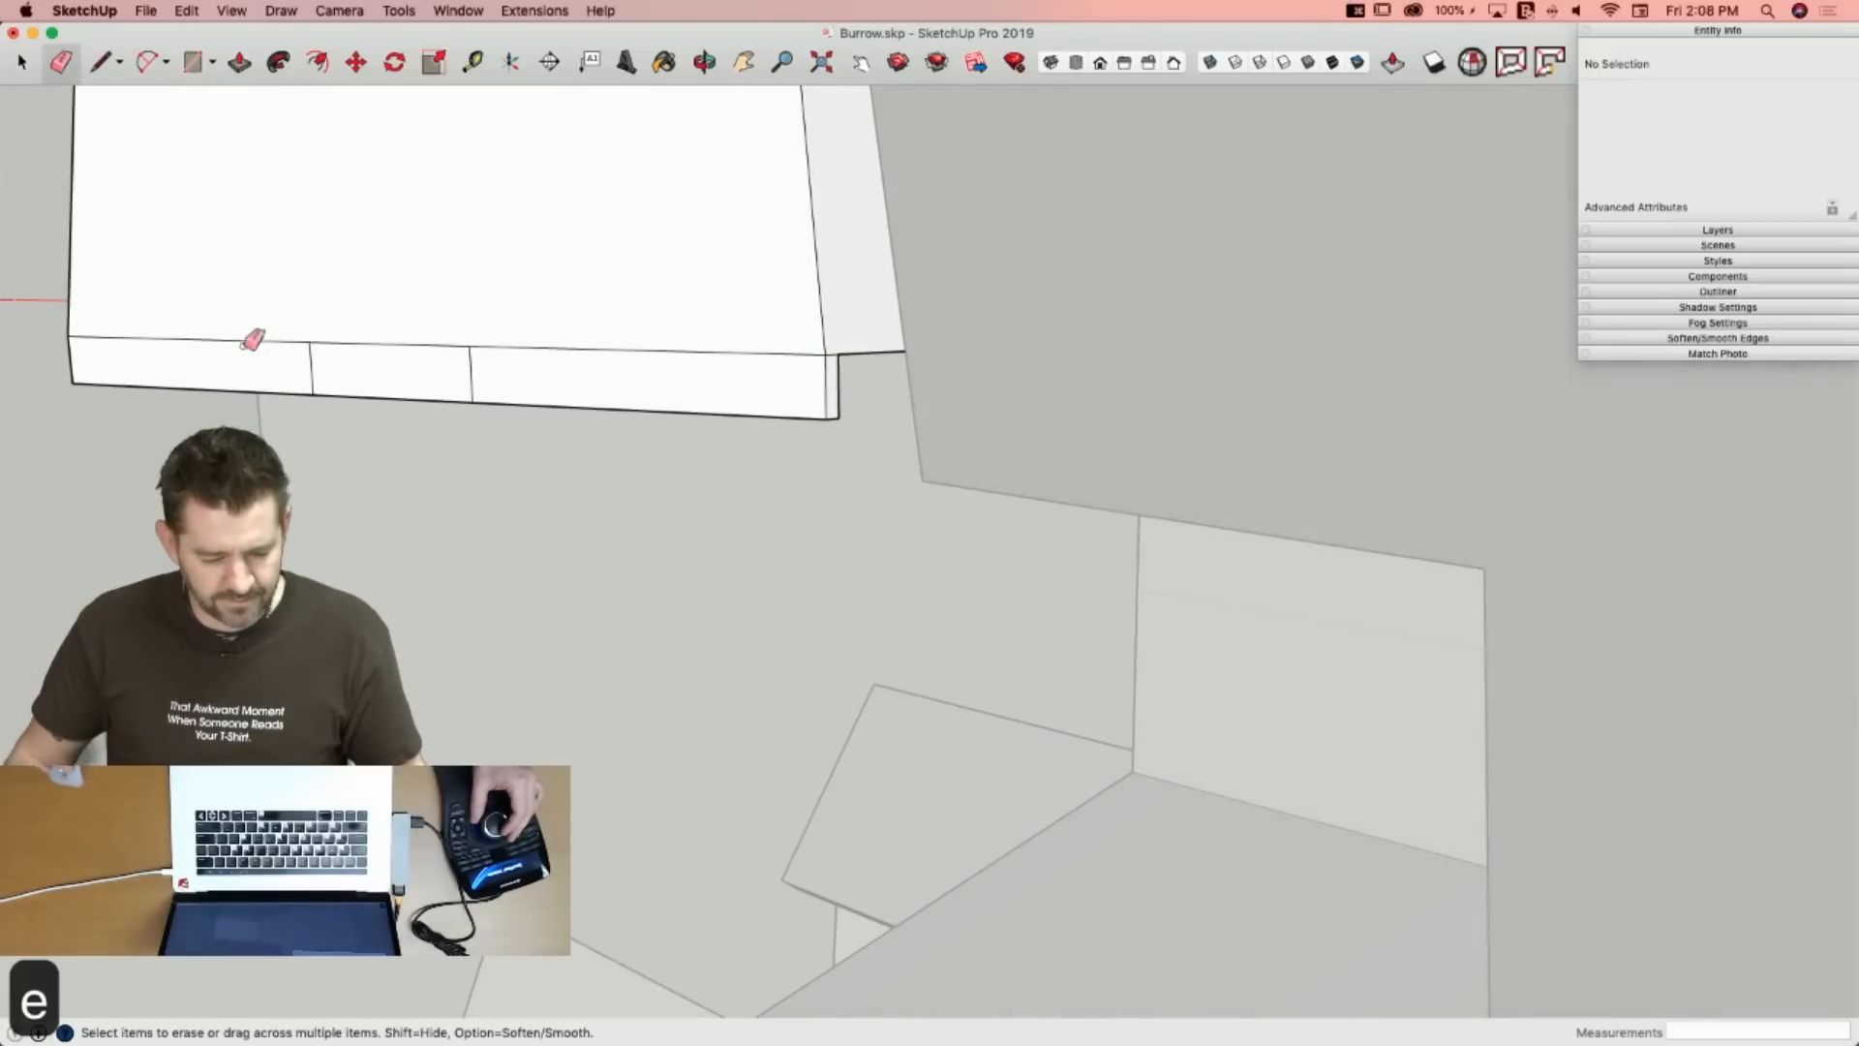
Select all geometry of the fascia board below the roof edge and make it a group.
key(space)
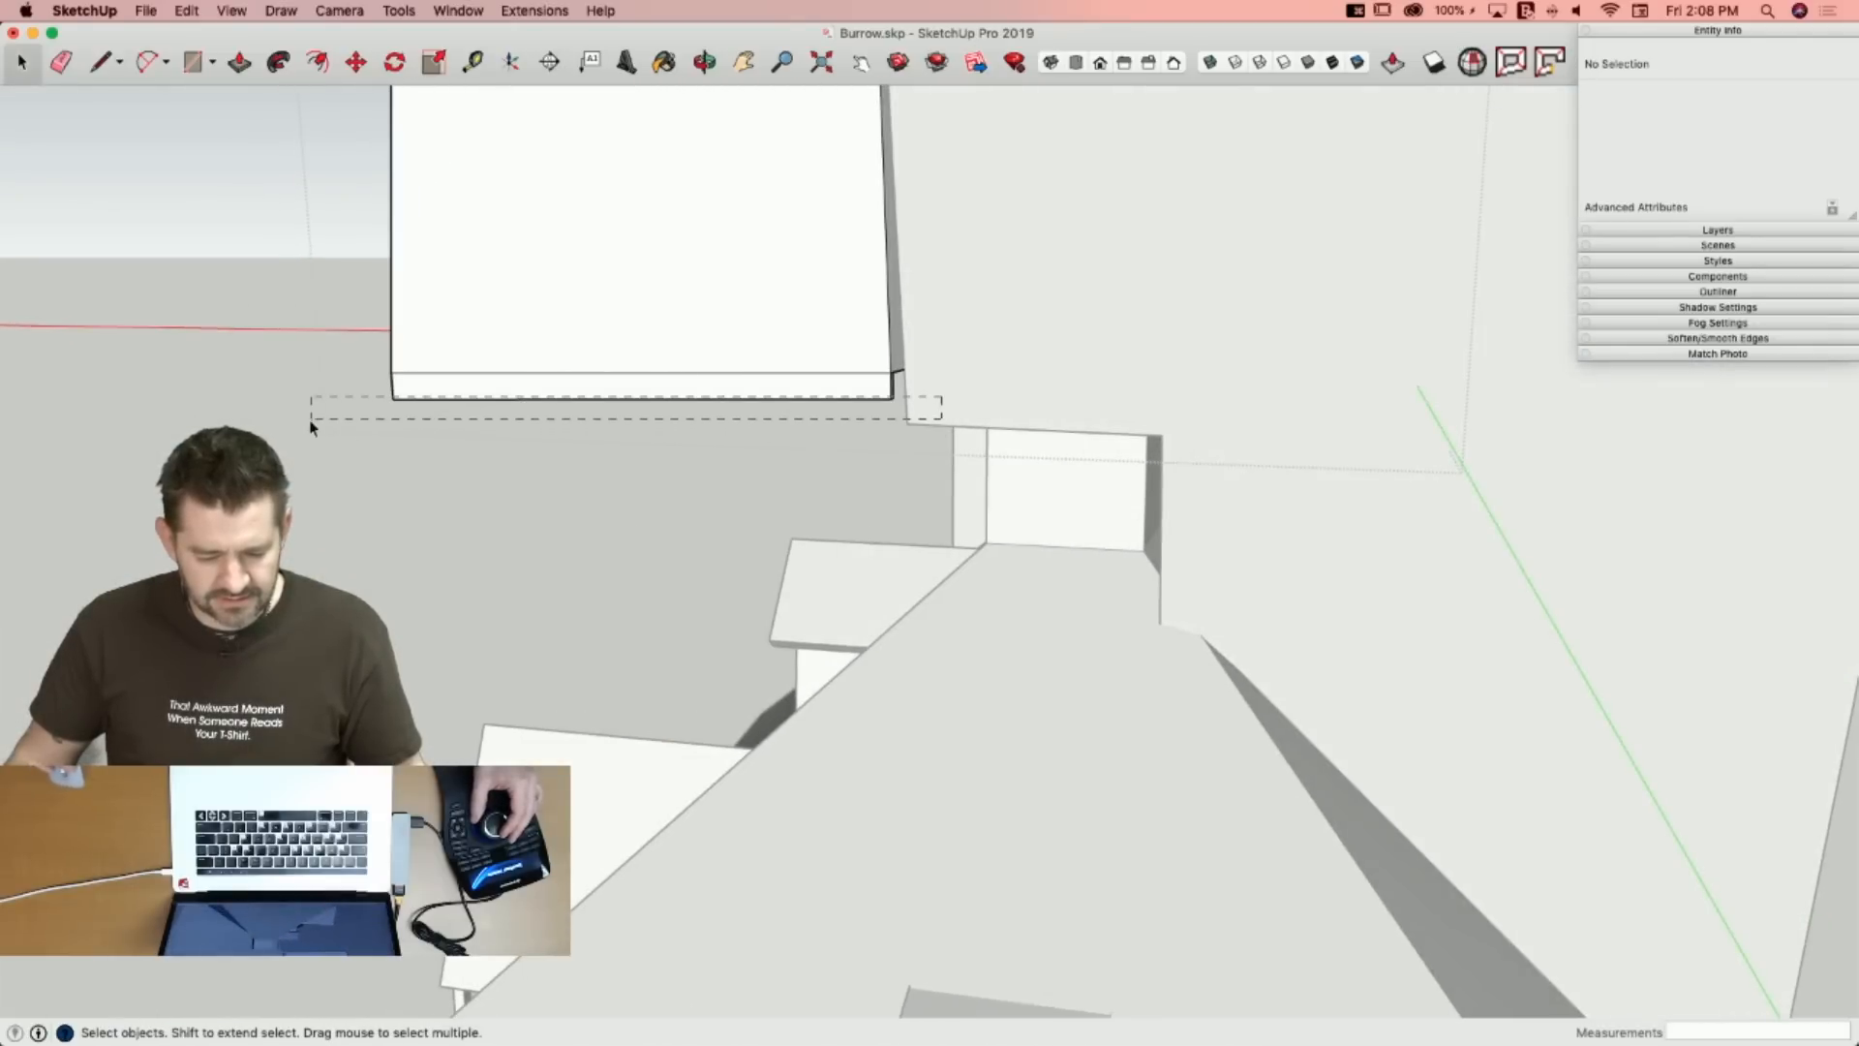
drag(310, 421, 306, 420)
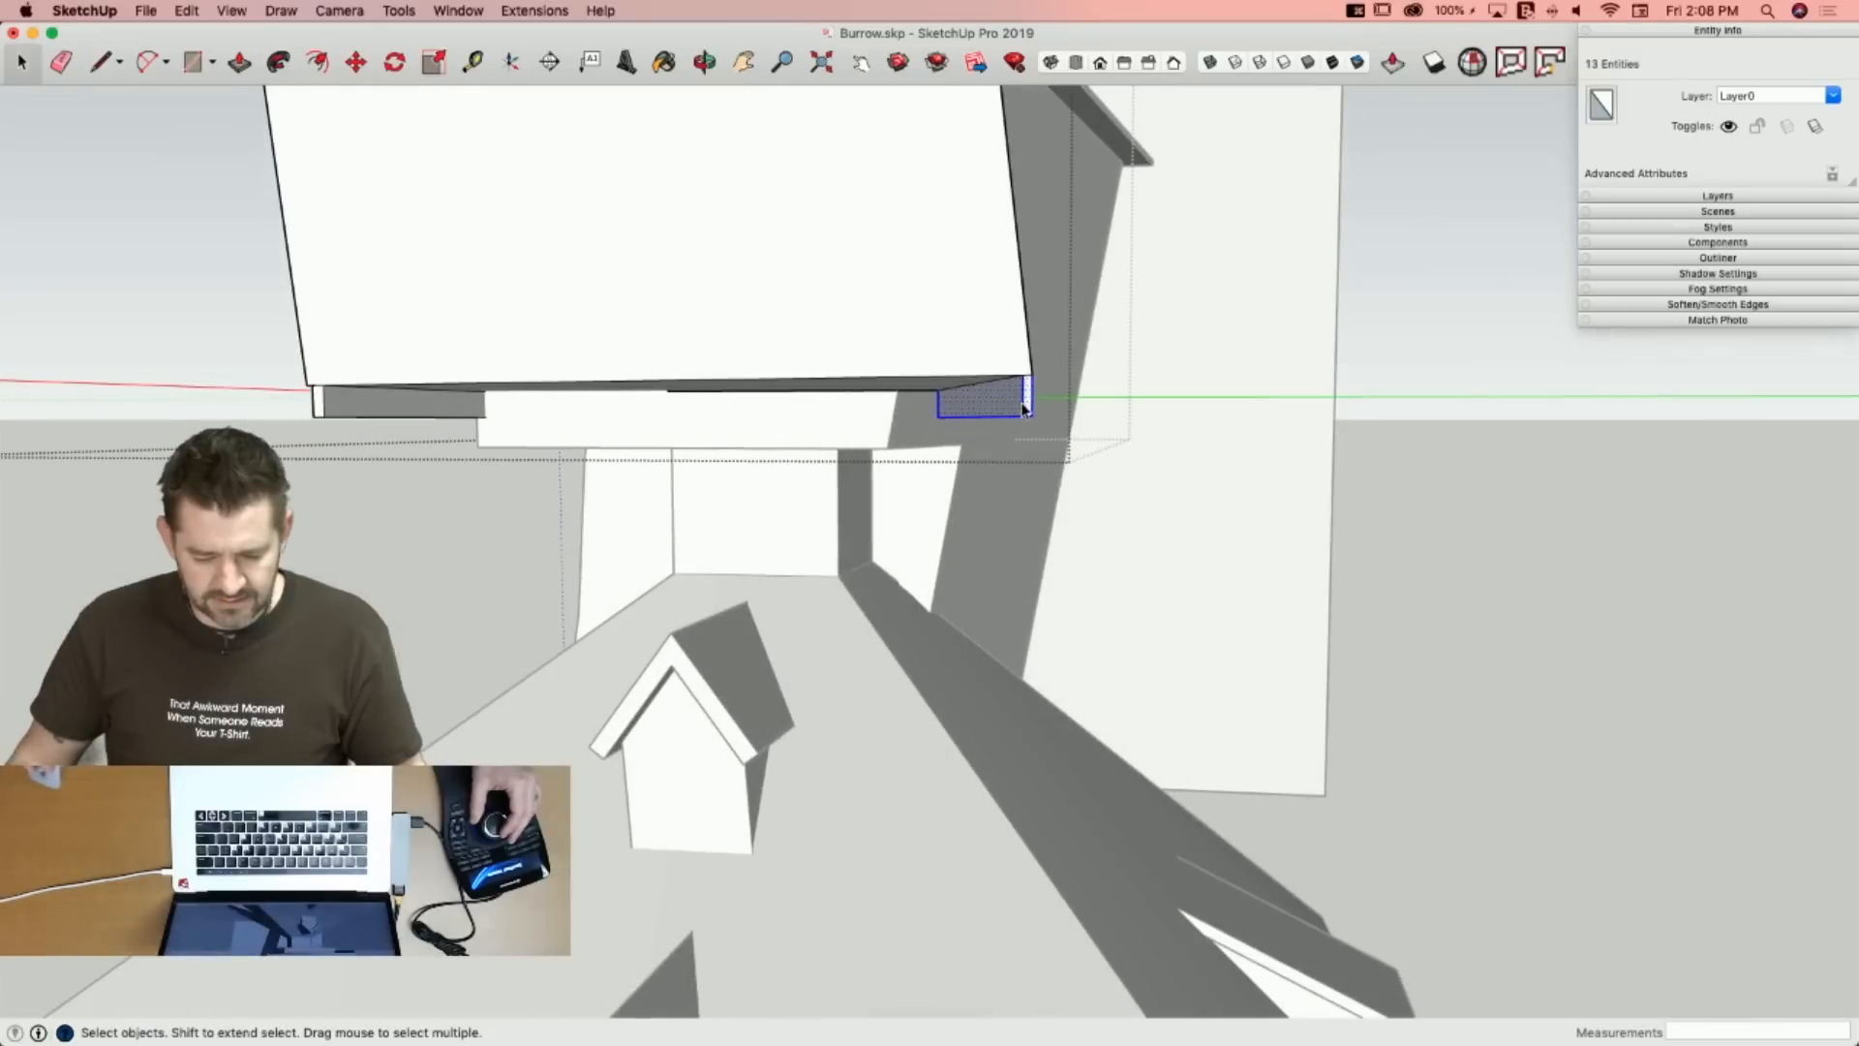
right_click(1022, 406)
click(1085, 543)
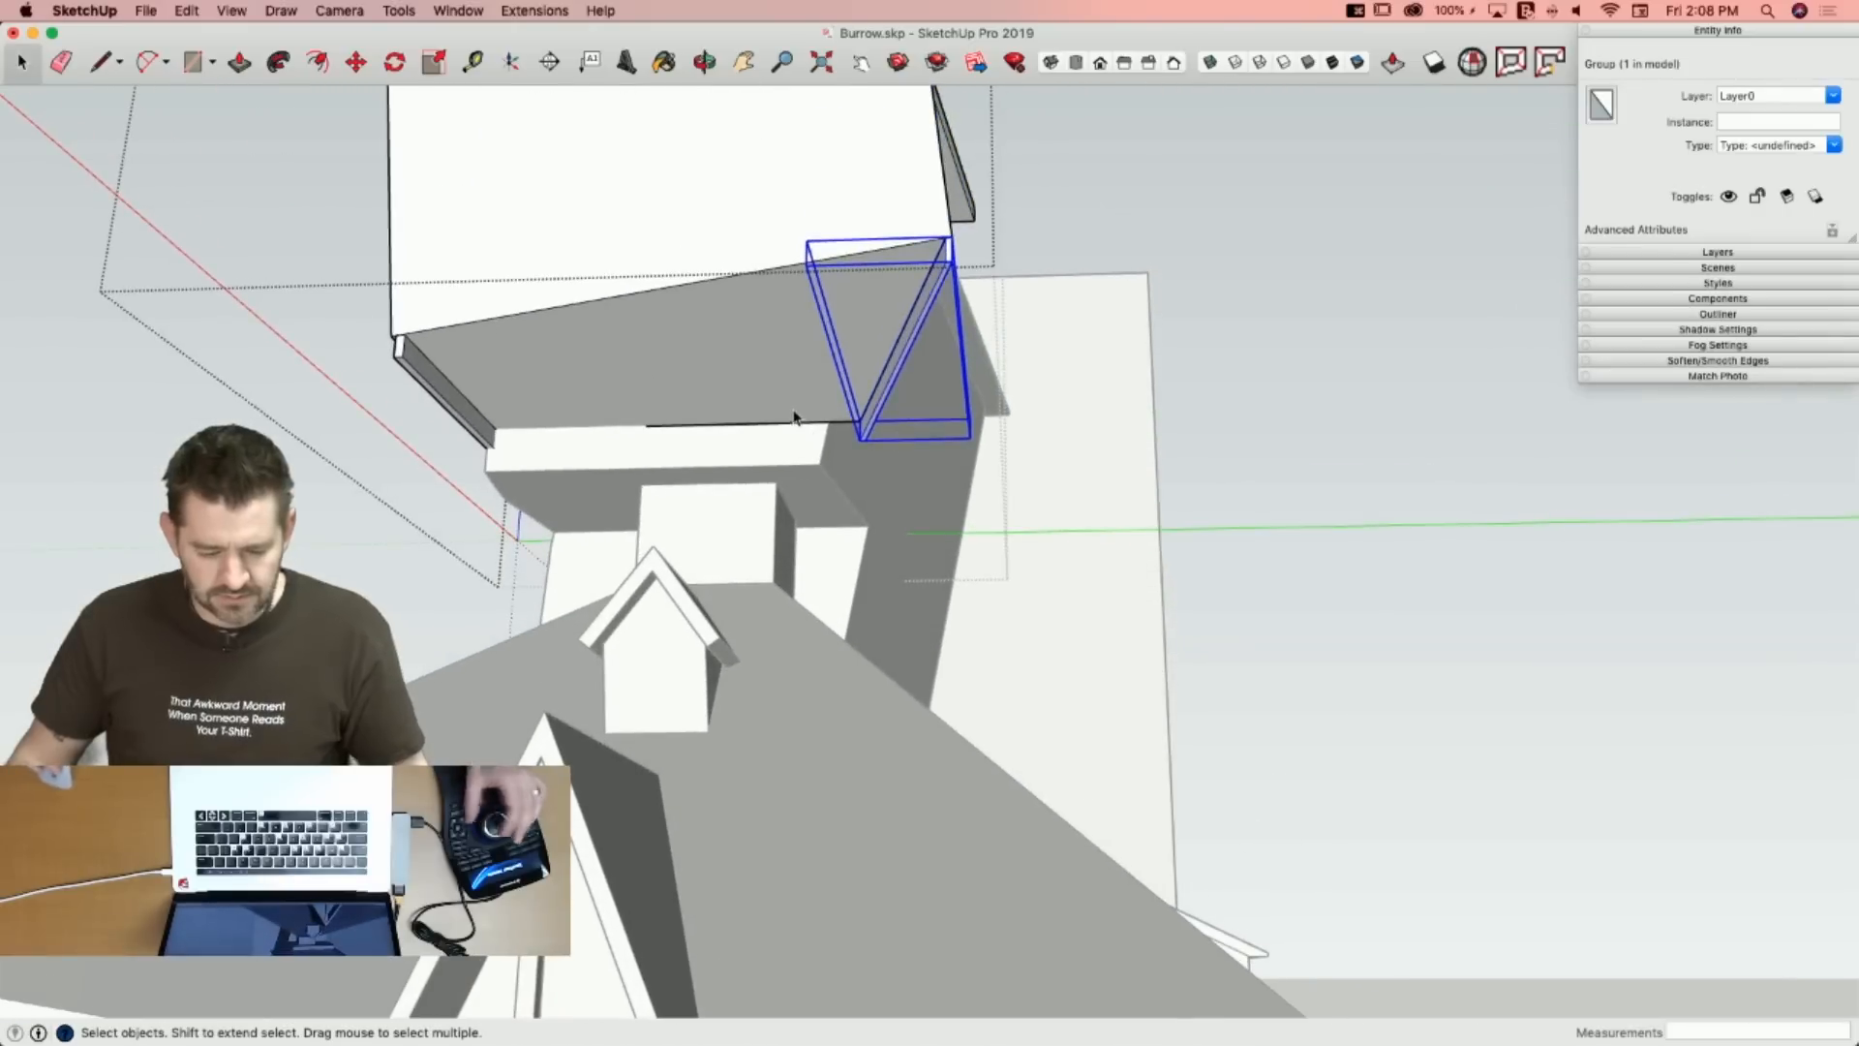
Draw the missing half of the underside face's front edge, from its midpoint to the corner.
click(681, 323)
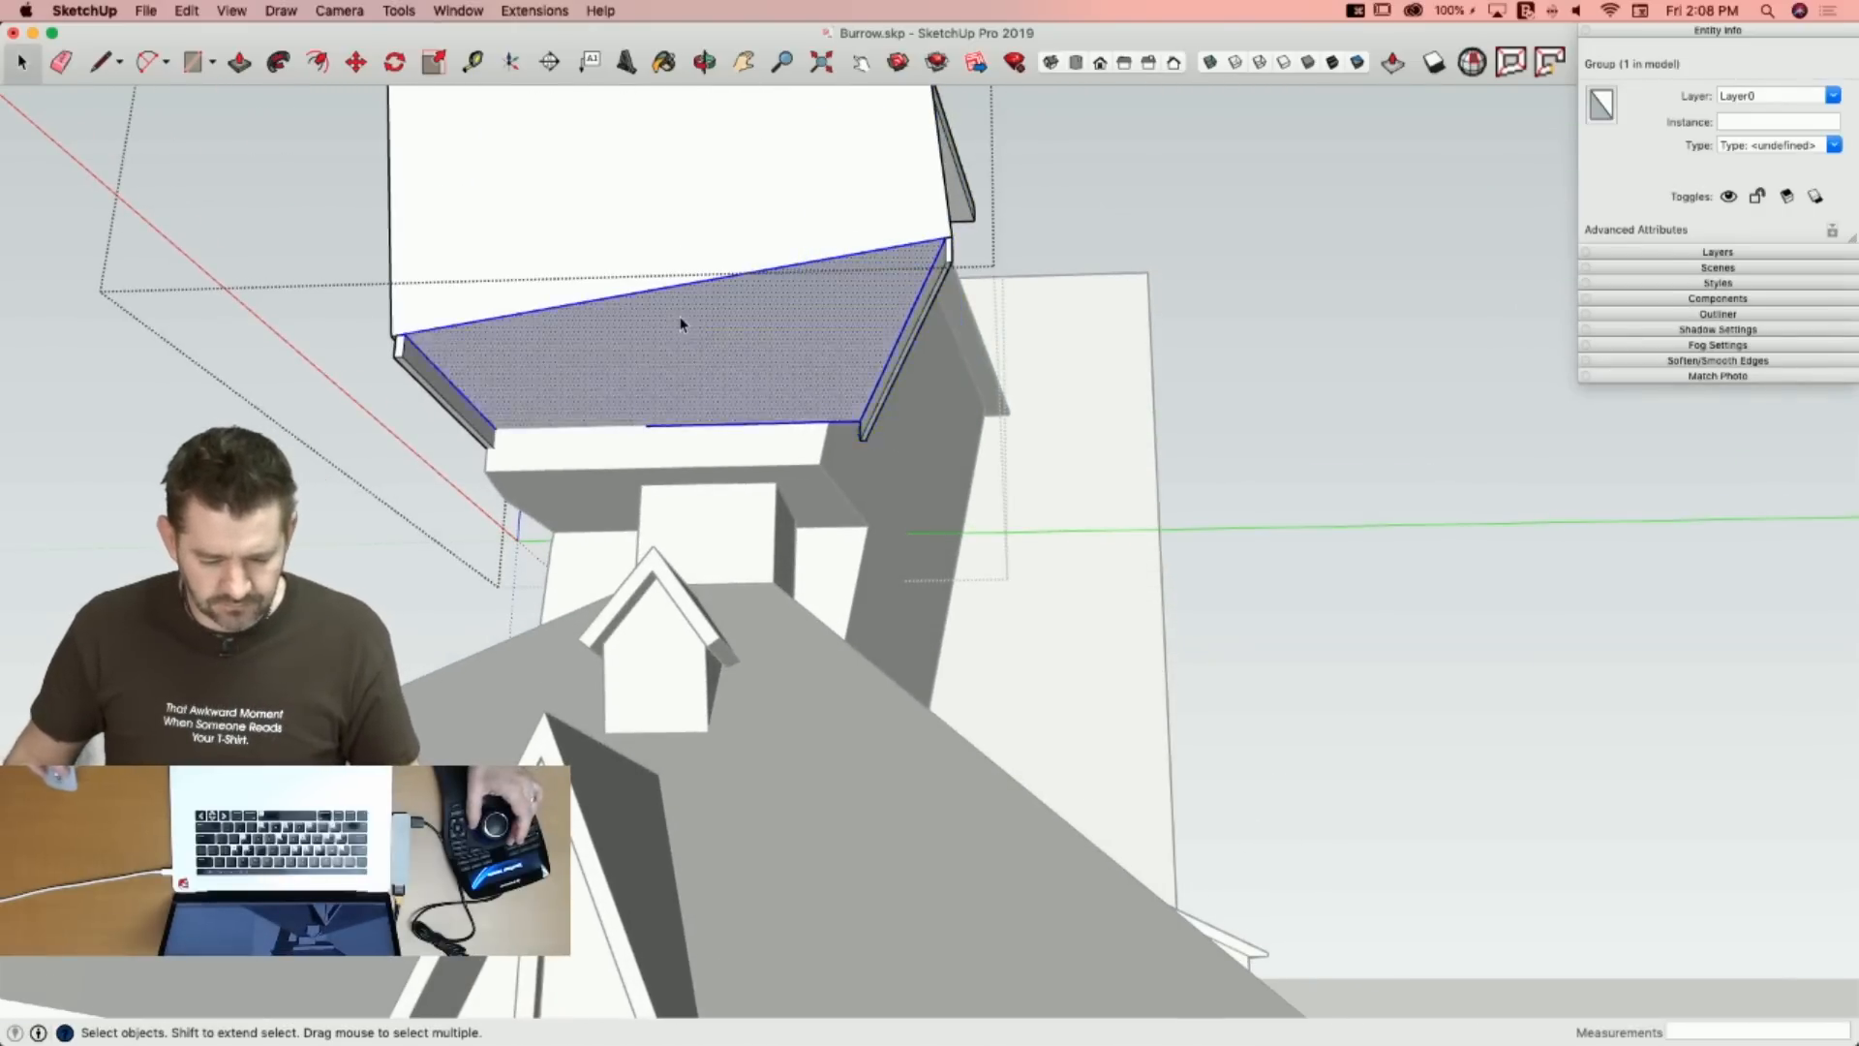
key(l)
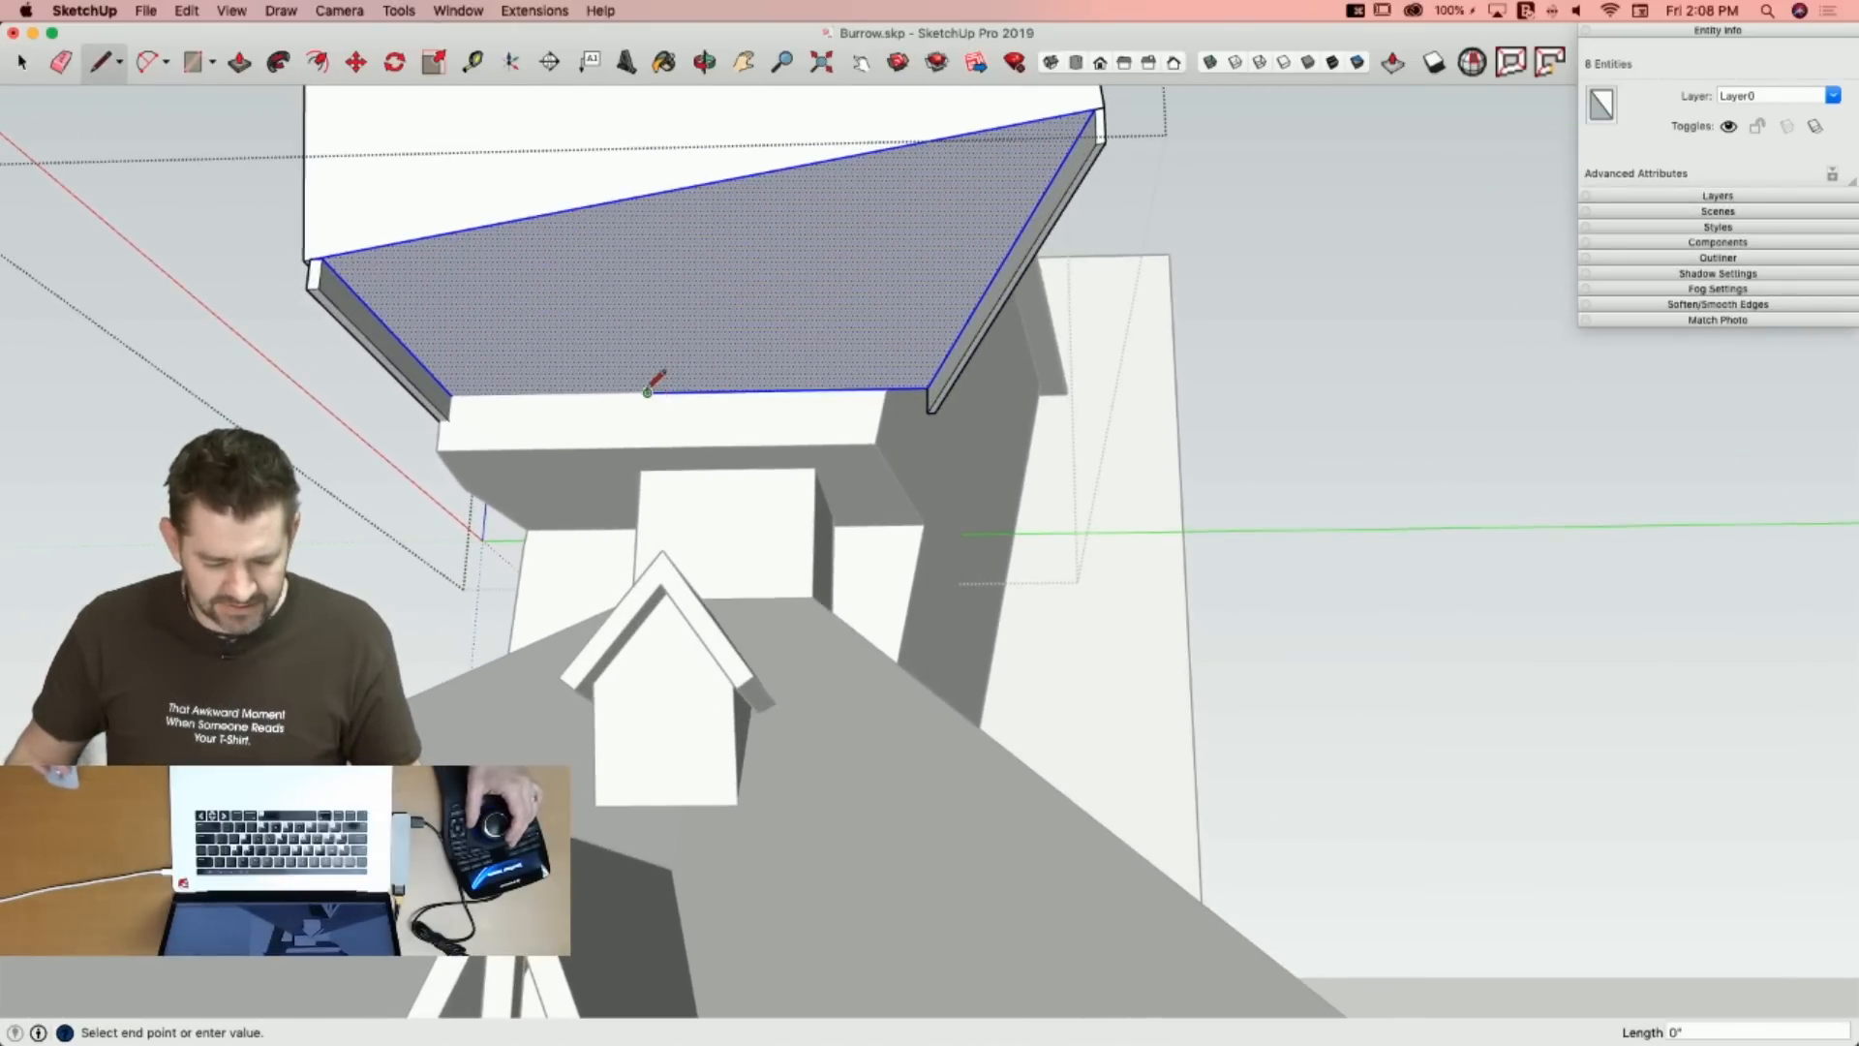
click(452, 394)
key(space)
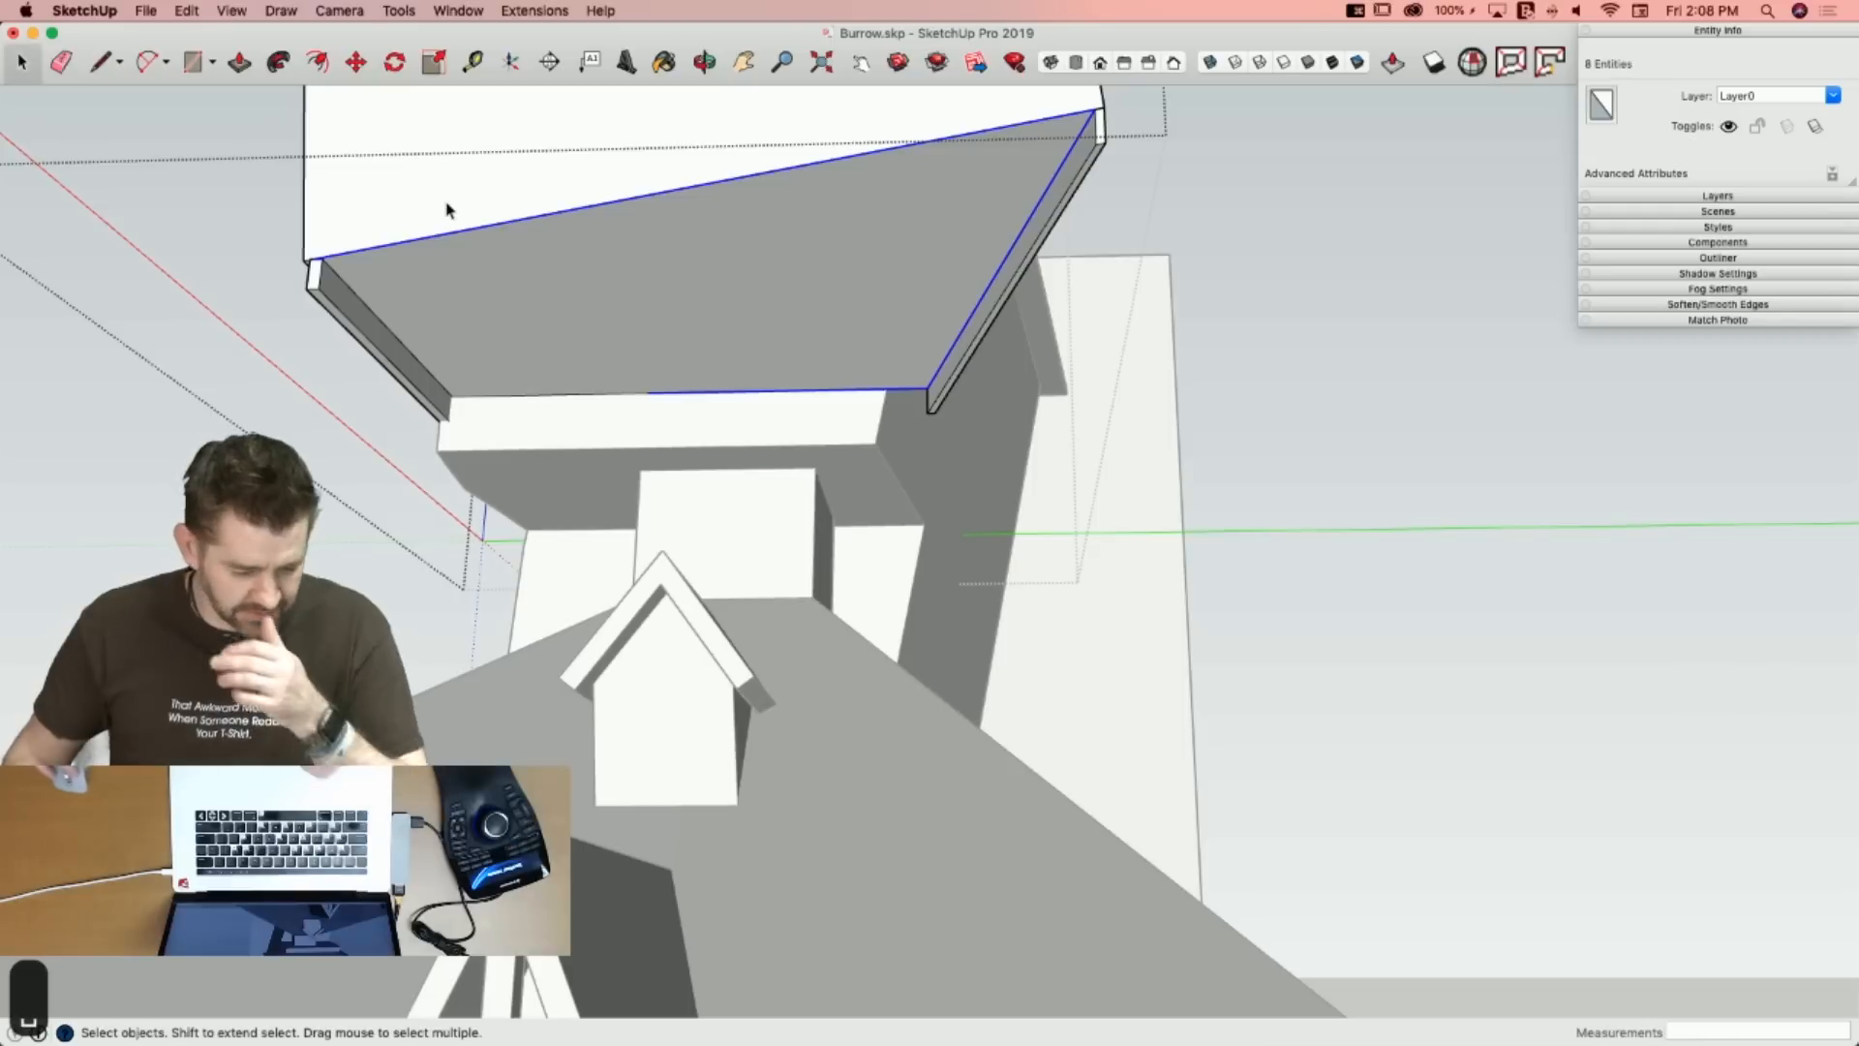
click(510, 230)
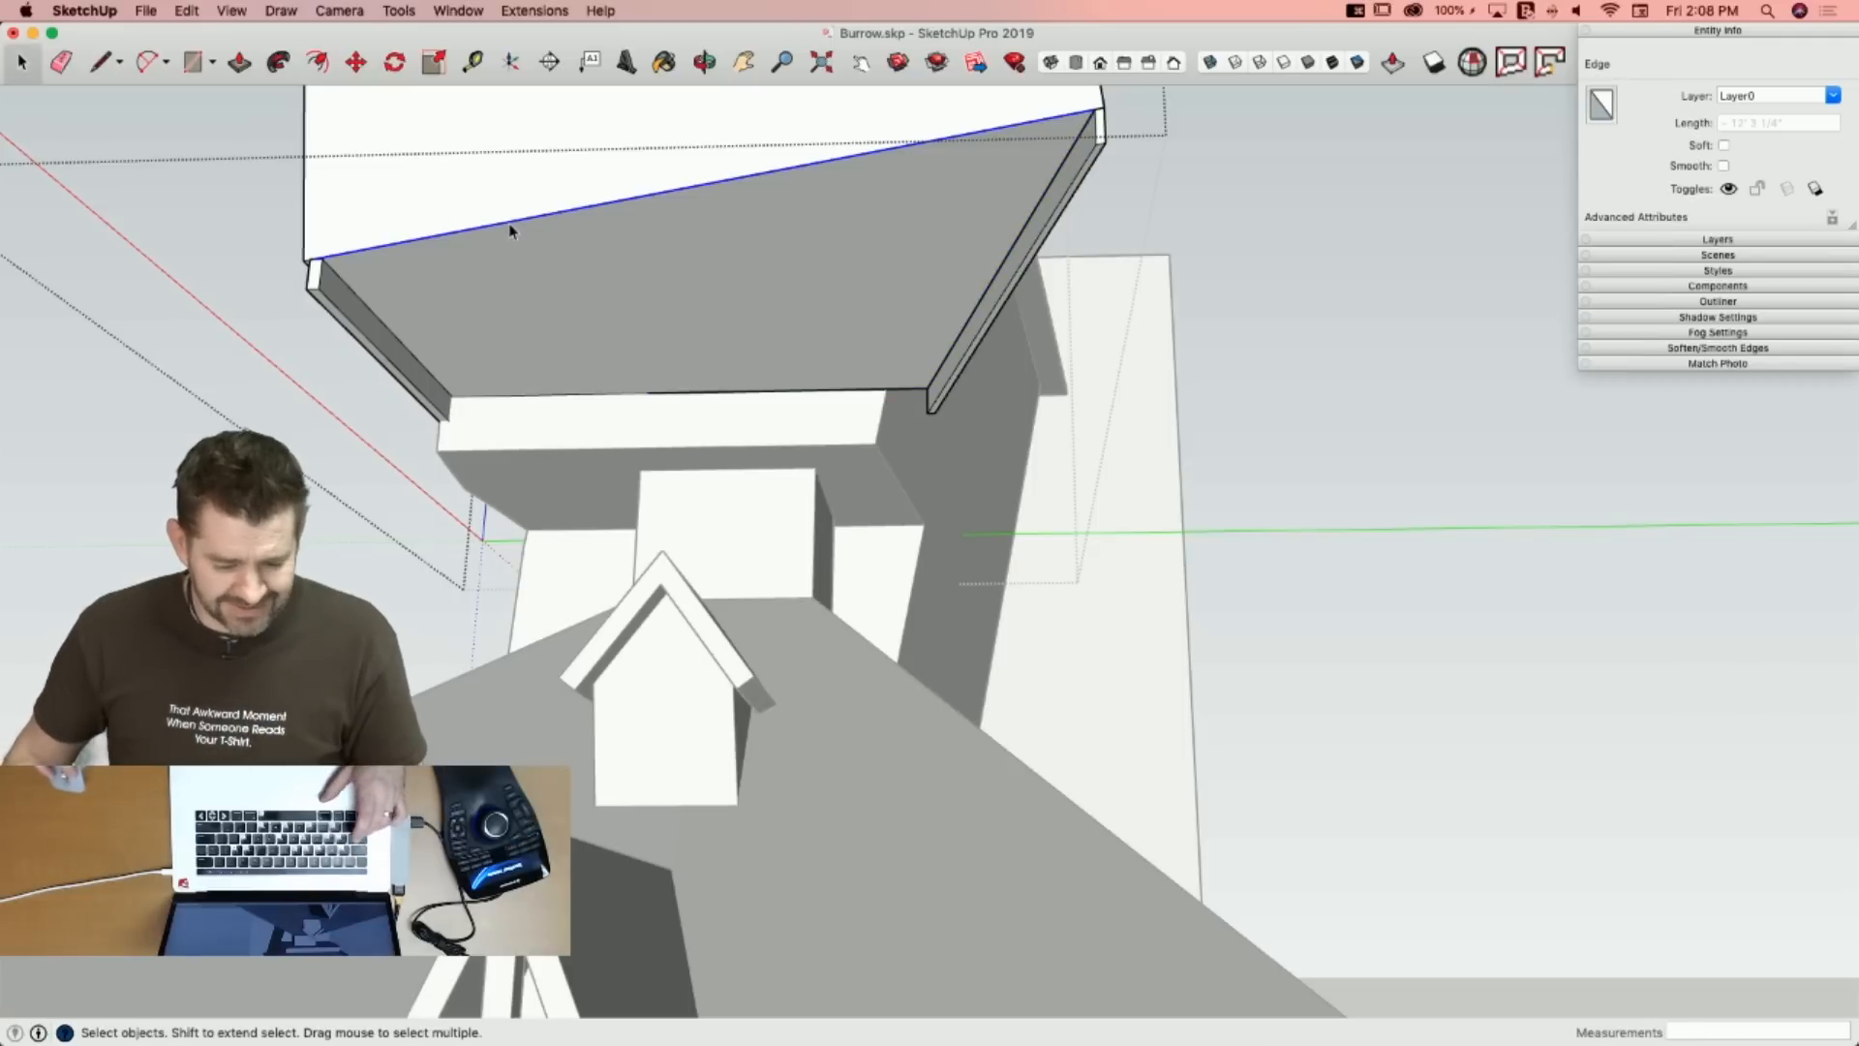
click(634, 397)
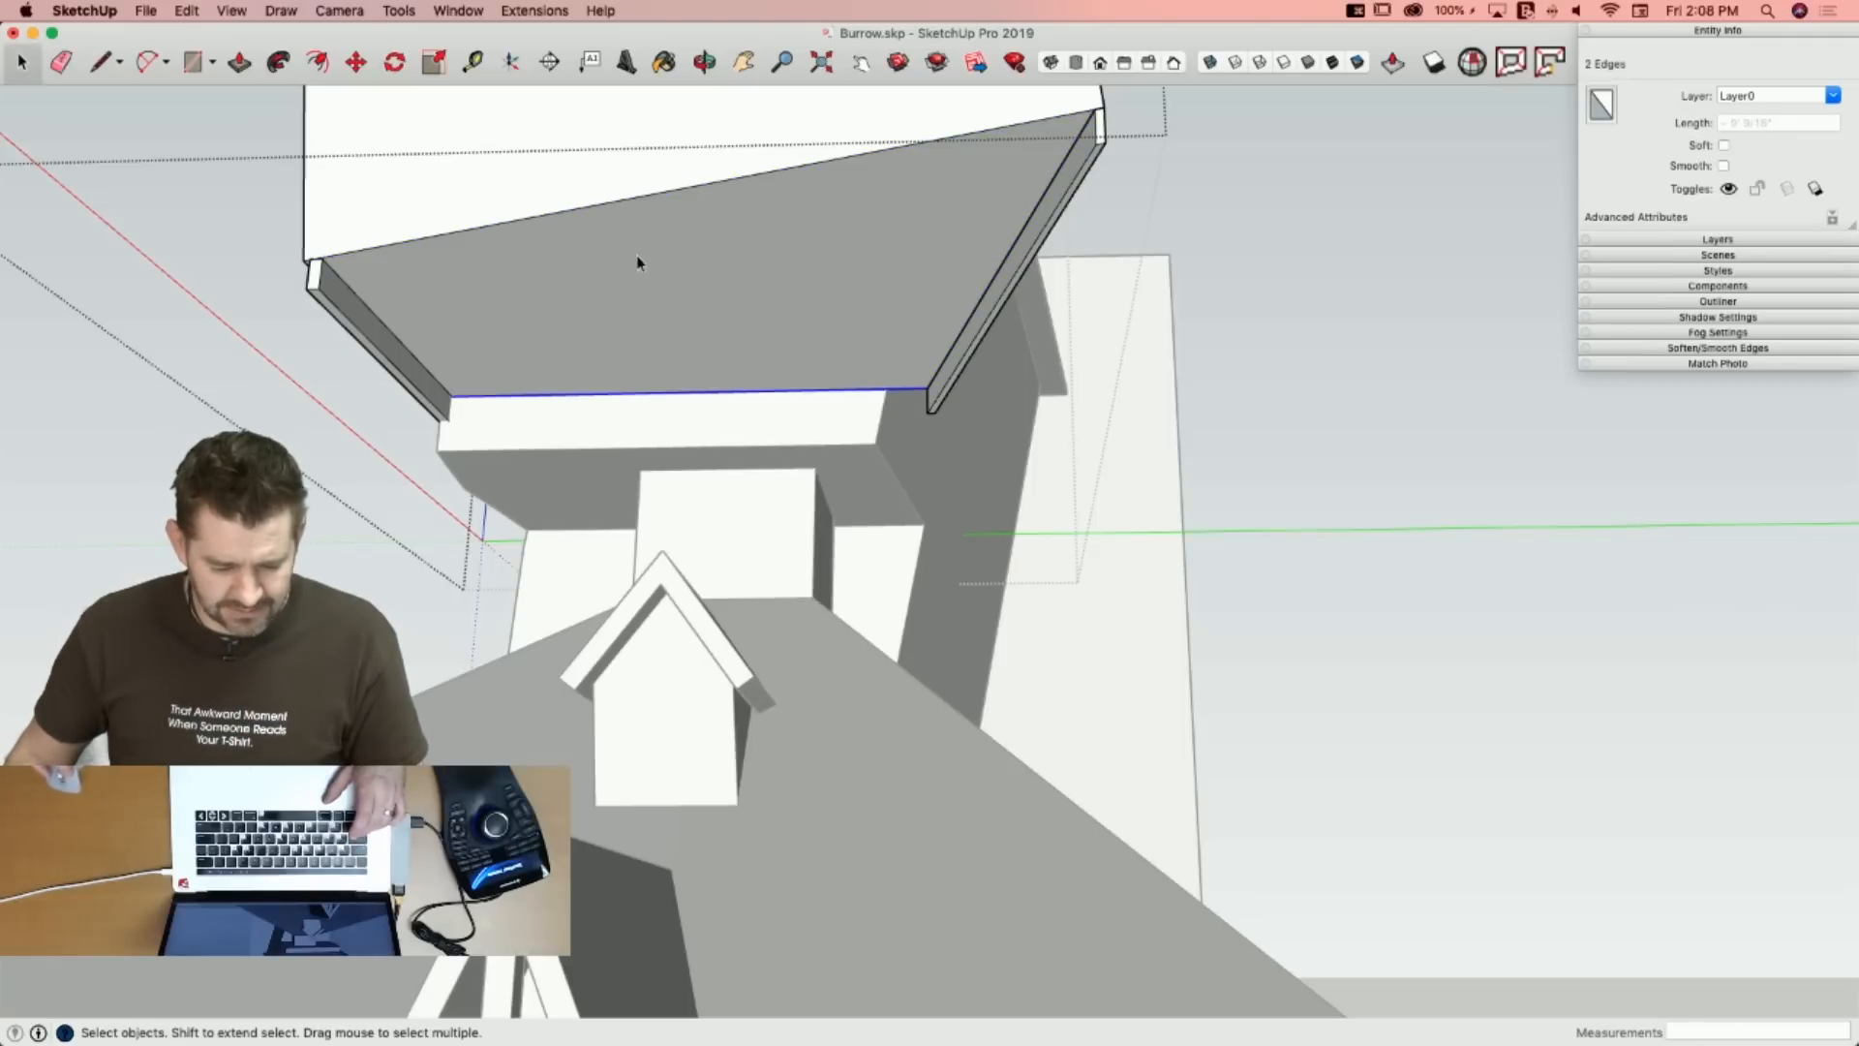
right_click(641, 399)
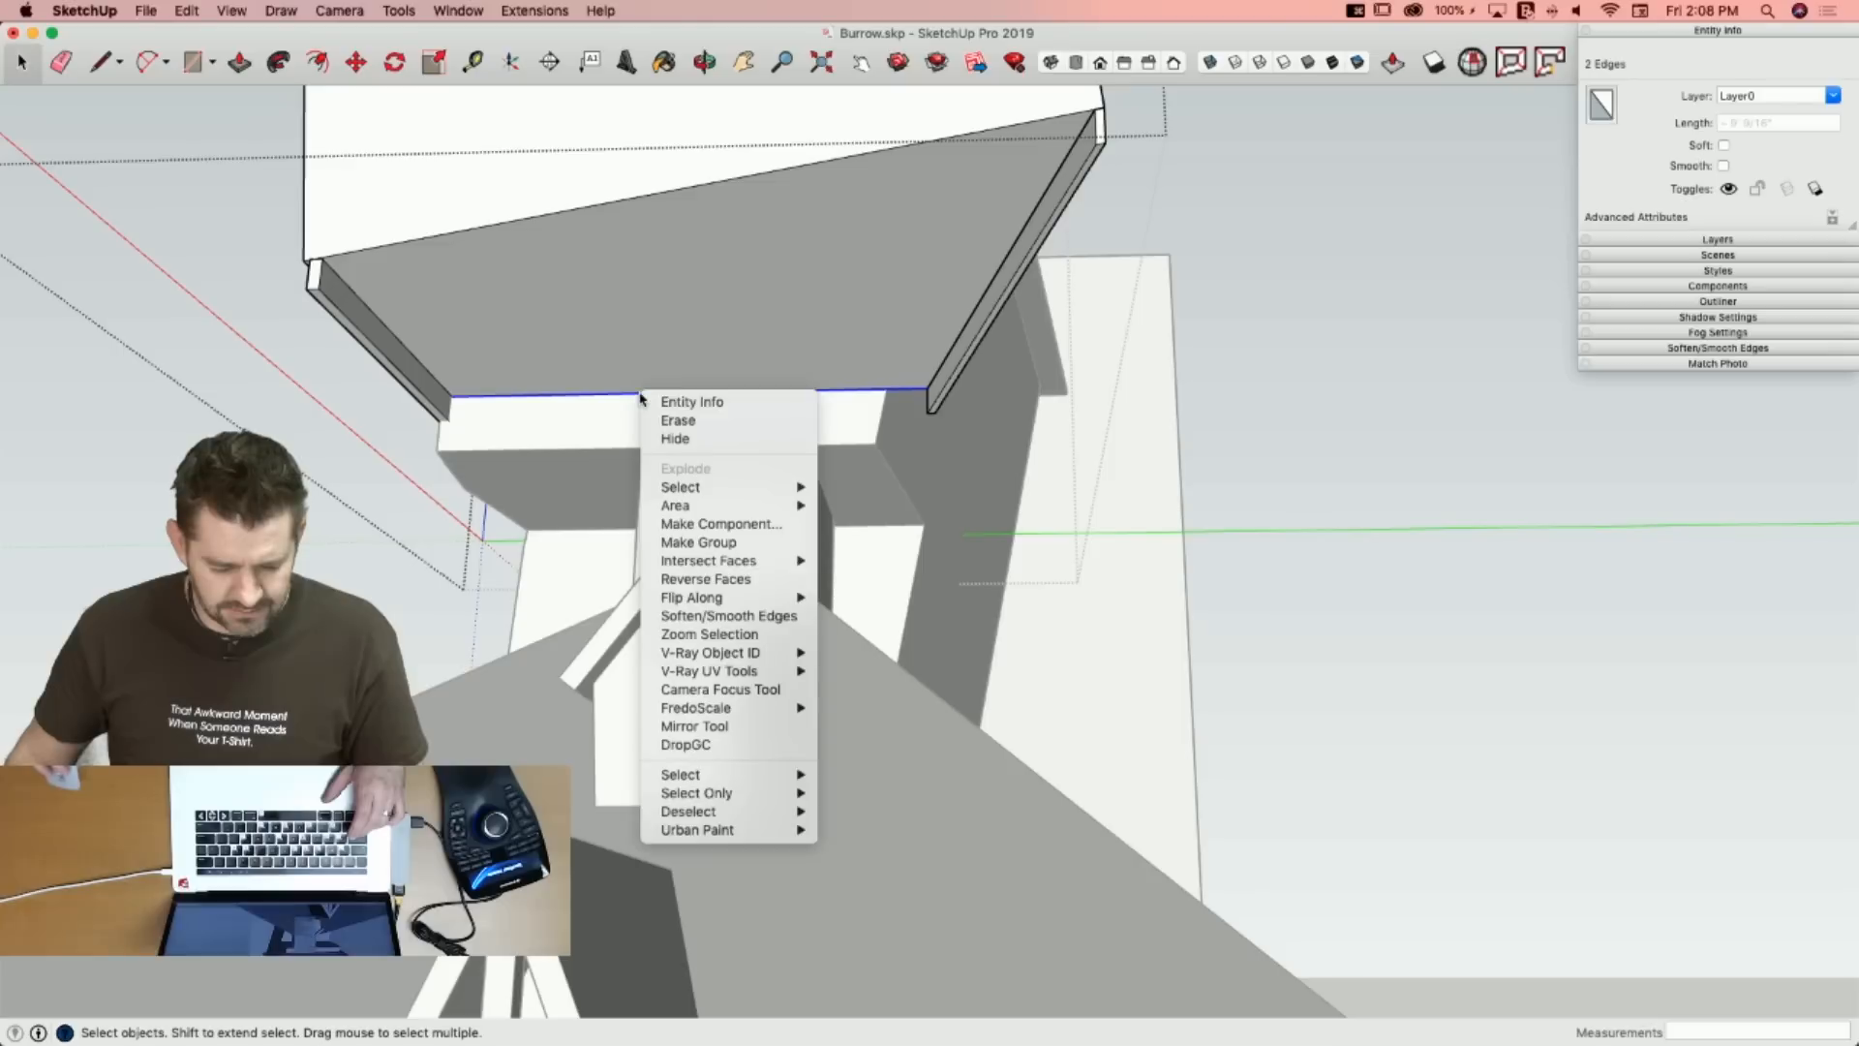
click(875, 447)
Draw a line about 9' 1 7/8" long across the underside, just behind its front edge, to form a narrow strip.
scroll(875, 446, up, 5)
key(l)
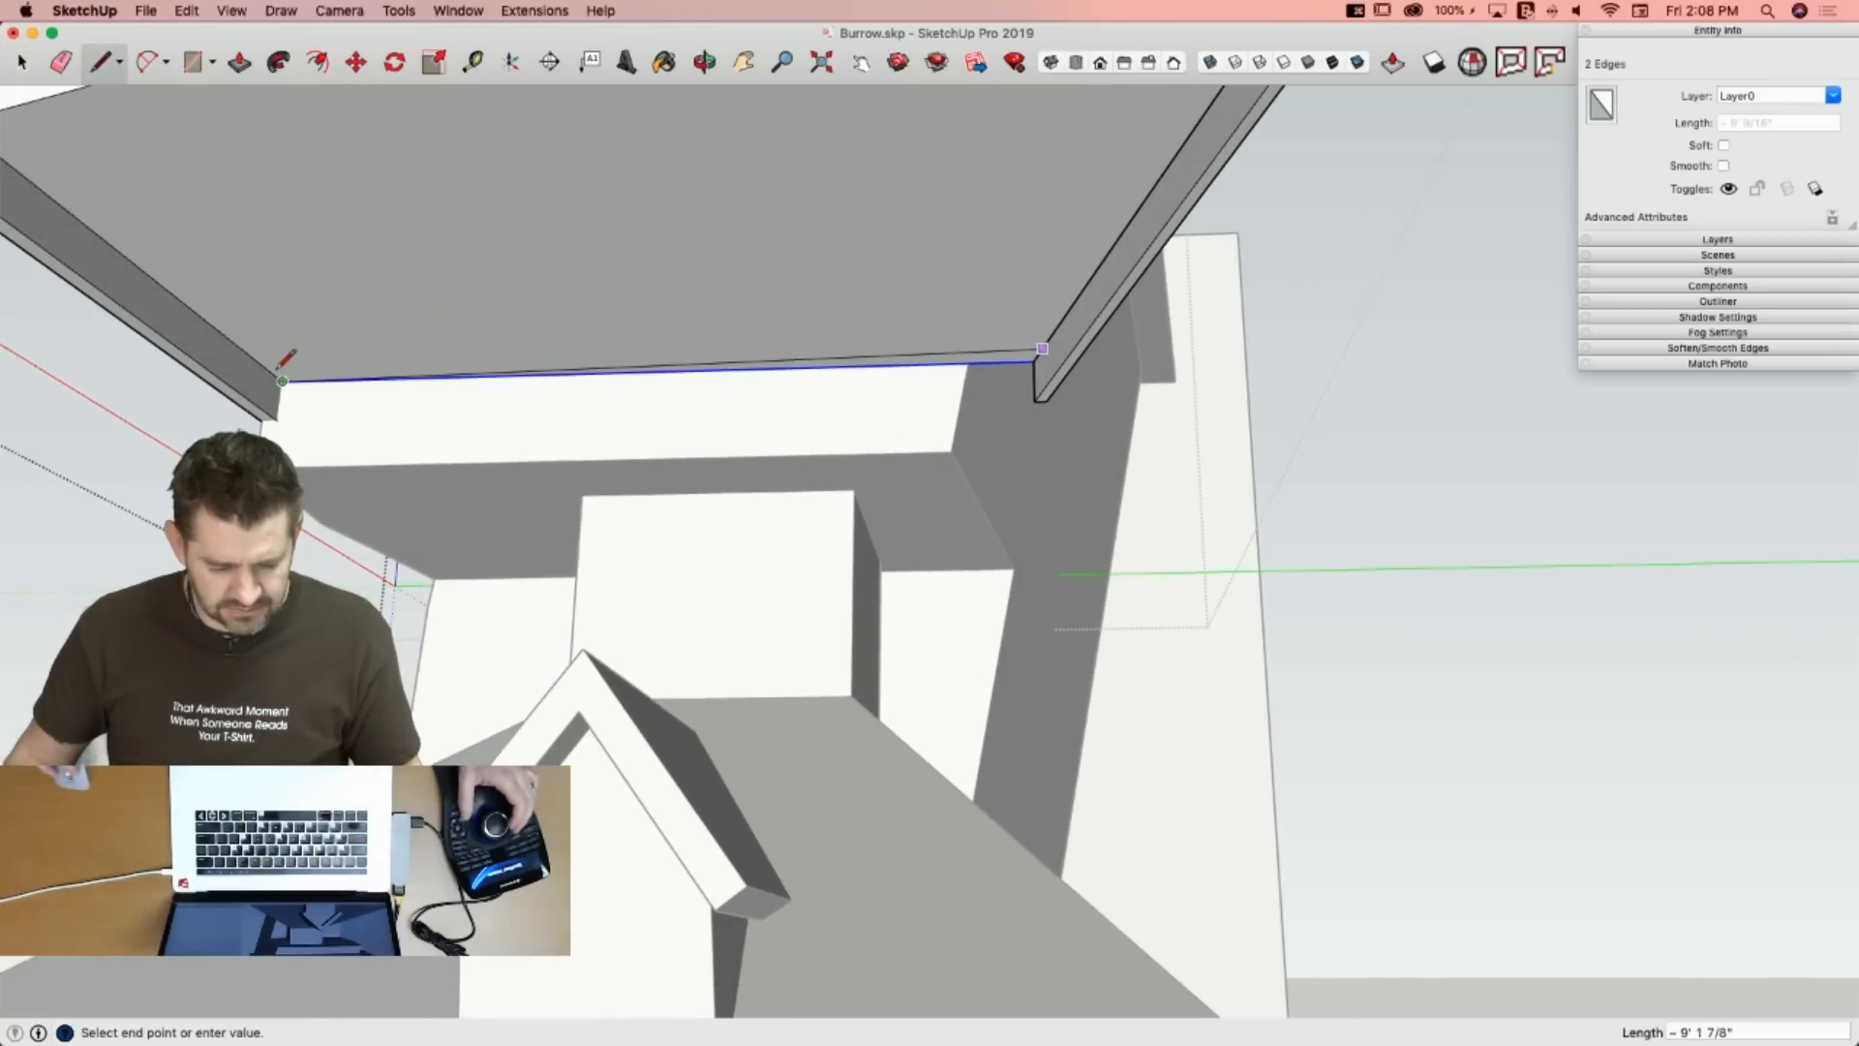
click(282, 380)
key(space)
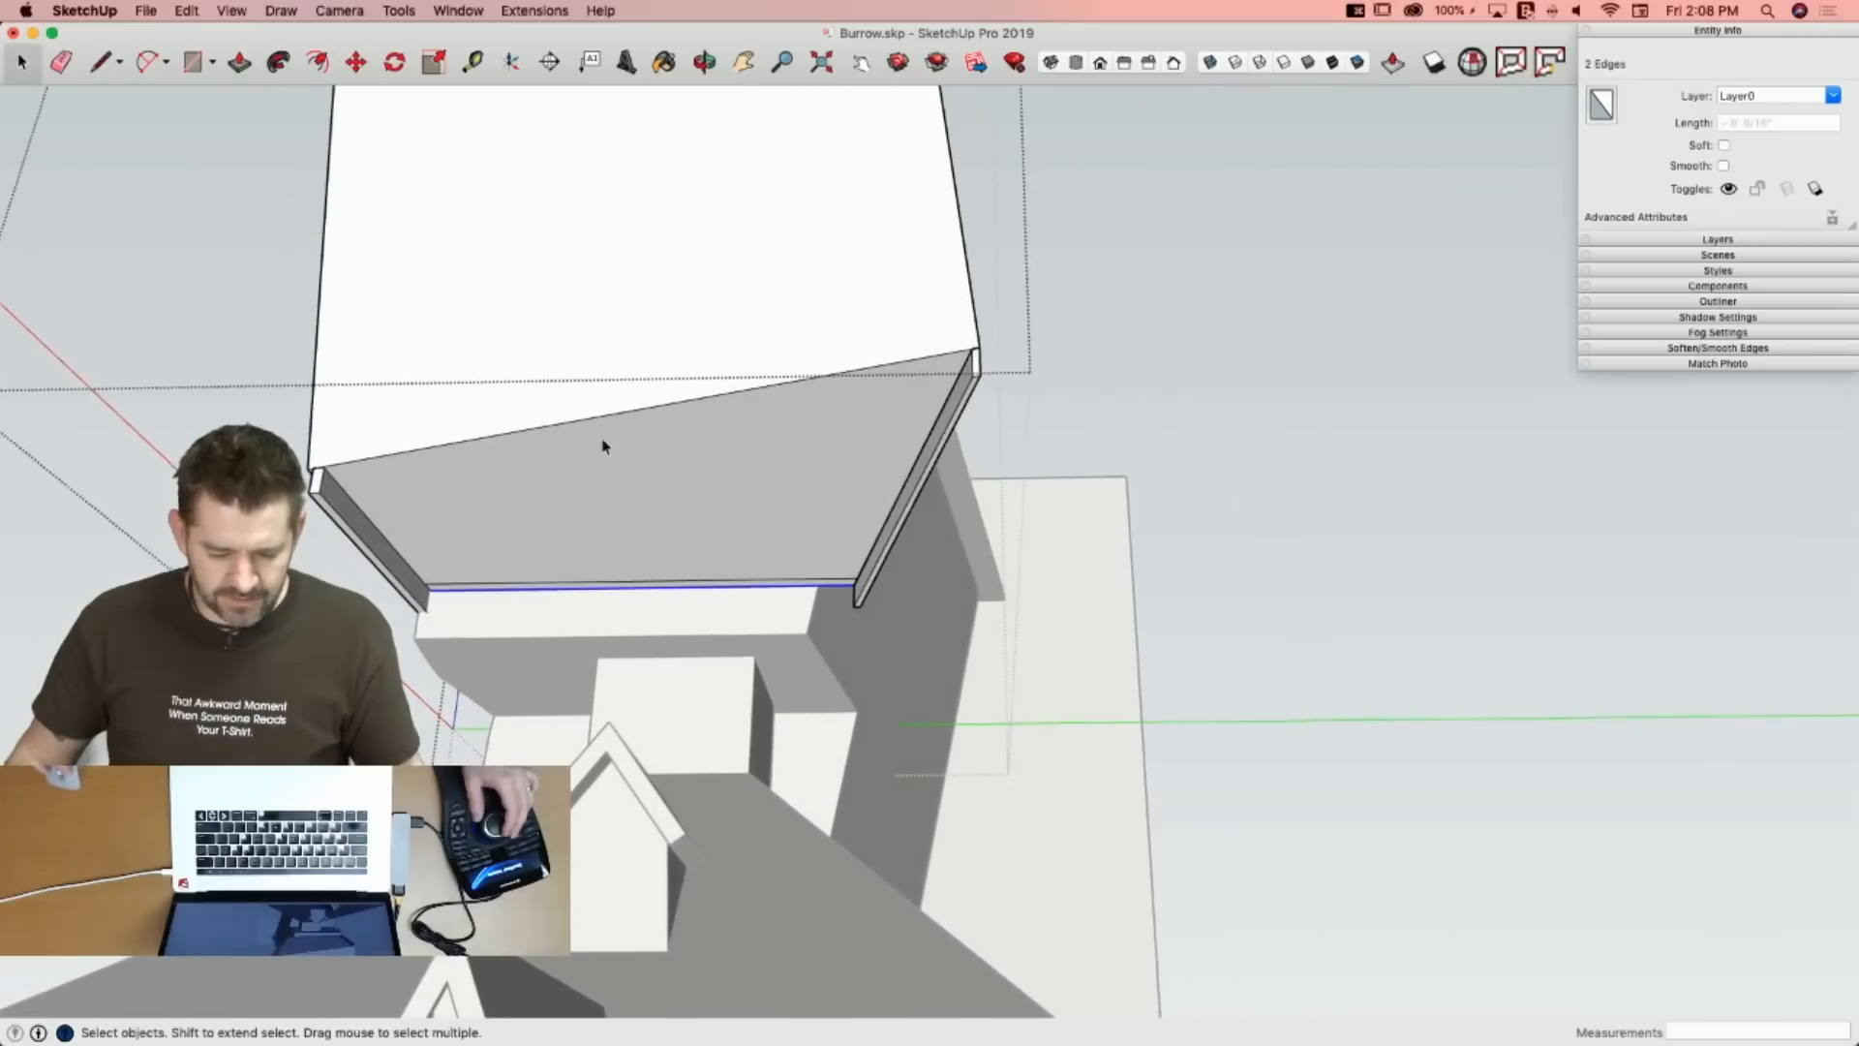
Divide the underside face's long slanted edge, opposite the narrow front strip, into 9 equal segments.
click(602, 423)
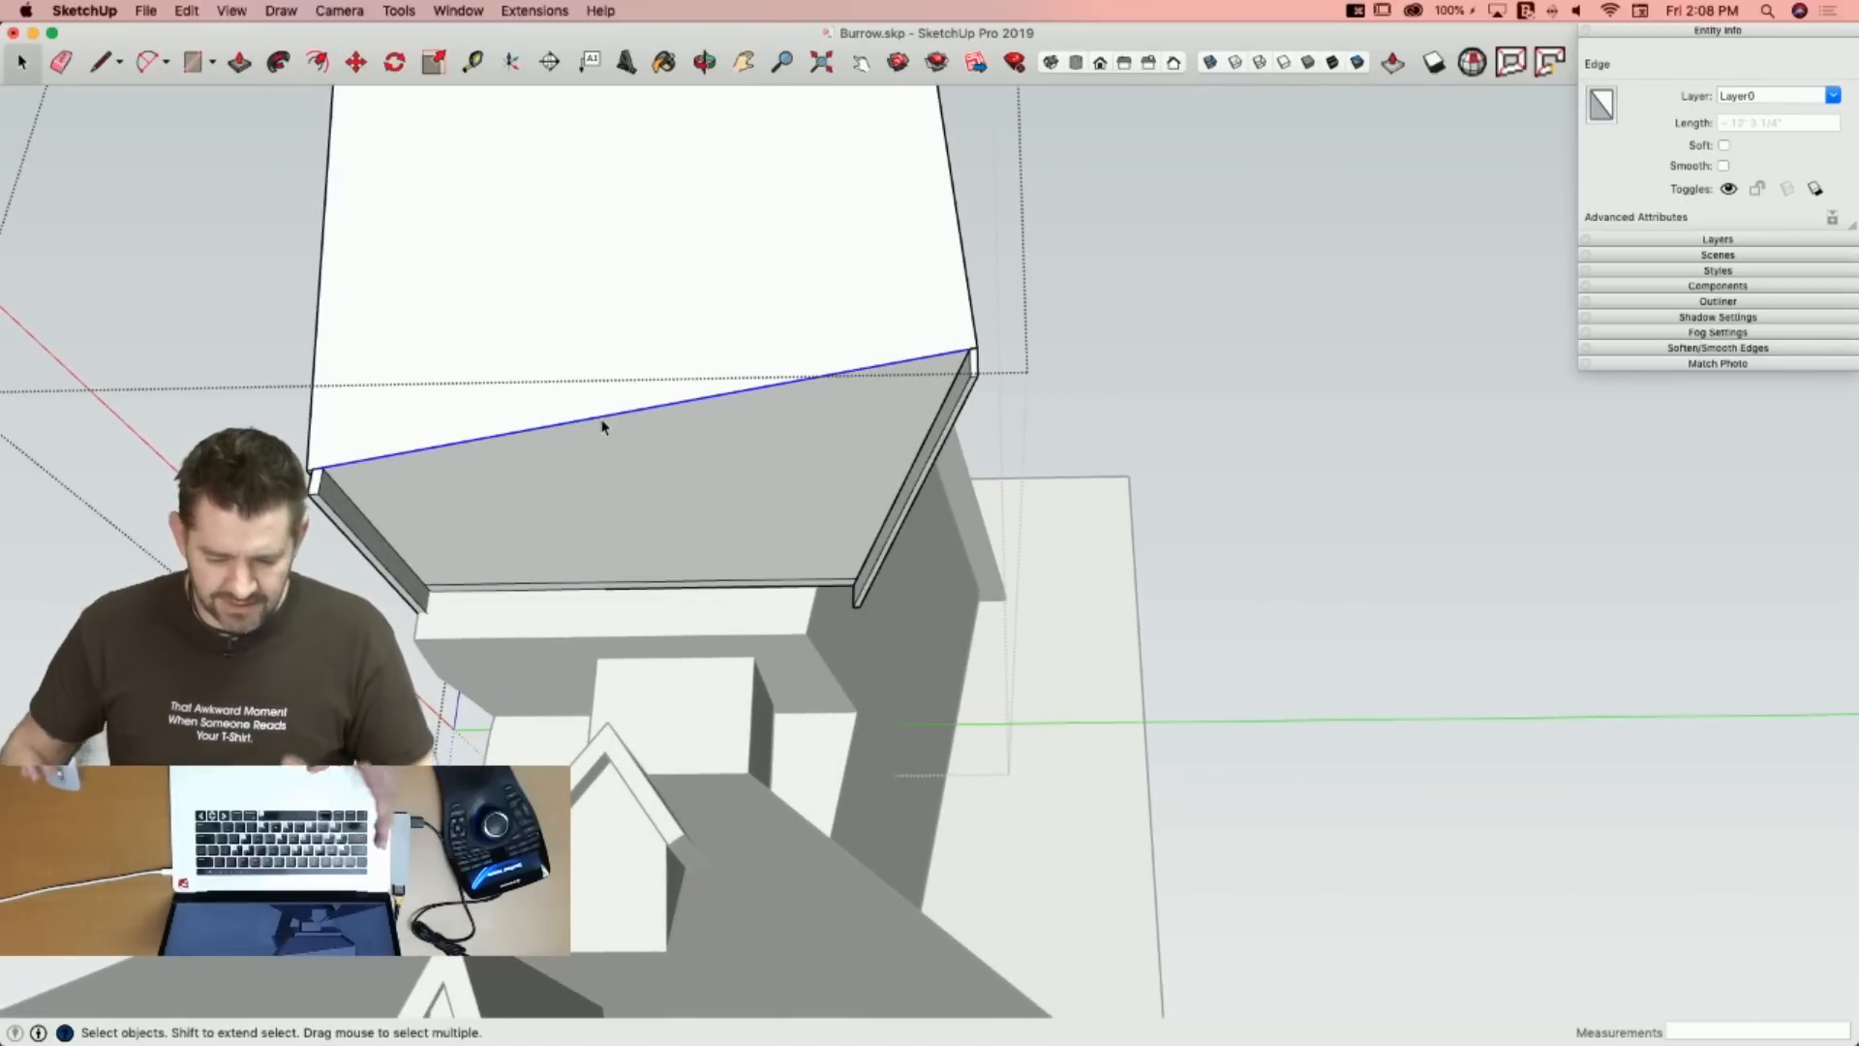
right_click(602, 425)
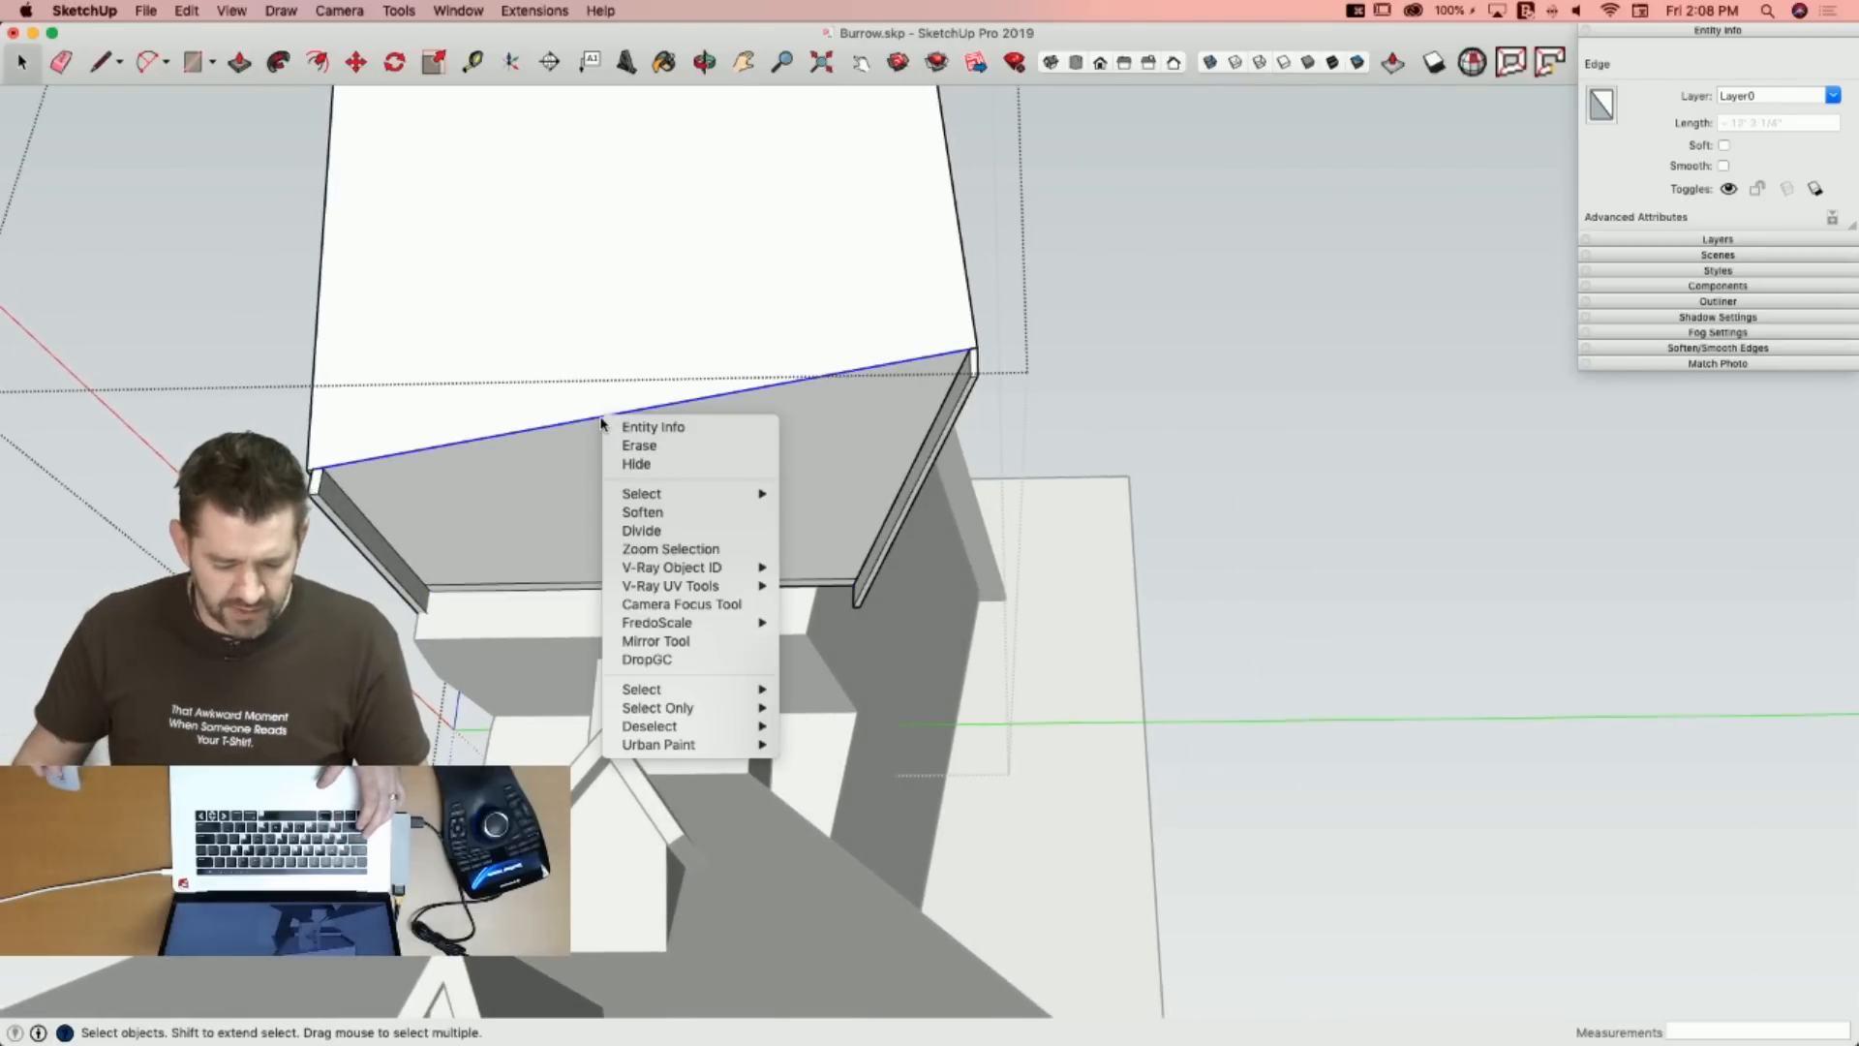
click(687, 531)
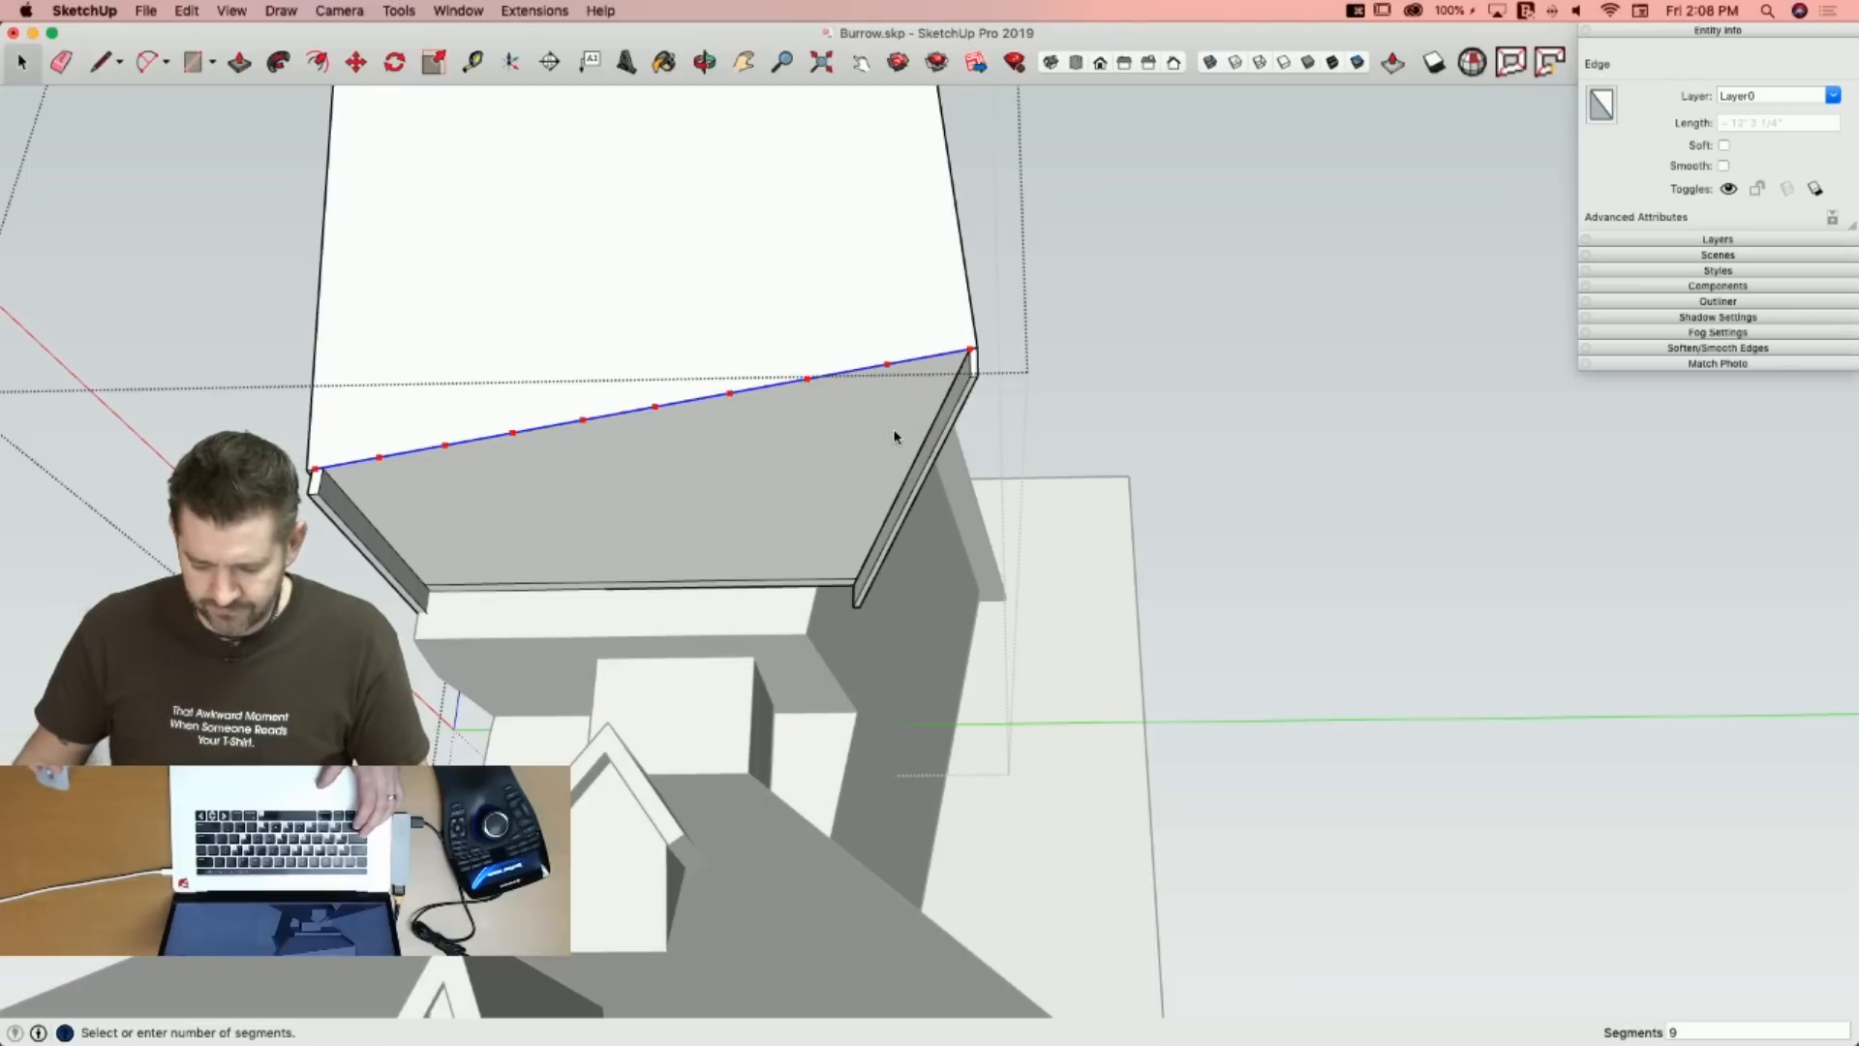
click(897, 436)
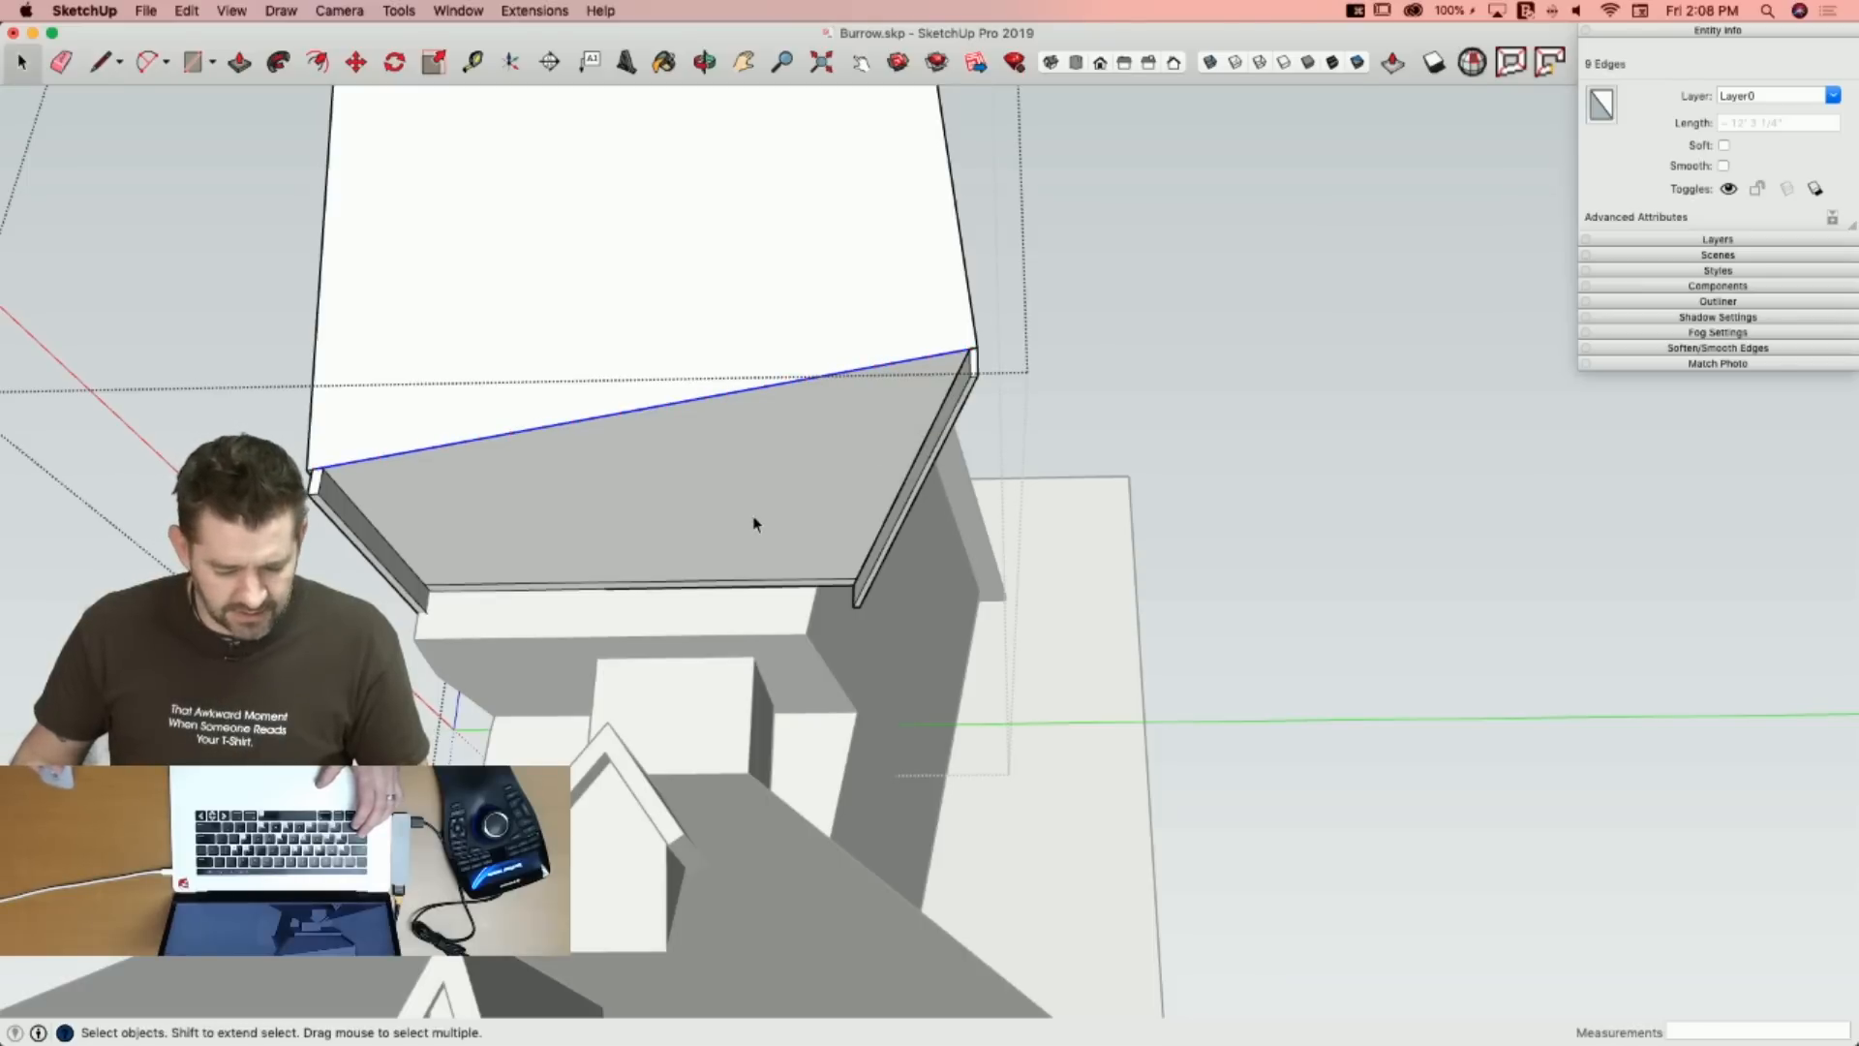
Delete the half of the underside's front edge that runs from its midpoint to the corner.
click(724, 582)
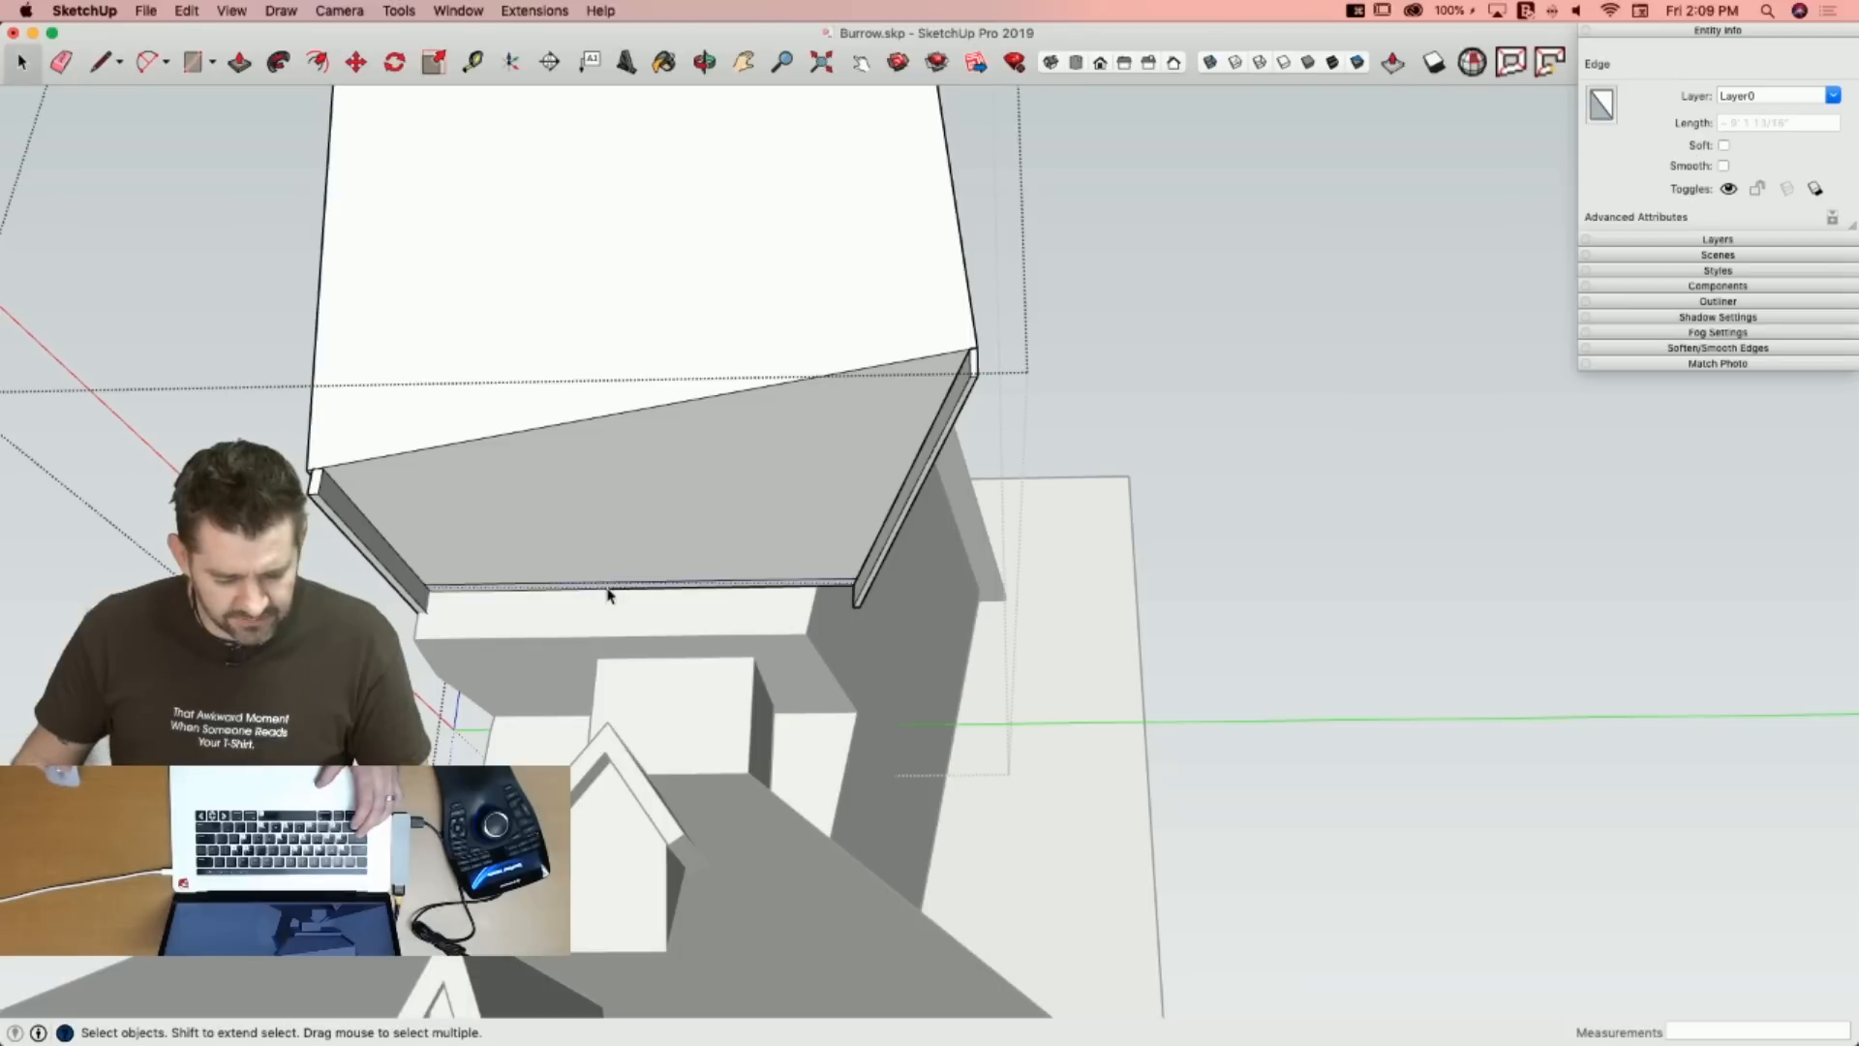
click(606, 594)
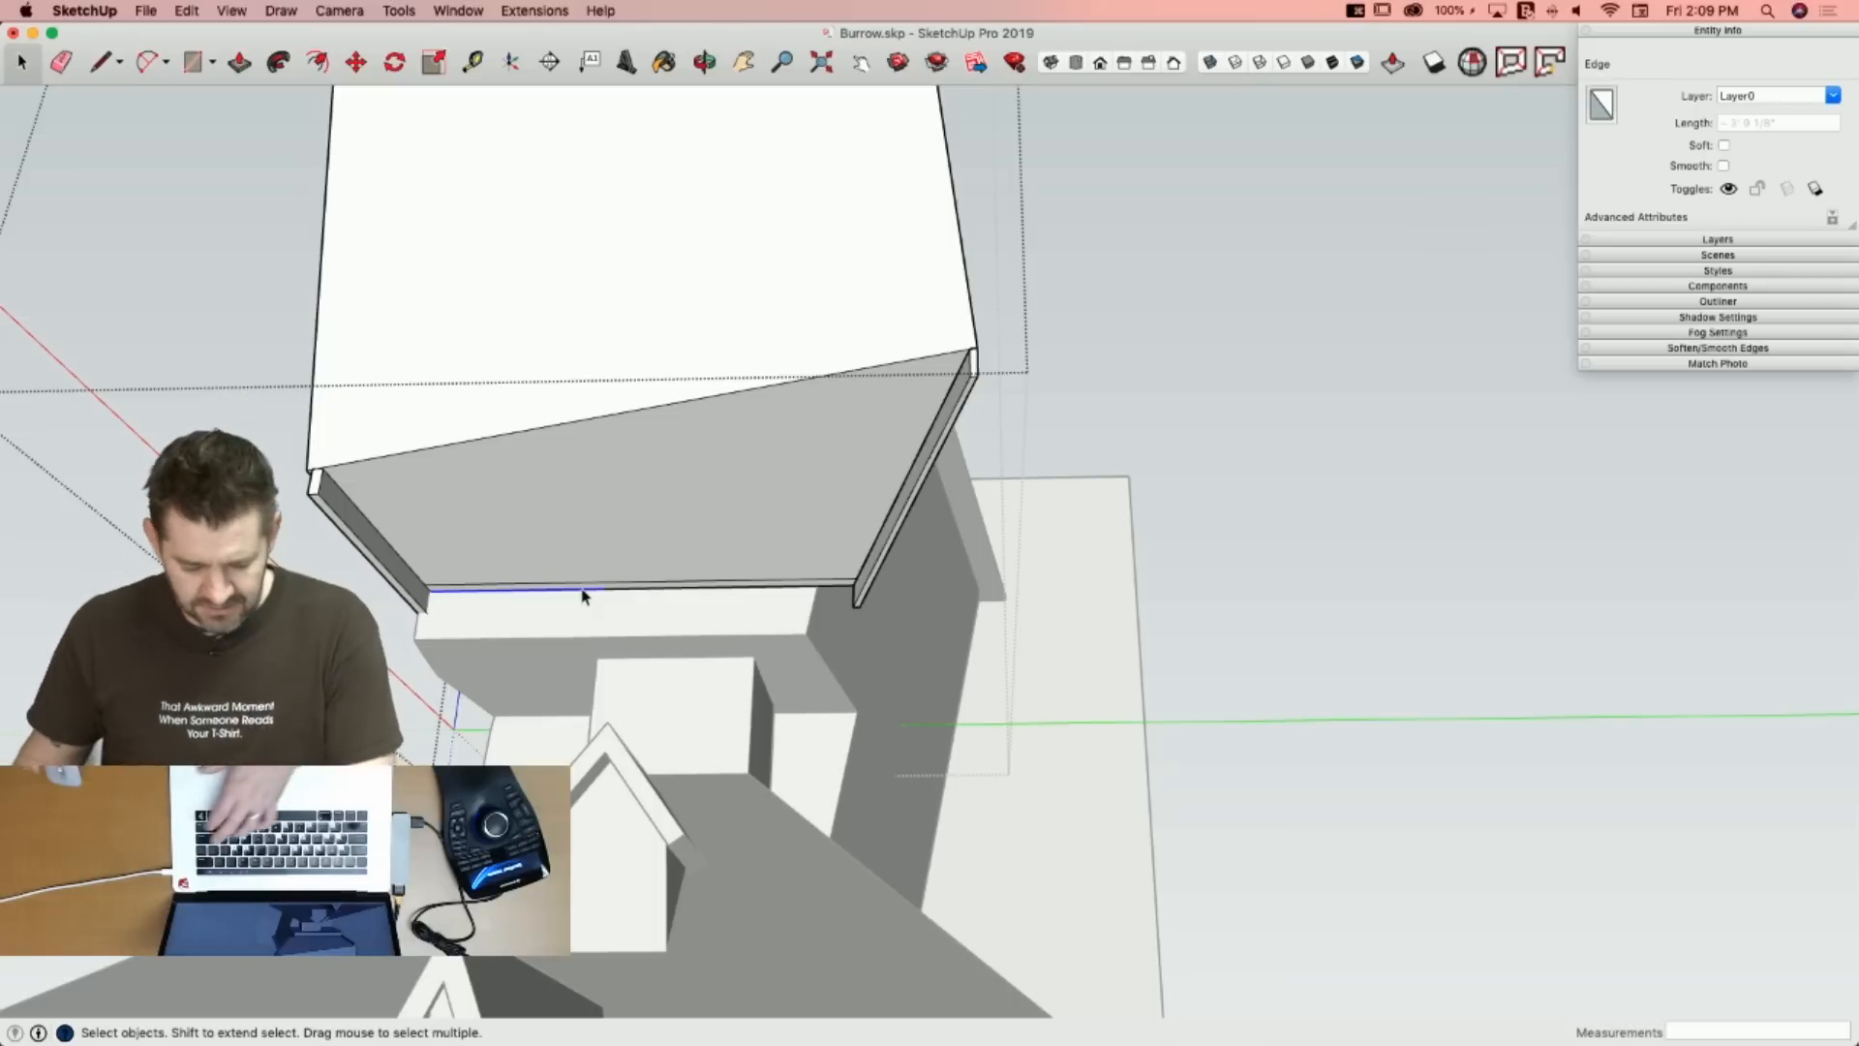
key(BackSpace)
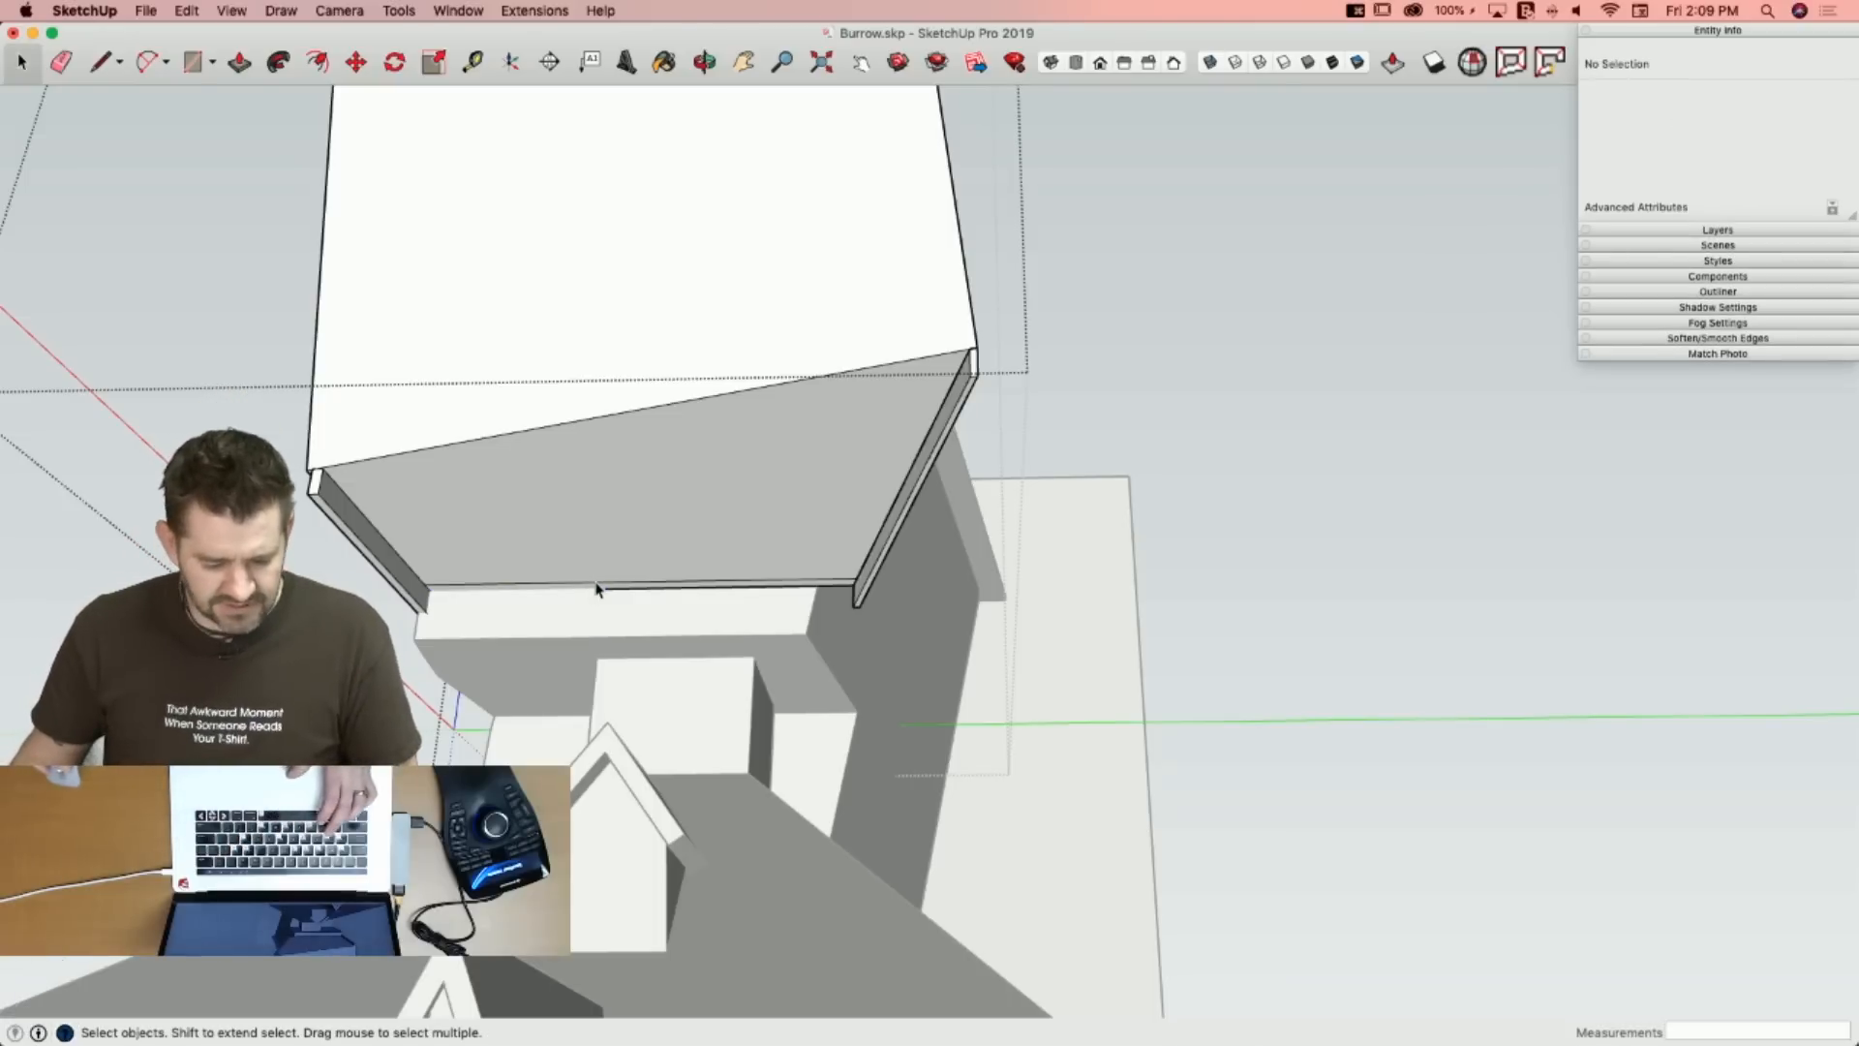
Divide the line just behind the underside's front edge into 9 equal segments.
click(595, 584)
right_click(595, 588)
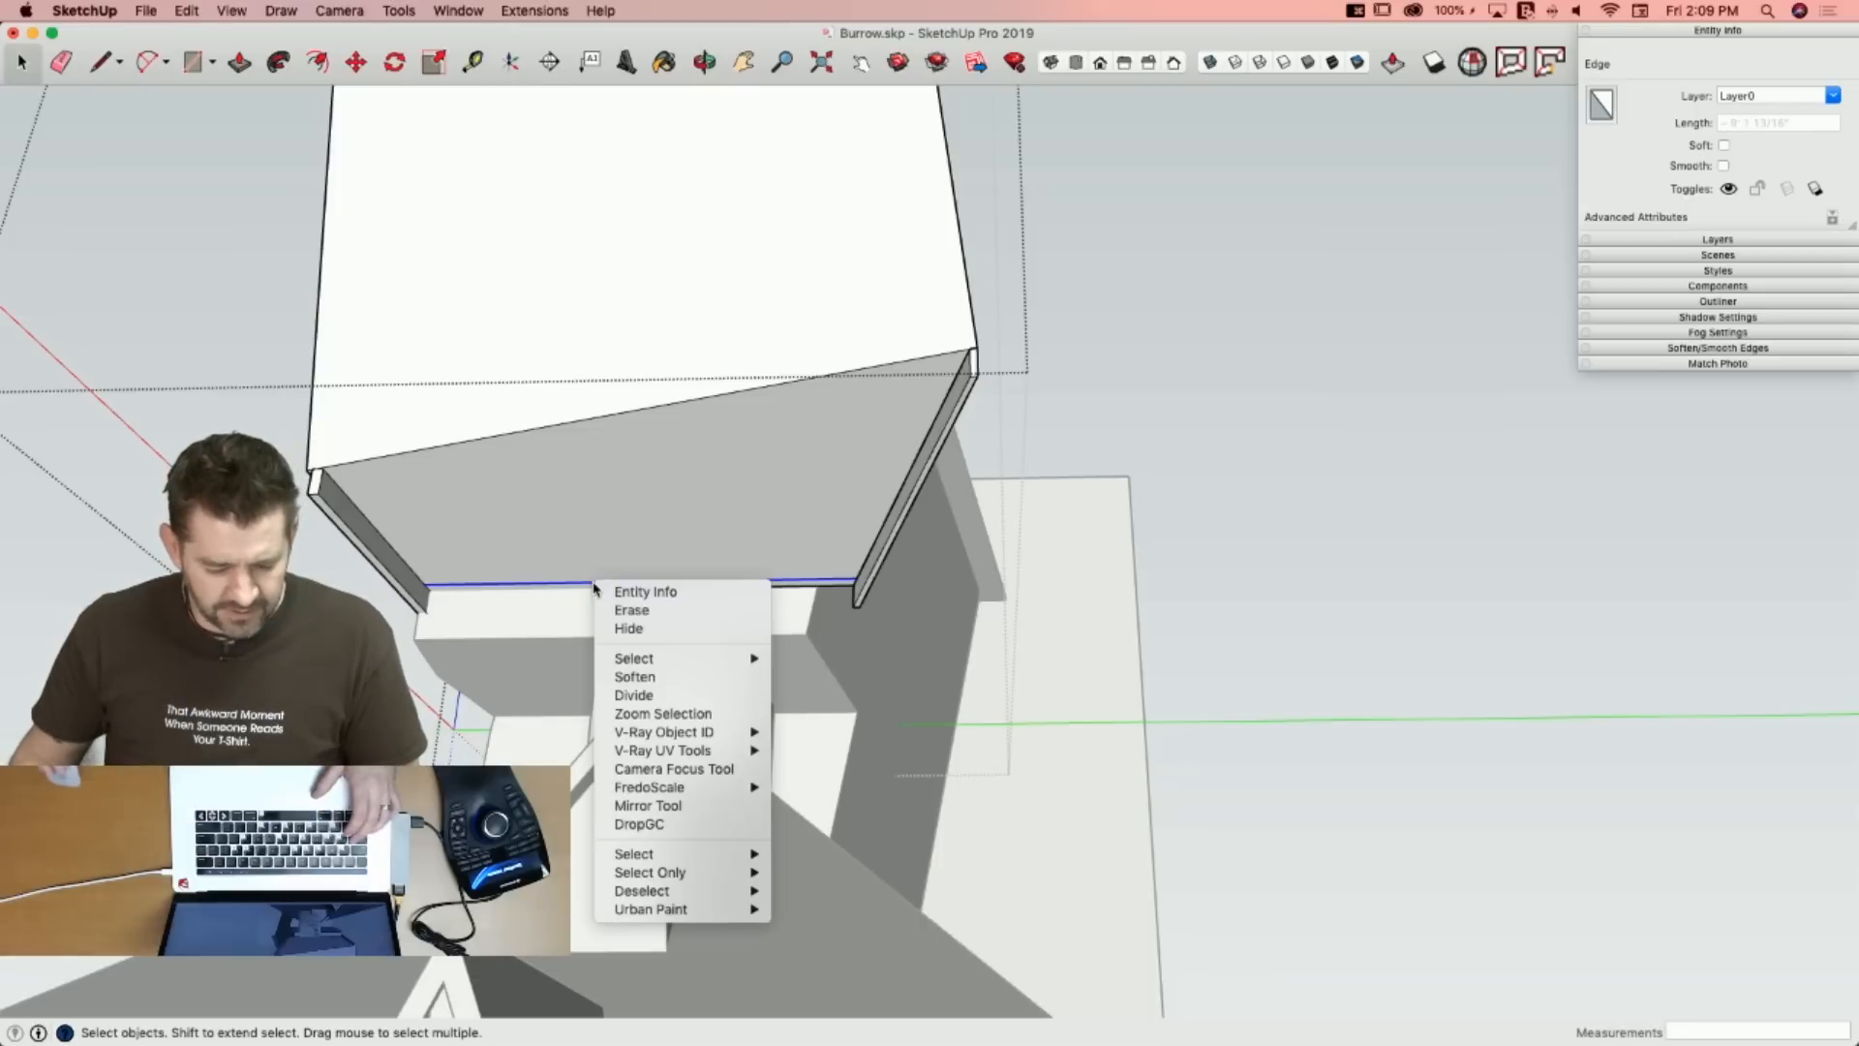
click(635, 695)
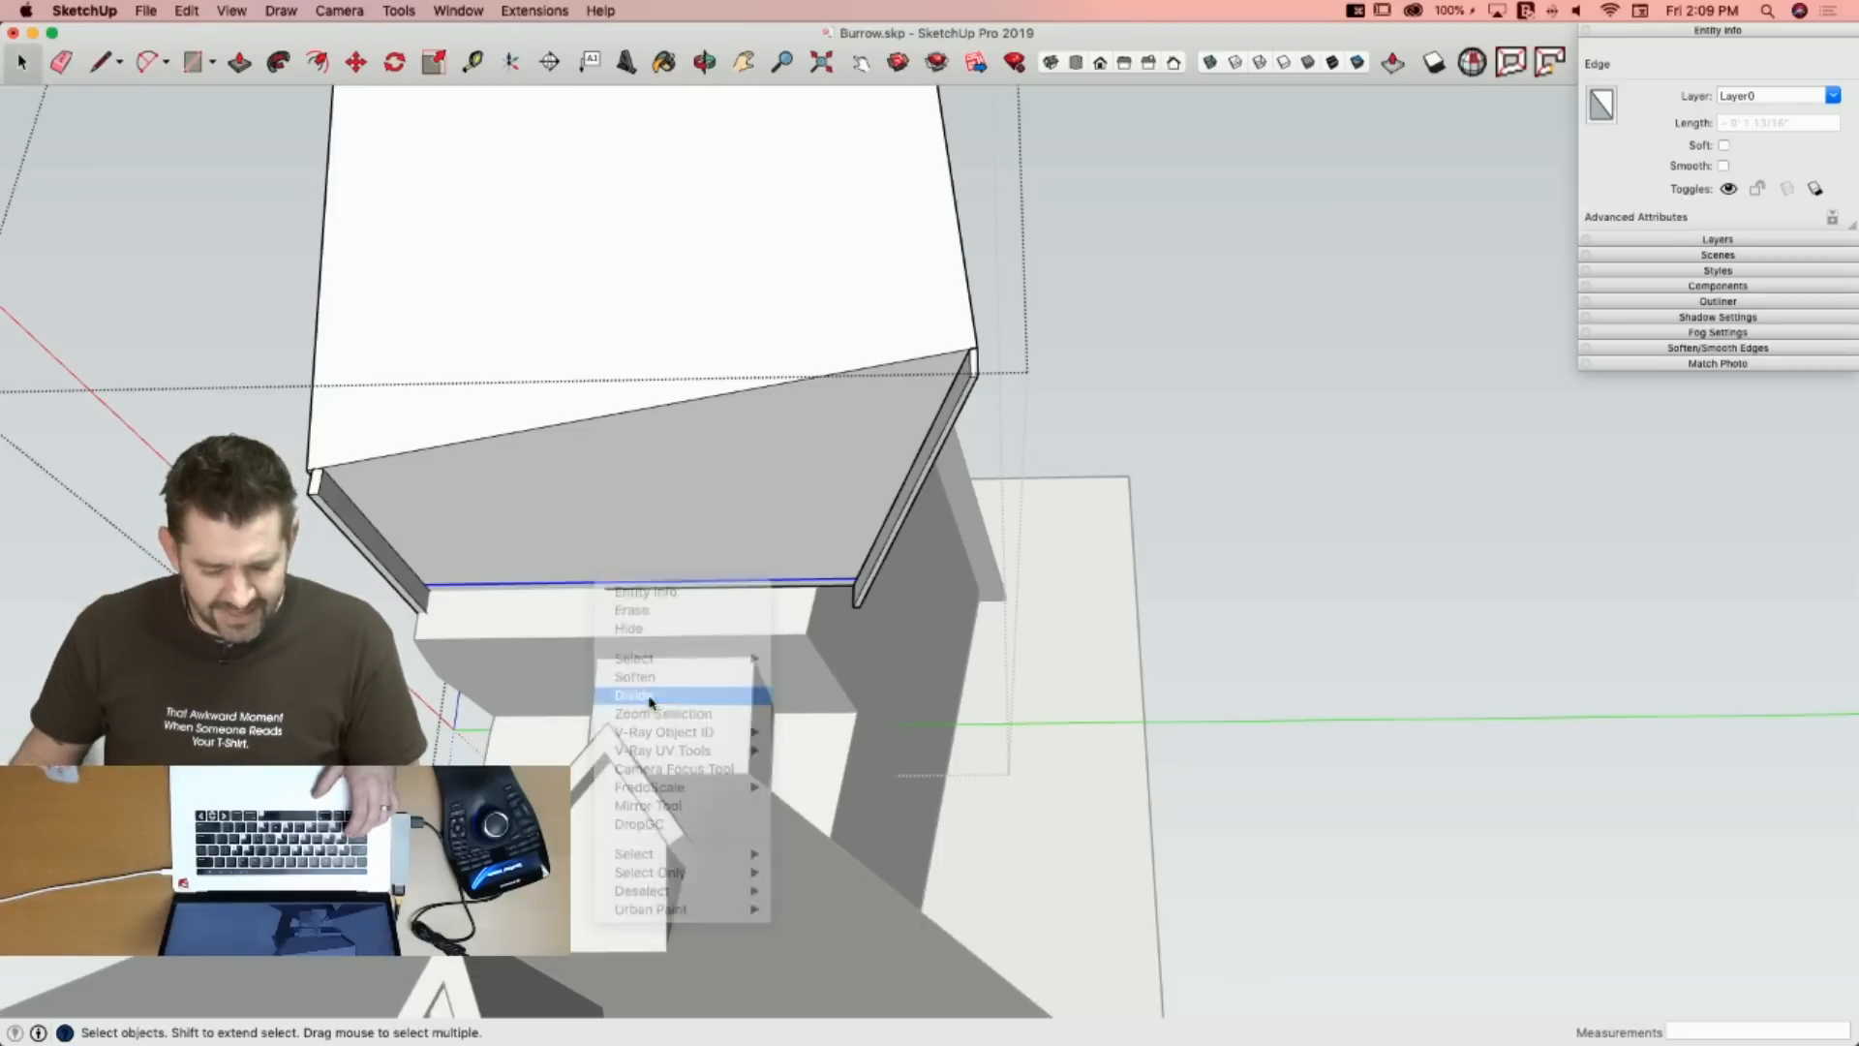
click(812, 643)
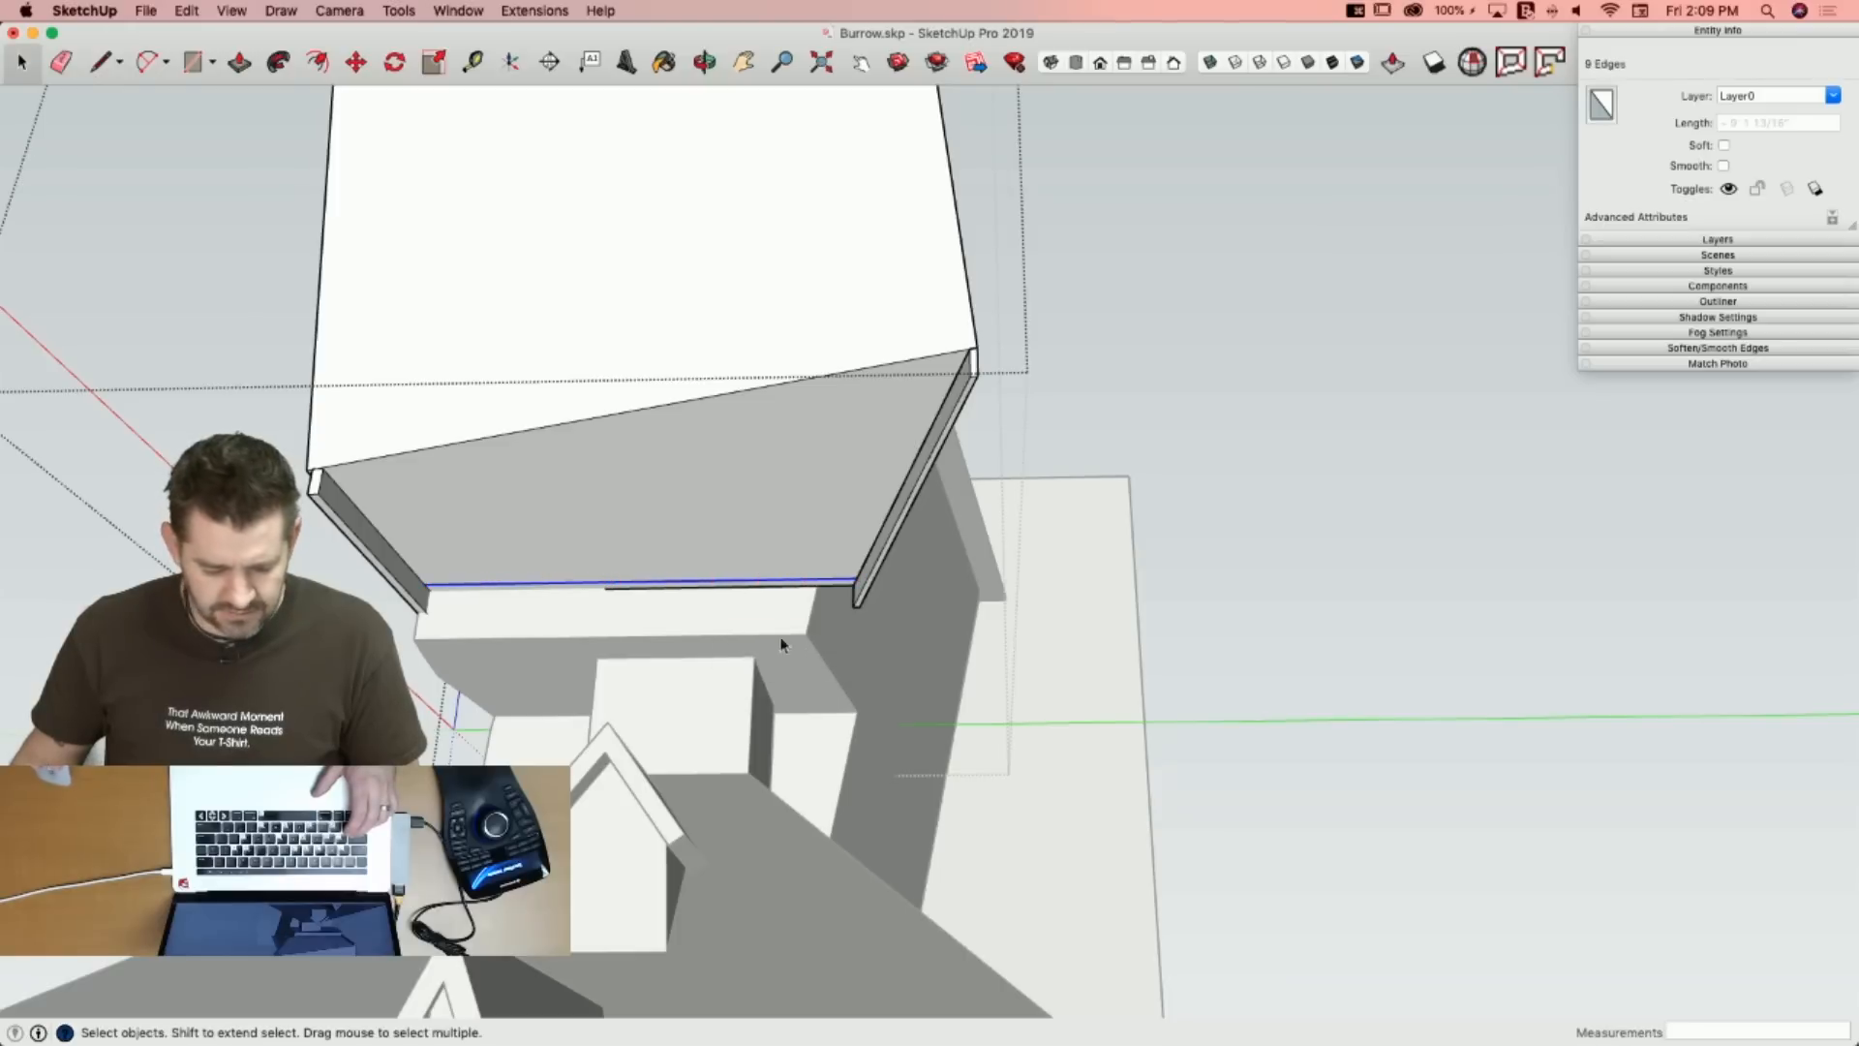
Draw eight lines across the underside, joining the matching division points of the two divided edges.
key(l)
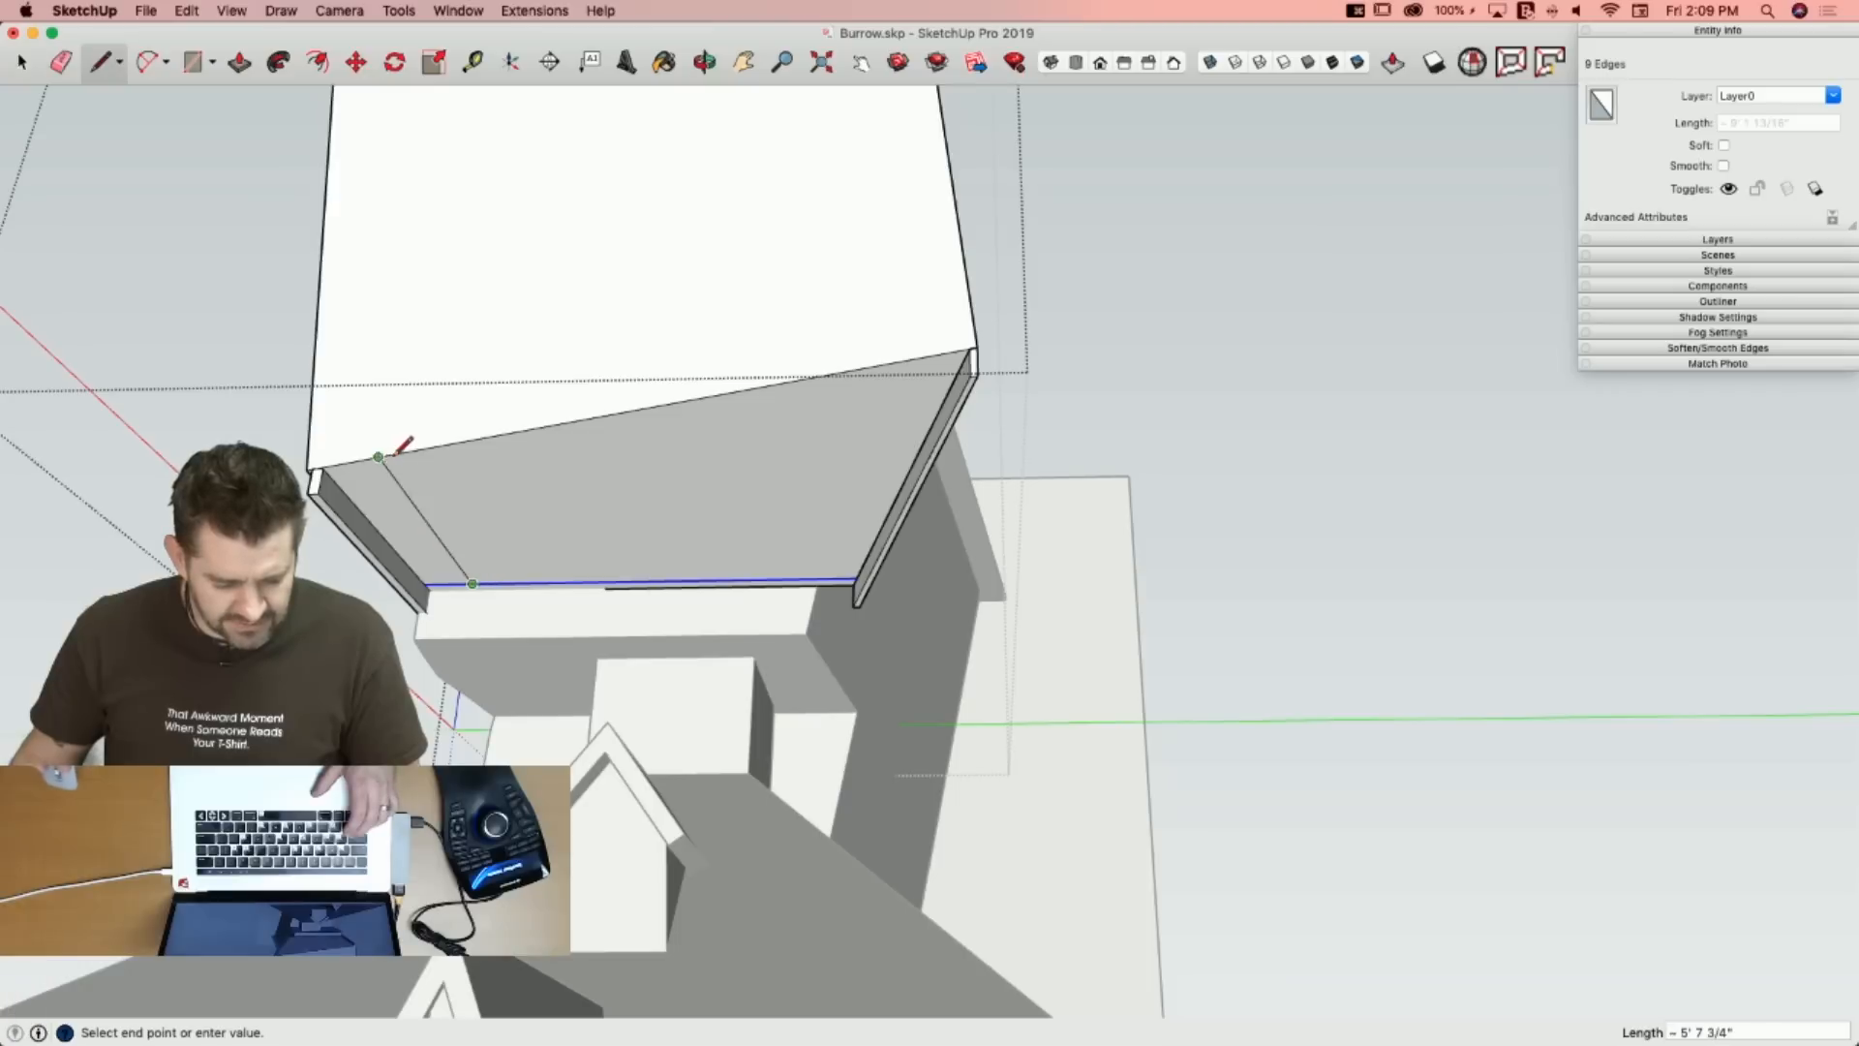
click(377, 457)
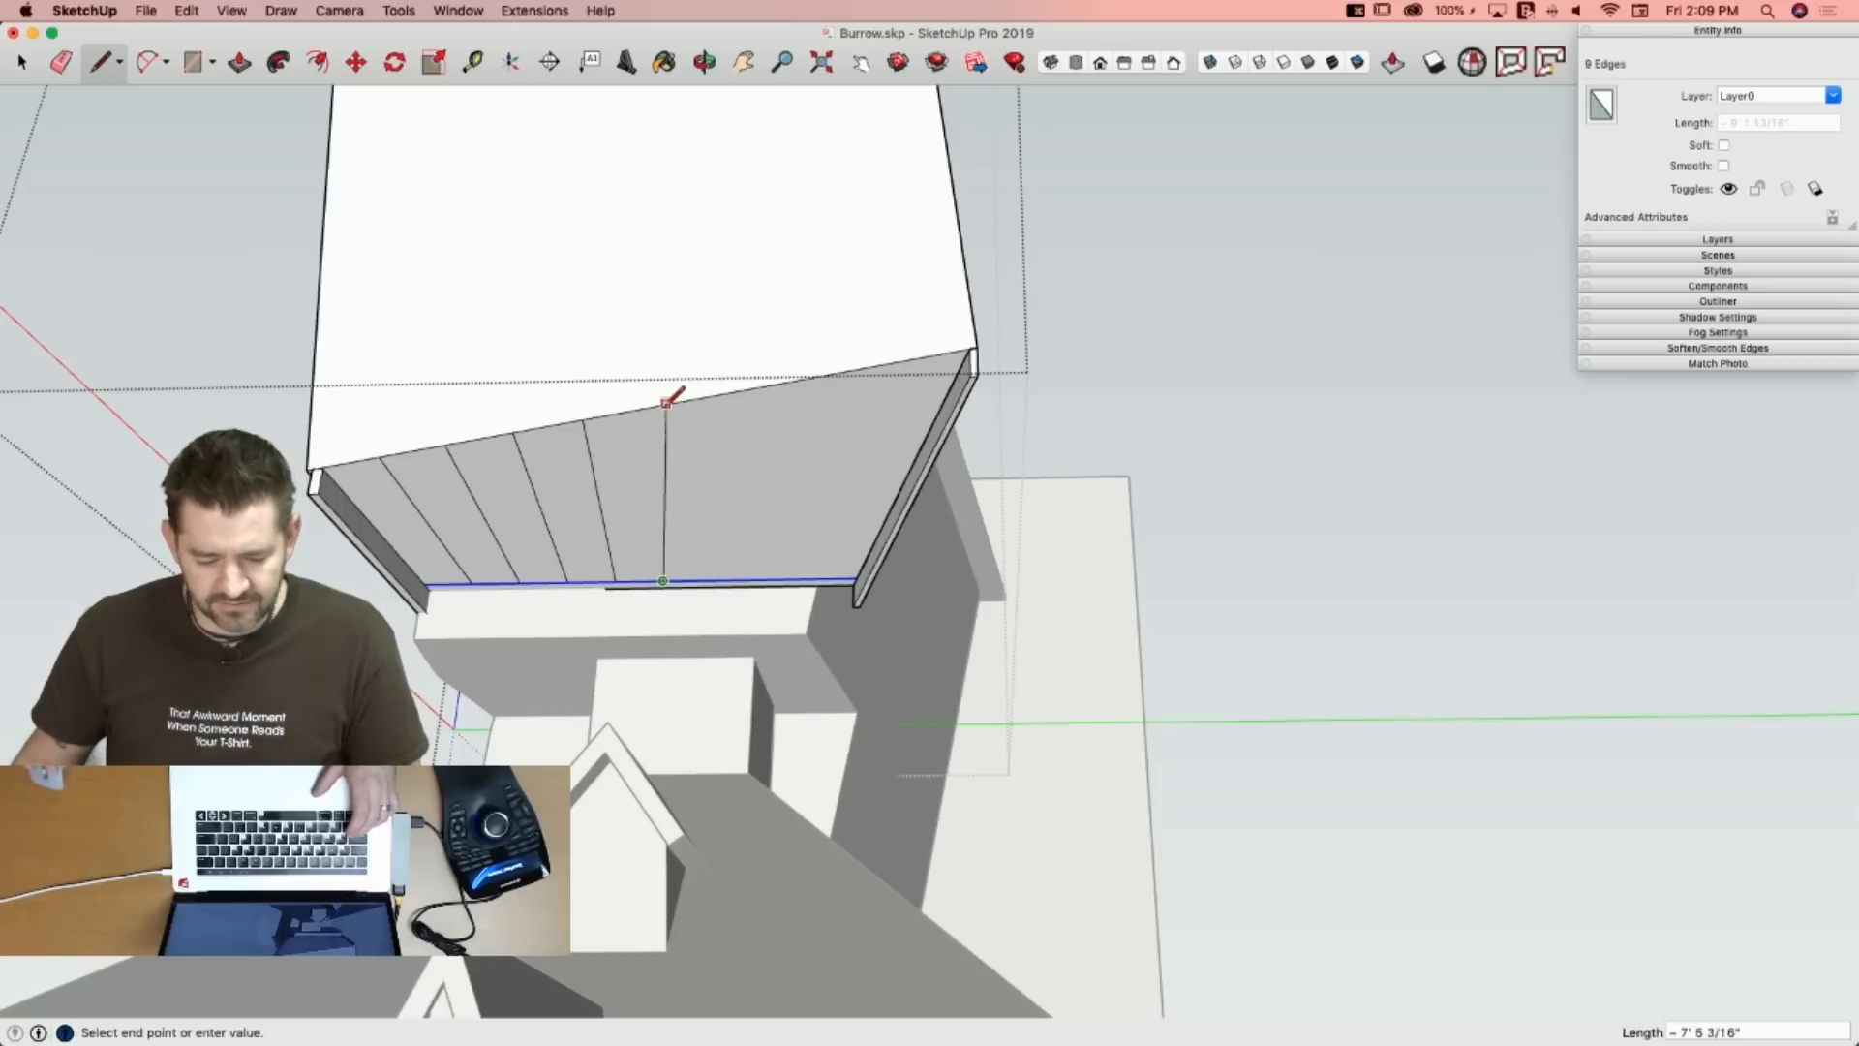
click(730, 391)
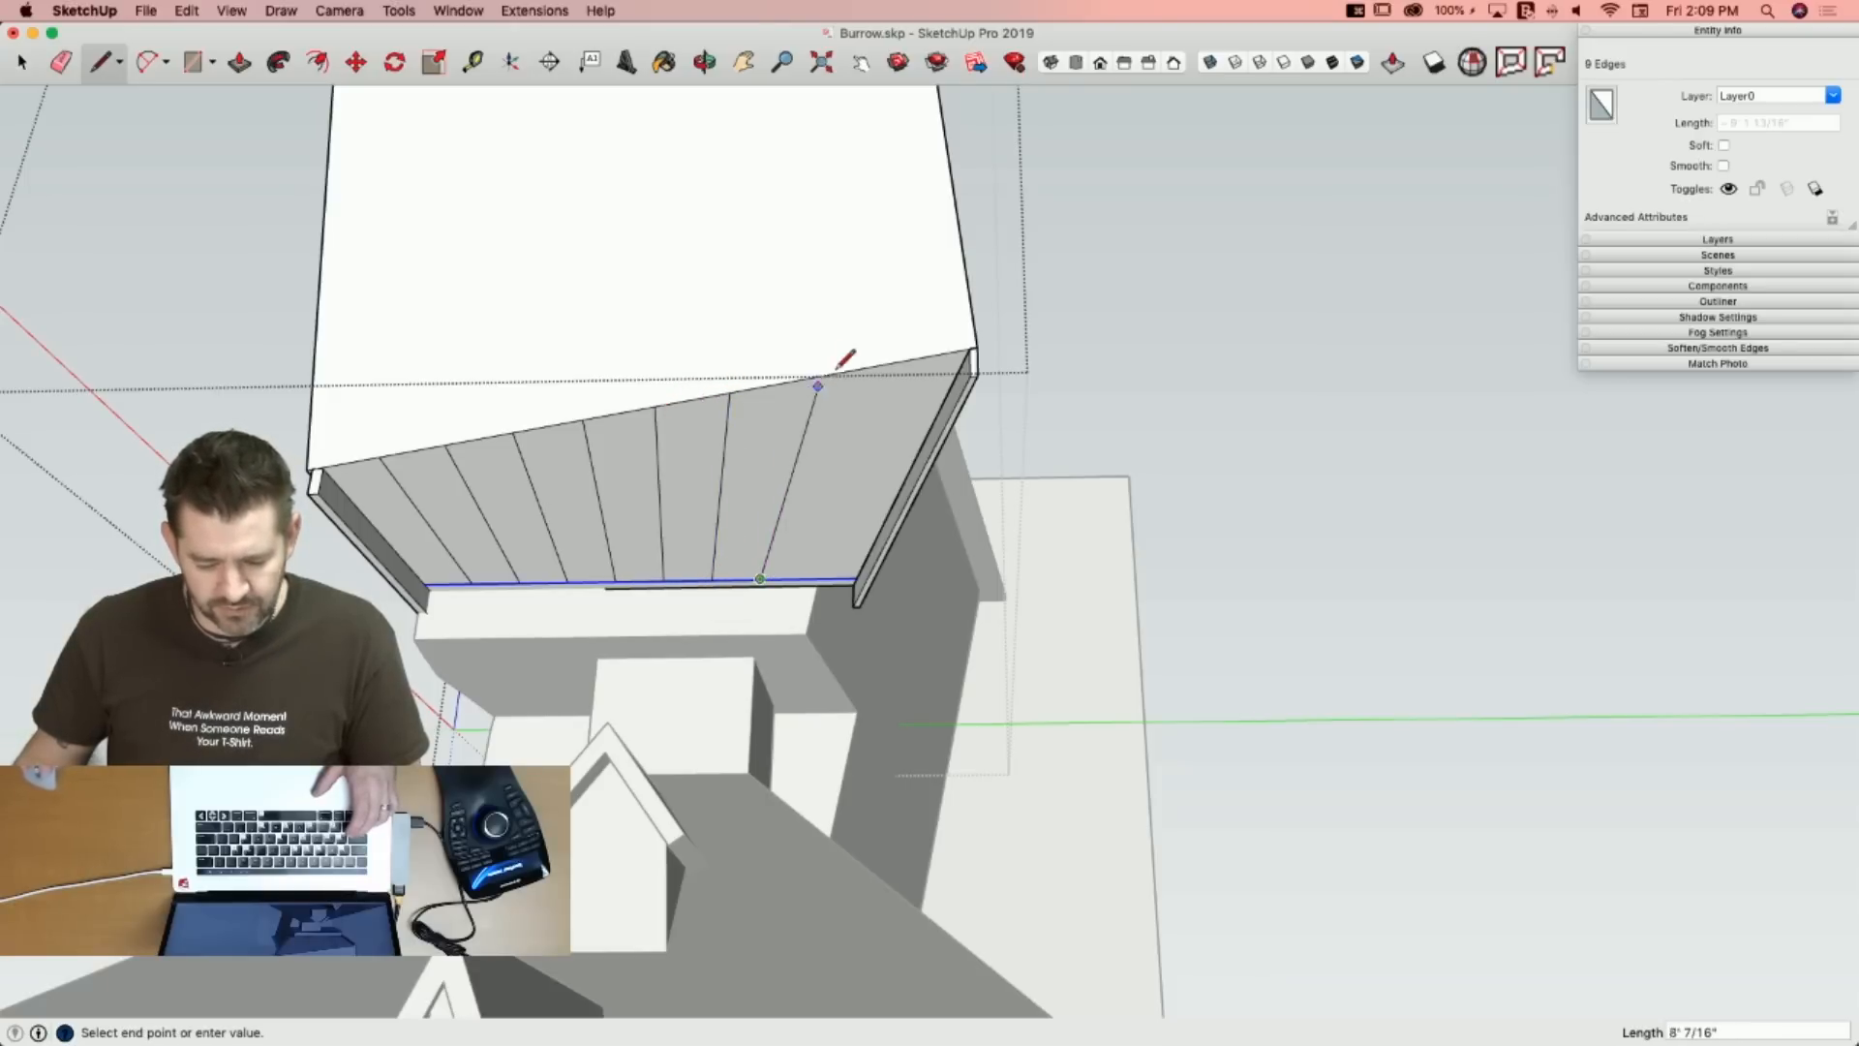
click(887, 365)
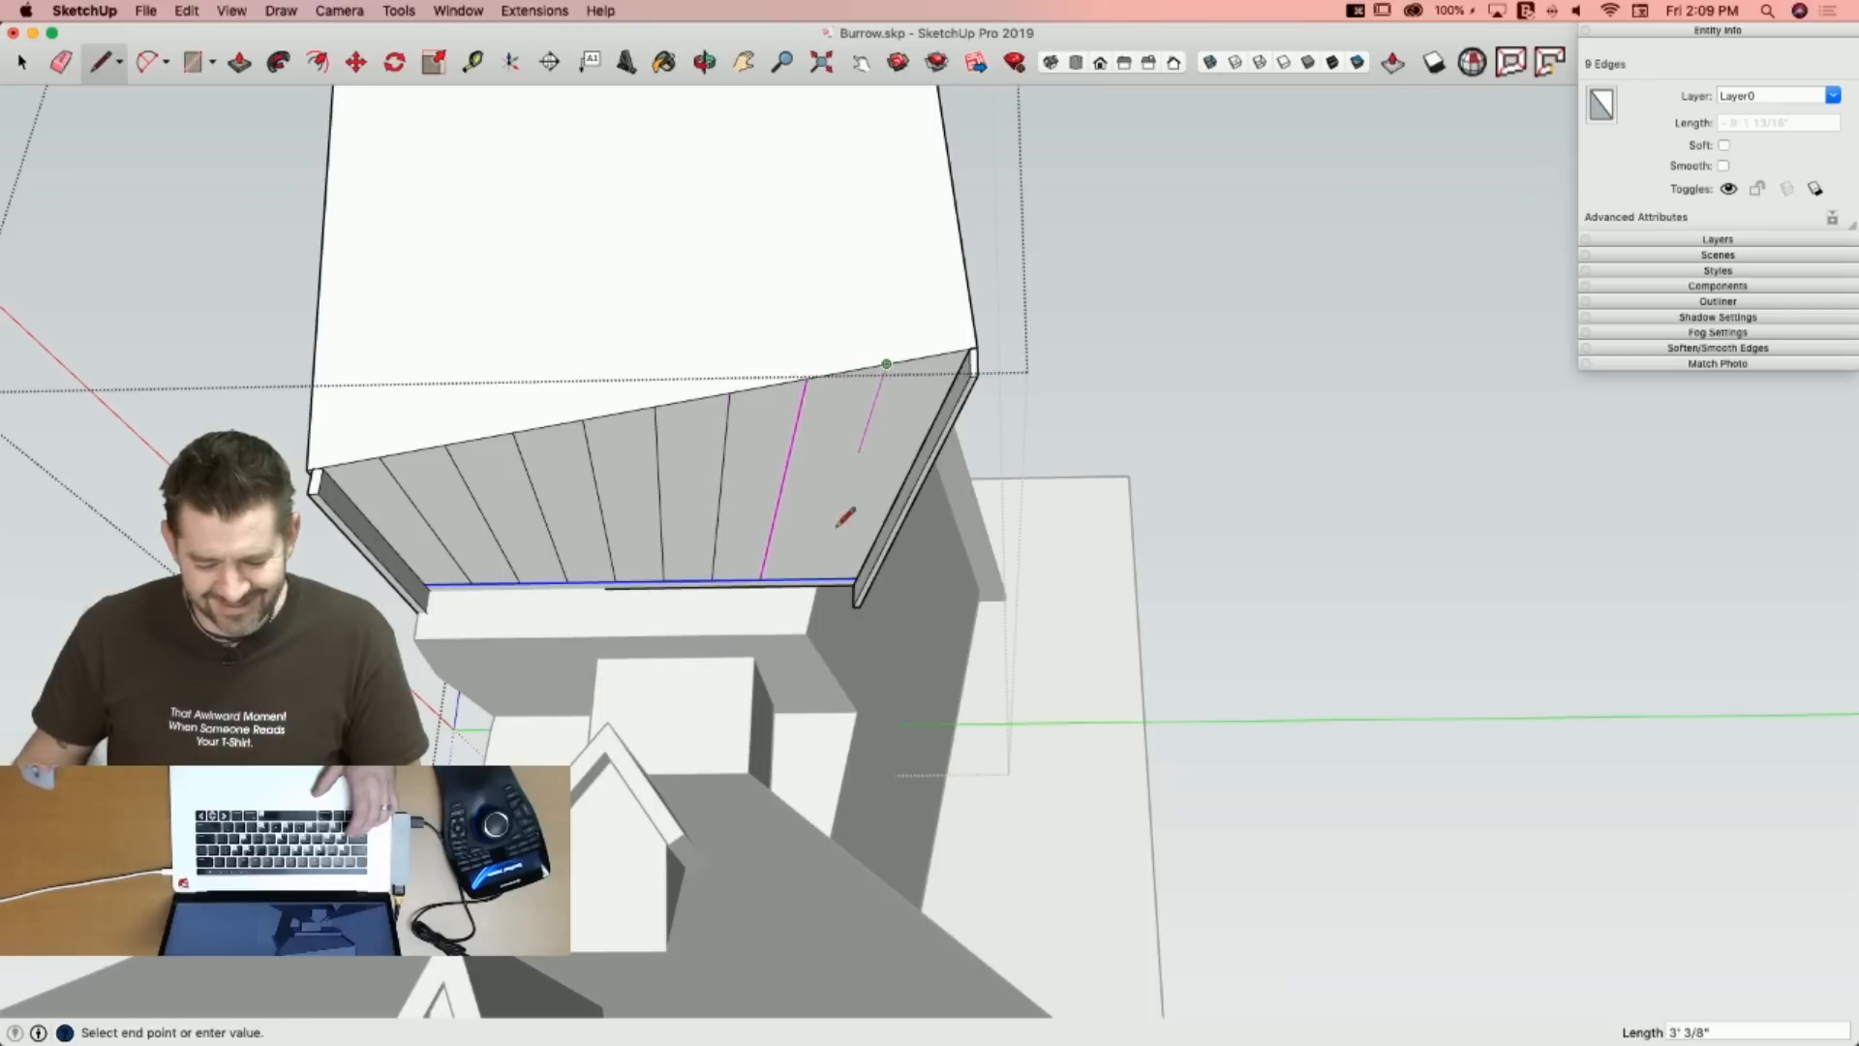
click(817, 578)
key(space)
Try to array the end board group 9 times across the underside, spaced by the first division point.
click(852, 595)
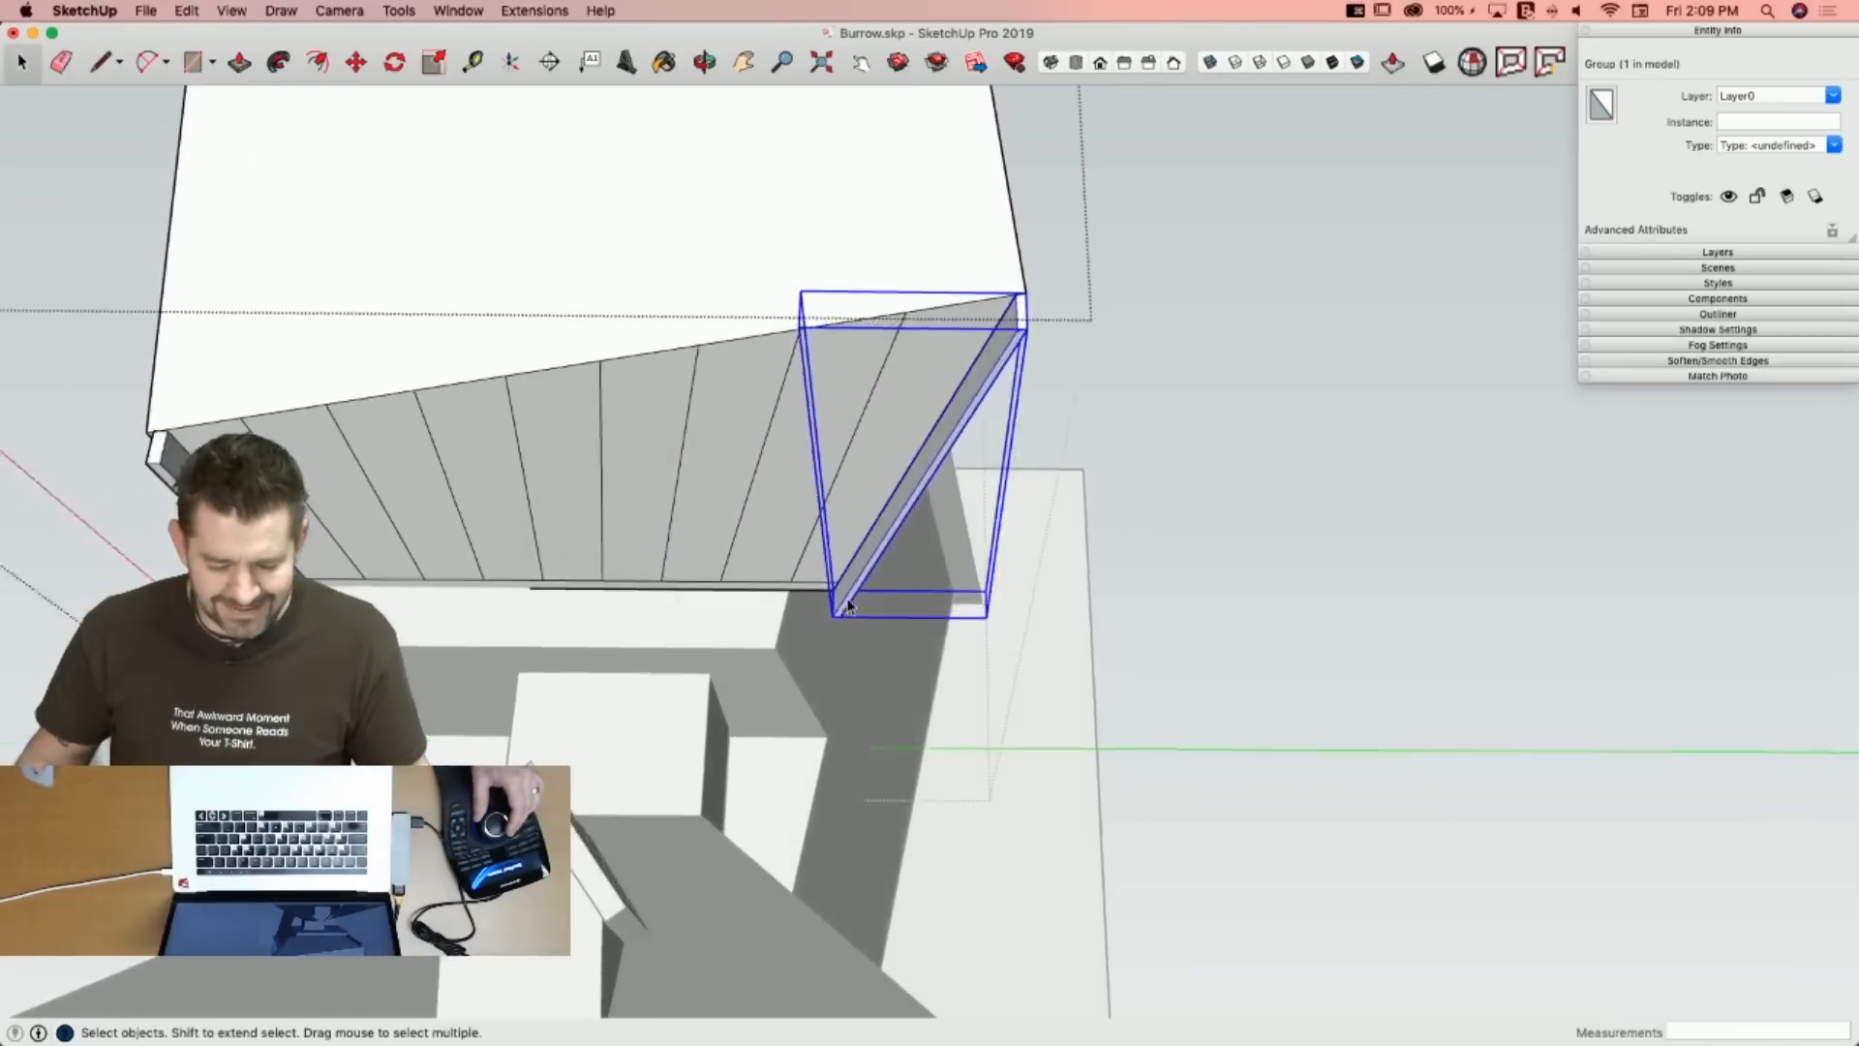
key(m)
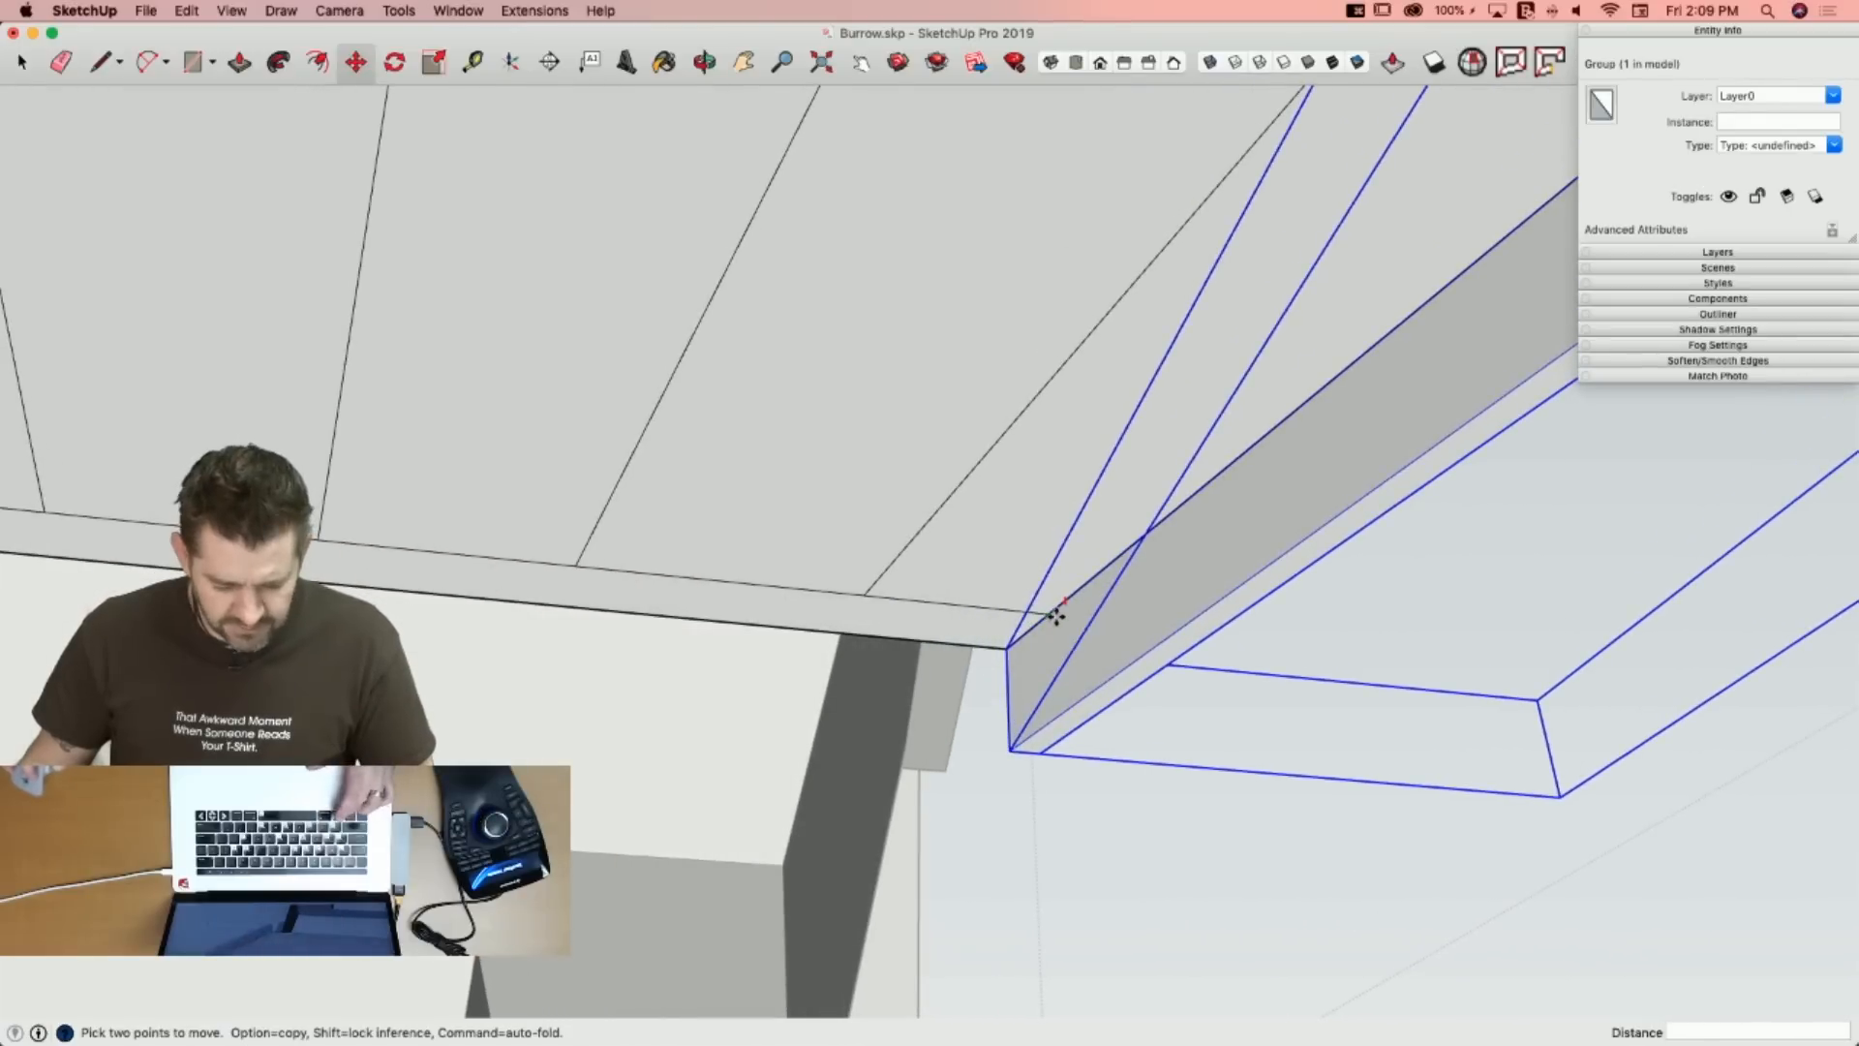
click(1056, 615)
key(alt)
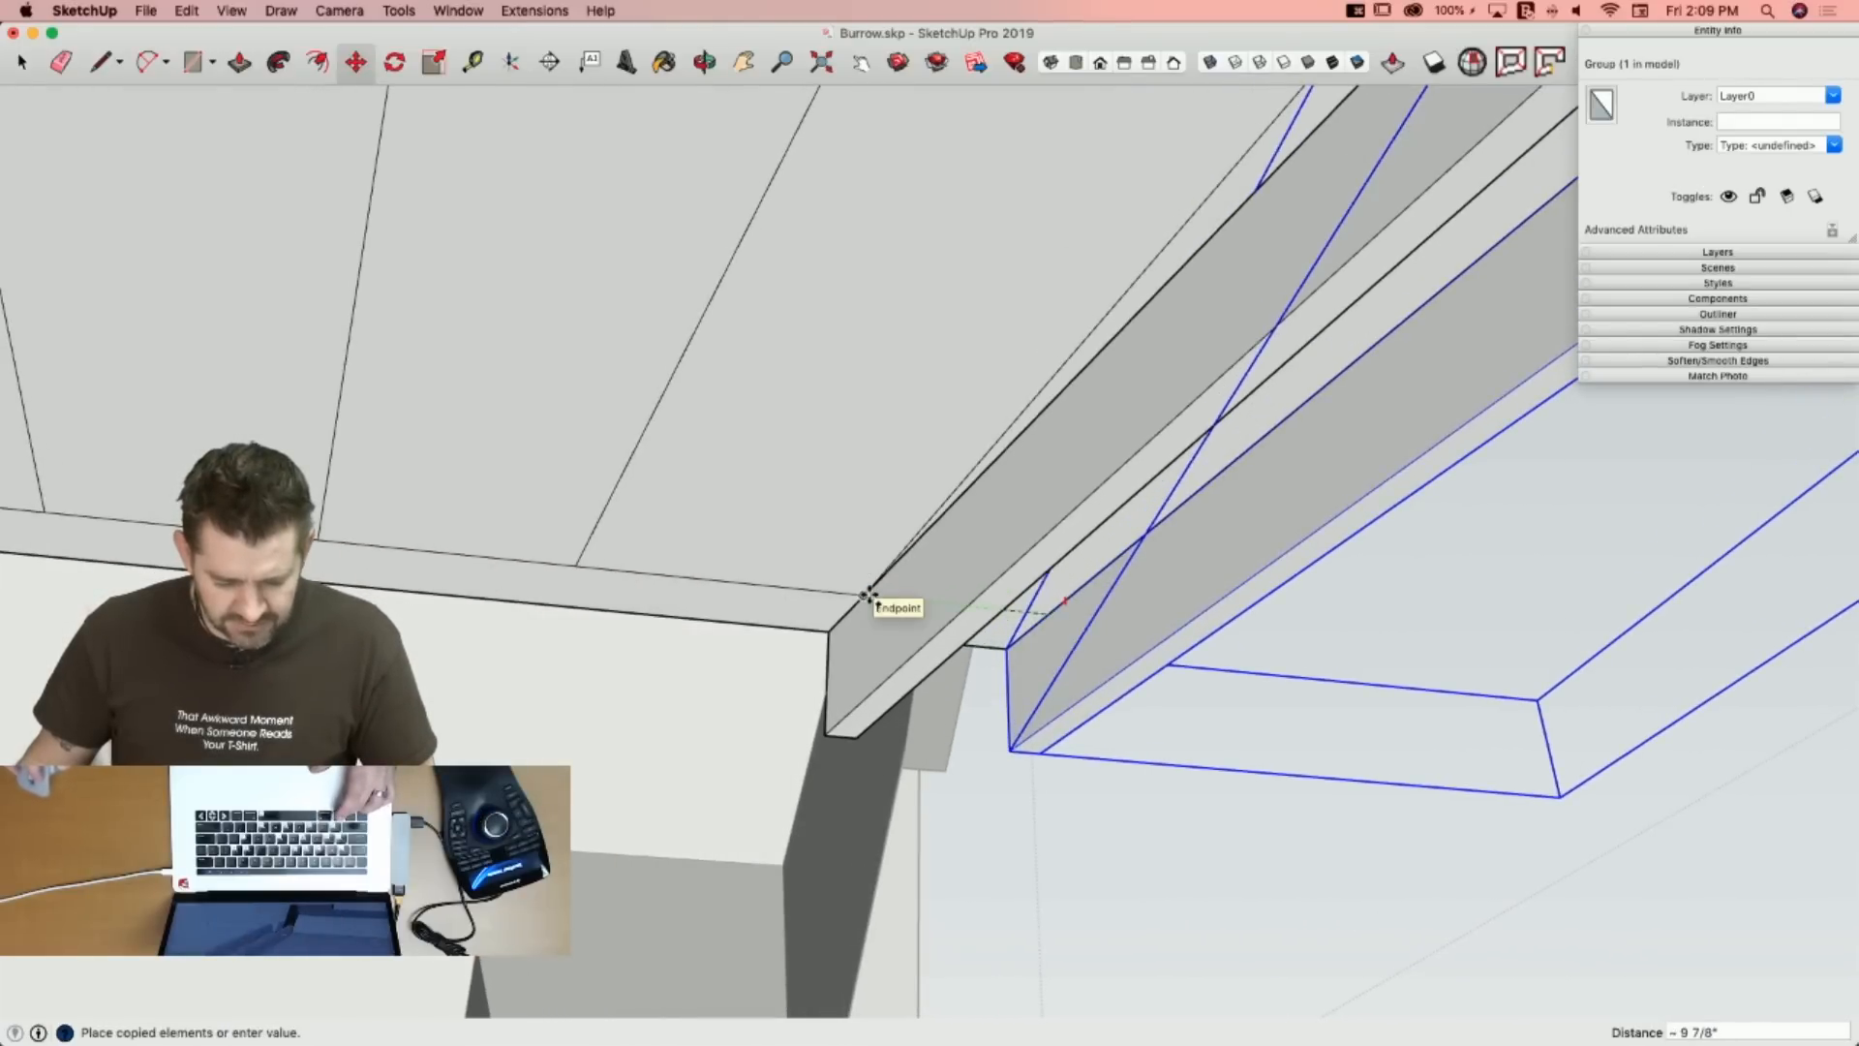
click(869, 595)
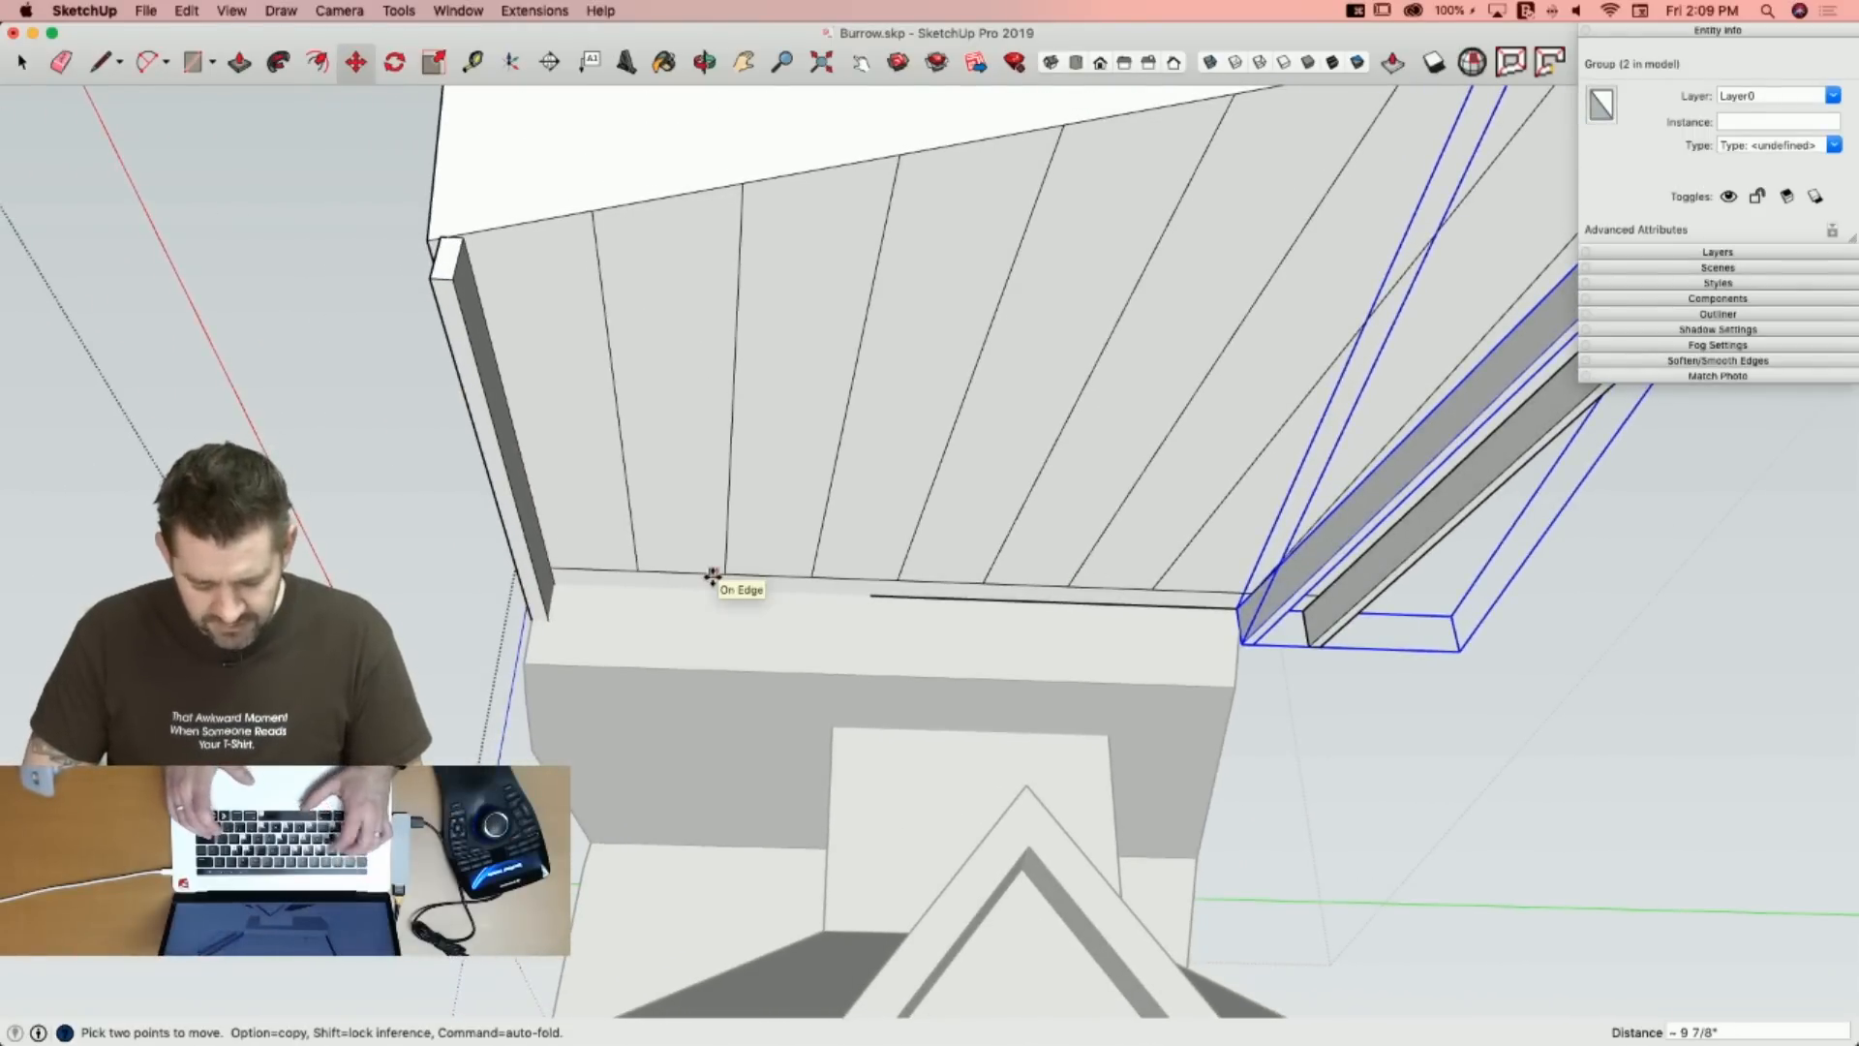
text(9)
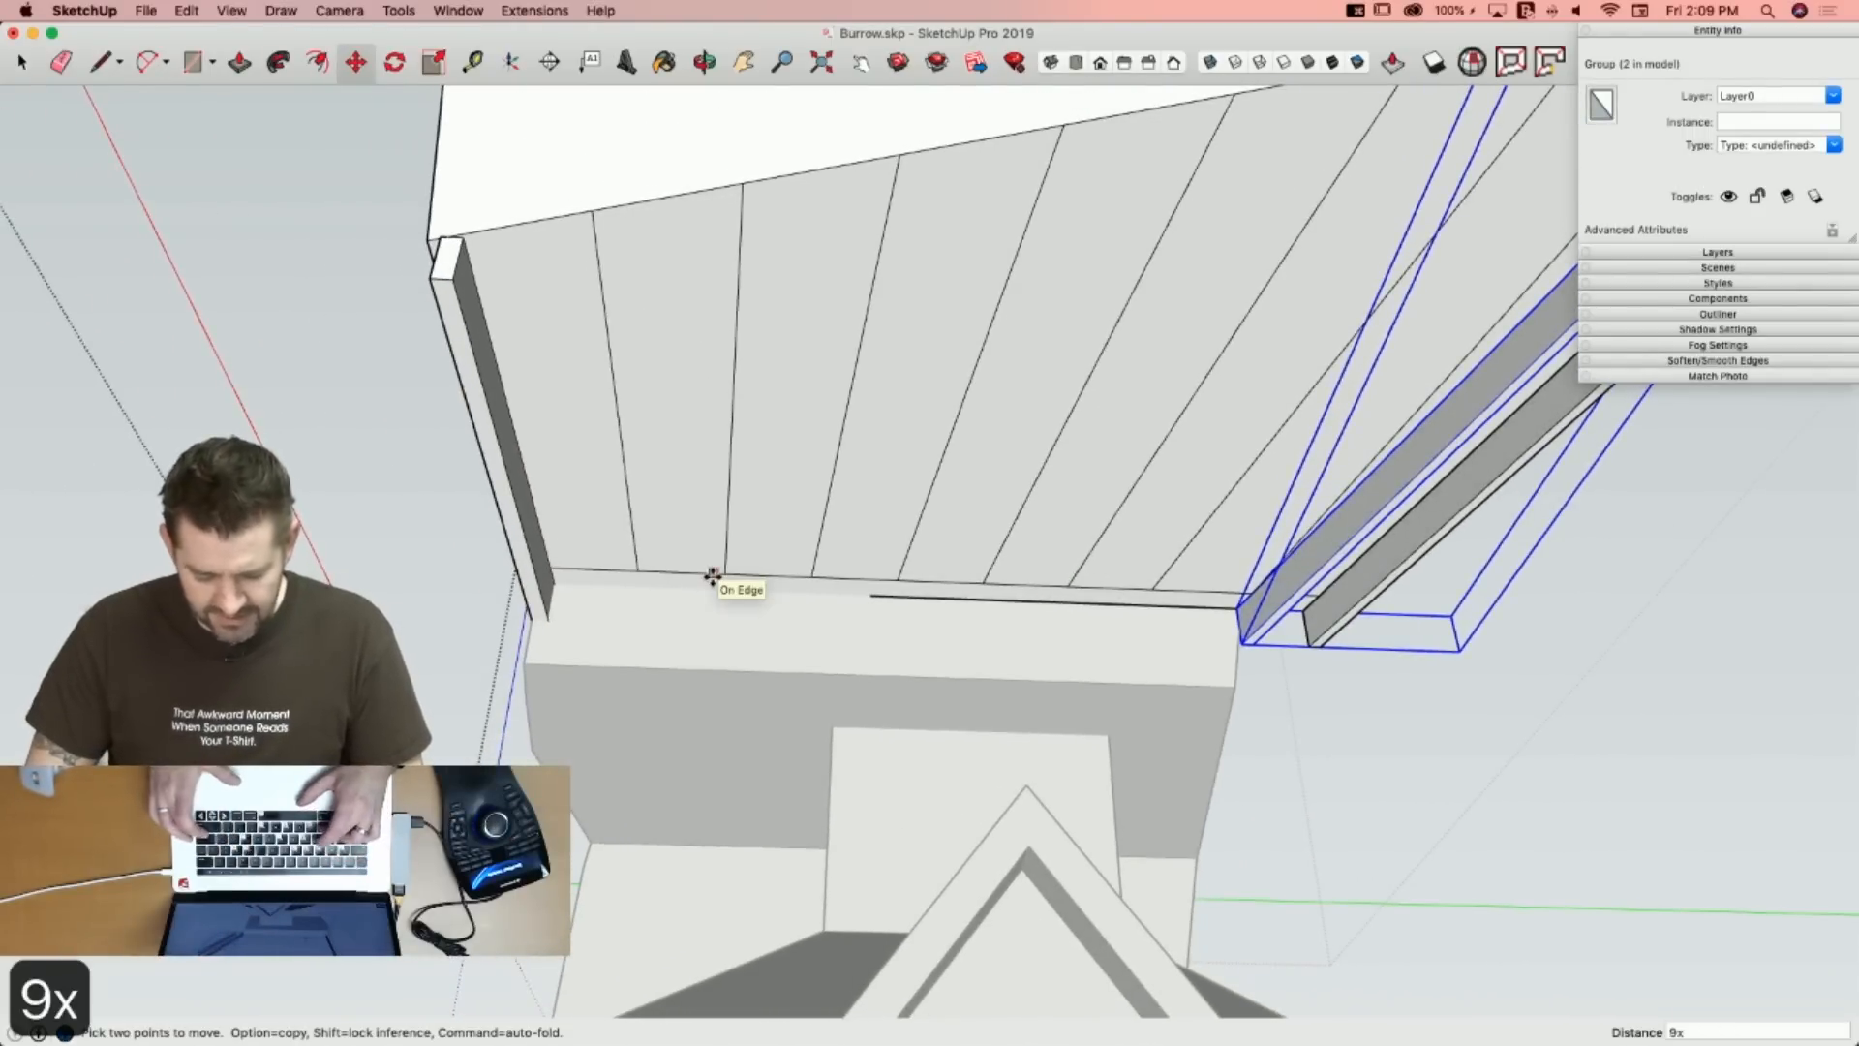
text(x)
key(Return)
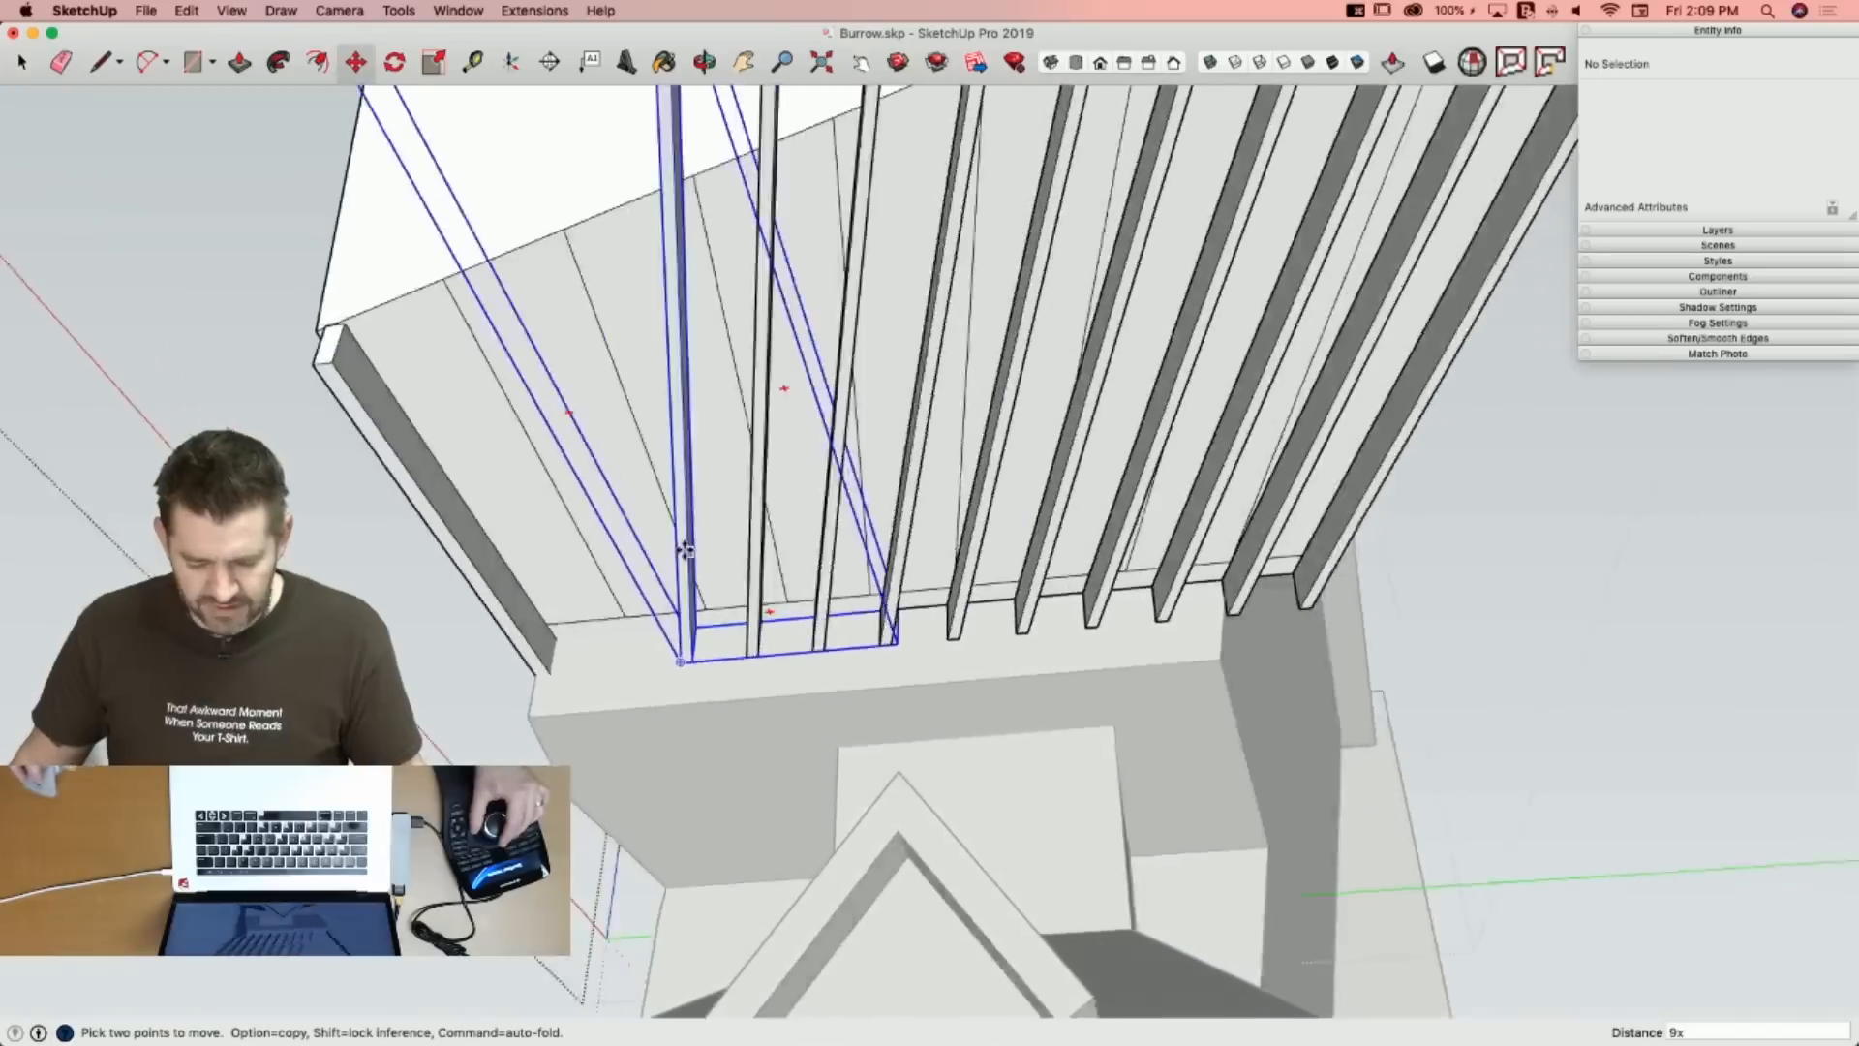
key(super+z)
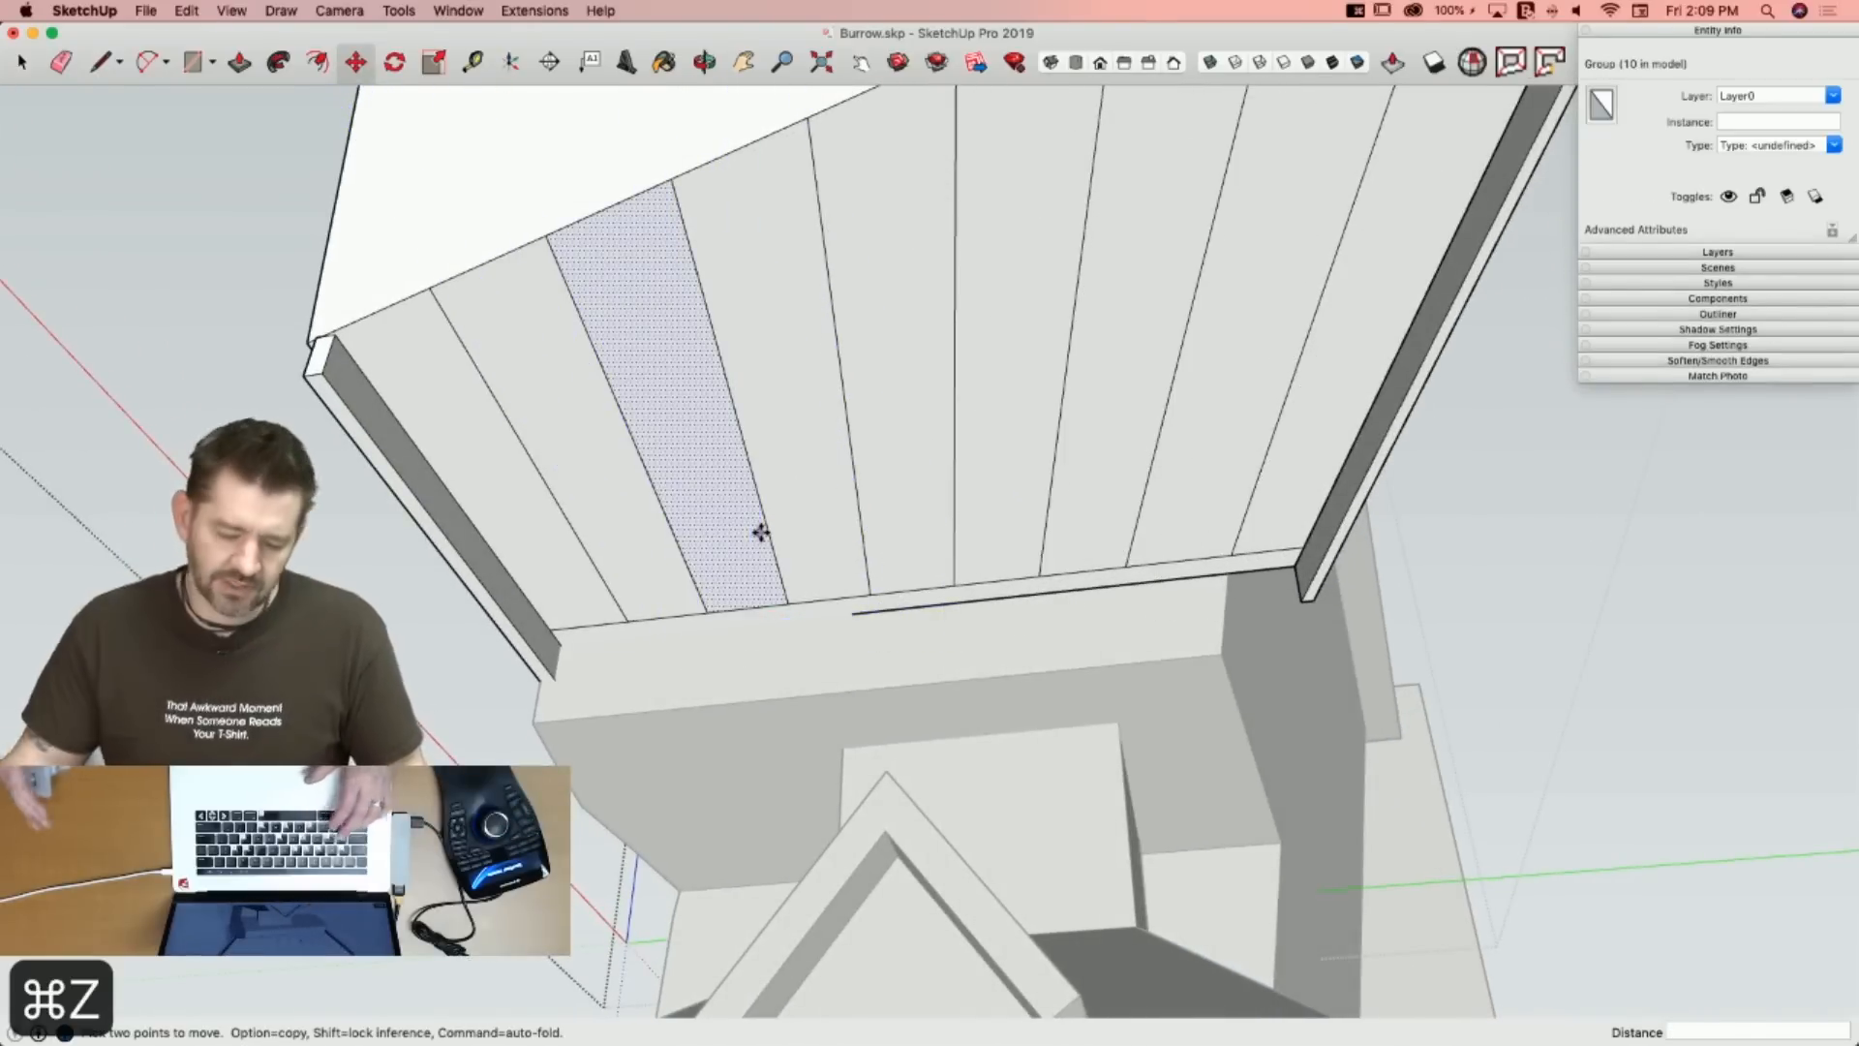
Copy the end board group one at a time to the first four division points along the line behind the front edge.
key(space)
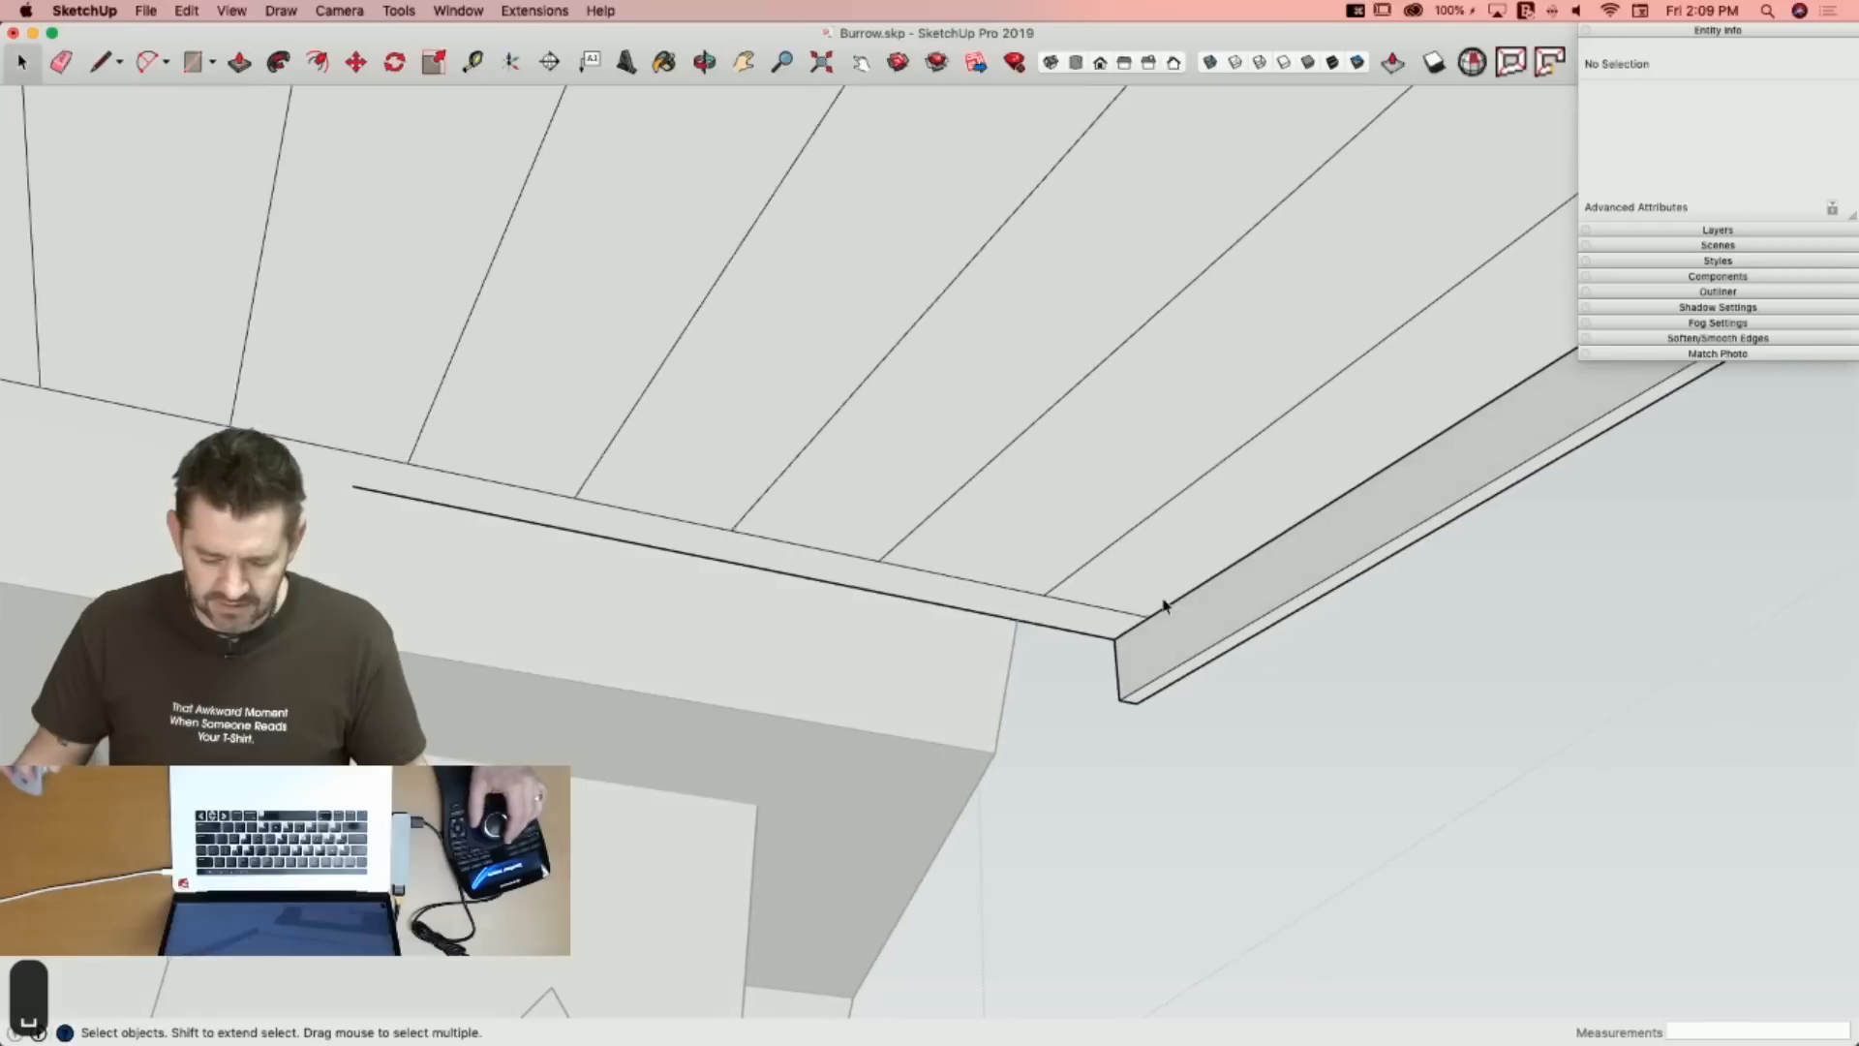
click(1164, 607)
key(m)
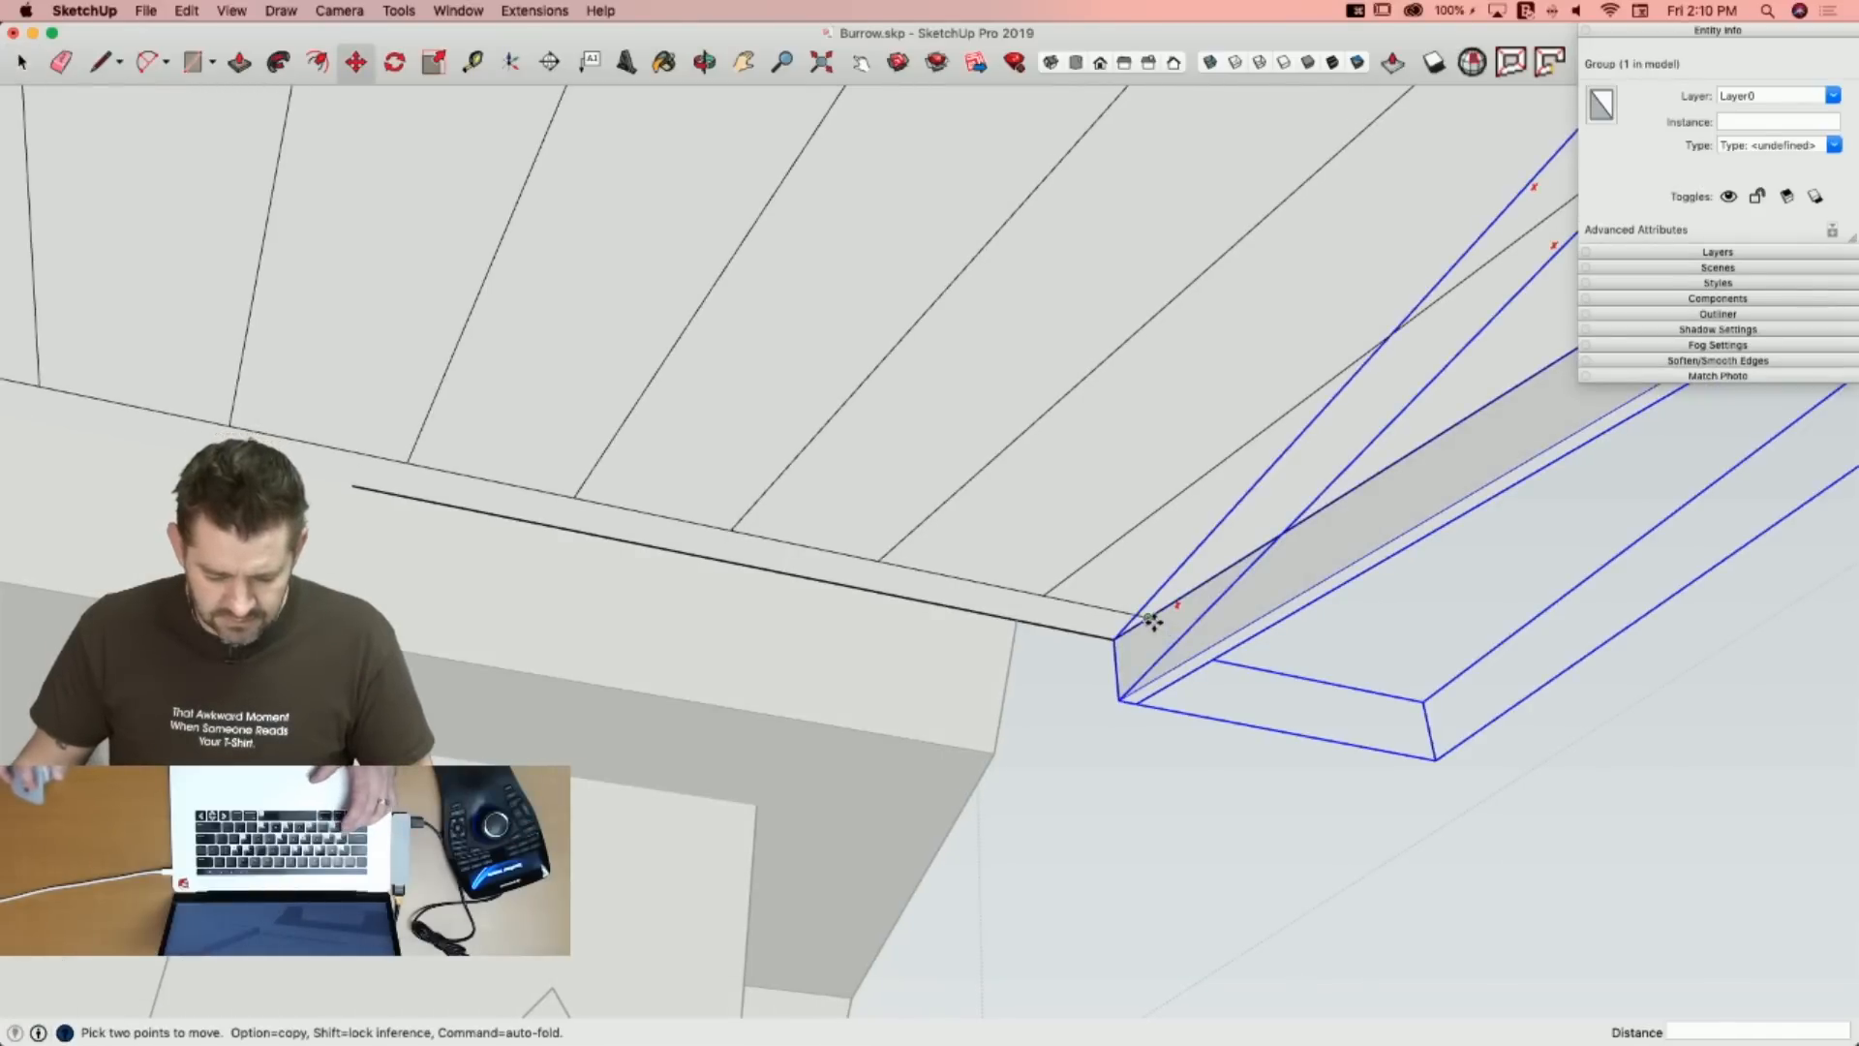
click(1152, 619)
key(alt)
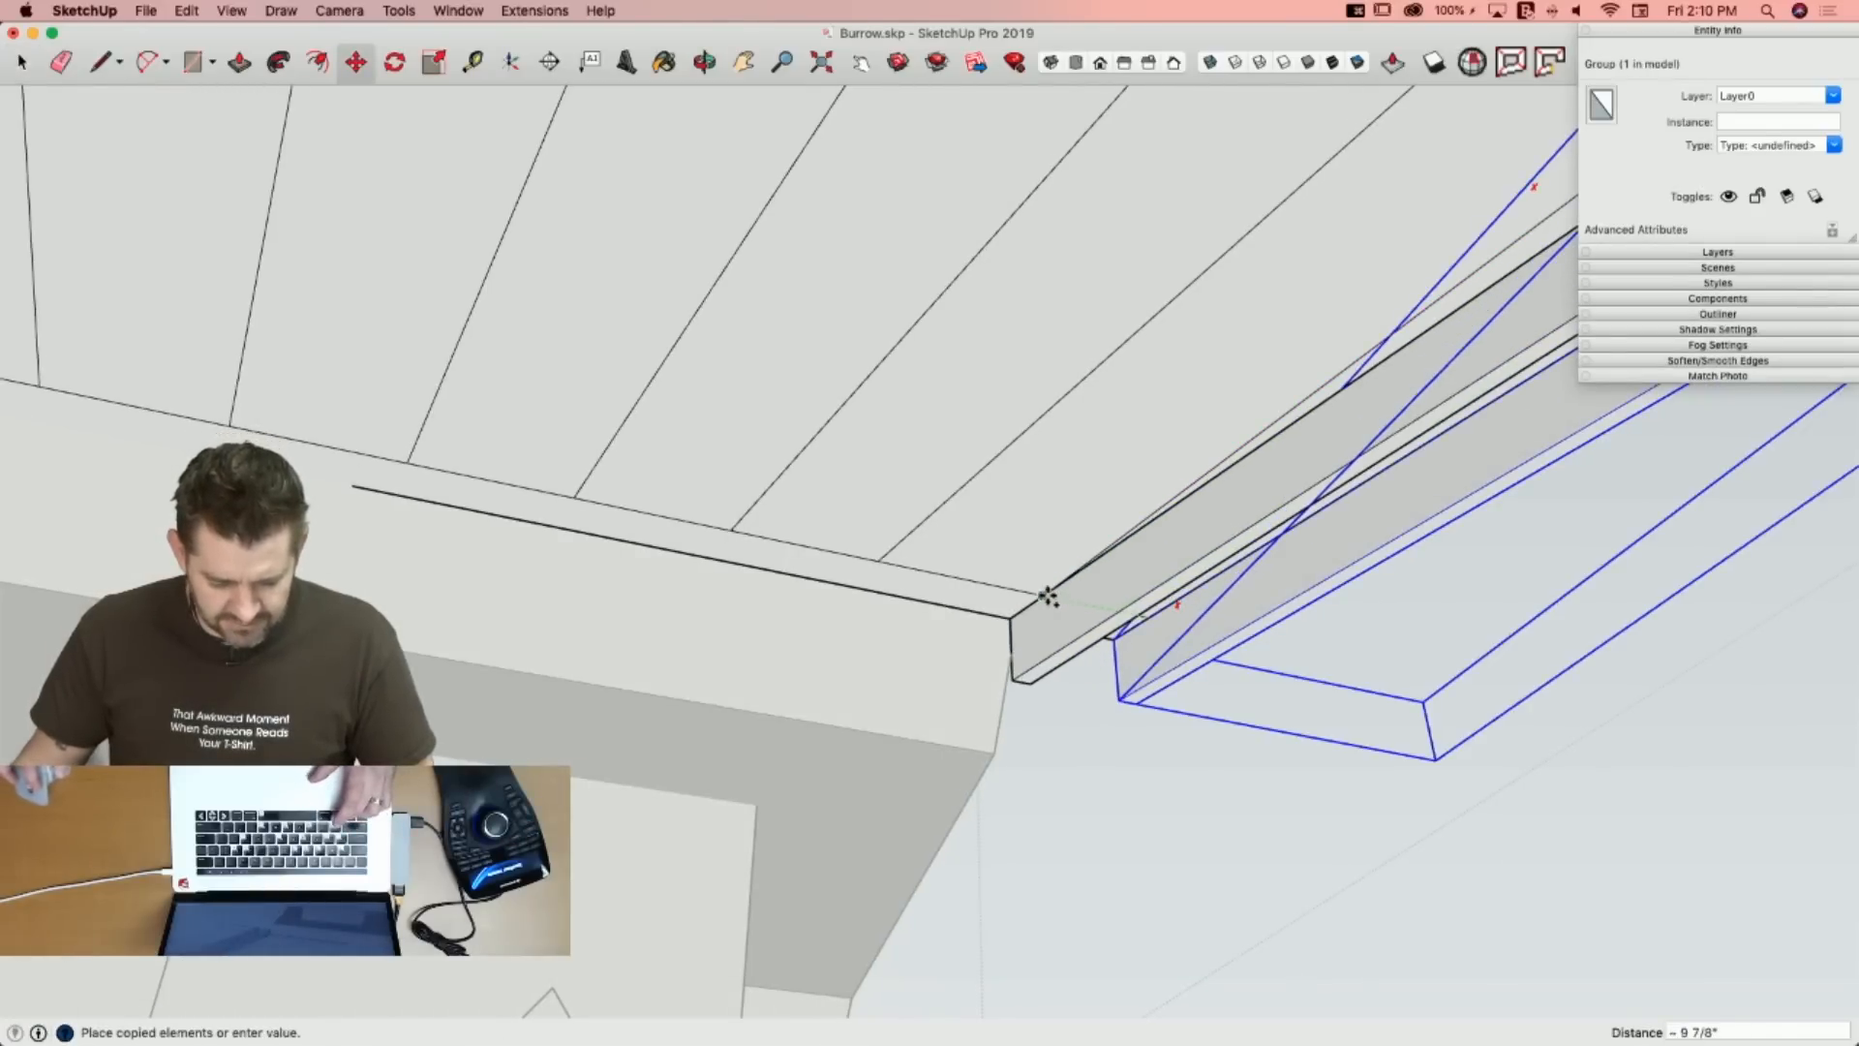
click(1047, 595)
click(1048, 595)
key(alt)
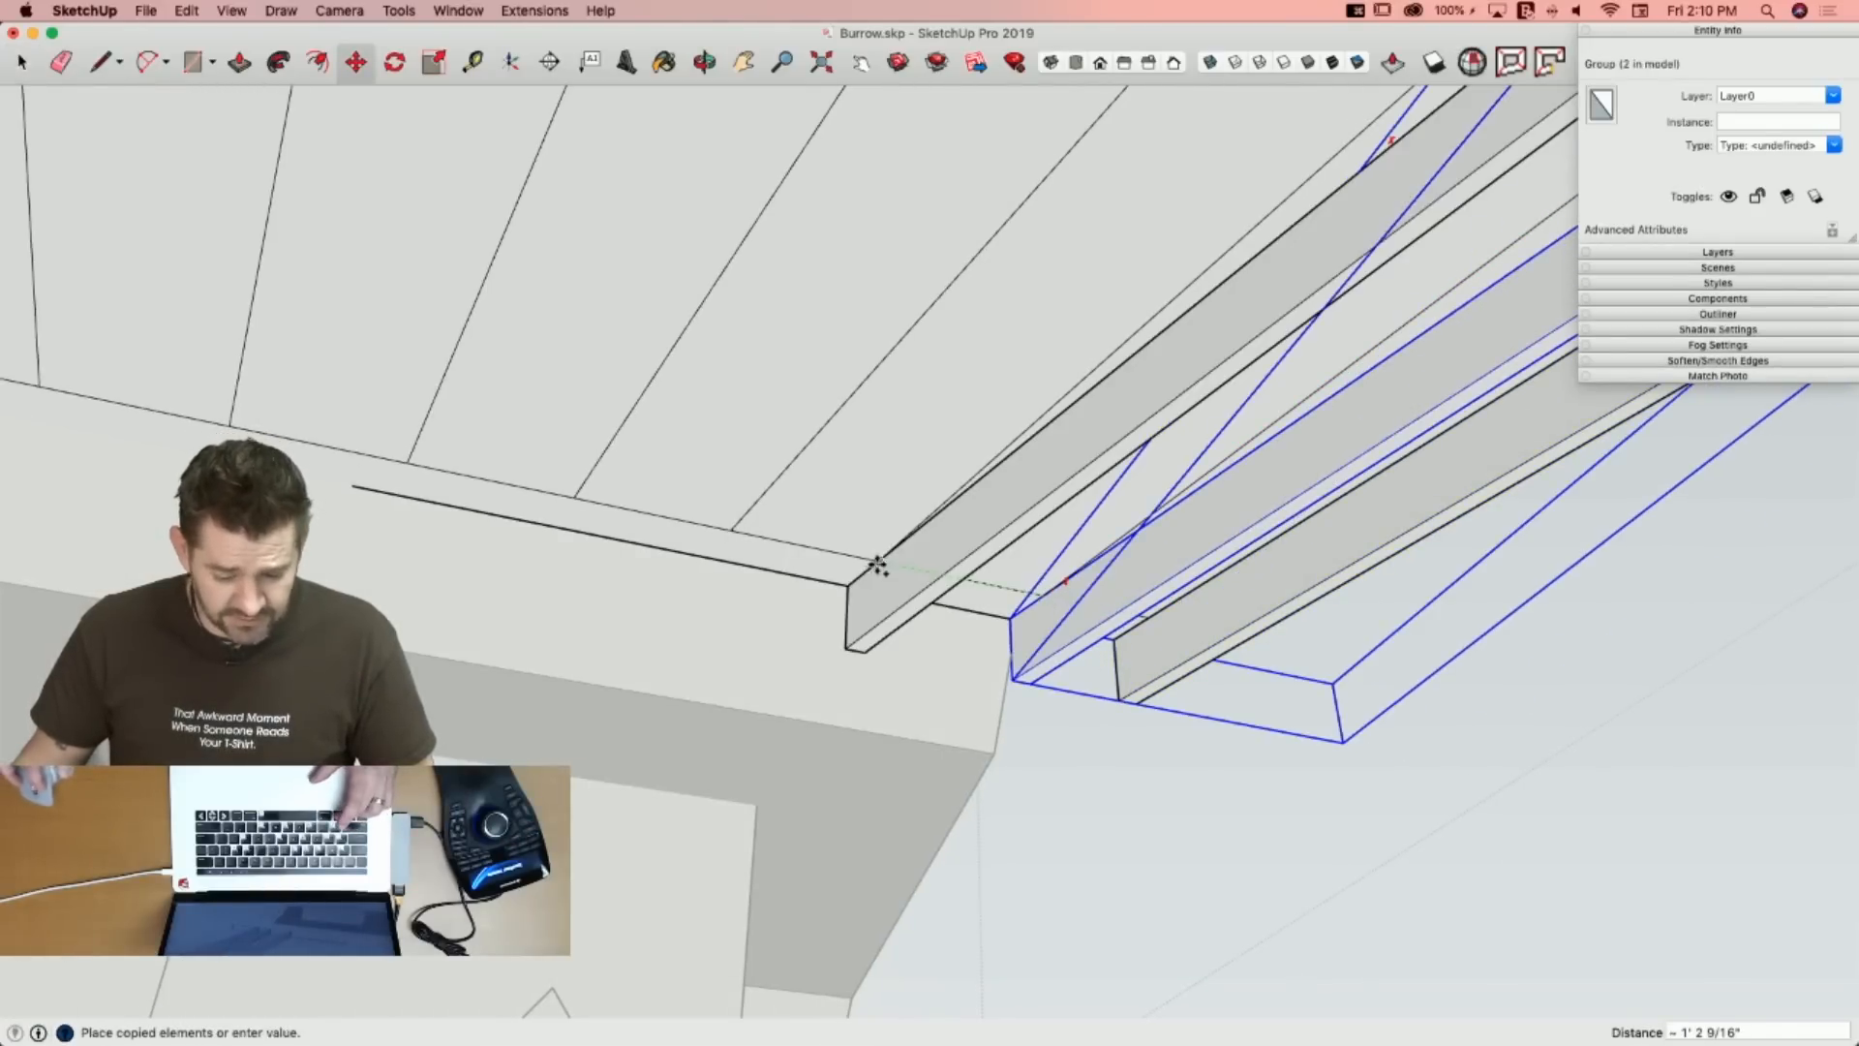
click(882, 563)
click(880, 561)
key(alt)
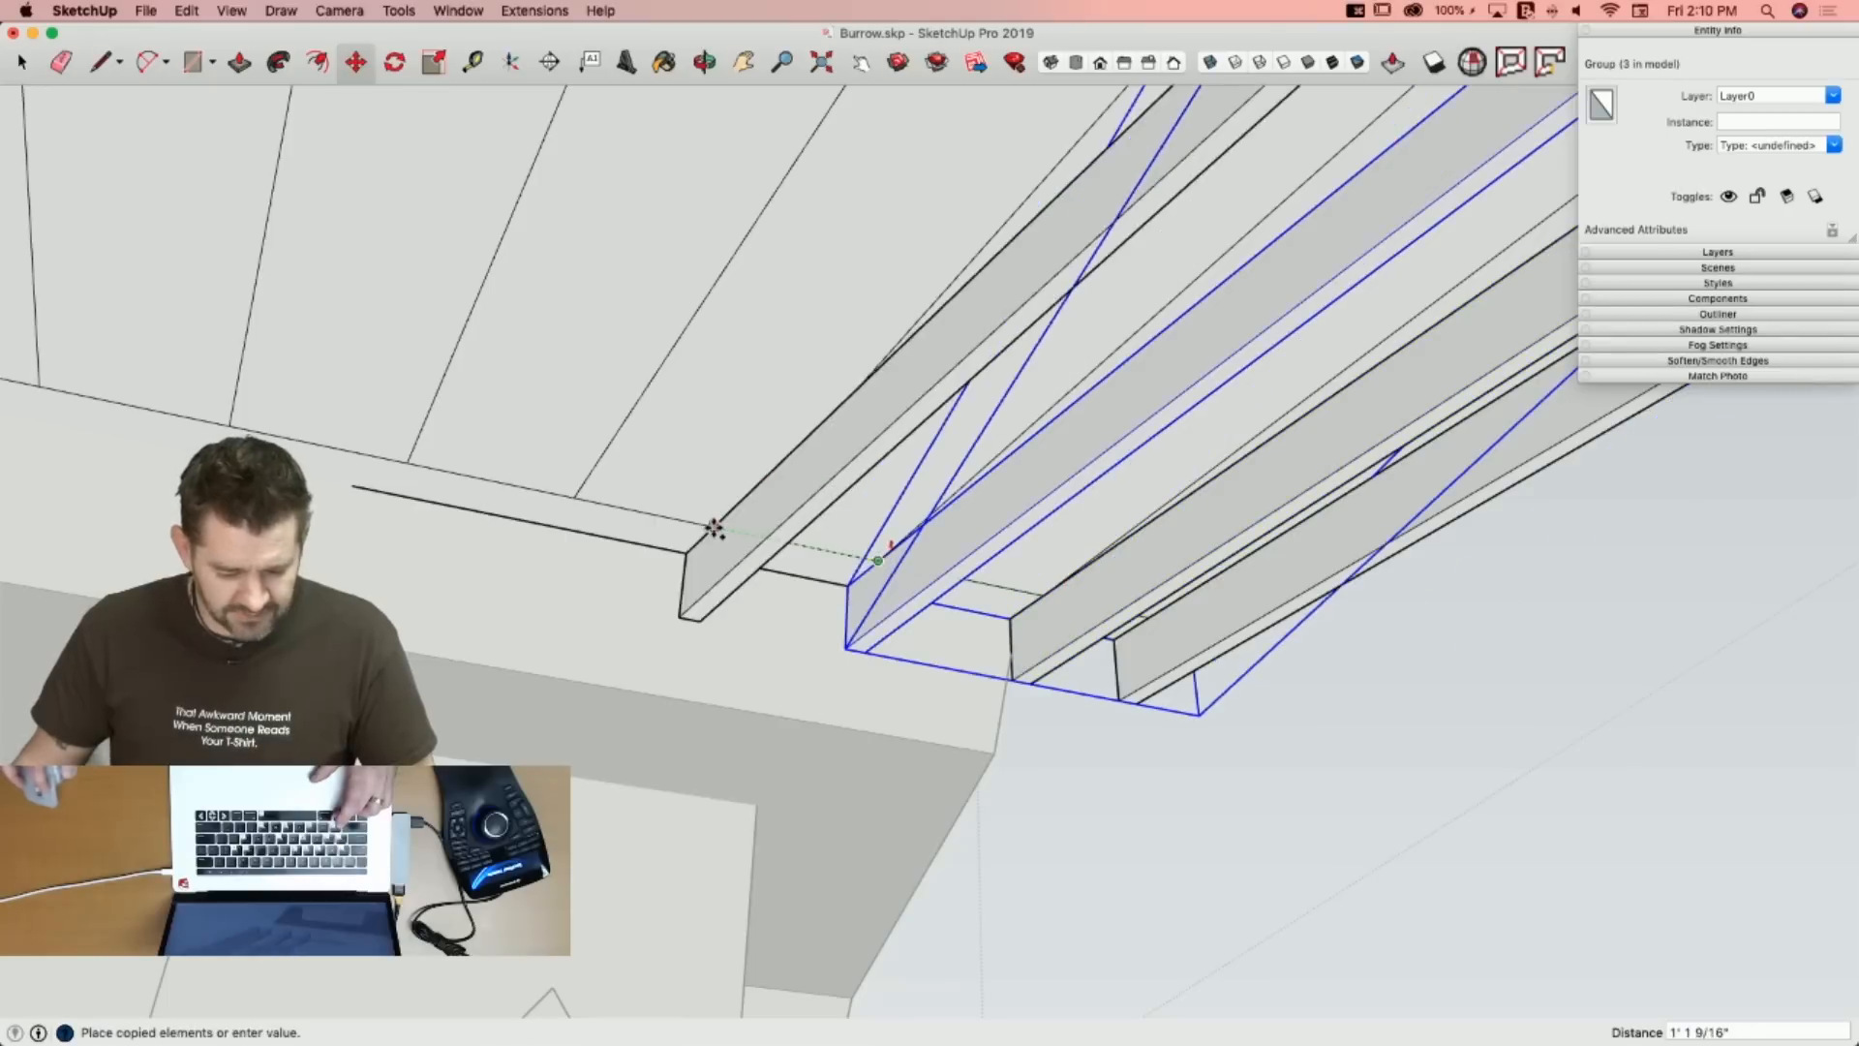
click(728, 531)
click(728, 531)
key(alt)
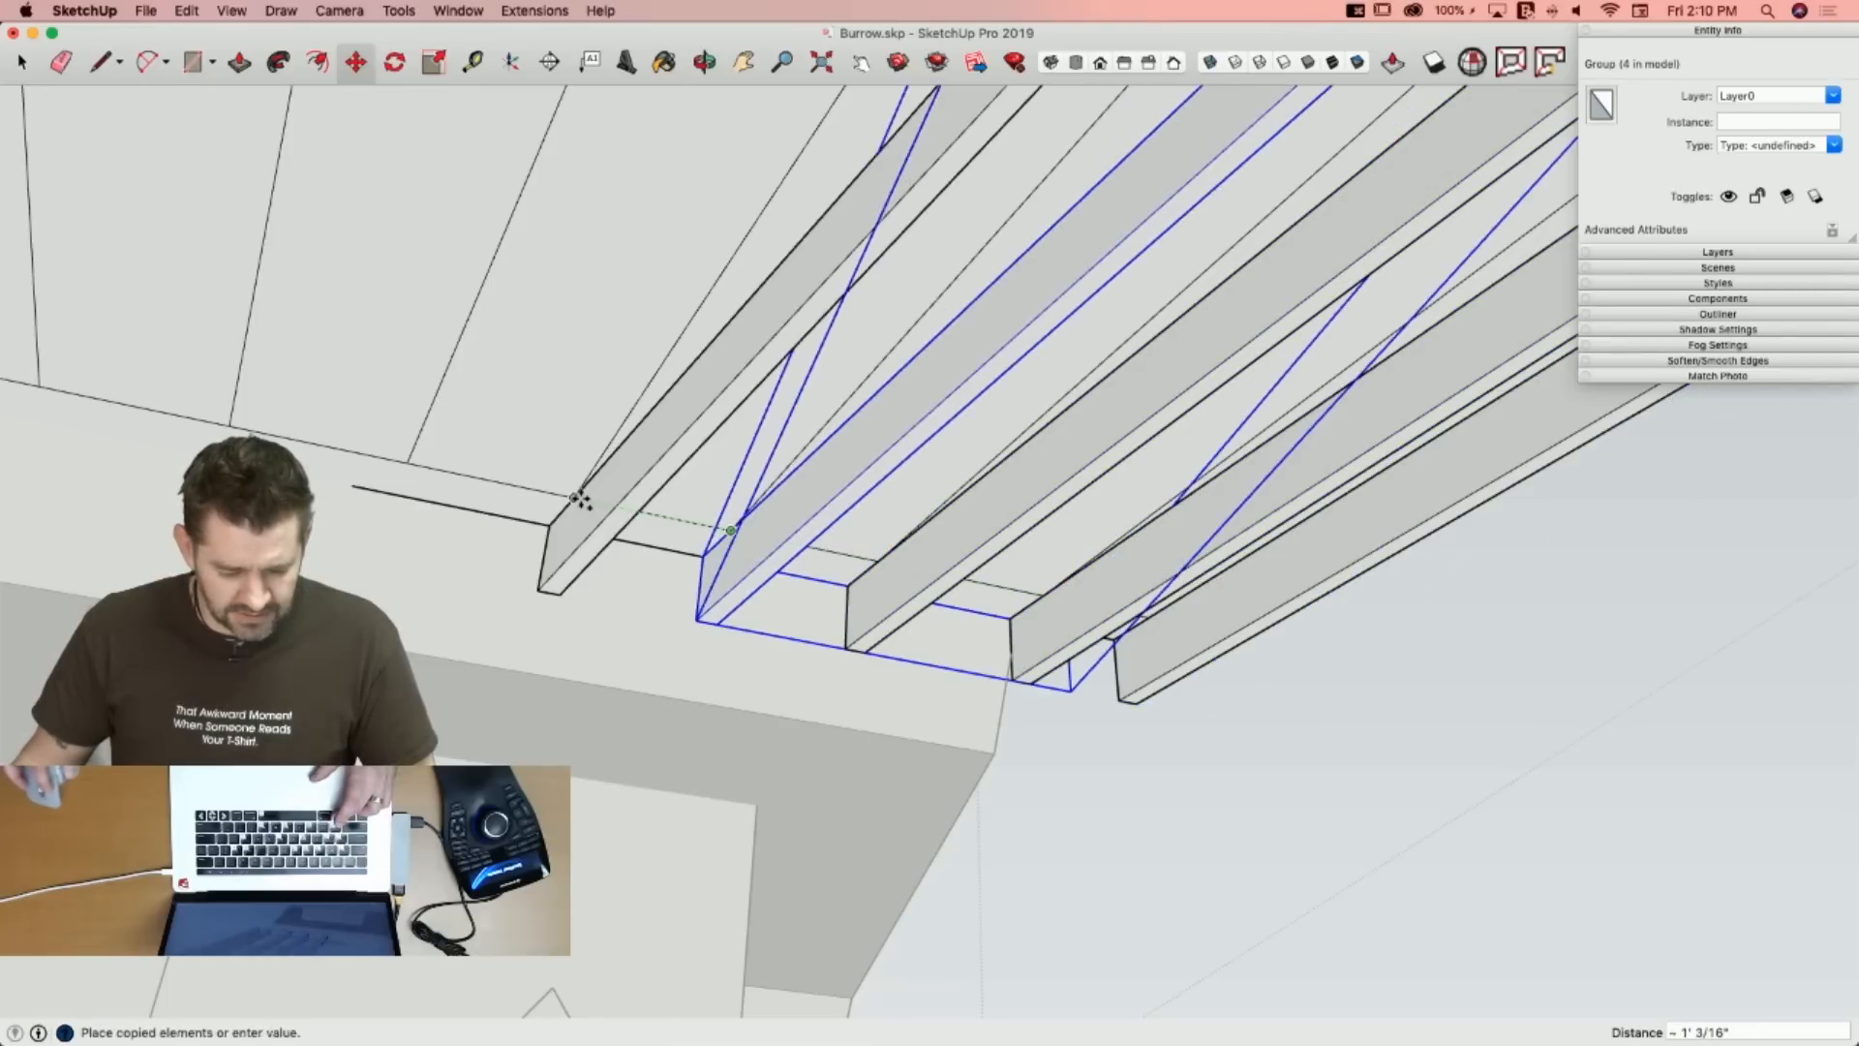
click(578, 502)
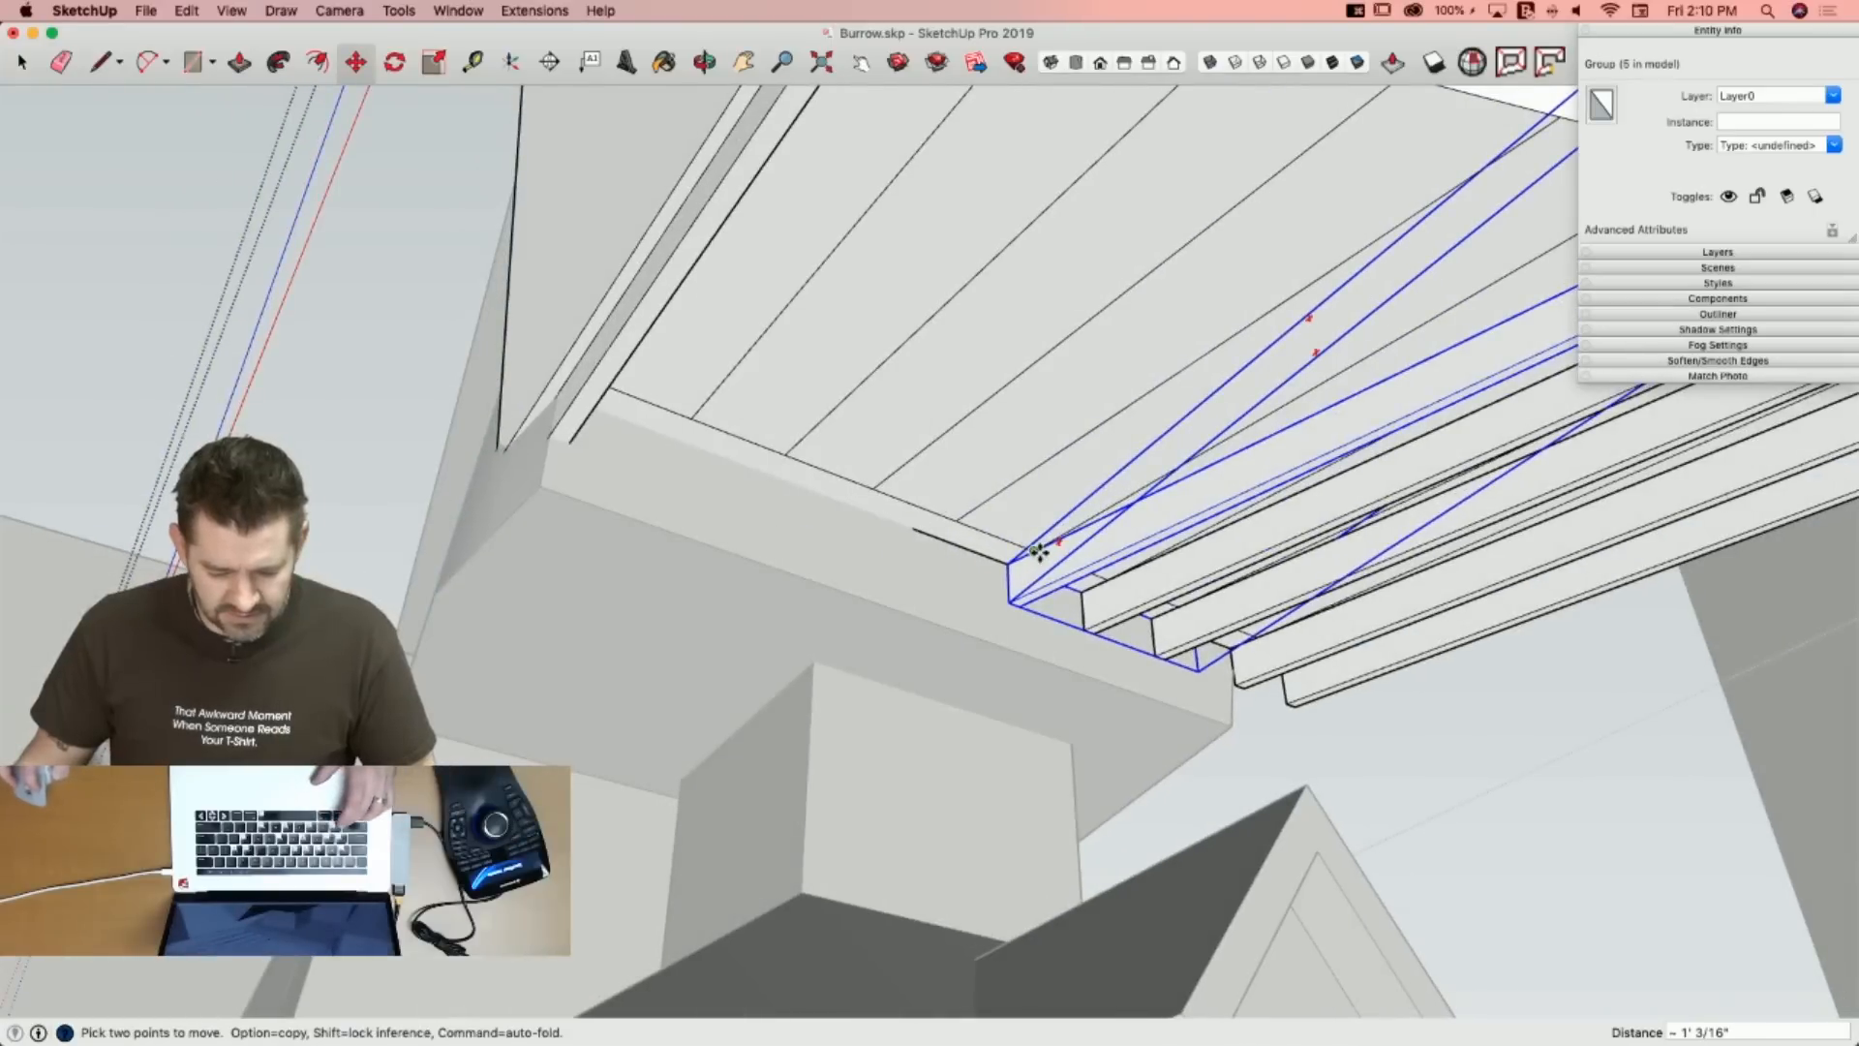
Continue copying the board group to the remaining four division points, up to the one nearest the opposite end board.
click(1036, 550)
key(alt)
click(956, 524)
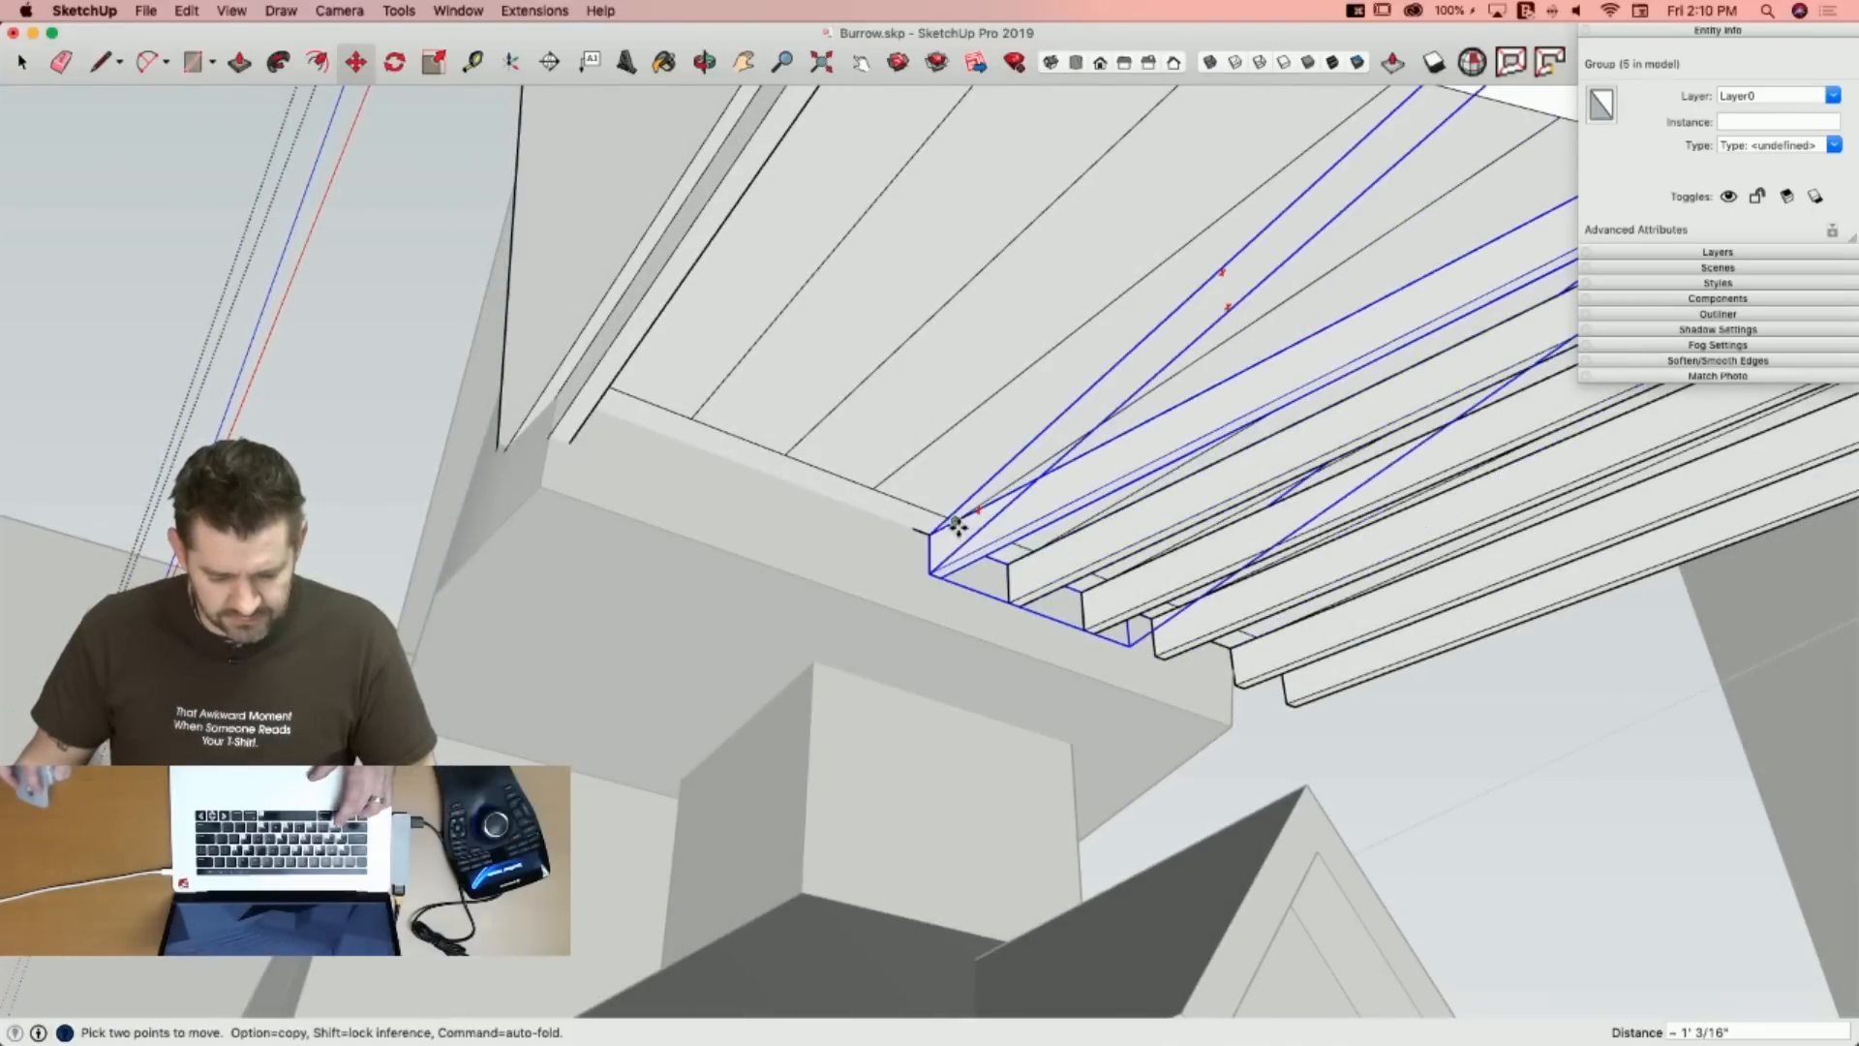
click(955, 524)
key(alt)
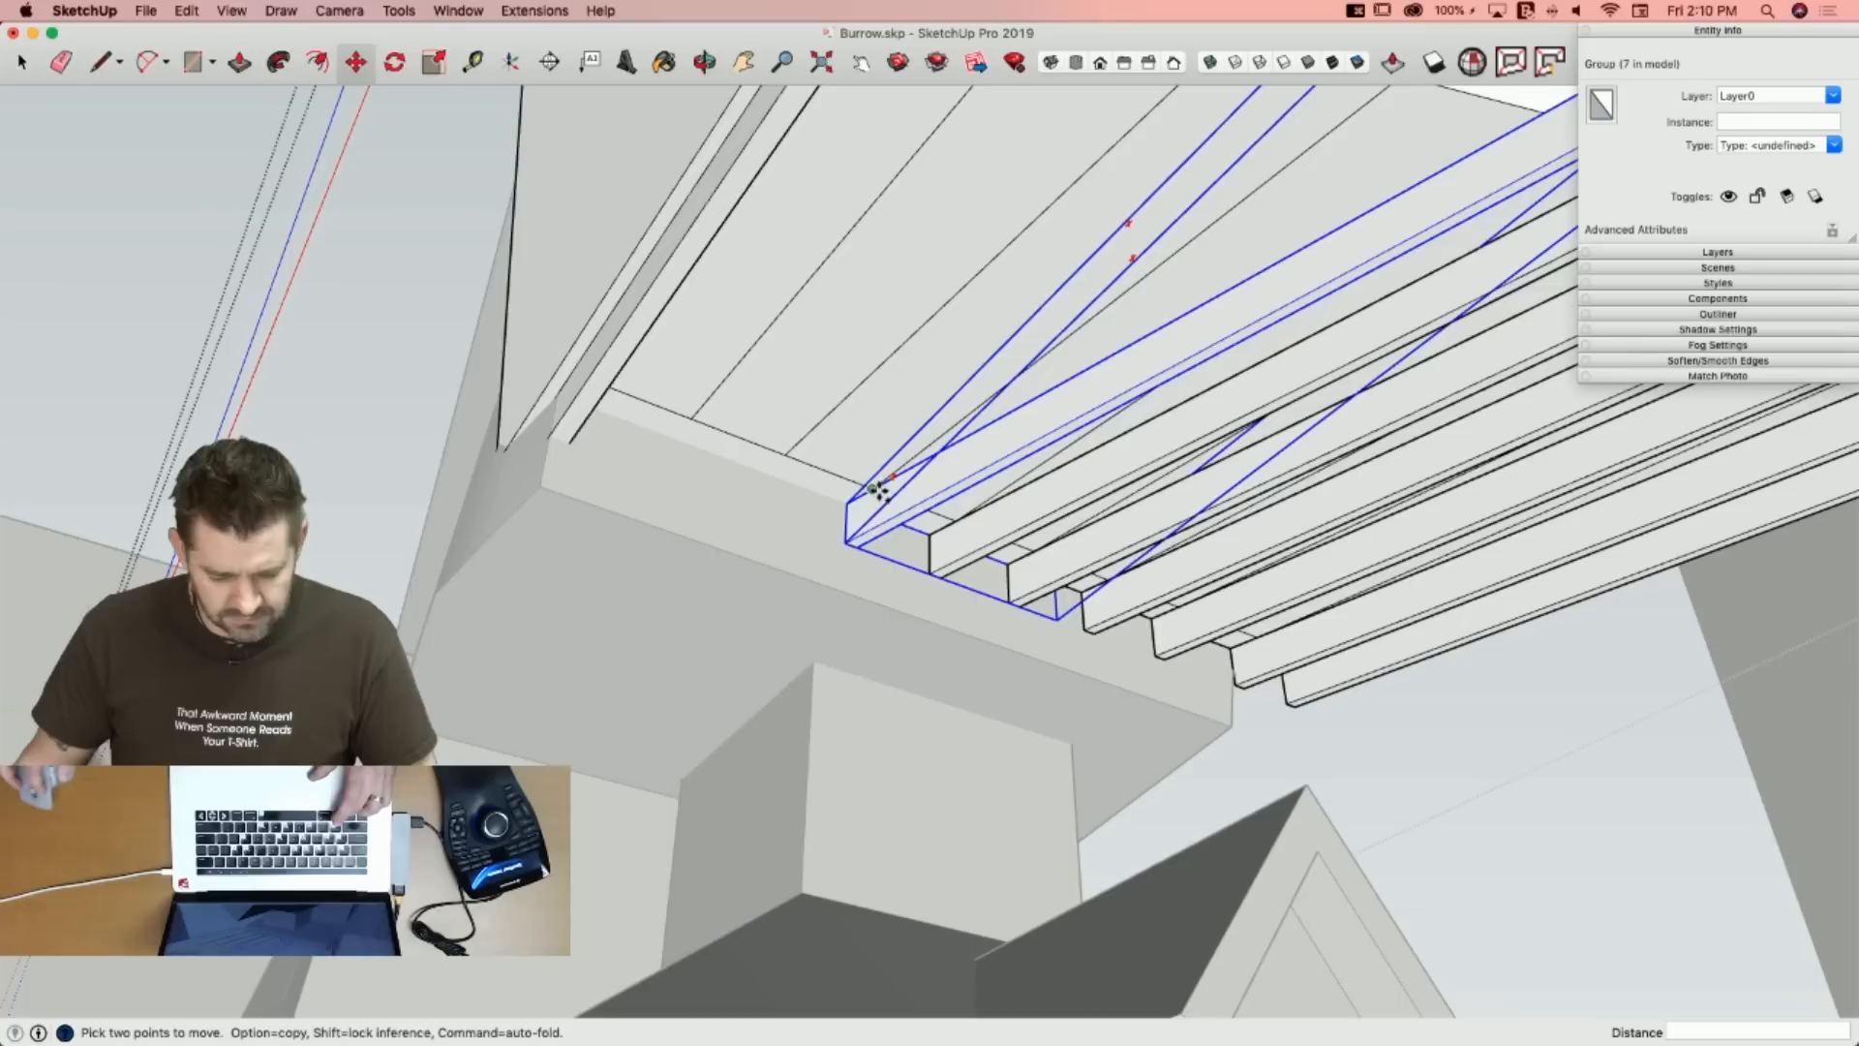
click(874, 489)
click(785, 456)
click(785, 455)
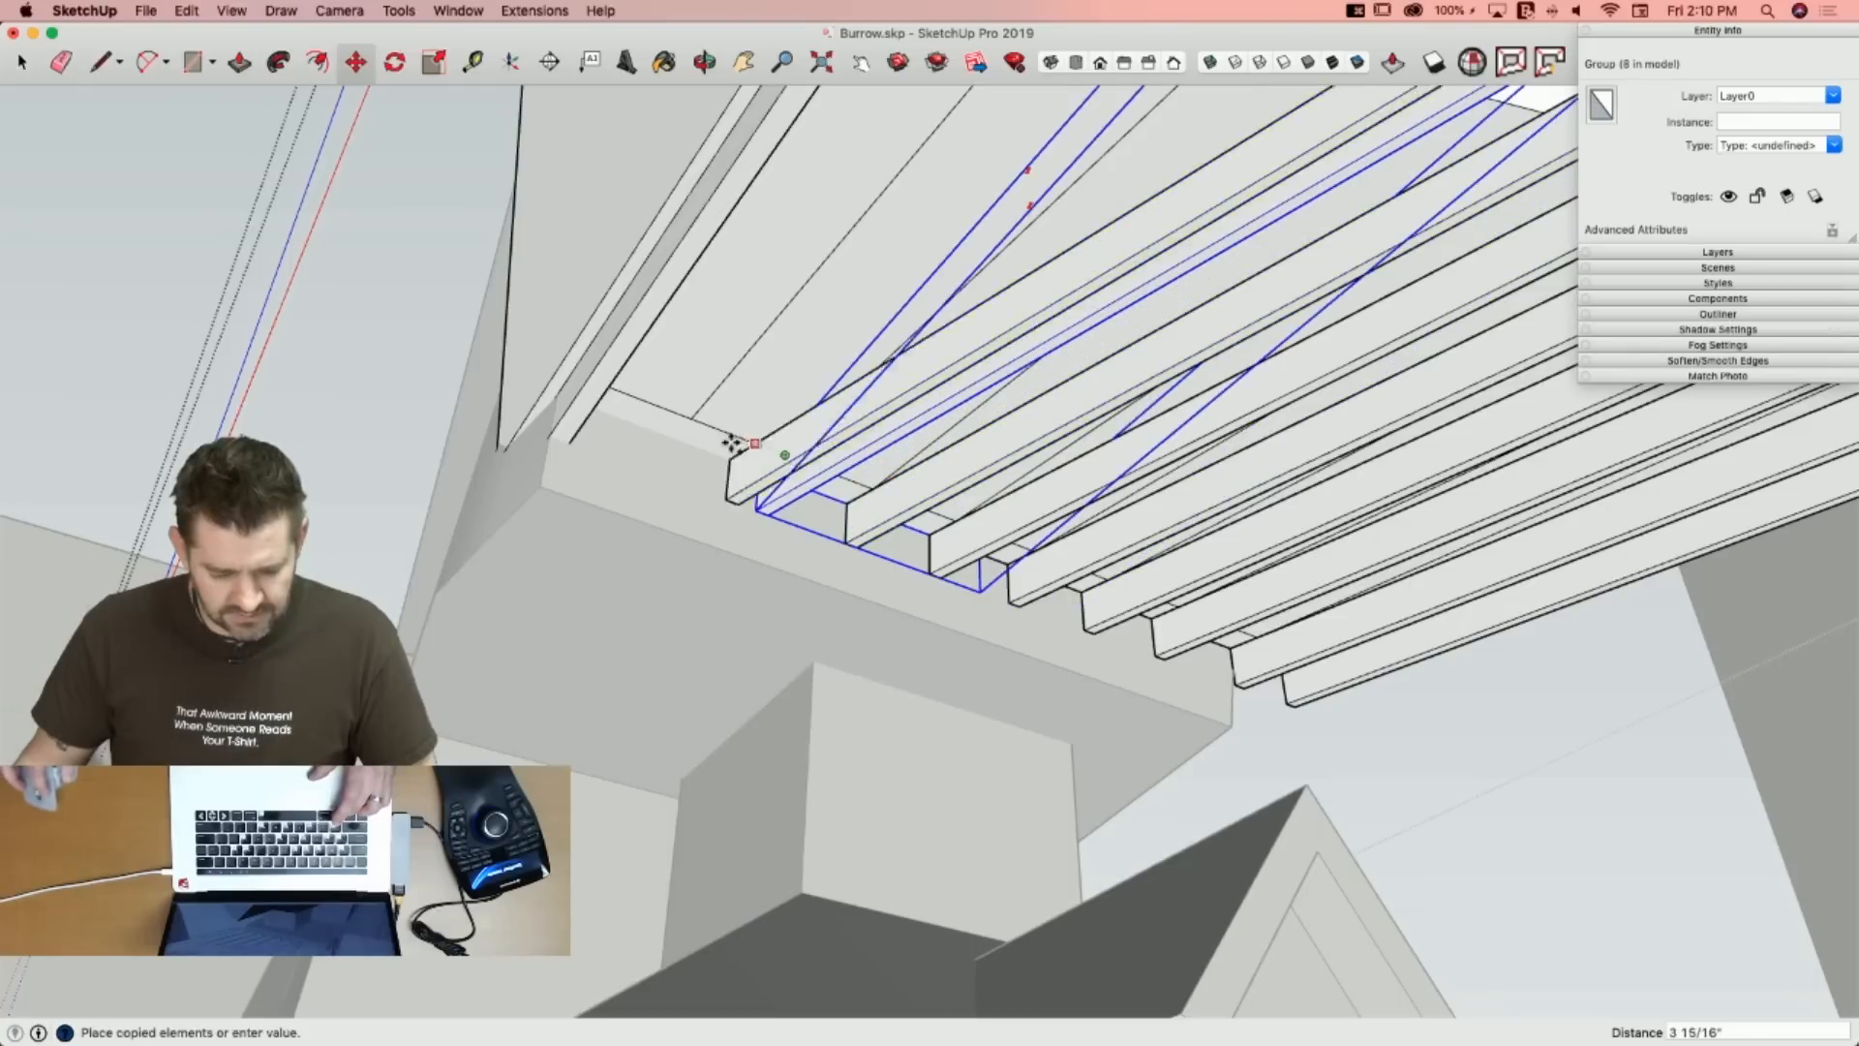
click(702, 421)
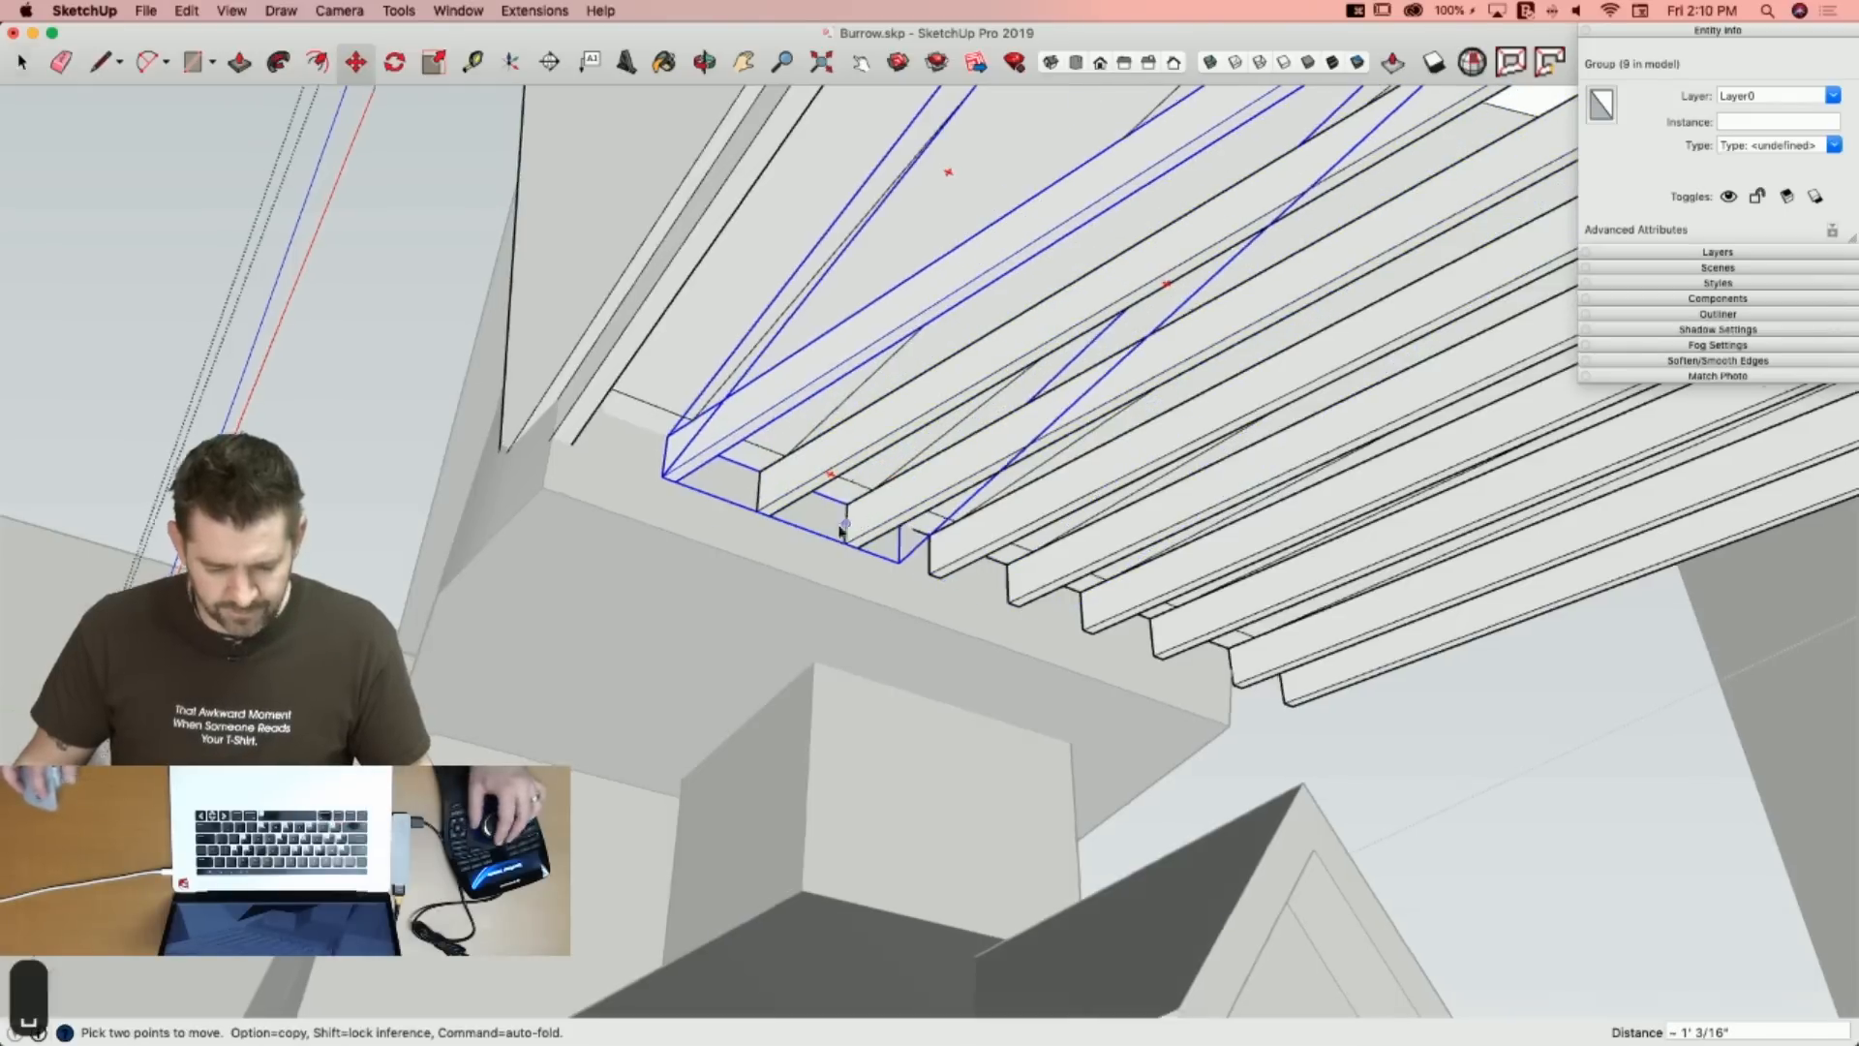
key(space)
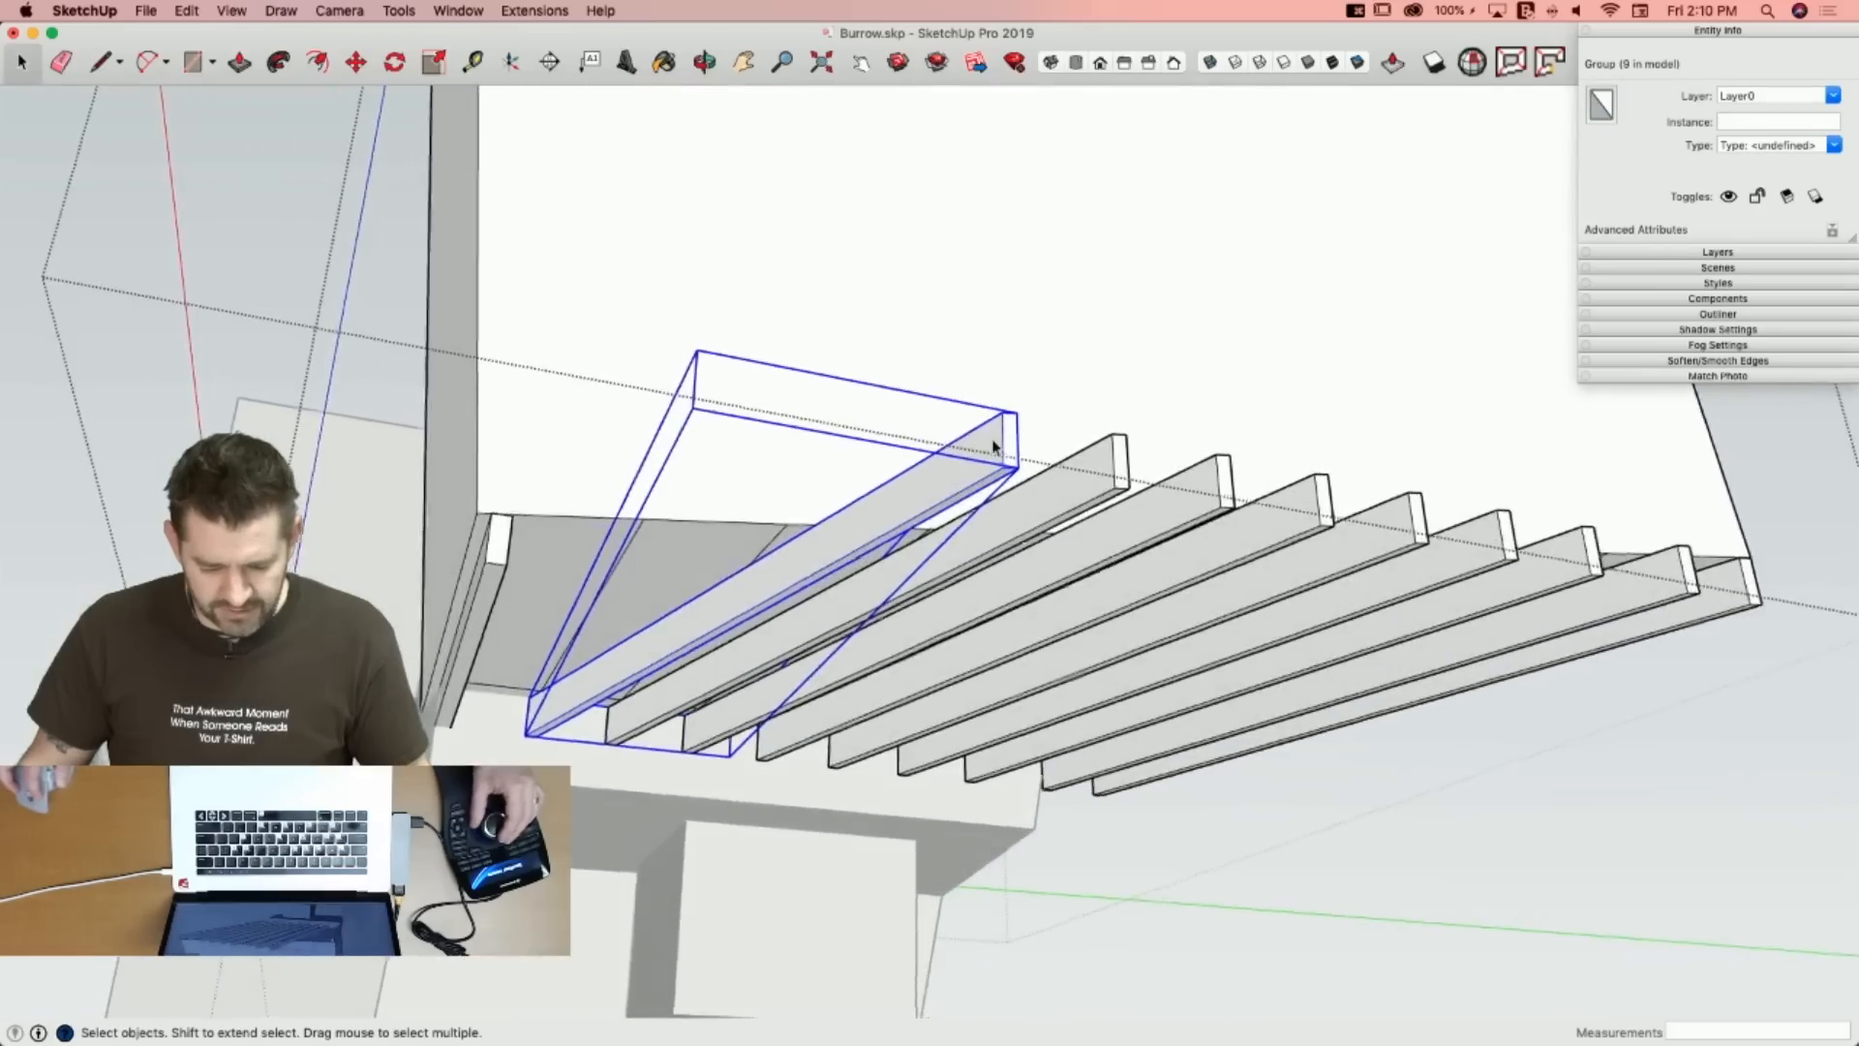
Edit the first copied board, pull its outer end face back toward the wall by about 4', and erase the leftover edge.
double_click(997, 453)
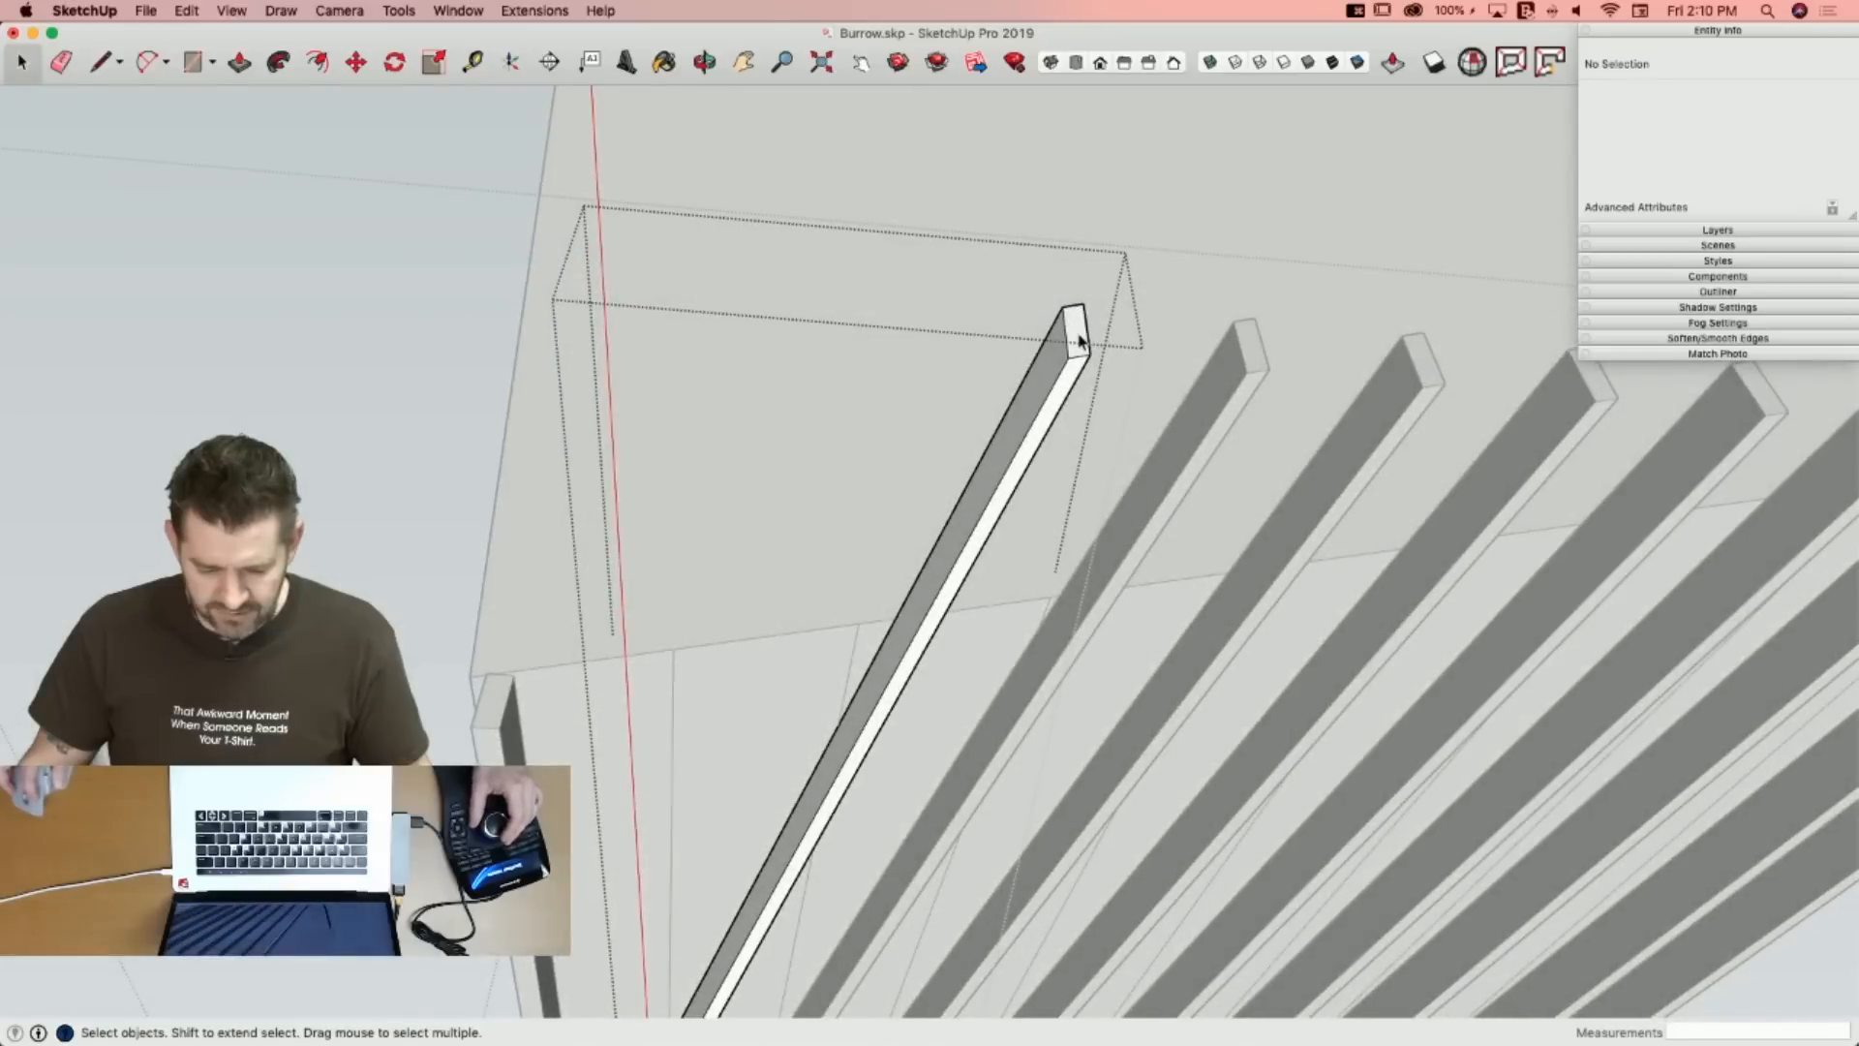
click(1097, 319)
key(m)
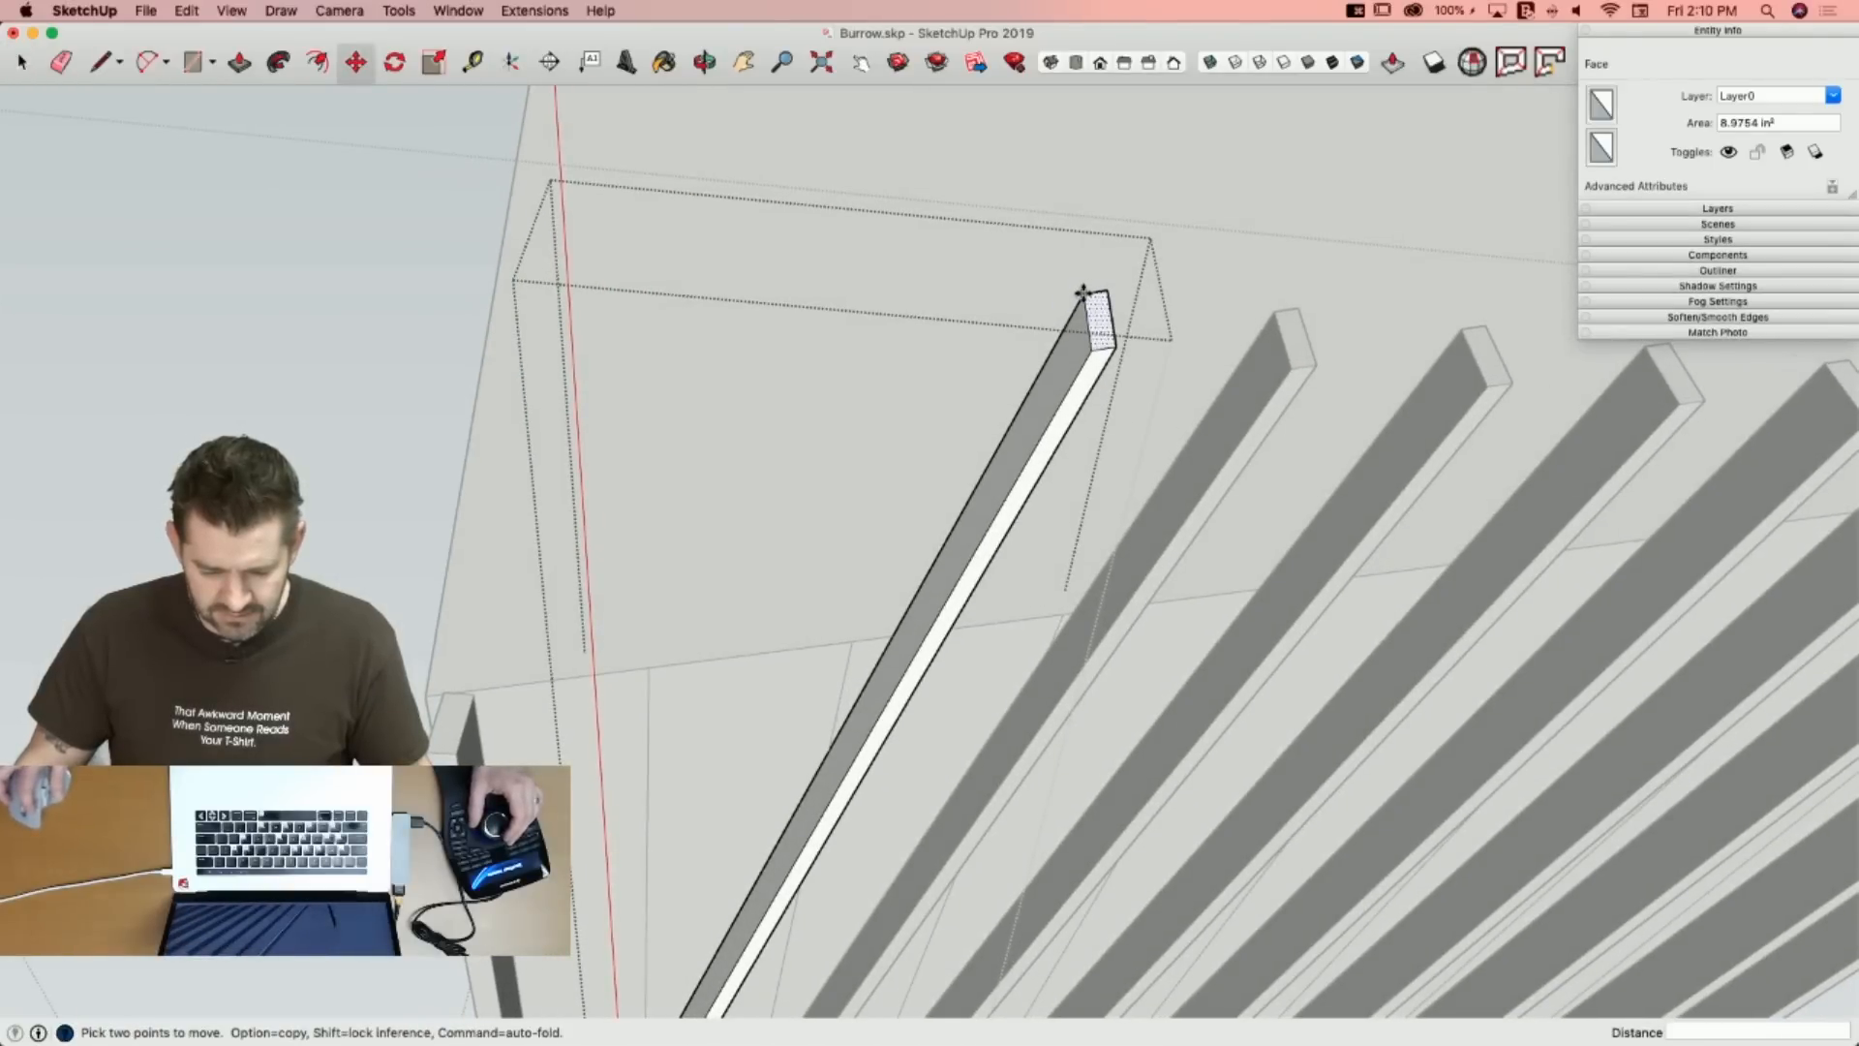
click(1082, 290)
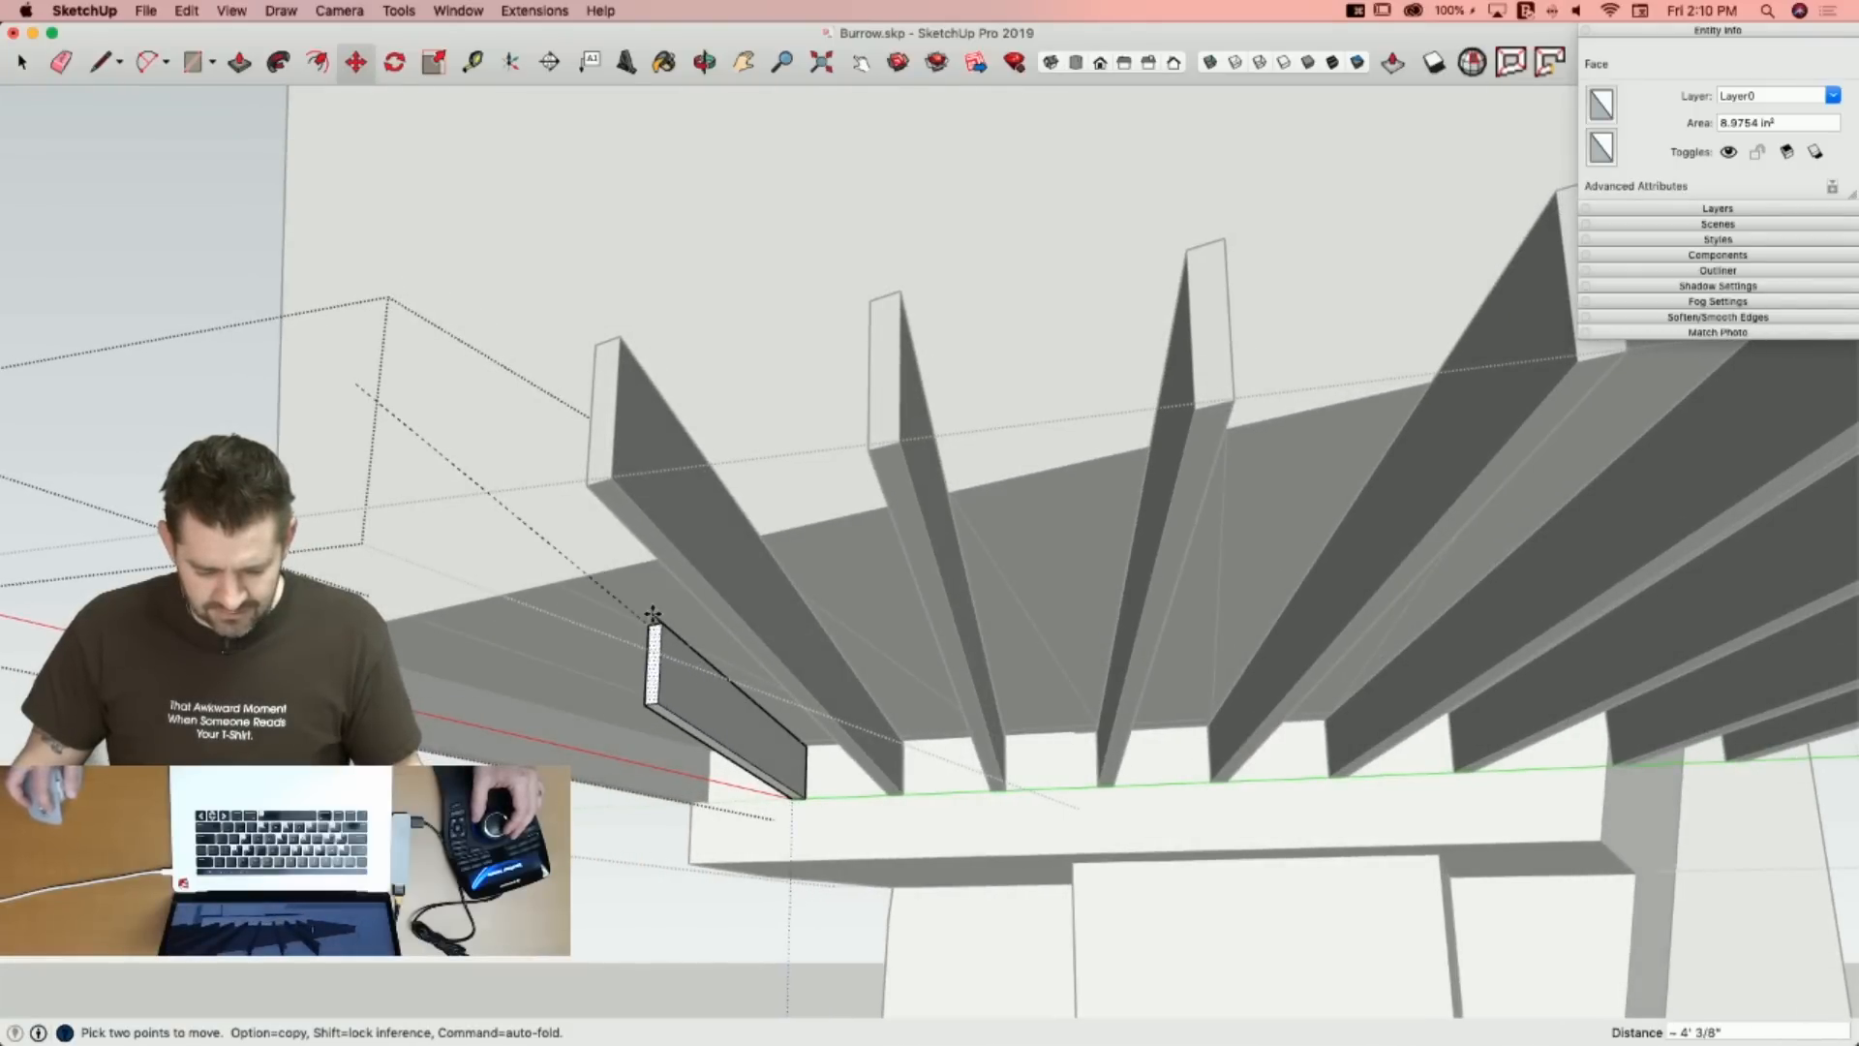
click(681, 656)
key(e)
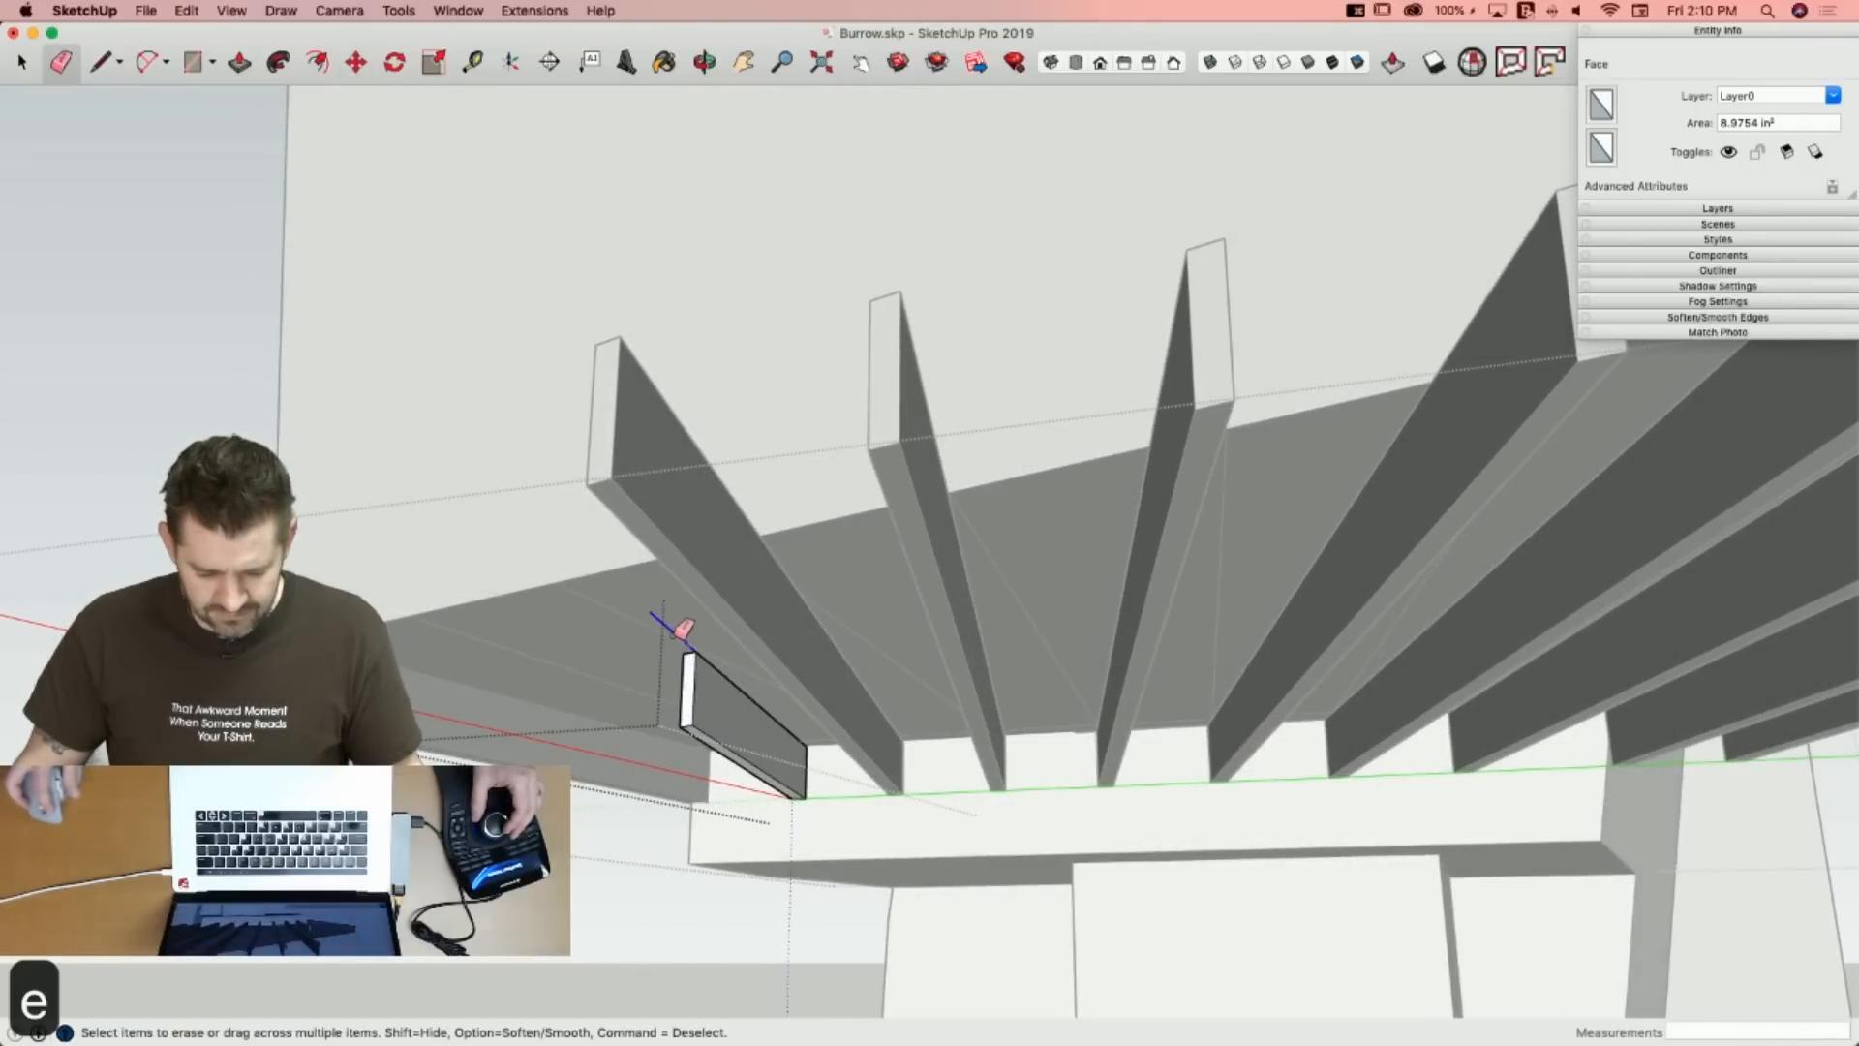
key(space)
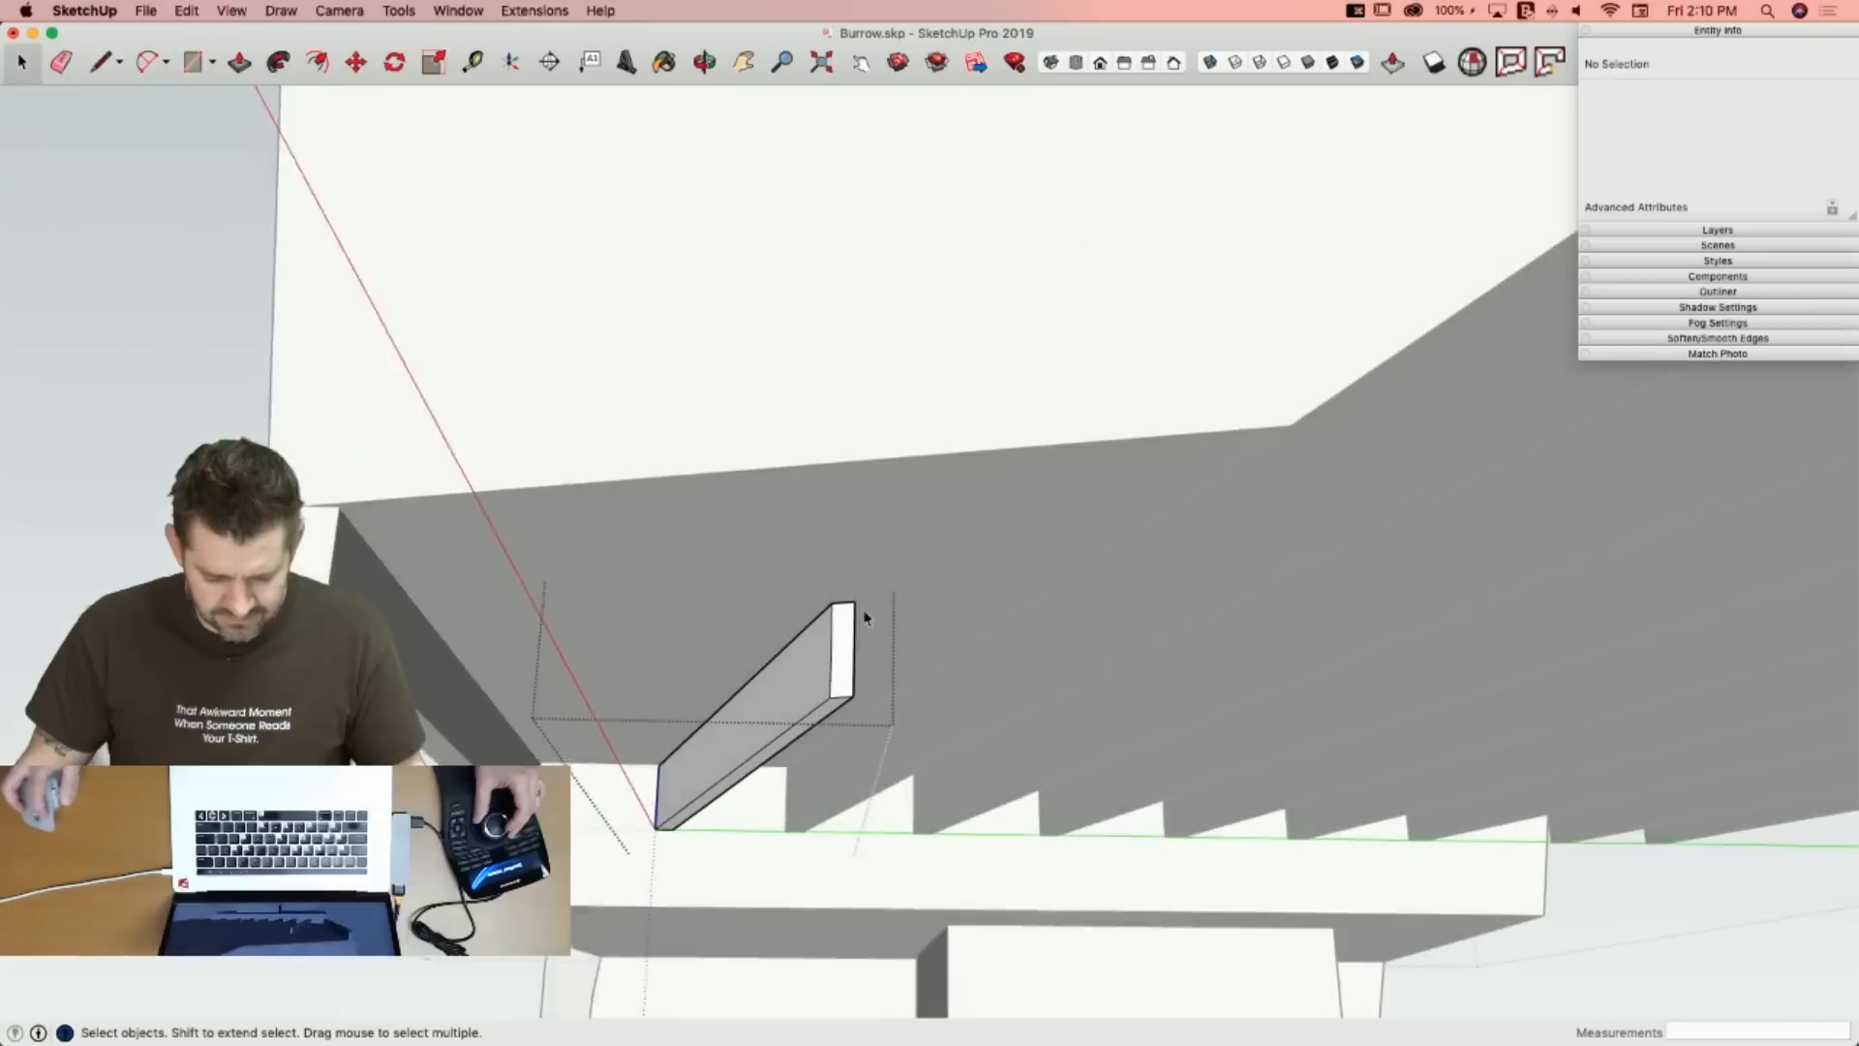
Try moving the end face along the green axis, then shorten the board by about 2' more and erase the leftover edge.
click(844, 625)
key(m)
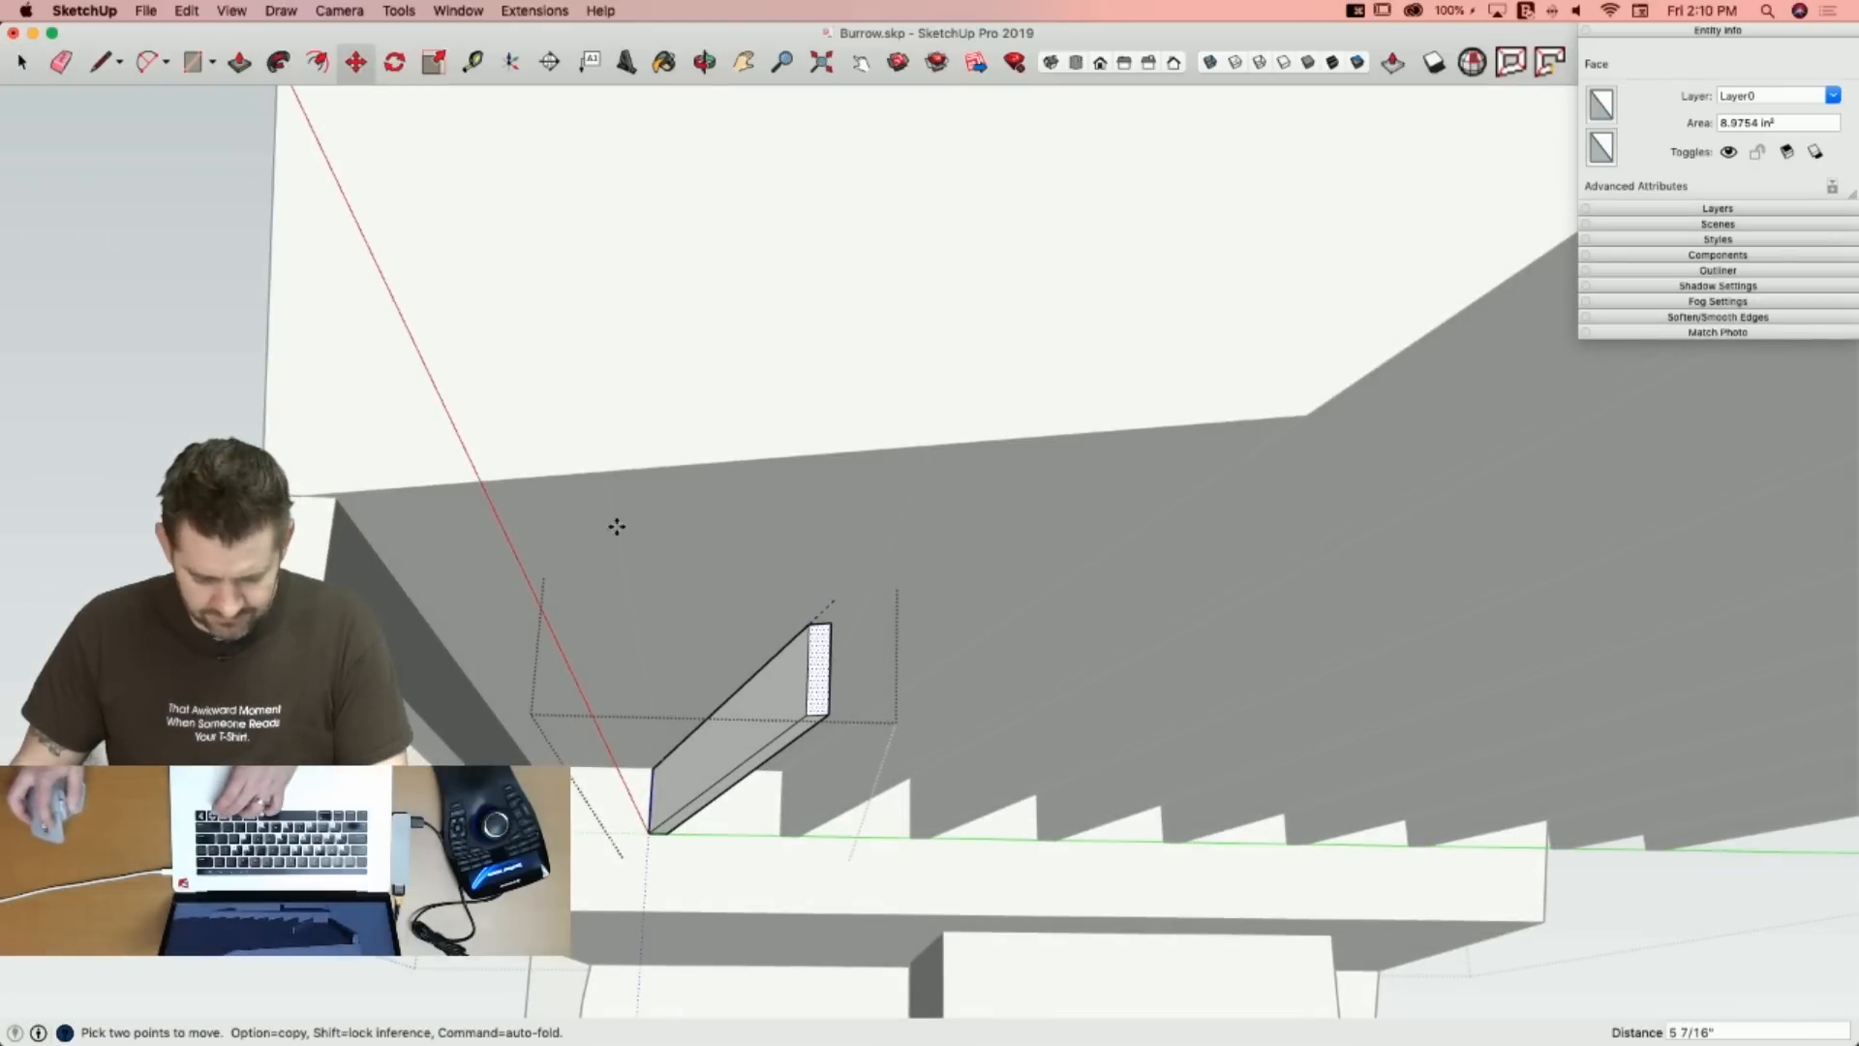
key(Left)
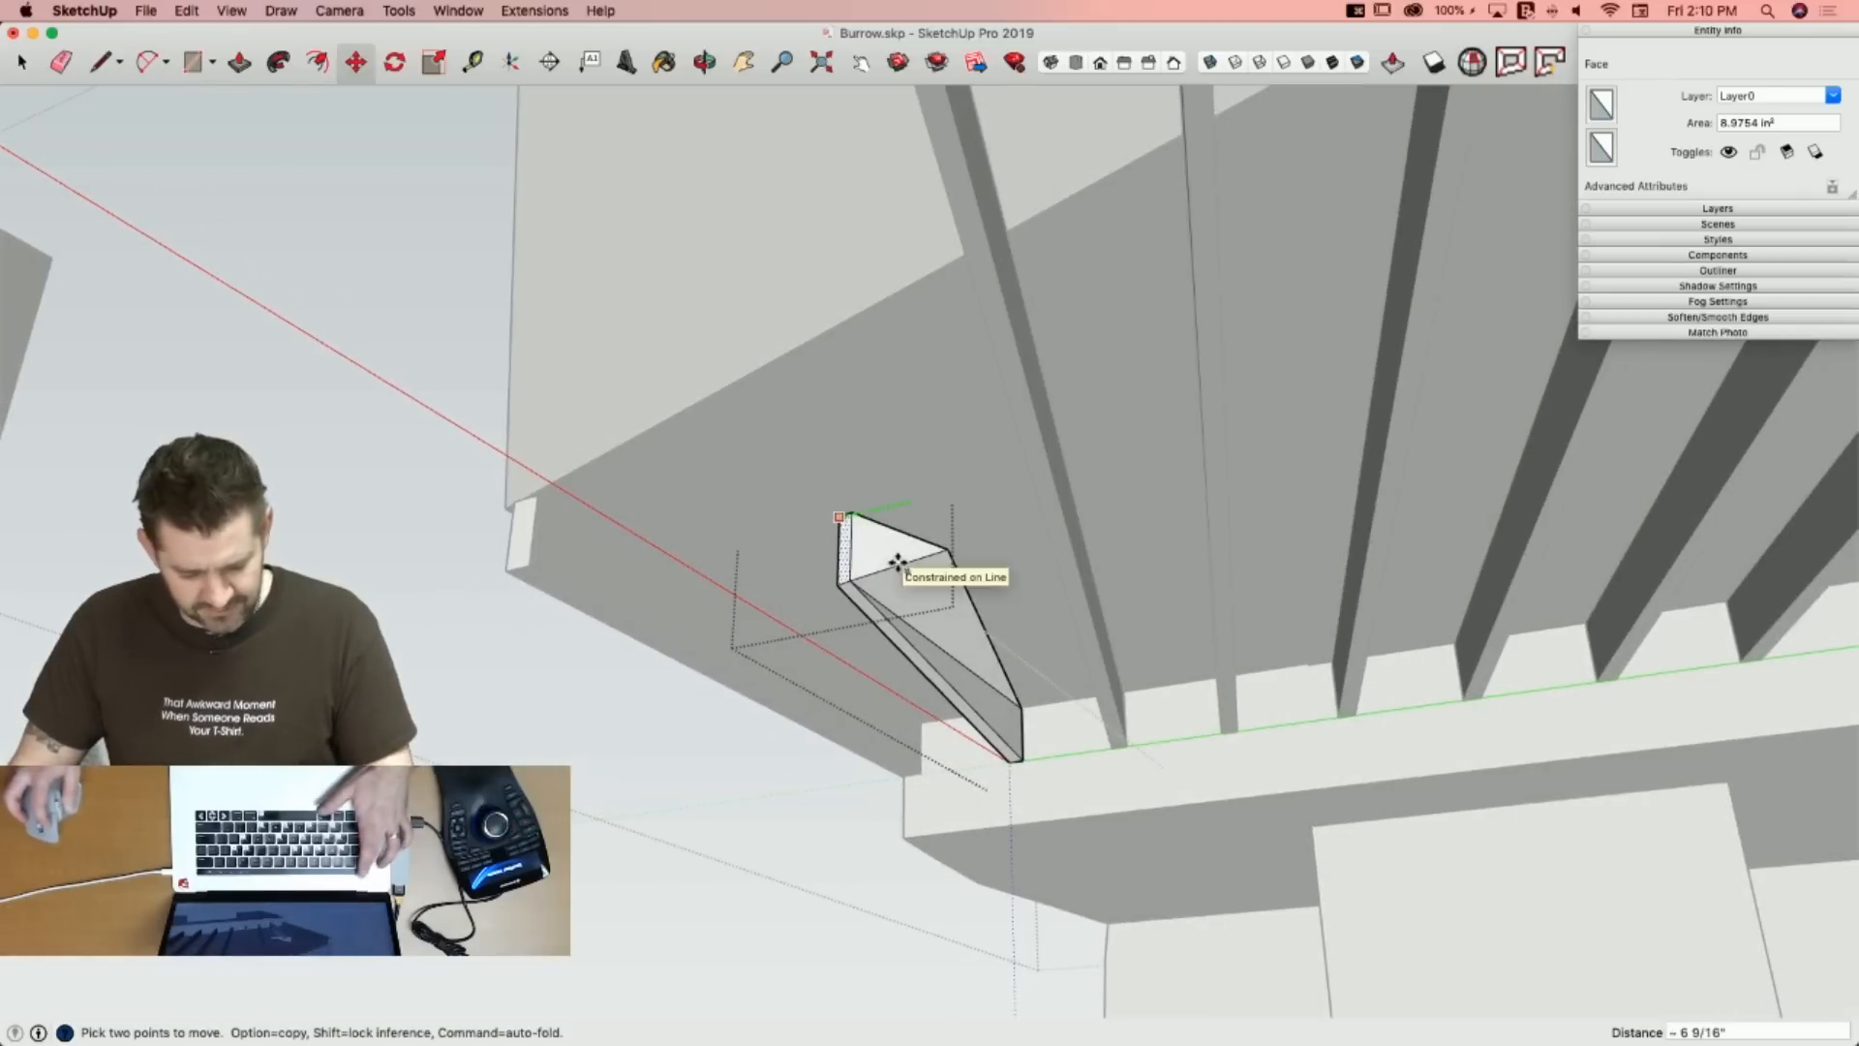
key(Escape)
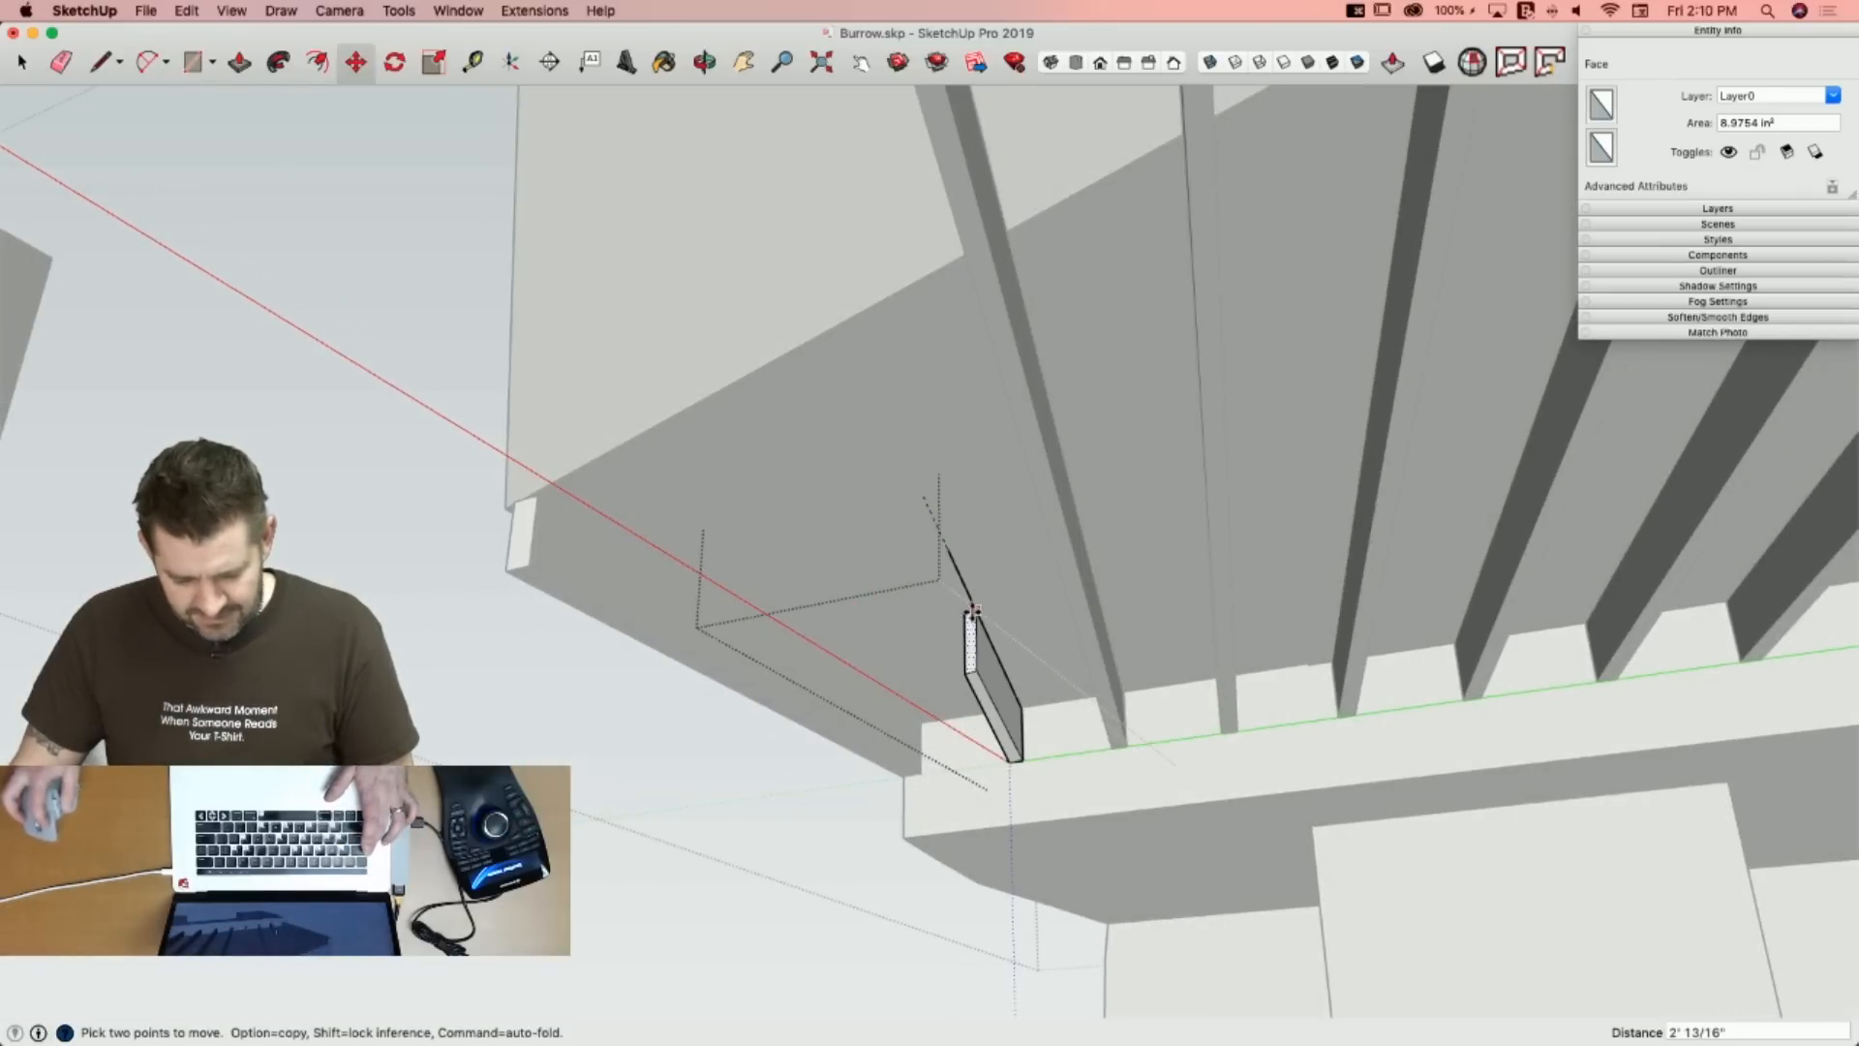
key(e)
Move the shortened board's end face about 3' 7 5/16" out to its matching division point on the underside's front edge.
key(m)
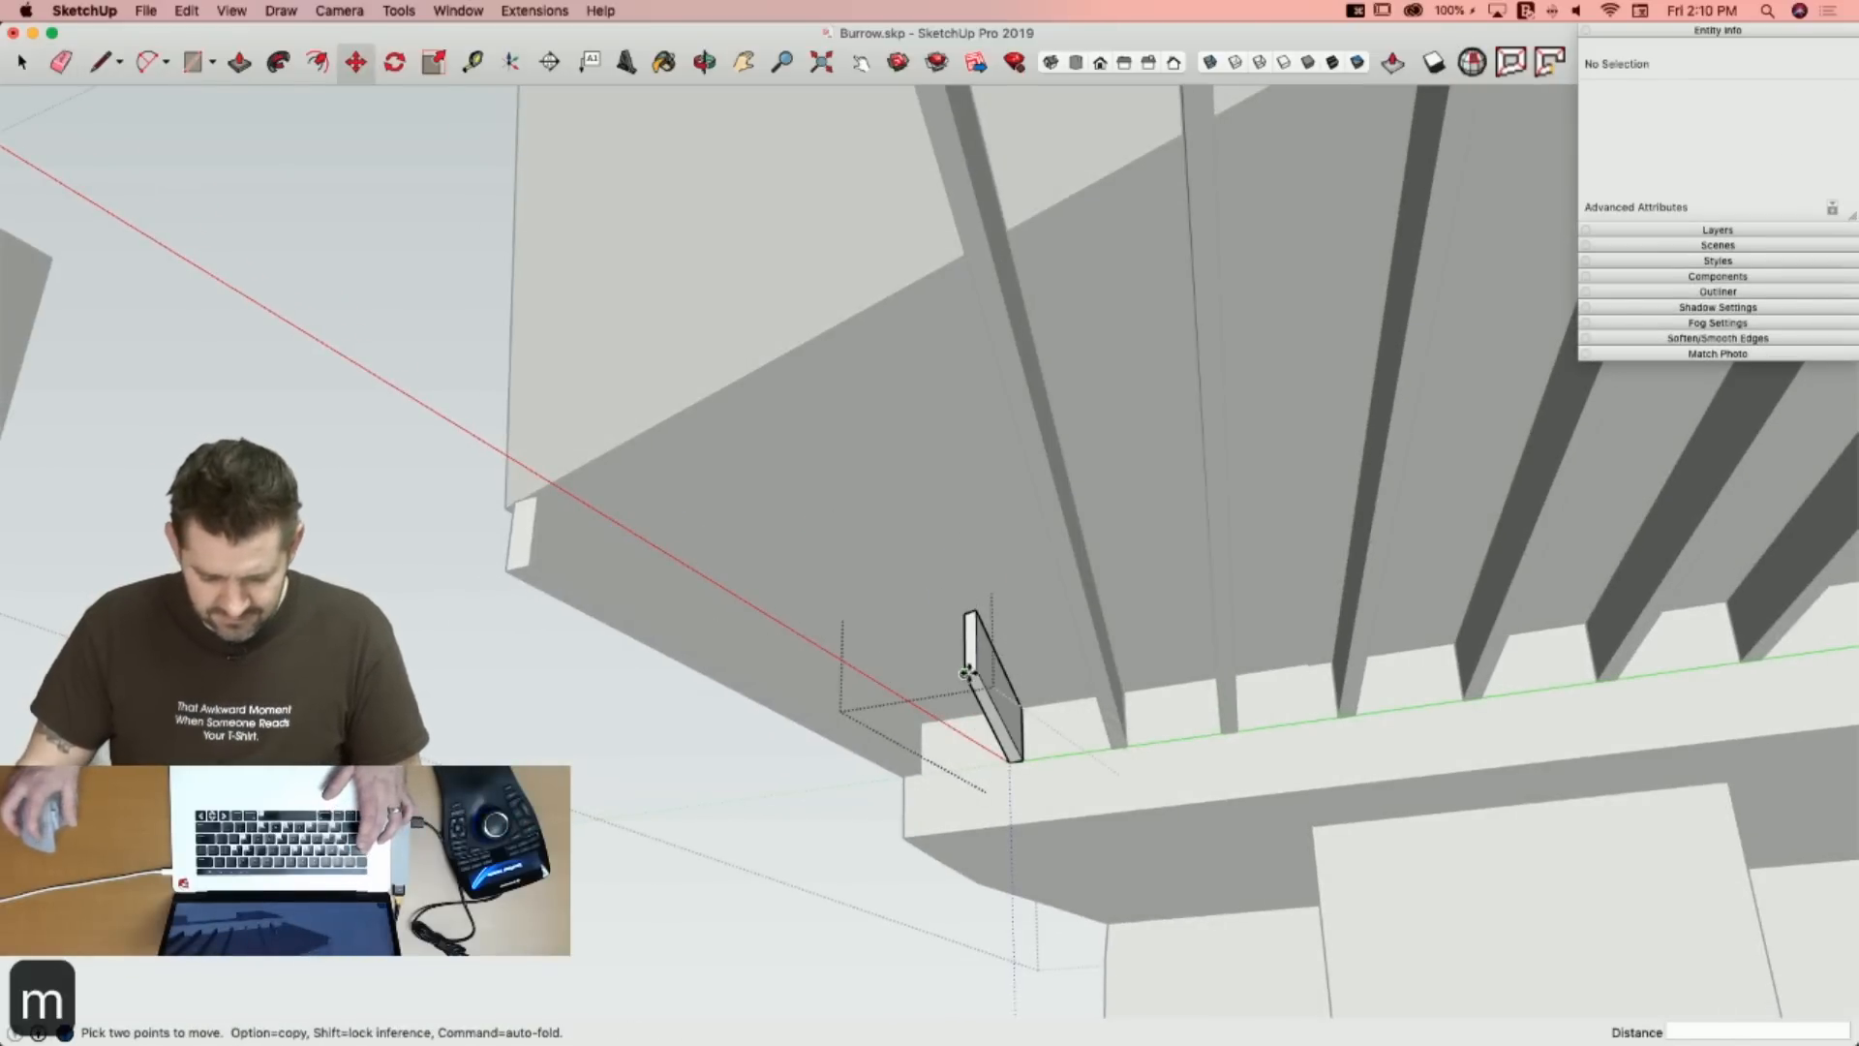
key(m)
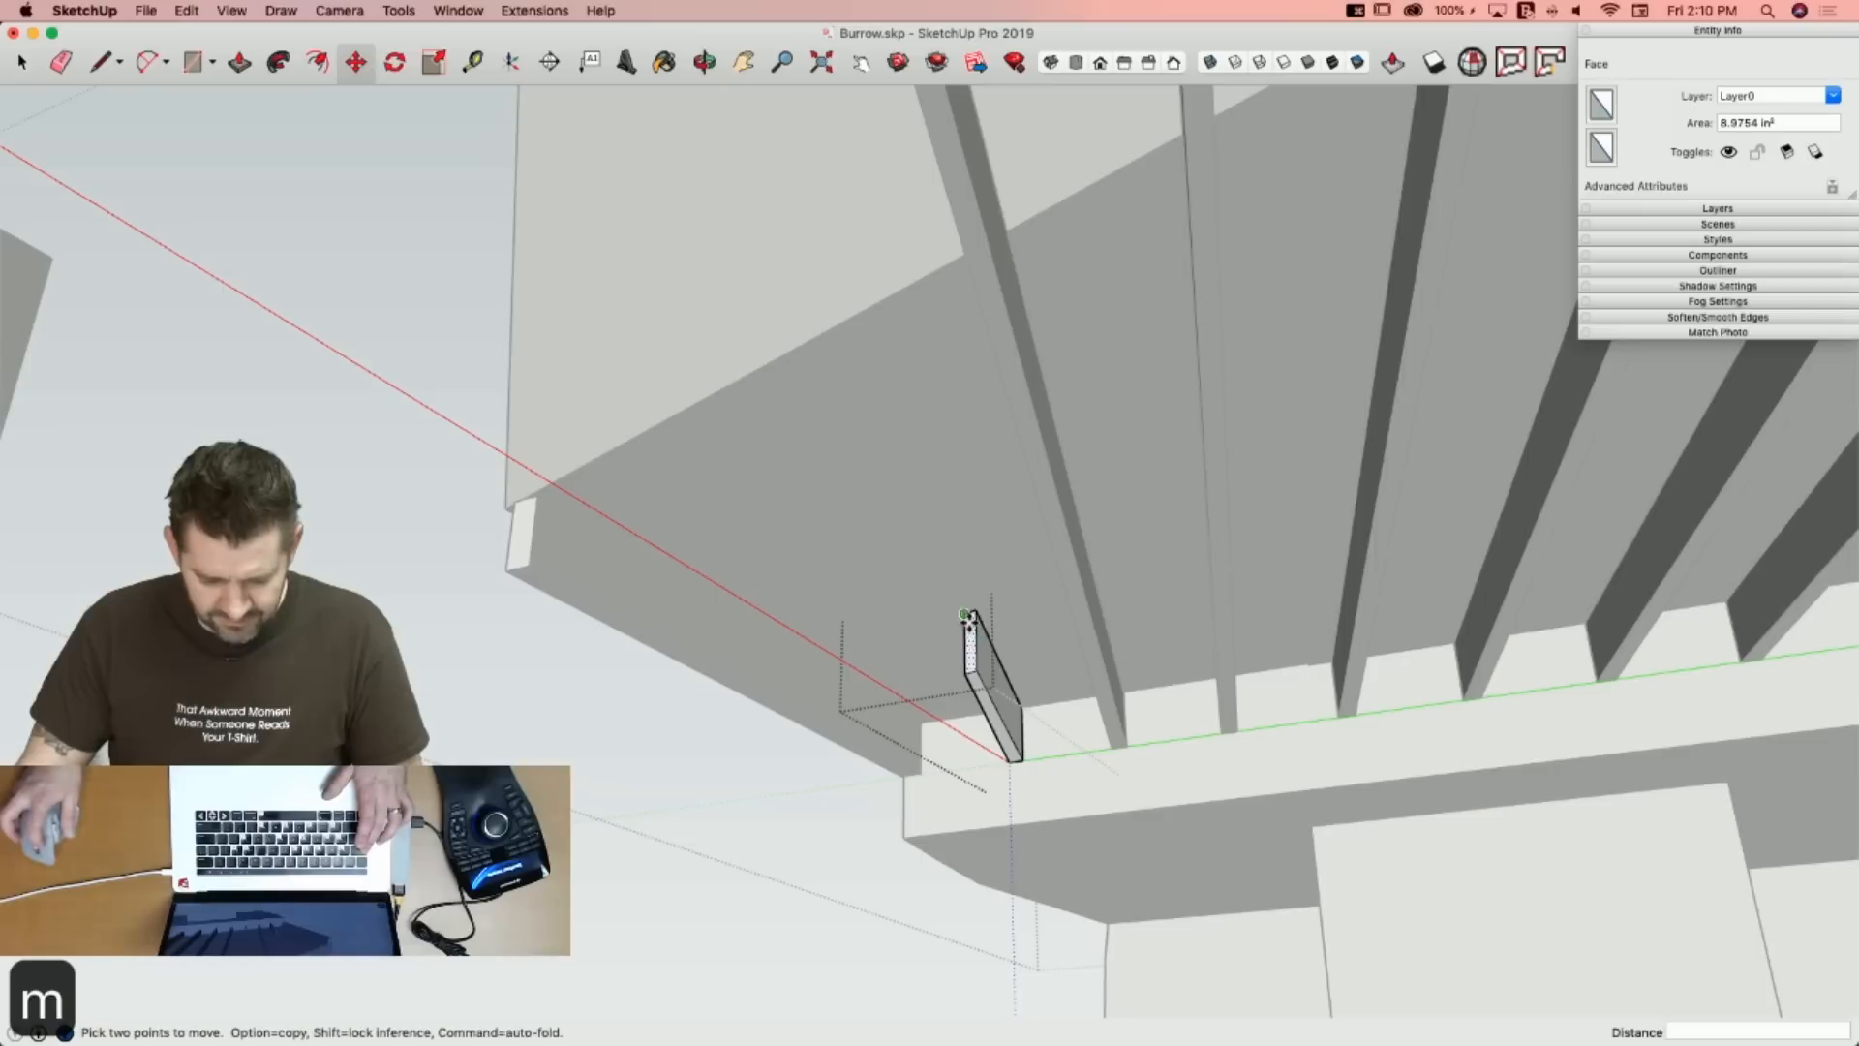
click(967, 615)
click(642, 433)
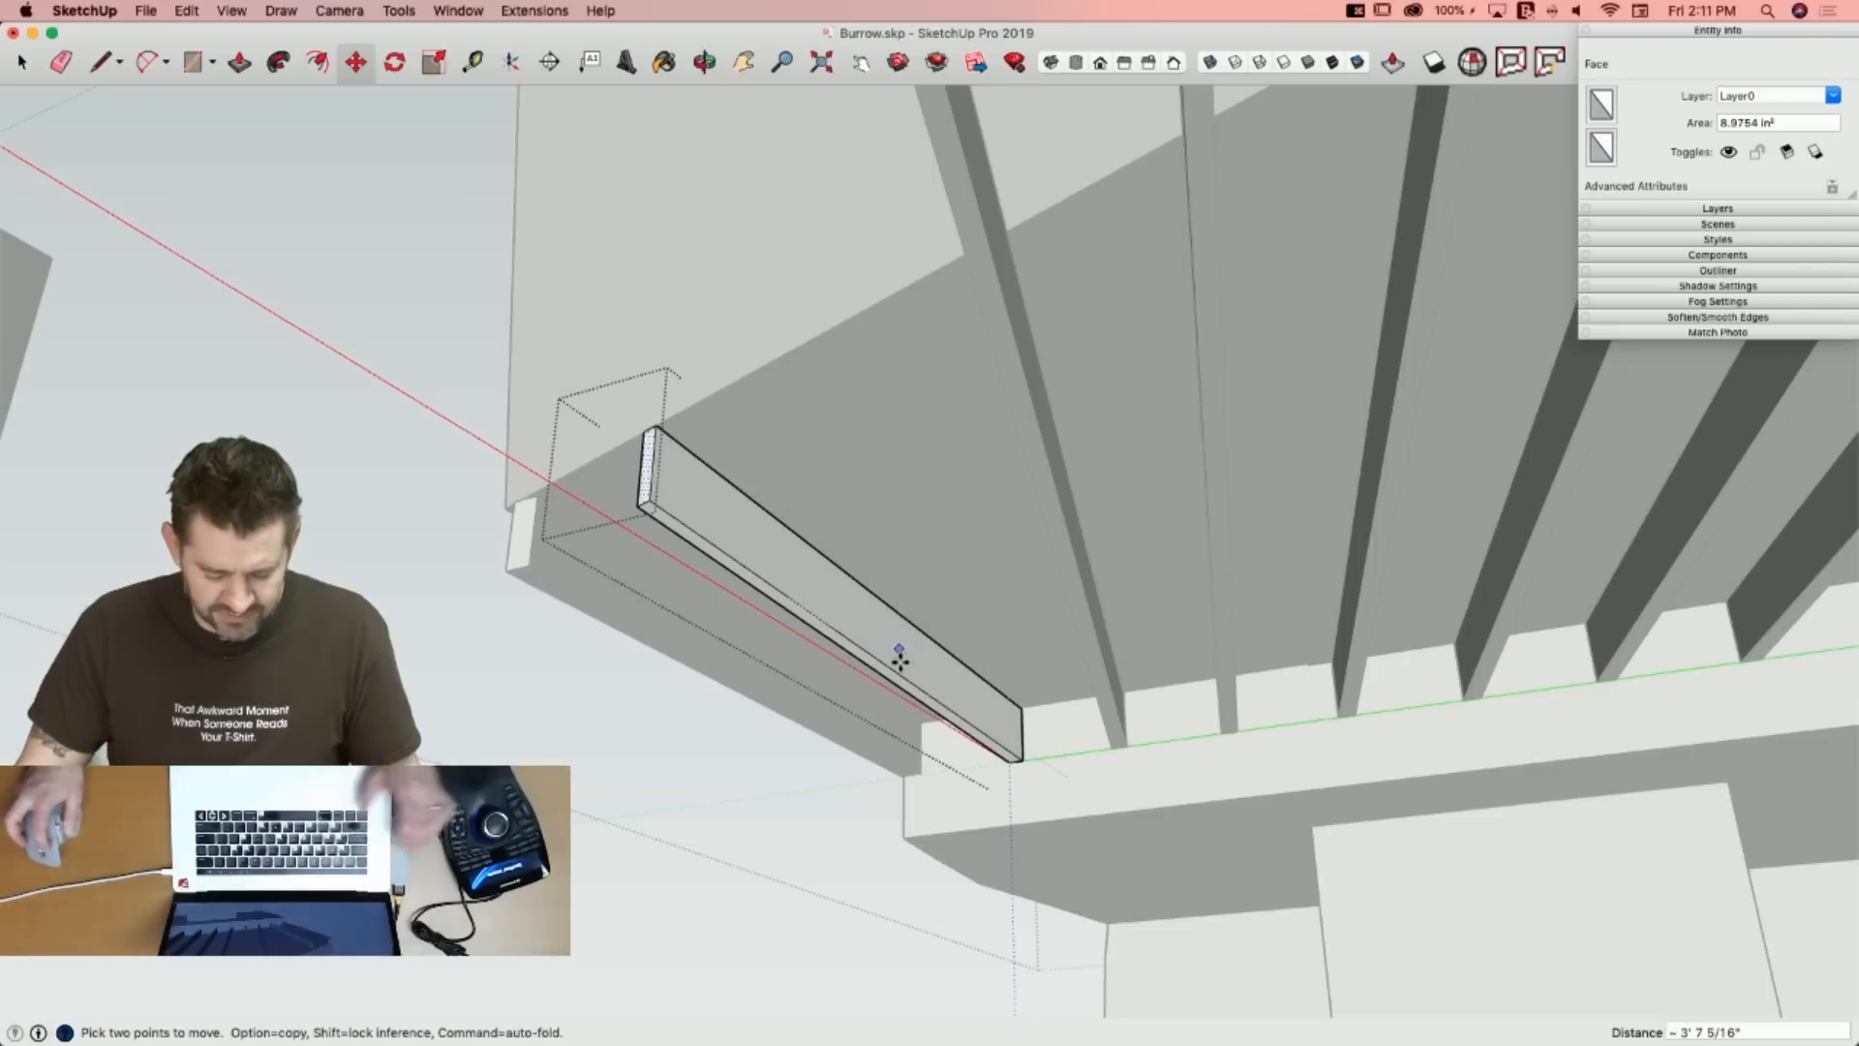
key(space)
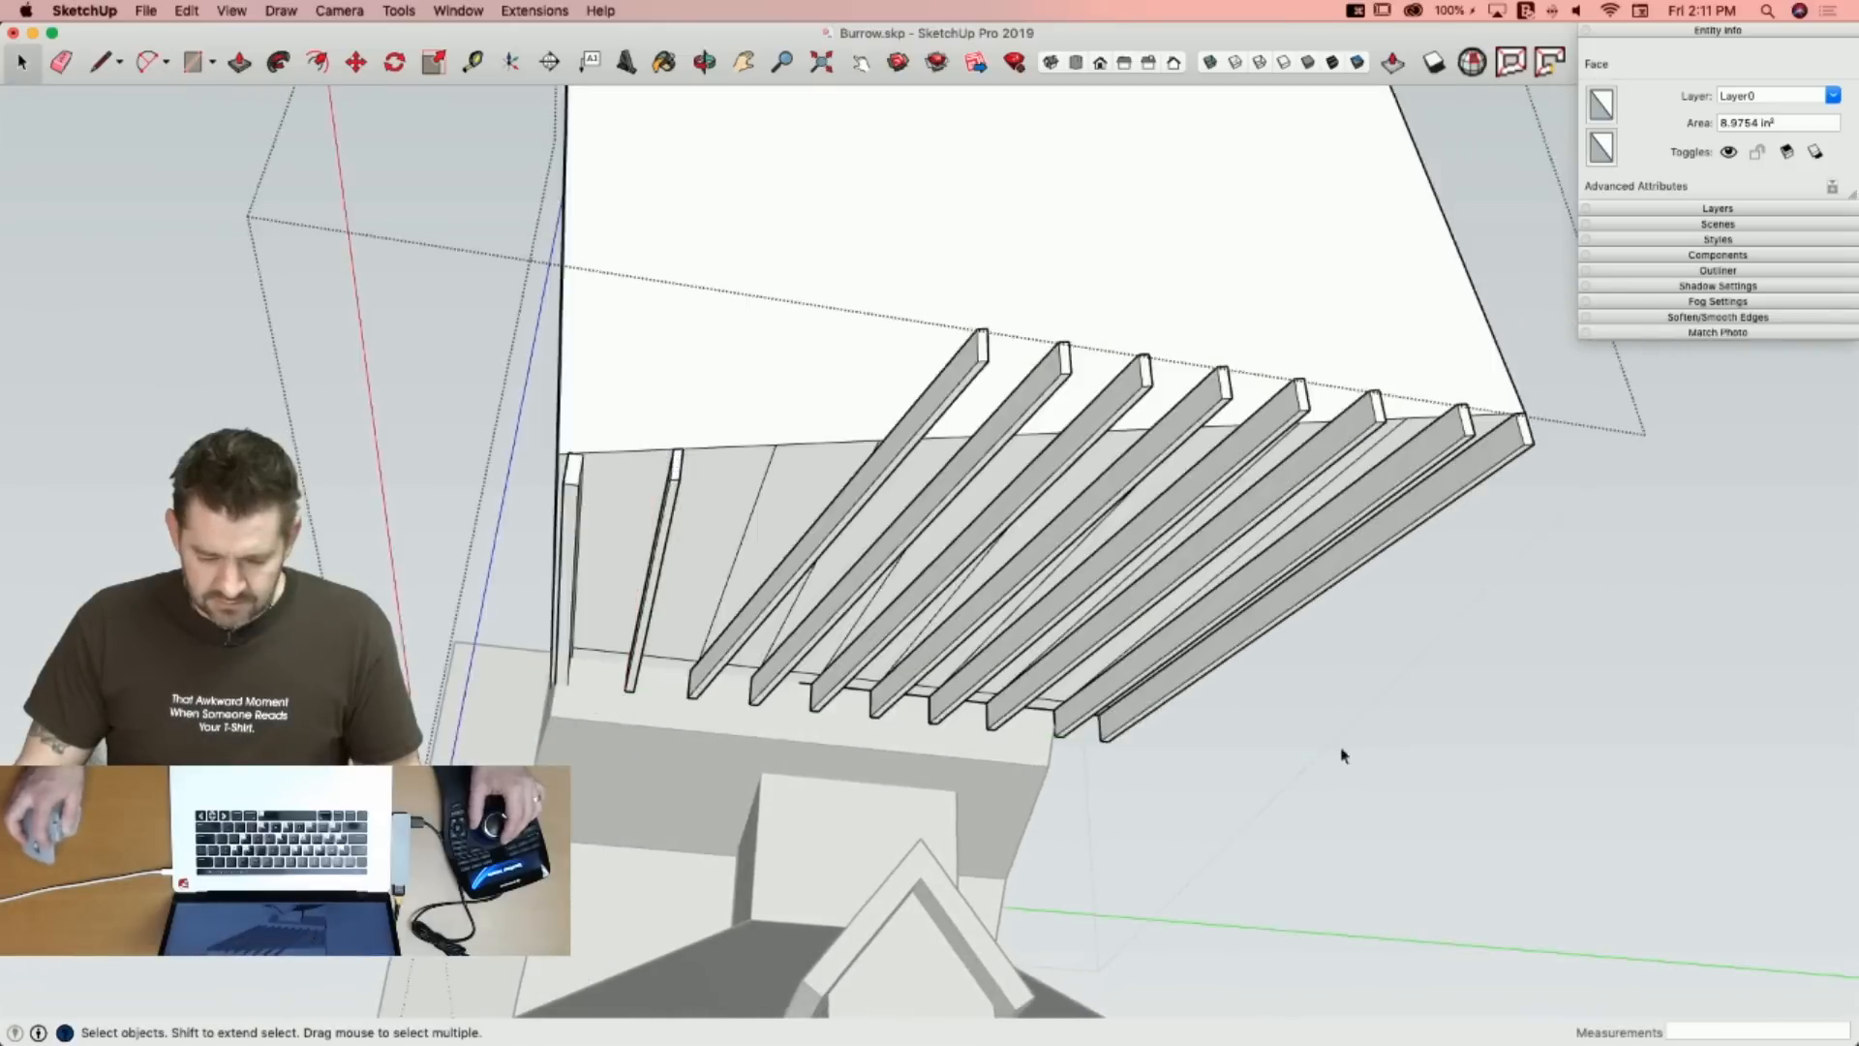
Erase the seven unadjusted board copies between the adjusted board and the opposite end board.
key(e)
drag(930, 324, 1177, 382)
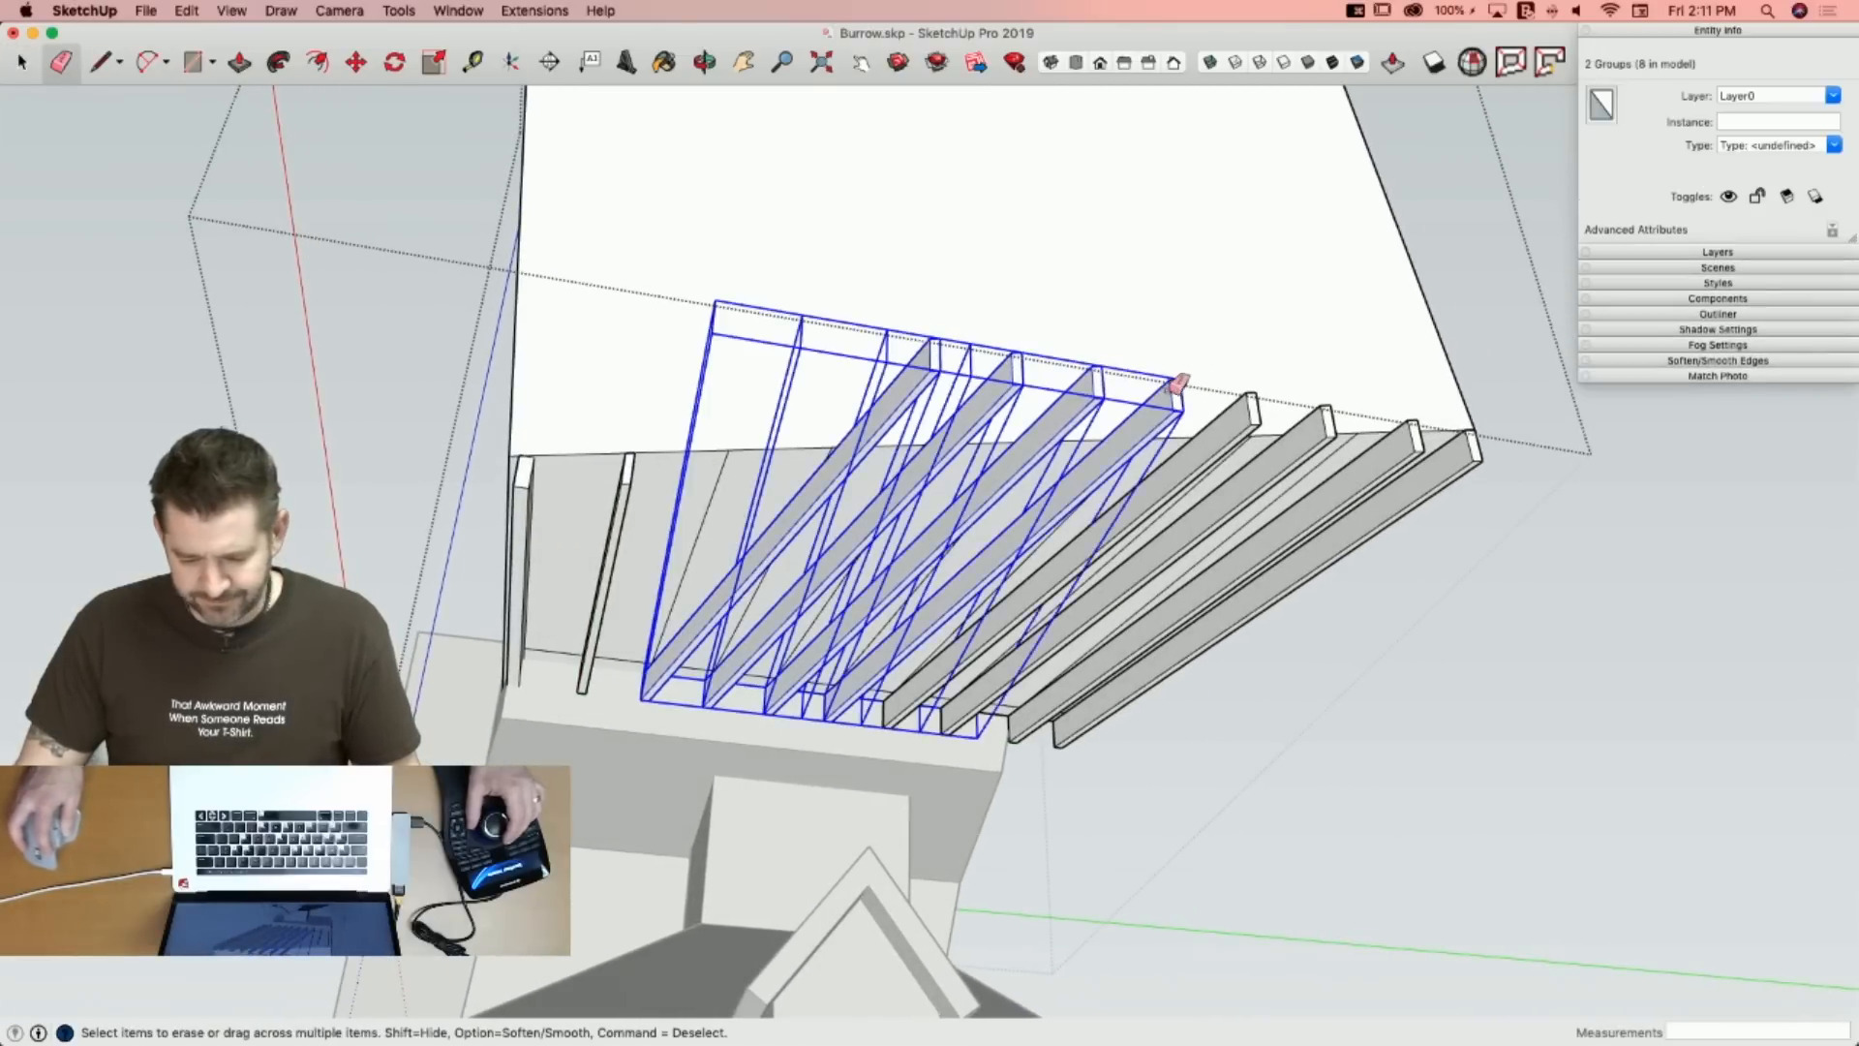
drag(1334, 396, 1423, 428)
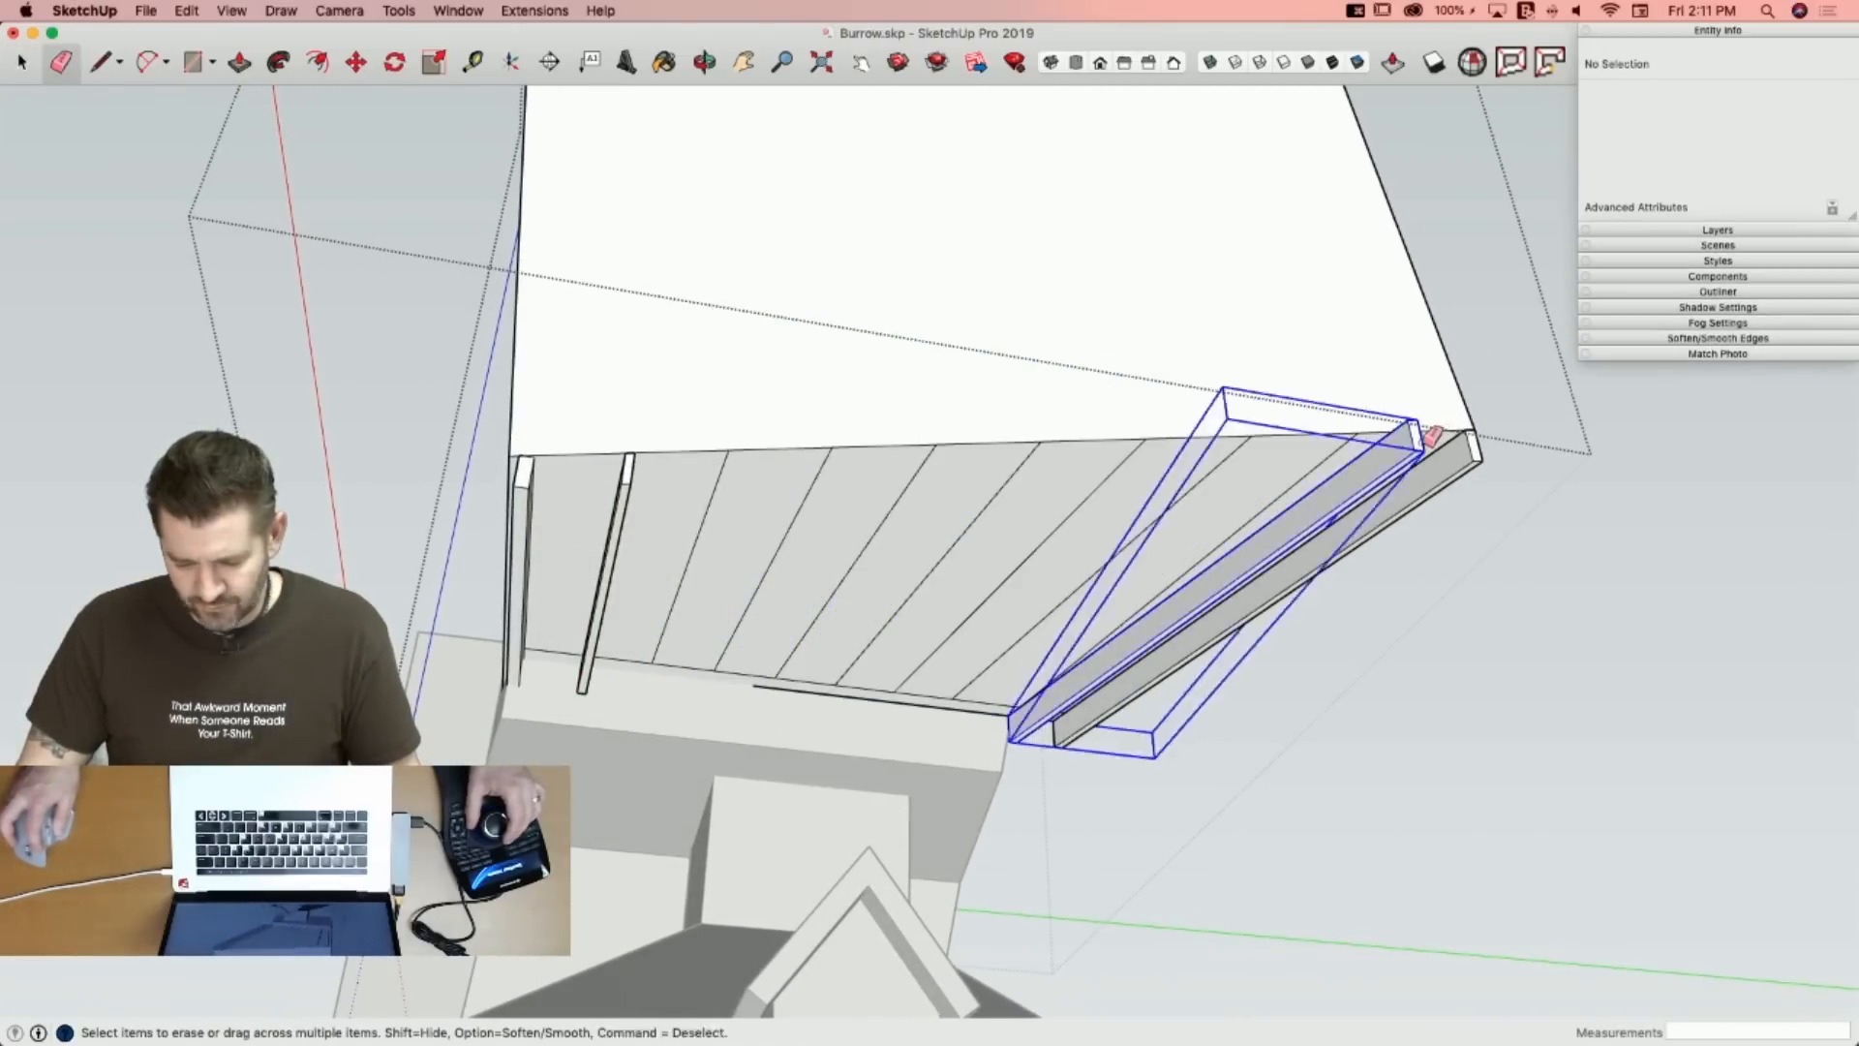
Copy the adjusted board by its inner top corner to the next four division points along the wall-side line of the underside.
key(space)
click(593, 726)
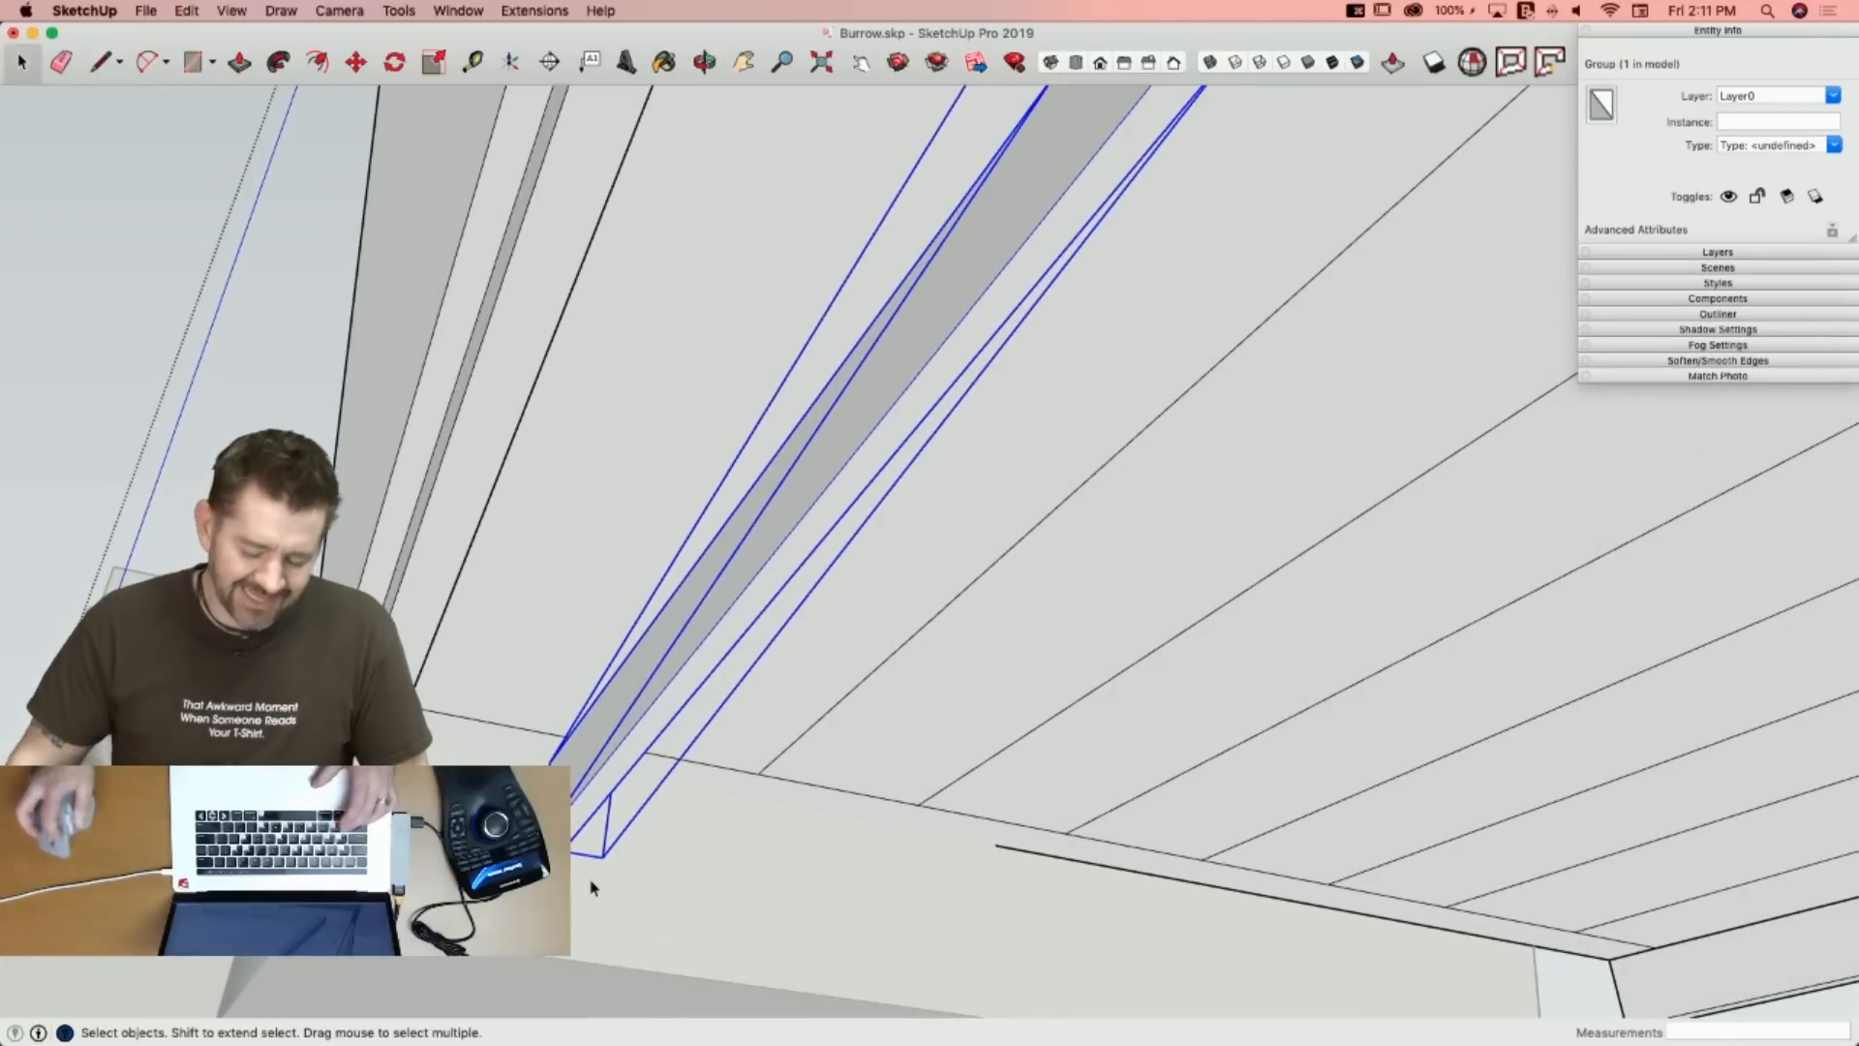
key(m)
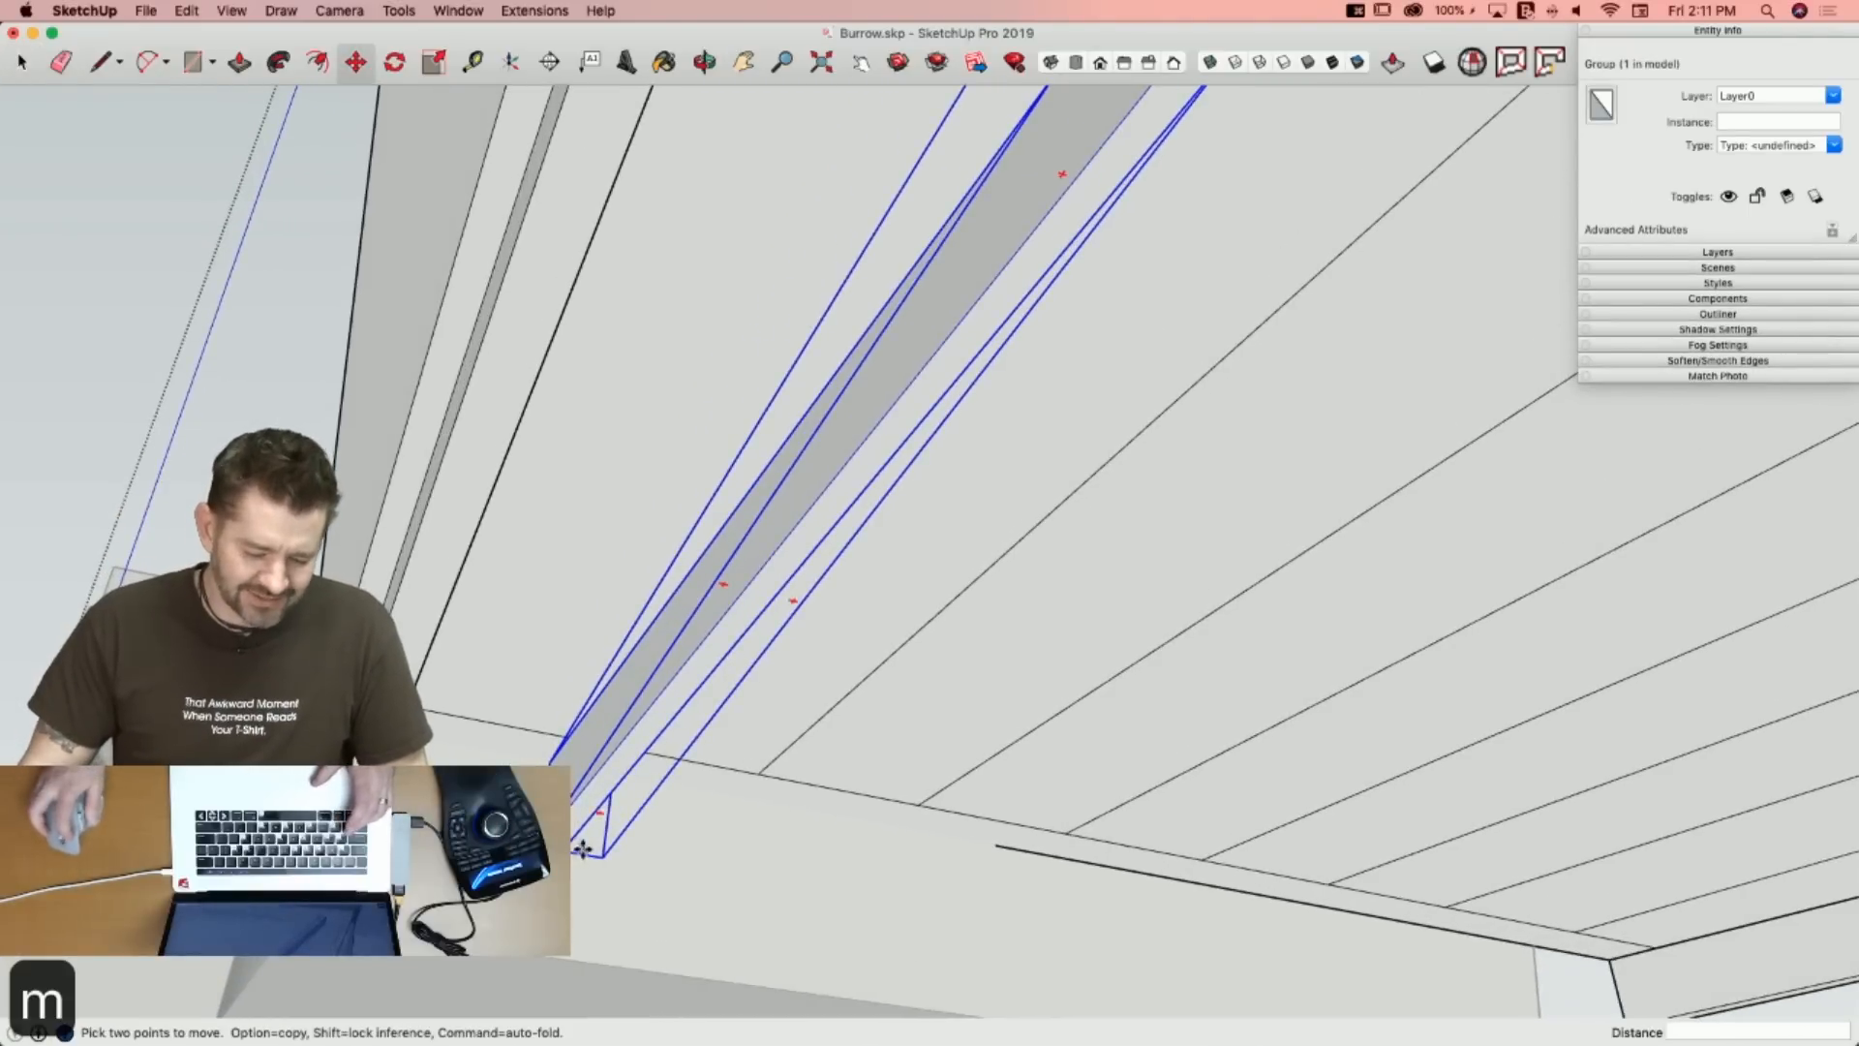
click(568, 739)
key(alt)
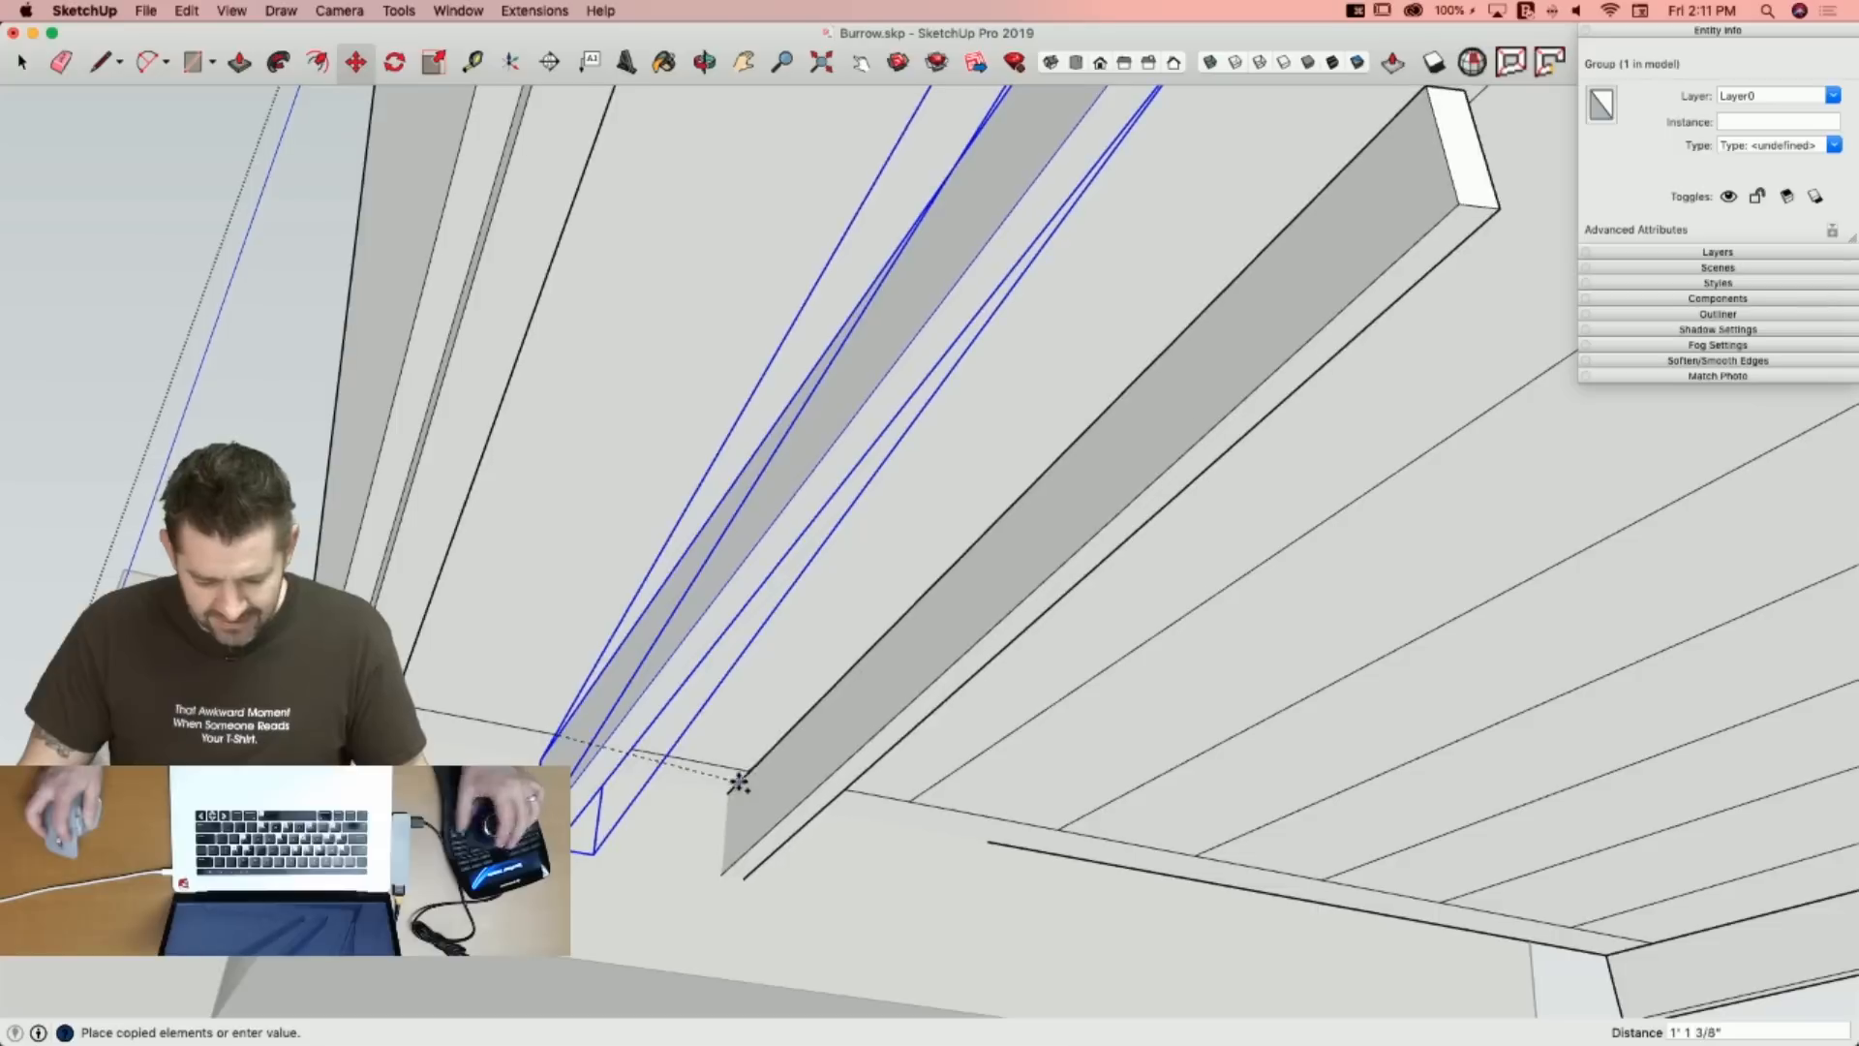
click(753, 771)
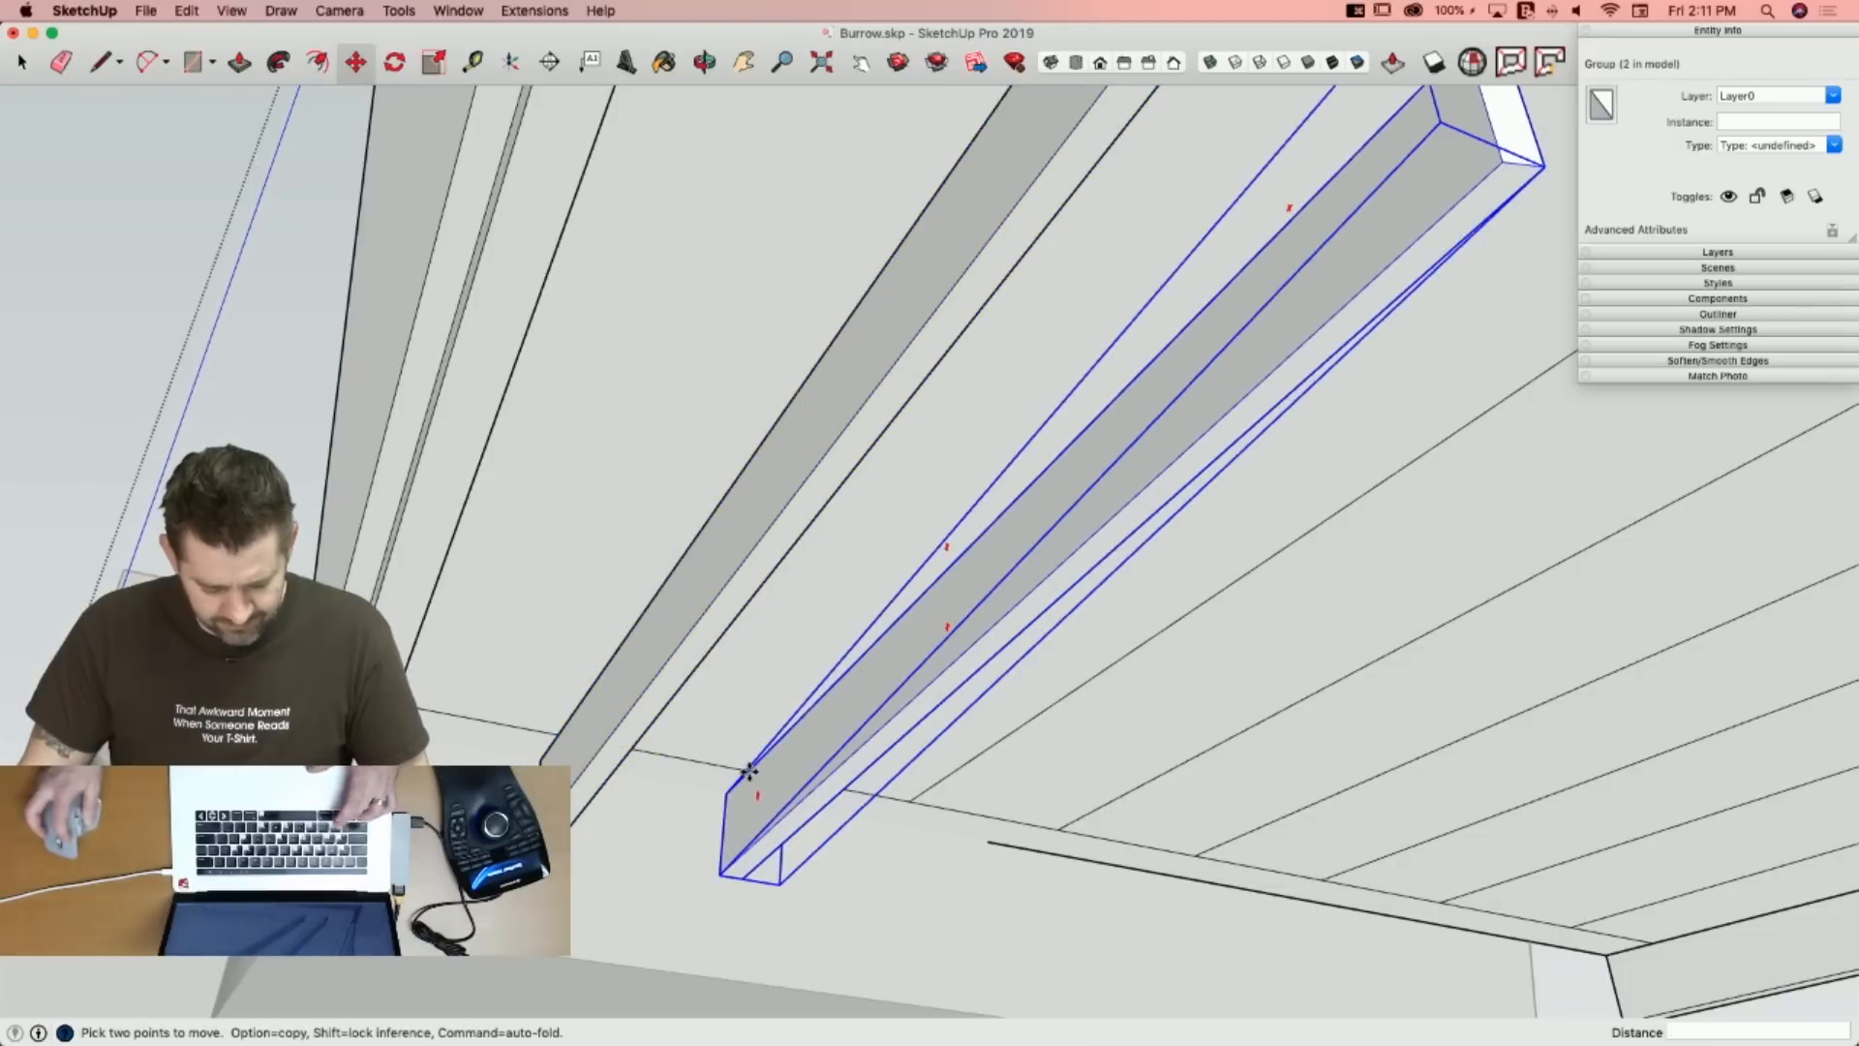
click(750, 772)
click(913, 802)
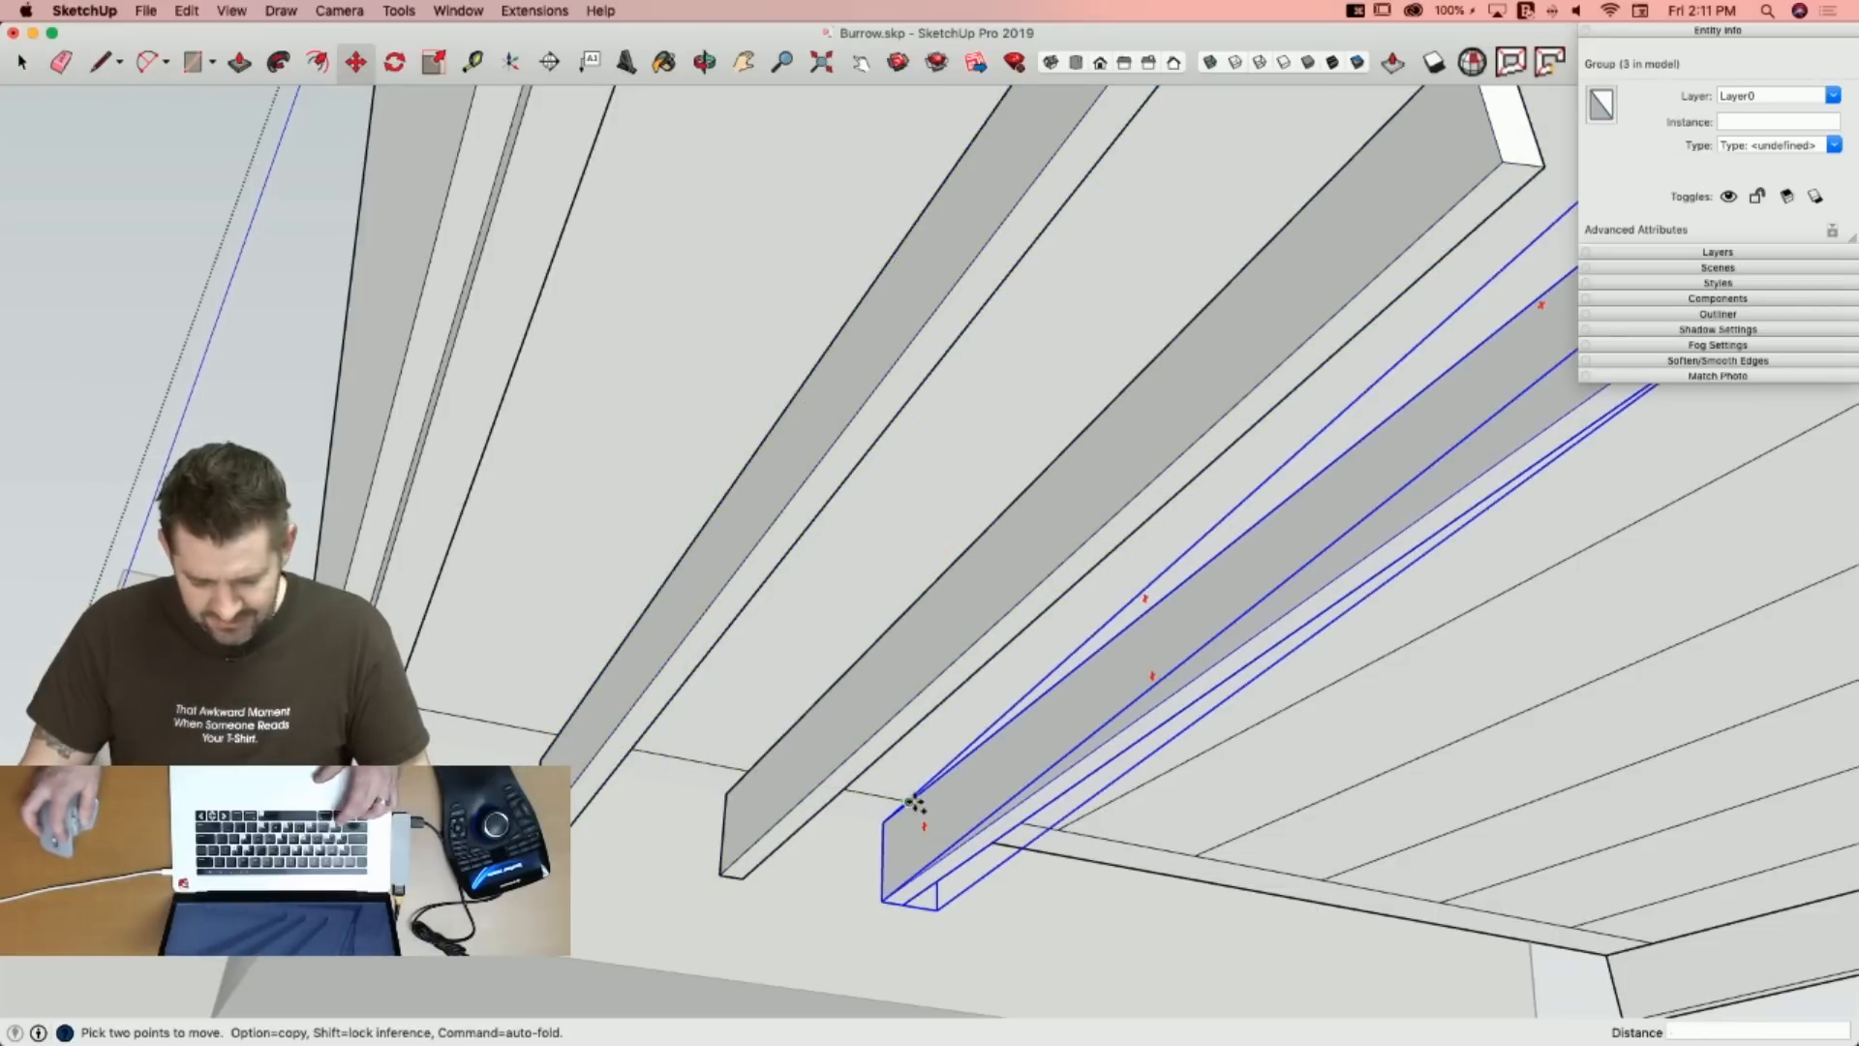
click(913, 802)
click(1062, 830)
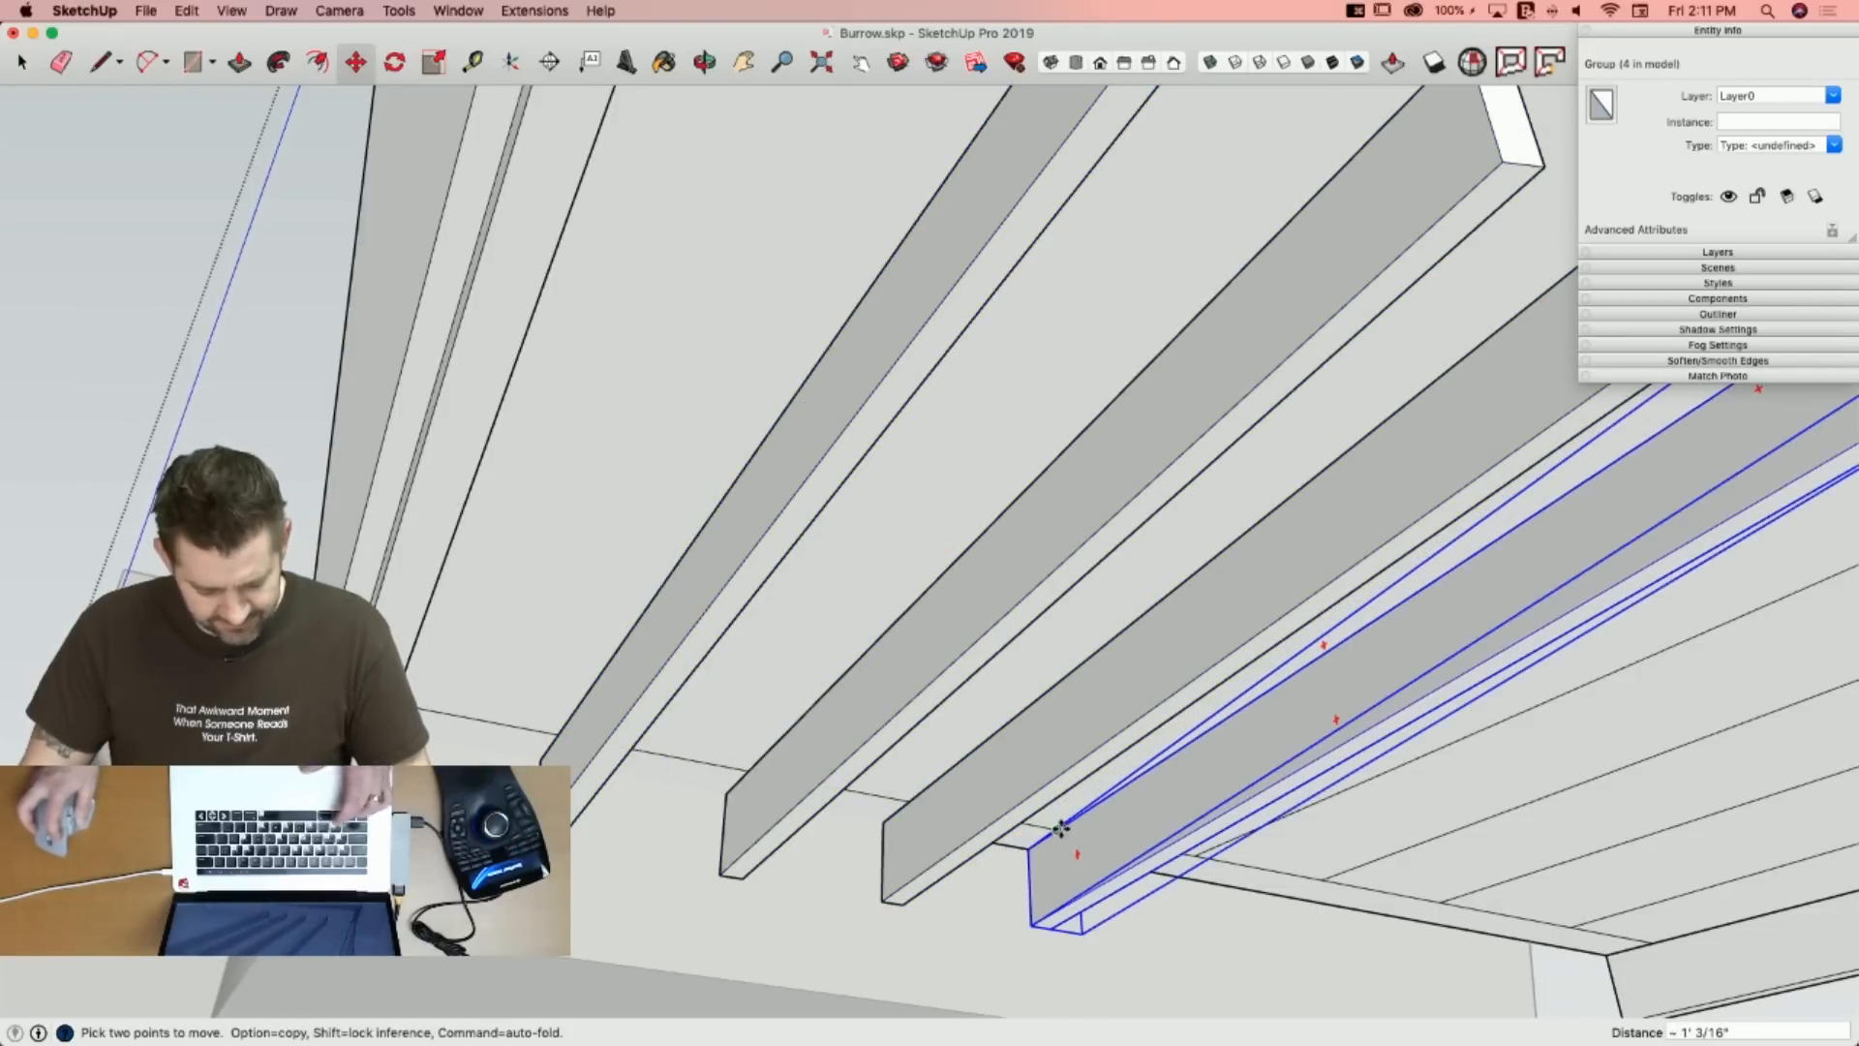
click(1061, 830)
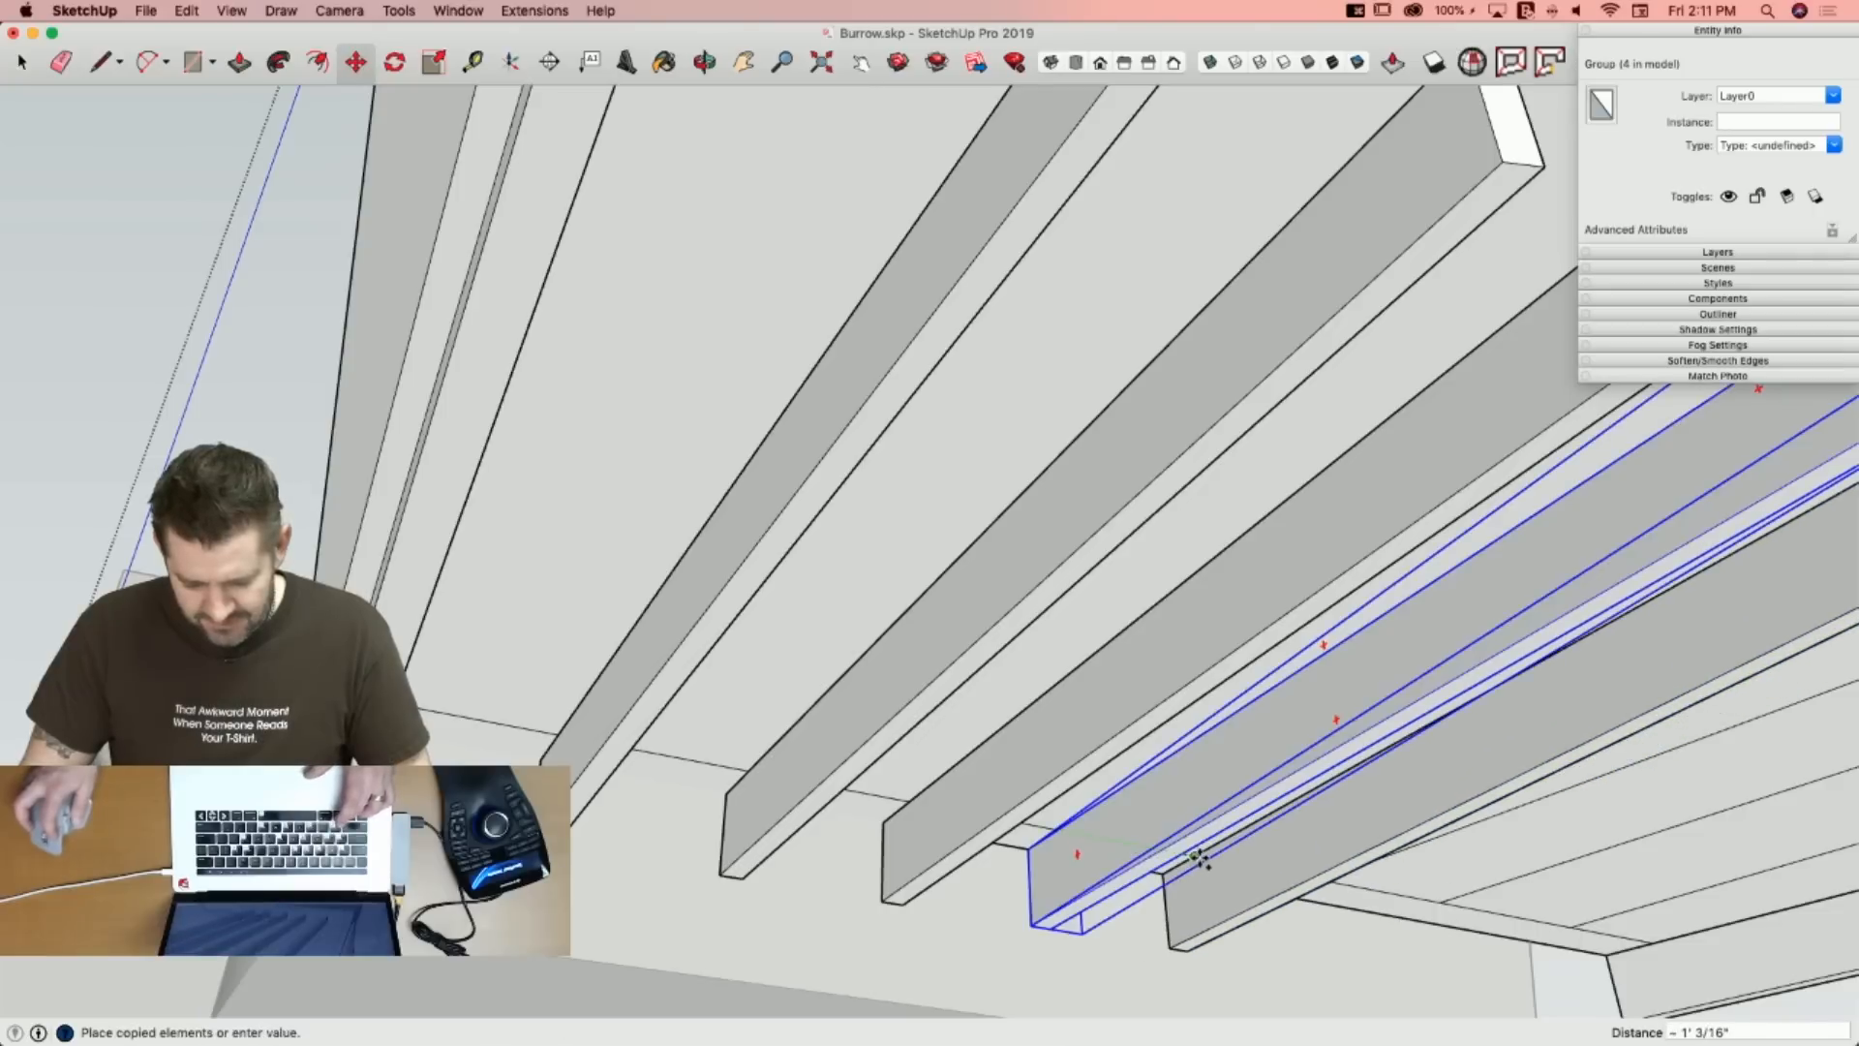
click(1198, 858)
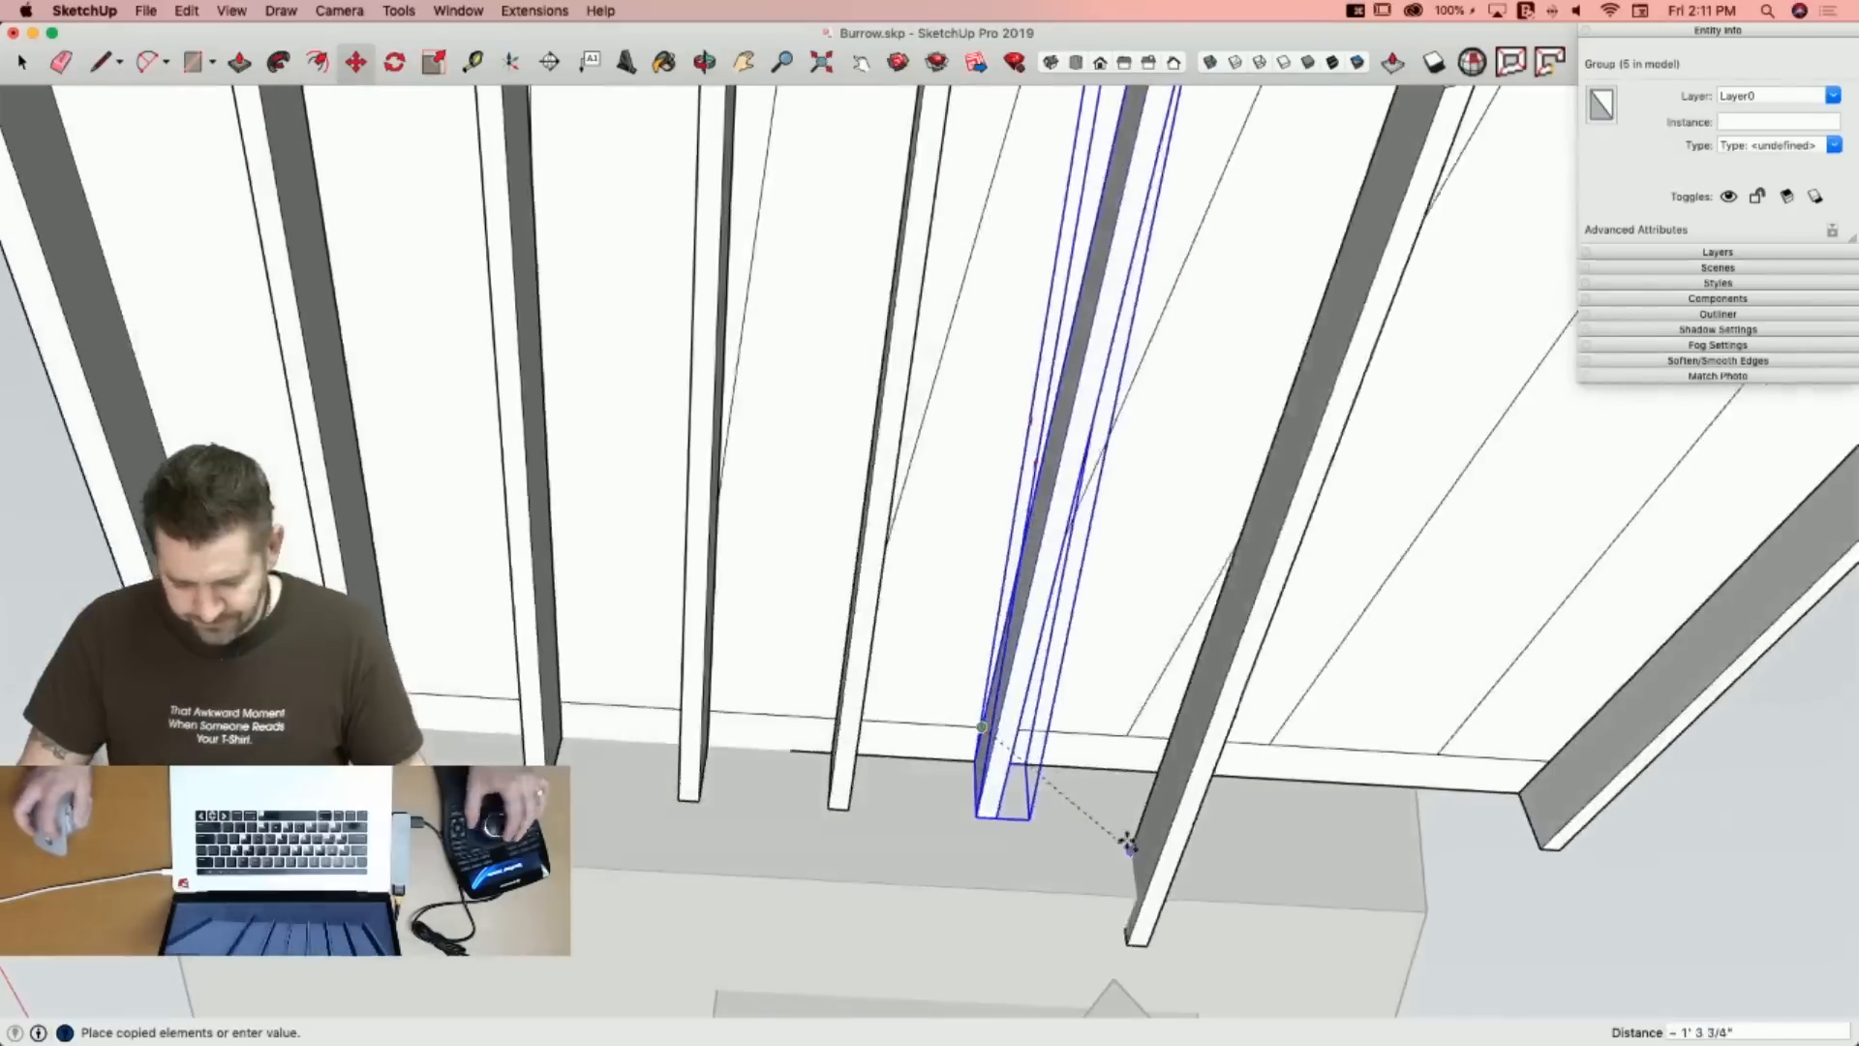
Continue copying the board to the last three wall-side division points before the opposite end board.
click(1128, 735)
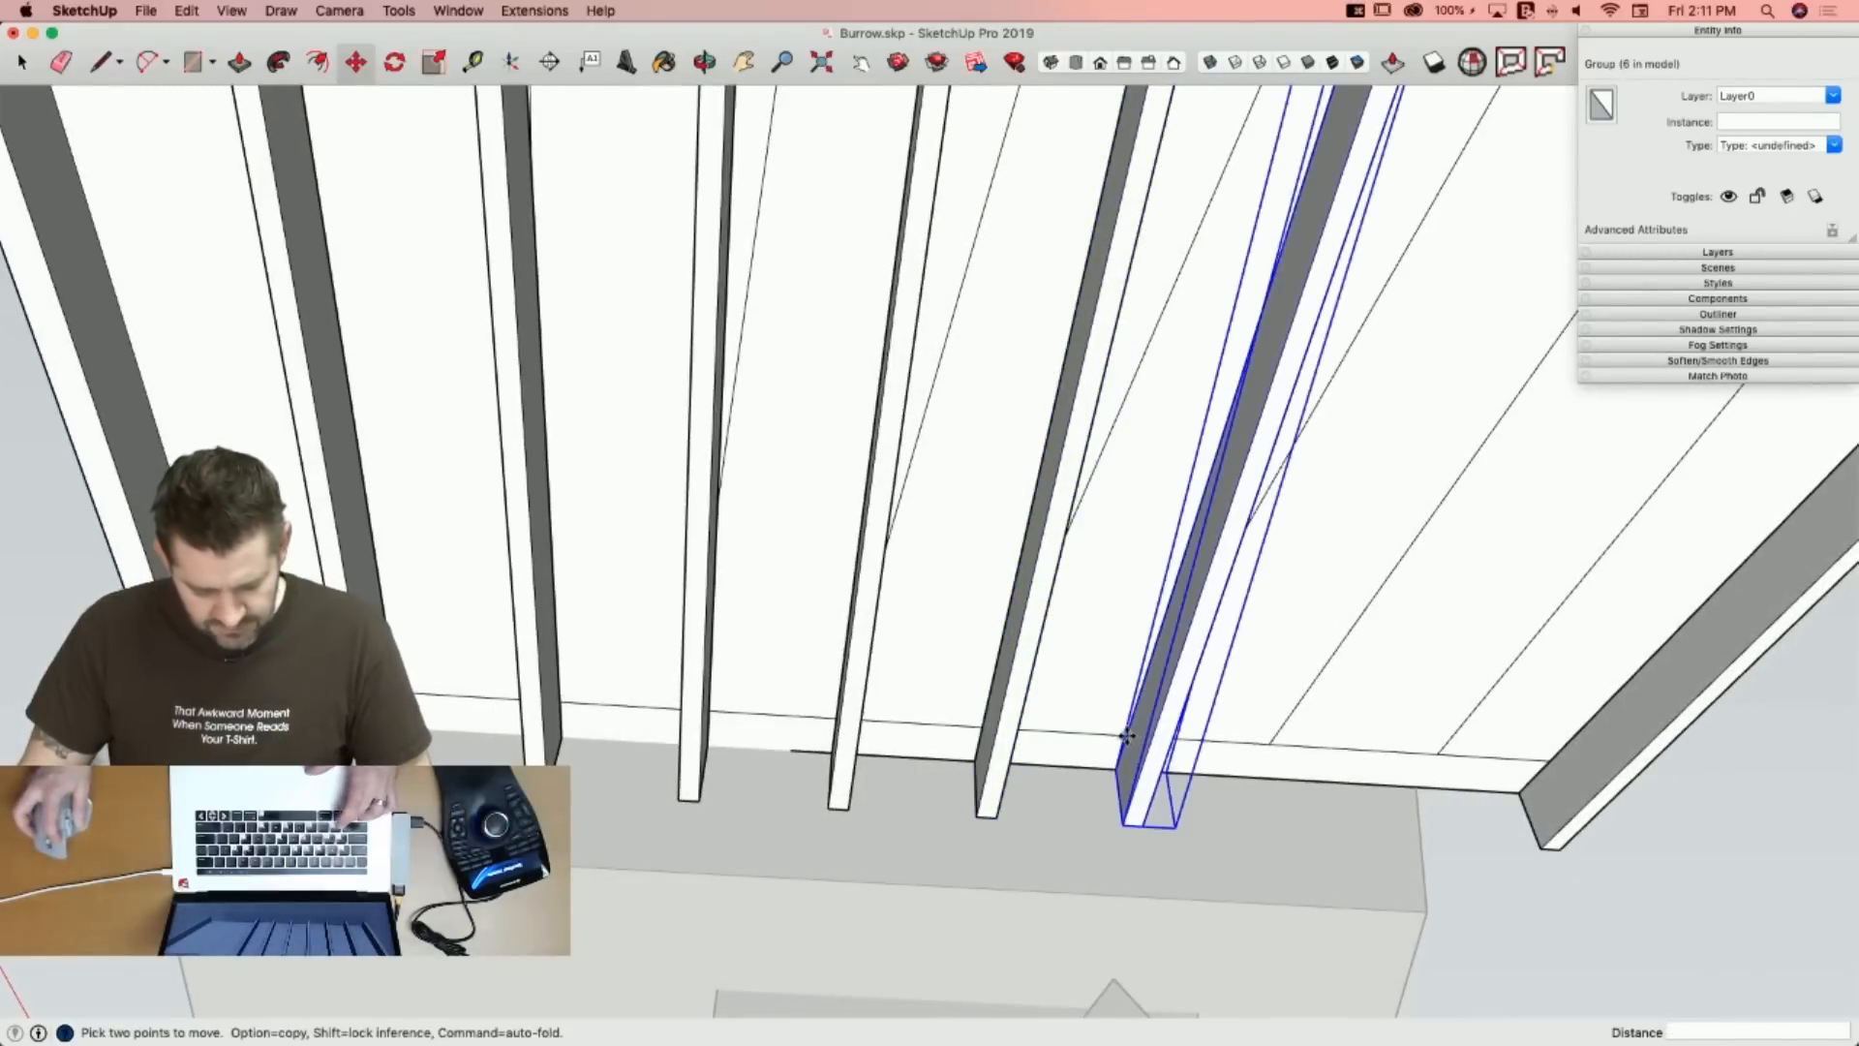
click(1126, 736)
key(alt)
click(1269, 743)
click(1269, 744)
key(alt)
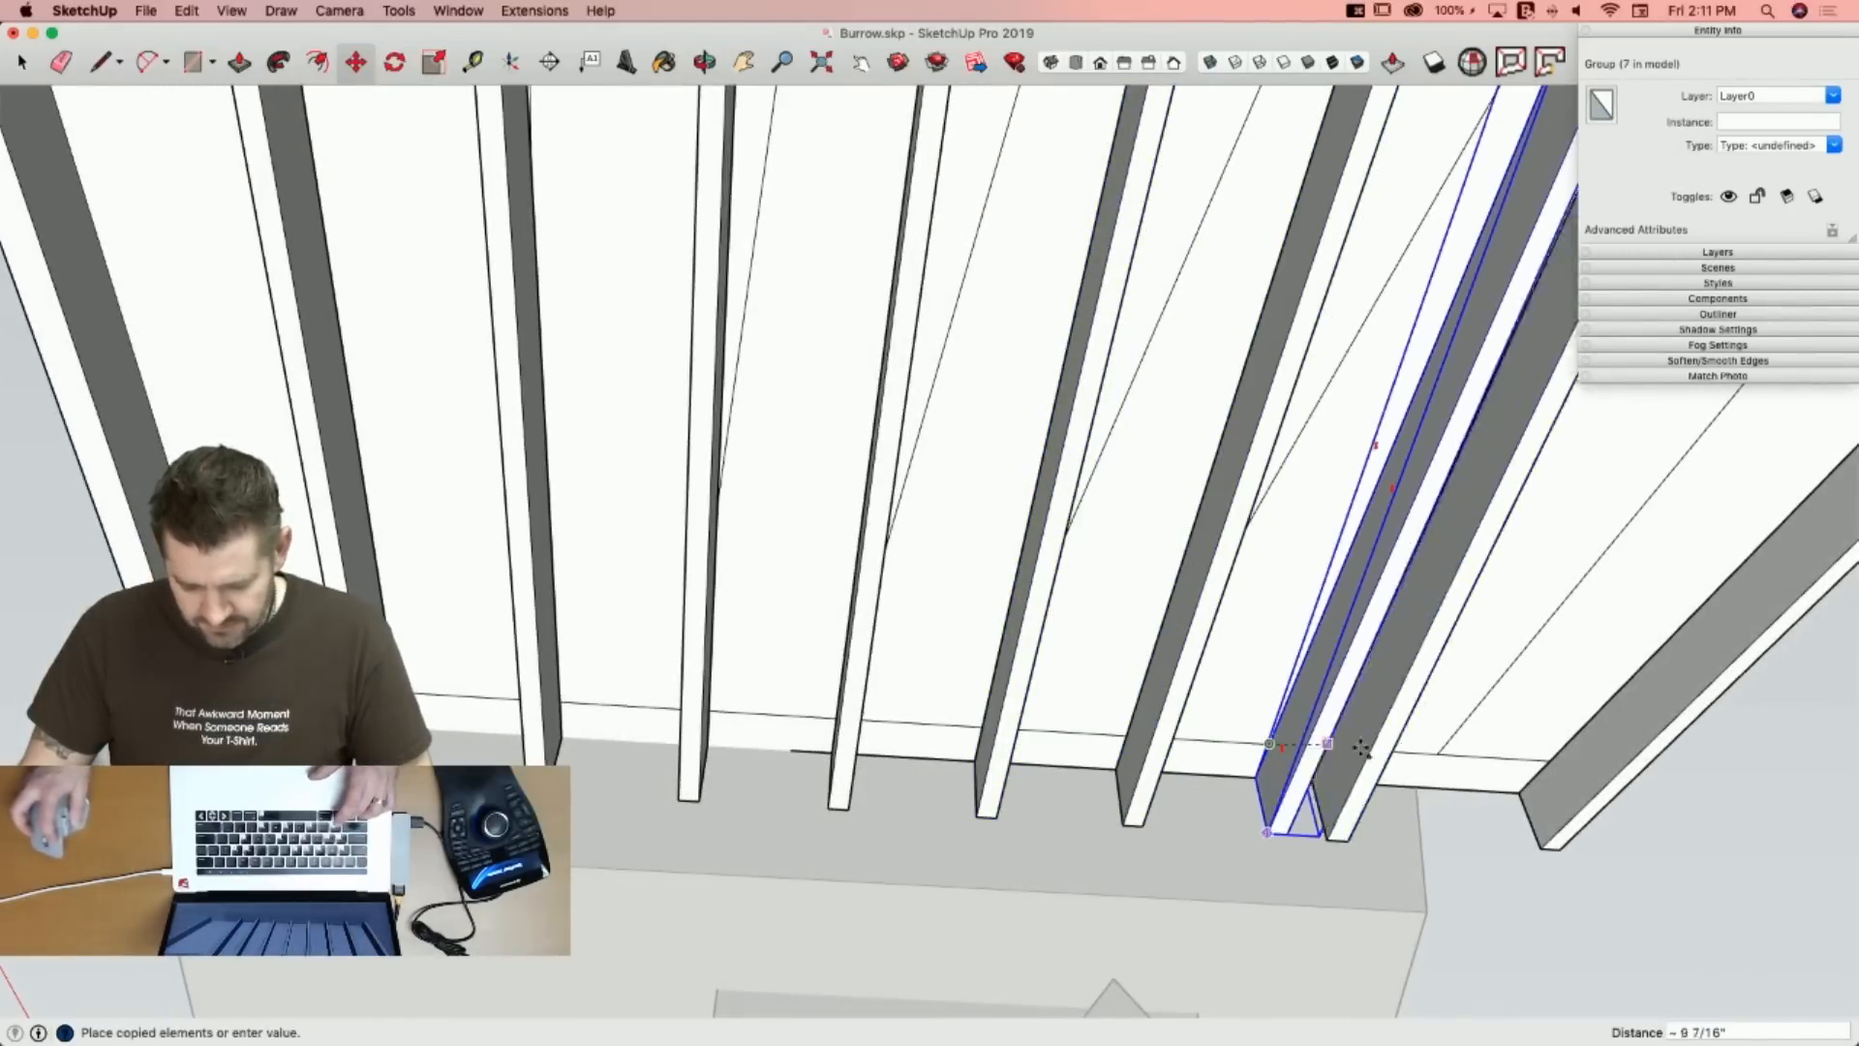
click(1439, 753)
key(space)
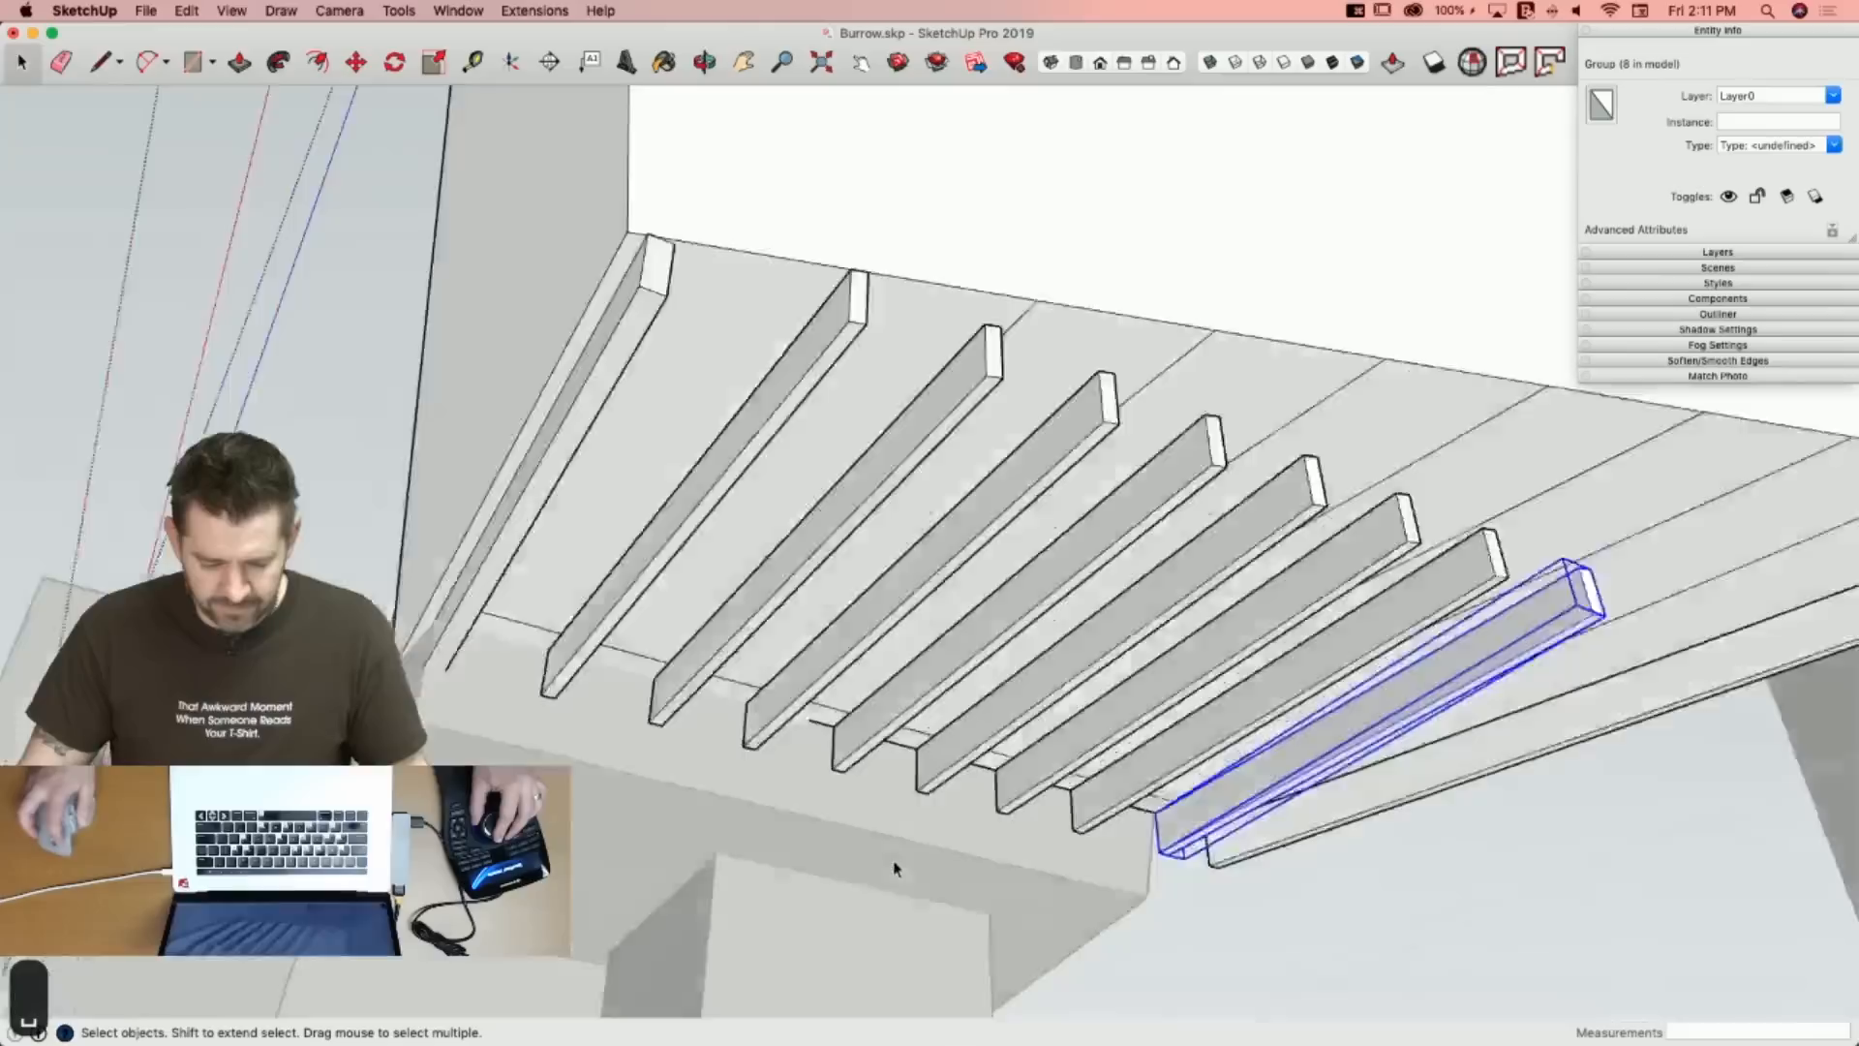
Edit the first new board copy and move its outer end face to its matching division point on the underside's front edge.
double_click(964, 610)
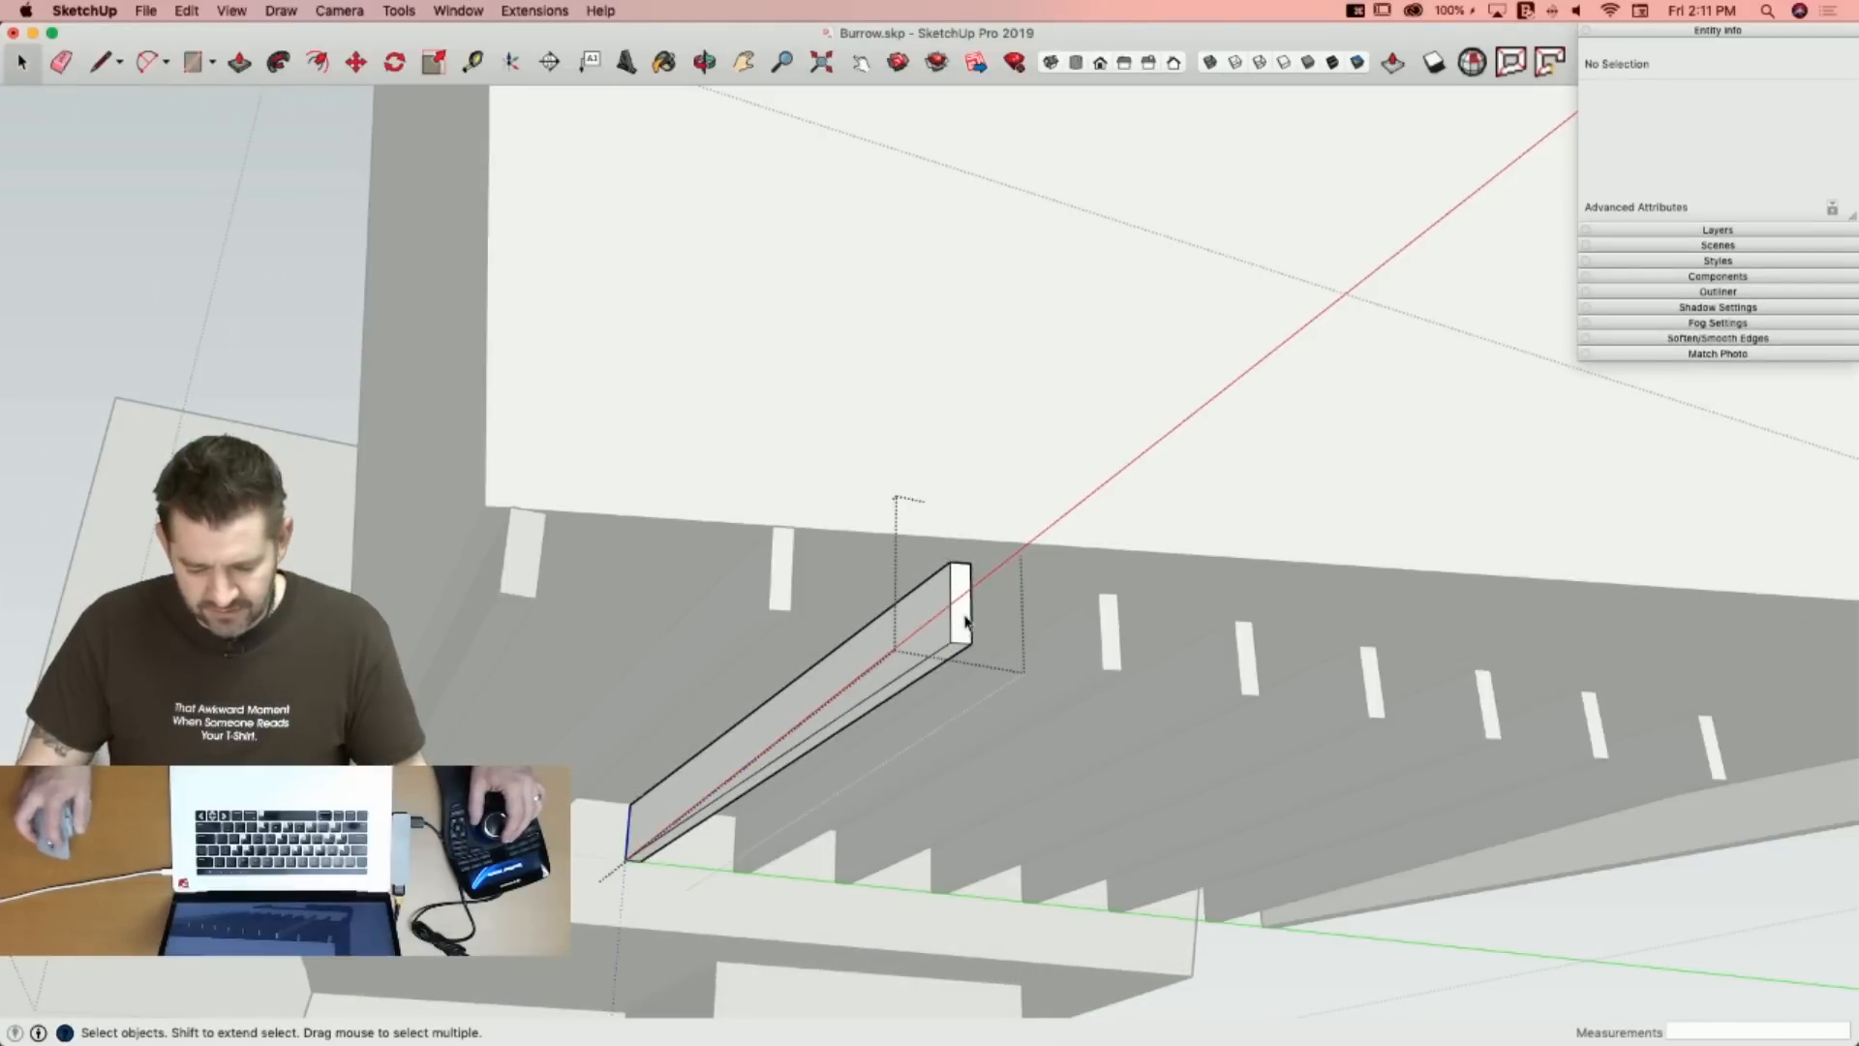
key(m)
click(952, 560)
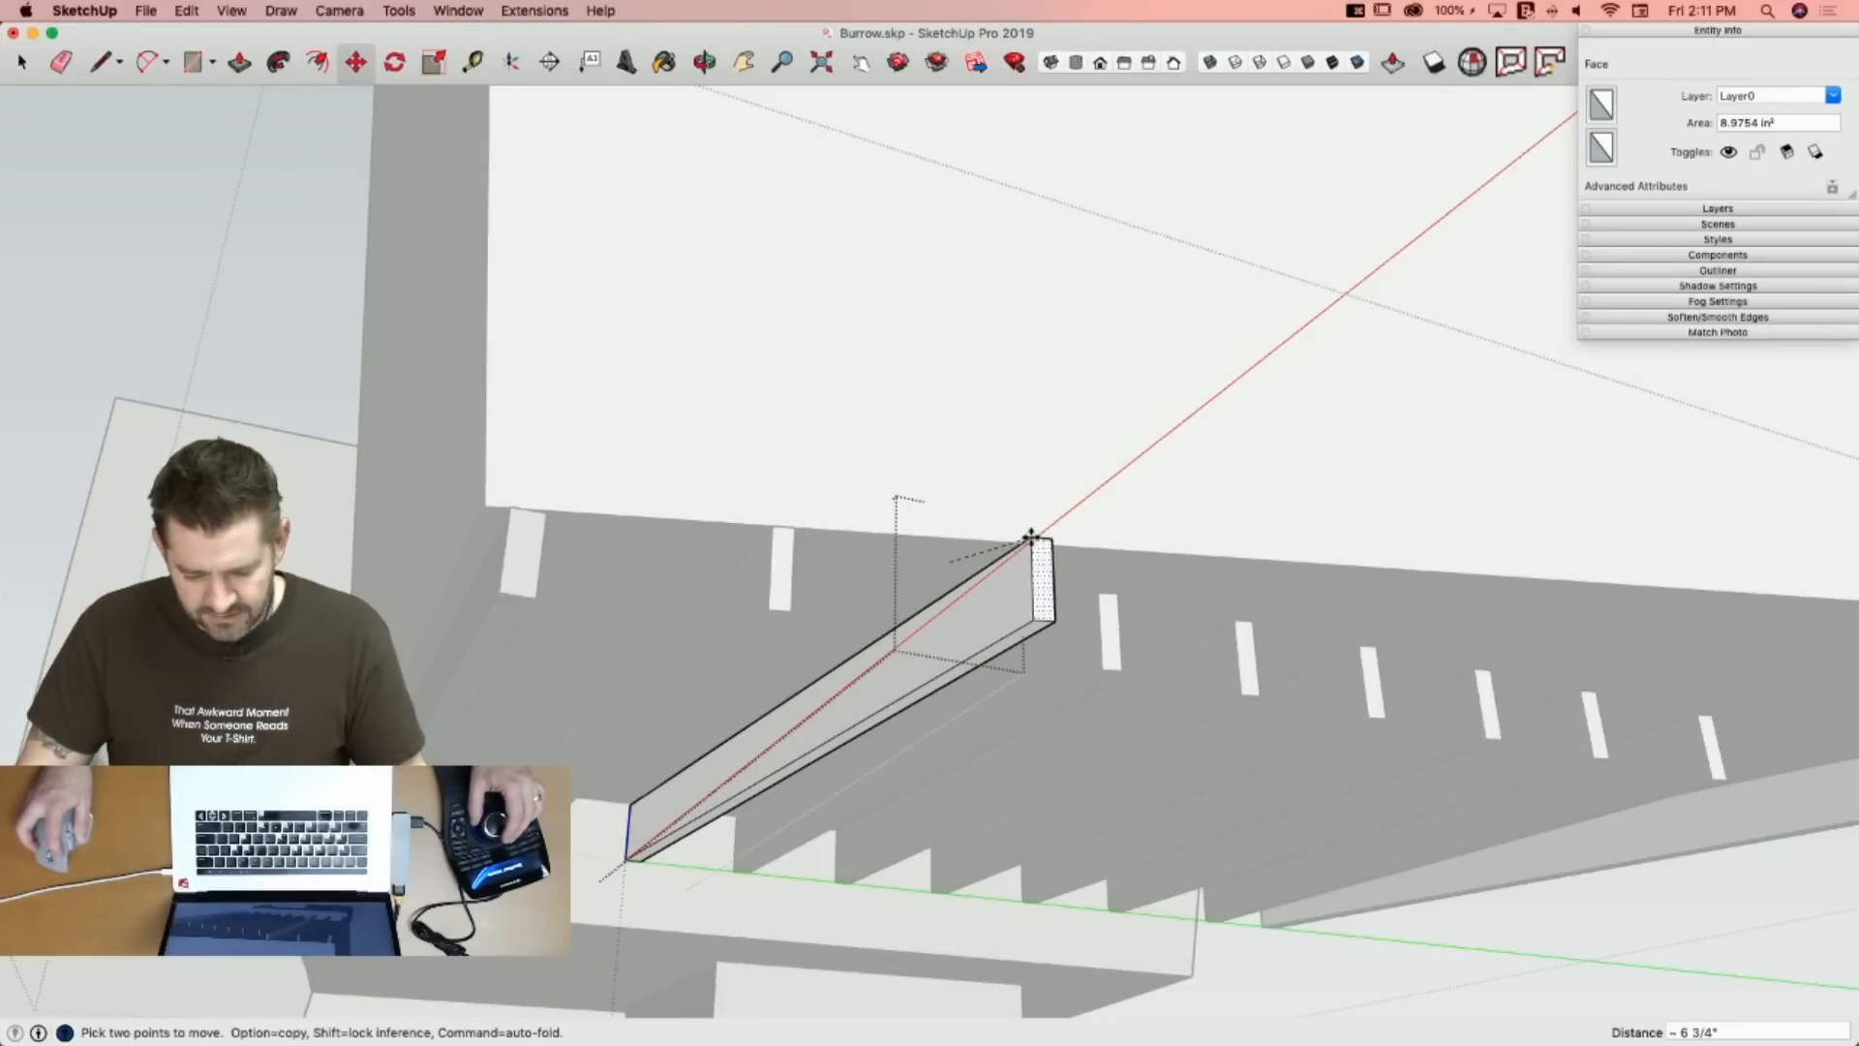
click(1022, 542)
key(space)
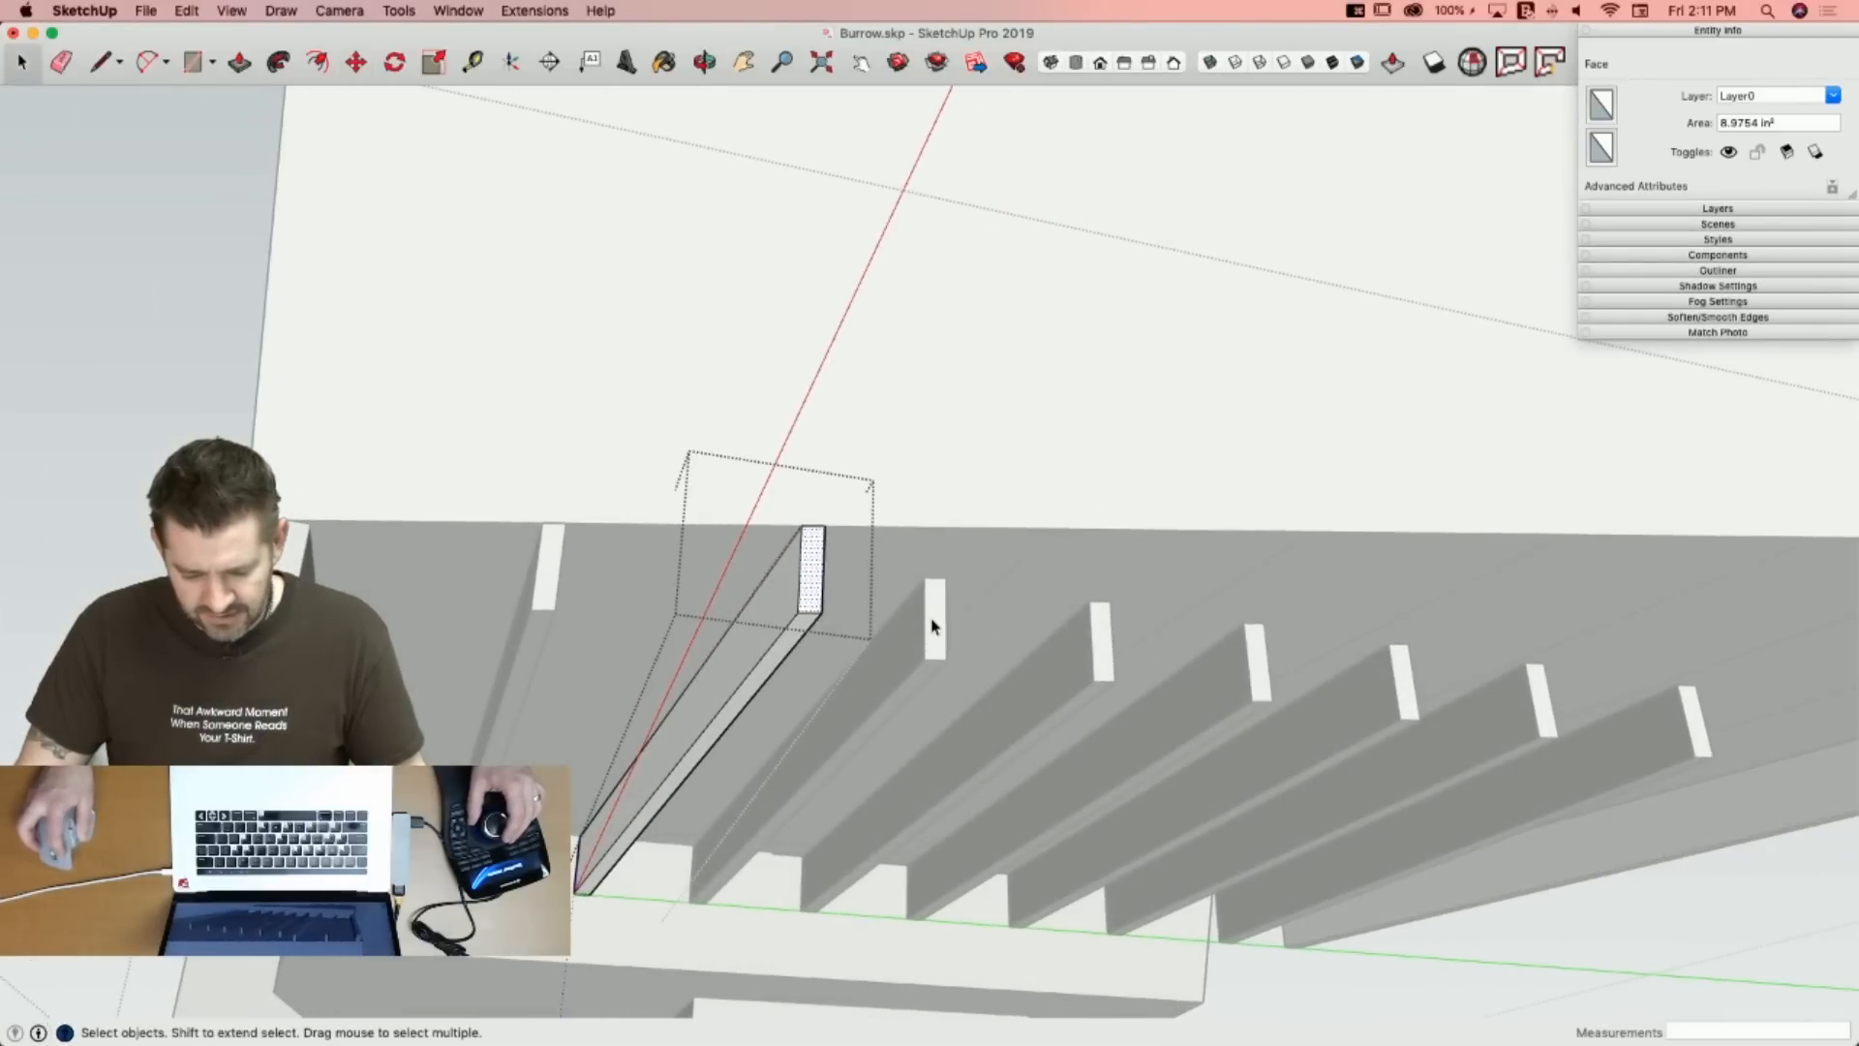
Edit the second new board copy and stretch its outer end face to its matching division point on the front edge.
double_click(932, 624)
key(m)
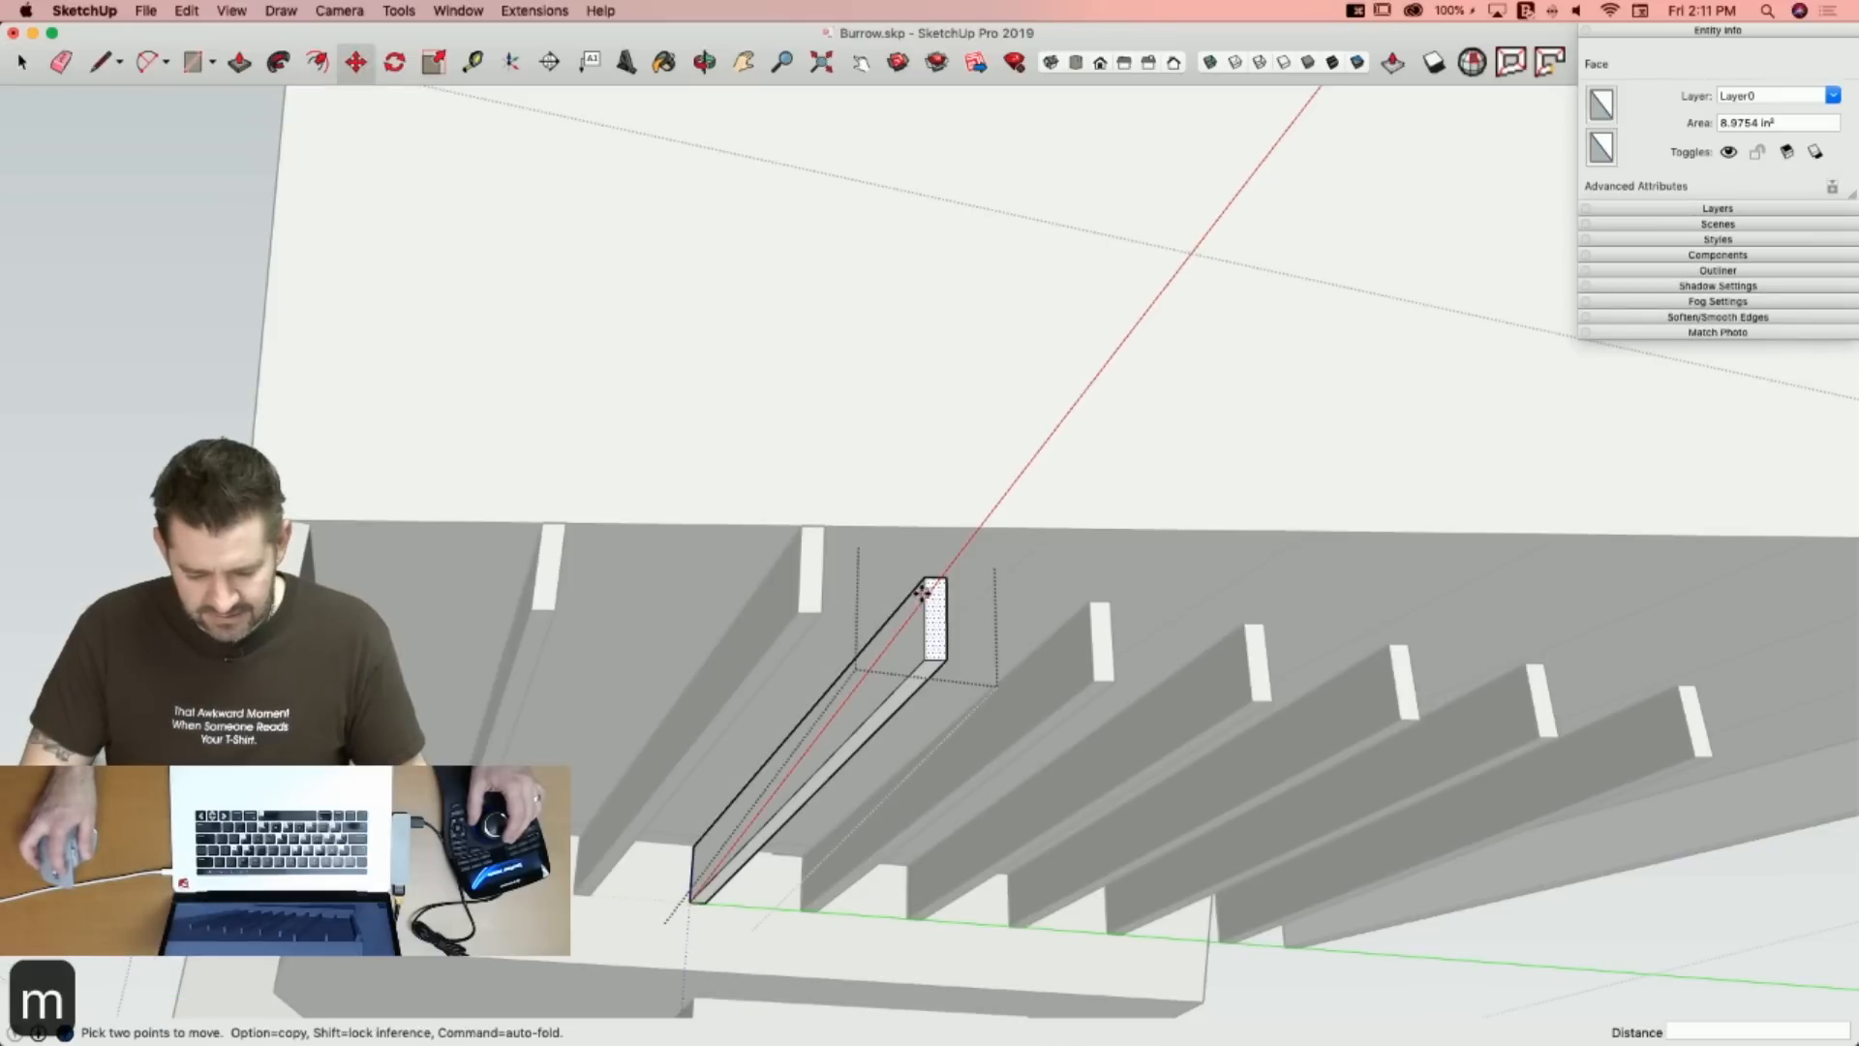
click(925, 579)
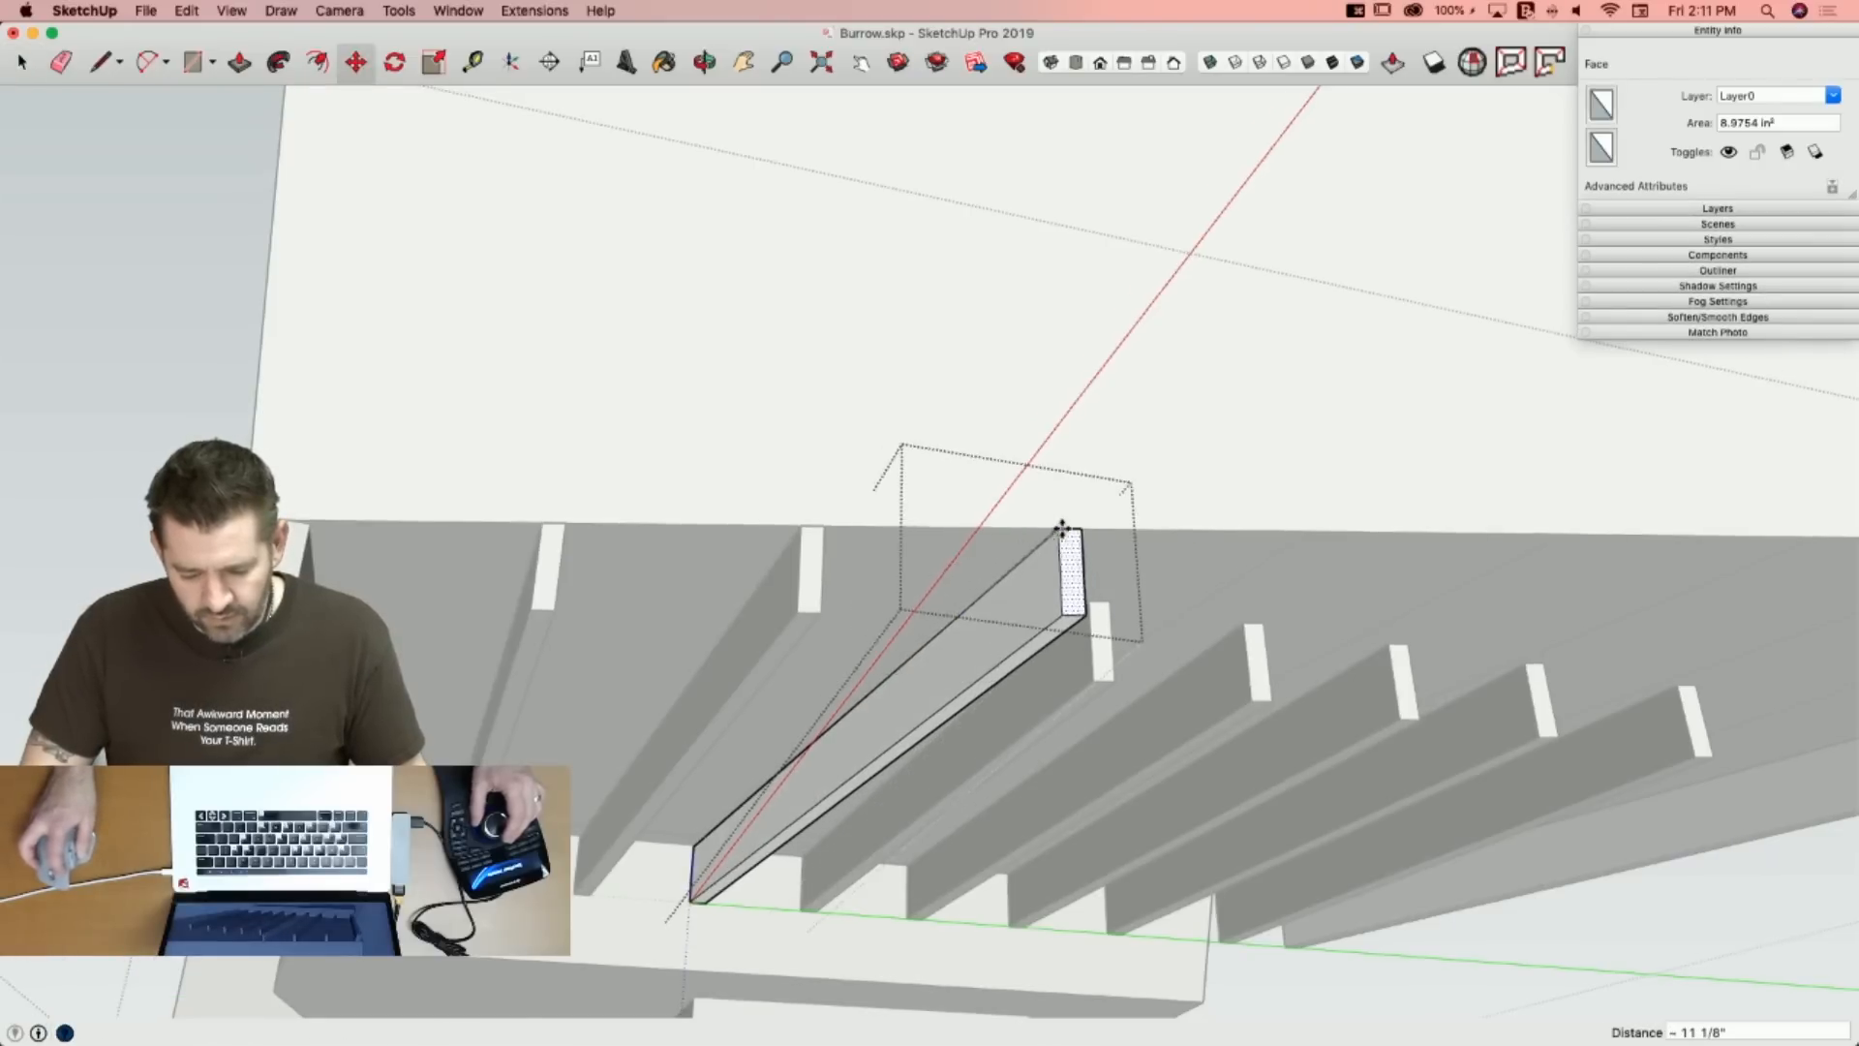
click(1049, 607)
key(space)
Edit the third new board copy and extend its outer end face to its own division point on the front edge.
double_click(994, 627)
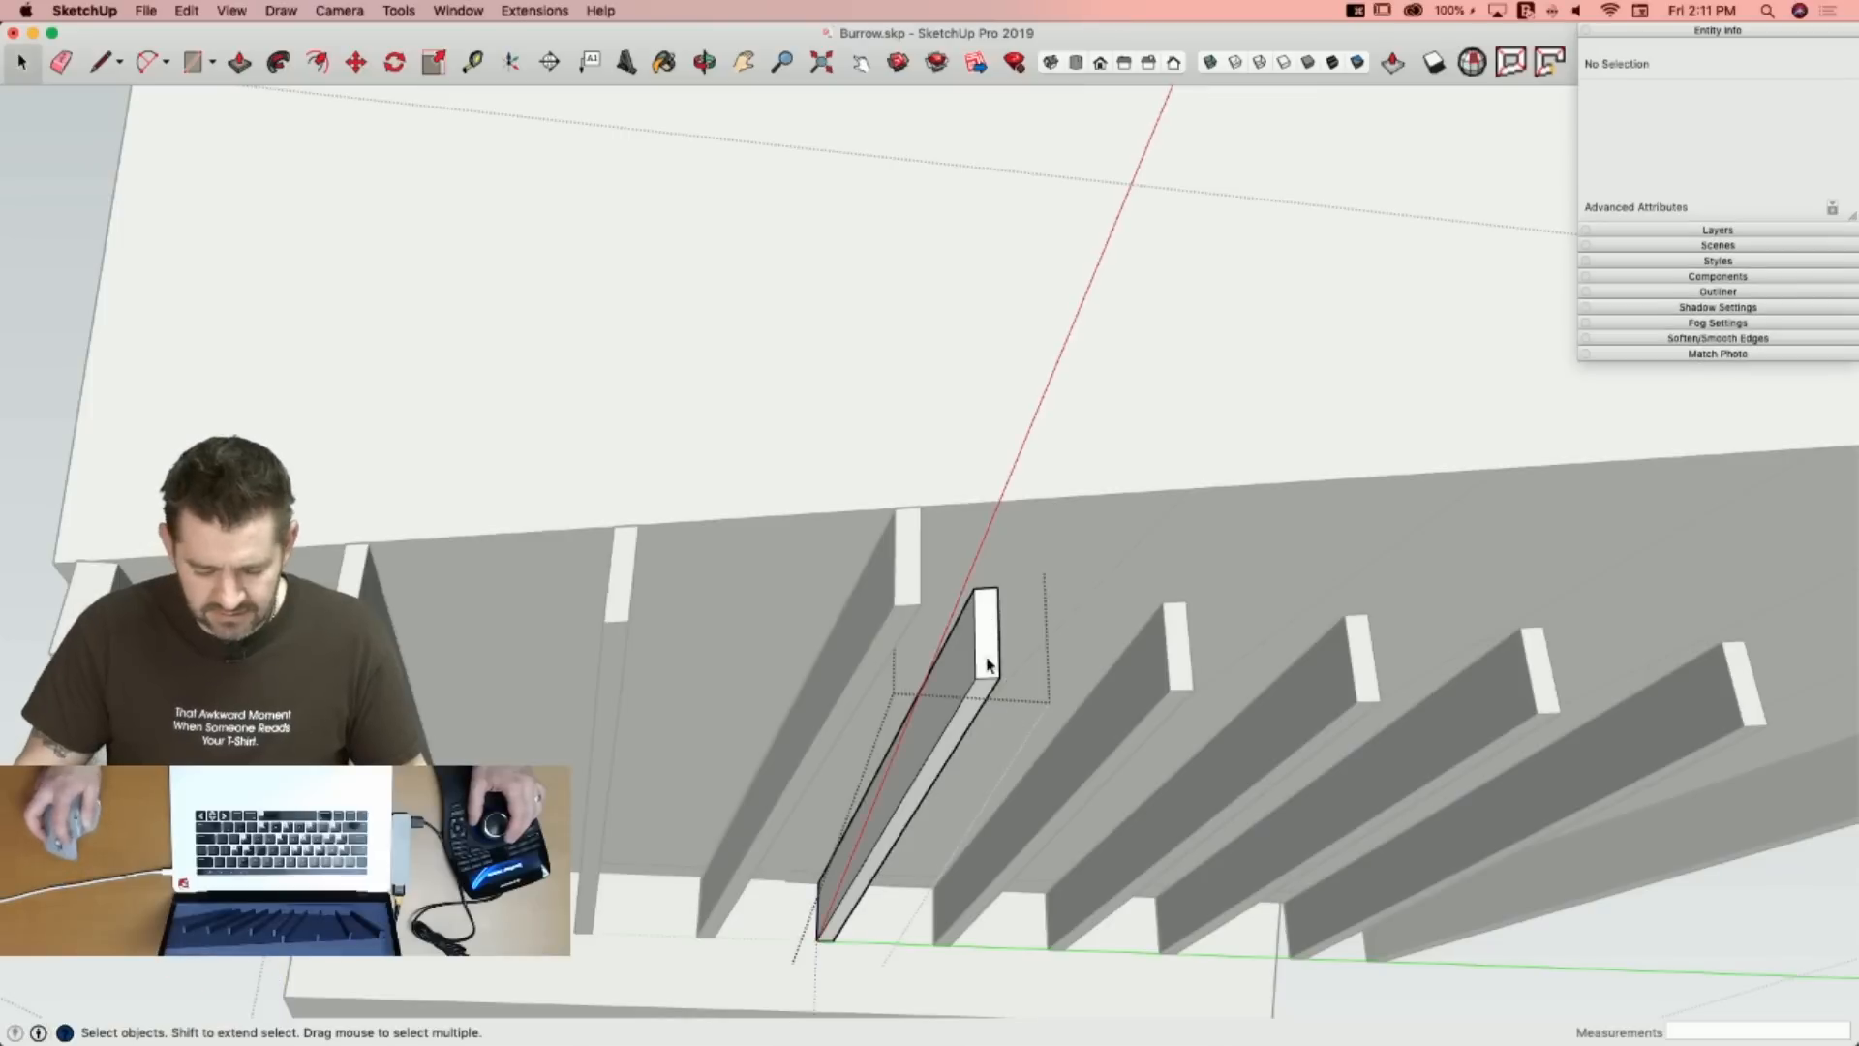
click(986, 654)
key(m)
click(970, 593)
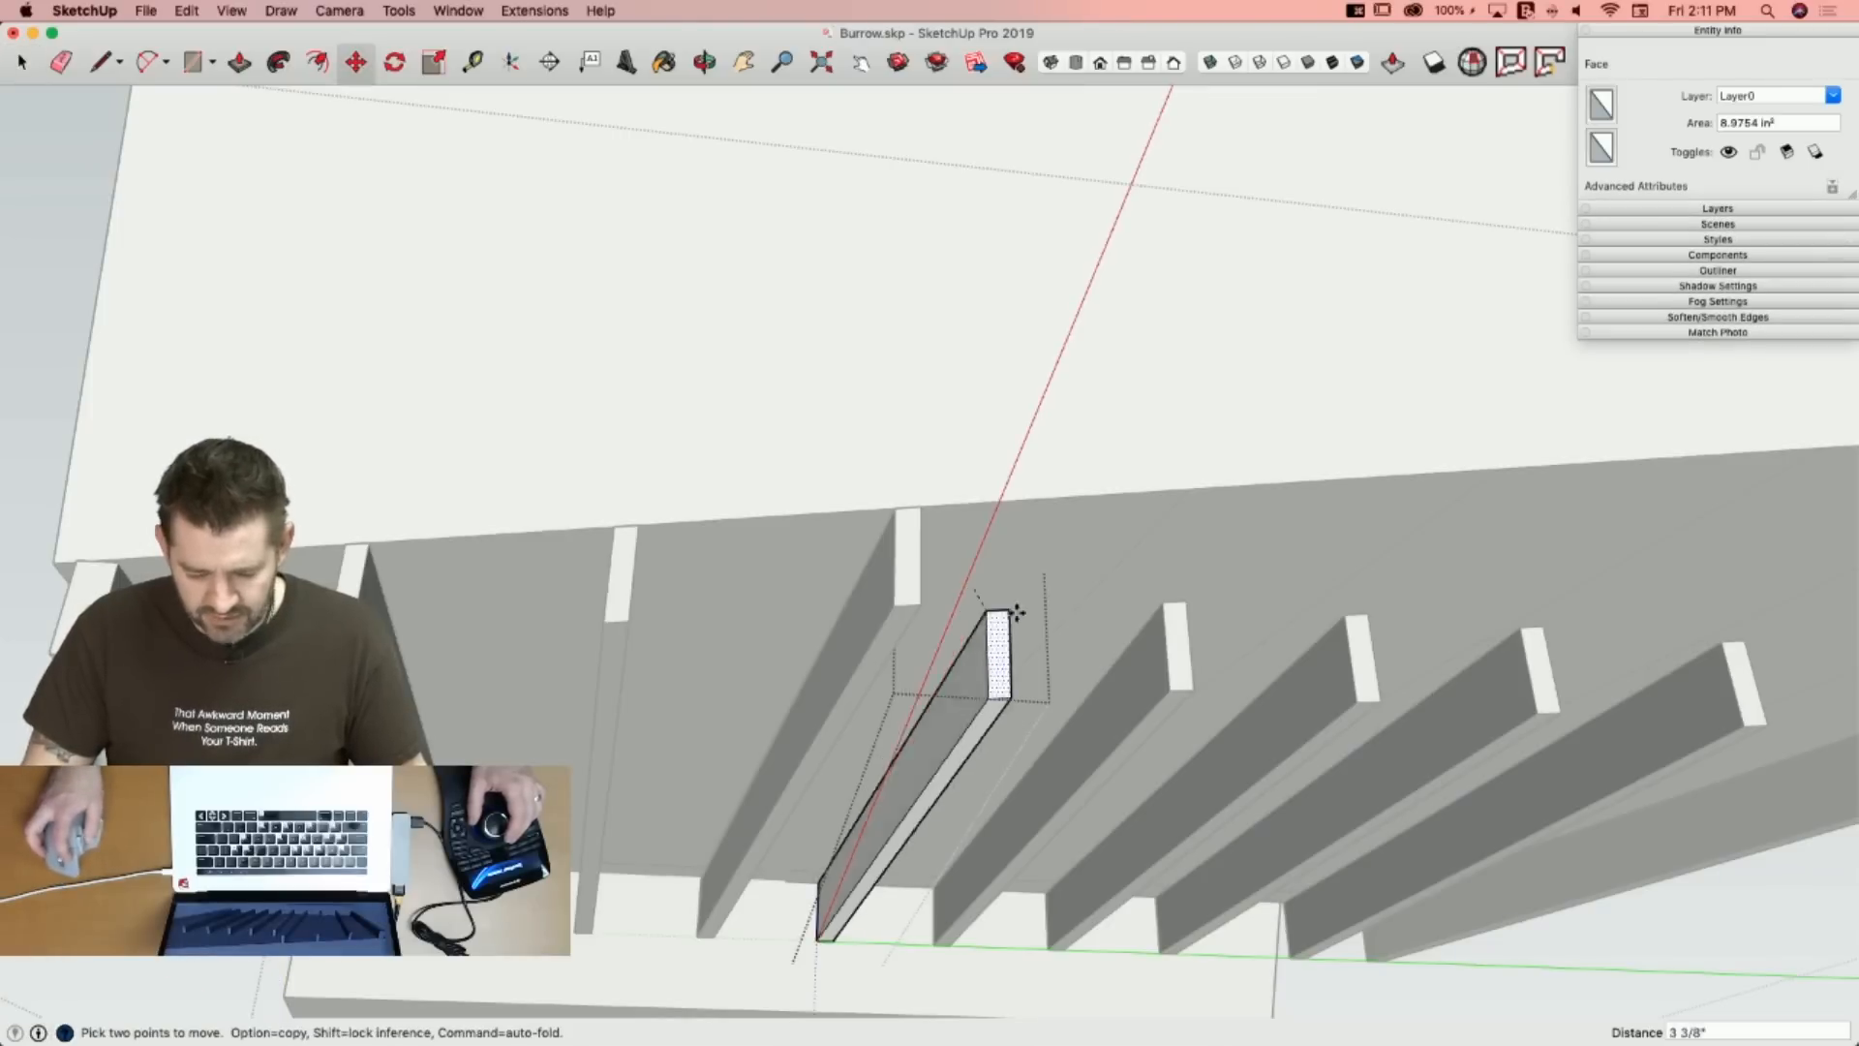
key(space)
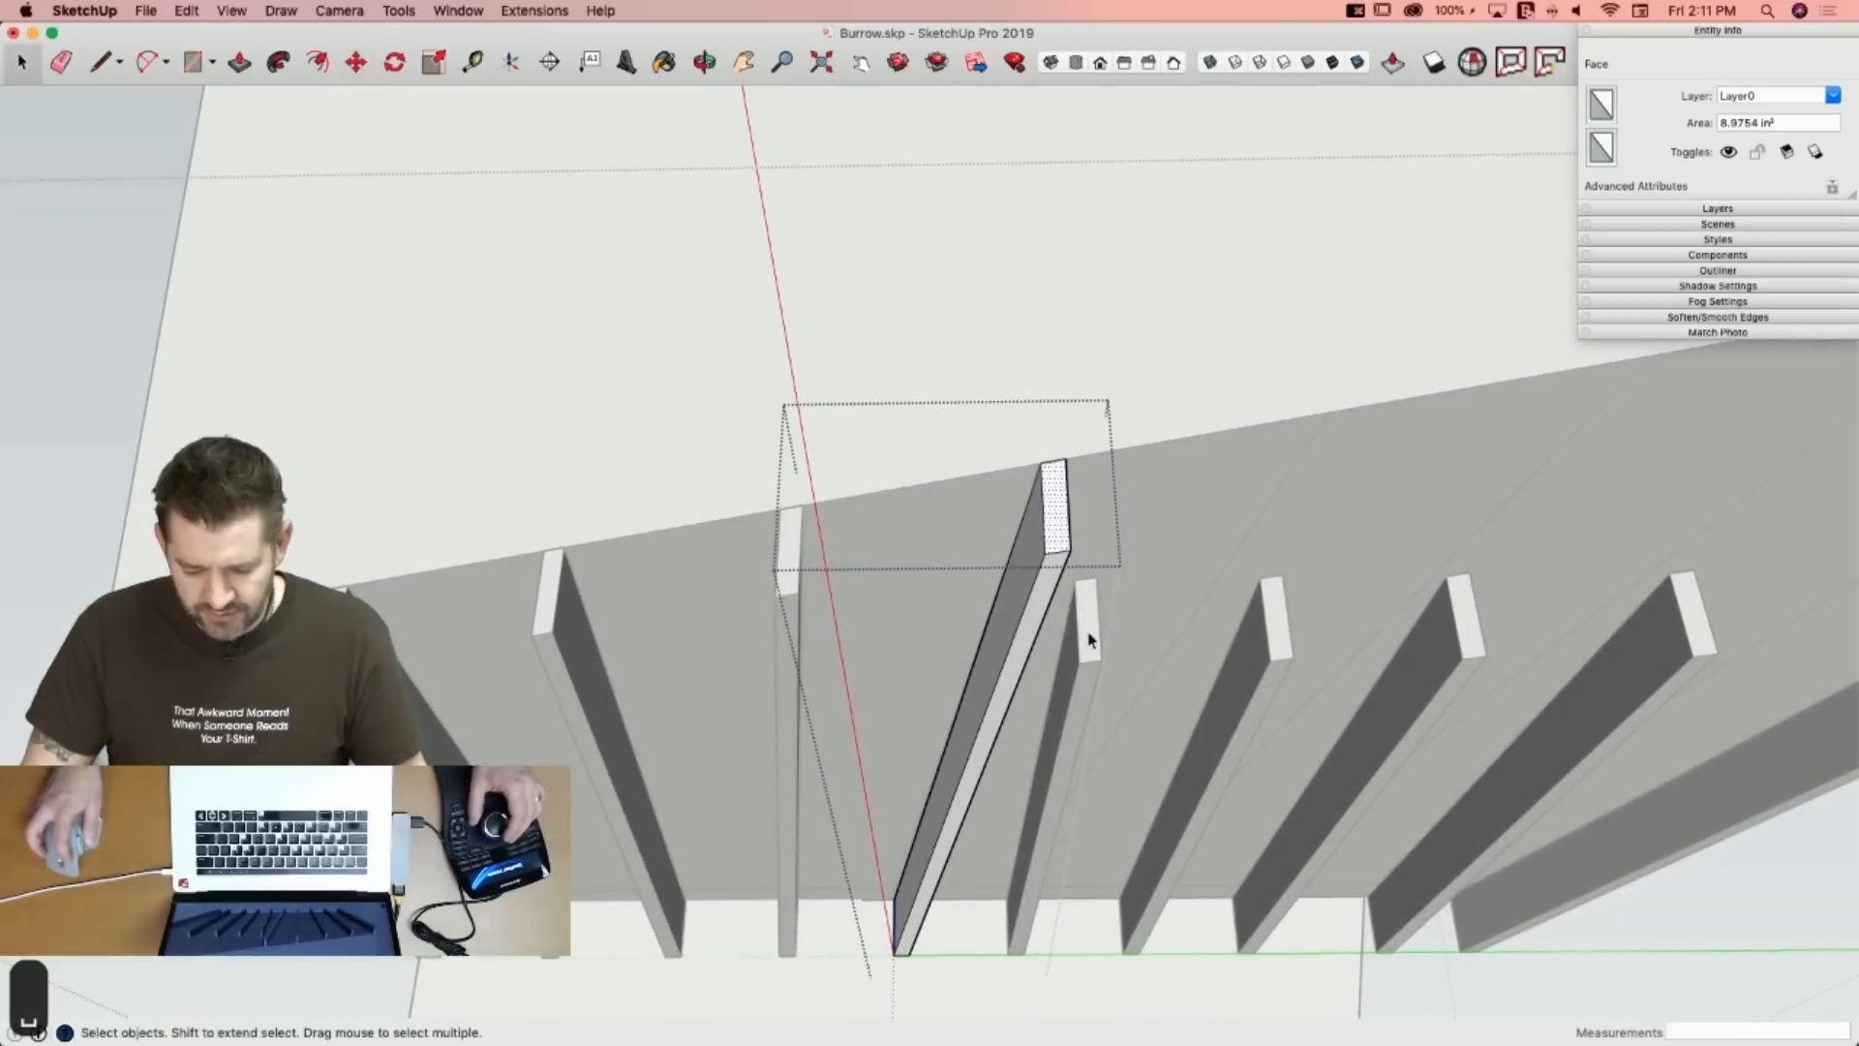
Edit the fourth new board copy and stretch its outer end face to its matching division point on the front edge.
double_click(1087, 637)
click(1087, 636)
key(m)
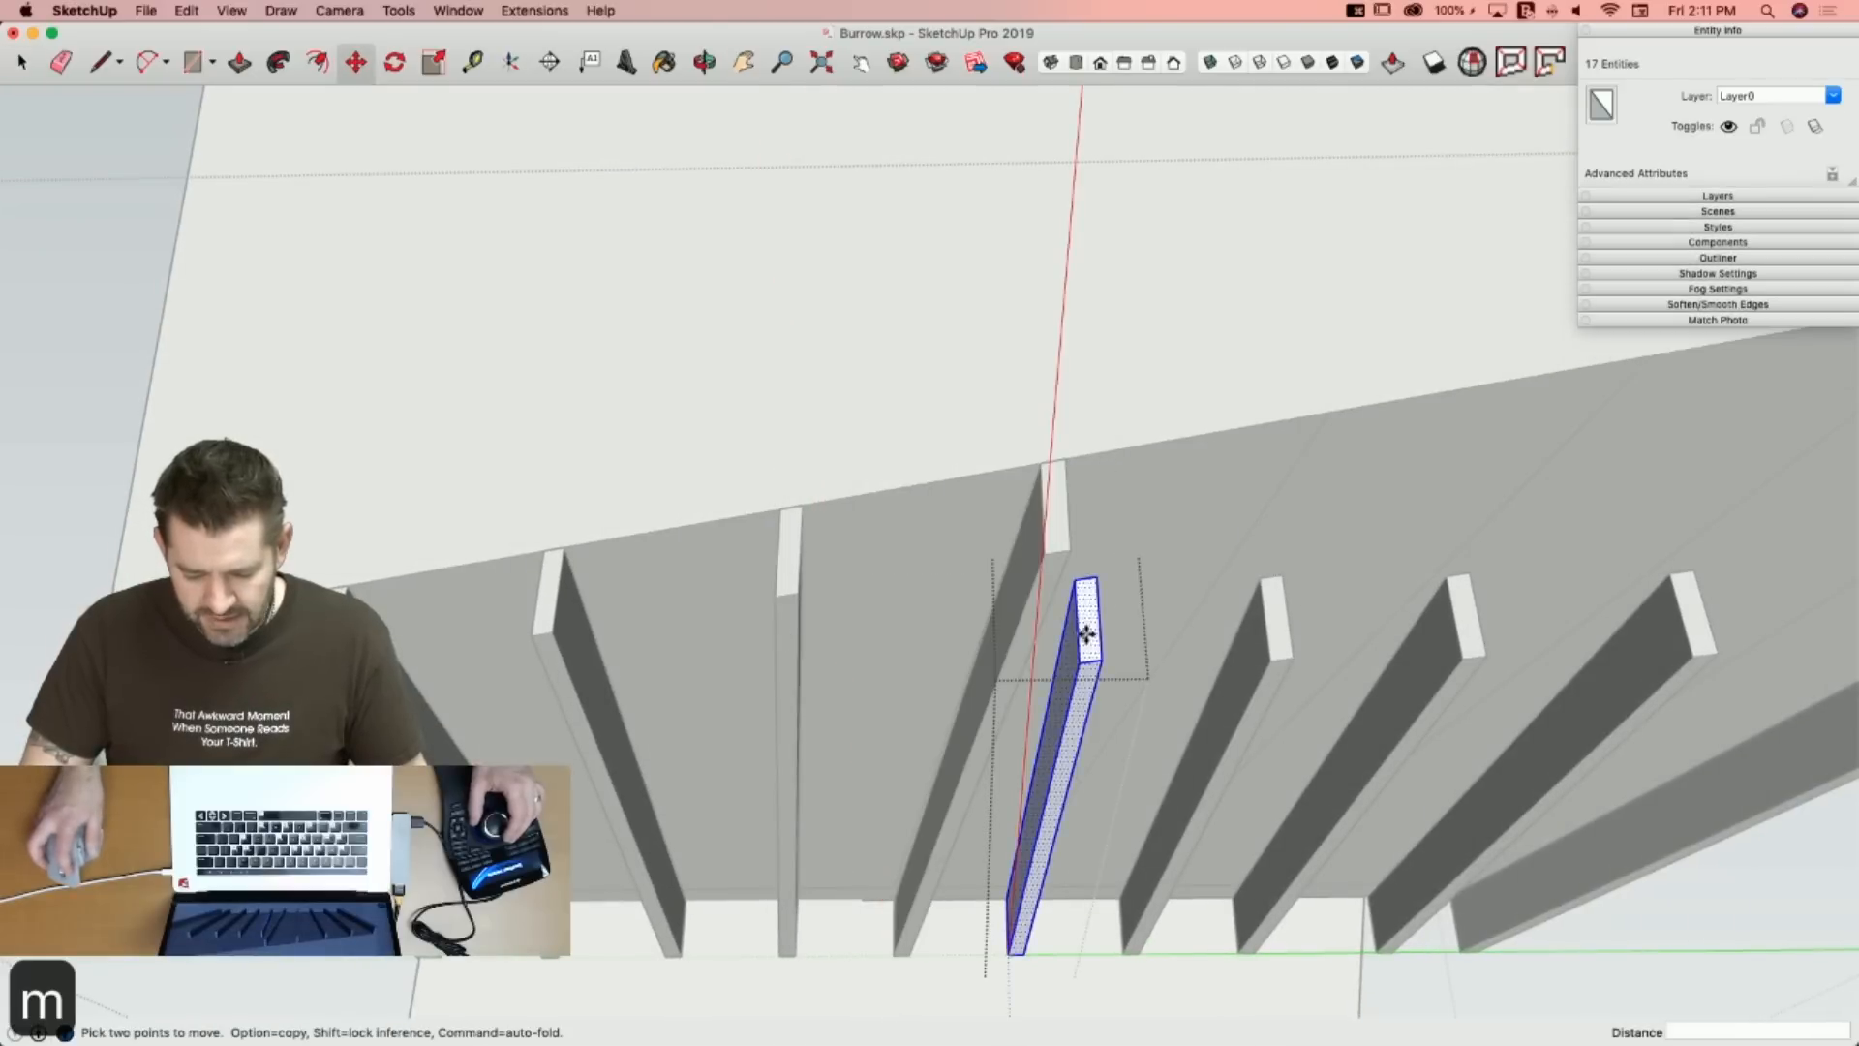
click(1077, 583)
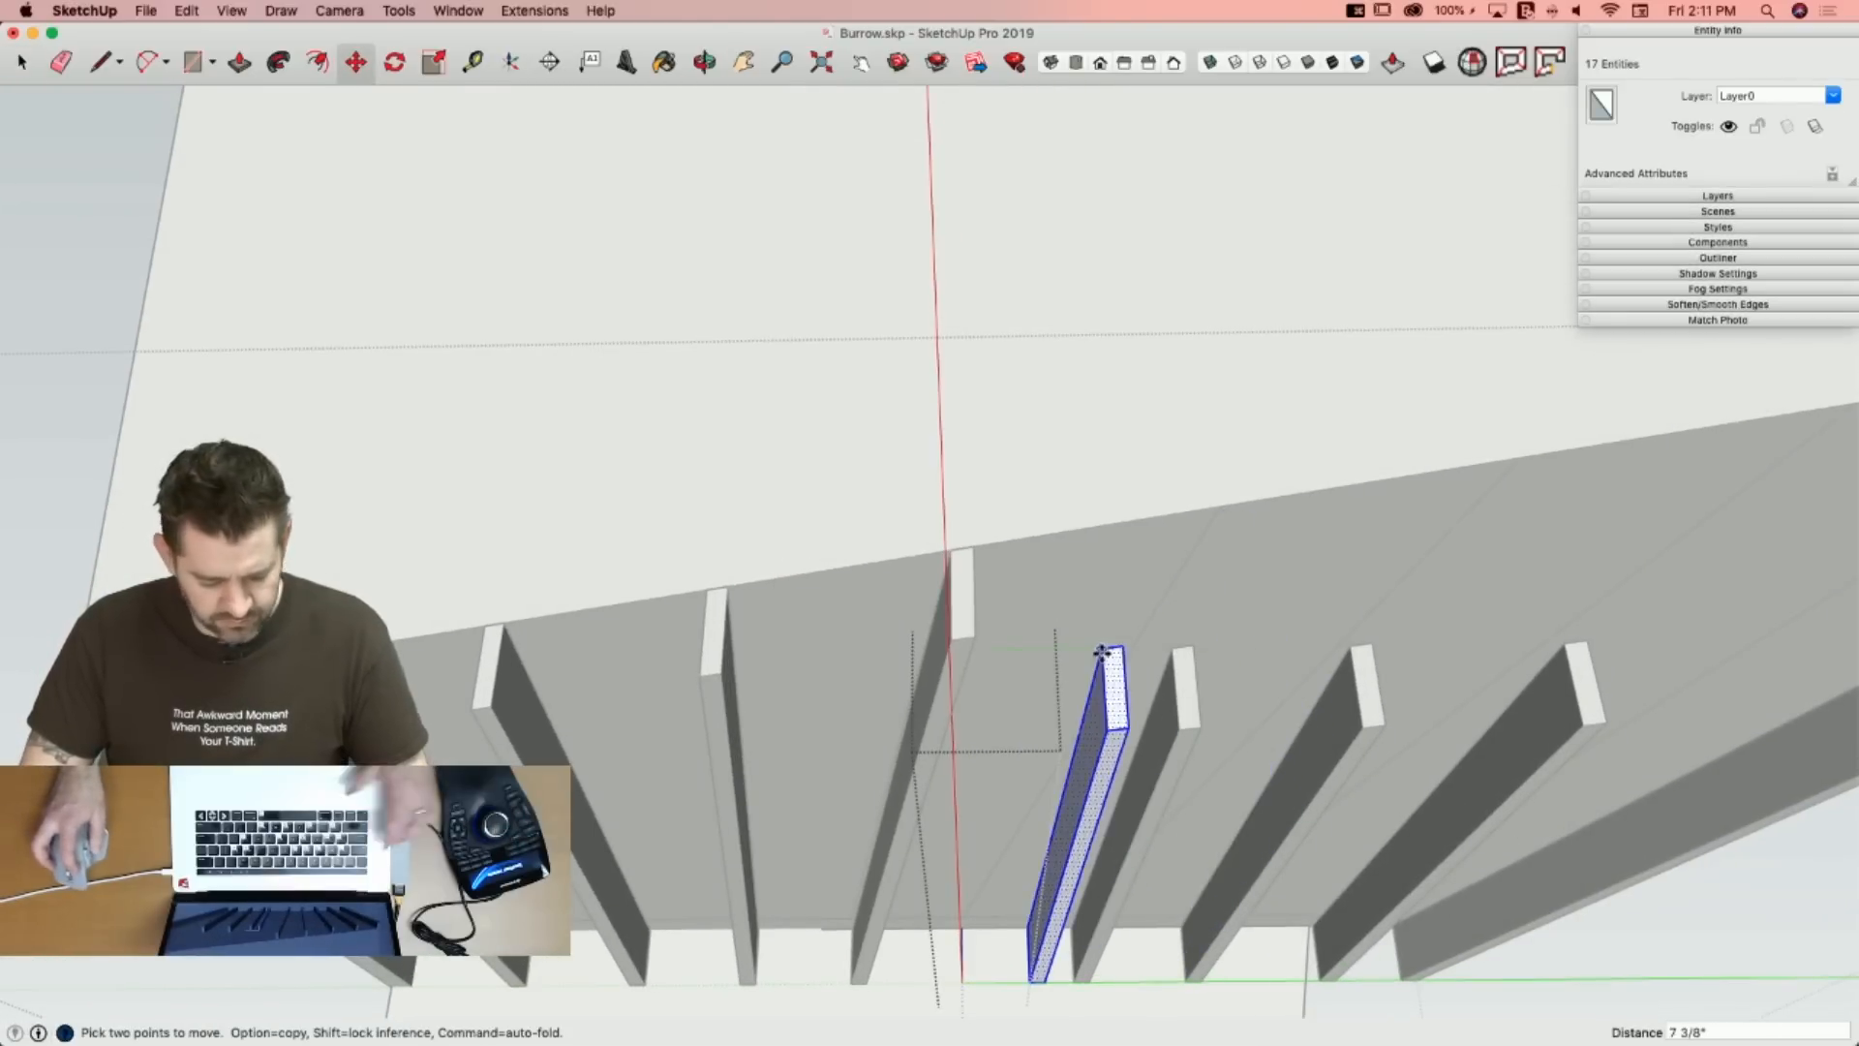
key(Escape)
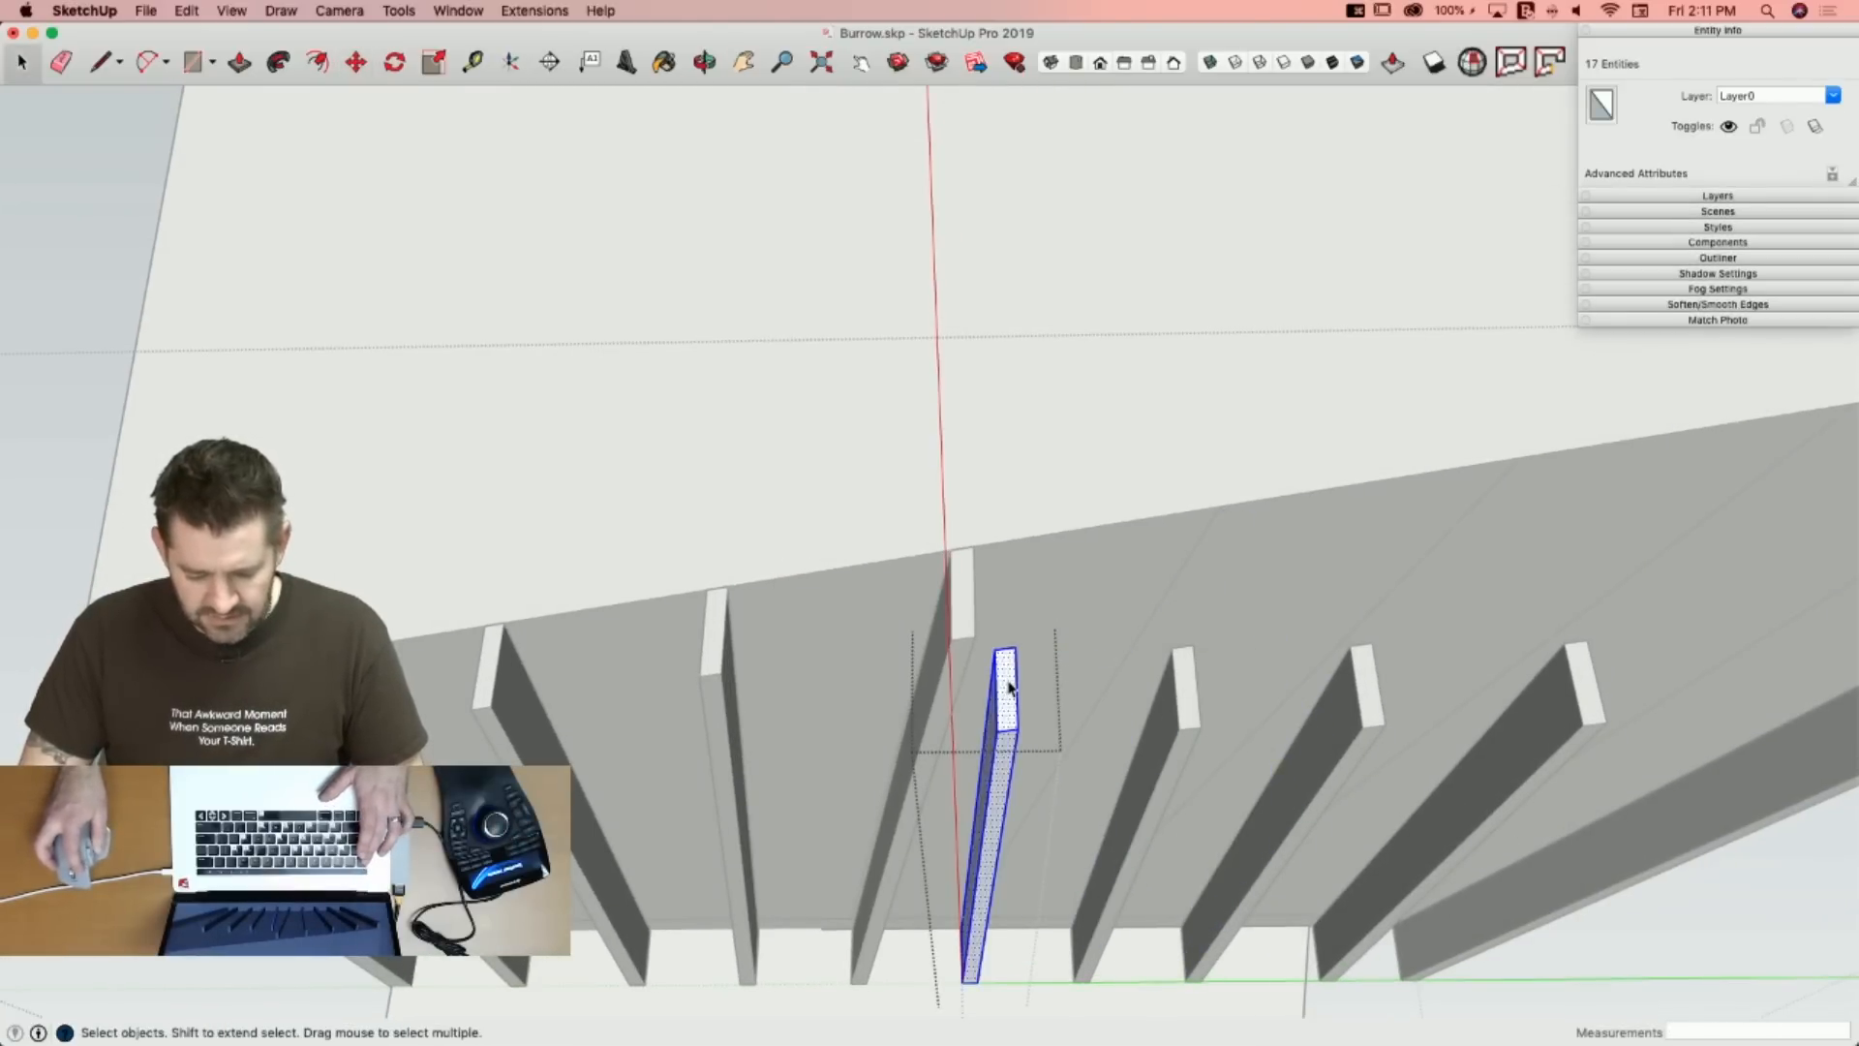
click(1007, 686)
key(m)
click(994, 656)
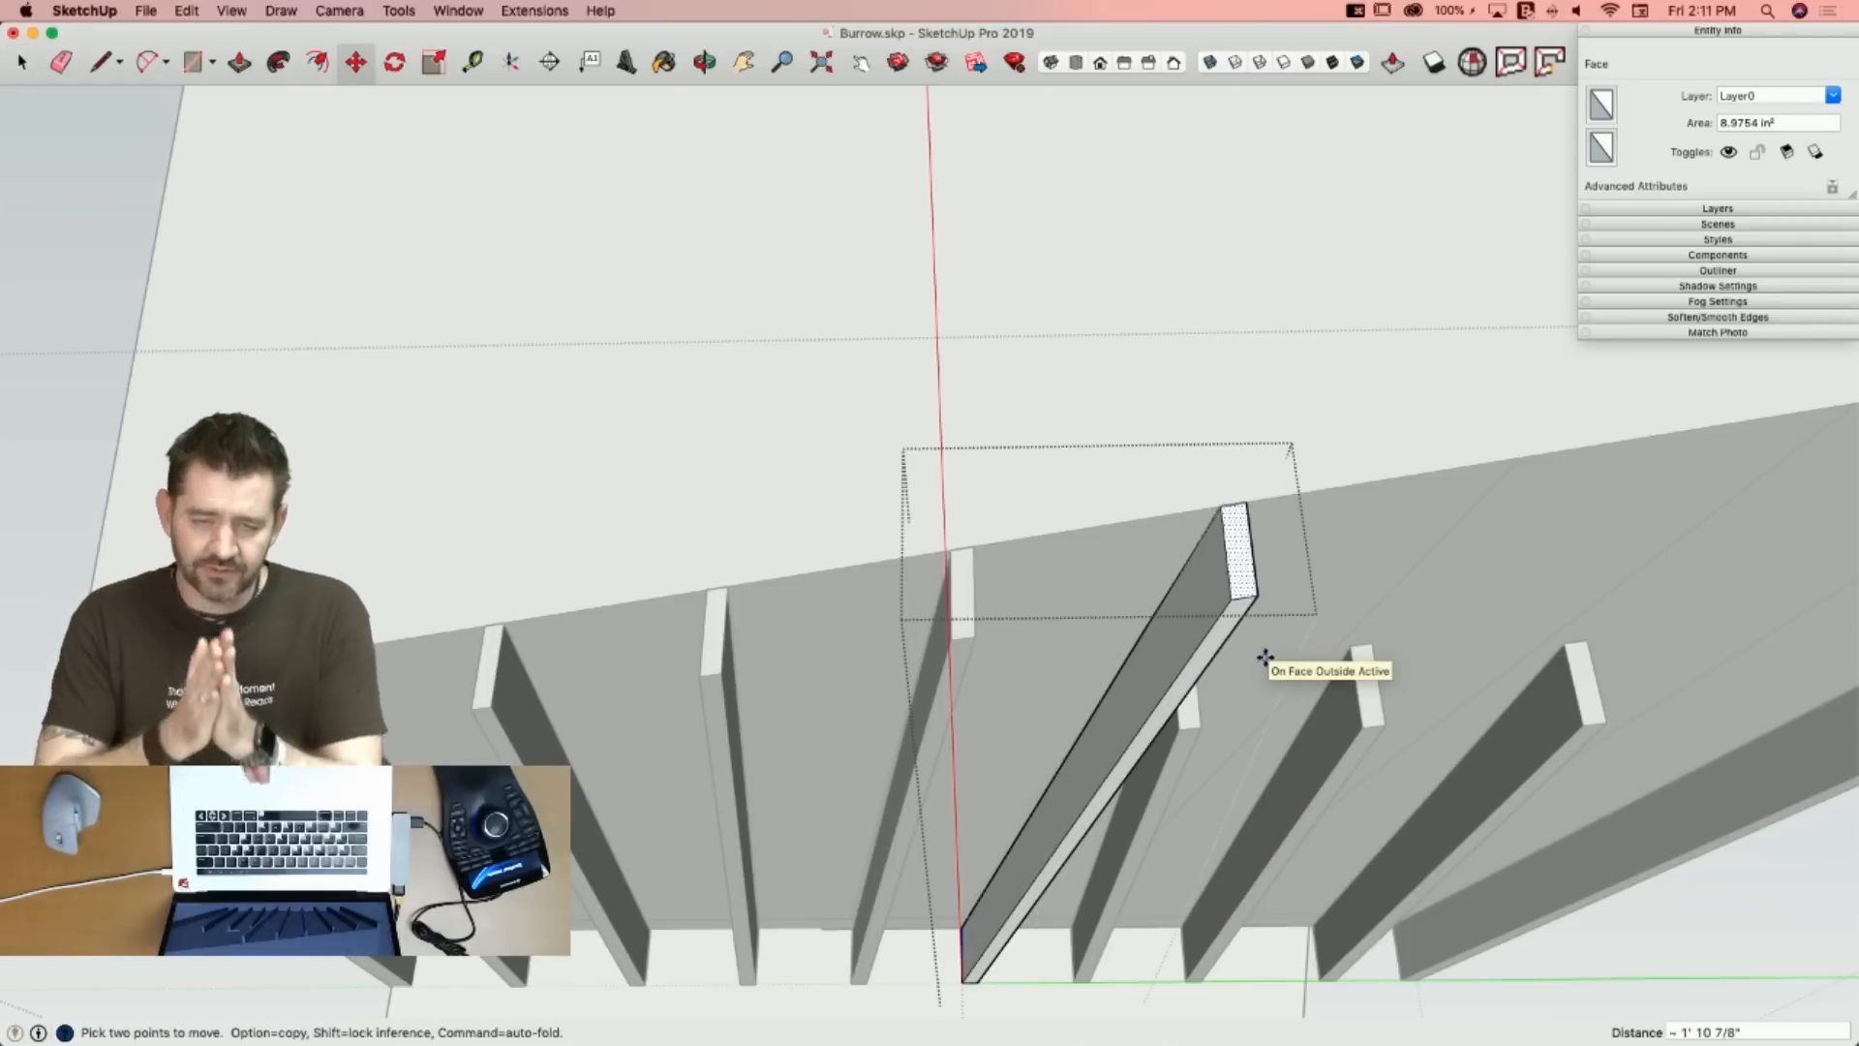
key(Escape)
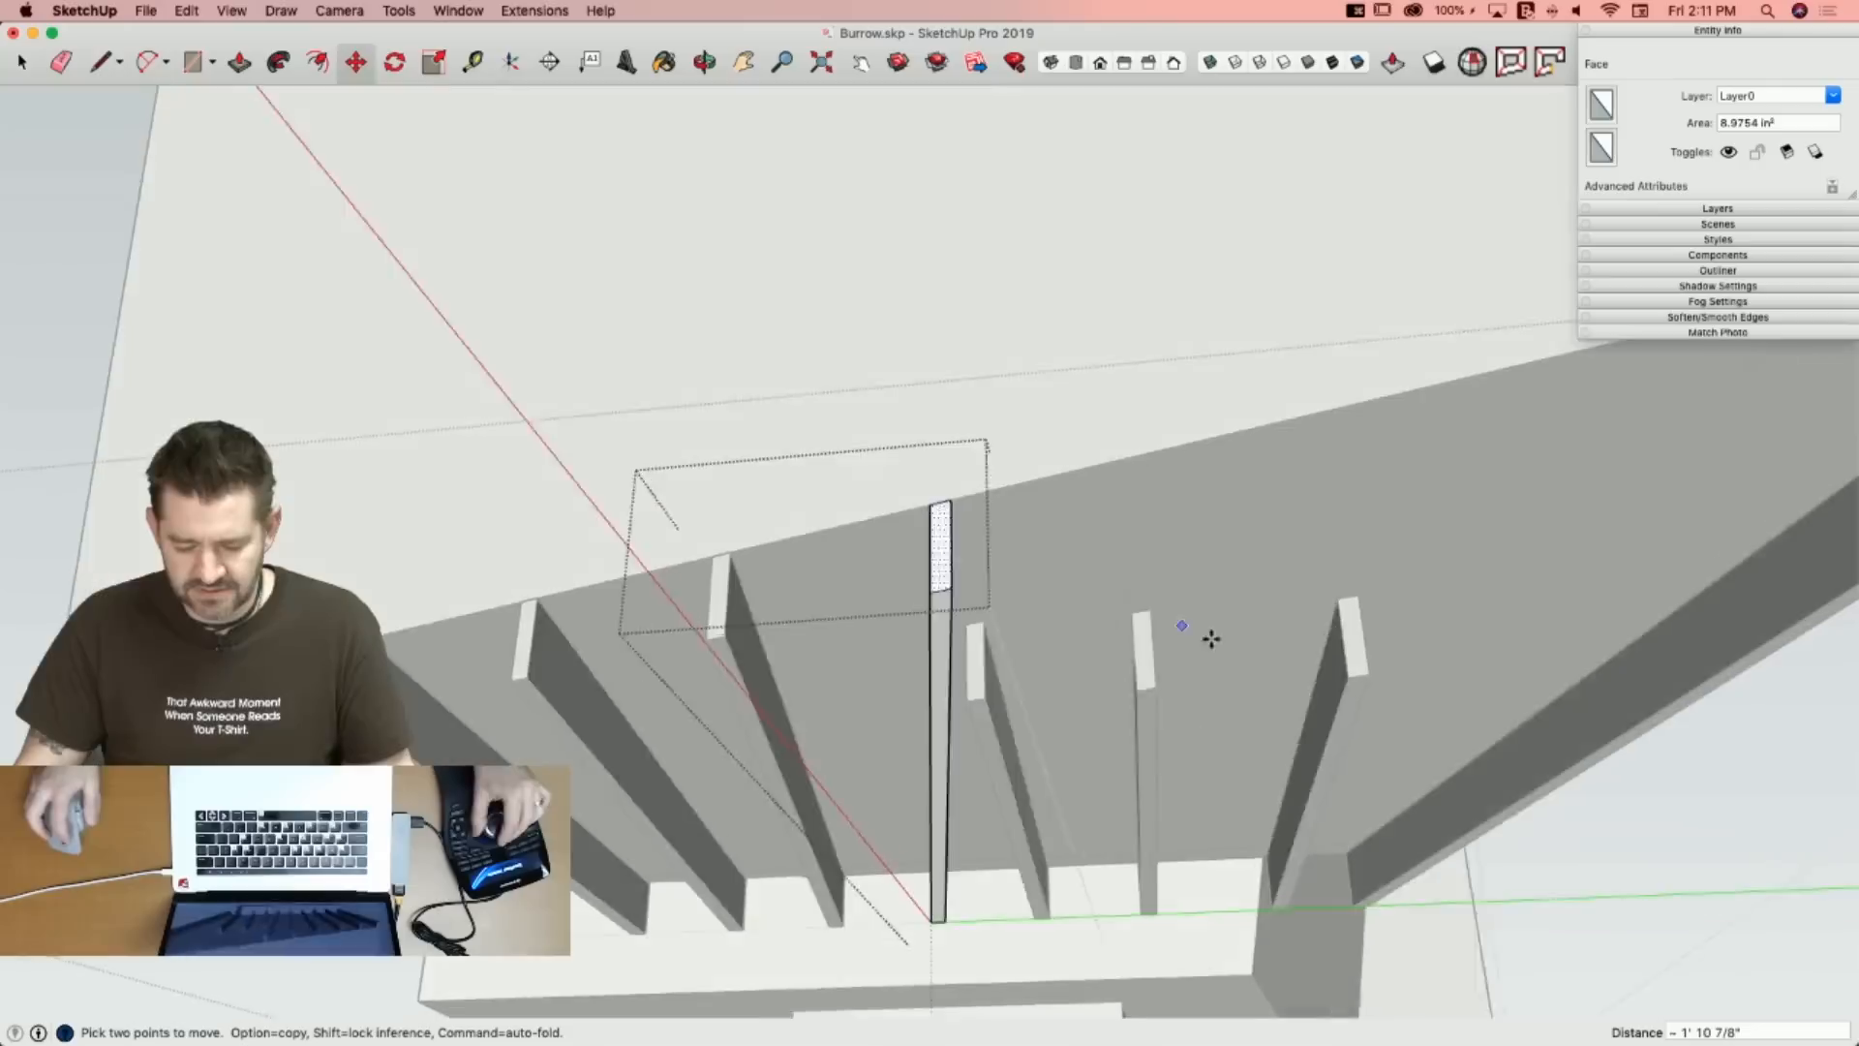
key(space)
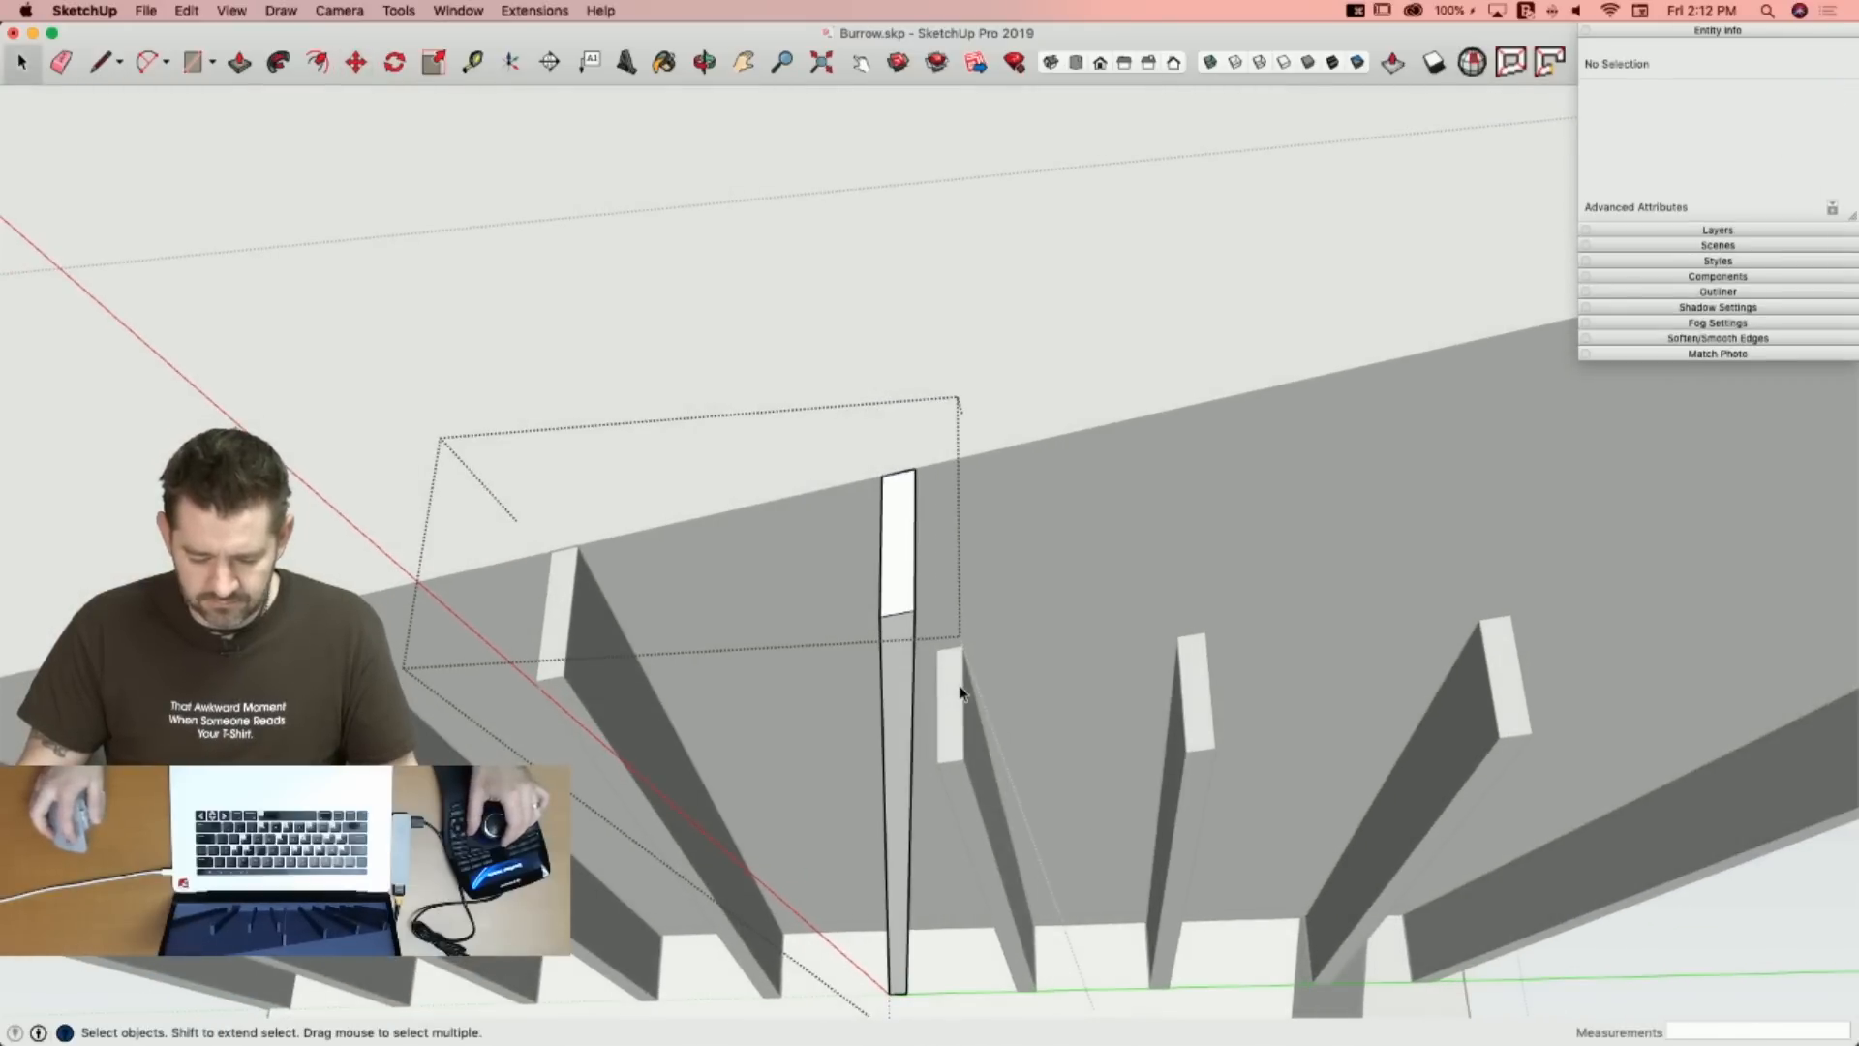
Edit the fifth new board copy and move its outer end face to its division point on the front edge.
double_click(956, 687)
key(m)
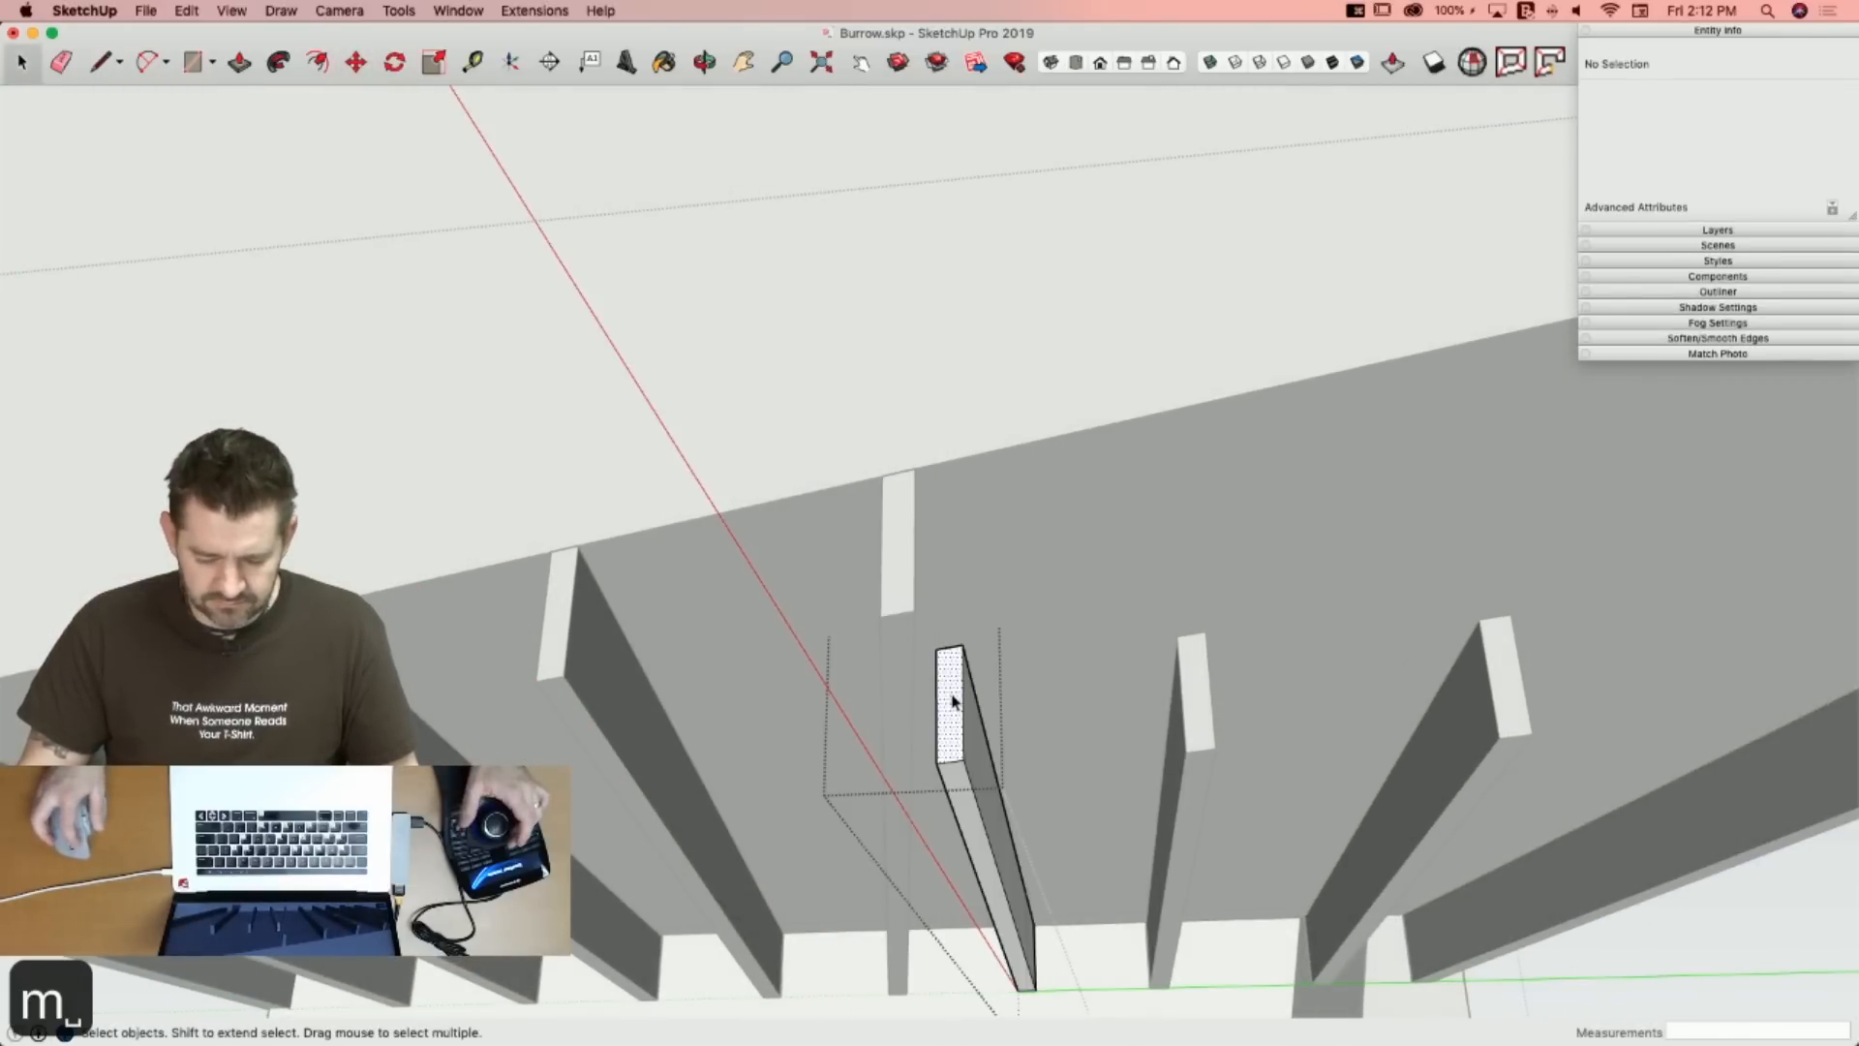
click(937, 650)
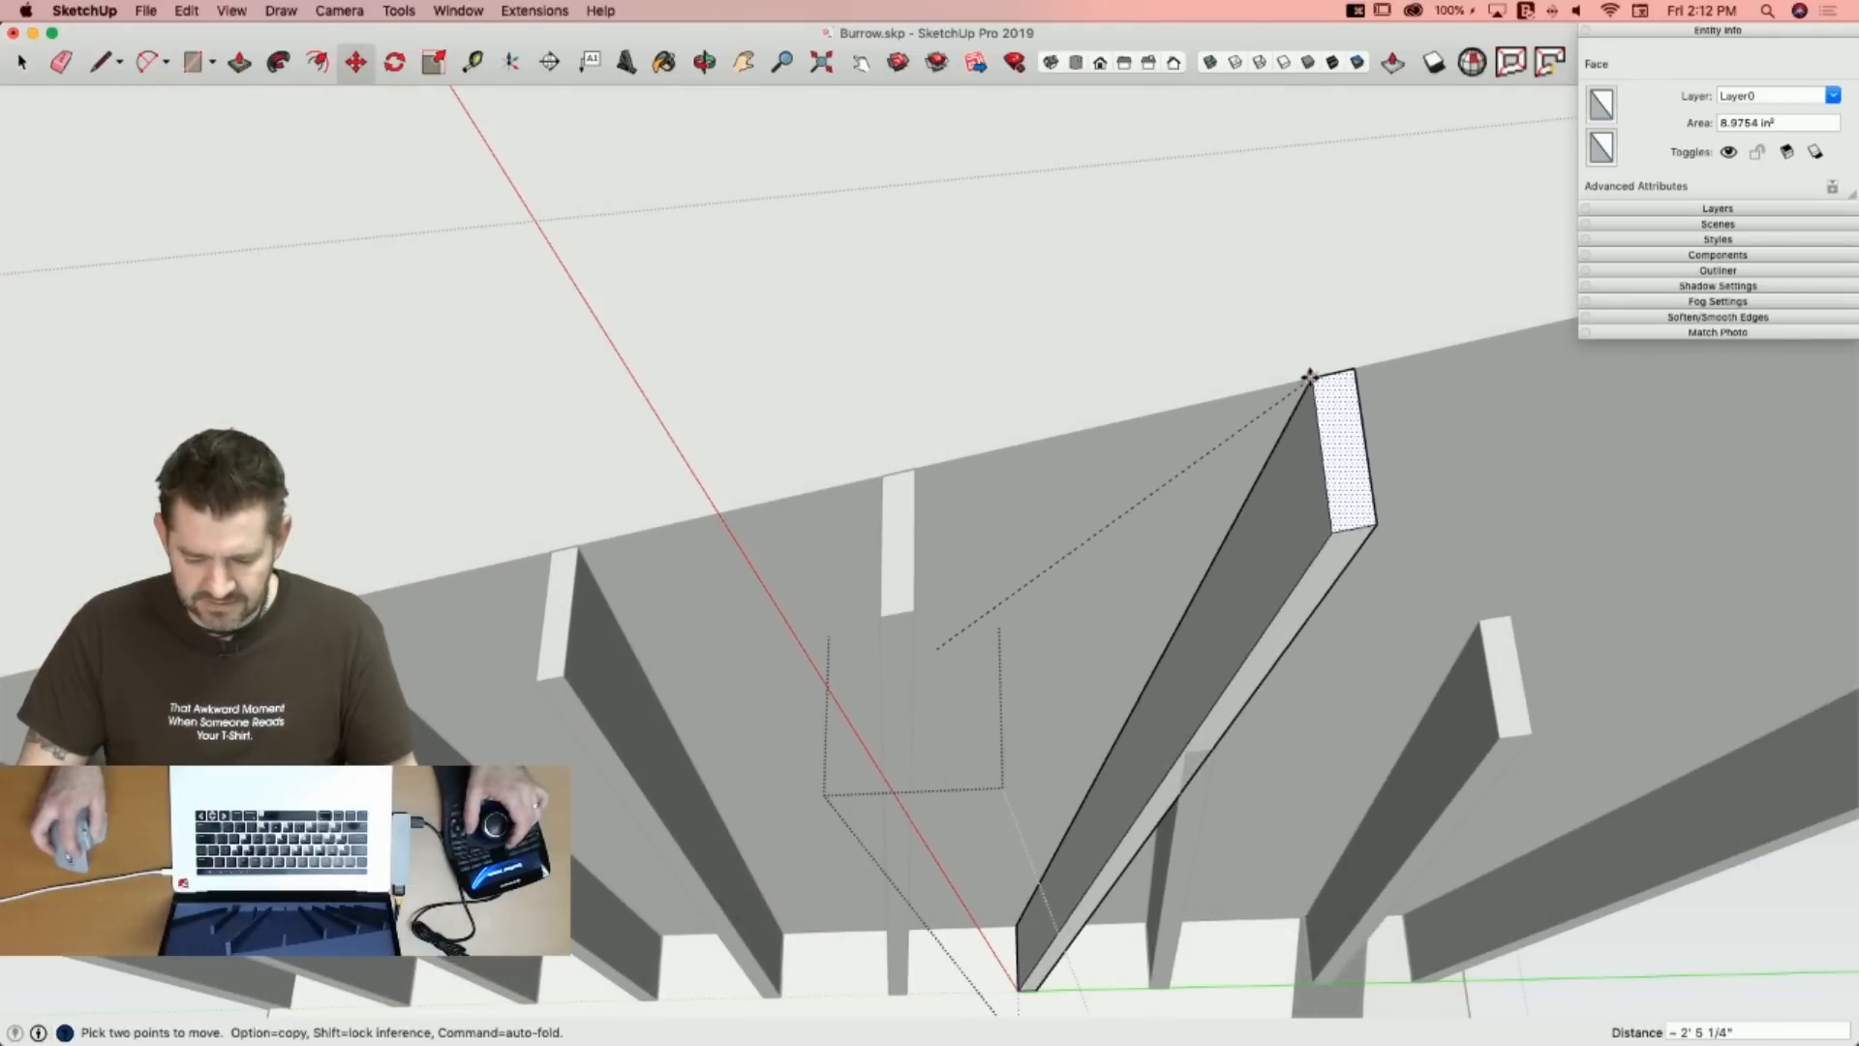
key(space)
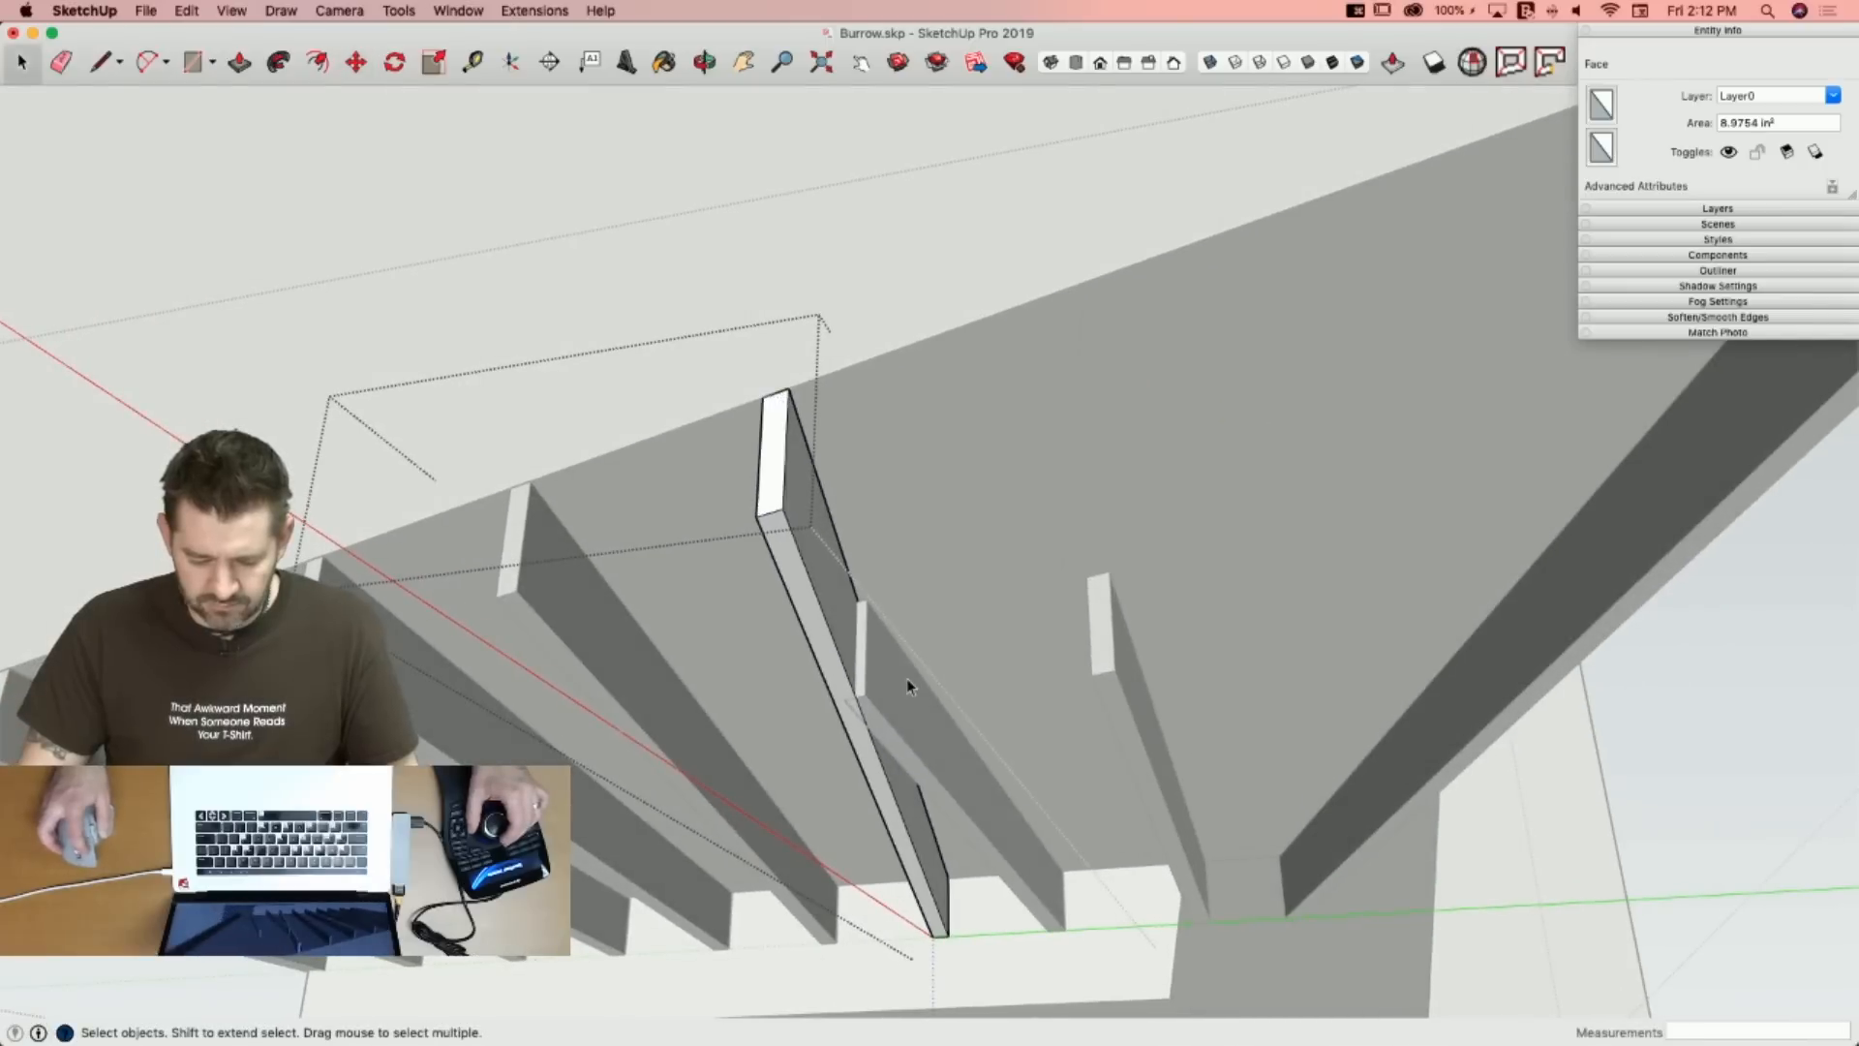
Edit the short board nearest the opposite end board and extend its outer end face to the last front-edge division point.
double_click(906, 680)
click(1098, 619)
double_click(1099, 620)
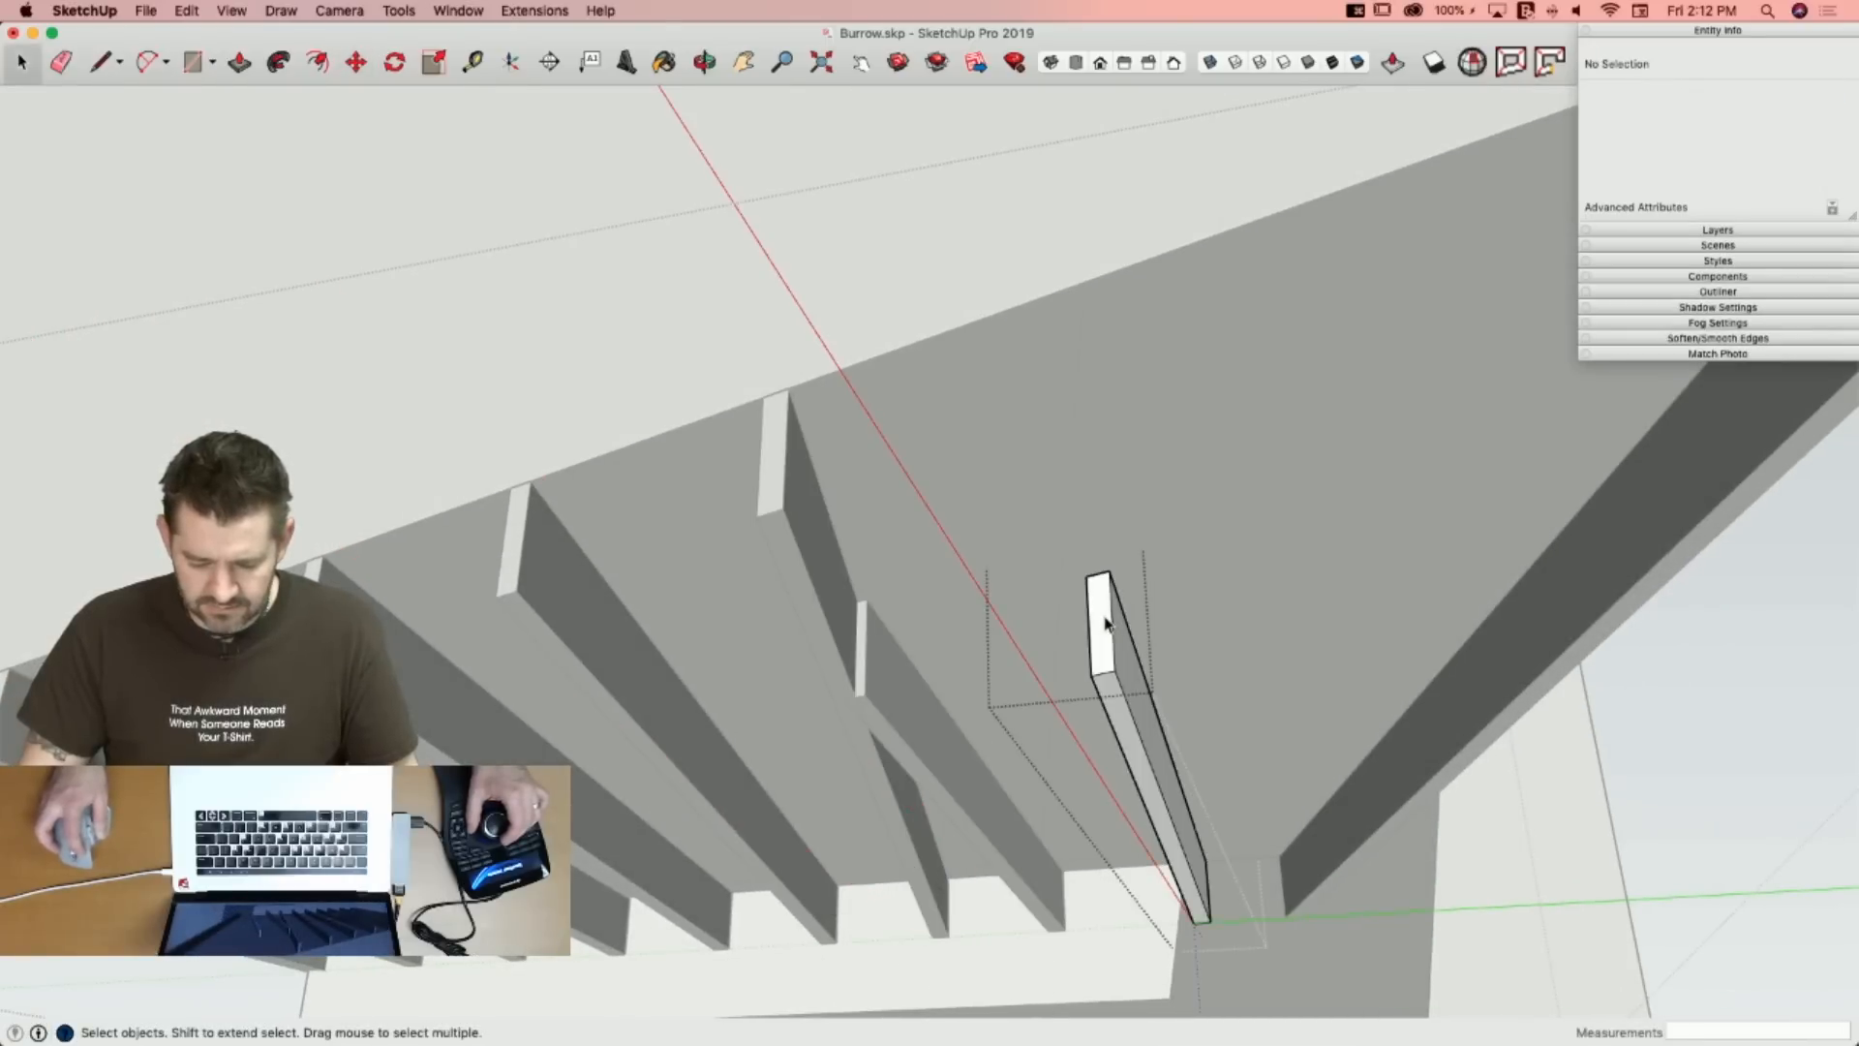
key(m)
click(1086, 577)
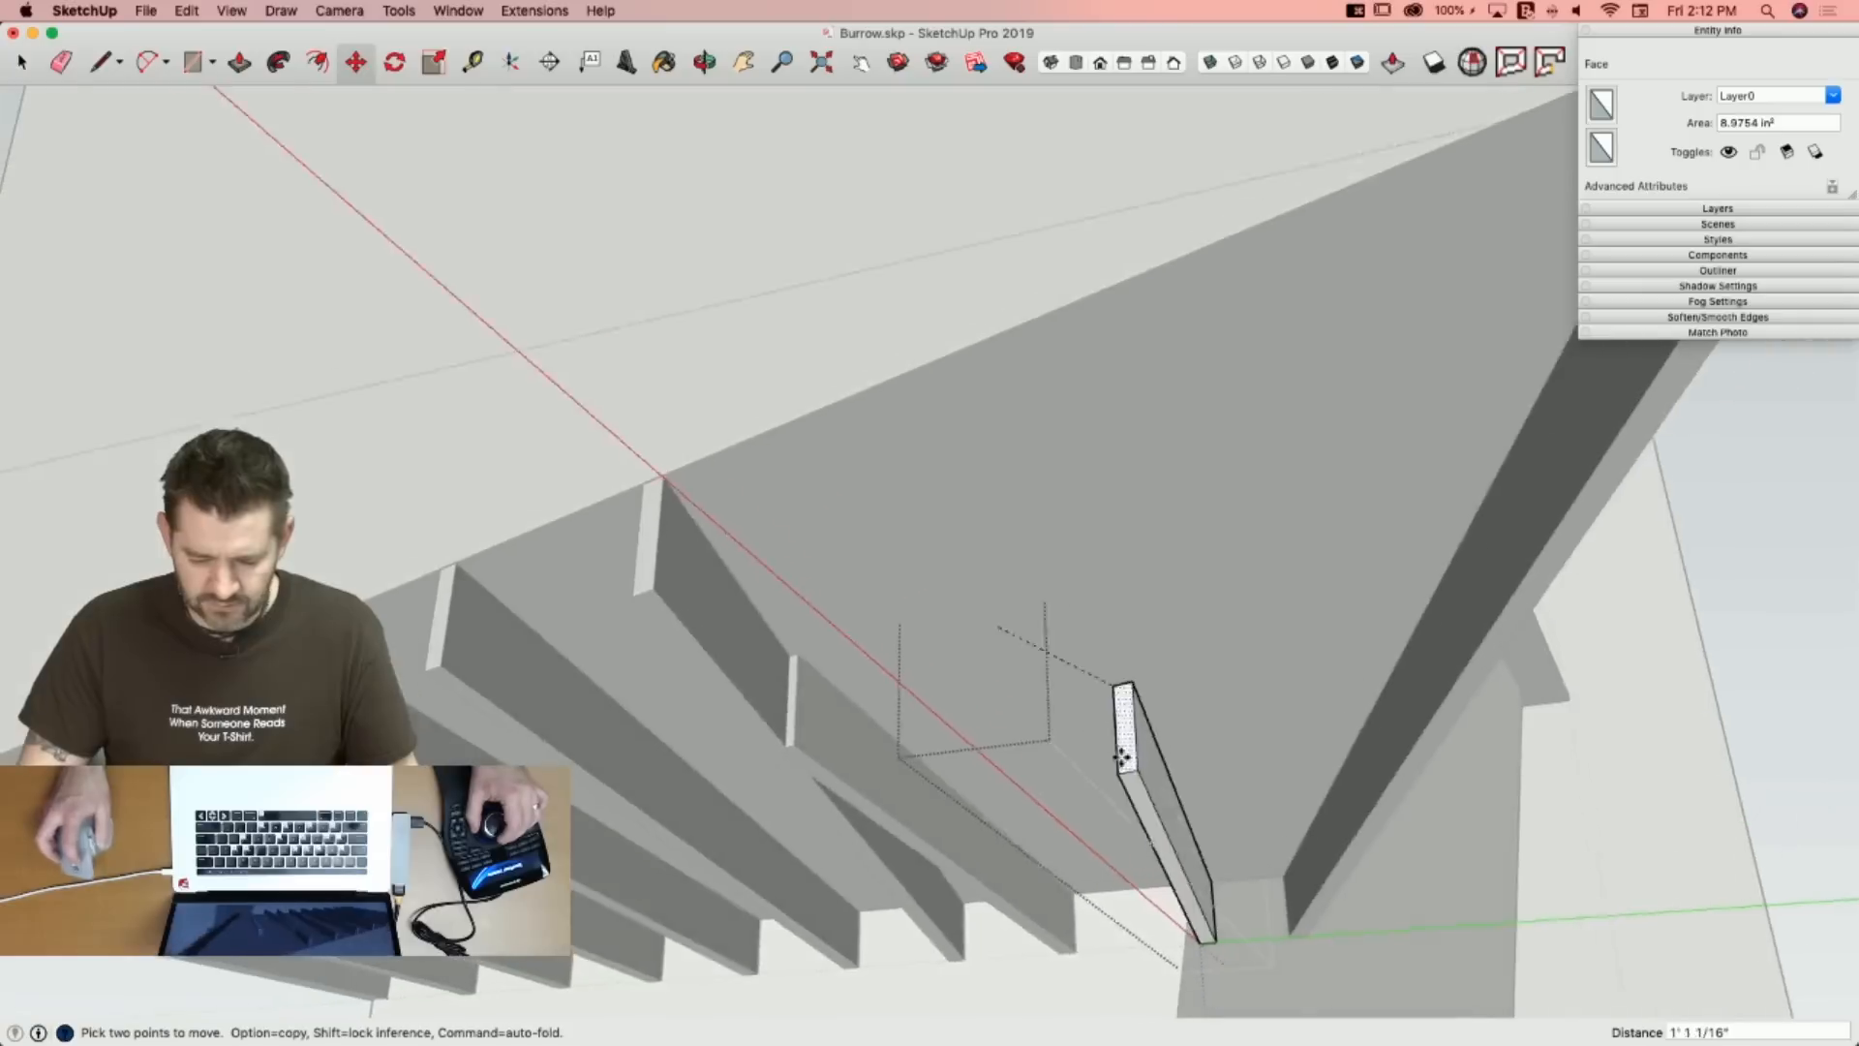
click(1145, 284)
key(space)
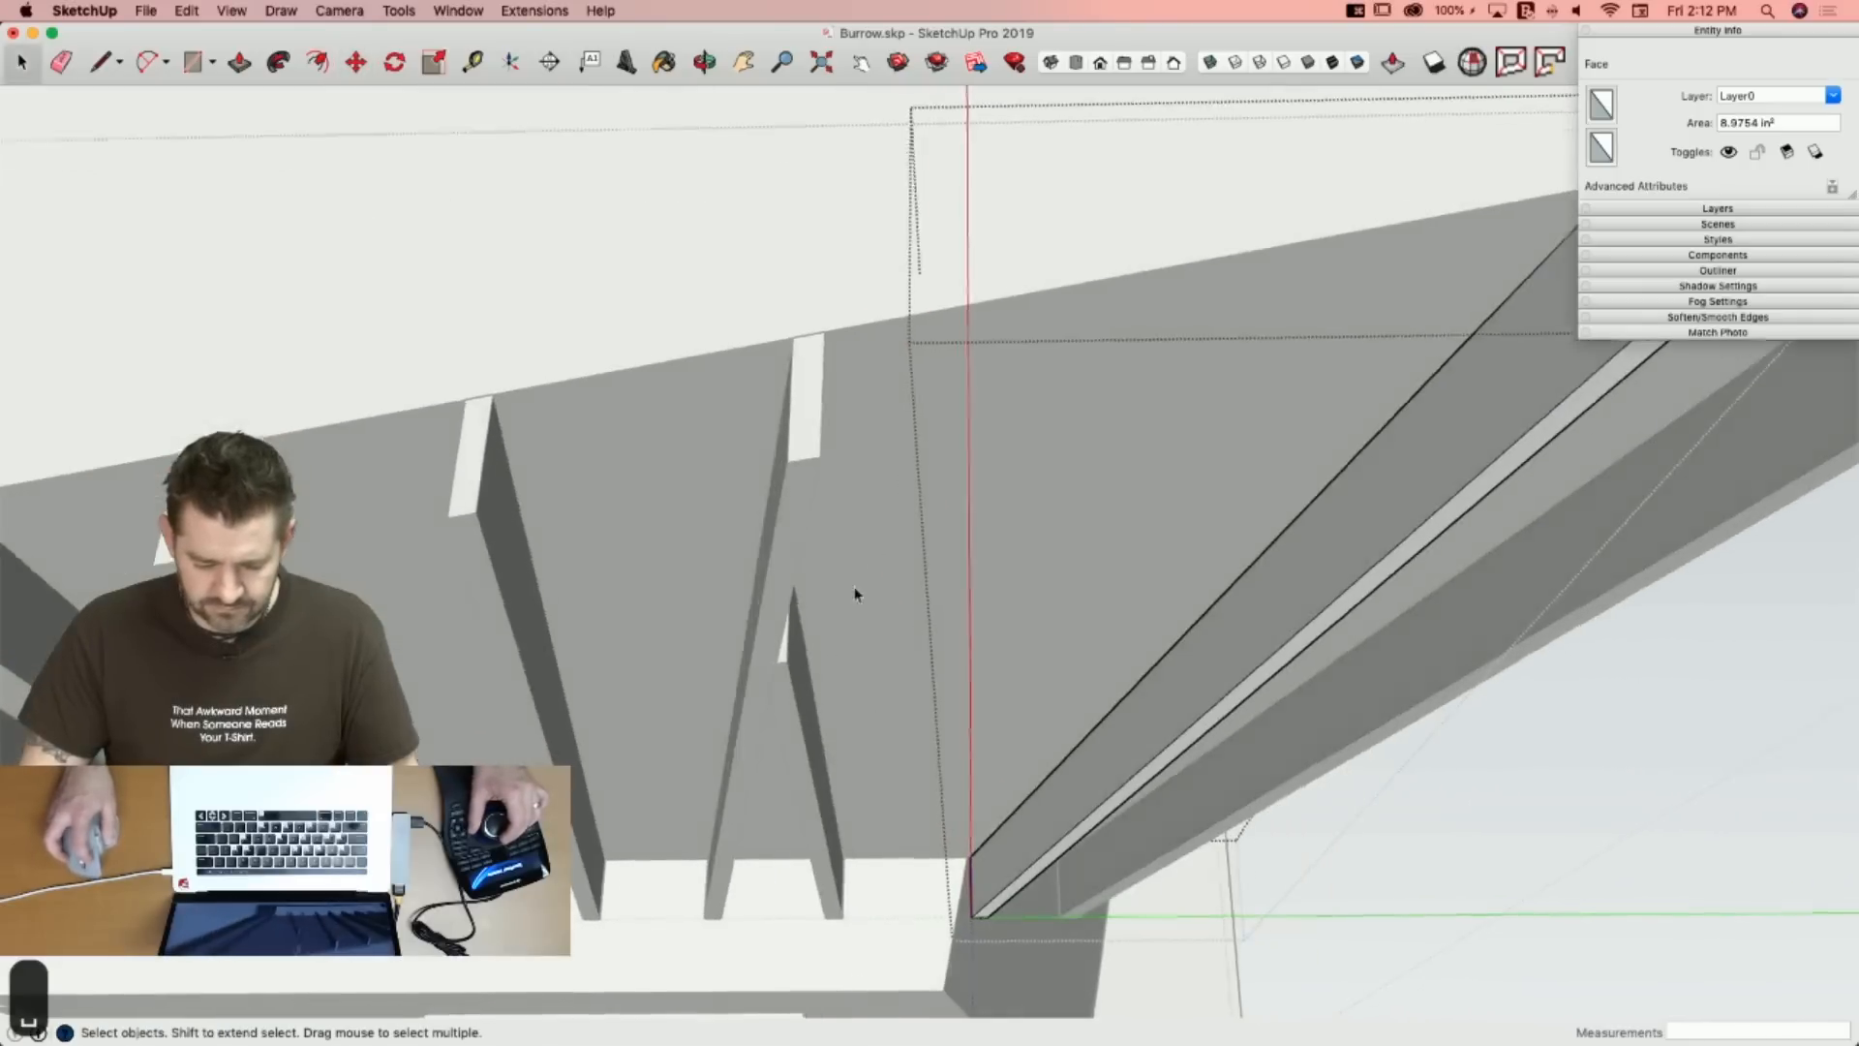
Edit the one remaining short board and stretch its outer end face to the open division point, then close the board.
click(805, 693)
double_click(805, 694)
key(m)
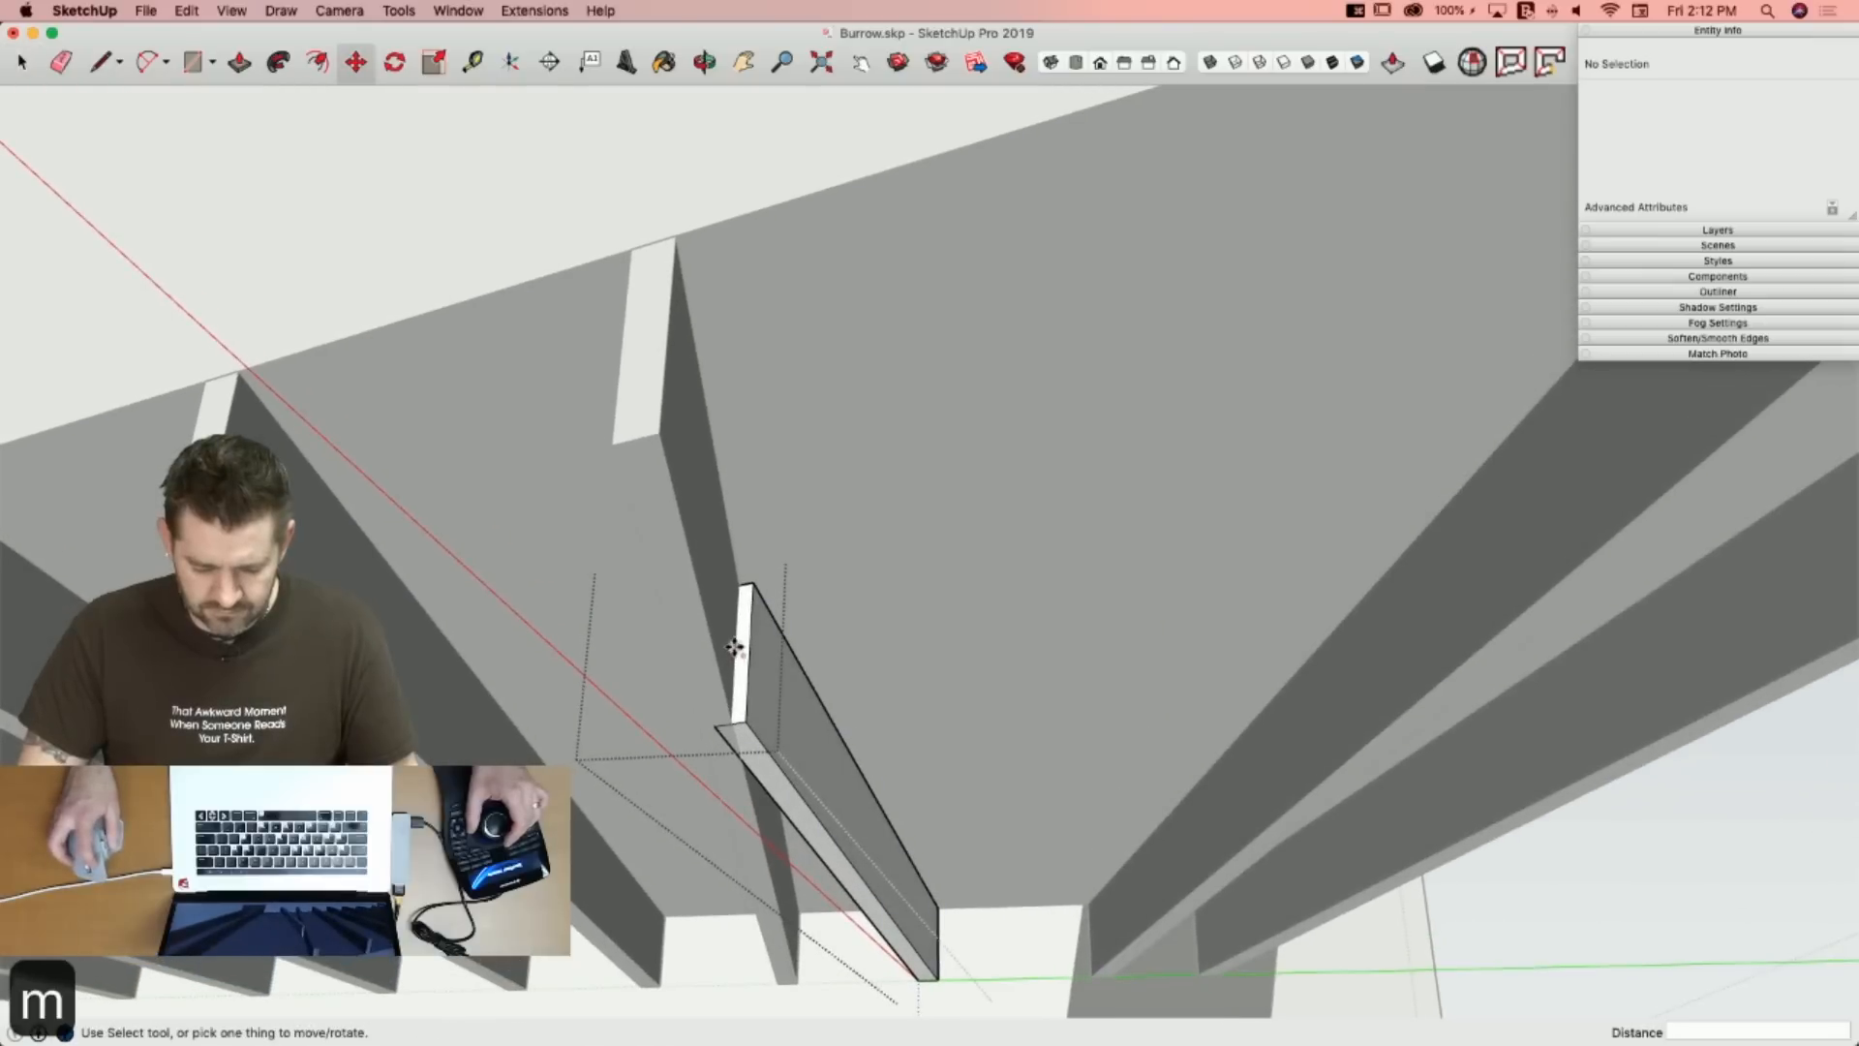
click(746, 656)
key(m)
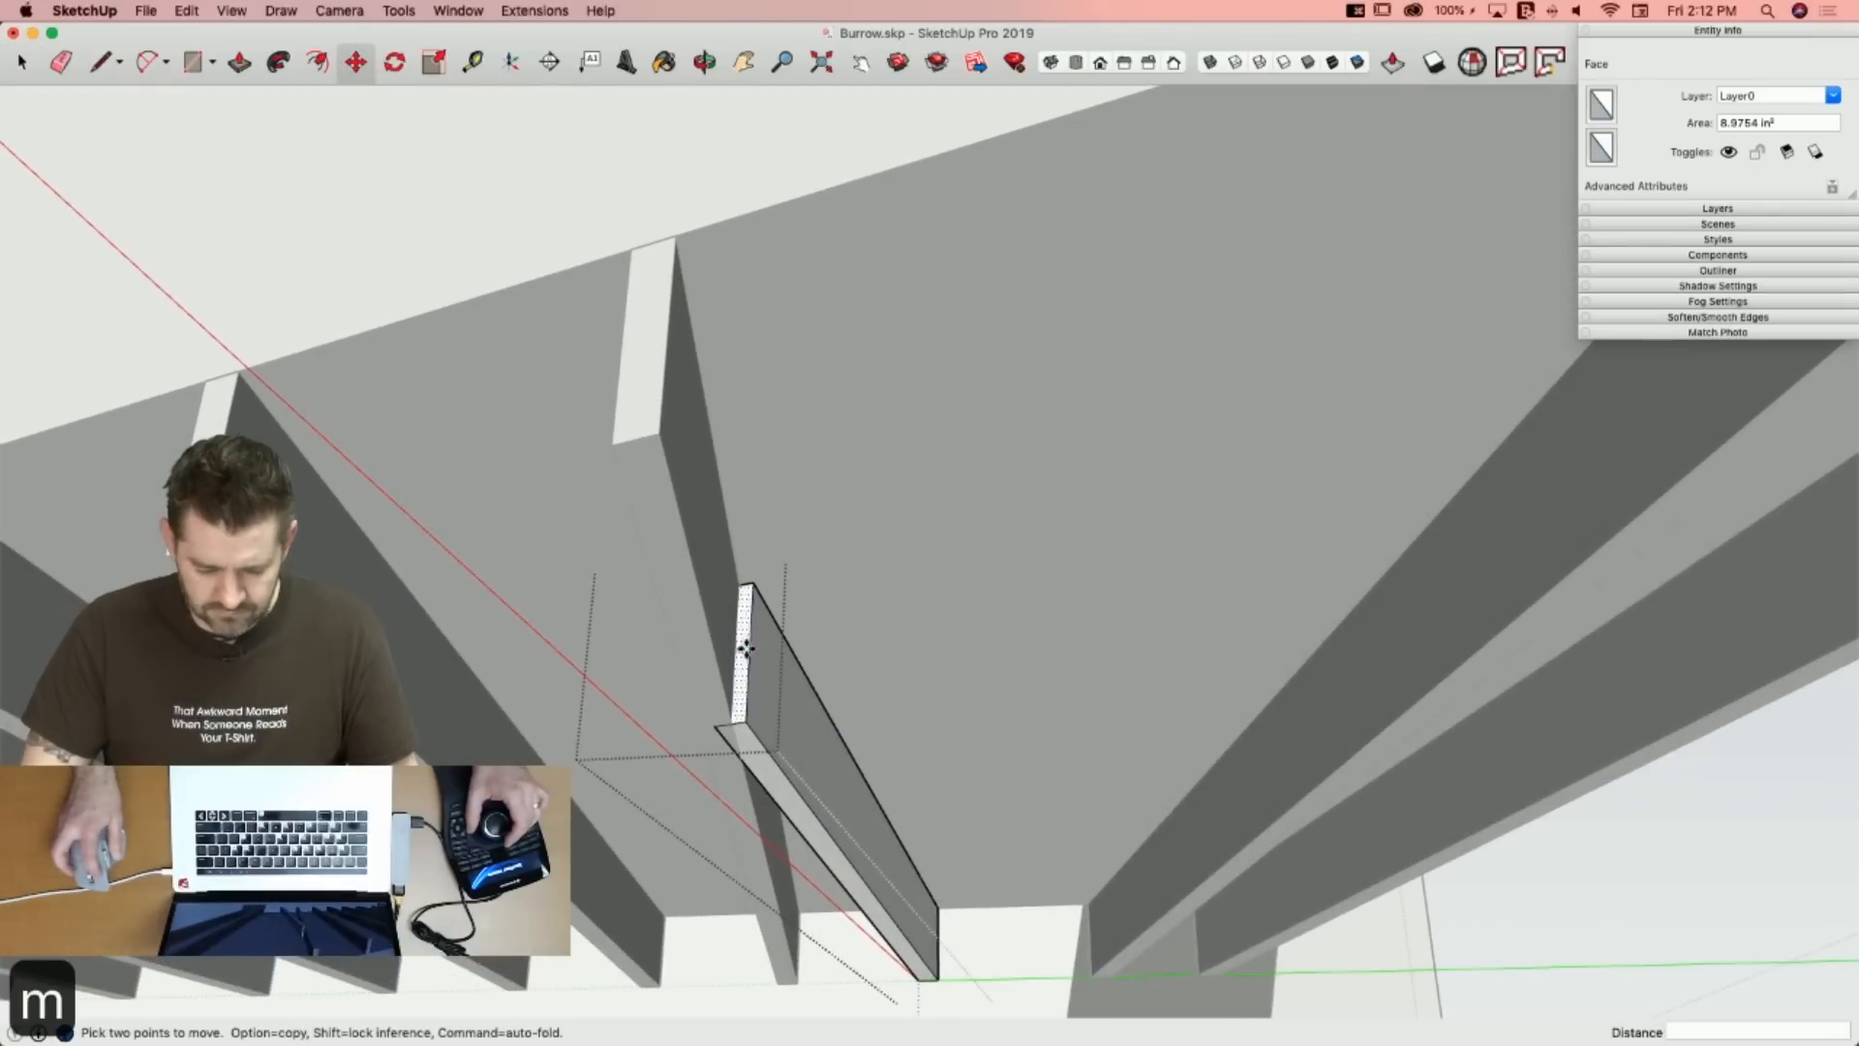
click(746, 656)
click(865, 608)
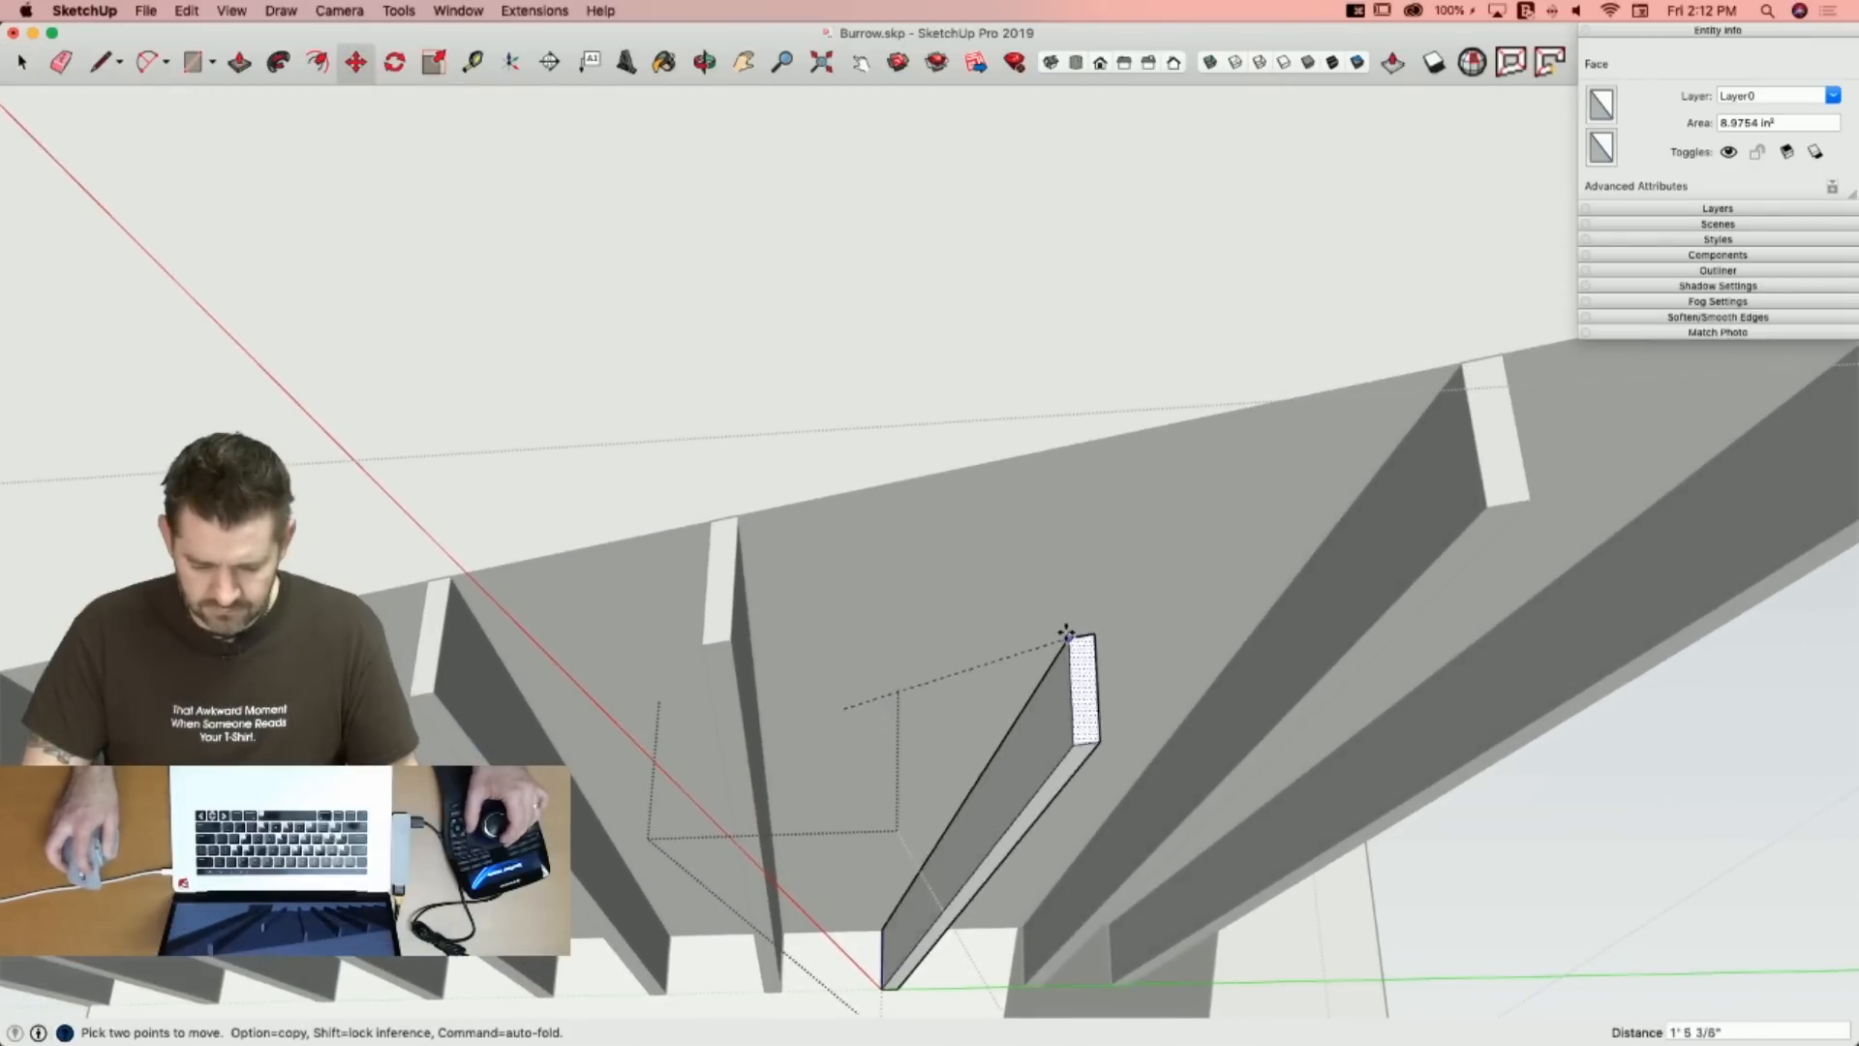
click(1054, 452)
key(space)
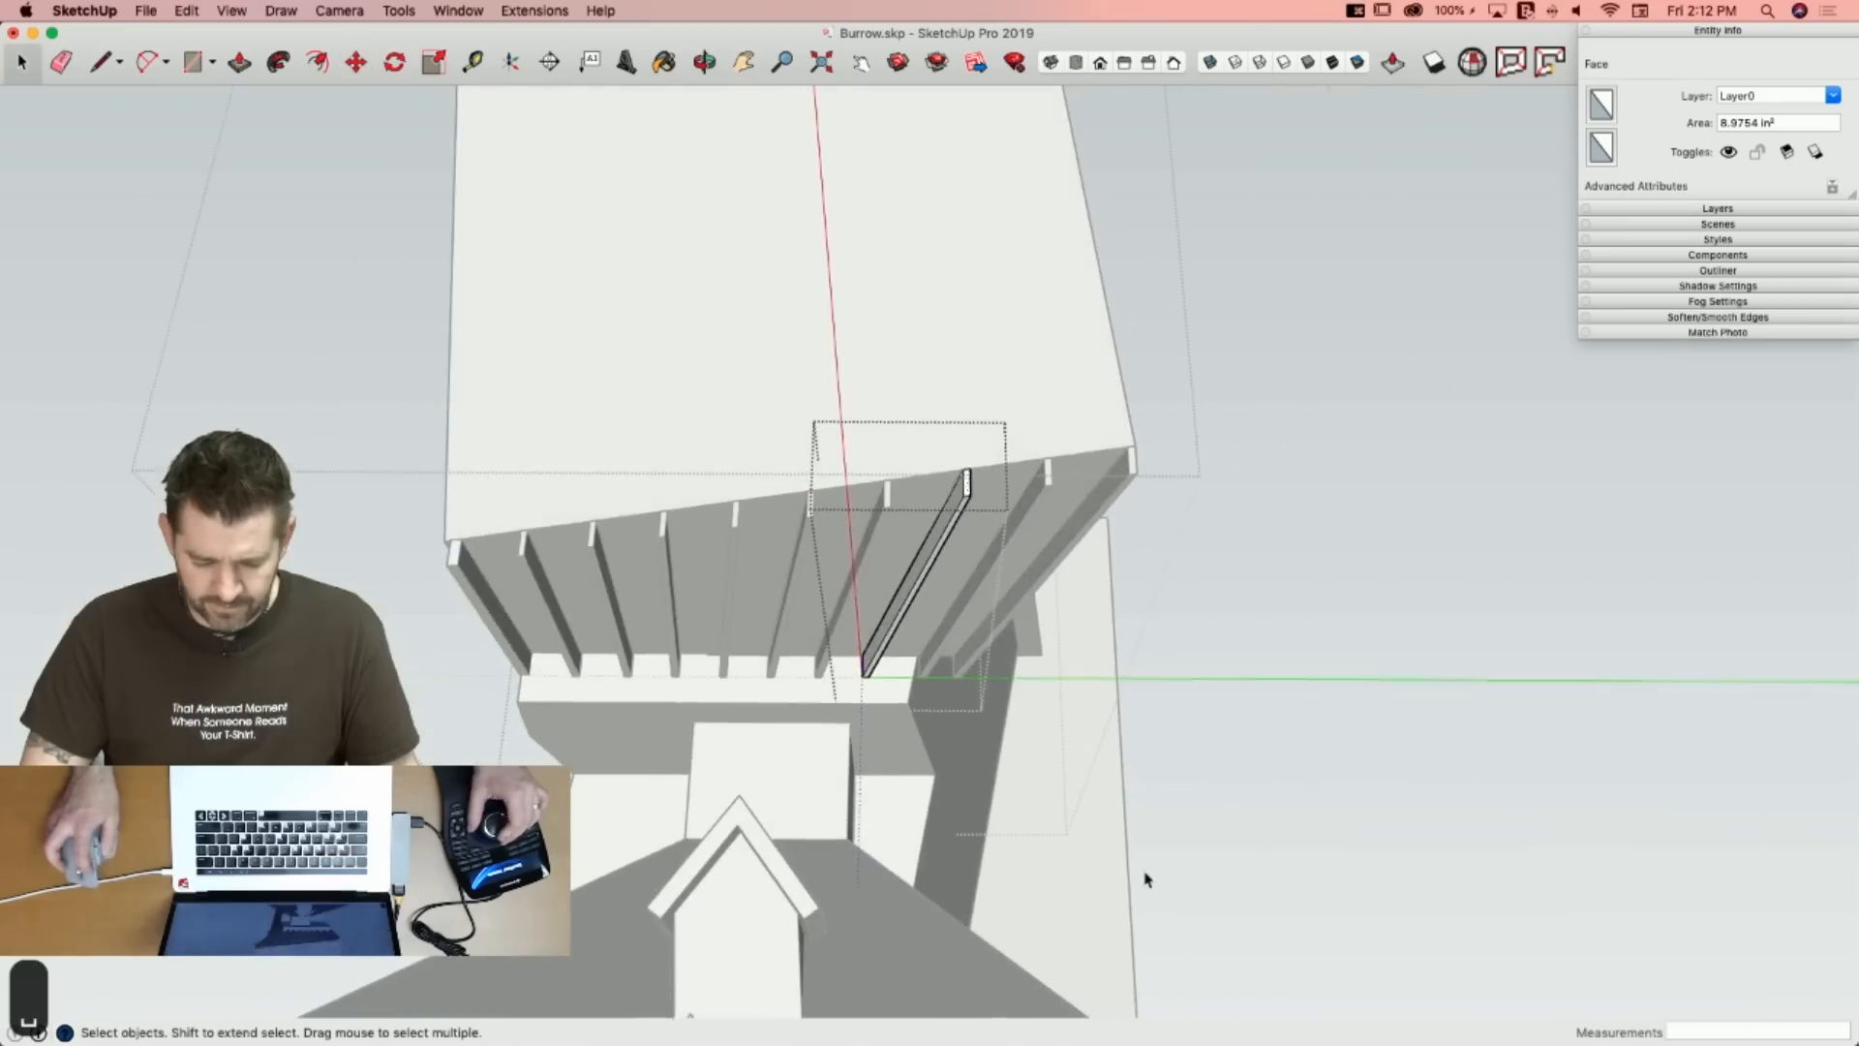
click(1143, 876)
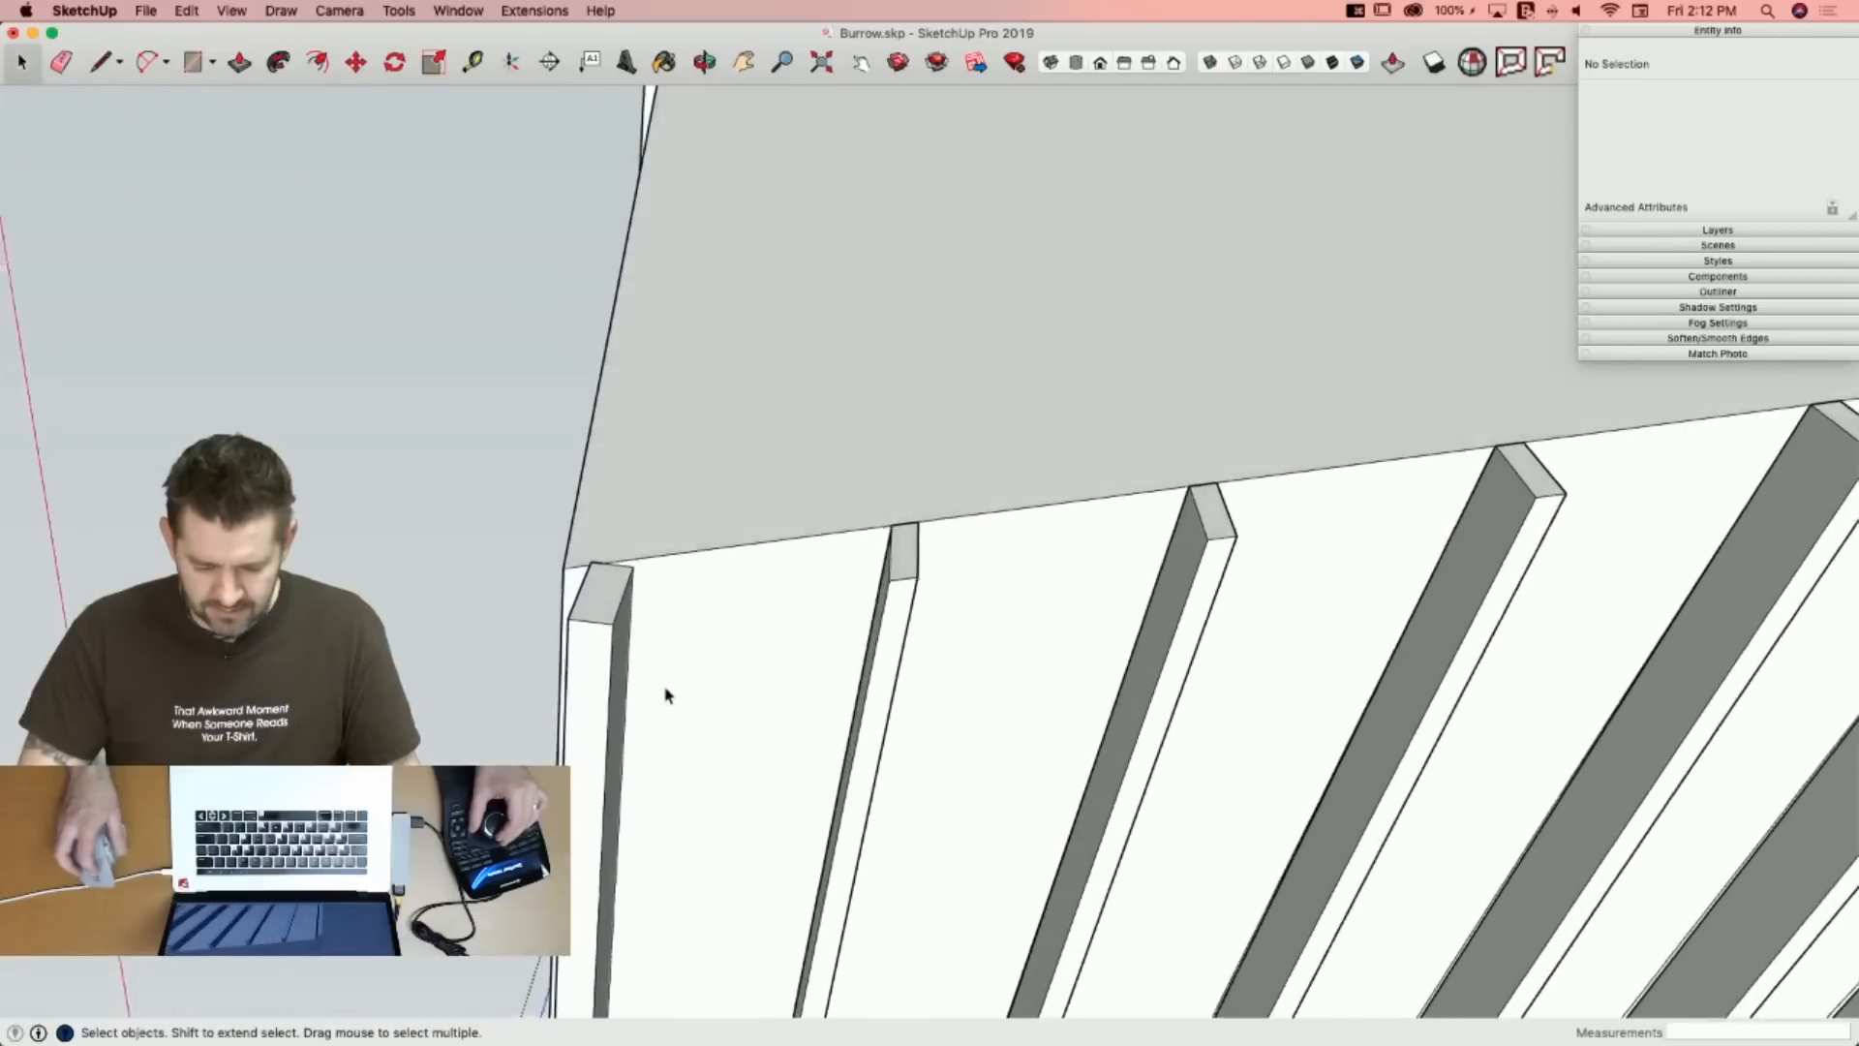
key(p)
key(space)
key(p)
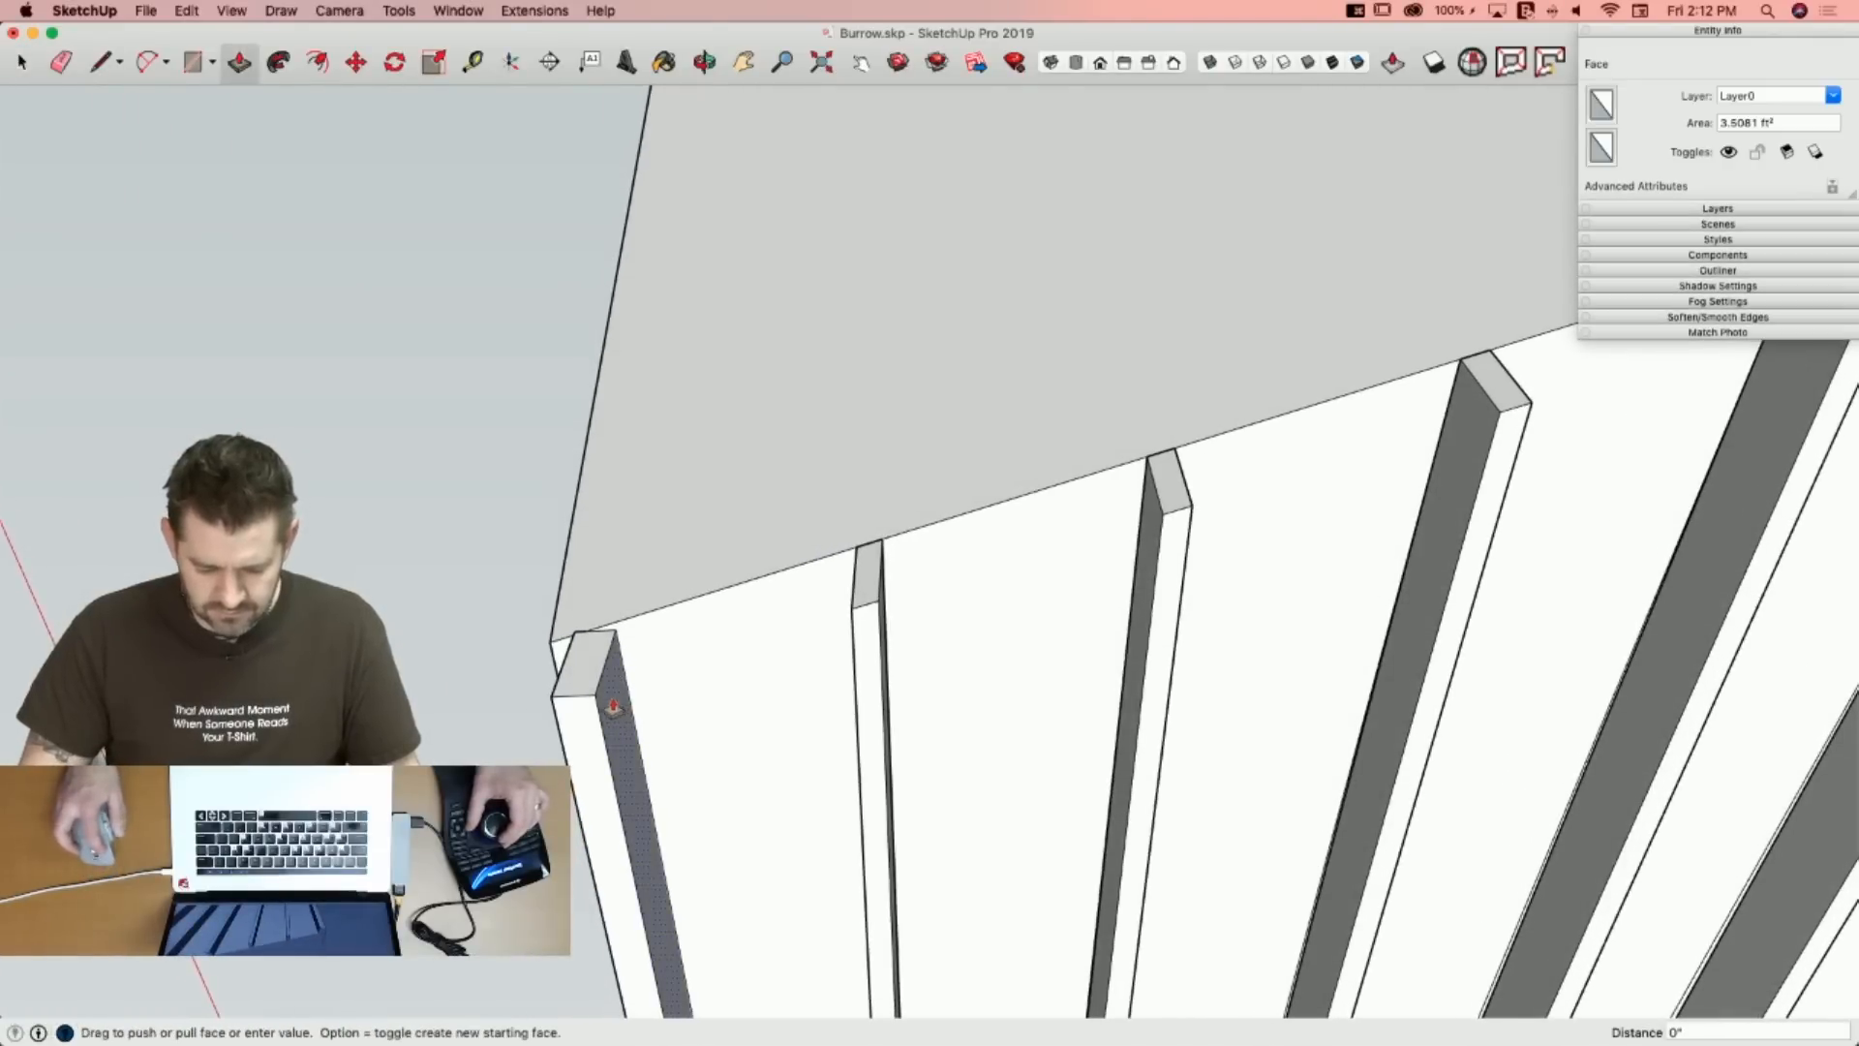
key(space)
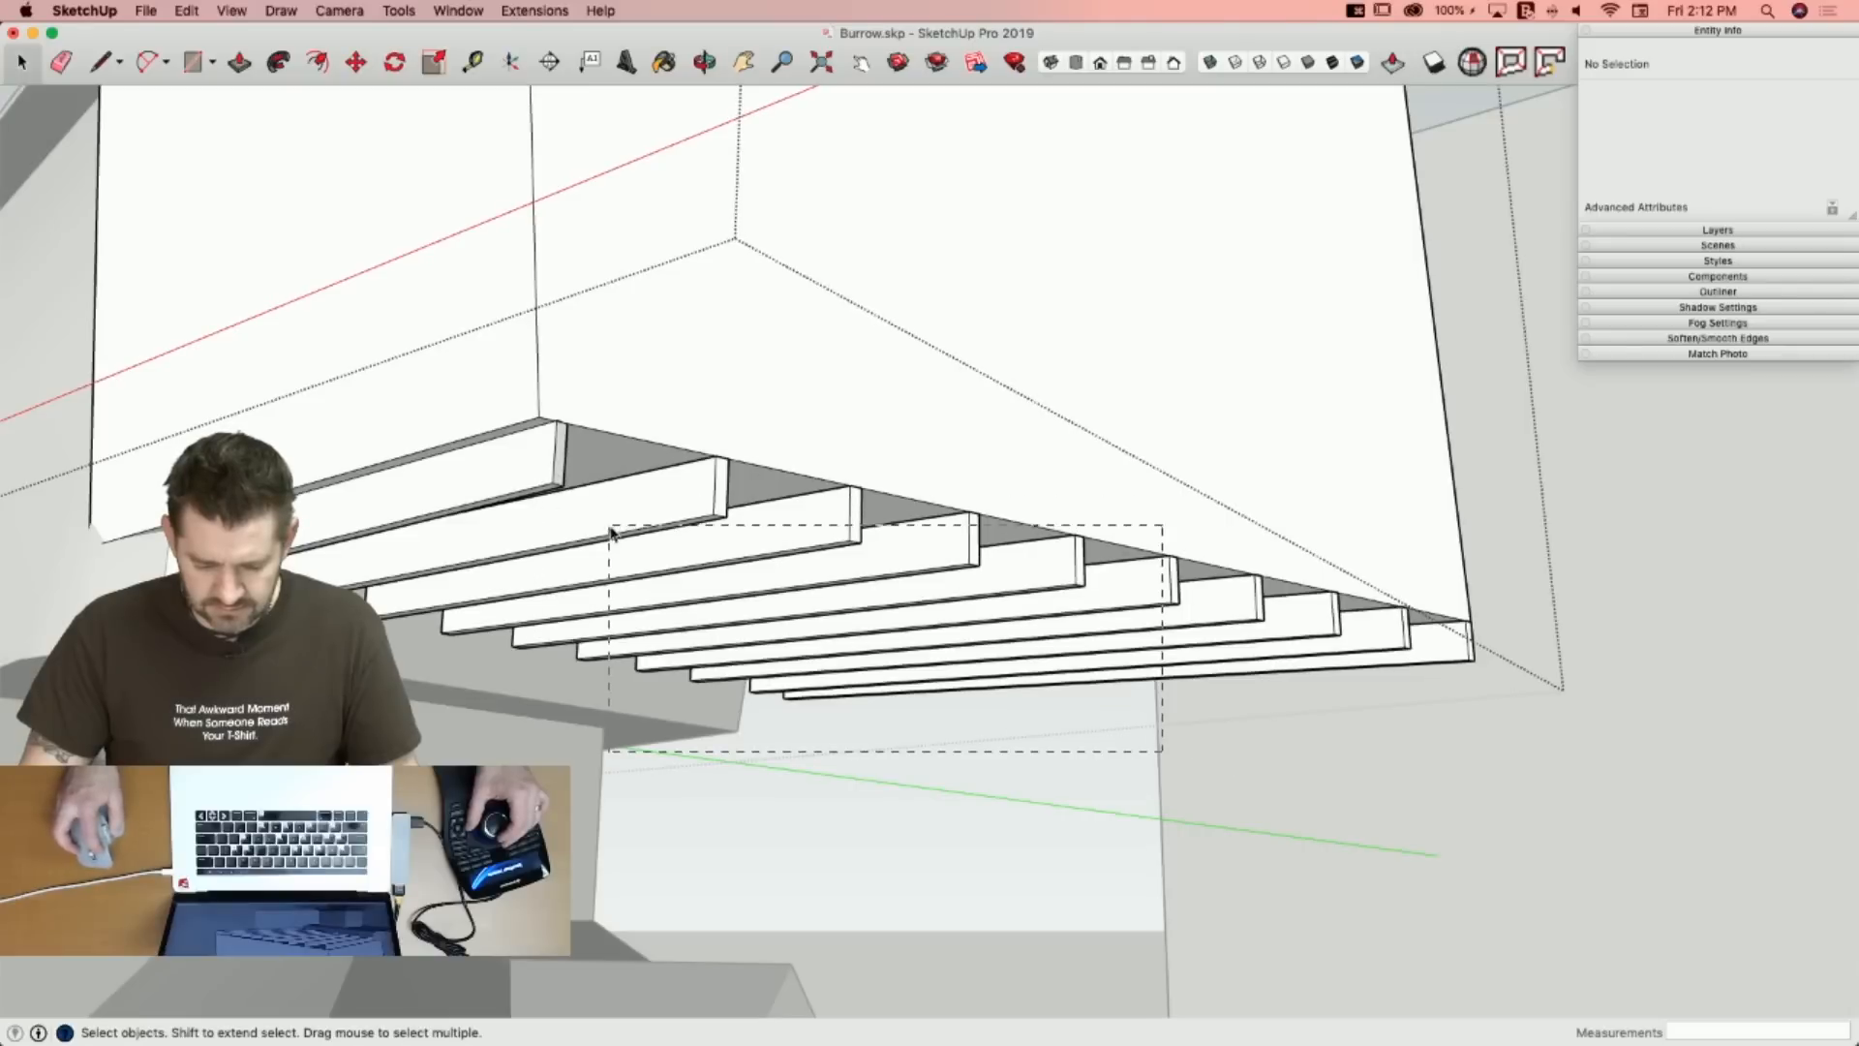
Select the row of rafter boards under the overhang and explode their groups.
drag(611, 532, 611, 530)
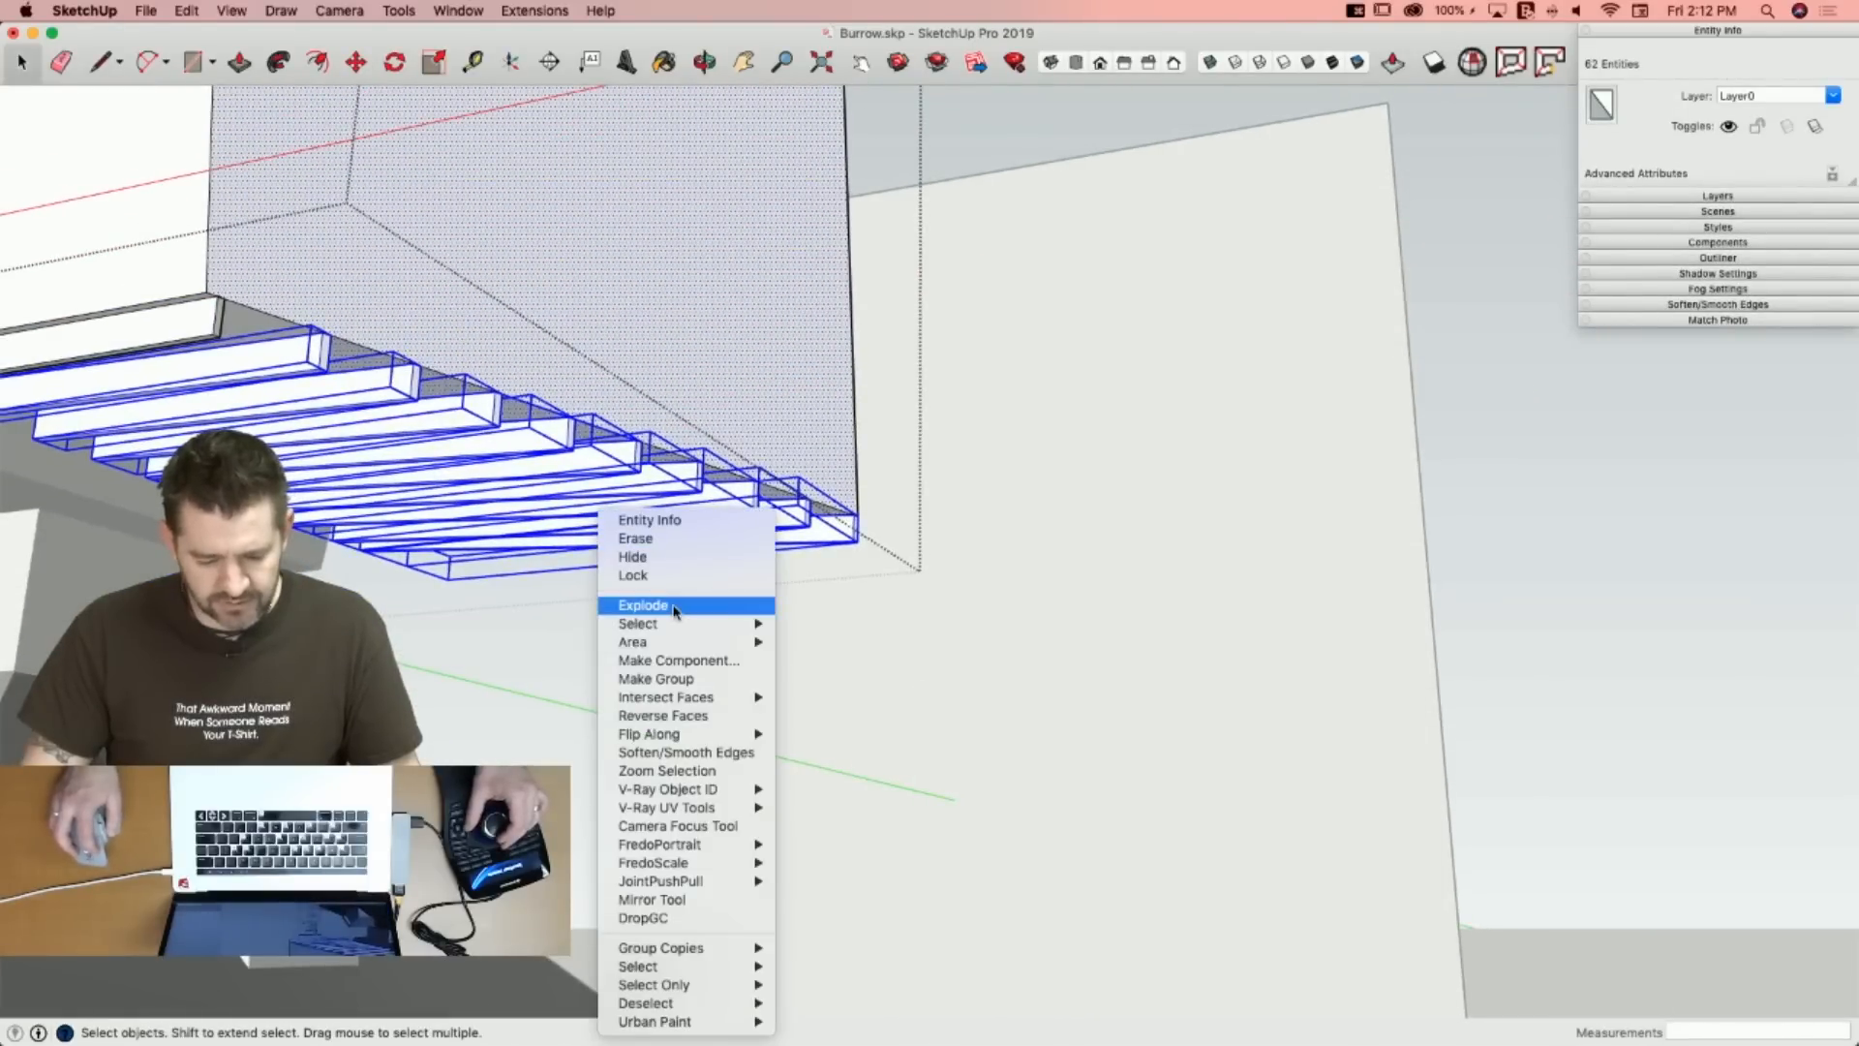
key(shift+e)
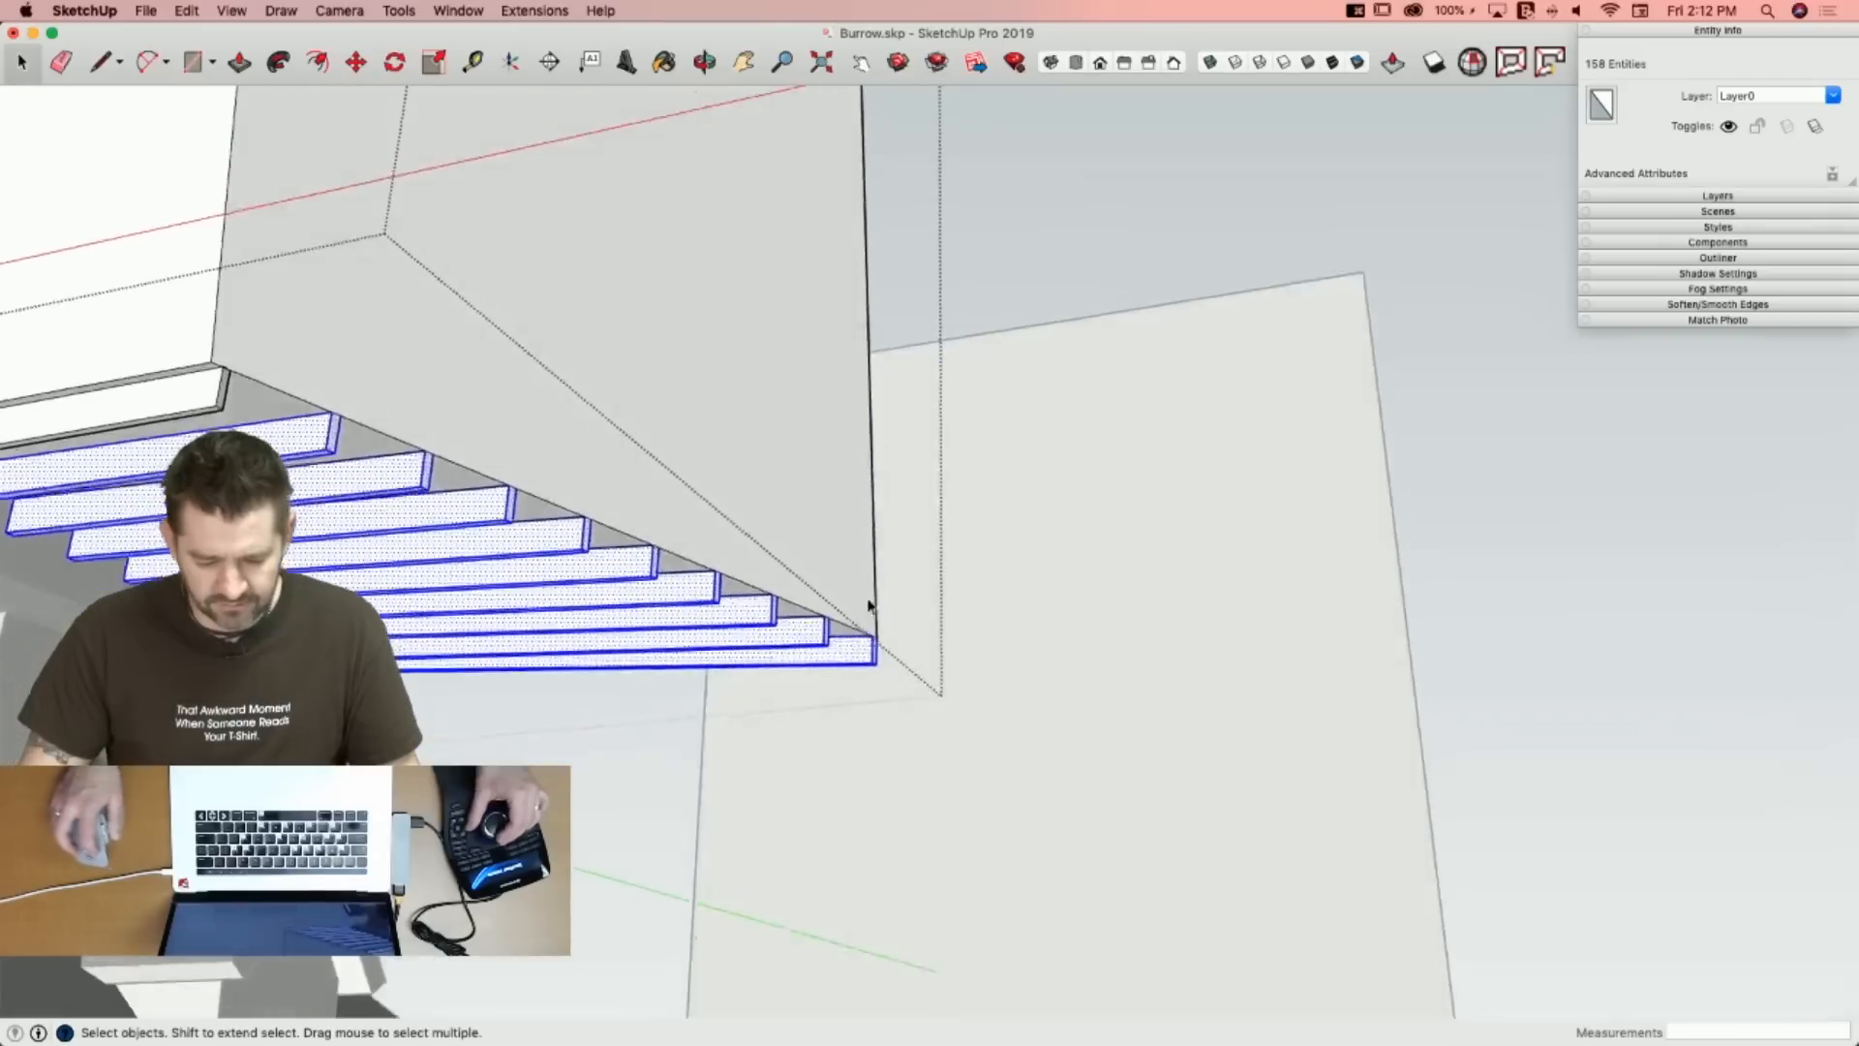
click(1053, 617)
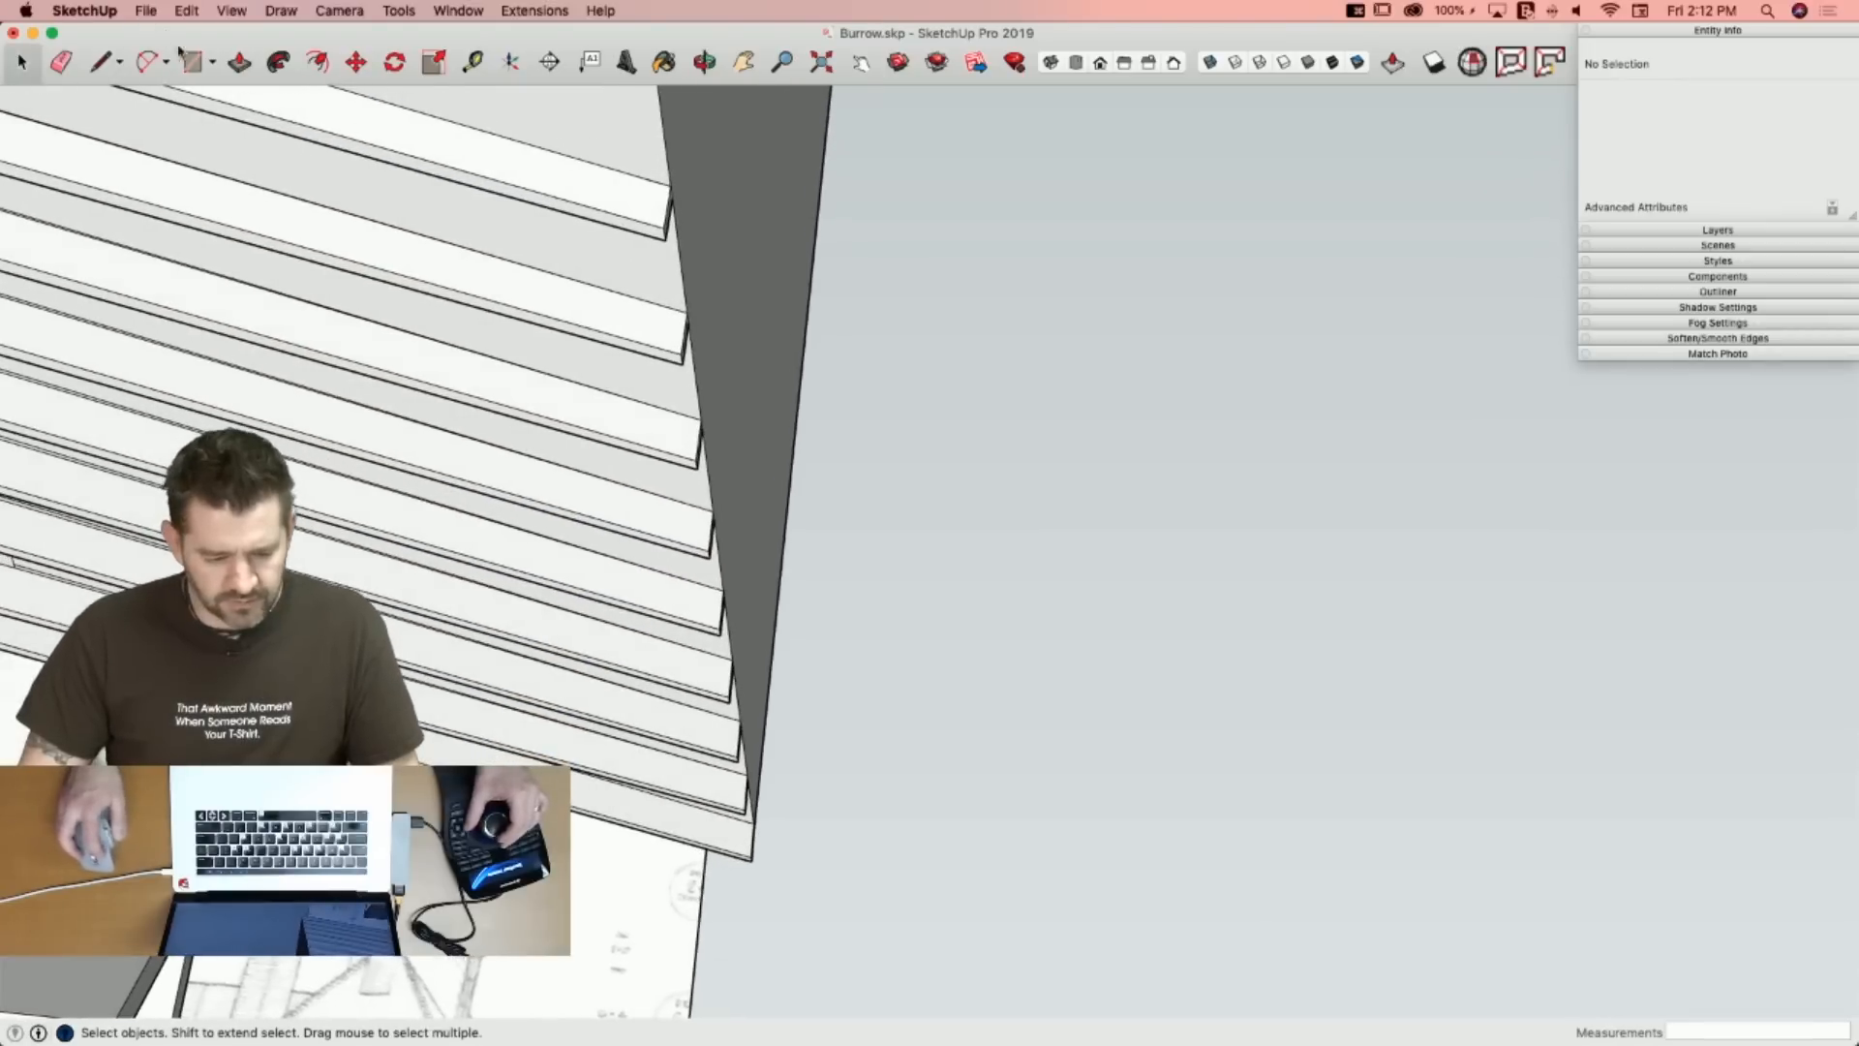
click(209, 63)
click(755, 339)
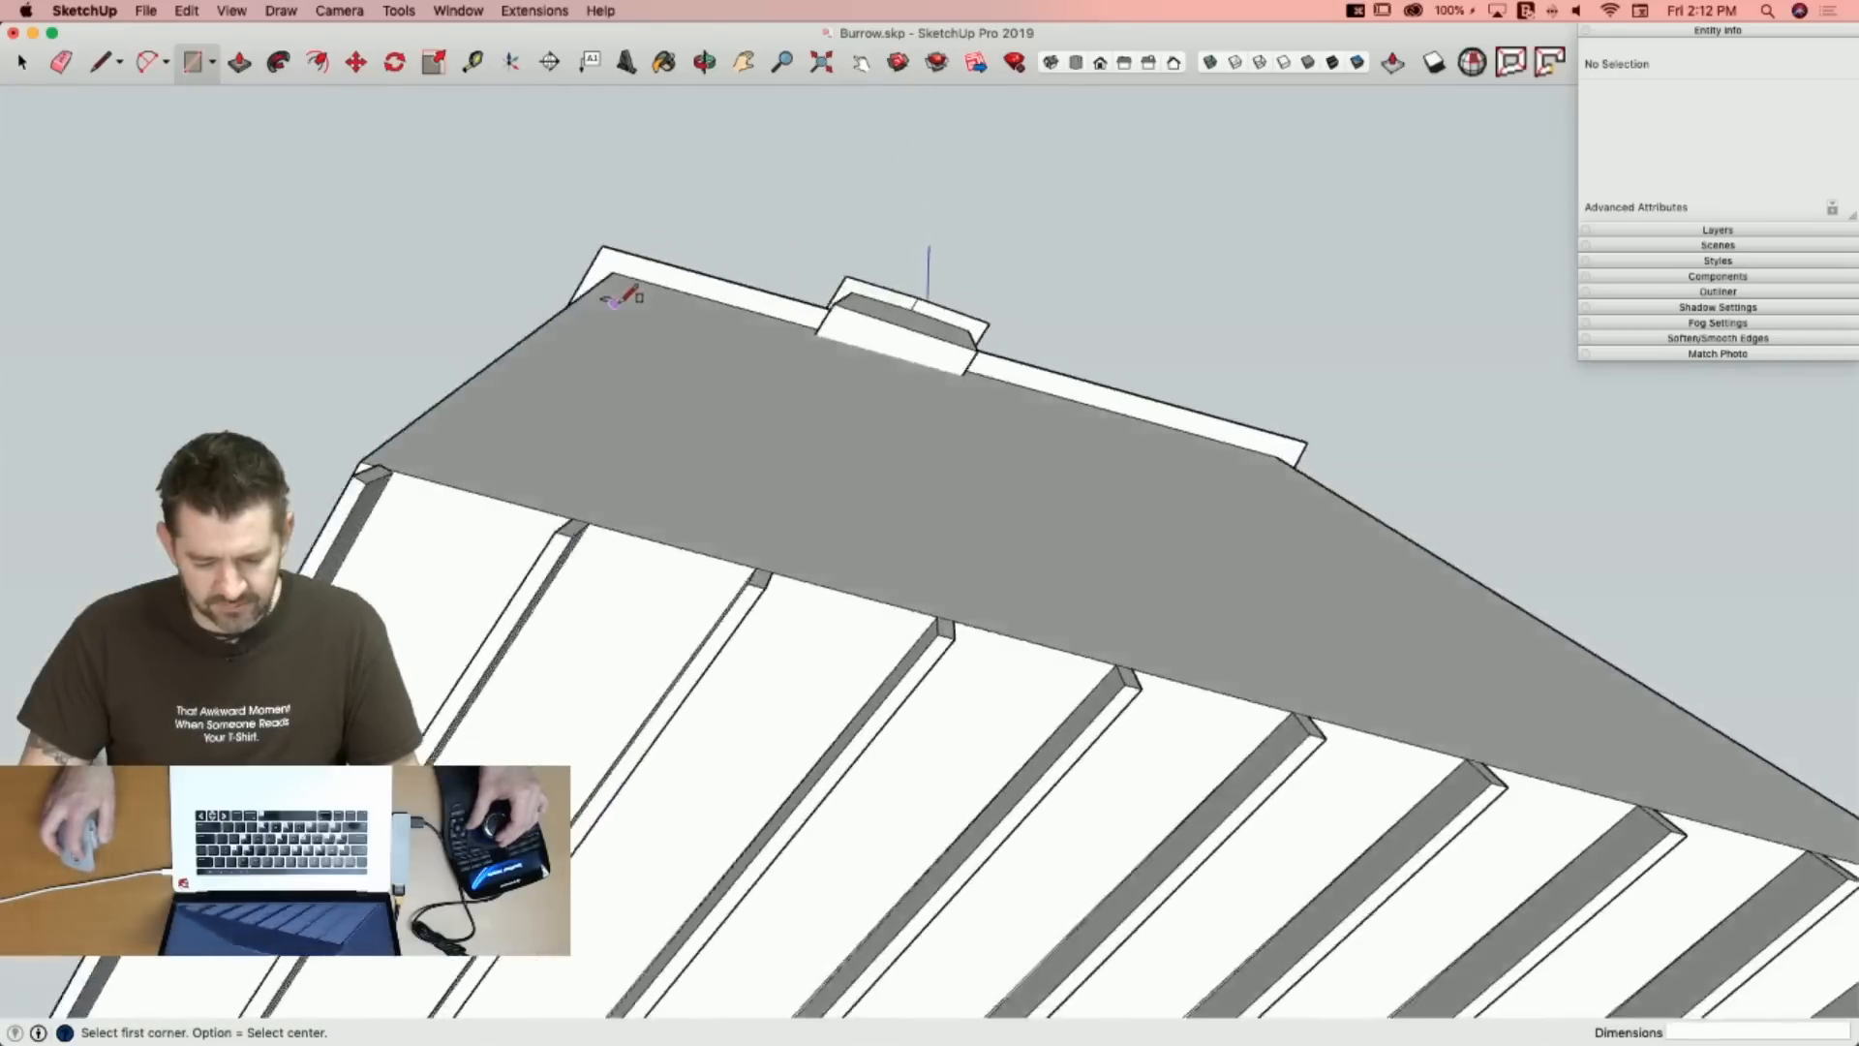
click(184, 356)
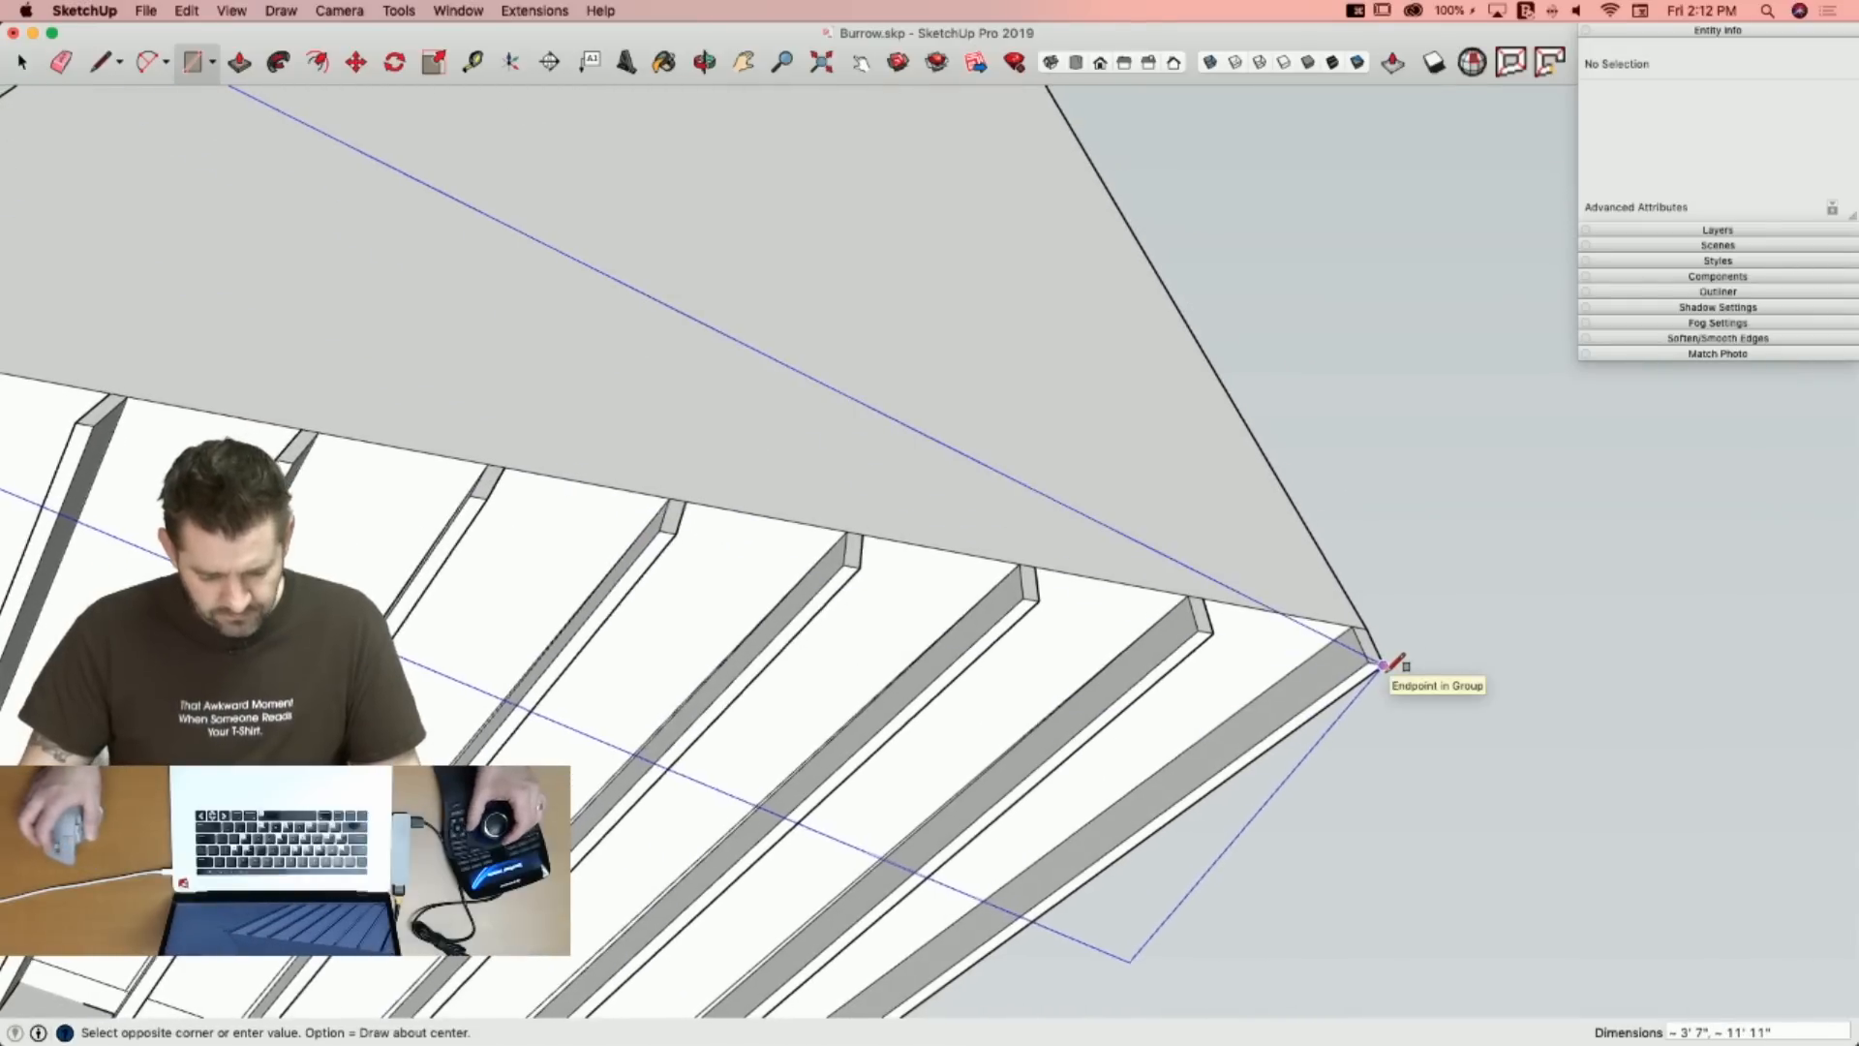
key(space)
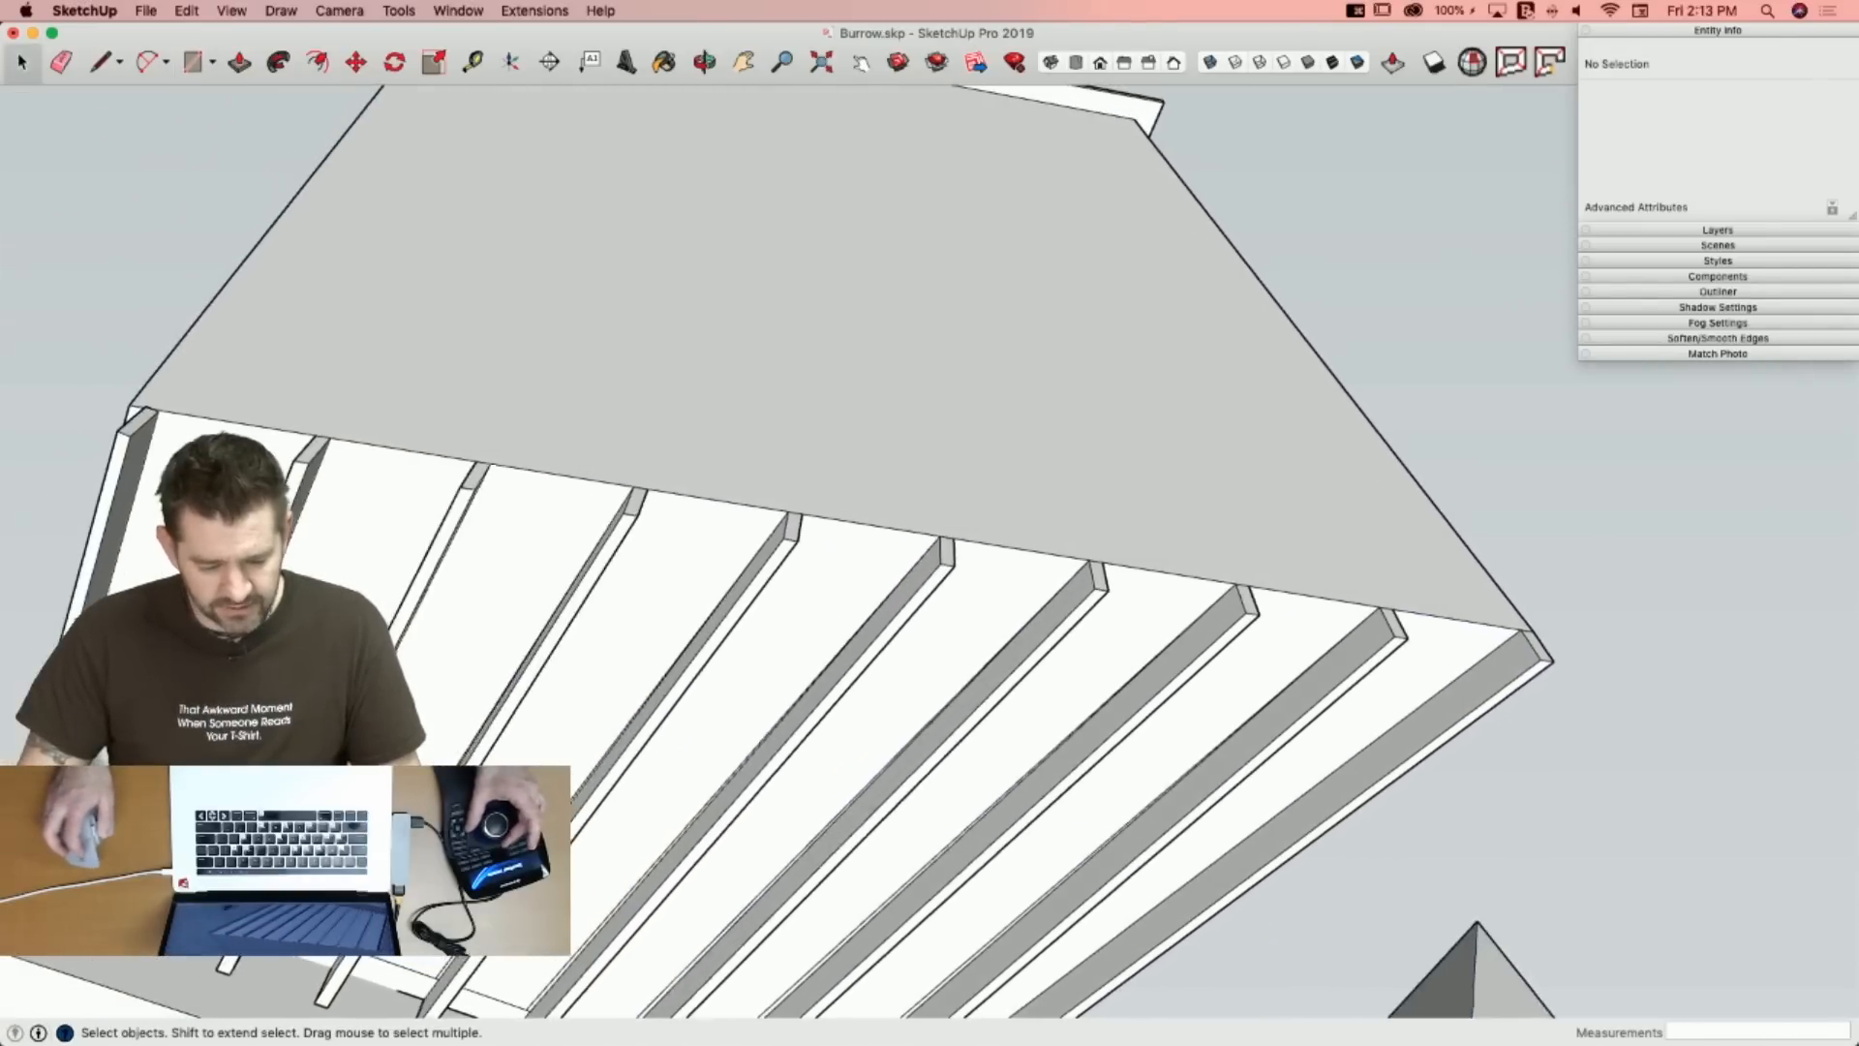
Draw a line about 12' 5" long across the lower corners of the rafter ends, from one end board to the other.
key(l)
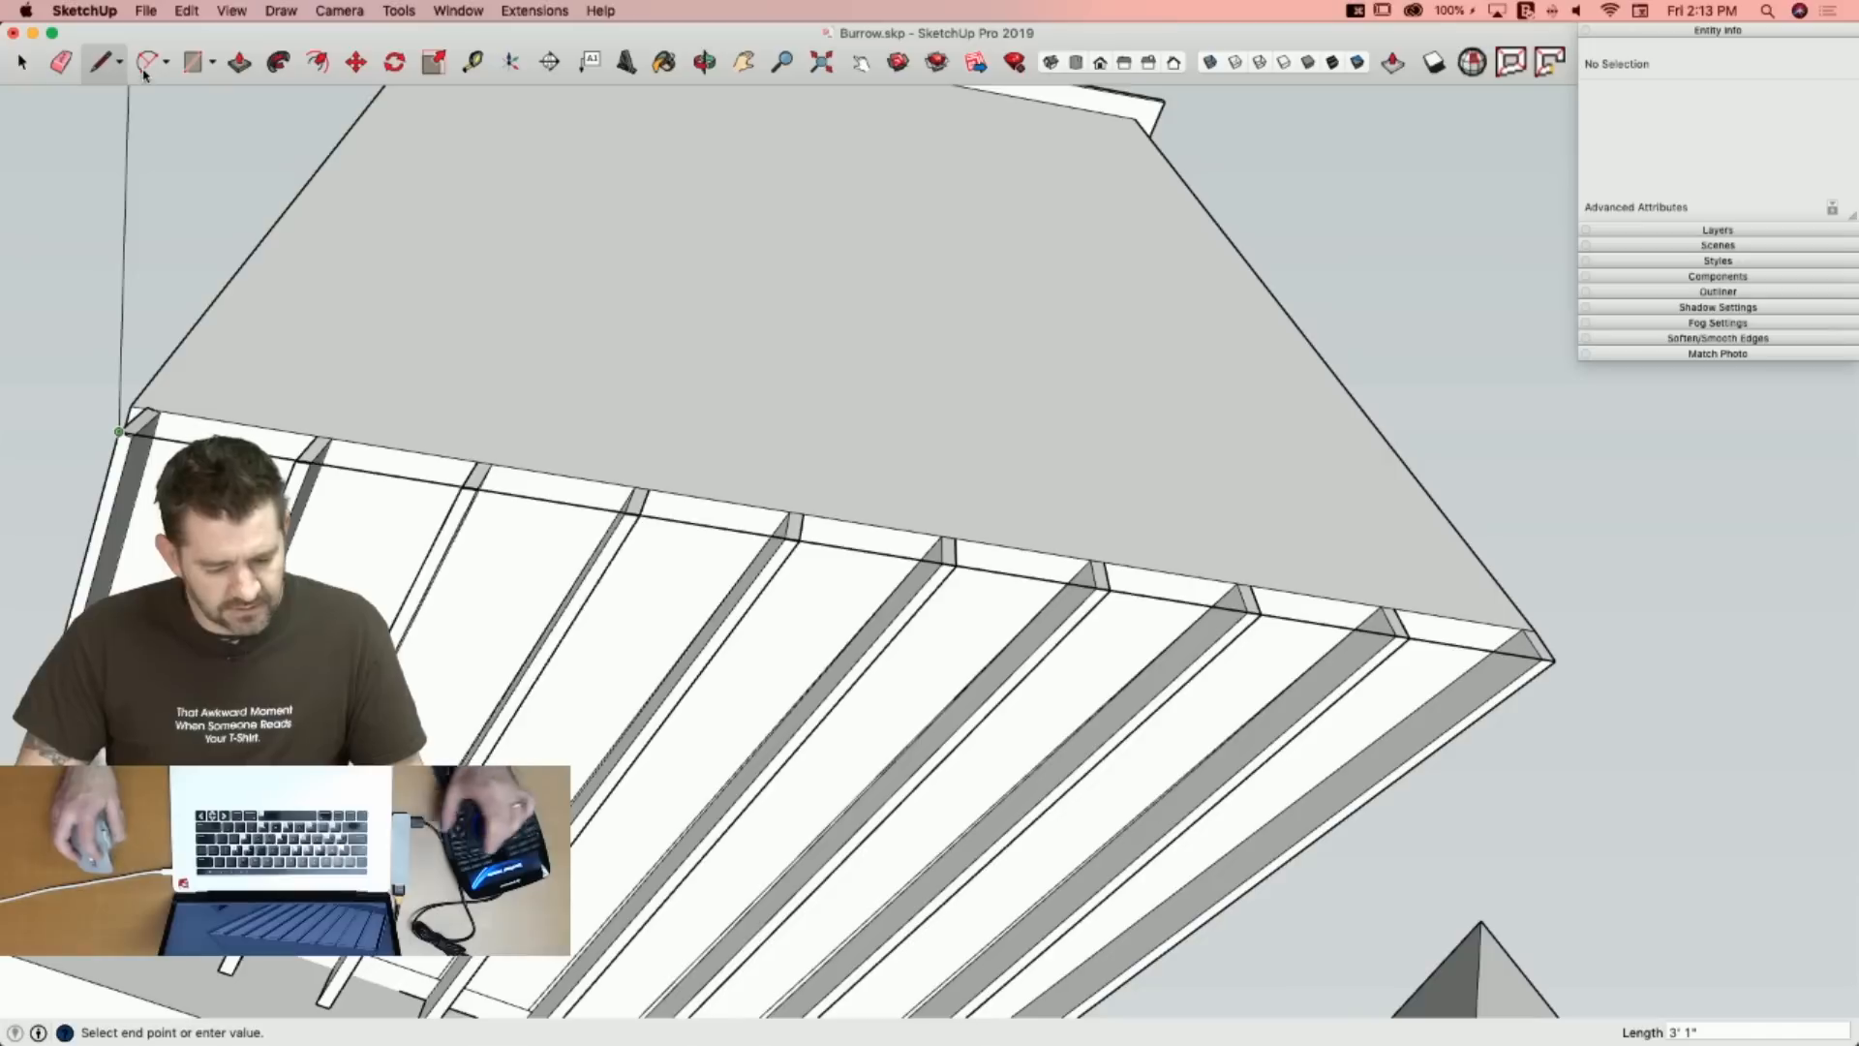
key(space)
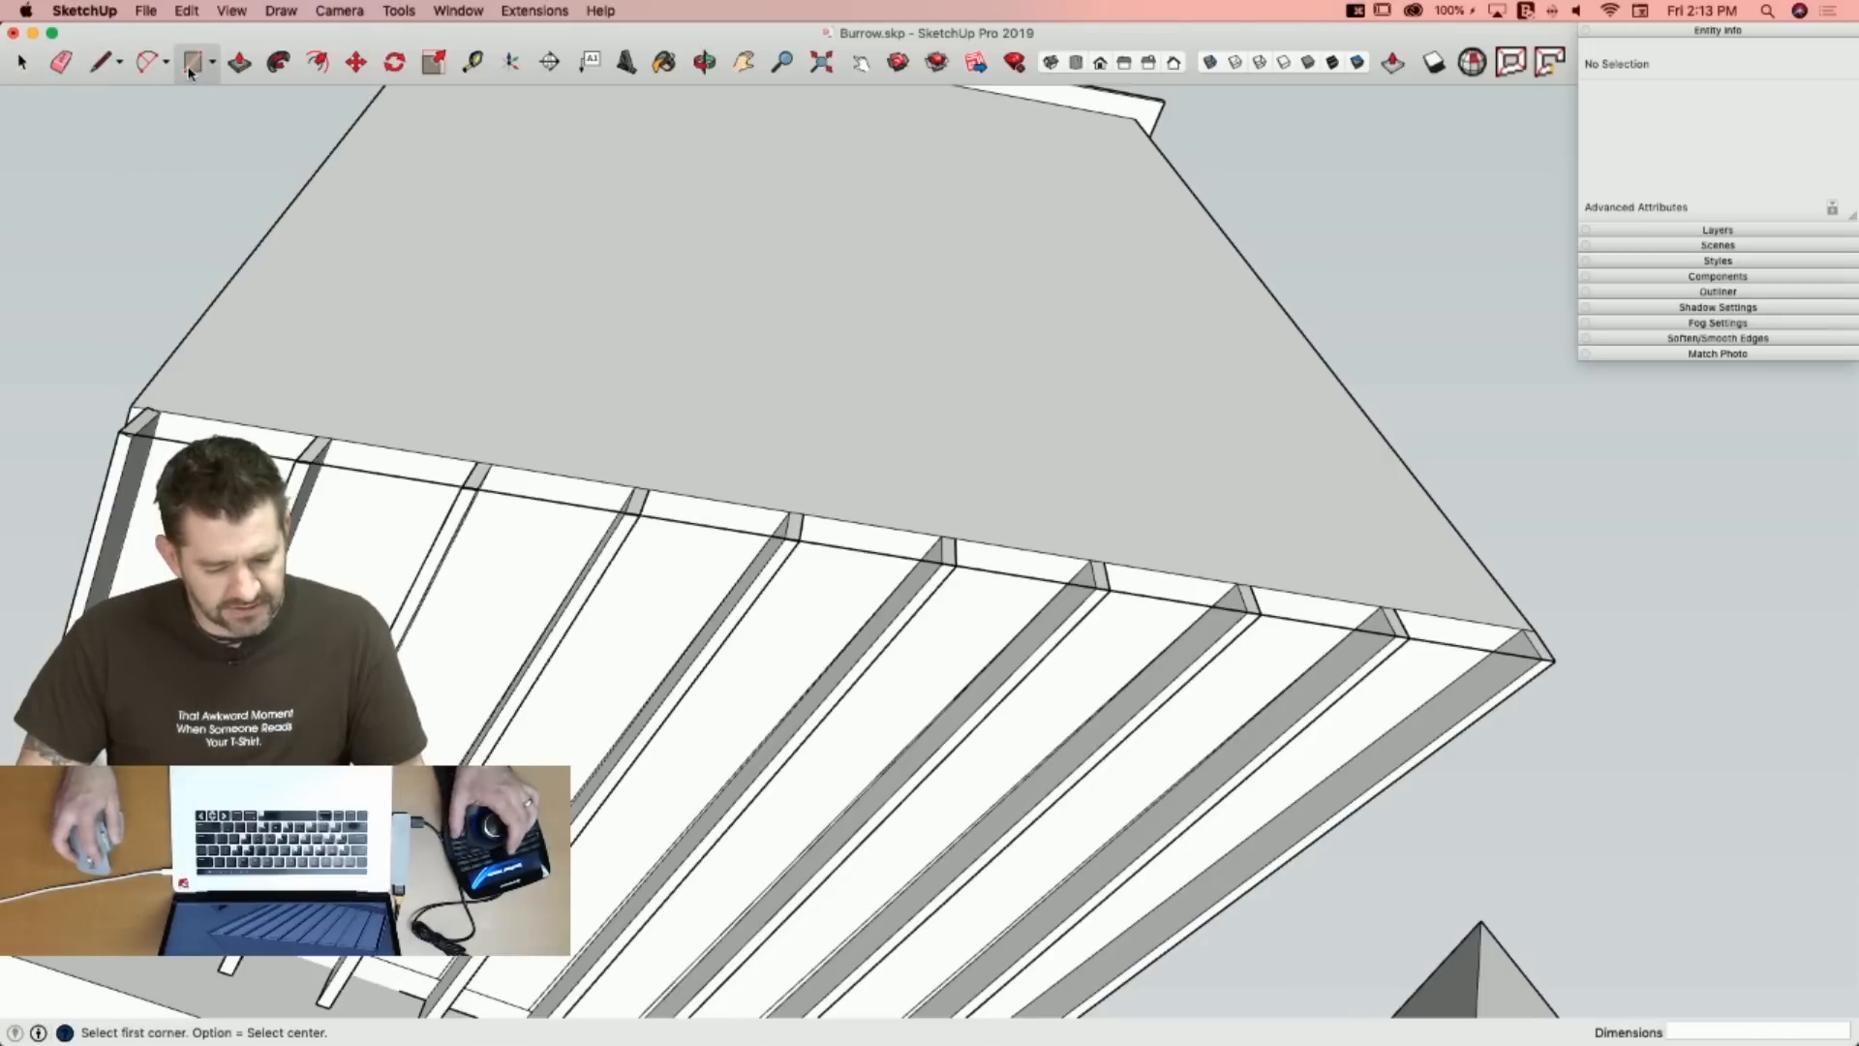
click(191, 68)
click(320, 130)
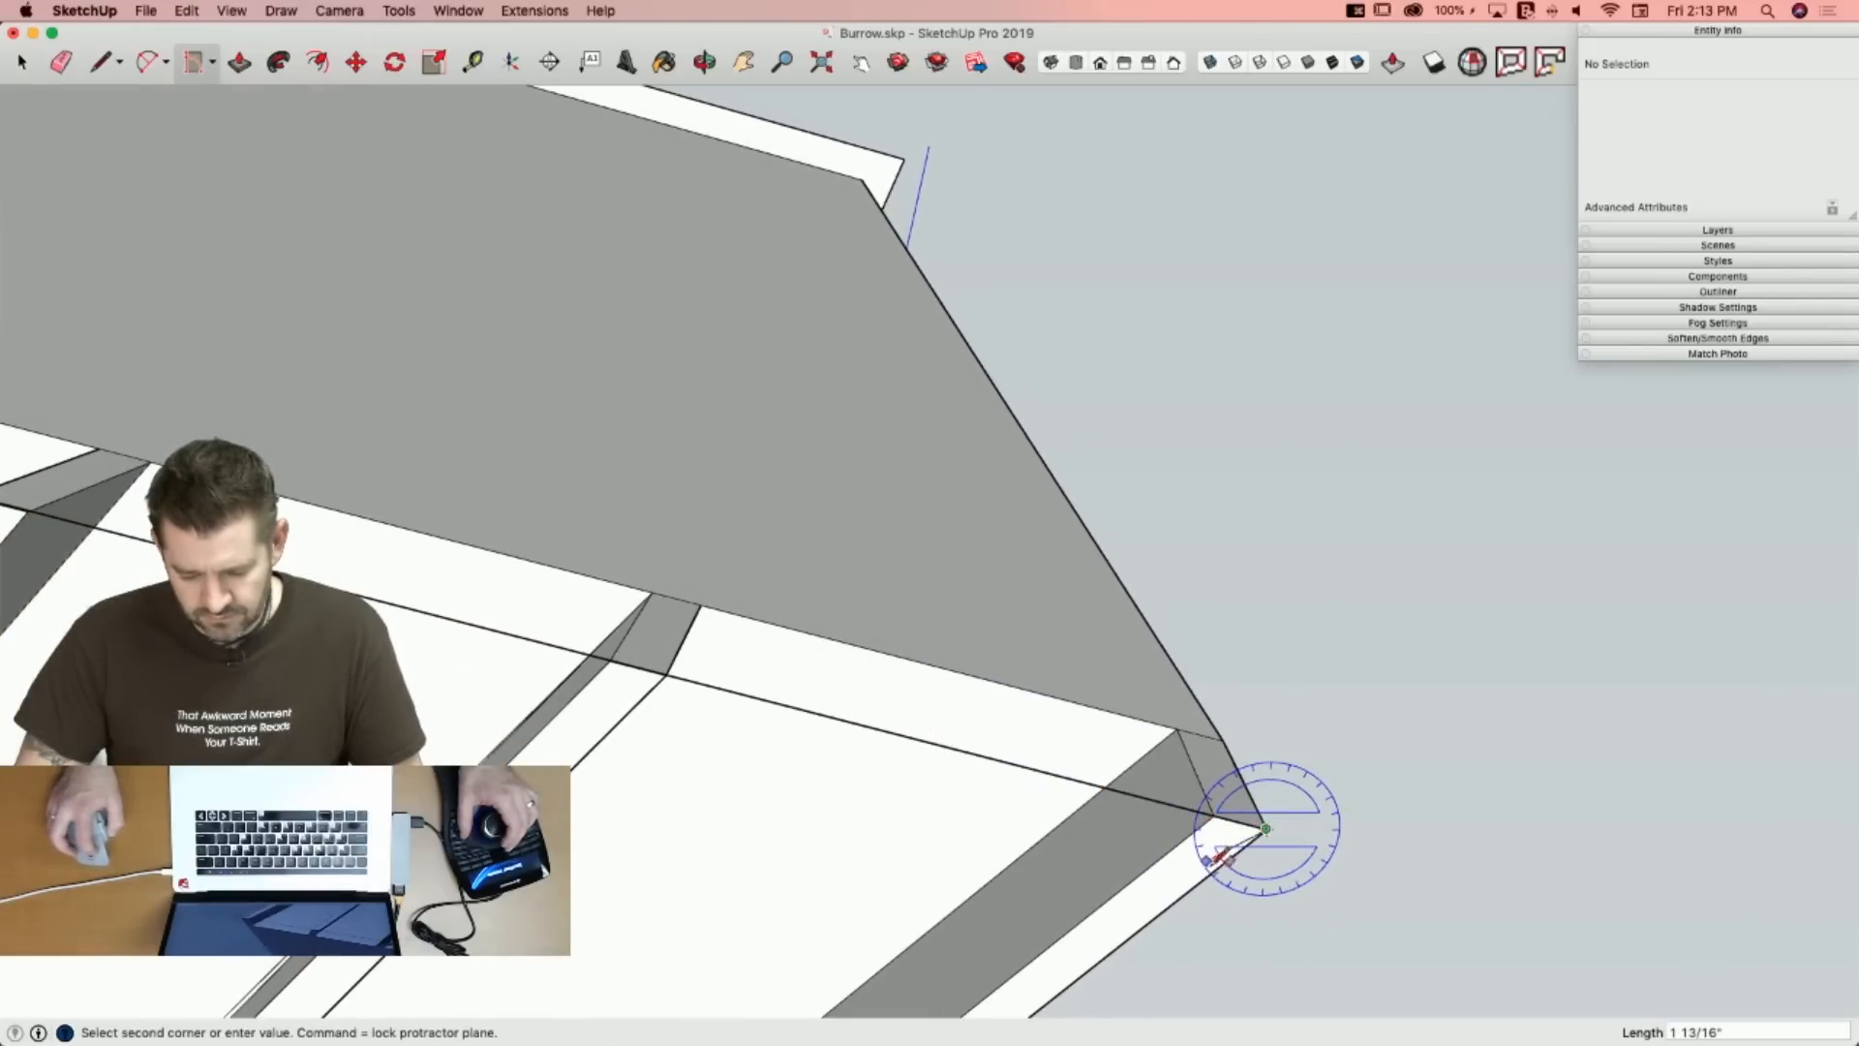
click(1216, 868)
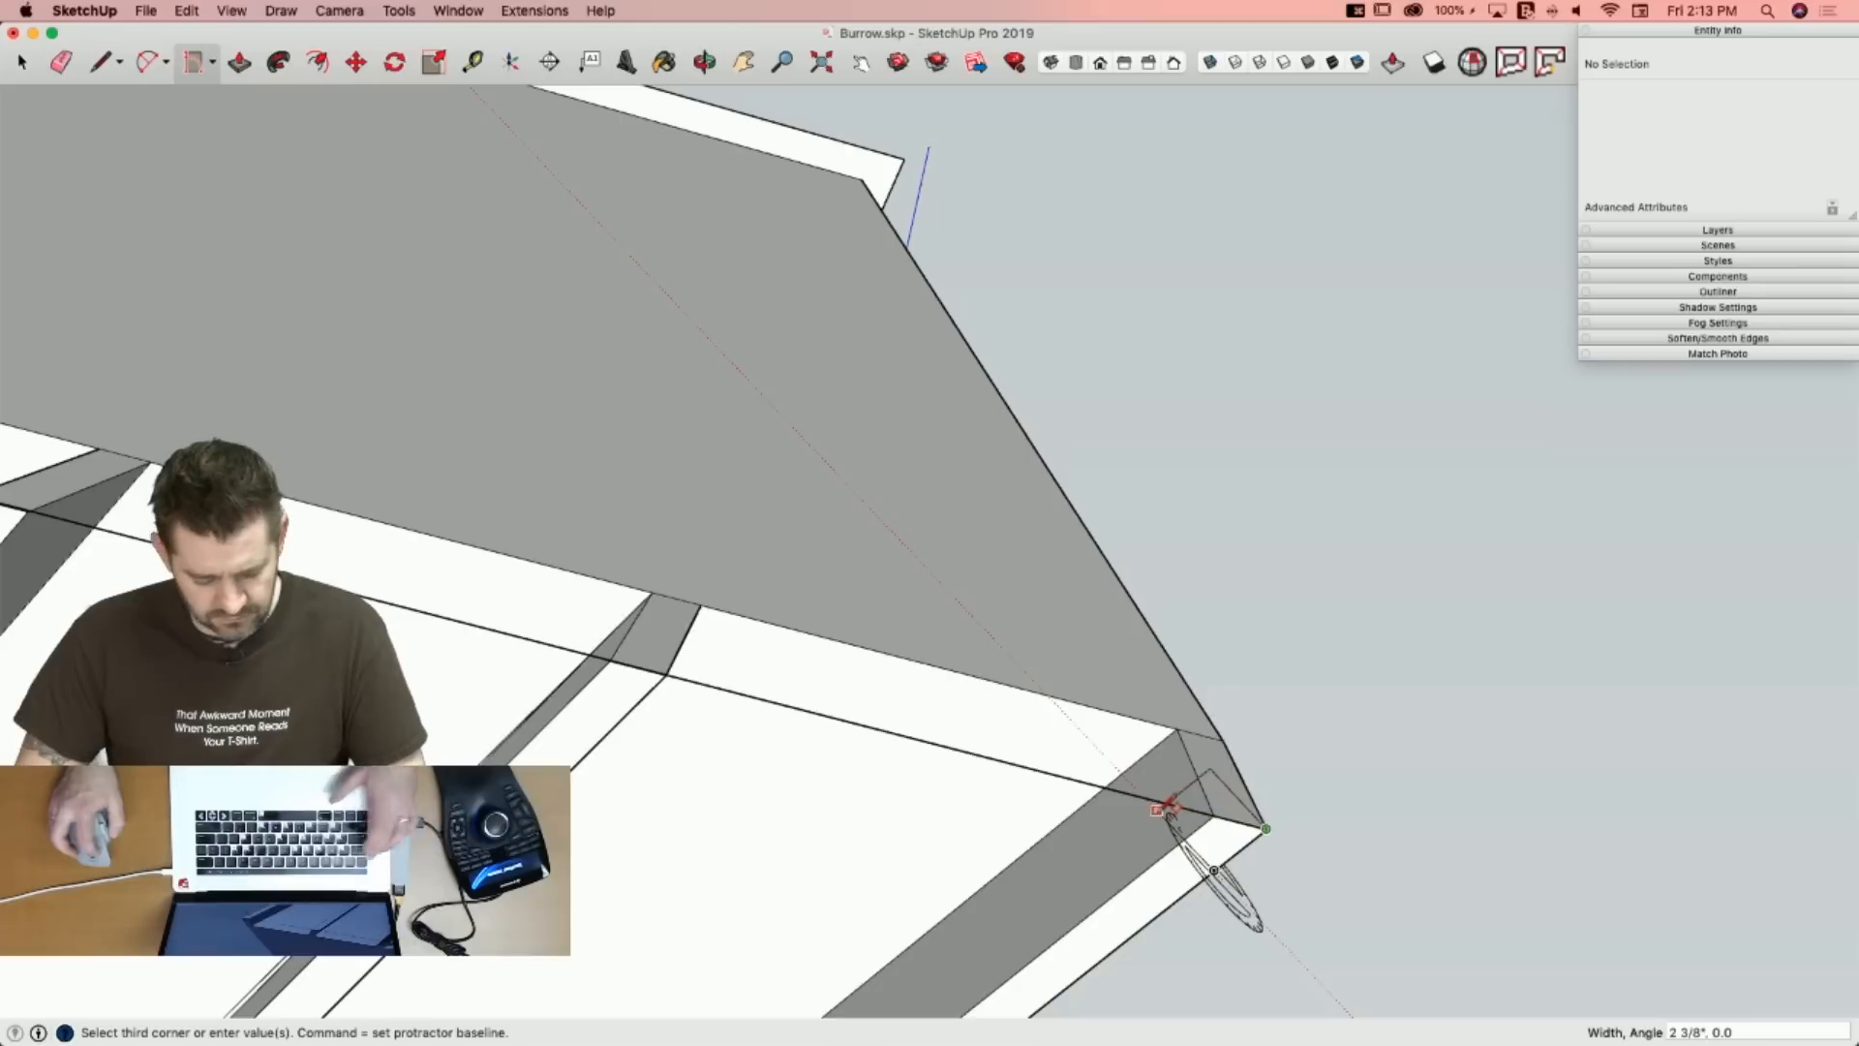
key(Escape)
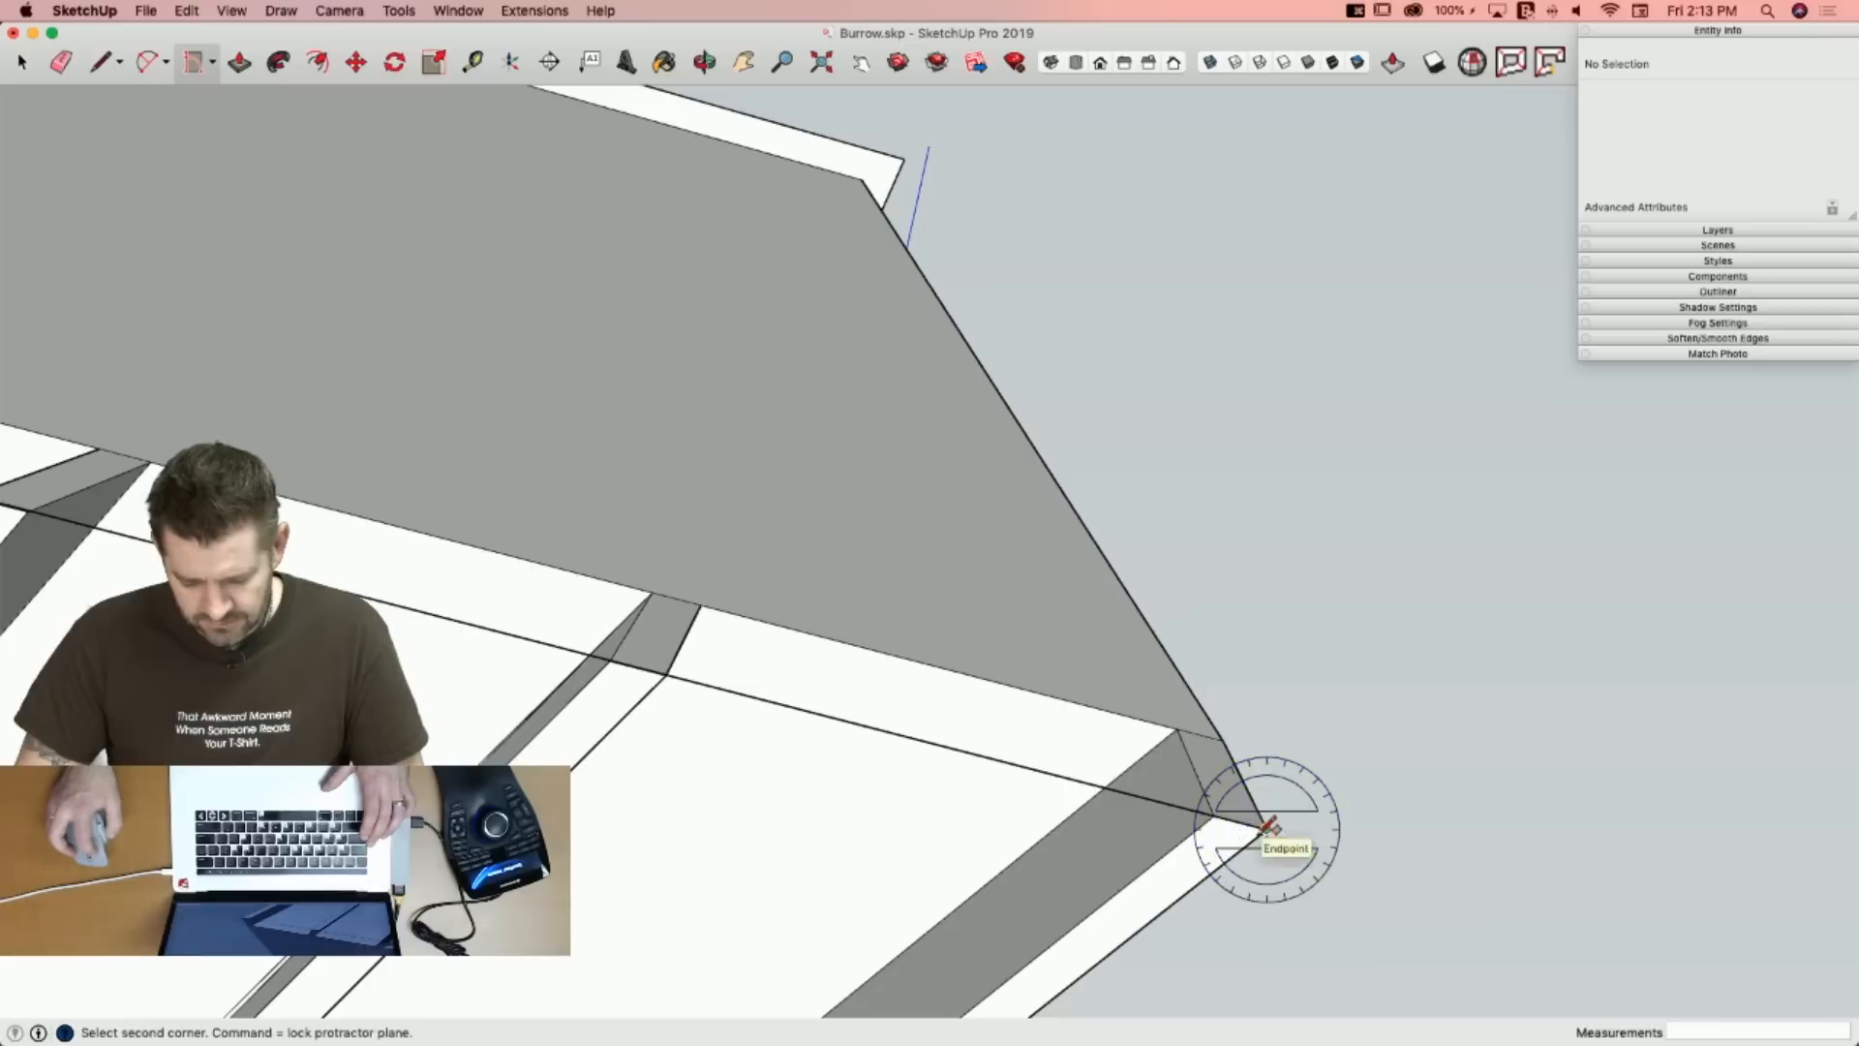
click(666, 672)
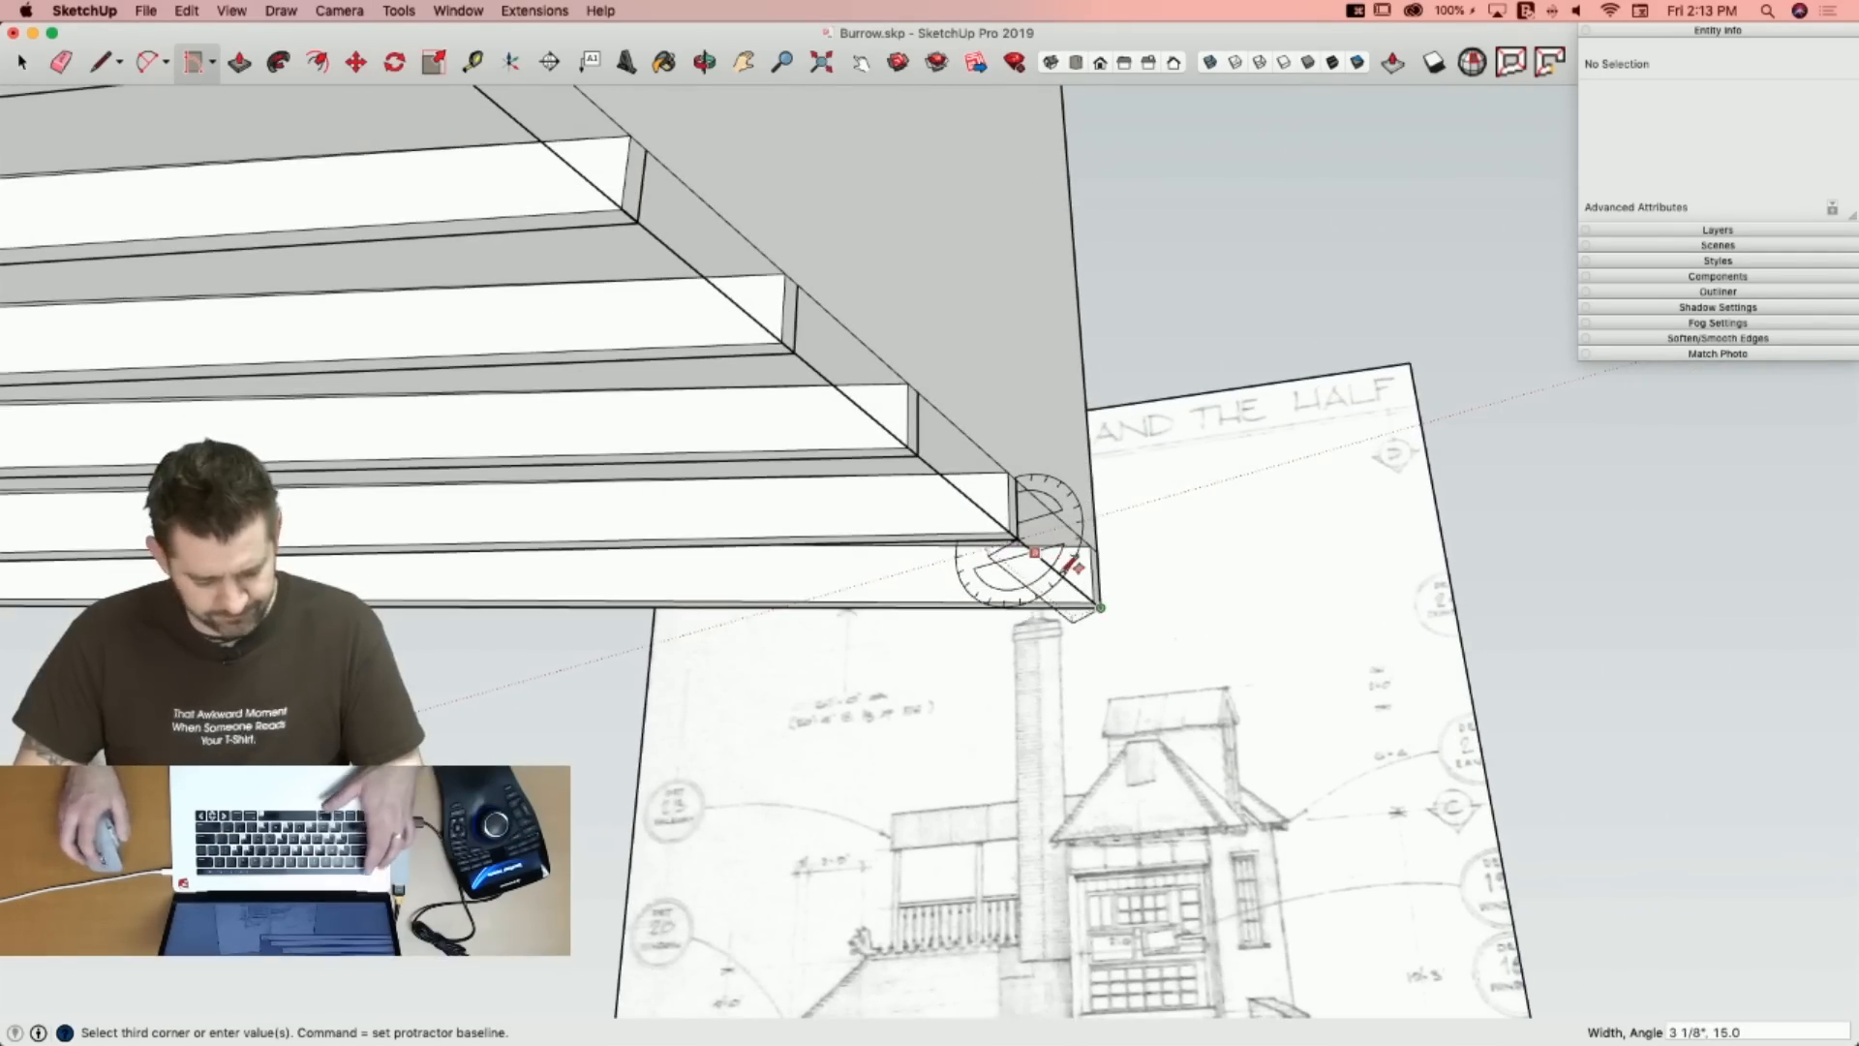
key(Escape)
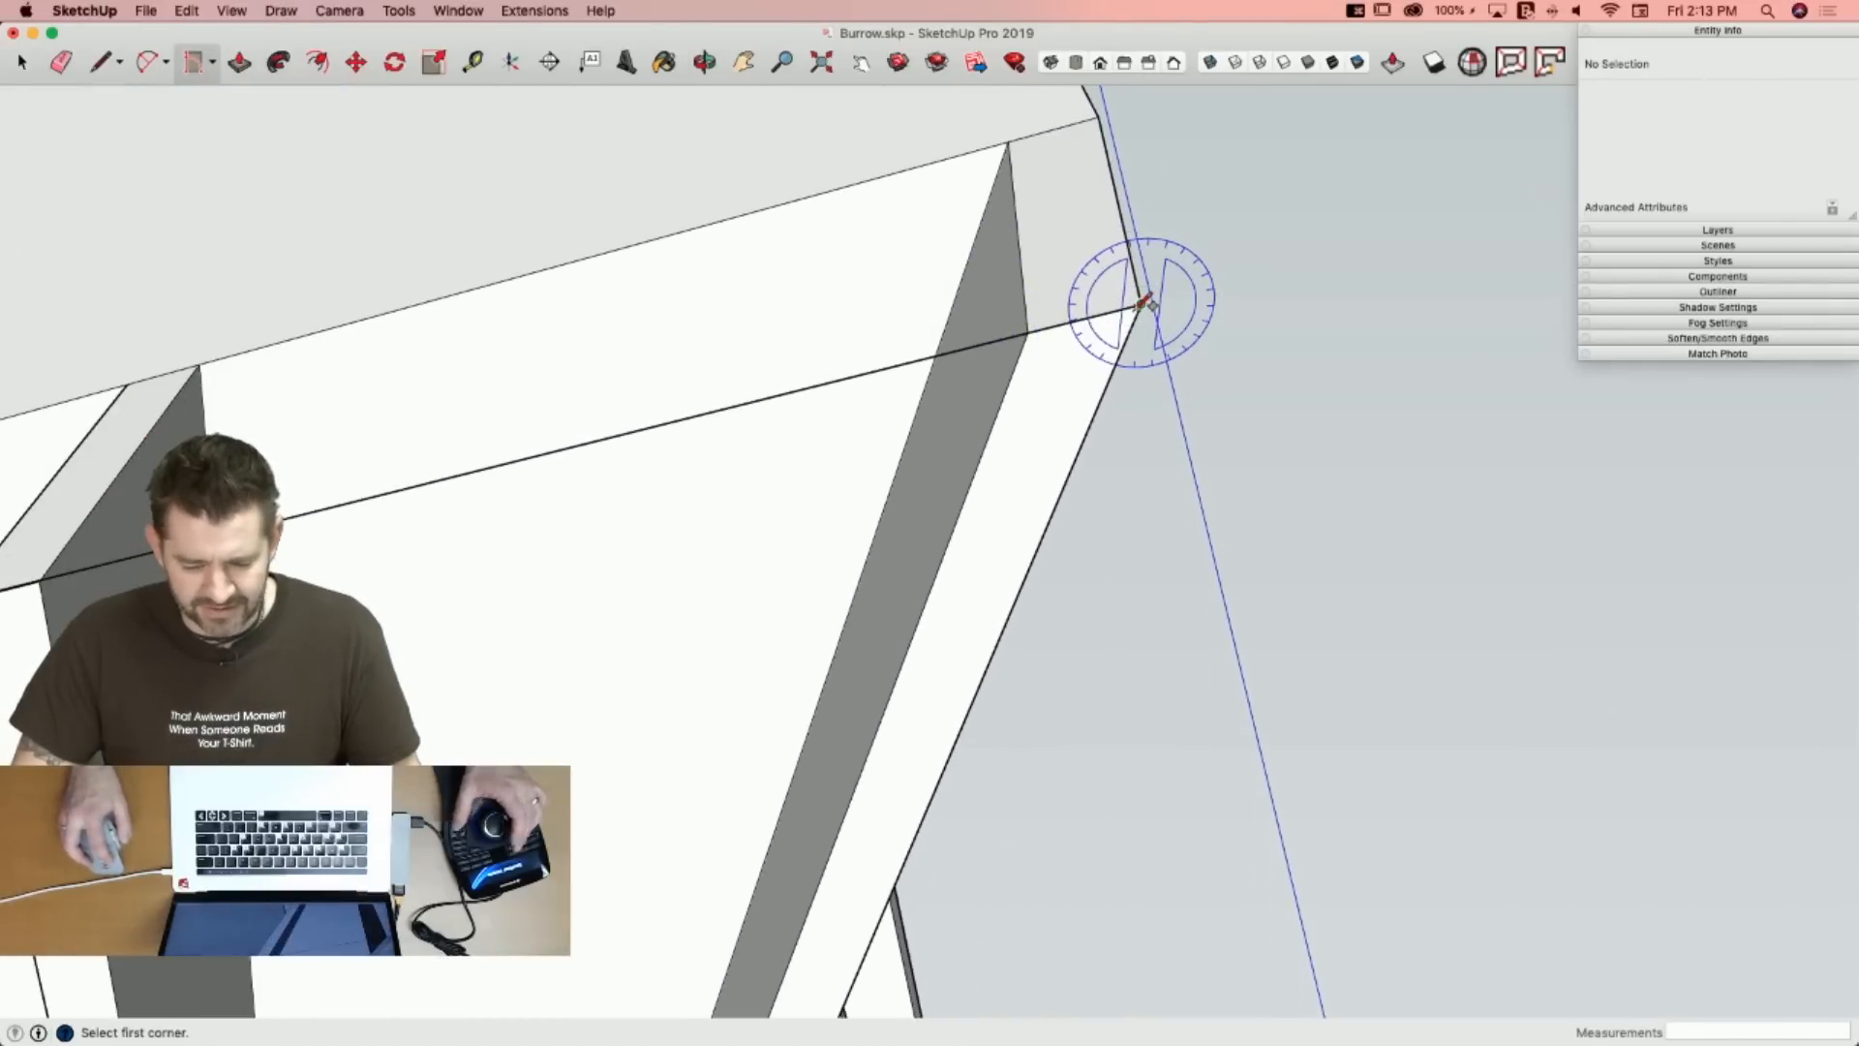
click(1117, 364)
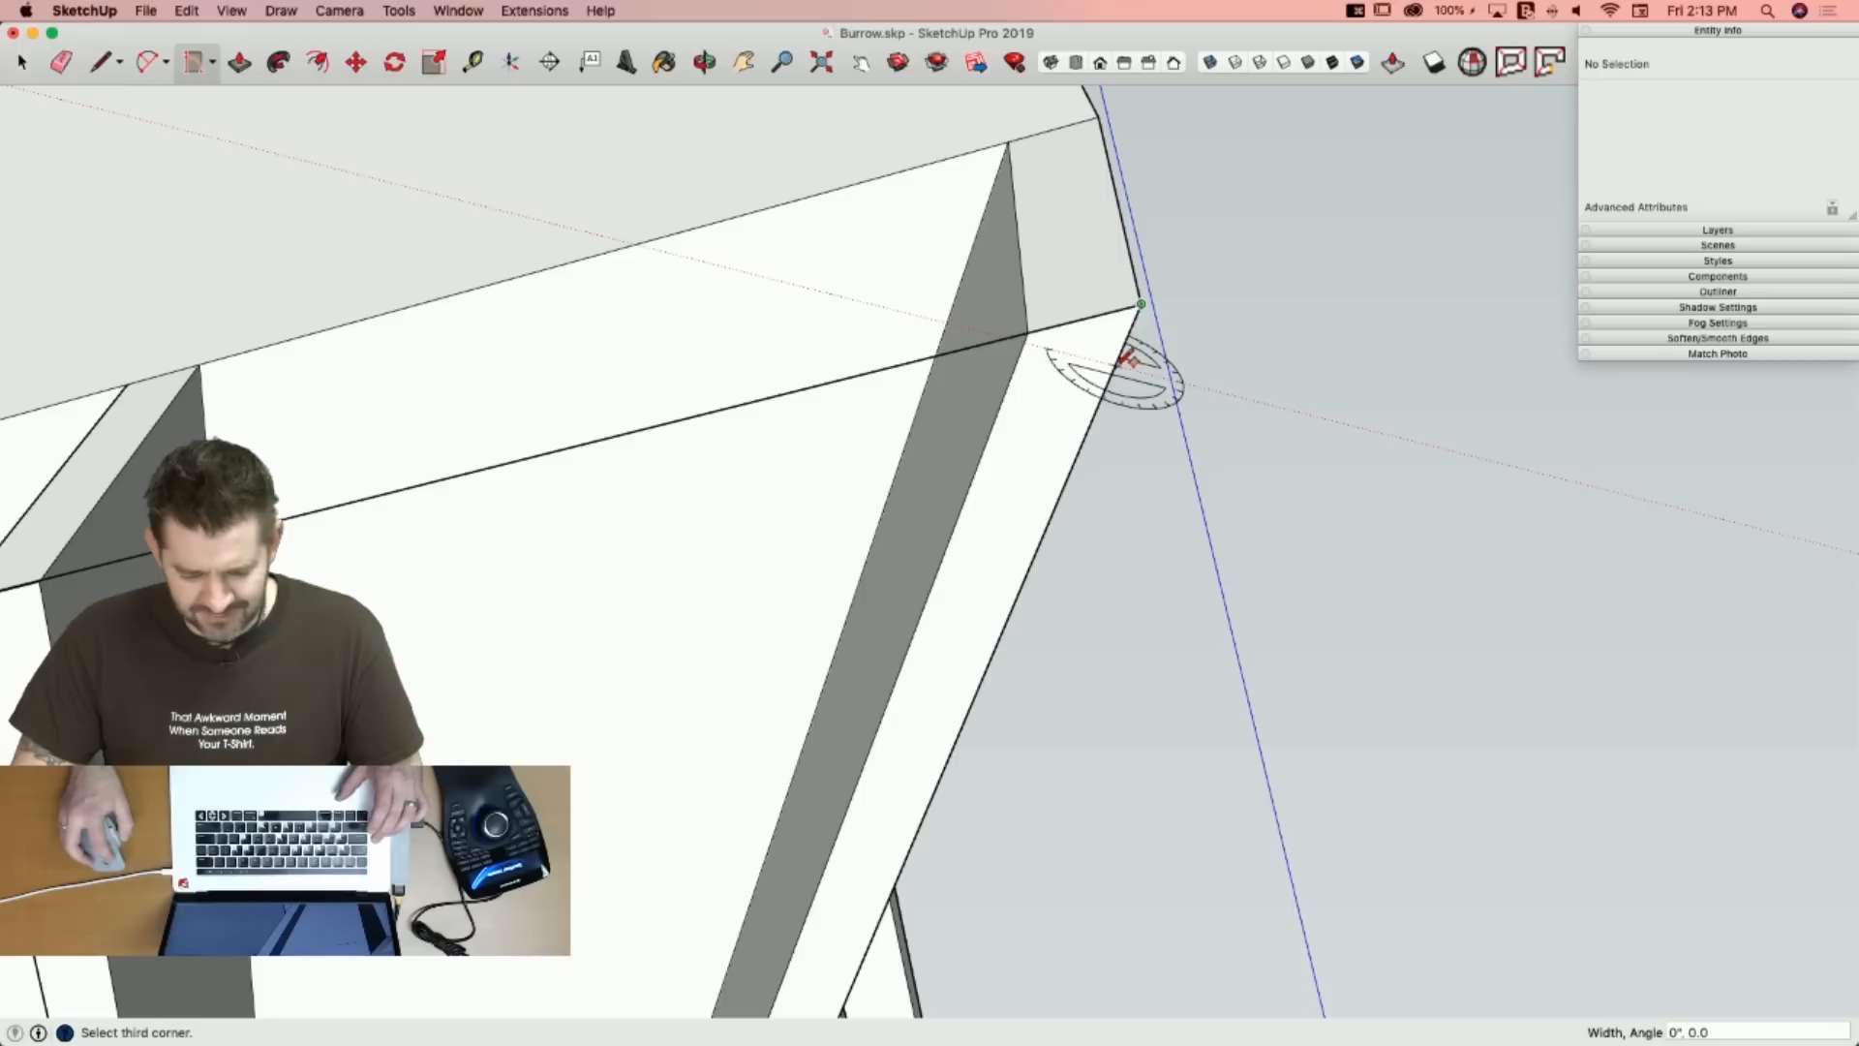
key(Escape)
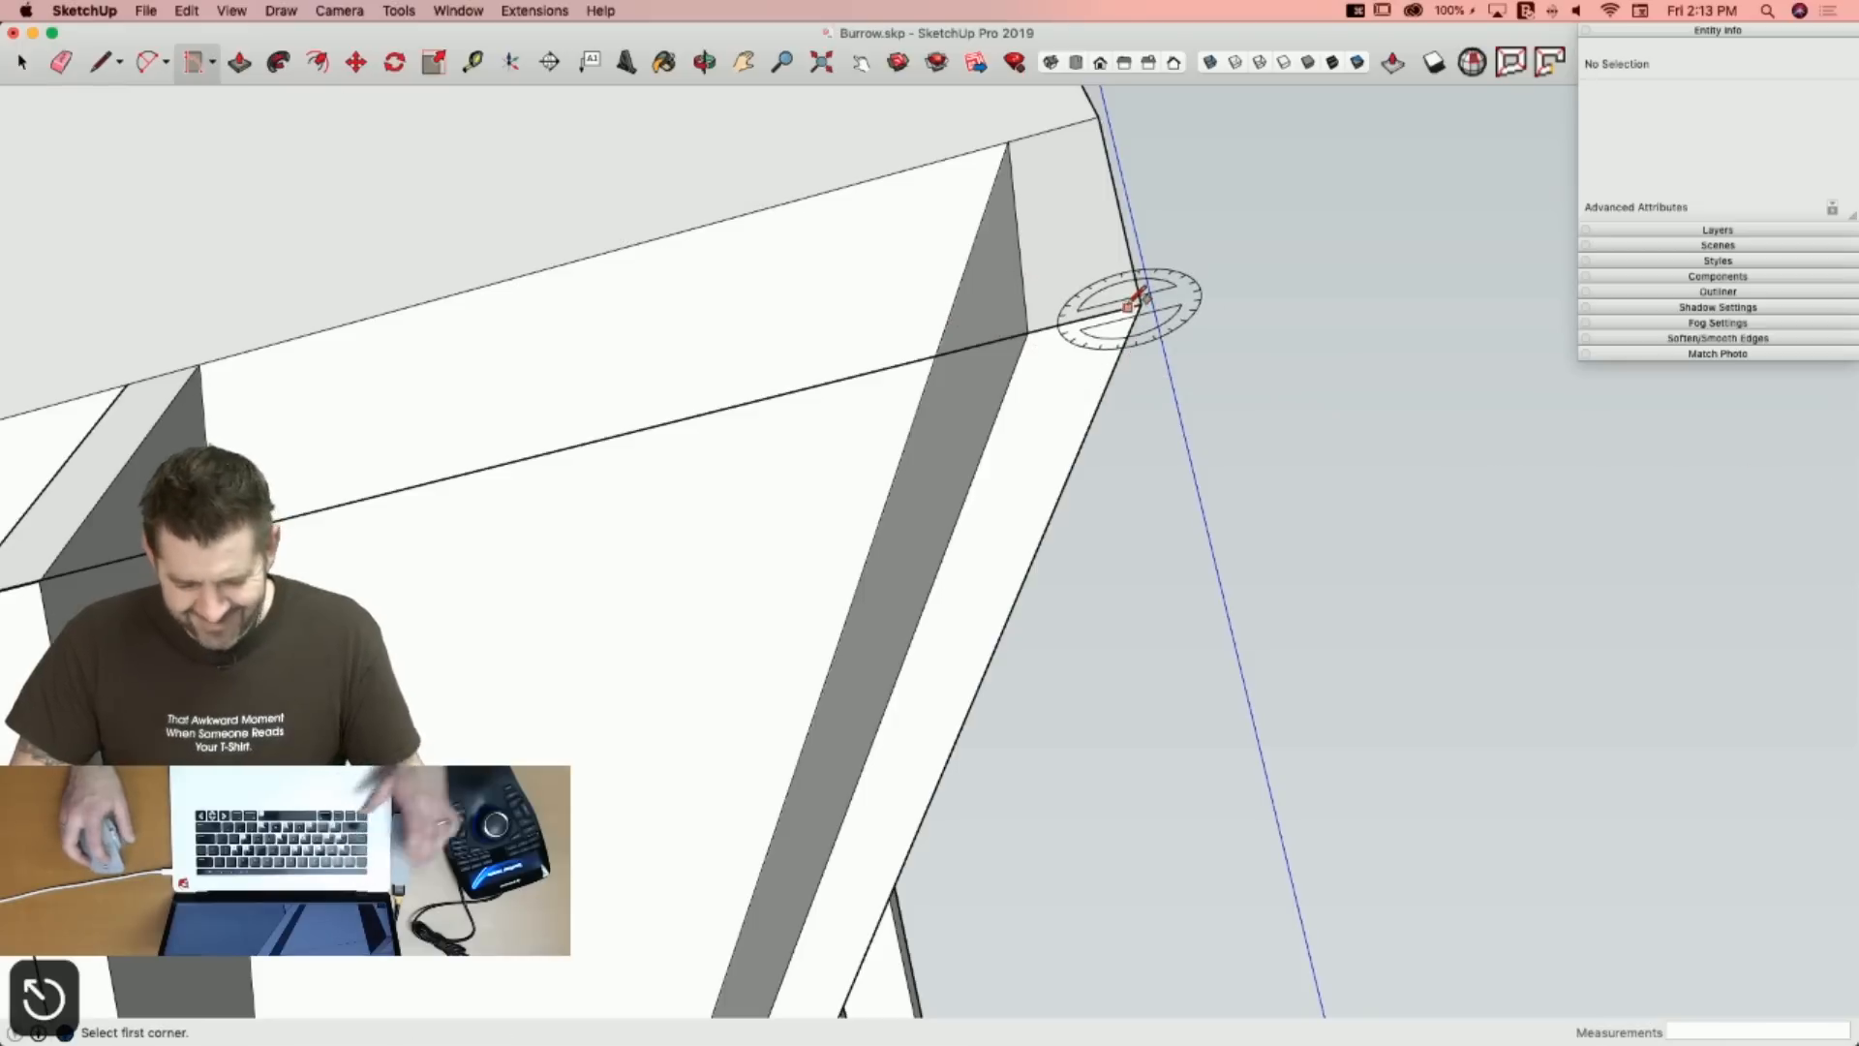
Copy the line across the rafter ends about 2 1/8" down and join both ends vertically to close a fascia strip.
click(974, 346)
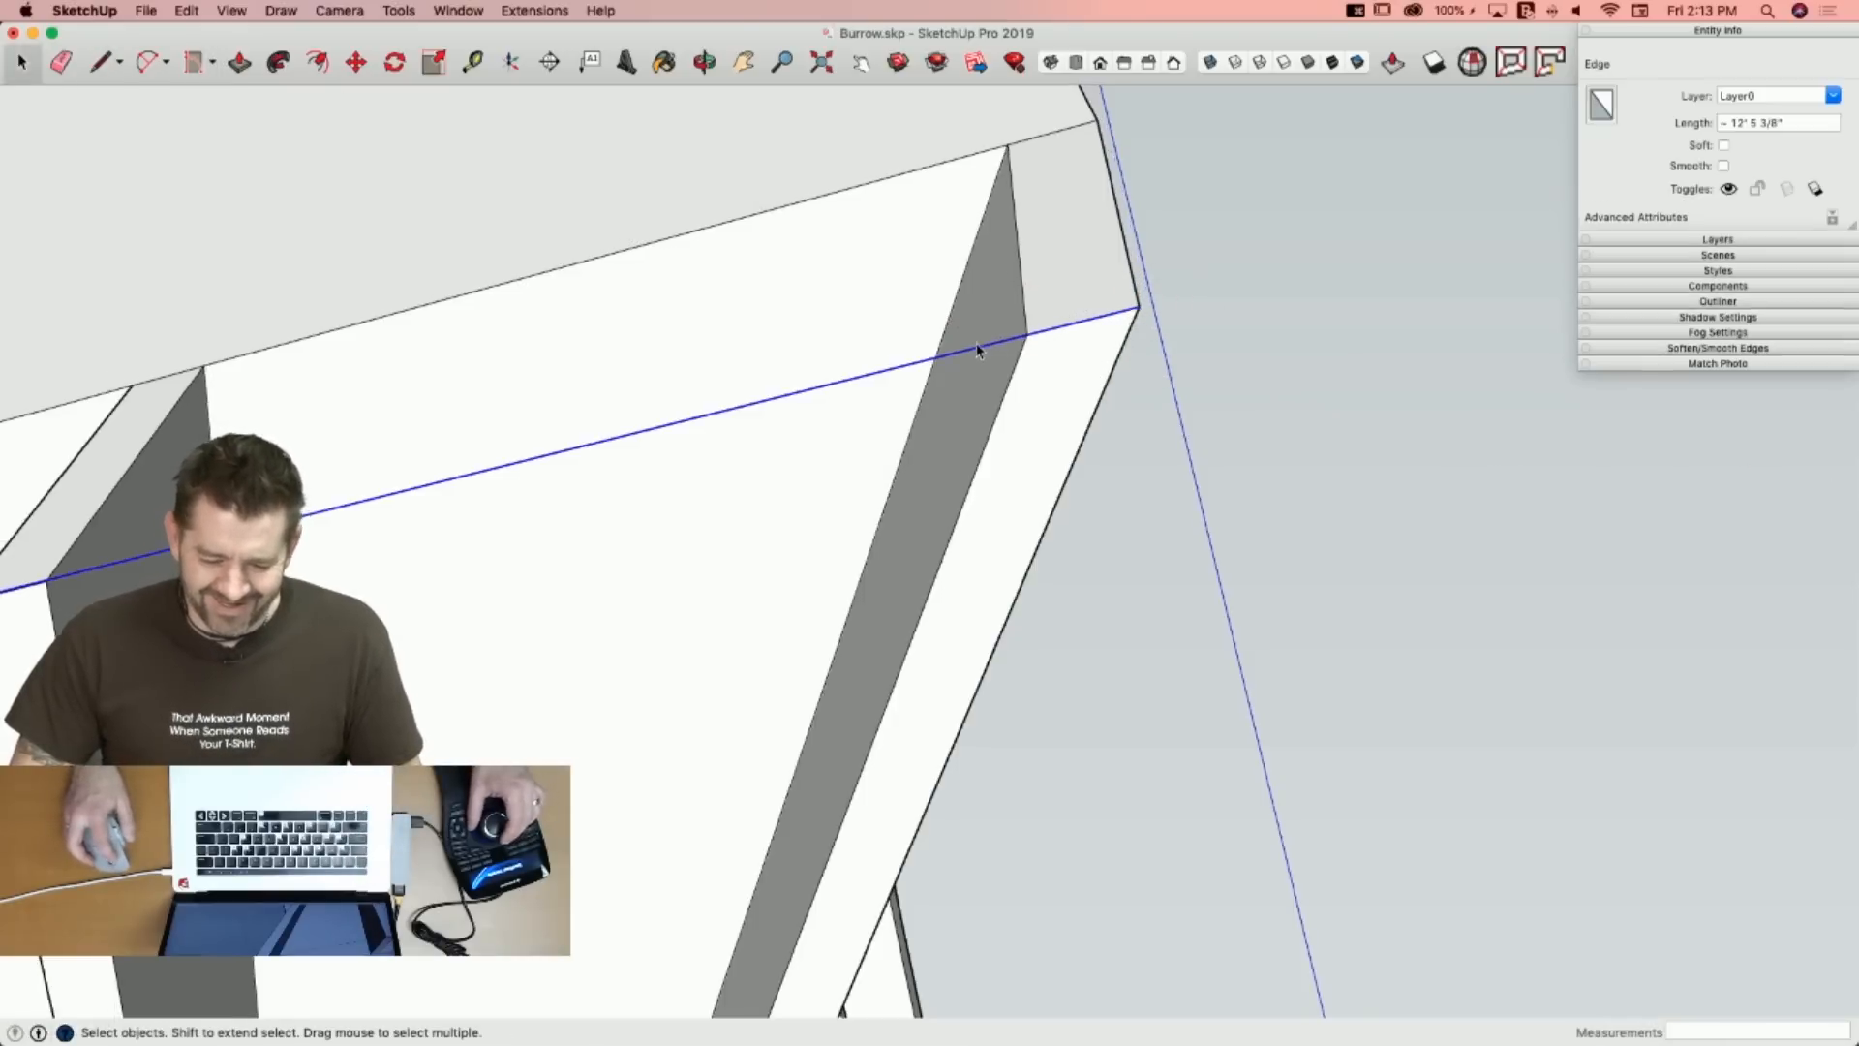
key(m)
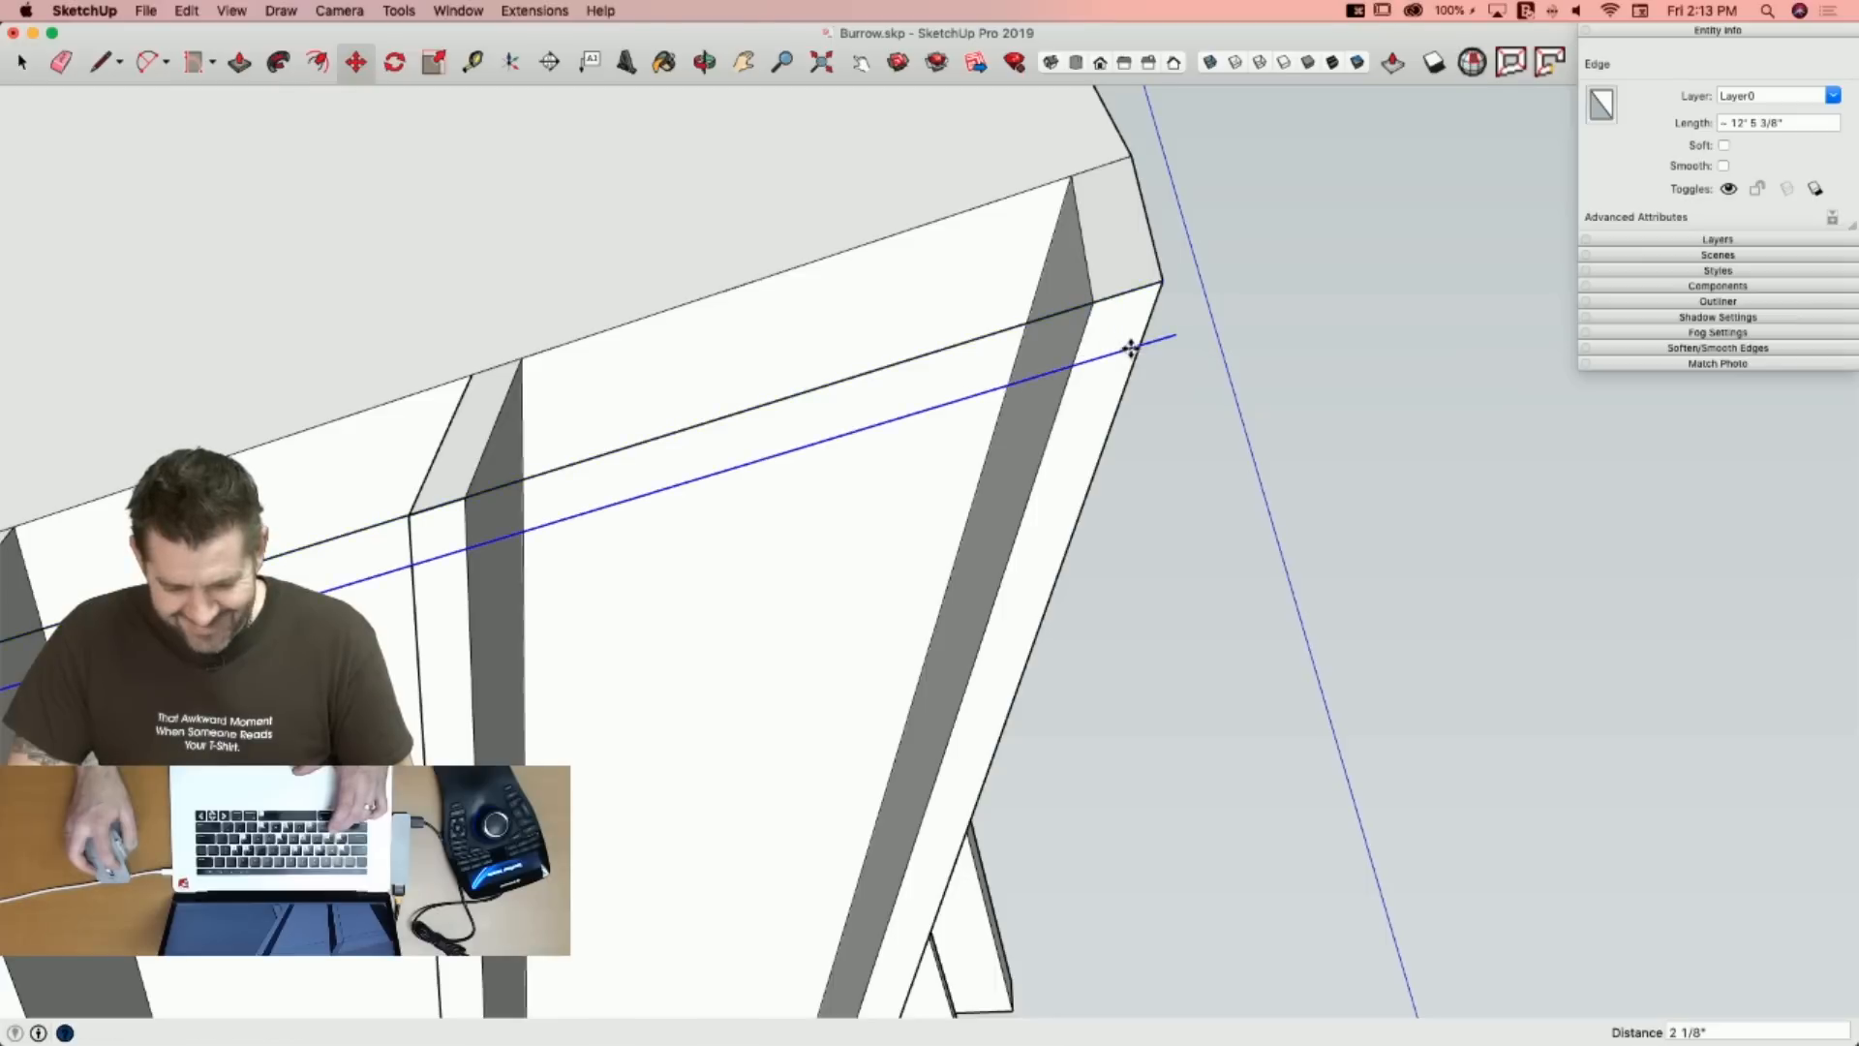
key(l)
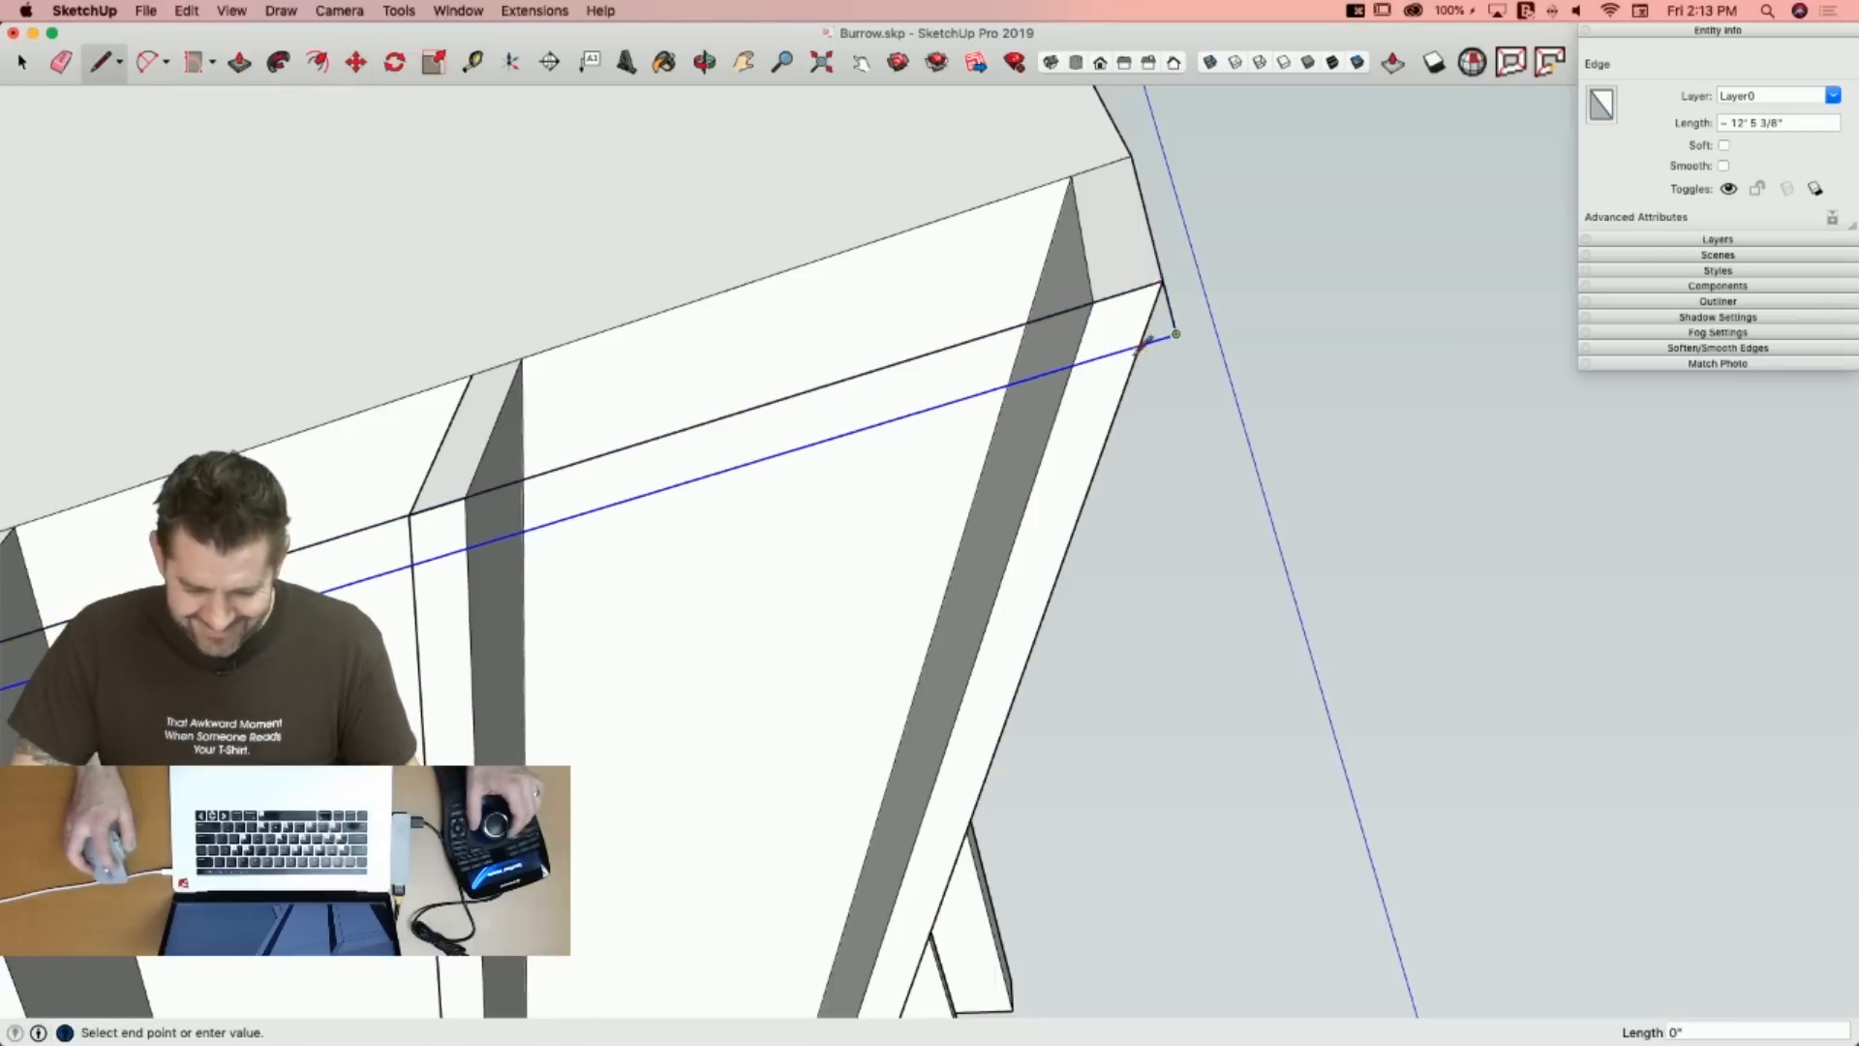
key(Escape)
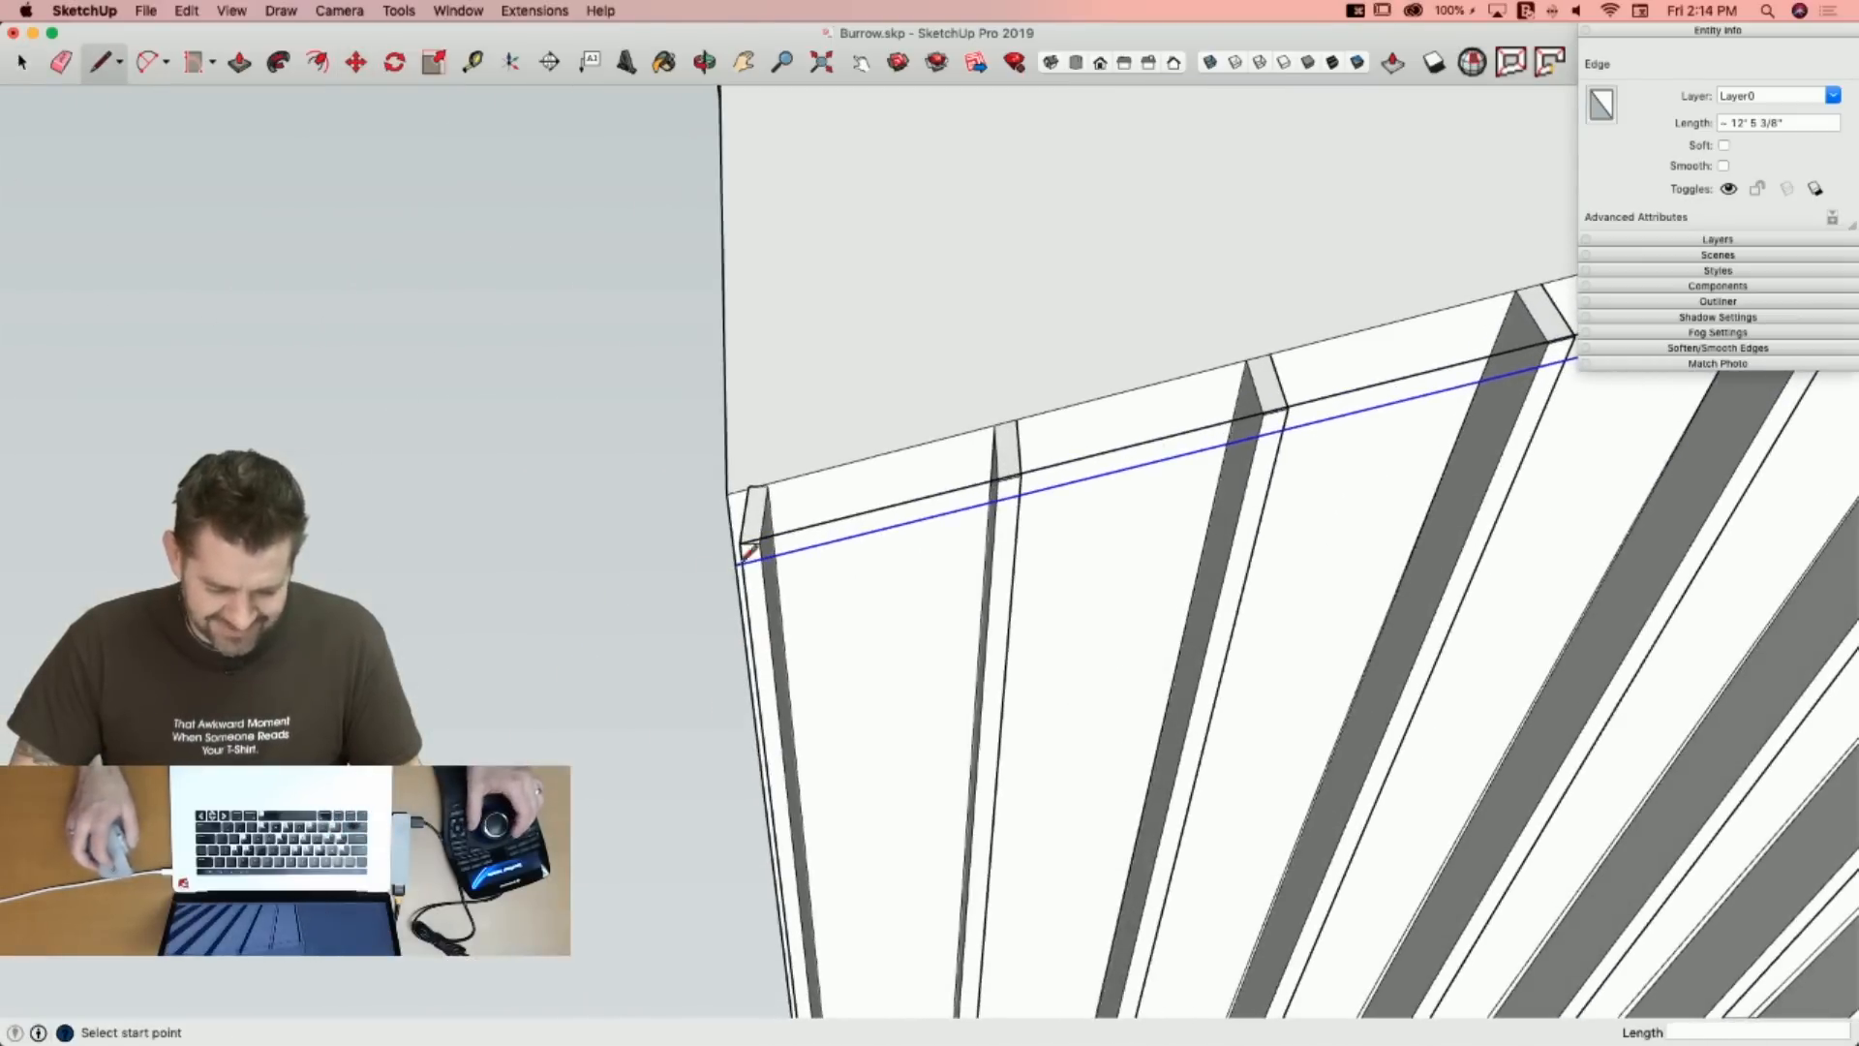
scroll(748, 550, up, 3)
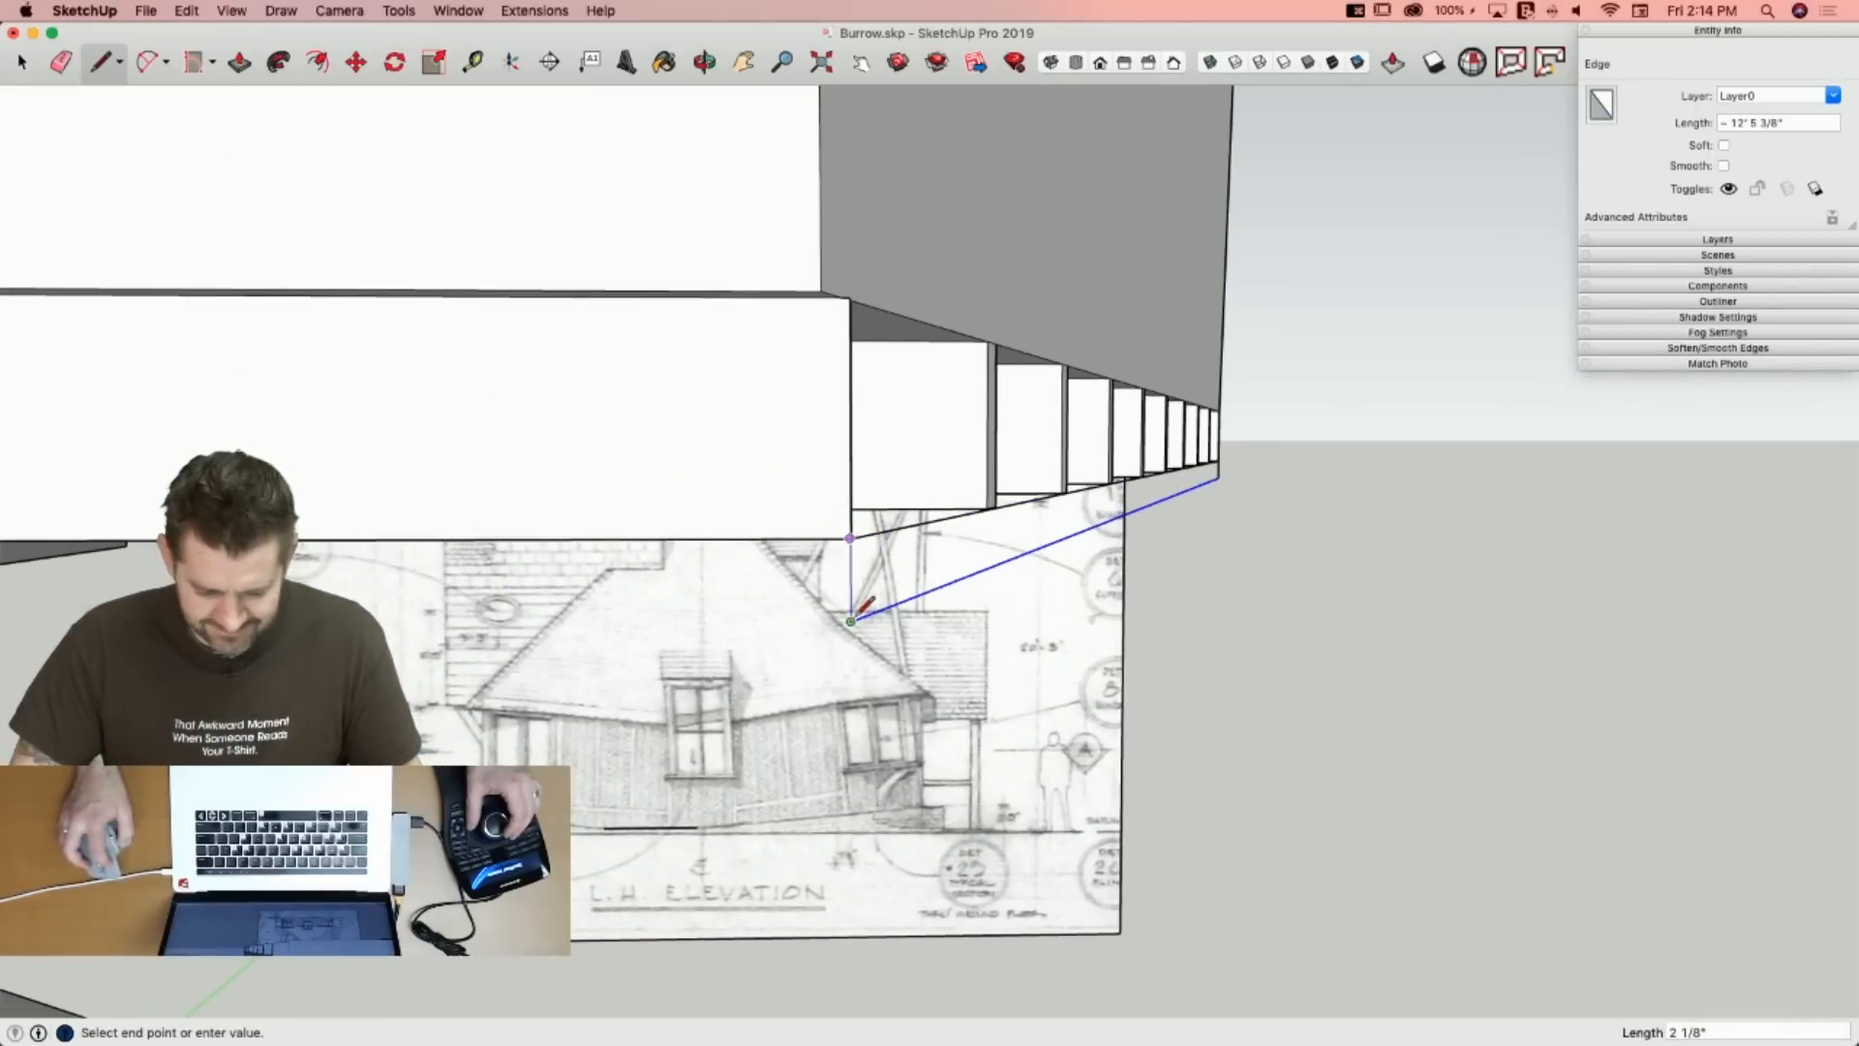
Push/Pull the strip into a fascia board, lowering its underside about 3 1/16" and thickening its back face about 1 11/16".
key(p)
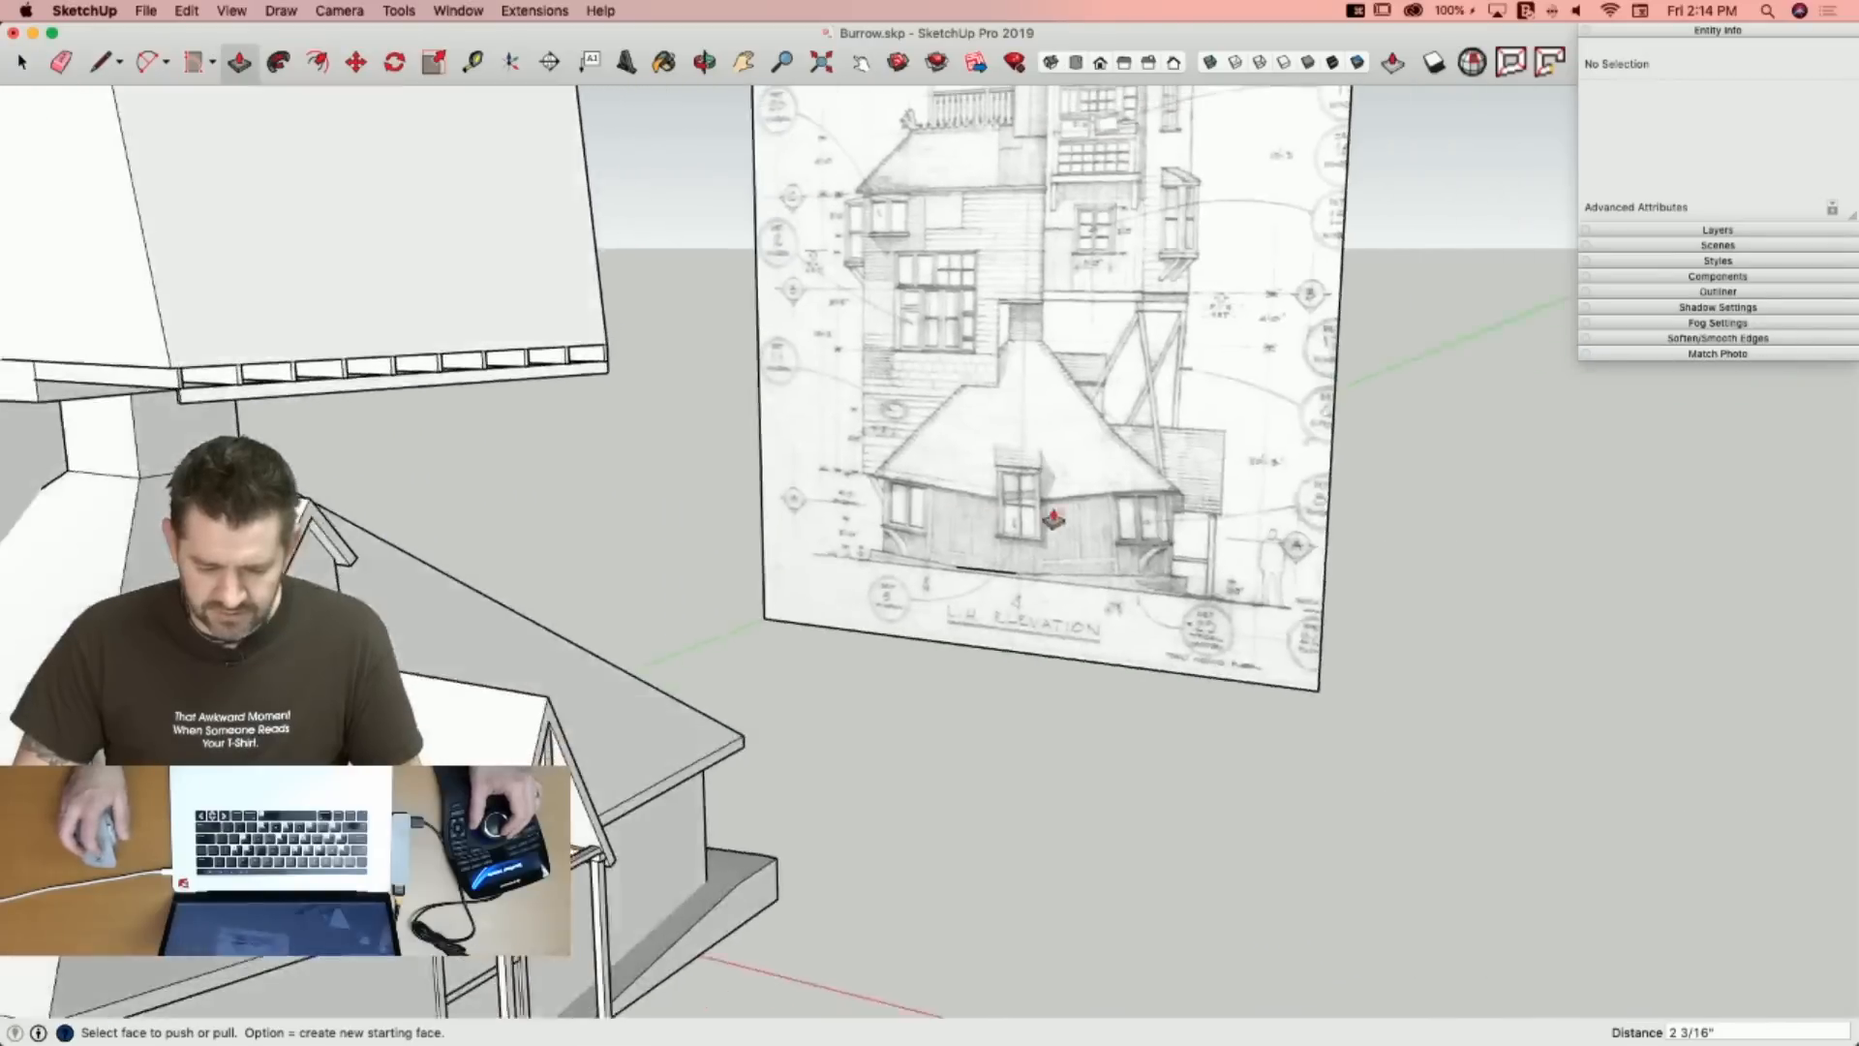
key(space)
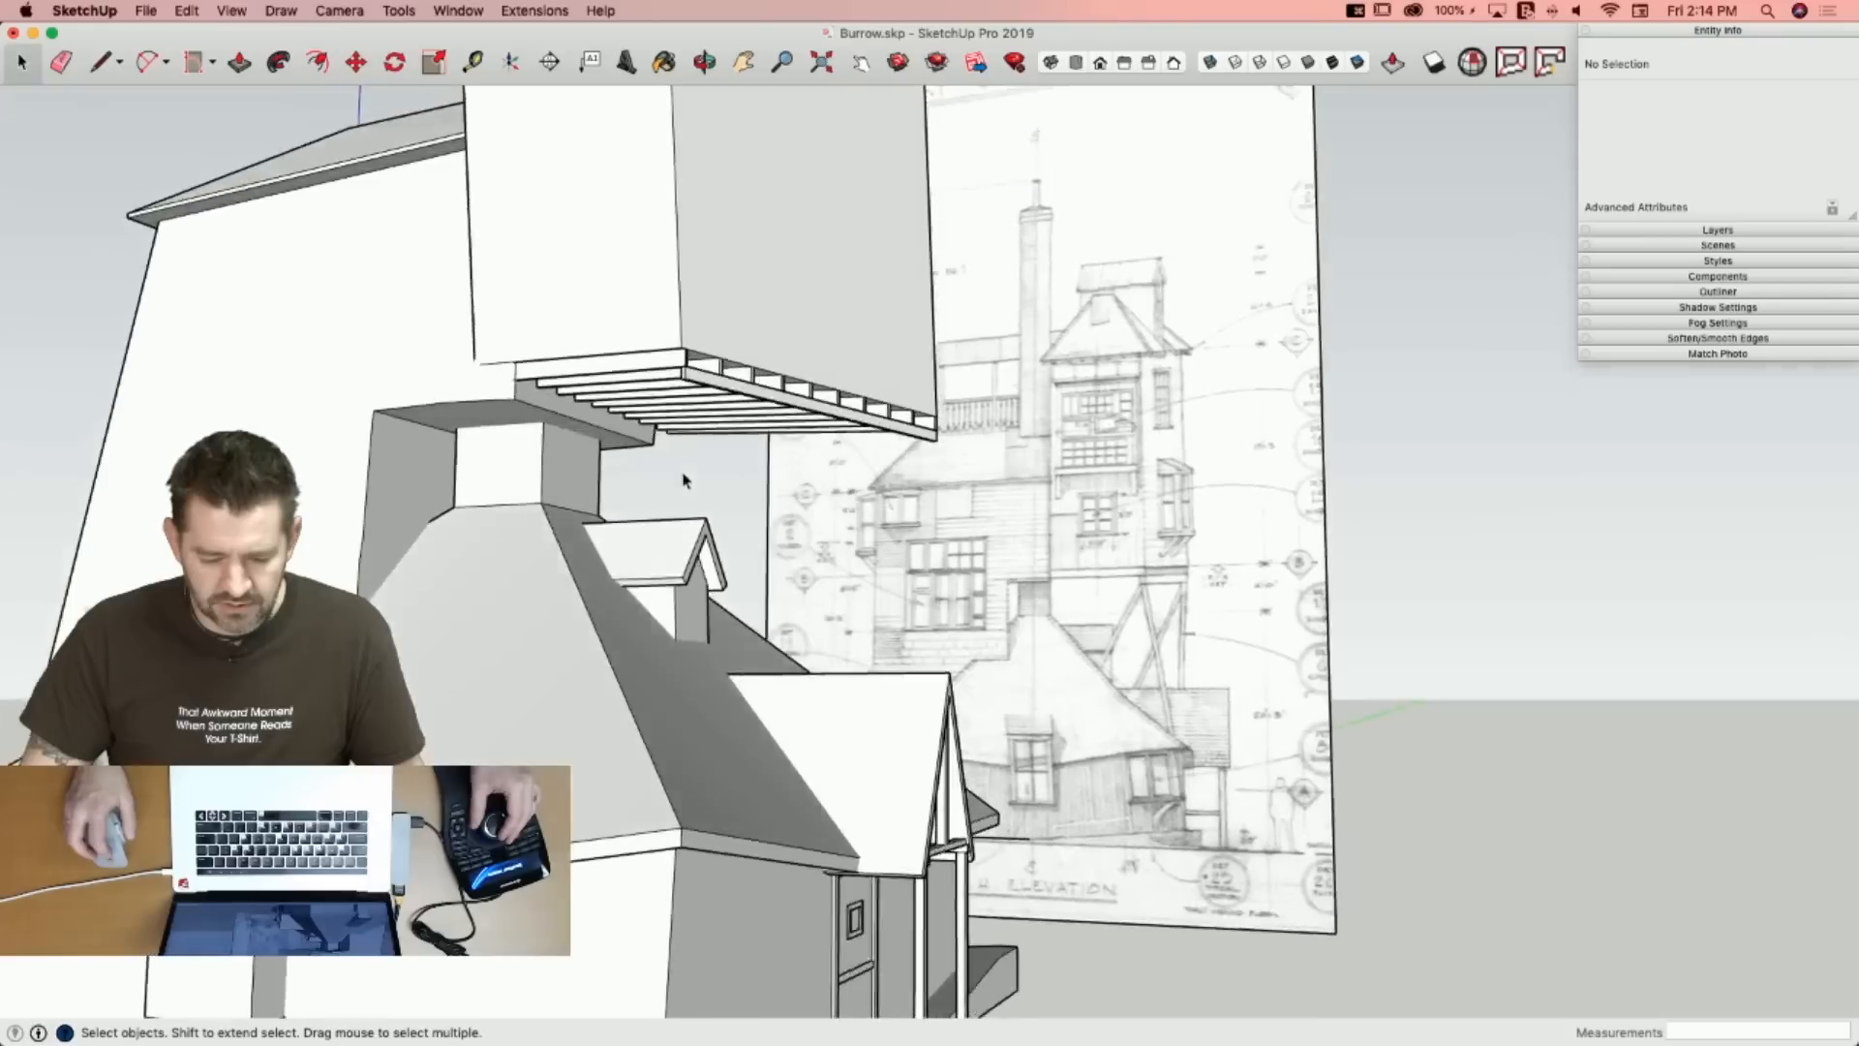
key(p)
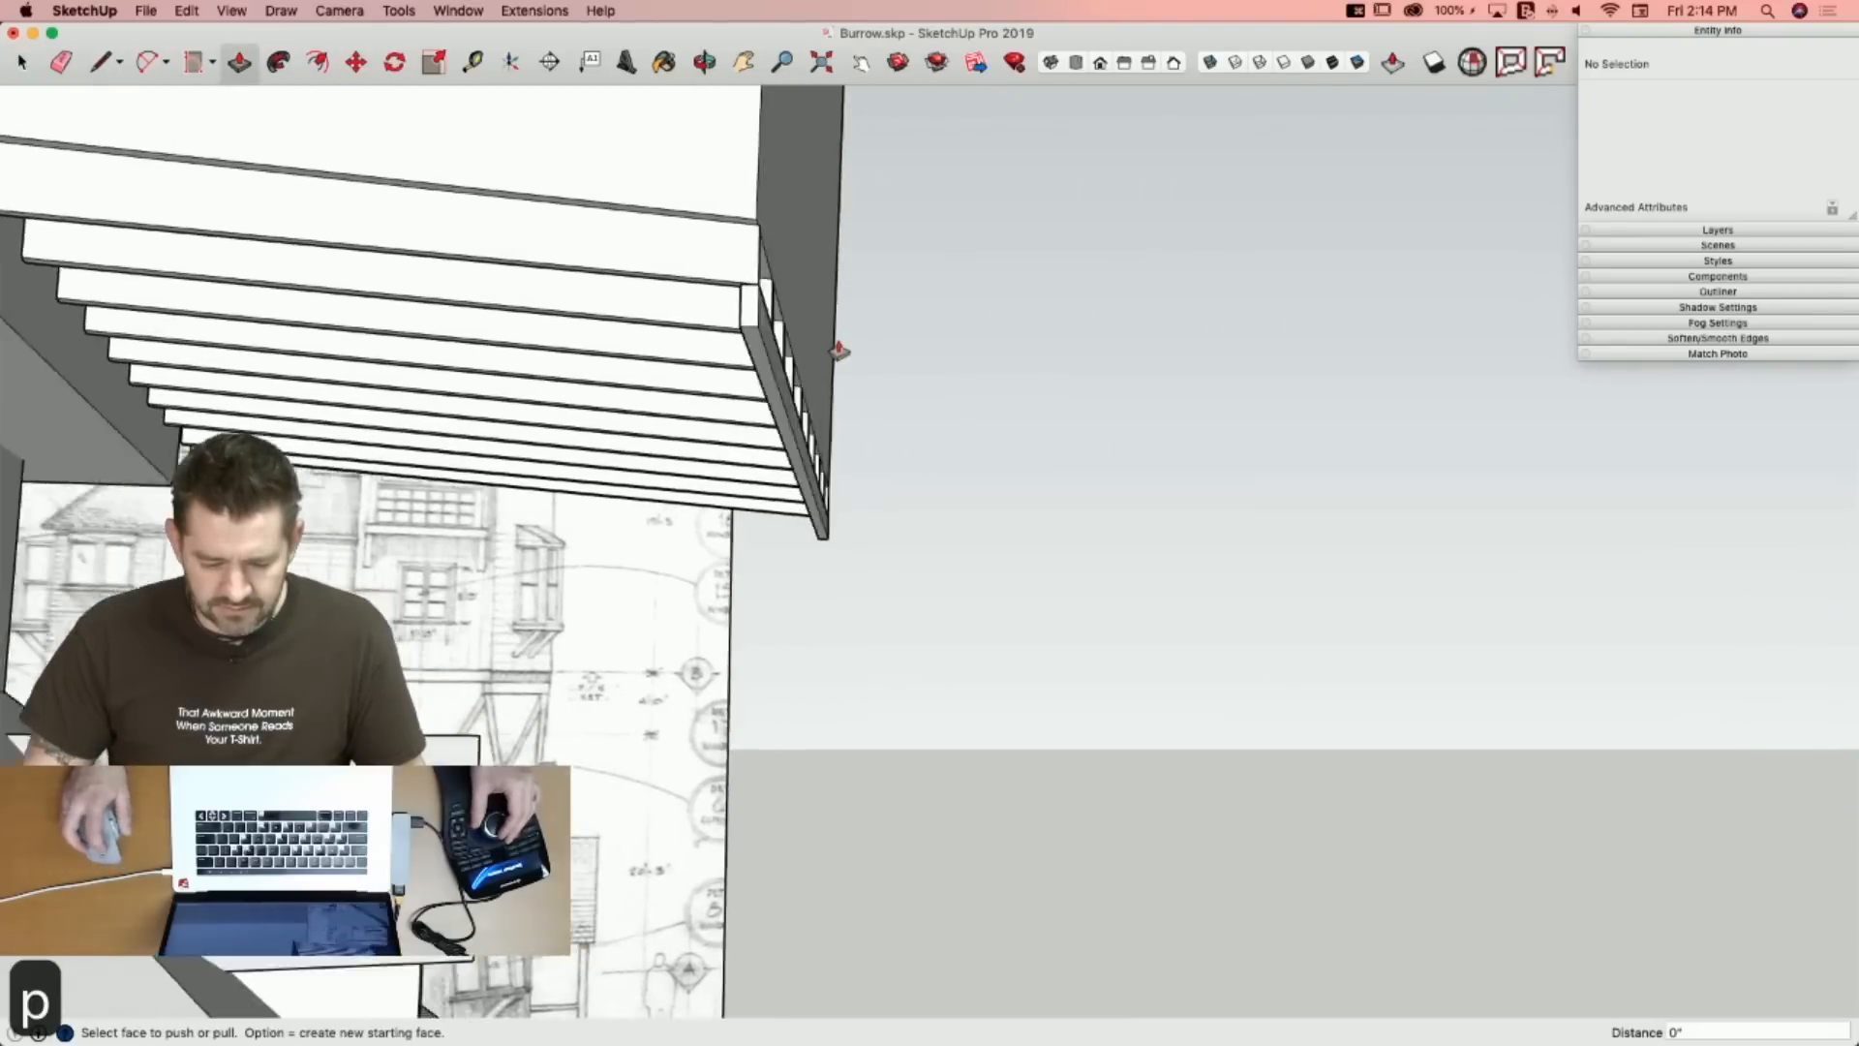
click(668, 361)
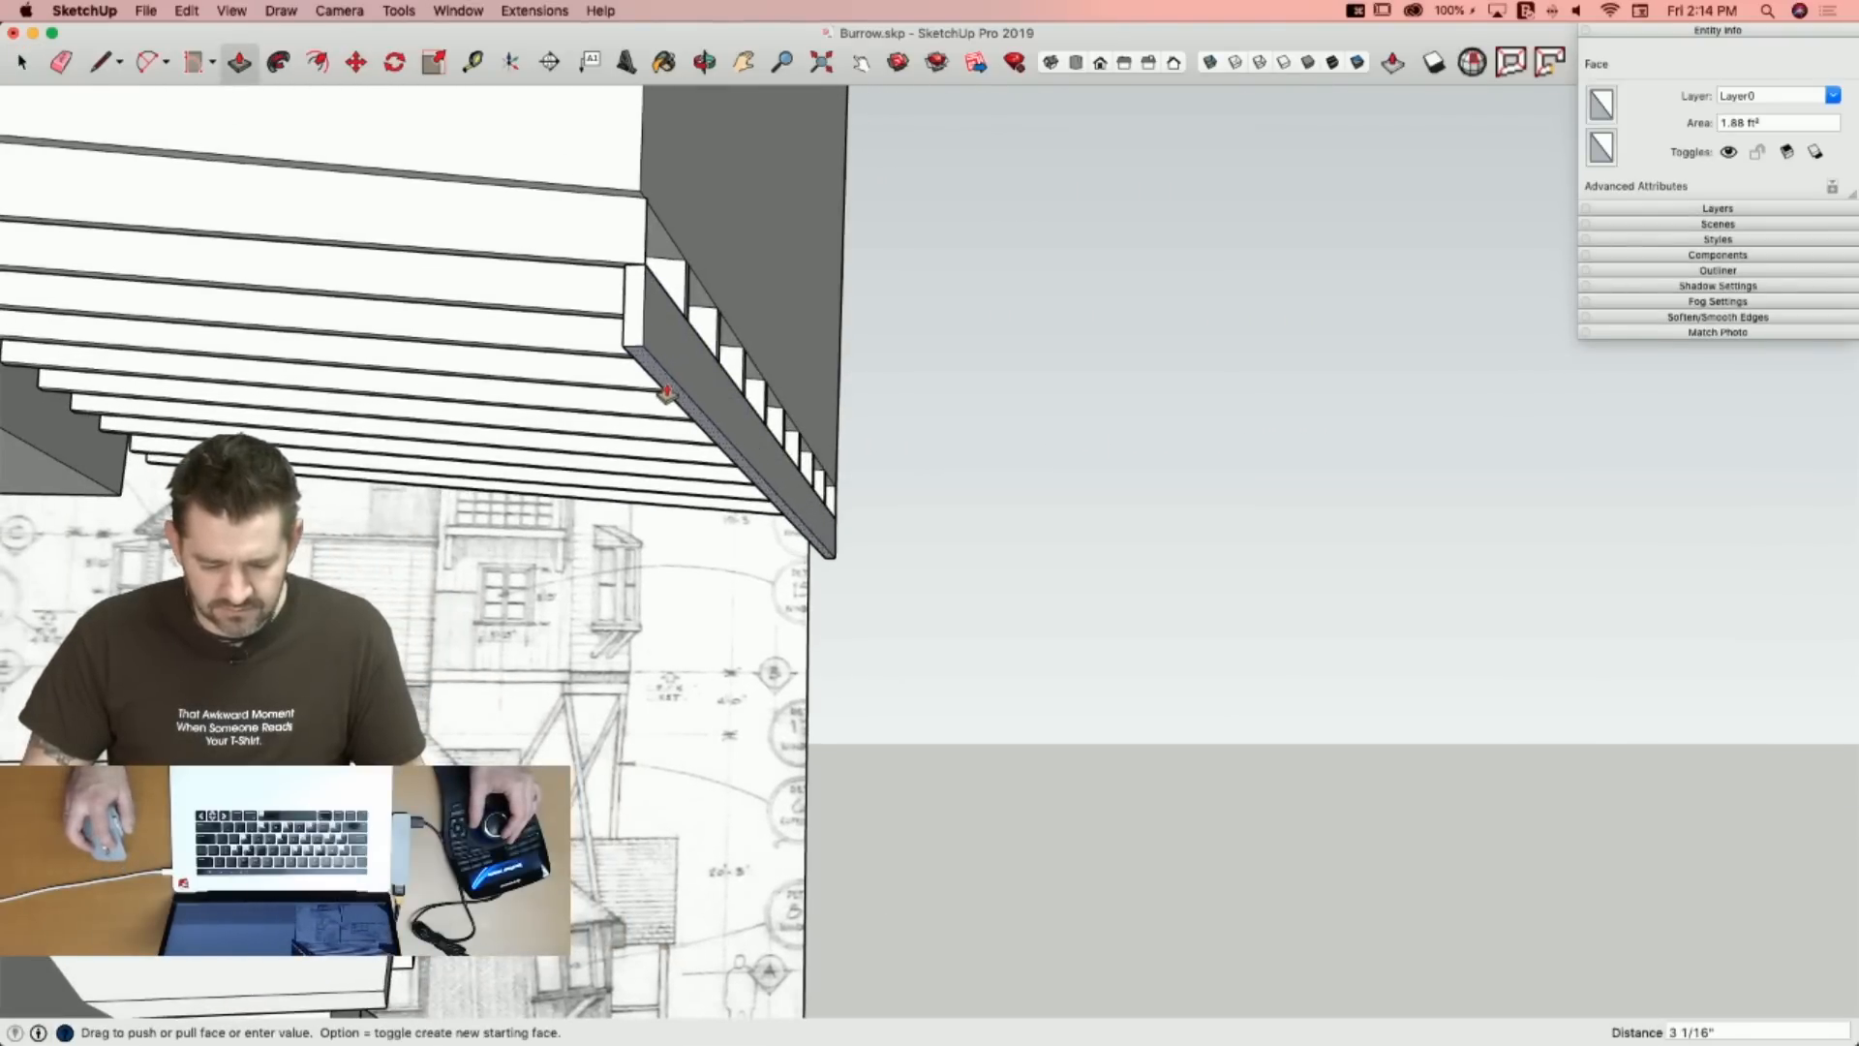
click(666, 392)
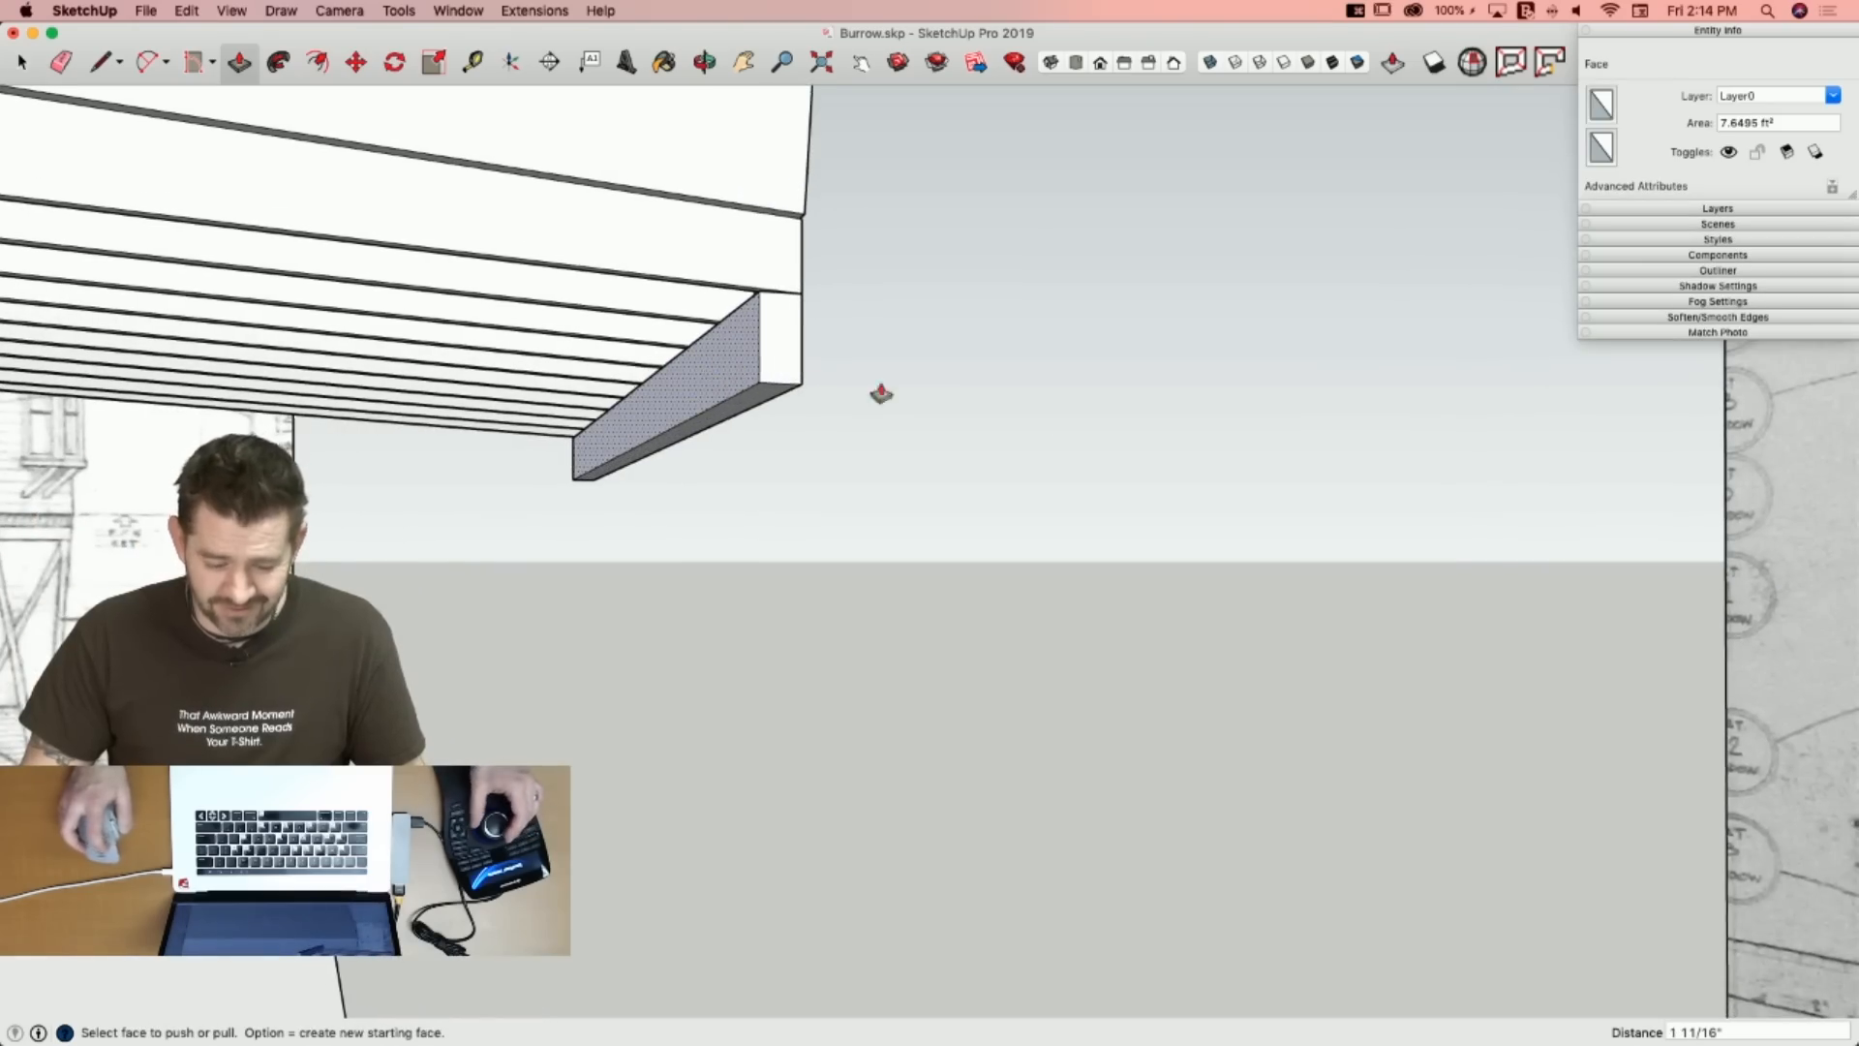
key(space)
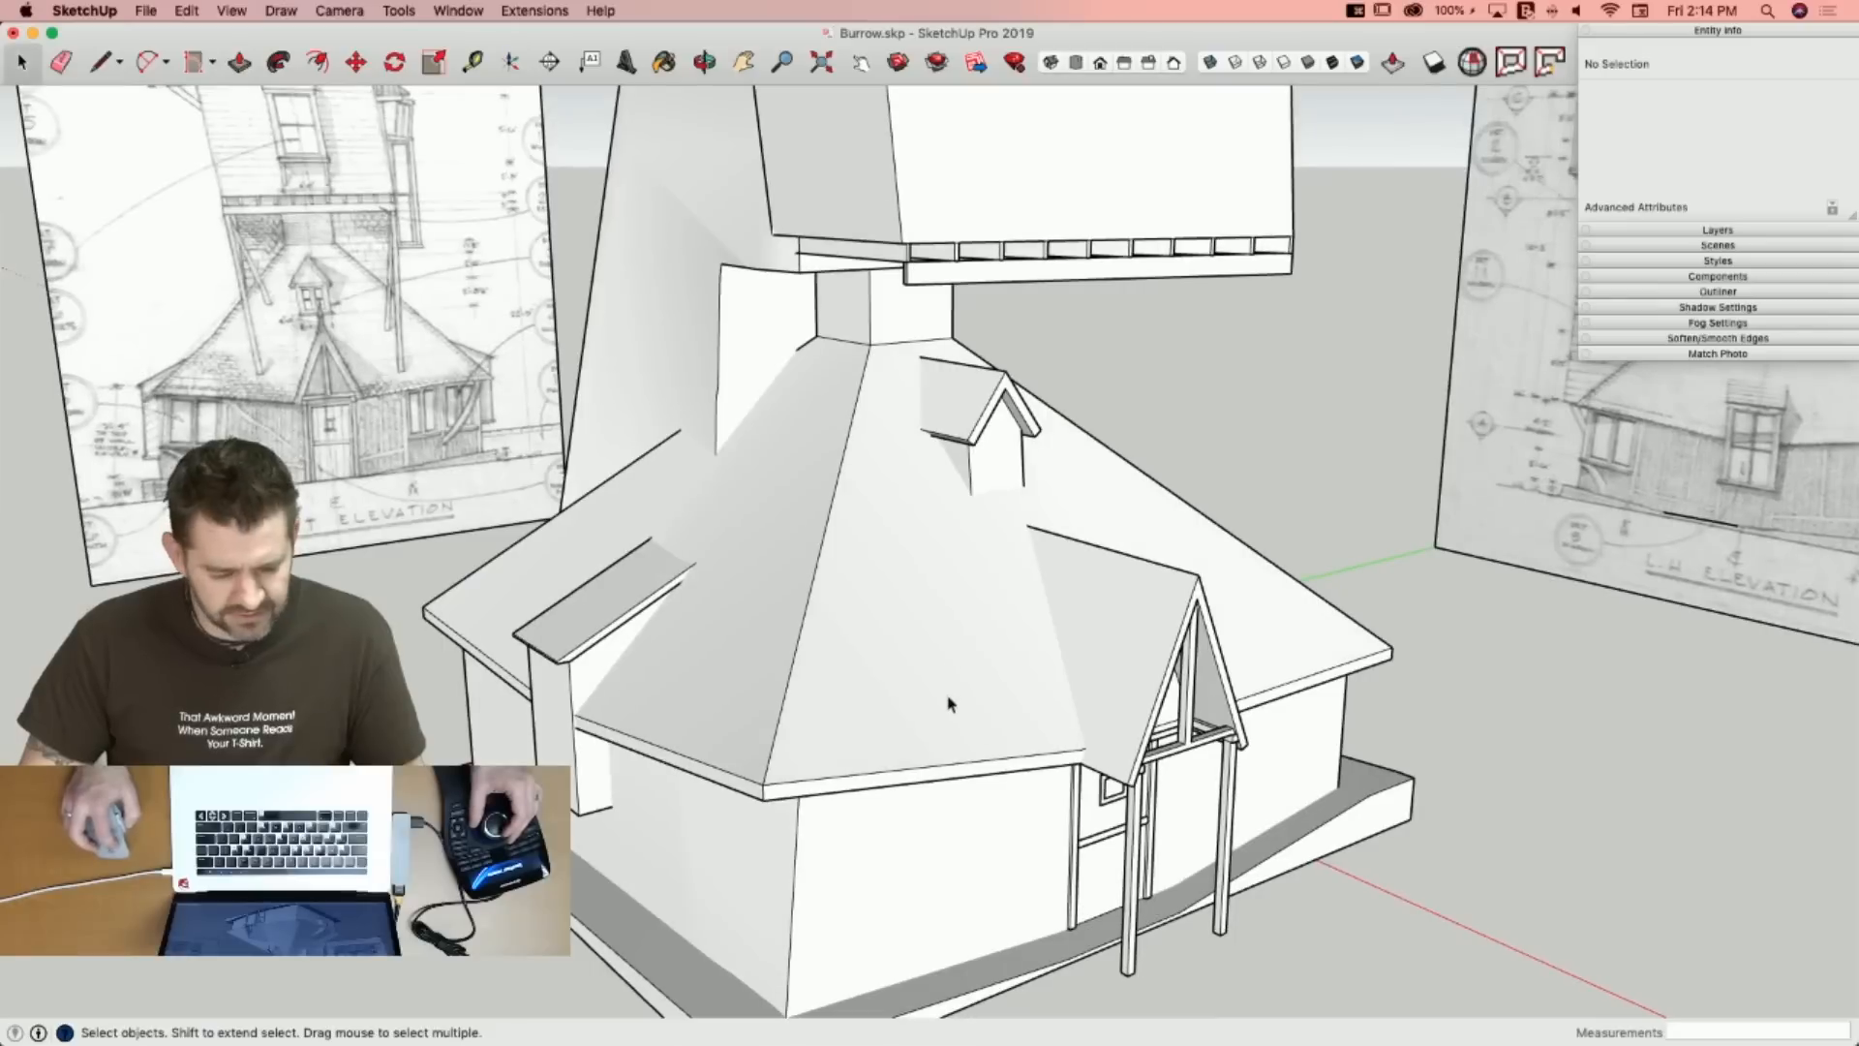
Draw two brace guide lines from the fascia's end corner down to the lower roof, about 11' 9" and 7' 2" long.
key(l)
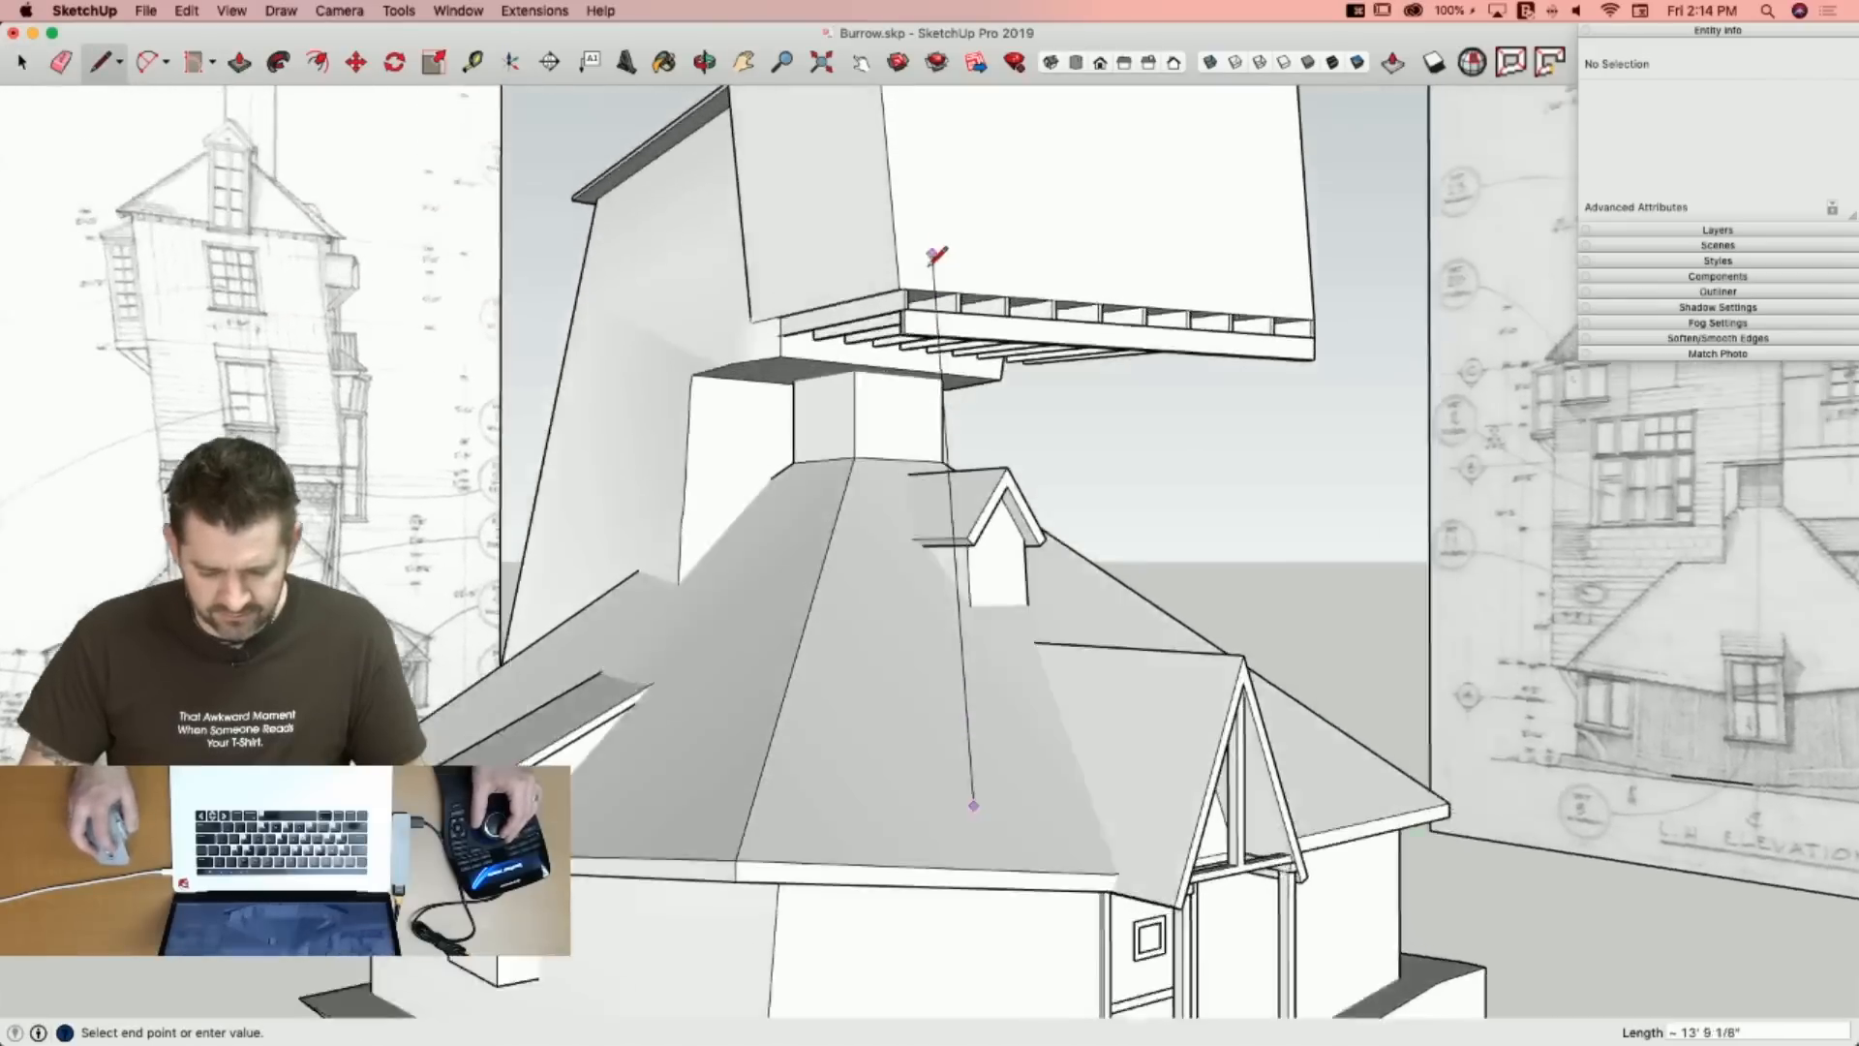
scroll(904, 374, up, 5)
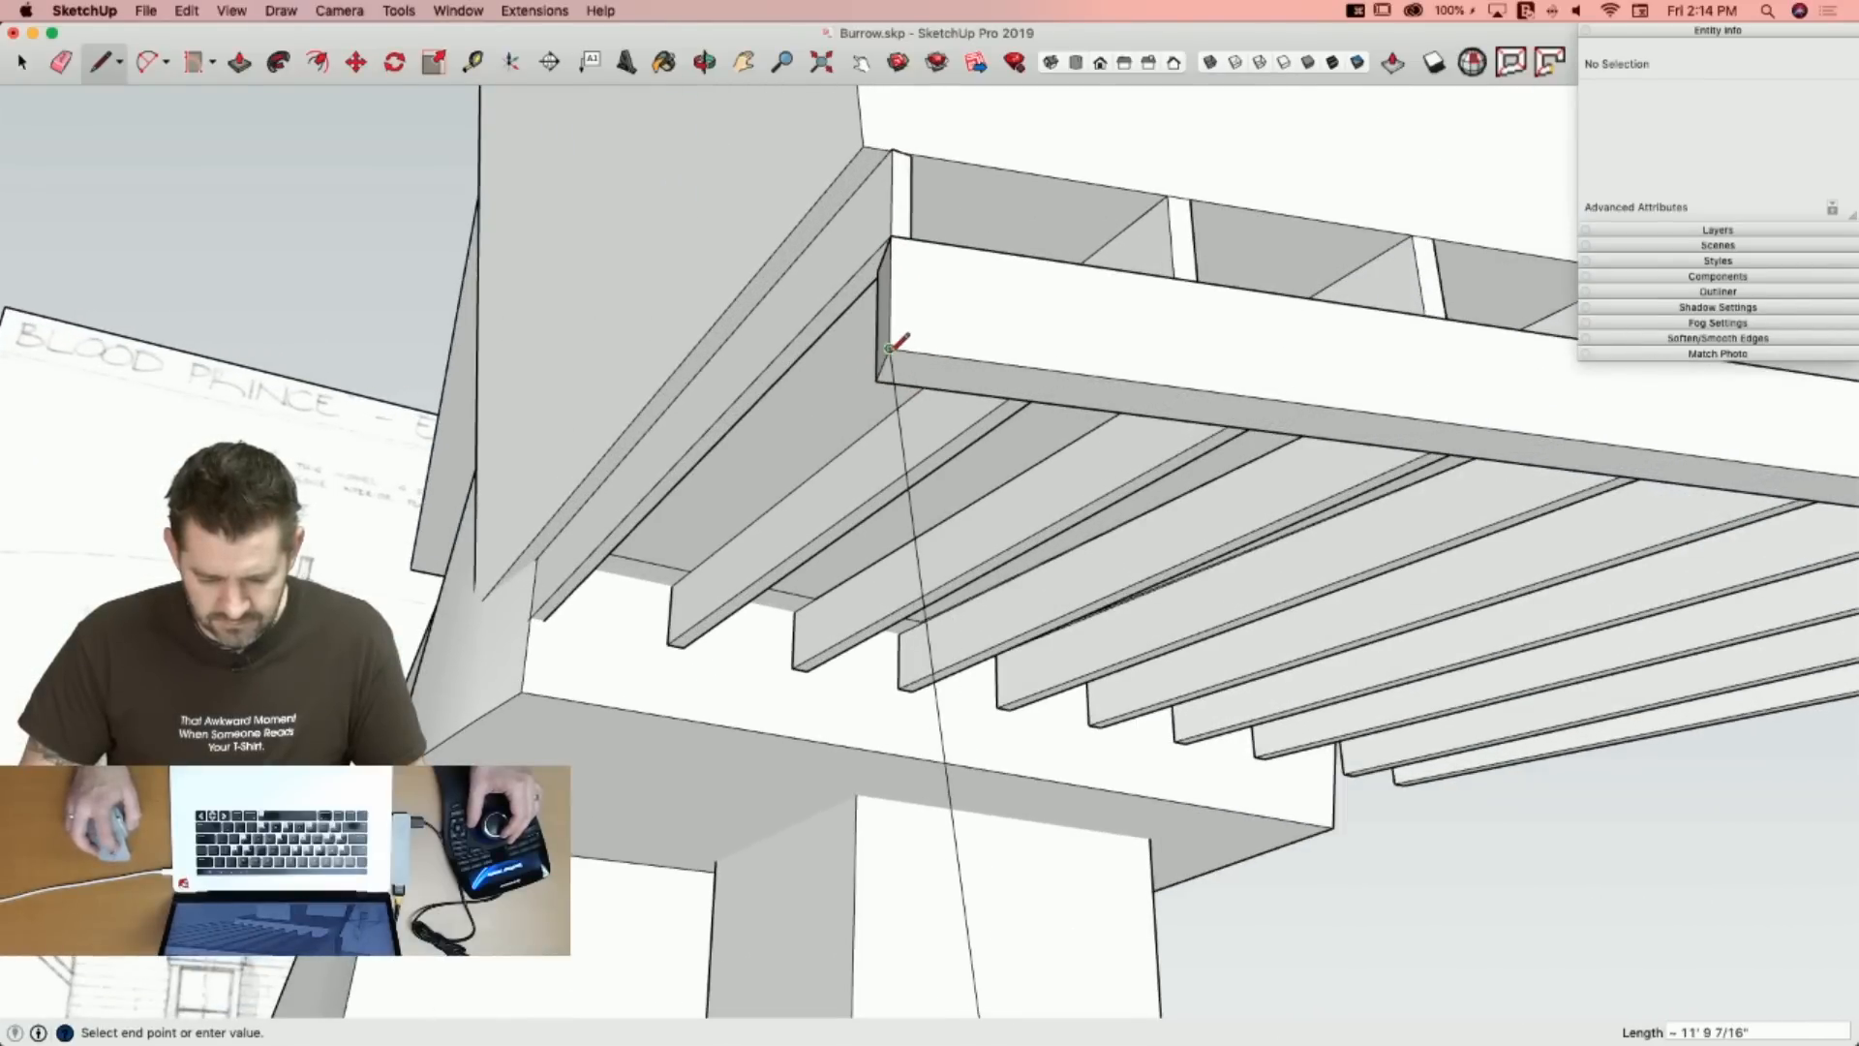
click(889, 347)
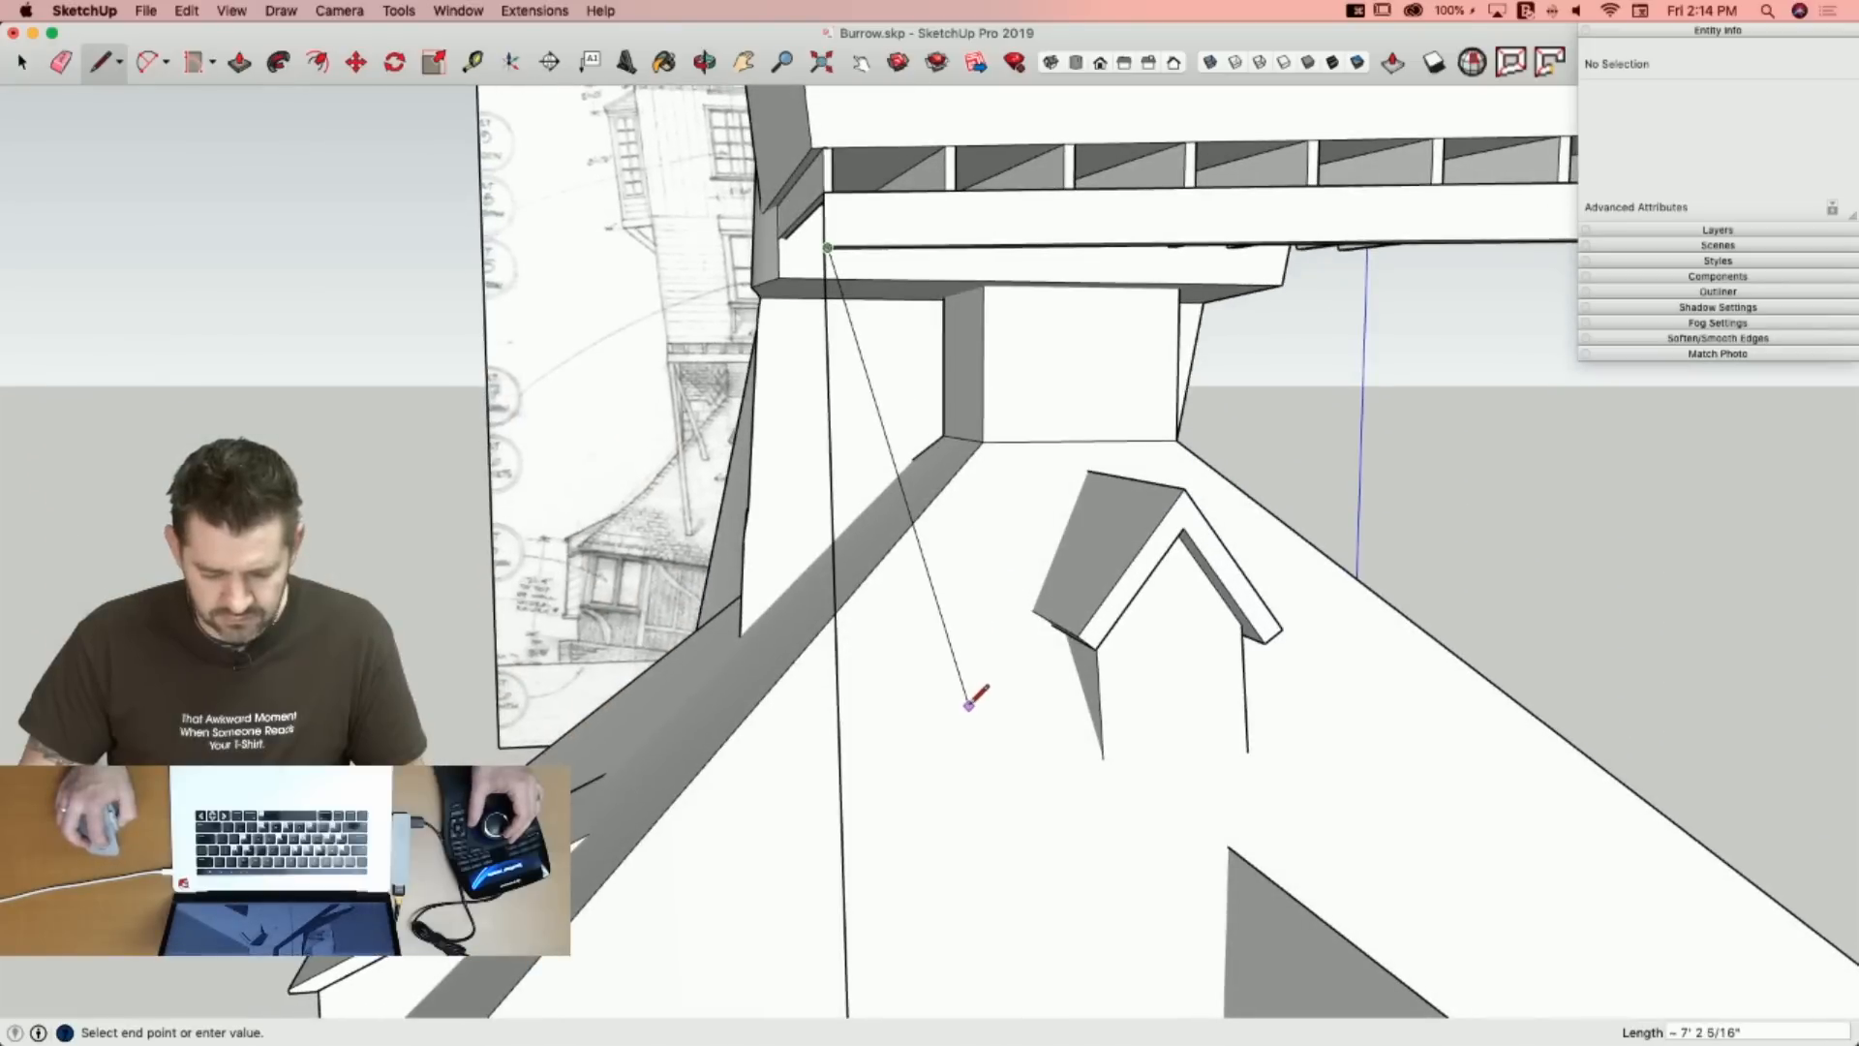
click(968, 705)
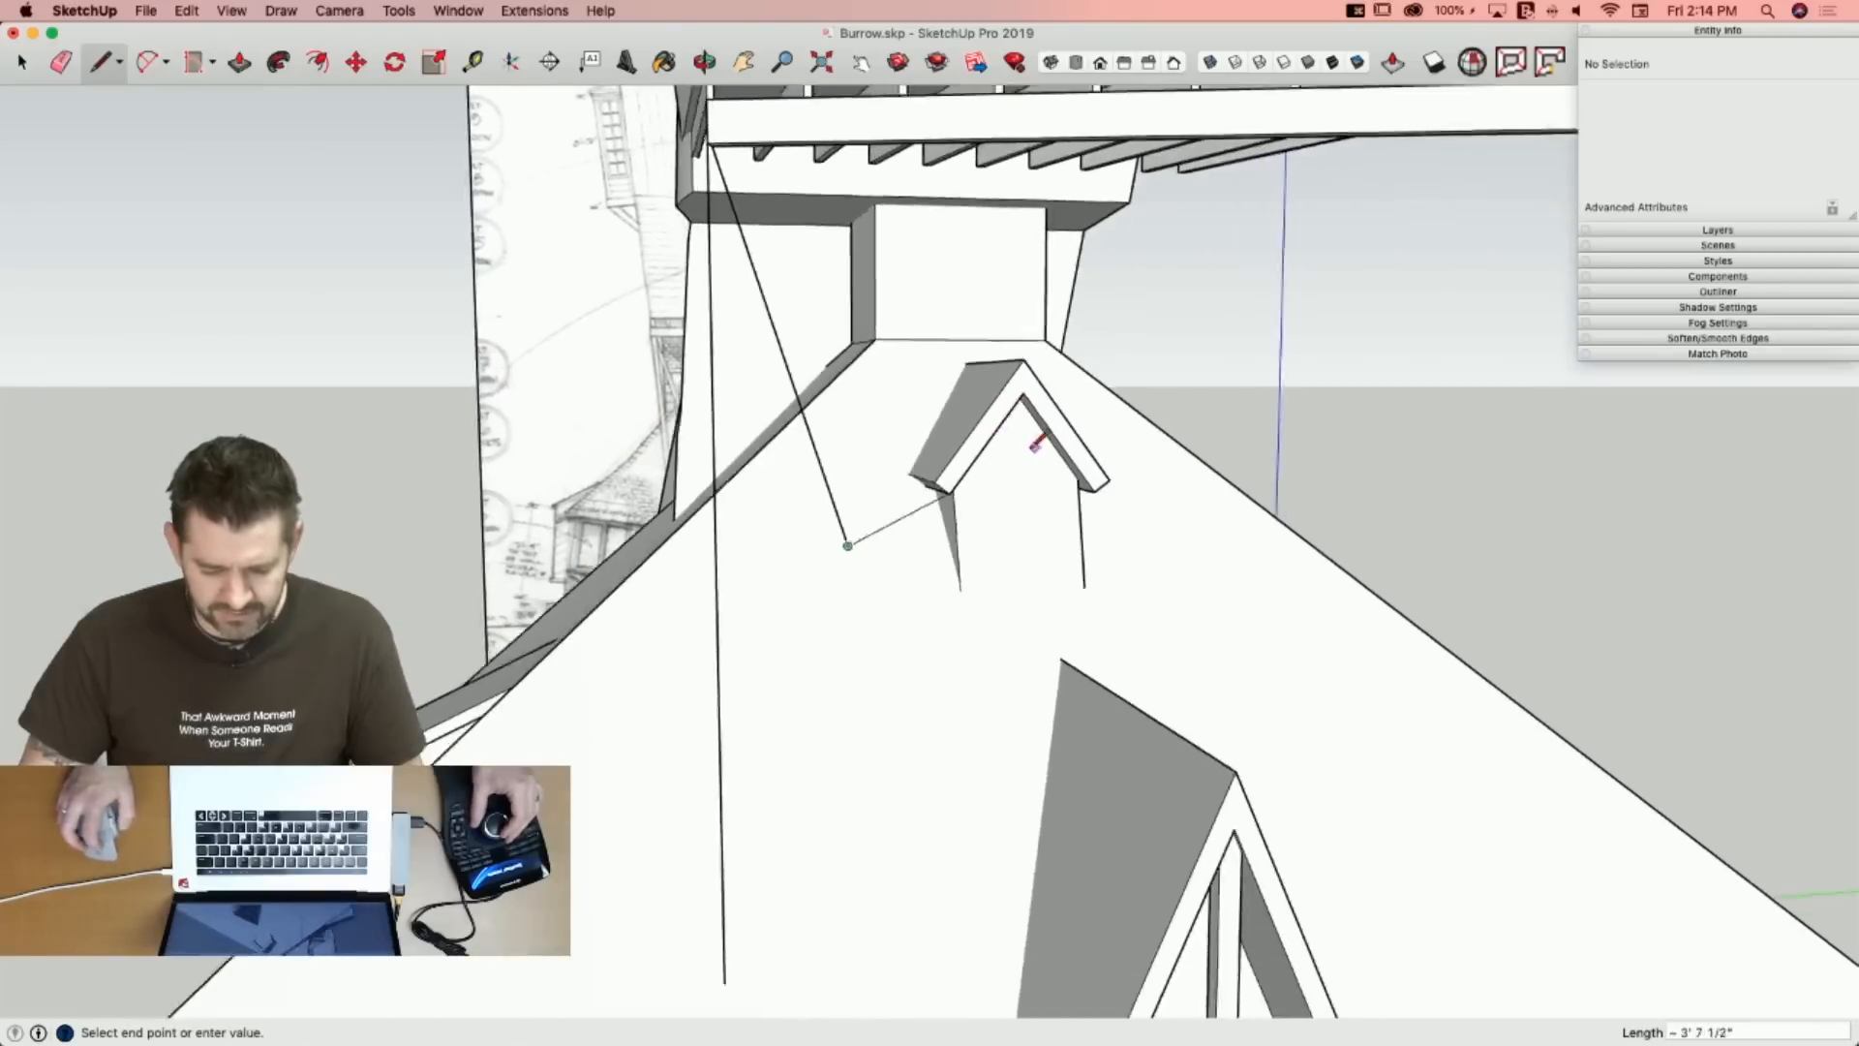
key(Escape)
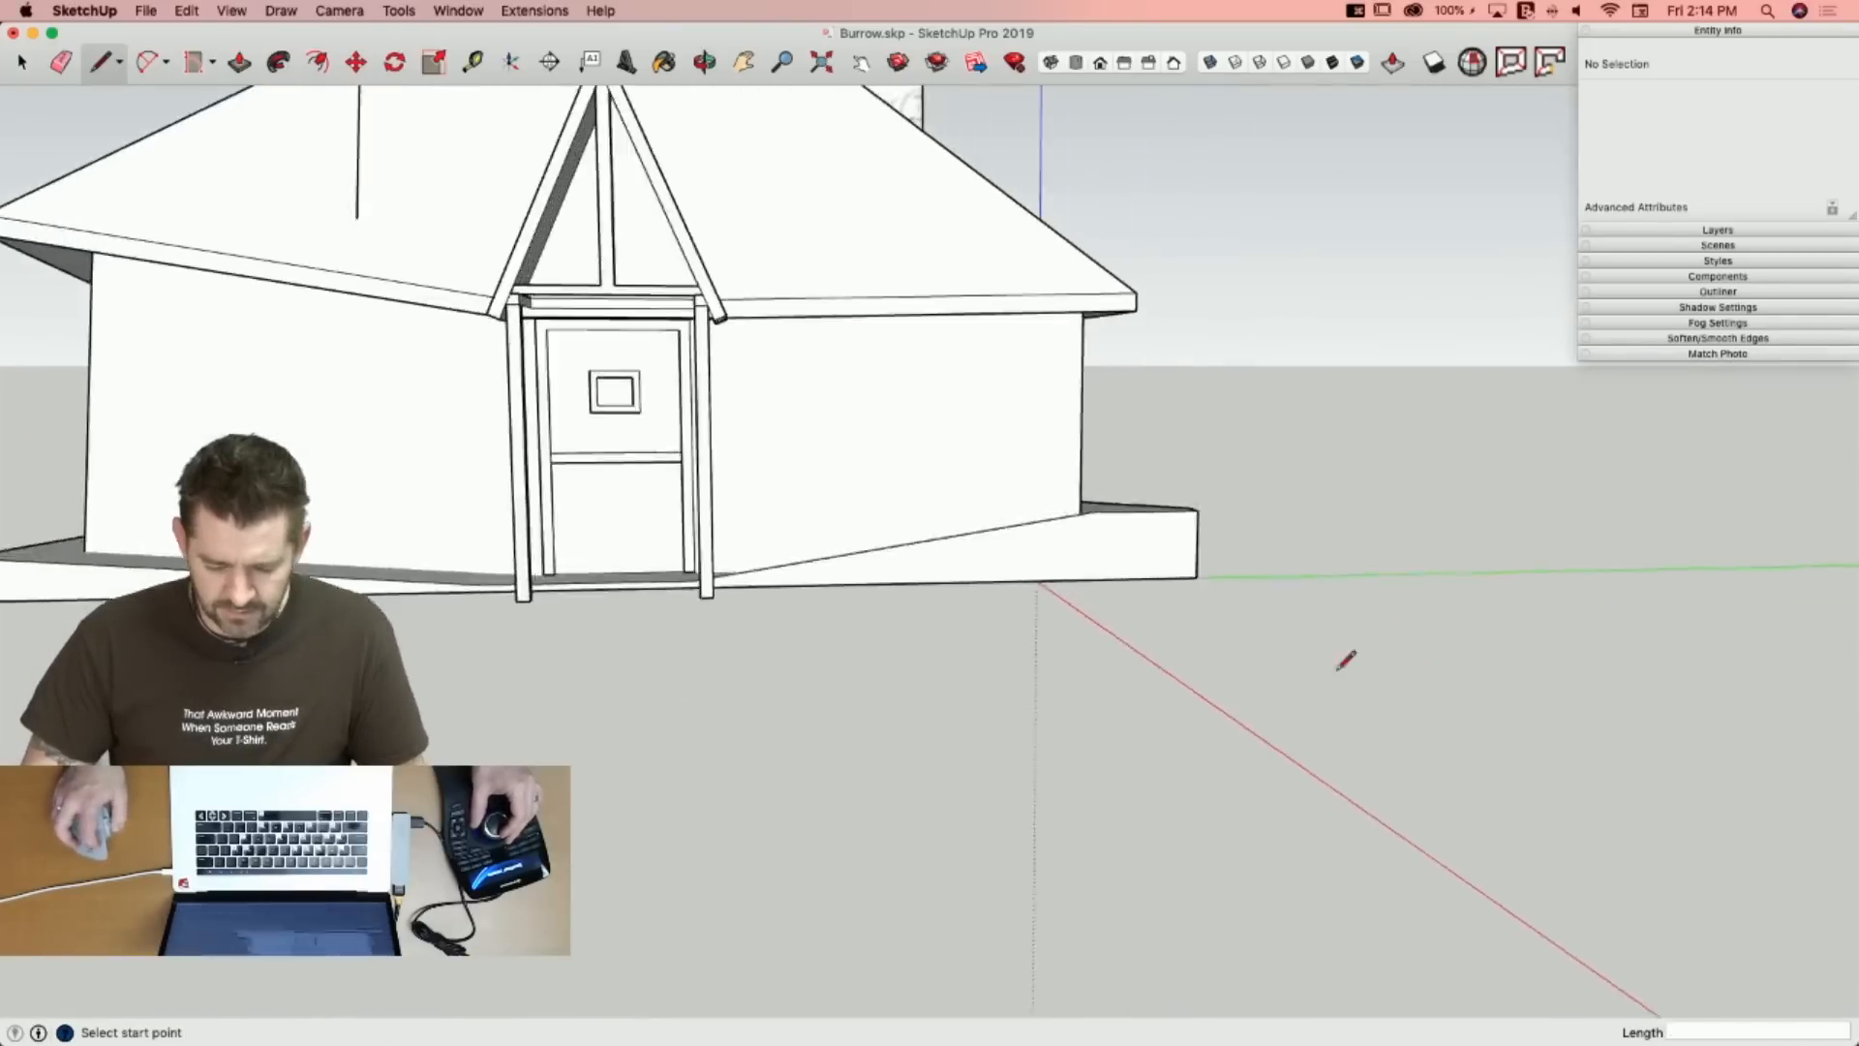
Draw a matching pair of long and short brace guide lines from the fascia's opposite end corner down to the roof.
click(944, 422)
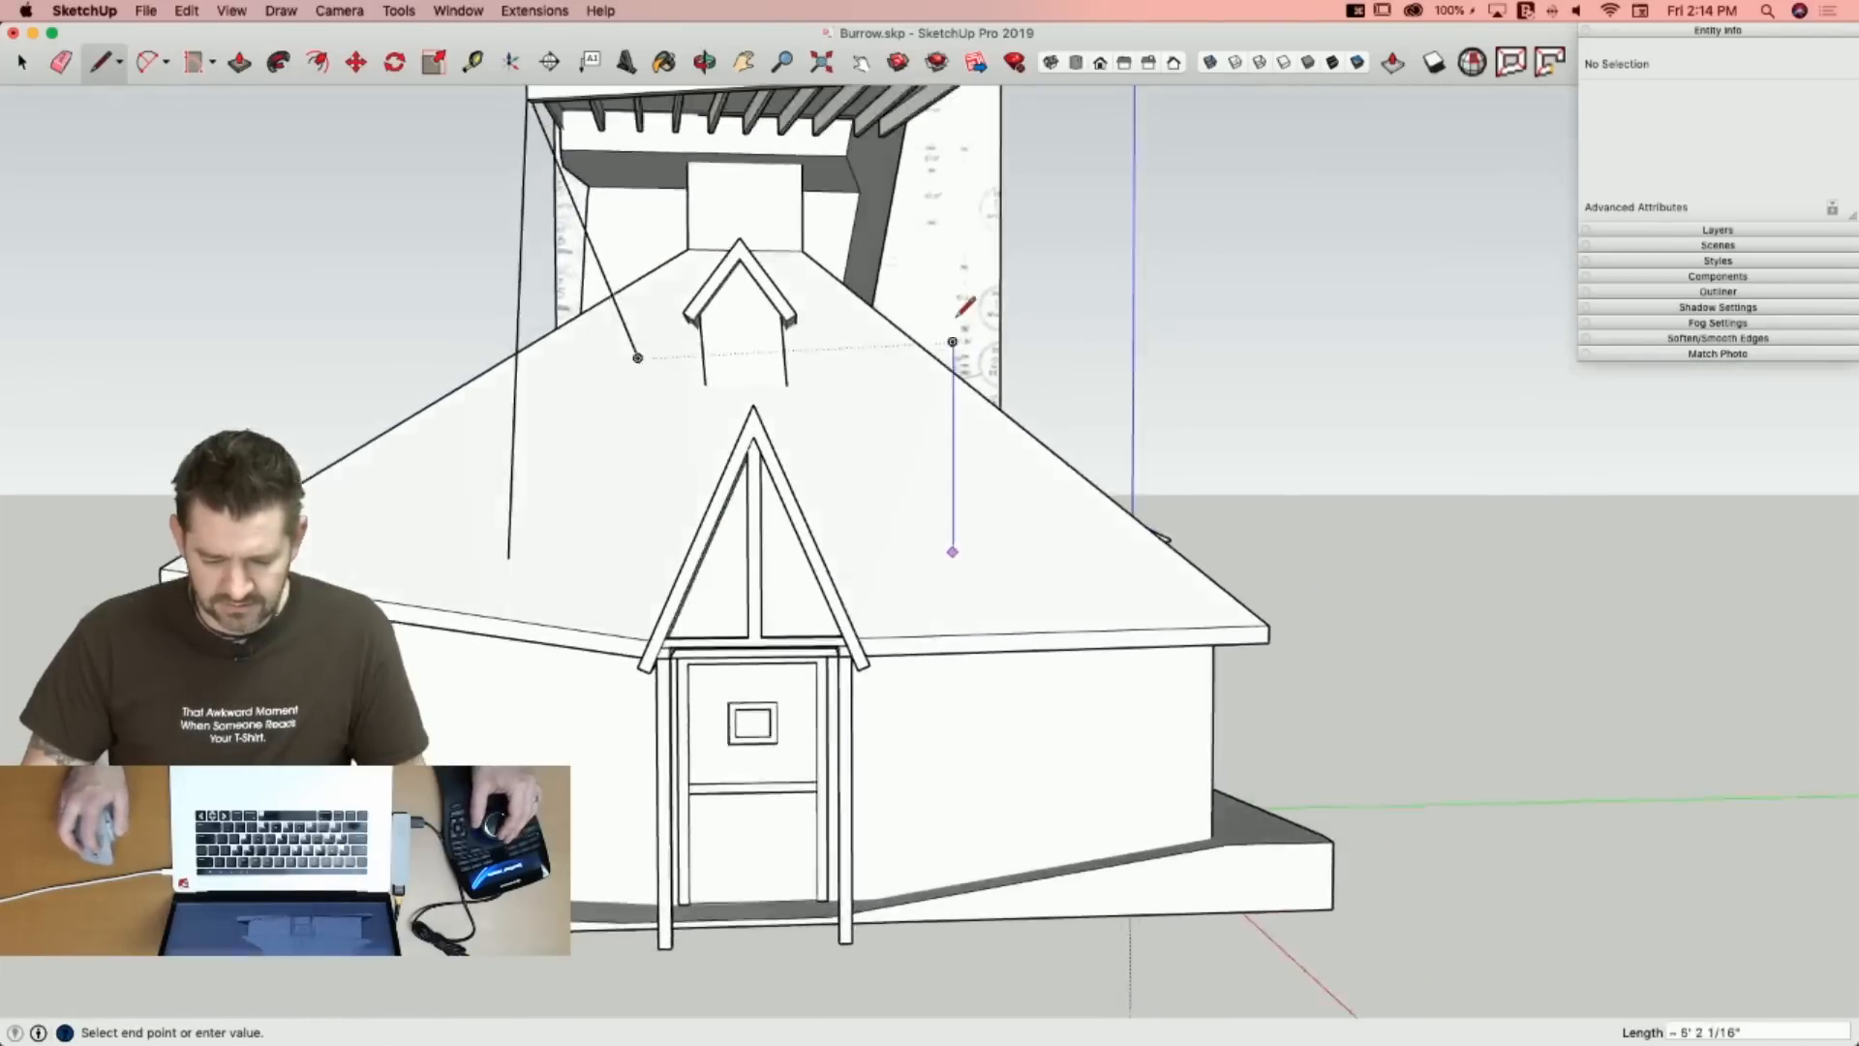
key(Escape)
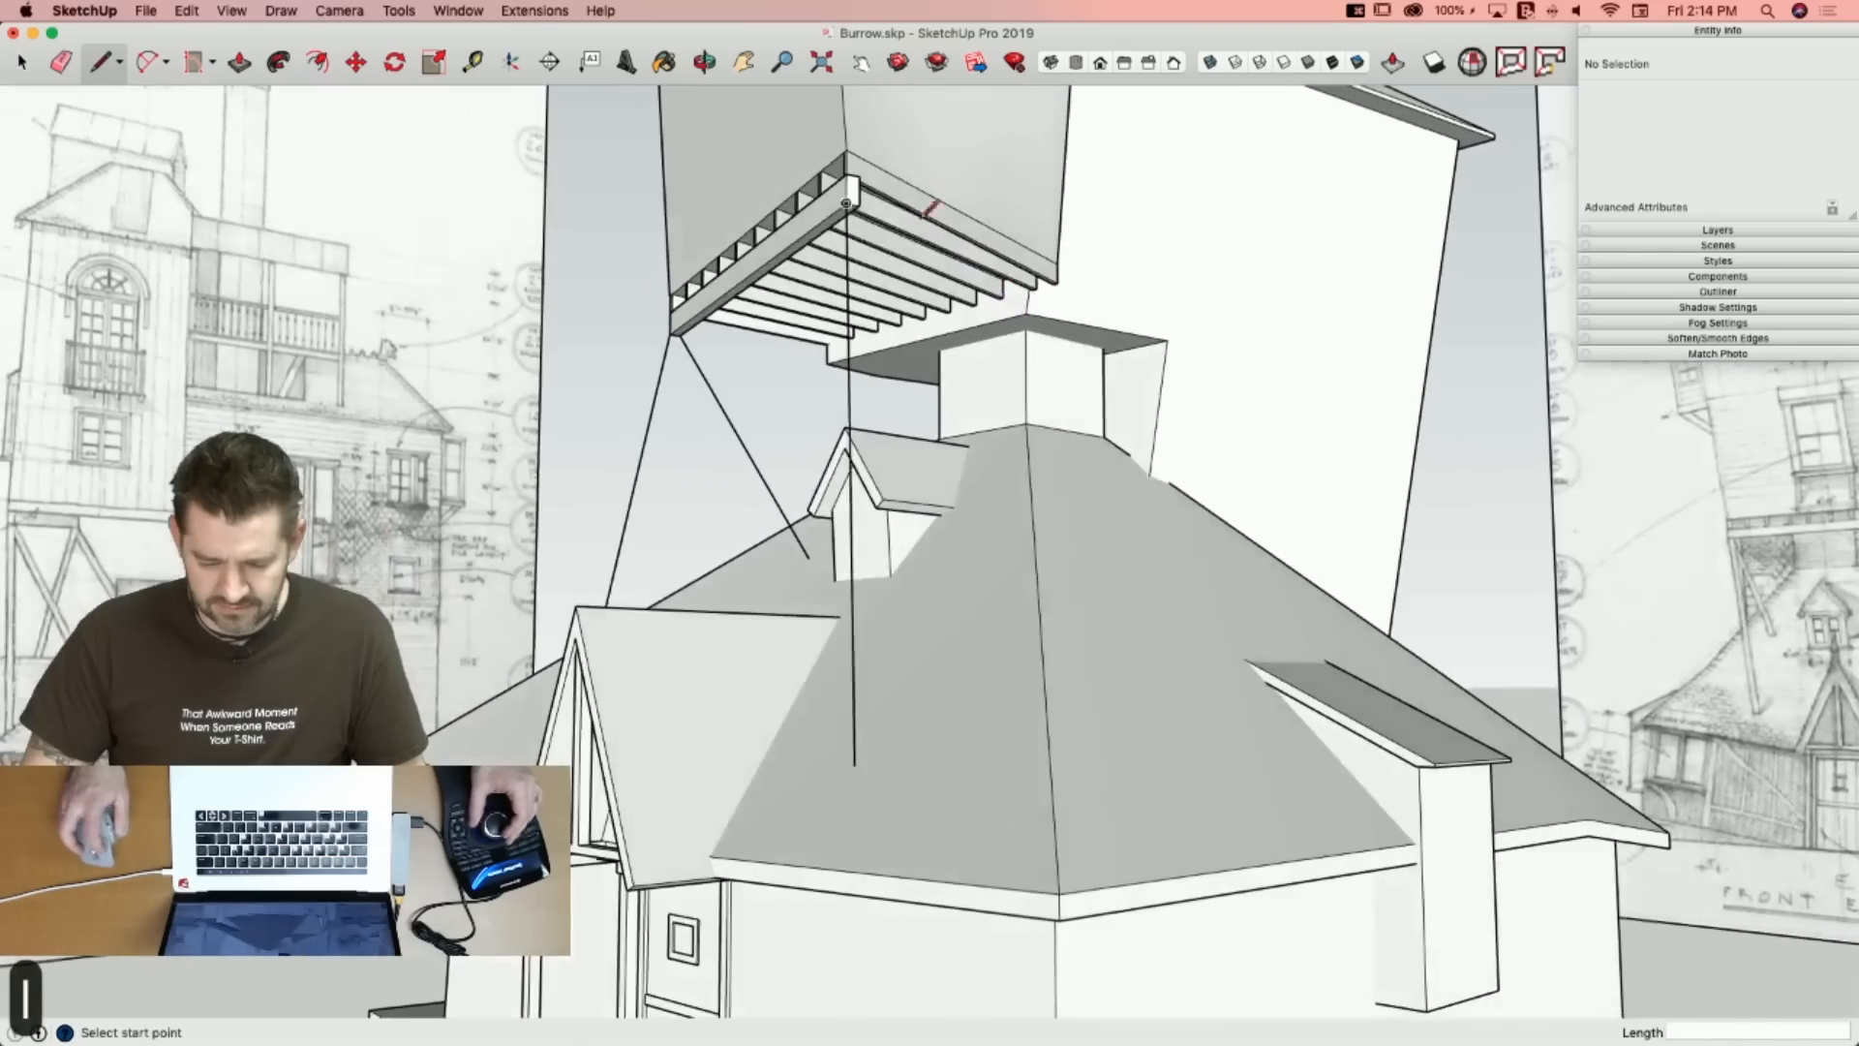
click(858, 205)
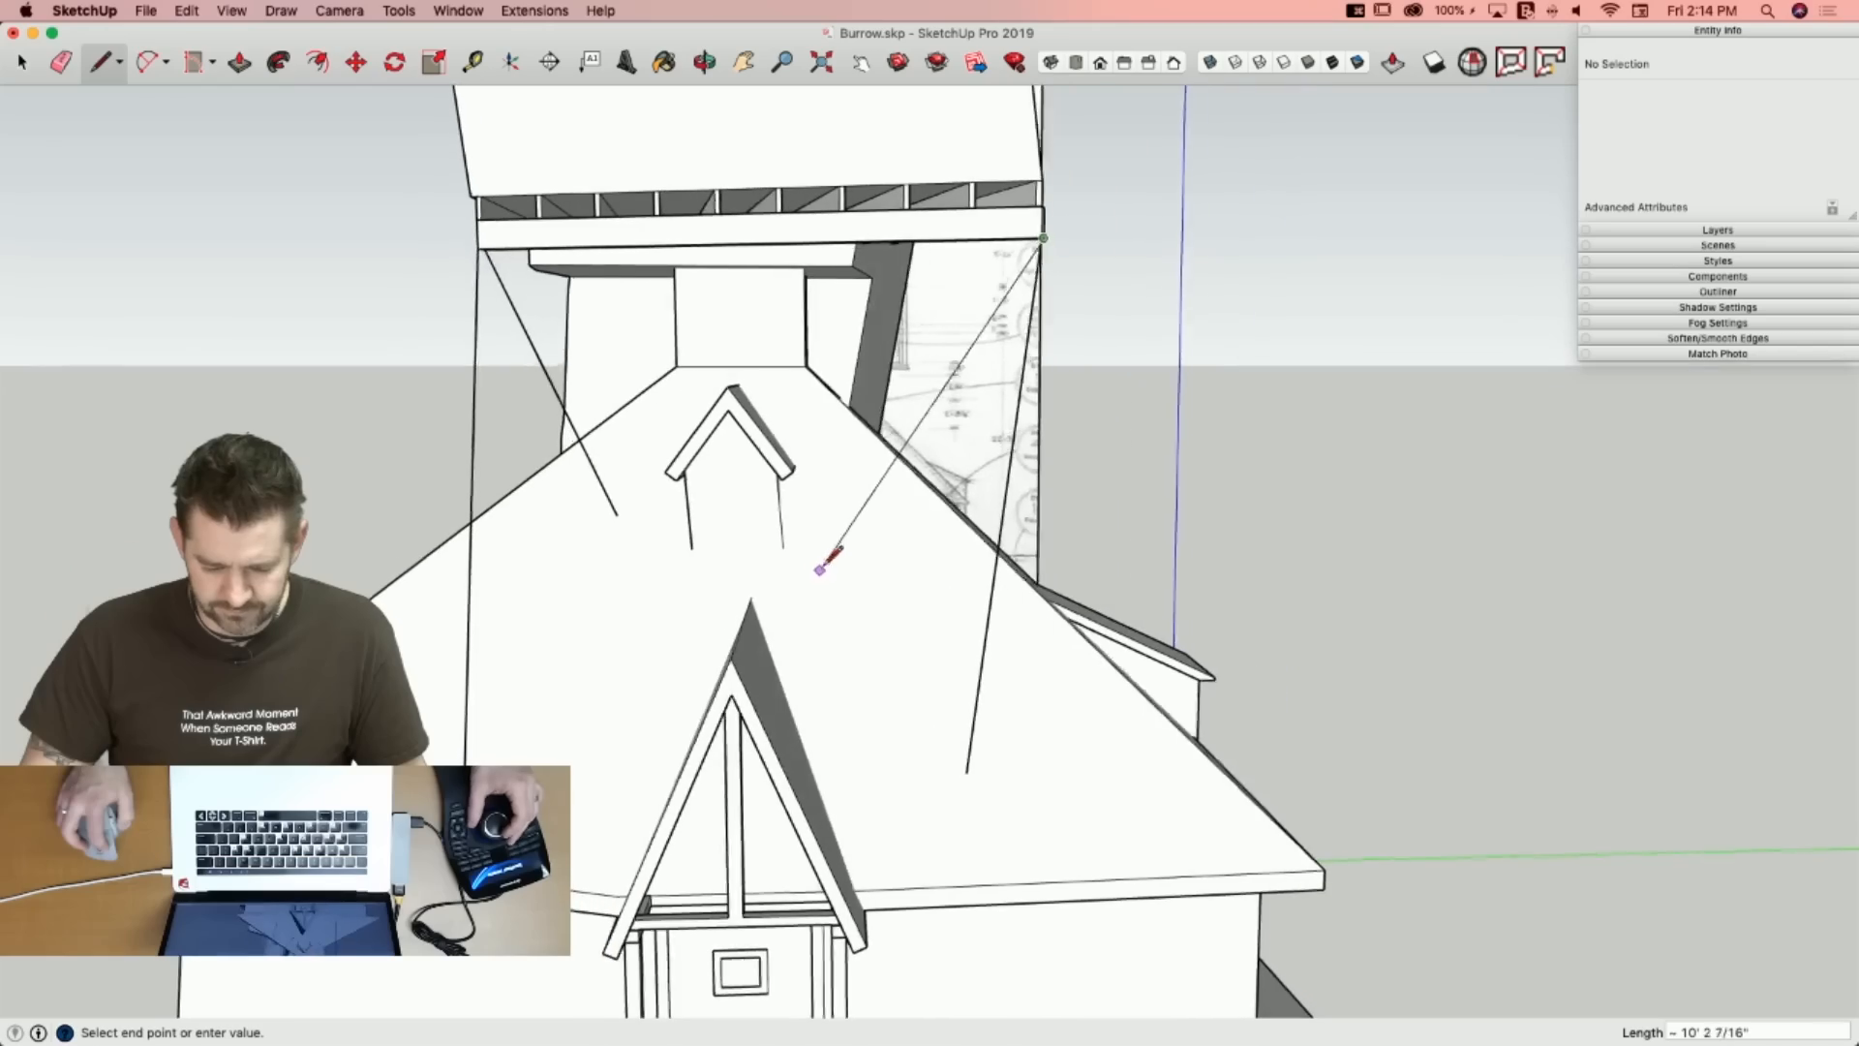
key(space)
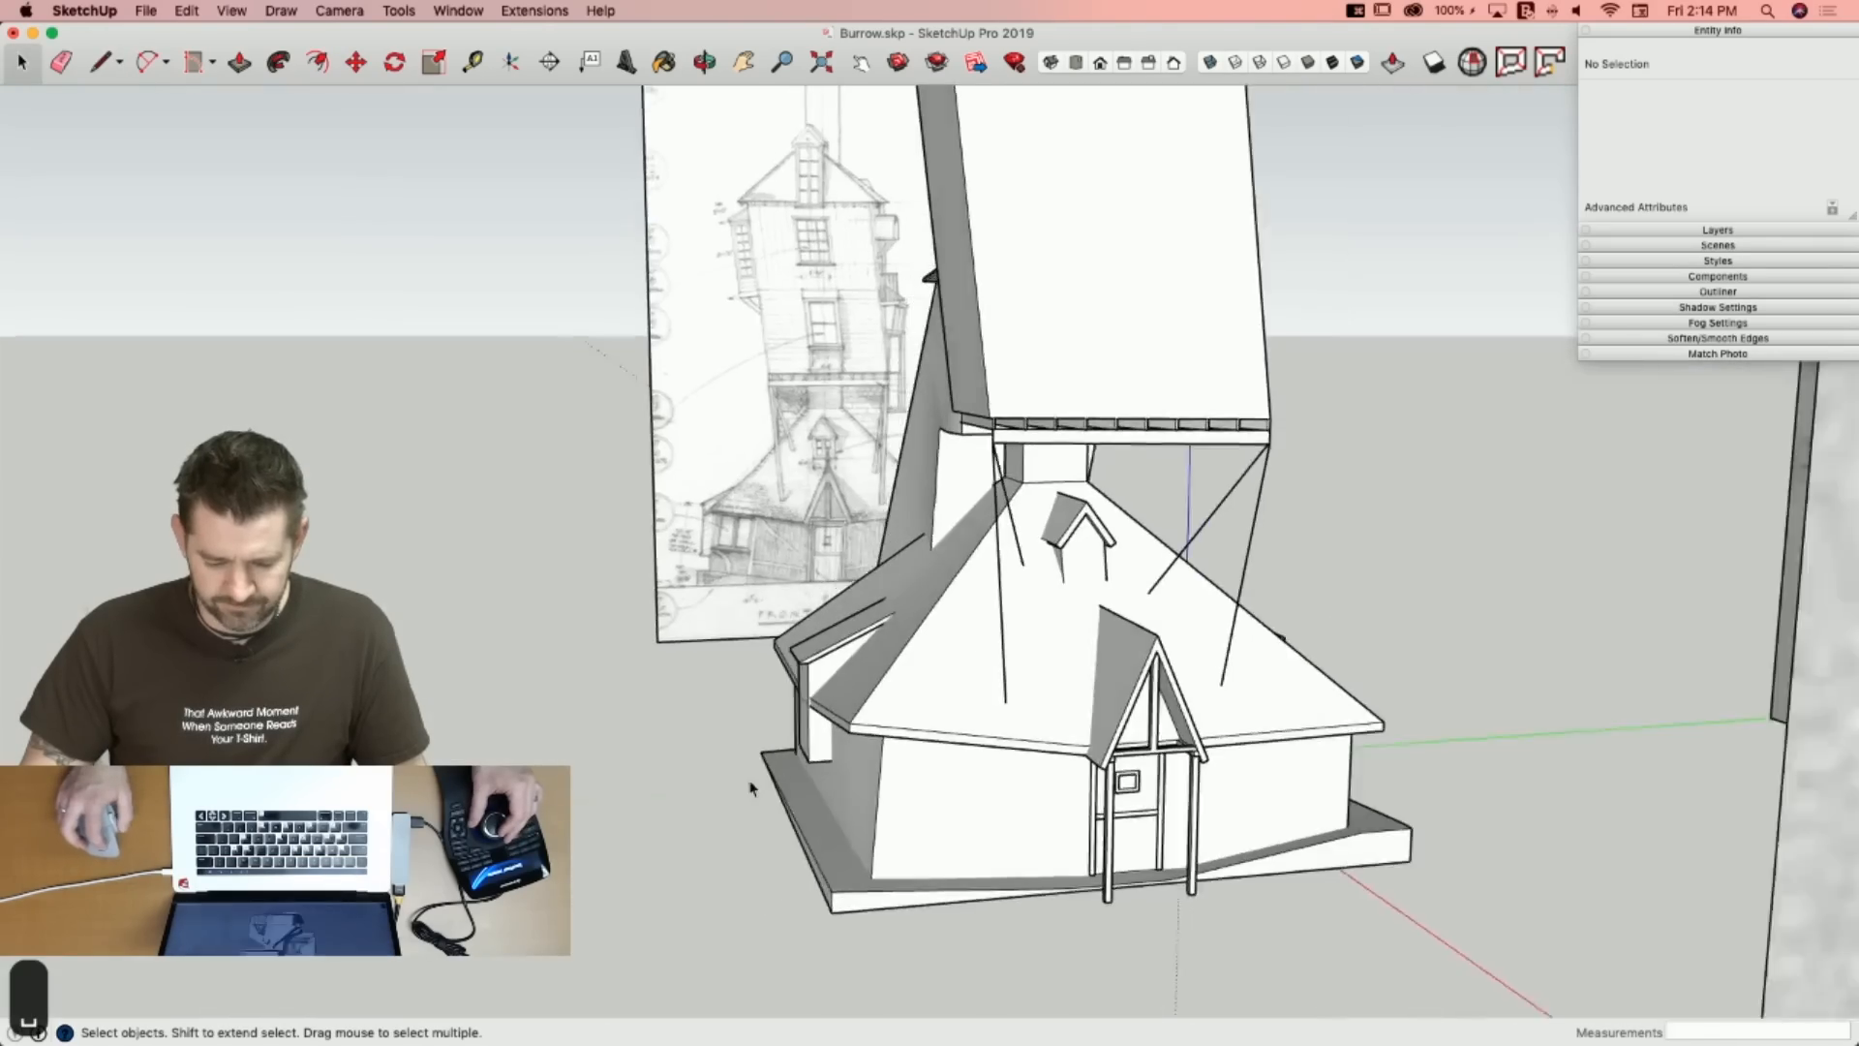
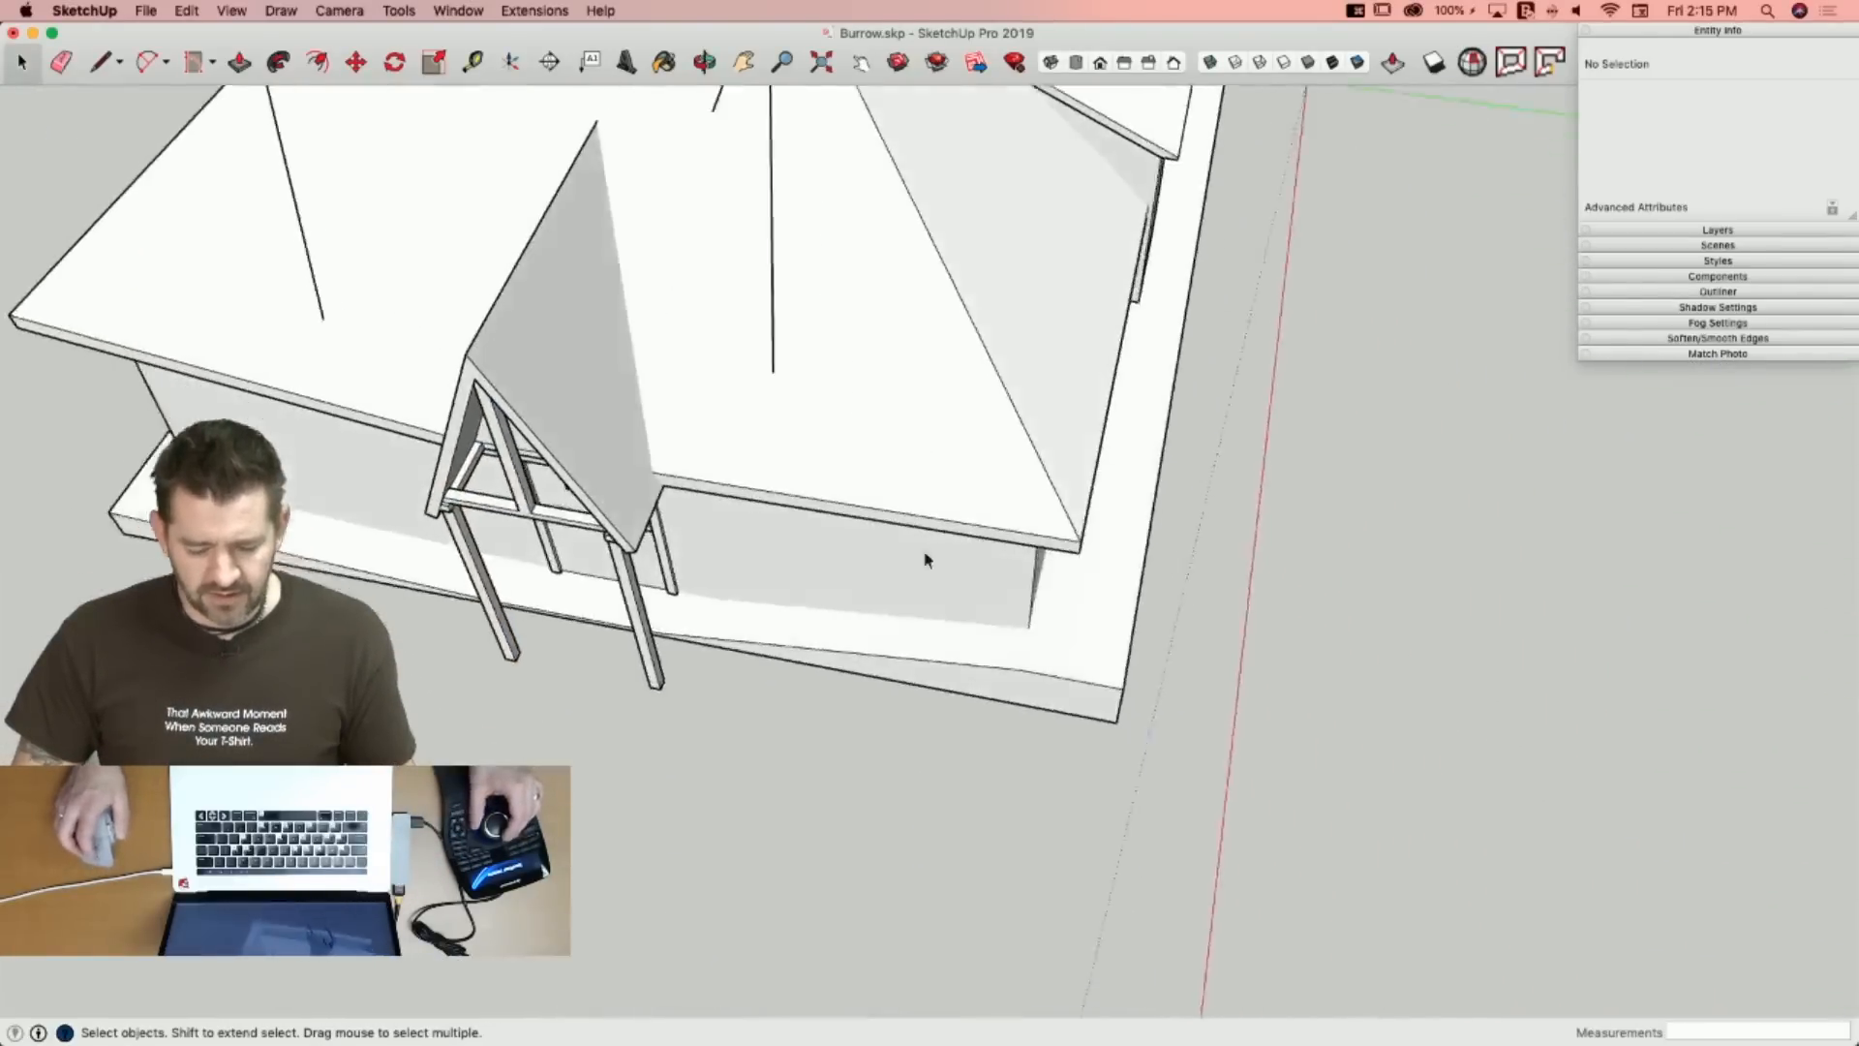
Draw a 4" by 4" square on the ground in front of the house and extrude it up into a tall post.
key(r)
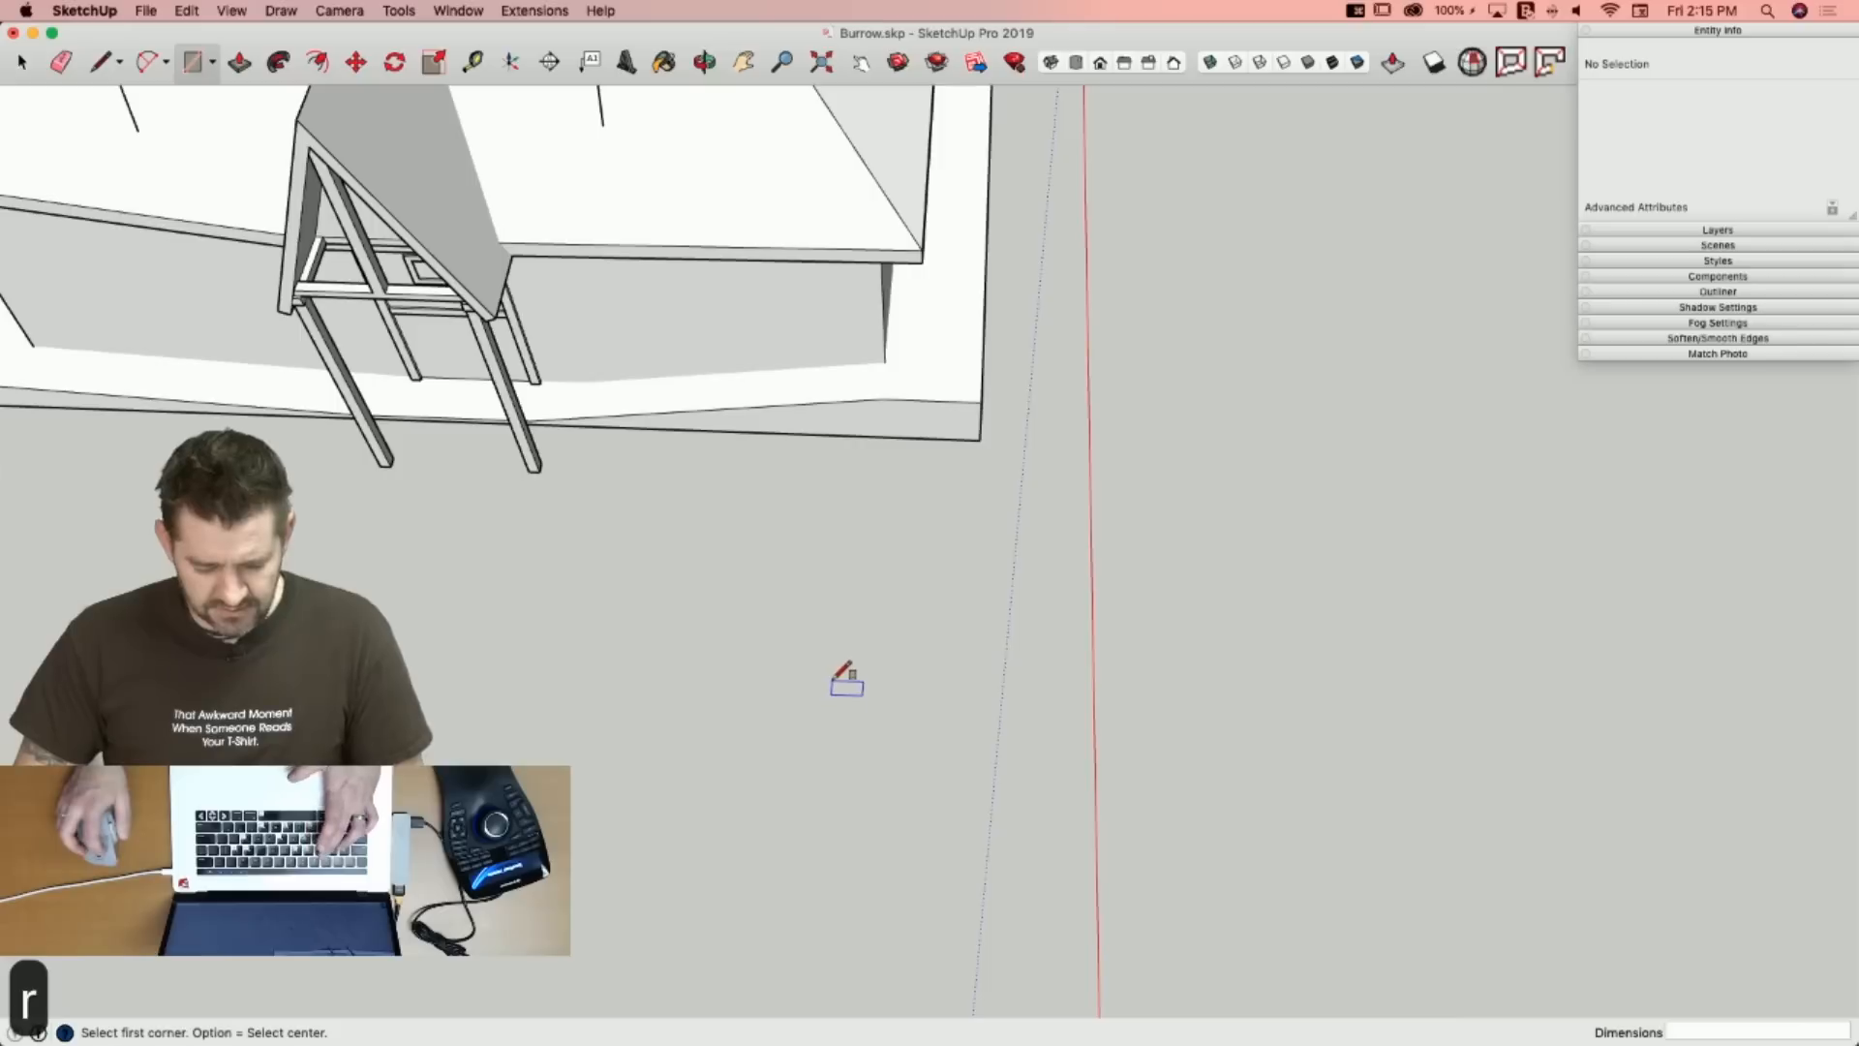
scroll(850, 698, up, 5)
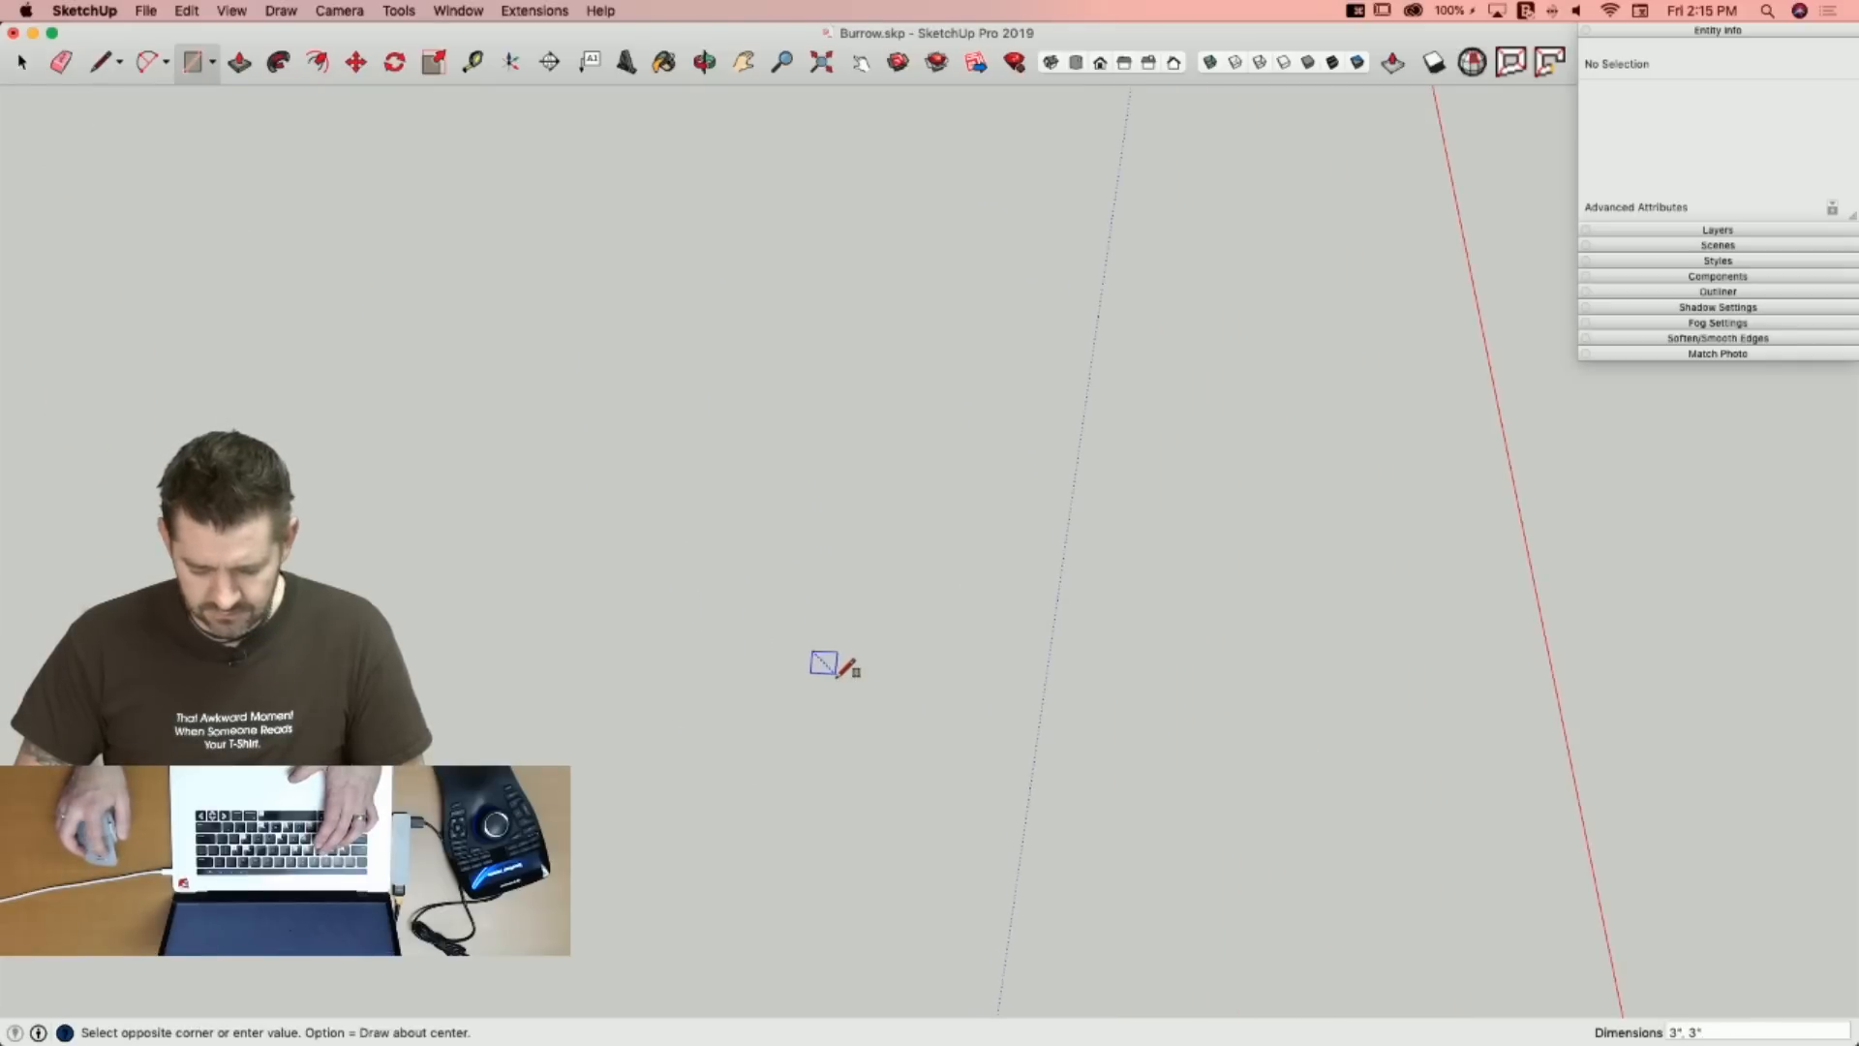
text(4,4)
key(Return)
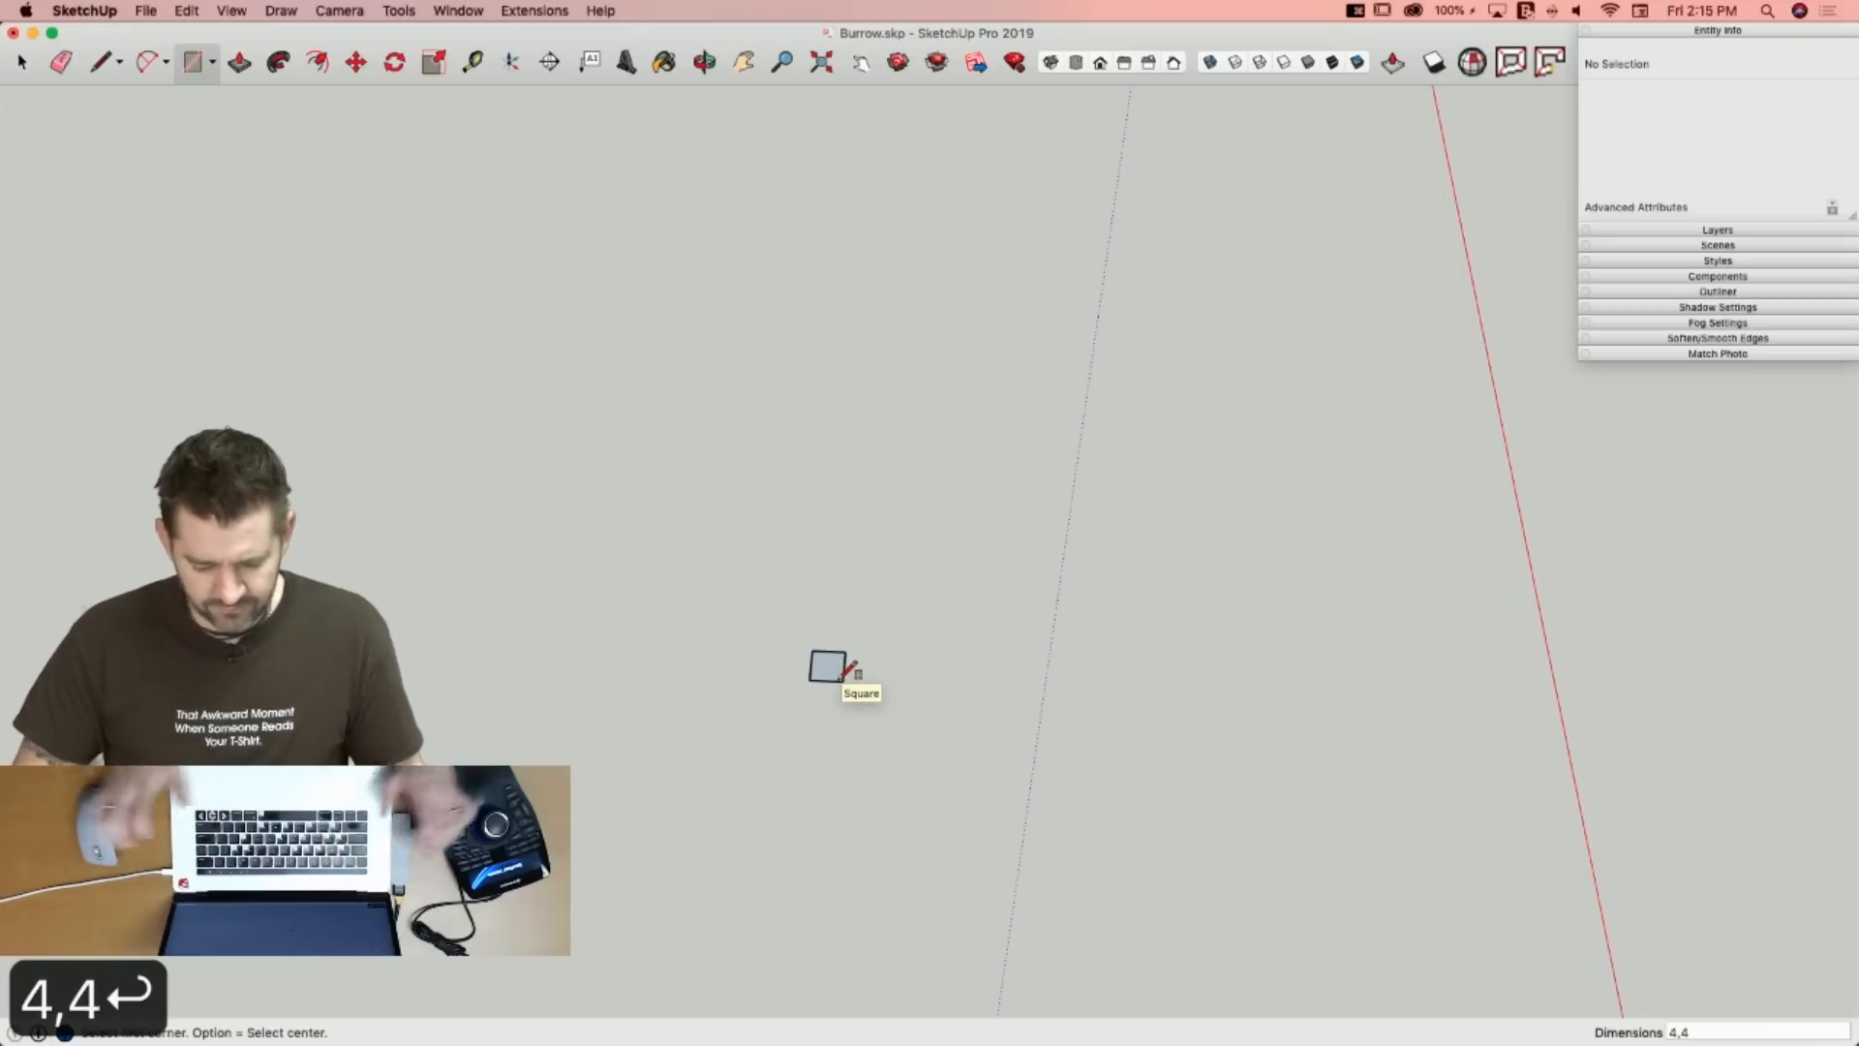
click(828, 668)
scroll(851, 581, down, 6)
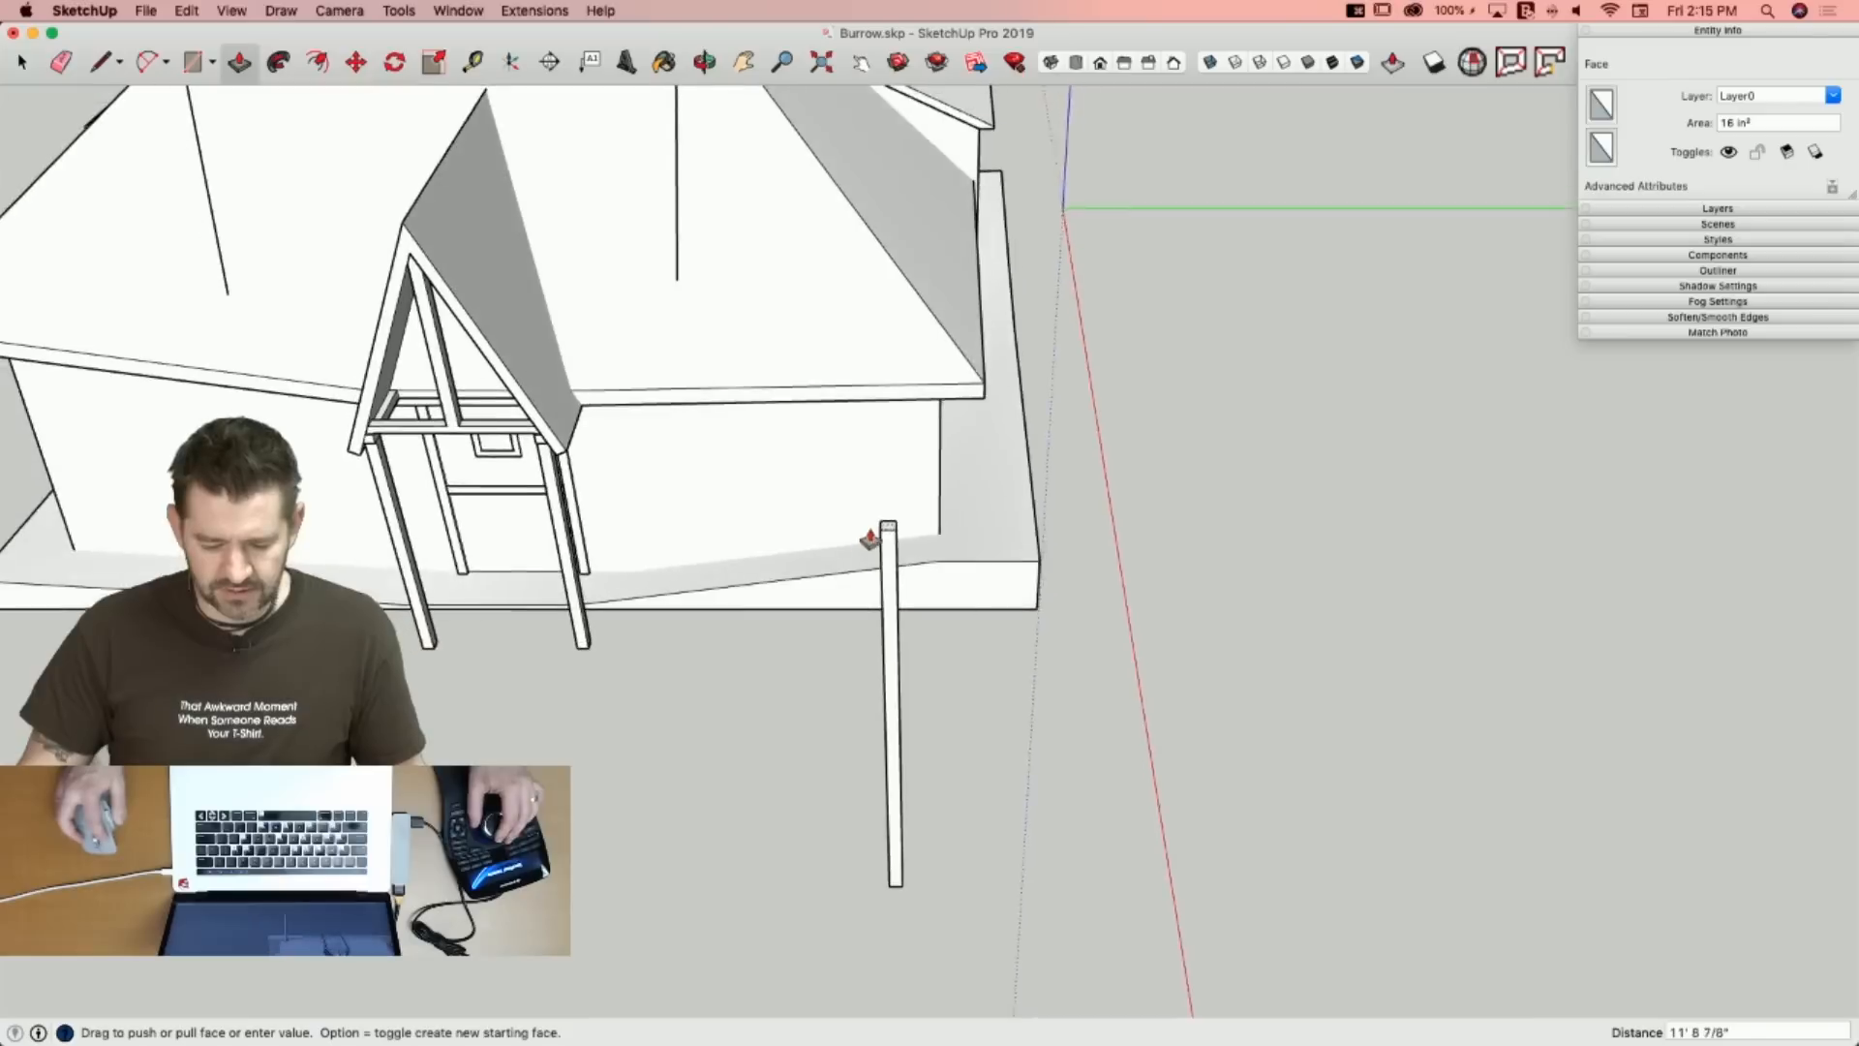
click(929, 340)
key(space)
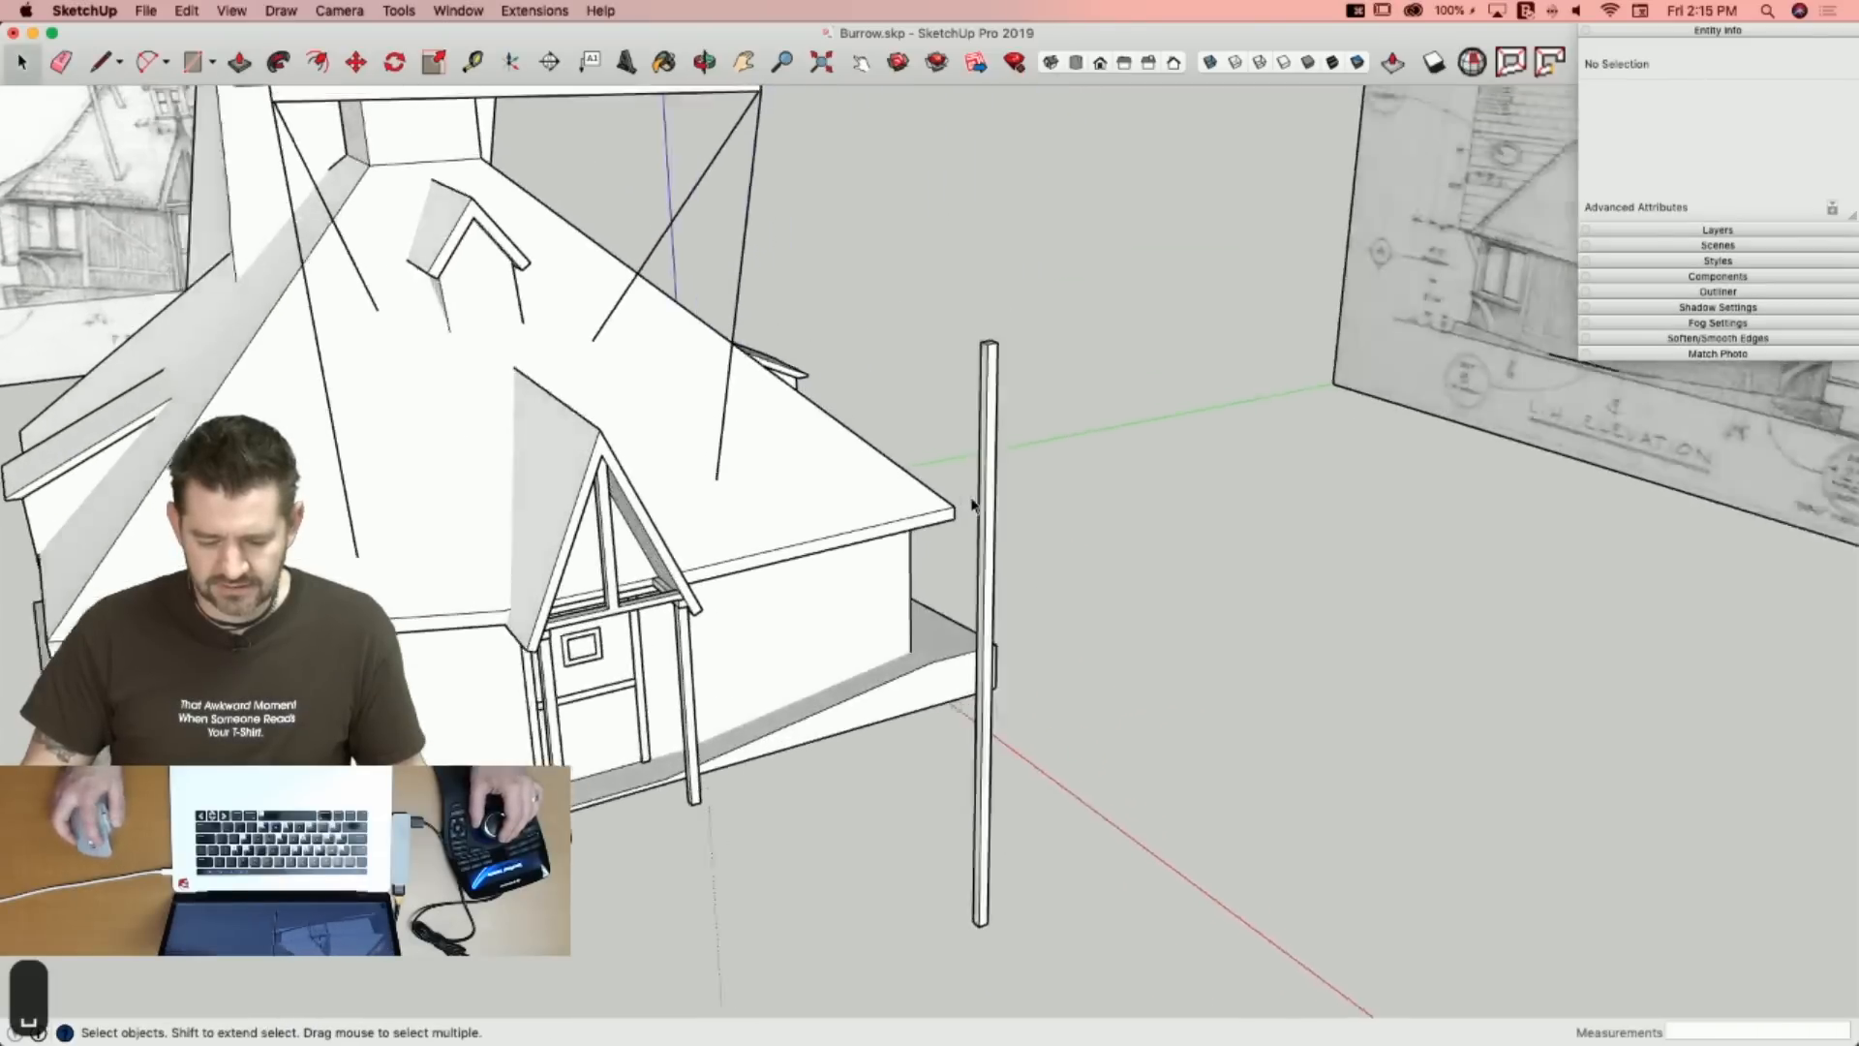
Group the tall post and move it by its top corner to the lower end corner of the fascia board.
right_click(1002, 426)
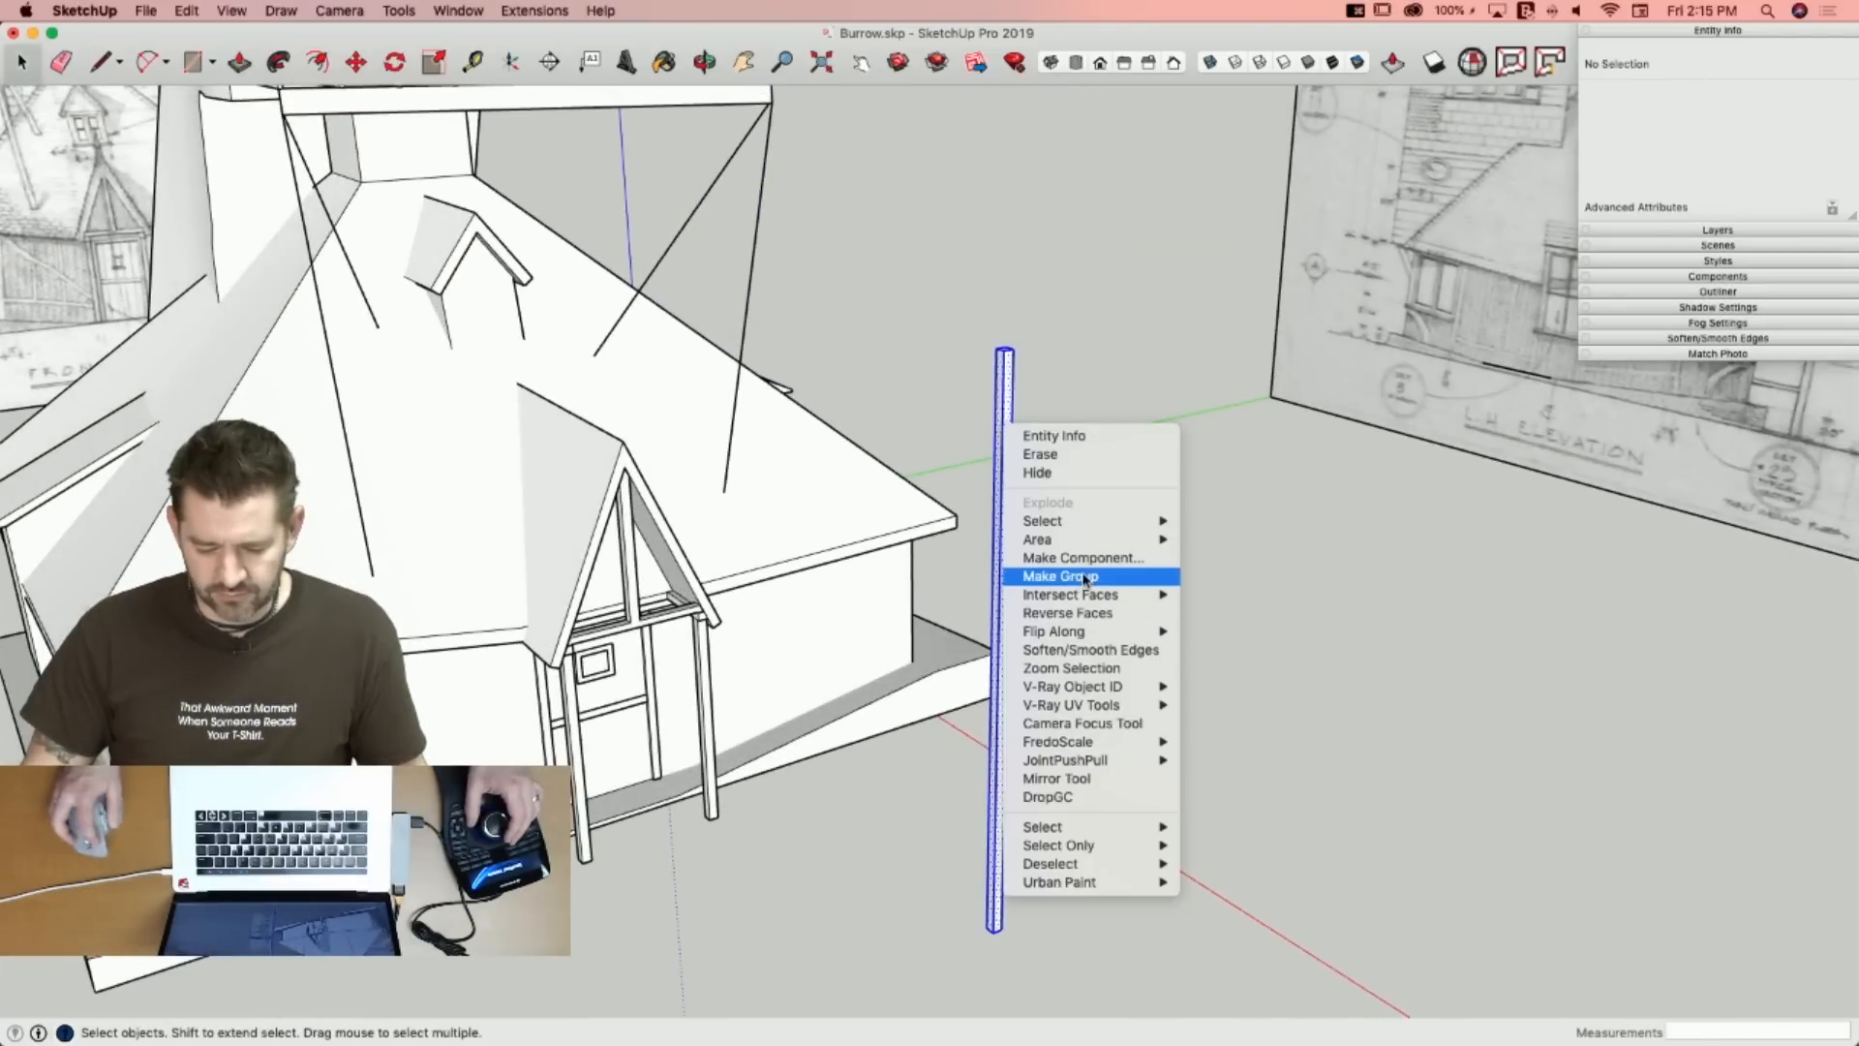
click(1084, 578)
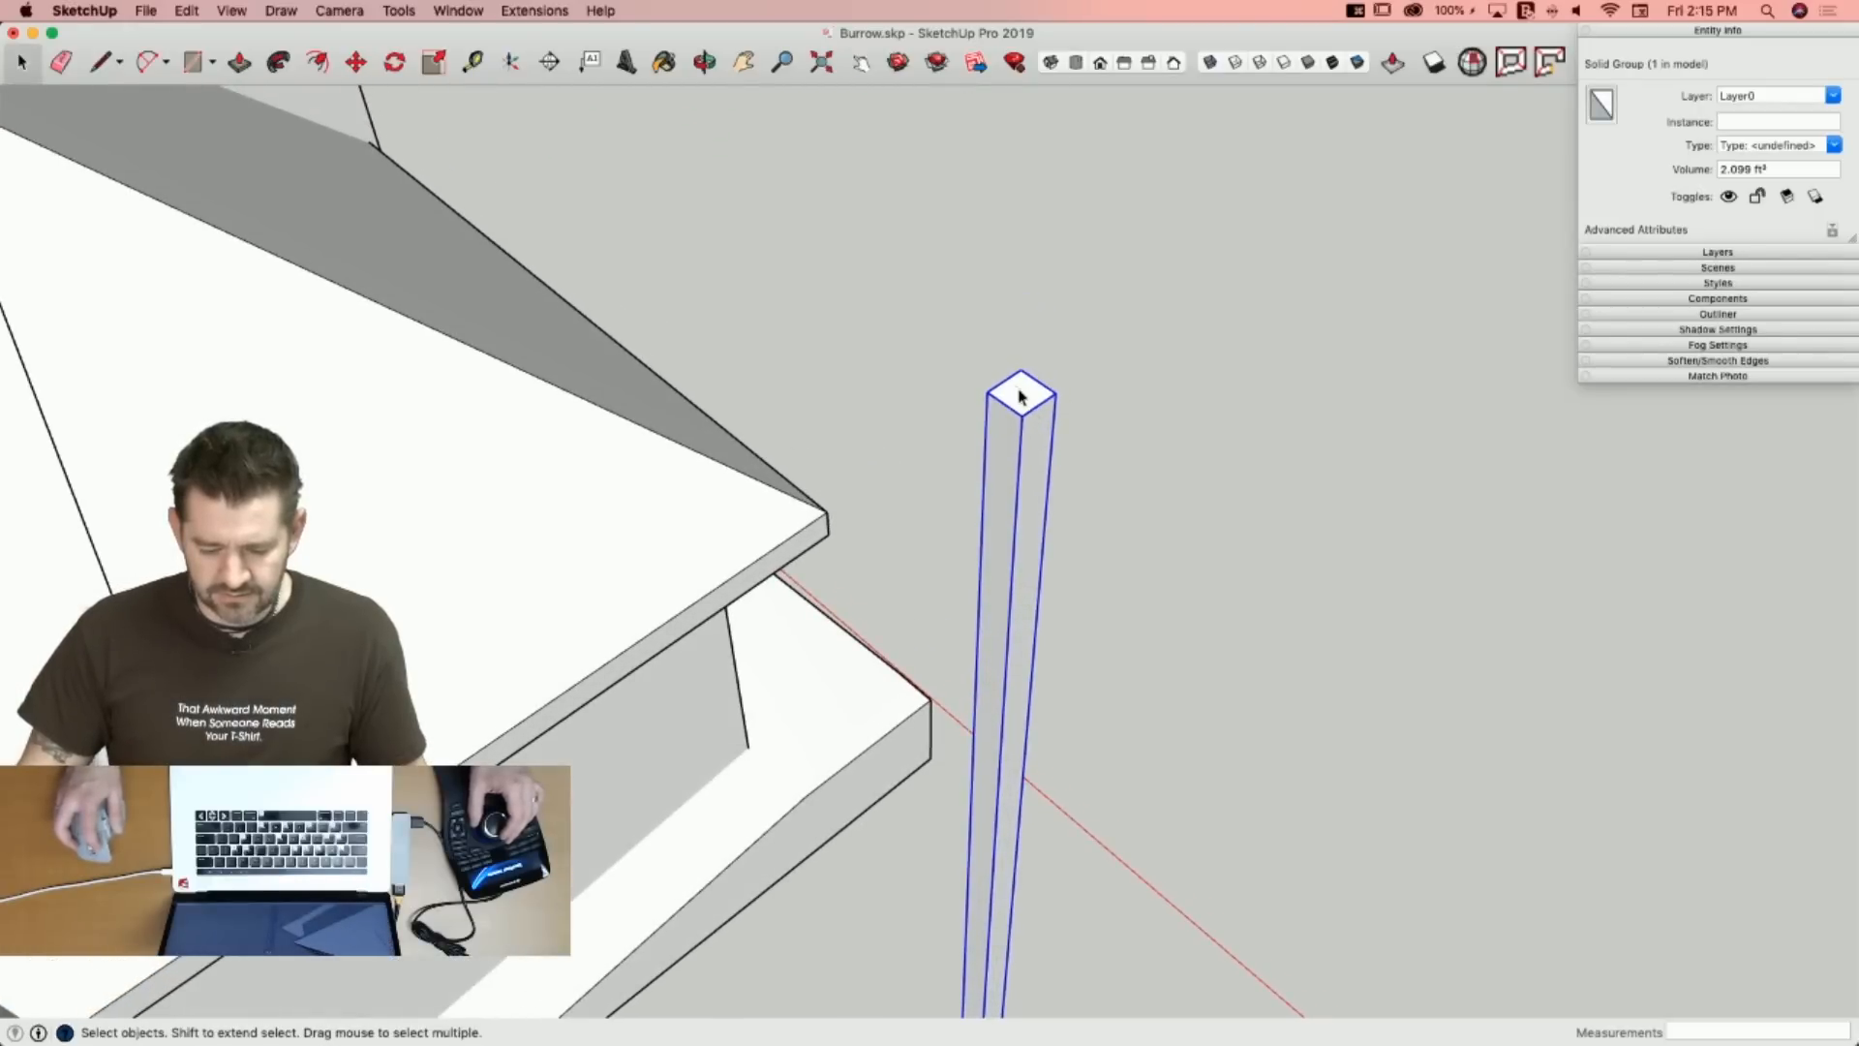
key(m)
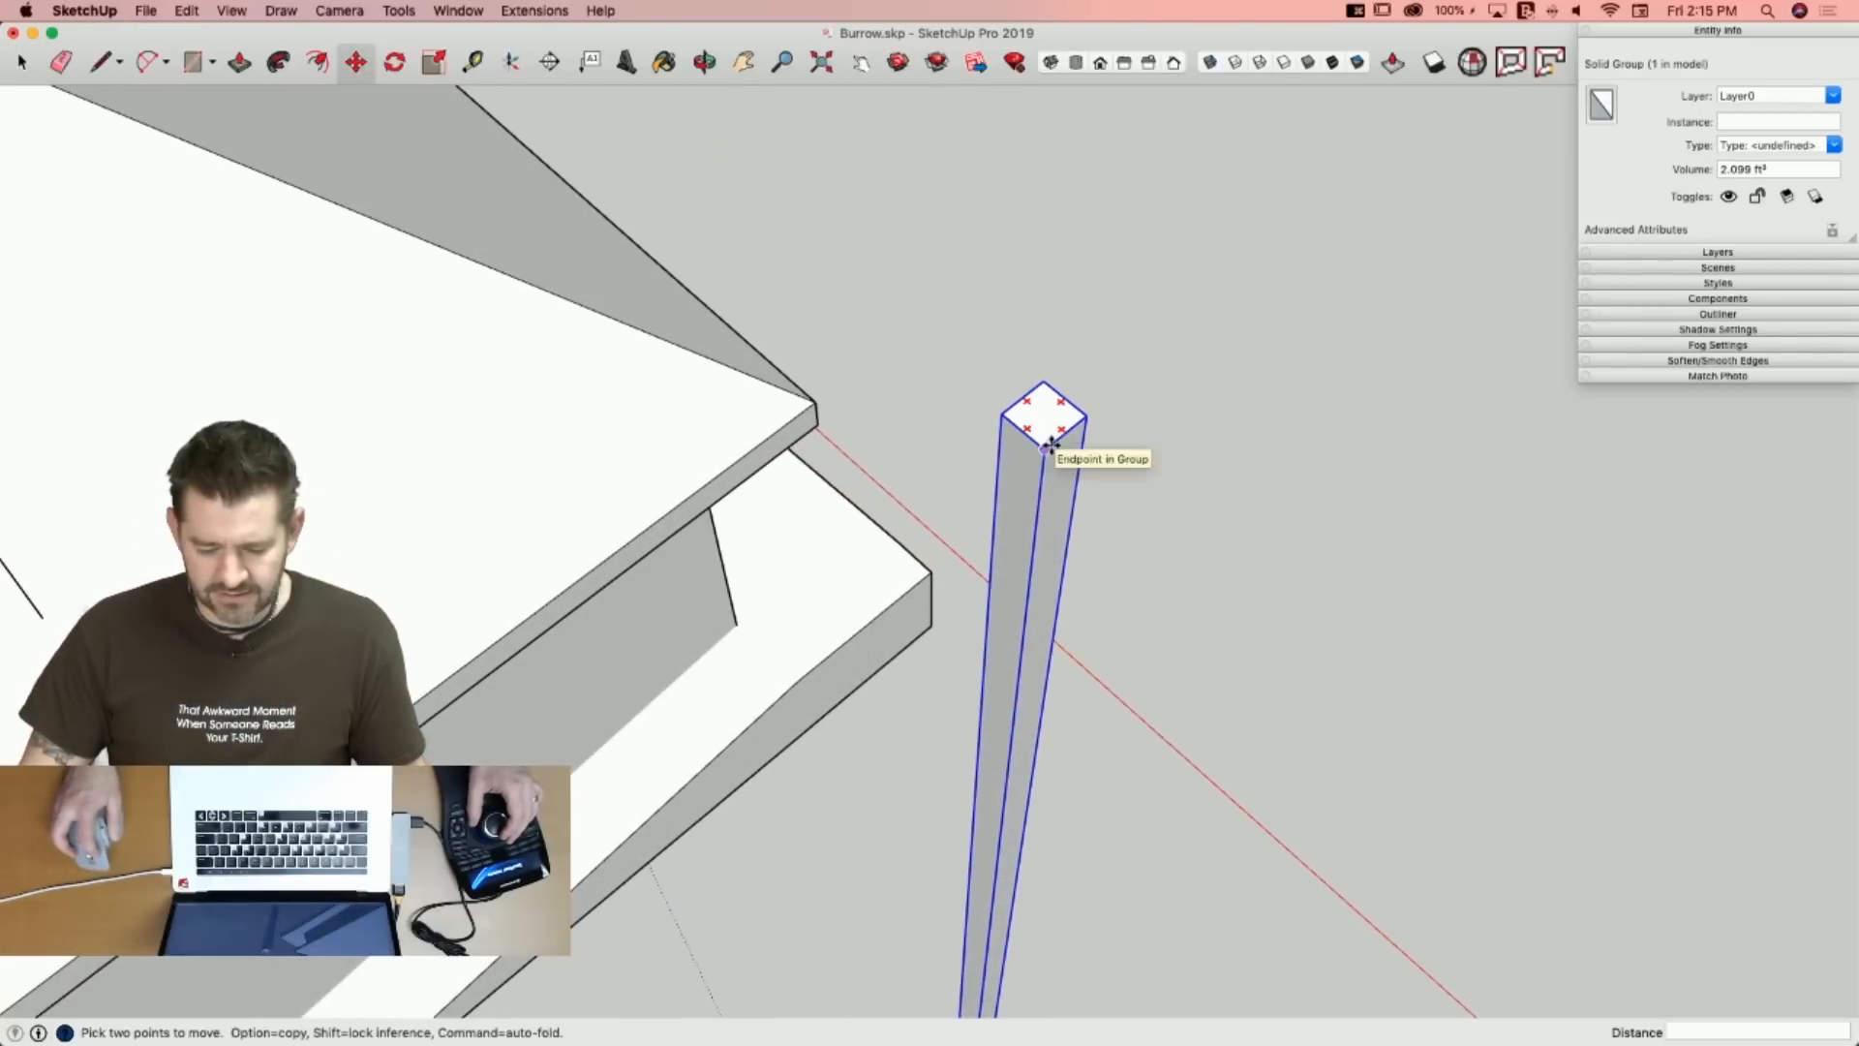
click(1087, 419)
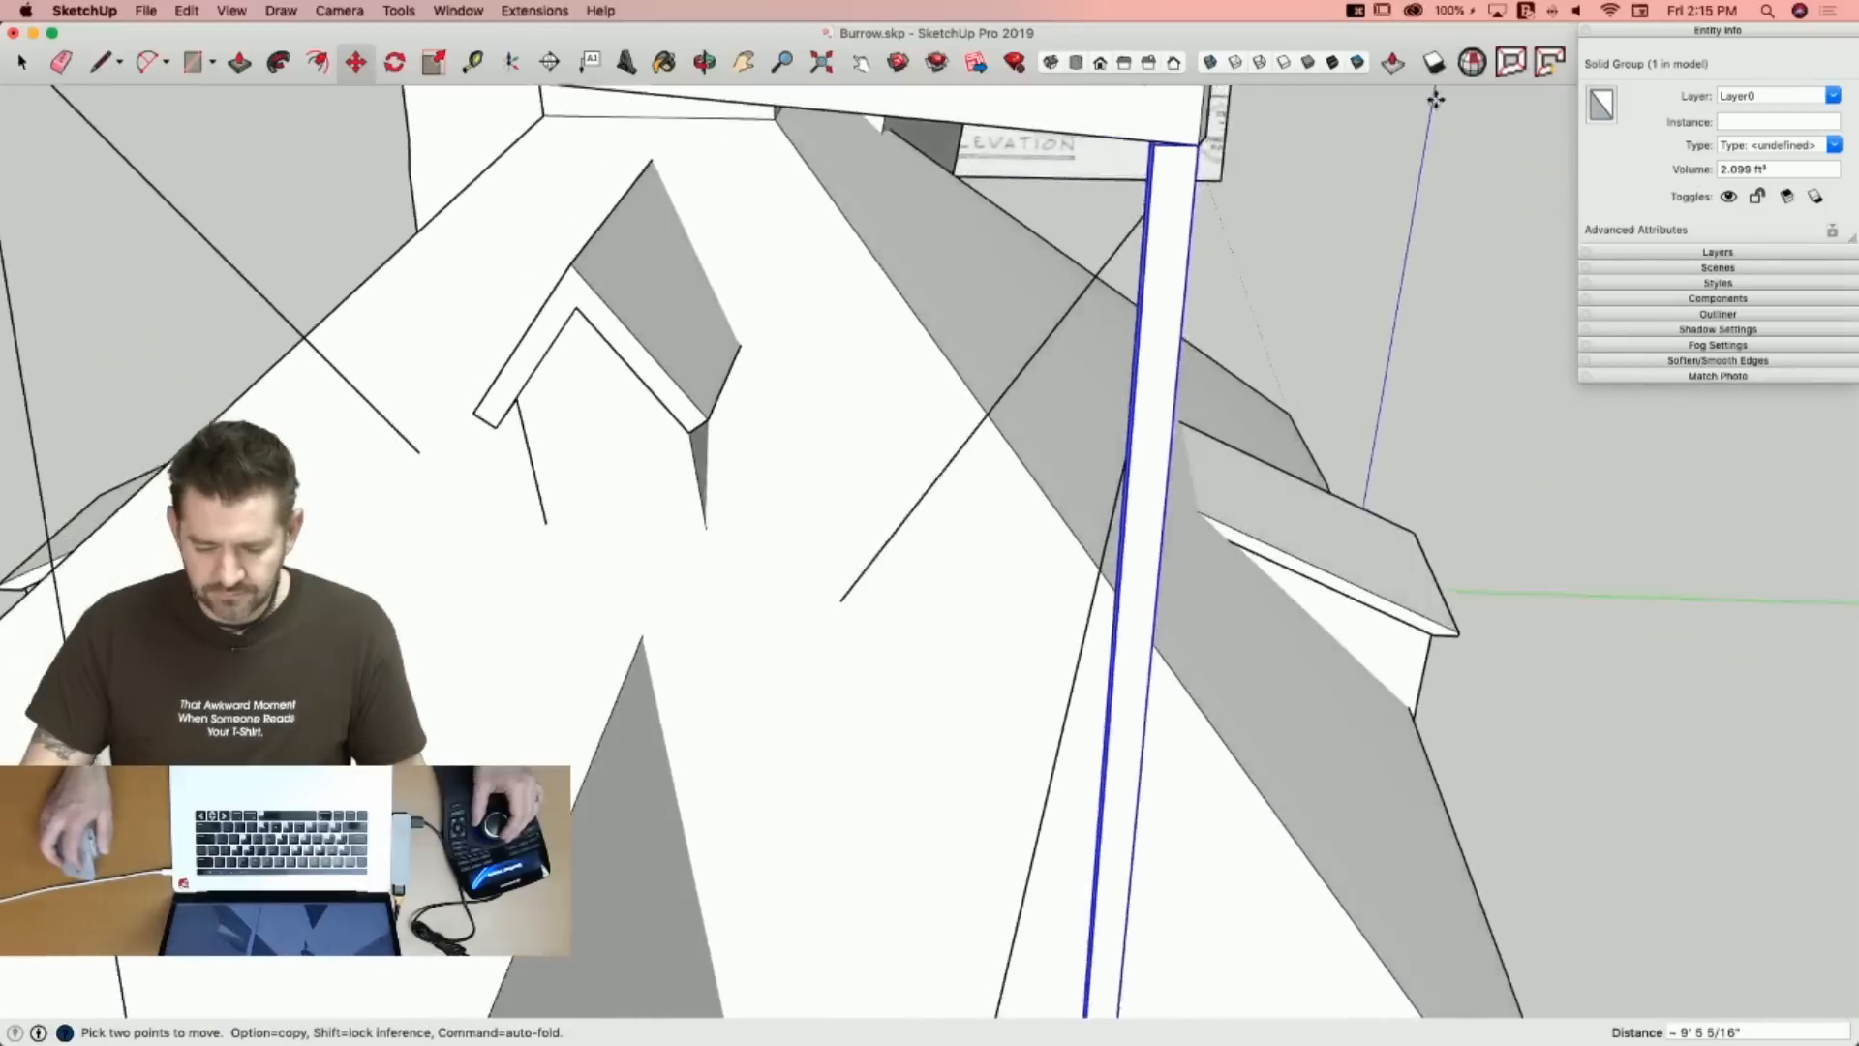
Rotate the post about its top corner in two planes, the second by 5.9°, to follow the long brace guide line.
key(q)
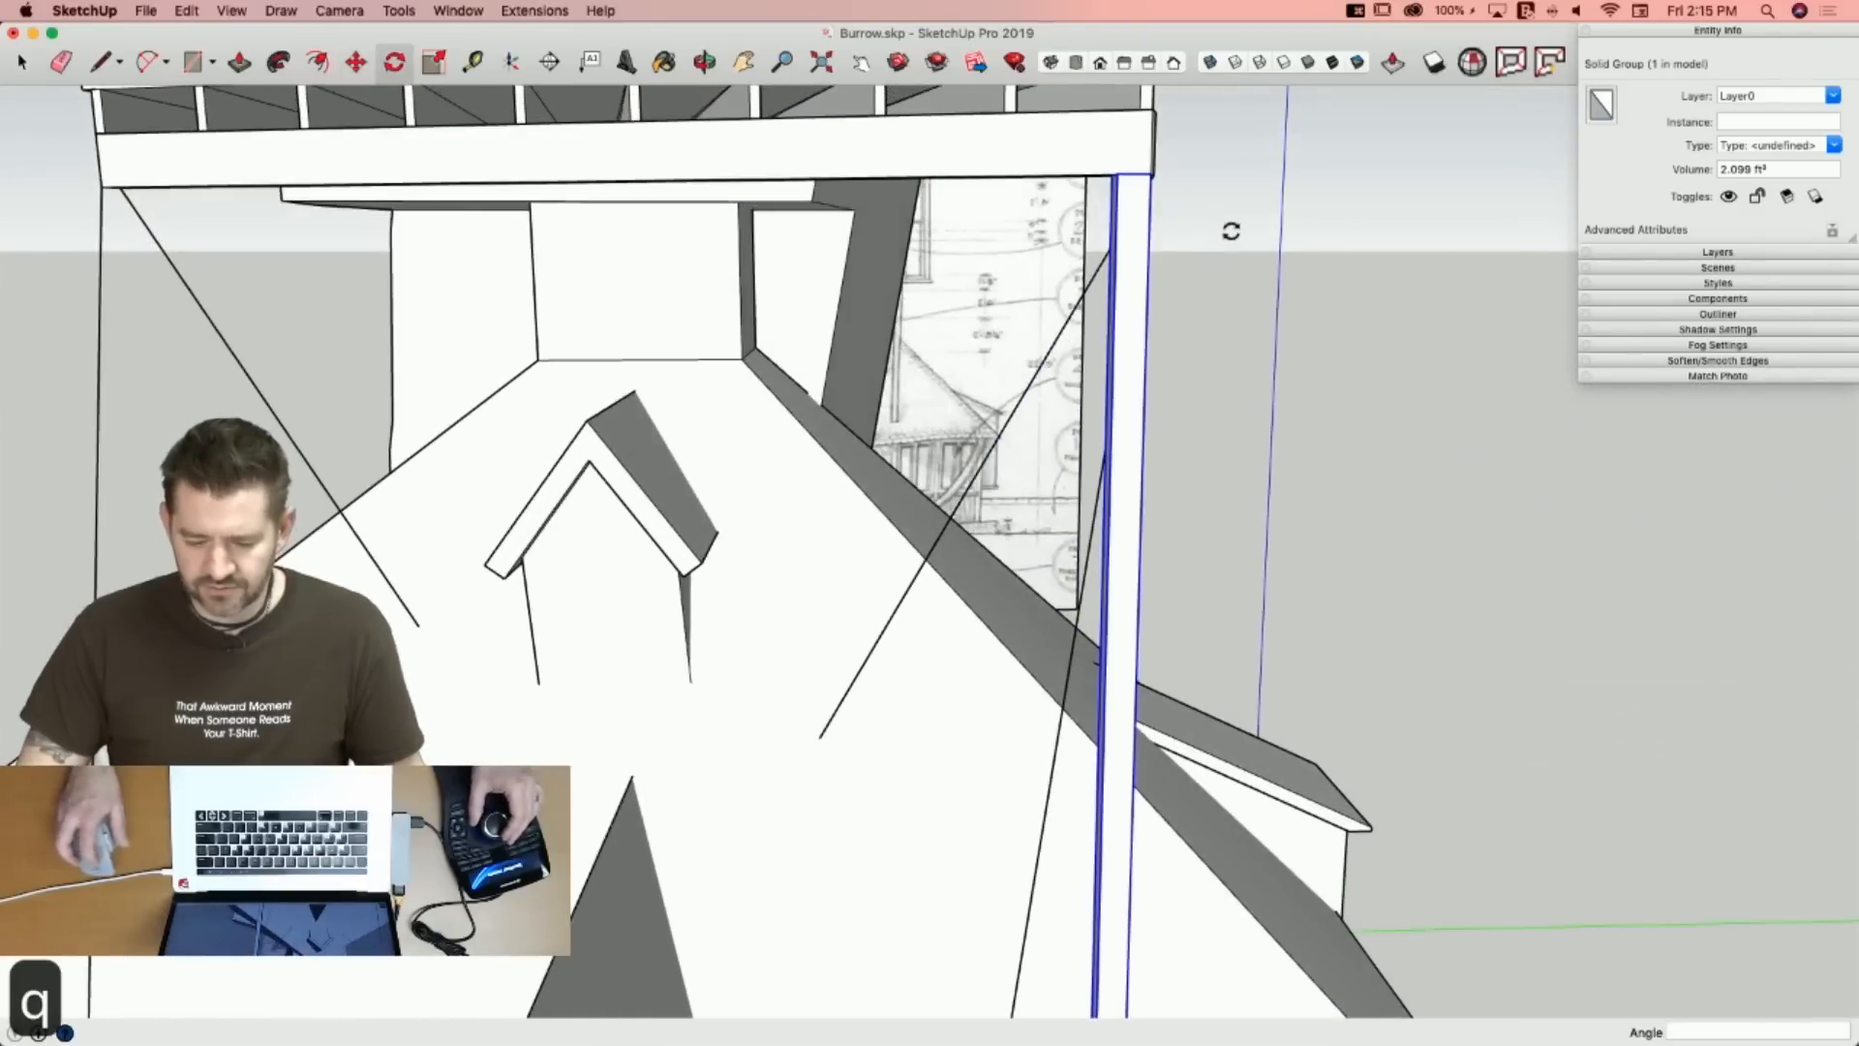
click(1147, 177)
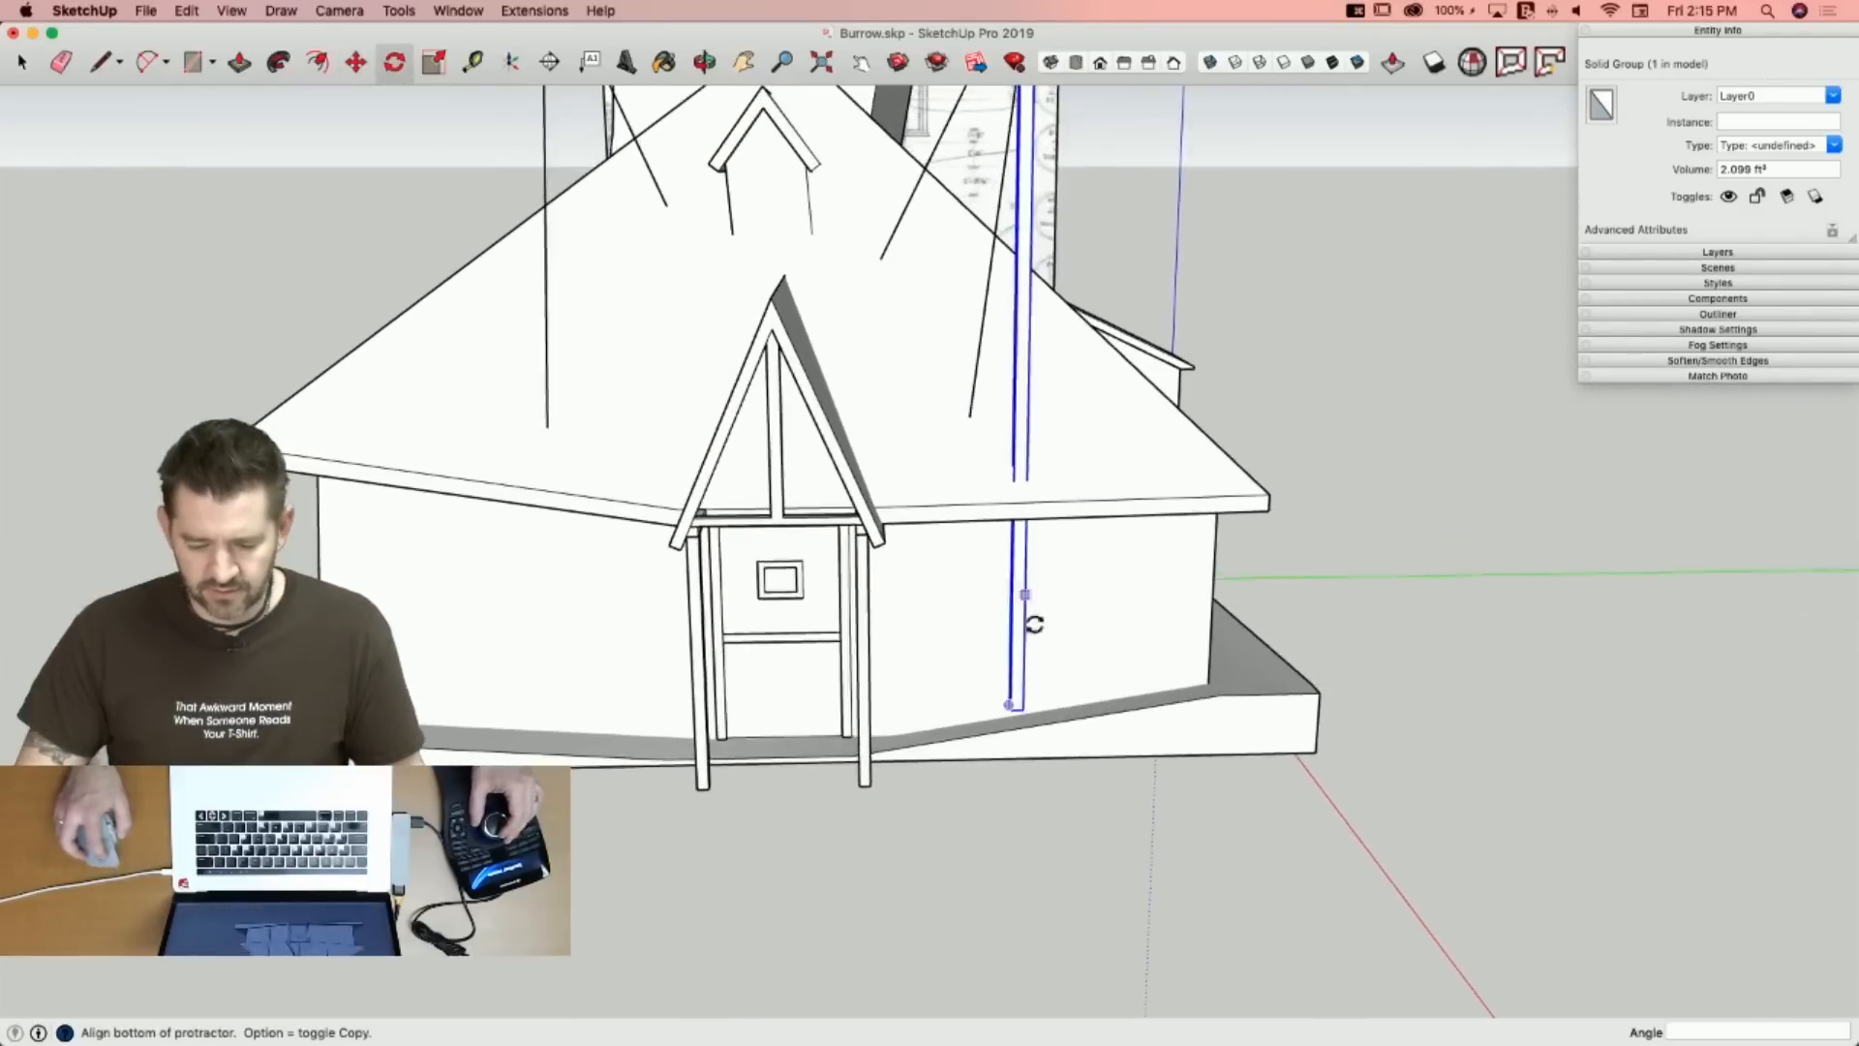
click(925, 779)
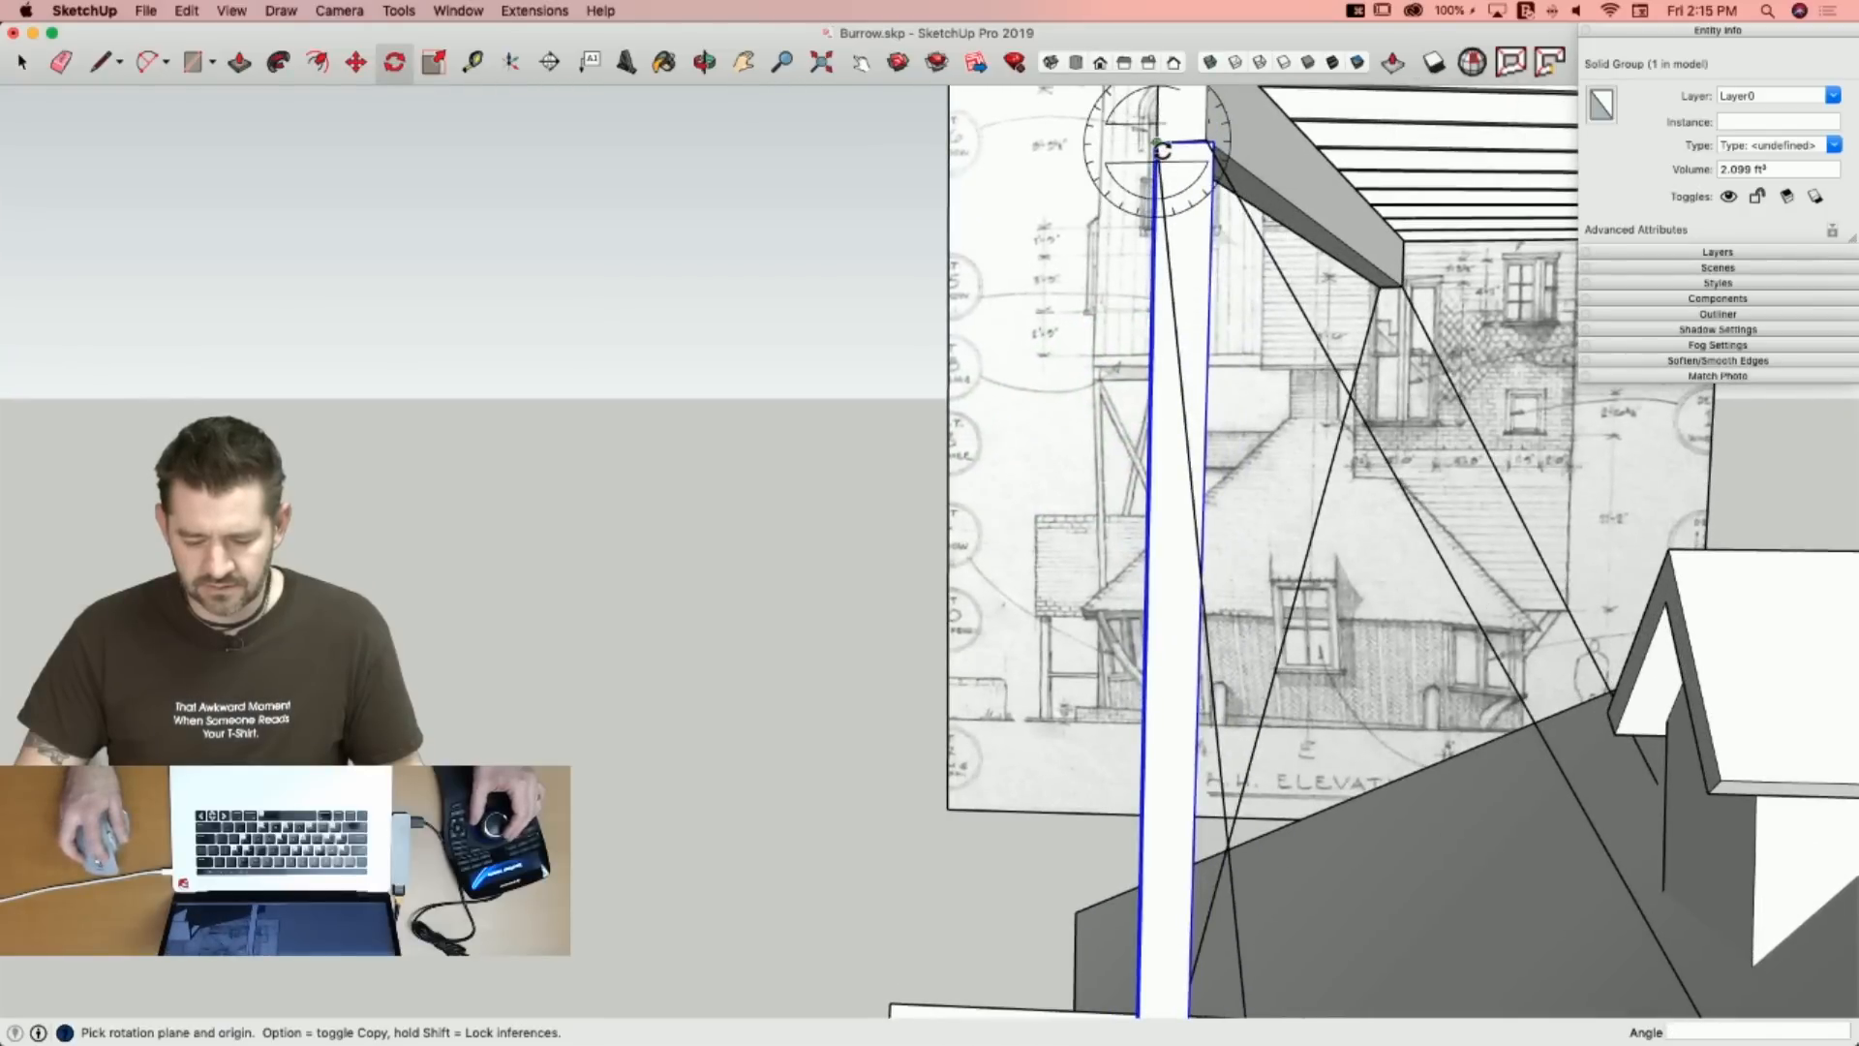
click(1162, 150)
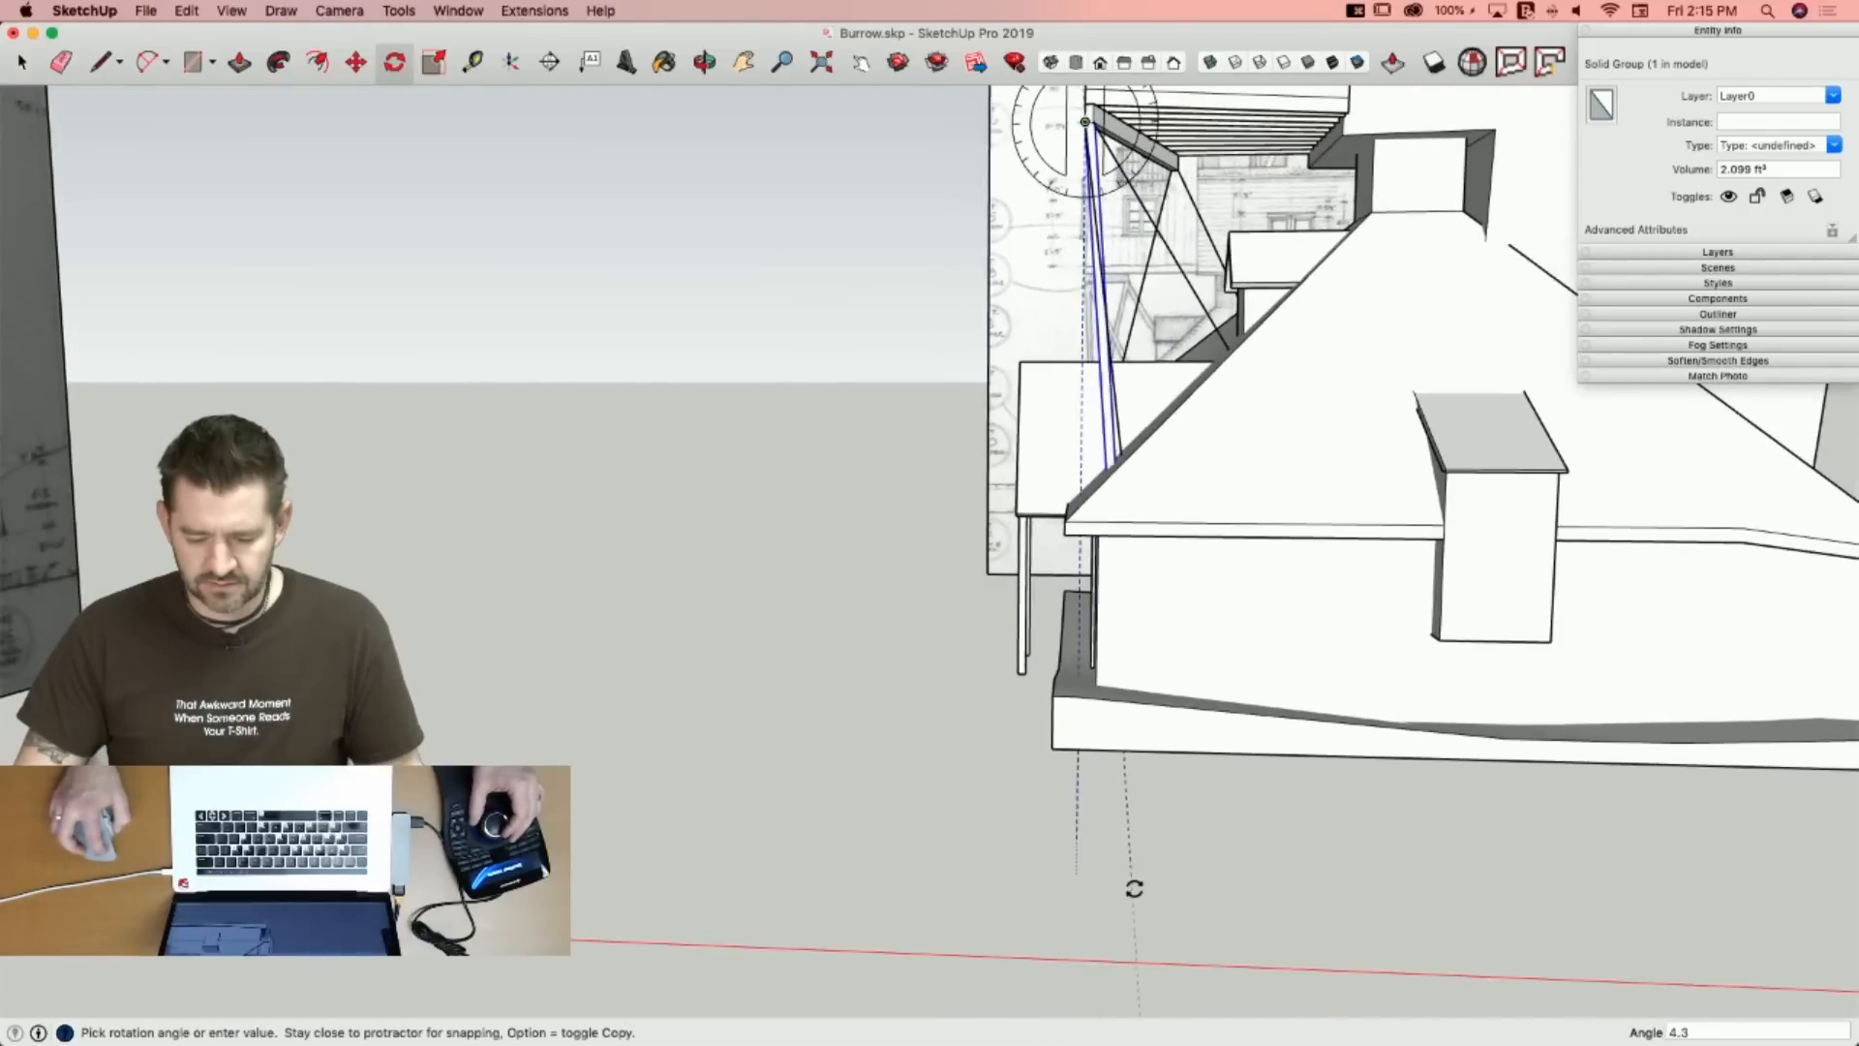
click(1153, 892)
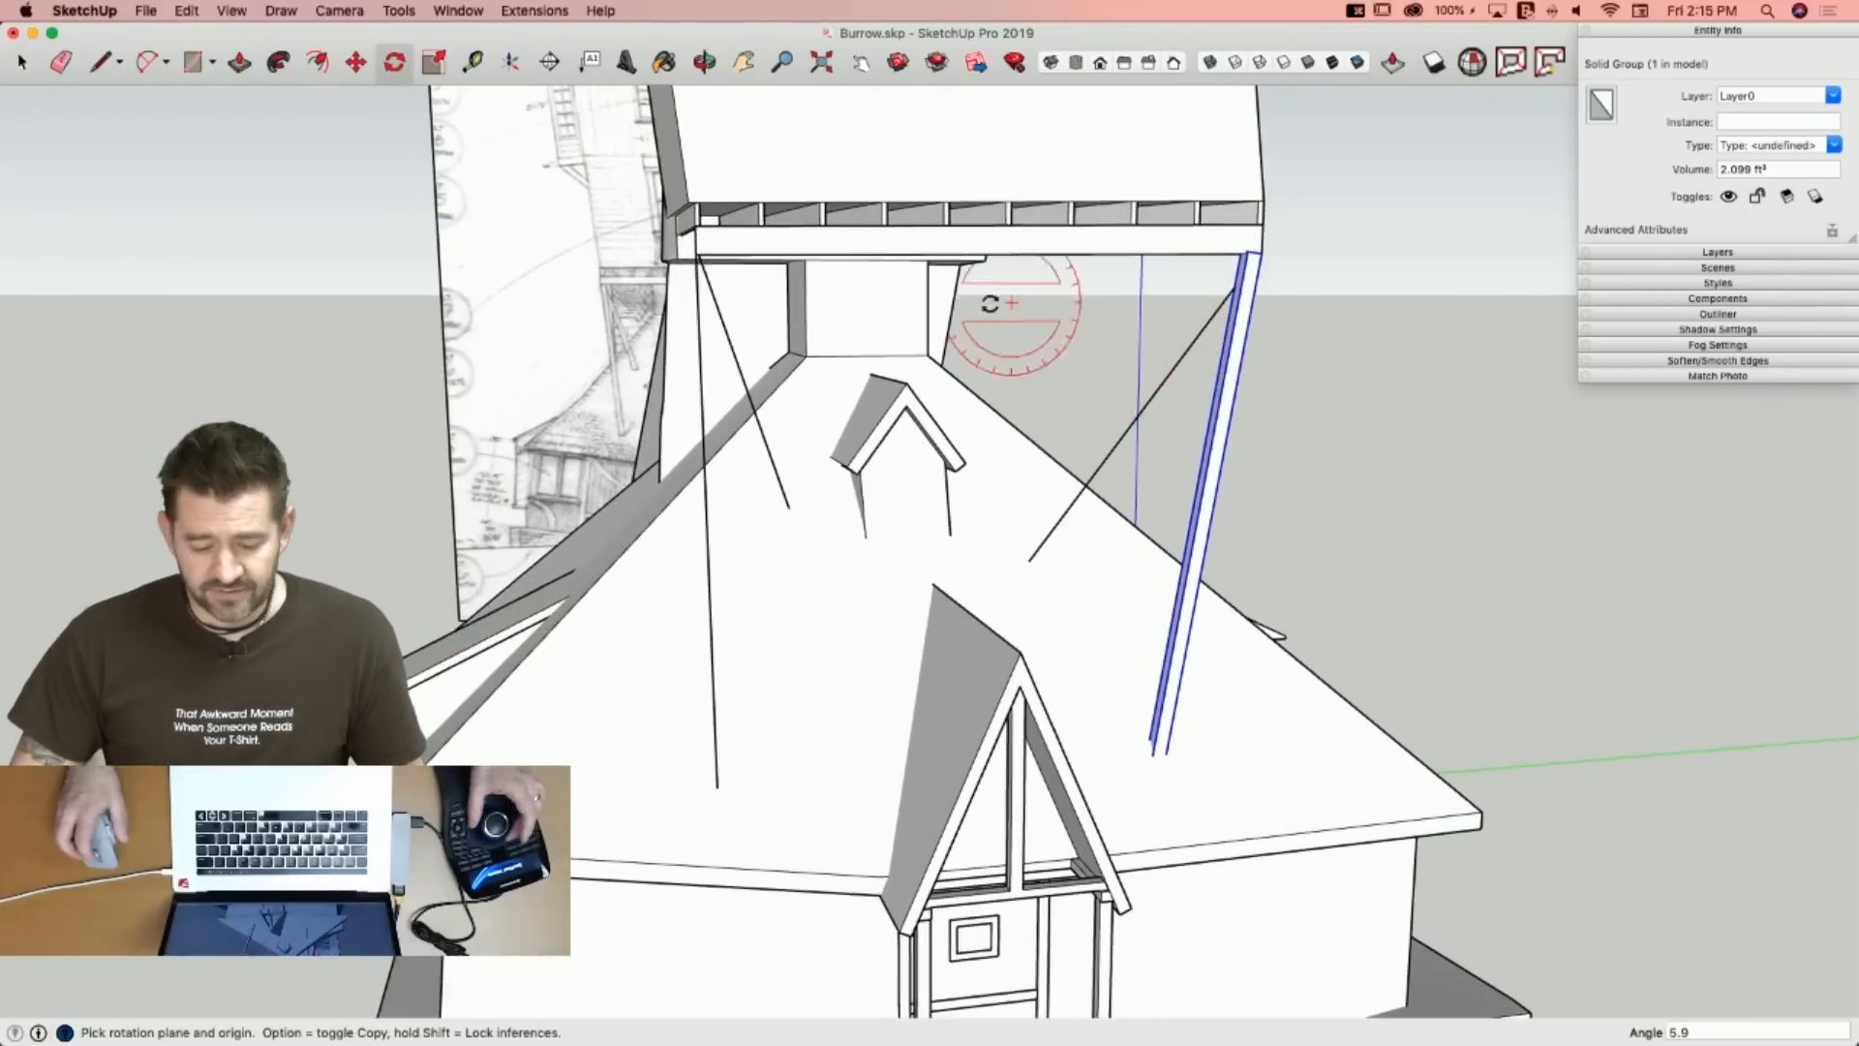
Rotate-copy the post about its top corner by about 25.6° and tilt the copy about 15° sideways to follow the short brace guide line.
key(space)
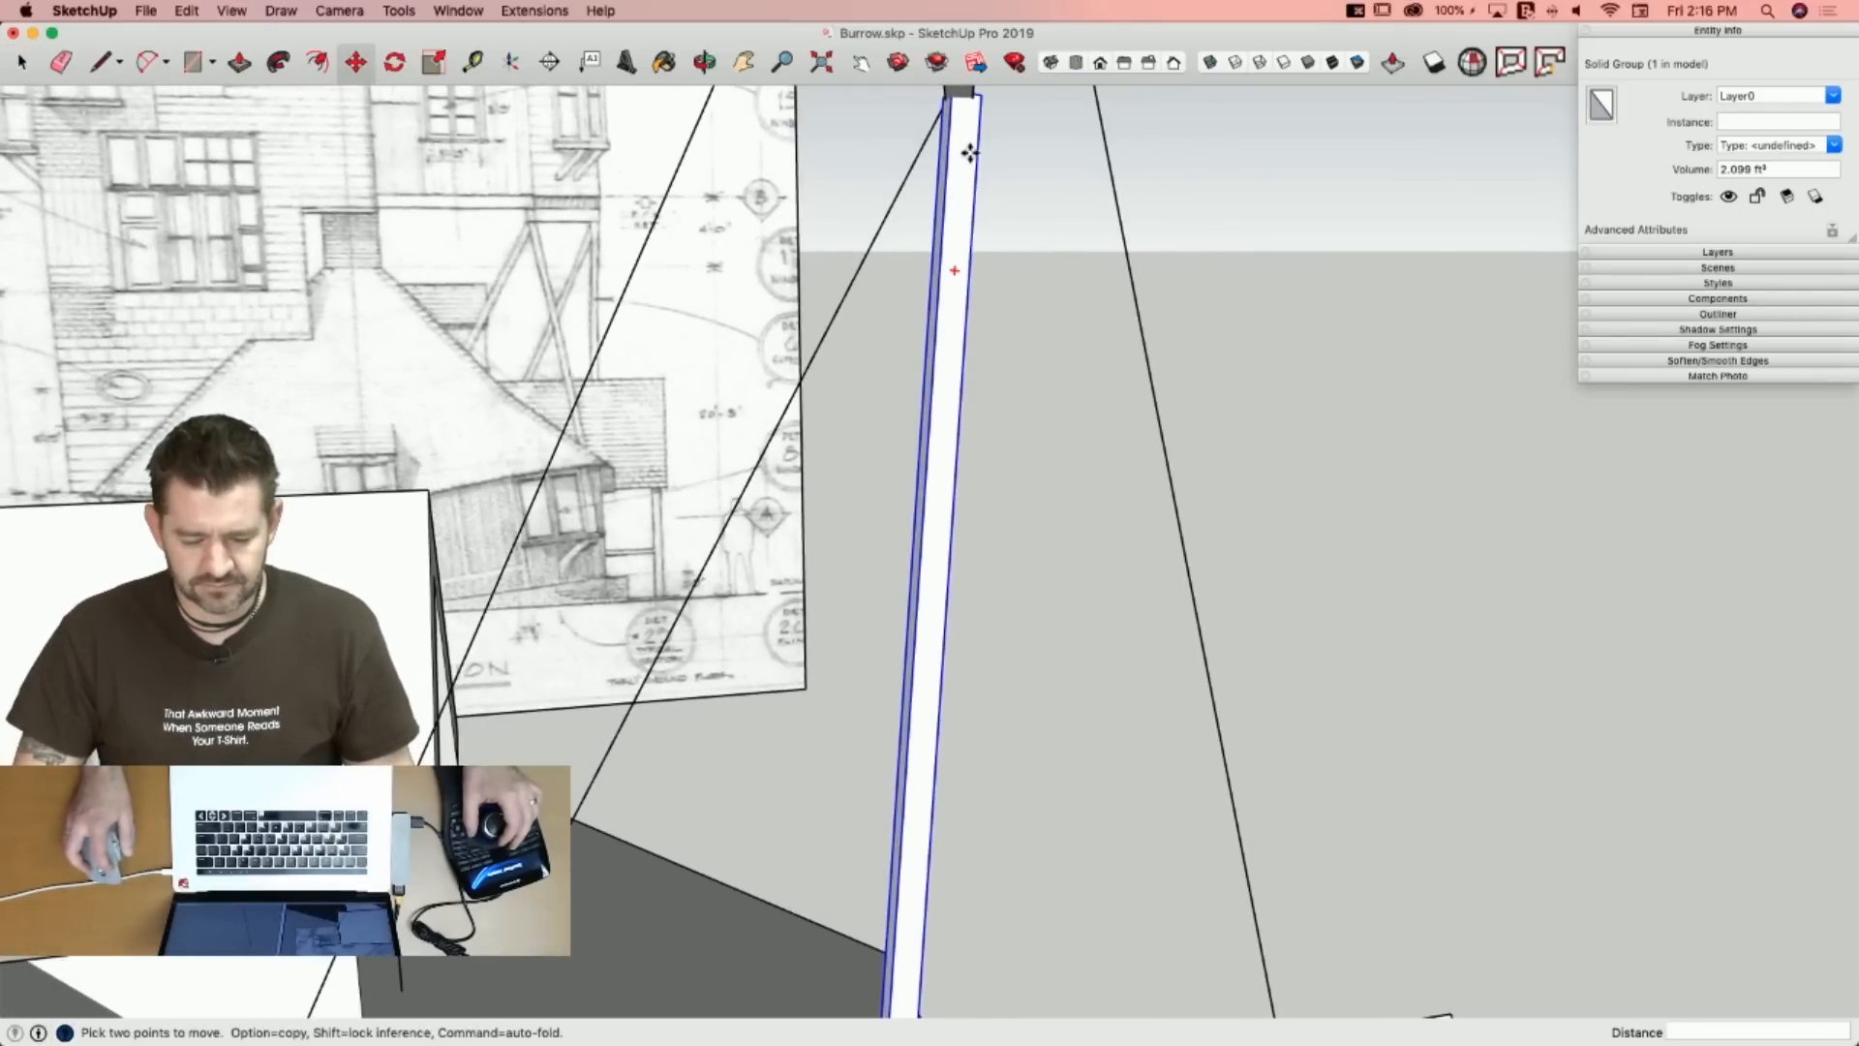
click(969, 153)
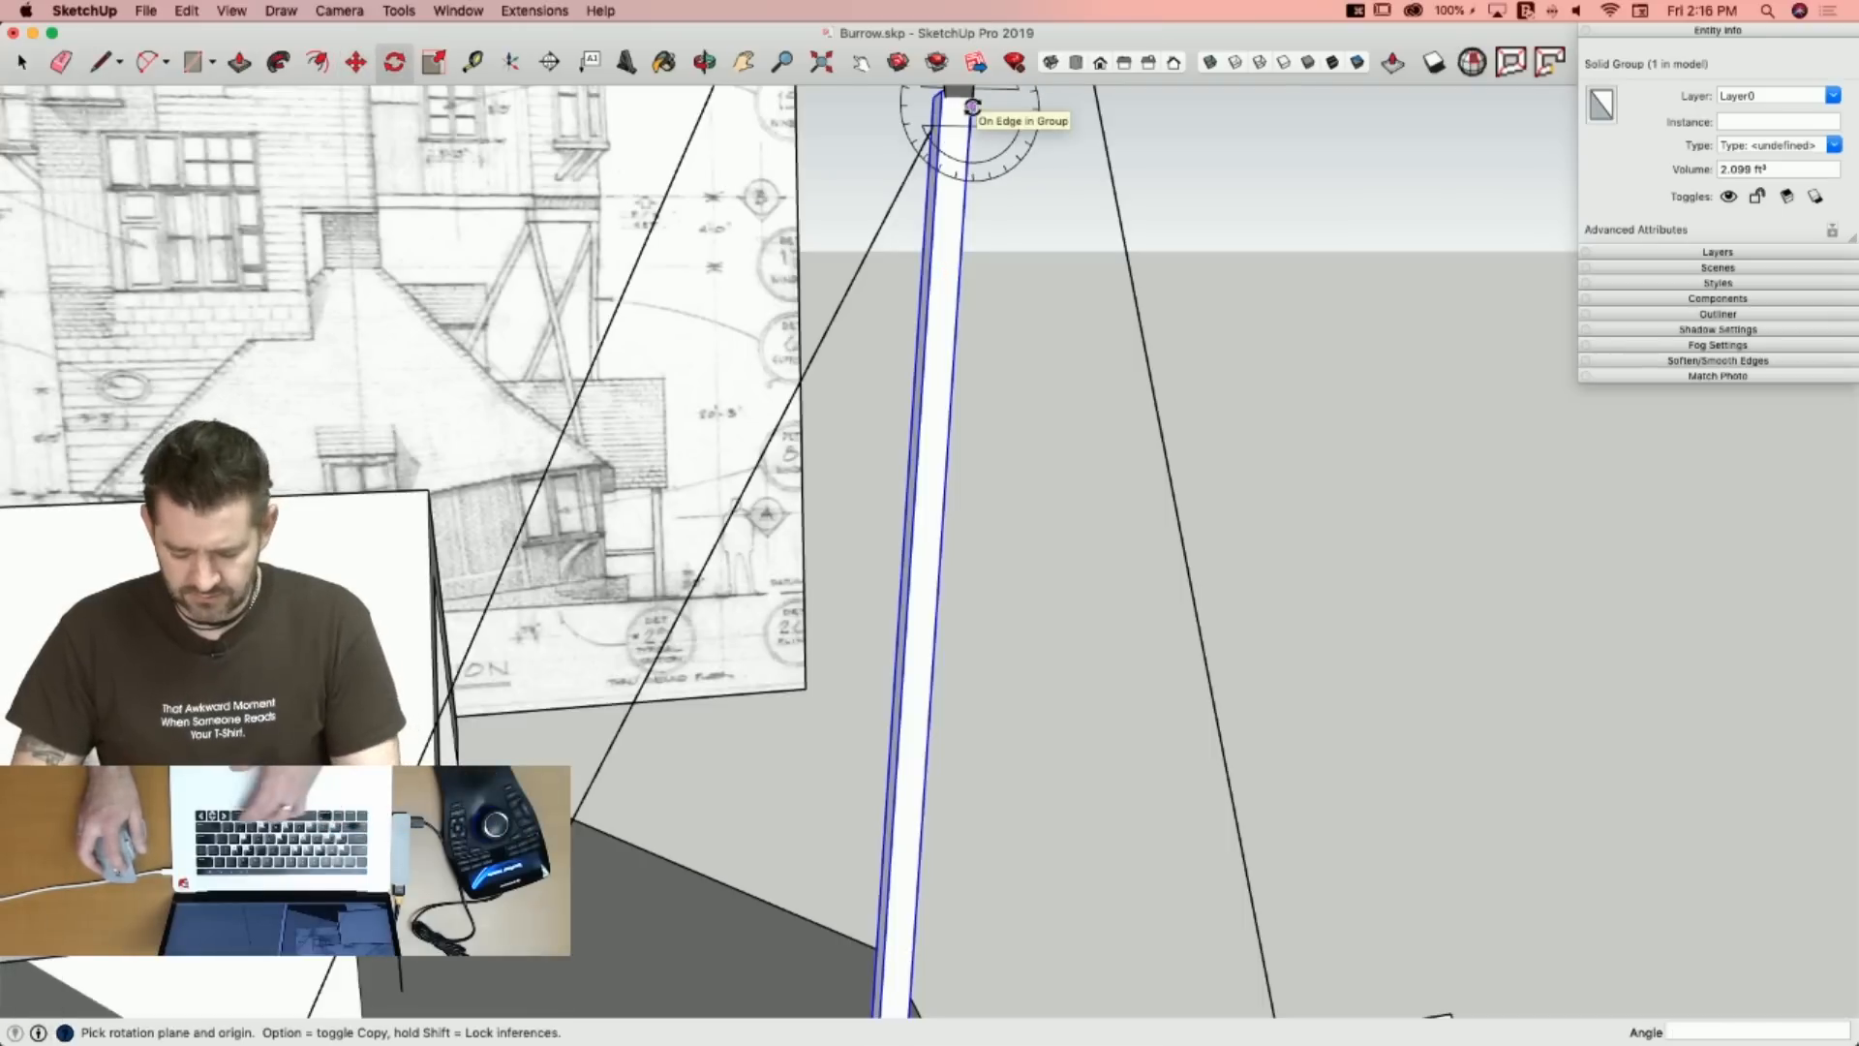
click(972, 107)
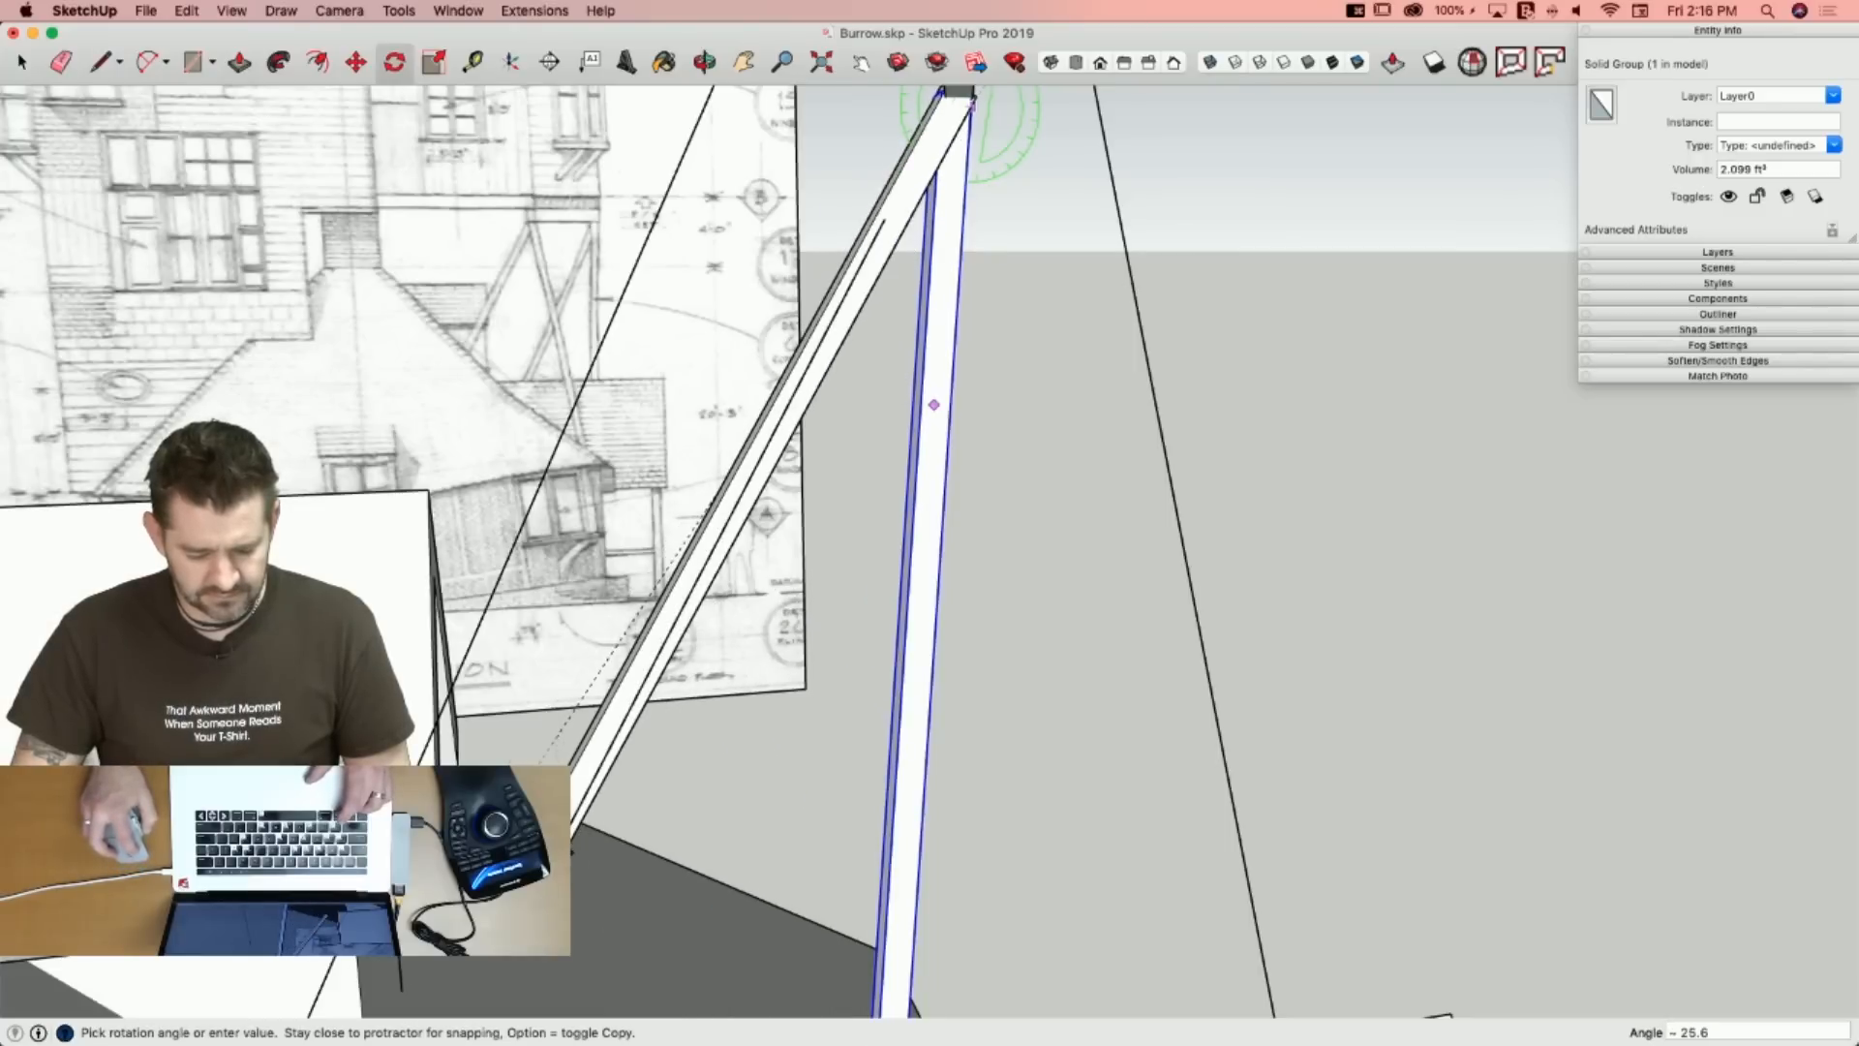
click(933, 405)
key(space)
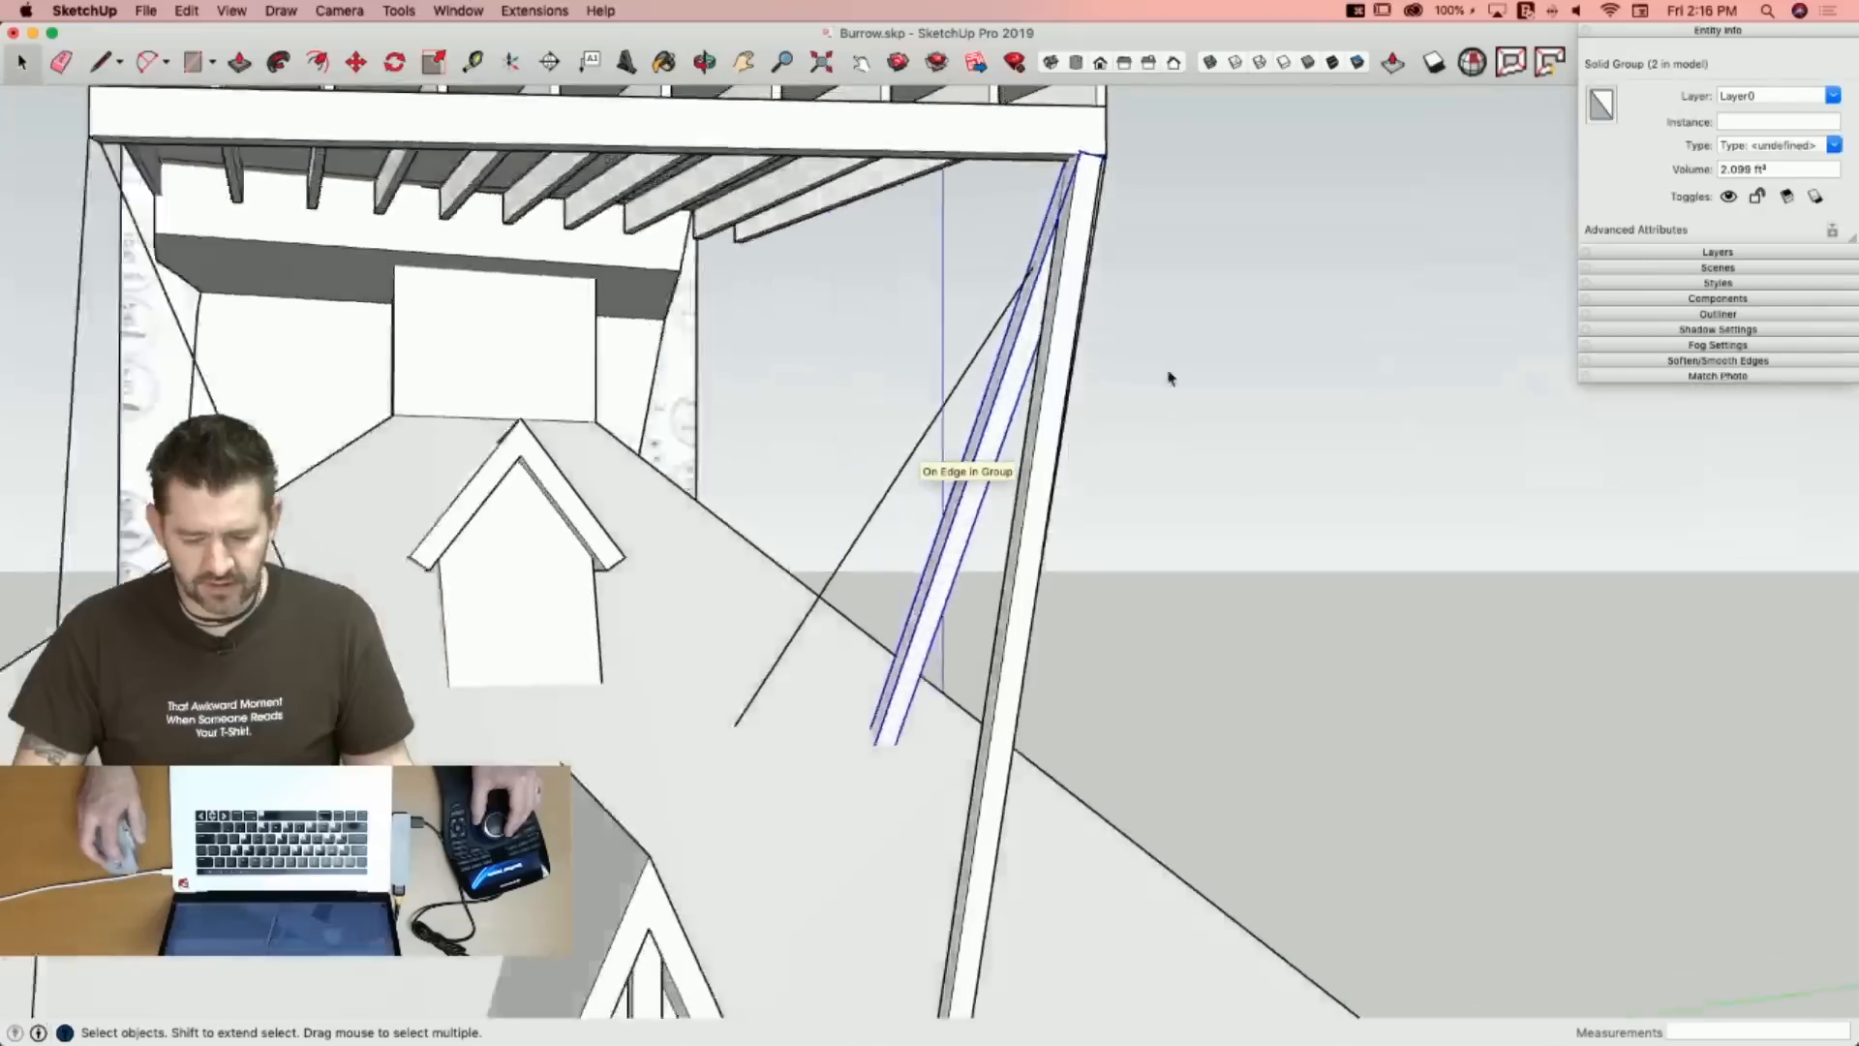
key(q)
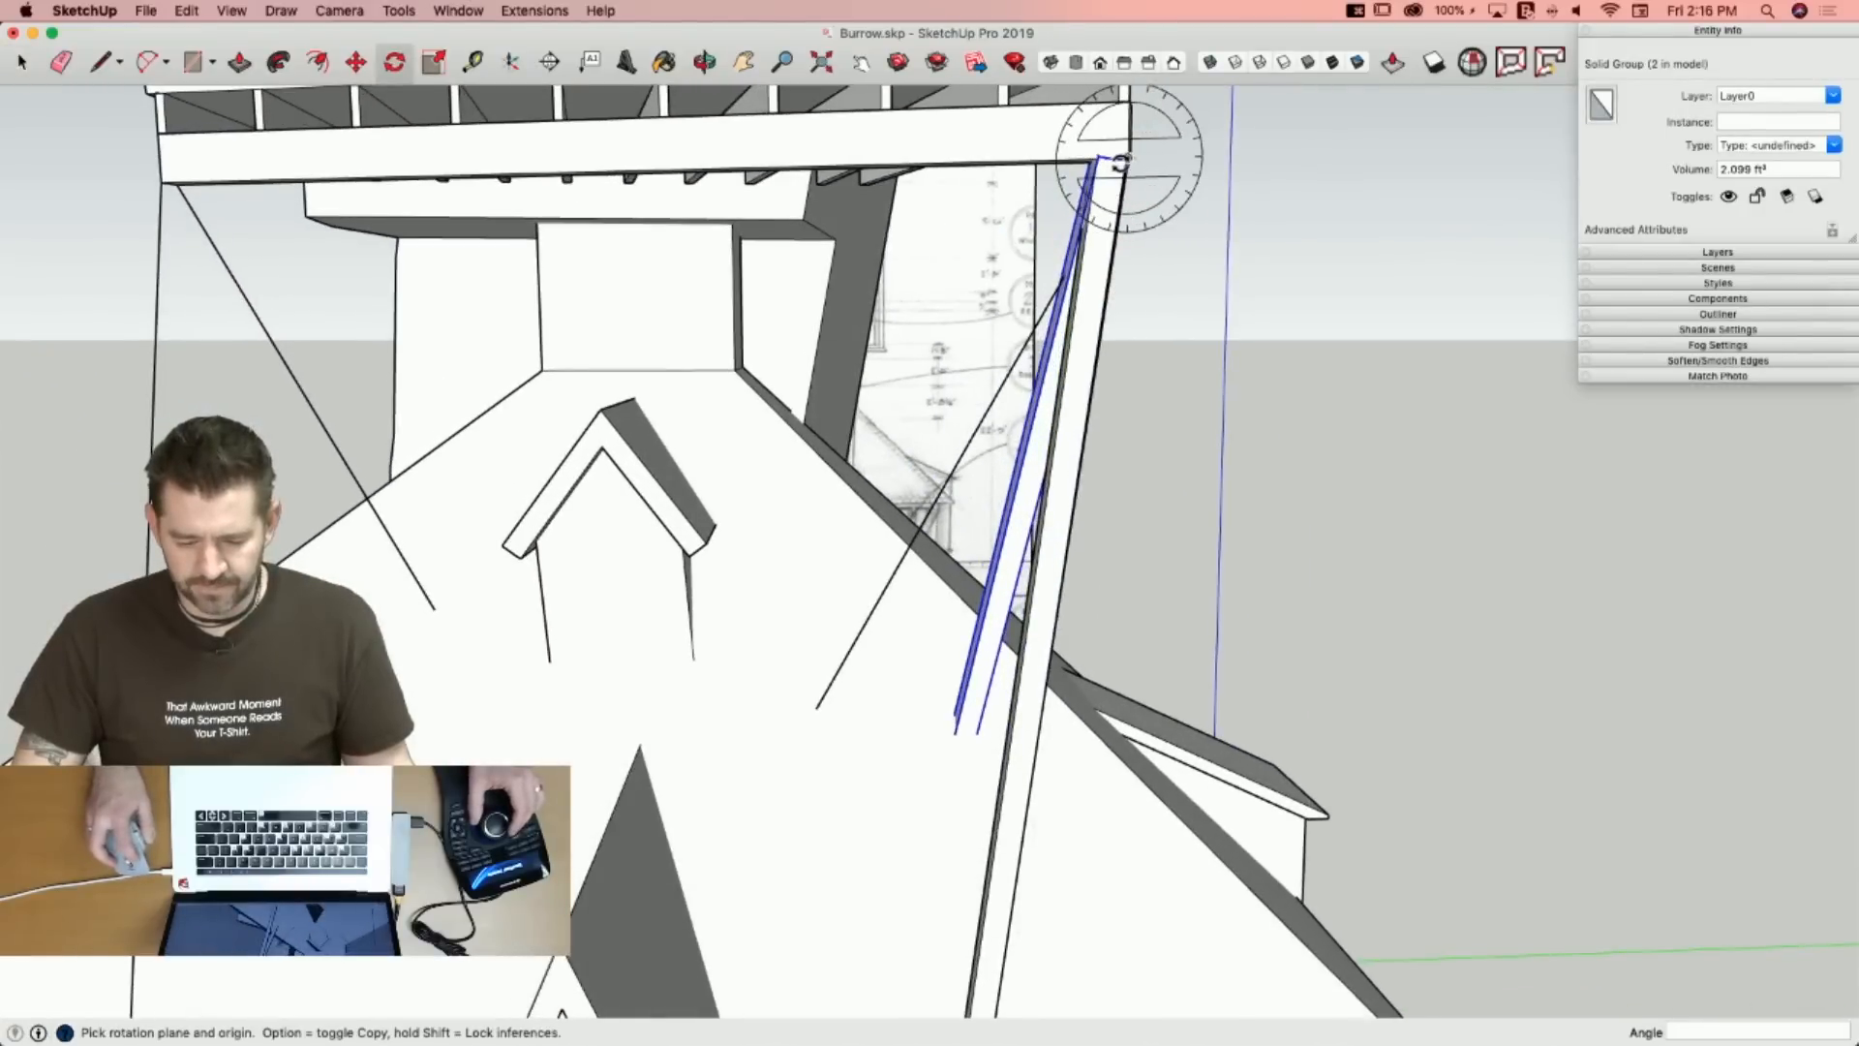
key(Left)
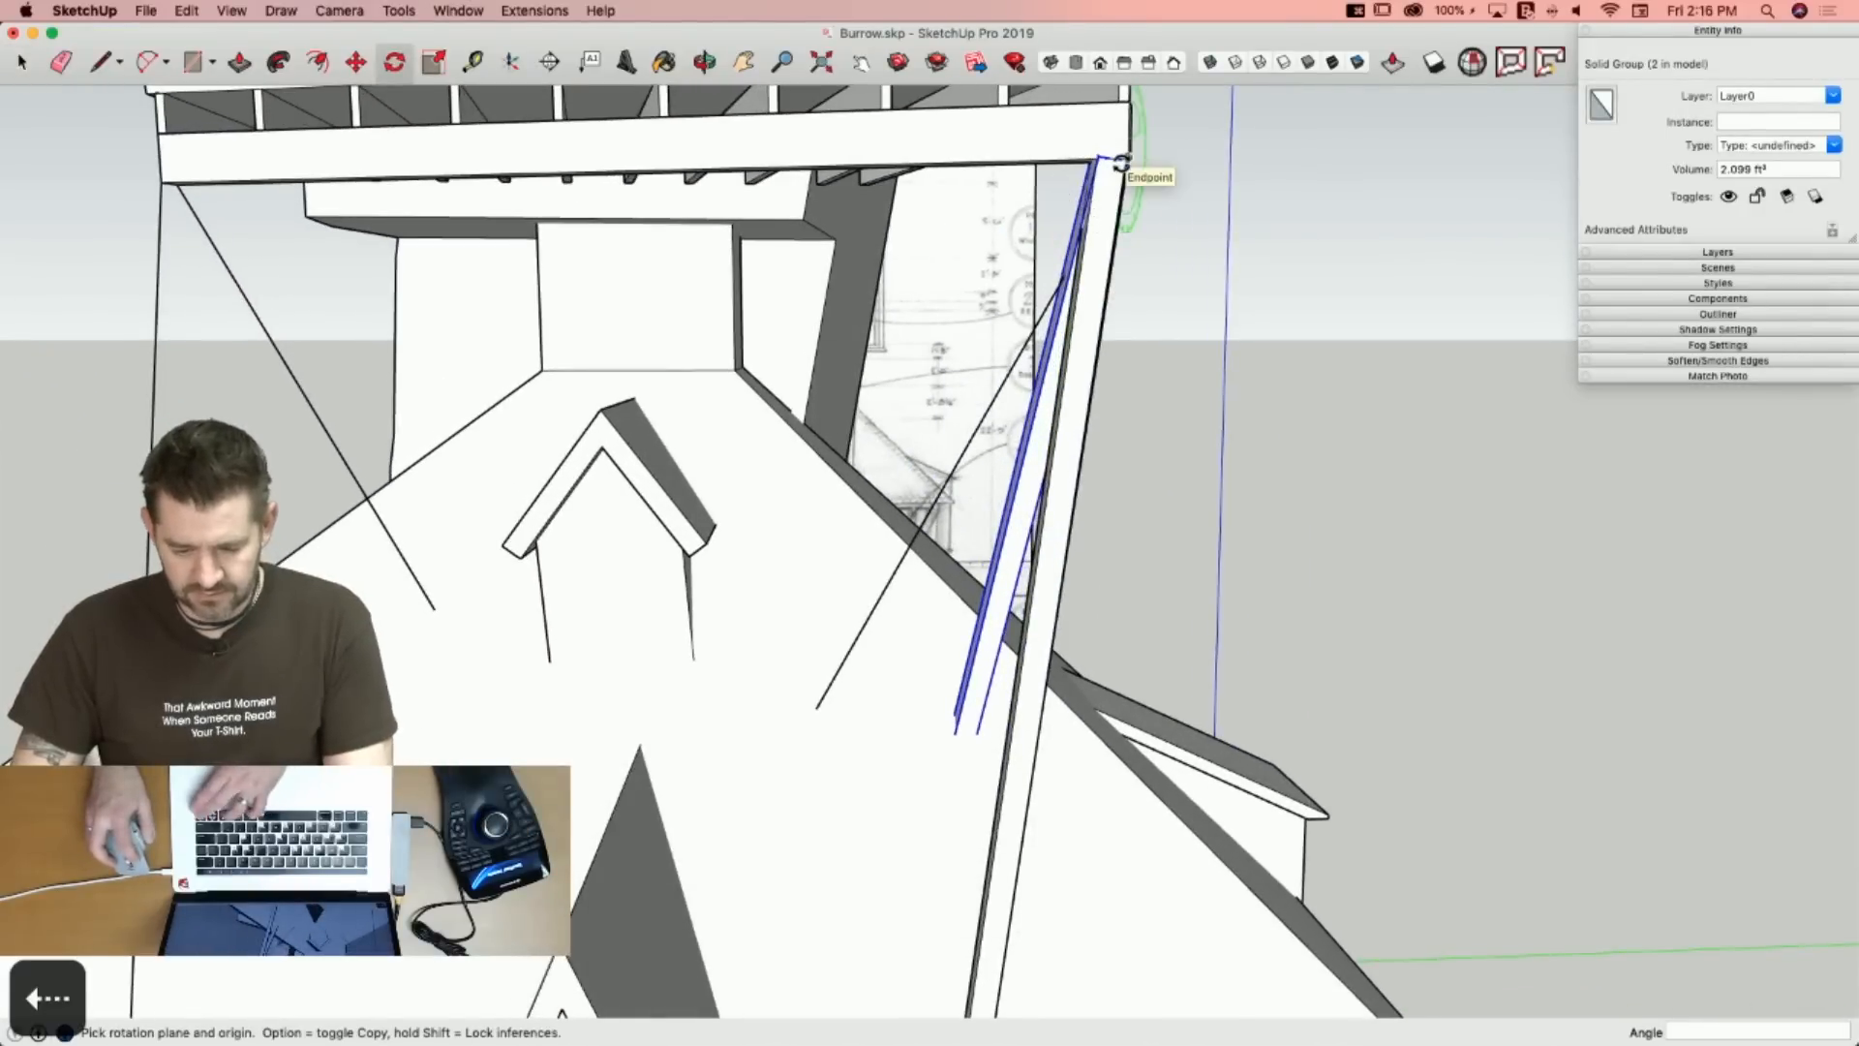
click(1123, 161)
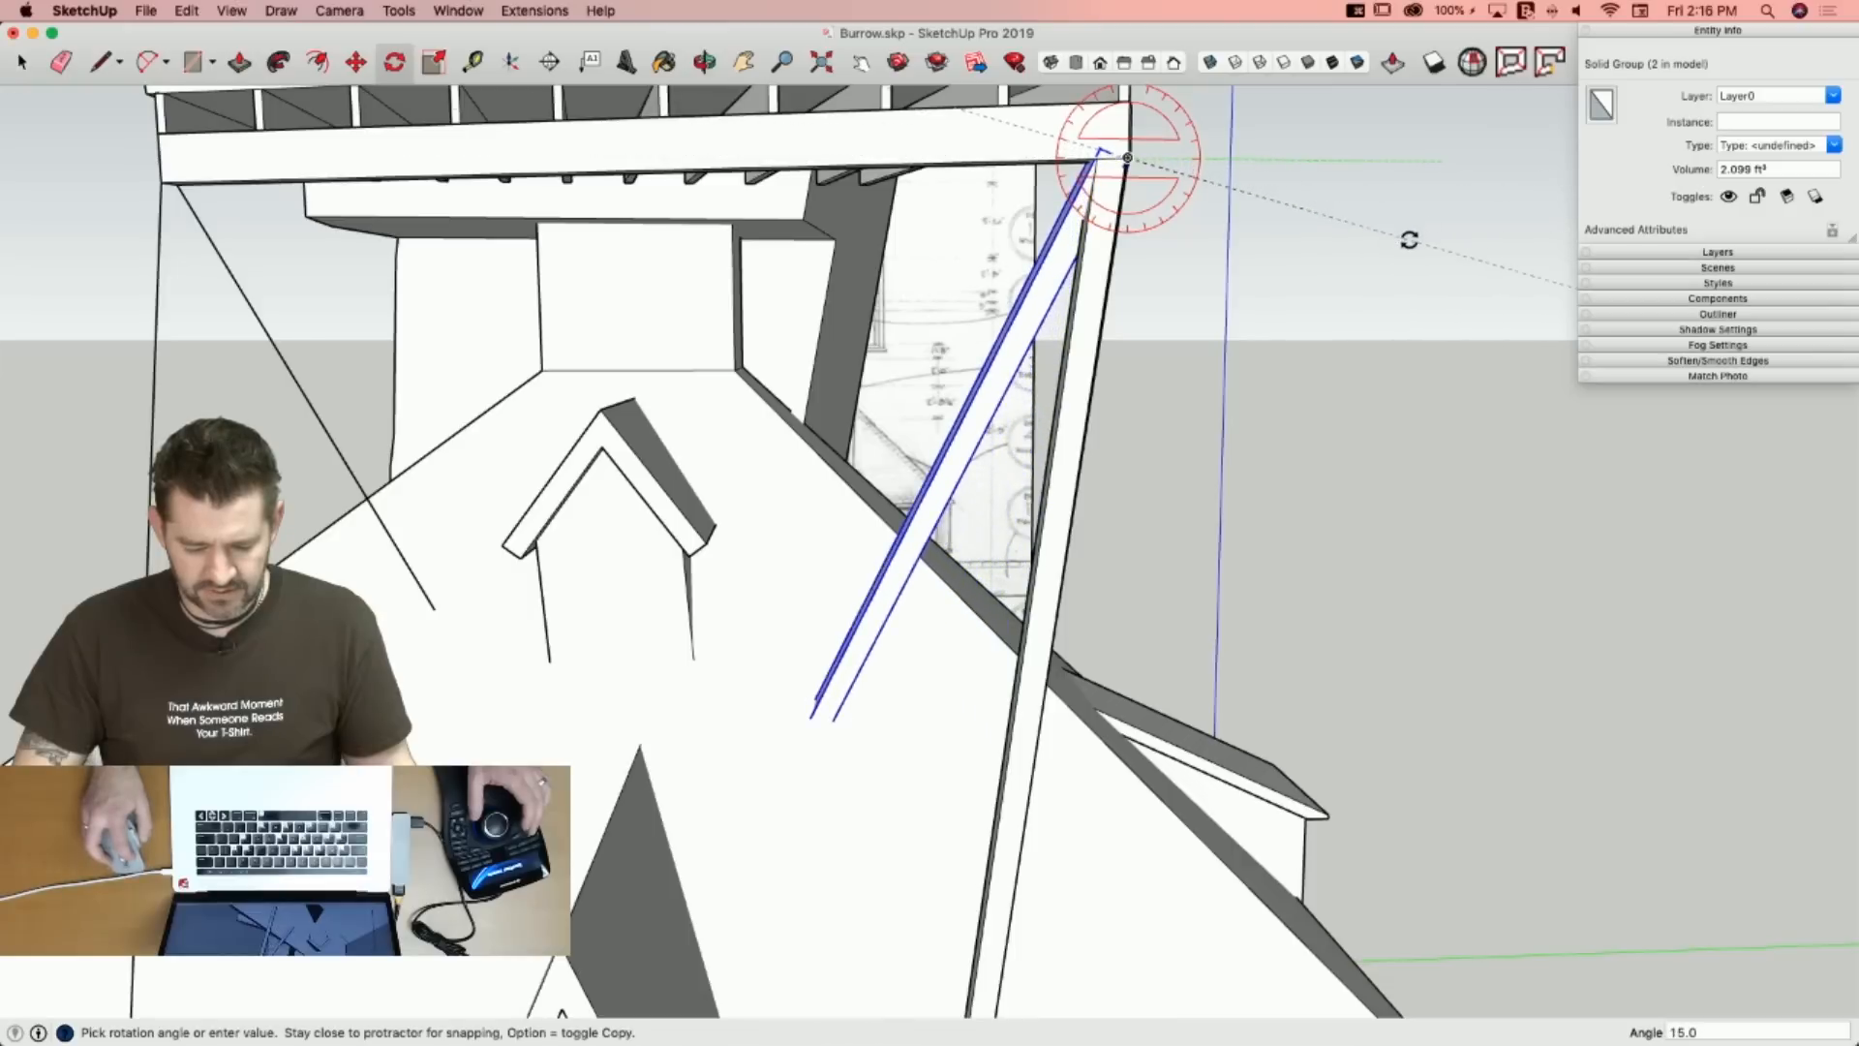
key(space)
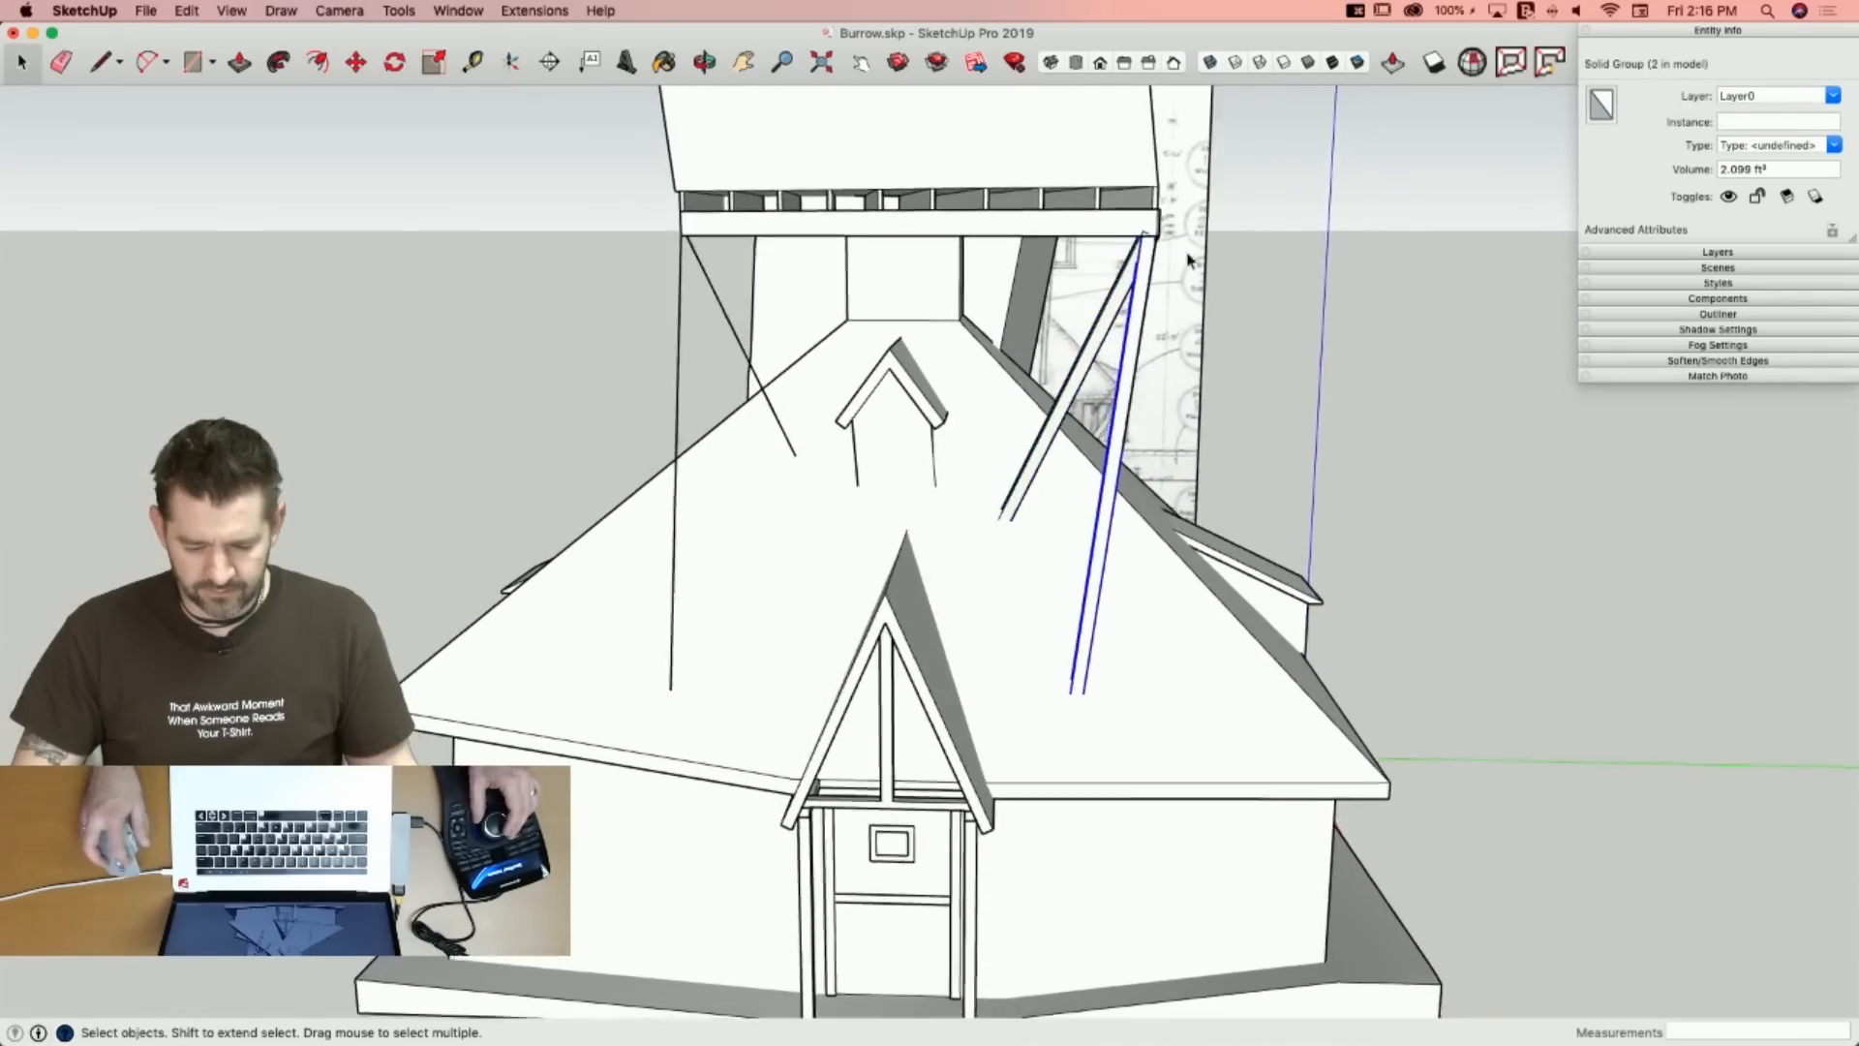
Copy the long post from its top corner to the lower corner at the opposite end of the fascia board.
key(m)
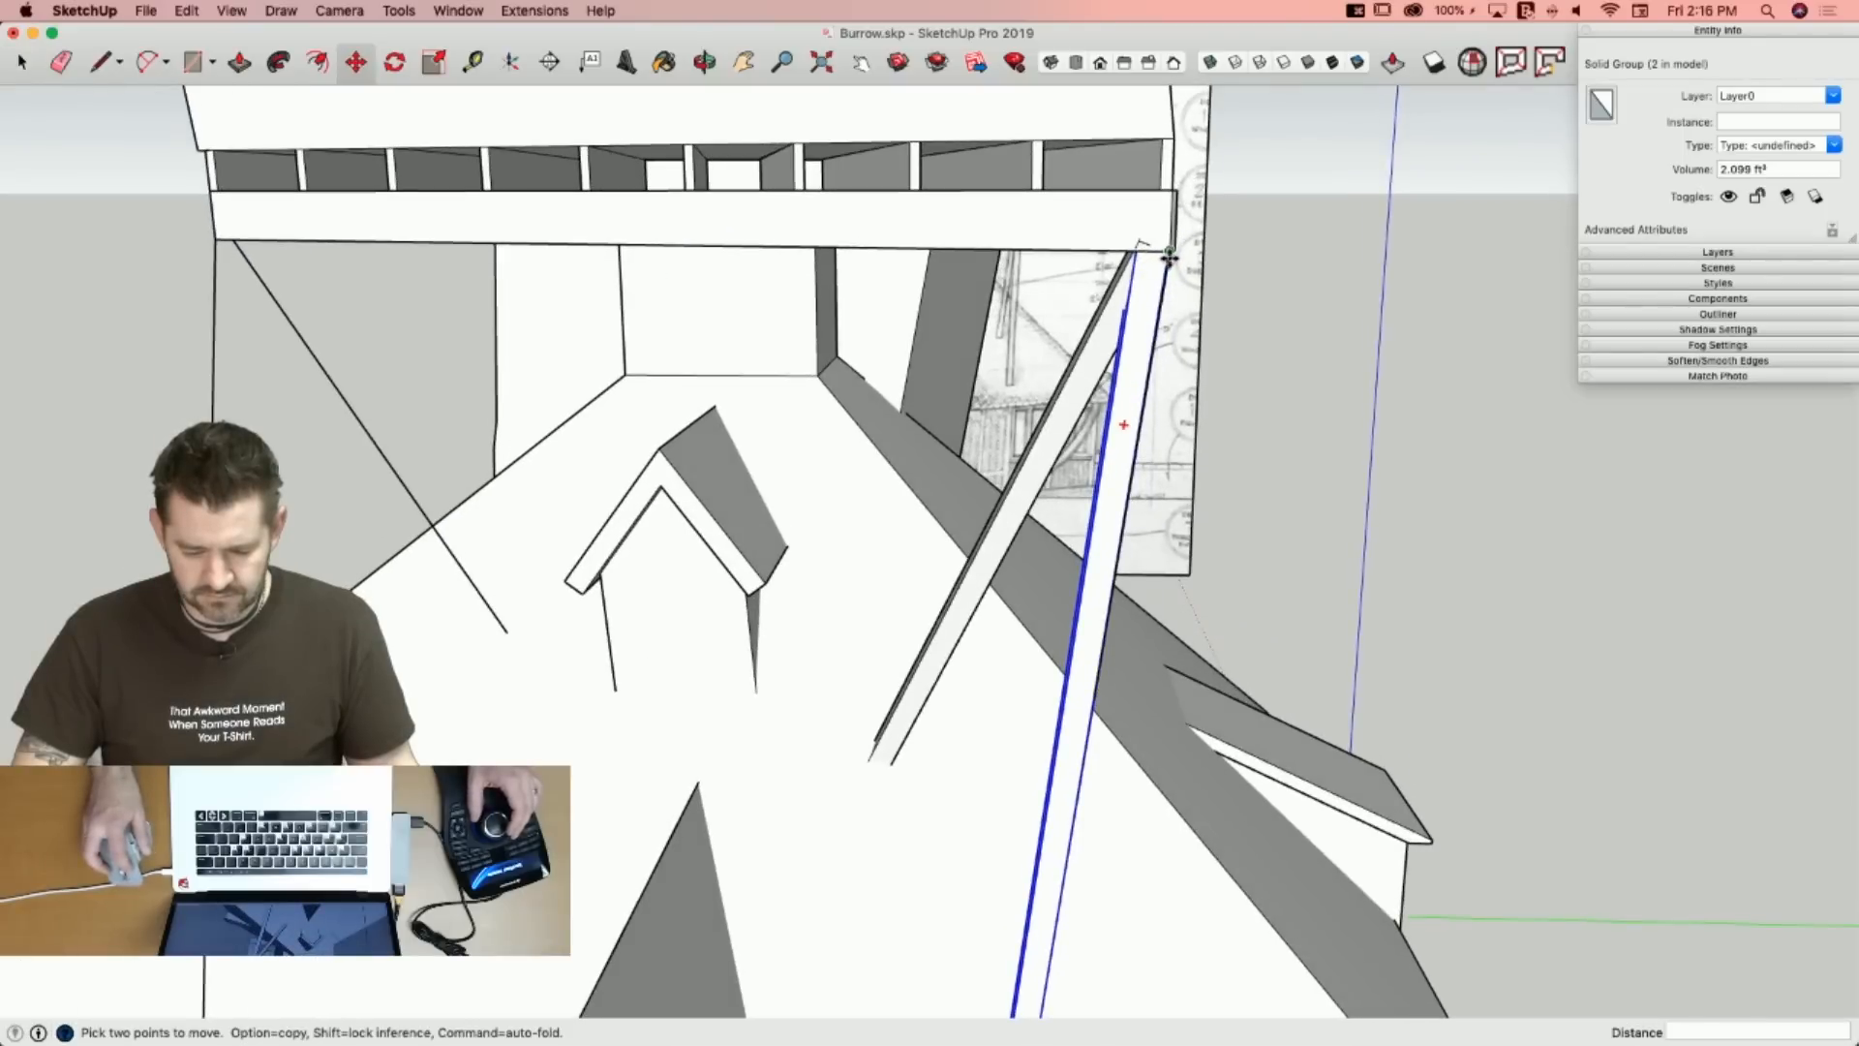
click(1168, 254)
key(alt)
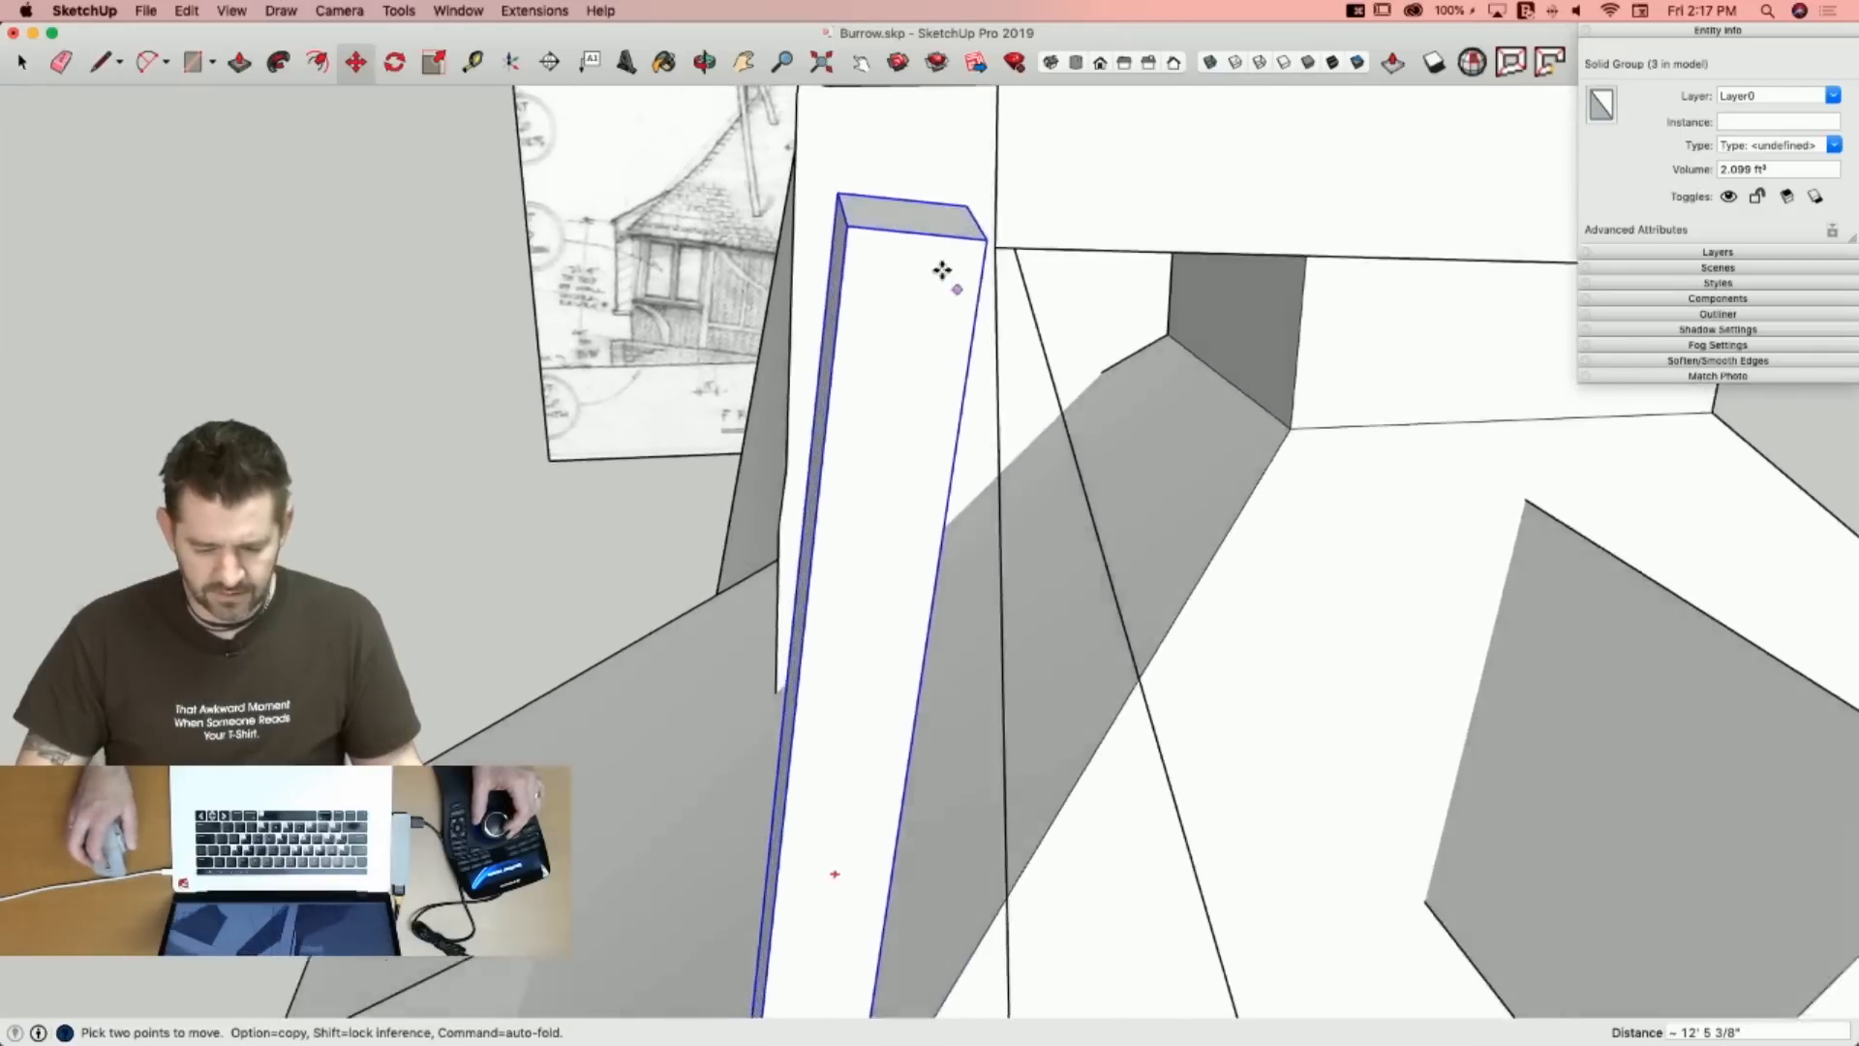
click(790, 370)
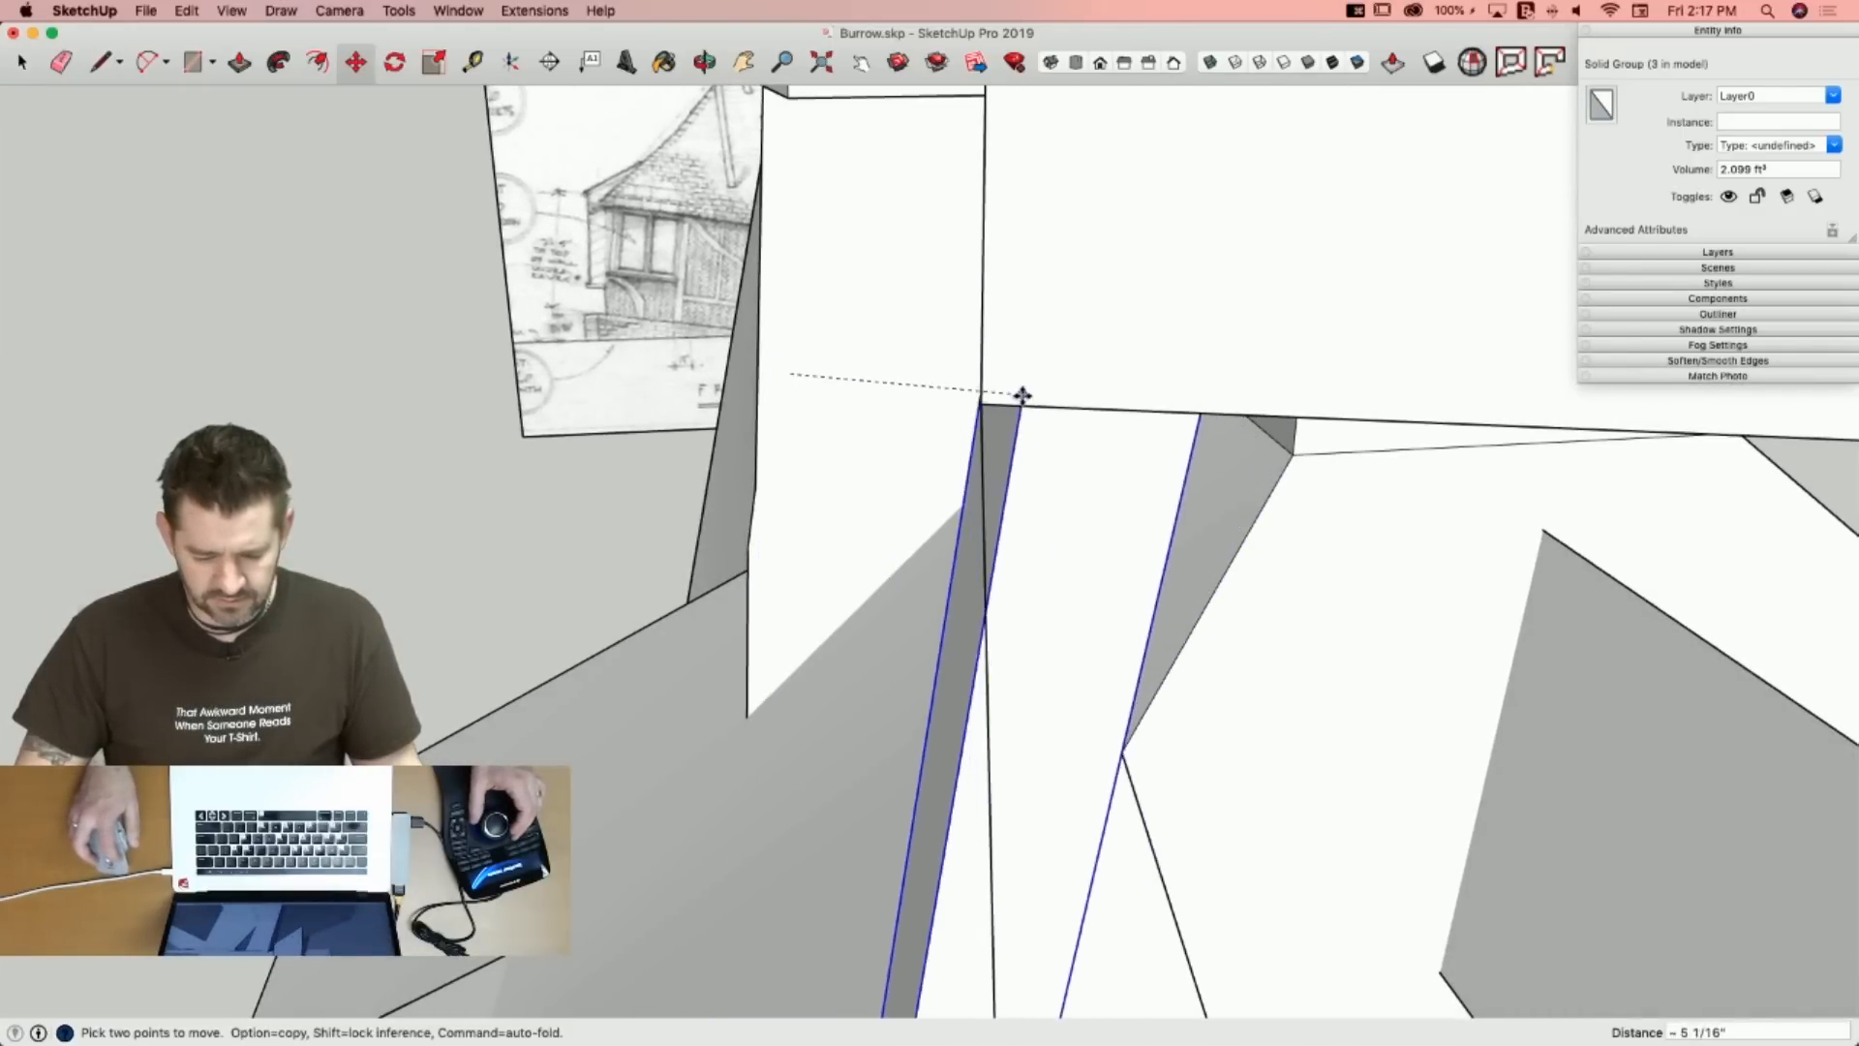
click(987, 404)
Rotate the copied post about its top corner in two planes to follow the long guide line on that side.
key(q)
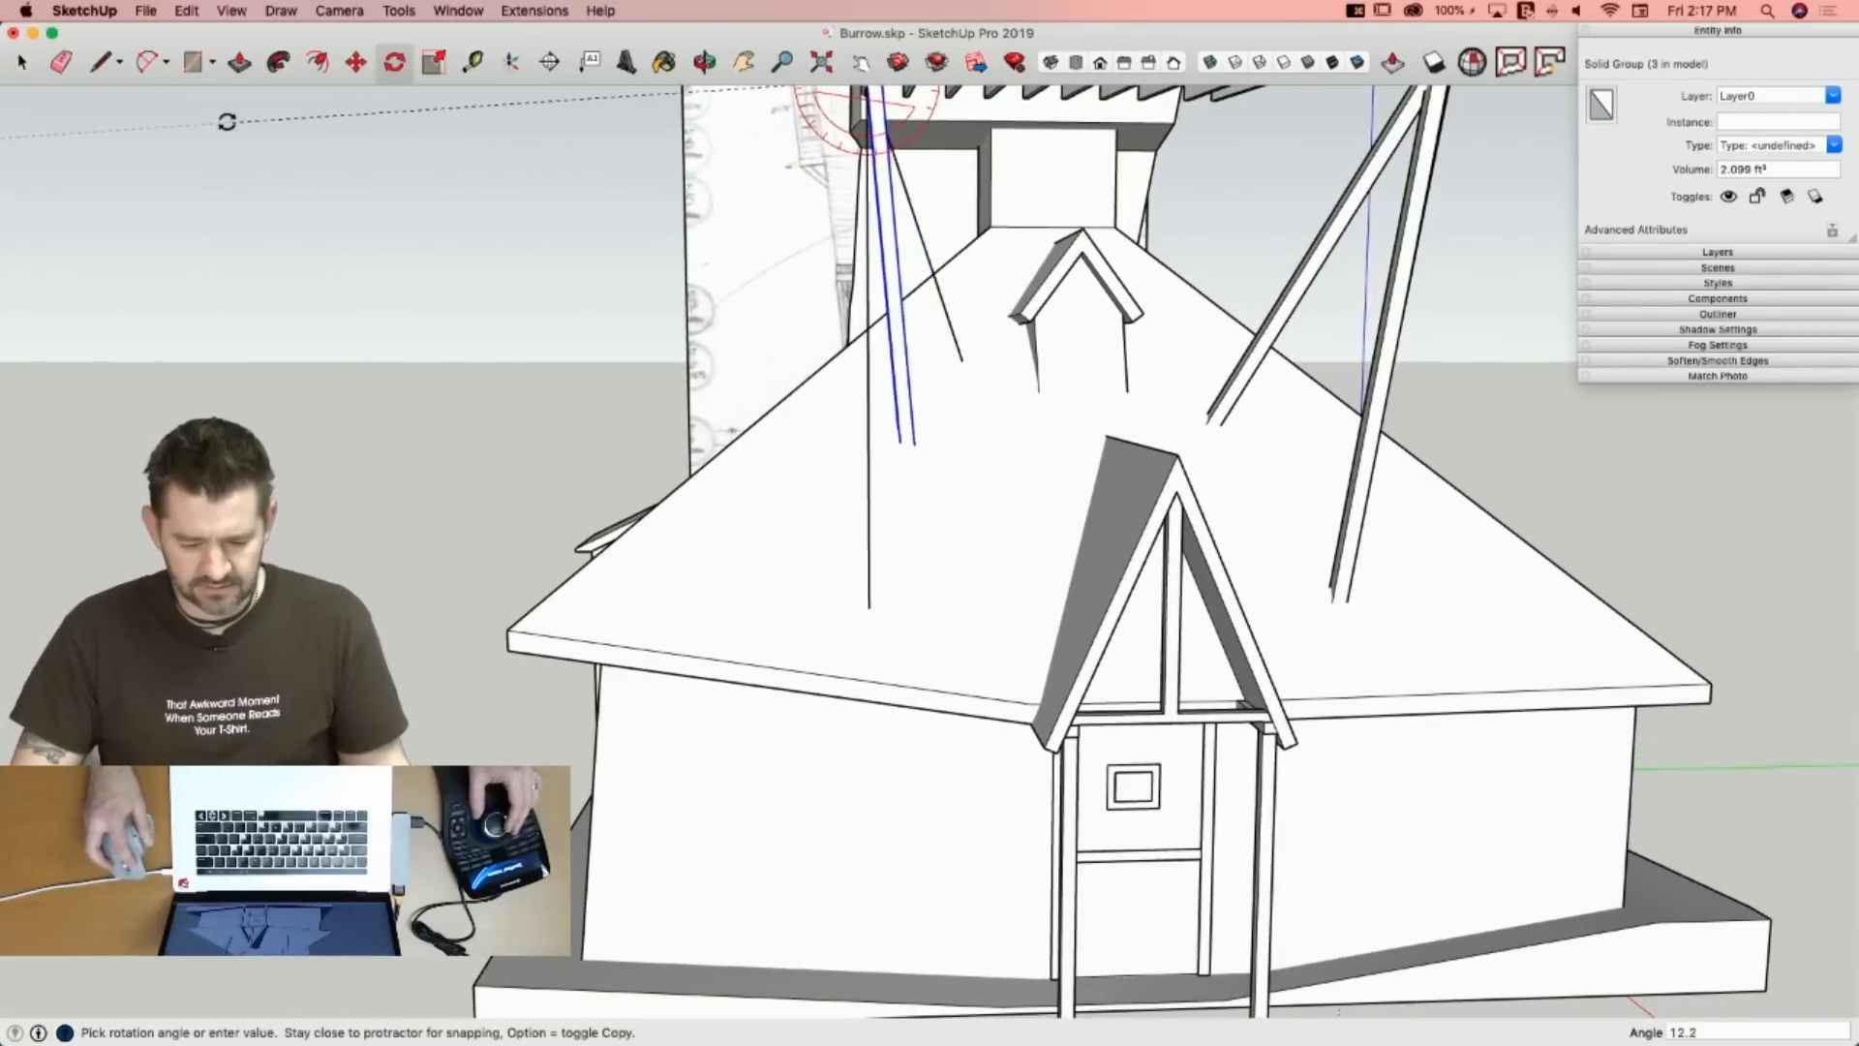
click(257, 164)
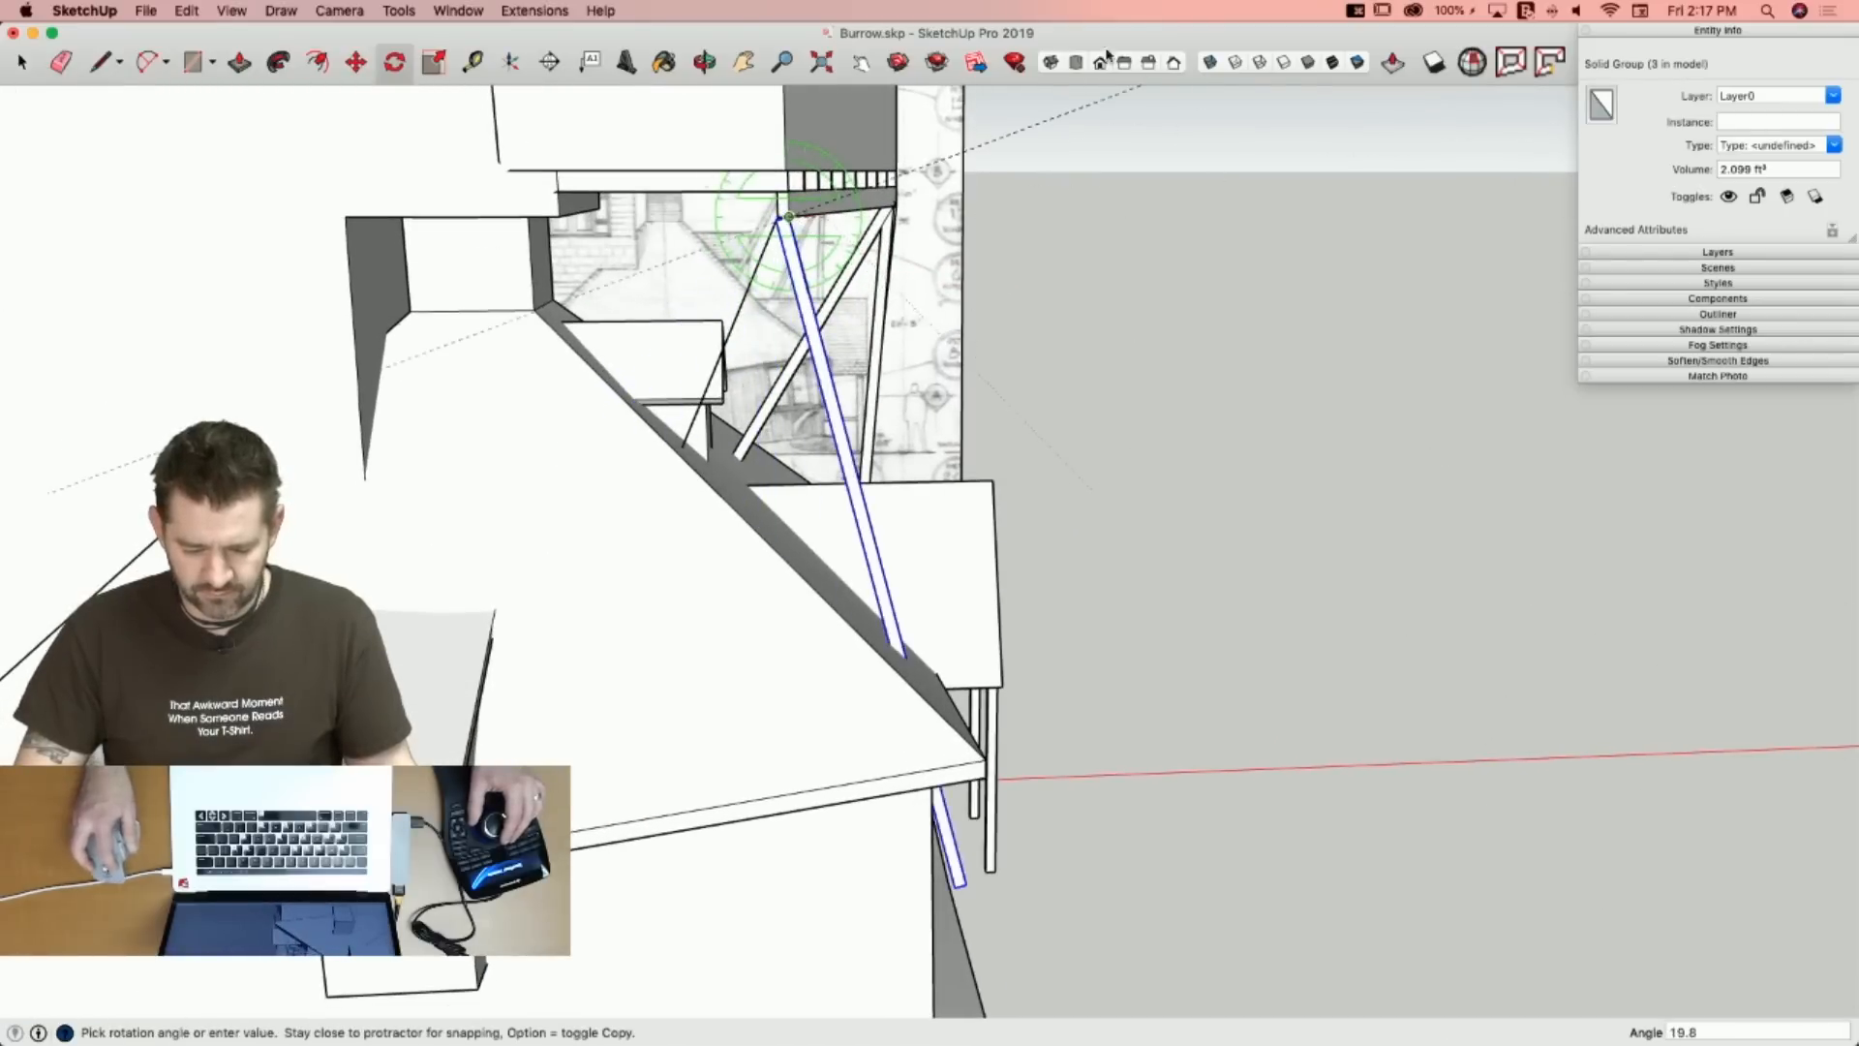
click(1120, 97)
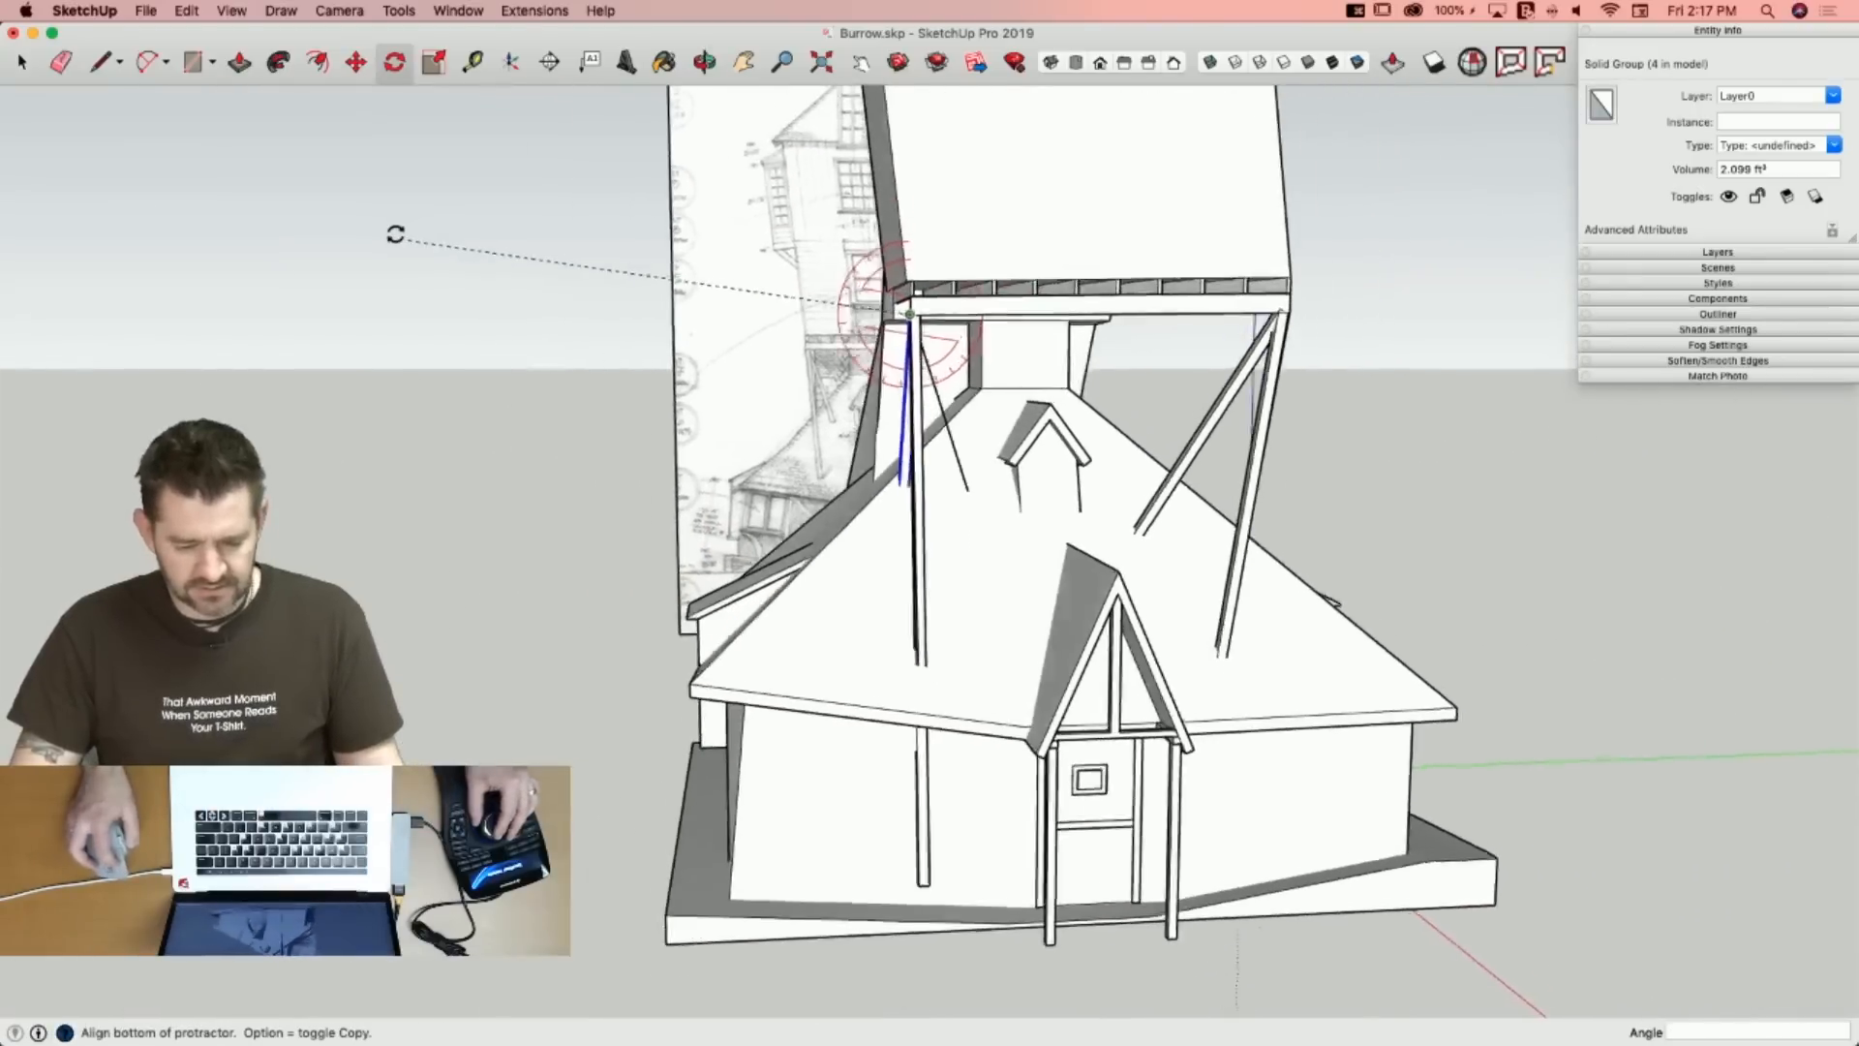
Rotate the short brace copy about its top corner by 20.6° in the front plane to follow the short guide line.
click(356, 221)
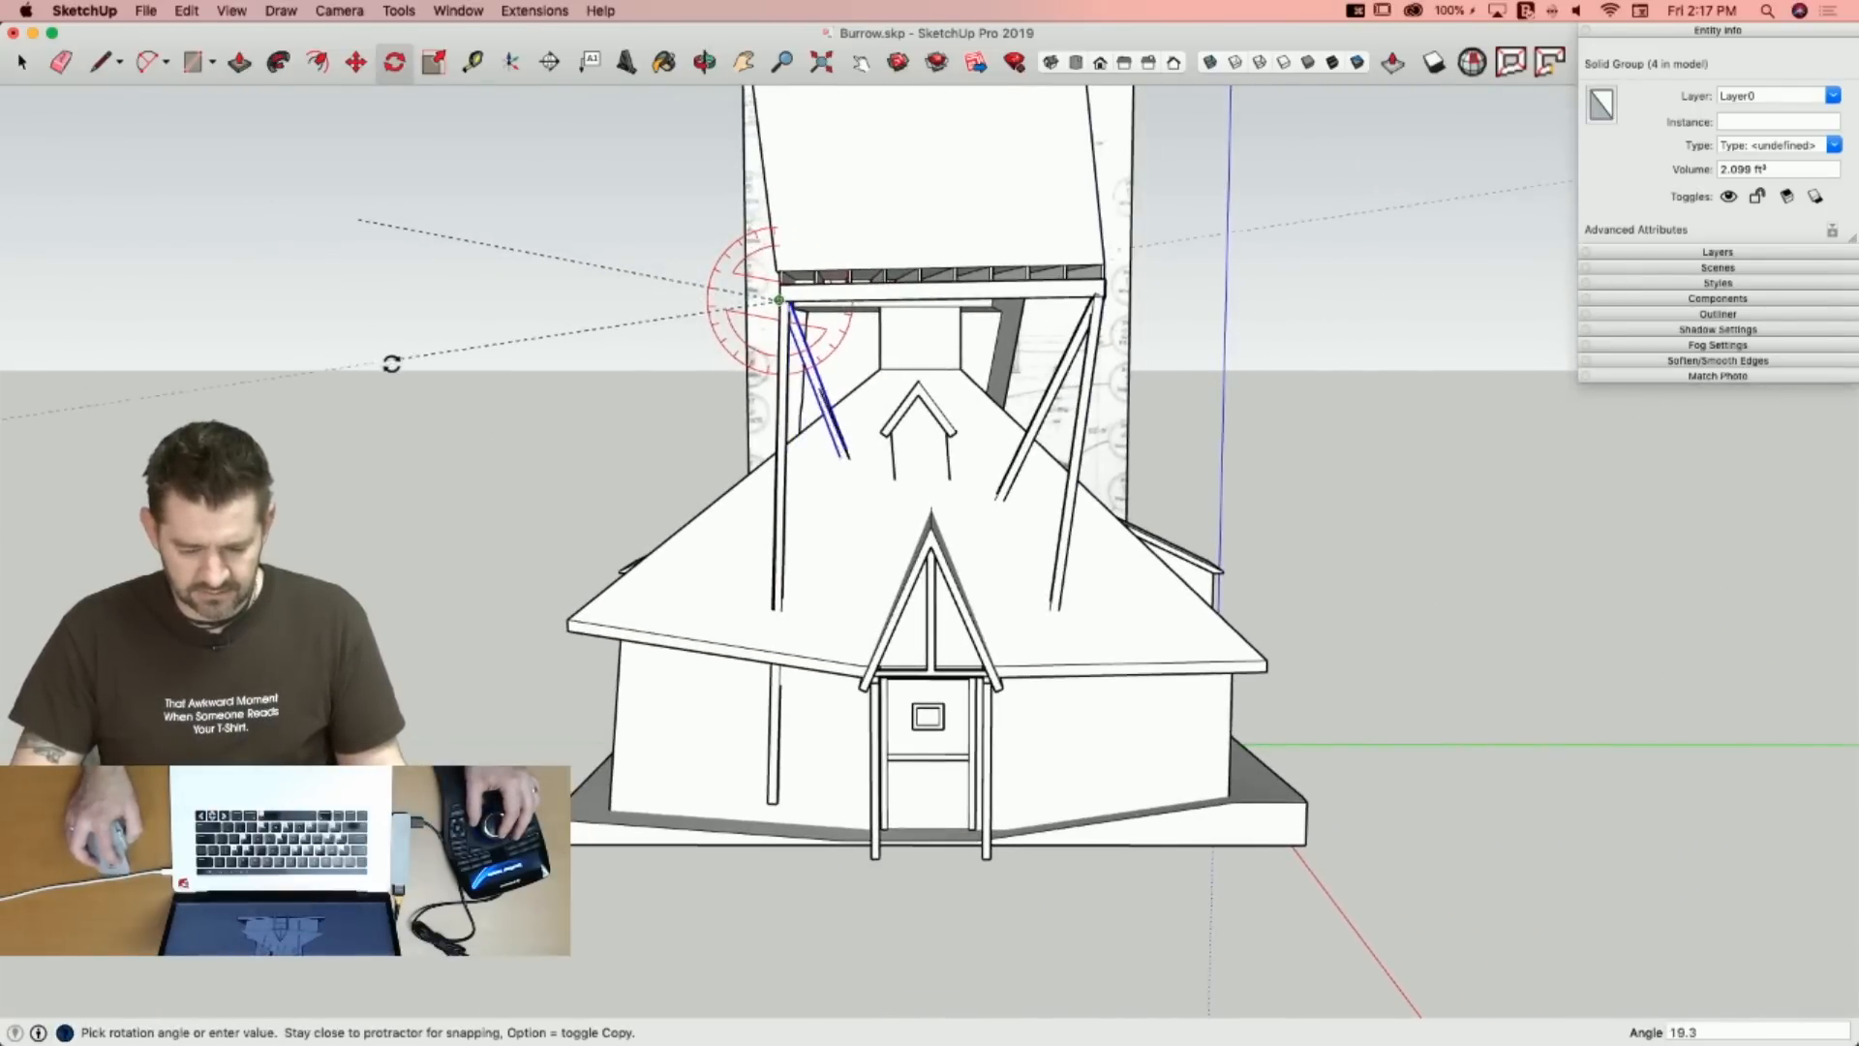
click(394, 368)
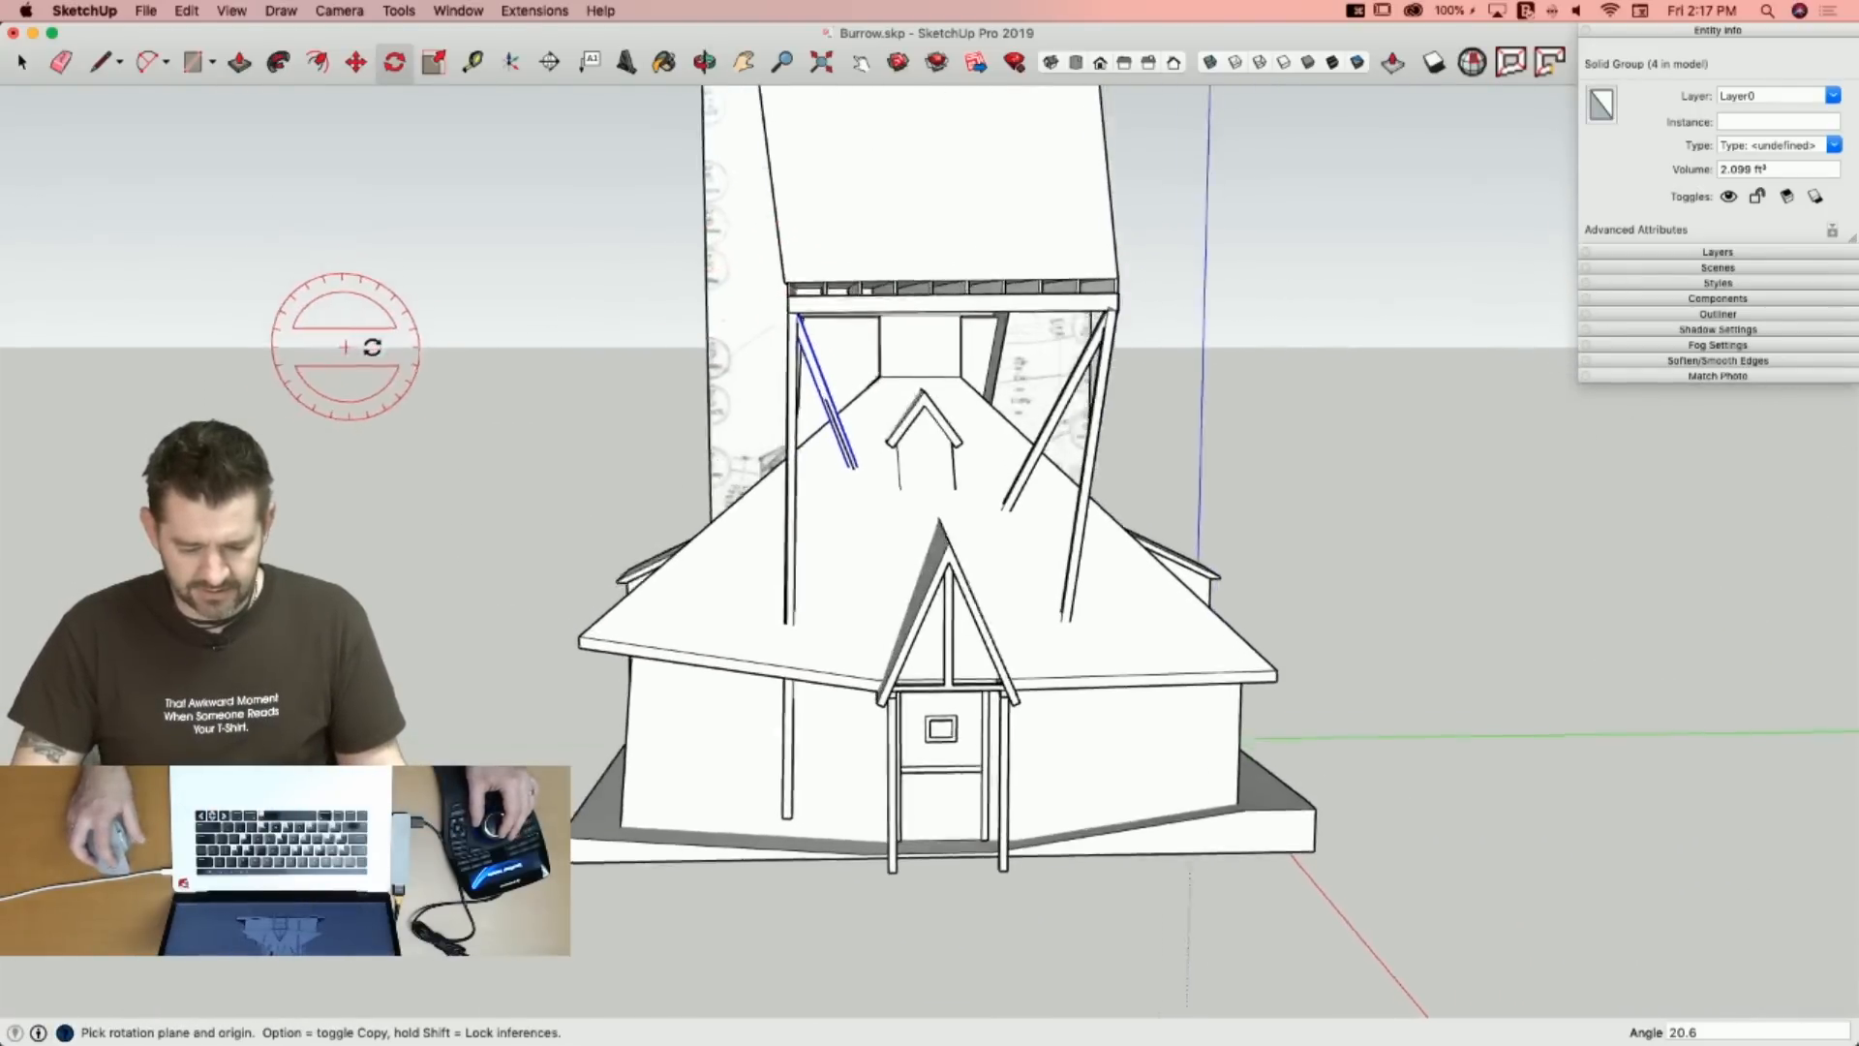
key(space)
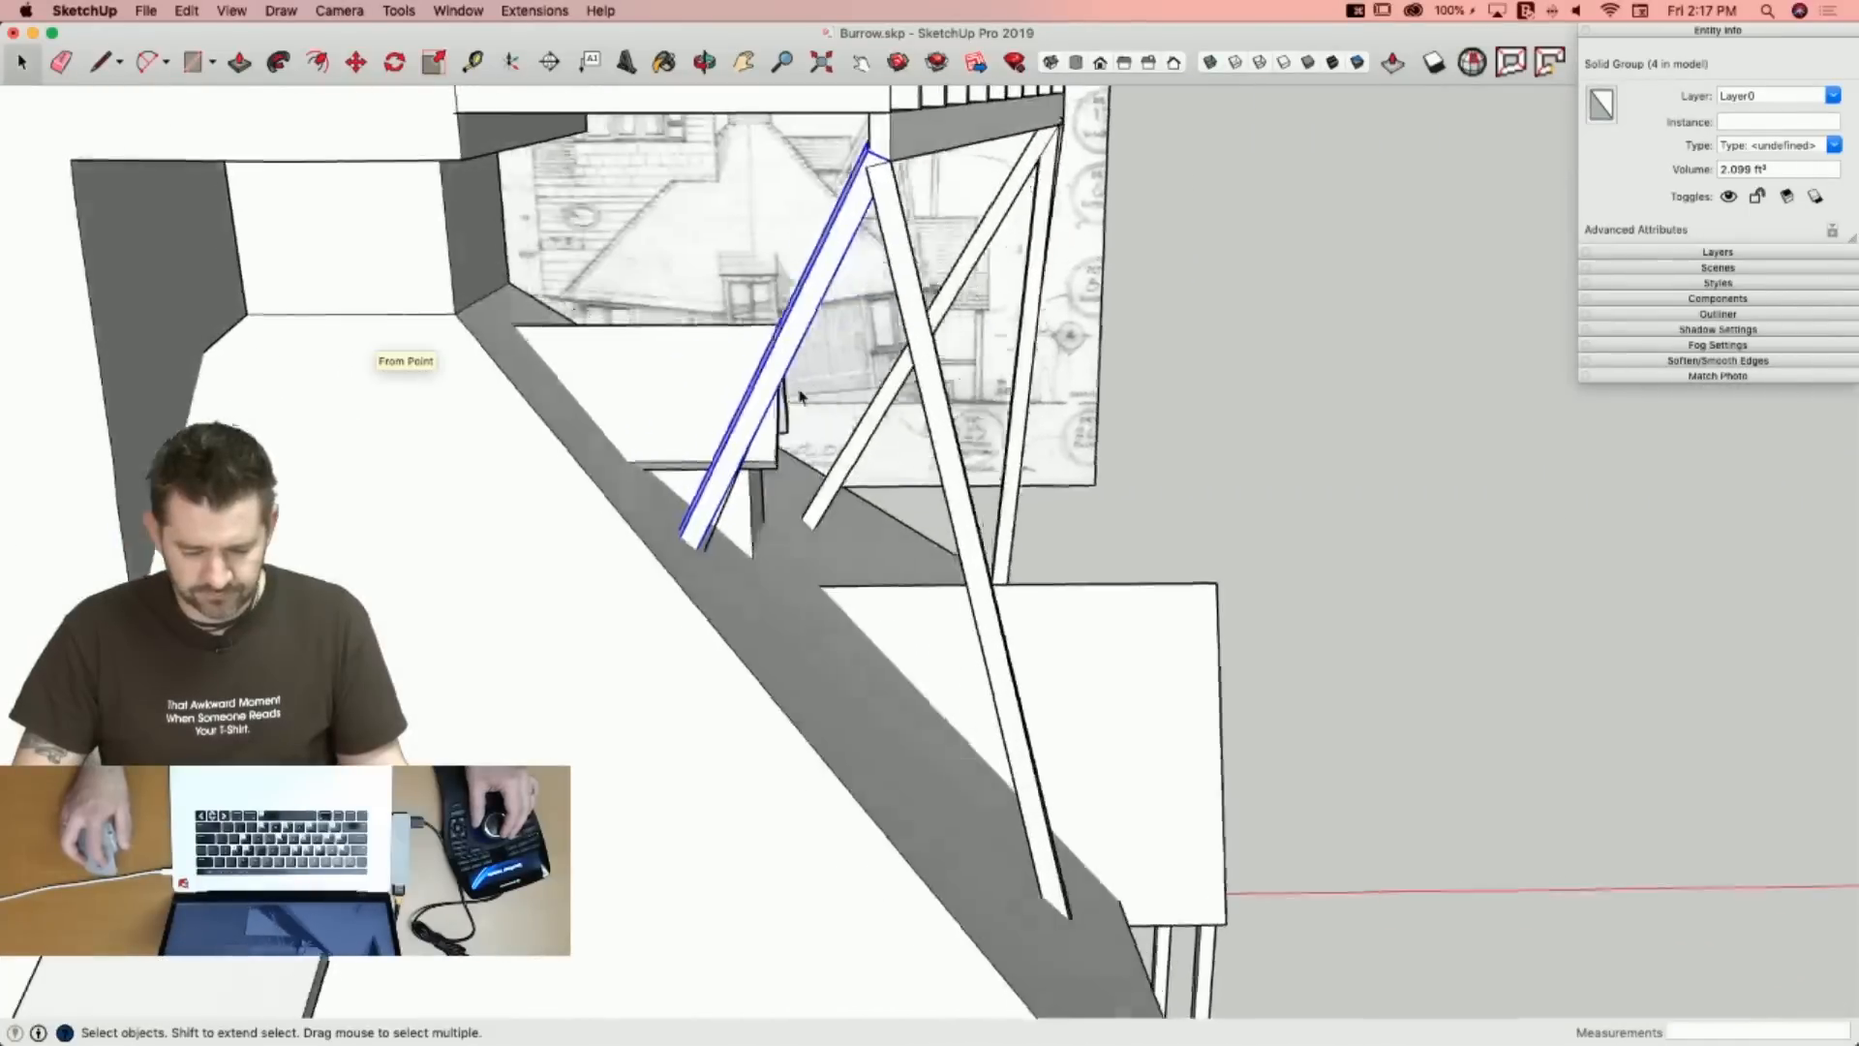
Erase the leftover brace guide lines running through the posts.
key(e)
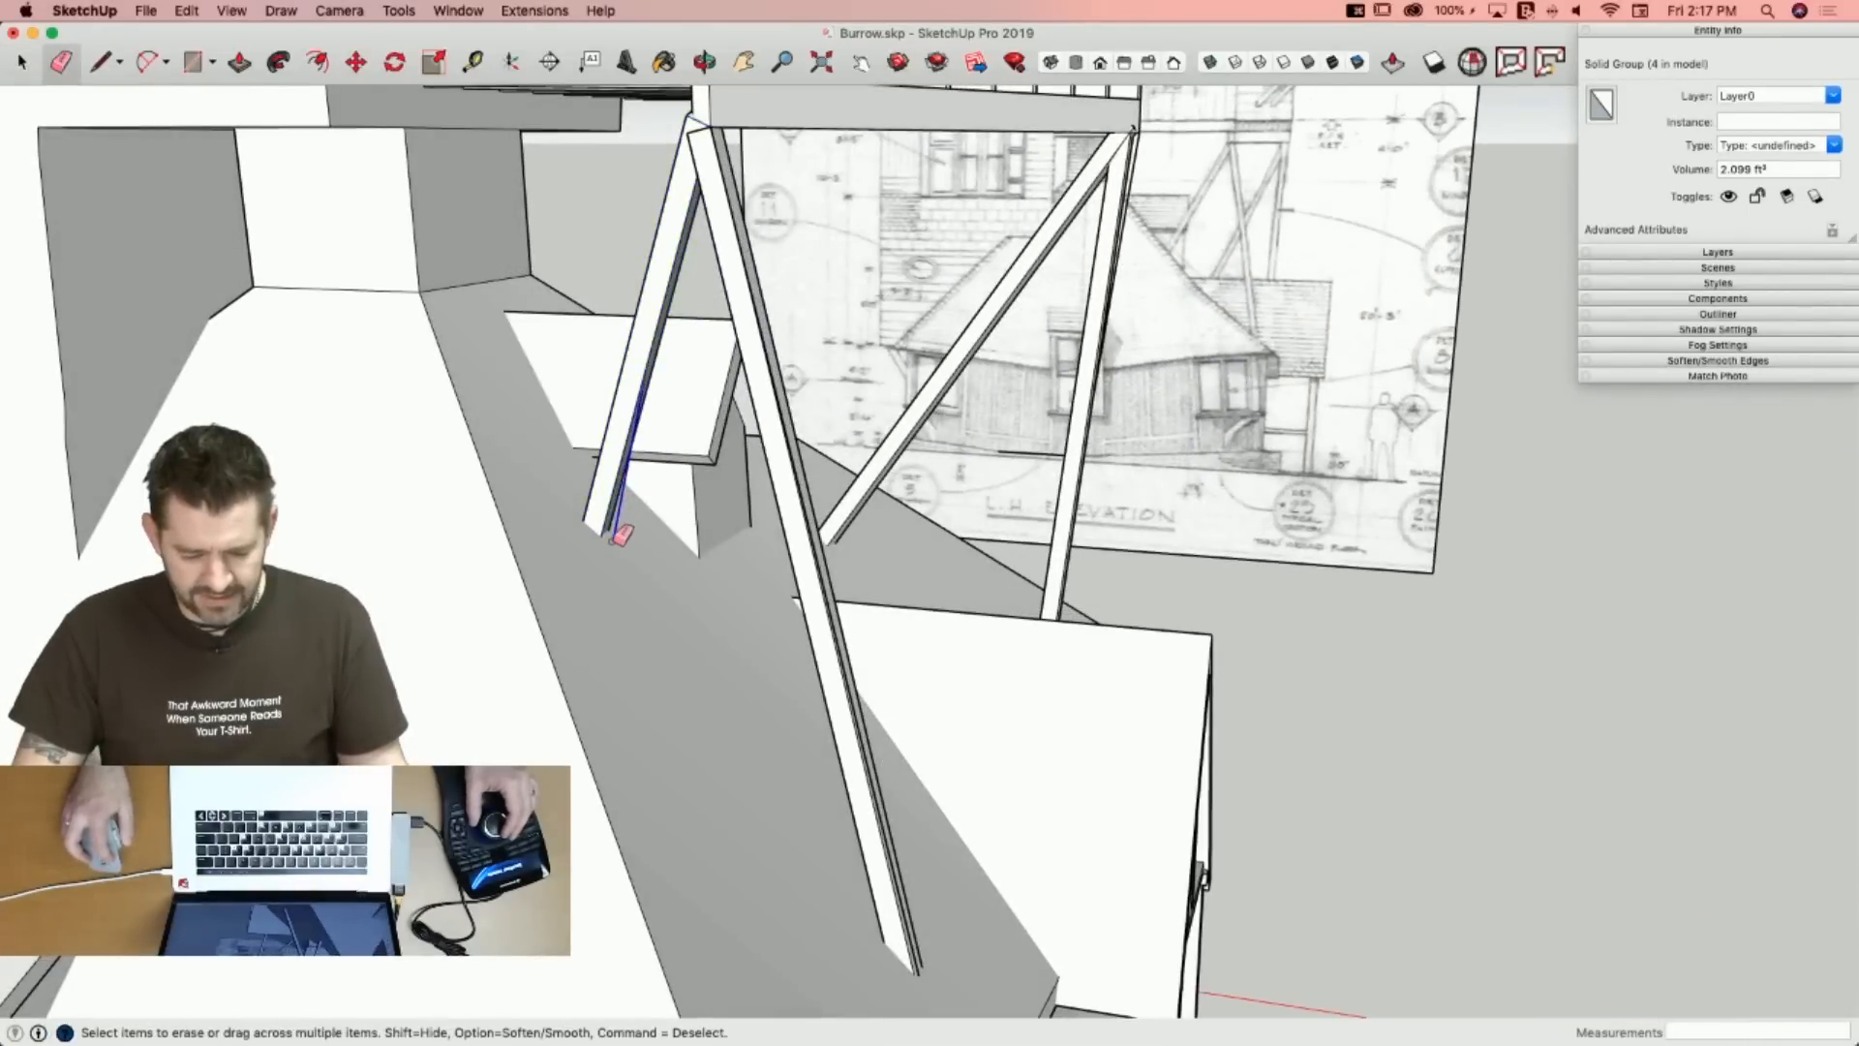
click(620, 535)
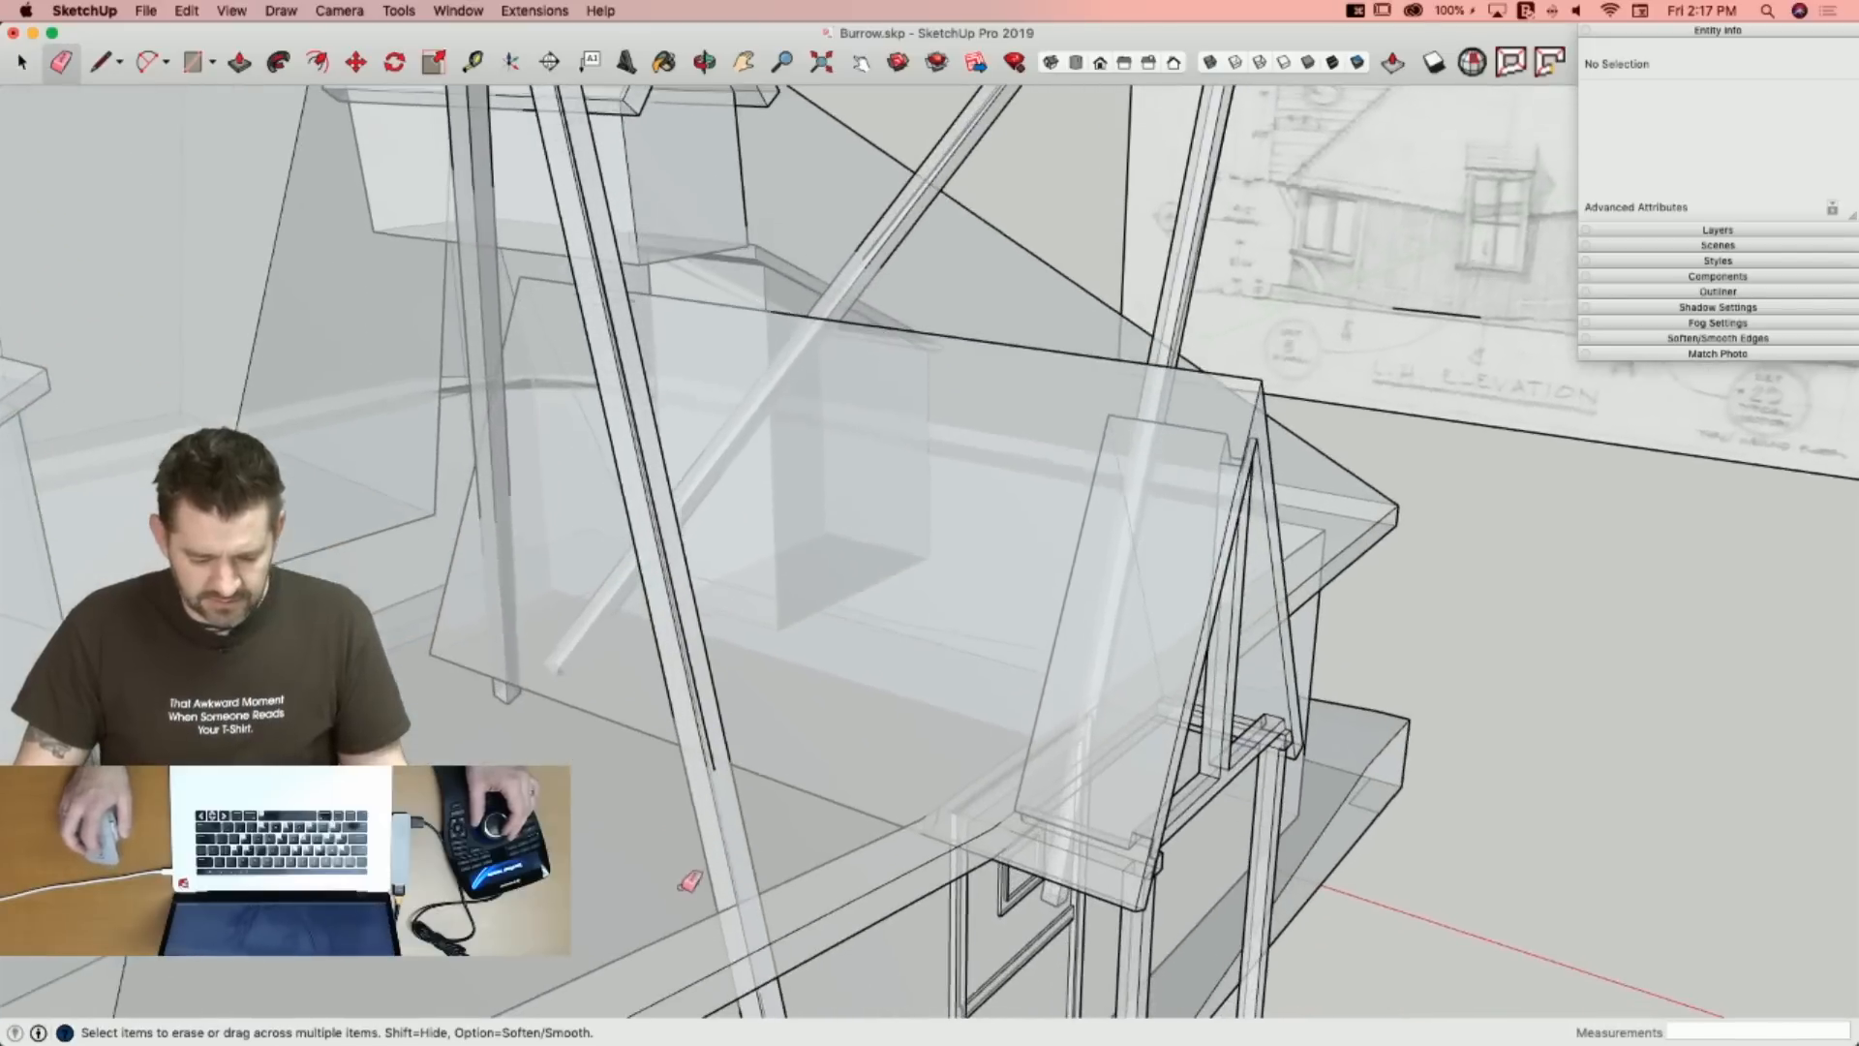
click(720, 741)
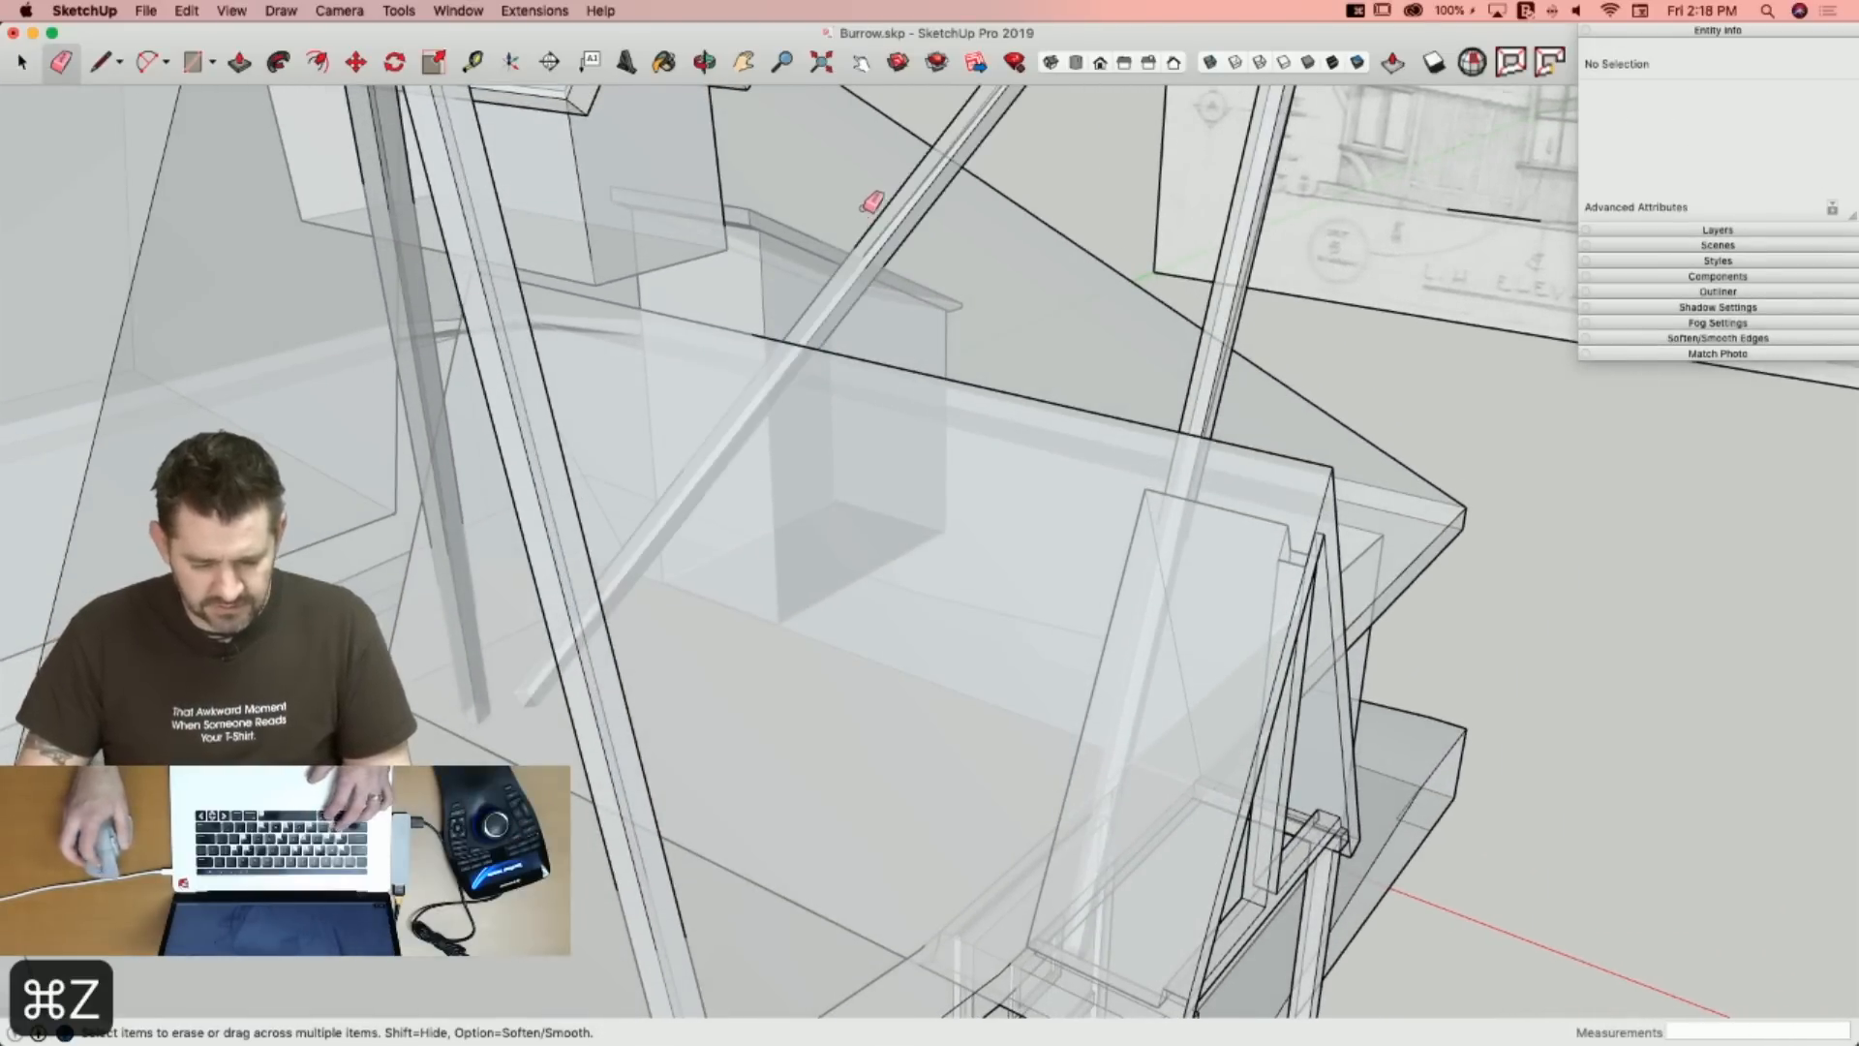
scroll(866, 209, up, 3)
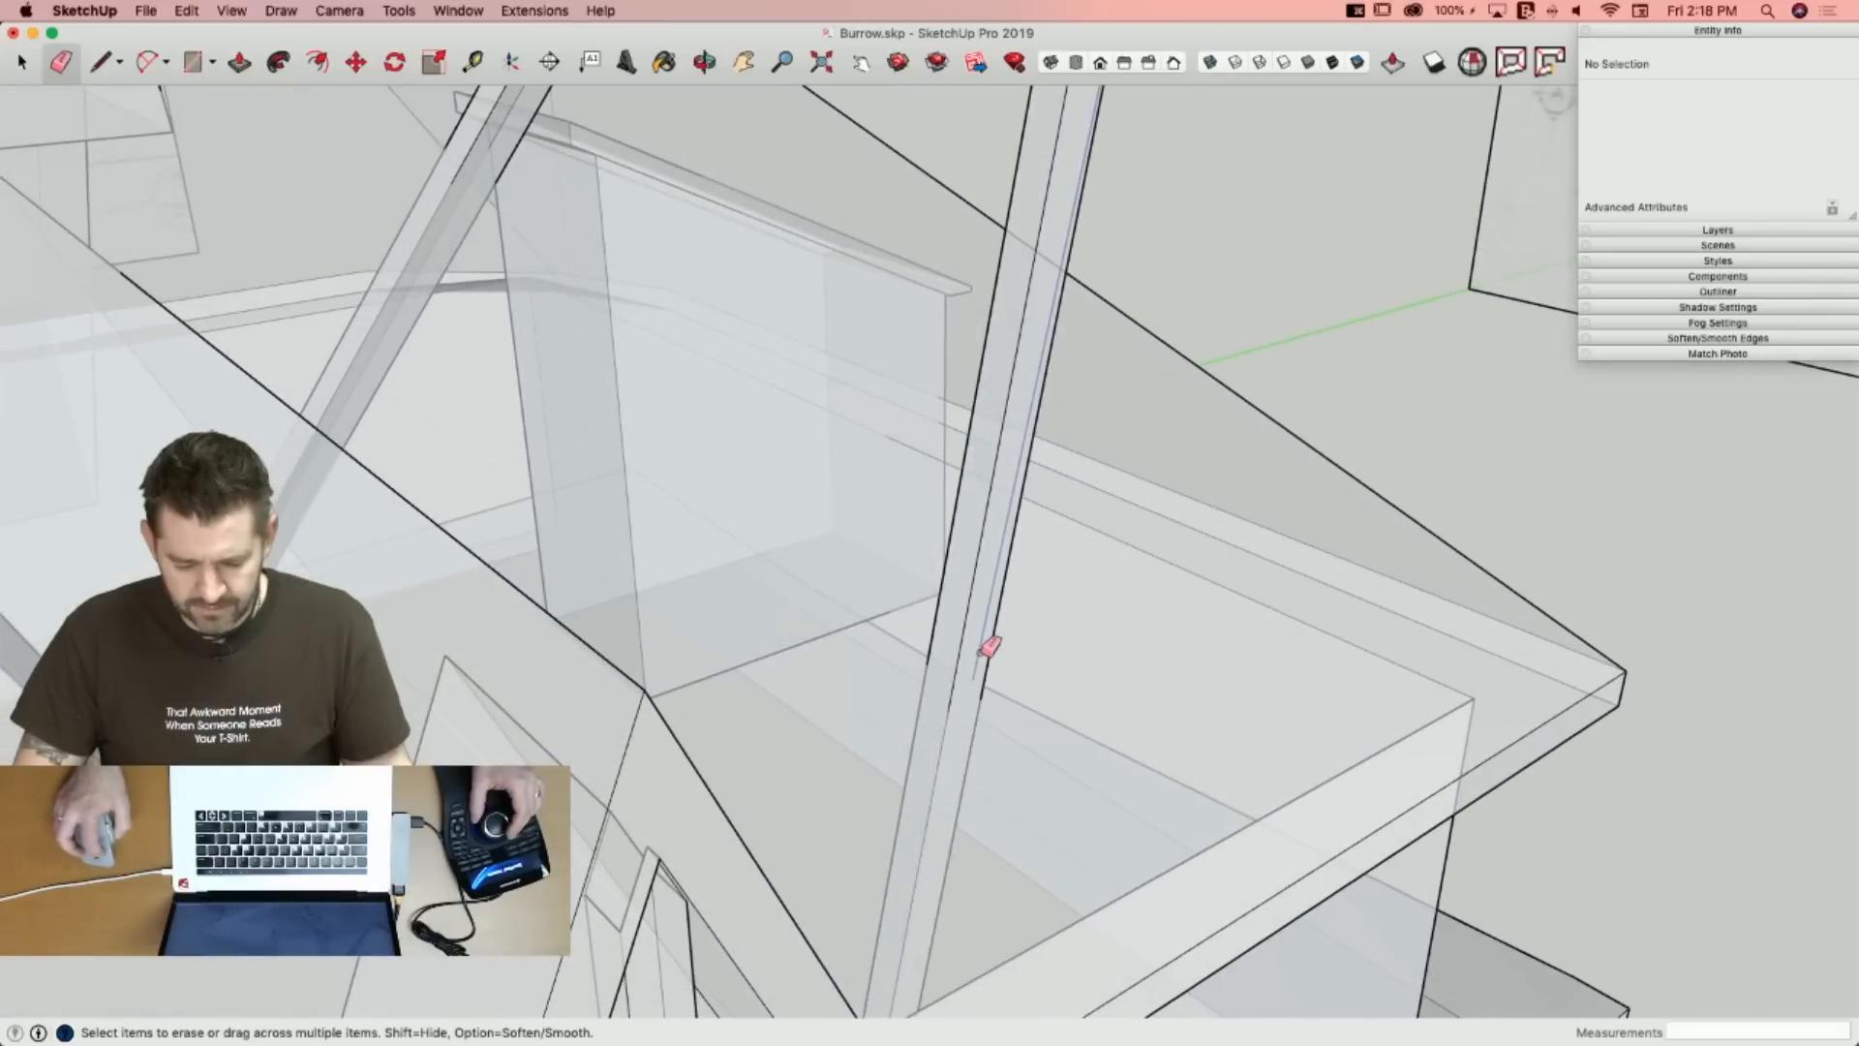
key(space)
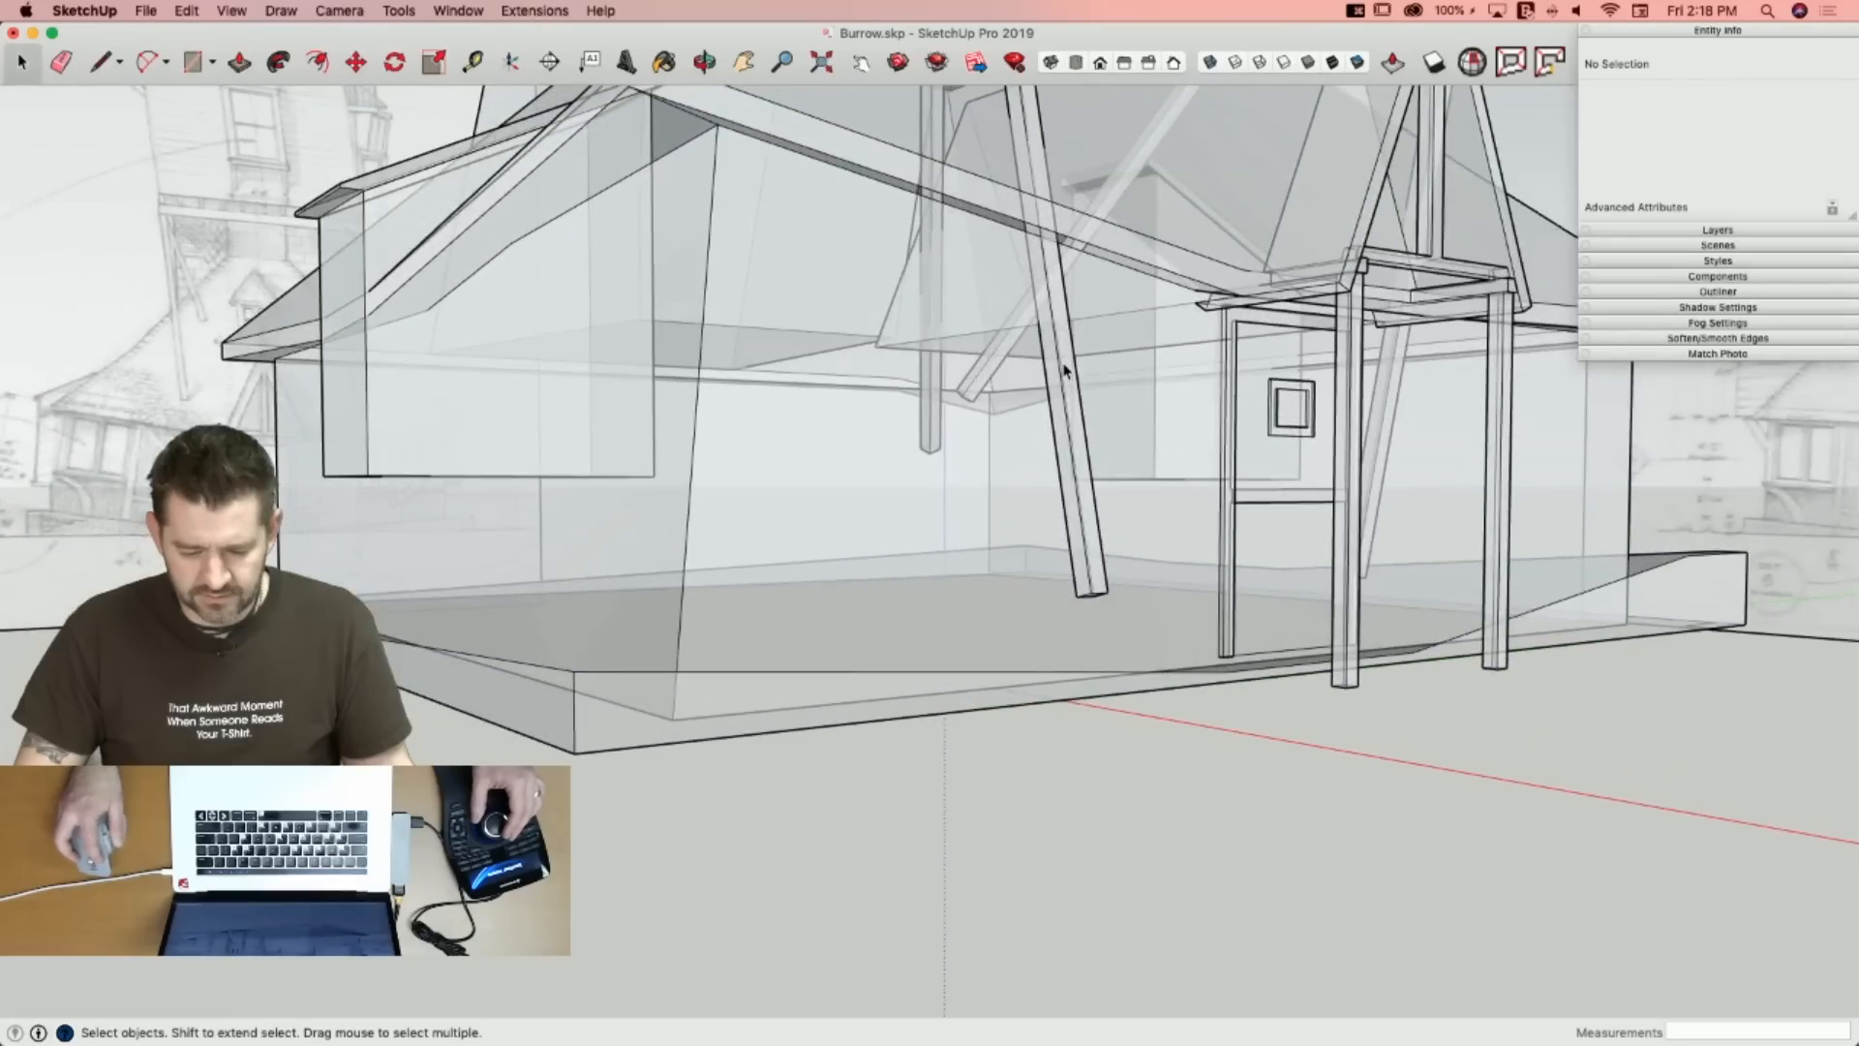
Push the lower end of the overlong post up to shorten it to the lower roof.
key(p)
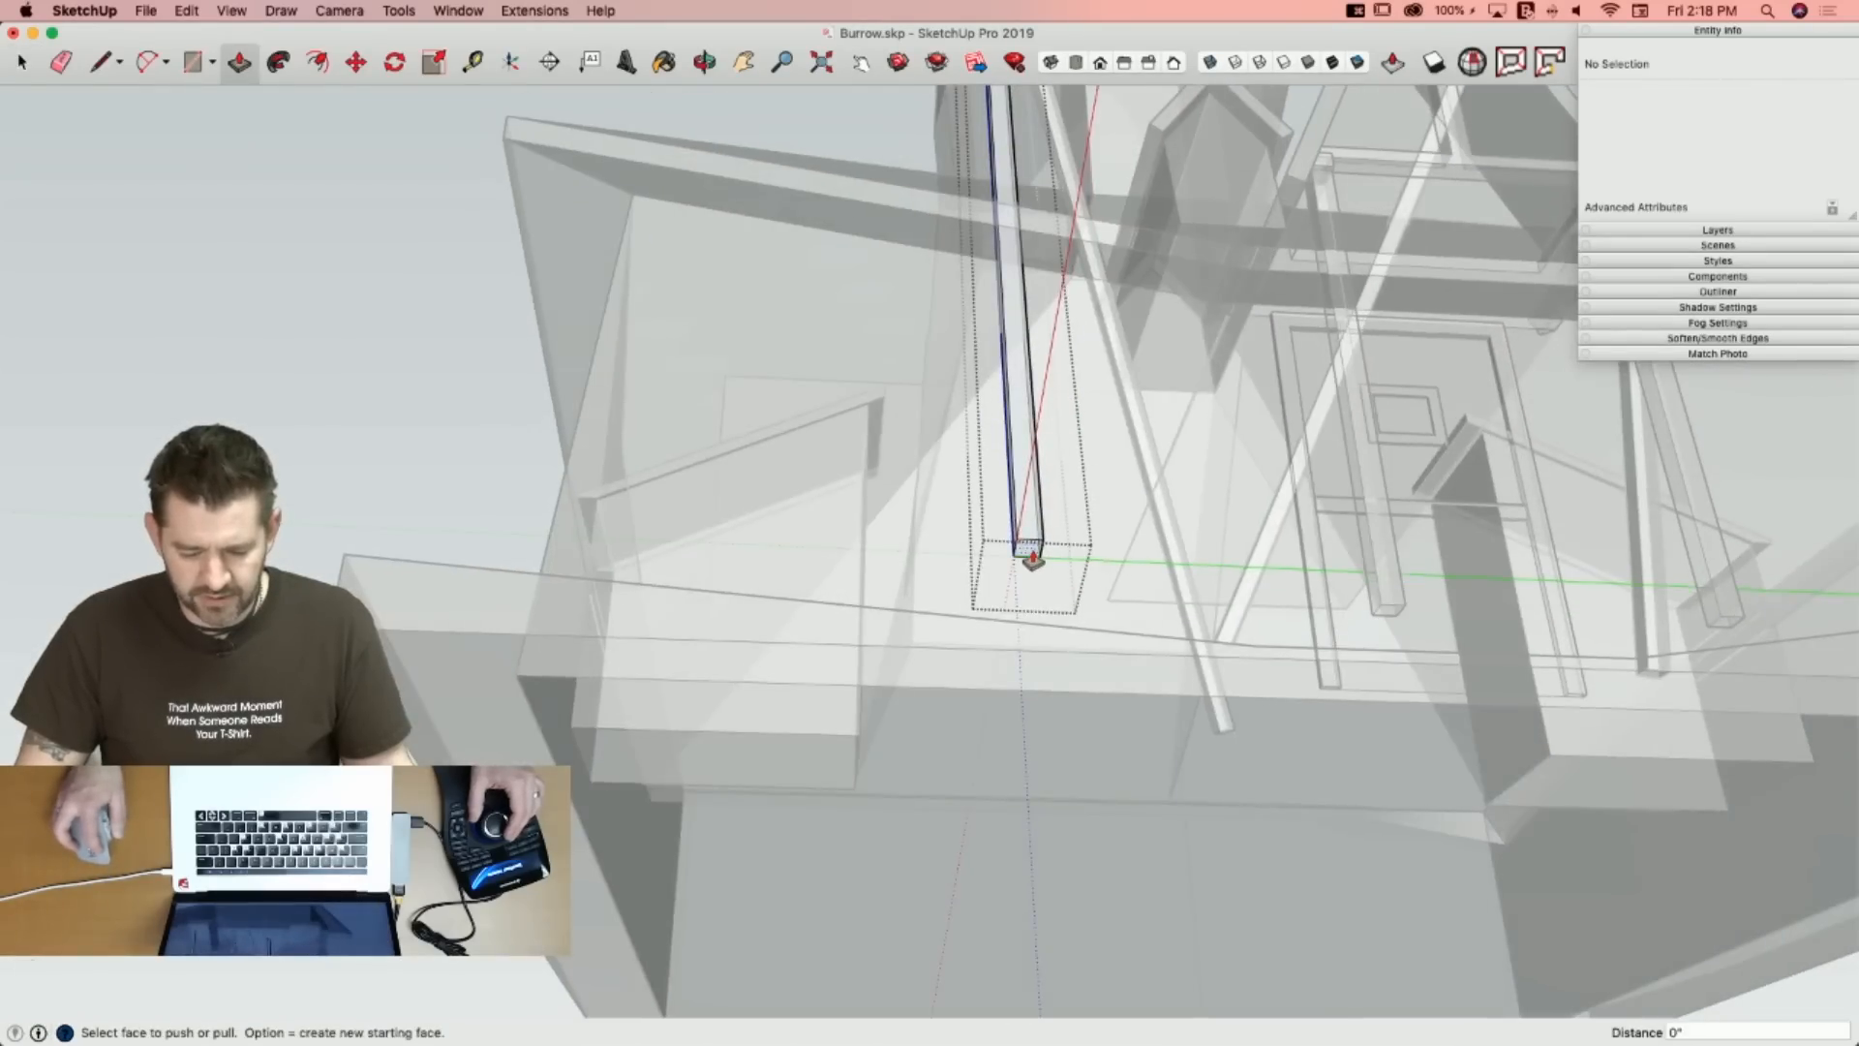
click(1032, 560)
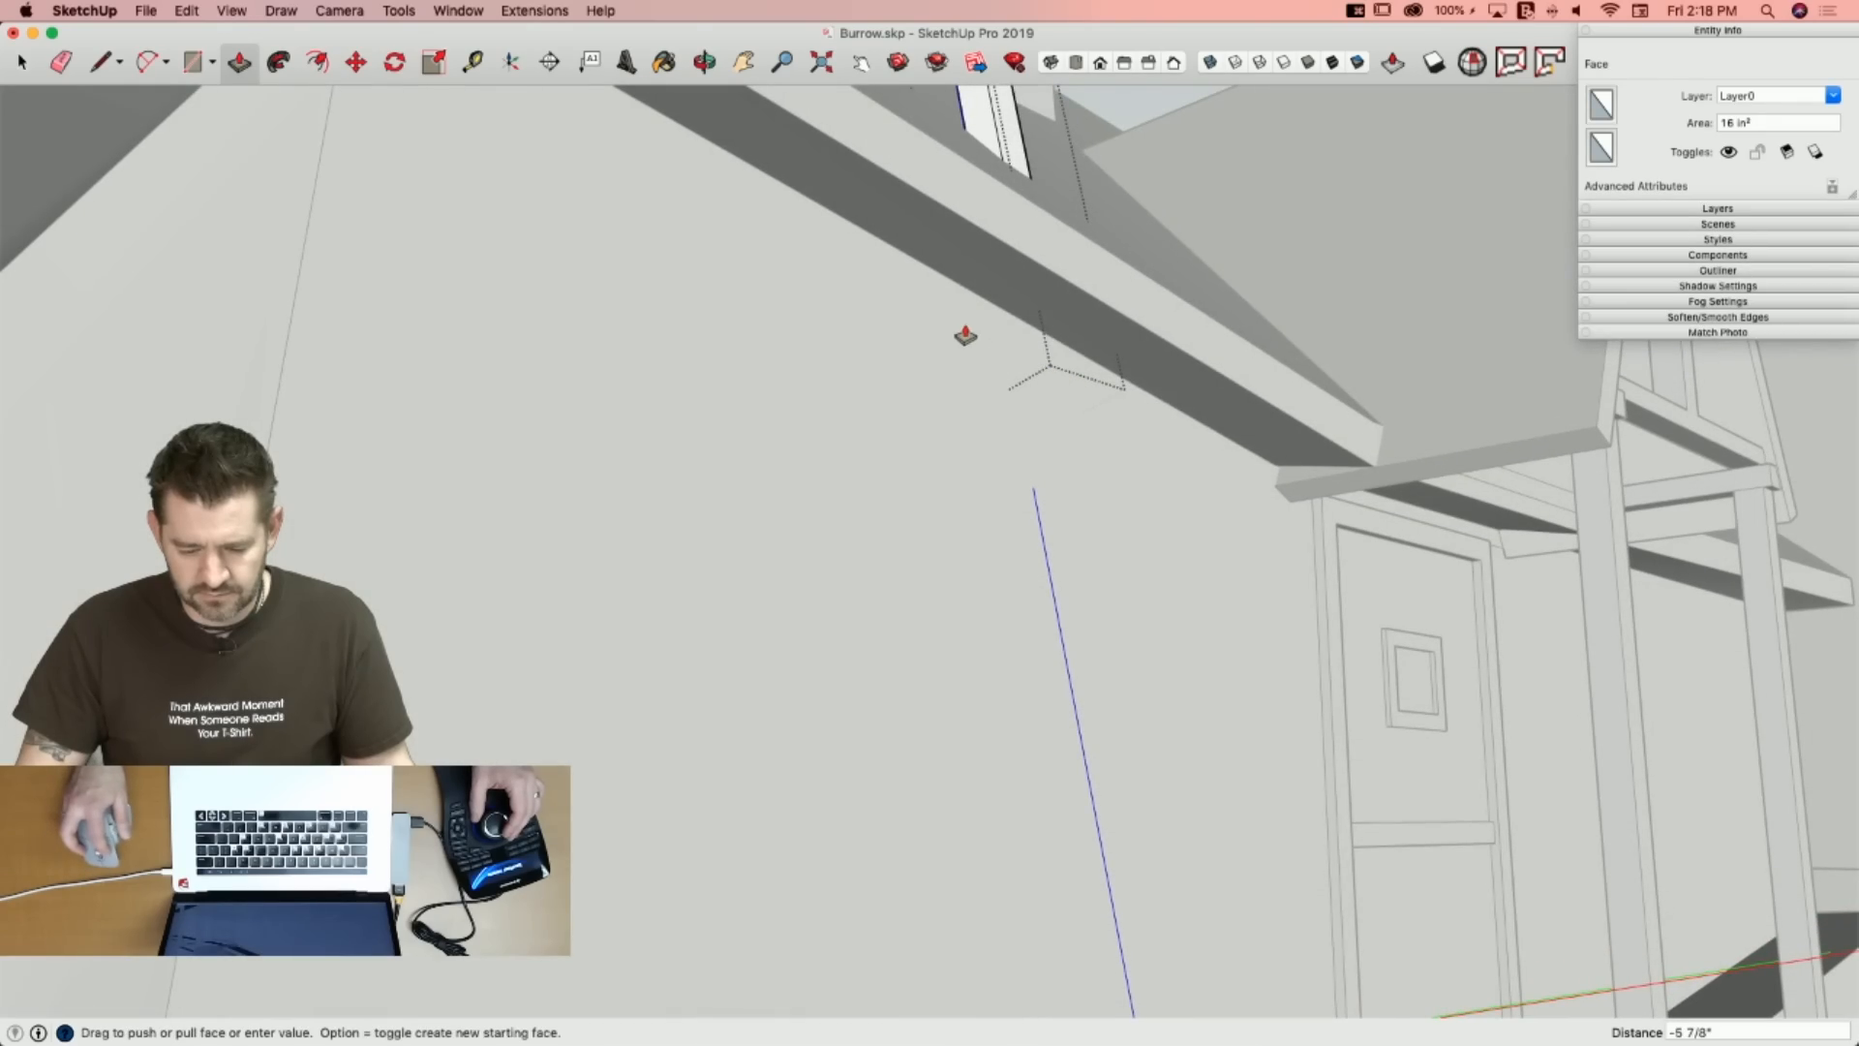
key(space)
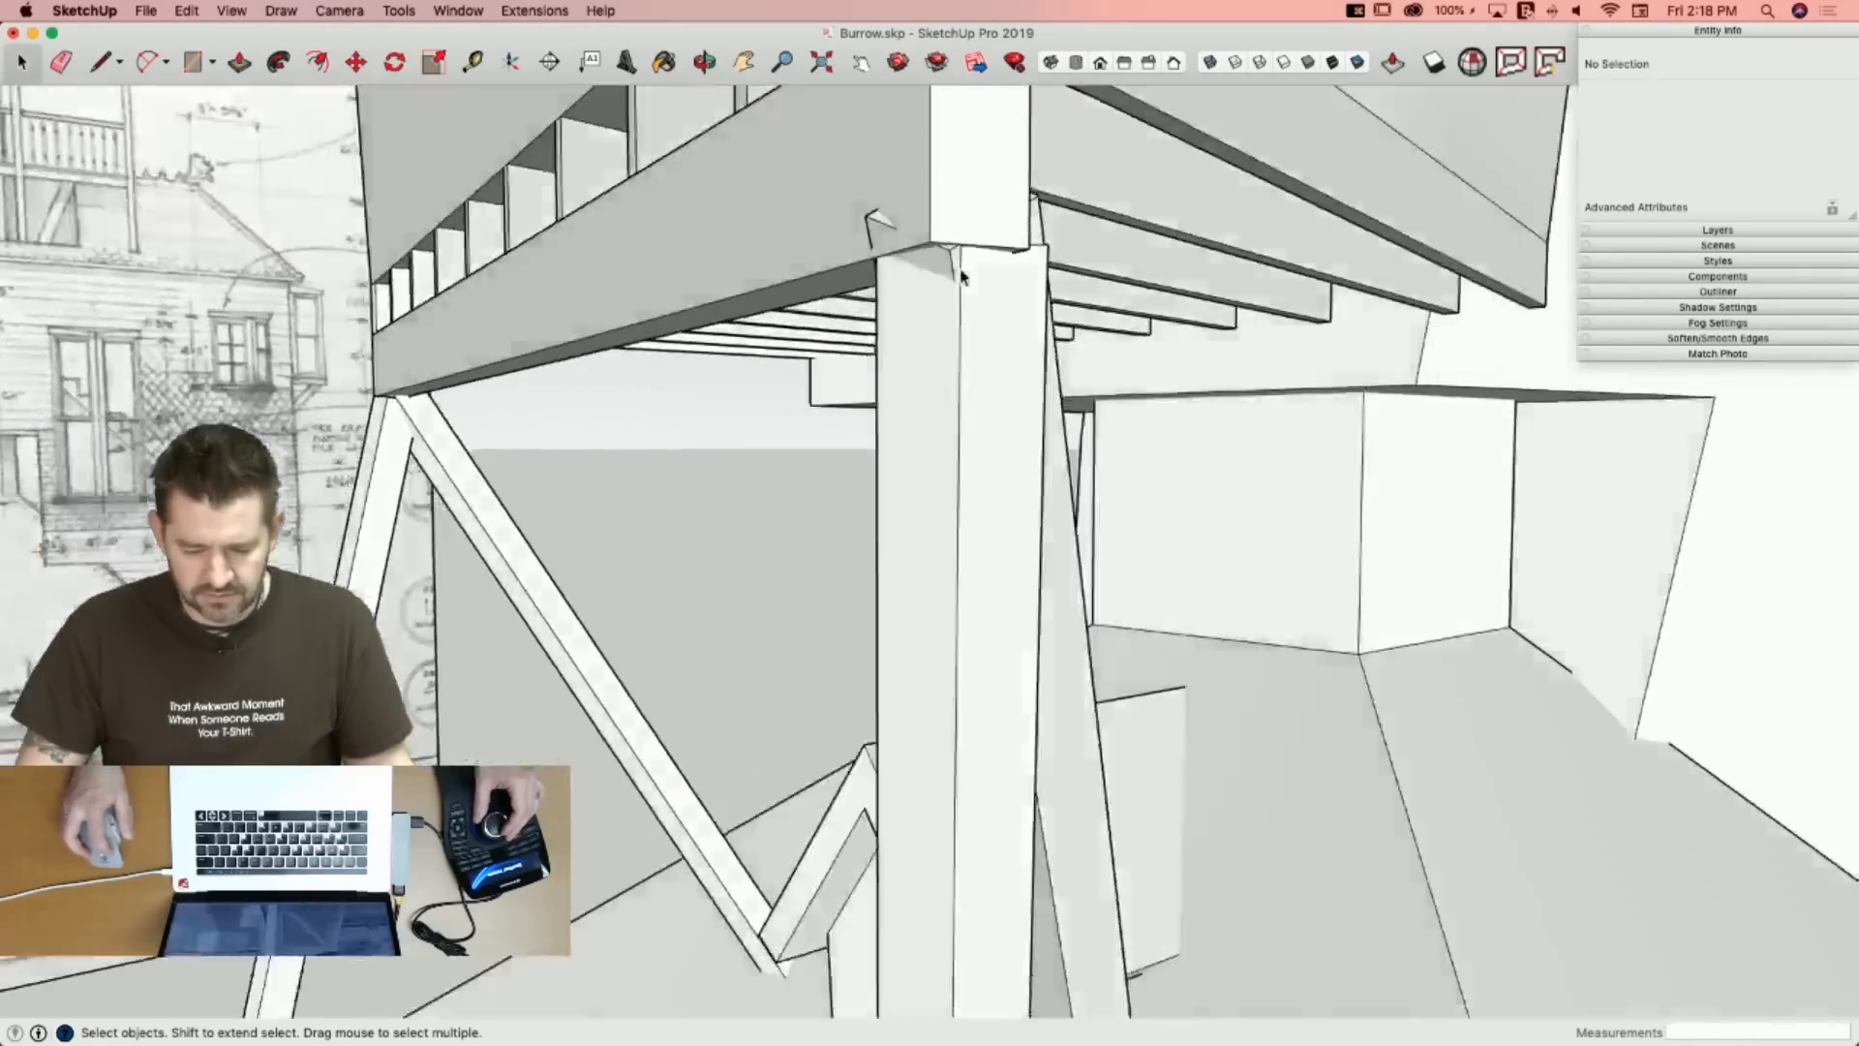
Move the short brace slightly so that it sits behind the long post under the fascia's end.
click(714, 345)
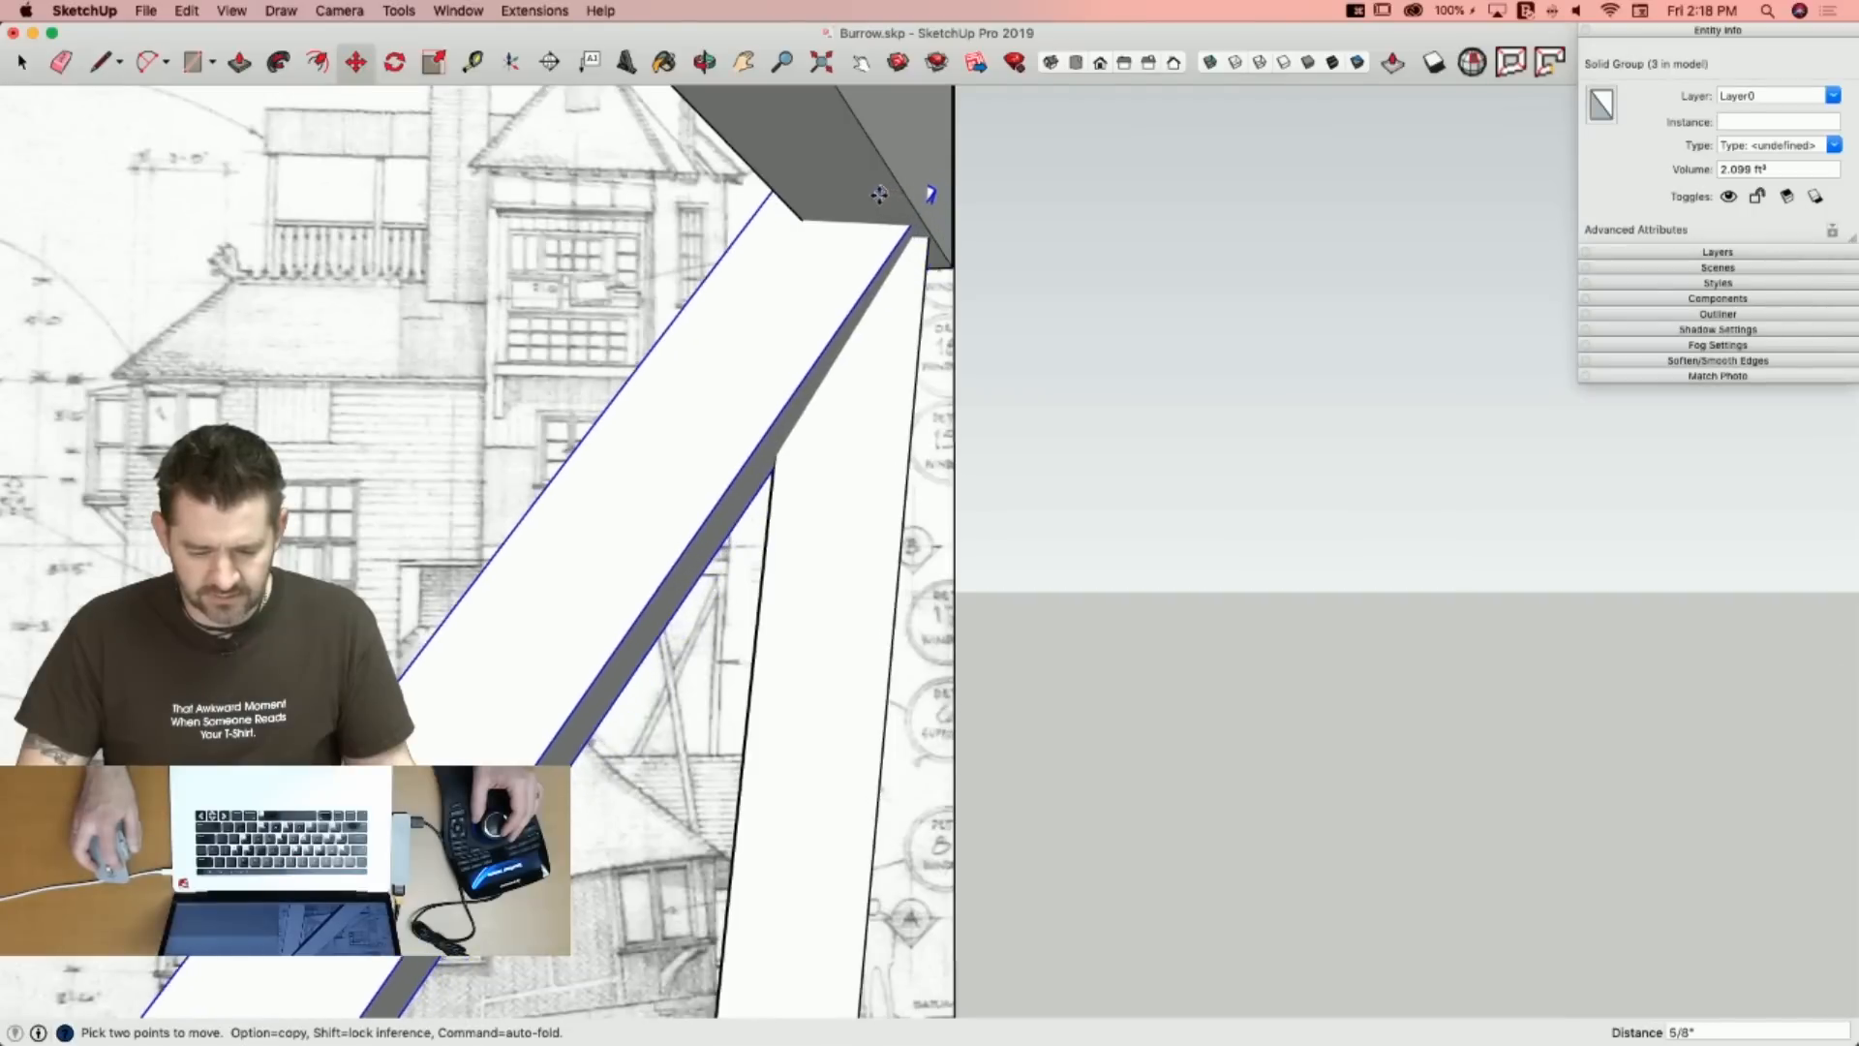
click(864, 193)
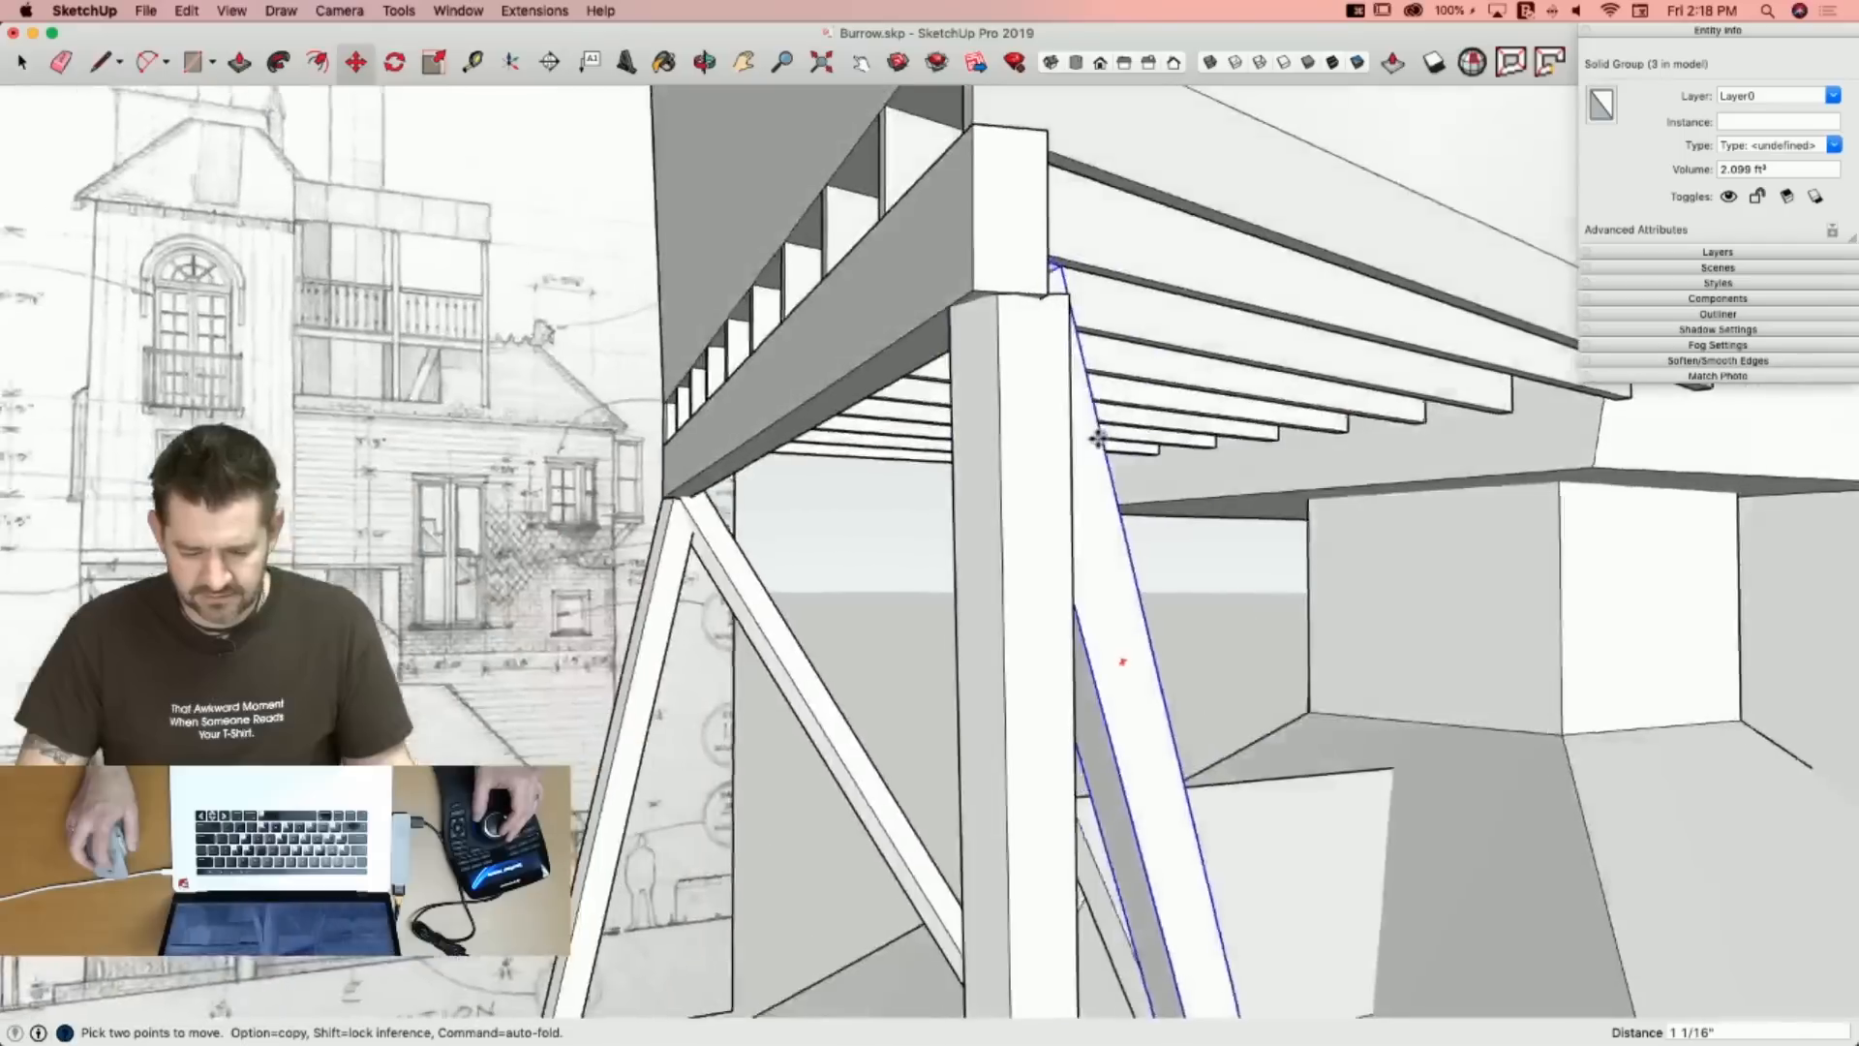
key(space)
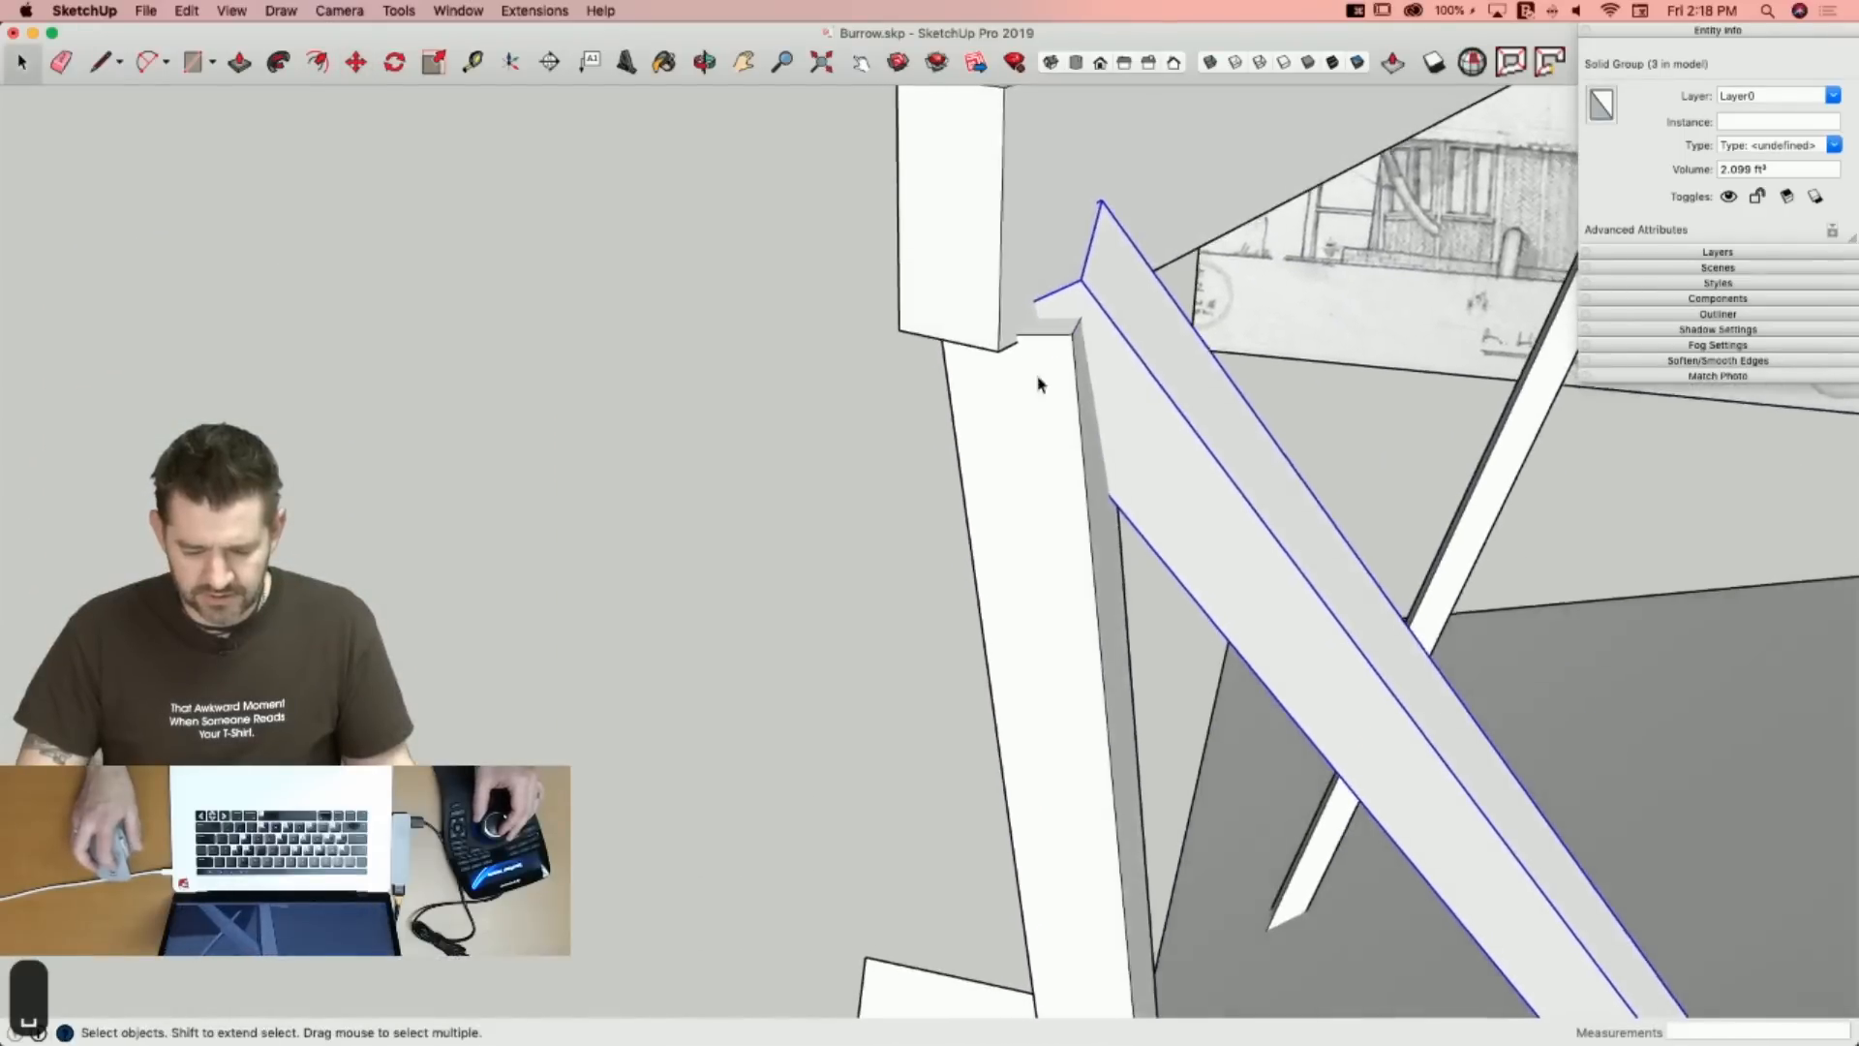
Adjust the short brace's top end with Push/Pull, extending it and trimming it back so it stops inside the fascia board.
key(p)
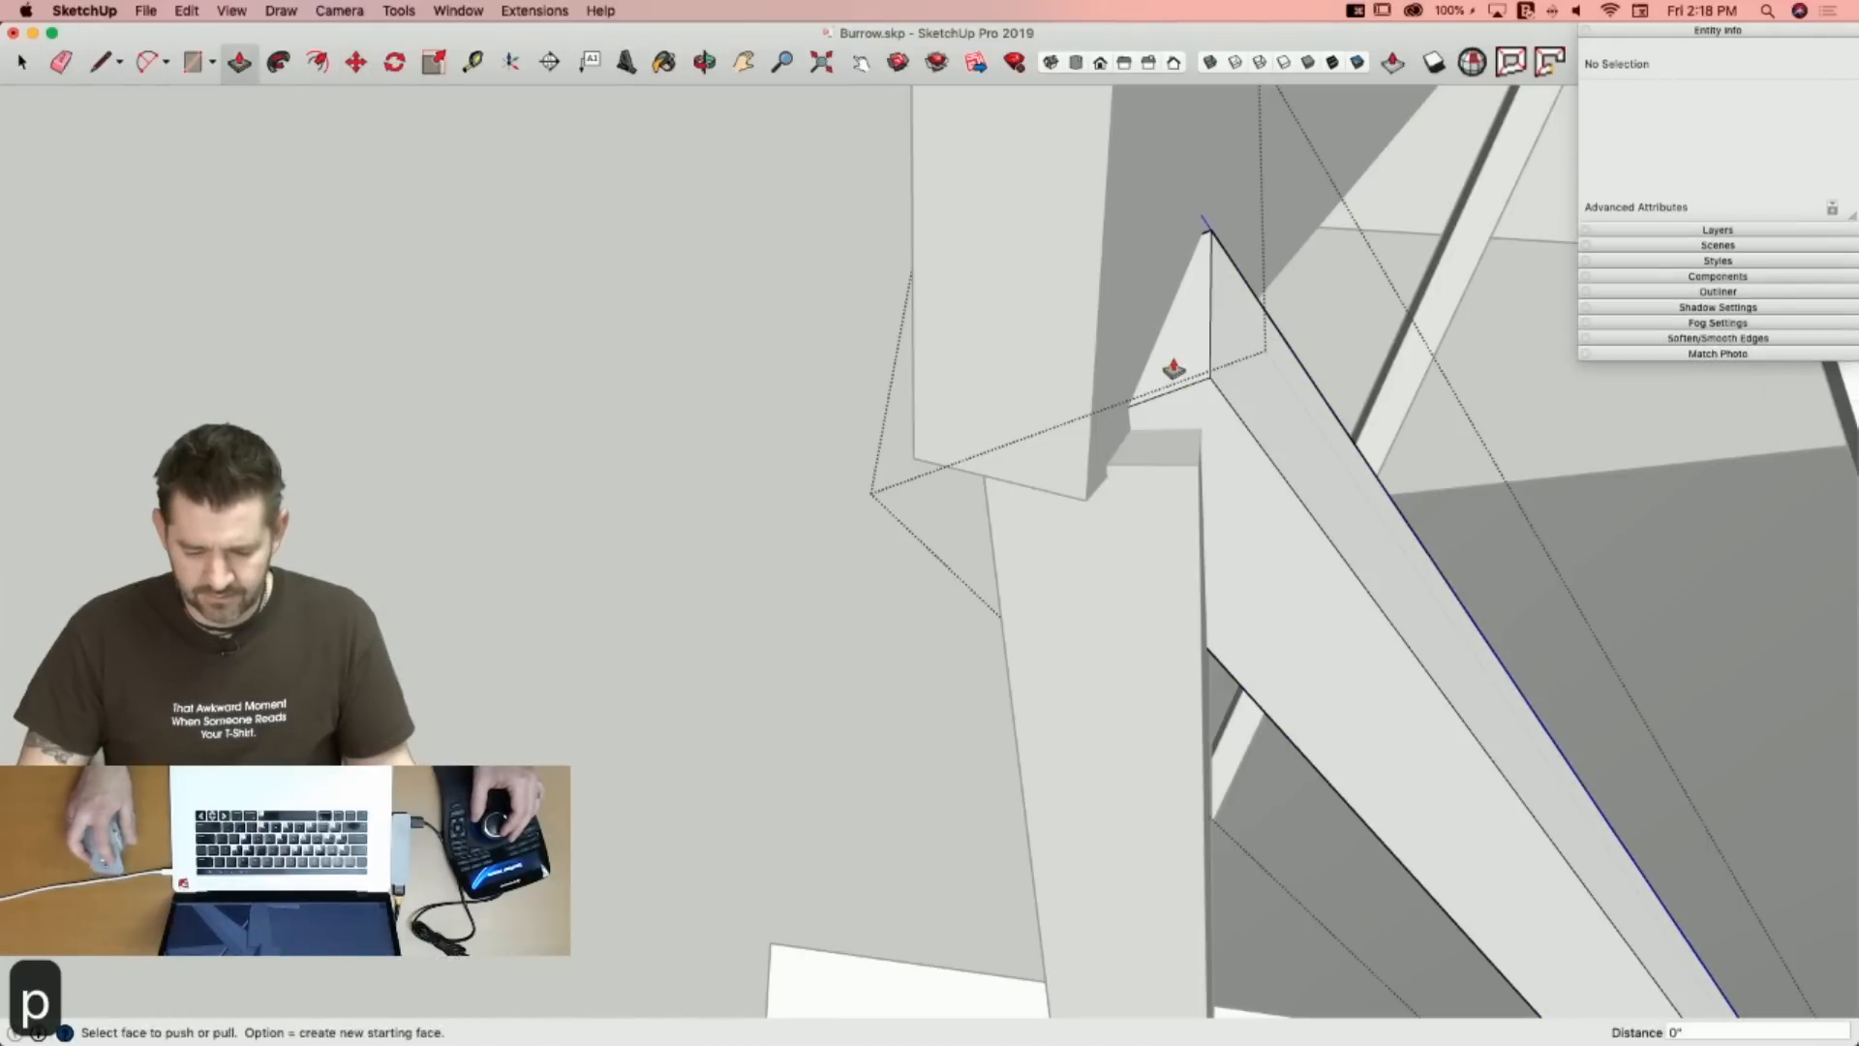
click(1170, 368)
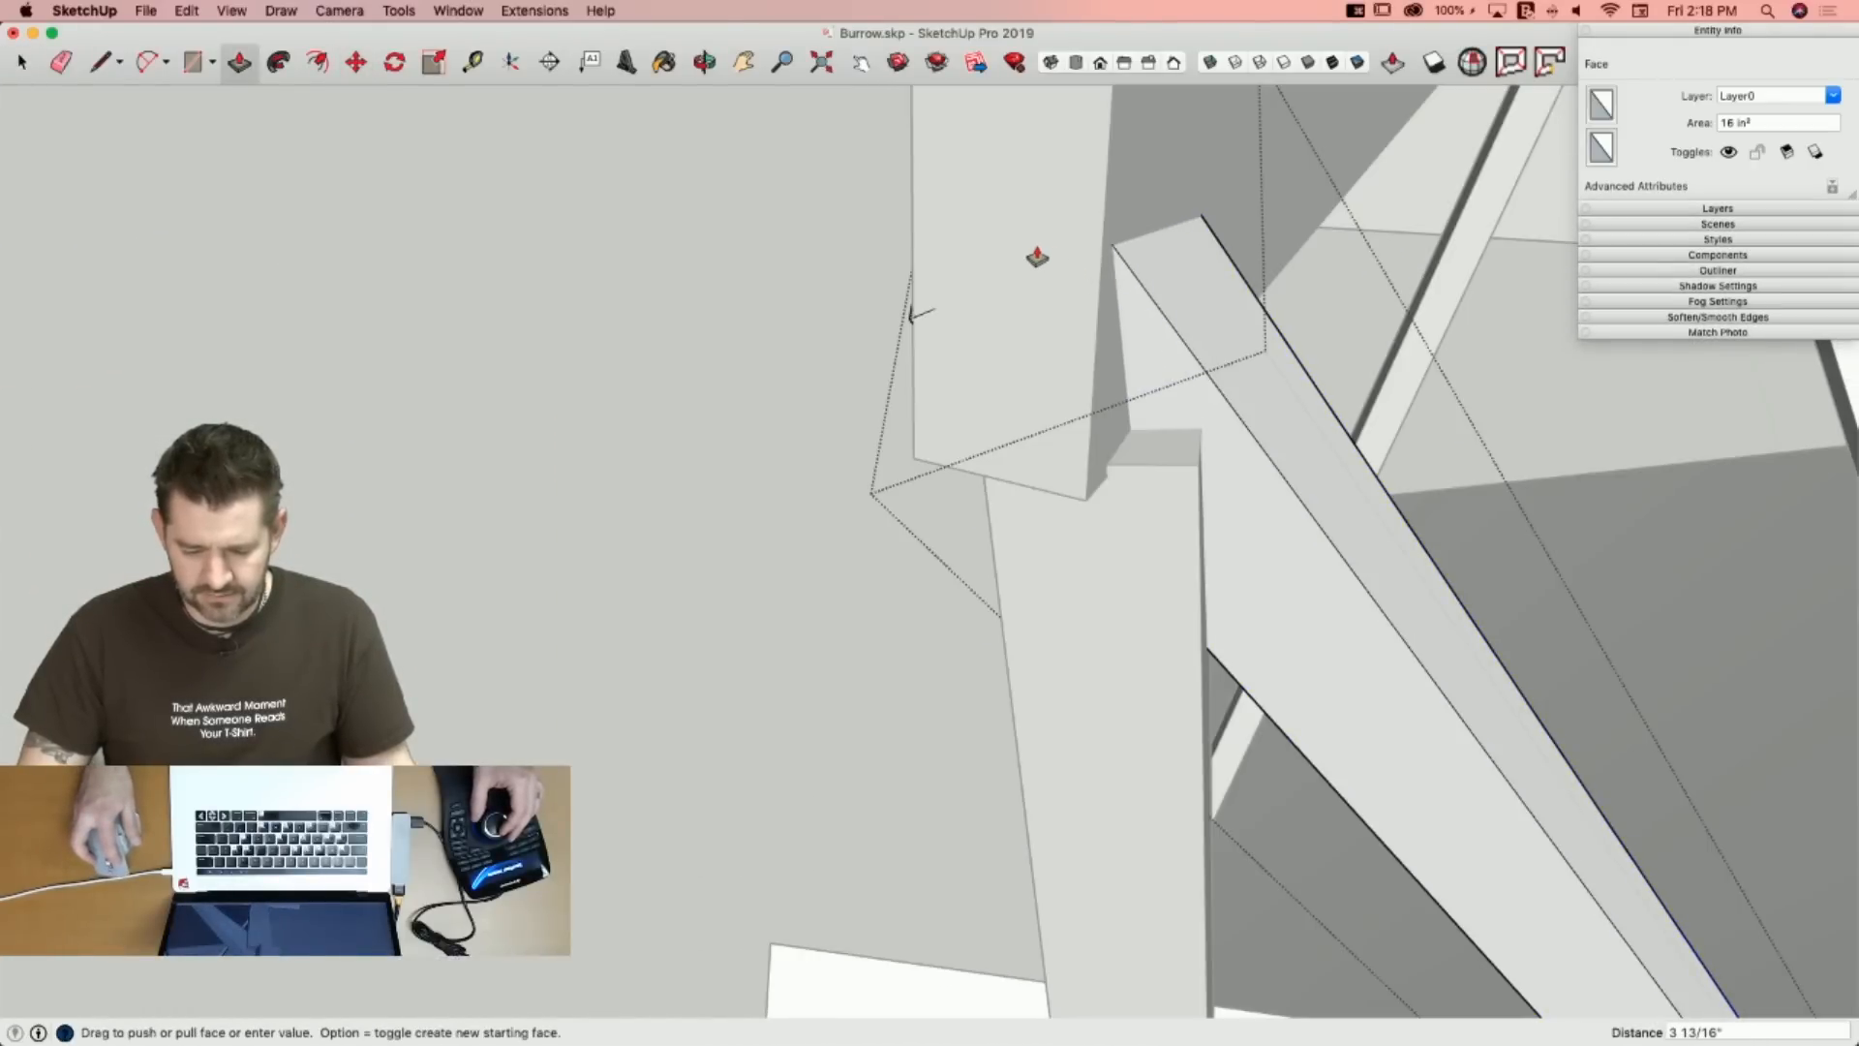
click(1040, 268)
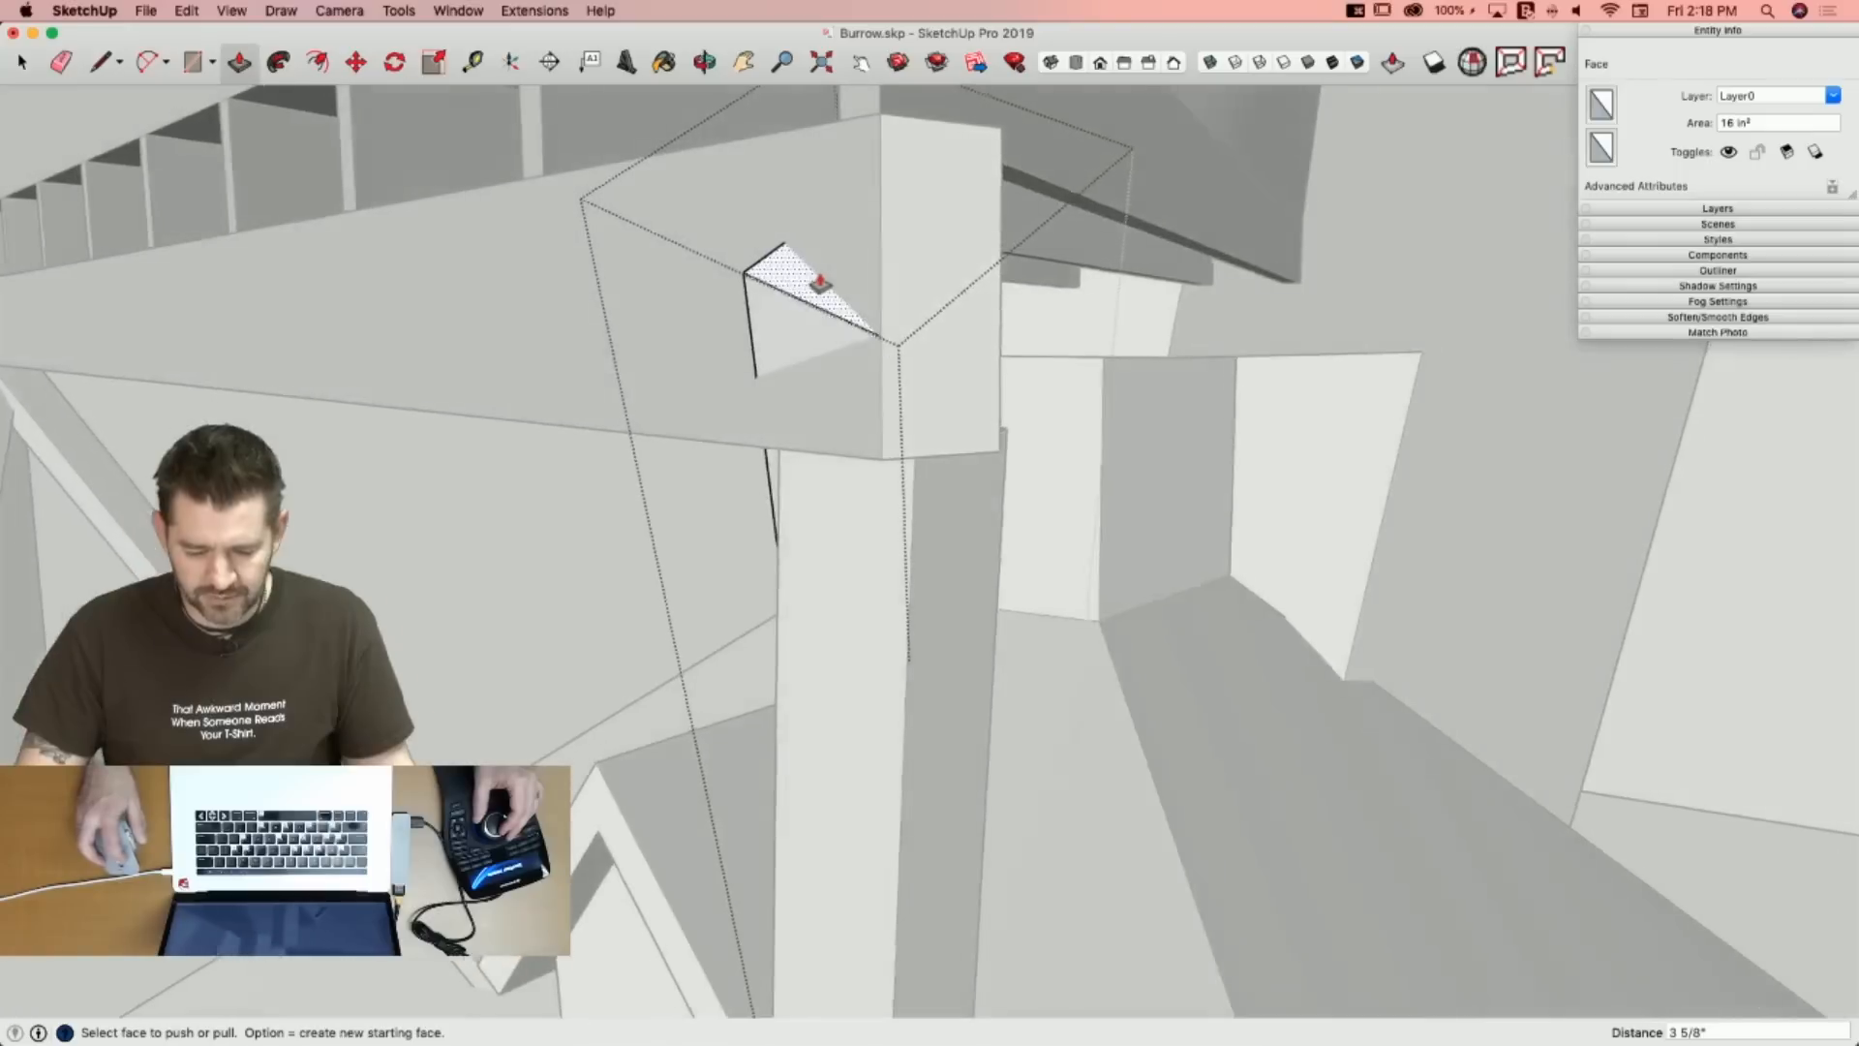
click(820, 283)
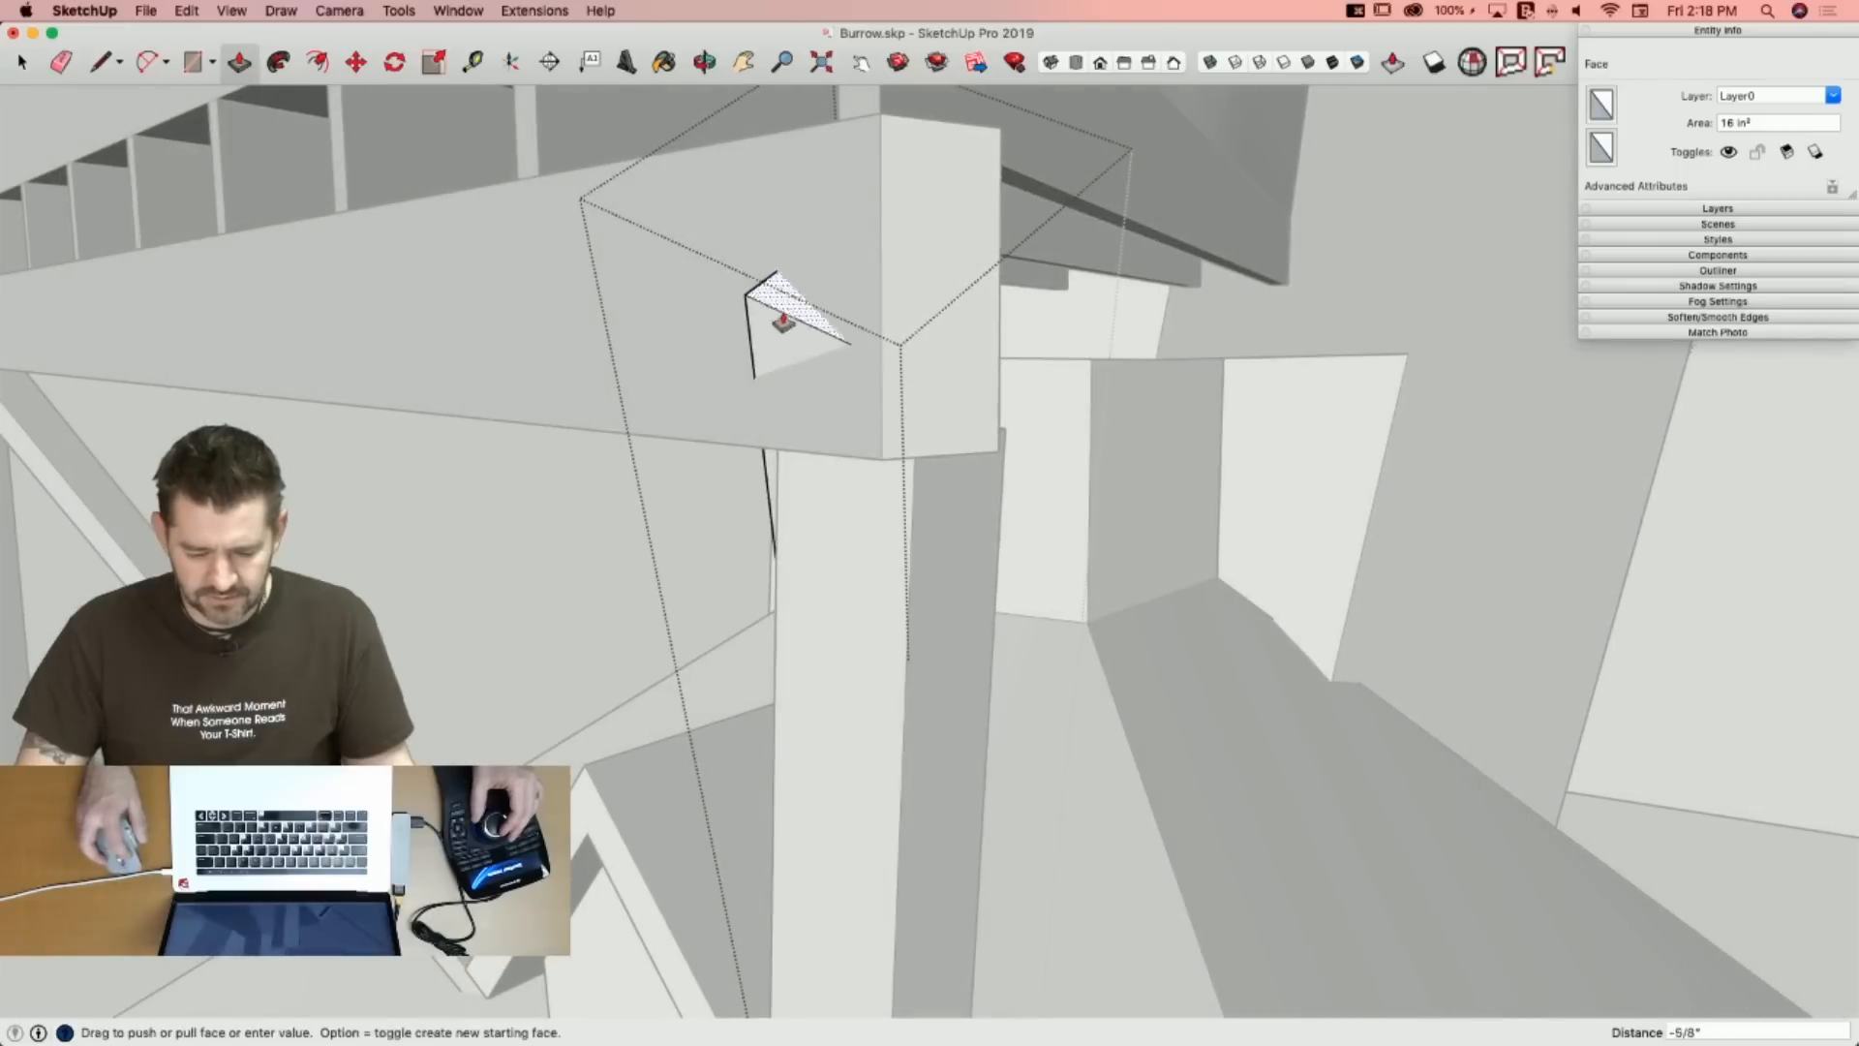
click(778, 399)
key(space)
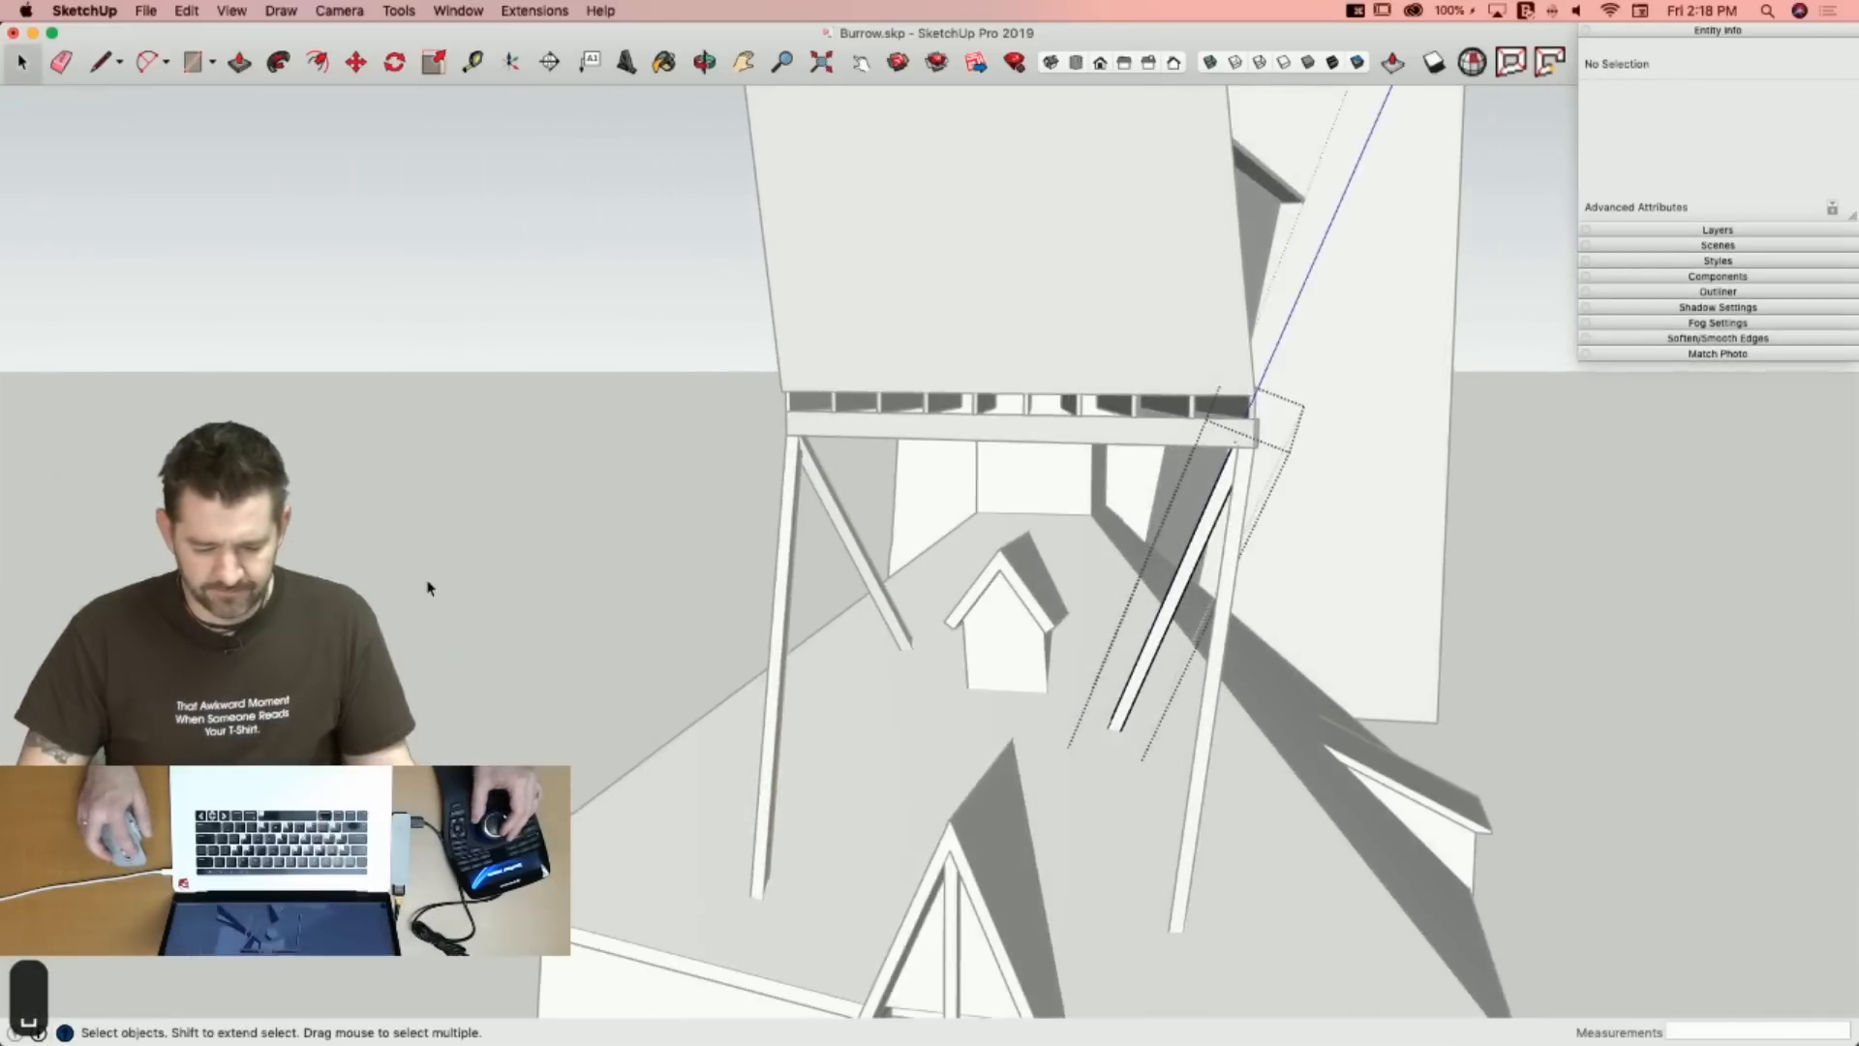
click(431, 584)
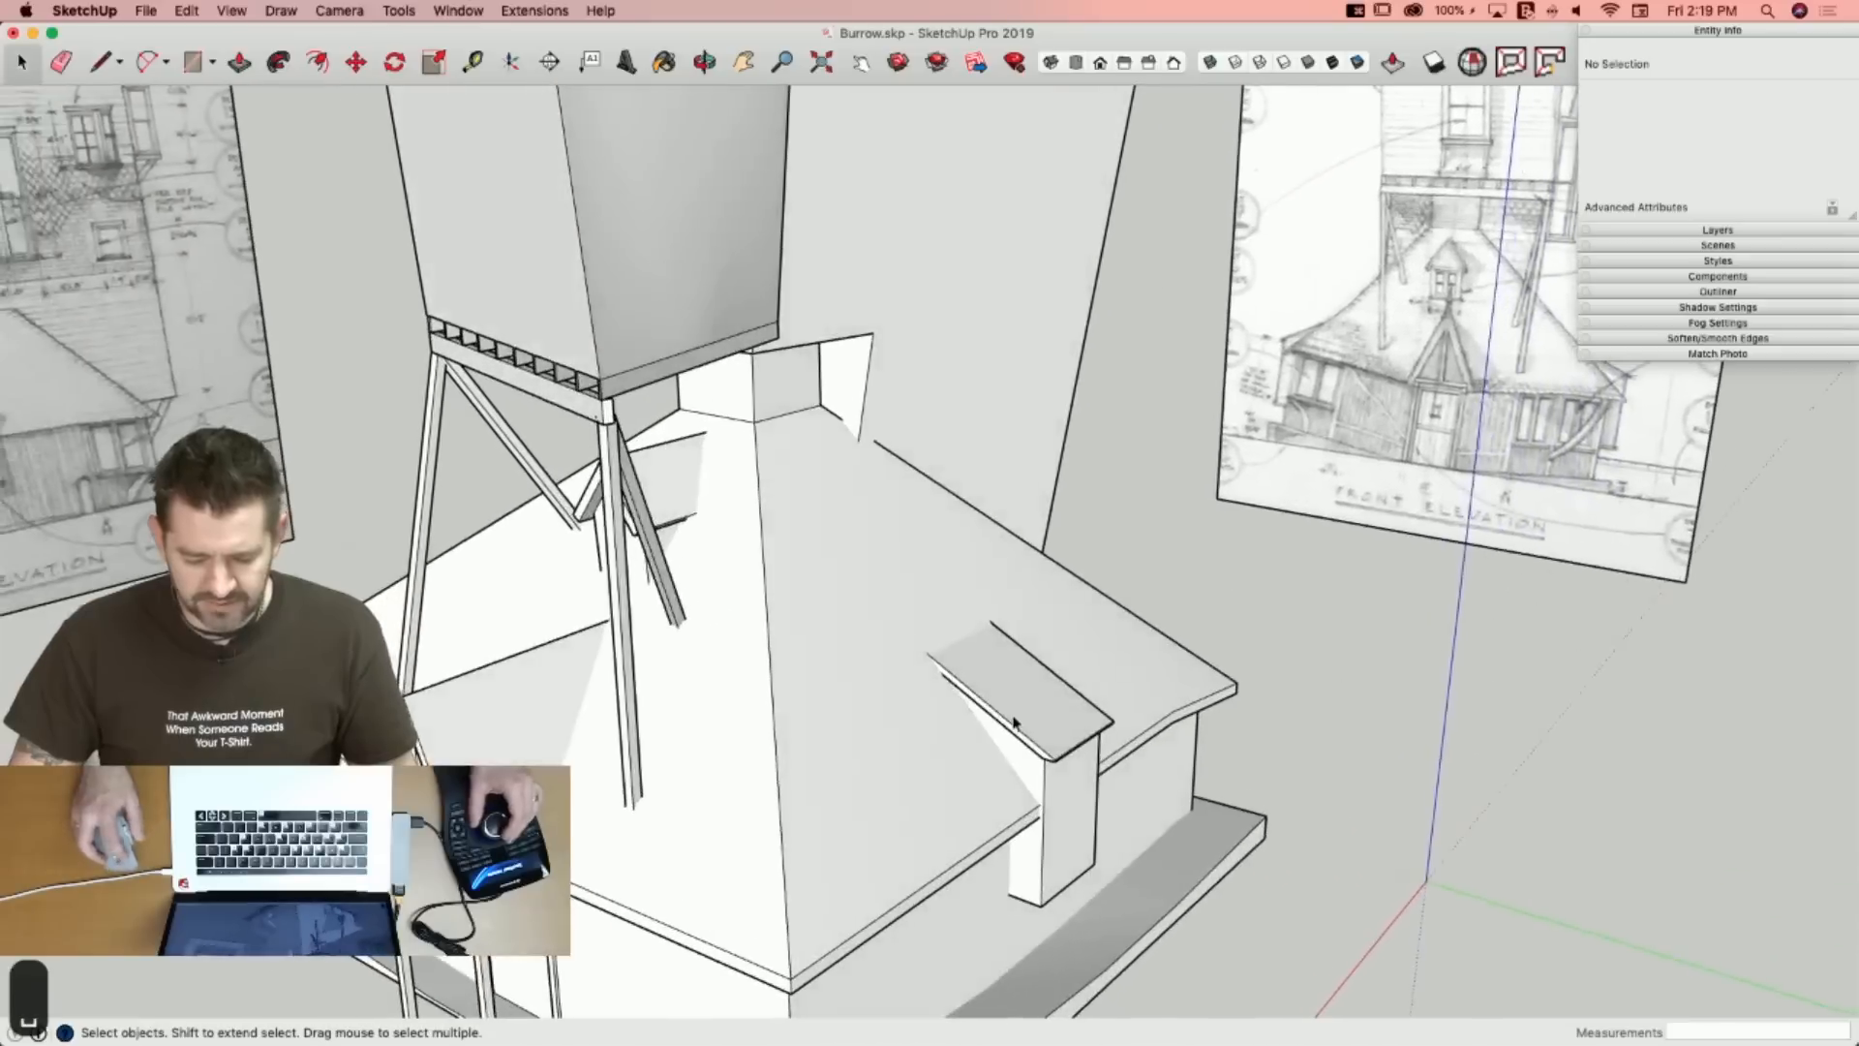
Copy the side bay from the lower roof and place the copy on open ground beside the house.
click(1055, 710)
key(m)
click(1016, 805)
key(alt)
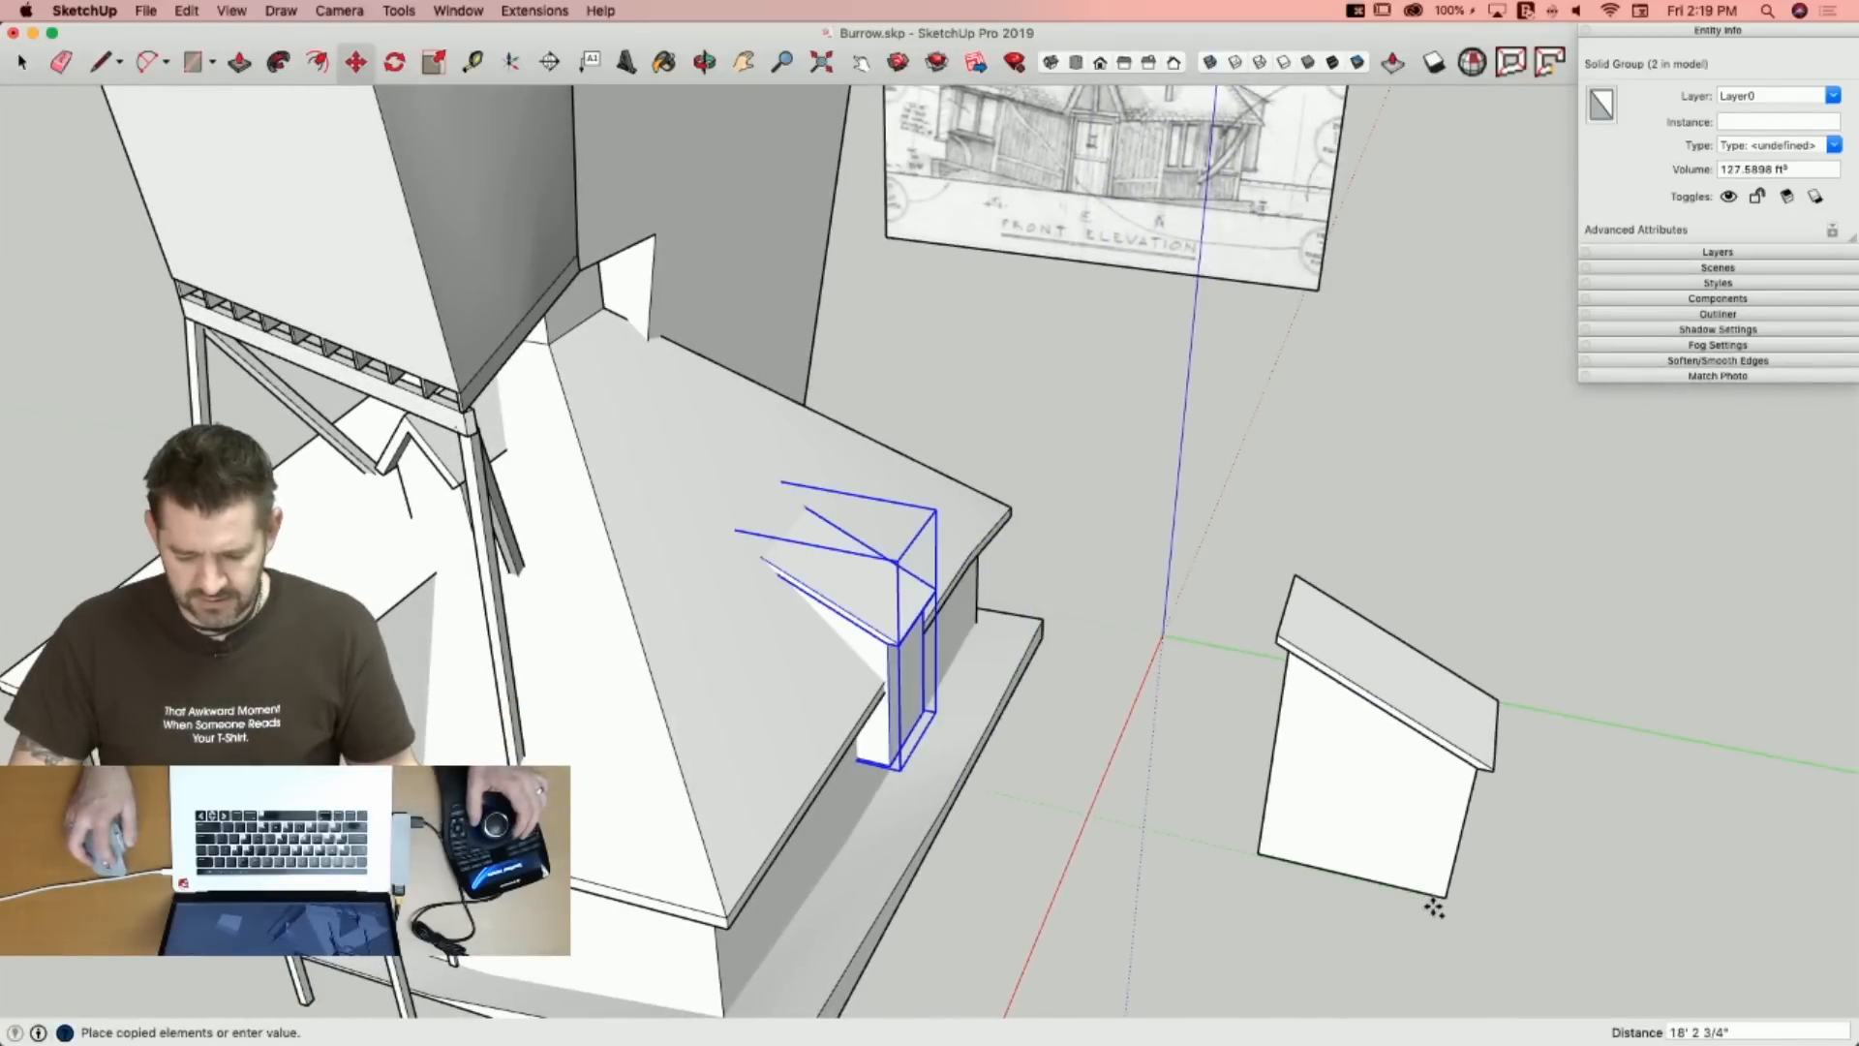
click(1434, 908)
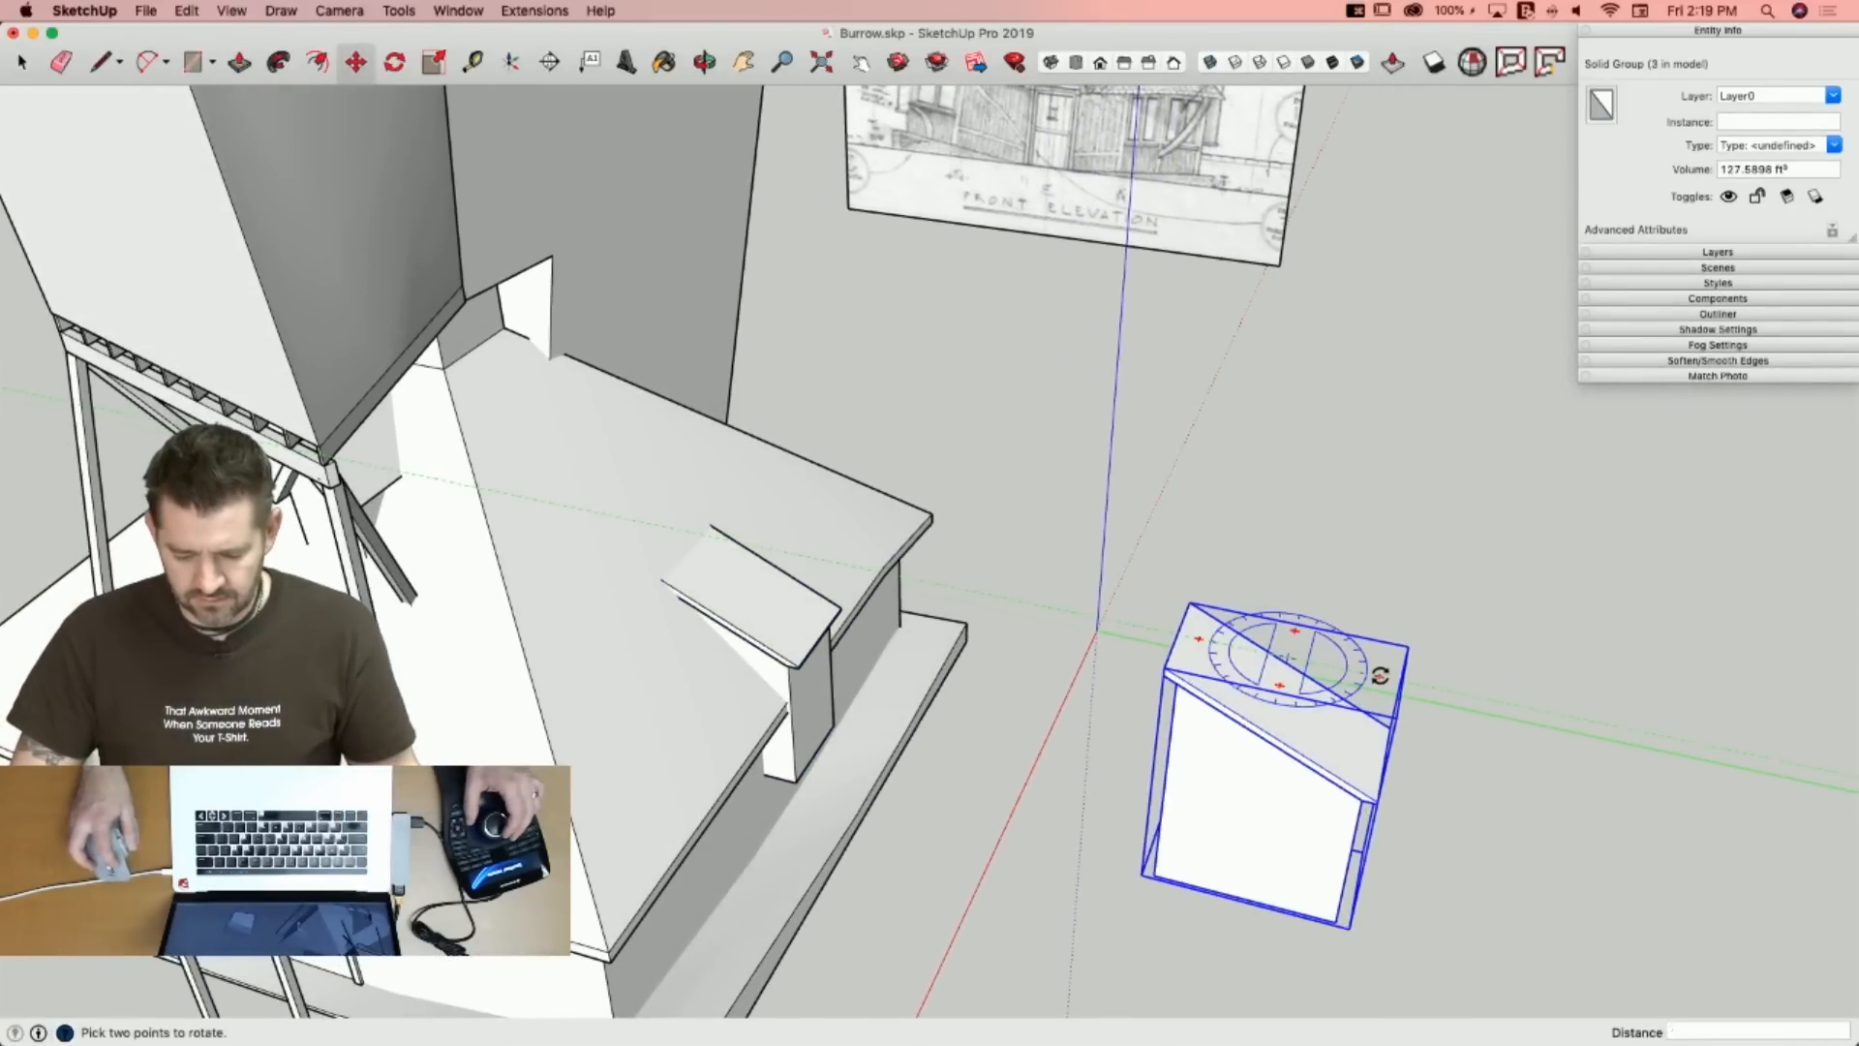
Rotate the copied bay about its centre so that its front faces along the red axis.
click(1288, 659)
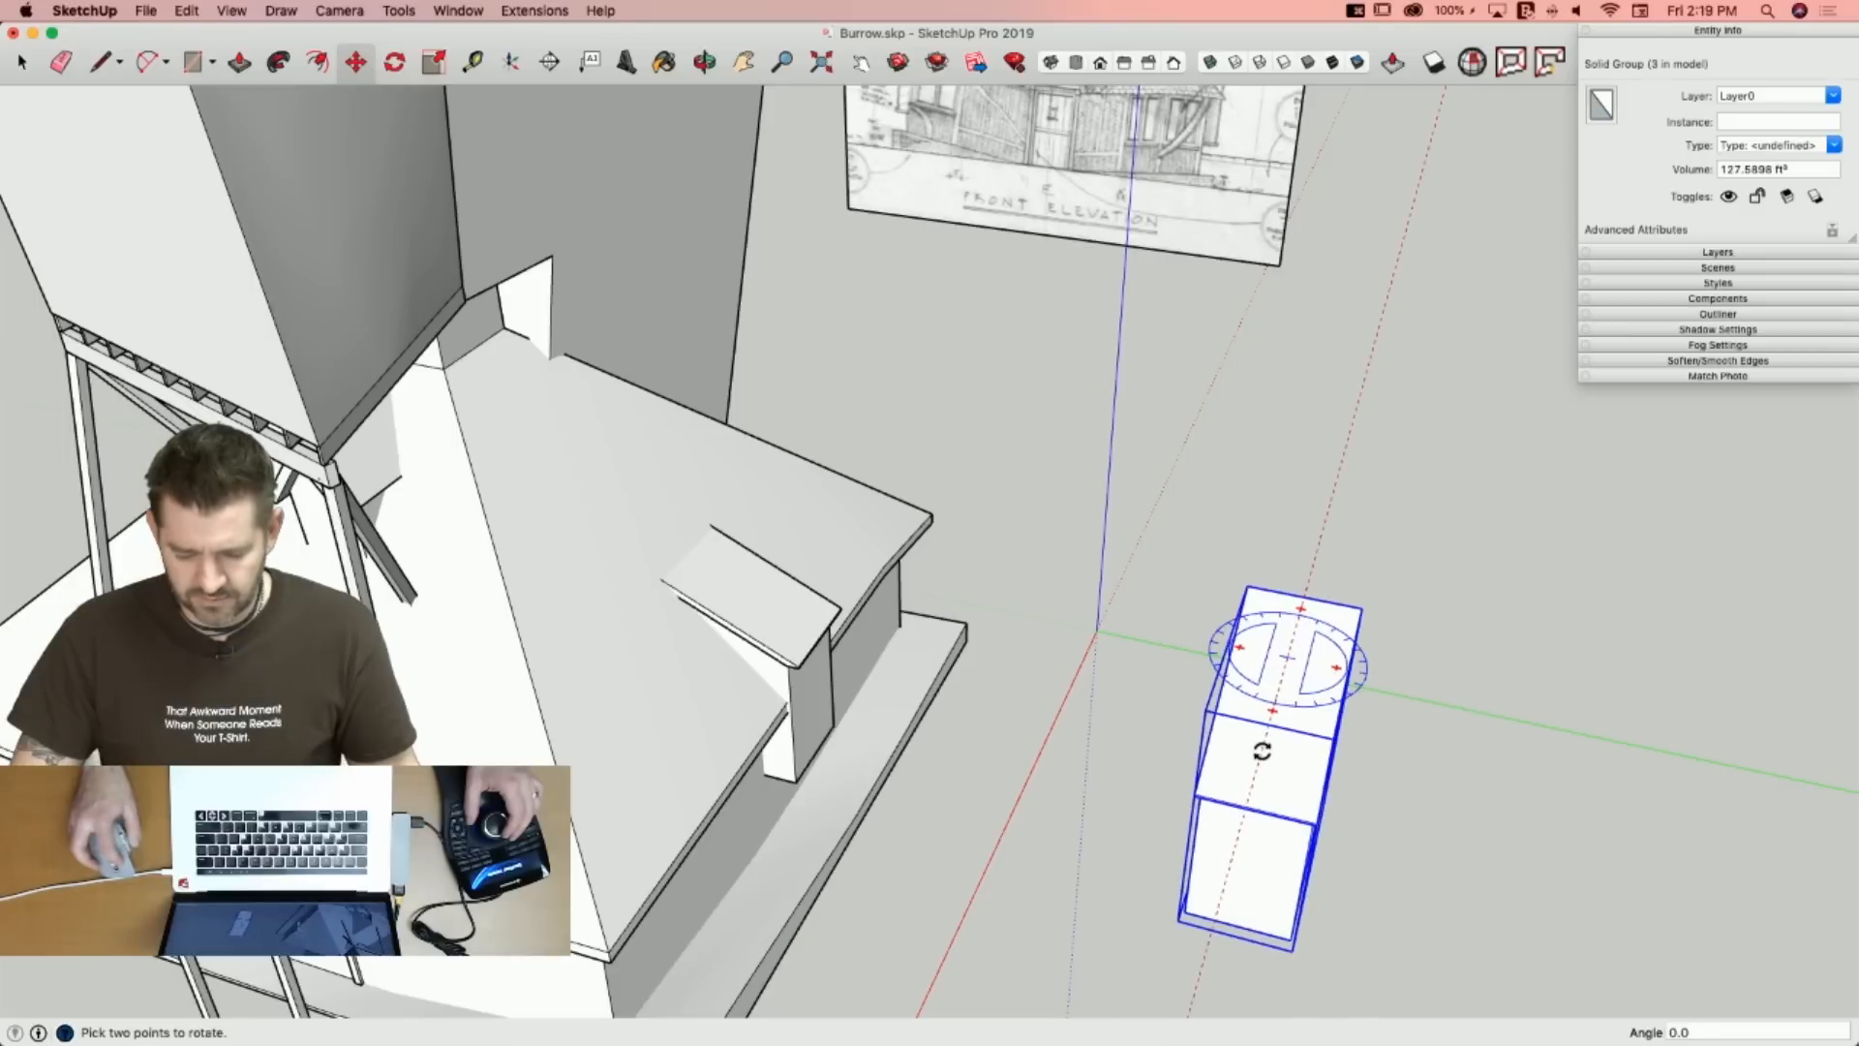
click(1261, 751)
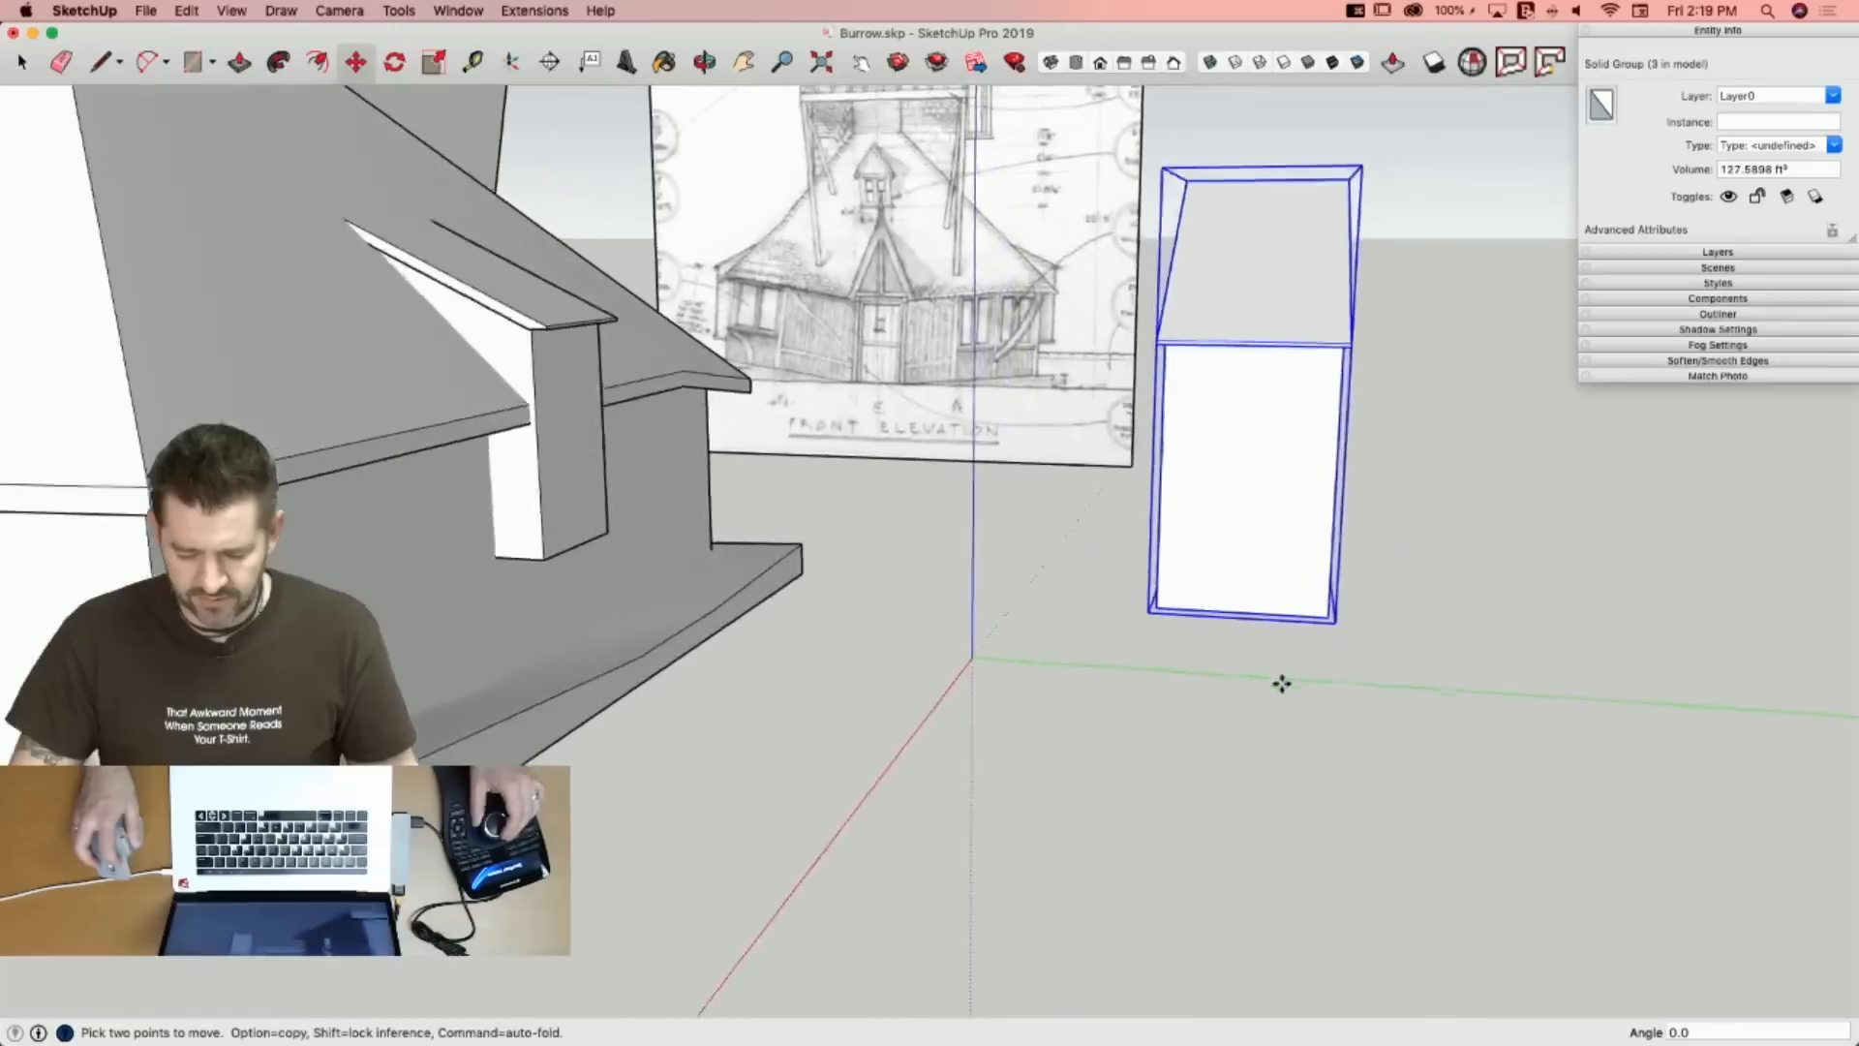
key(space)
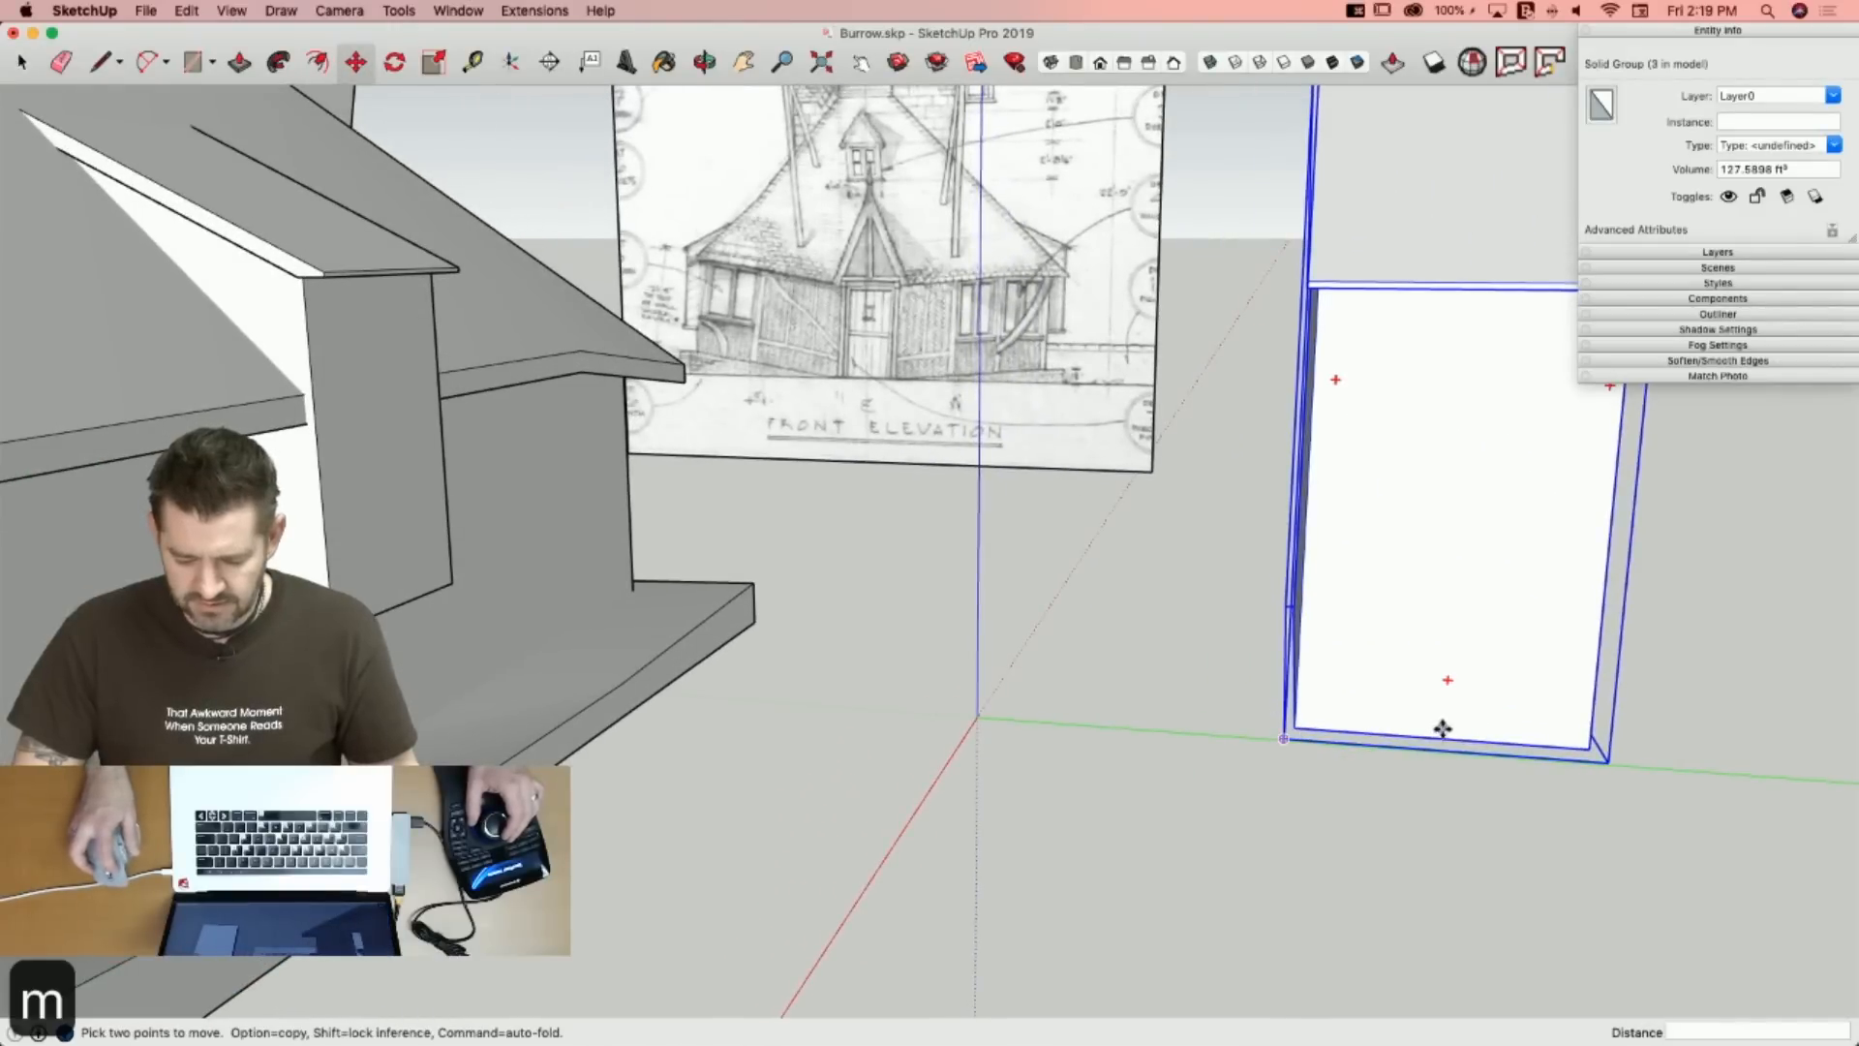
Place the bay copy on the tall tower's wall above the overhang and rotate it about 16.7 degrees to align with the wall.
click(1441, 738)
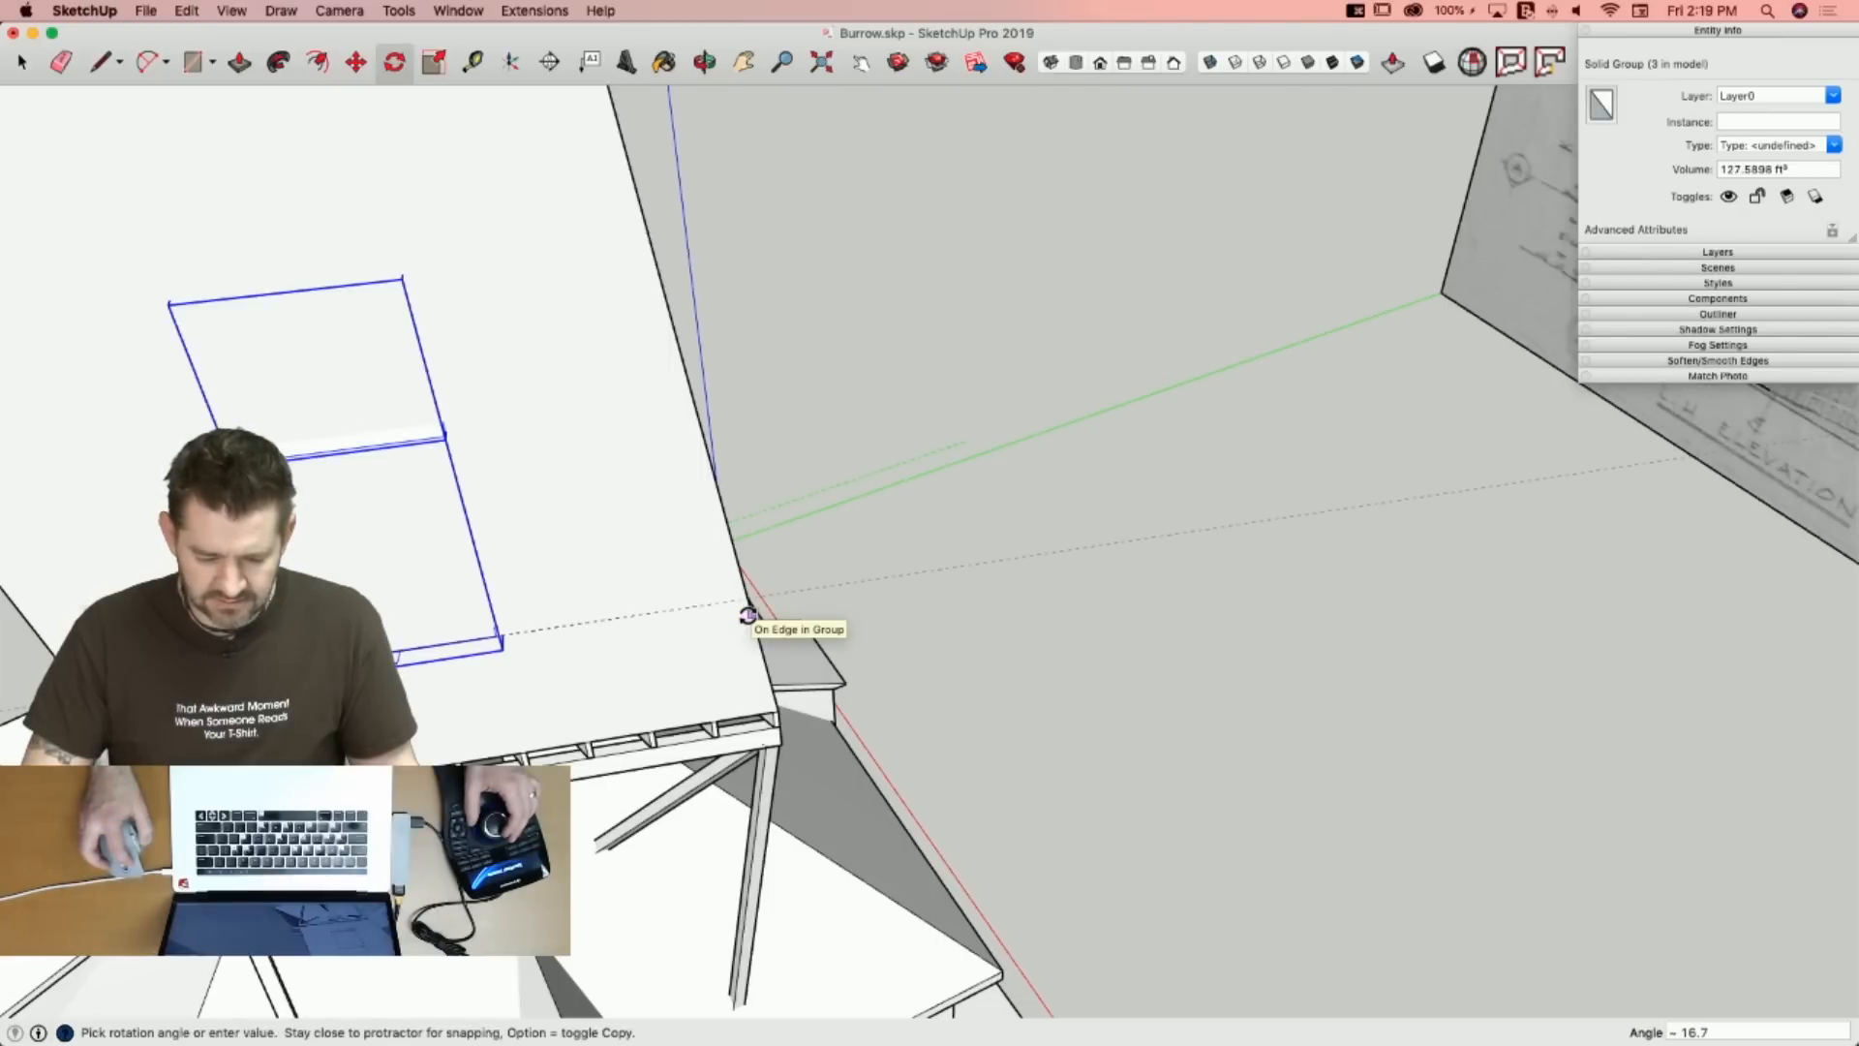
click(747, 616)
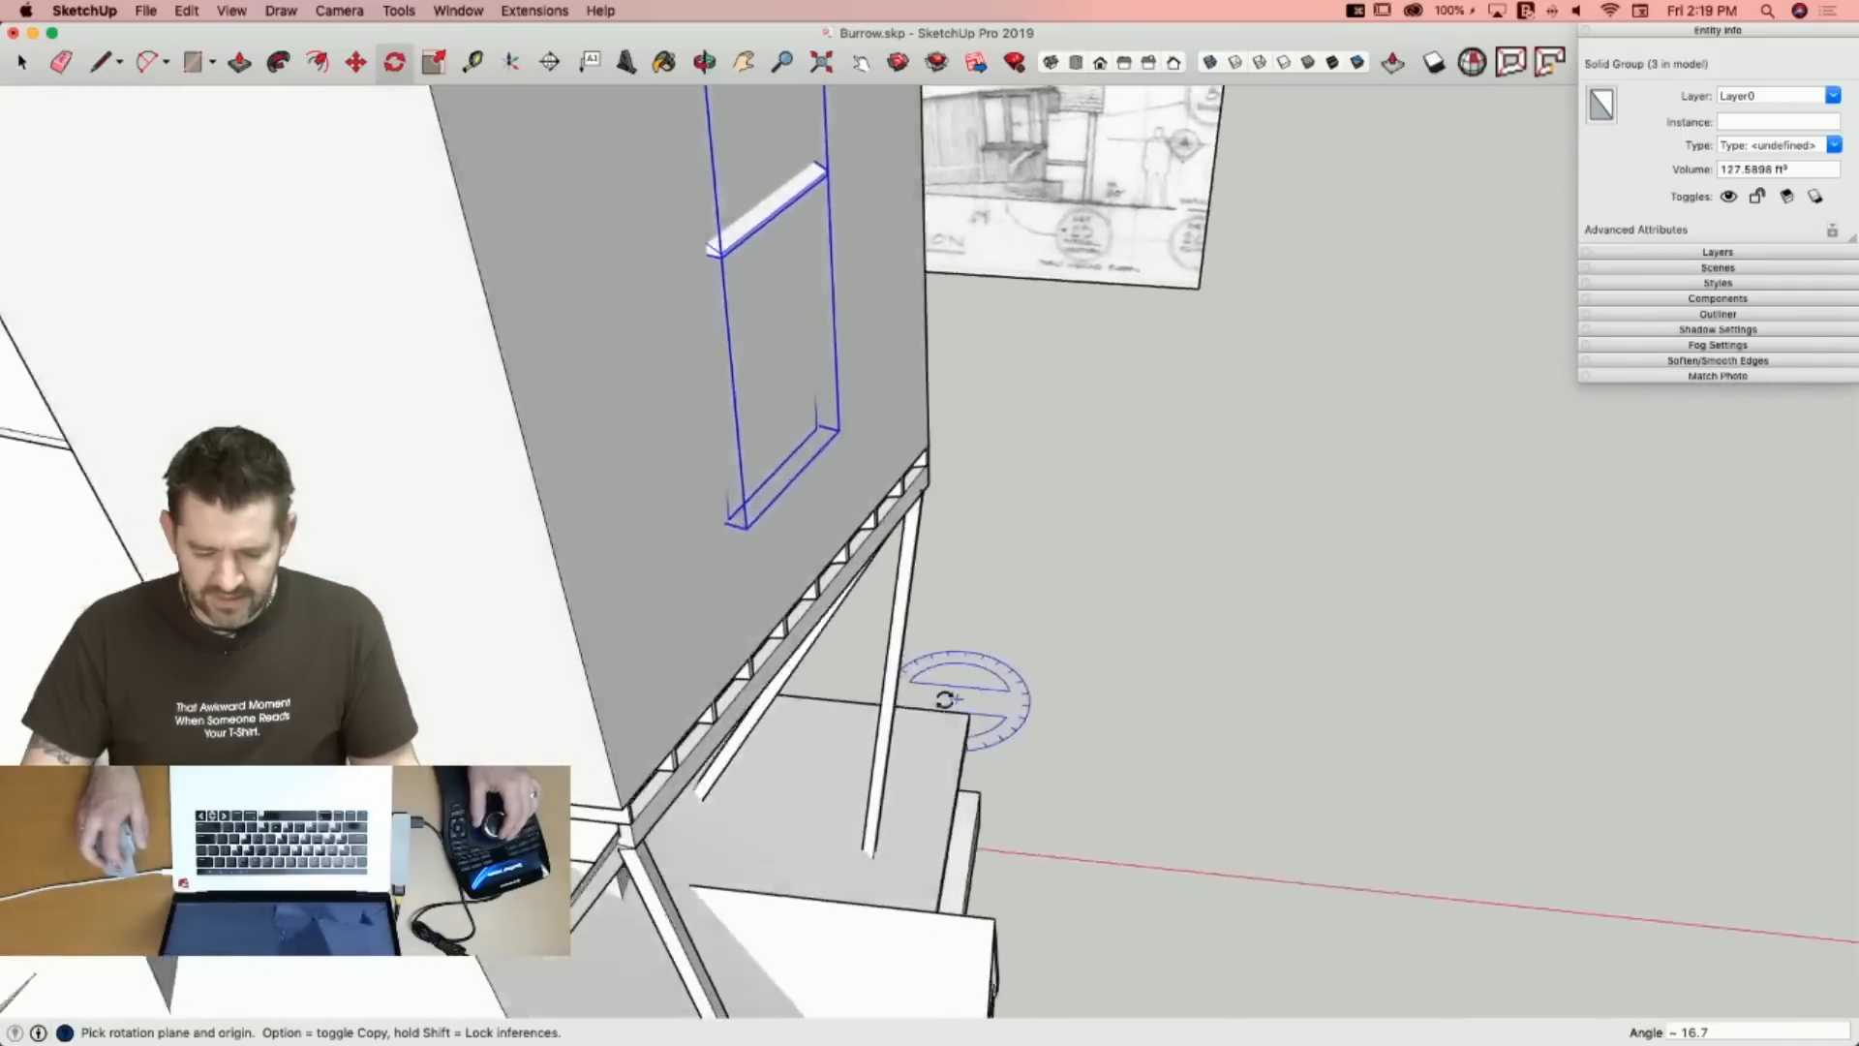
key(m)
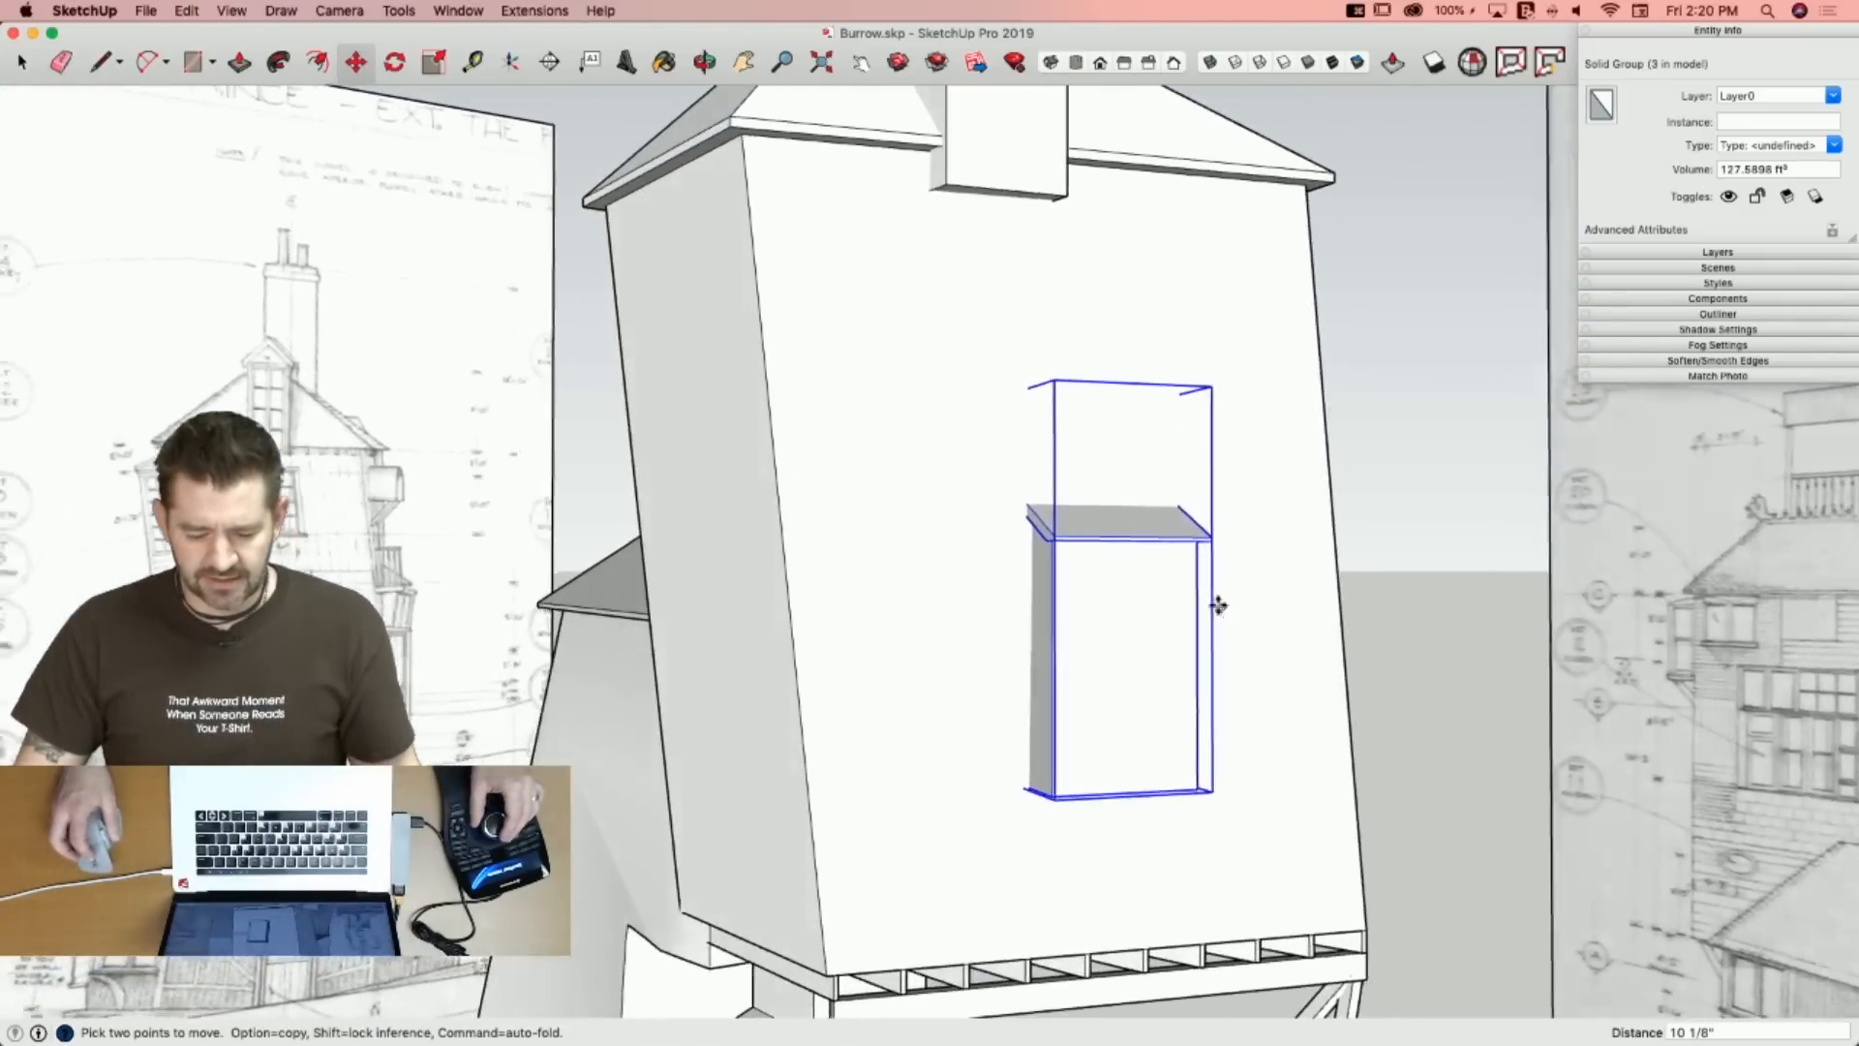
Inside the bay group, shift the roof and upper end about 7" along the red axis so the sides follow the tower's lean.
key(space)
double_click(1102, 619)
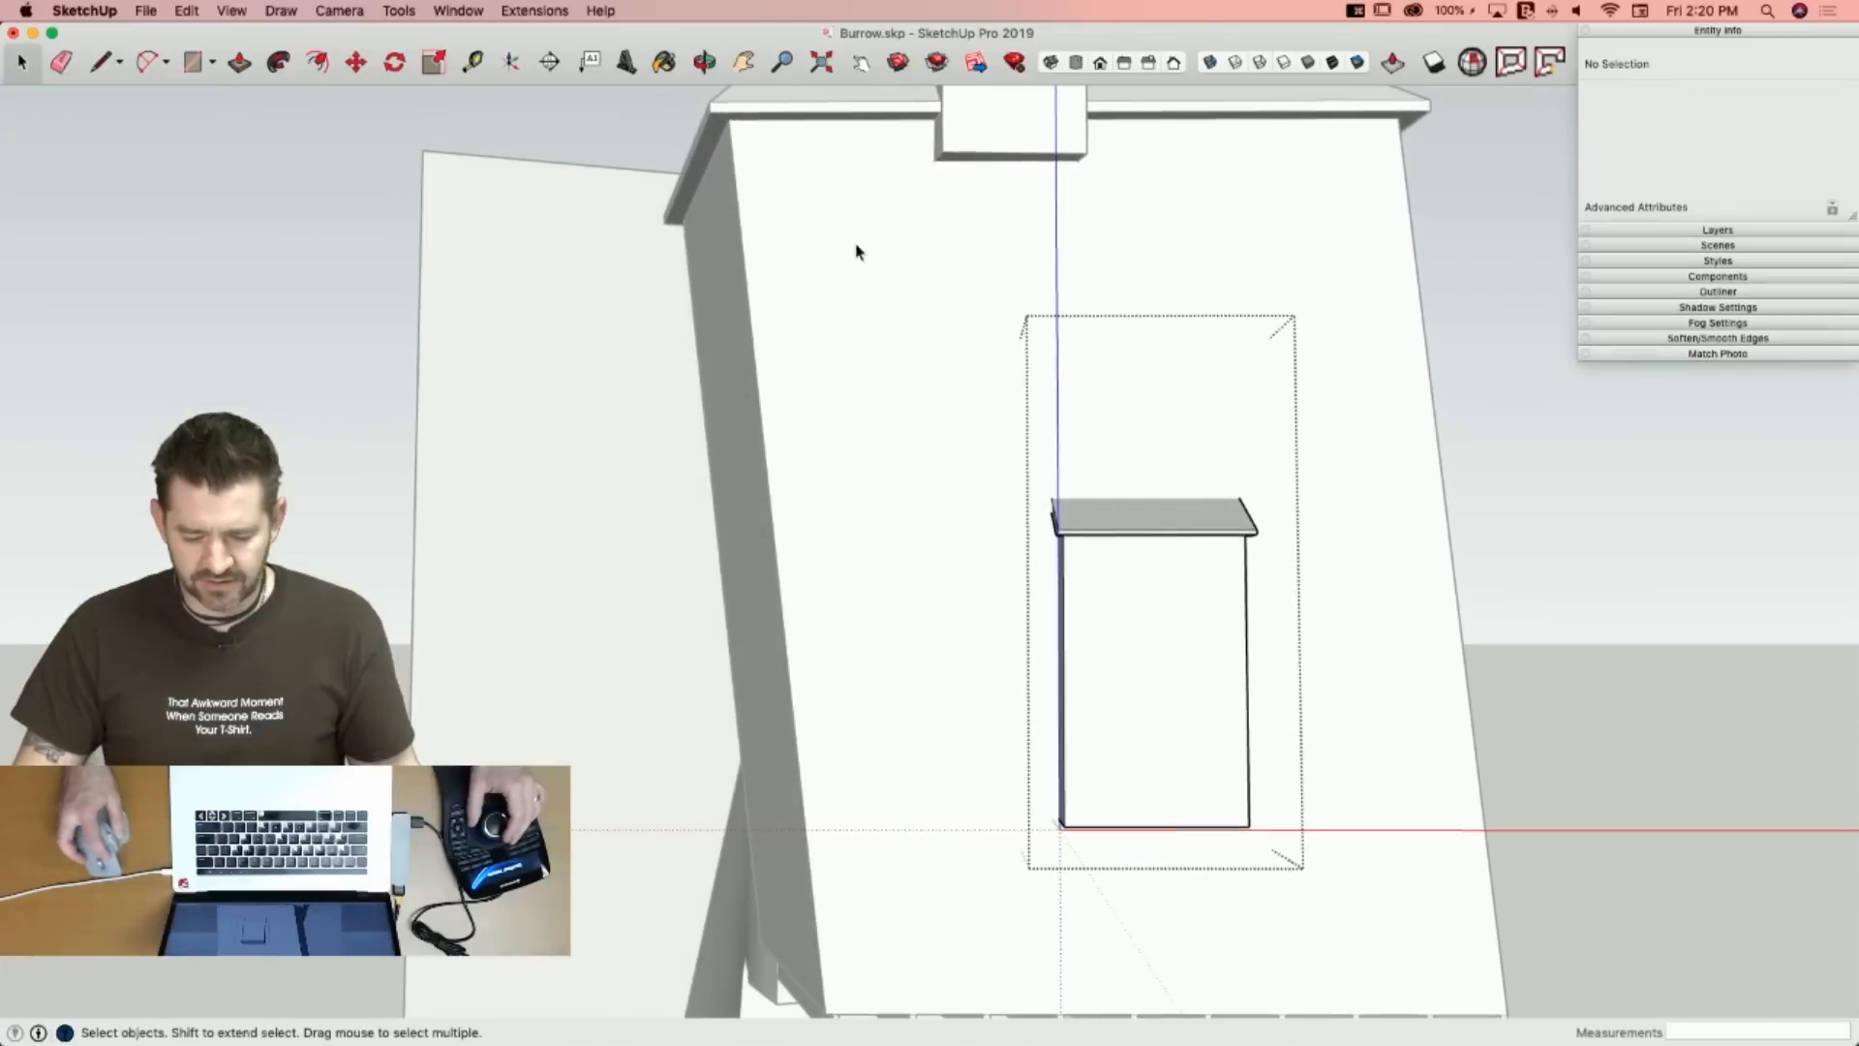
drag(833, 222, 1387, 671)
key(m)
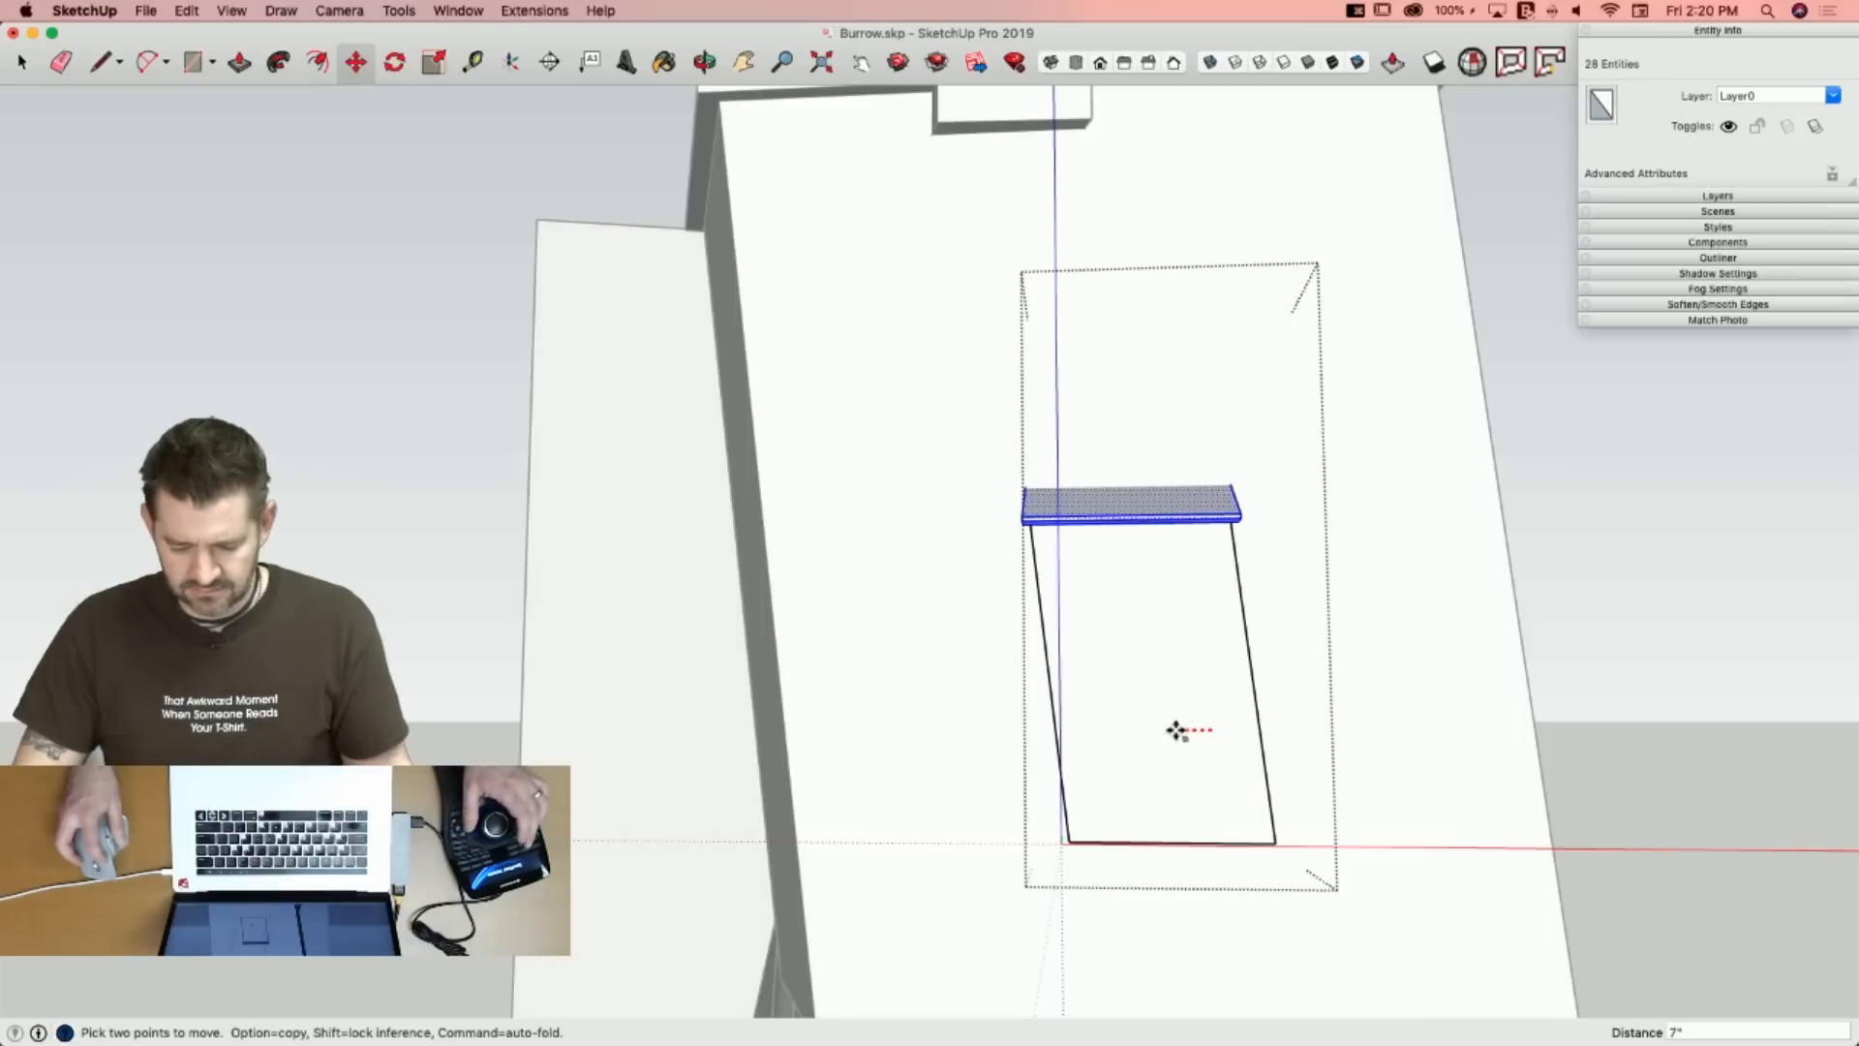
click(1182, 729)
key(space)
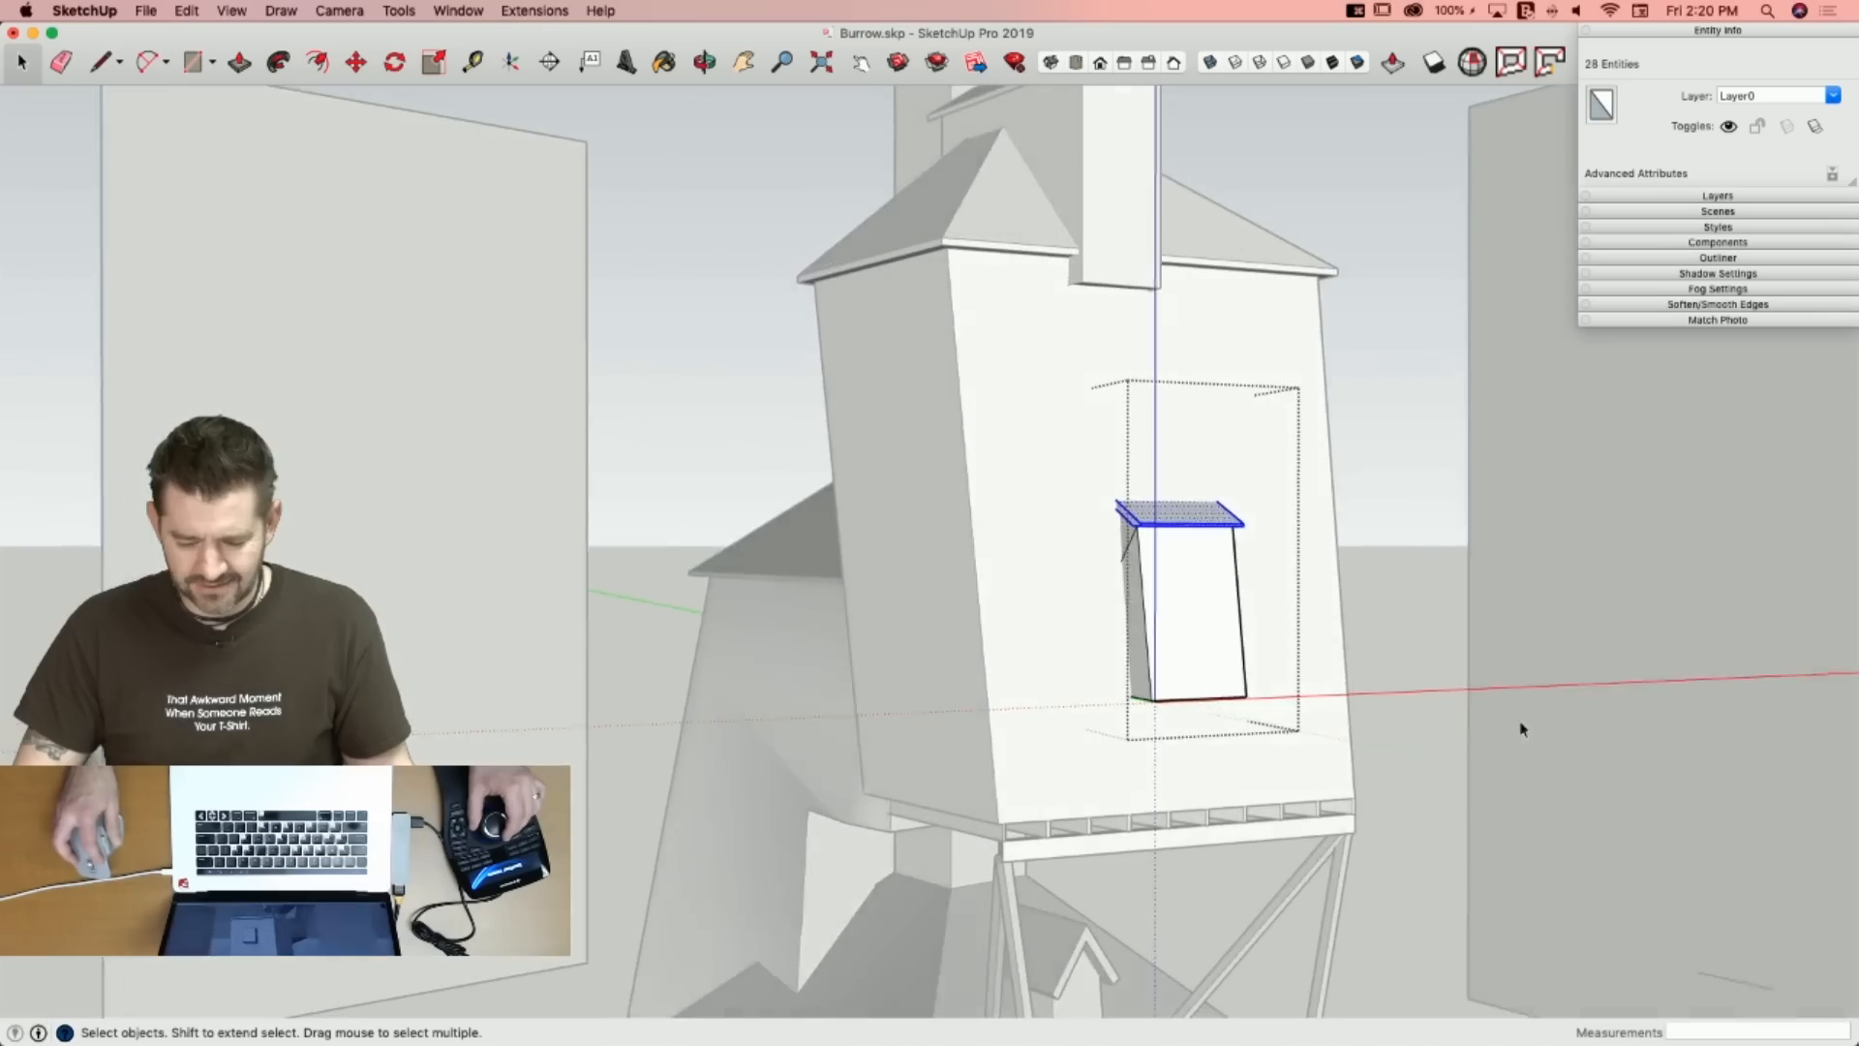
Erase the stray diagonal edge on the bay's side face, editing inside its group, and close the group.
click(1436, 714)
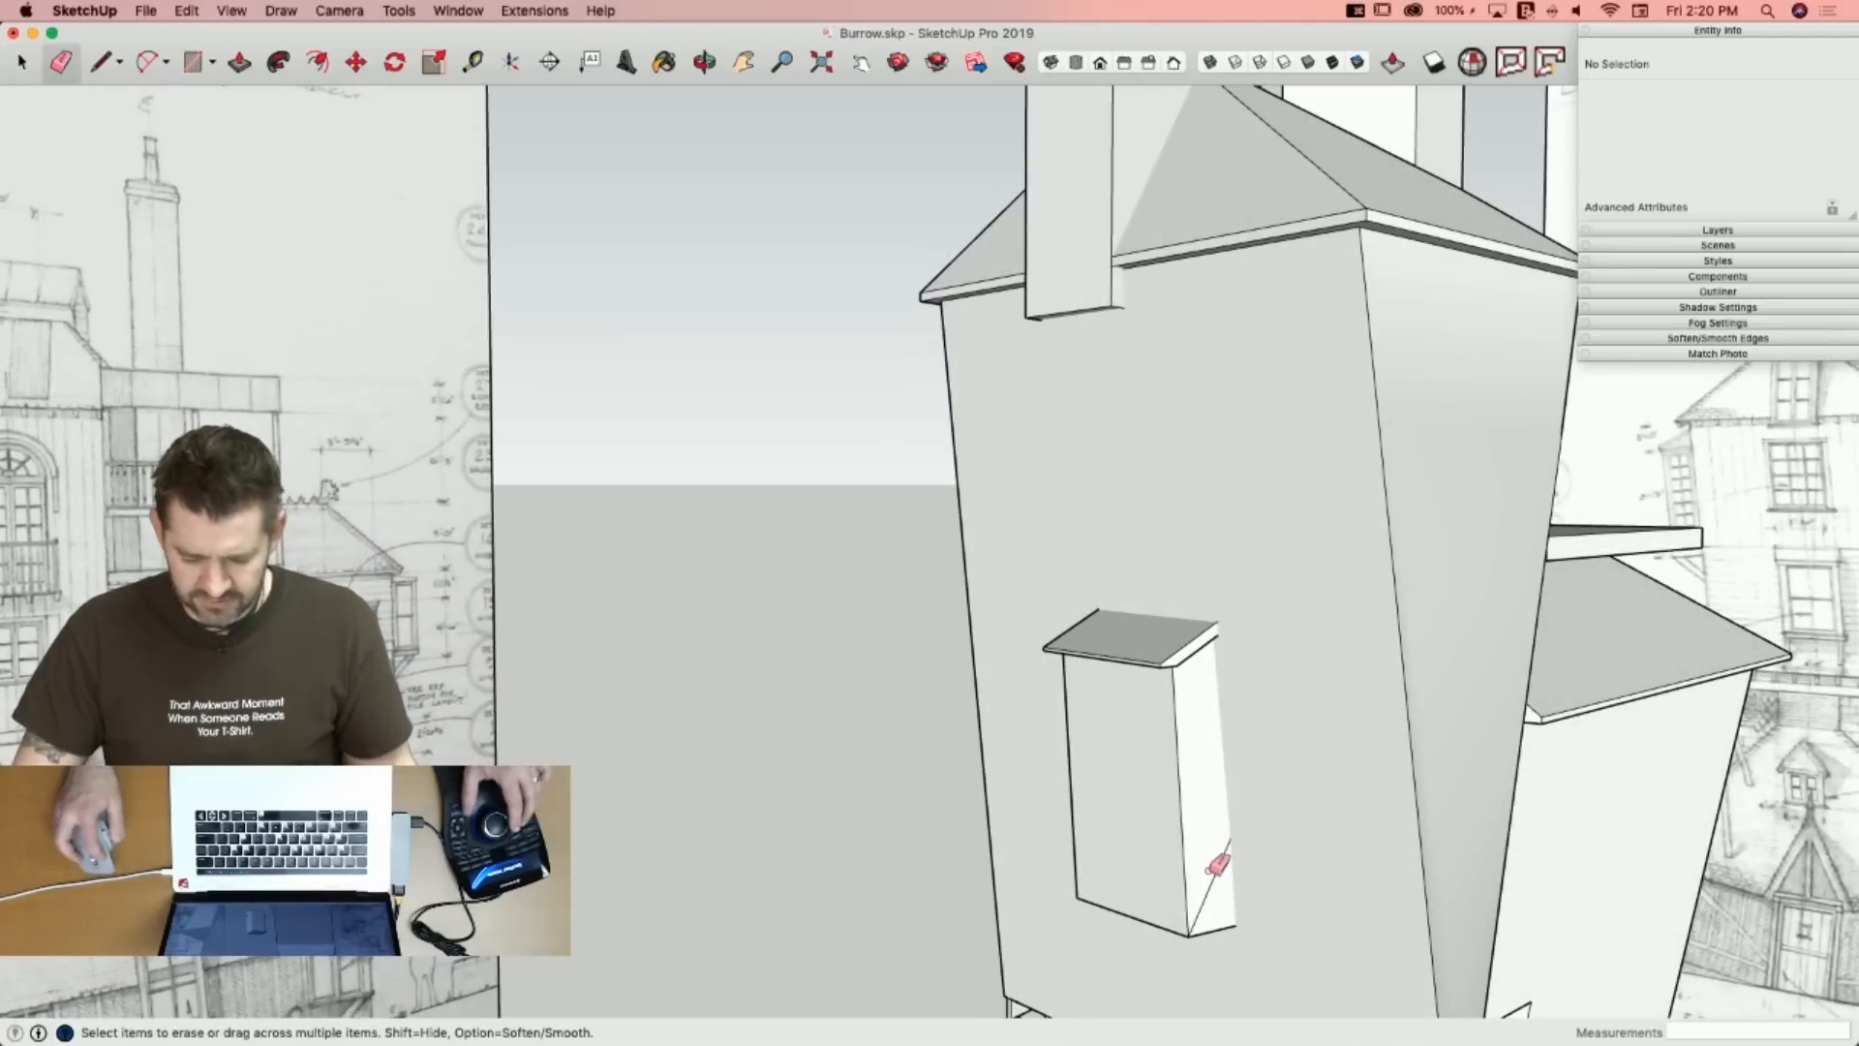
drag(1218, 865, 1223, 879)
double_click(1207, 852)
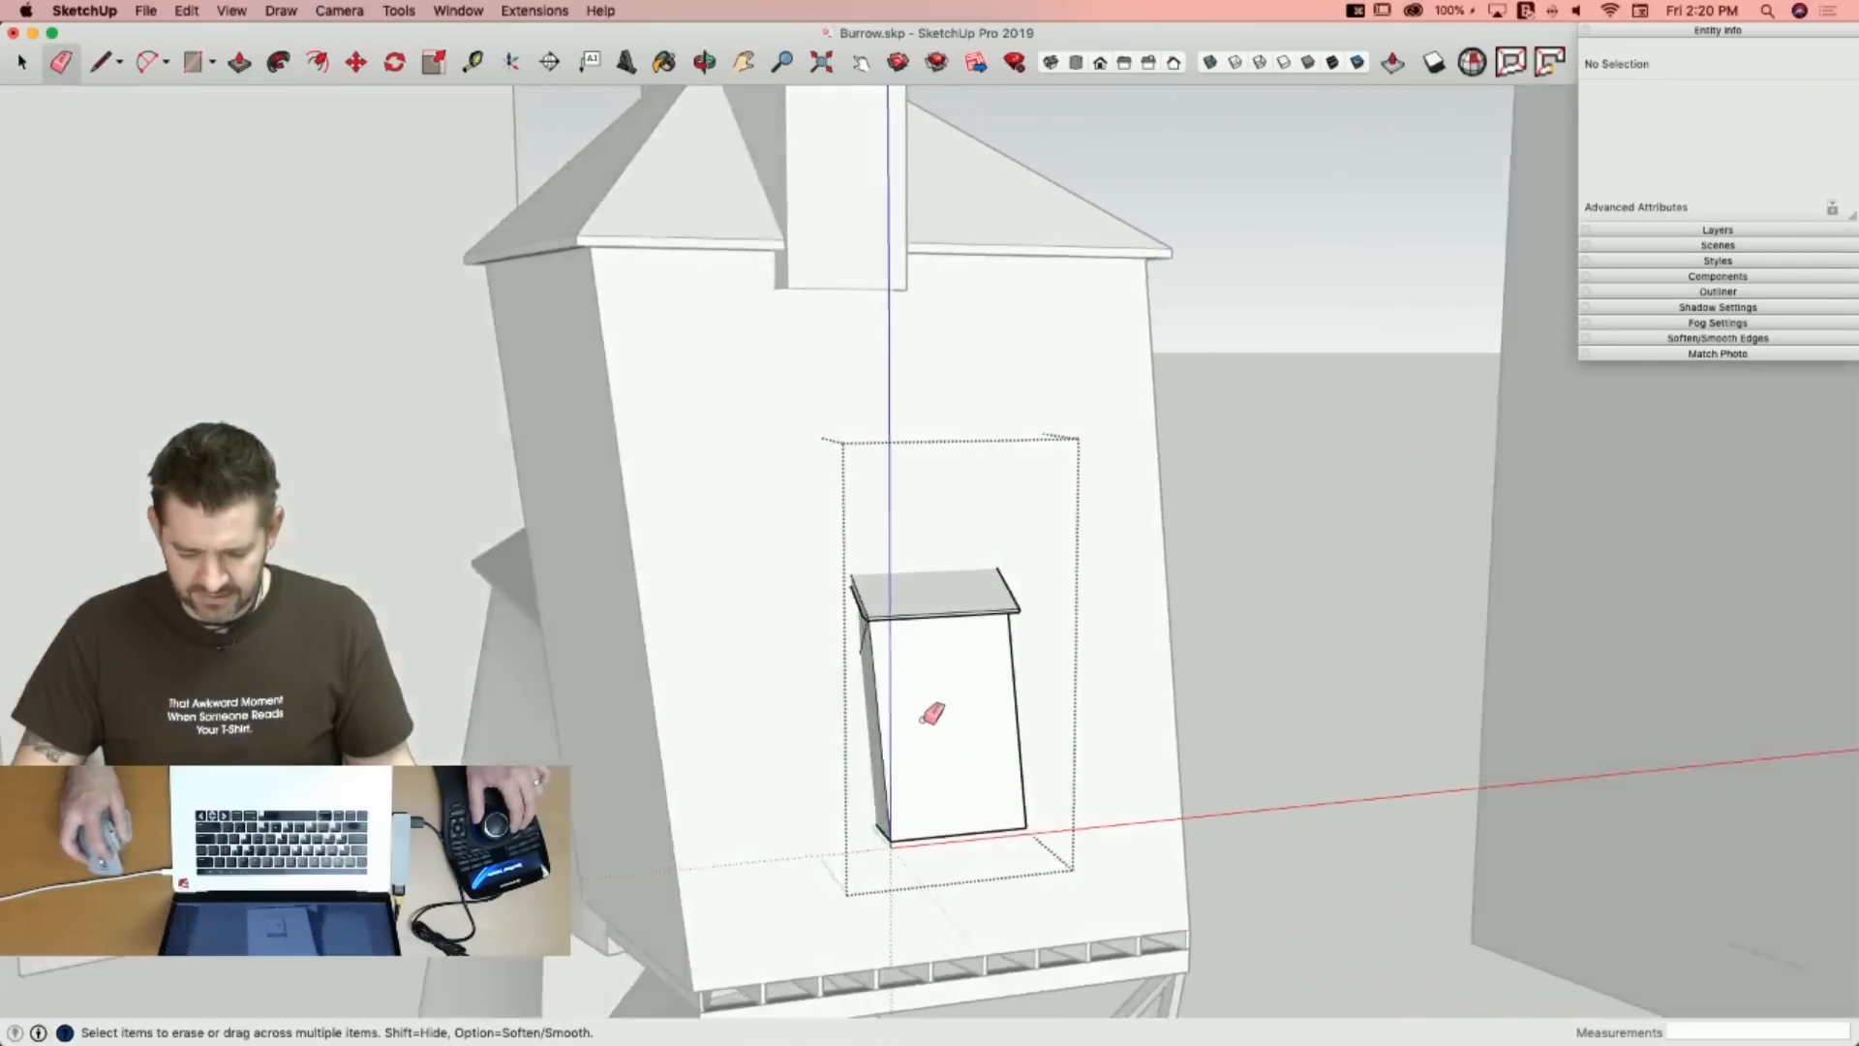
key(space)
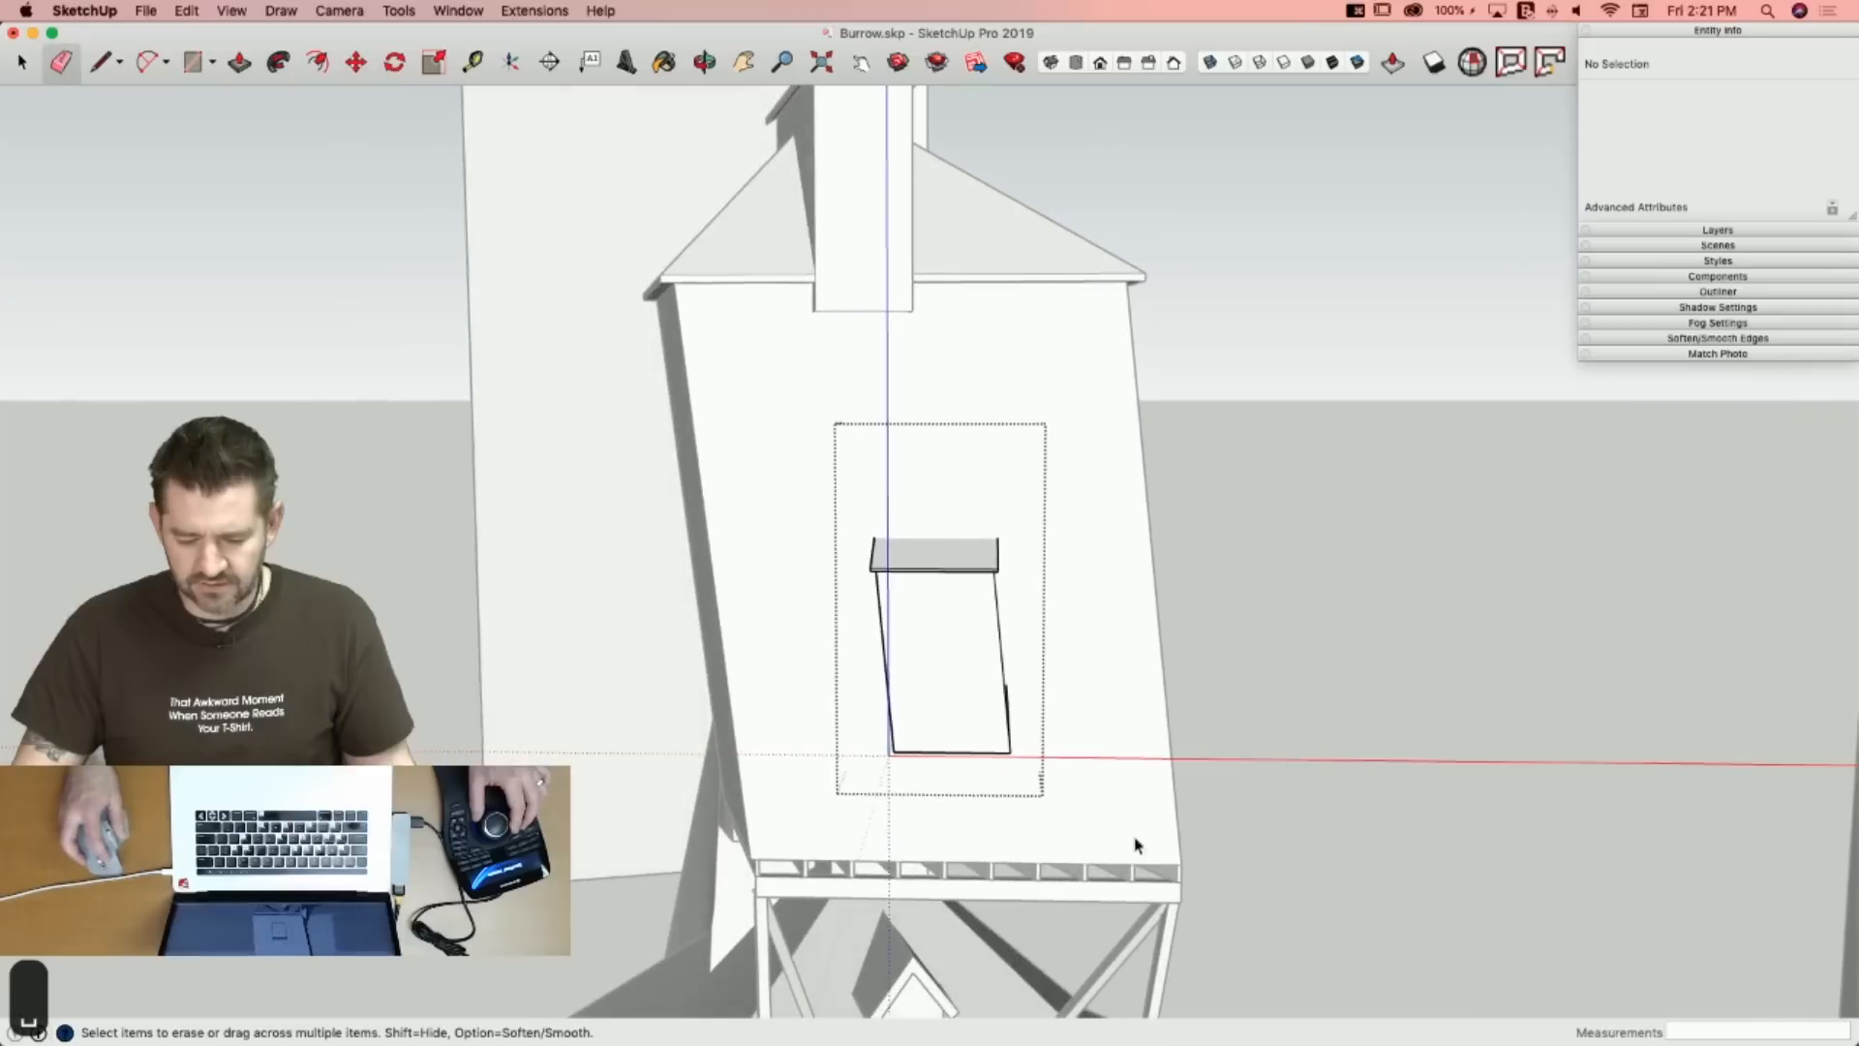
click(1390, 789)
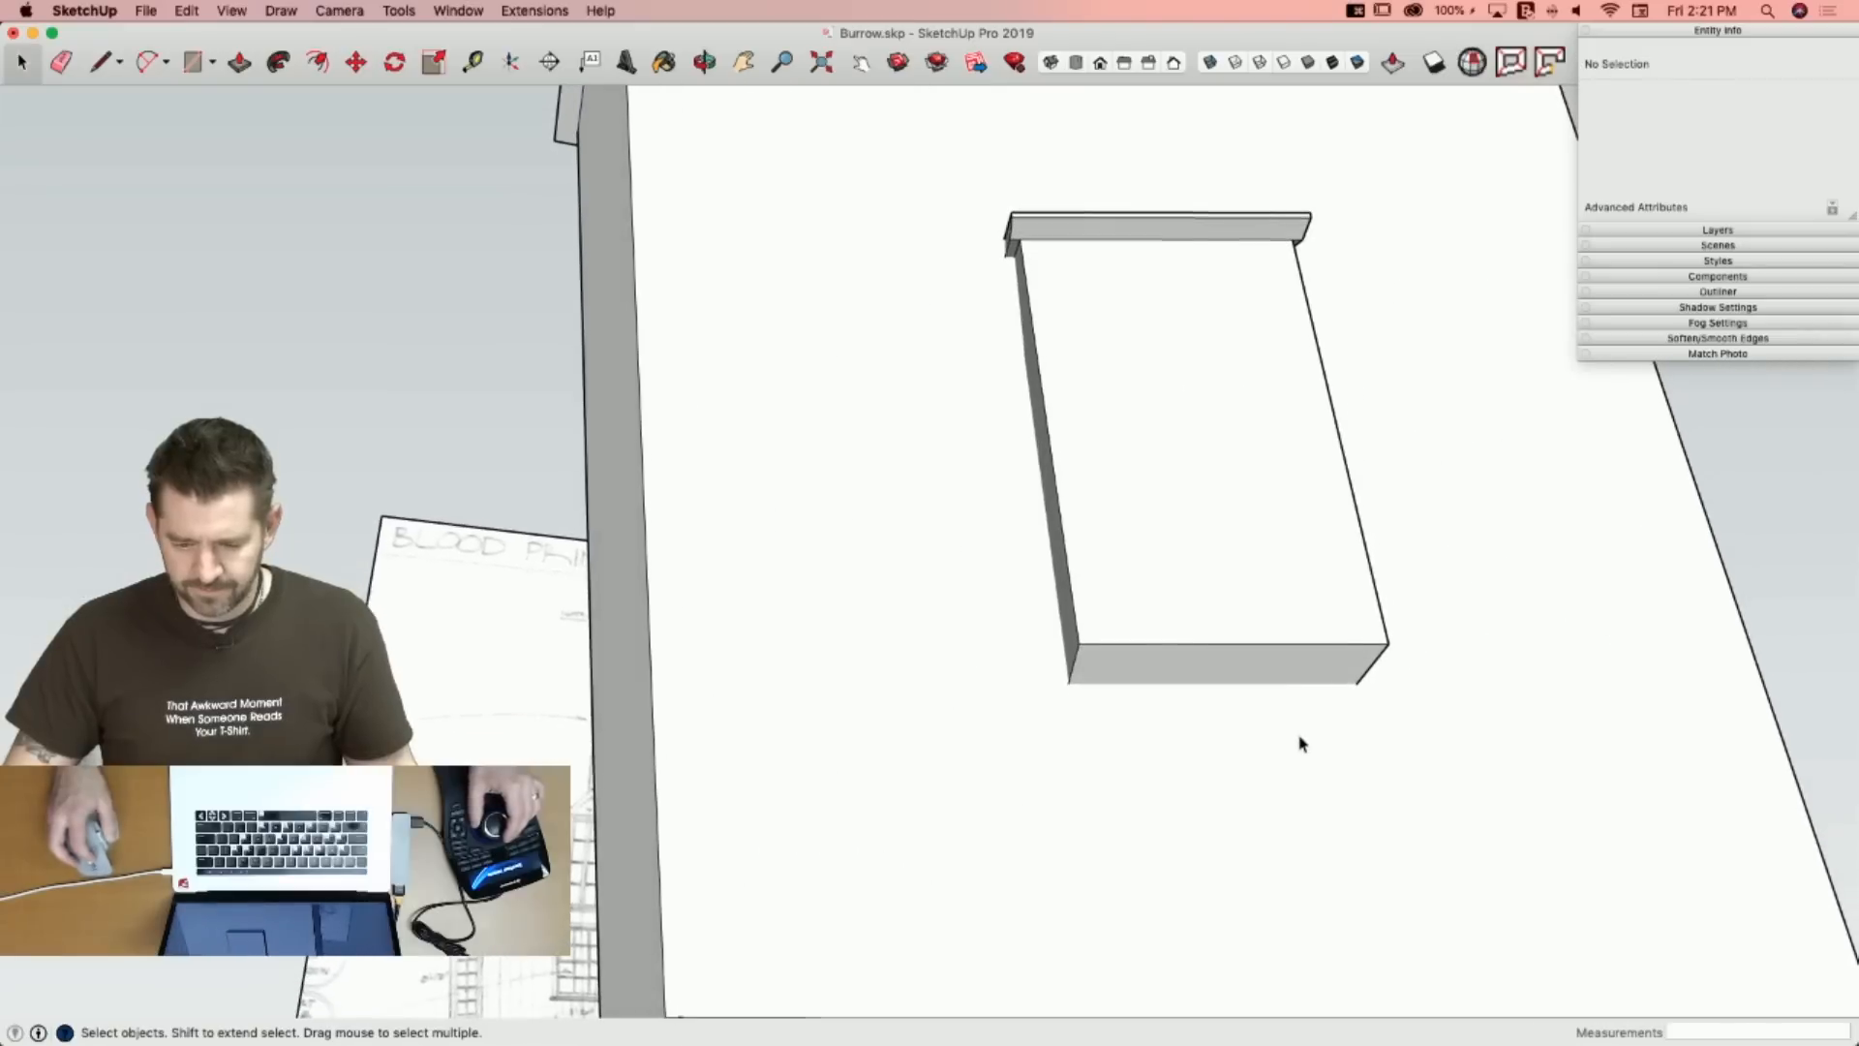
Reopen the bay group, draw a narrow rectangle along its underside's front edge and pull it down about 4 3/16" as a beam.
key(l)
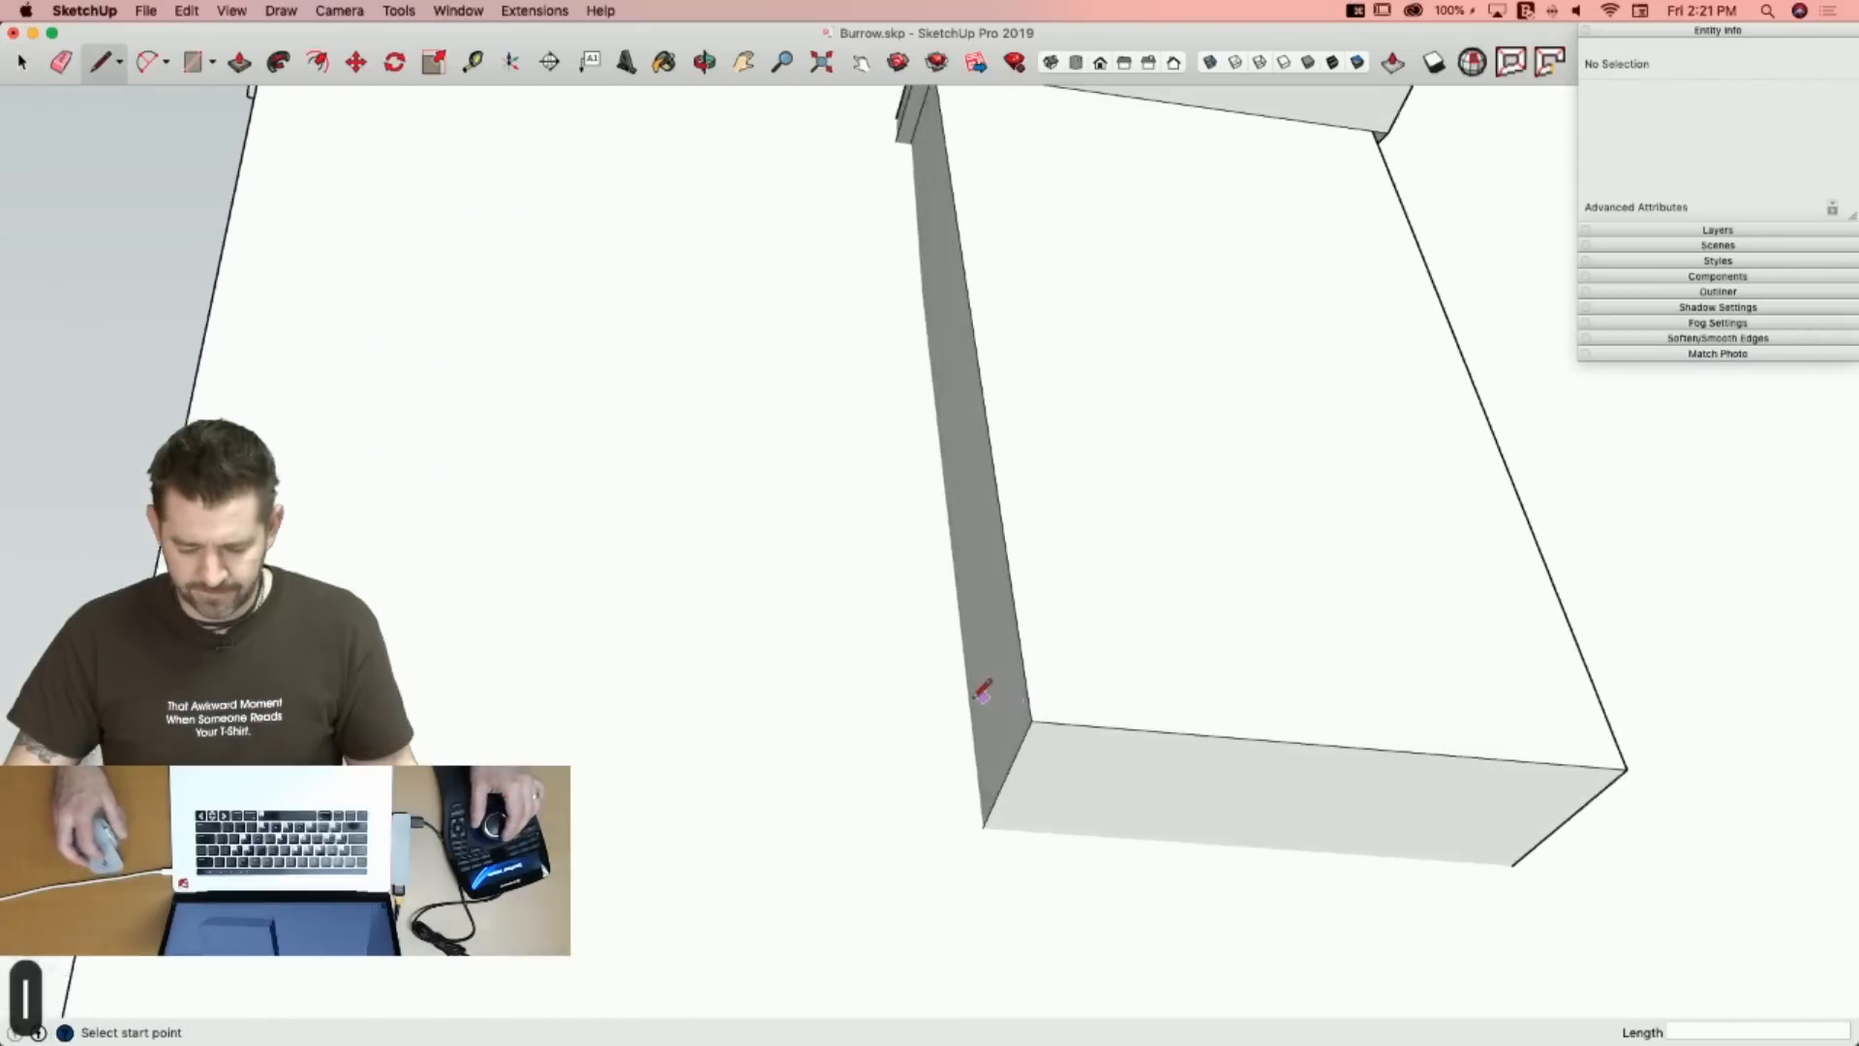
key(space)
double_click(1036, 775)
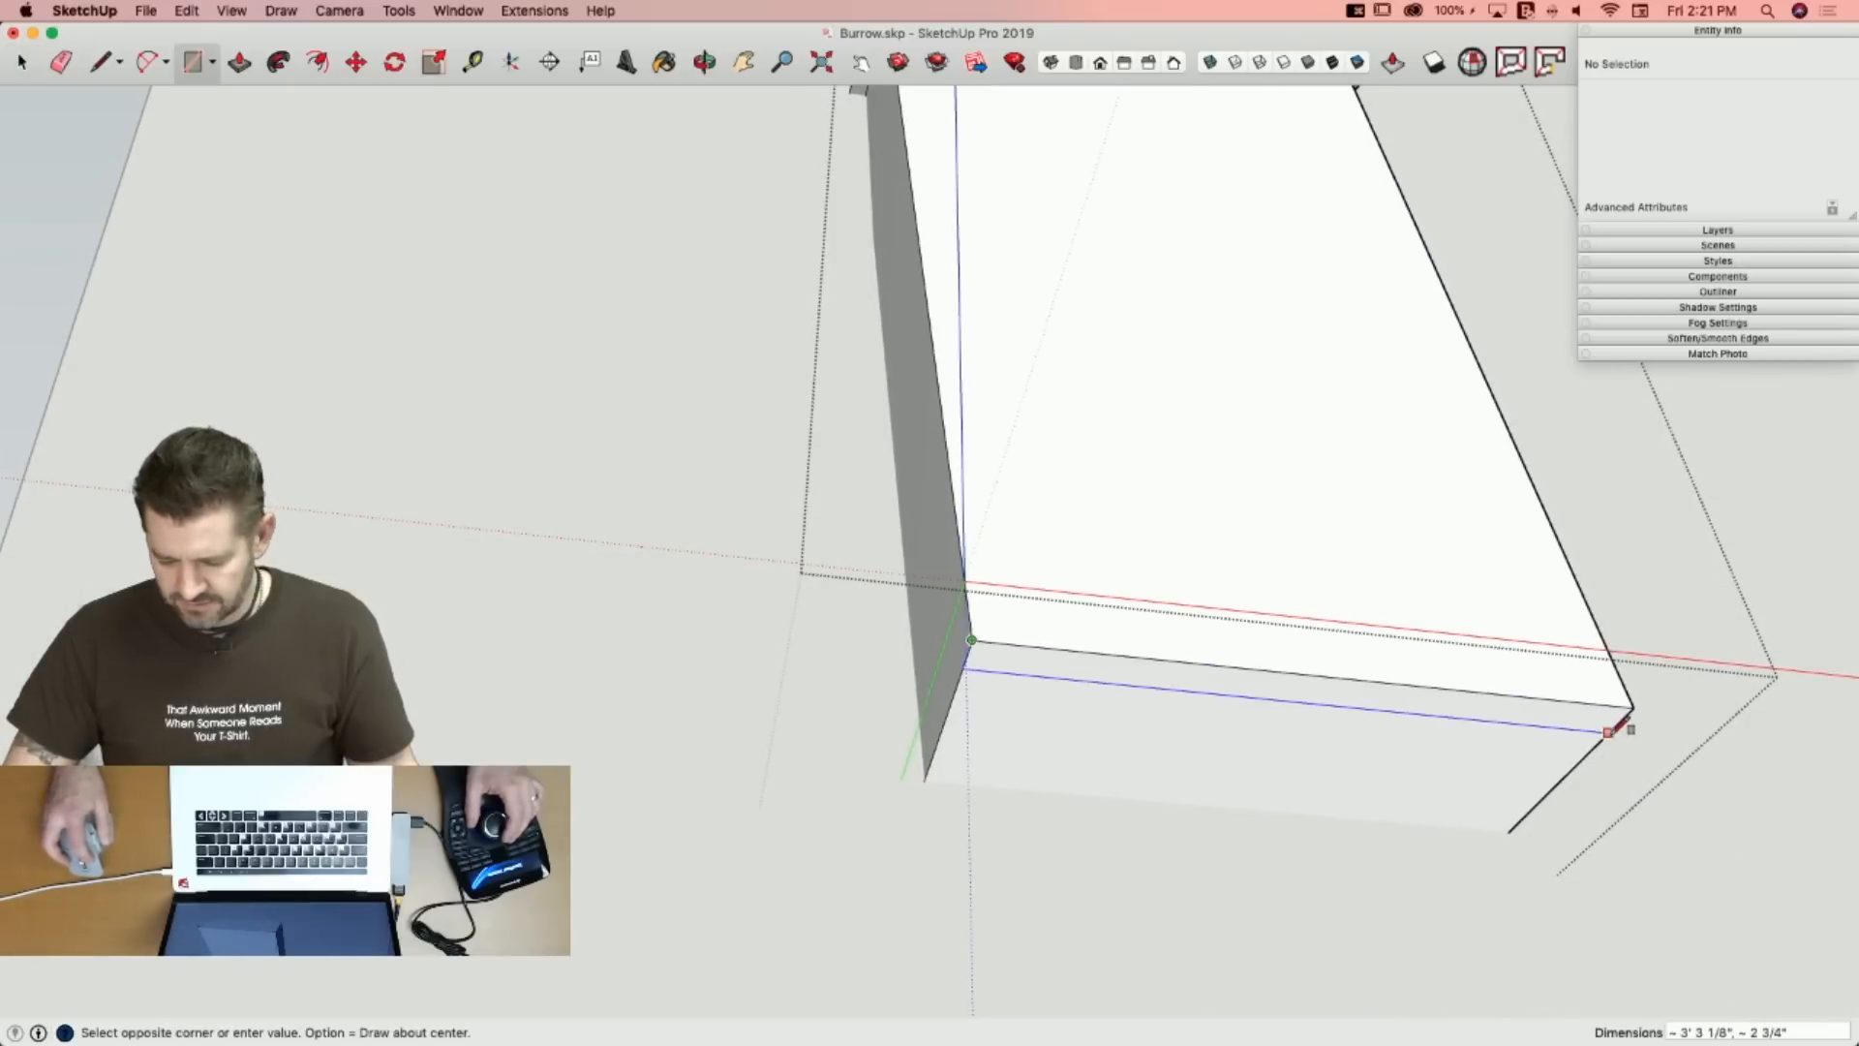
key(p)
click(1589, 739)
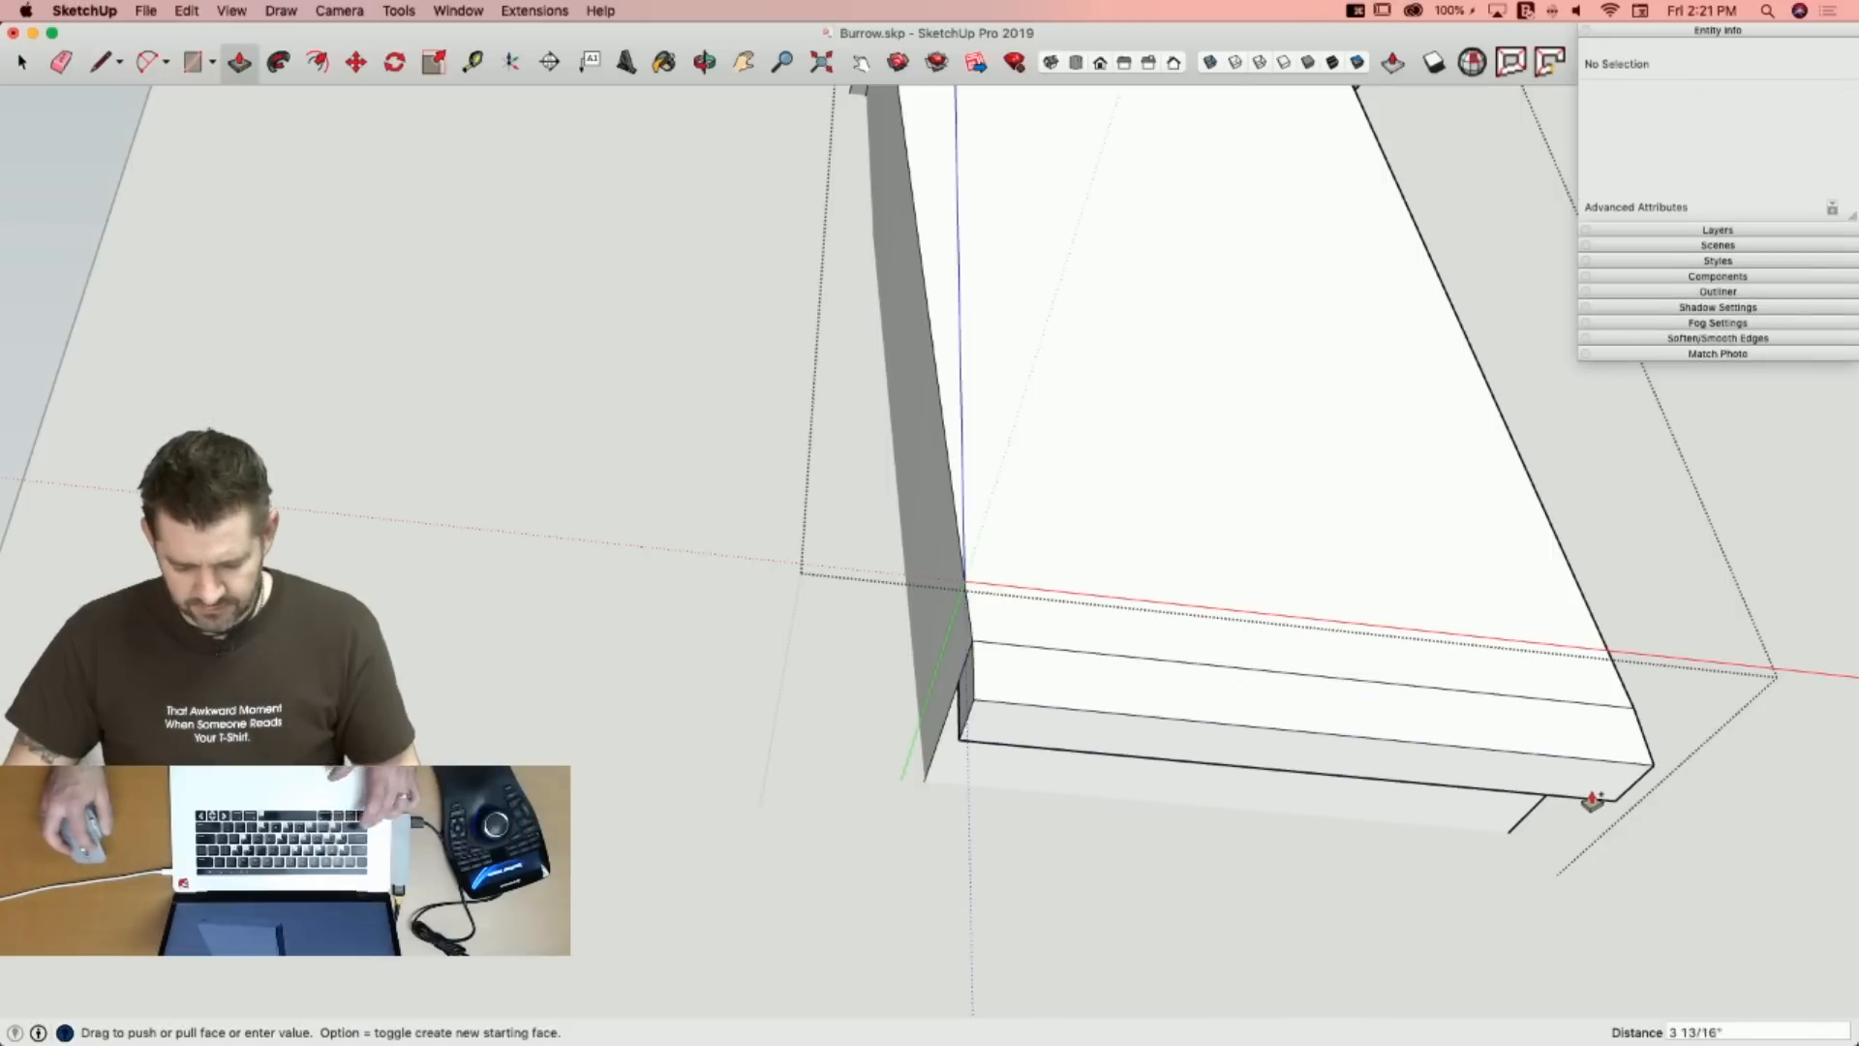
click(1592, 805)
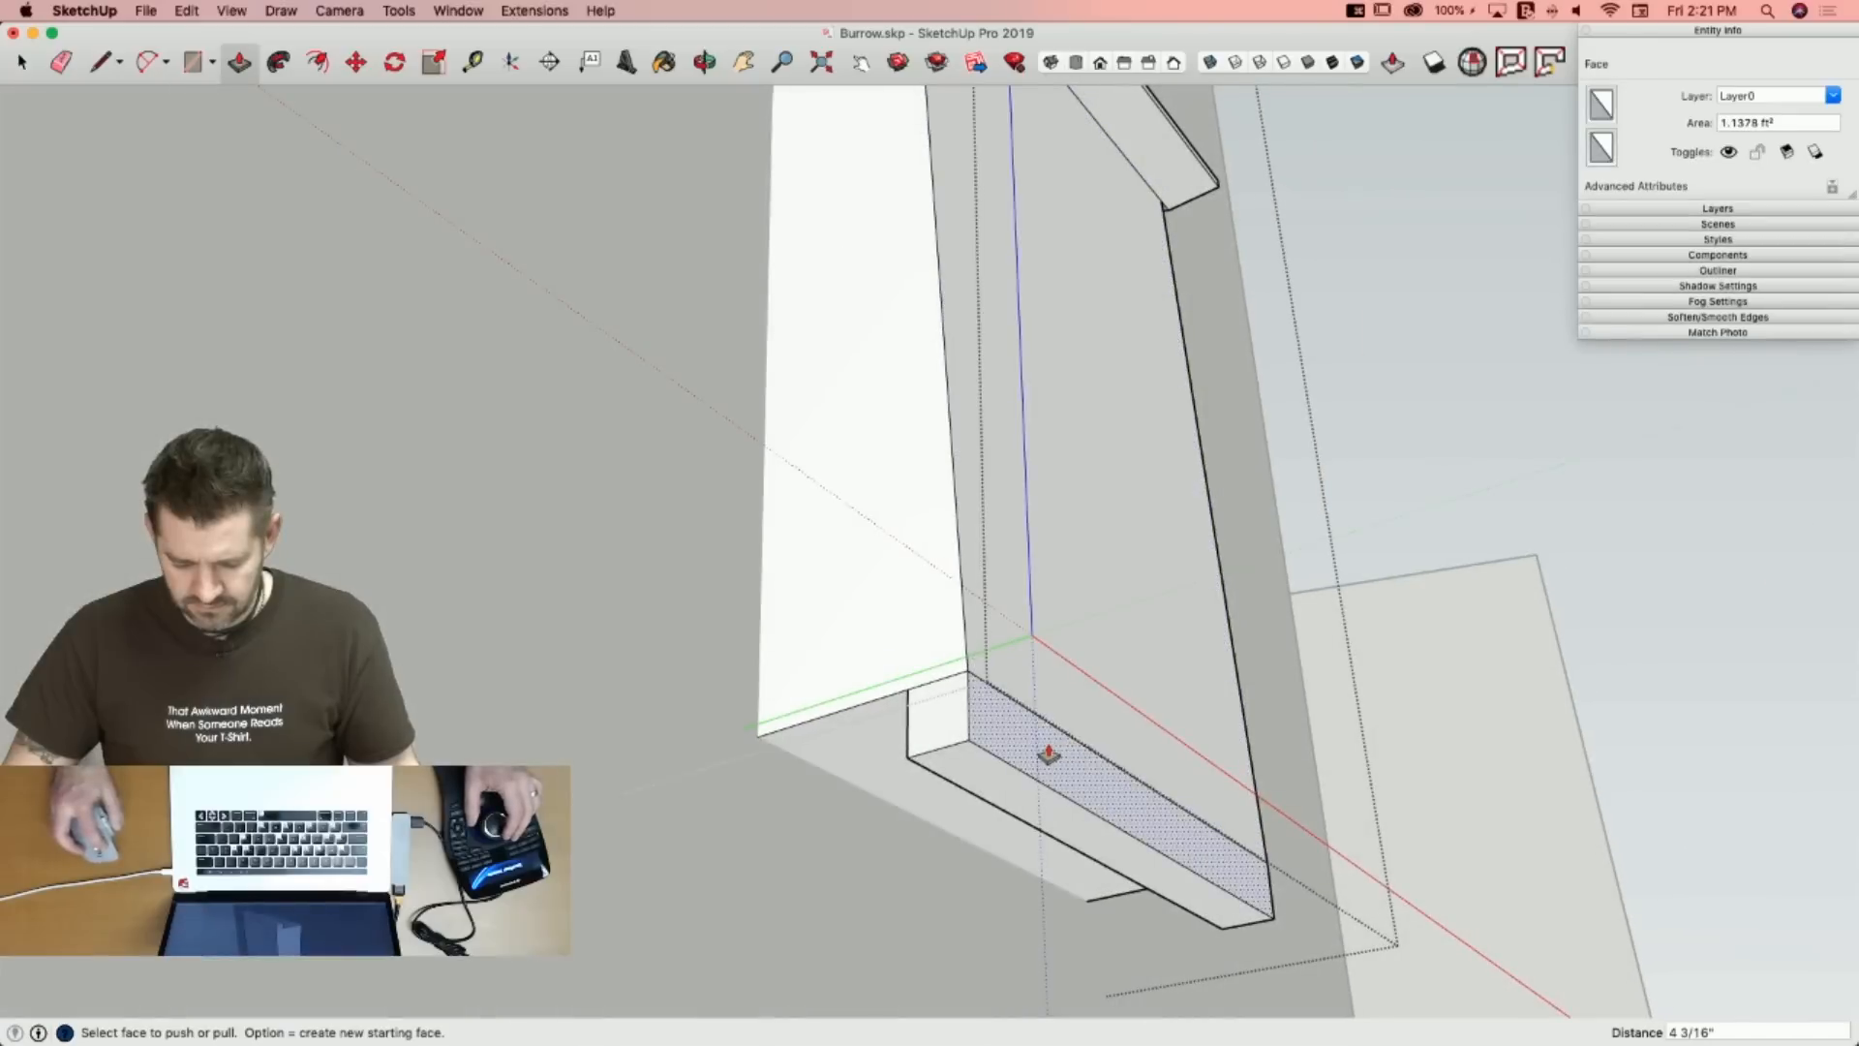
Hide the rest of the model while editing the bay group.
key(space)
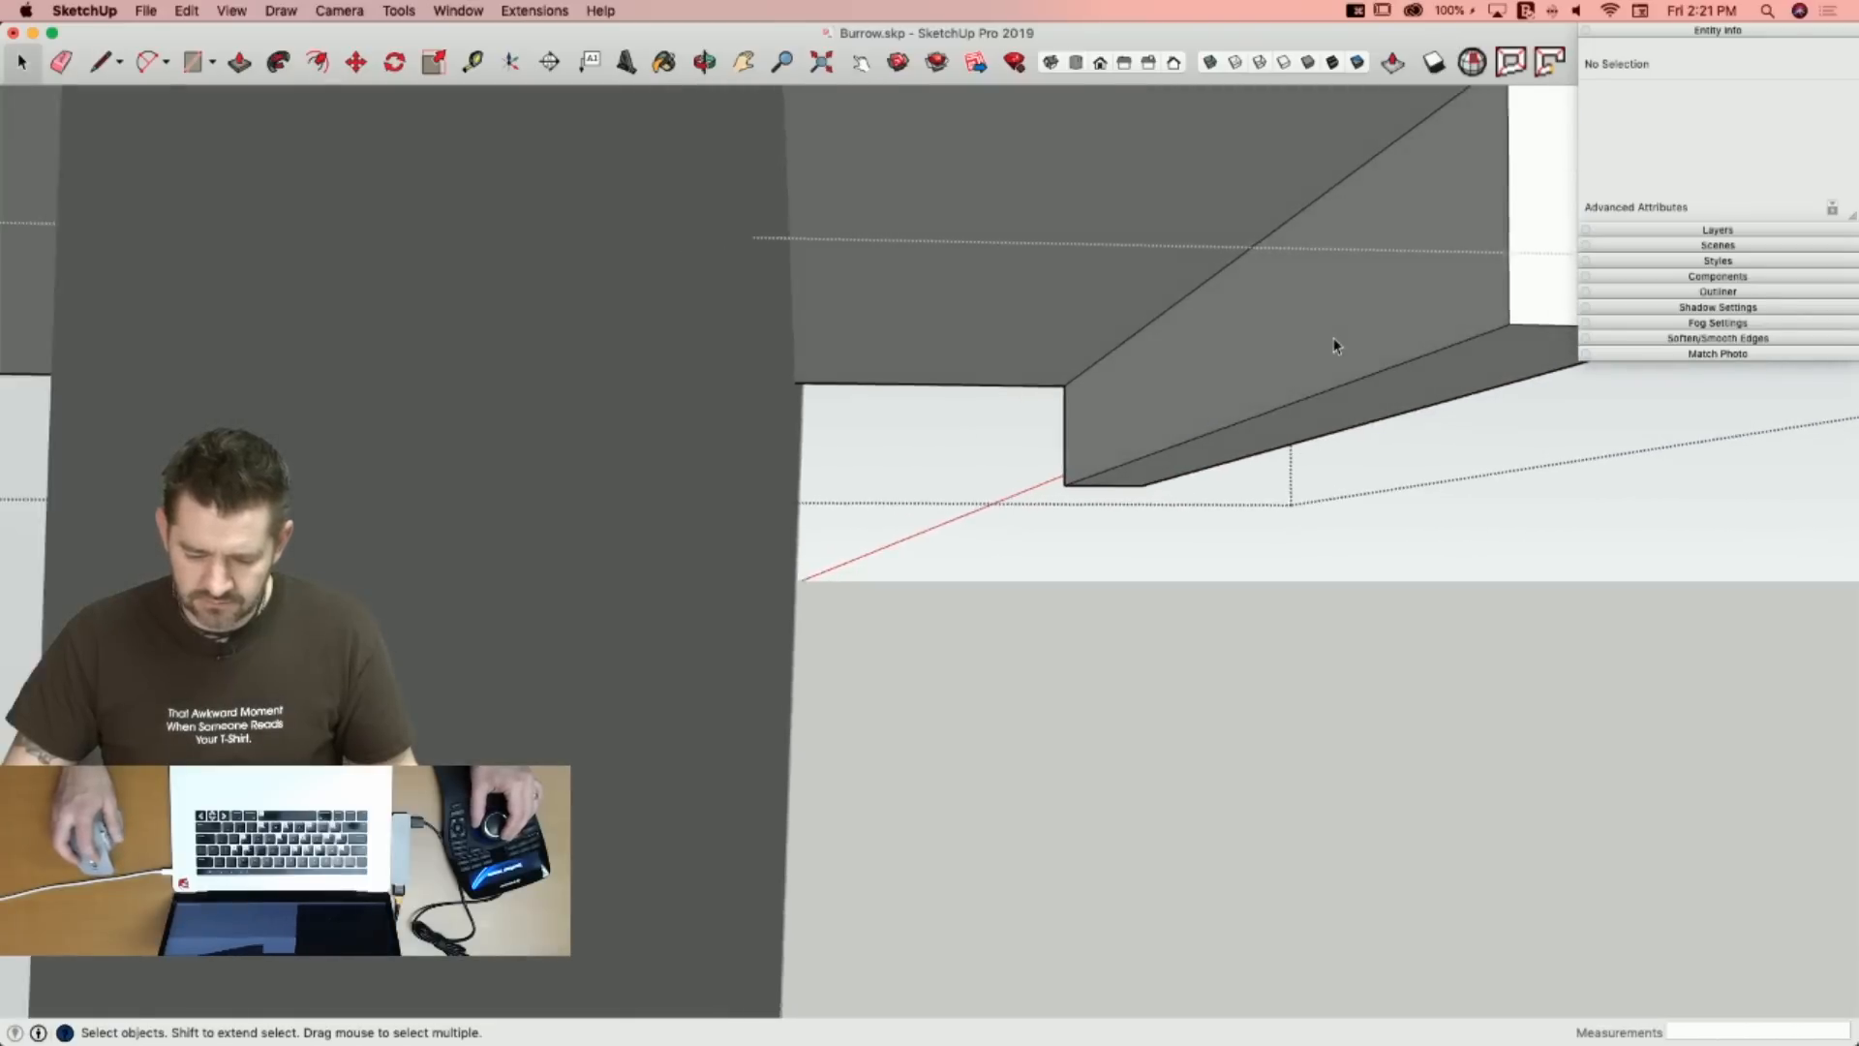
click(233, 11)
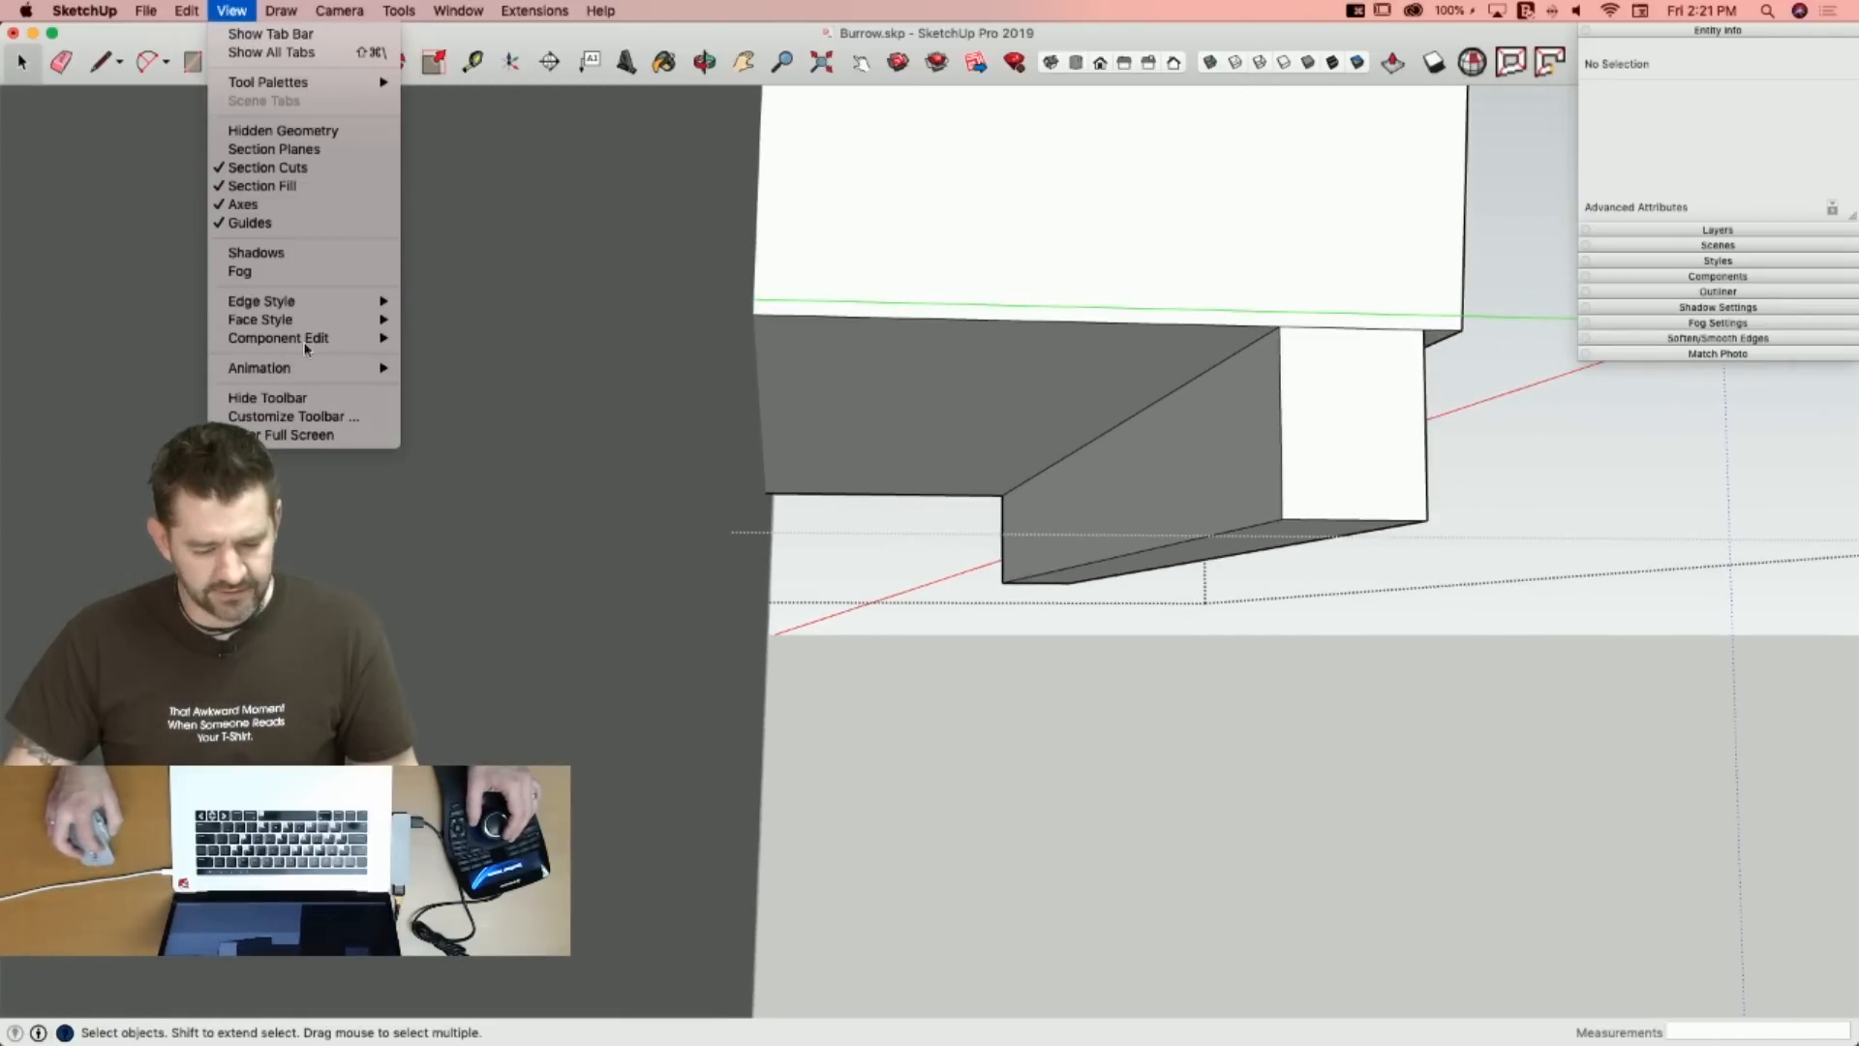
click(475, 338)
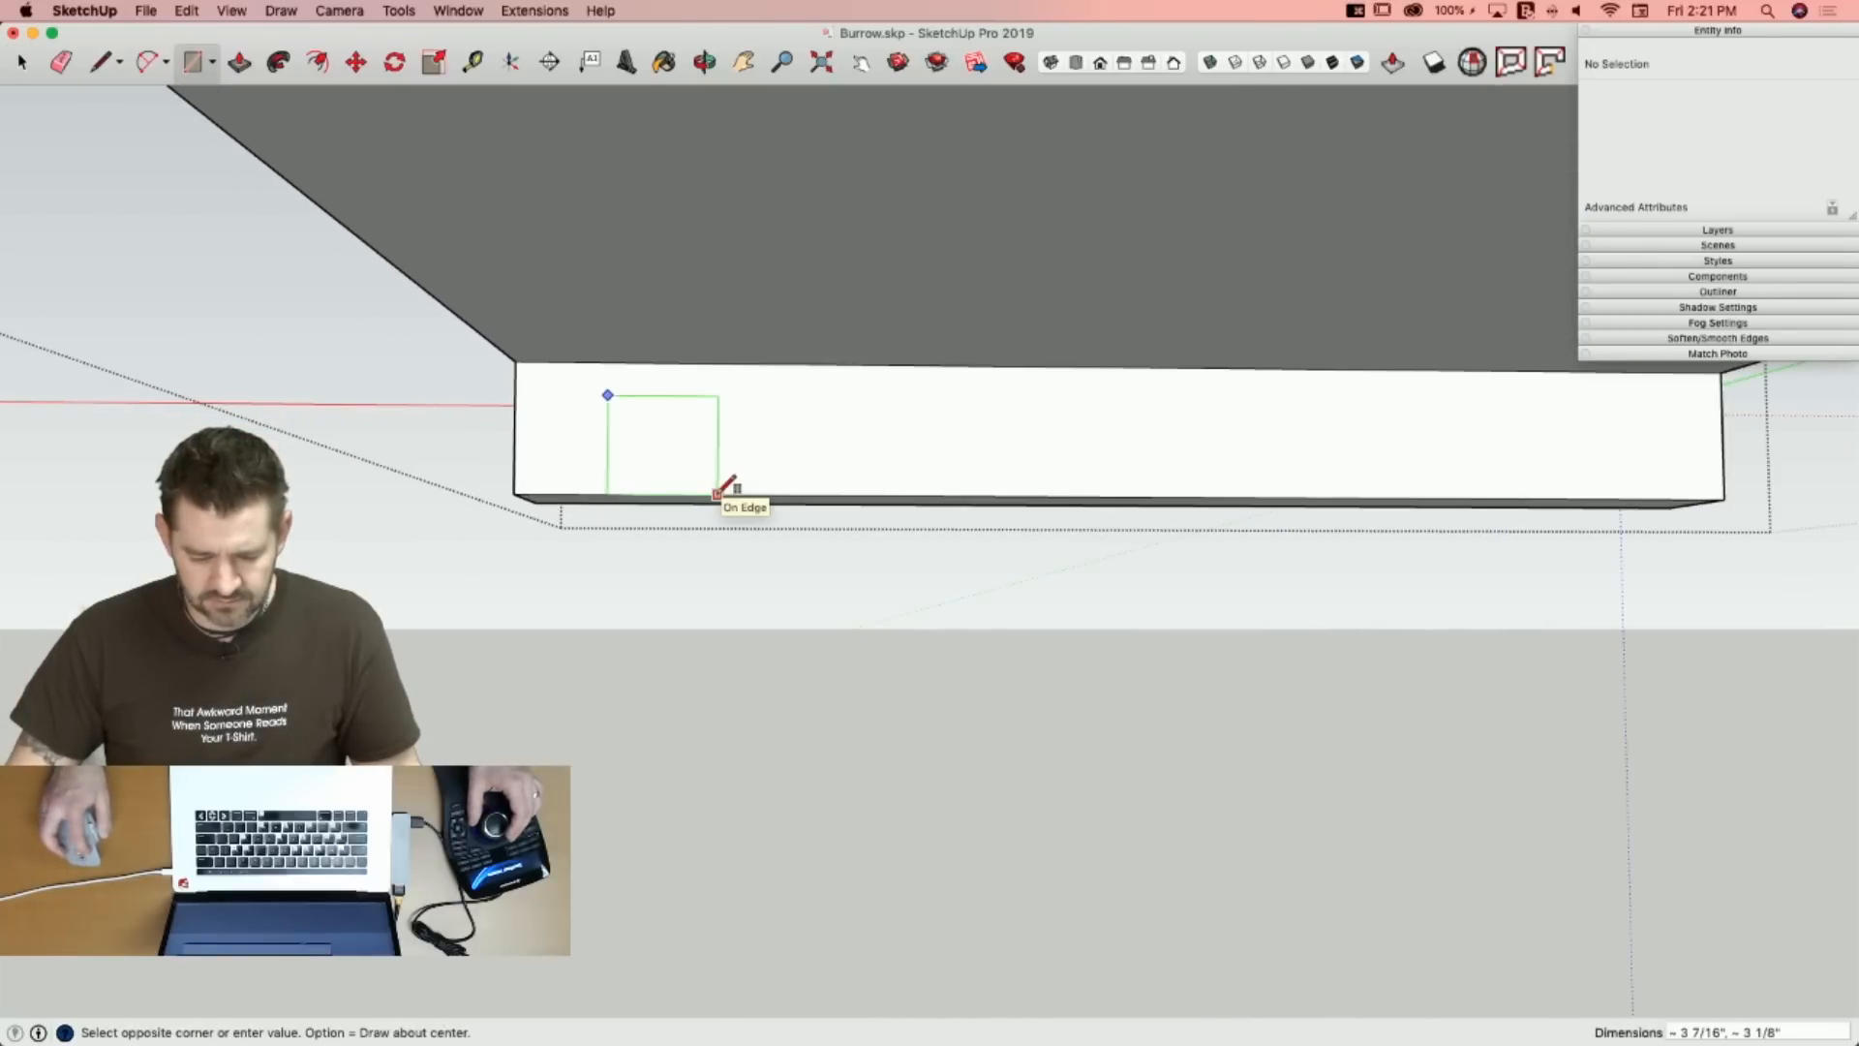
Draw a rectangle about 3 7/16" by 3 1/8" near one end of the beam's back face and copy it to the other end.
key(m)
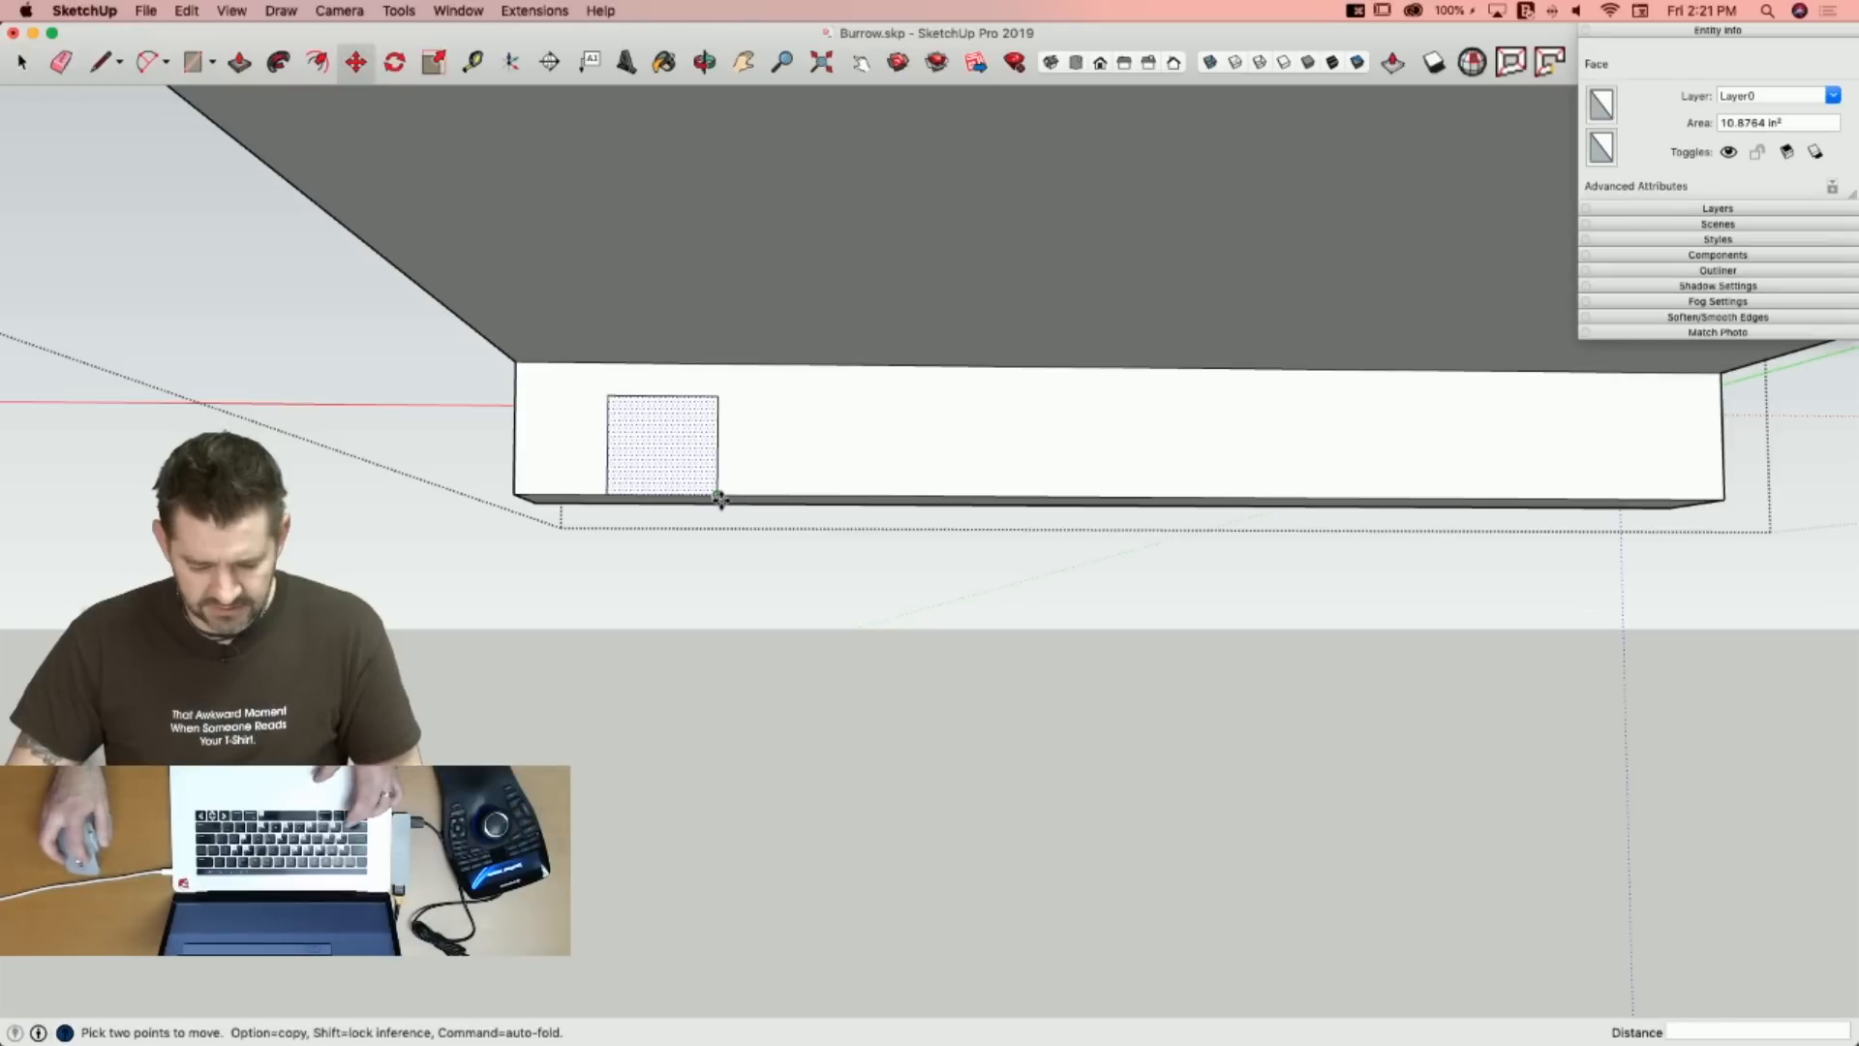
click(1633, 504)
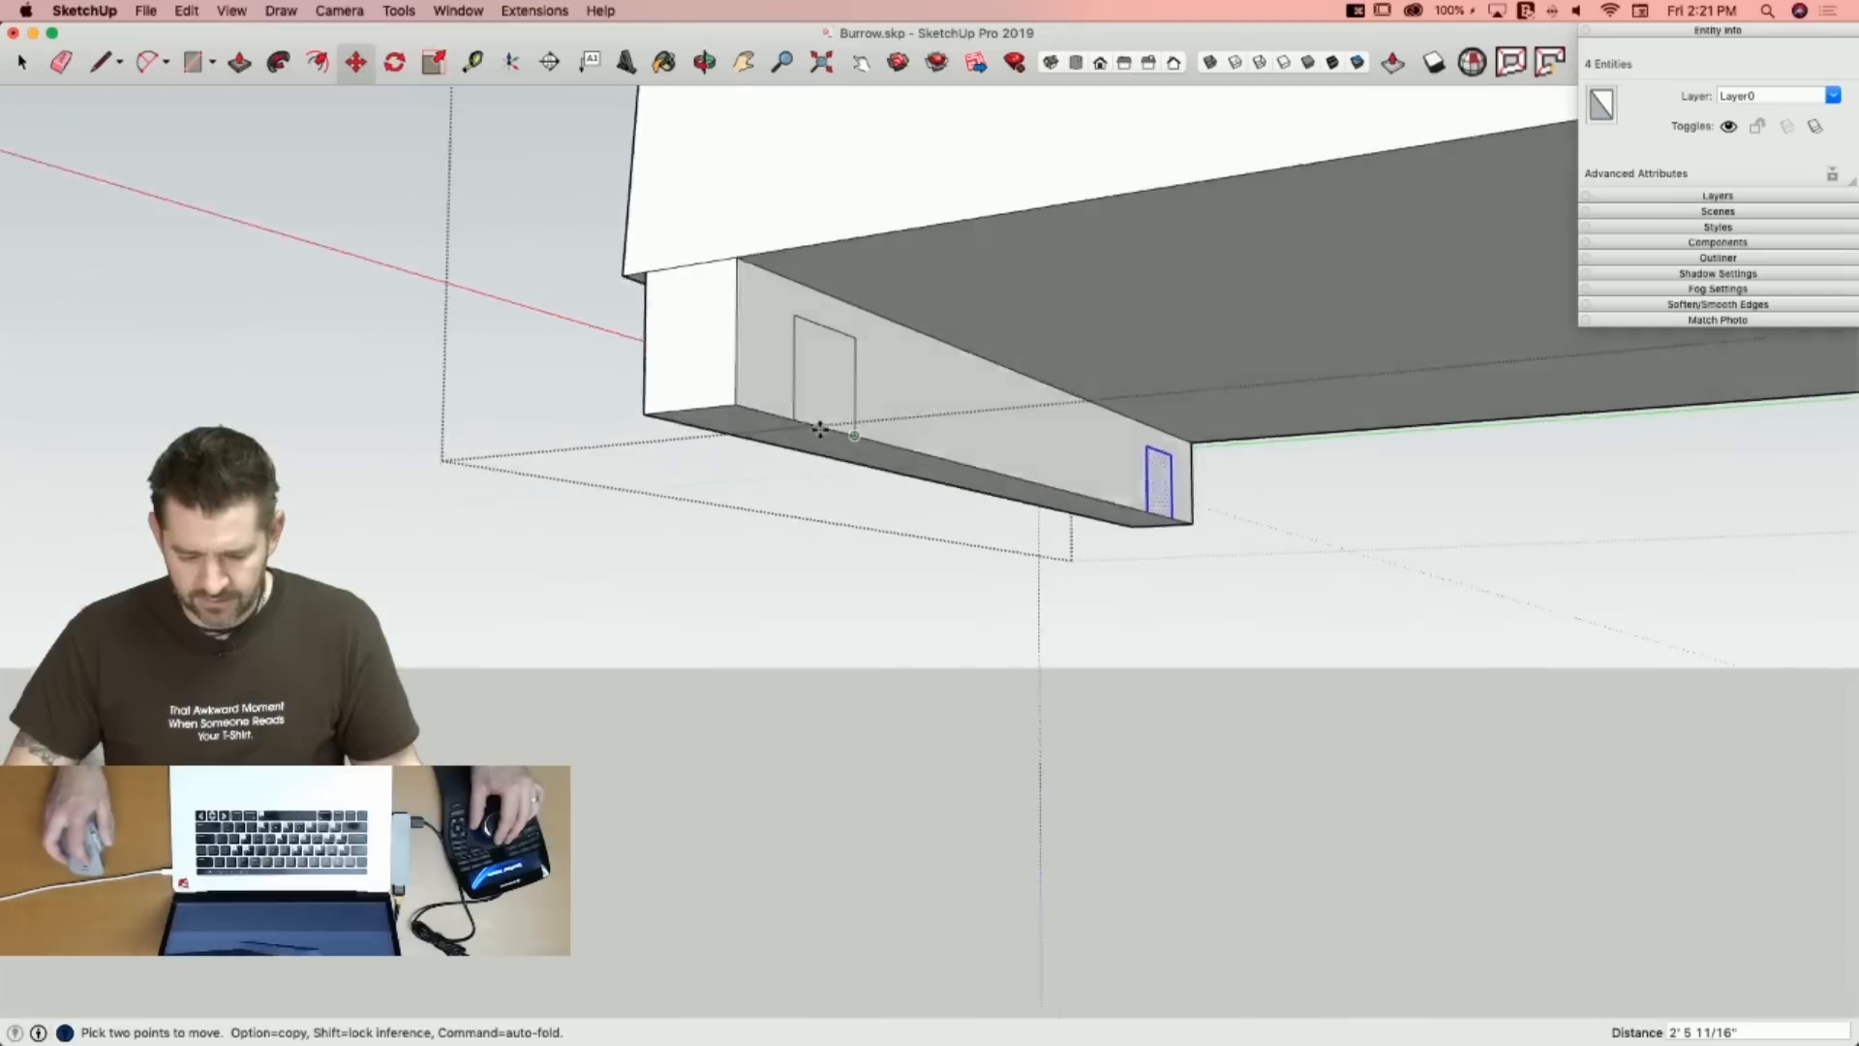
Push/Pull both rectangles by the same distance into two horizontal struts running back under the bay.
key(p)
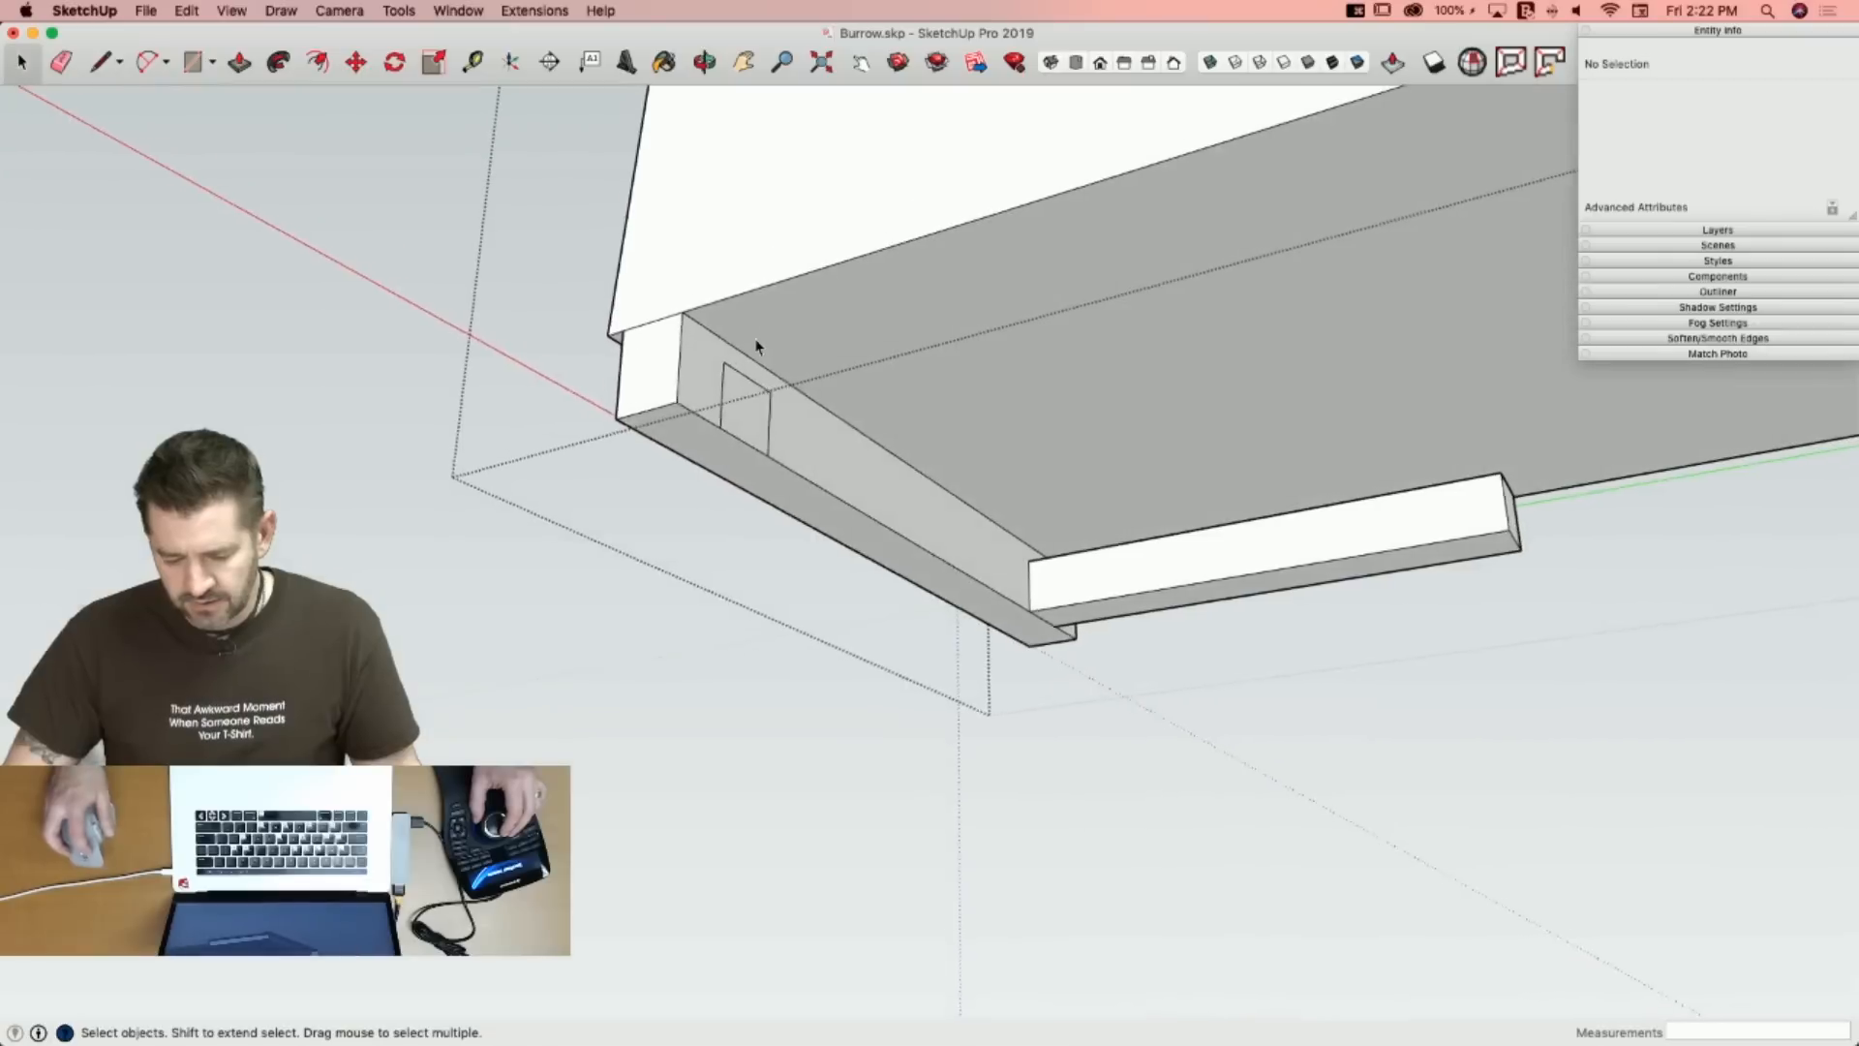
key(p)
click(734, 433)
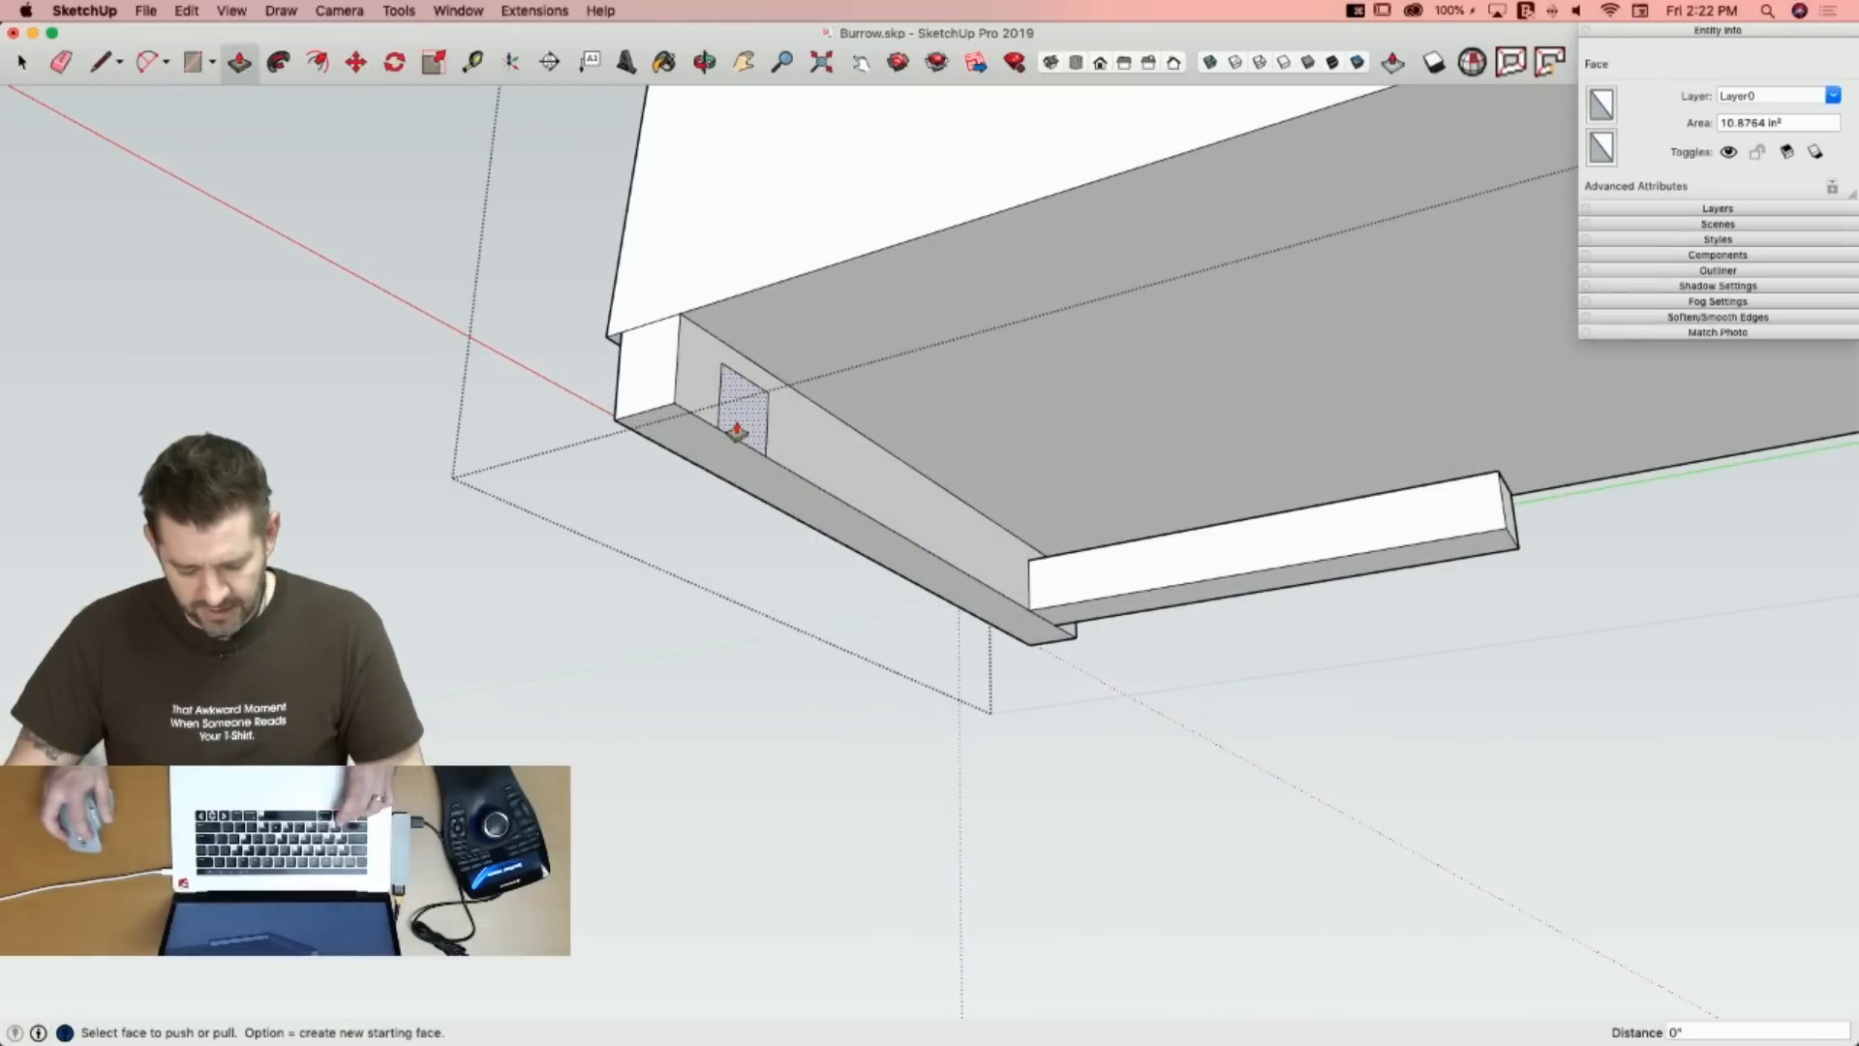
double_click(736, 432)
key(space)
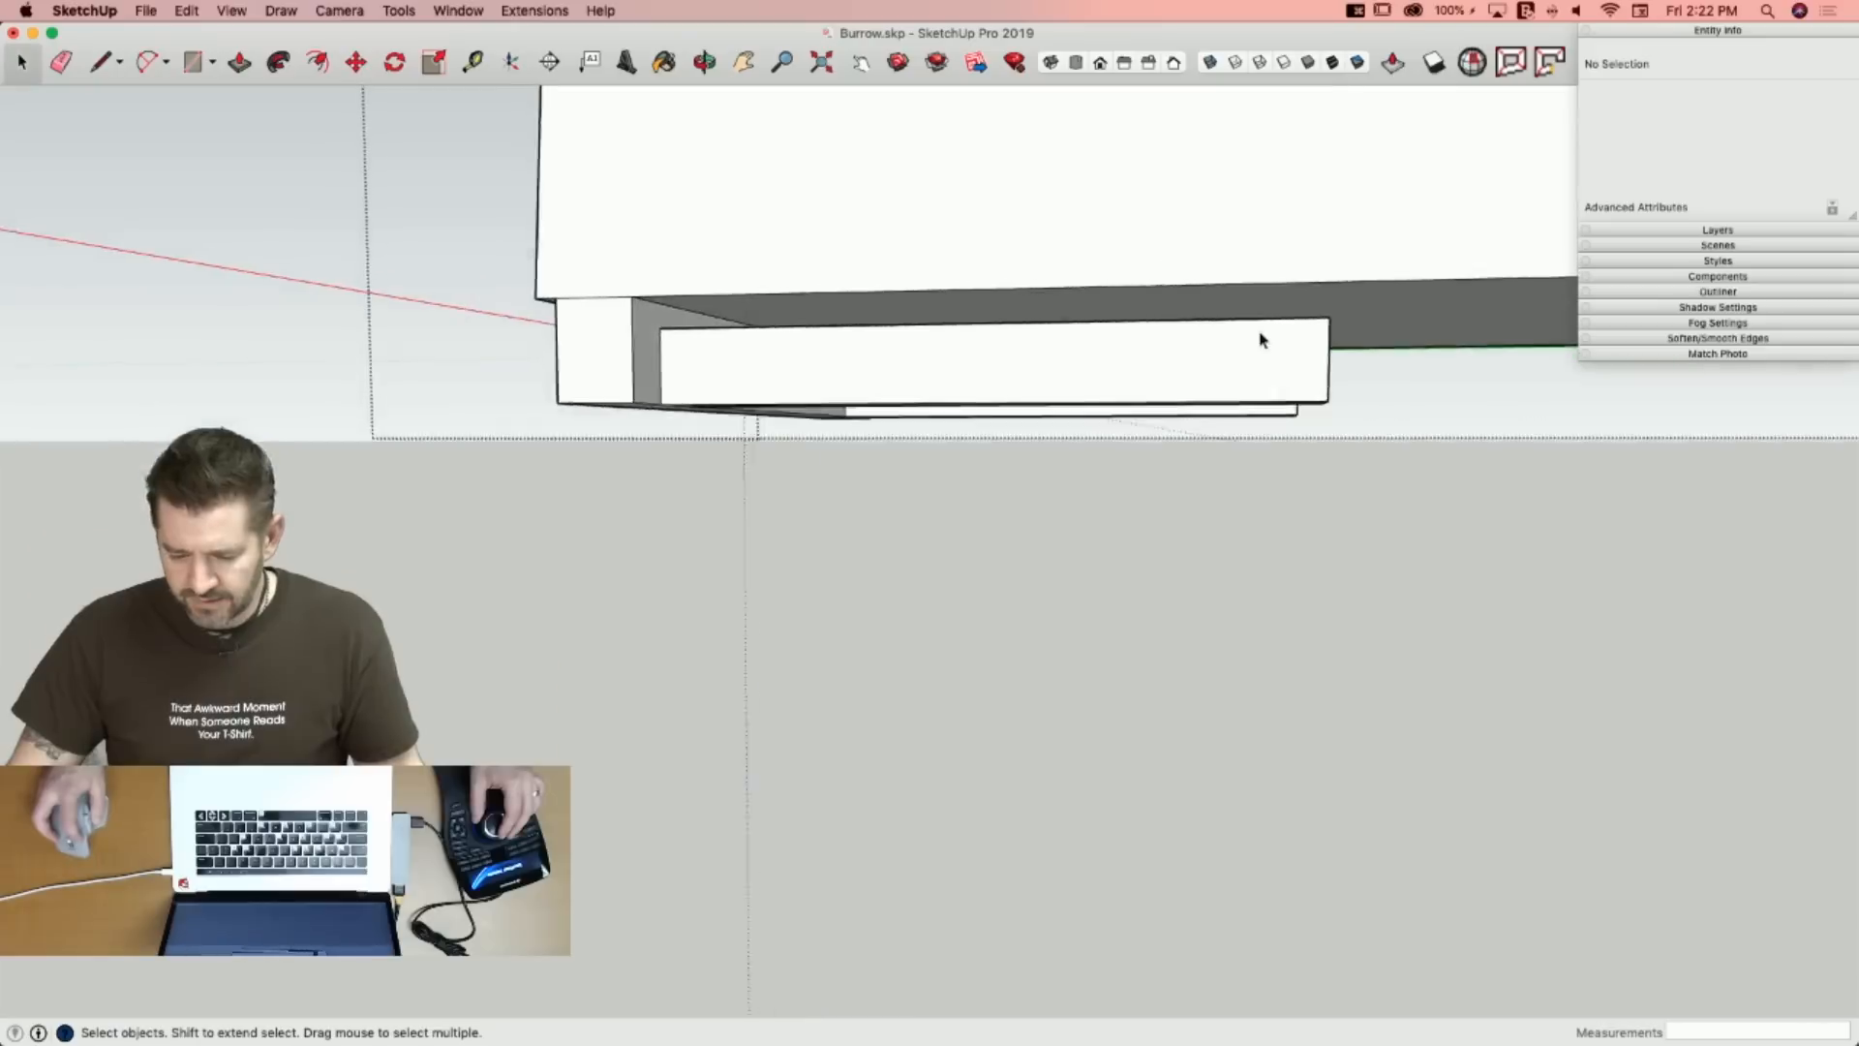
Move the free ends of both struts straight down to make angled braces, and close the bay group.
drag(1356, 469, 1355, 471)
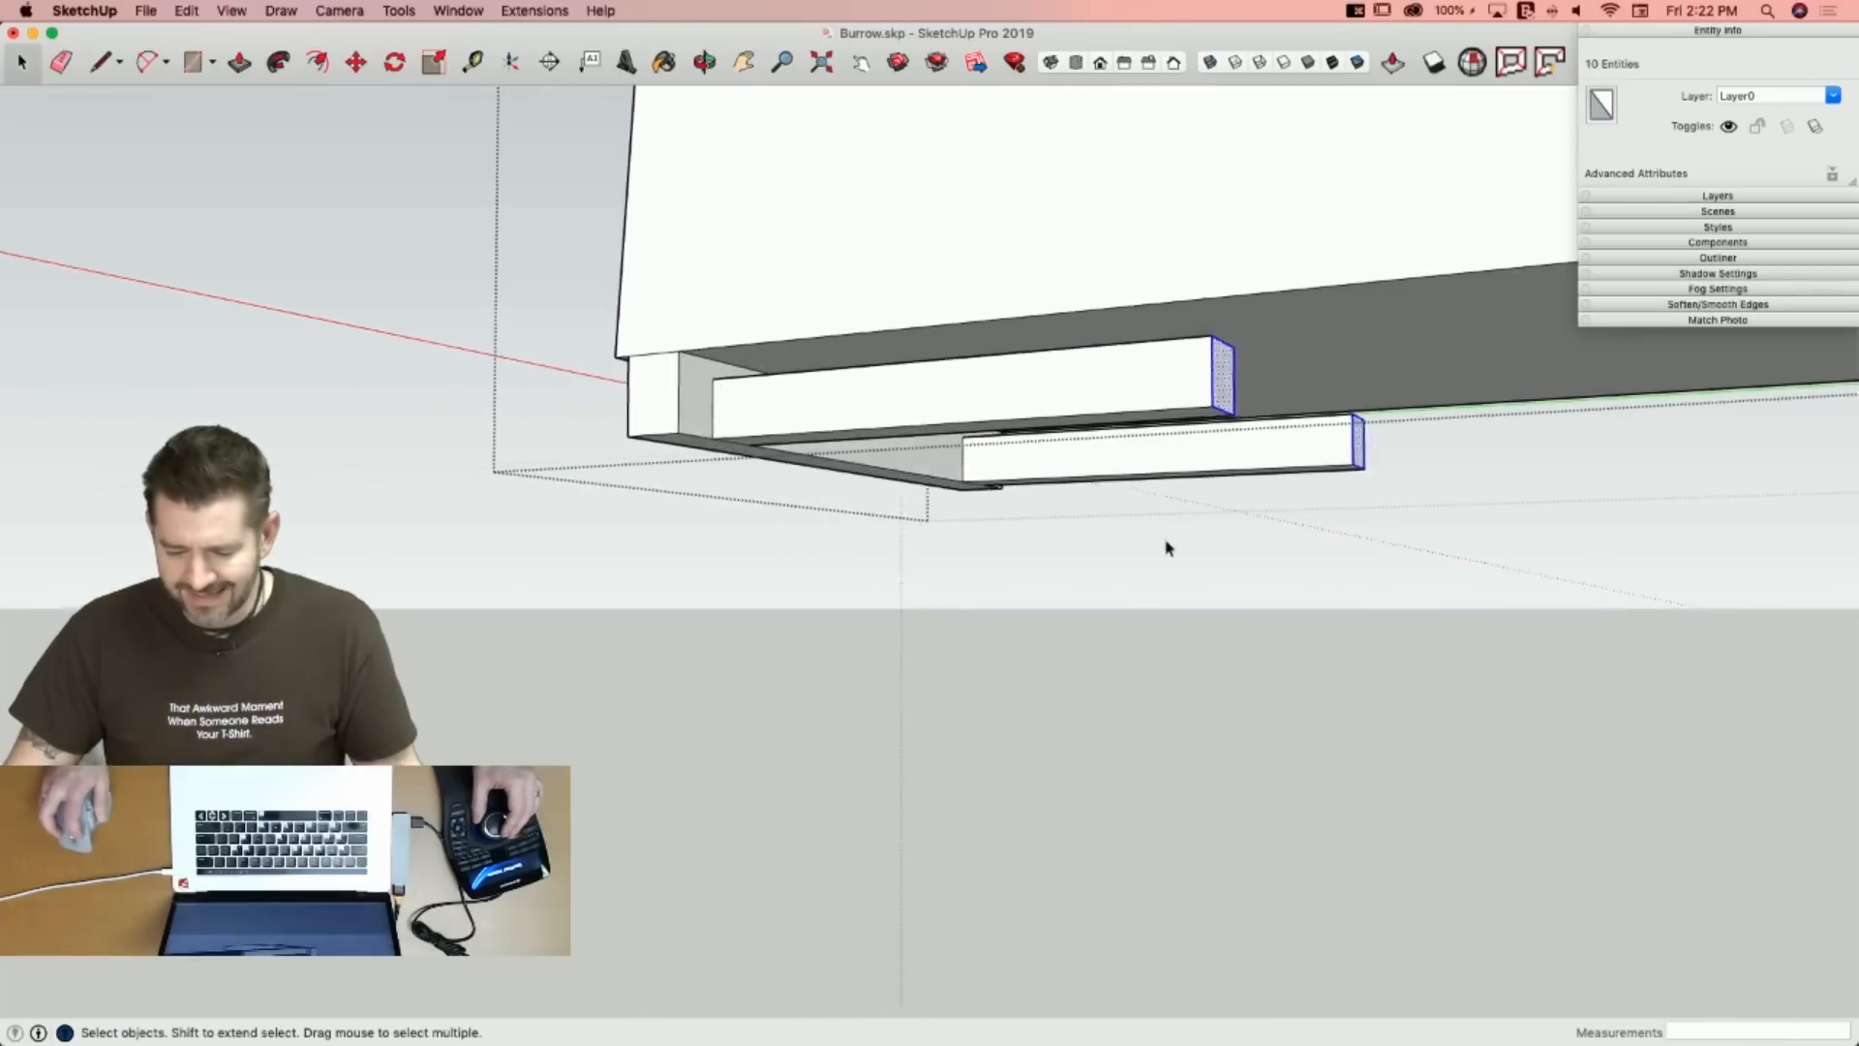
key(m)
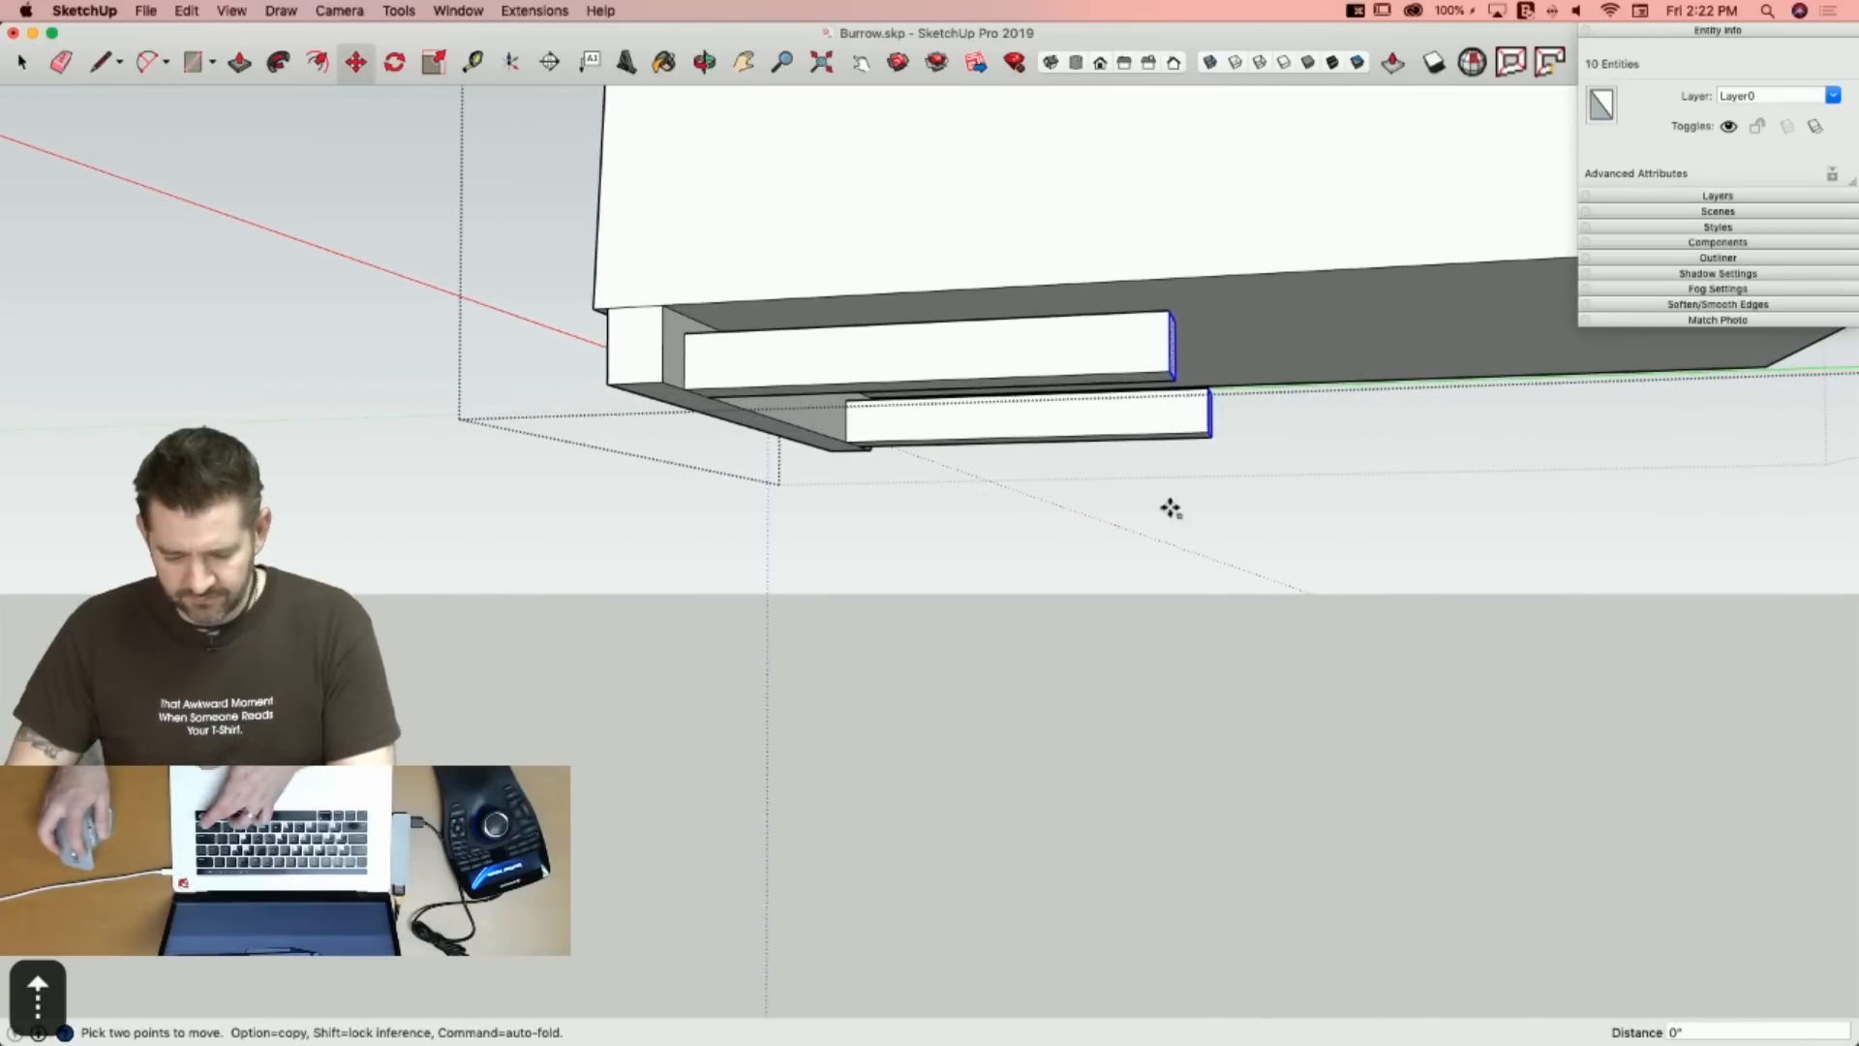
click(1171, 509)
click(1141, 759)
key(space)
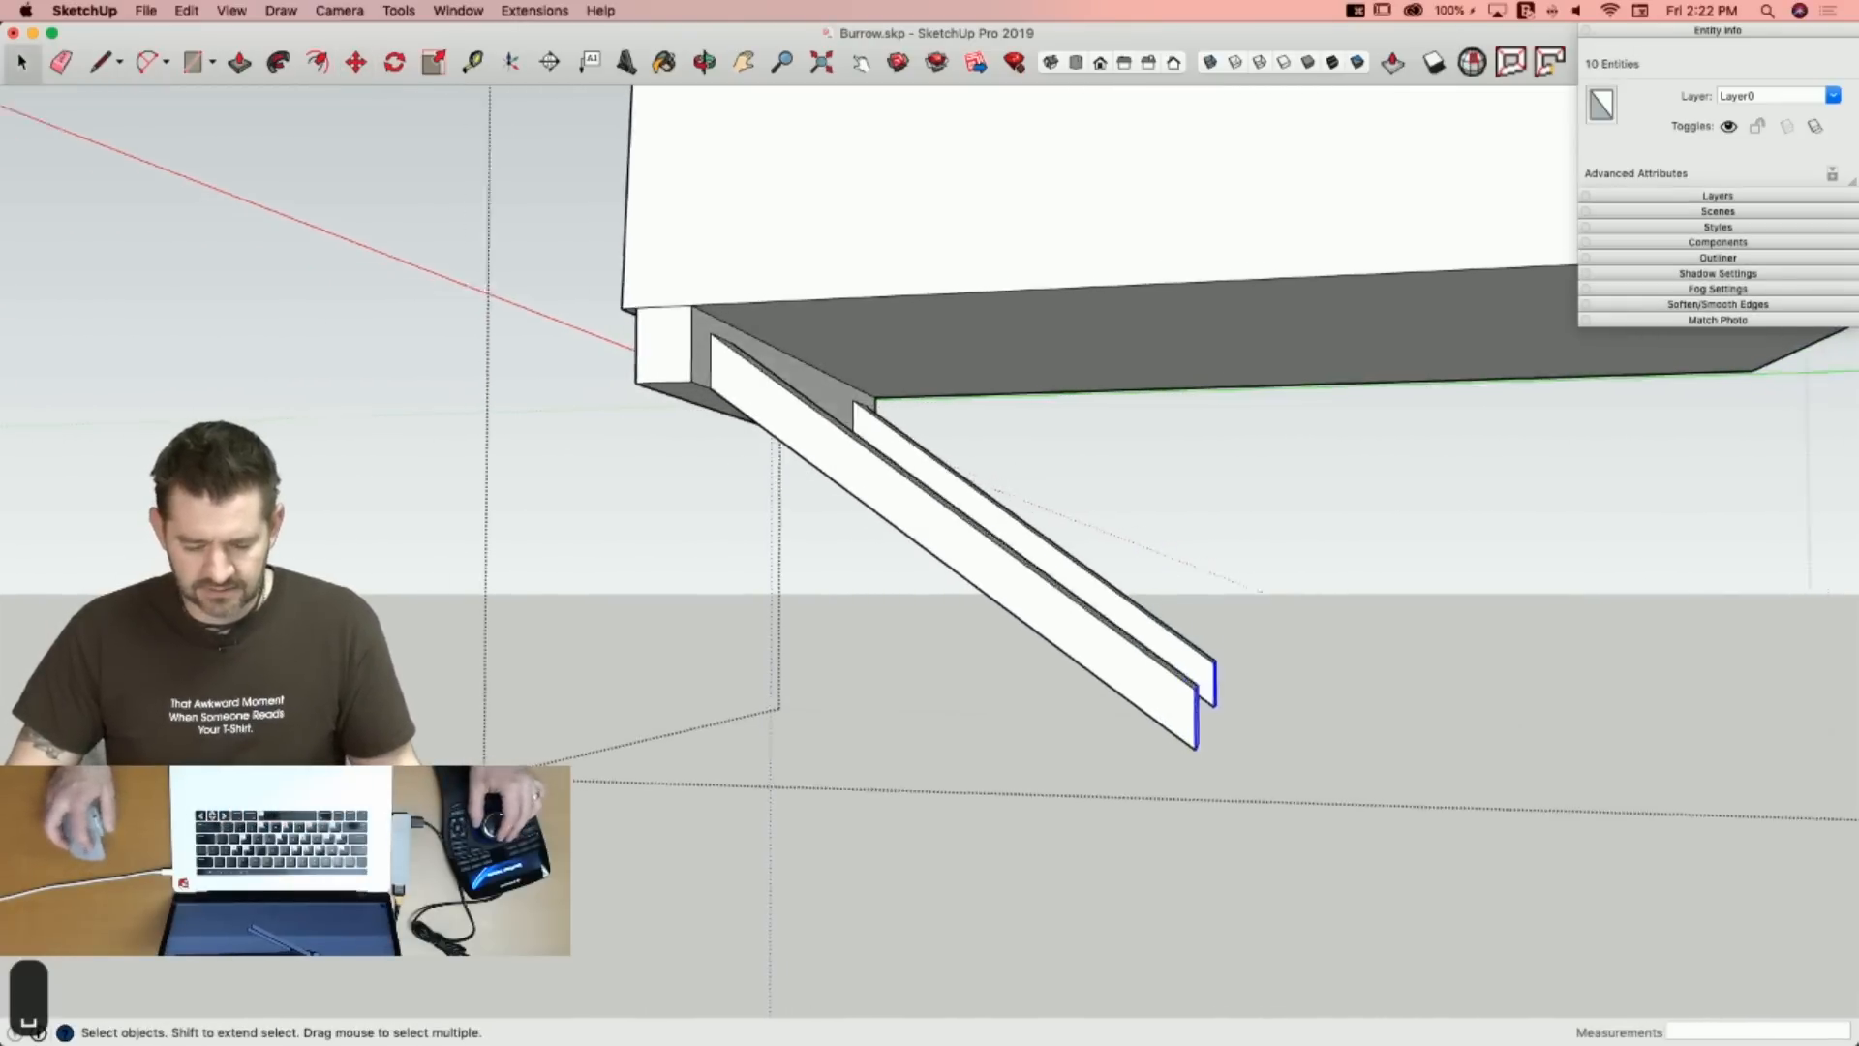
click(1078, 543)
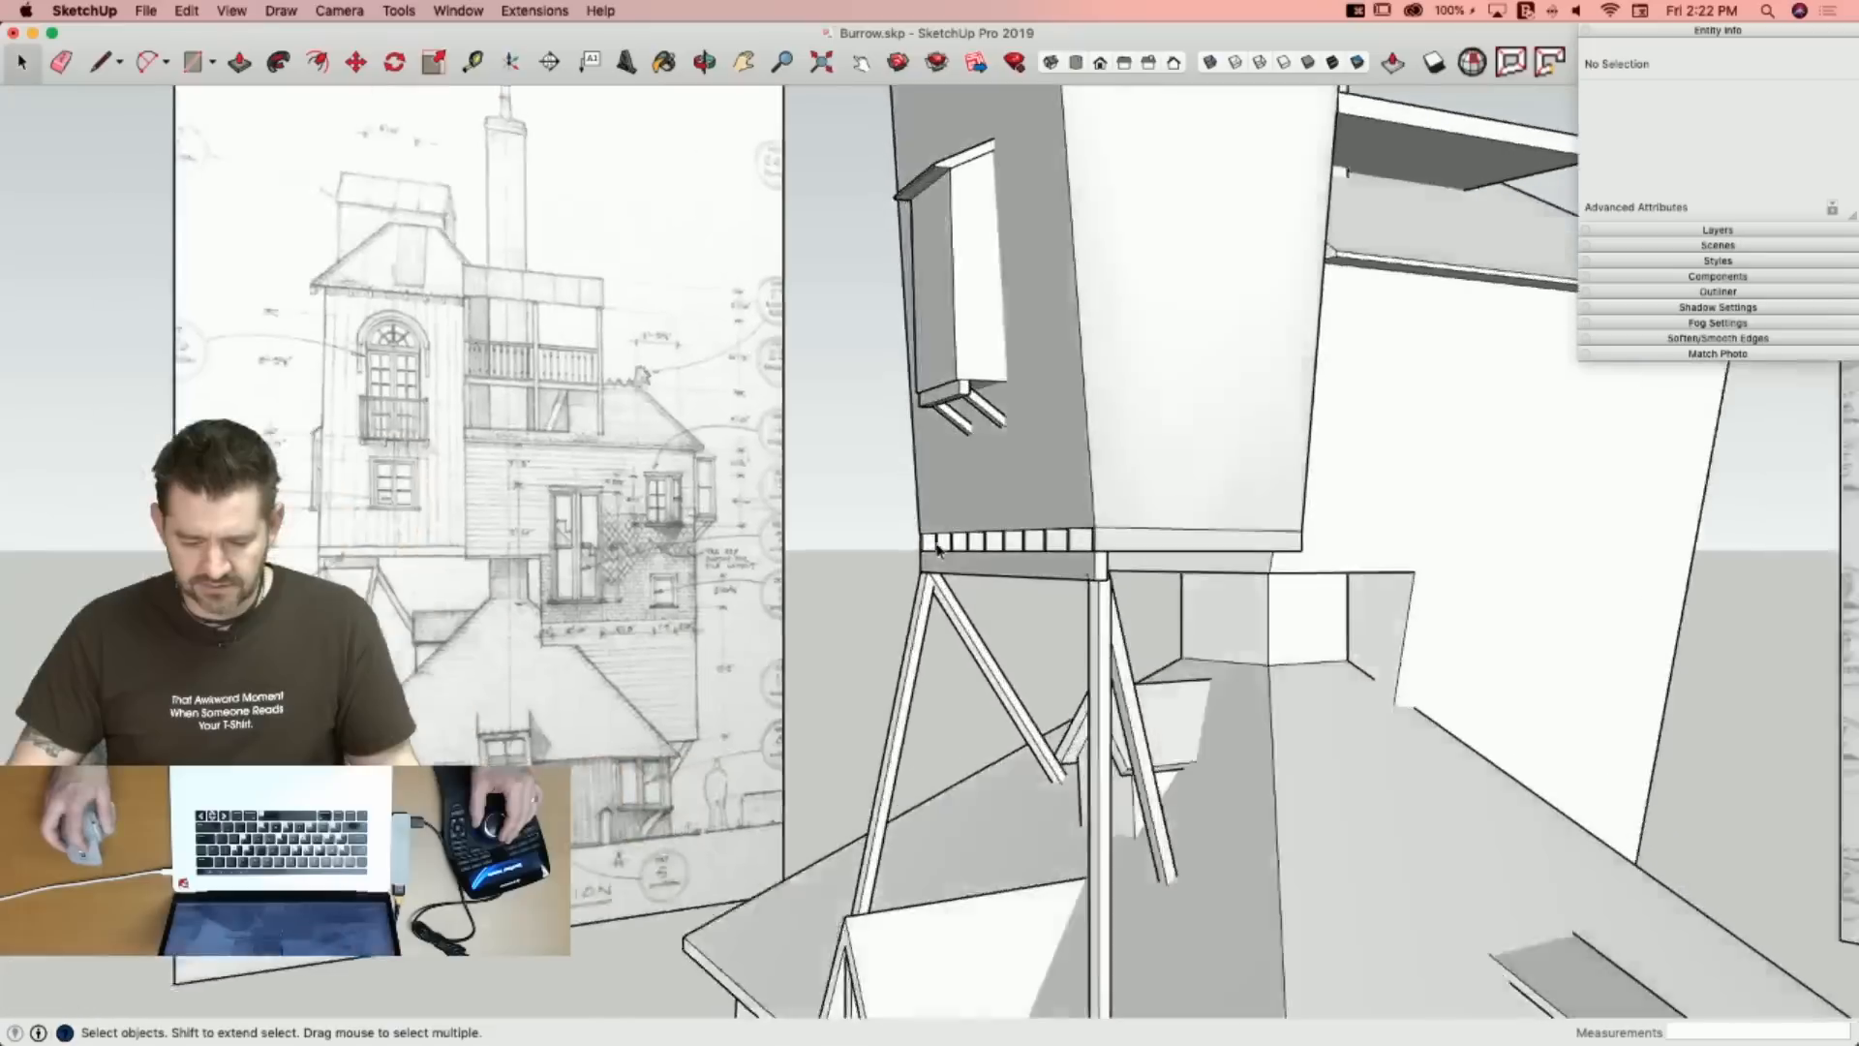
Reopen the bay group and lower the free ends of both braces about 1' 1/16" more to steepen them.
key(m)
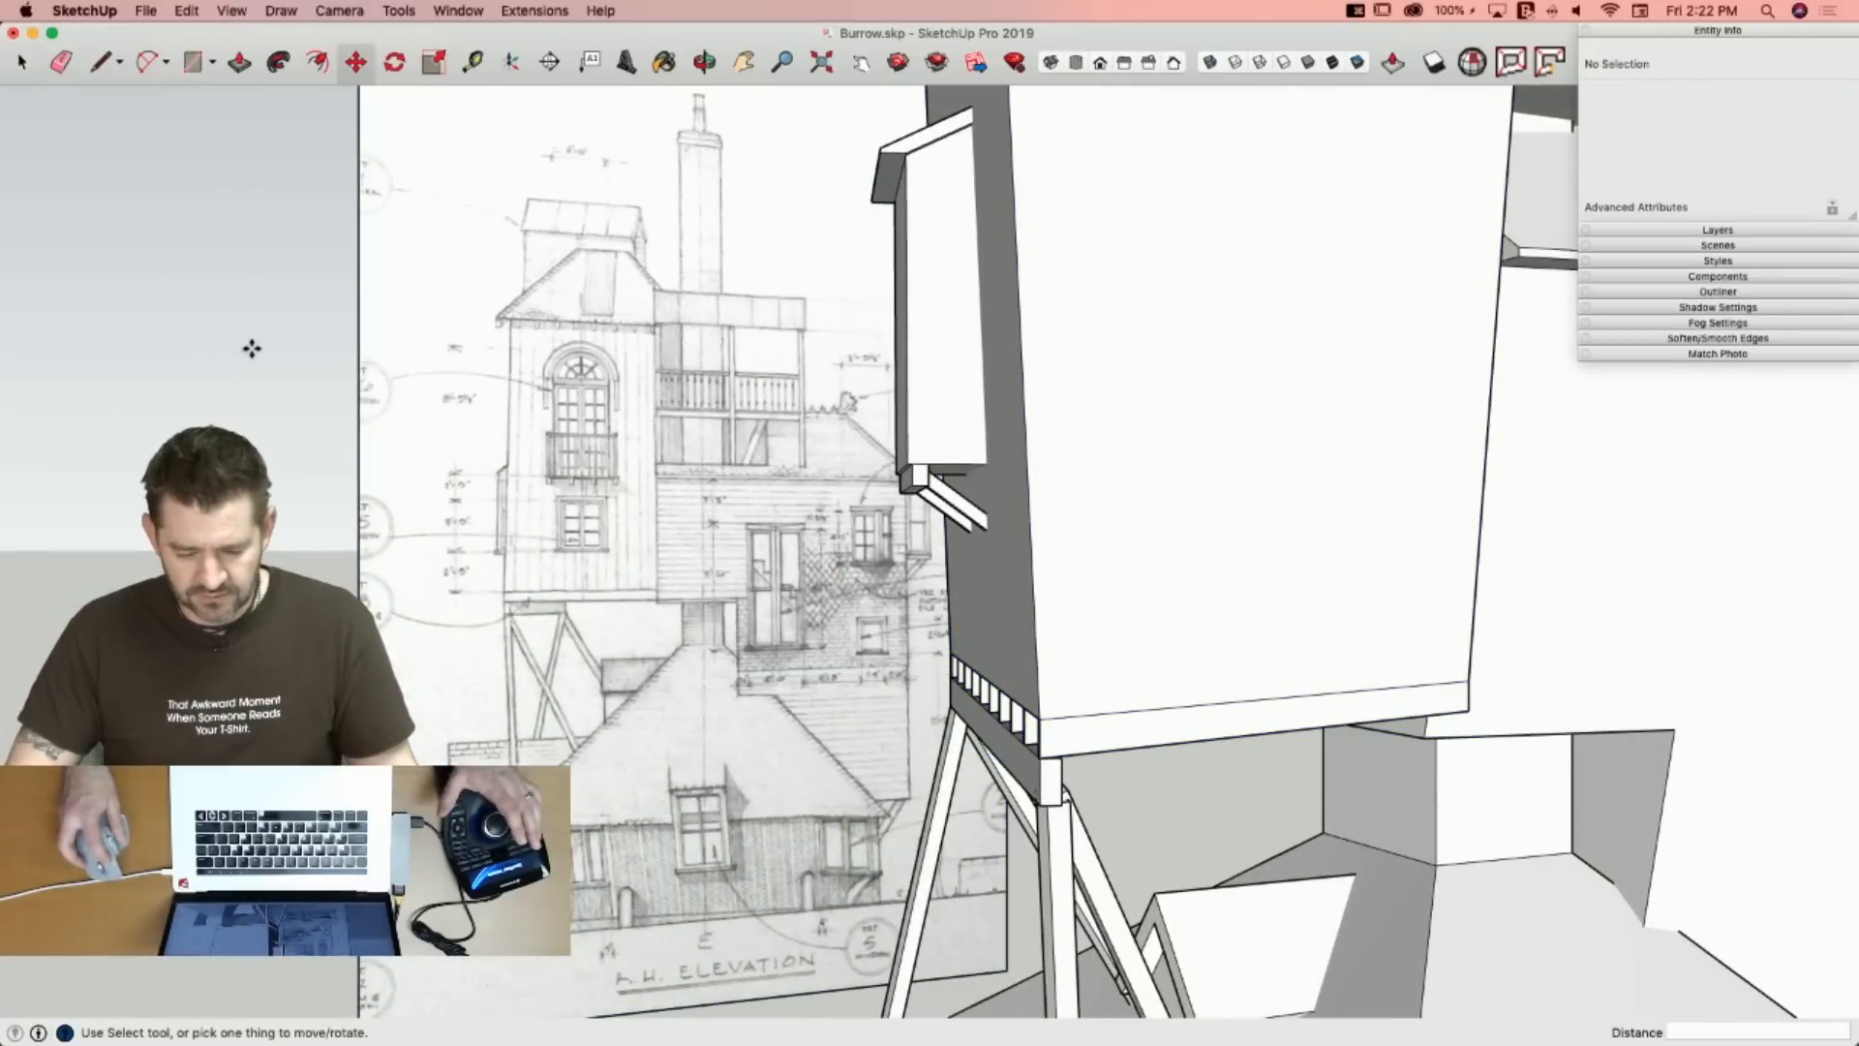
key(space)
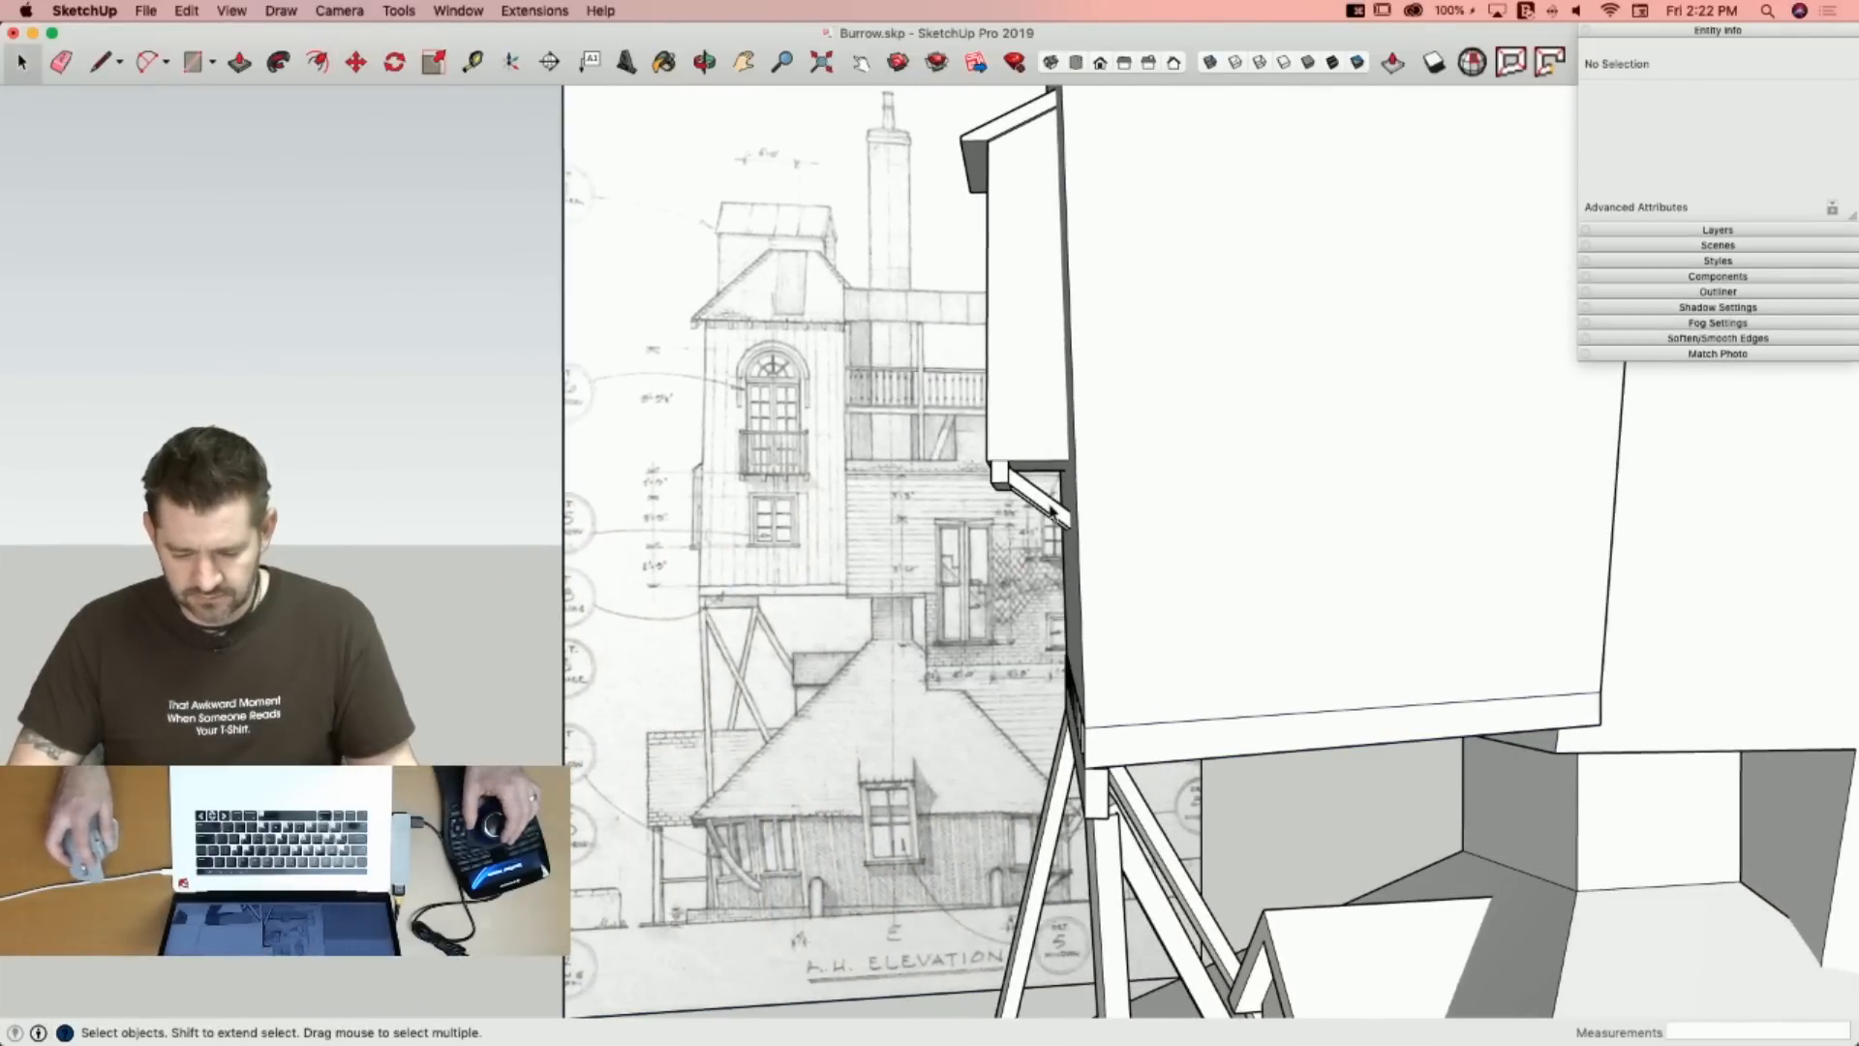
double_click(1050, 506)
drag(1205, 703, 1200, 699)
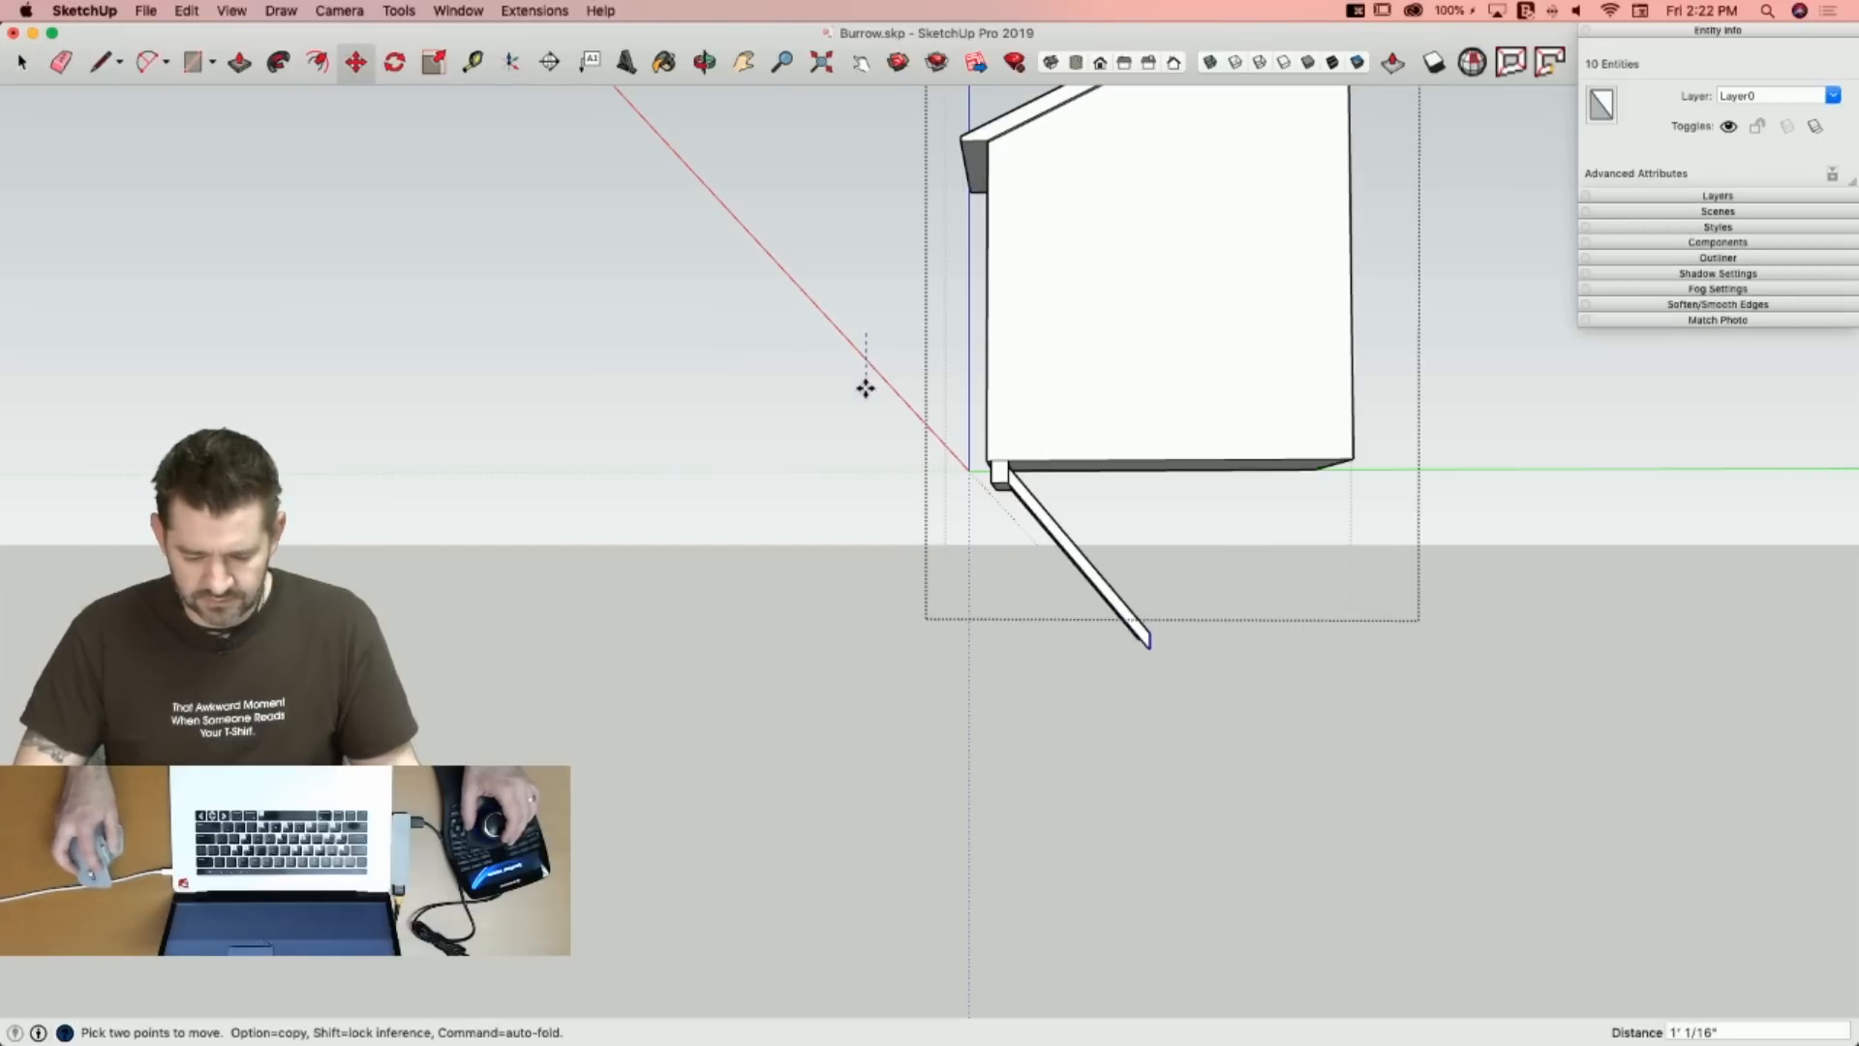
key(shift)
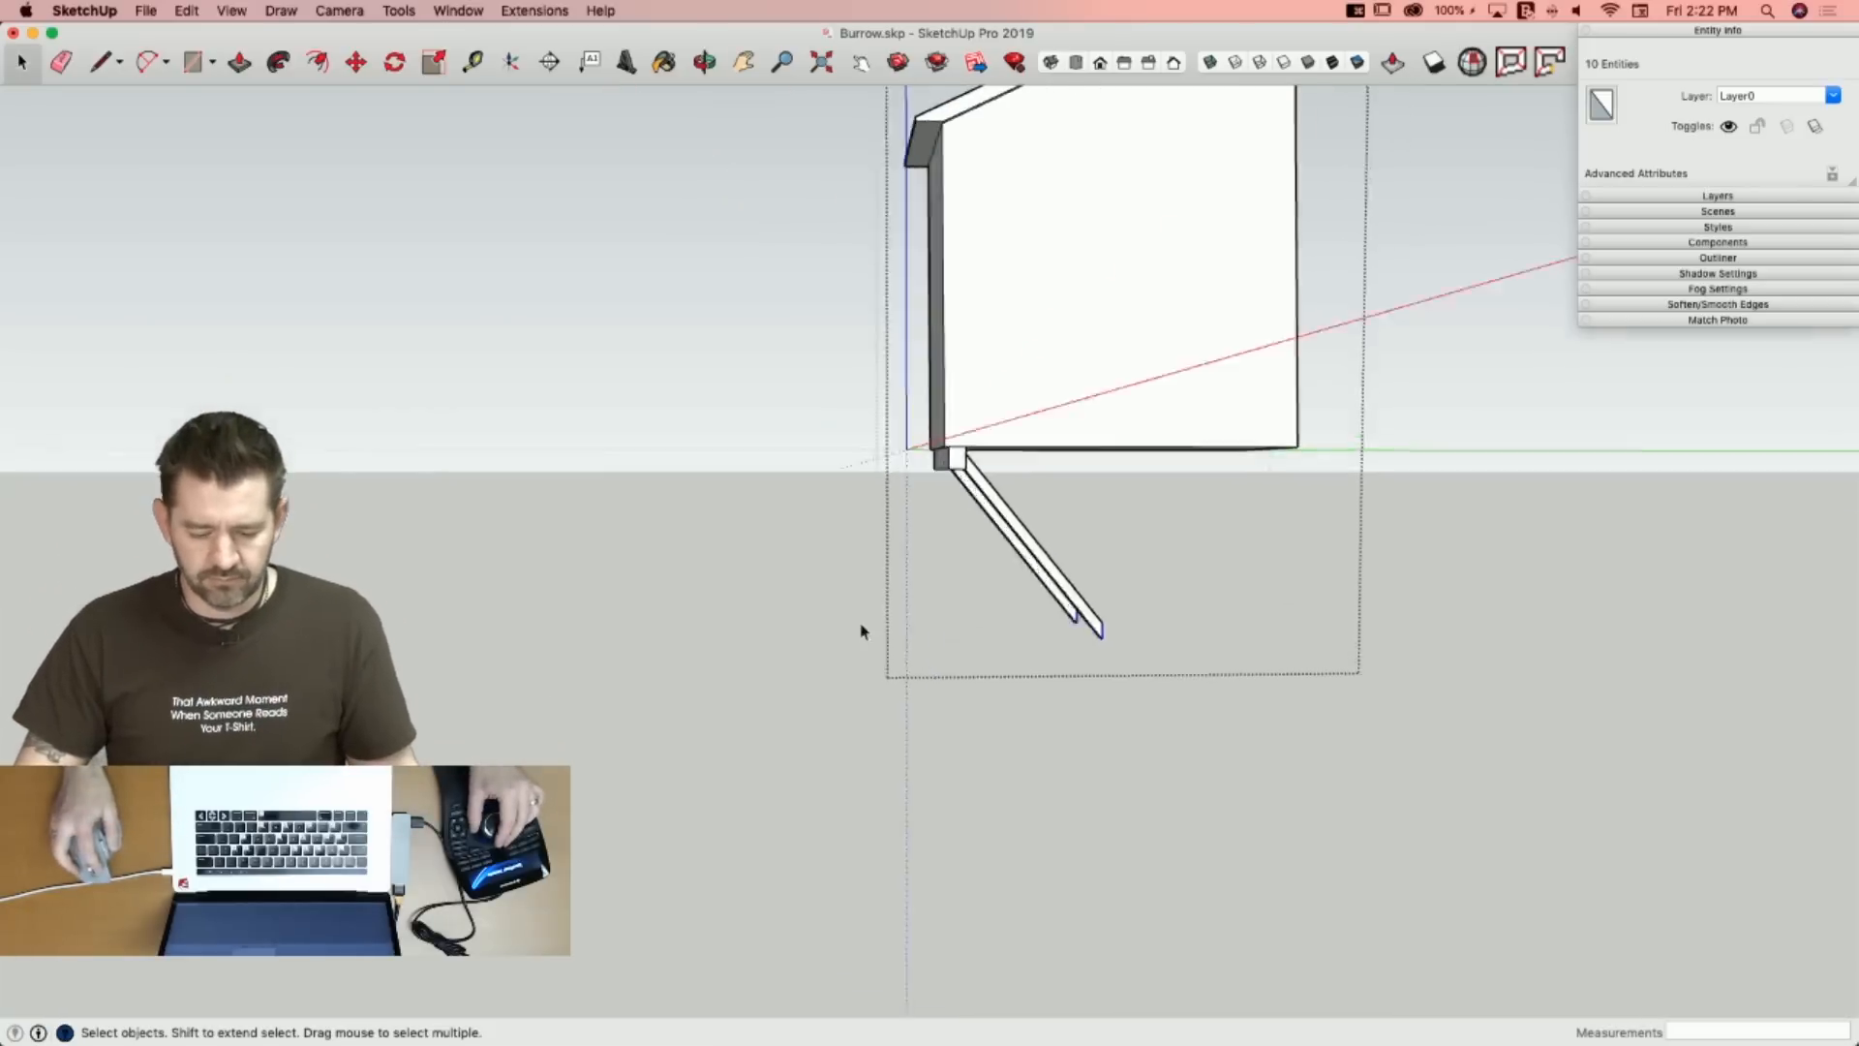
Close the bay group and move the whole bay straight up the tower wall about 2 1/16".
click(1094, 627)
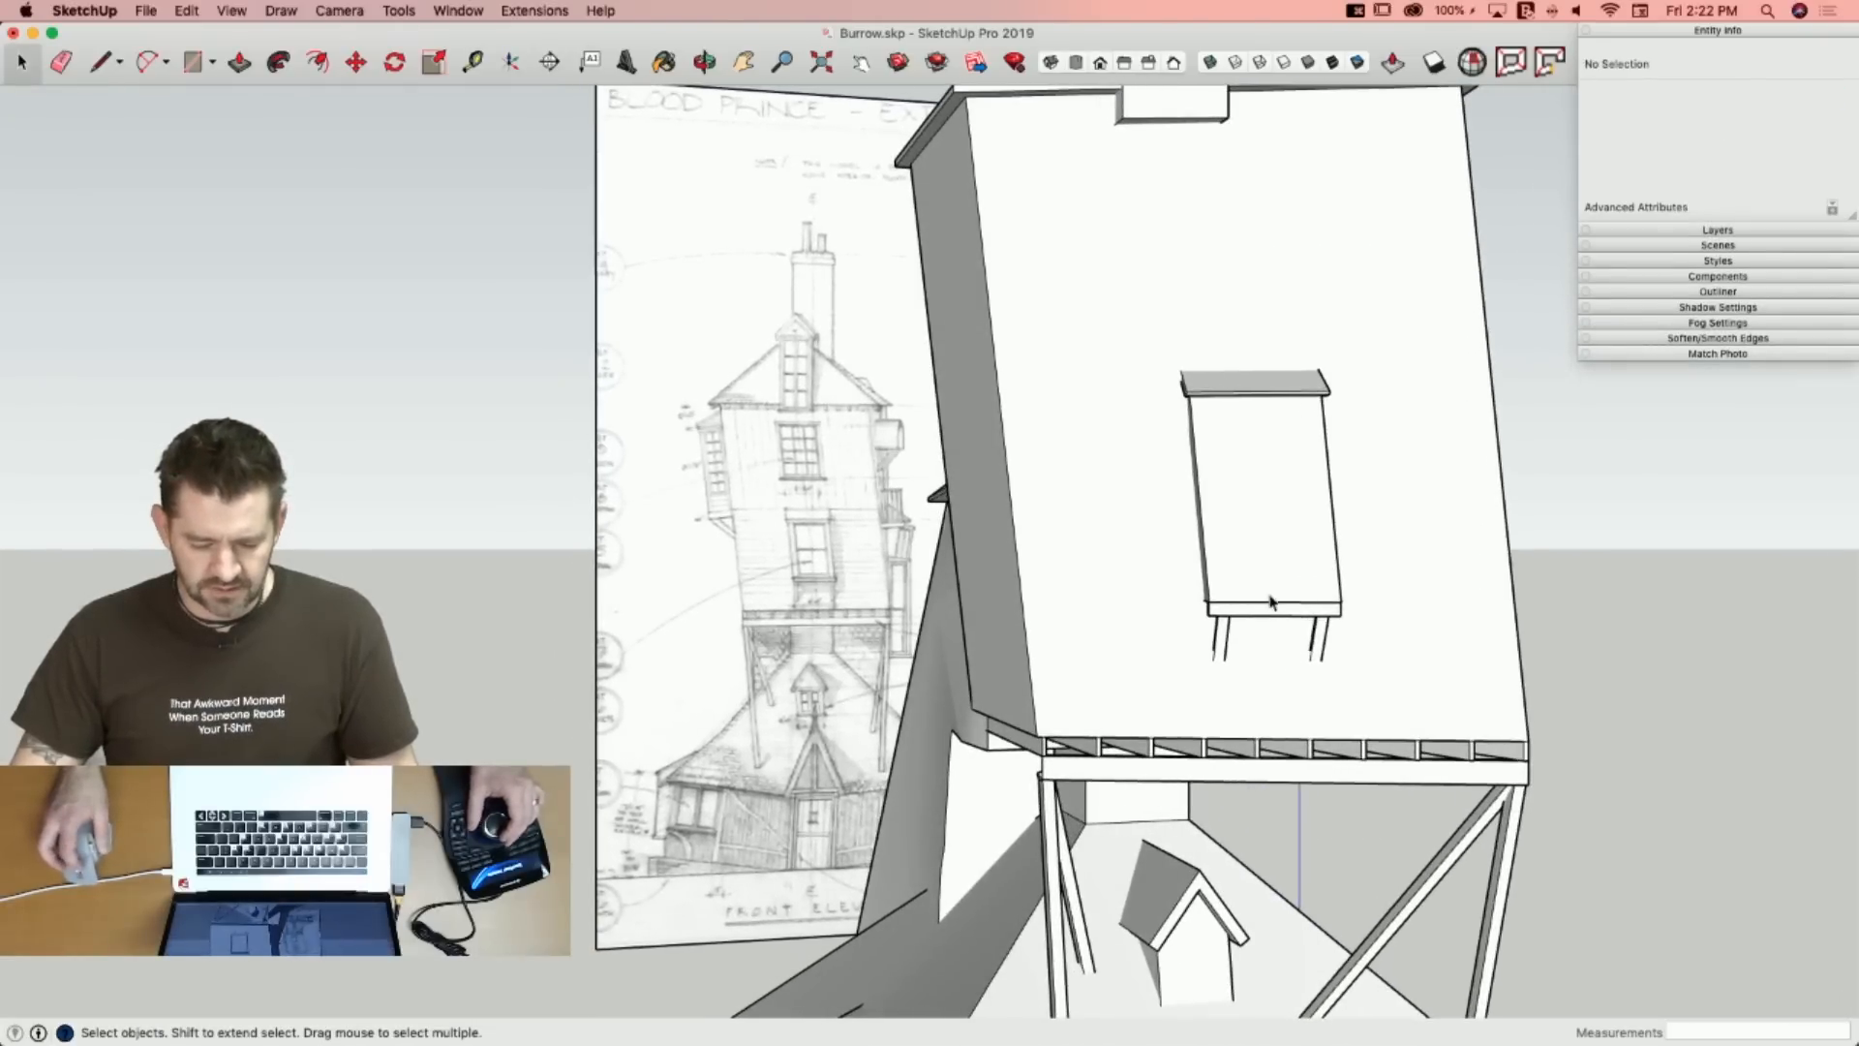
click(1212, 581)
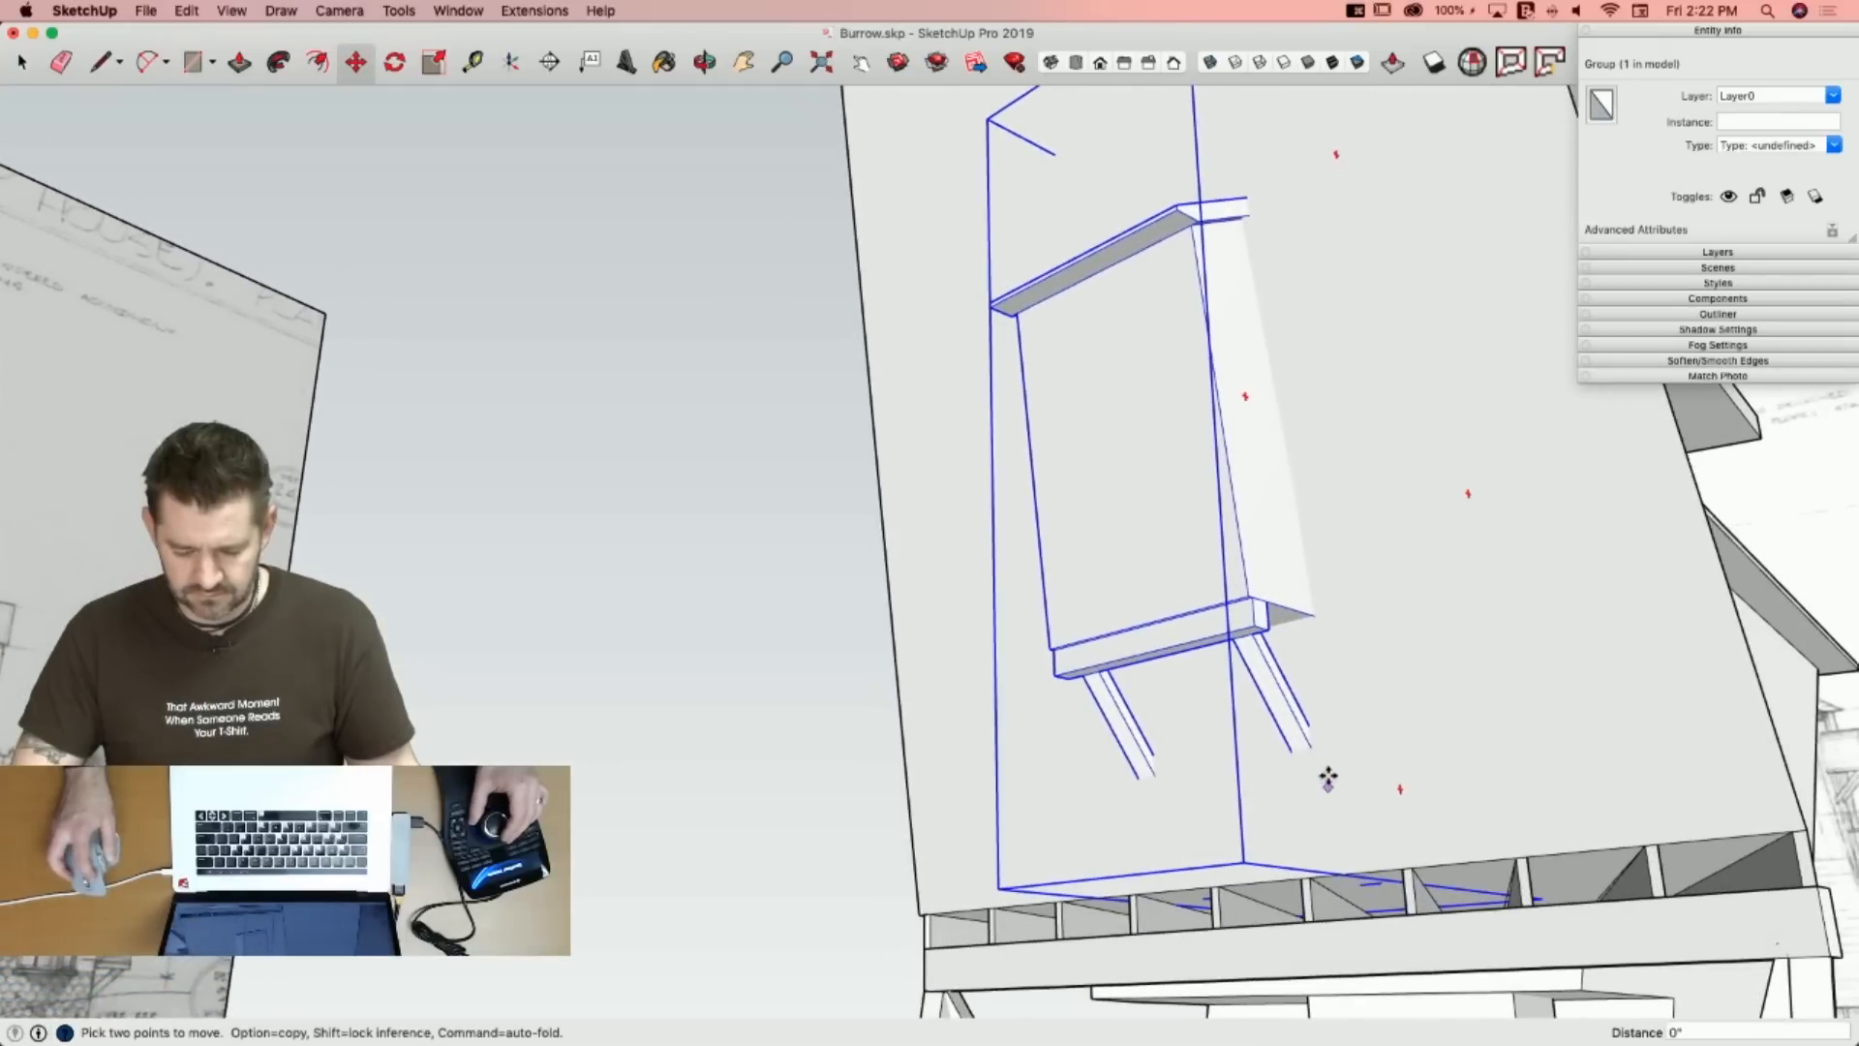
key(Up)
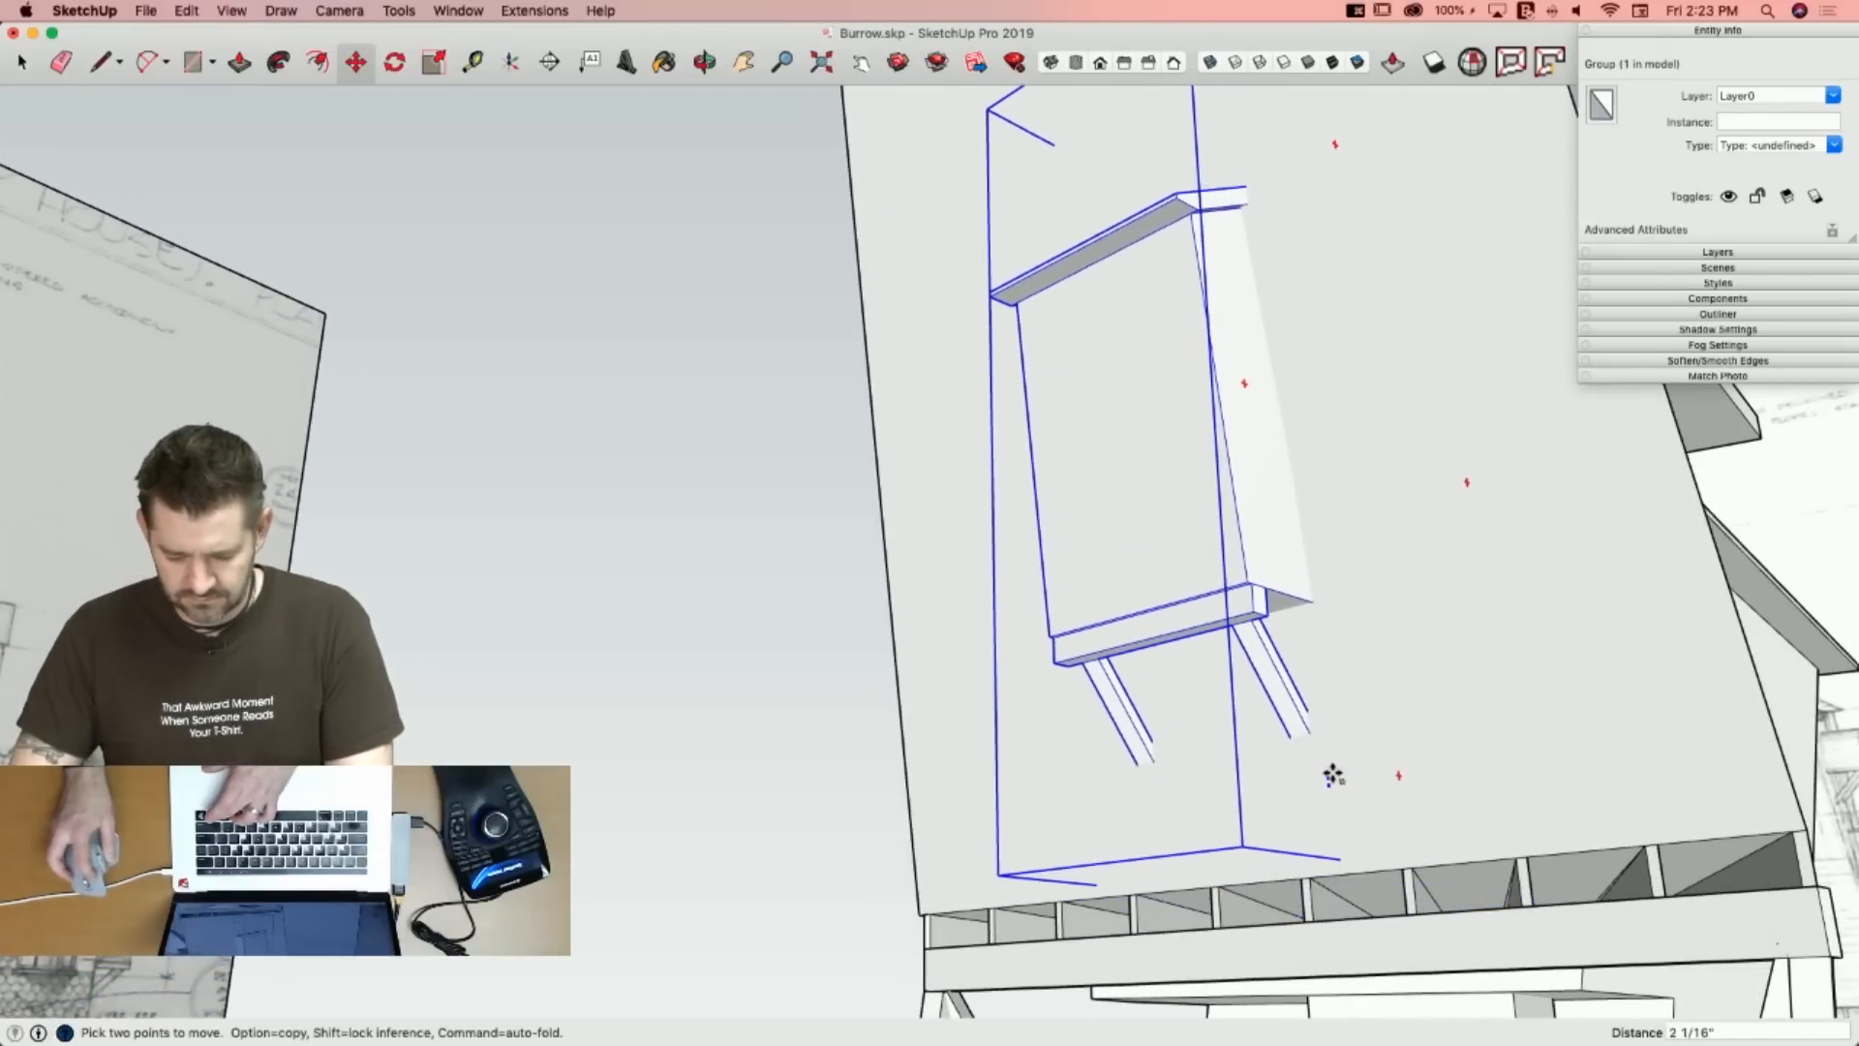
key(space)
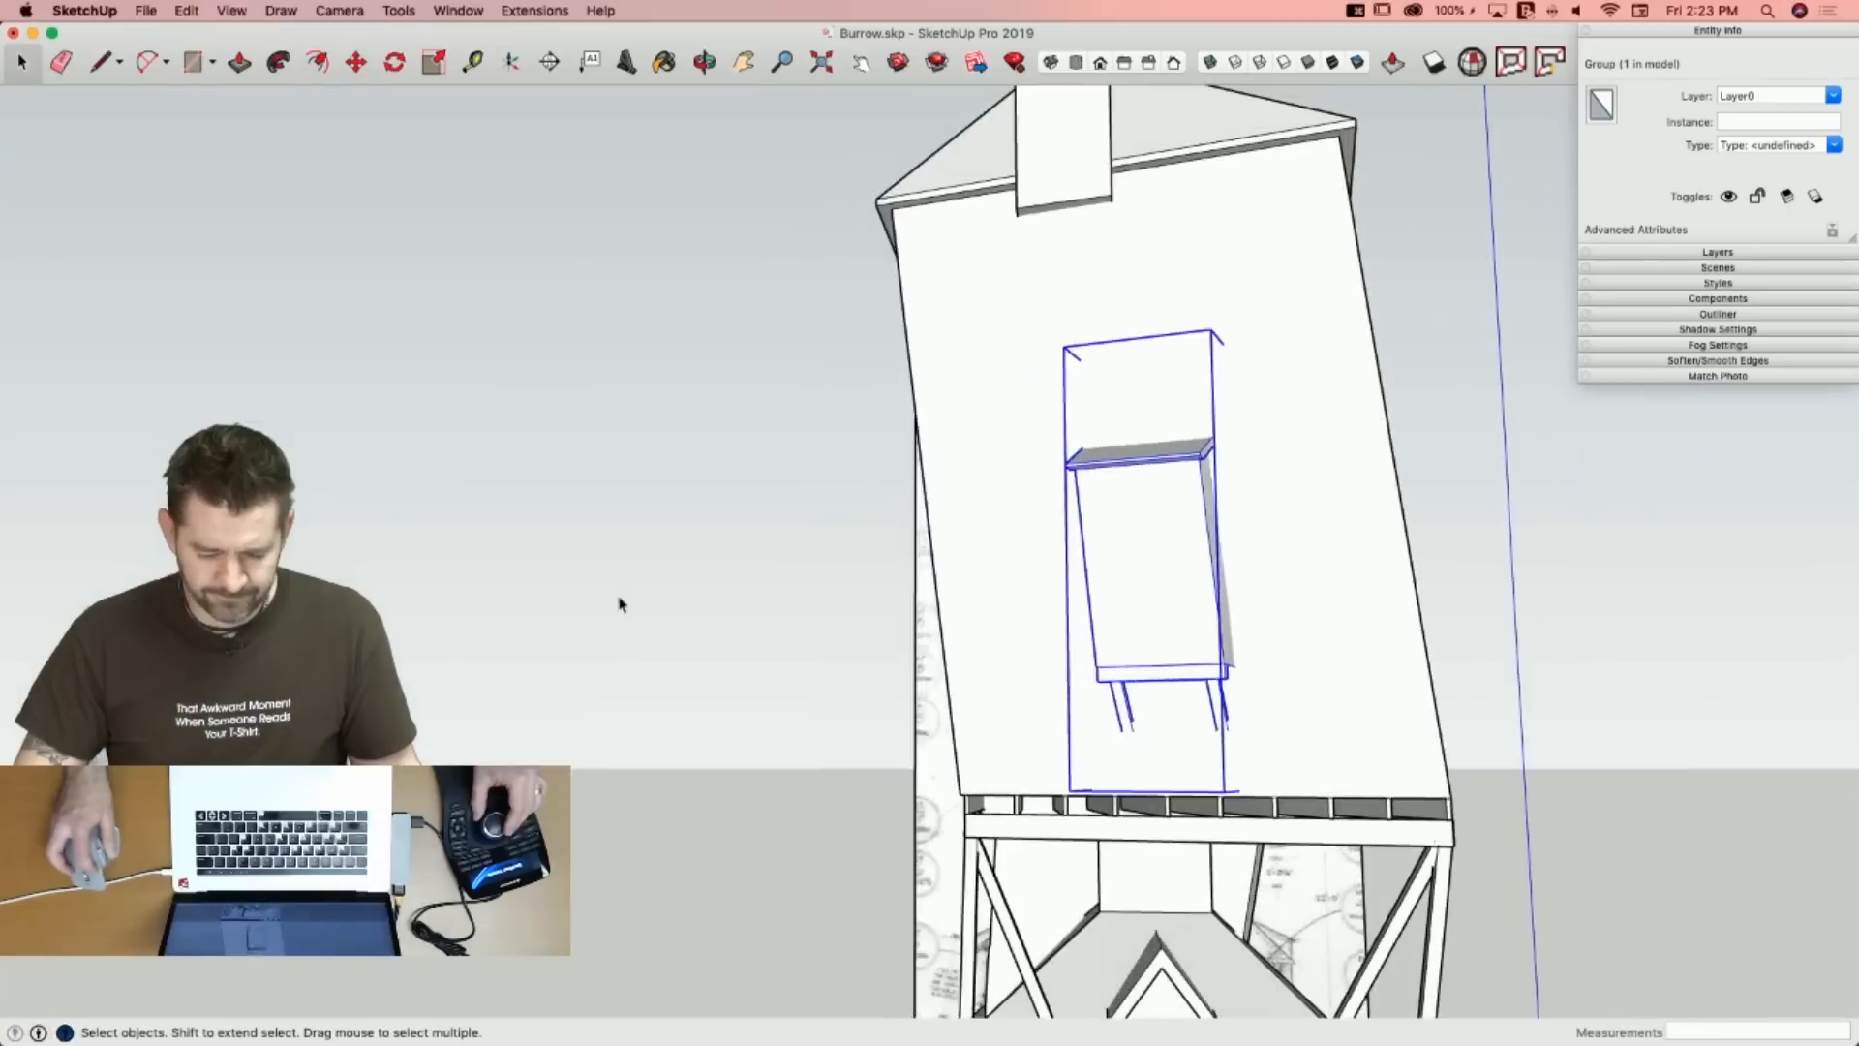
click(620, 600)
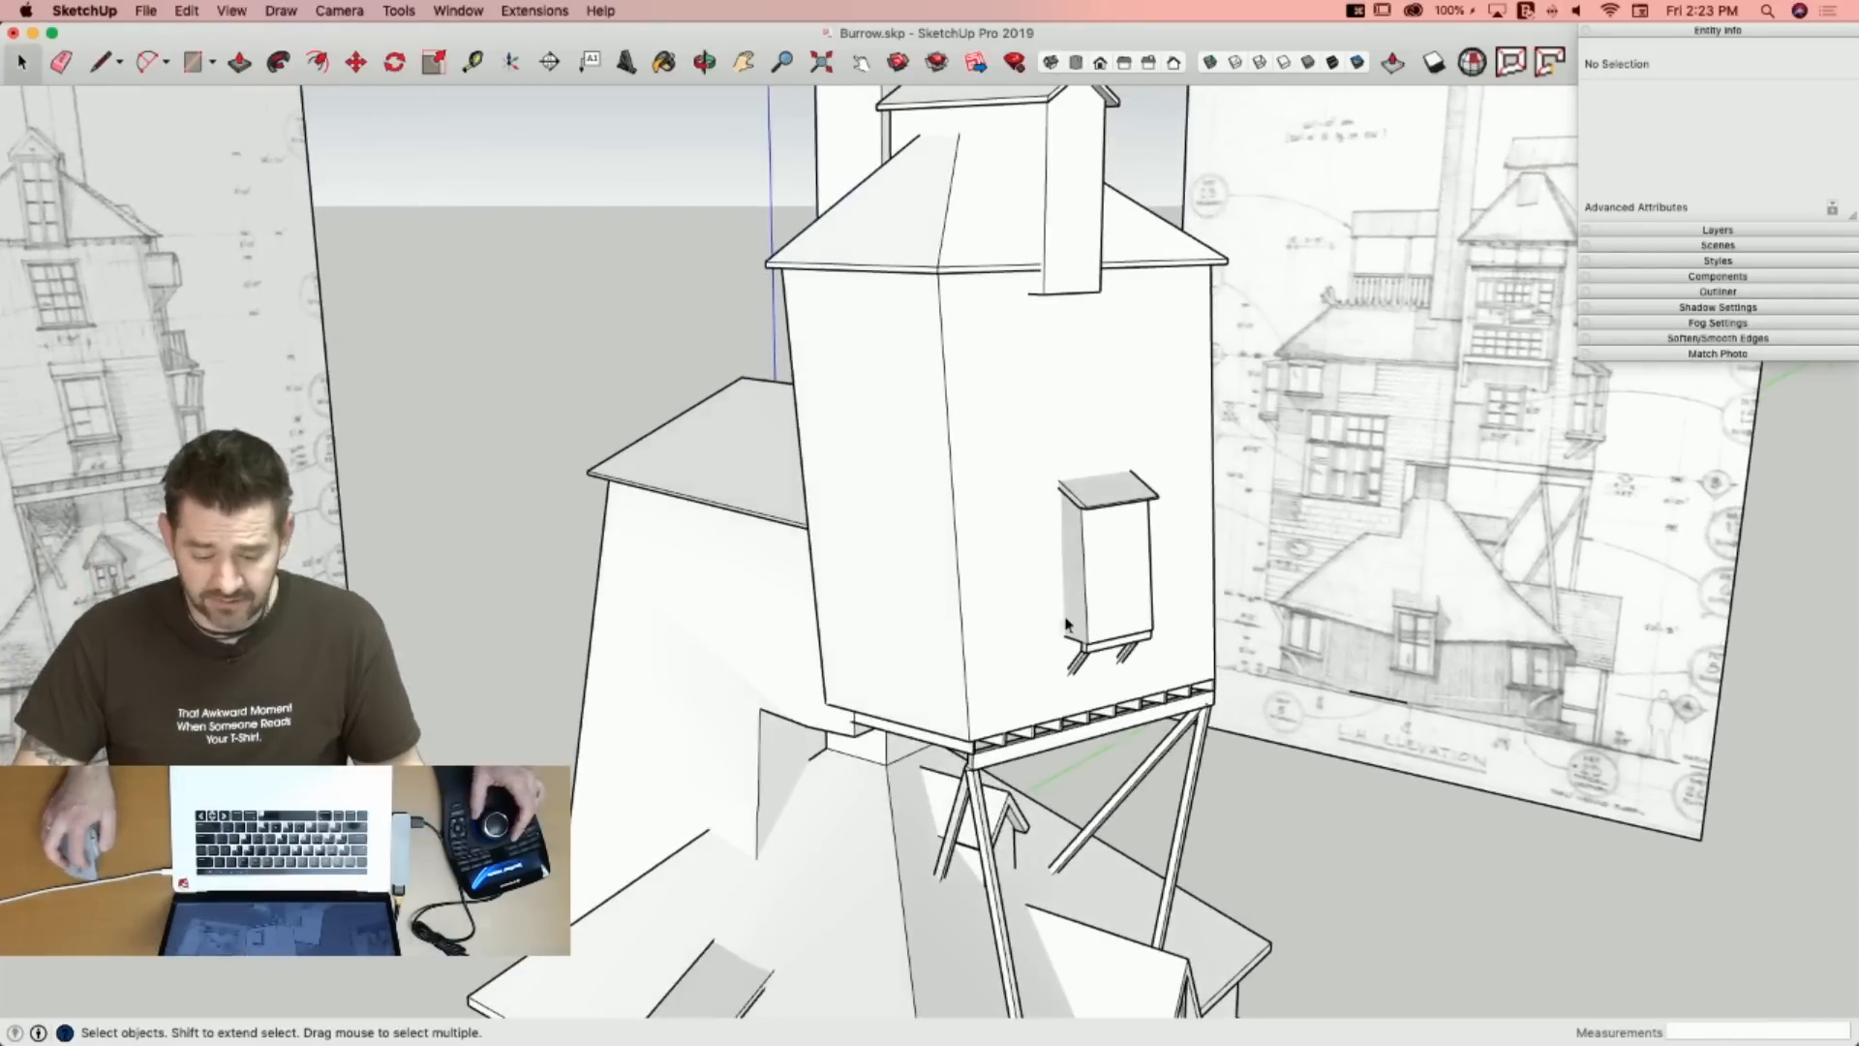
Copy the braced bay around the corner to the adjacent tower wall and turn the copy to face outward.
click(1104, 581)
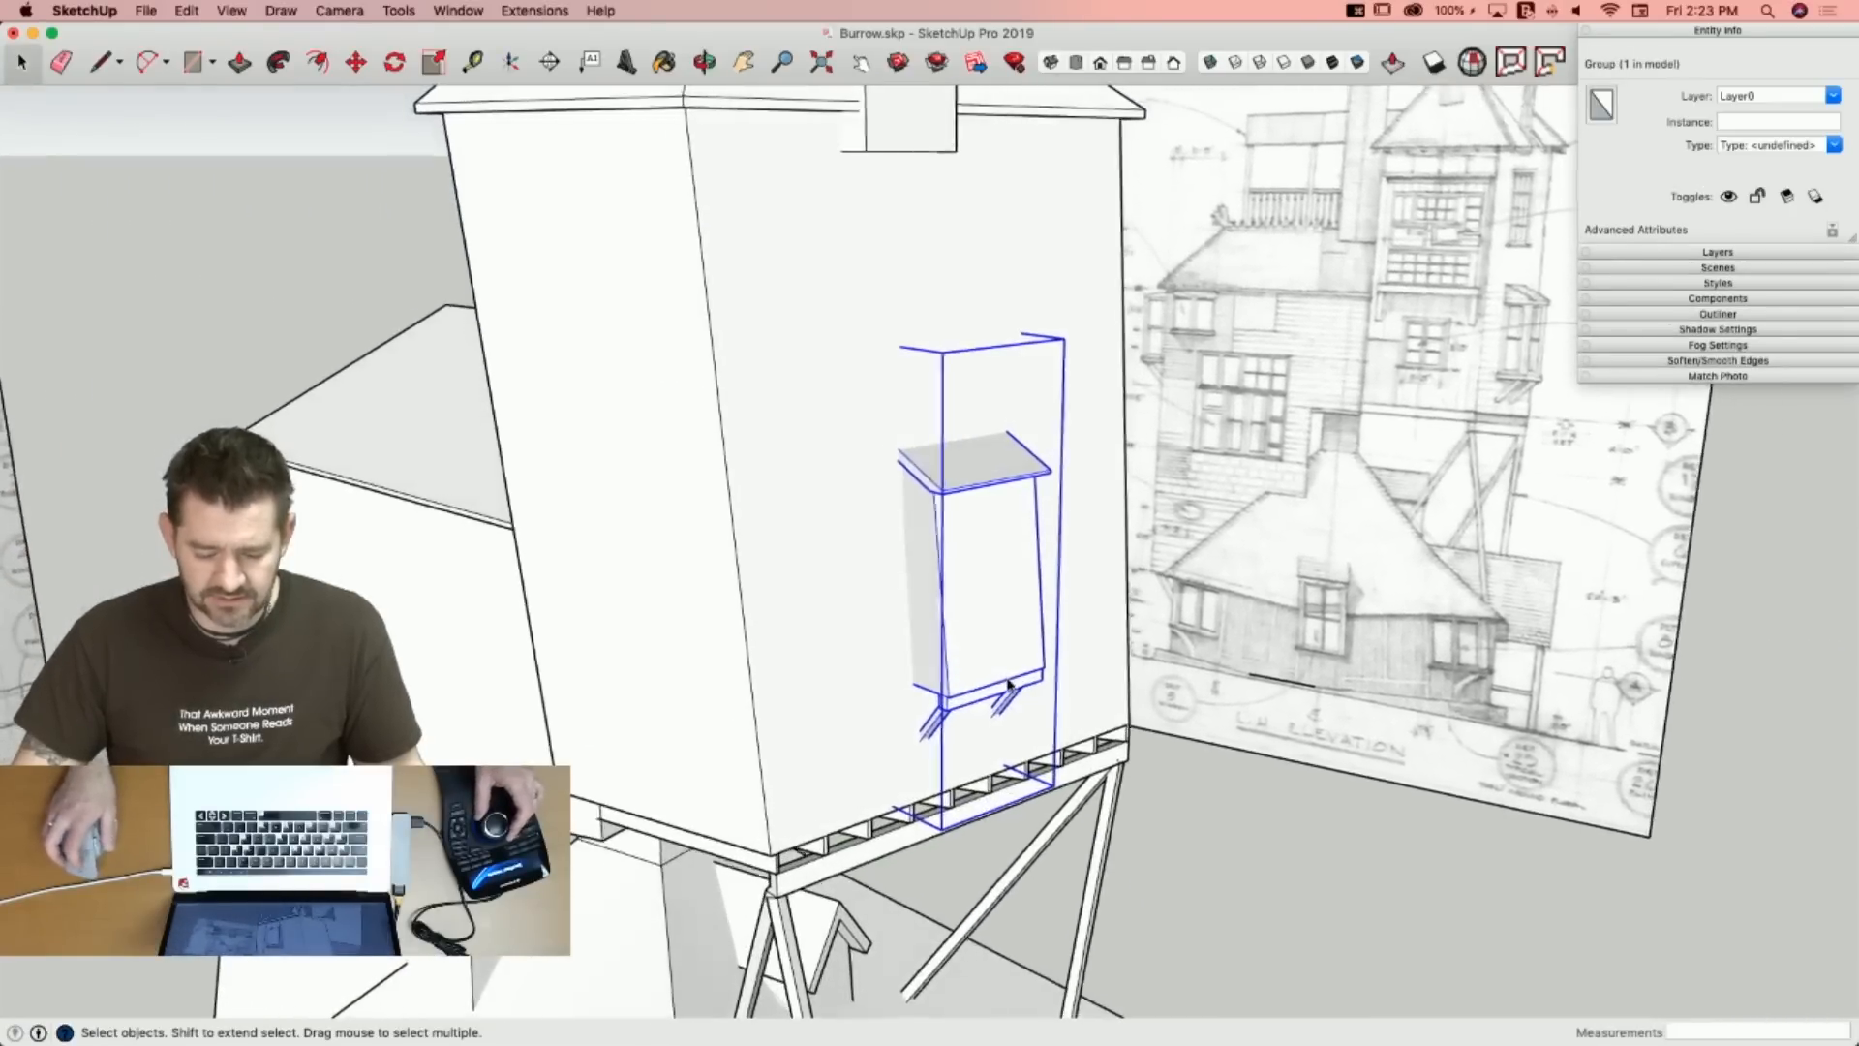
key(m)
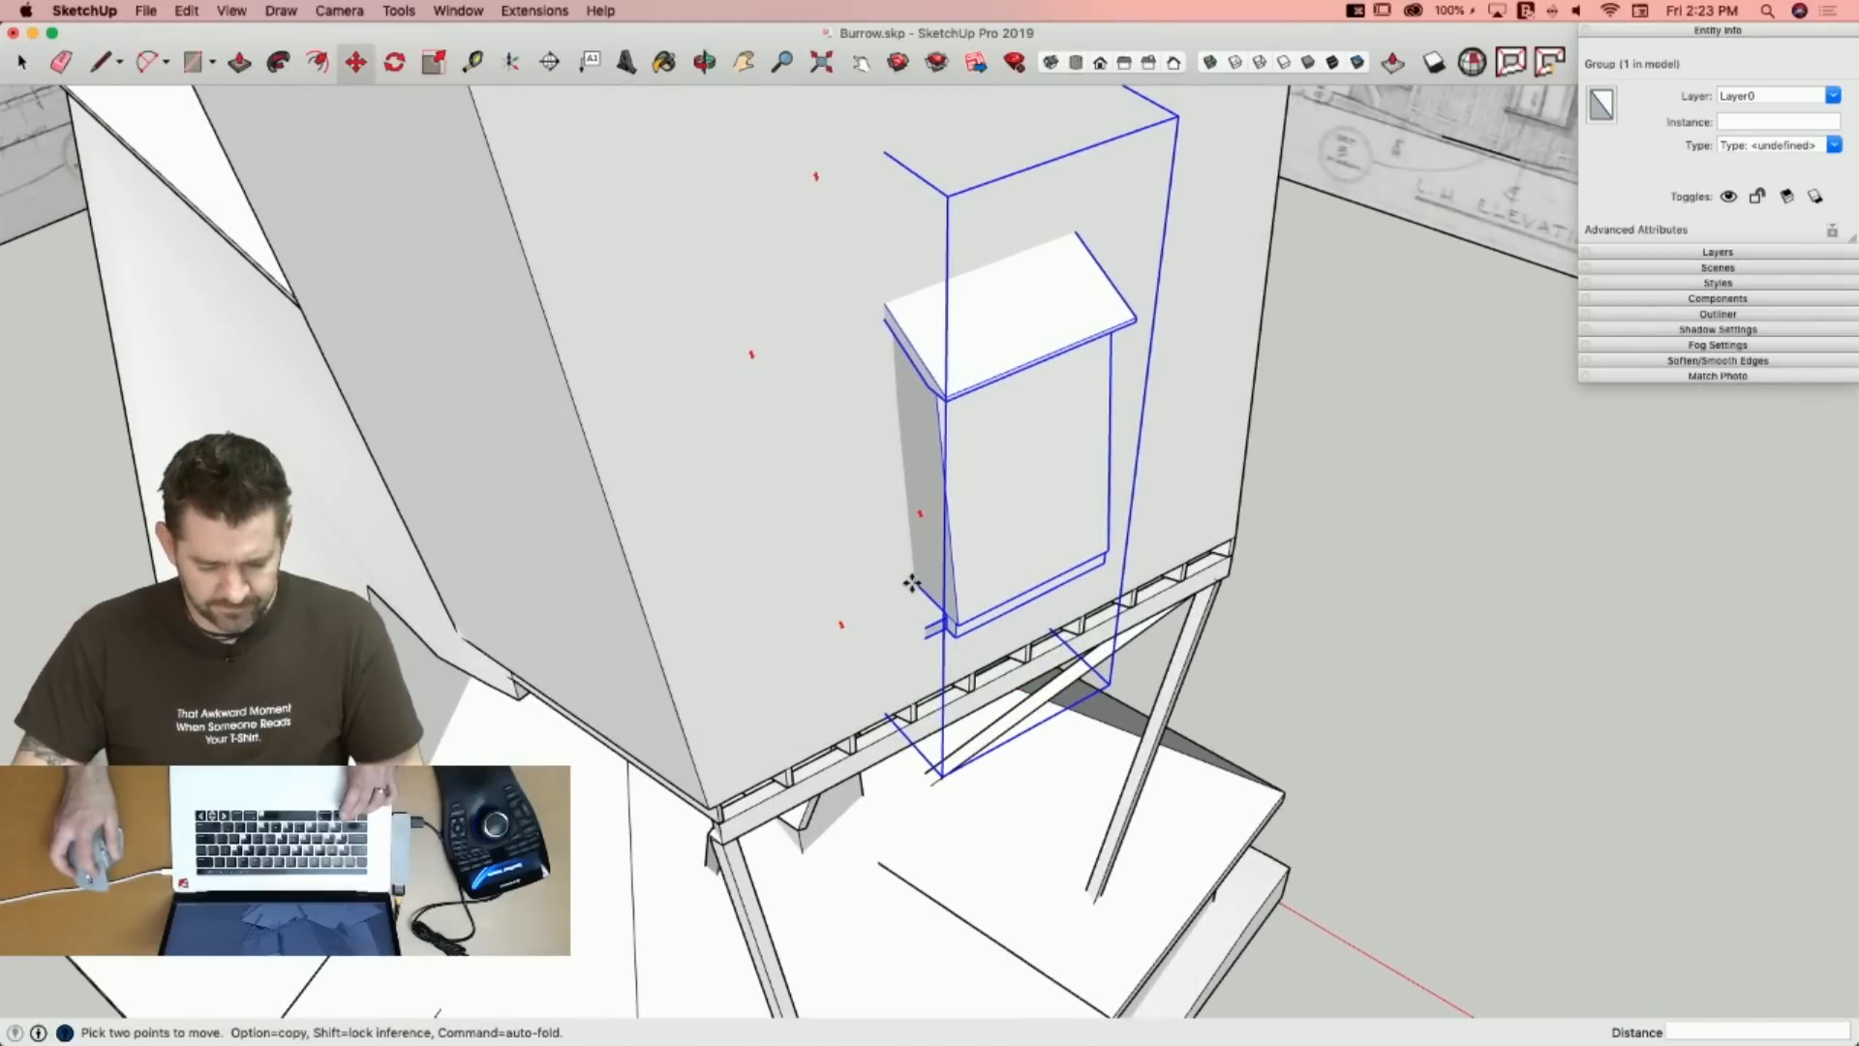
key(Escape)
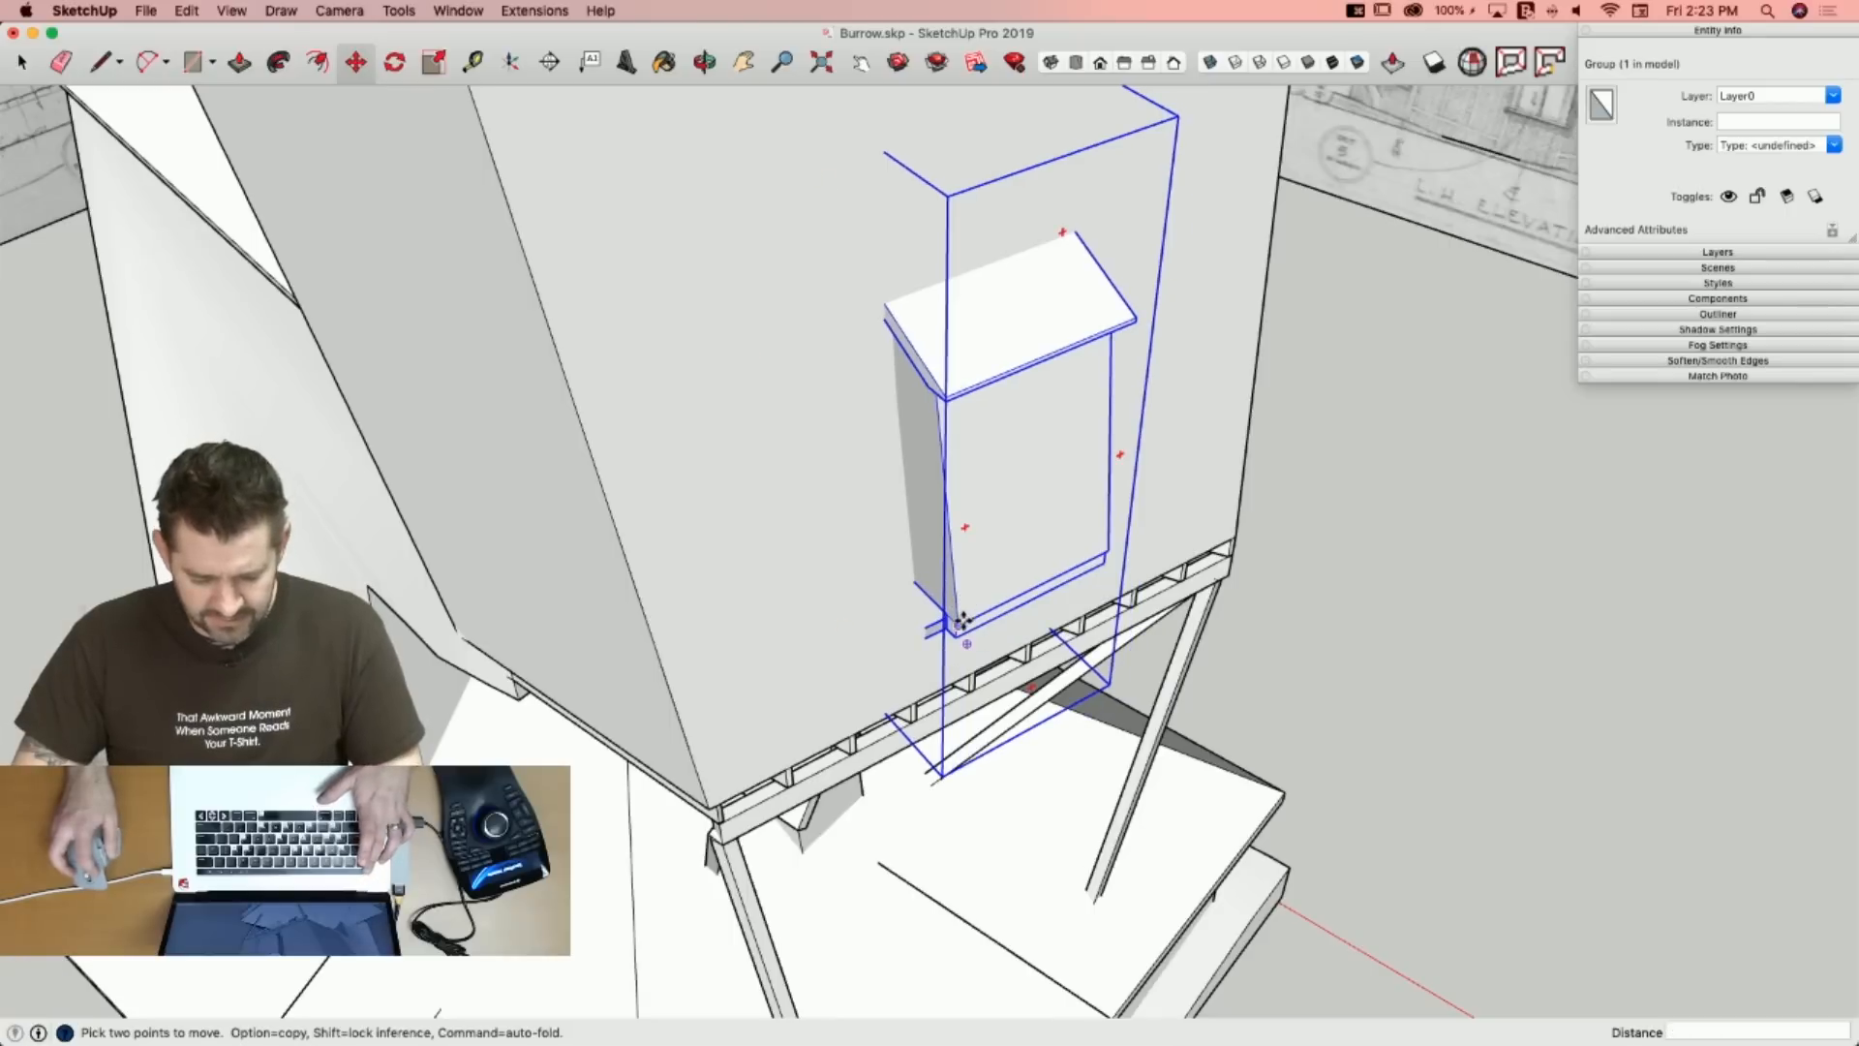
click(961, 621)
key(alt)
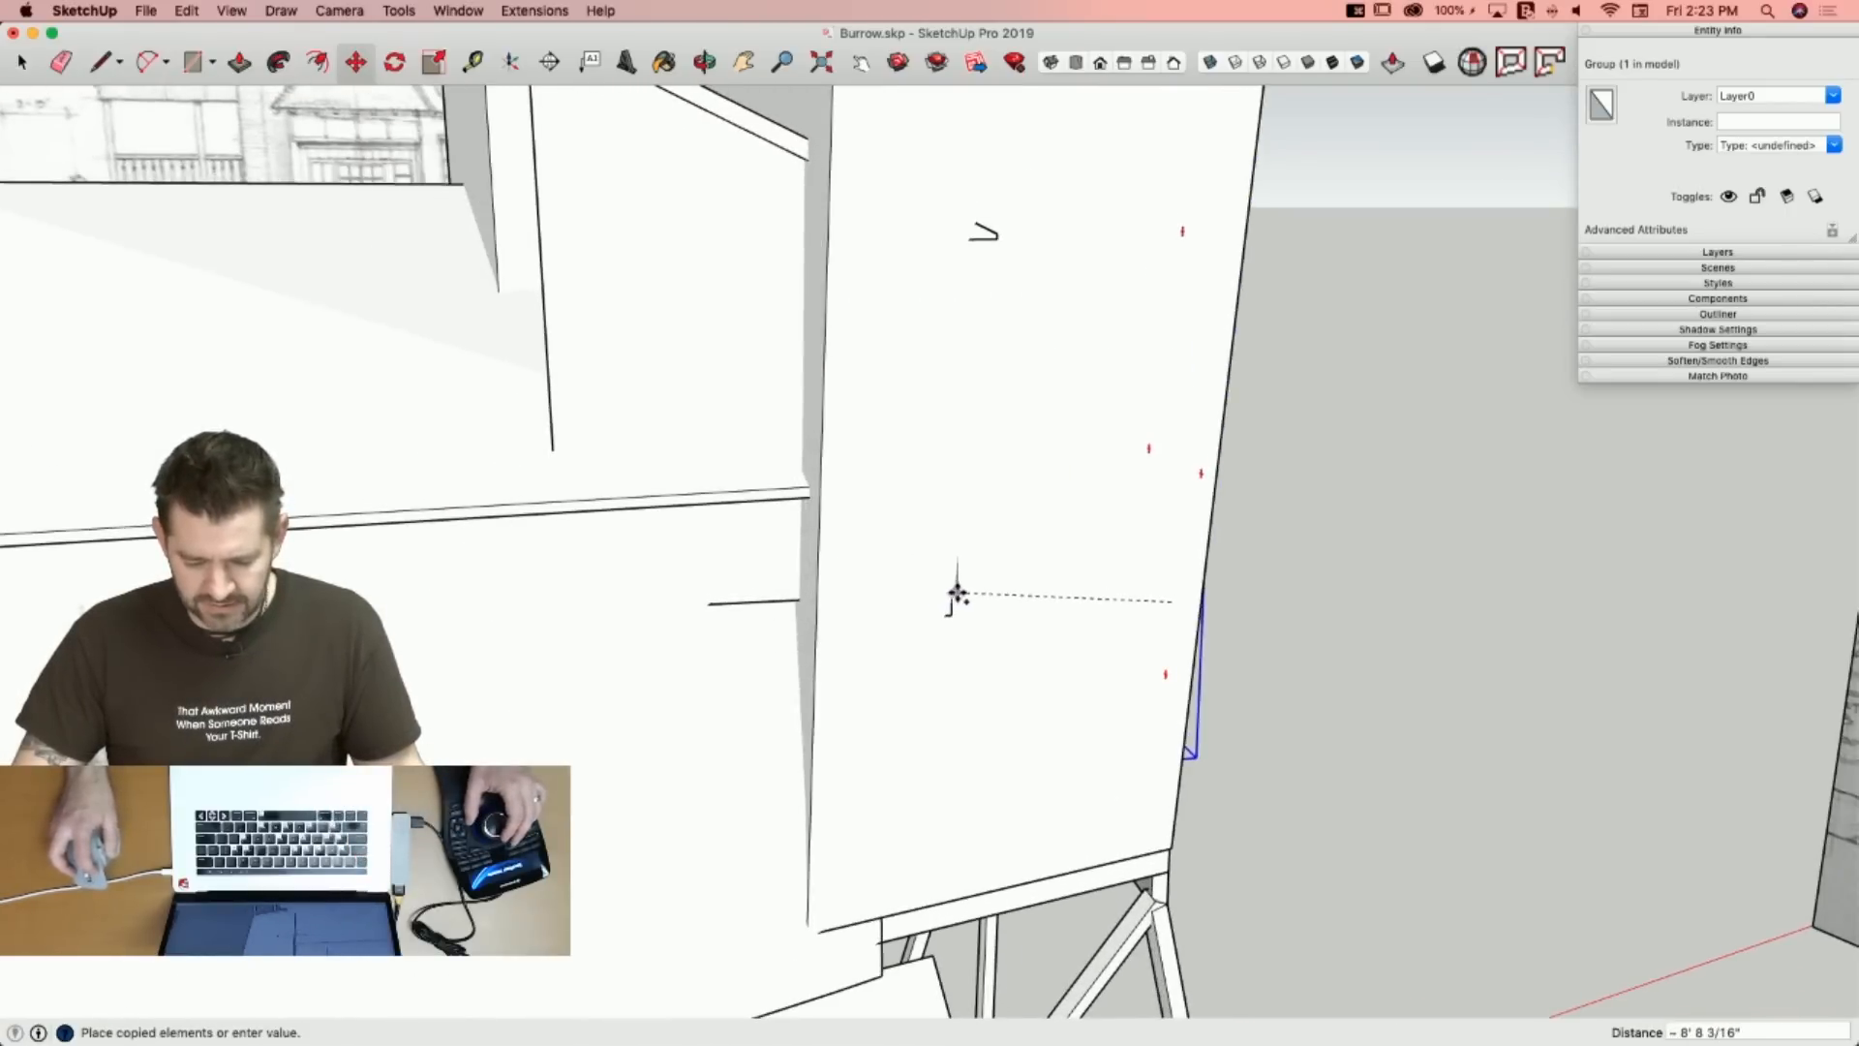
click(969, 589)
key(q)
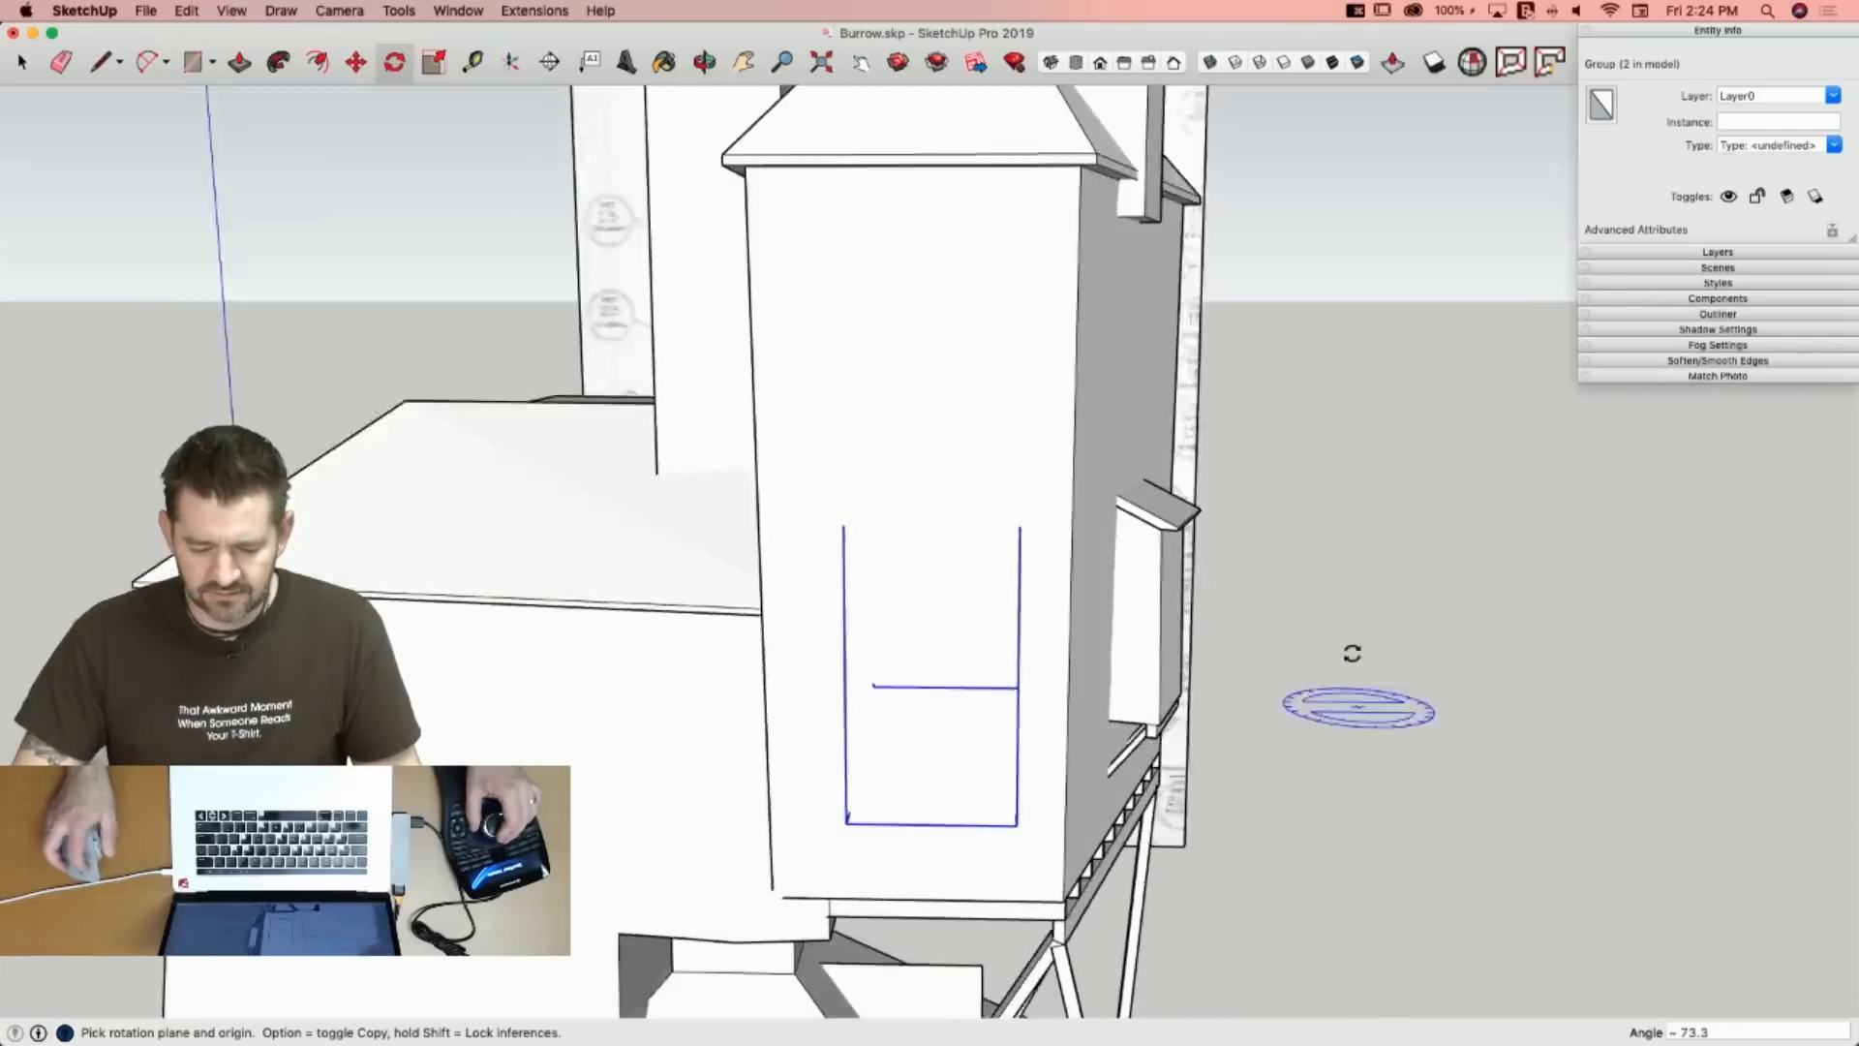
key(m)
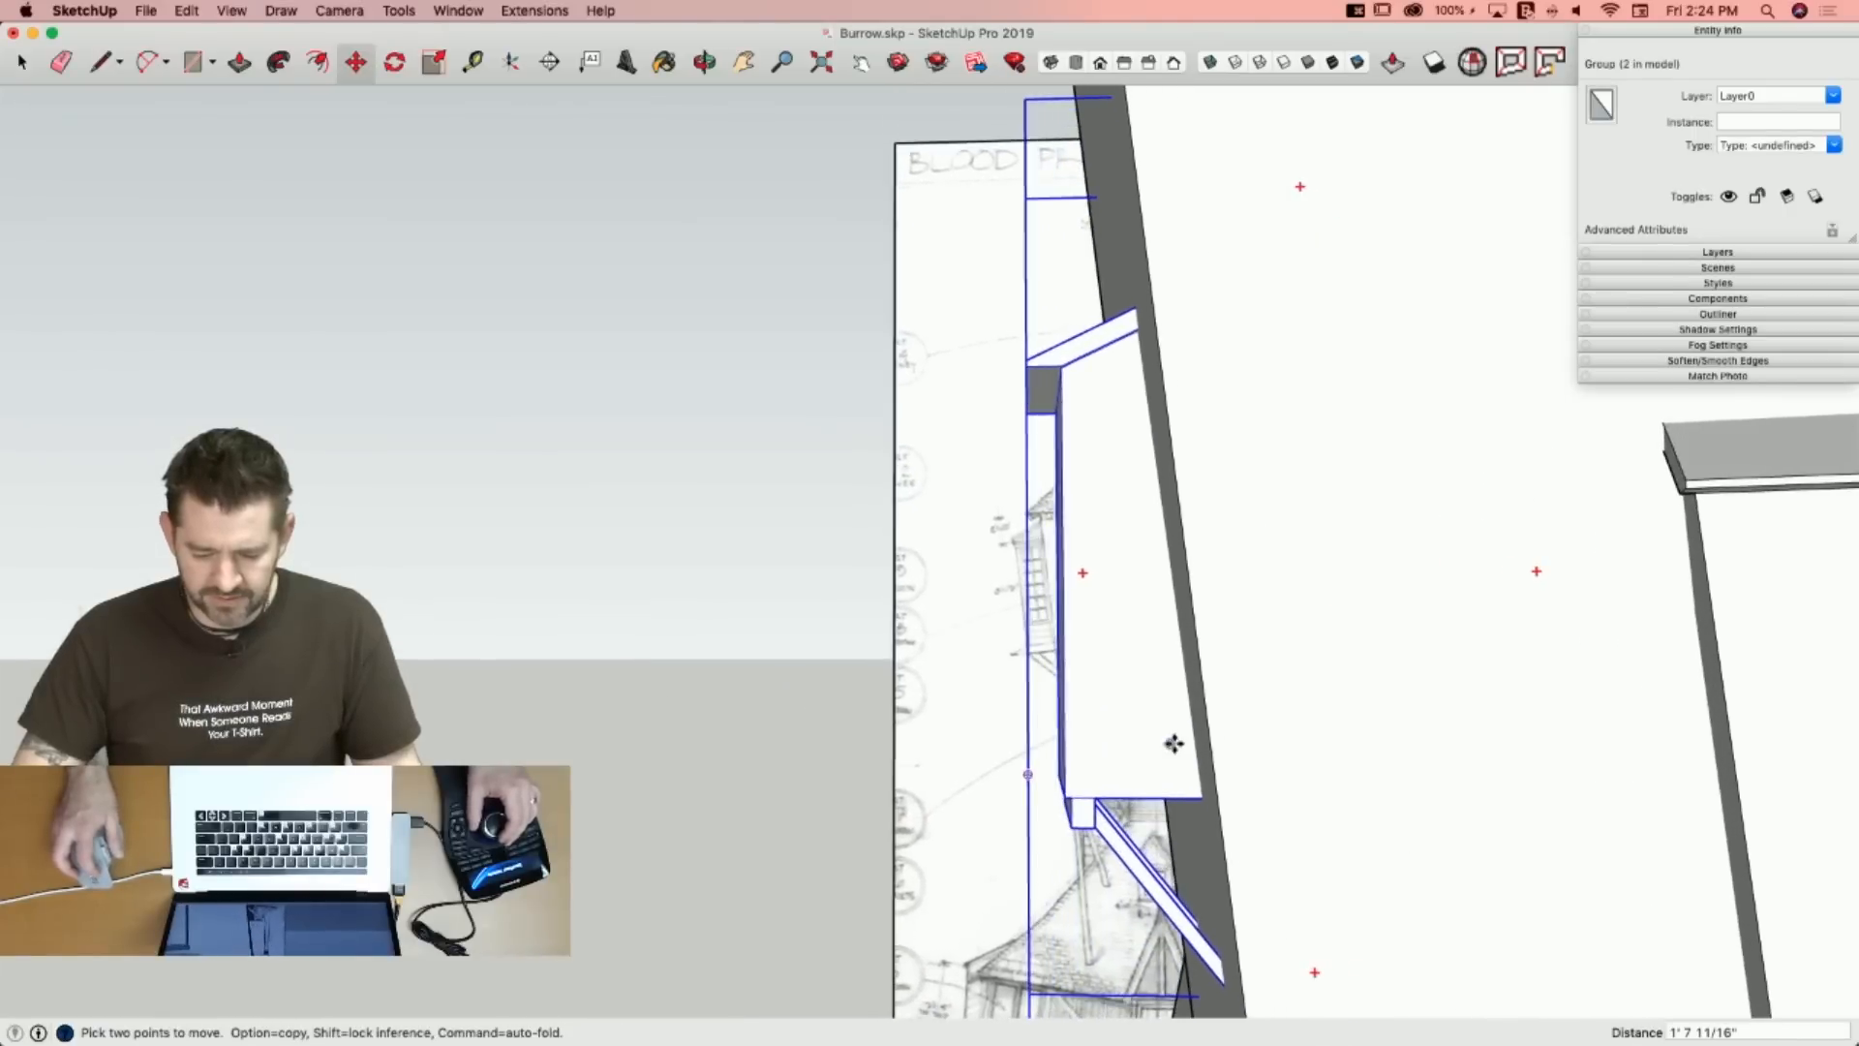
Tilt the copied bay about 8.8° to match the wall's lean and move it up the wall about 2' 7/16".
key(q)
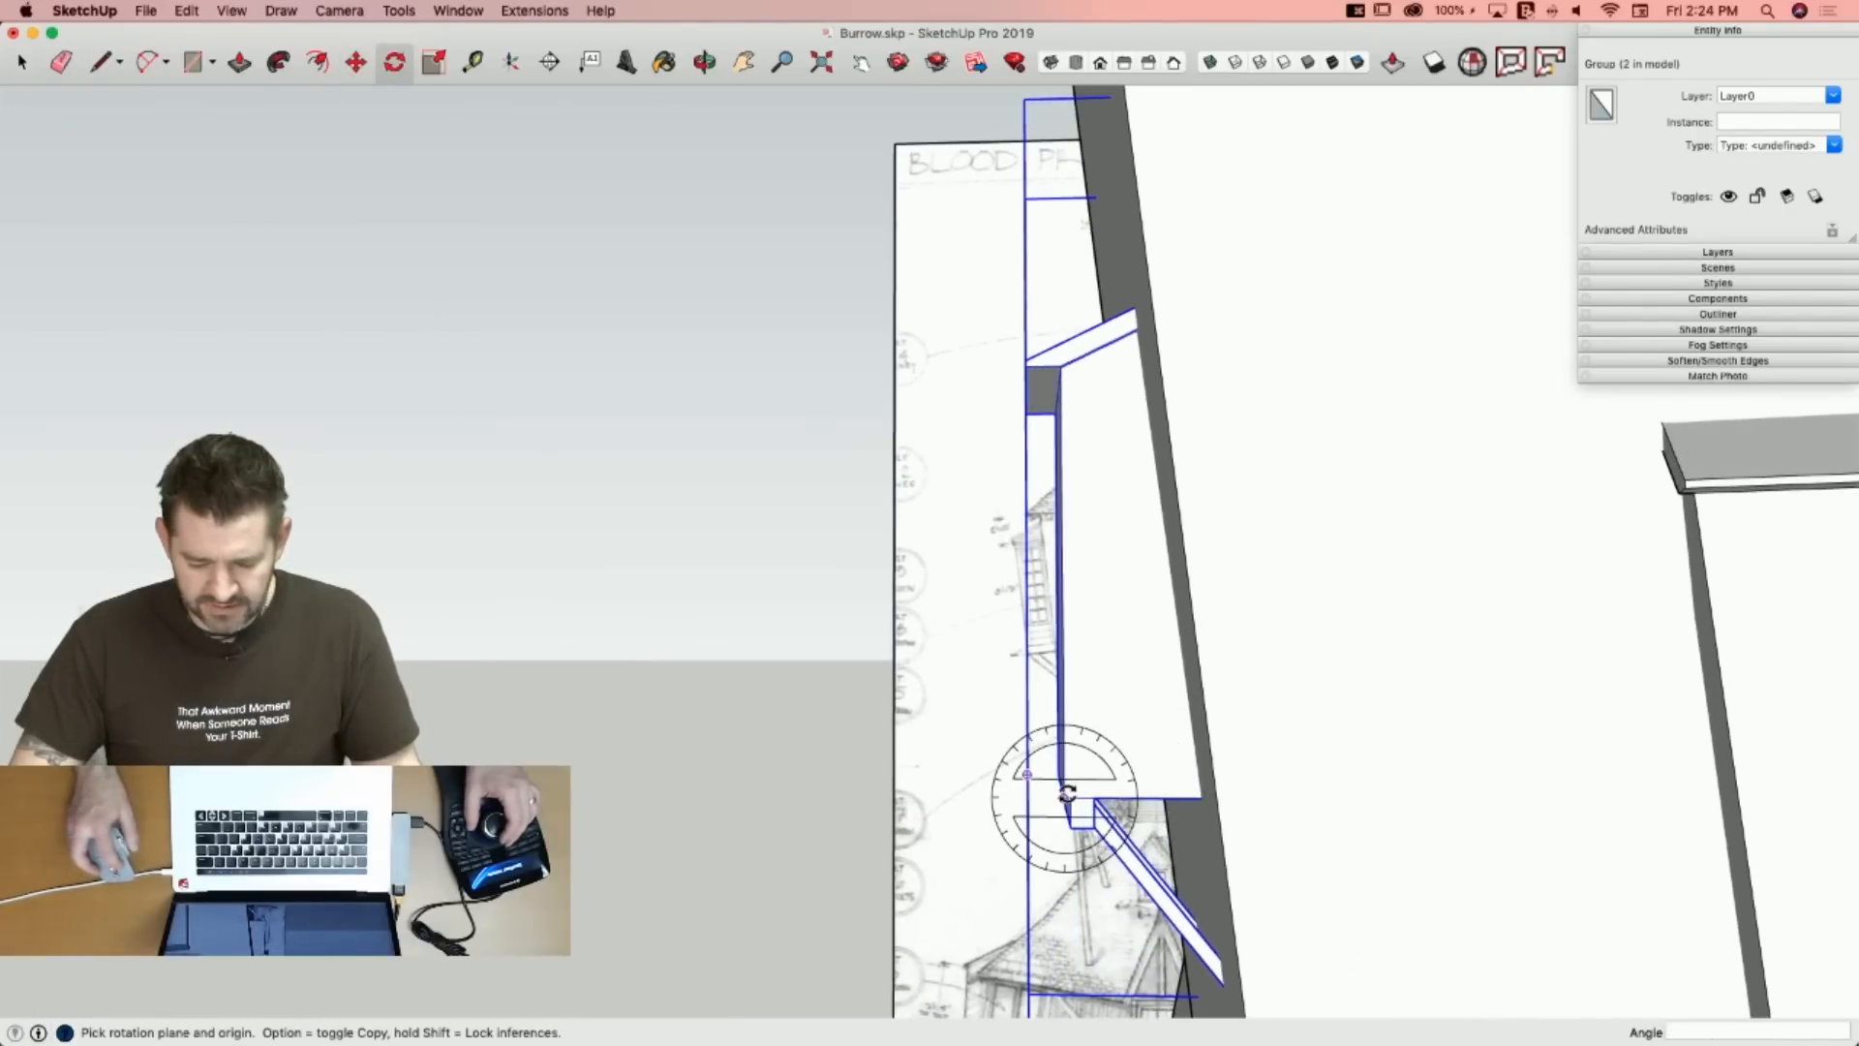
click(1076, 496)
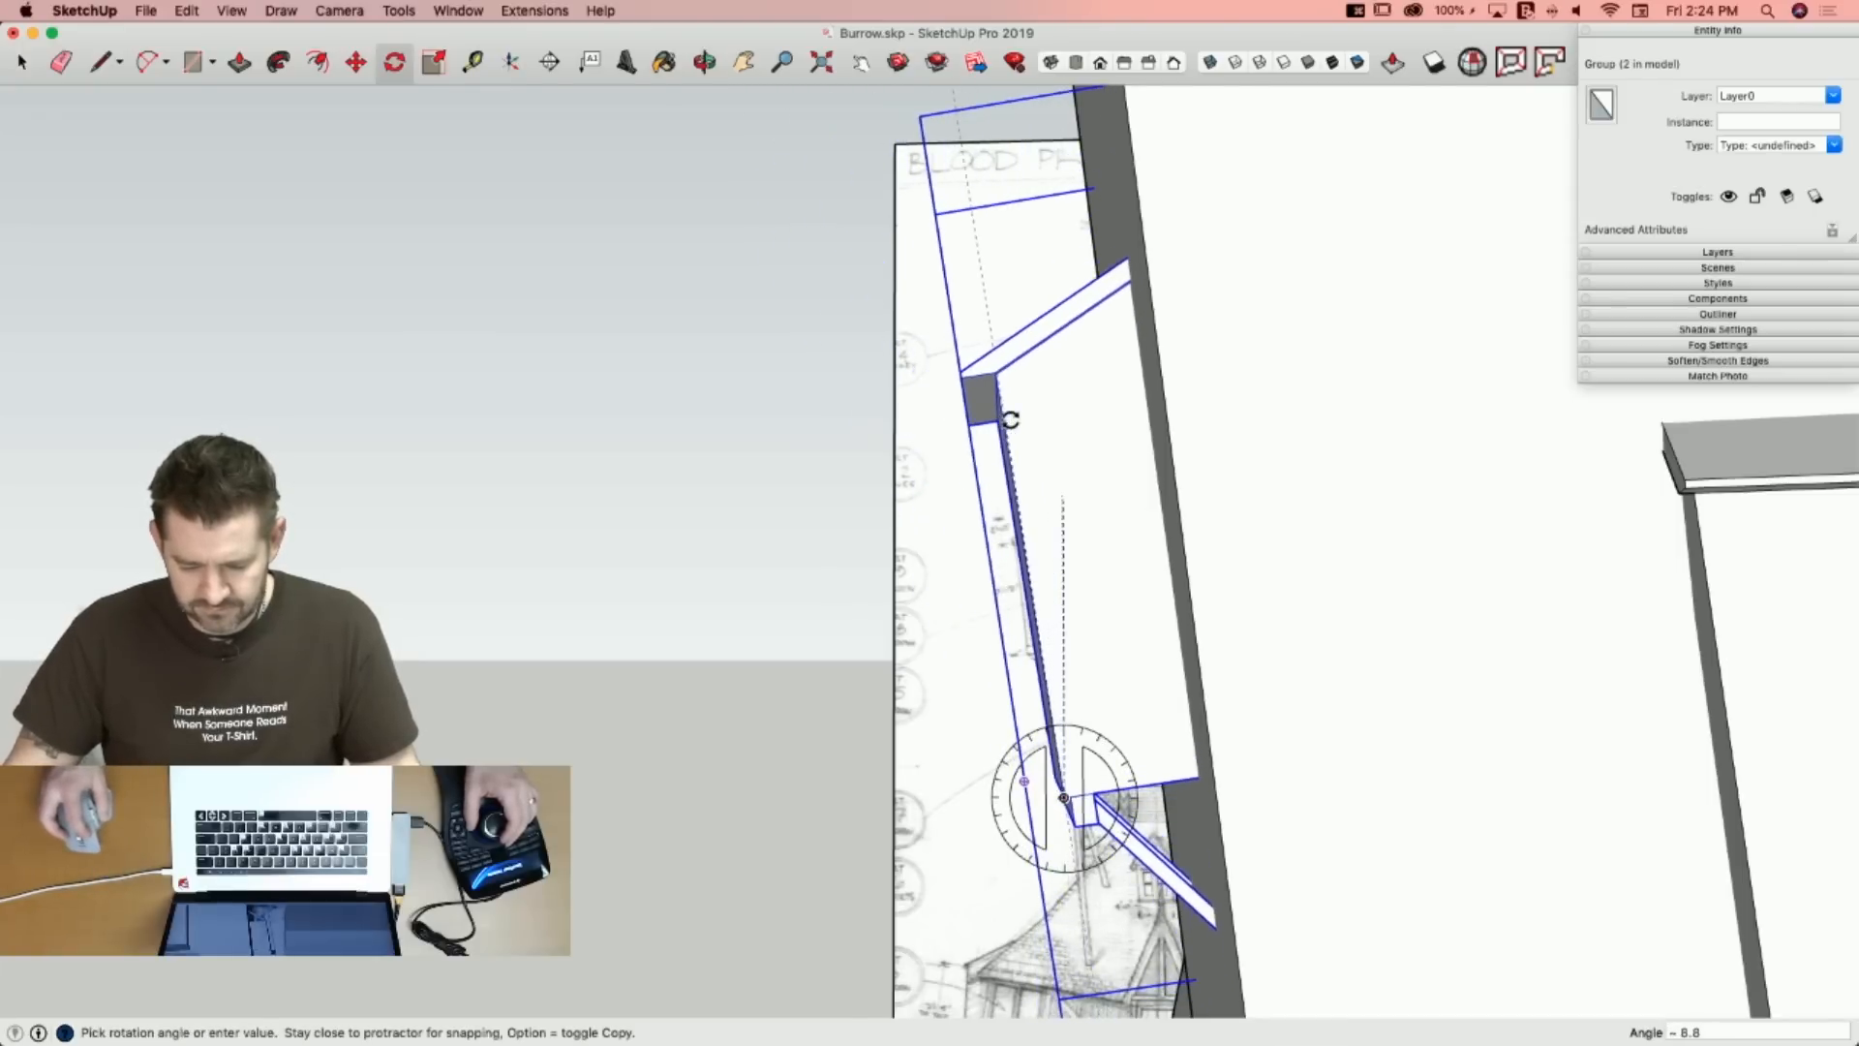
key(space)
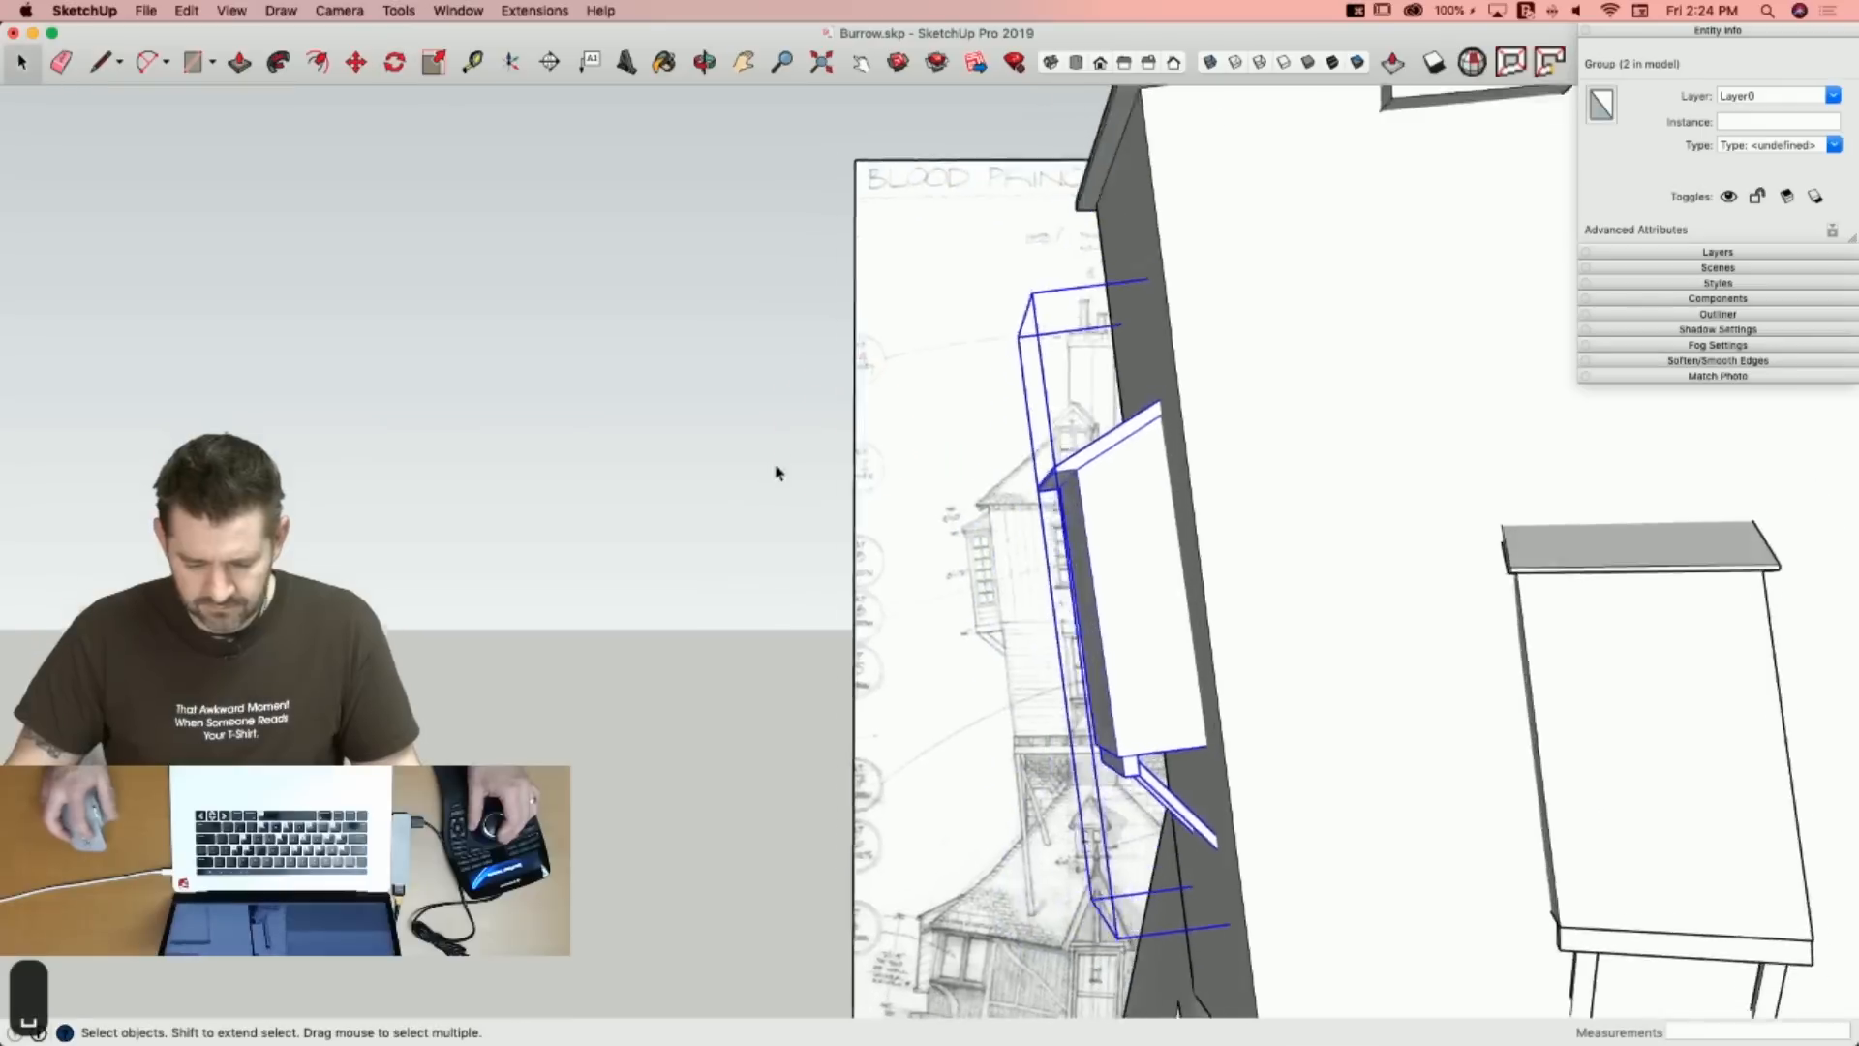
click(756, 524)
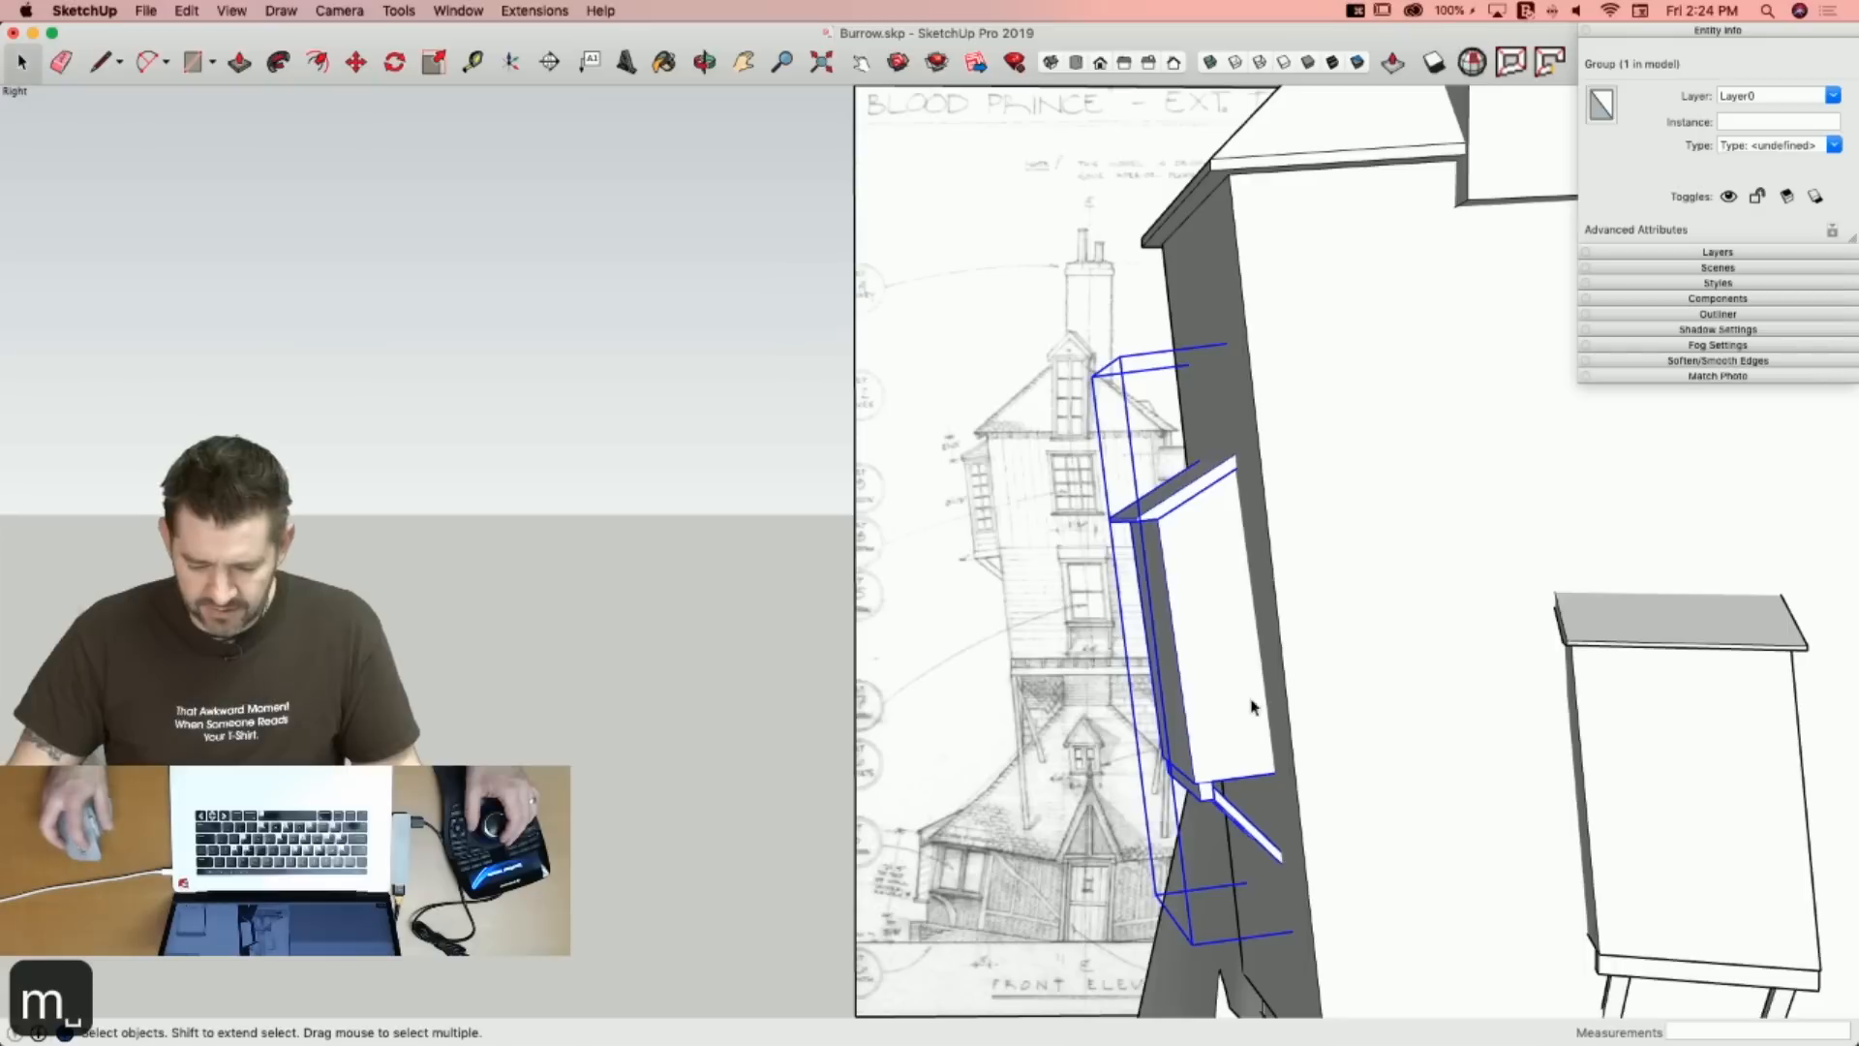
click(1287, 683)
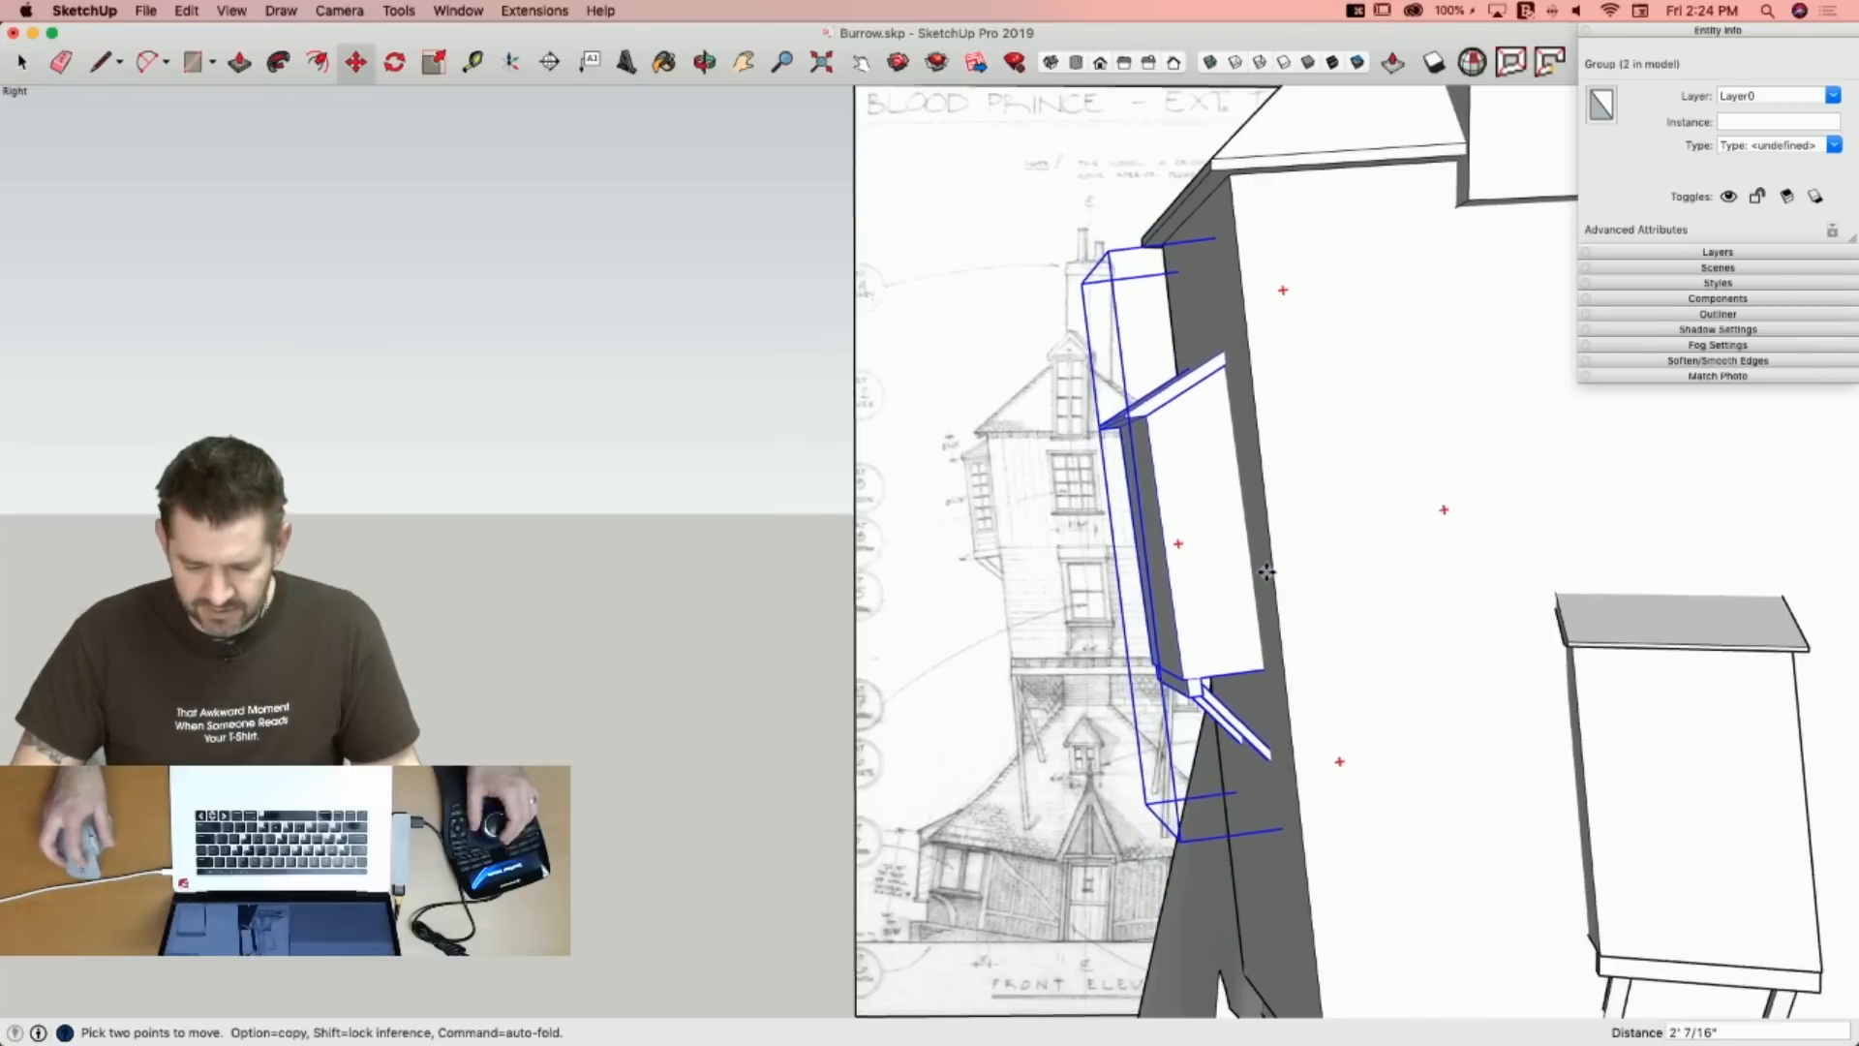
key(space)
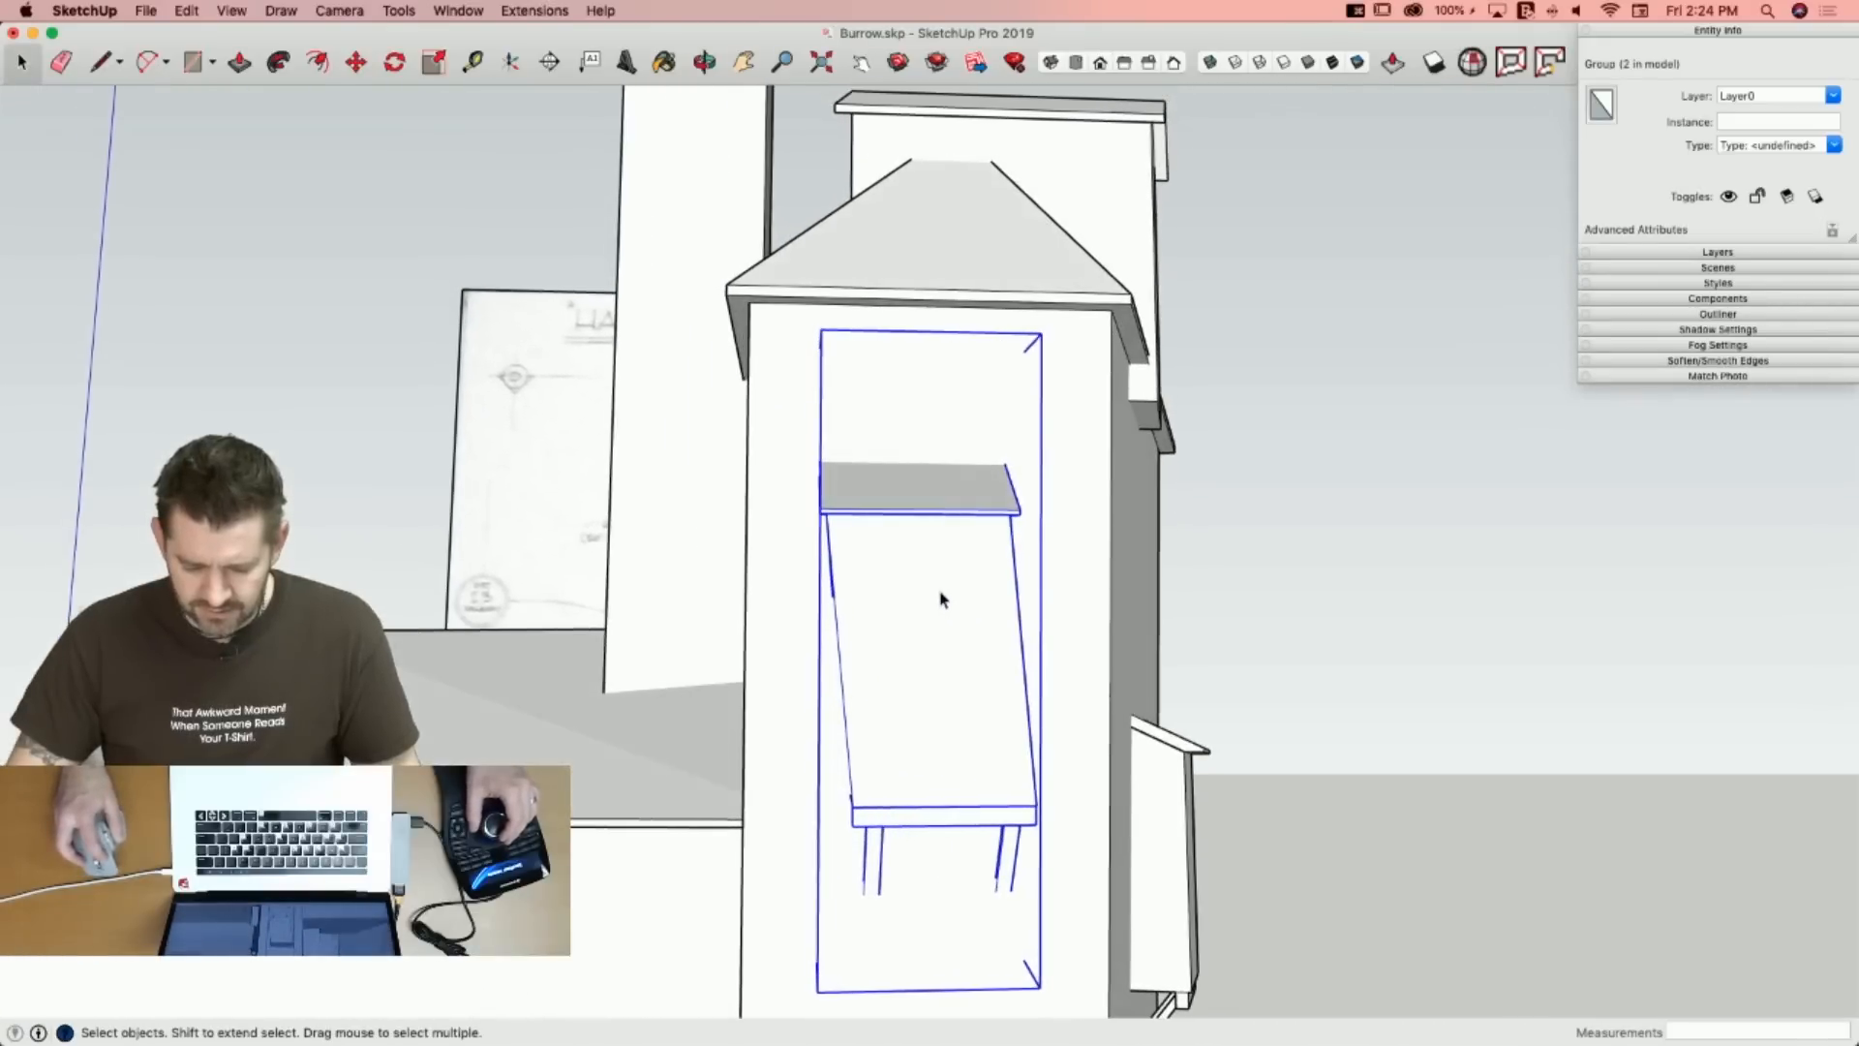
Open the copied bay and shift its roof sideways along the red axis about 5 1/8" to straighten the front's slanted sides.
double_click(905, 548)
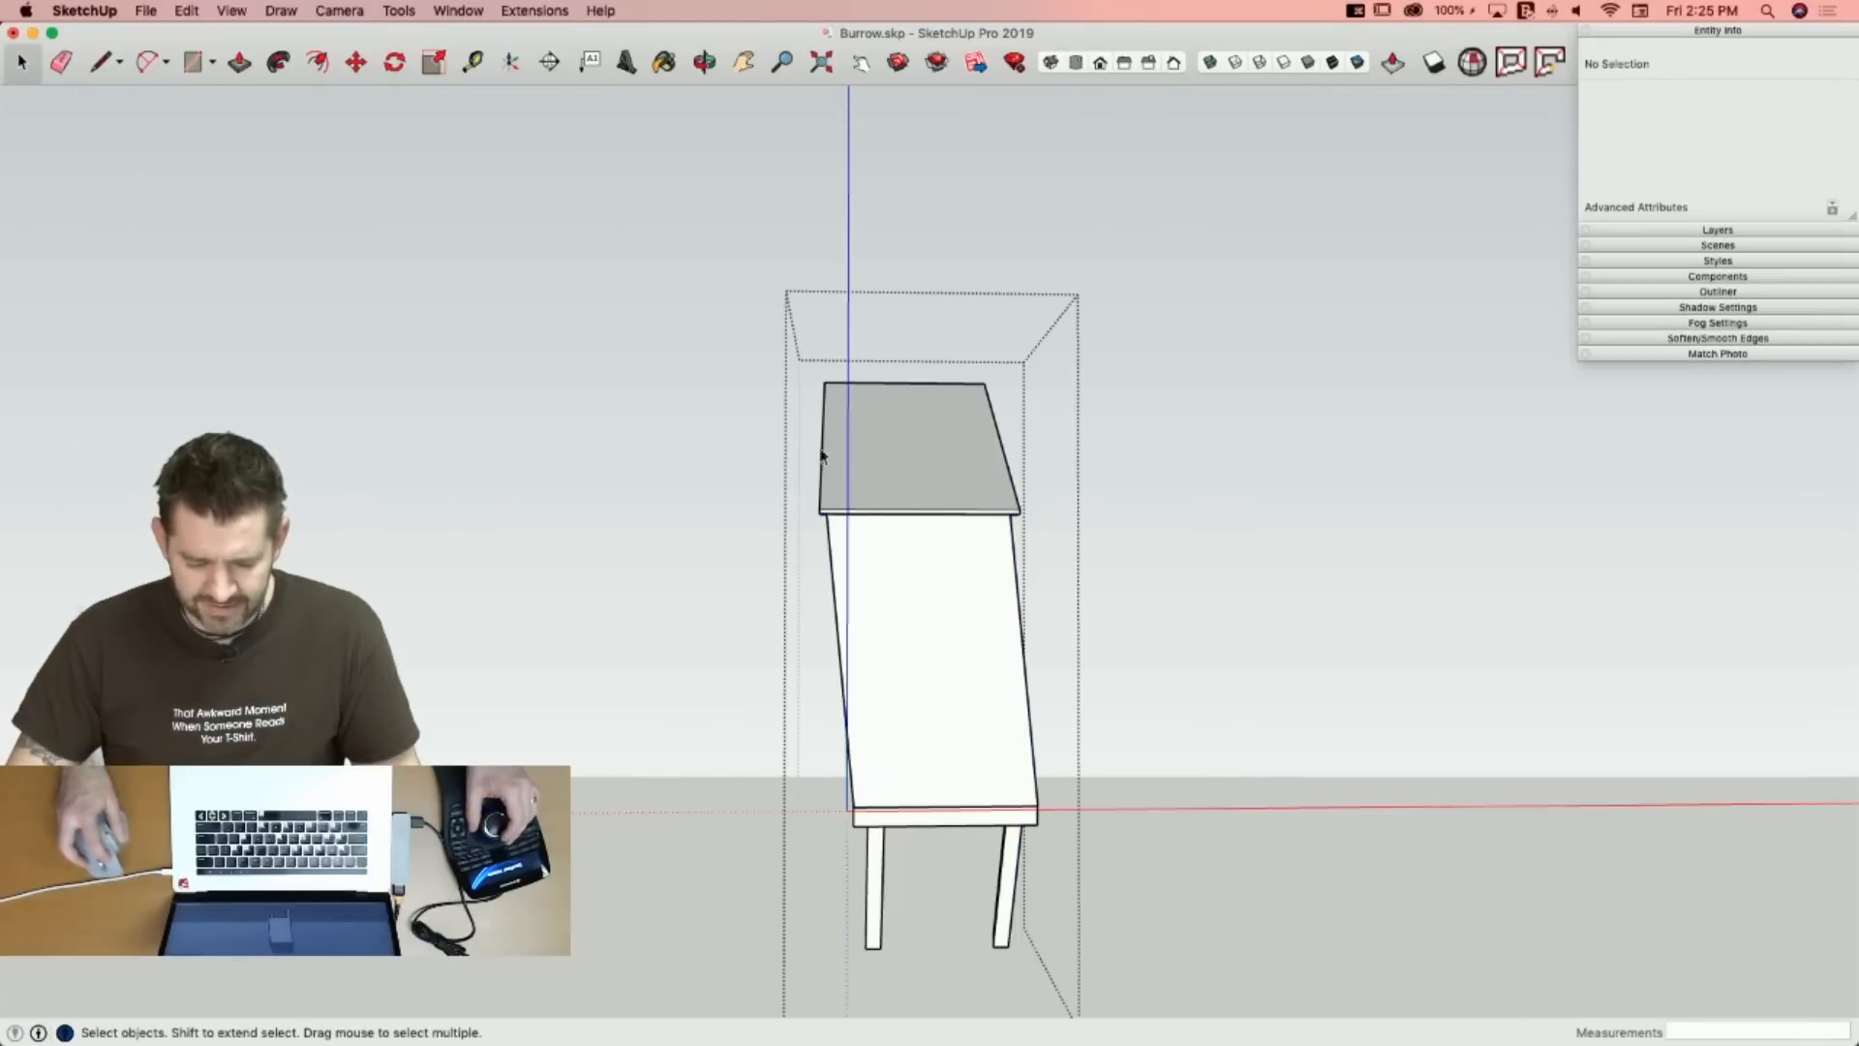
key(m)
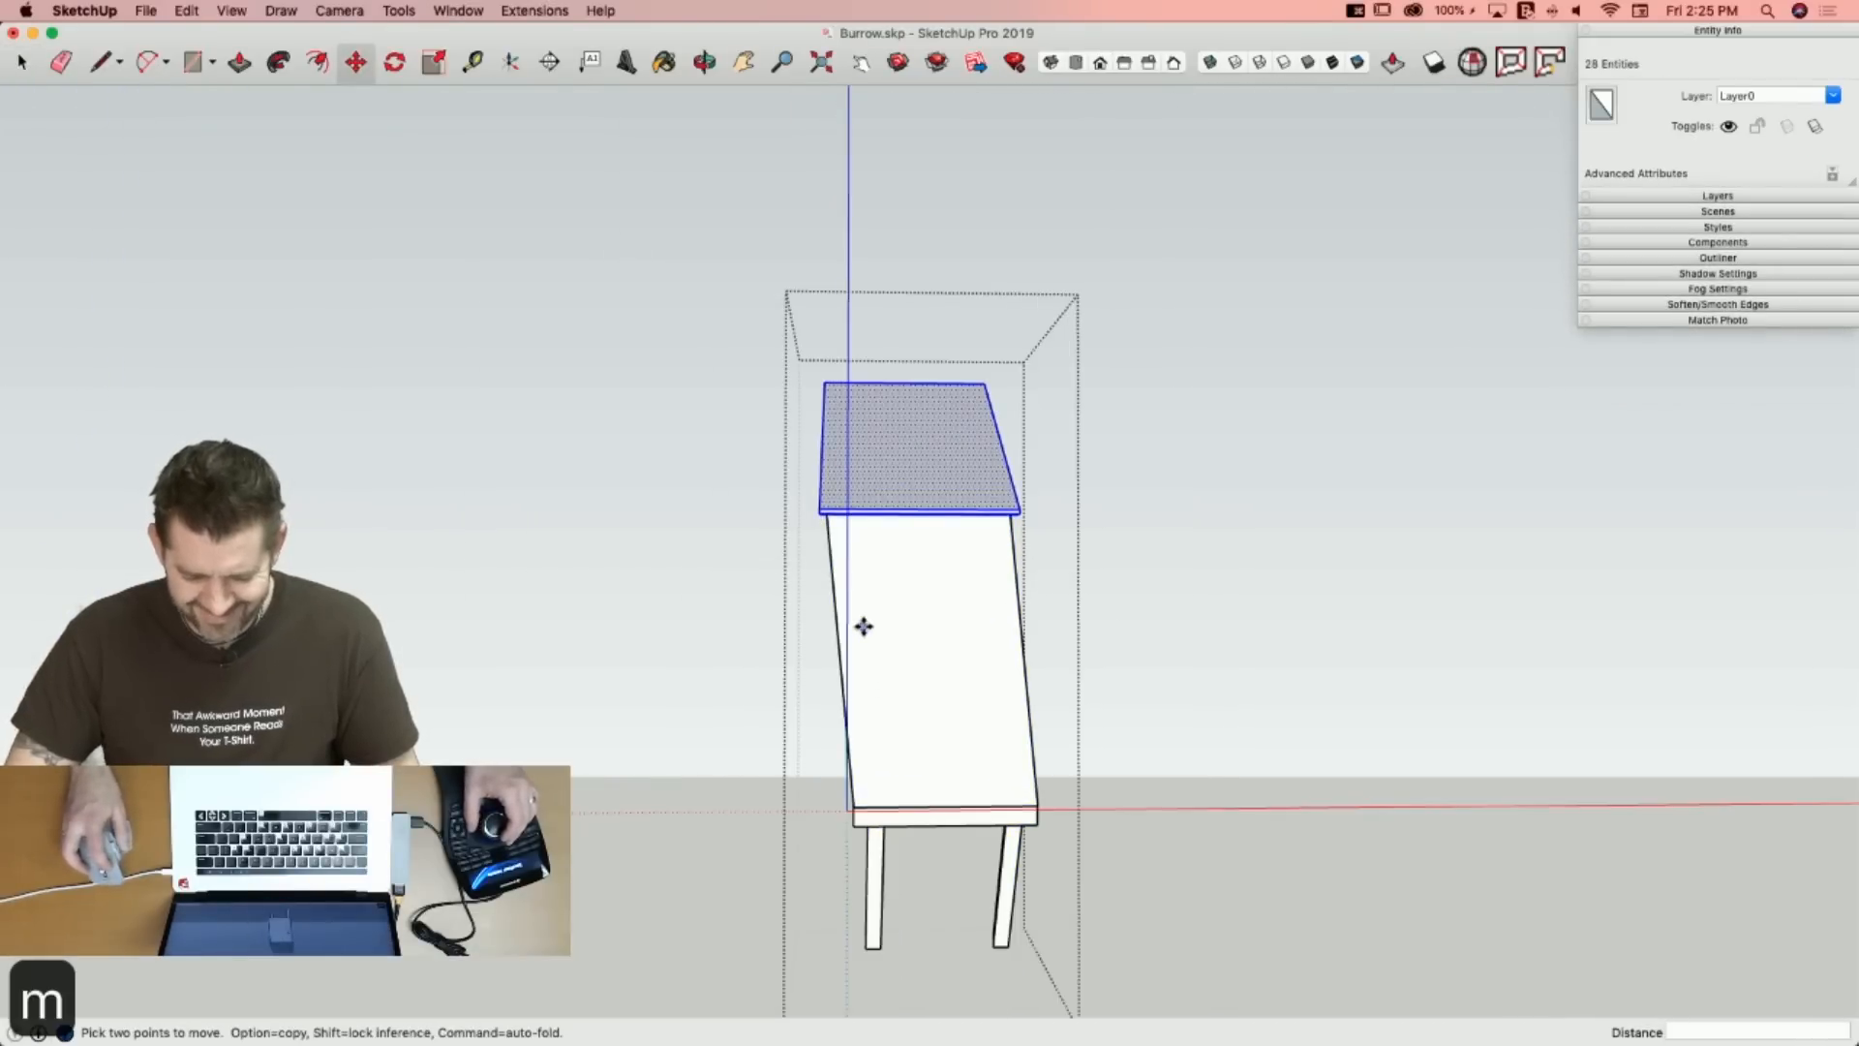
click(863, 627)
key(Left)
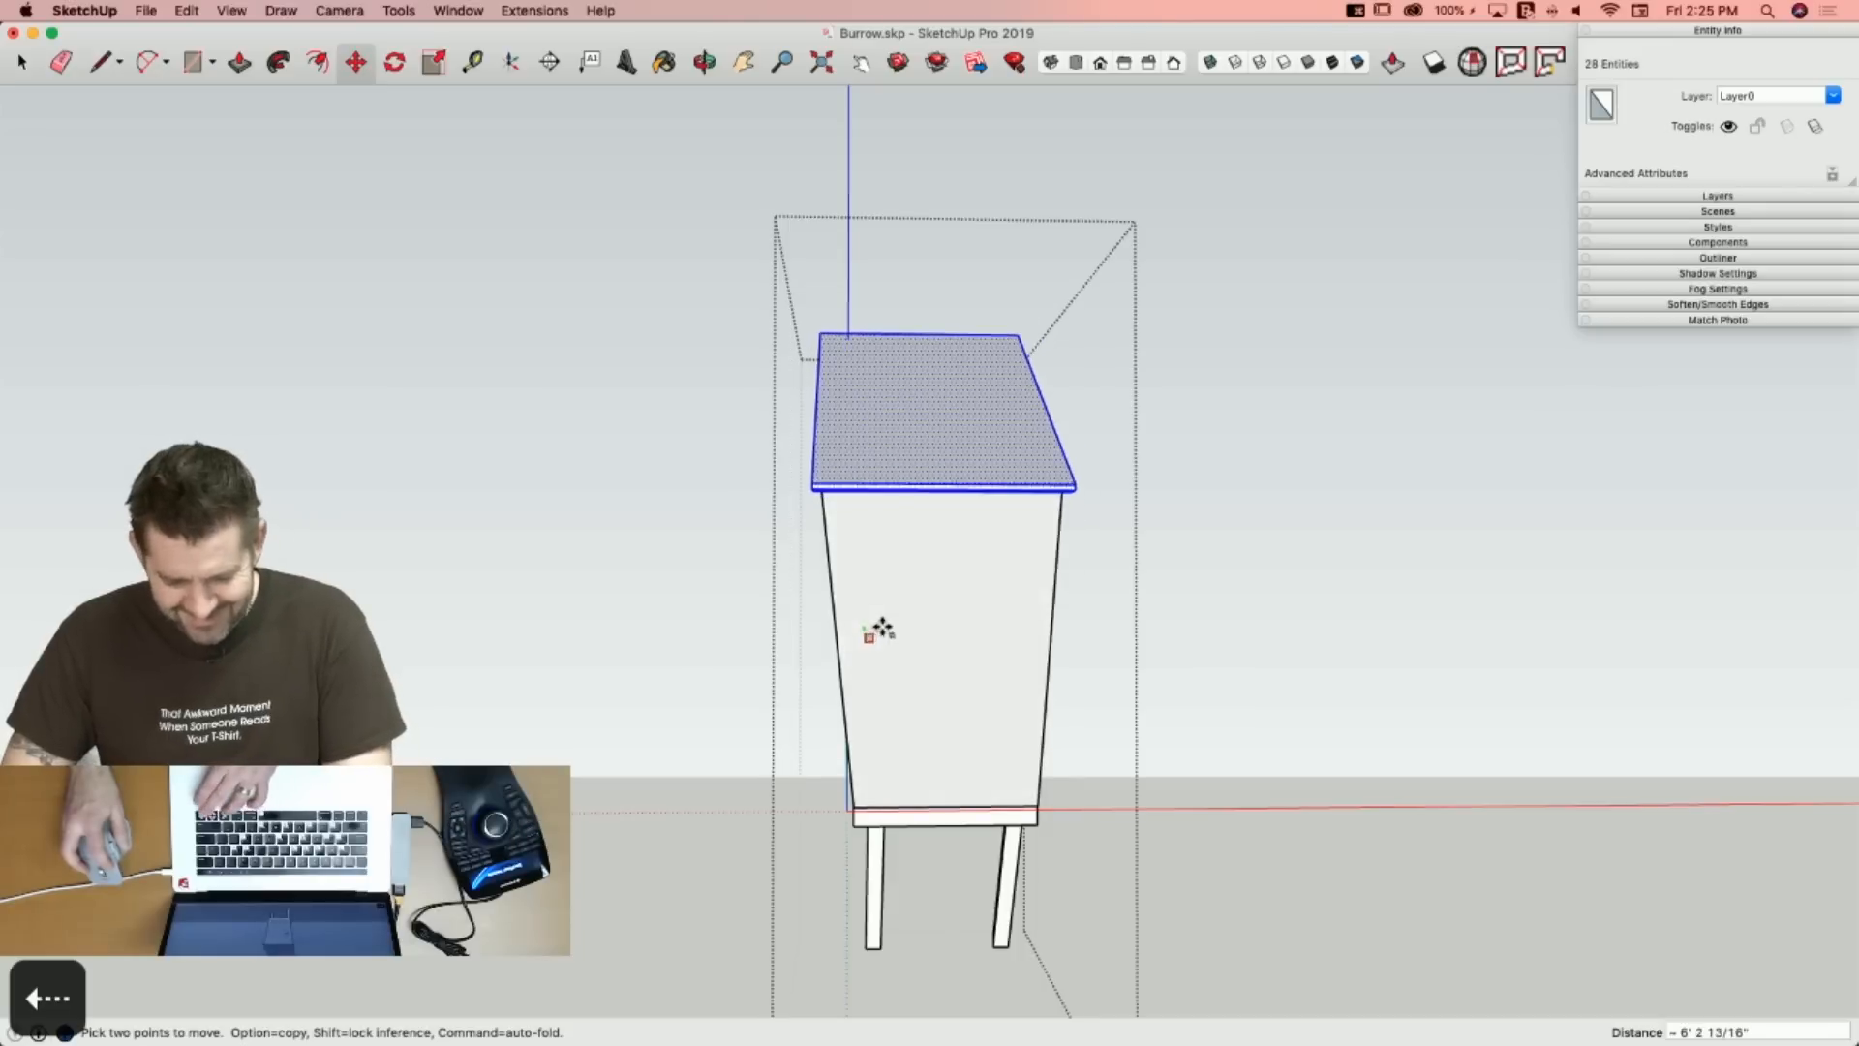
key(Right)
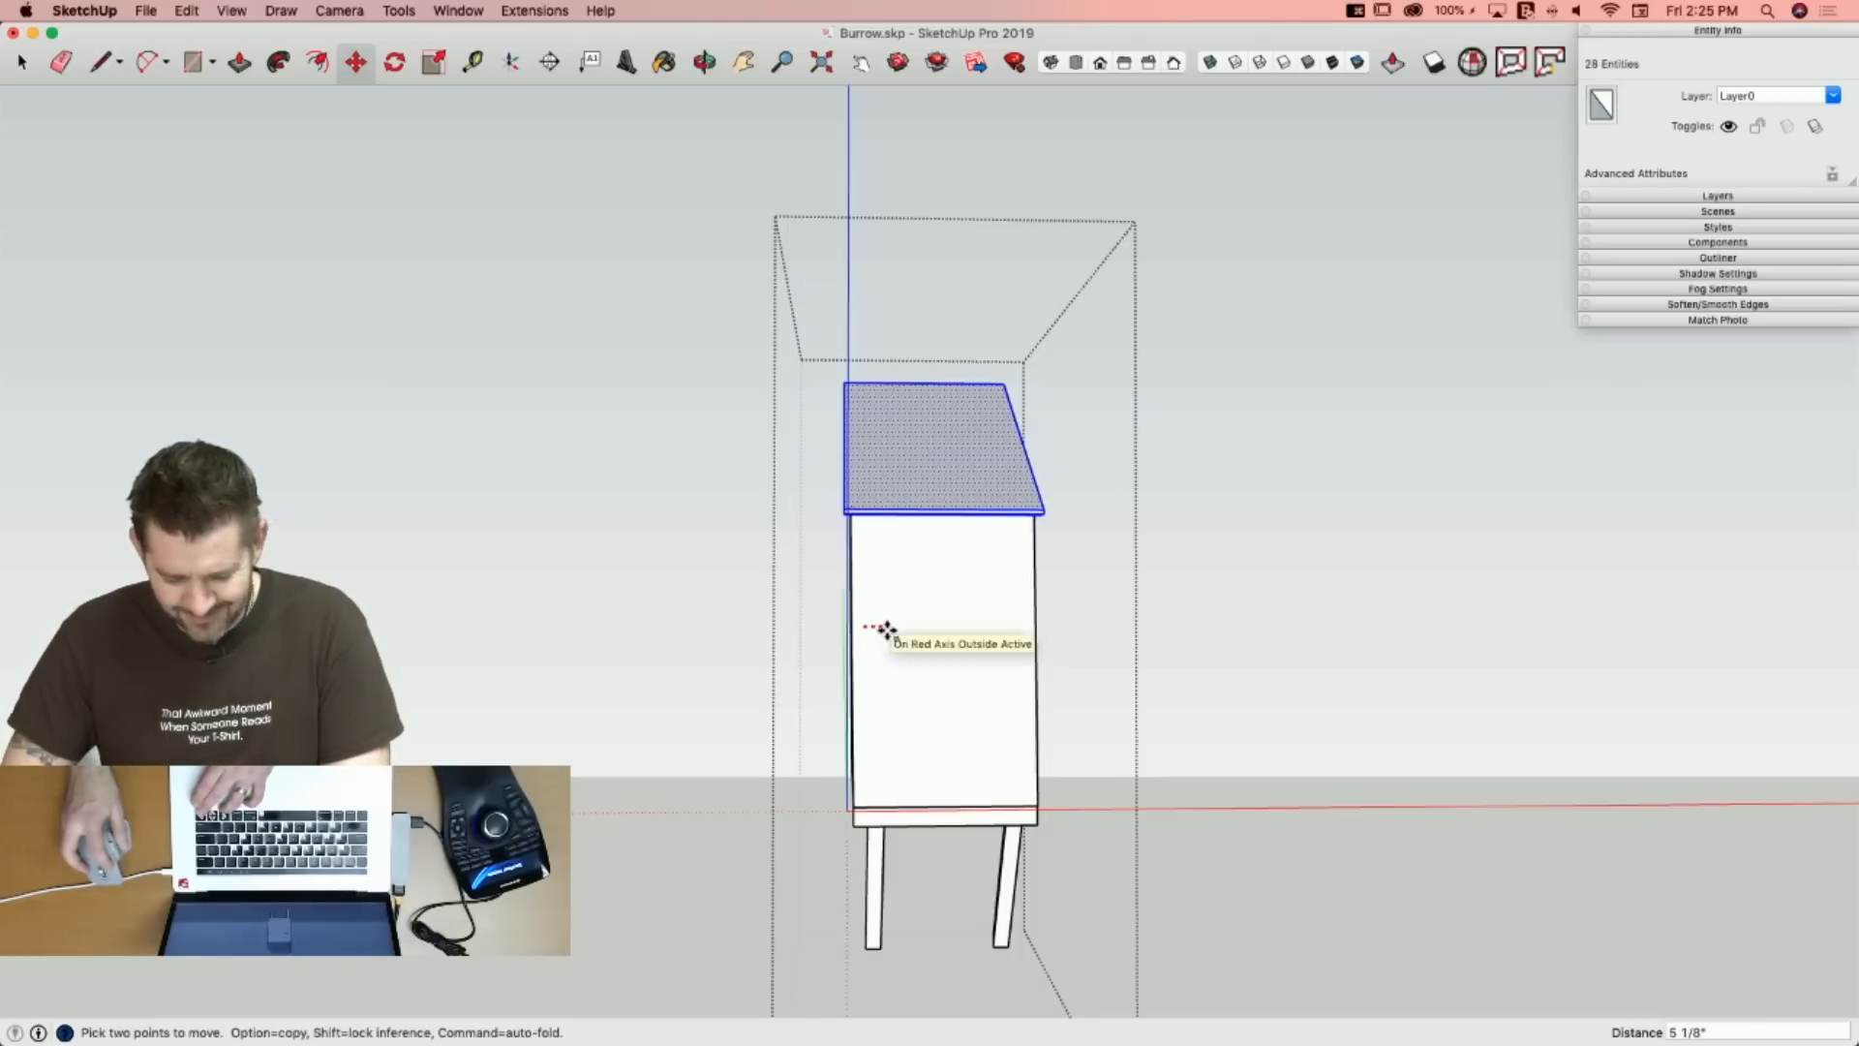
click(887, 630)
Move the copied bay's roof straight up to make the bay taller, and close the group.
key(m)
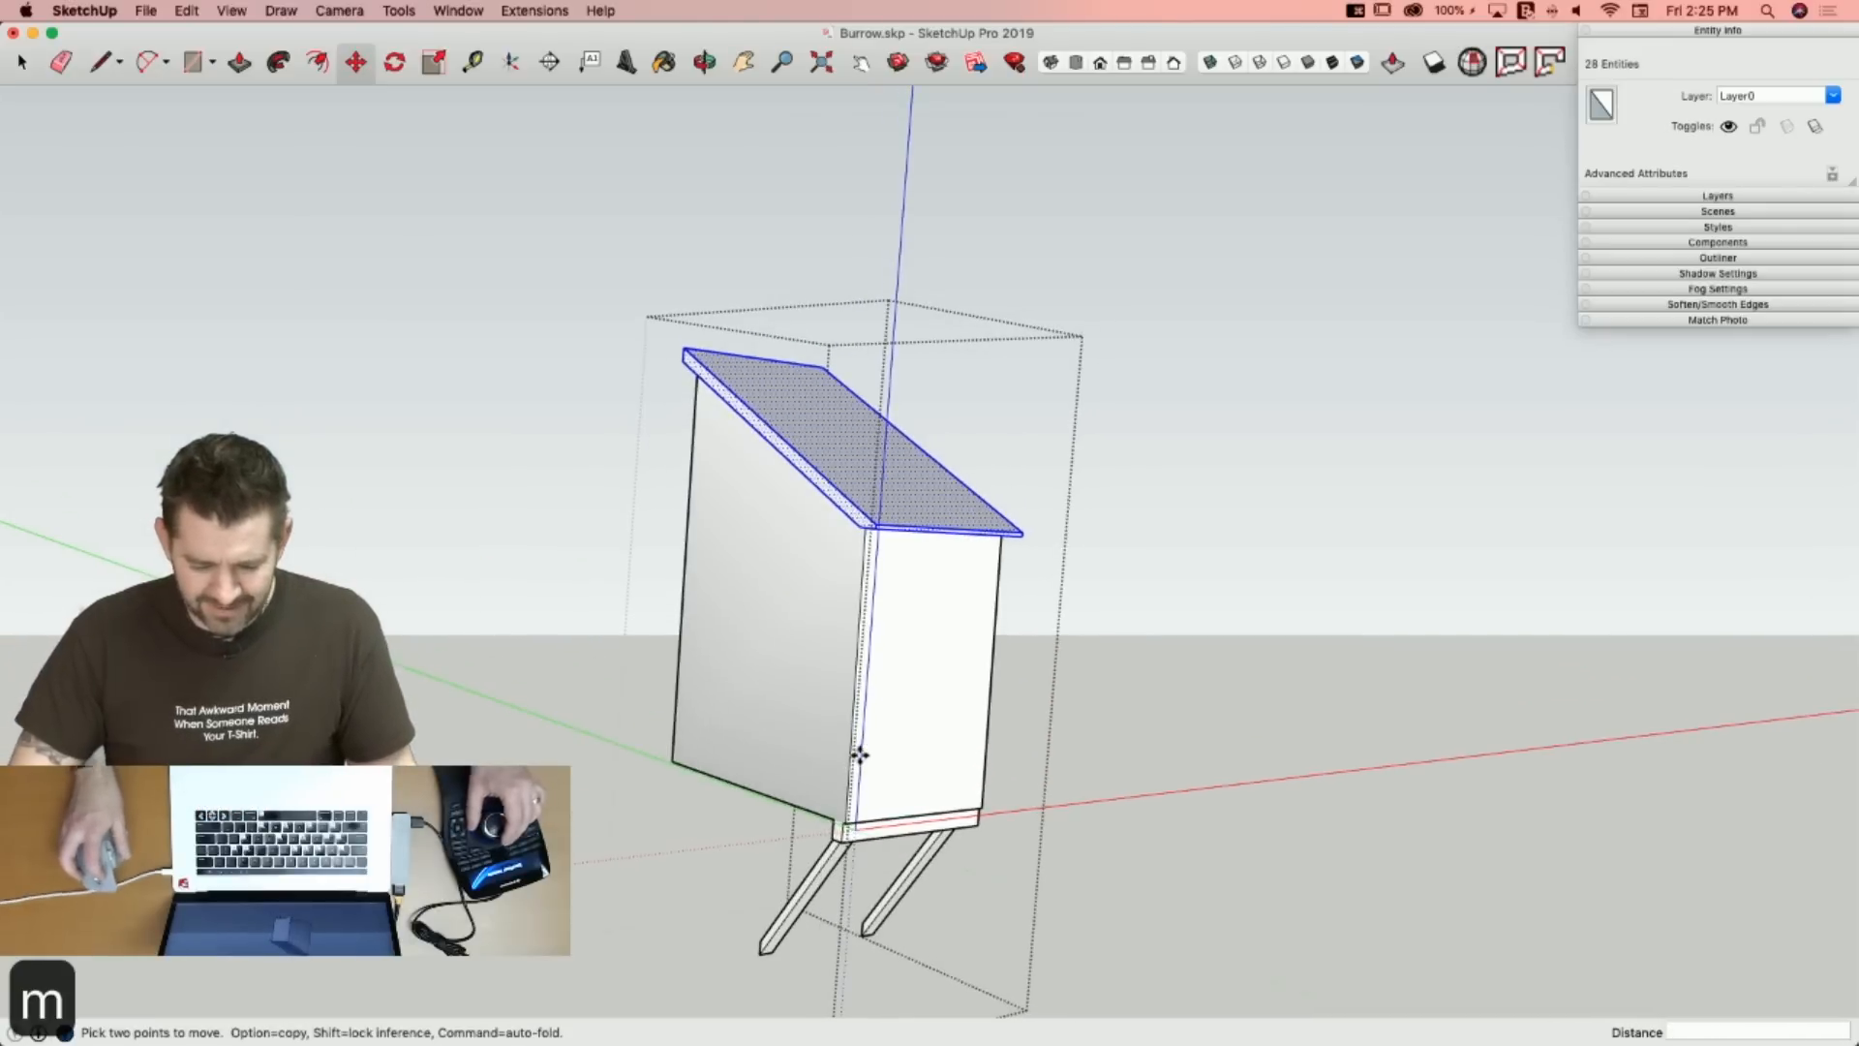
click(847, 783)
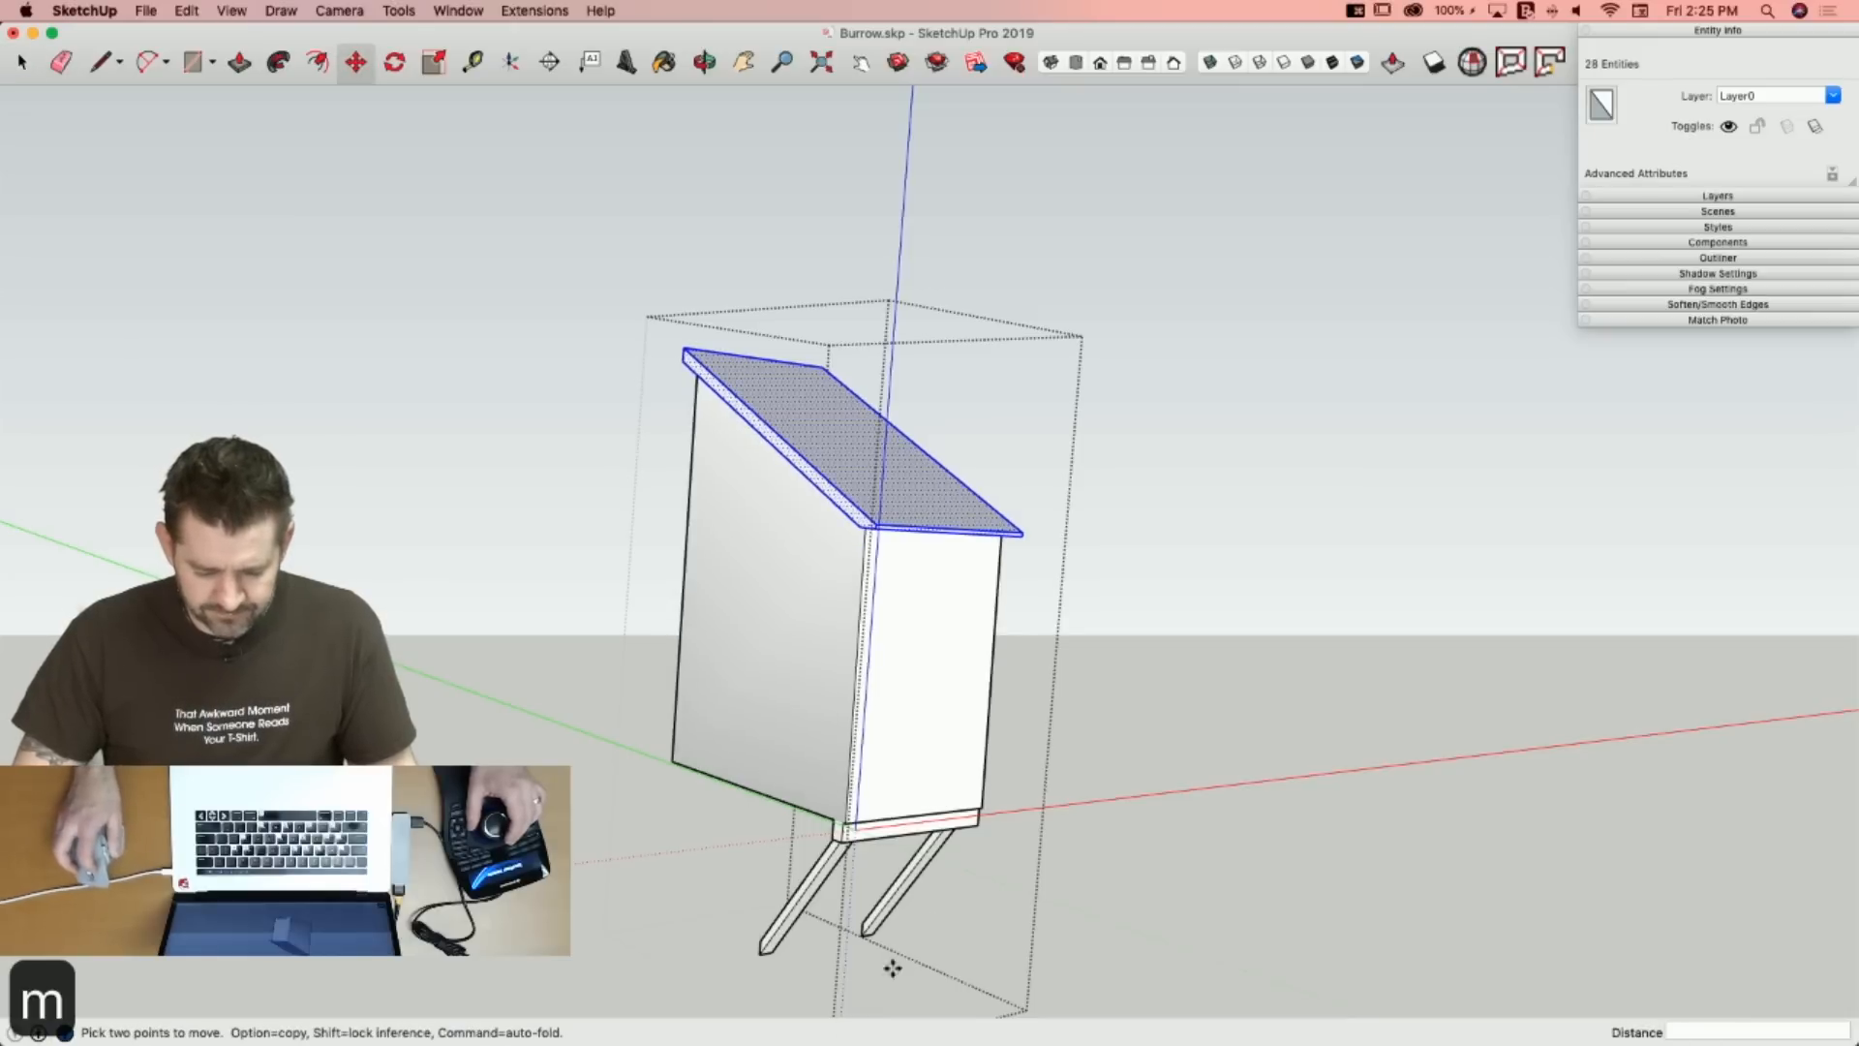
click(1016, 881)
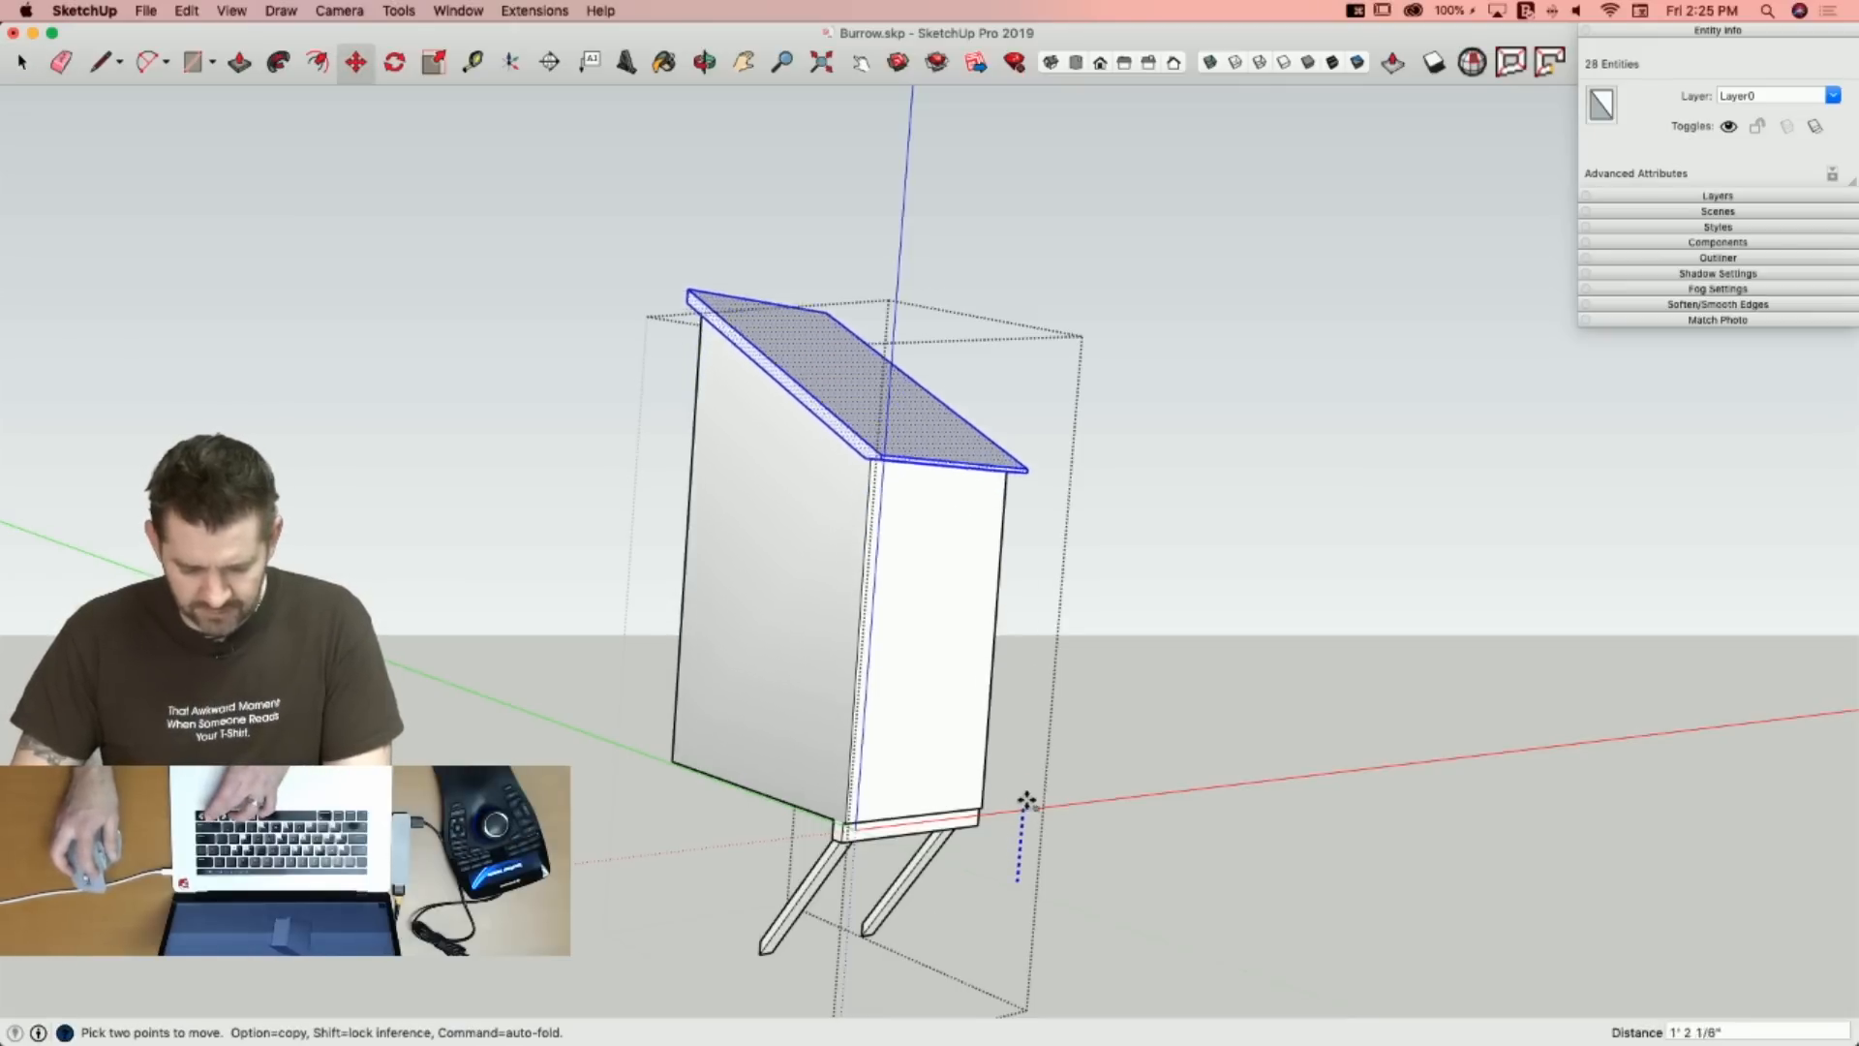
click(1034, 742)
key(space)
click(1265, 946)
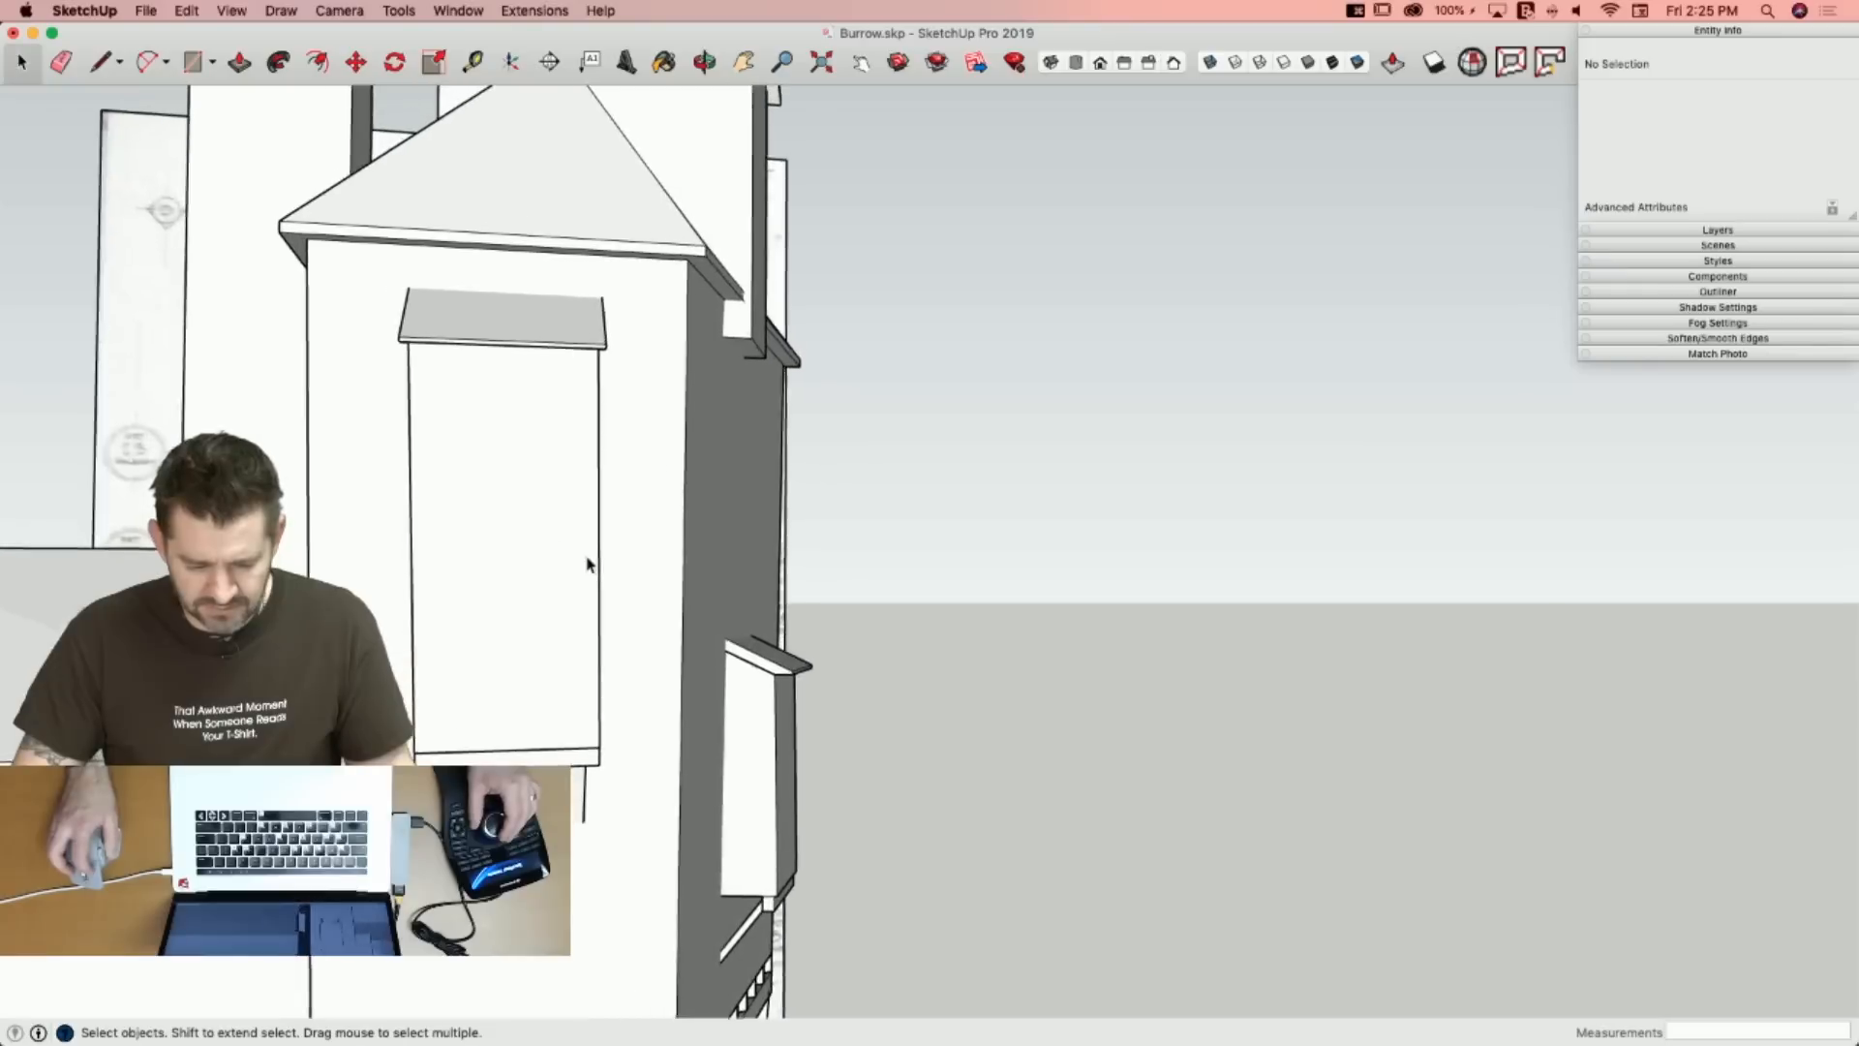
Reopen the copied bay and turn off Hide Rest of Model for component editing.
double_click(569, 546)
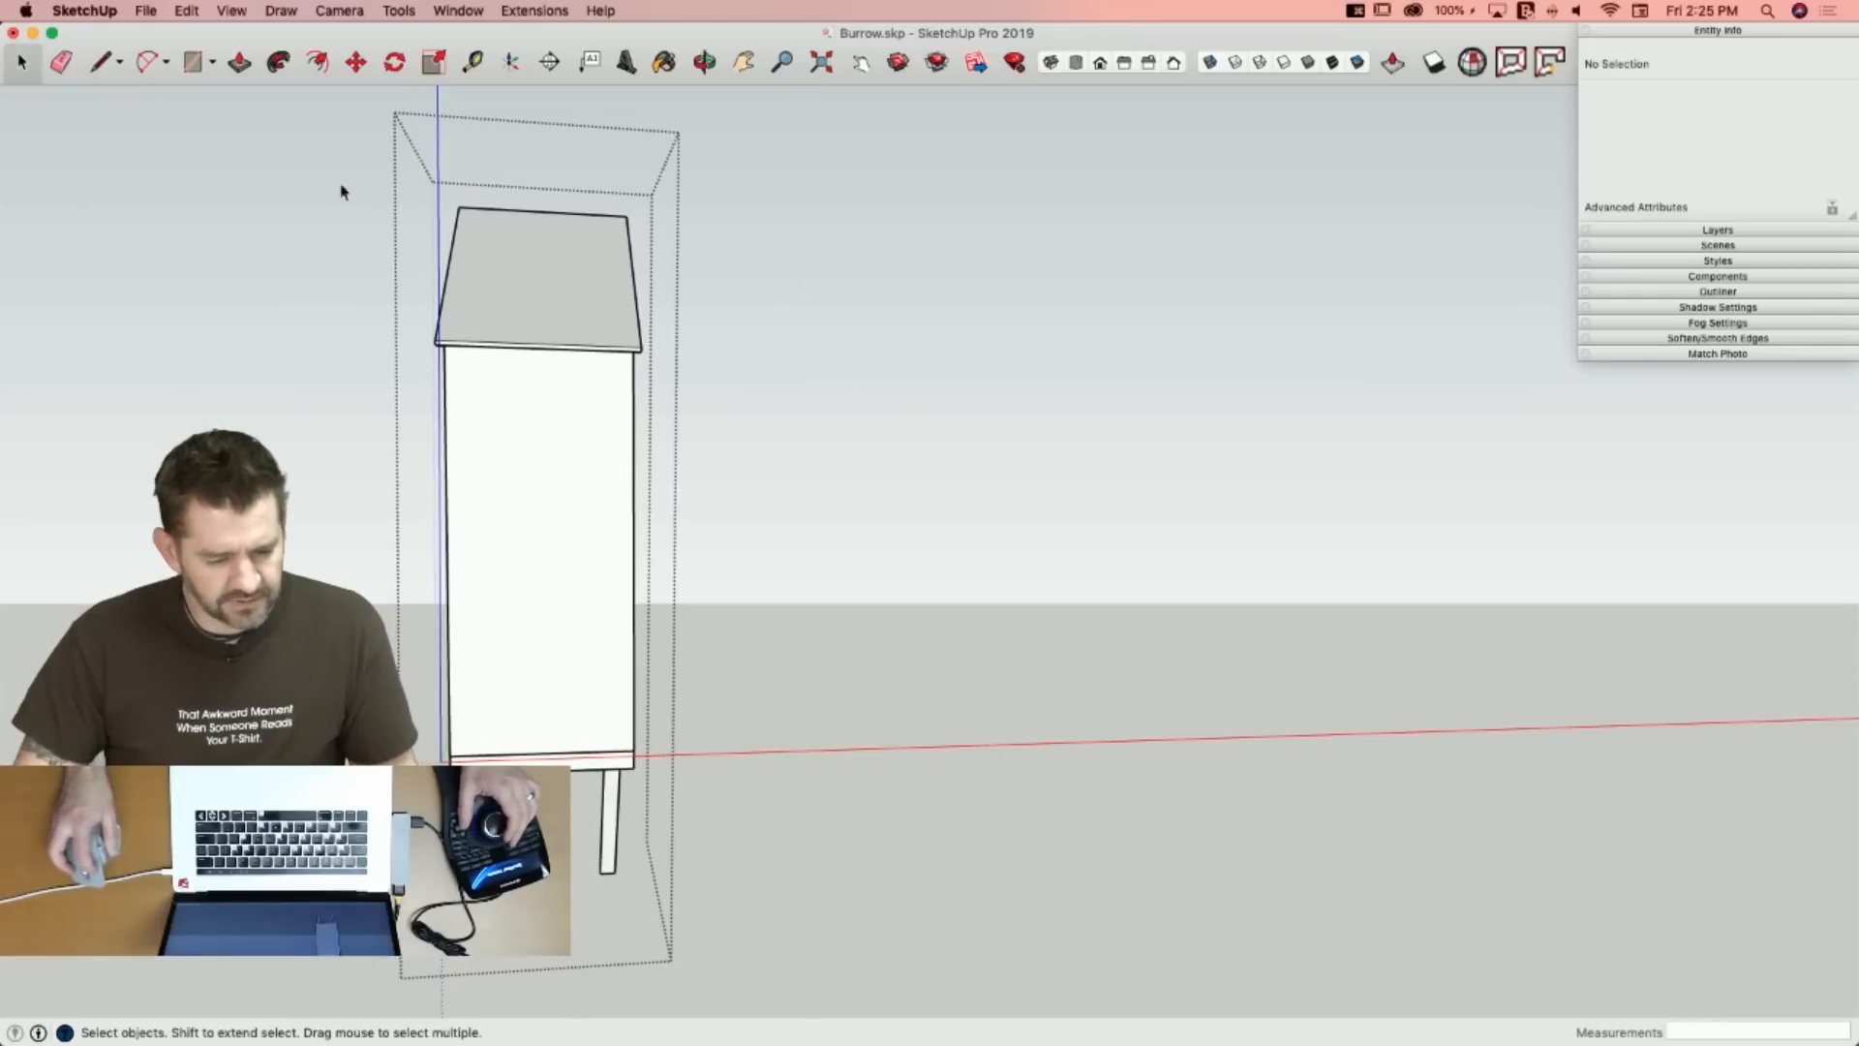
click(190, 12)
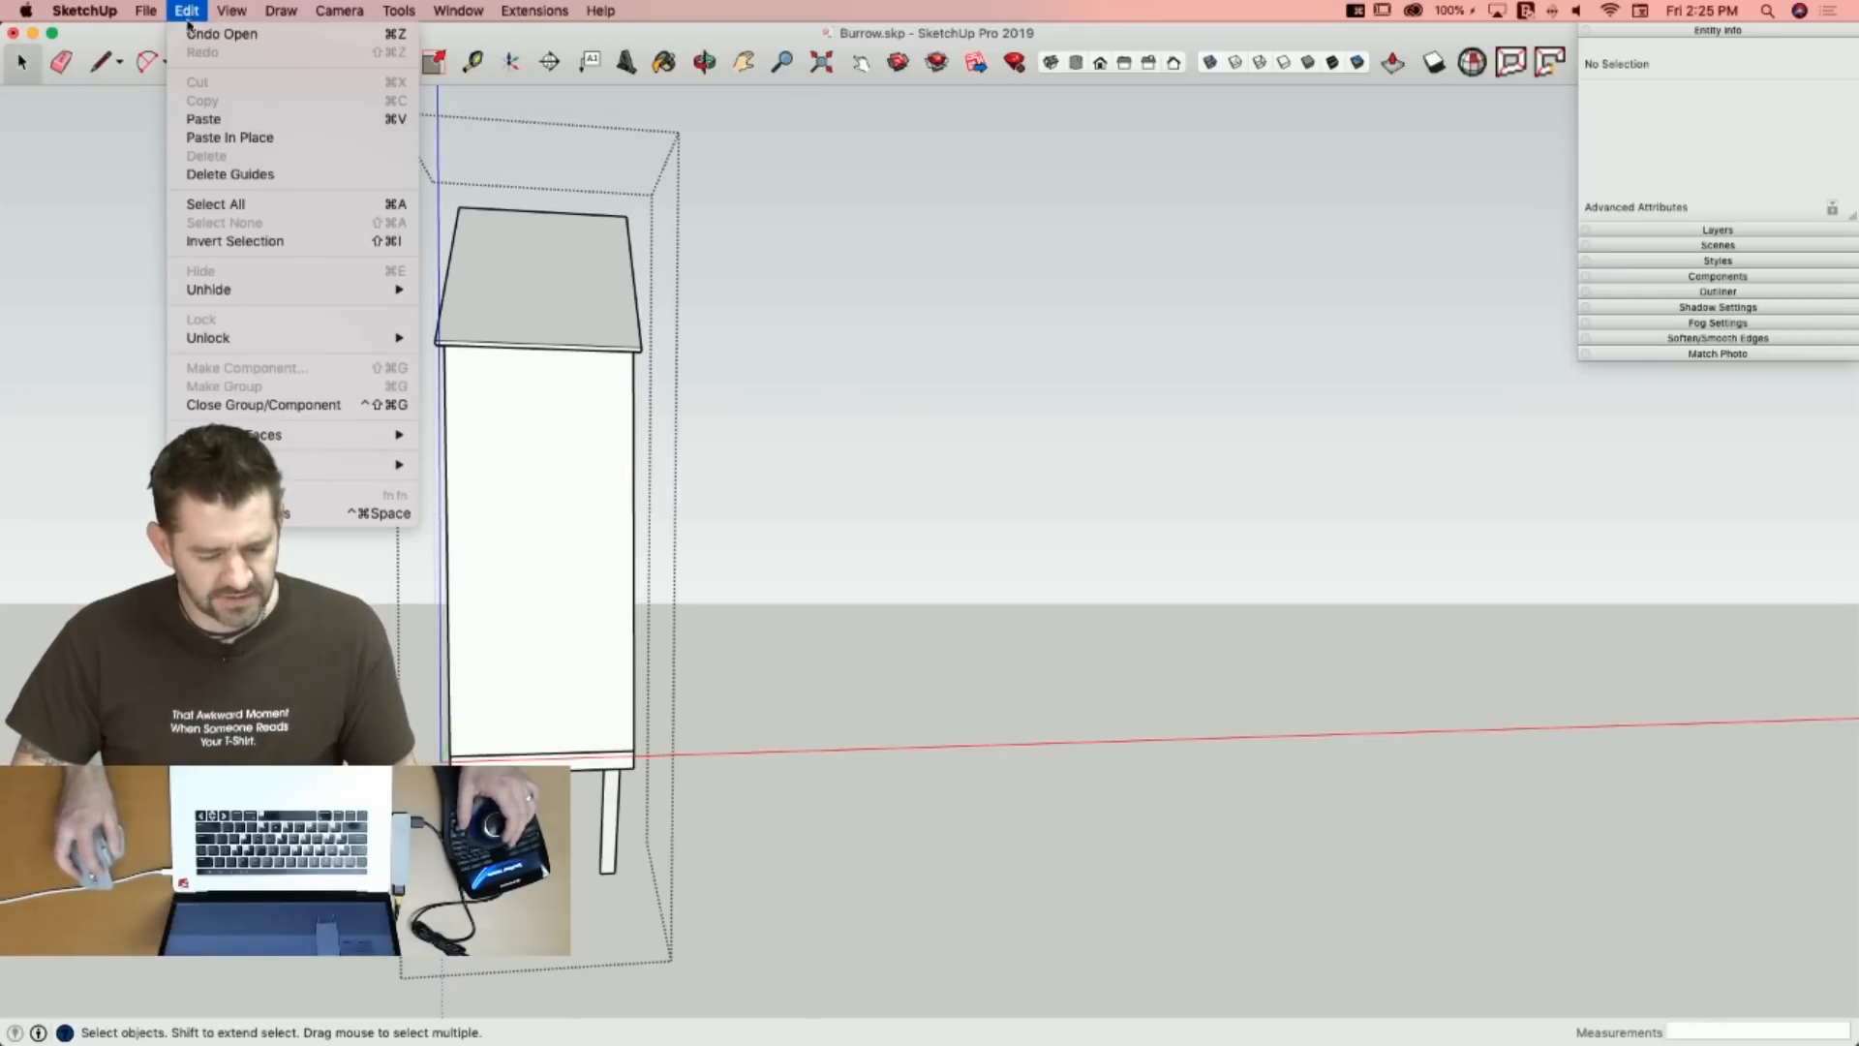
mouse_move(244, 302)
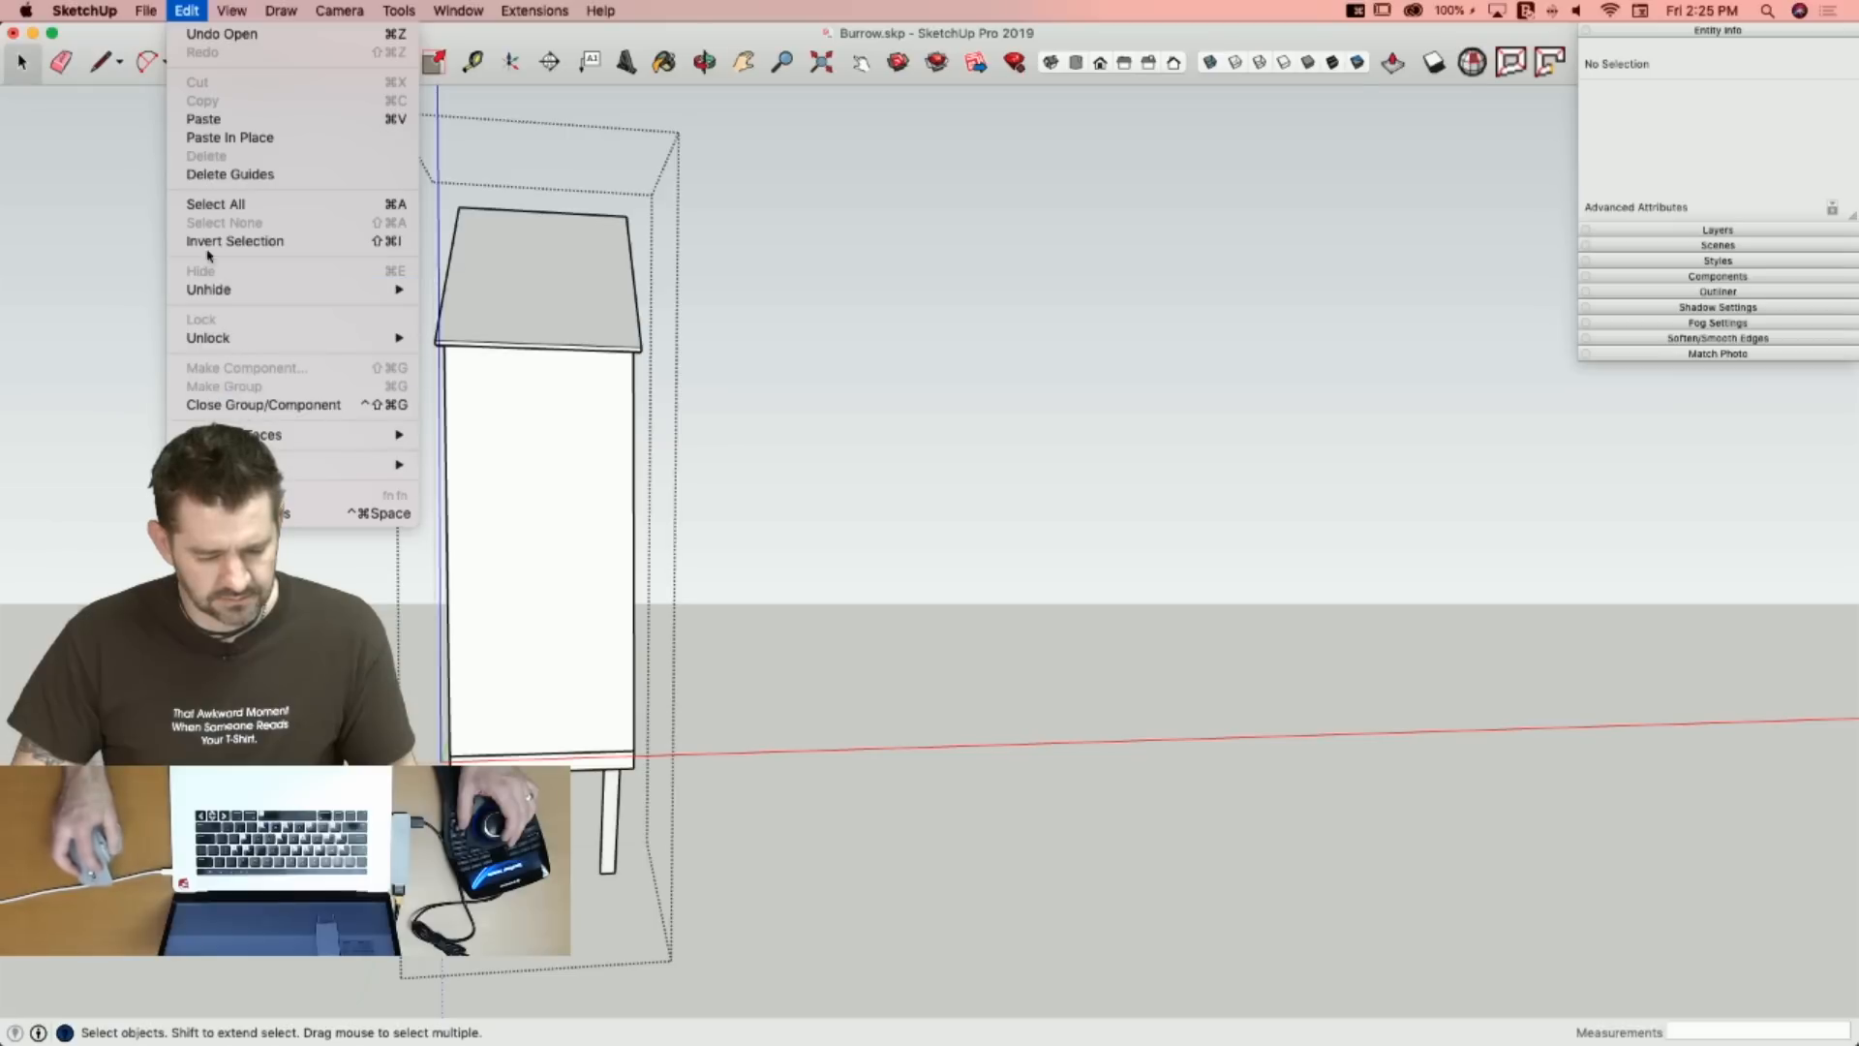
mouse_move(219, 8)
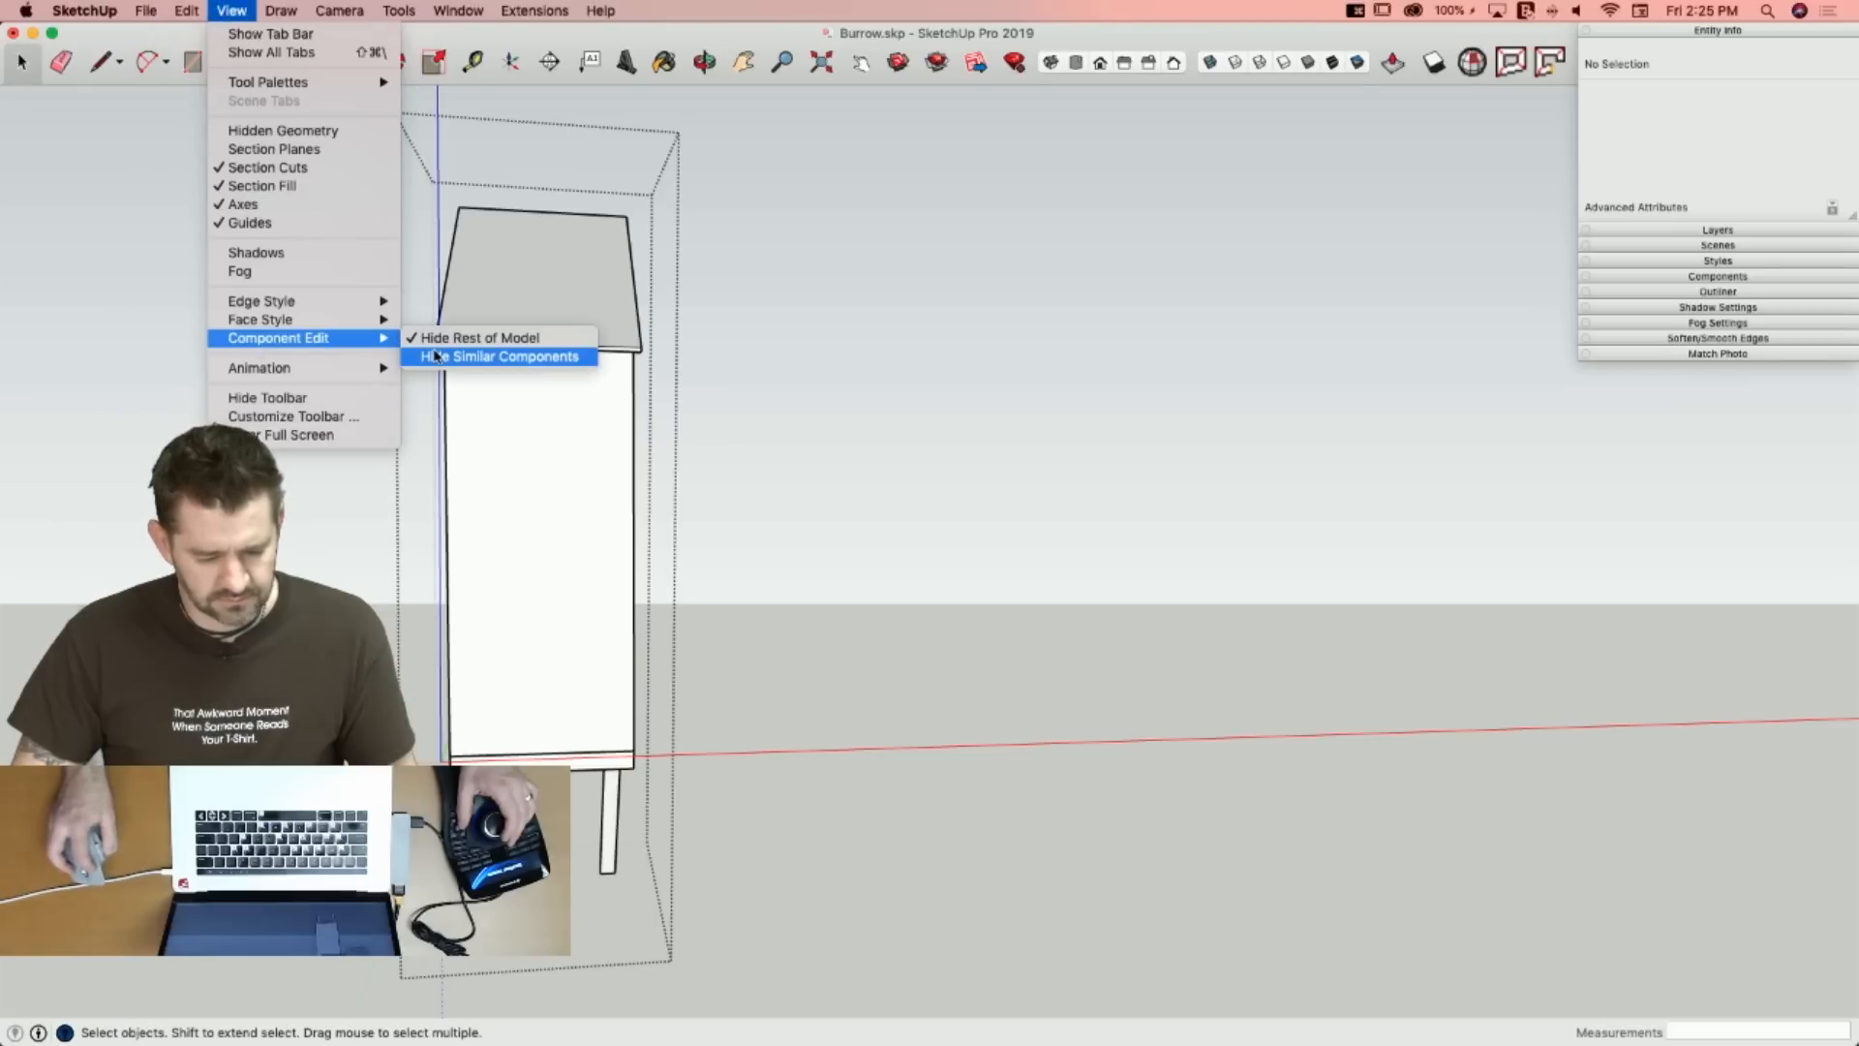
click(437, 339)
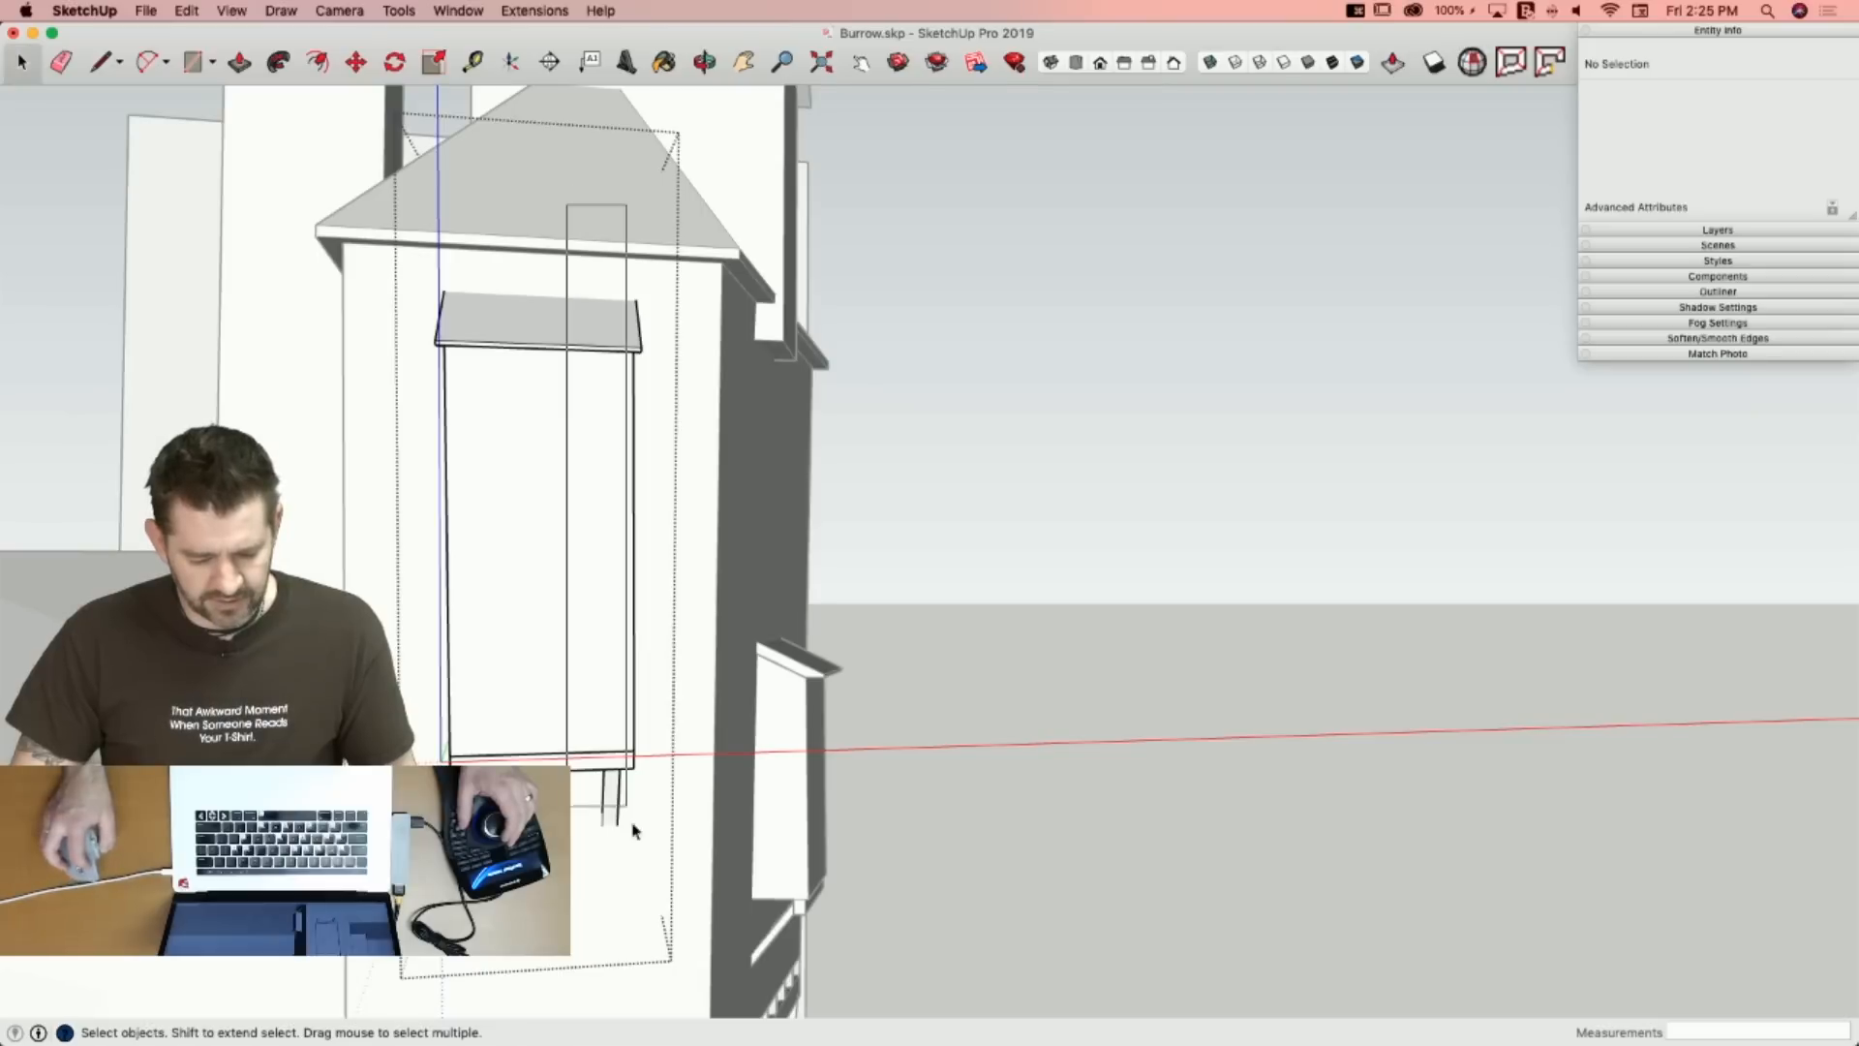
Widen the copied bay by moving the side nearest the tower corner, with its brace, outward along the red axis.
triple_click(654, 905)
key(m)
click(604, 934)
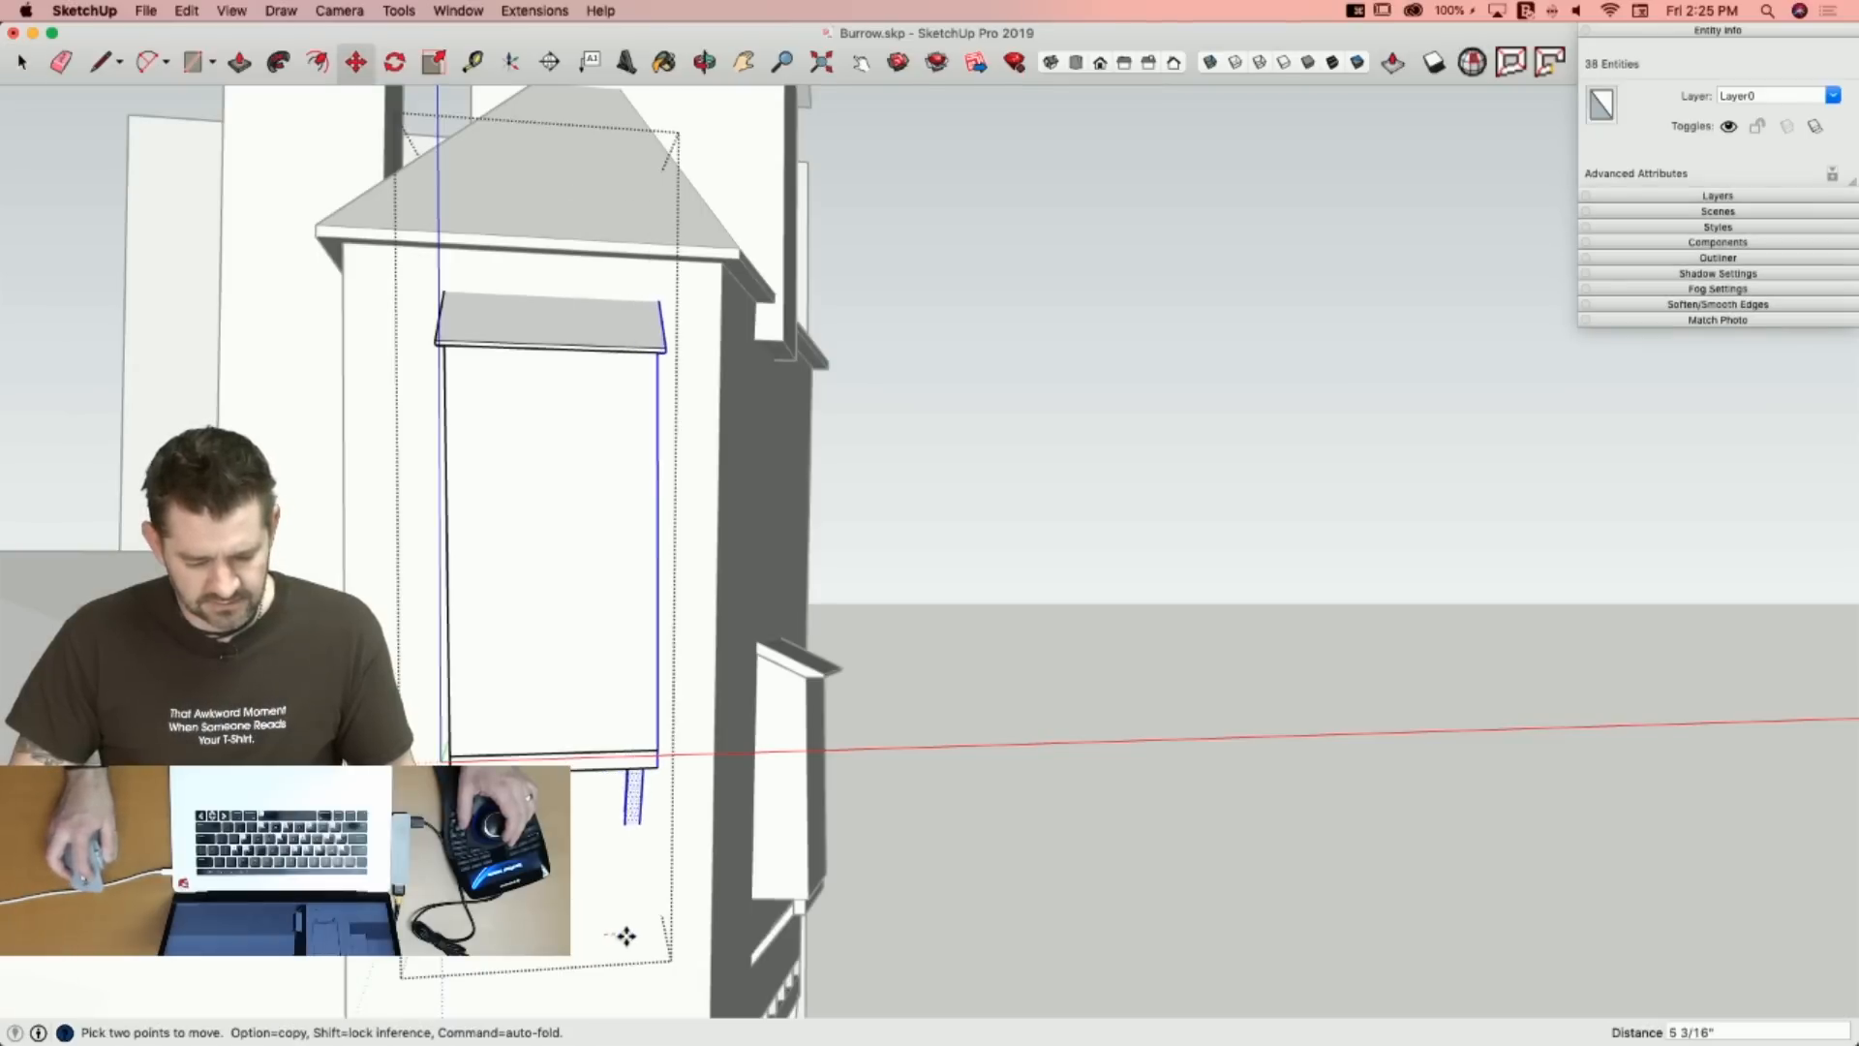
key(space)
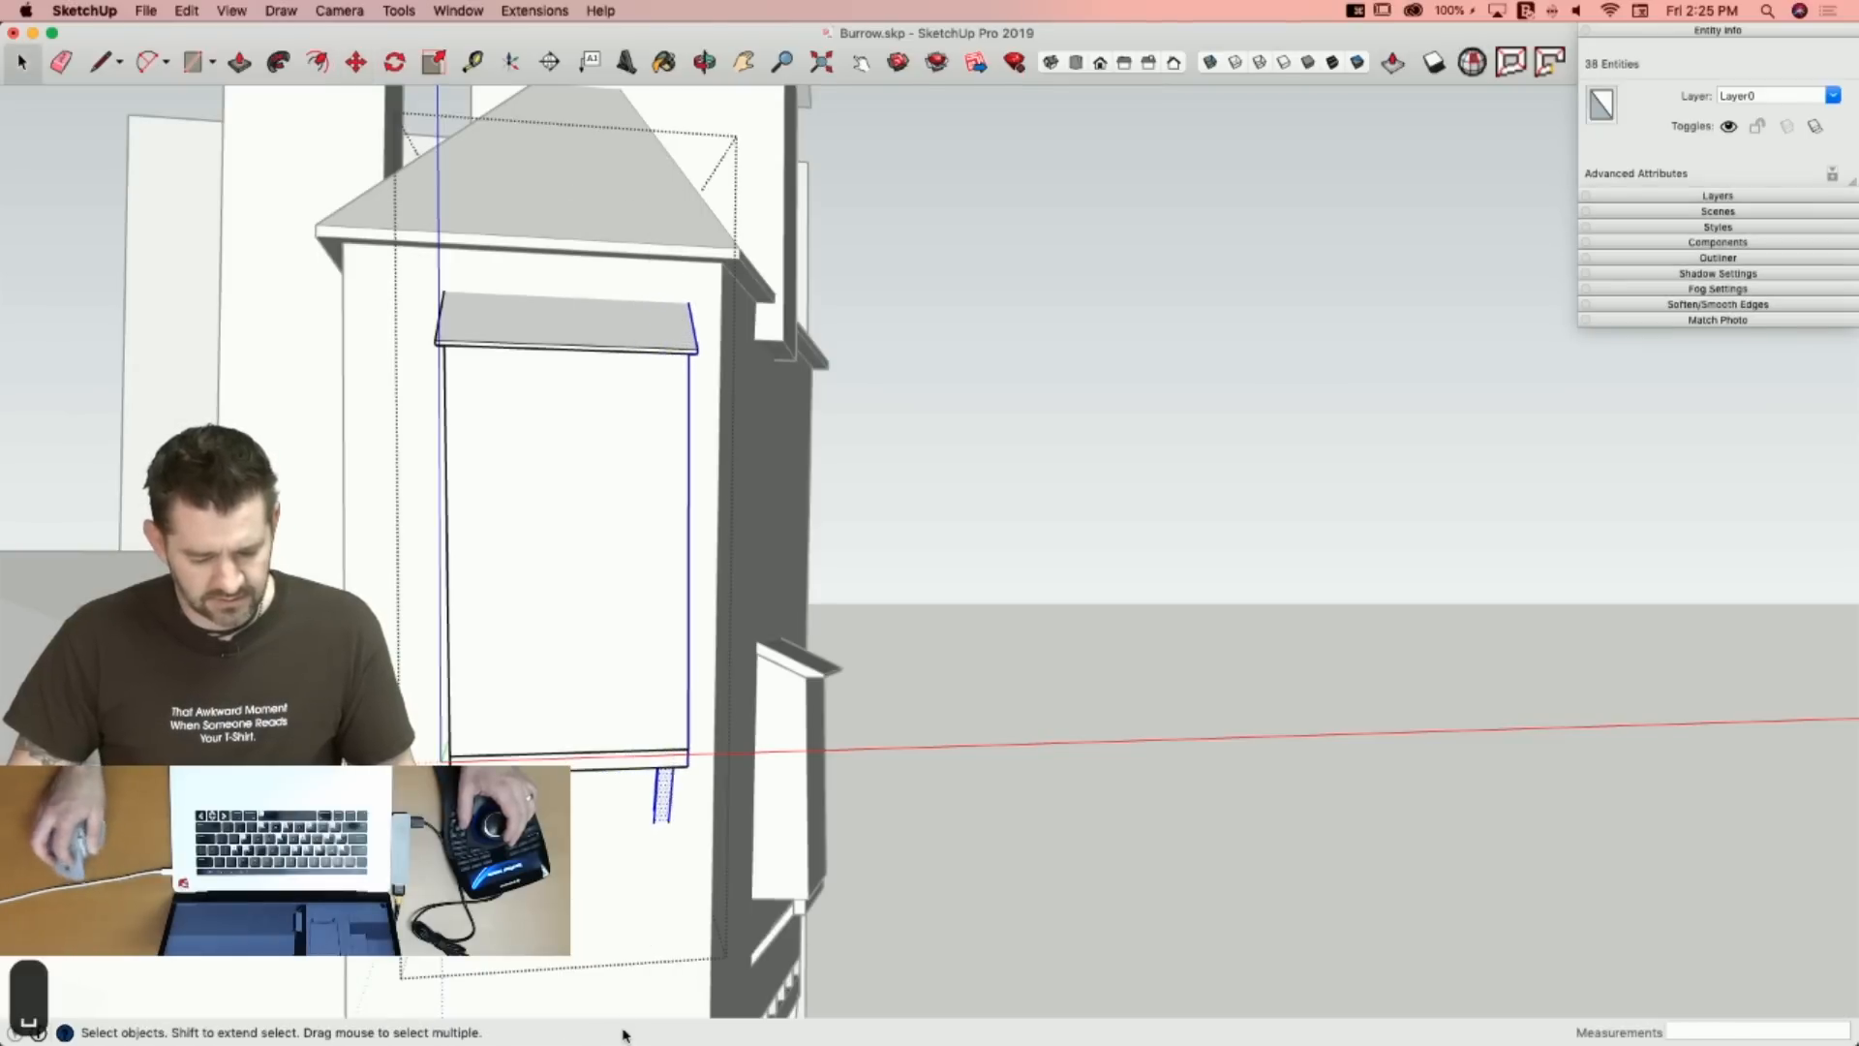
Move the copied bay's opposite side and brace outward about 1' 1 1/4" and close the group.
key(m)
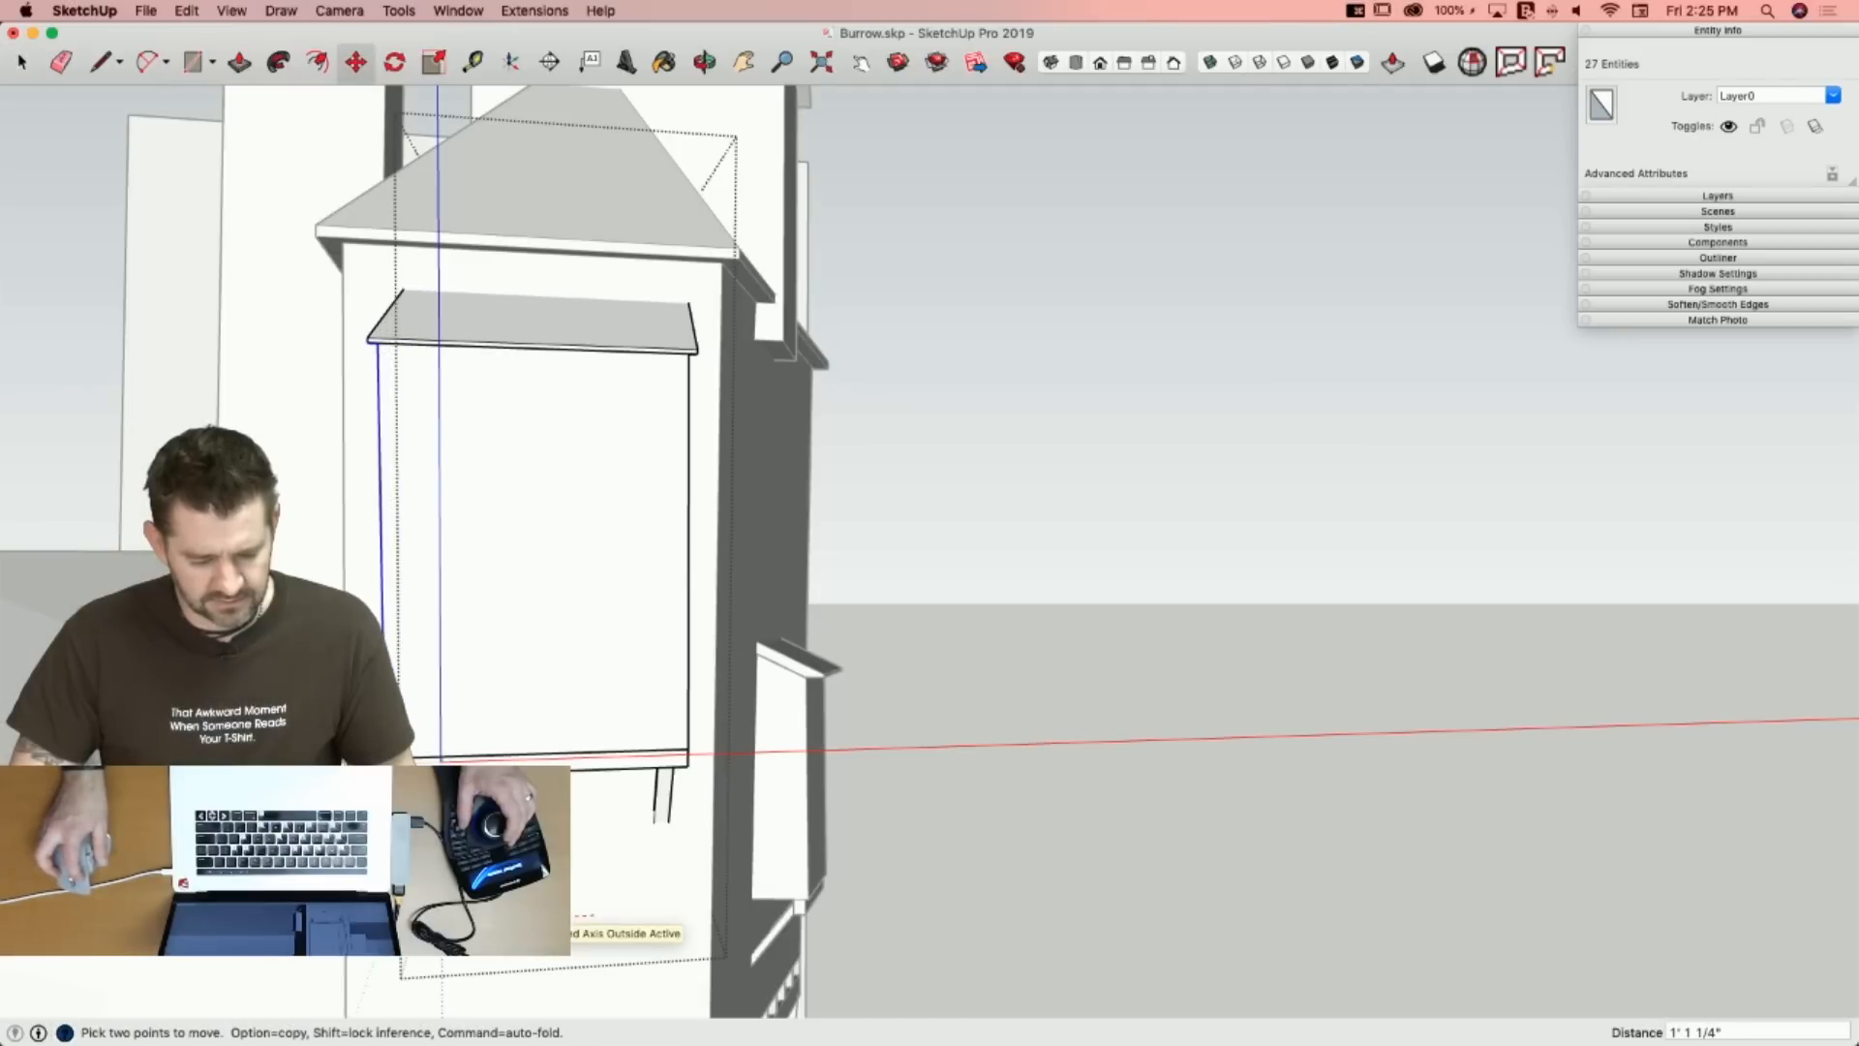
key(space)
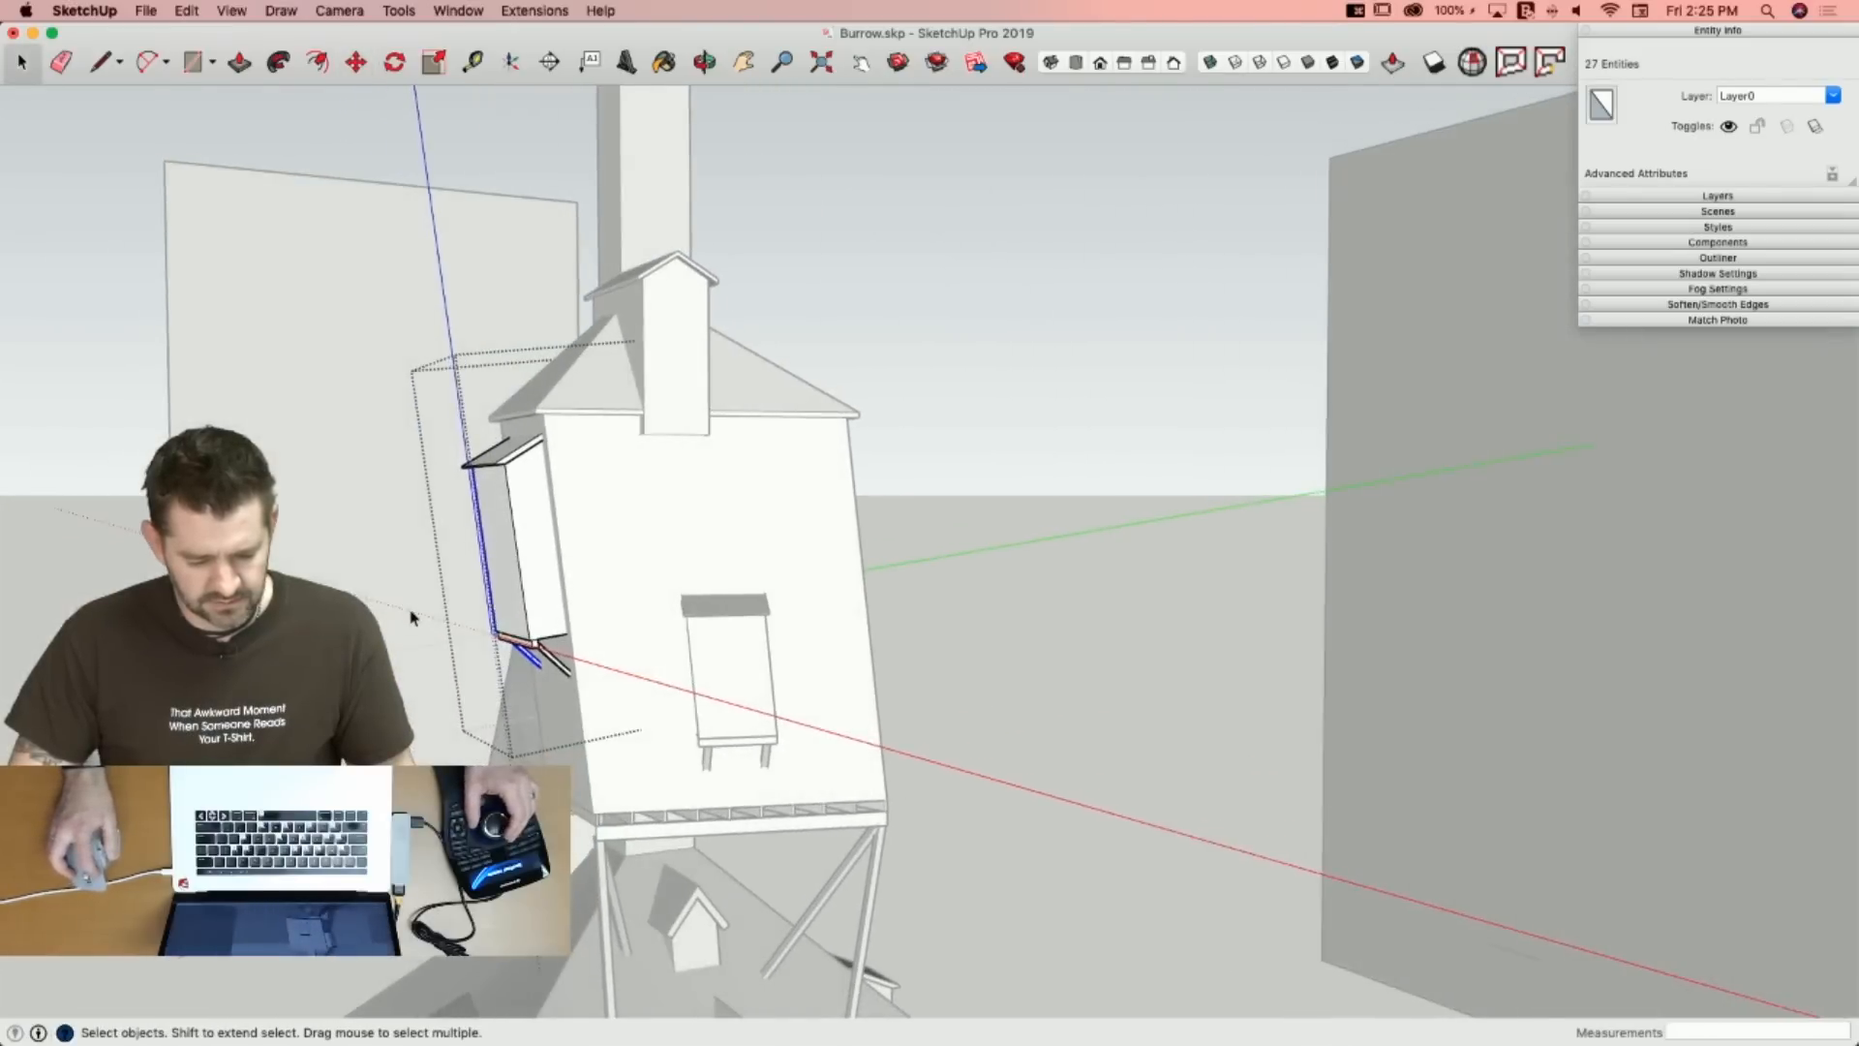
click(411, 618)
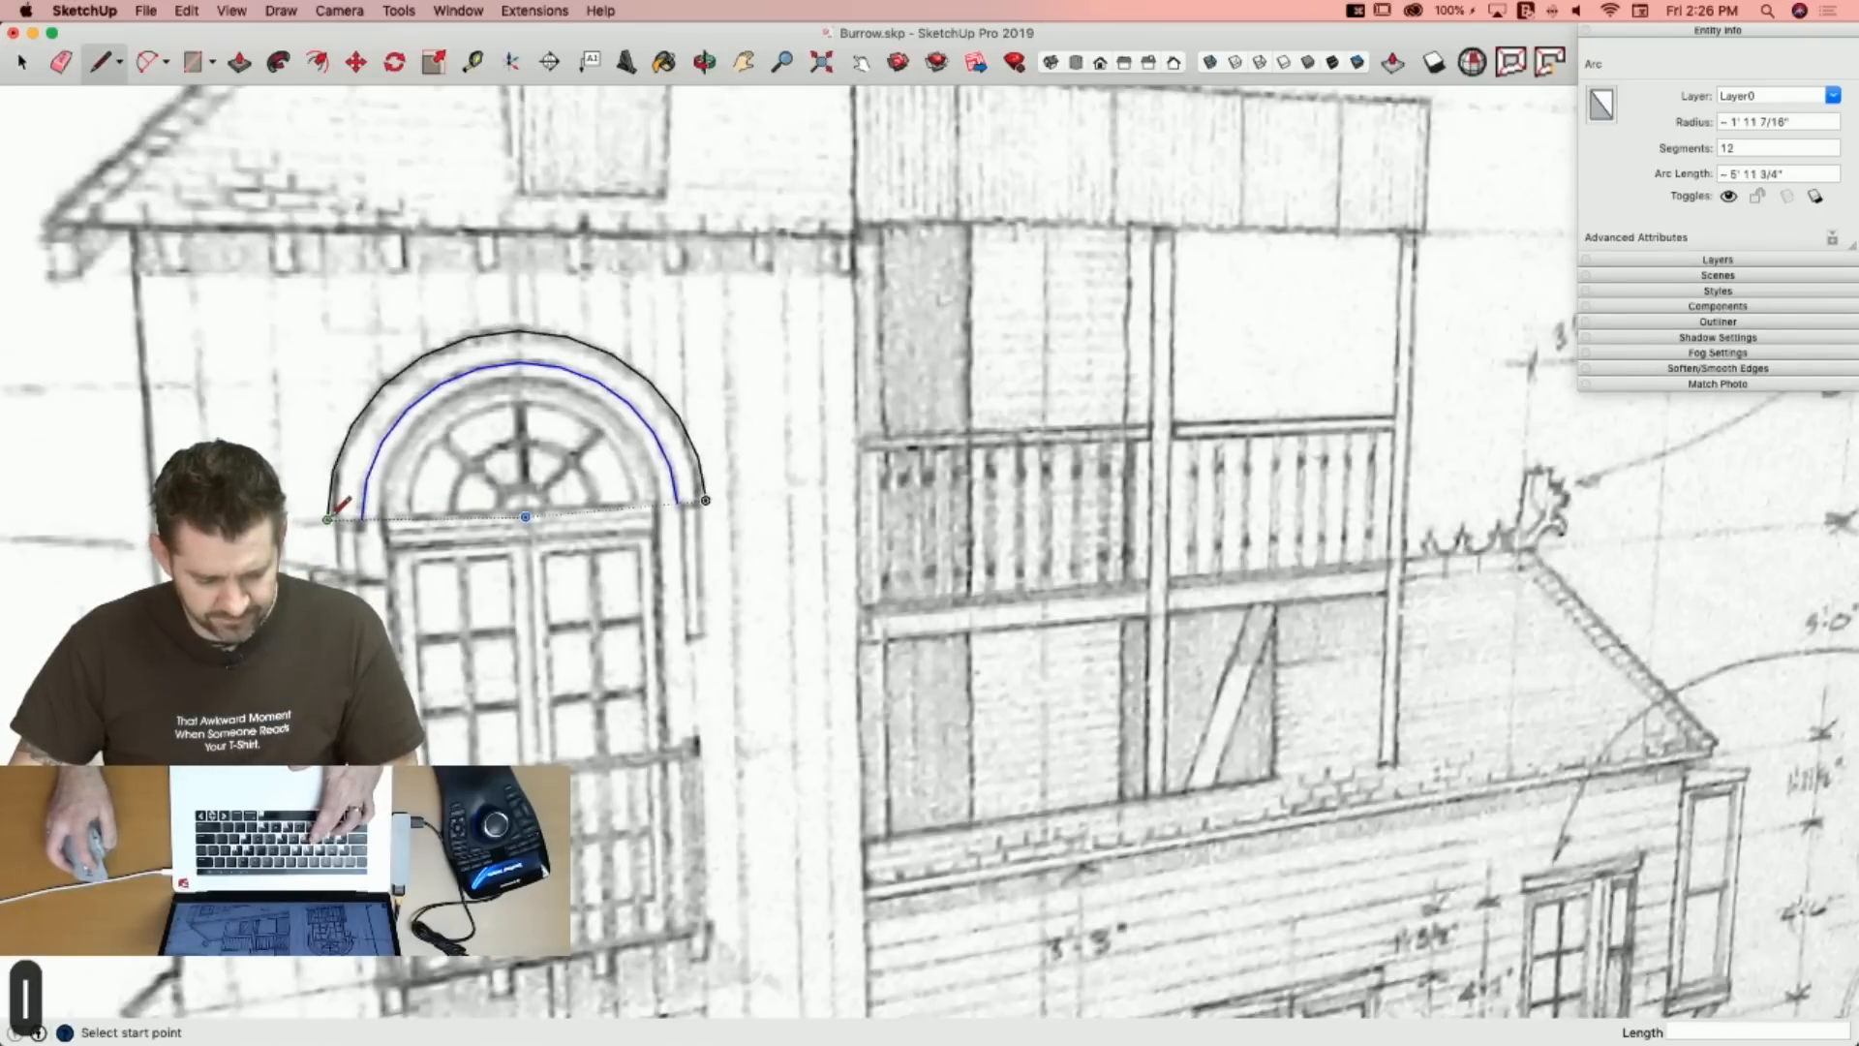
Close the offset arcs above the tall window with a straight base line, then erase the inner arc's stub and the base line across the opening.
click(730, 498)
key(e)
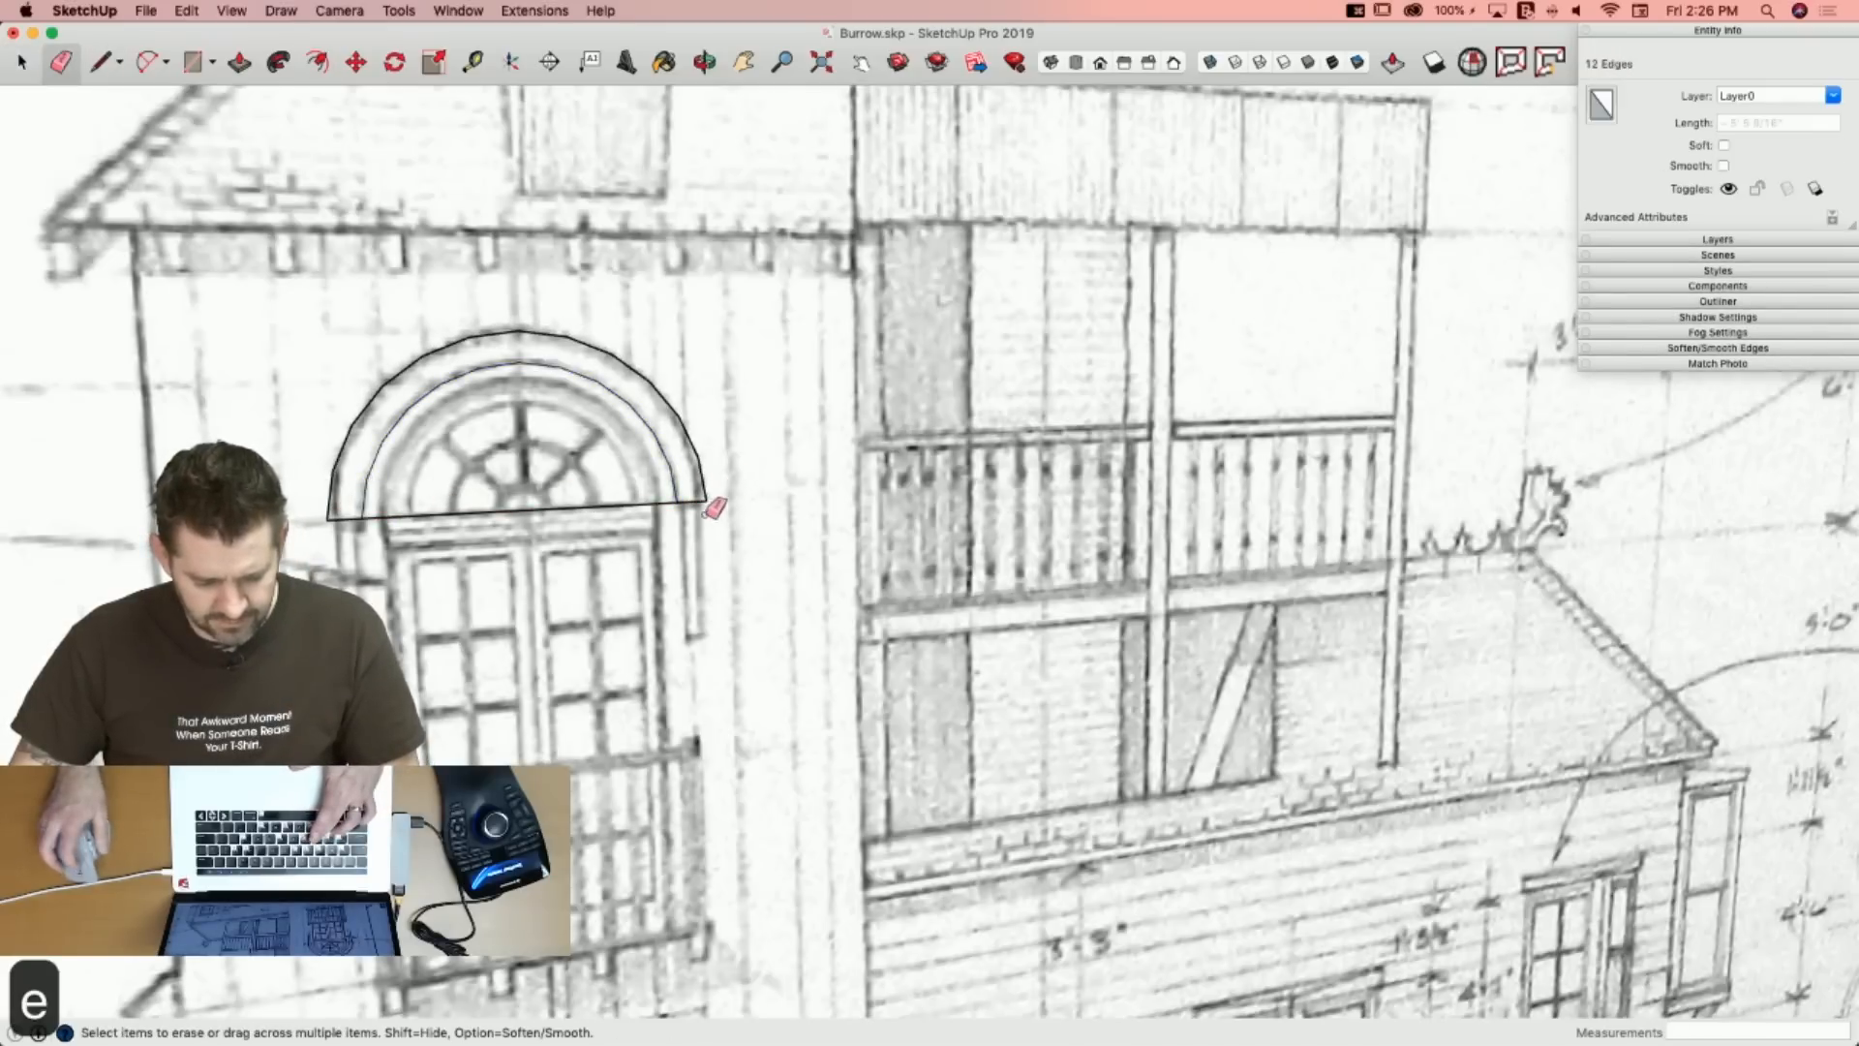
scroll(706, 510, up, 6)
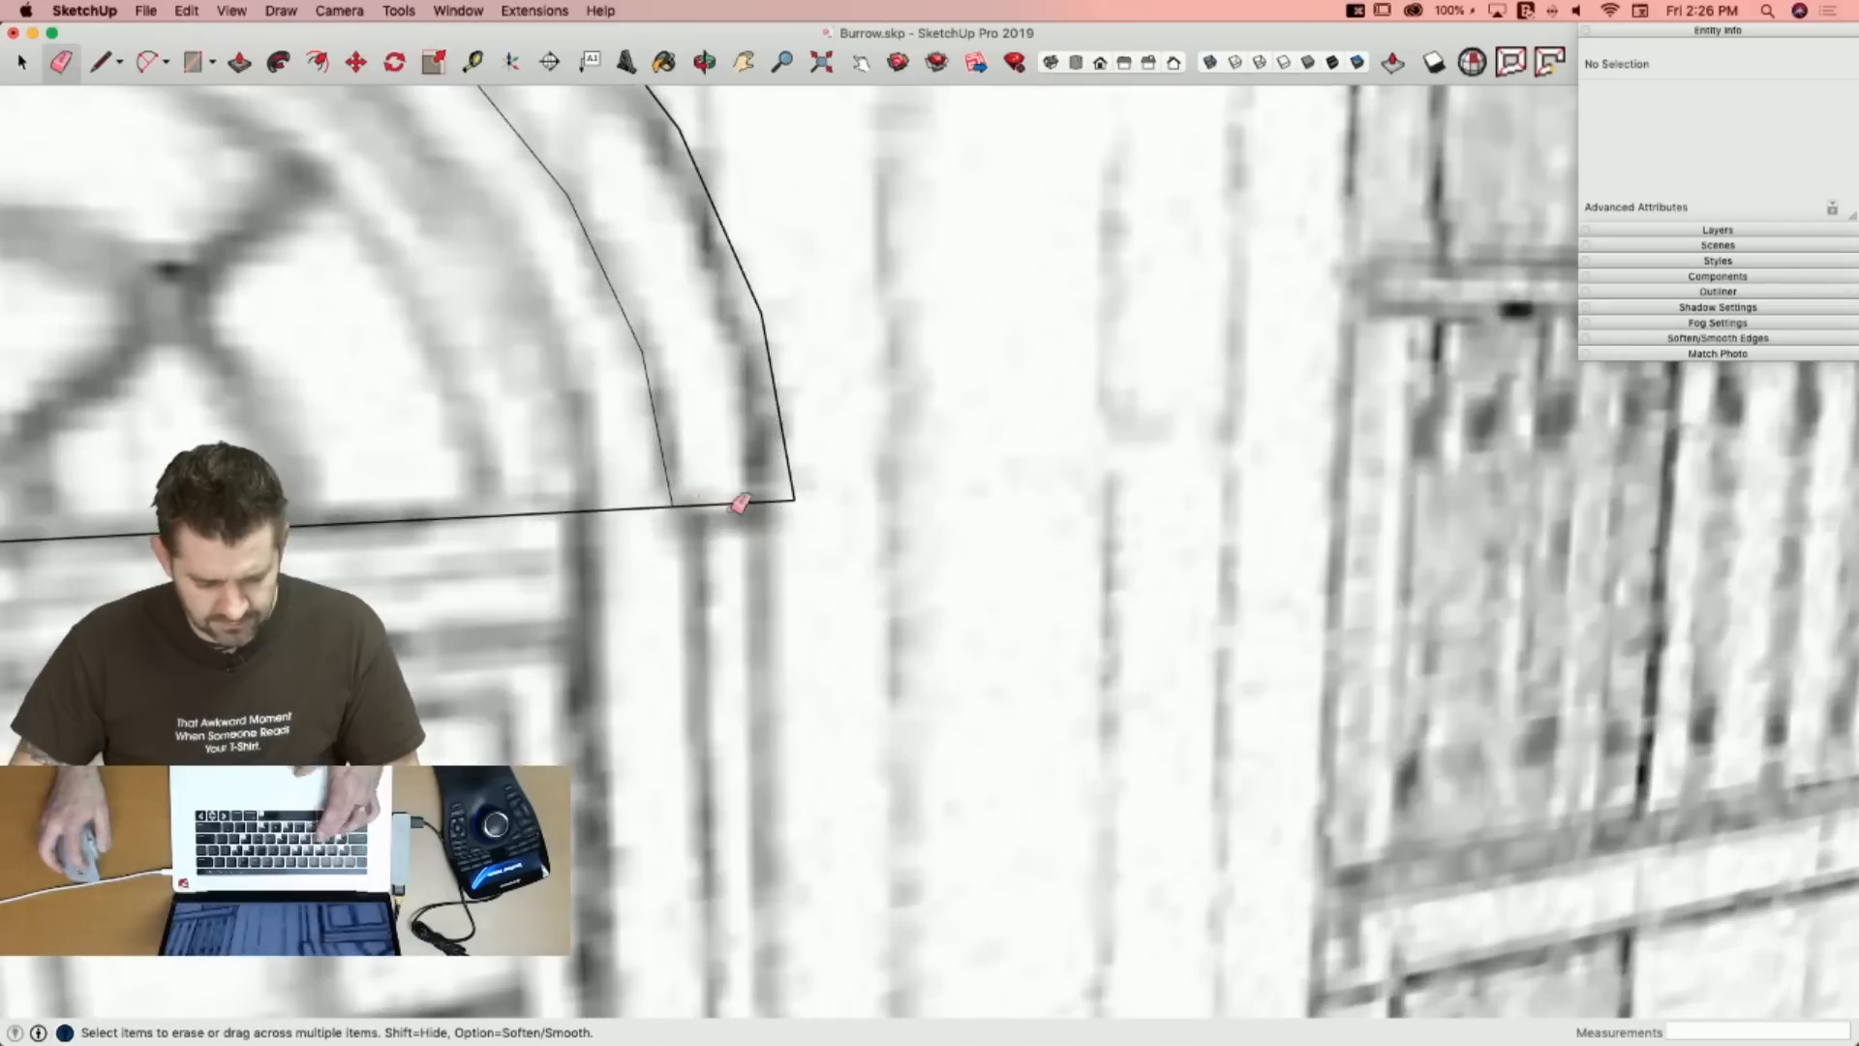
scroll(349, 523, down, 5)
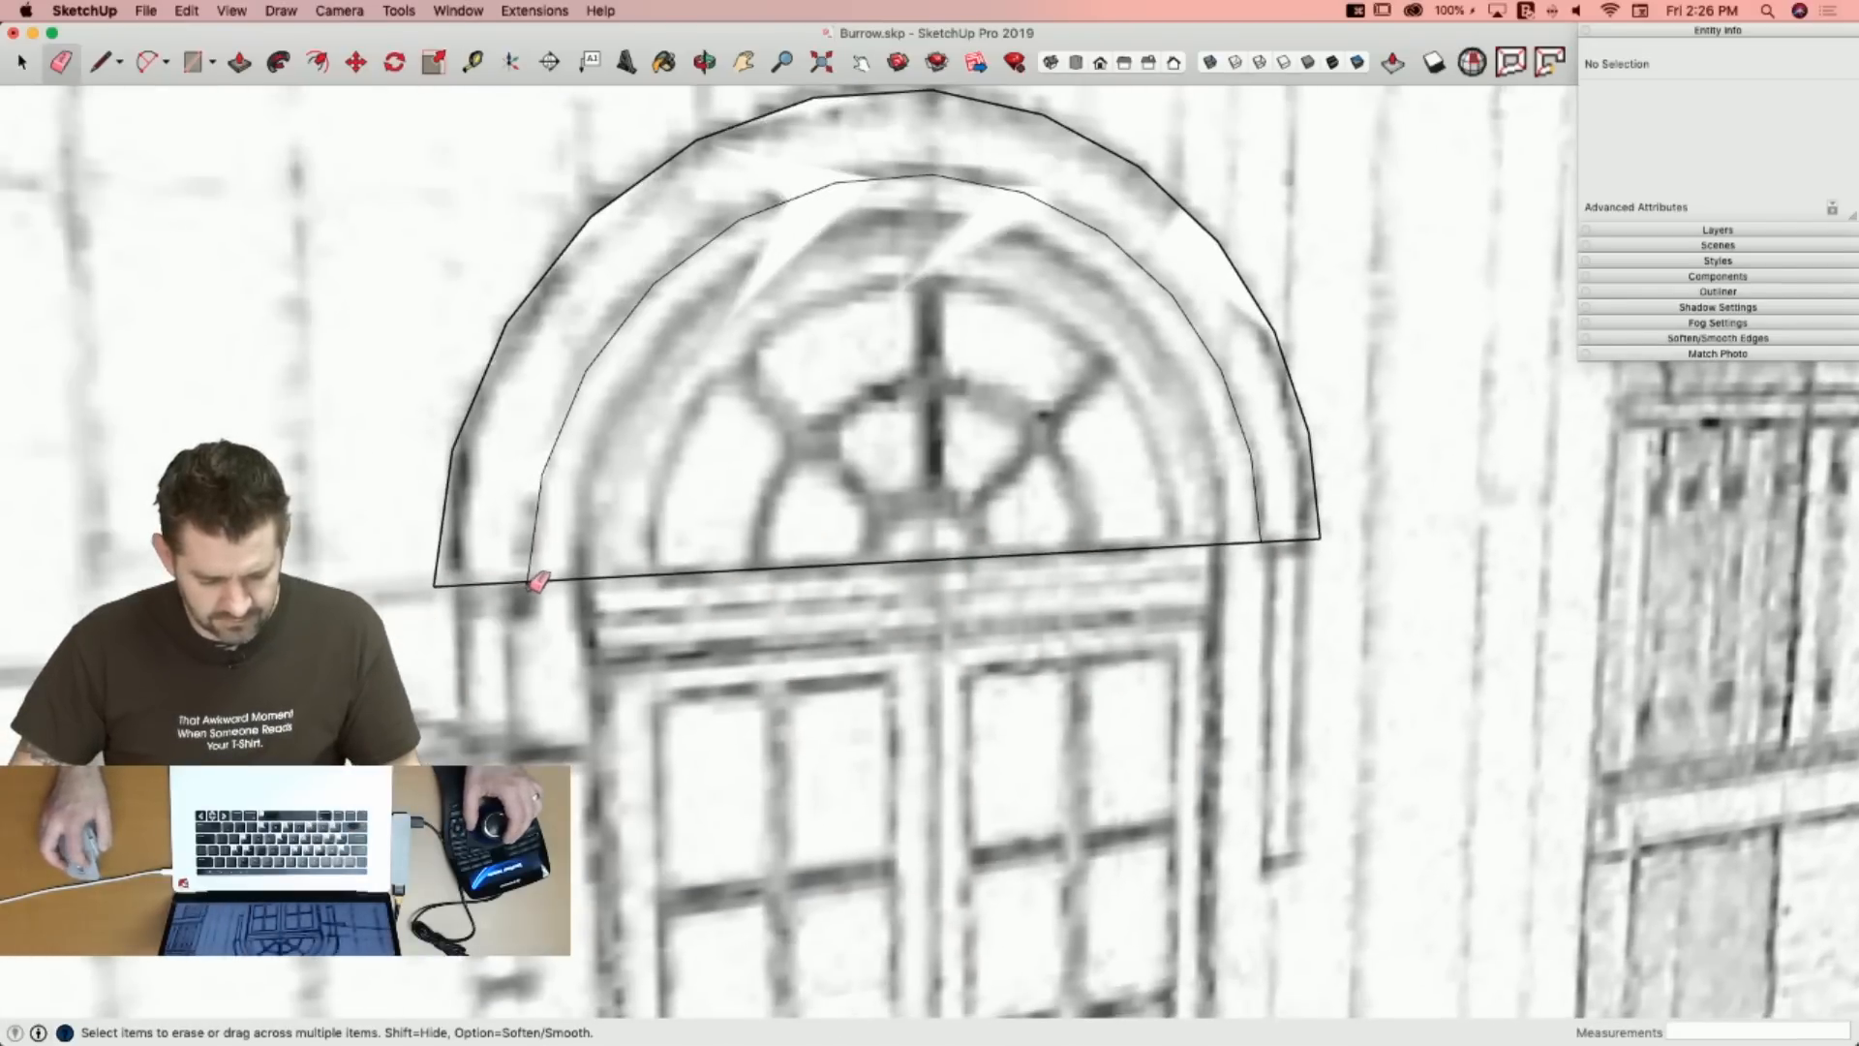
click(530, 587)
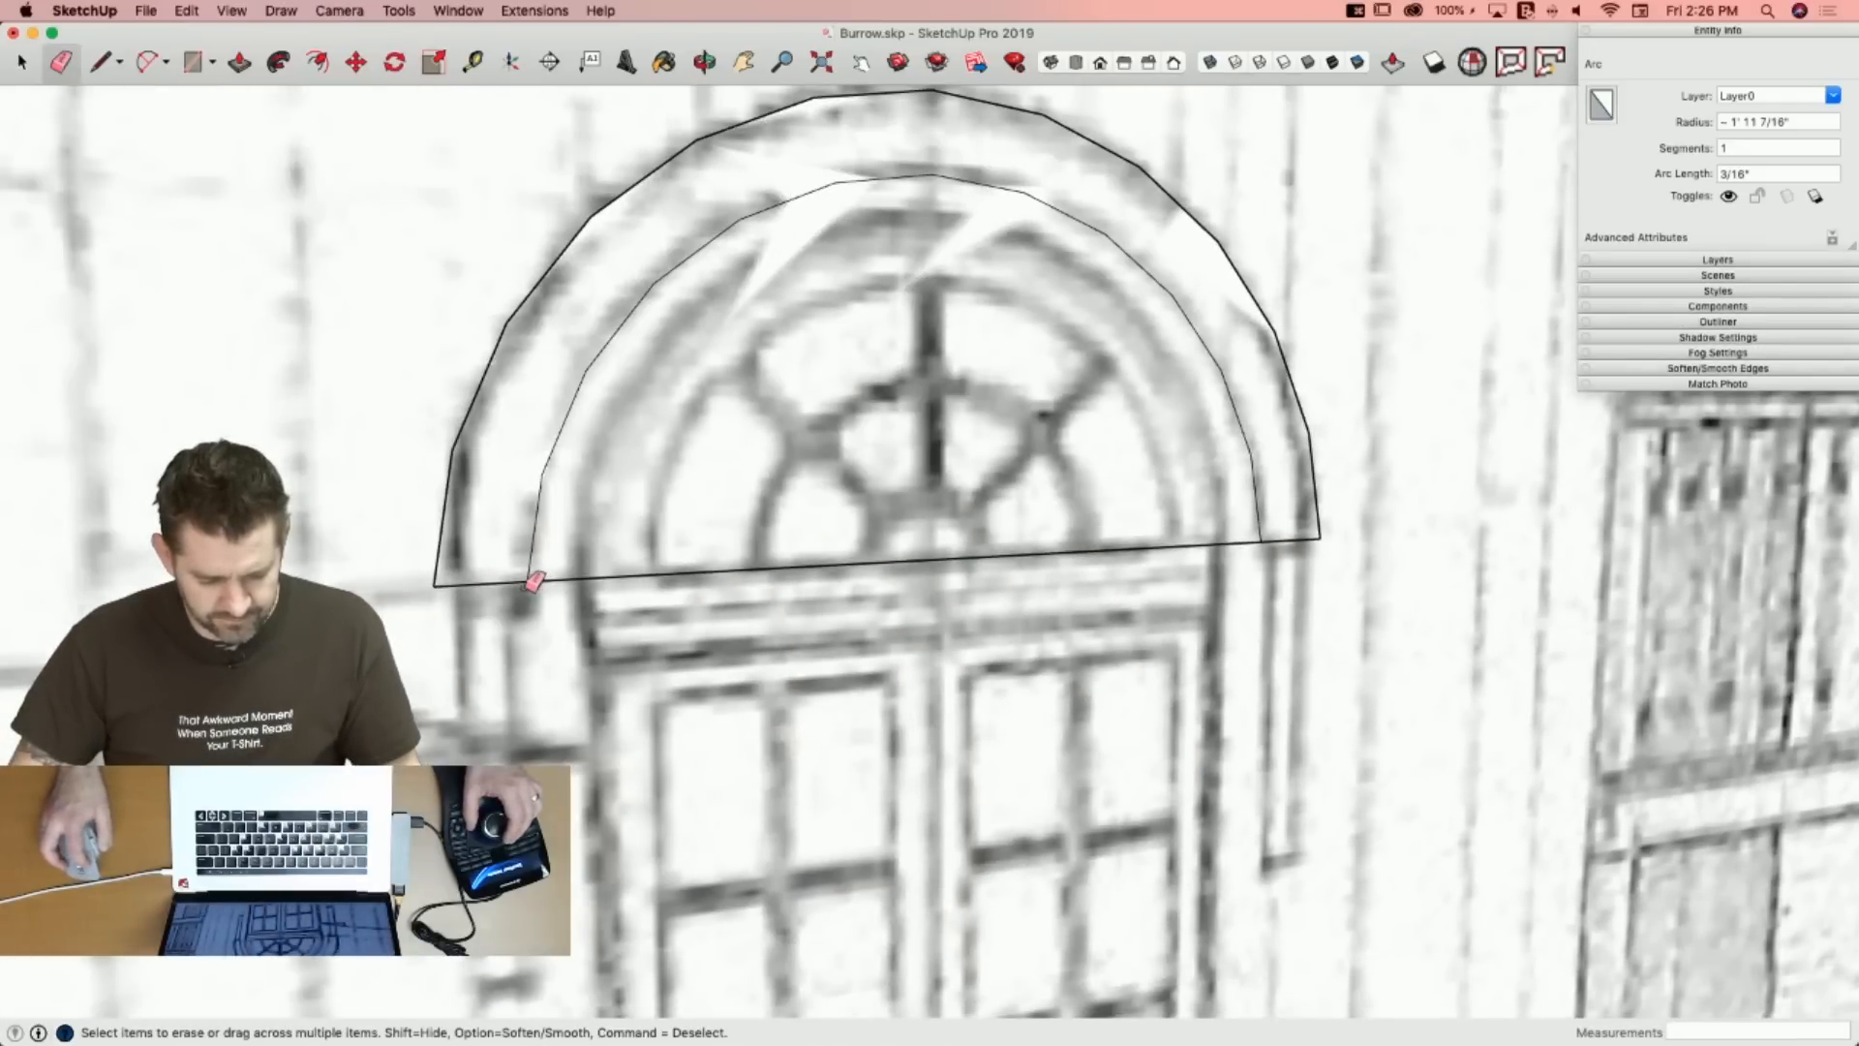
click(608, 578)
Extrude the arched band outward from the elevation drawing about 1' 11 9/16" to form the window canopy.
key(p)
click(423, 427)
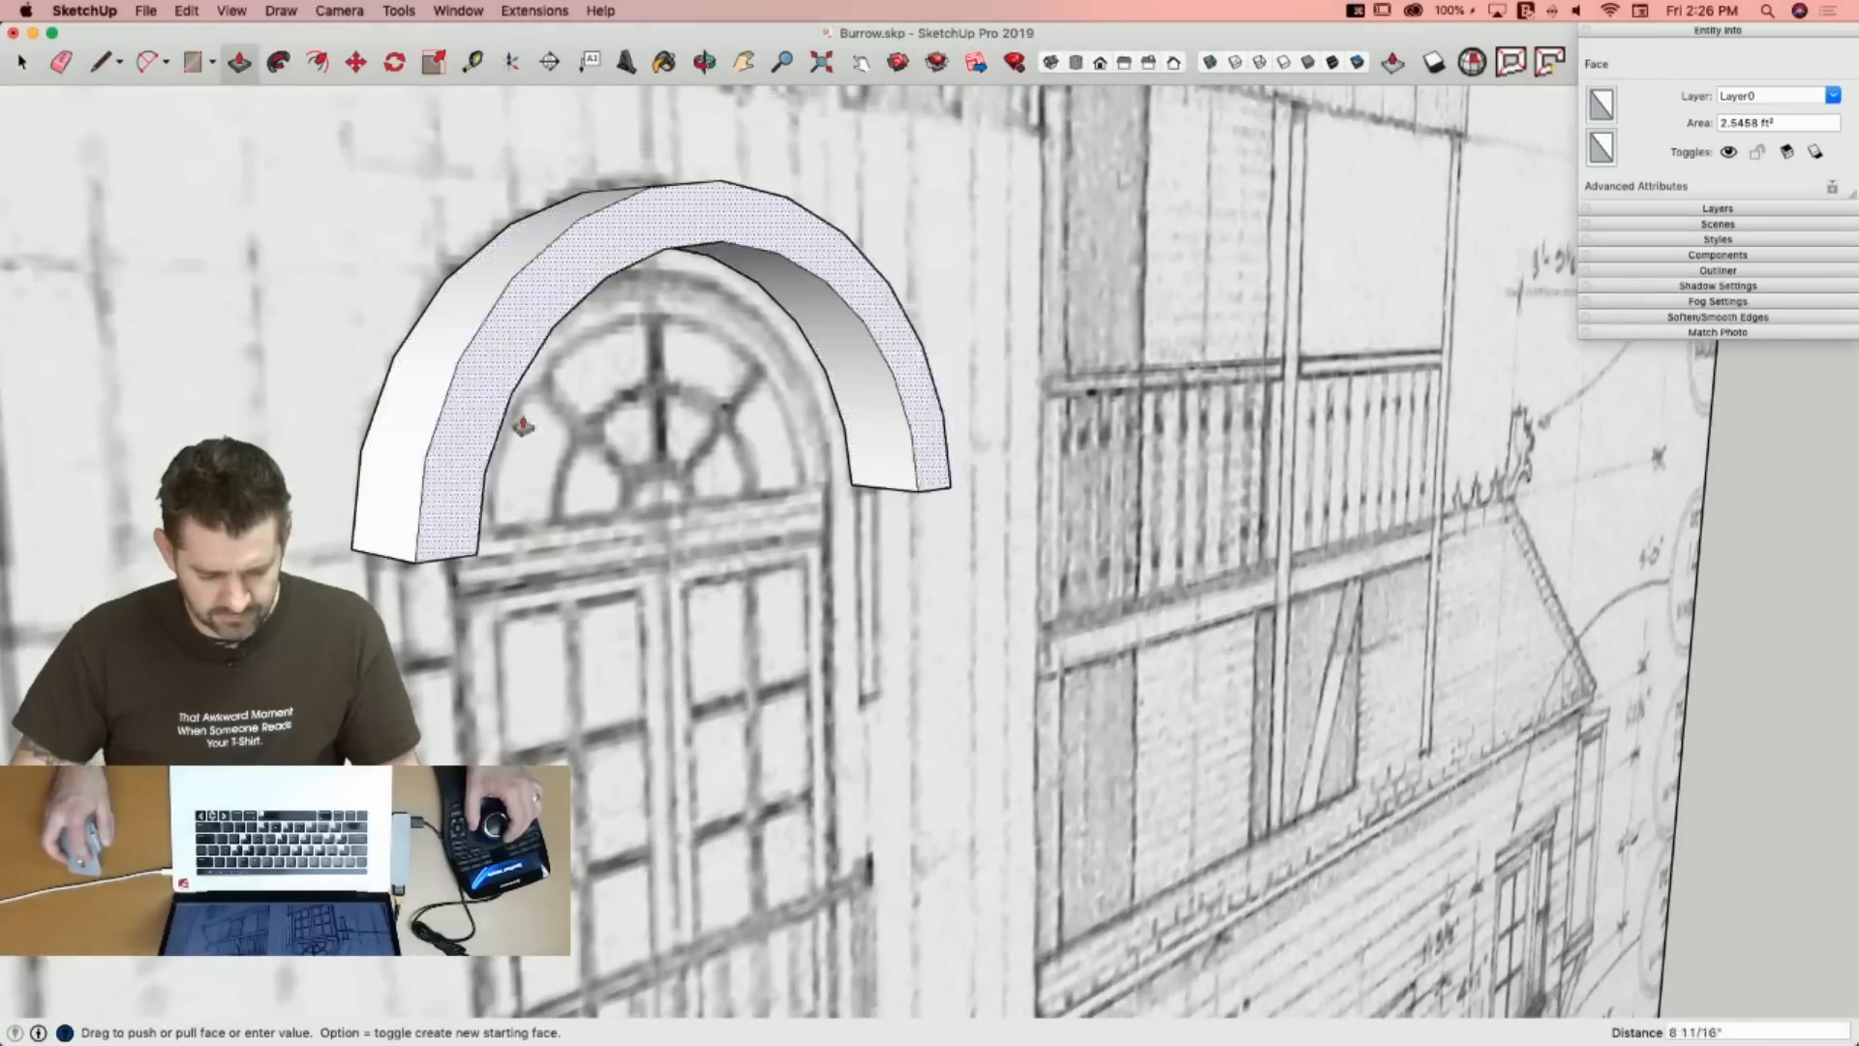
click(617, 431)
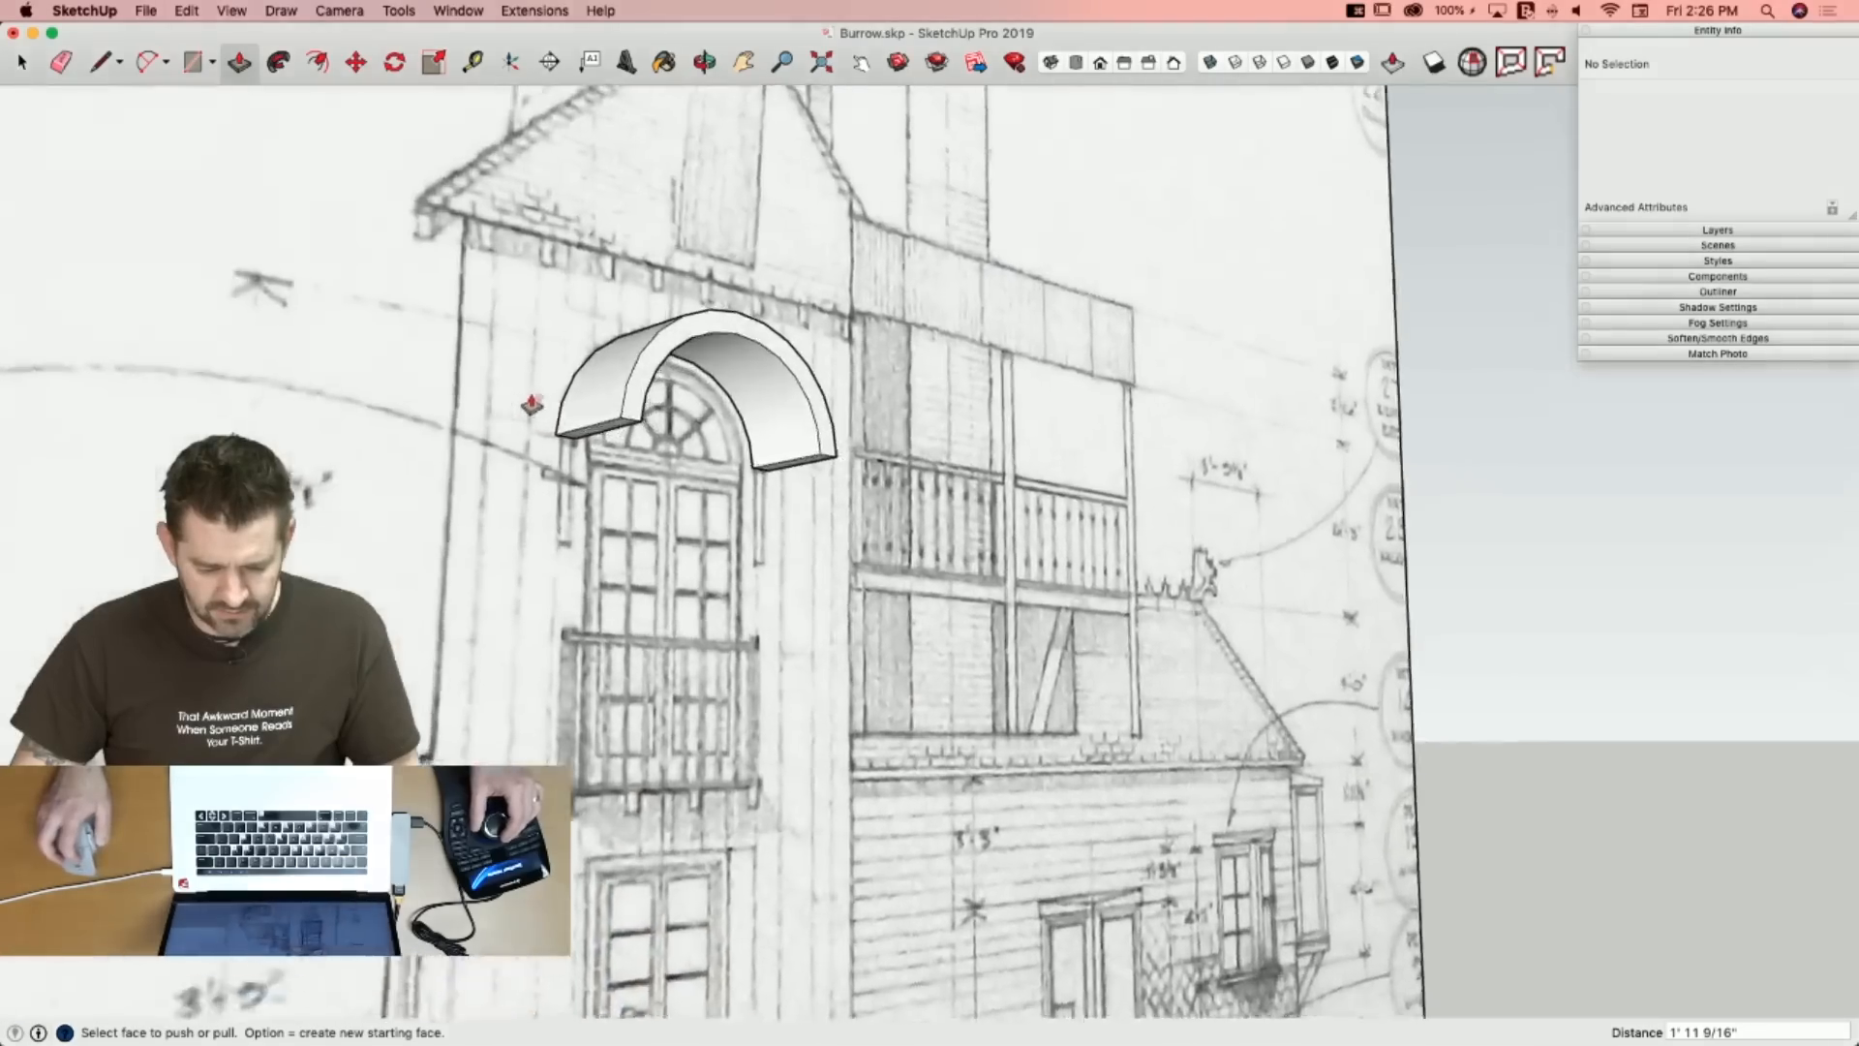
Draw a brace profile rectangle about 4 3/4" by 2 15/16" on the underside of one canopy end, near the front.
key(l)
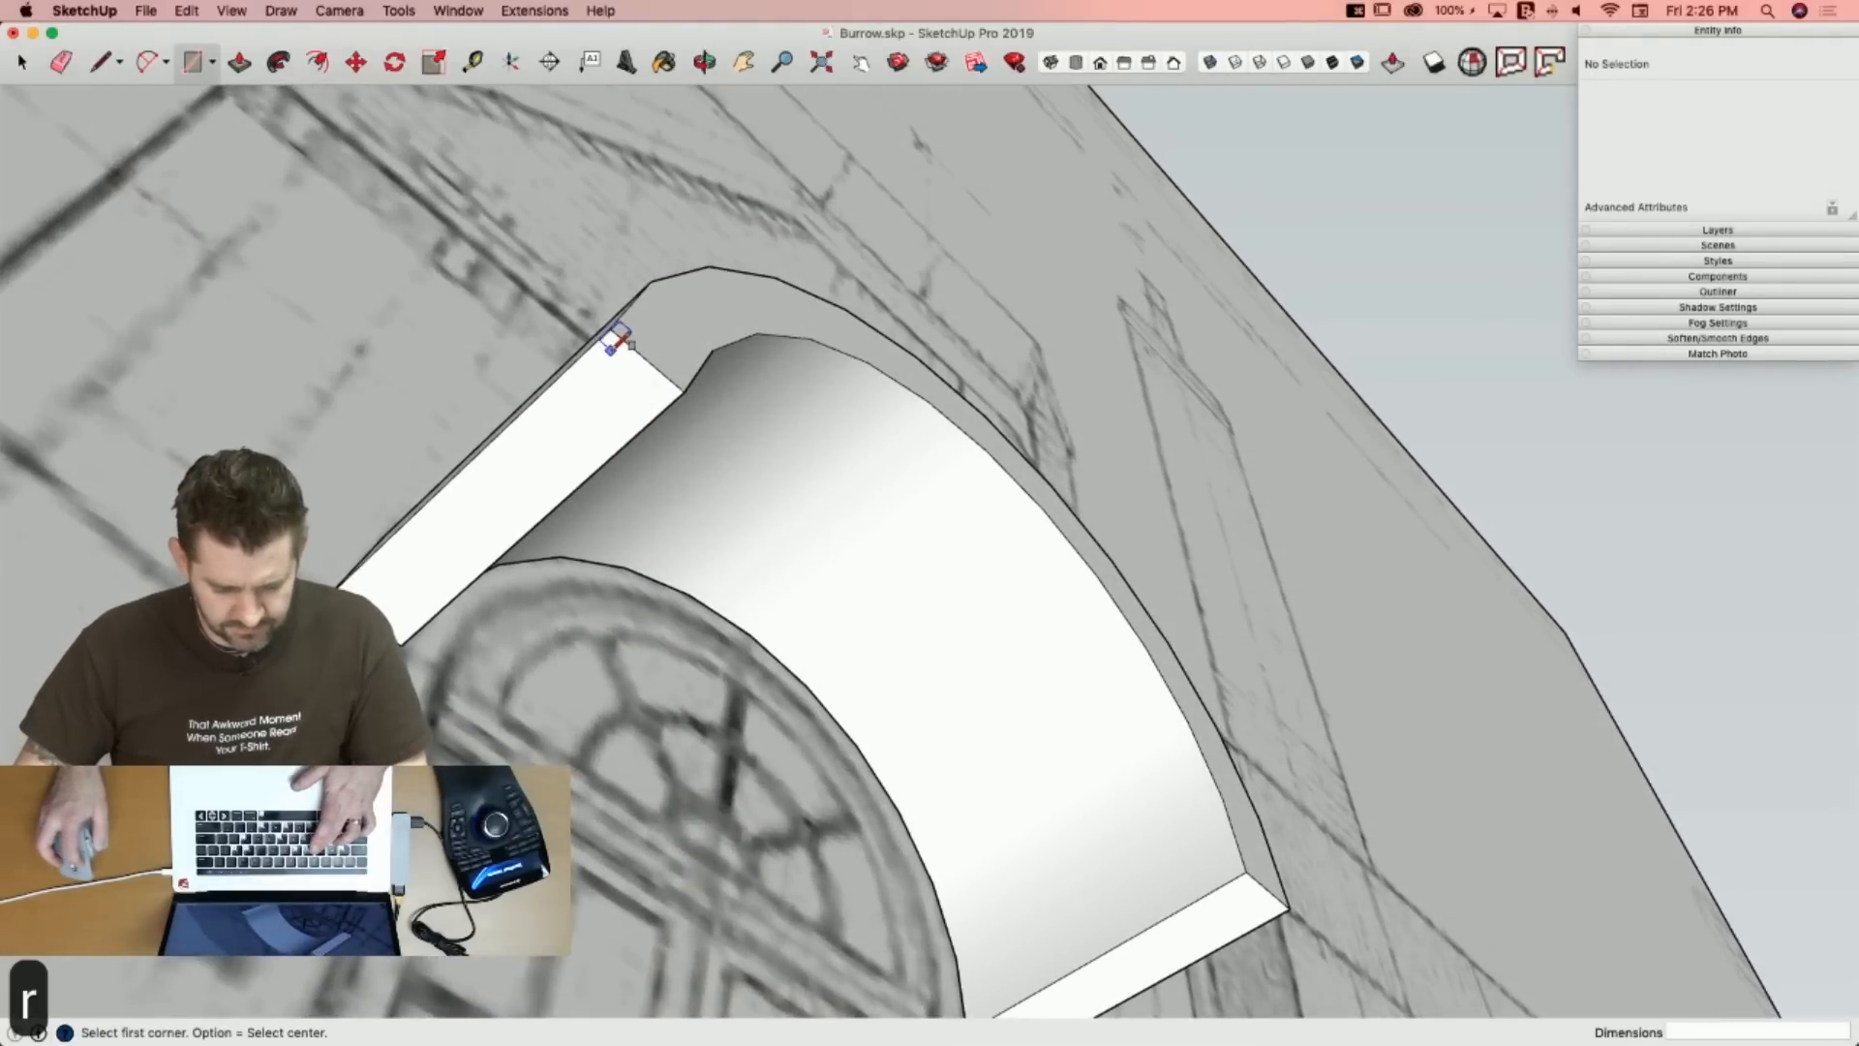
click(596, 445)
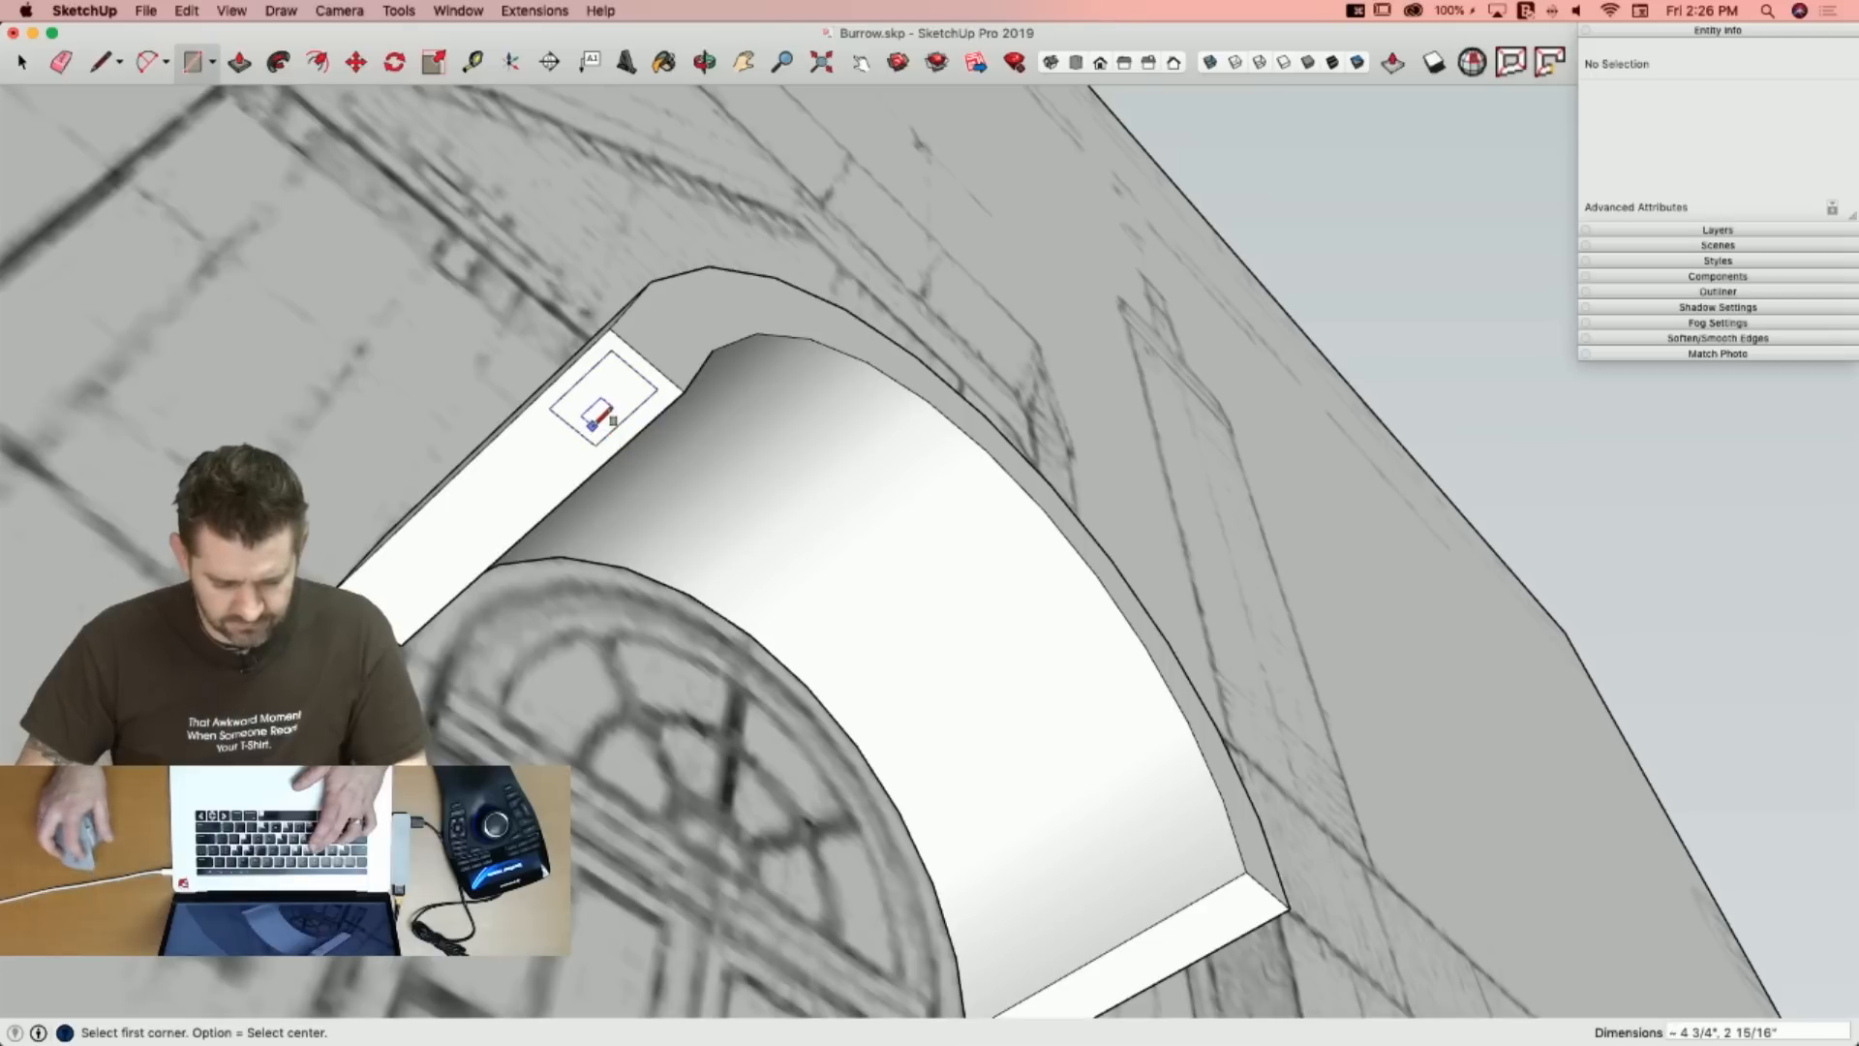
key(p)
click(608, 412)
key(space)
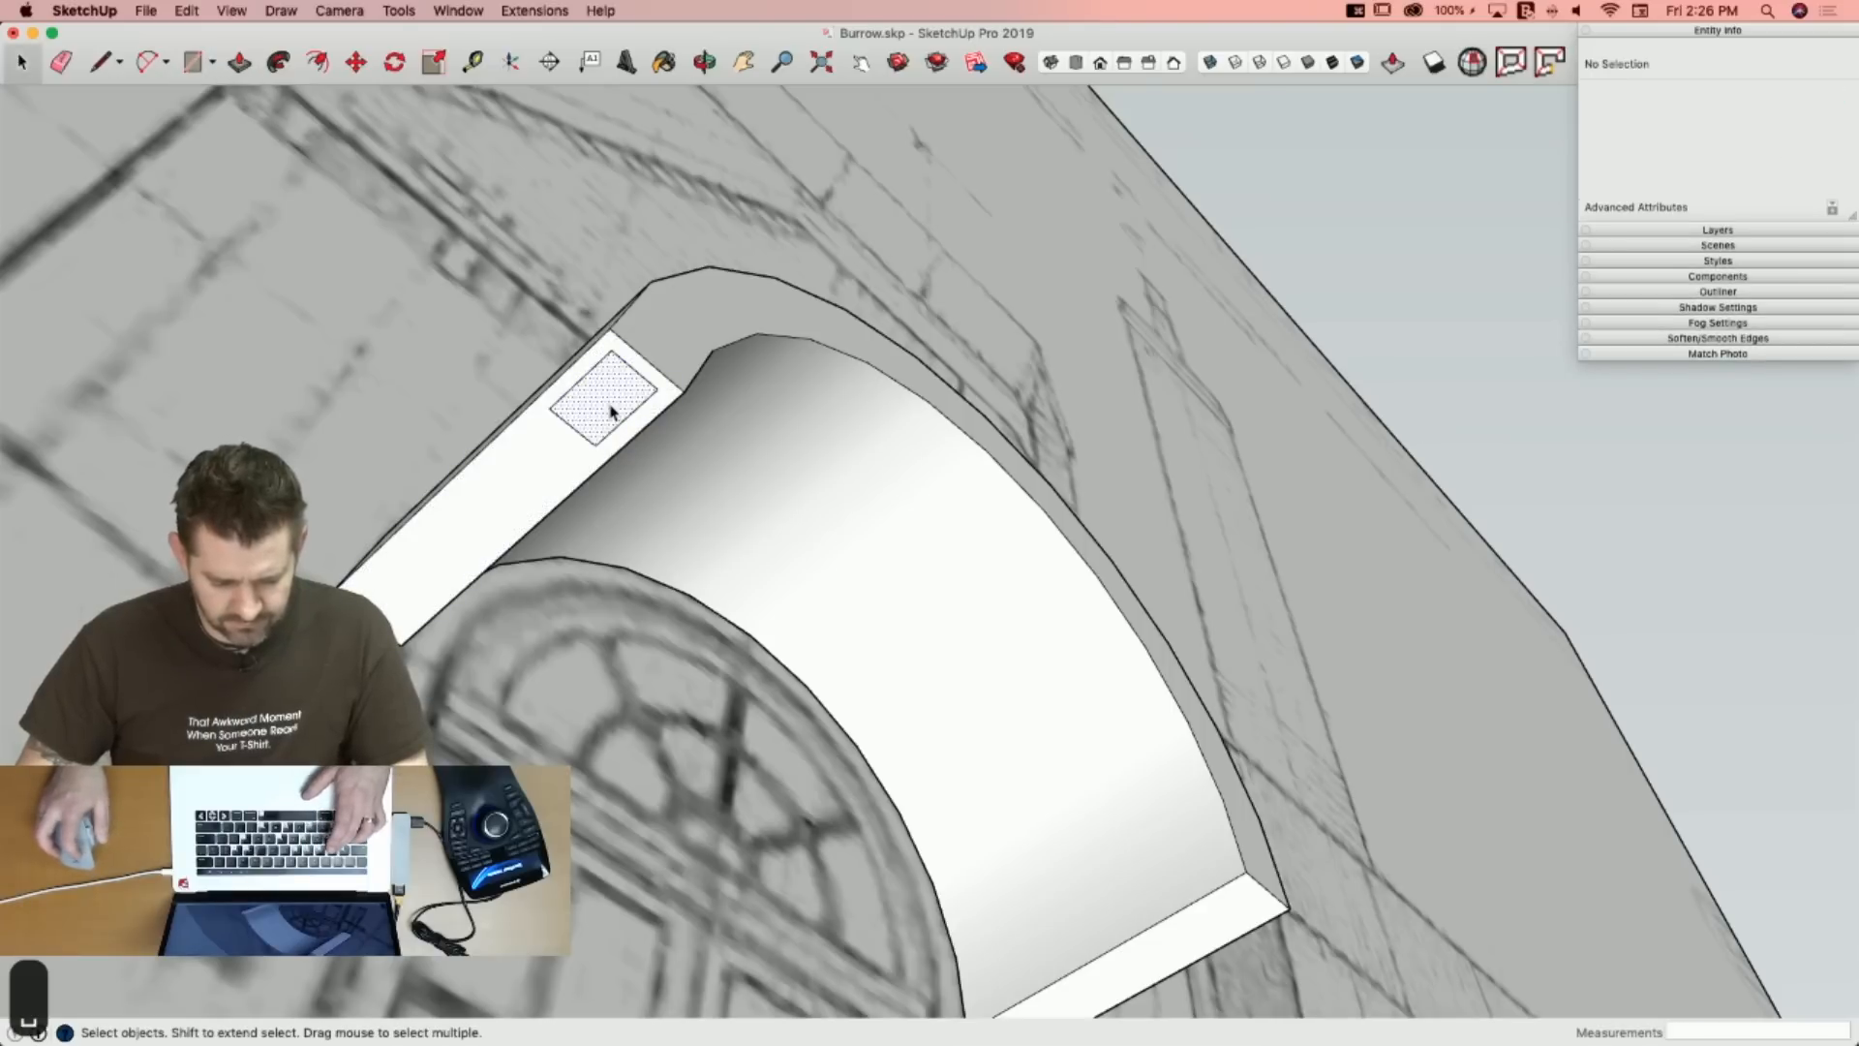
Copy the brace profile to the matching corner on the underside of the canopy's opposite end.
click(611, 412)
key(m)
click(682, 390)
key(alt)
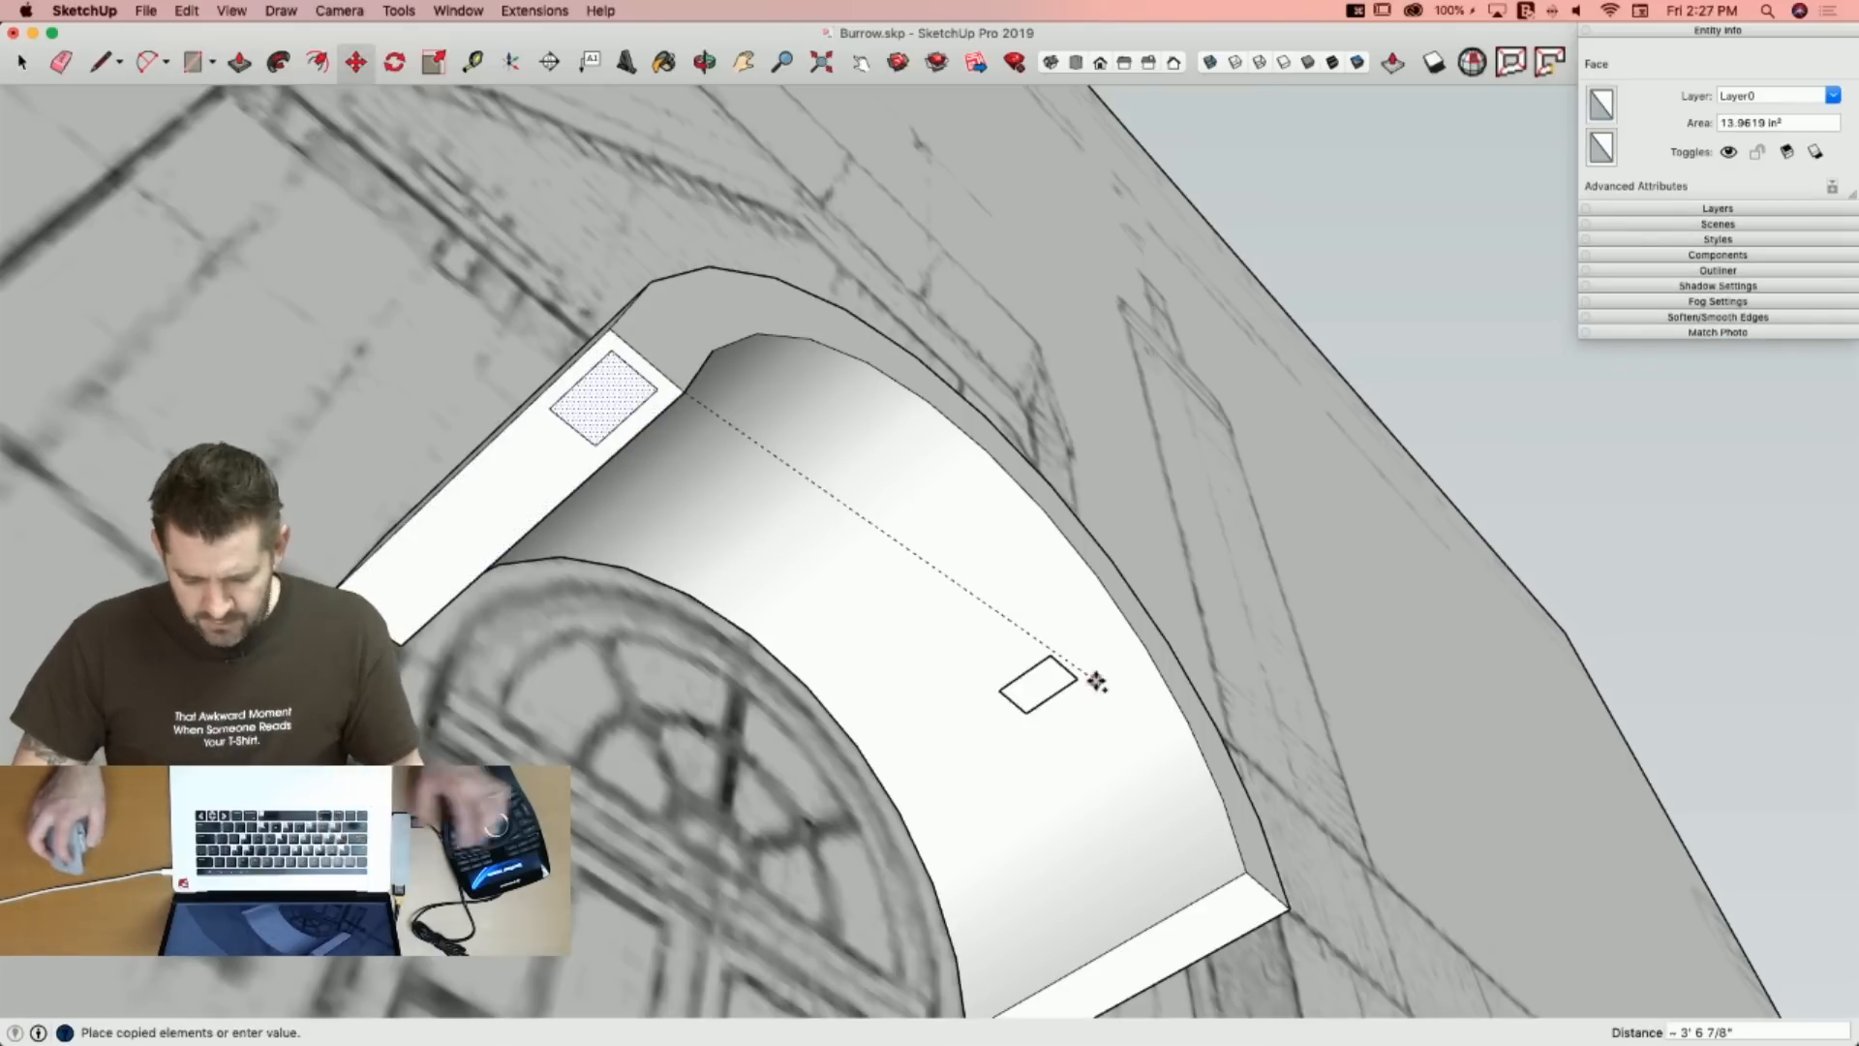
click(1211, 808)
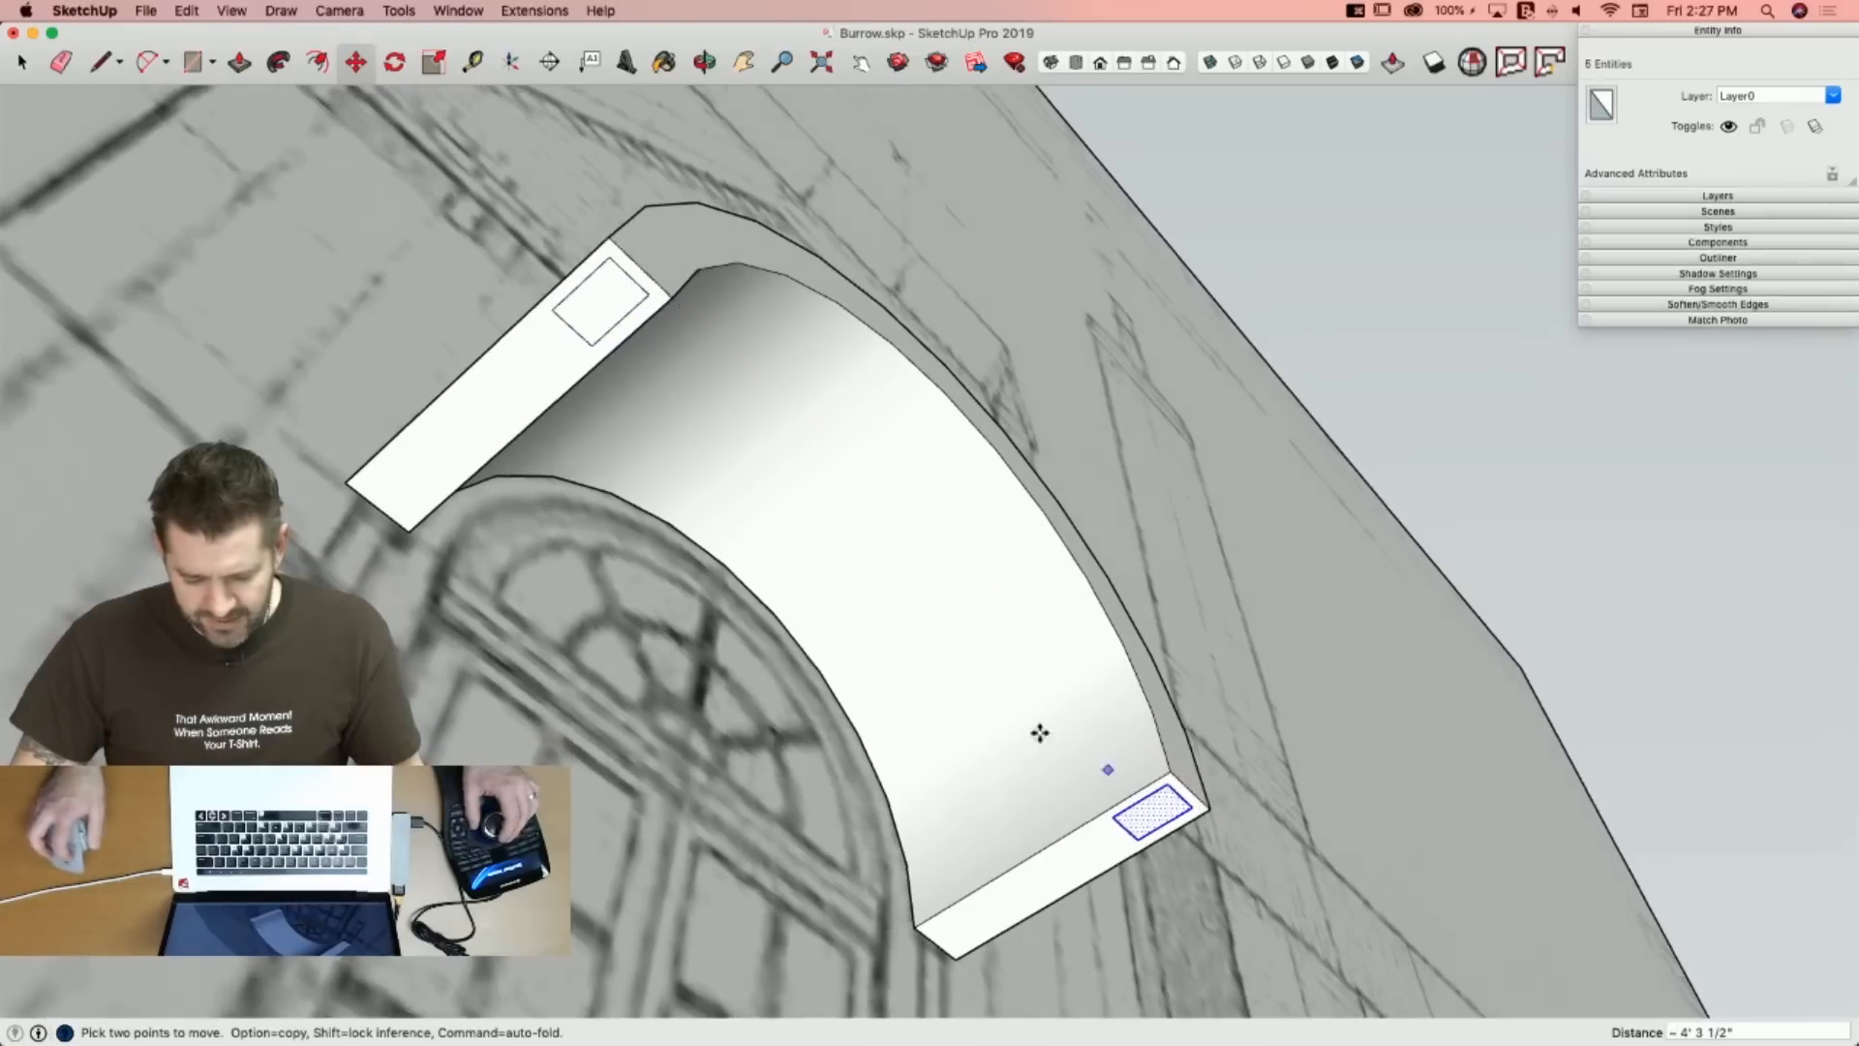
Extrude both brace profiles downward about 2' 7 11/16" so the two posts end at the same height.
key(p)
key(space)
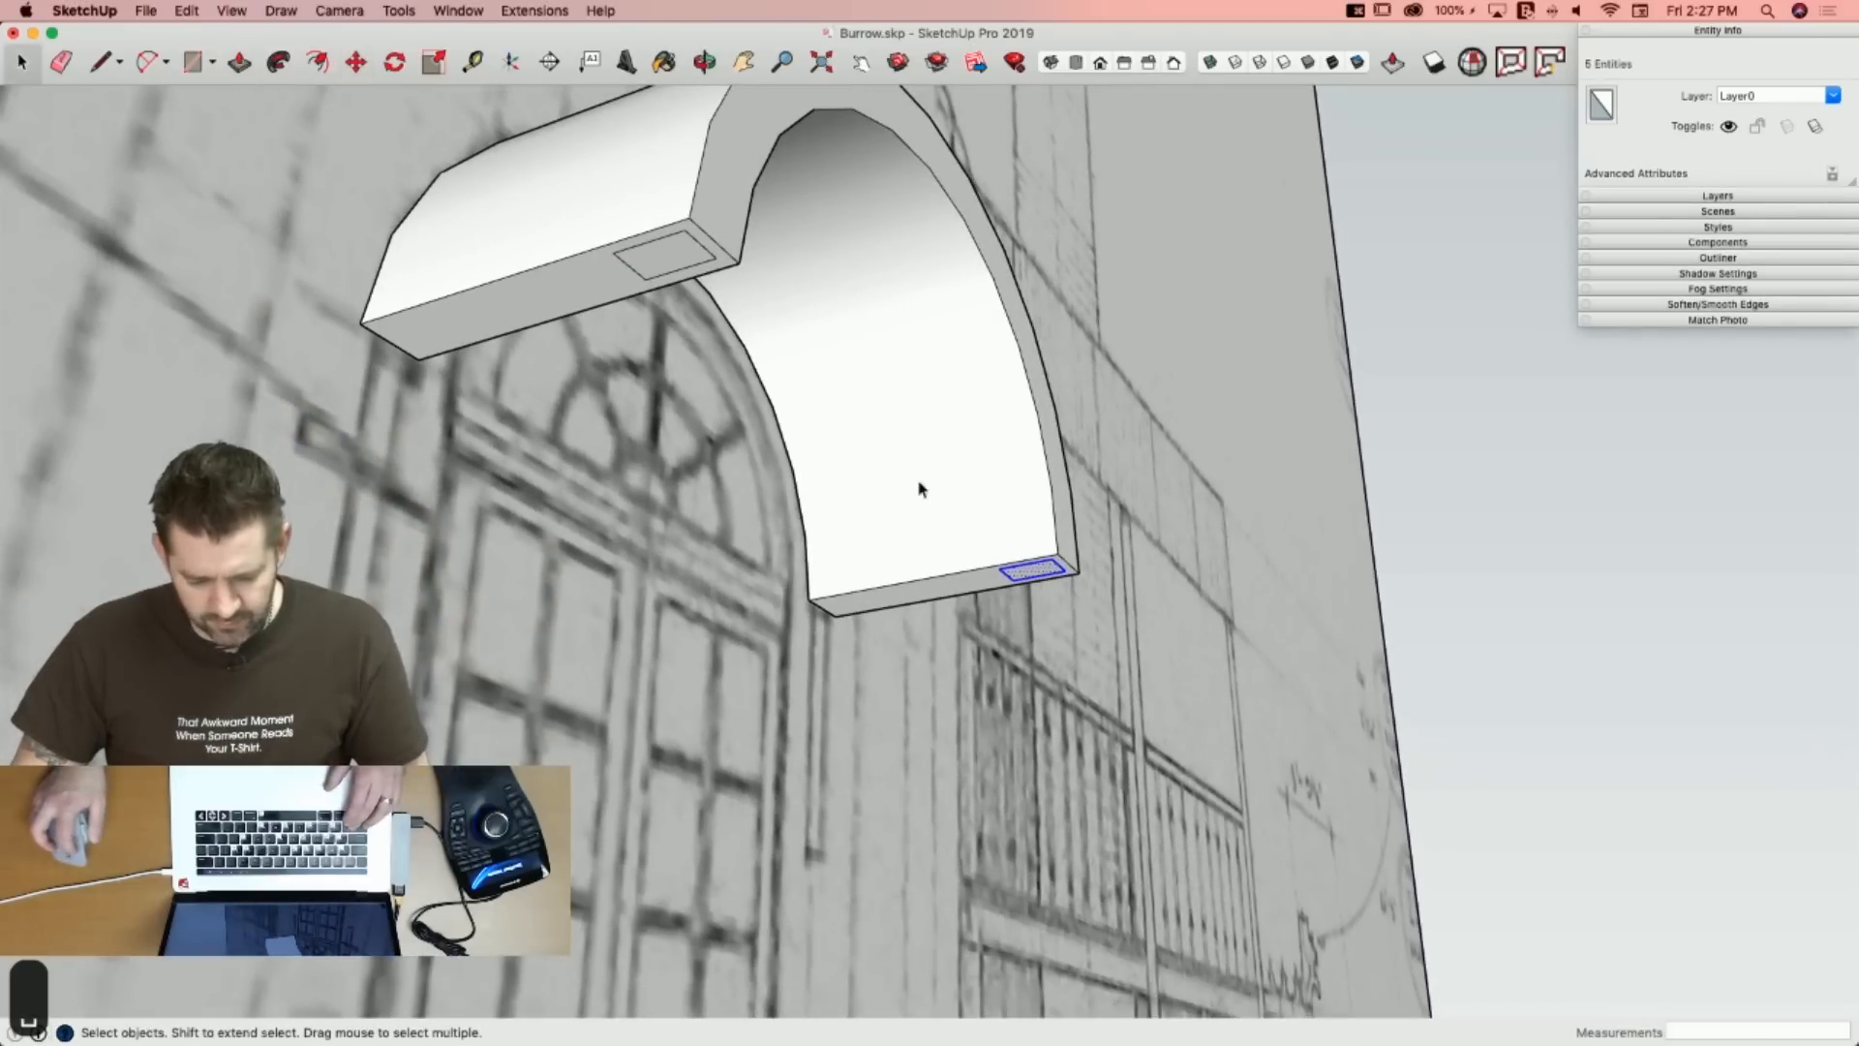
key(p)
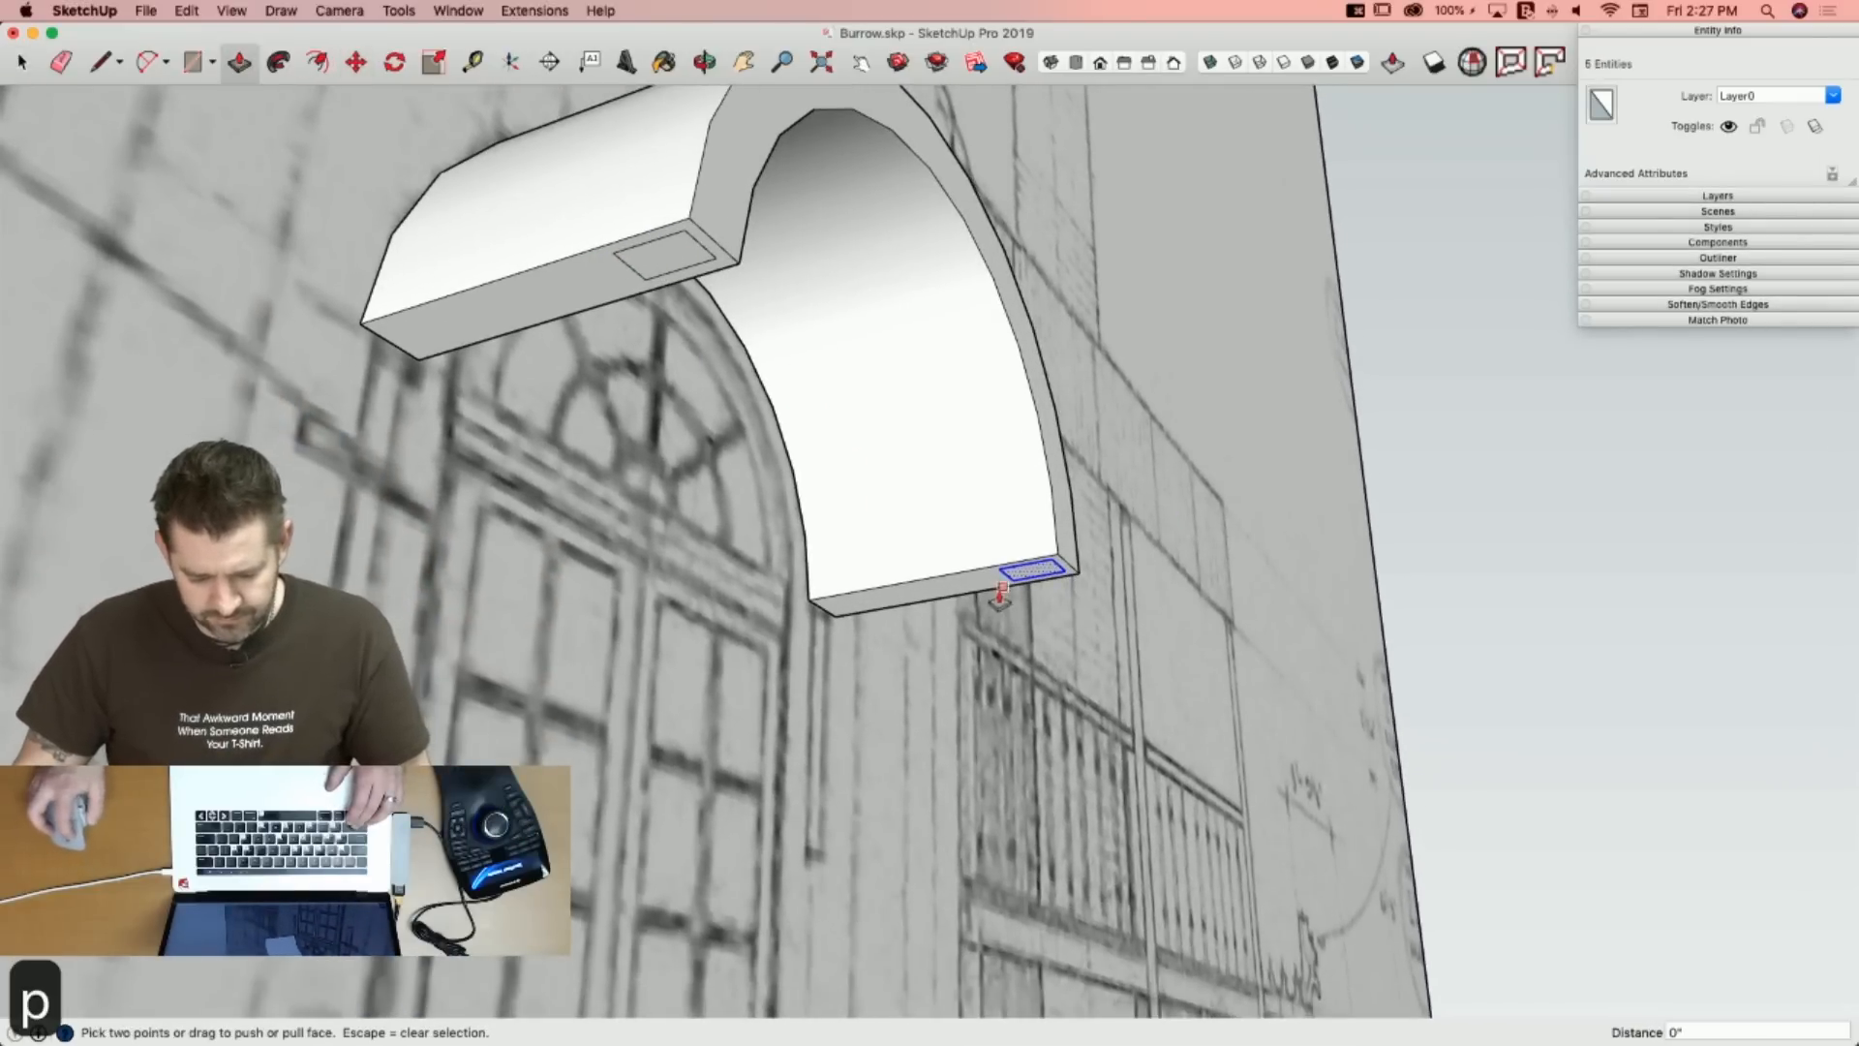
click(1025, 578)
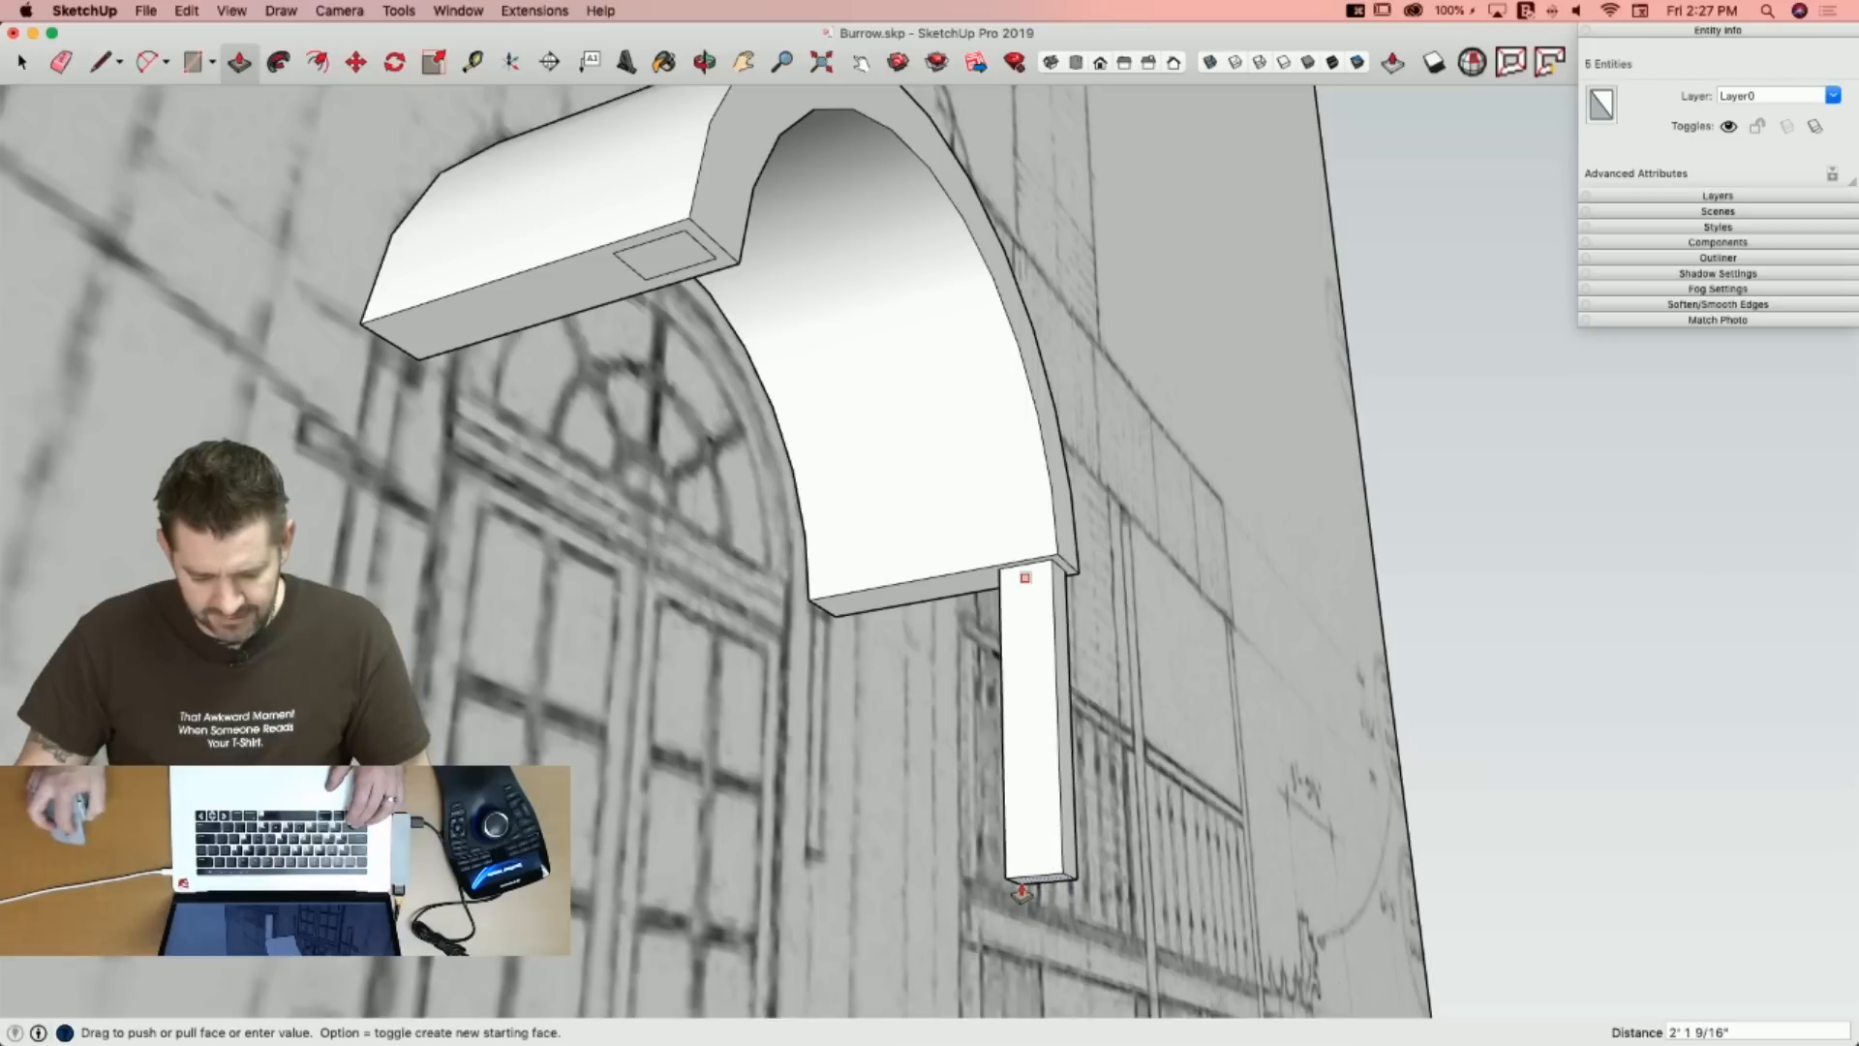
click(1021, 971)
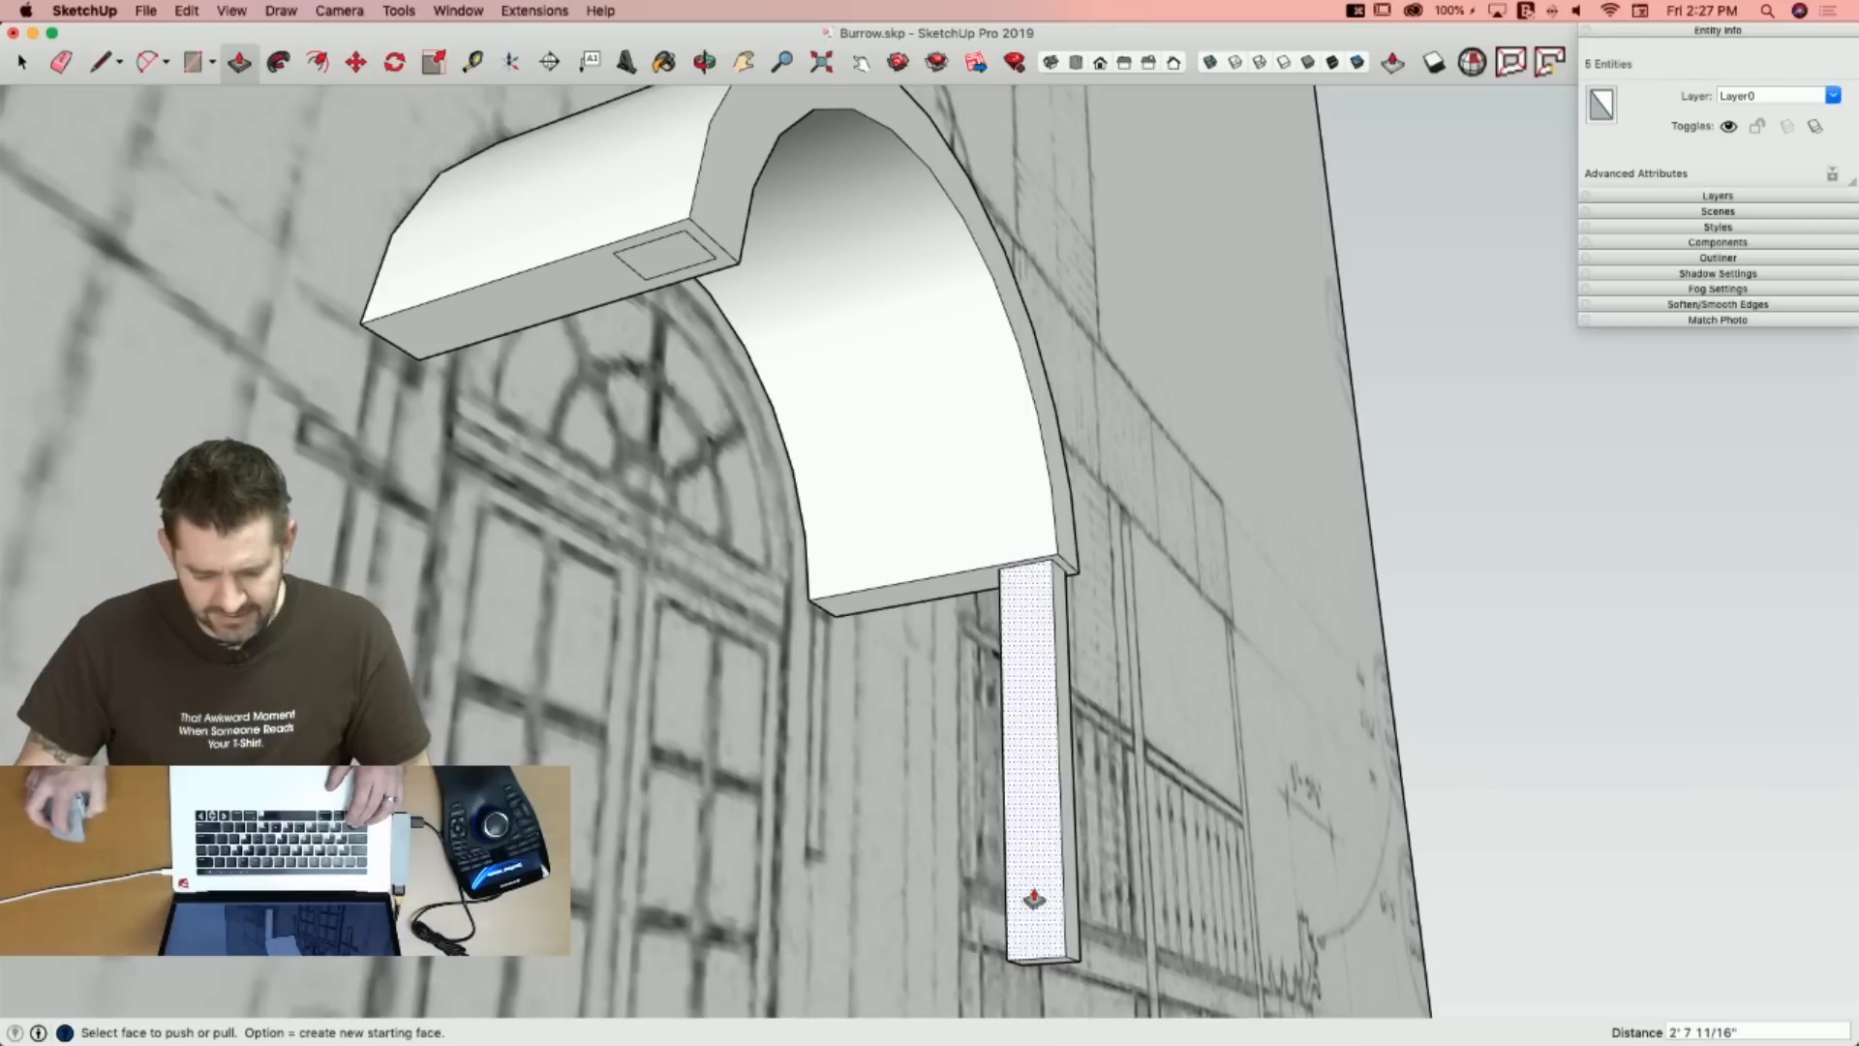
click(653, 259)
click(1084, 961)
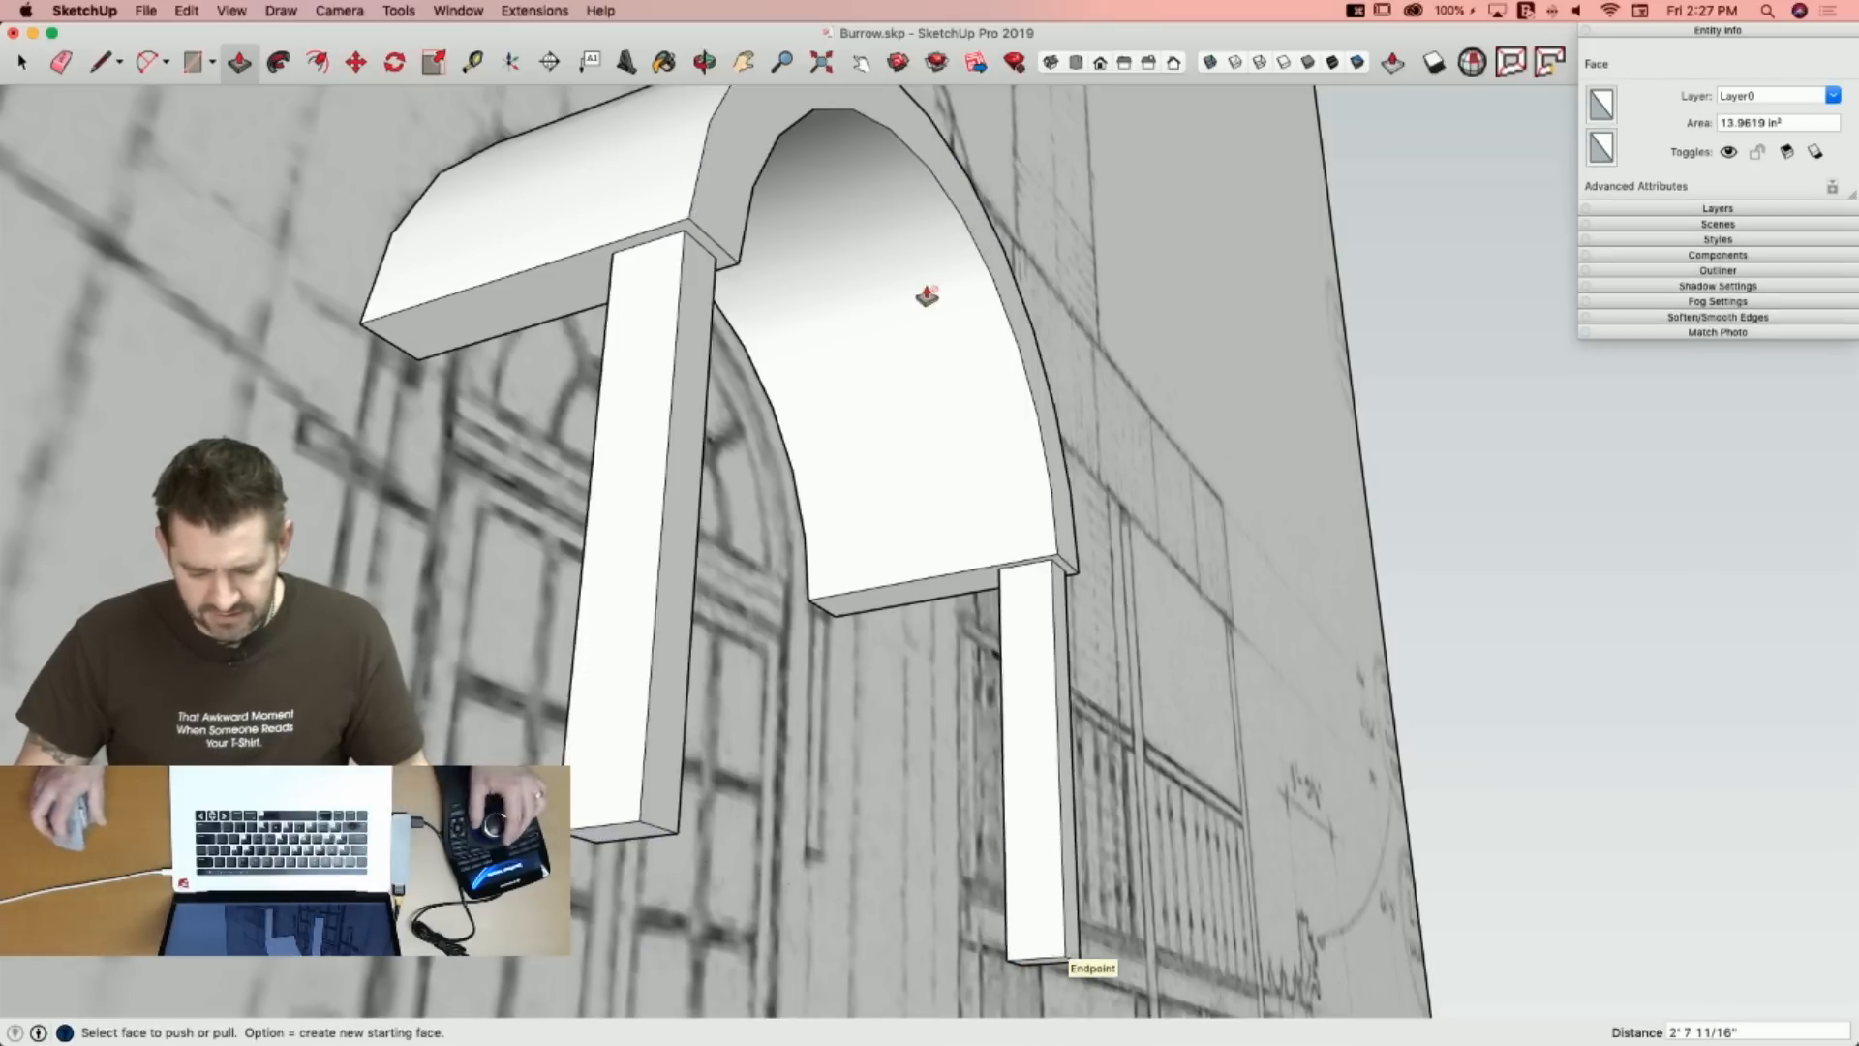
Move the bottom faces of both posts back toward the wall so they become slanted canopy braces.
key(space)
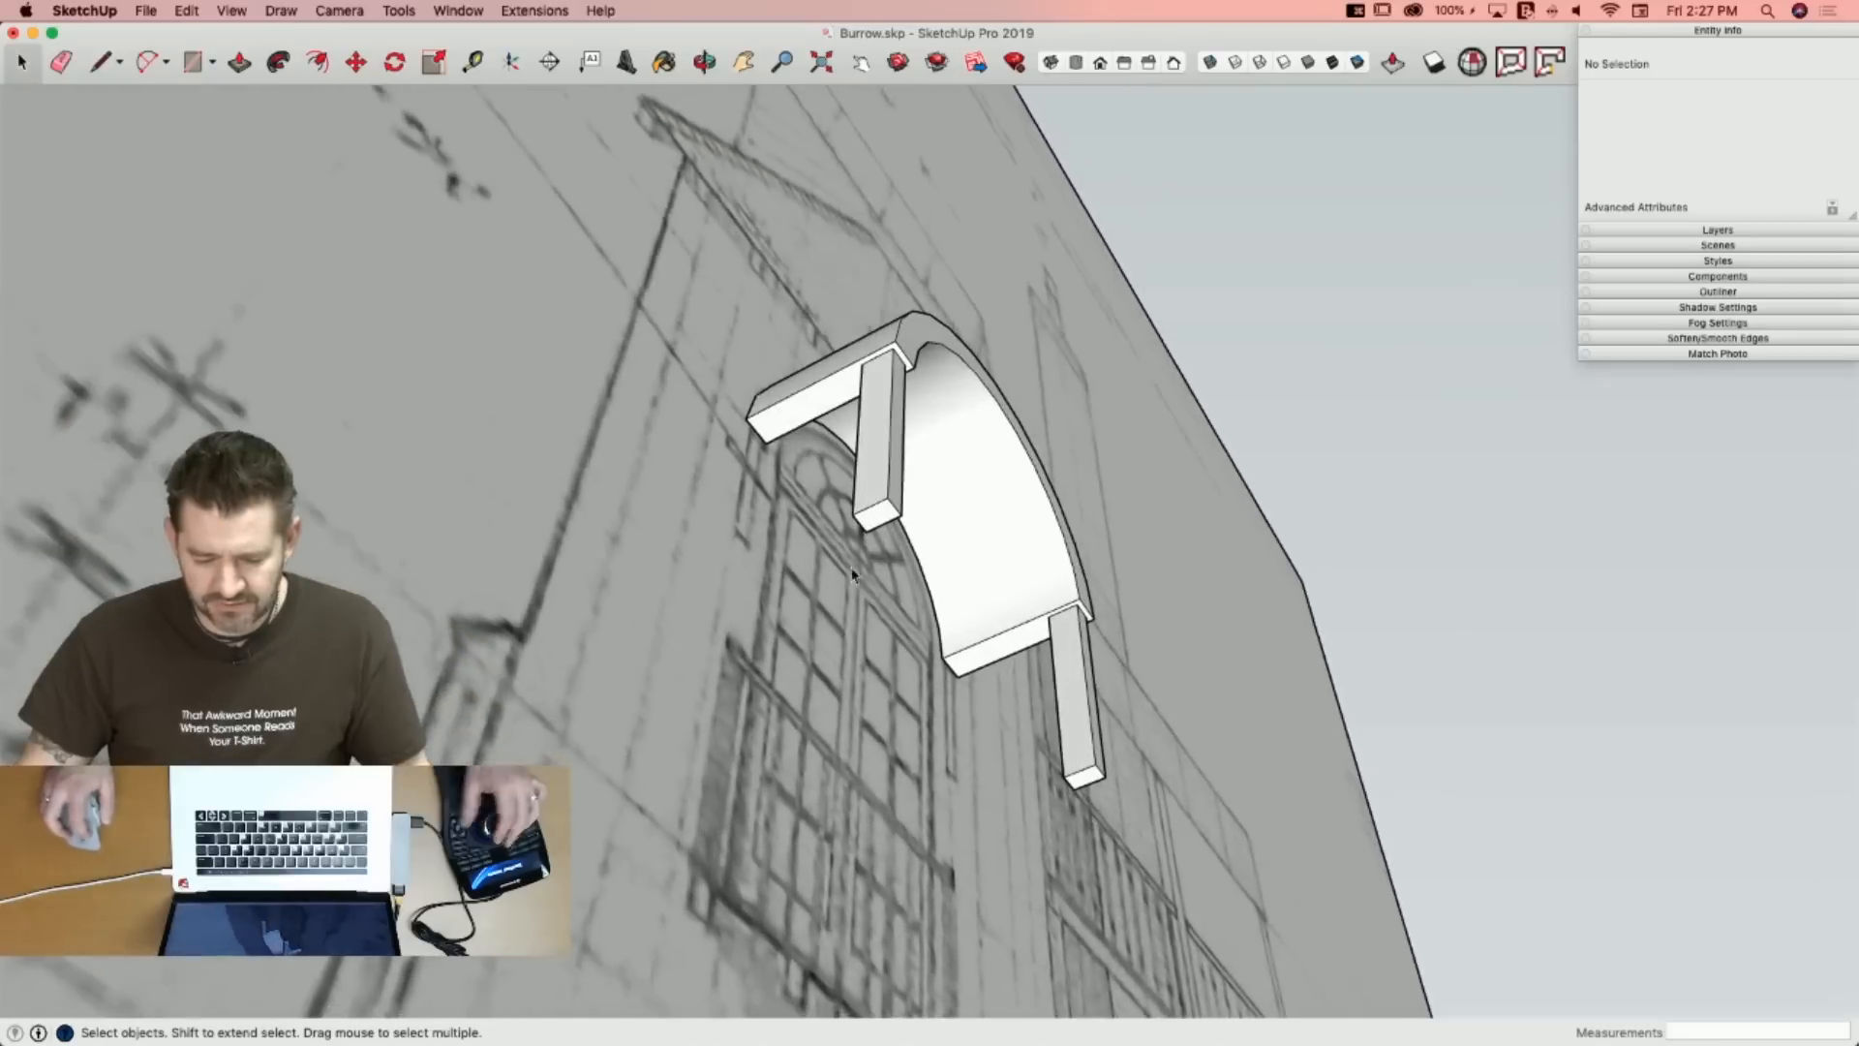
click(1086, 791)
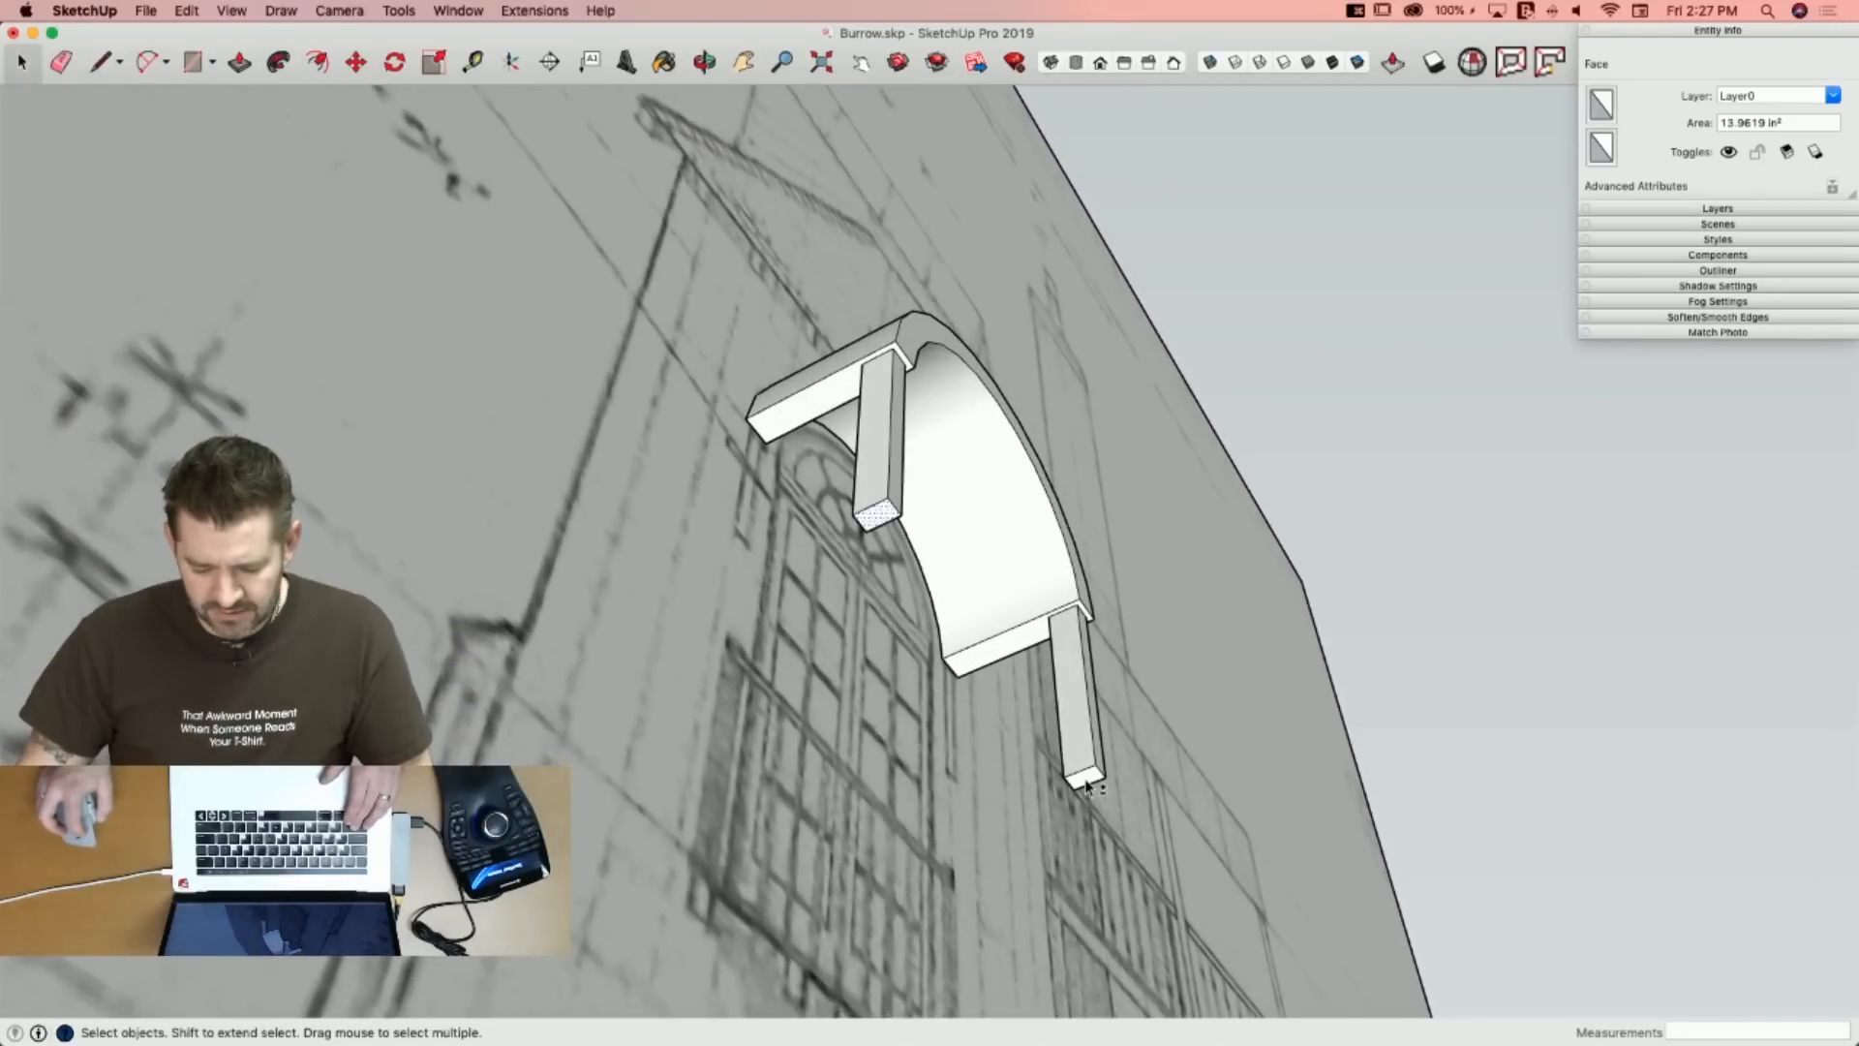
key(m)
click(1082, 772)
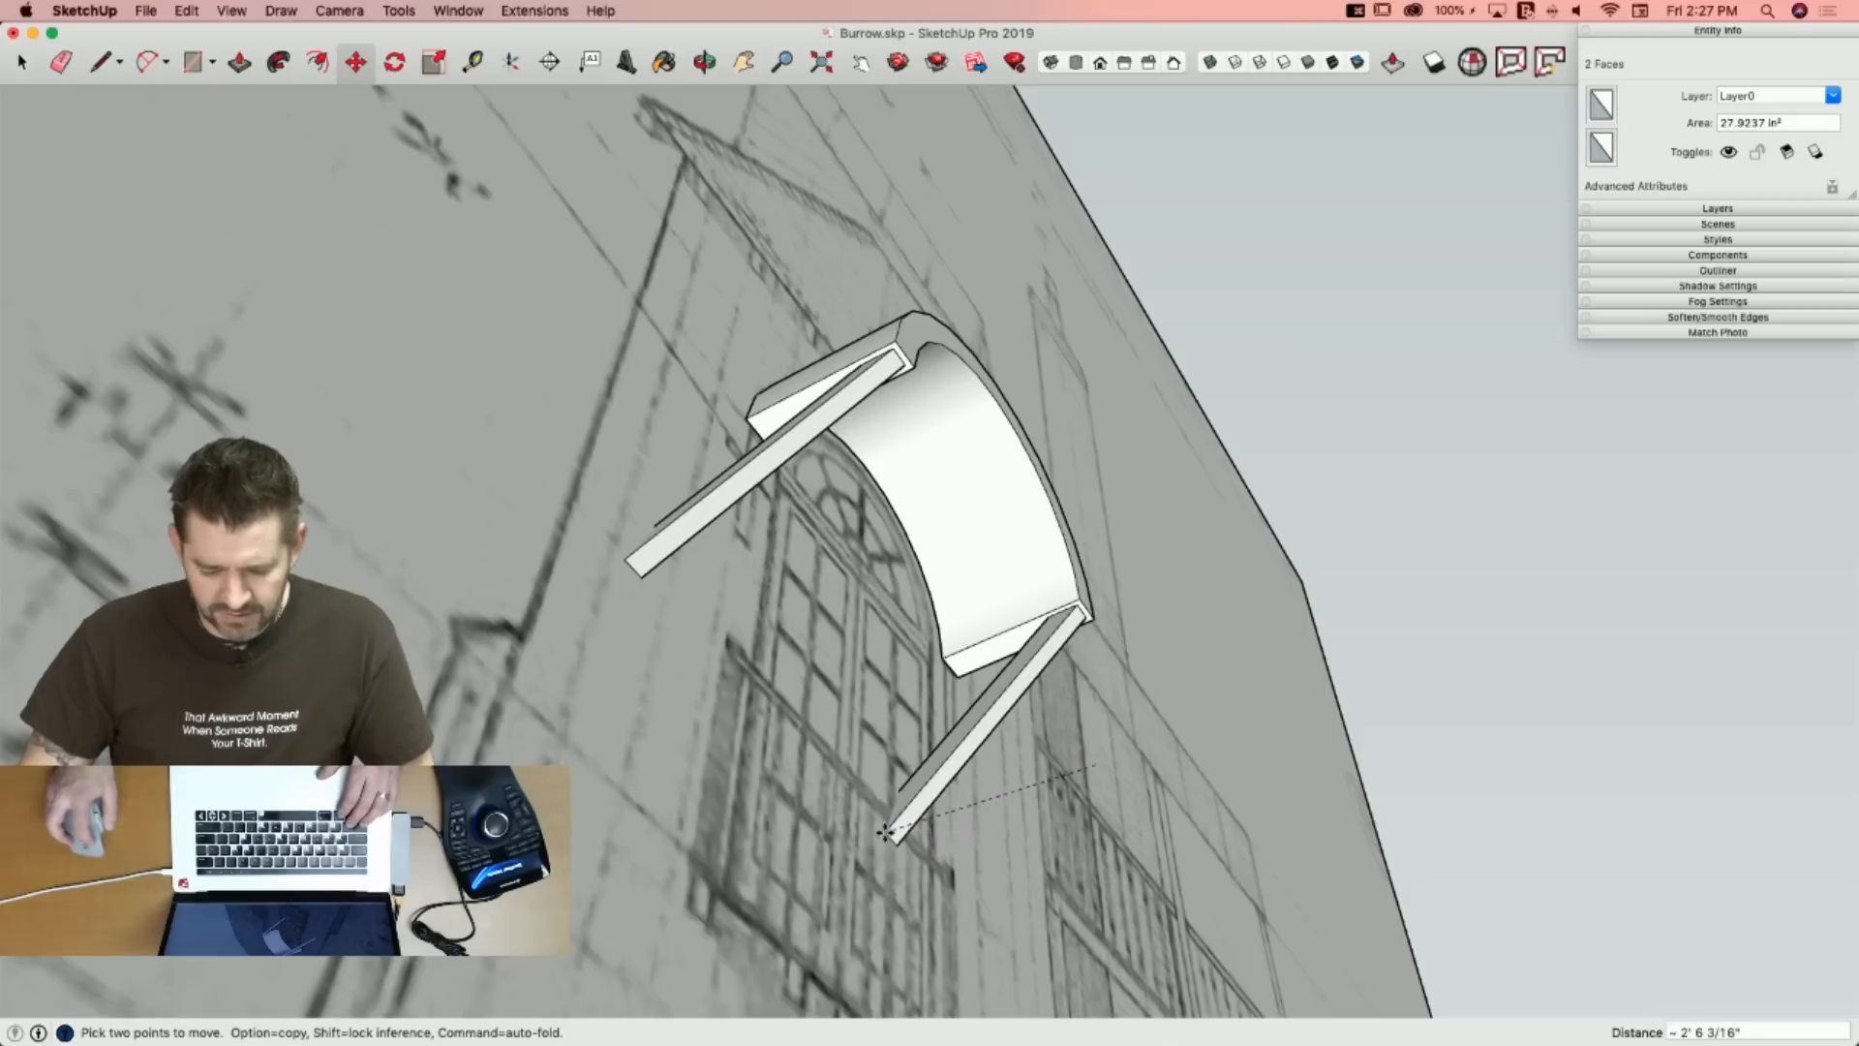
click(946, 807)
key(space)
Trace the balcony floor under the arched window as a 4' 4 7/8" by 1 11/16" rectangle, and a joist rectangle beneath one end.
middle_drag(946, 806, 699, 612)
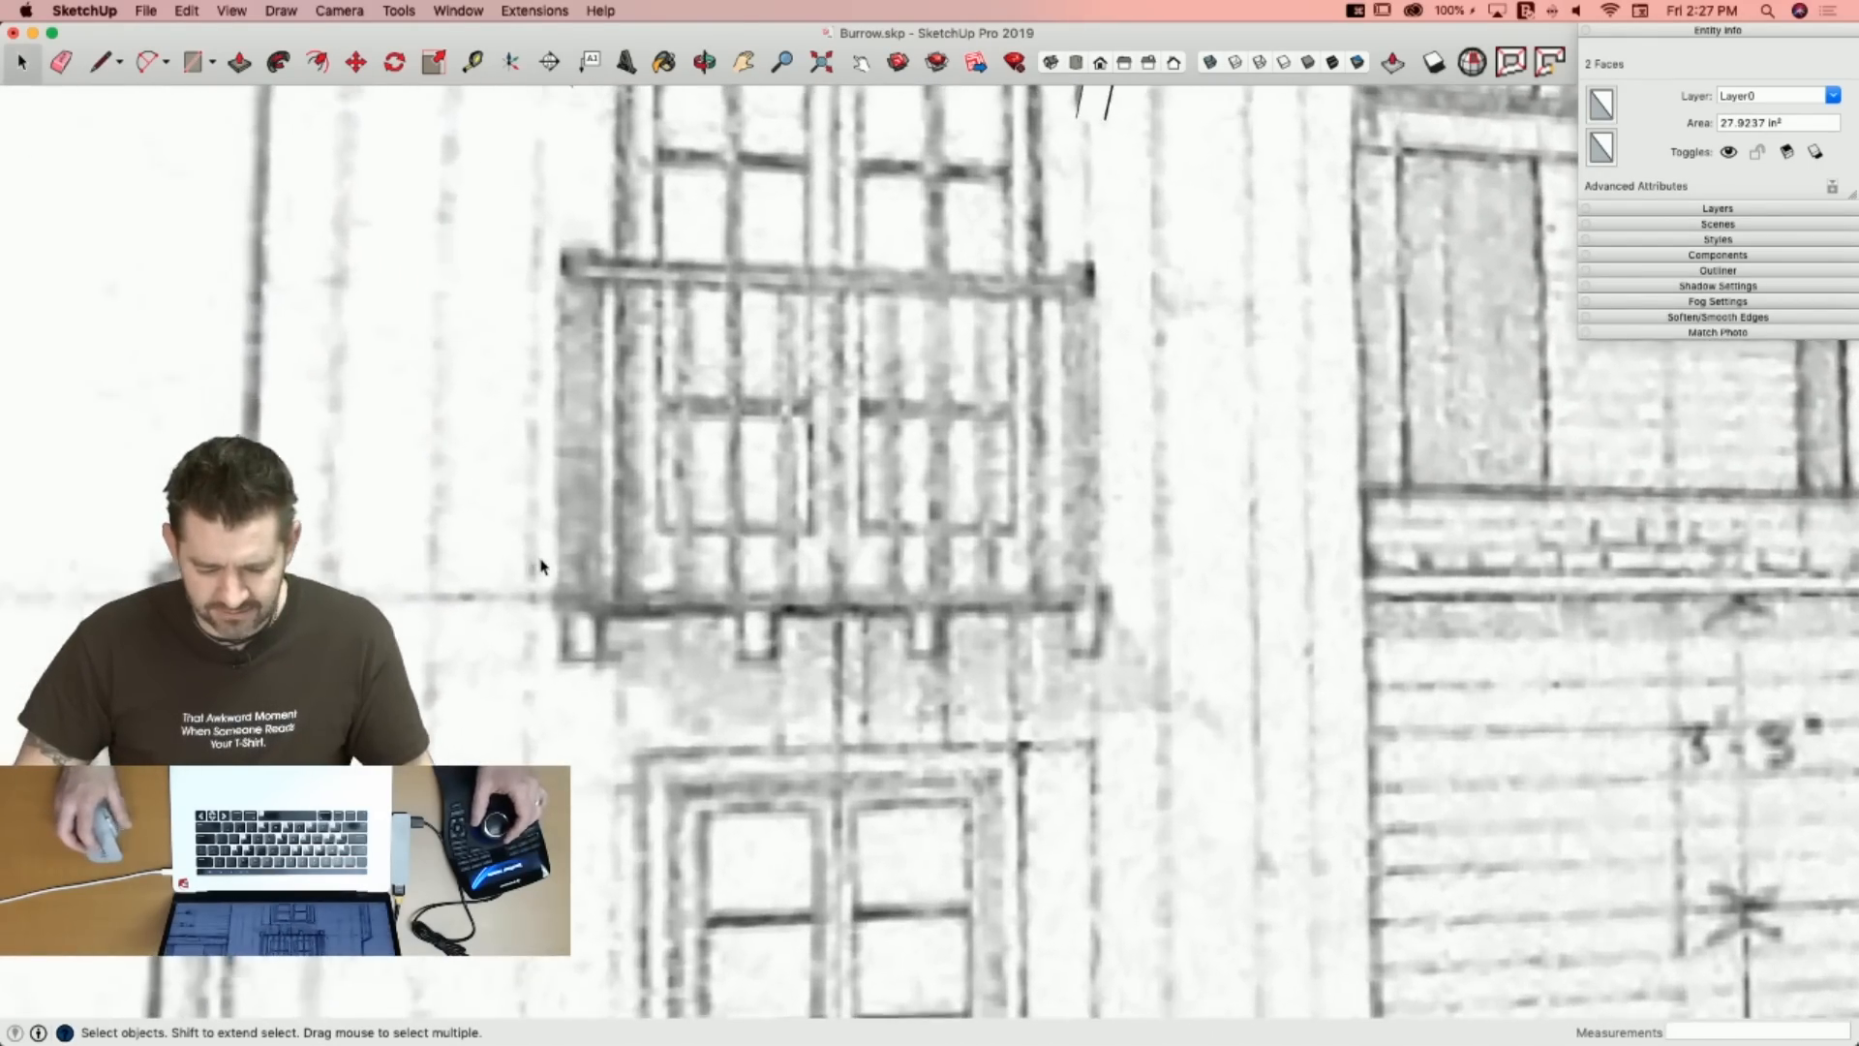
key(r)
key(space)
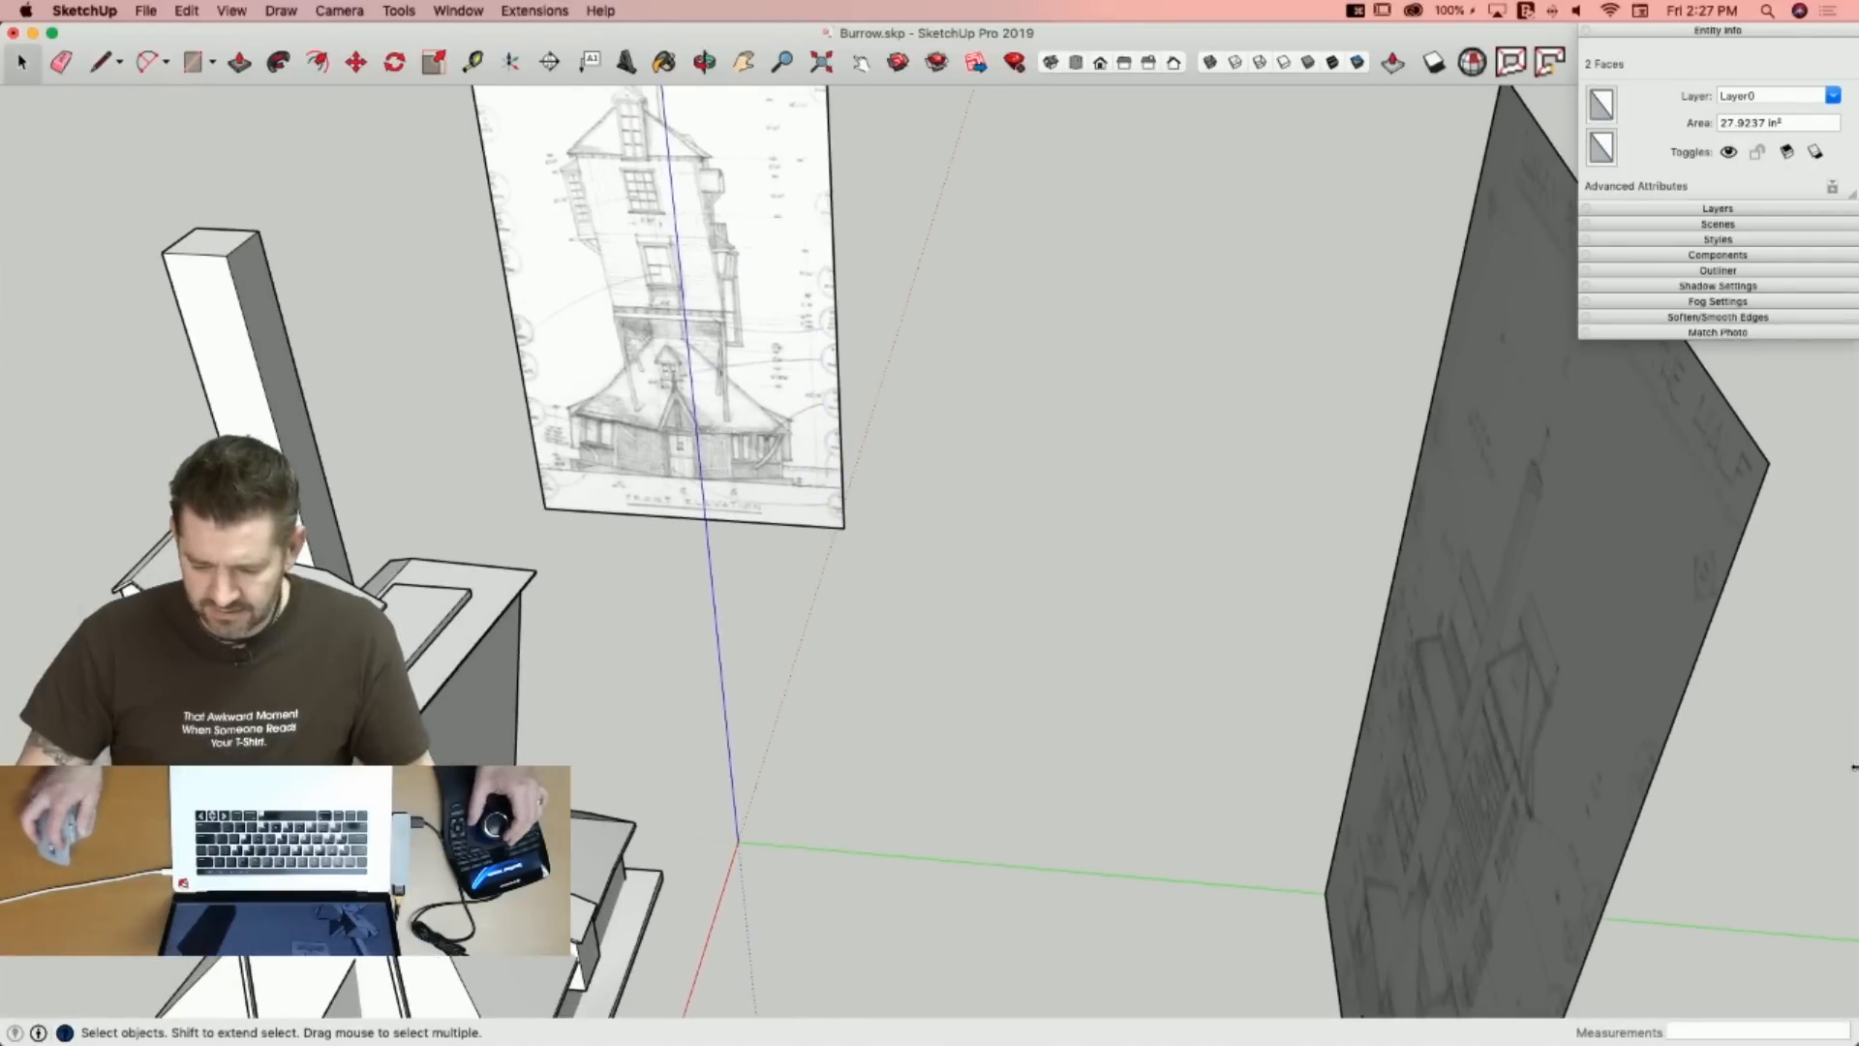
mouse_move(1852, 766)
mouse_down()
mouse_move(353, 733)
mouse_move(459, 688)
mouse_move(1654, 813)
mouse_move(1851, 862)
mouse_up()
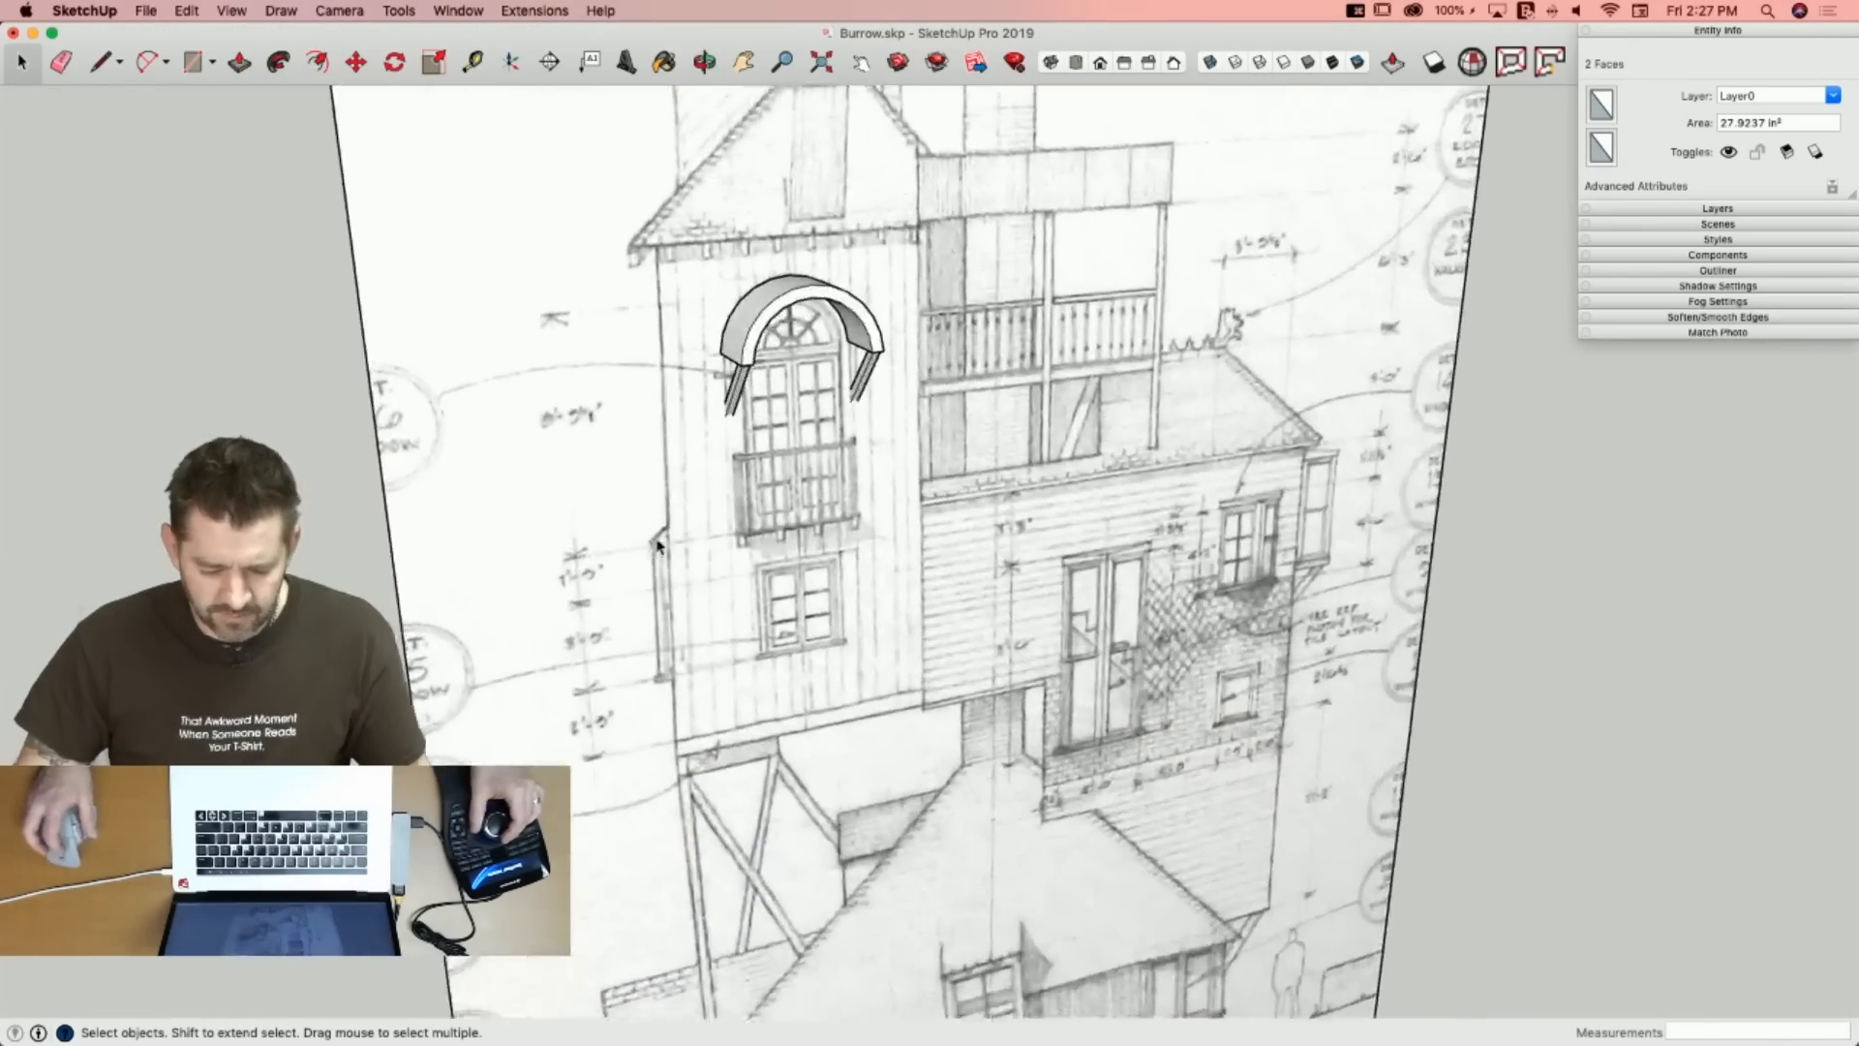
key(r)
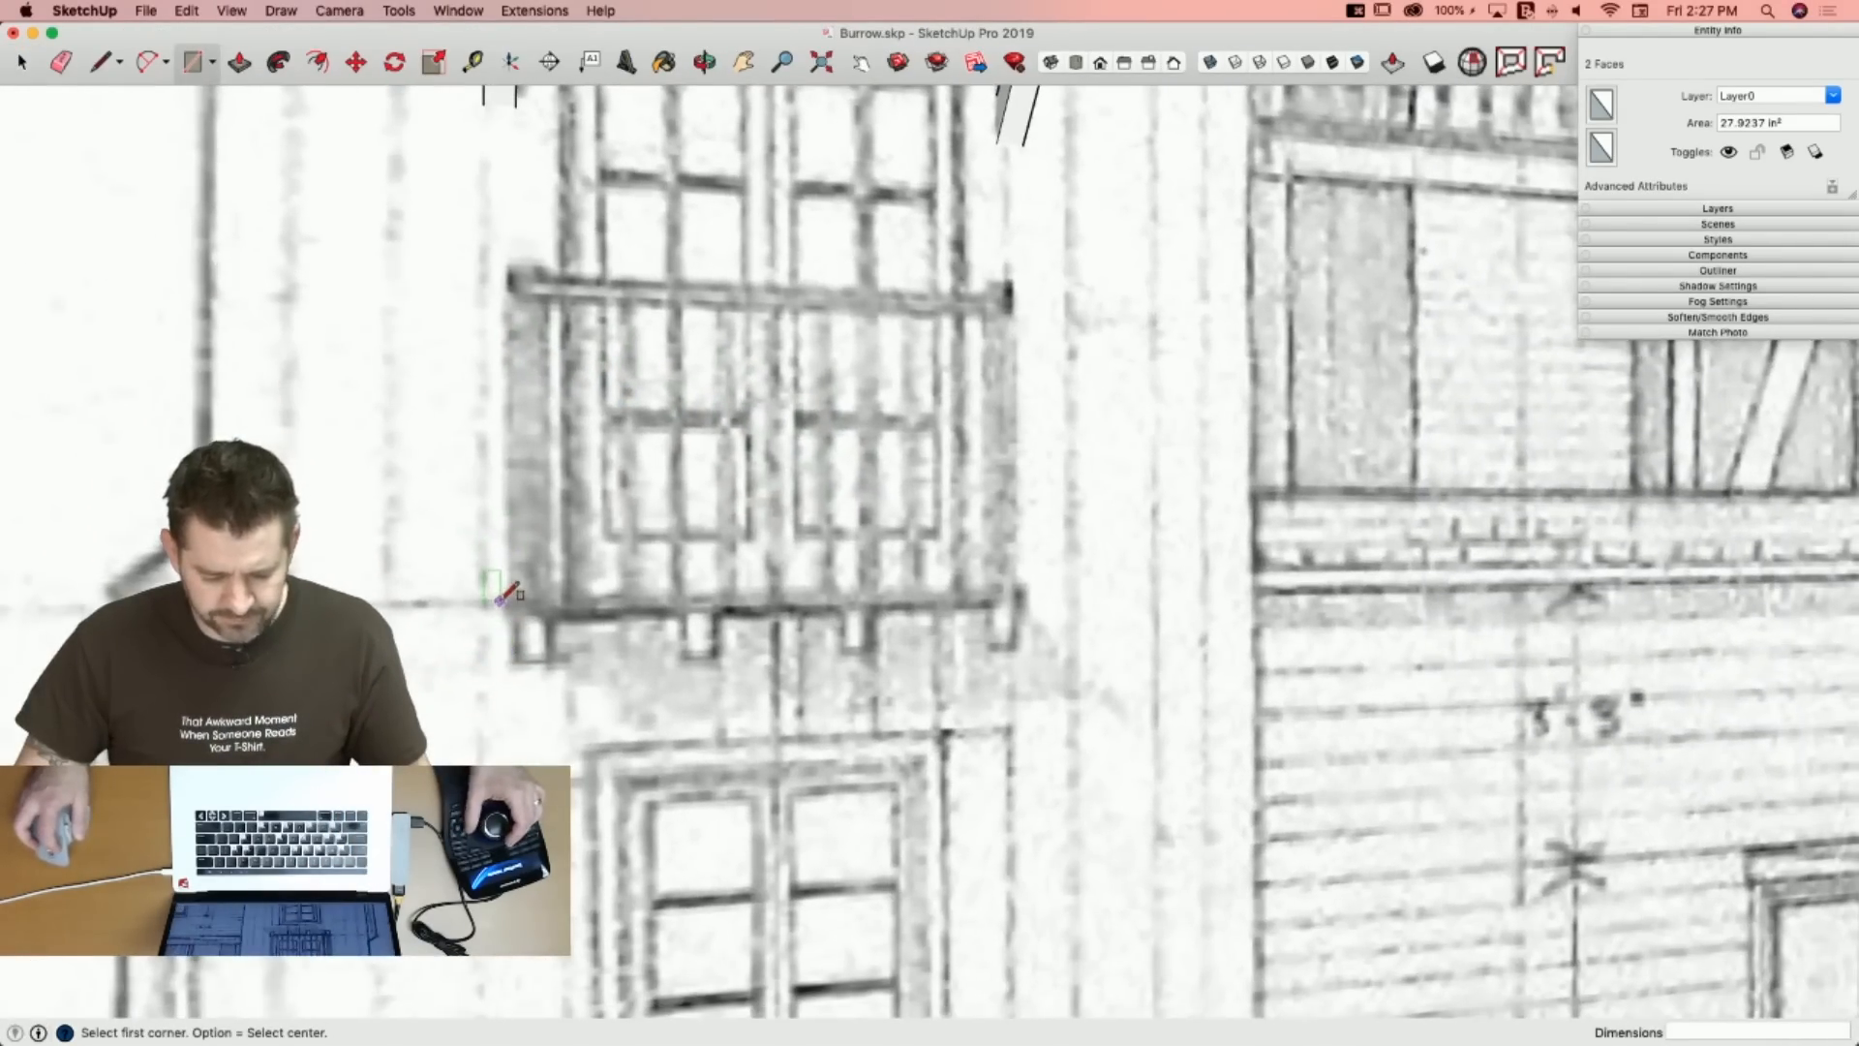
click(1018, 604)
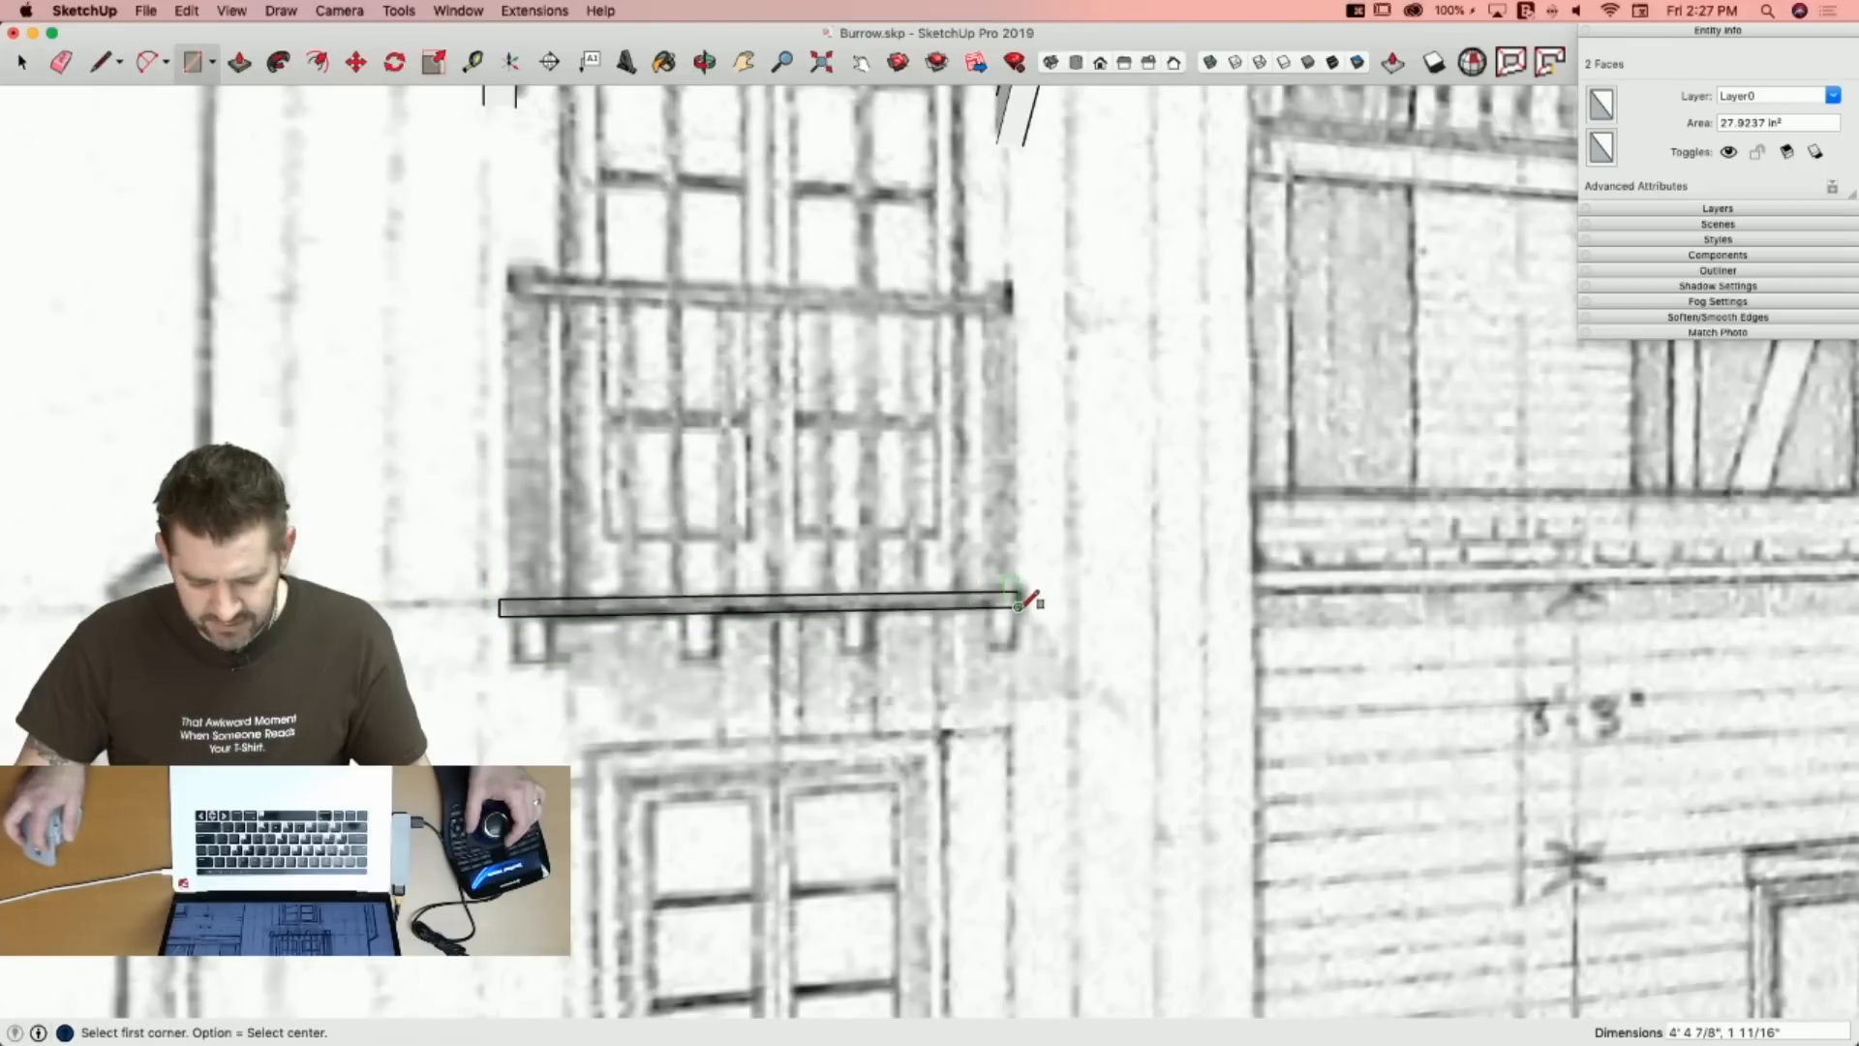
click(989, 647)
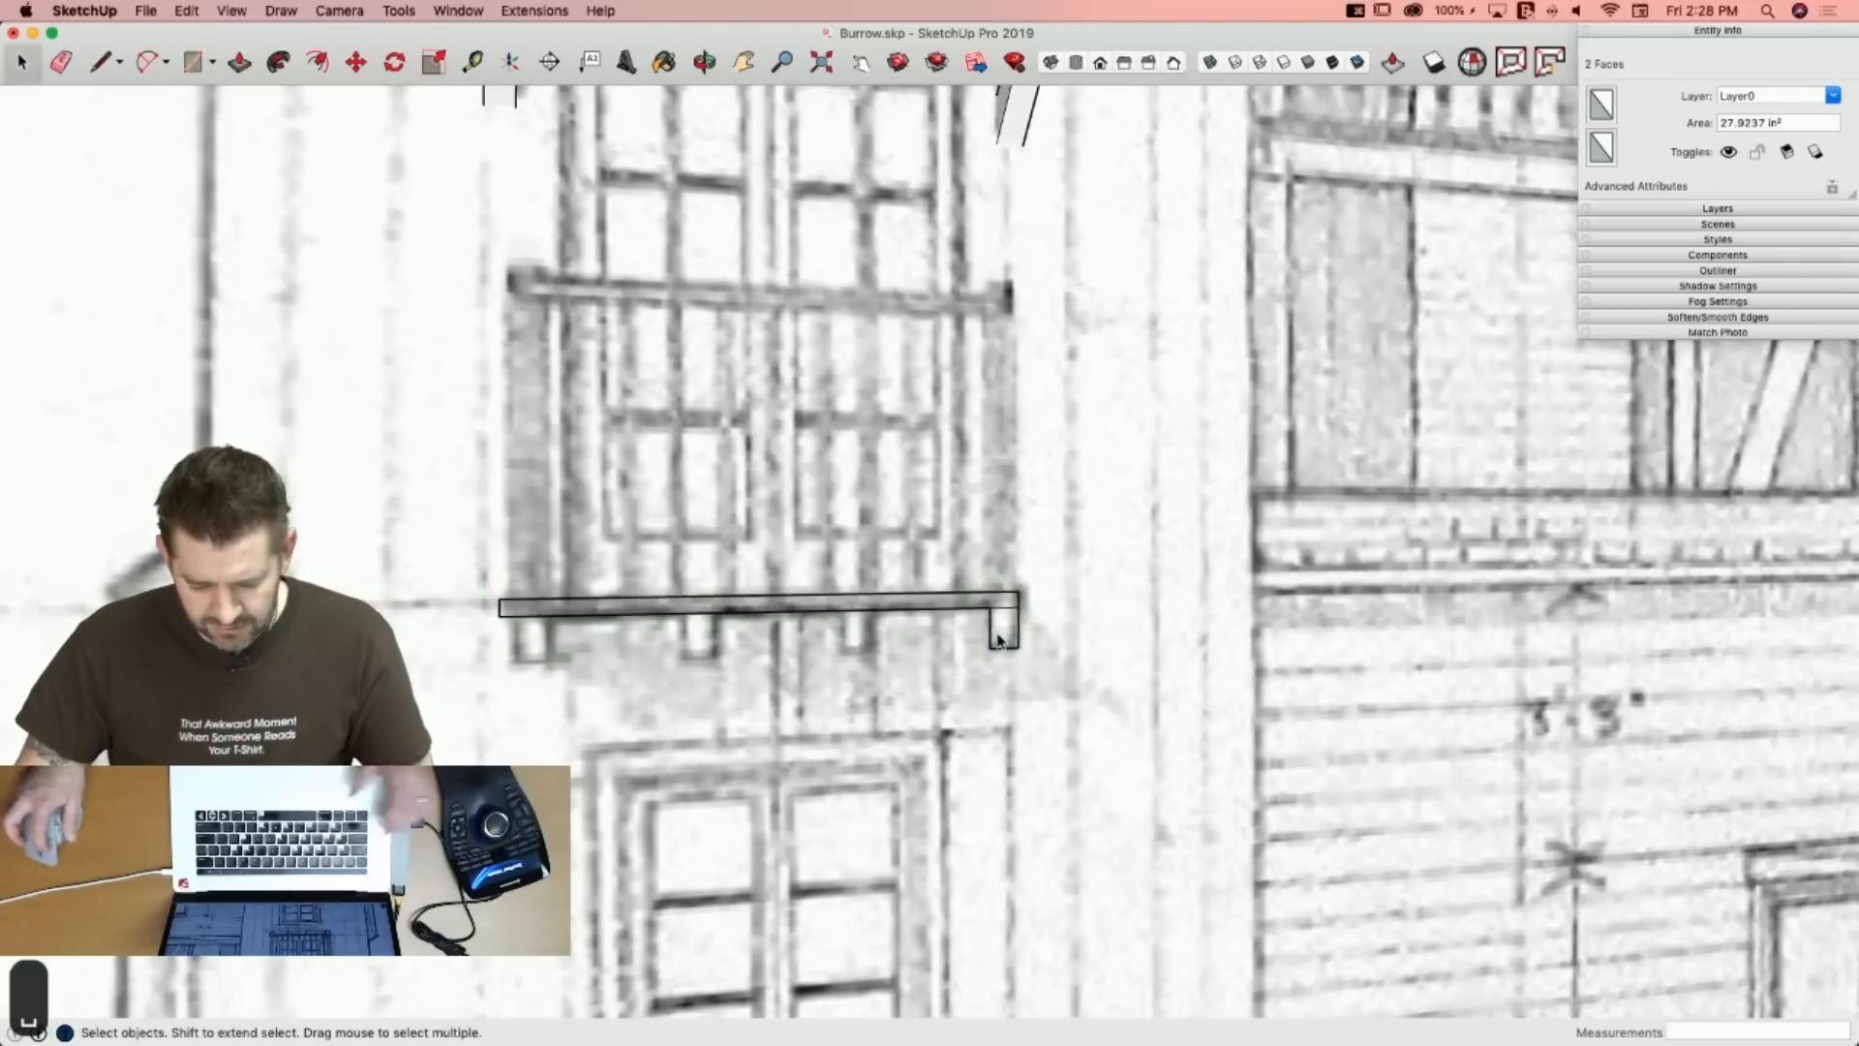
Copy the joist profile to the opposite end of the balcony floor and divide the distance by 3 for evenly spaced joists.
key(space)
click(997, 627)
key(m)
scroll(995, 607, up, 5)
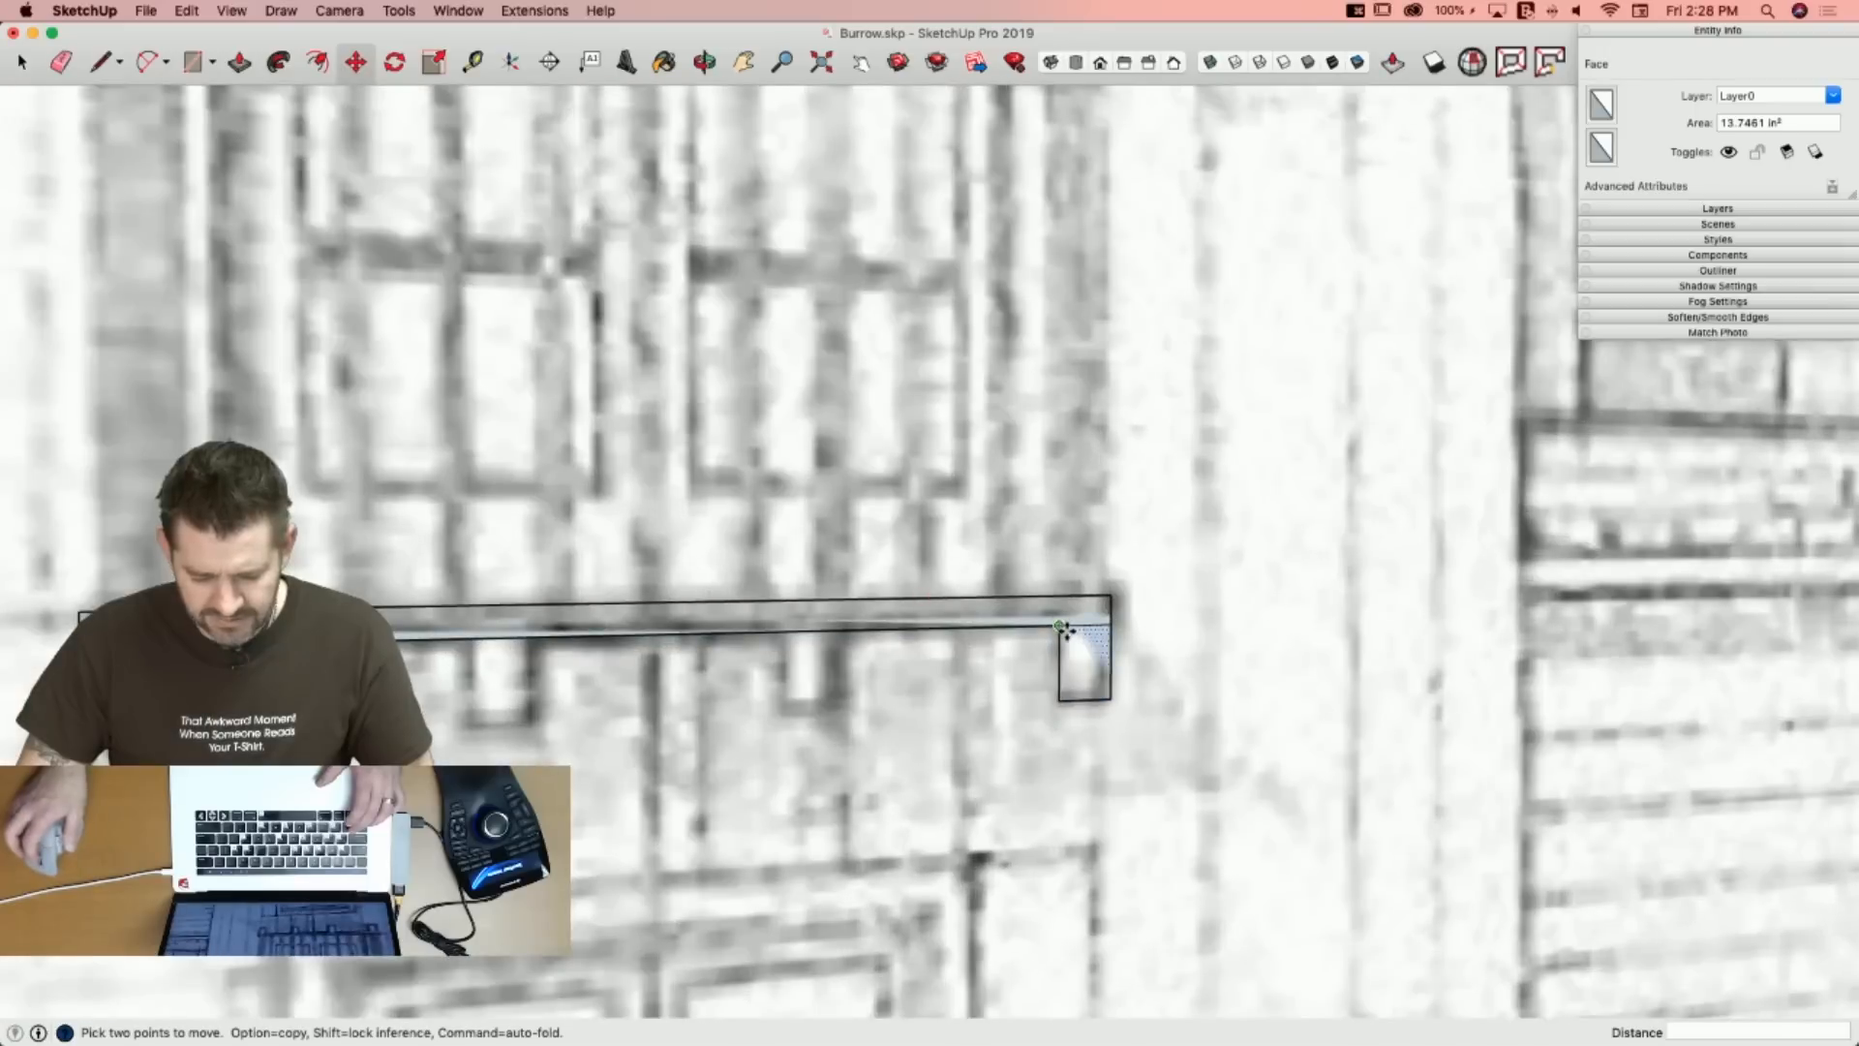
click(1066, 632)
key(alt)
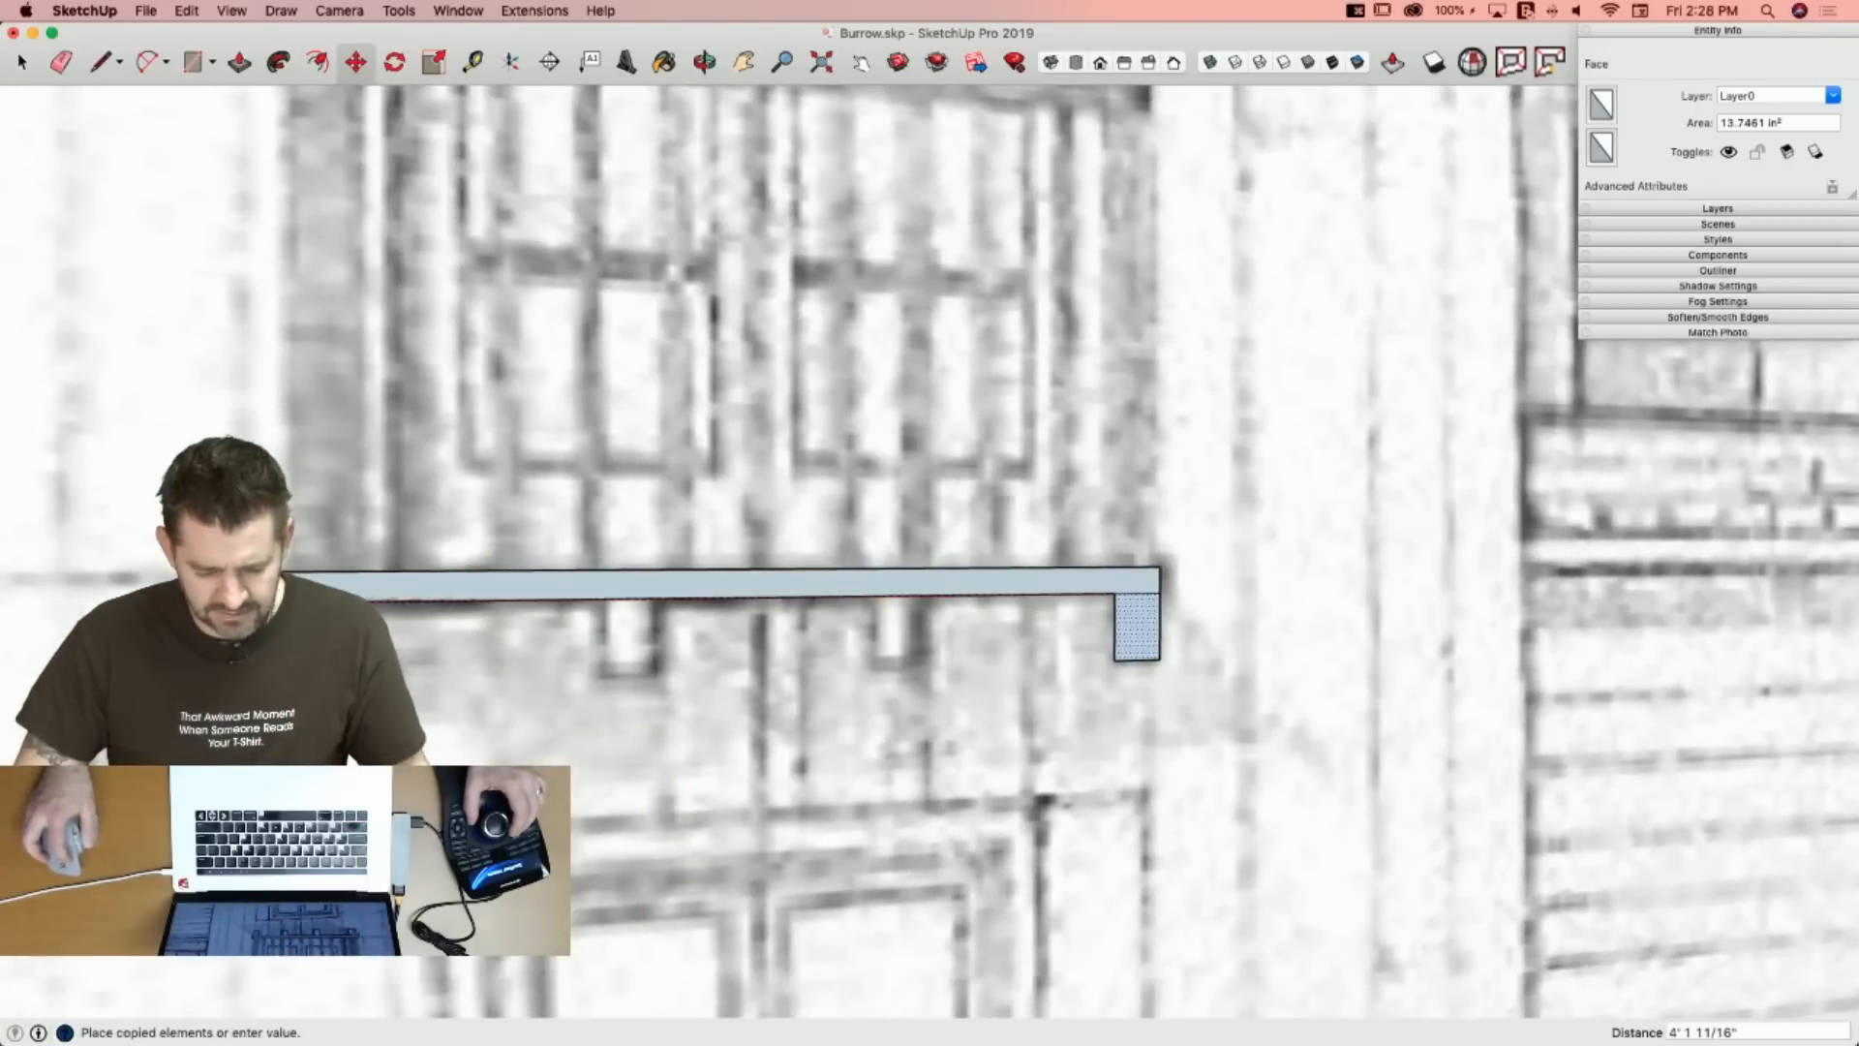
click(295, 602)
text(/)
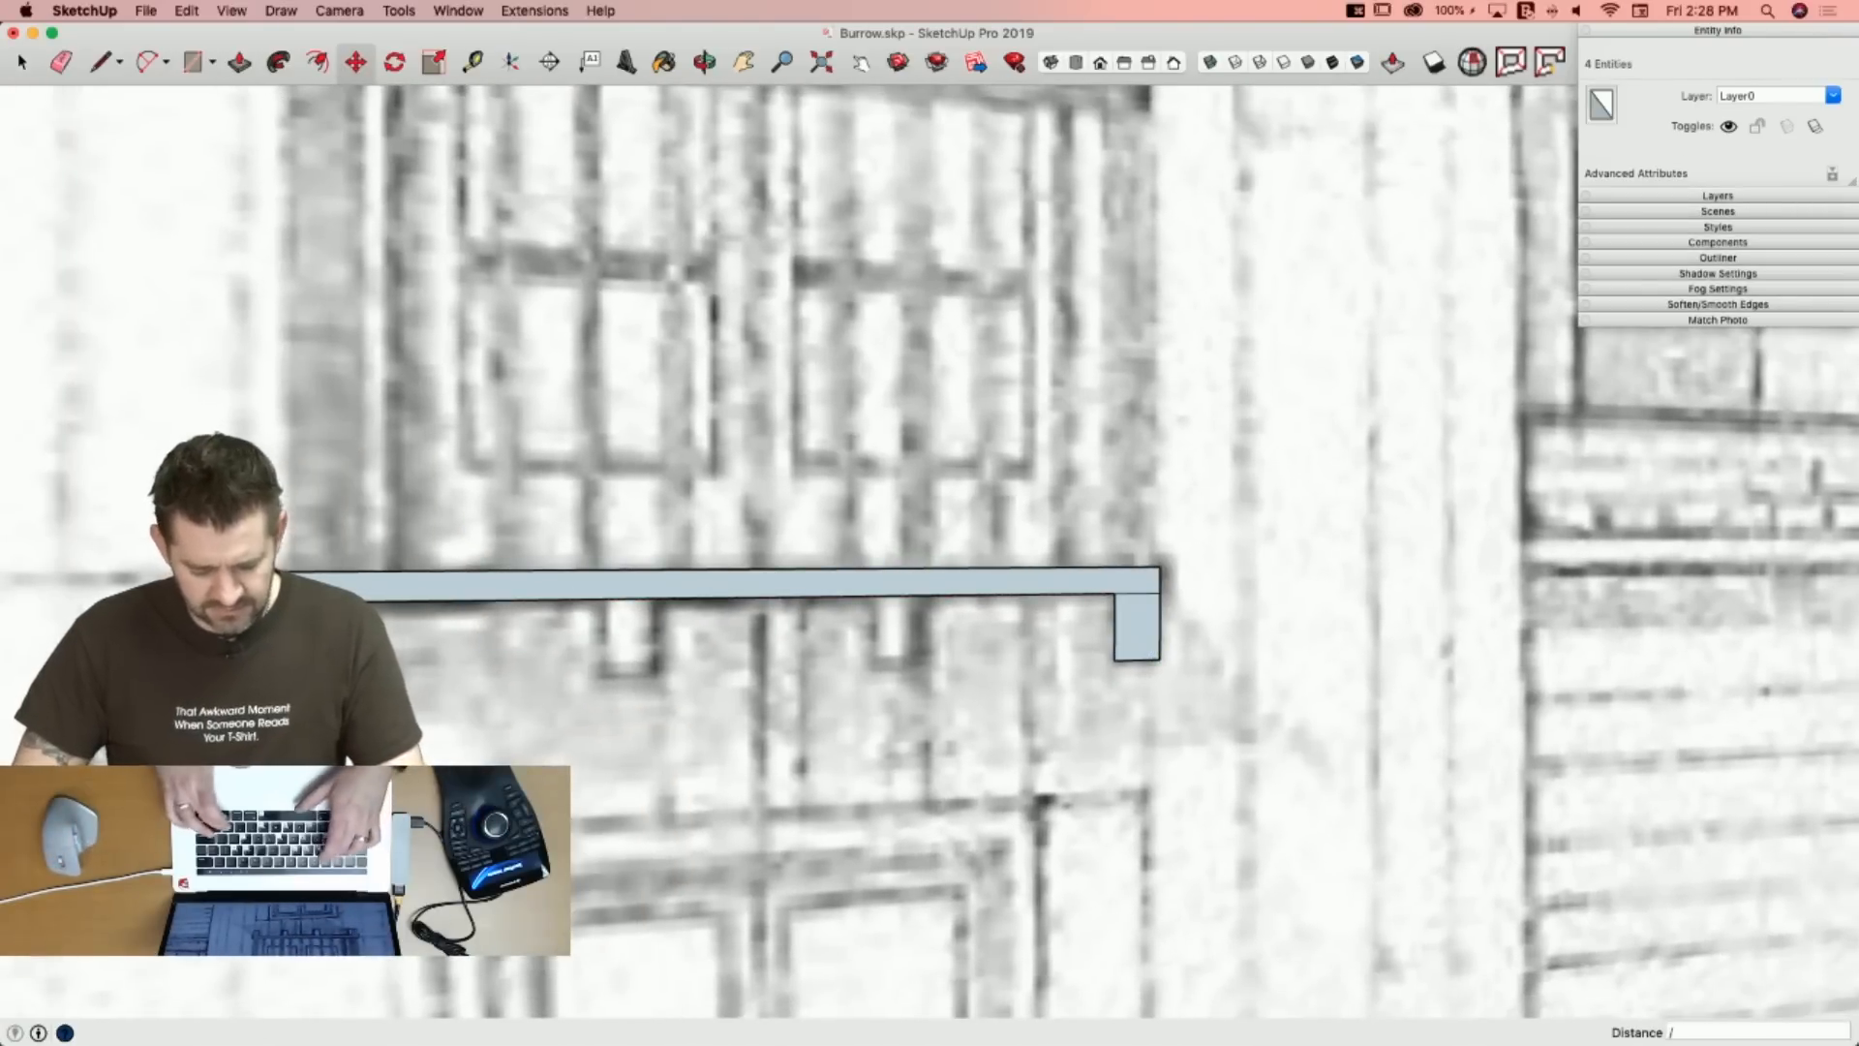
text(3)
key(Return)
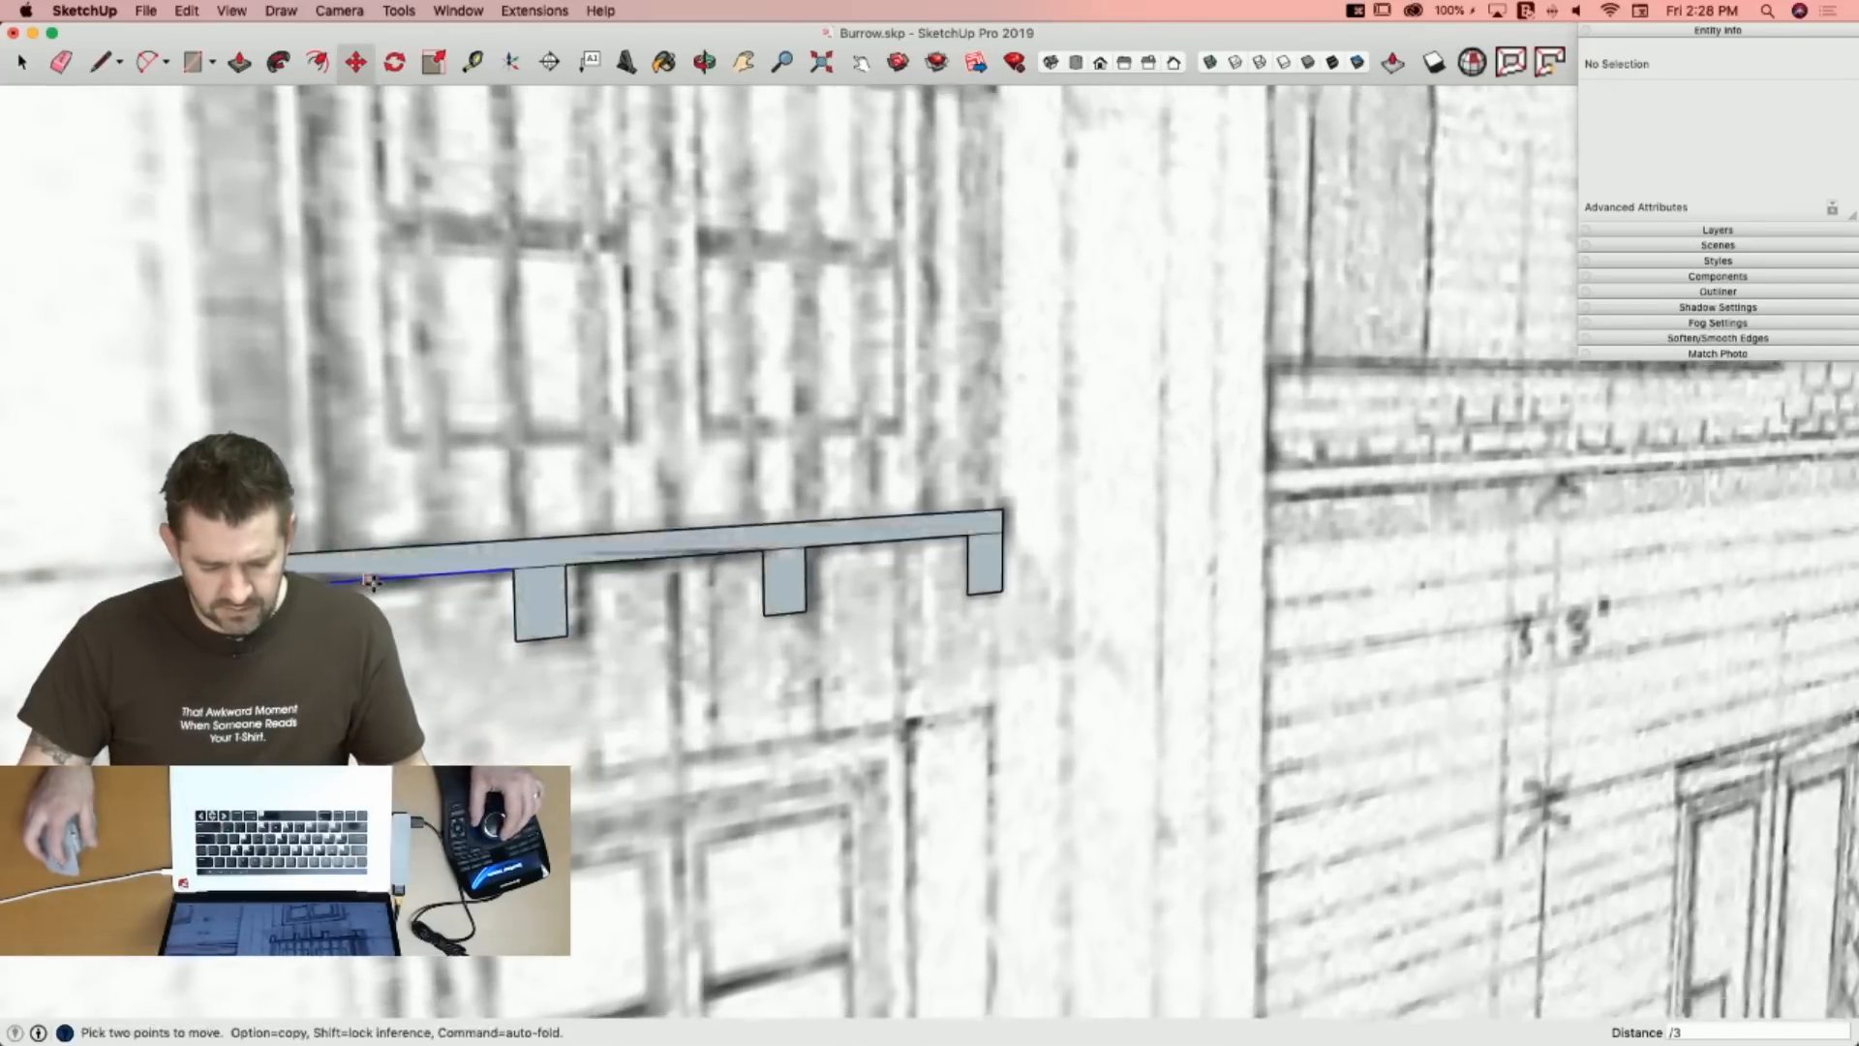
Extrude the balcony floor profile outward from the elevation drawing about 1' 7".
key(p)
click(578, 588)
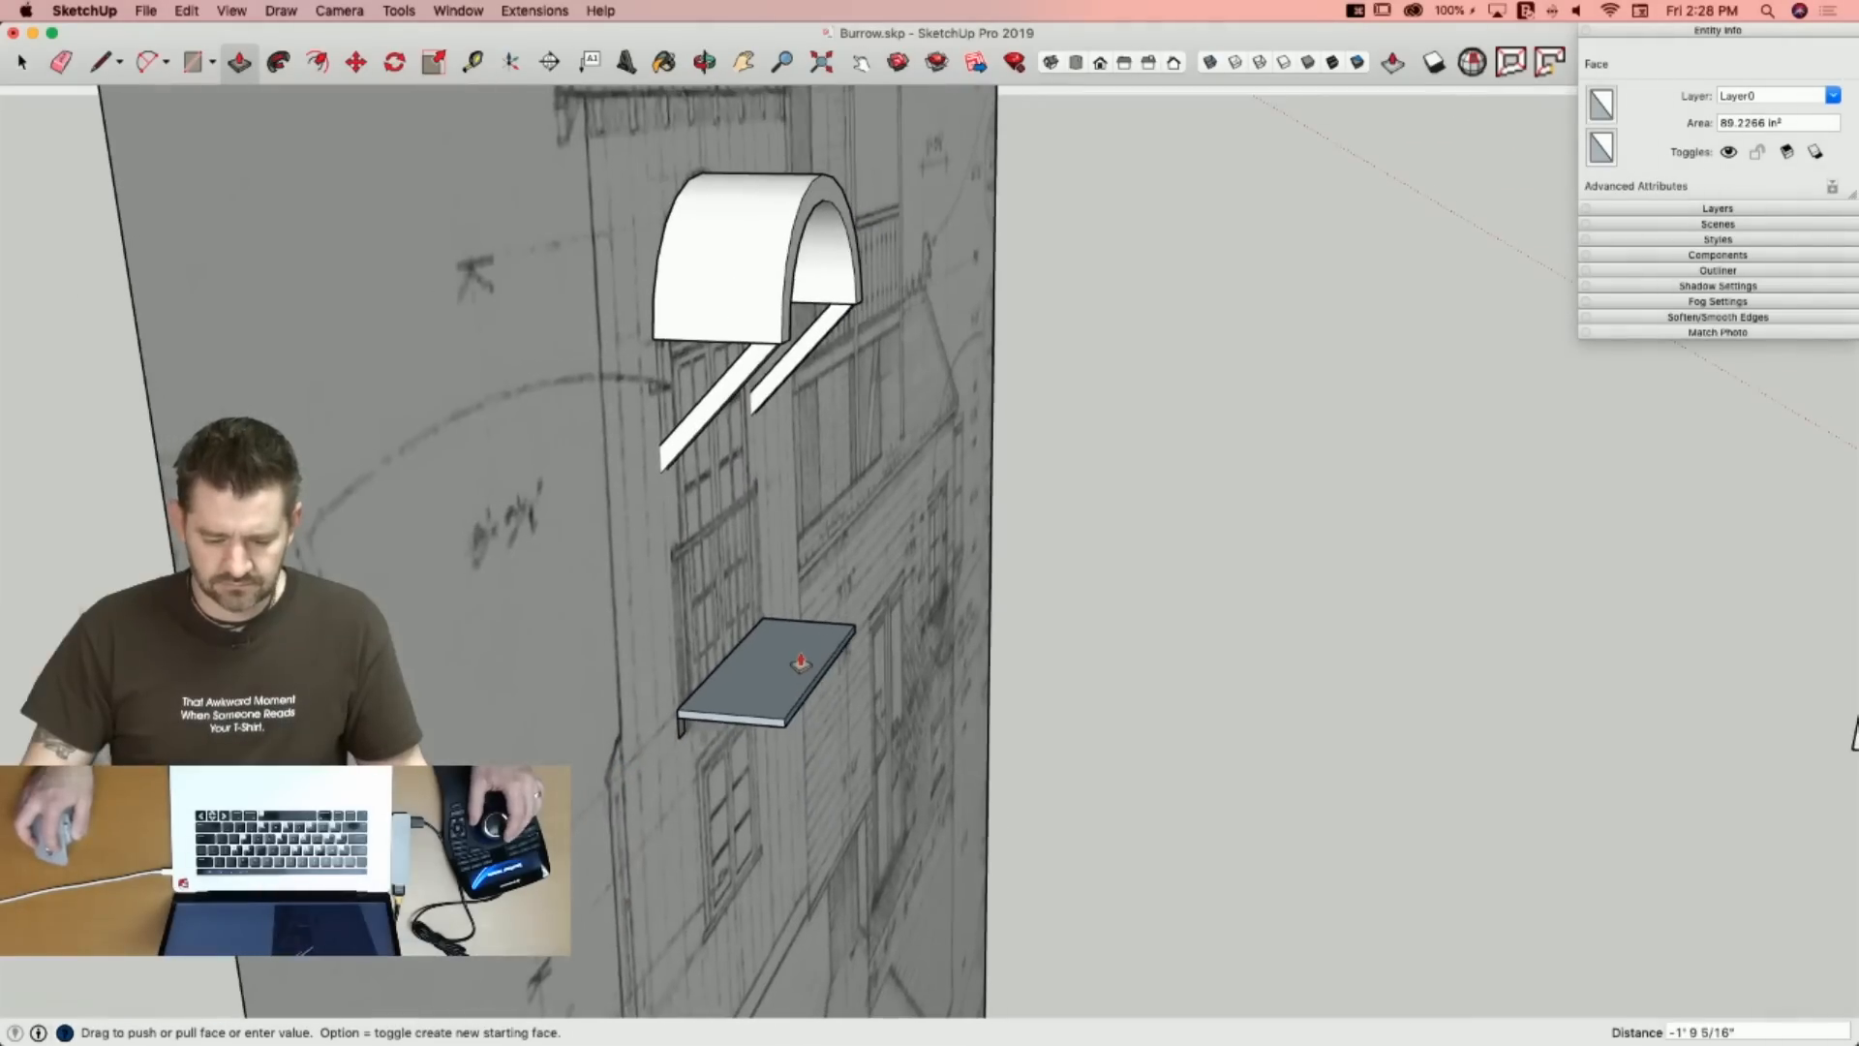
click(794, 667)
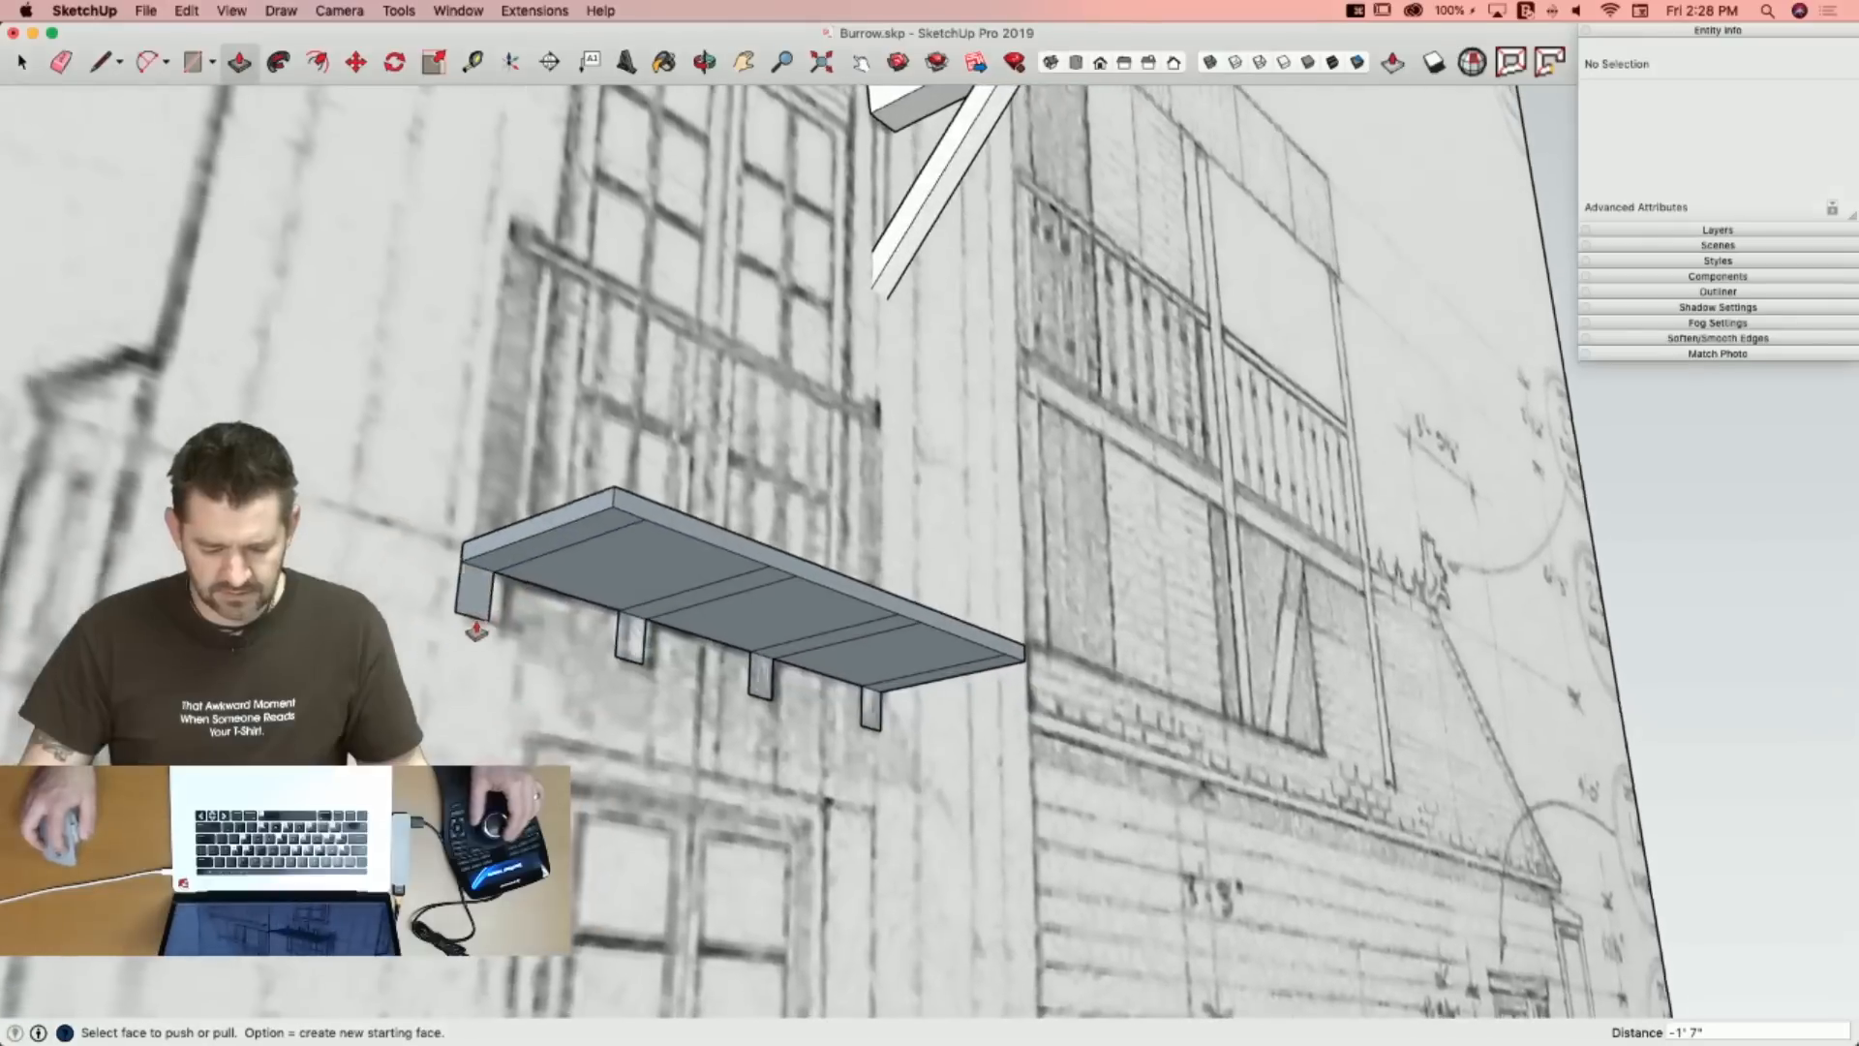
Extrude all four joist profiles under the balcony floor outward 1' 5 1/4".
click(475, 595)
click(606, 539)
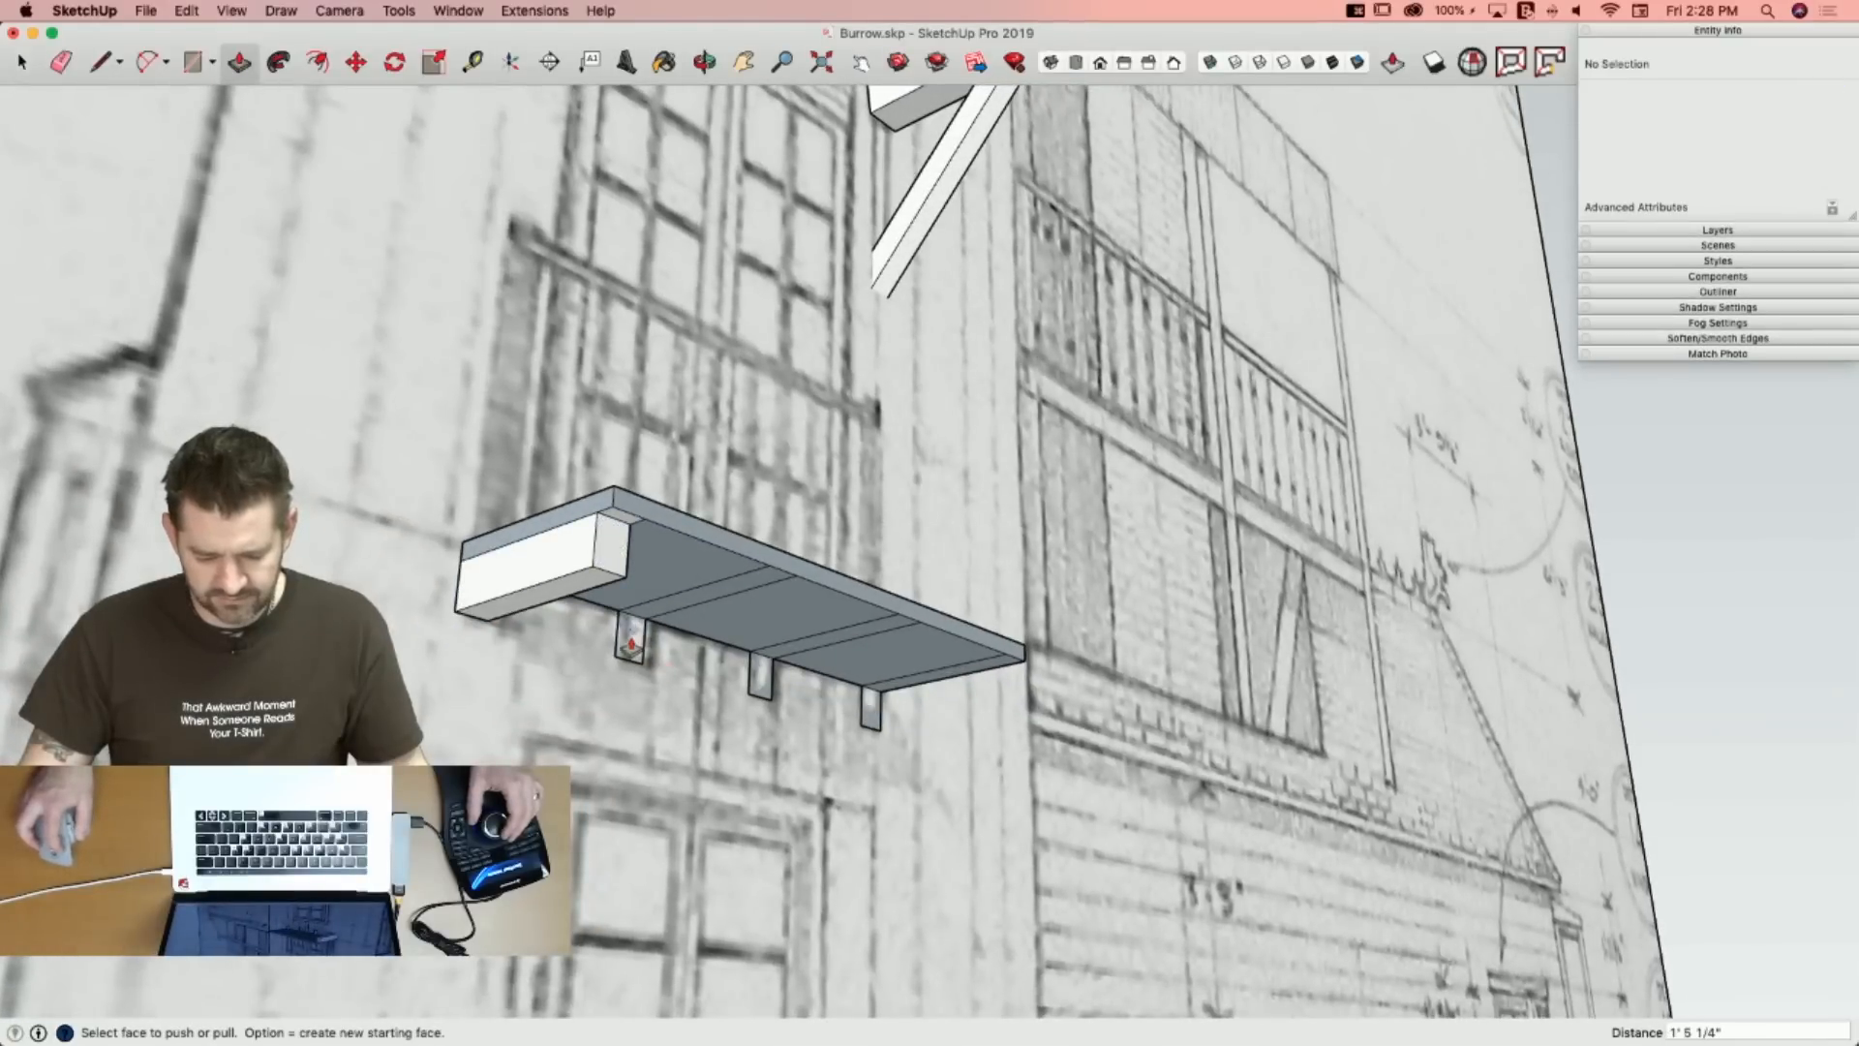
double_click(631, 642)
double_click(772, 691)
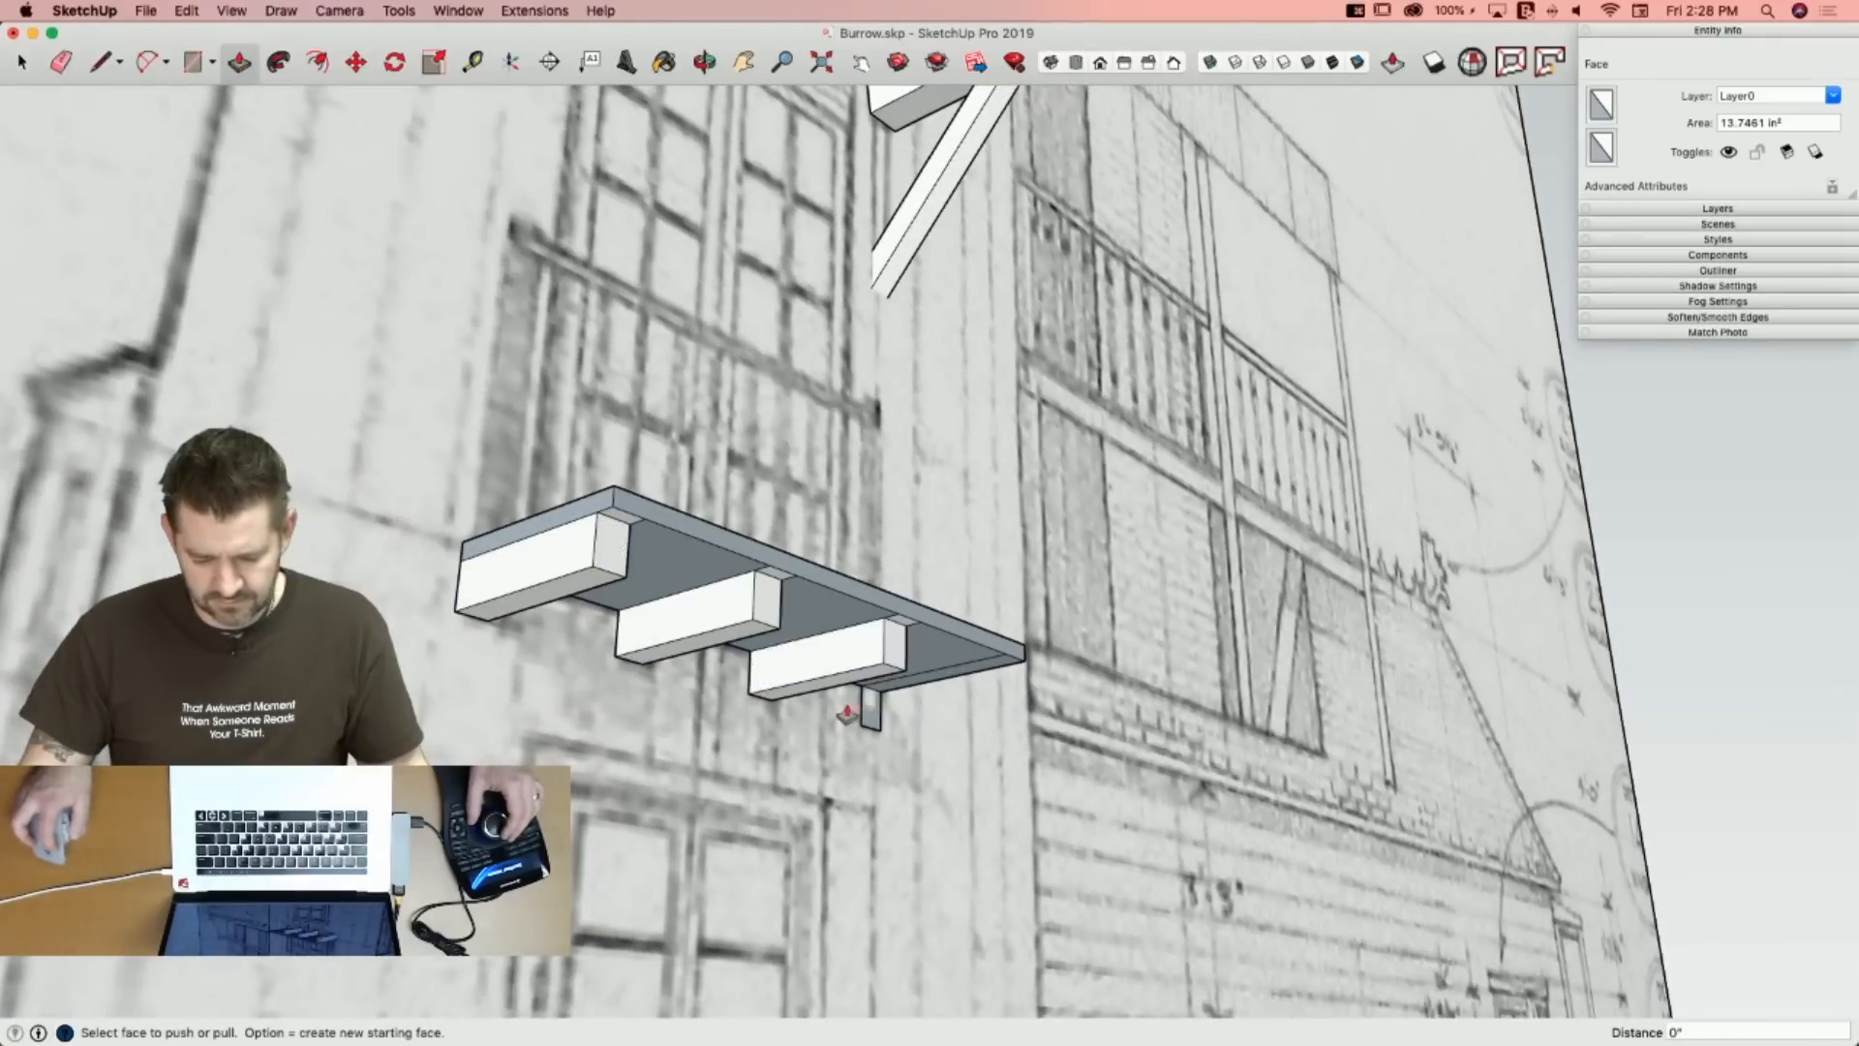
double_click(871, 714)
Draw the handrail's U-shaped path above the balcony floor, about 3' 11 13/16" wide and 1' 7" deep, and erase the stray construction line.
key(space)
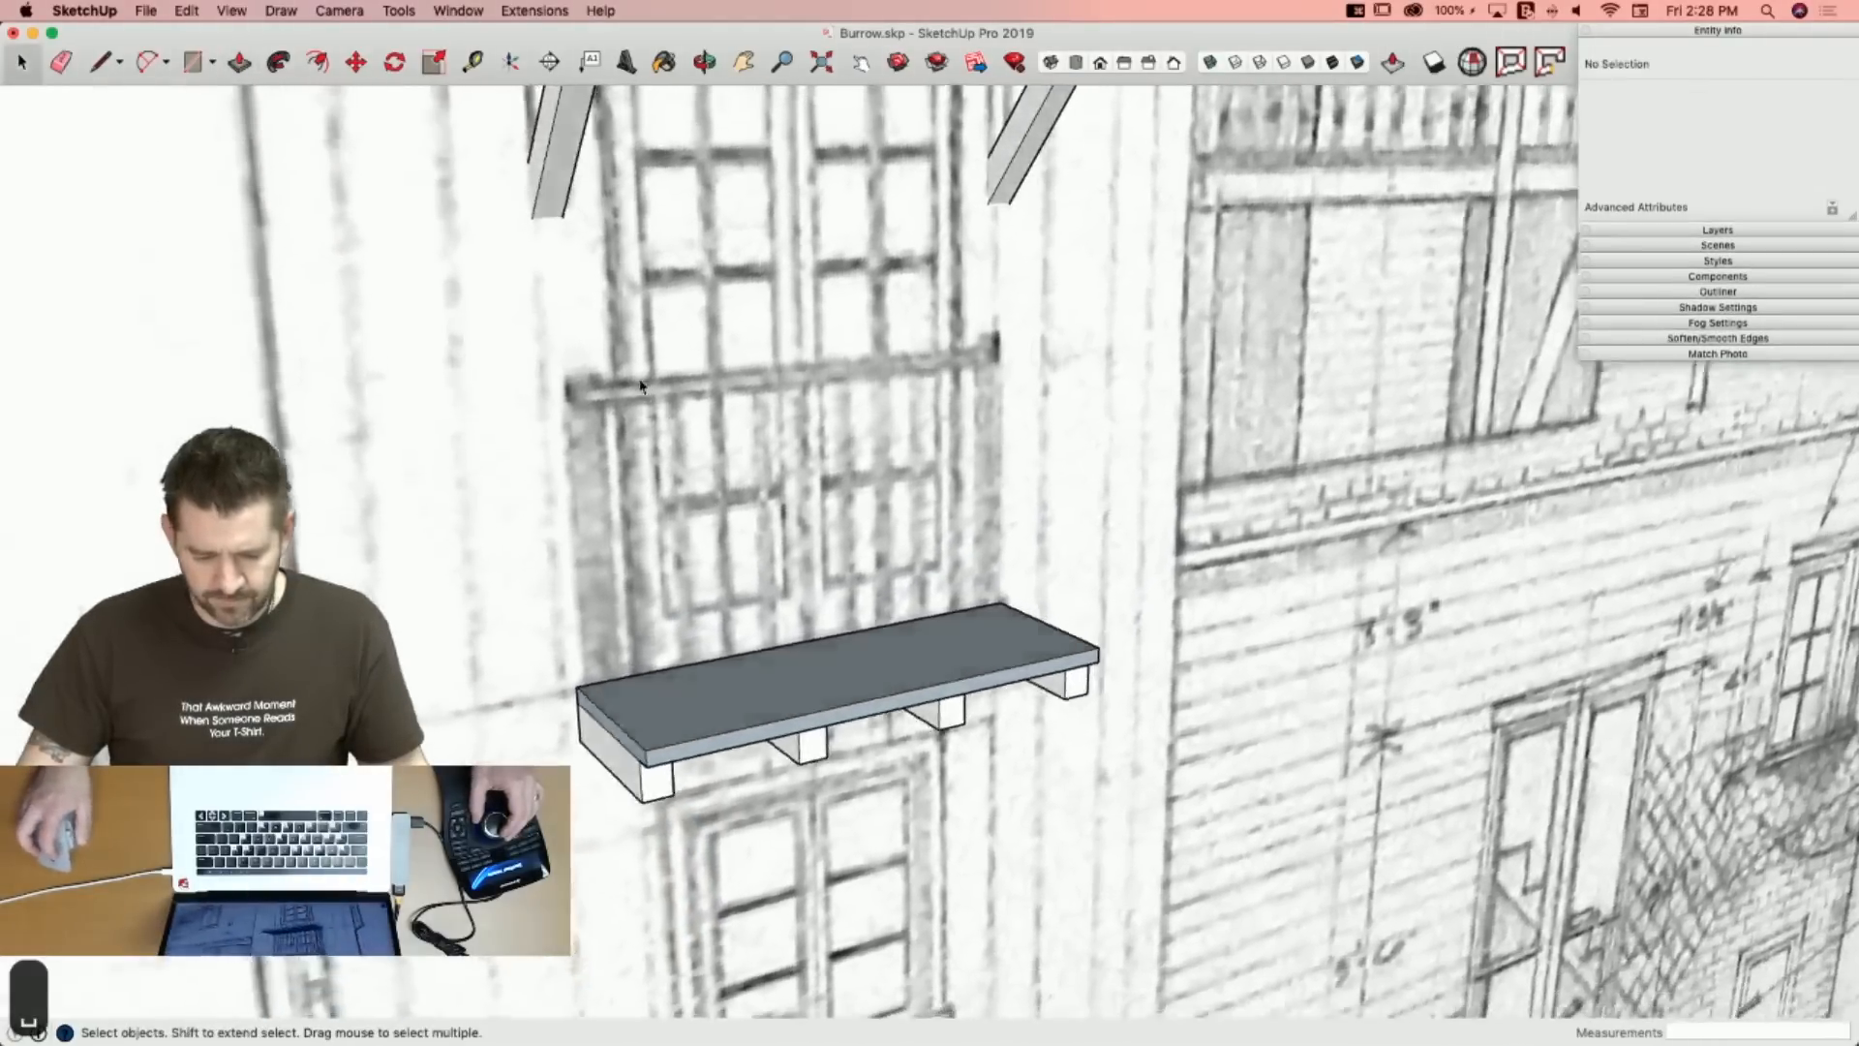
key(l)
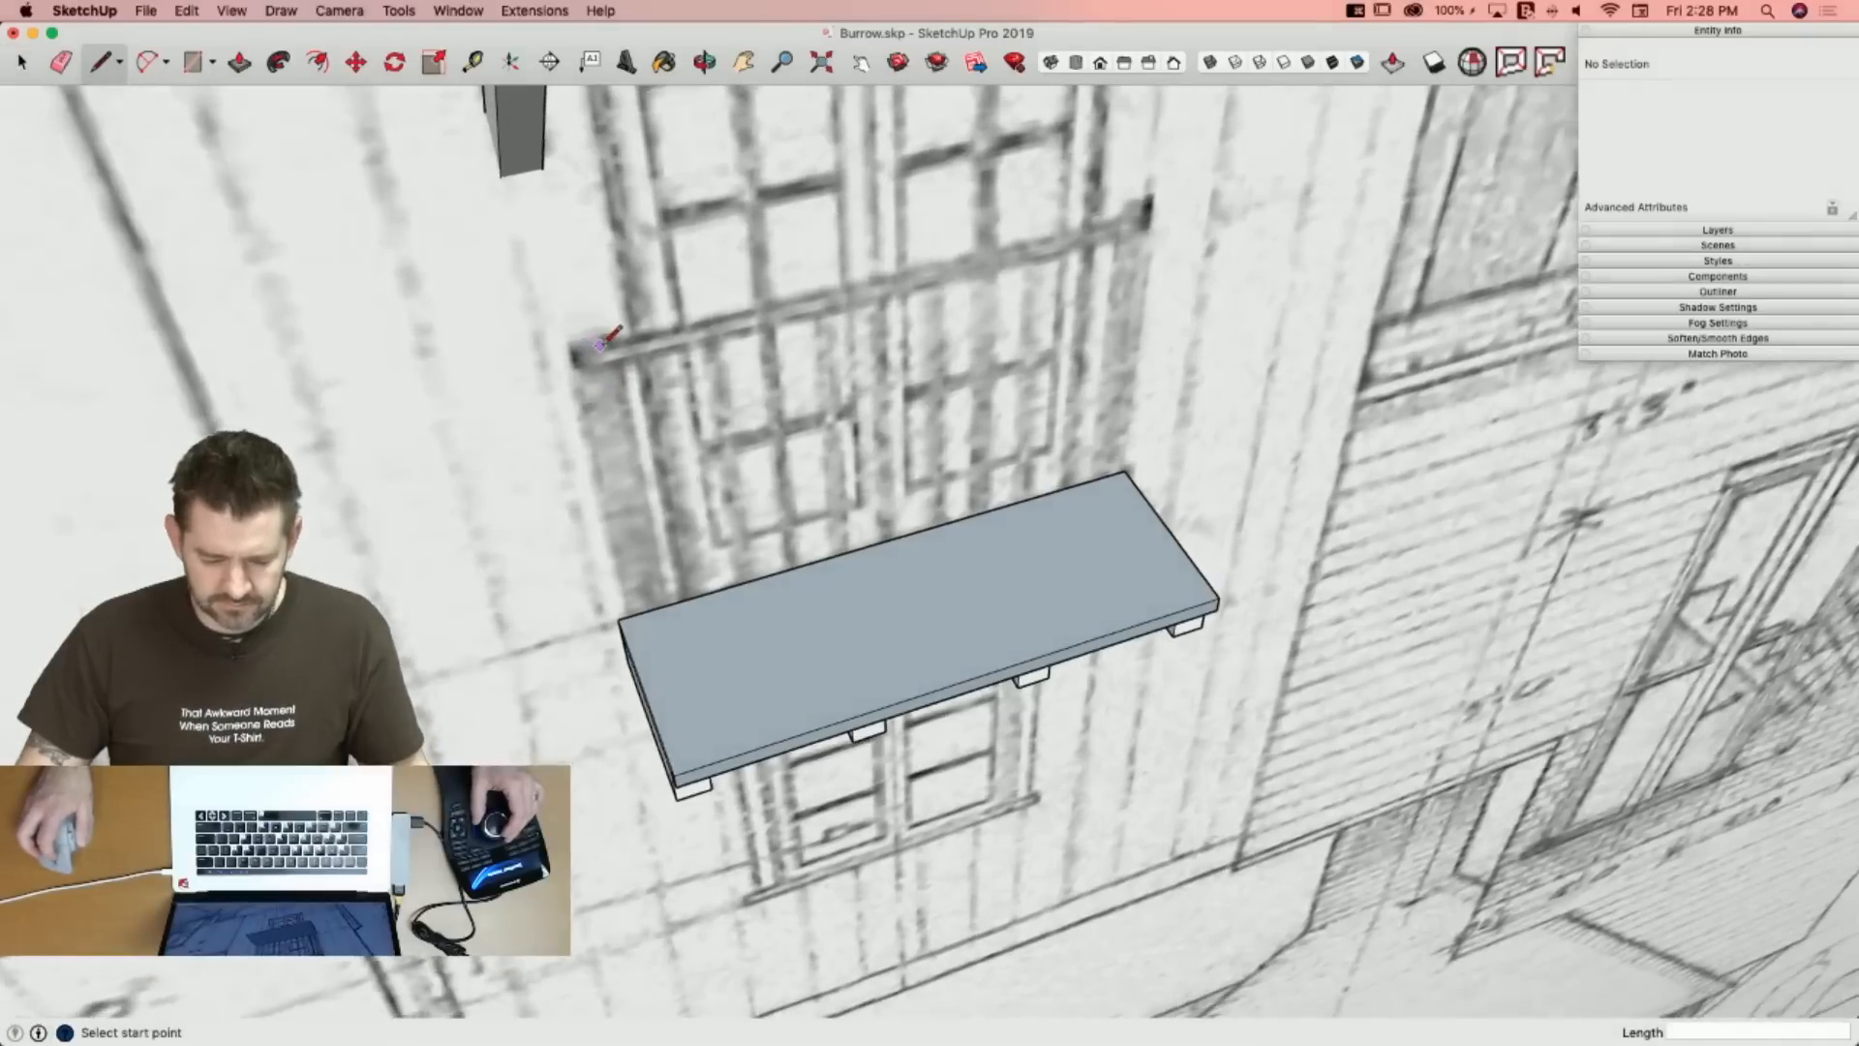
click(587, 337)
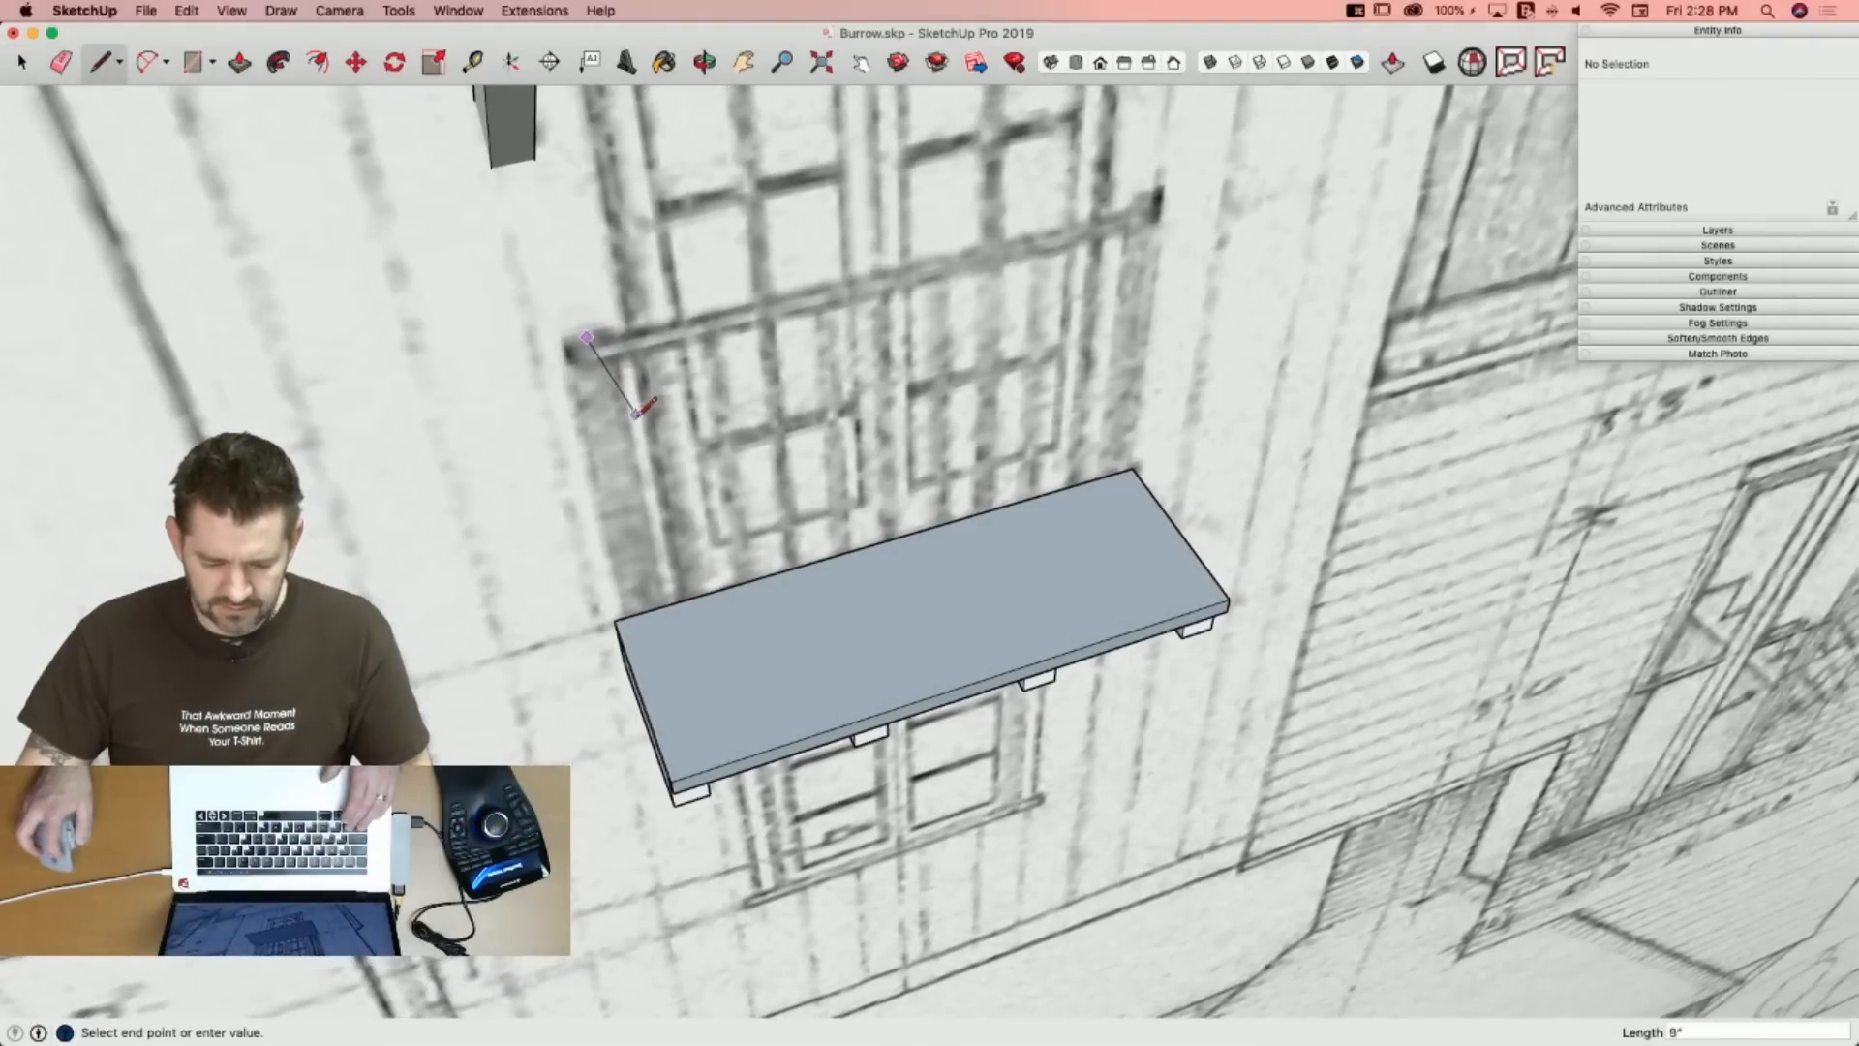
click(681, 773)
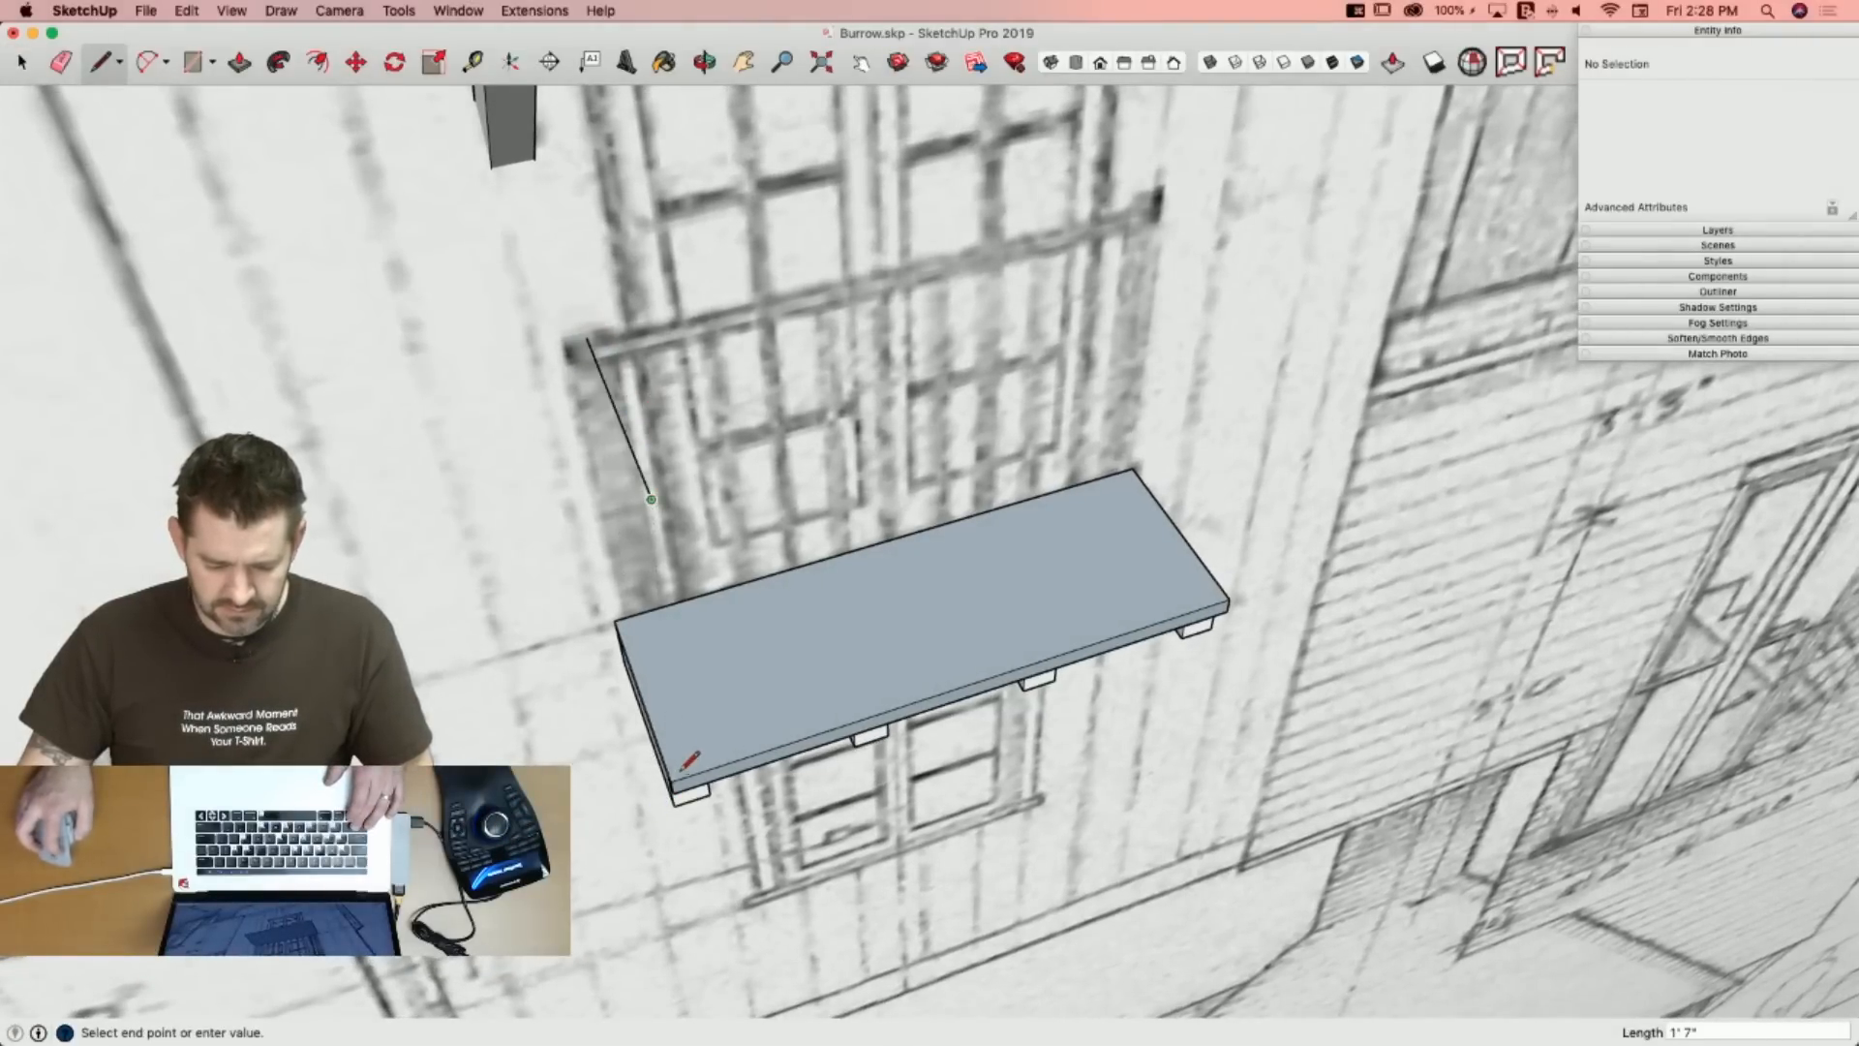
key(Escape)
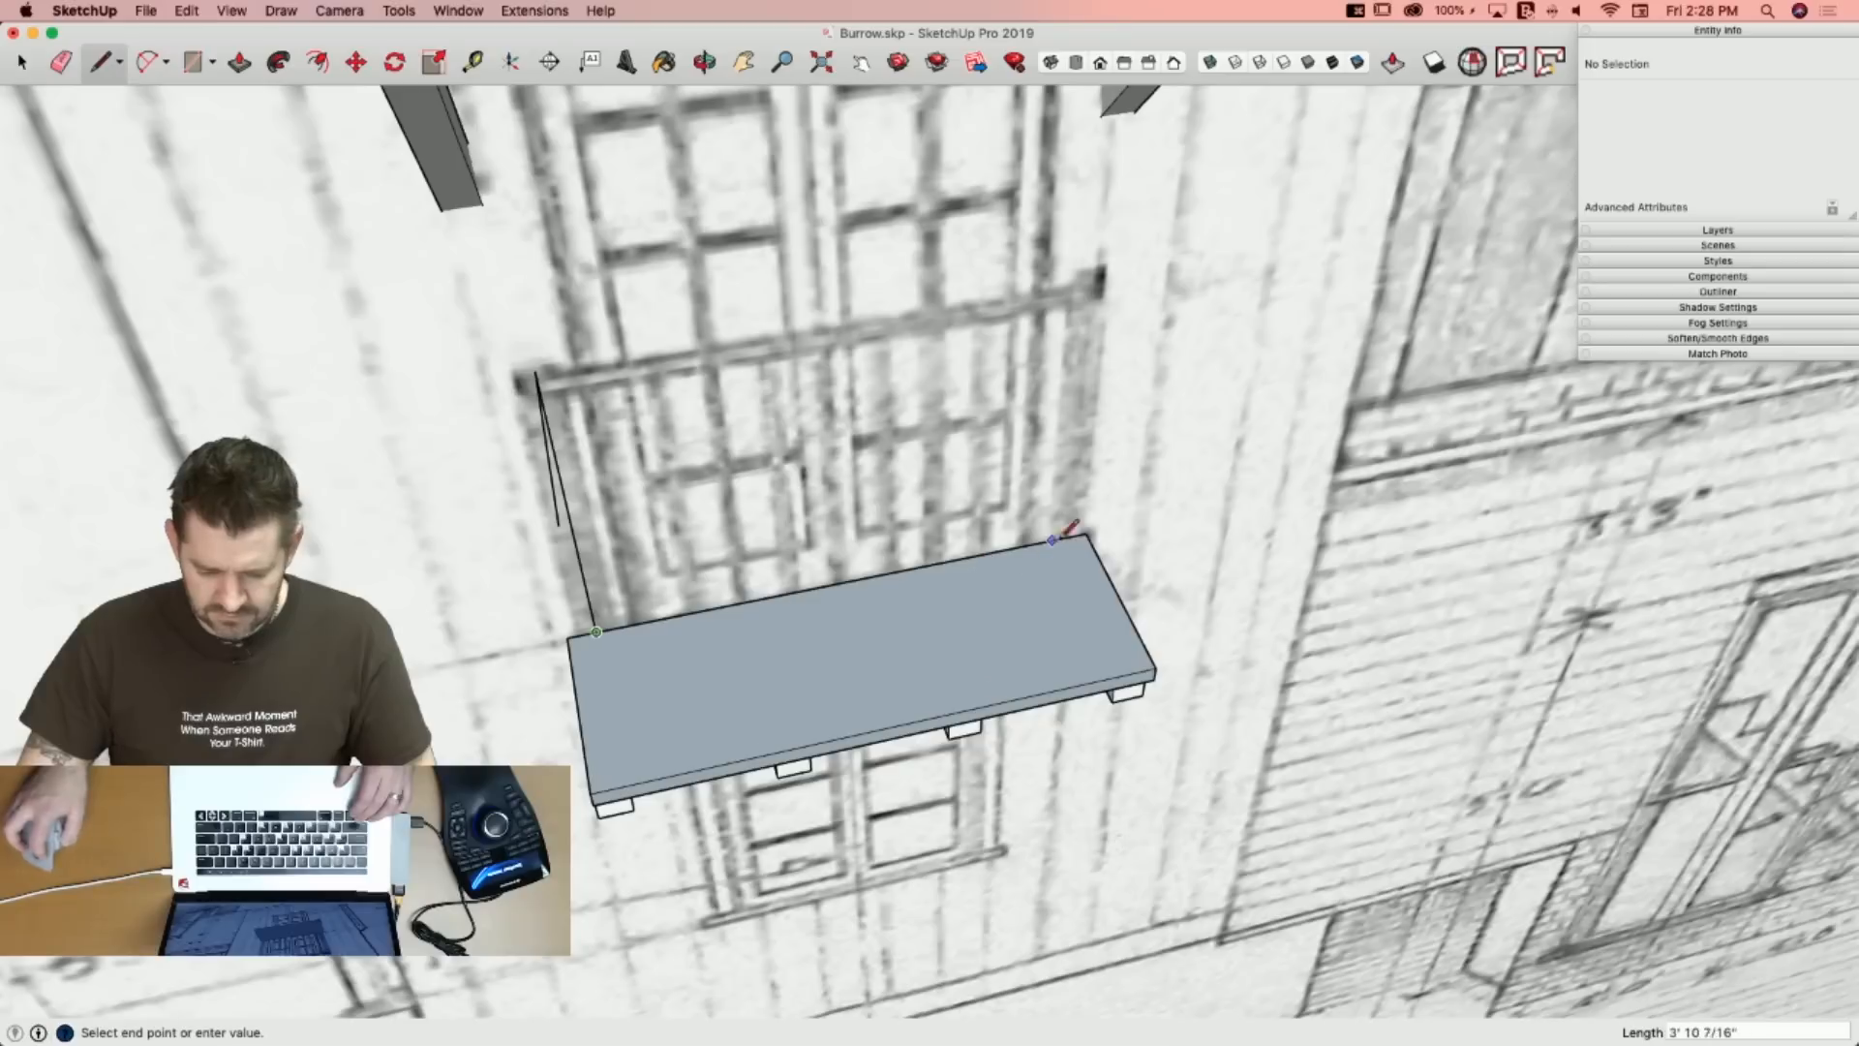
key(Escape)
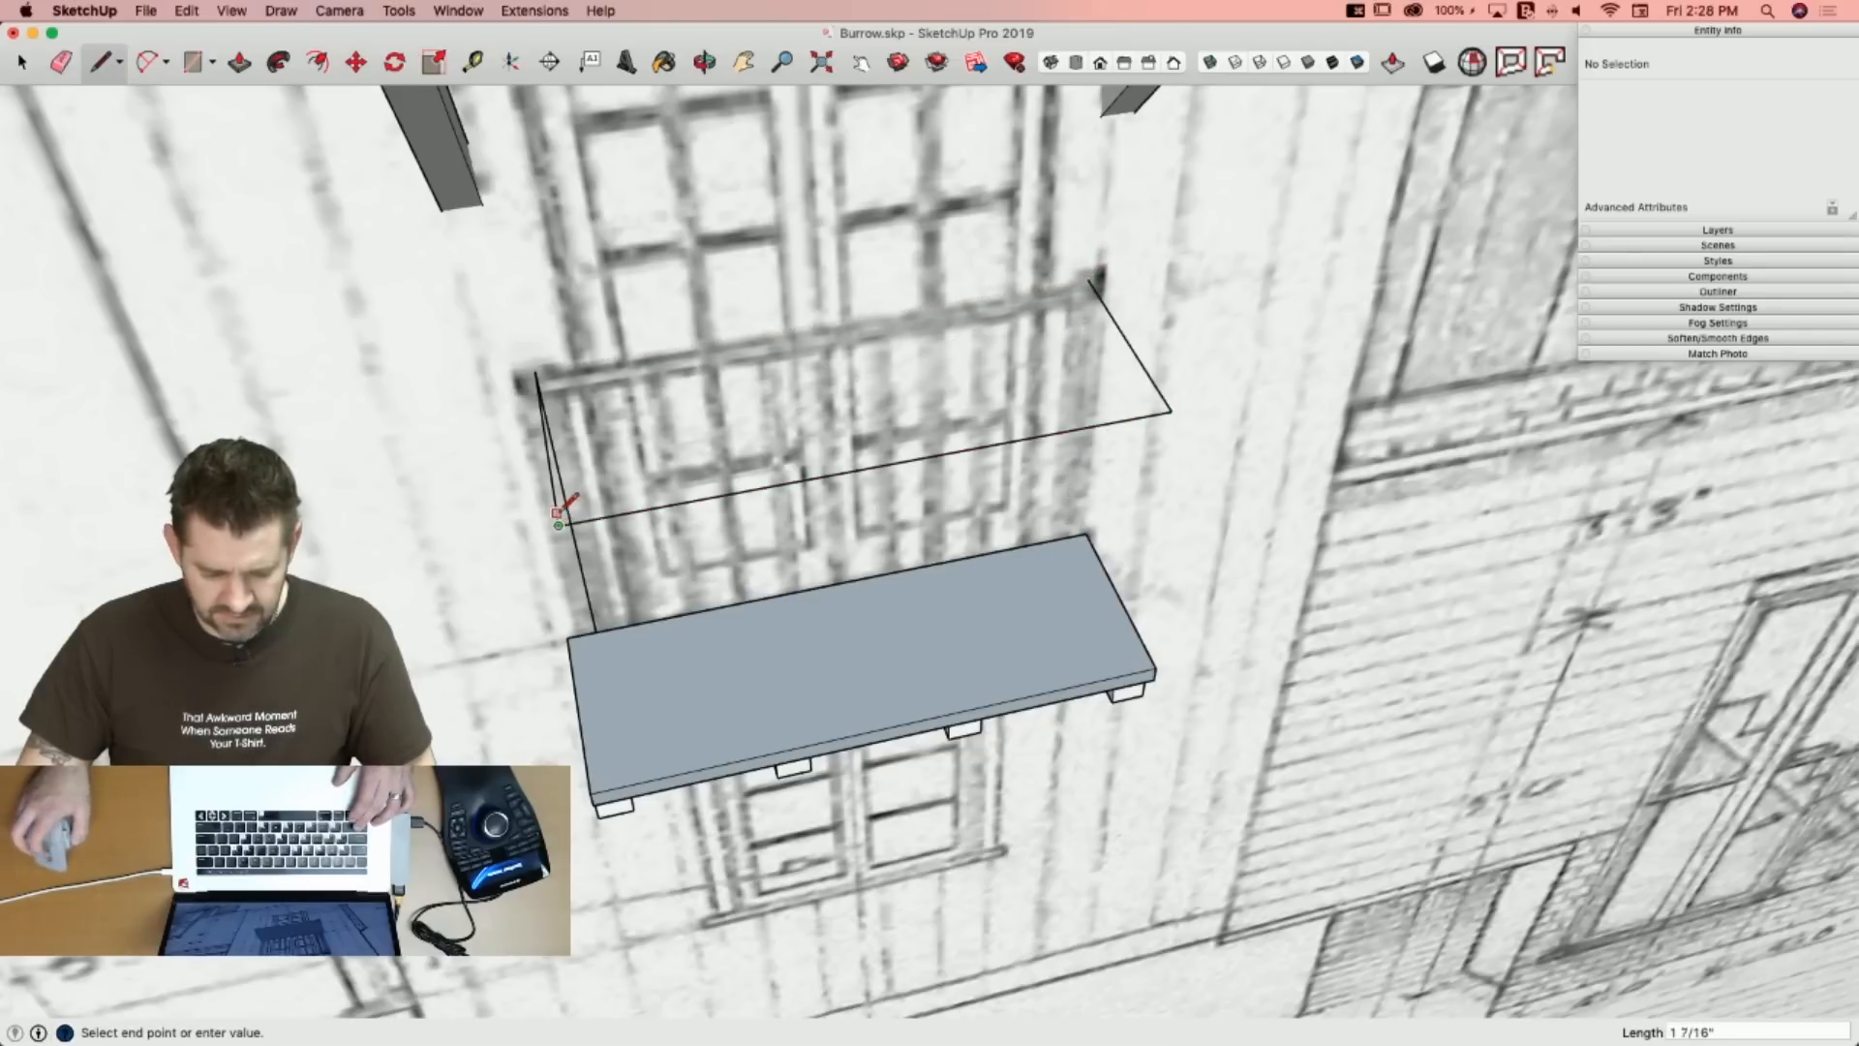
key(e)
click(571, 464)
key(l)
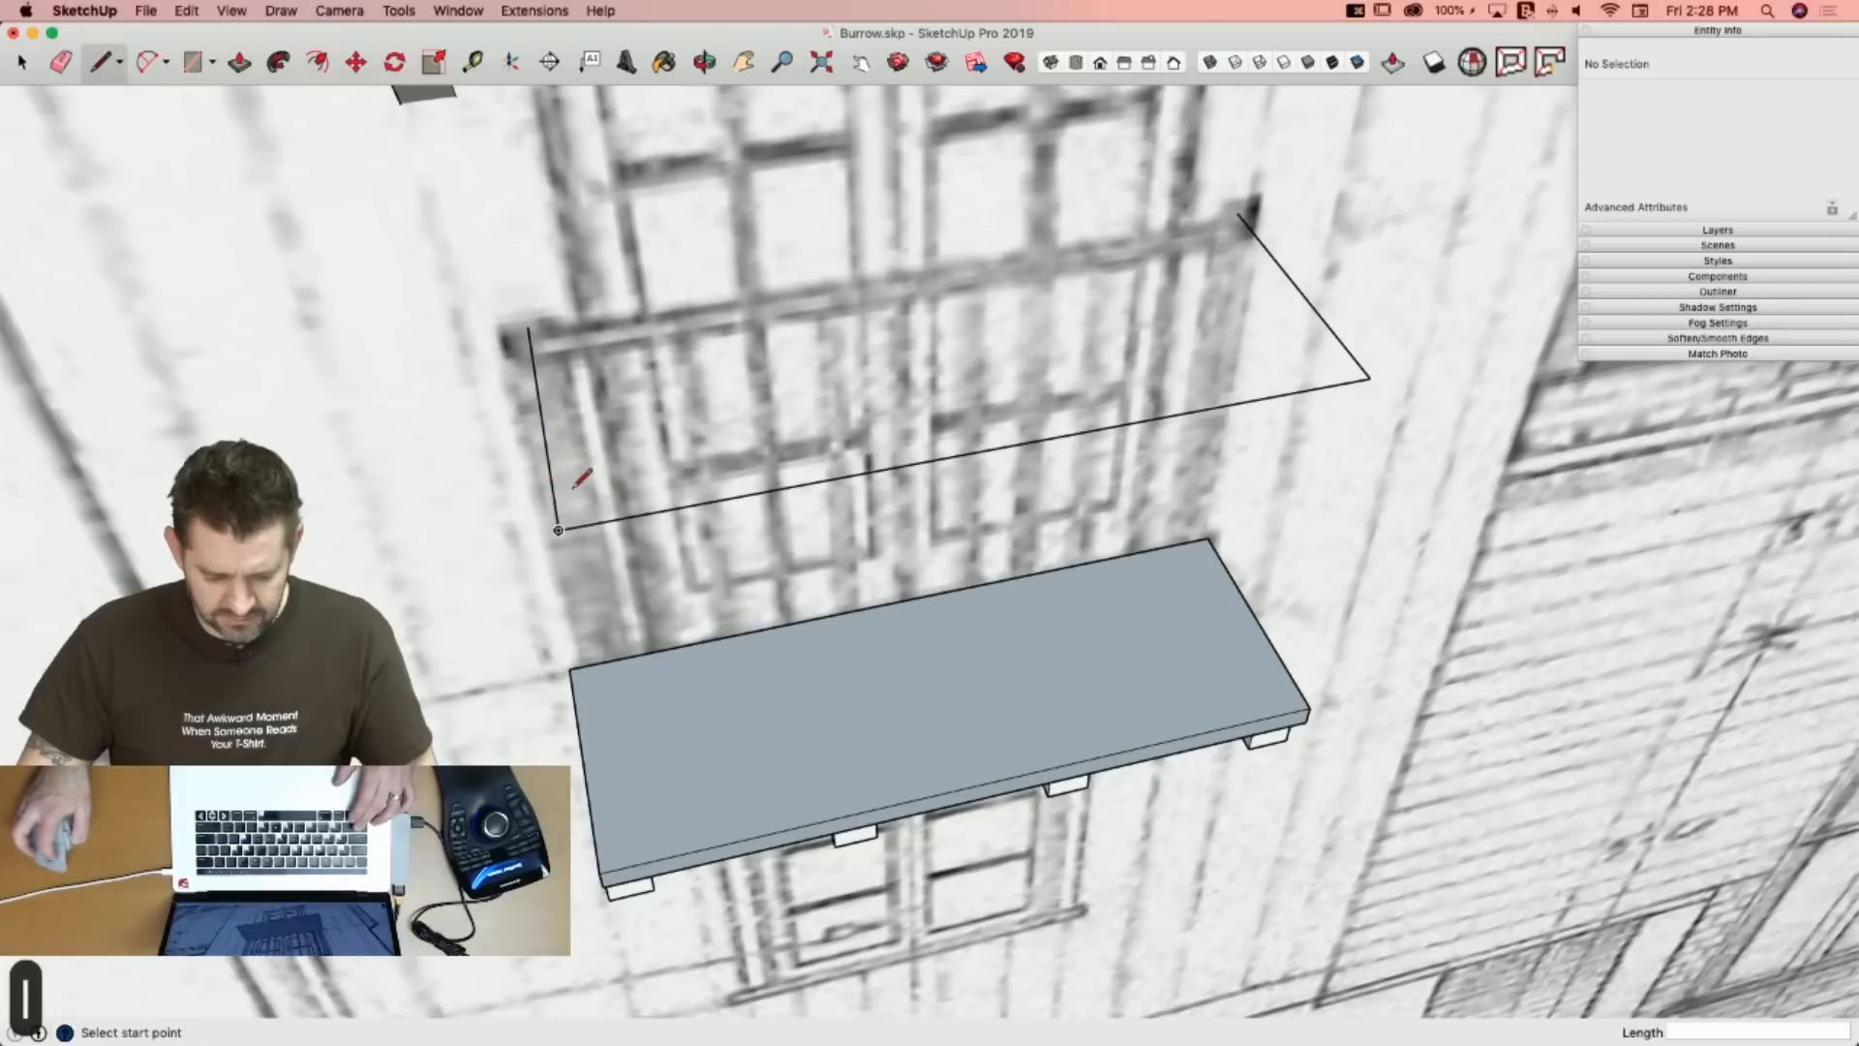
Round both outer corners of the handrail path with matching fillet arcs, closing the wall side with a temporary line and erasing it.
key(a)
click(552, 489)
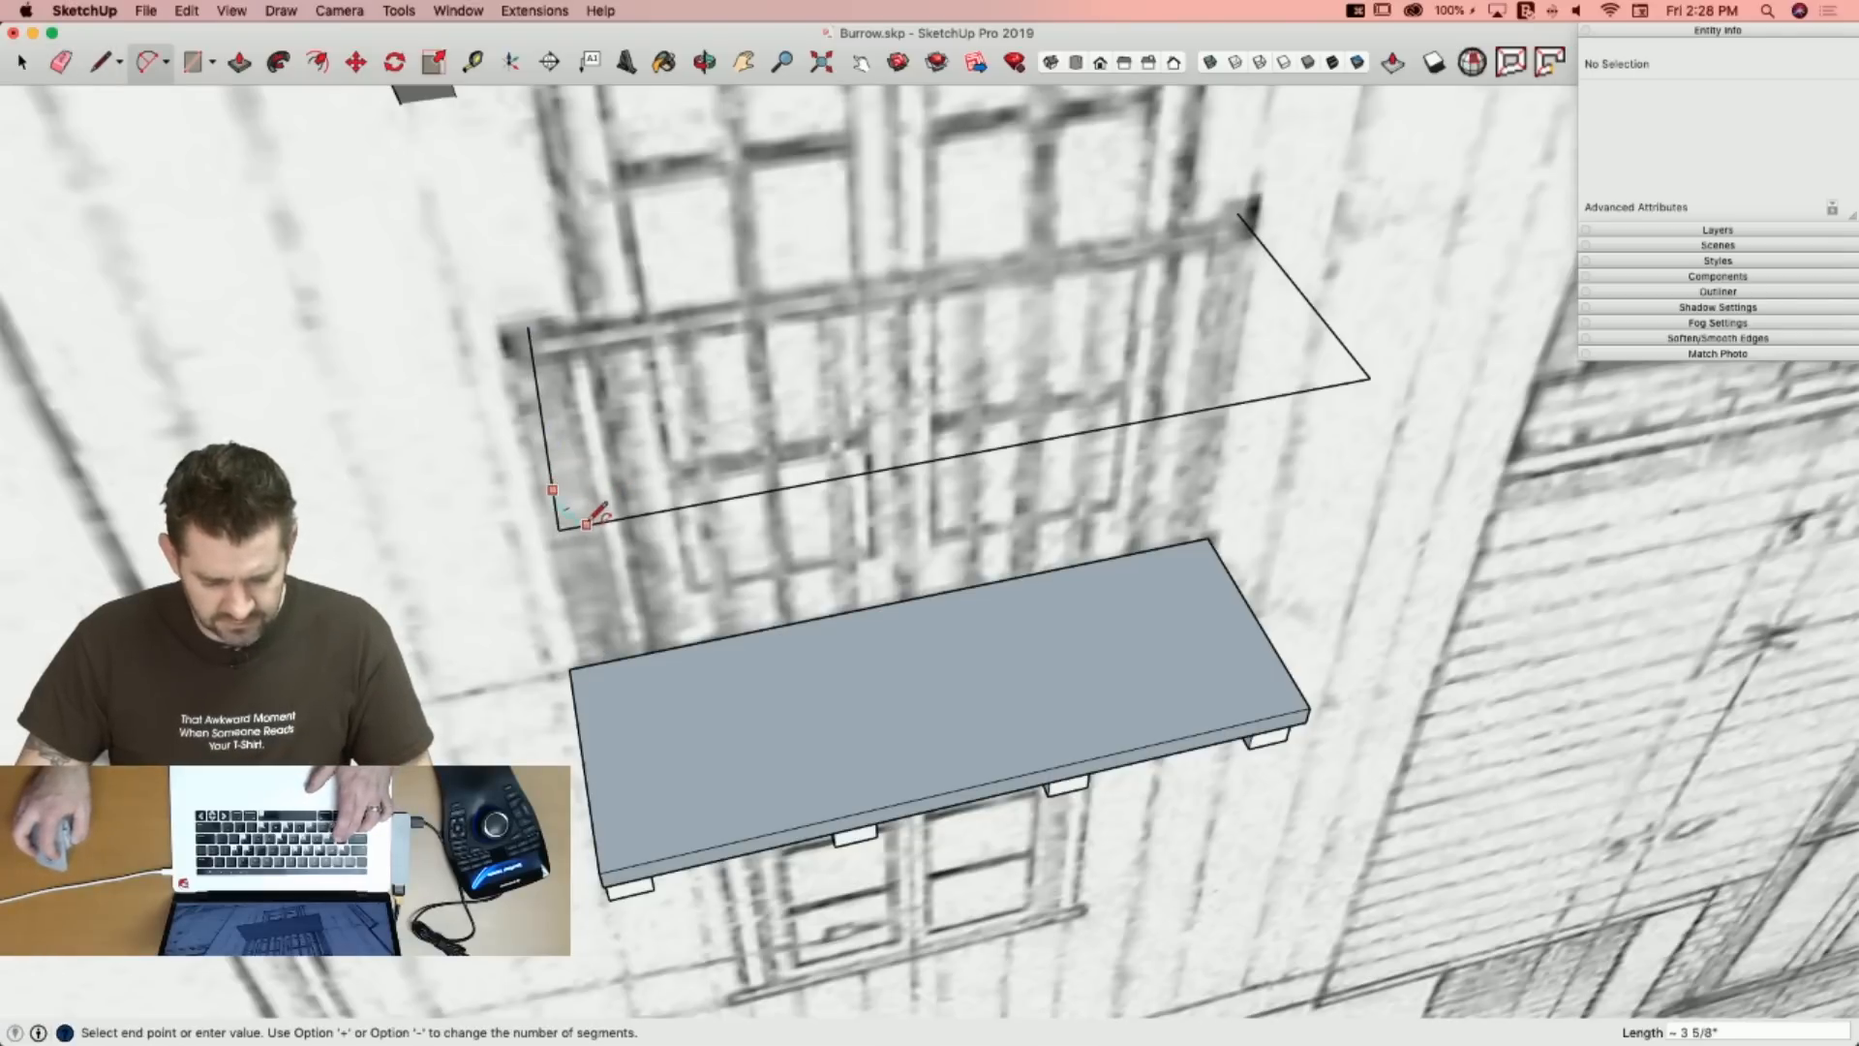
click(622, 517)
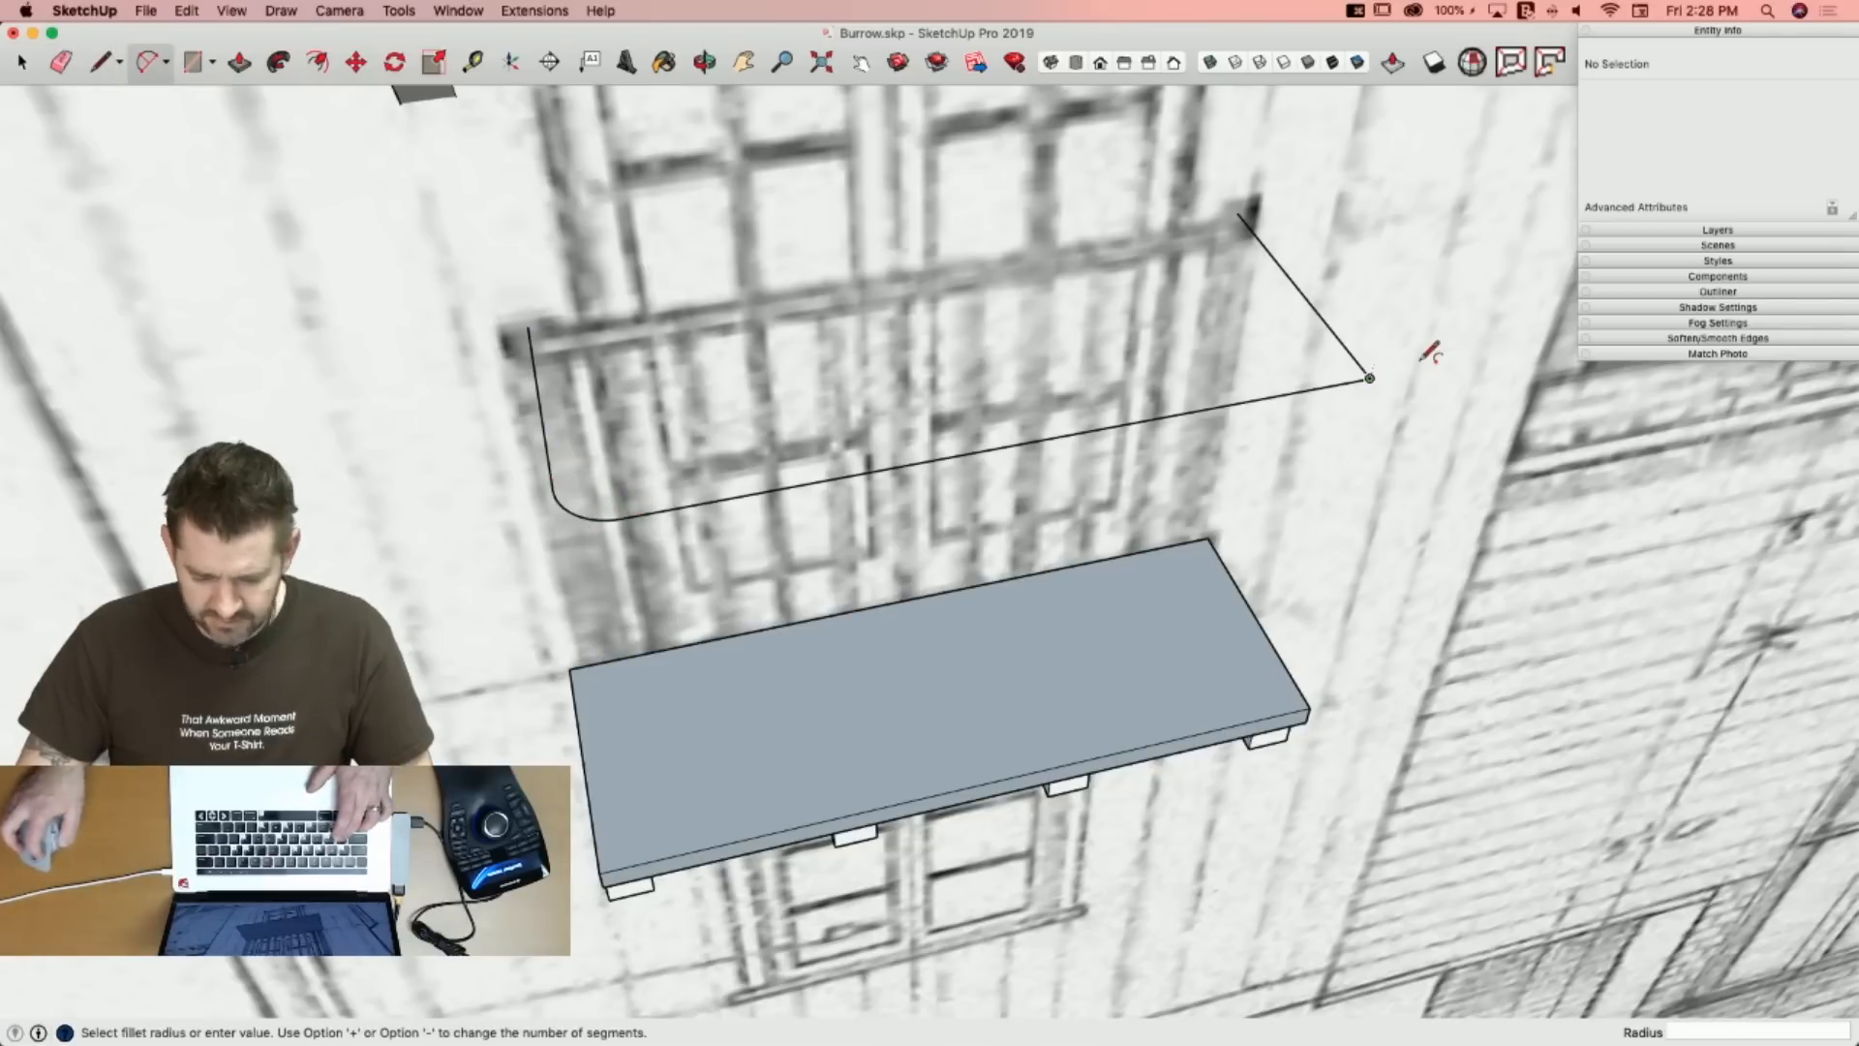
key(l)
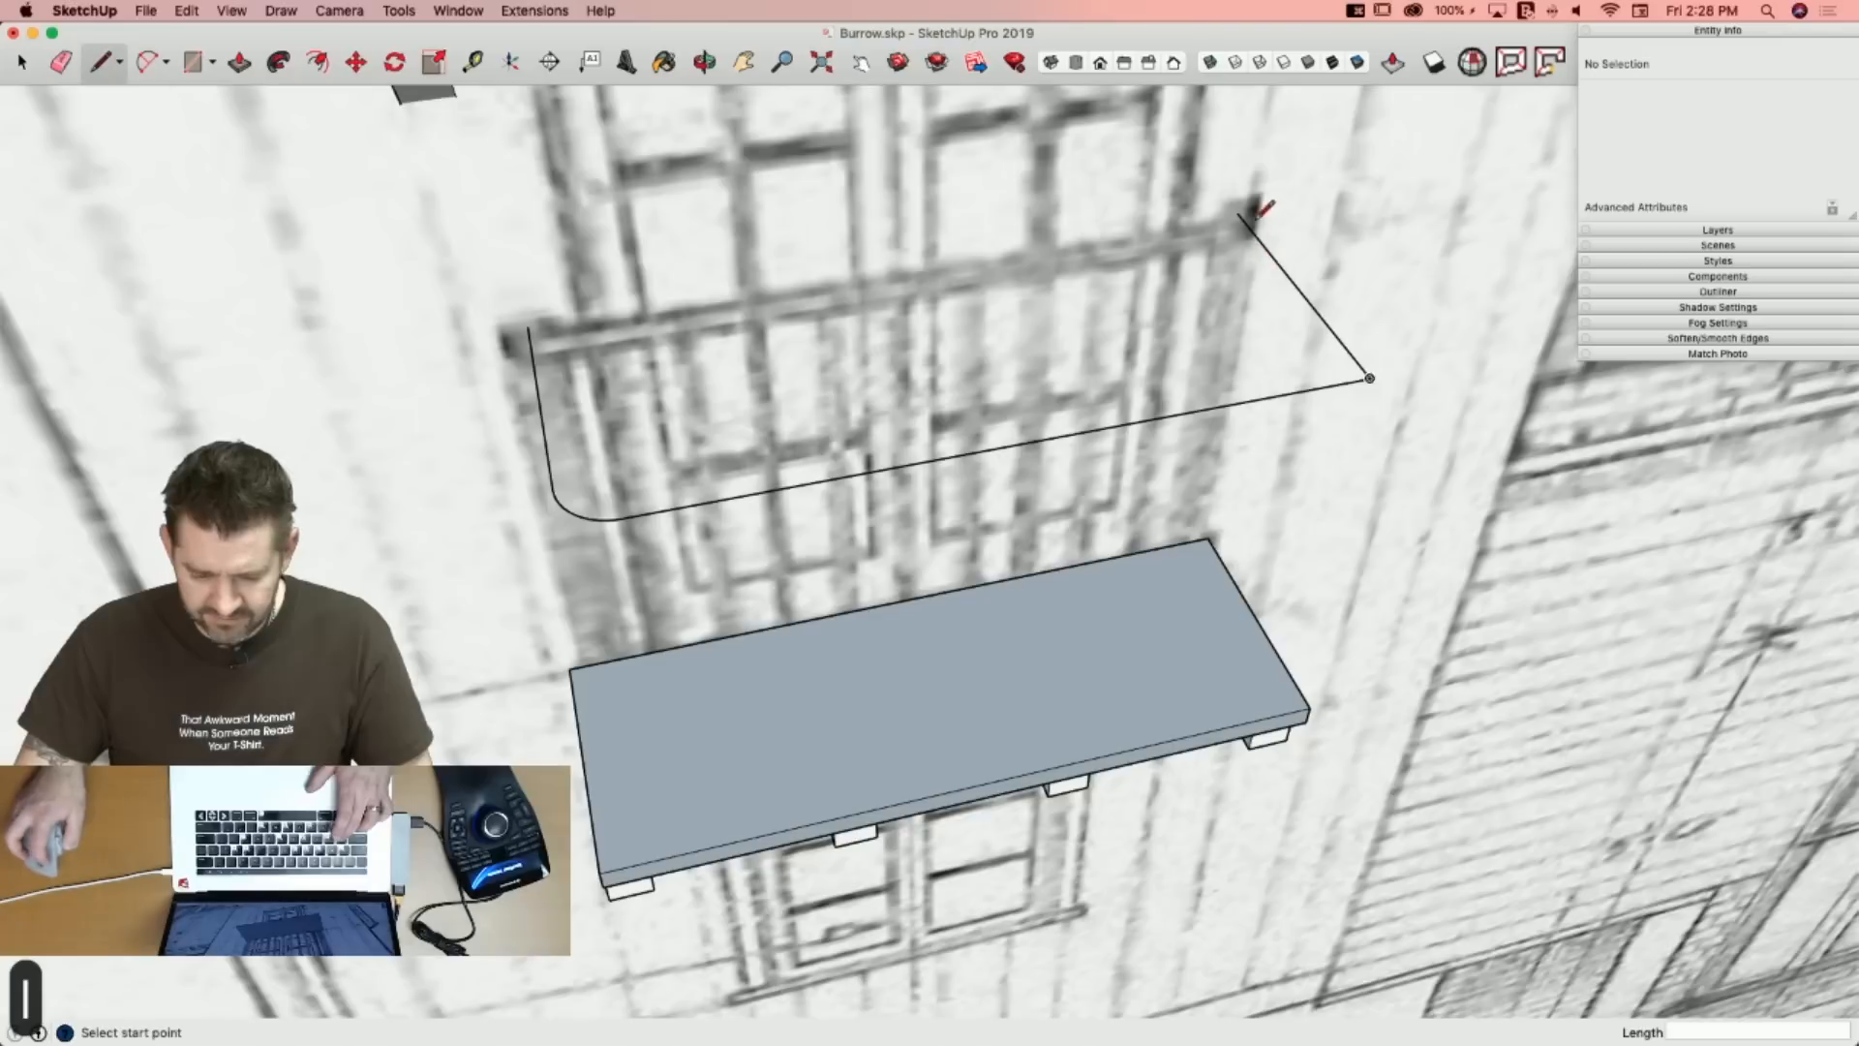
click(1237, 212)
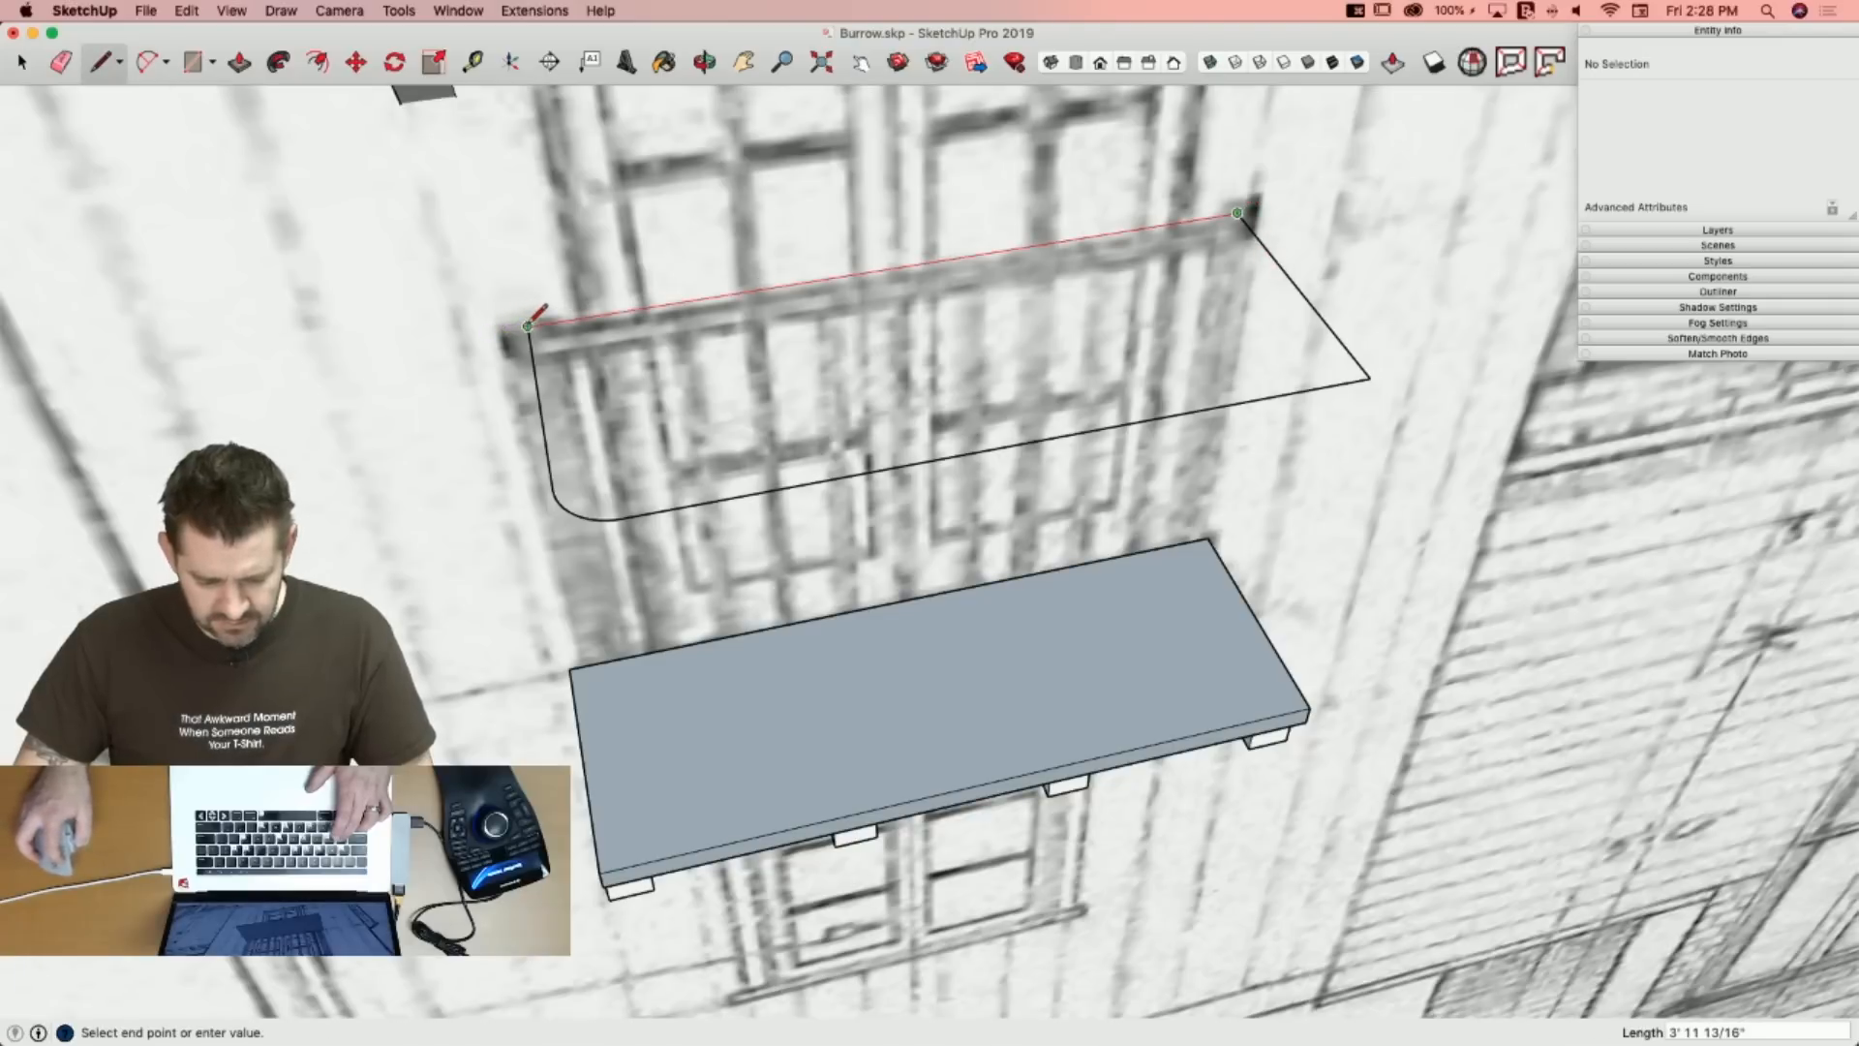
click(529, 326)
key(a)
double_click(1346, 353)
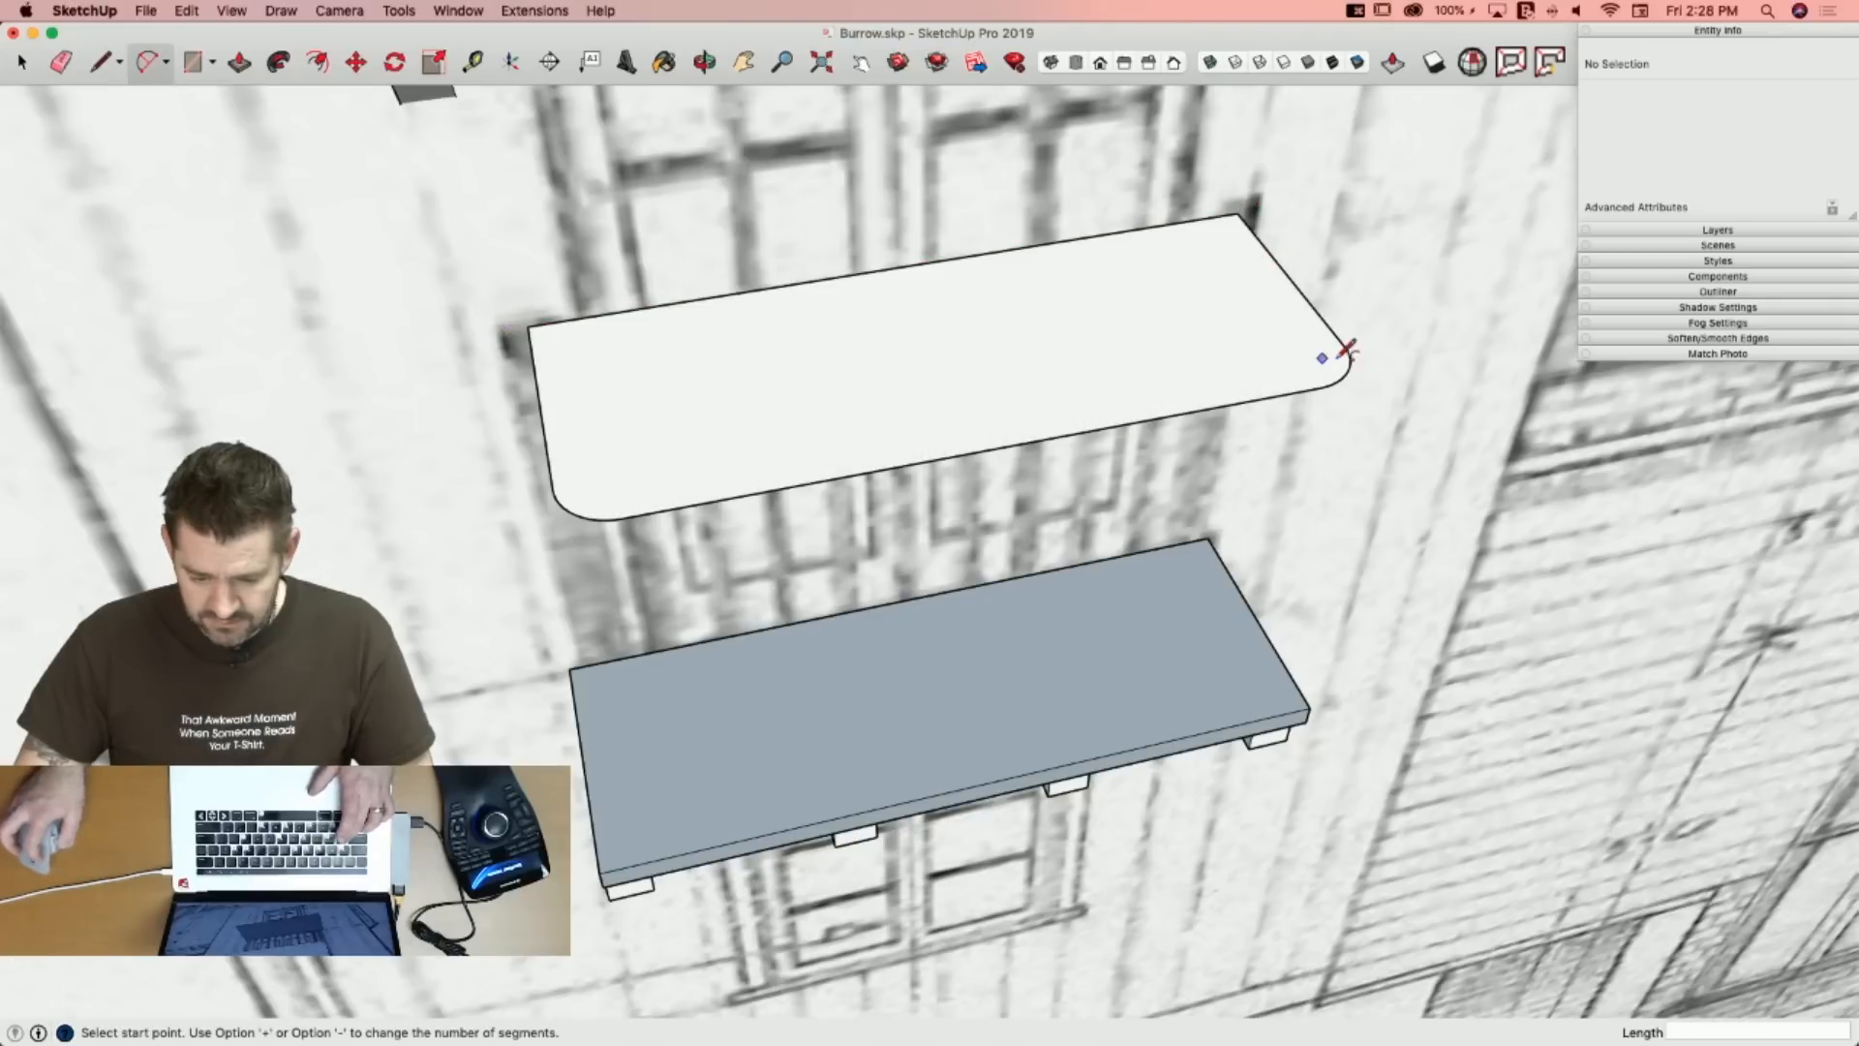
key(e)
click(588, 315)
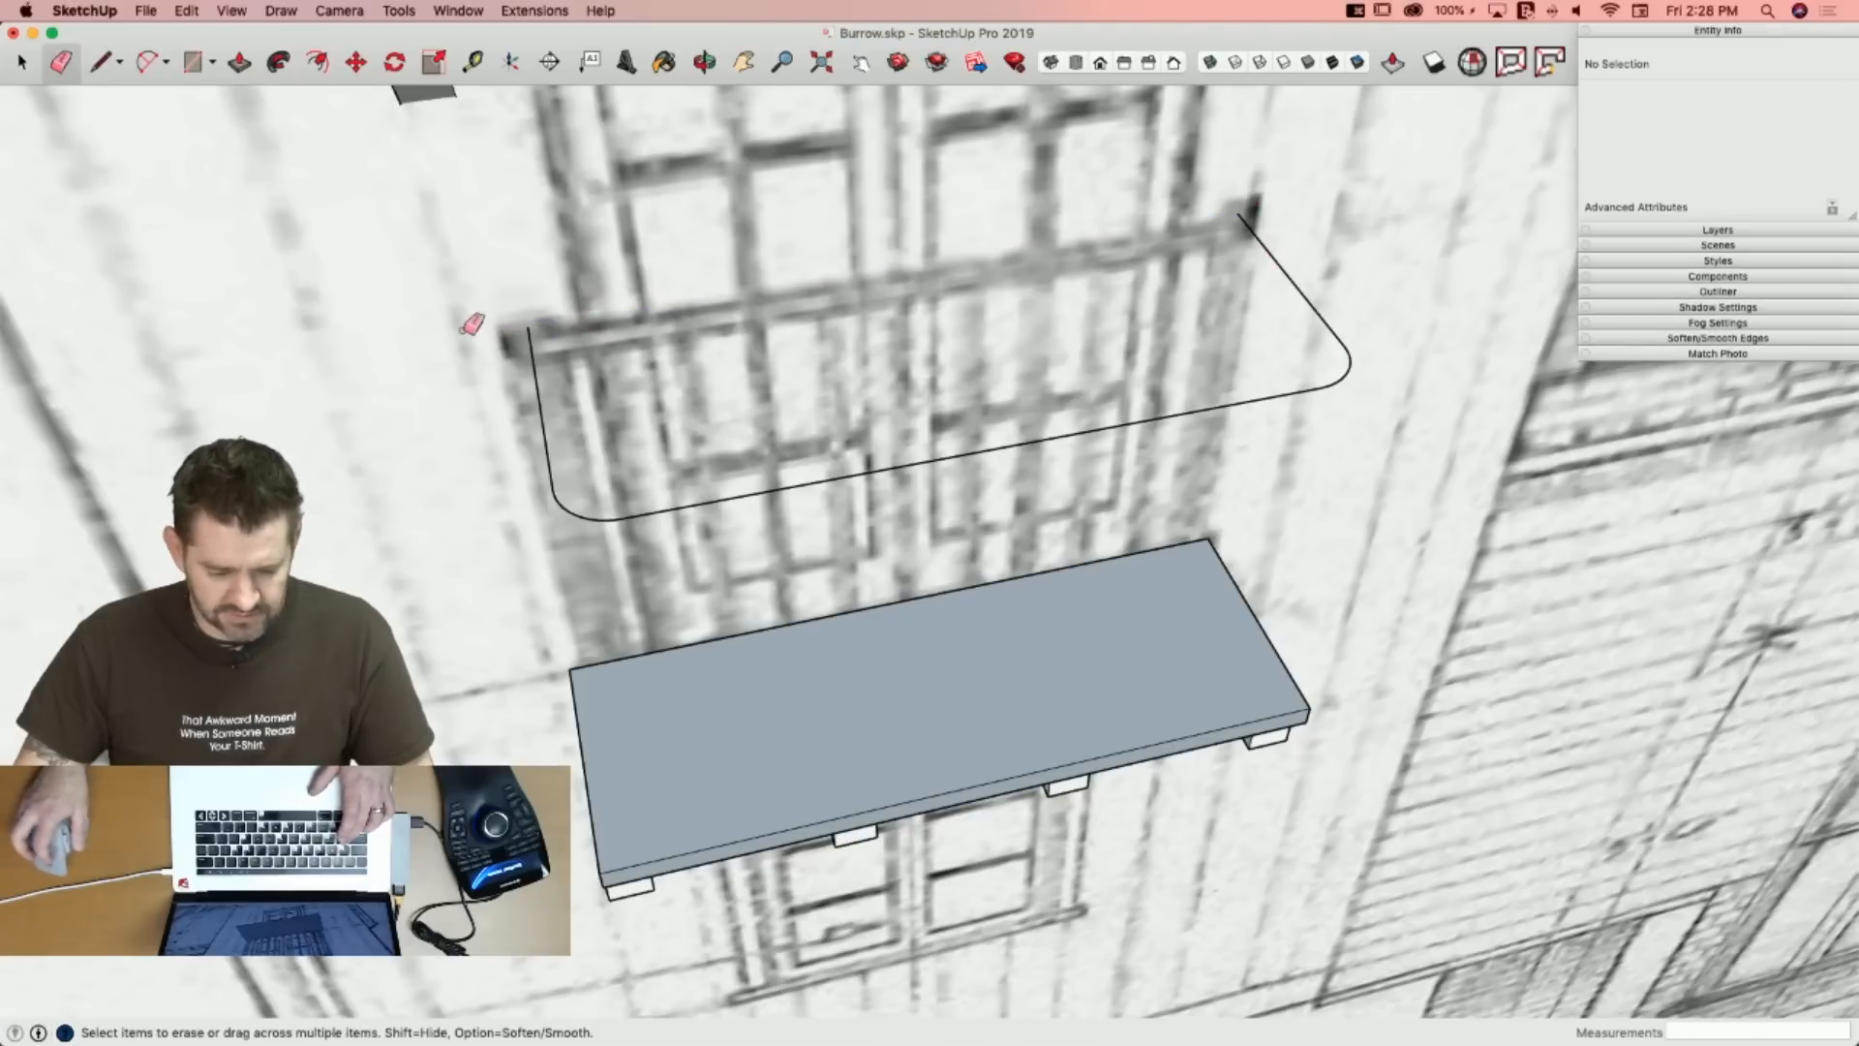
Draw an upright rail profile rectangle of about 3 7/8" by 1 3/4", centred on the wall end of the handrail path.
key(r)
scroll(493, 319, up, 3)
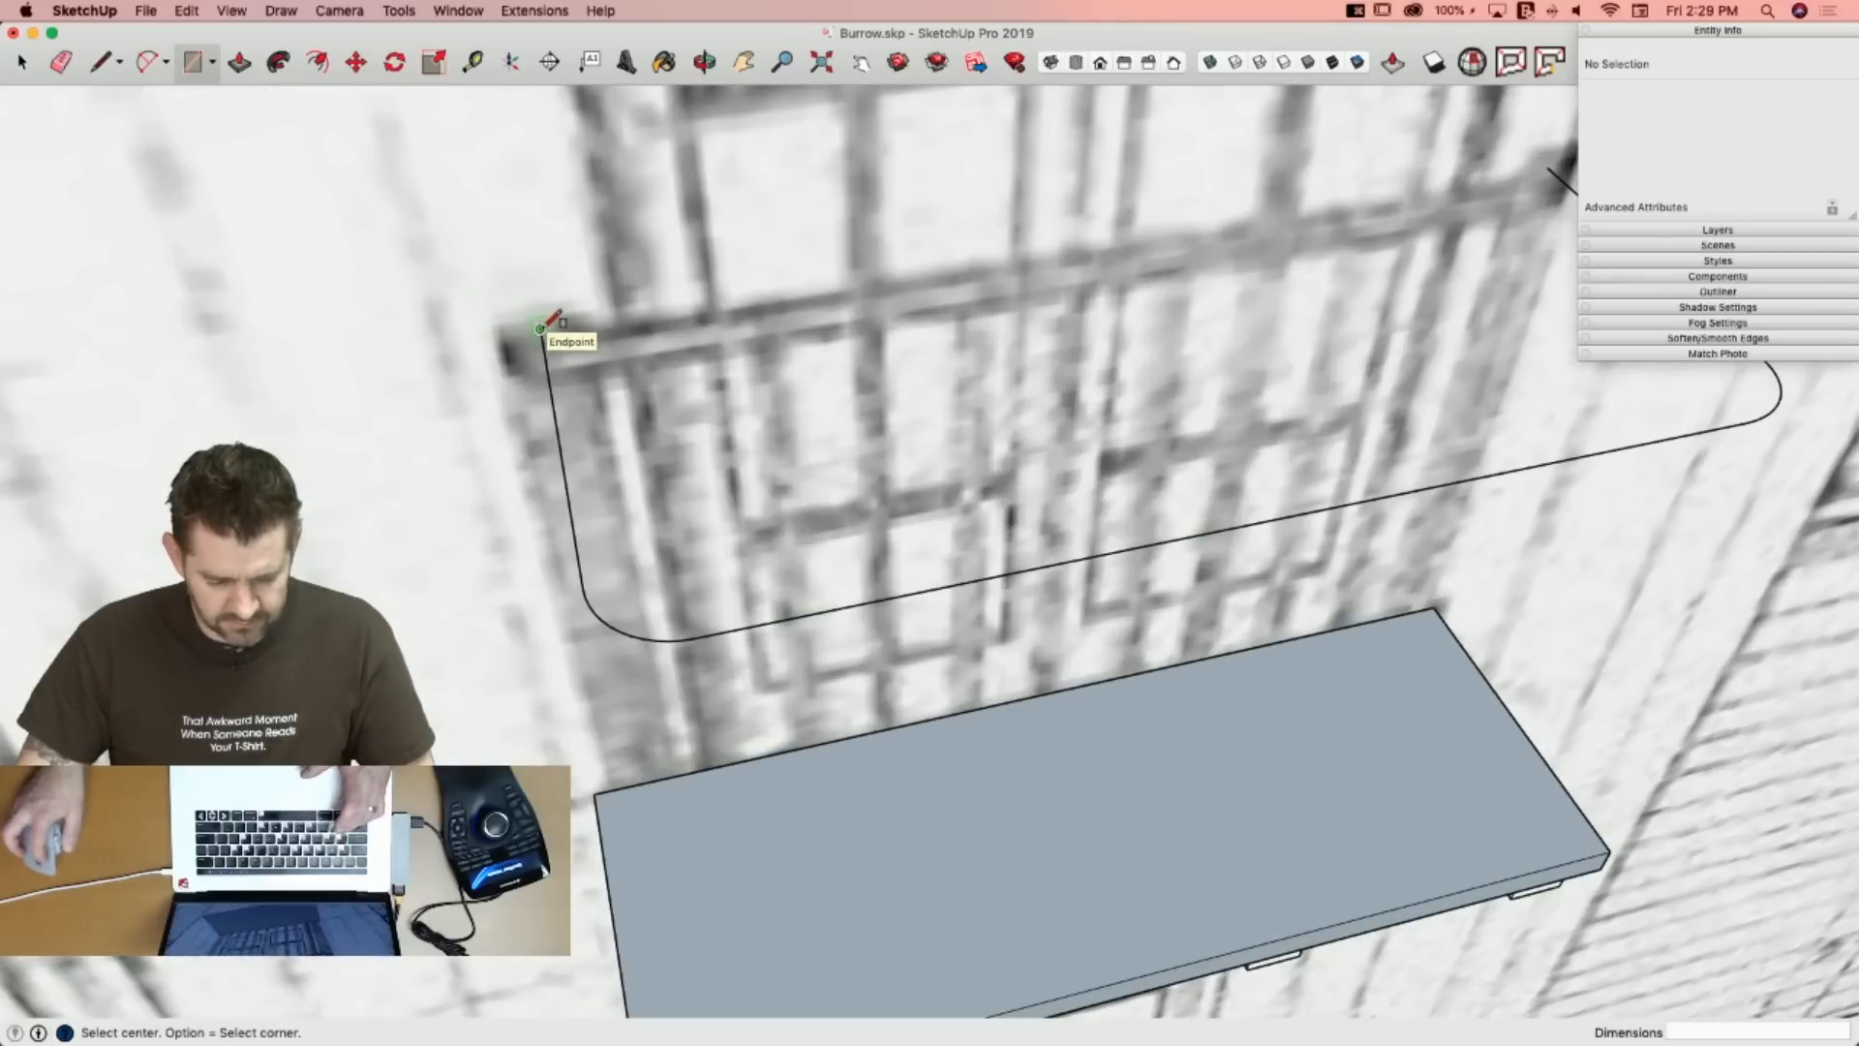
click(542, 326)
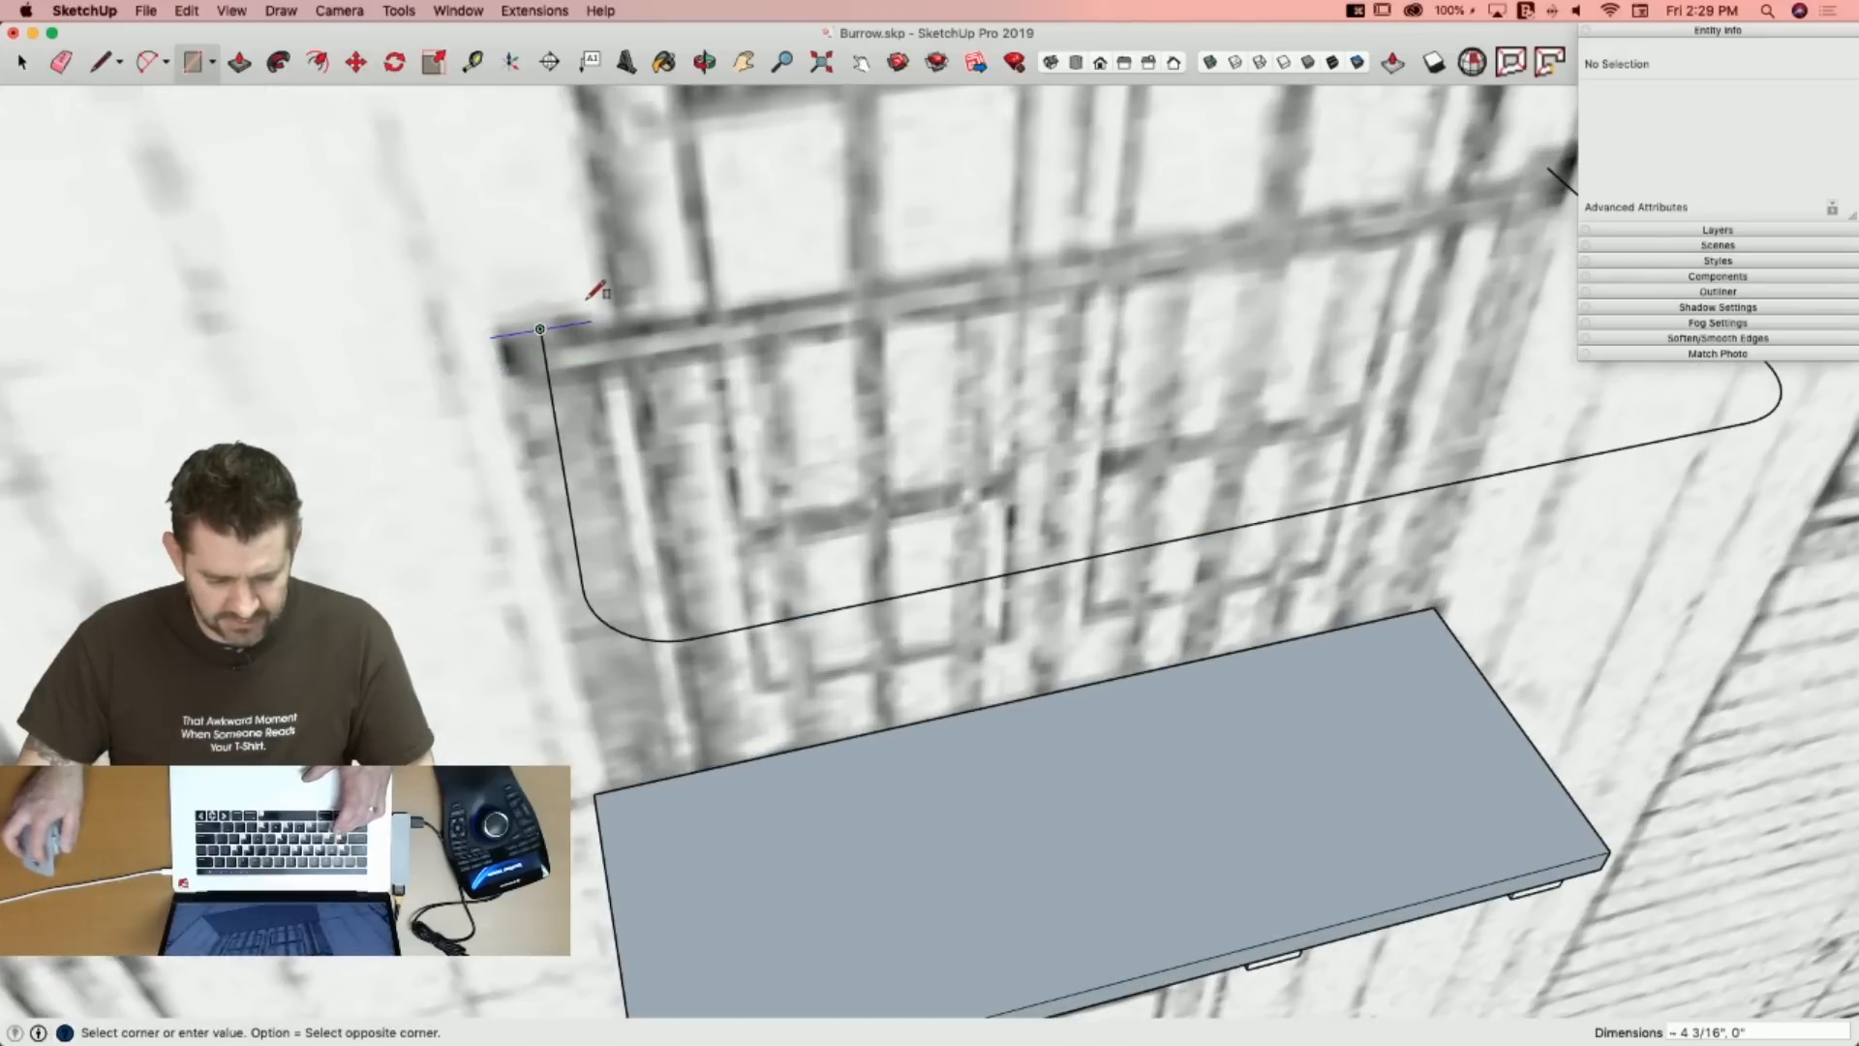
scroll(597, 290, up, 5)
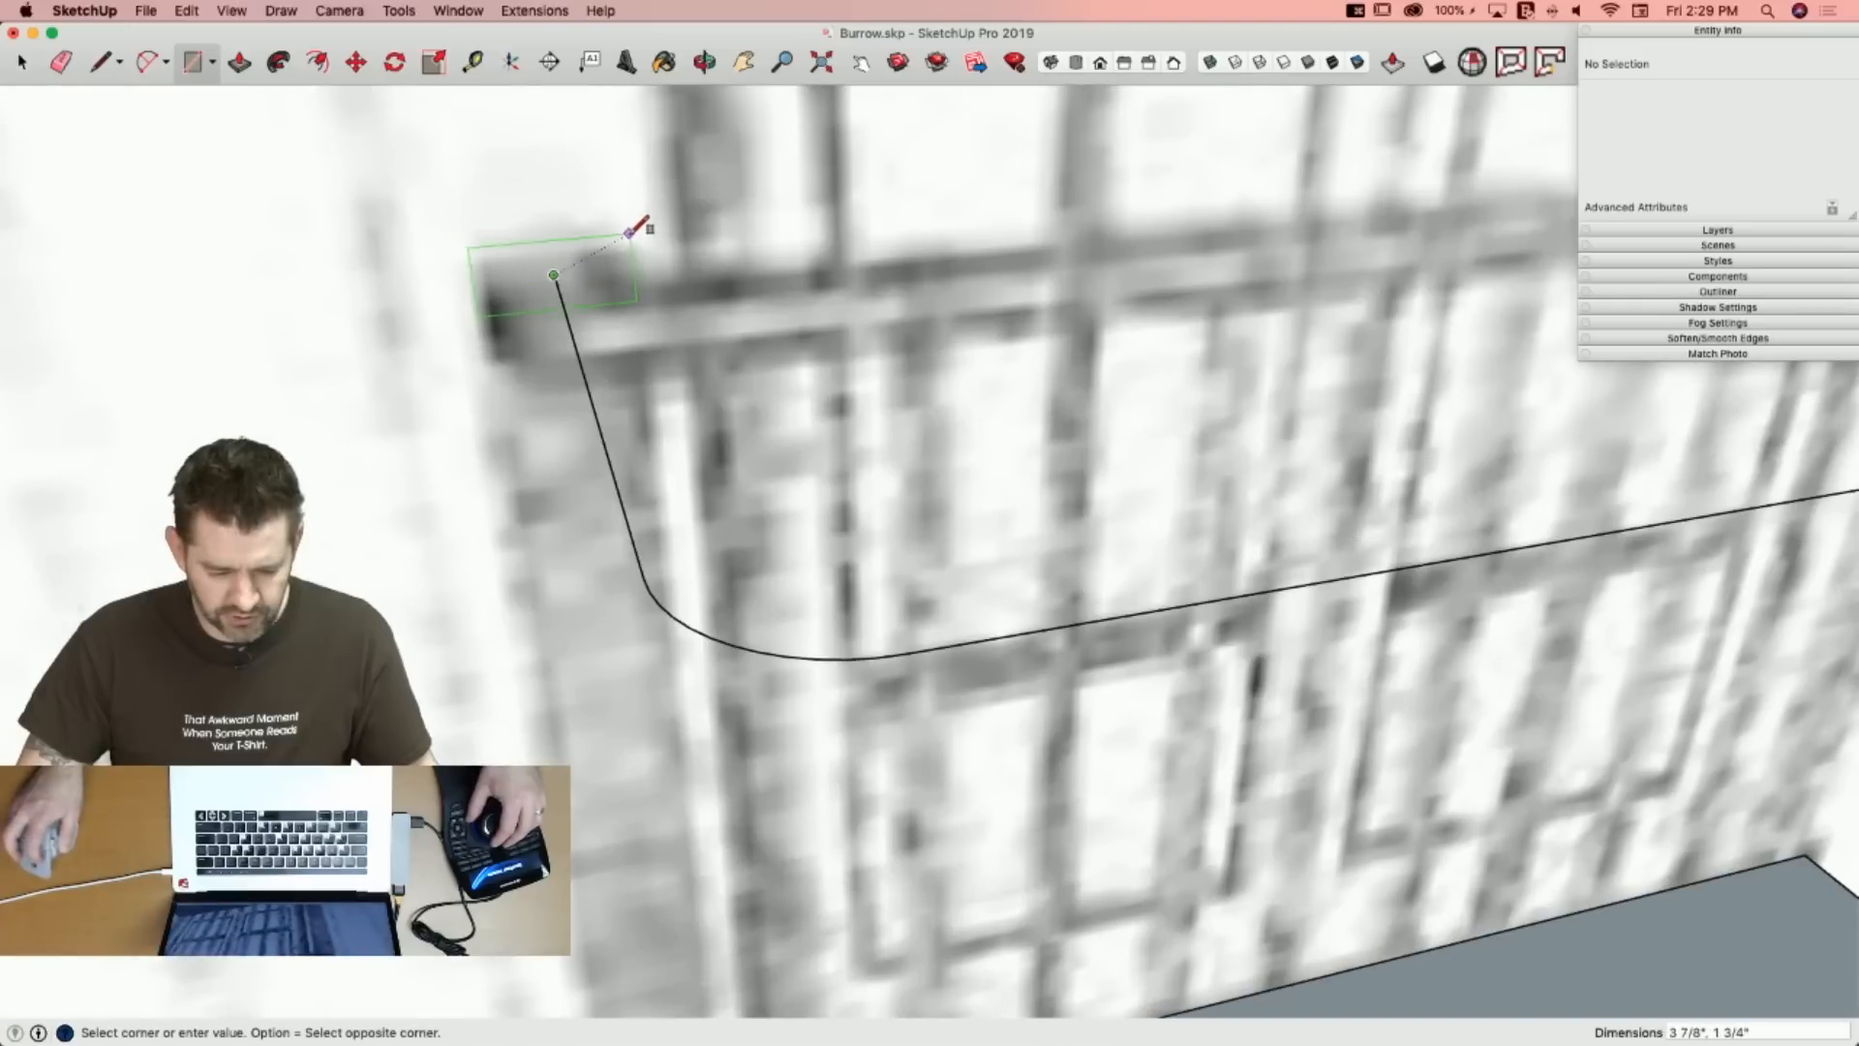
click(624, 240)
Sweep the rectangular profile along the whole handrail path with Follow Me.
key(space)
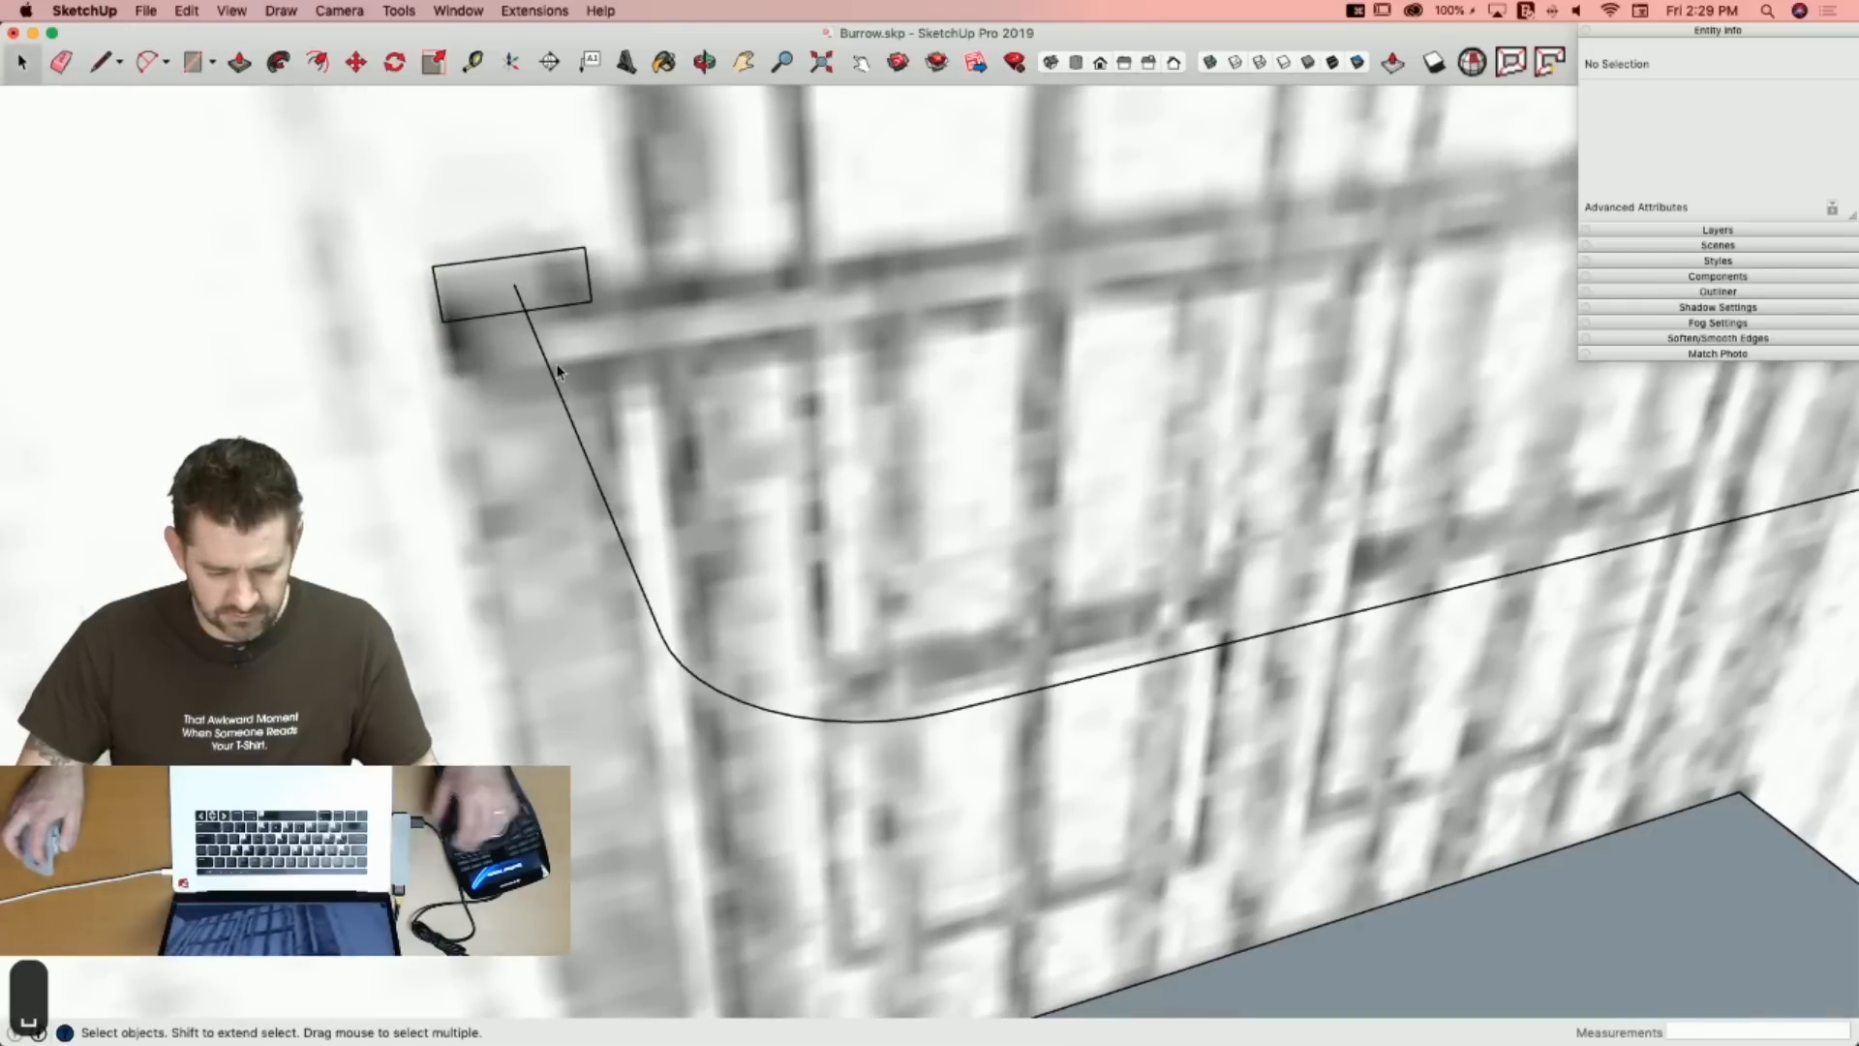
triple_click(554, 366)
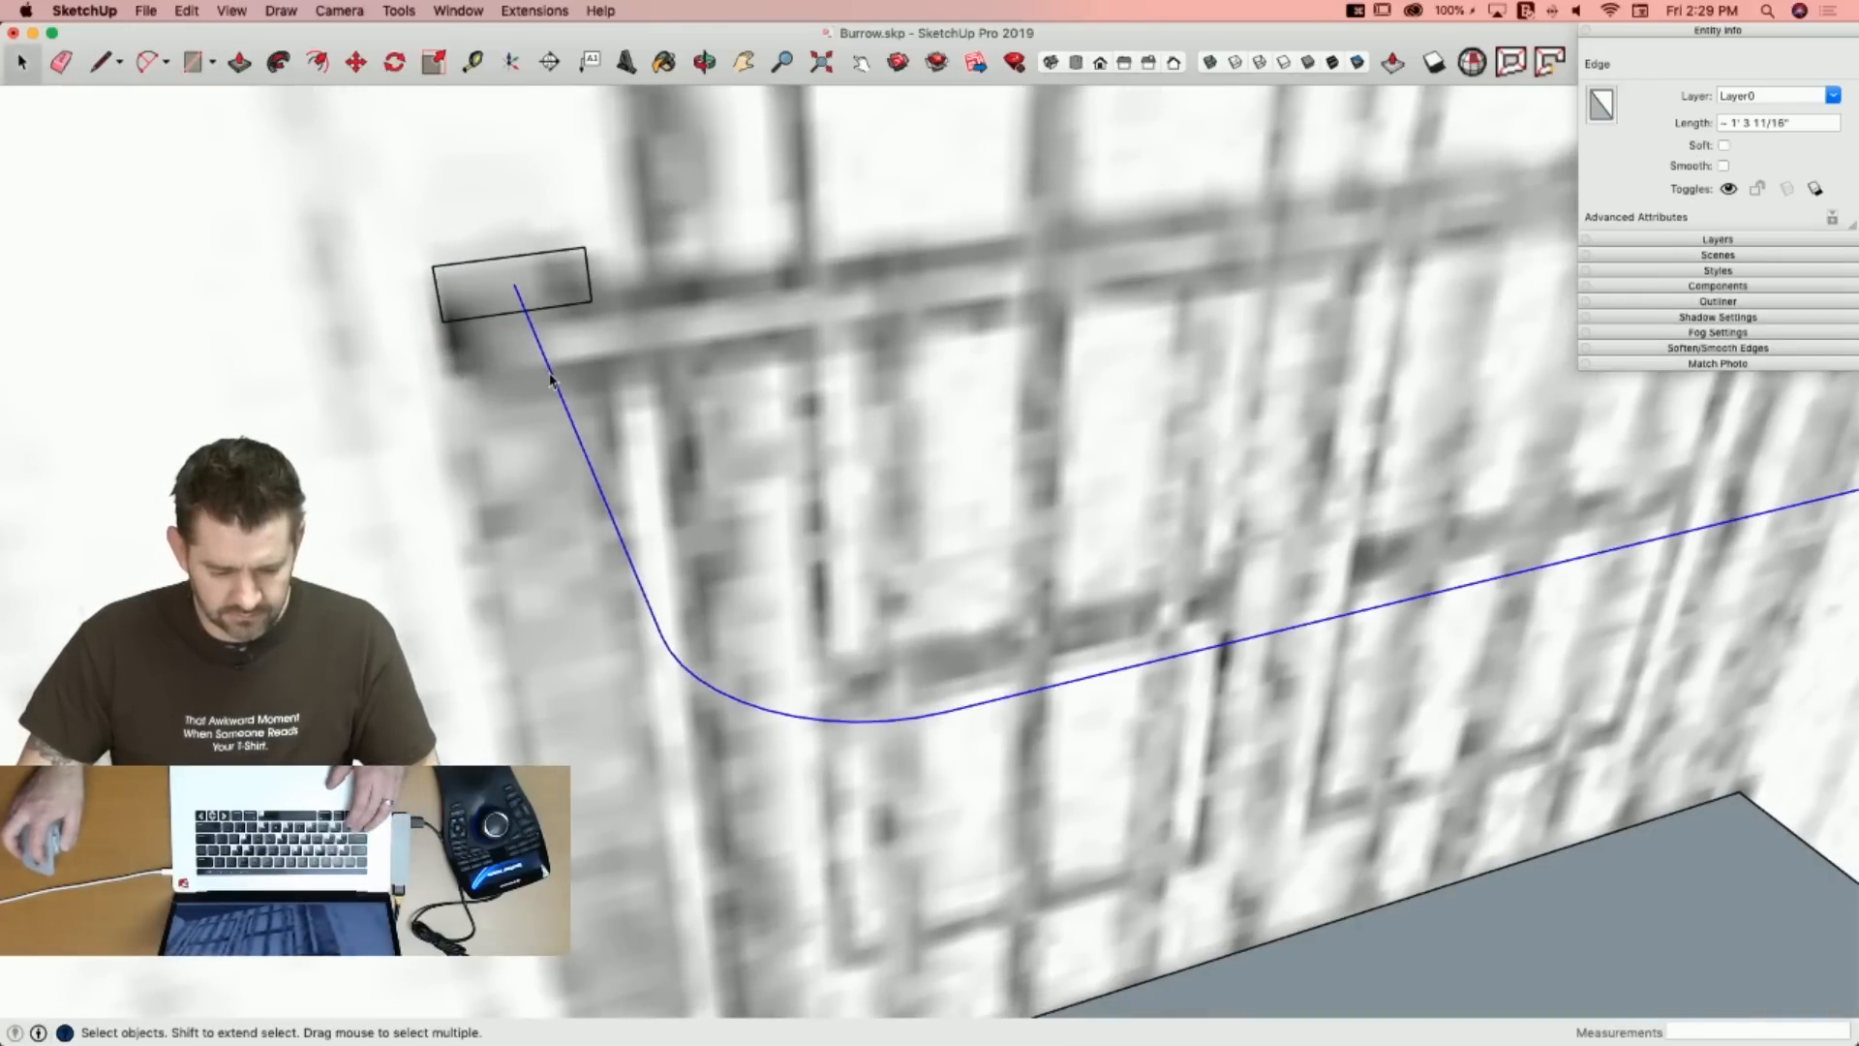
click(278, 61)
click(470, 304)
key(space)
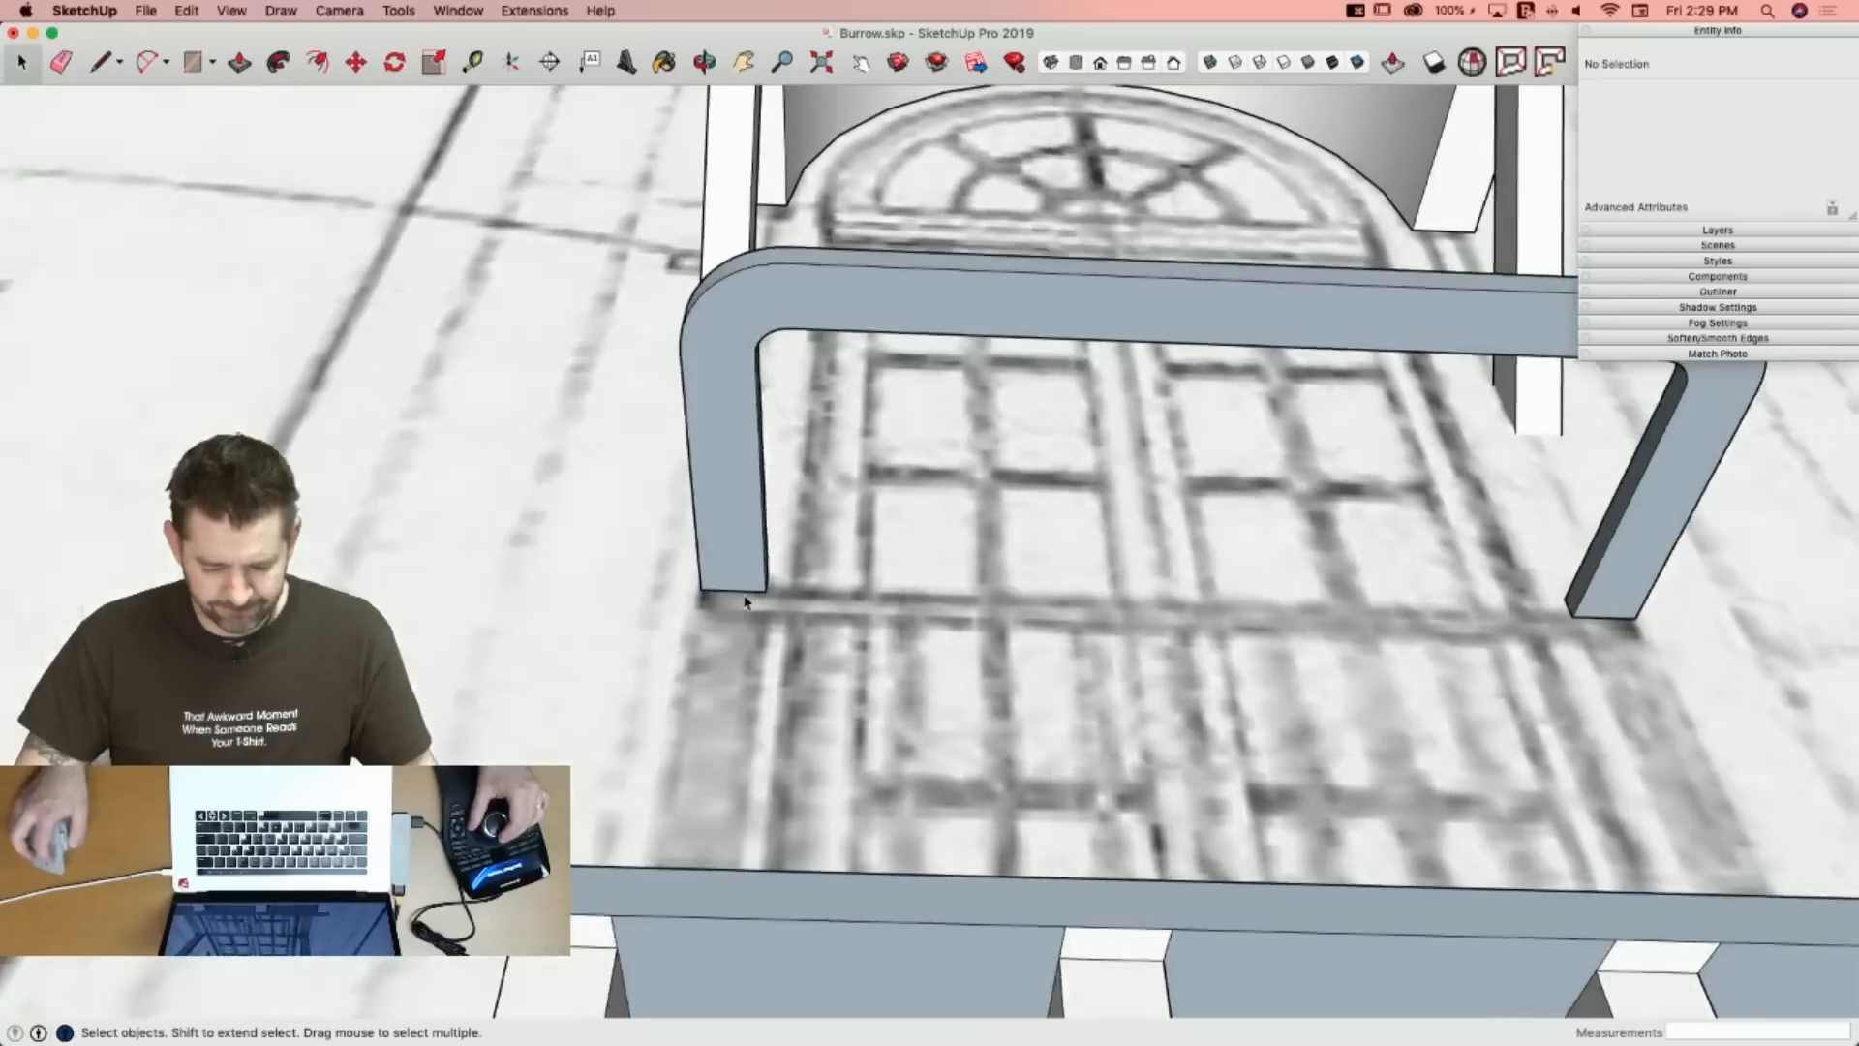
Draw a small 24-sided baluster circle on the handrail's underside, near the wall end of one side arm.
key(c)
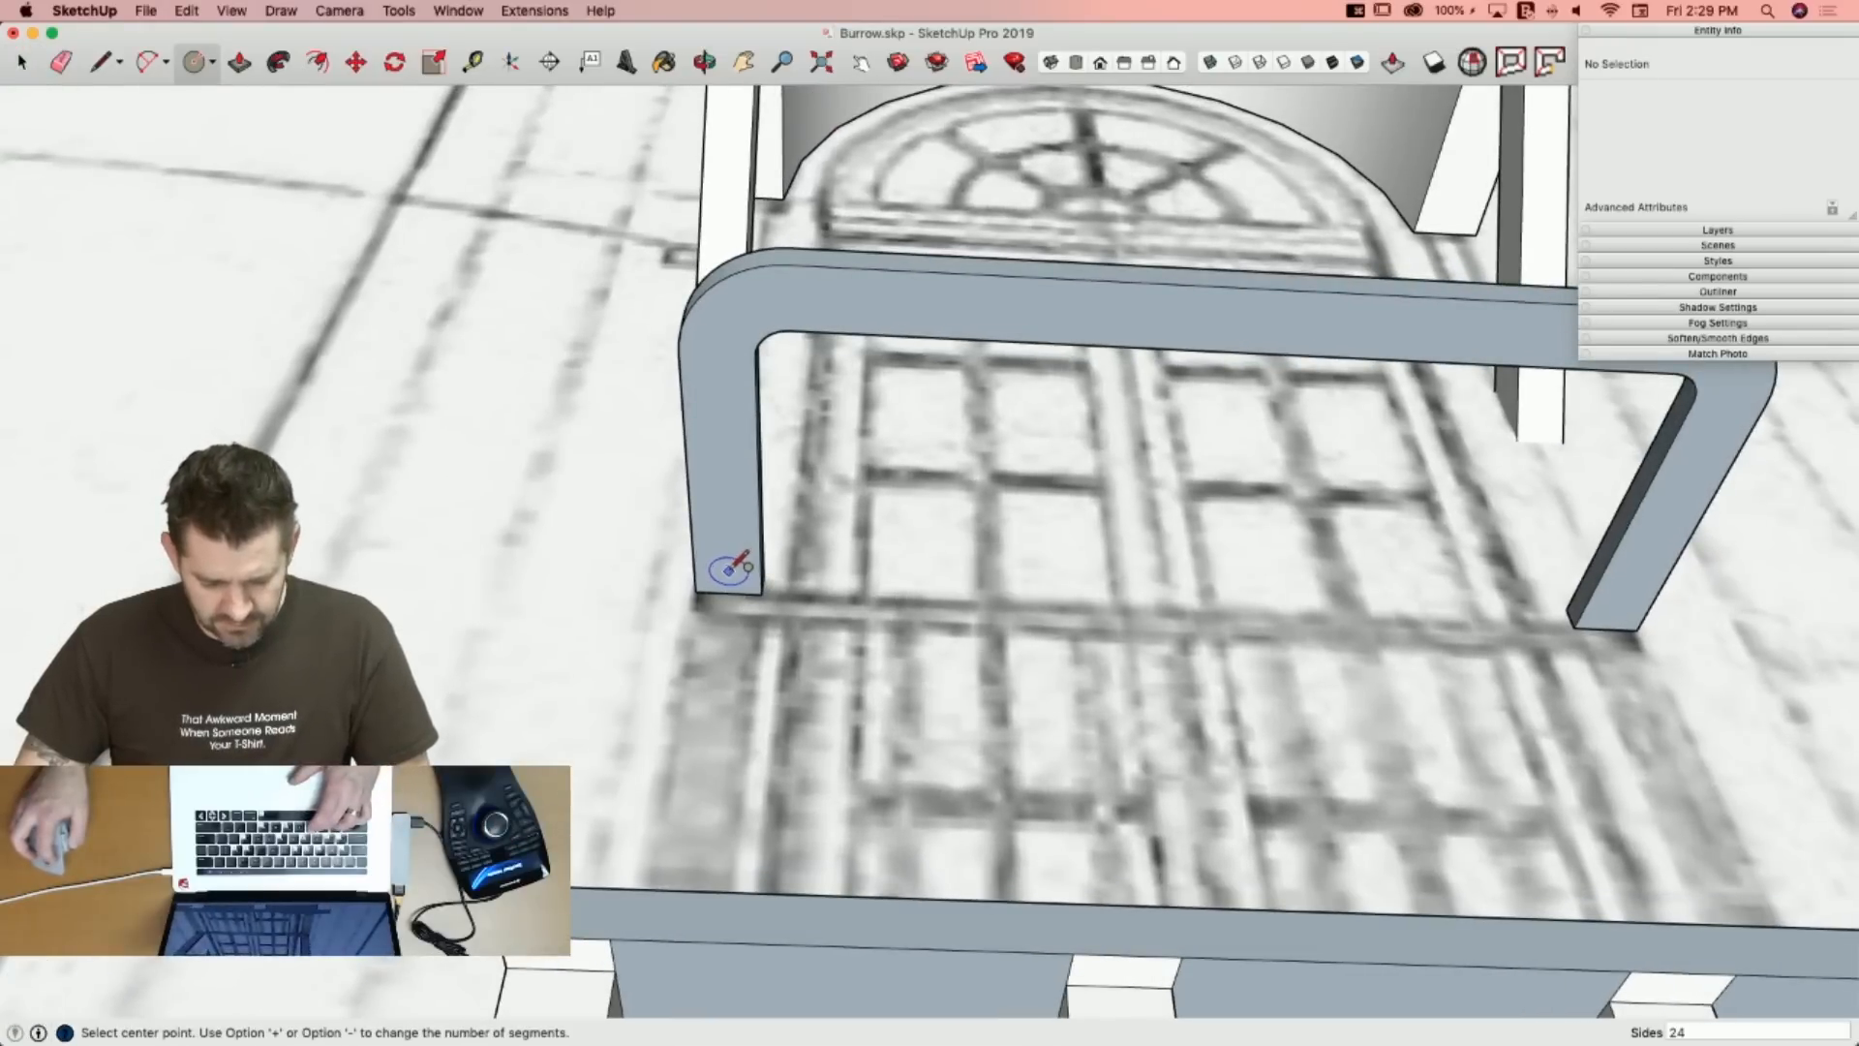
click(728, 568)
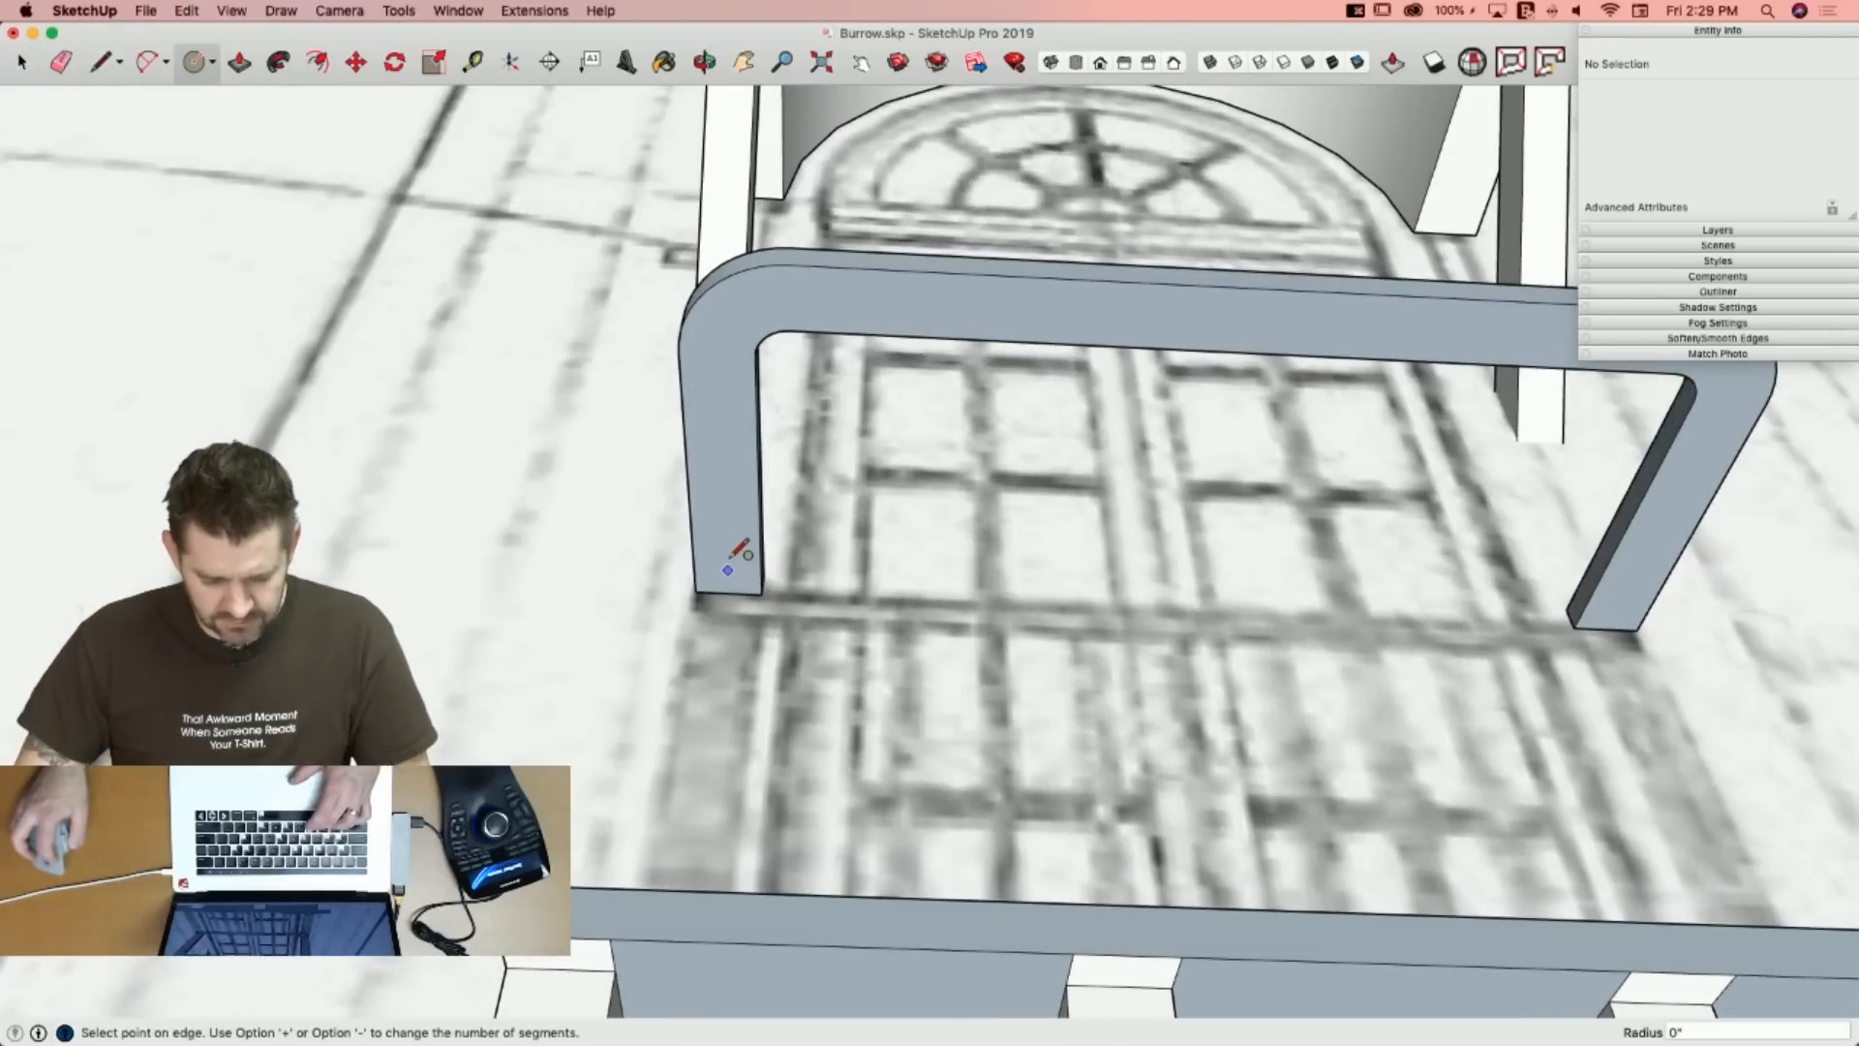
click(742, 554)
key(space)
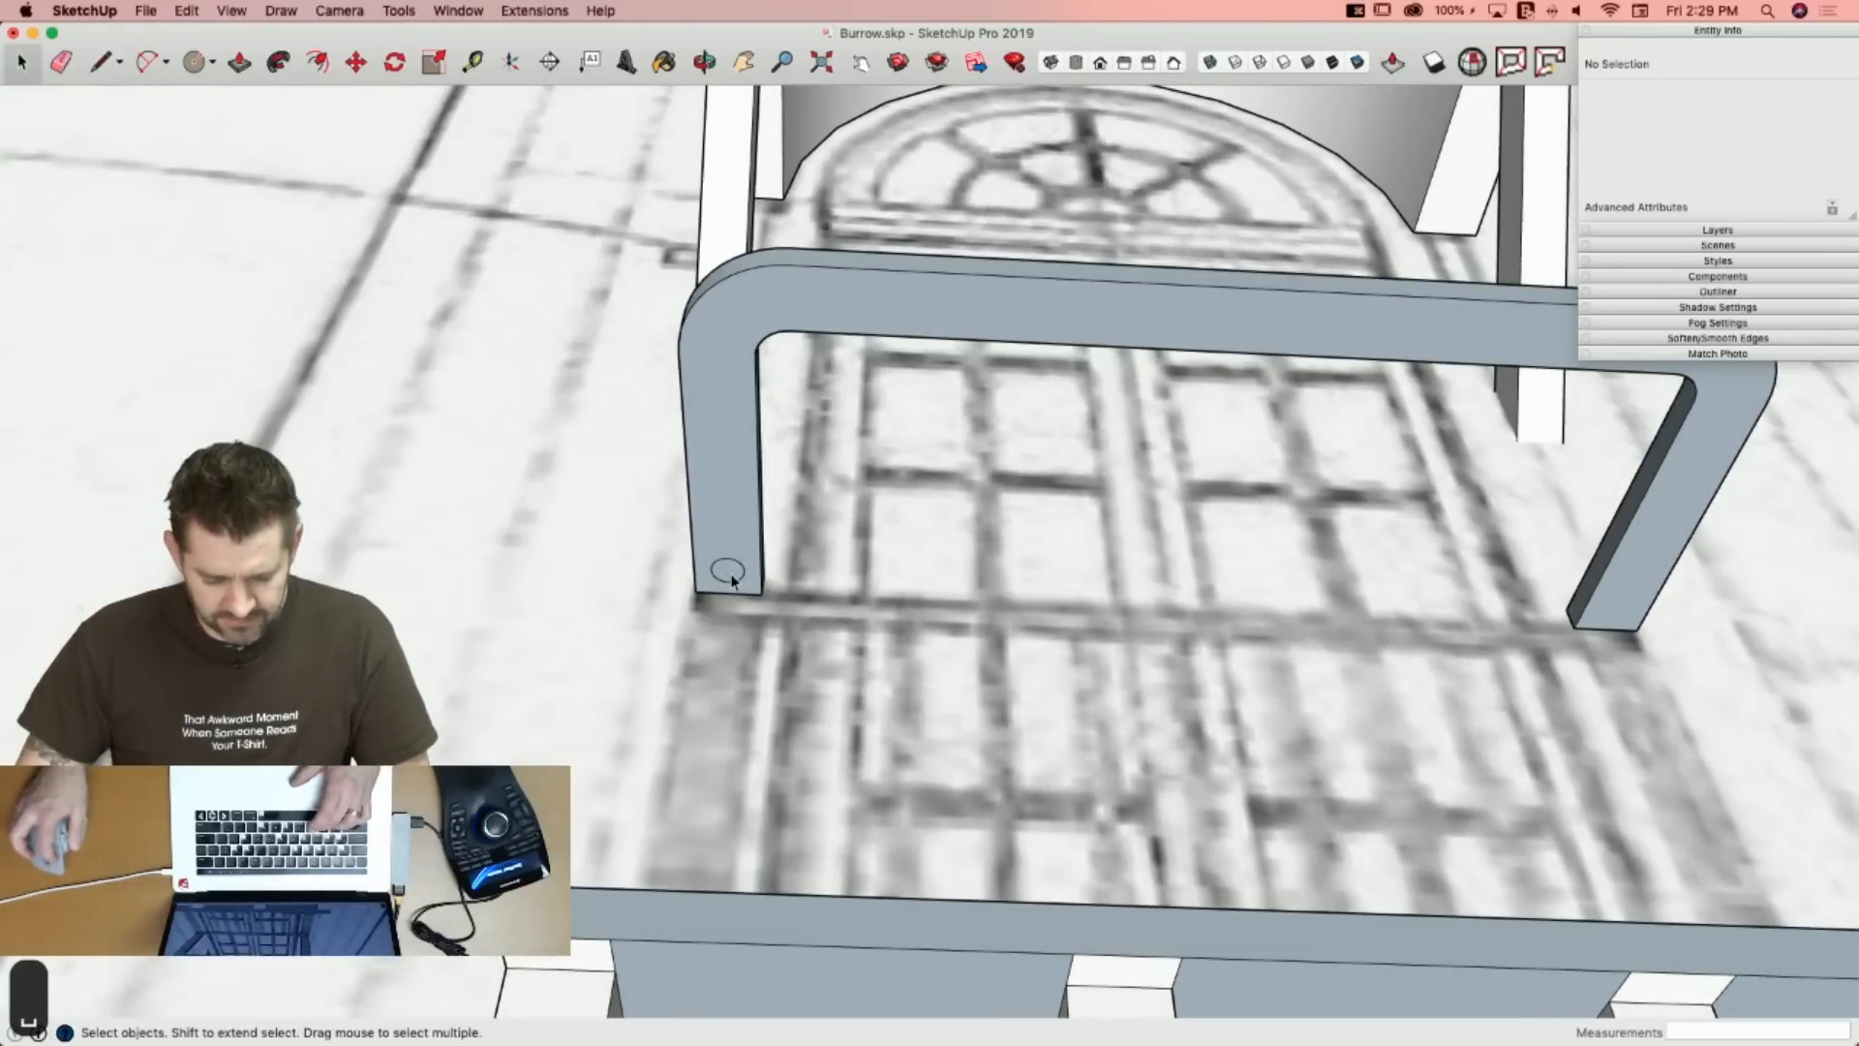
Copy the baluster circle about 1' 1 9/16" along the side arm towards the corner and divide the distance by 2.
click(731, 573)
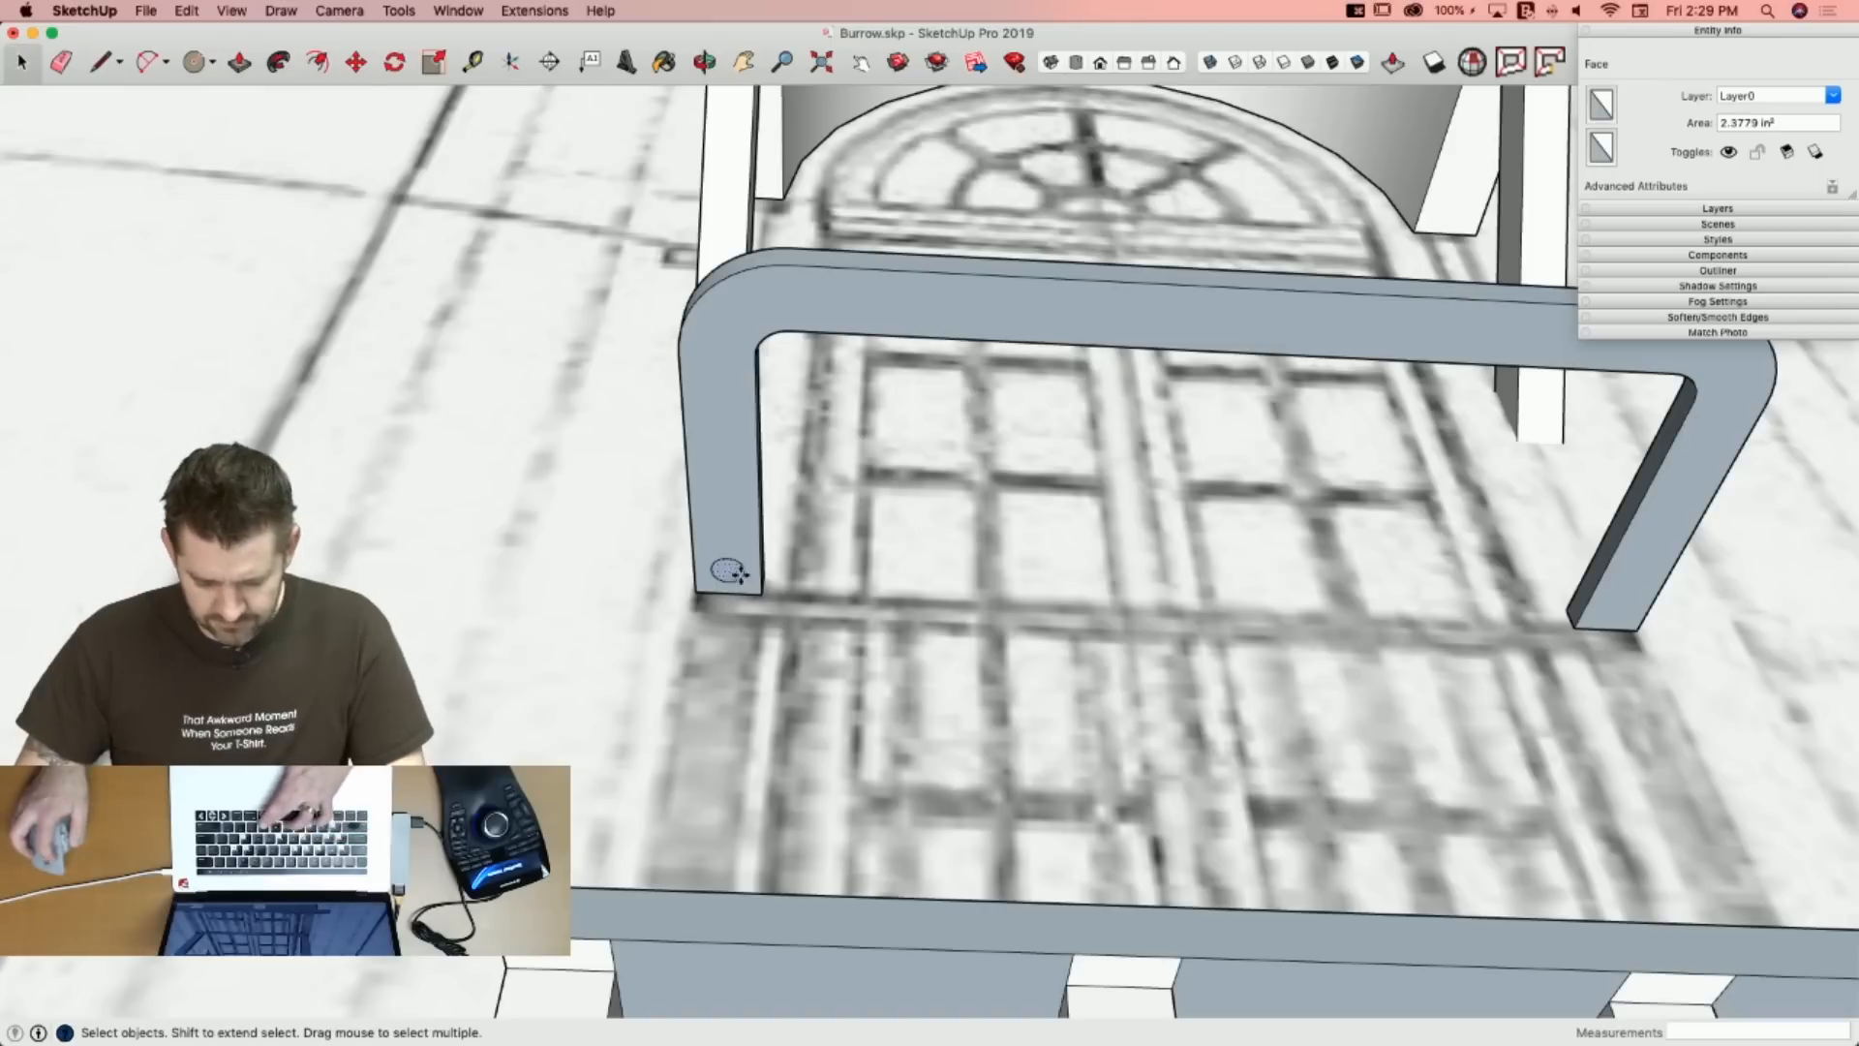
key(m)
click(728, 569)
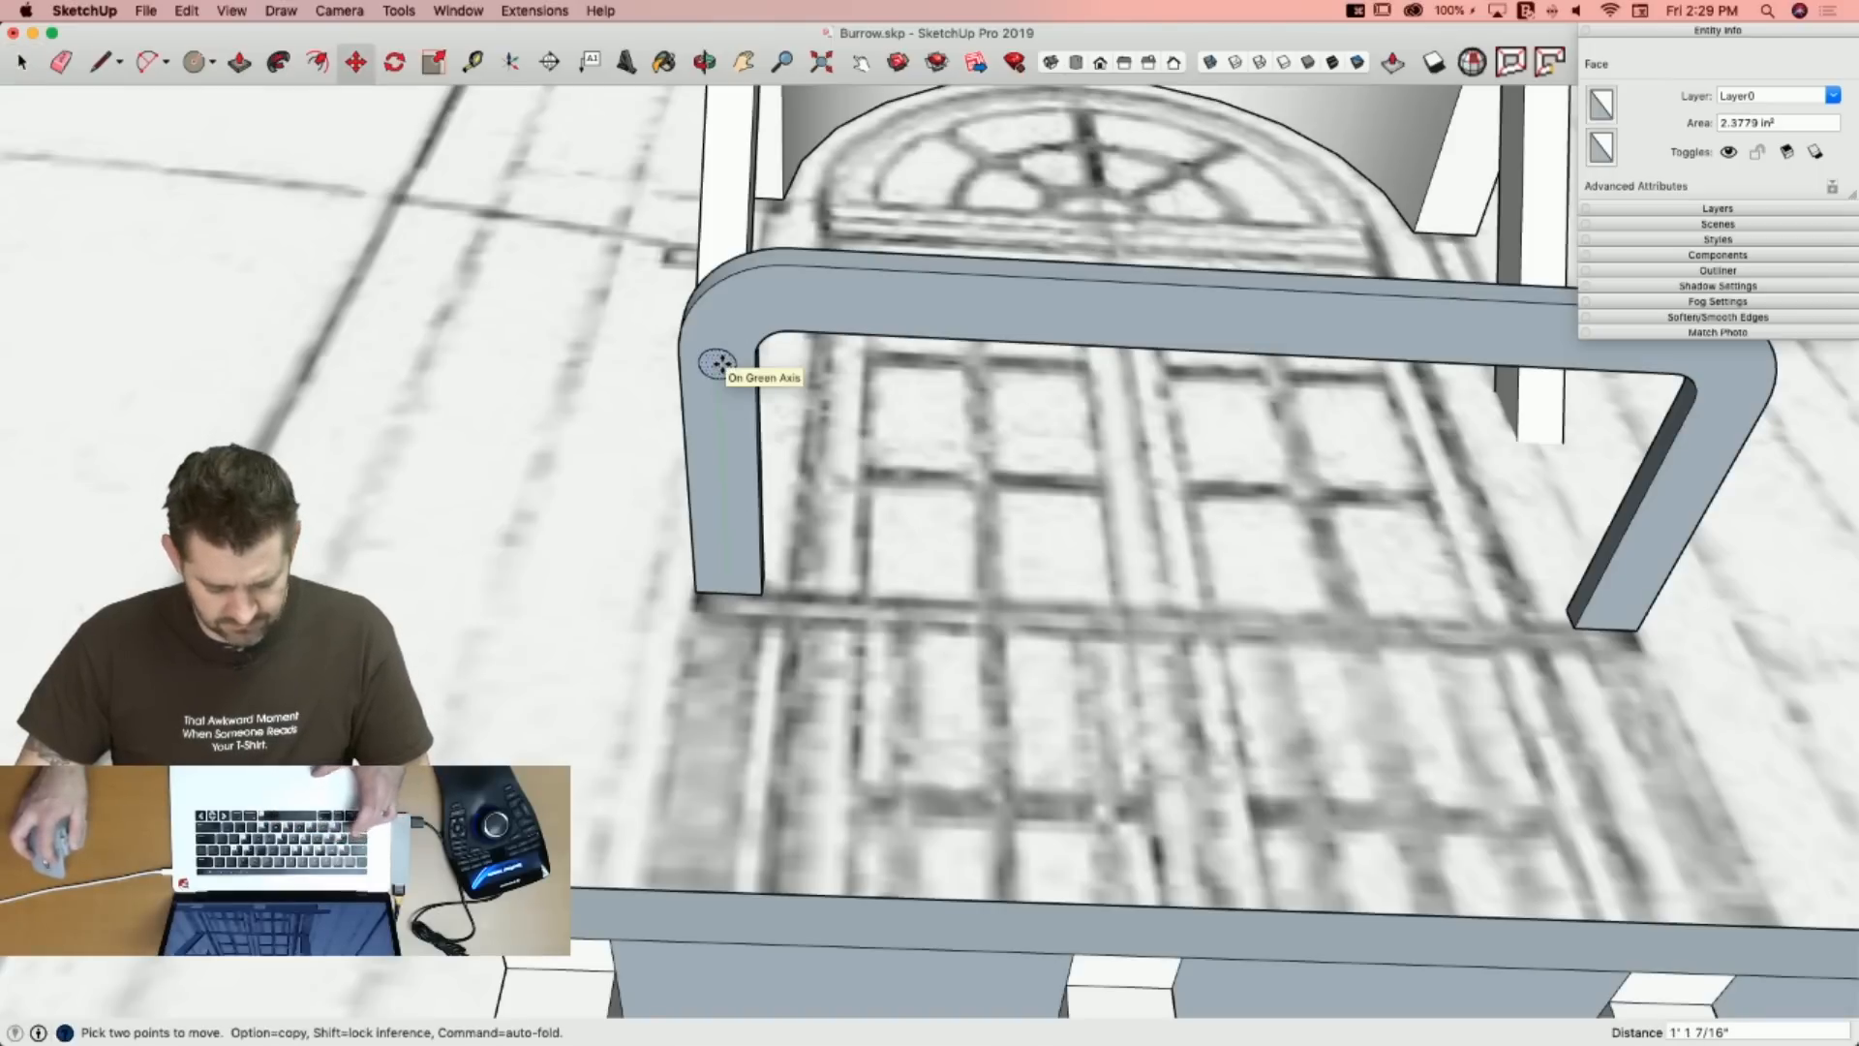
key(alt)
click(718, 361)
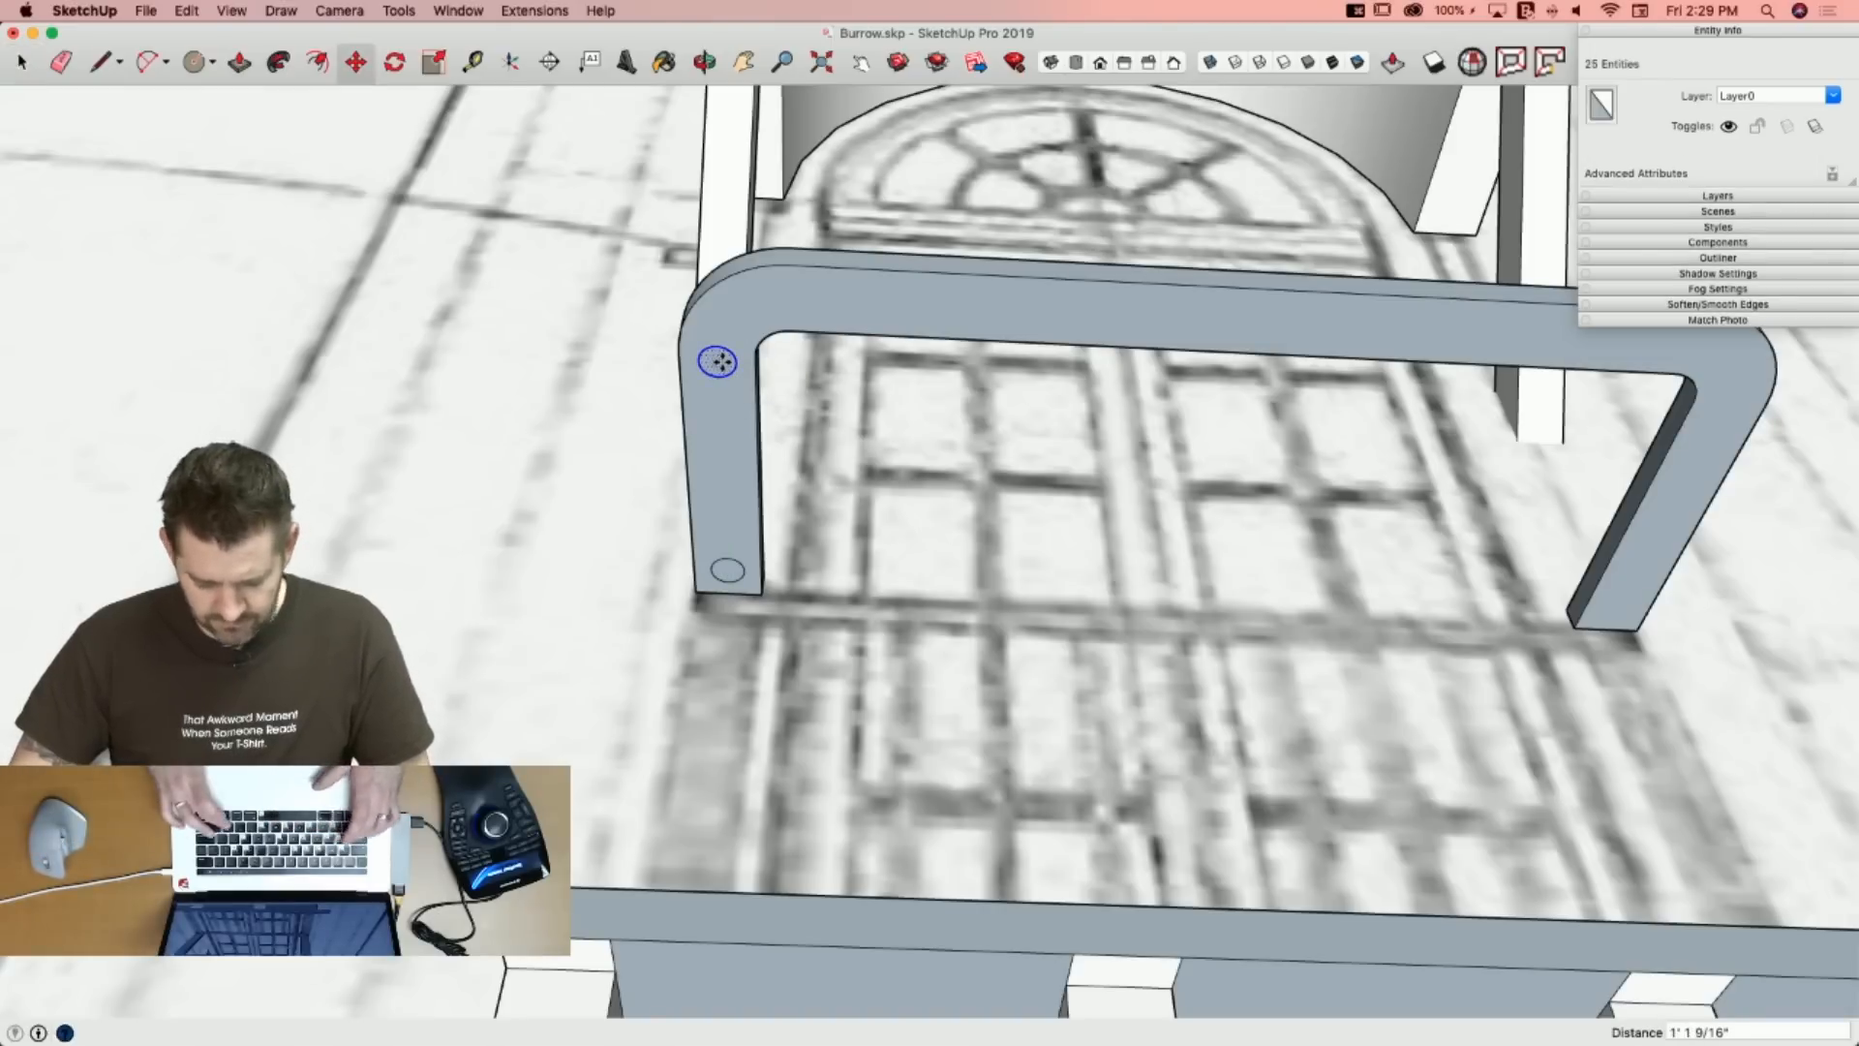
text(/3)
key(Return)
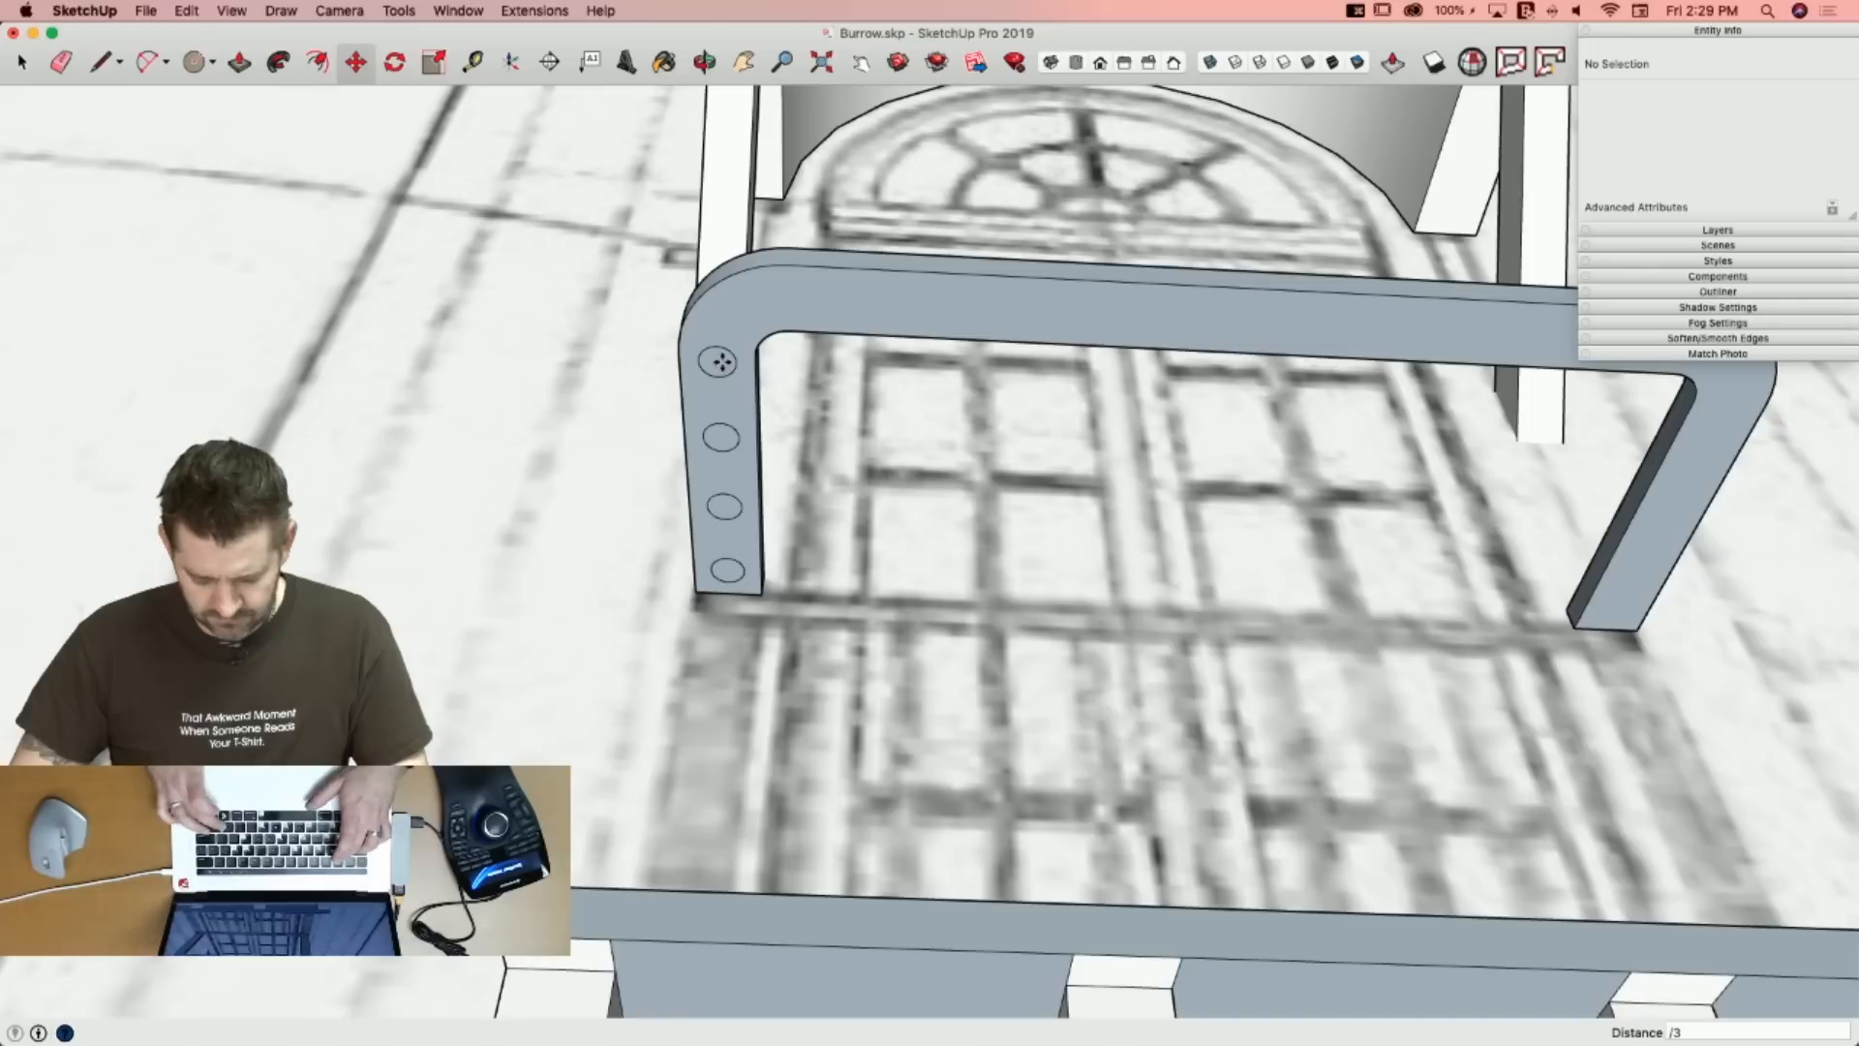
text(/2)
key(Return)
key(space)
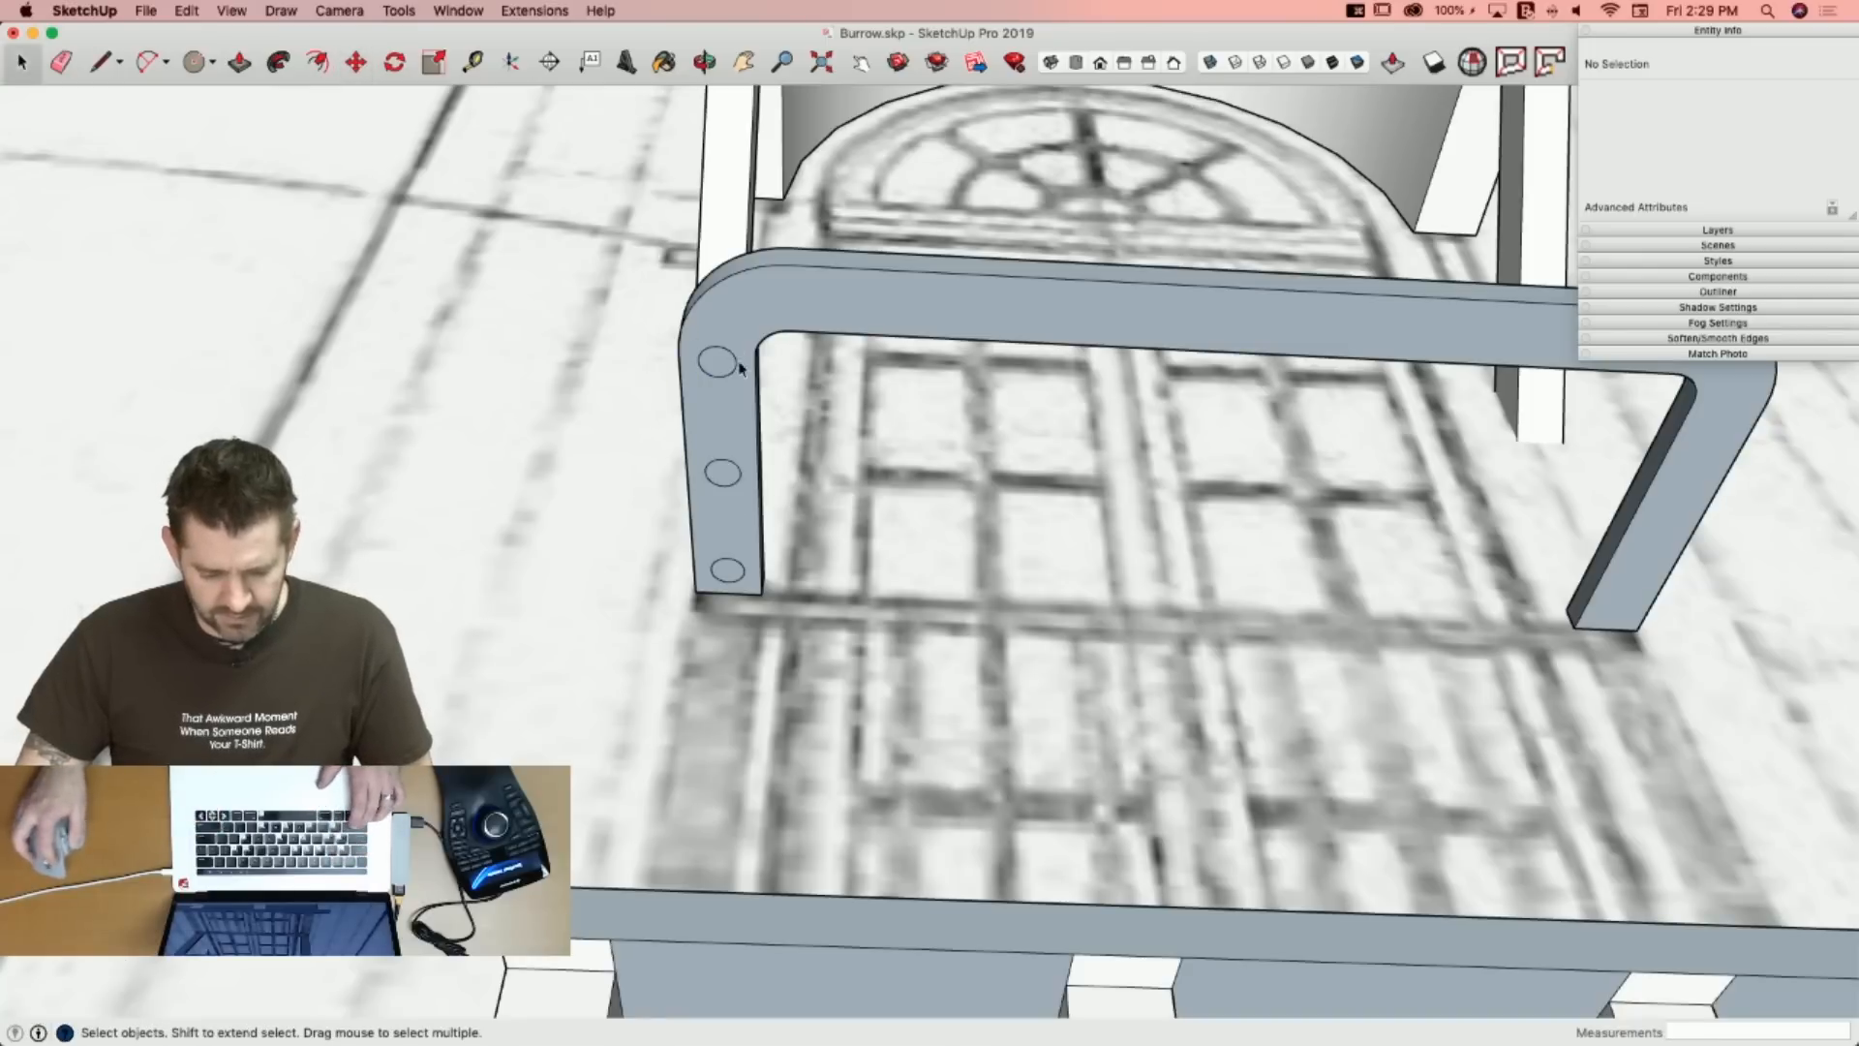
Copy the three baluster circles to the handrail's opposite side arm, from one arm end's midpoint to the other's.
click(723, 369)
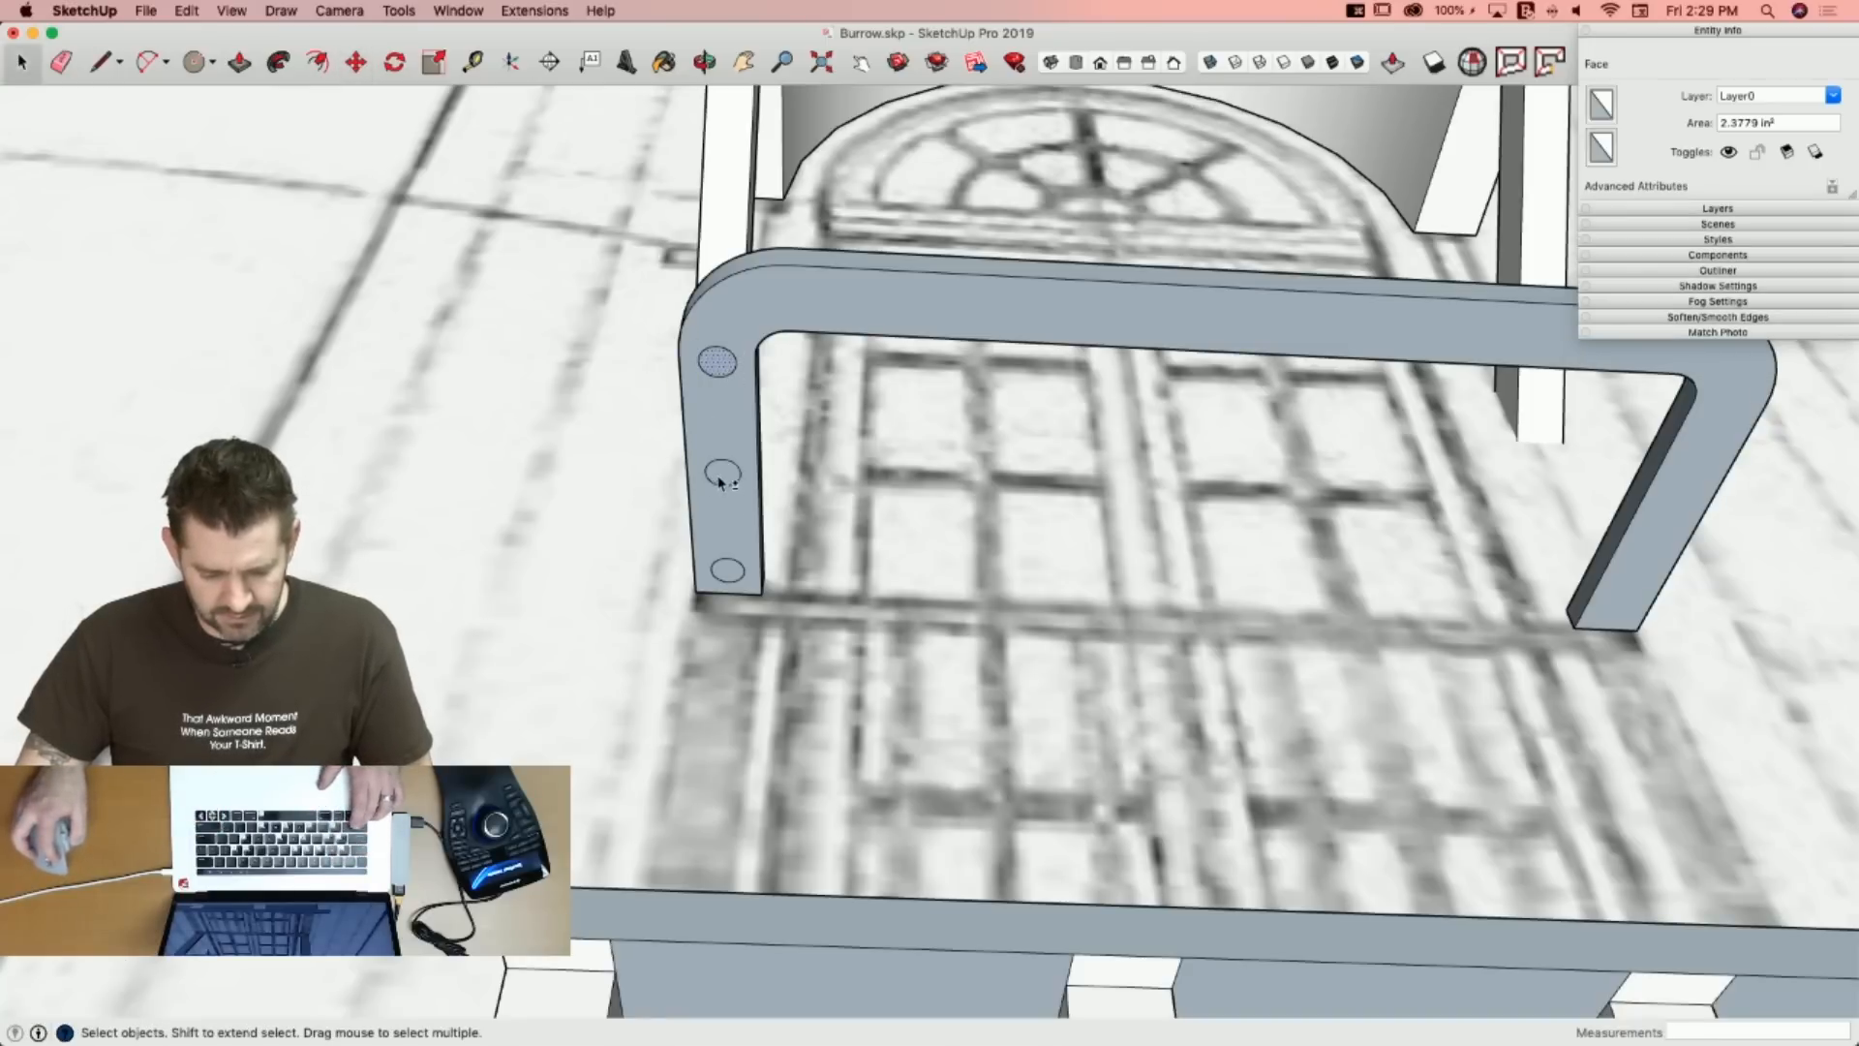
shift+click(732, 577)
key(m)
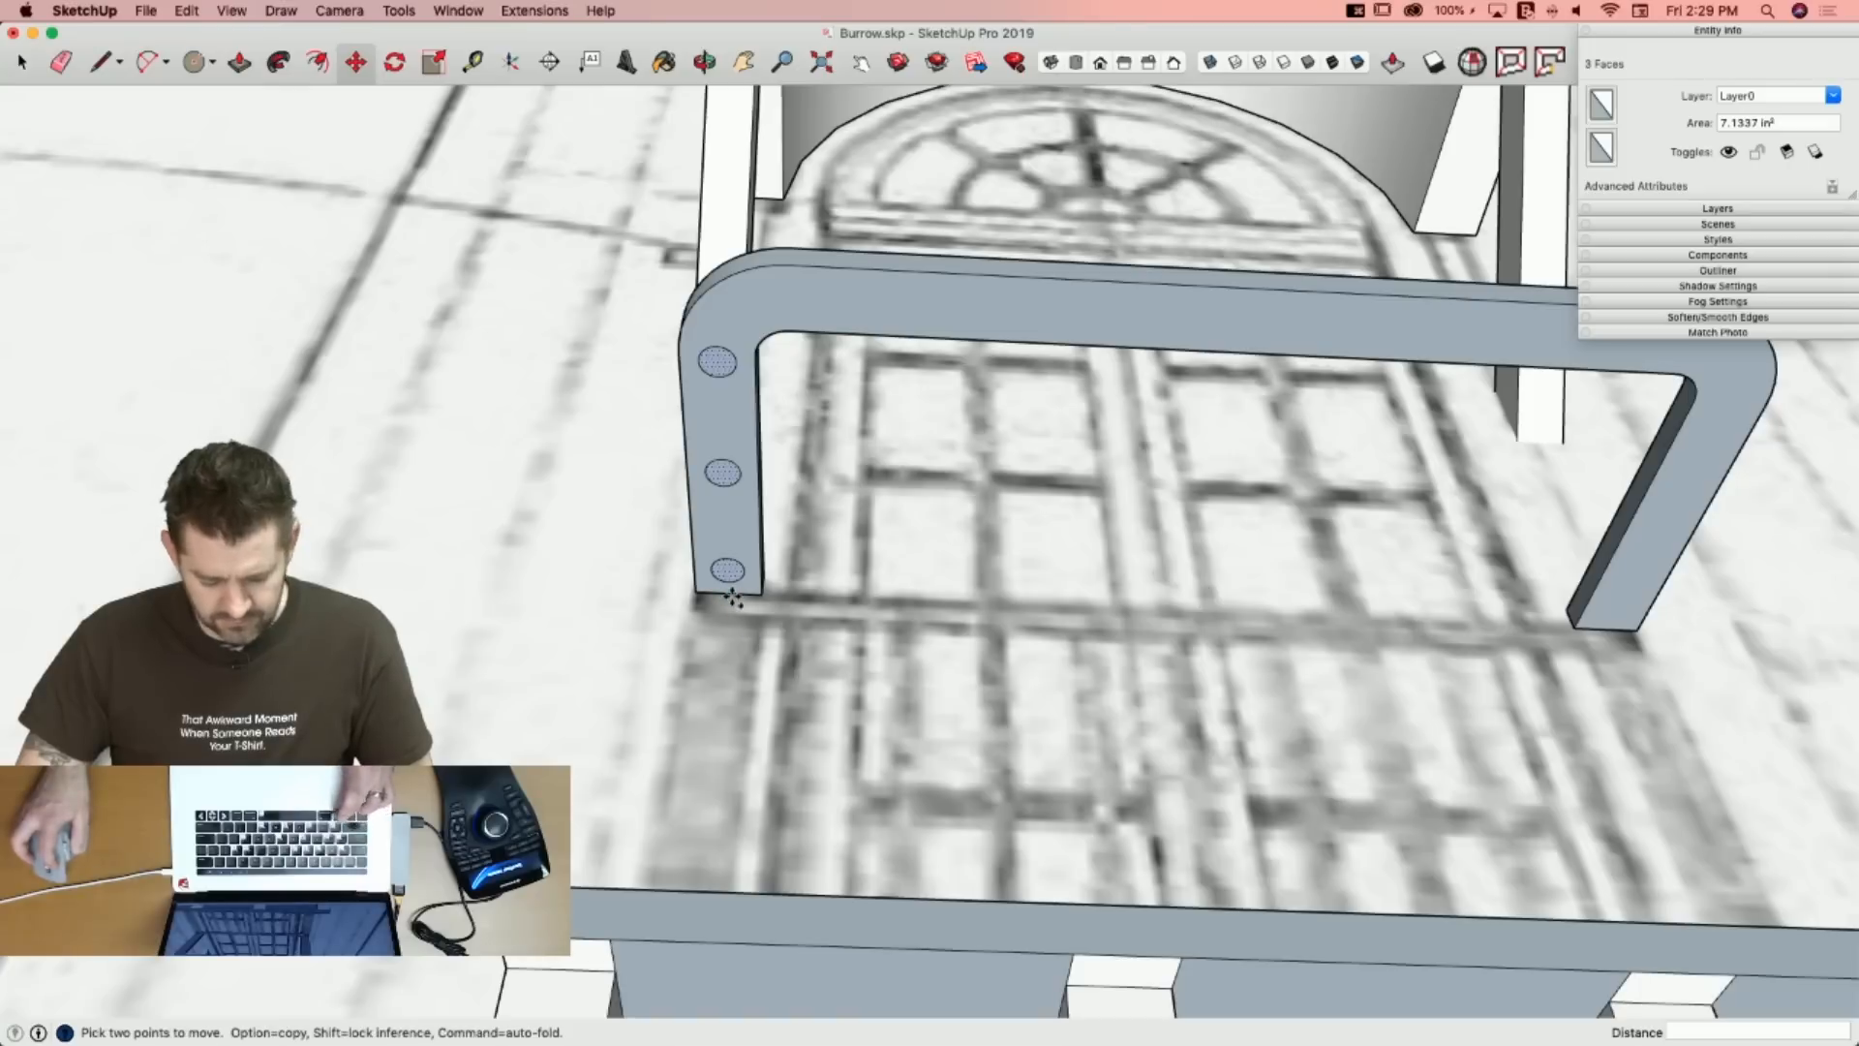
click(733, 597)
key(alt)
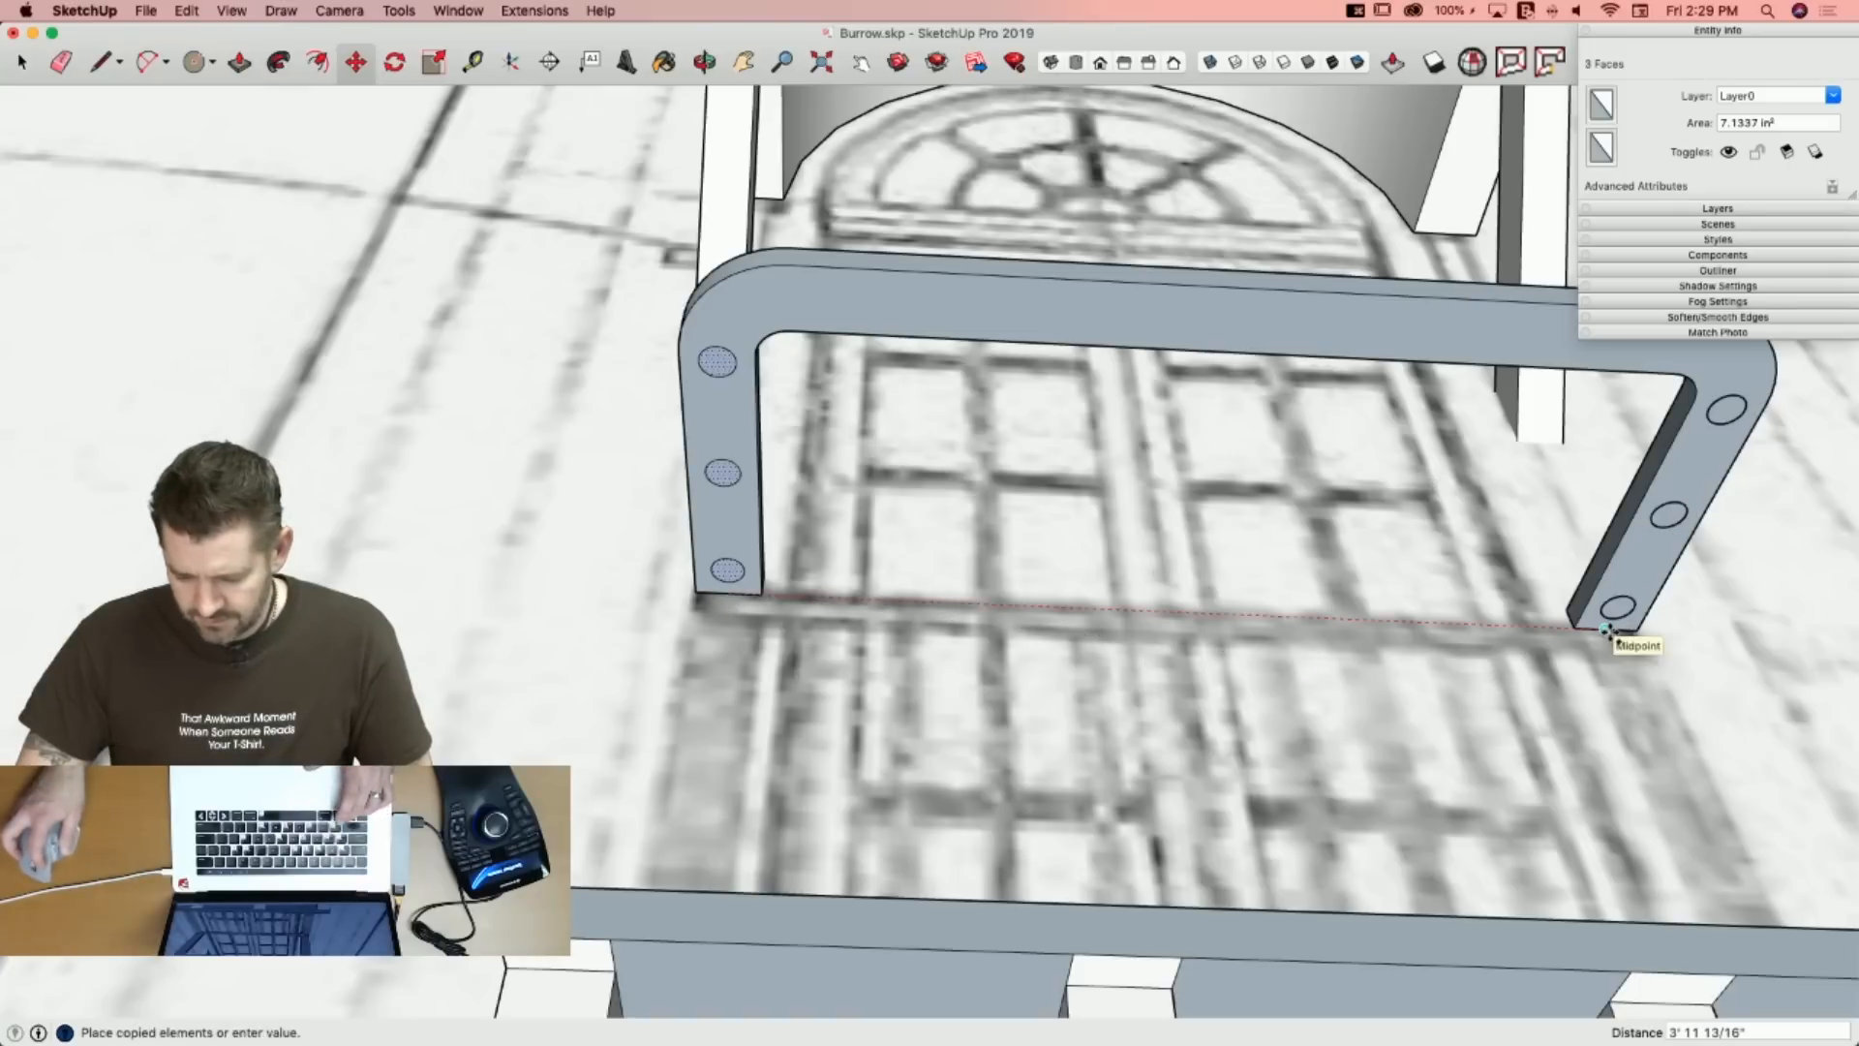
click(1607, 629)
key(space)
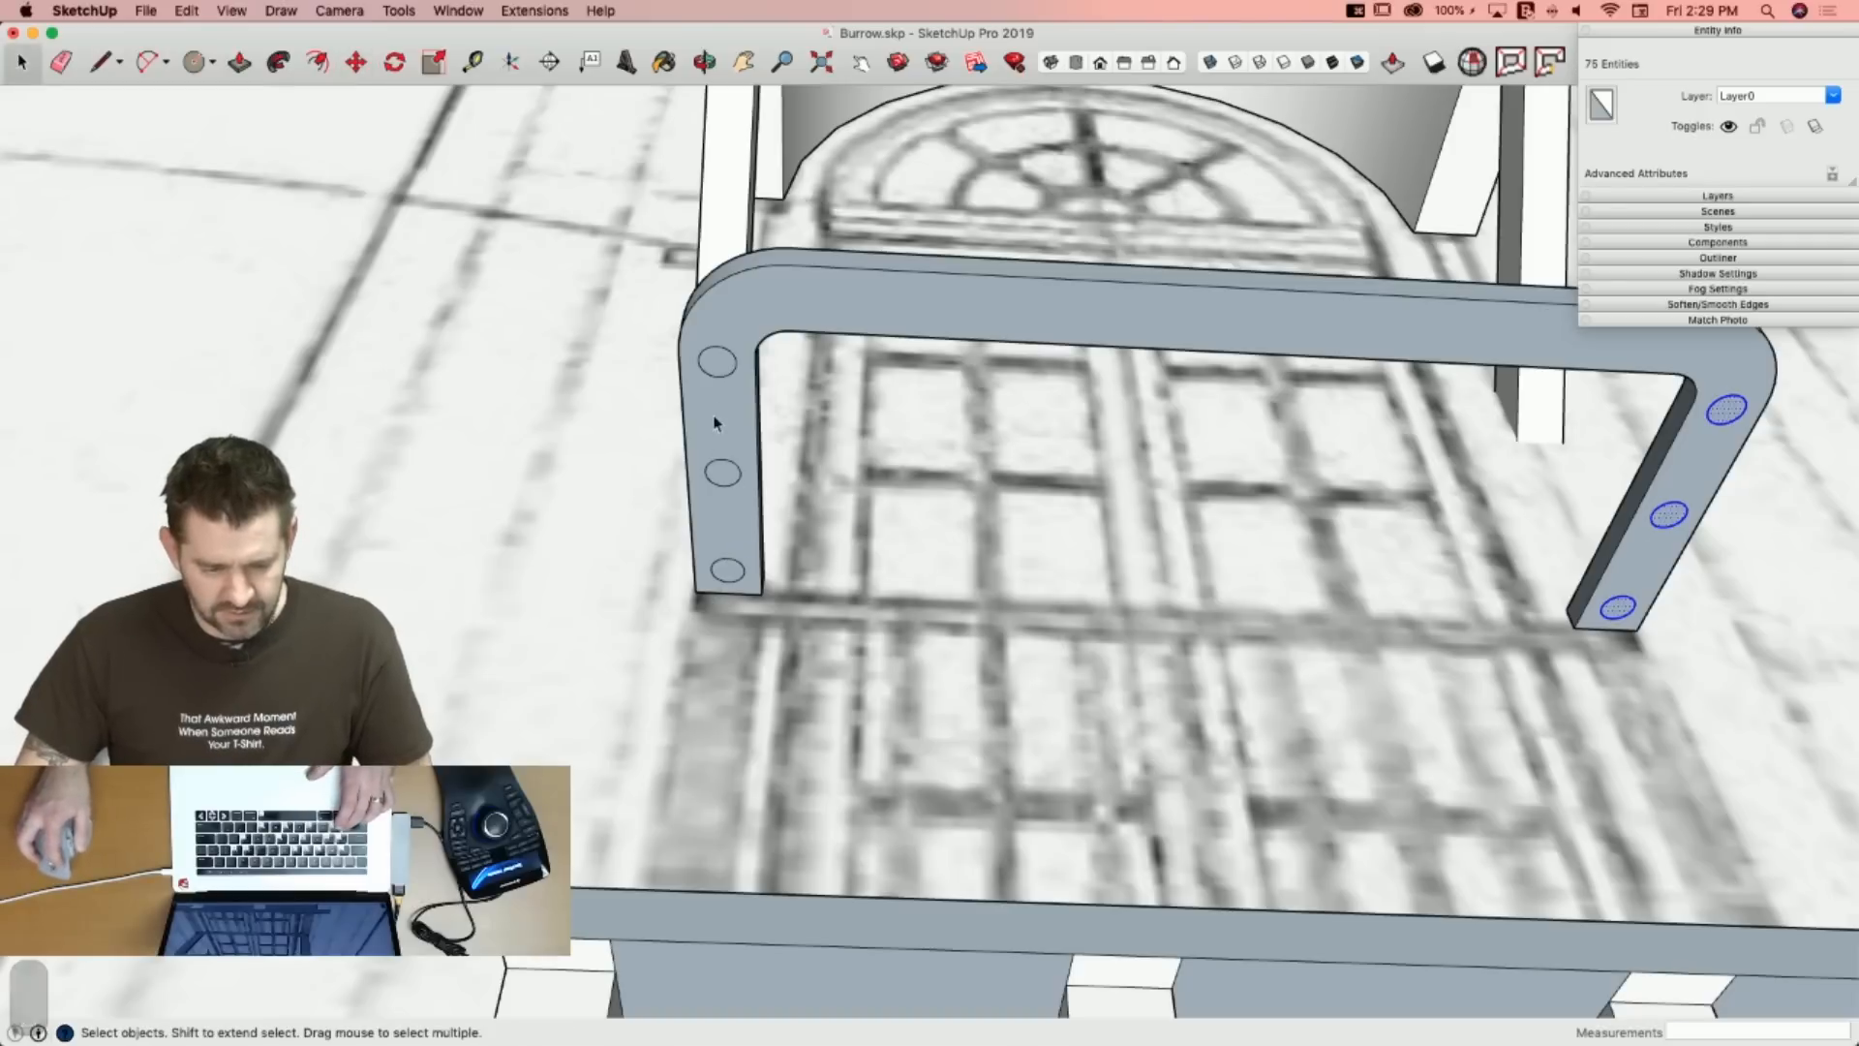
Copy the baluster circle nearest the corner around onto the front rail, about 4 15/16" away.
click(712, 365)
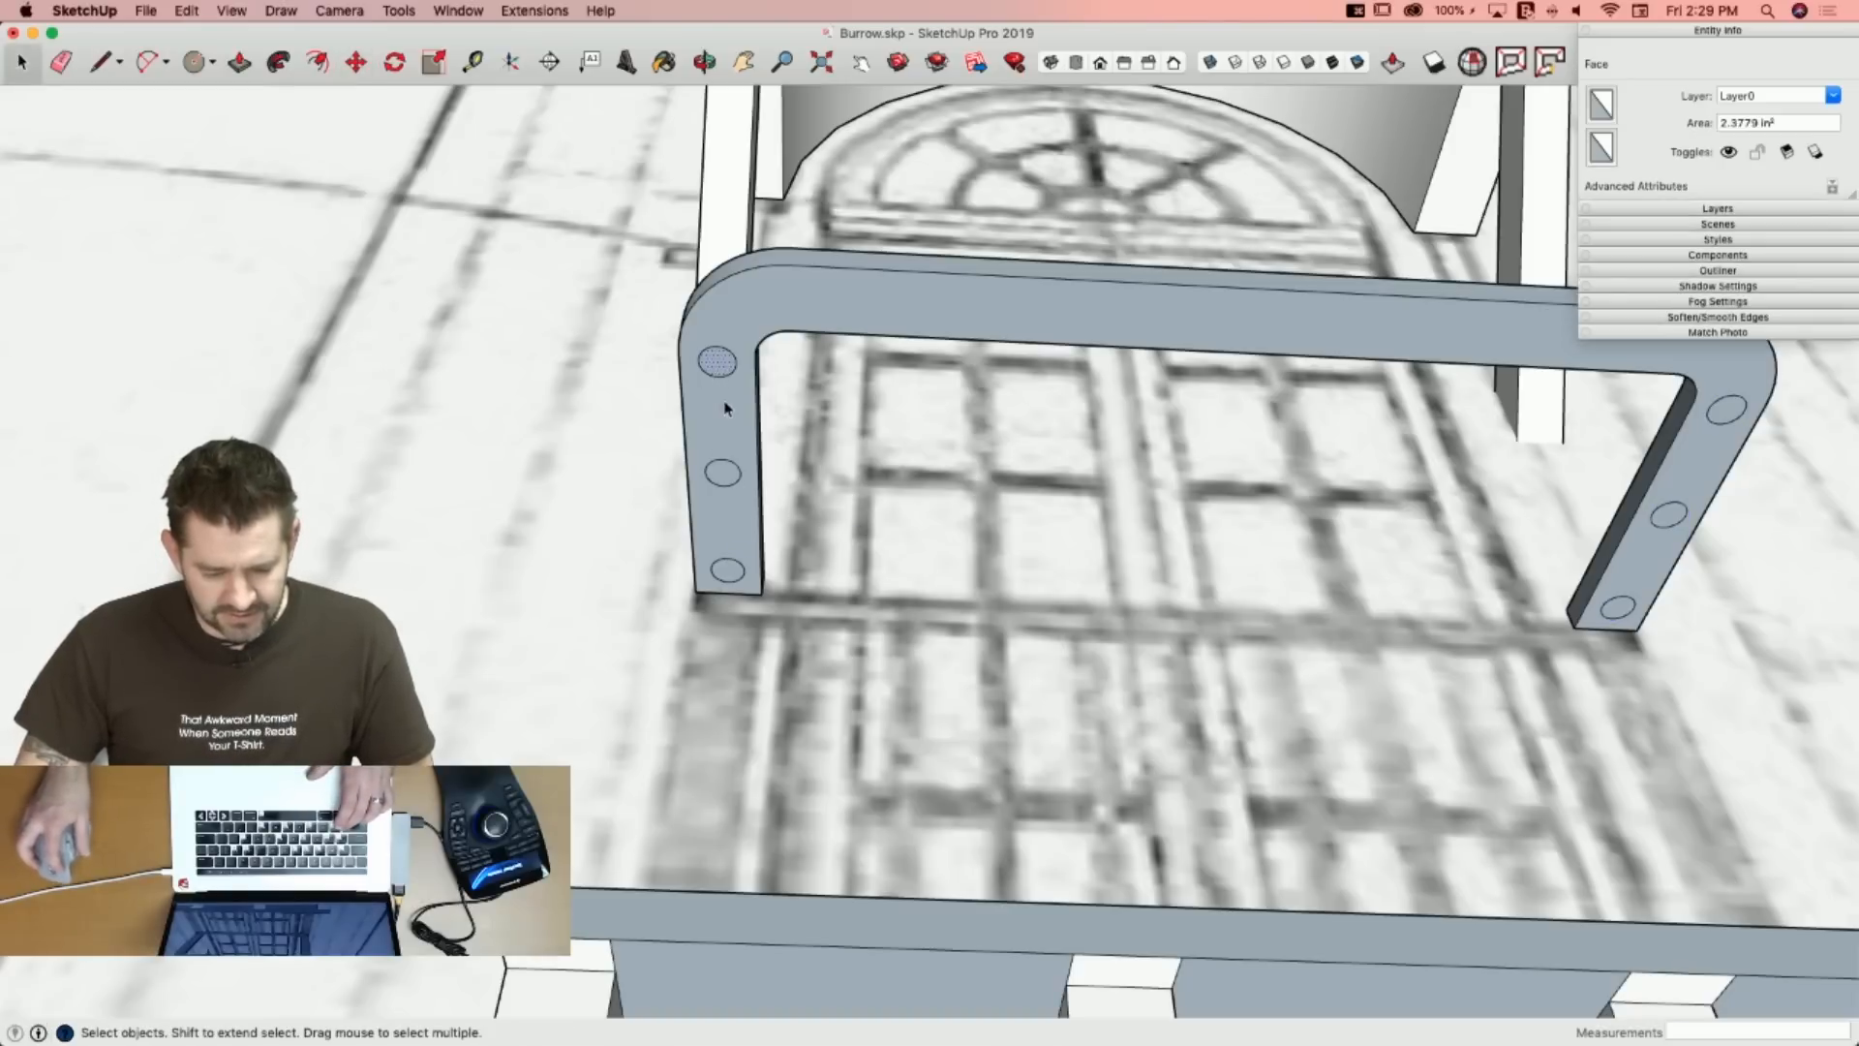
key(m)
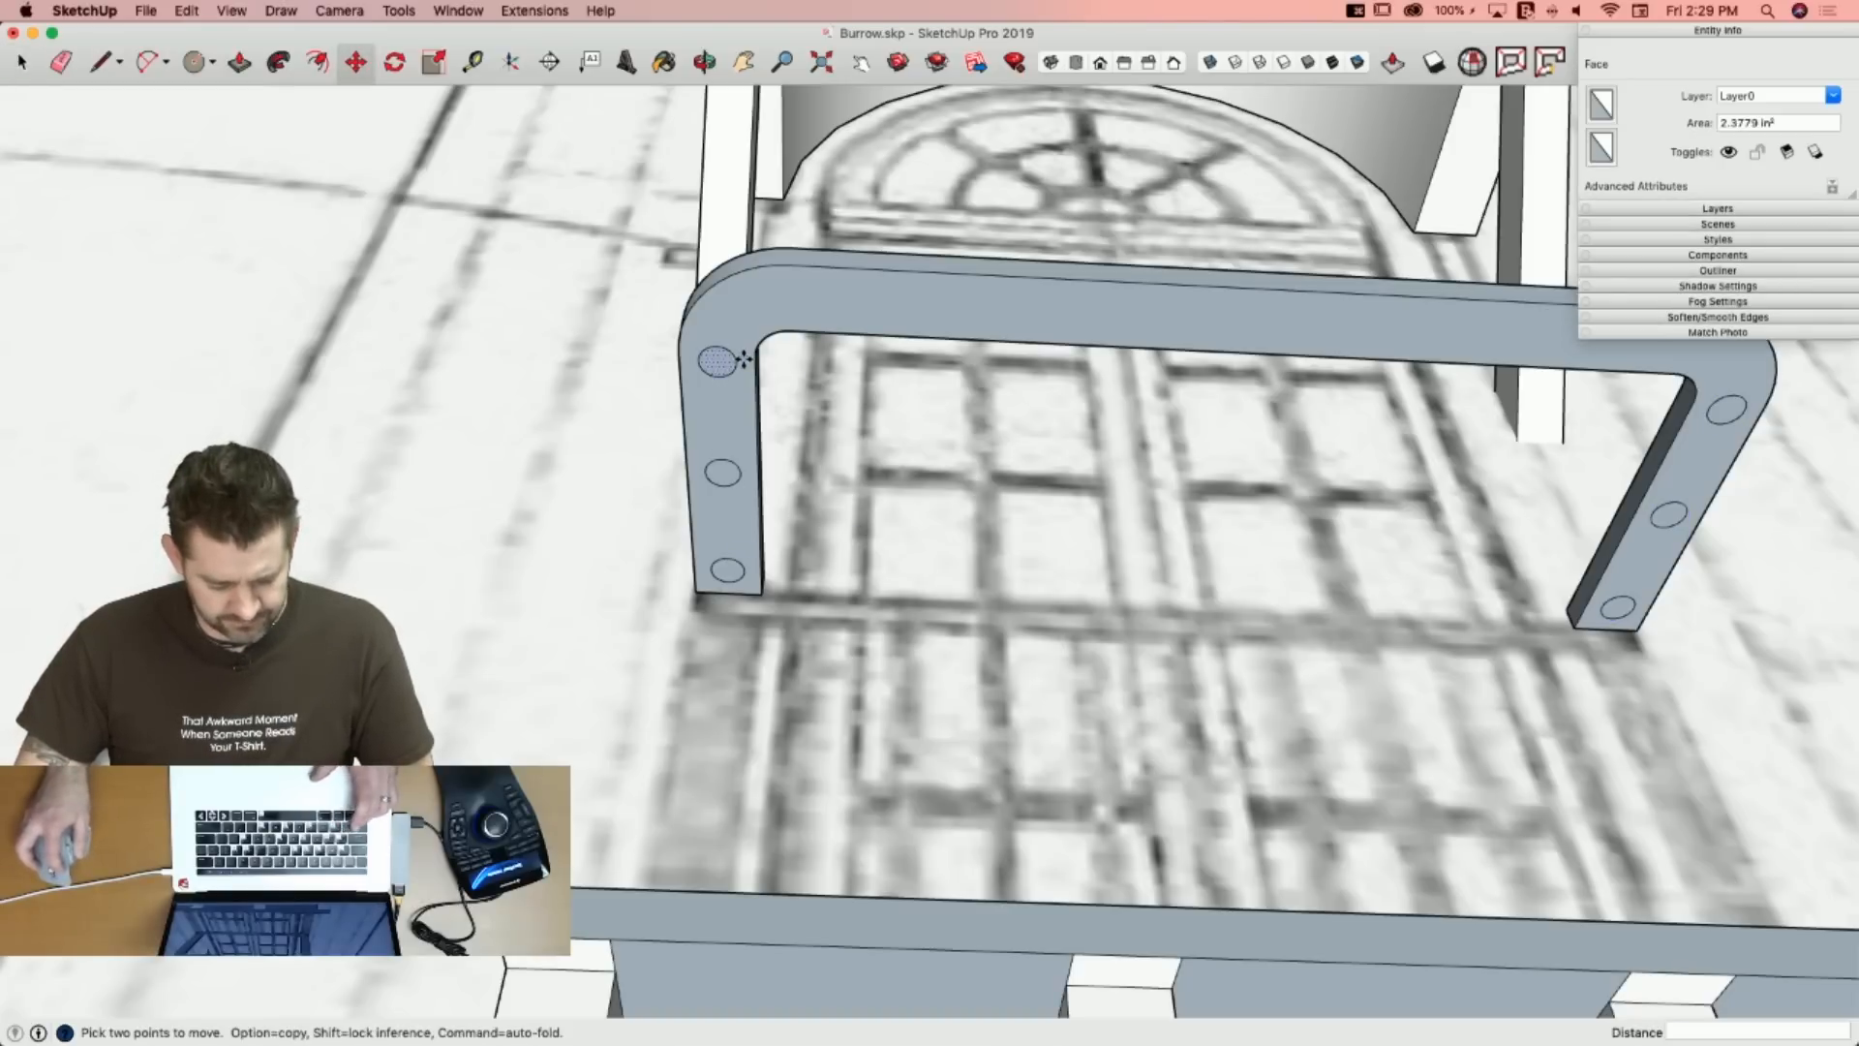
click(744, 361)
key(alt)
click(816, 297)
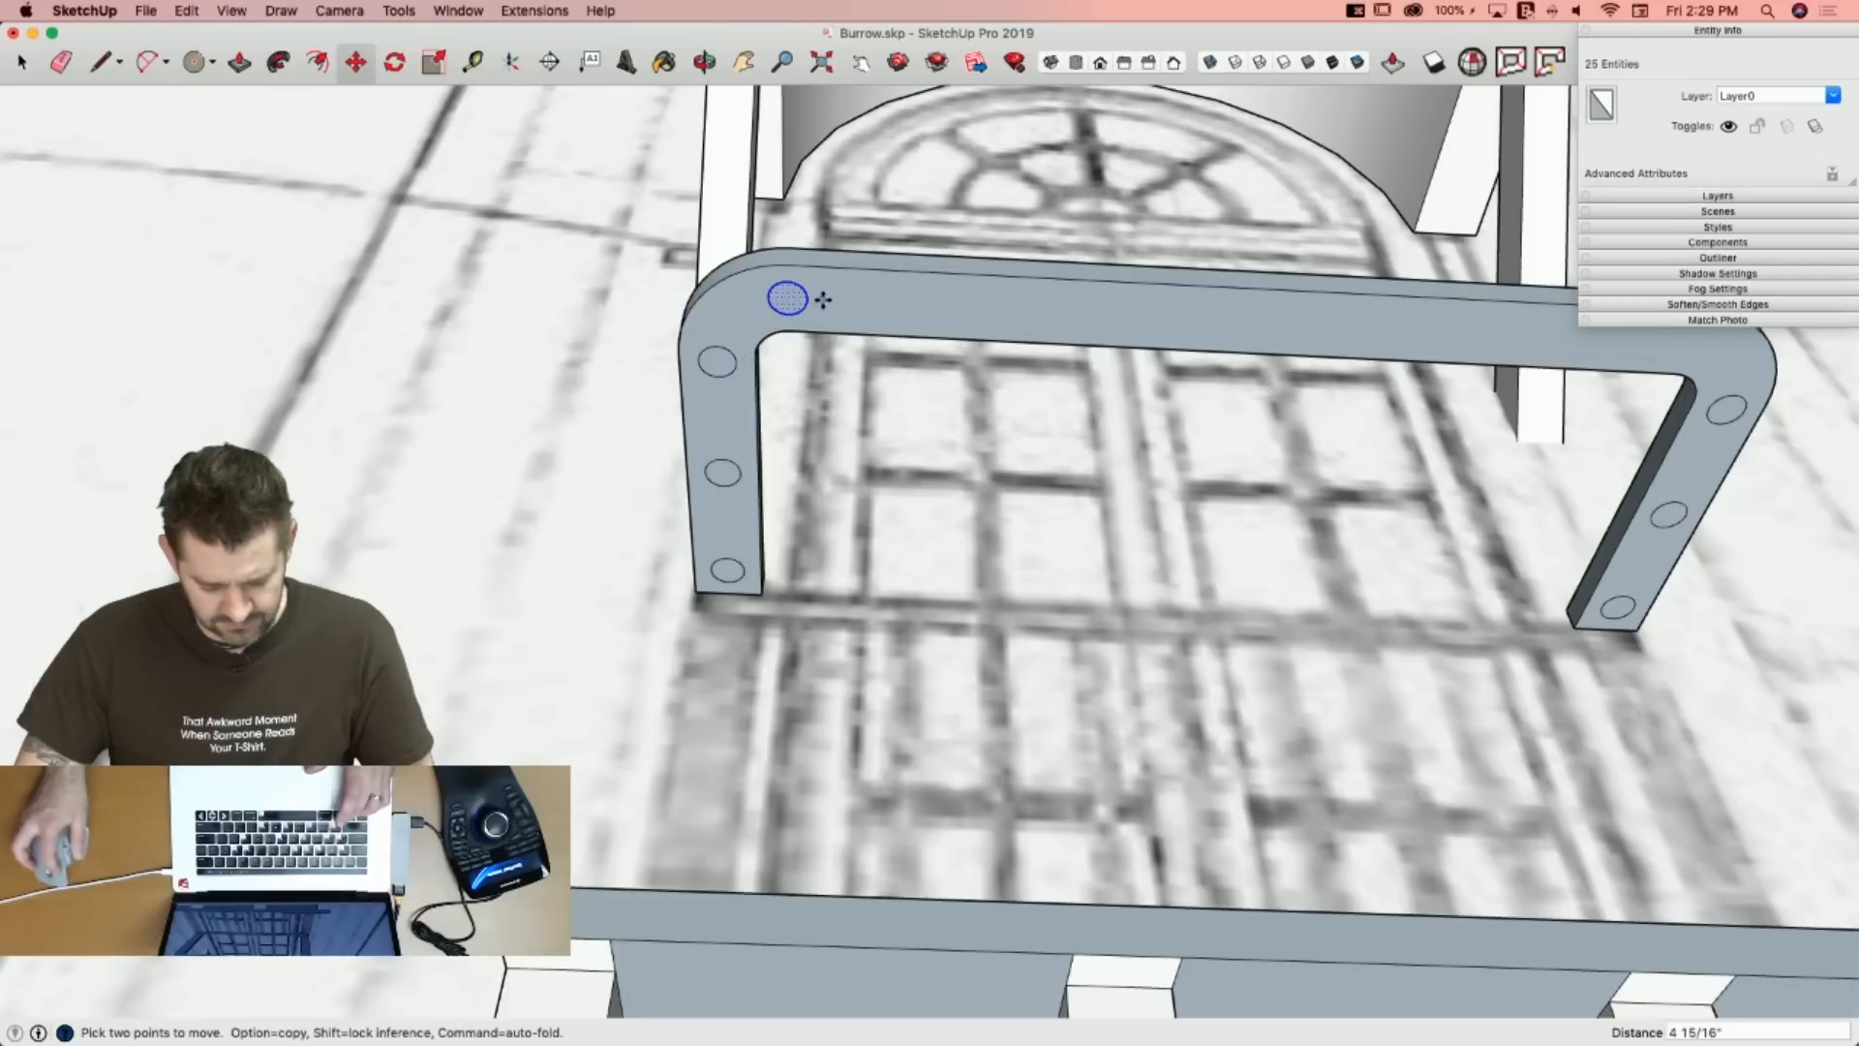
Copy the front rail's baluster circle along the rail to its opposite end, about 3' 4 7/8" away.
click(822, 301)
key(alt)
click(1714, 351)
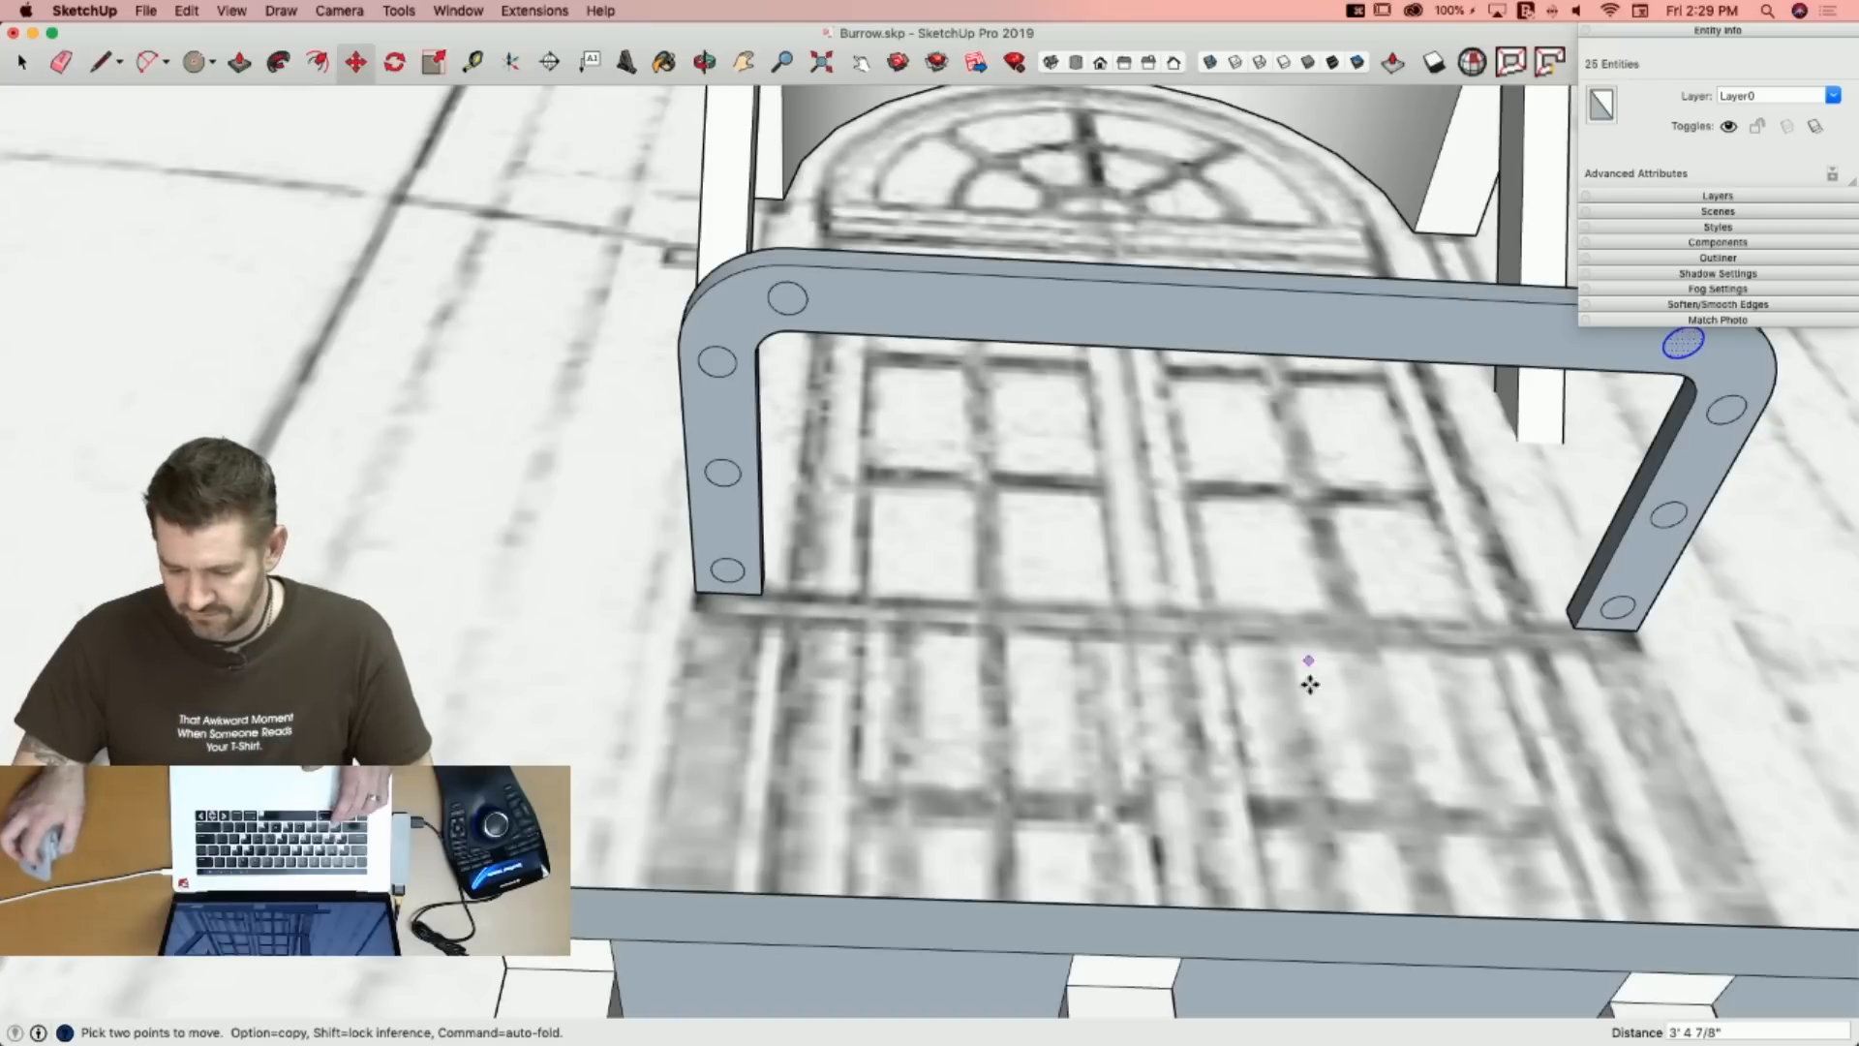
Divide the front rail's copy distance by 7 so evenly spaced baluster circles fill the rail.
text(/7)
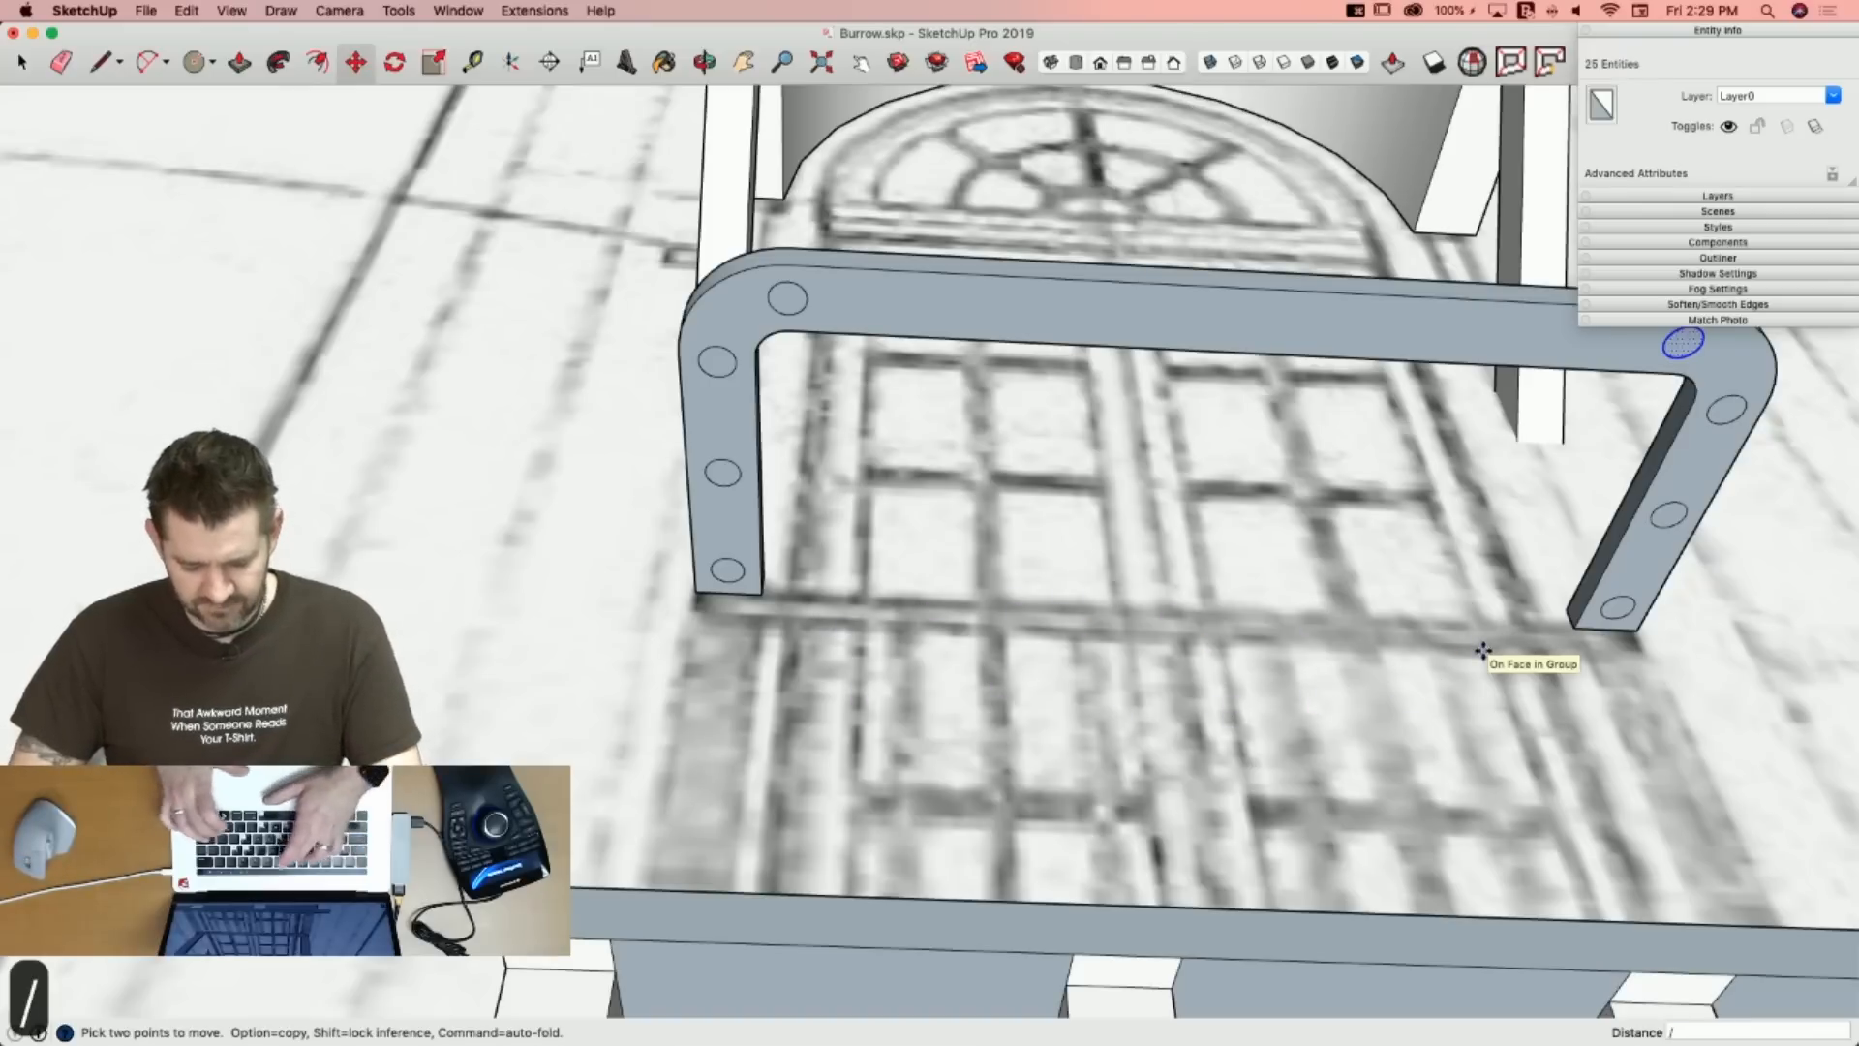
key(Return)
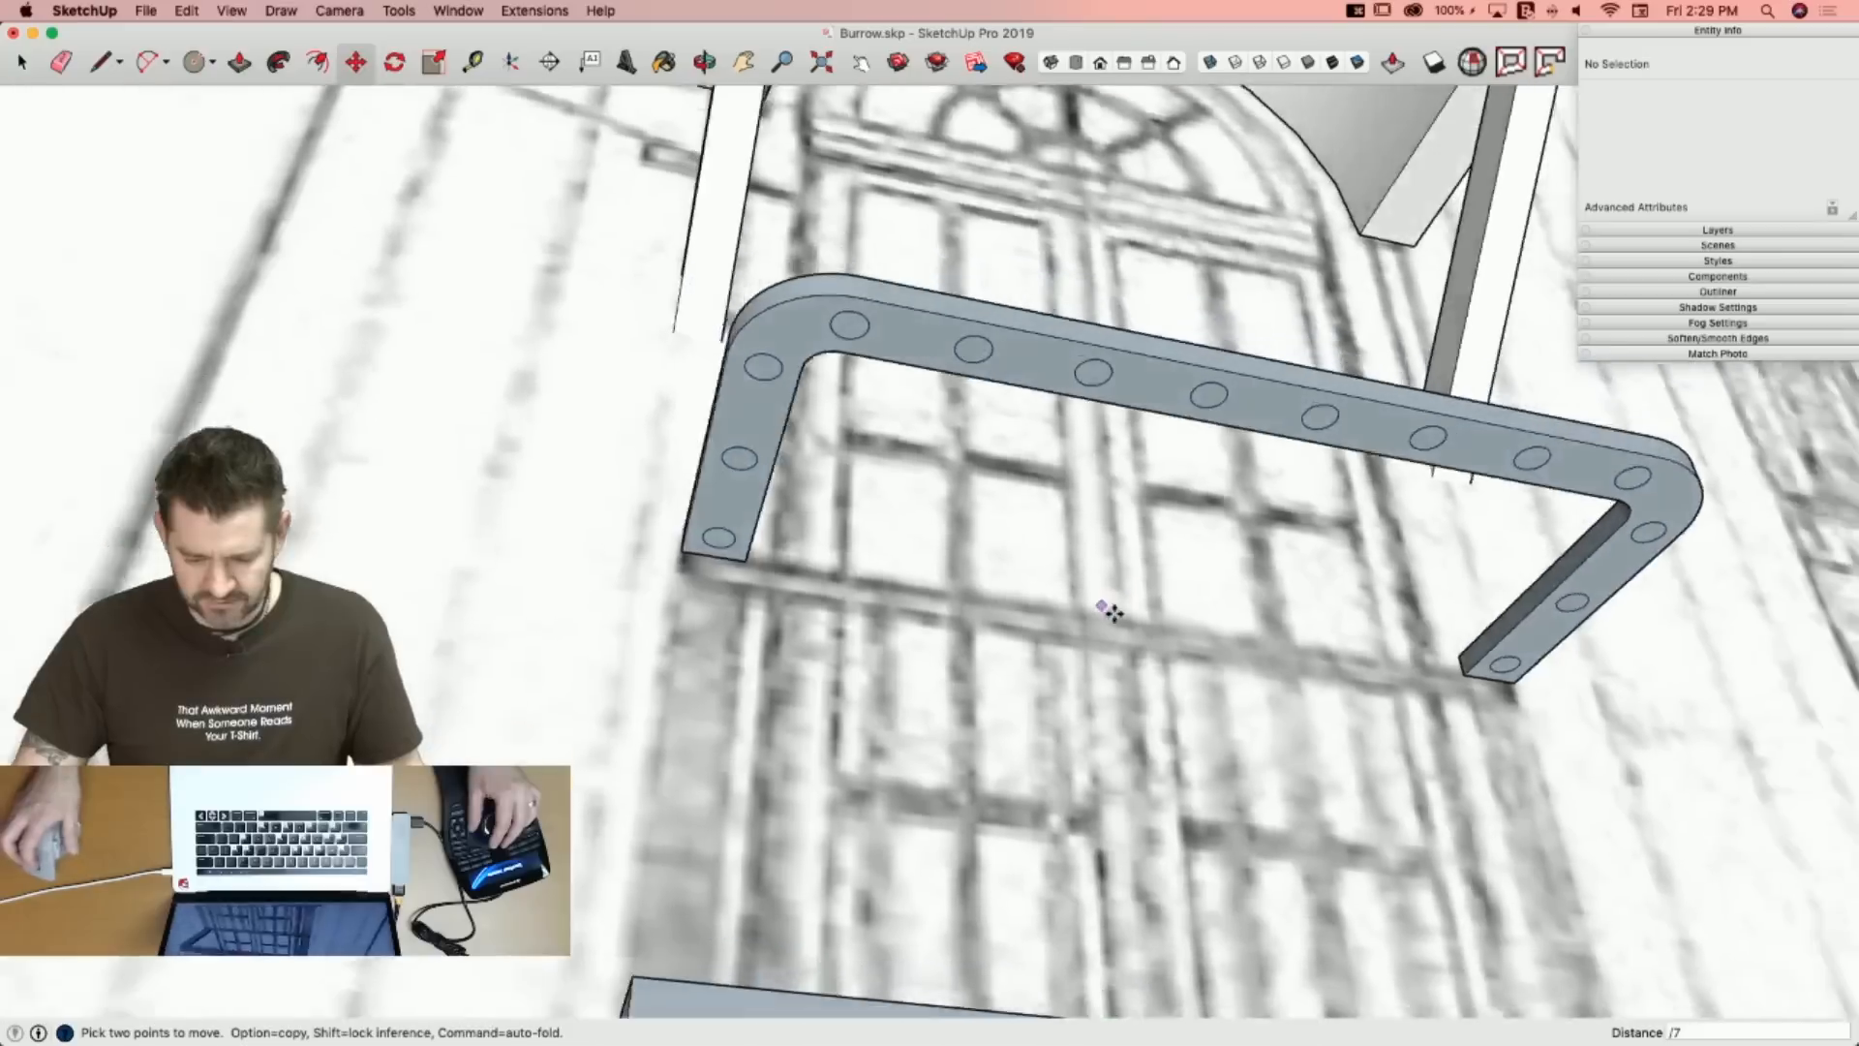
key(space)
Extrude the three baluster circles of one side arm and the adjoining four on the front rail about 2' down to the platform.
key(p)
click(733, 415)
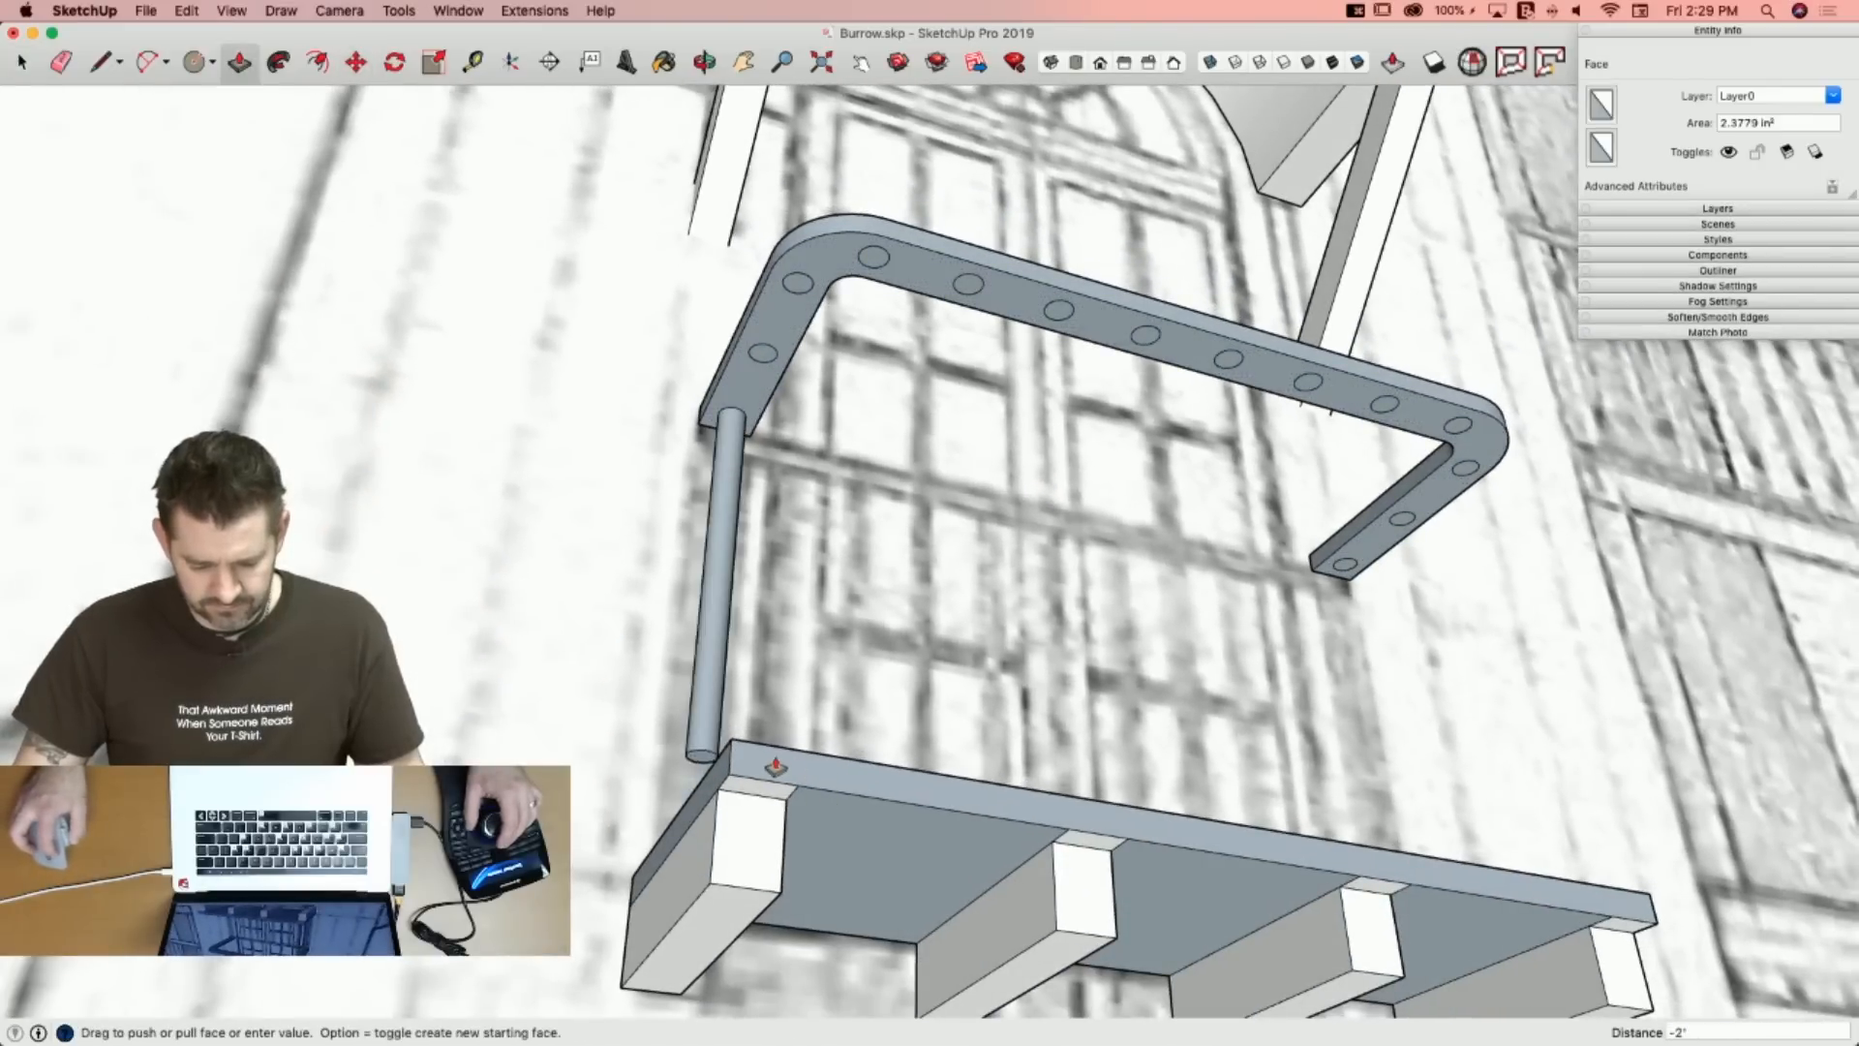
click(741, 751)
double_click(764, 358)
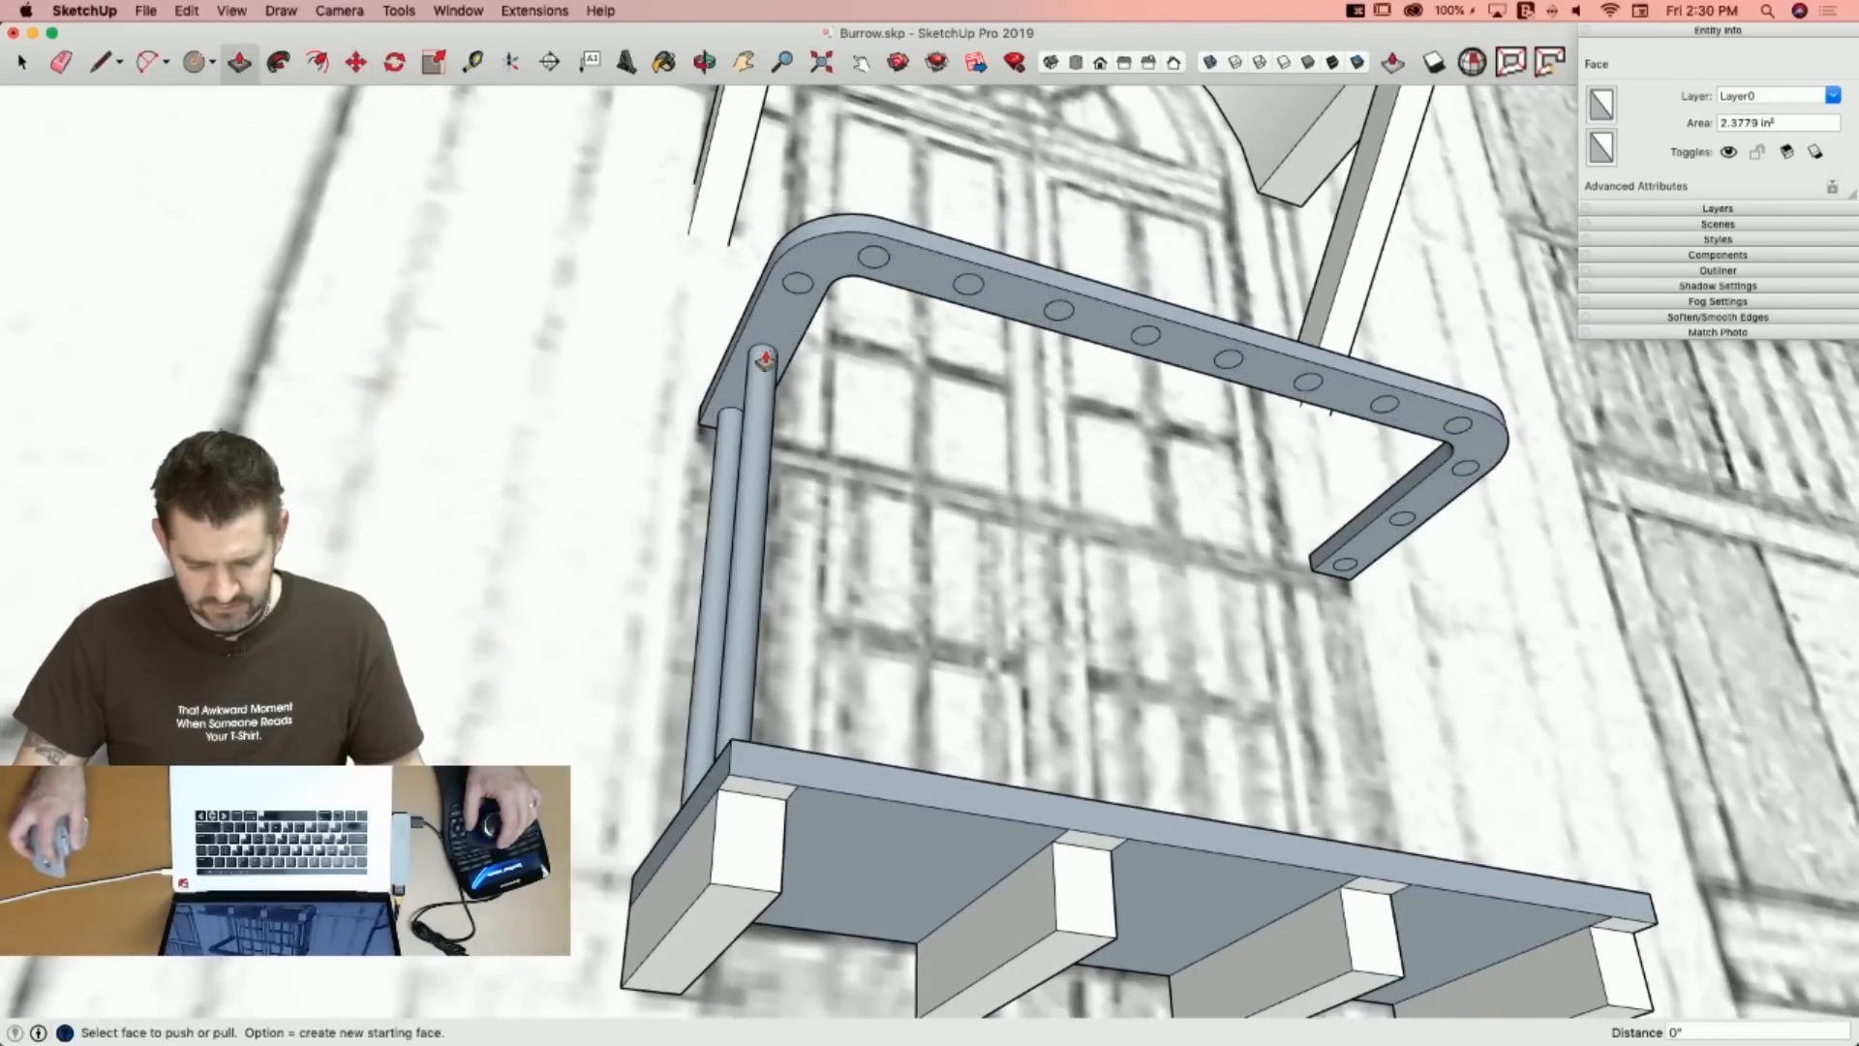
double_click(794, 284)
double_click(876, 257)
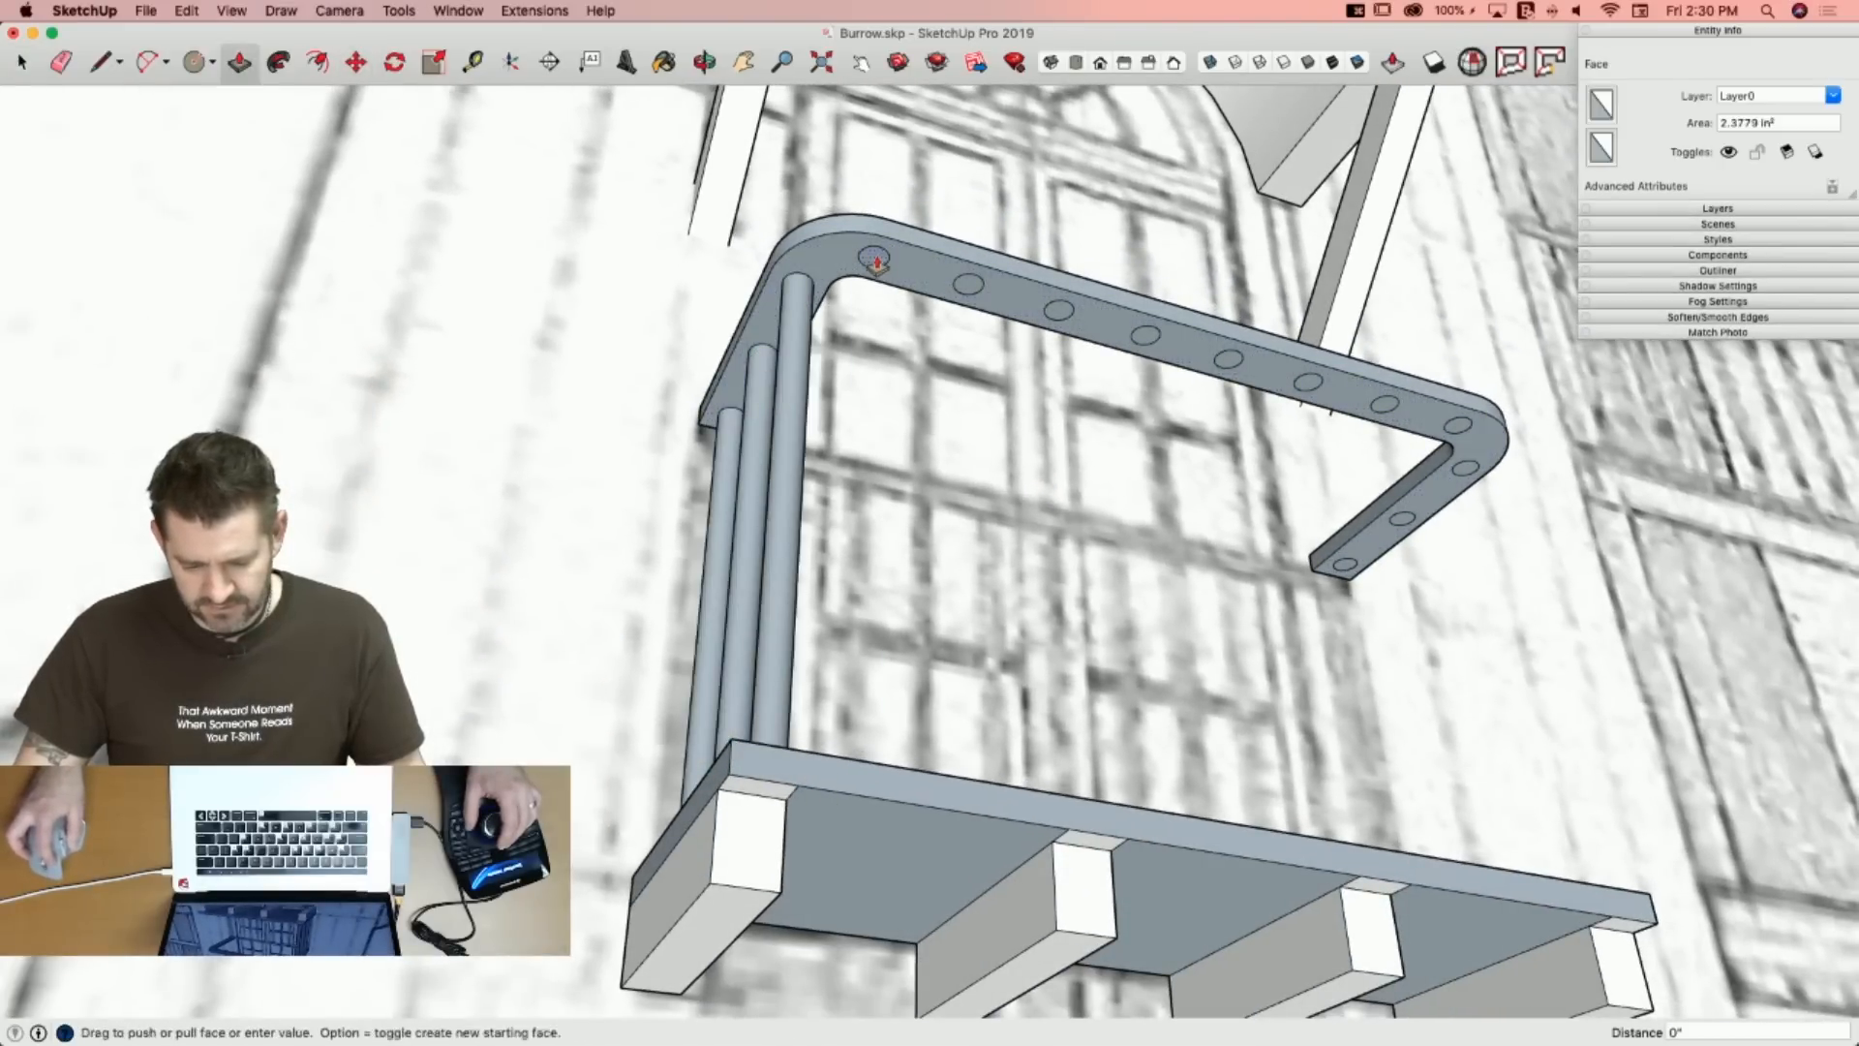
double_click(971, 287)
double_click(1063, 313)
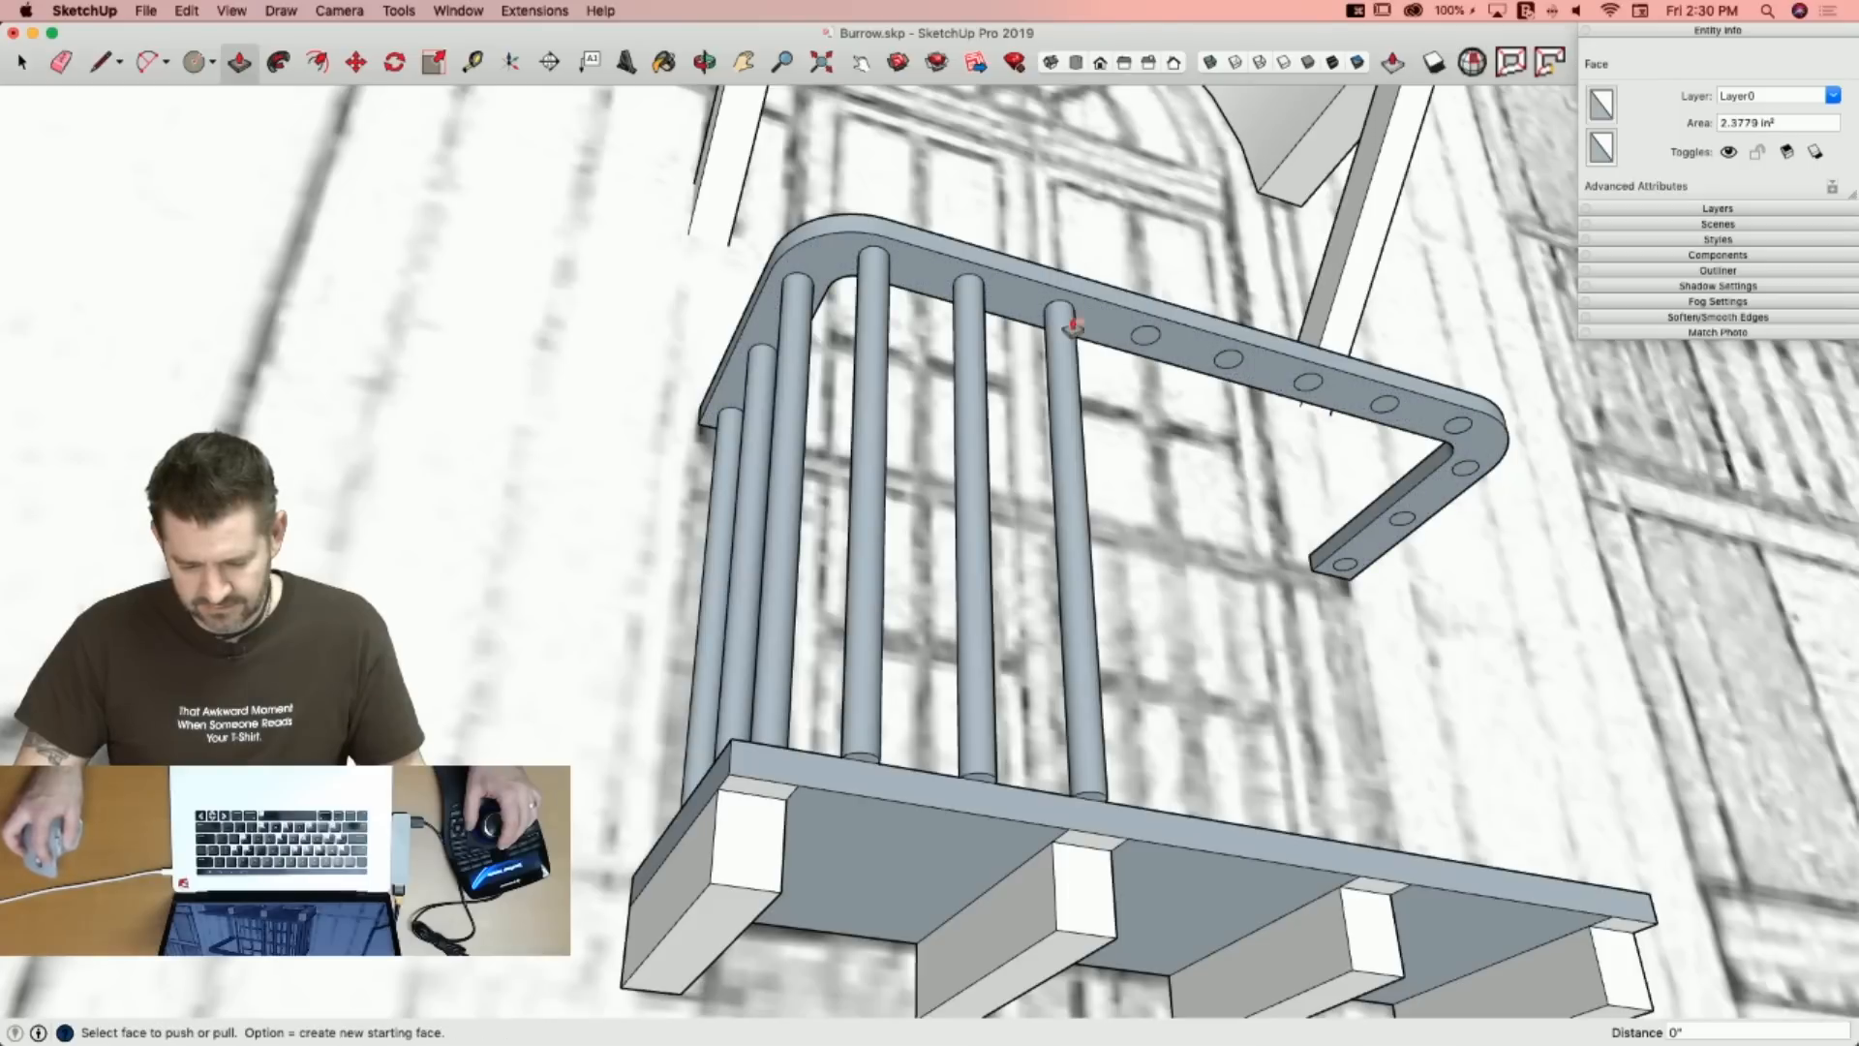
double_click(1143, 341)
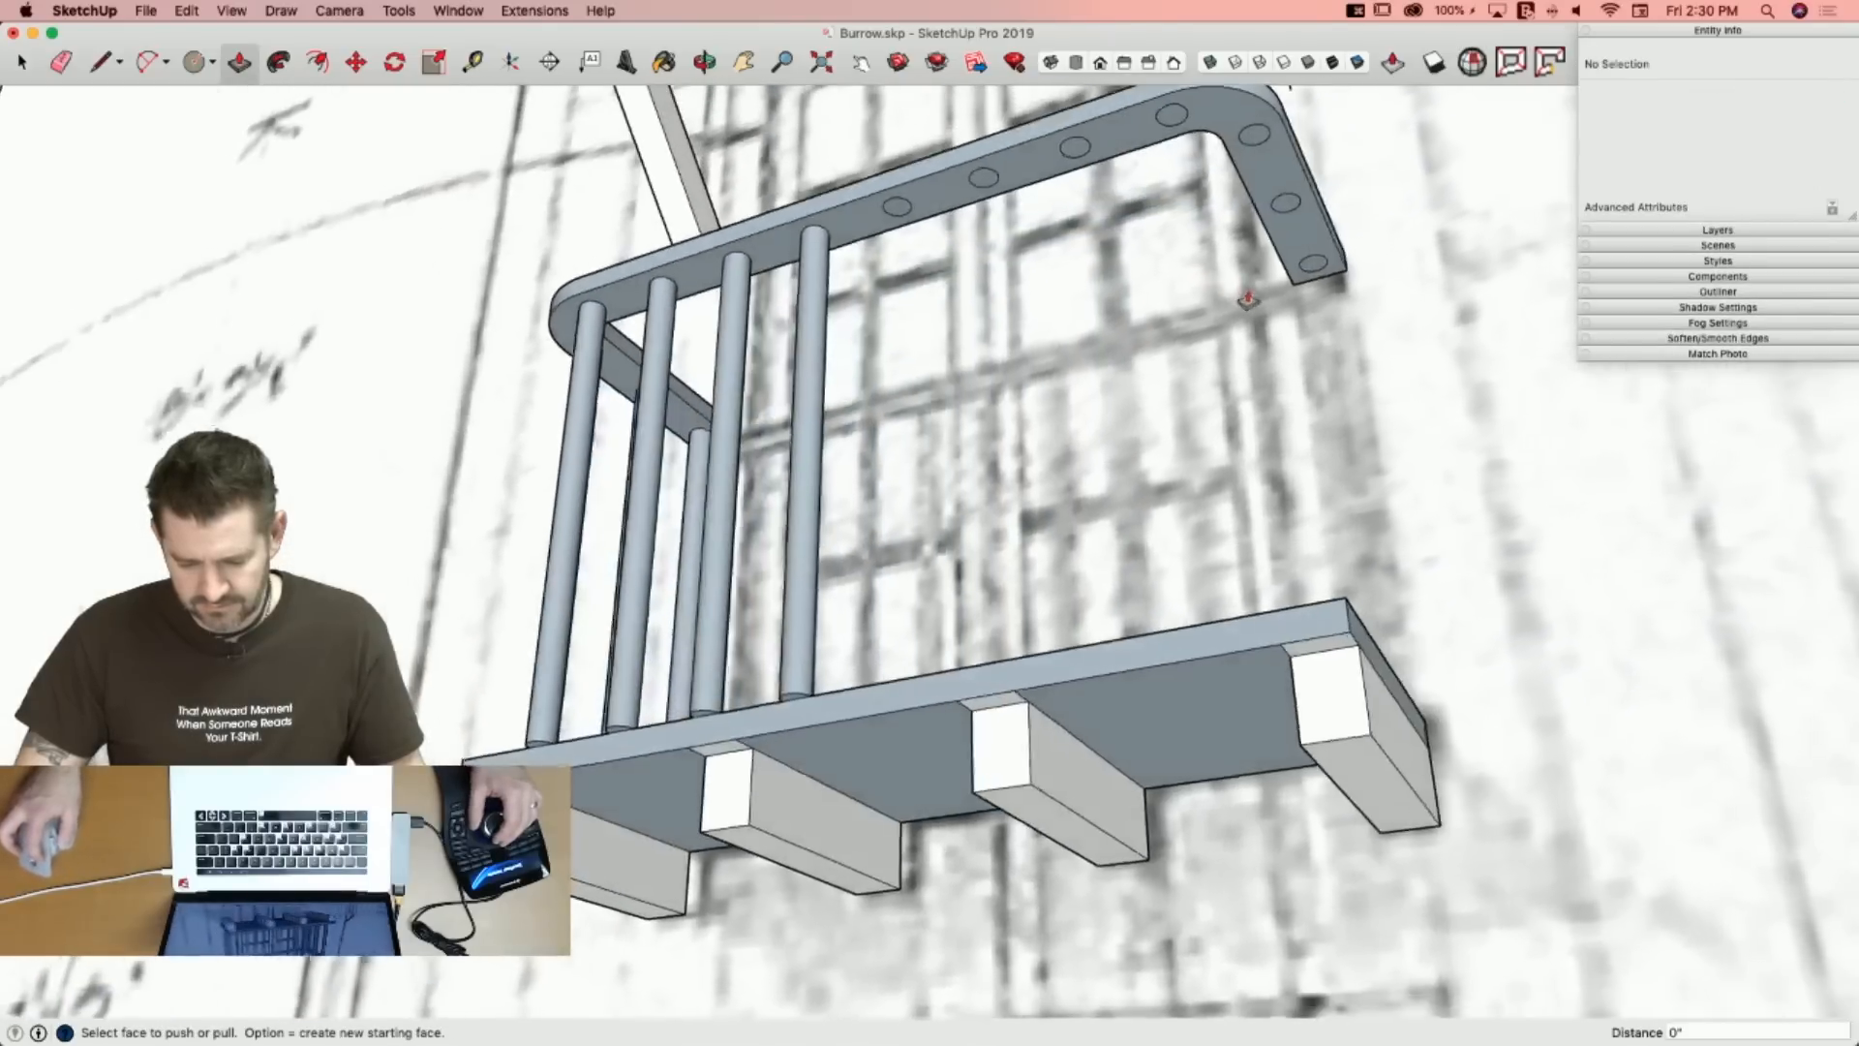
Extrude the three circles of the opposite side arm and the remaining four on the front rail by the same distance.
double_click(1307, 269)
double_click(1283, 215)
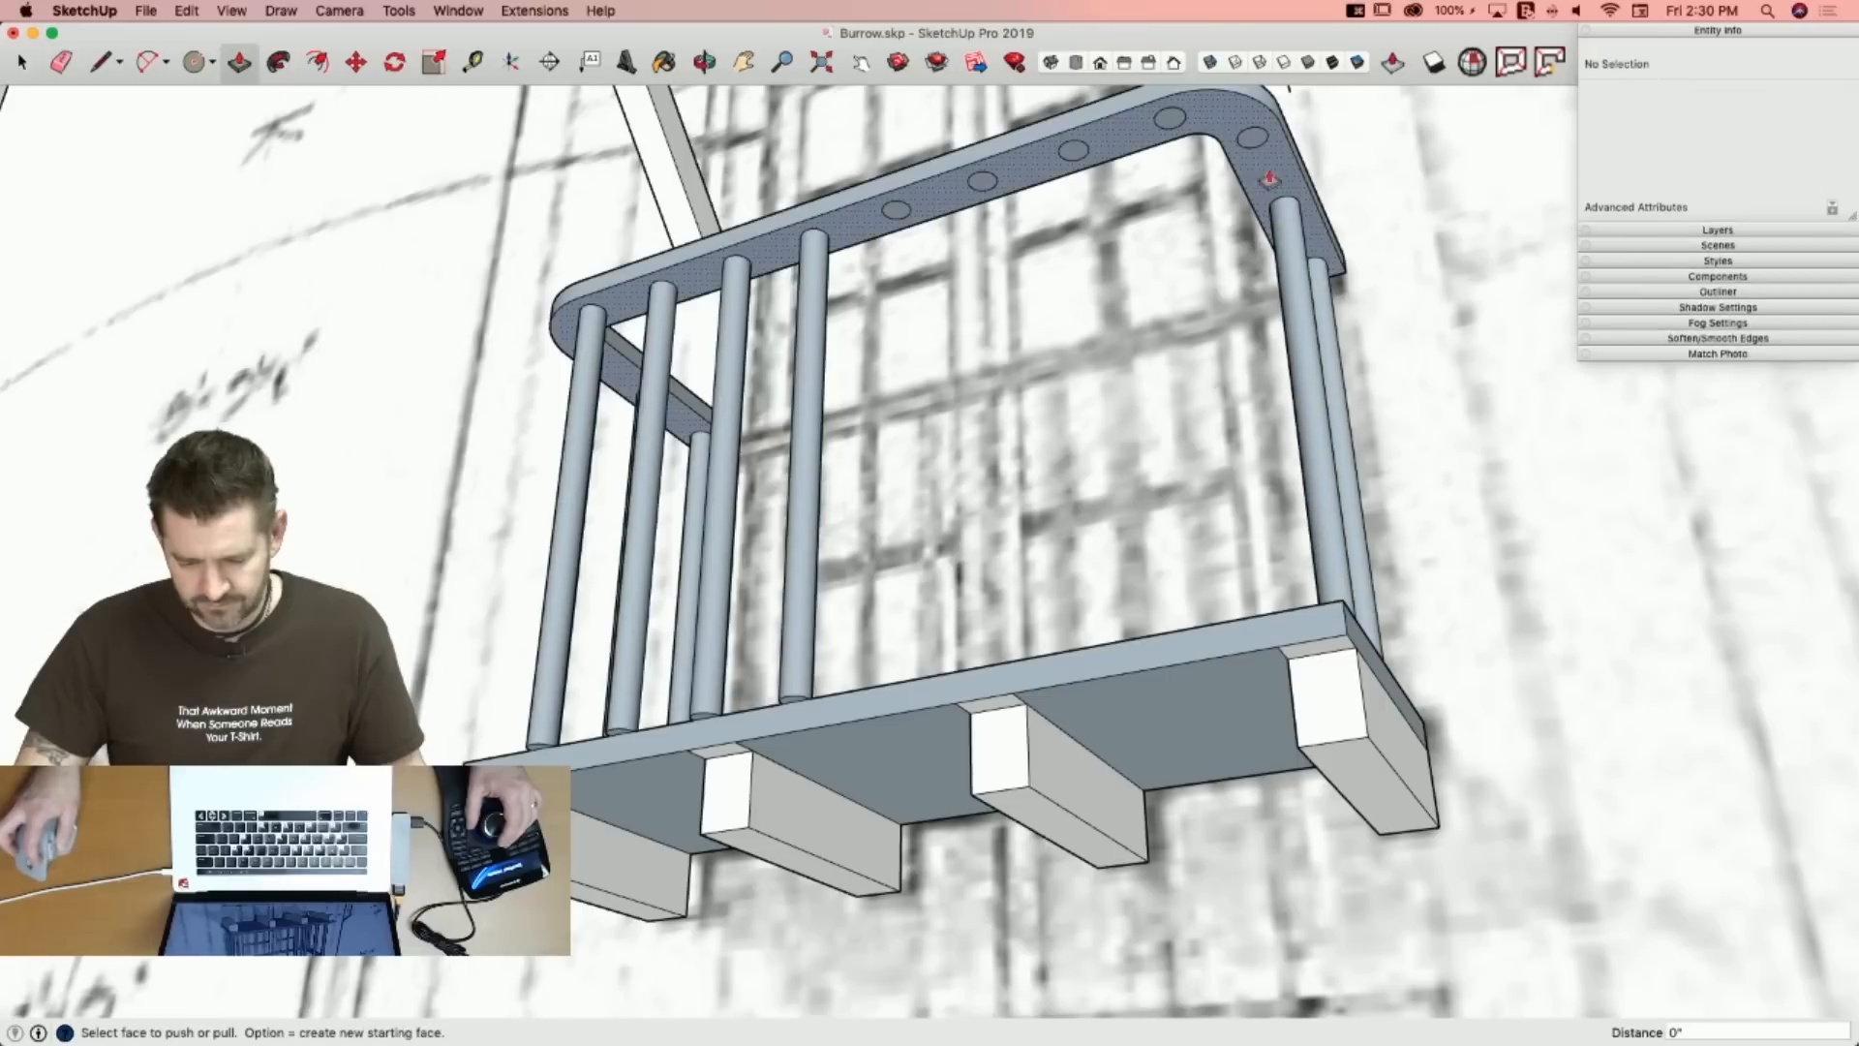
double_click(1255, 141)
double_click(1170, 133)
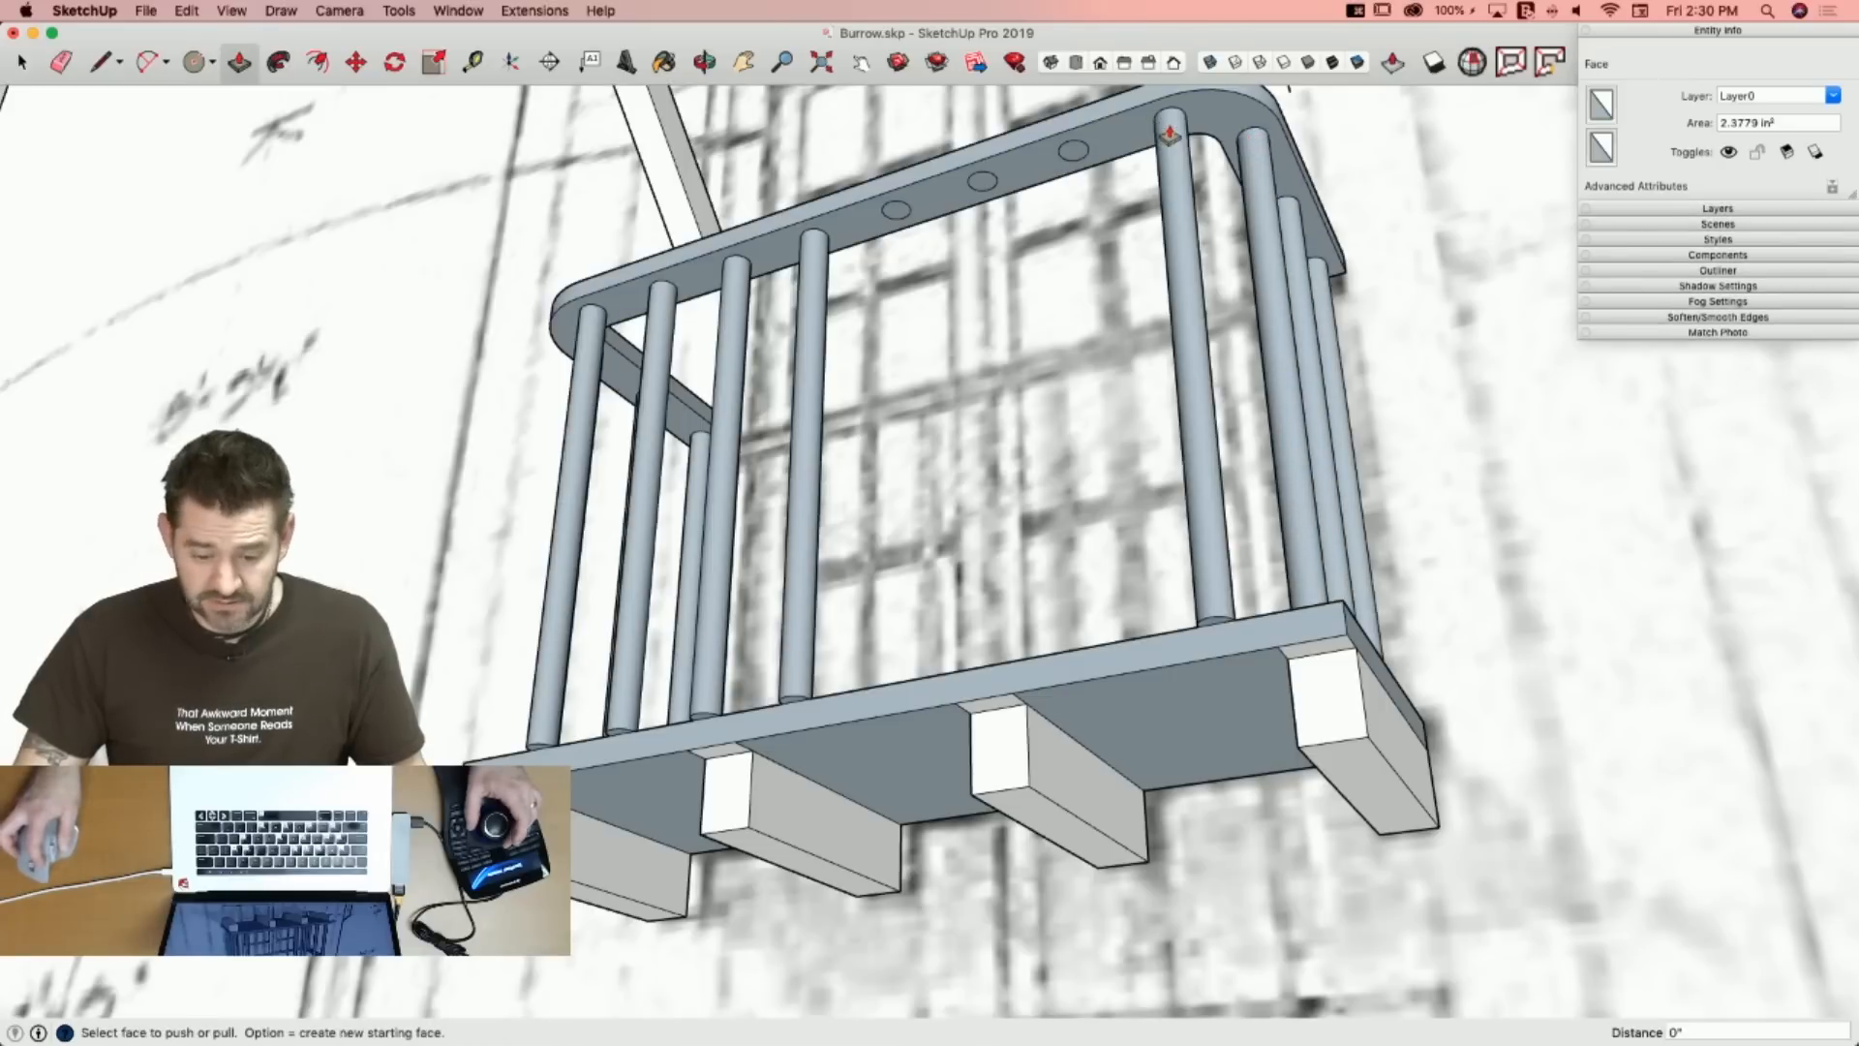
double_click(1070, 158)
double_click(979, 193)
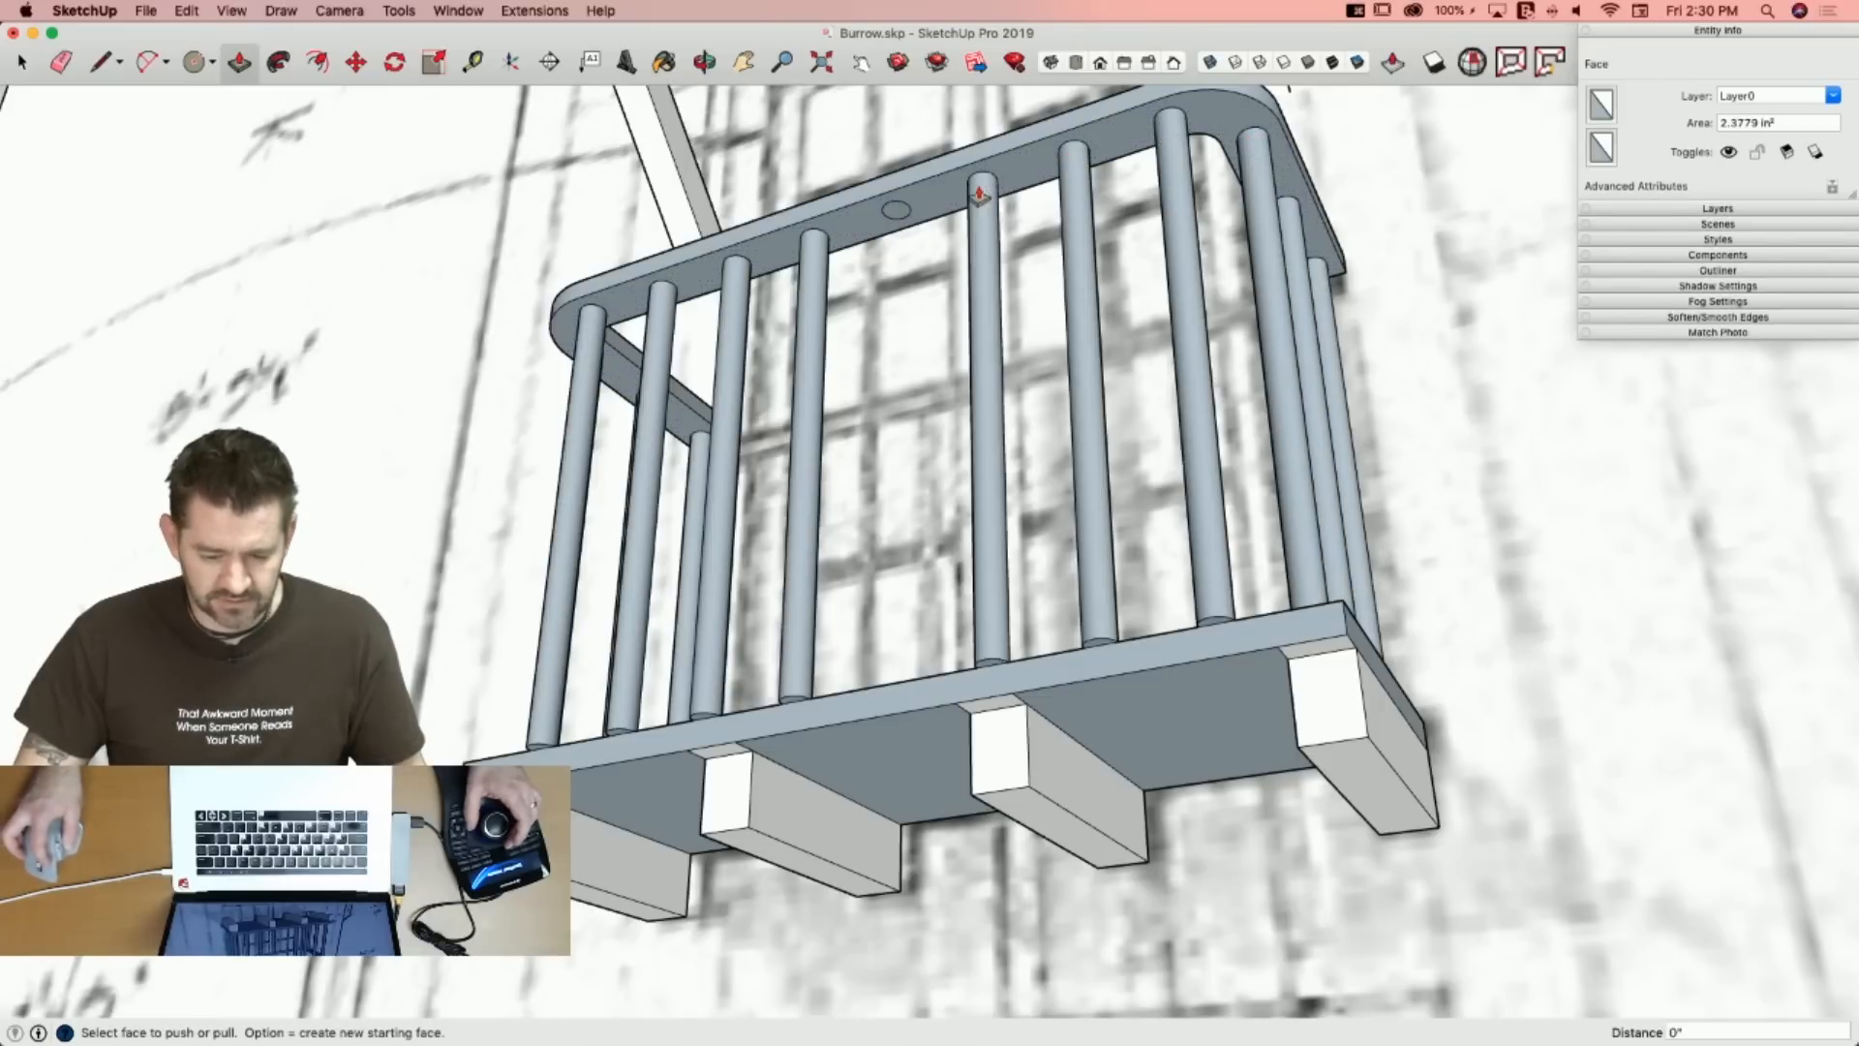
double_click(897, 215)
key(space)
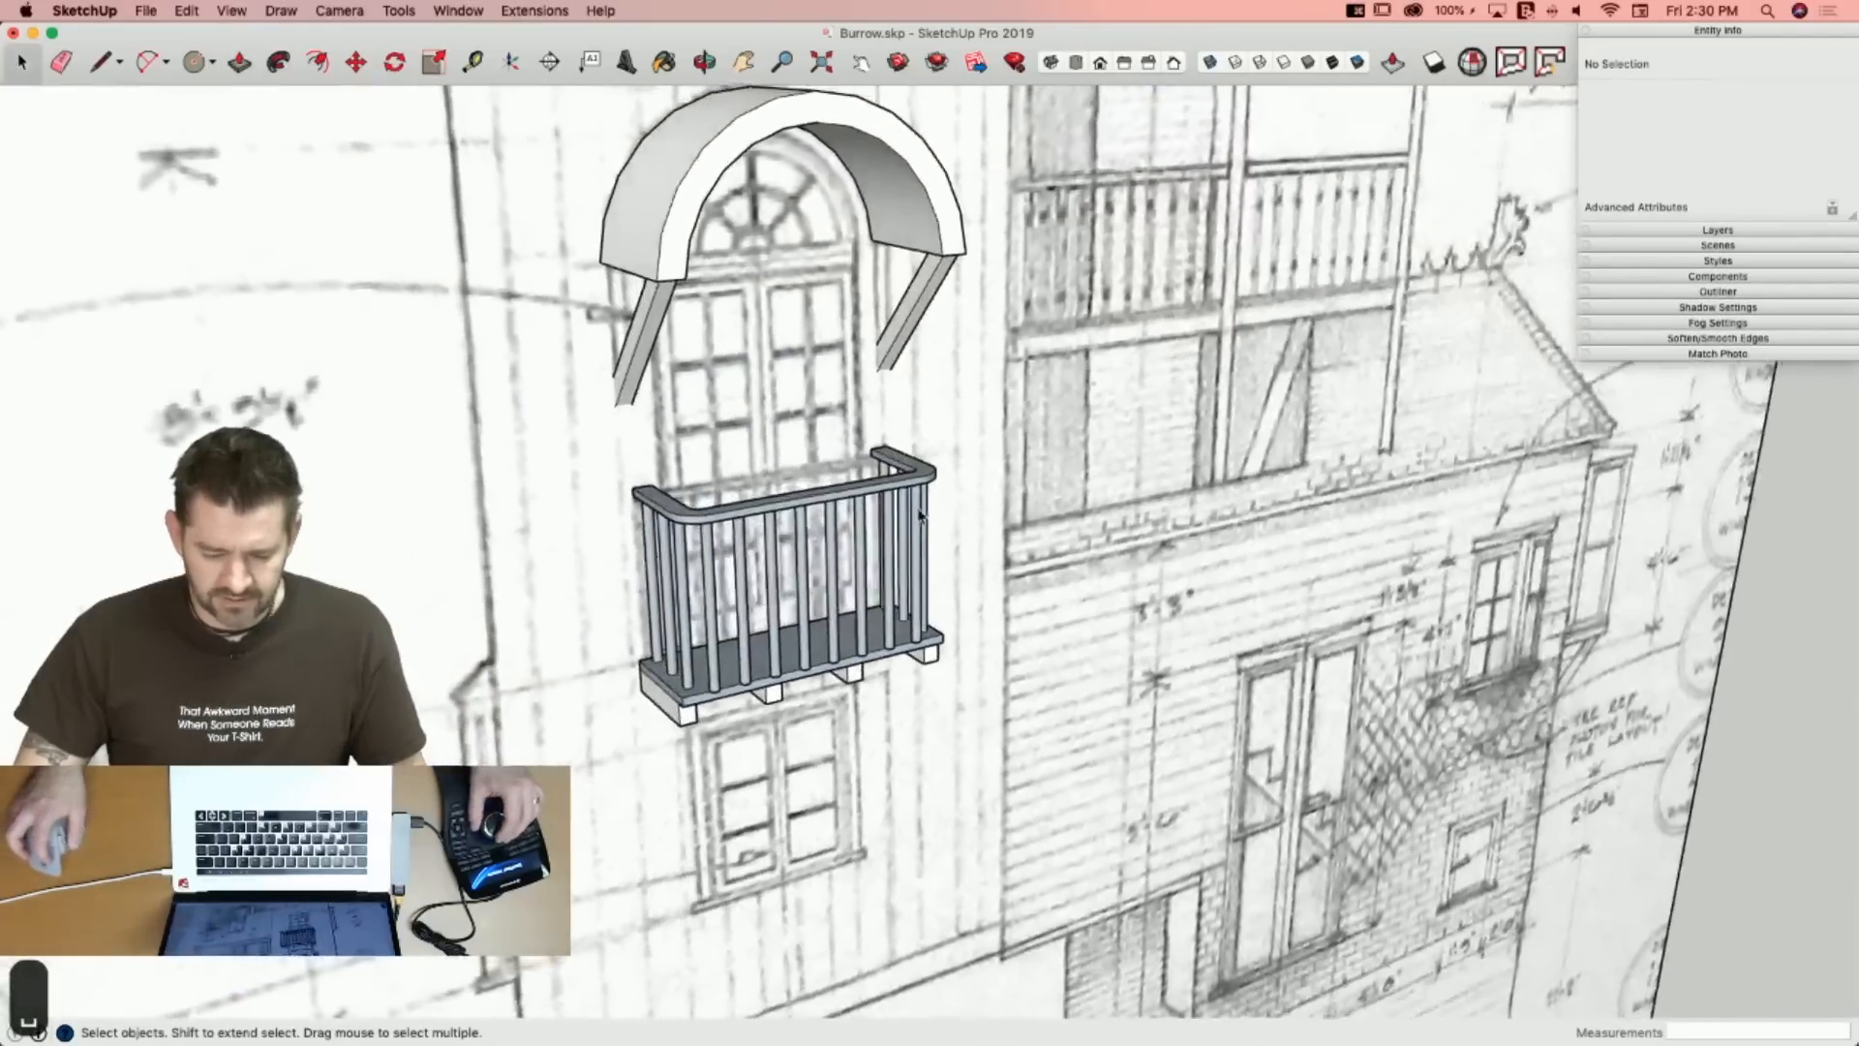
Select the arched canopy, its braces and the whole balcony and make them one group.
triple_click(697, 353)
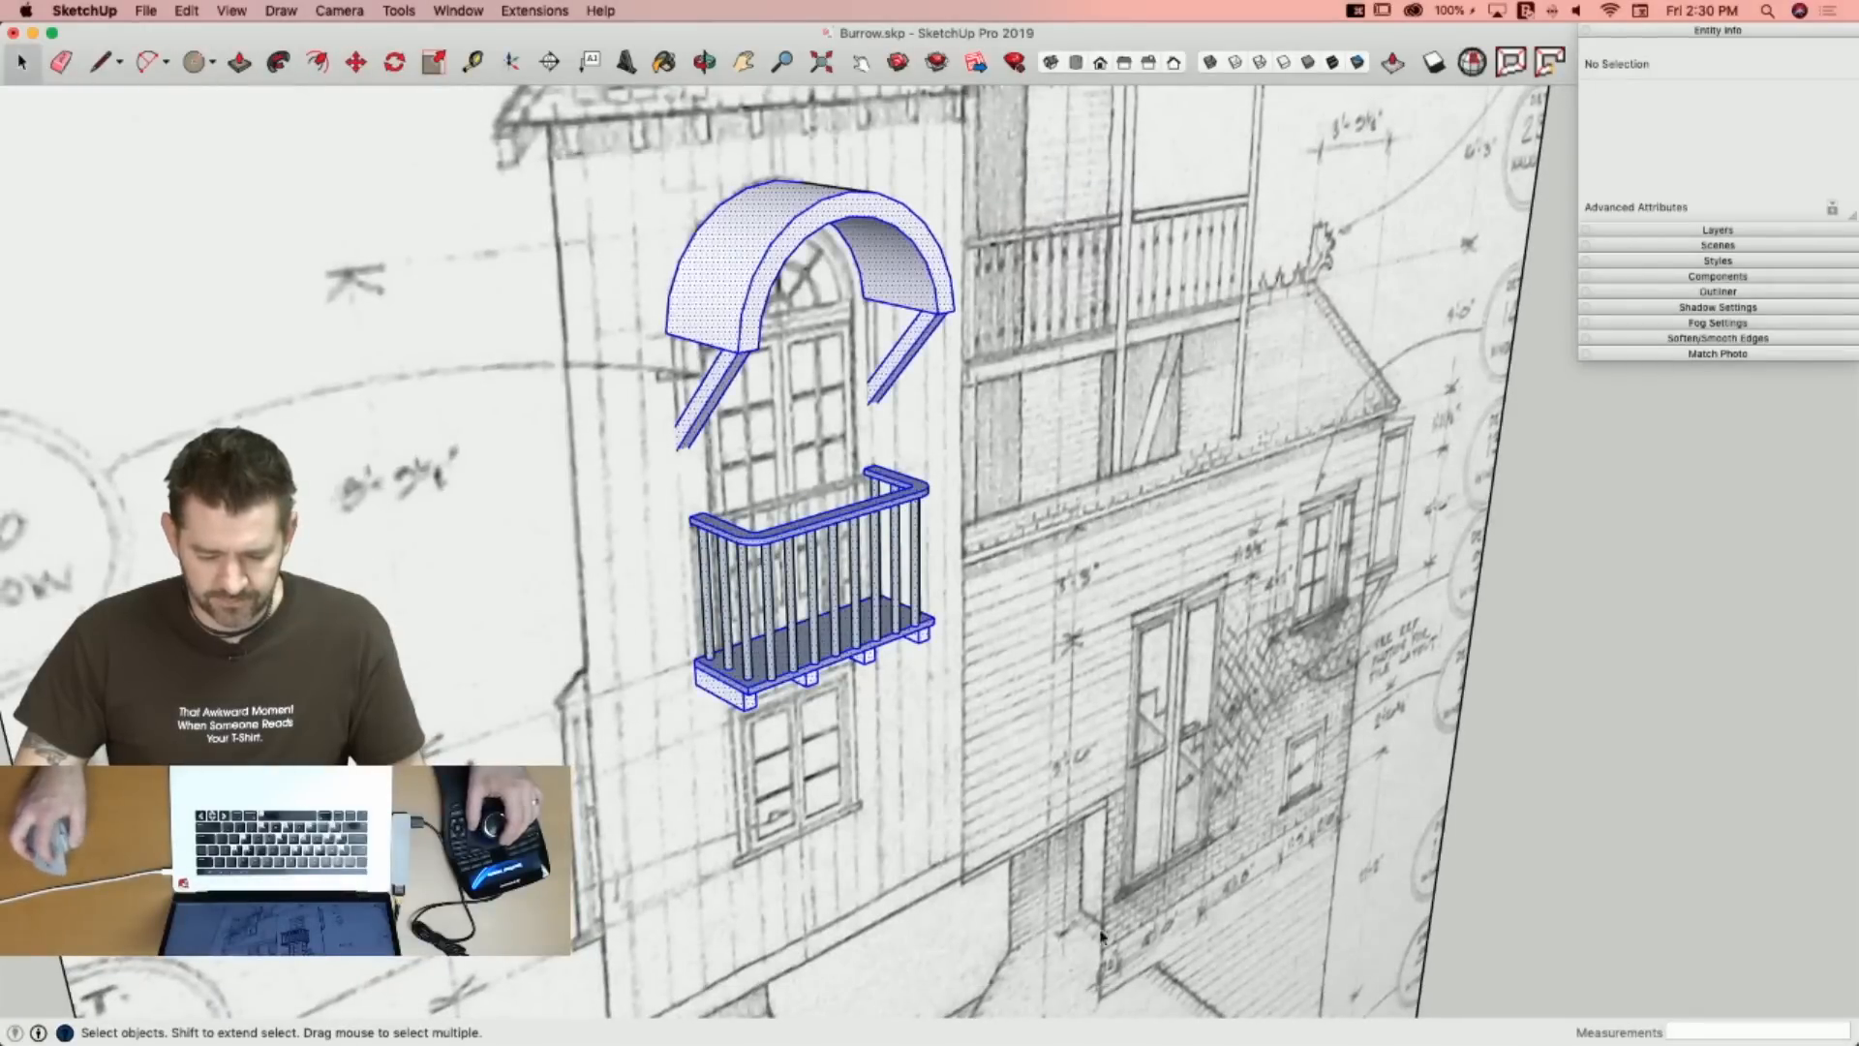
right_click(707, 310)
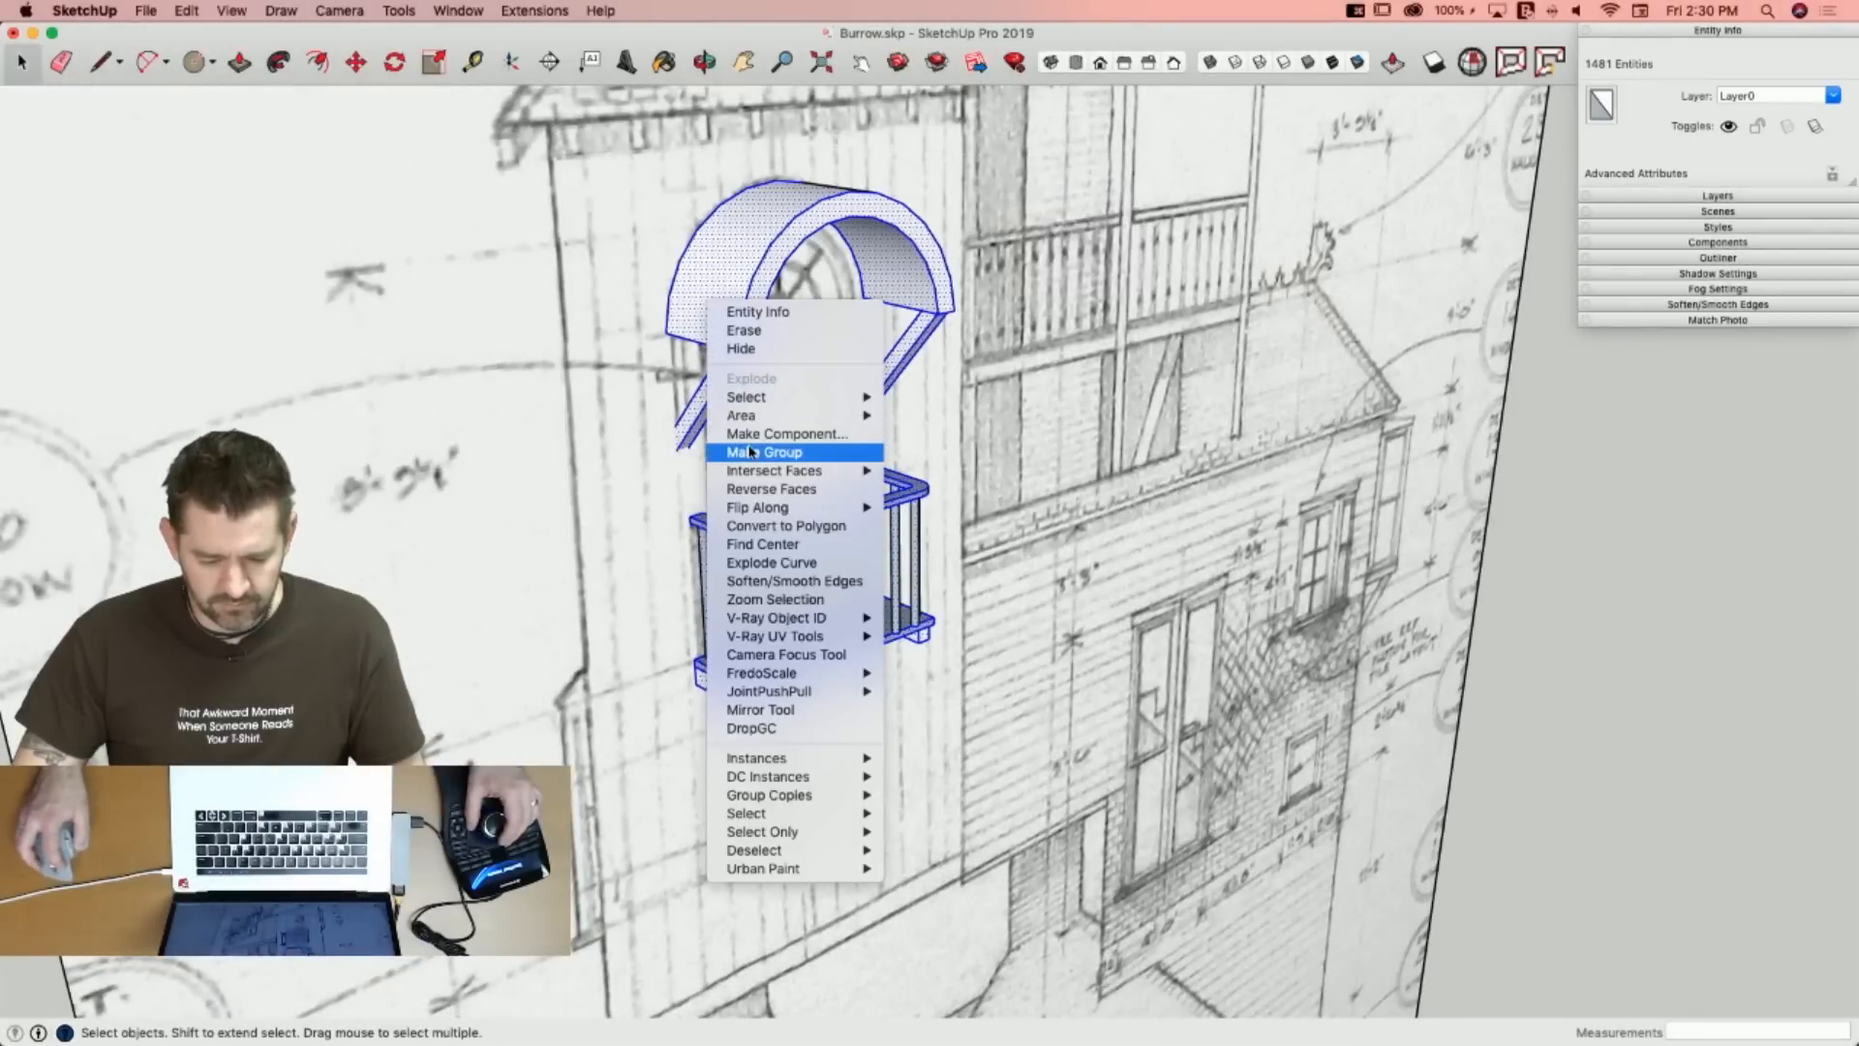
click(751, 451)
Move the canopy and balcony group against the curved wall, shifting it about 2 7/16" along the green axis into the wall.
key(m)
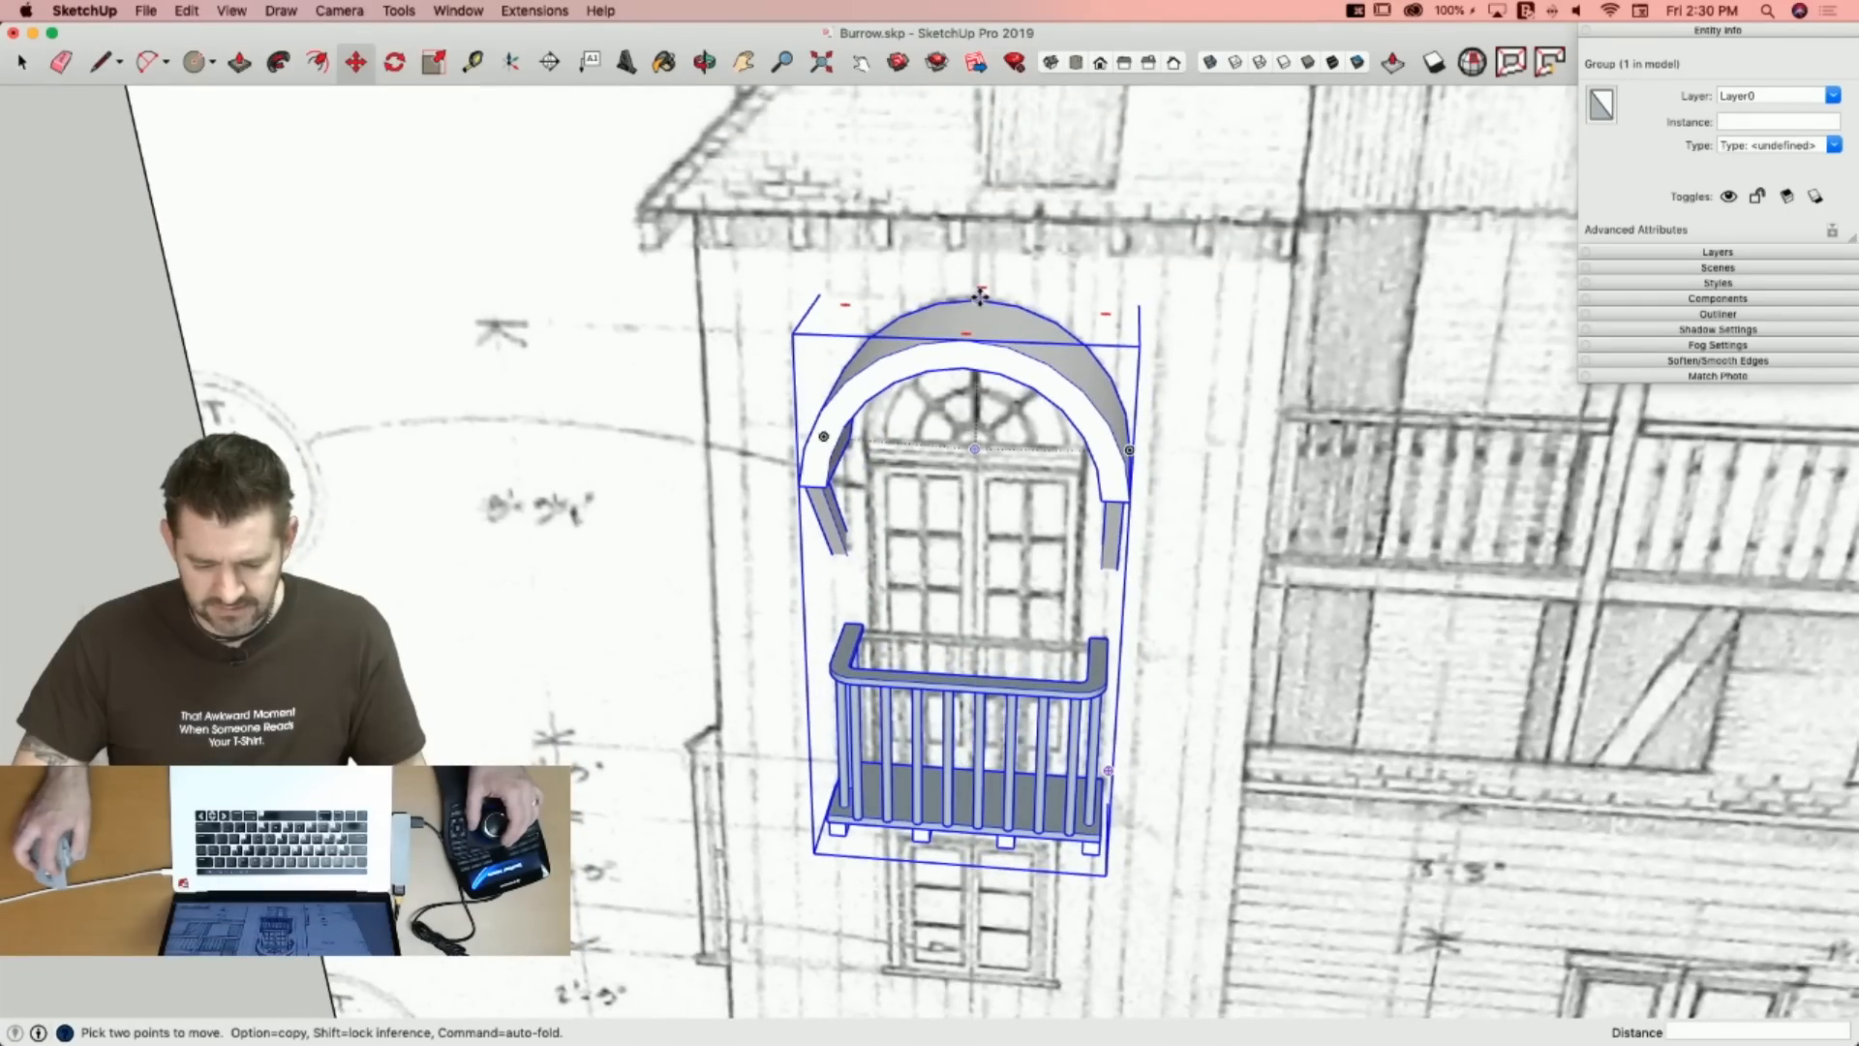
click(978, 297)
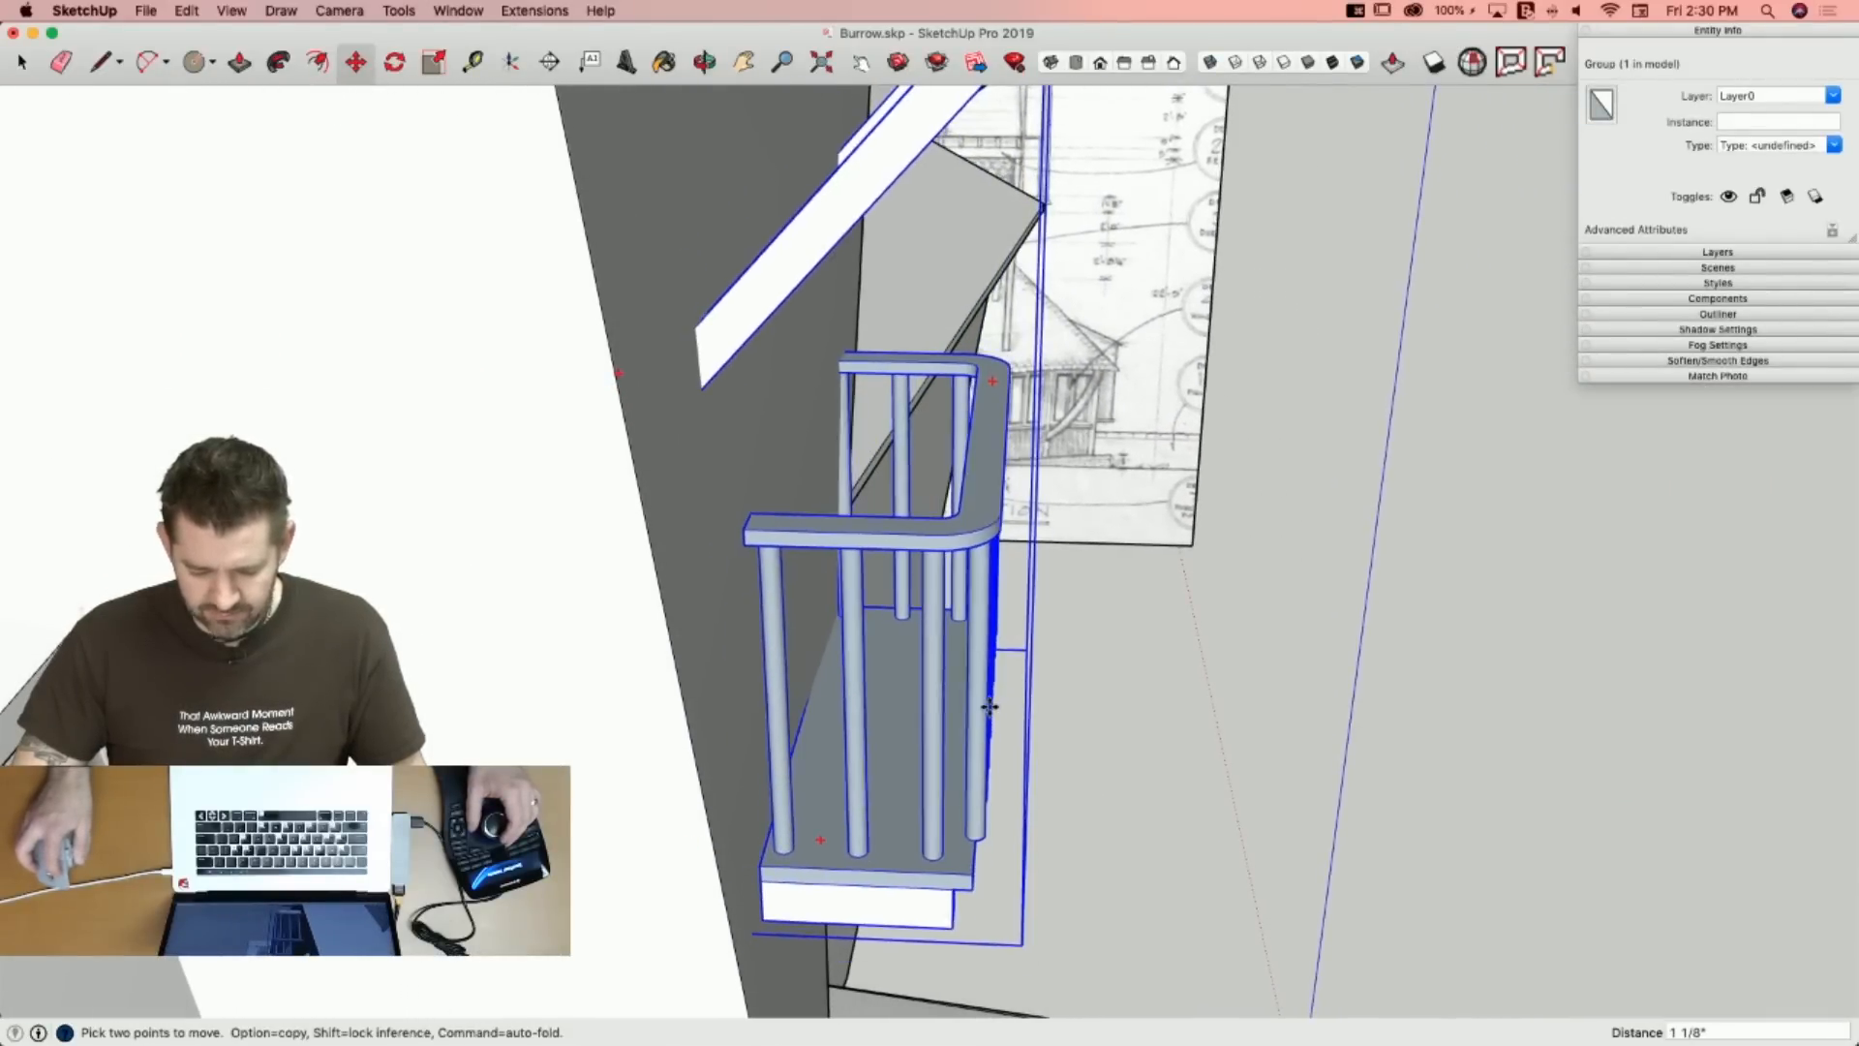
key(super+z)
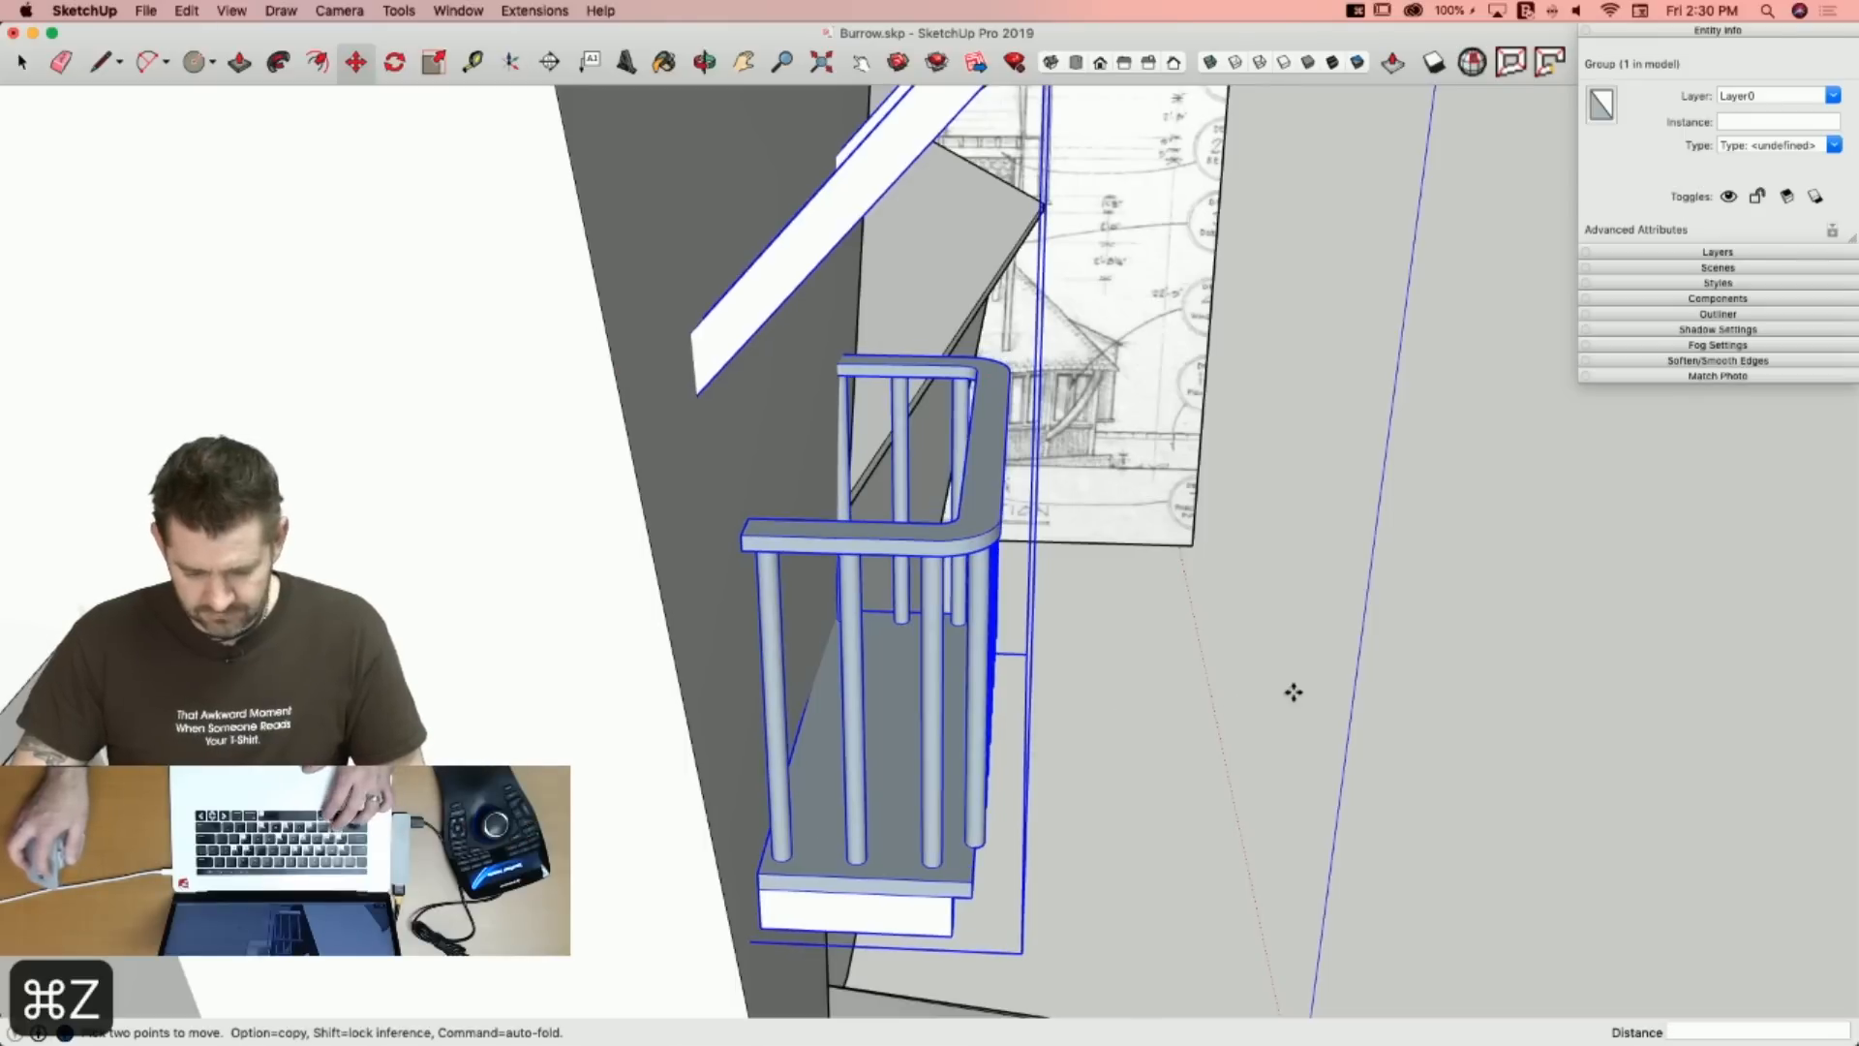
key(Left)
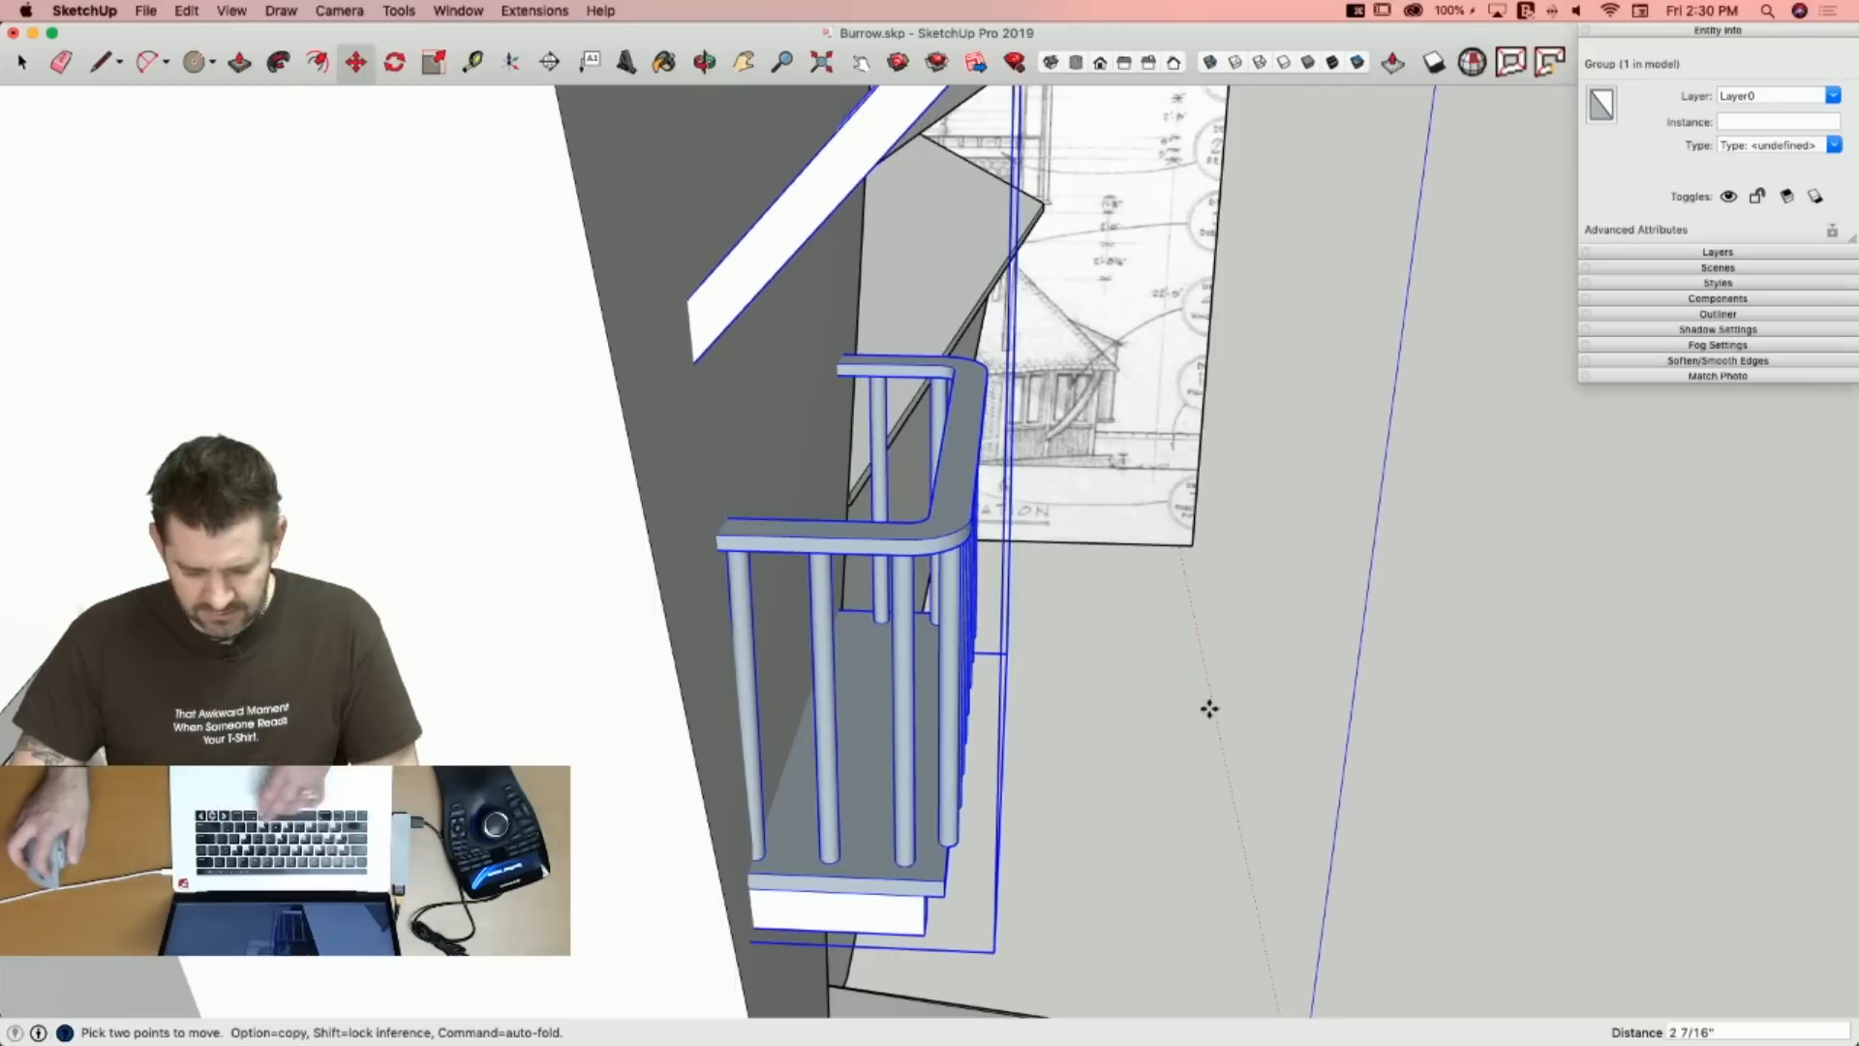
key(space)
Inside the group, delete the side arm's baluster nearest the wall and erase its leftover circles on the platform and handrail.
double_click(751, 693)
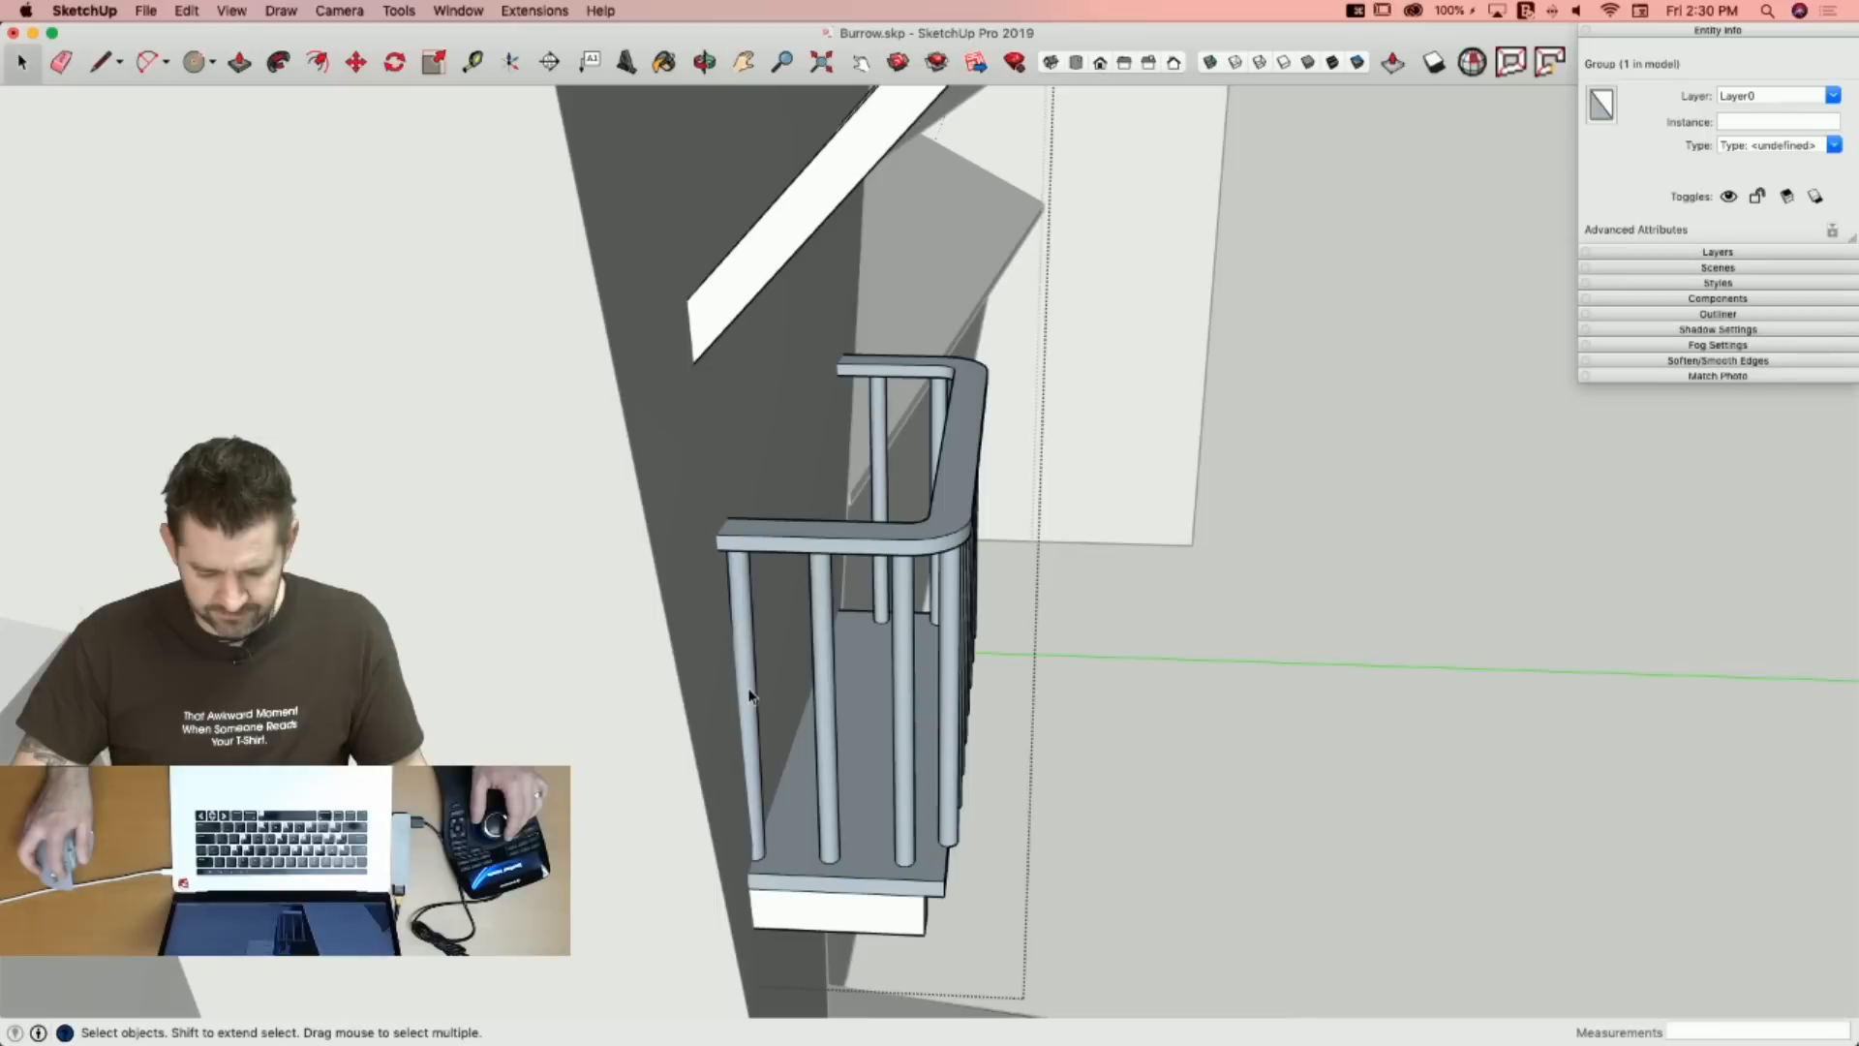
click(751, 690)
key(BackSpace)
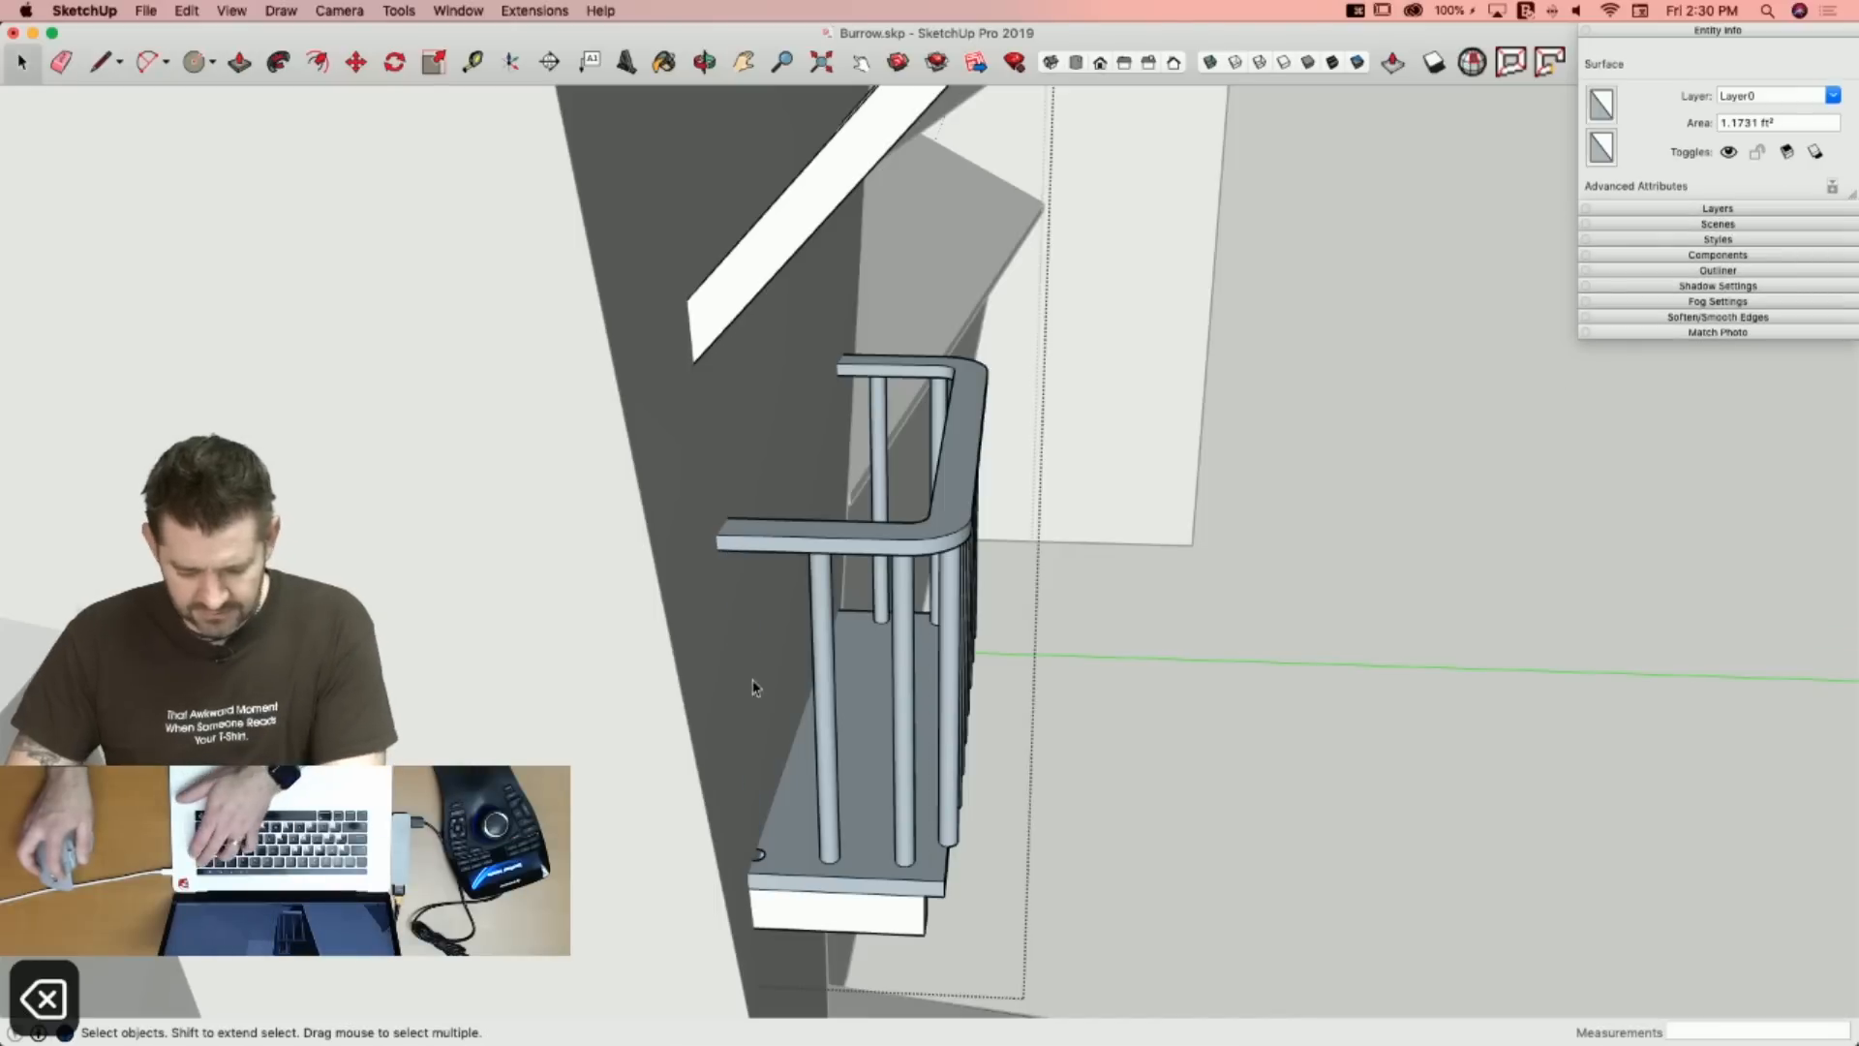
scroll(756, 859, up, 5)
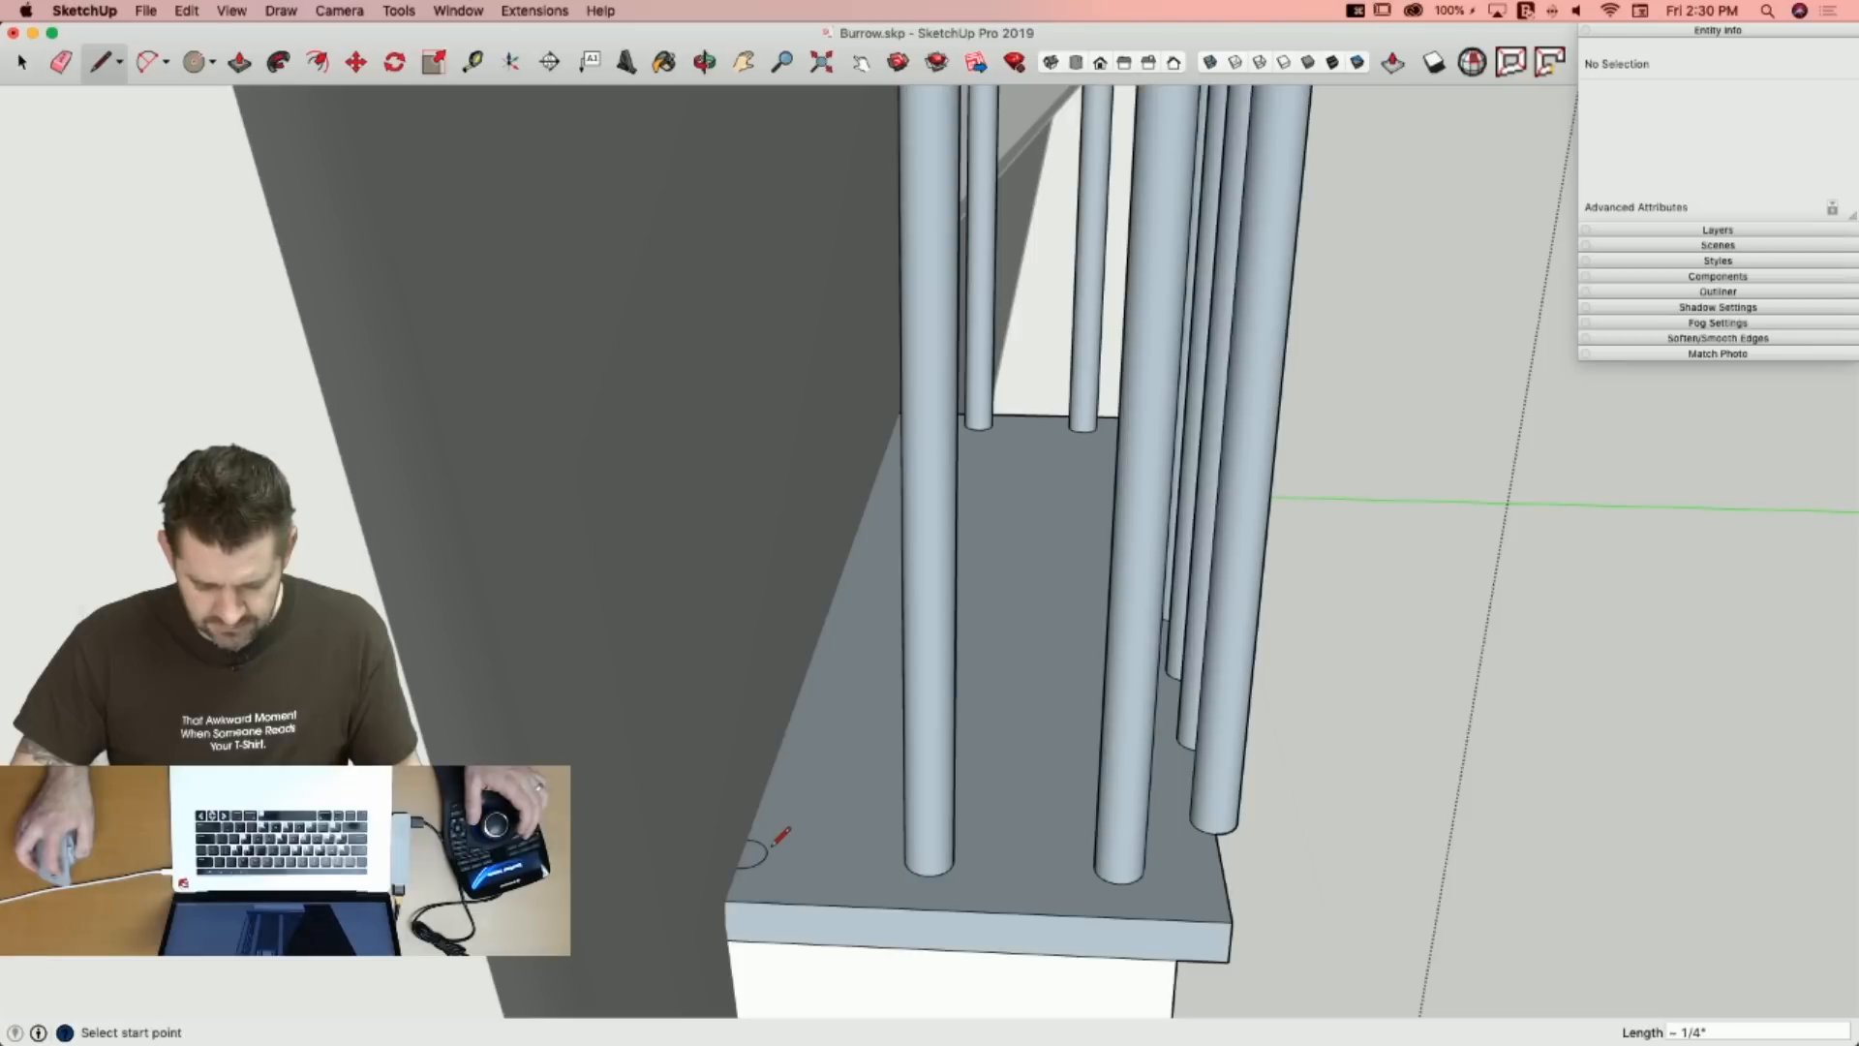
key(e)
key(l)
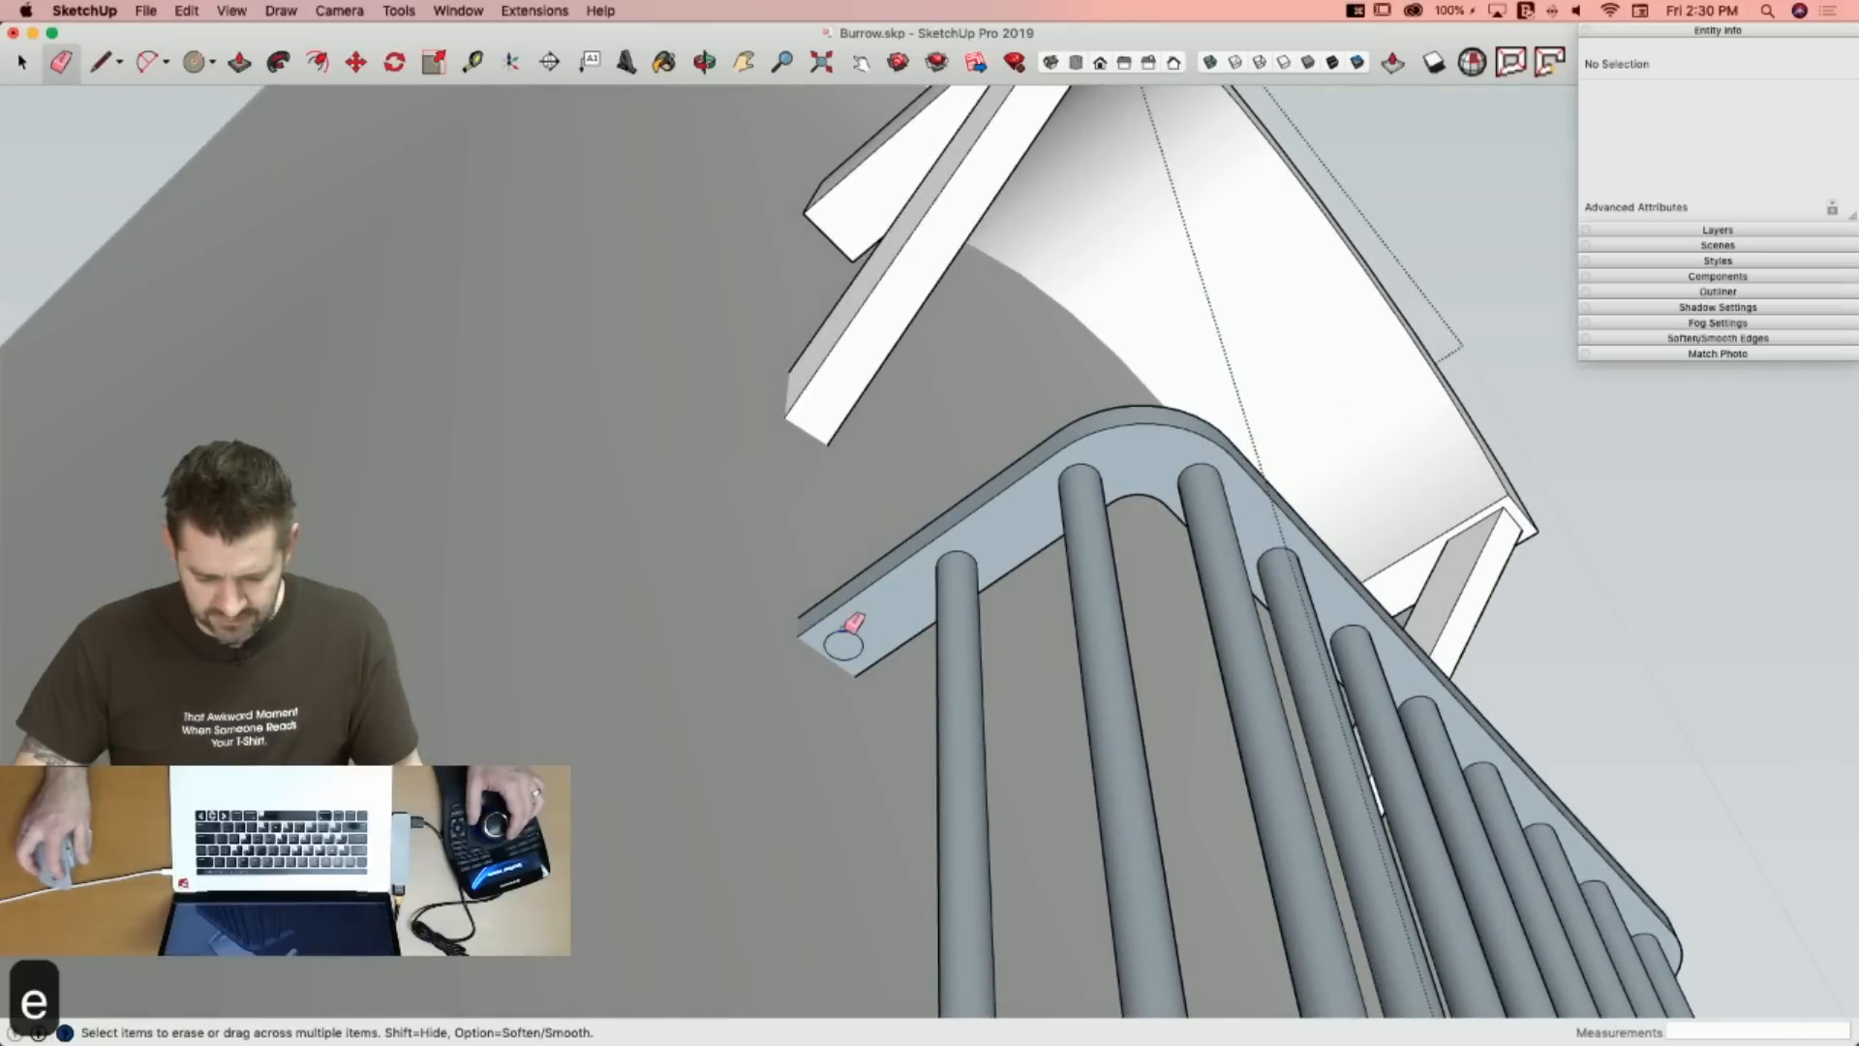
Pull the balcony platform's front edge outward and extend the ends of the support beams beneath it about 3 1/4".
key(p)
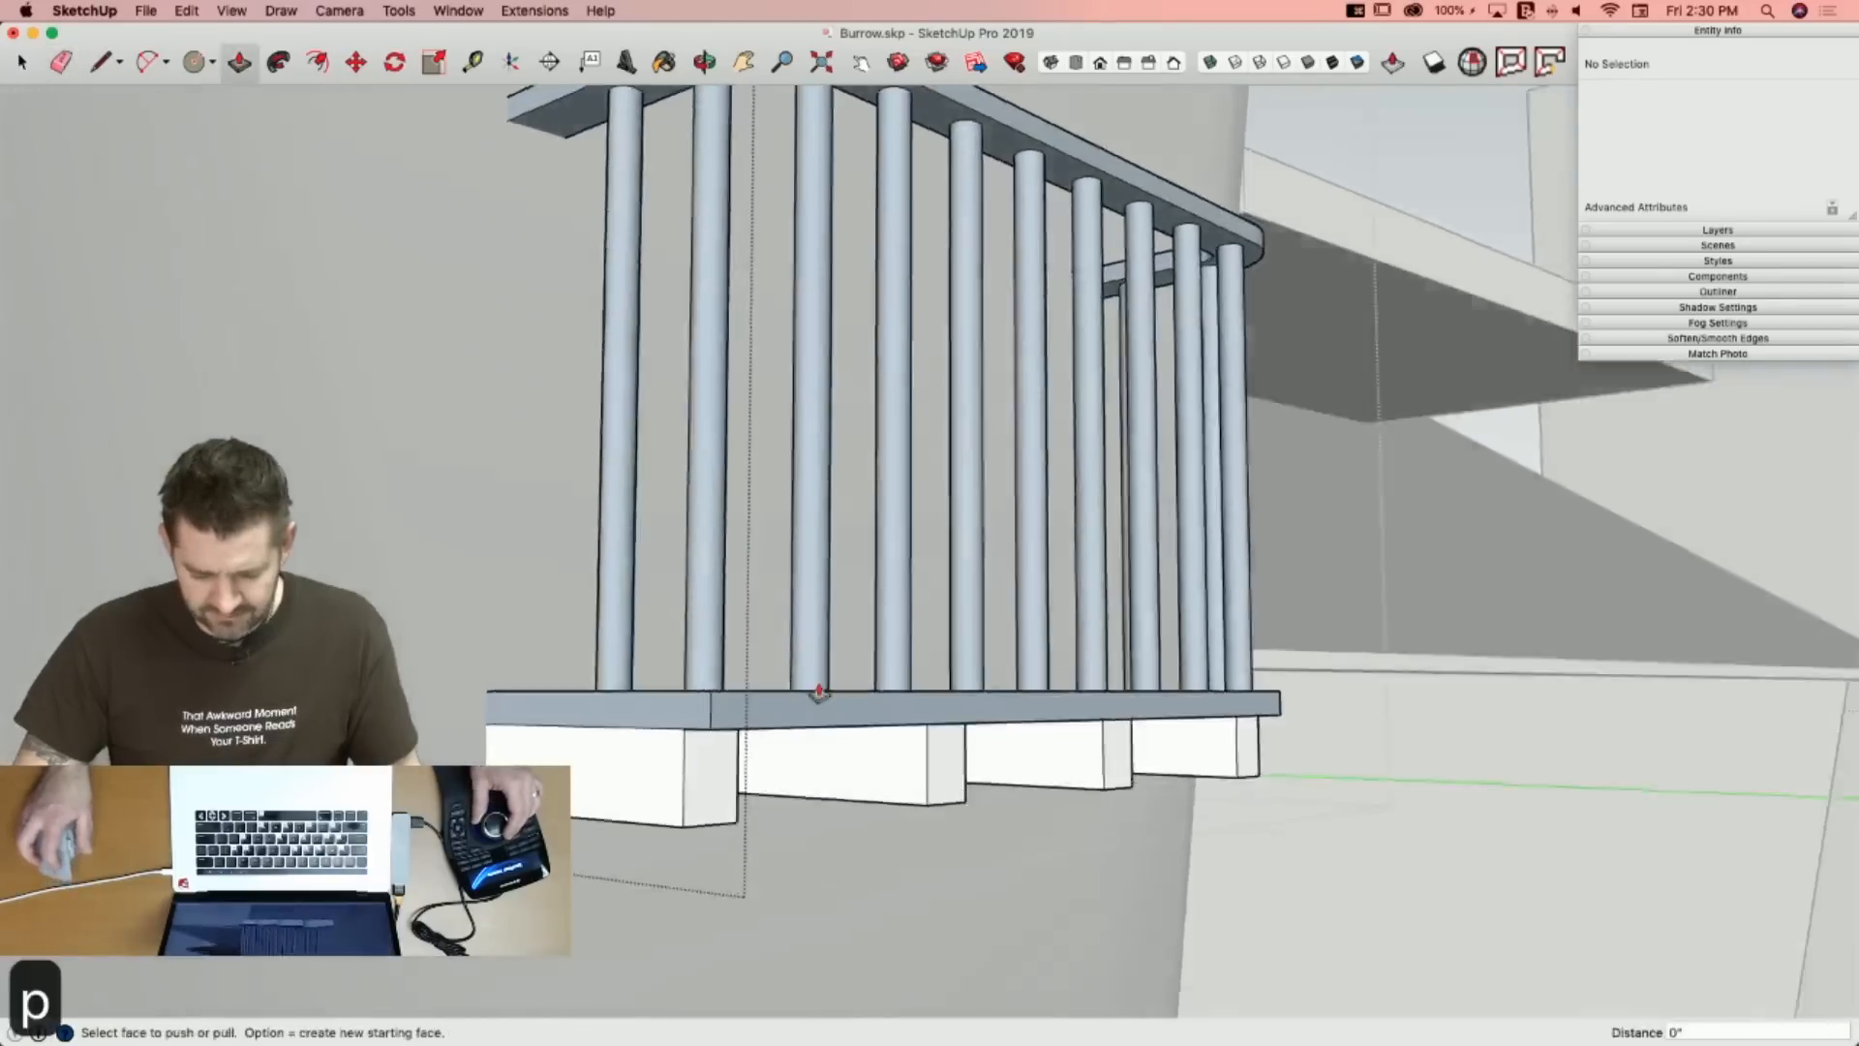
click(845, 668)
click(842, 670)
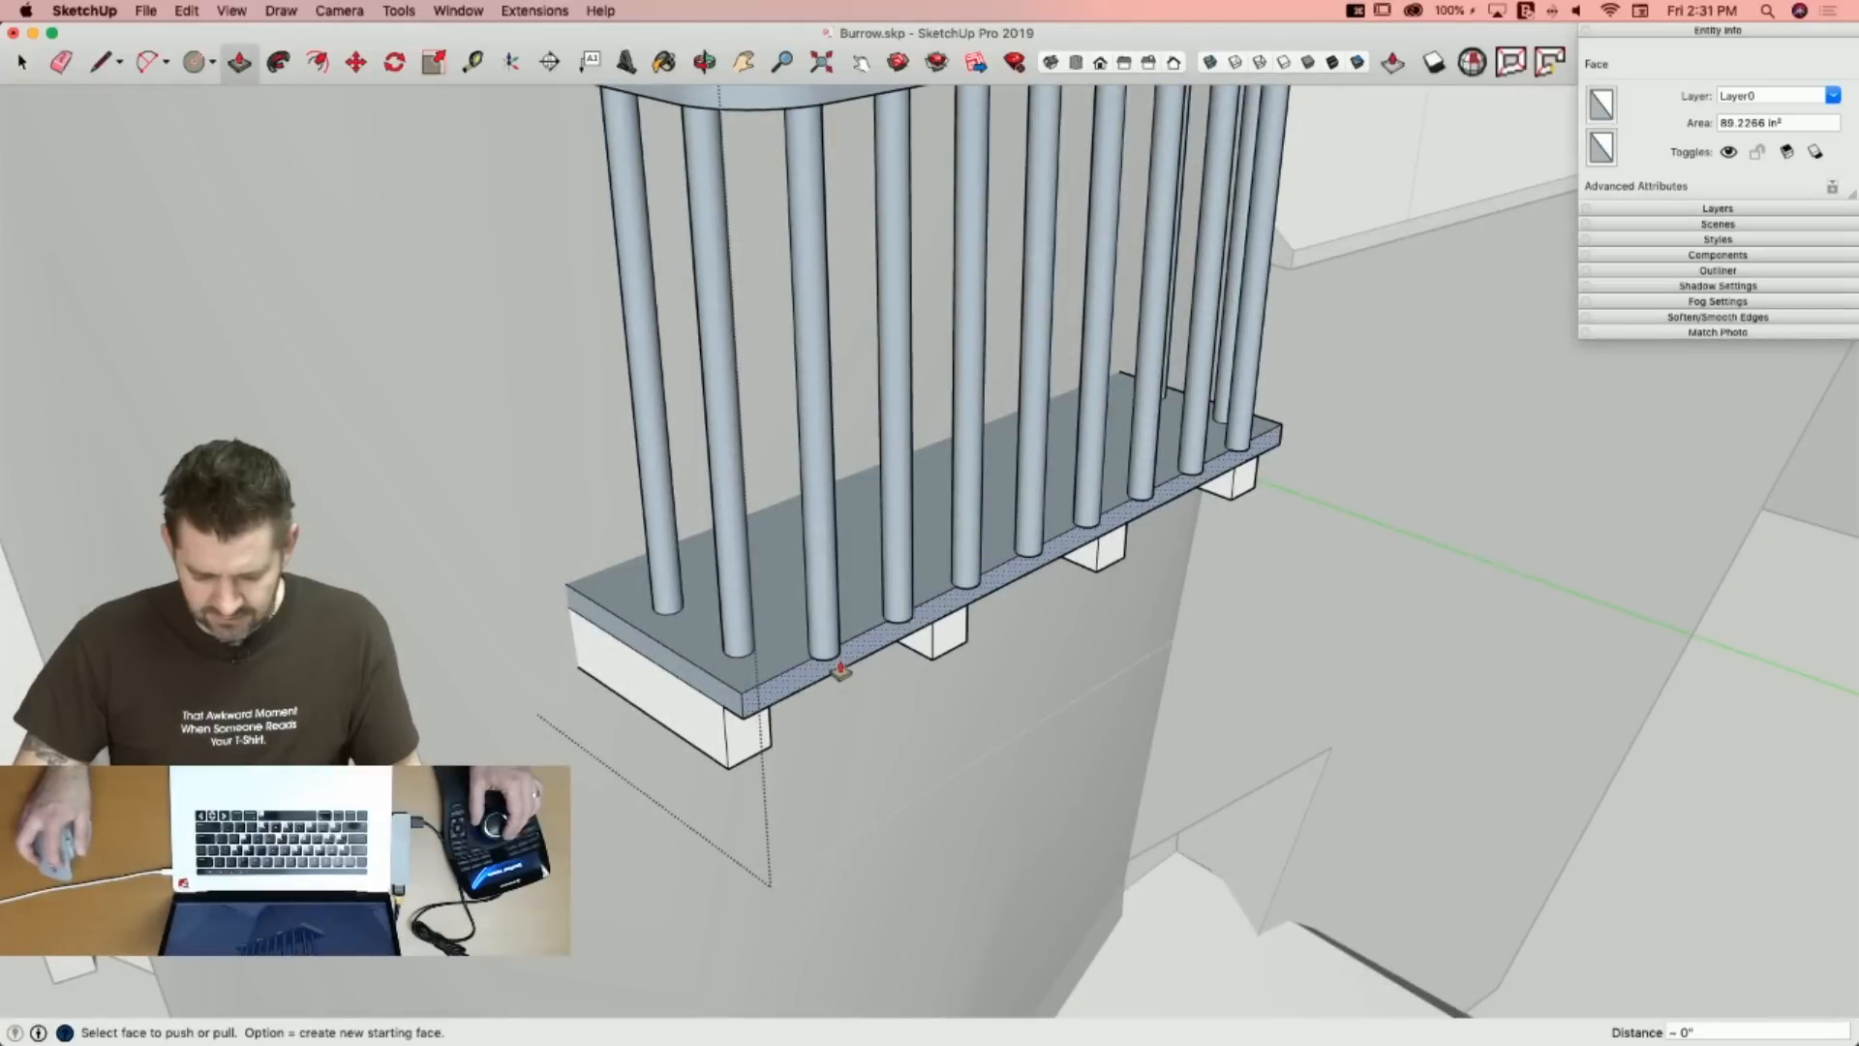
click(843, 669)
click(882, 677)
click(841, 751)
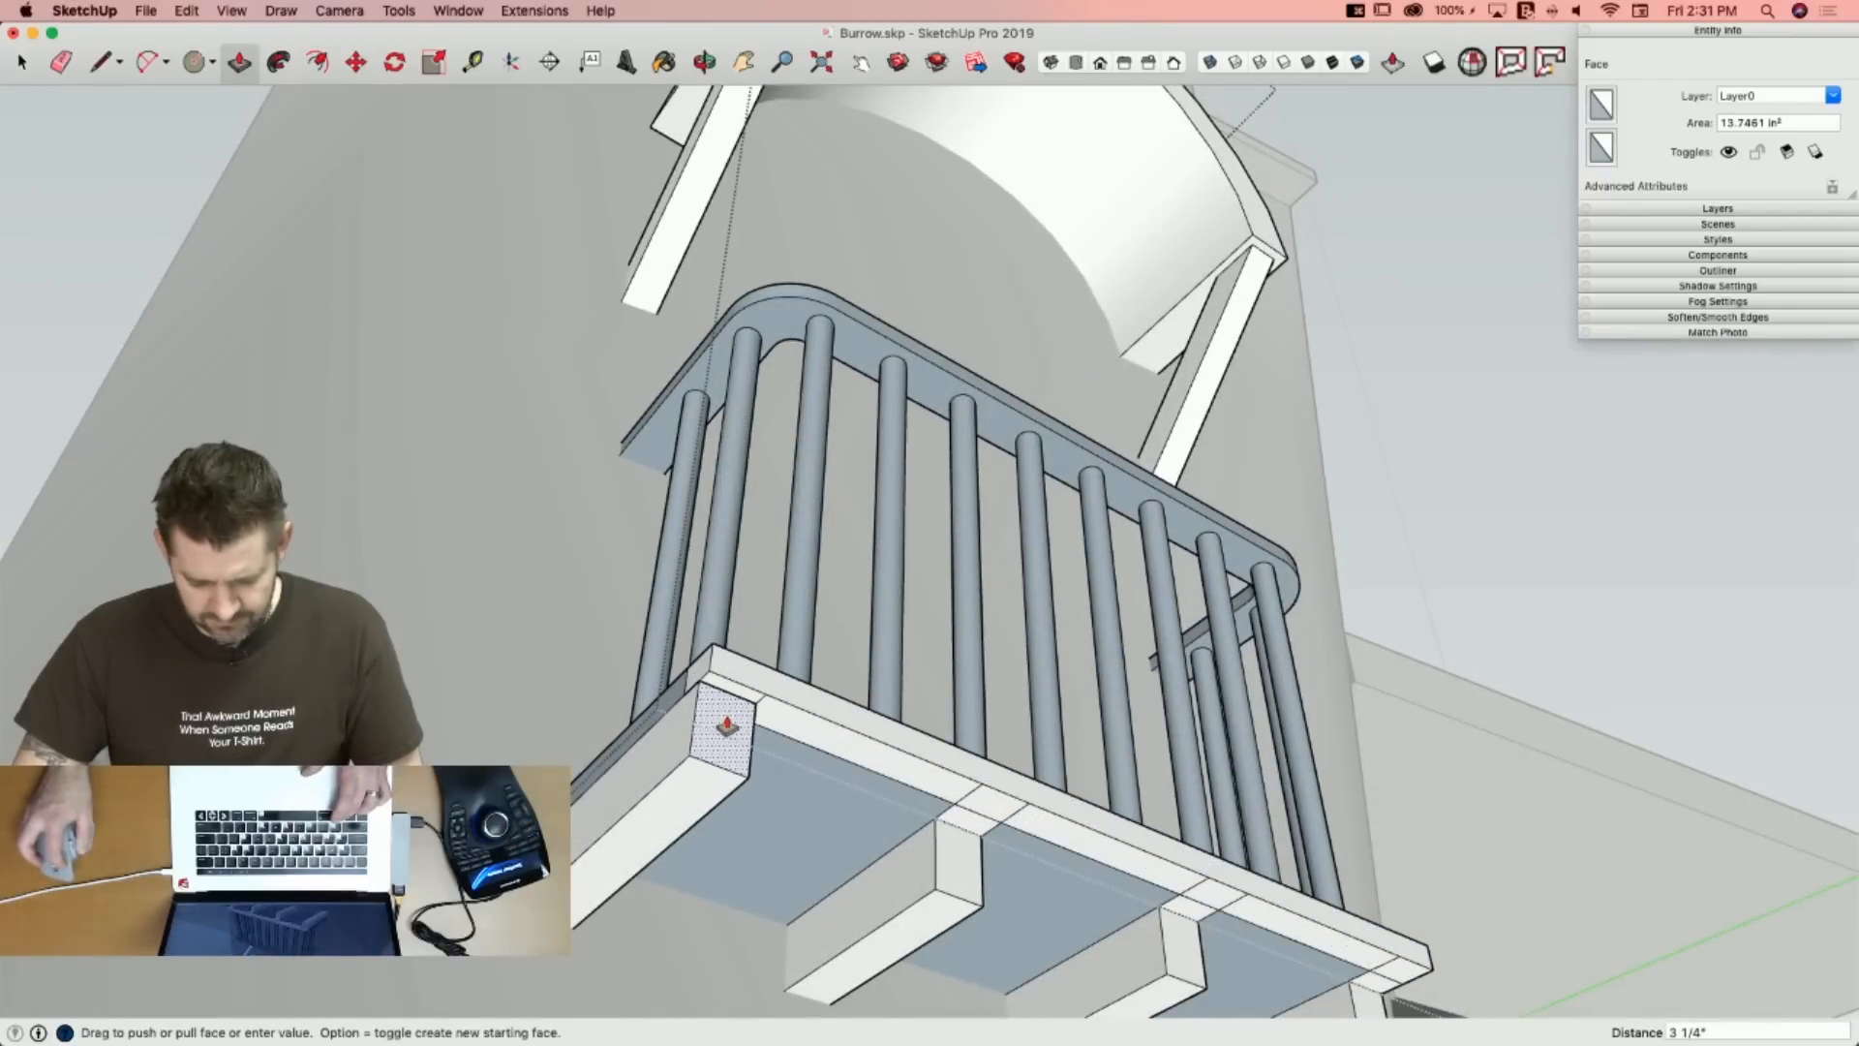
double_click(975, 866)
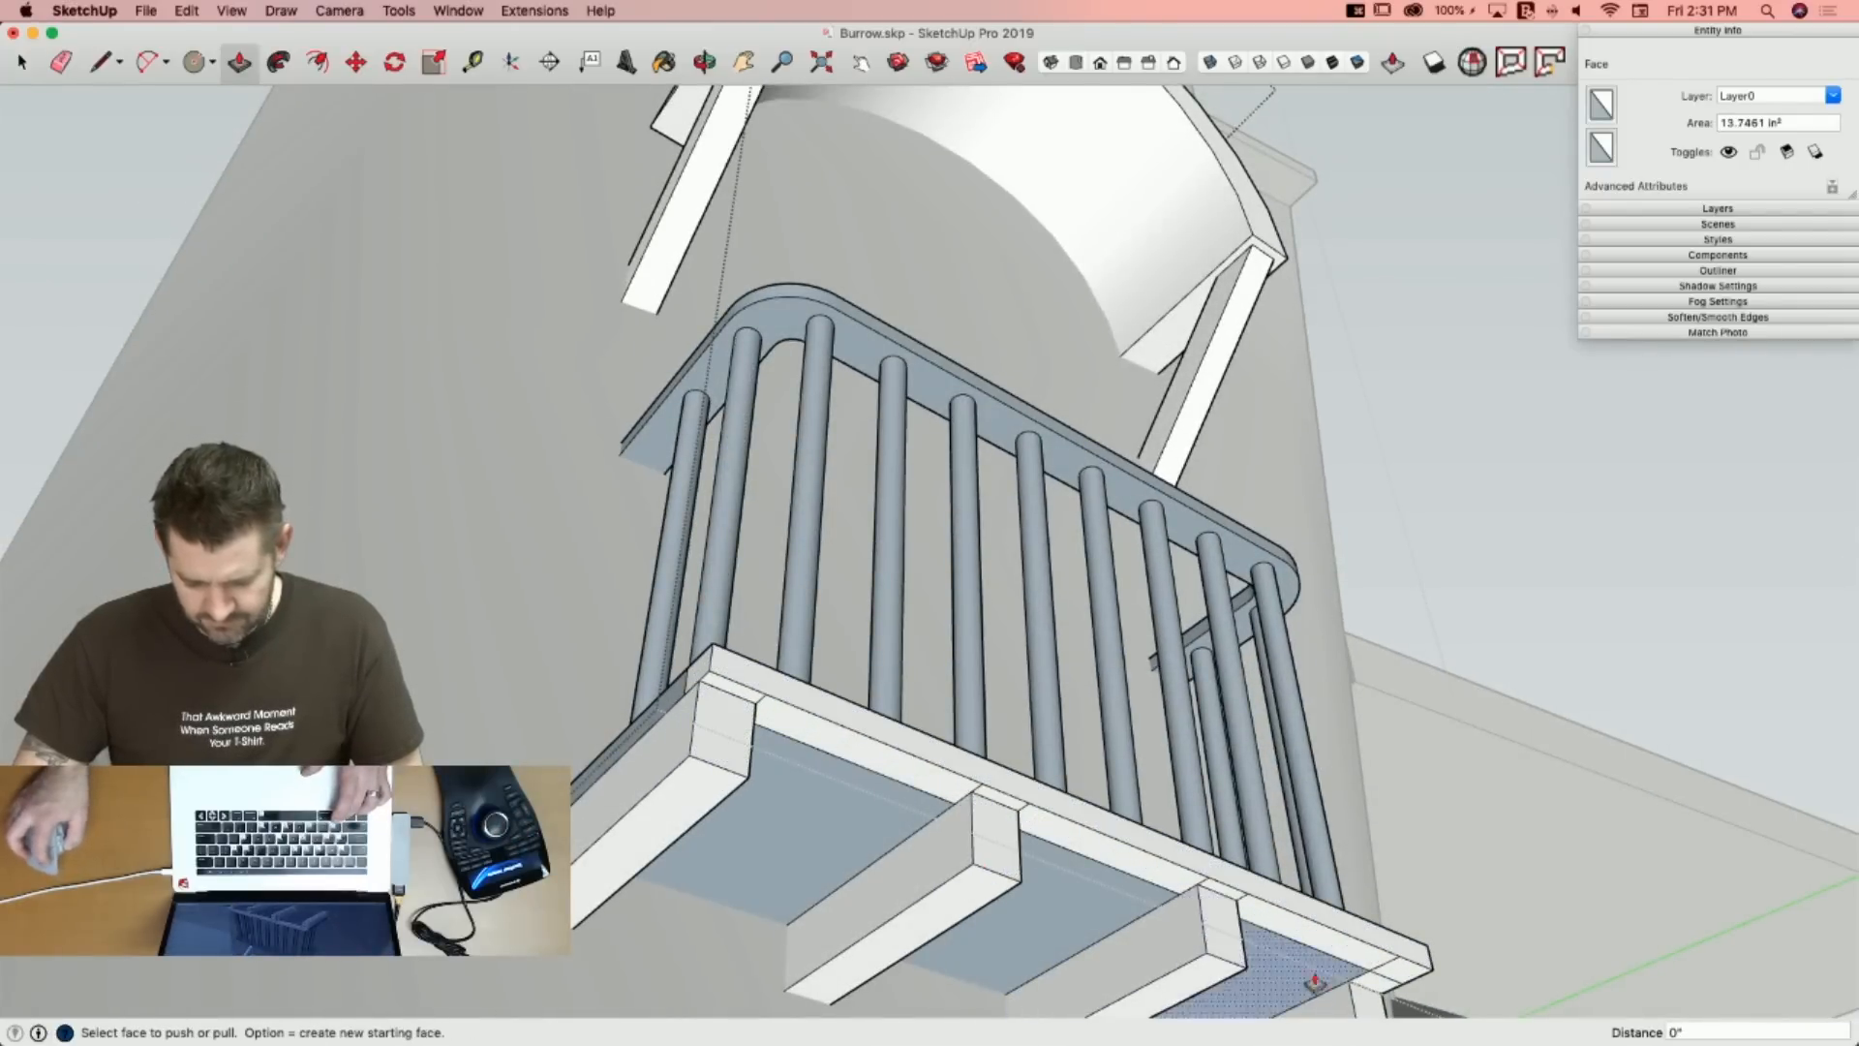
Orient all the balcony's faces consistently so their front sides face outward.
key(space)
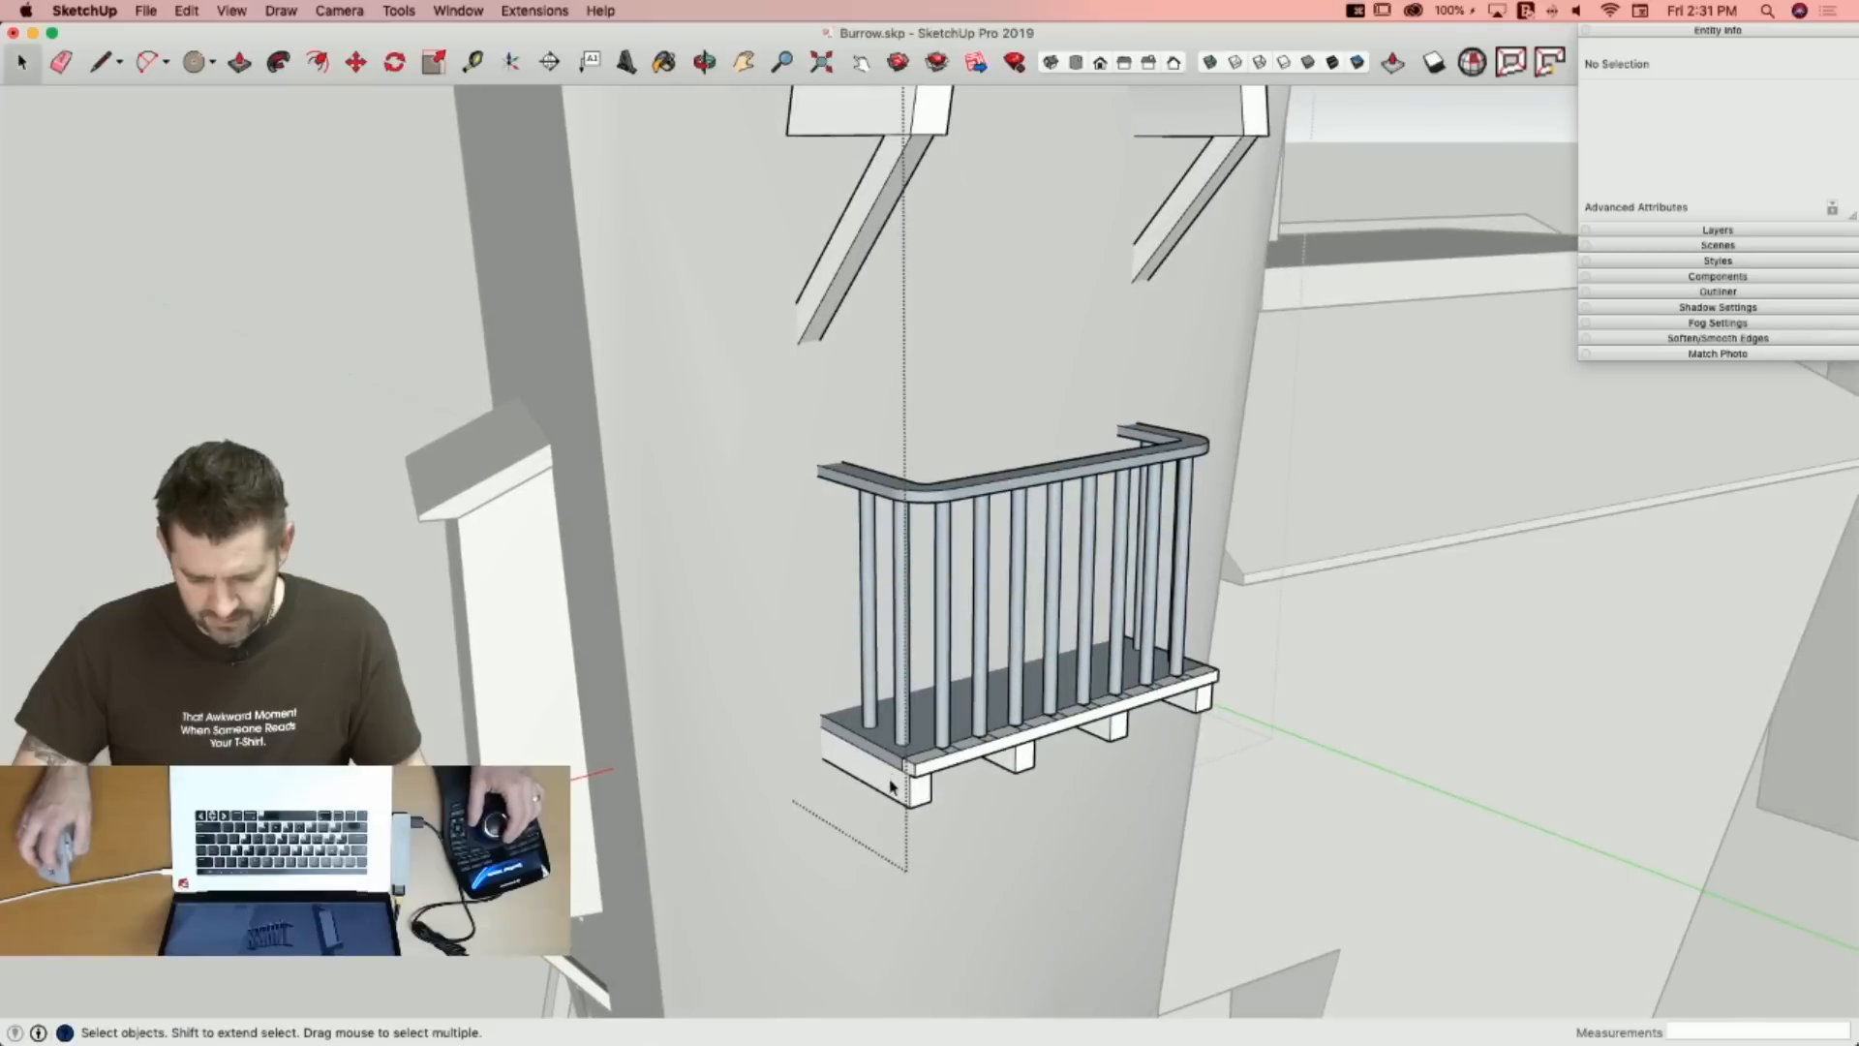
right_click(890, 780)
click(924, 770)
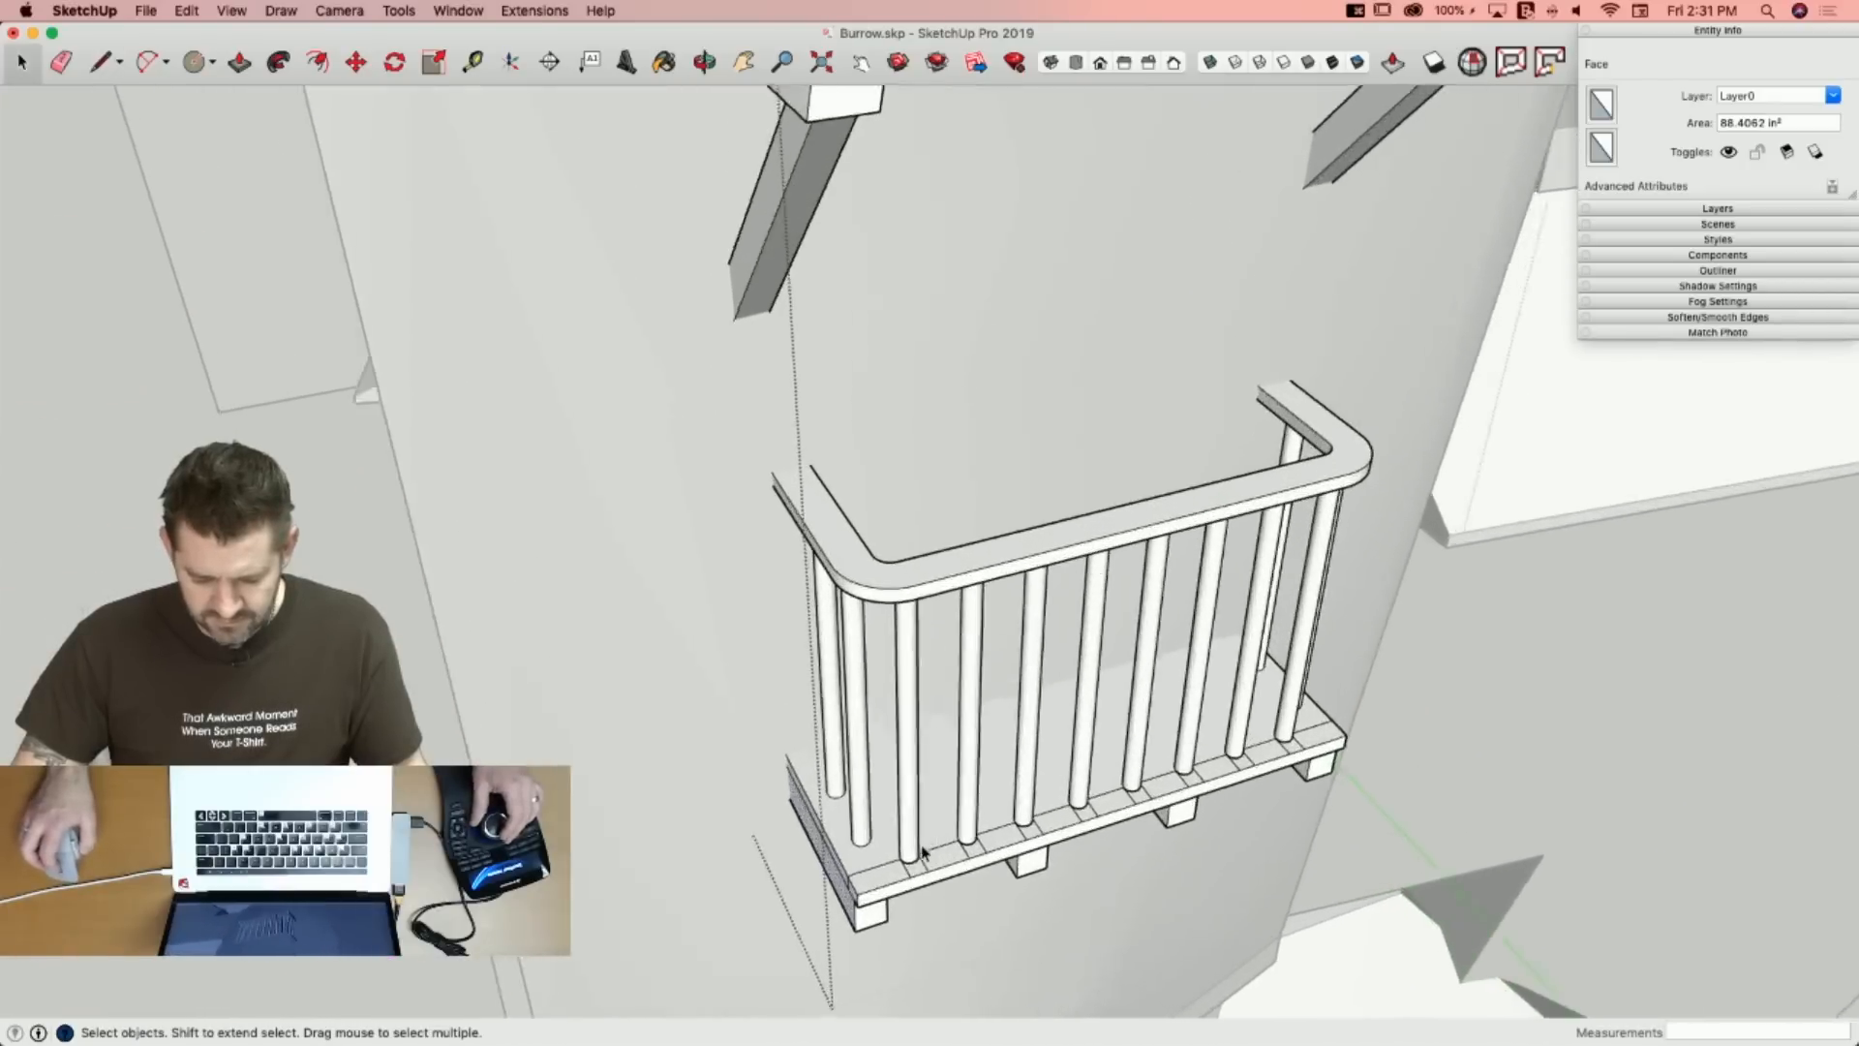
Erase the stray edges around the baluster bases along the front of the platform's upper surface.
key(e)
mouse_move(888, 800)
mouse_down()
mouse_move(939, 769)
mouse_move(925, 794)
mouse_up()
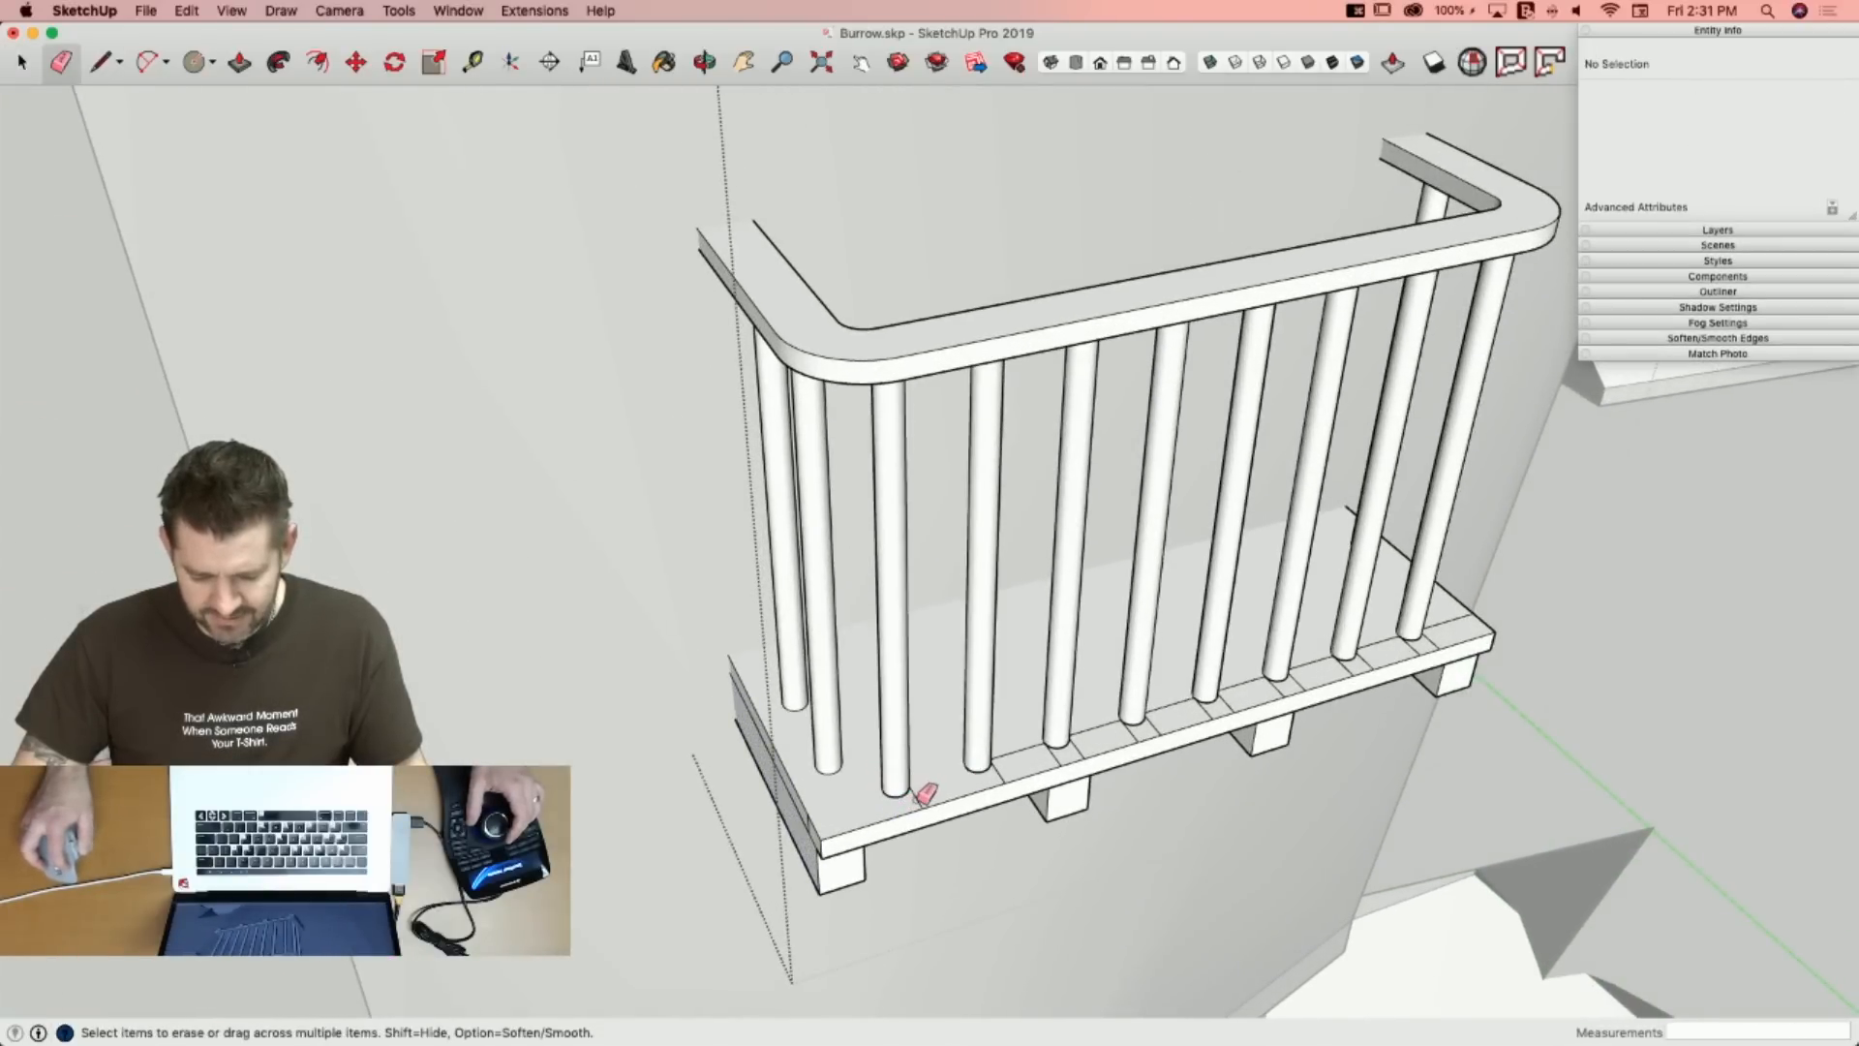
drag(1032, 742, 1063, 752)
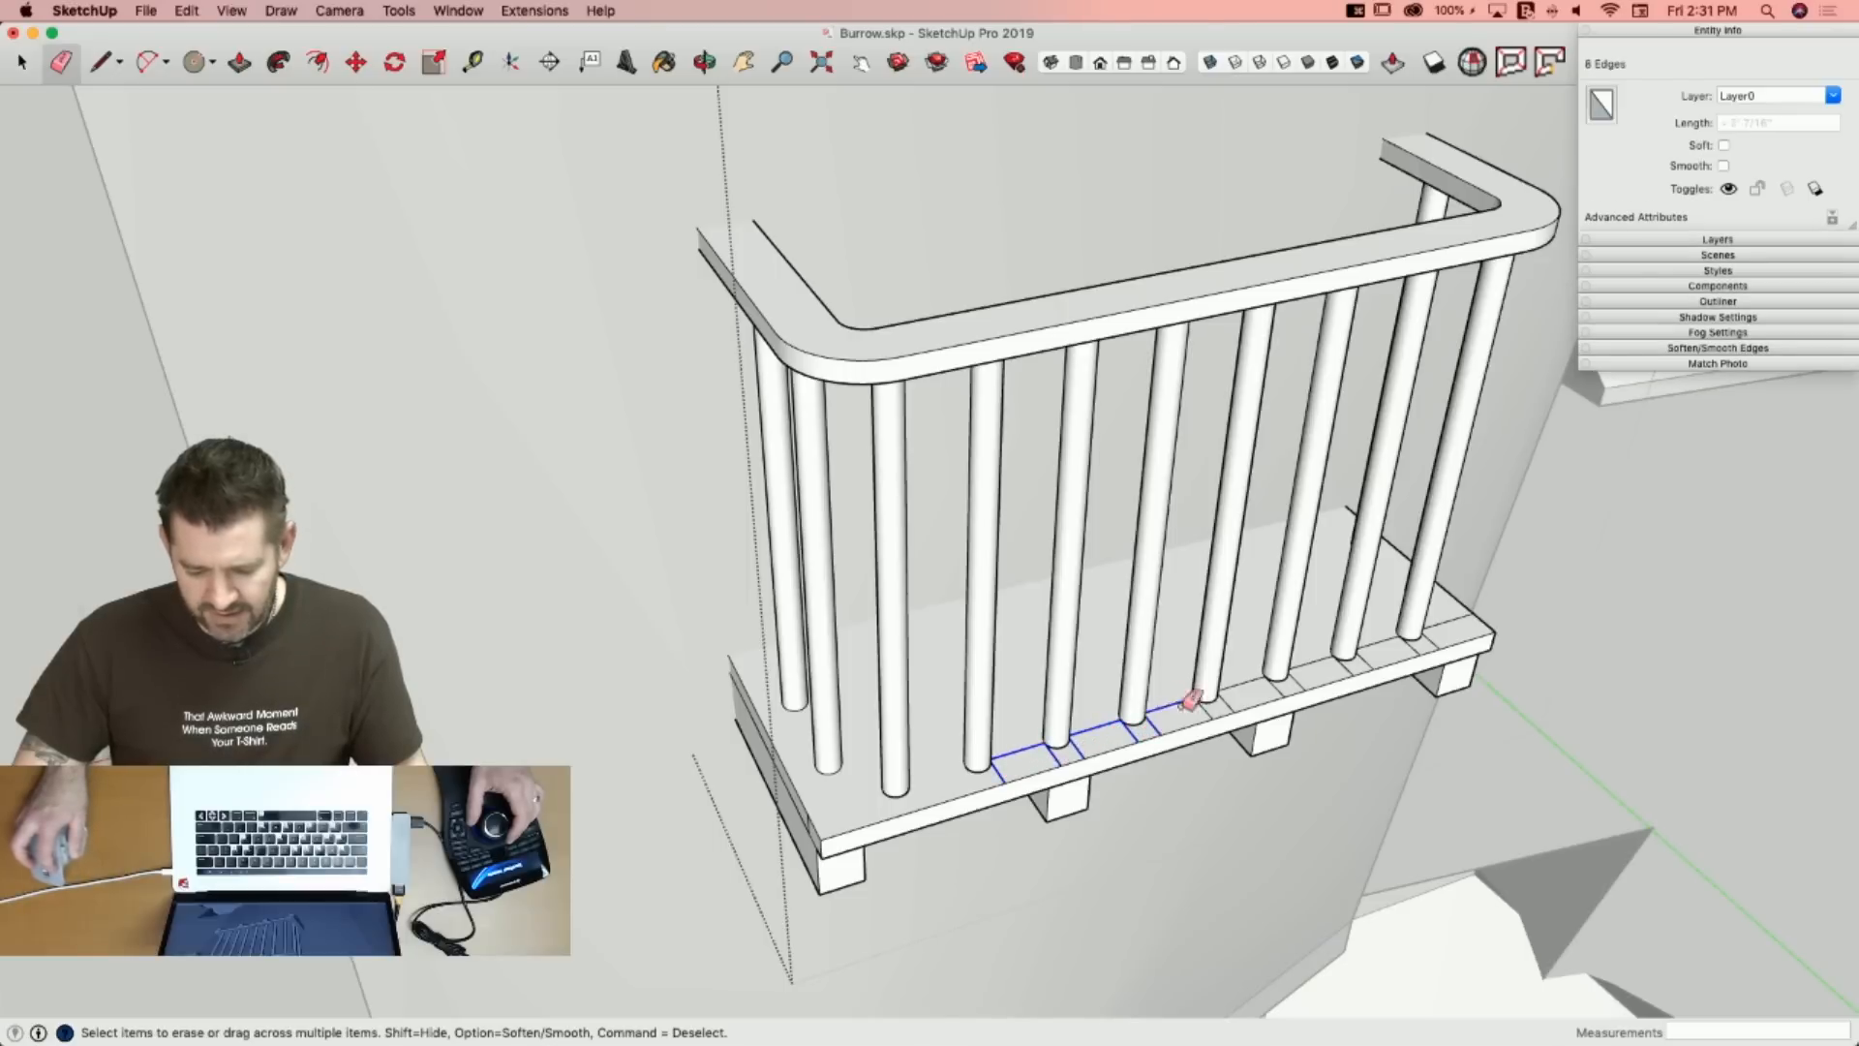
drag(1188, 699, 1284, 686)
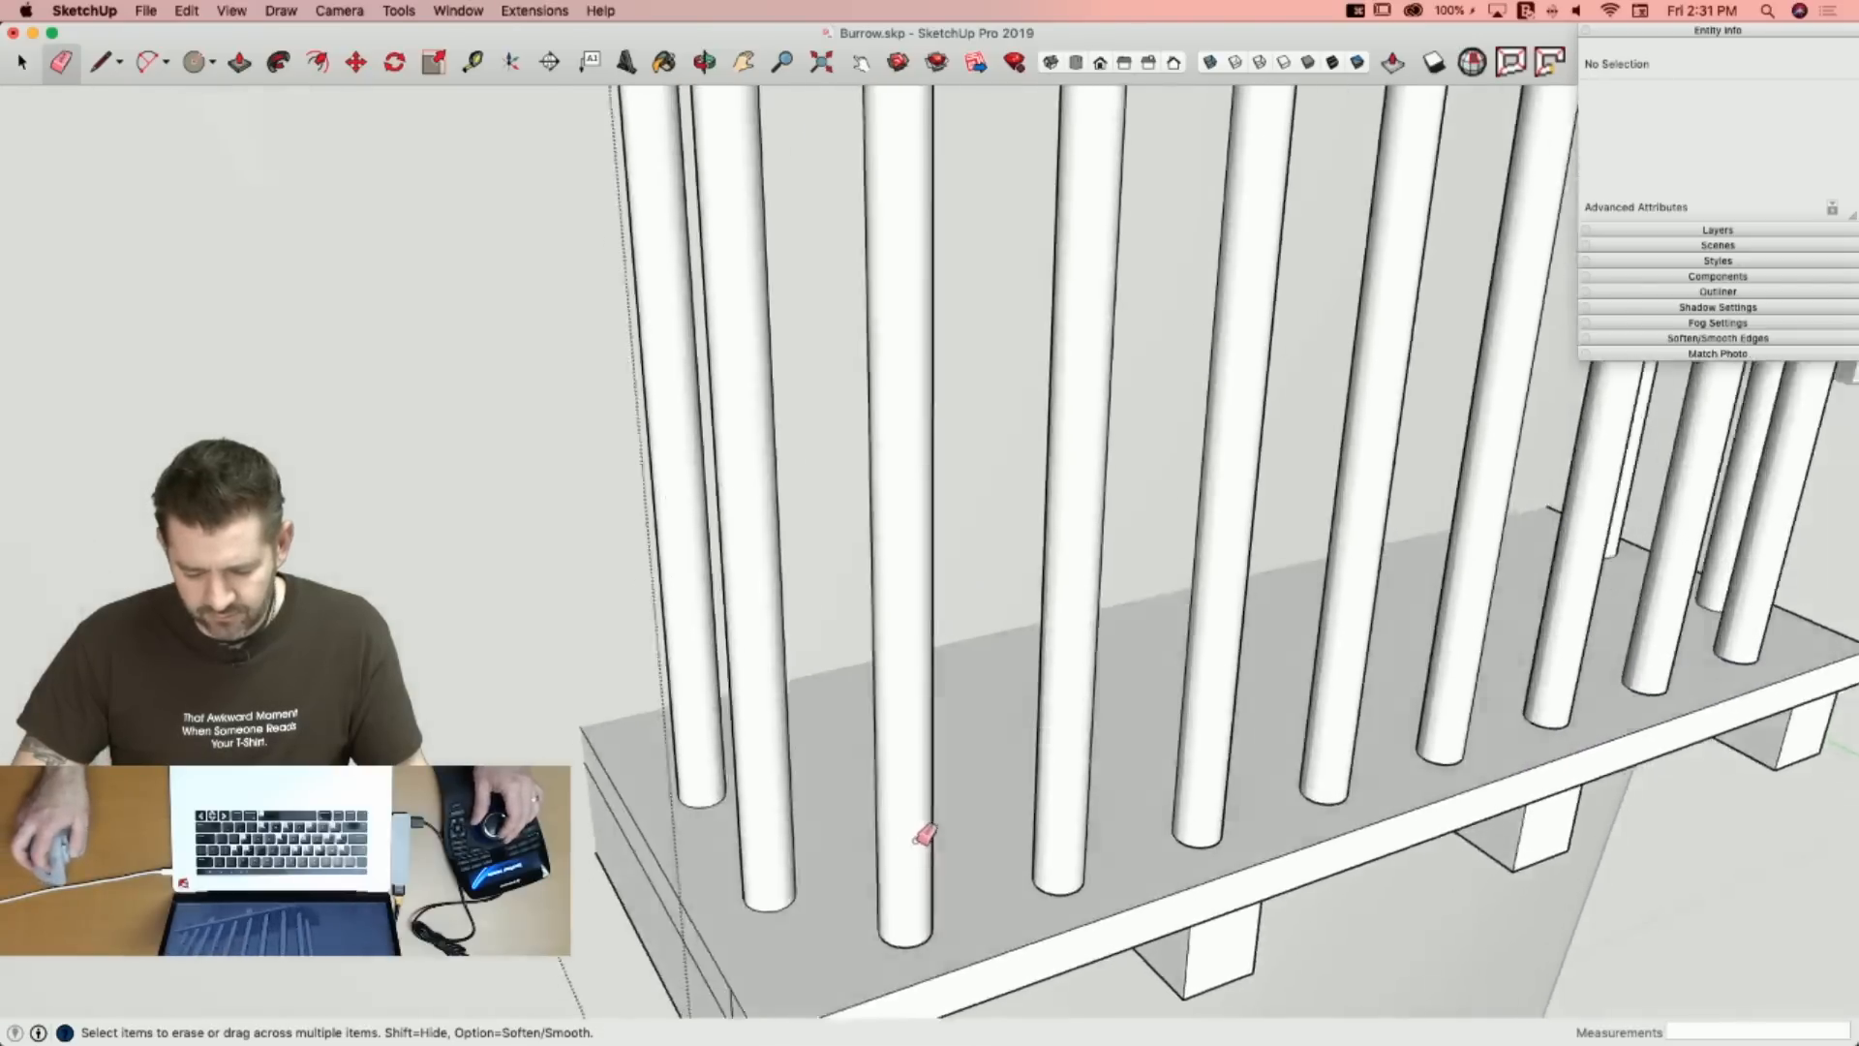
Try to clean up a front baluster's base by drawing and erasing a line across its circle, and undo the change.
key(l)
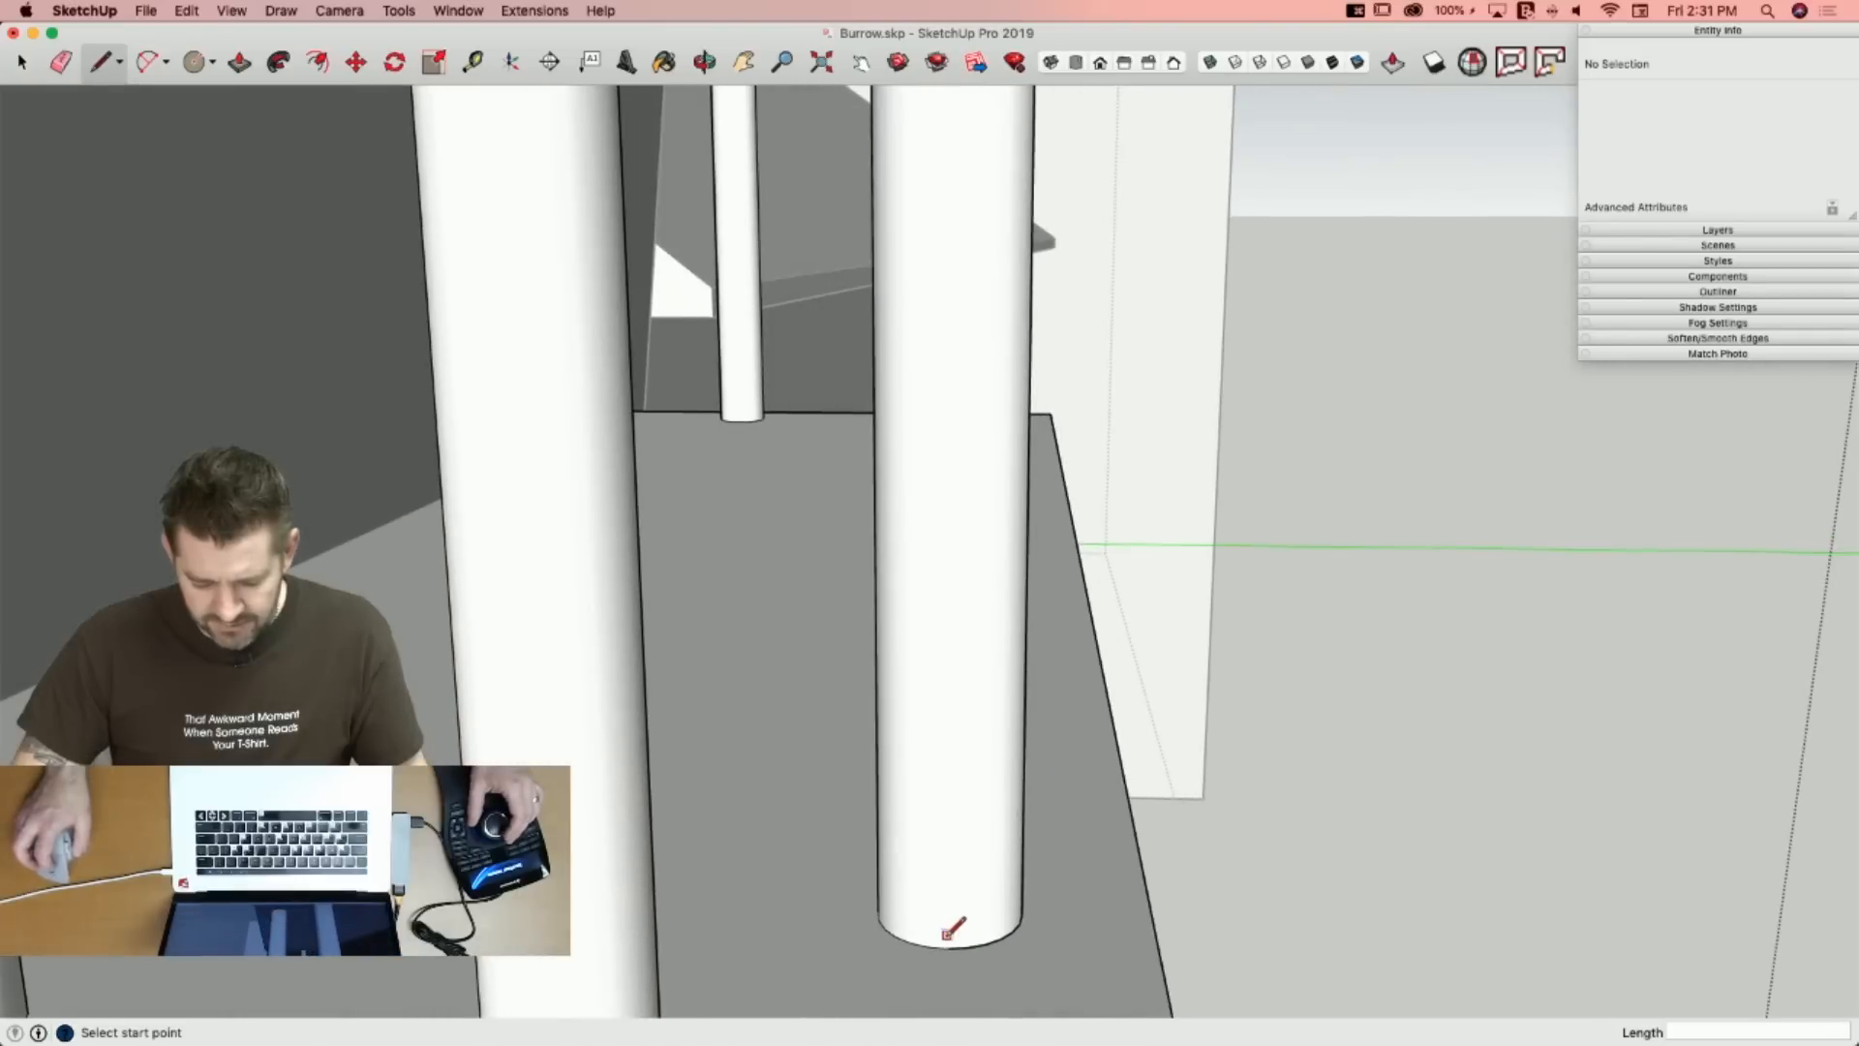
key(space)
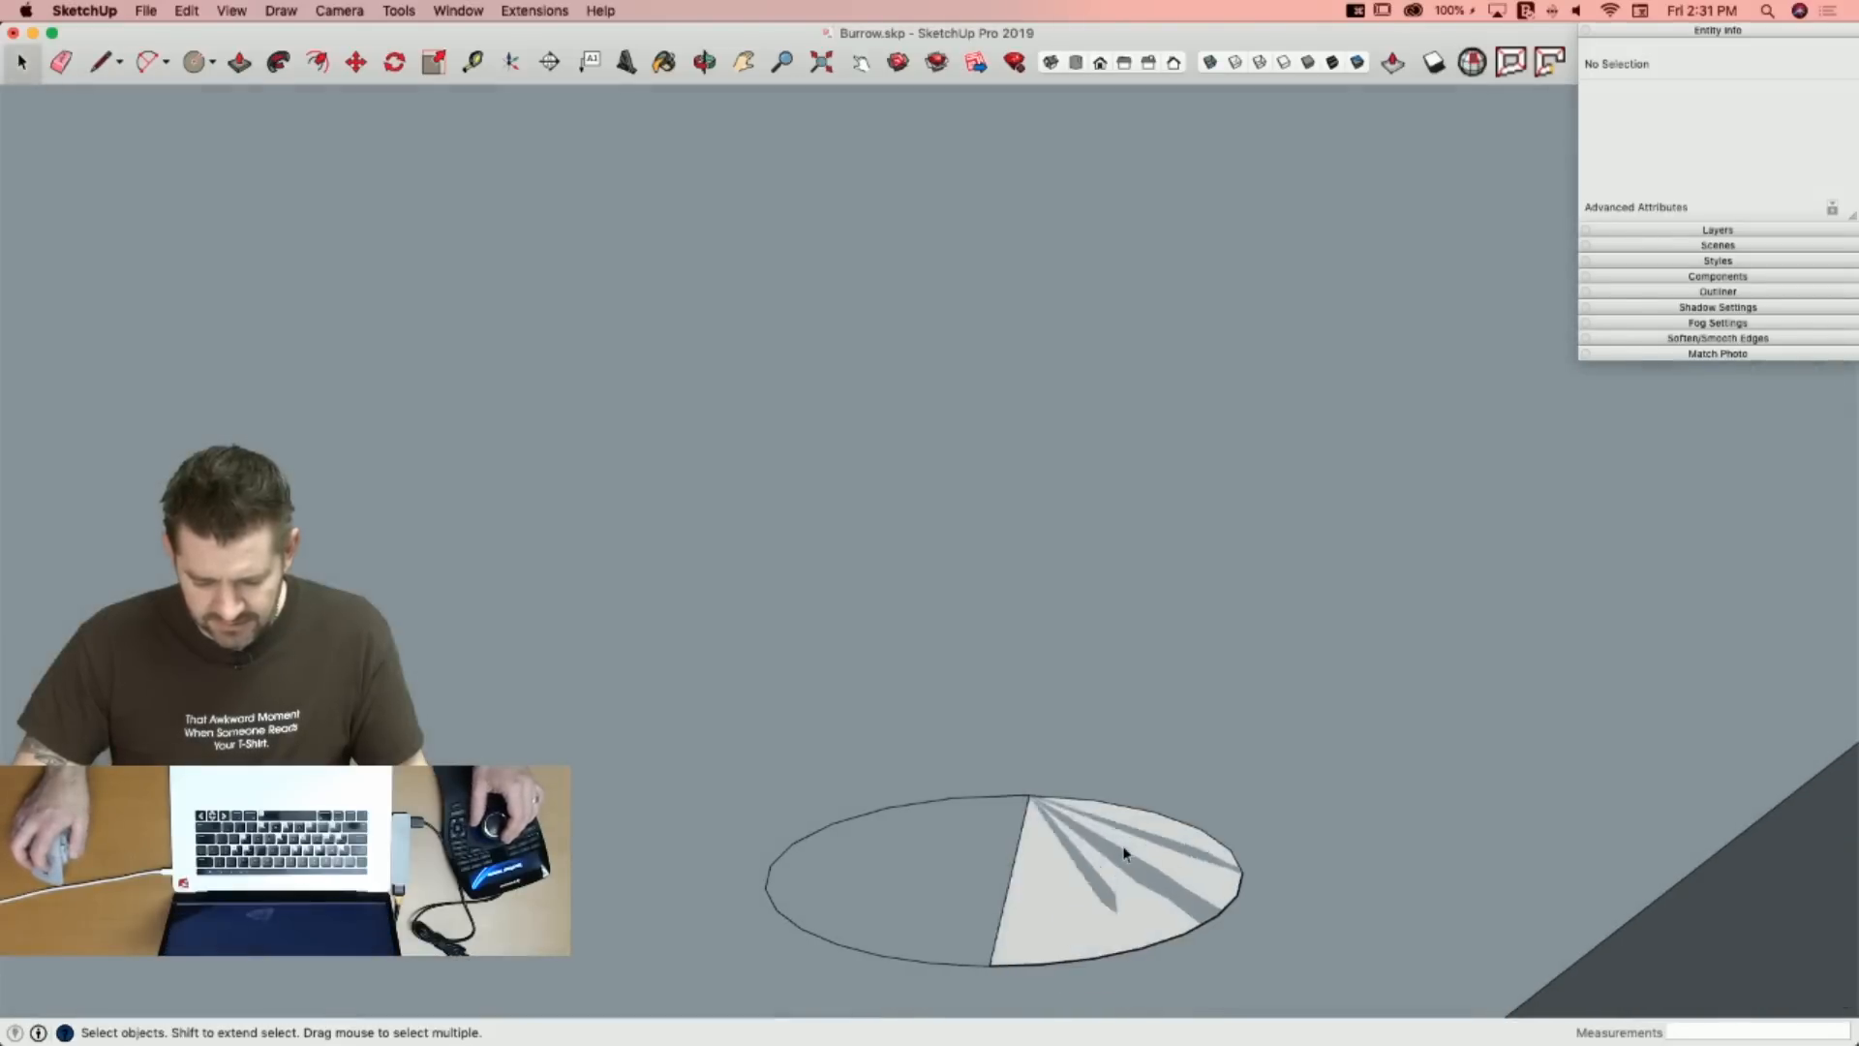
key(e)
click(1001, 734)
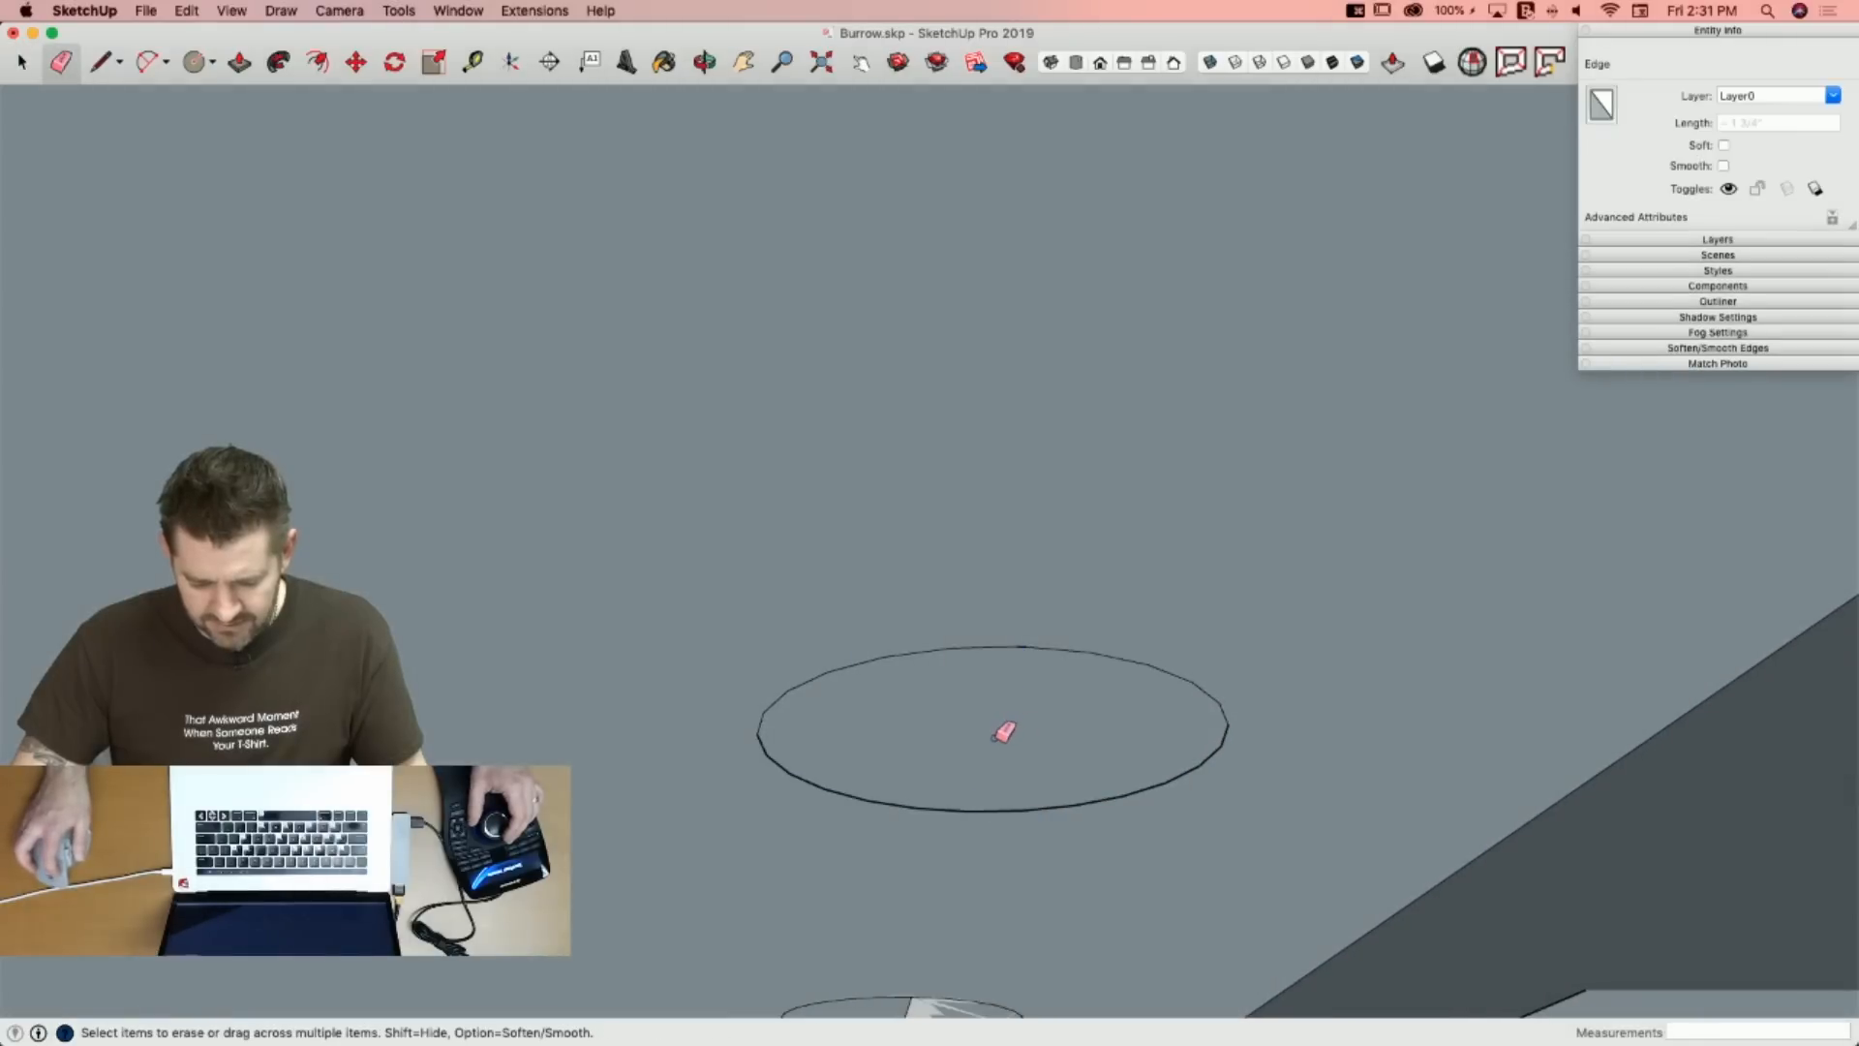
key(super+z)
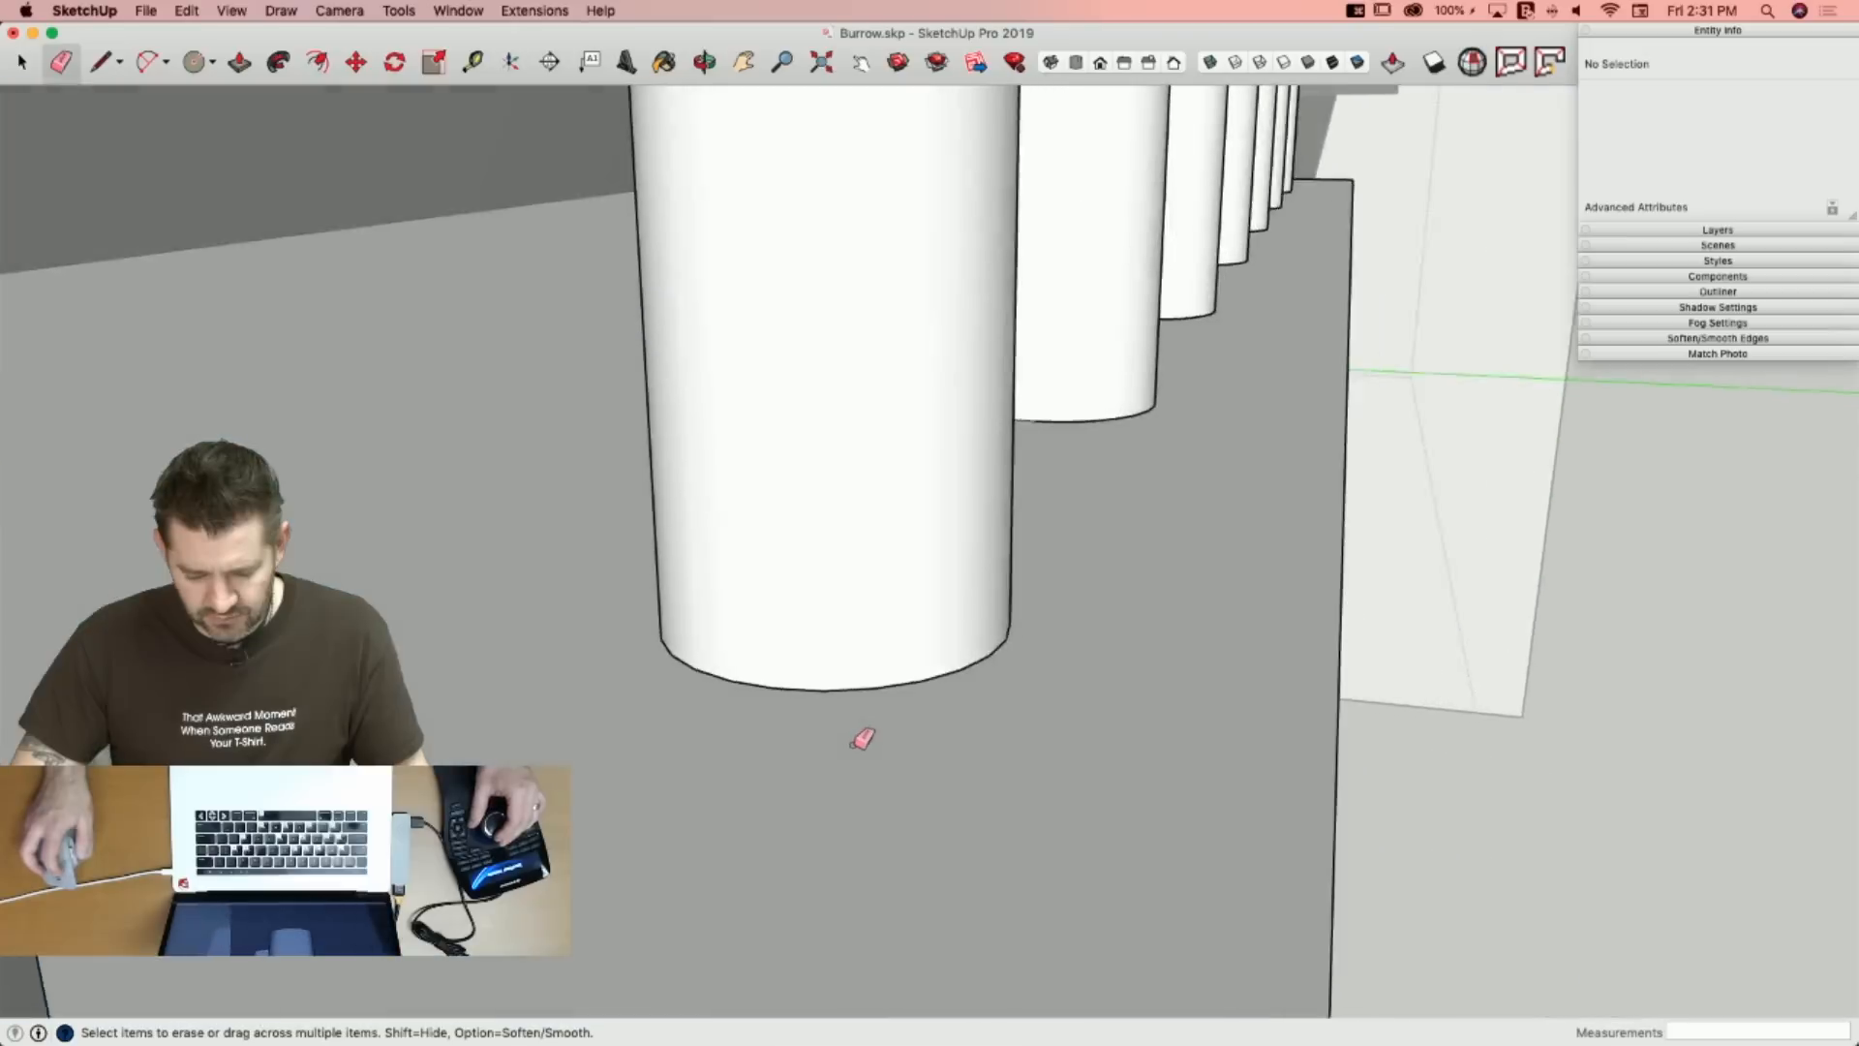
key(l)
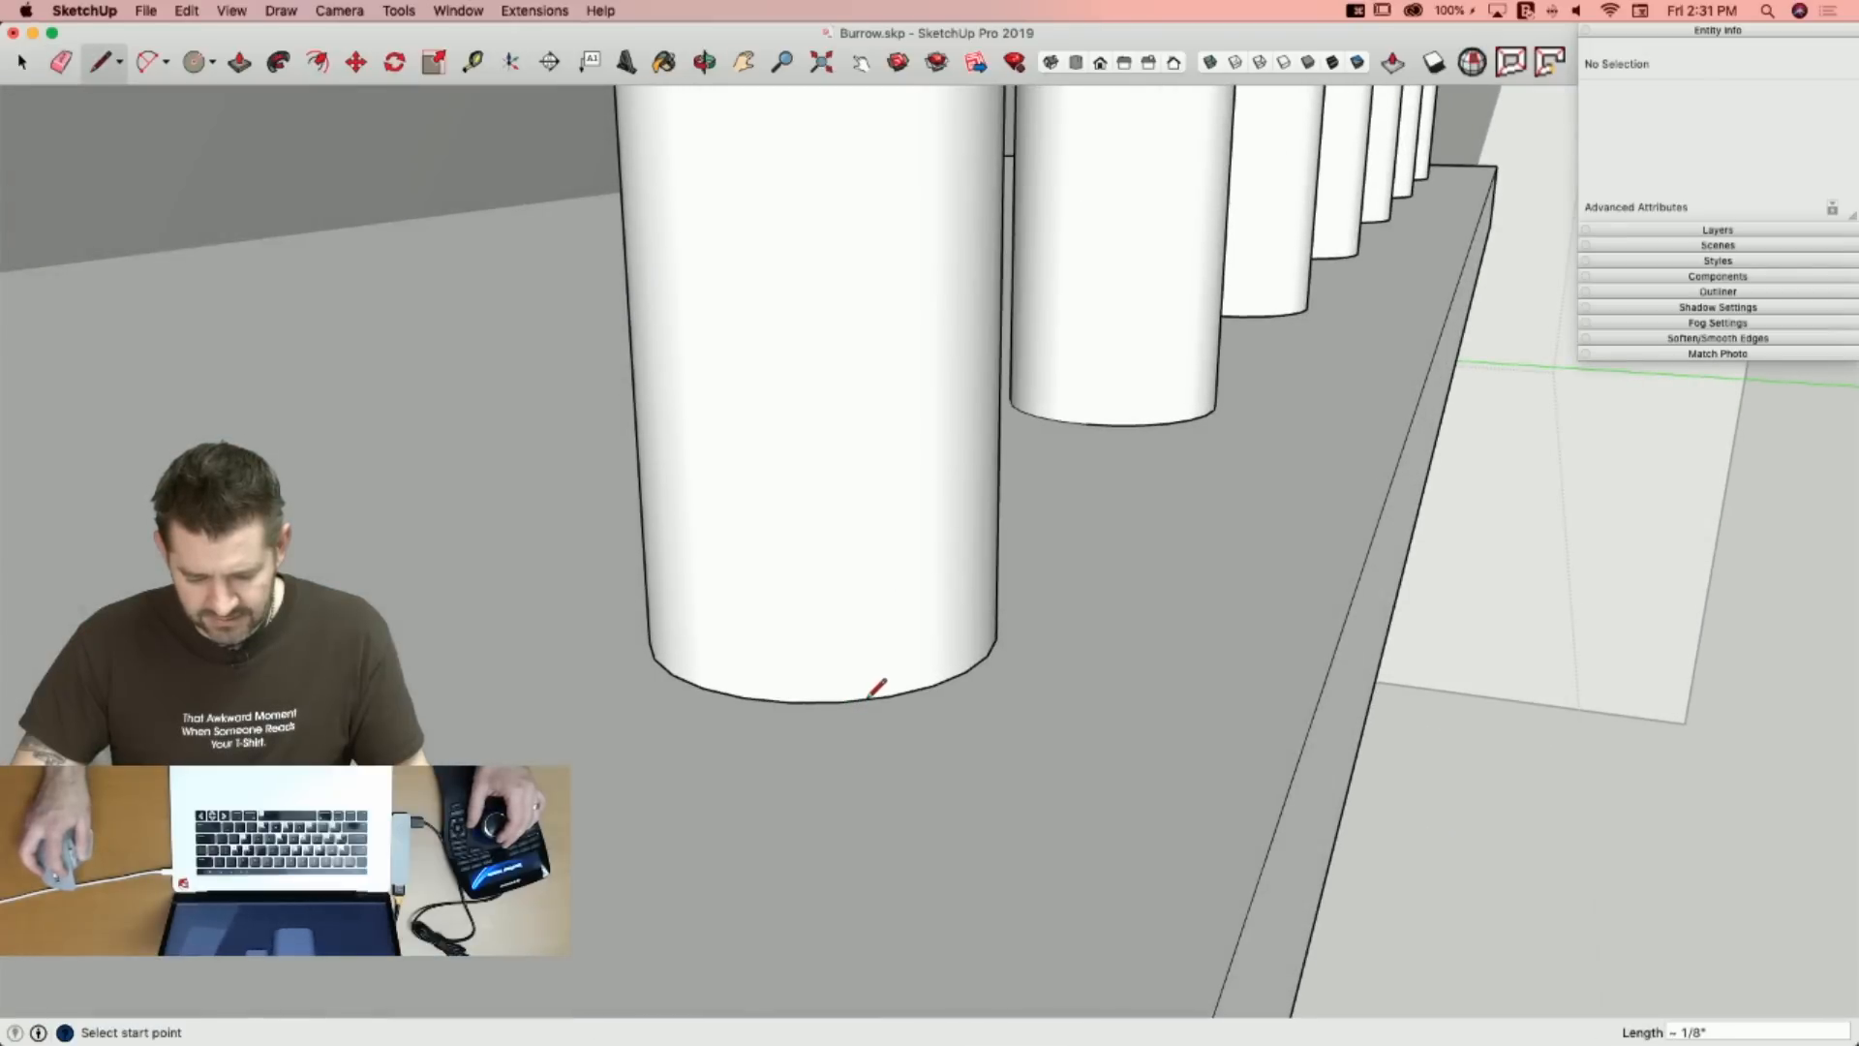
key(space)
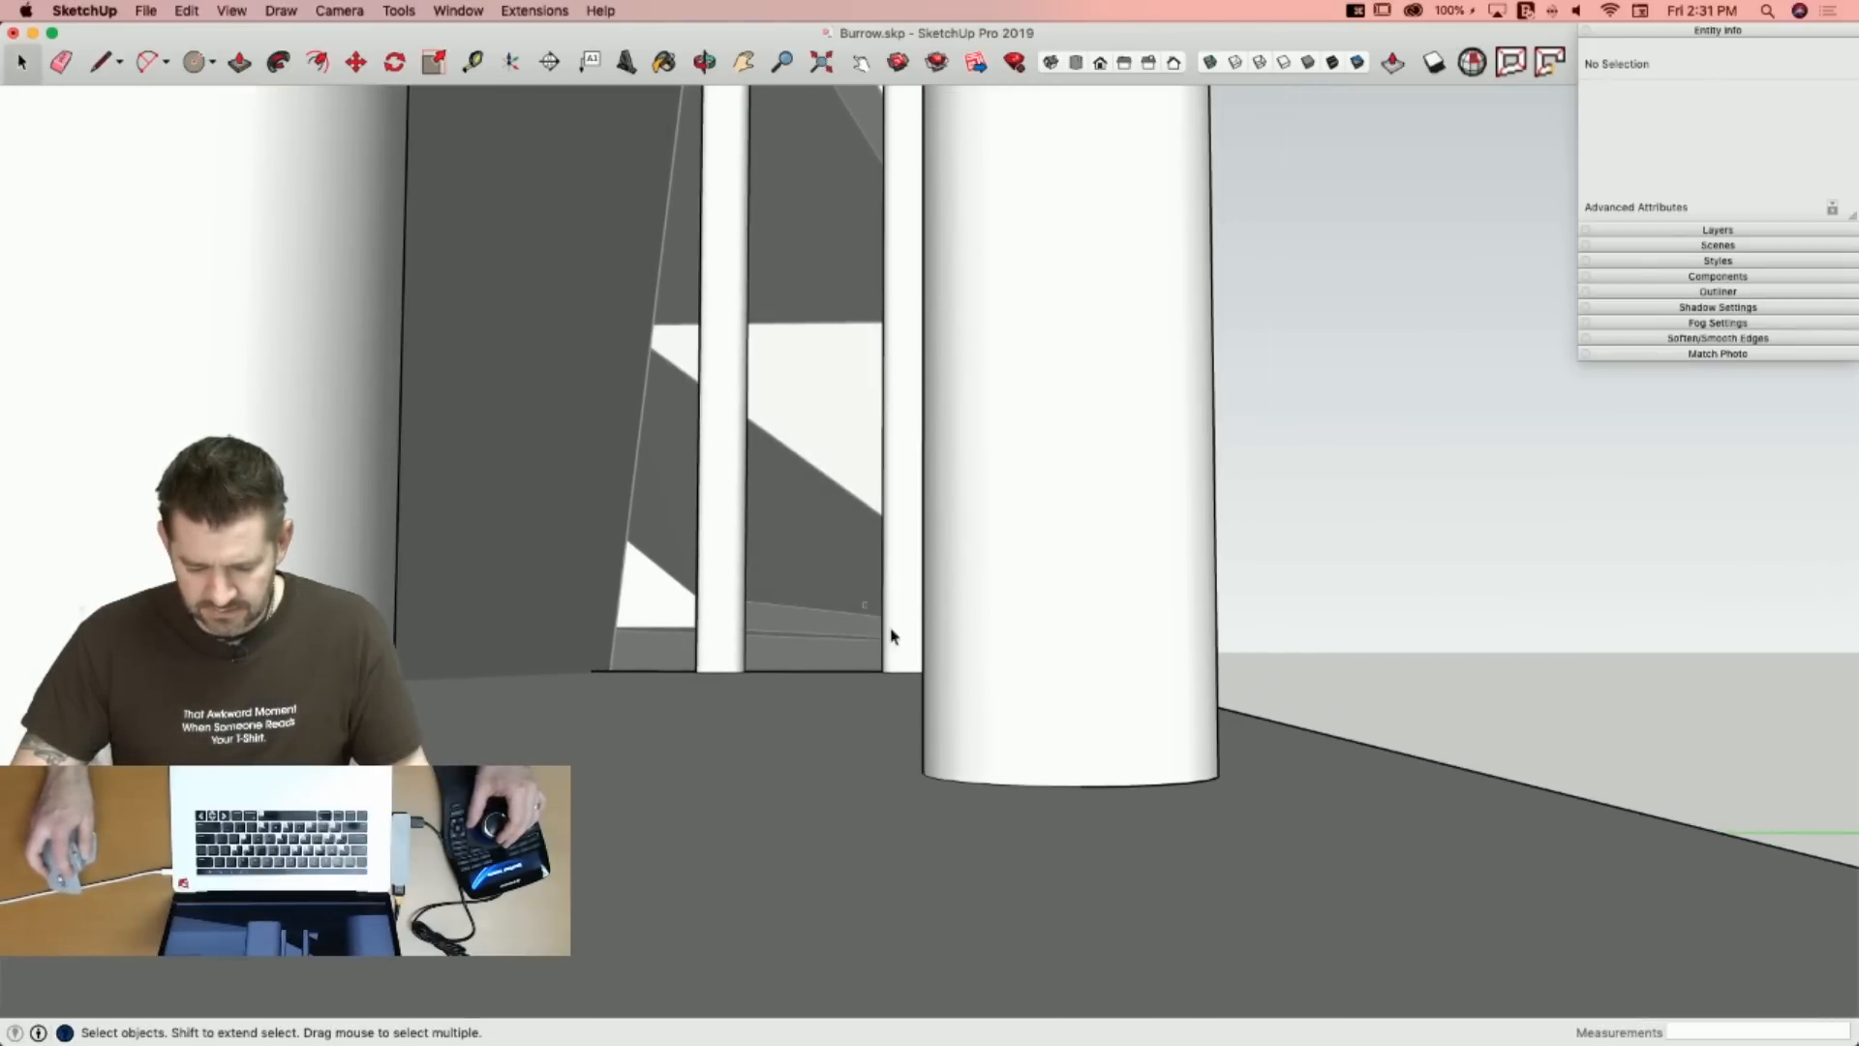
Try to isolate the base edges of one front baluster and move them on the platform.
drag(1241, 833, 1243, 829)
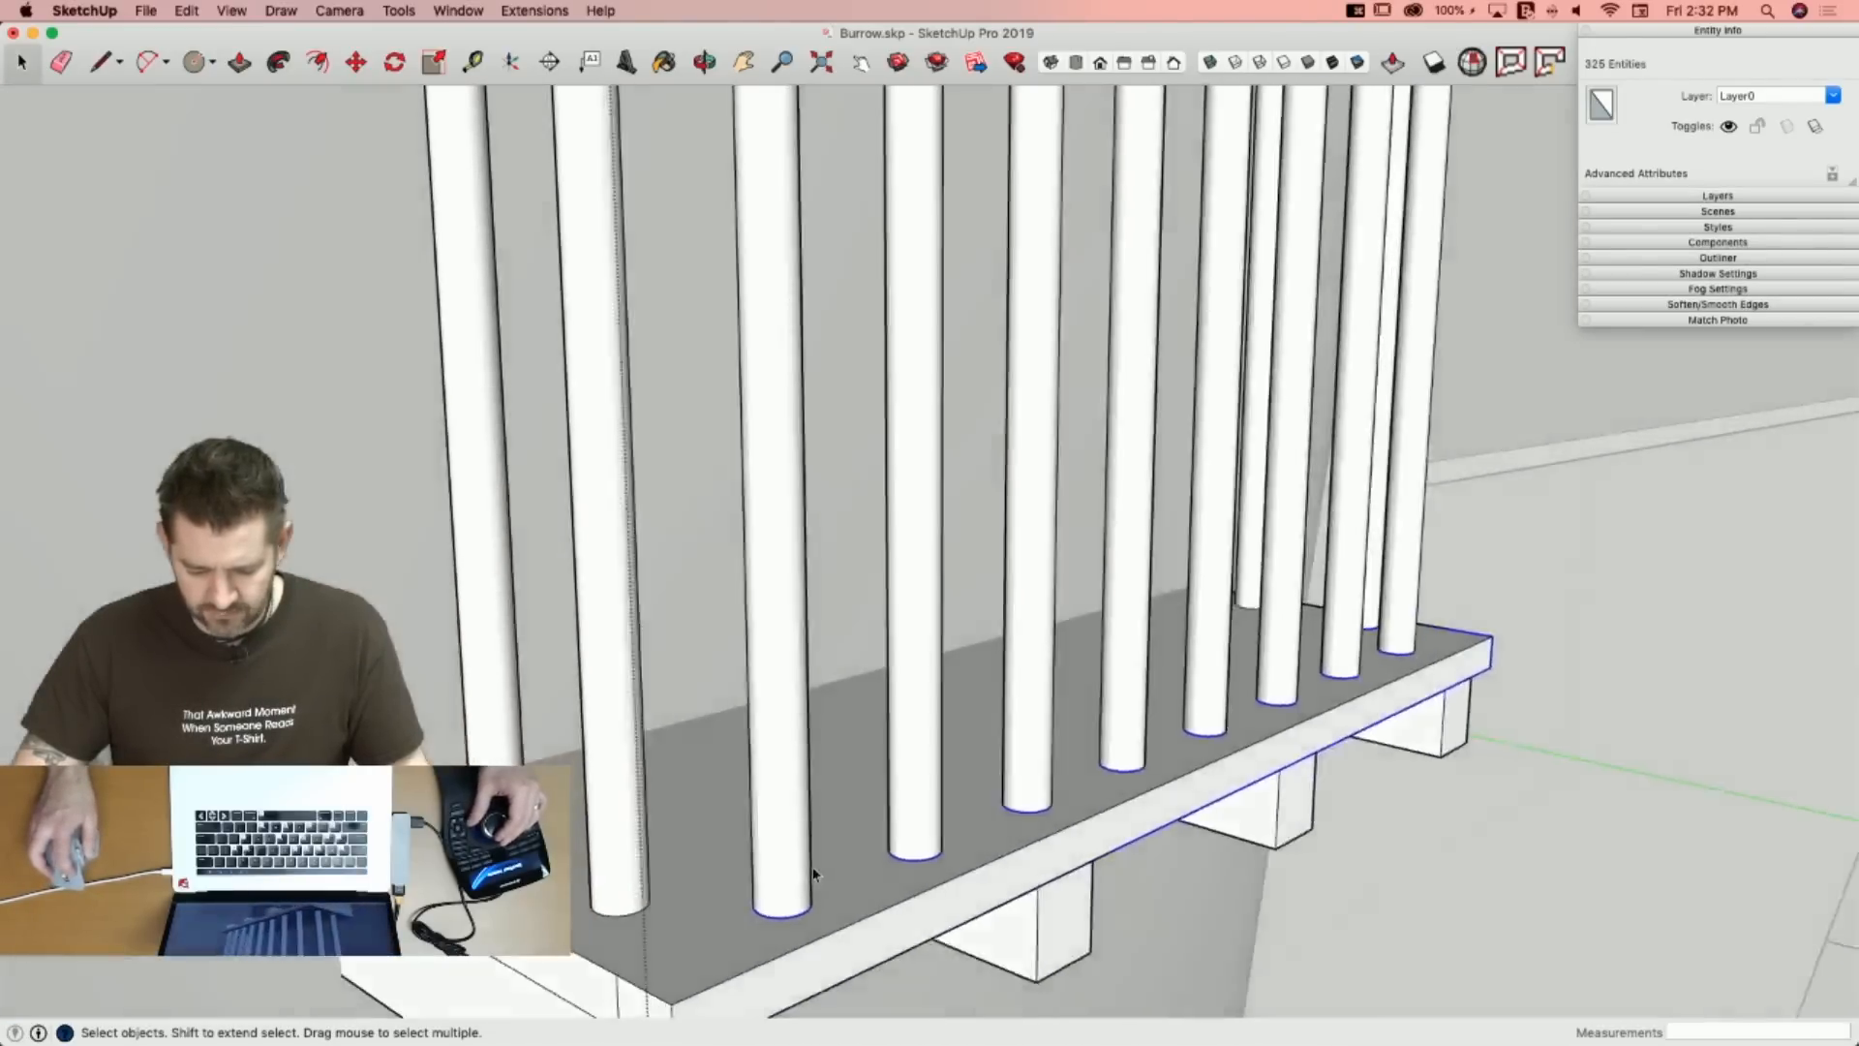
click(807, 864)
drag(889, 831, 992, 891)
key(m)
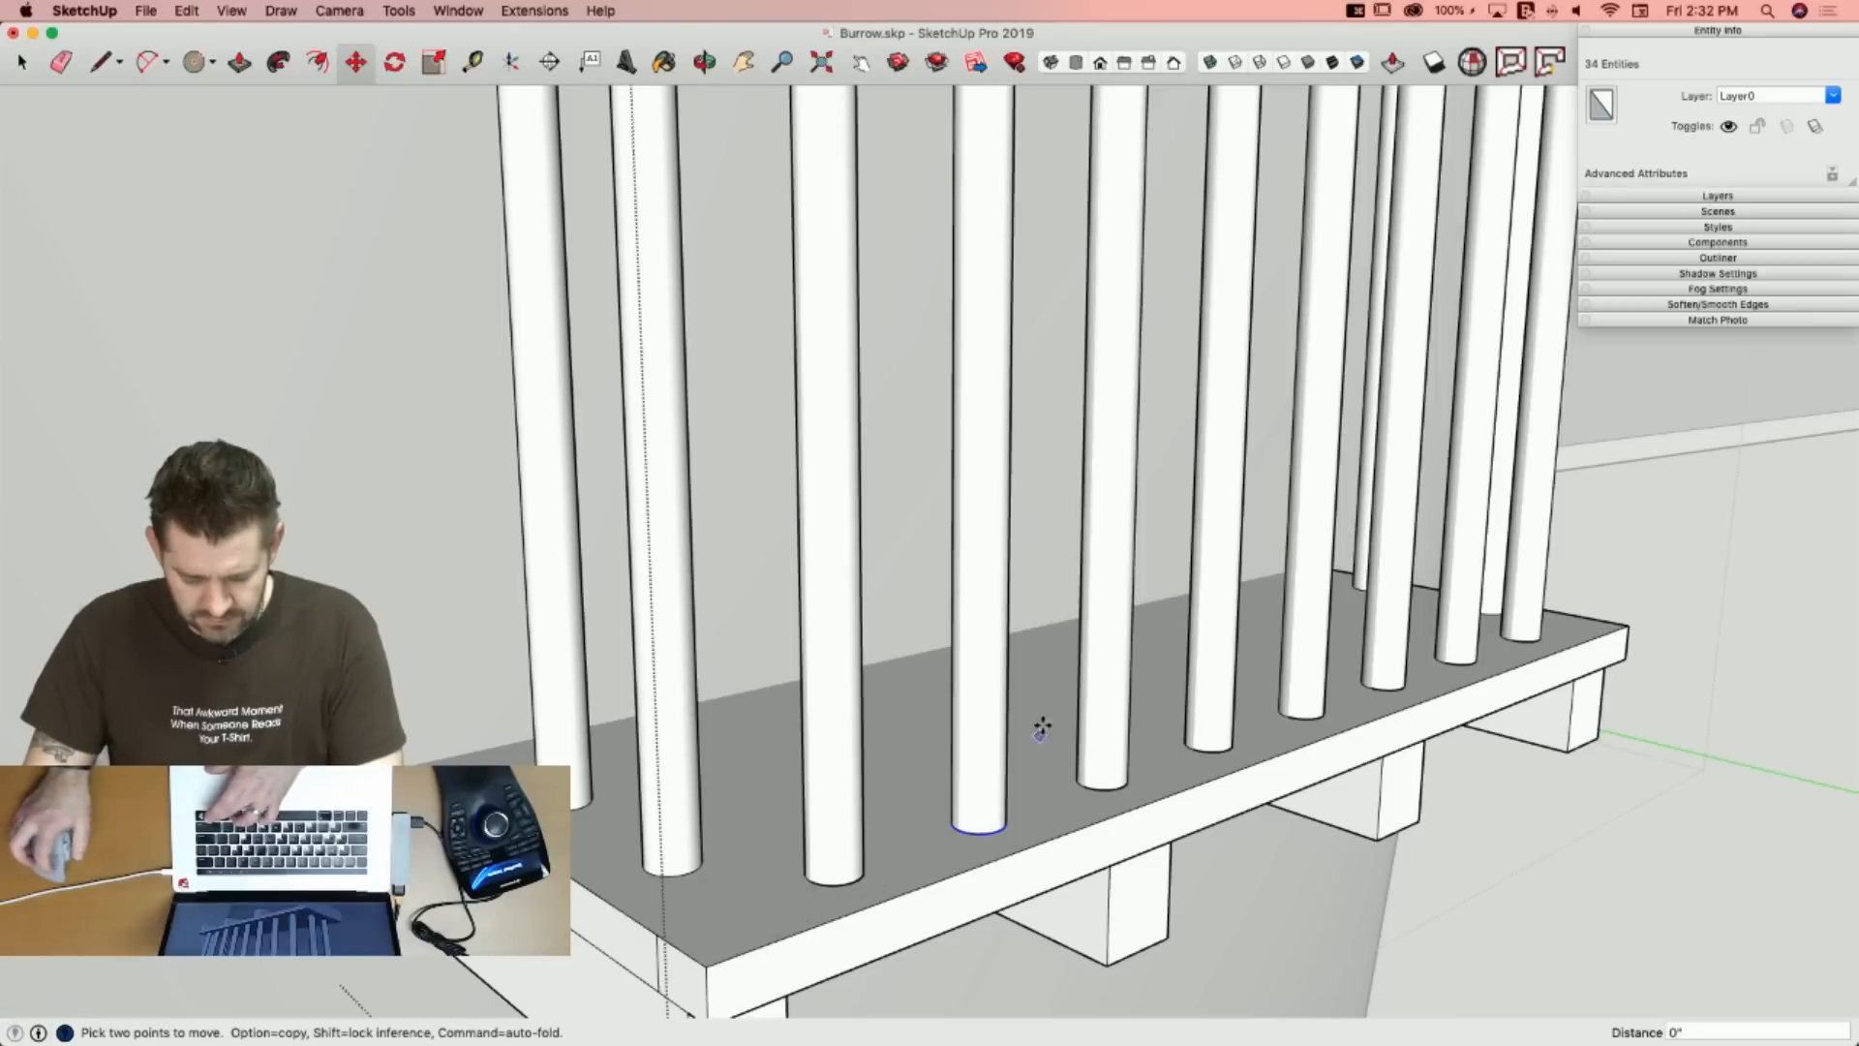
key(space)
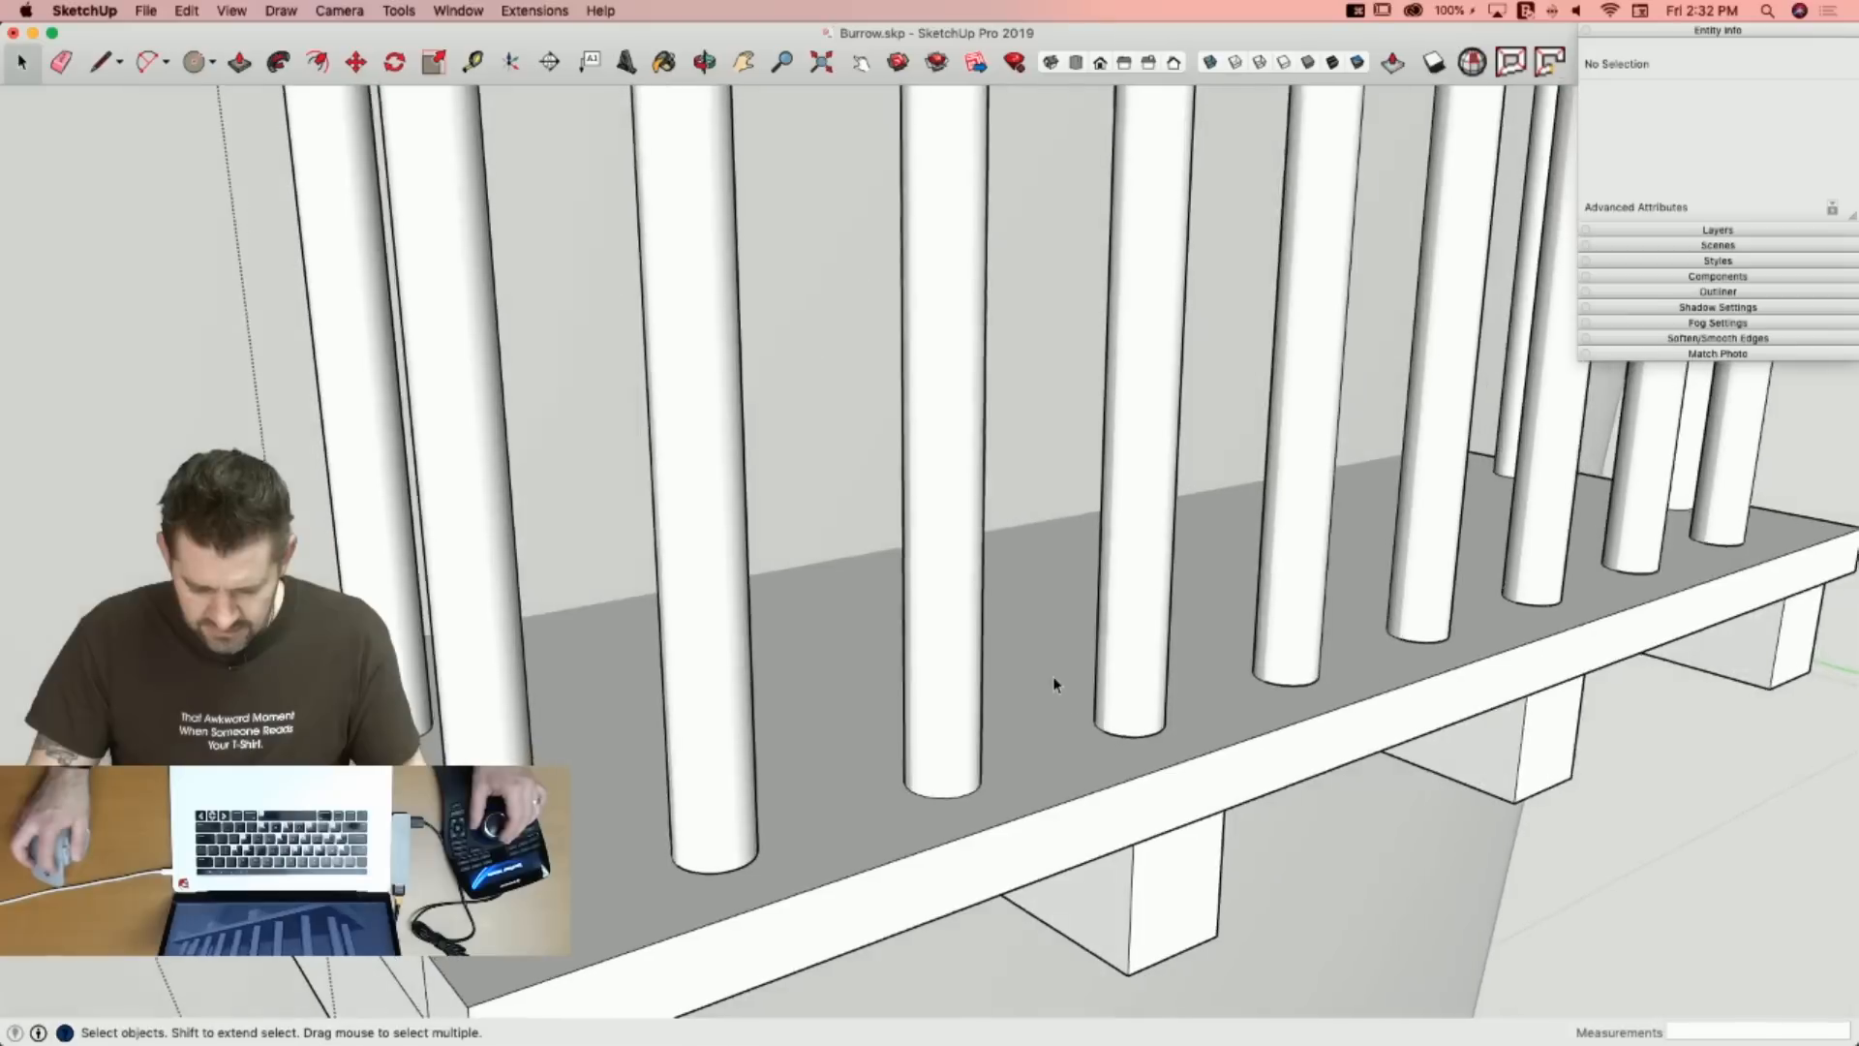
Select the bottom ends of three middle balusters and try to move them along the vertical axis.
drag(1051, 676, 1197, 754)
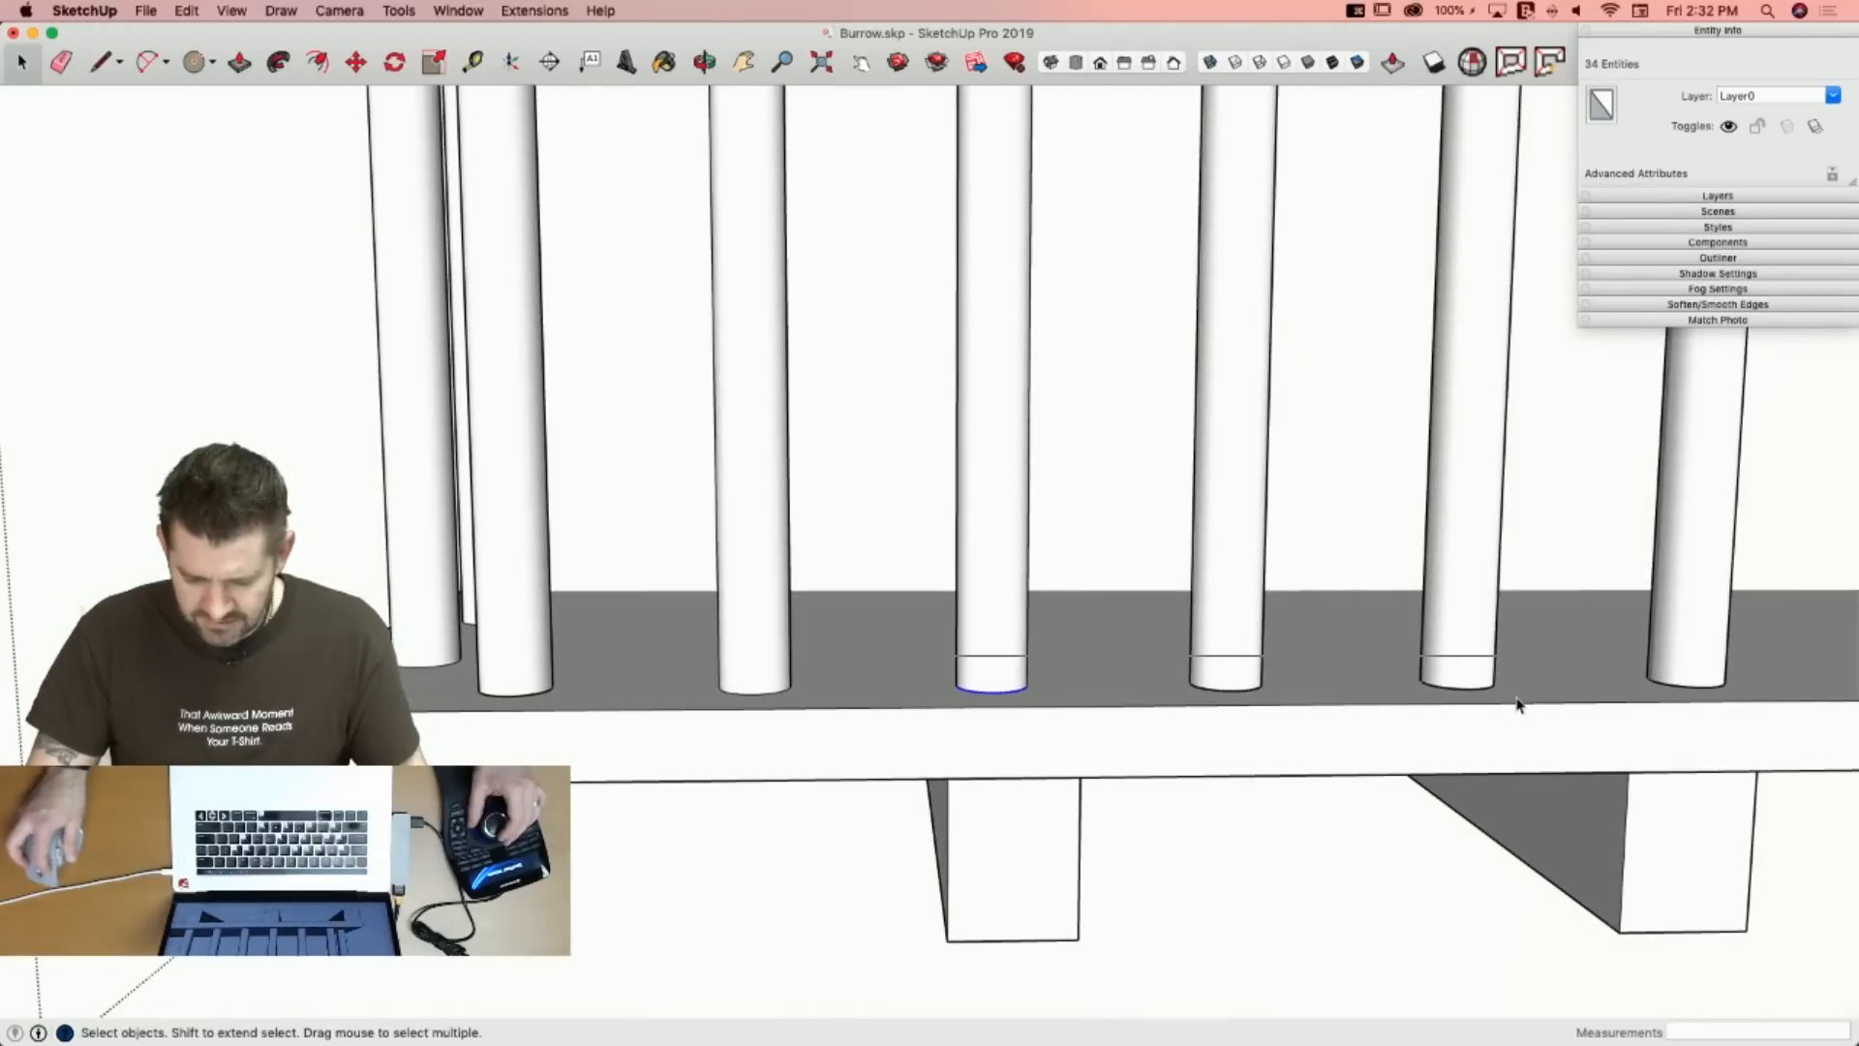
key(m)
click(1465, 684)
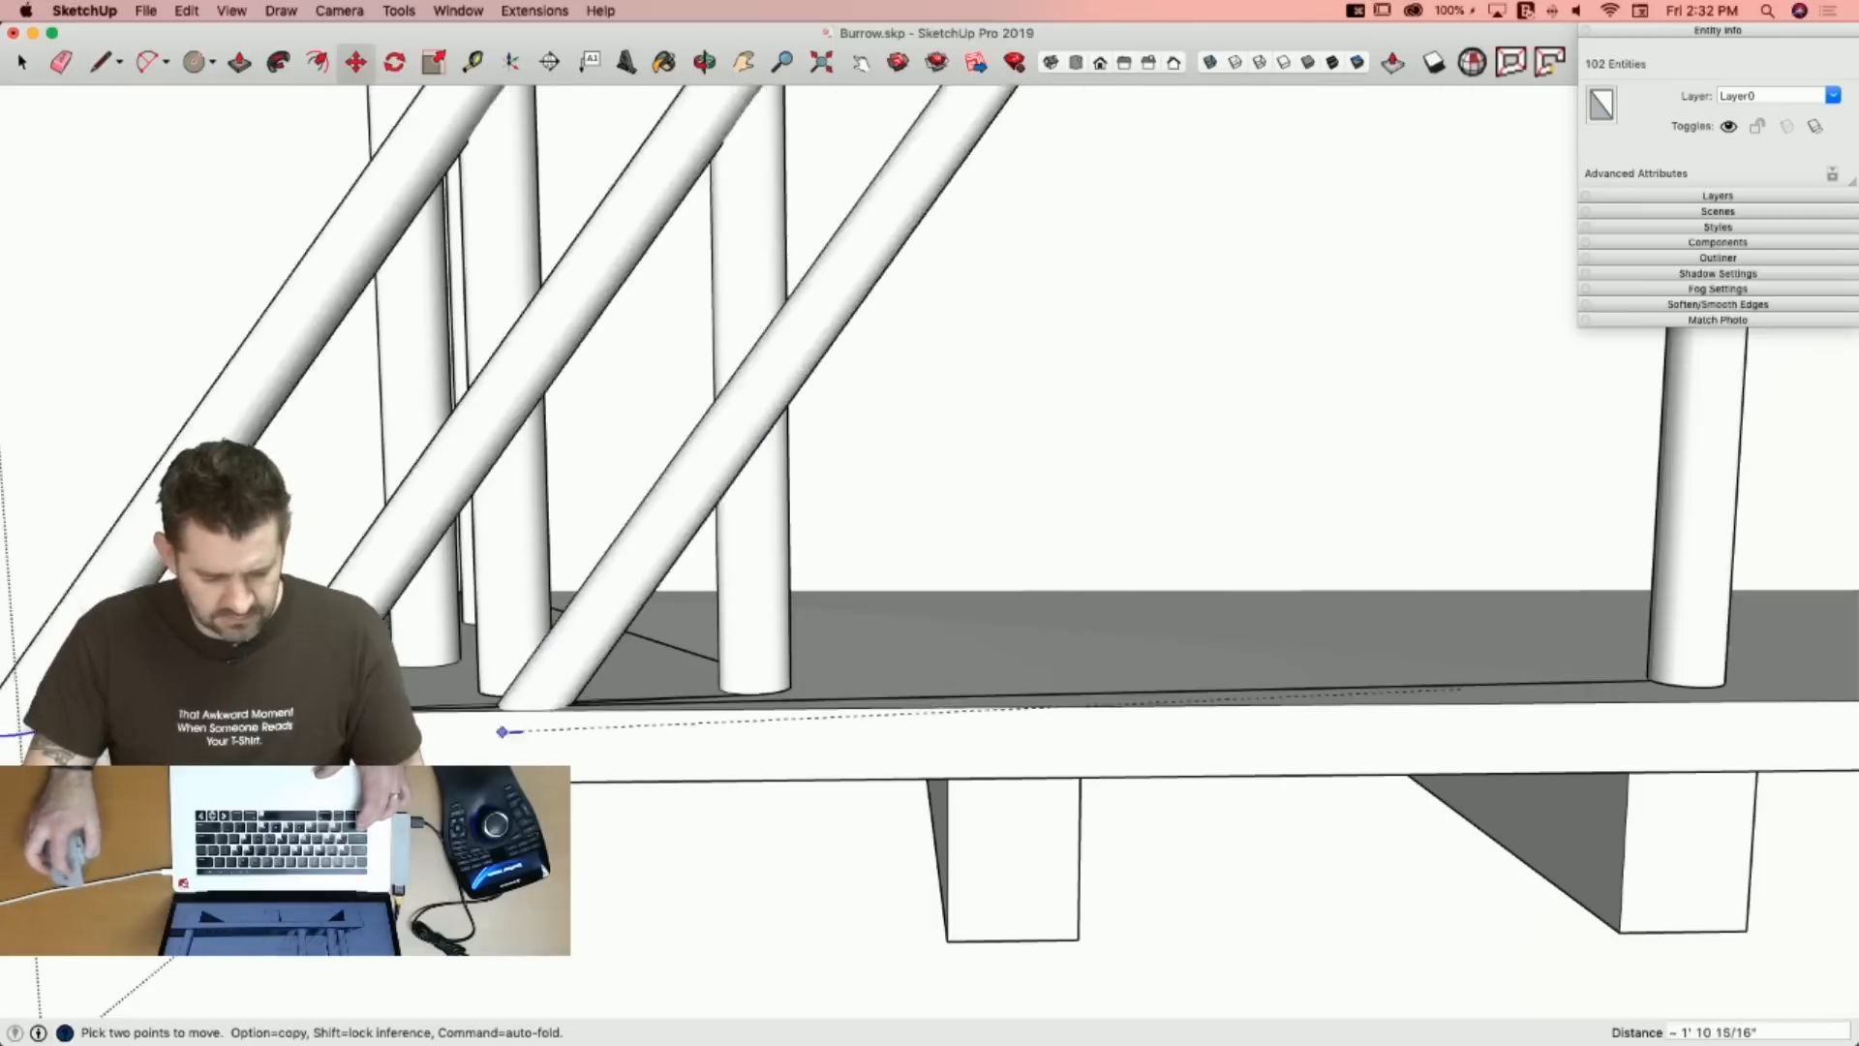
key(Up)
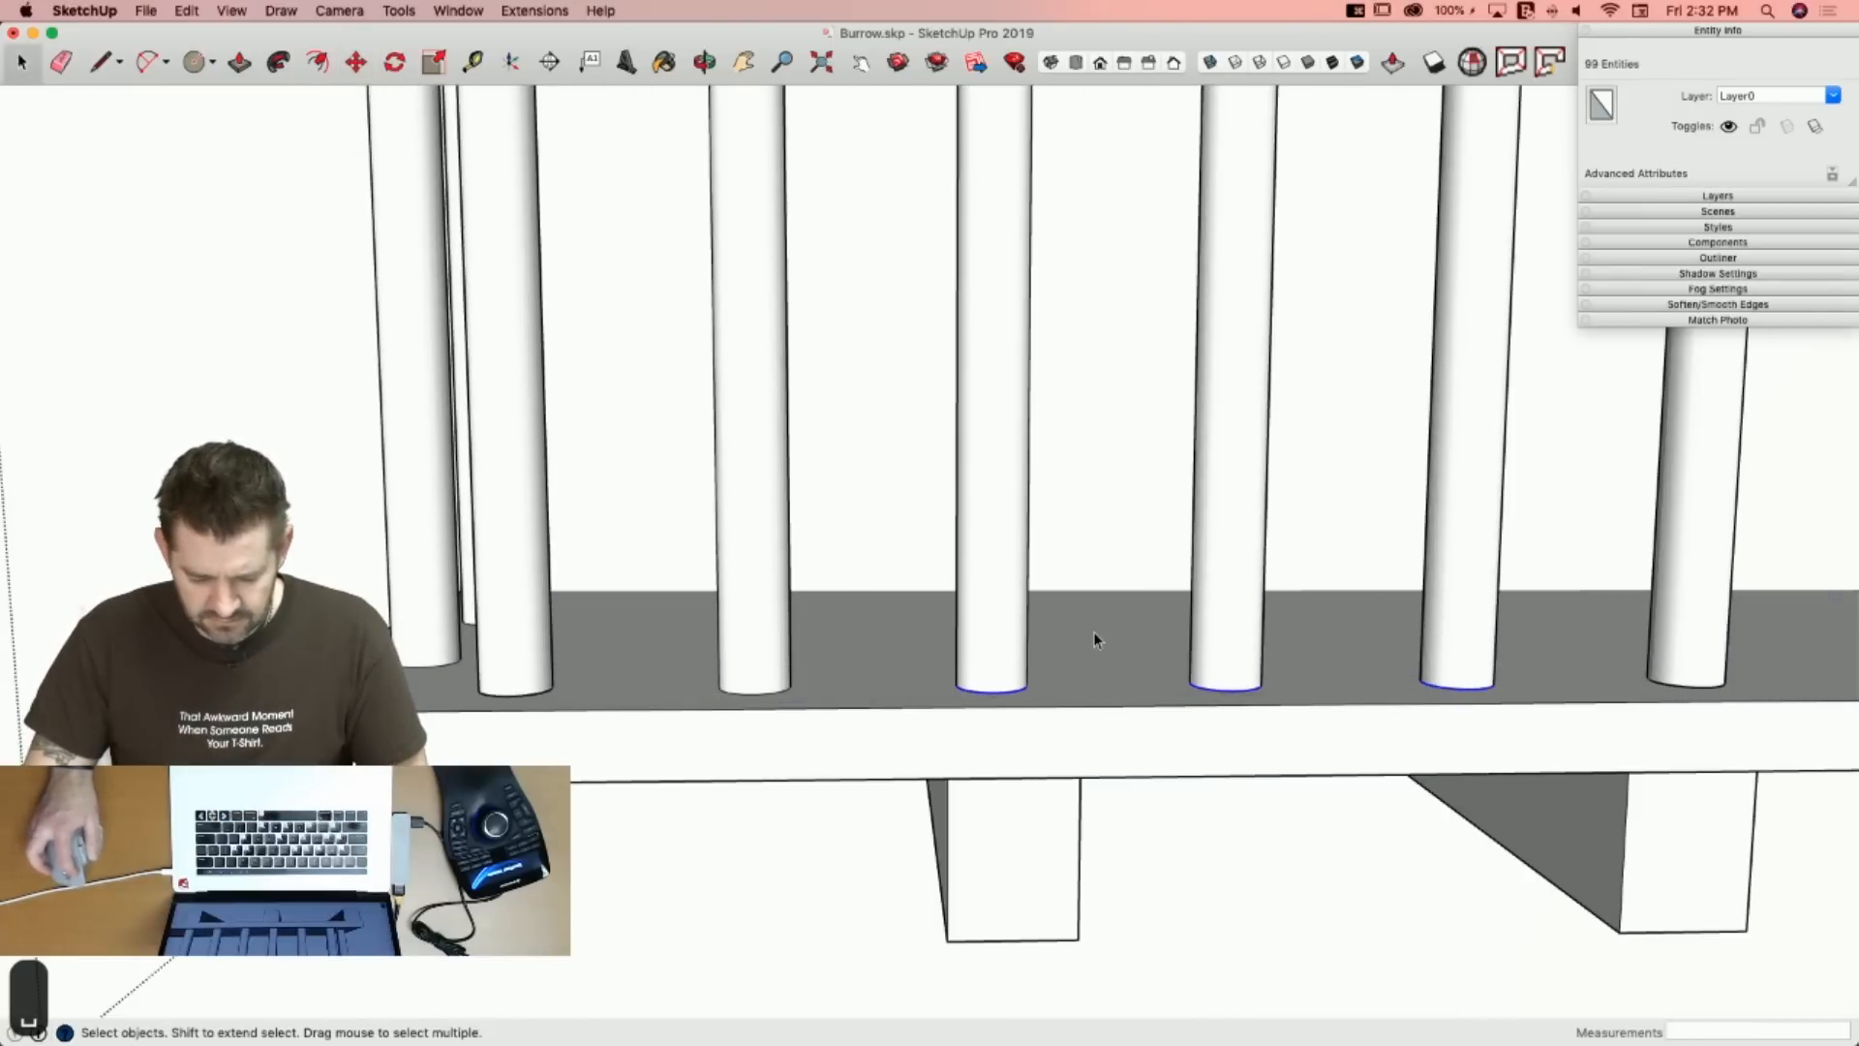
Select the bottom end of a single middle baluster and move it upward off the balcony deck.
click(1094, 631)
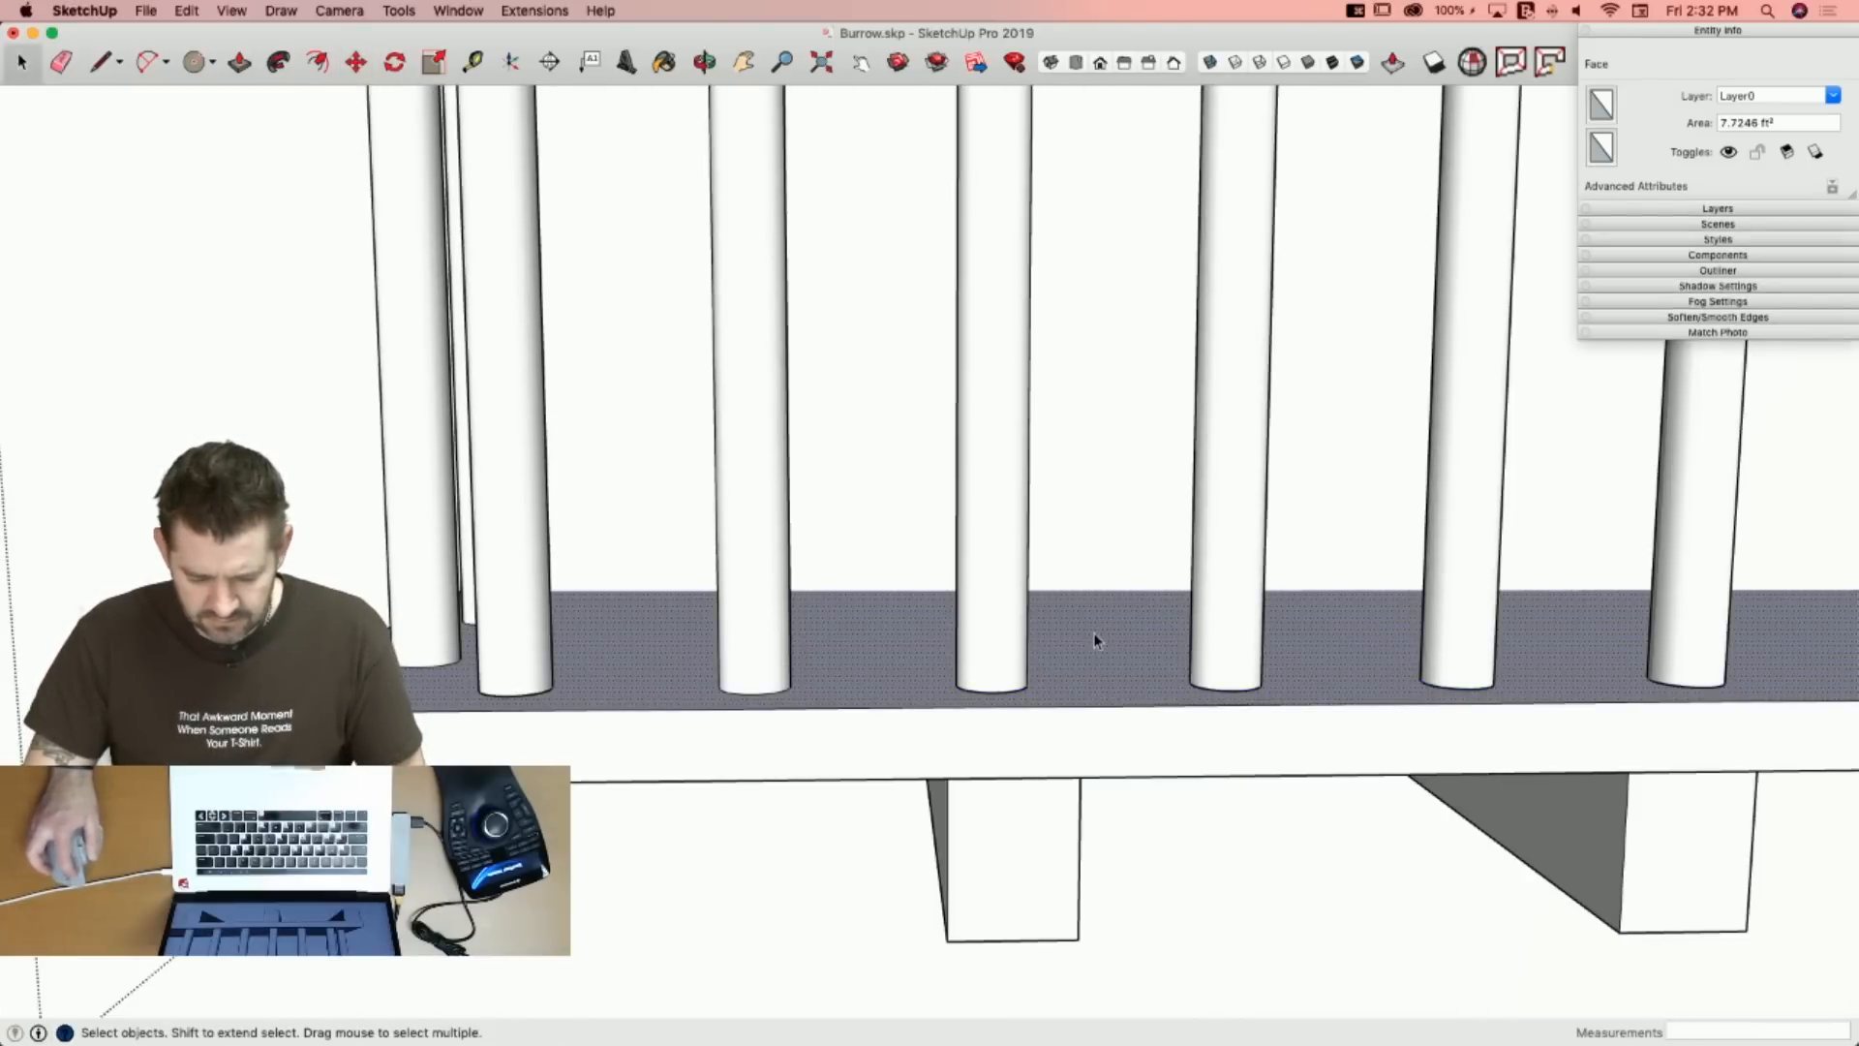
click(1034, 690)
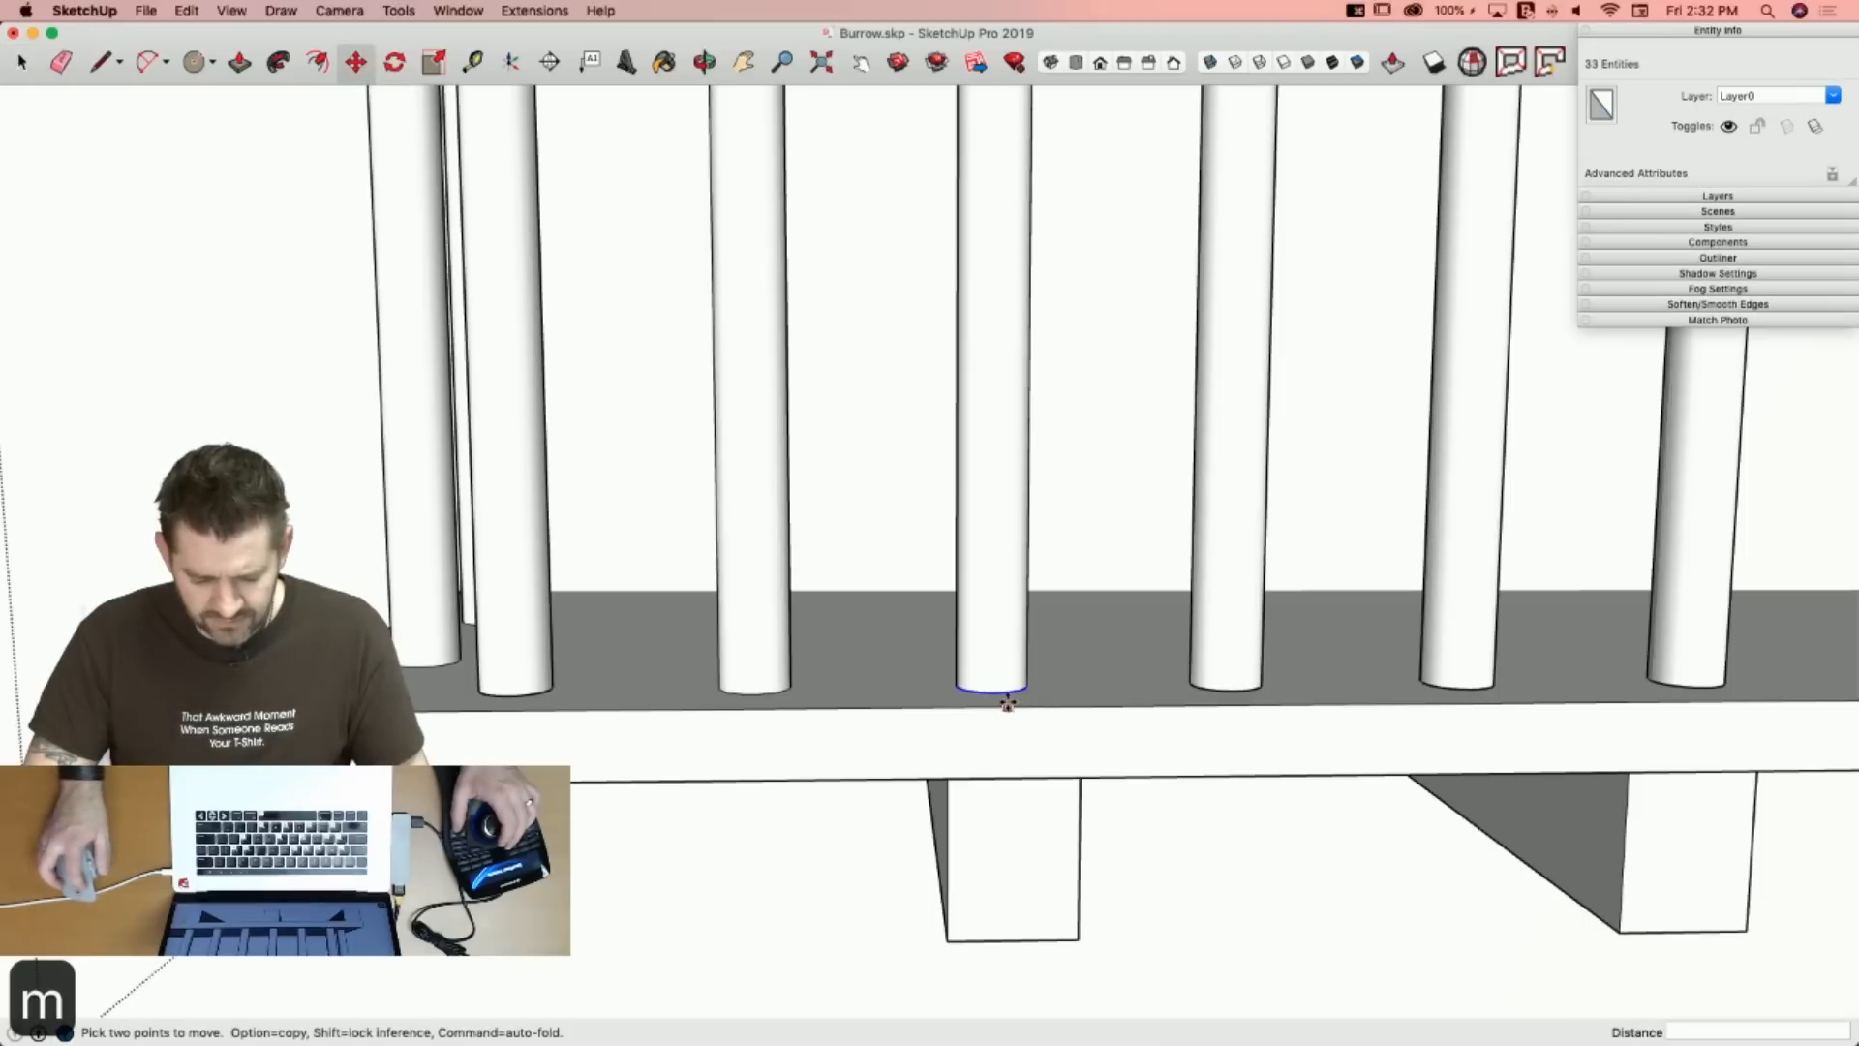
click(1004, 691)
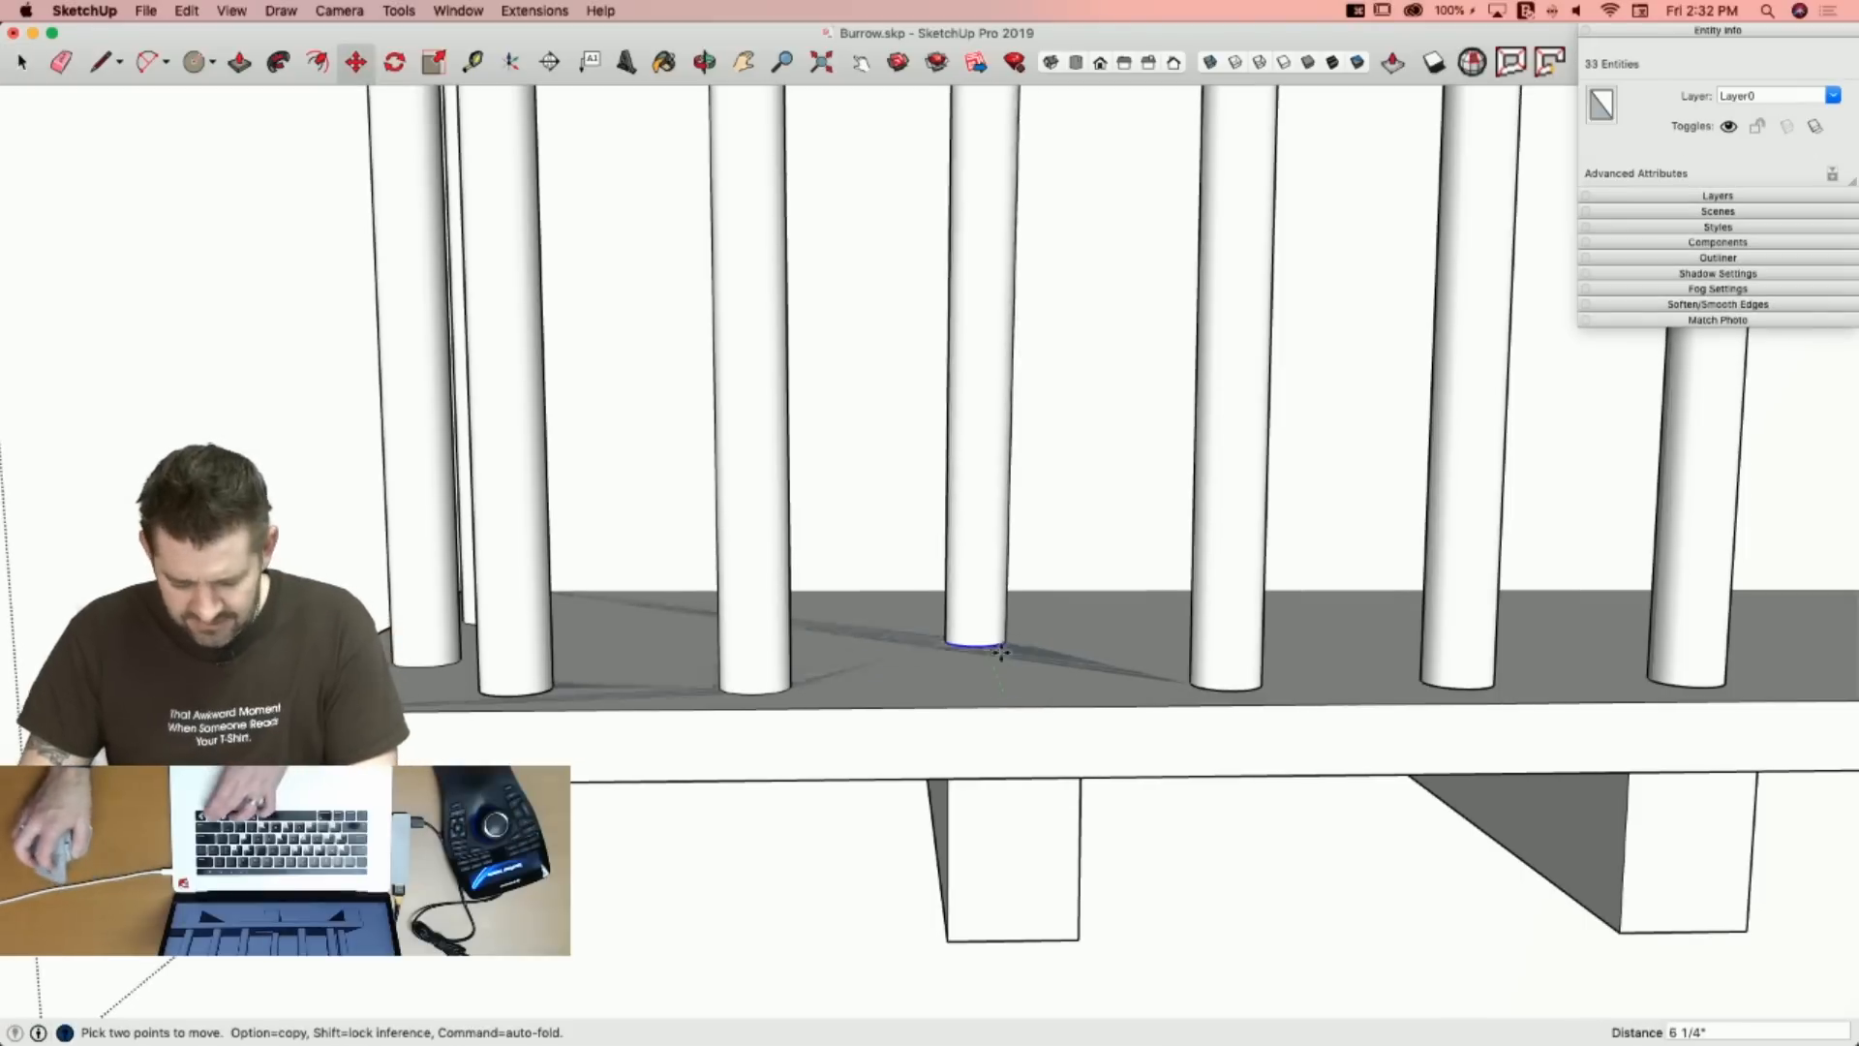
click(1000, 514)
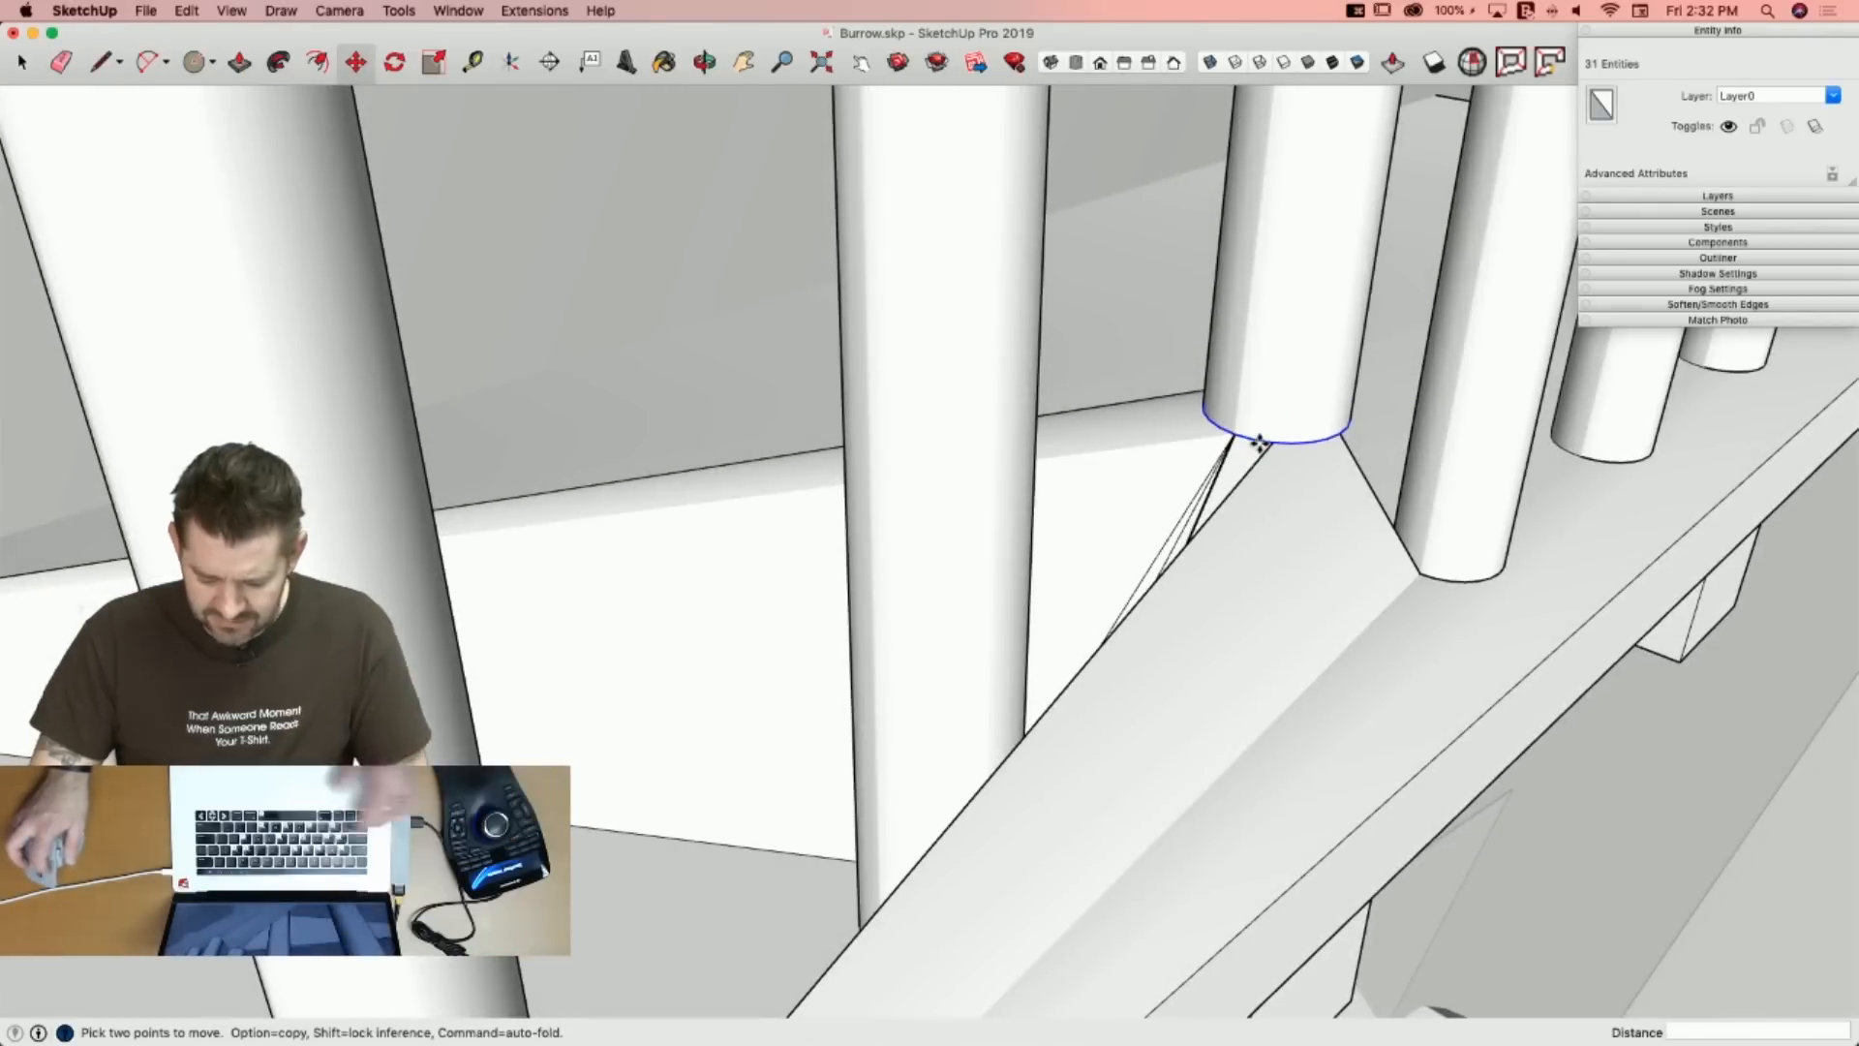
Move the raised baluster's bottom end vertically back down to the deck level.
click(1258, 443)
key(Up)
click(1531, 669)
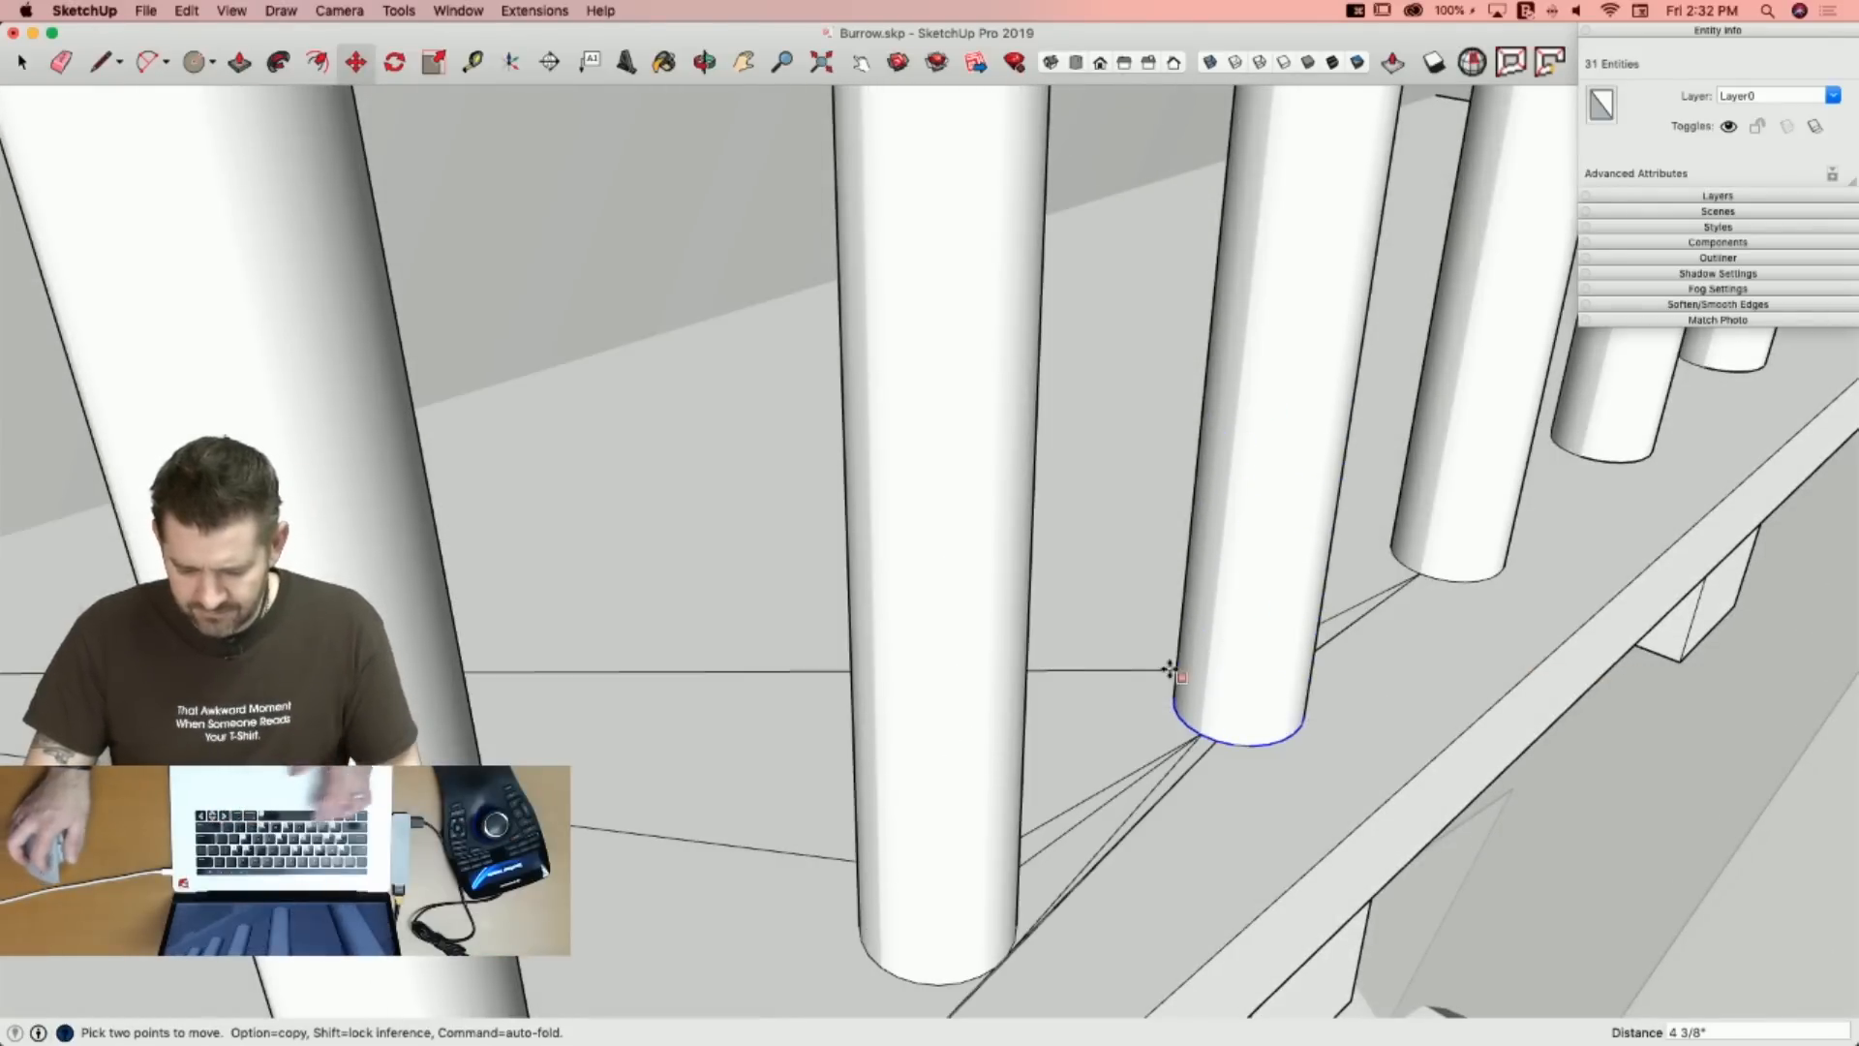
Erase the stray fold lines running across the deck between the baluster bases.
key(e)
mouse_move(1114, 743)
mouse_down()
mouse_move(1162, 820)
mouse_move(1120, 777)
mouse_up()
click(1128, 773)
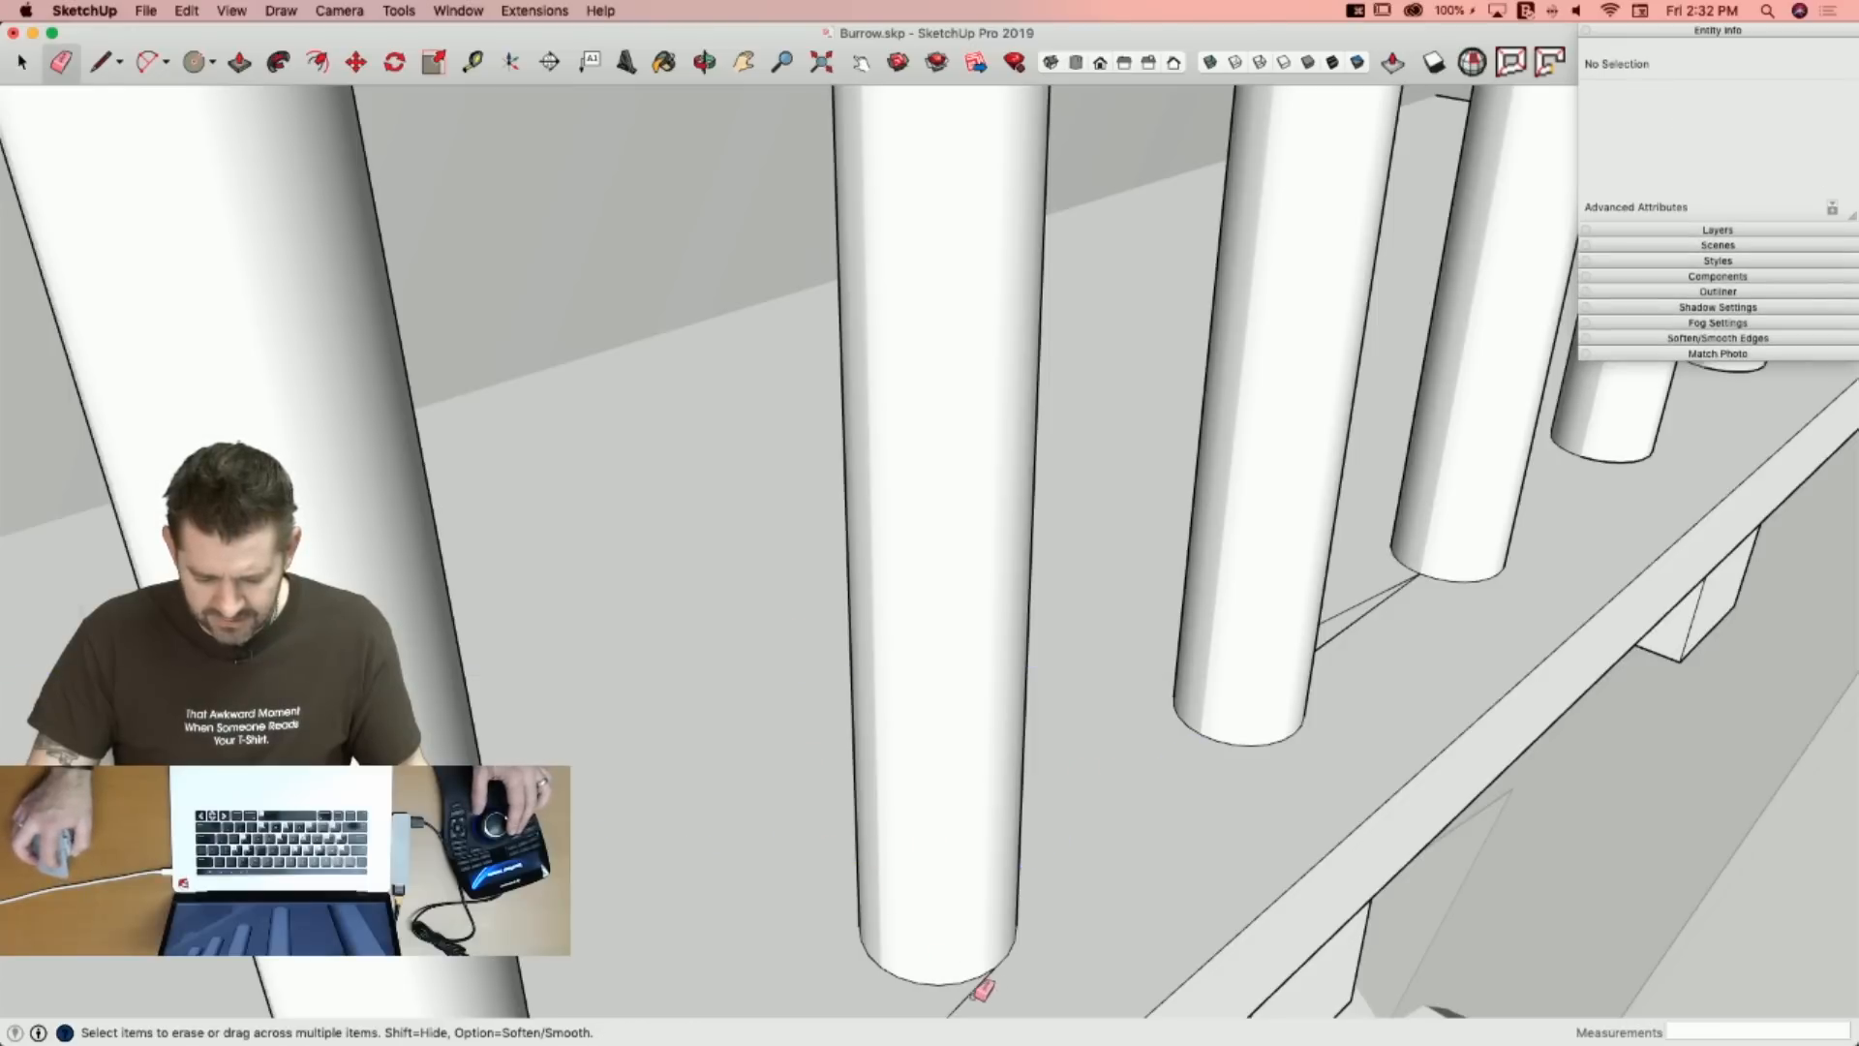
click(1377, 611)
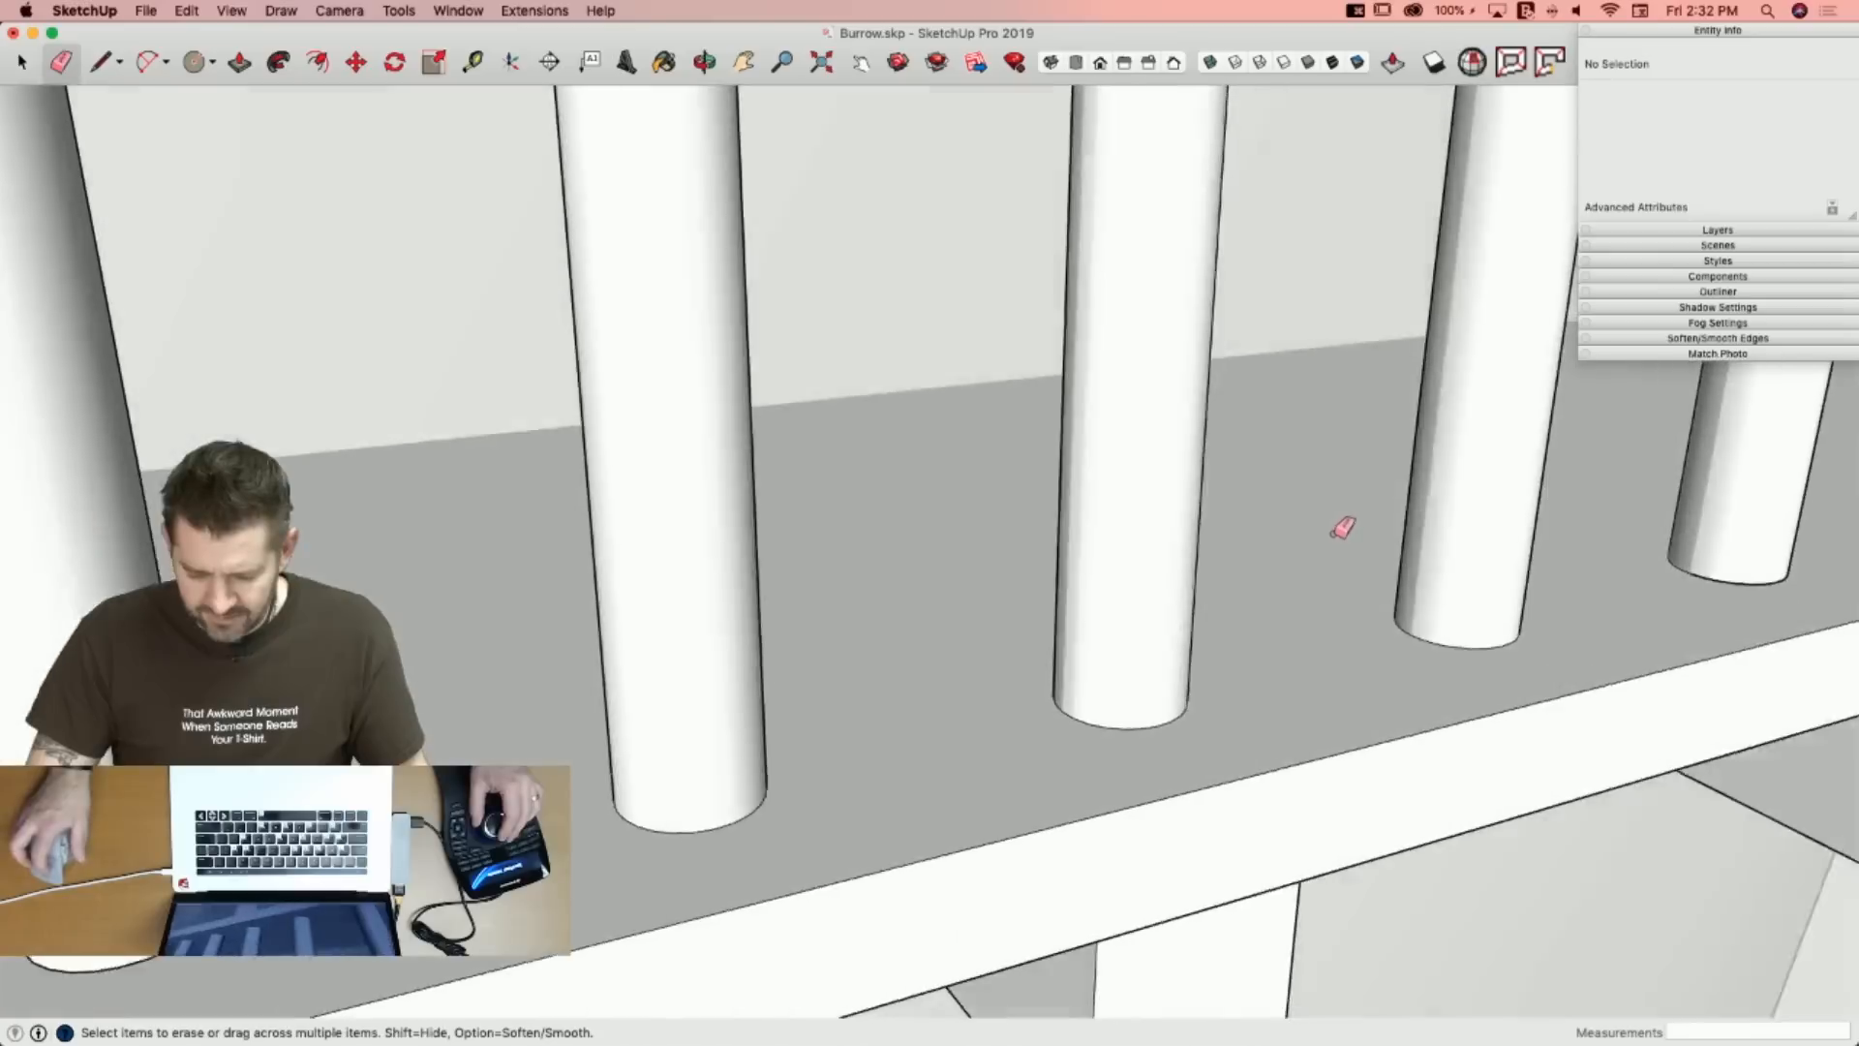
Draw a 5 3/4" line between two neighbouring baluster bases and trace a segment about 1/4" long along one base edge.
key(space)
key(l)
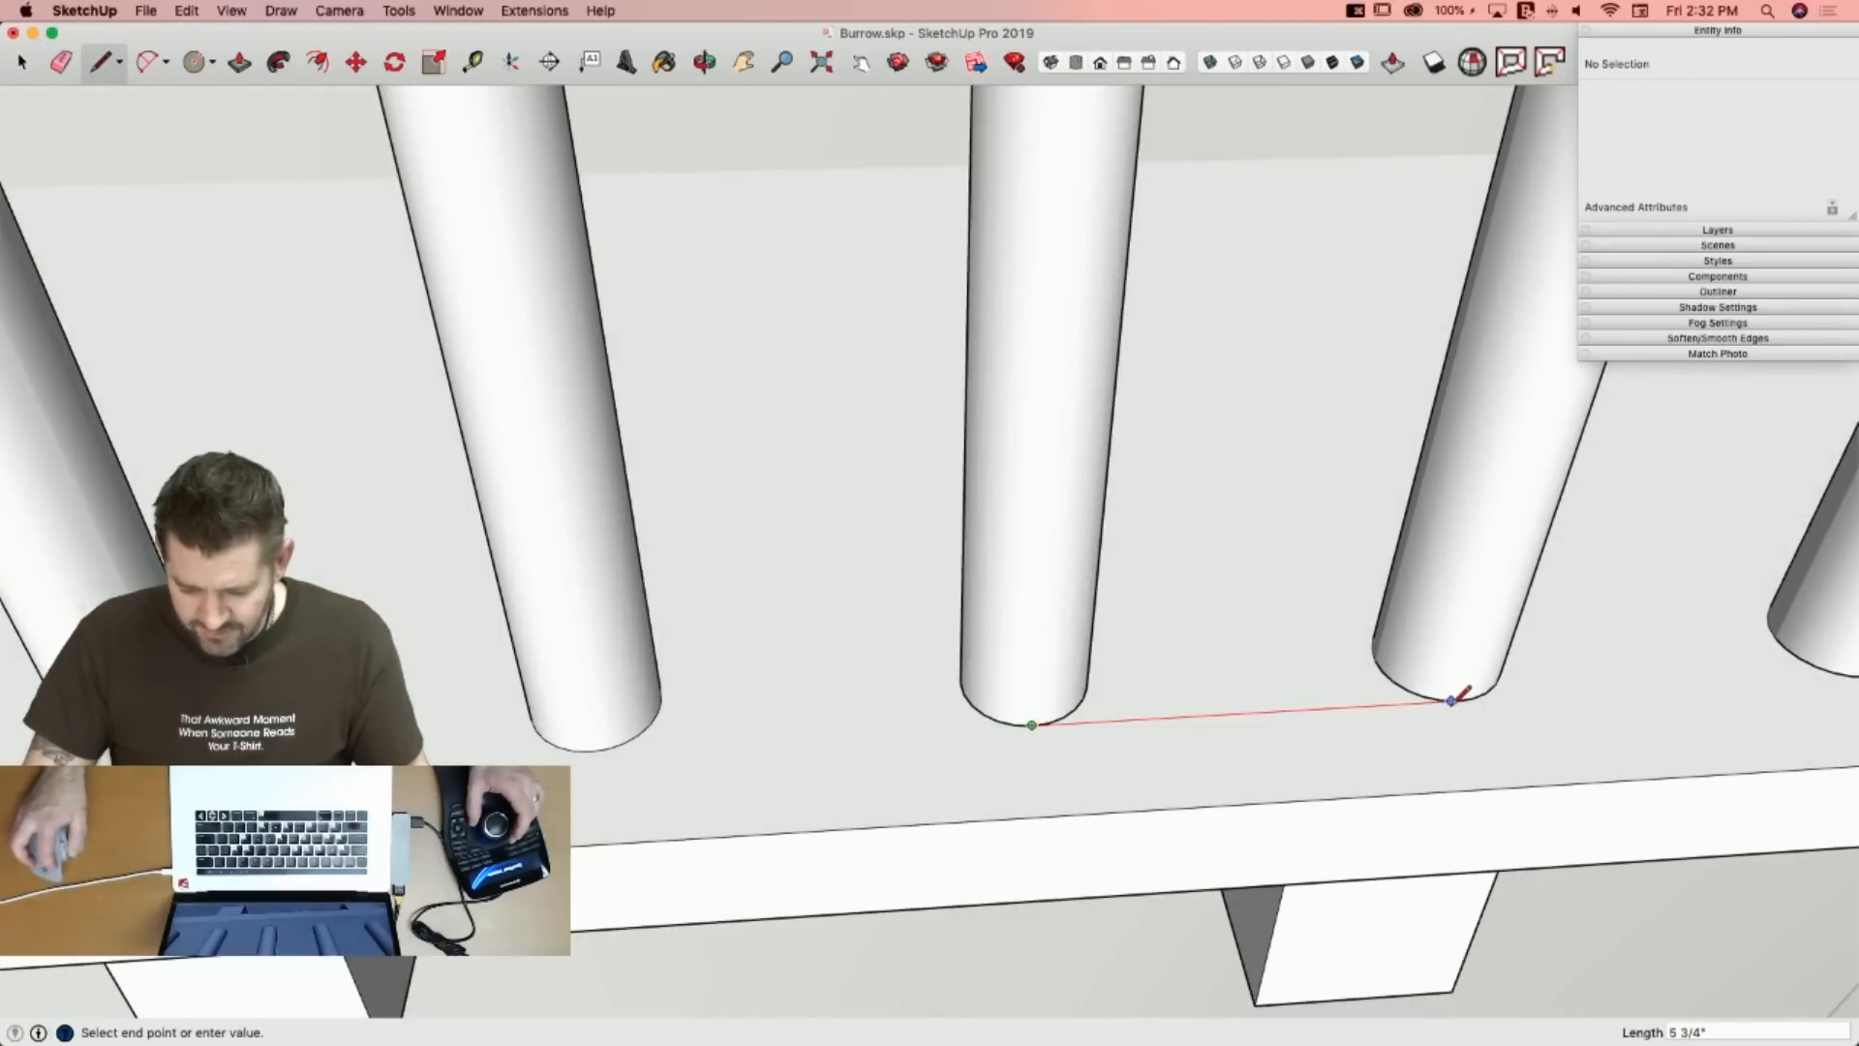
key(e)
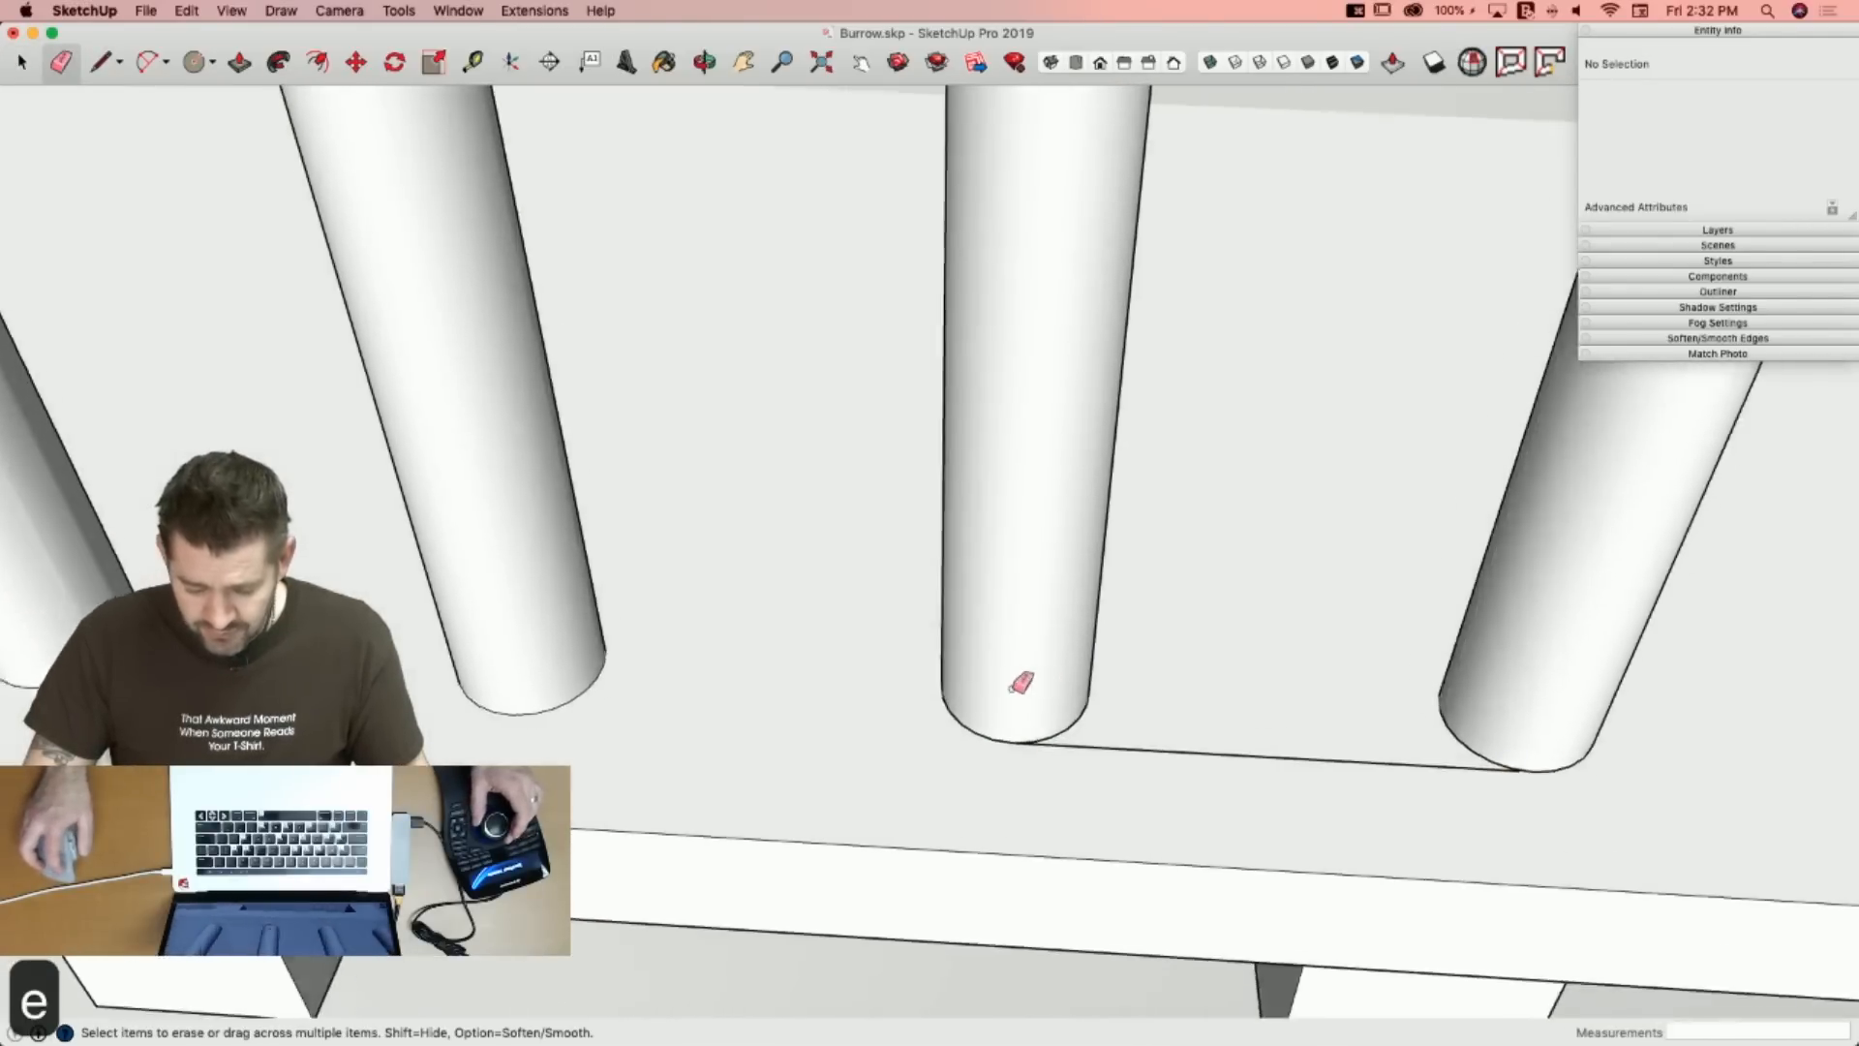
key(l)
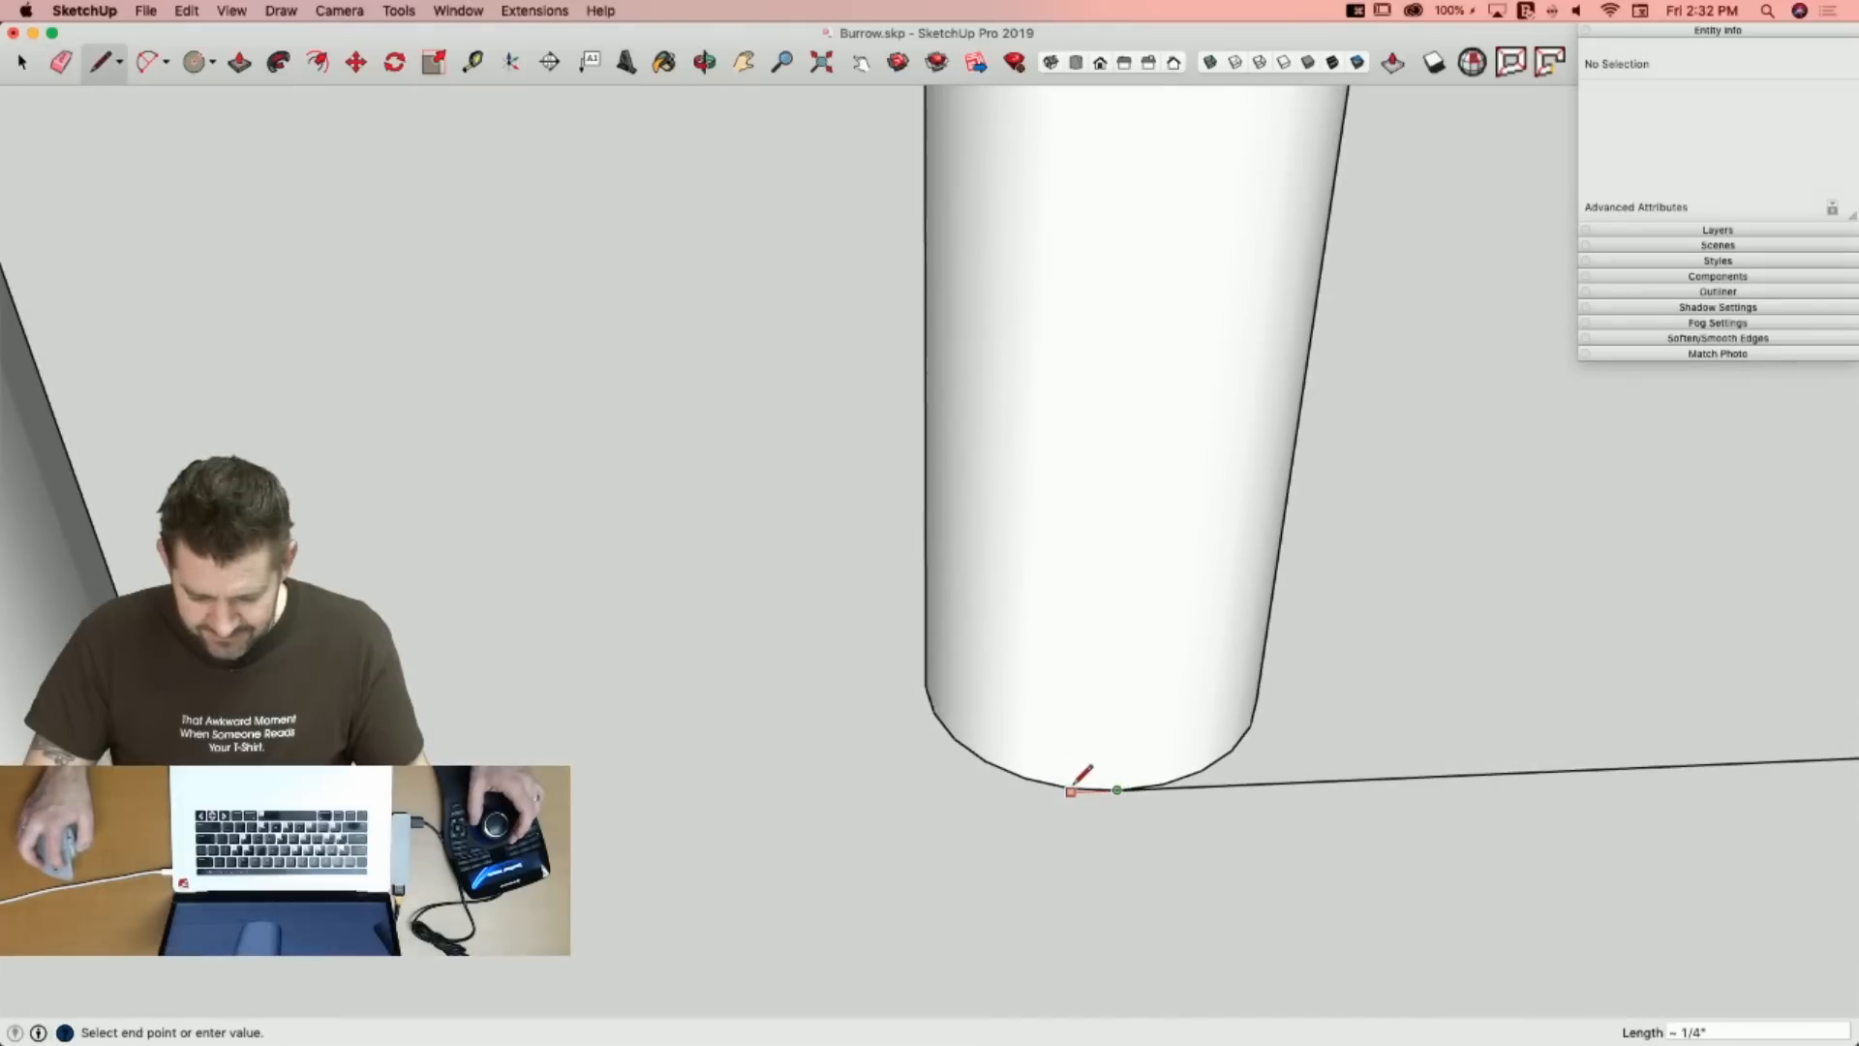
Erase the lines splitting the circular baluster footprints on the underside of the deck.
key(e)
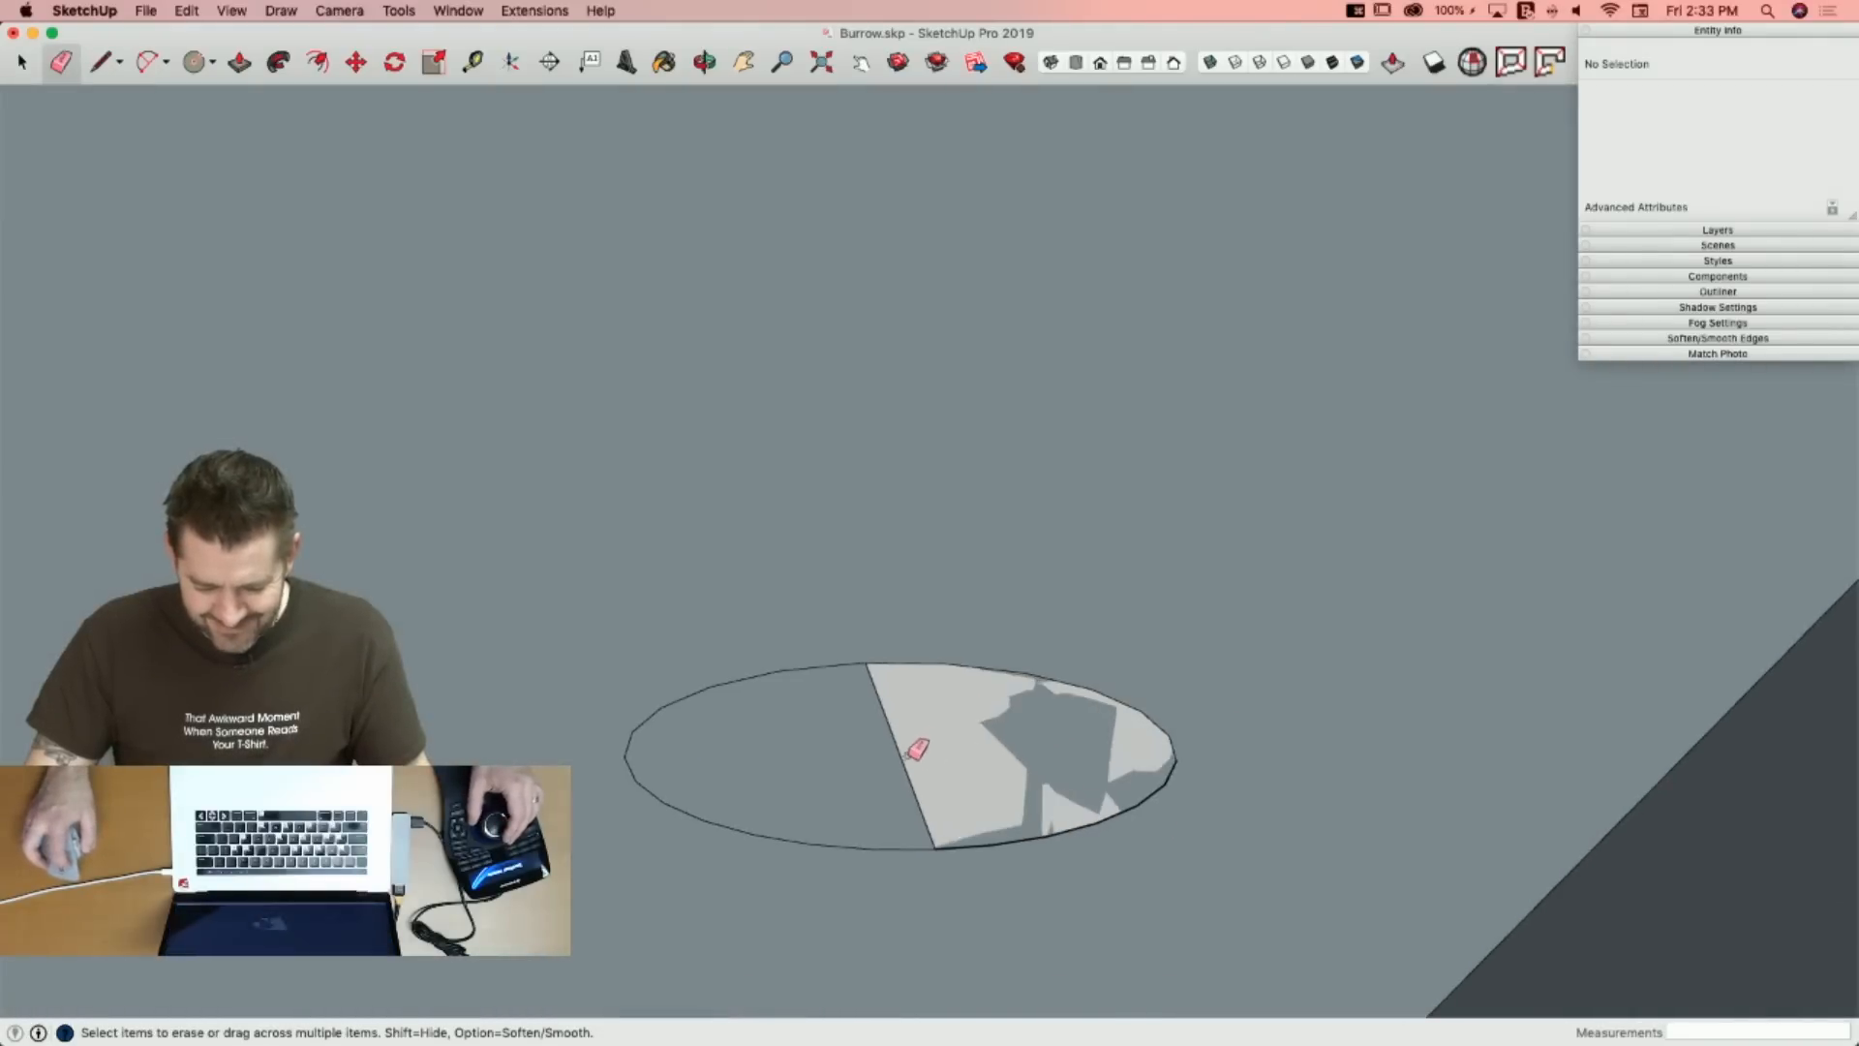
click(904, 758)
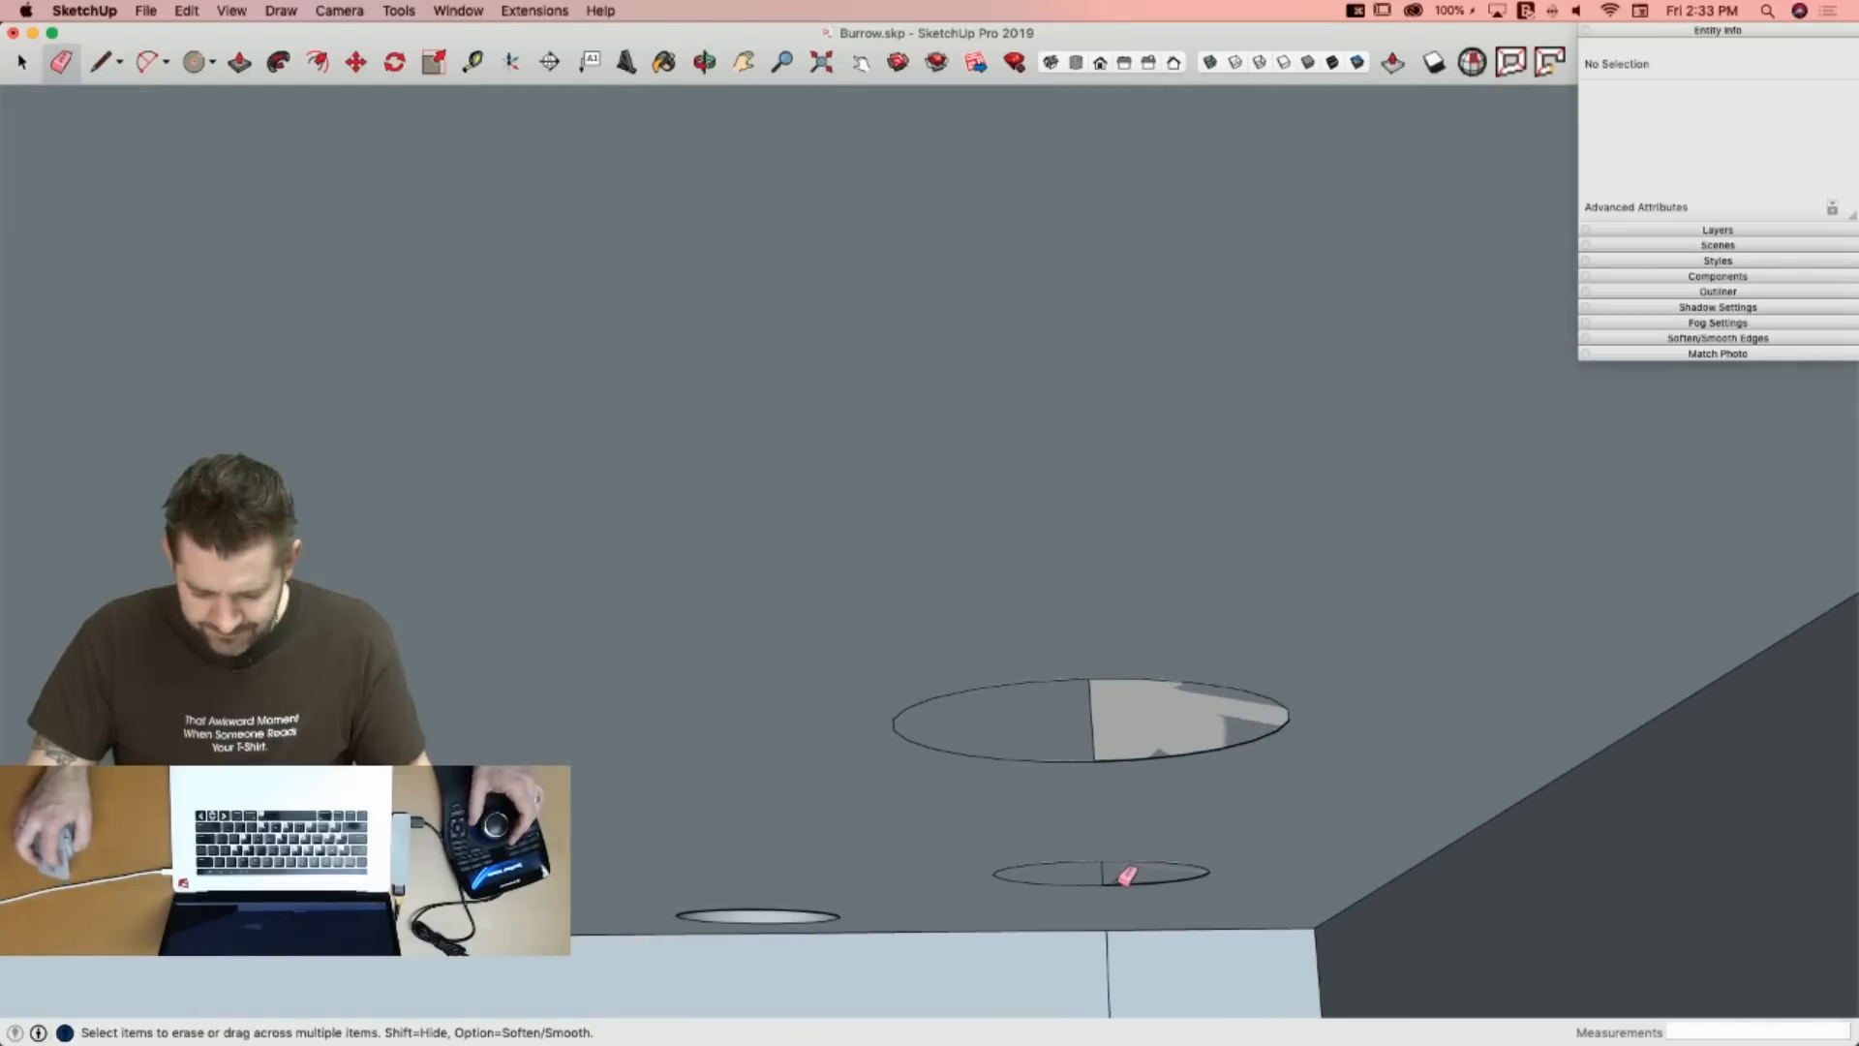
click(1094, 731)
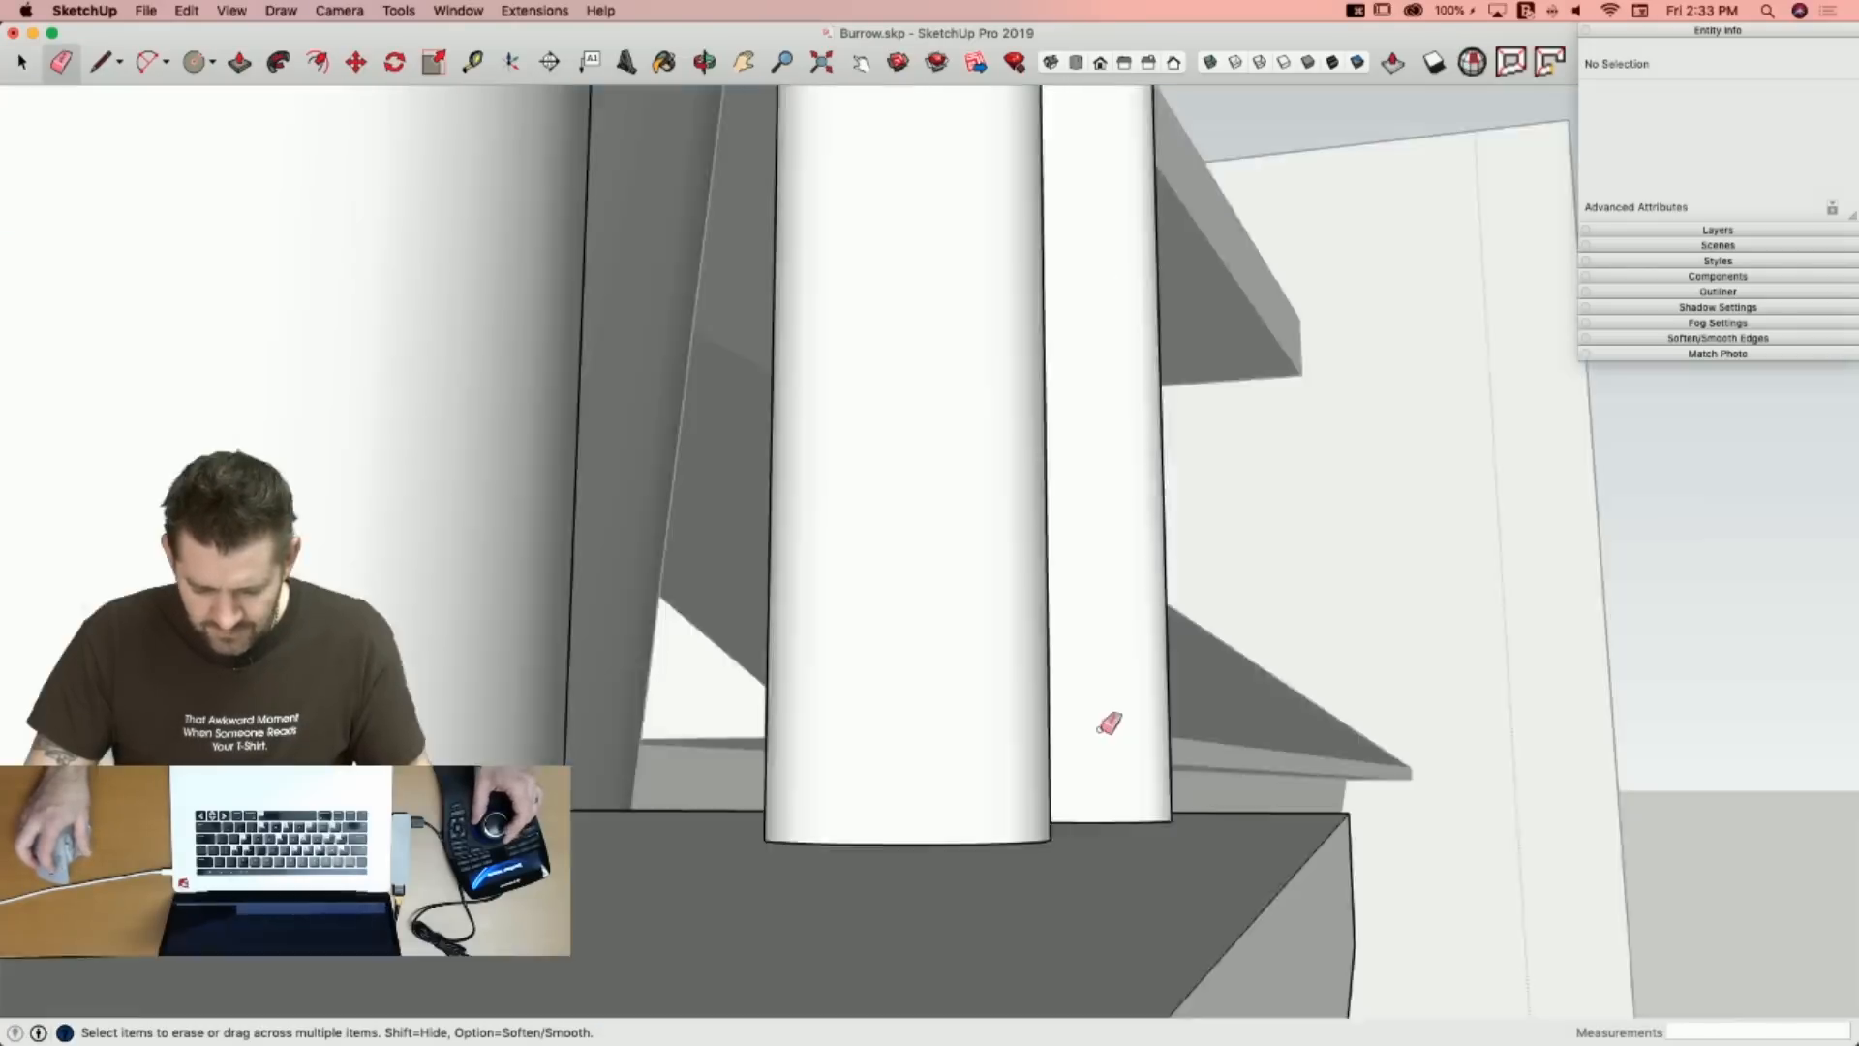
Select the front arc at one baluster's base and try to move it.
key(space)
click(792, 728)
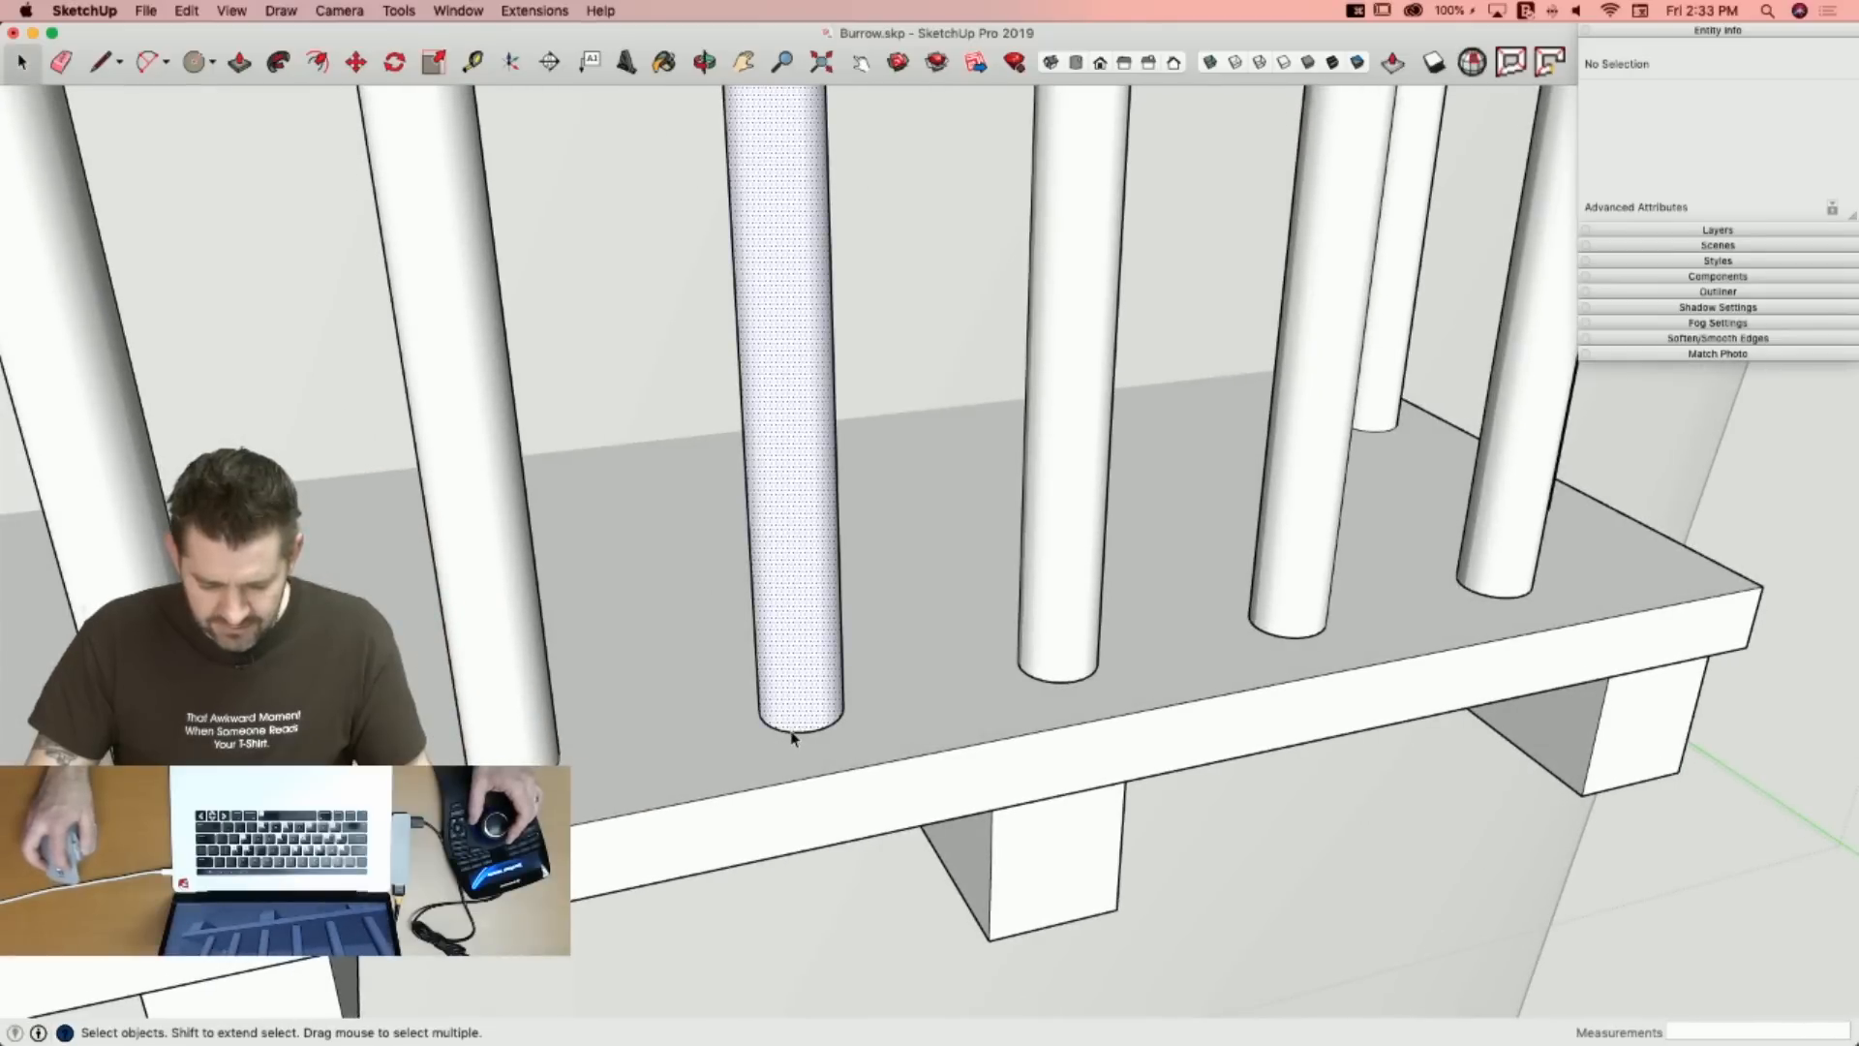
click(792, 731)
key(m)
click(791, 727)
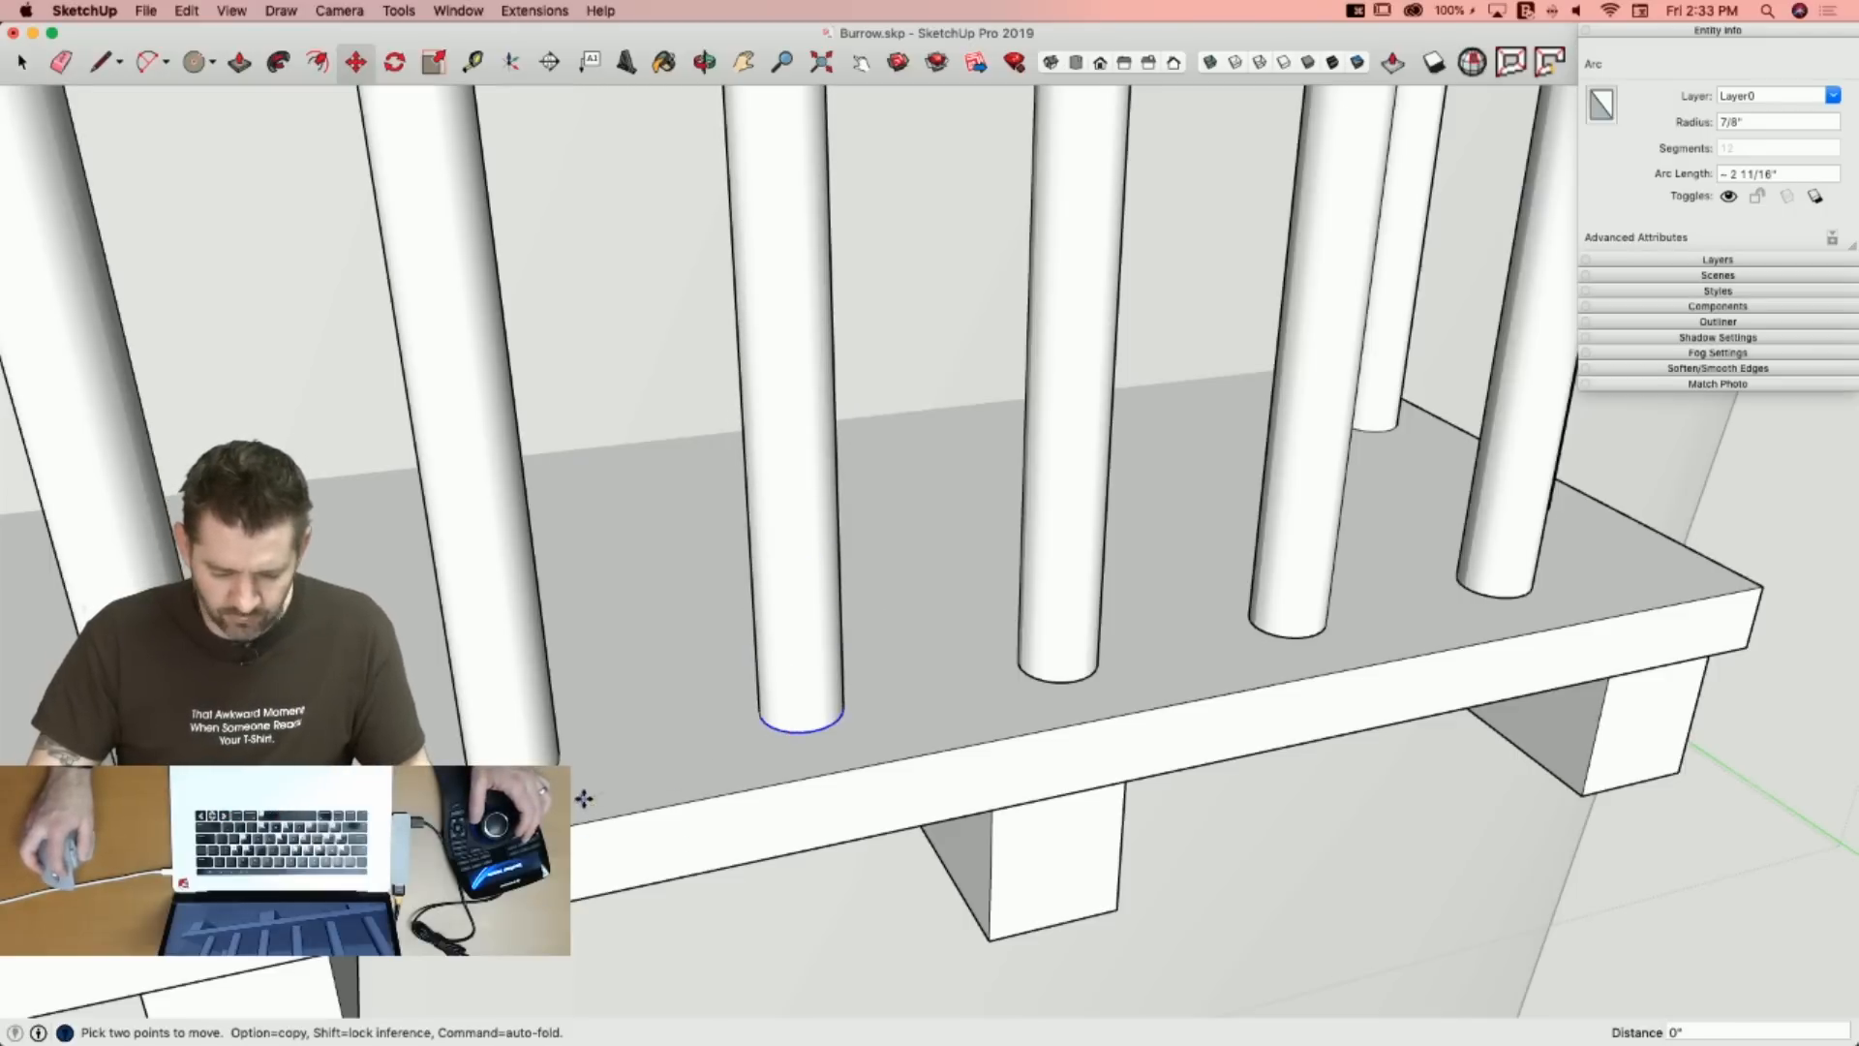
Start tracing the edge at the baluster's base, then select the deck surface to check it.
key(l)
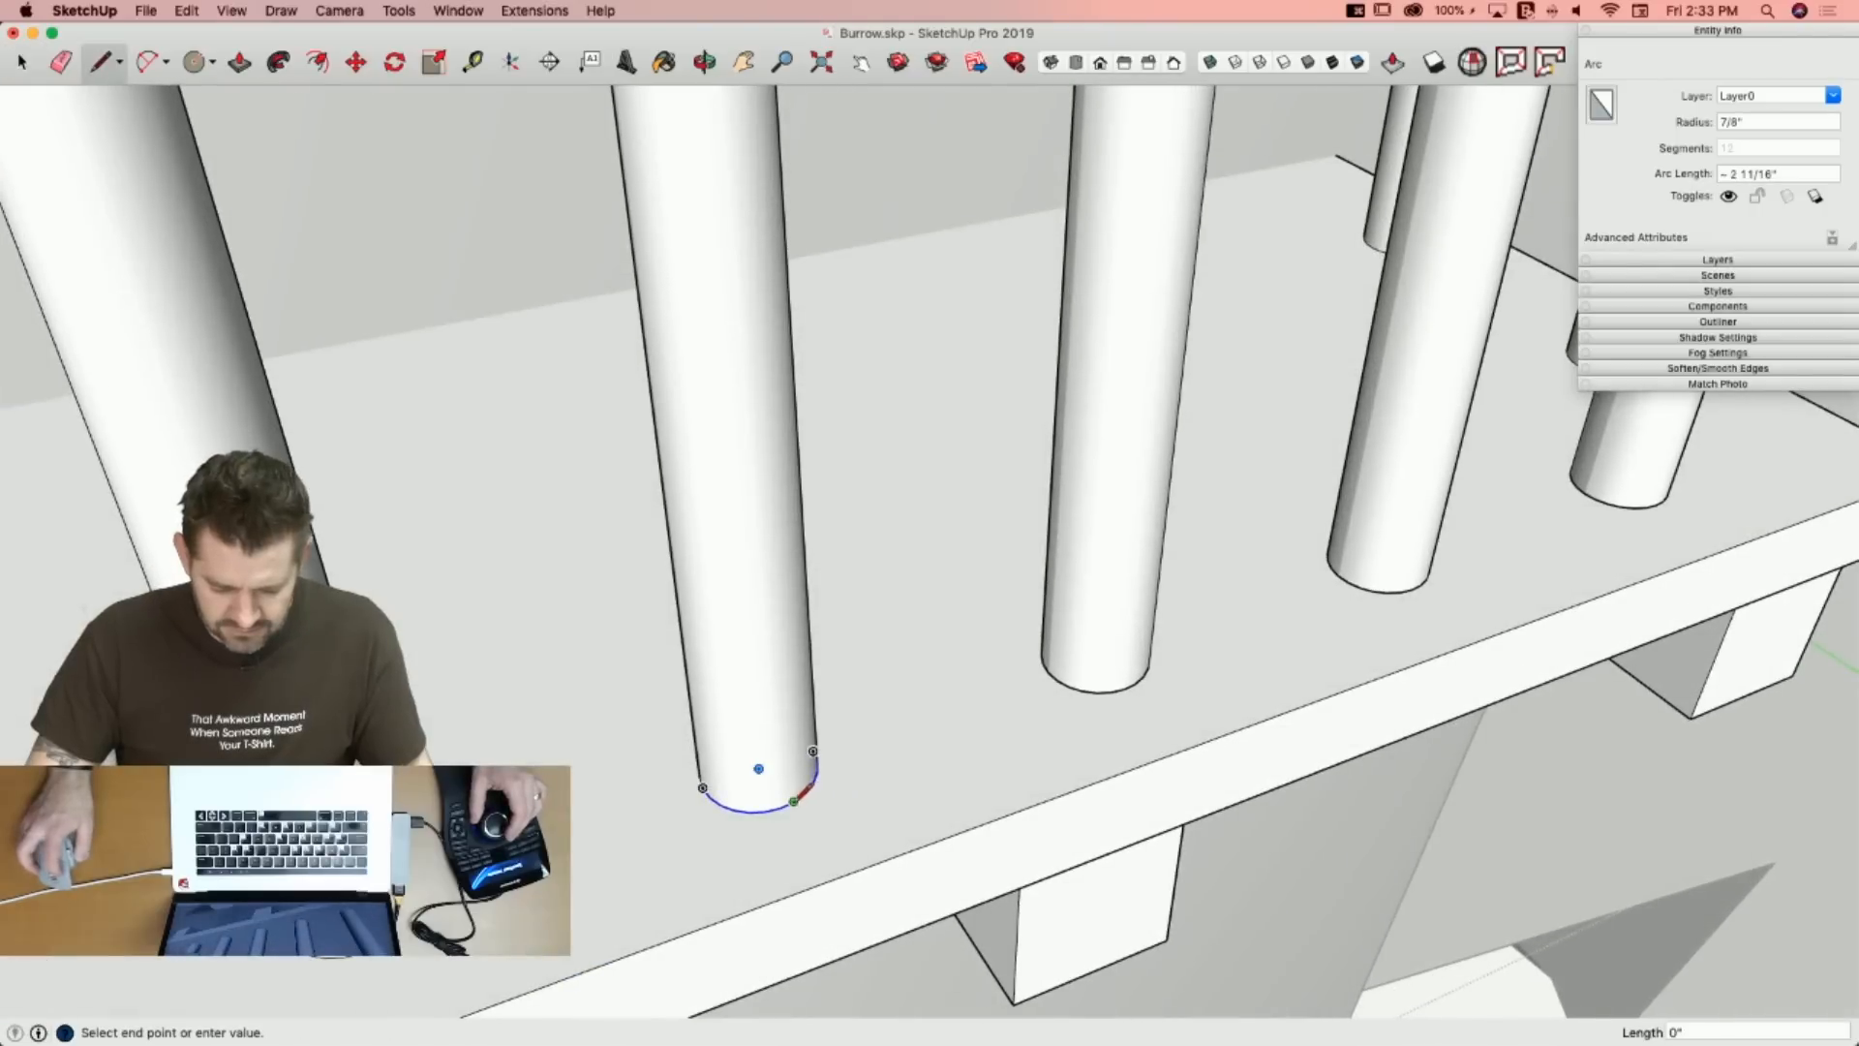
key(space)
click(877, 776)
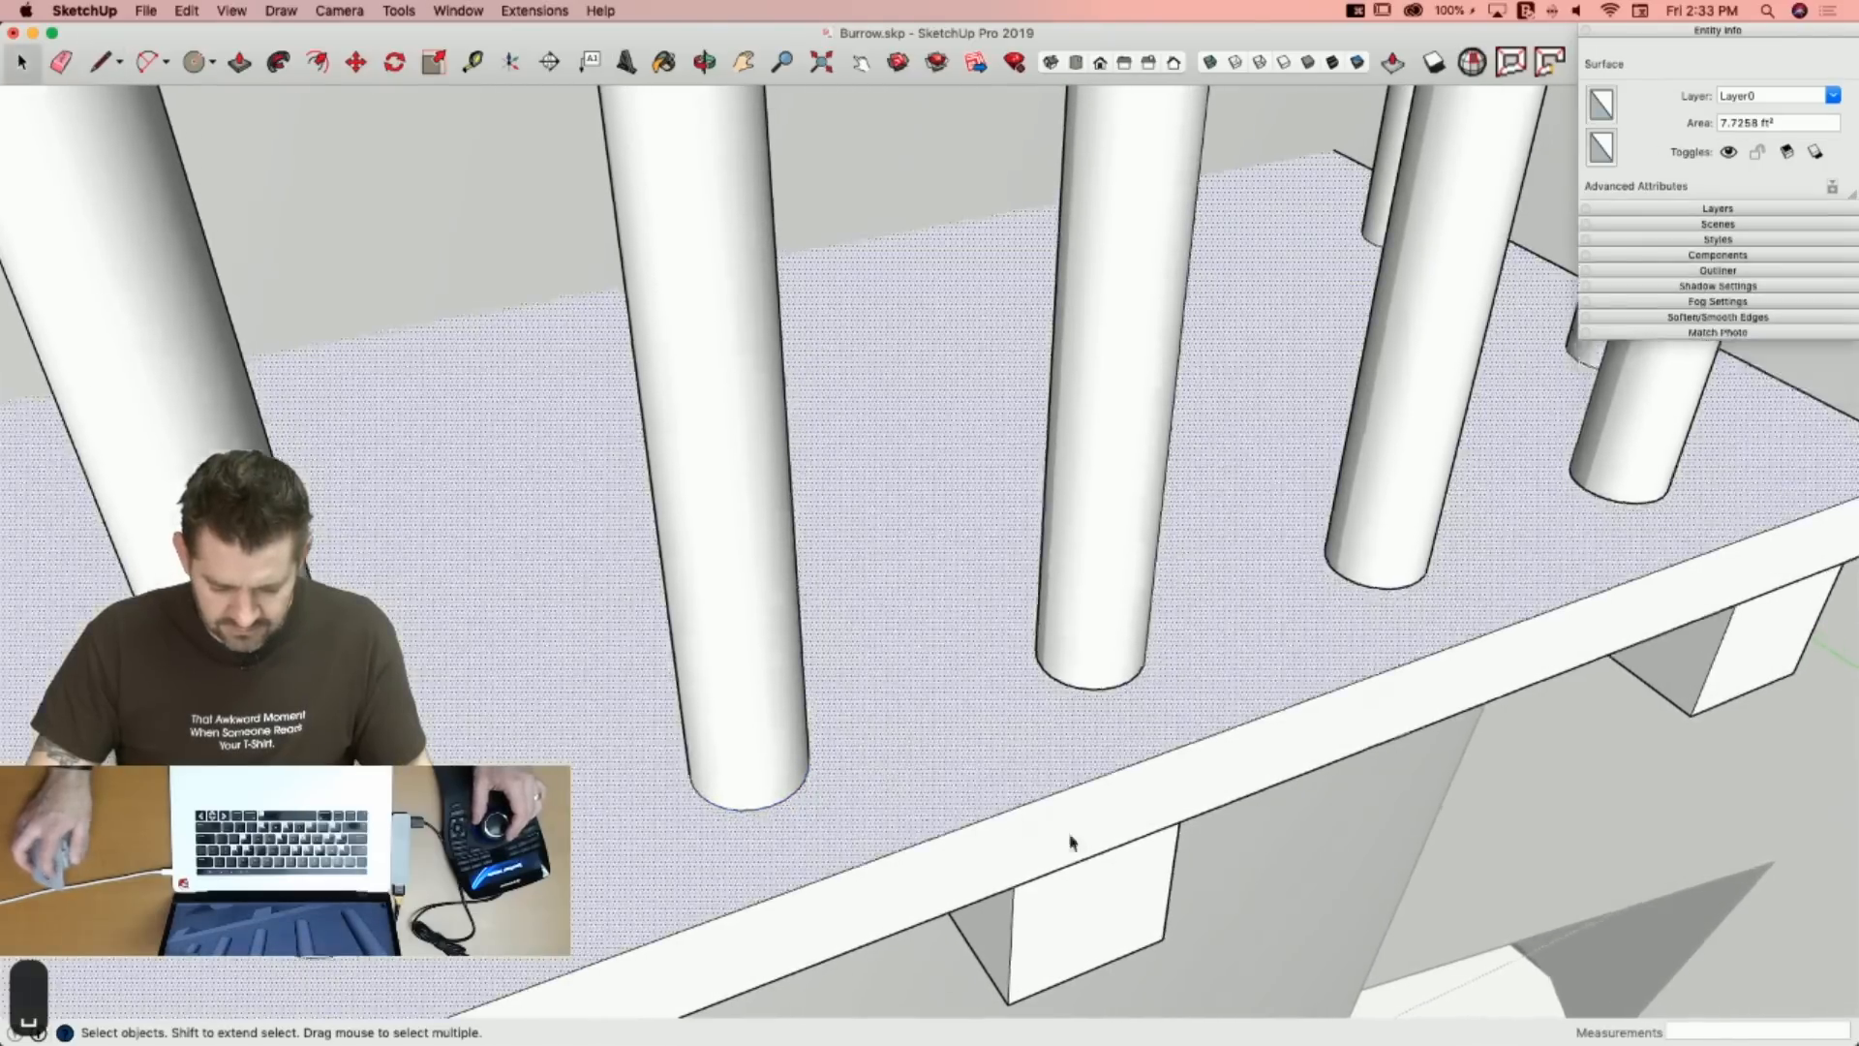
Trace a segment about 1/4" long along the baluster's base edge and clear the deck selection.
key(l)
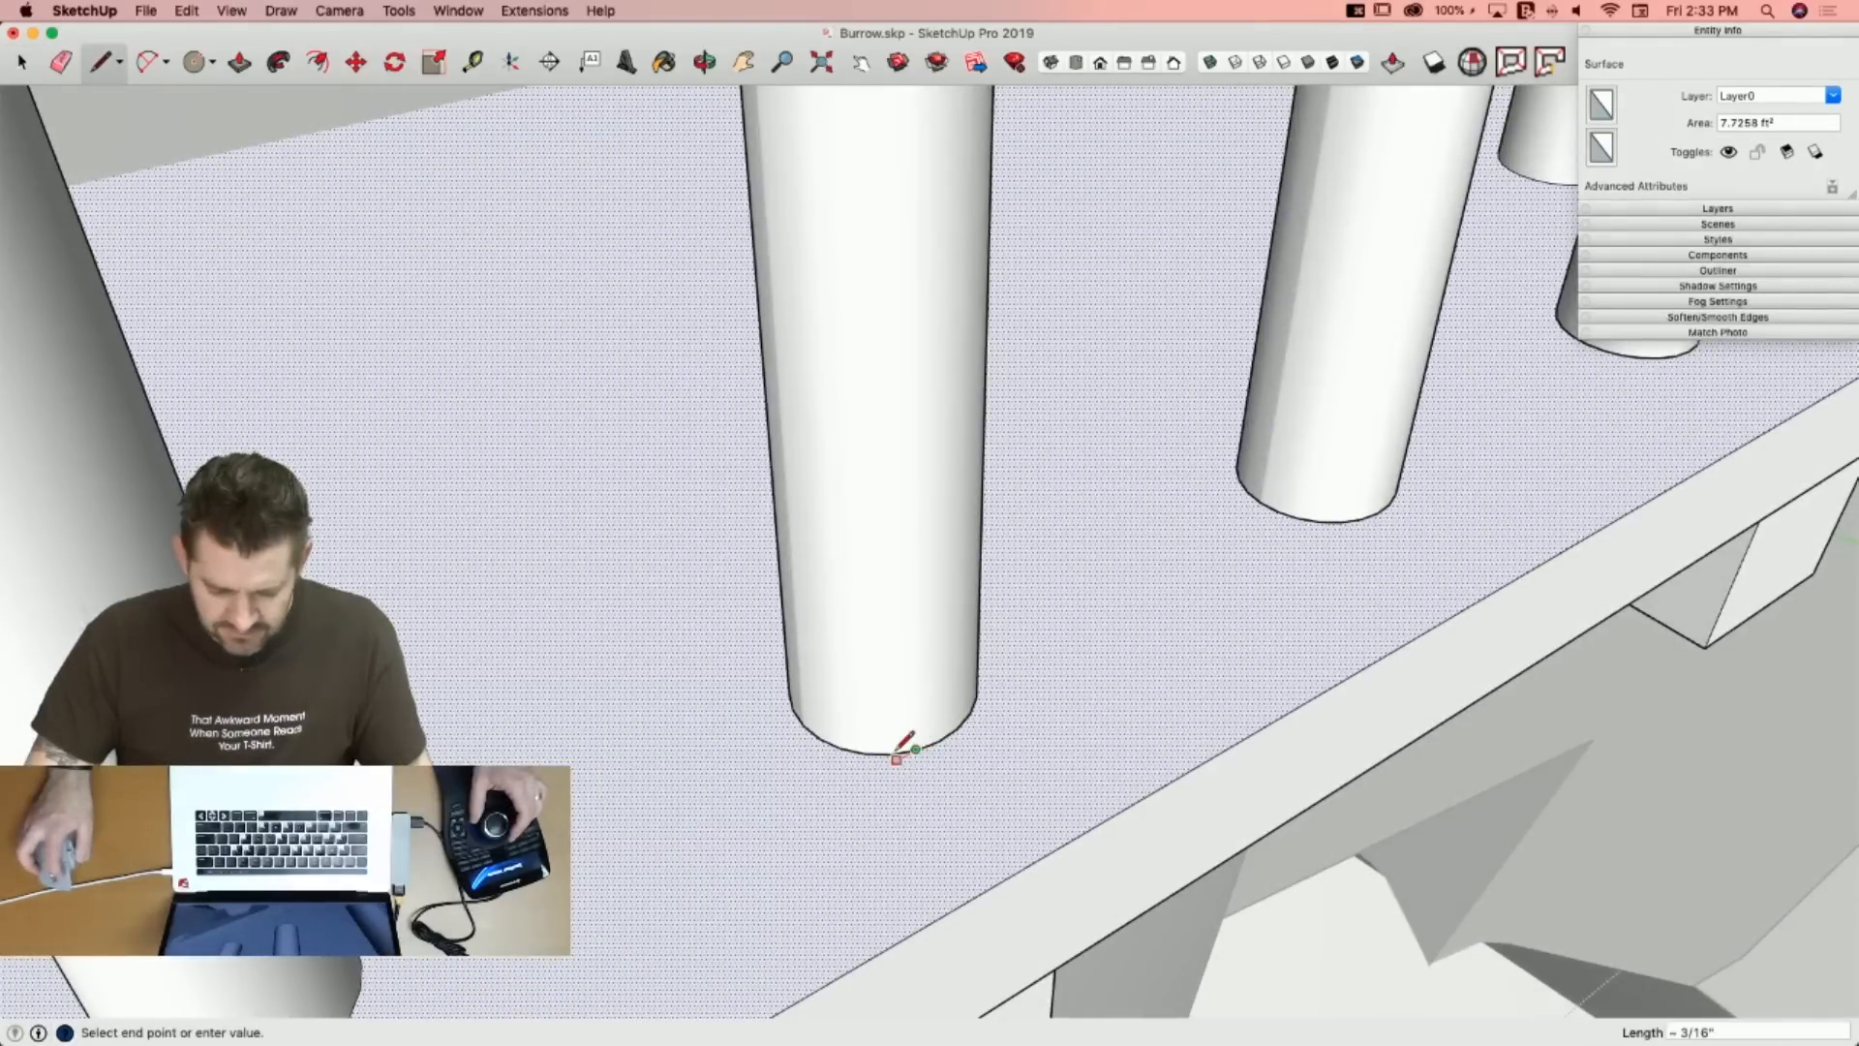
scroll(937, 739, up, 5)
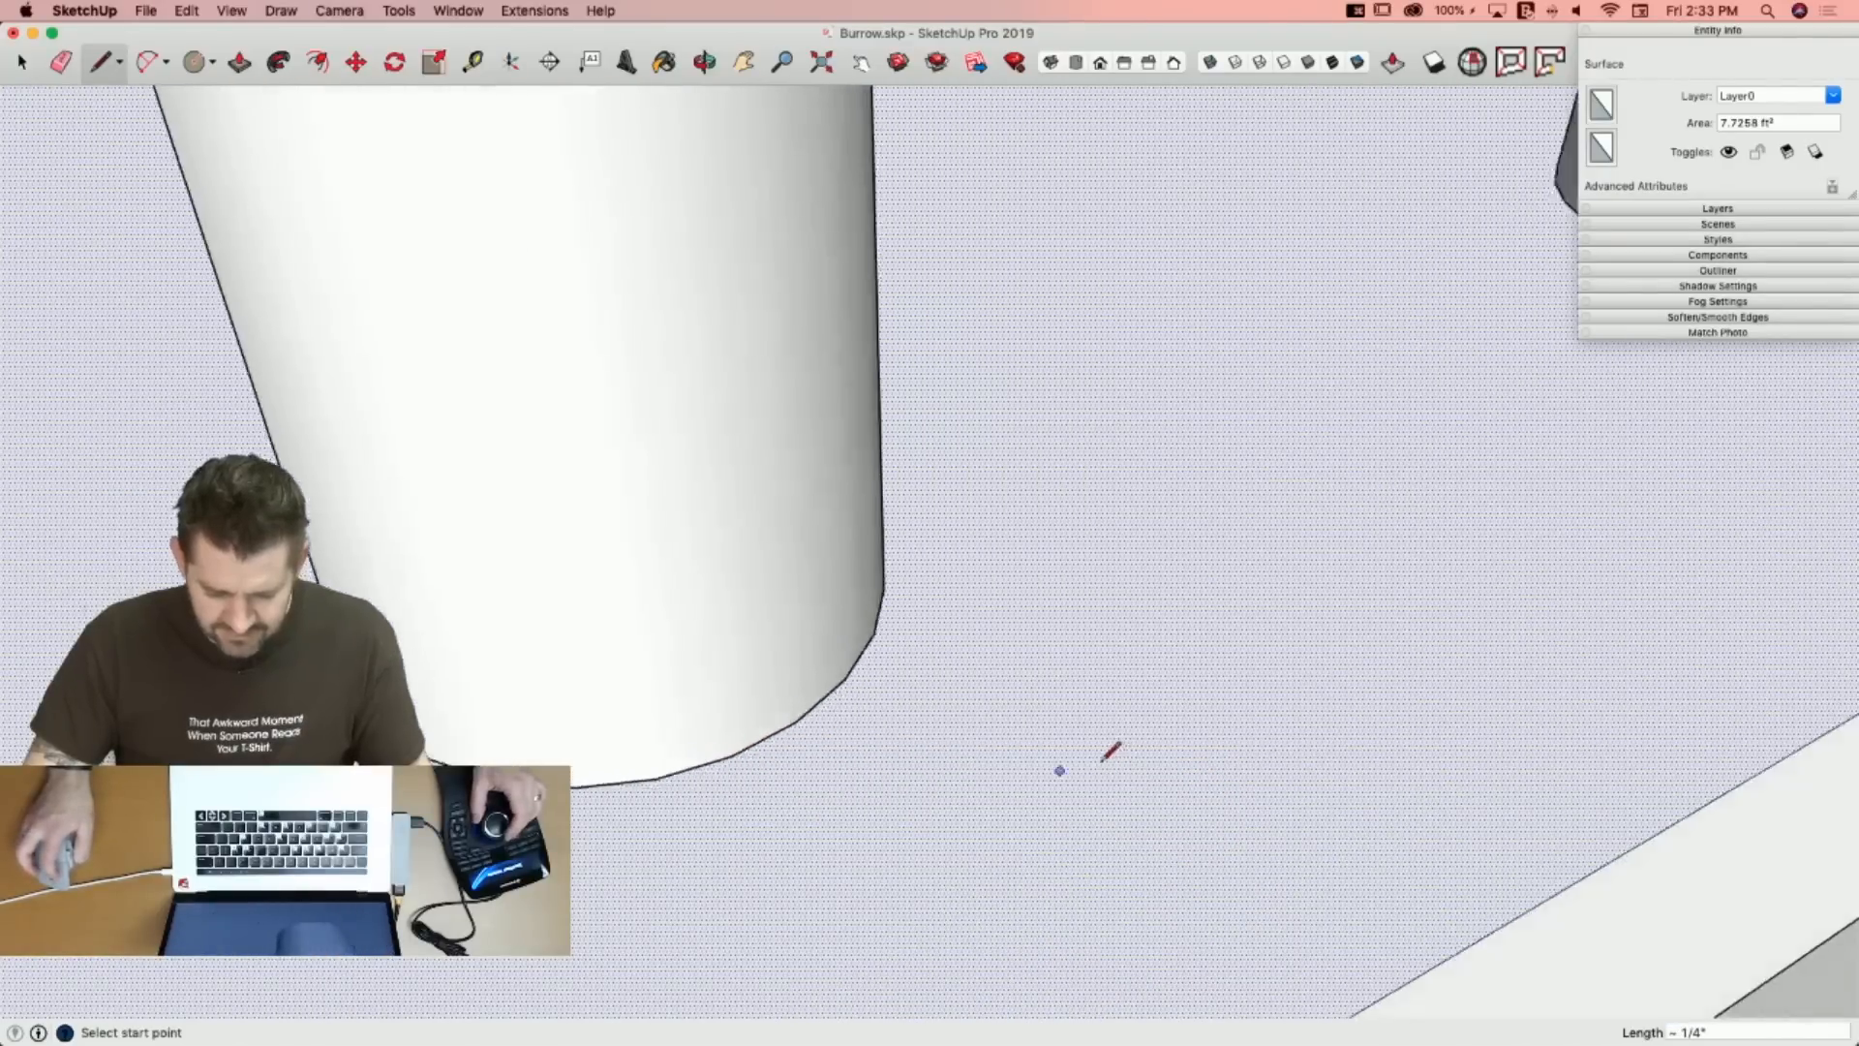
key(l)
key(space)
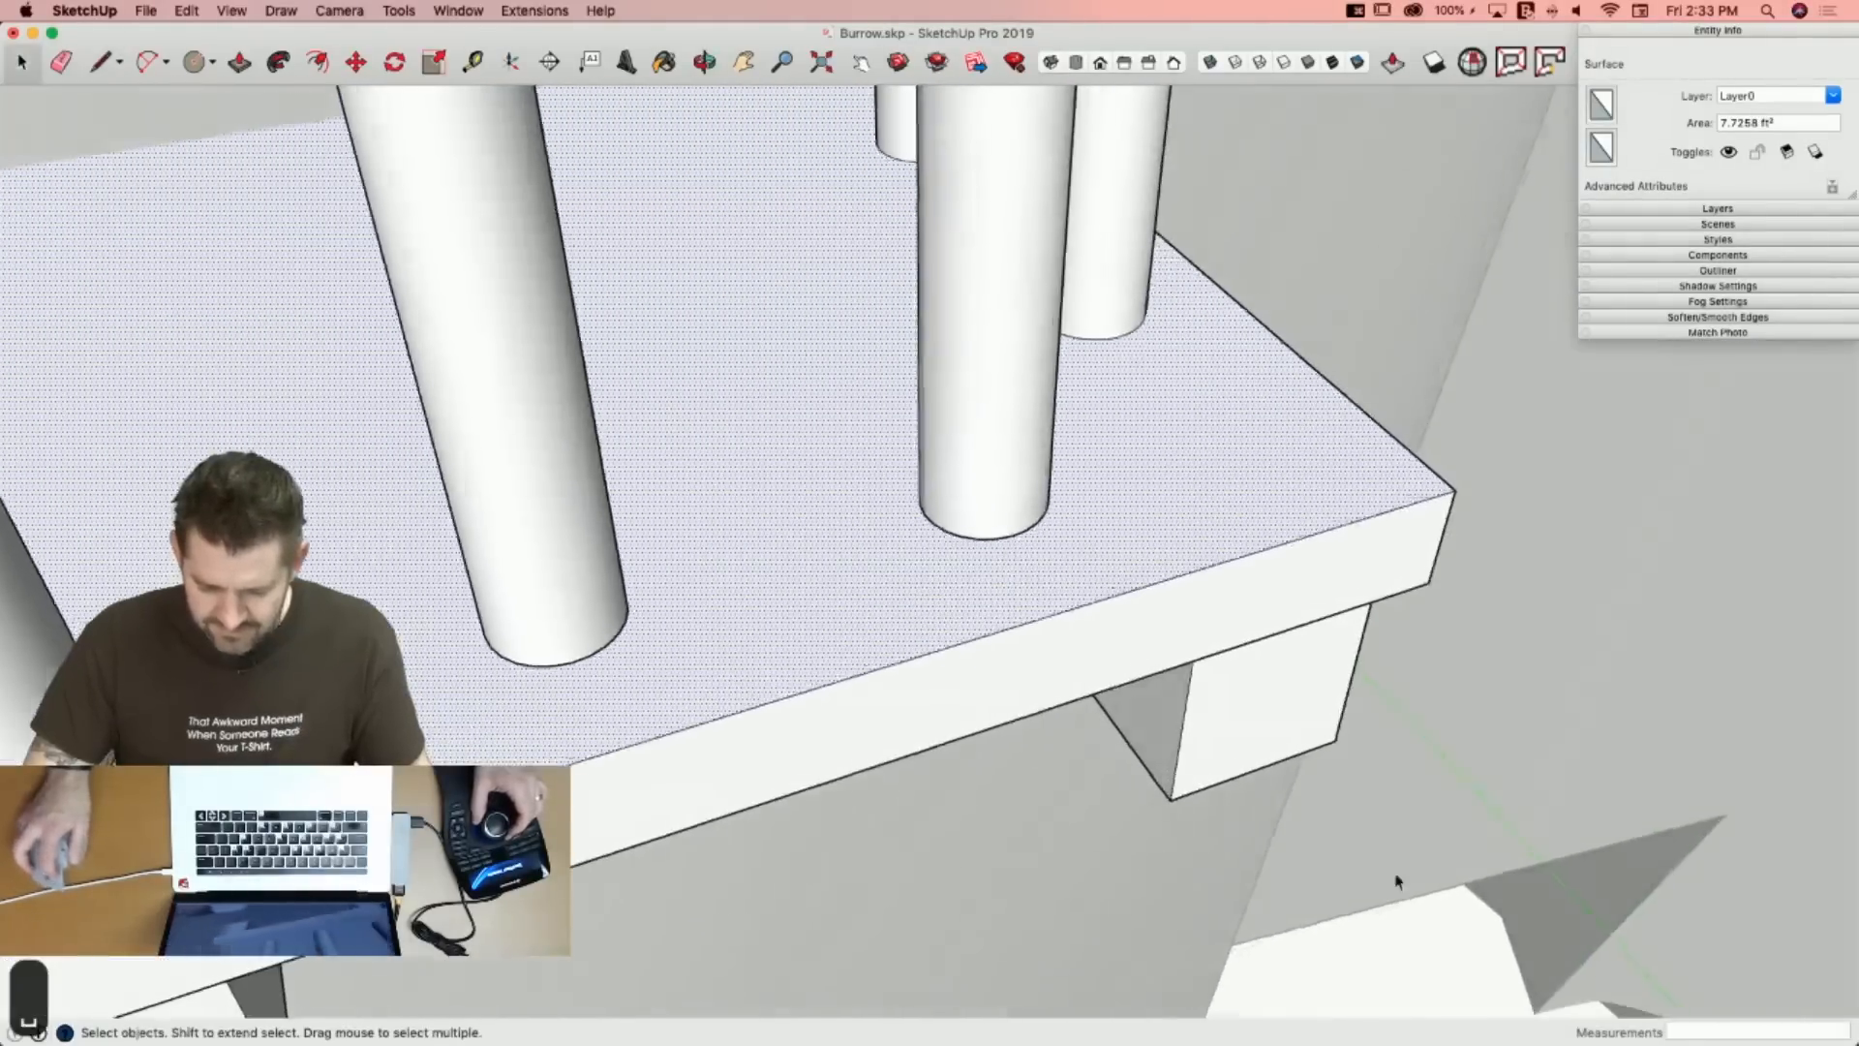
click(1402, 995)
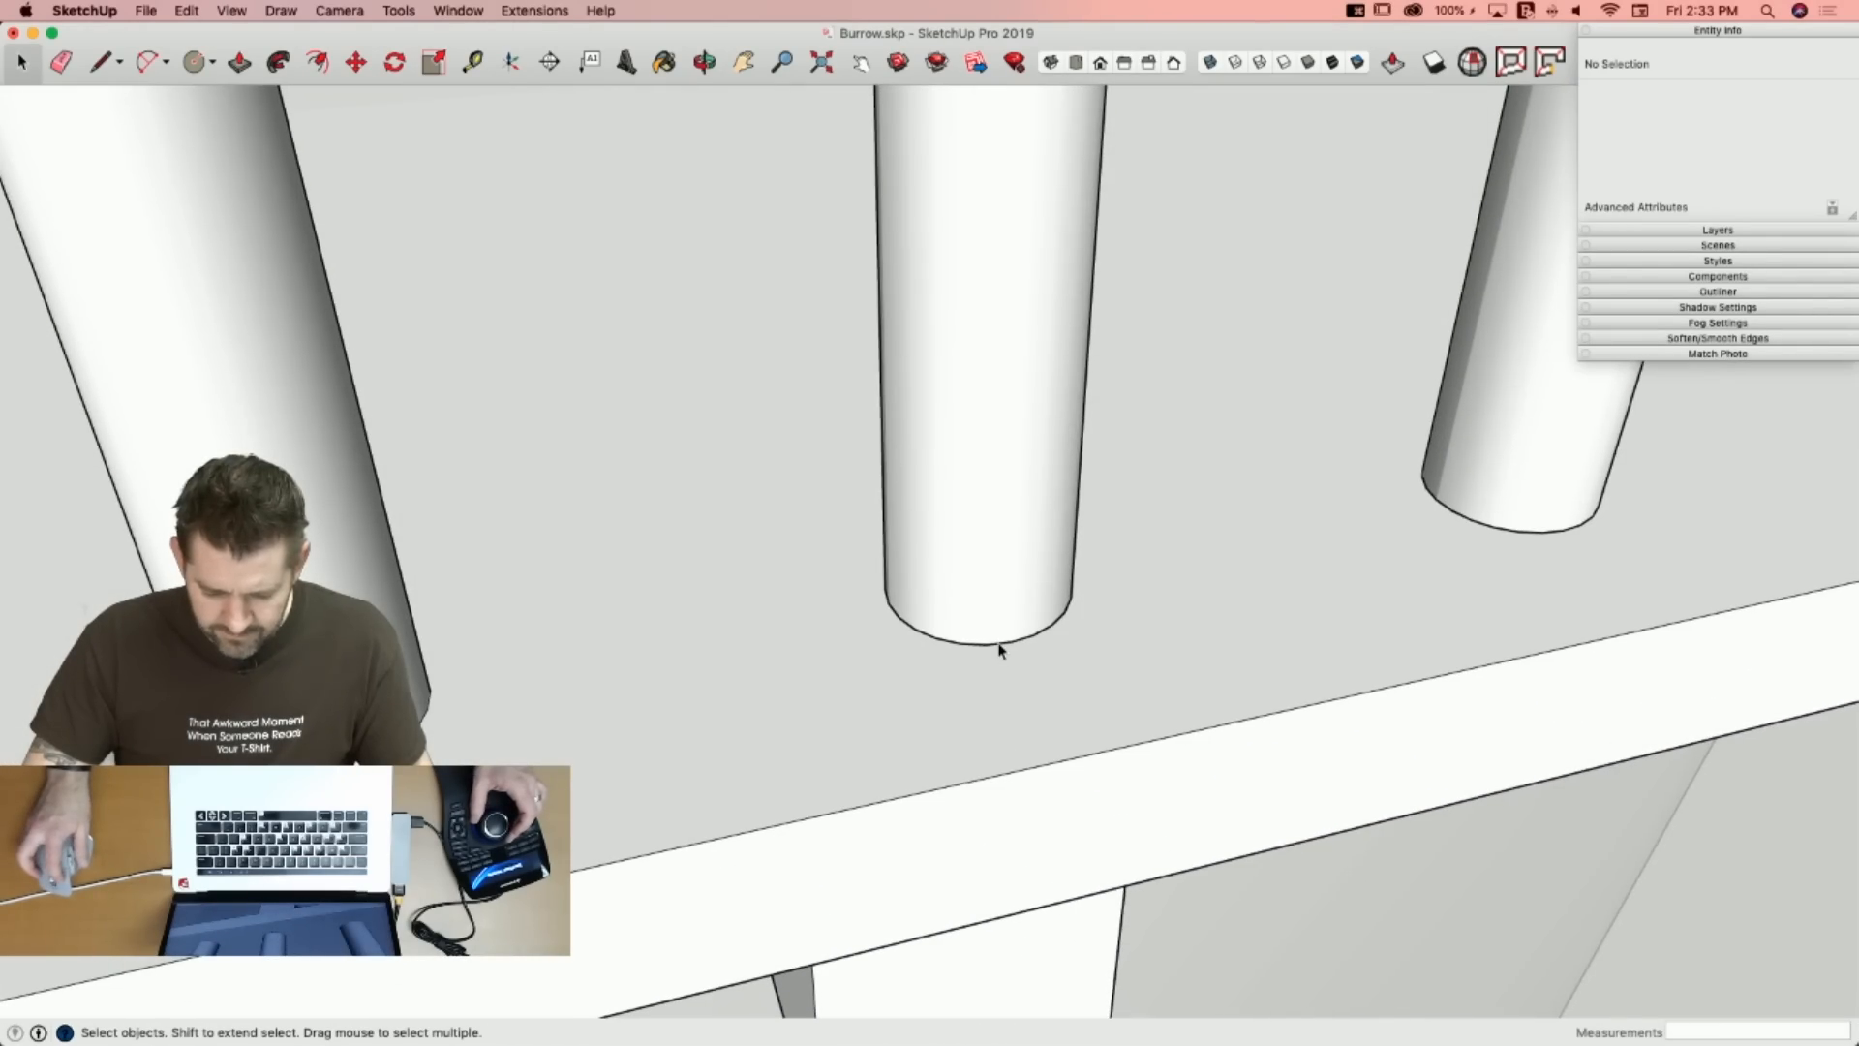
Select both arcs of the baluster's base, move them up, then bring them vertically back to the deck level and deselect them.
click(1000, 644)
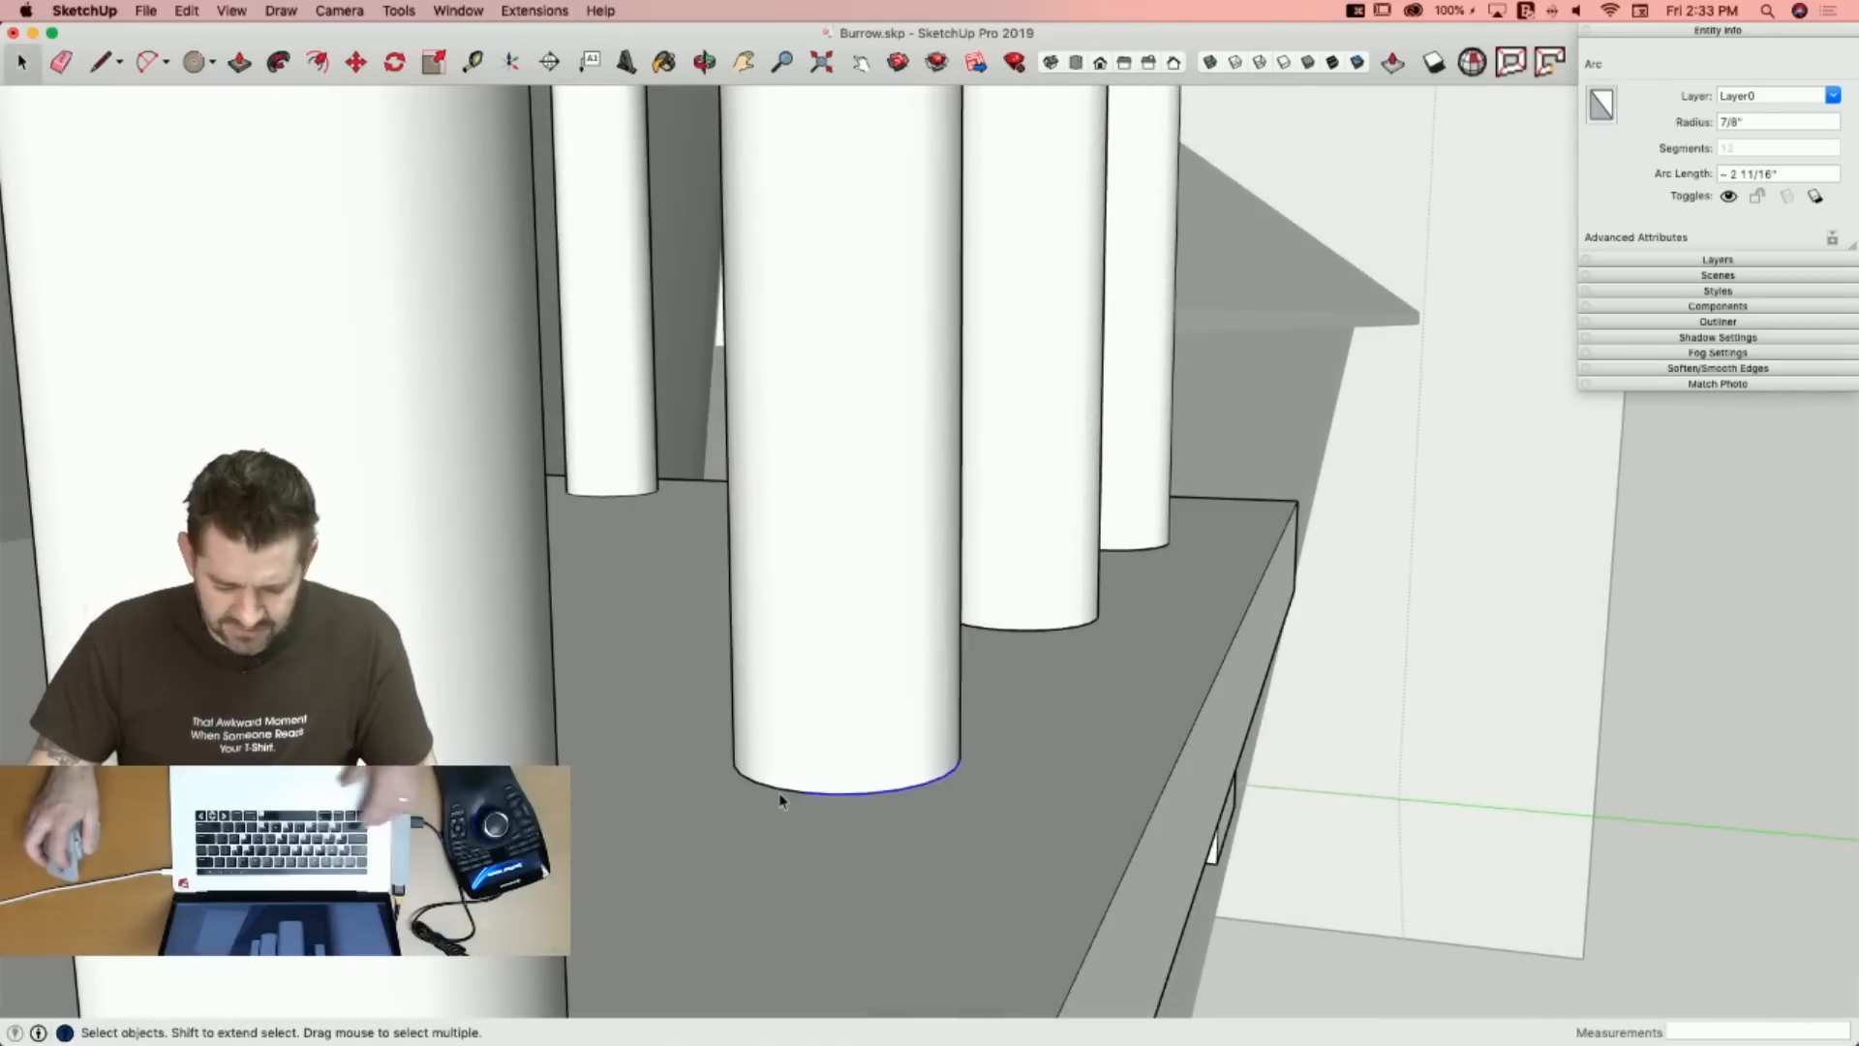
shift+click(780, 788)
key(m)
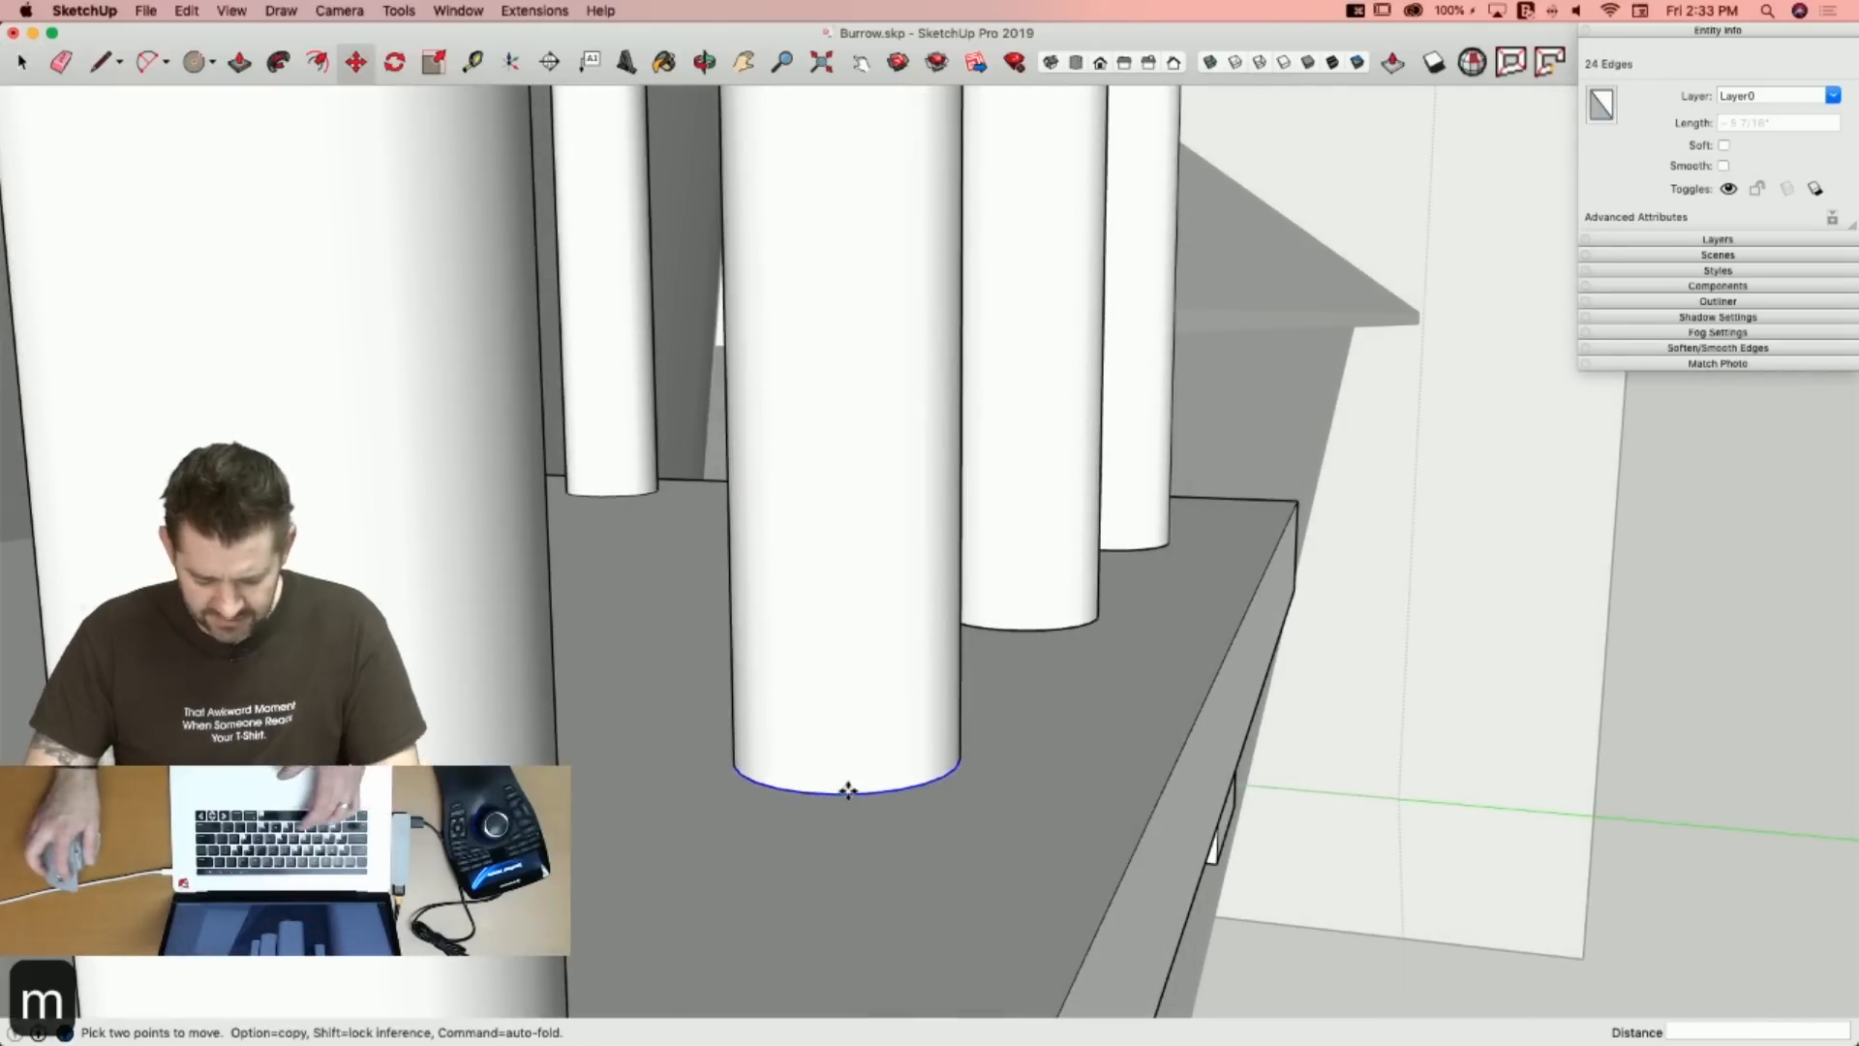
click(847, 792)
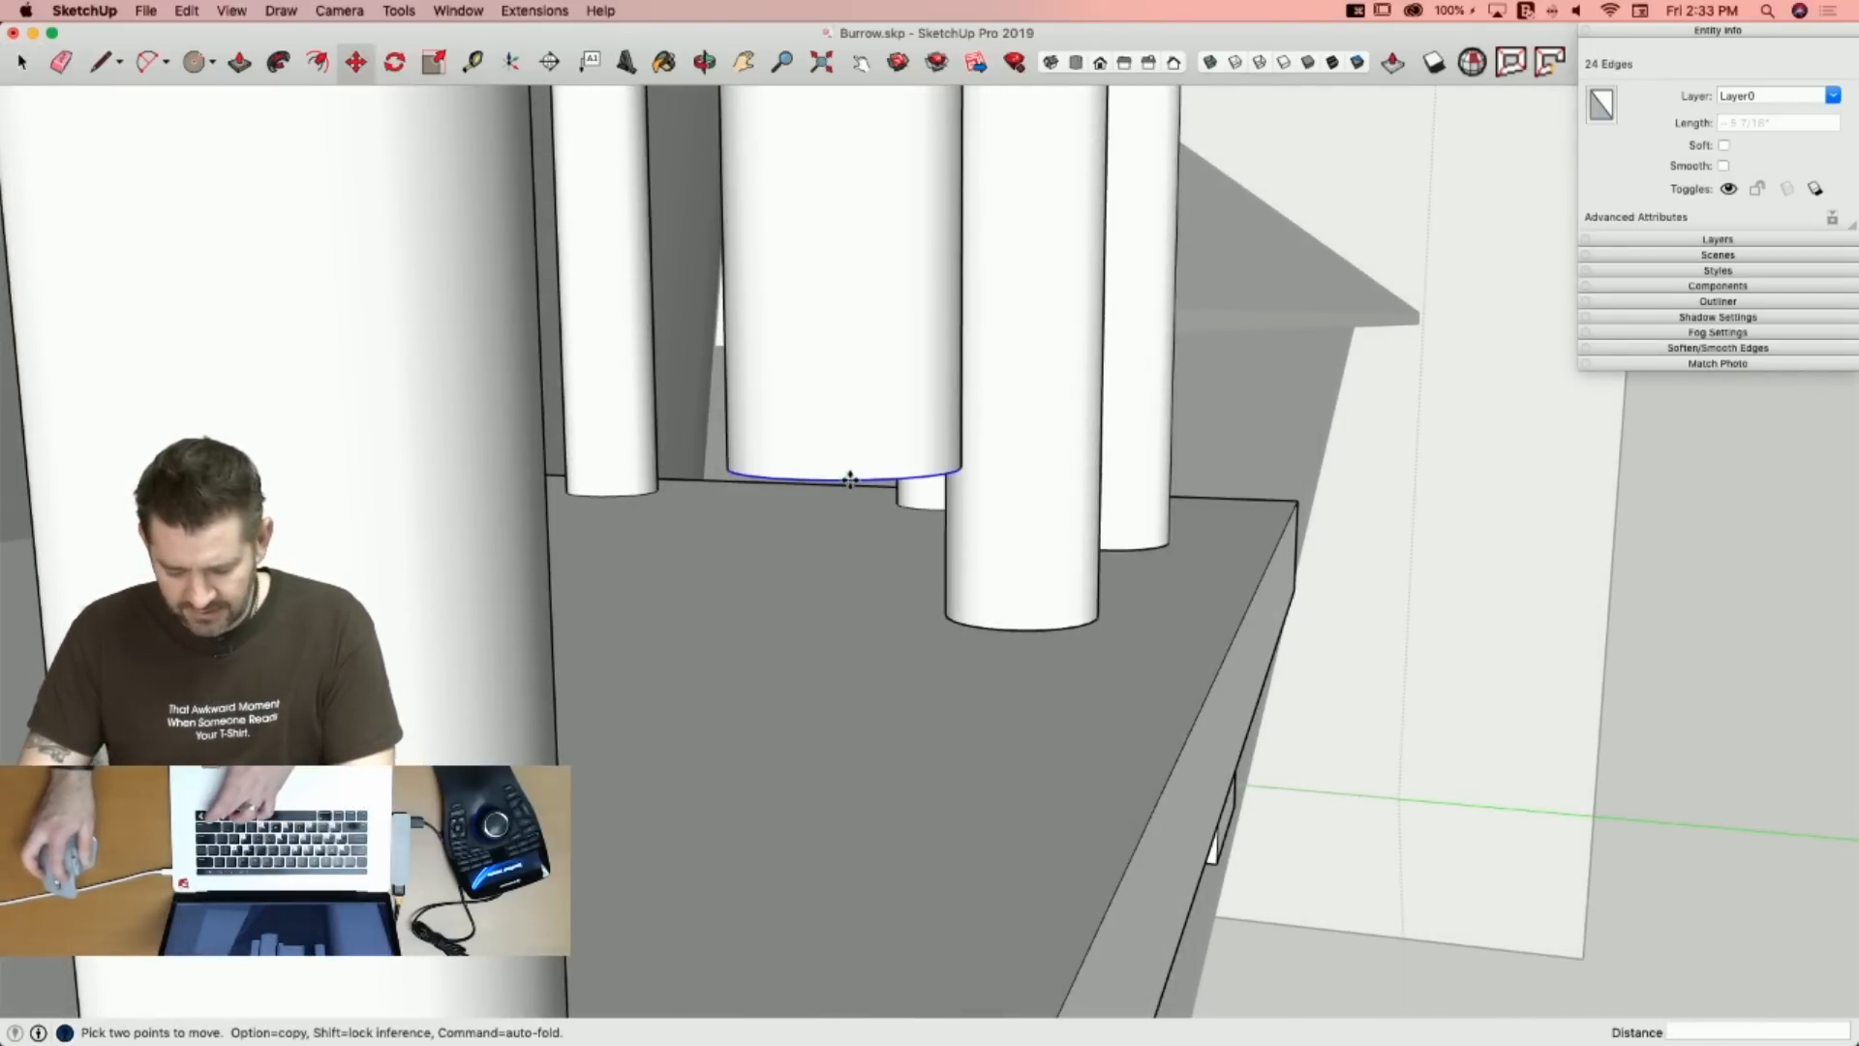
key(Up)
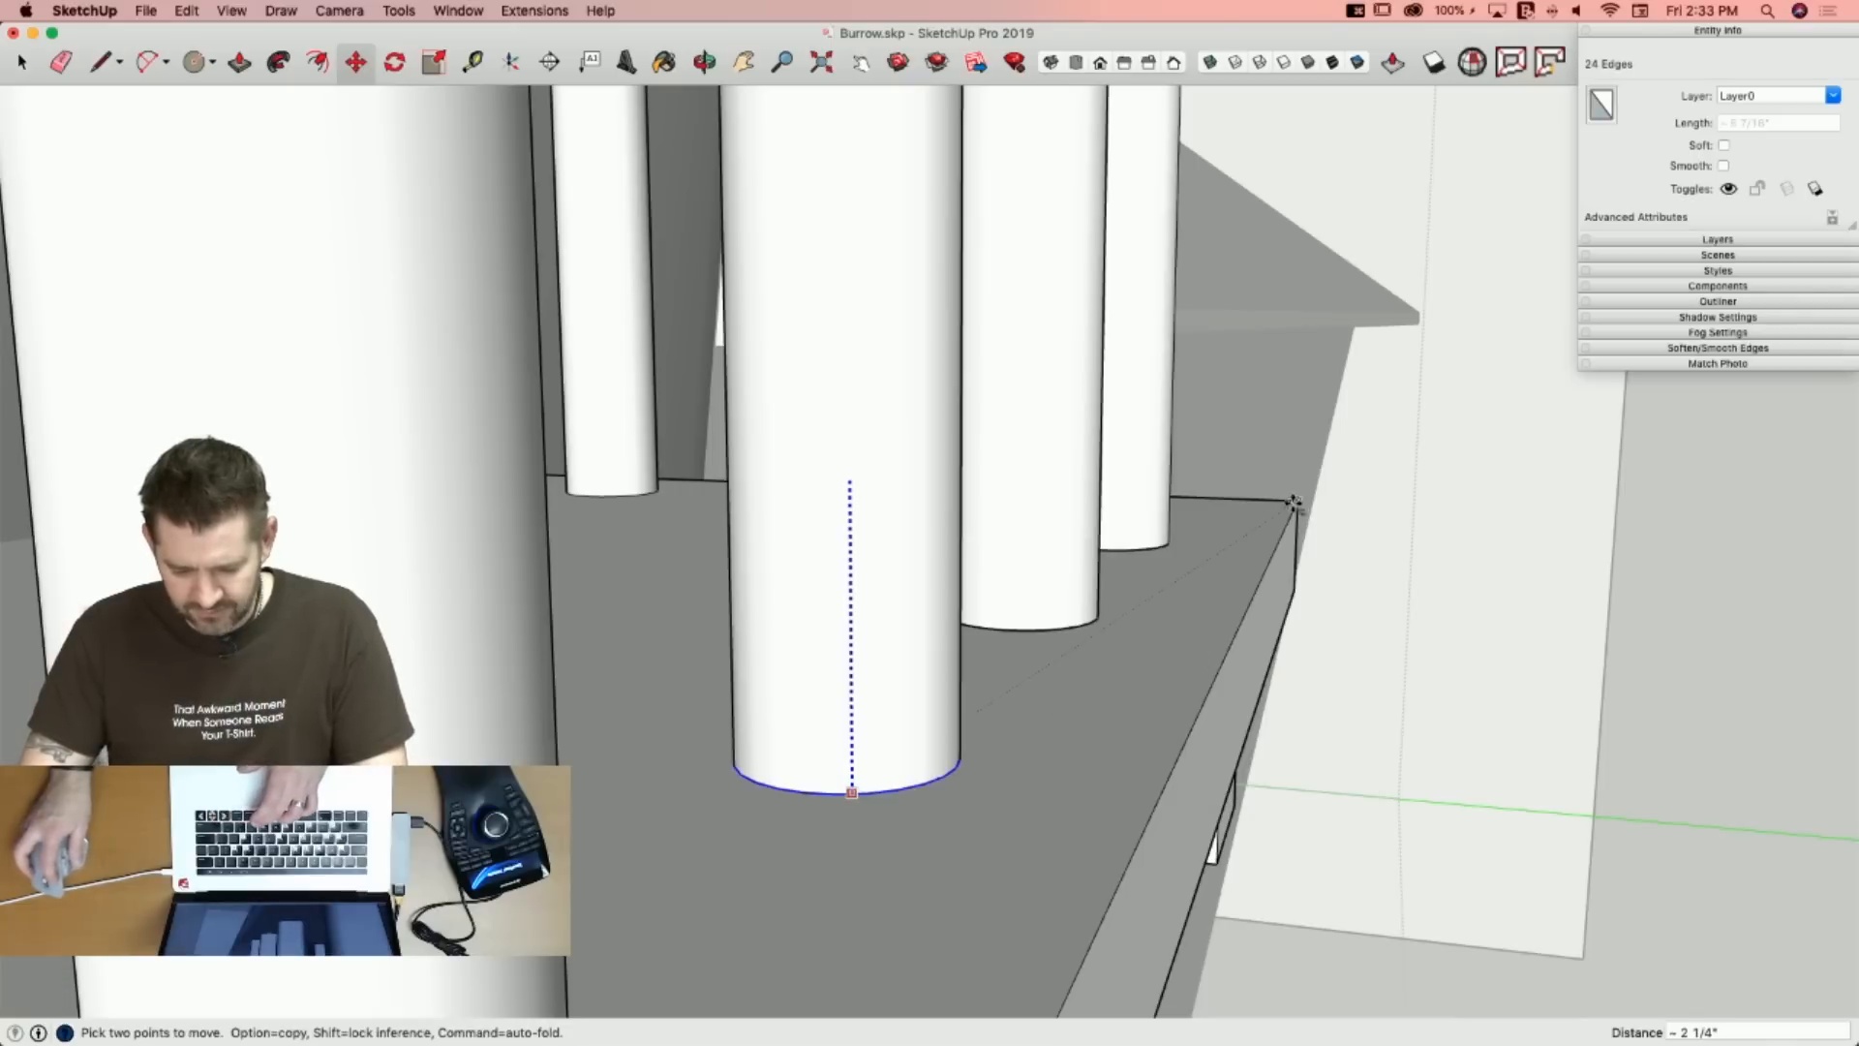
key(space)
key(super+t)
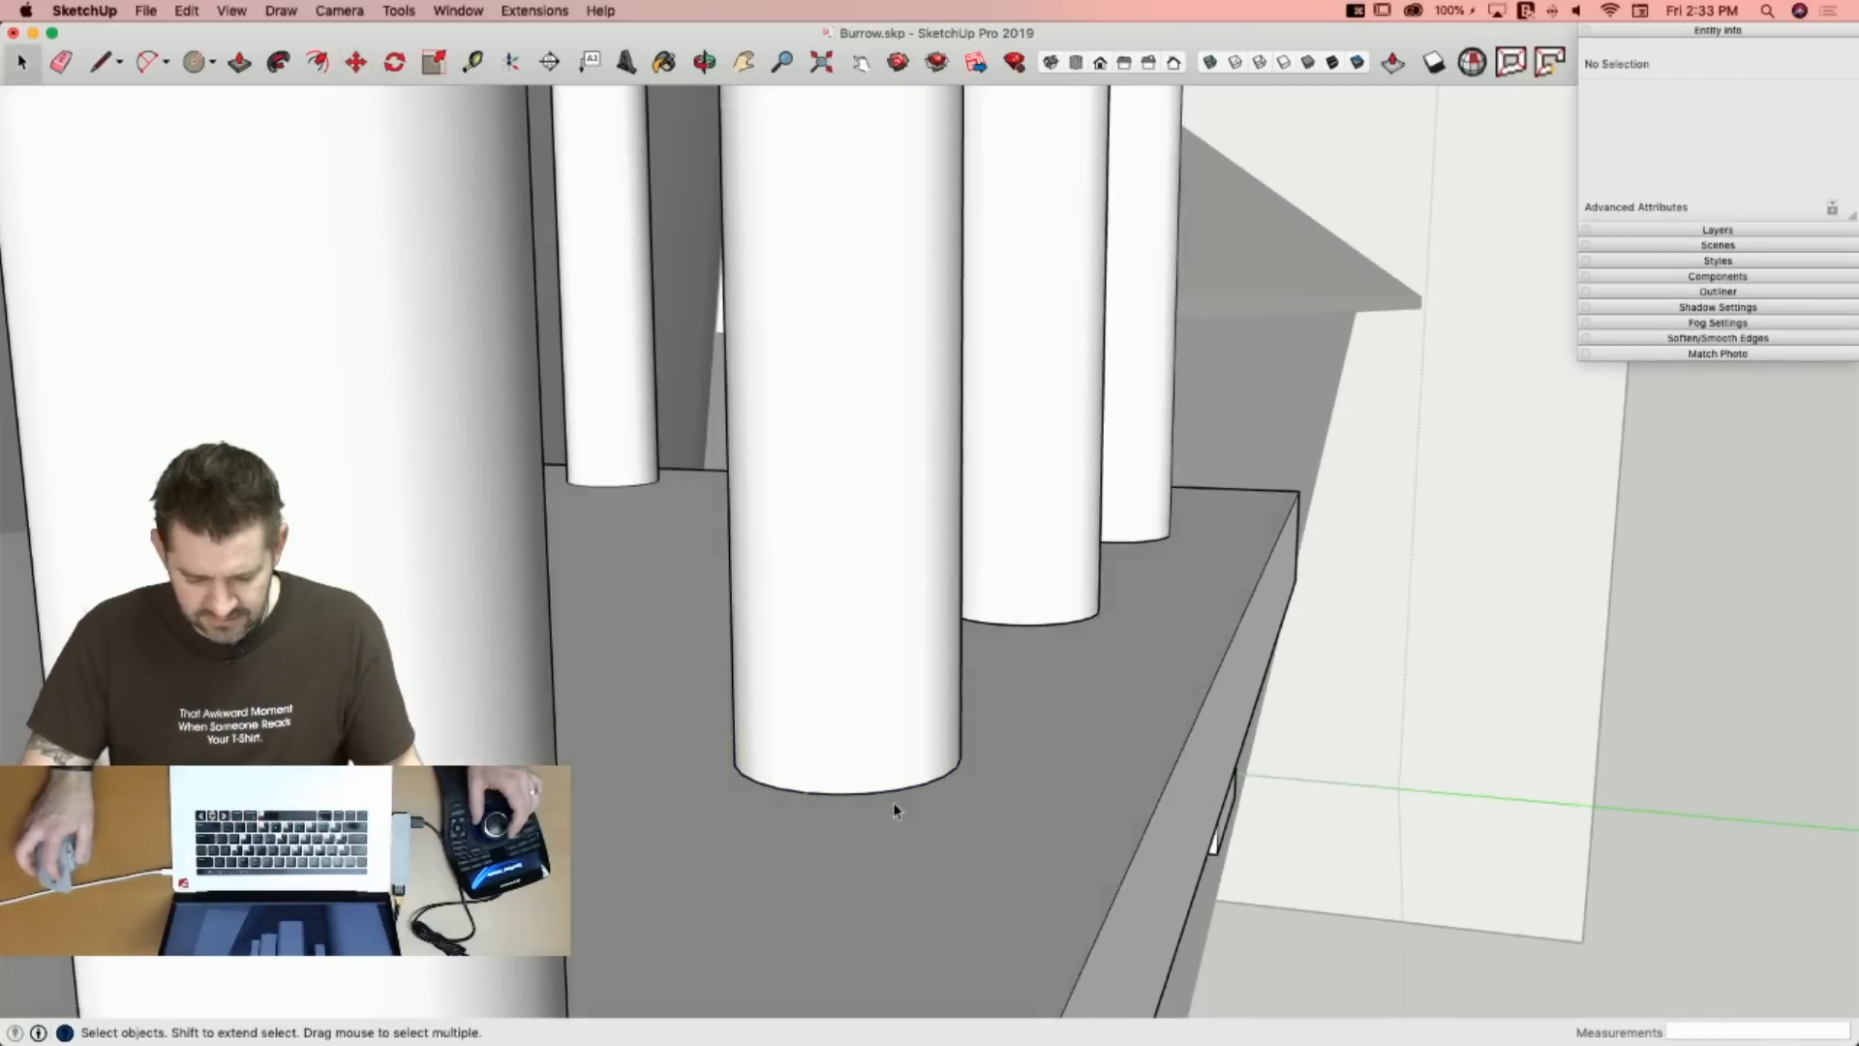
Retrace base edge segments on the balusters, including one about 1/4" long, and select the deck surface to check it.
scroll(852, 813, up, 5)
key(l)
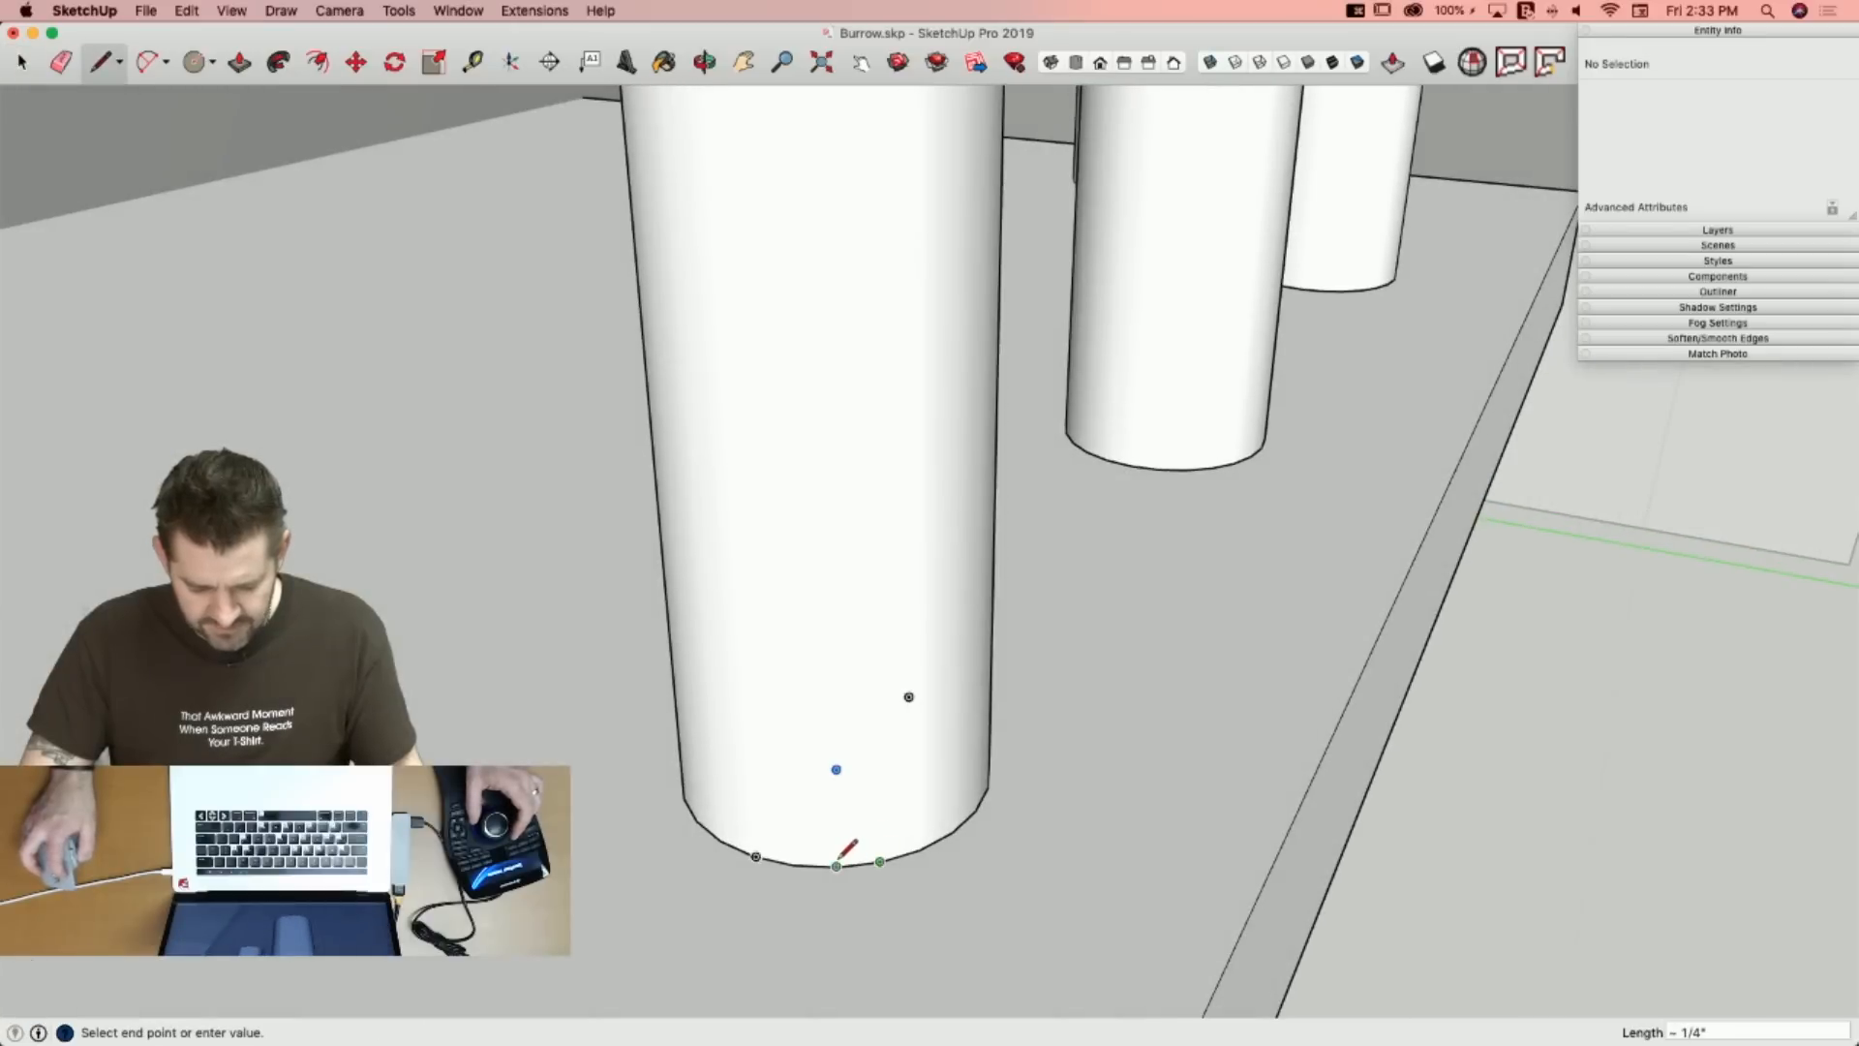
key(space)
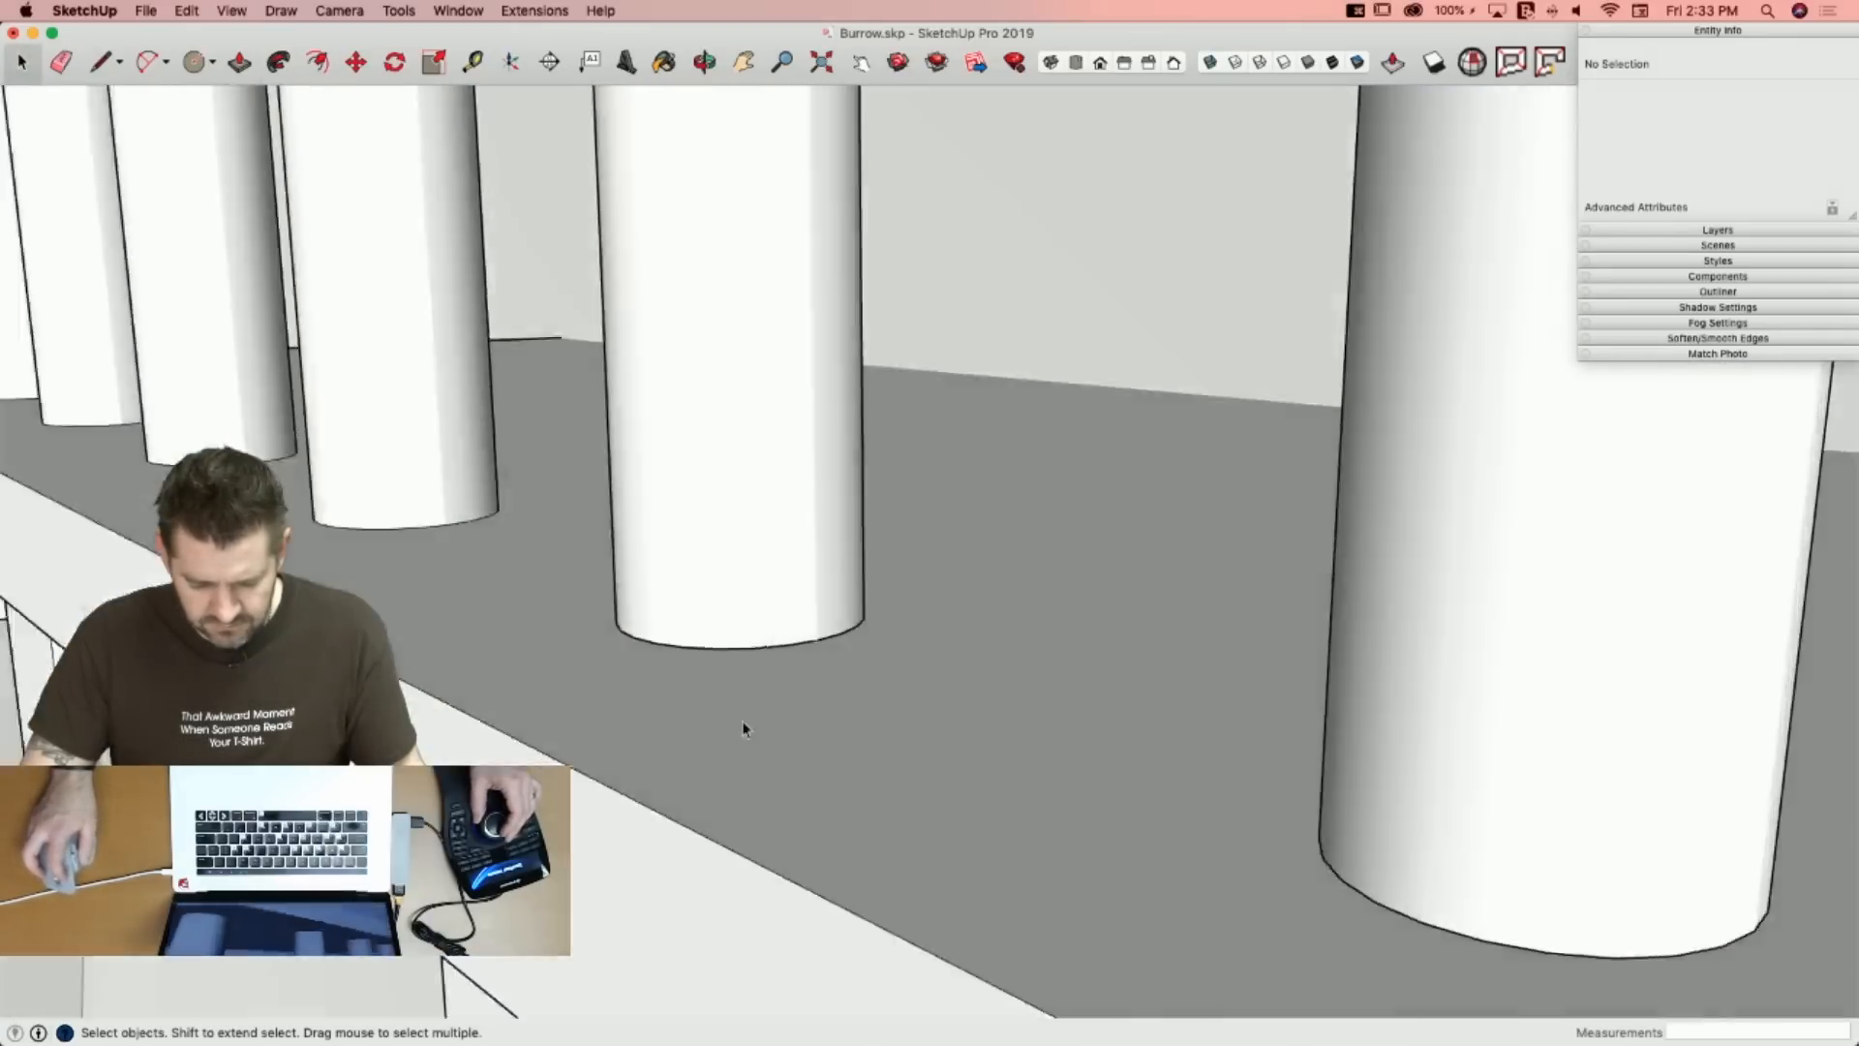
key(l)
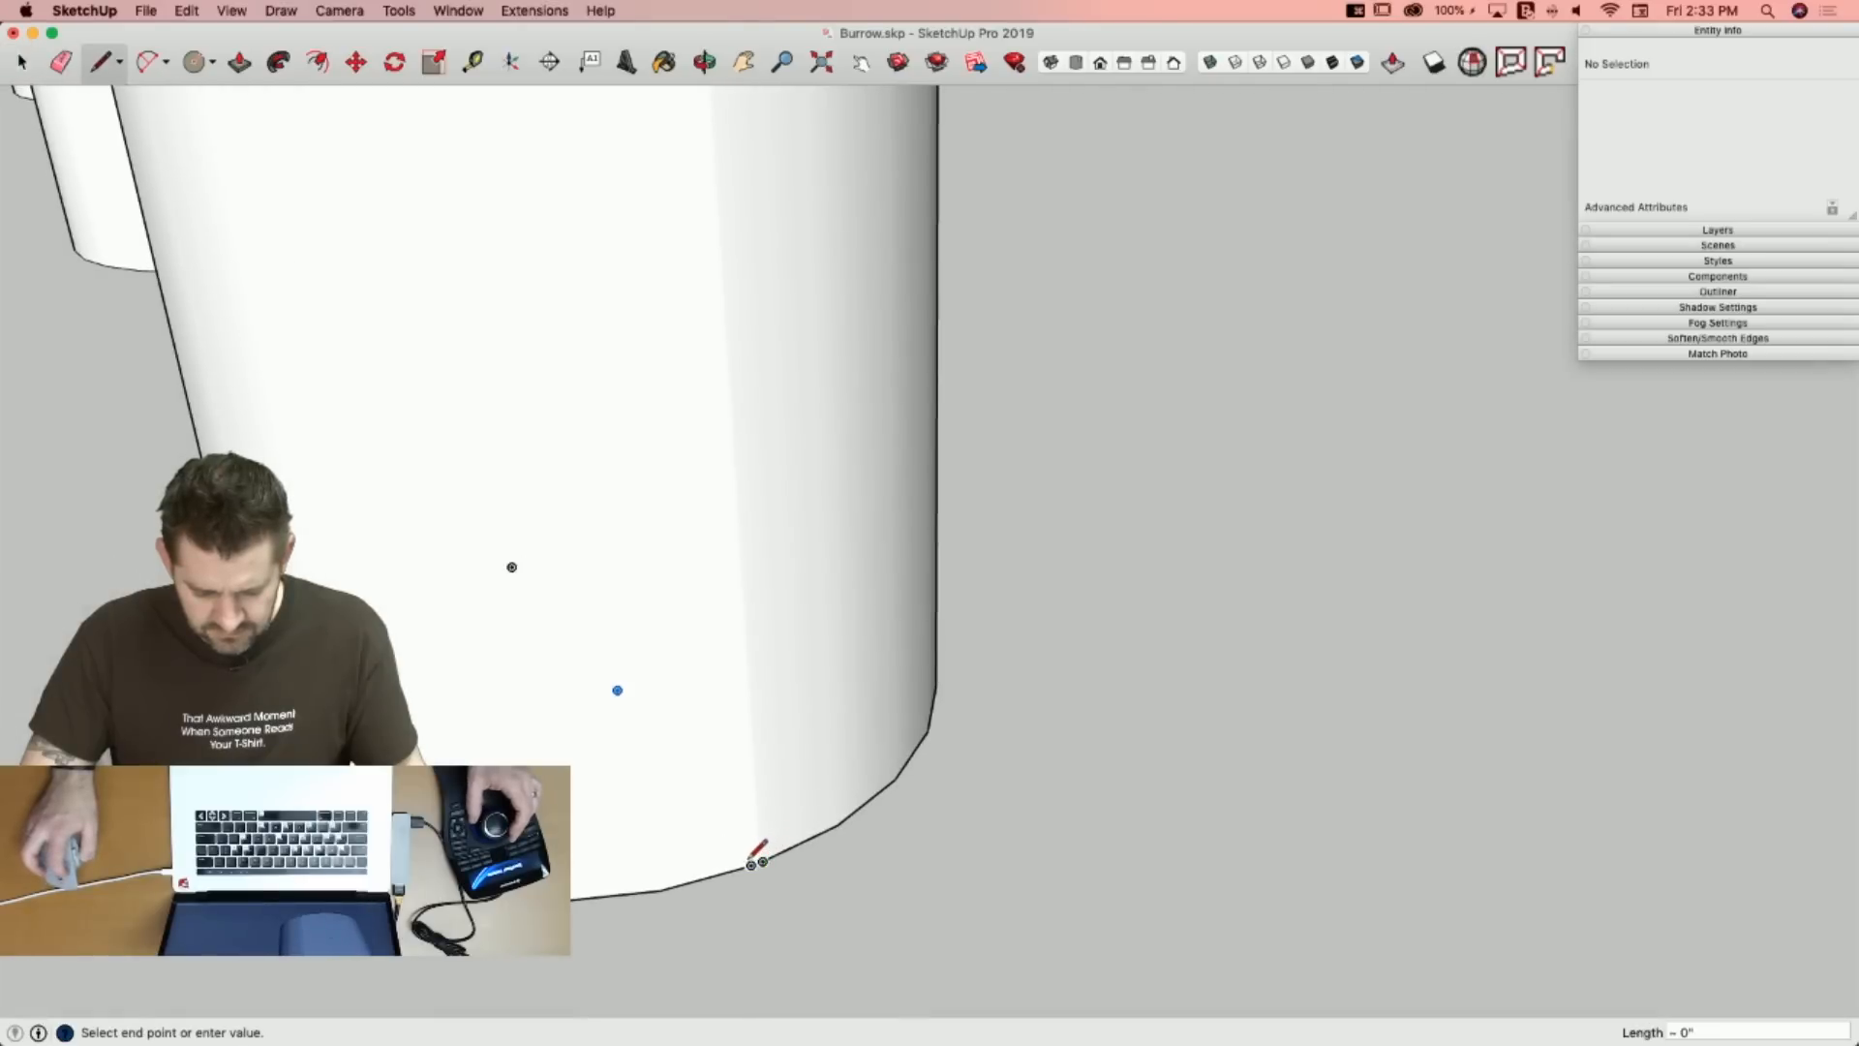
key(space)
click(800, 876)
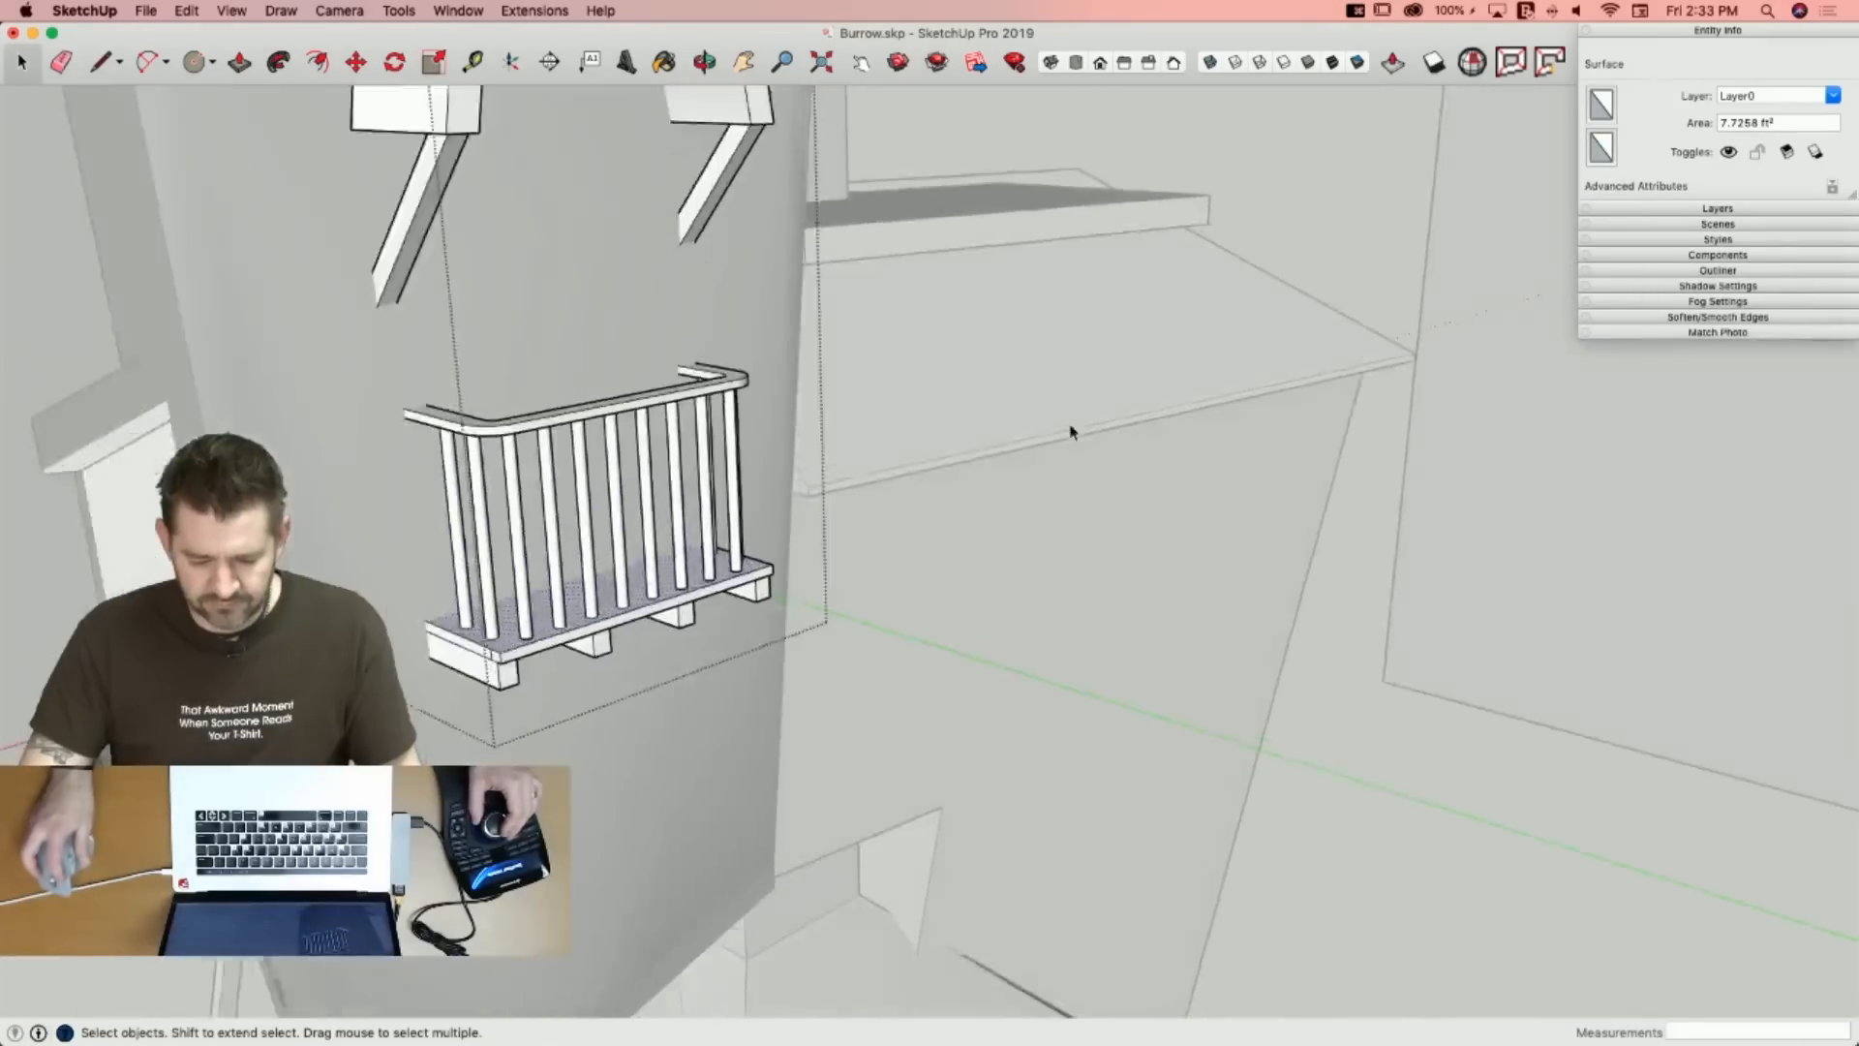
Leave the balcony group and open the main building group for editing.
click(997, 363)
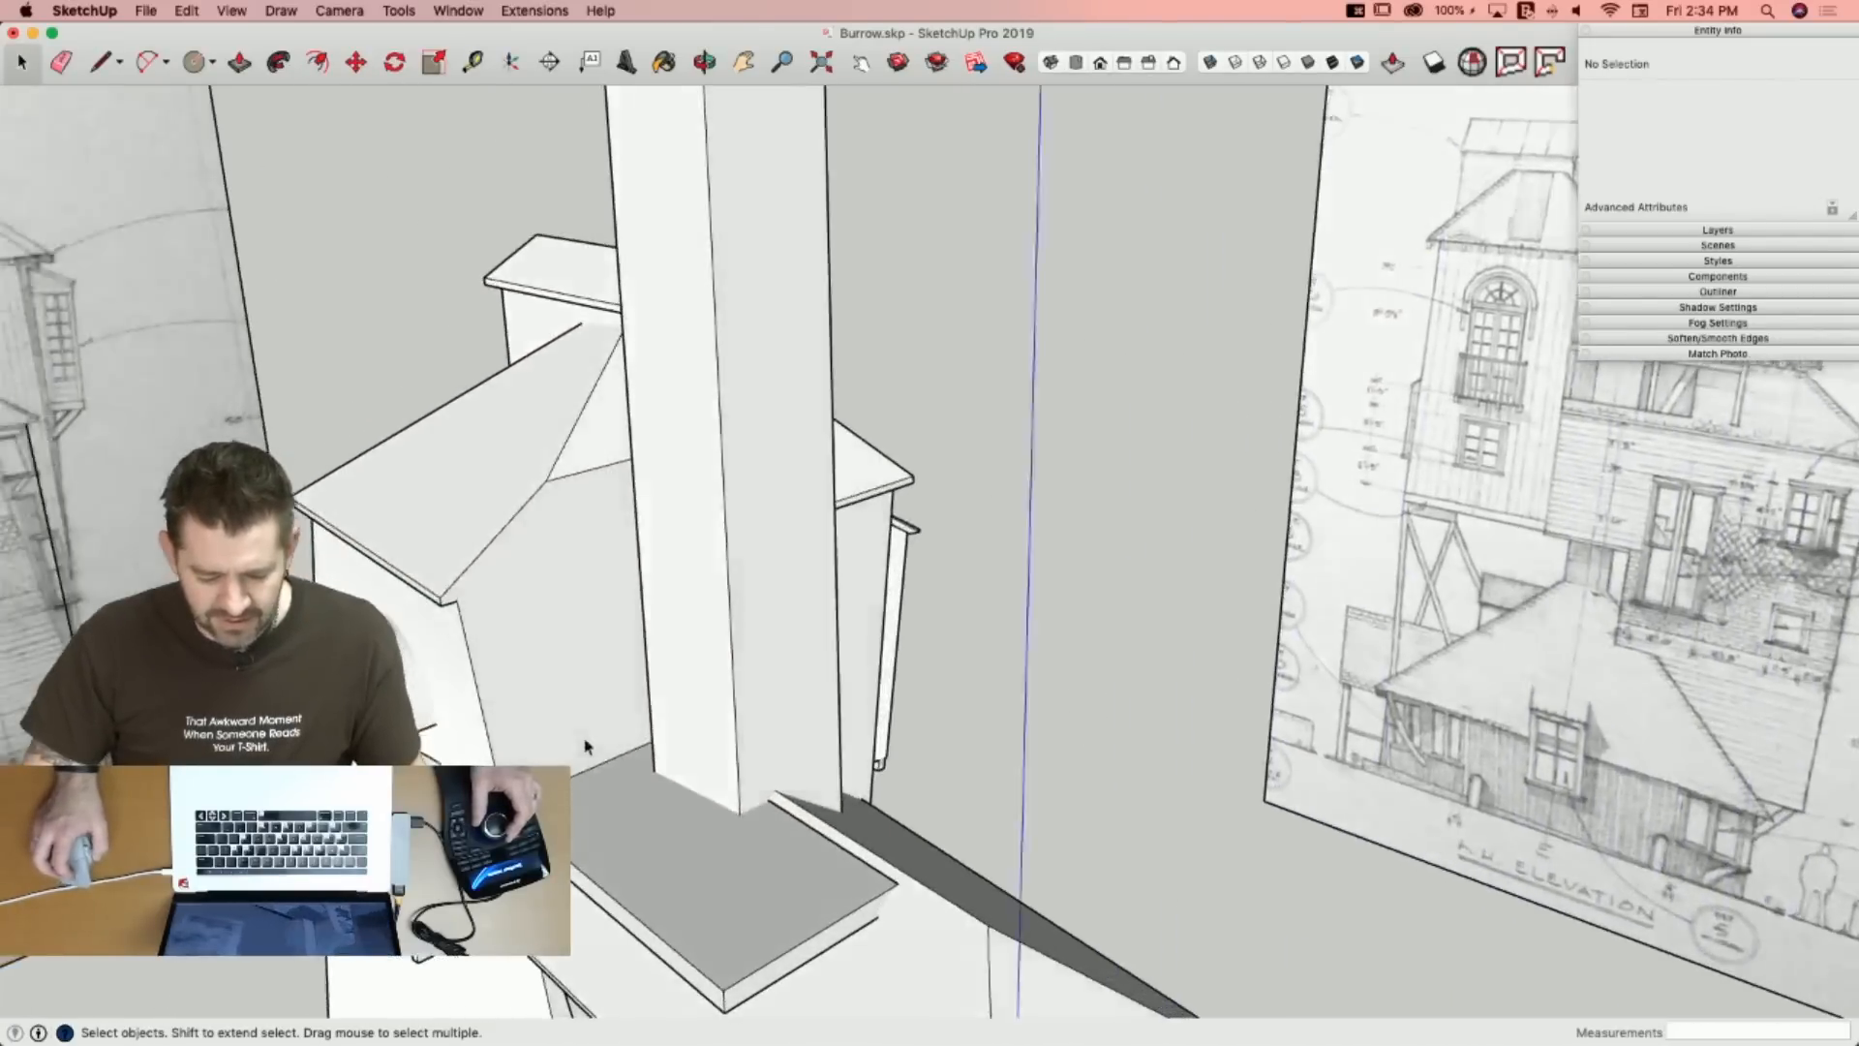
click(615, 788)
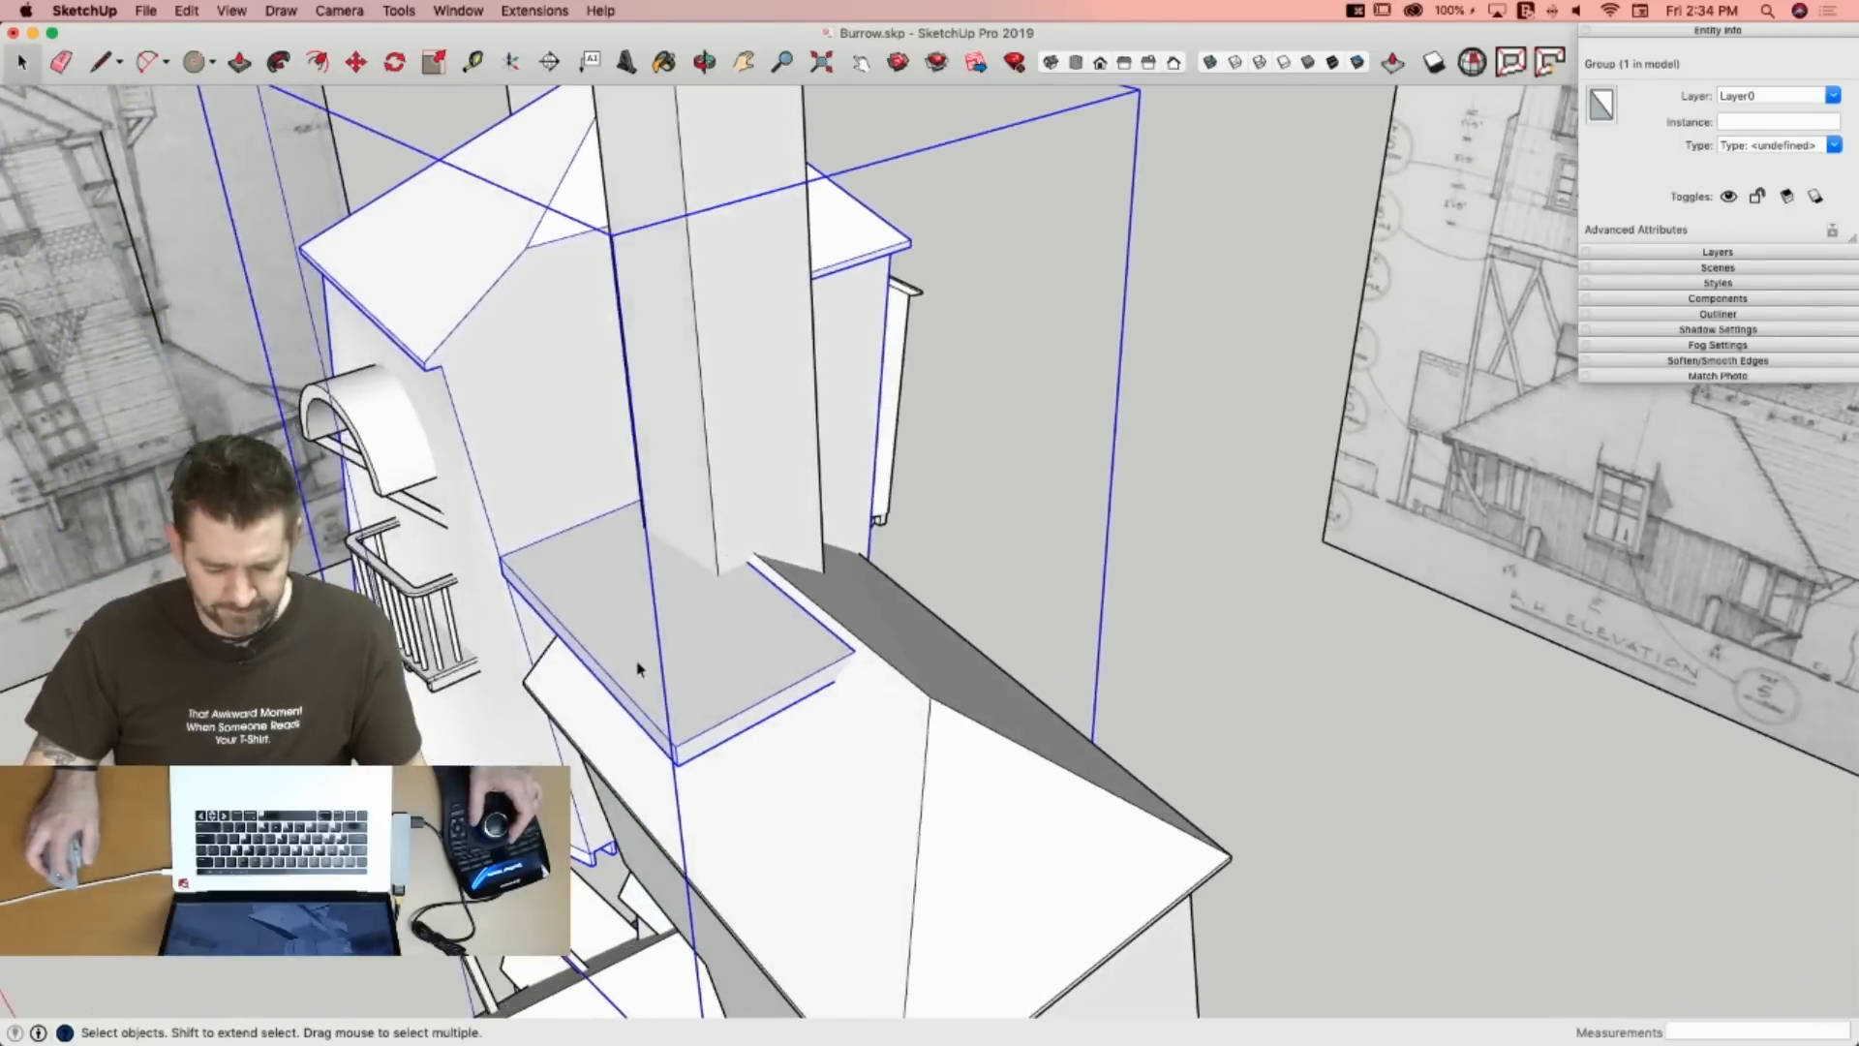
double_click(627, 655)
Copy the top face of the slab beside the chimney straight up to the level of the main roof's eave corner.
click(627, 654)
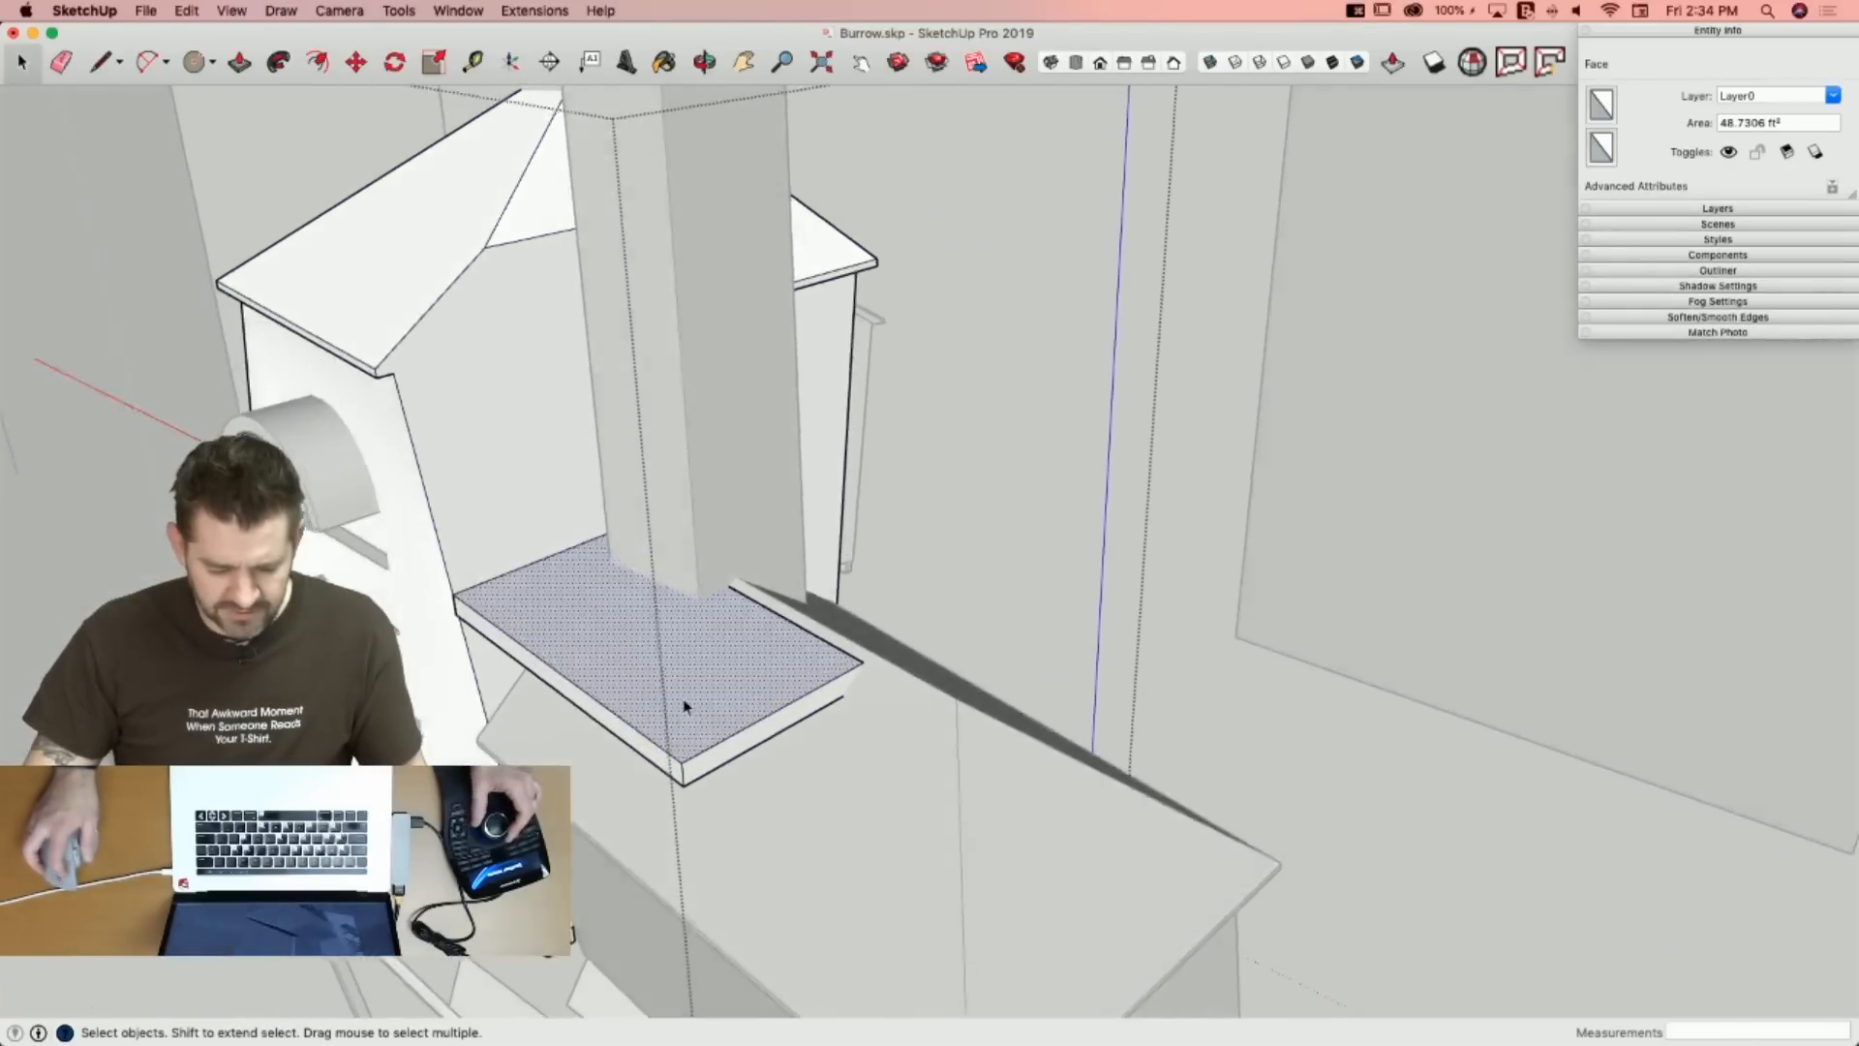
key(m)
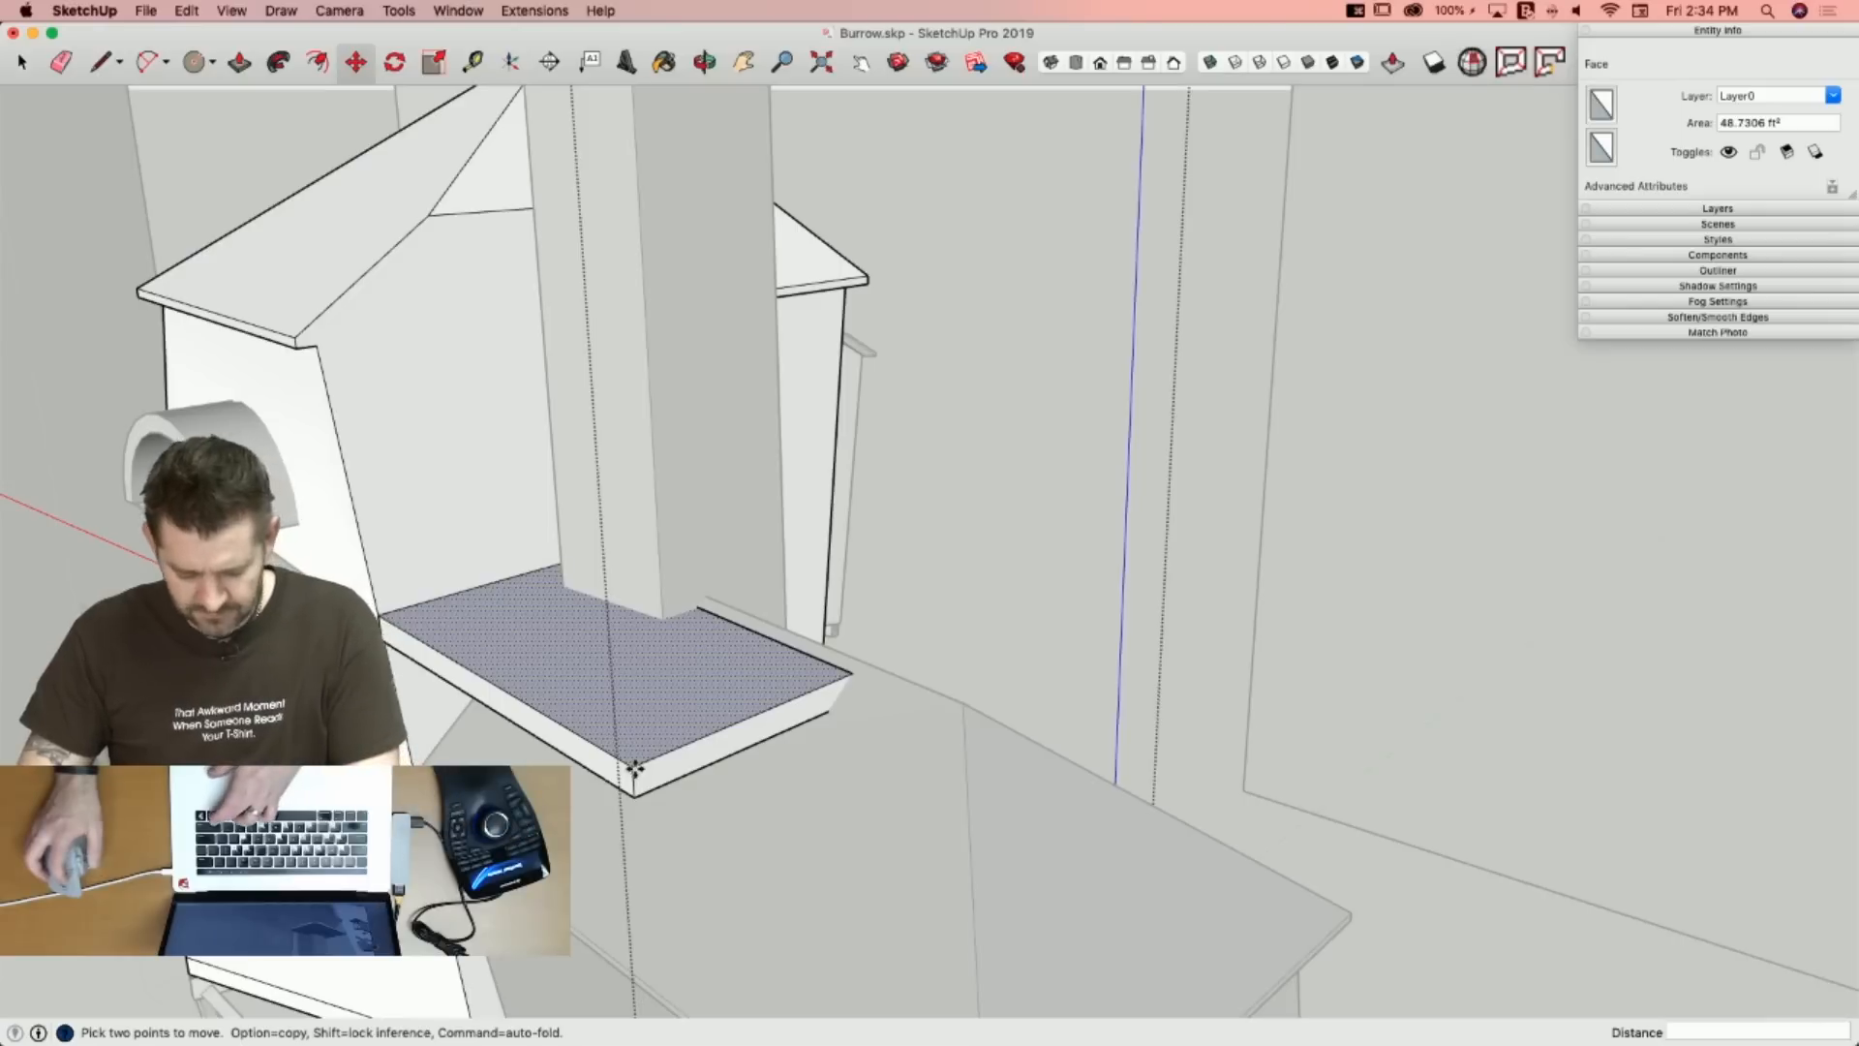
click(634, 768)
key(Up)
key(alt)
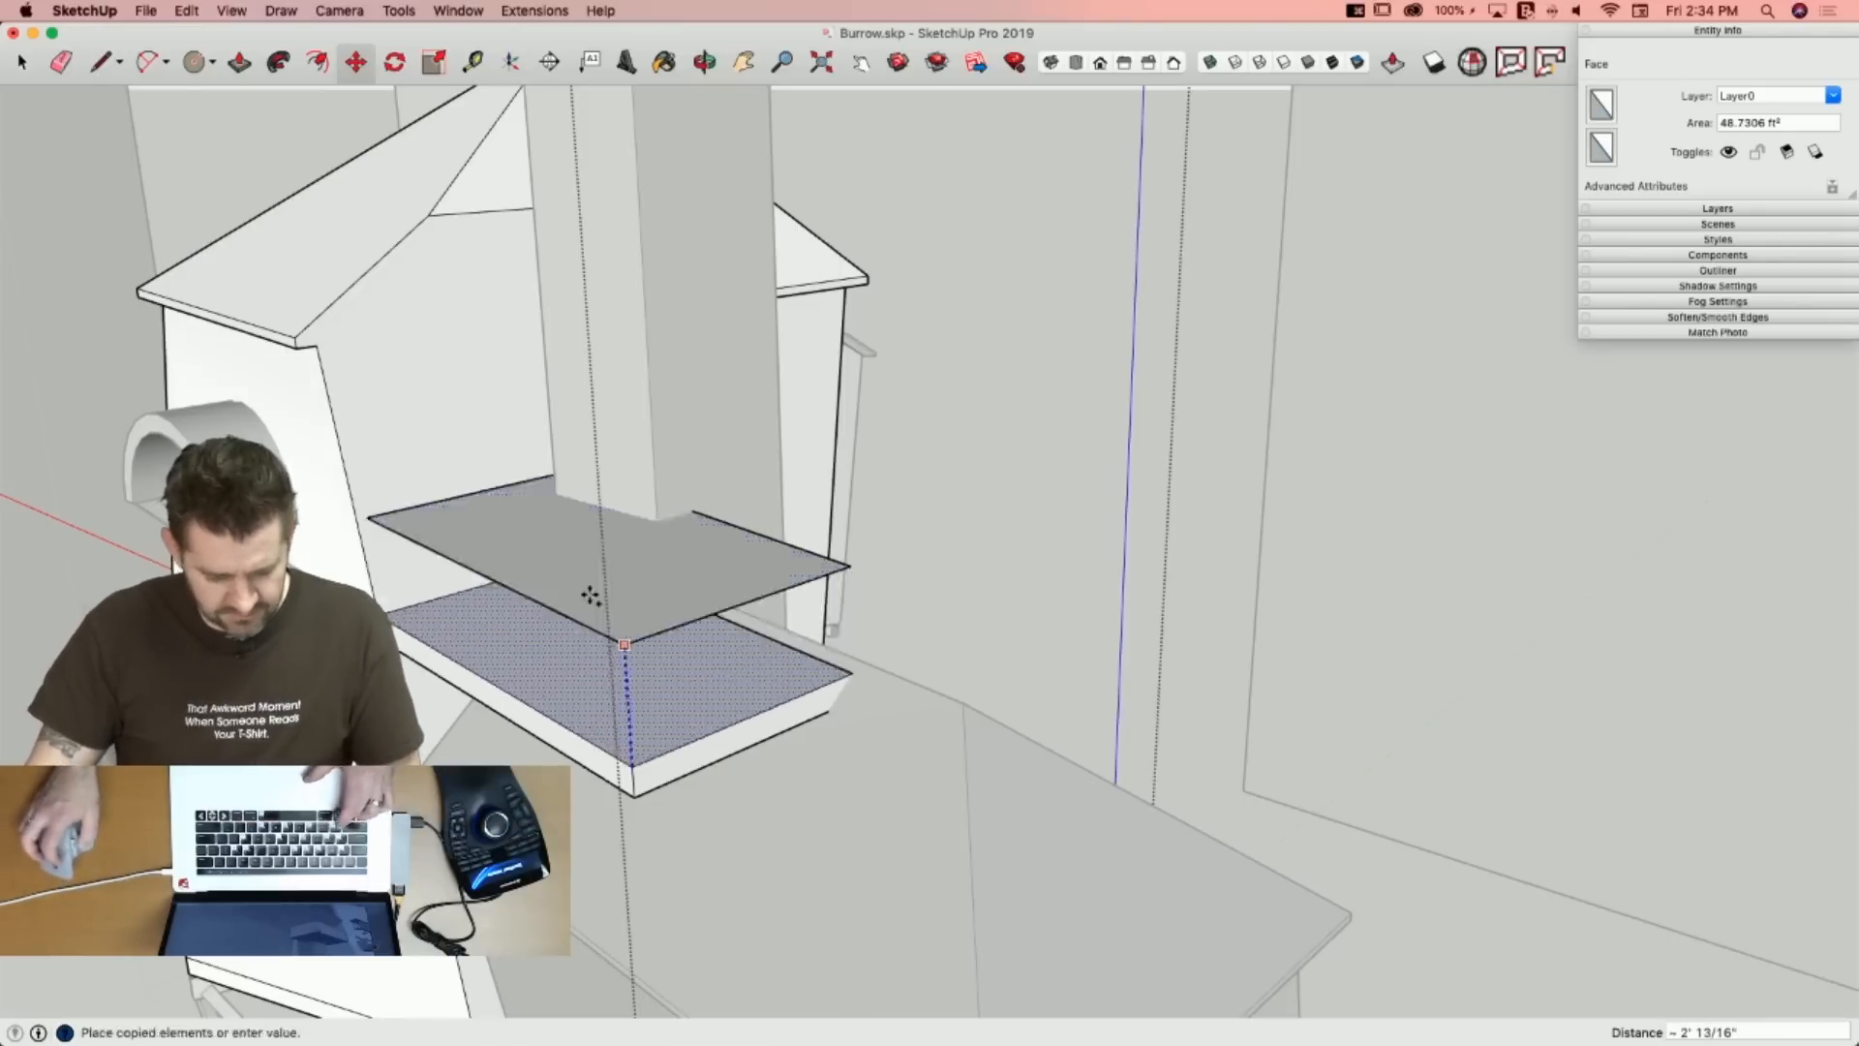
click(319, 349)
key(space)
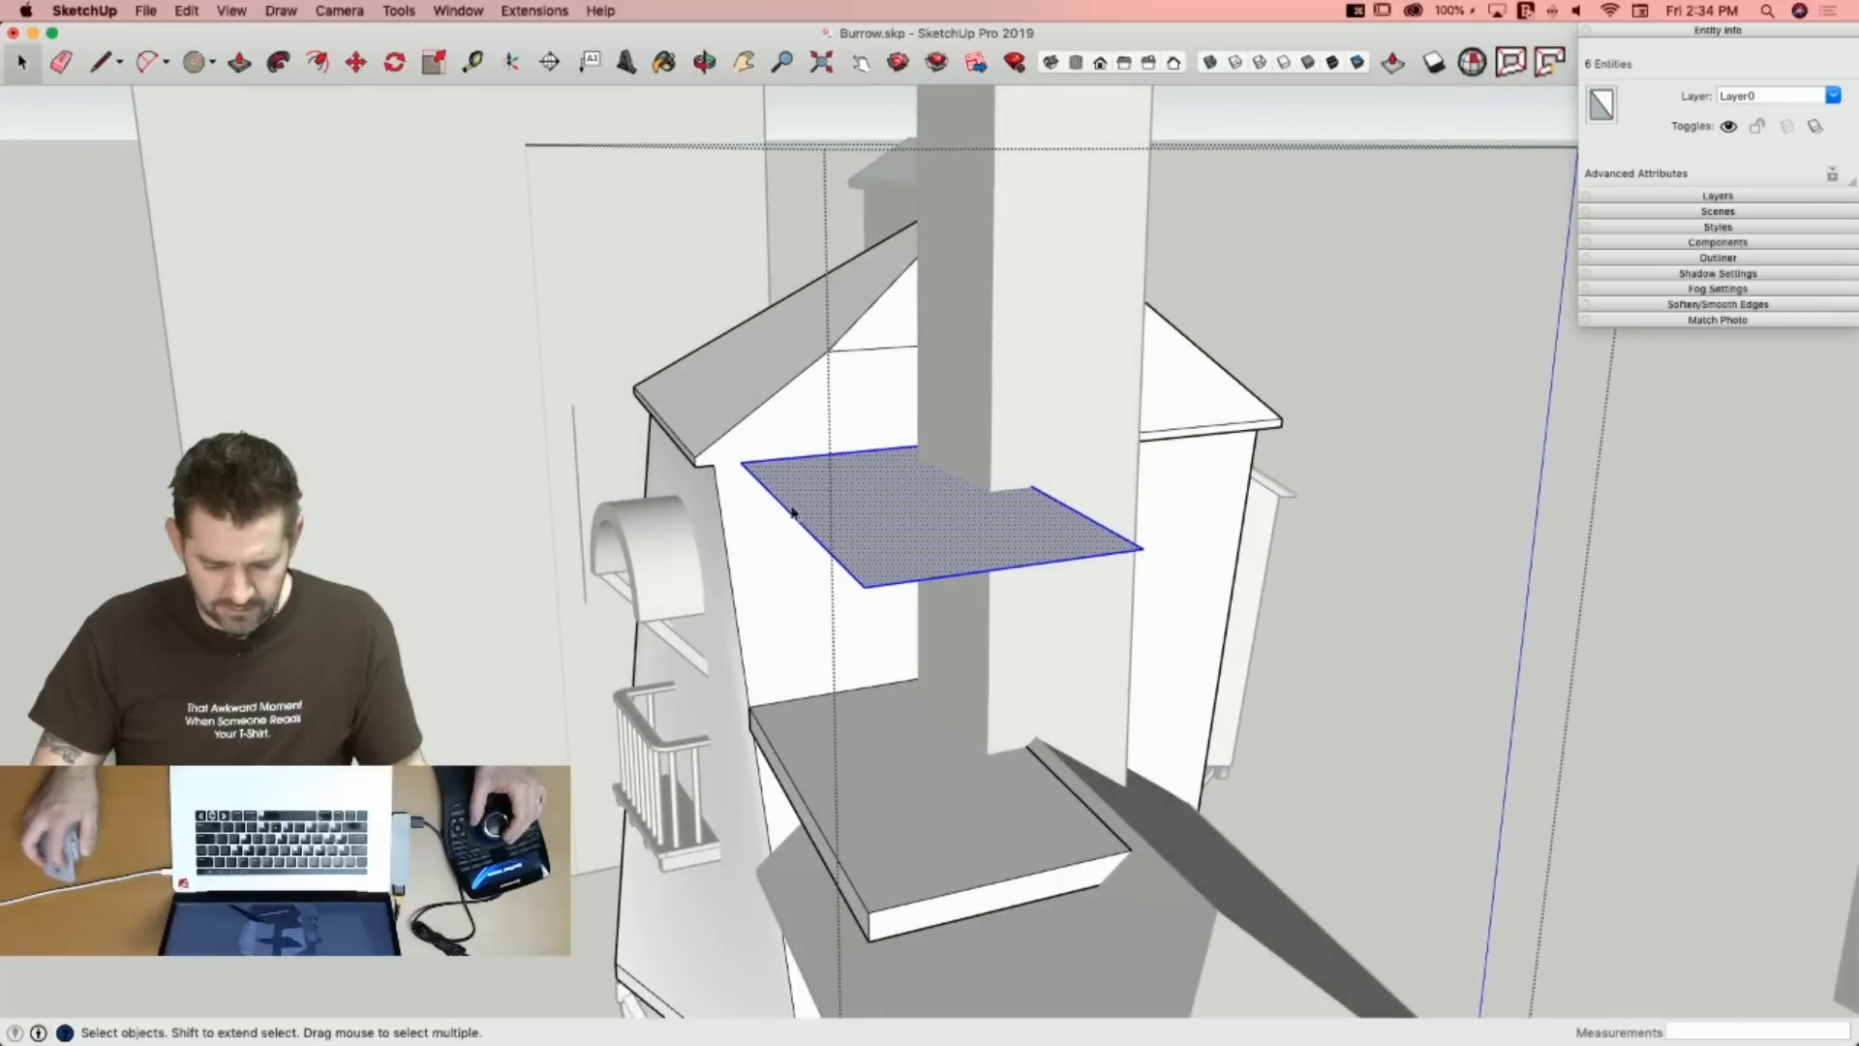
Extrude the copied face into a thin roof slab and draw a centre line across its top between the short edges' midpoints.
key(p)
drag(818, 515, 817, 511)
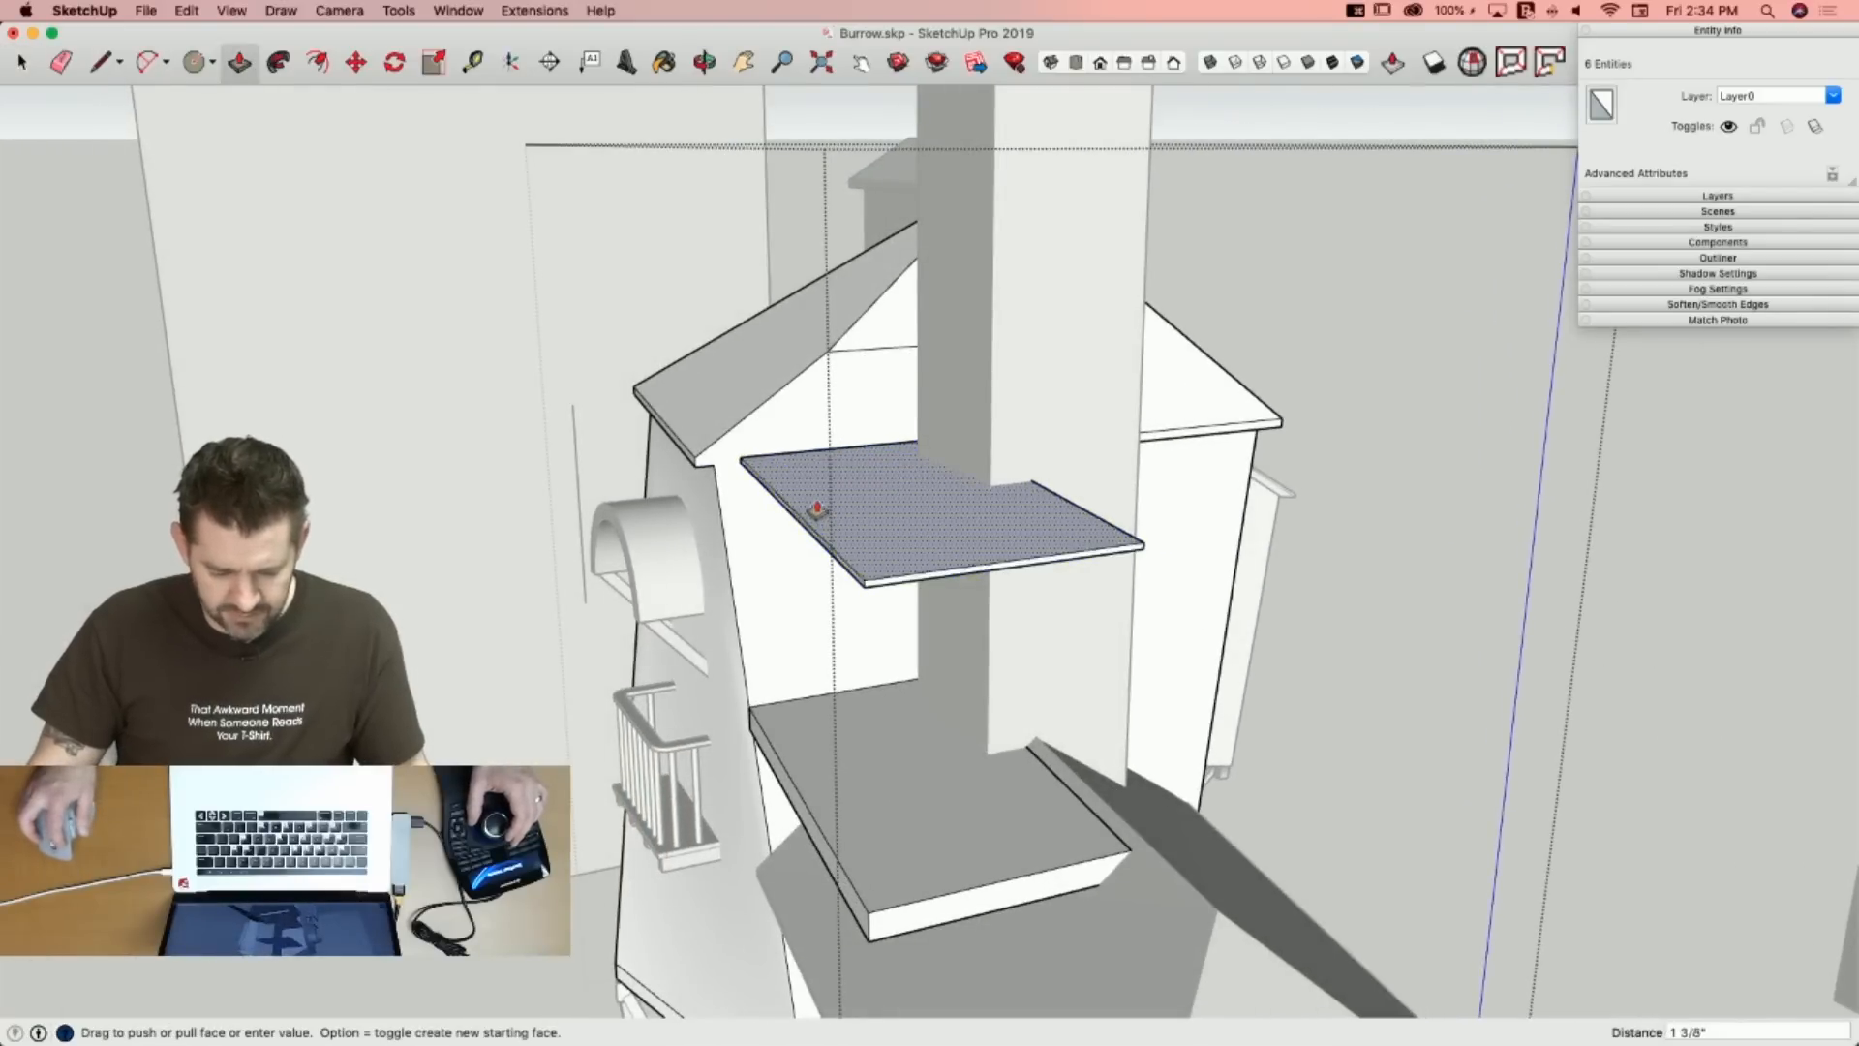
key(l)
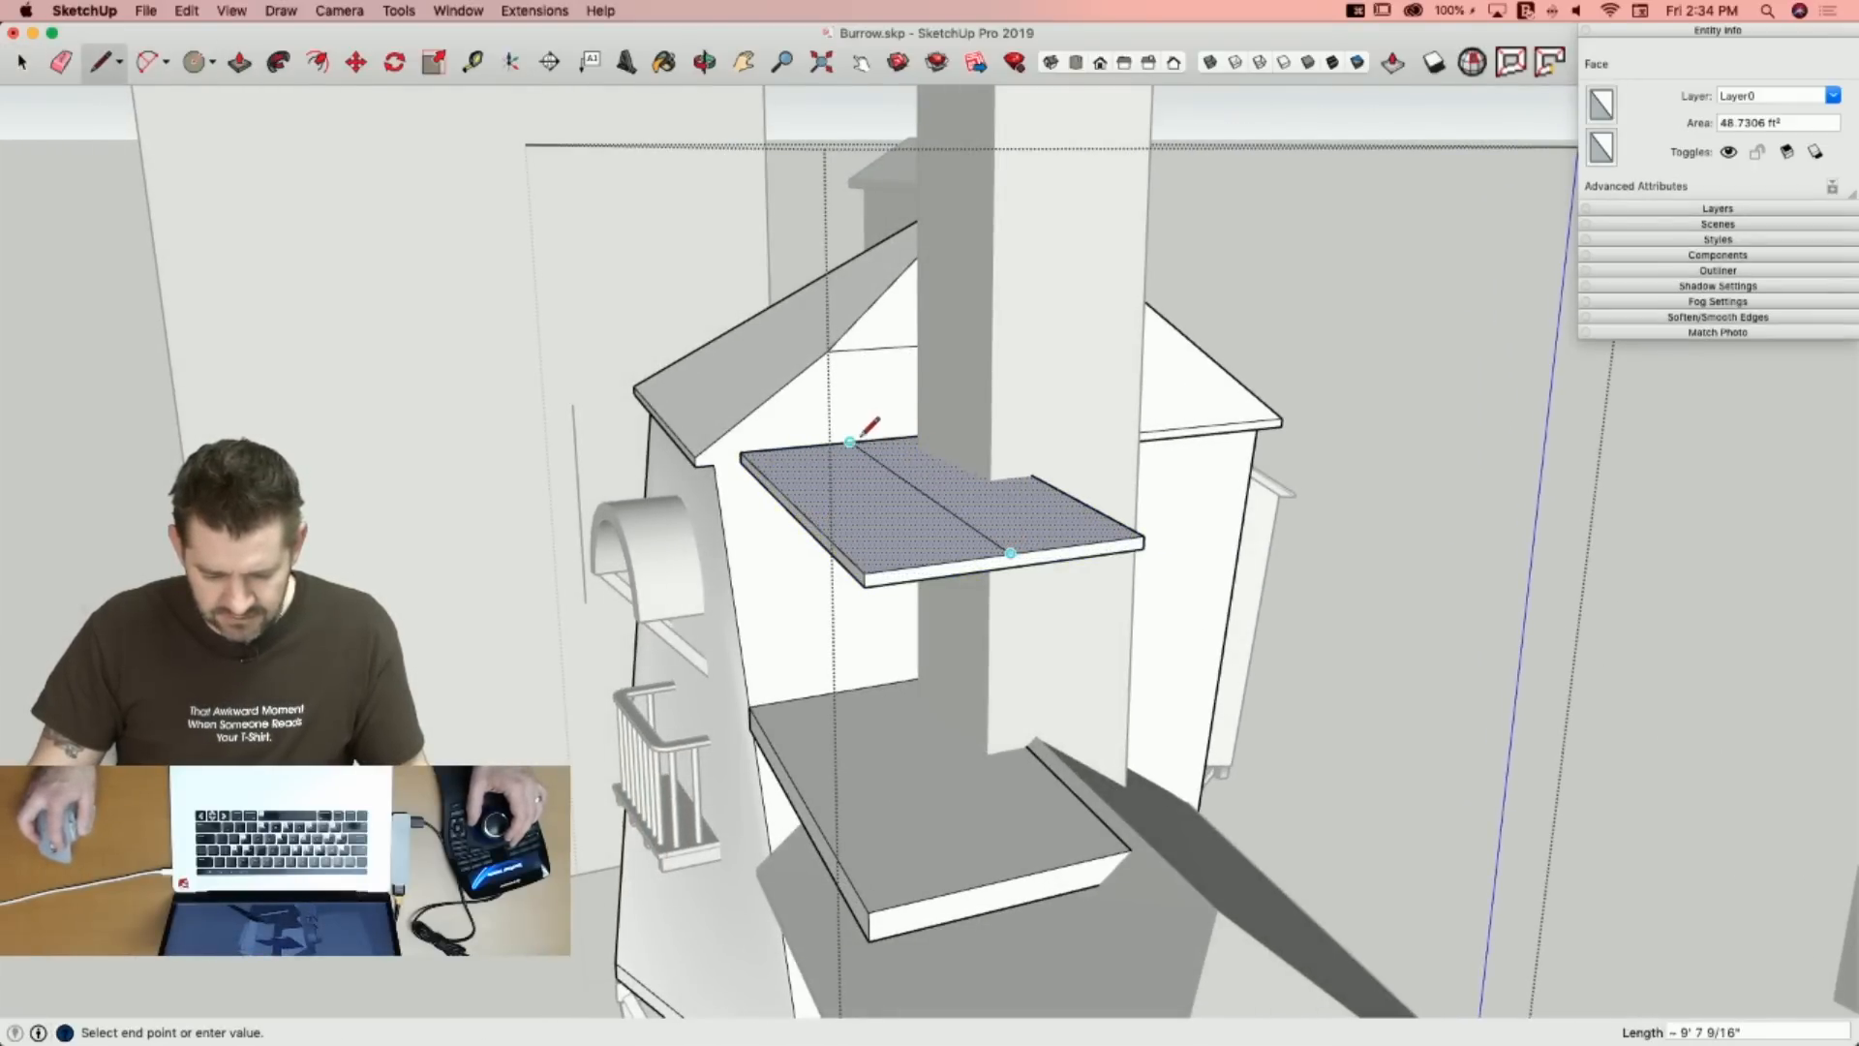
key(space)
Raise the roof slab's centre line vertically about 1' 5" to form a gable ridge and erase the diagonal fold edge on the slope.
click(923, 495)
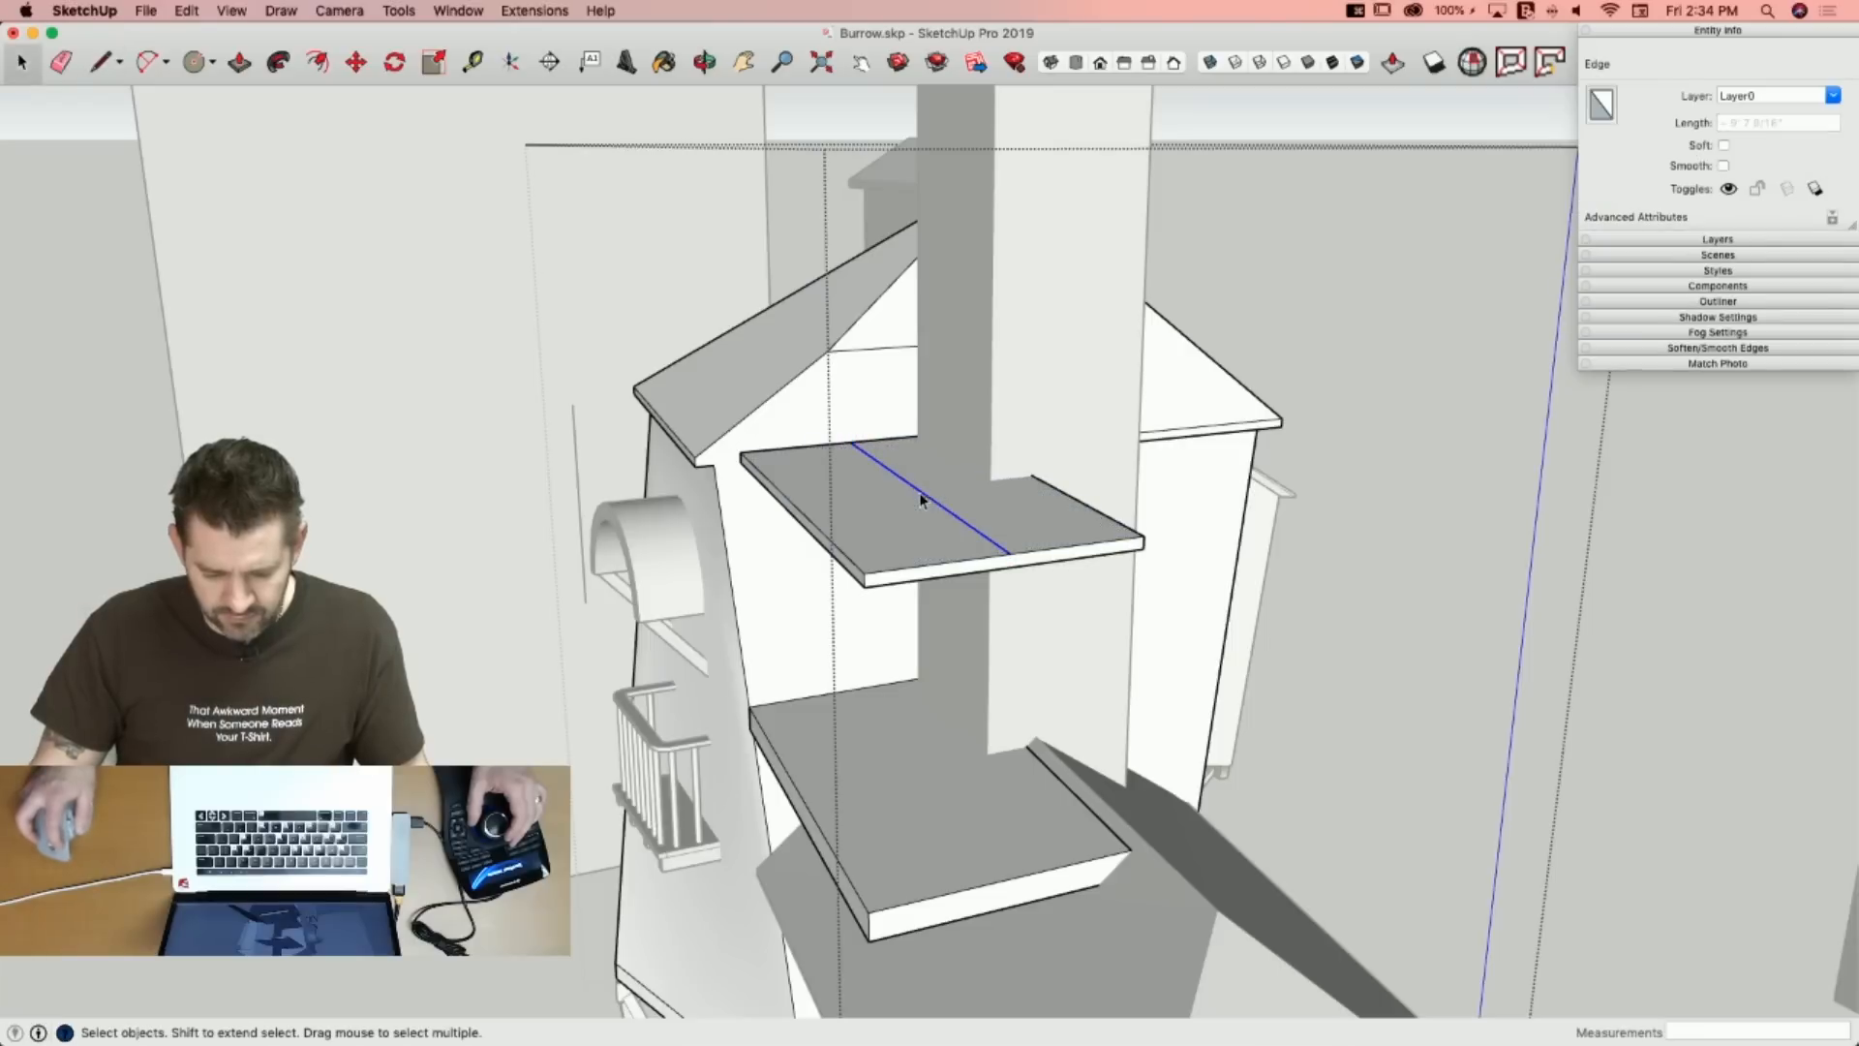
key(m)
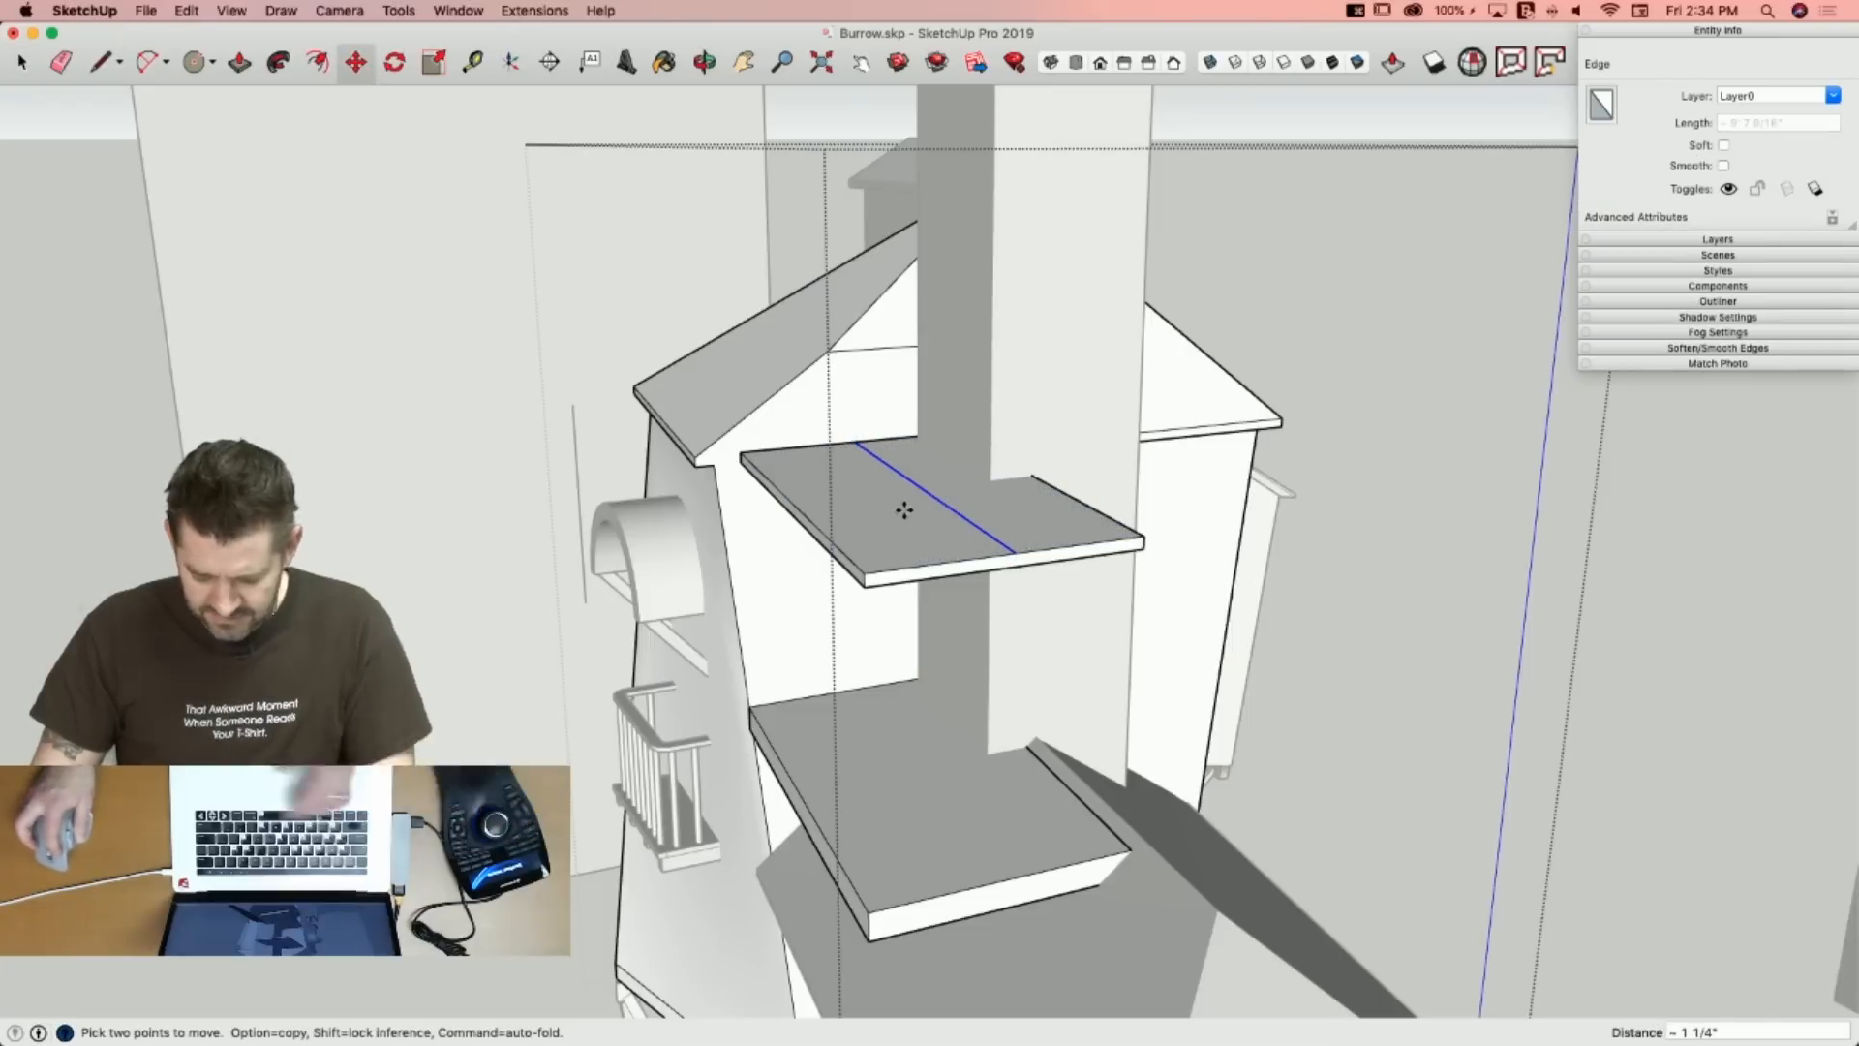
key(Up)
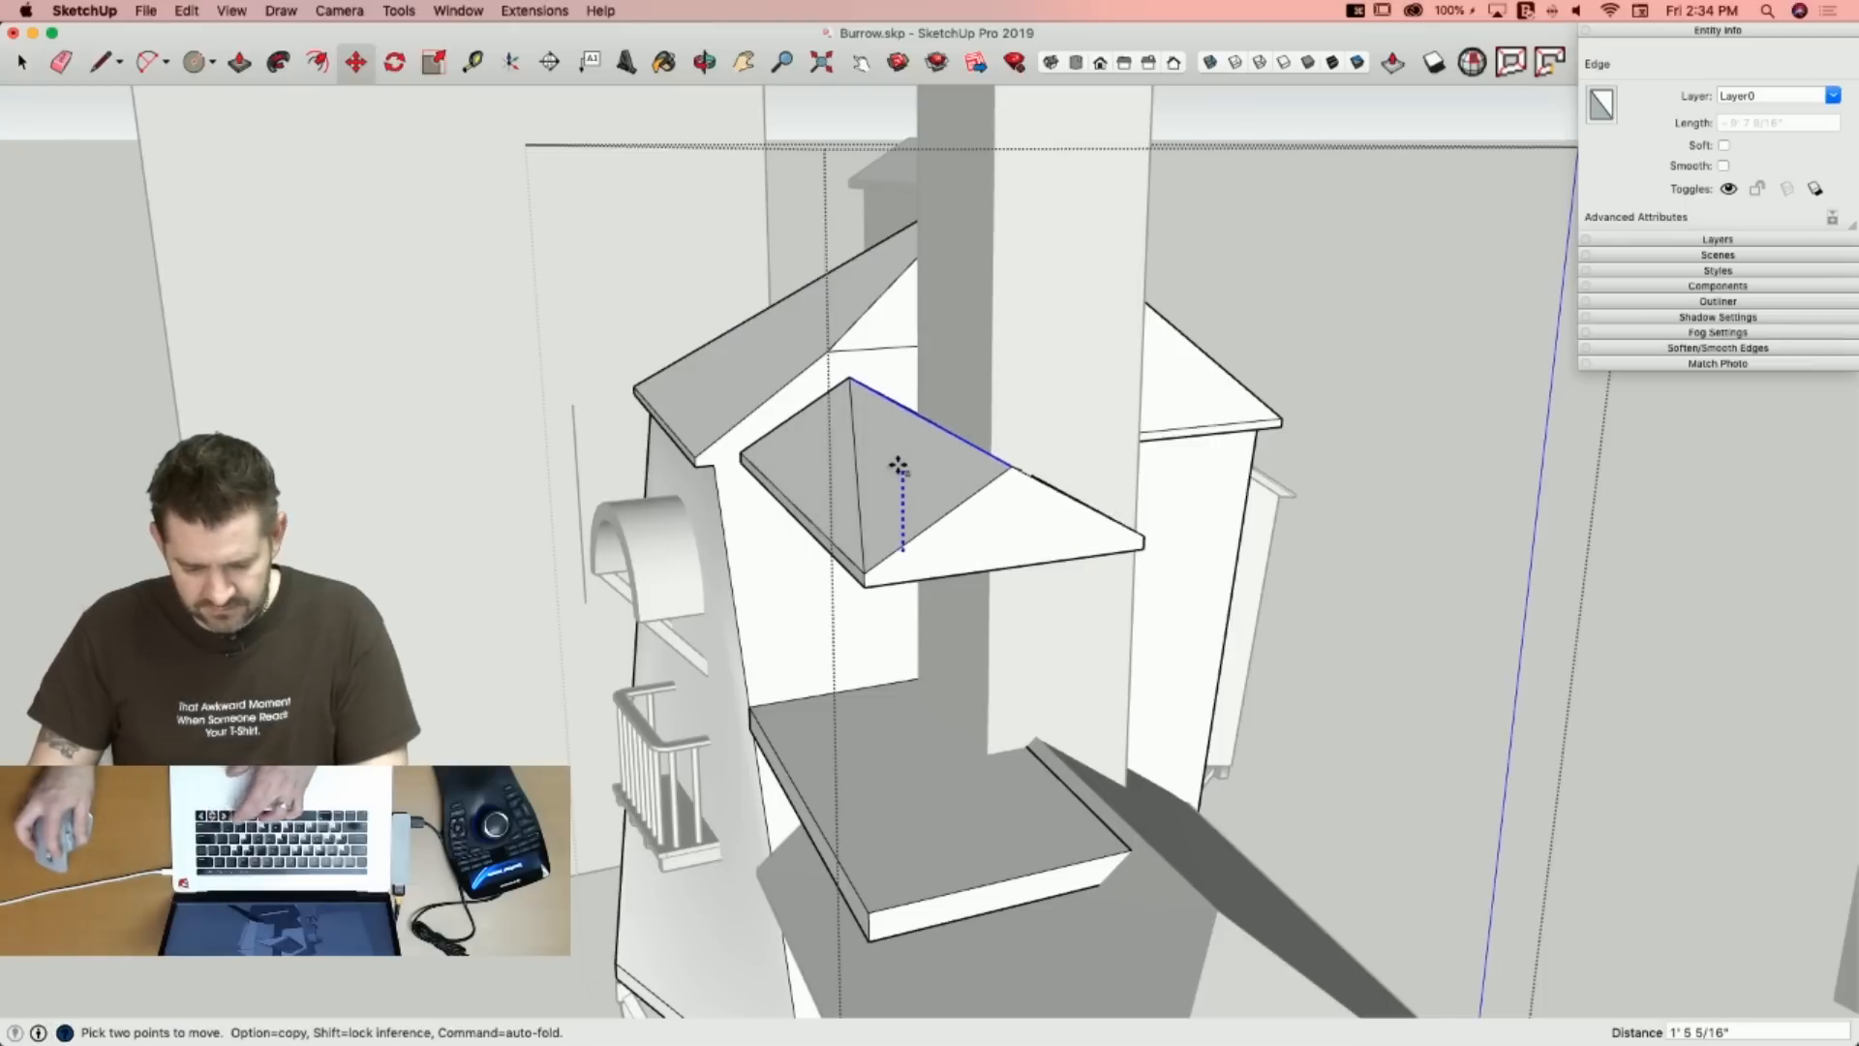
key(e)
click(857, 494)
key(super+z)
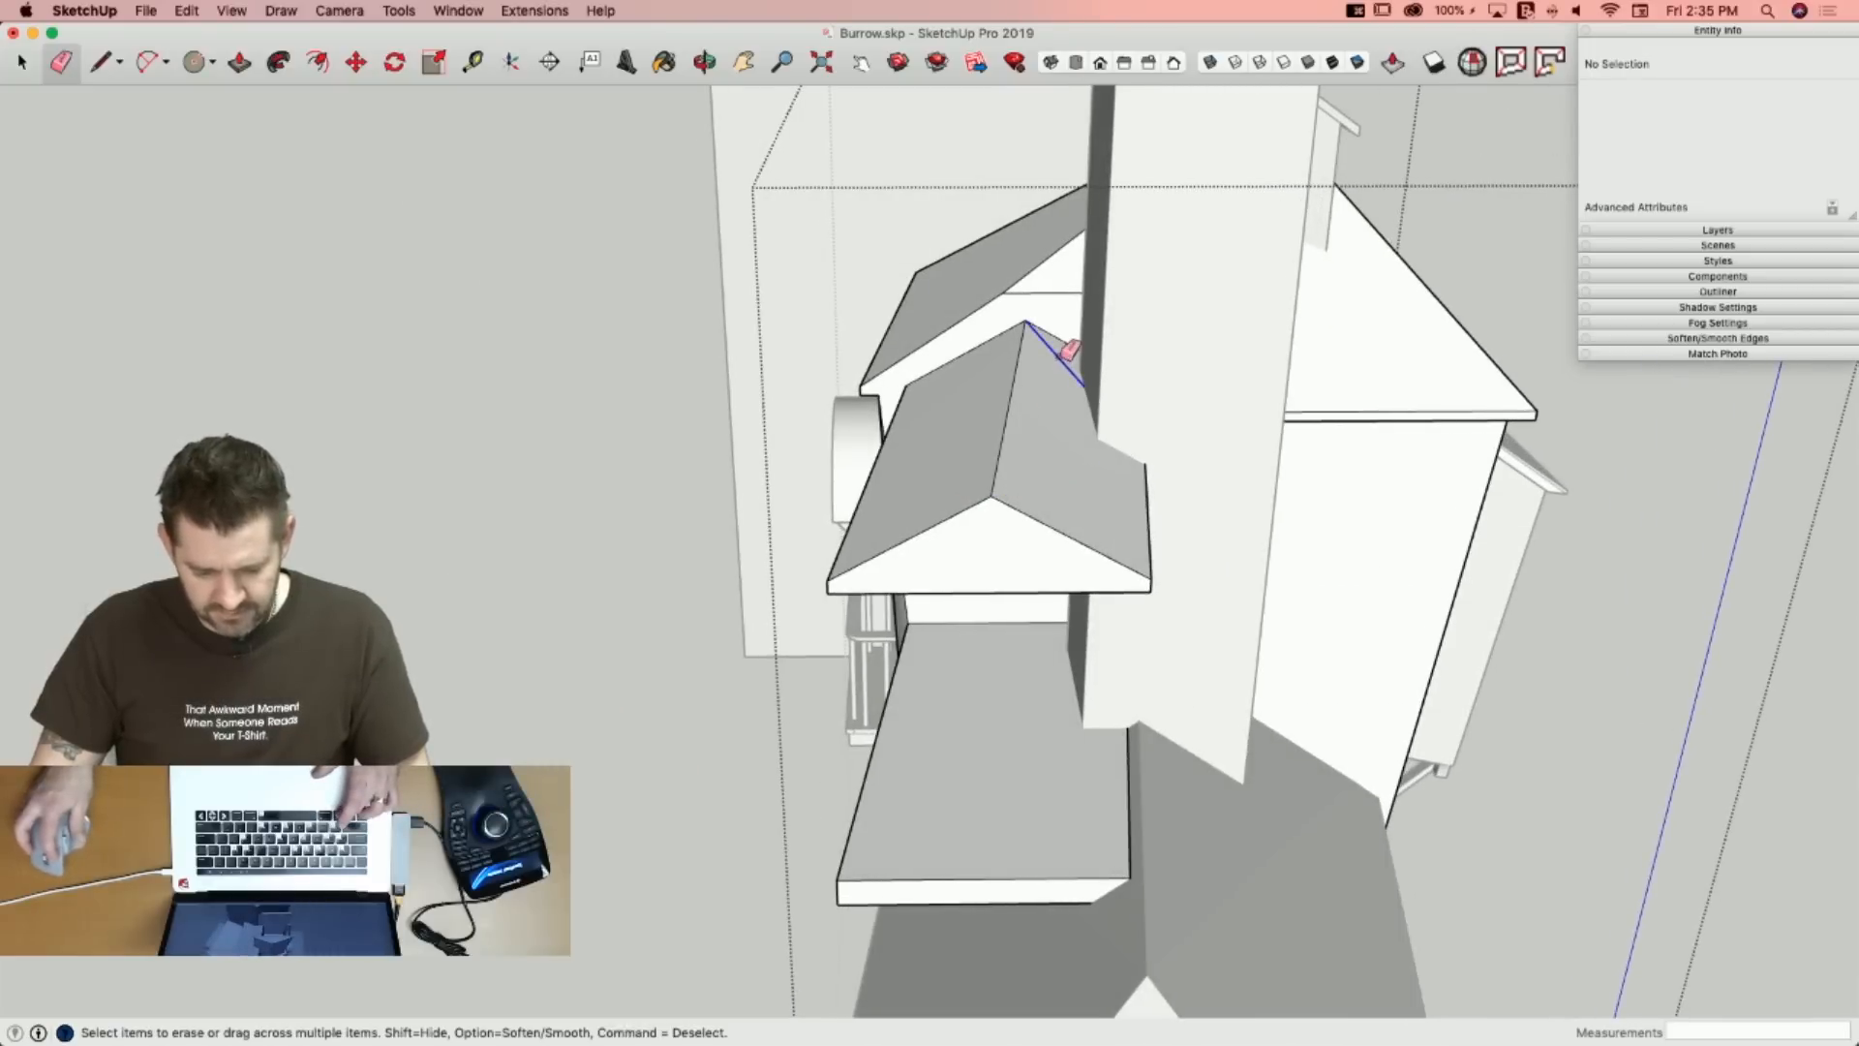
key(space)
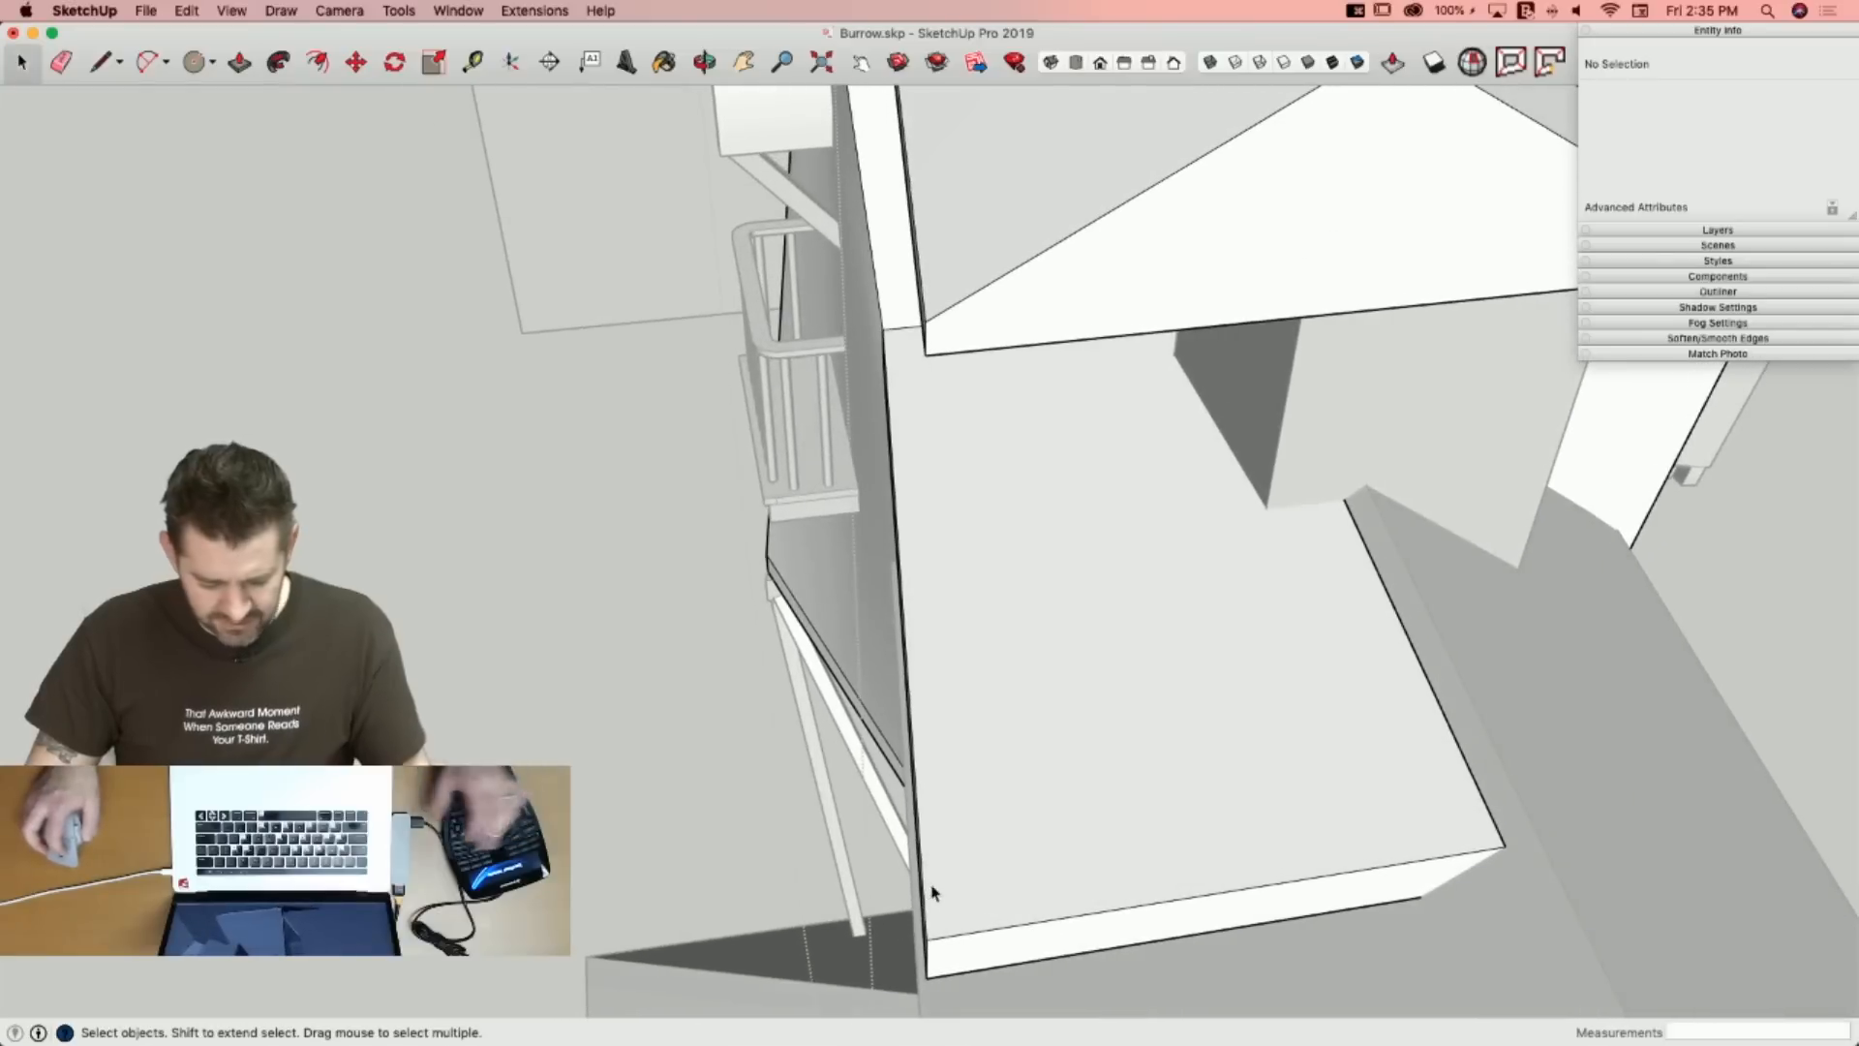
Draw a 5" square inset from the lower slab's outer corner, using a 6 1/2" guide square, and erase the guide's leftover edges.
scroll(968, 924, up, 4)
middle_drag(926, 909, 988, 816)
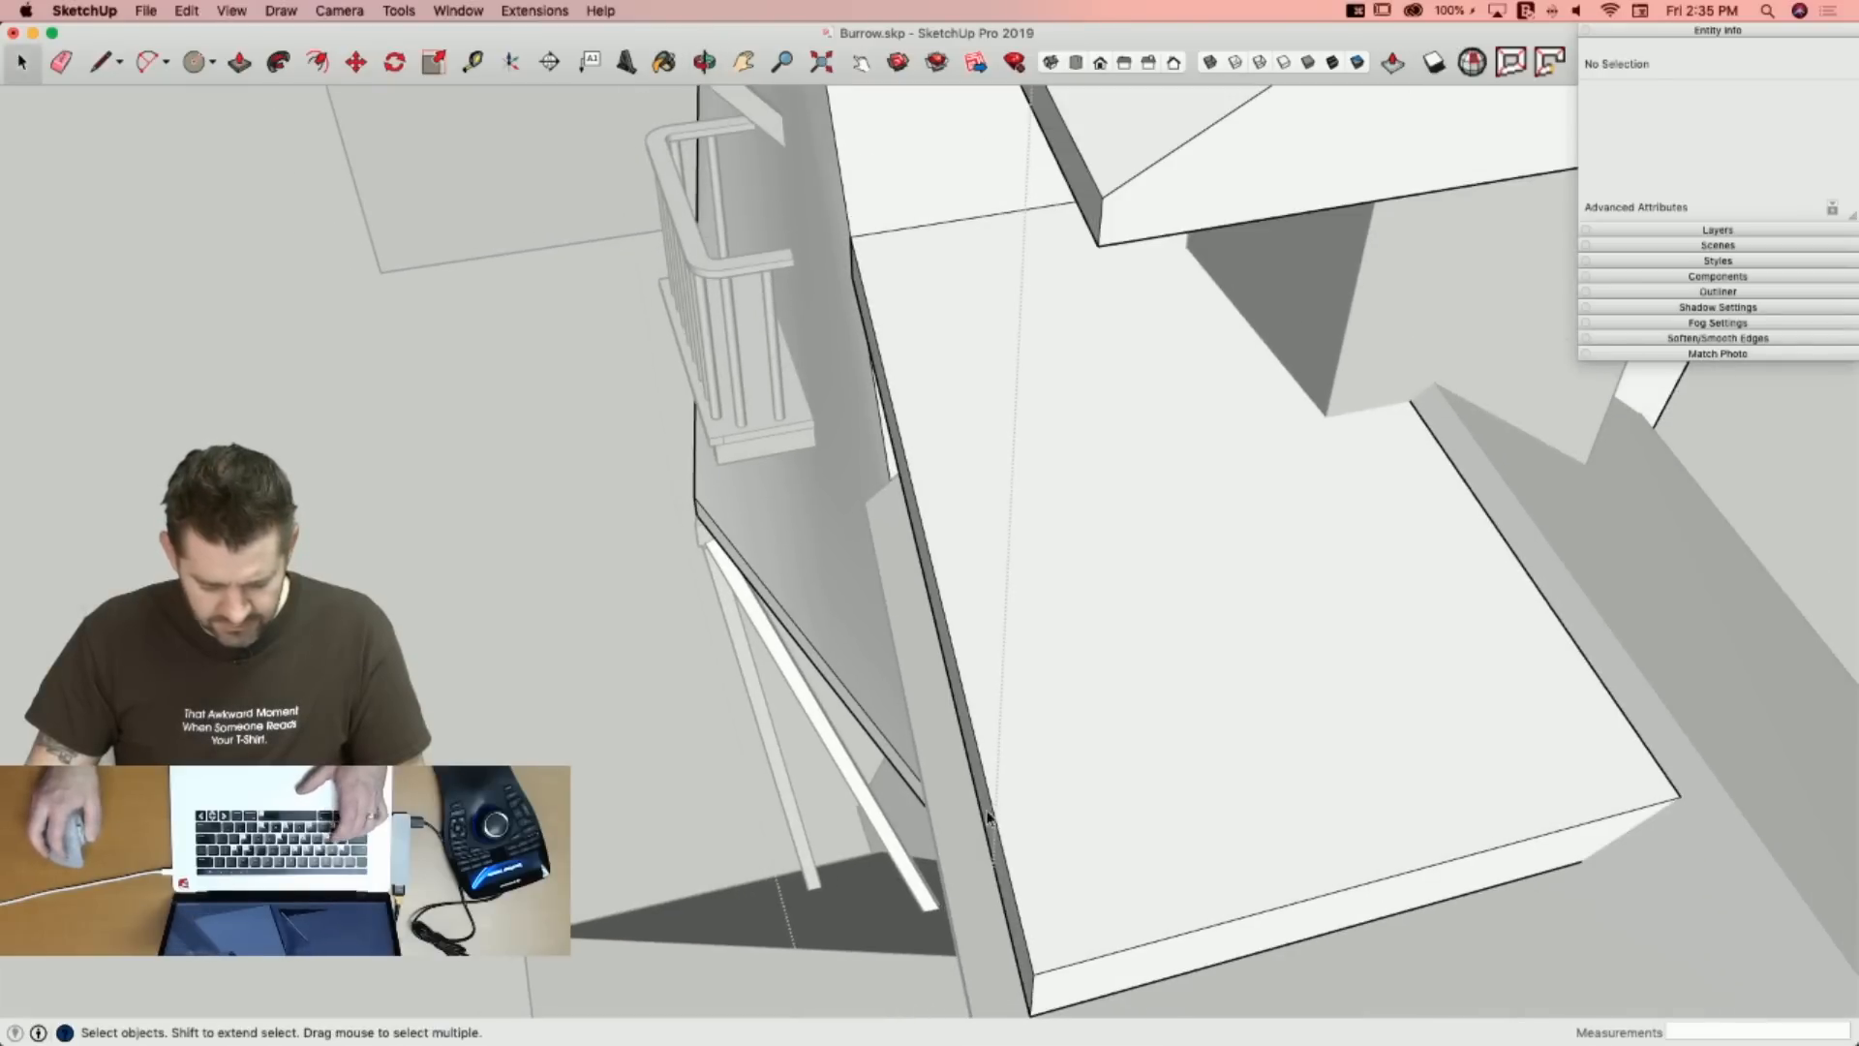
key(r)
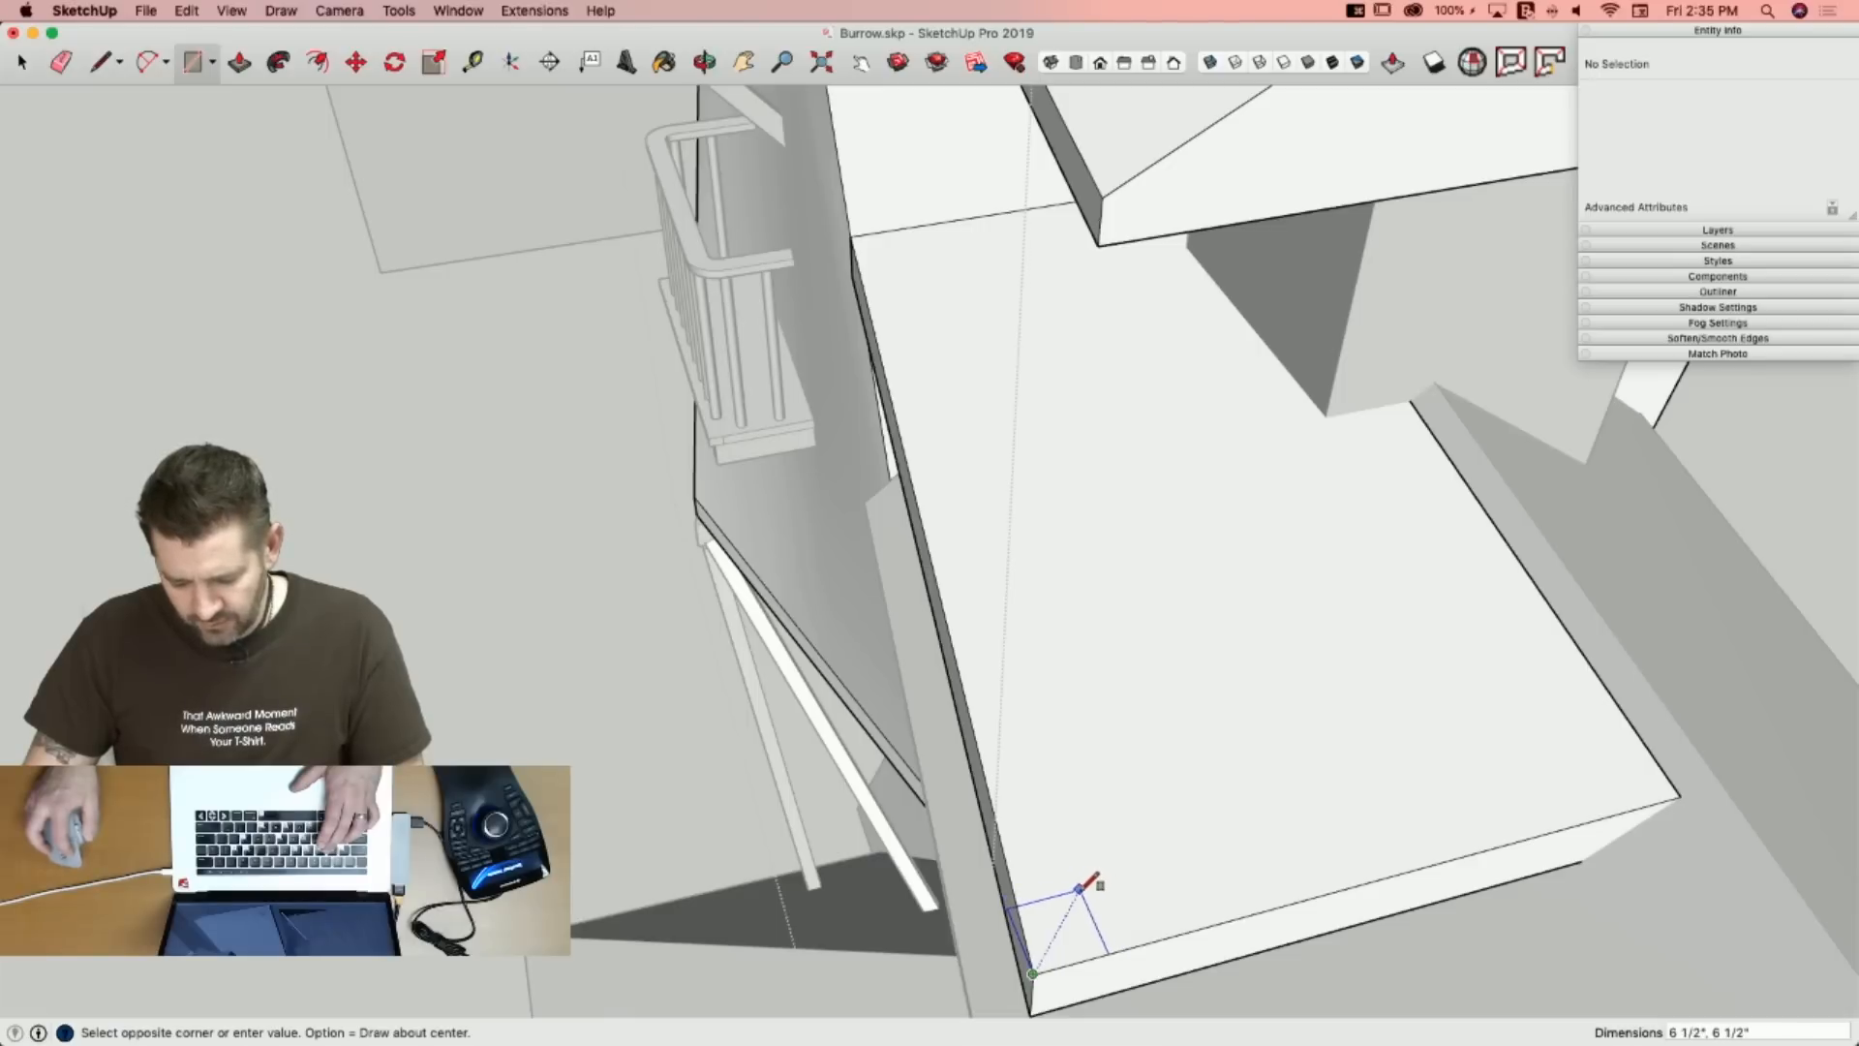
scroll(1091, 883, up, 2)
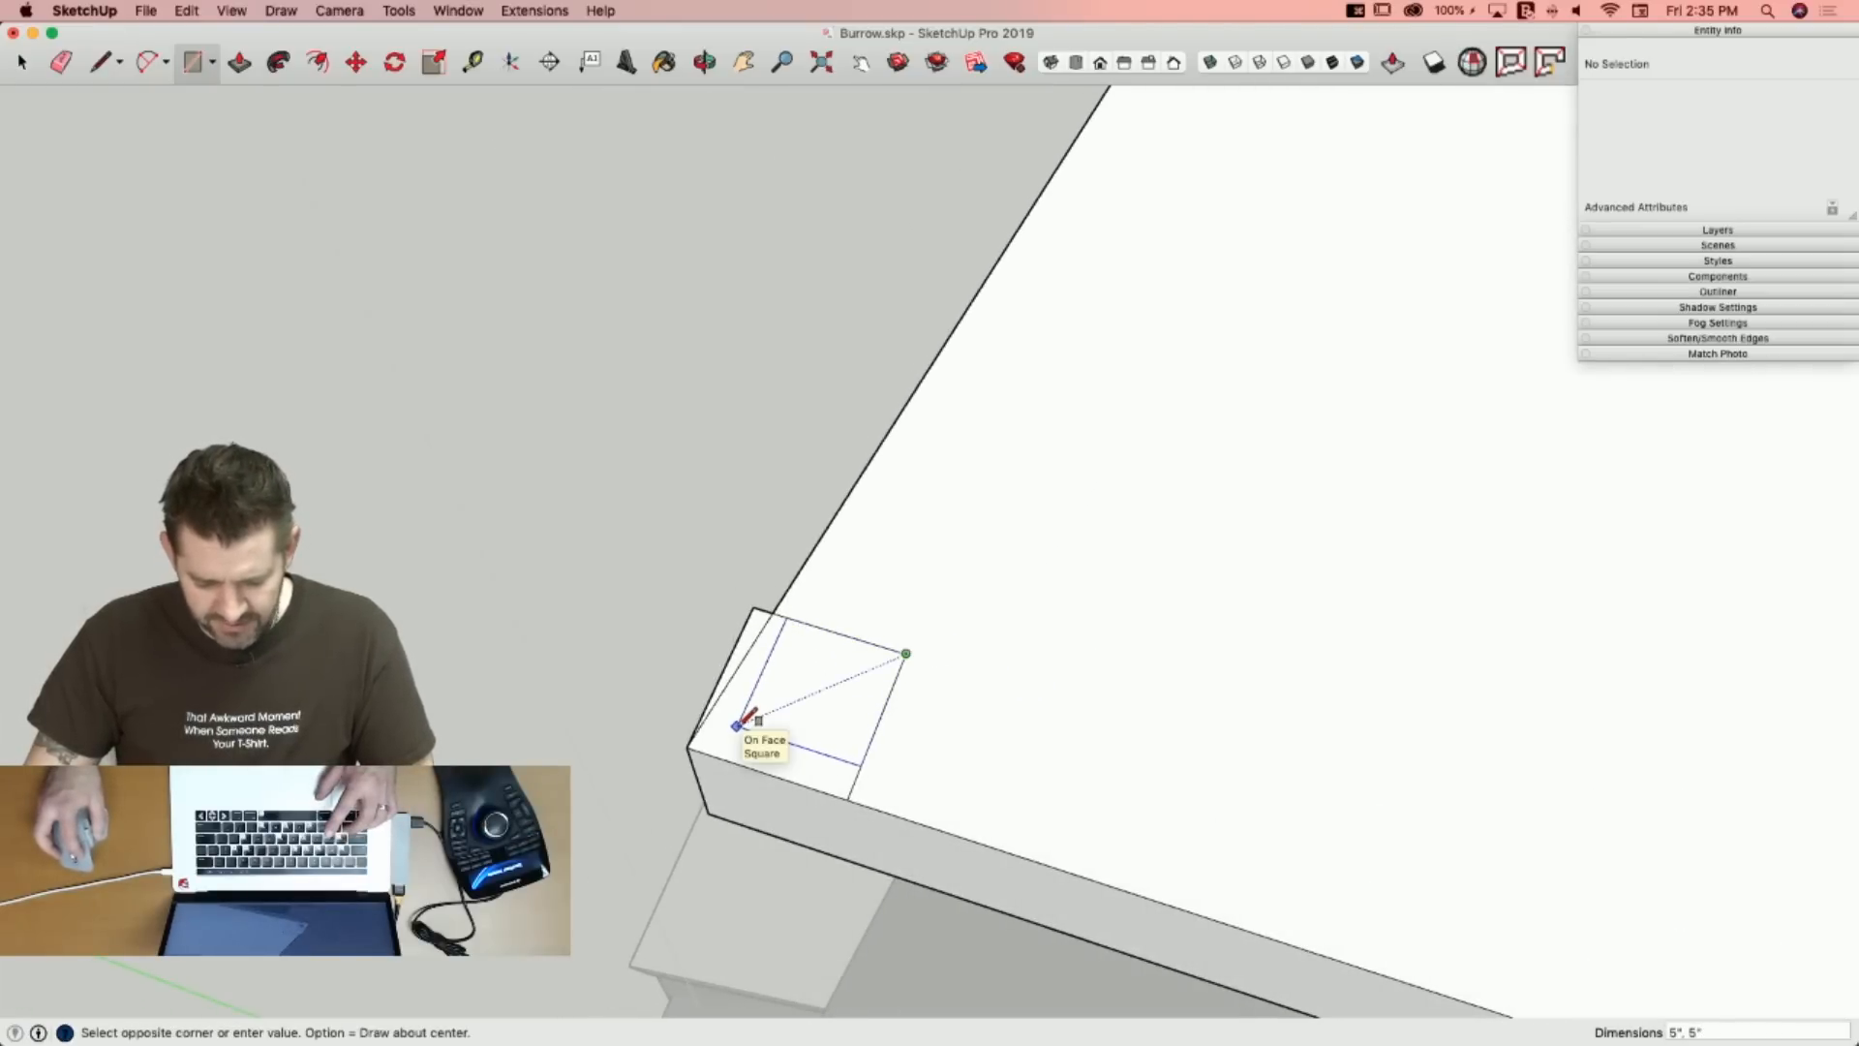
click(738, 725)
key(e)
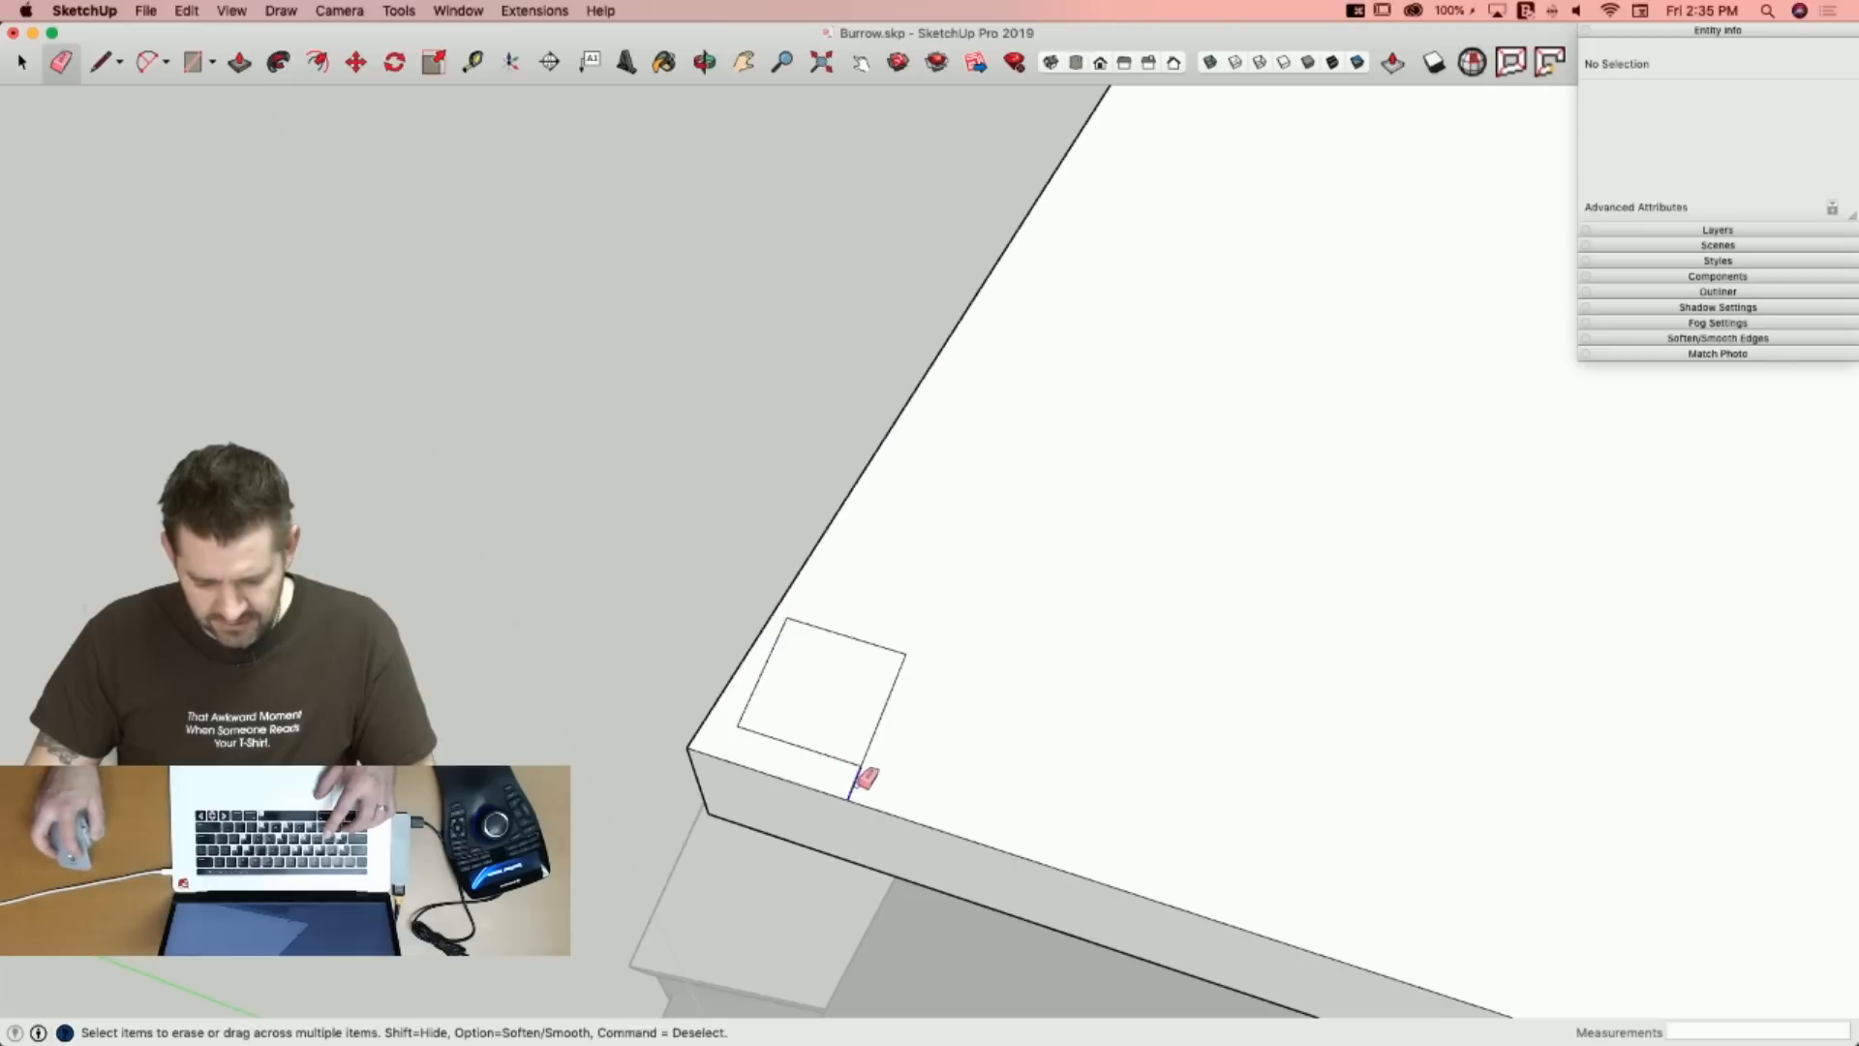
key(space)
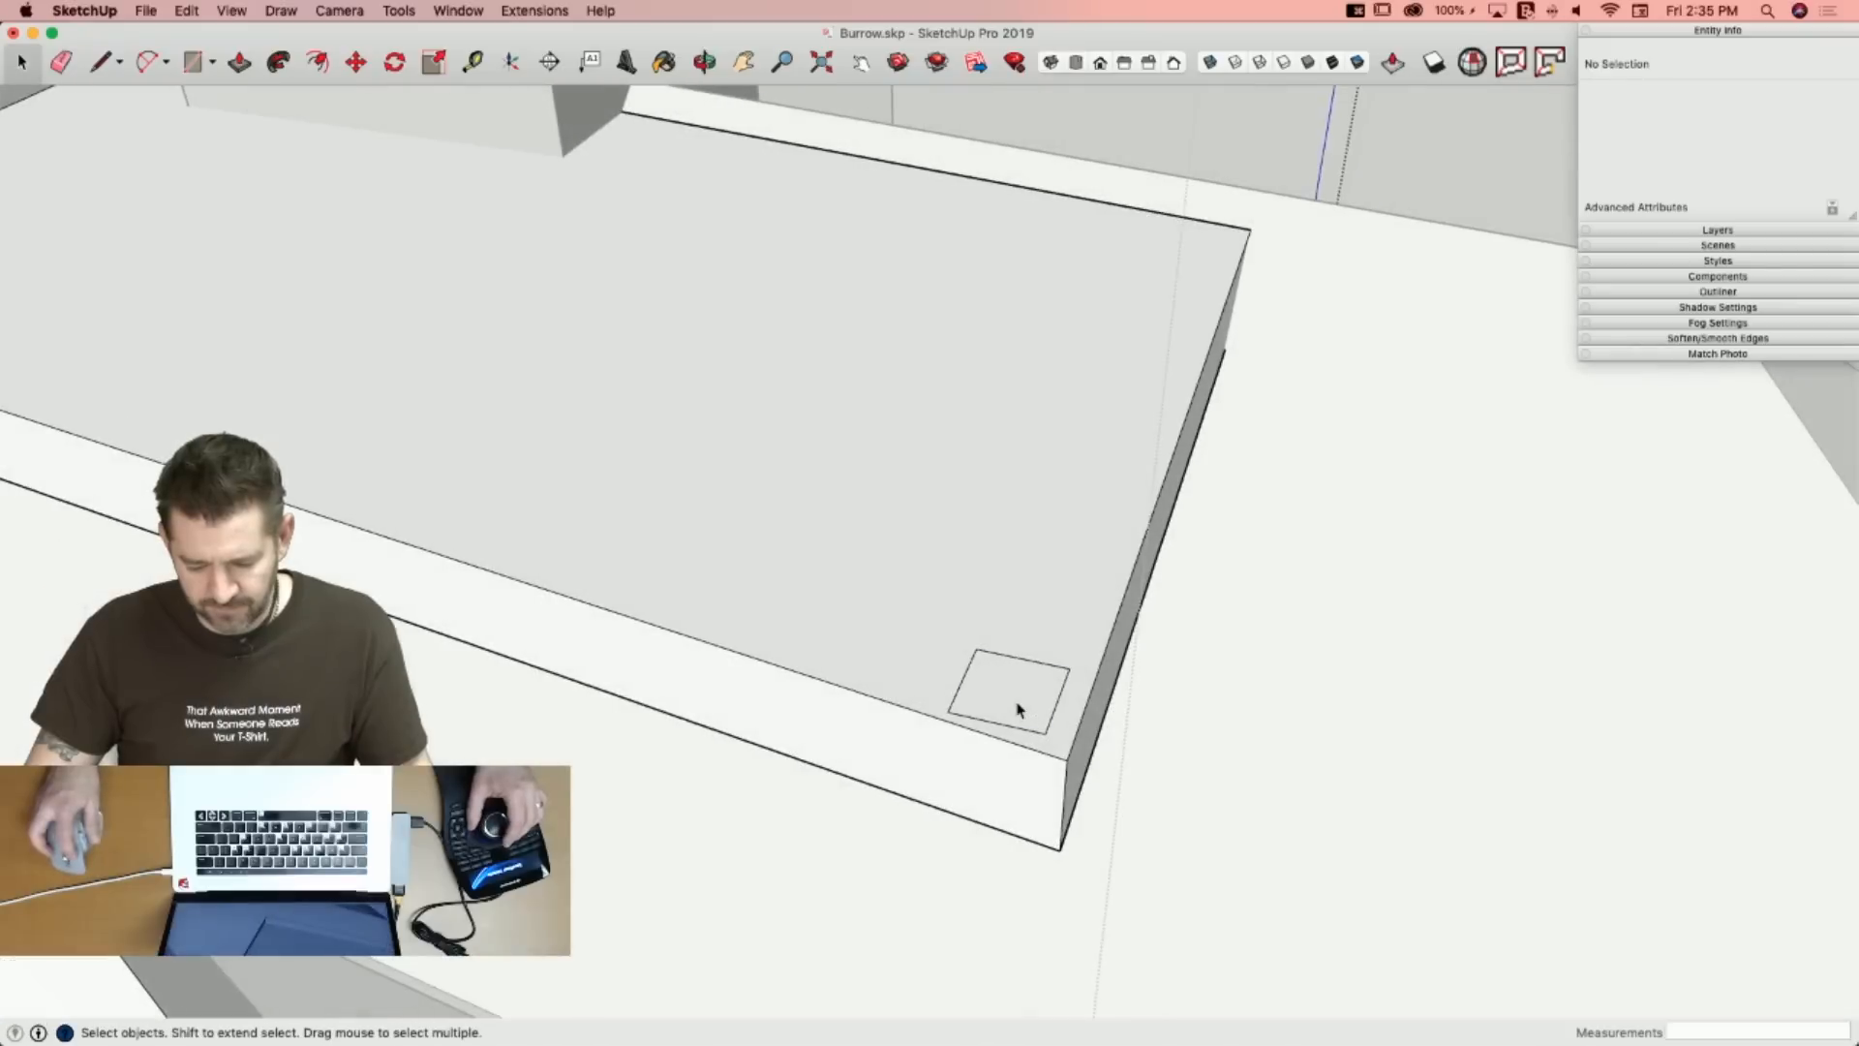
Copy the 5" square about 4' 8" along the slab's long edge, clear the selection and return to editing the building group.
click(1017, 721)
key(m)
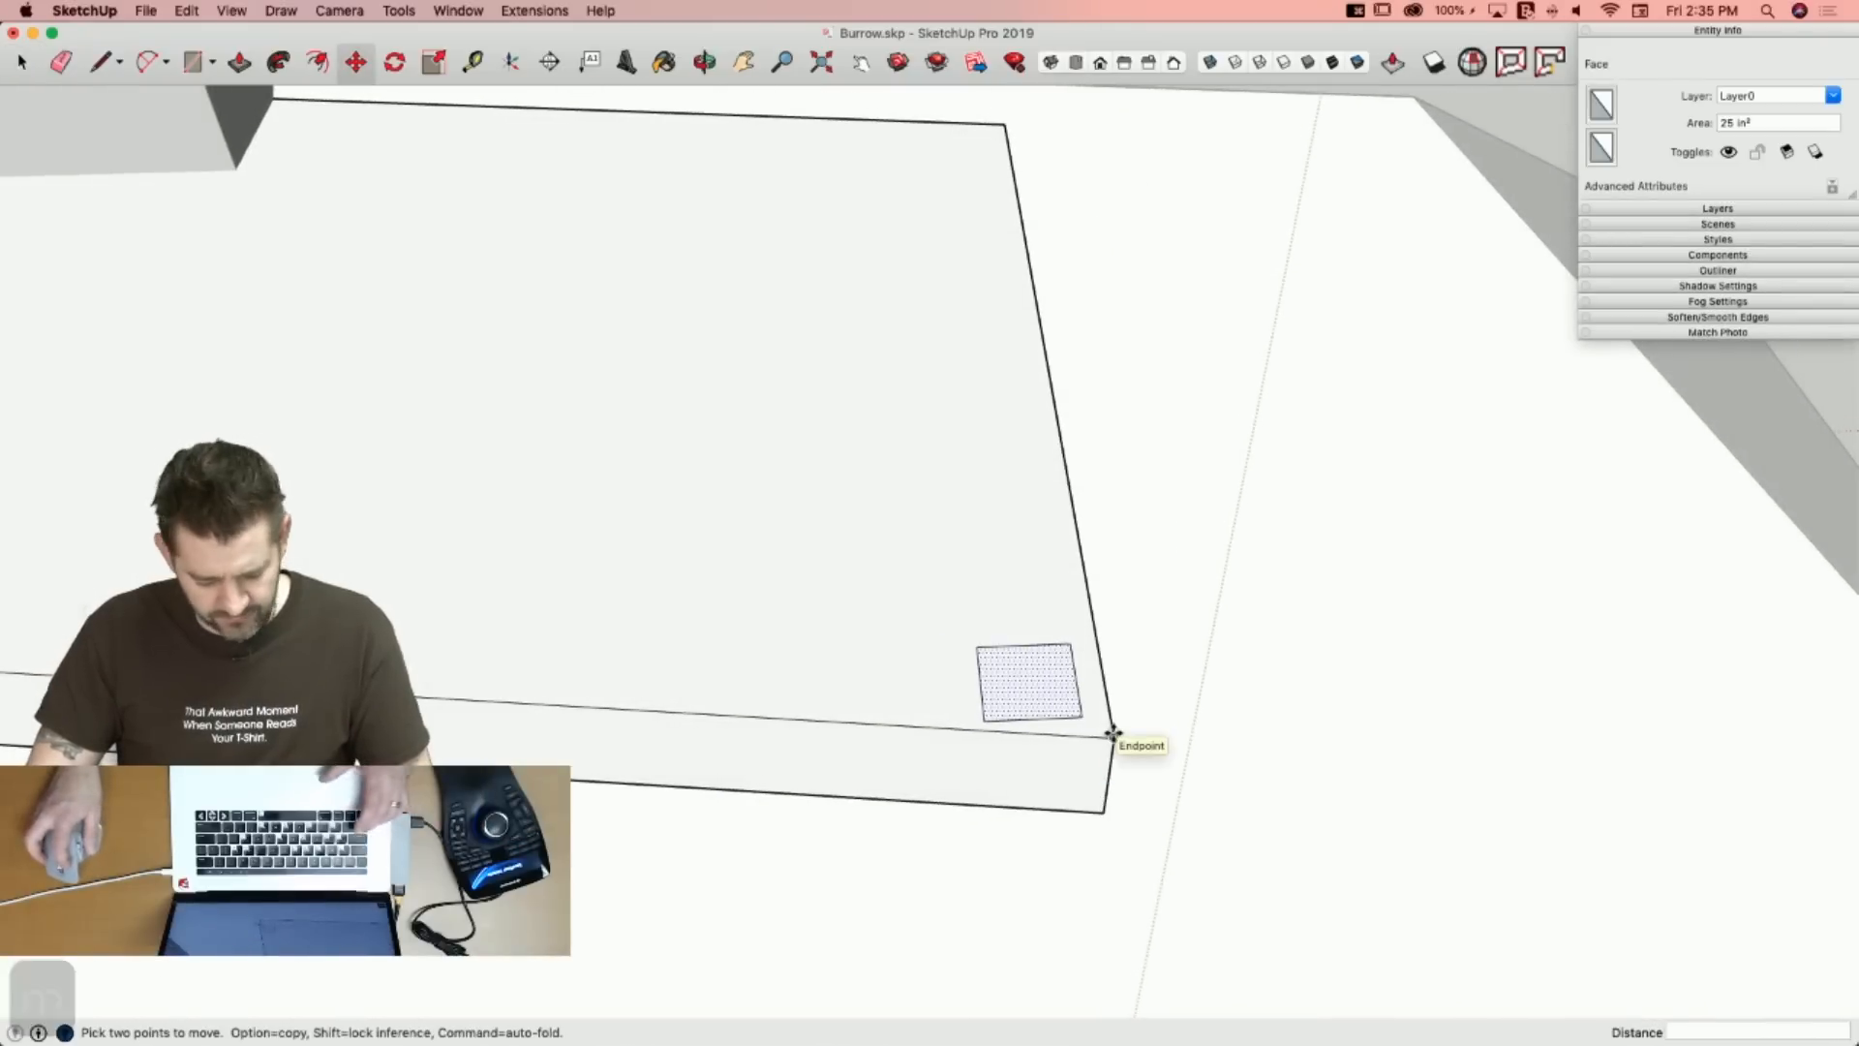
click(1113, 733)
key(alt)
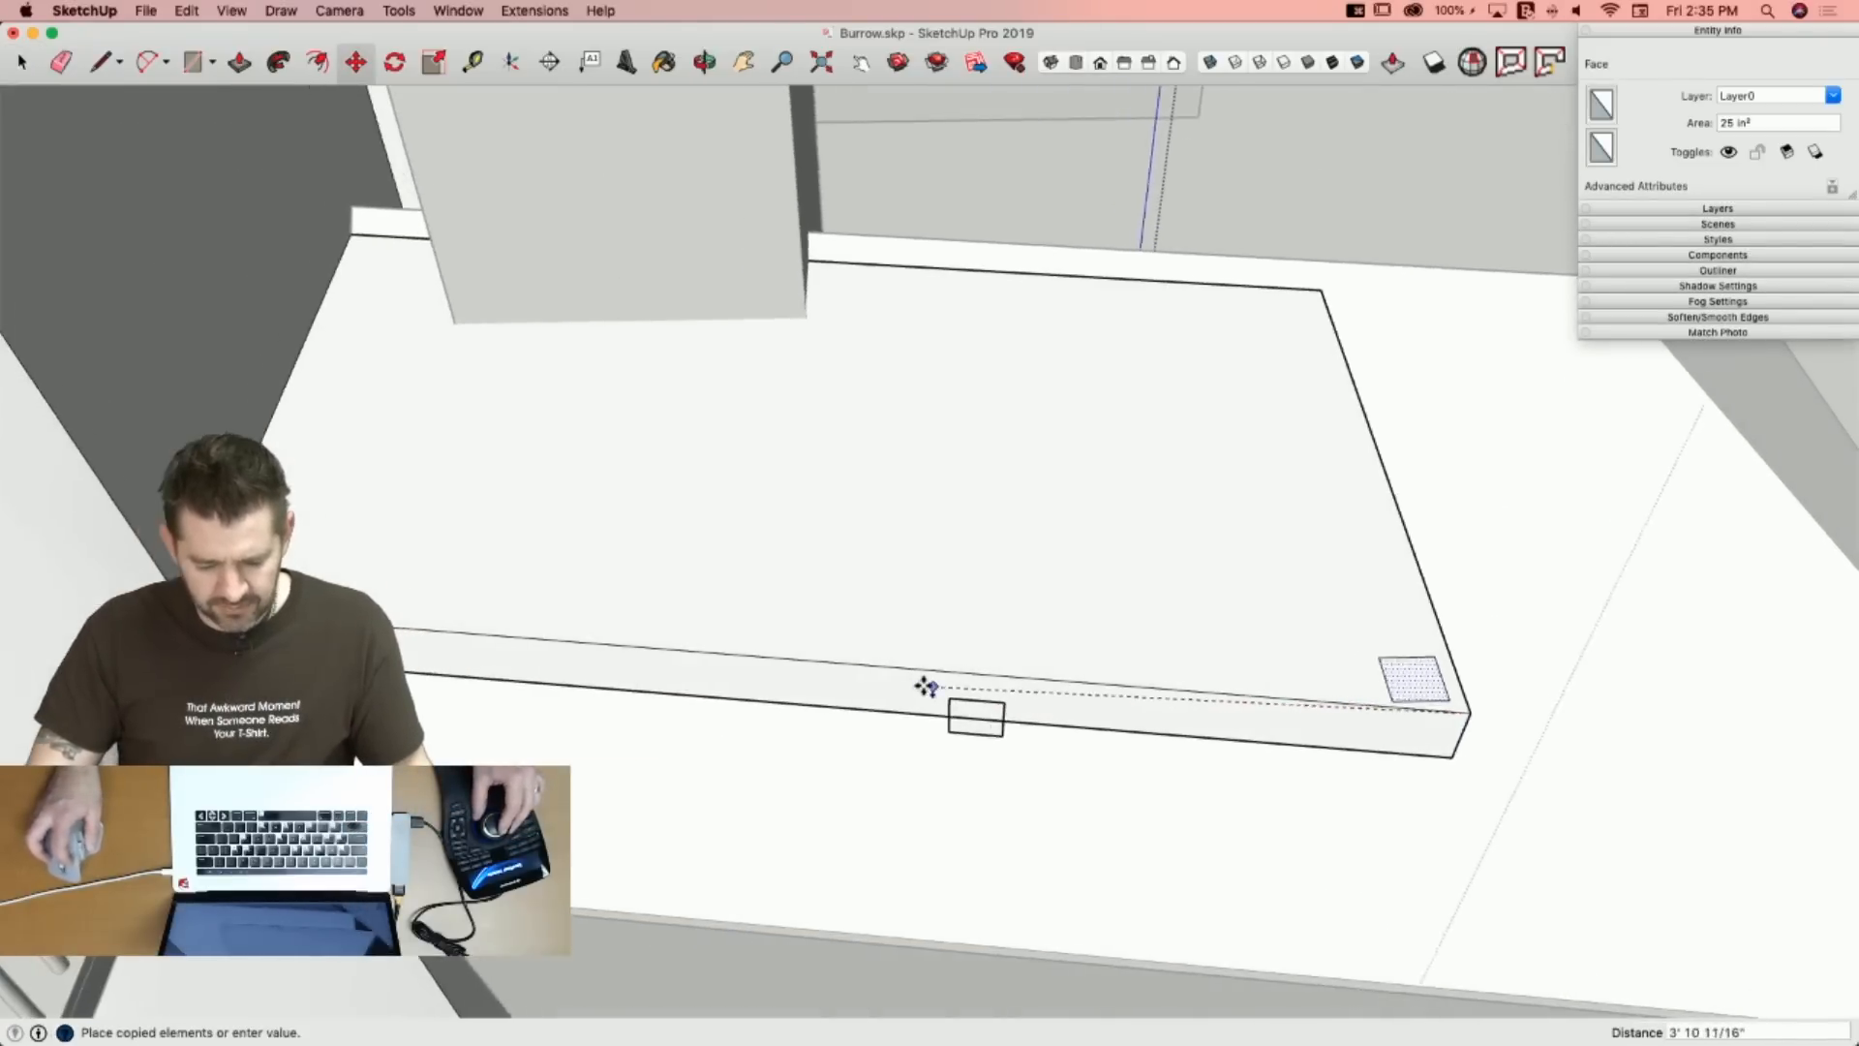
click(848, 659)
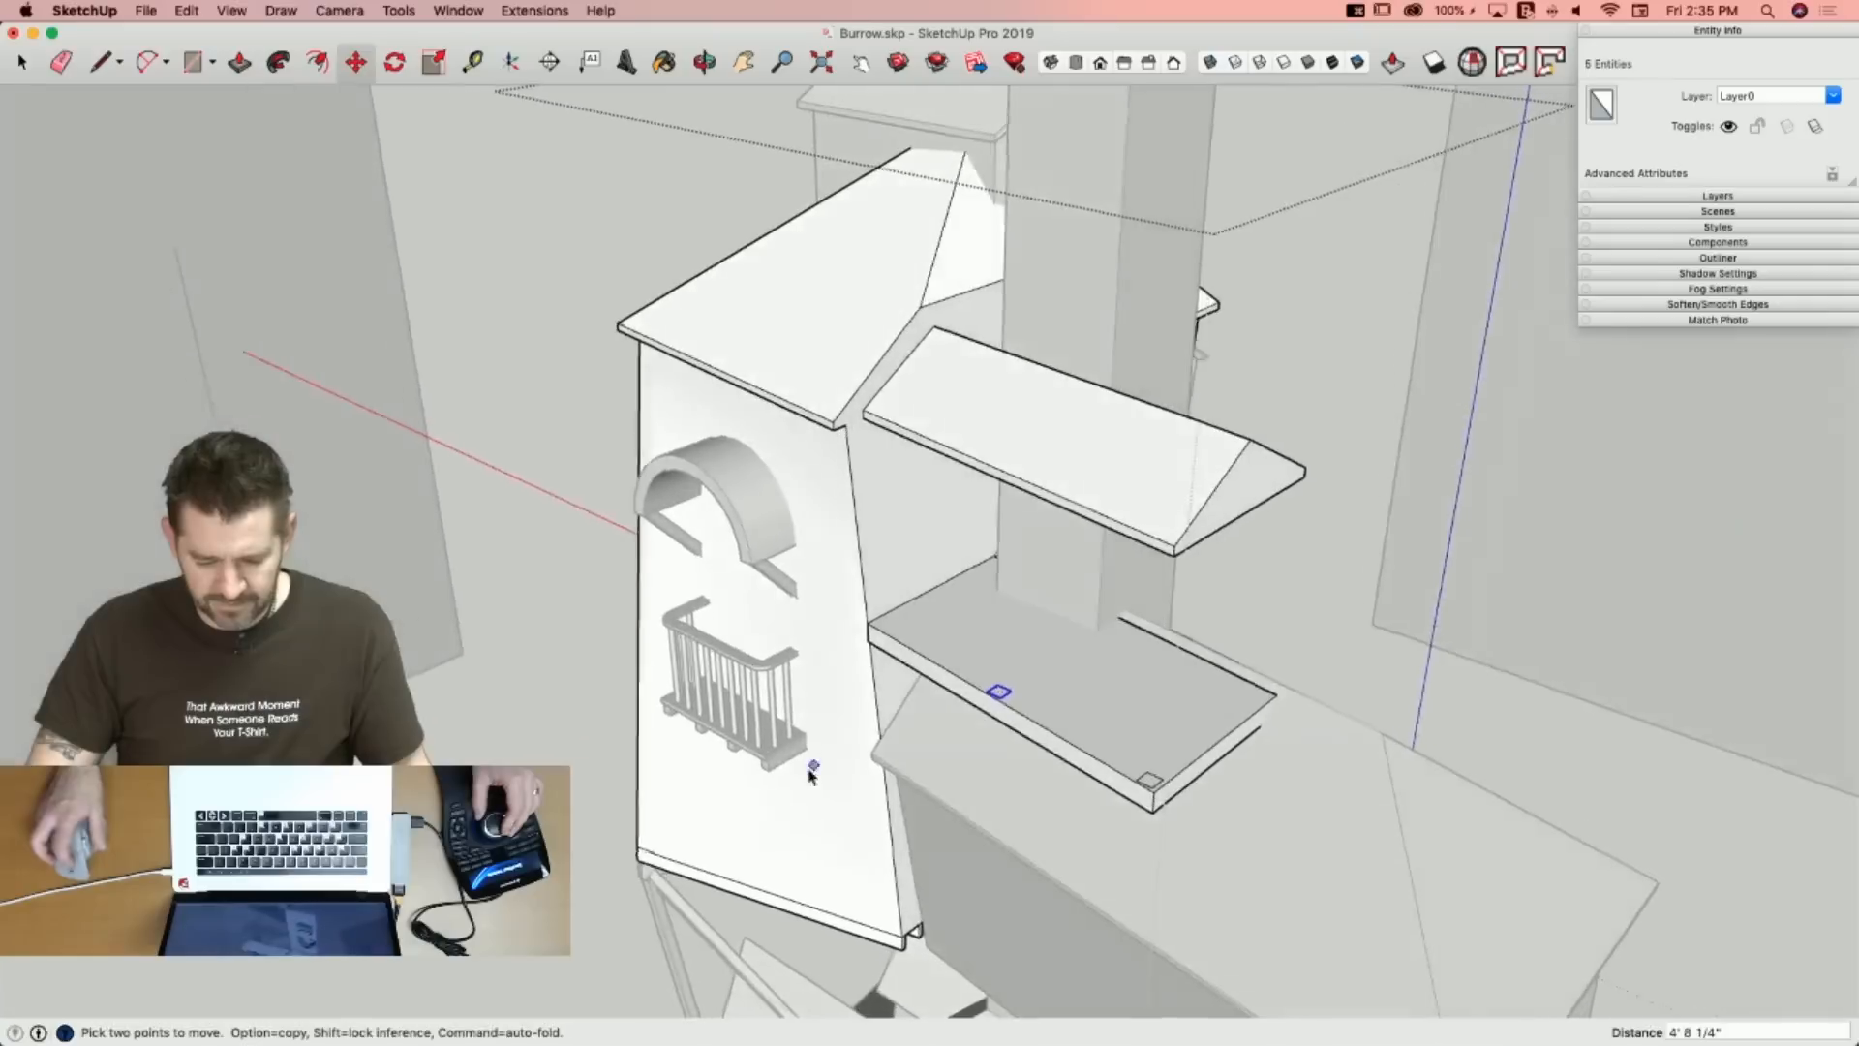
key(space)
click(625, 731)
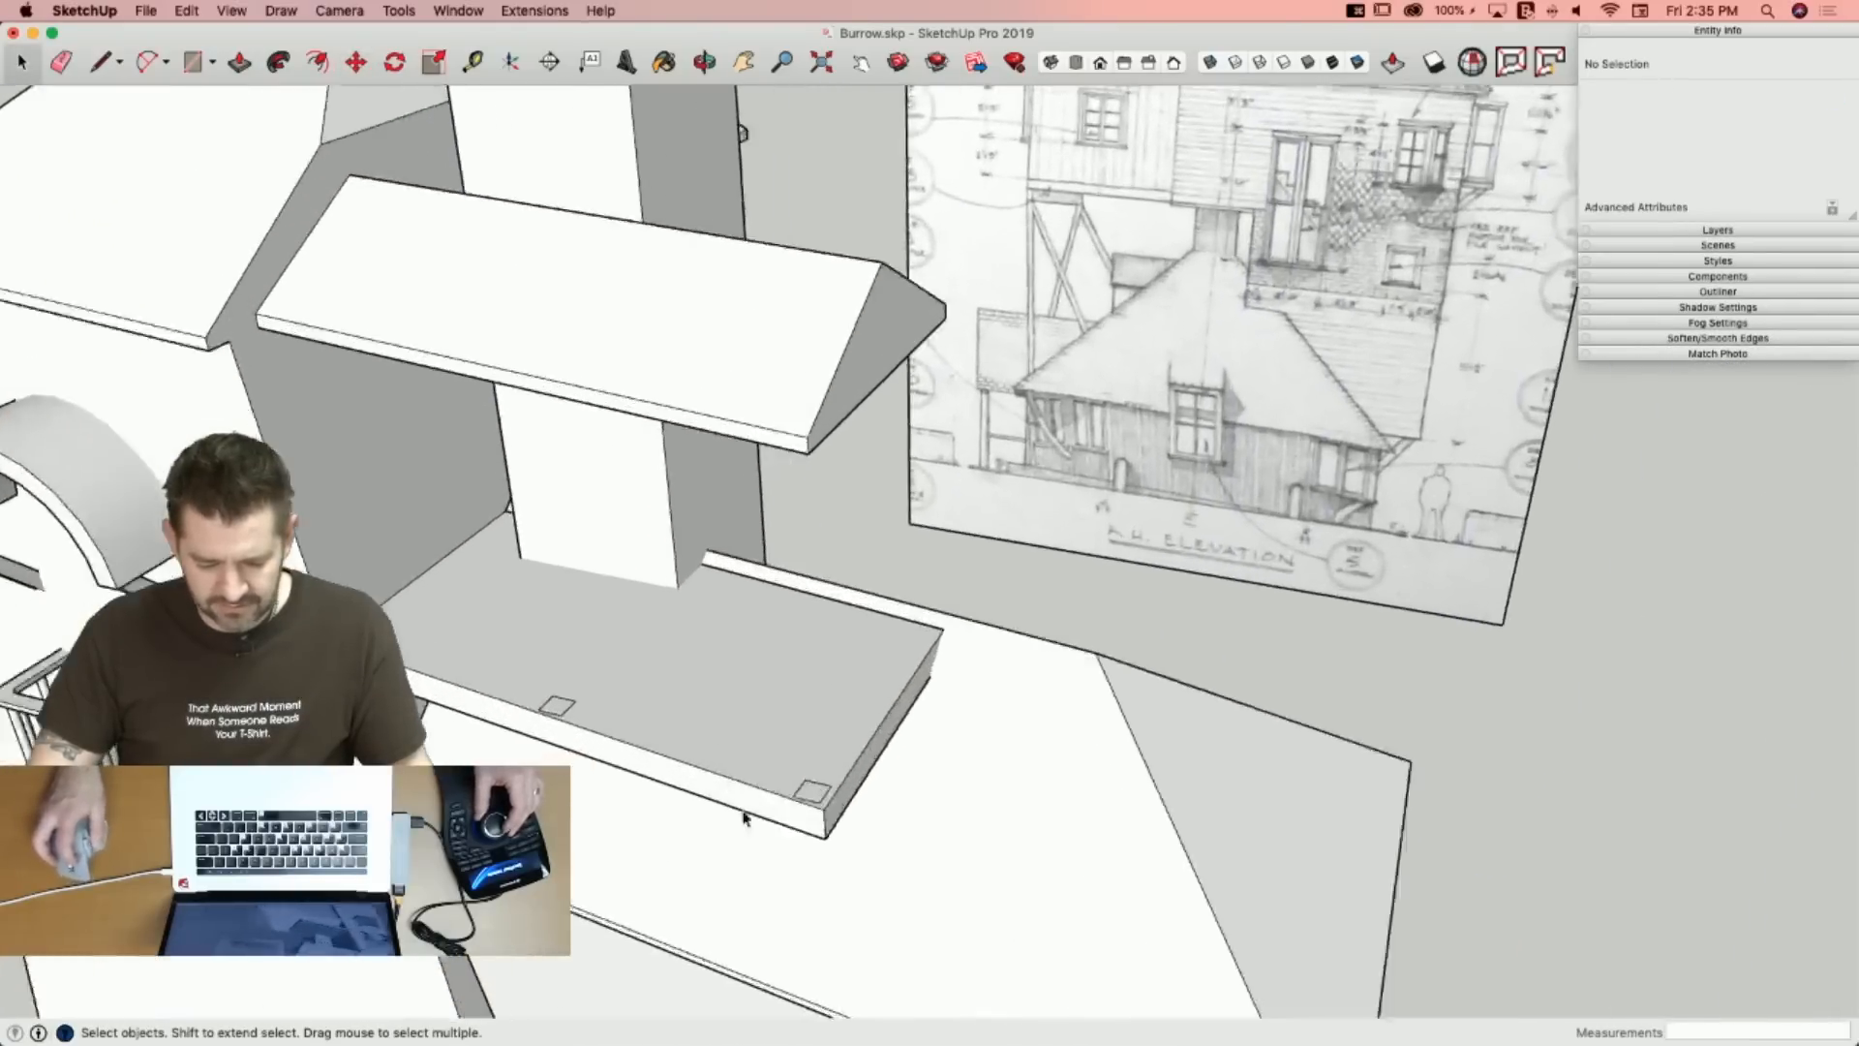
double_click(848, 863)
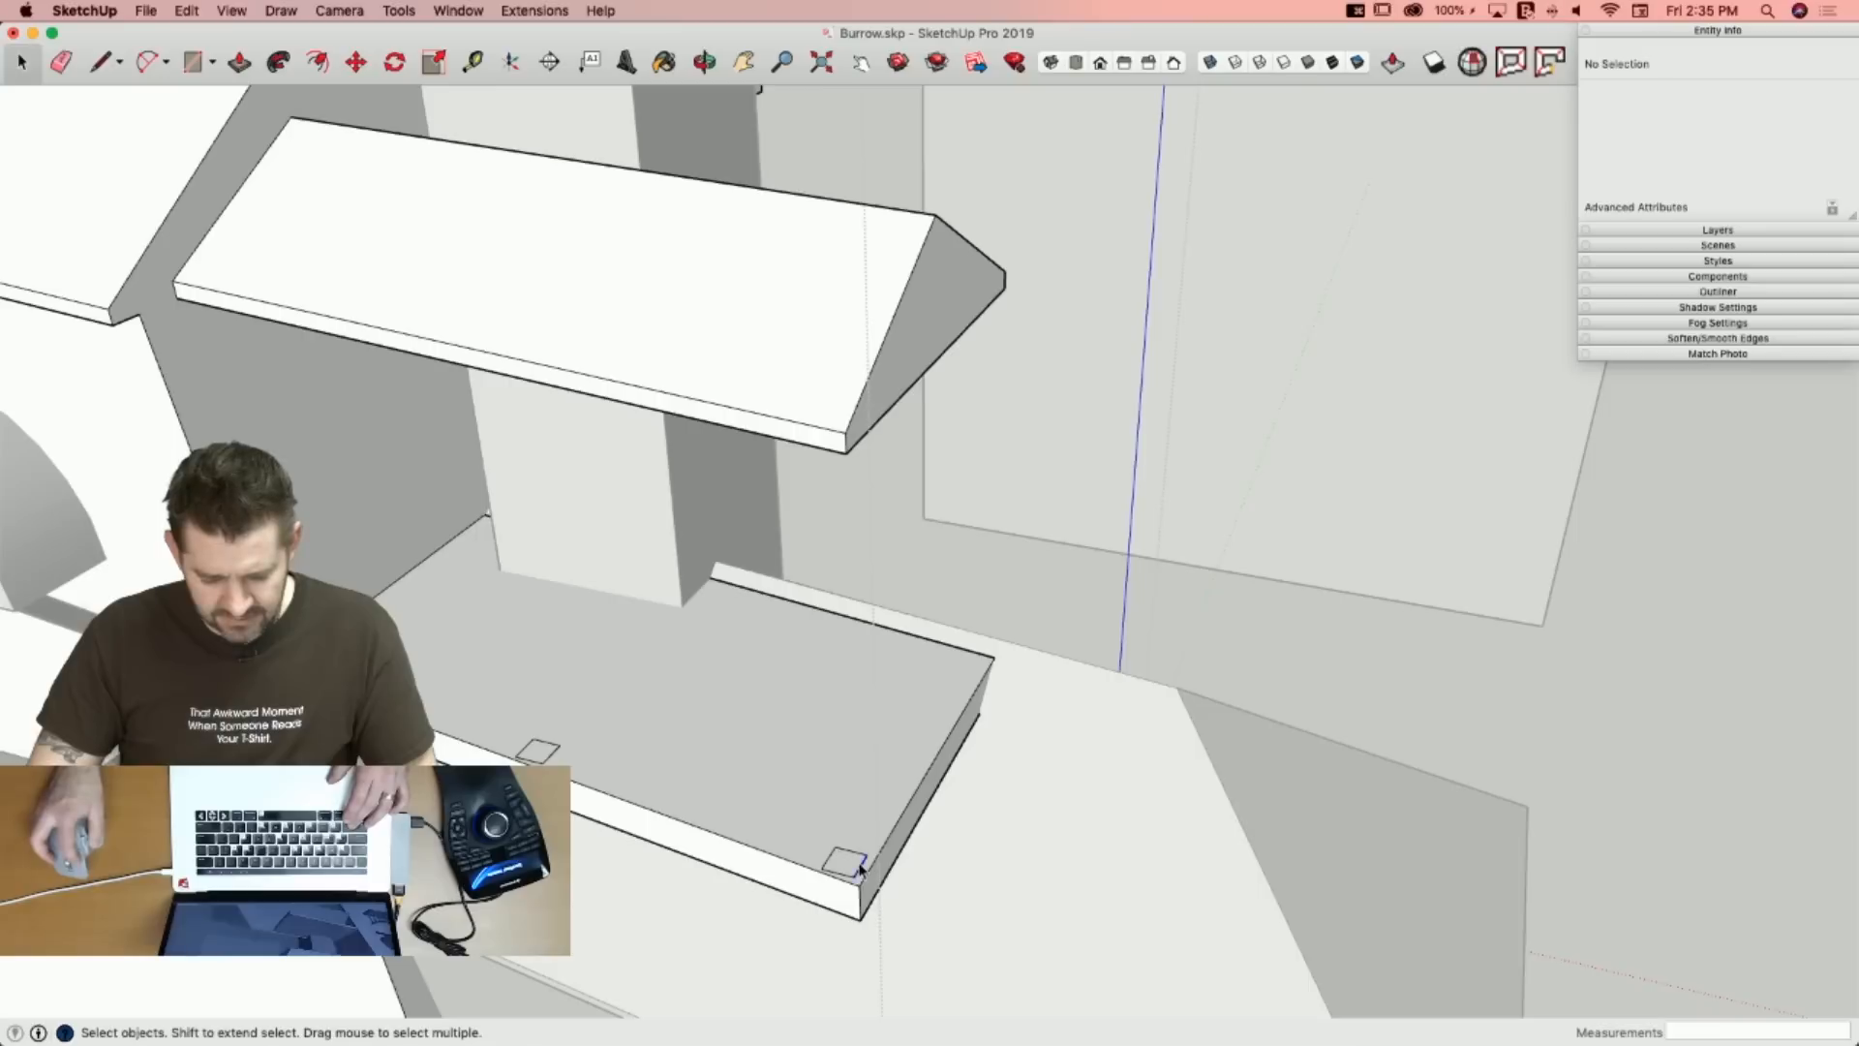
click(857, 866)
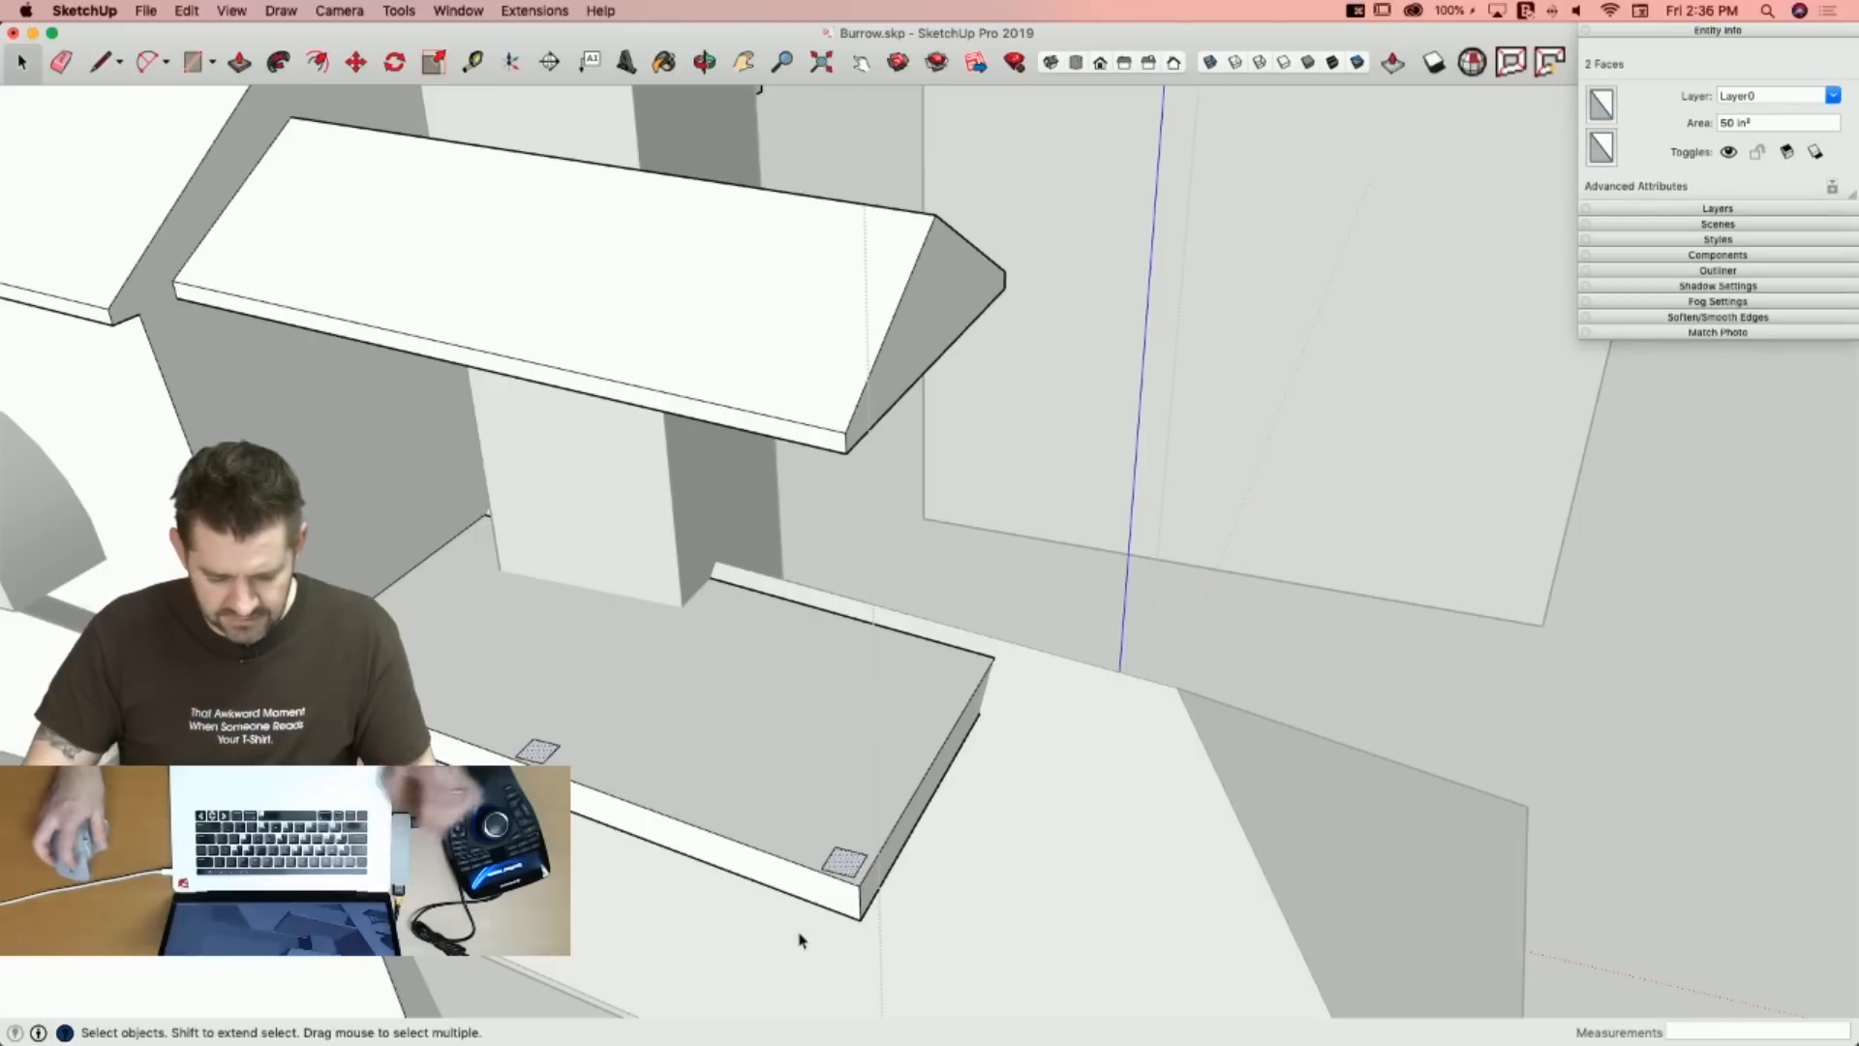
key(m)
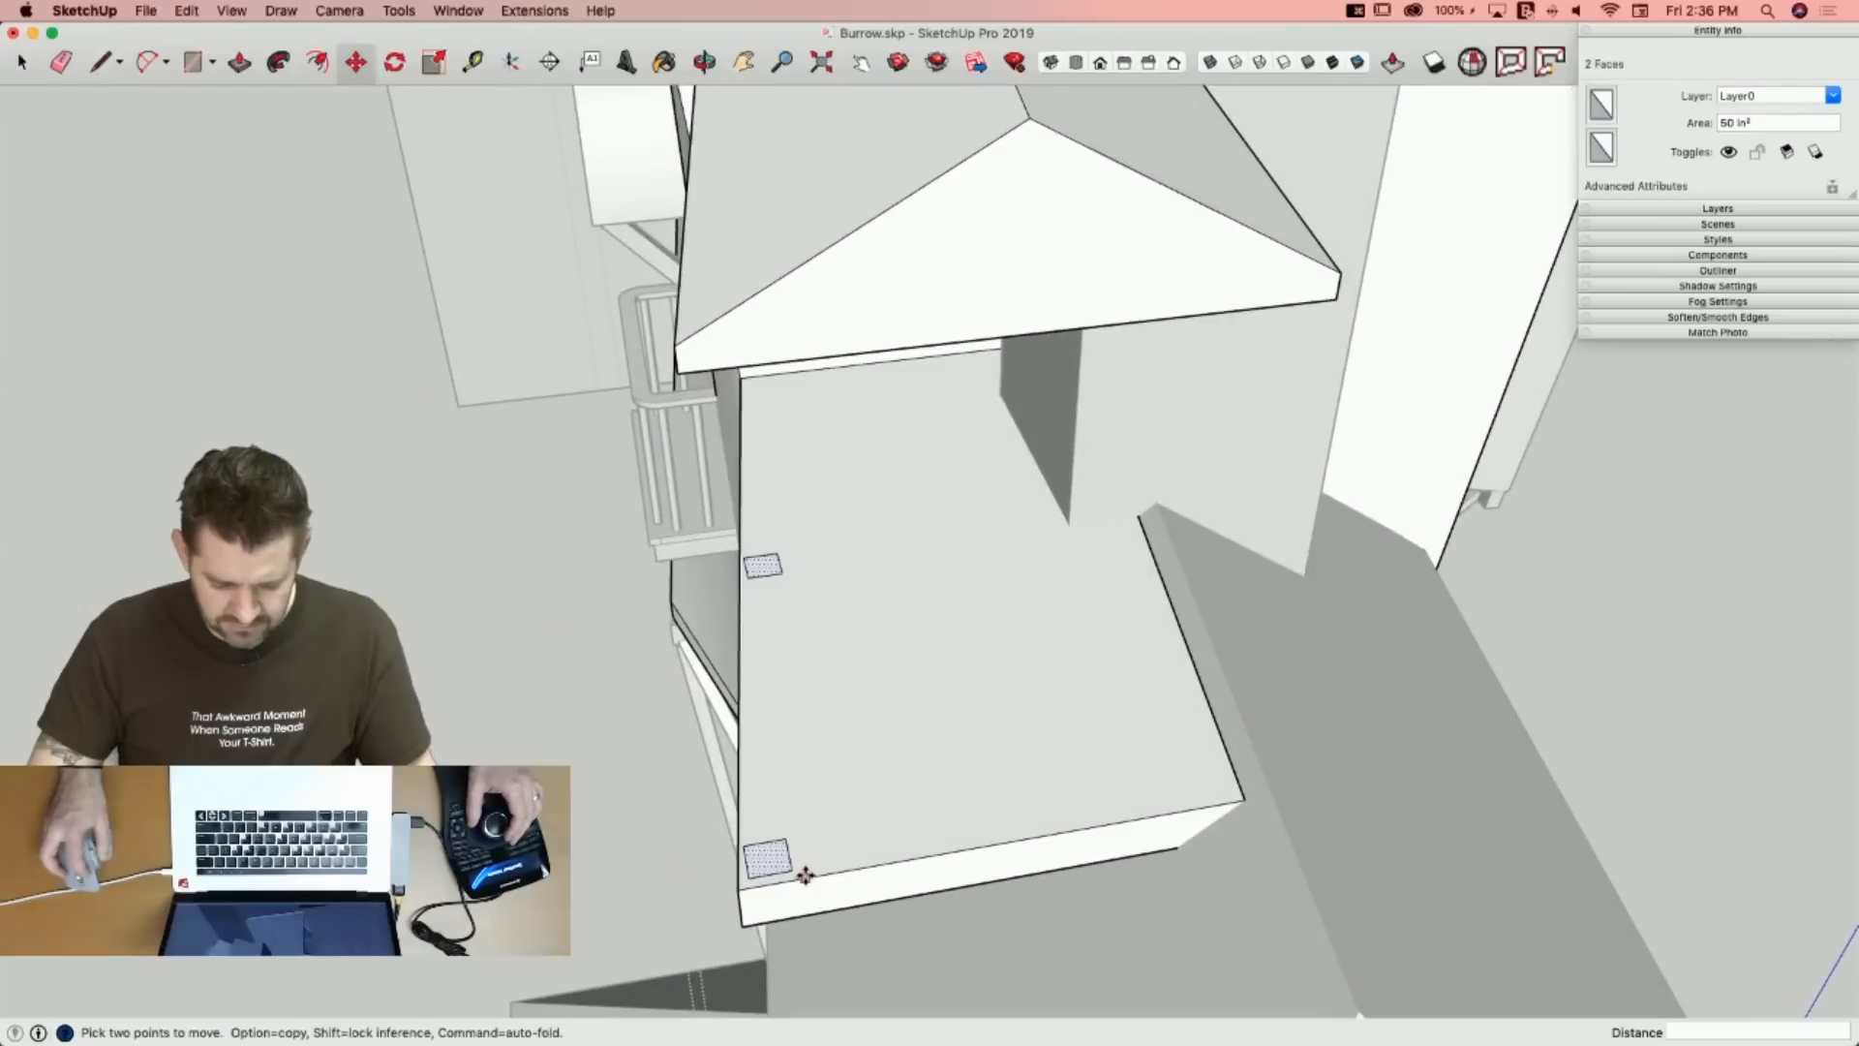
click(806, 874)
key(alt)
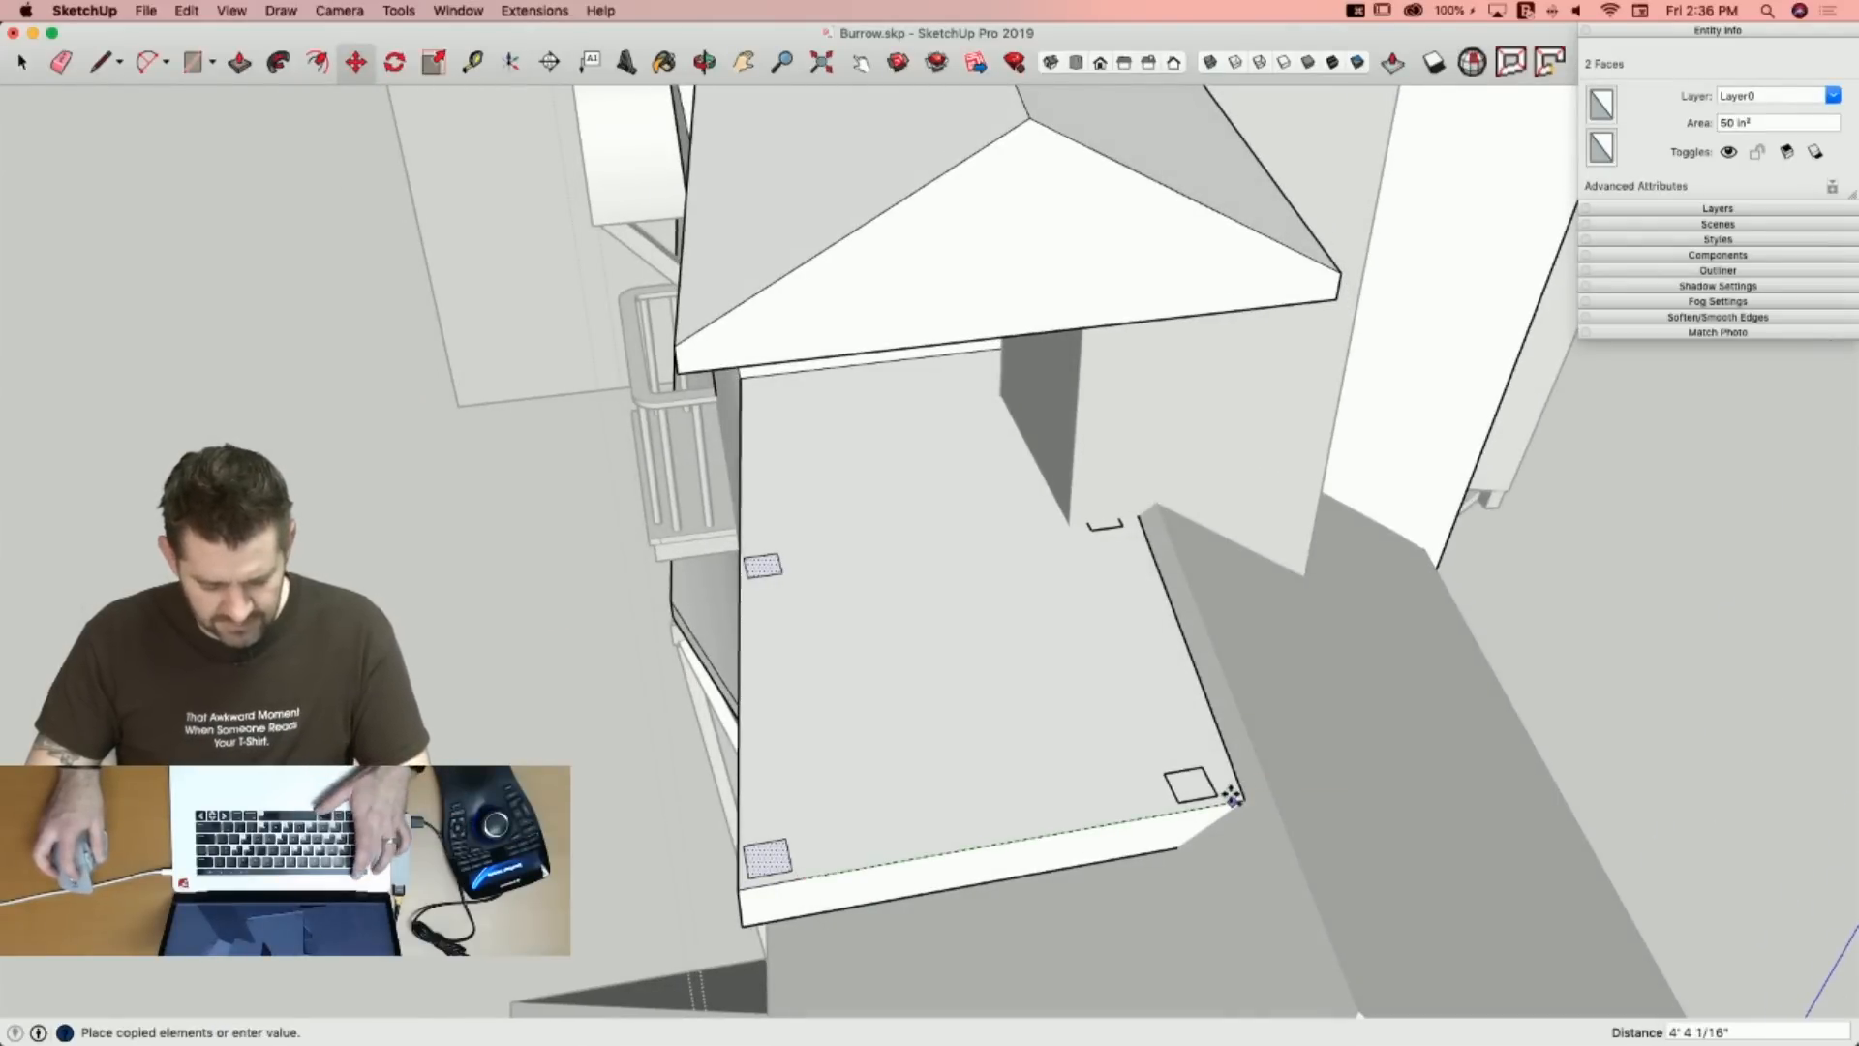
key(Escape)
Copy only the corner square across the slab's short edge to the opposite outer corner.
key(space)
key(m)
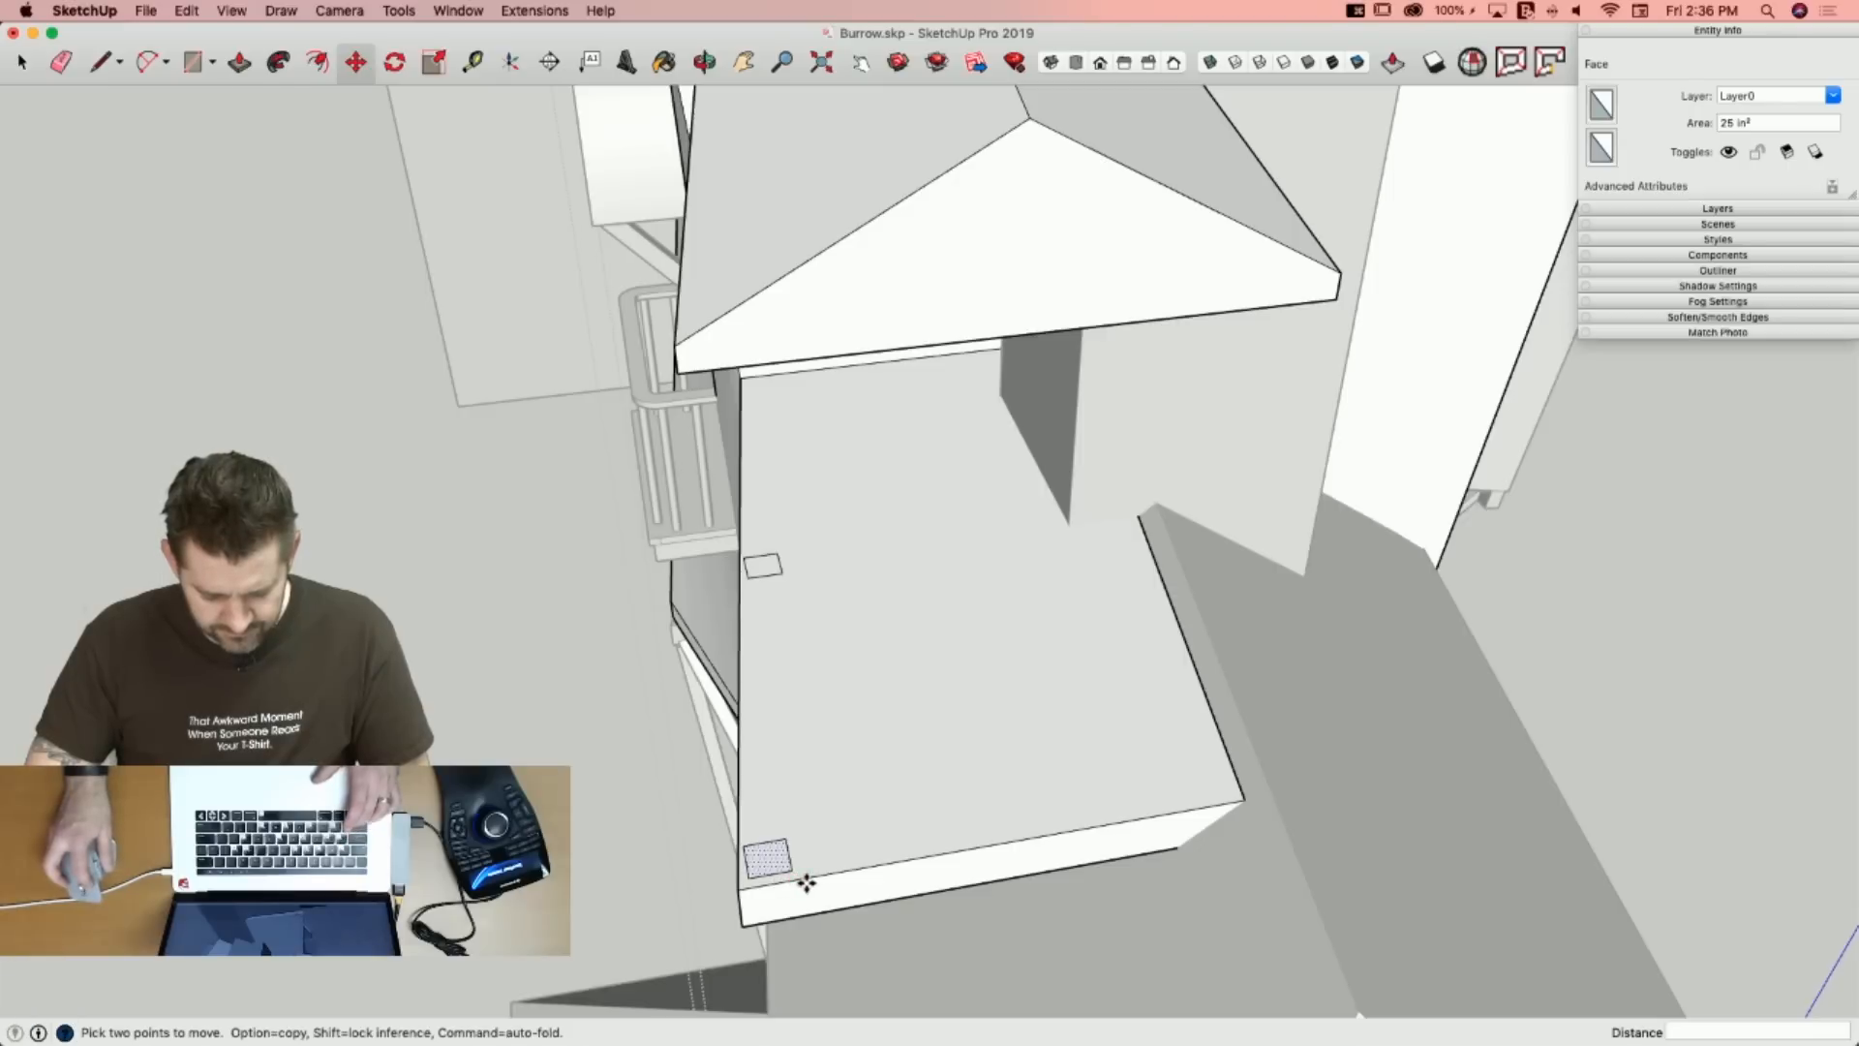
click(1244, 803)
Push the corner and mid-edge squares down about 5' 2" as posts under the slab, and try pulling the corner square up toward the gable roof.
key(p)
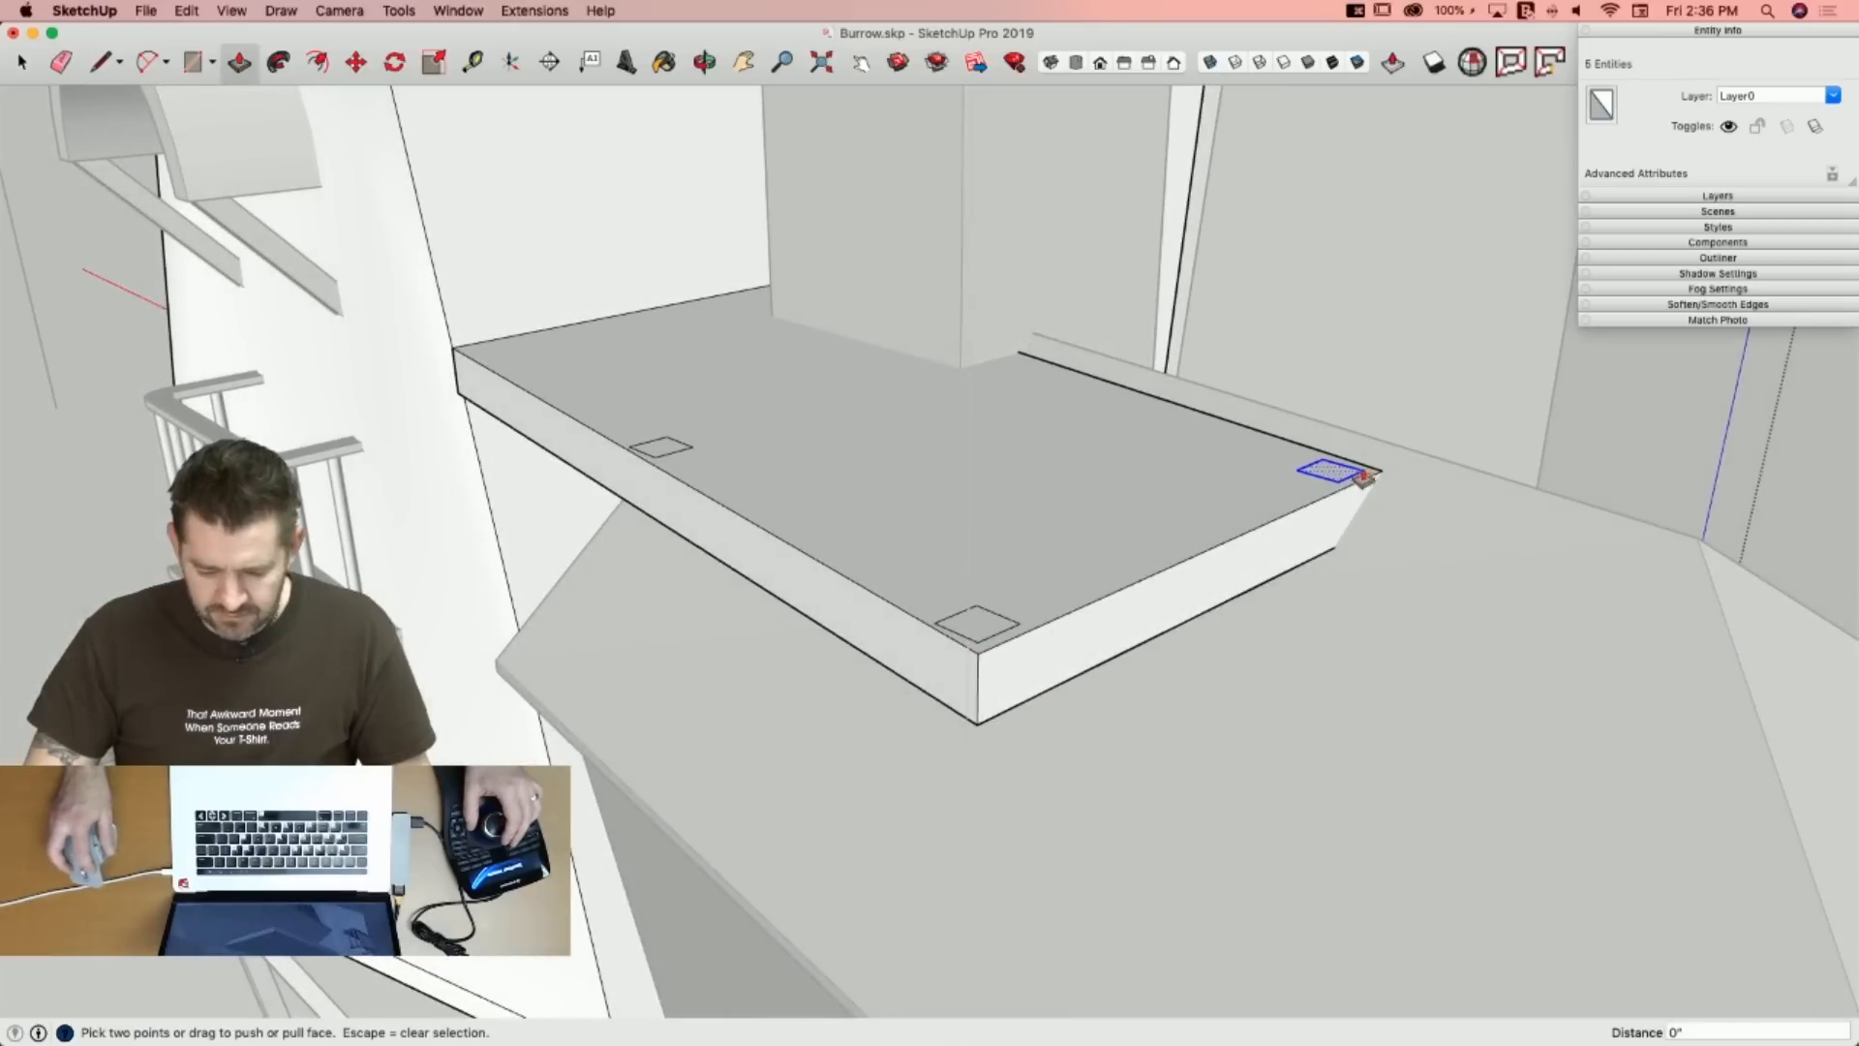
key(Escape)
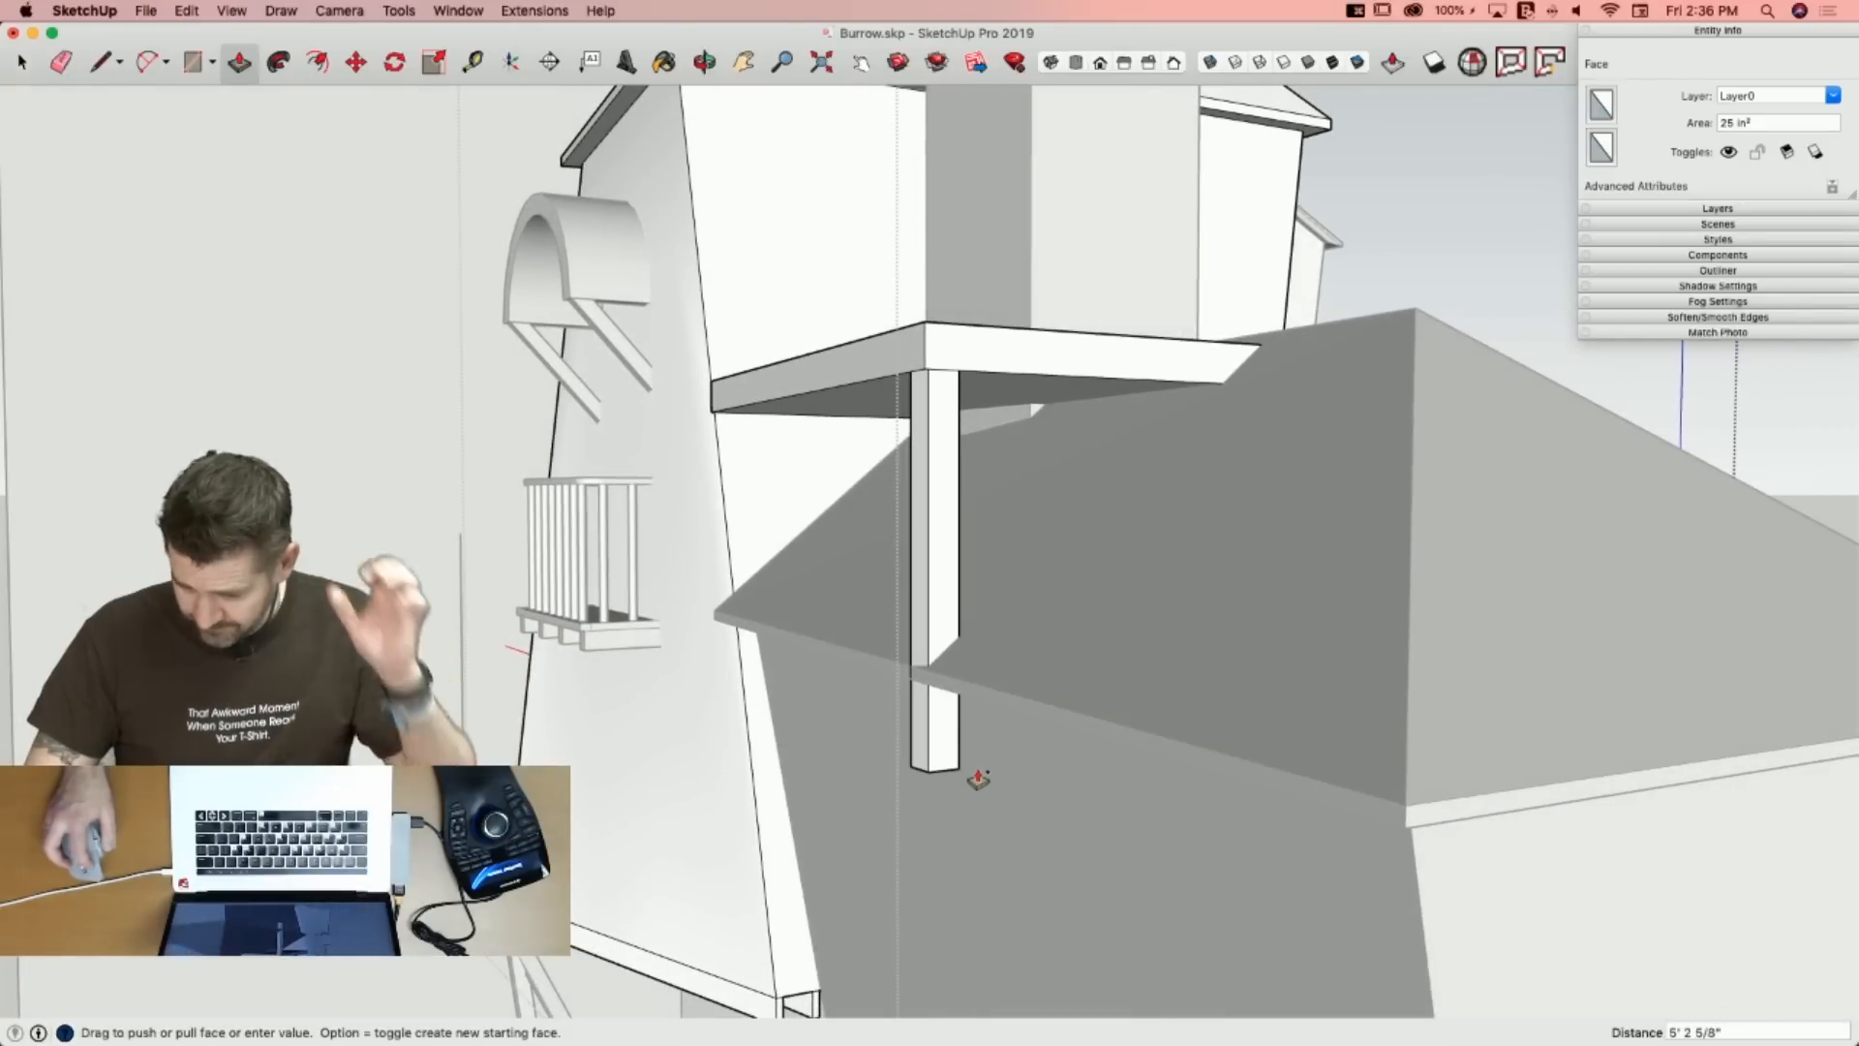
click(978, 778)
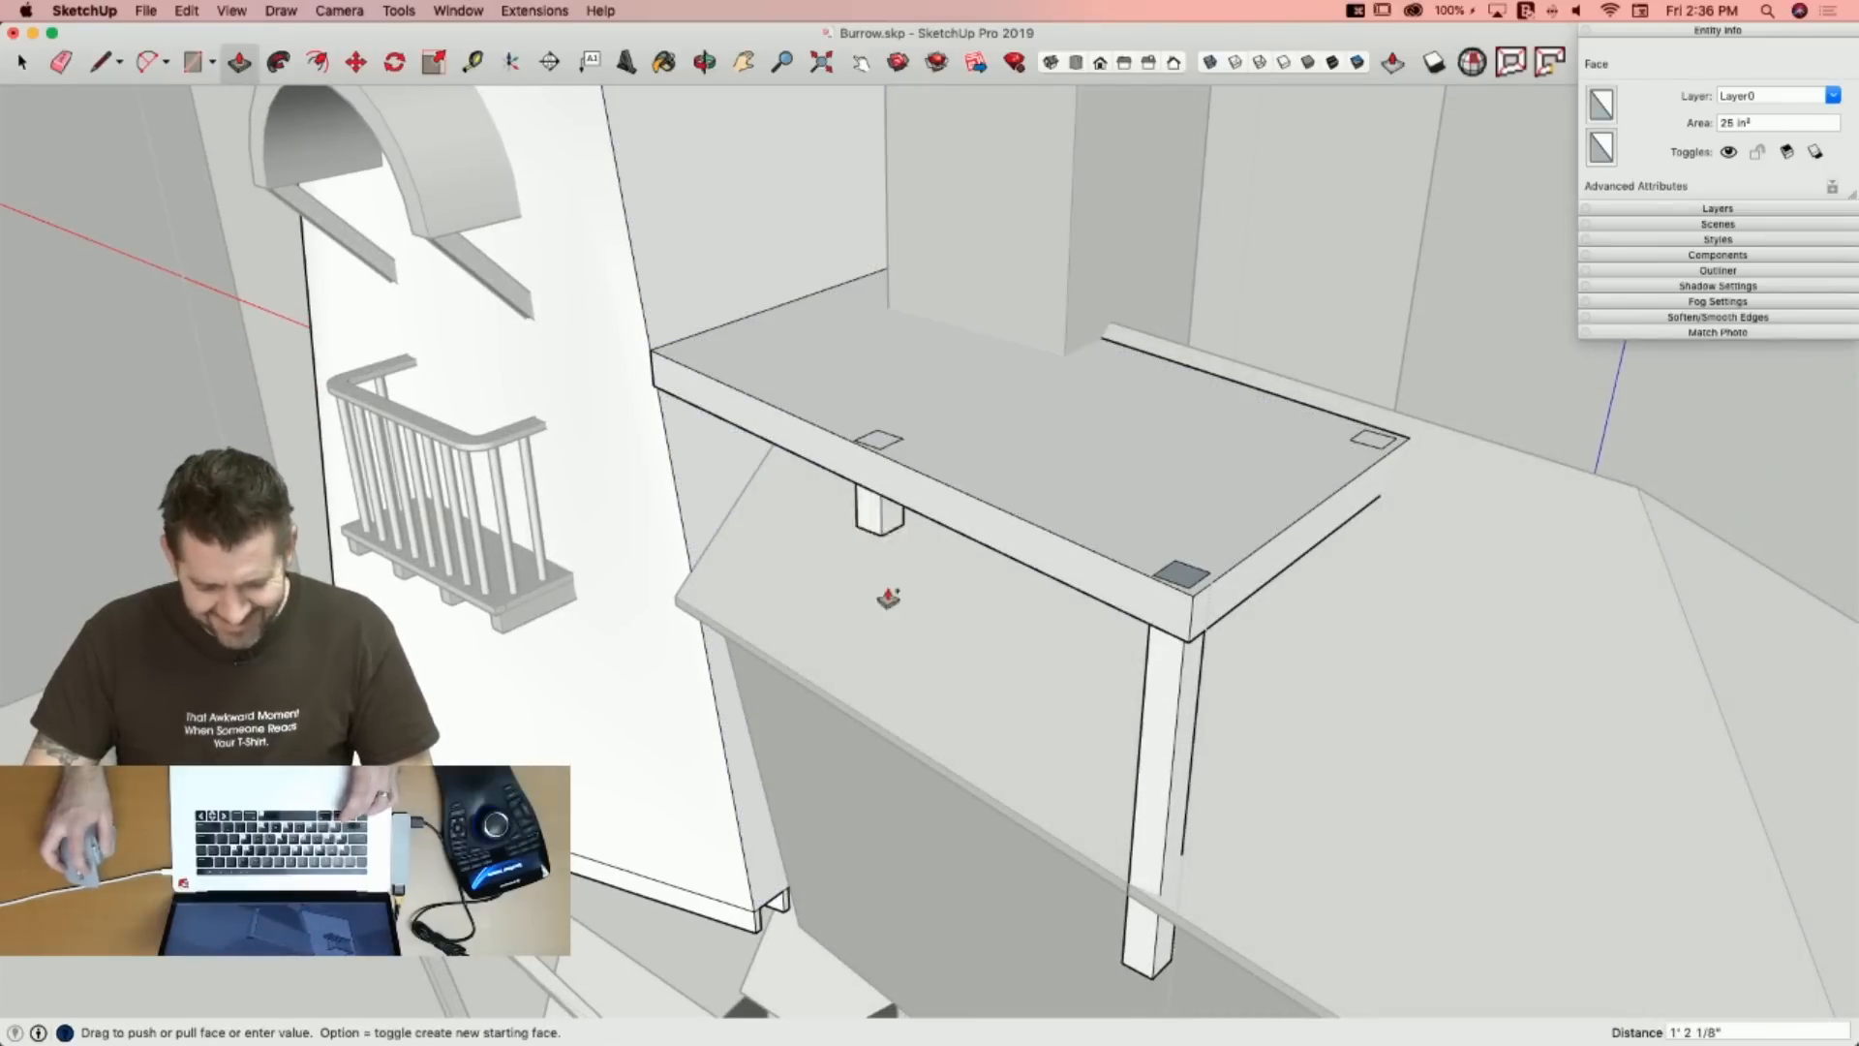
click(887, 780)
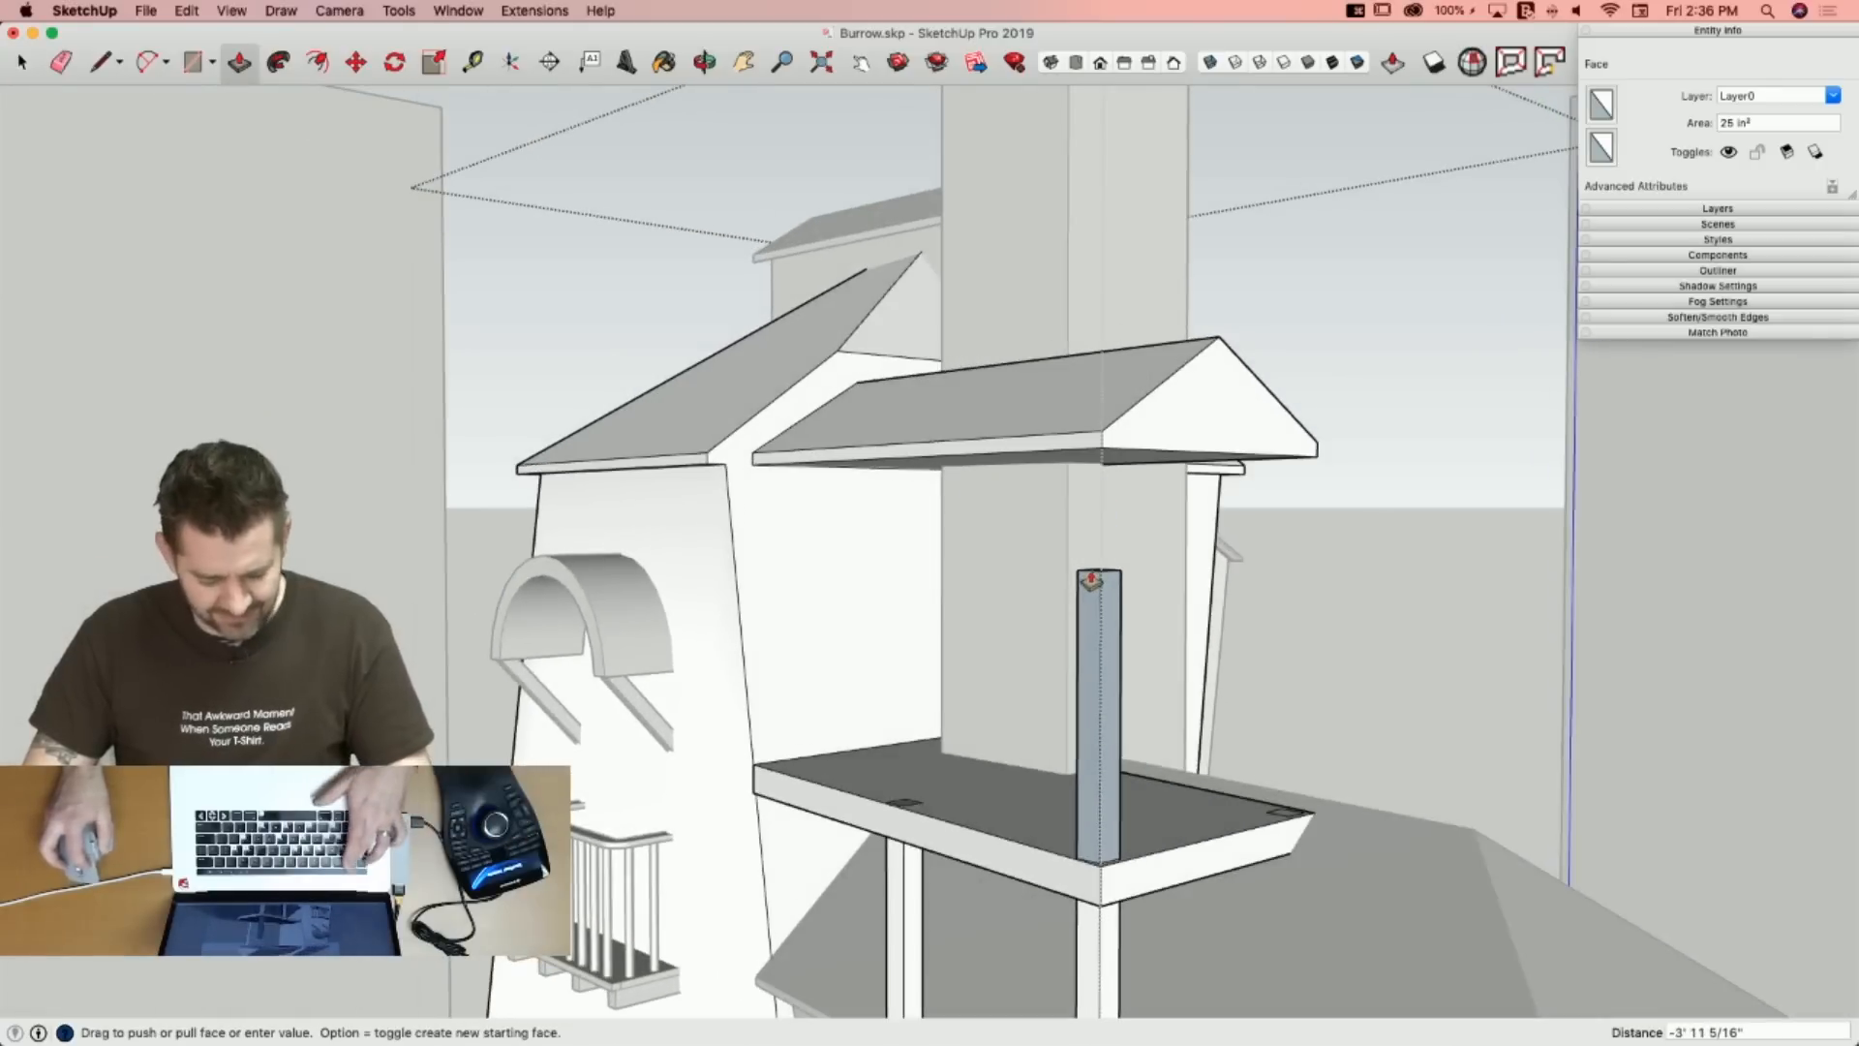
click(1091, 579)
key(space)
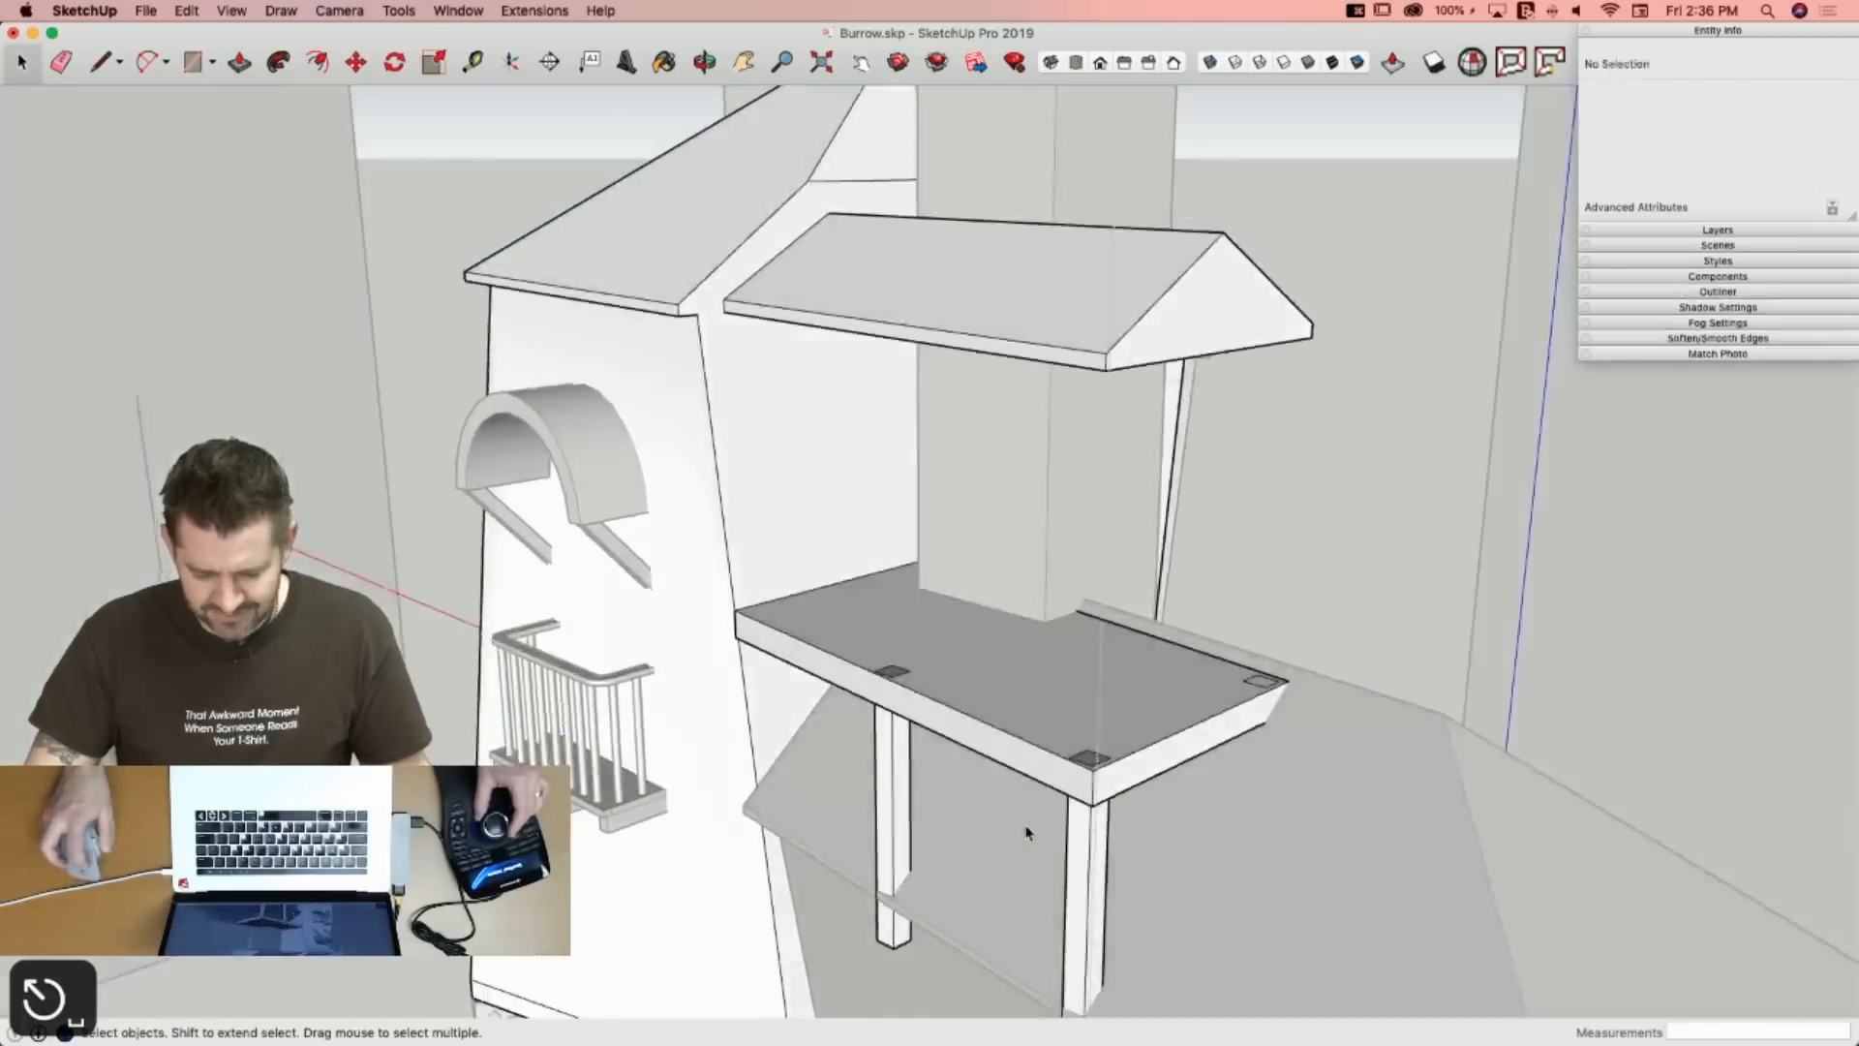
Reverse the corner and mid-edge square faces on the slab and pull both up about 5' 7" to the gable roof's underside.
click(1092, 662)
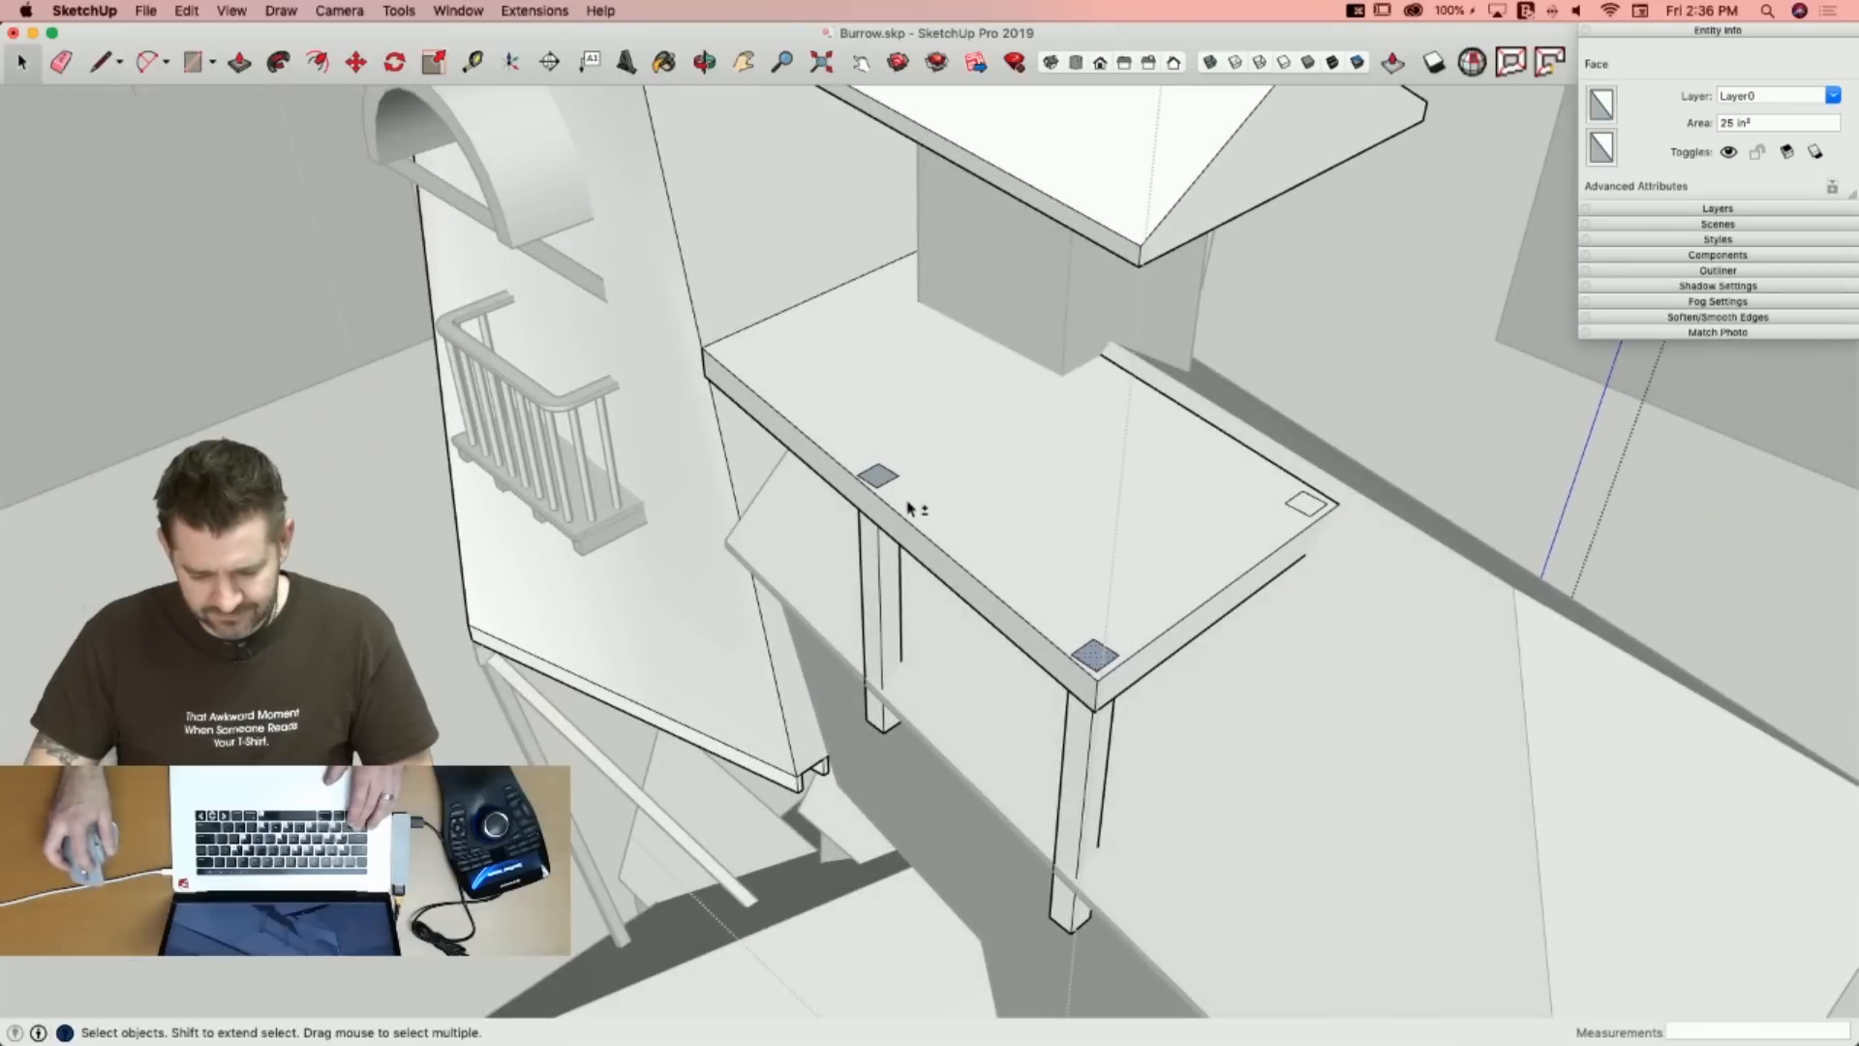
right_click(881, 479)
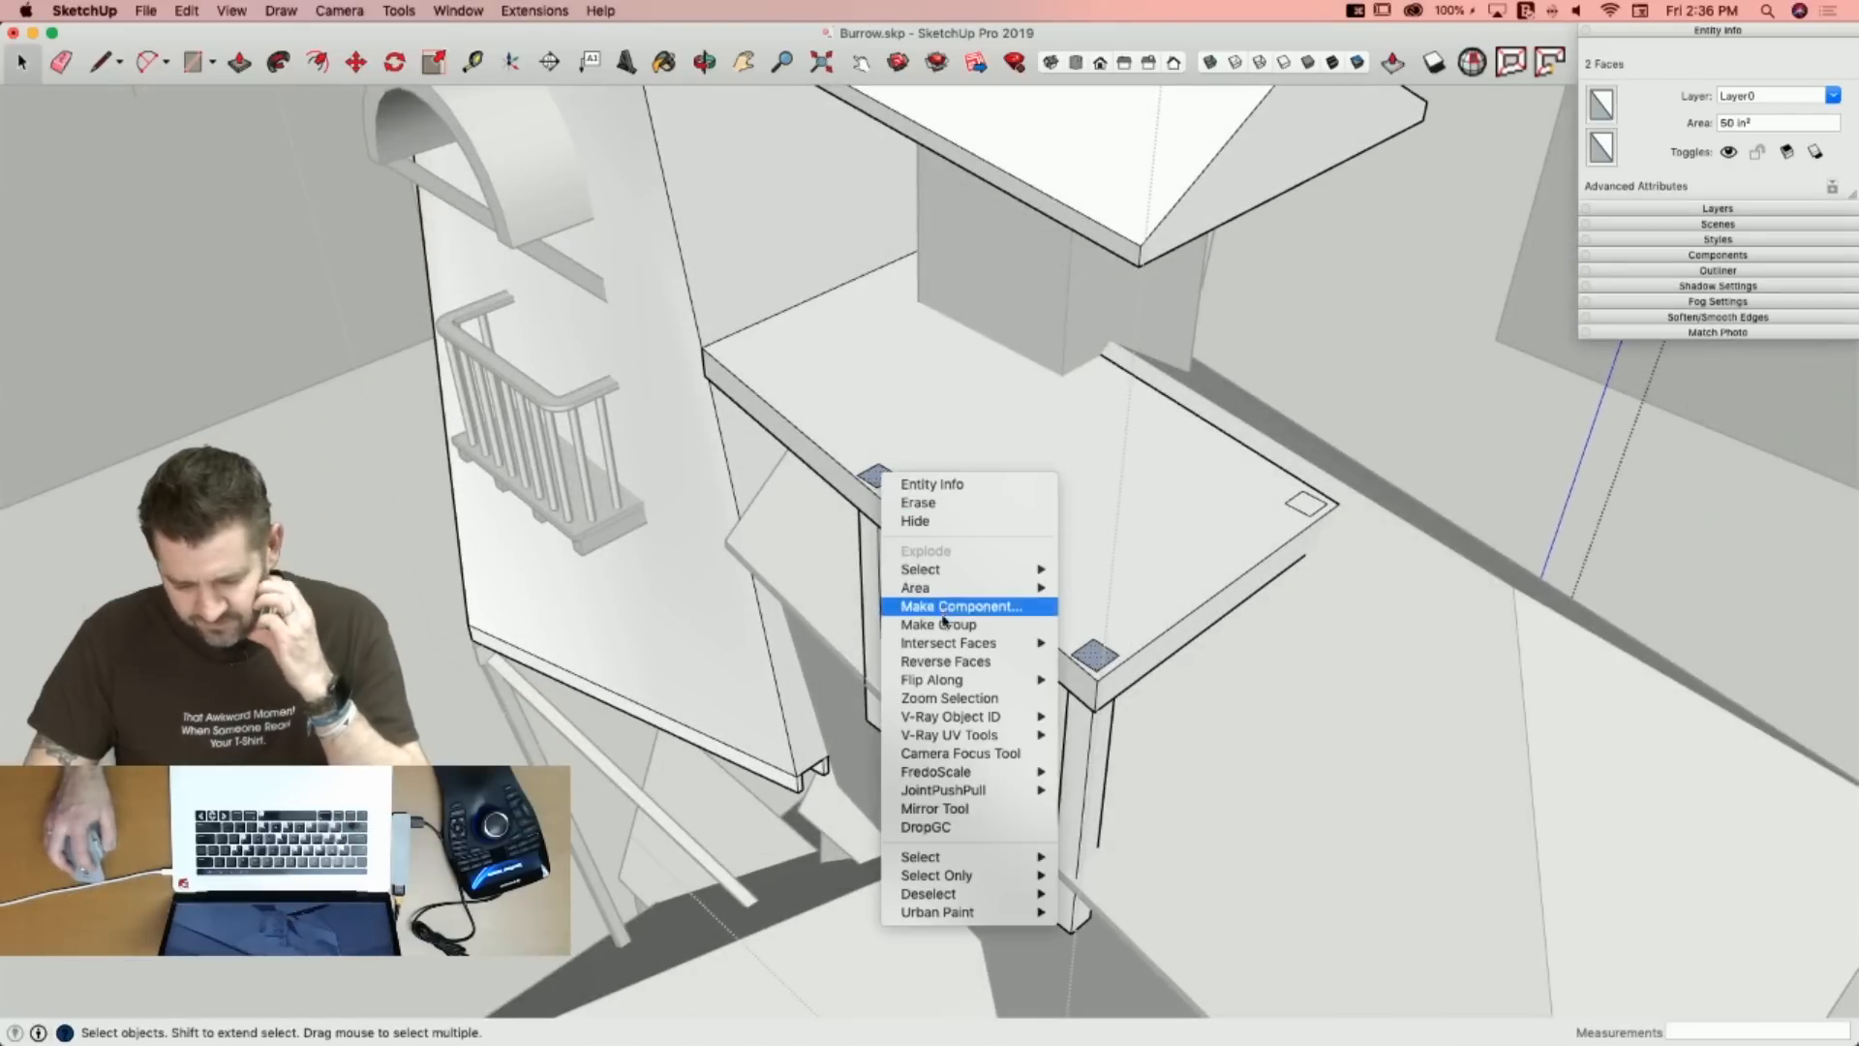
click(946, 663)
key(p)
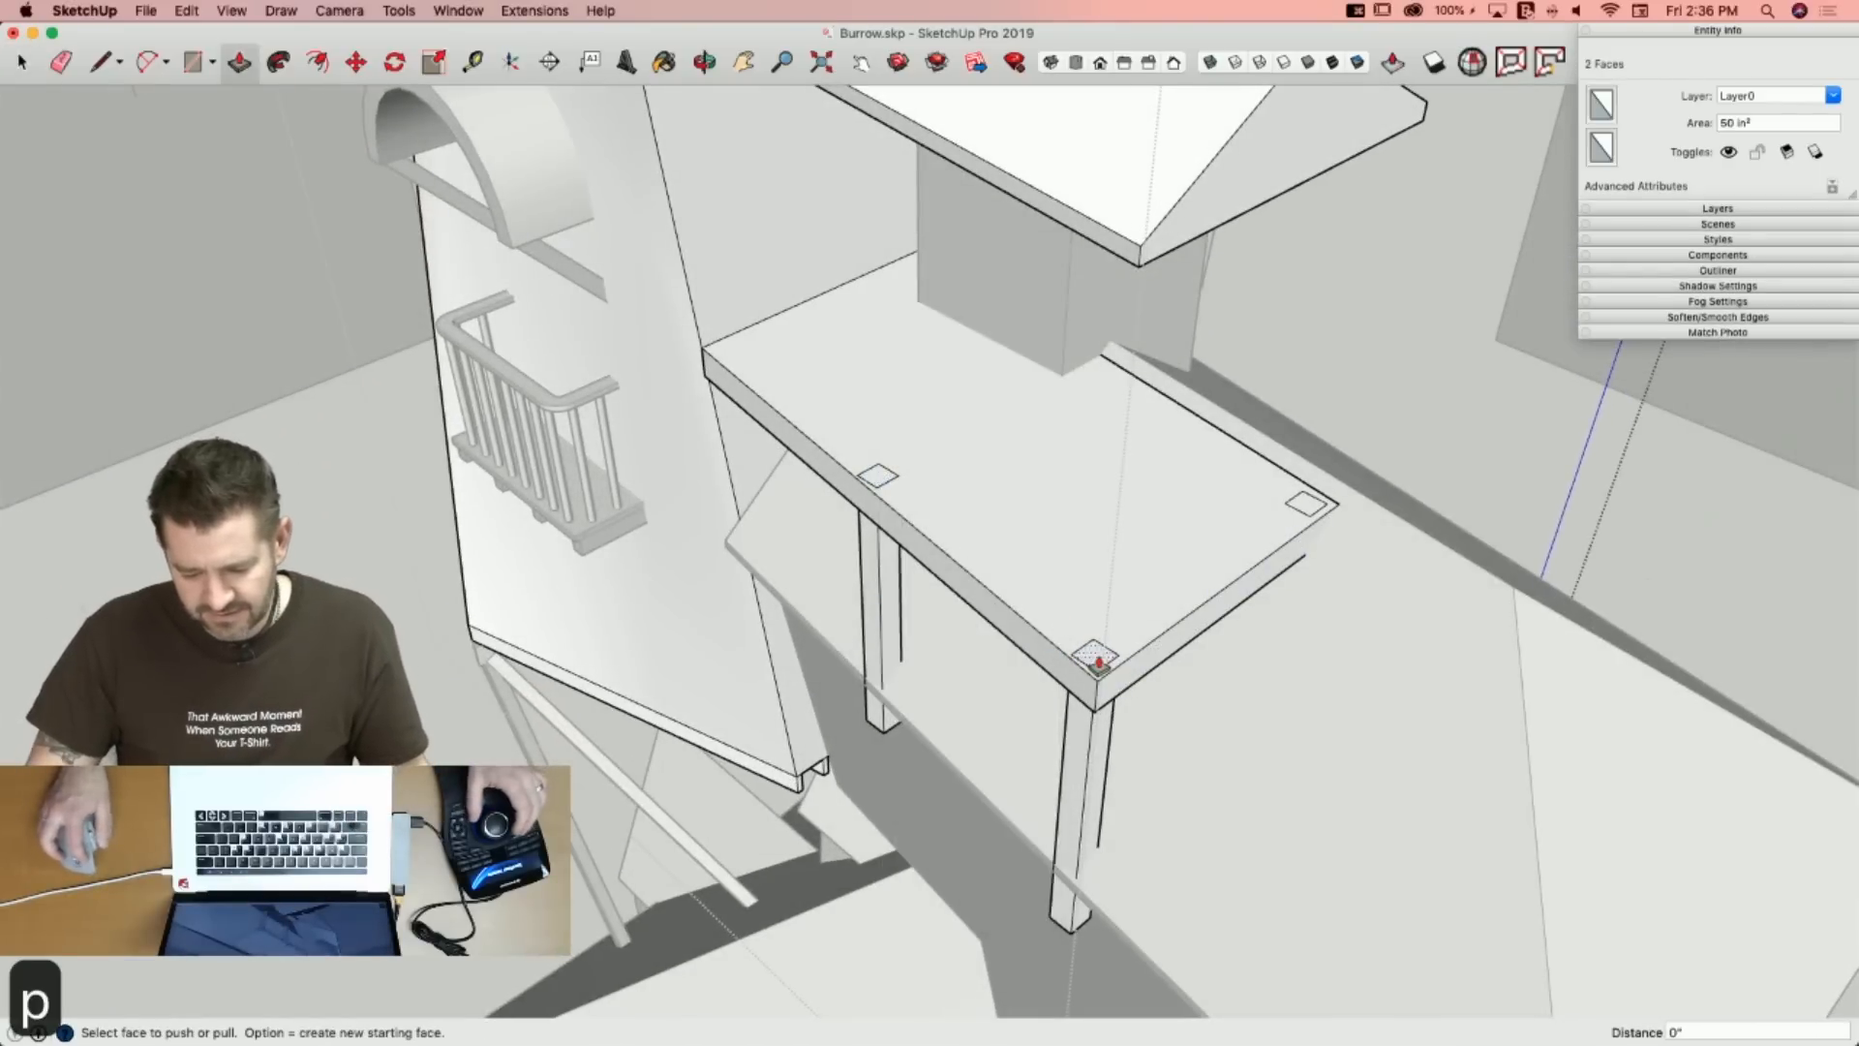
click(1099, 663)
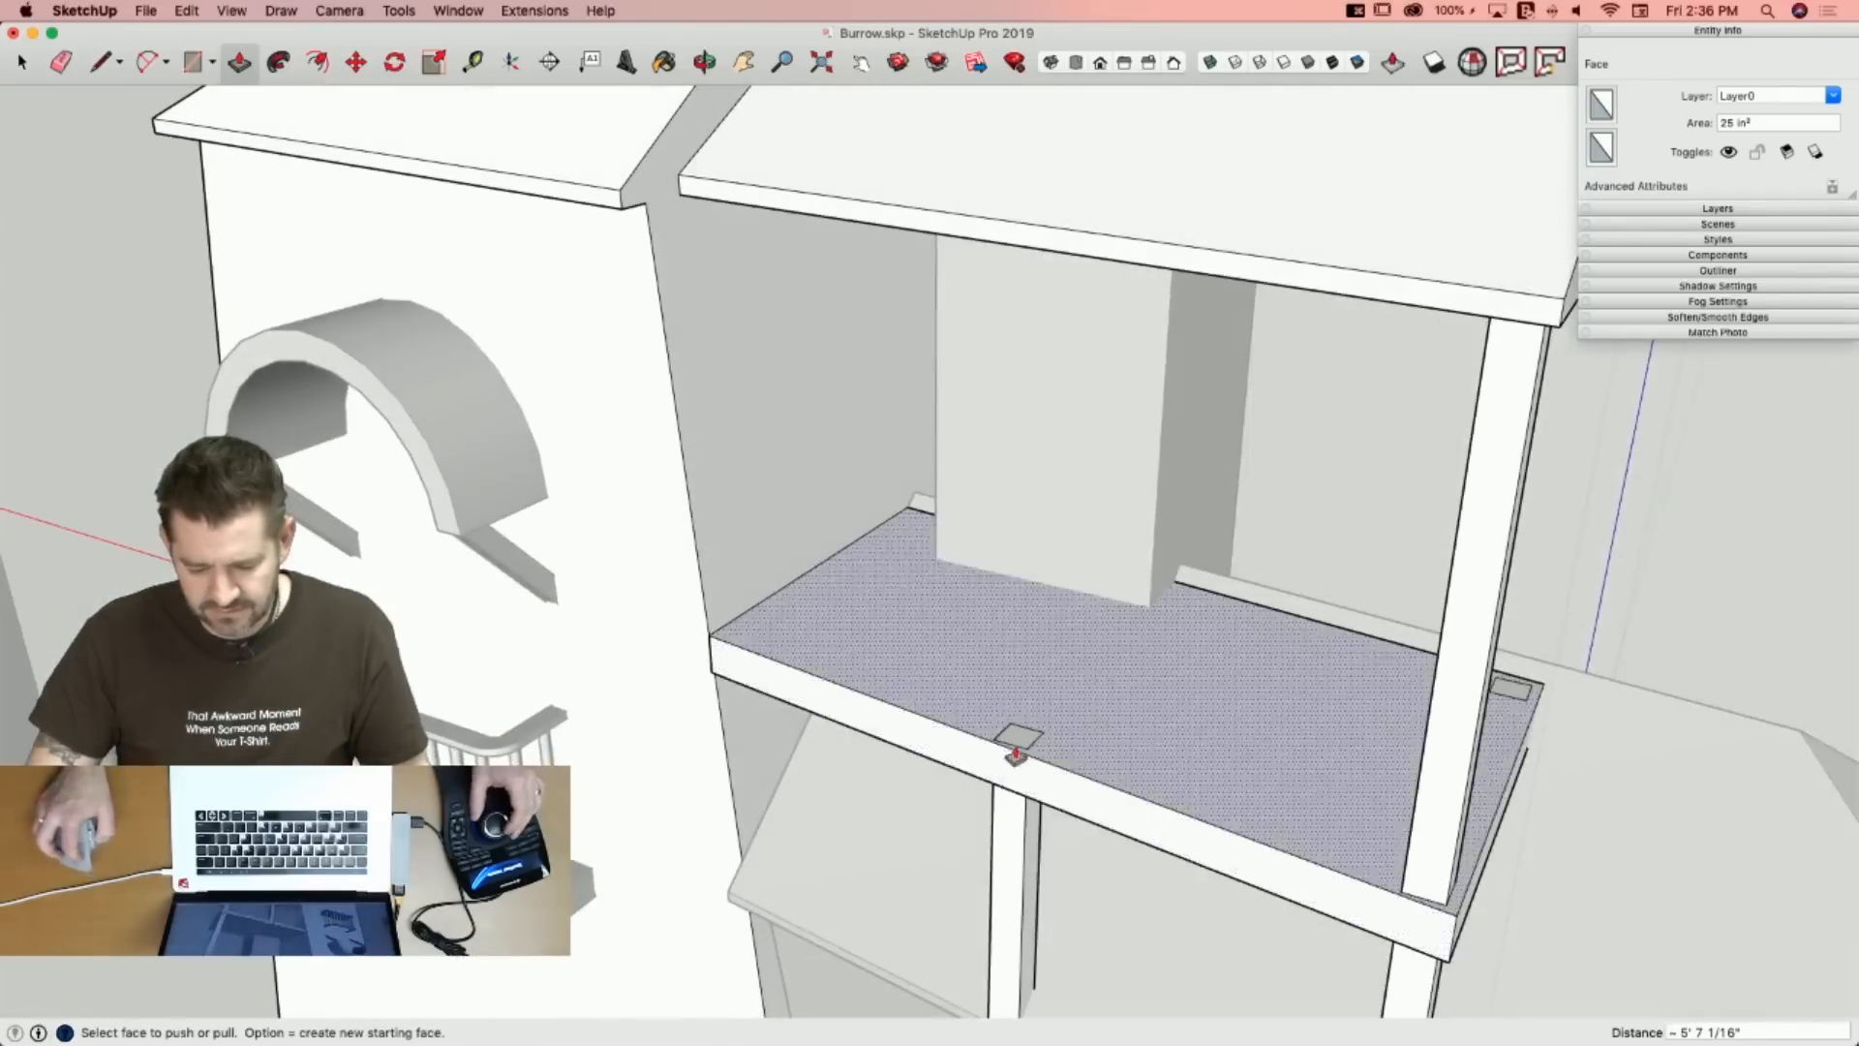
click(1008, 747)
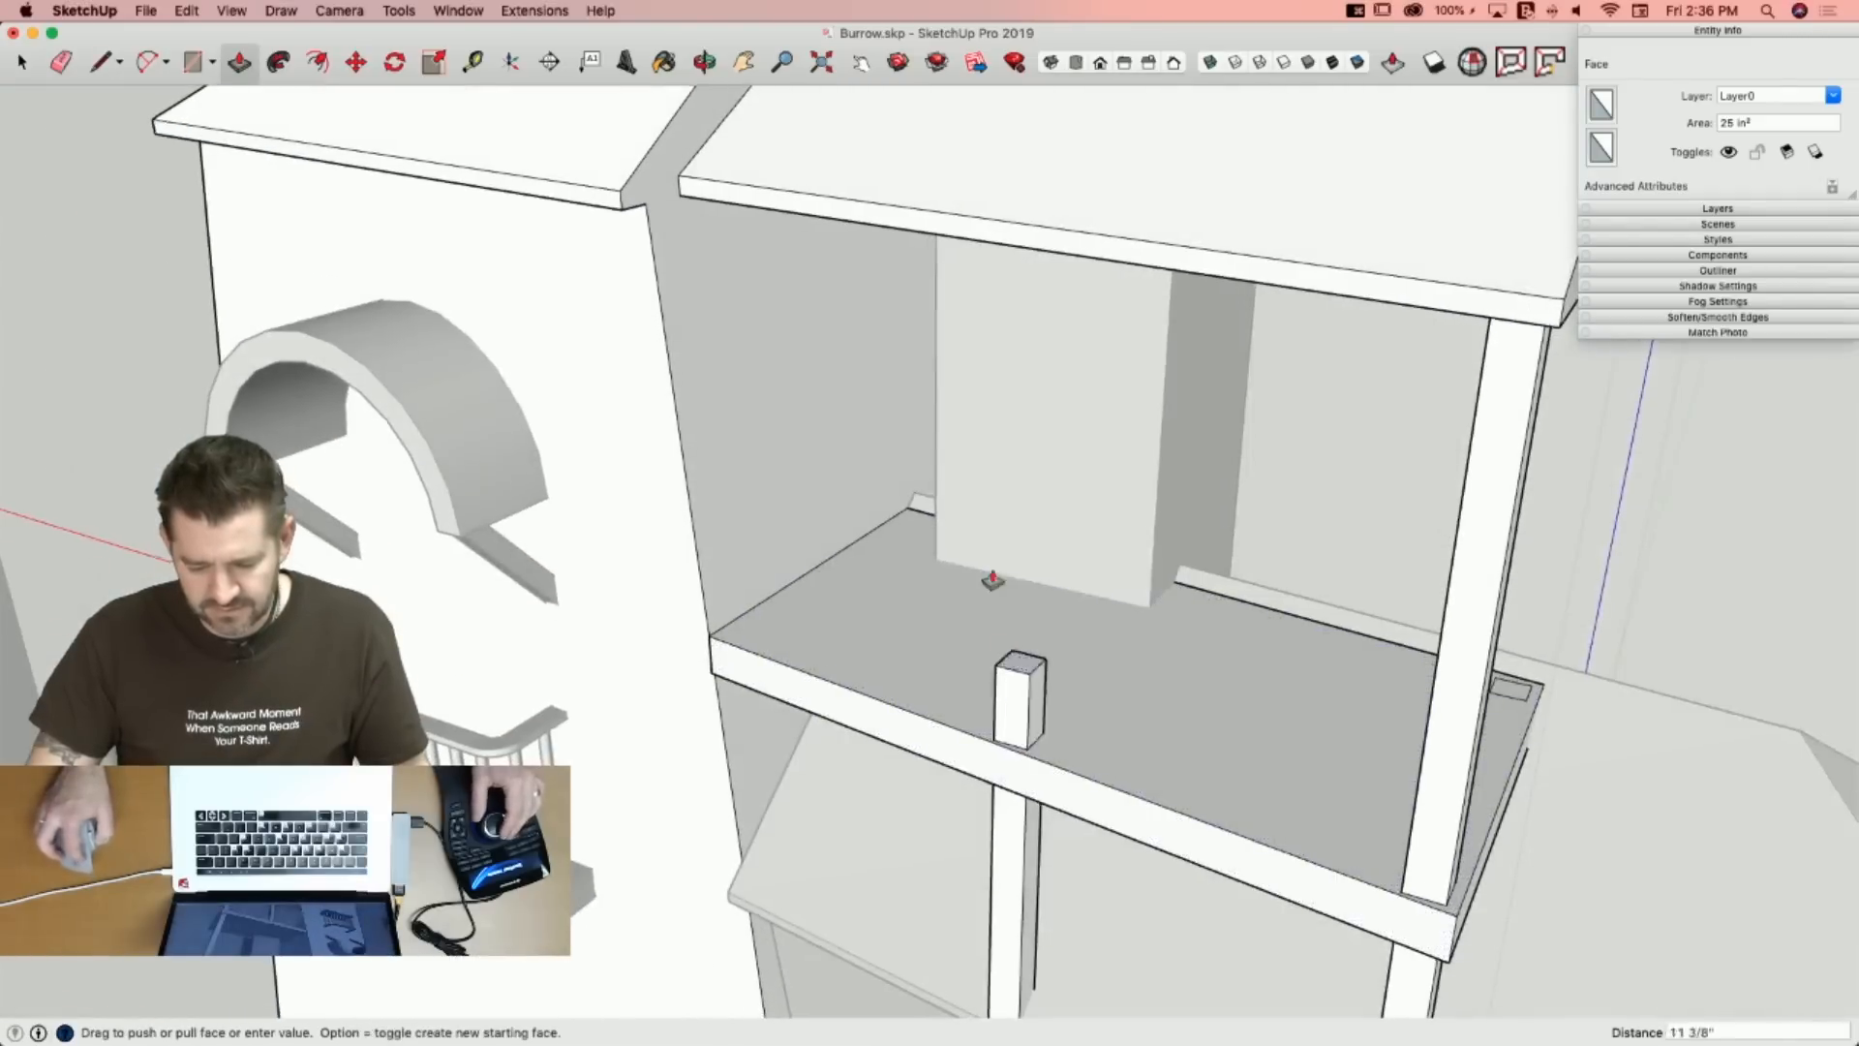
click(1050, 266)
key(space)
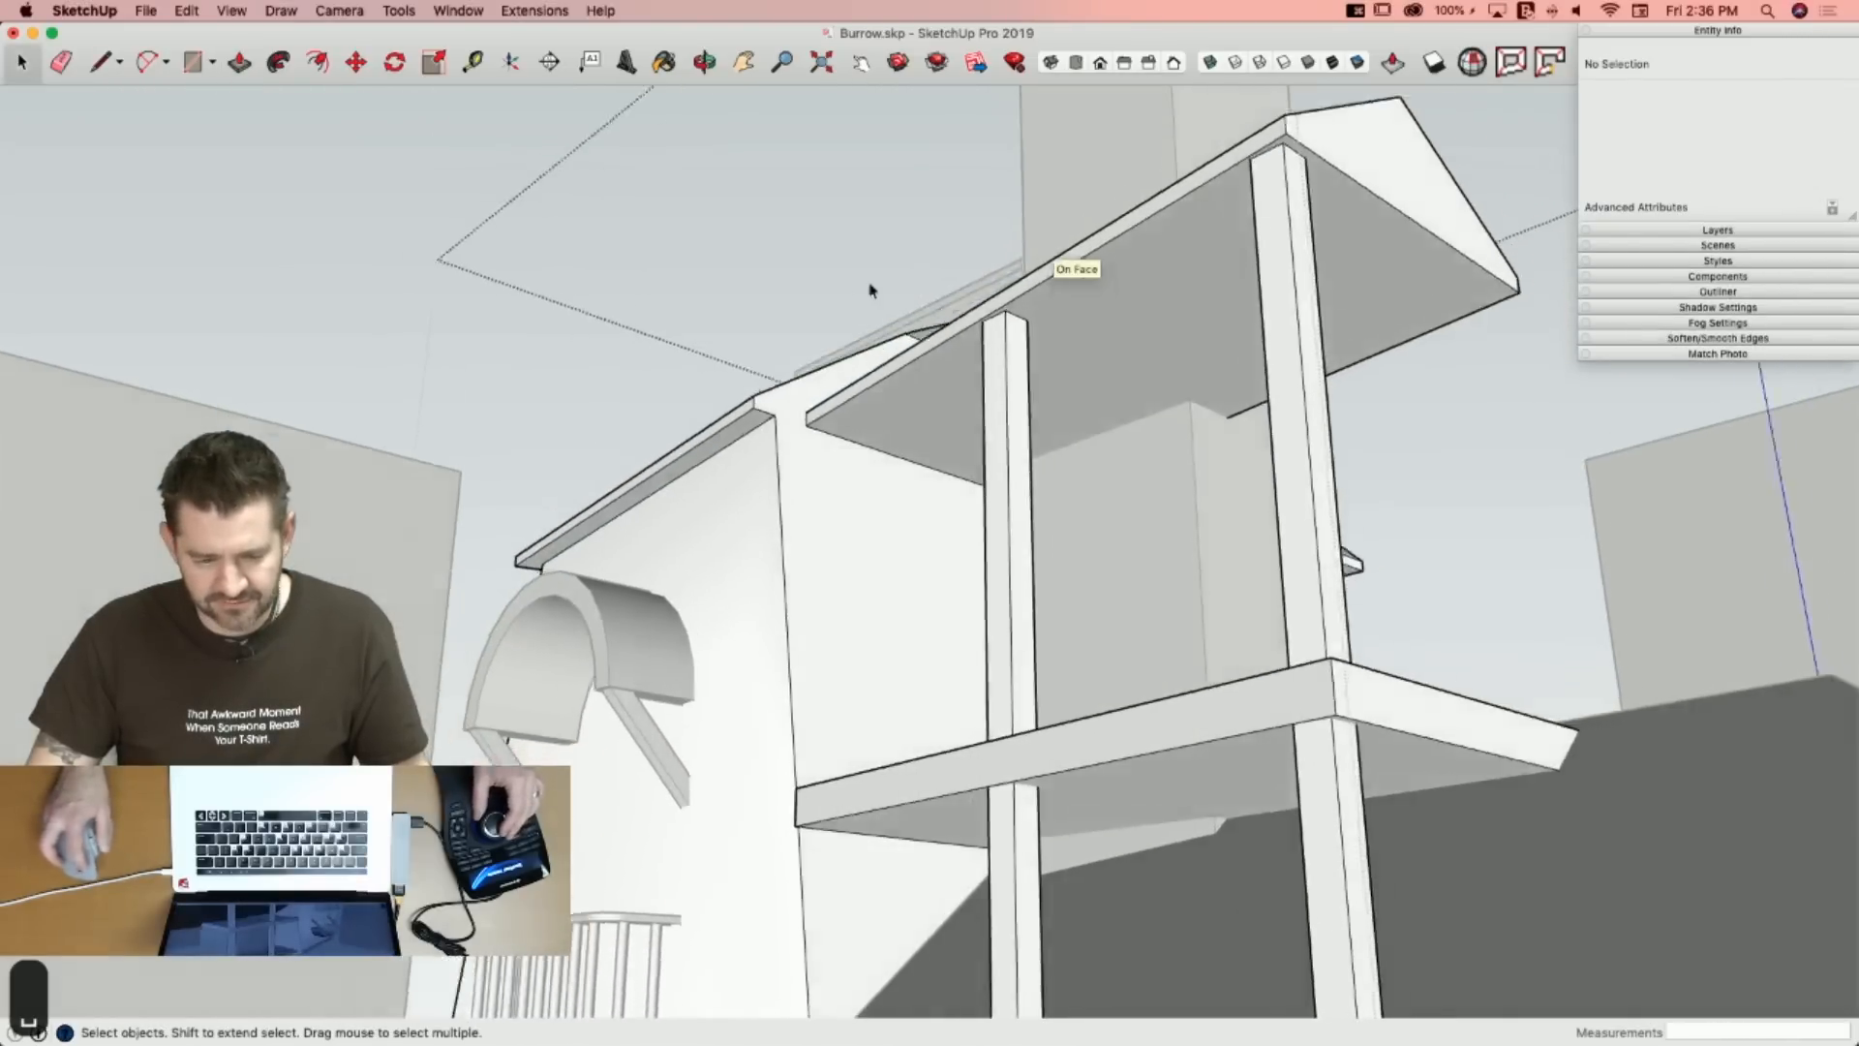
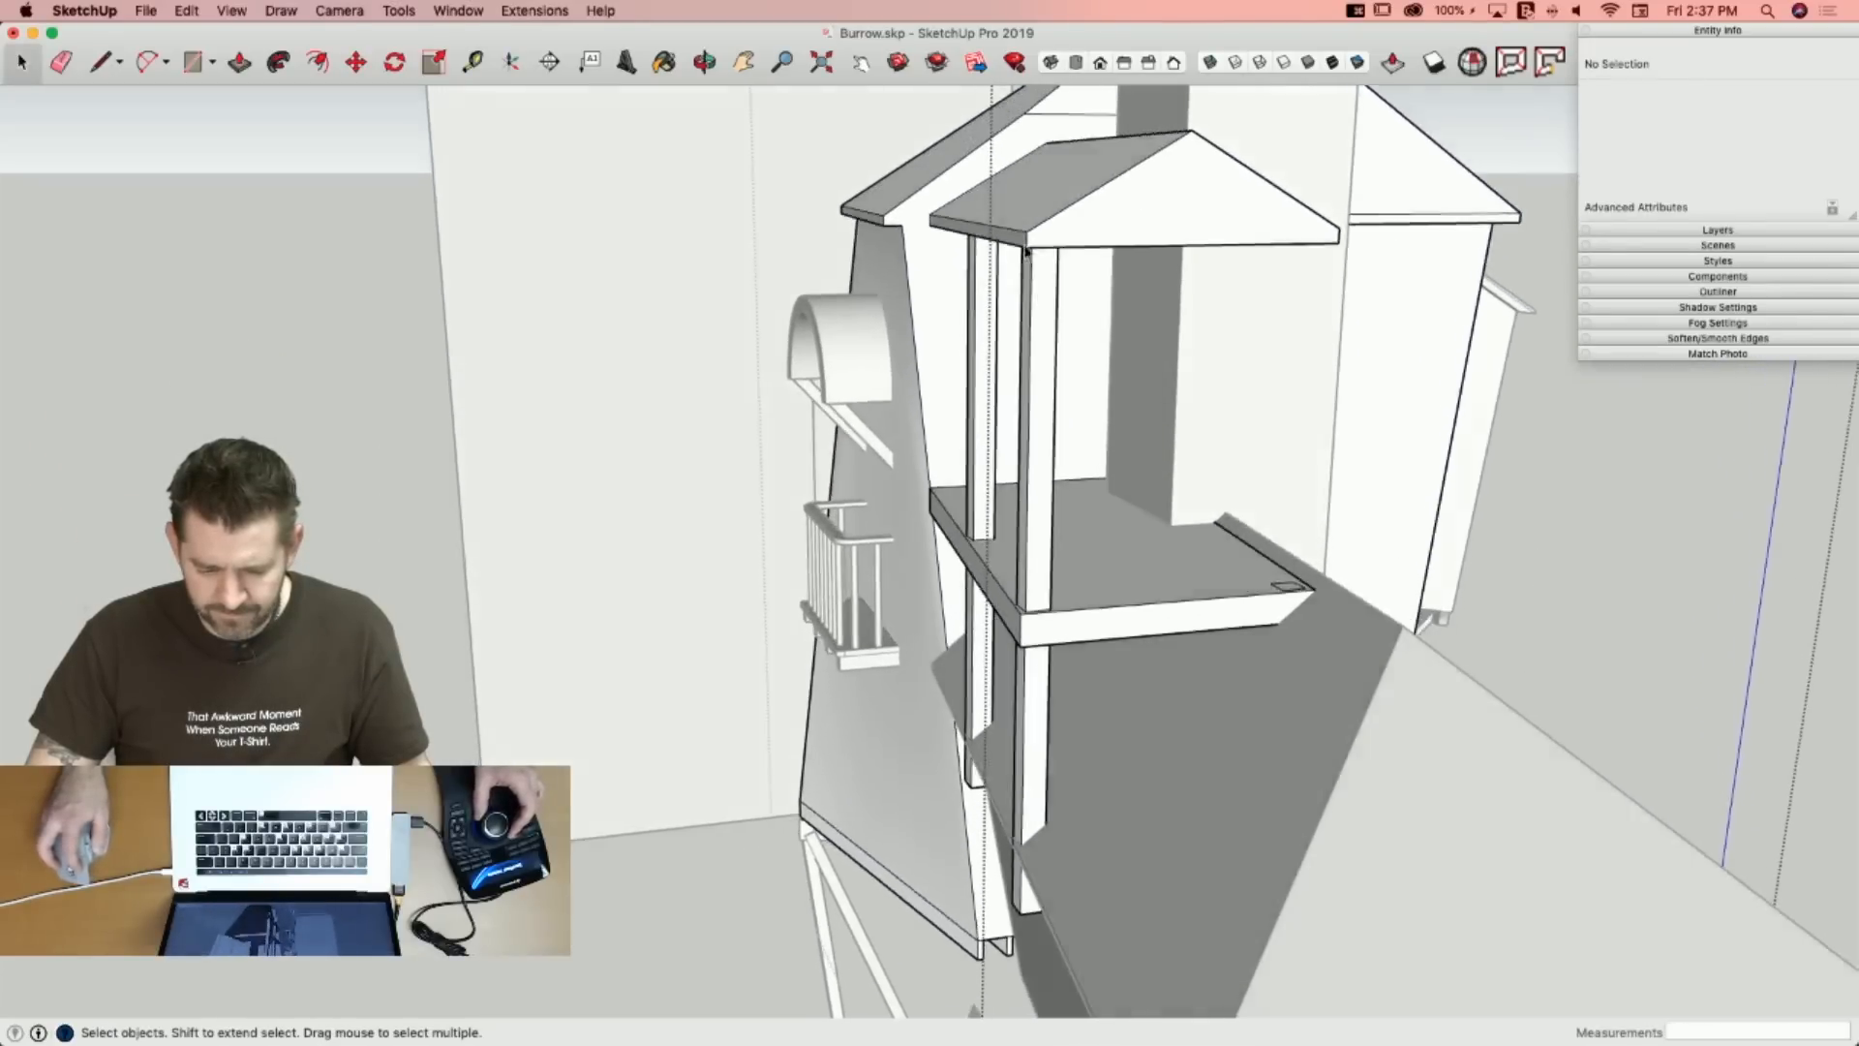
Move the corner and mid-edge posts, above and below the slab, about 7 3/4" inward from the slab's long outer edge.
key(l)
key(space)
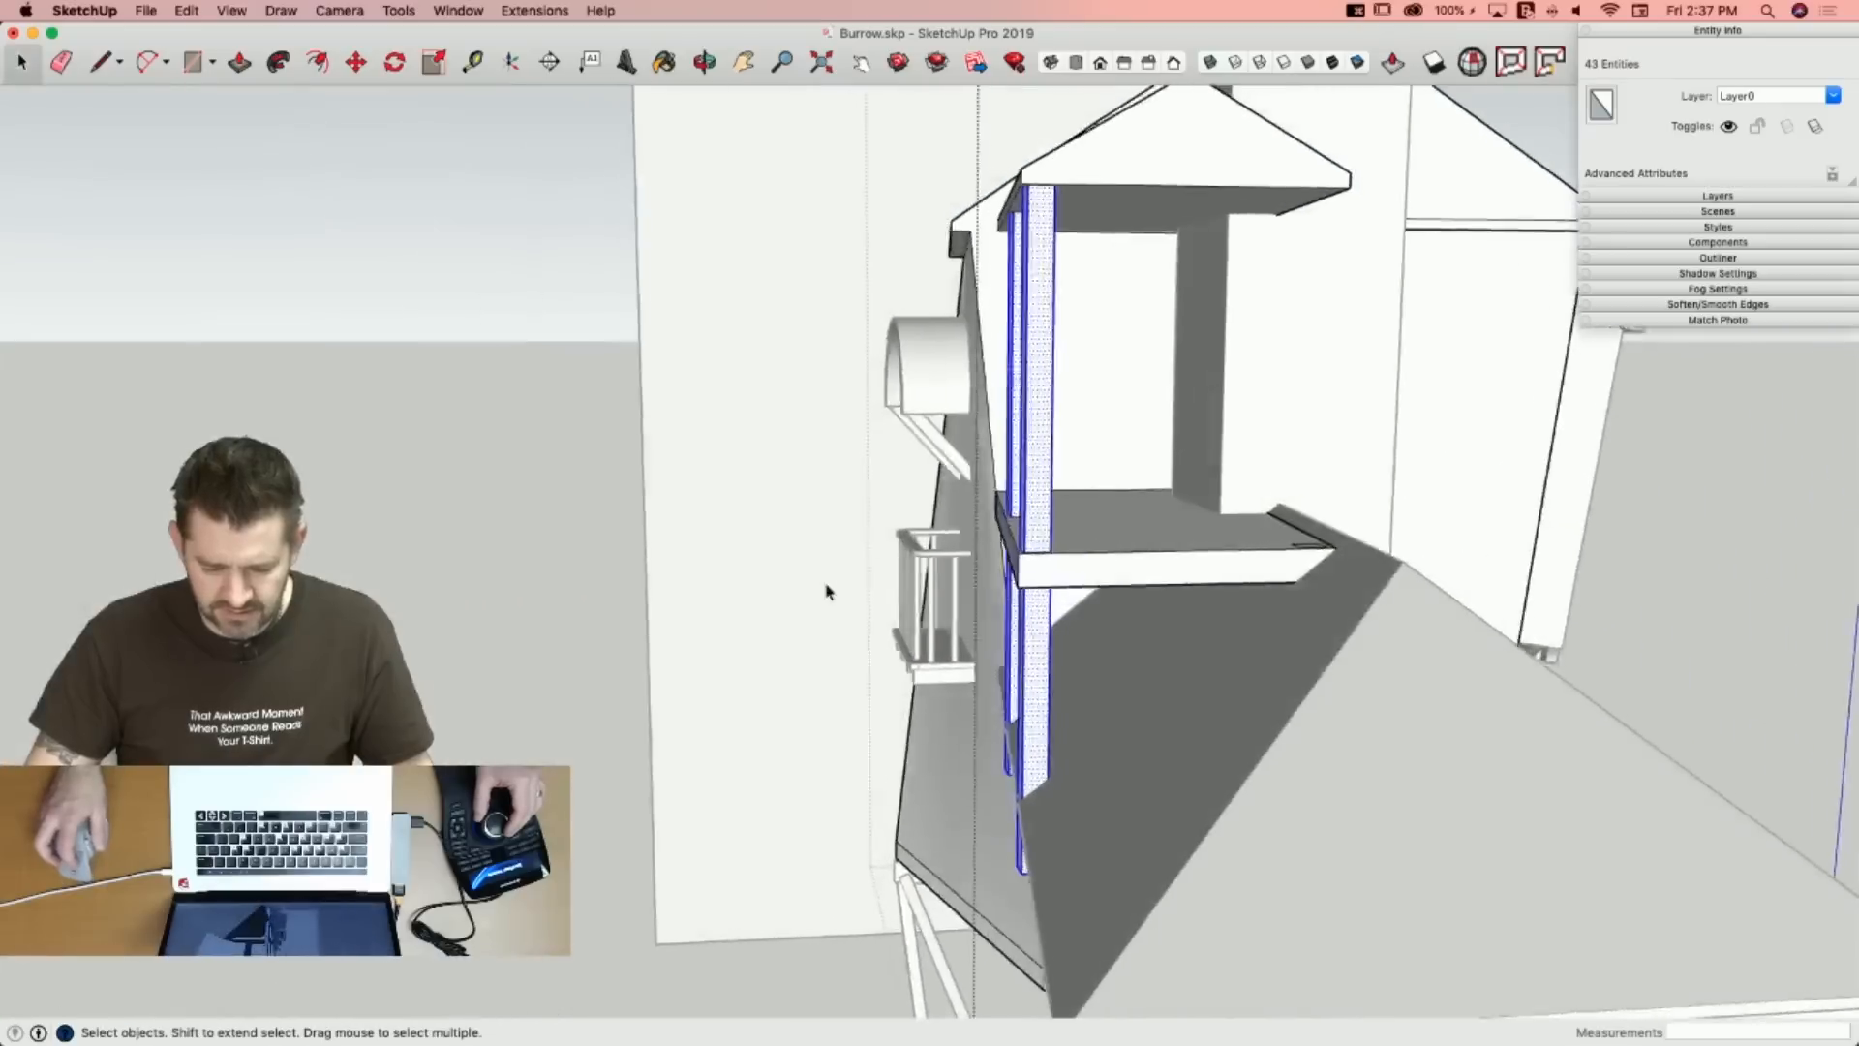
key(m)
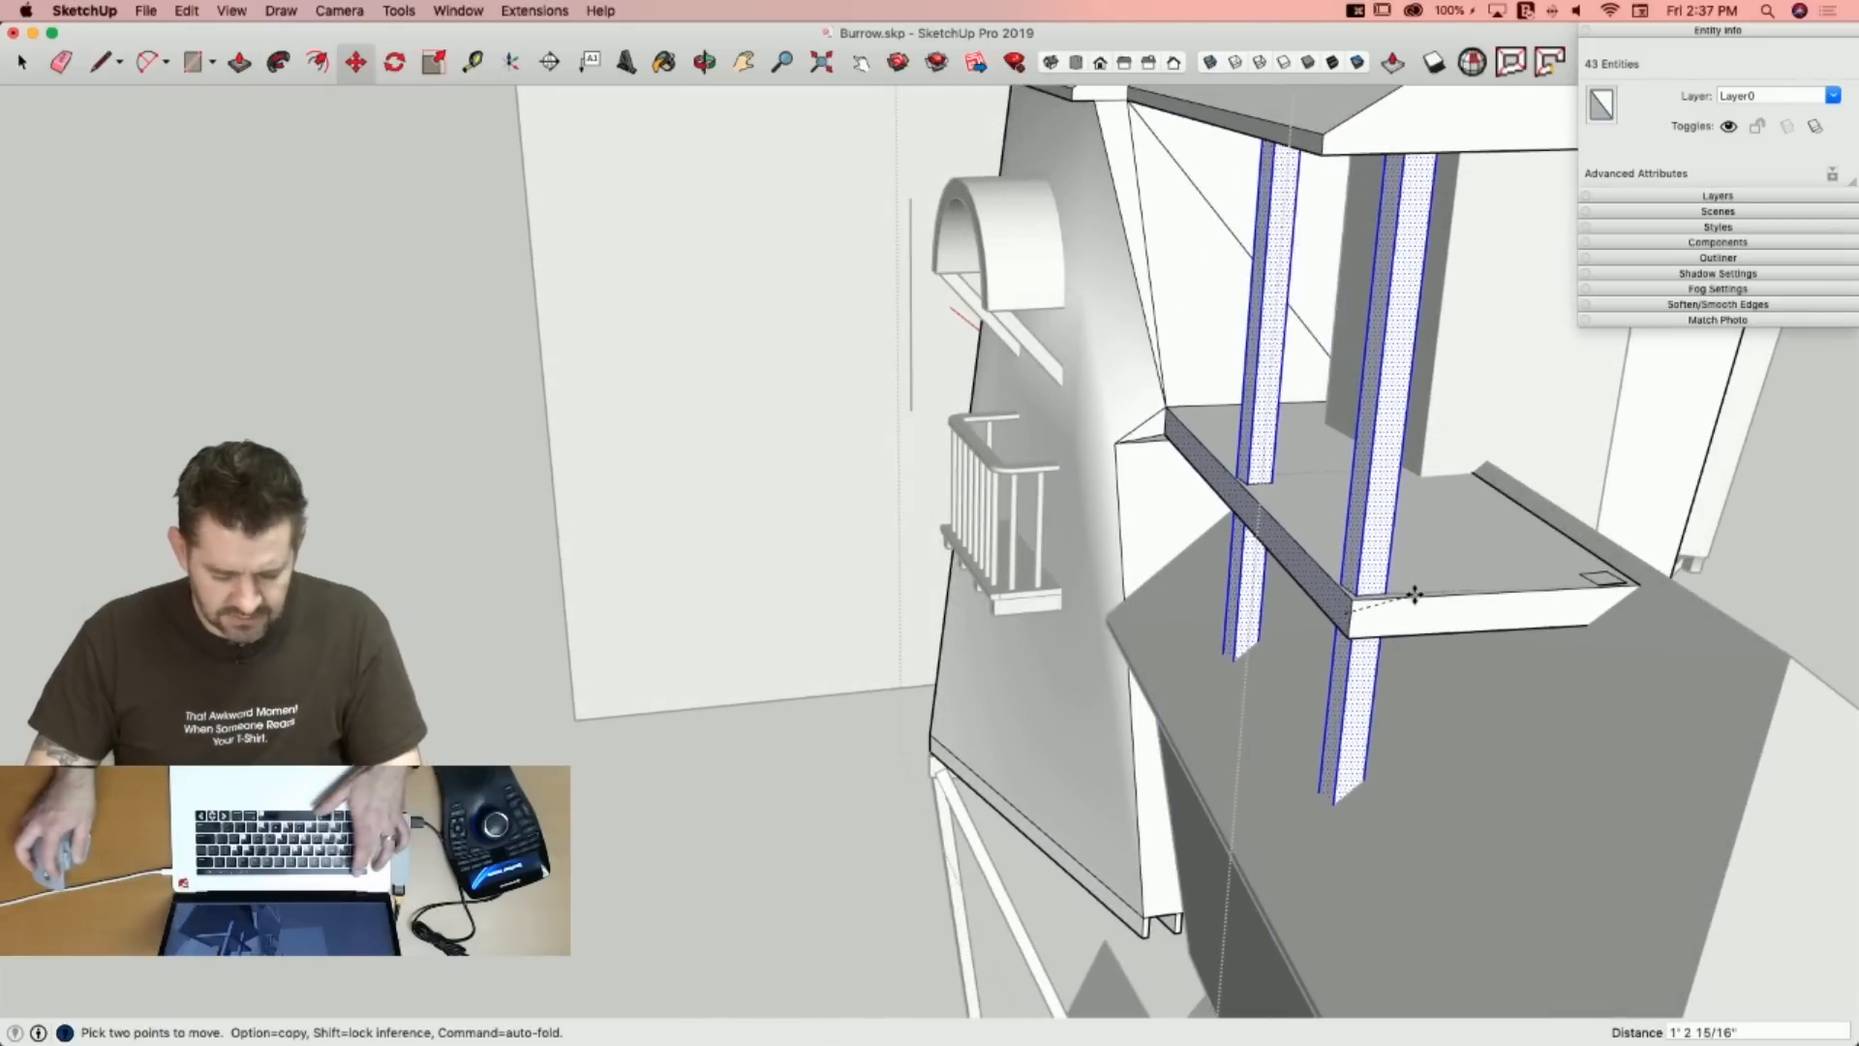
key(Escape)
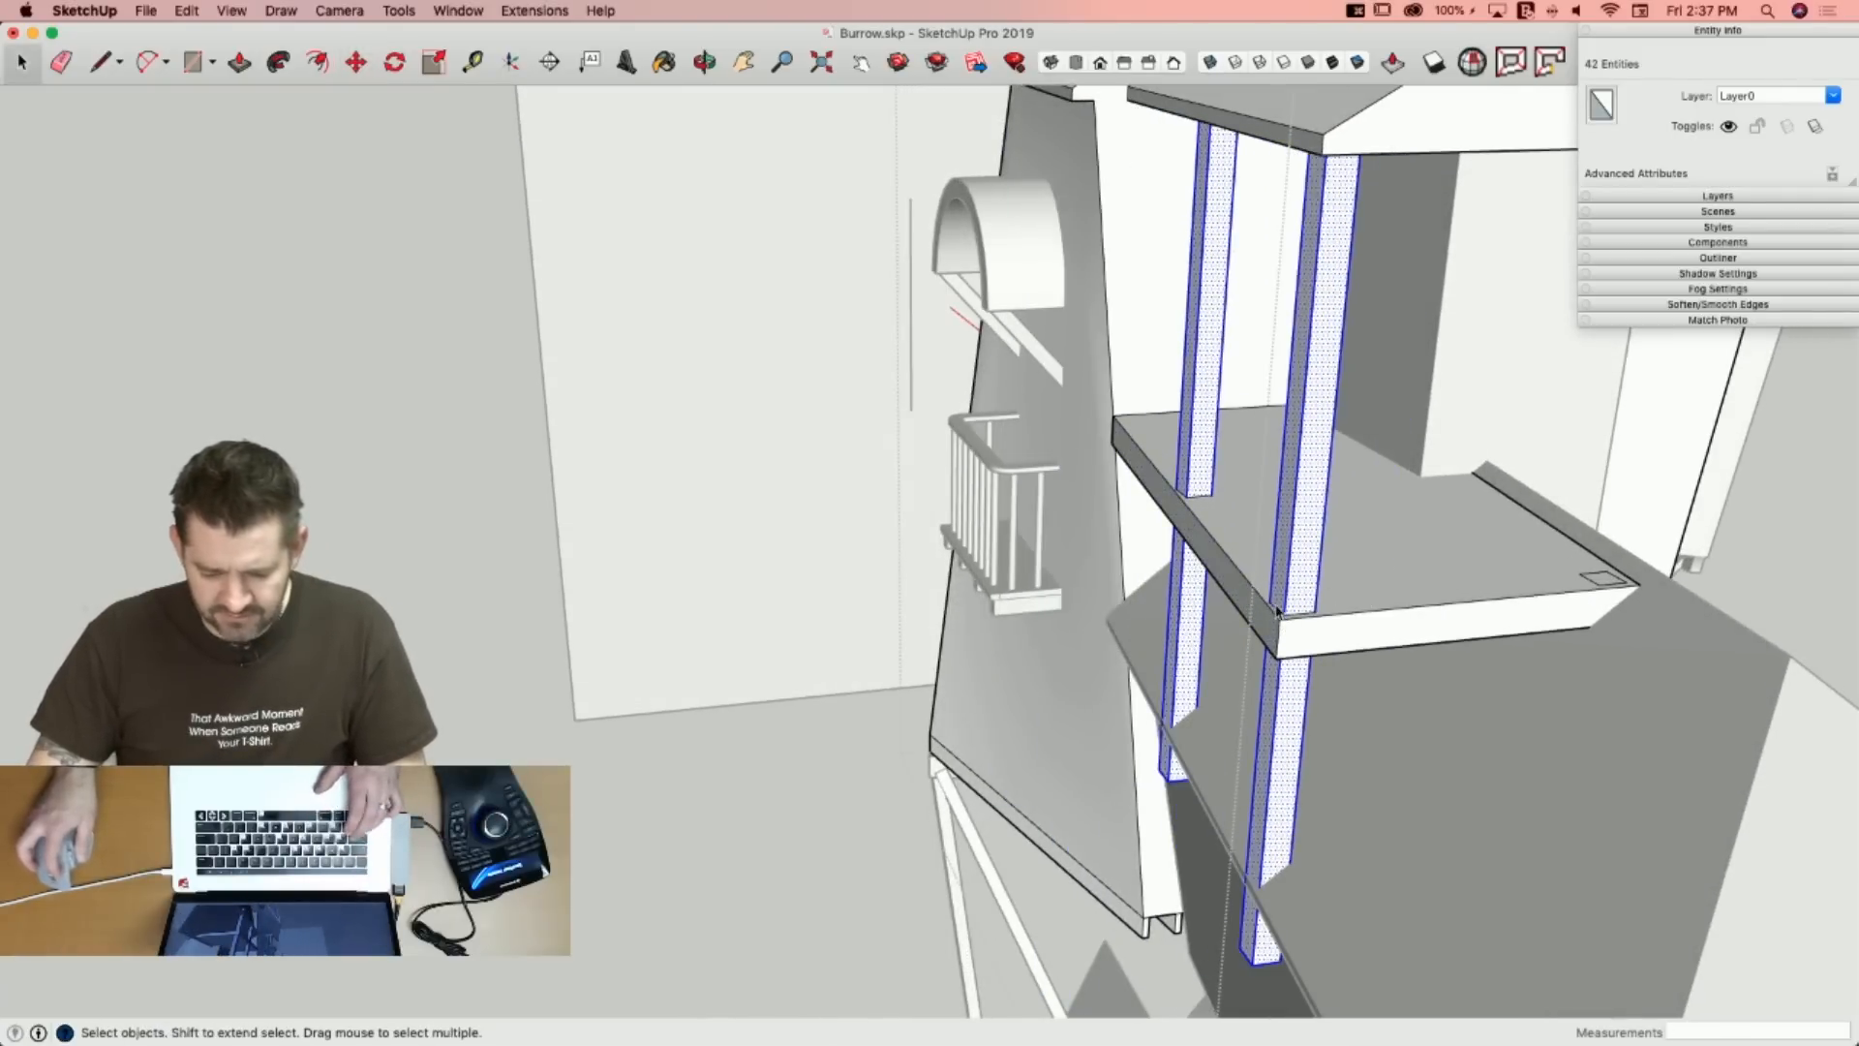
click(1337, 615)
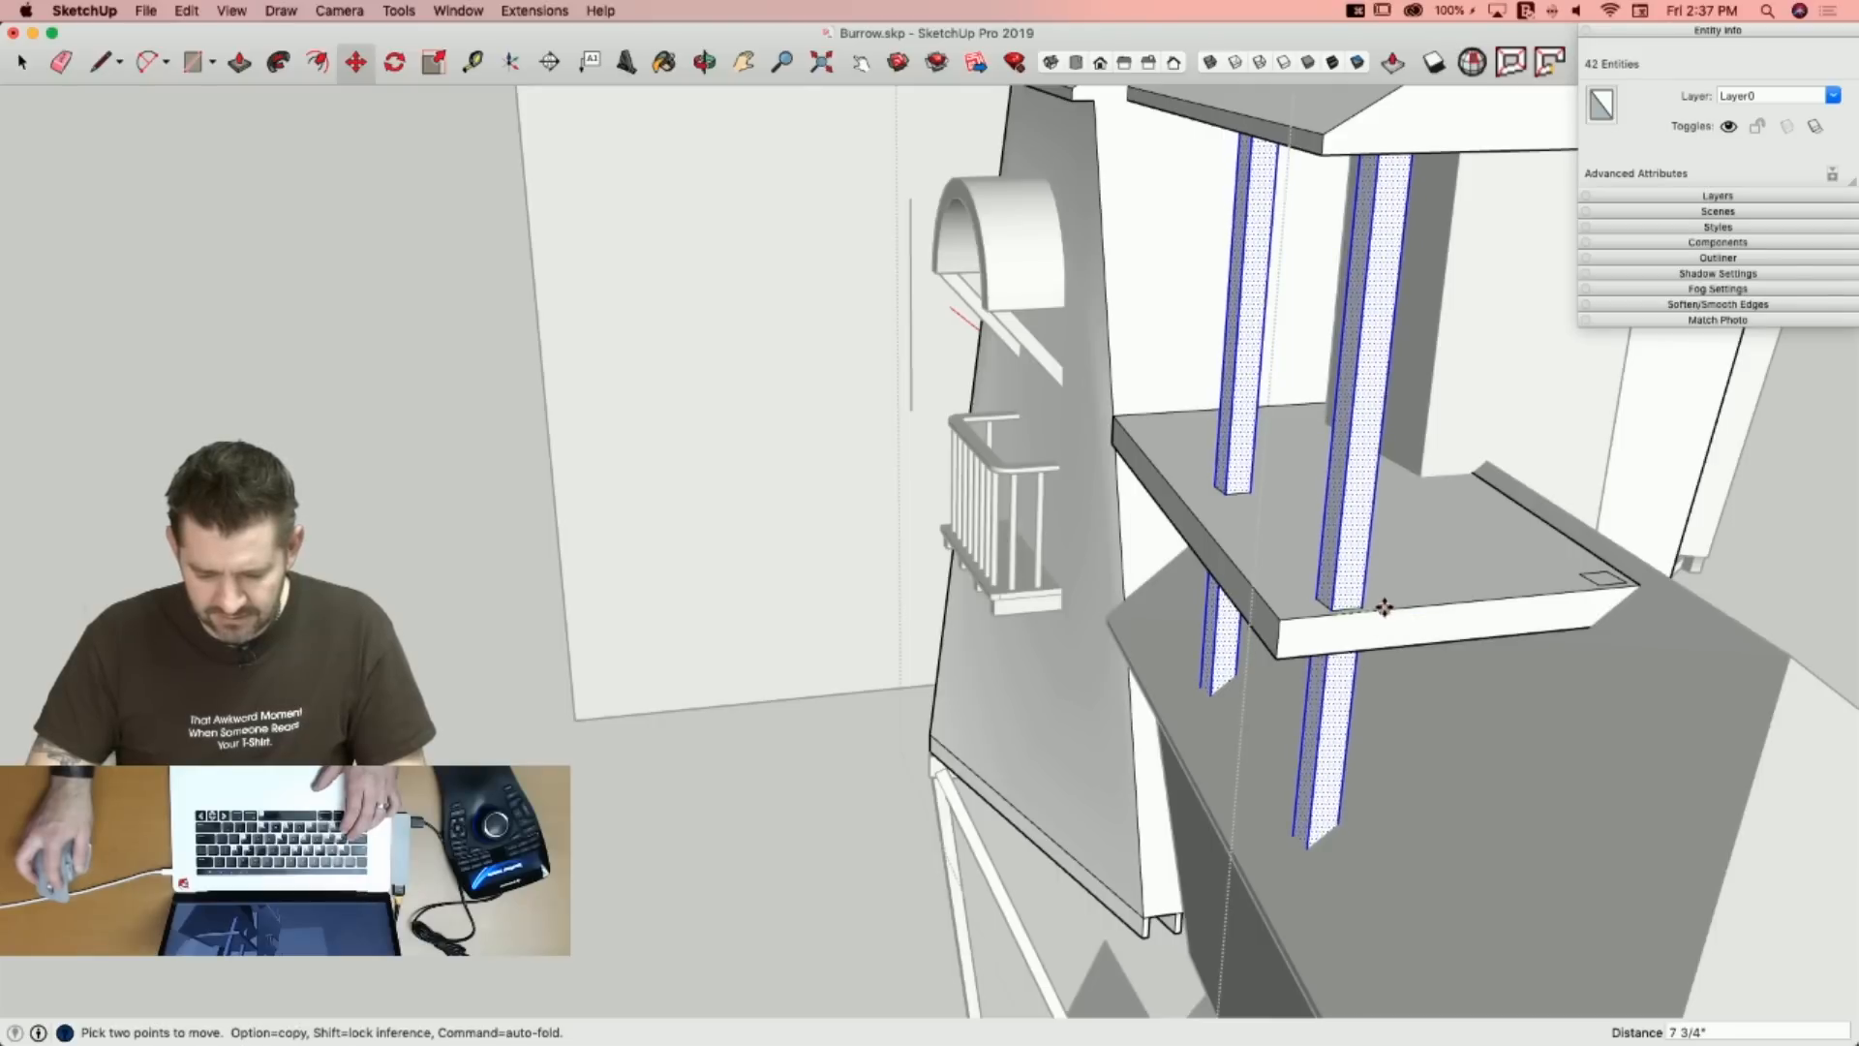
Draw a line along the slab outside the posts, push the outer strip 6 7/16" down to remove it, and erase the leftover edges at the wall.
key(space)
click(1240, 716)
key(p)
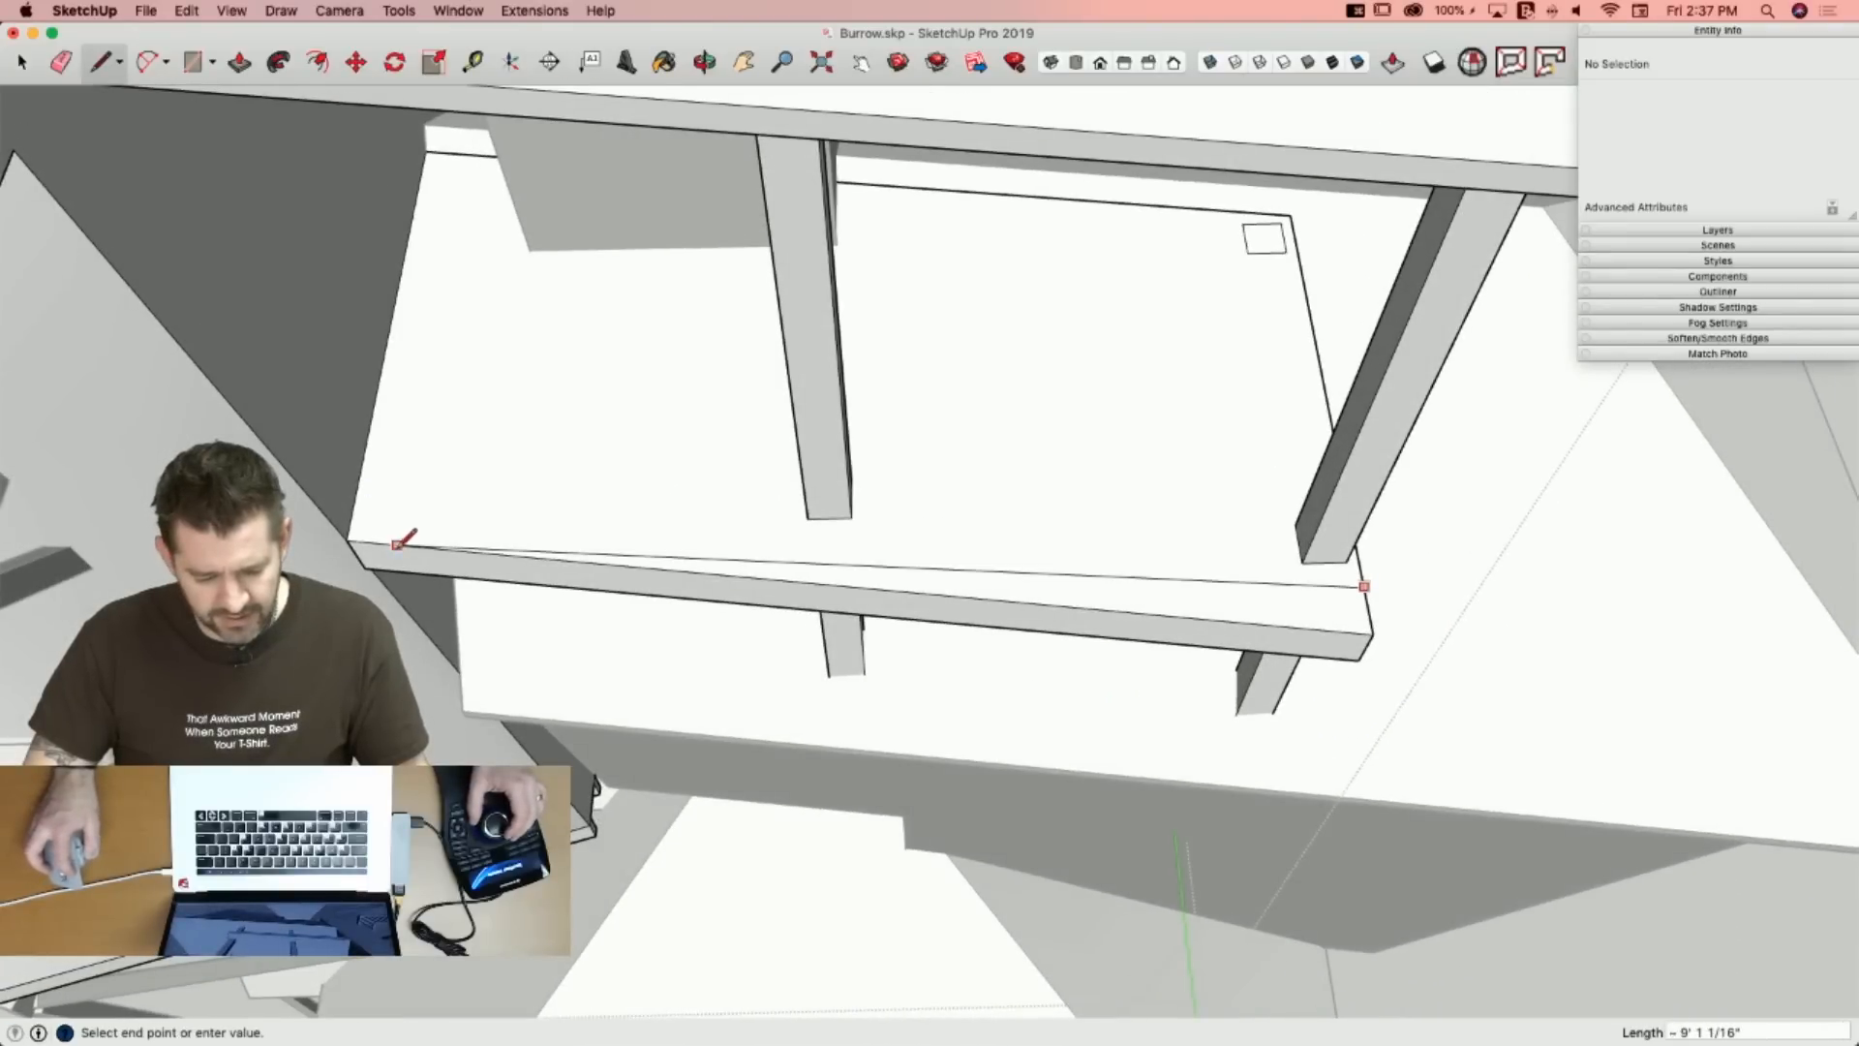
key(p)
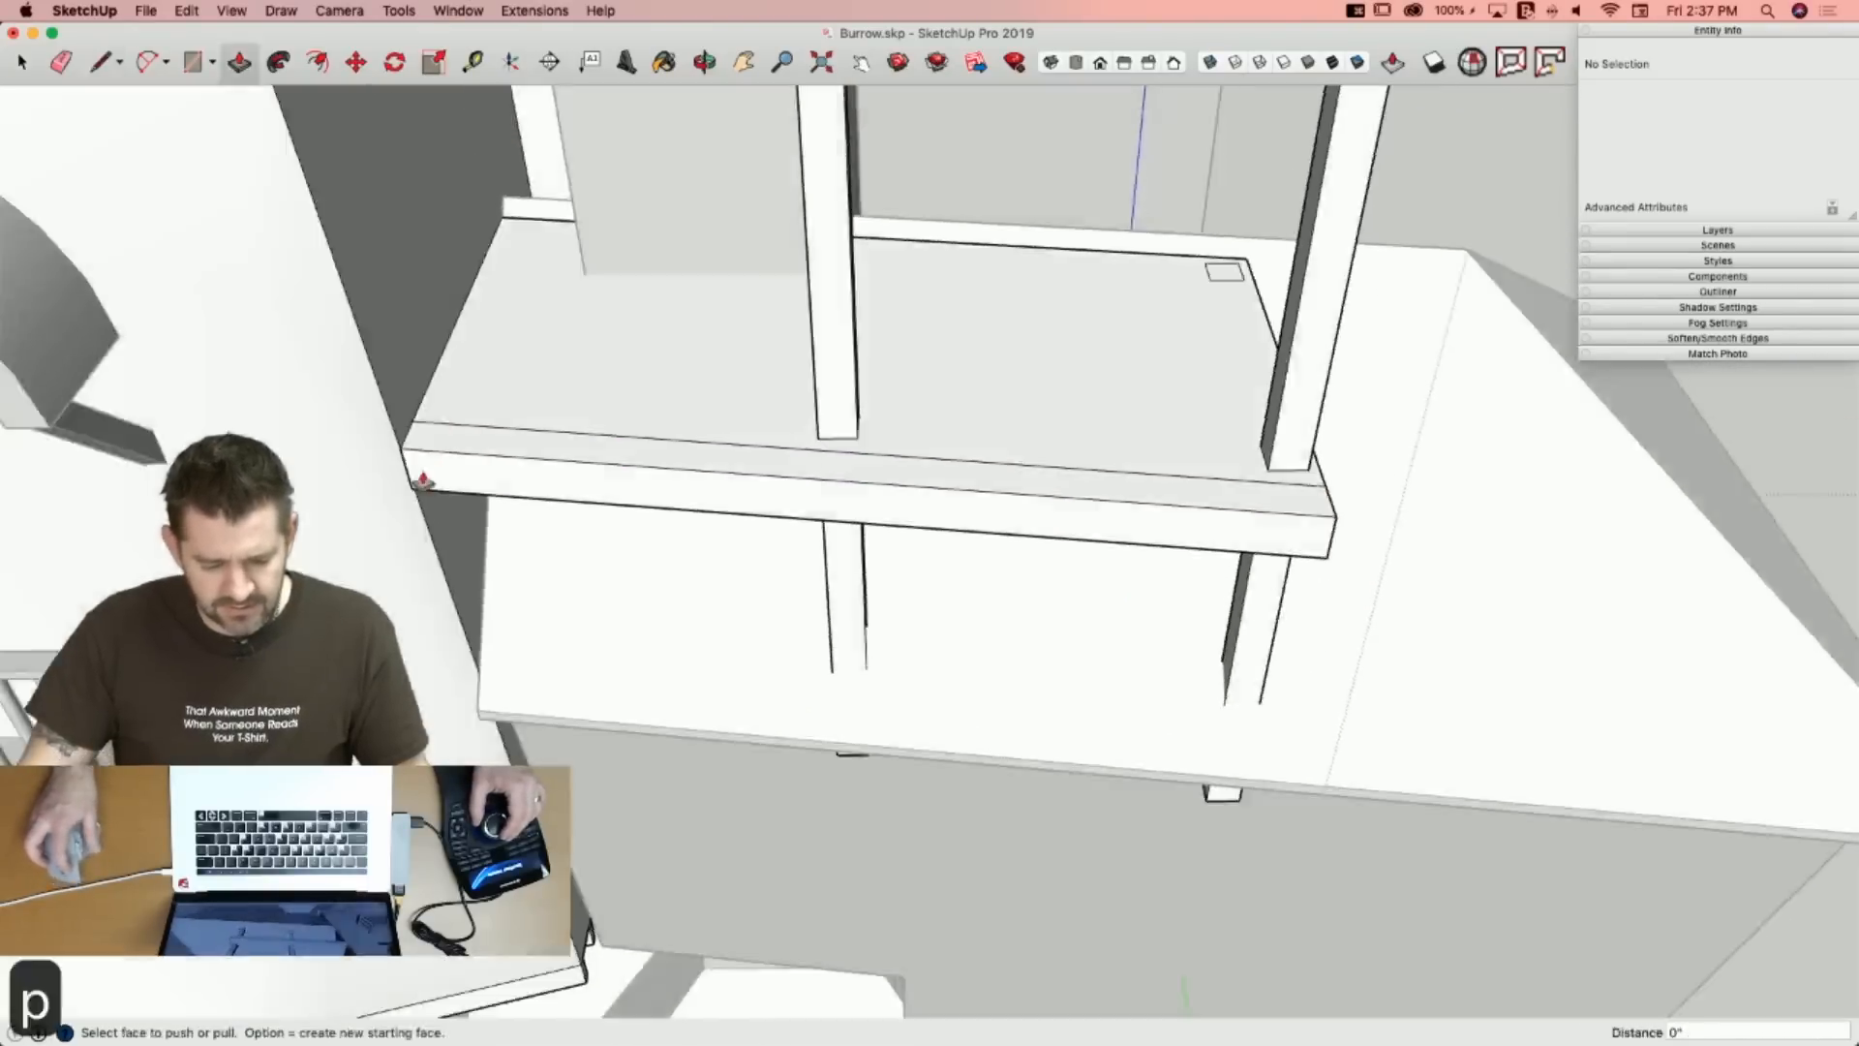
click(481, 416)
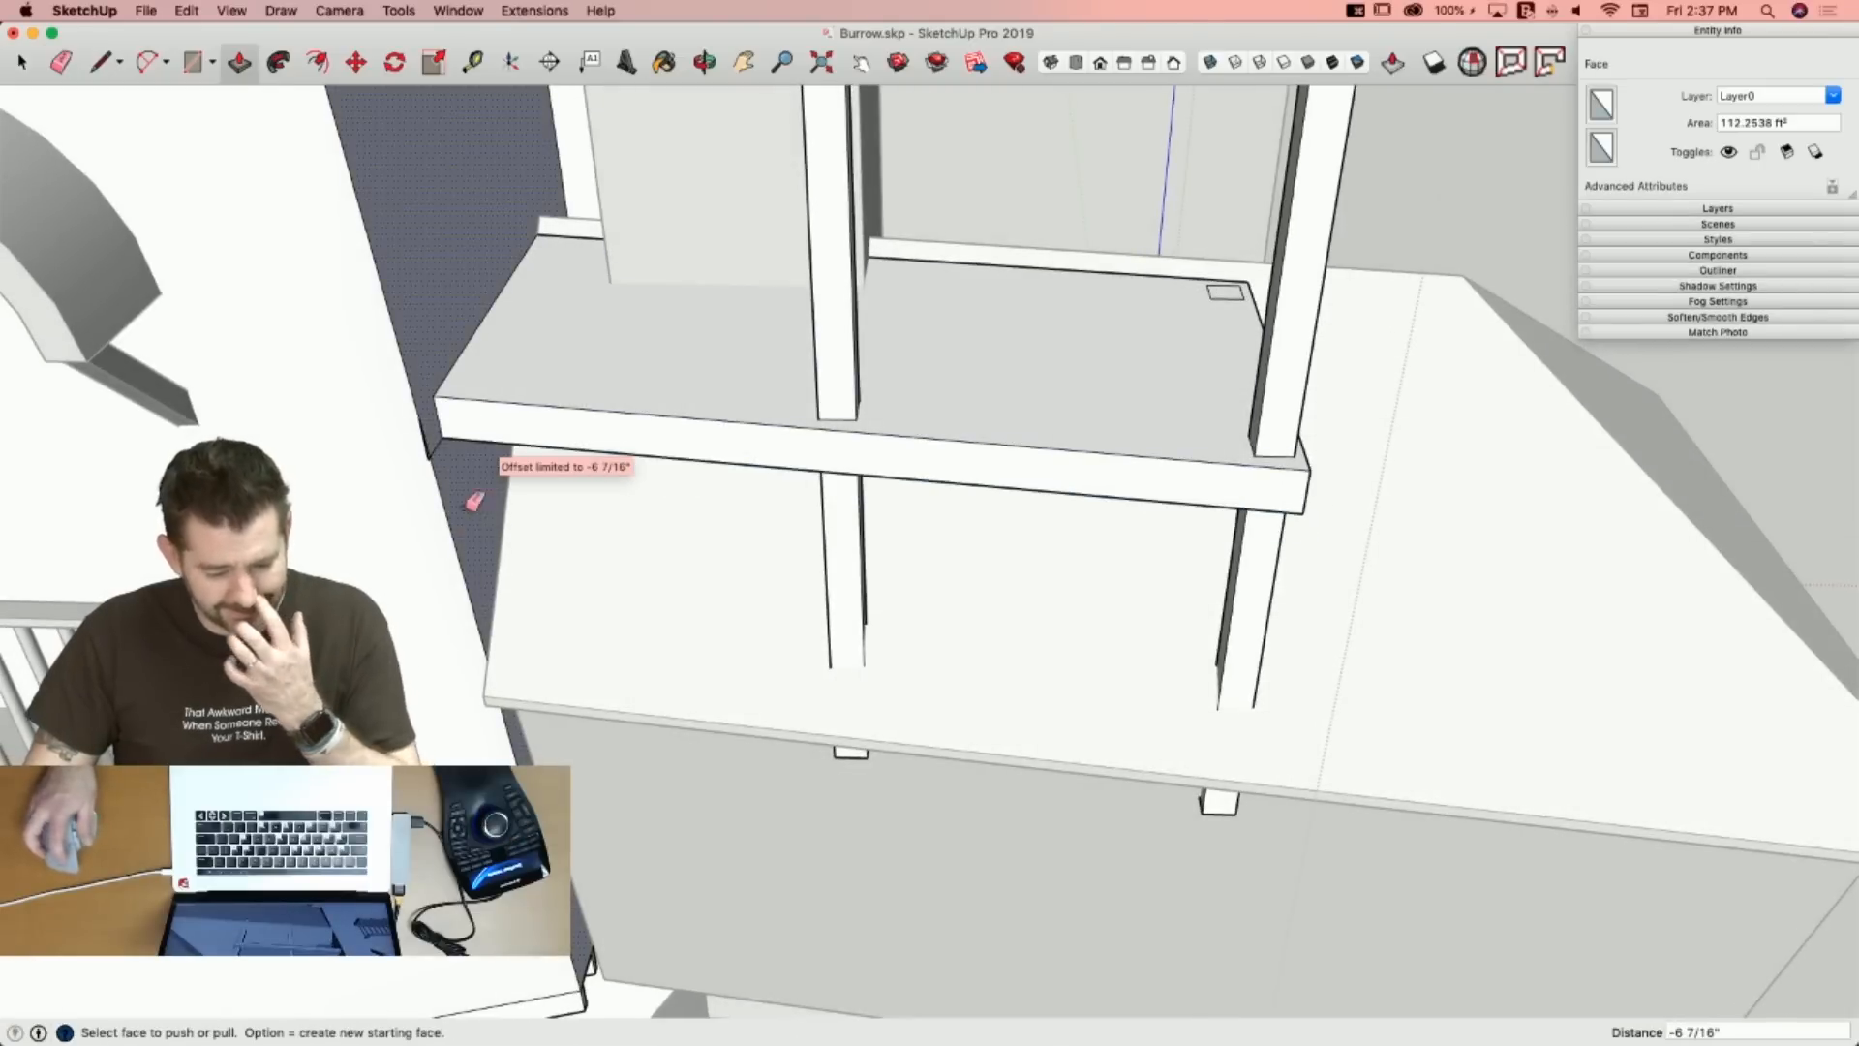
key(e)
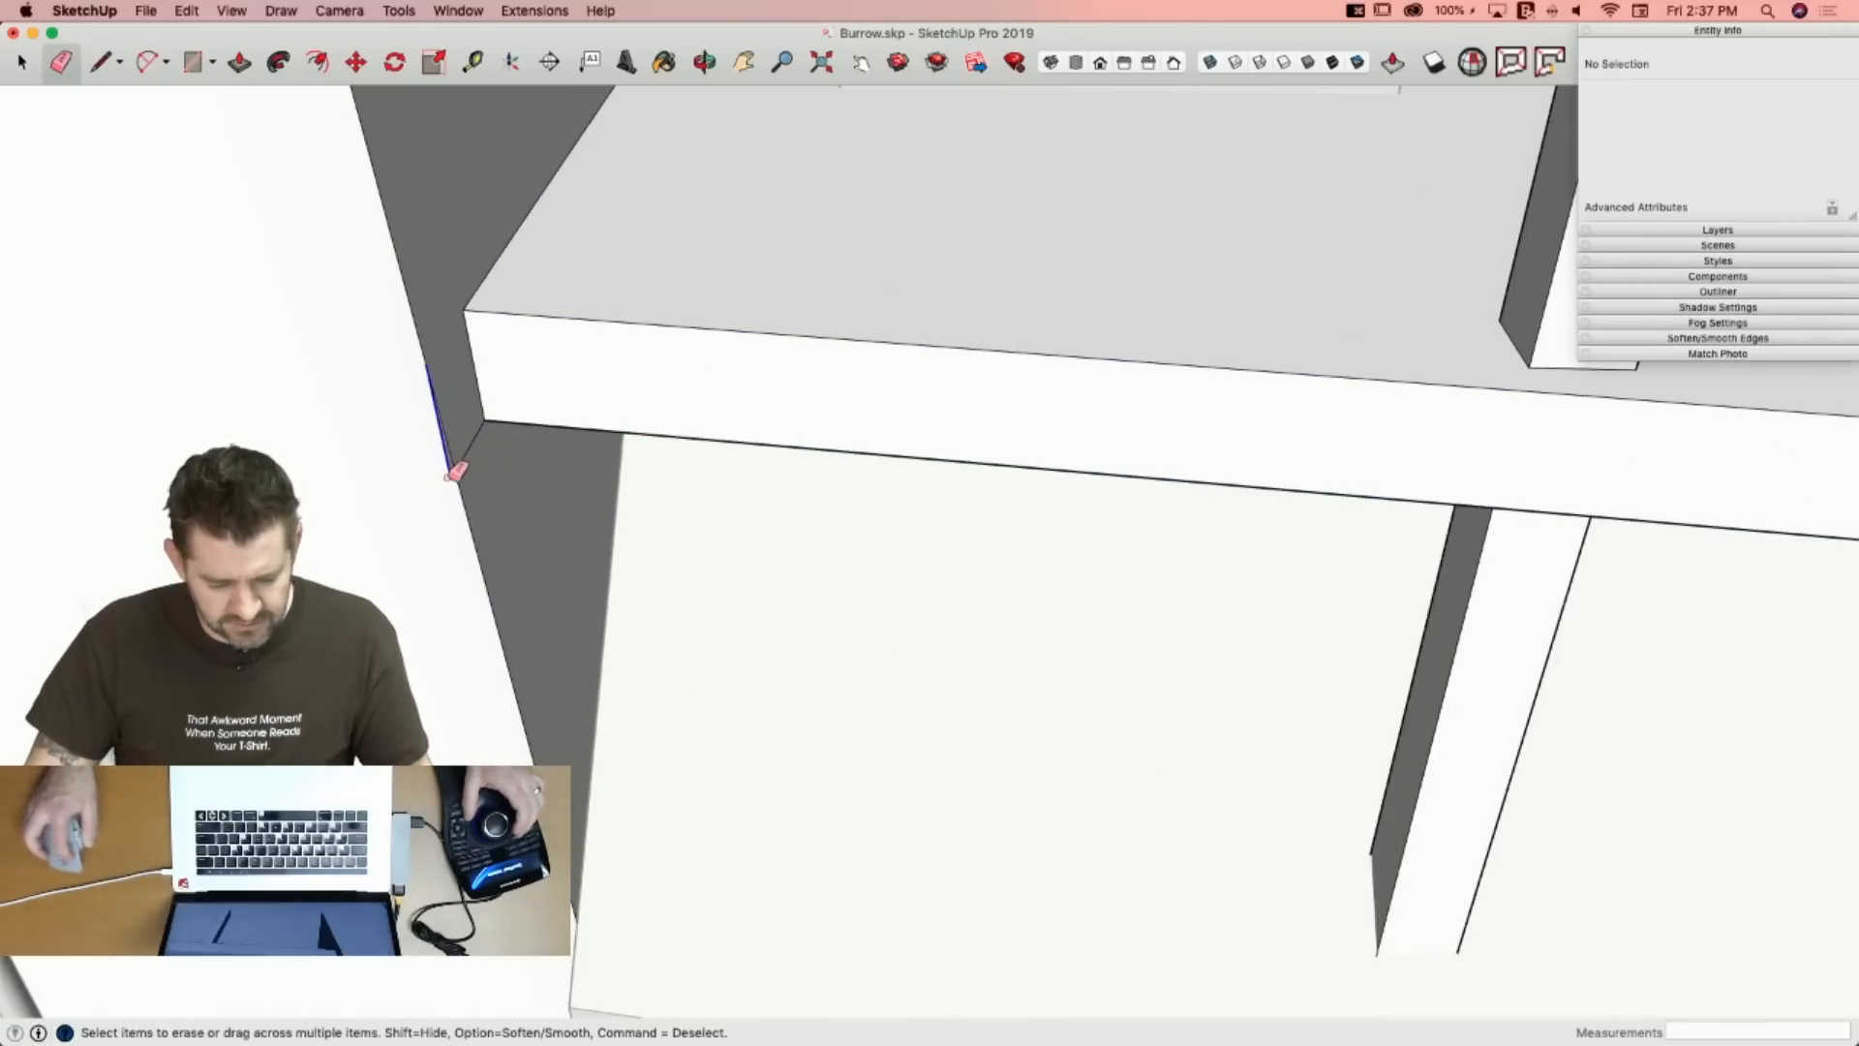
click(449, 477)
click(462, 459)
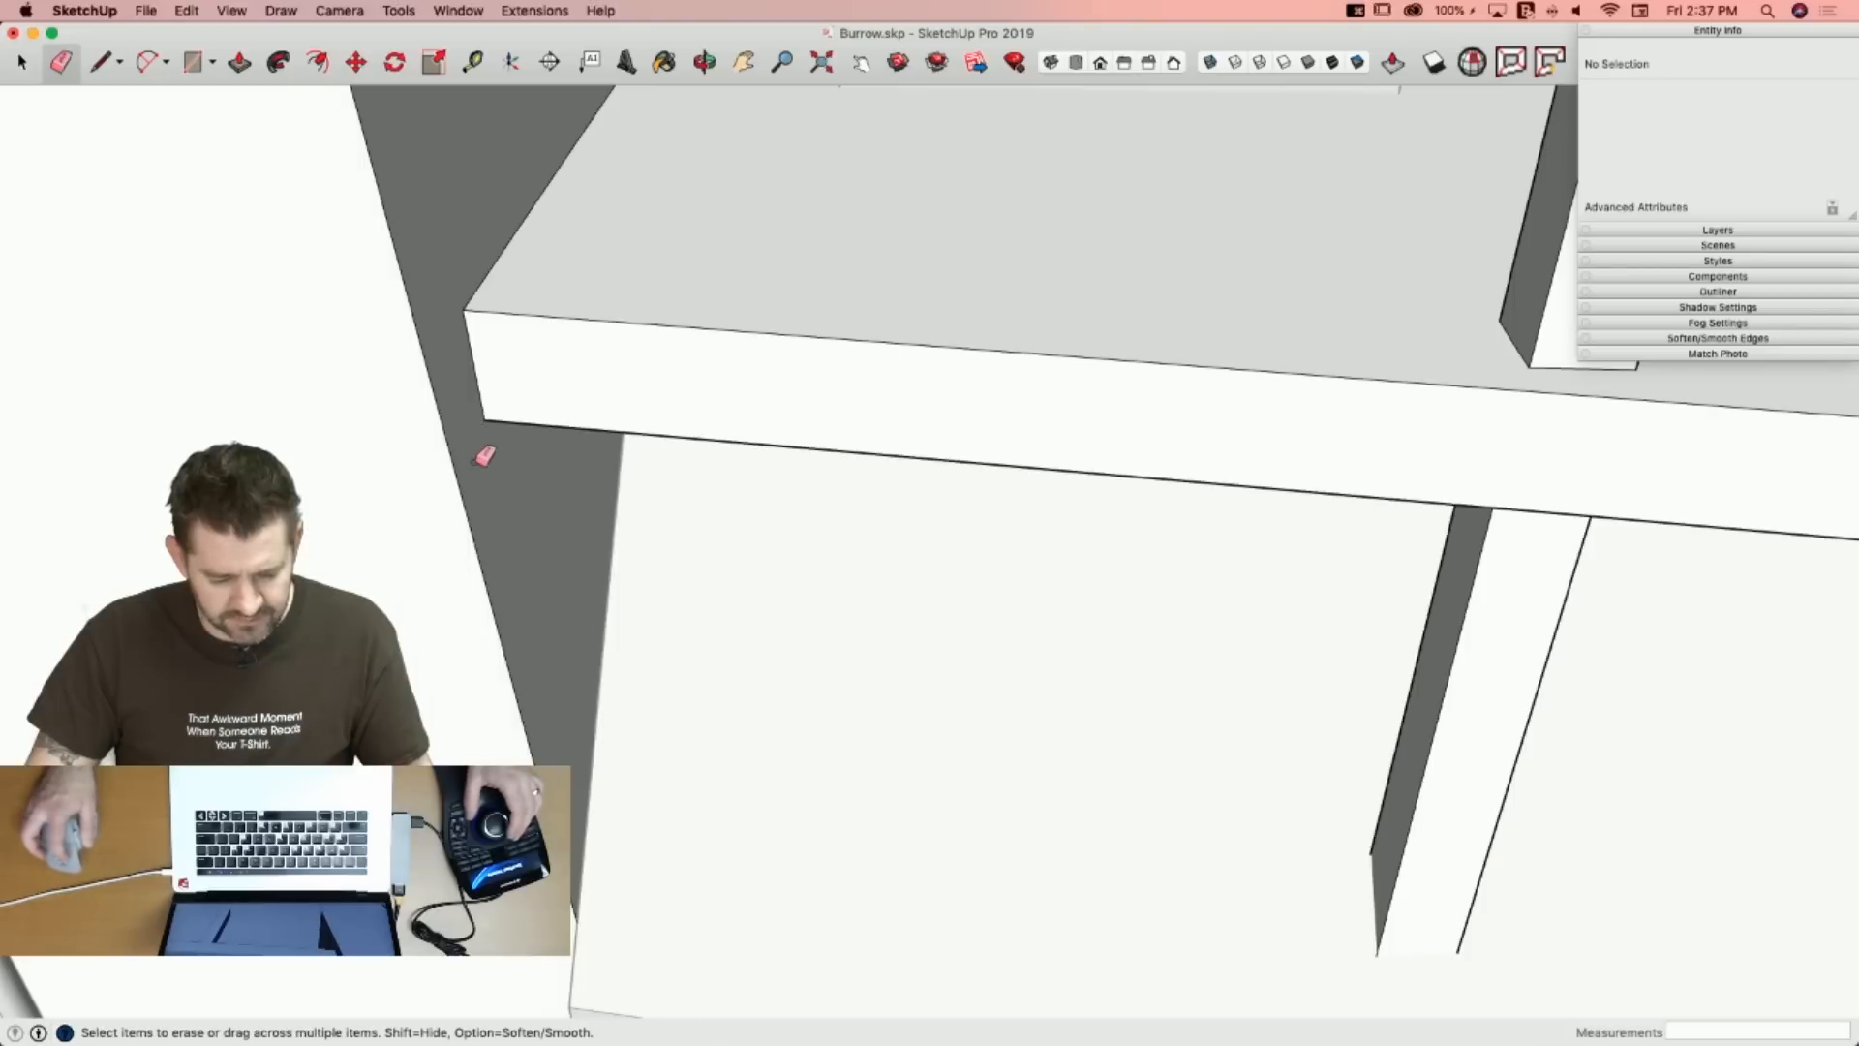
key(space)
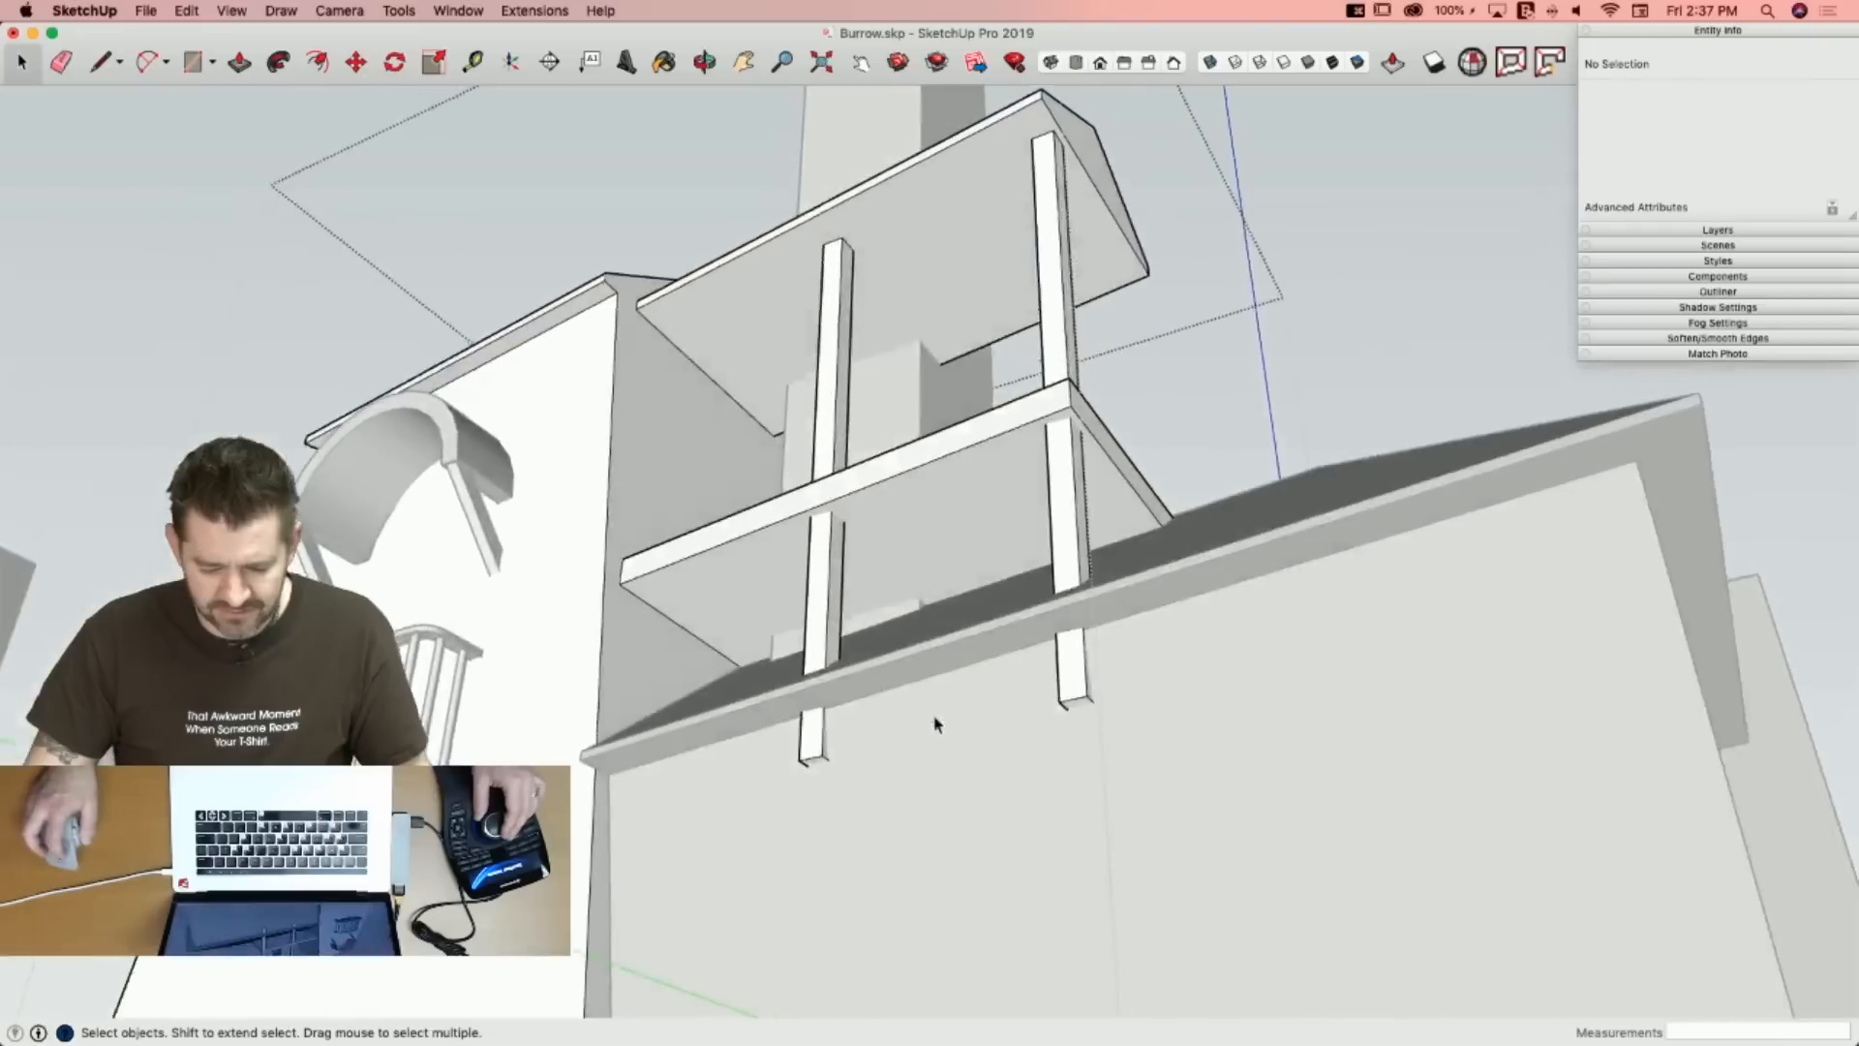
Shorten both posts under the slab by pushing their bottom faces up clear of the lower roof's eave.
key(p)
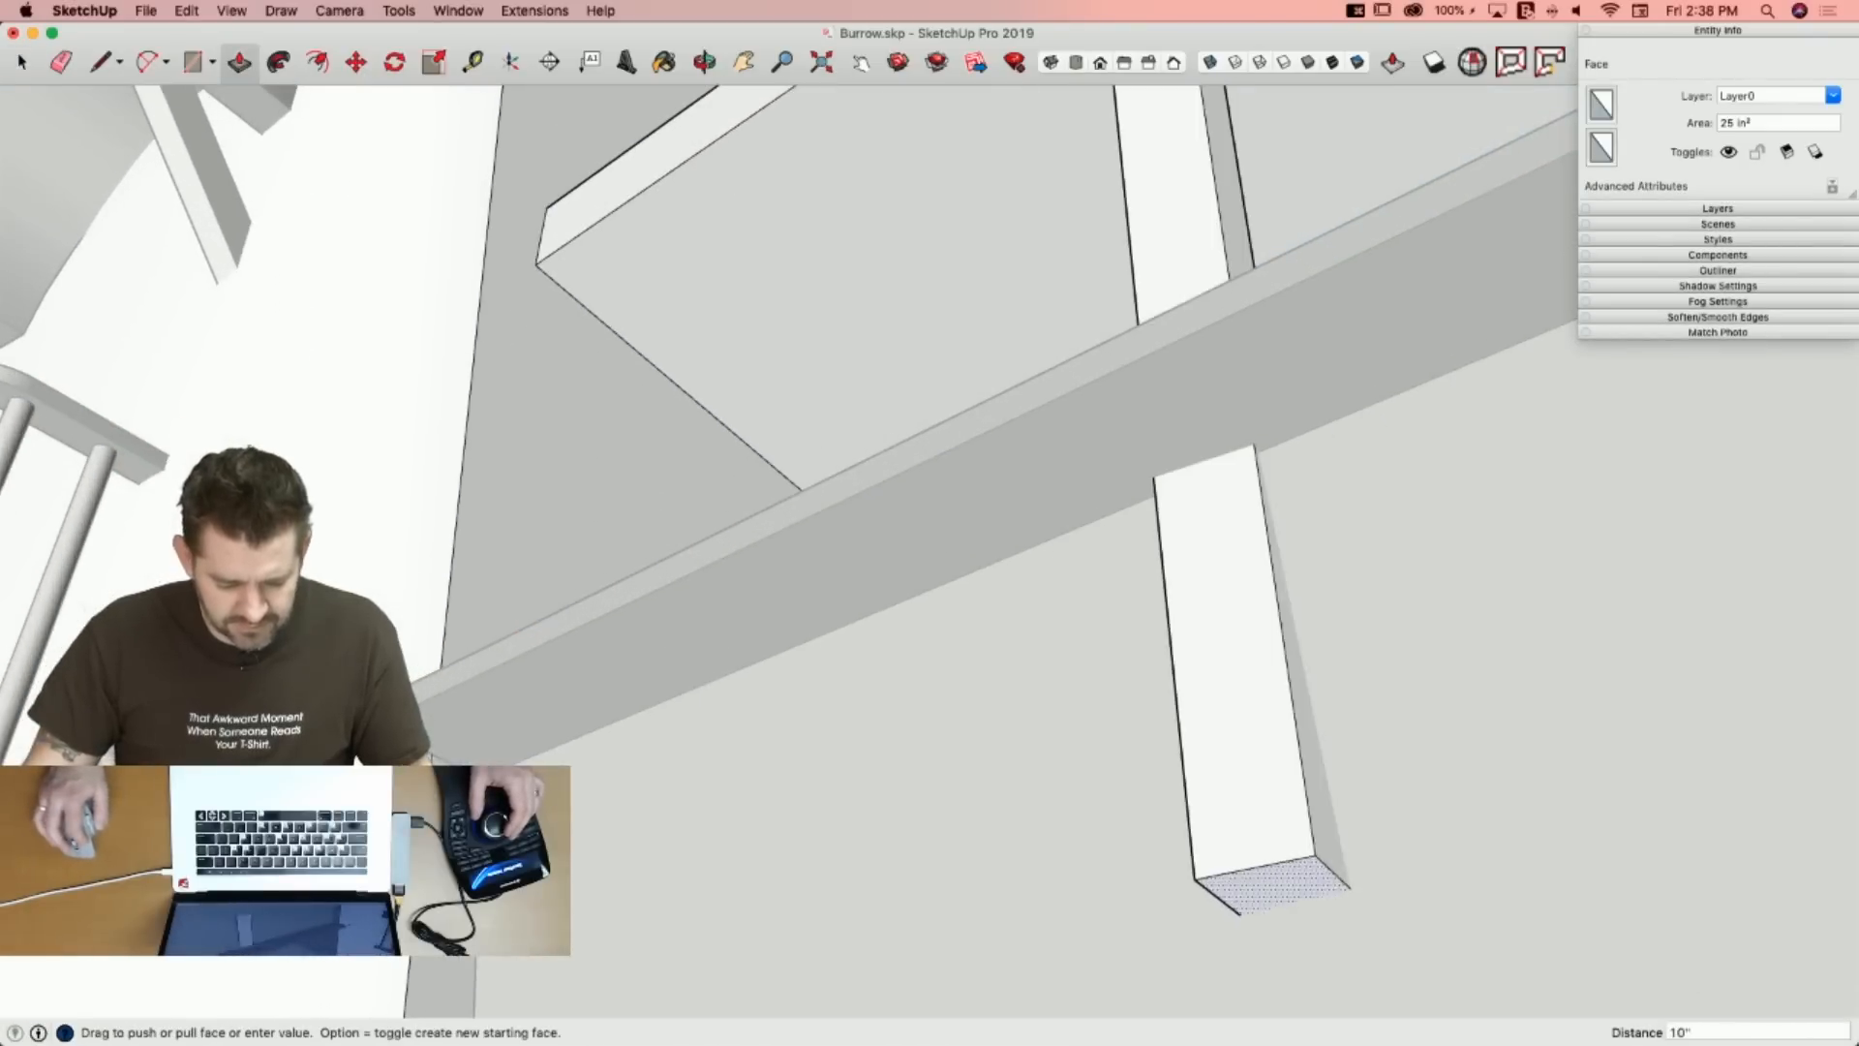
click(379, 707)
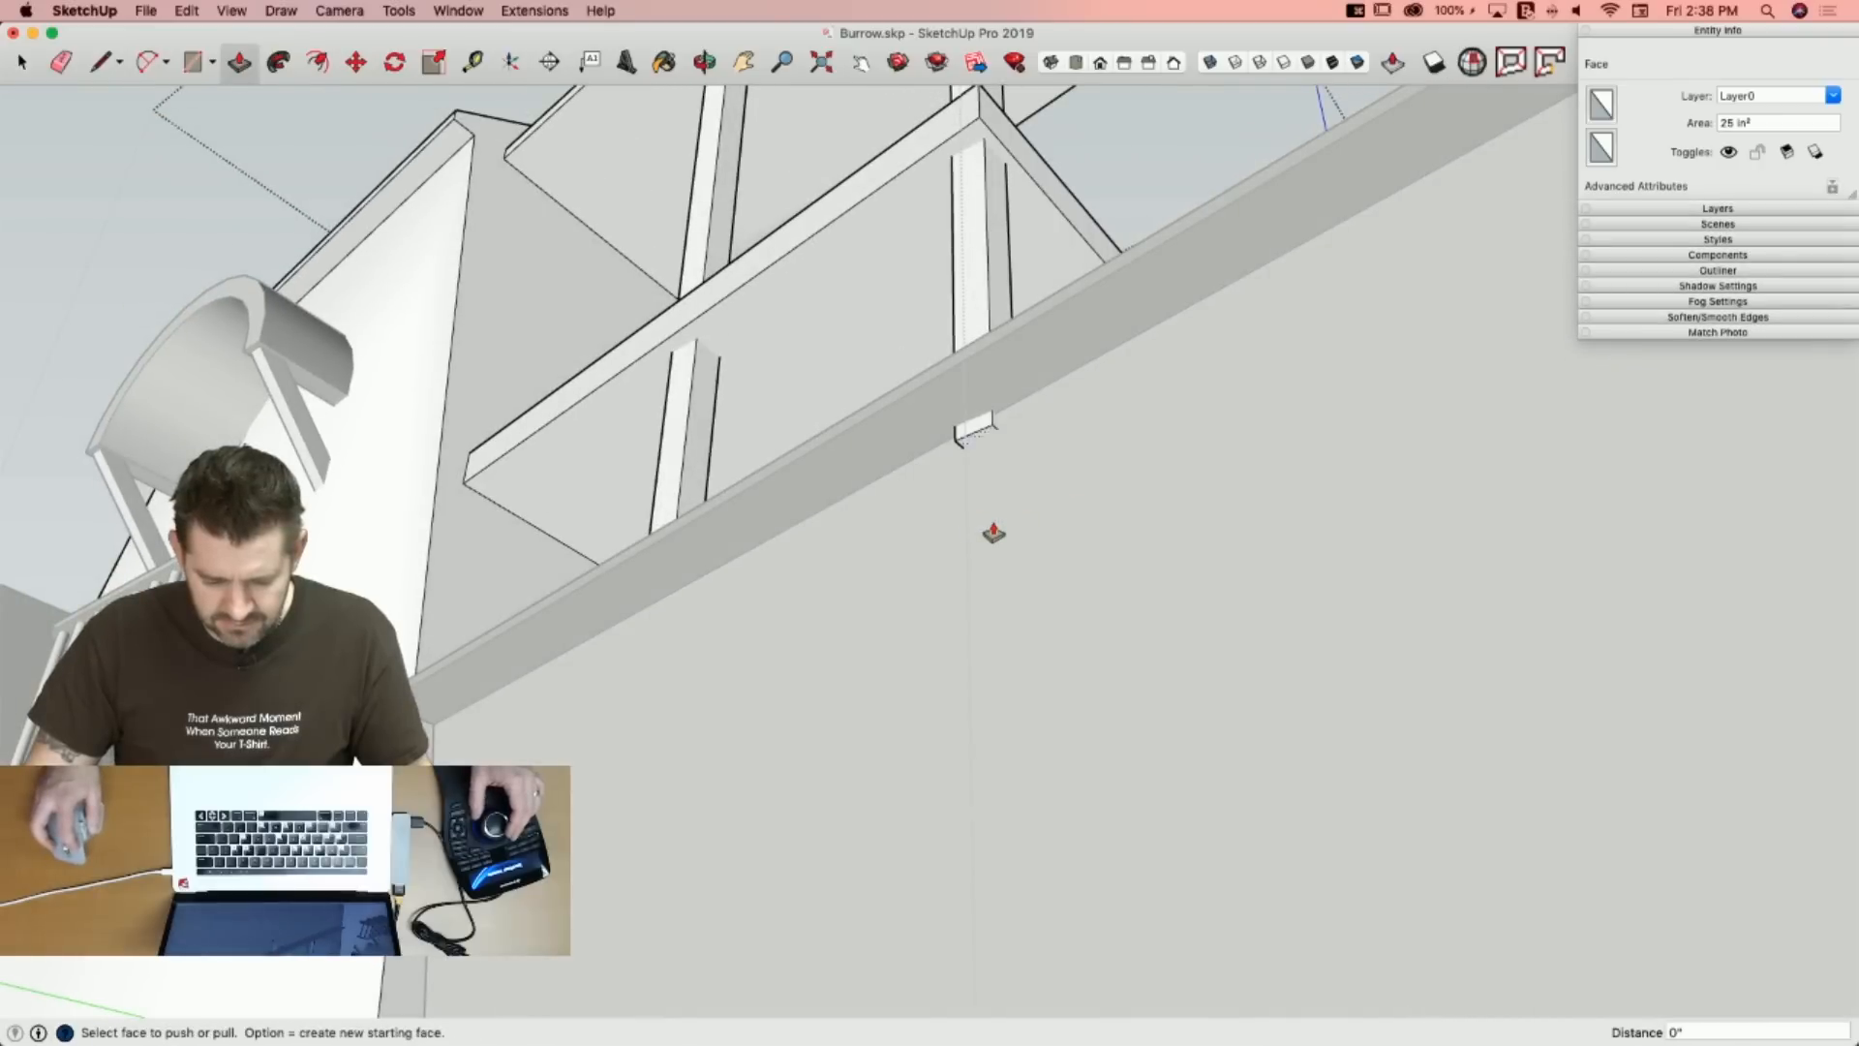
click(974, 451)
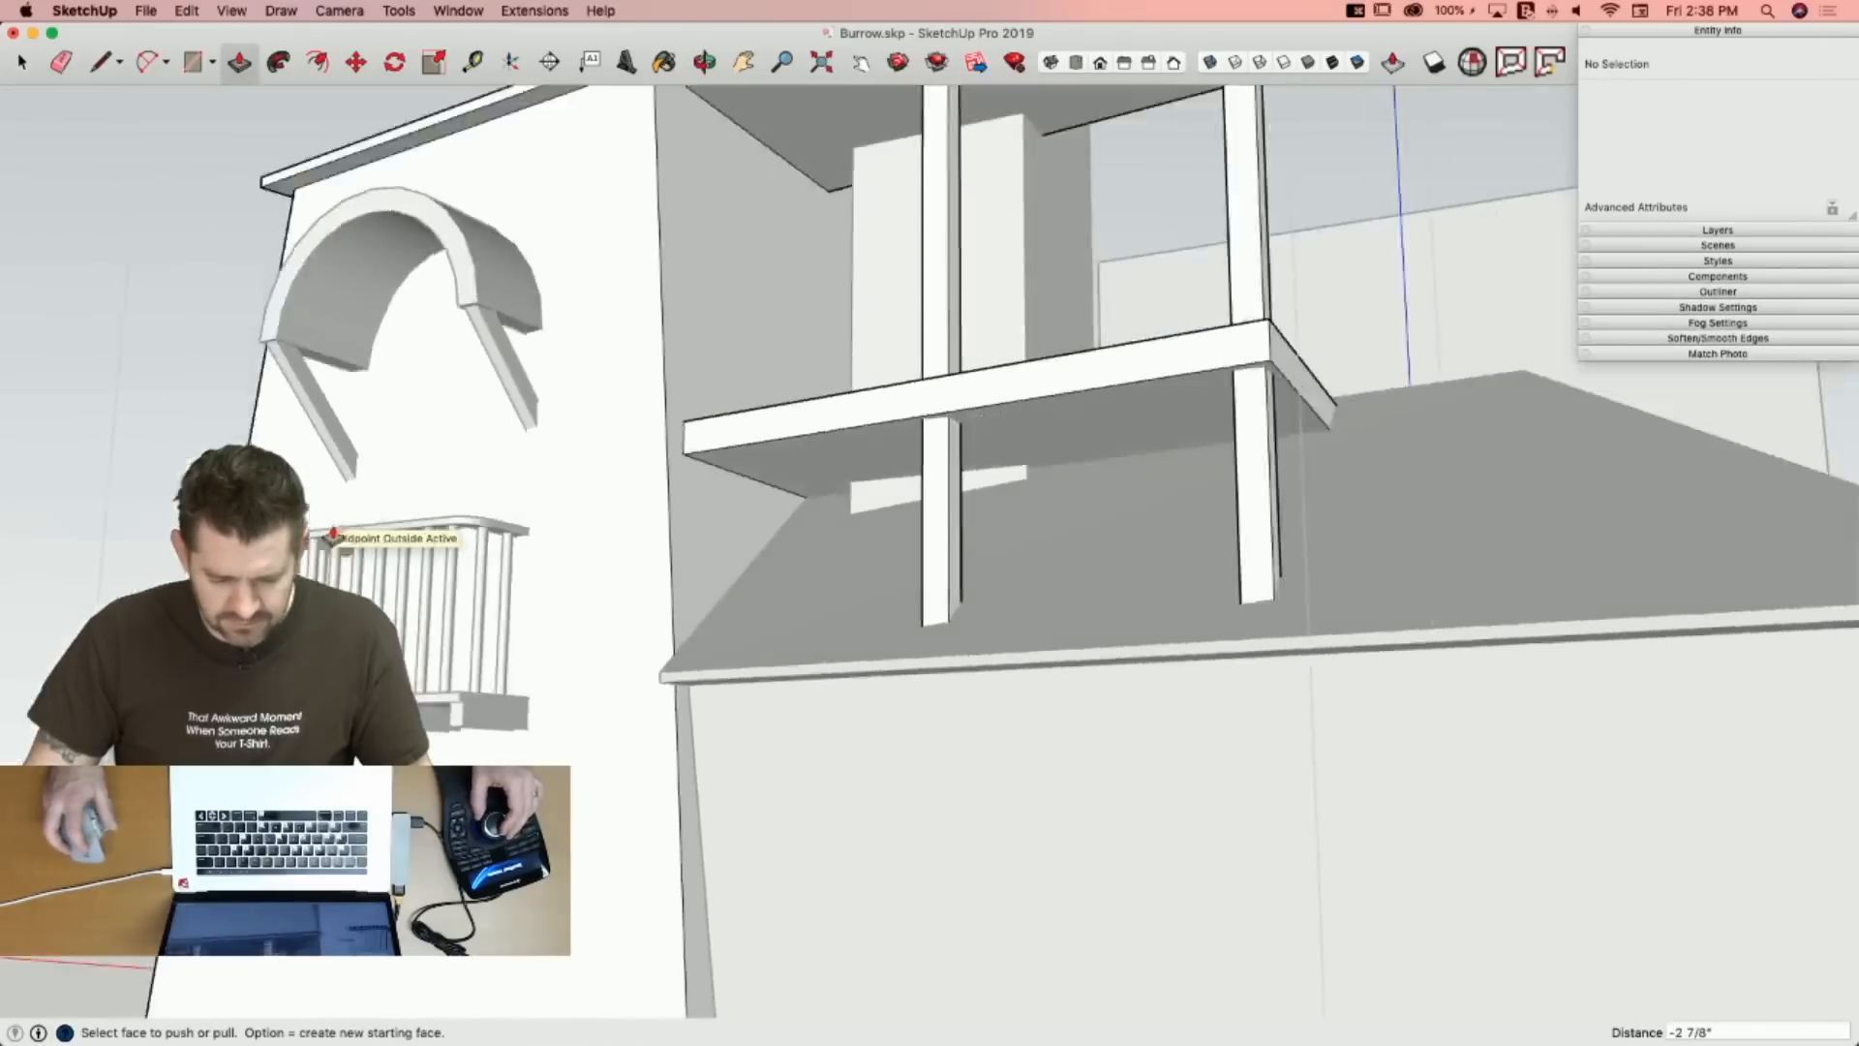
key(space)
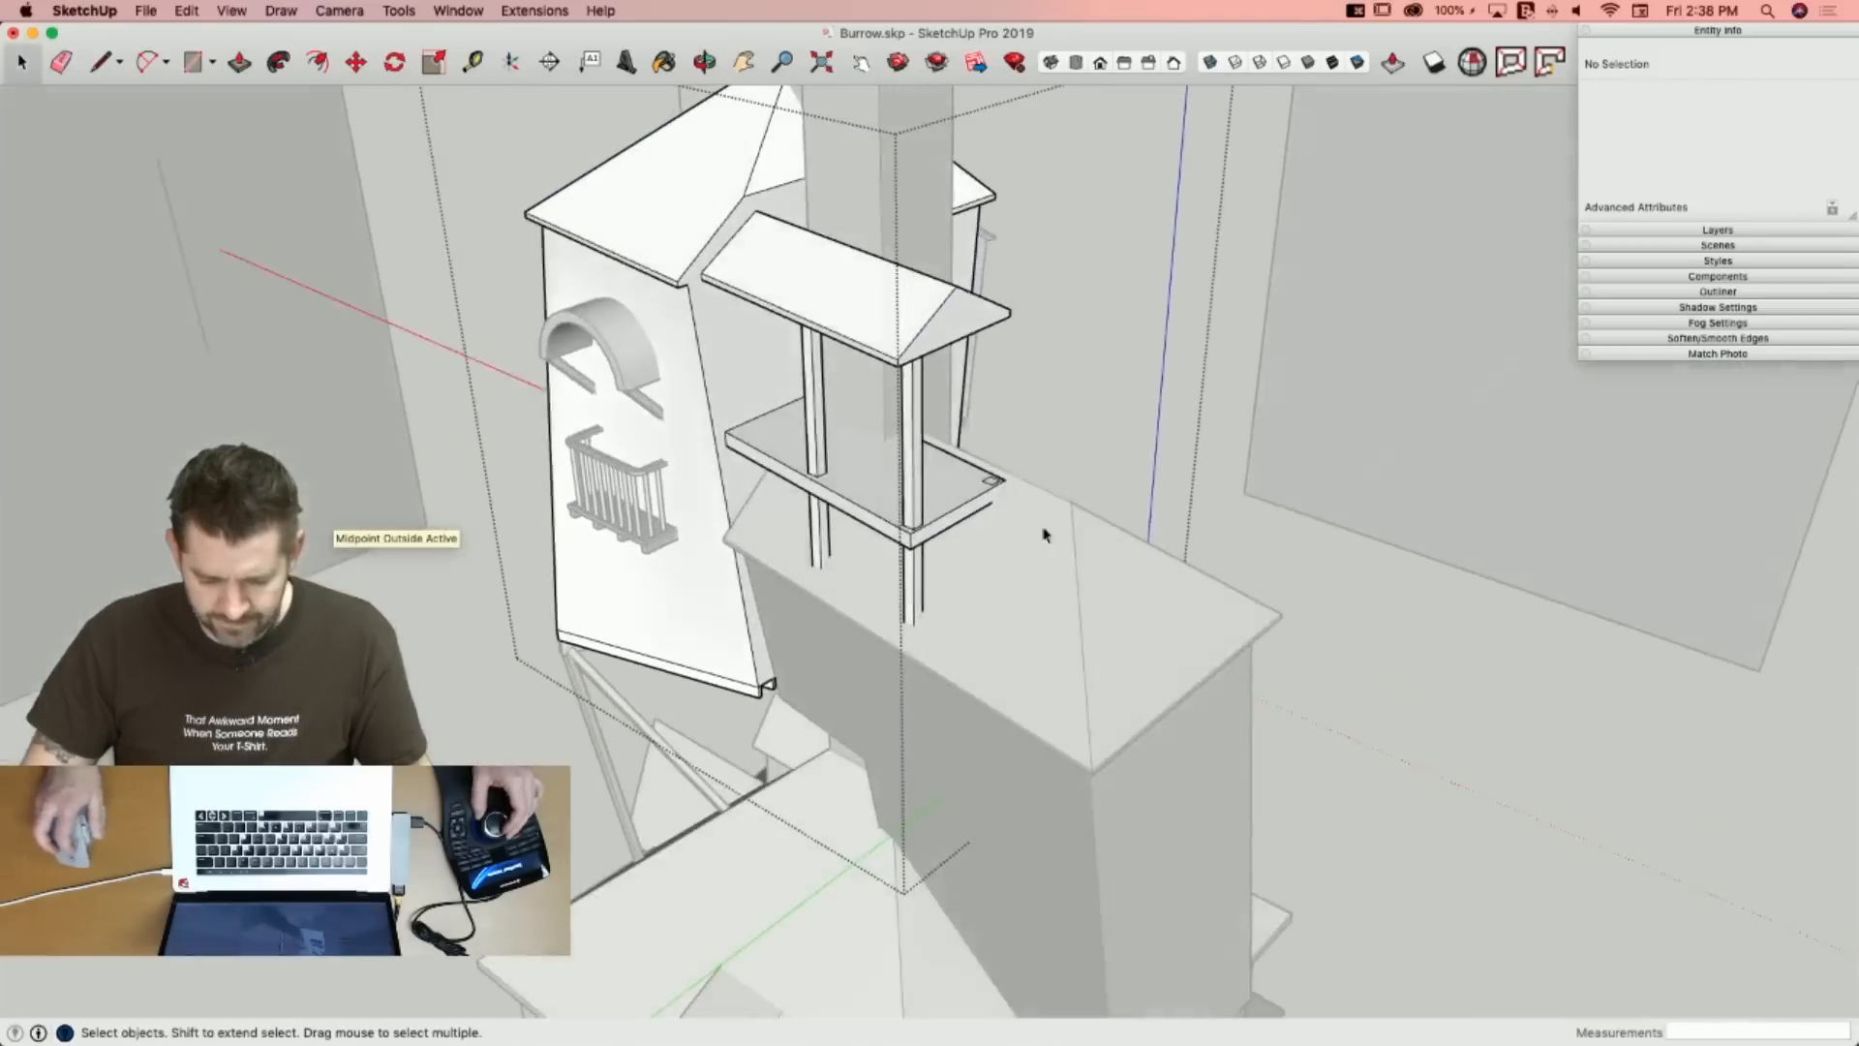
Pull the square at the slab's opposite outer corner up about 5' 7" to the gable roof's underside as a third upper post.
key(p)
click(898, 503)
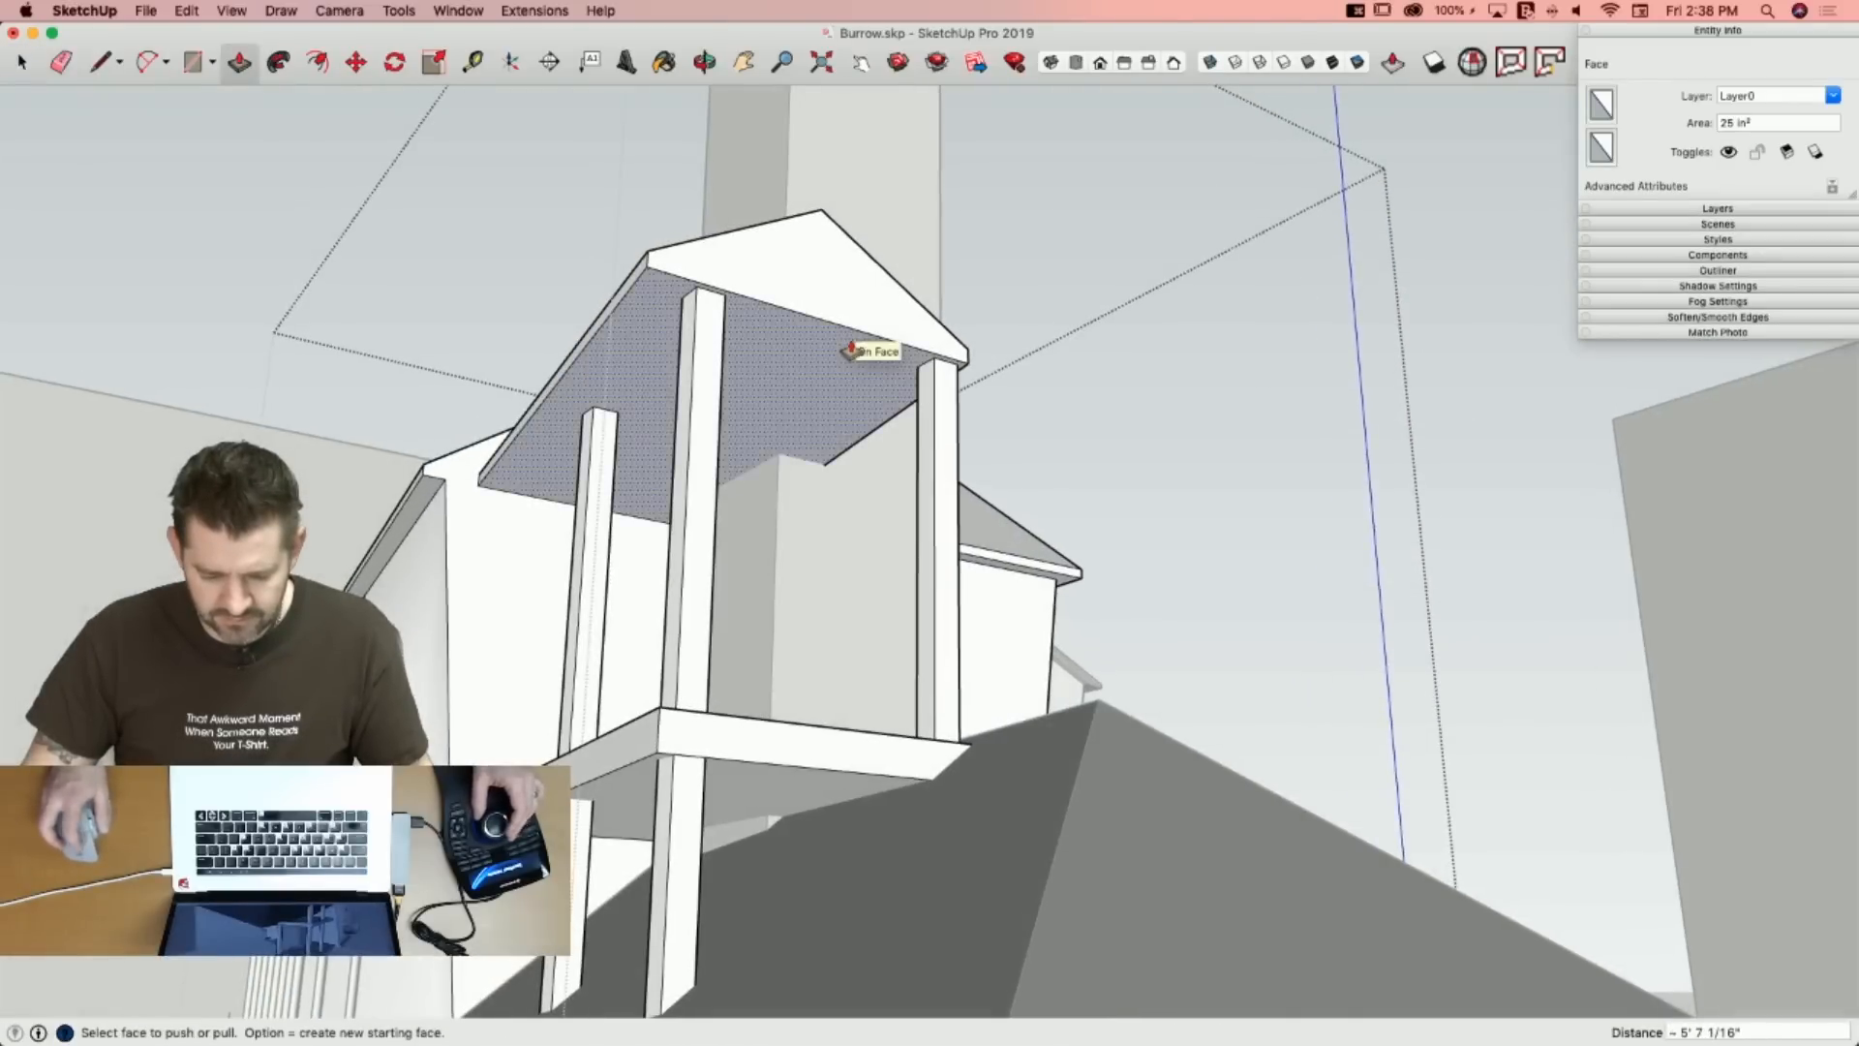
click(850, 348)
key(space)
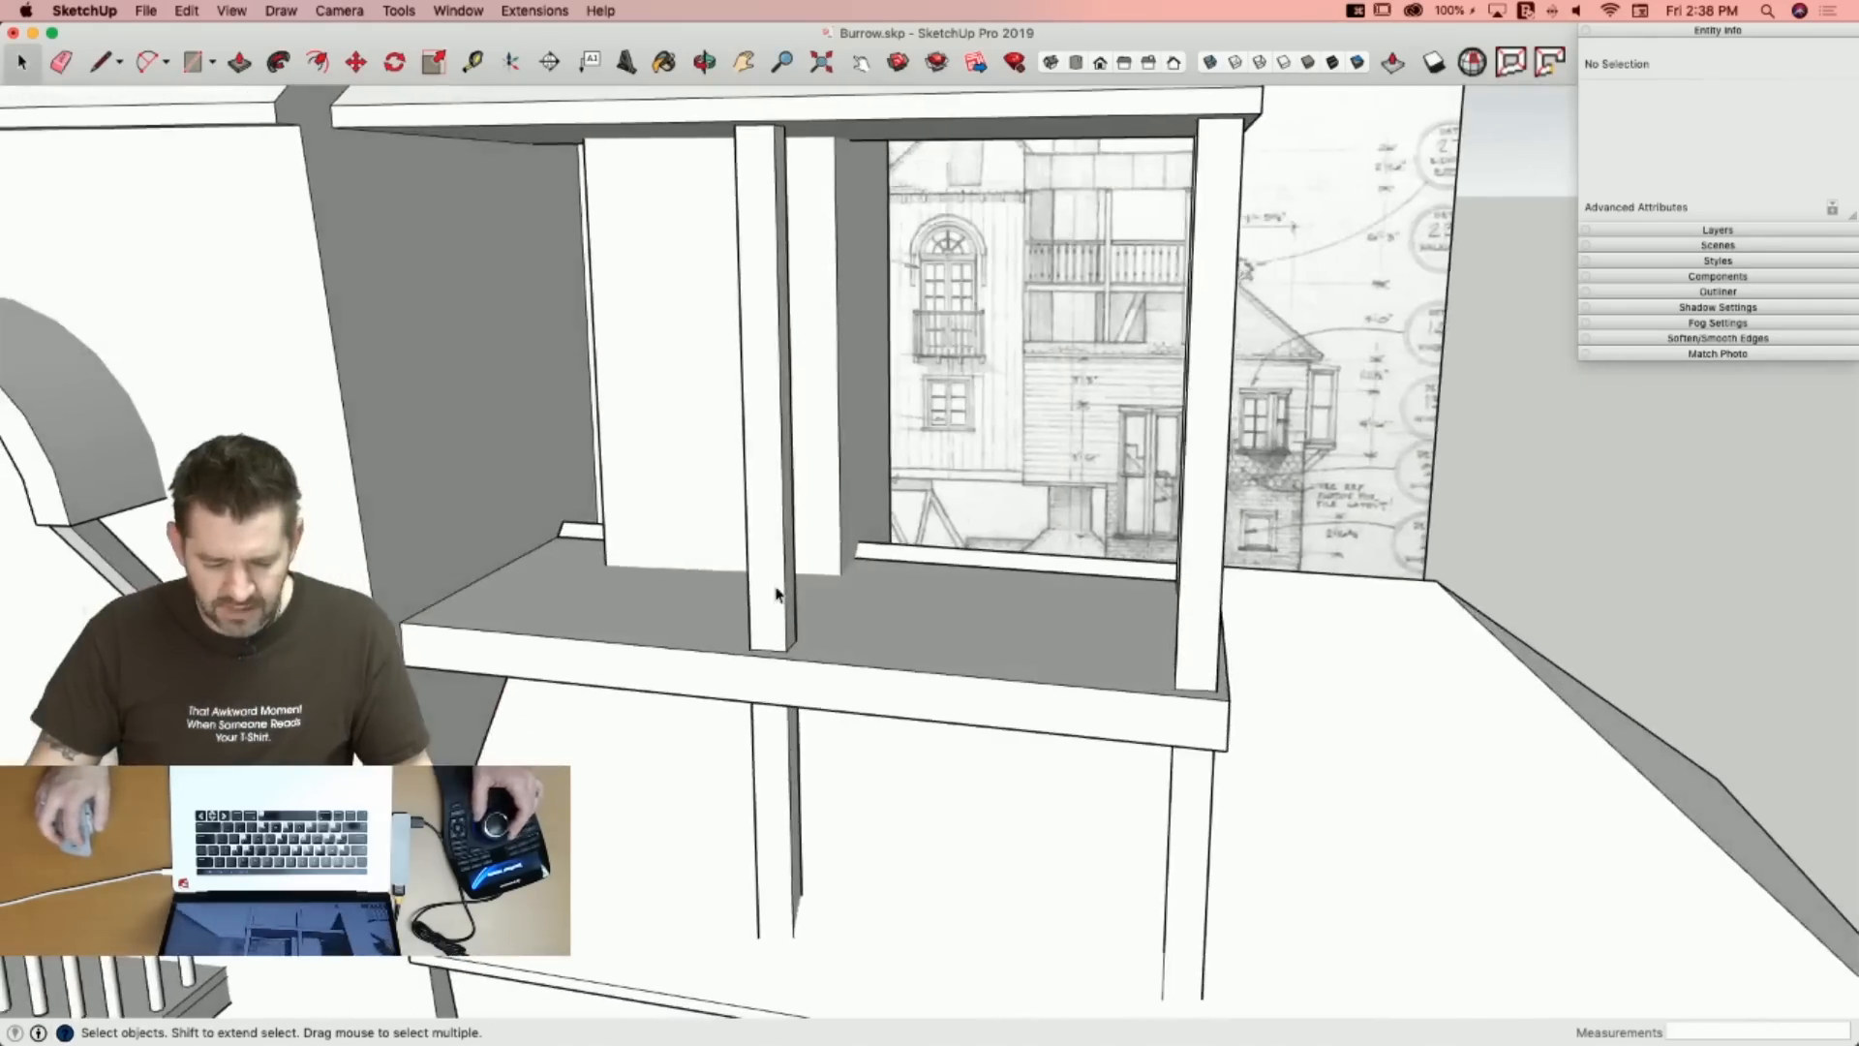
Draw a rectangle about 2" by 3 7/8" on the wall above the slab and pull it about 4' 4" toward the mid-edge post as a rail.
click(776, 593)
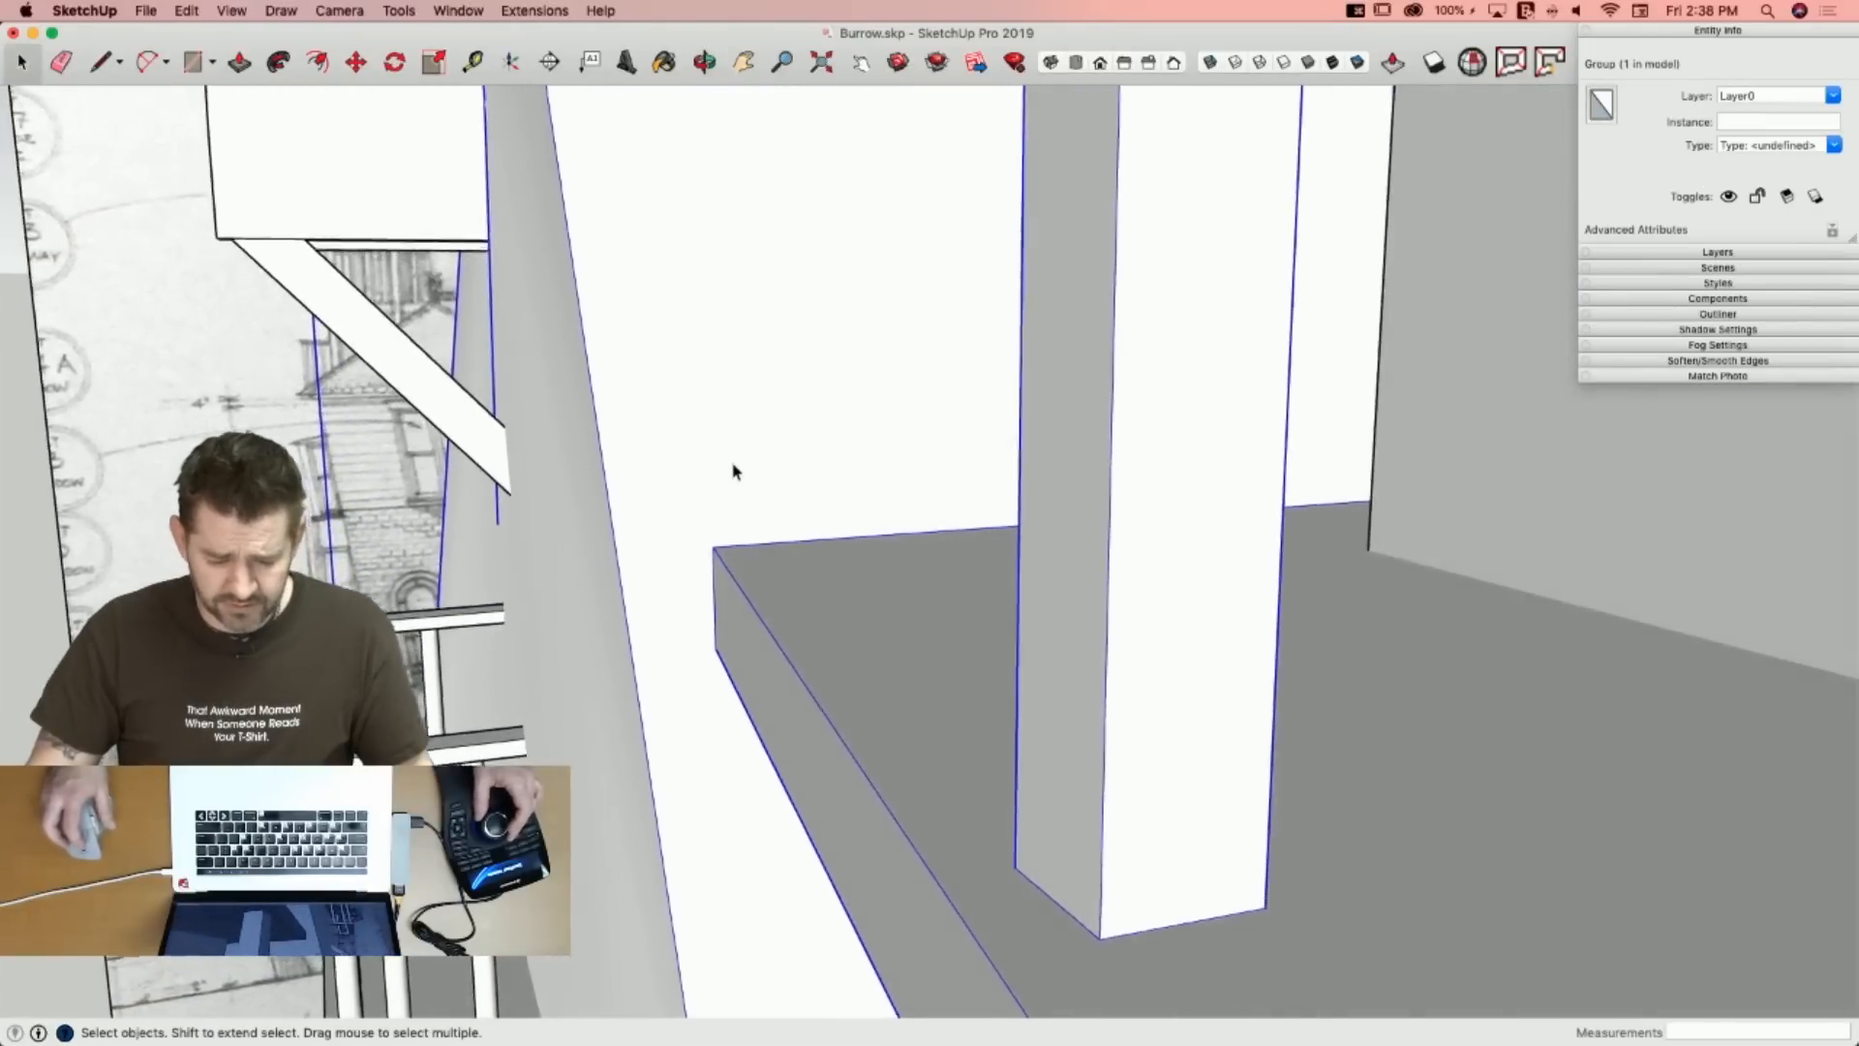
key(r)
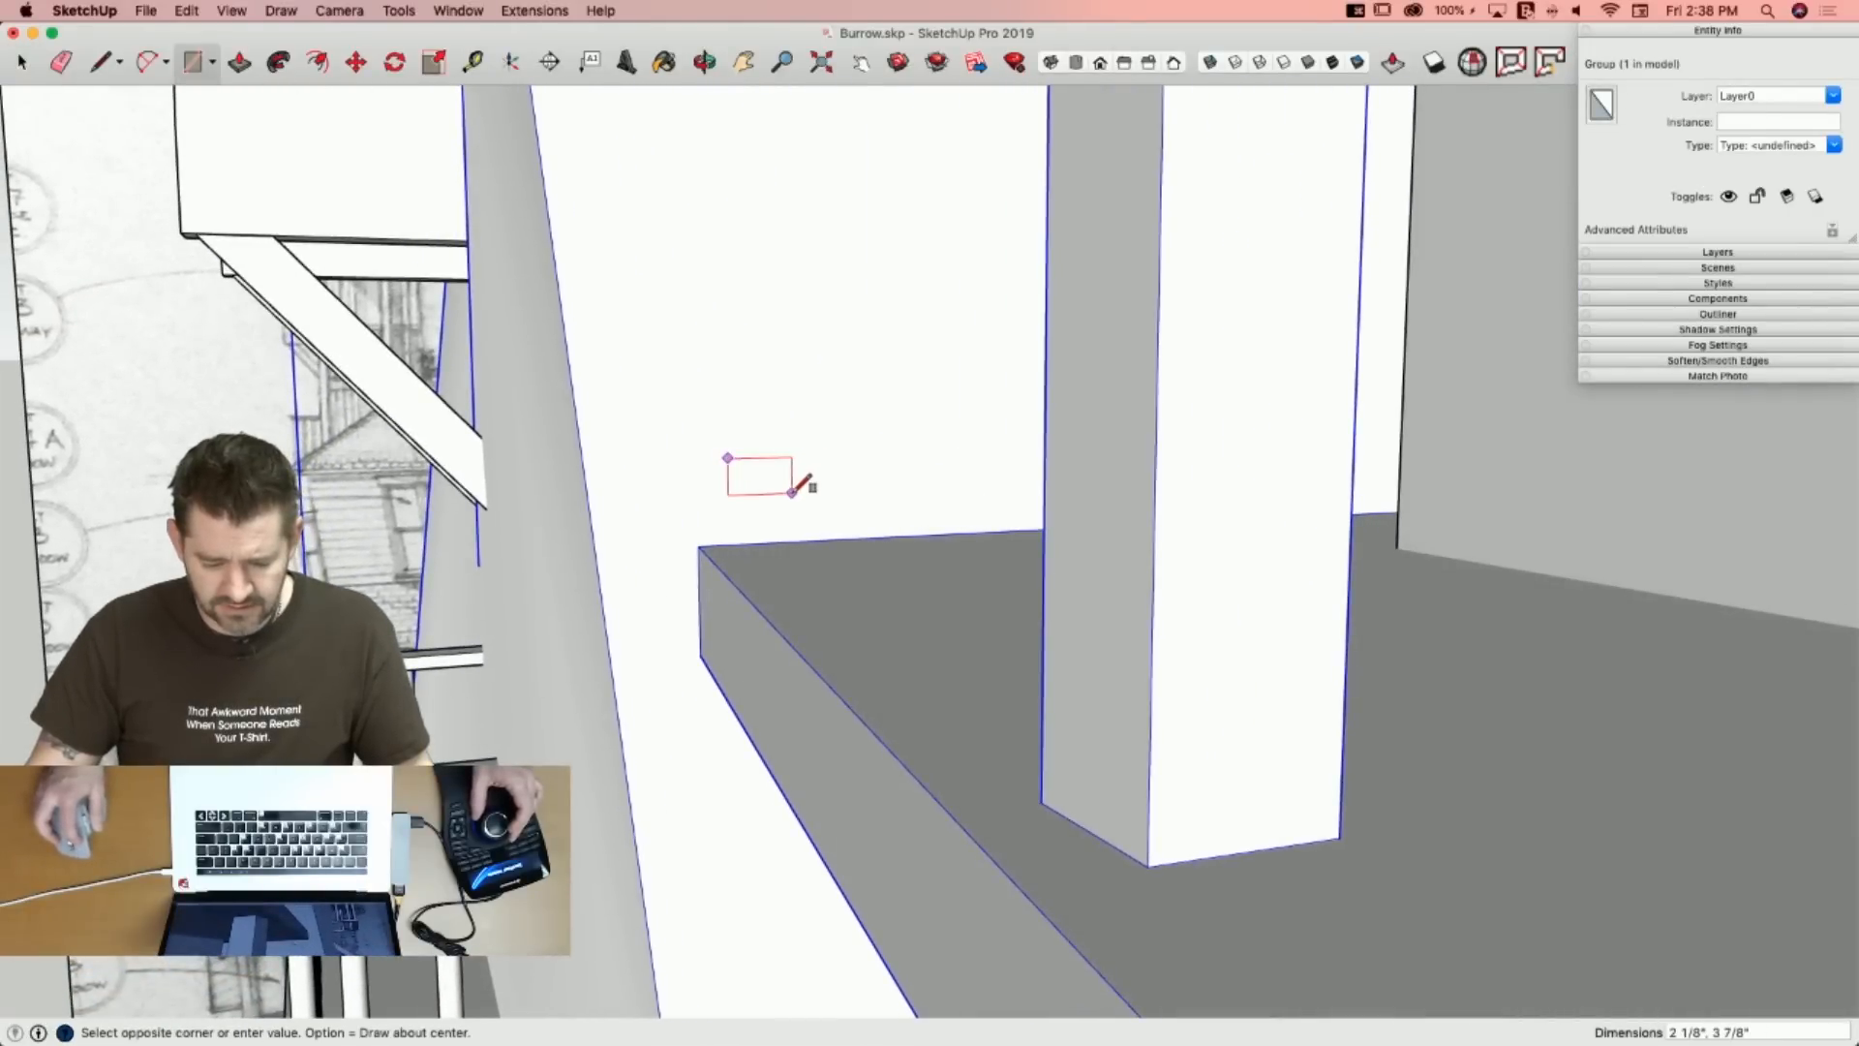
key(p)
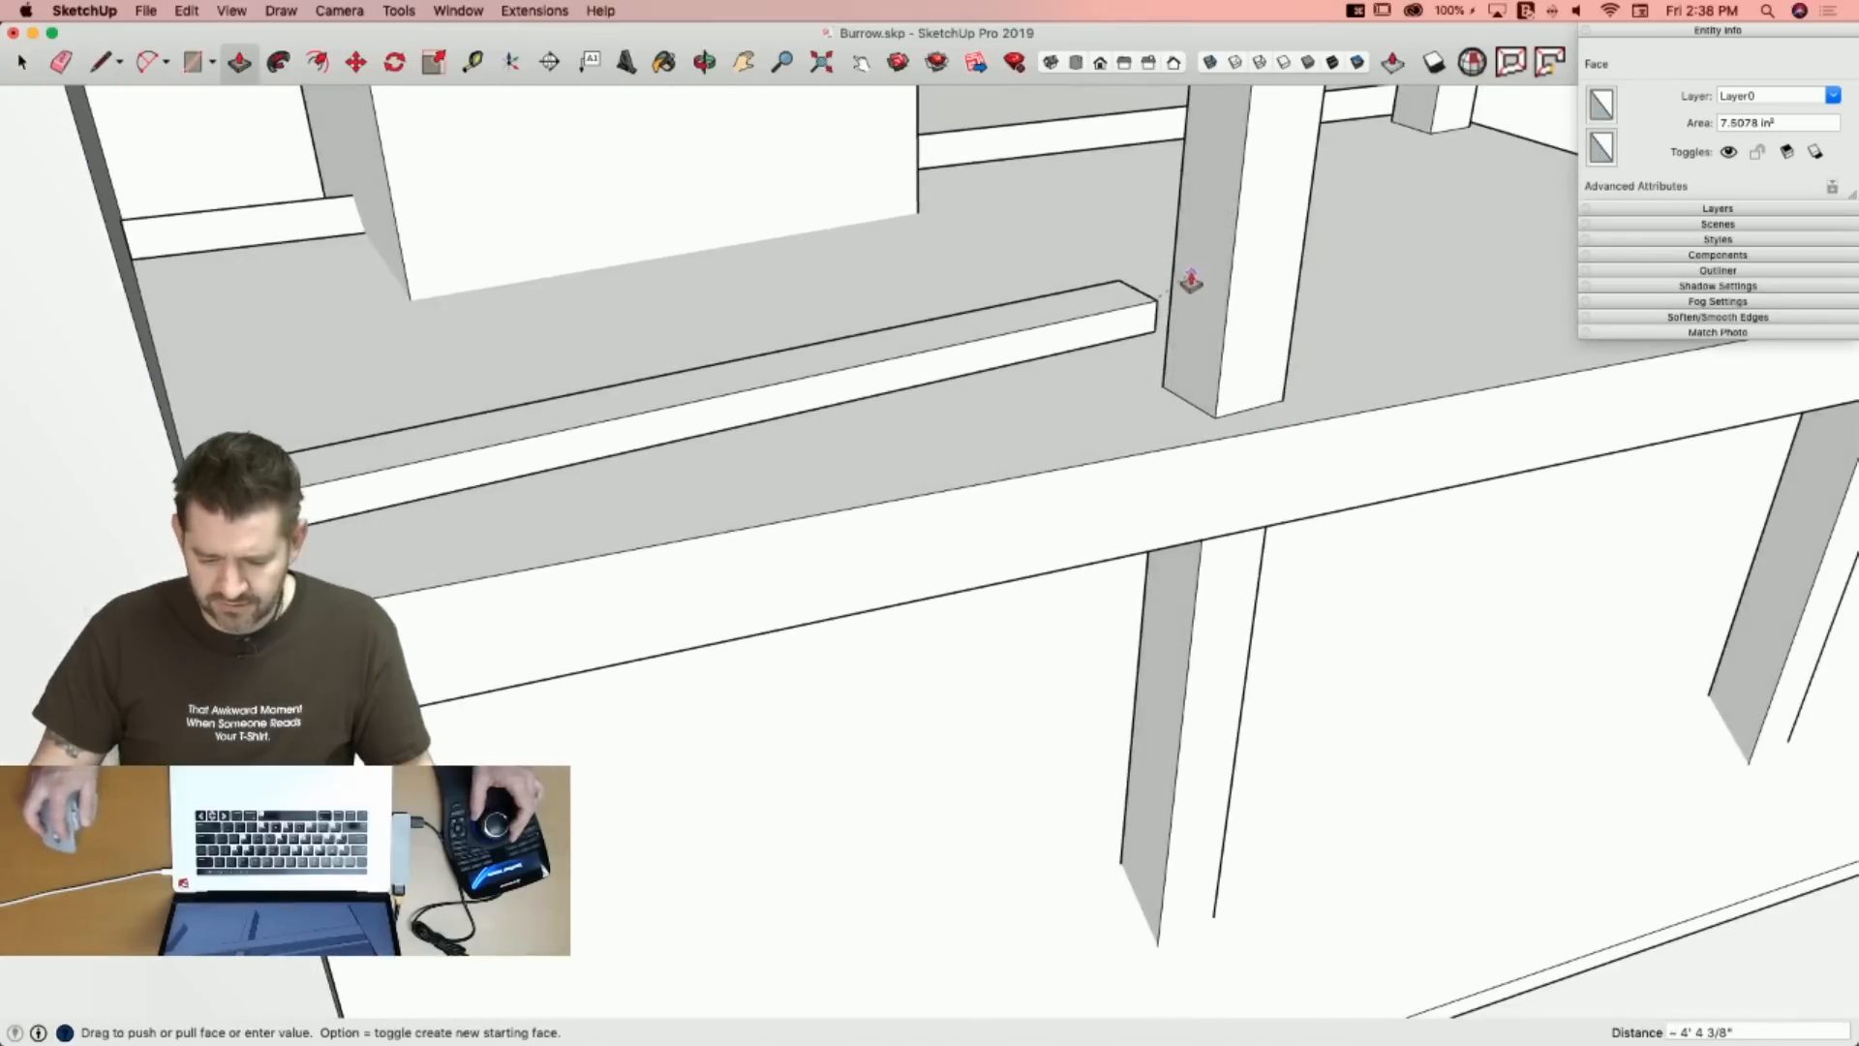
click(1165, 354)
key(space)
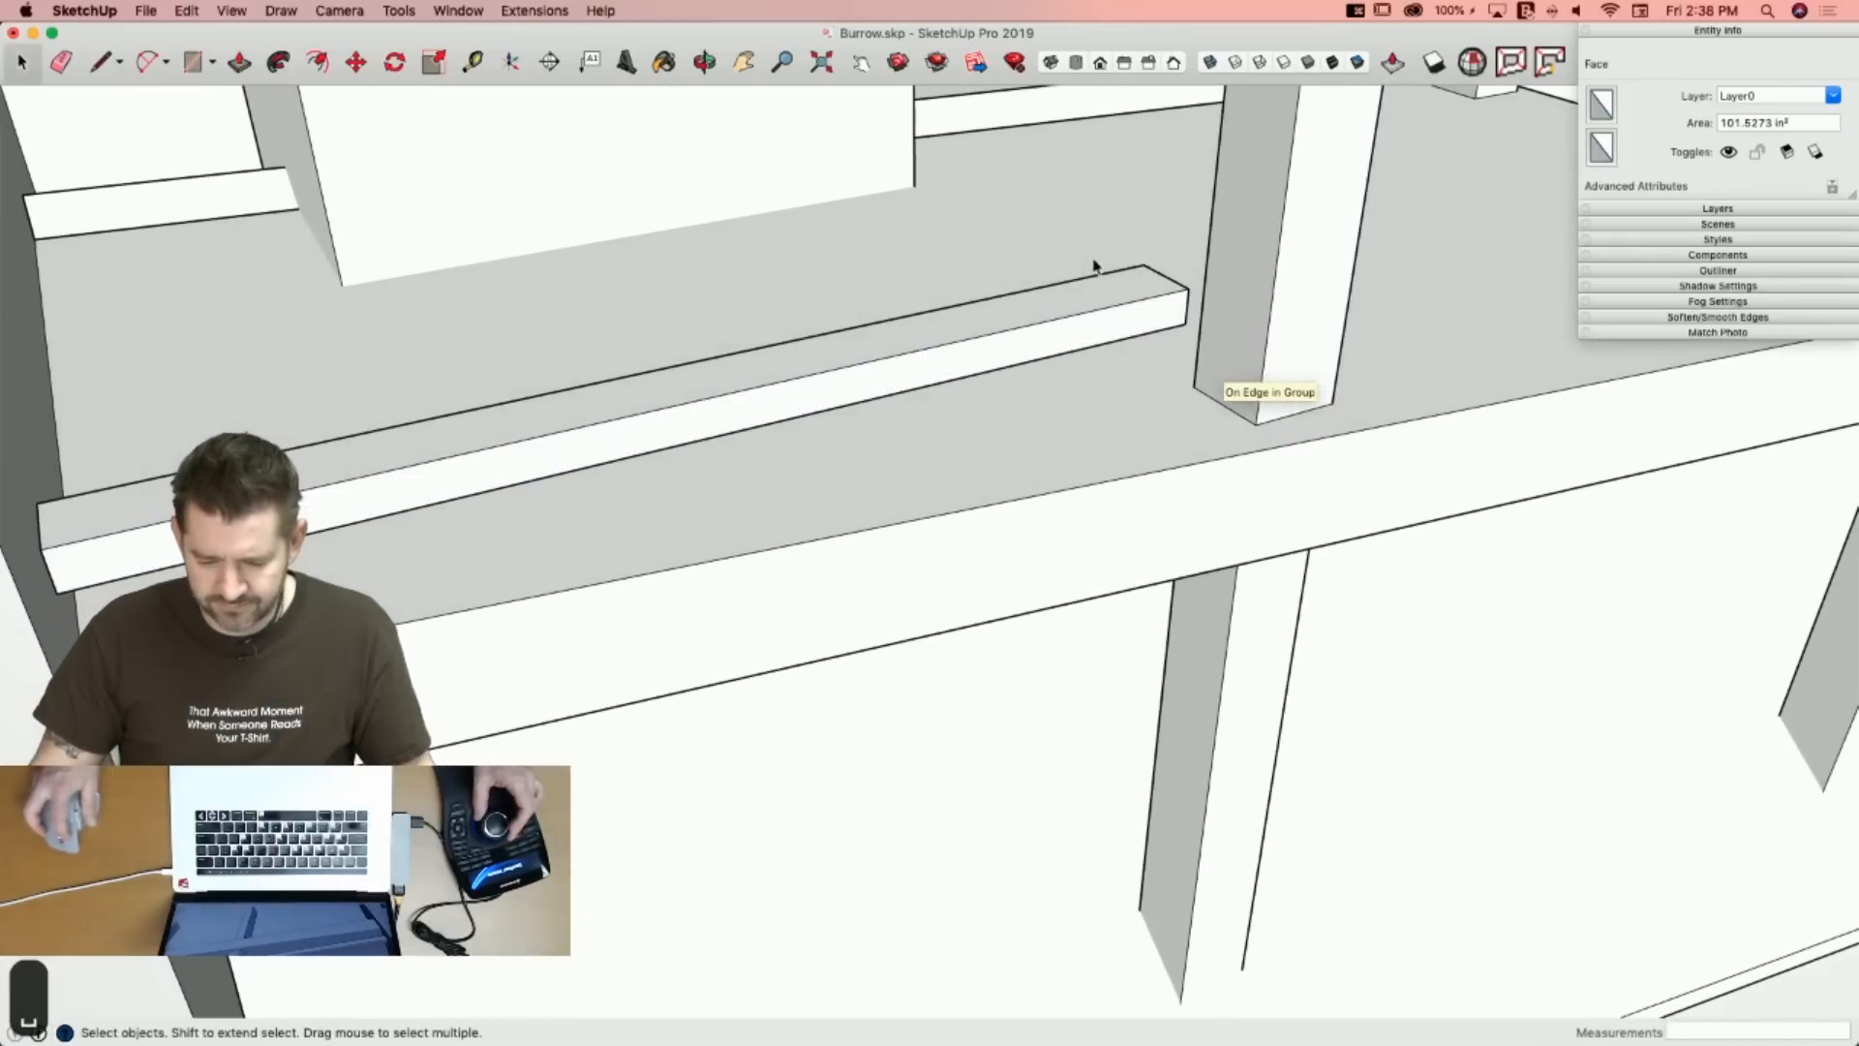
Move the rail's free end about 5 11/16" so that it meets the mid-edge post.
drag(1091, 237, 1225, 381)
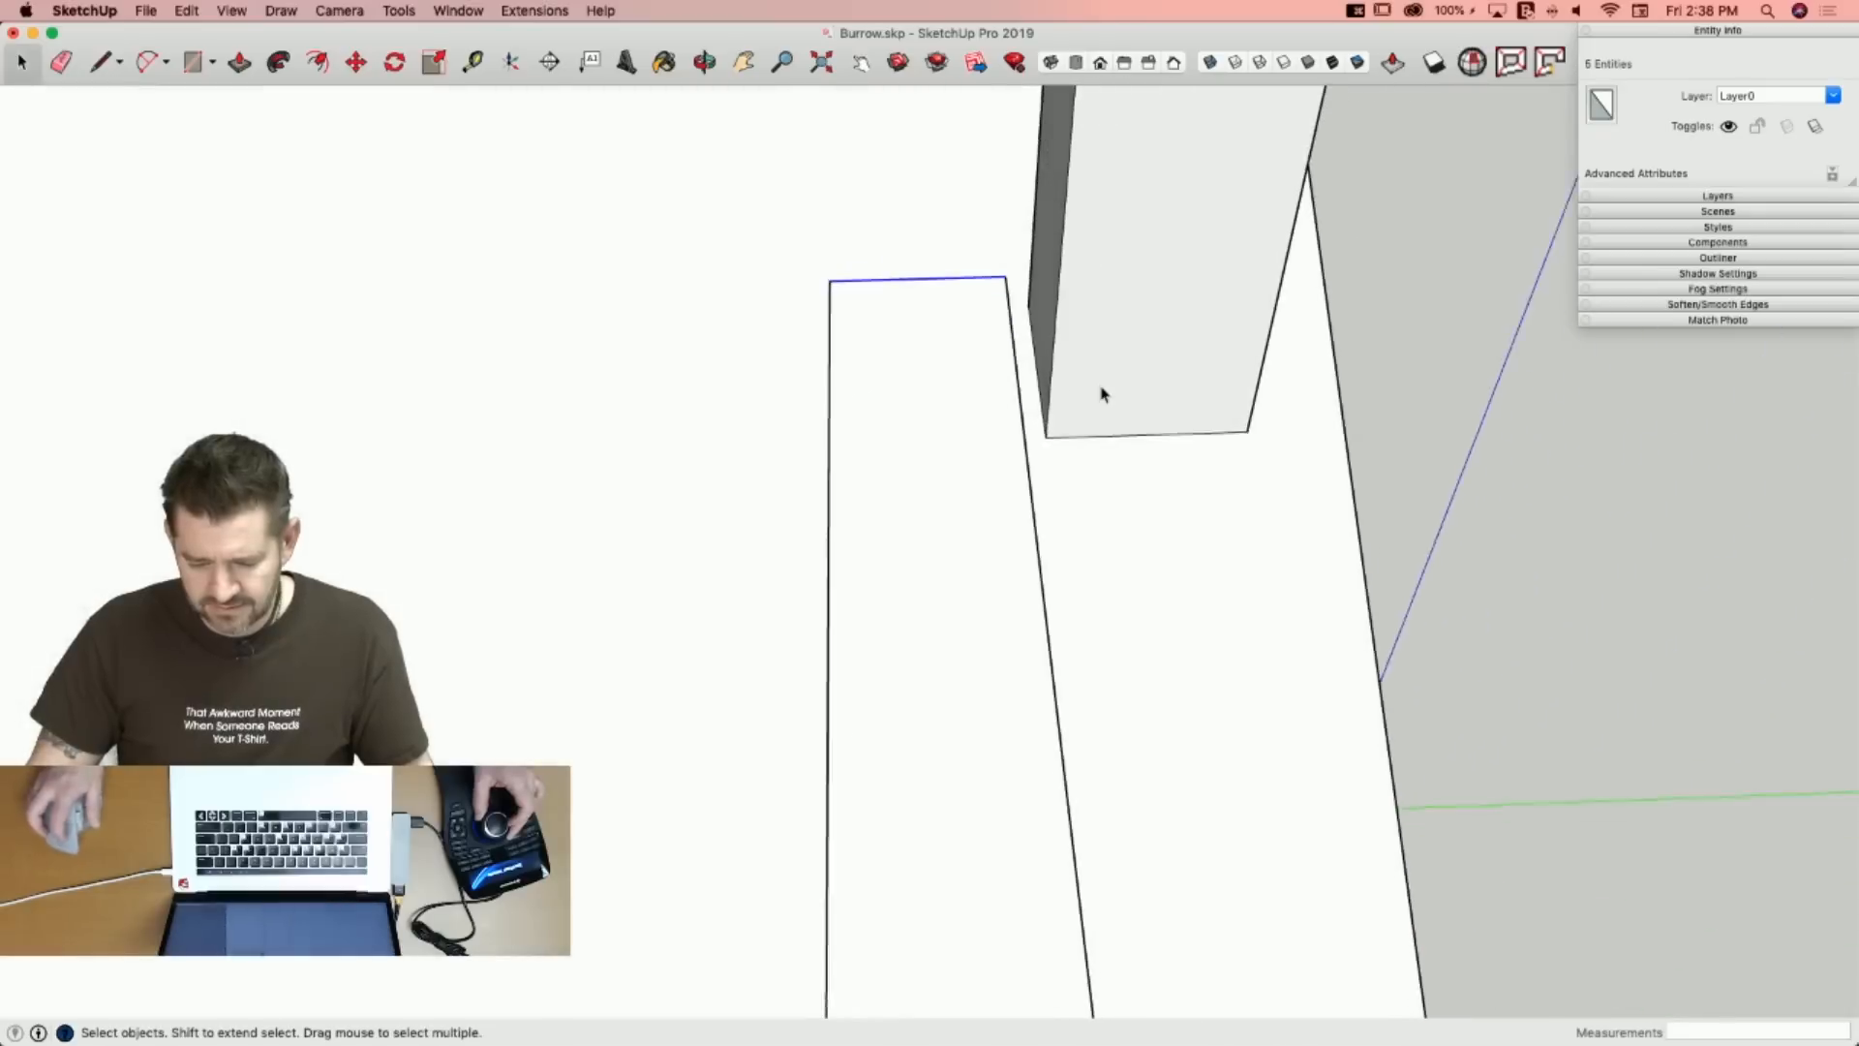
key(m)
click(1000, 279)
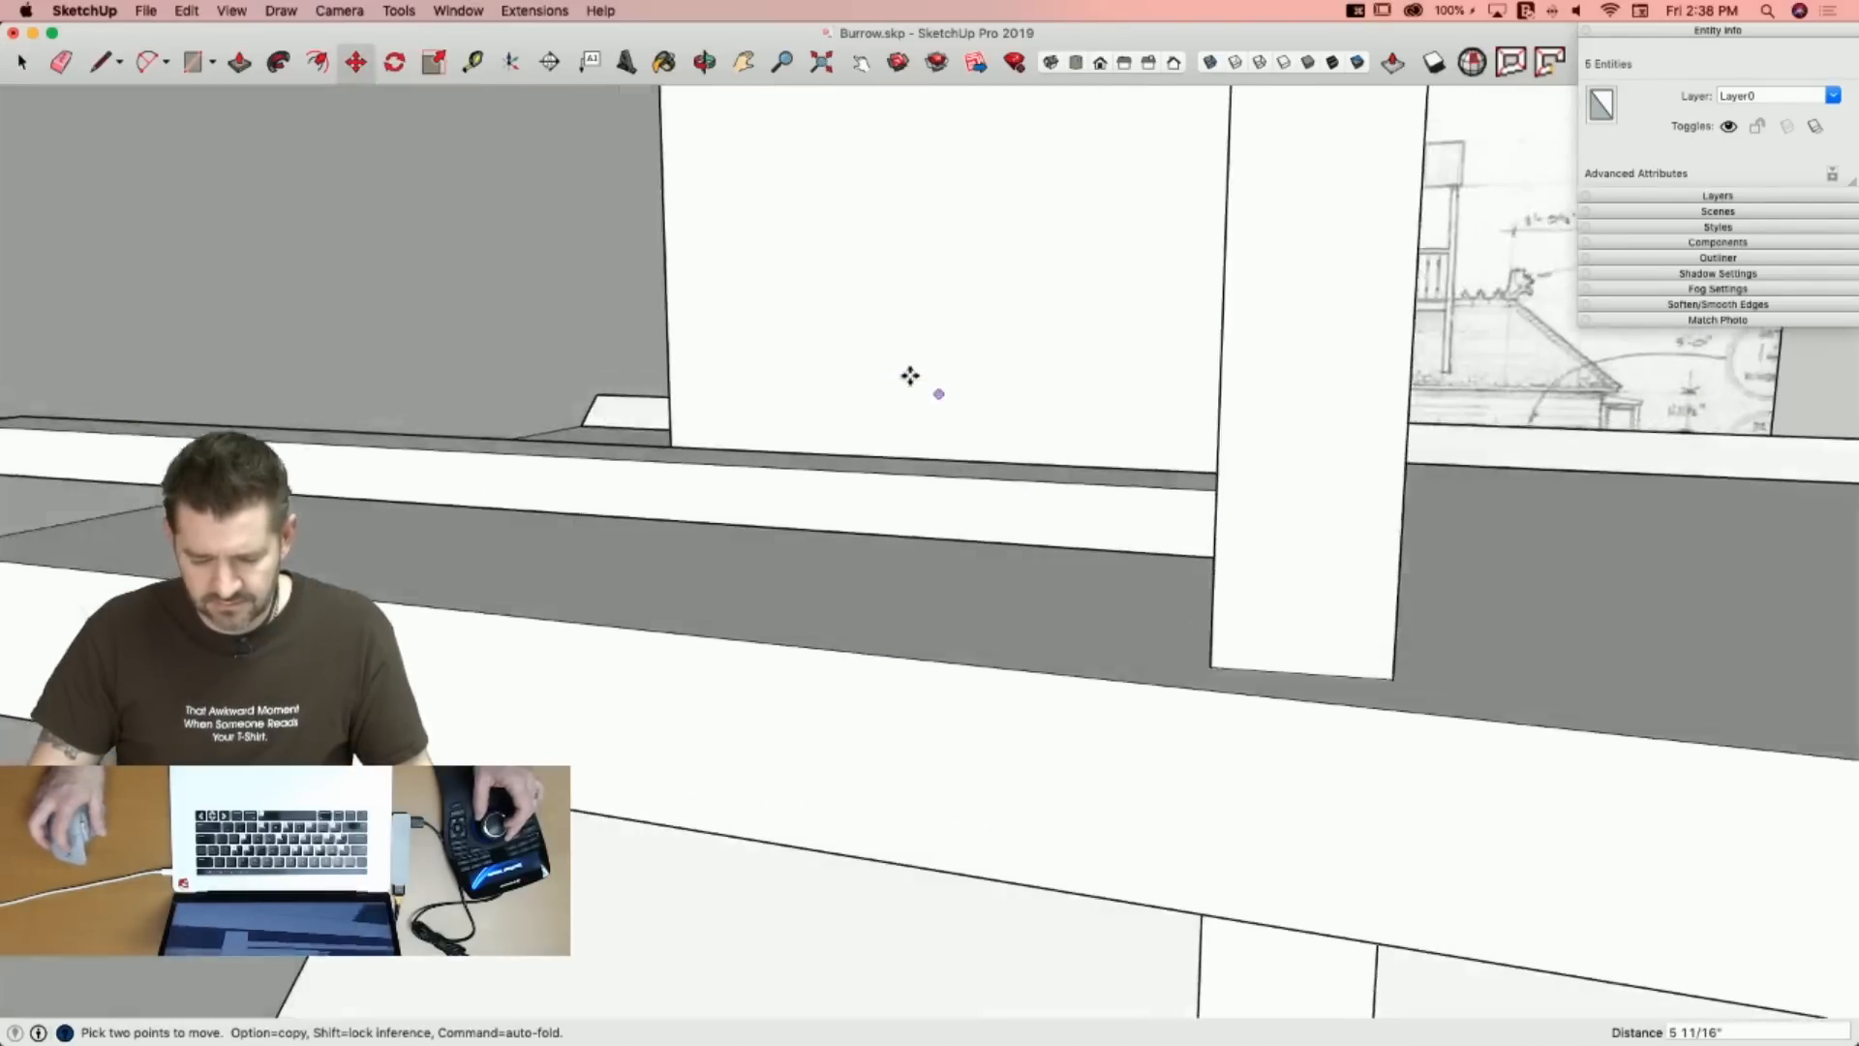
key(space)
Copy the whole rail about 2' straight up between the wall and the mid-edge post as the handrail.
triple_click(851, 543)
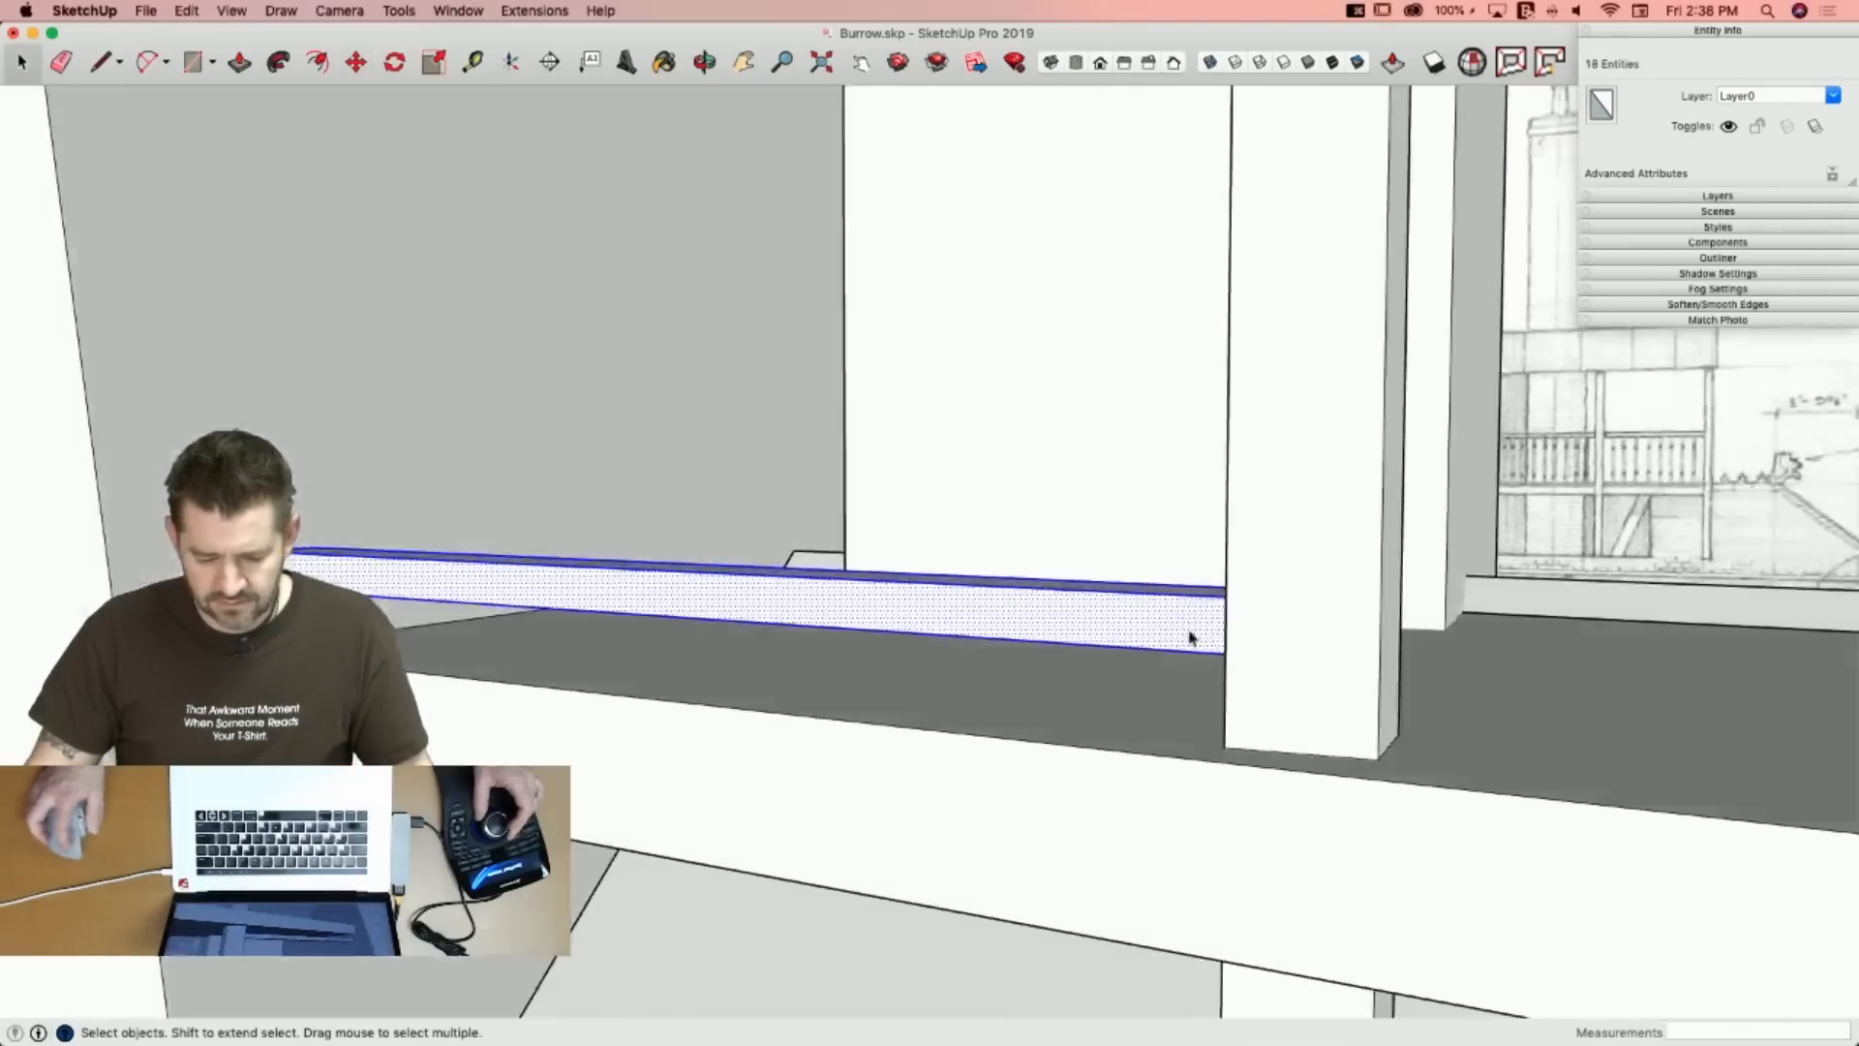
key(m)
click(1156, 758)
key(alt)
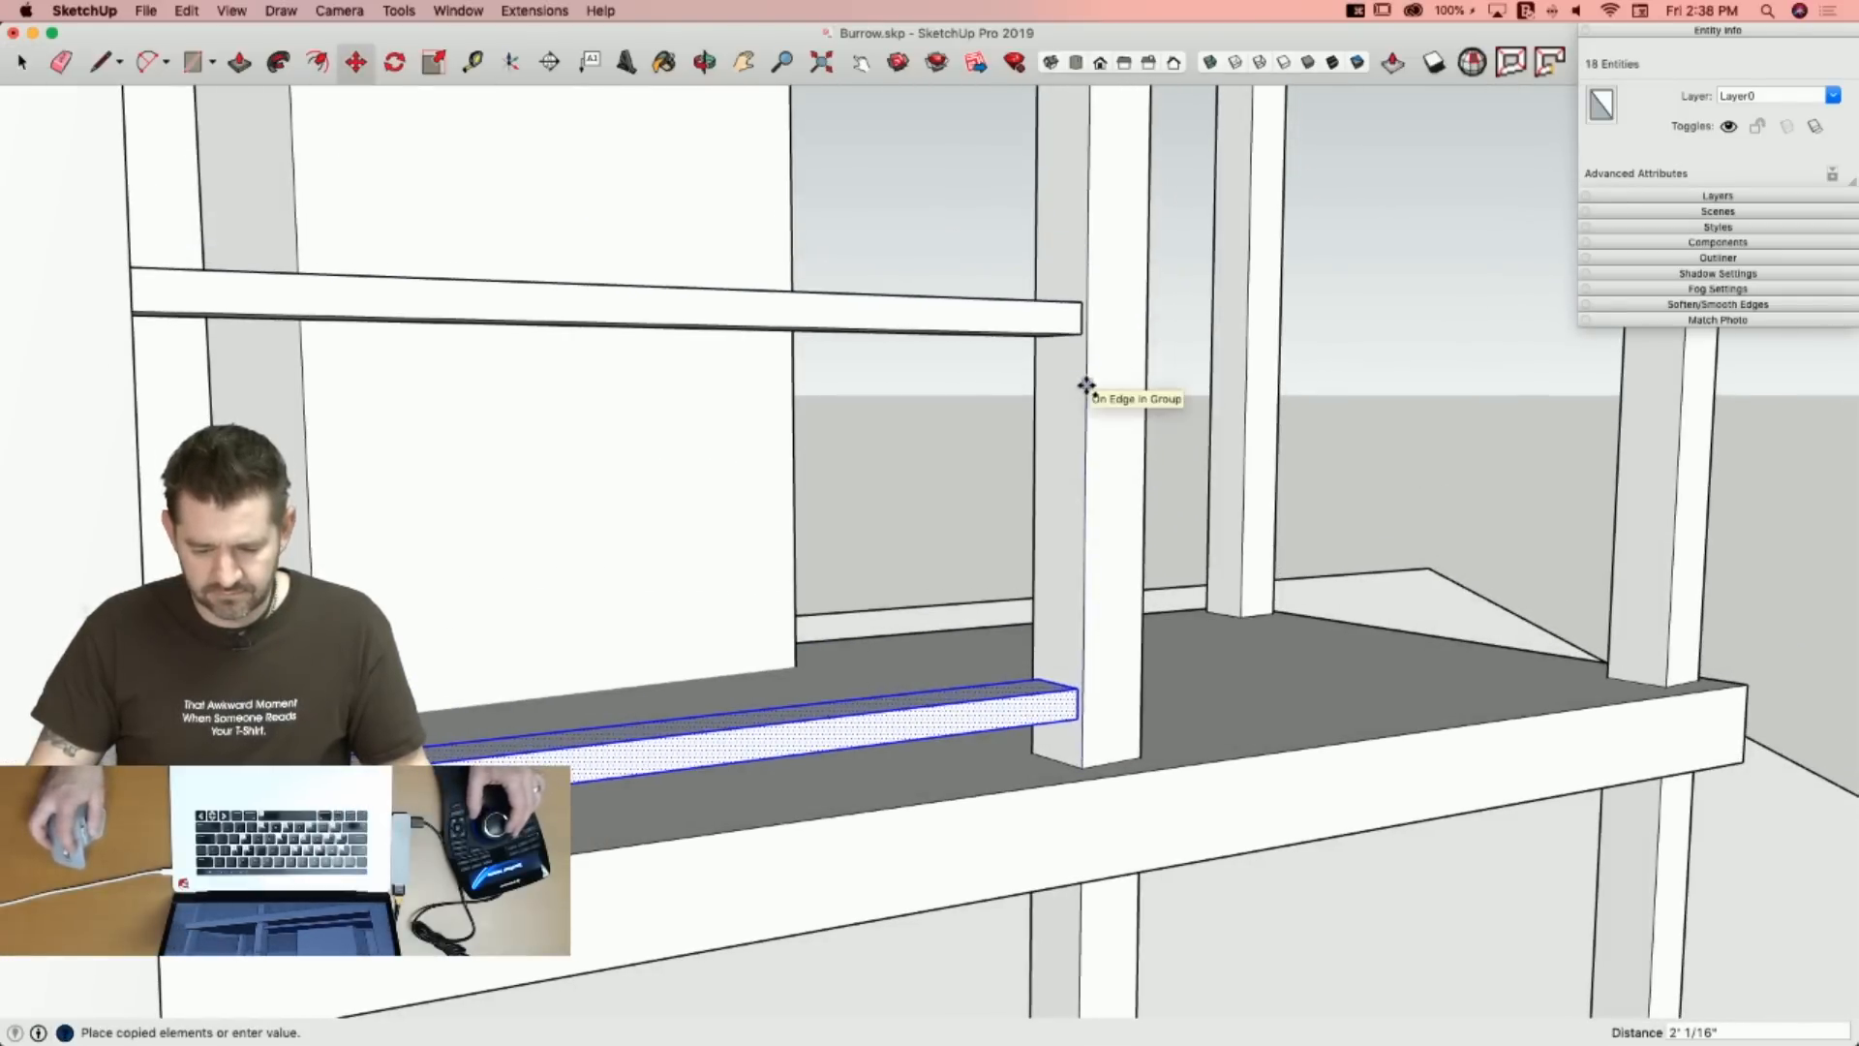
click(1086, 386)
key(space)
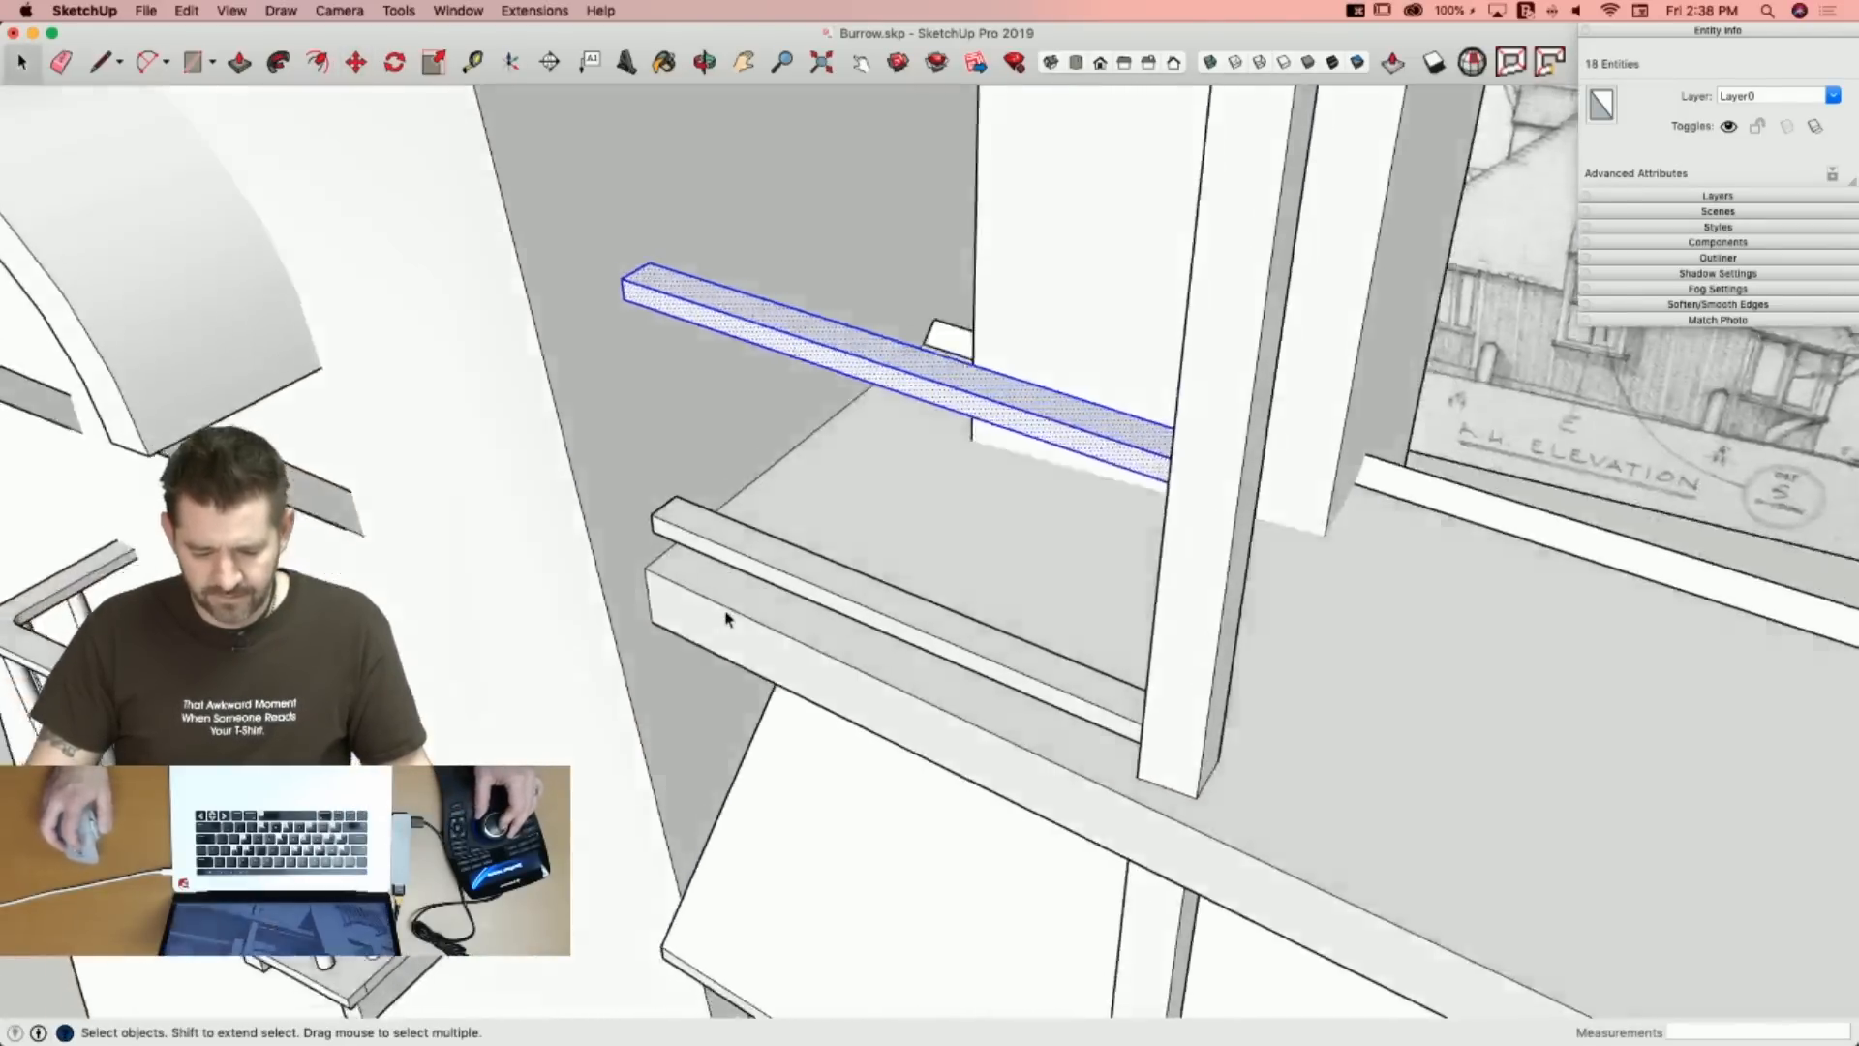
Draw a 1 11/16" square on the lower rail's wall end and pull it up 1' 10 1/8" to the handrail as a baluster.
scroll(519, 548, up, 5)
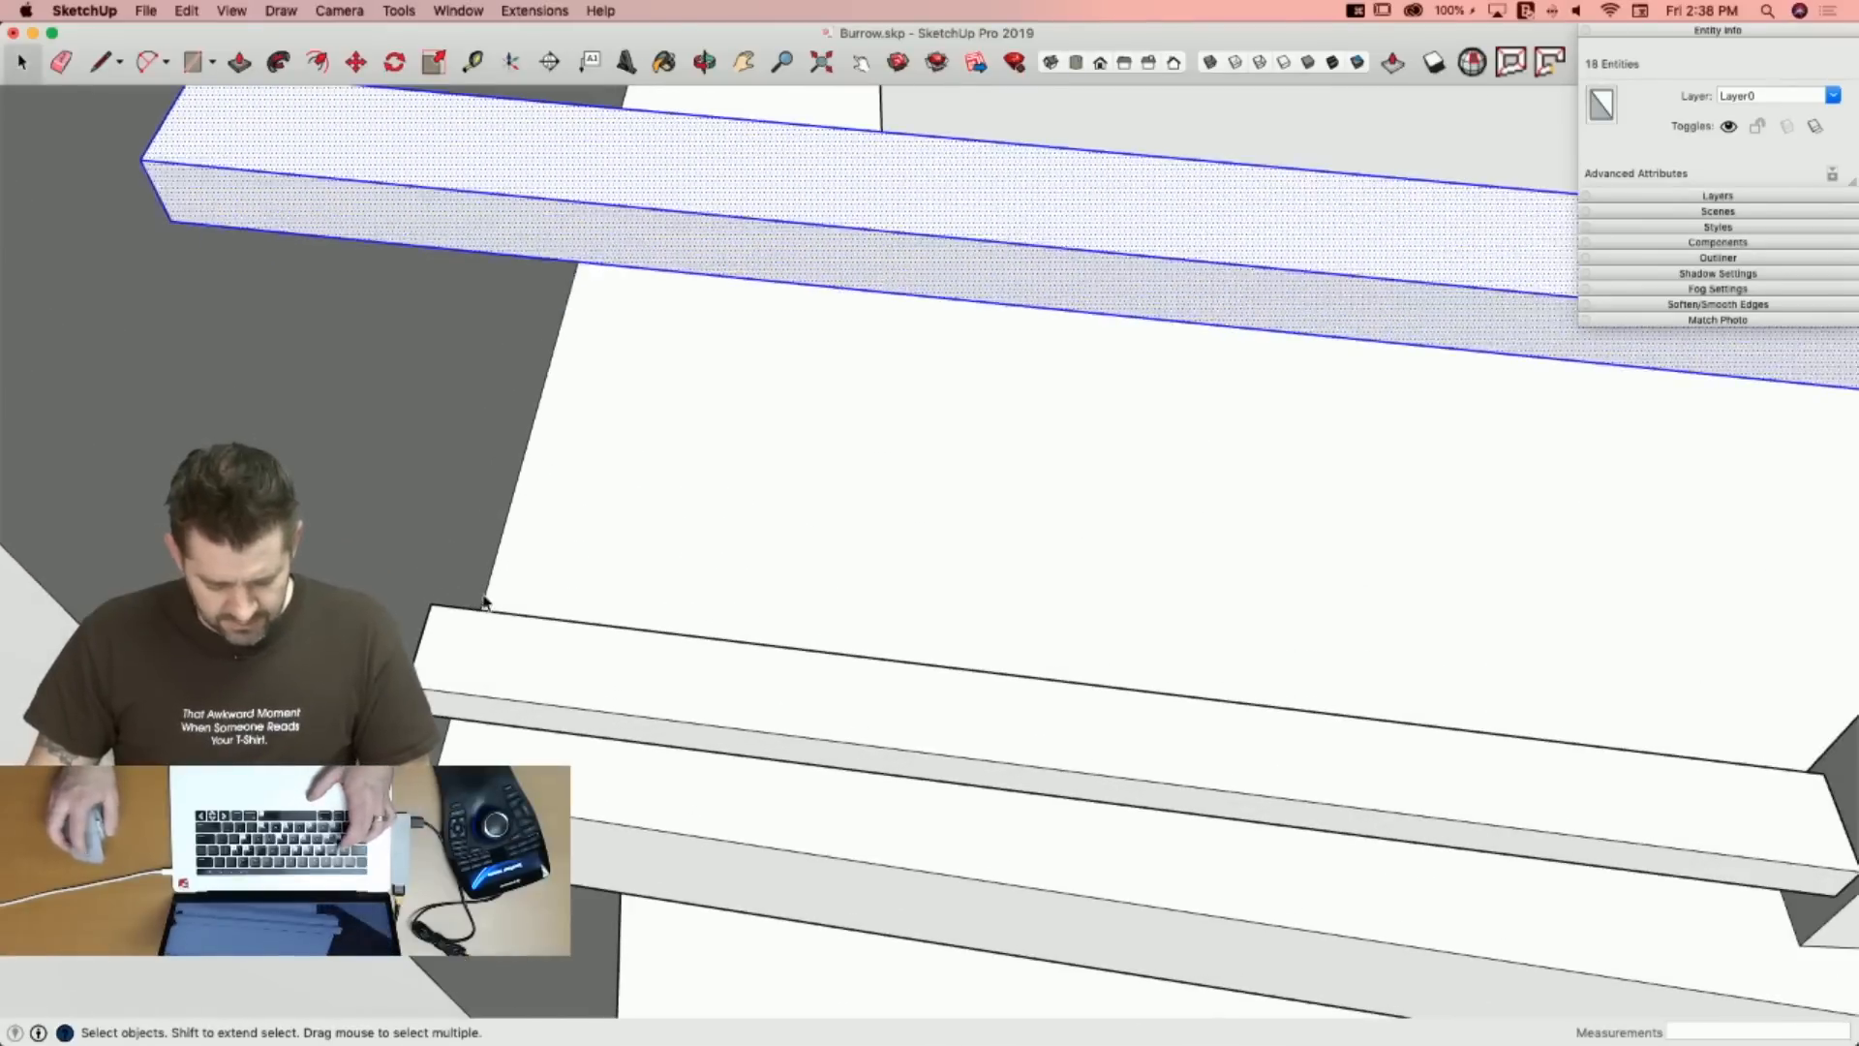
middle_drag(484, 600, 666, 611)
scroll(455, 757, up, 3)
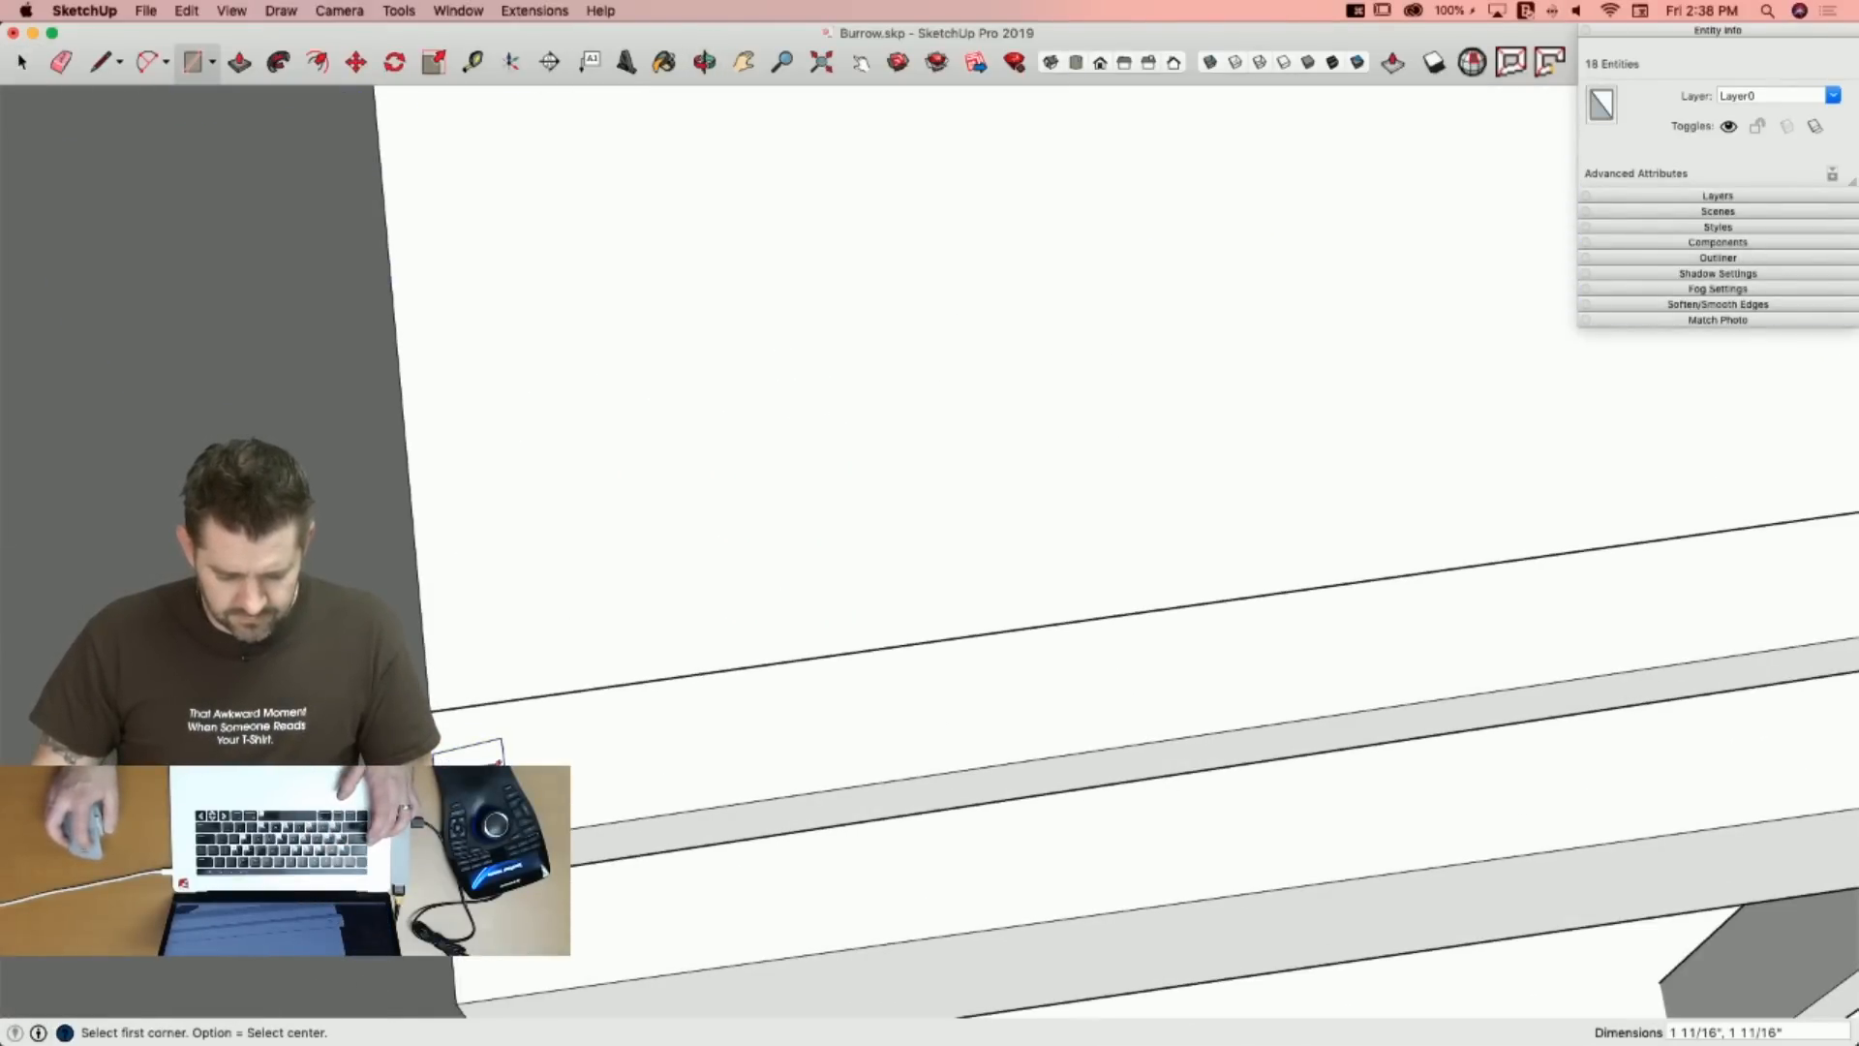
click(467, 757)
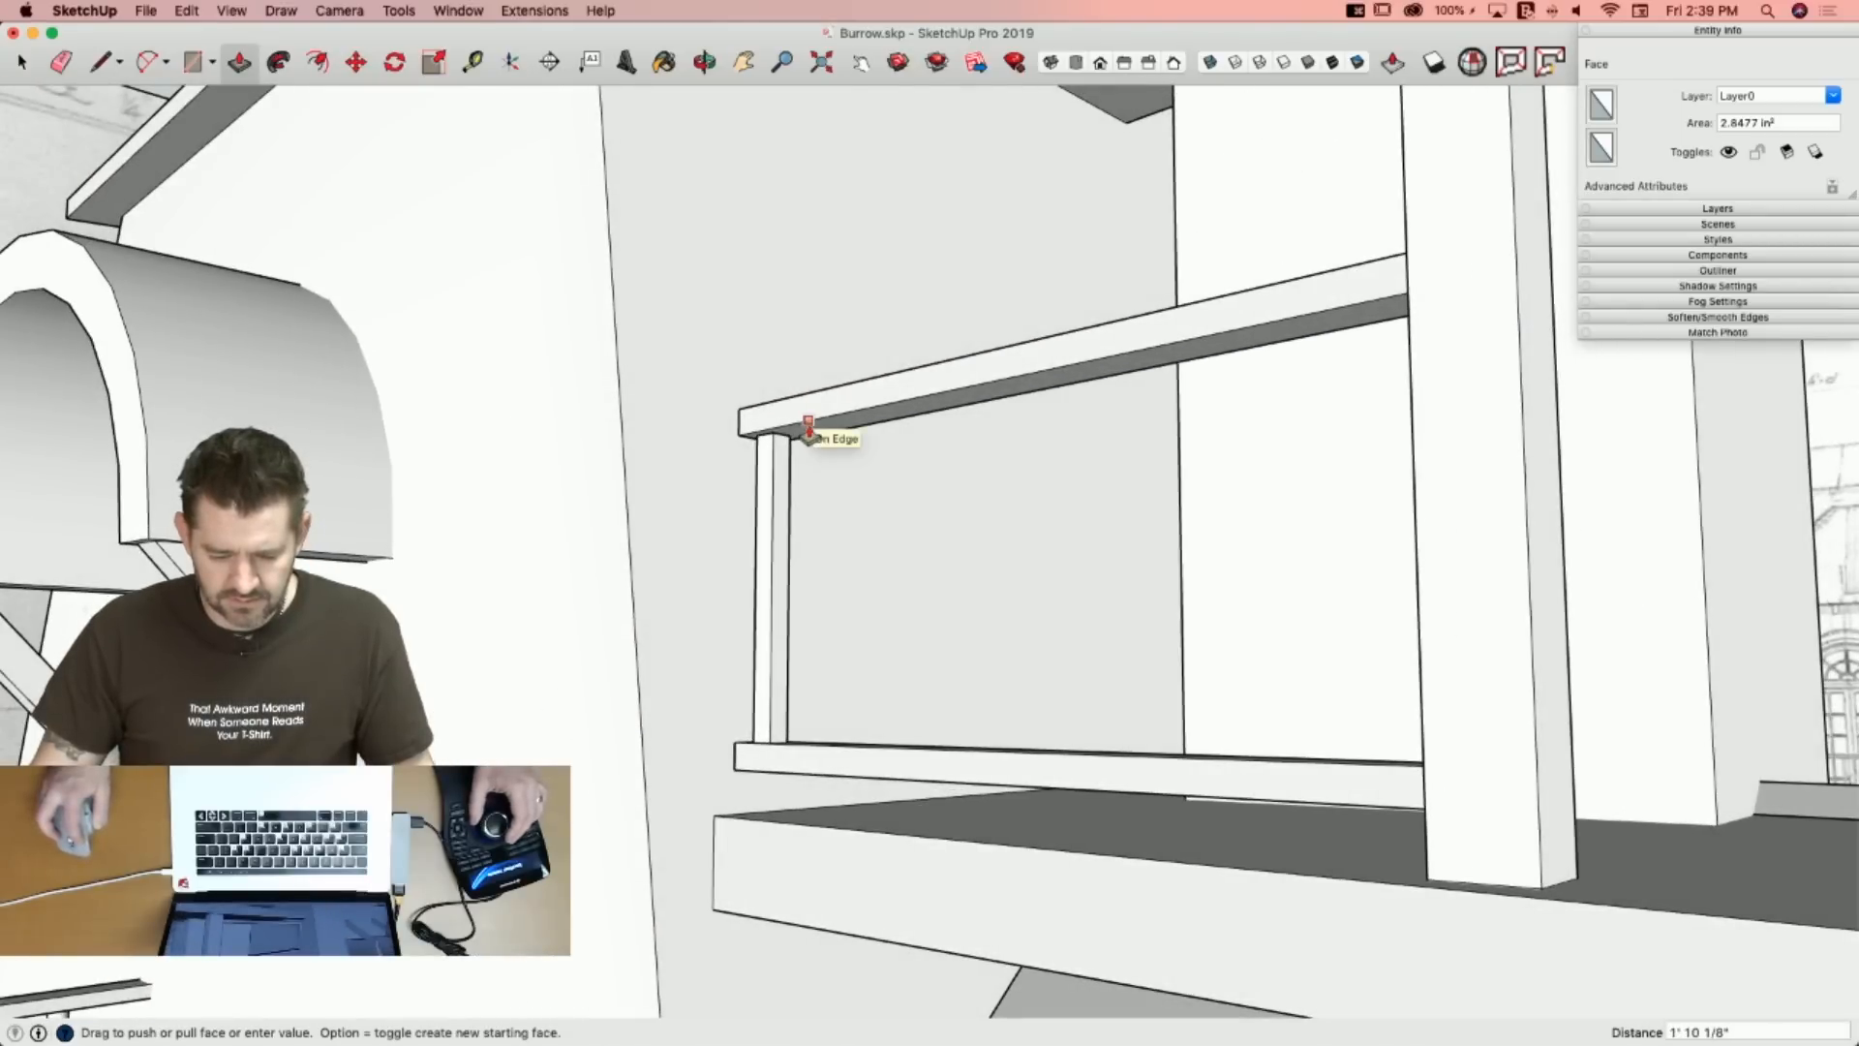
Copy the baluster along the lower rail to the mid-edge post and divide the distance into 7 equal spaces of balusters.
key(space)
drag(770, 455, 630, 516)
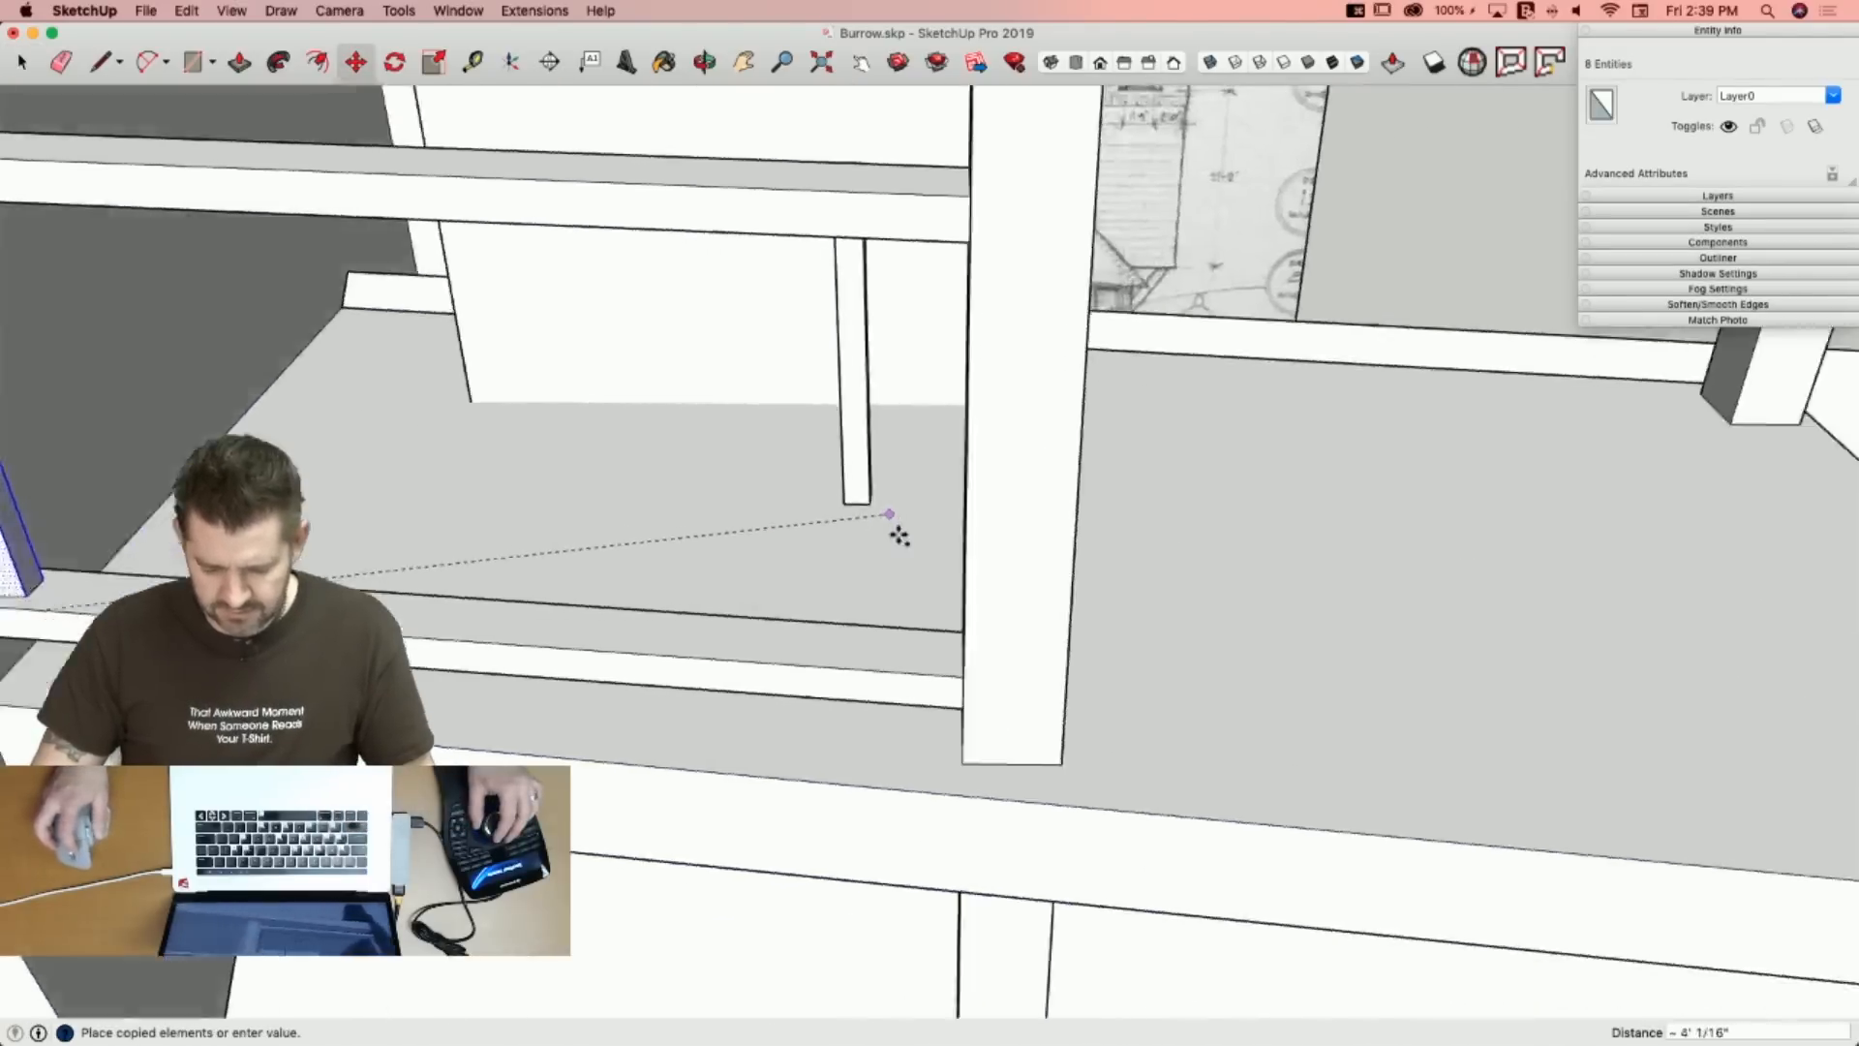
click(982, 574)
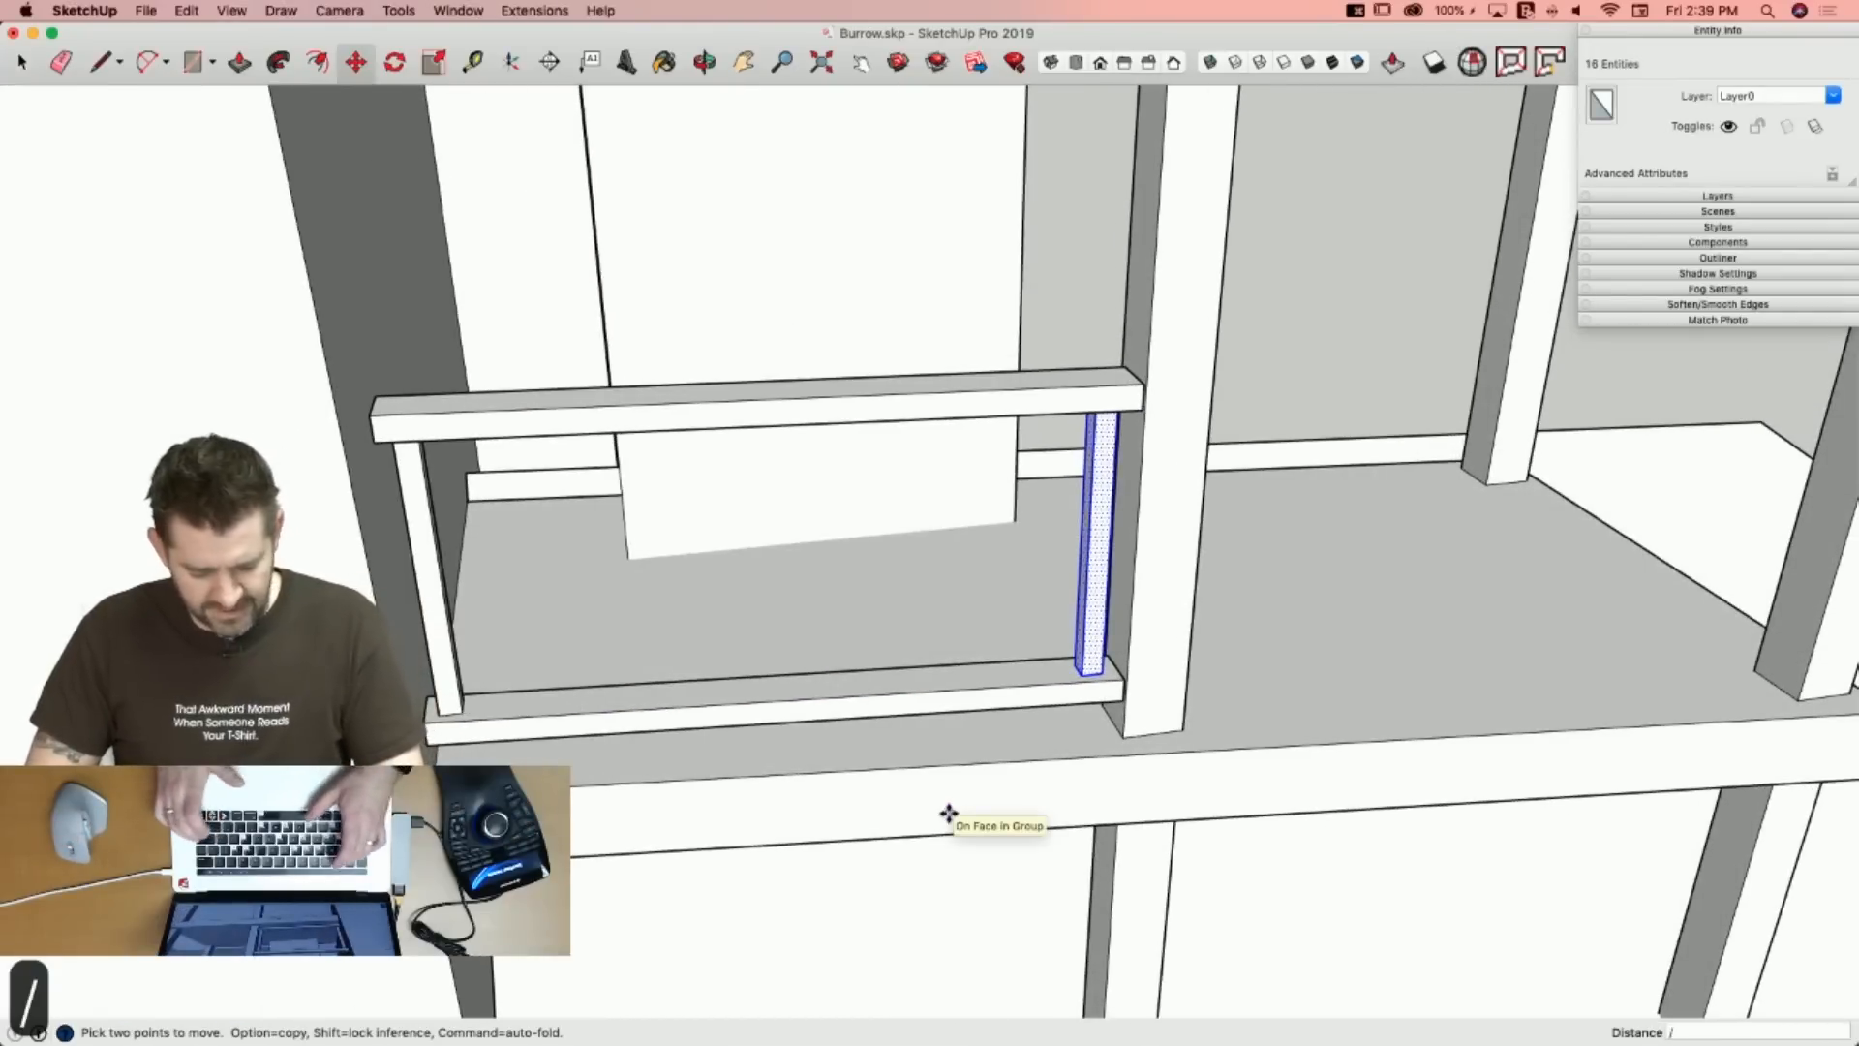
text(/9)
key(Return)
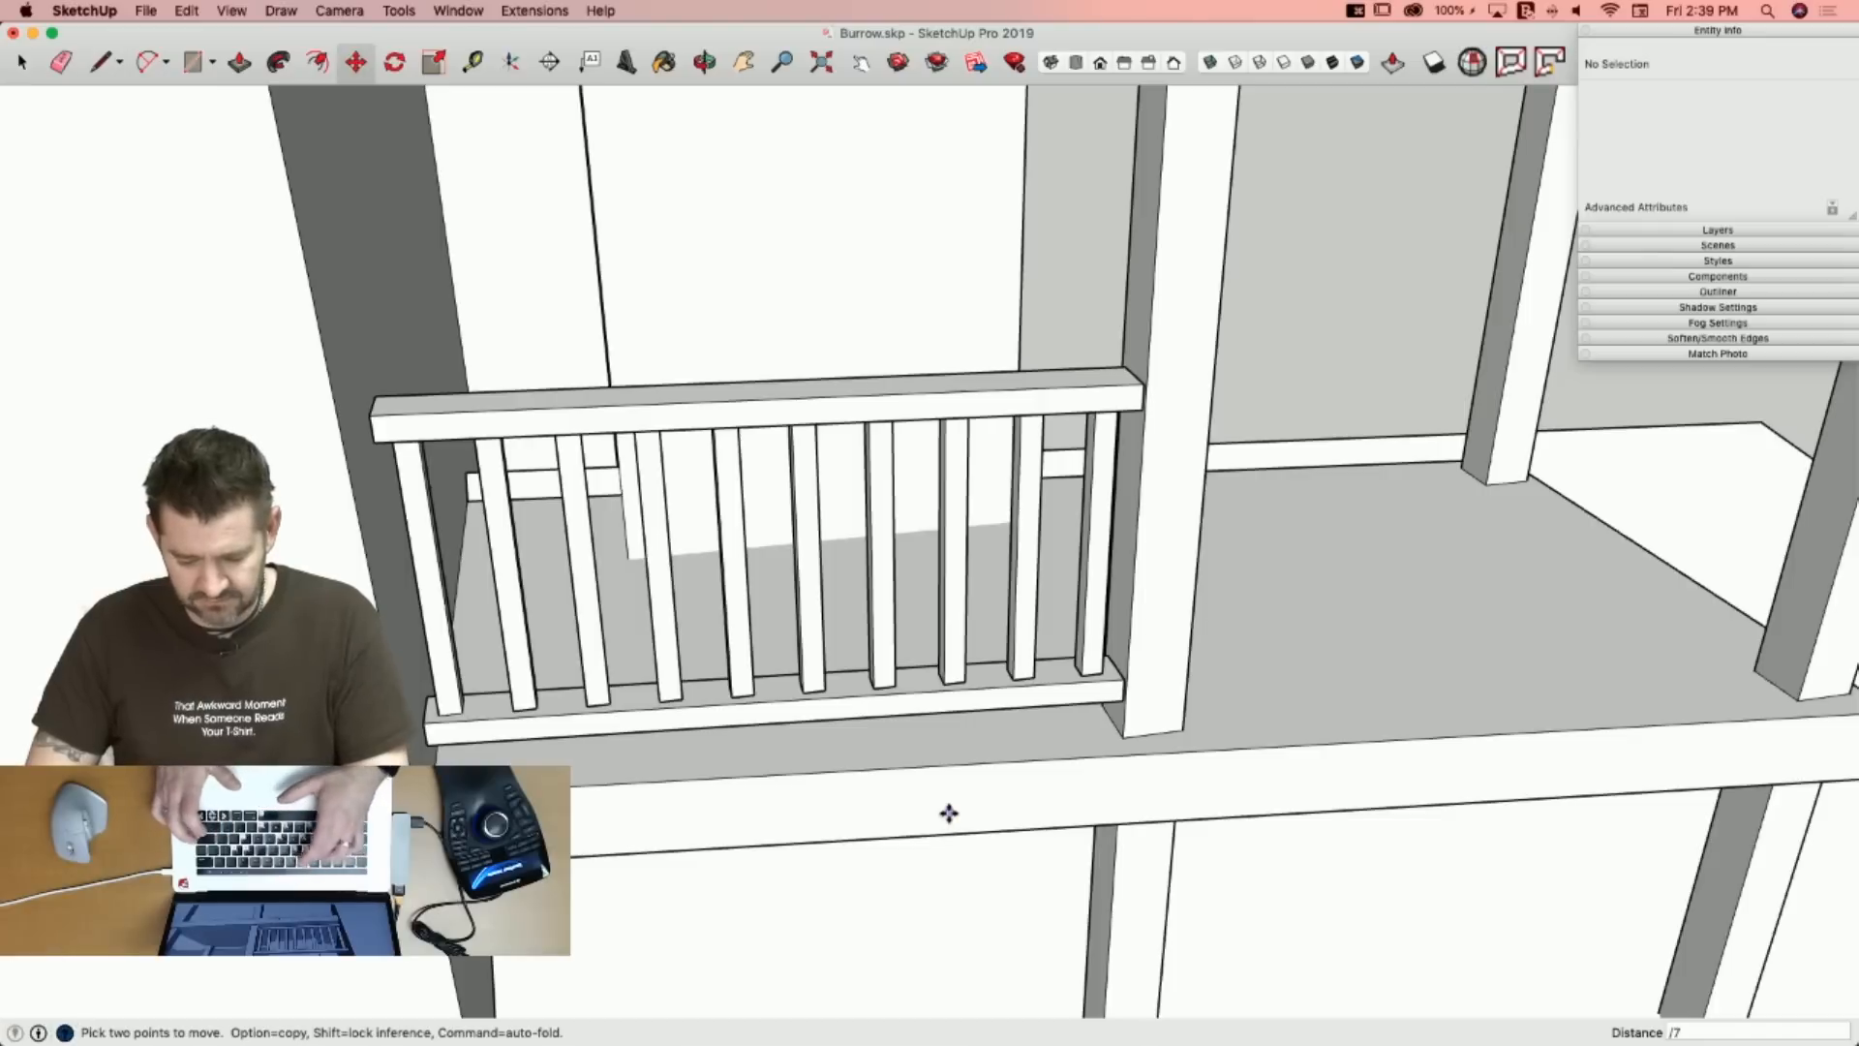
text(/7)
key(Return)
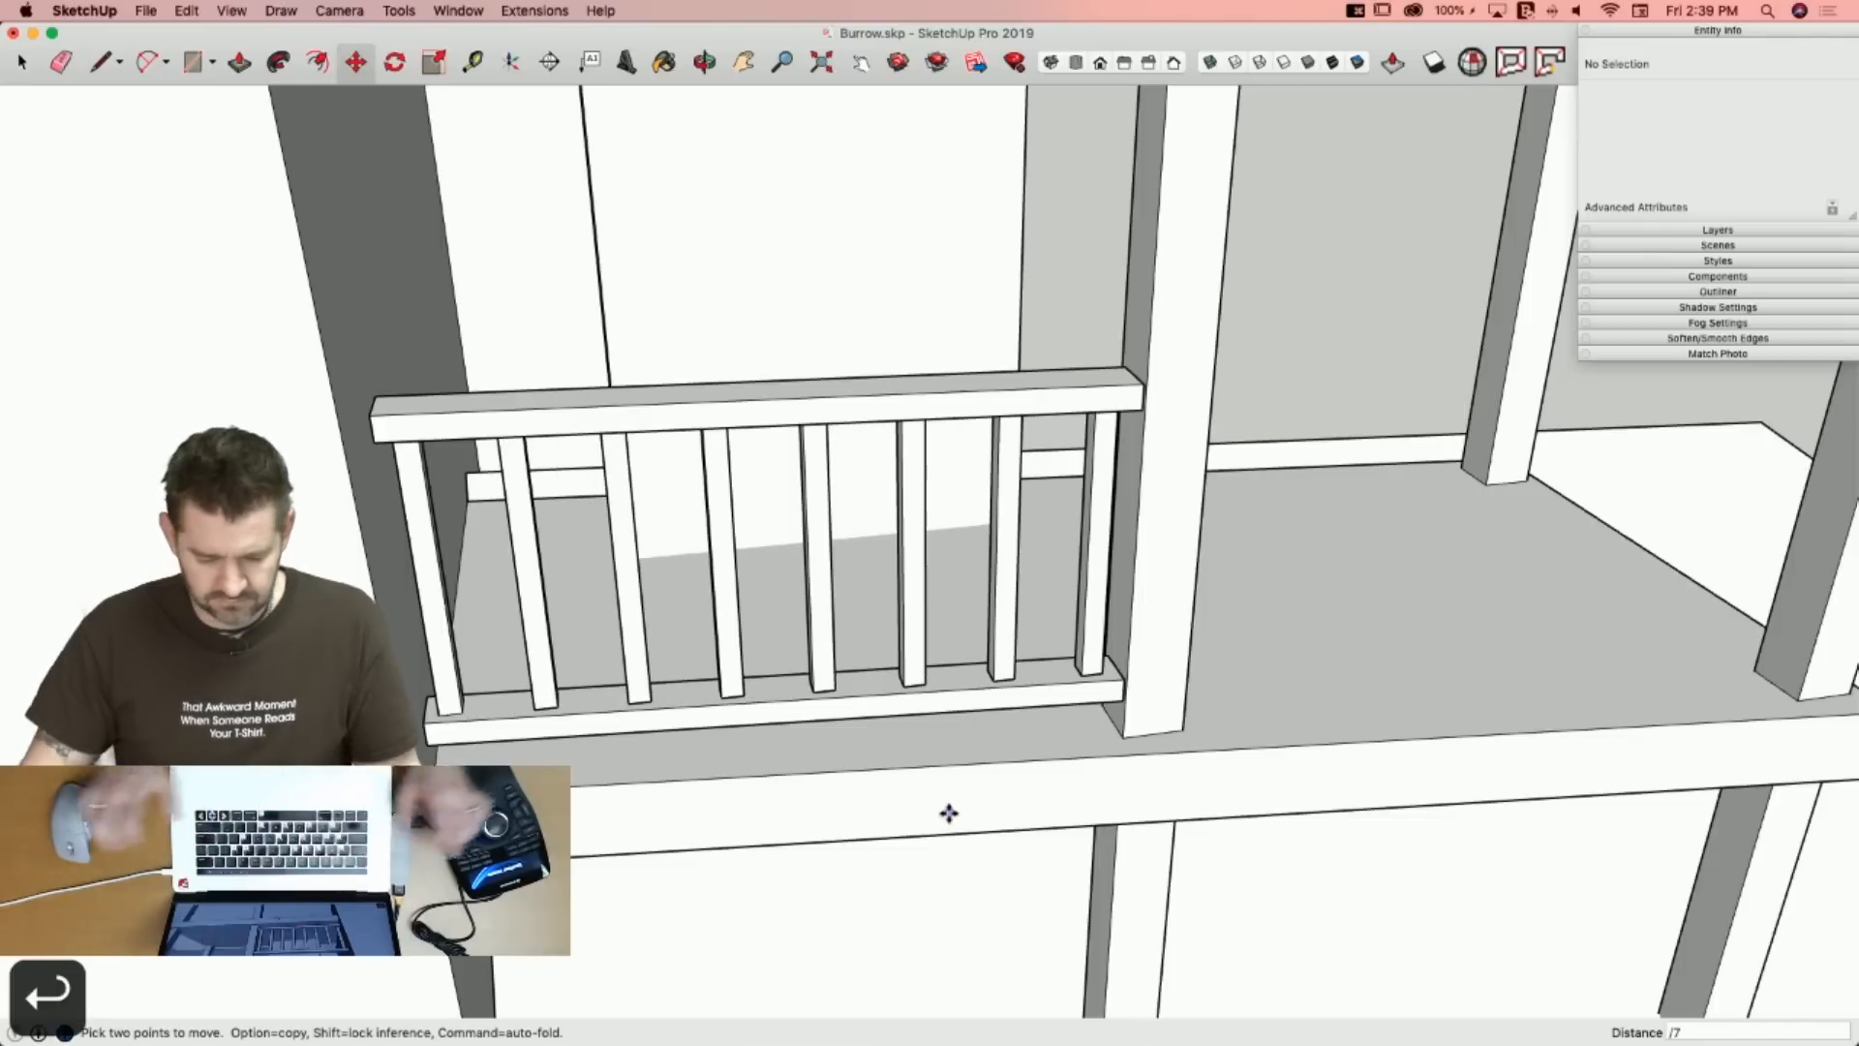
Group both rails and all the balusters between the wall and the mid-edge post.
key(space)
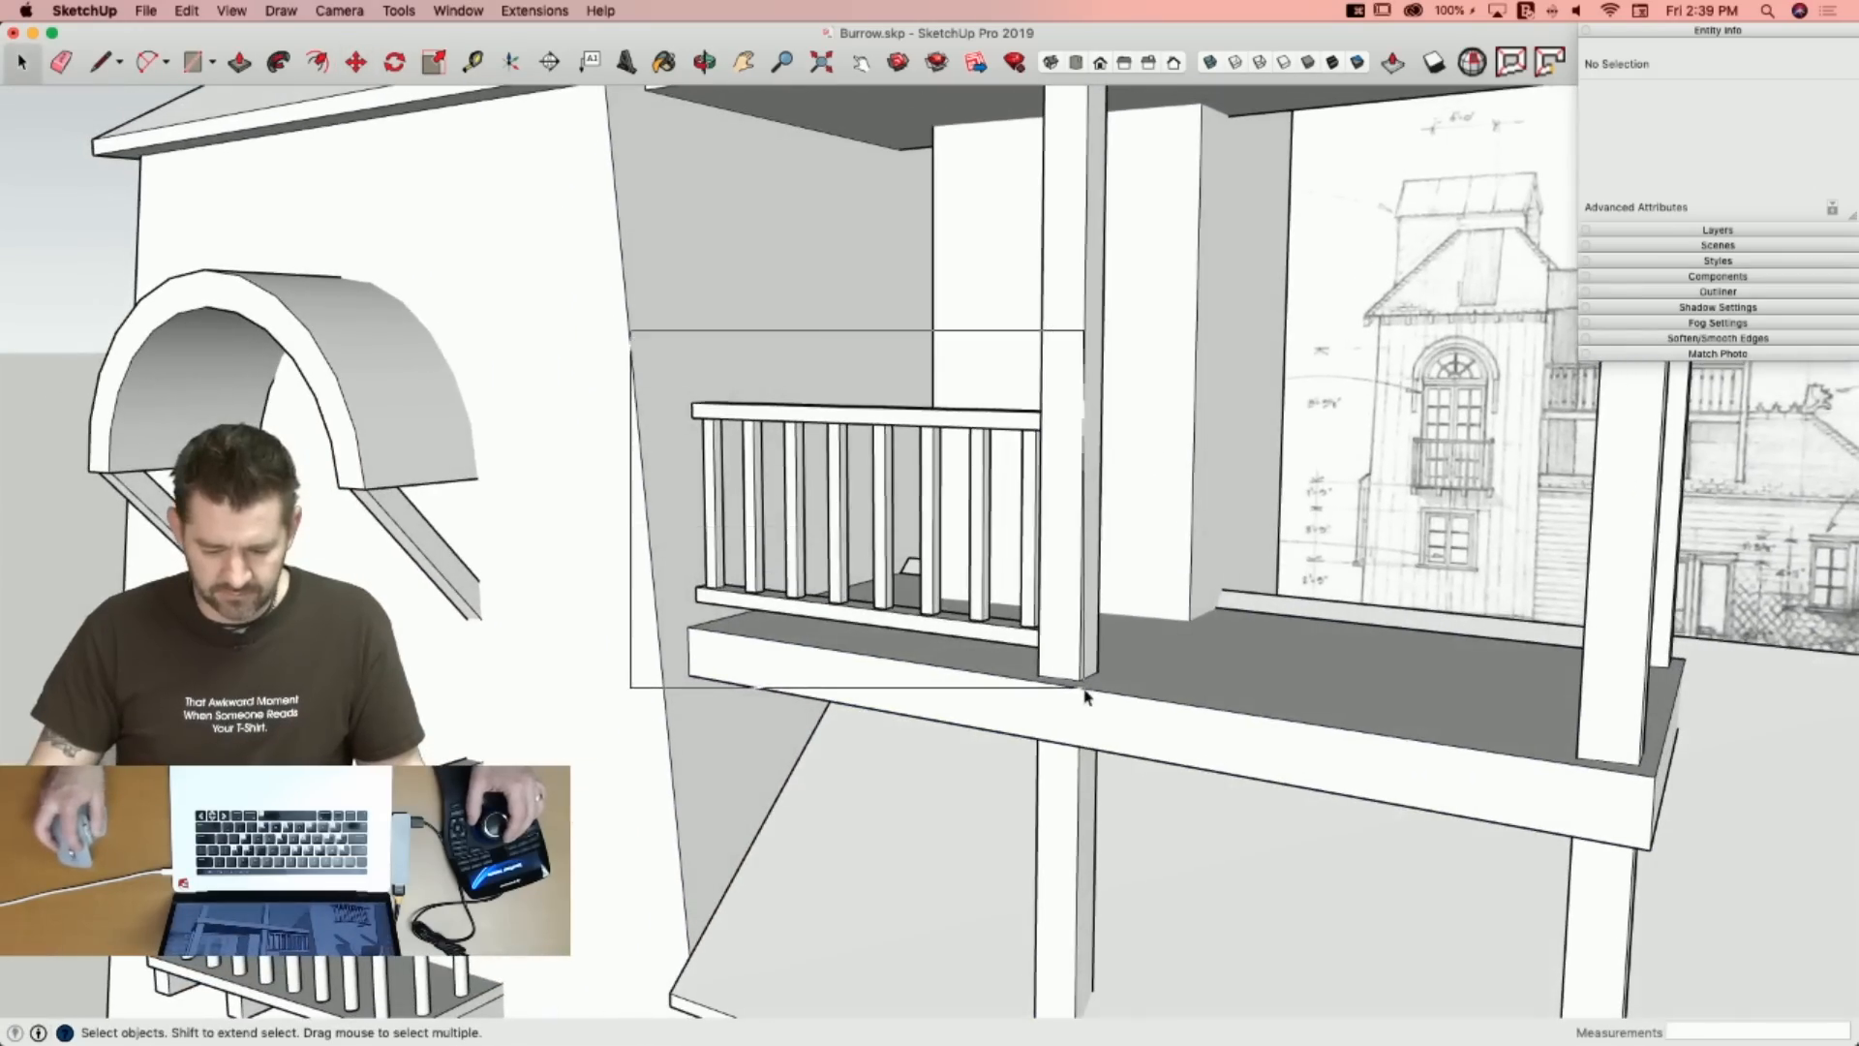
drag(1085, 689, 1085, 691)
right_click(932, 623)
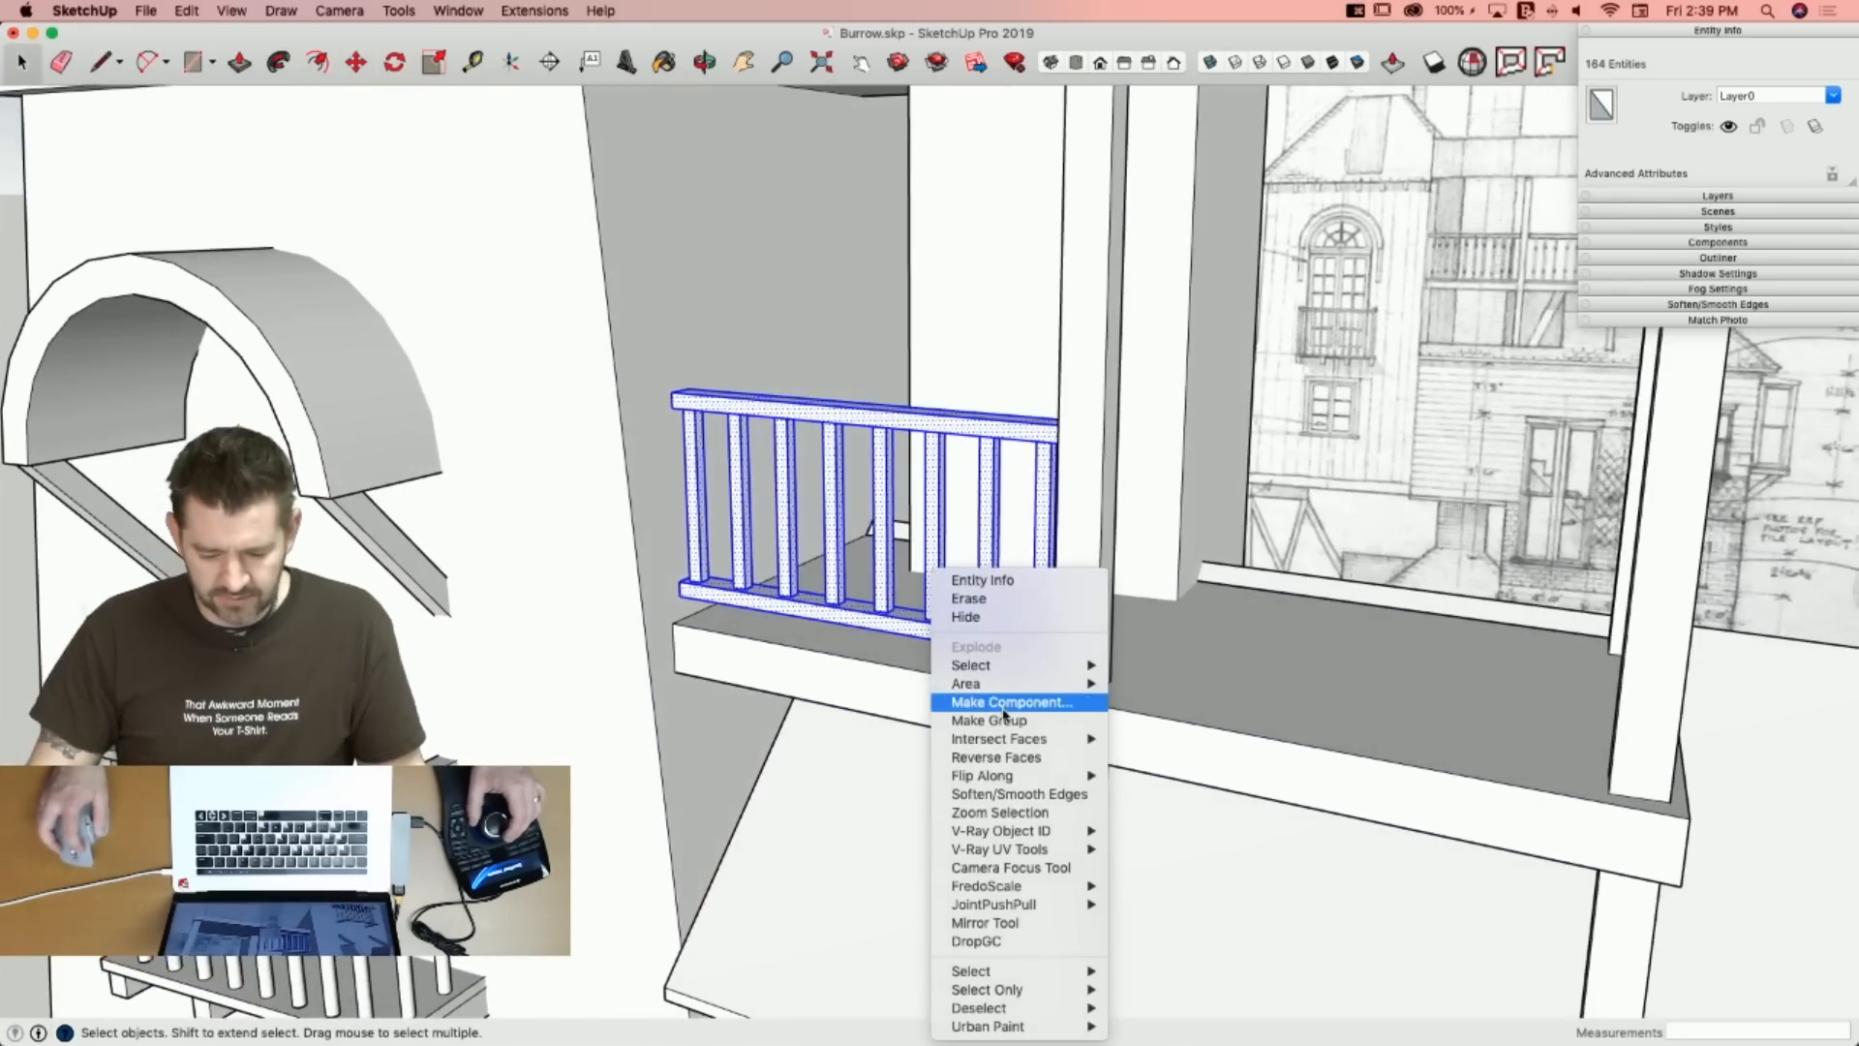
click(998, 721)
Copy the railing group 4' 8 1/4" along the slab edge, from the mid-edge post's corner to the outer corner post.
key(m)
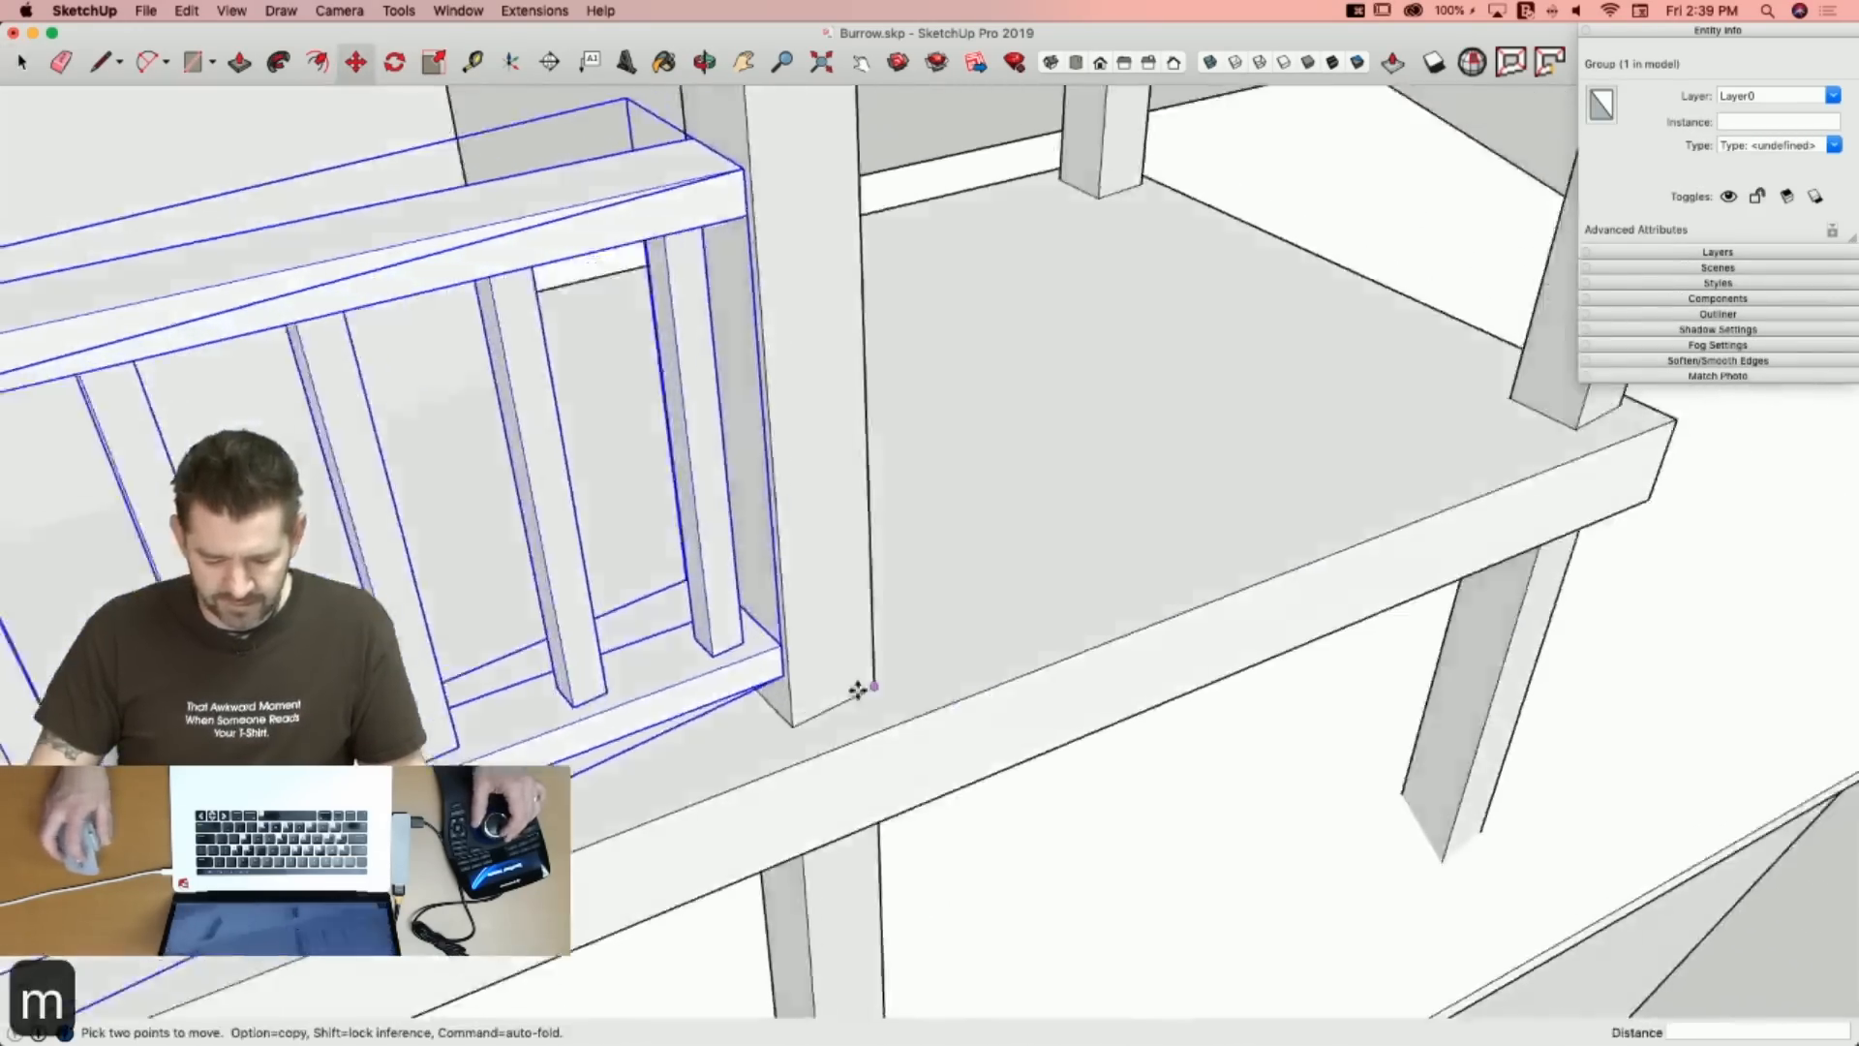
click(797, 731)
key(alt)
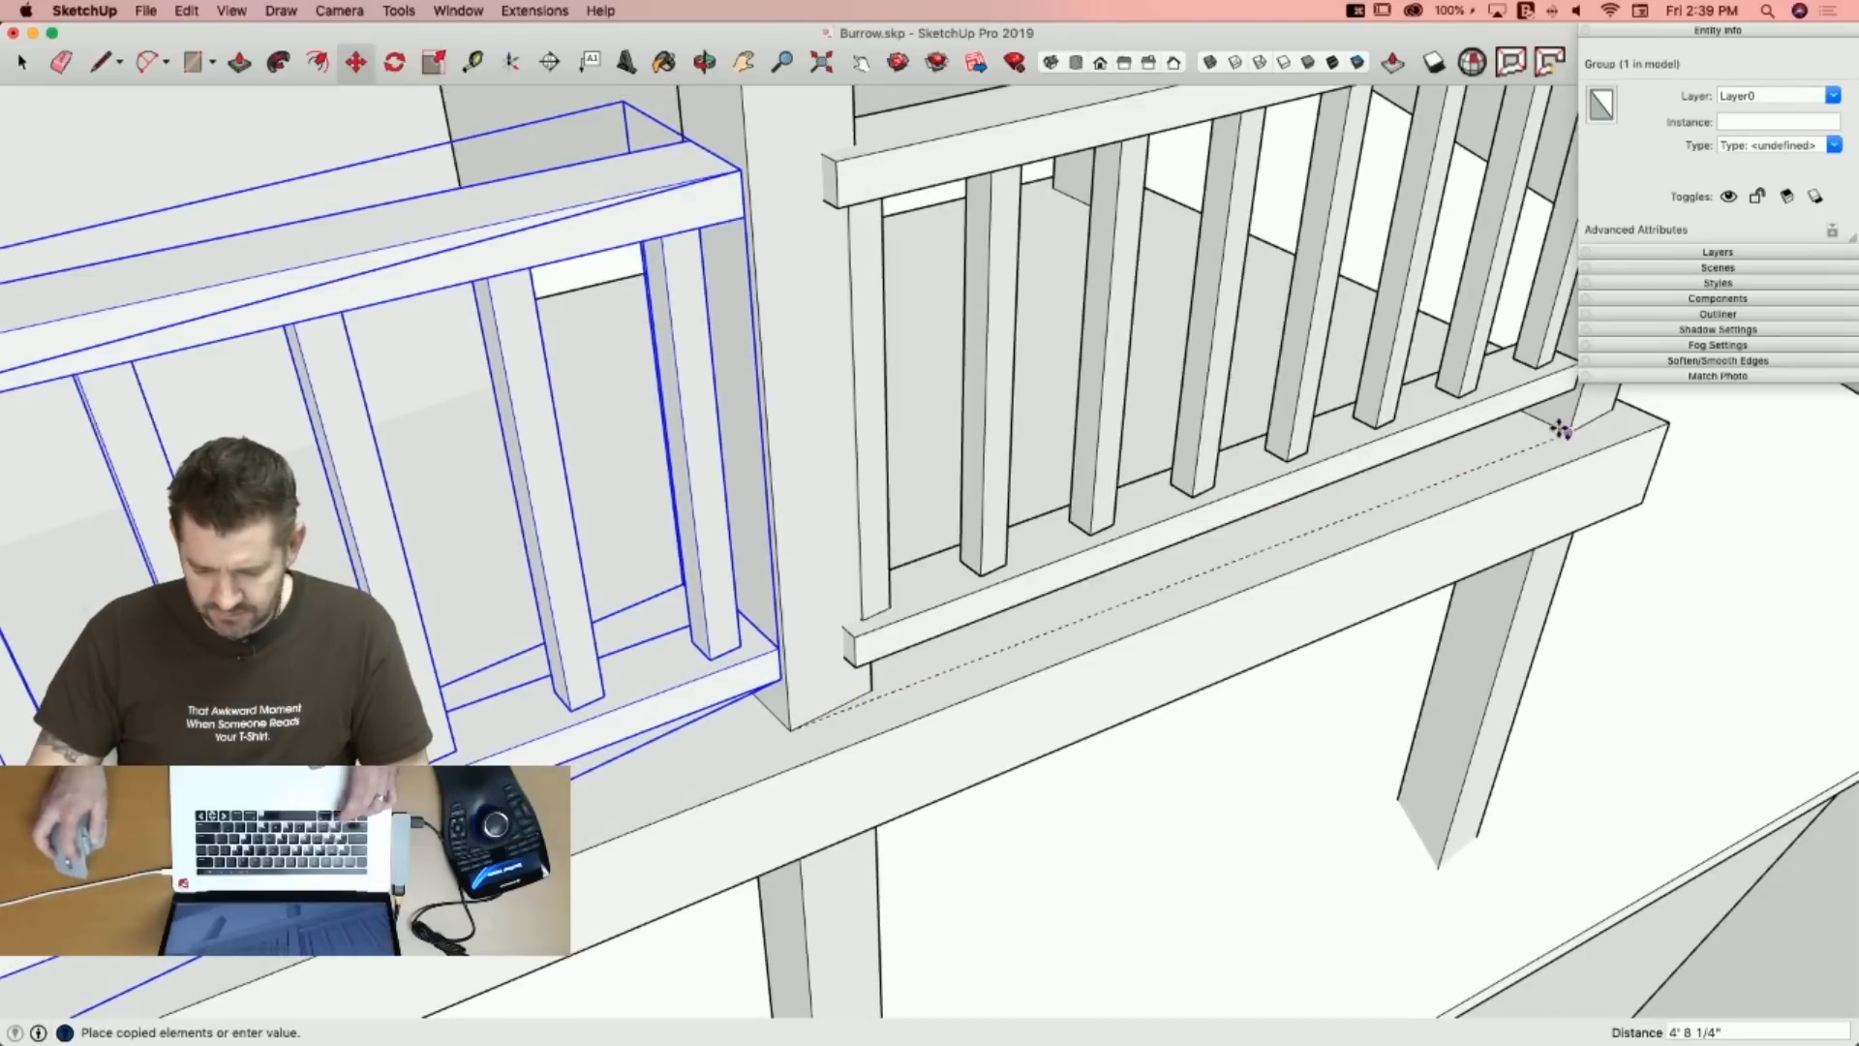
click(1566, 430)
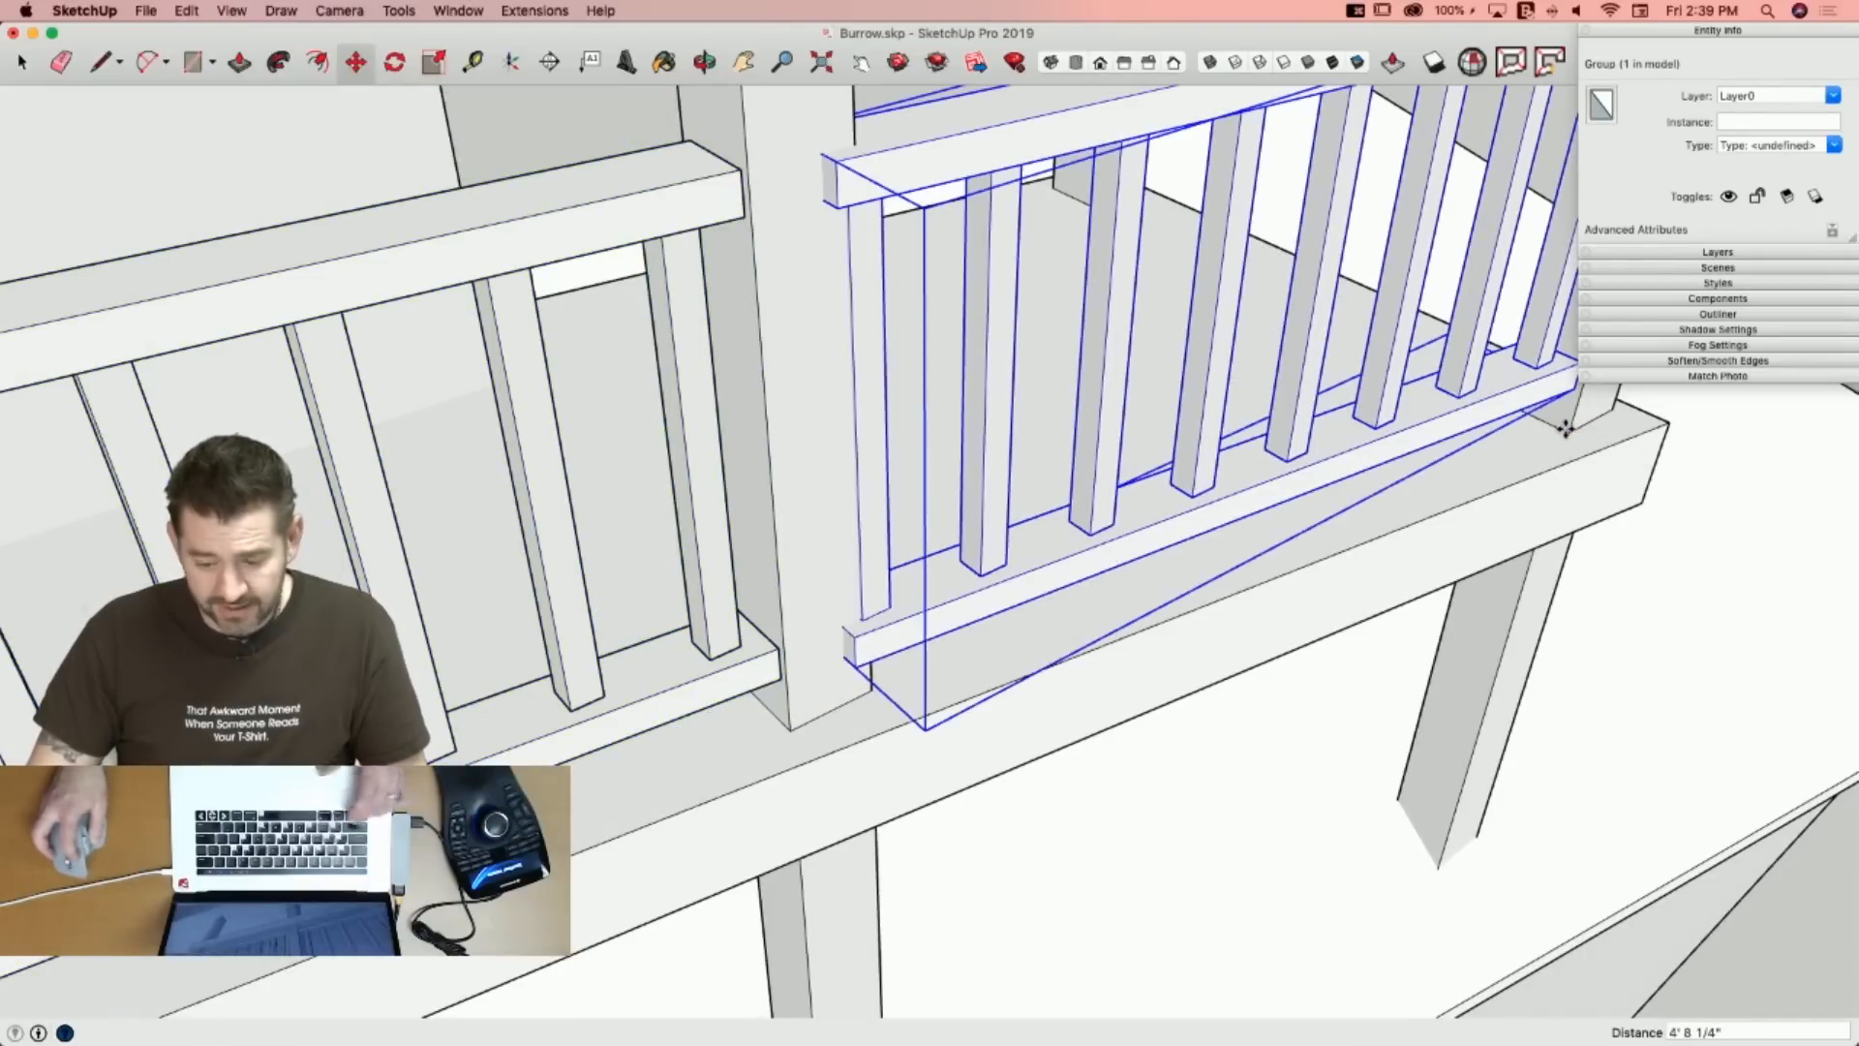
Scale the copied railing's length to about 0.97 so that its end meets the outer corner post.
key(space)
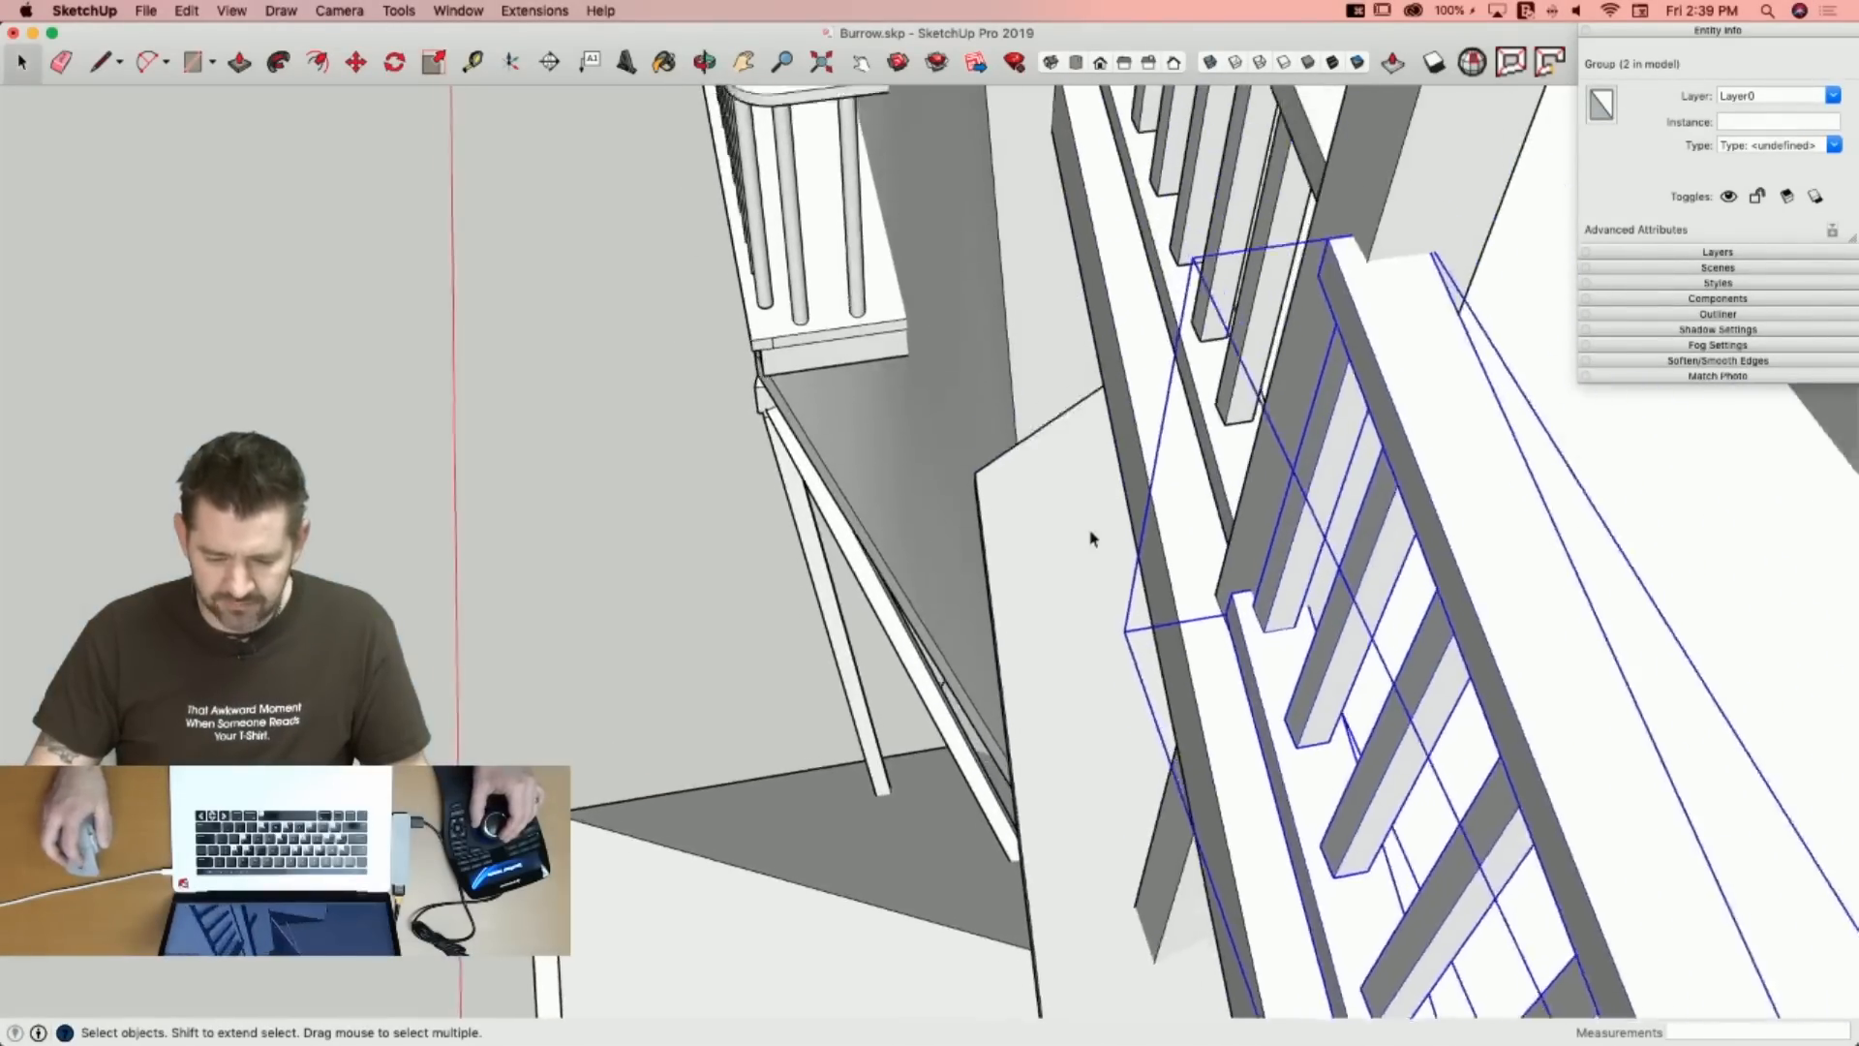
key(s)
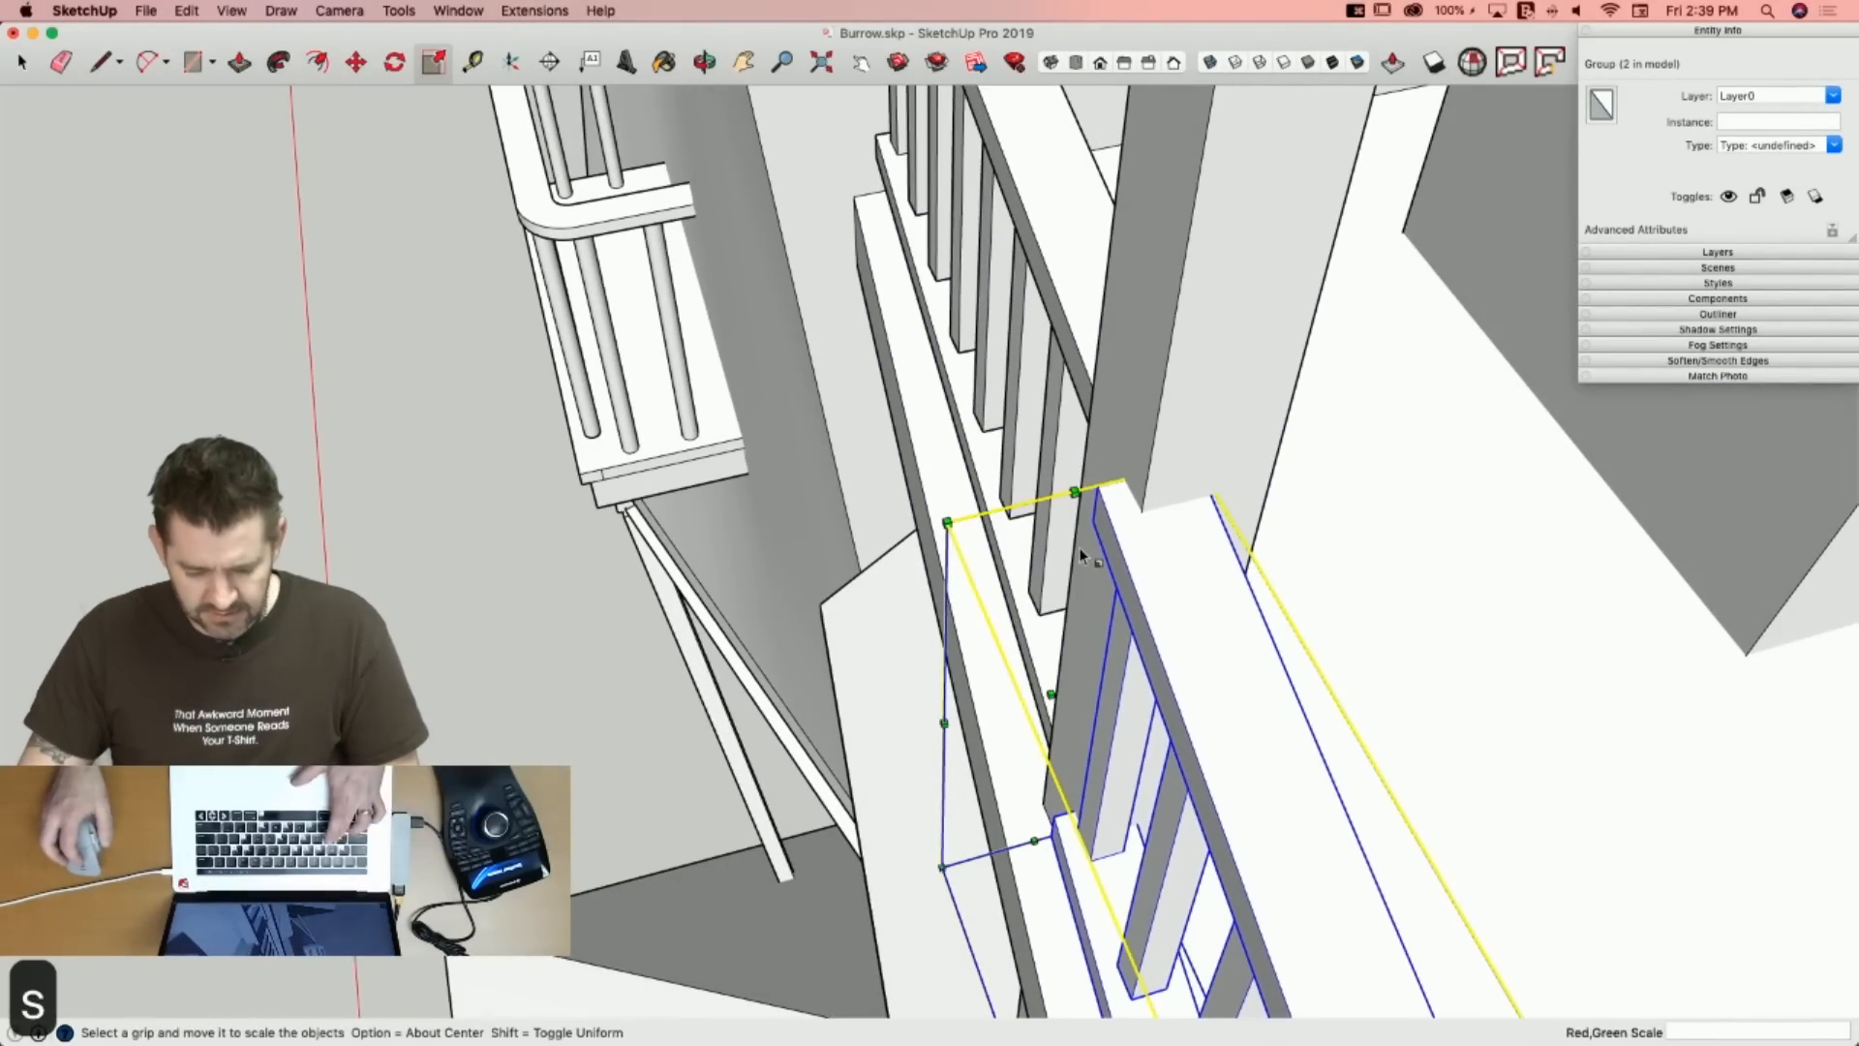
click(1075, 493)
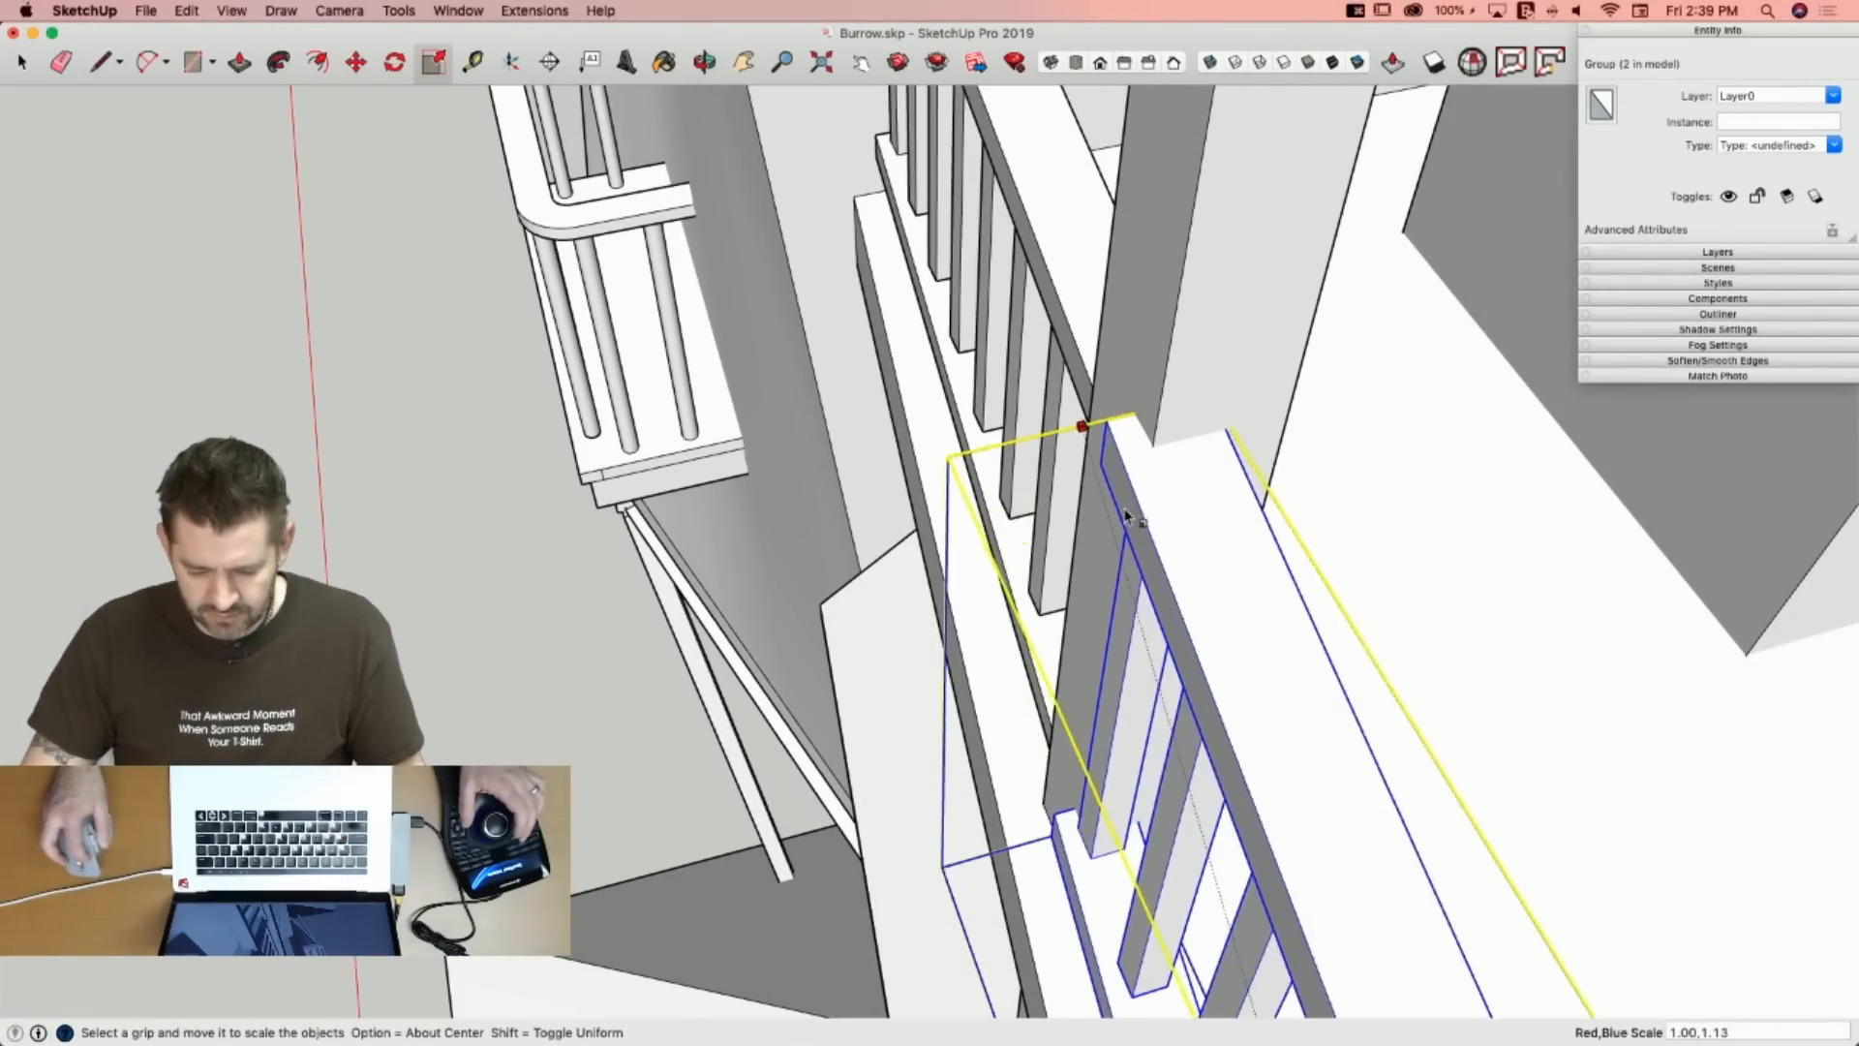
click(1051, 693)
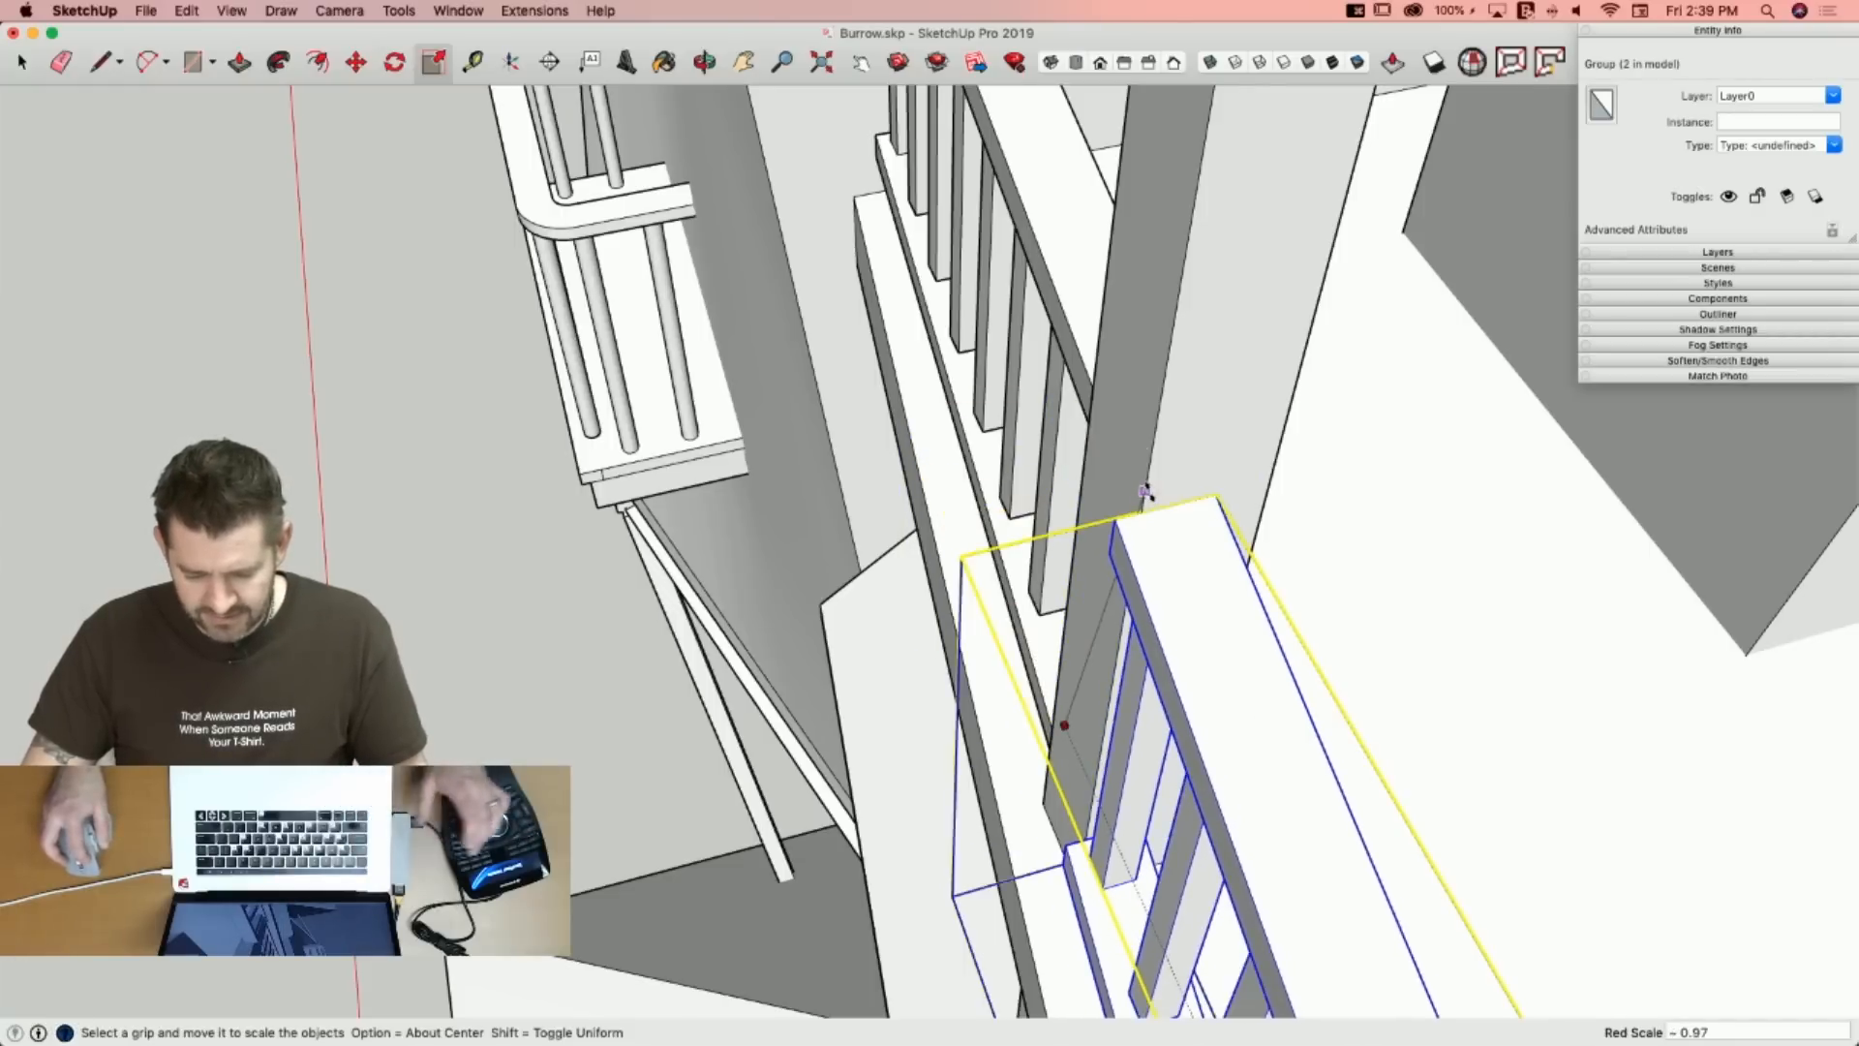
click(1145, 490)
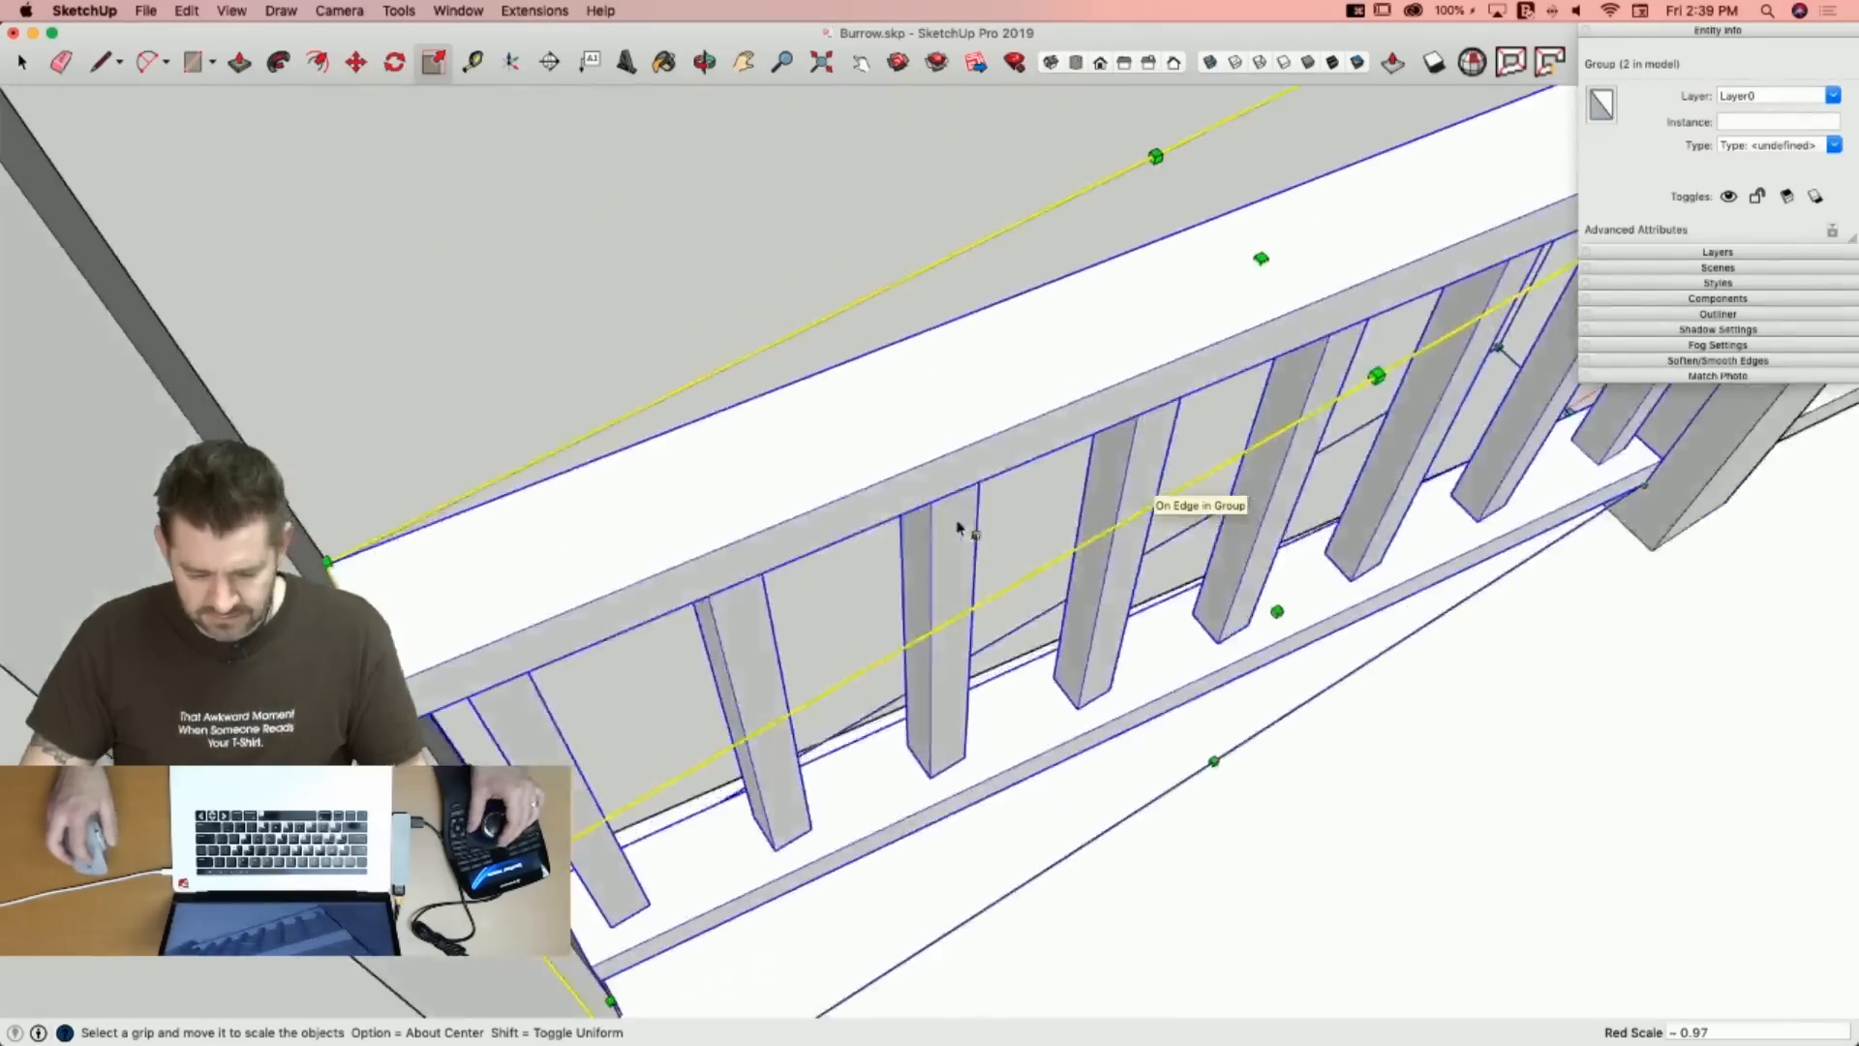
Rotate the copied railing into line from its outer-post end and scale its length by 1.01 toward the mid-edge post.
key(q)
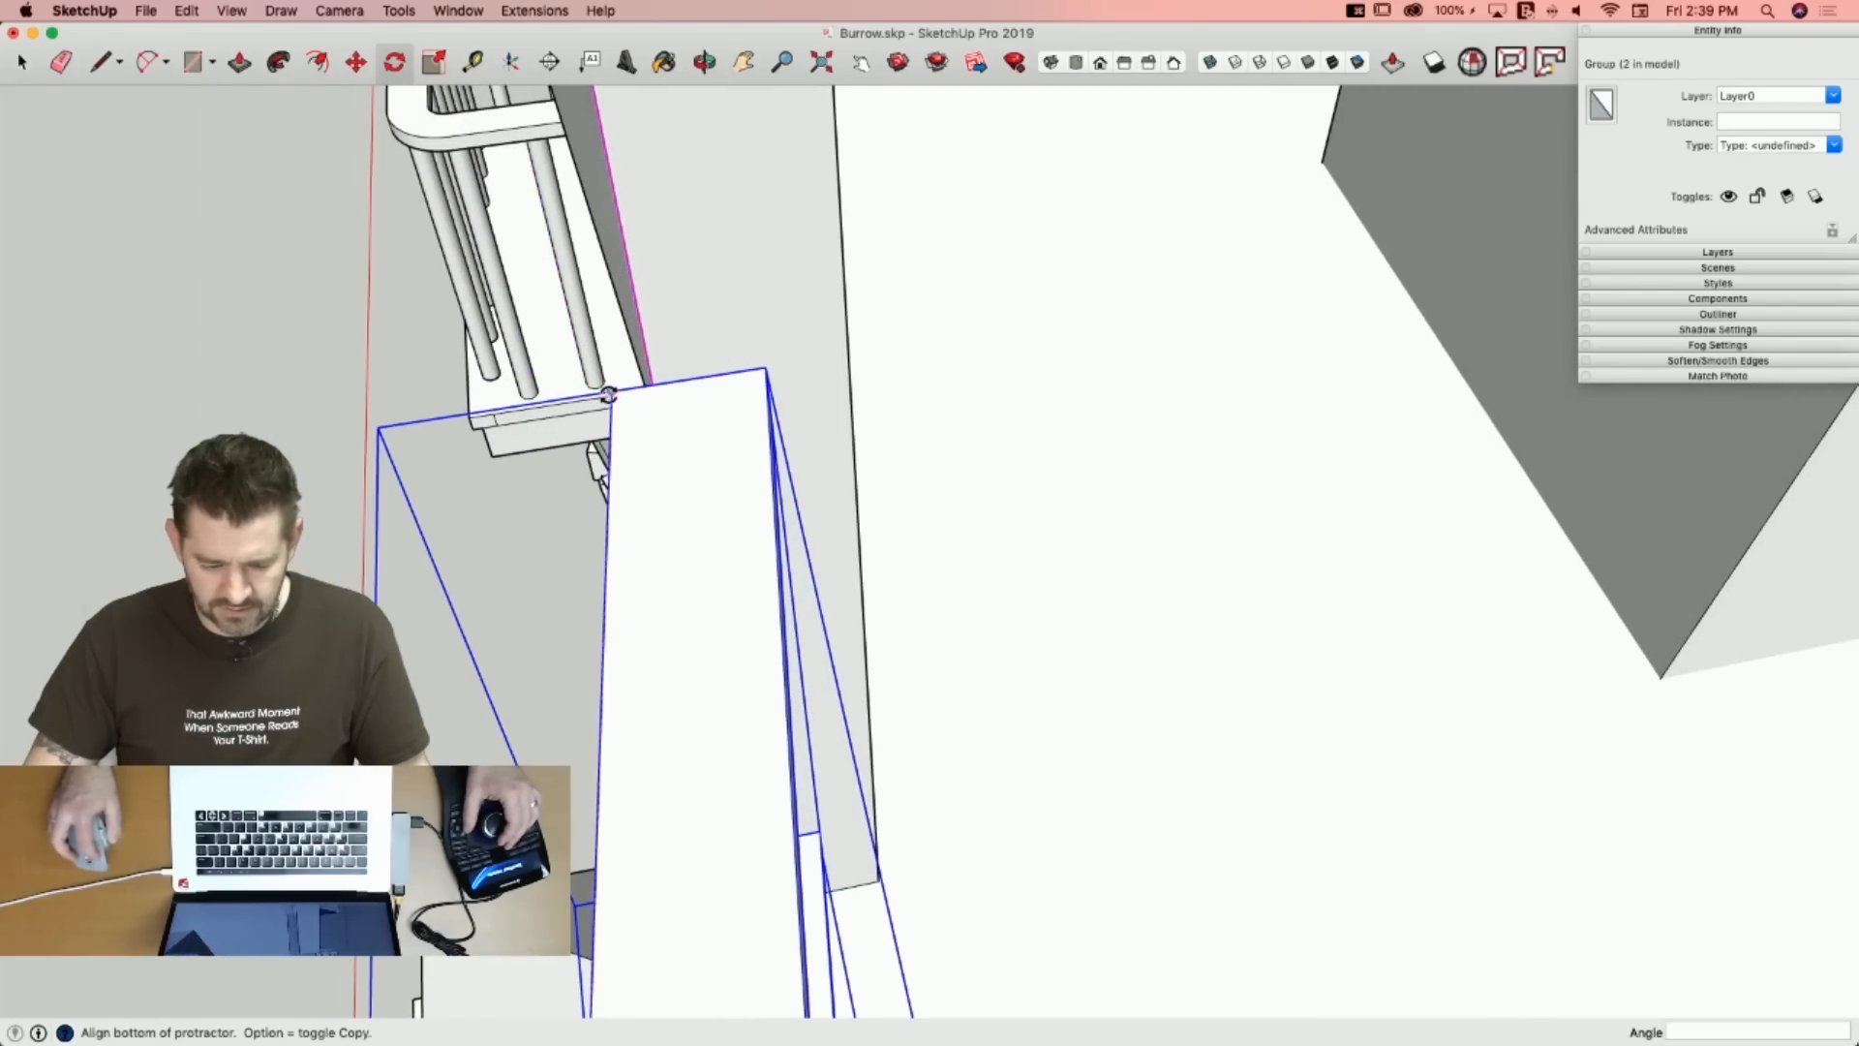
click(675, 373)
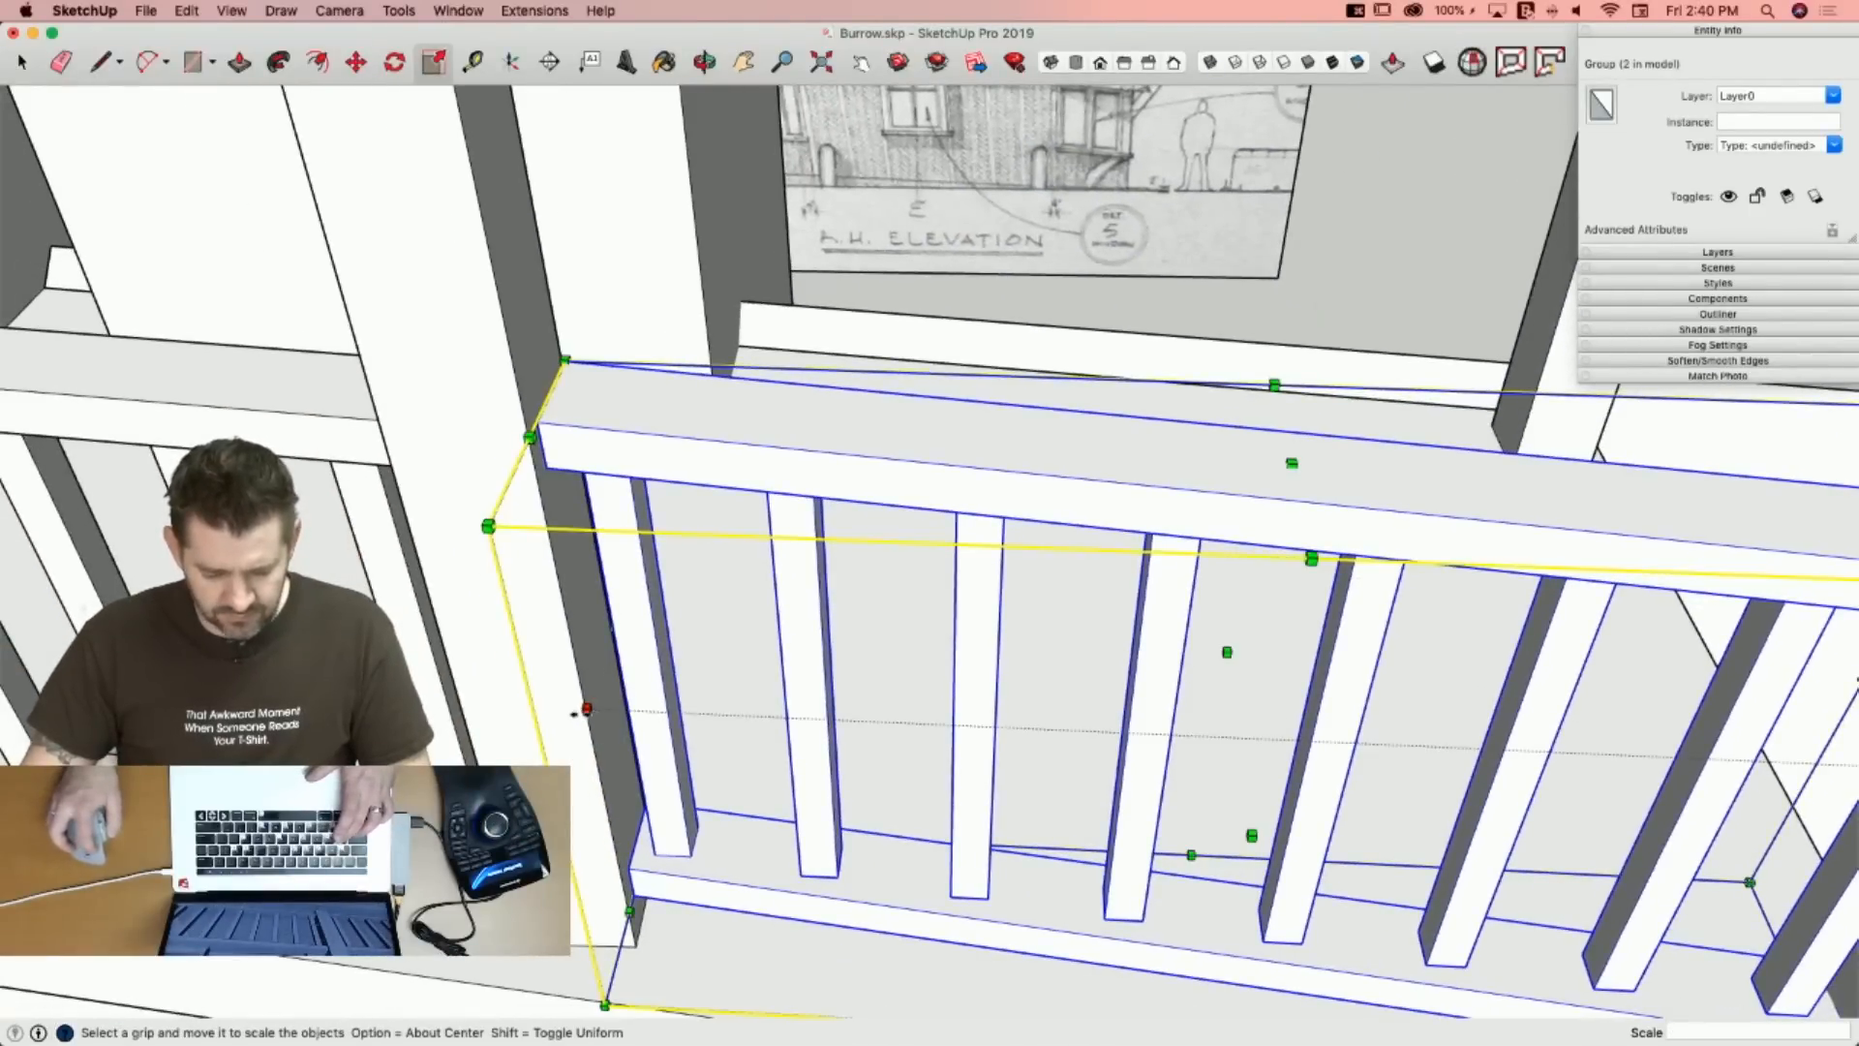
drag(586, 709, 573, 710)
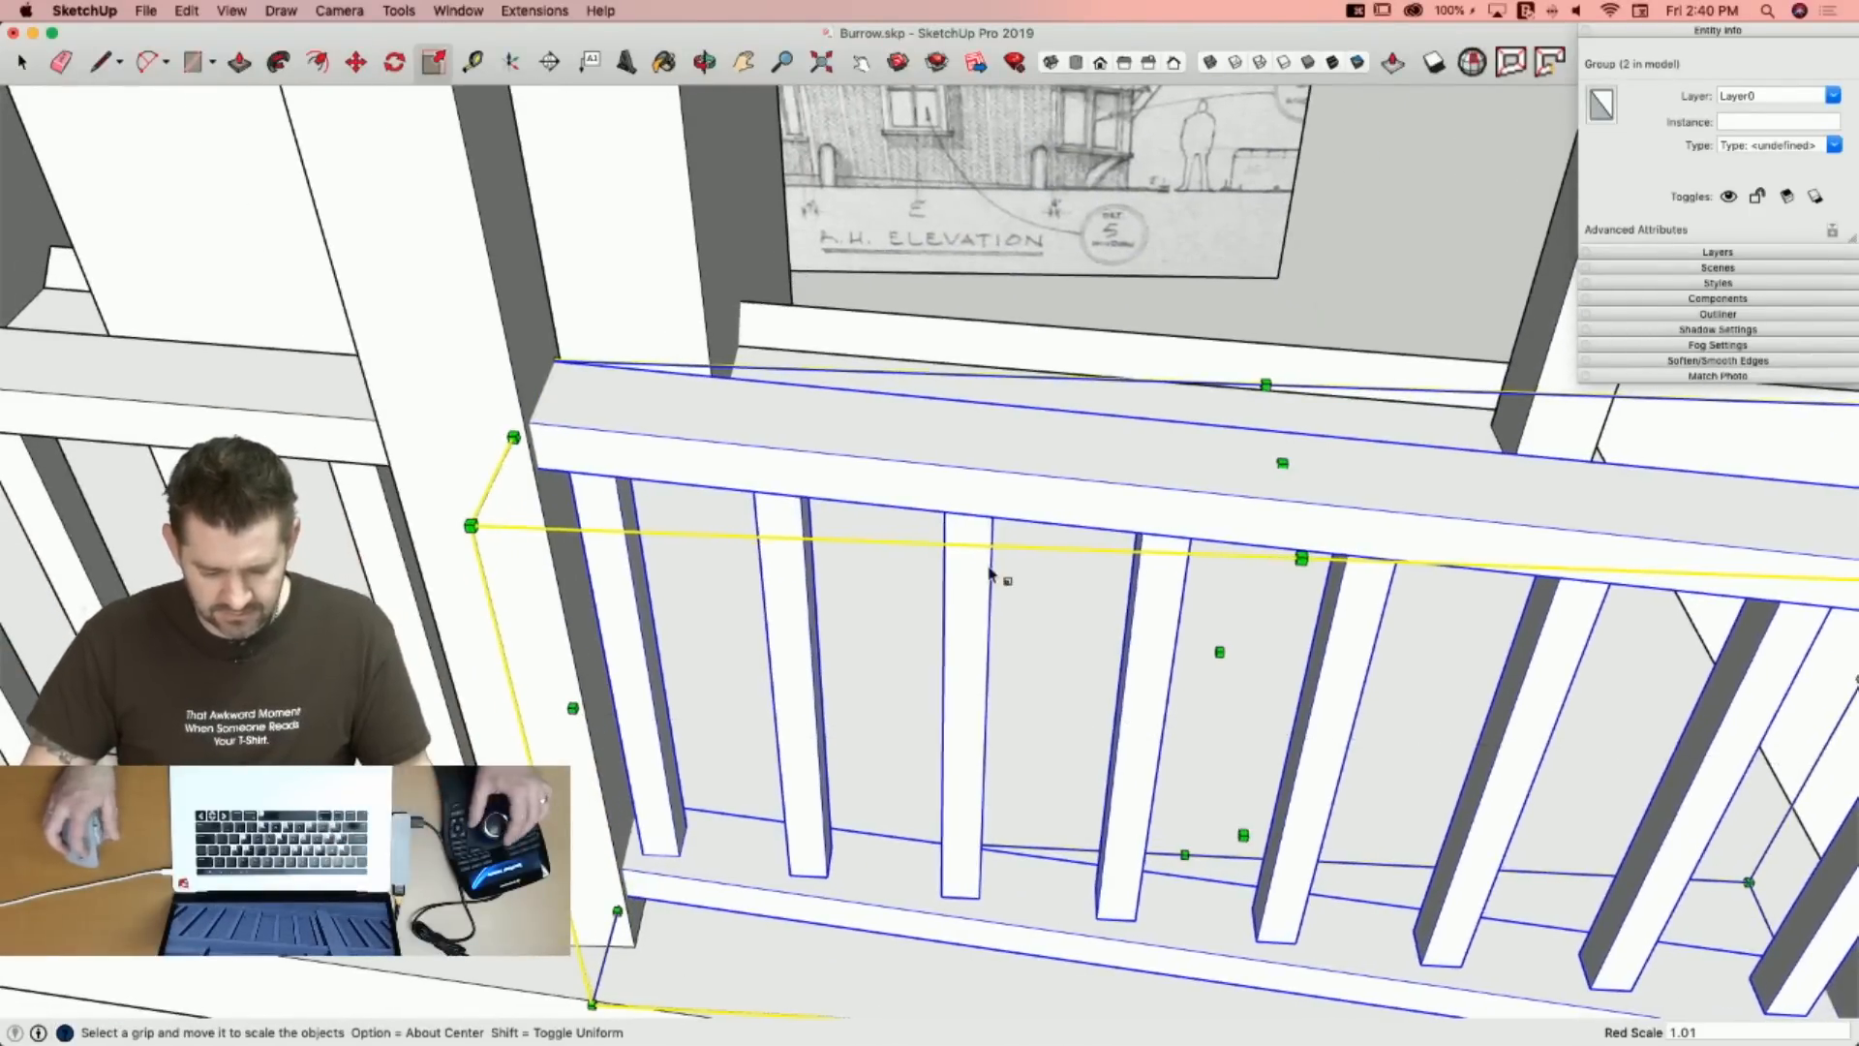
key(space)
click(1450, 407)
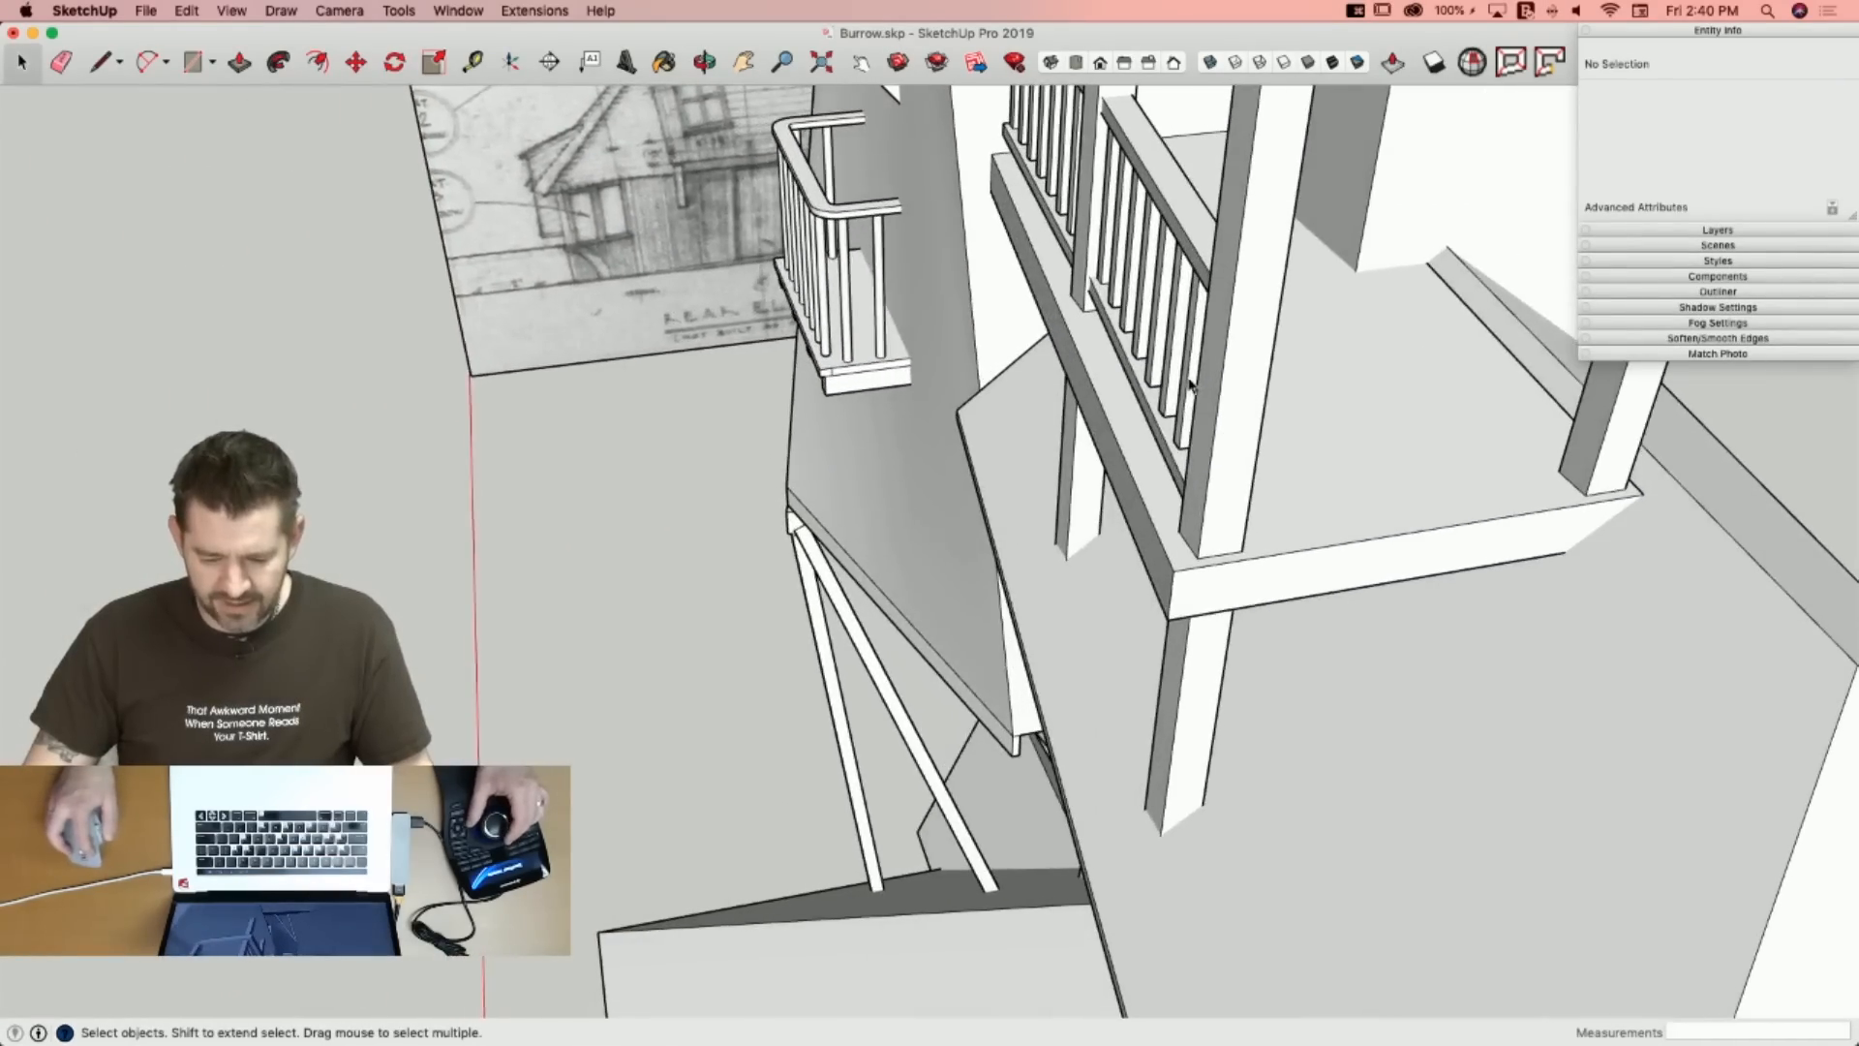
Copy the outer railing group about 3' 10" across the slab to the opposite outer corner post.
click(1249, 383)
key(m)
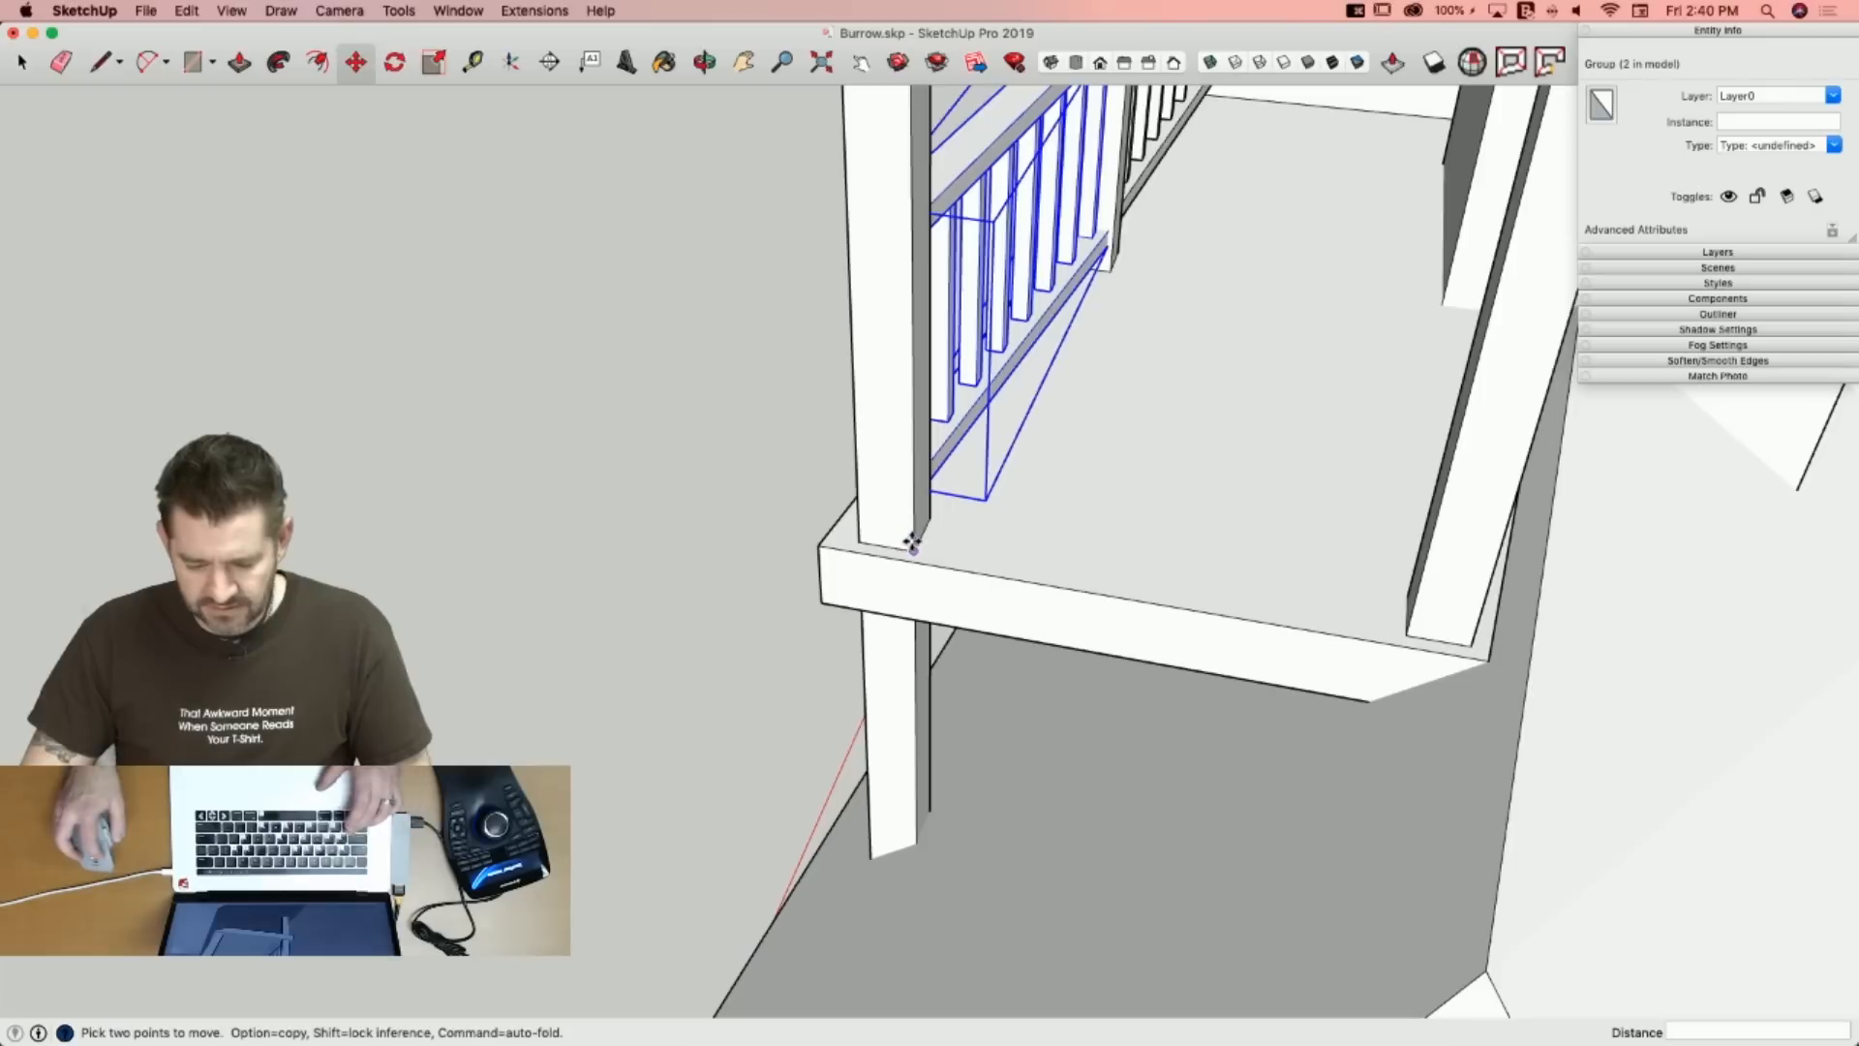
click(1471, 640)
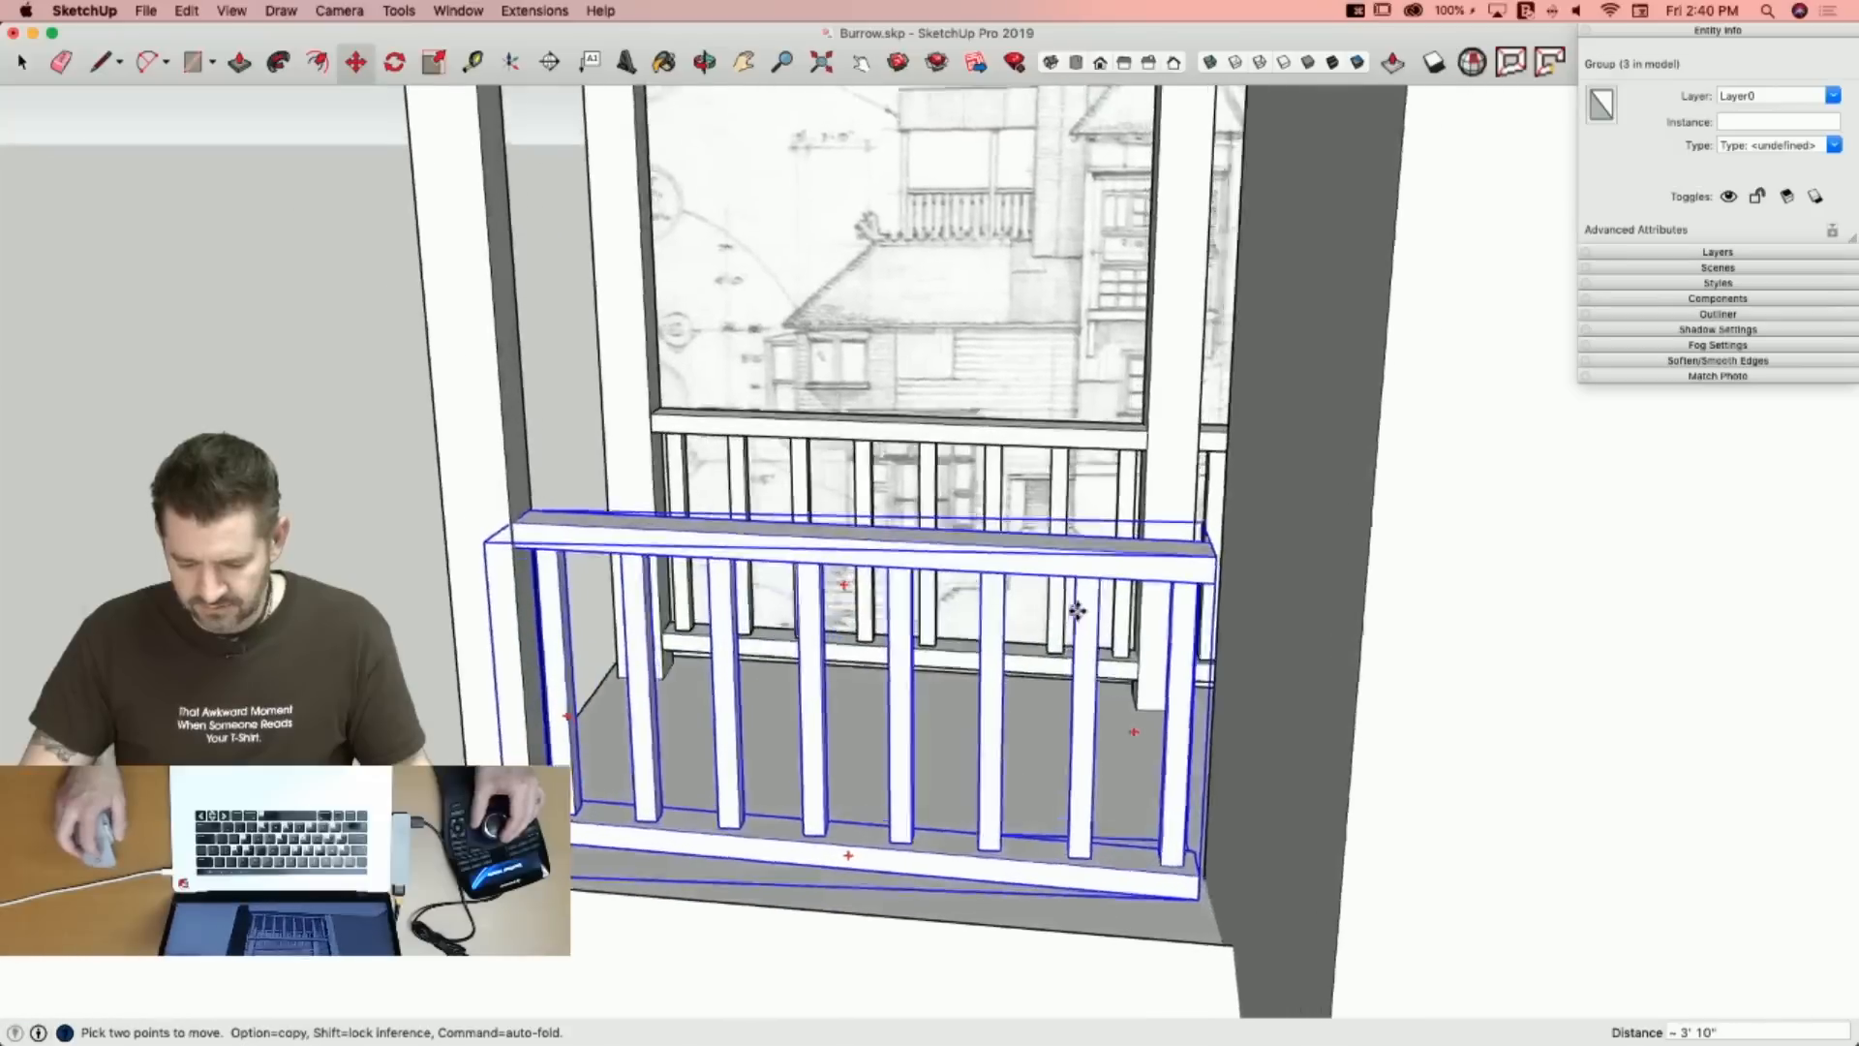
Stretch the opposite railing lengthwise so that its free end reaches the house wall.
key(s)
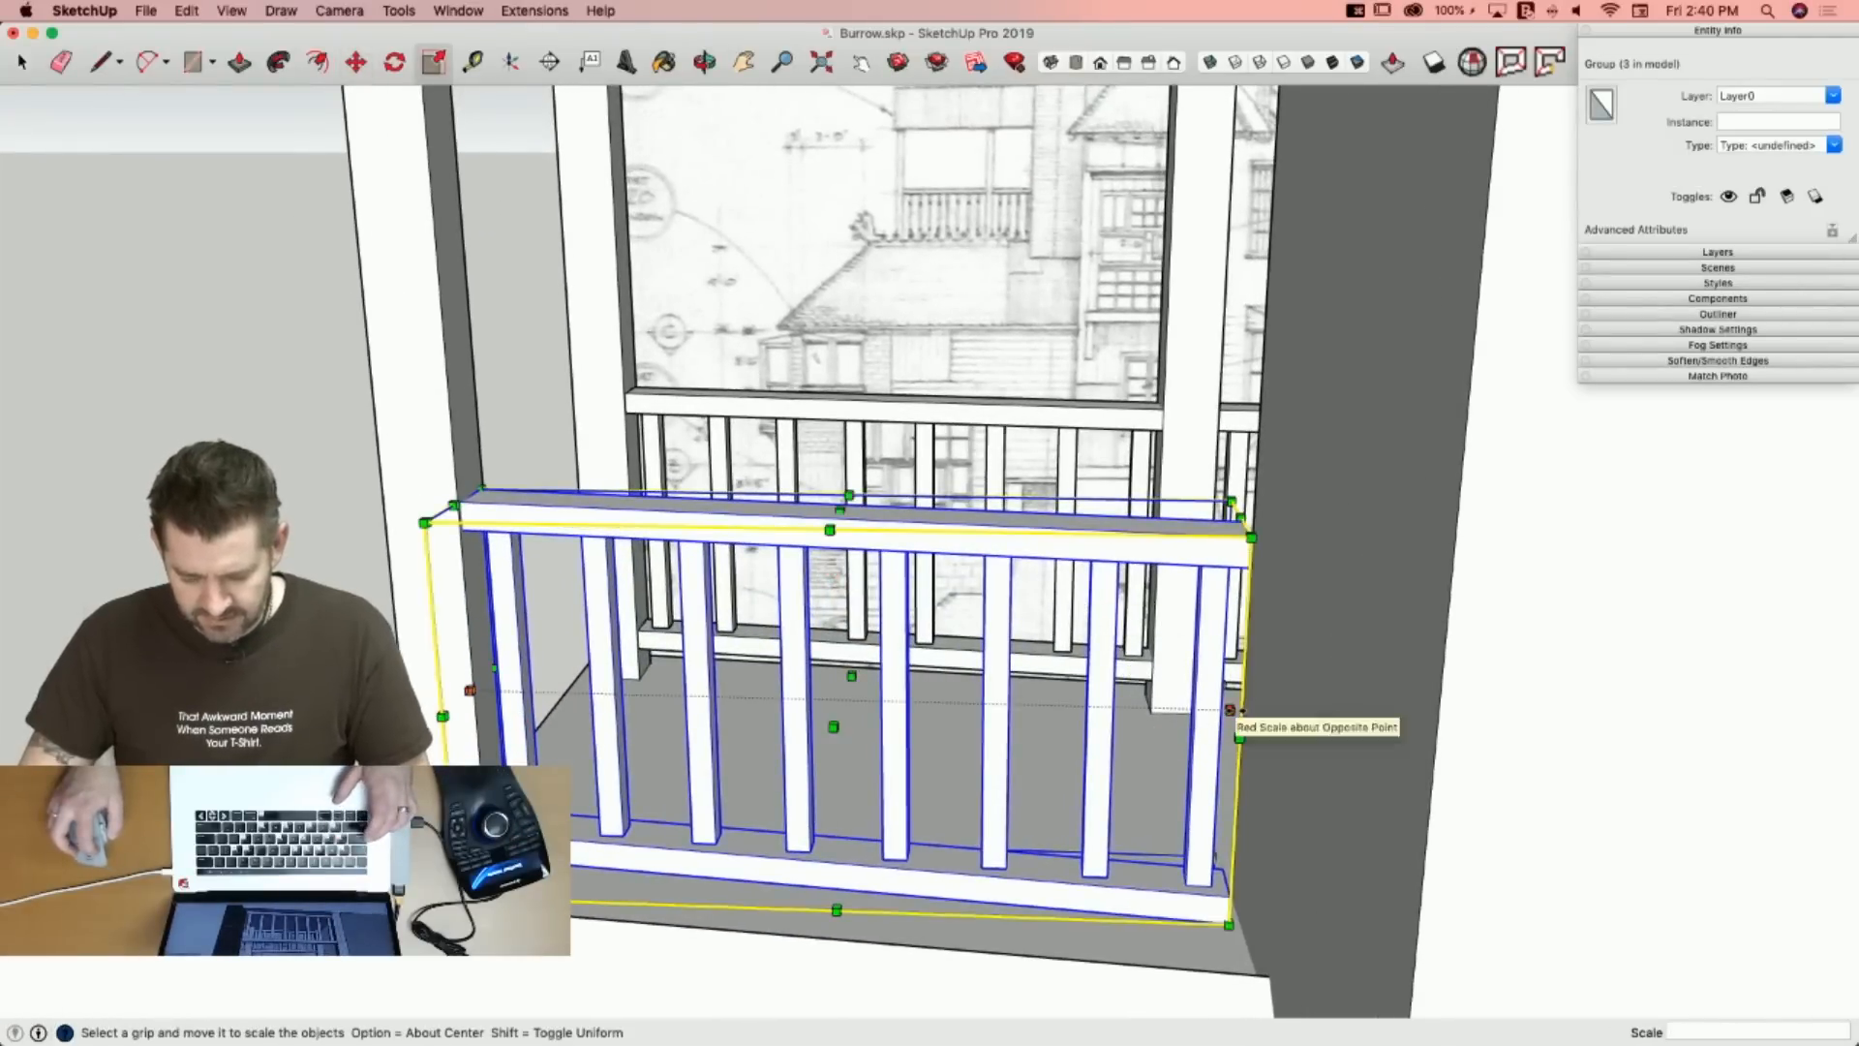
drag(1231, 710, 1260, 710)
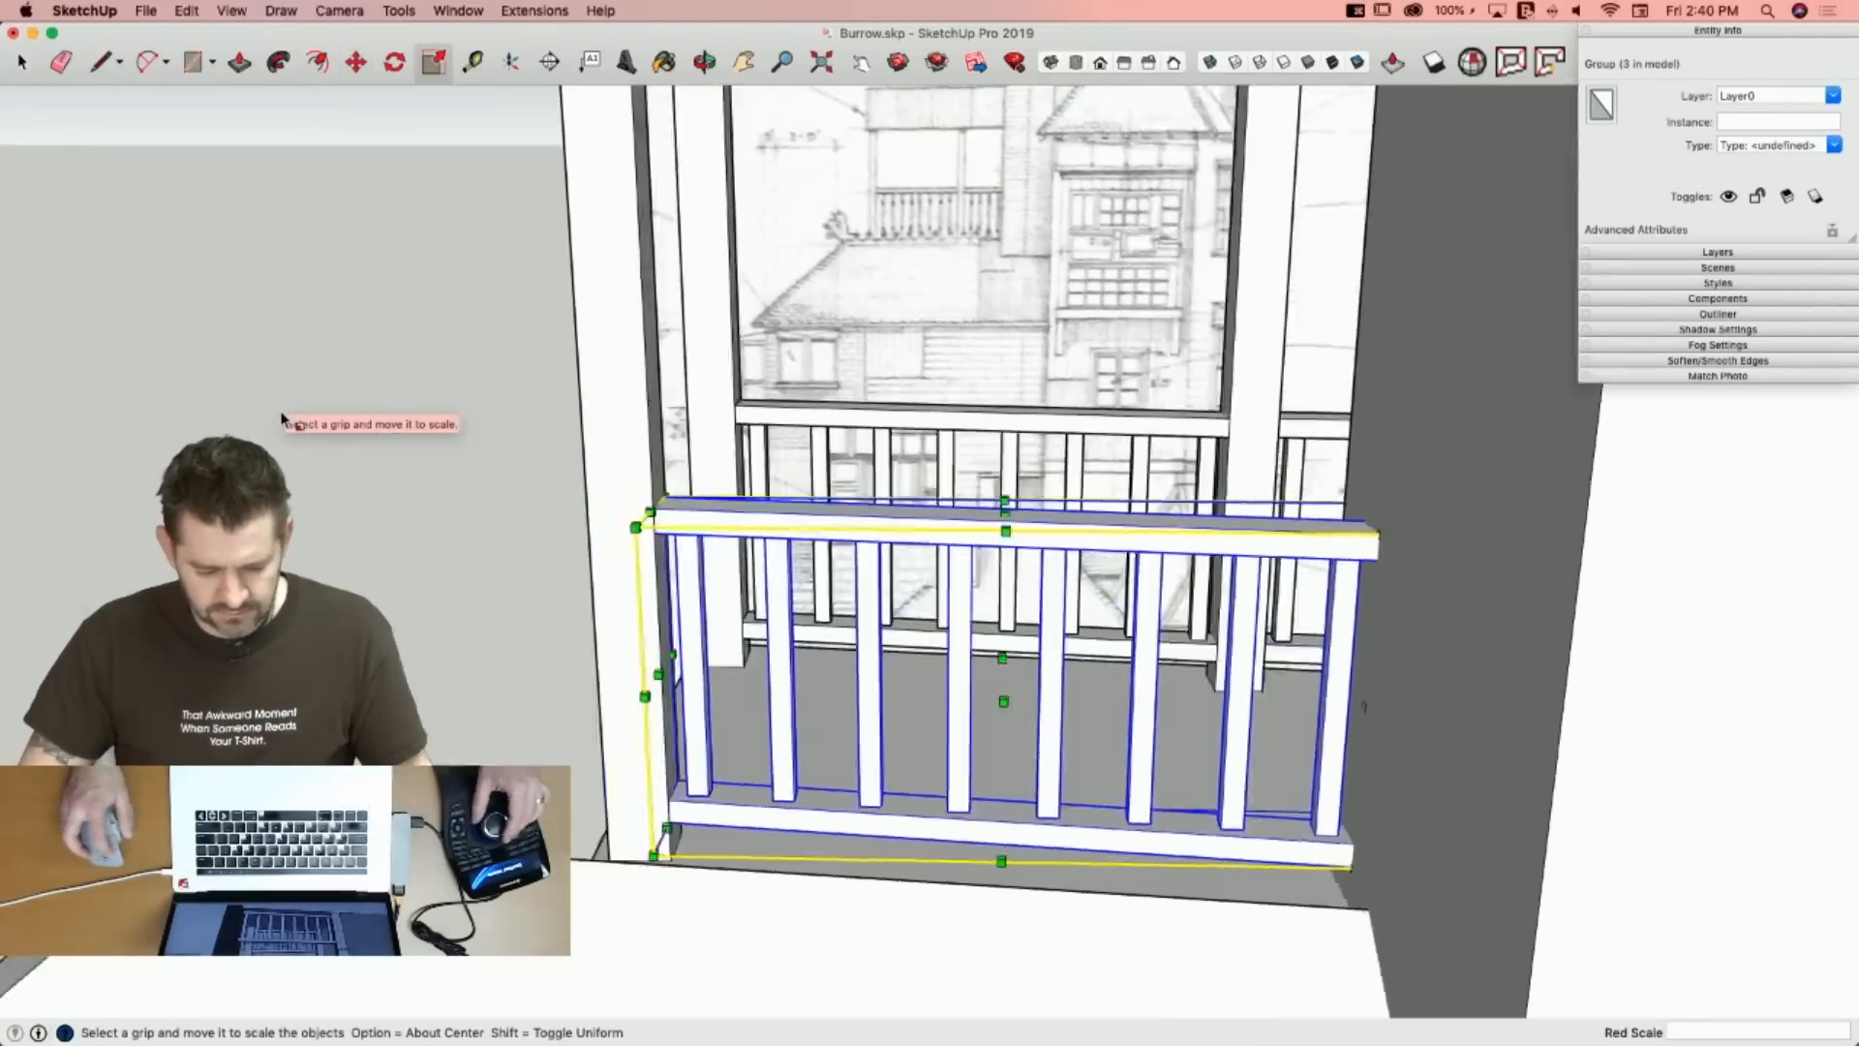
key(space)
click(299, 427)
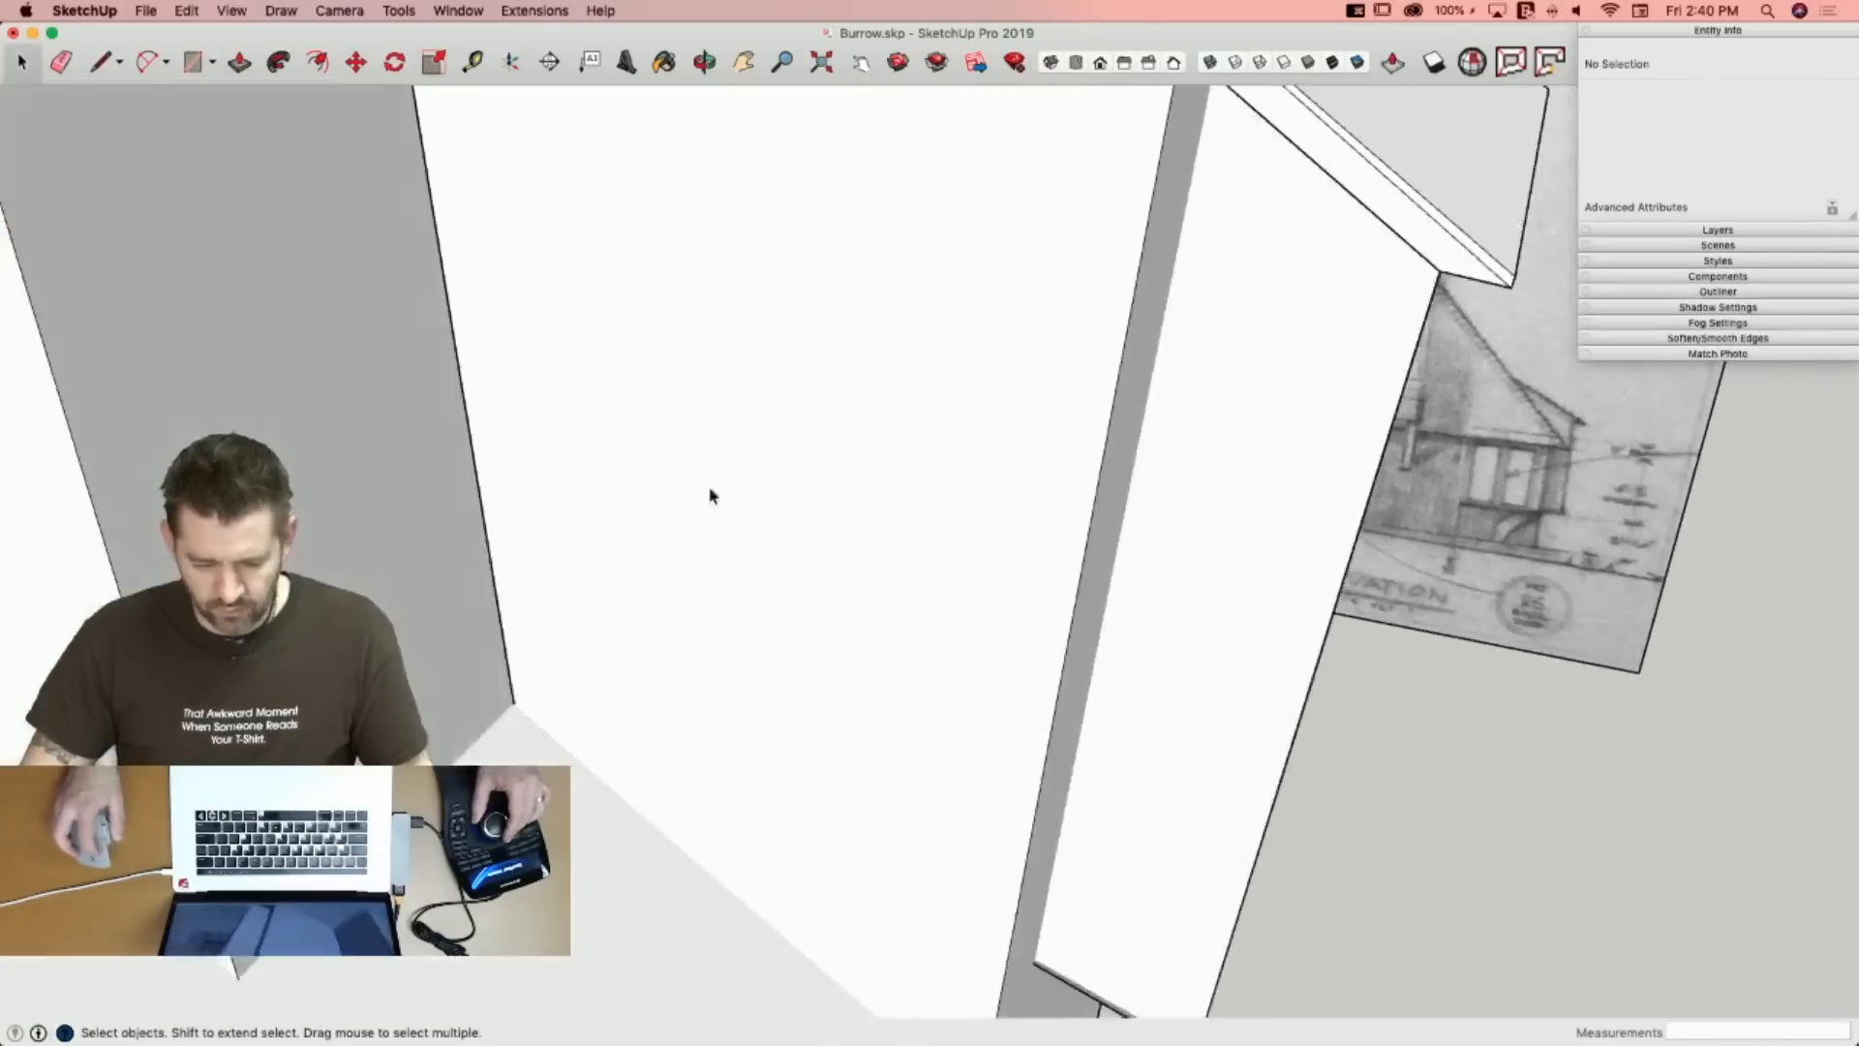
Copy the railing between the mid-edge and outer corner posts about 4' 1 1/4" outward, clear of the balcony.
key(m)
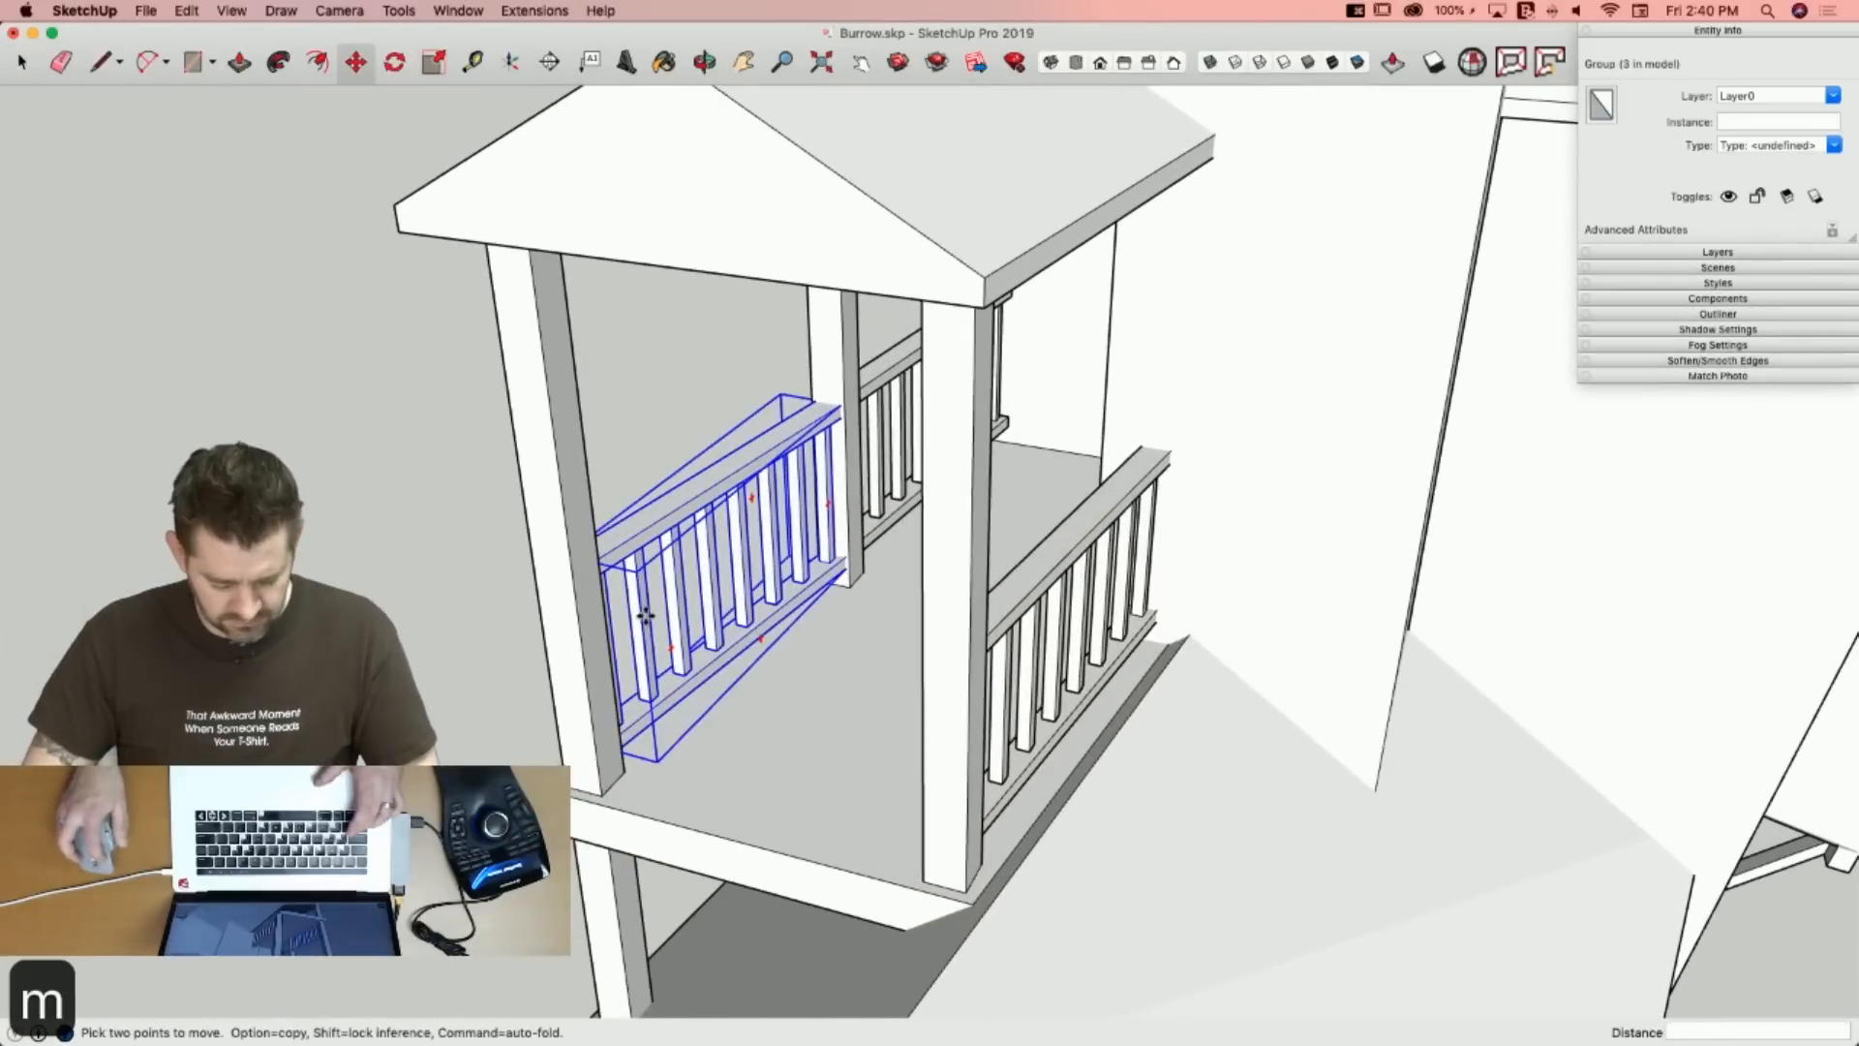
click(651, 623)
key(alt)
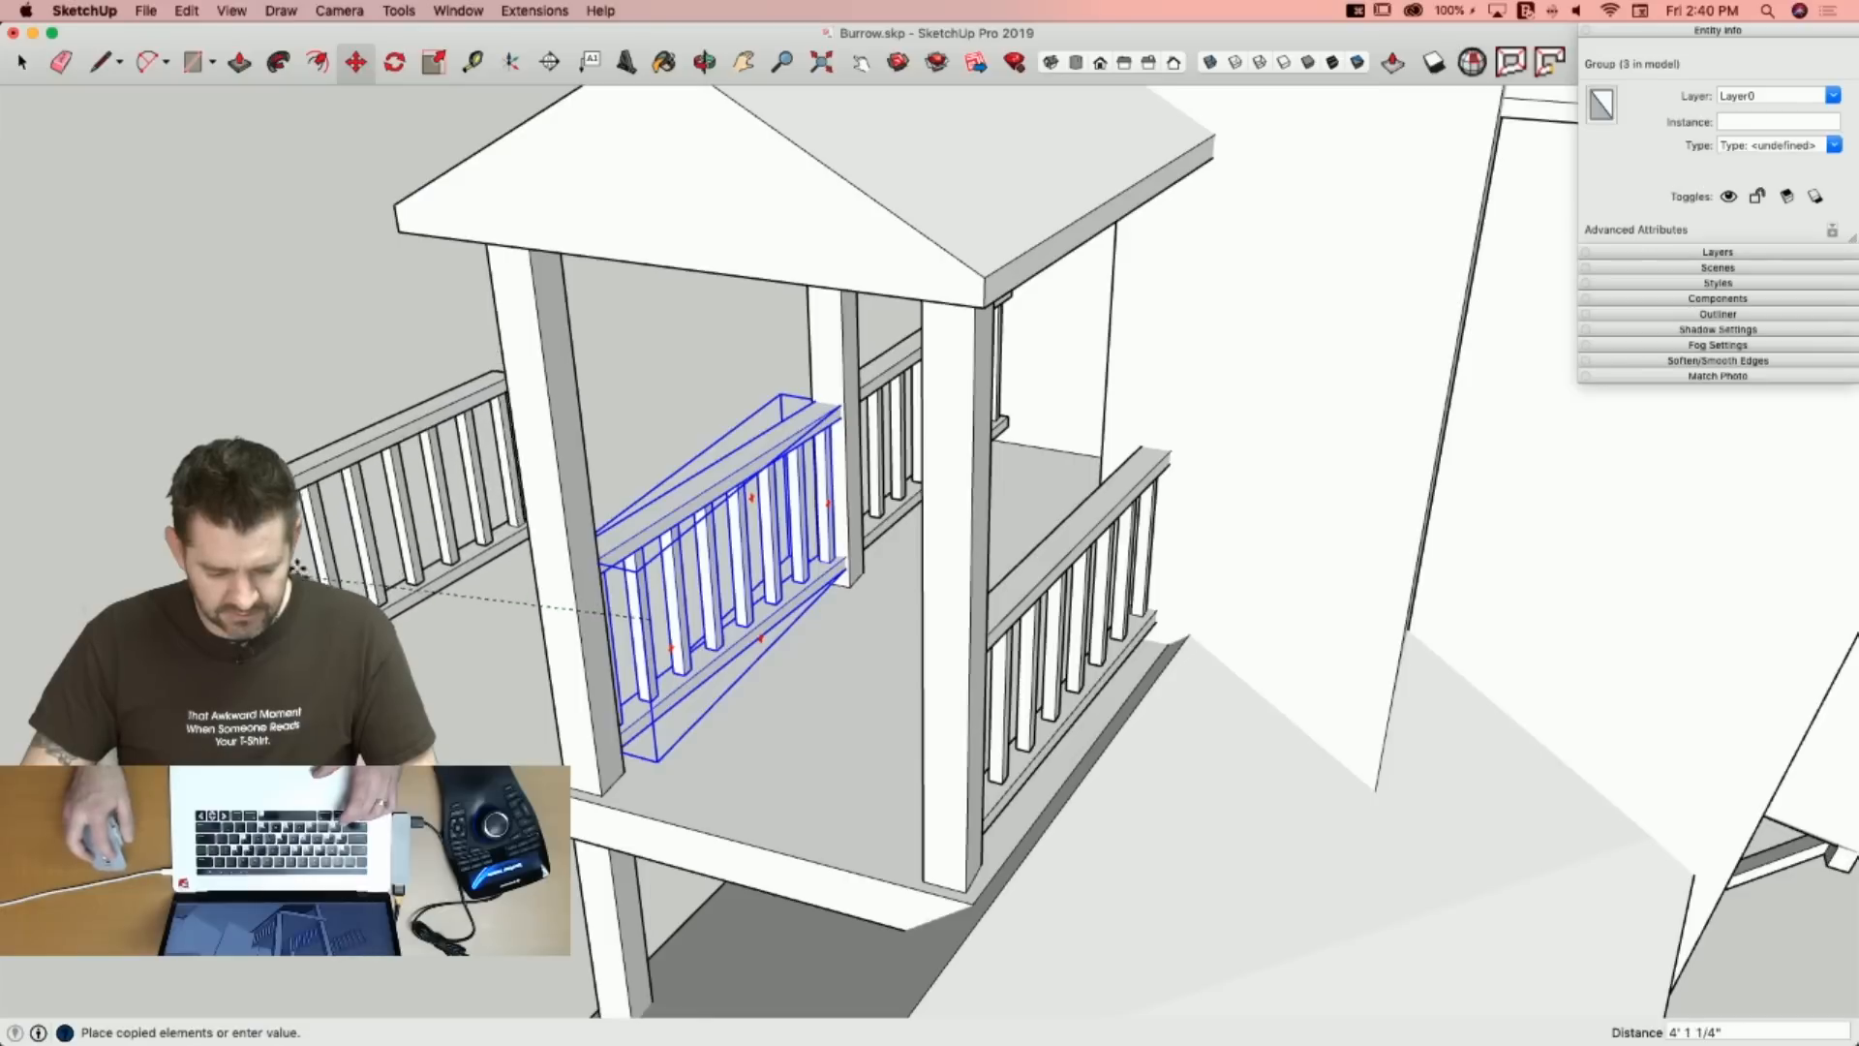
click(411, 549)
Rotate the loose railing copy crosswise and move it to the outer corner post at the balcony's gable end.
key(q)
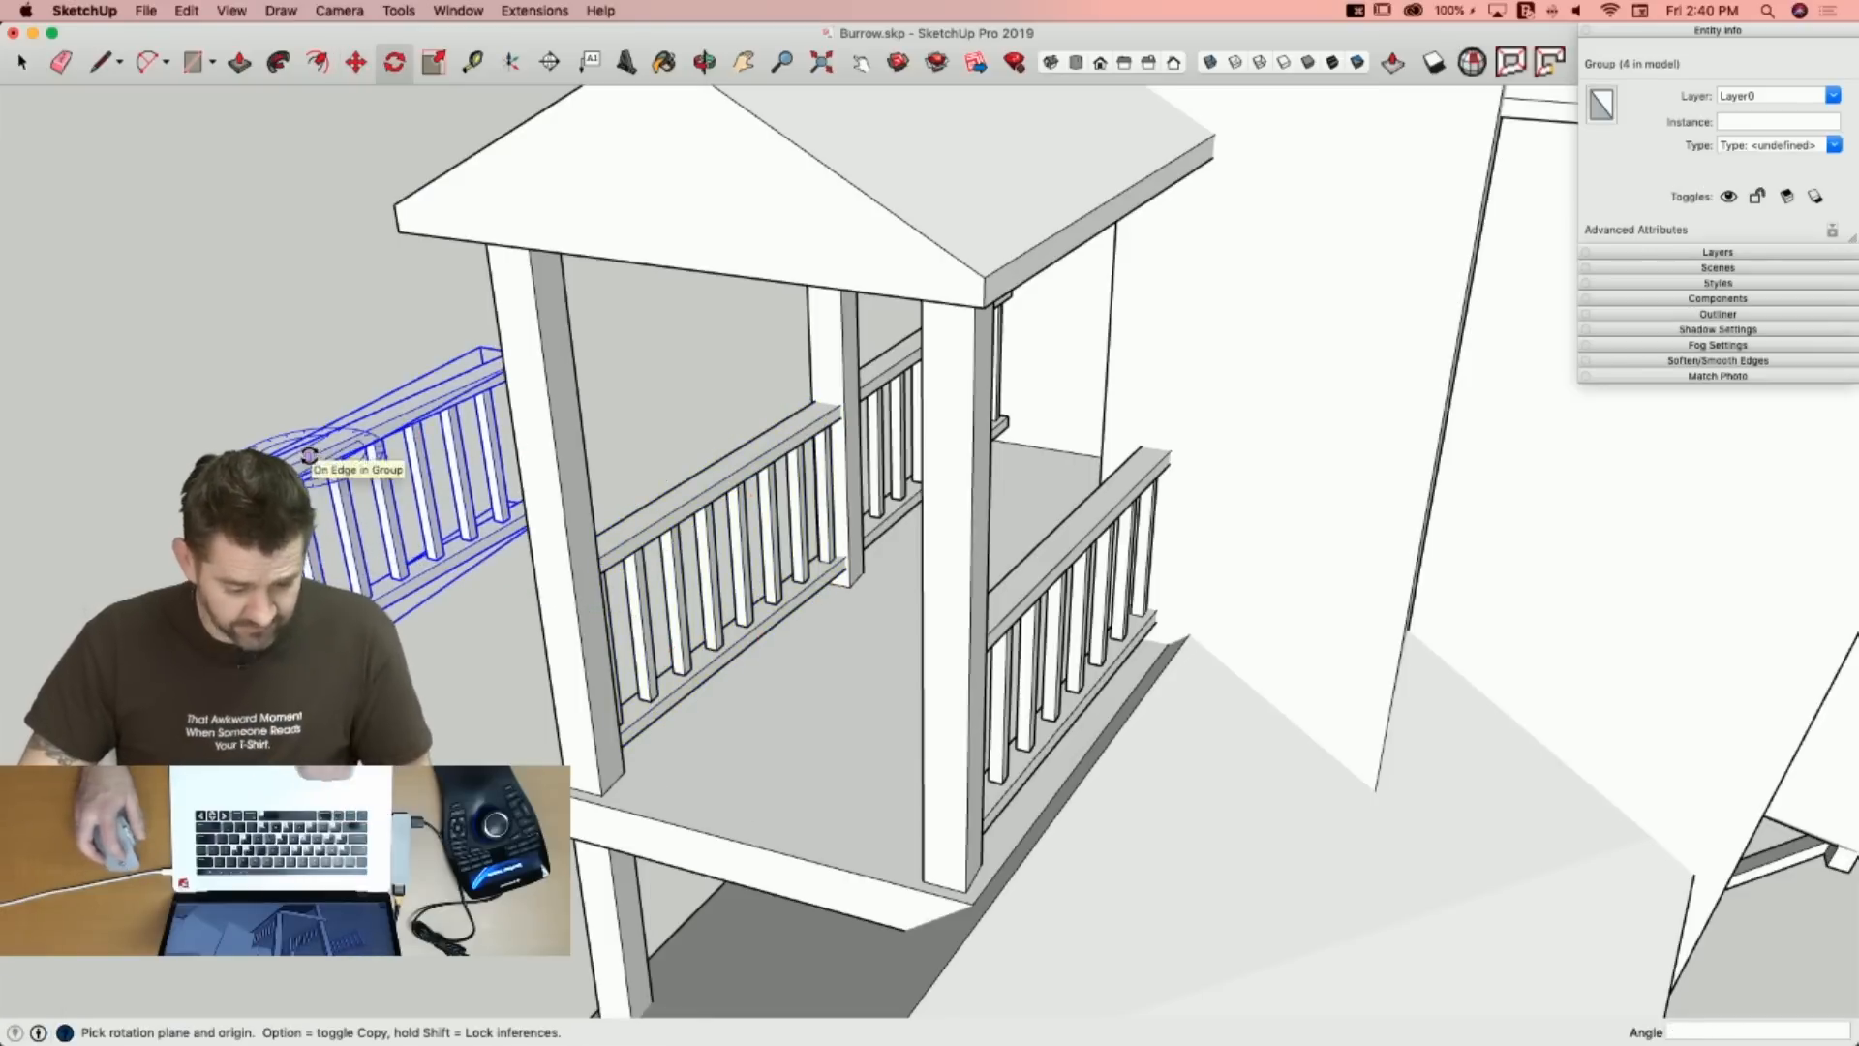
click(411, 416)
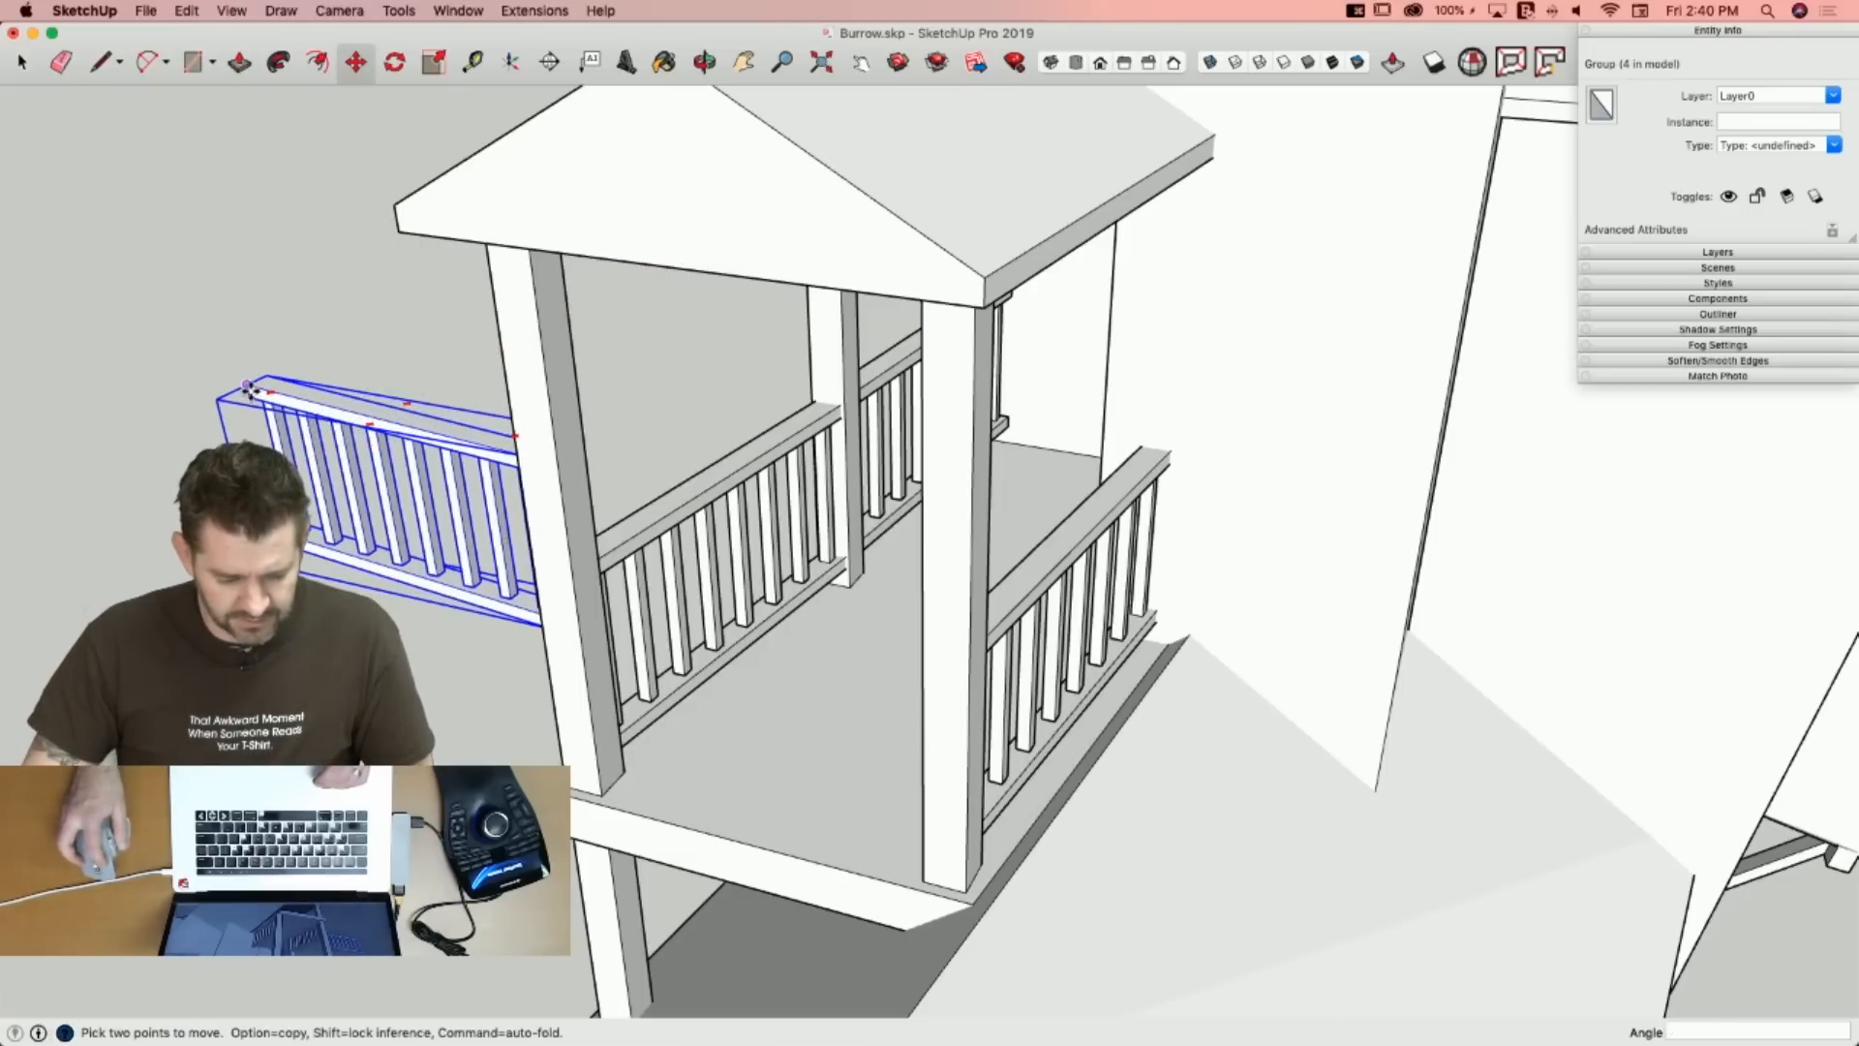
click(250, 389)
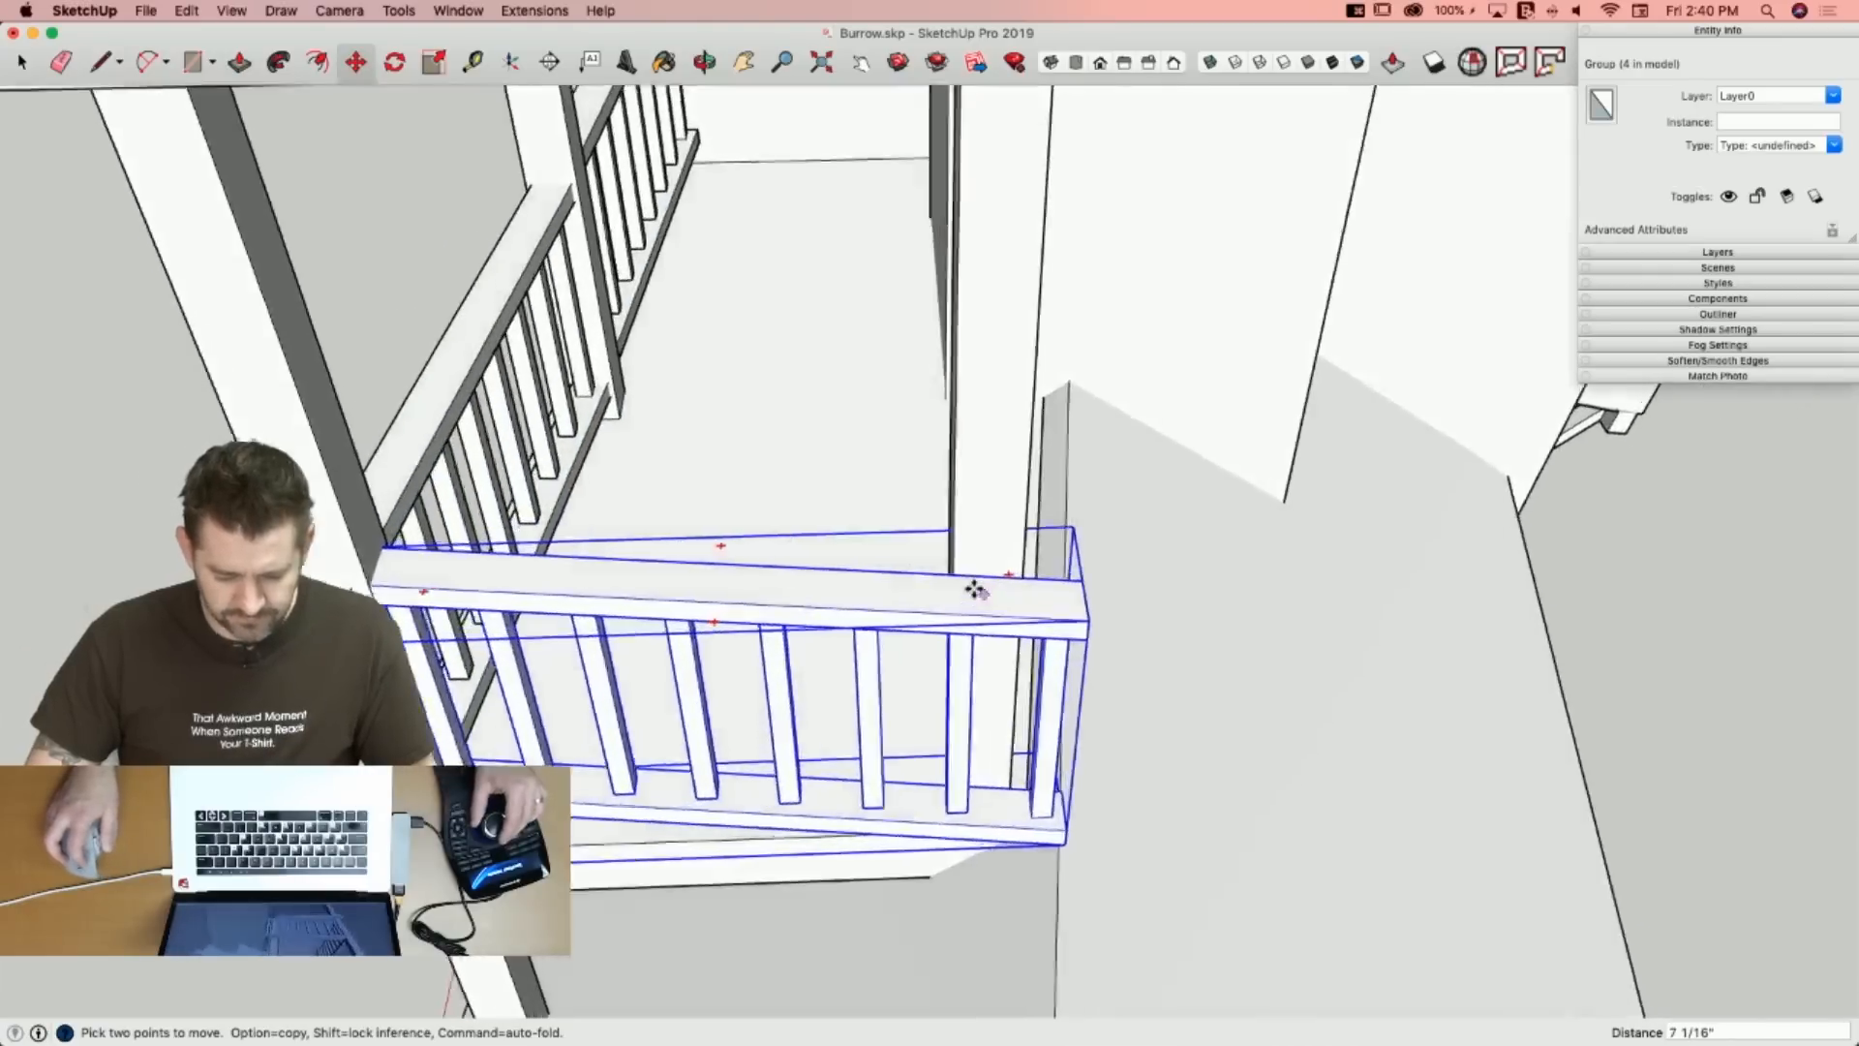
Rotate the gable-end railing about 7.1° around its corner-post end so that it runs toward the opposite corner post.
key(q)
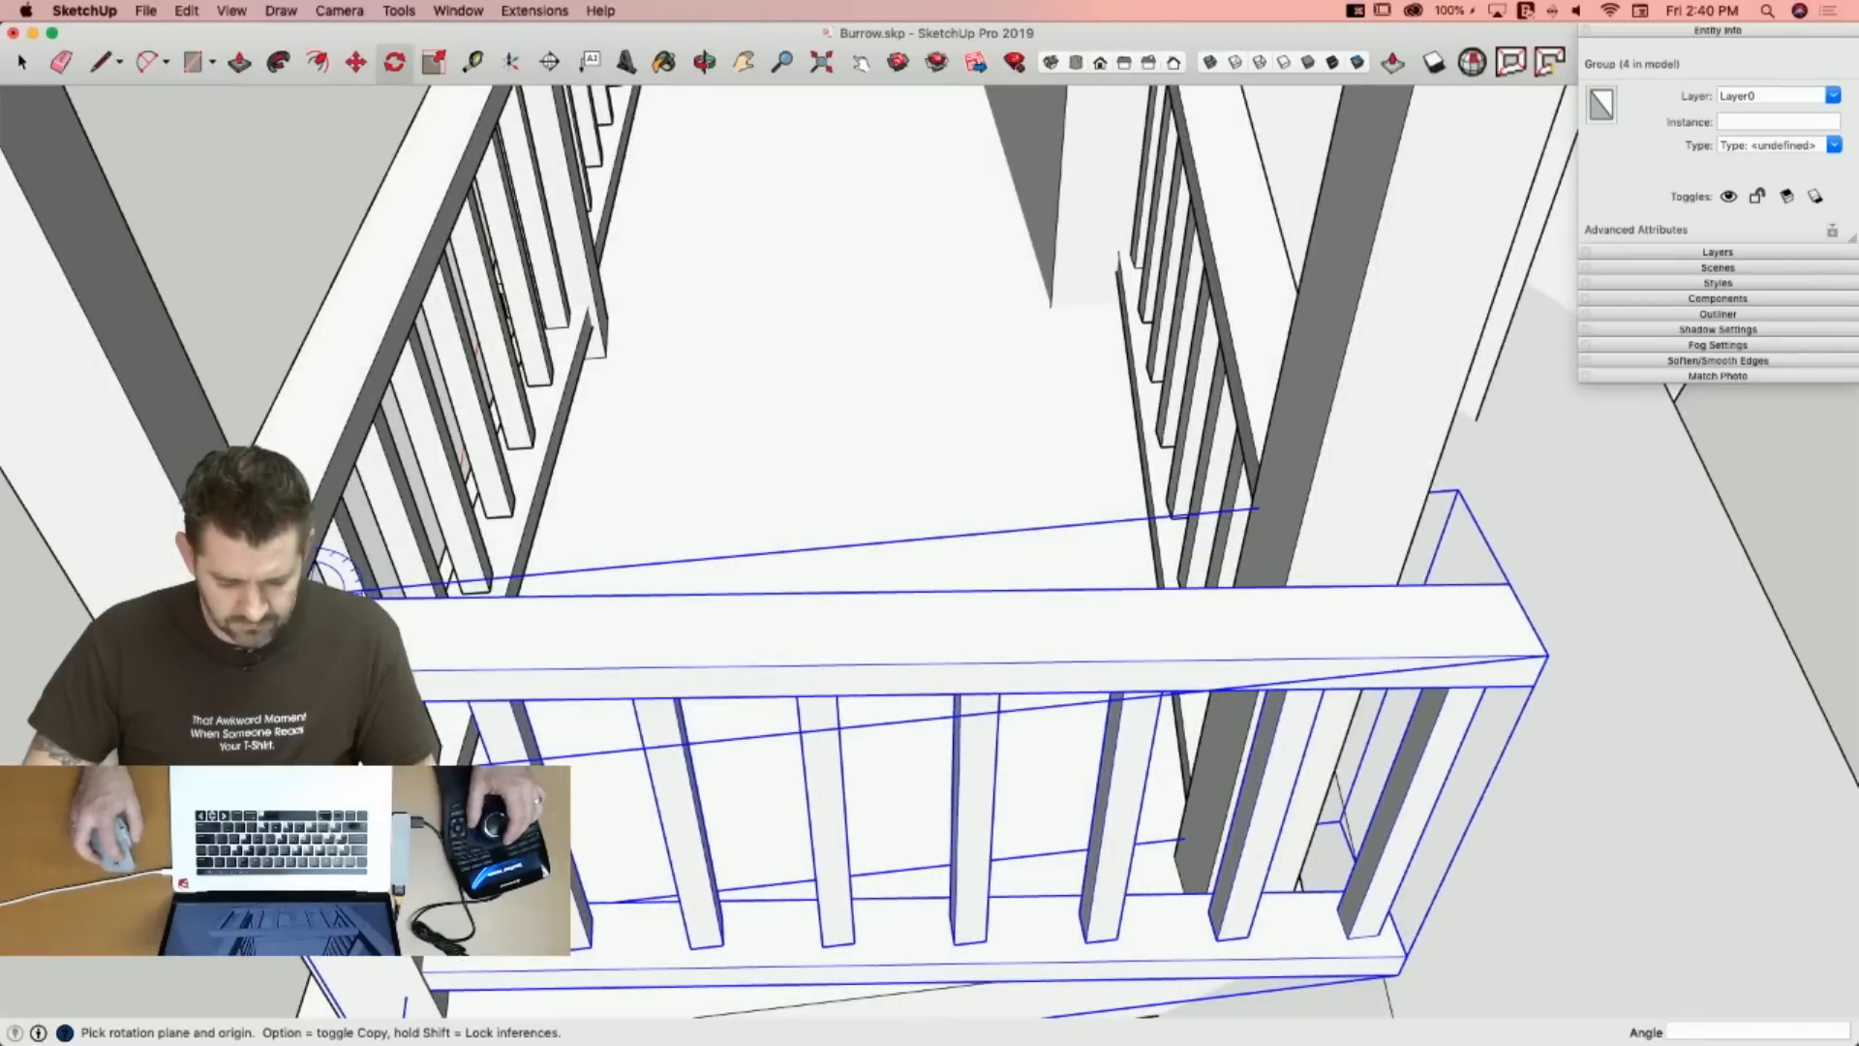
click(1425, 585)
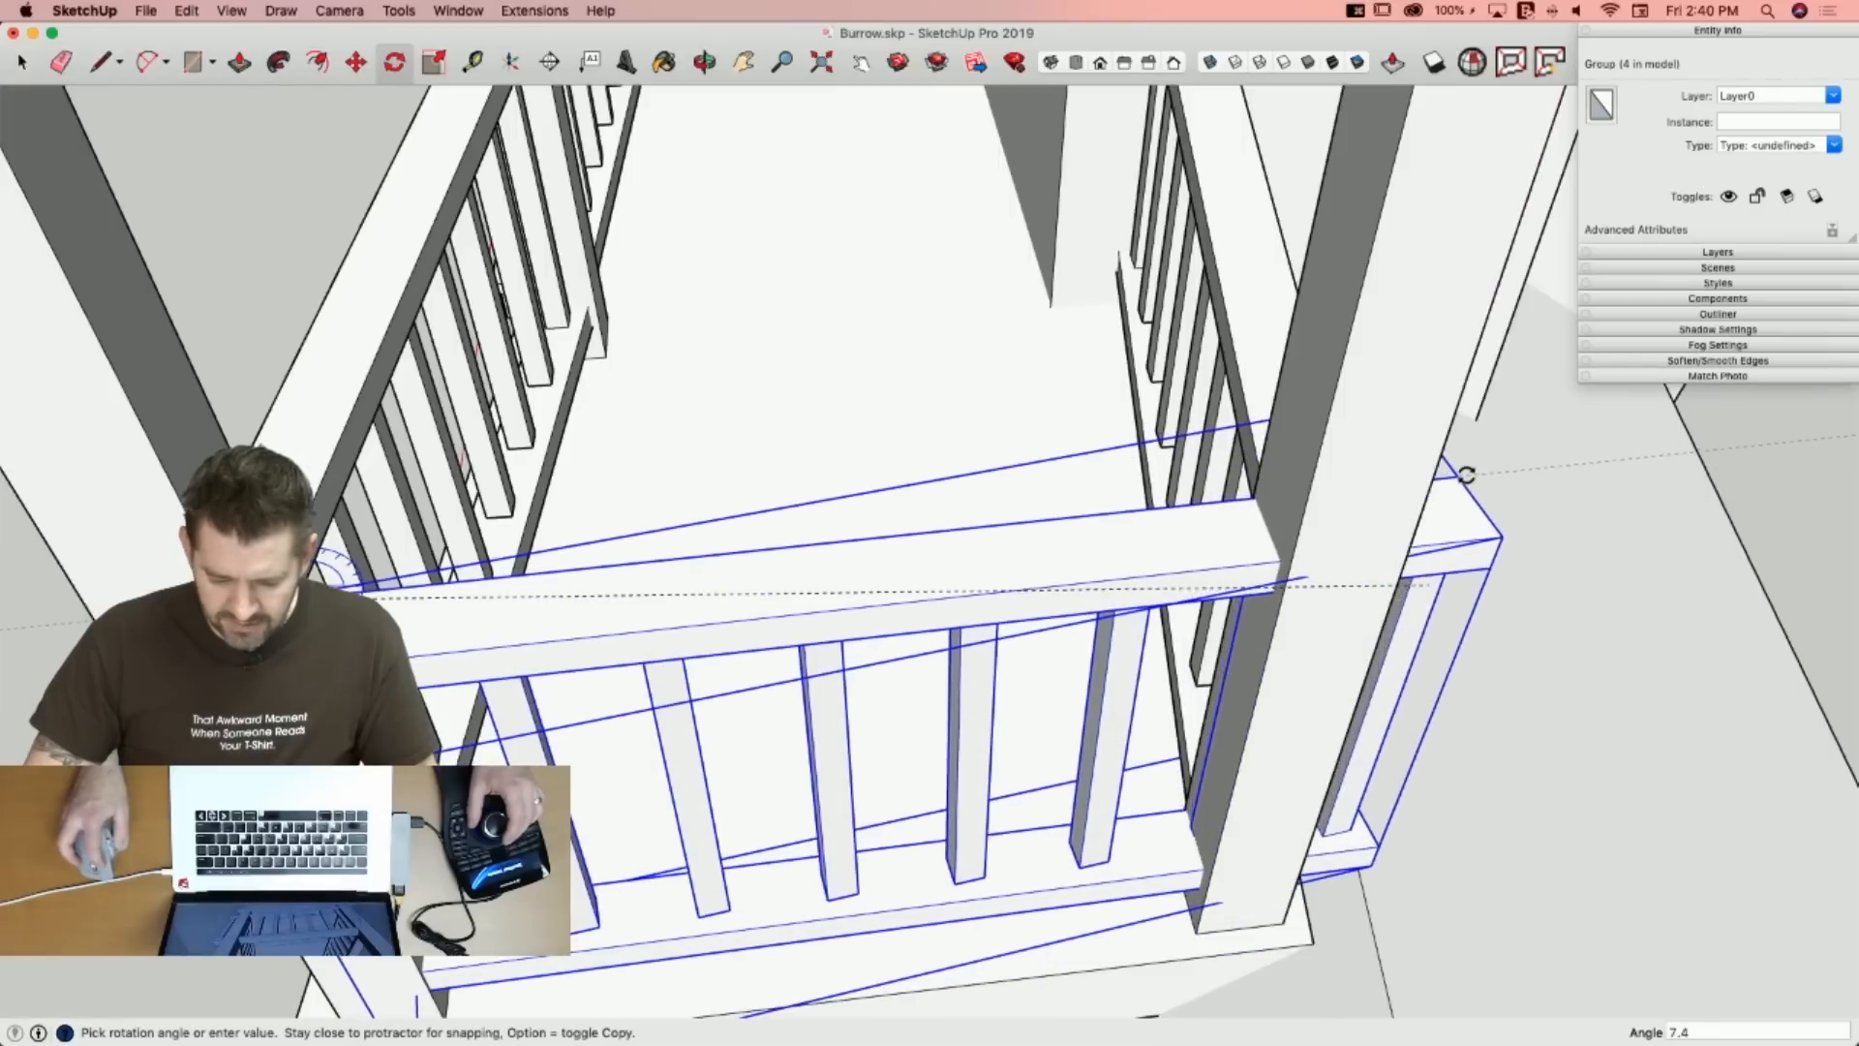
scroll(1461, 472, up, 3)
scroll(1459, 474, up, 2)
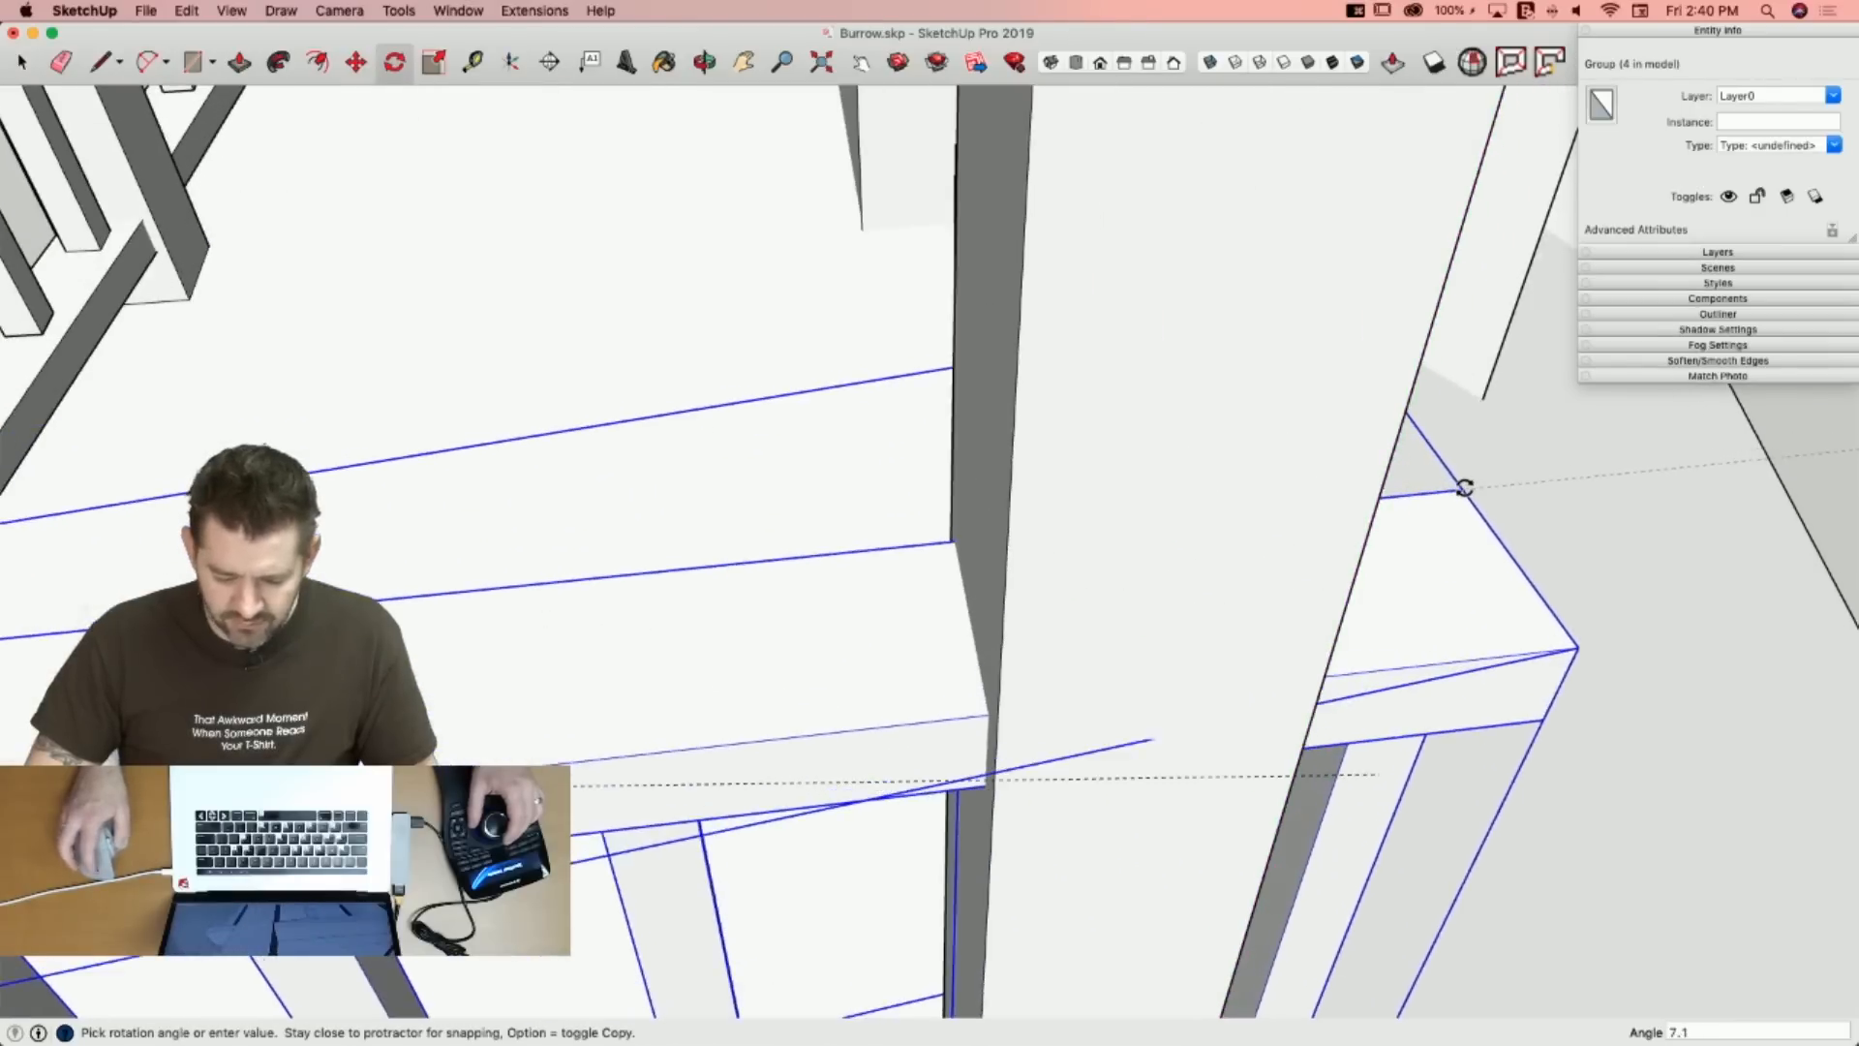
click(1464, 496)
key(space)
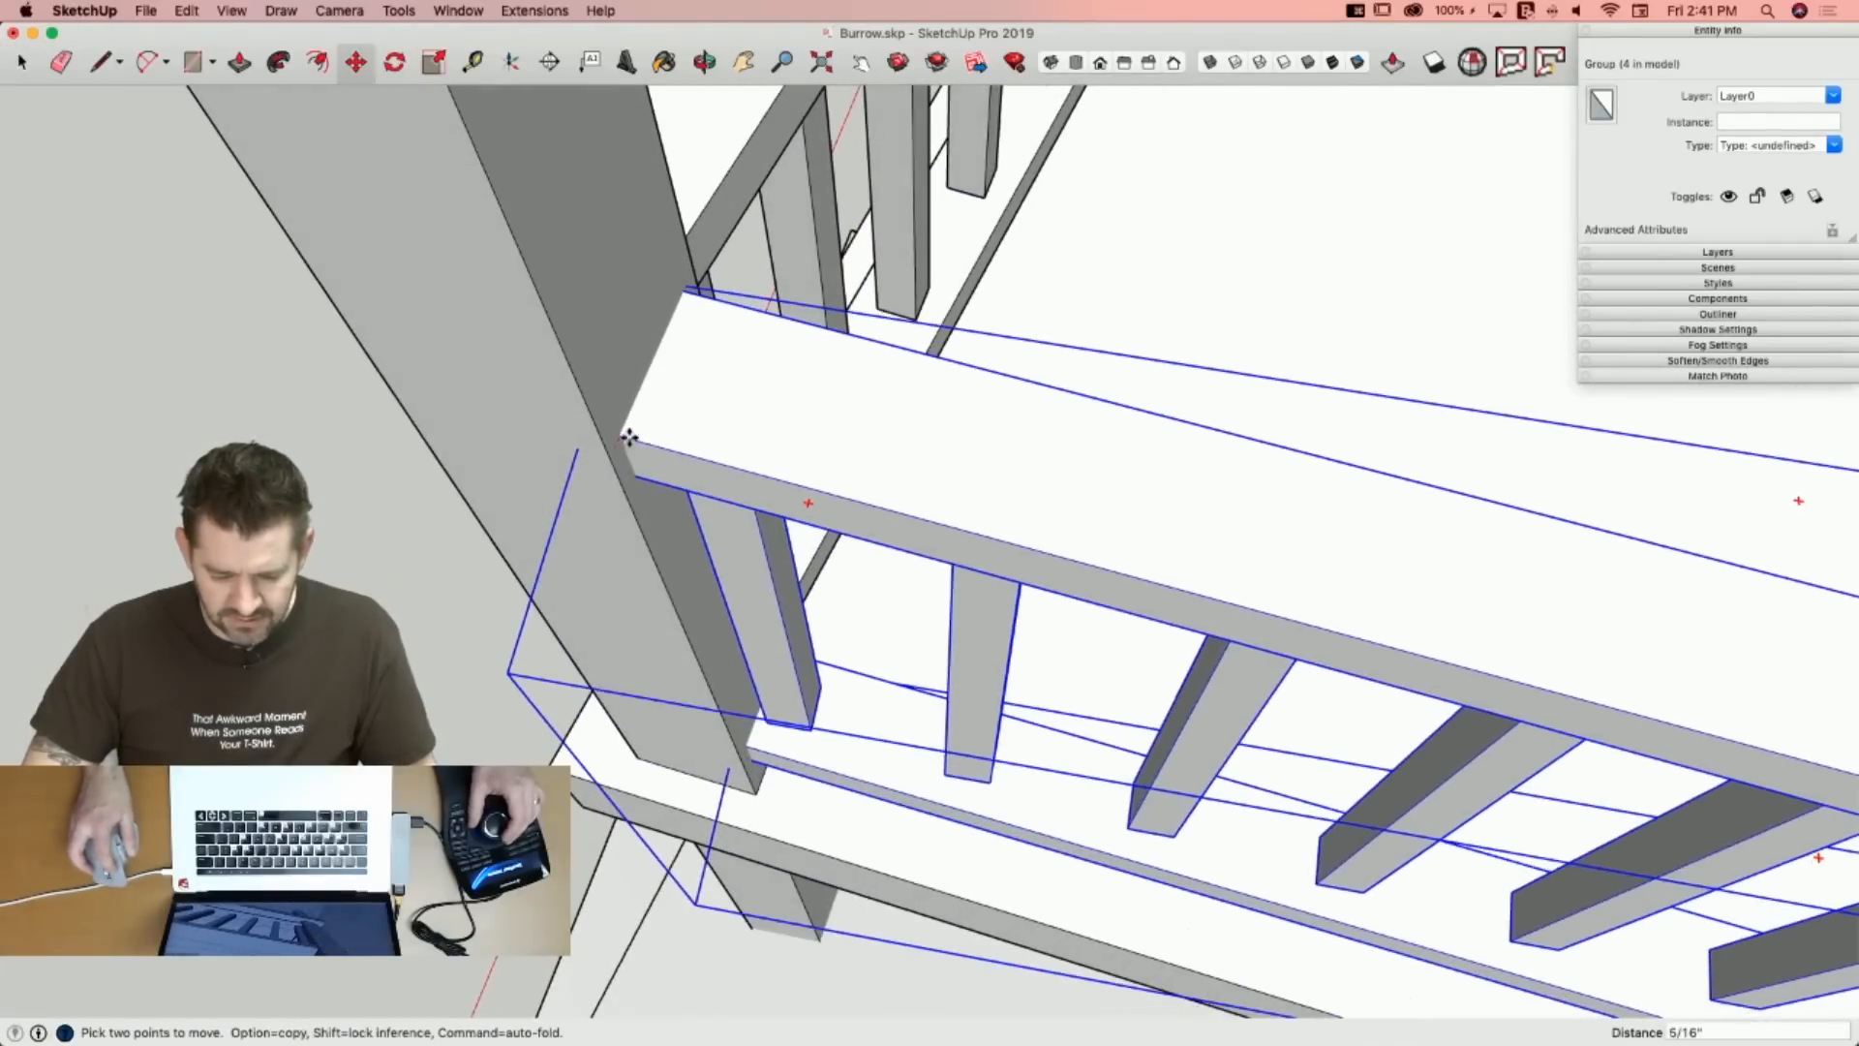
Set the gable-end railing's end against the corner post, and delete its baluster that lies beyond the opposite post.
click(629, 438)
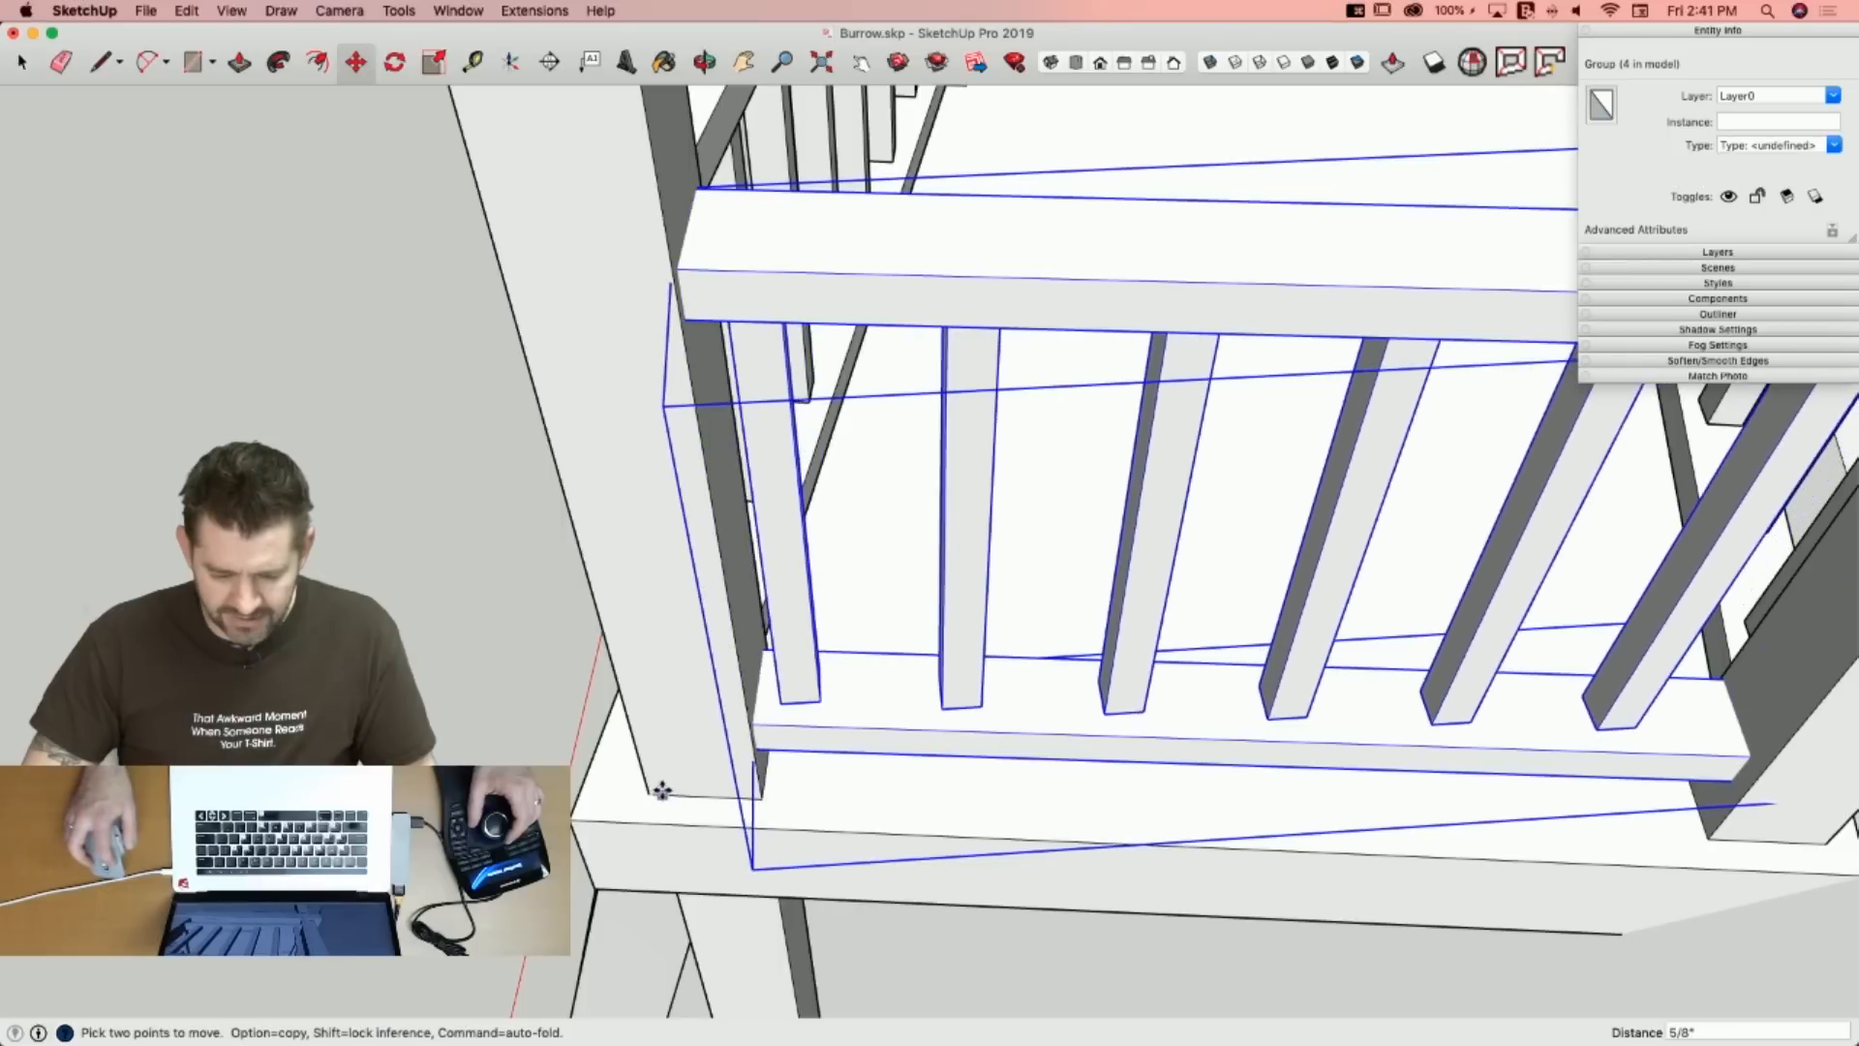
key(space)
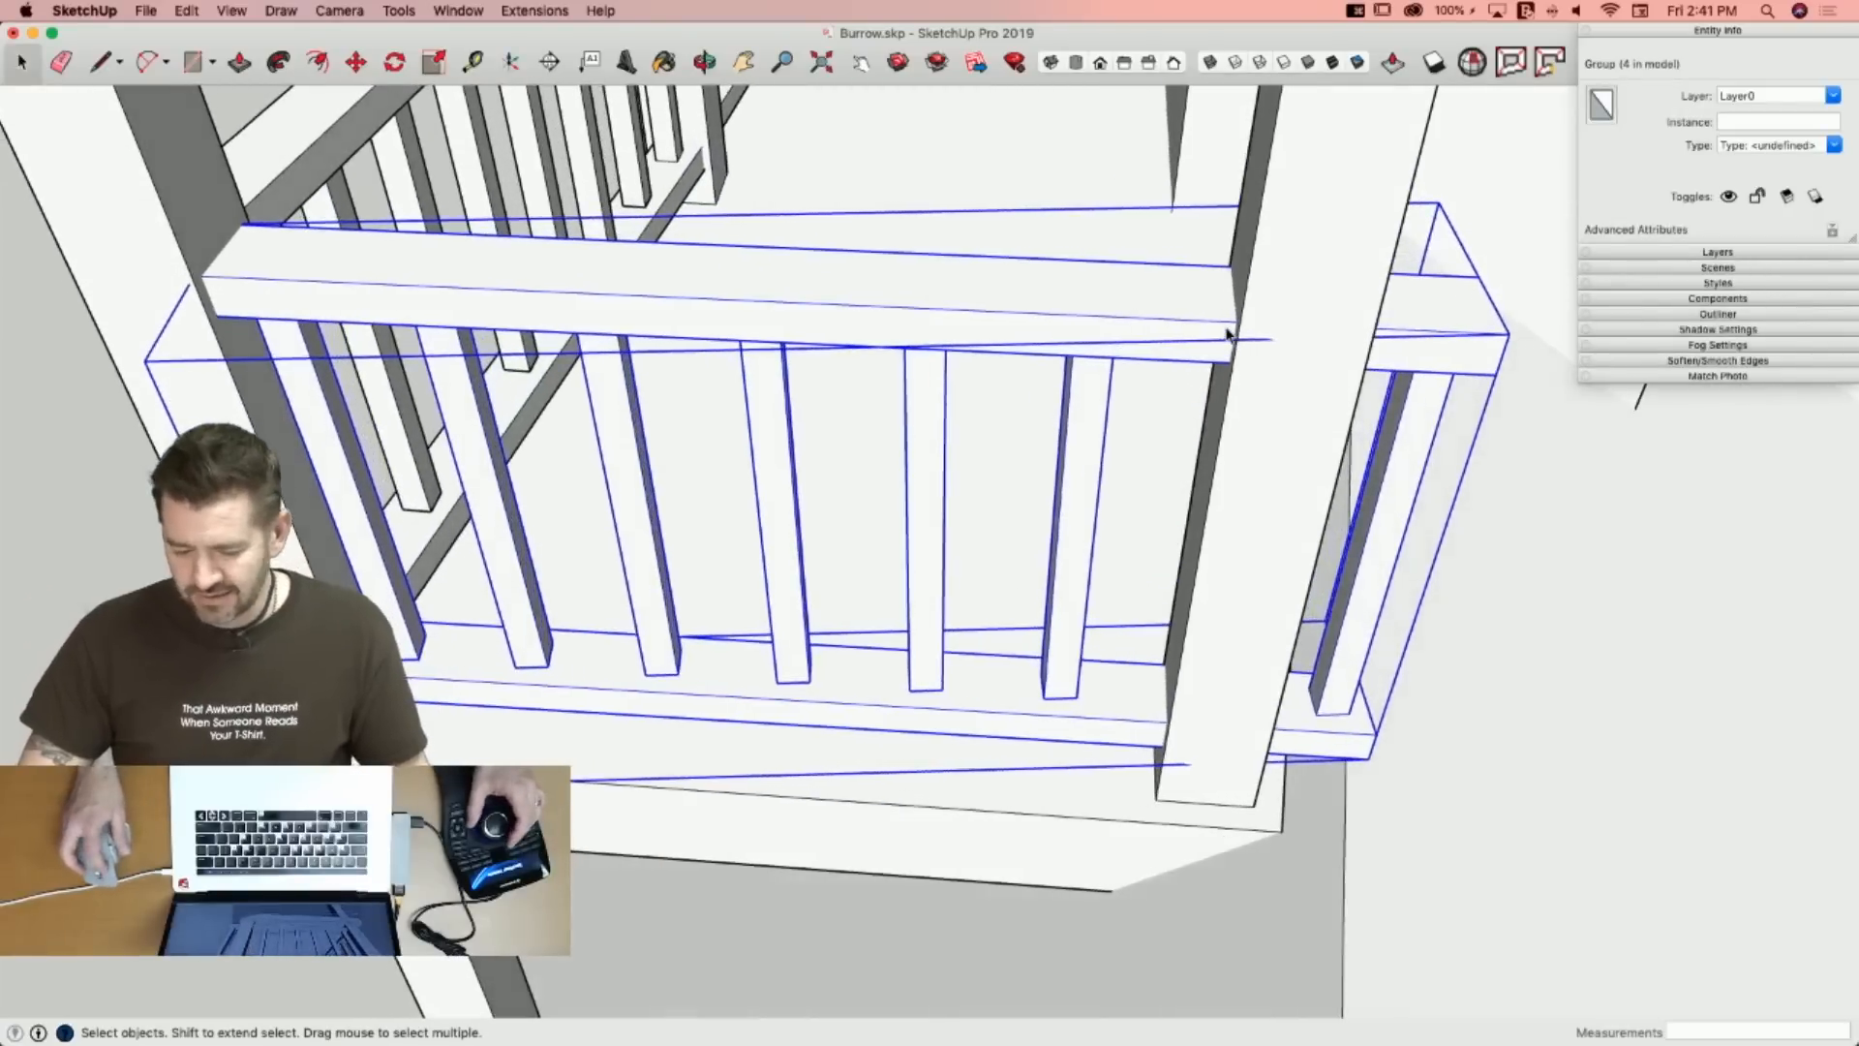
double_click(1227, 334)
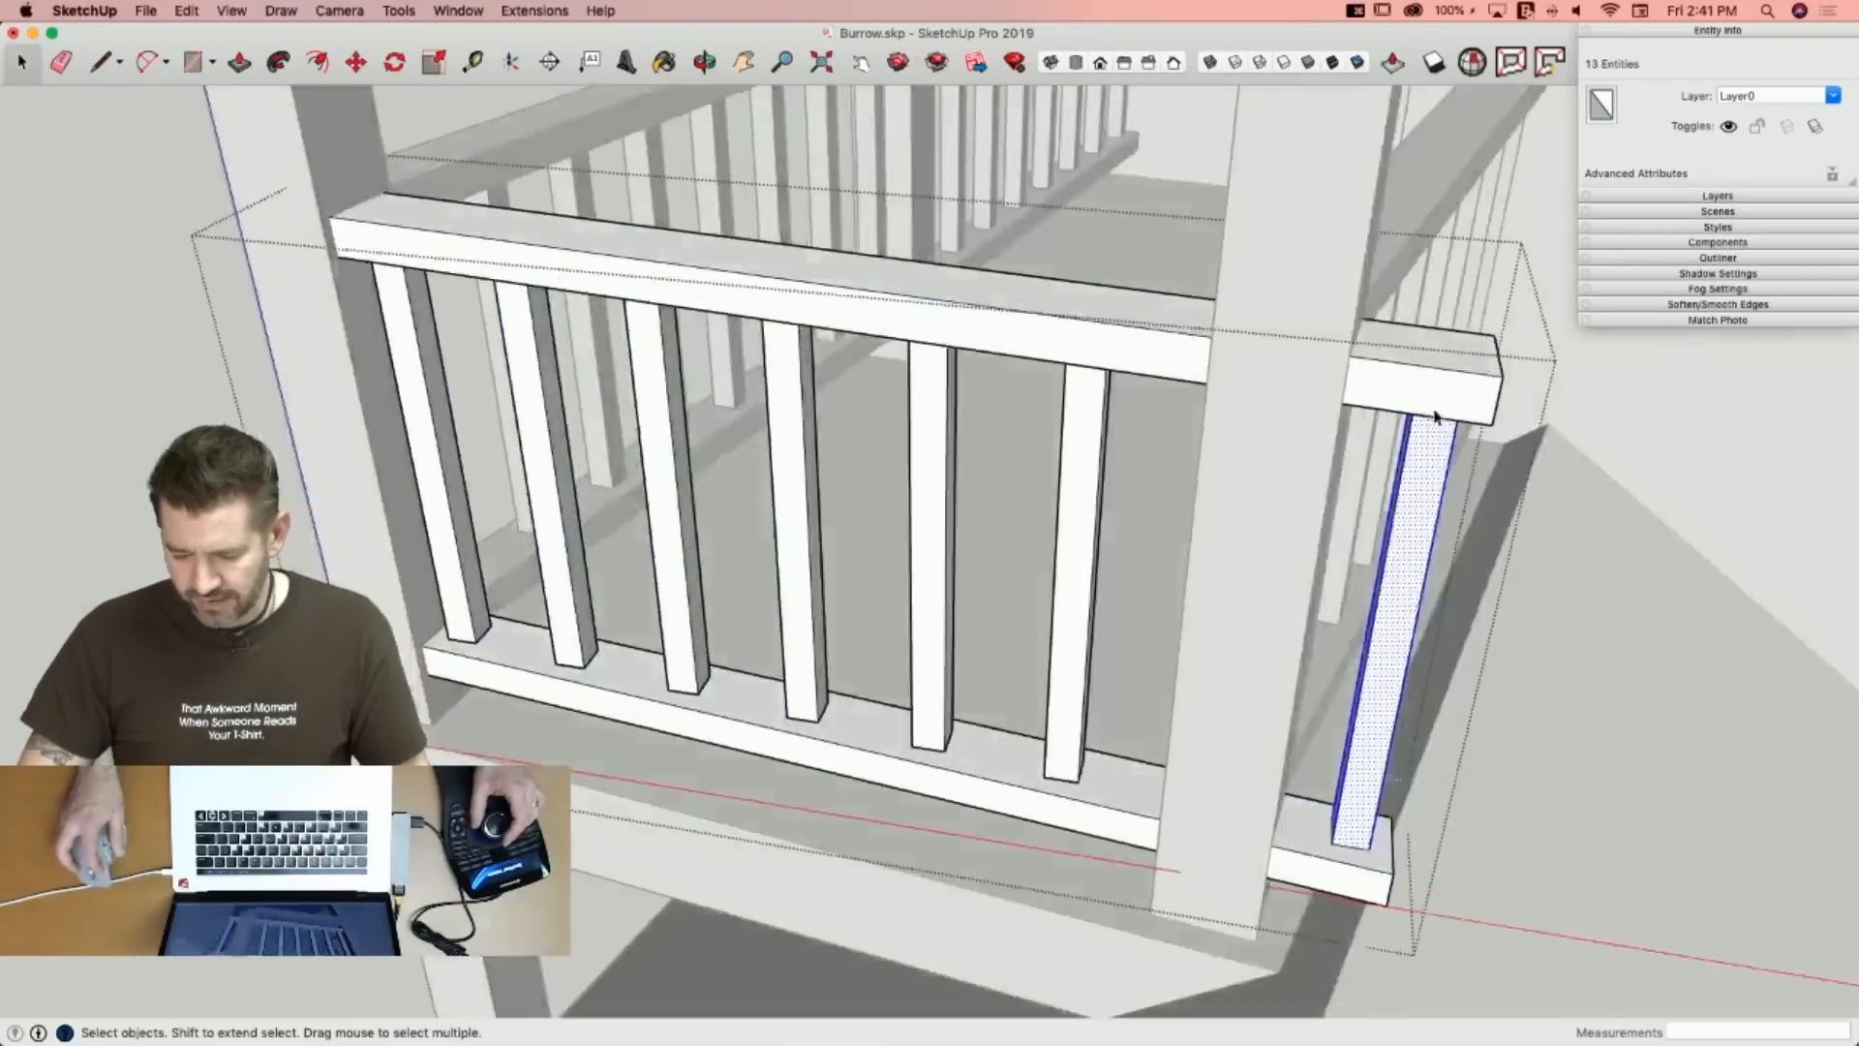
key(BackSpace)
Draw cut lines around the gable-end railing's top rail where it meets the inner face of the post it overshoots.
key(p)
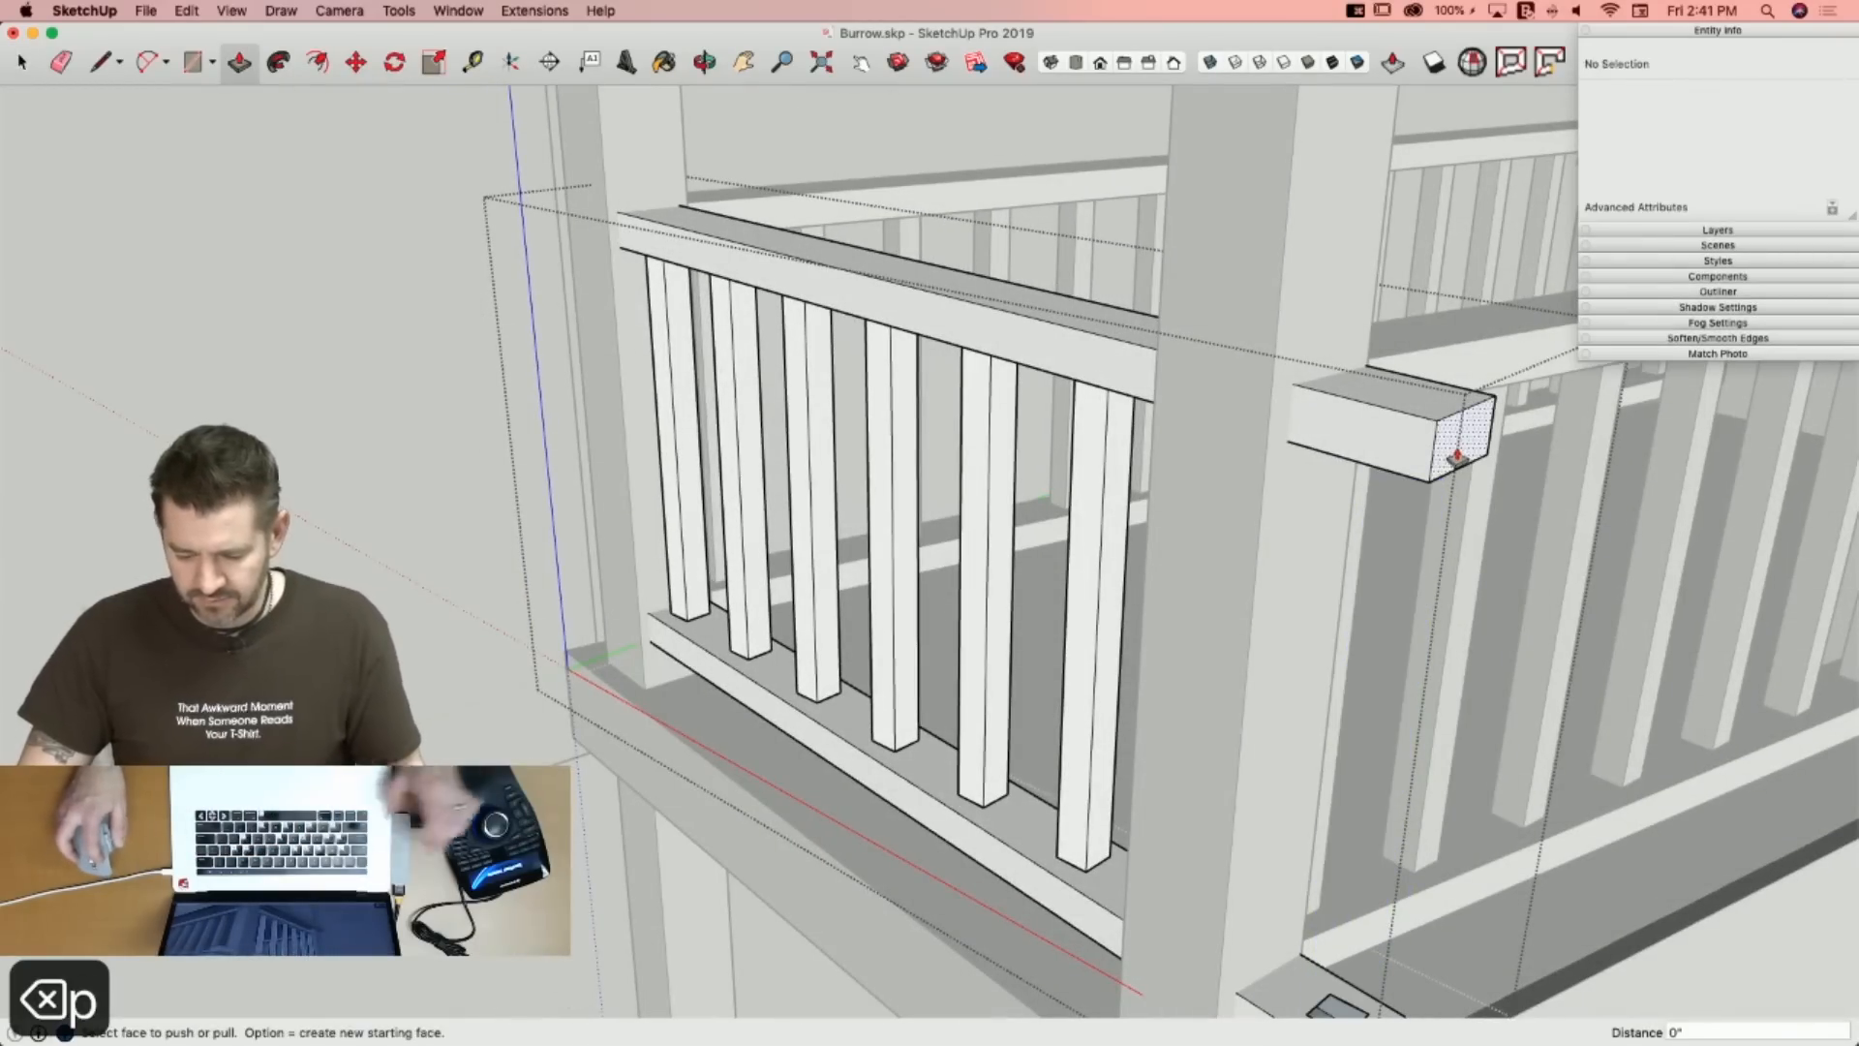
click(1461, 442)
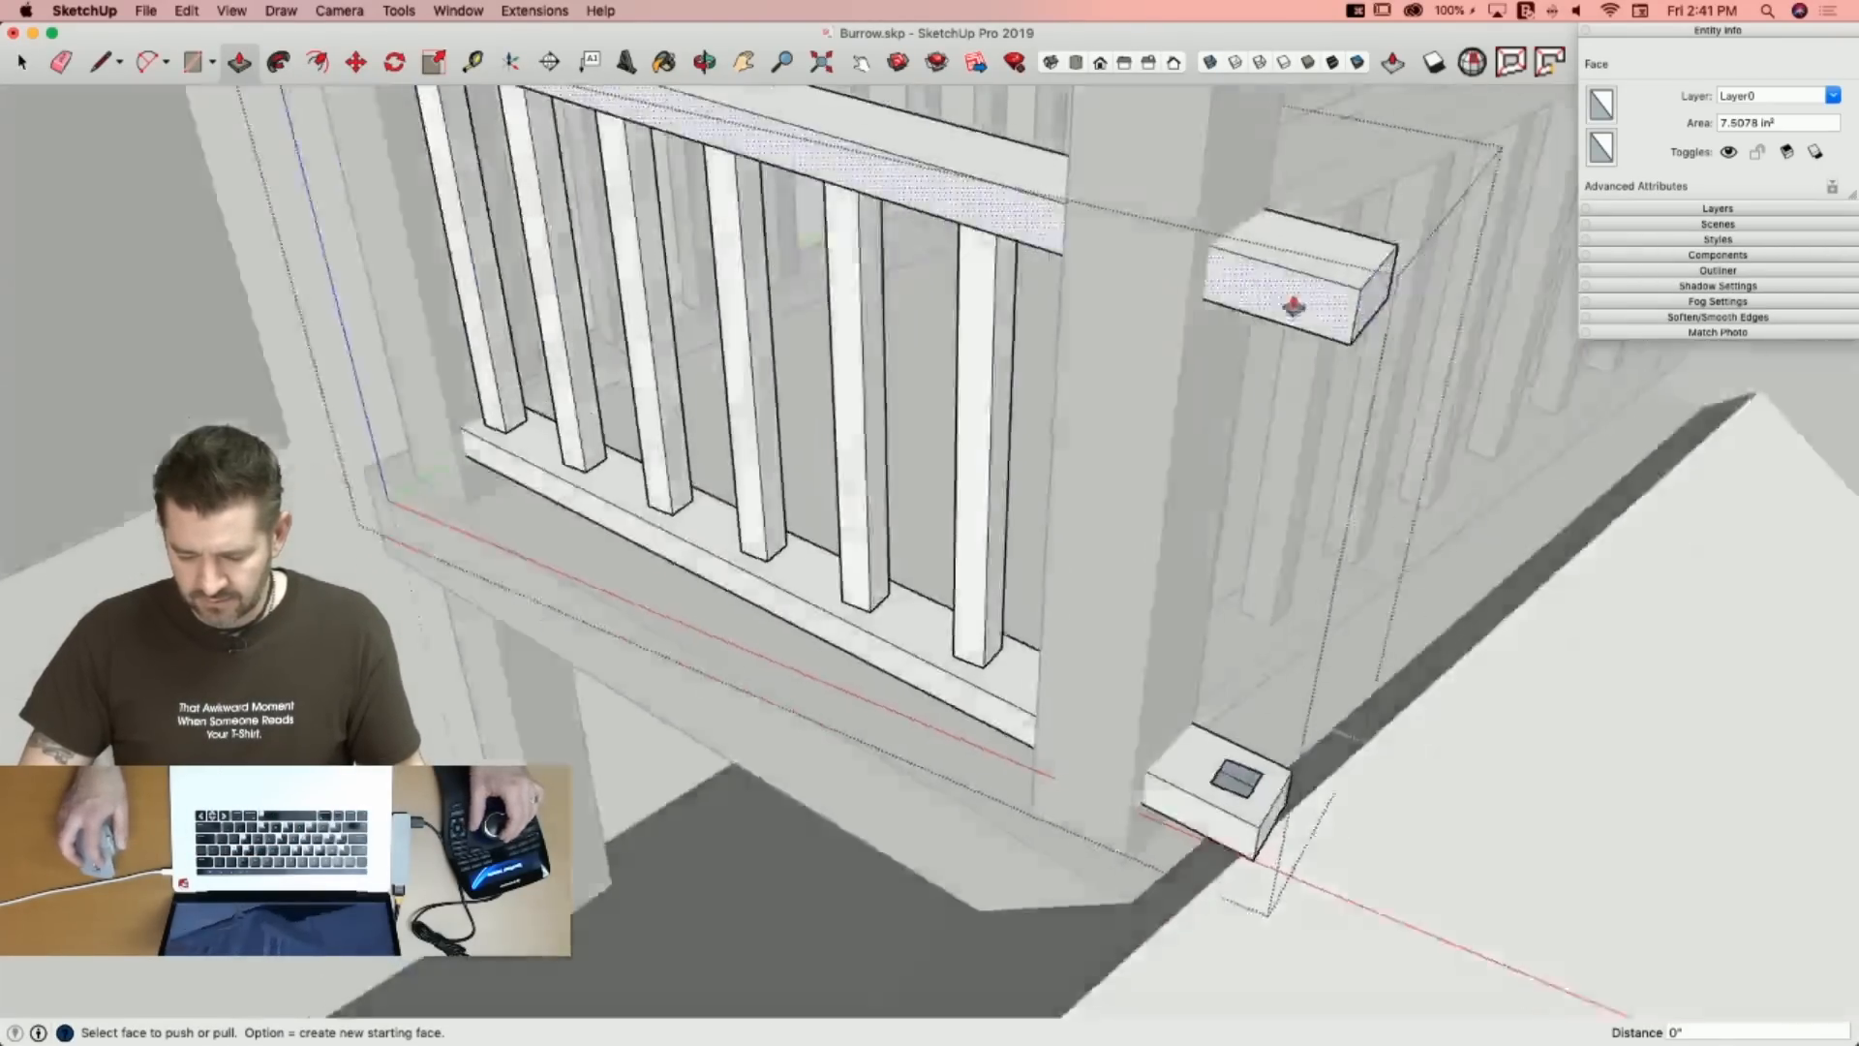
key(l)
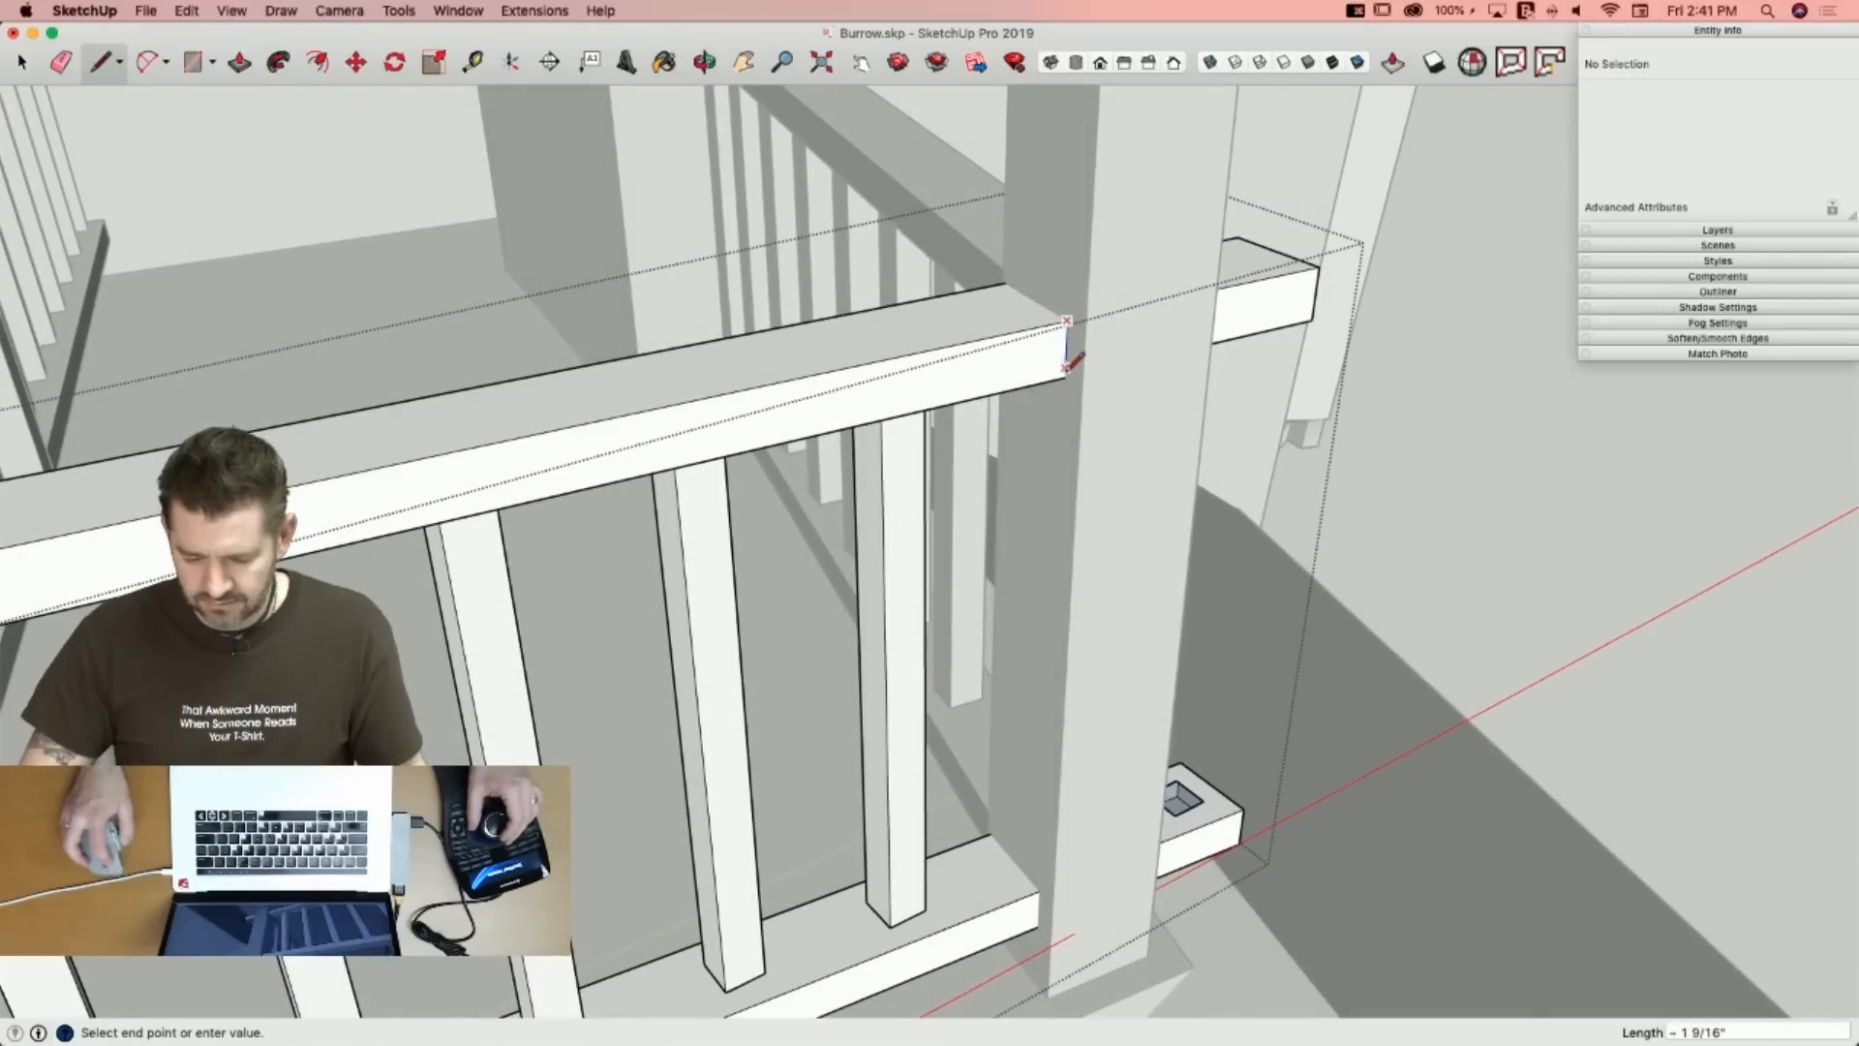
key(p)
click(1257, 403)
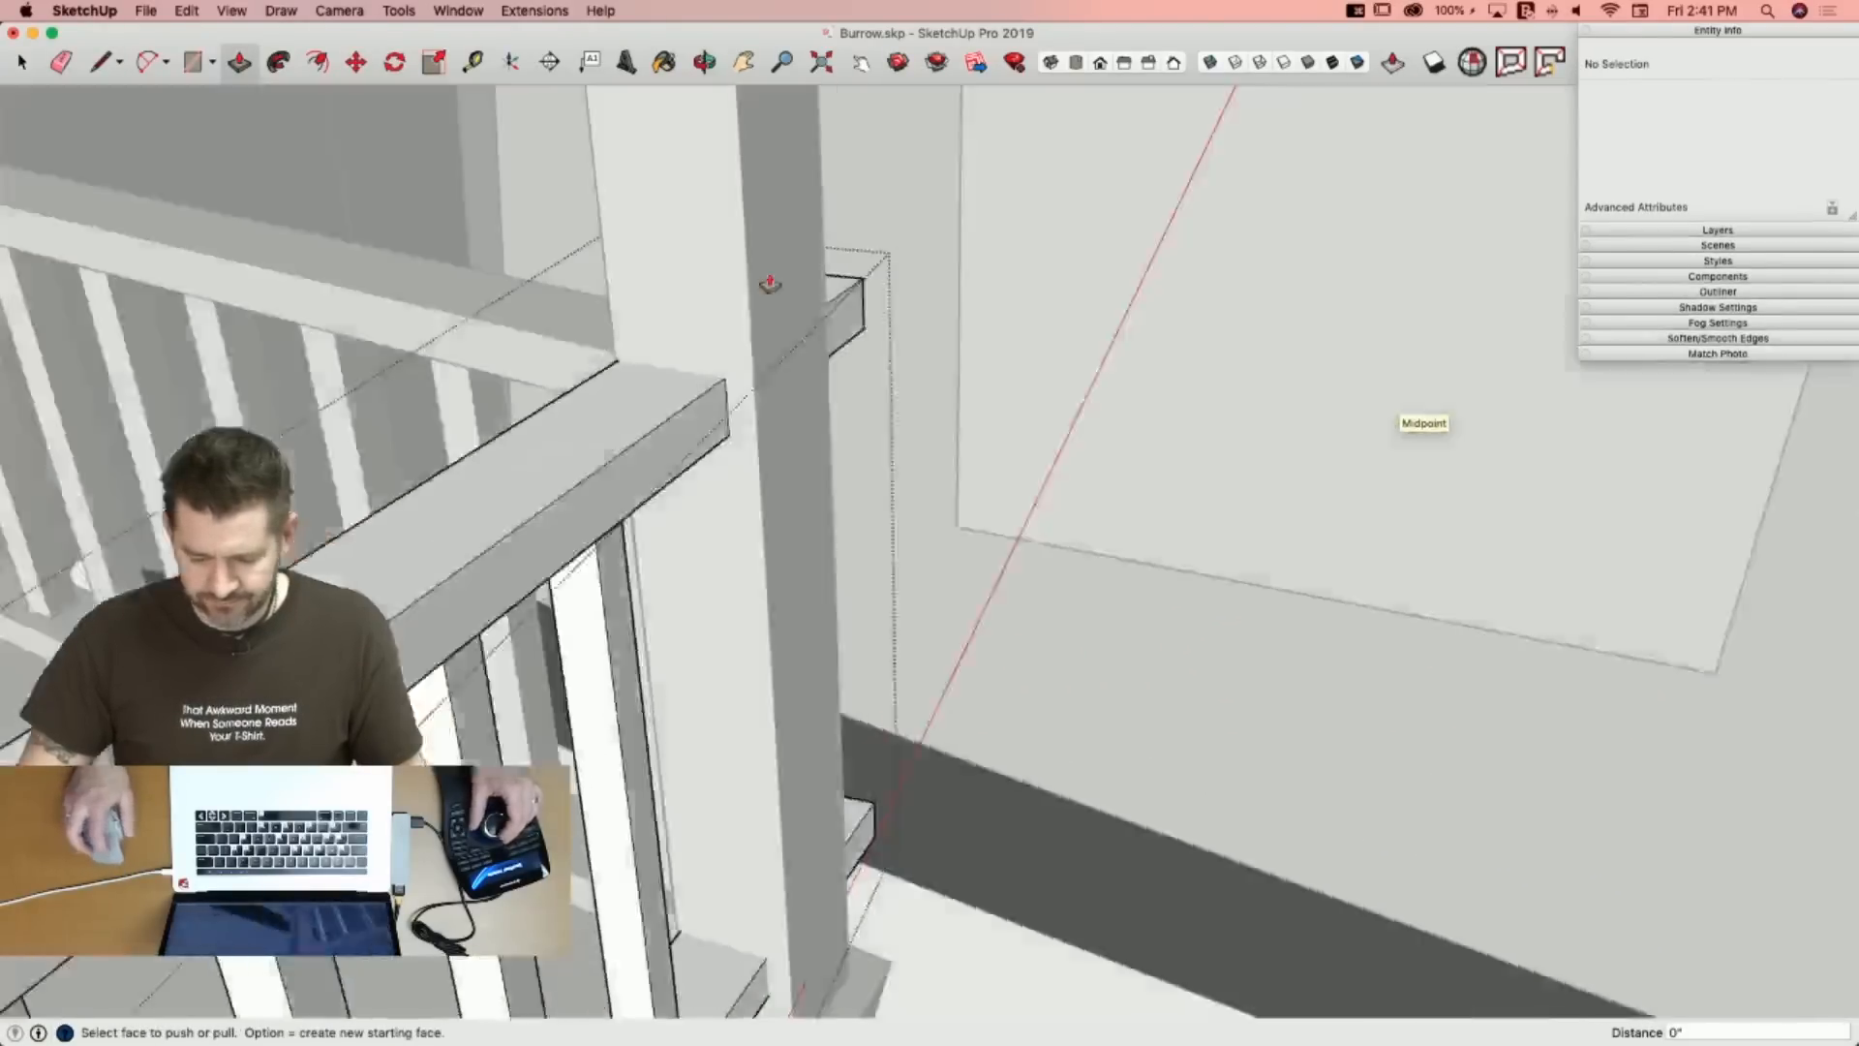
key(l)
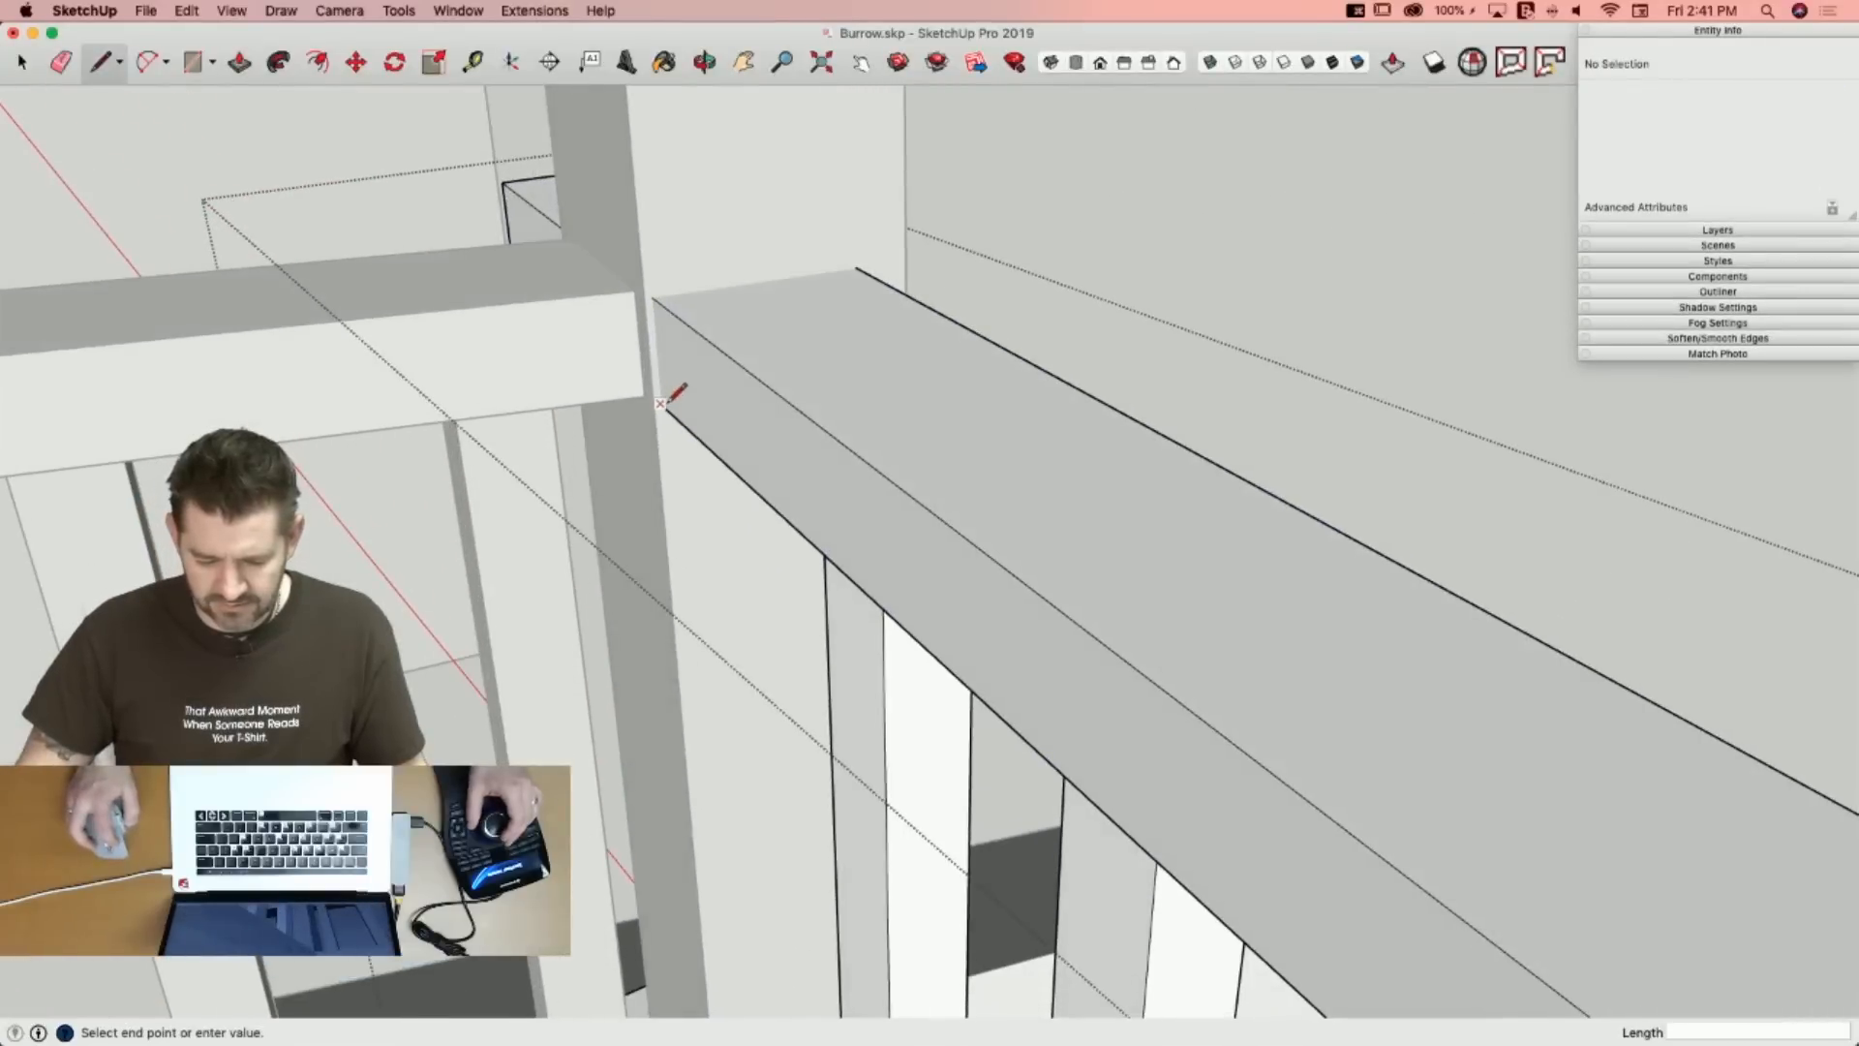
click(862, 268)
click(689, 419)
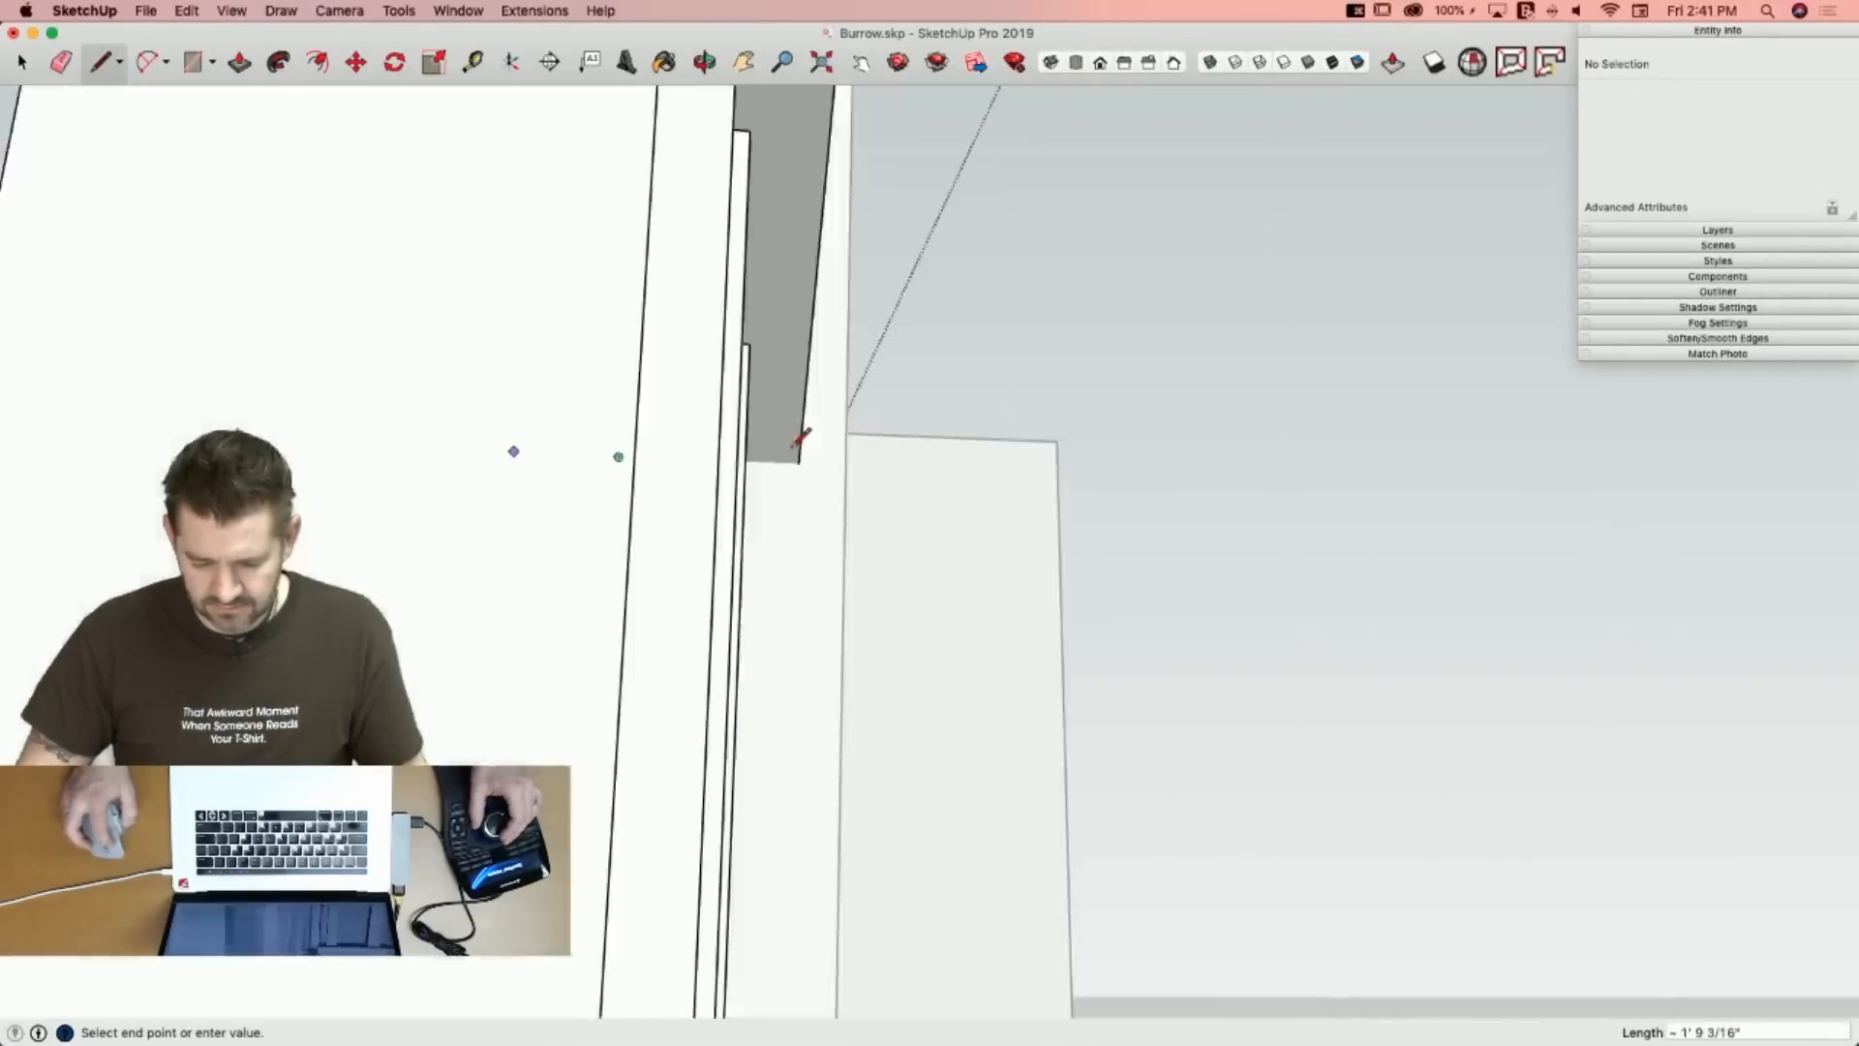
click(798, 459)
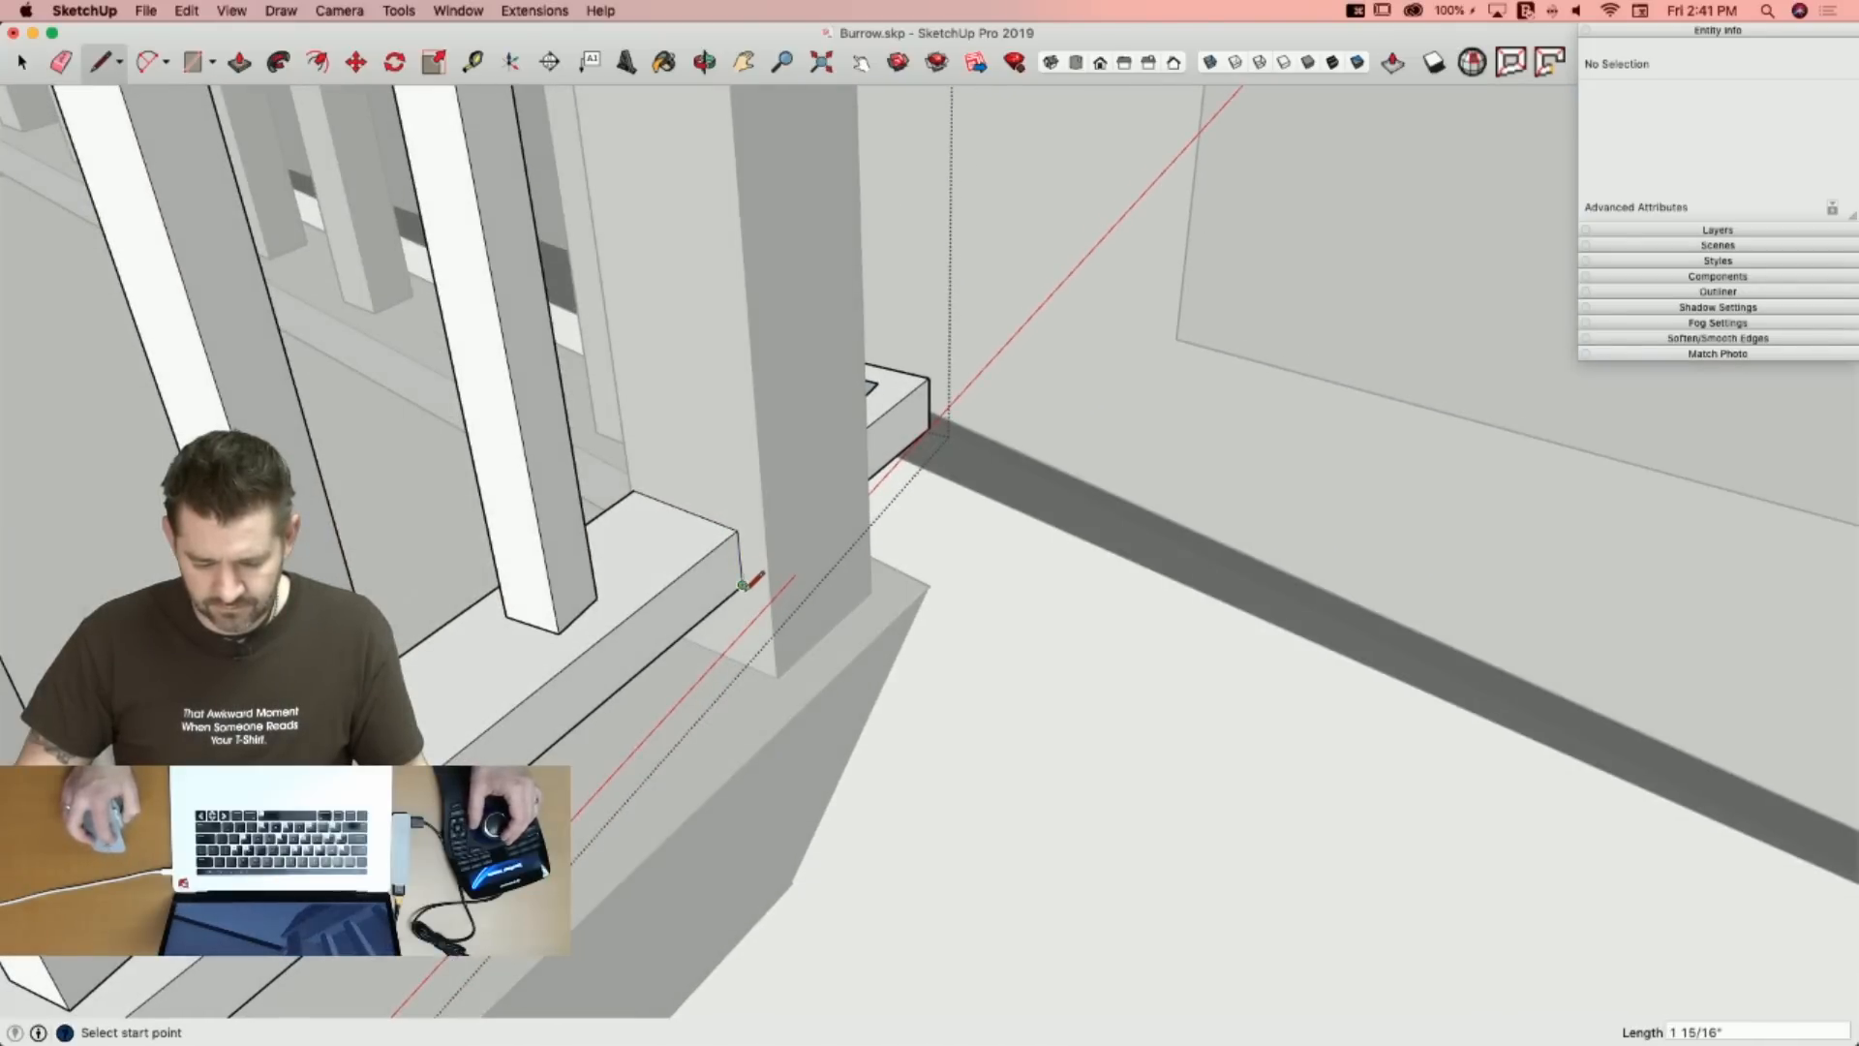
Mark the same cut on the bottom rail and delete both rail ends protruding beyond the post.
click(743, 584)
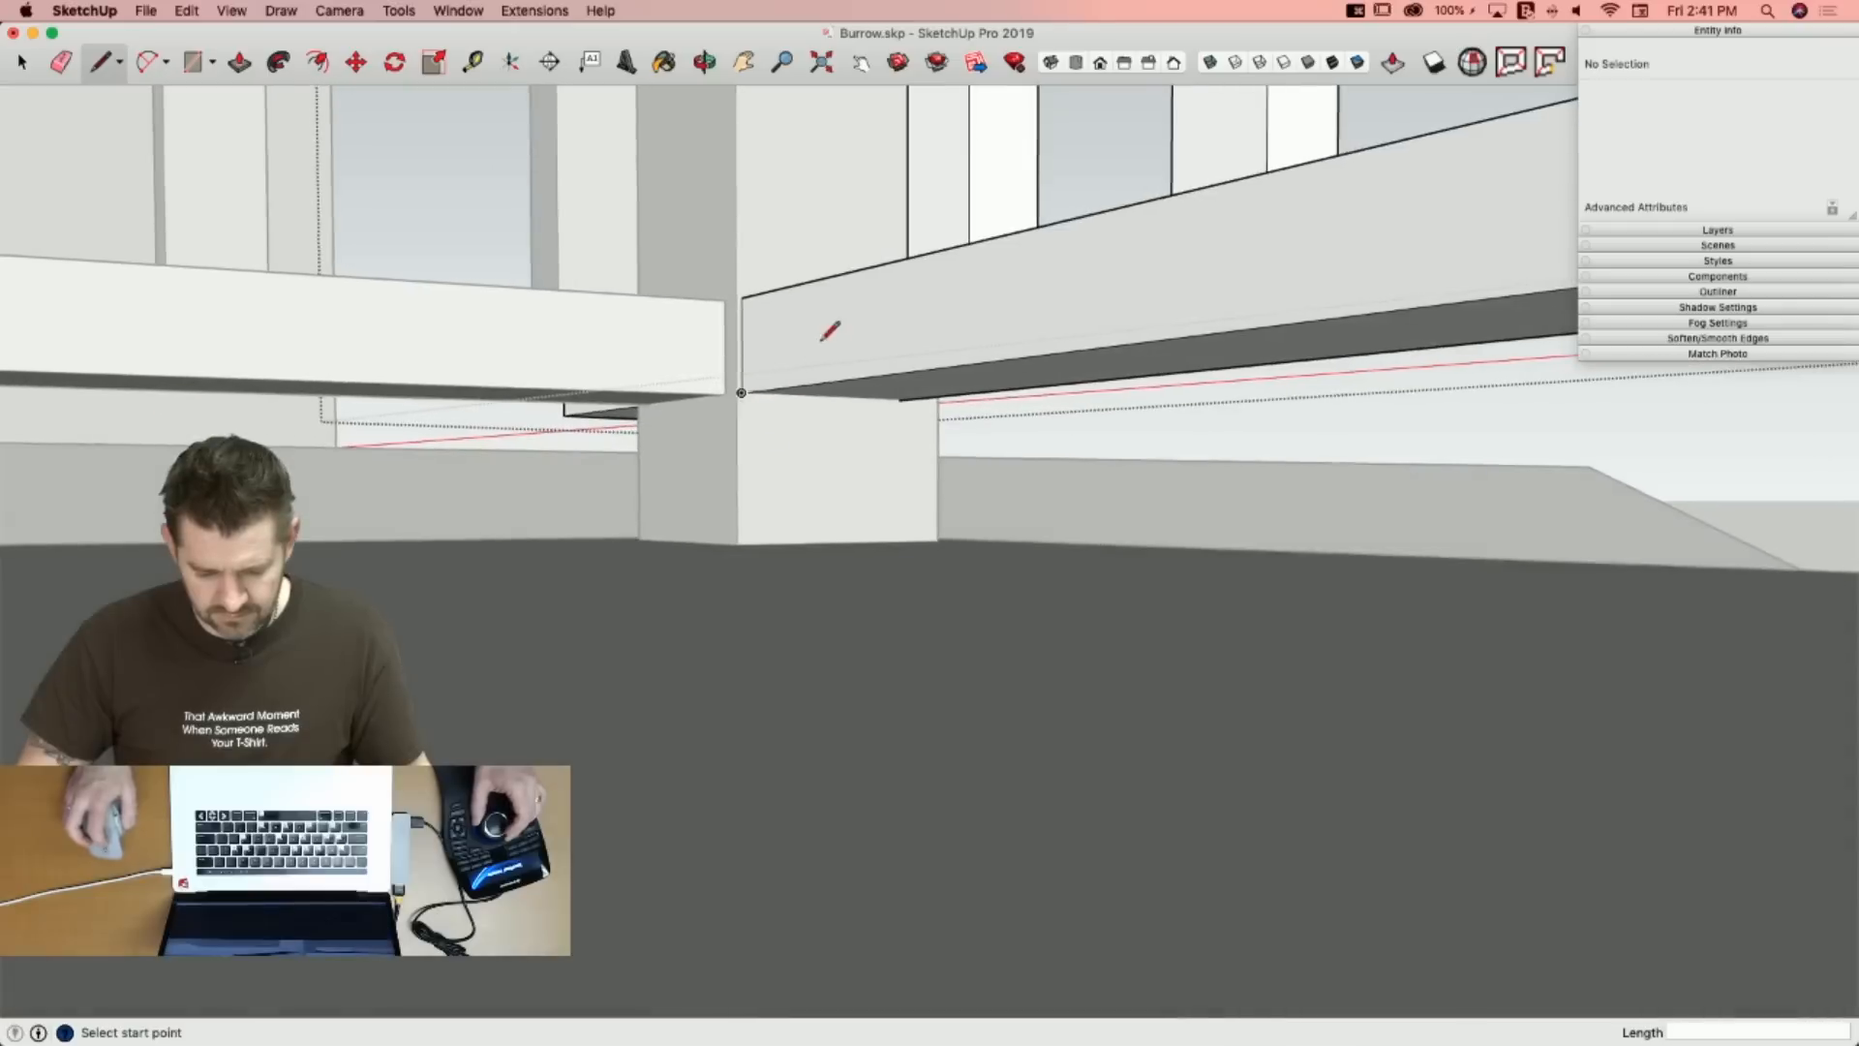
click(897, 395)
key(space)
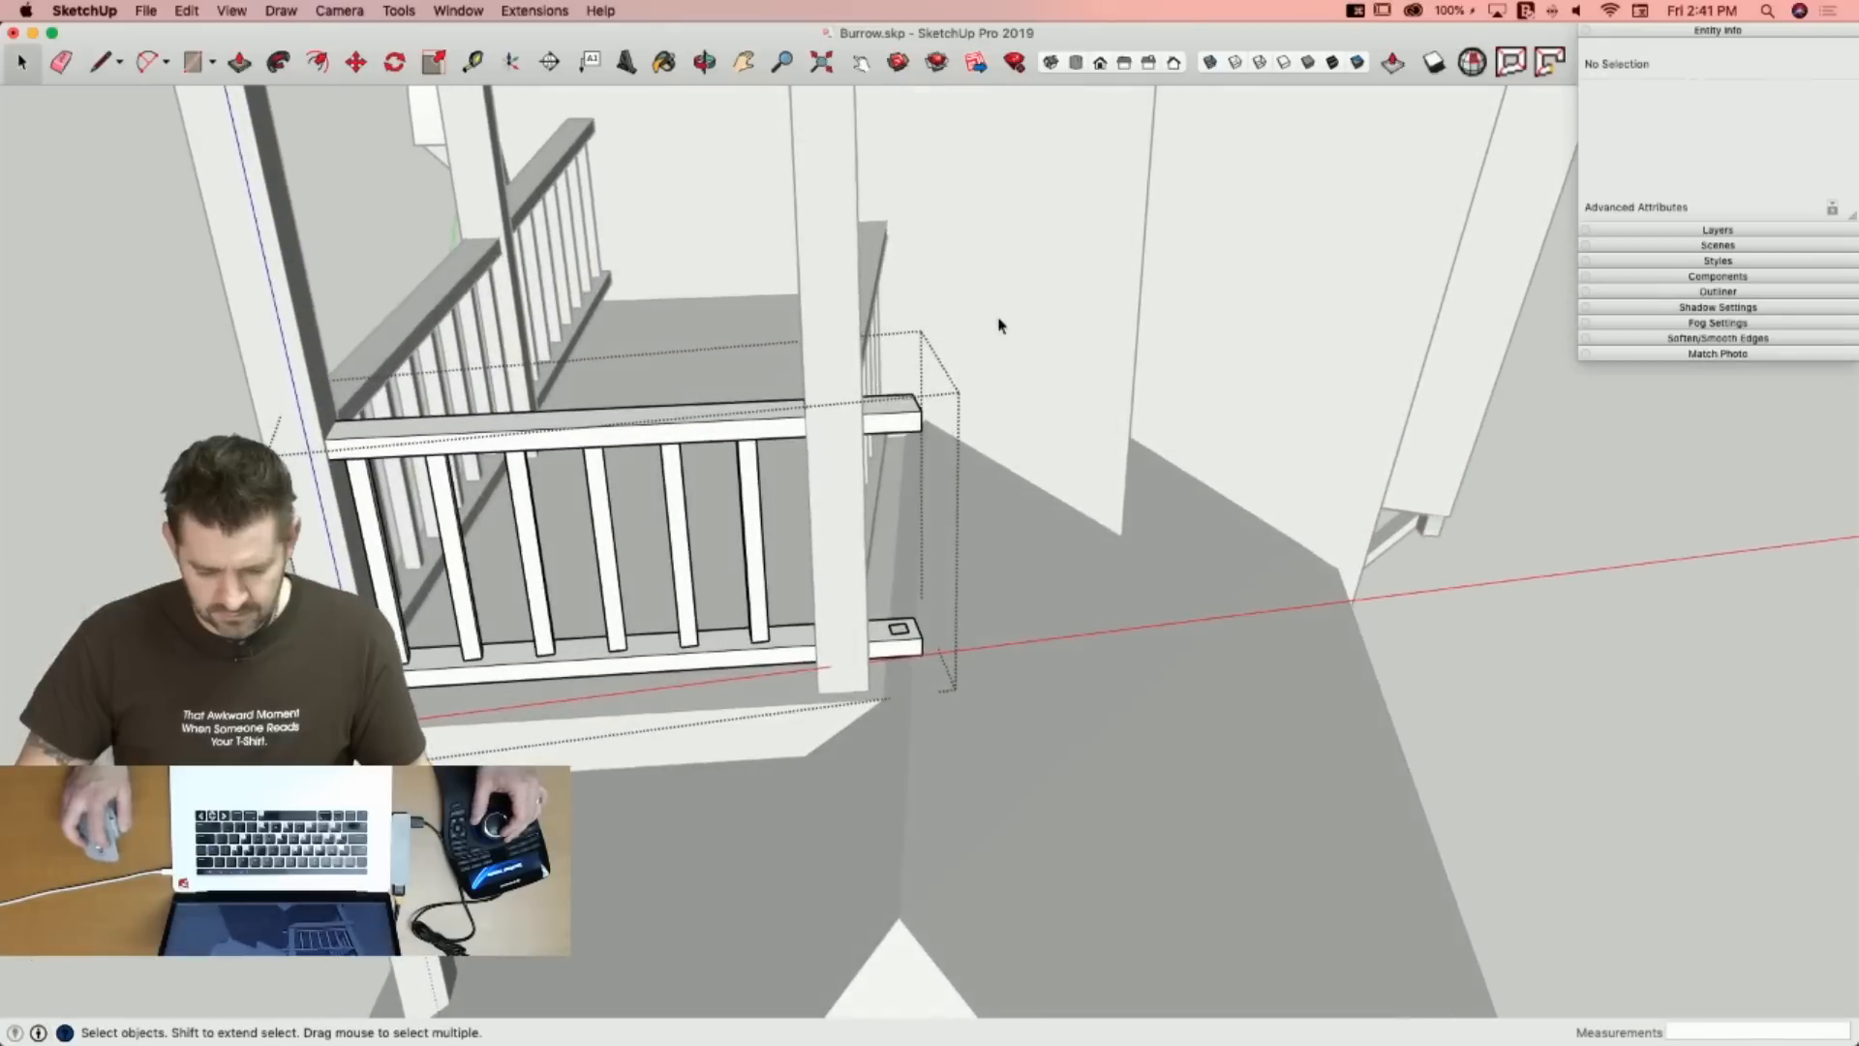
drag(1021, 255, 780, 654)
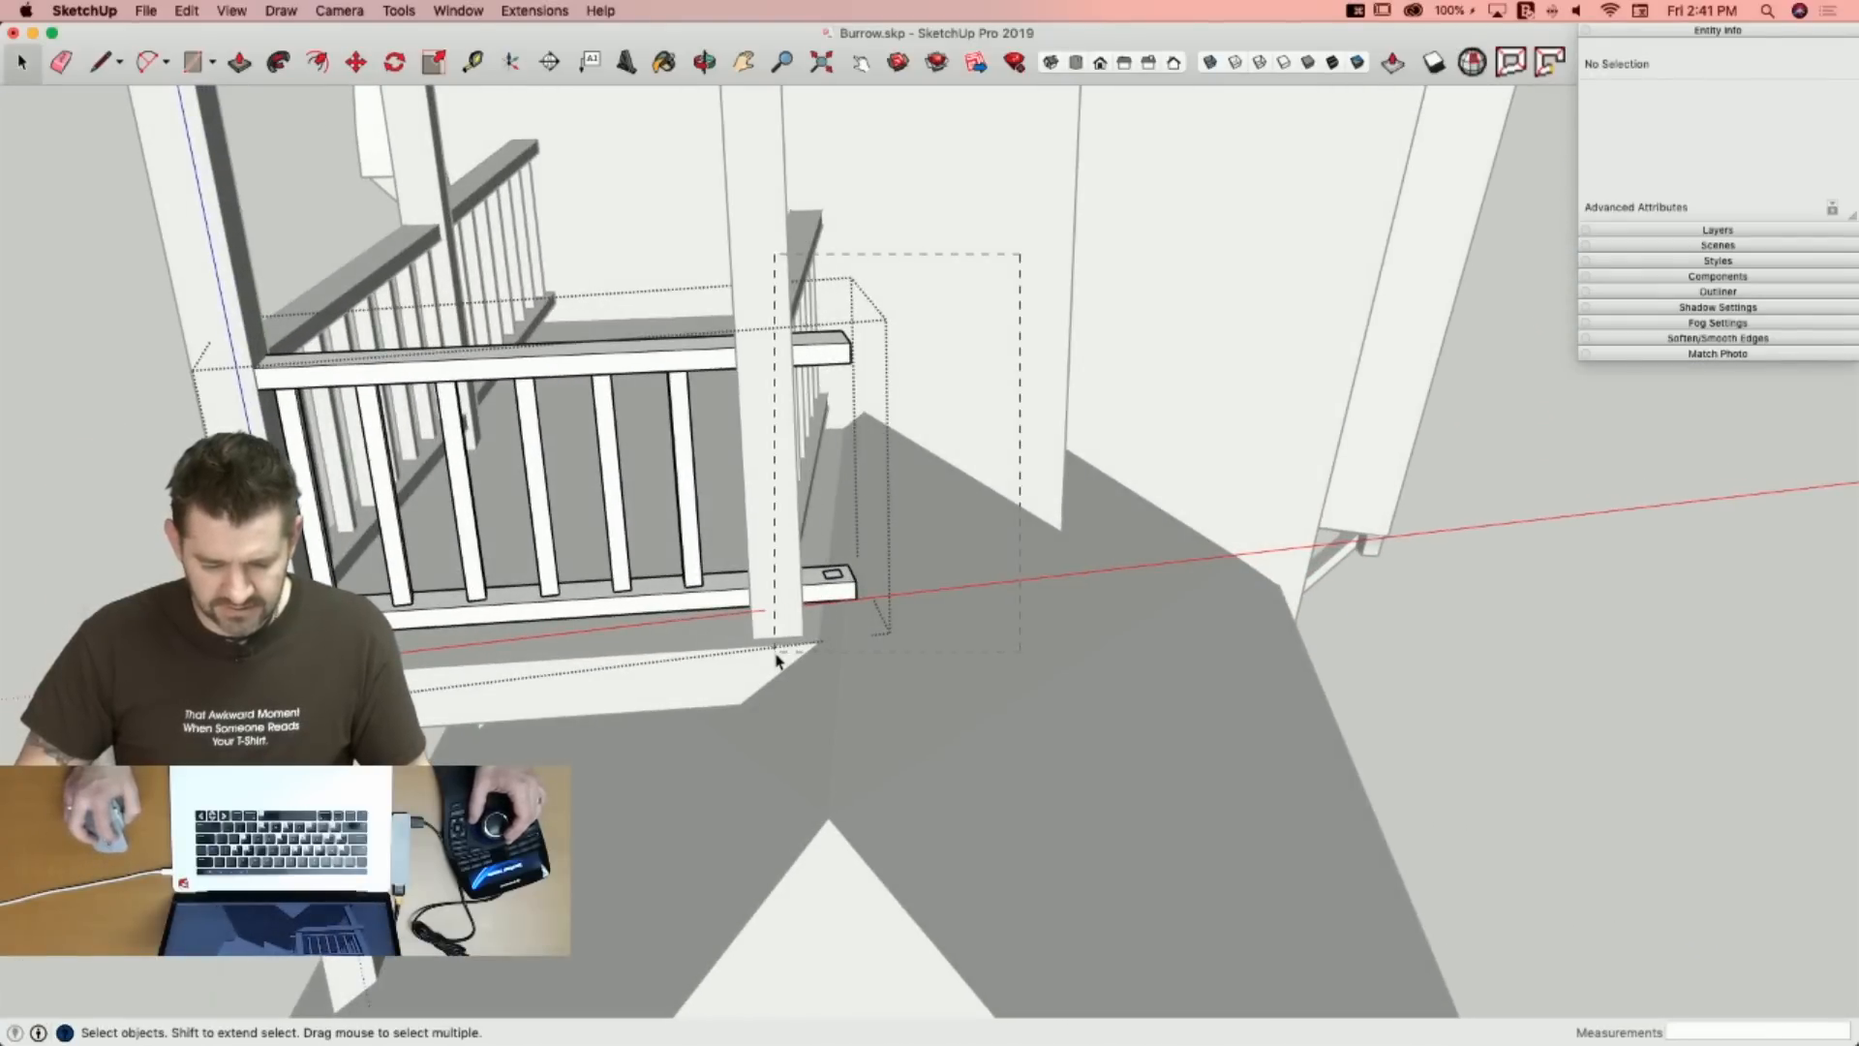
key(BackSpace)
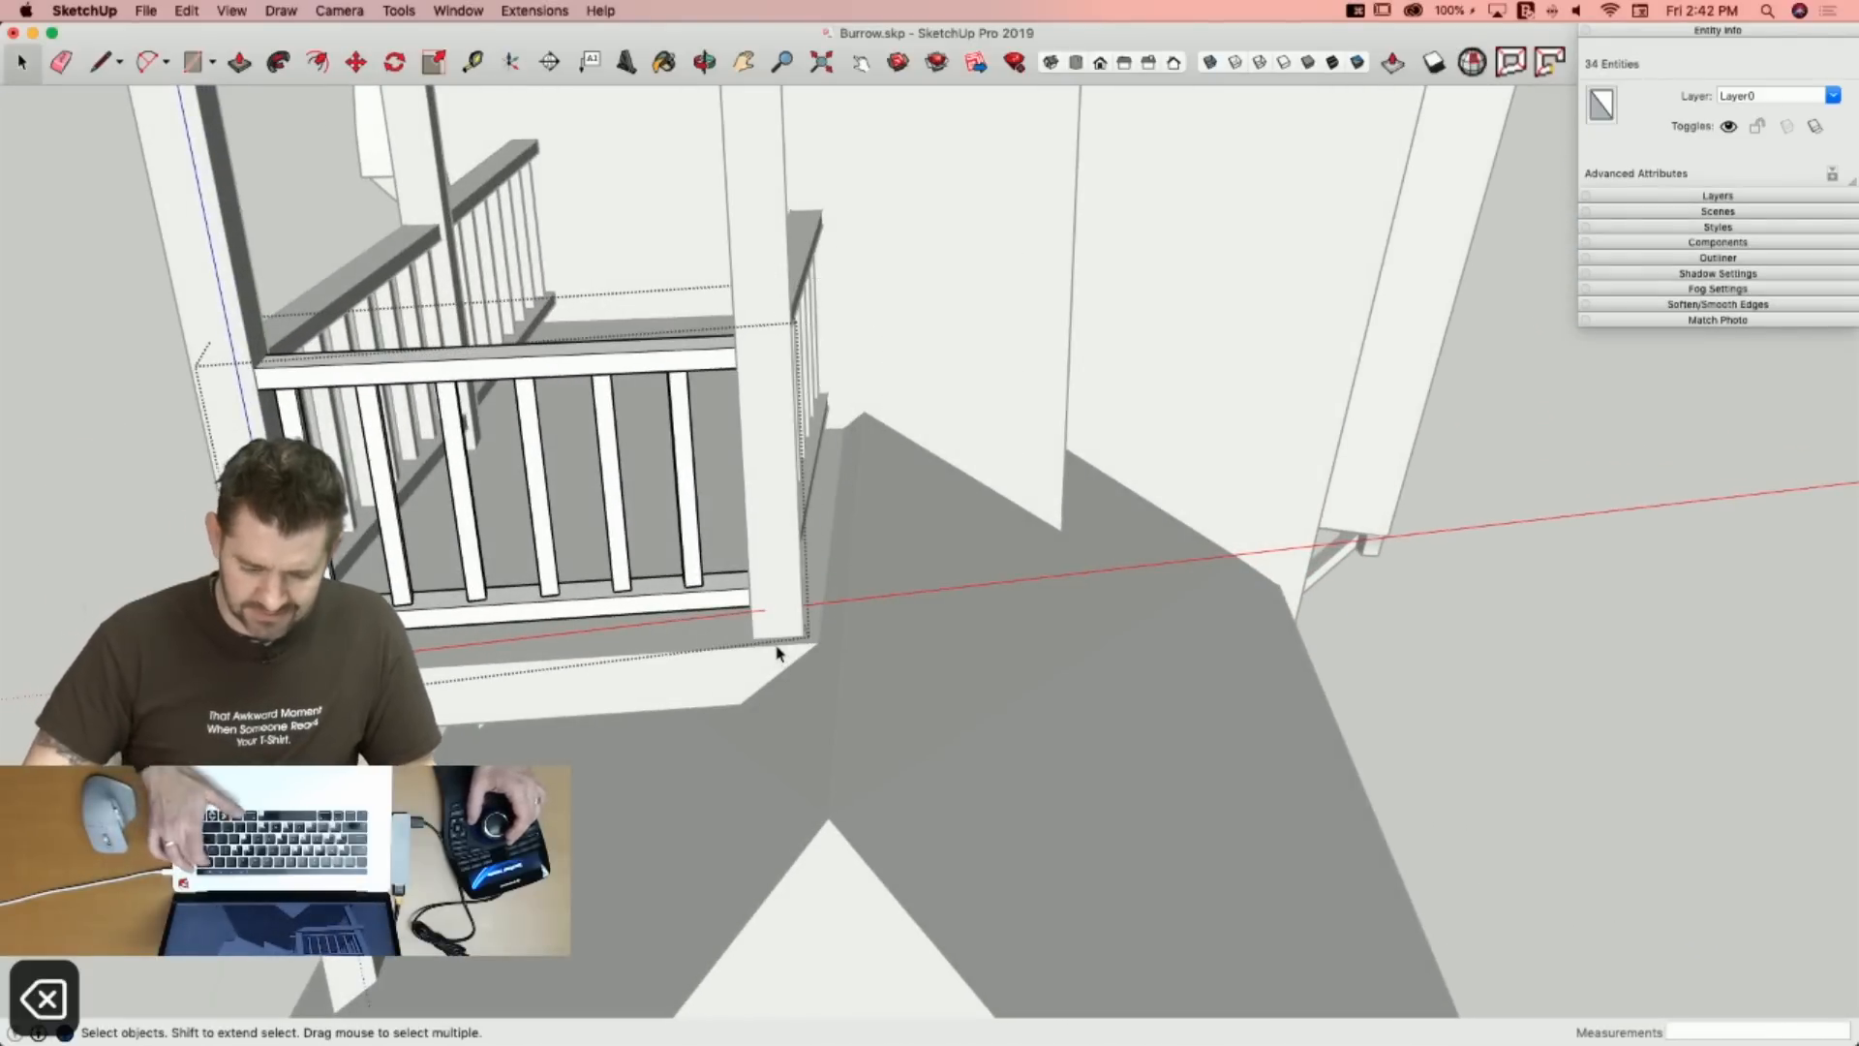
click(1607, 631)
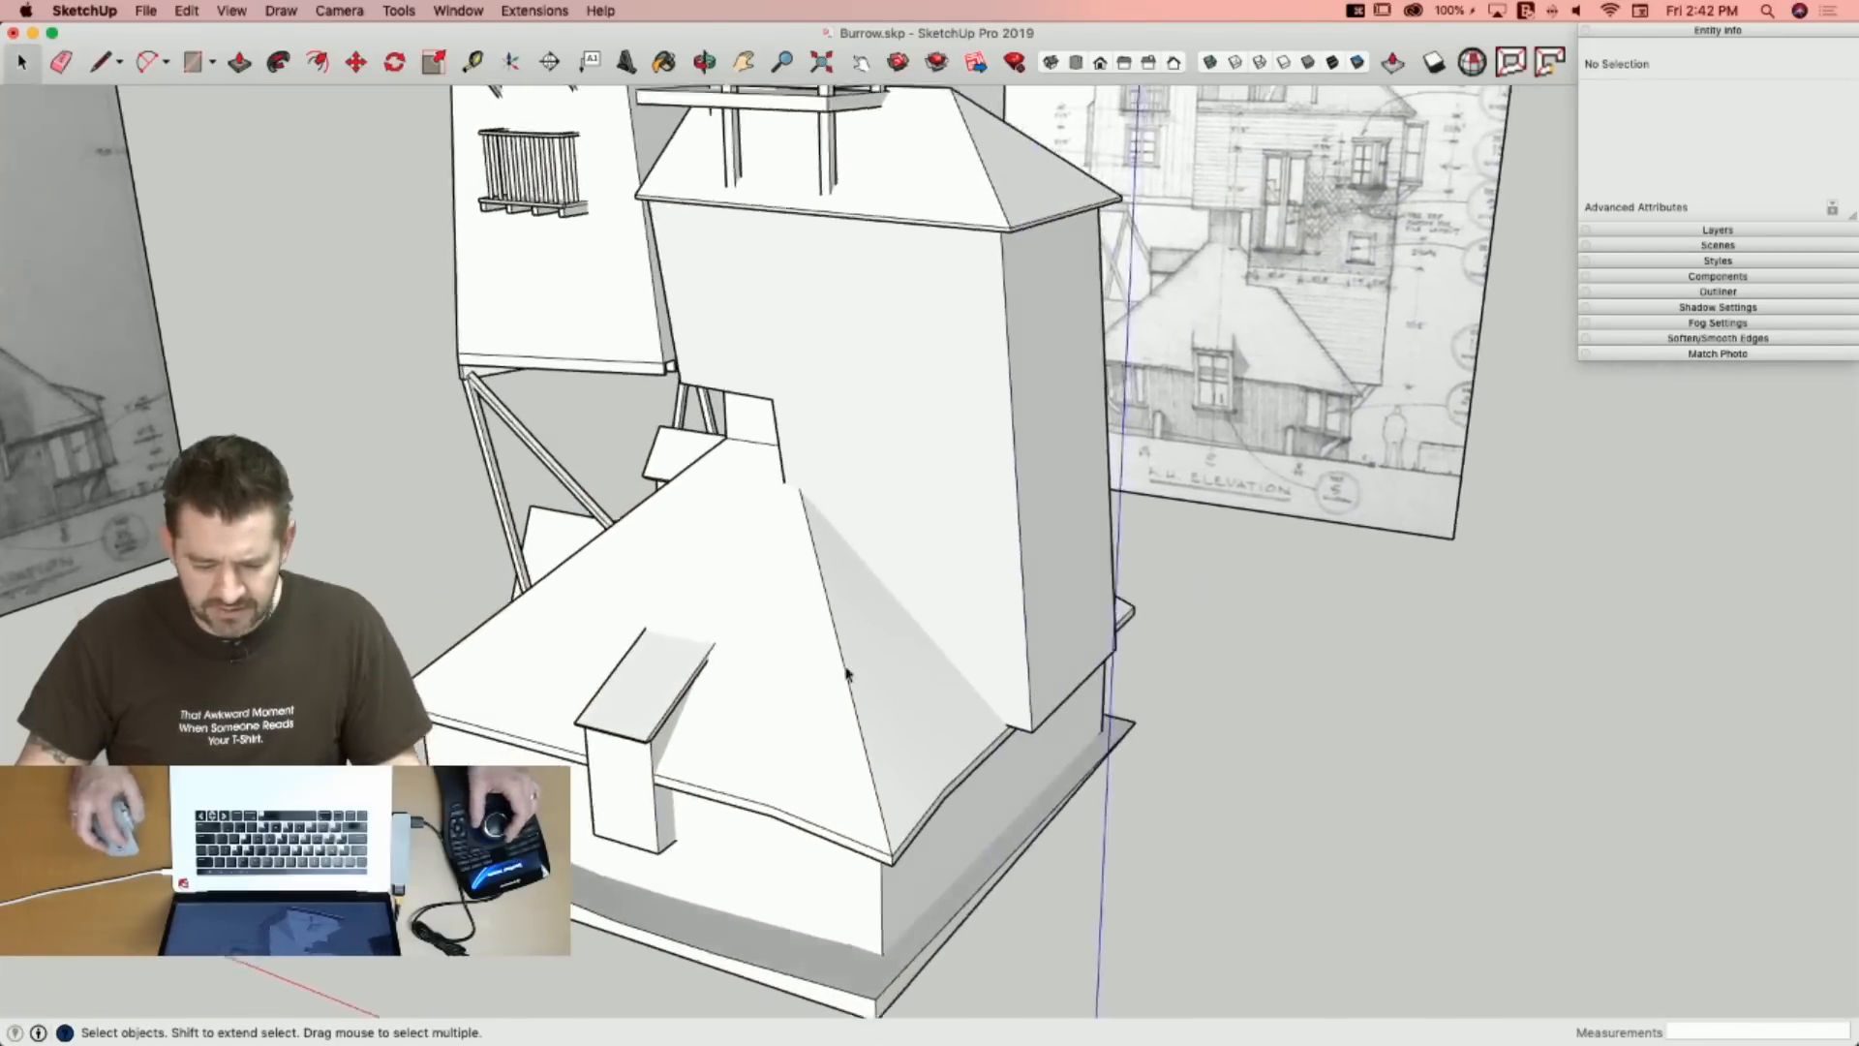
Copy the dormer from the lower roof straight up to the tall leaning wall and set it about 2' into that wall.
click(619, 794)
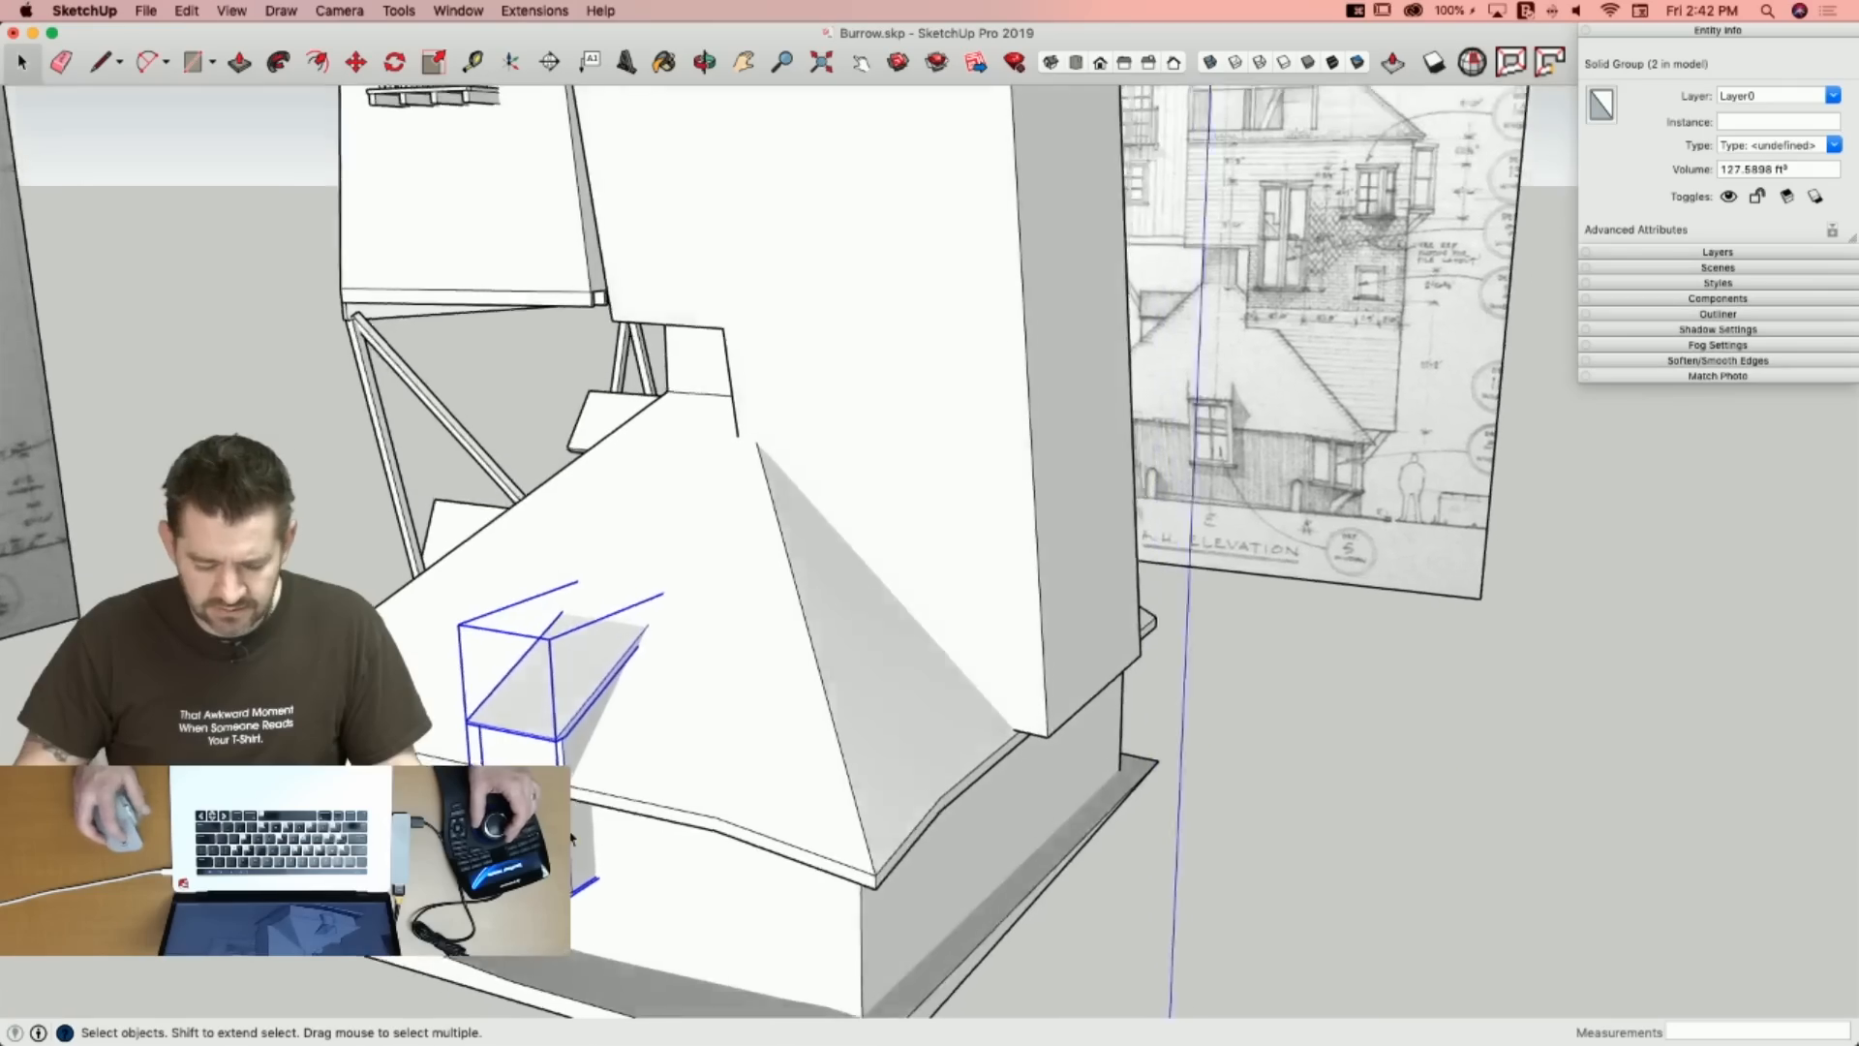
key(m)
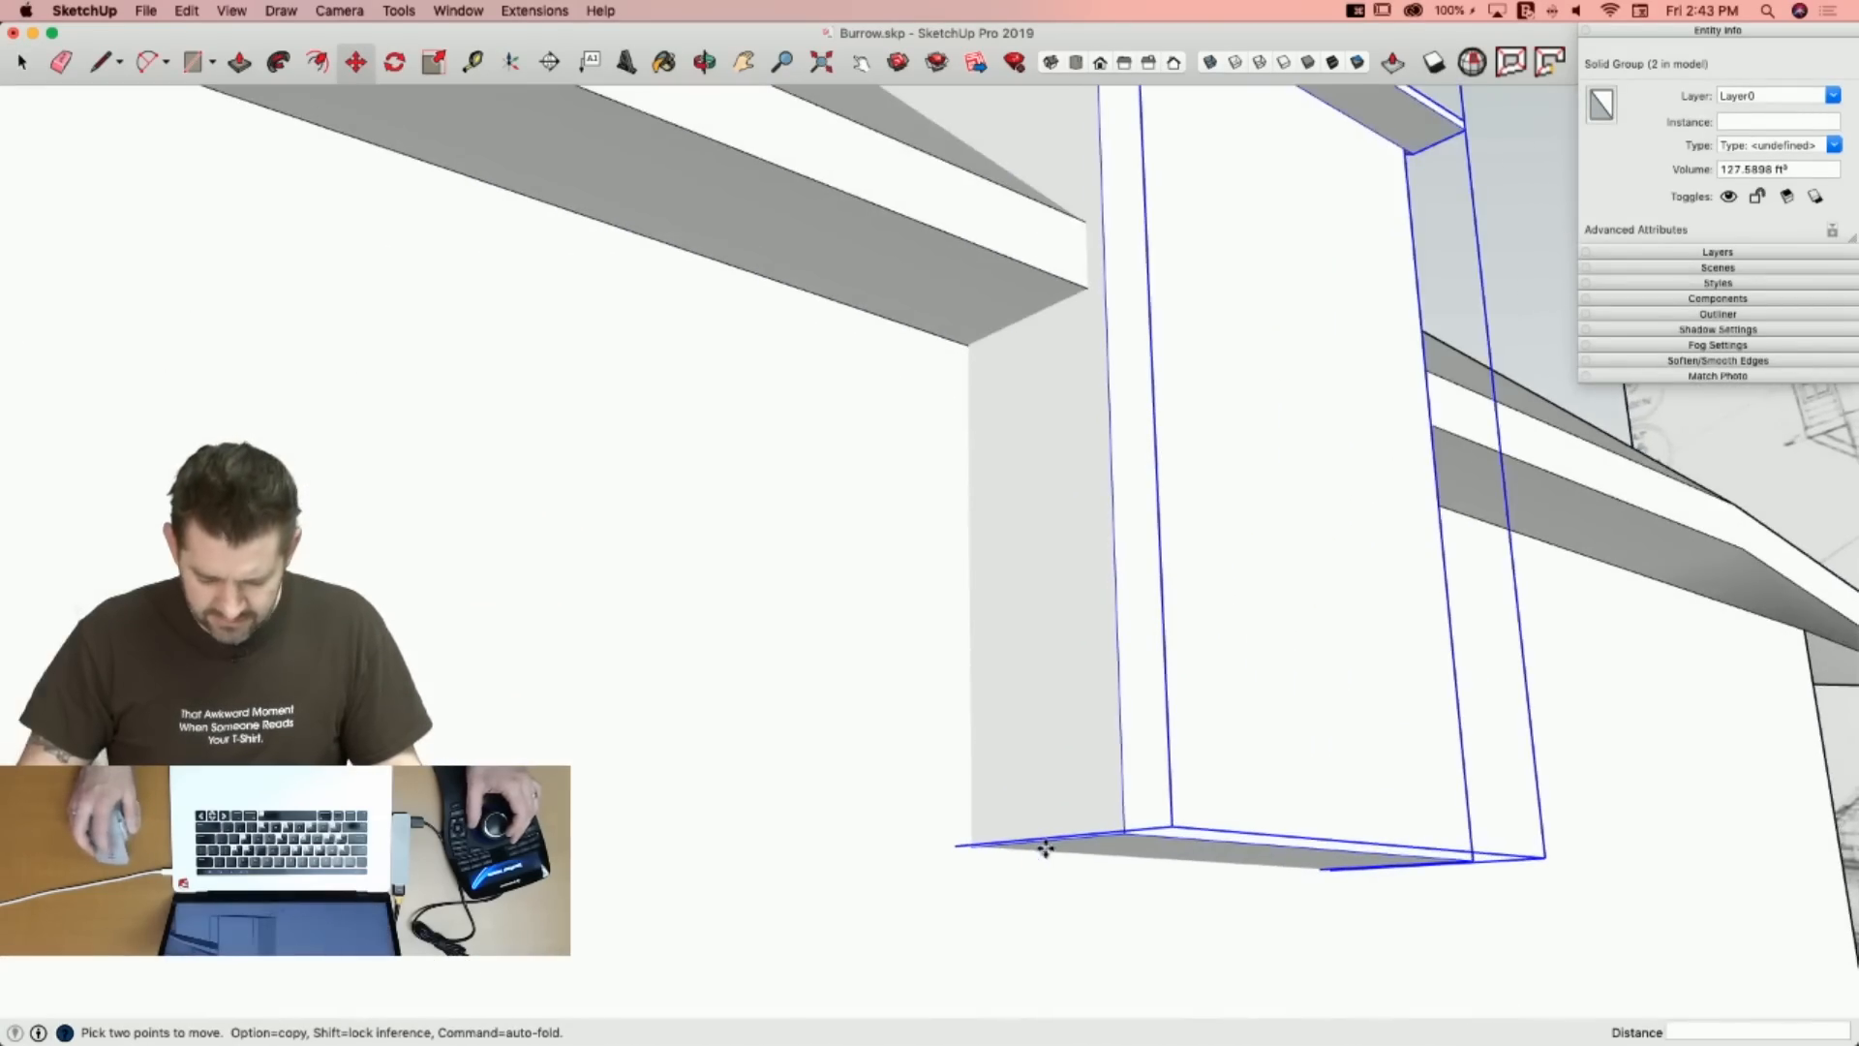
click(1063, 838)
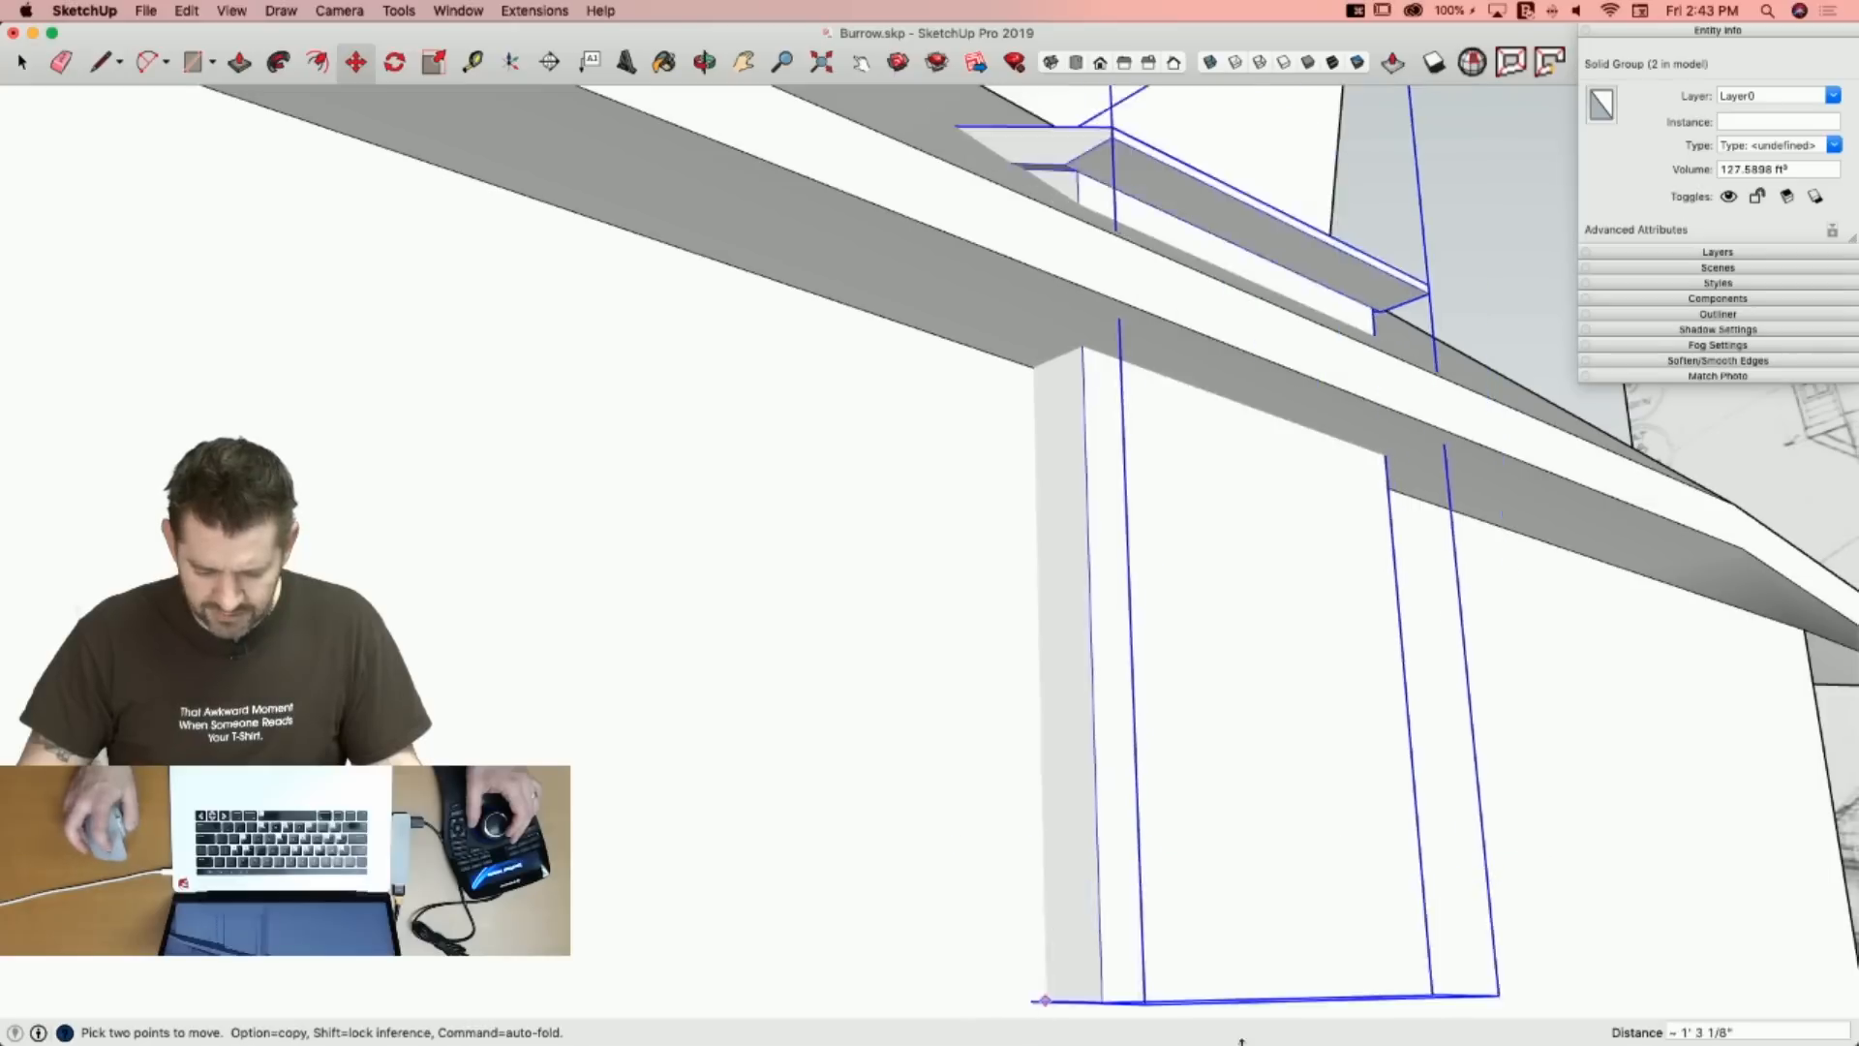
key(alt)
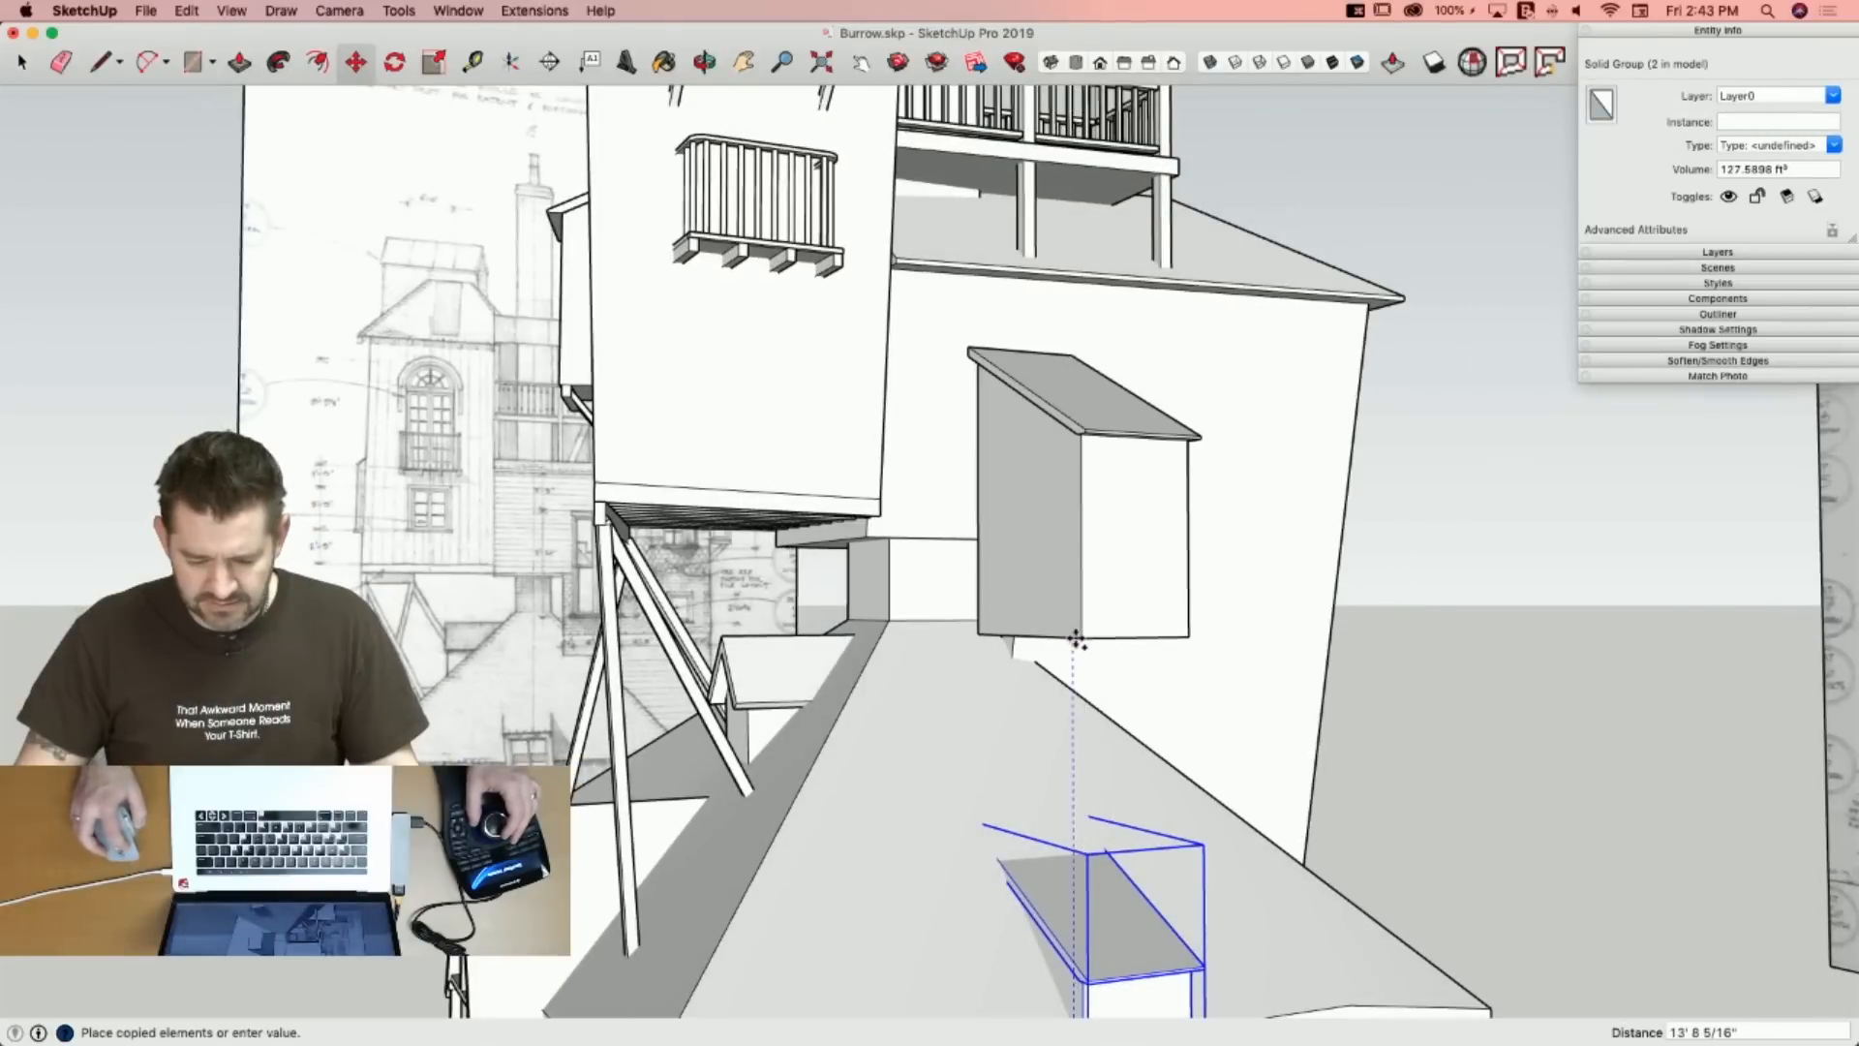
click(1088, 628)
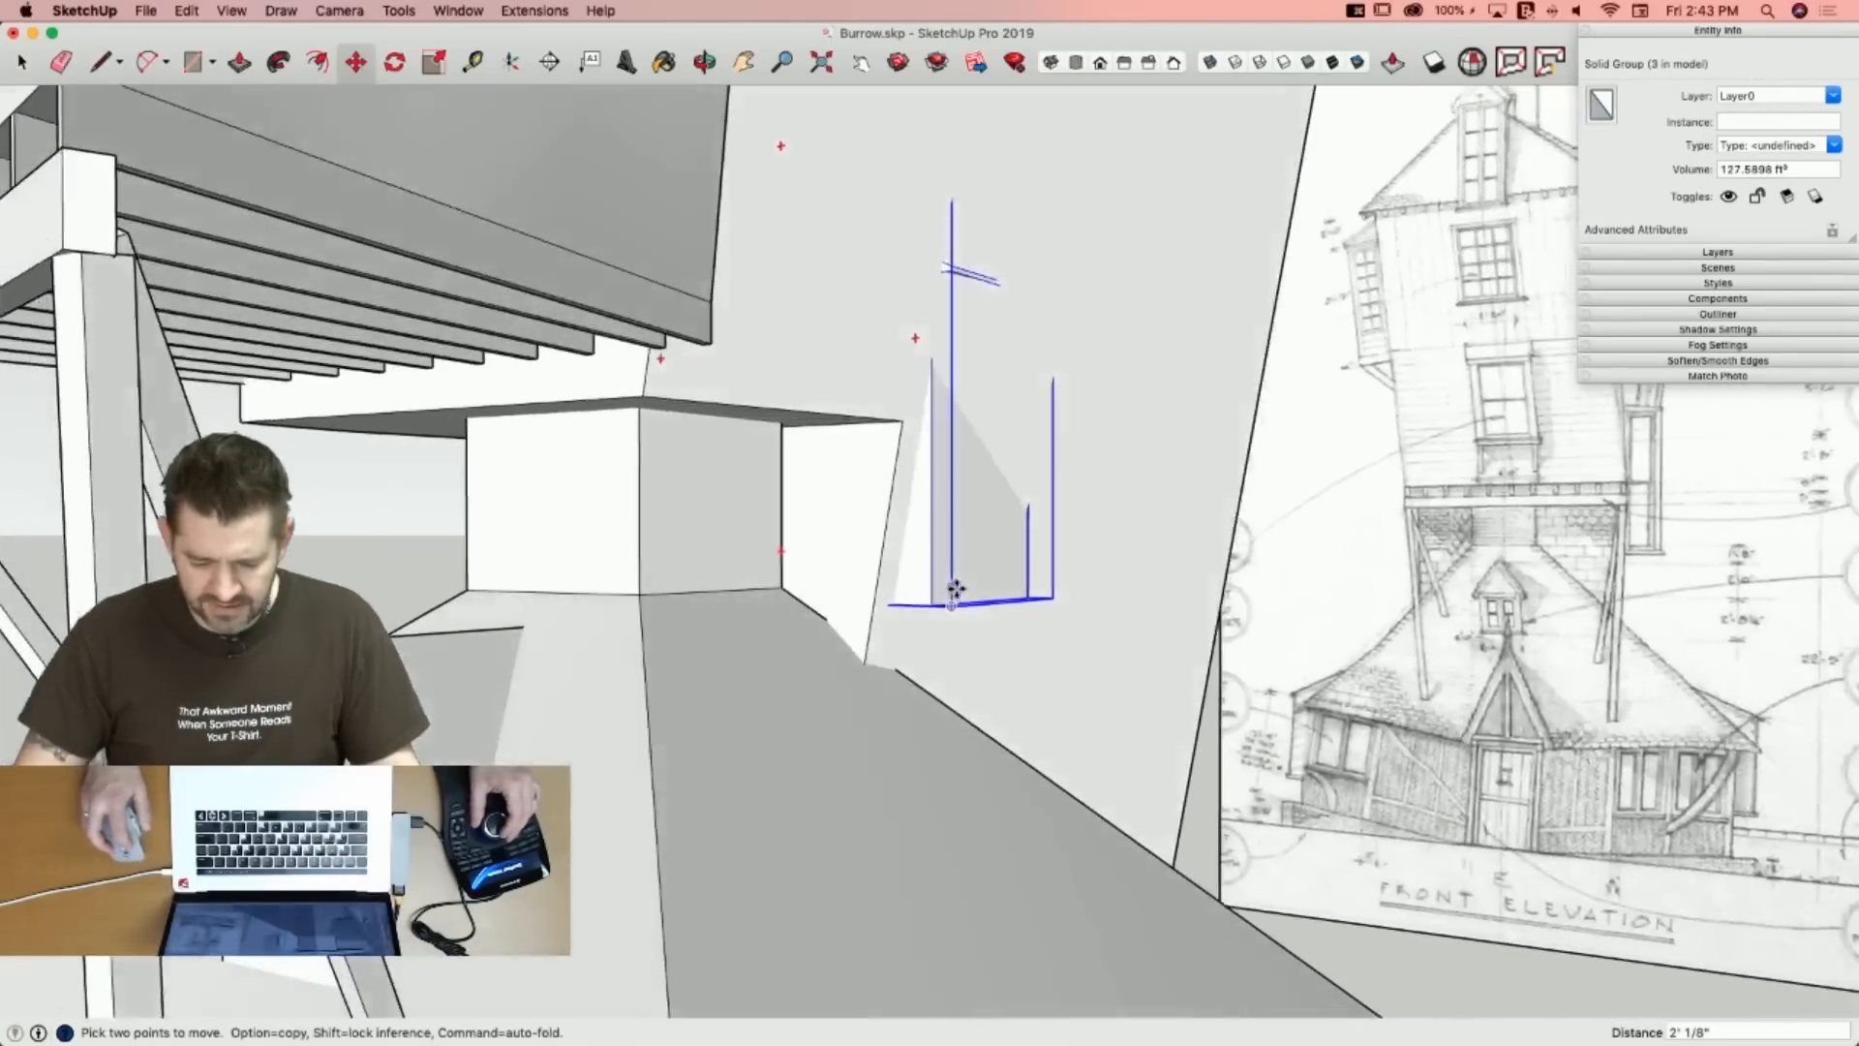
Rotate the dormer copy 9.7° about its base so that it leans with the wall.
key(q)
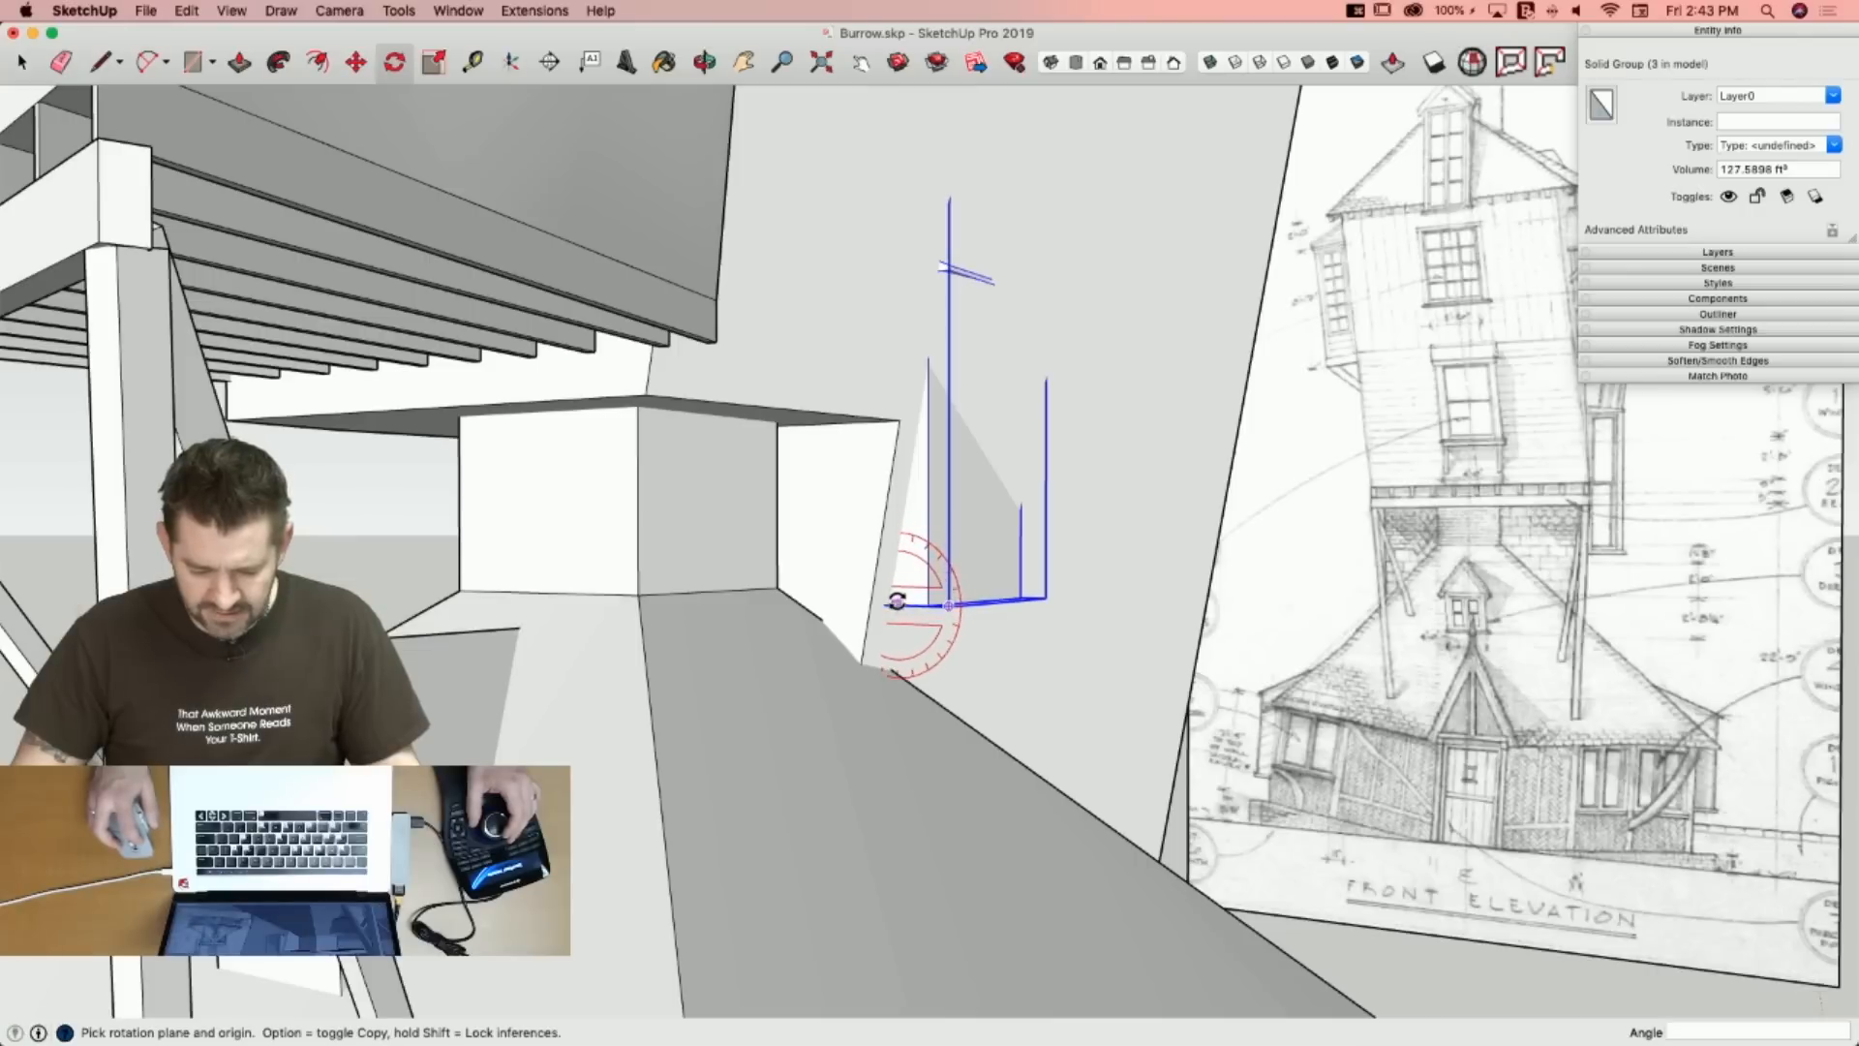
click(946, 157)
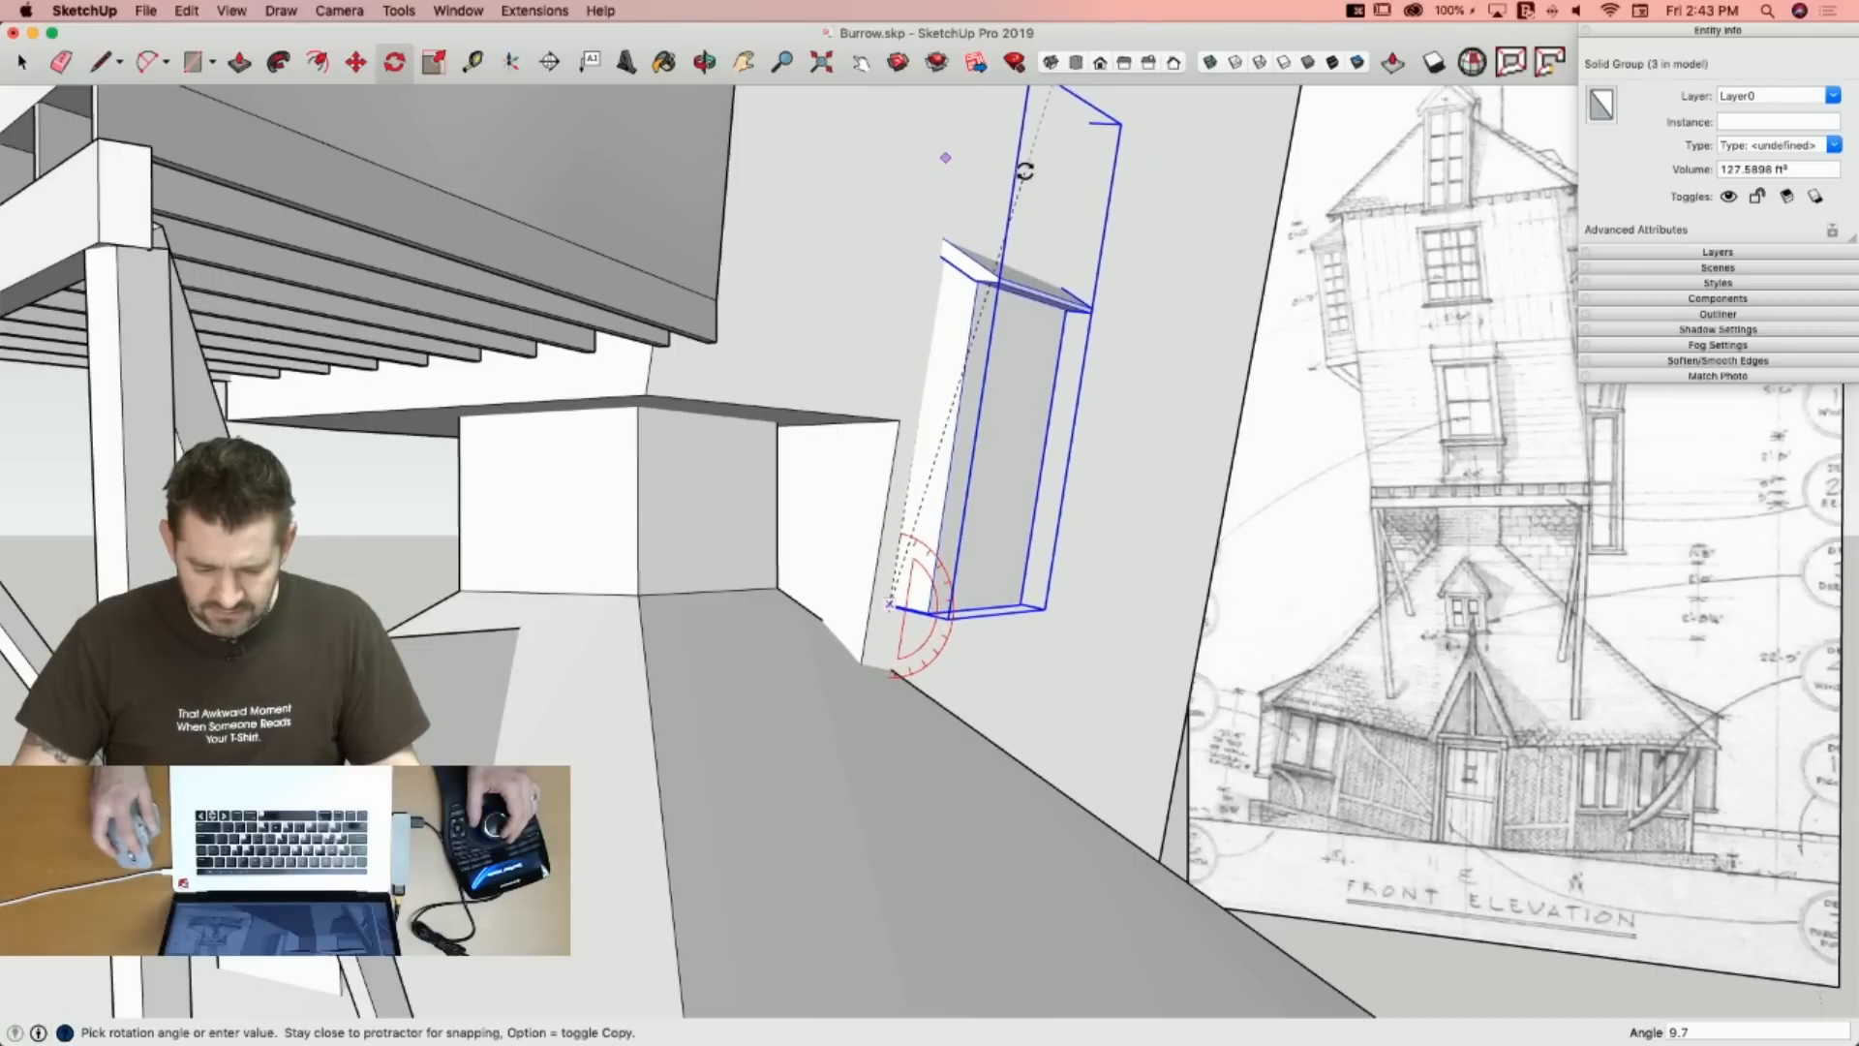
click(1033, 186)
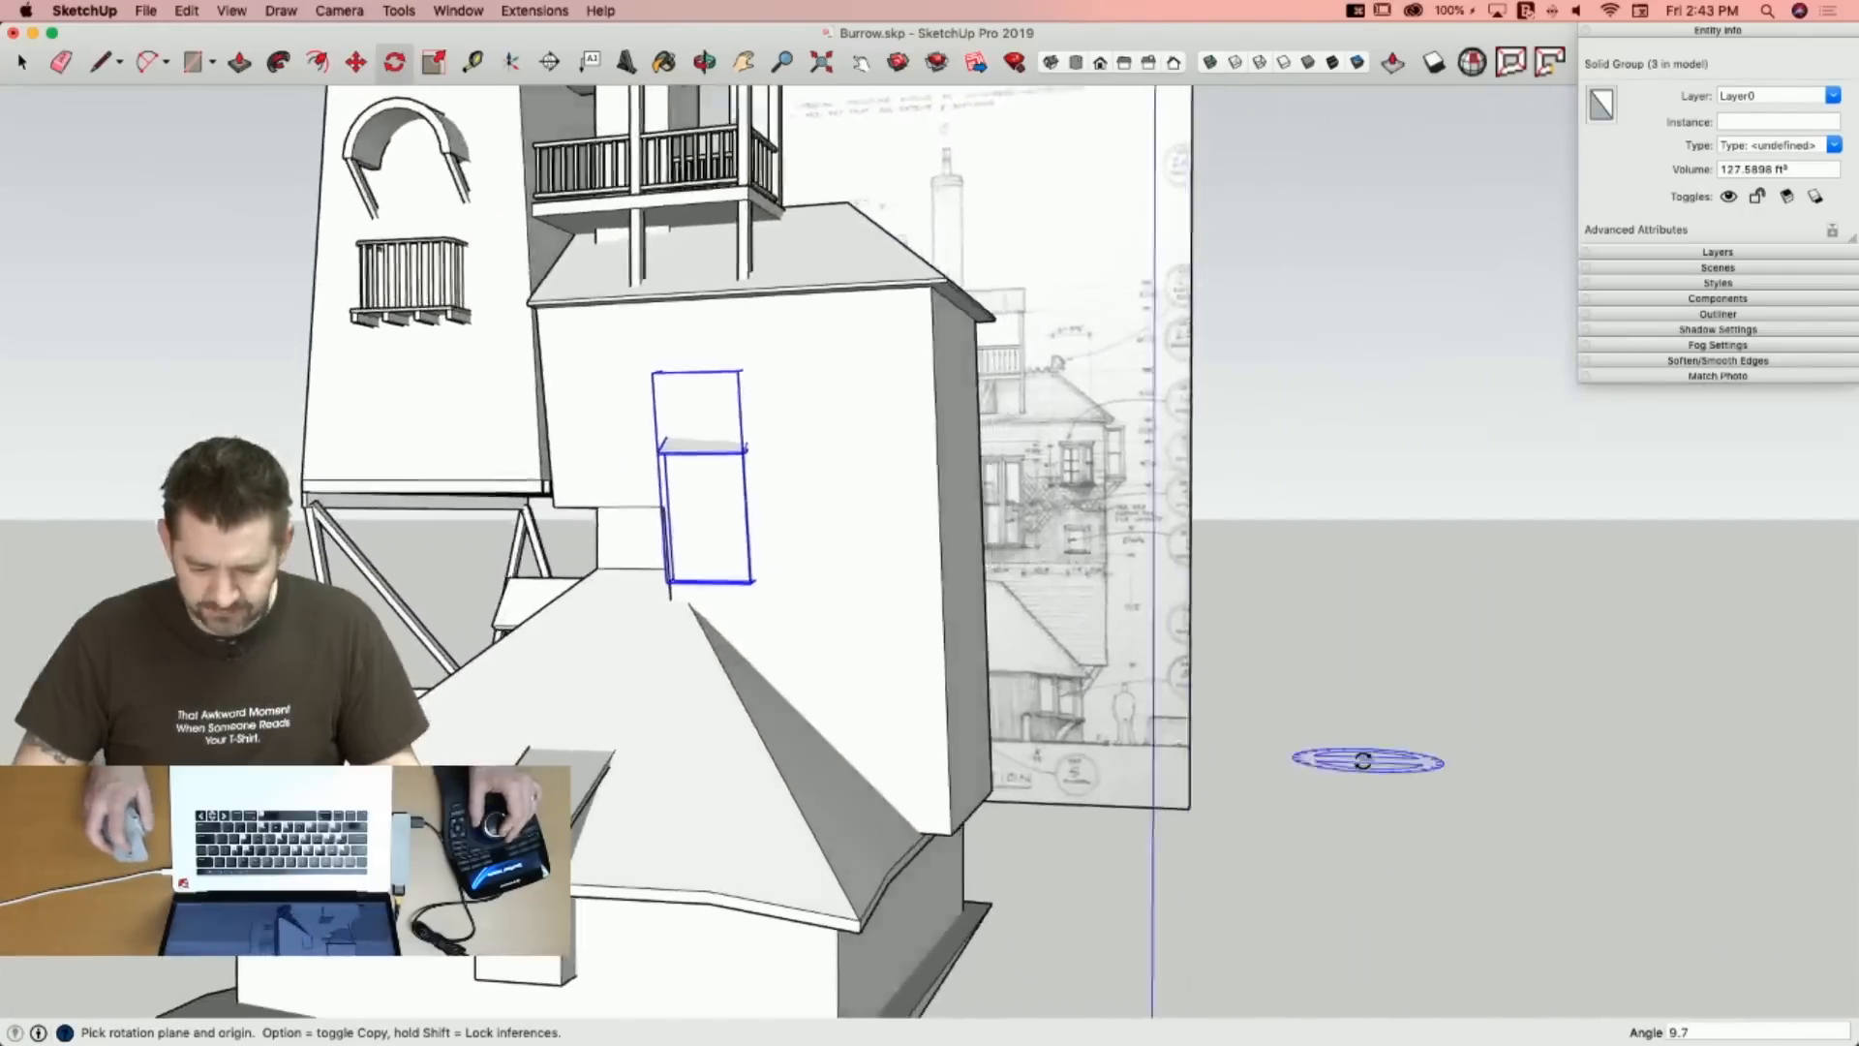
key(space)
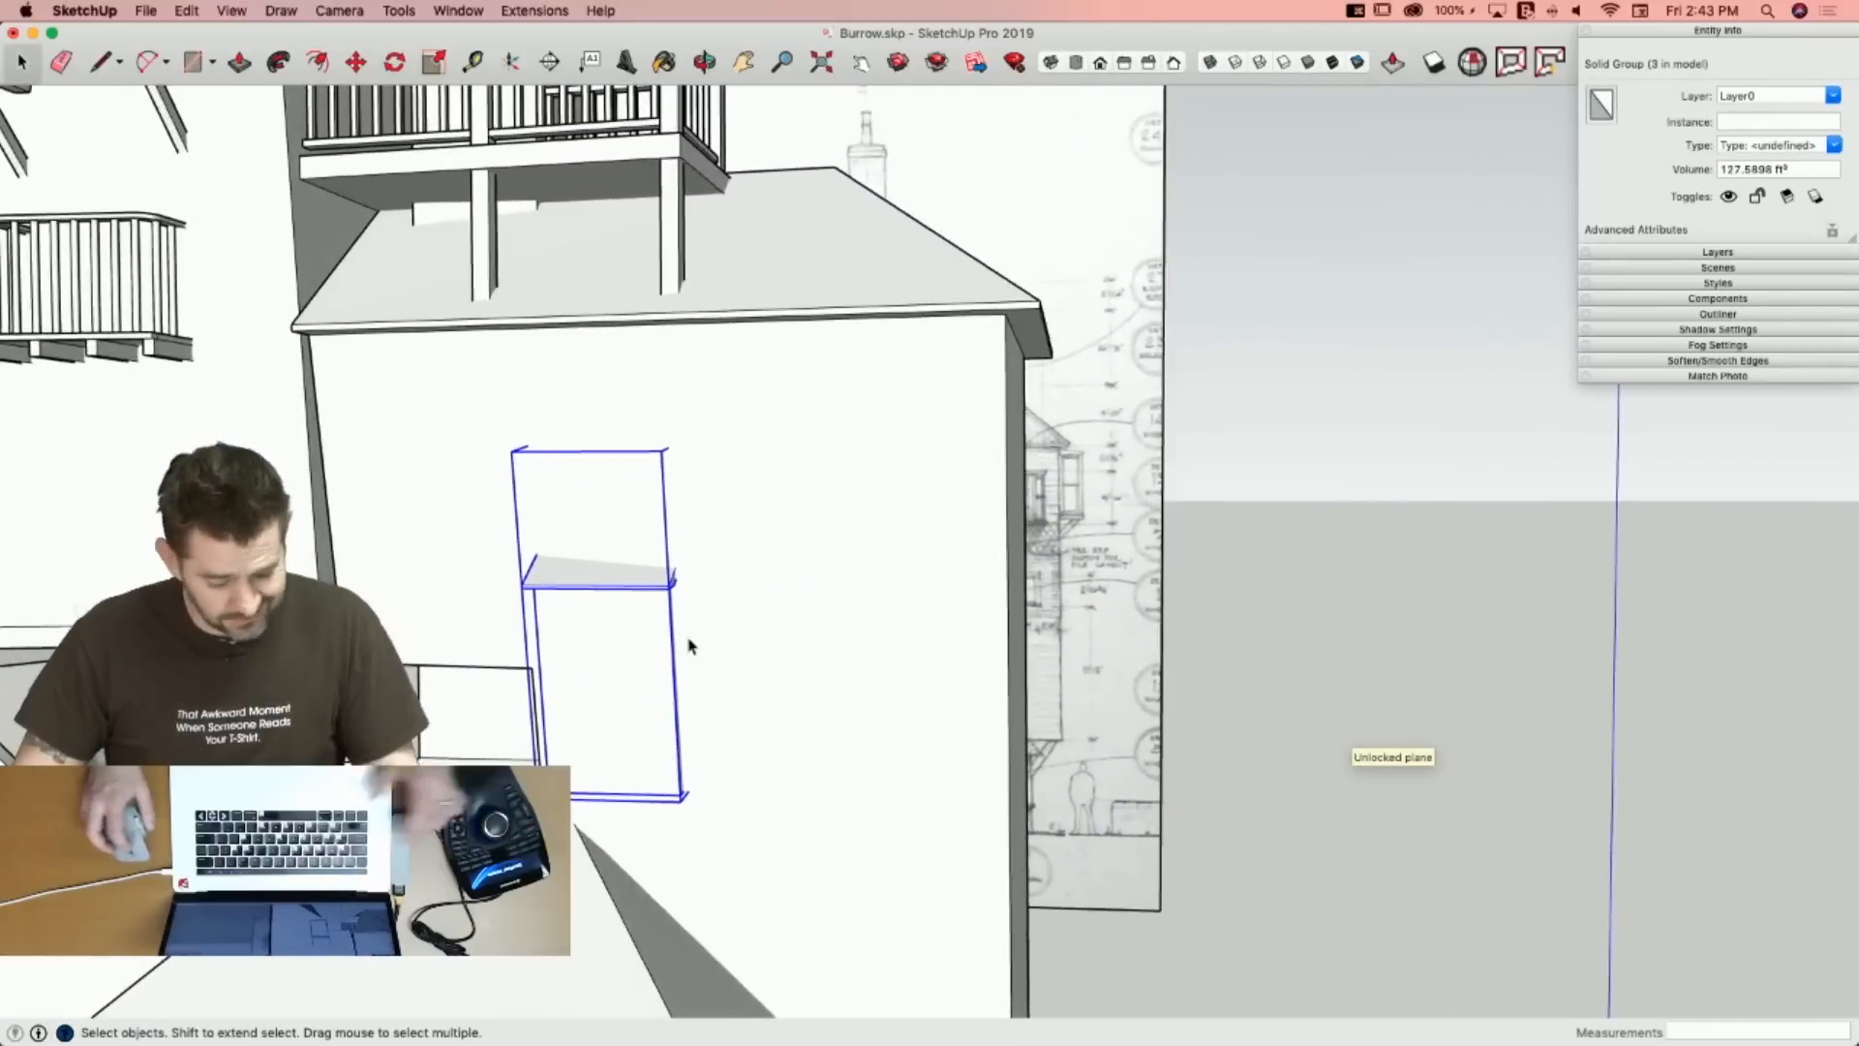
Stretch the leaning dormer copy vertically by a factor of 1.82, and scale its height back down.
key(s)
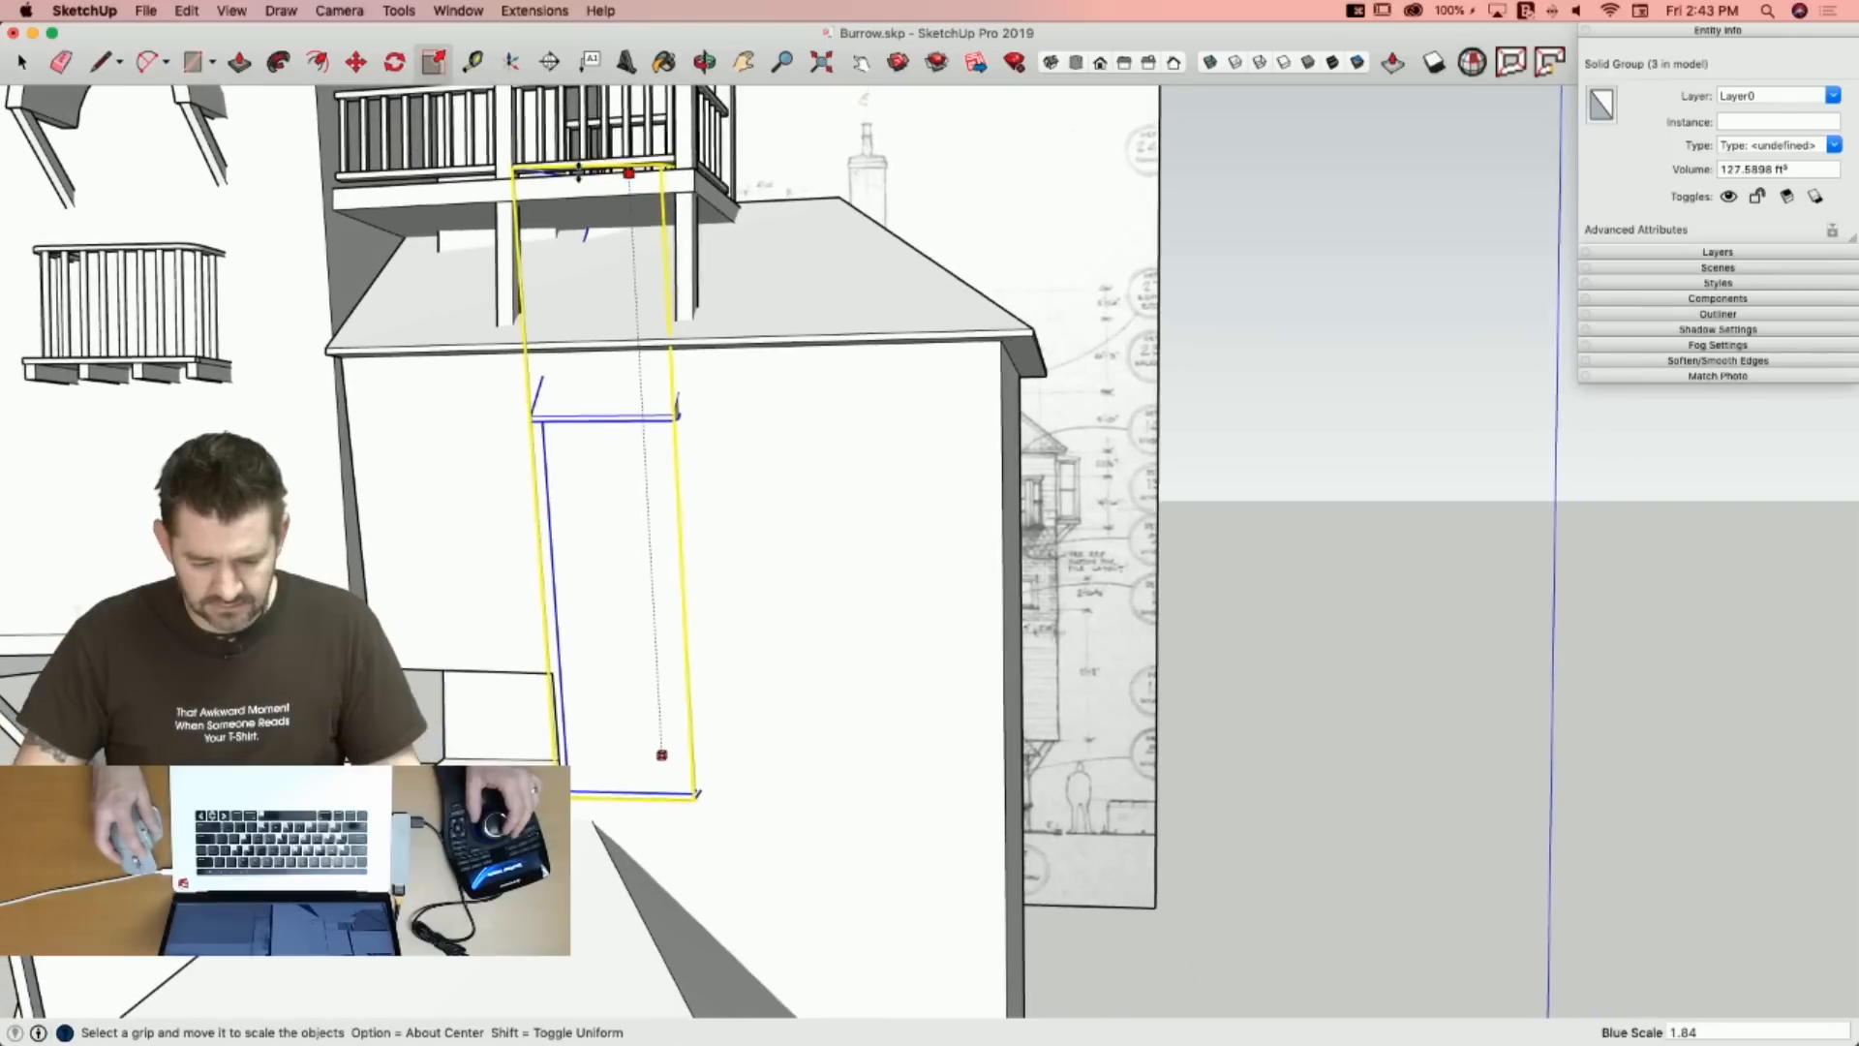
click(579, 182)
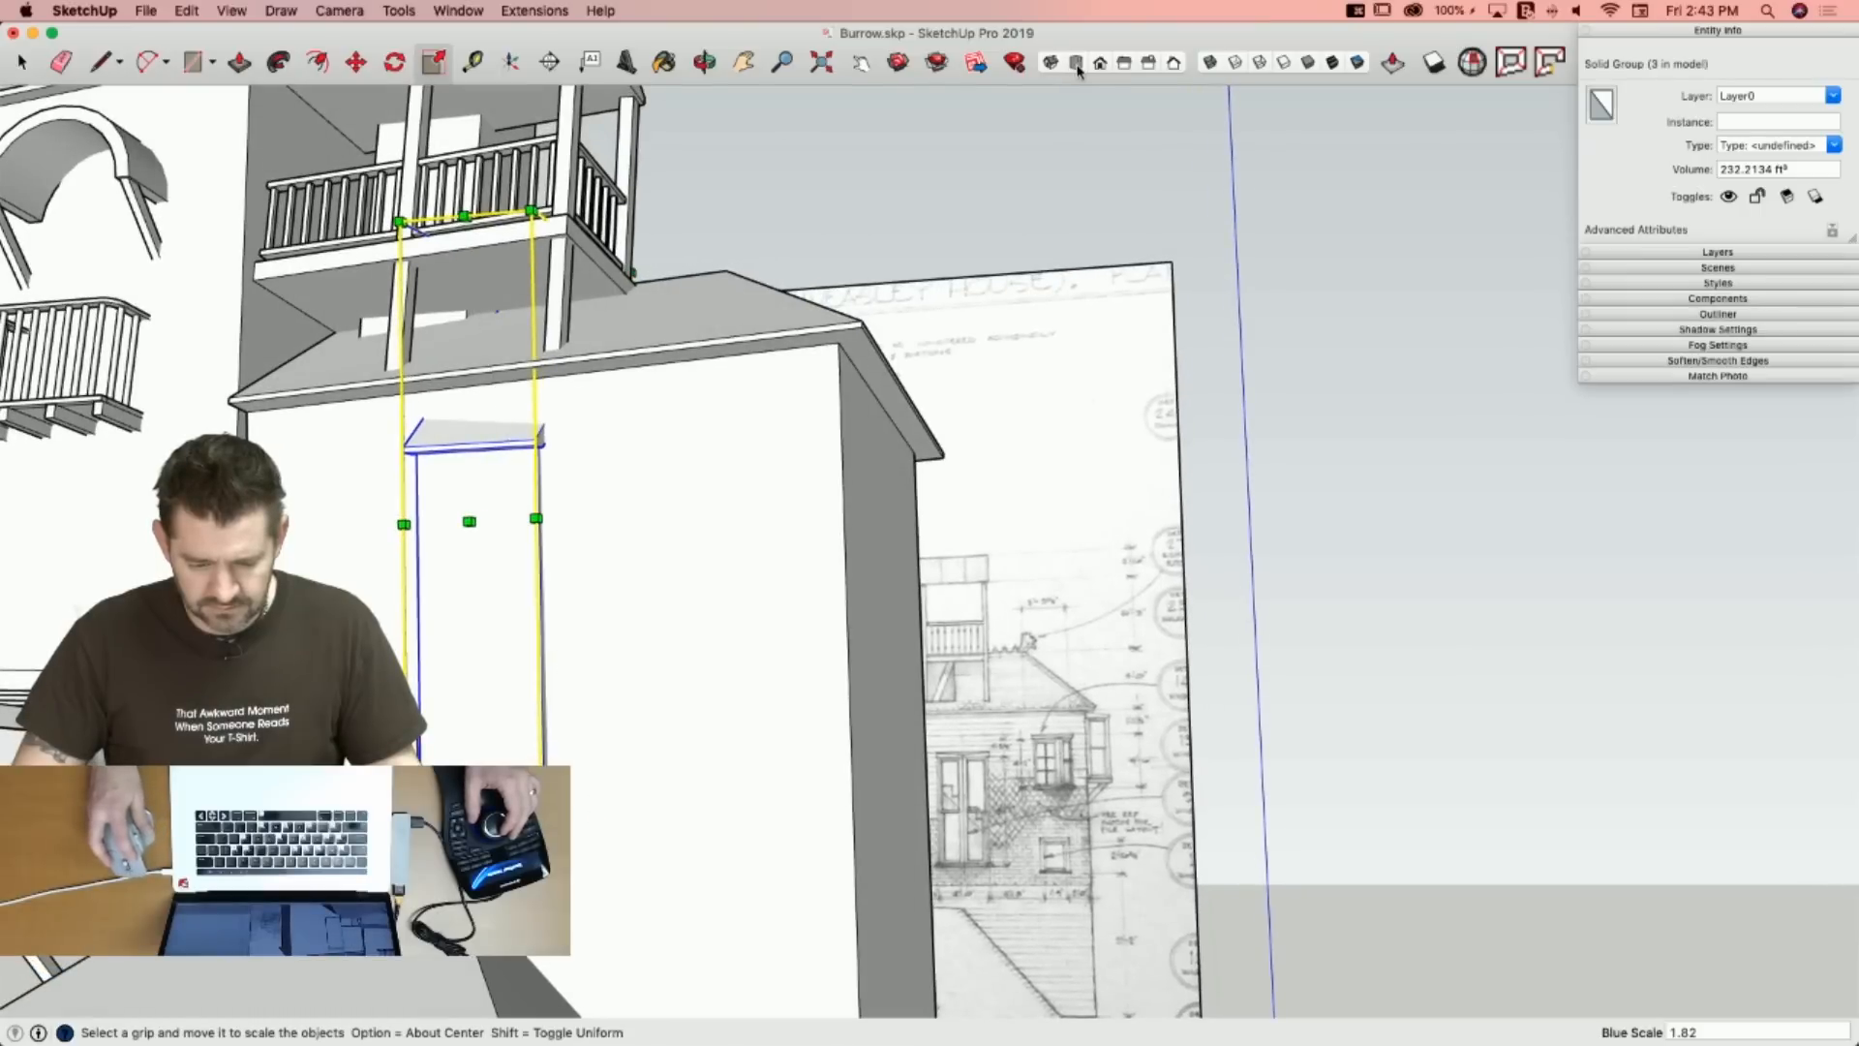
click(1076, 63)
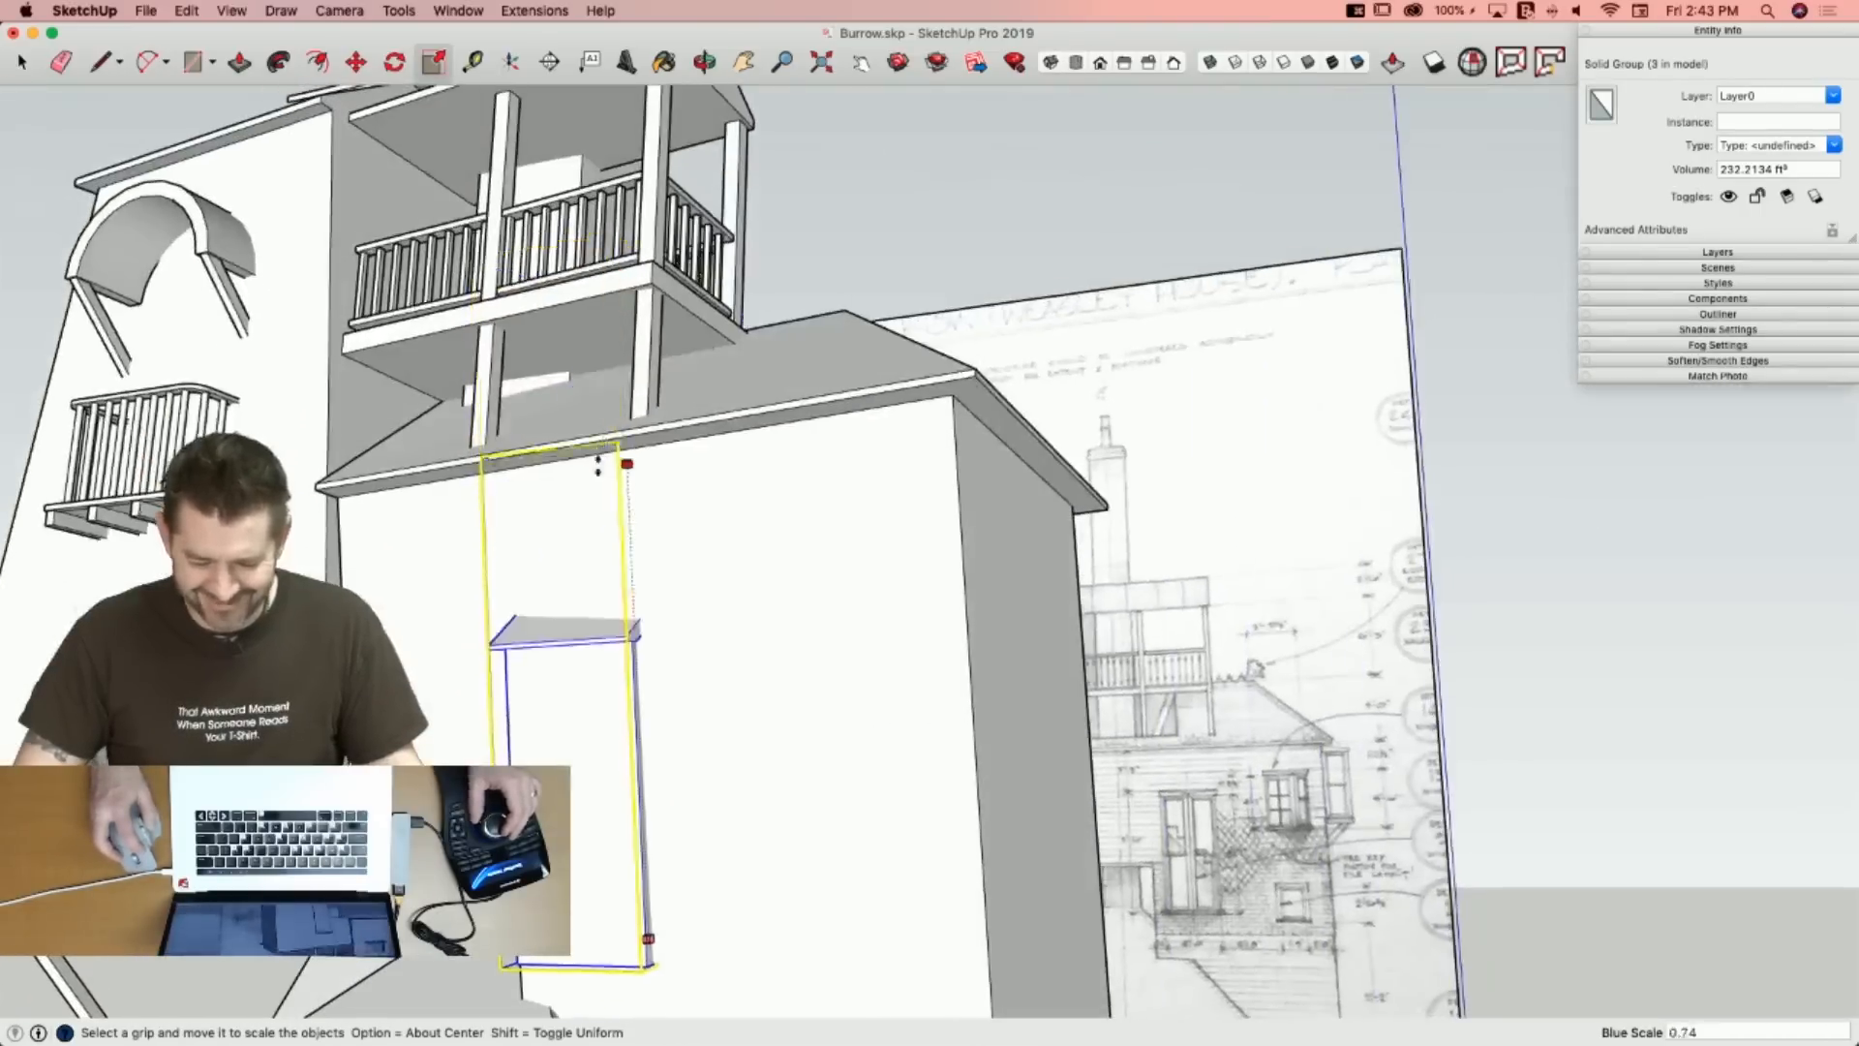
drag(598, 466, 567, 428)
key(space)
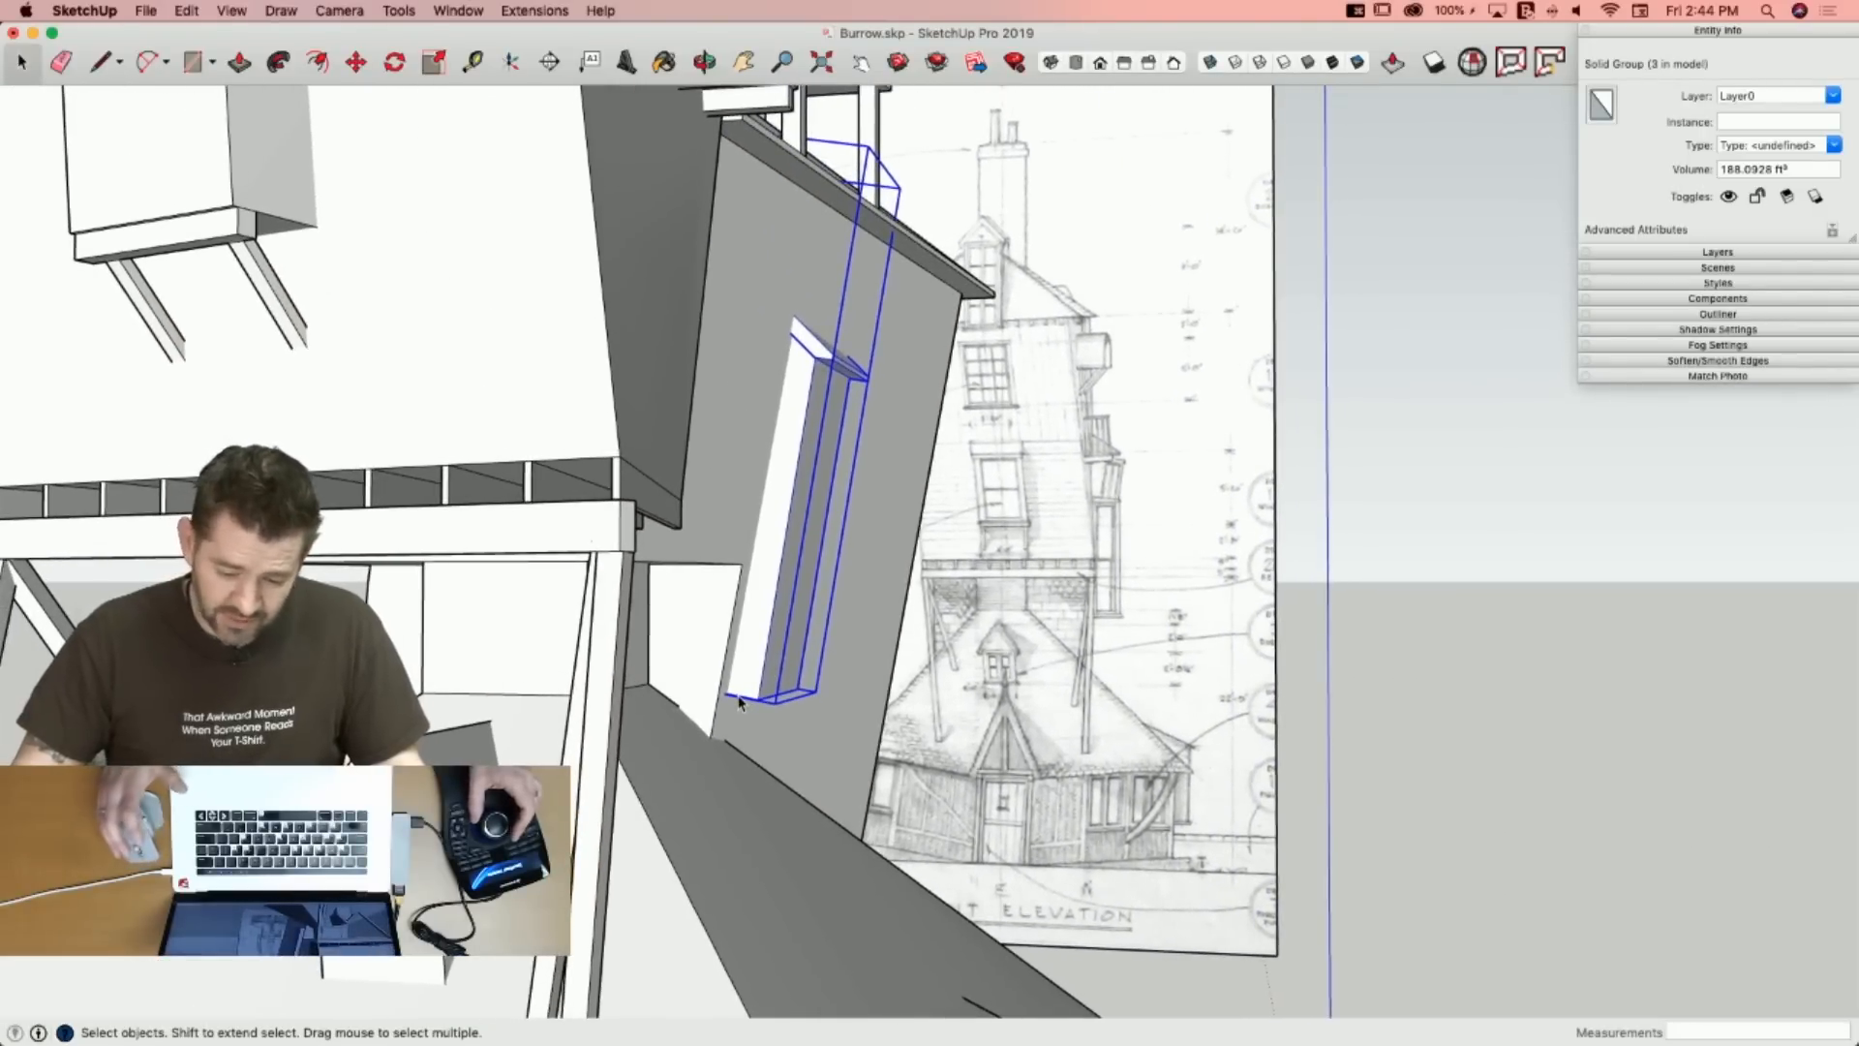
Undo the vertical scaling and the rotation of the dormer copy.
key(super+z)
key(super+z)
key(super+z)
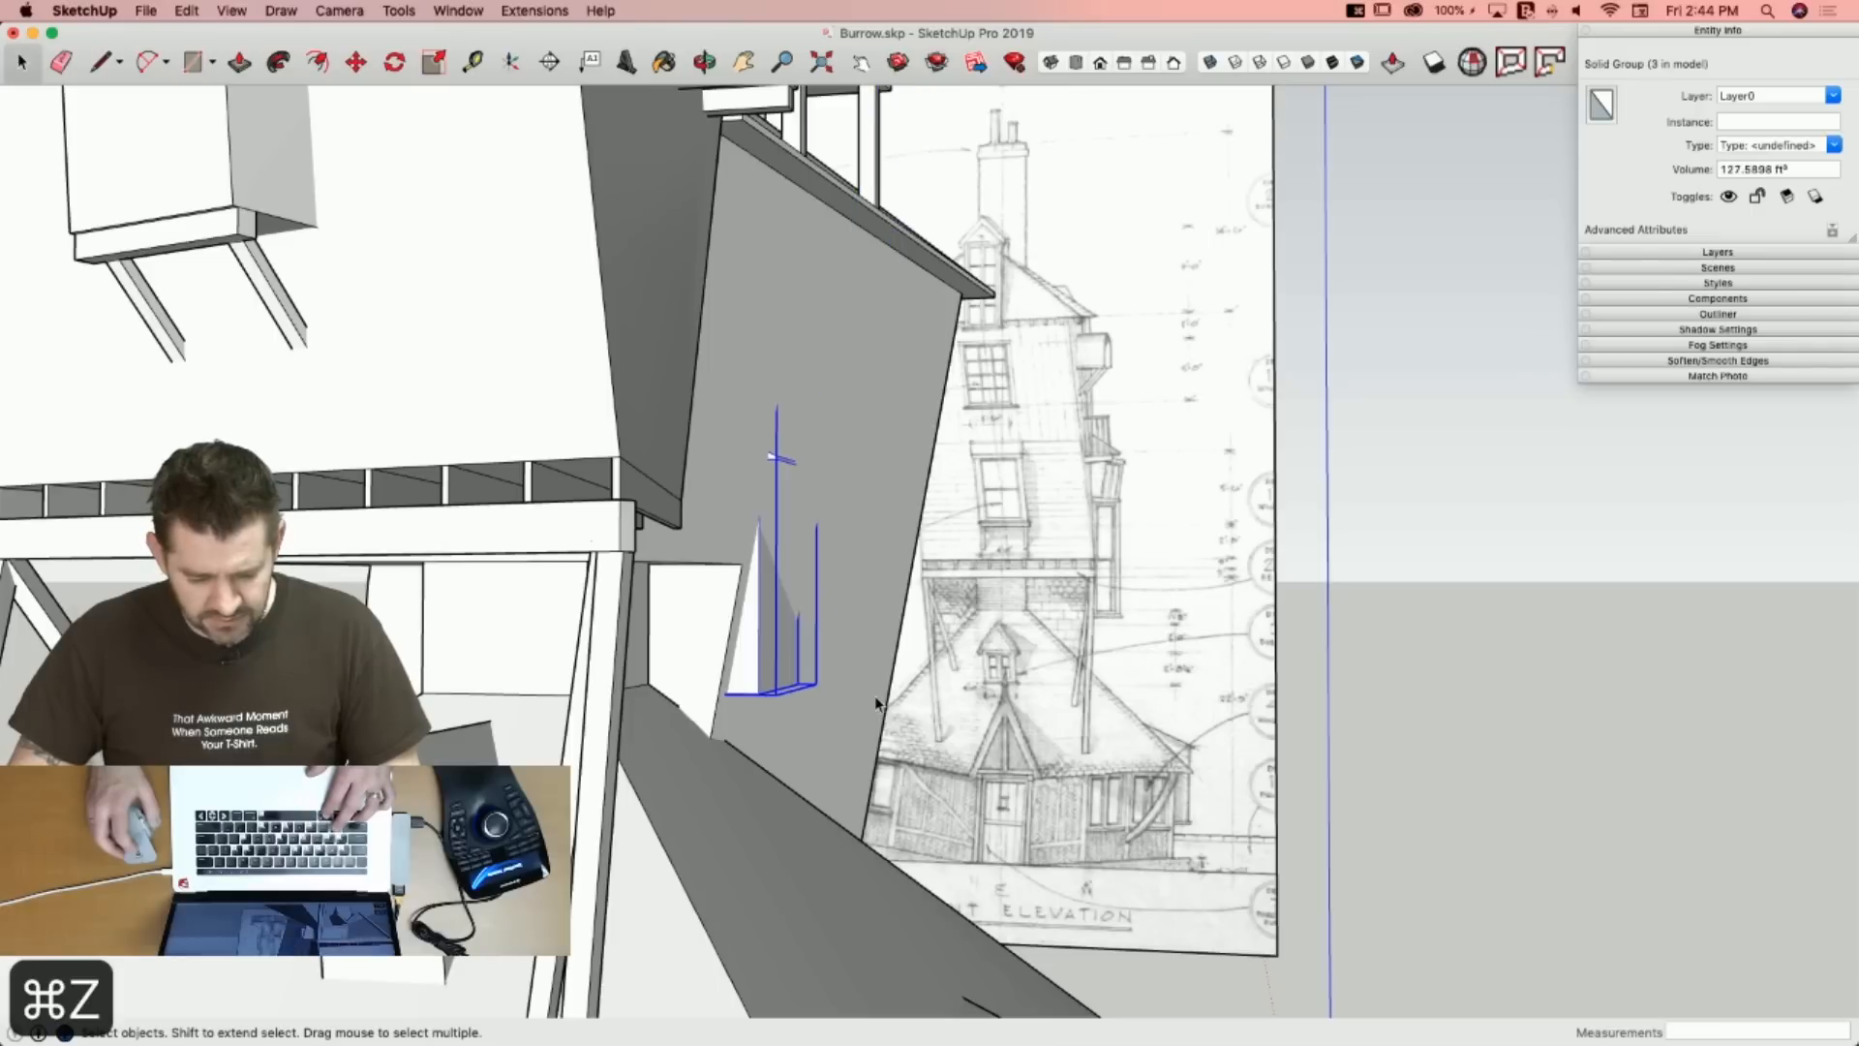
Move the dormer copy 1' 9 13/16" out from the wall and raise its roof 3' 1 3/4" inside the group.
key(m)
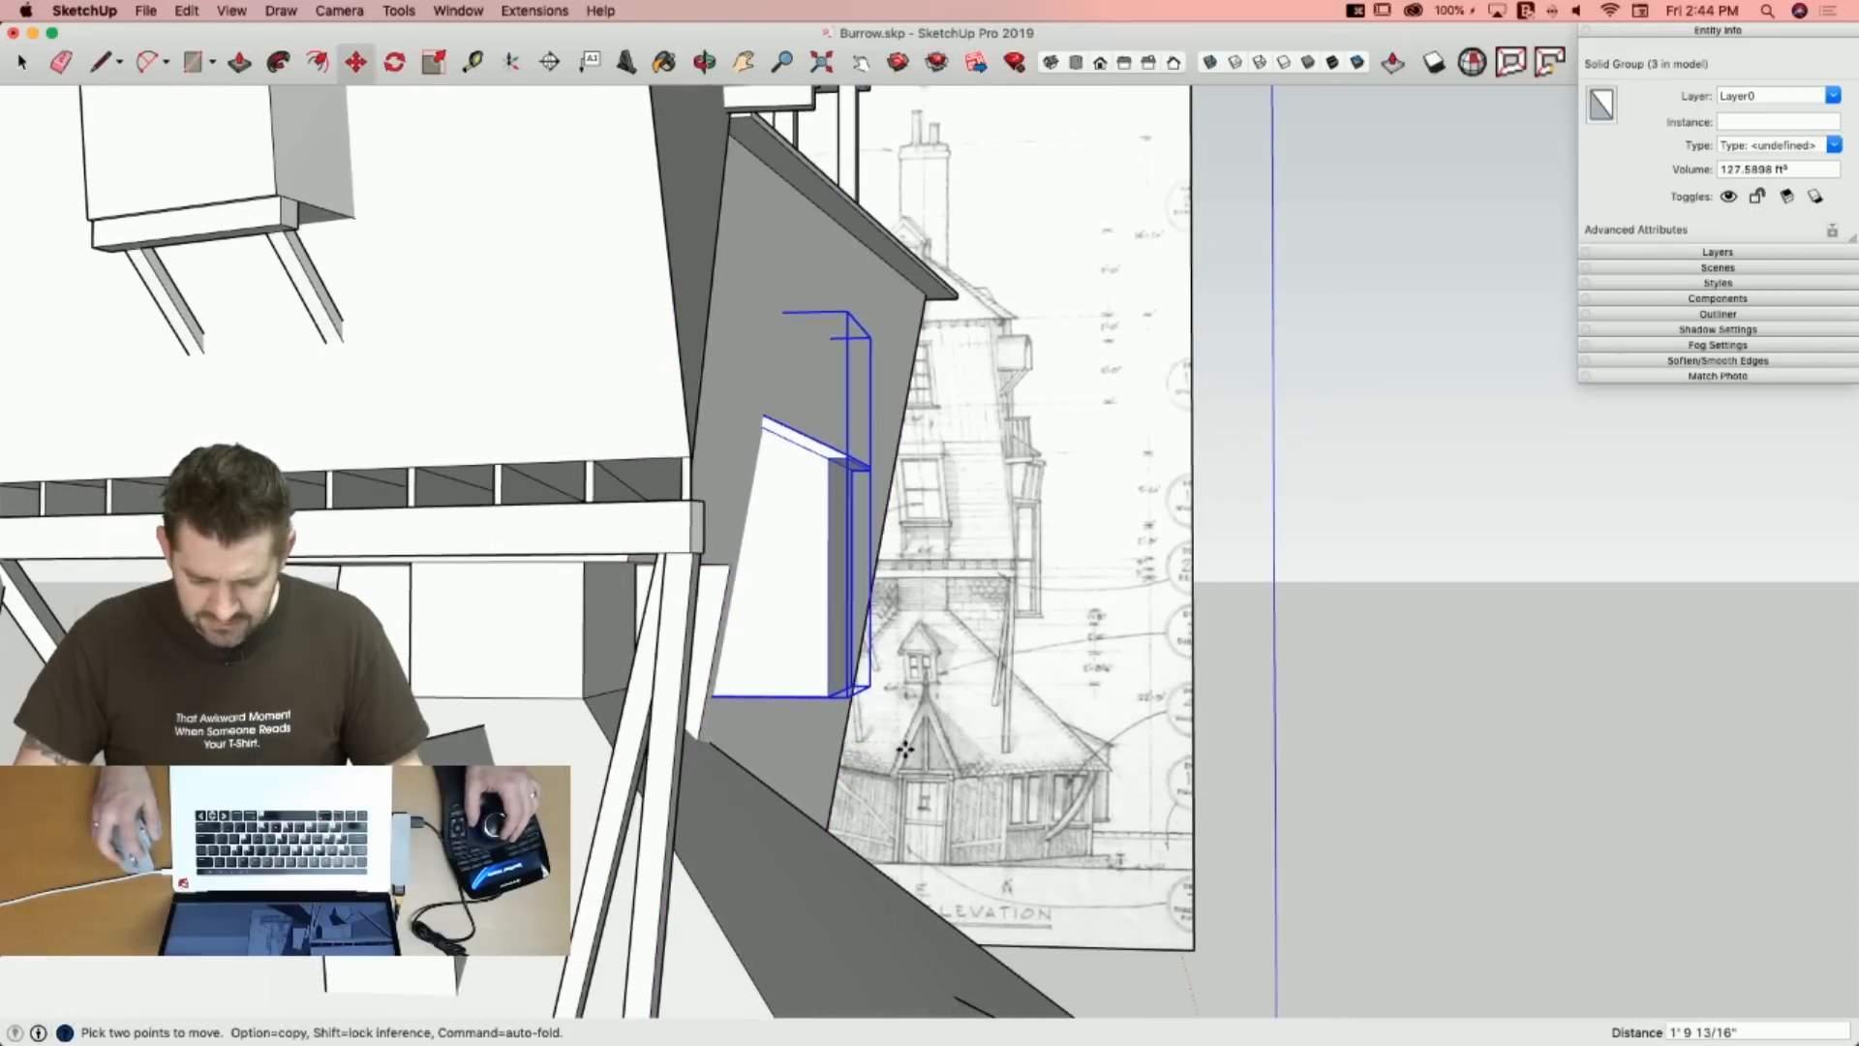
key(space)
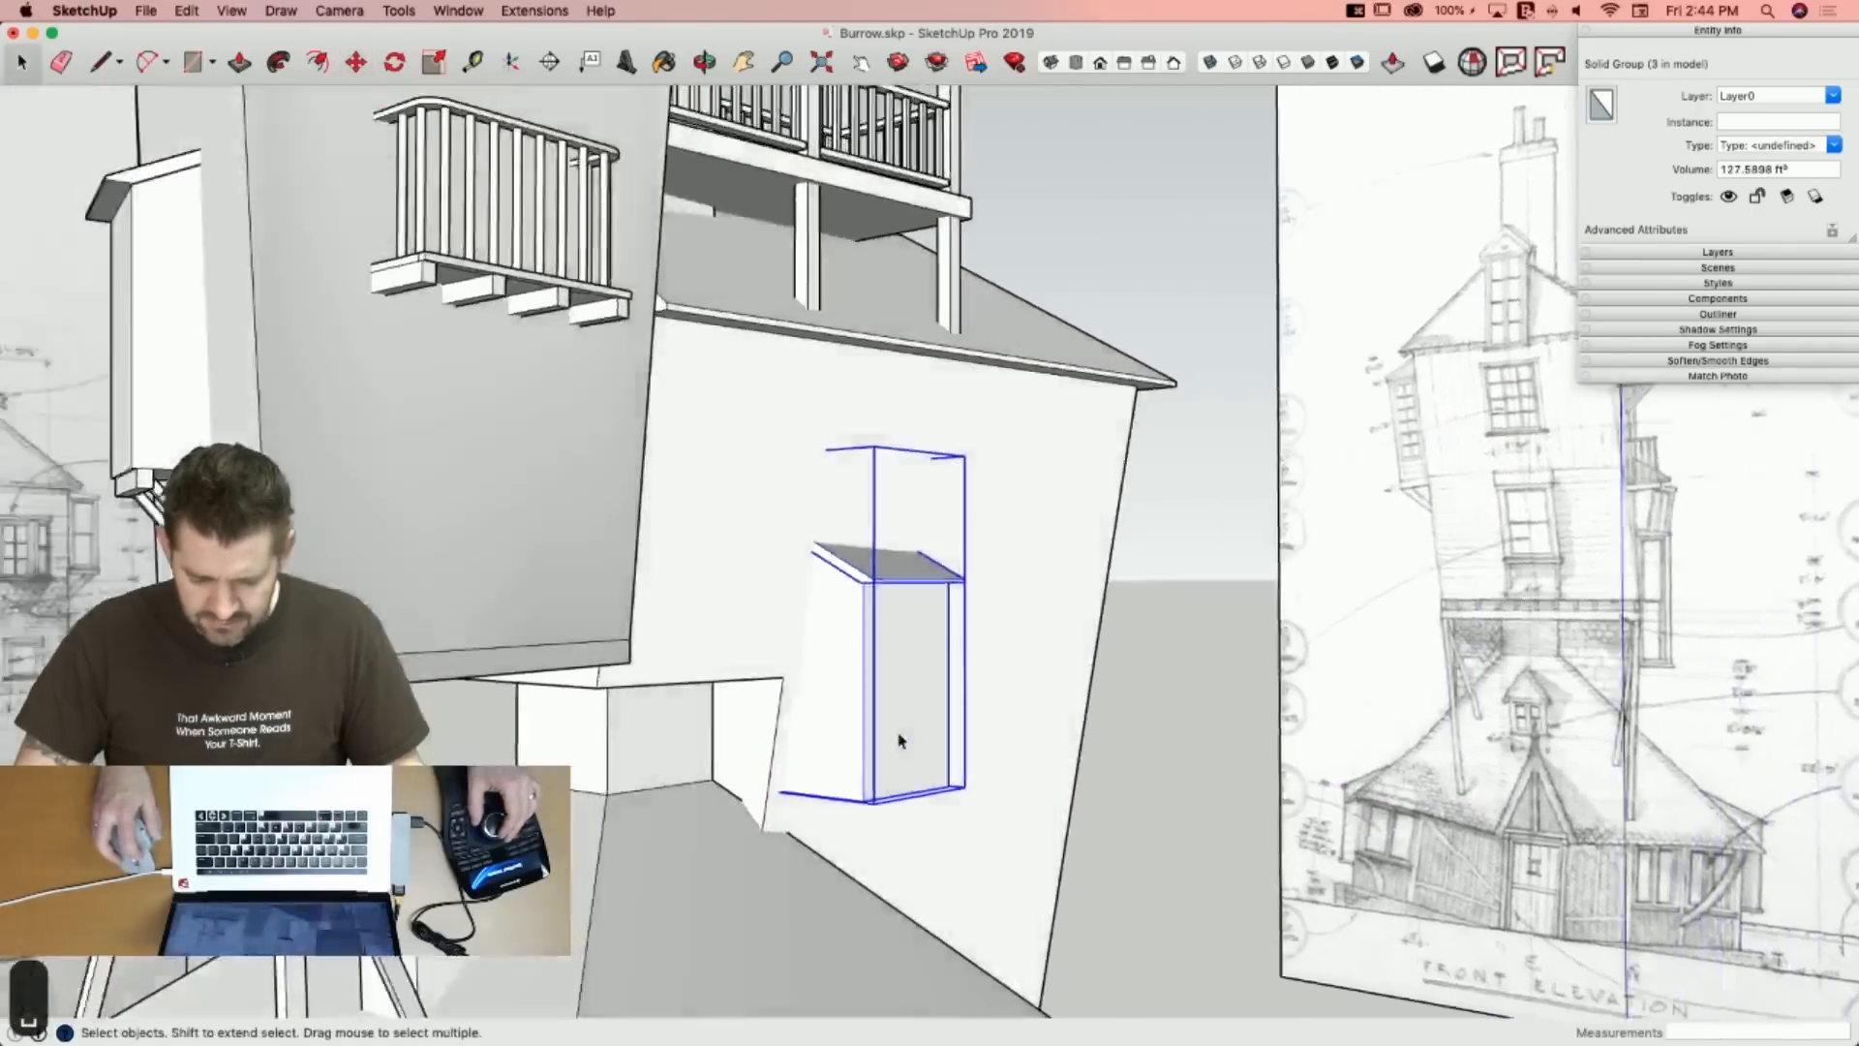
double_click(939, 710)
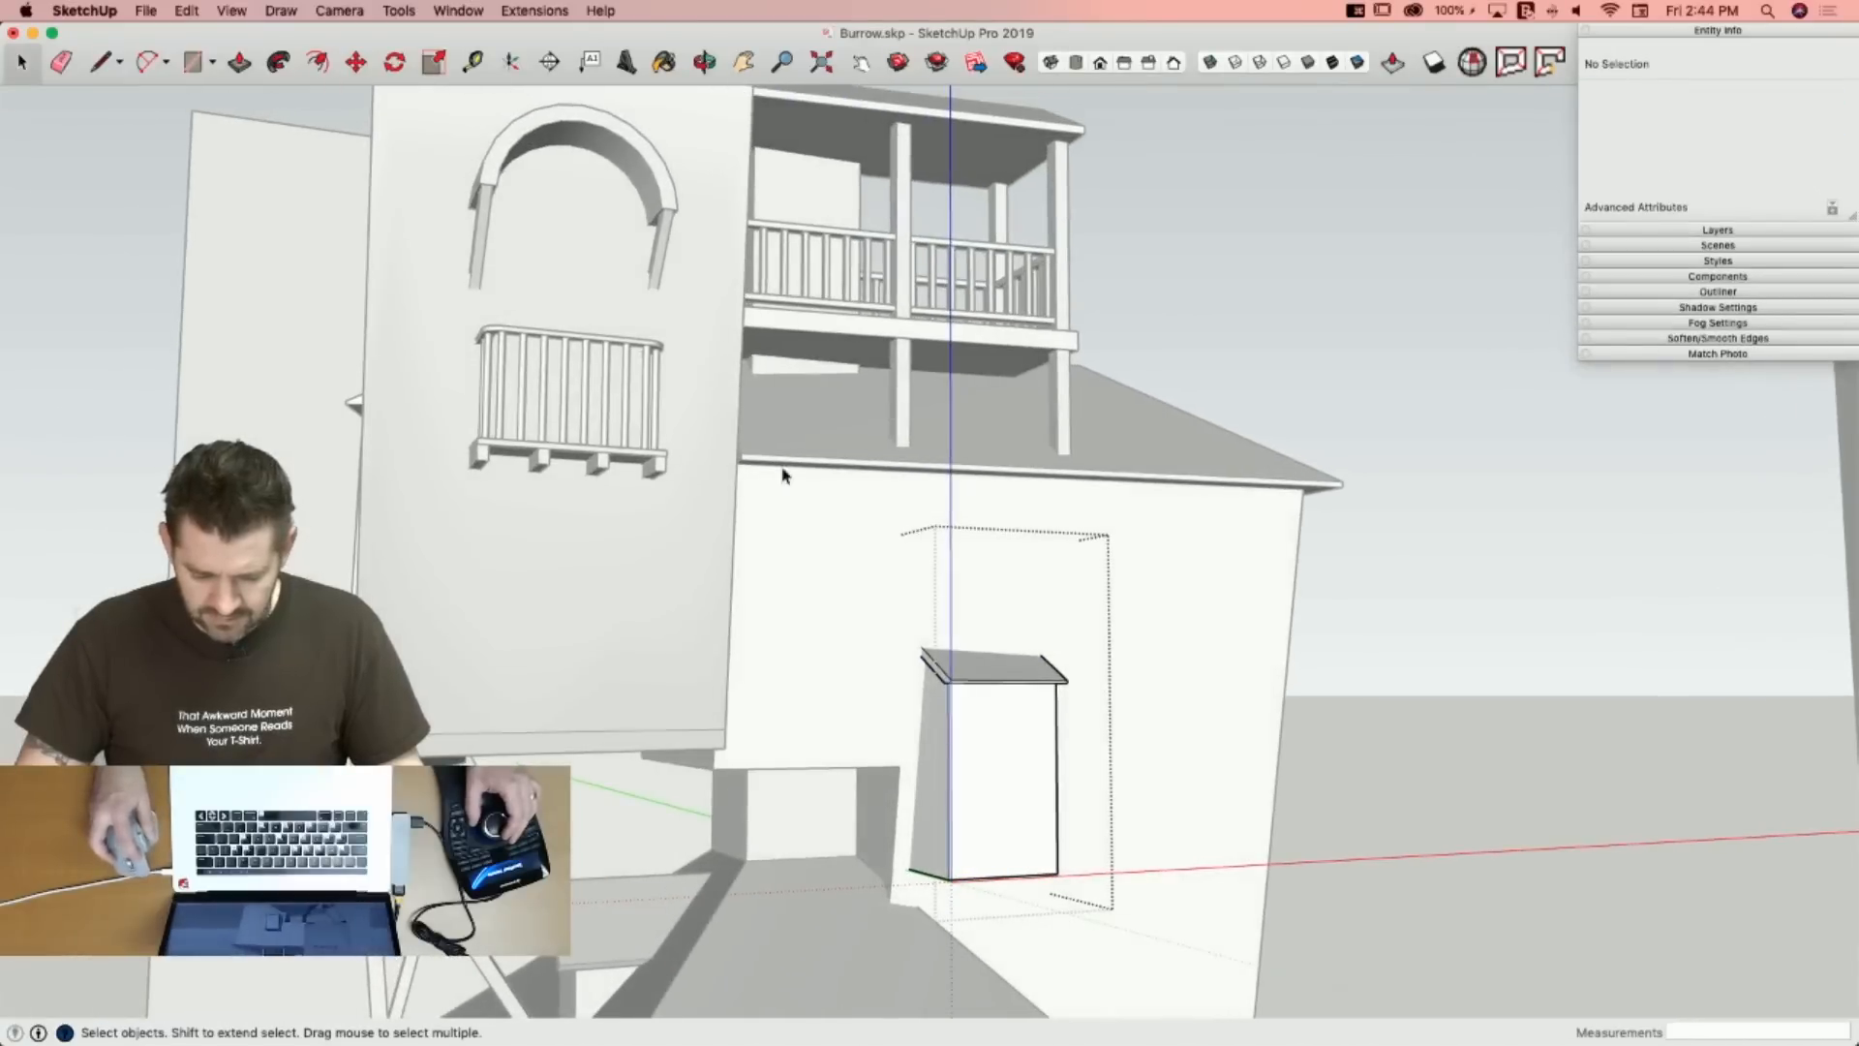
key(super+a)
key(m)
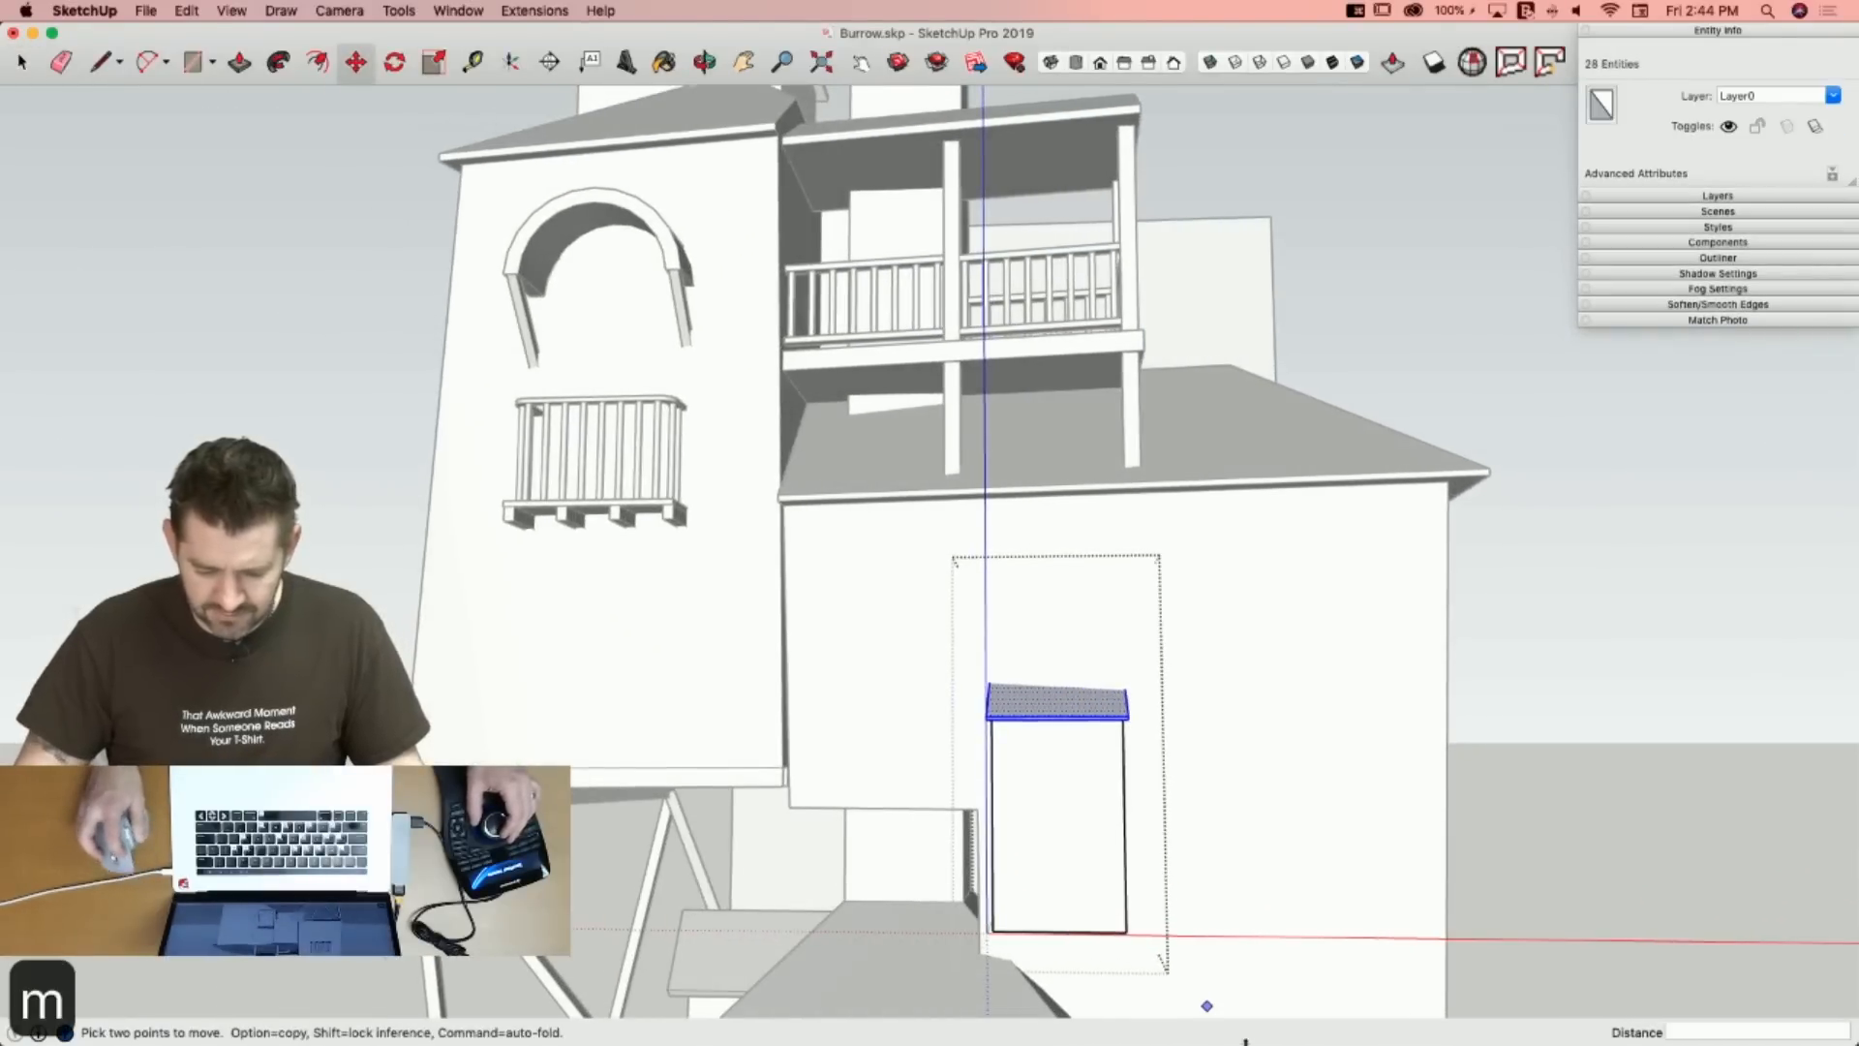
click(1287, 893)
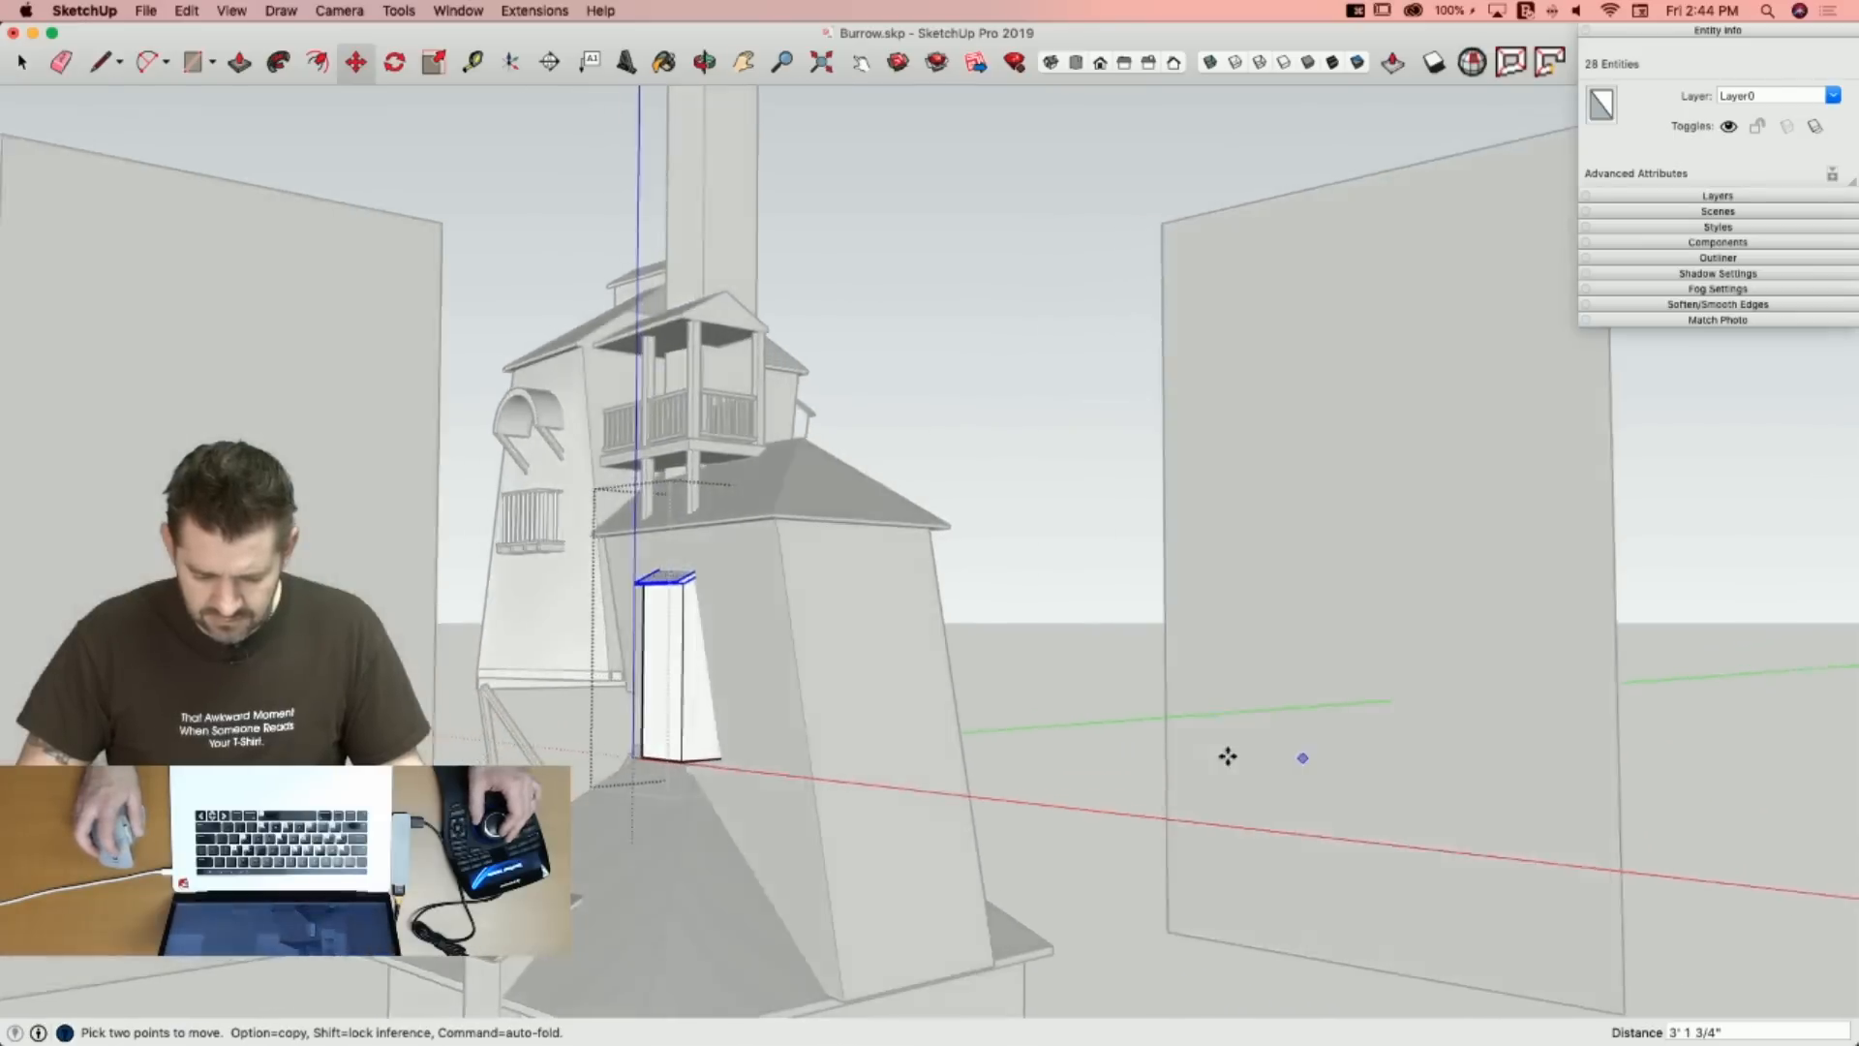
key(space)
click(1164, 770)
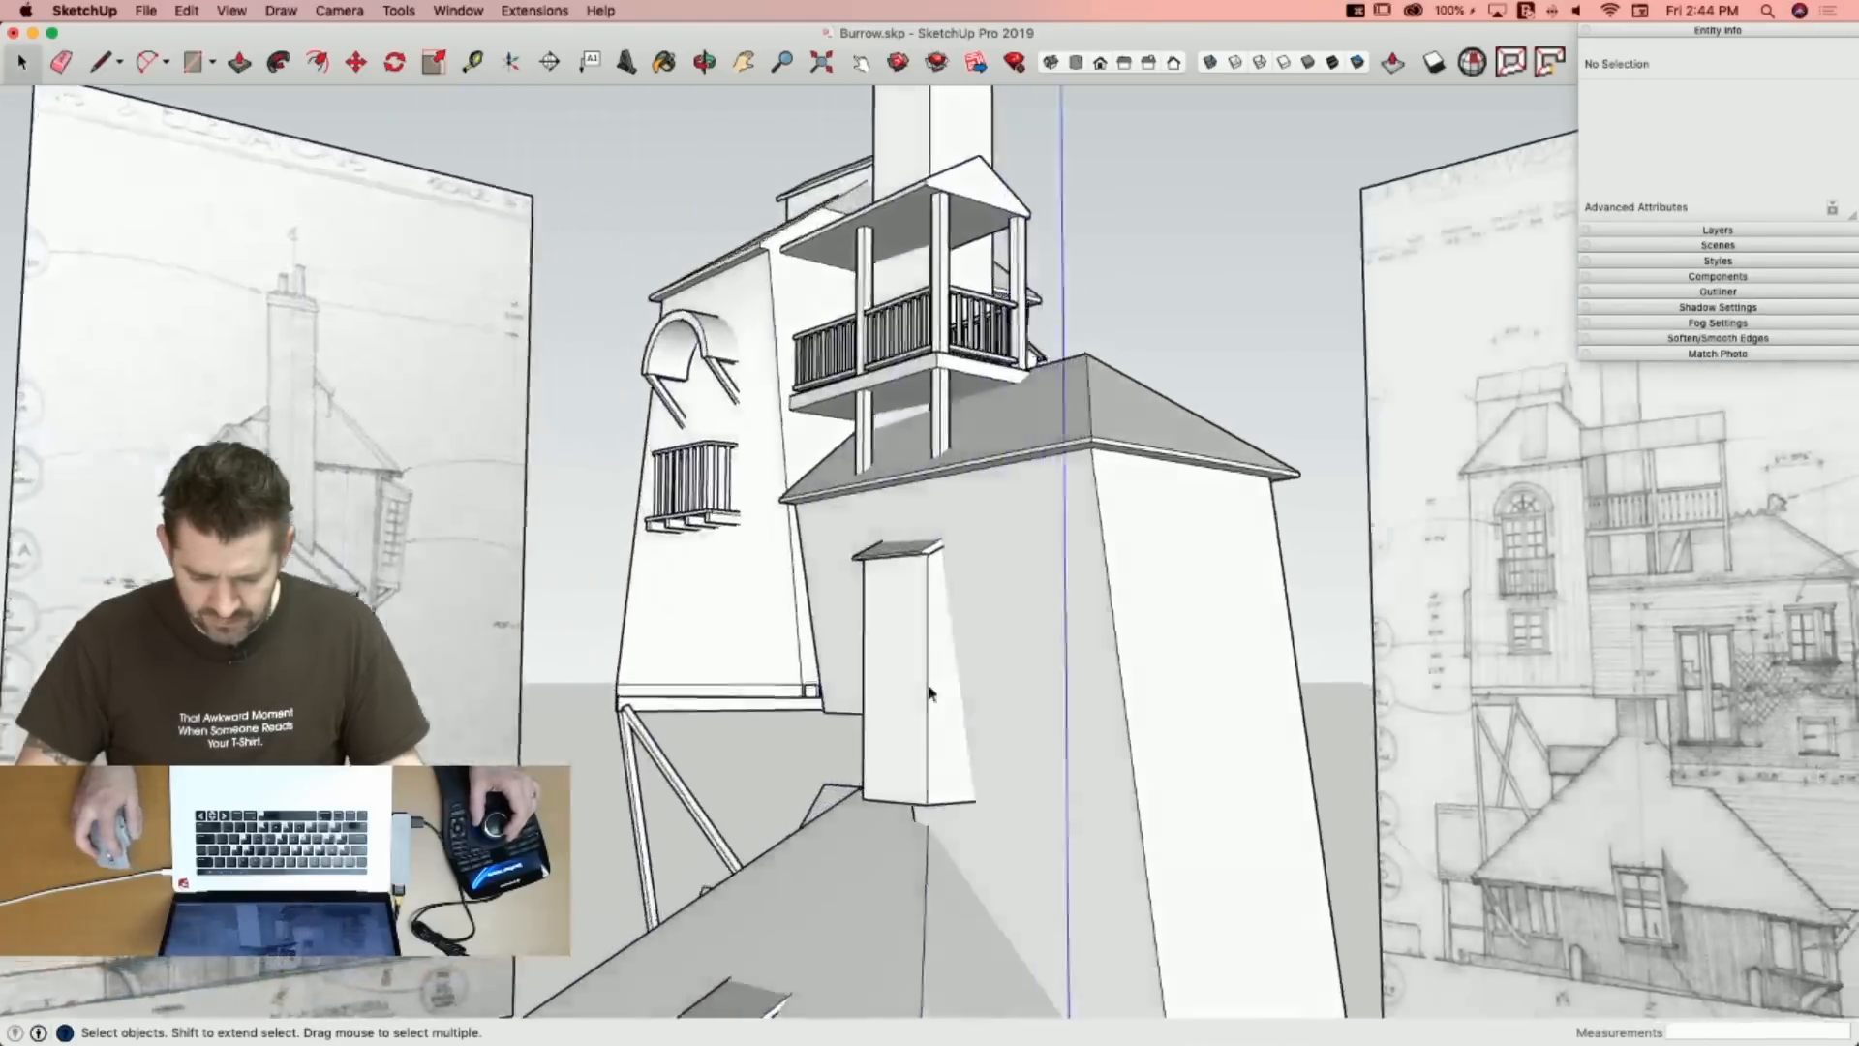
Check the projection against the elevations in the Burrow plan image, and delete the dormer copy from the leaning wall.
click(904, 699)
key(s)
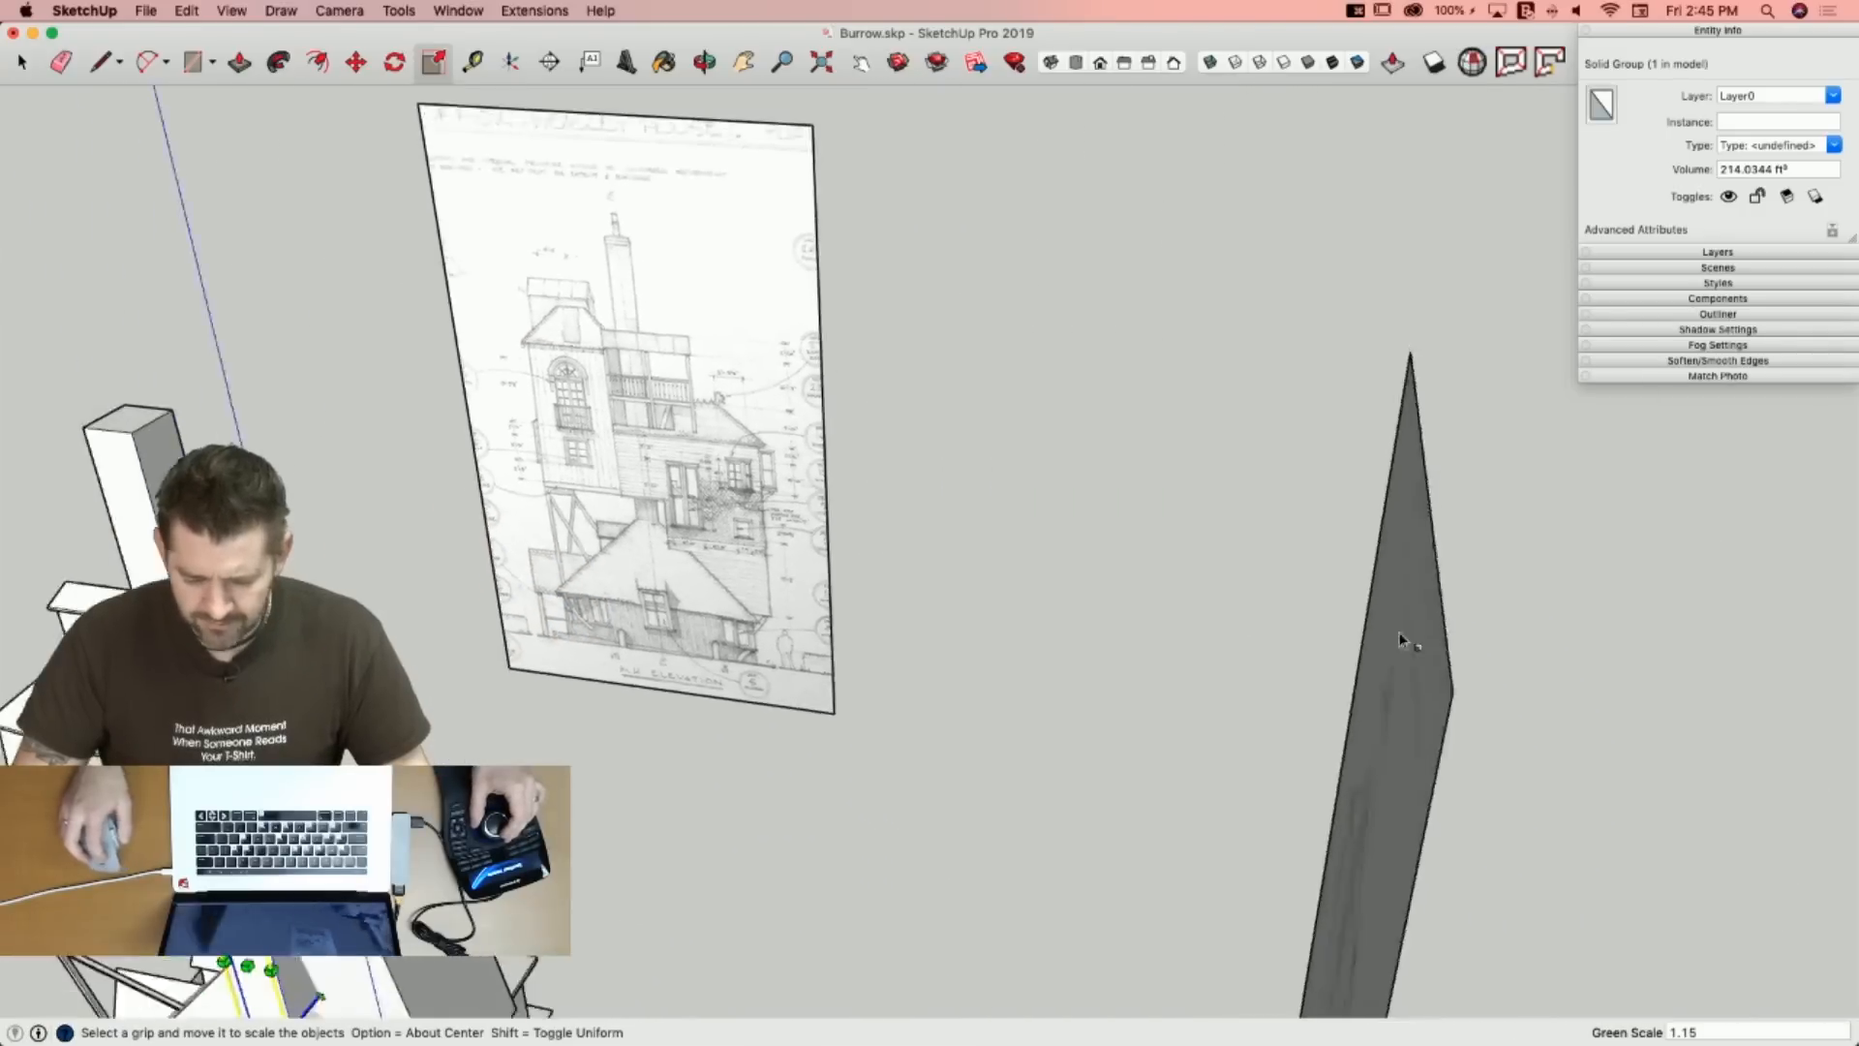
drag(1856, 572, 789, 514)
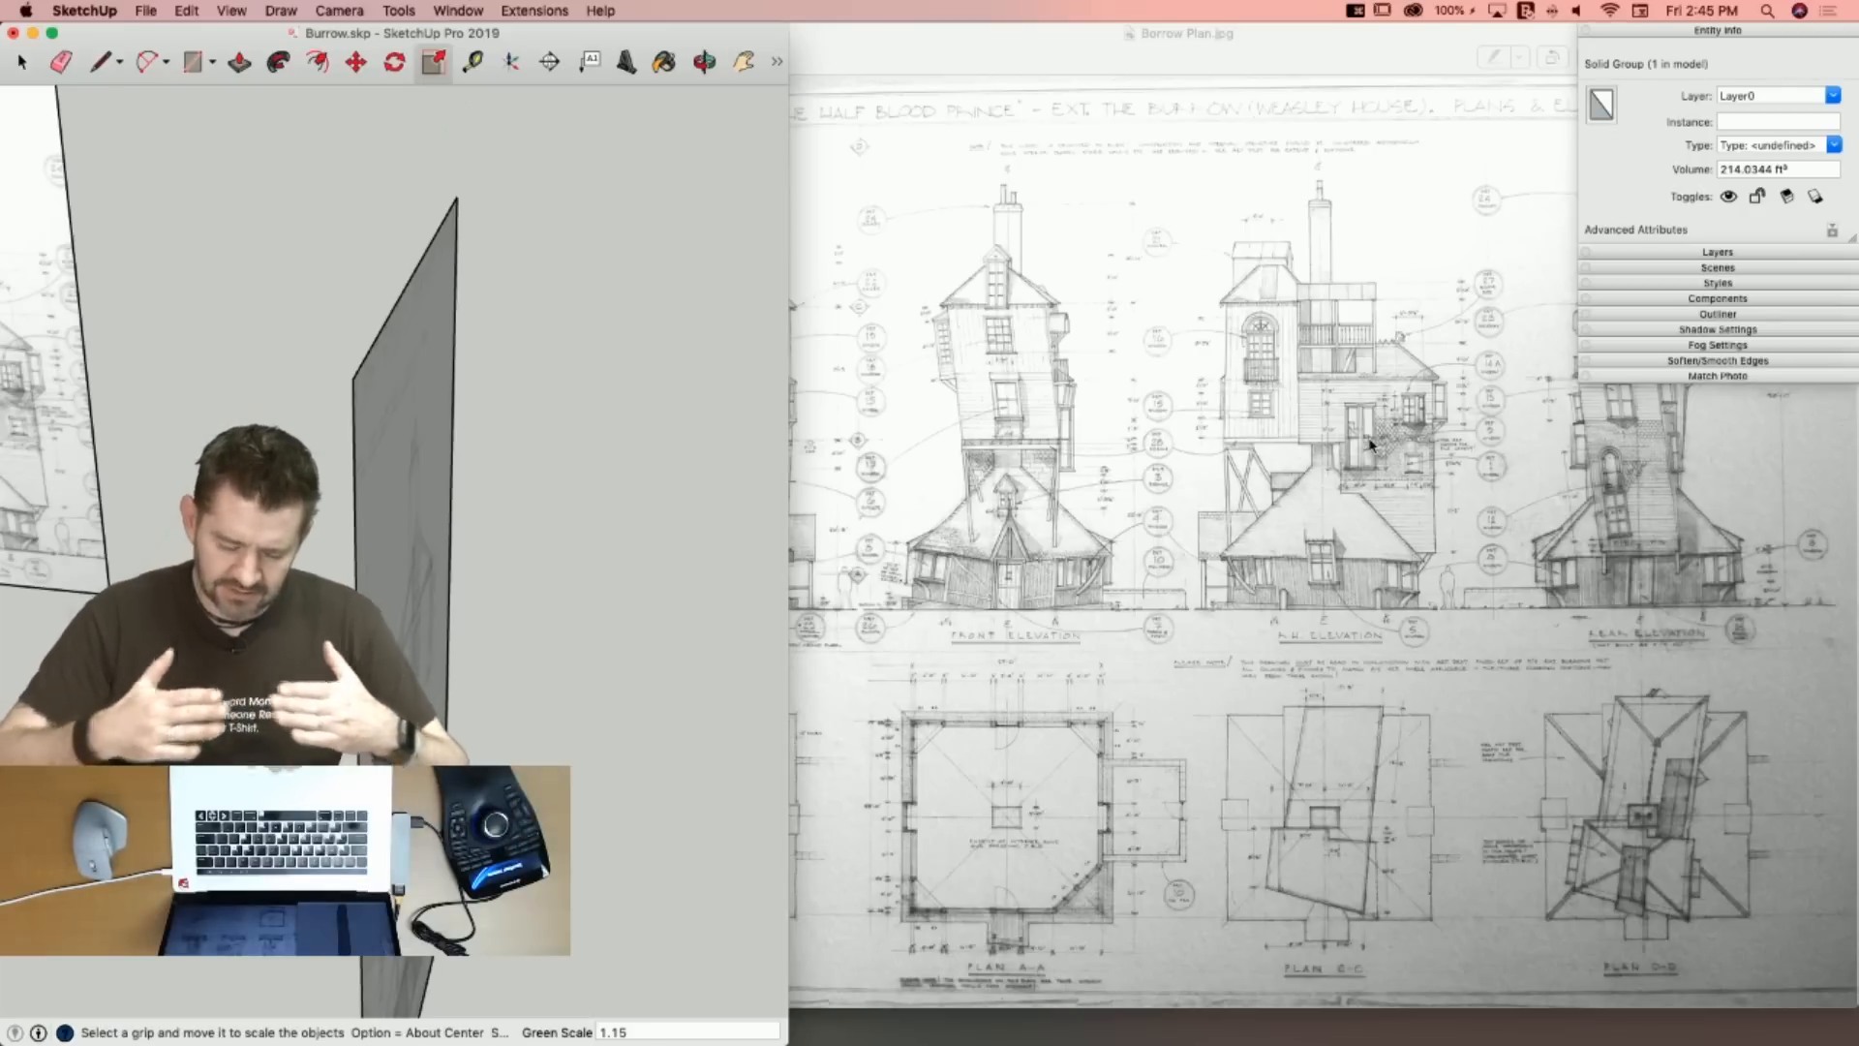
double_click(789, 386)
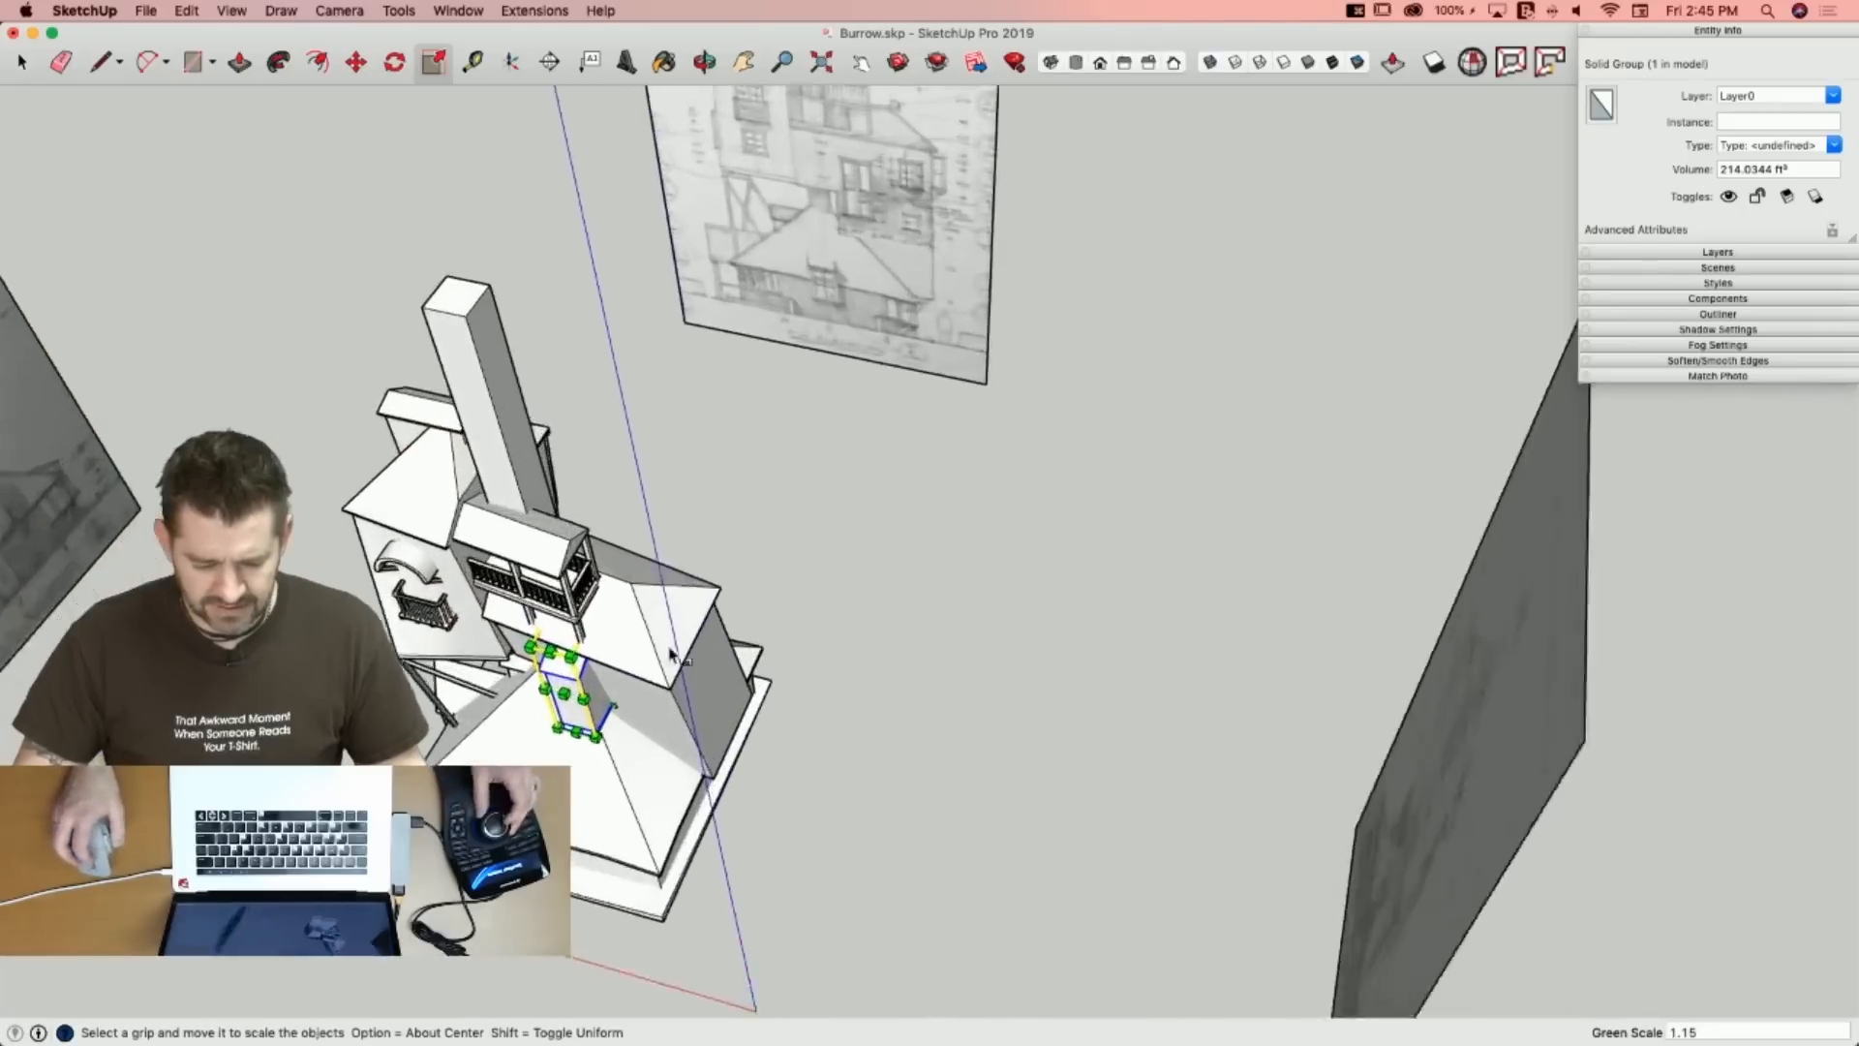
key(BackSpace)
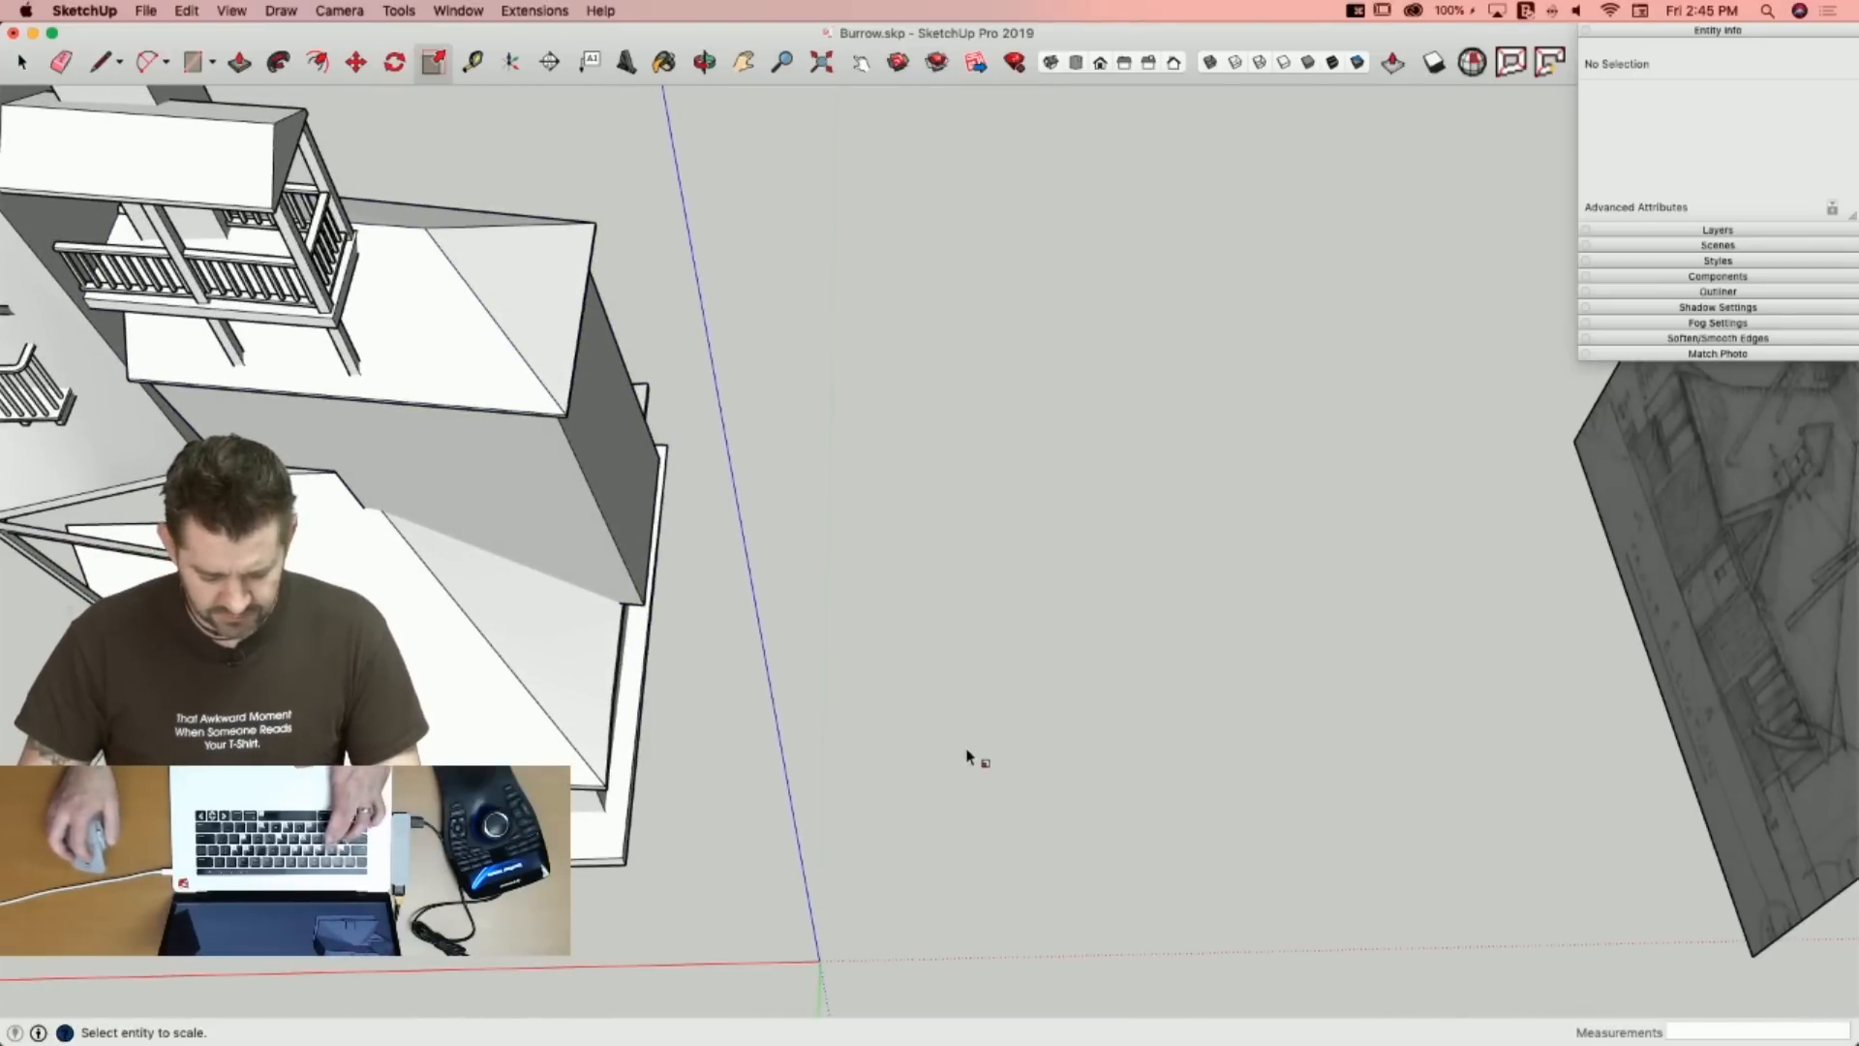
Draw a square about 5' 7/16" wide beside the house, pull it up into a tall box, and group it.
key(r)
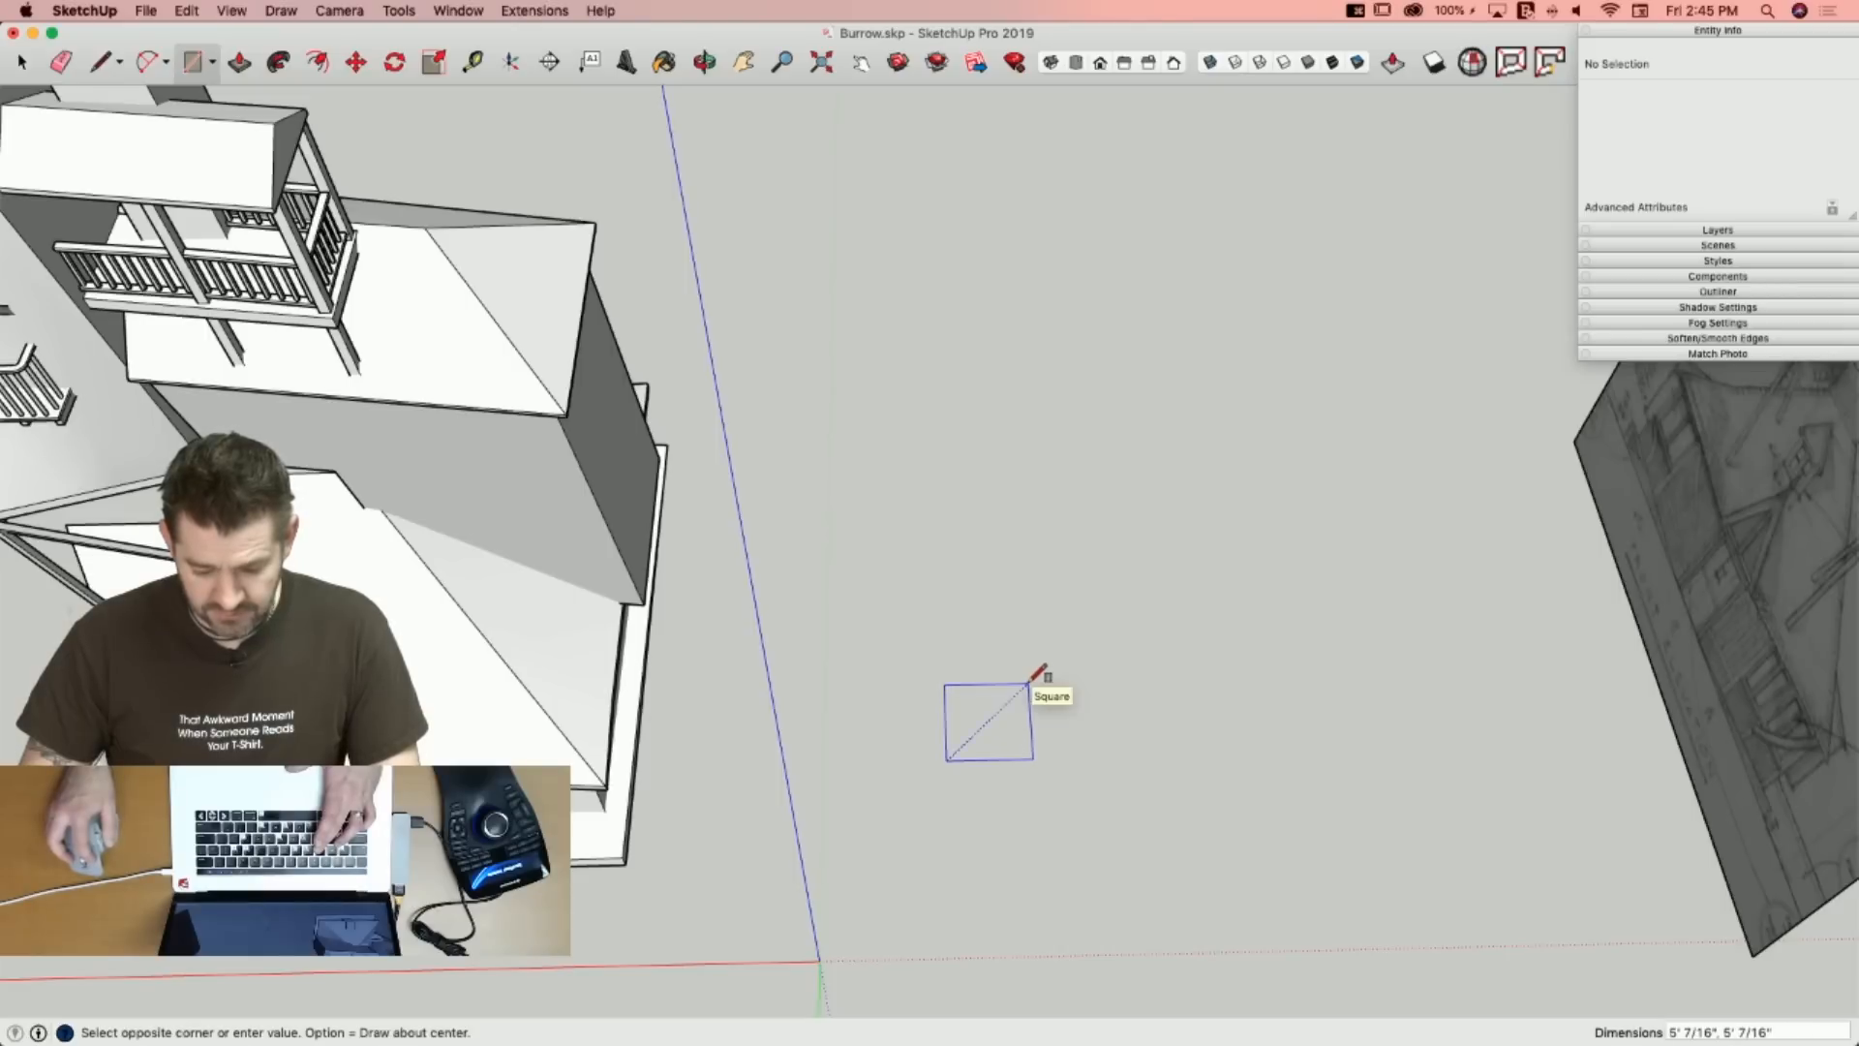
click(1034, 678)
key(p)
drag(979, 714, 969, 561)
key(space)
triple_click(994, 597)
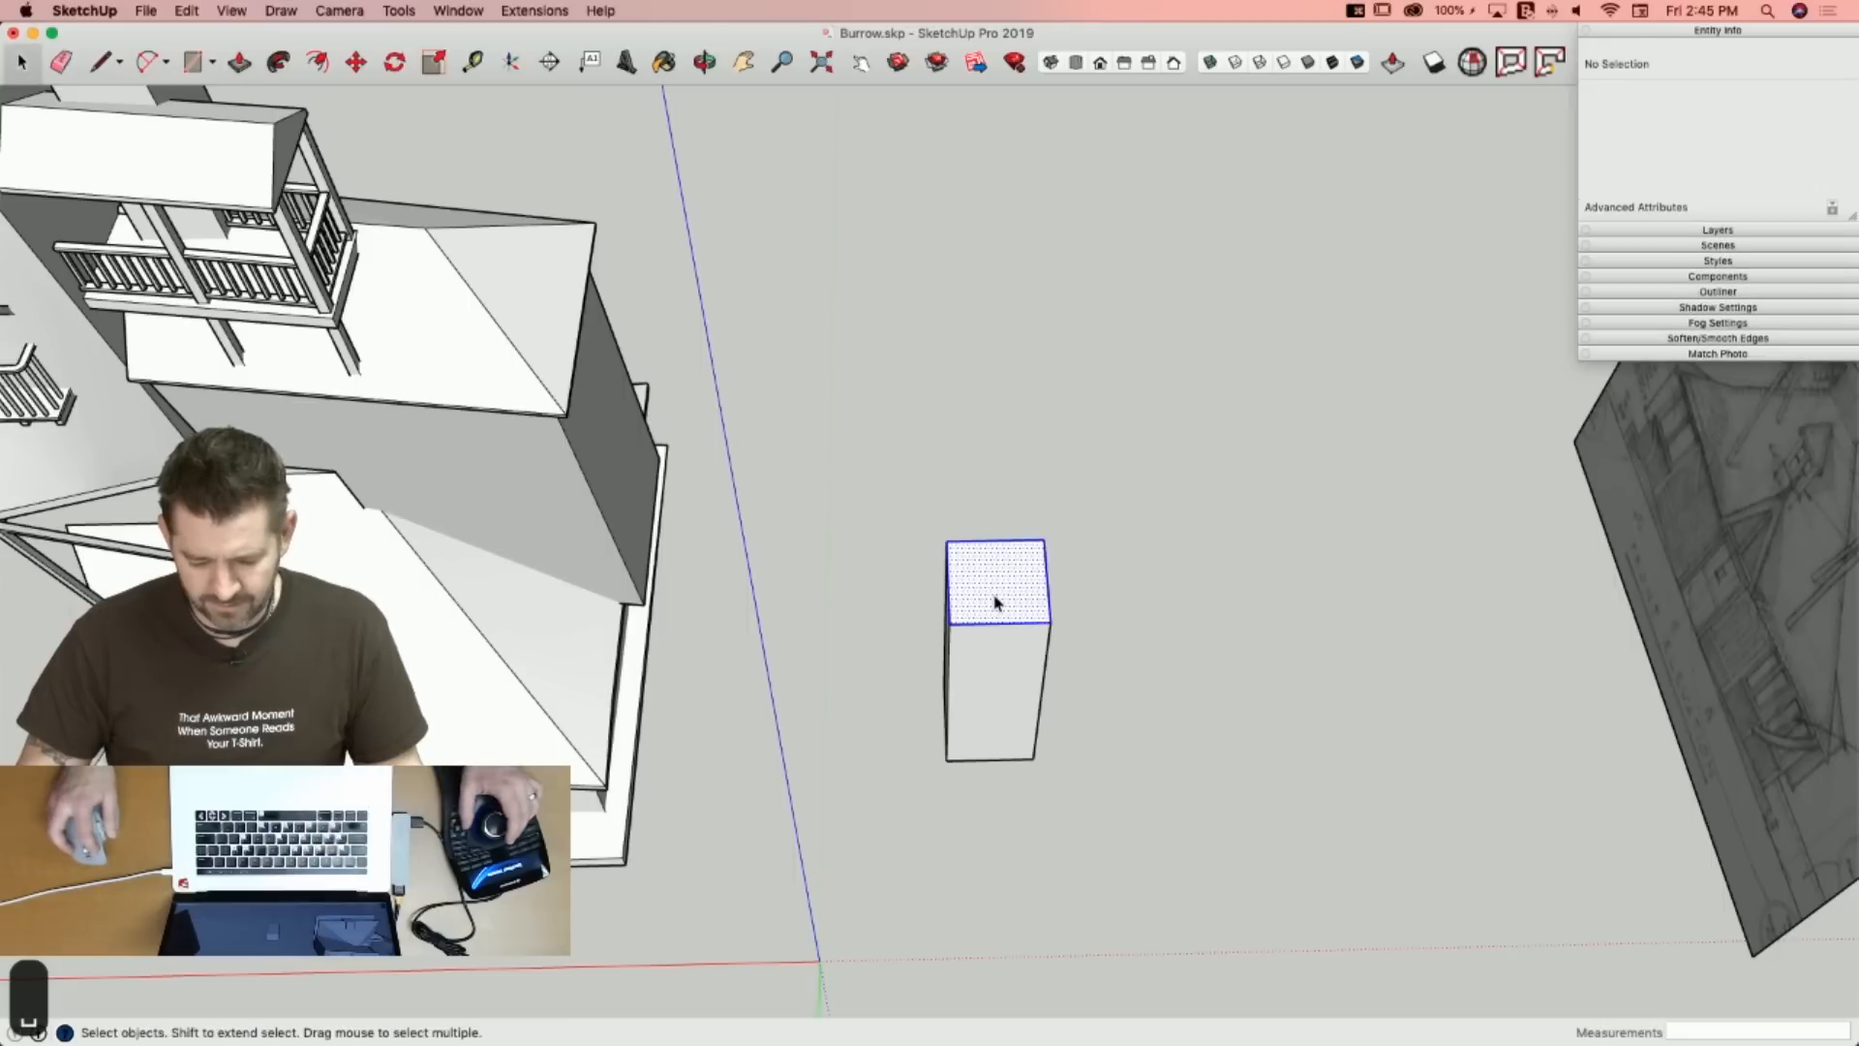
right_click(995, 598)
click(1078, 722)
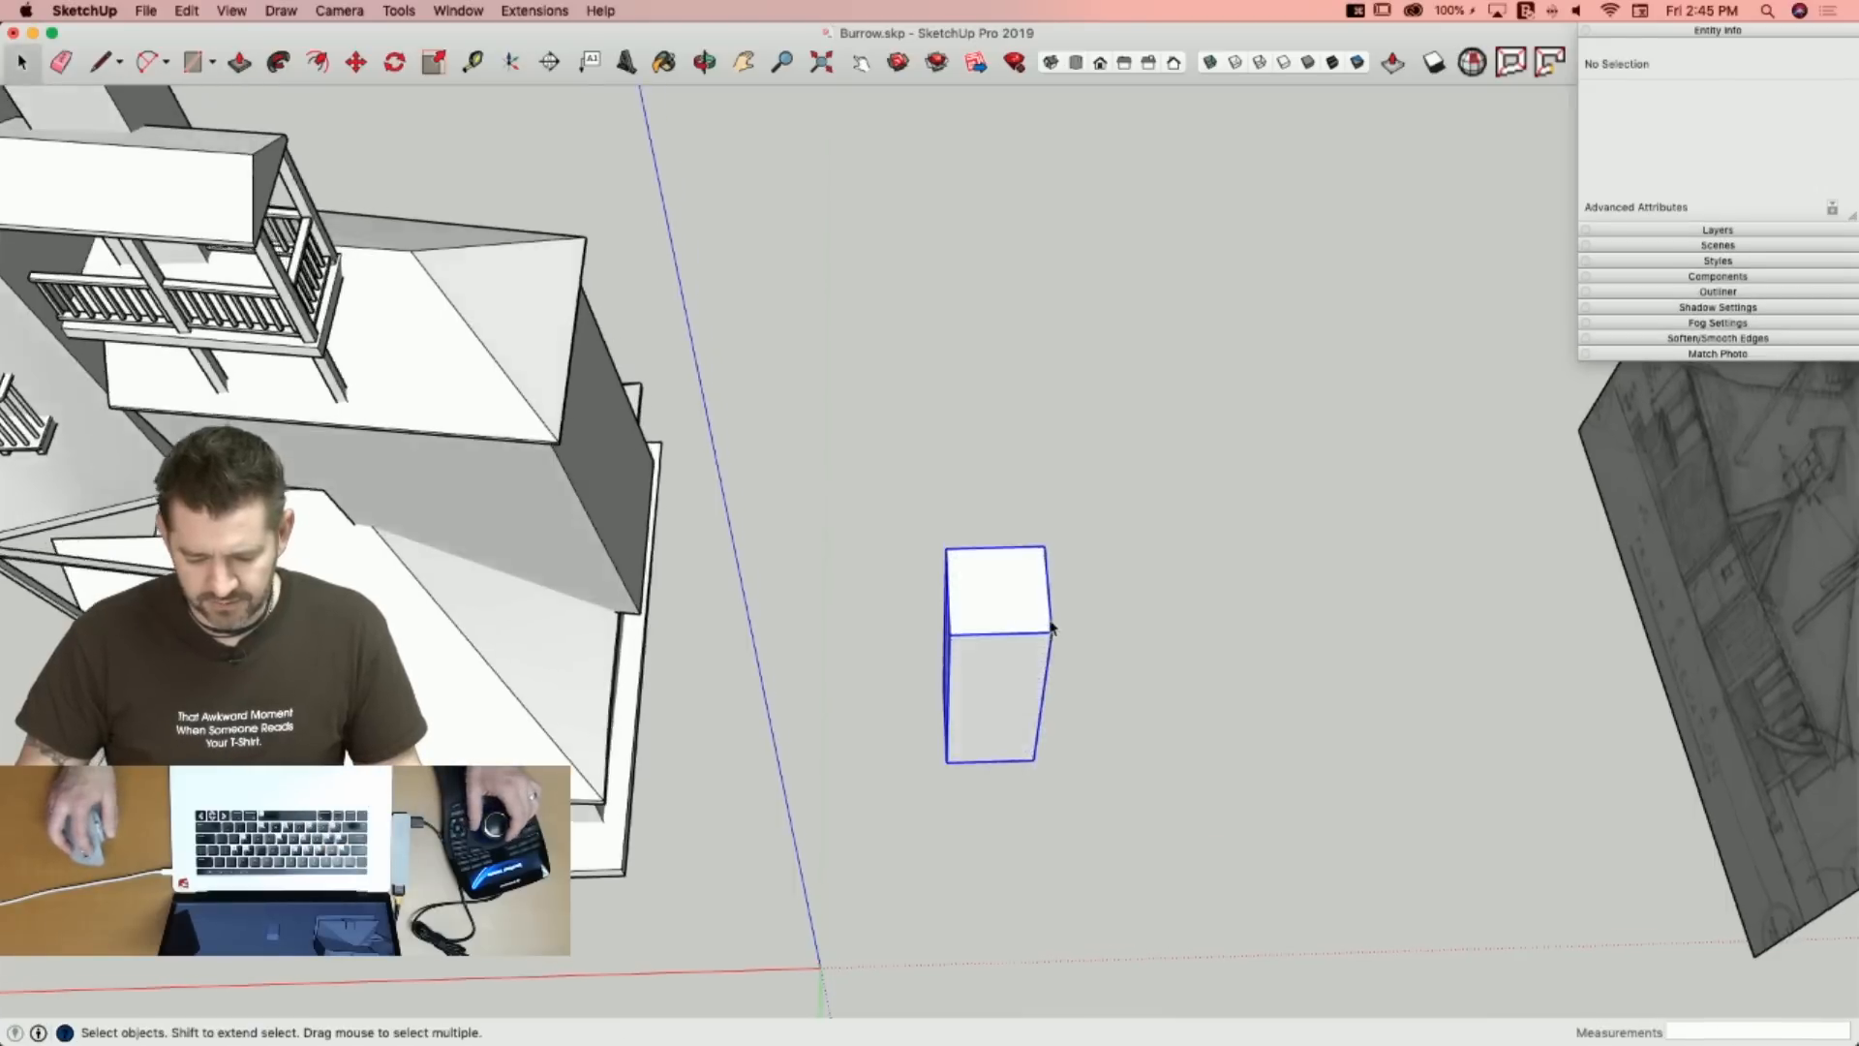
Turn the box diagonally and move it into the leaning wall so that one vertical corner projects outward.
key(m)
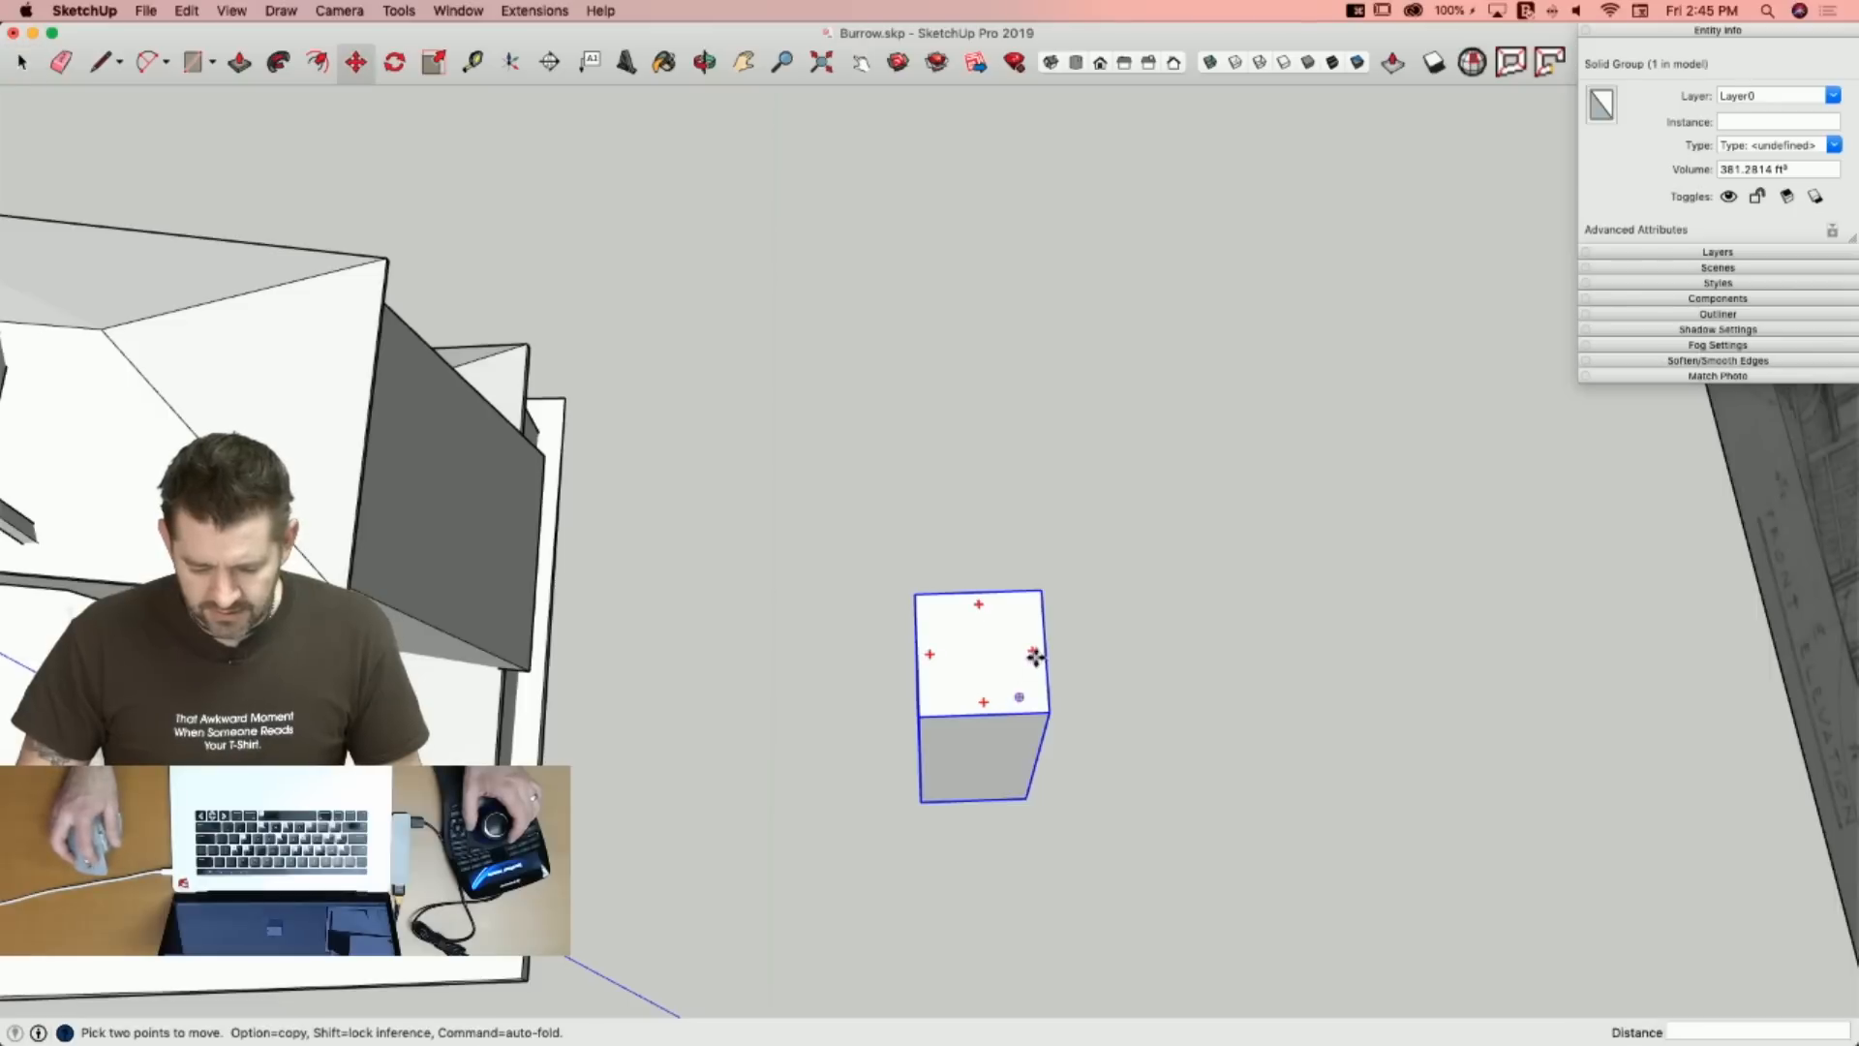
click(1068, 730)
key(m)
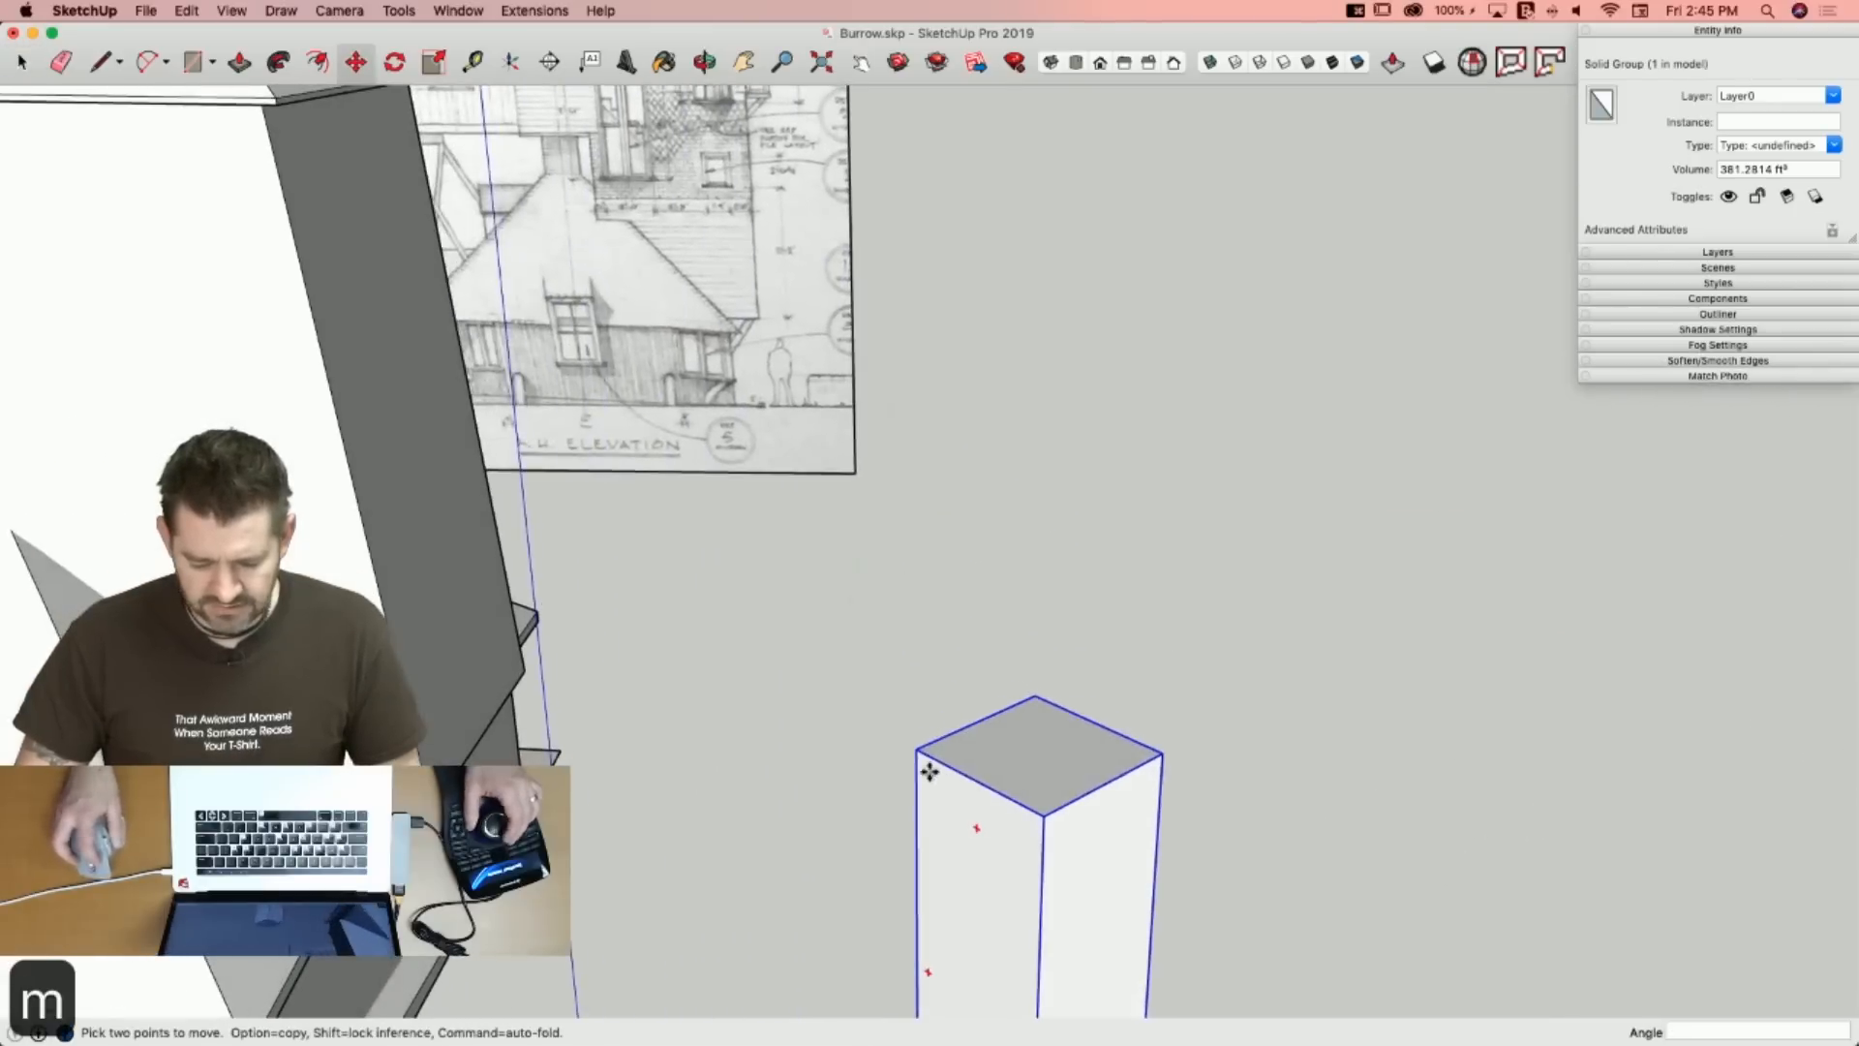
click(918, 753)
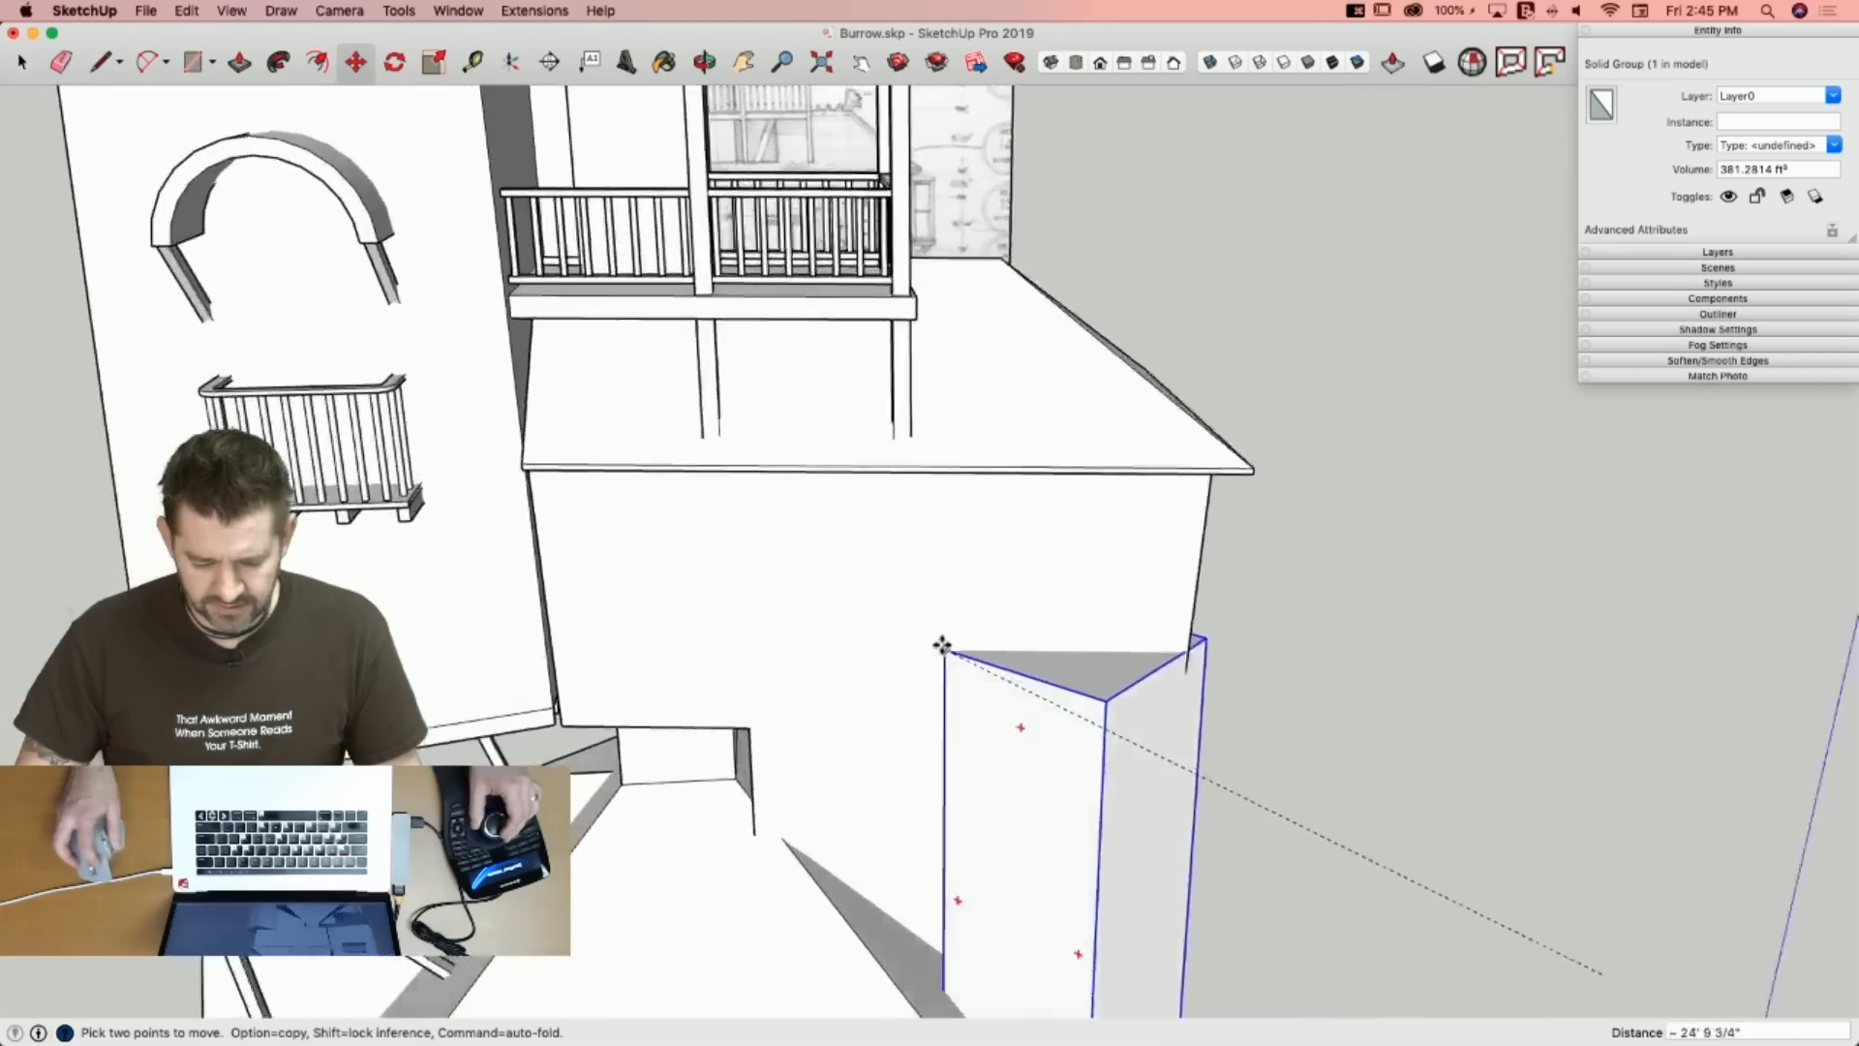
click(876, 585)
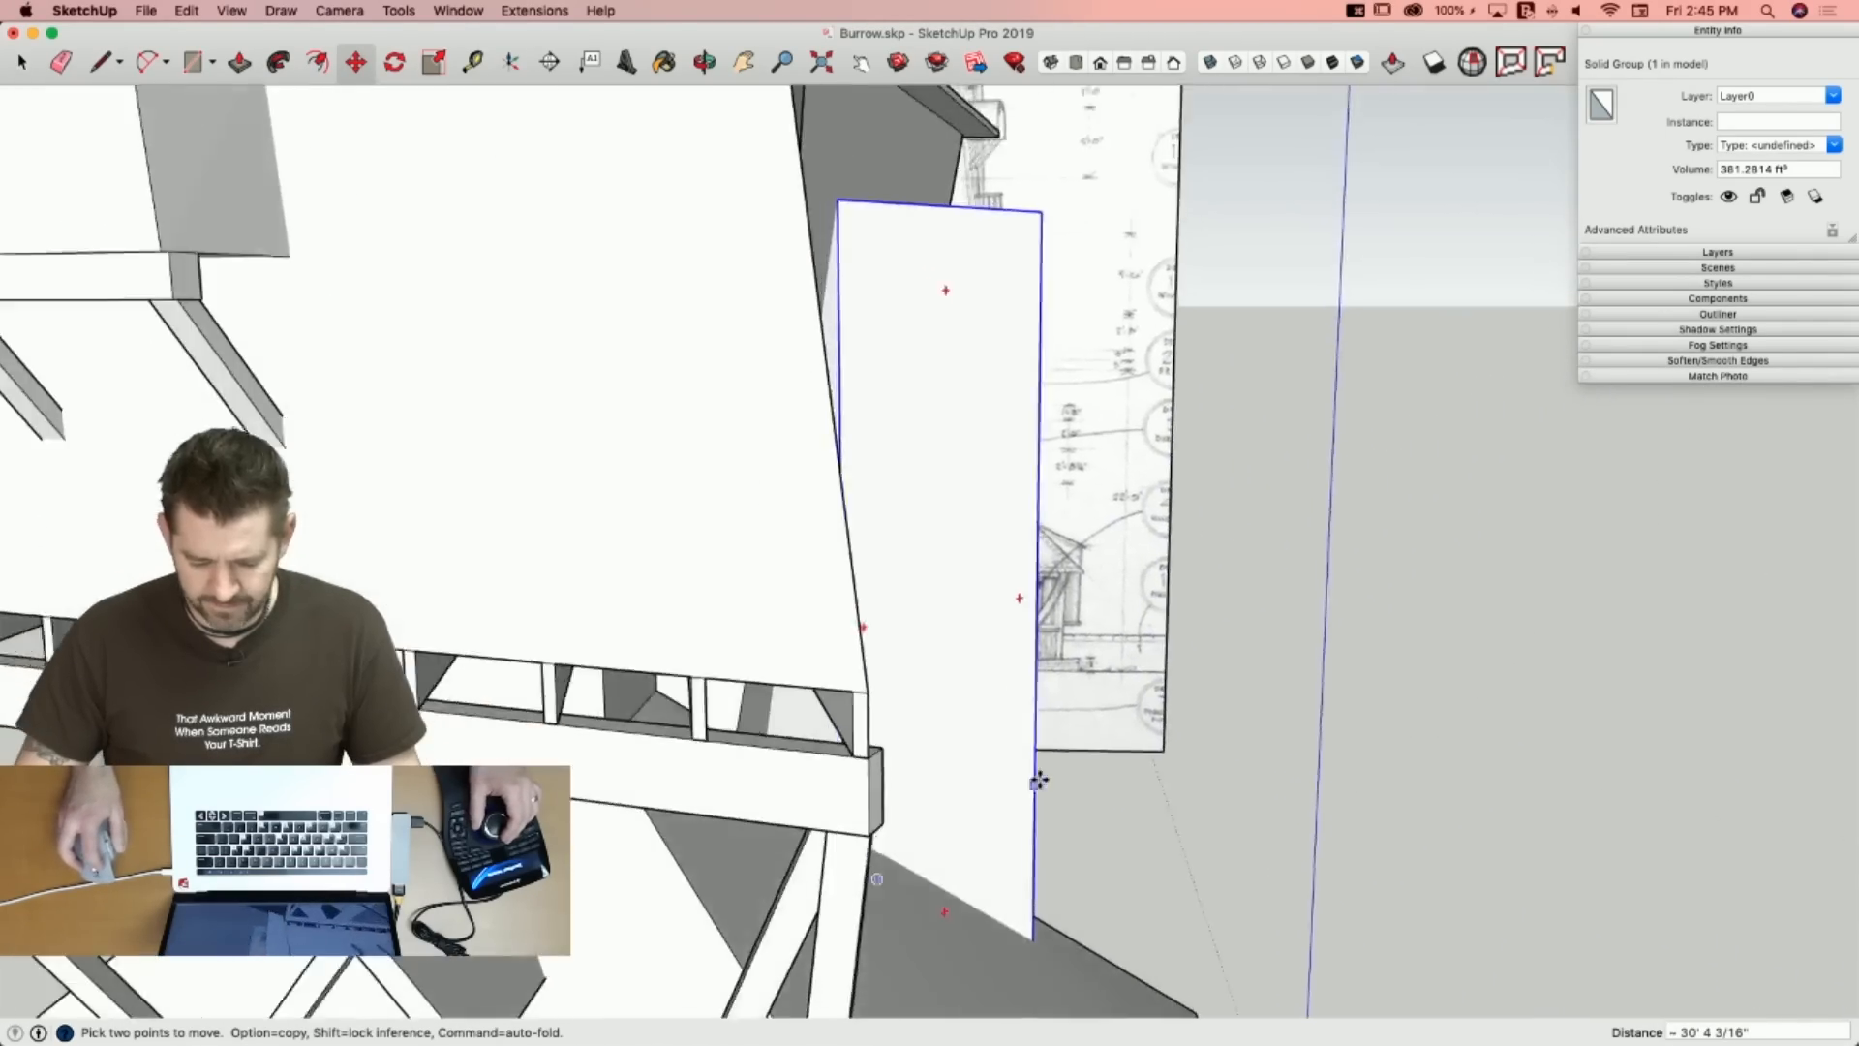
click(1418, 849)
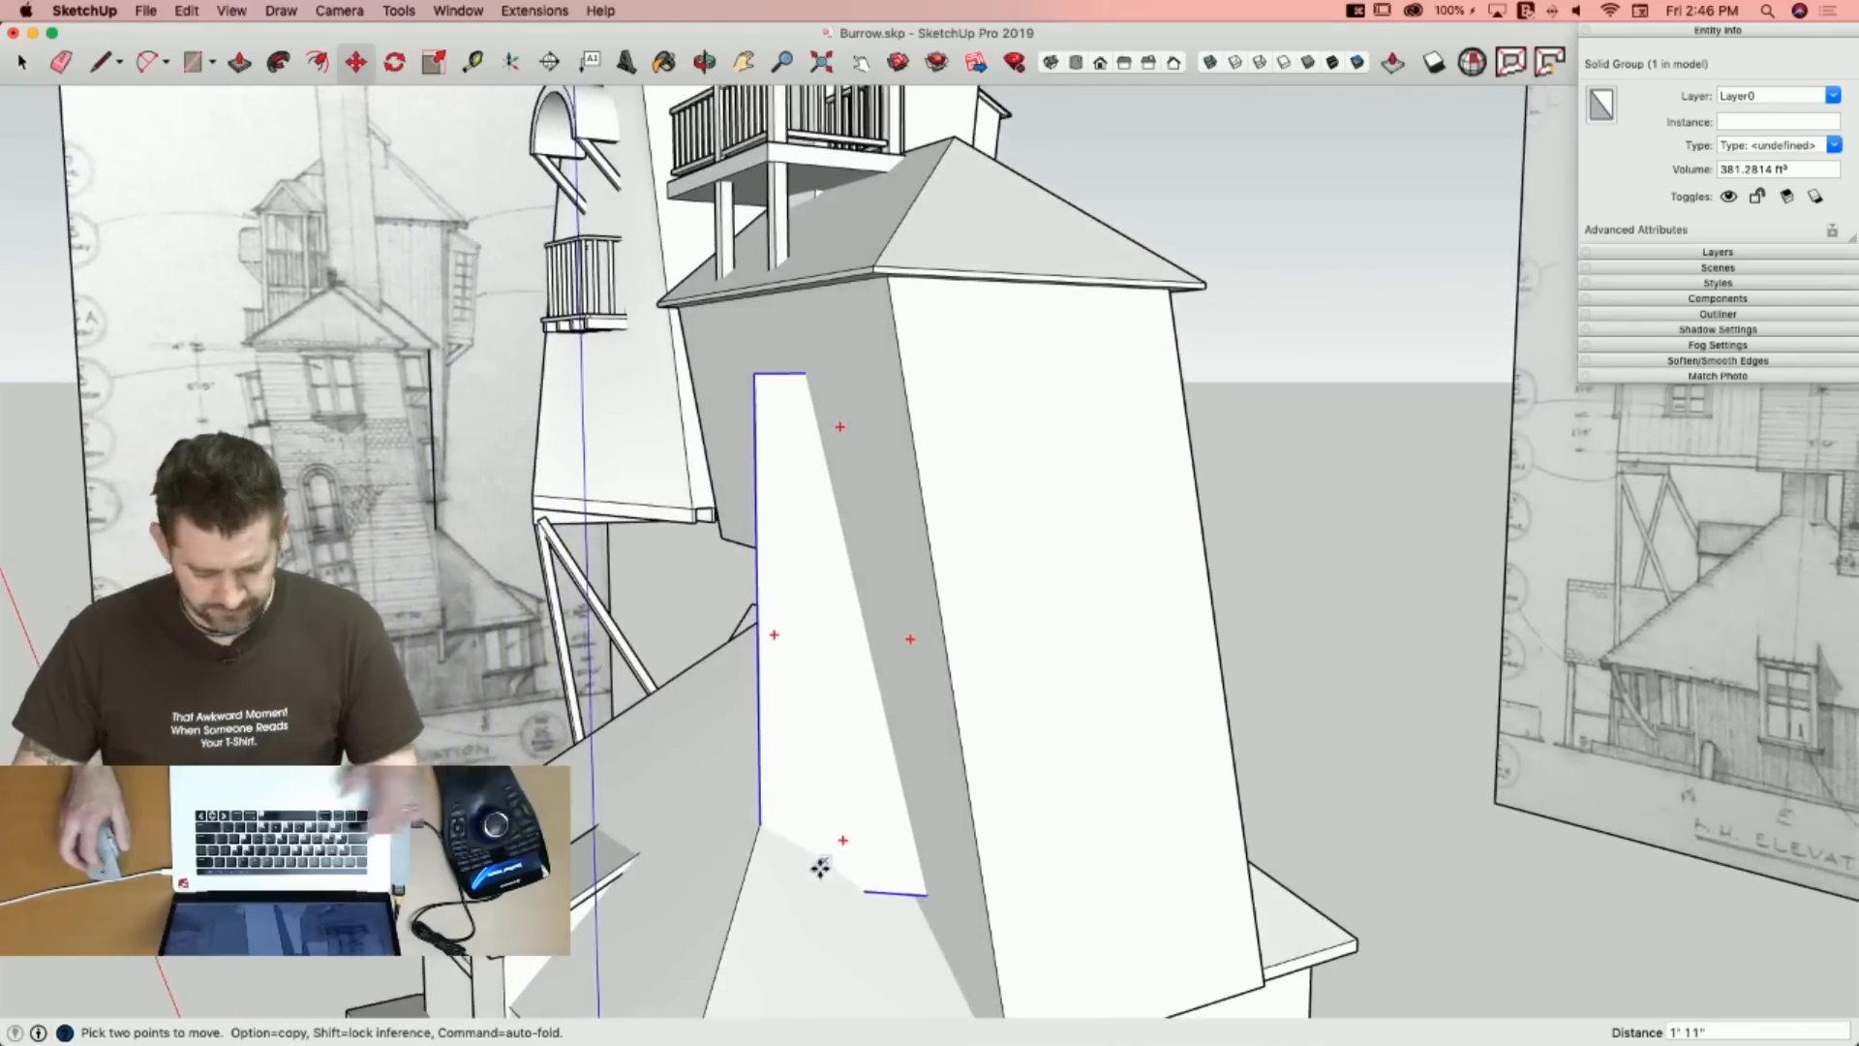
Scale the box's height by 0.61 from its base, shift it 5 1/2", and save the model.
key(s)
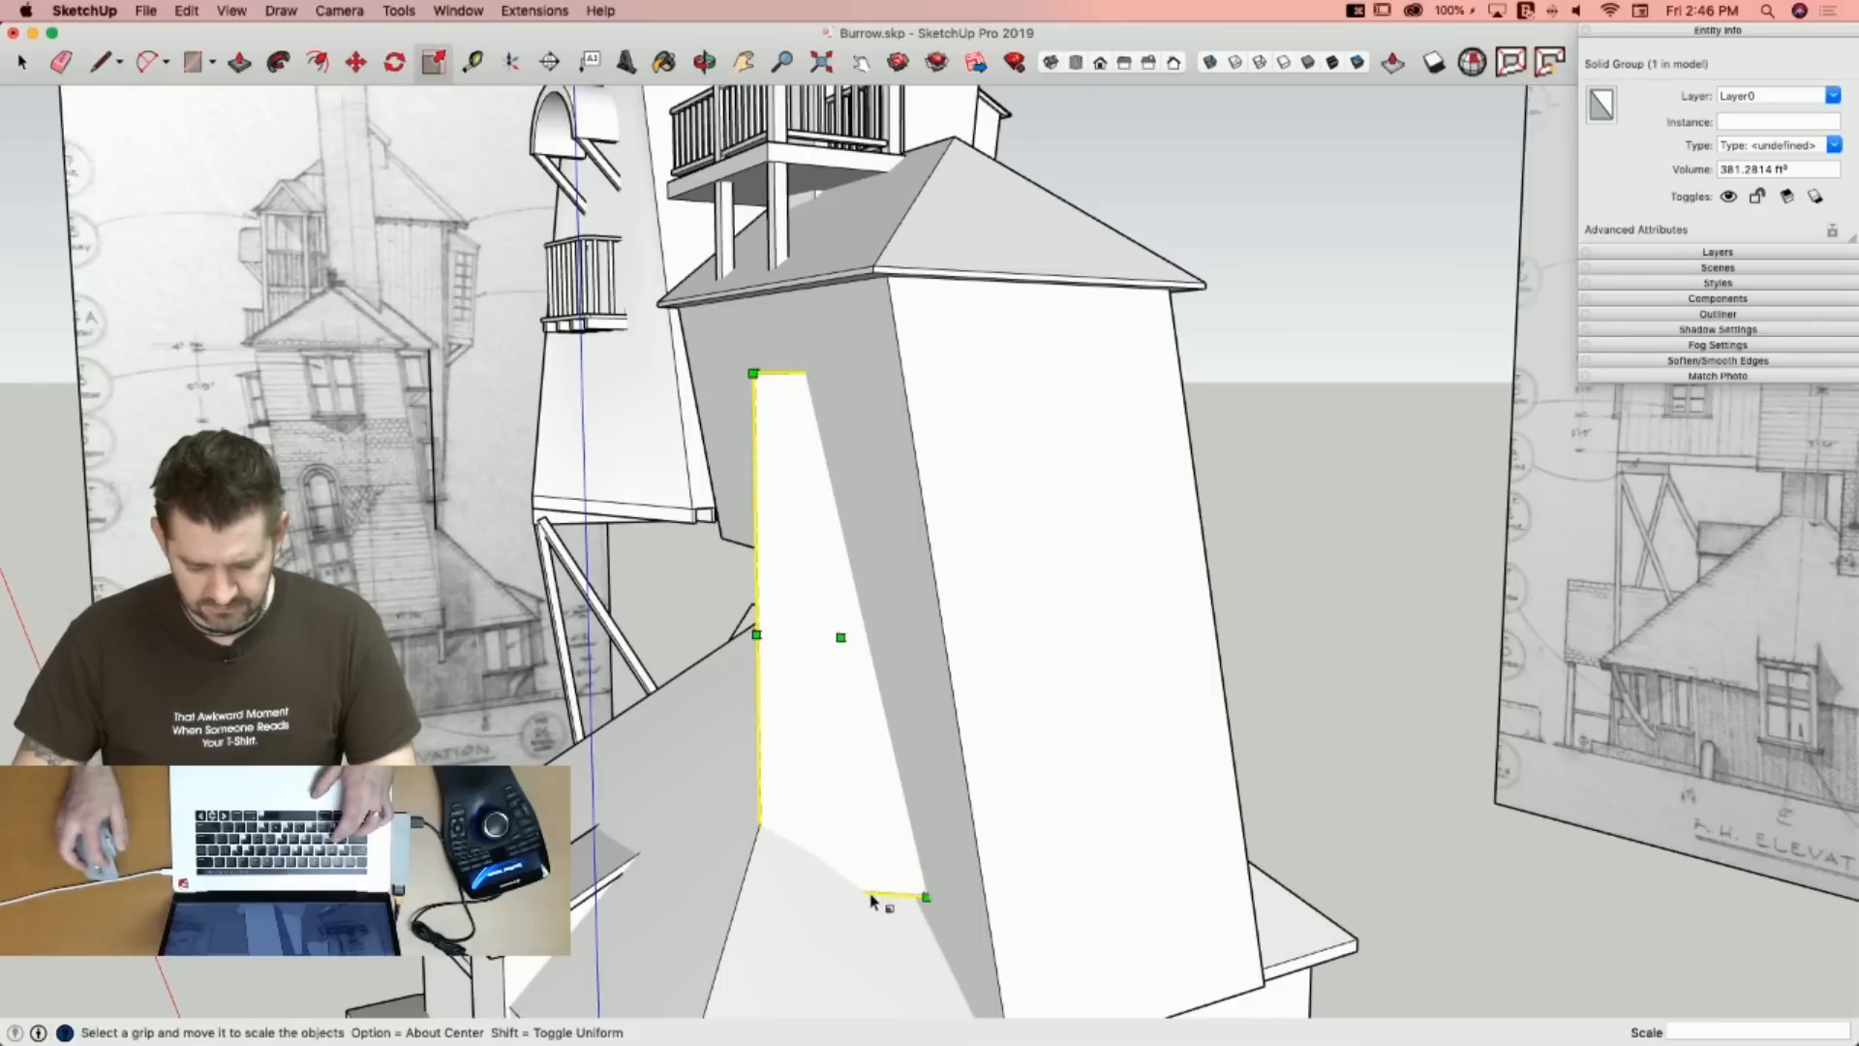
drag(868, 860, 864, 675)
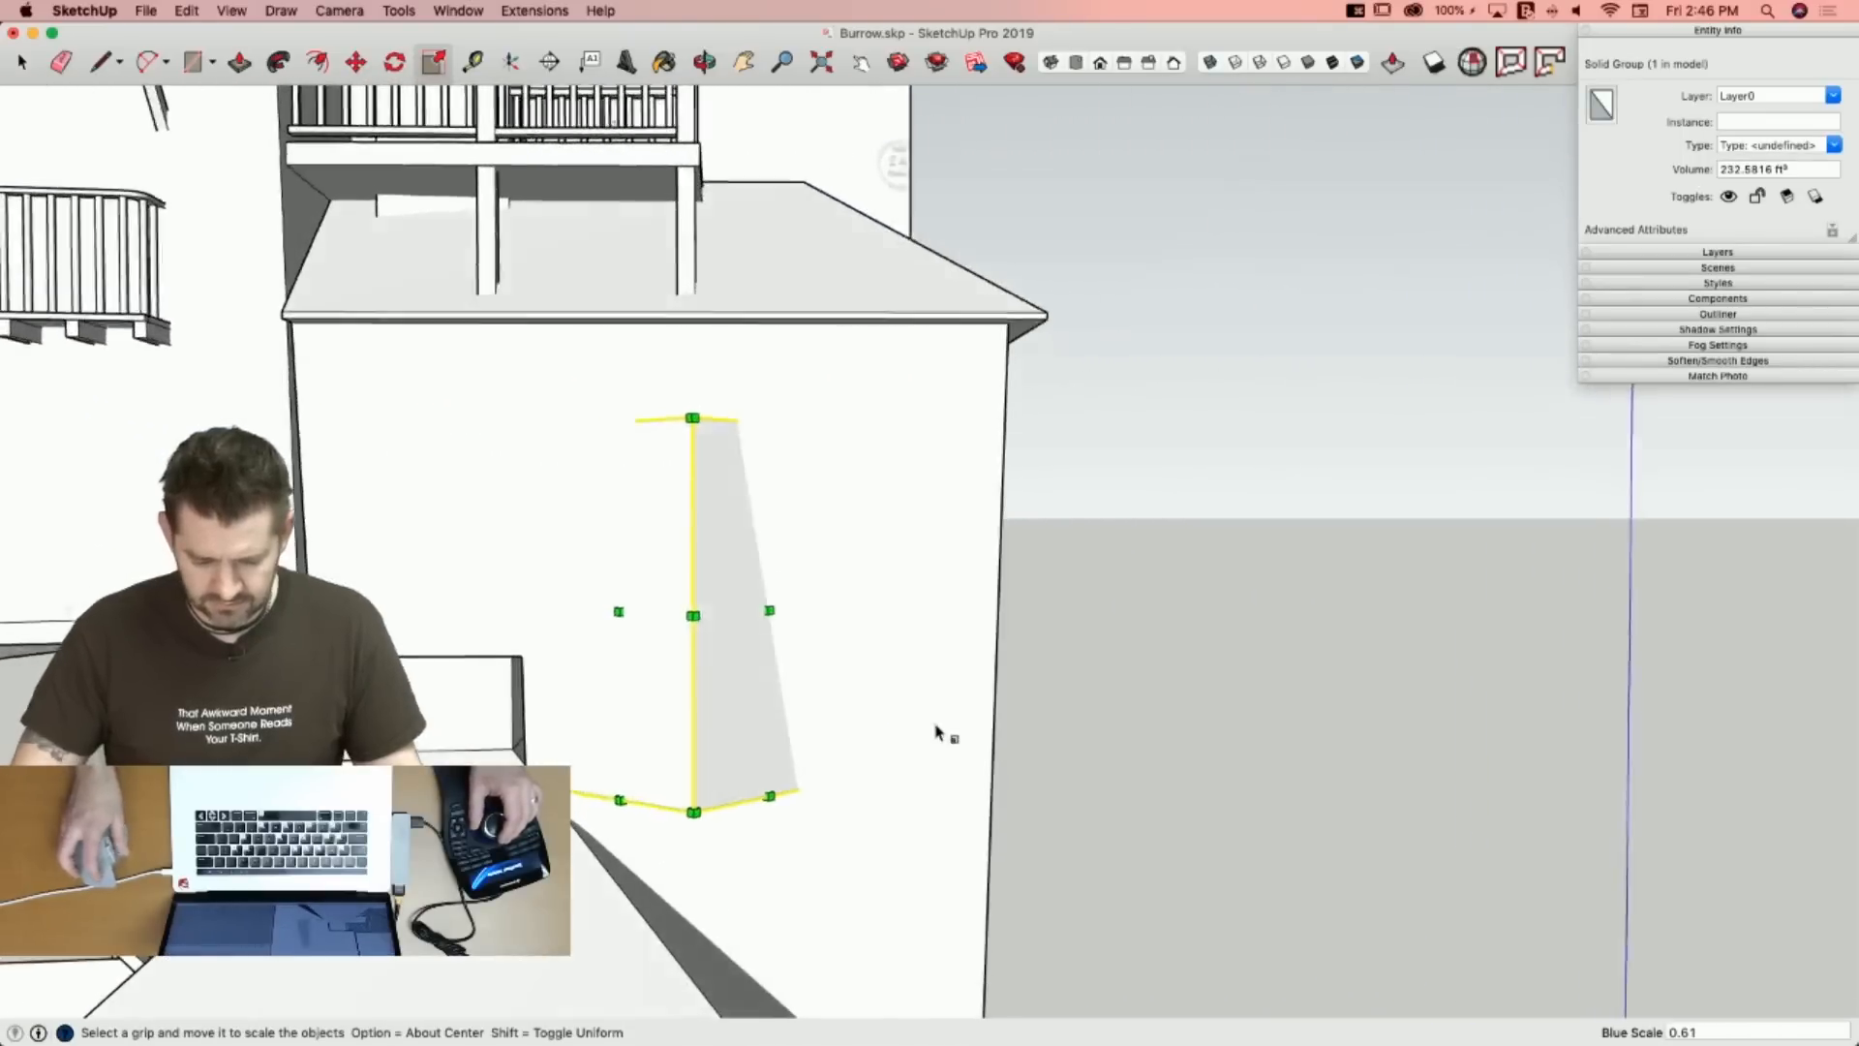
key(m)
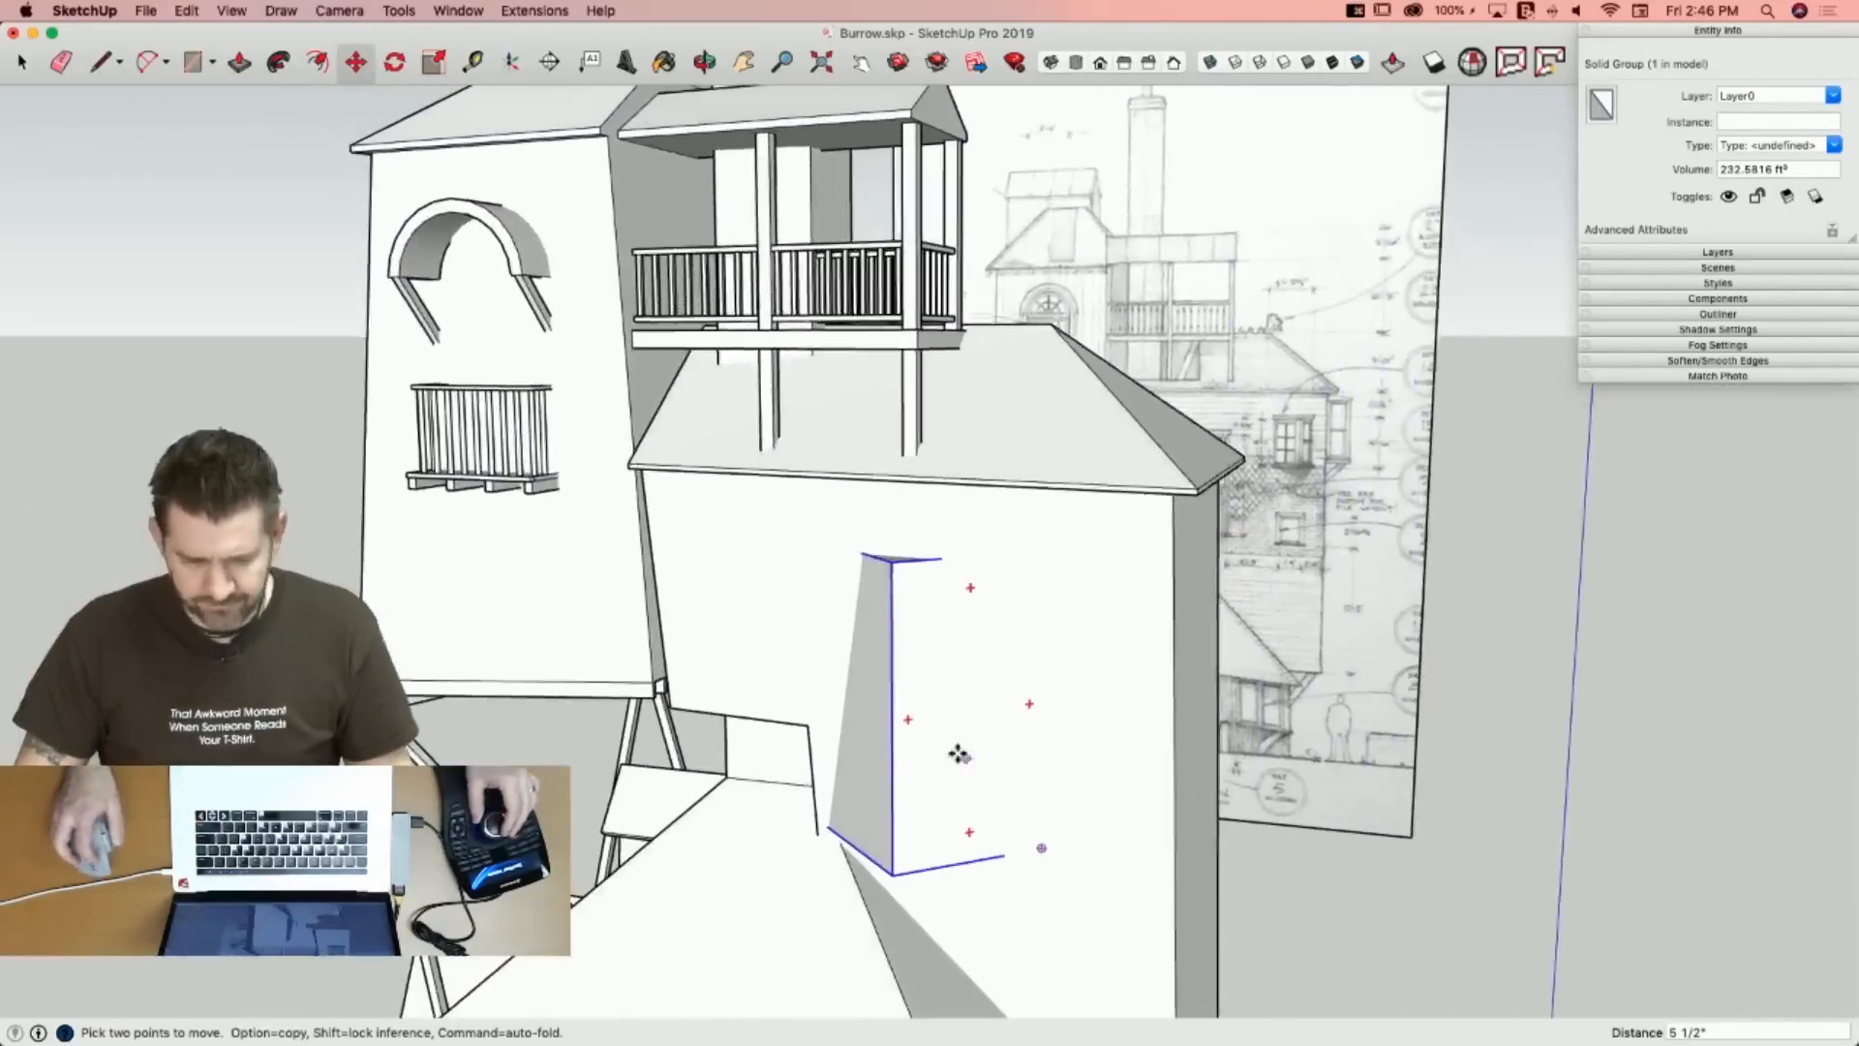
key(super+s)
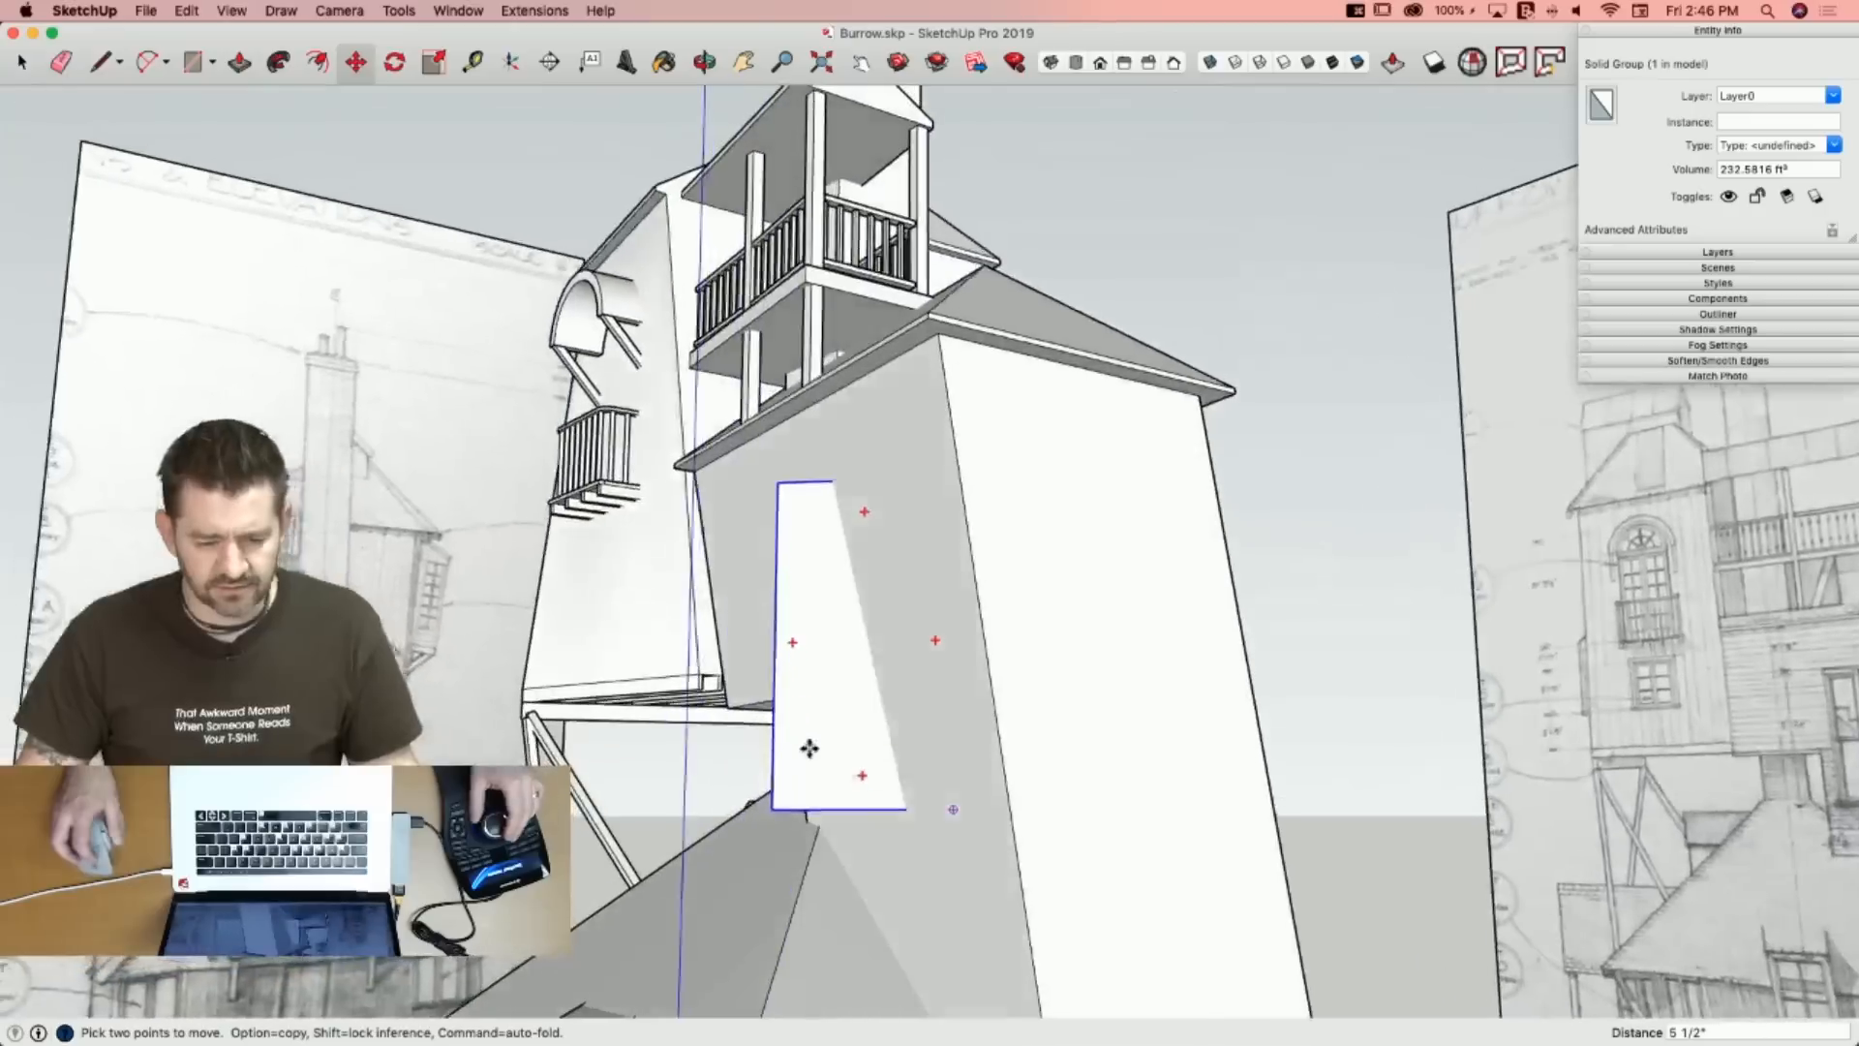
Rotate the box 8° about its bottom corner at the wall so that it leans with the wall.
key(q)
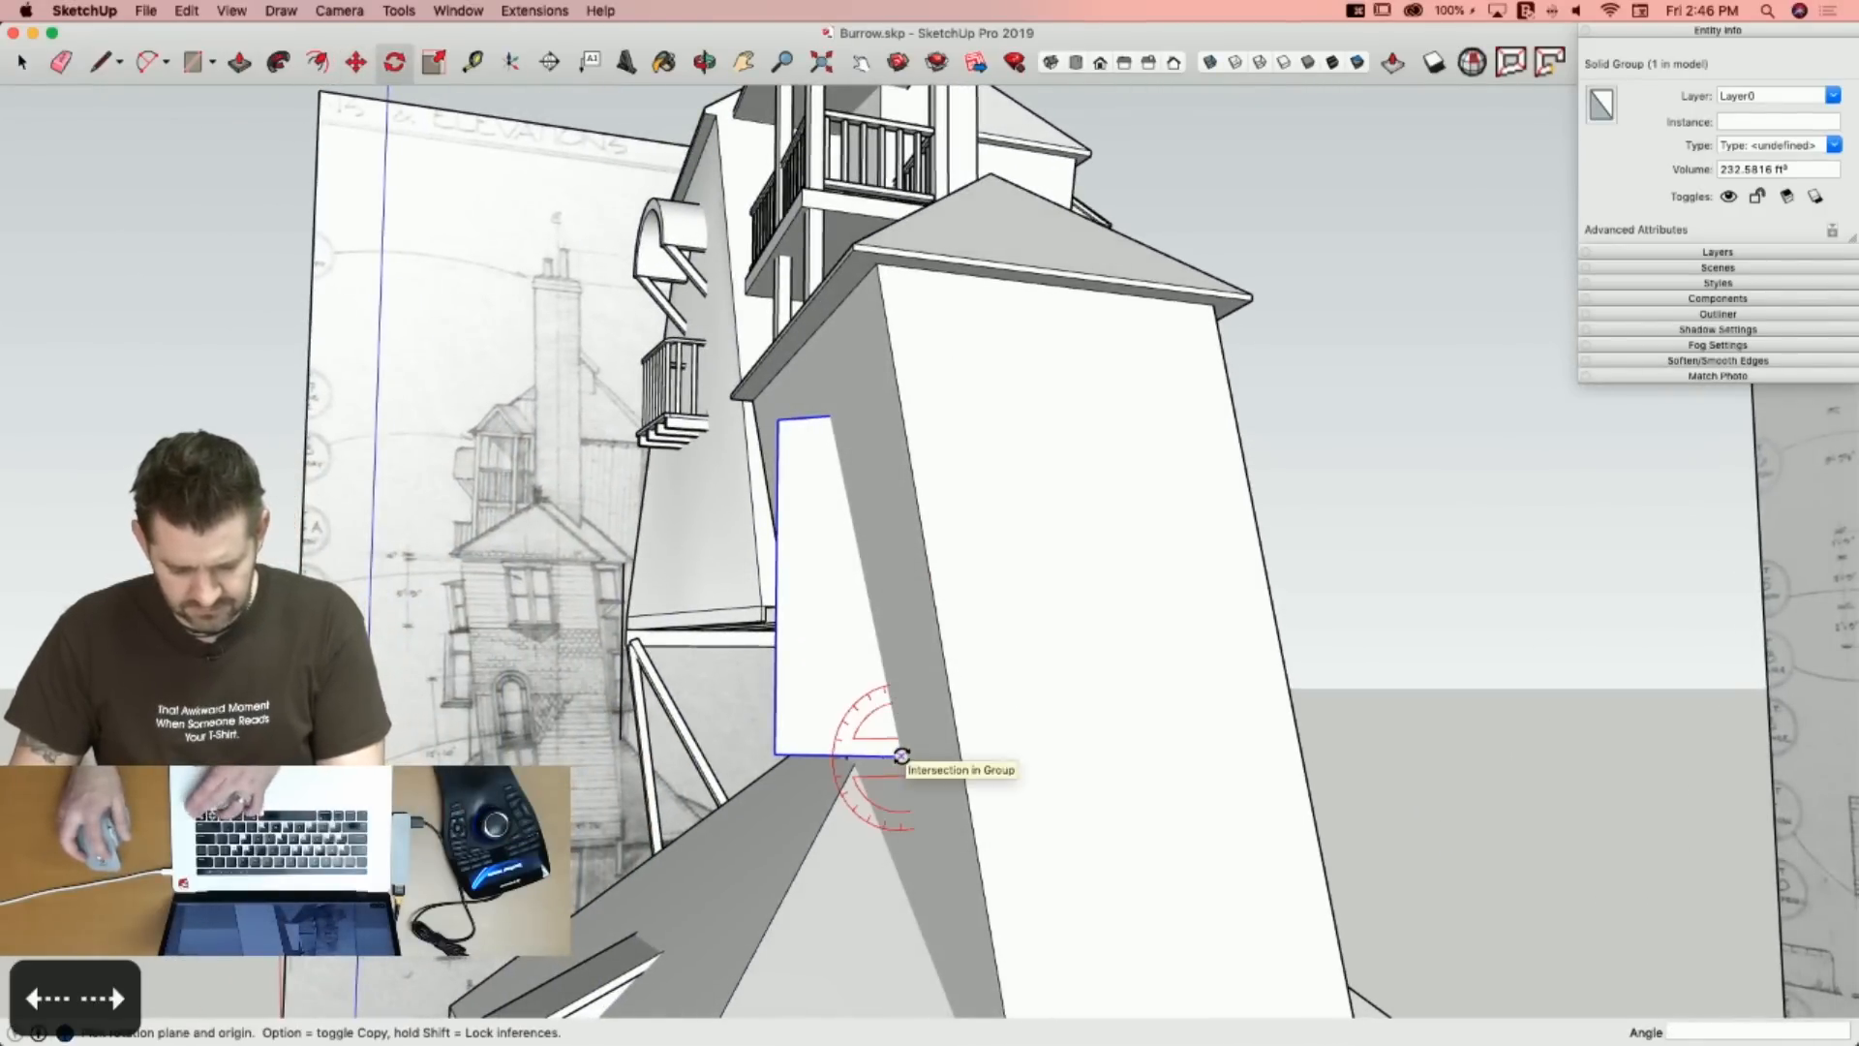
click(901, 755)
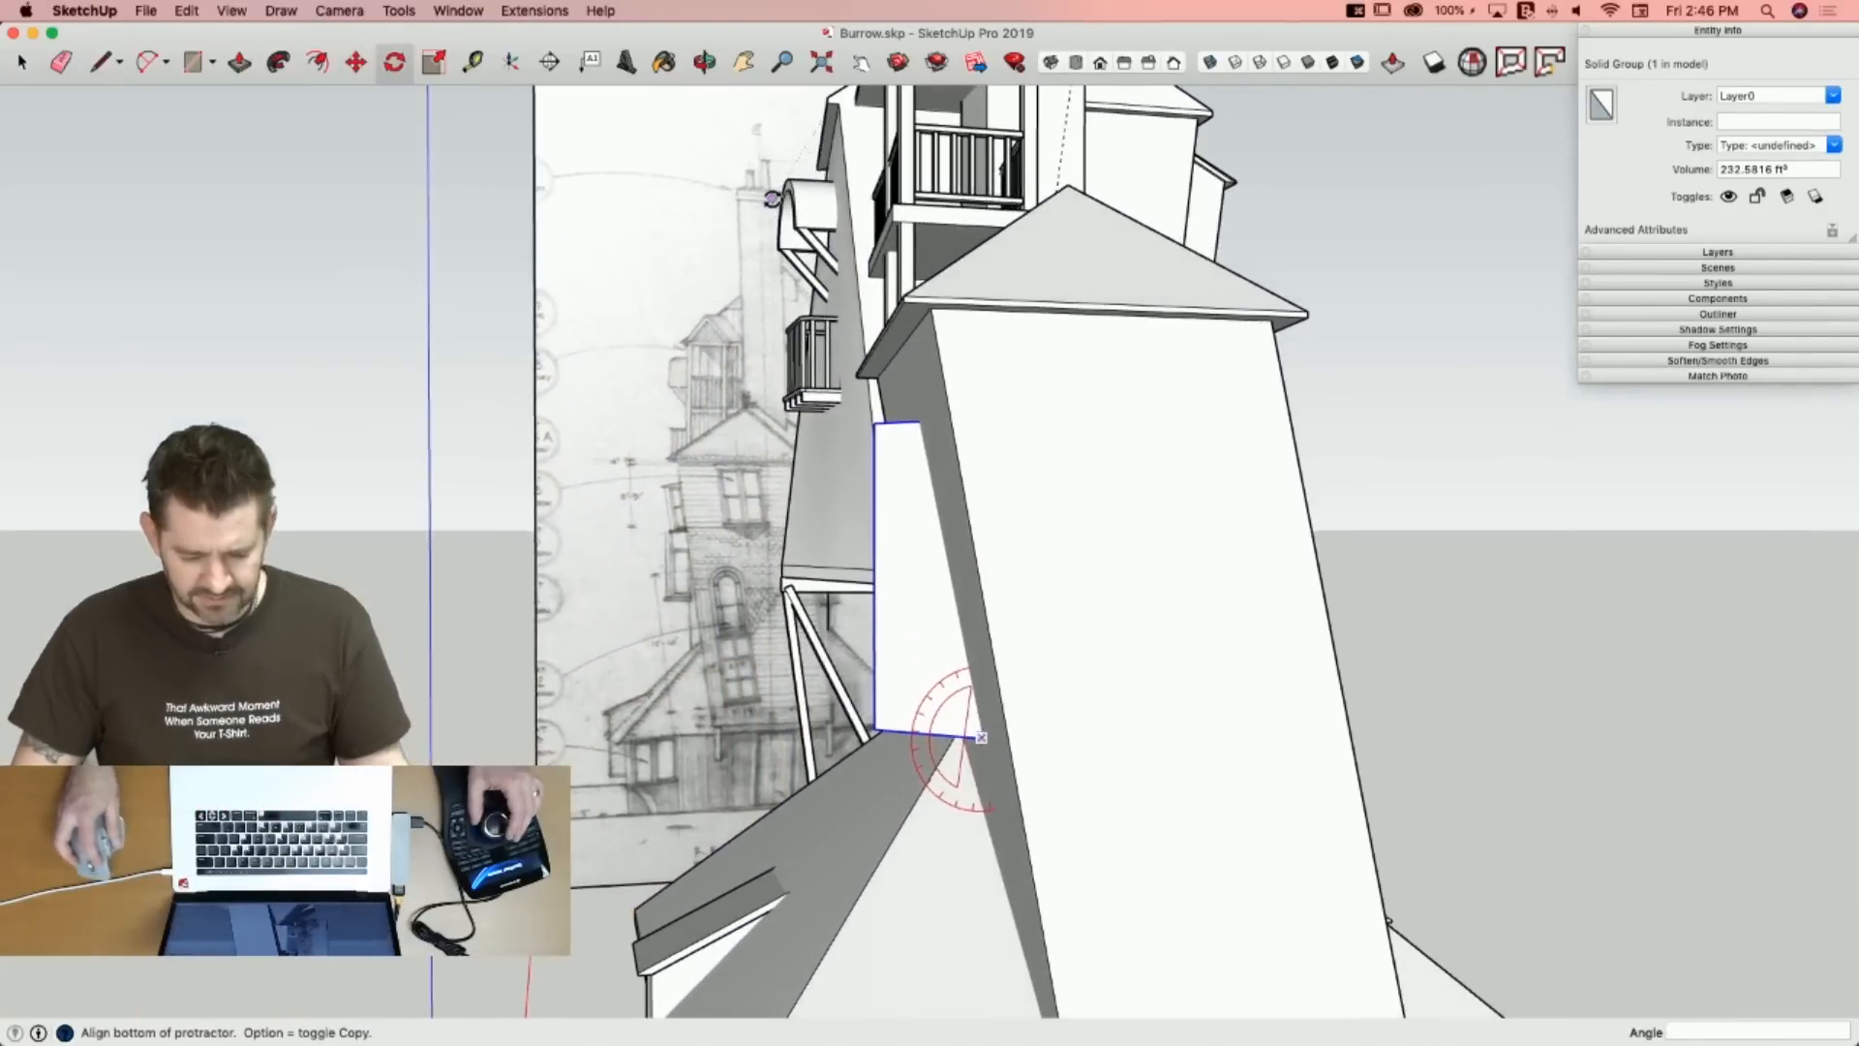
click(980, 737)
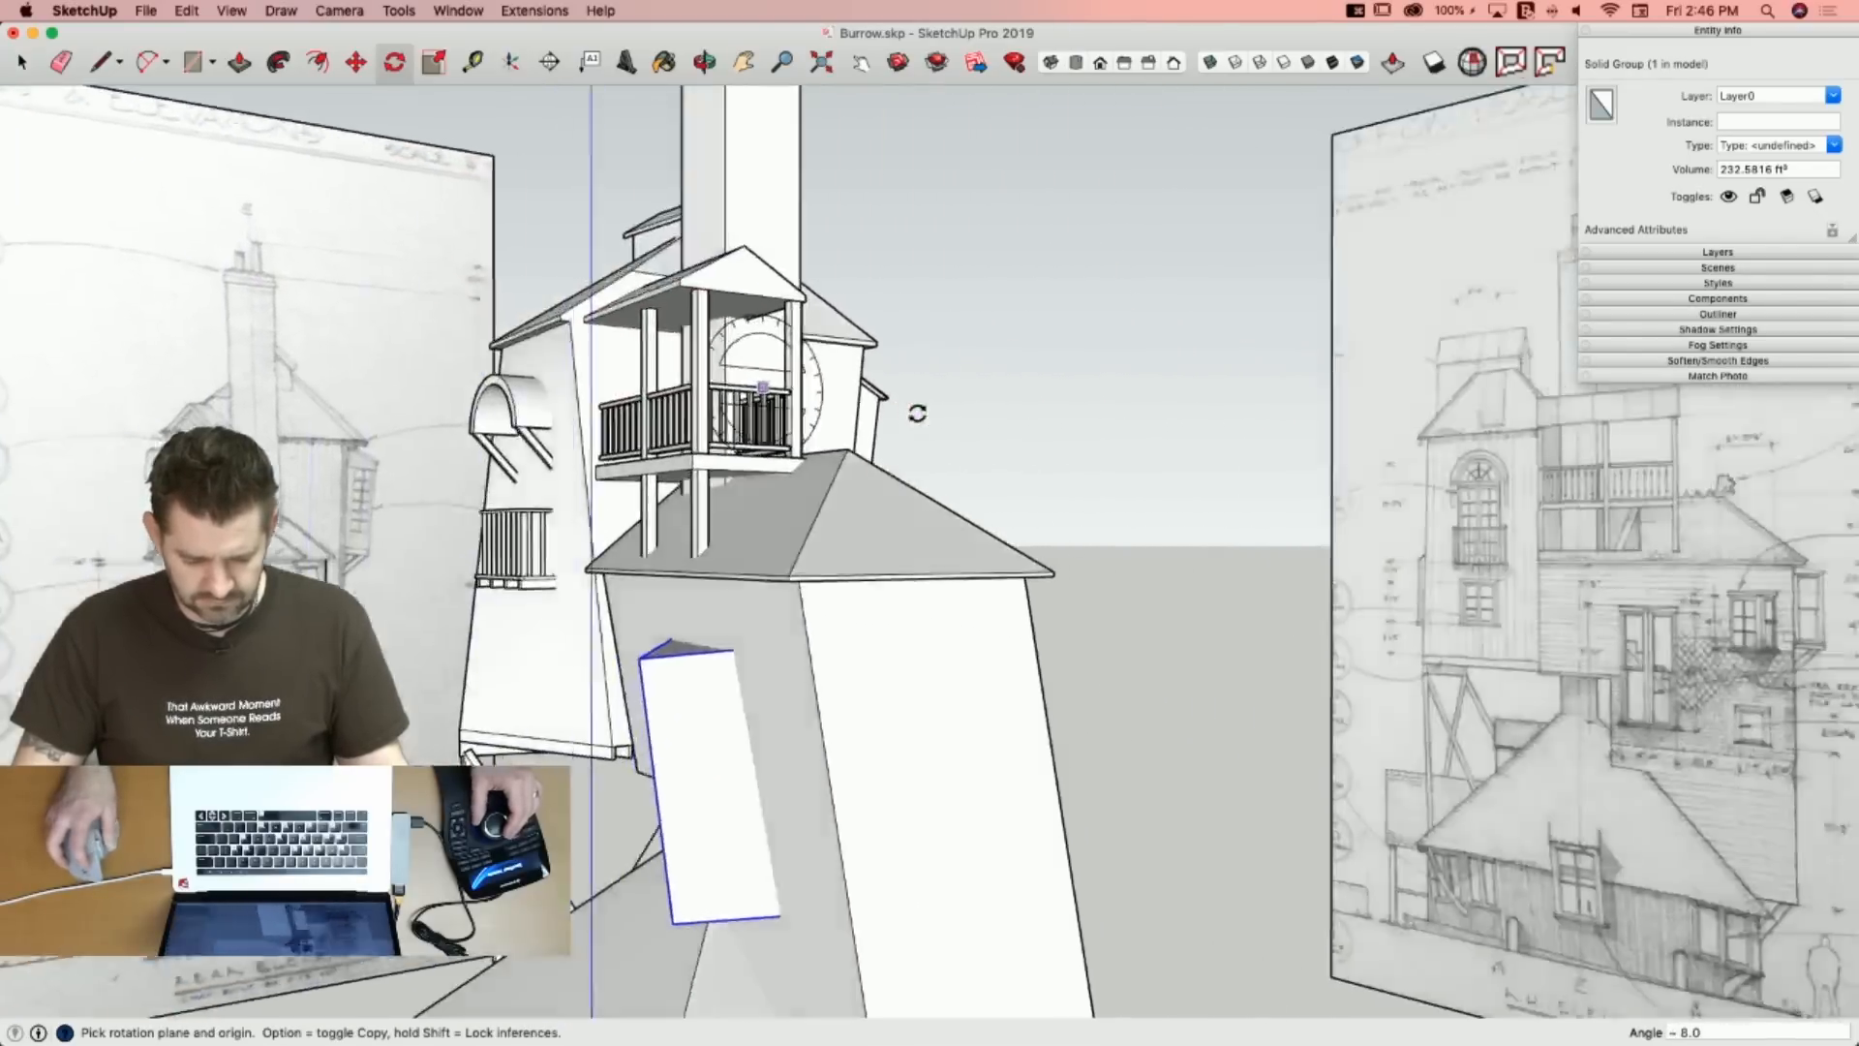
key(space)
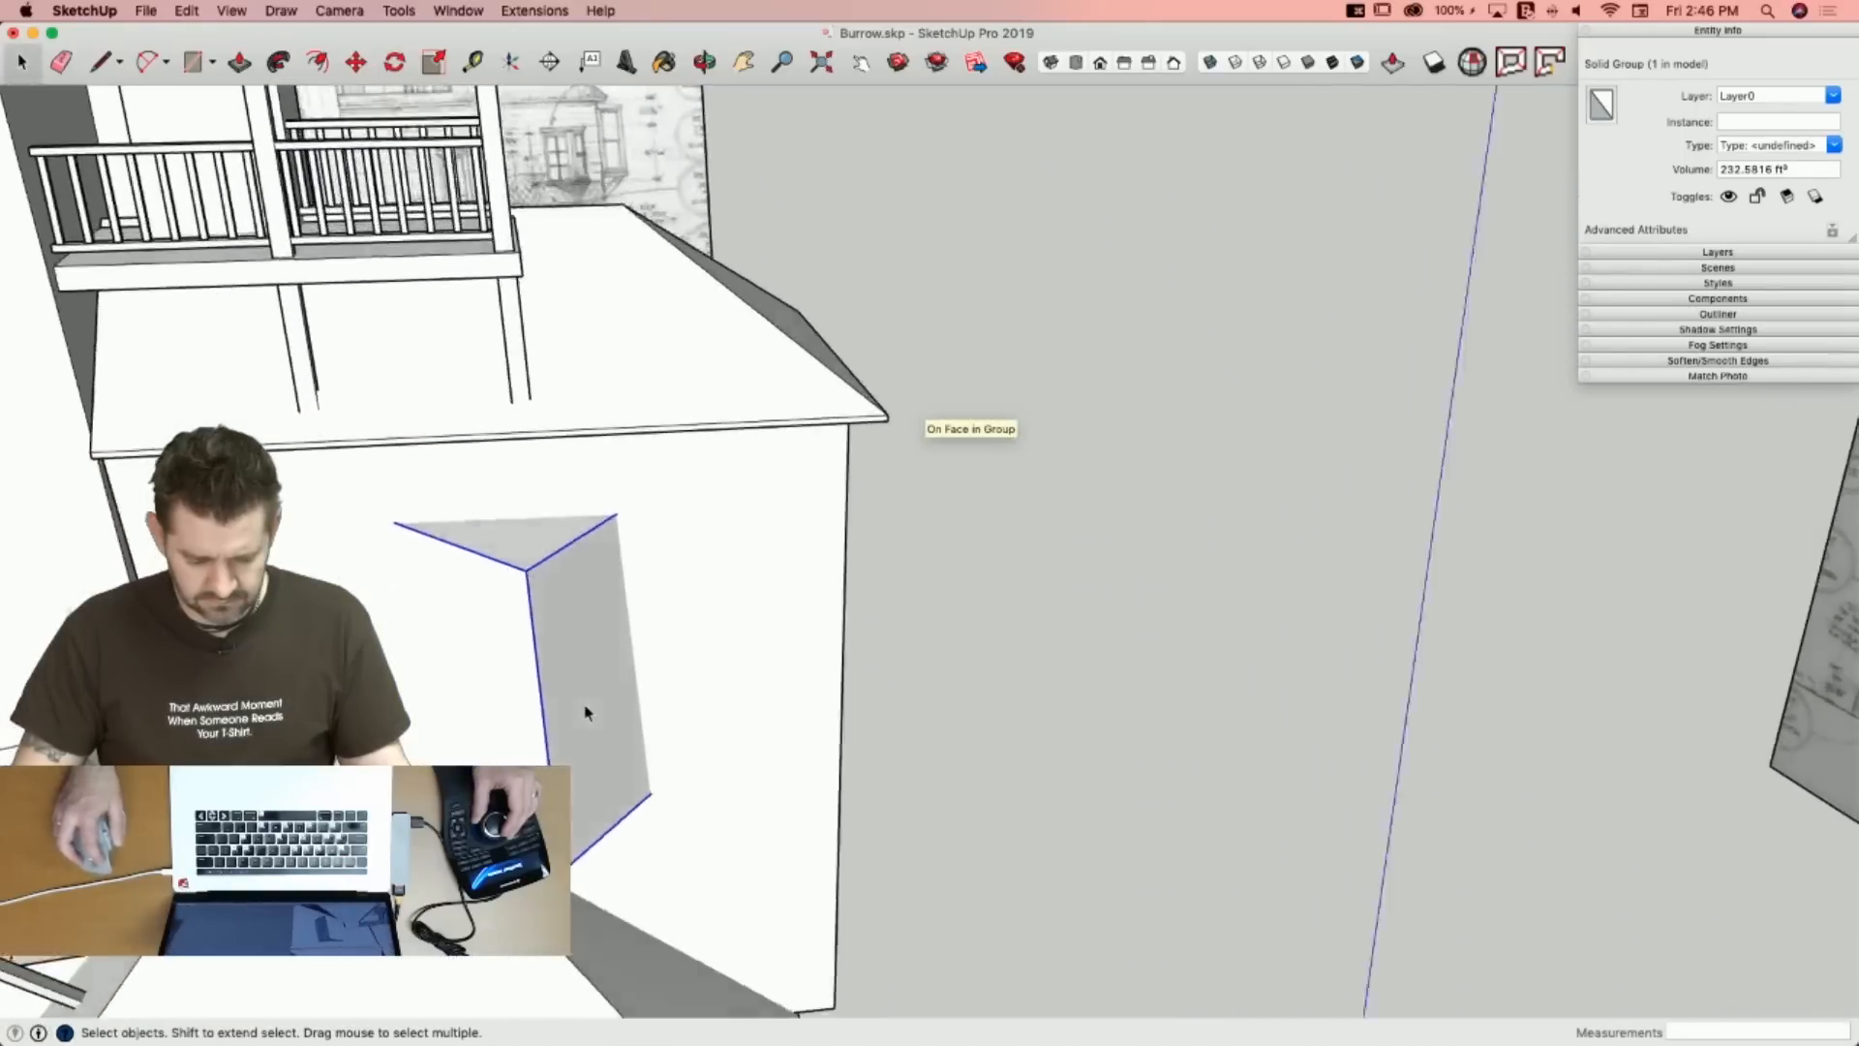
Rotate the leaning box a further 8.8° against the wall and move it 5 3/8" sideways along the wall.
key(q)
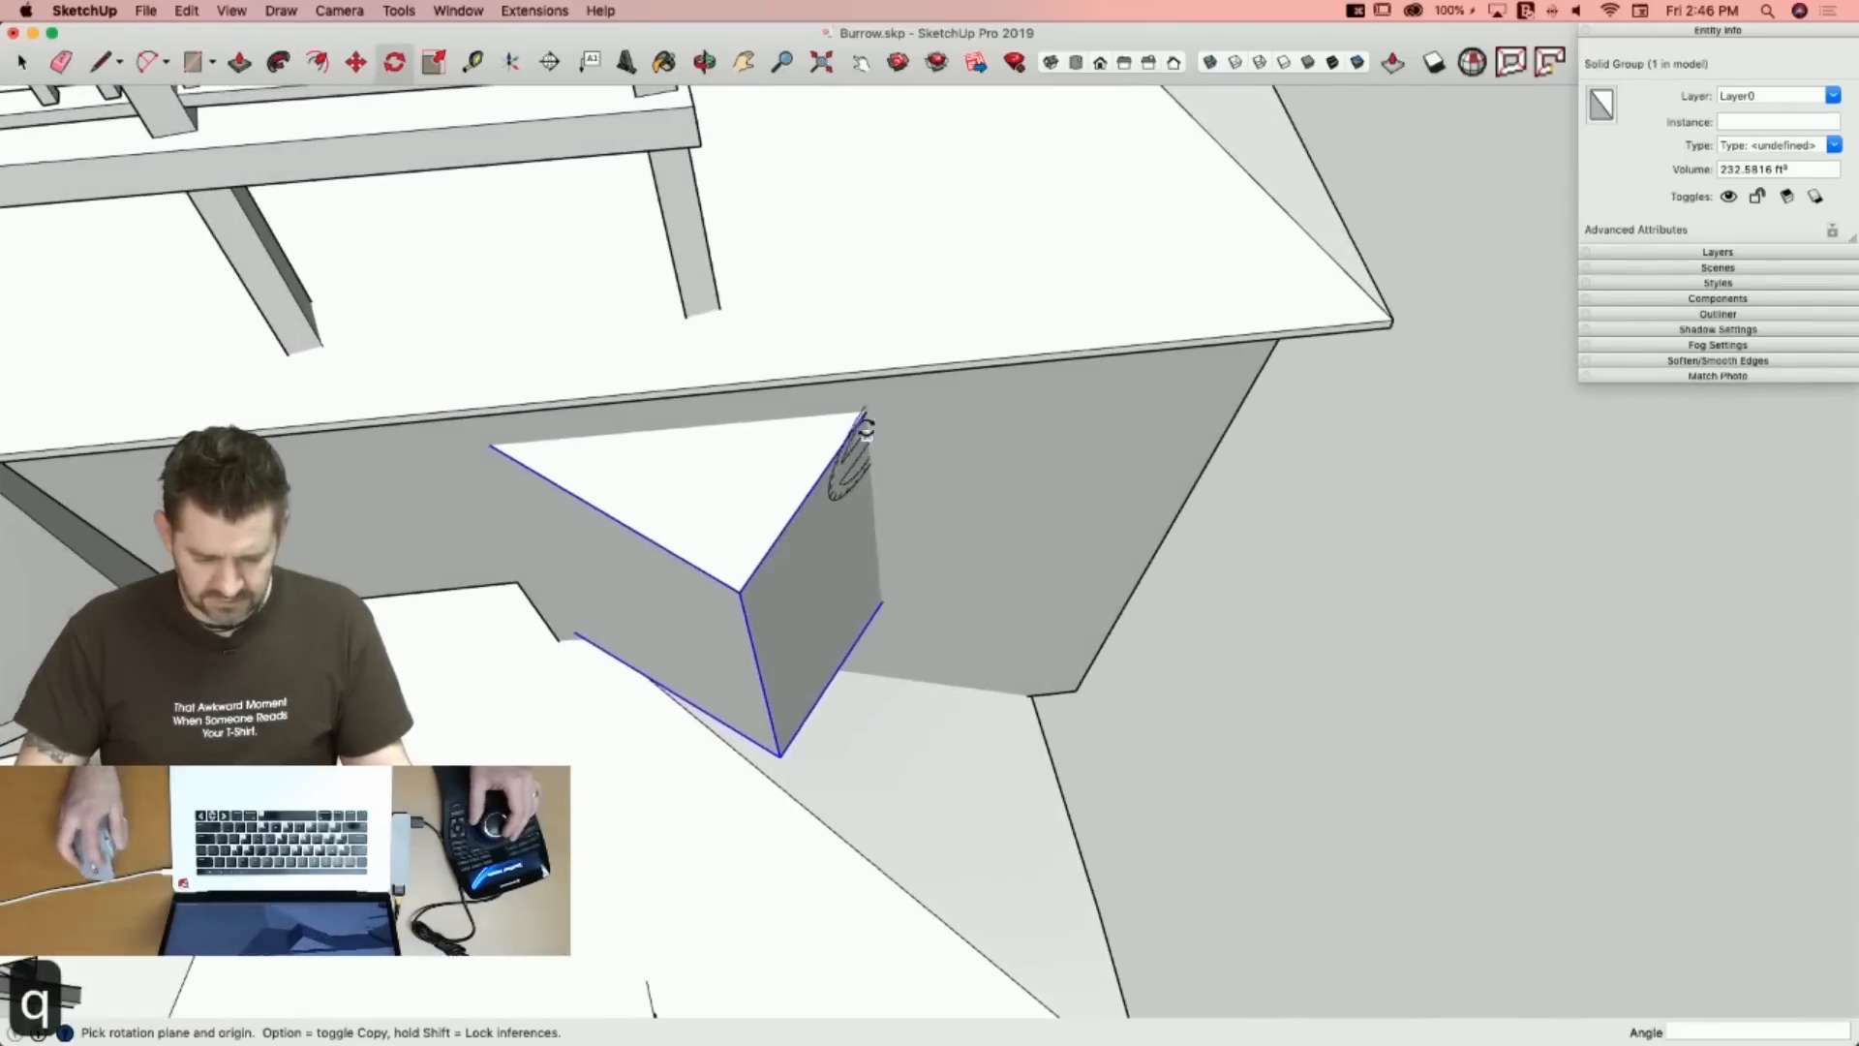
click(683, 433)
click(739, 653)
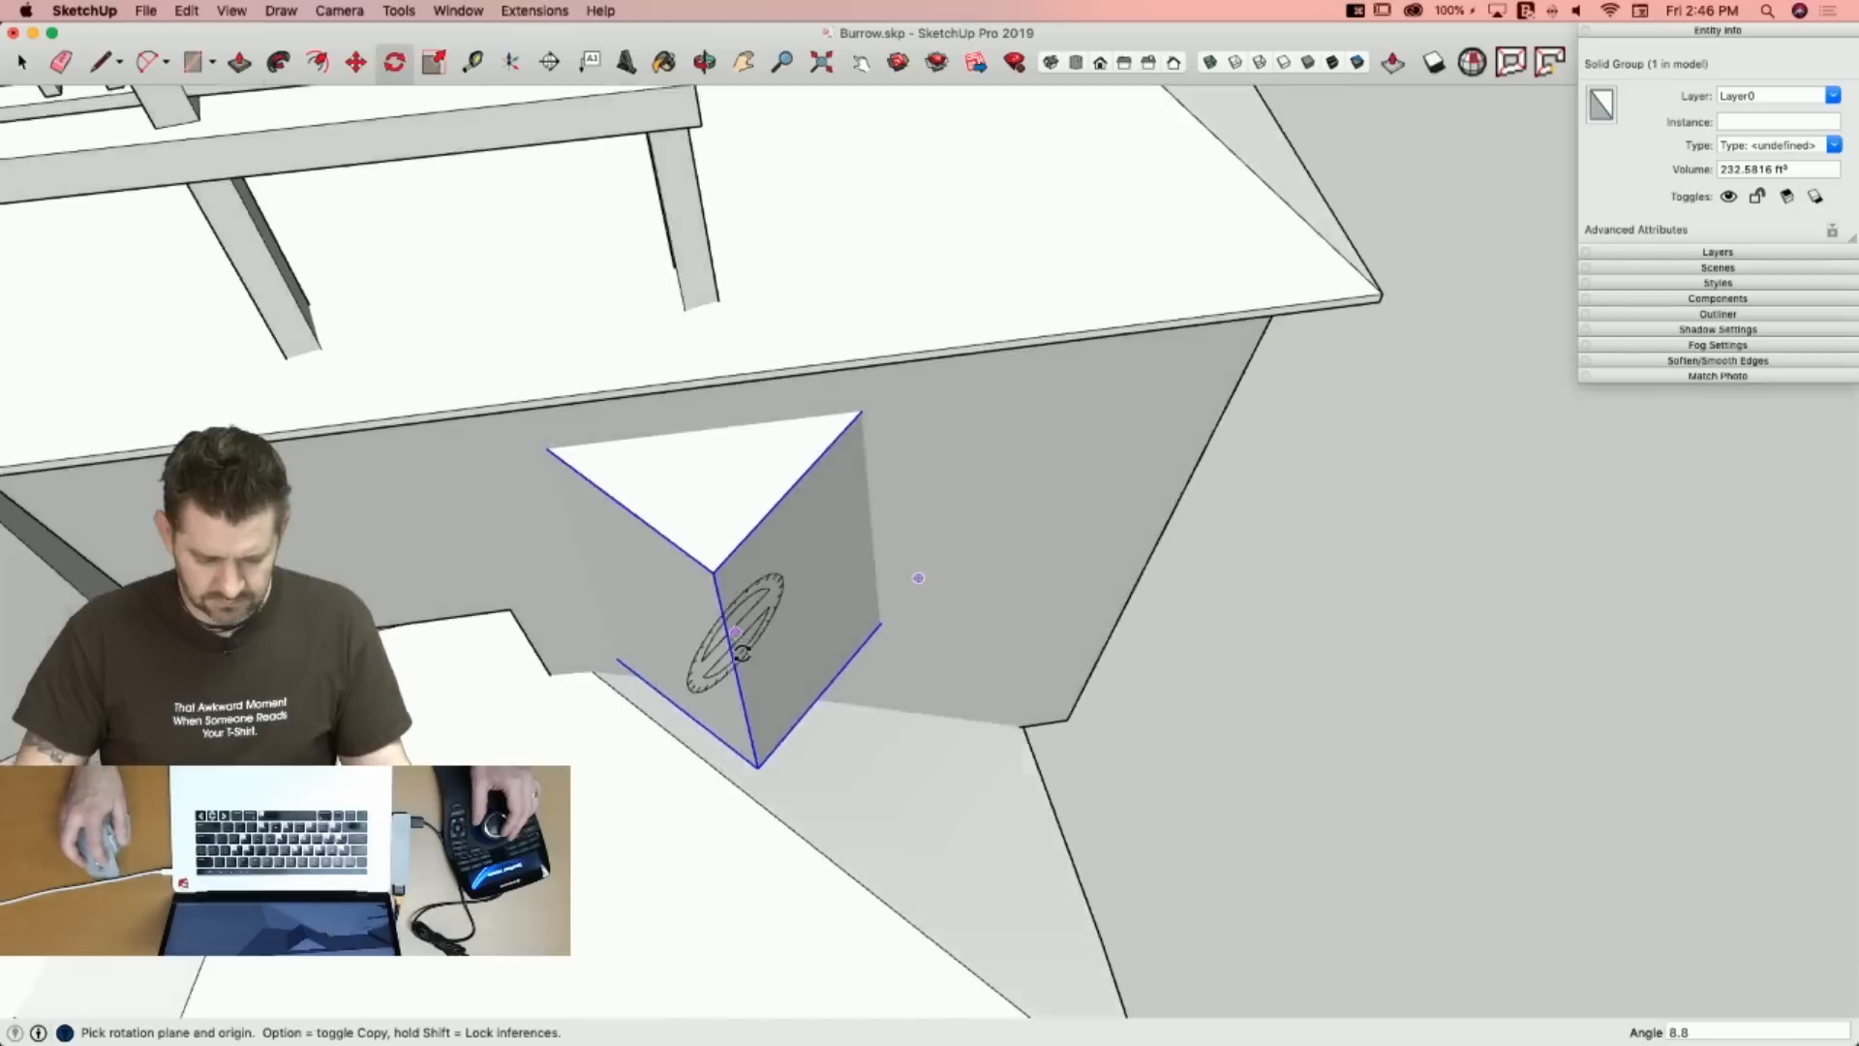
key(m)
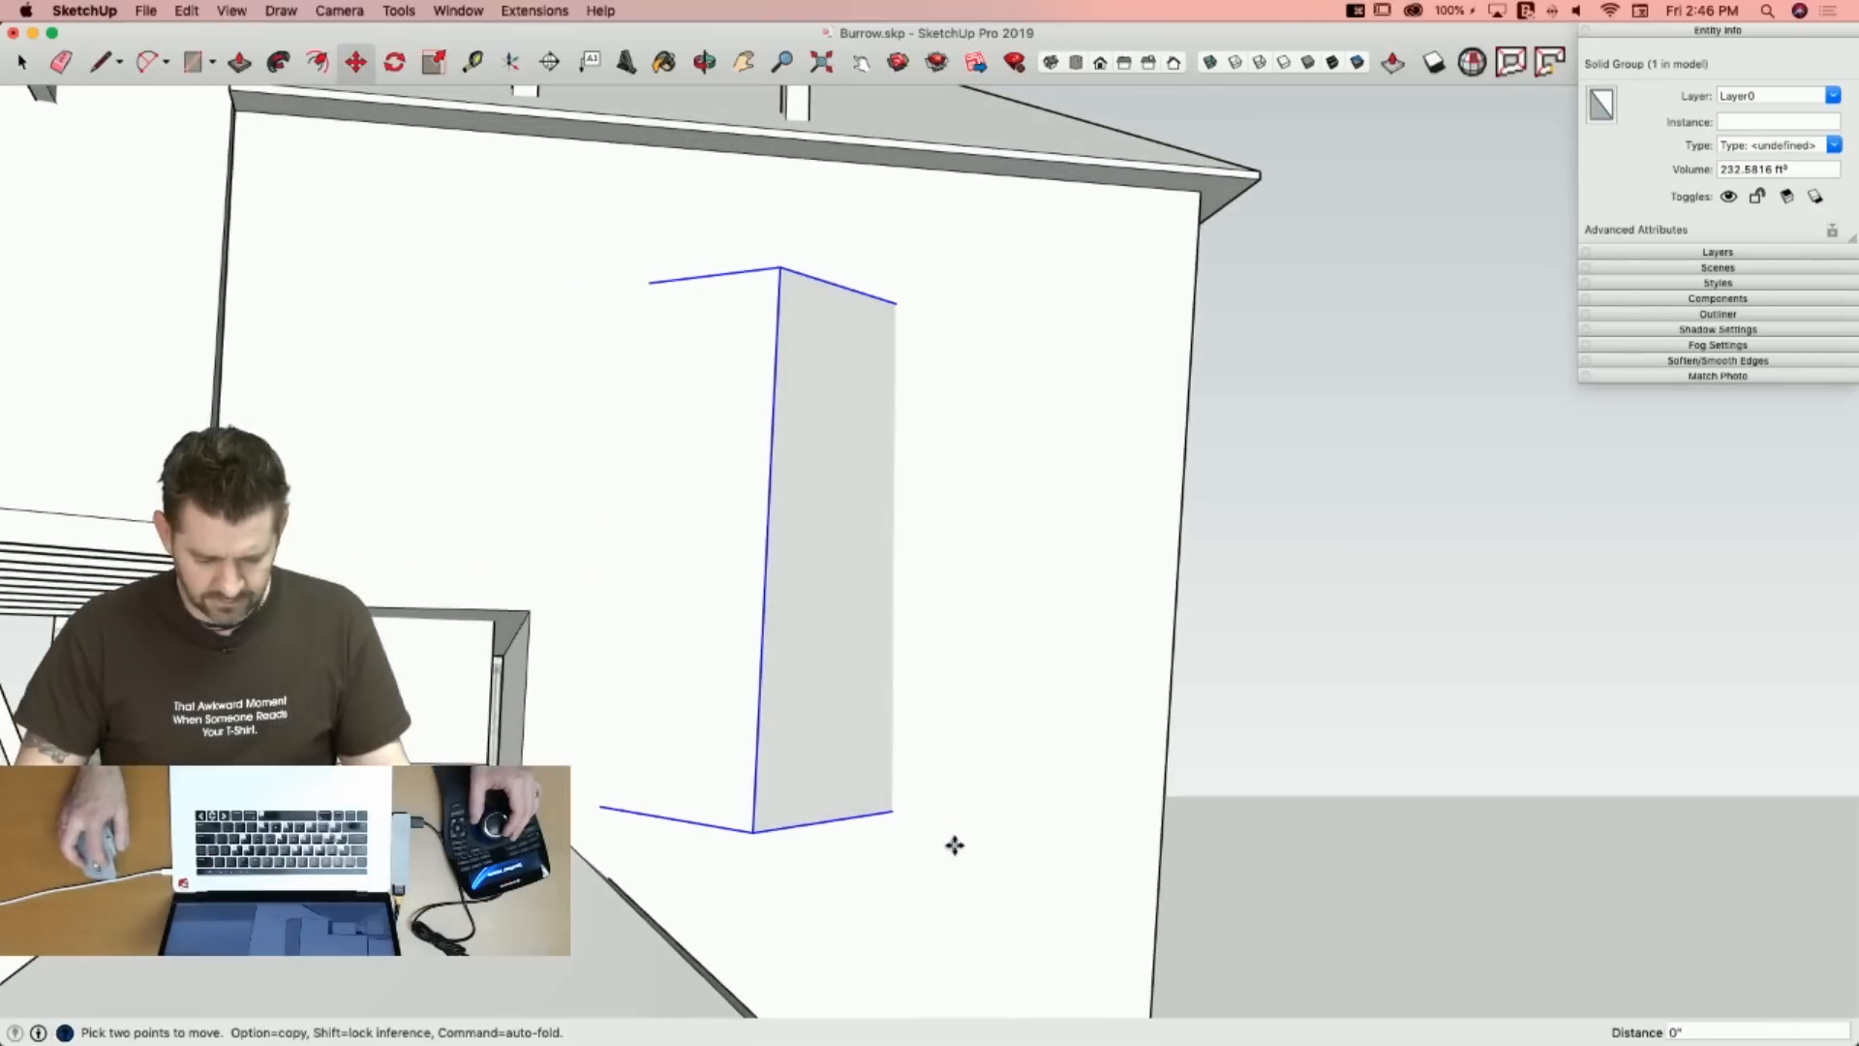
click(955, 843)
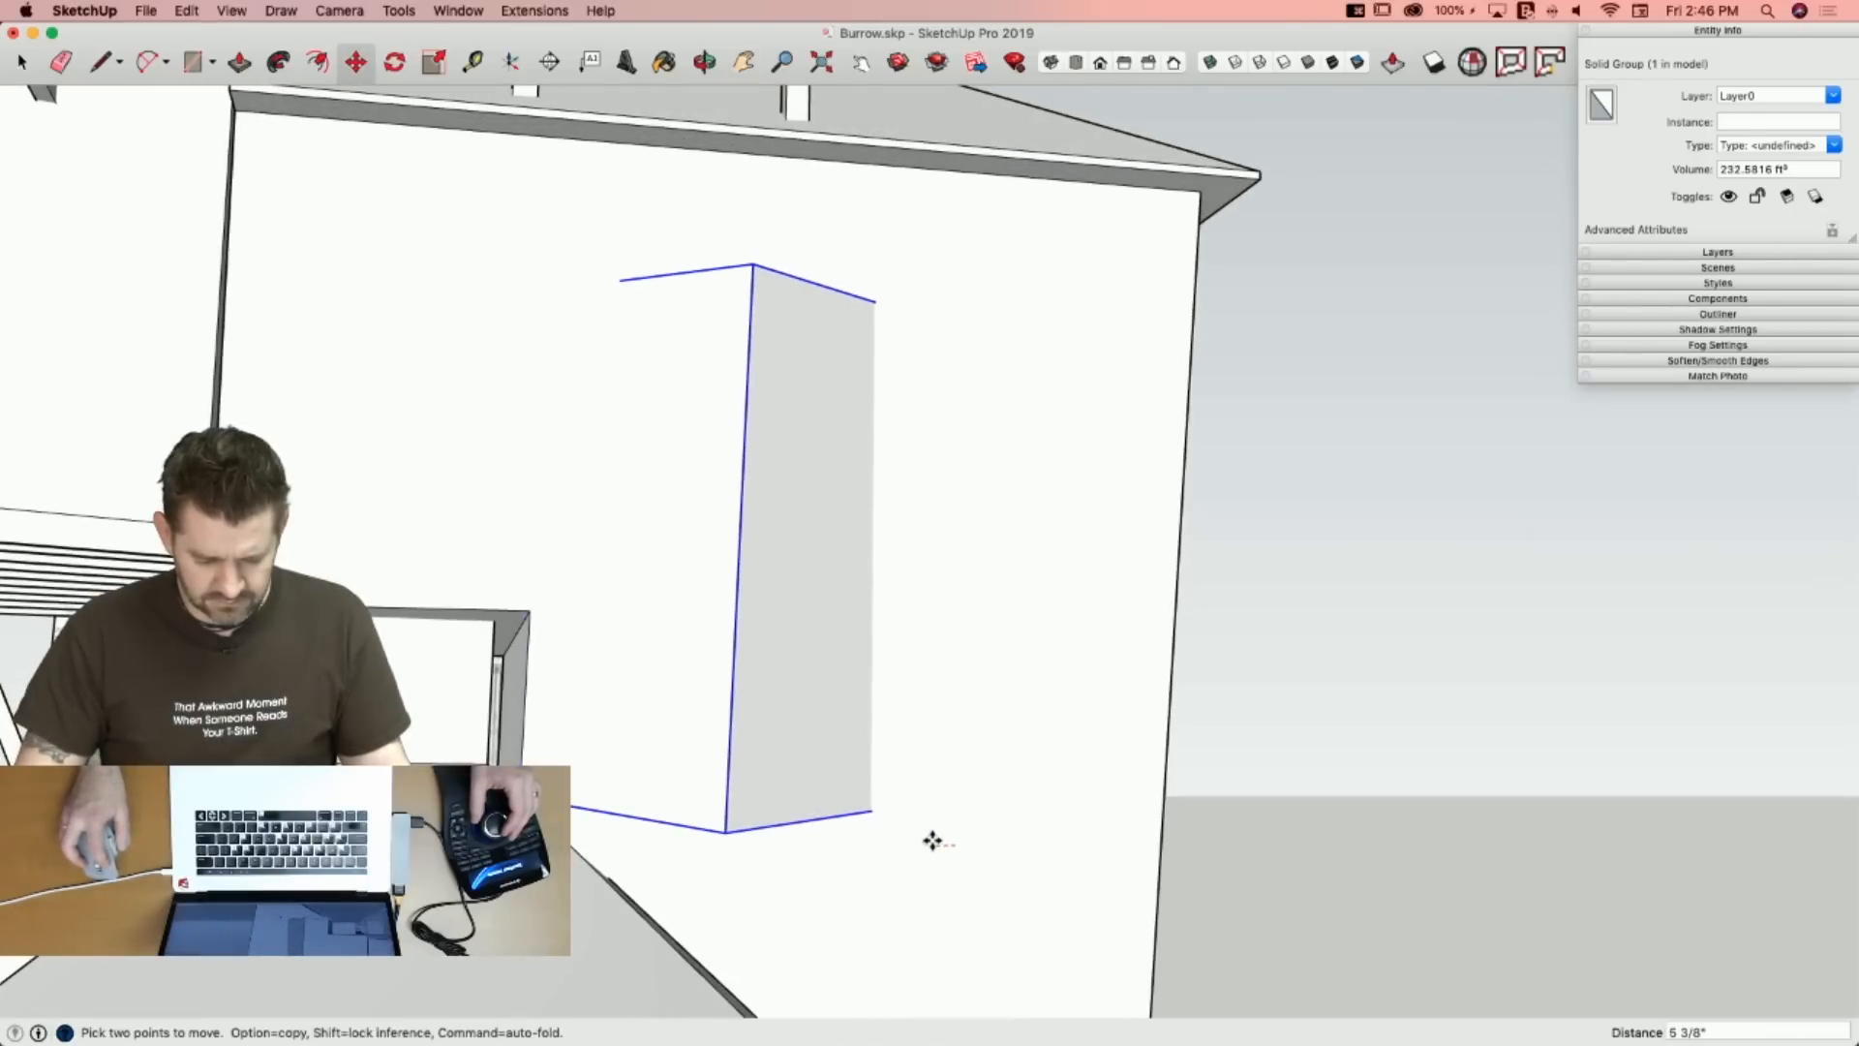
key(space)
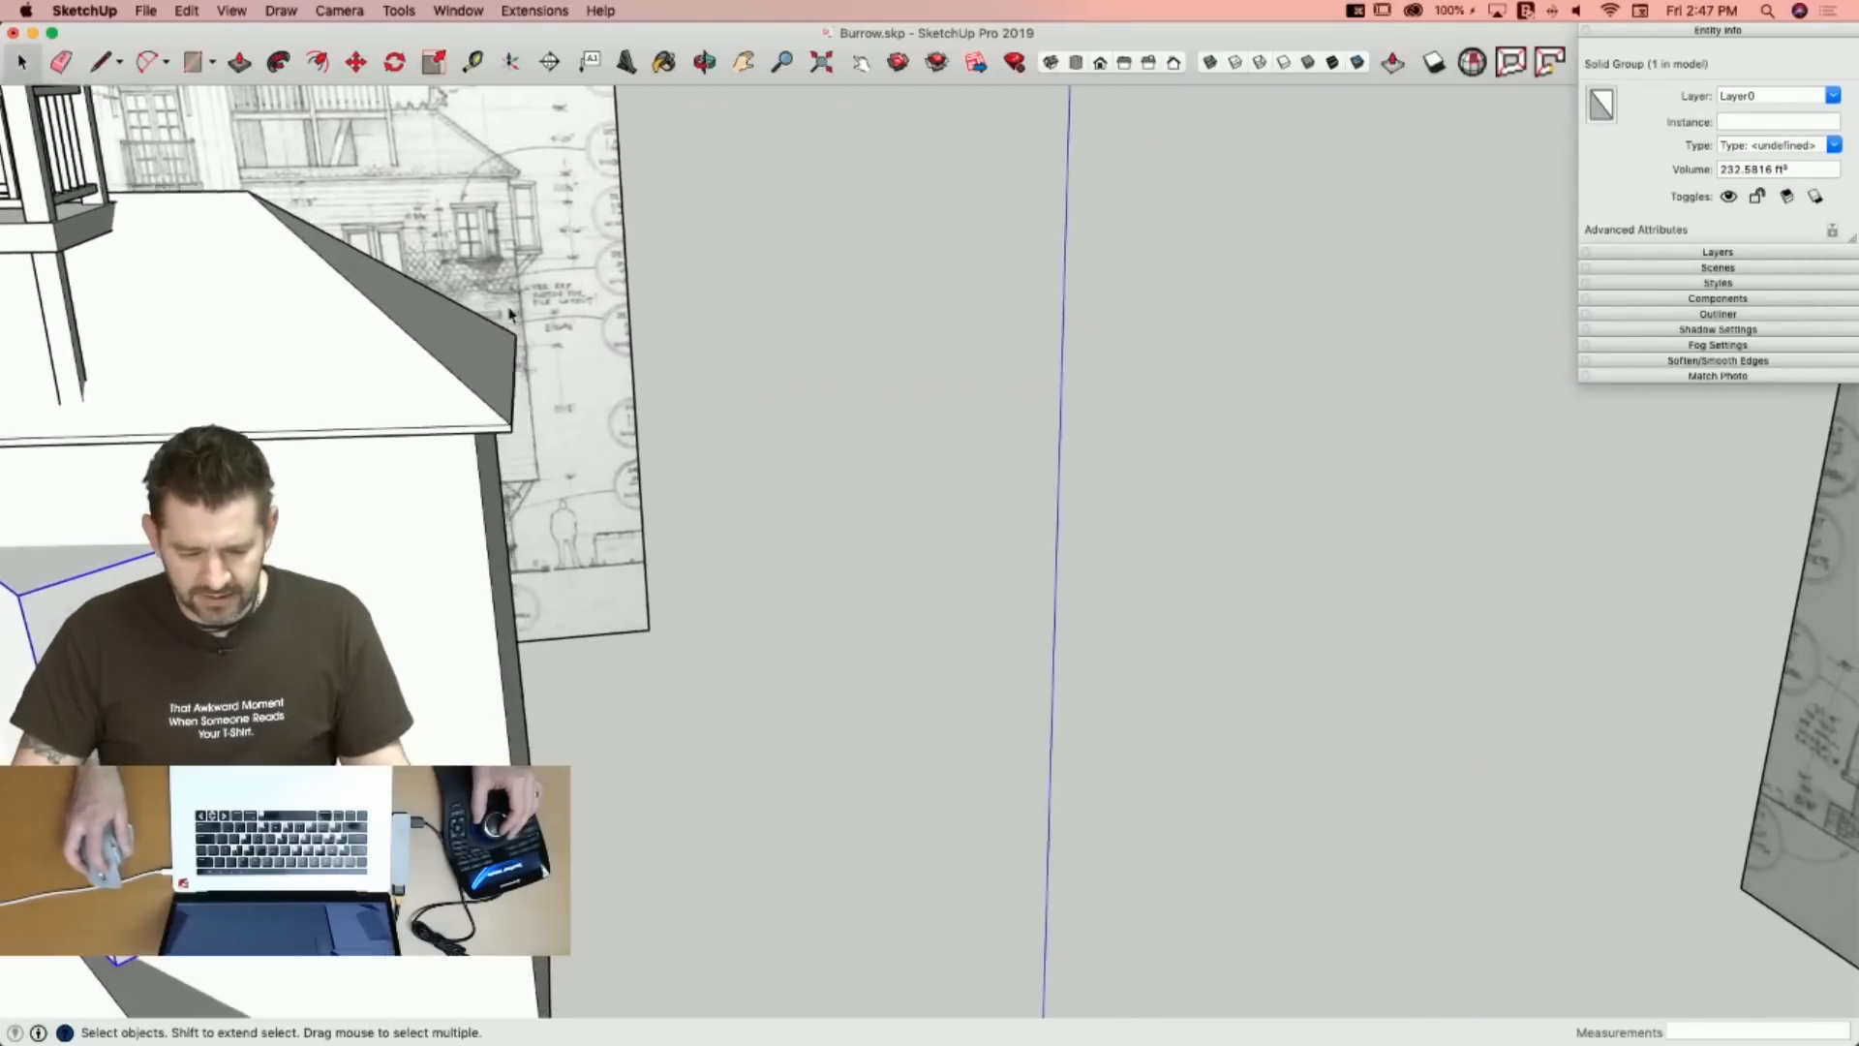
Copy the box toward the wall's upper outer corner and scale the copy's height by 0.50.
key(m)
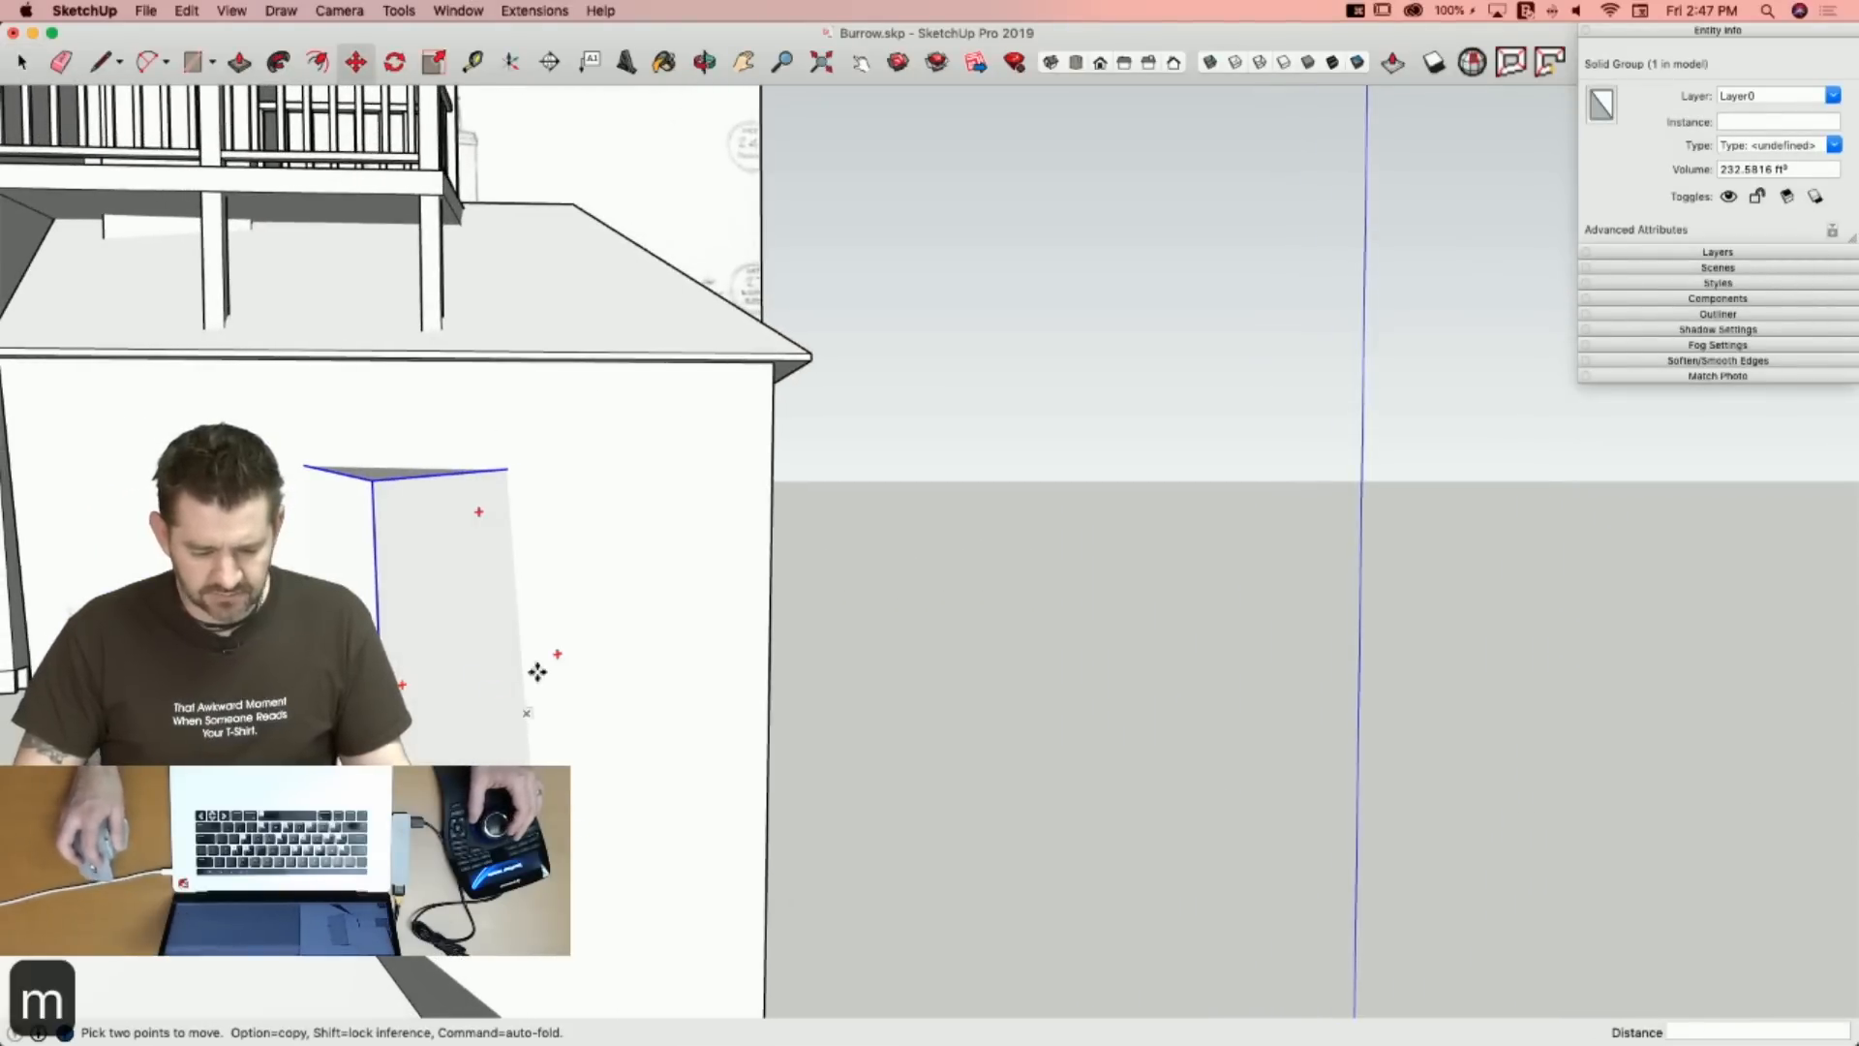
click(504, 471)
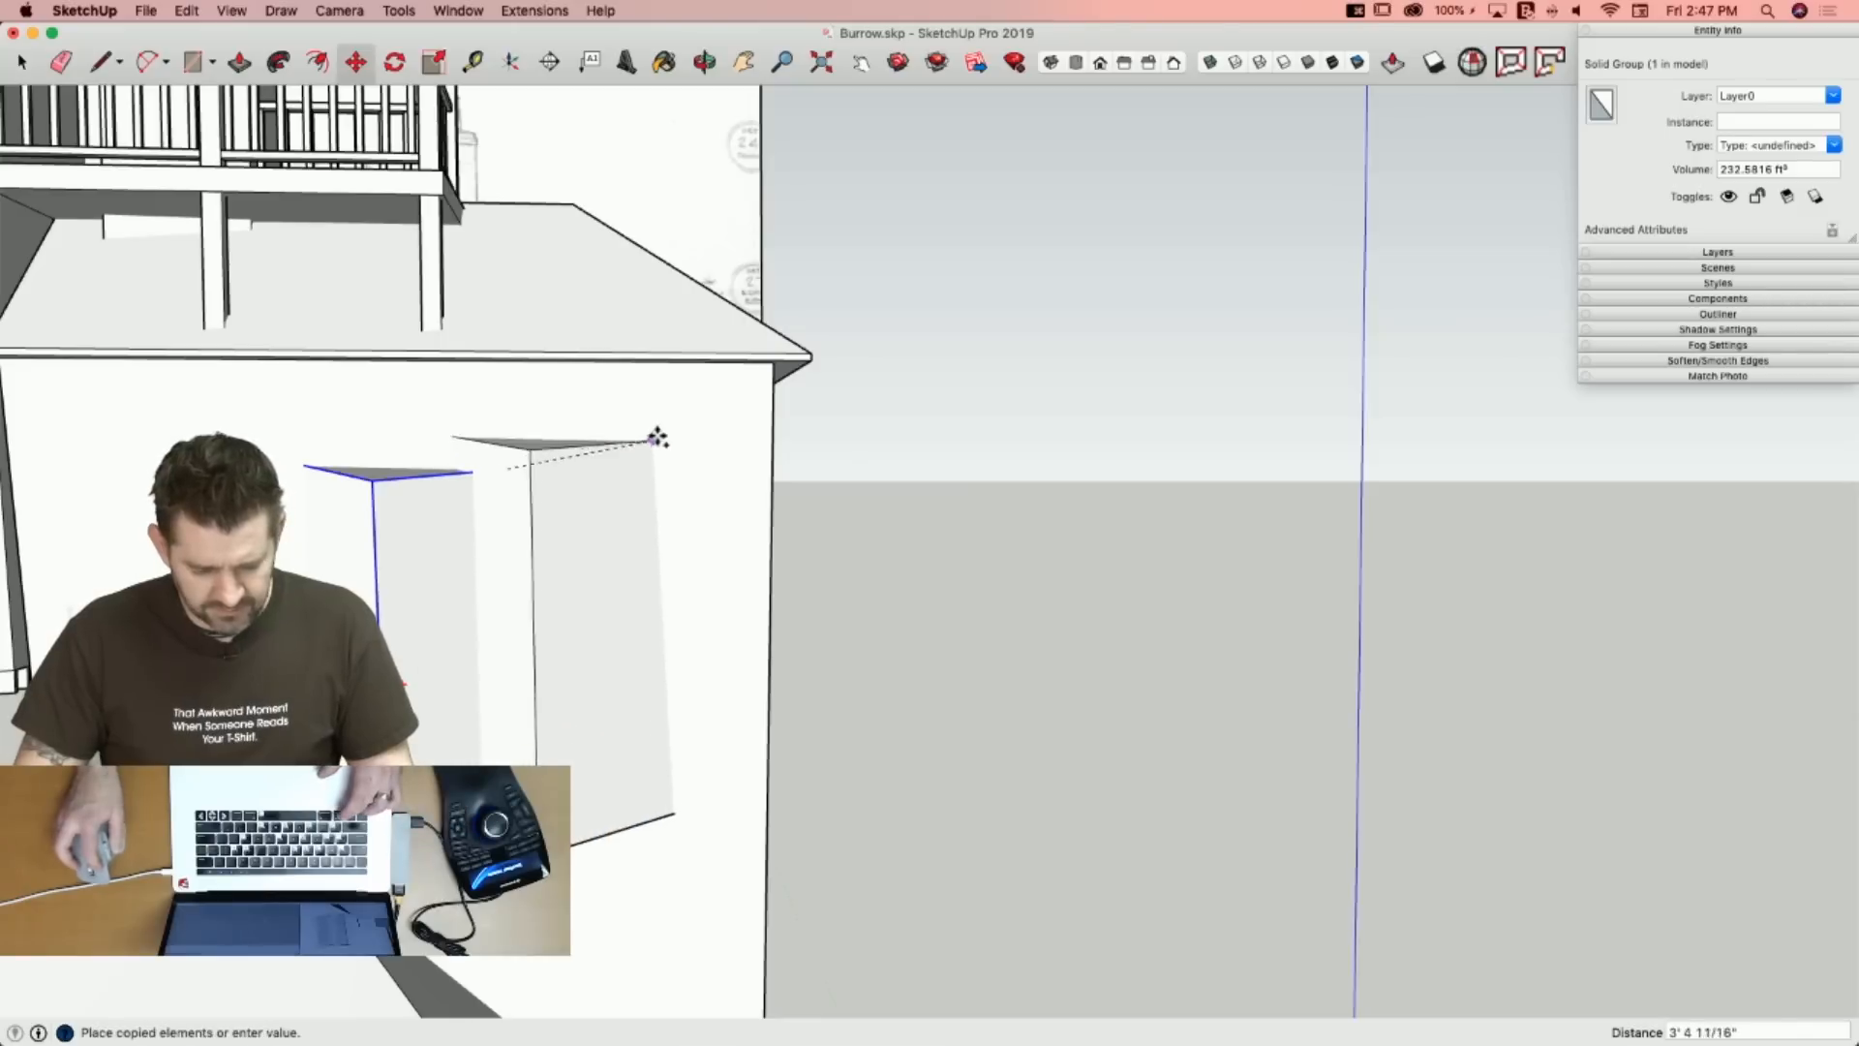
click(714, 398)
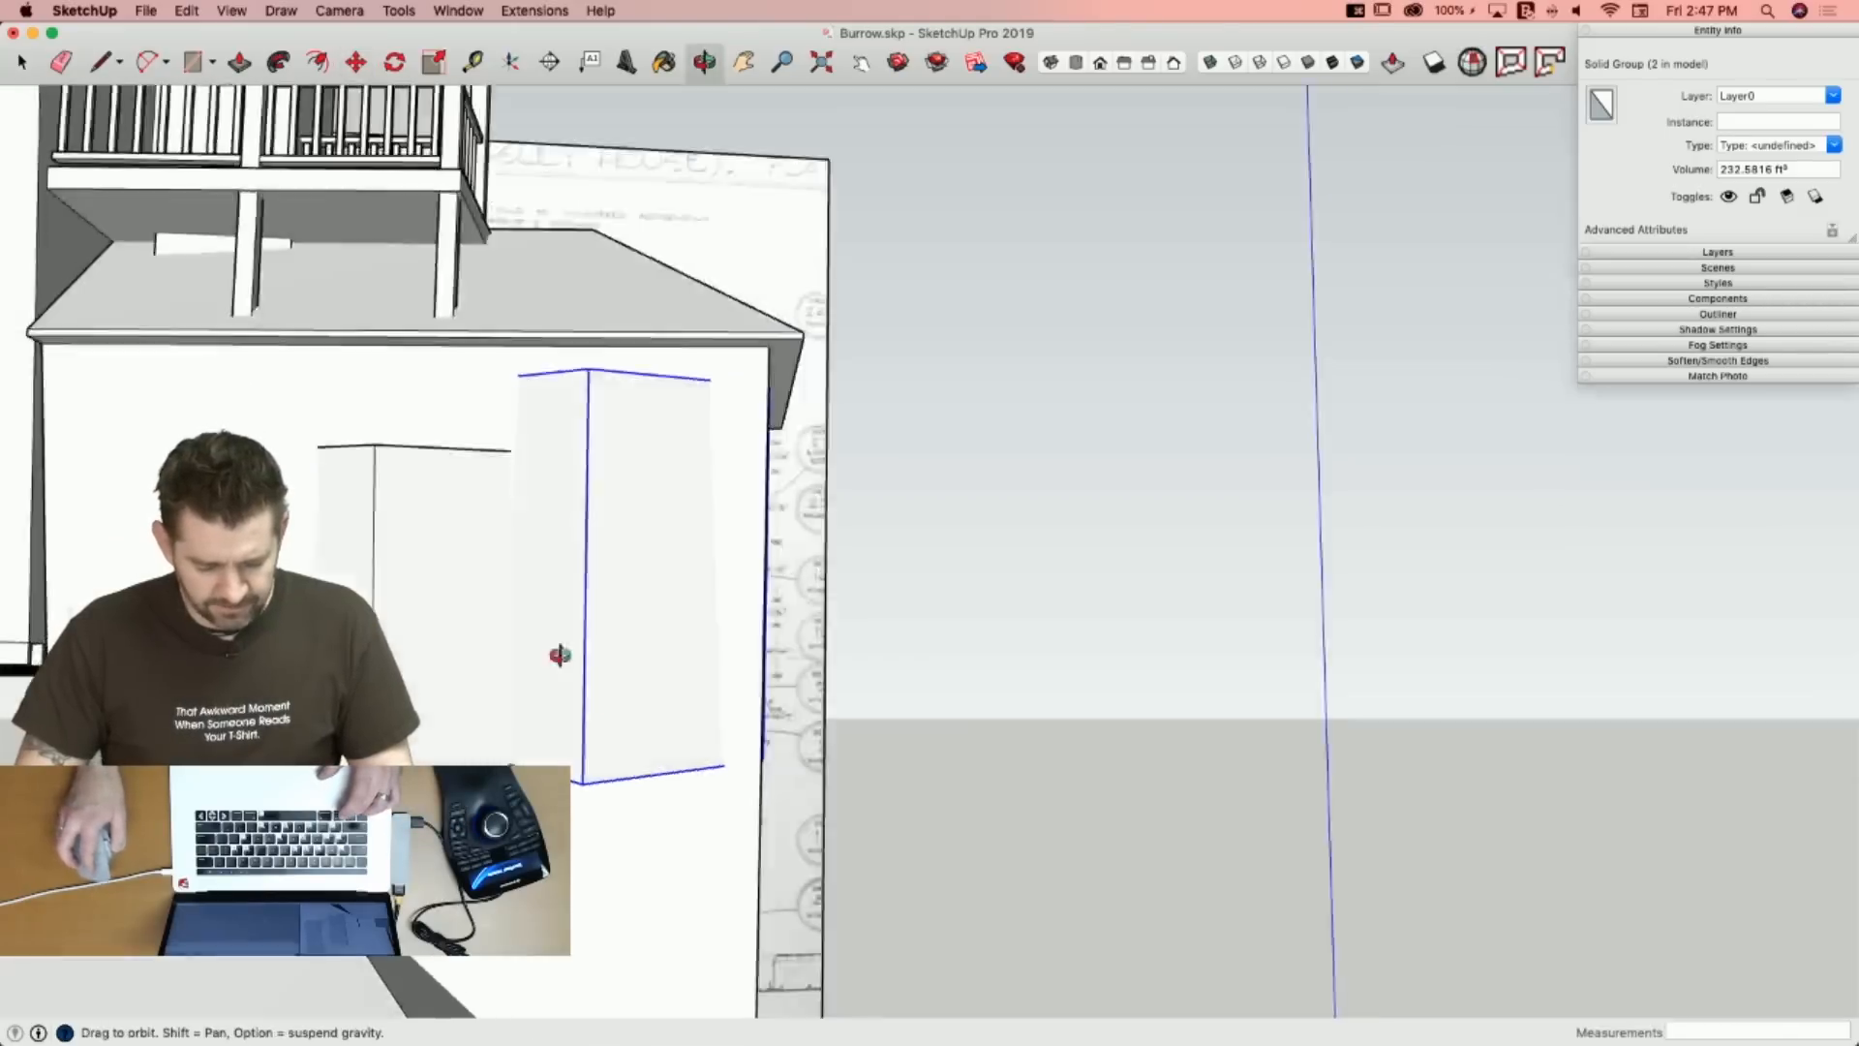
key(s)
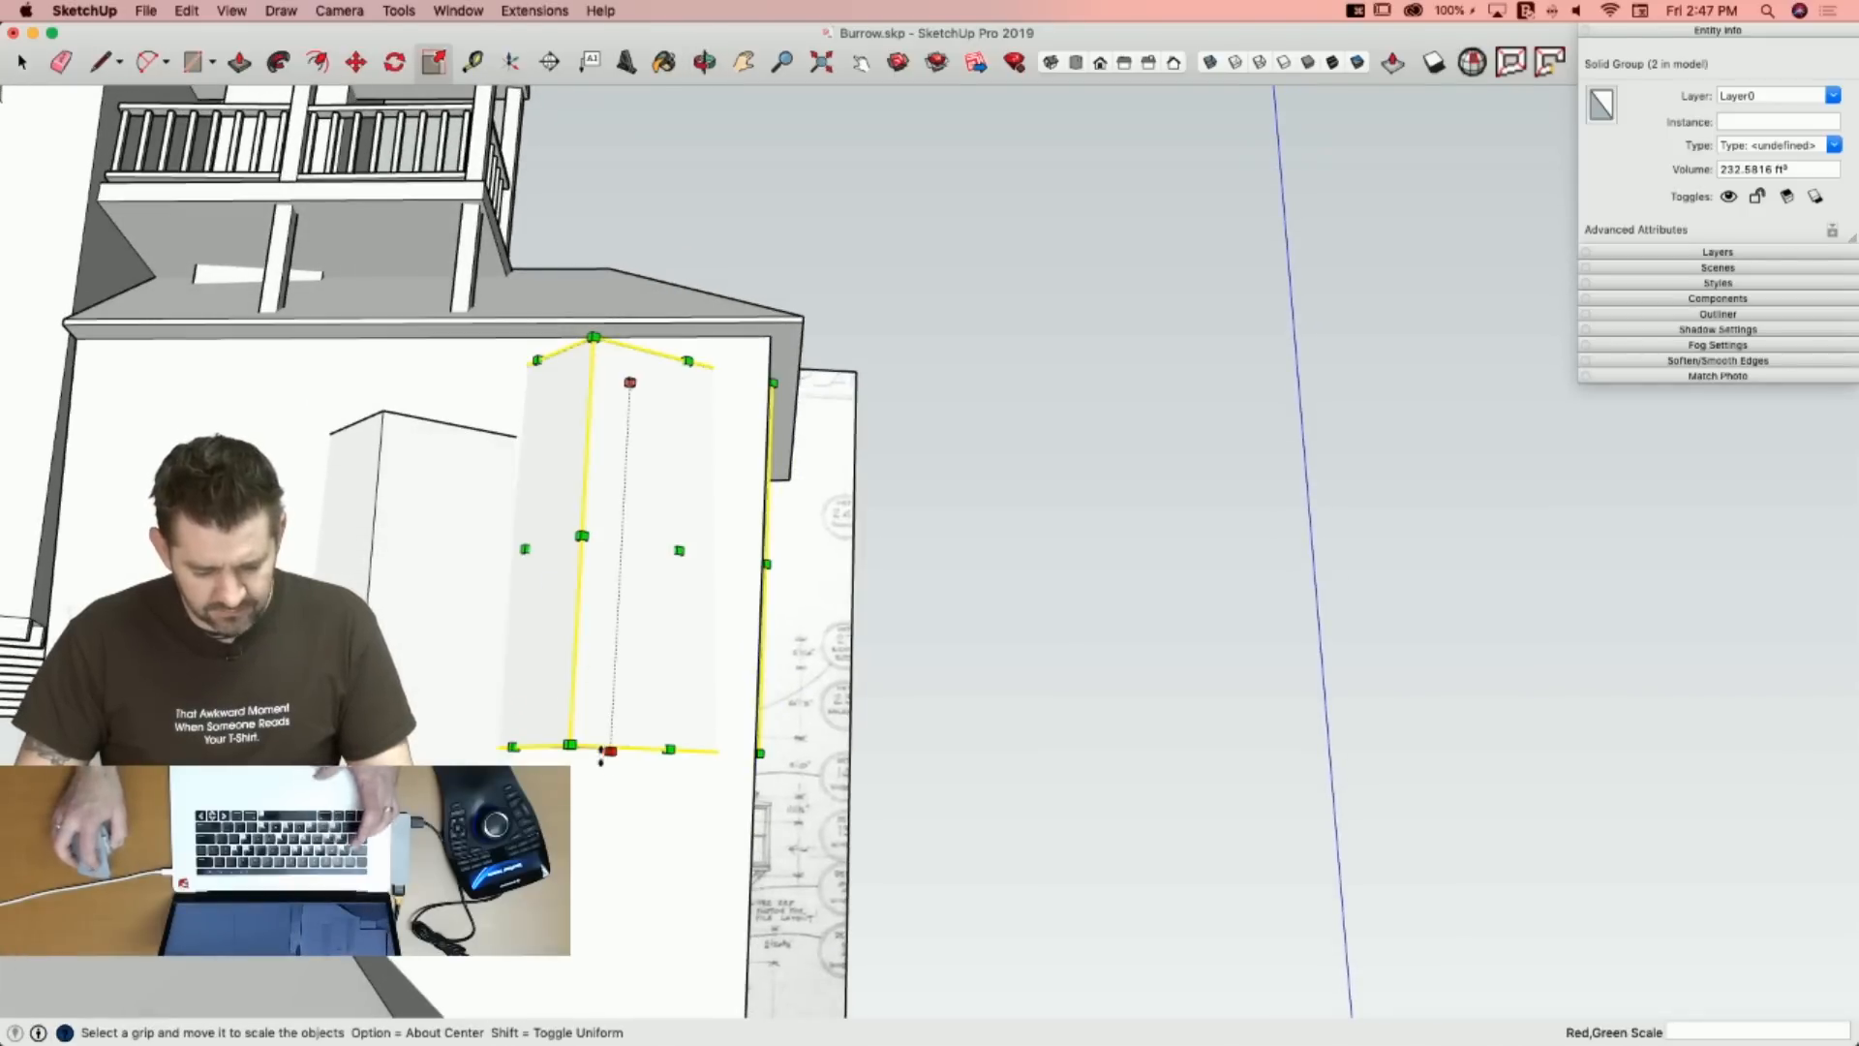
drag(605, 753, 646, 578)
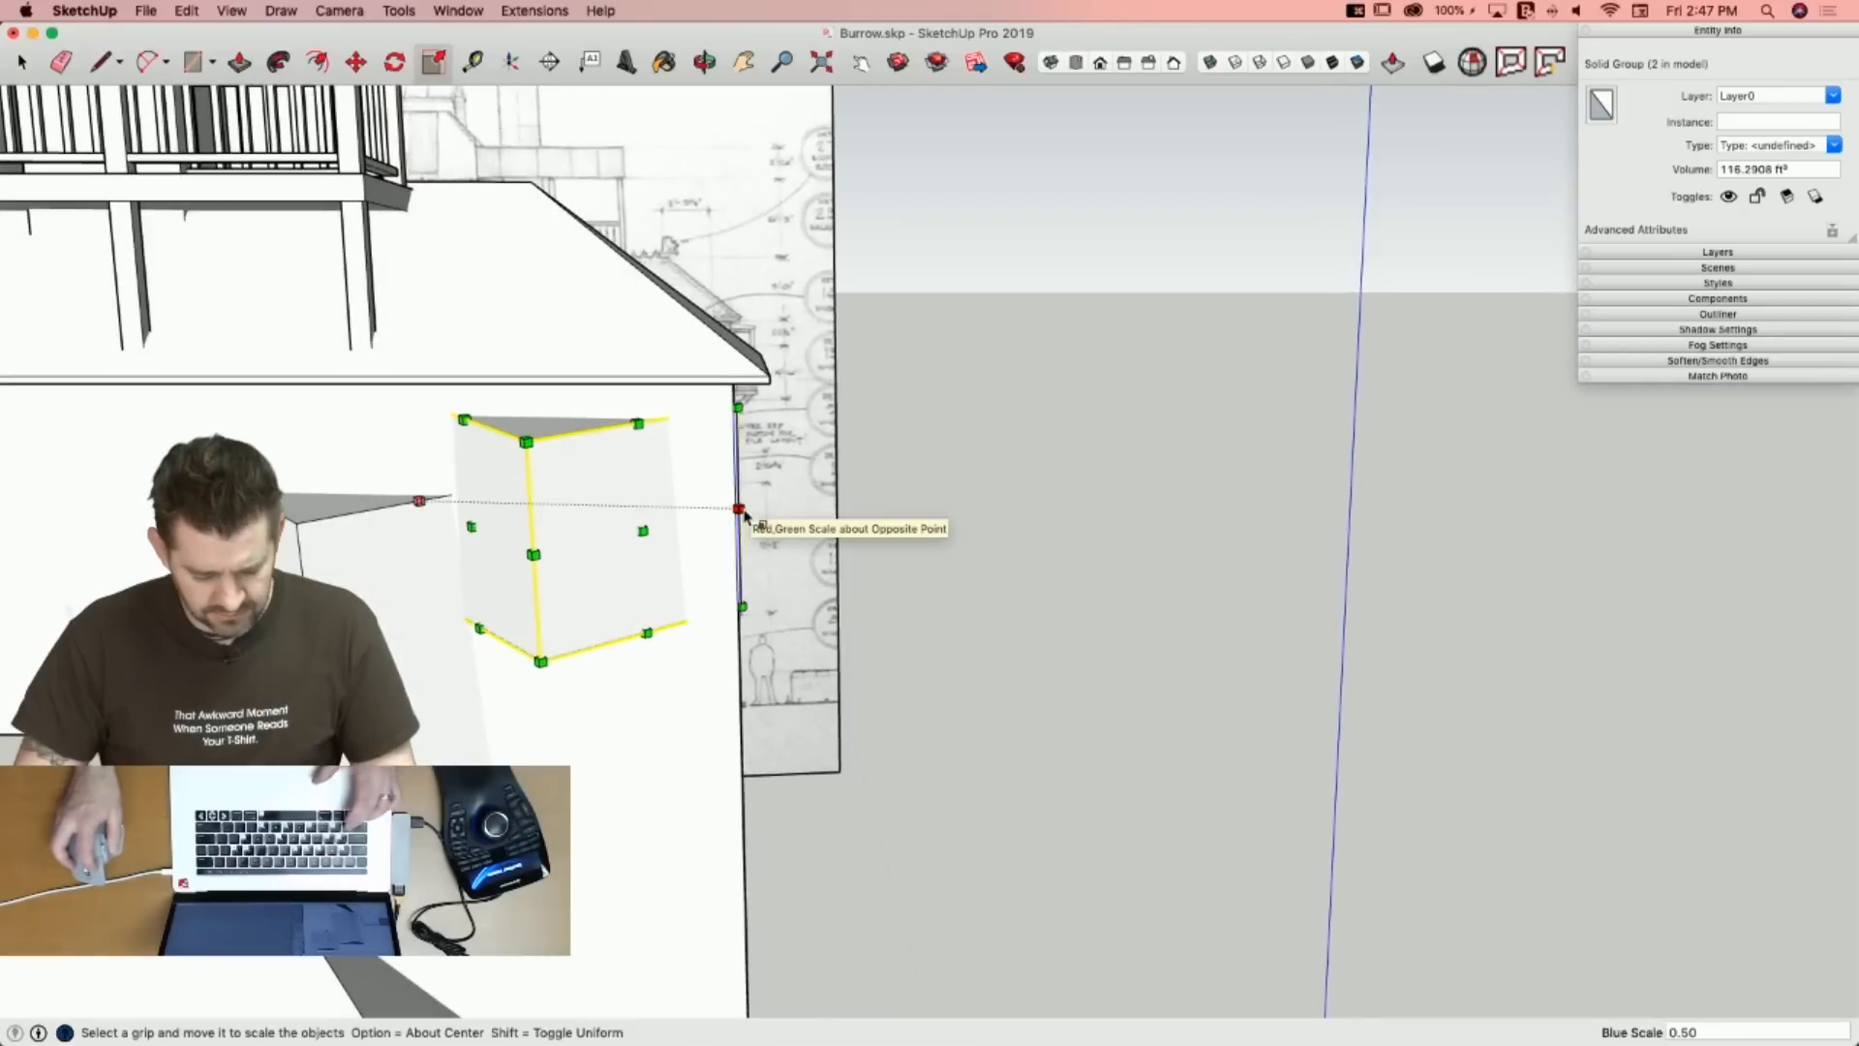
Scale the copied box by 0.87 and 0.72 in plan and 0.86 in height, and lower its top slightly.
drag(740, 509, 707, 515)
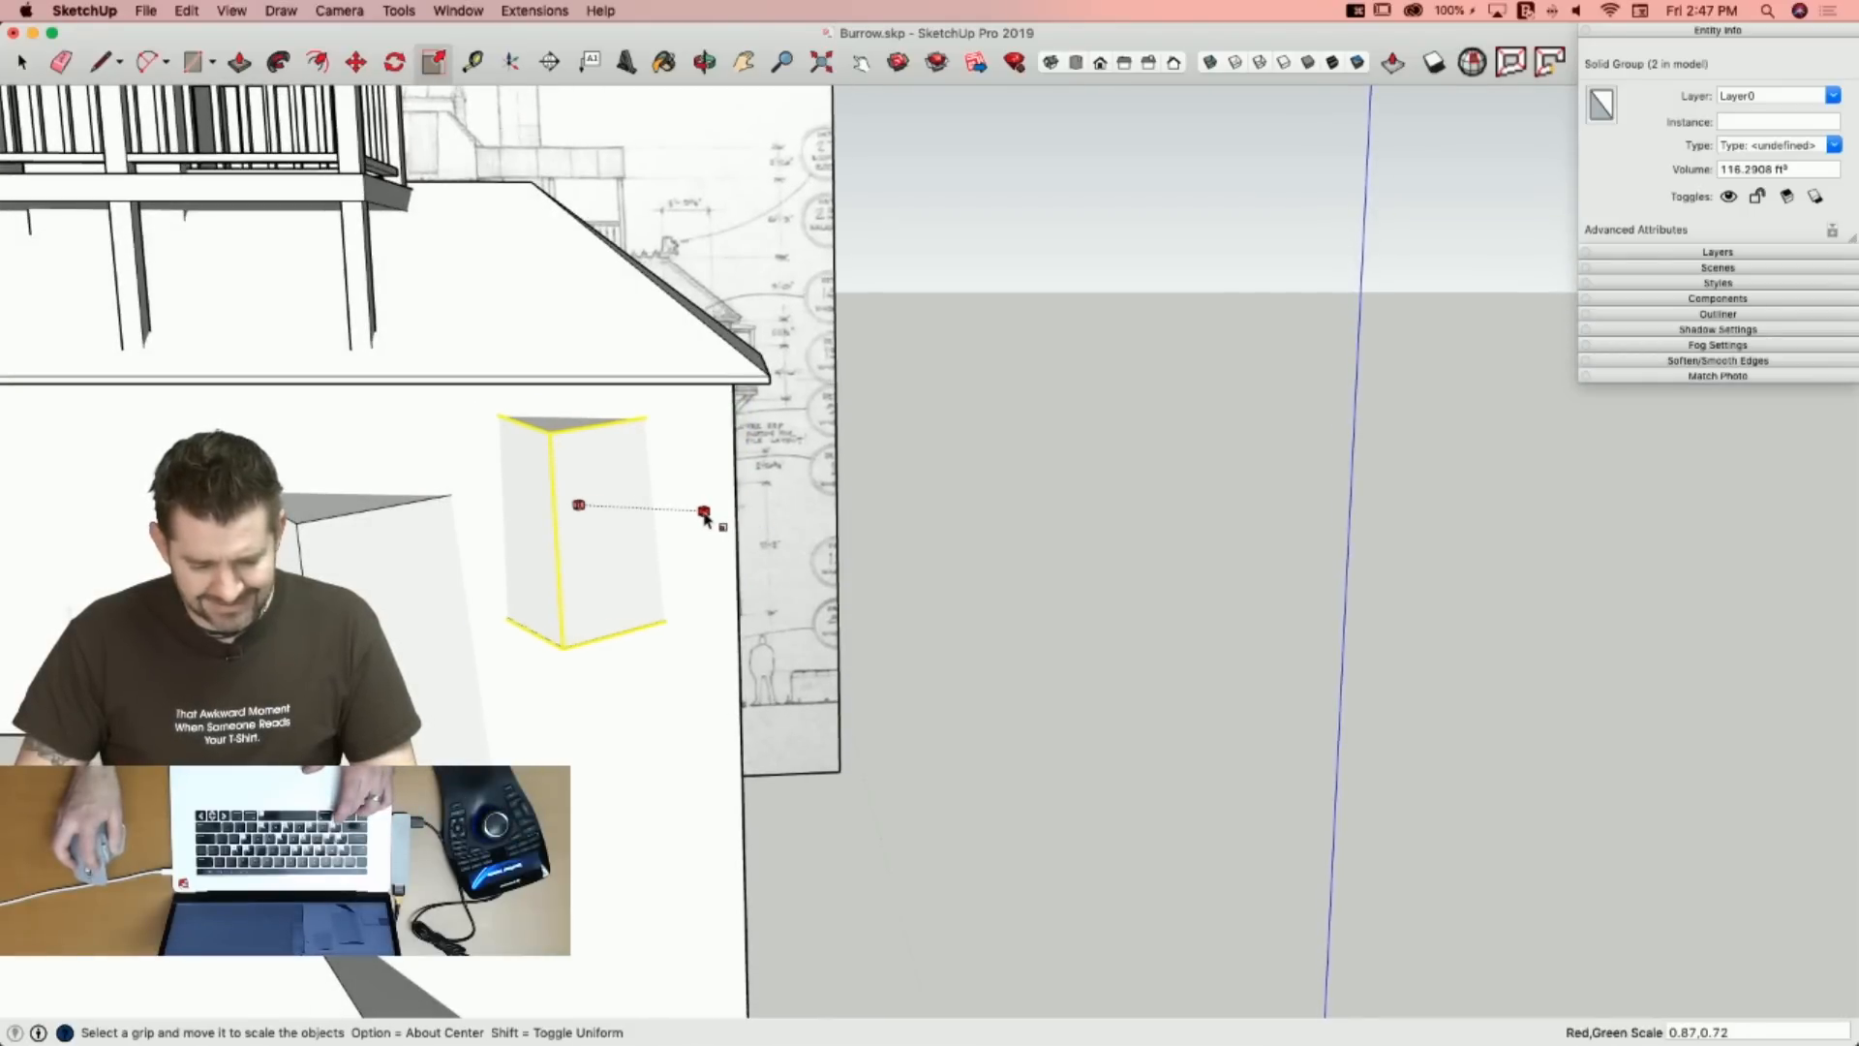
drag(709, 529, 710, 531)
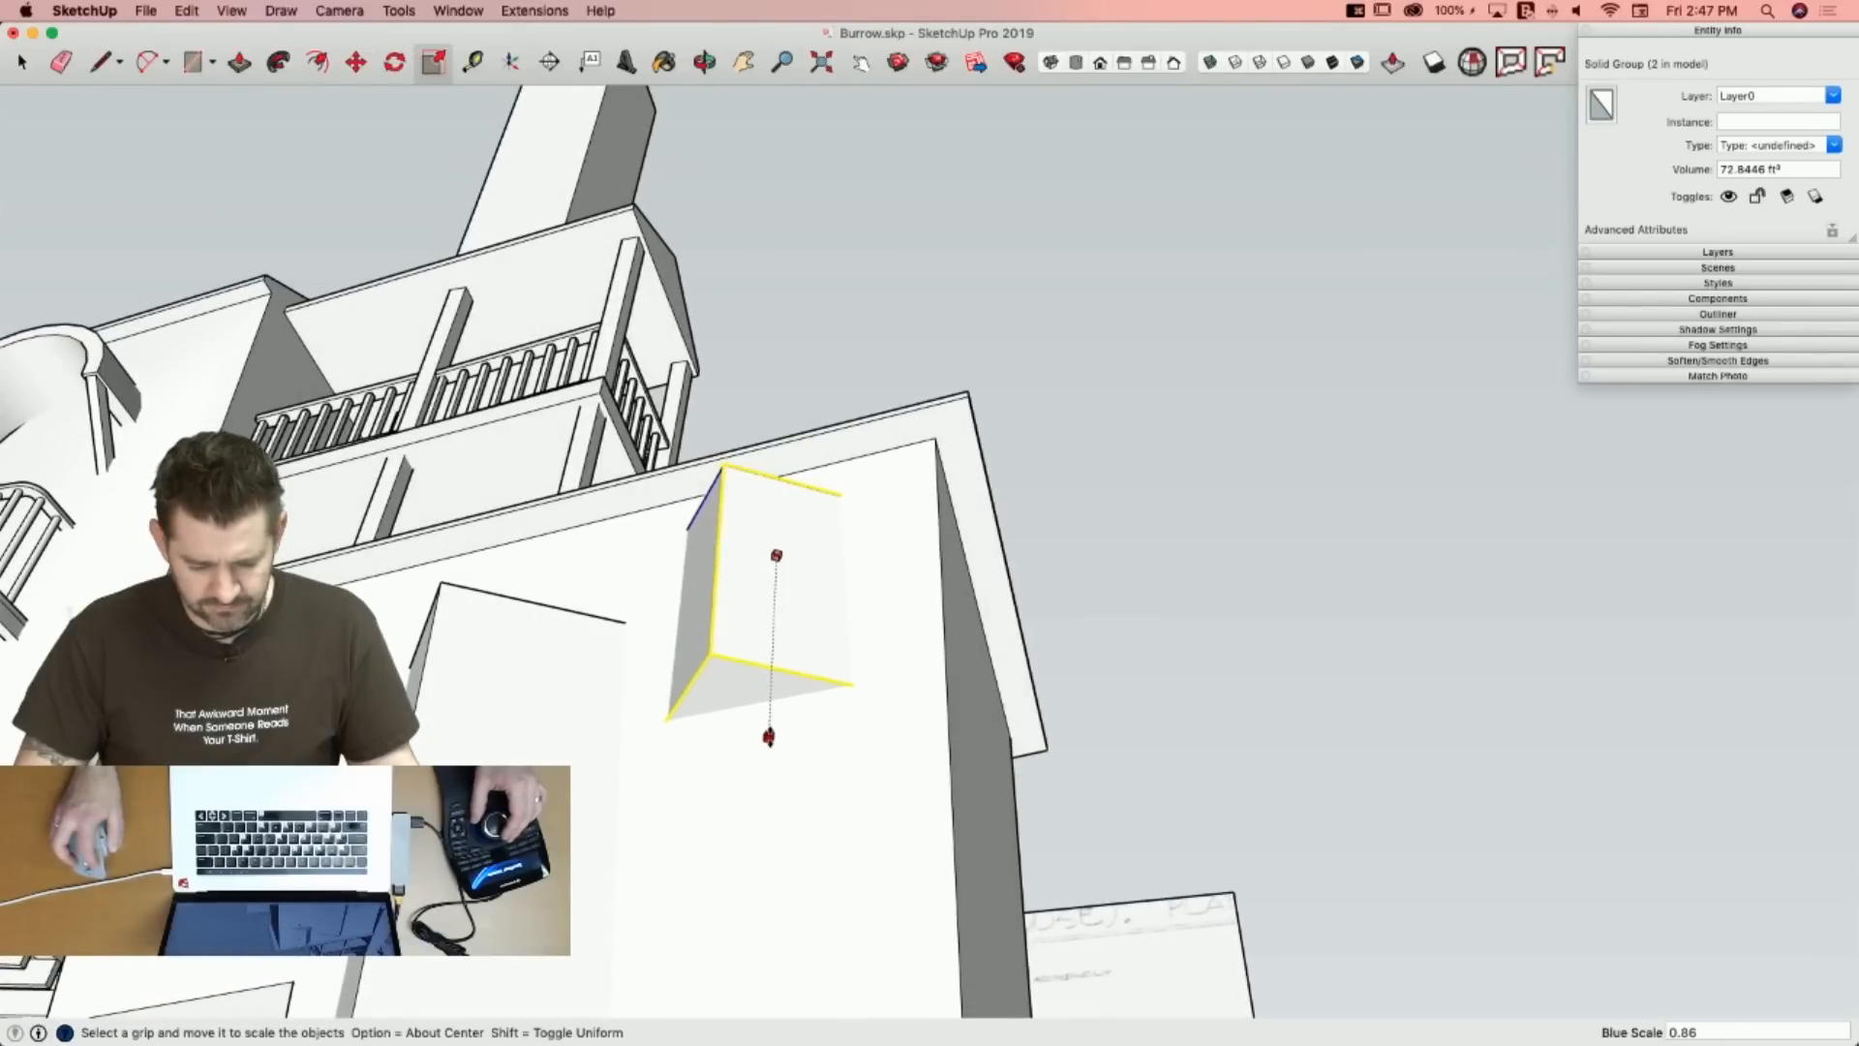
drag(768, 735, 769, 737)
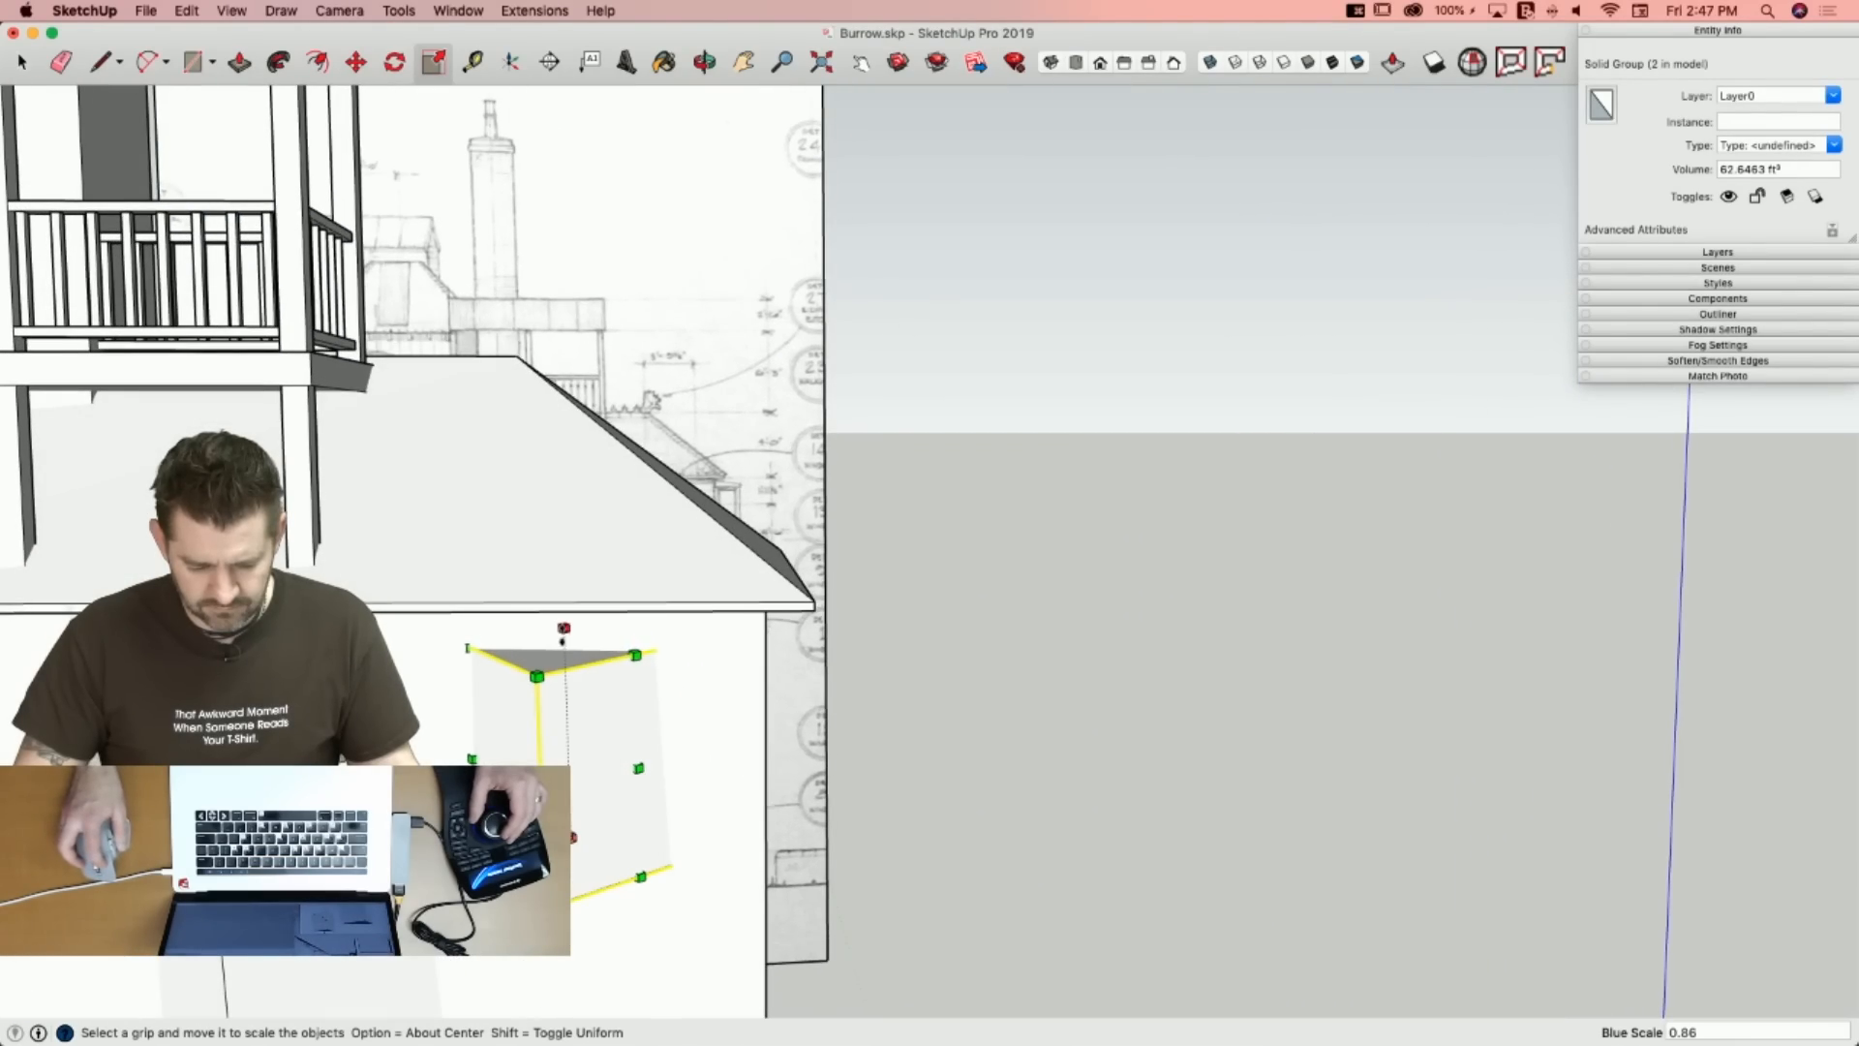
drag(564, 650, 566, 651)
key(space)
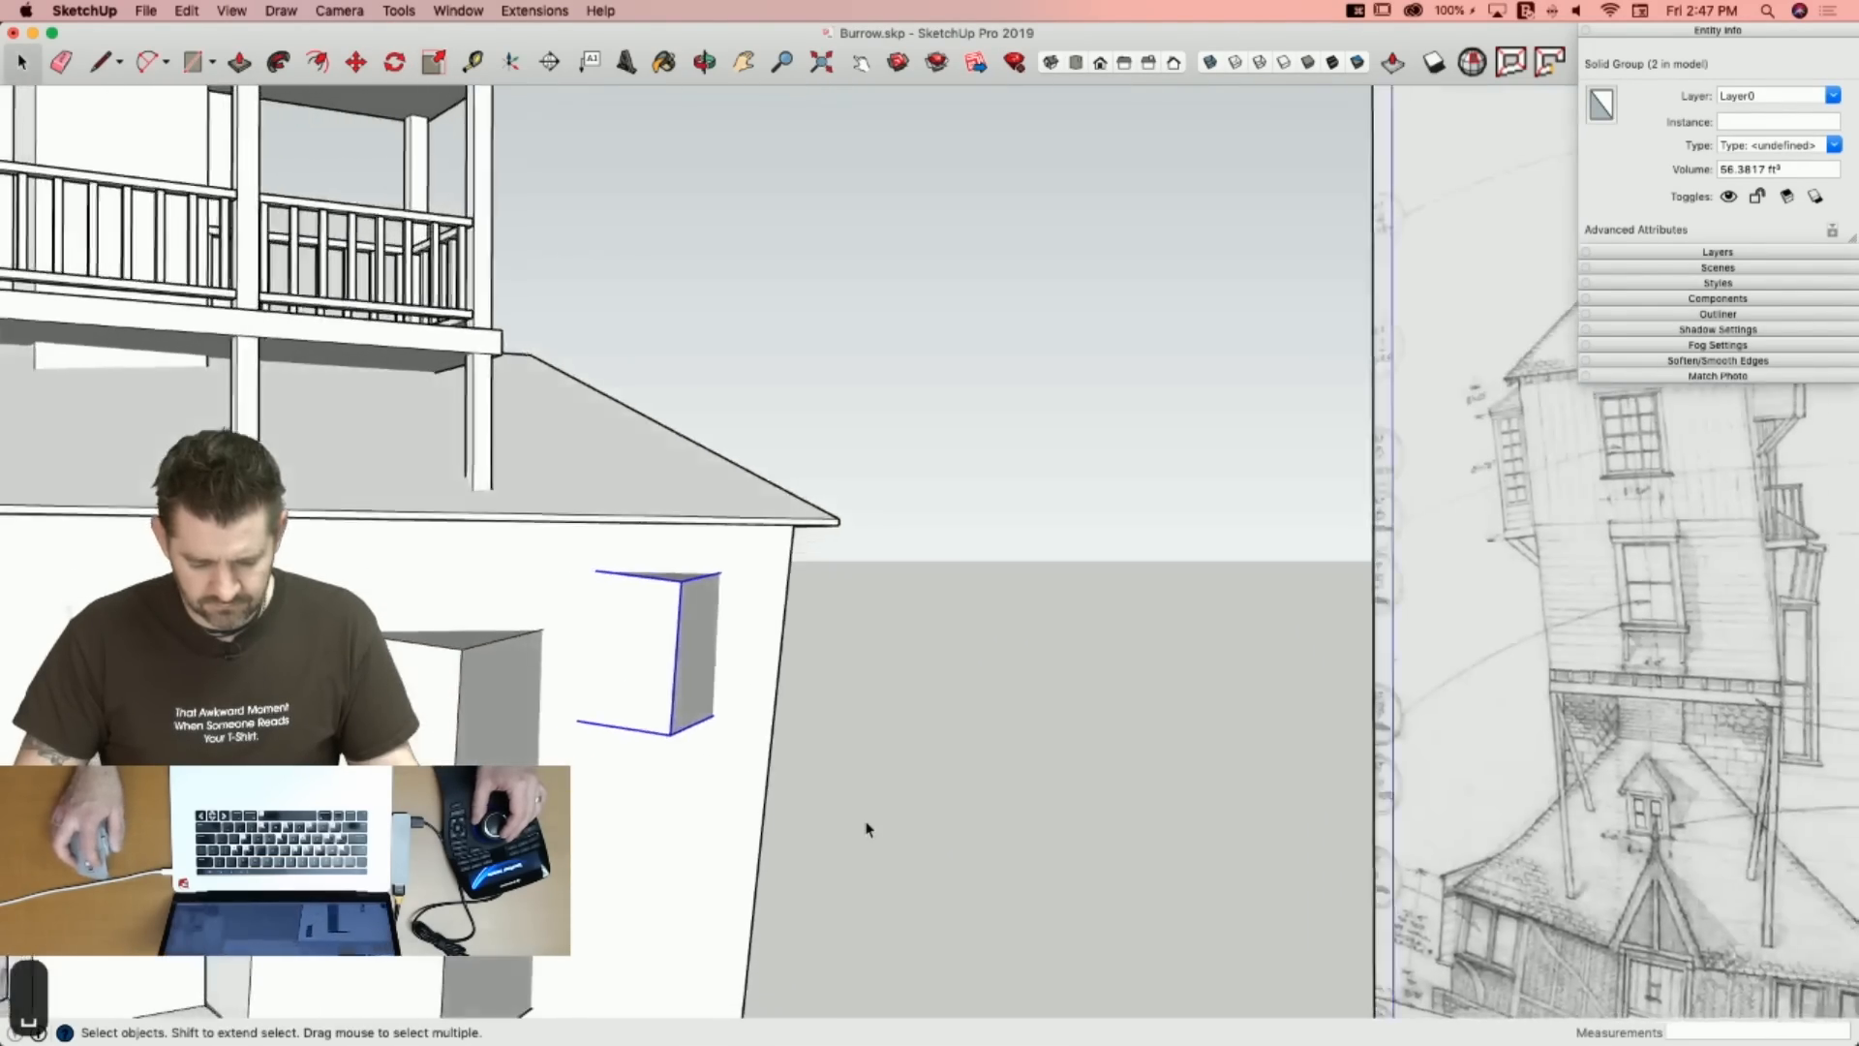
click(867, 830)
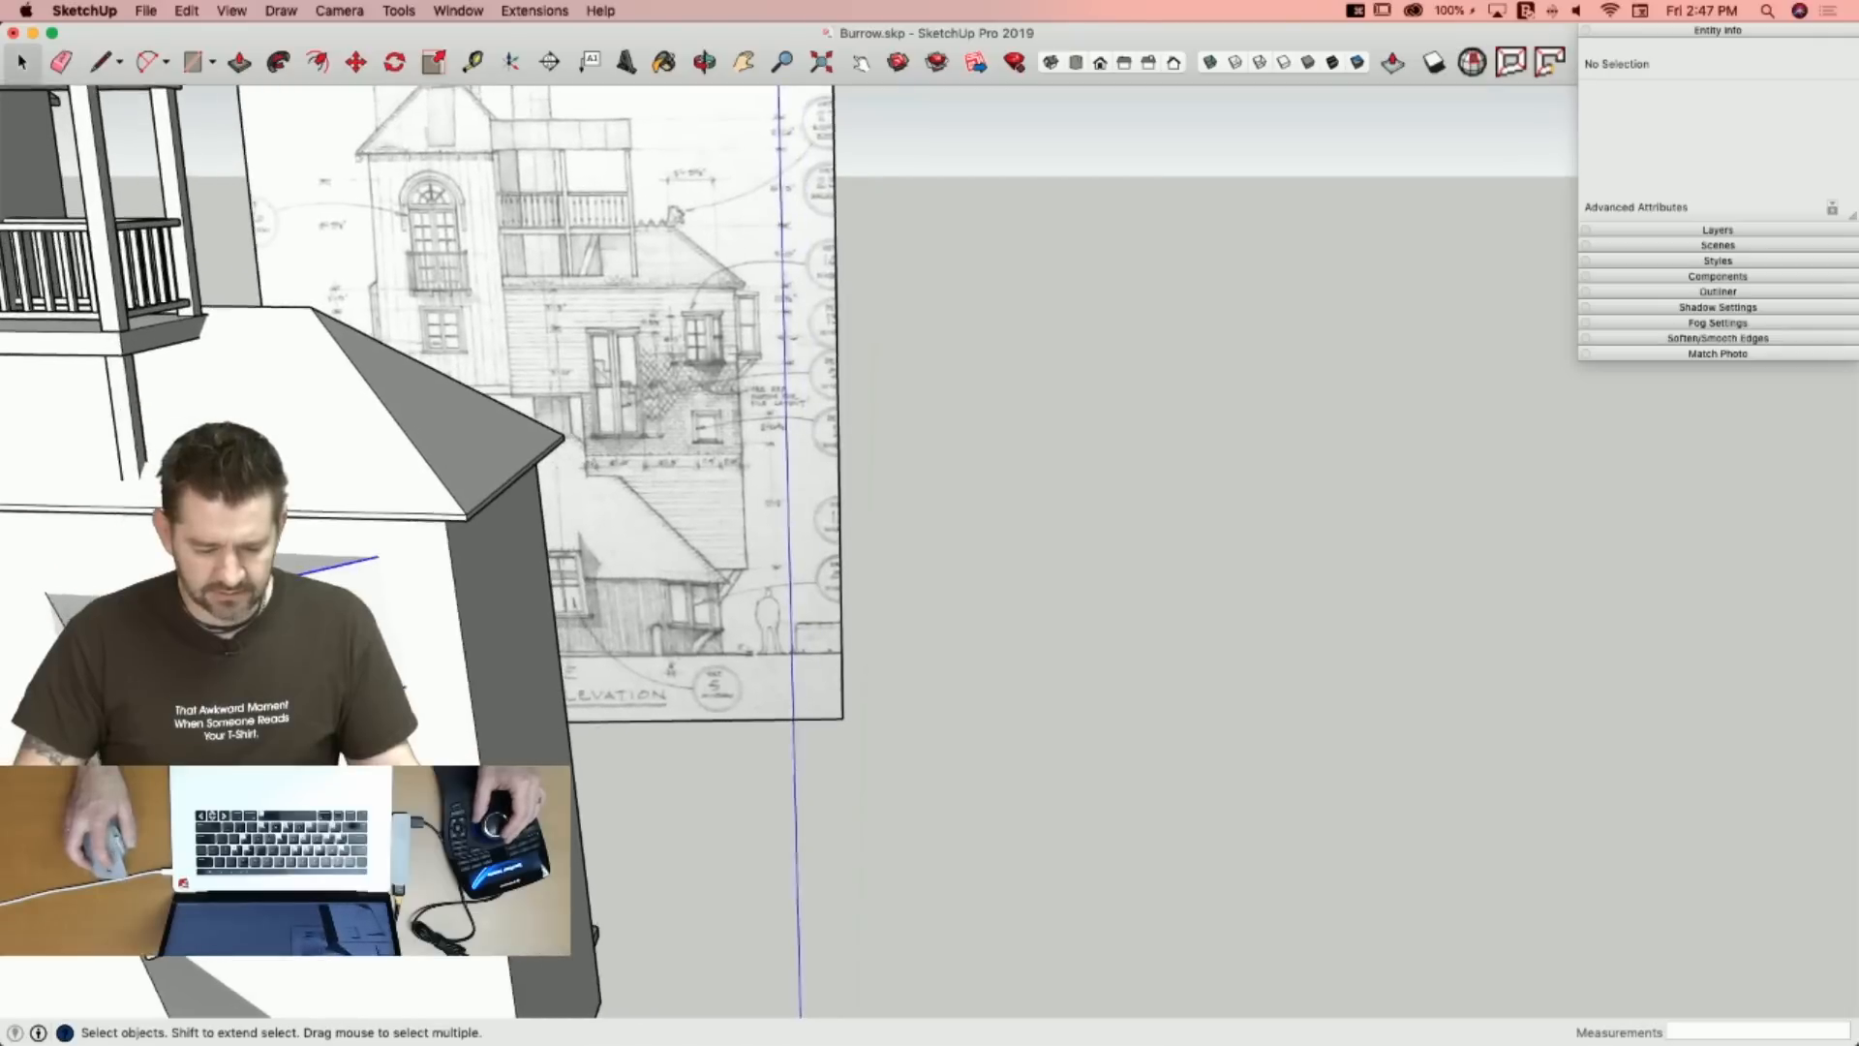
Copy the small bay box onto the adjoining leaning wall under the roof and shrink the copy in plan.
key(m)
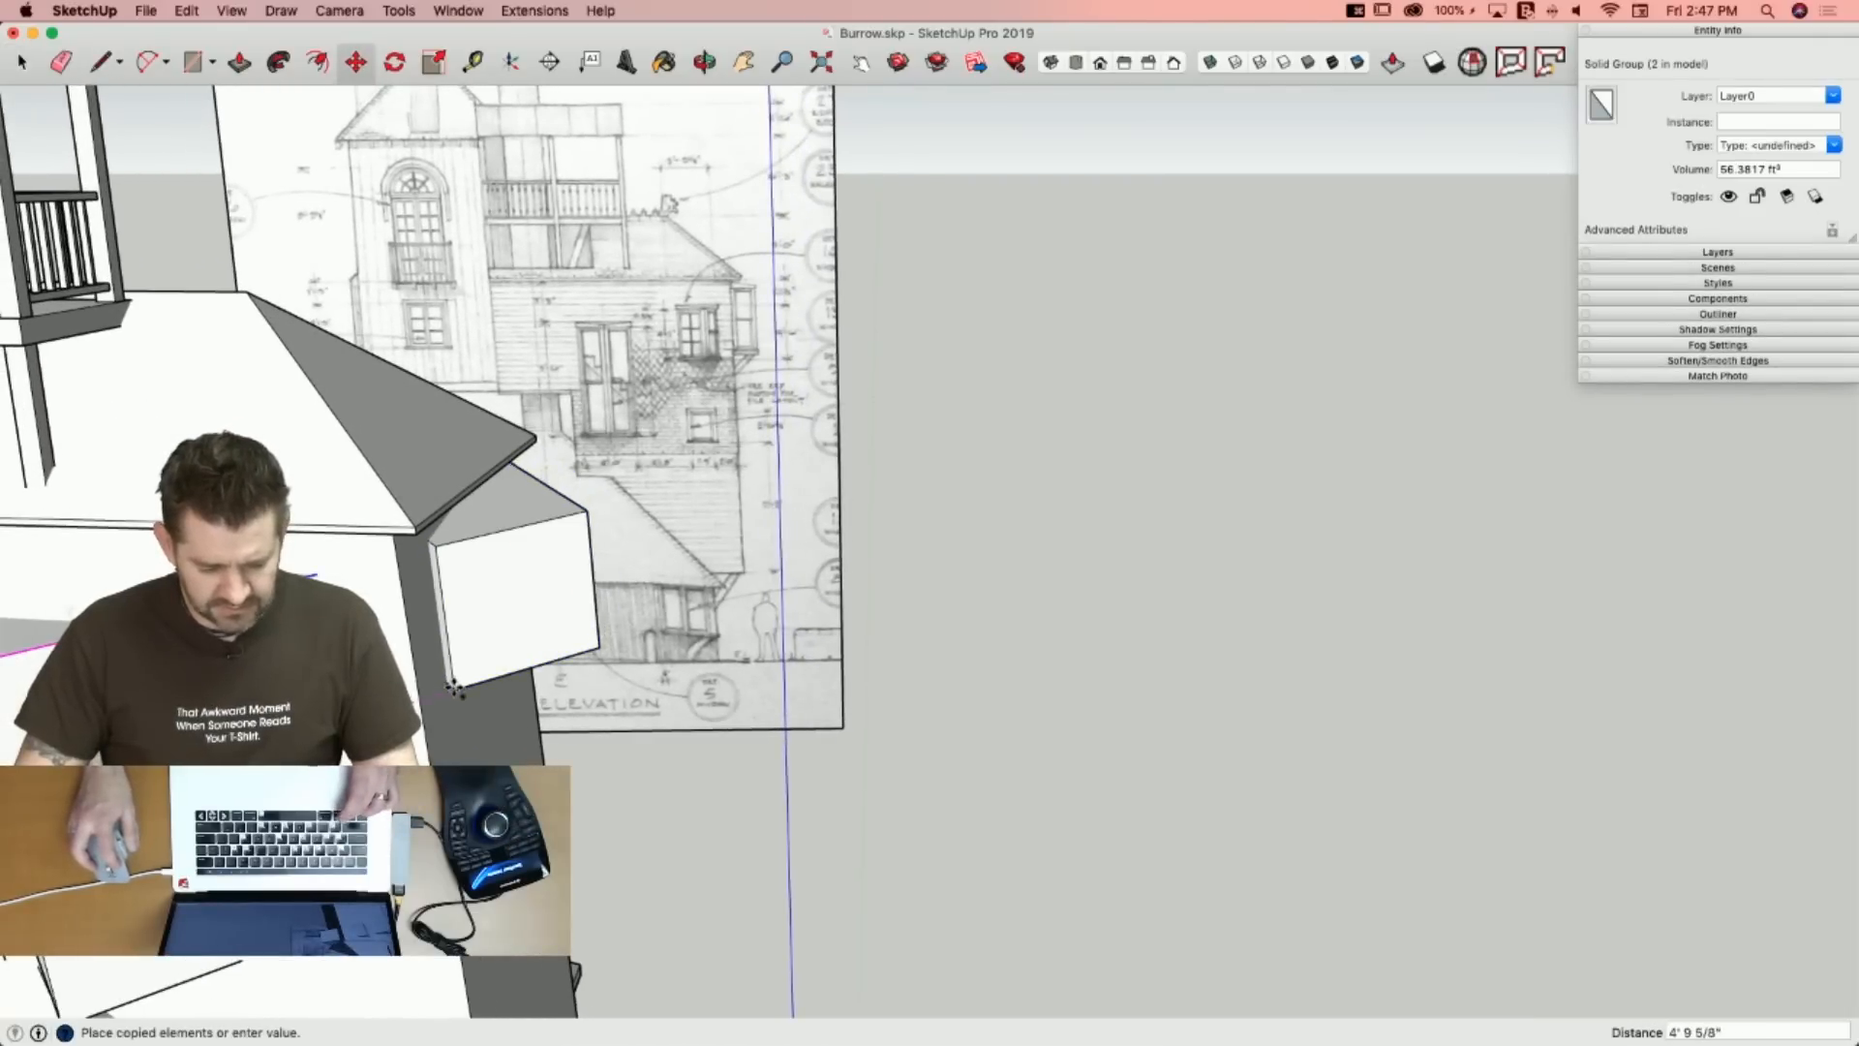
click(441, 686)
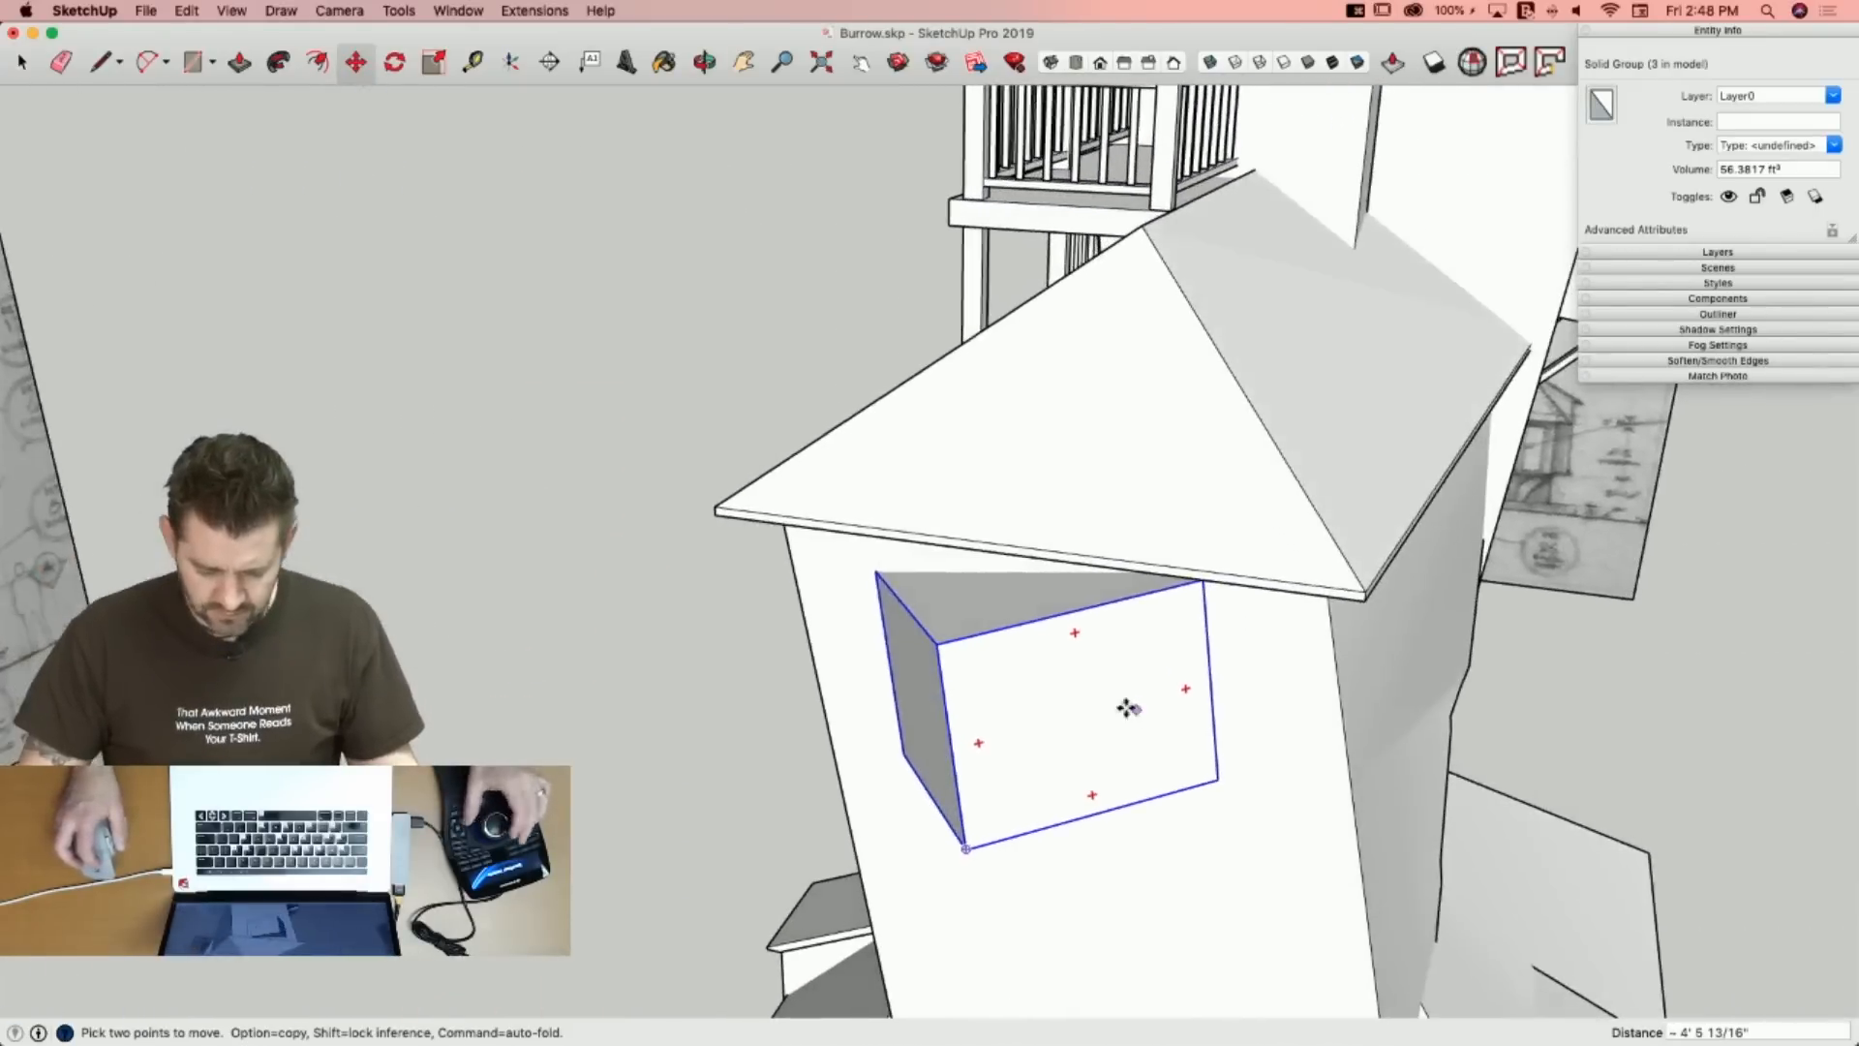
key(s)
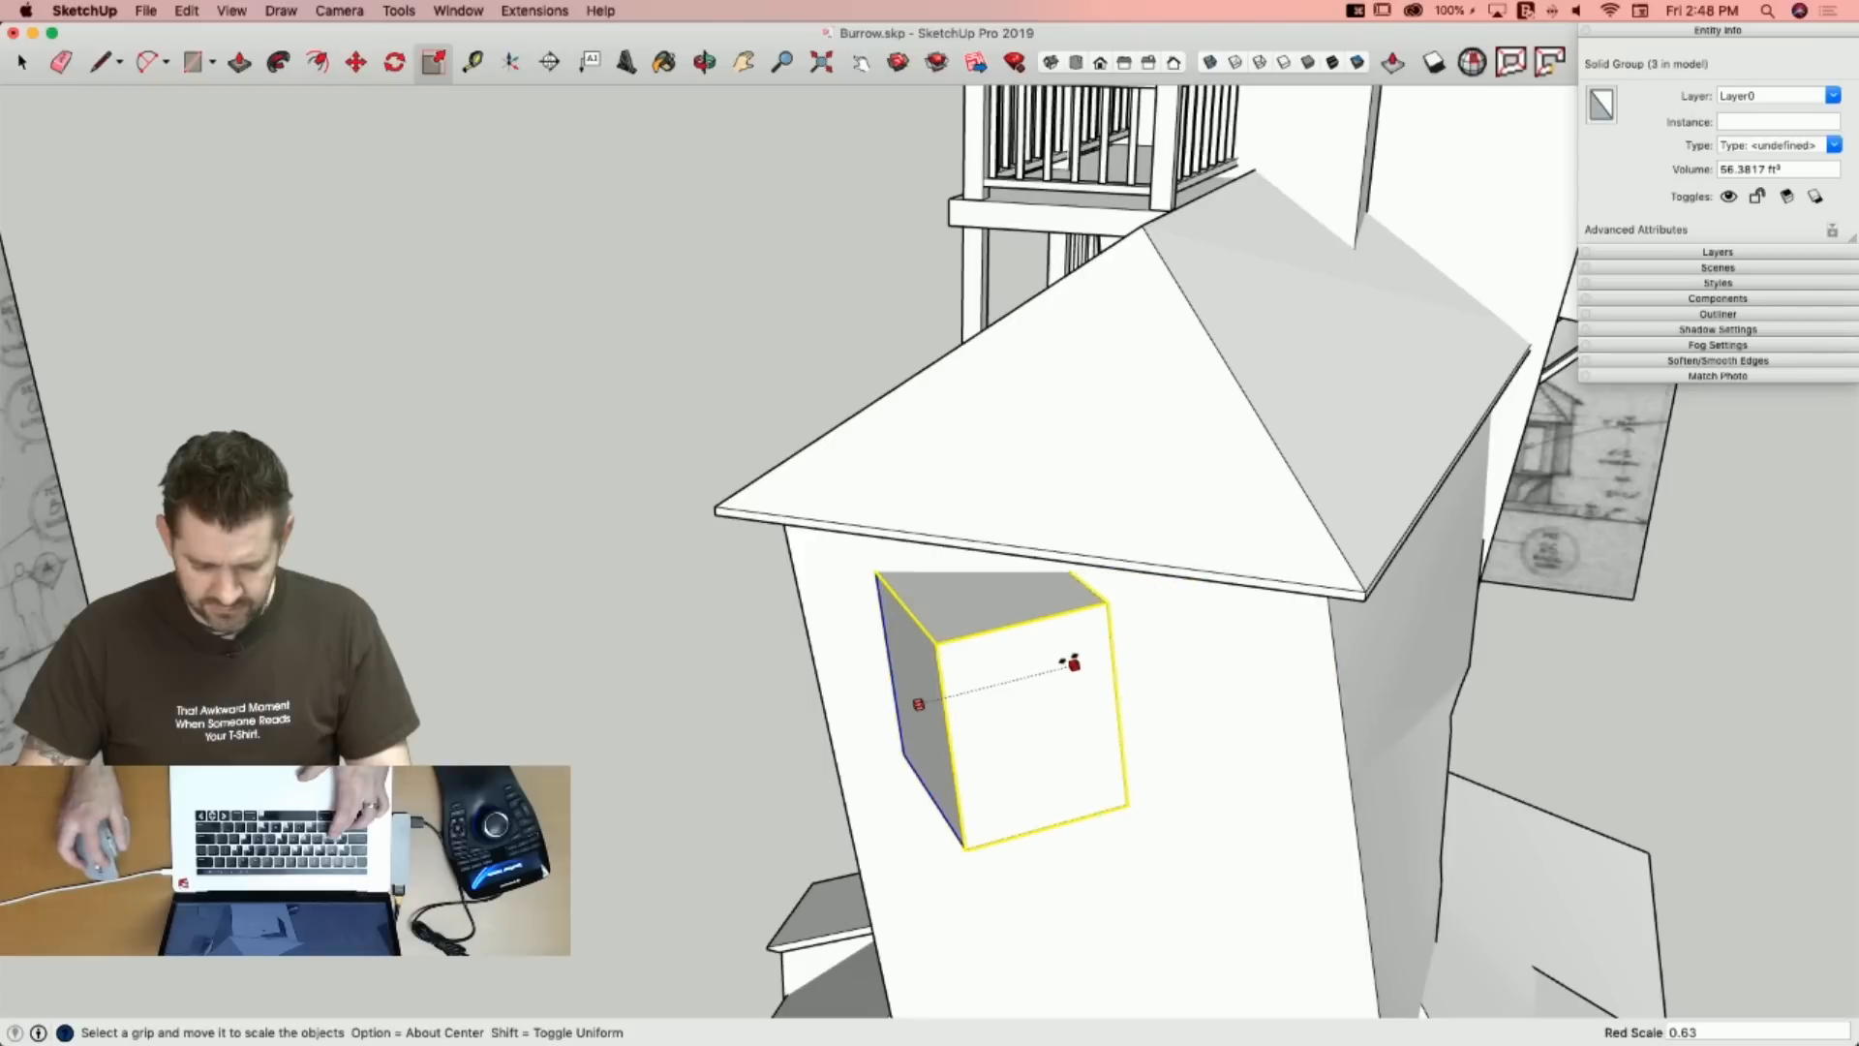
key(q)
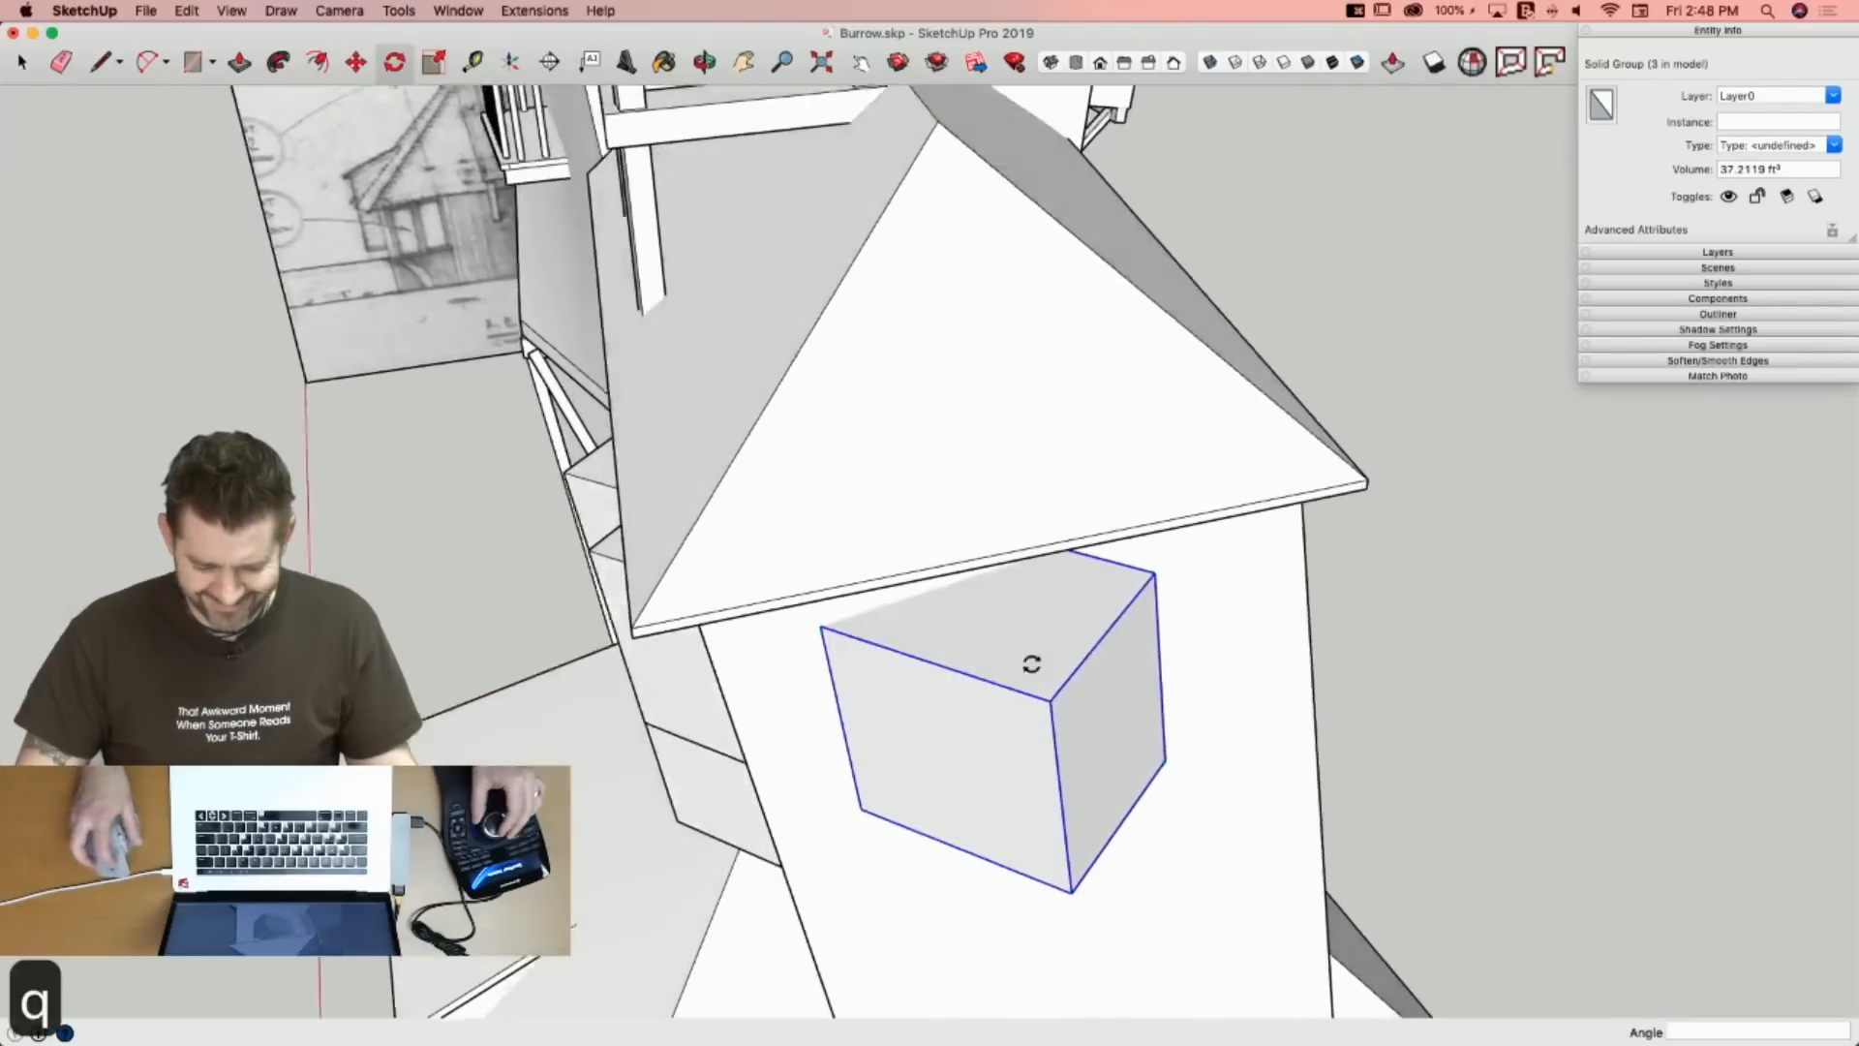
key(space)
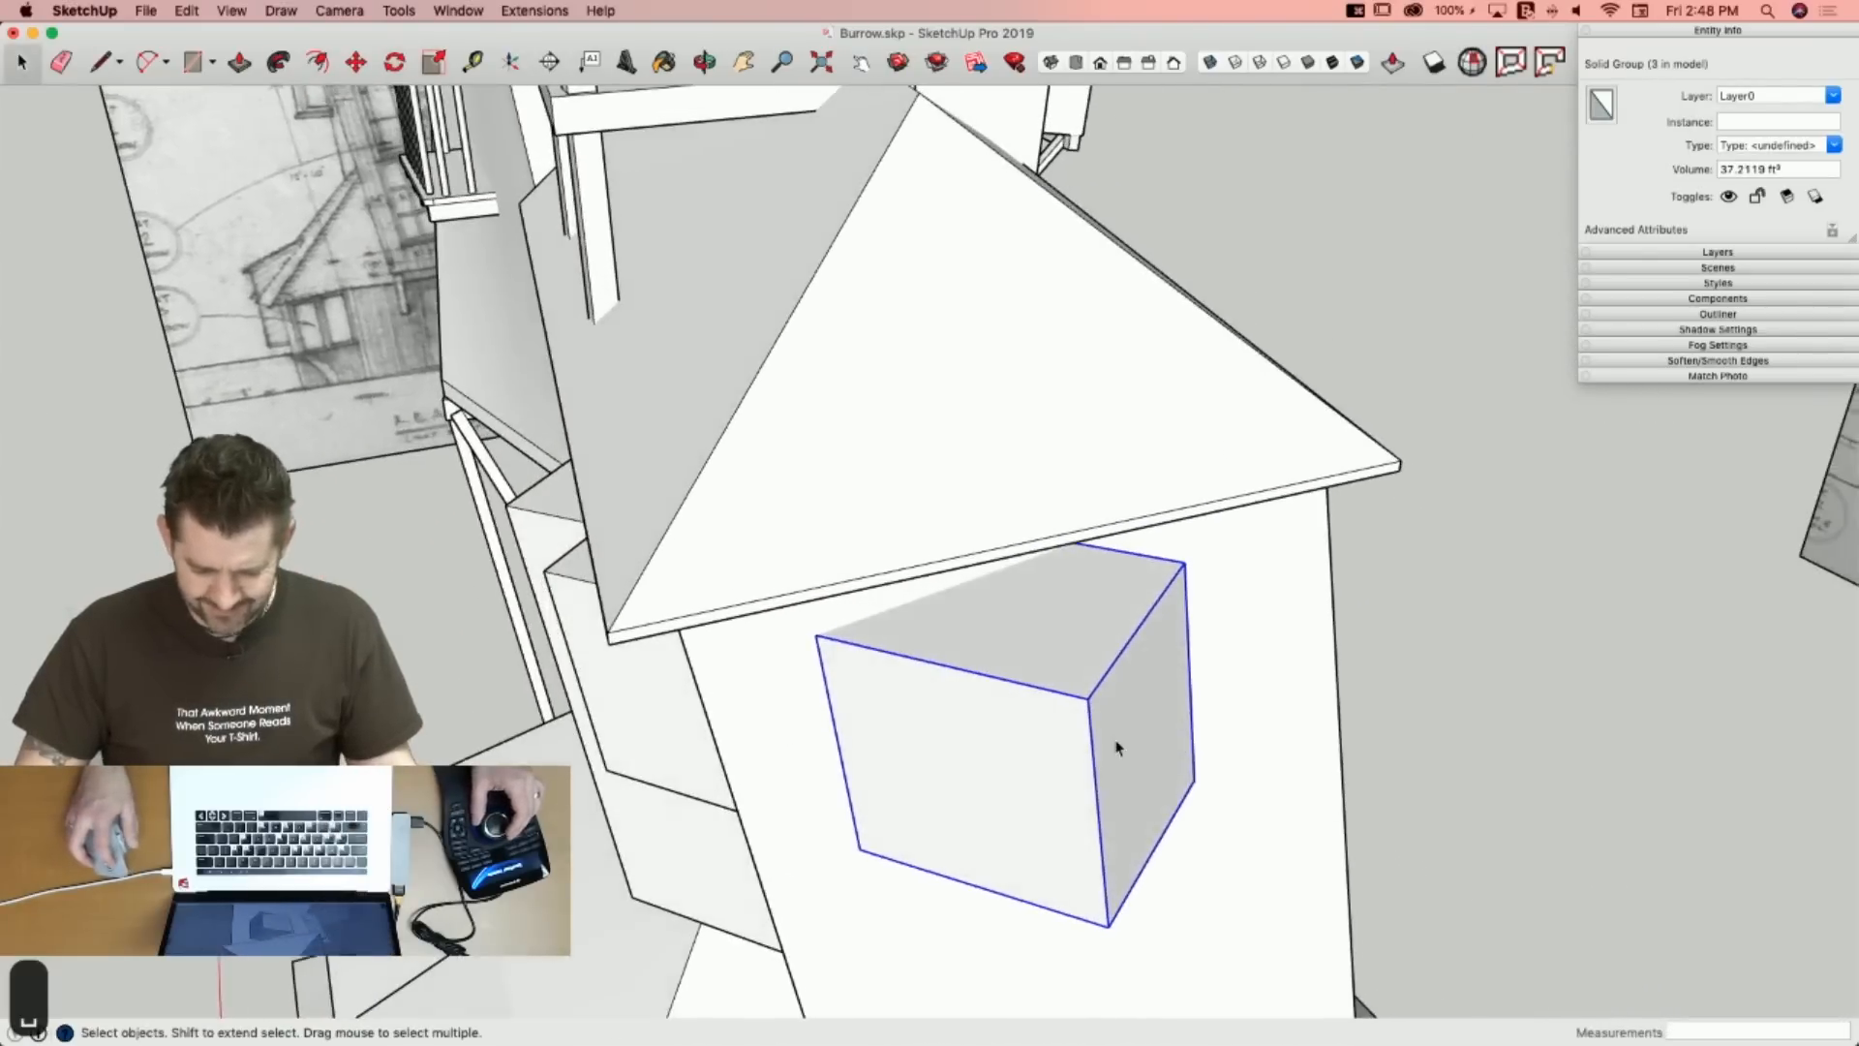
key(s)
drag(1145, 744, 1074, 730)
Rotate the copied box about its upper corner against the wall and move it 1 9/16" and 1' 1/4" into place.
key(q)
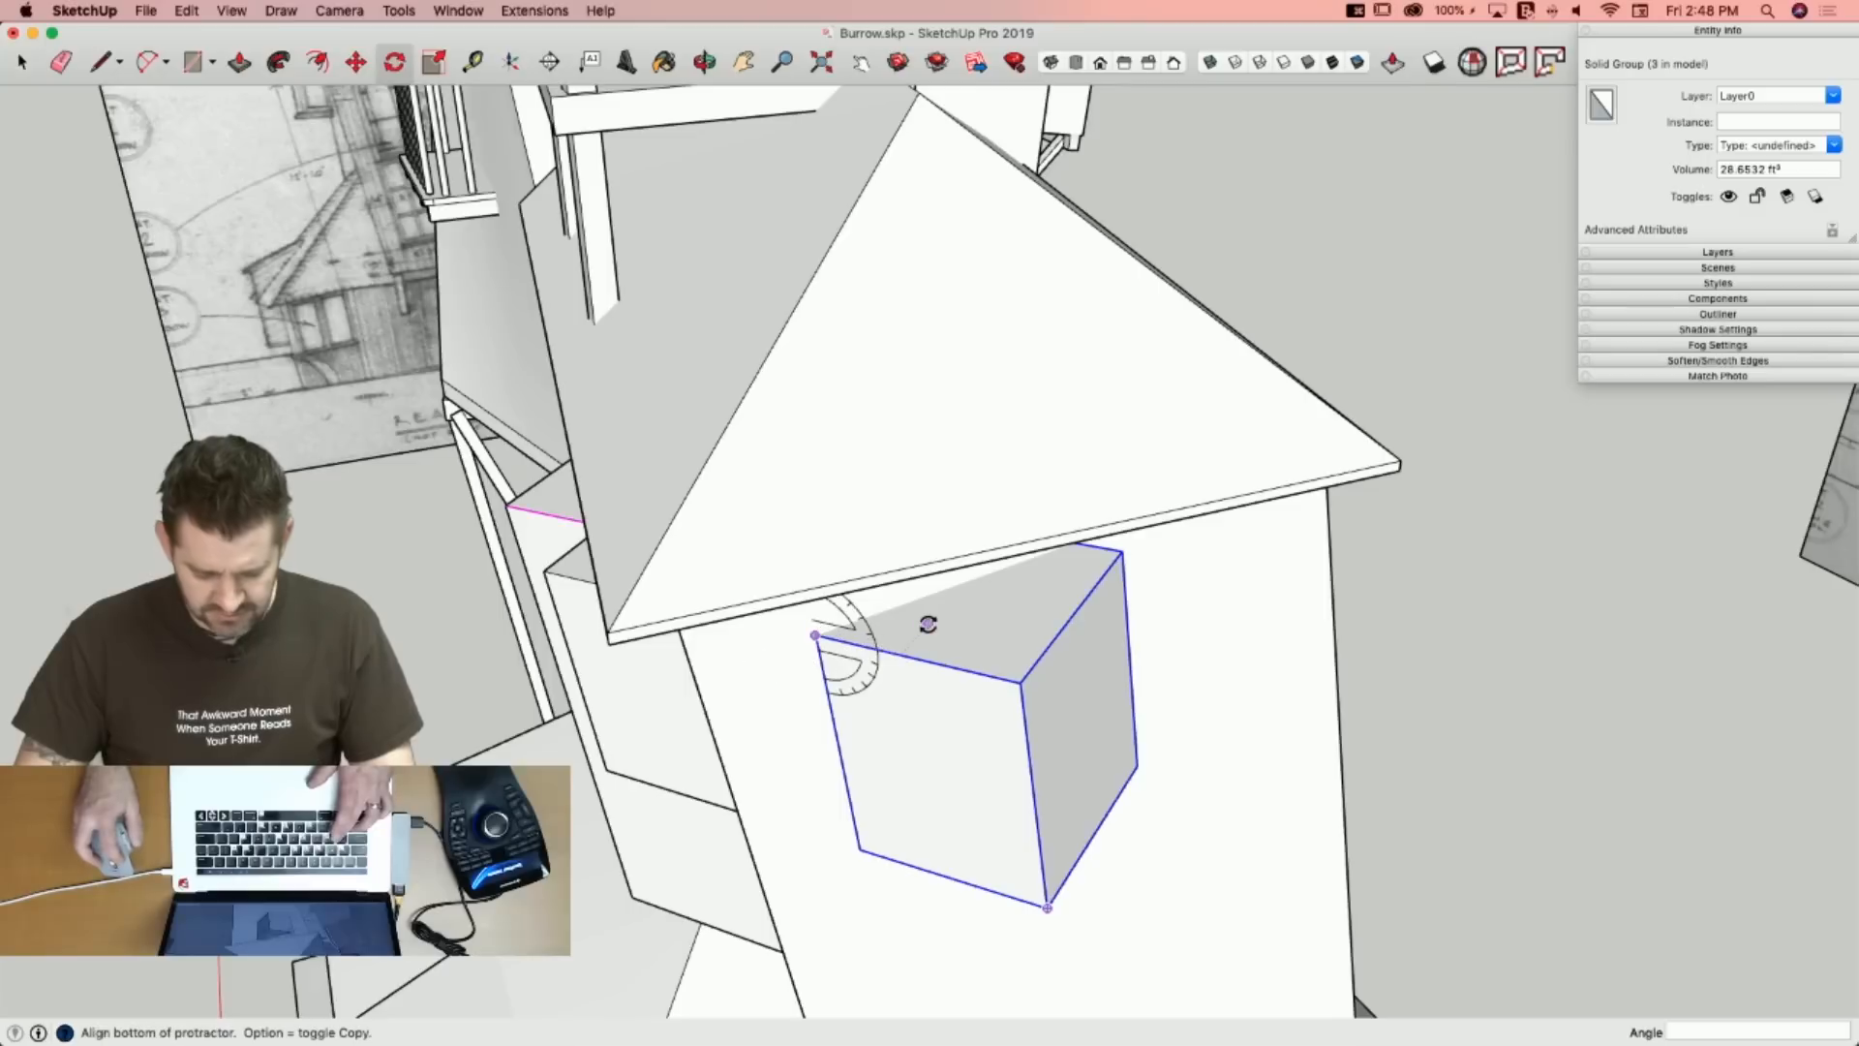
key(Escape)
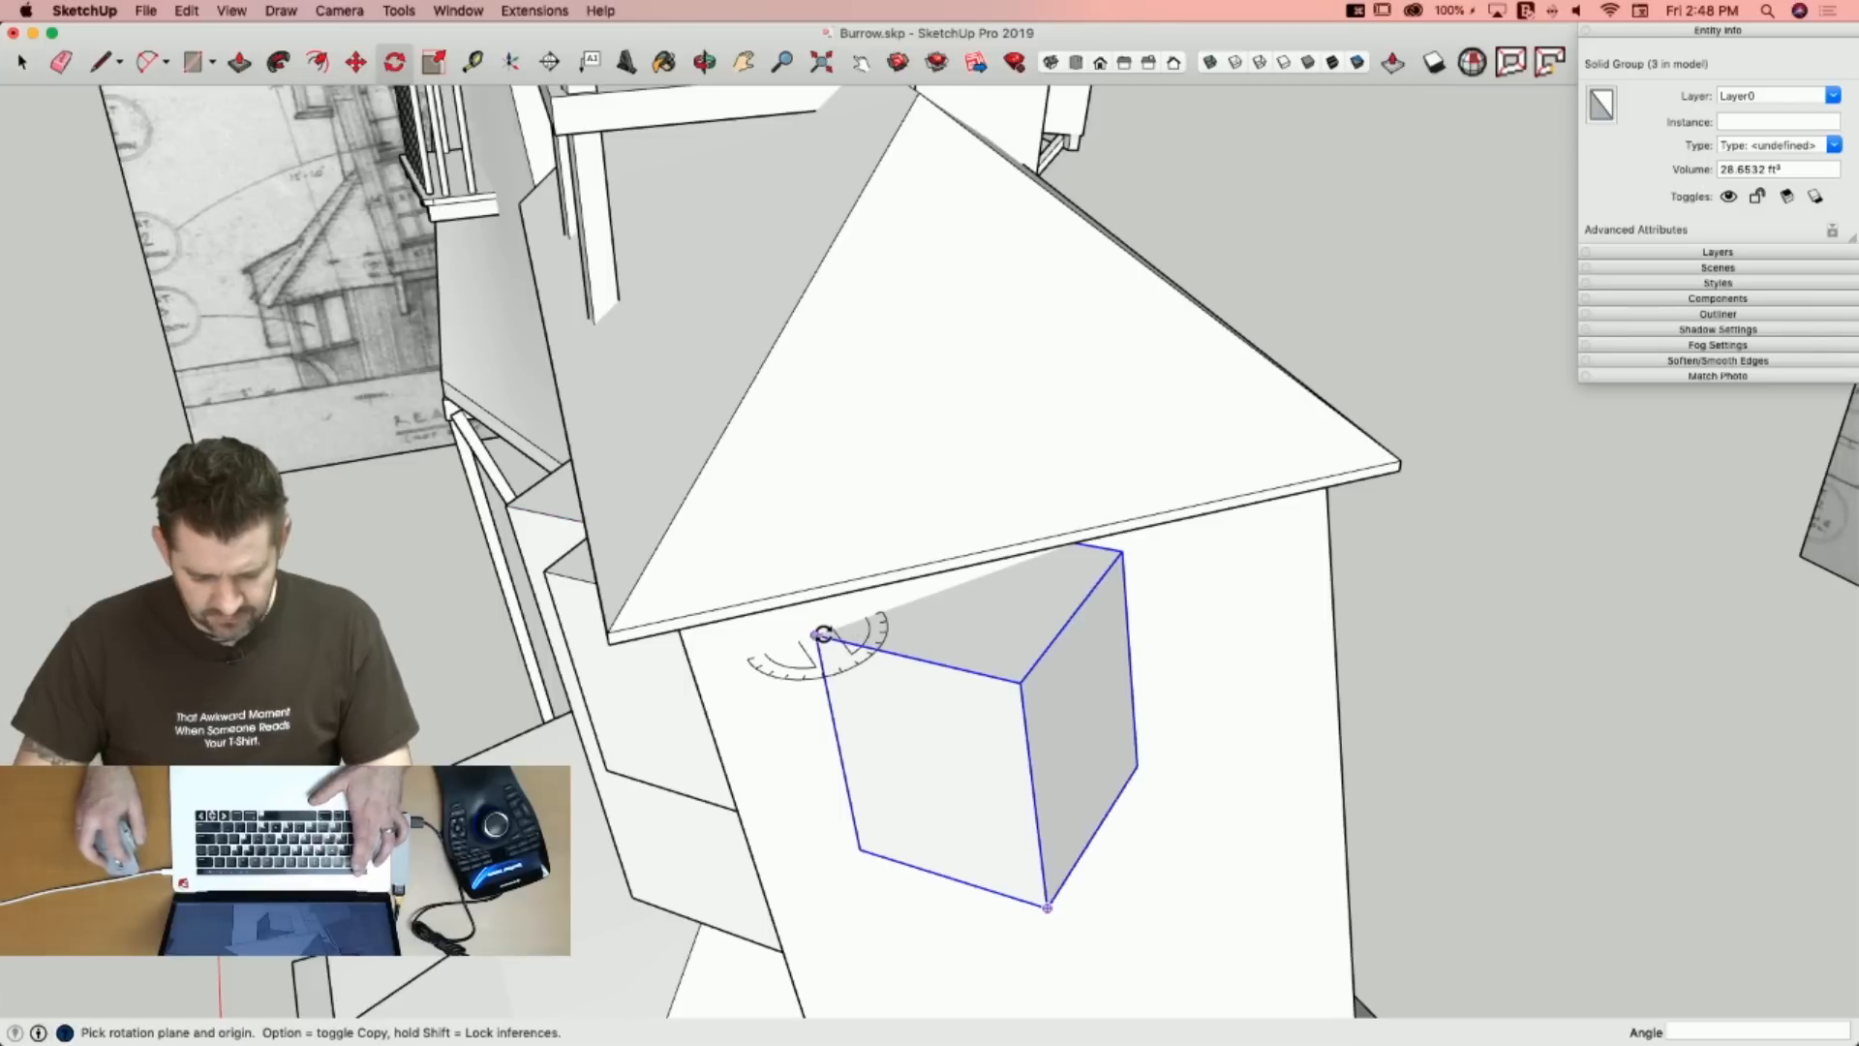
click(1123, 553)
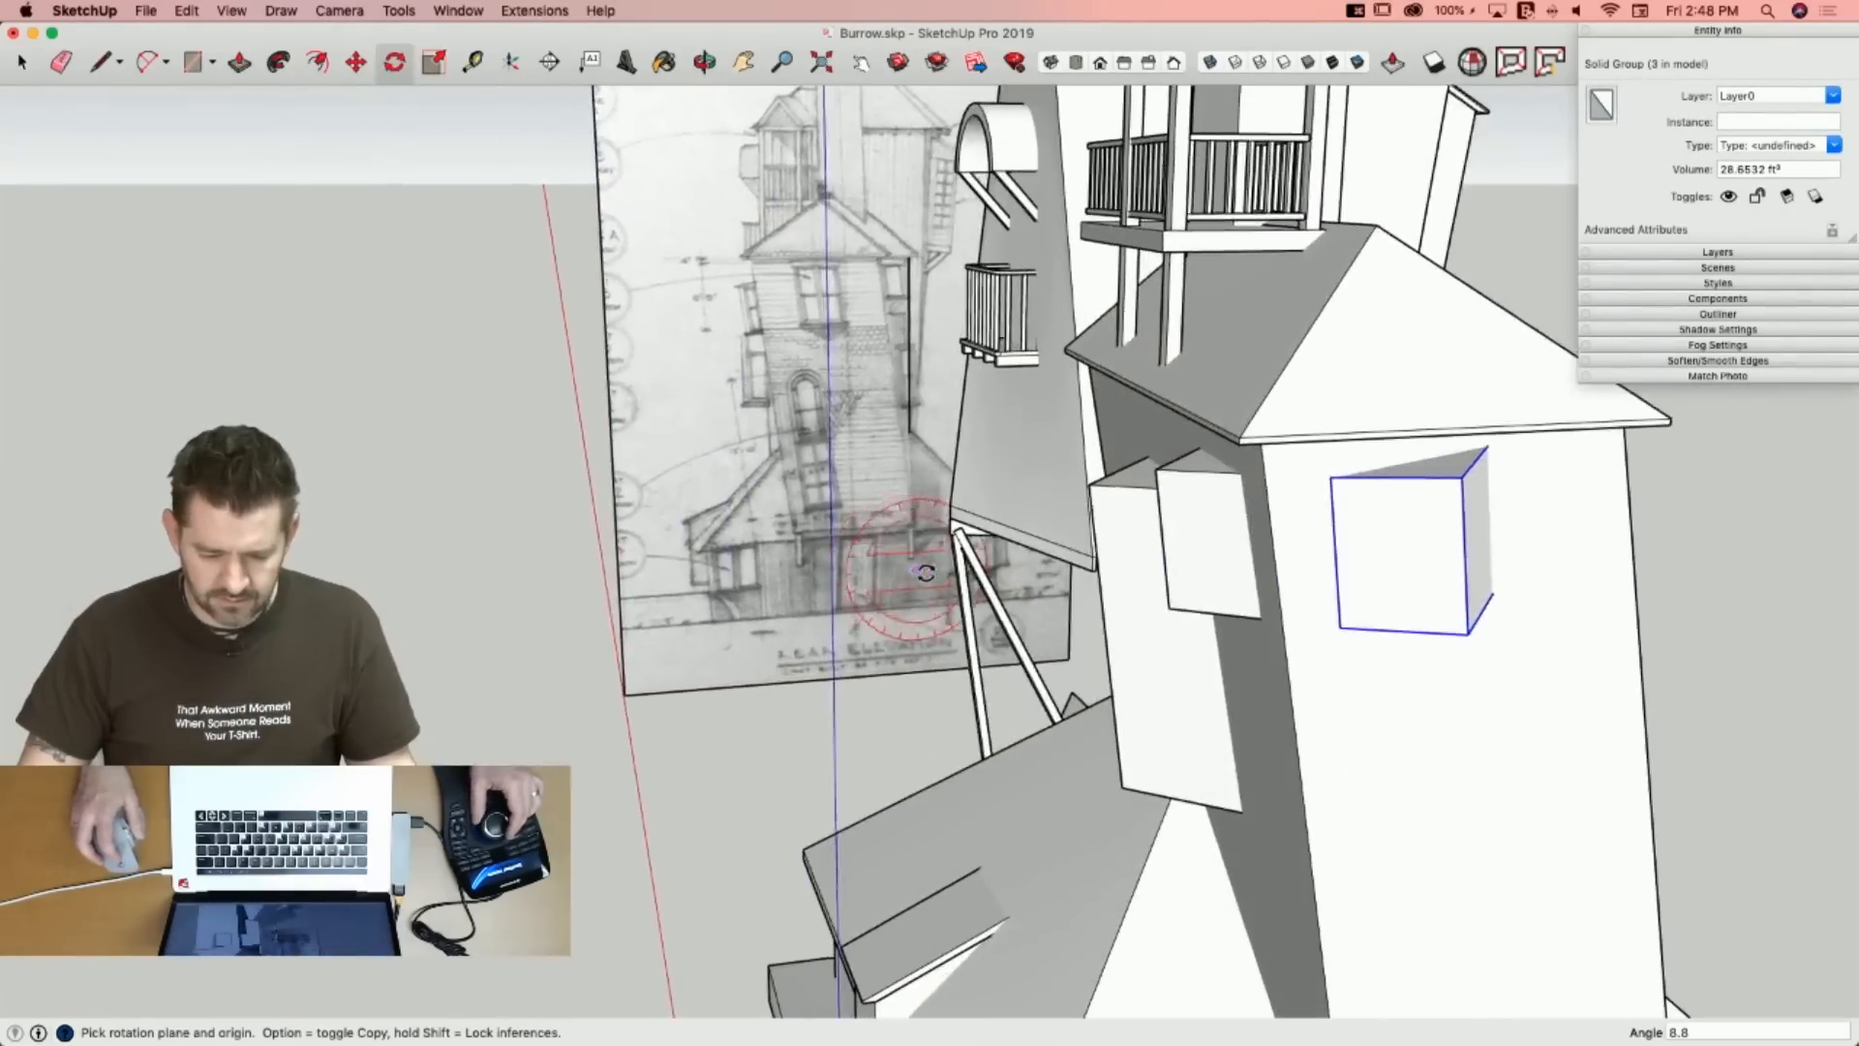
key(m)
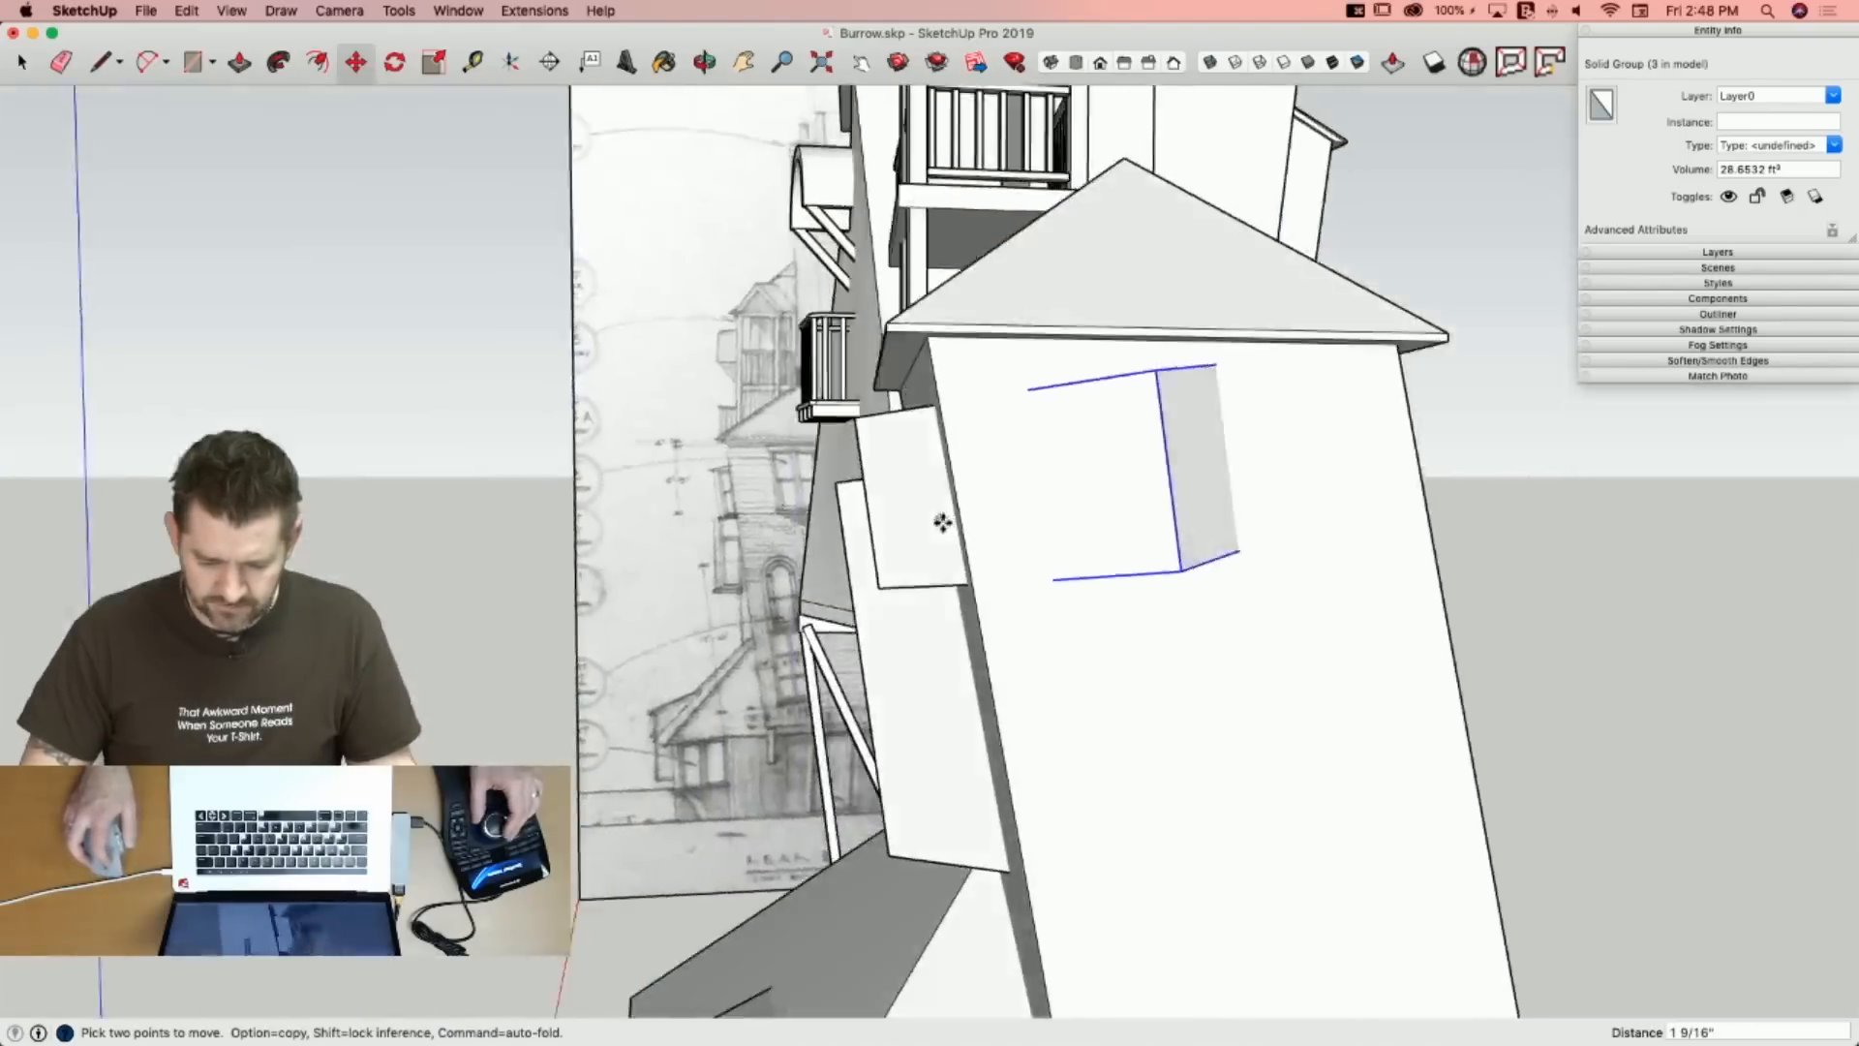
key(m)
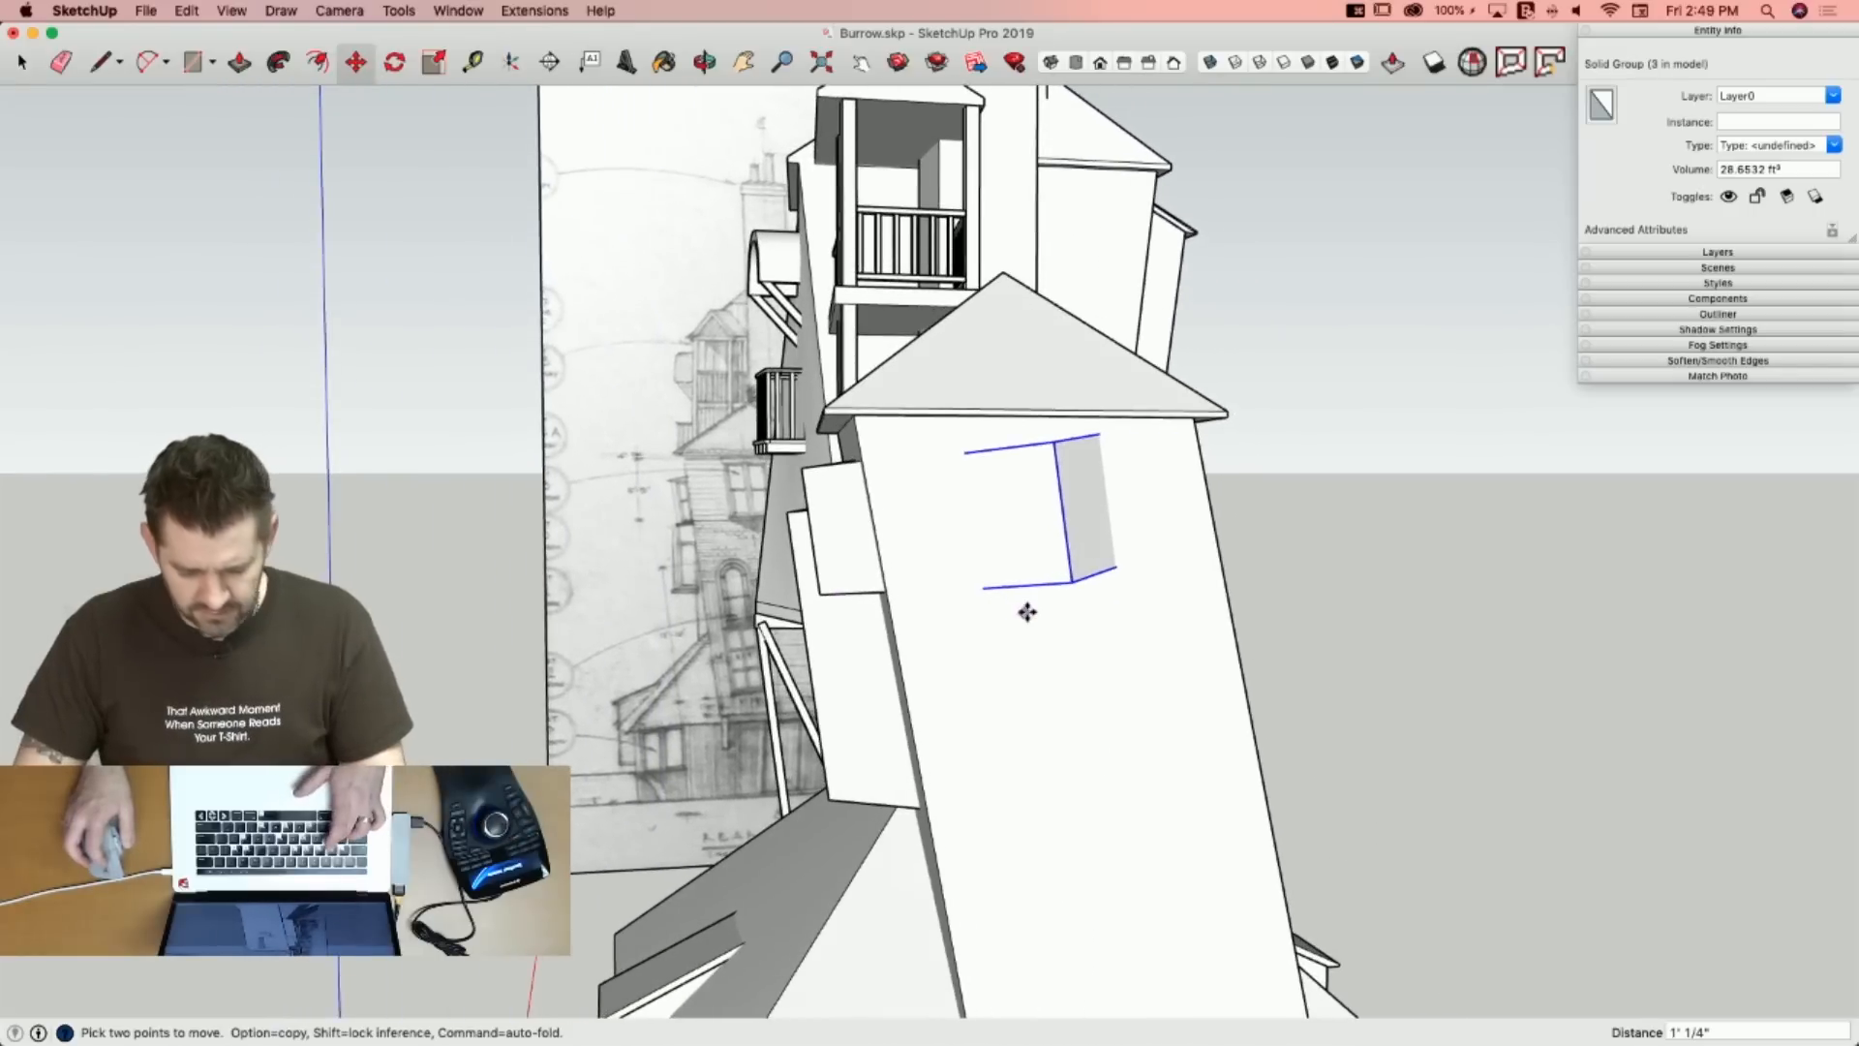
Stretch the box downward by a height scale of 1.23 and rotate it about 2.4° along the leaning wall.
key(s)
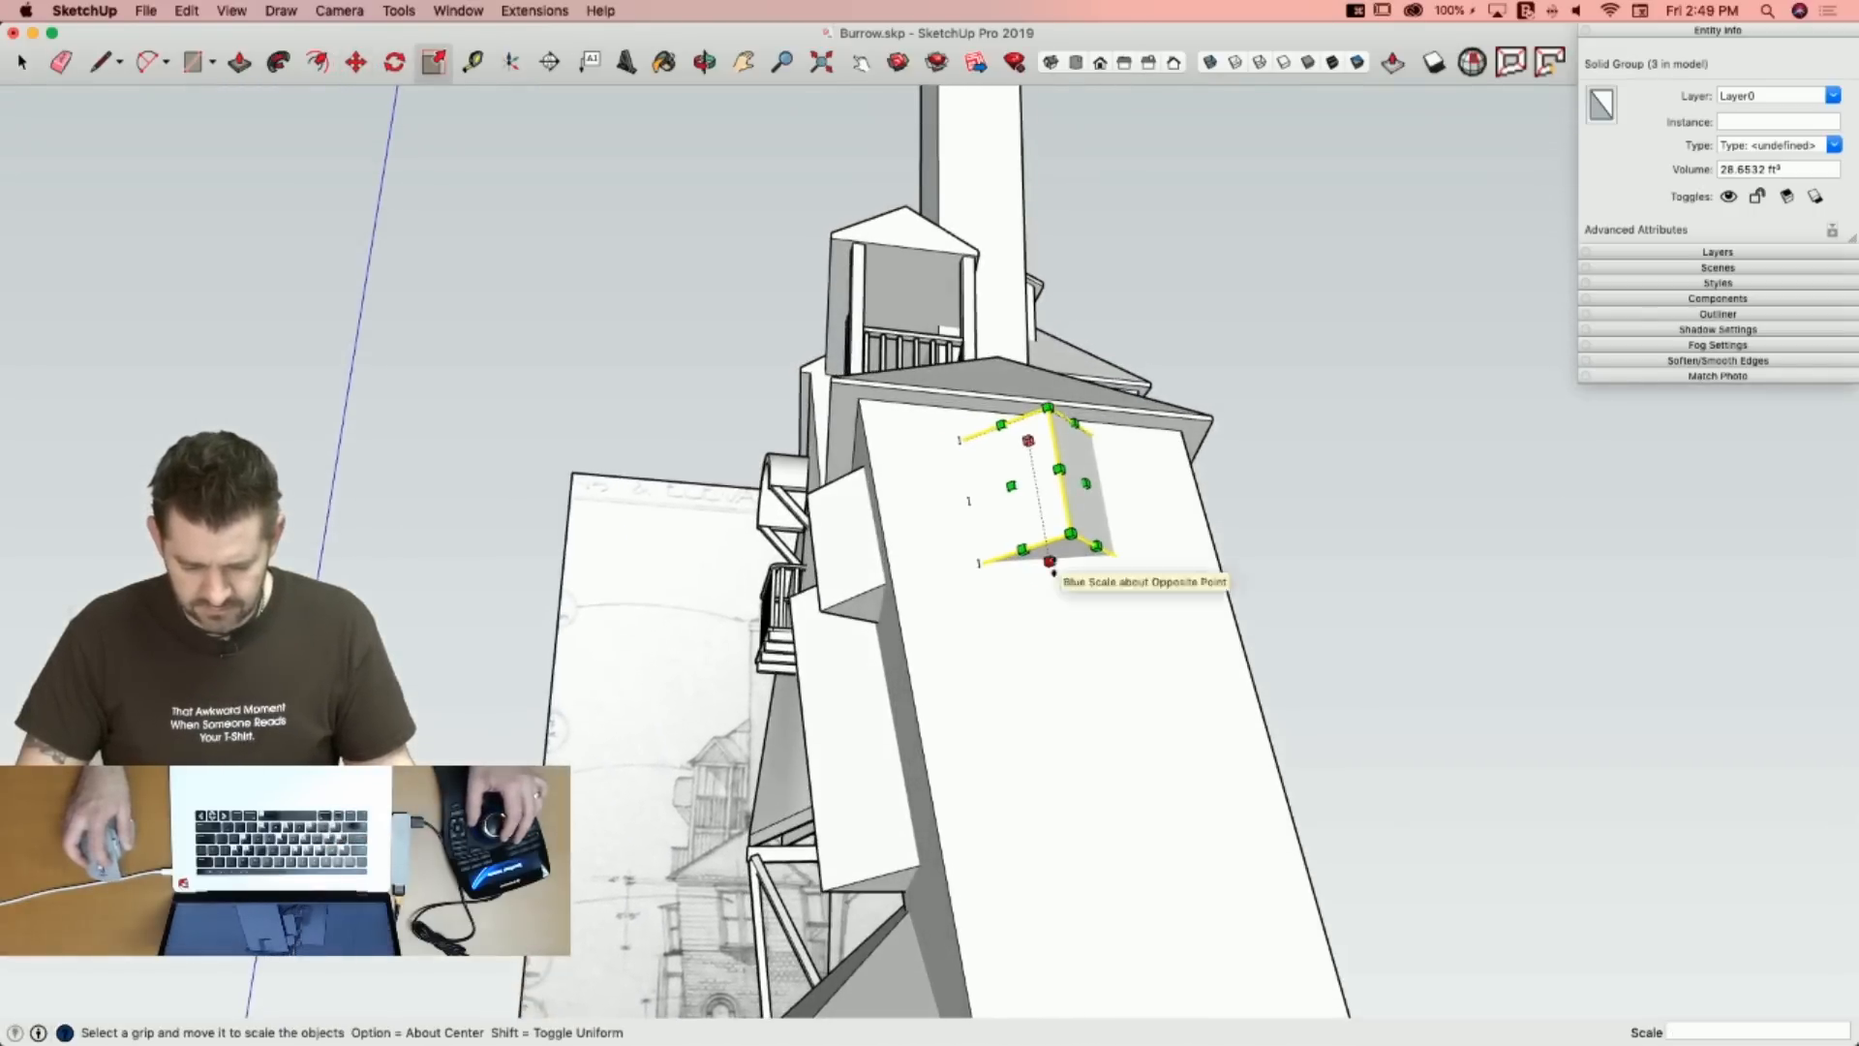
drag(1051, 564, 1053, 590)
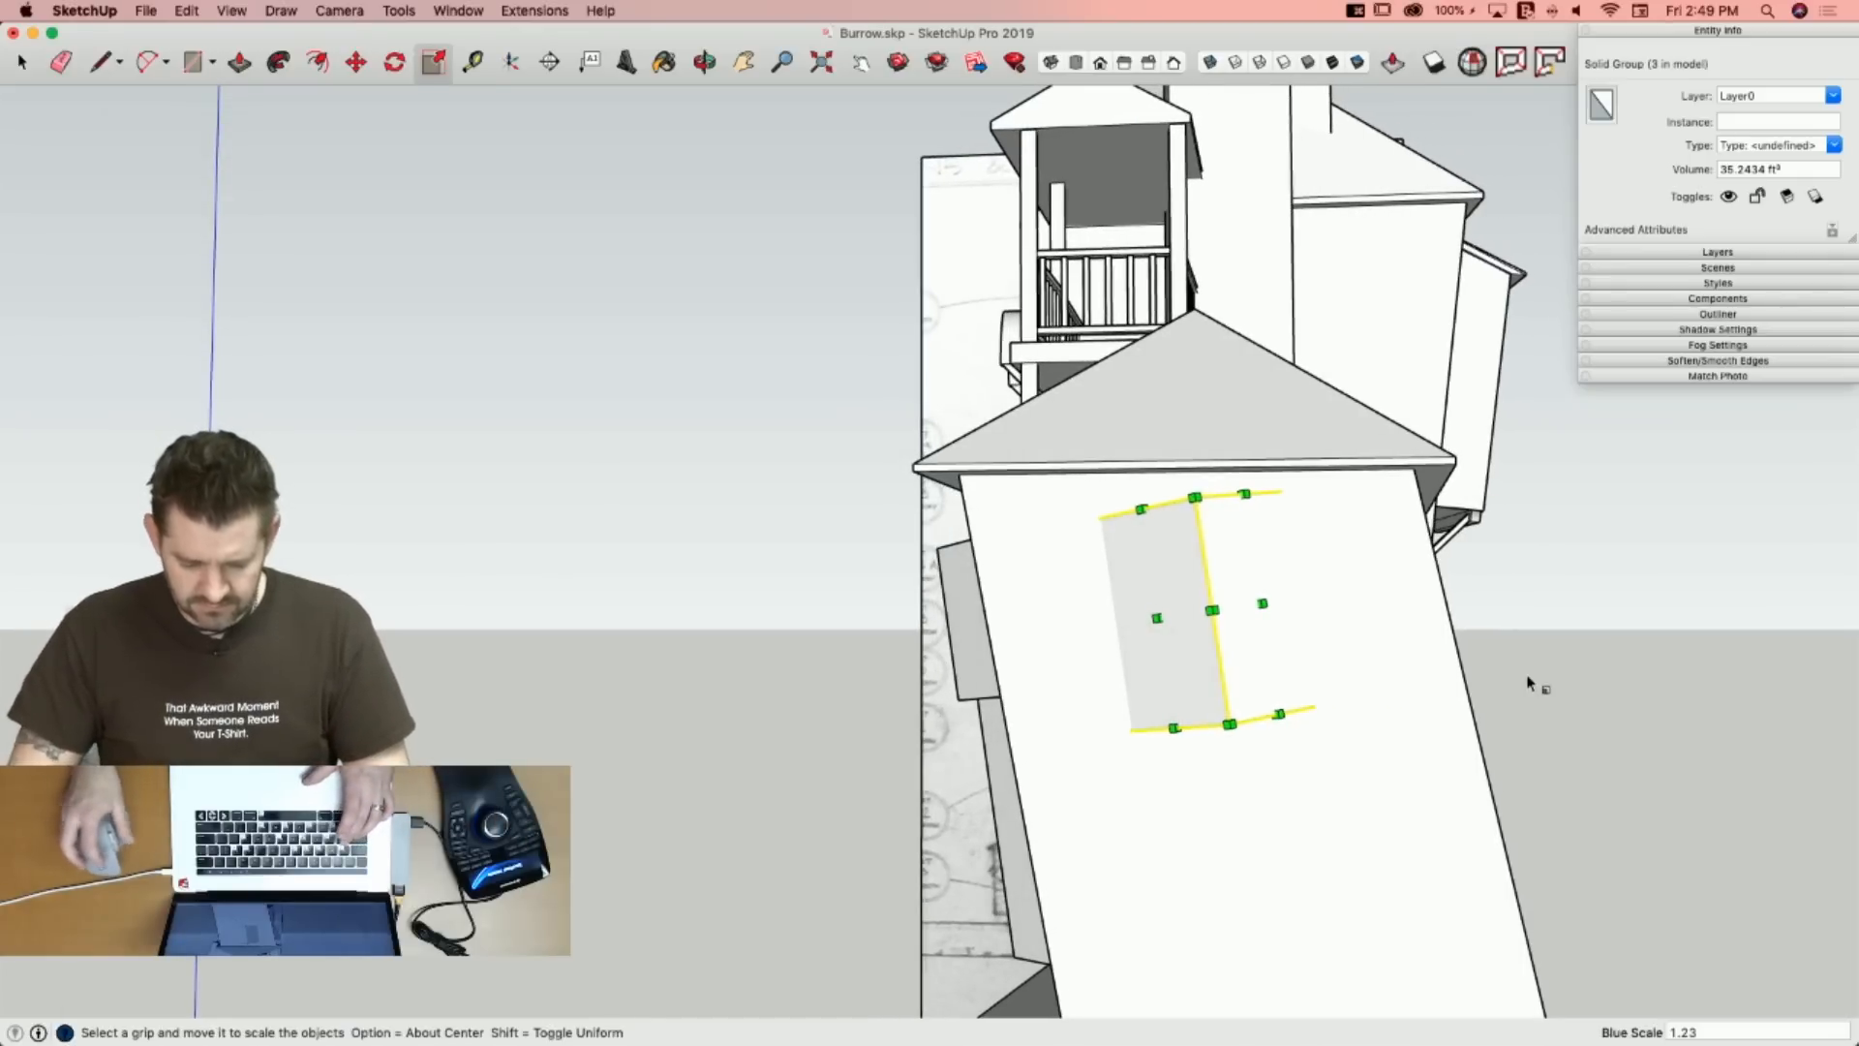
key(q)
key(Right)
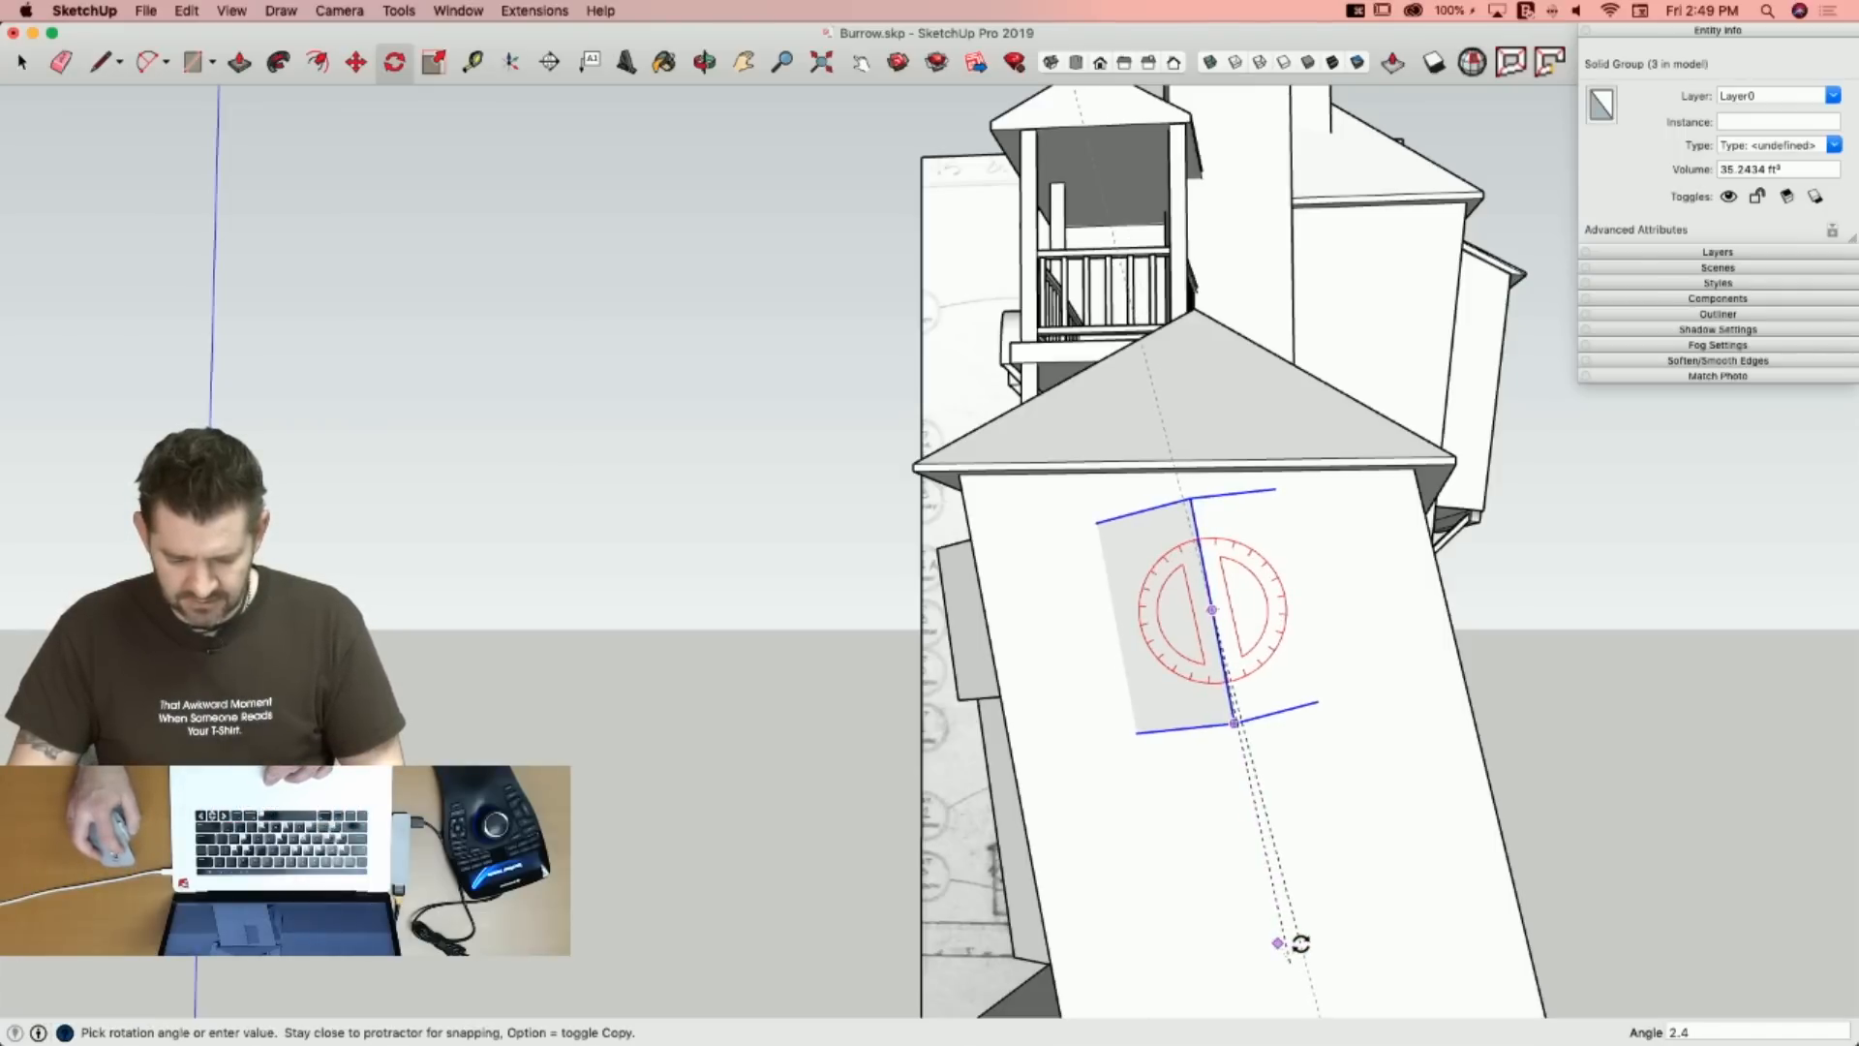
click(1300, 943)
key(space)
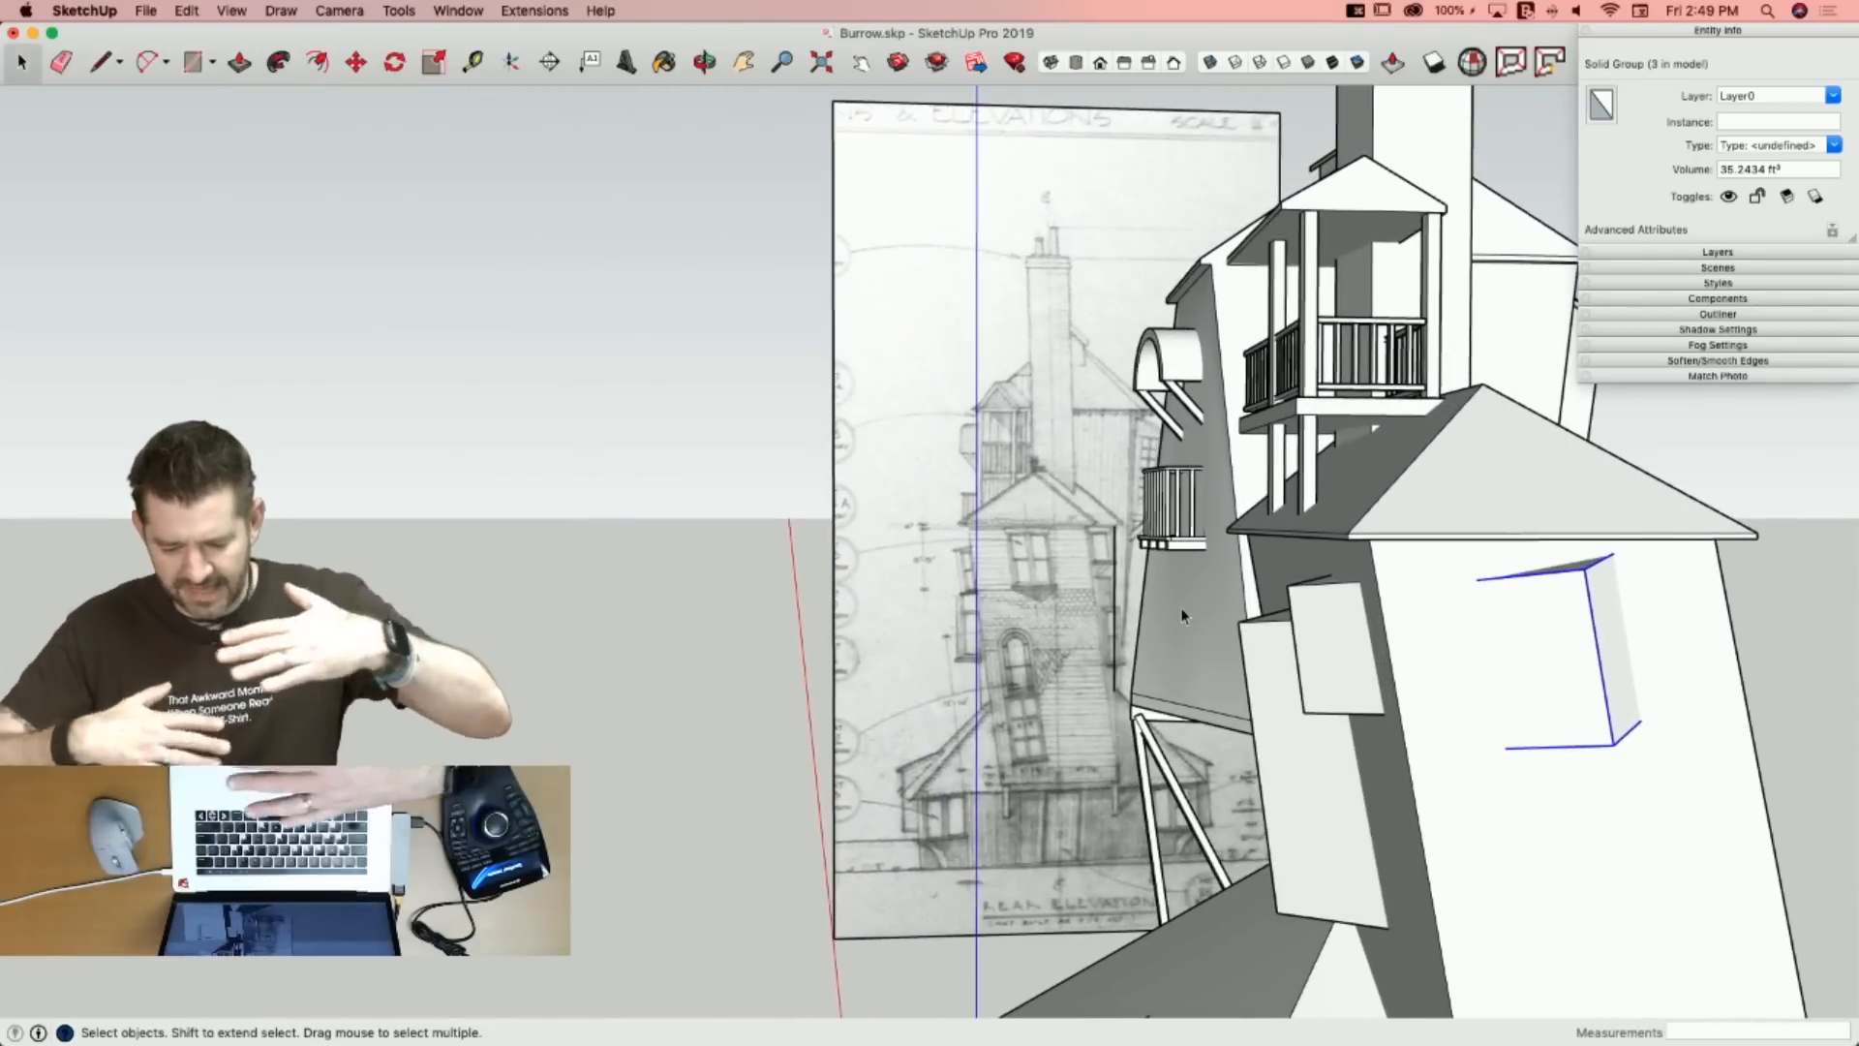
key(space)
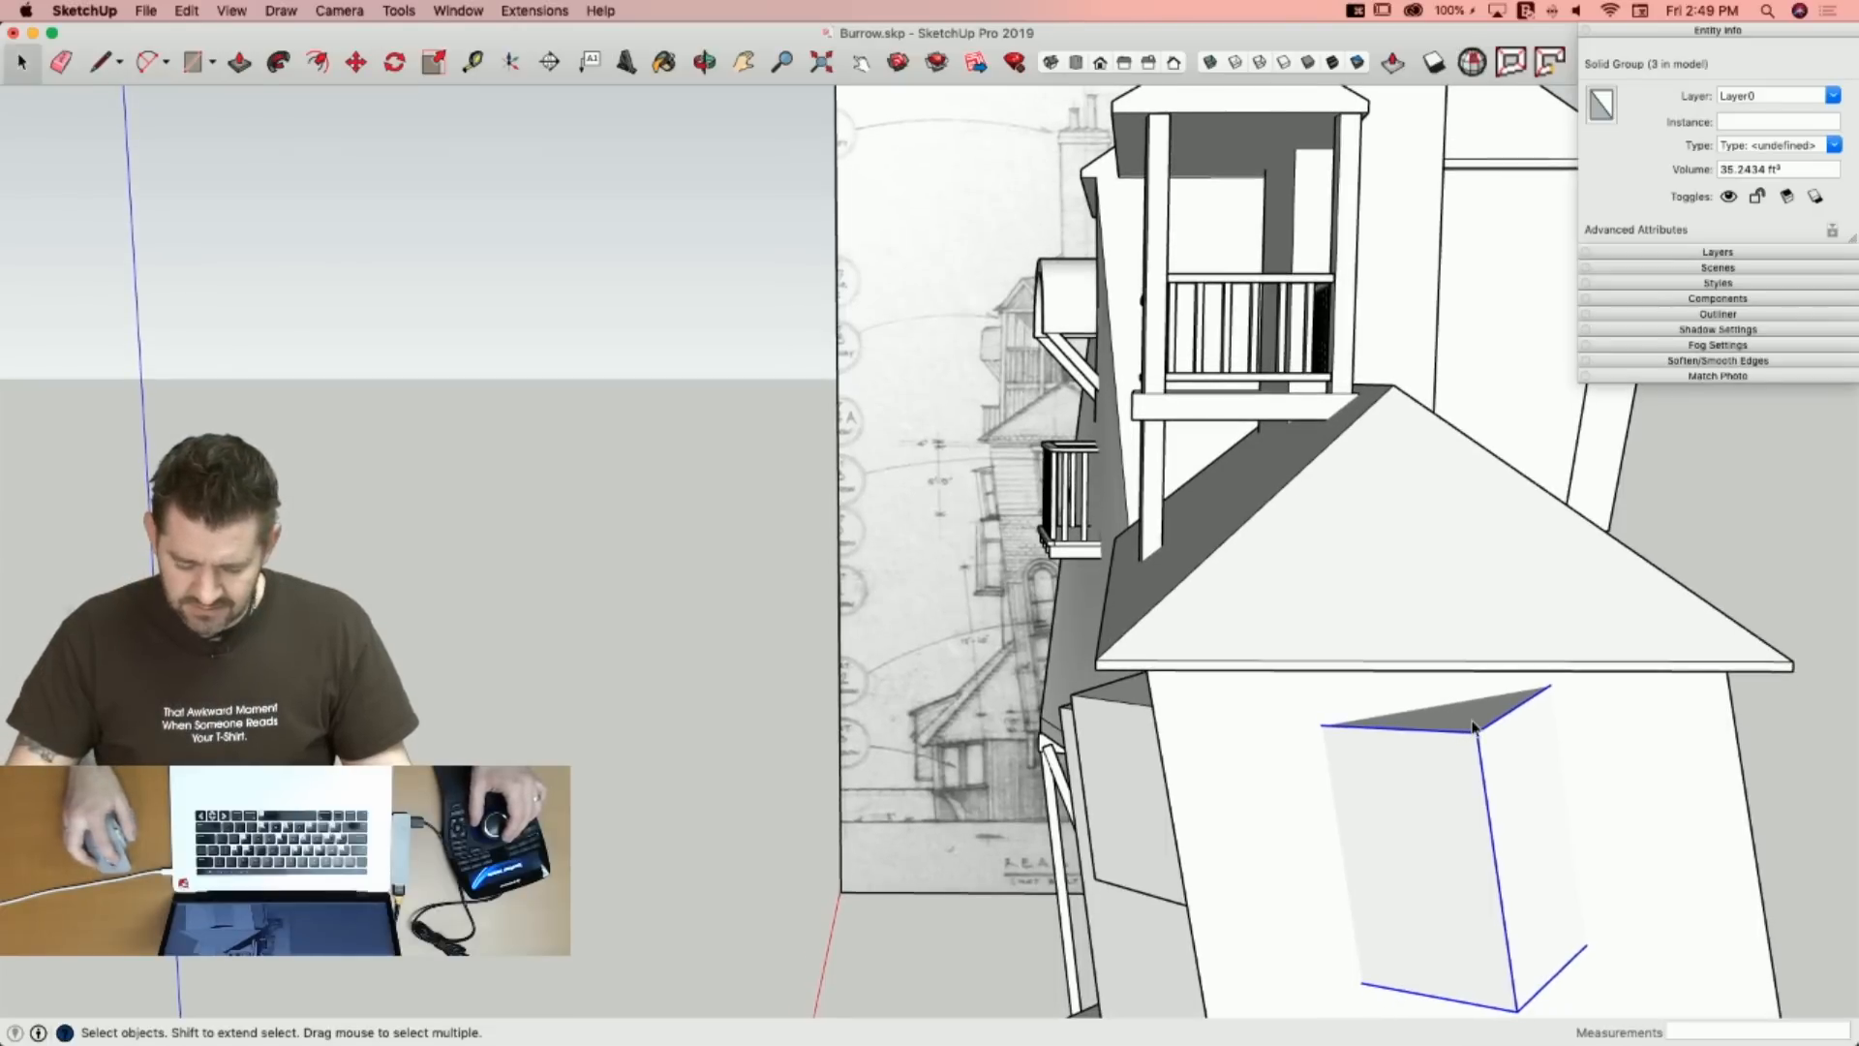
double_click(1471, 722)
double_click(1471, 722)
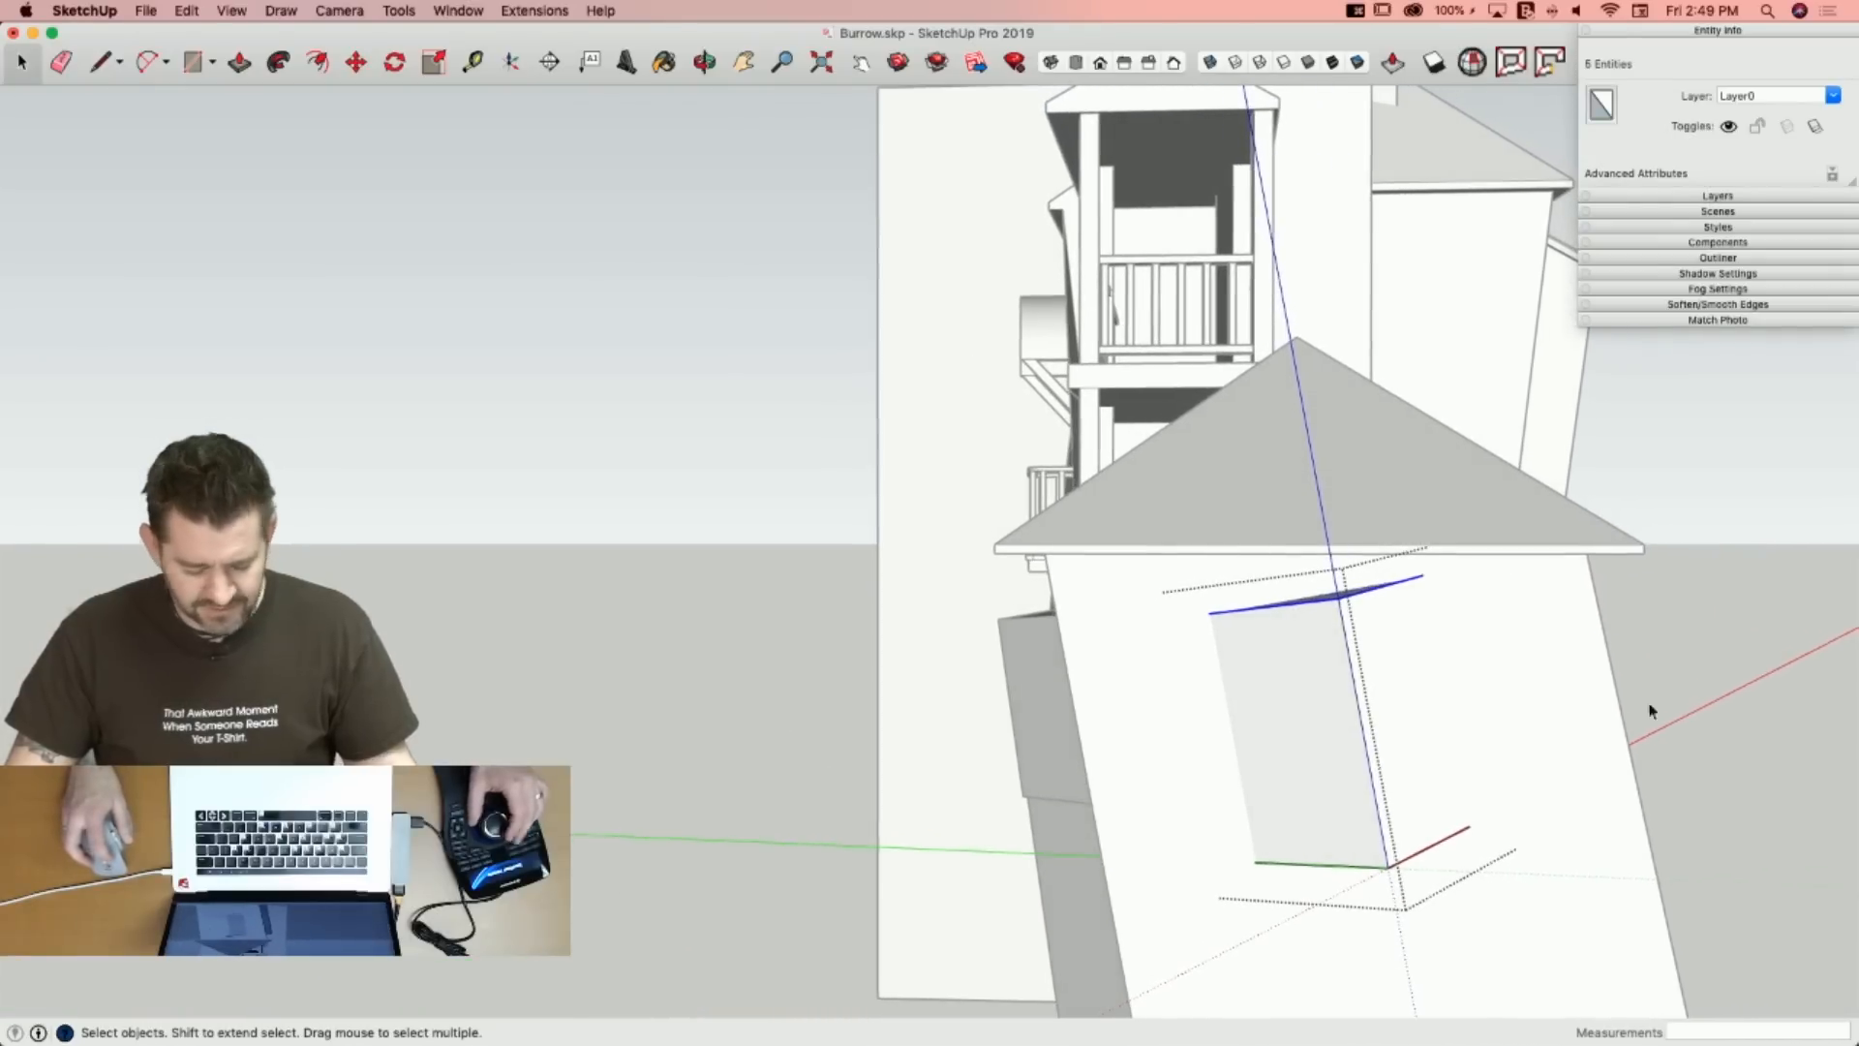
key(Escape)
Rotate the box about 12.7° around its upper wall corner to level it, and move it 4 1/8".
click(1287, 601)
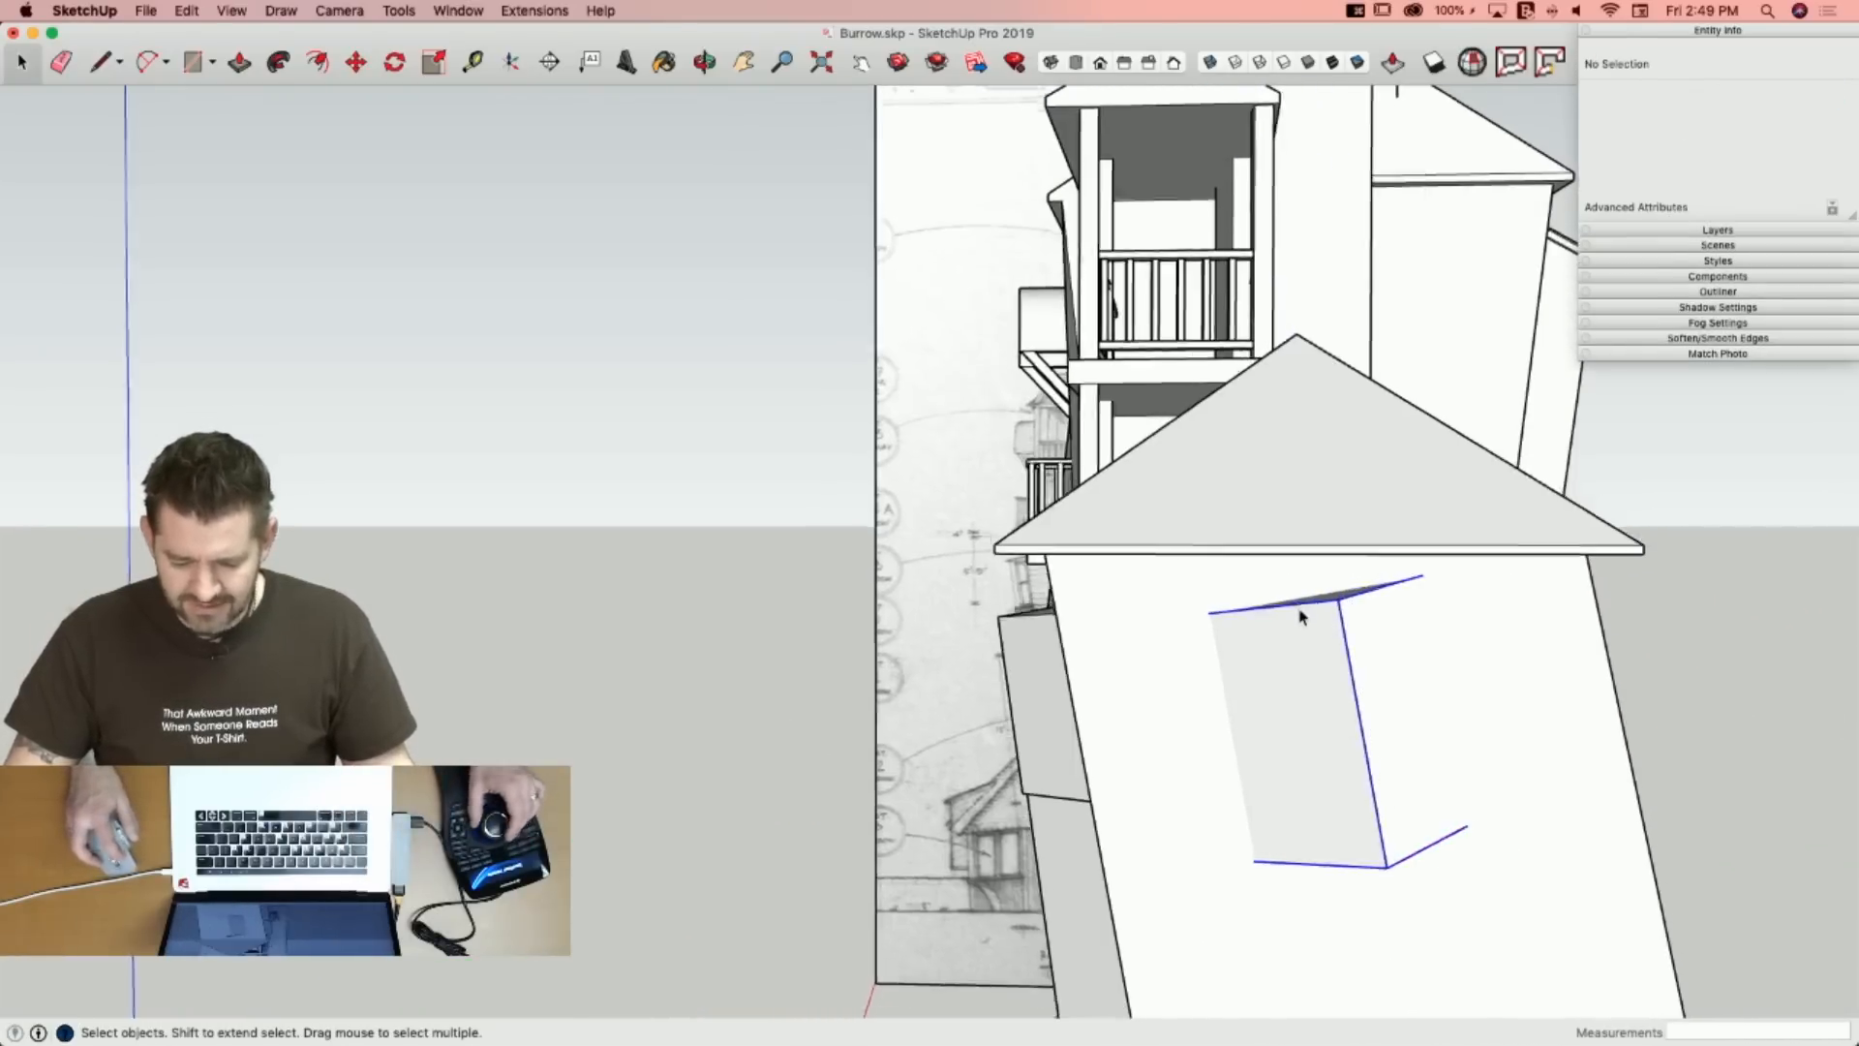
key(q)
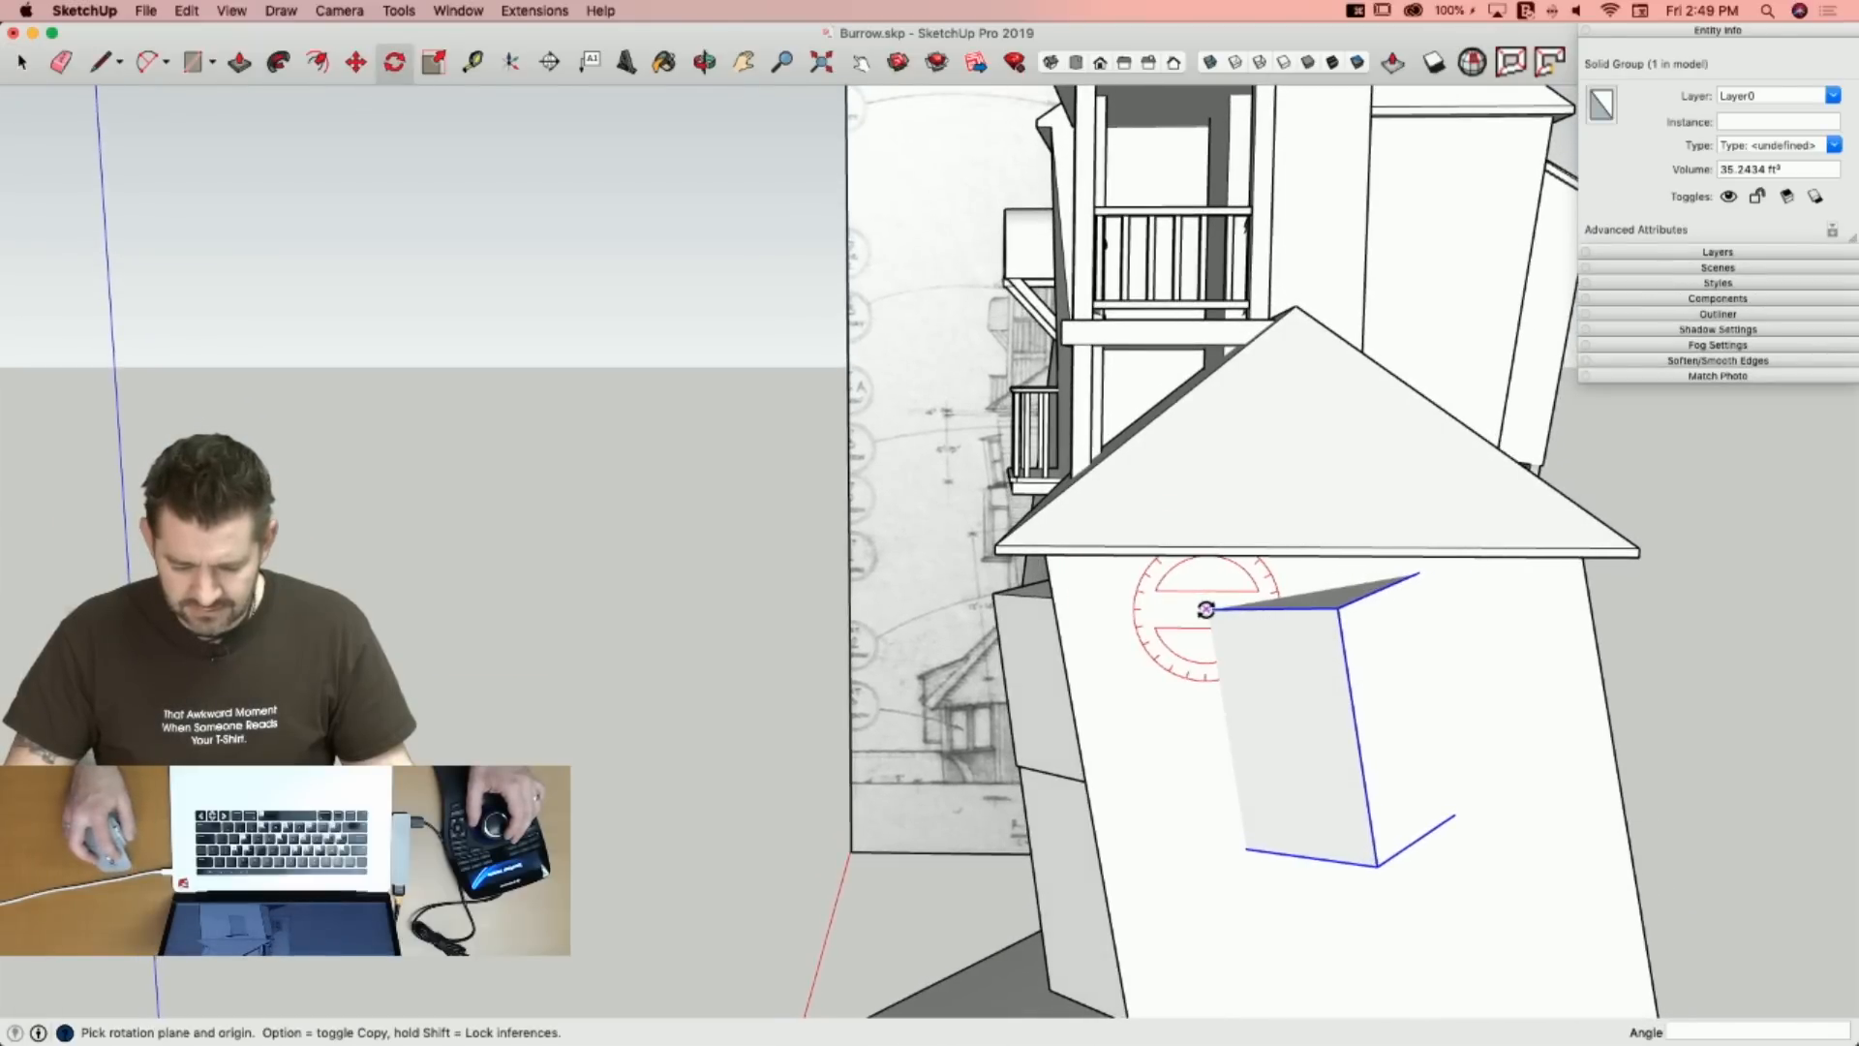
click(1417, 571)
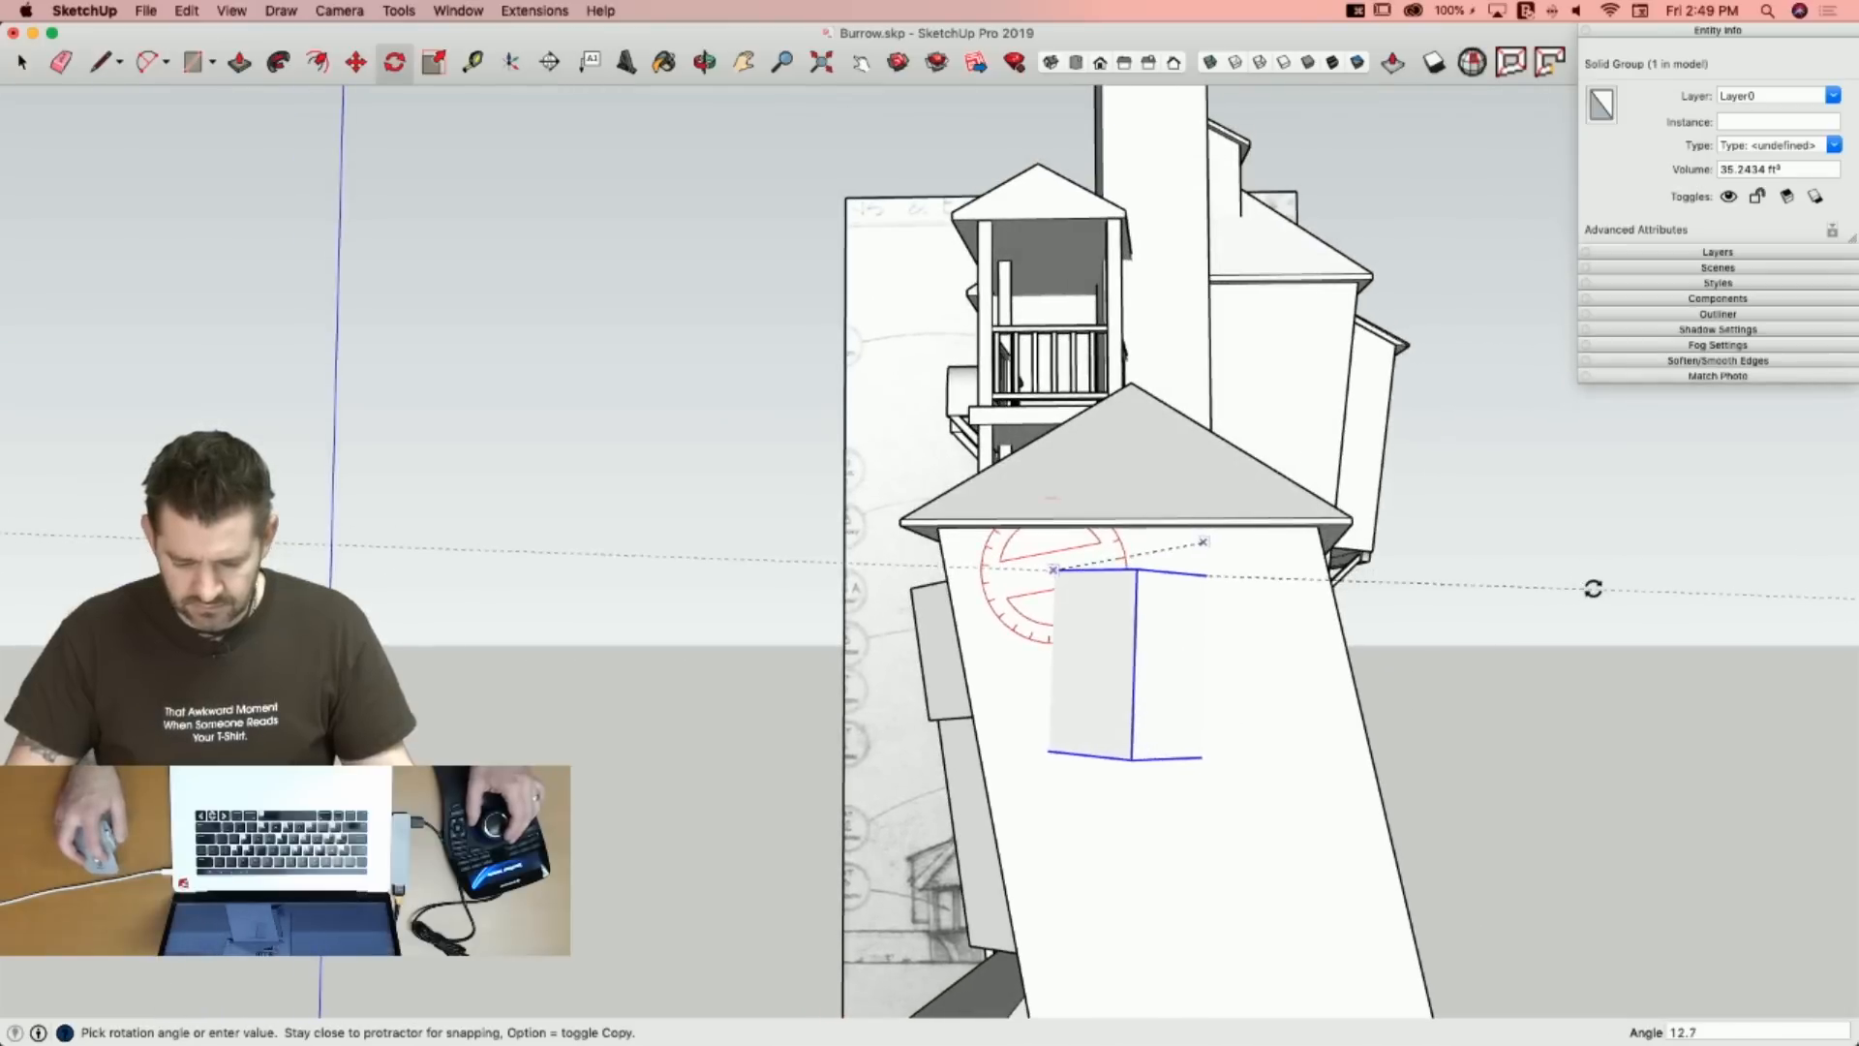
key(space)
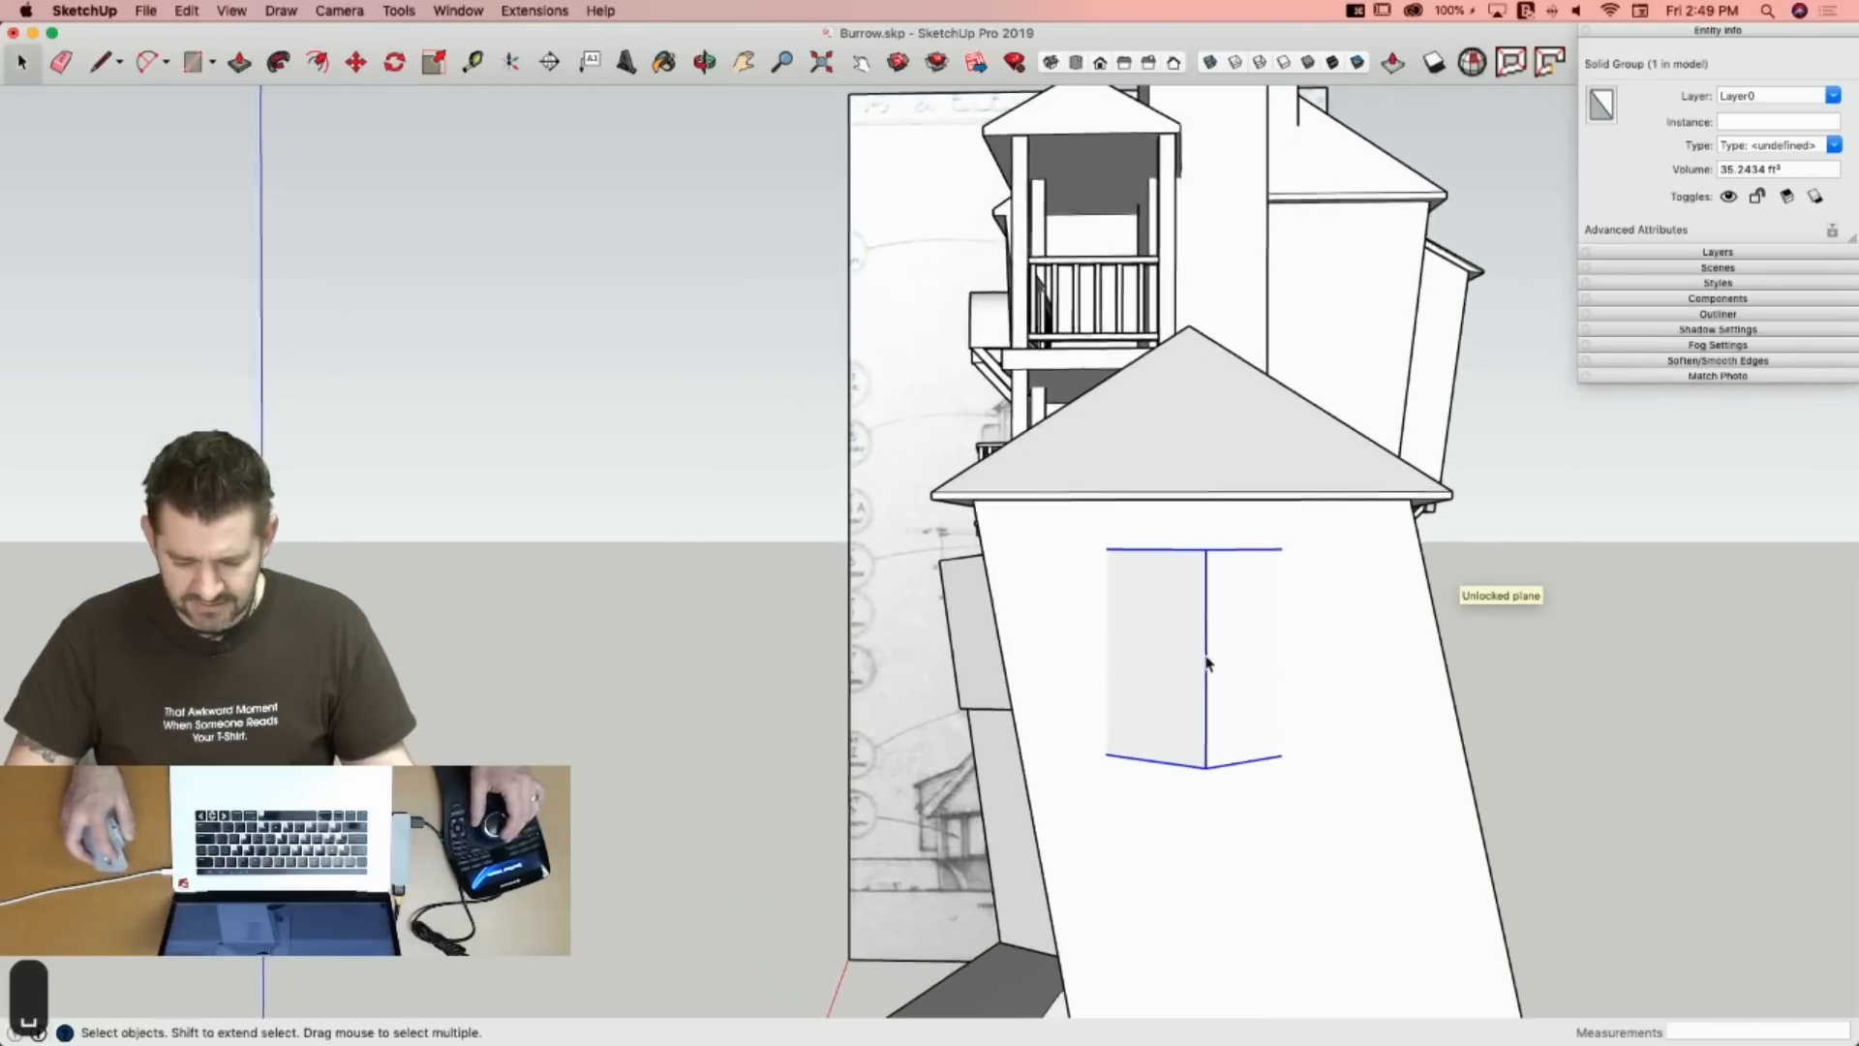
key(m)
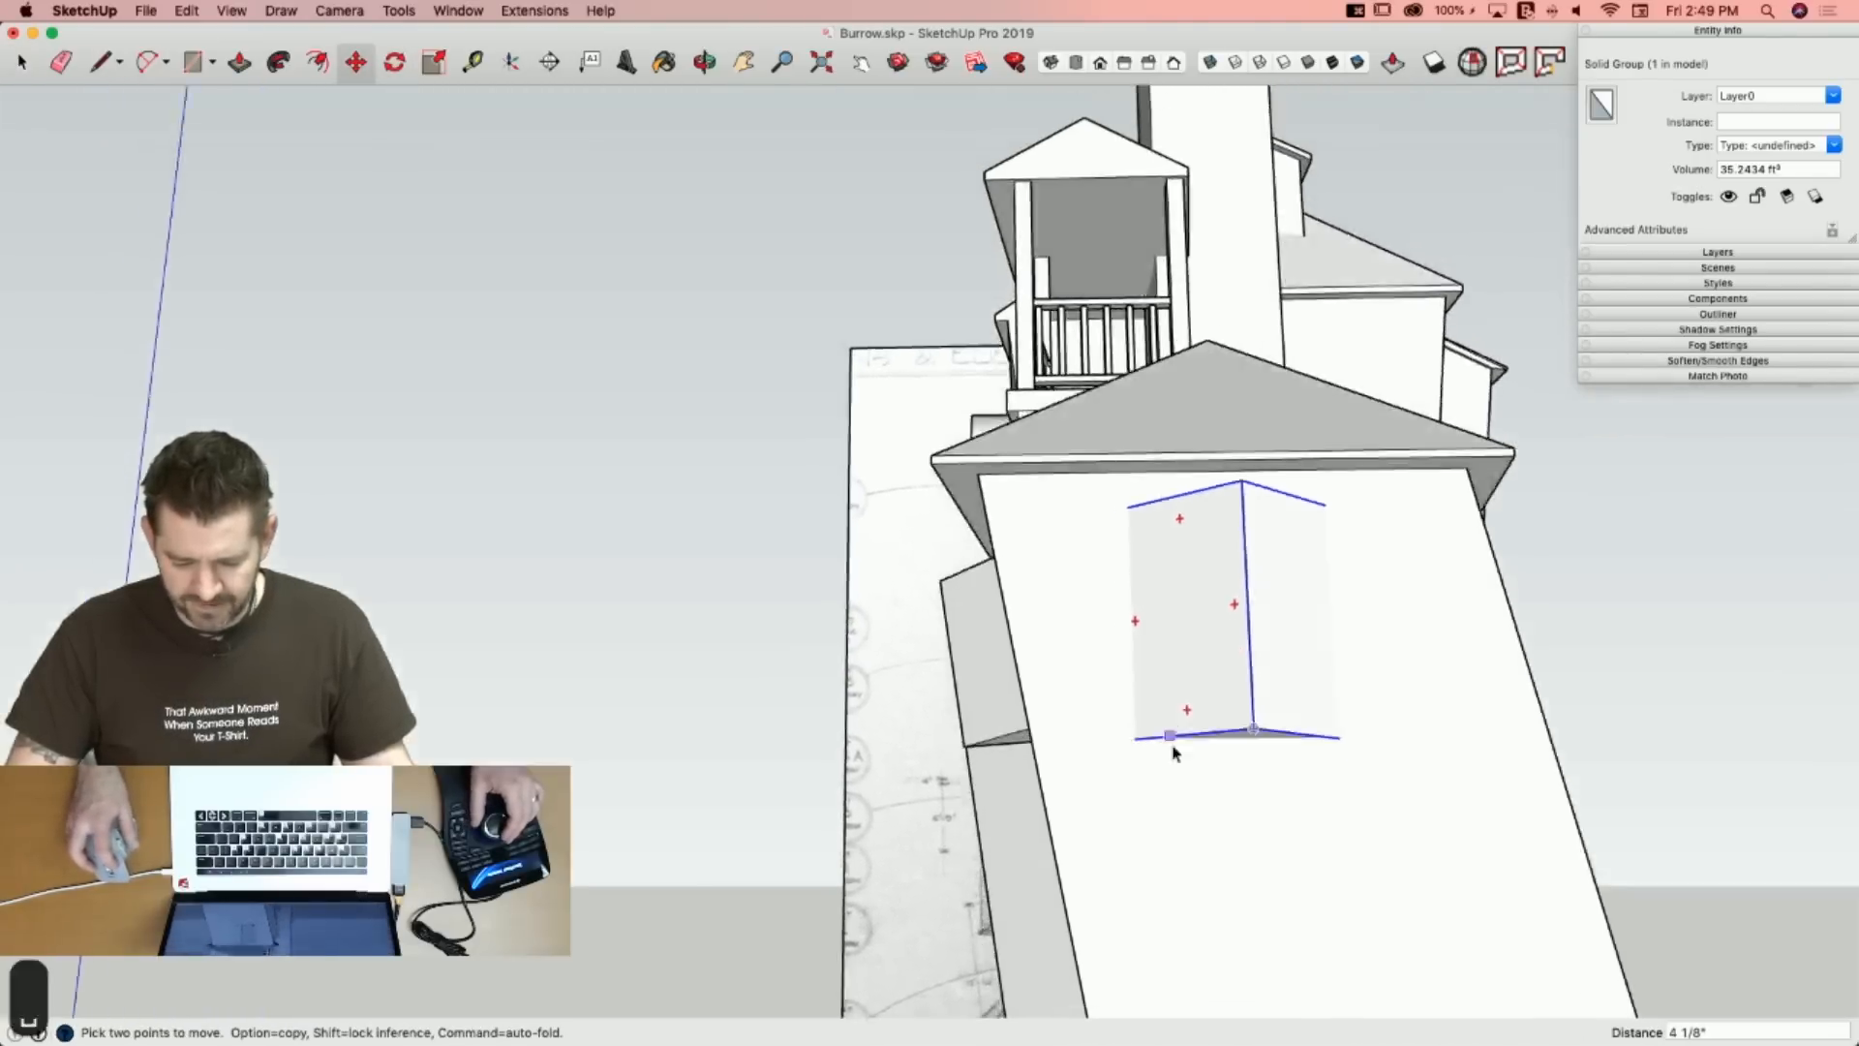
key(space)
Try to skew the box by moving its bottom face and edges 6 5/8", and undo that move.
double_click(1217, 705)
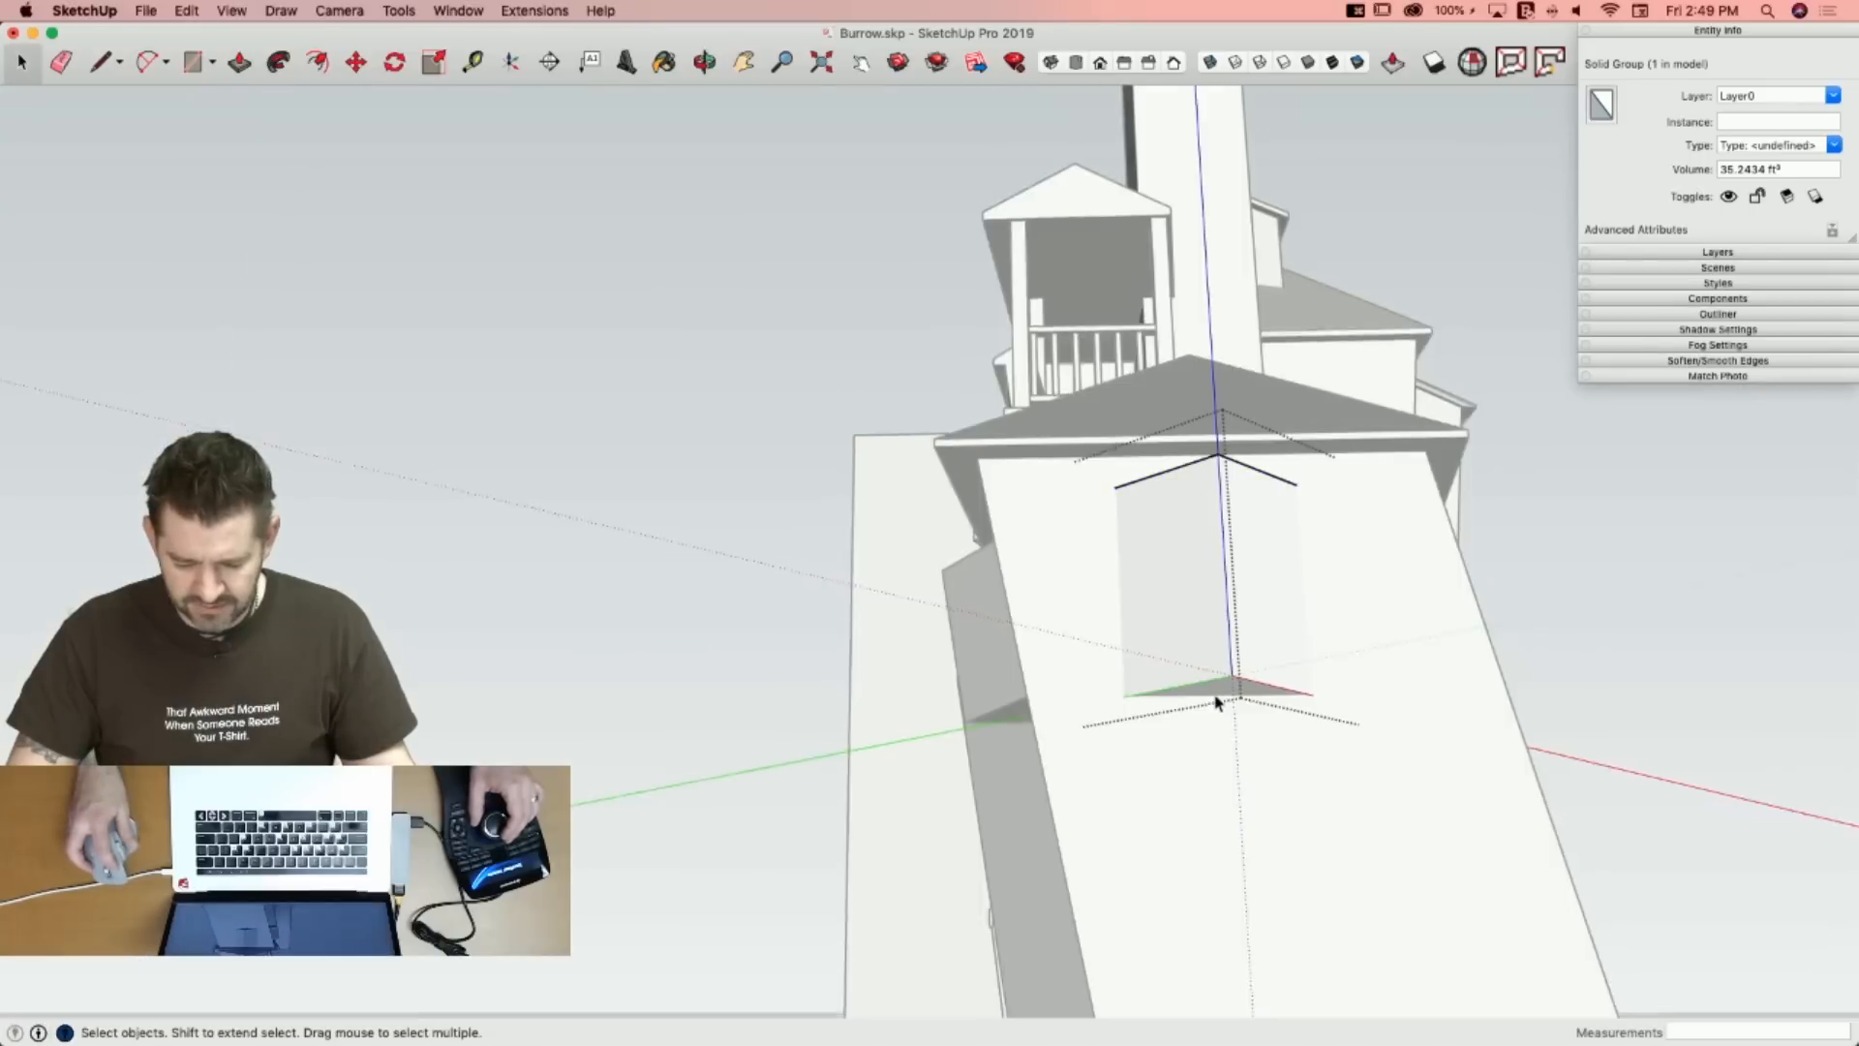
drag(1066, 652, 1414, 788)
key(m)
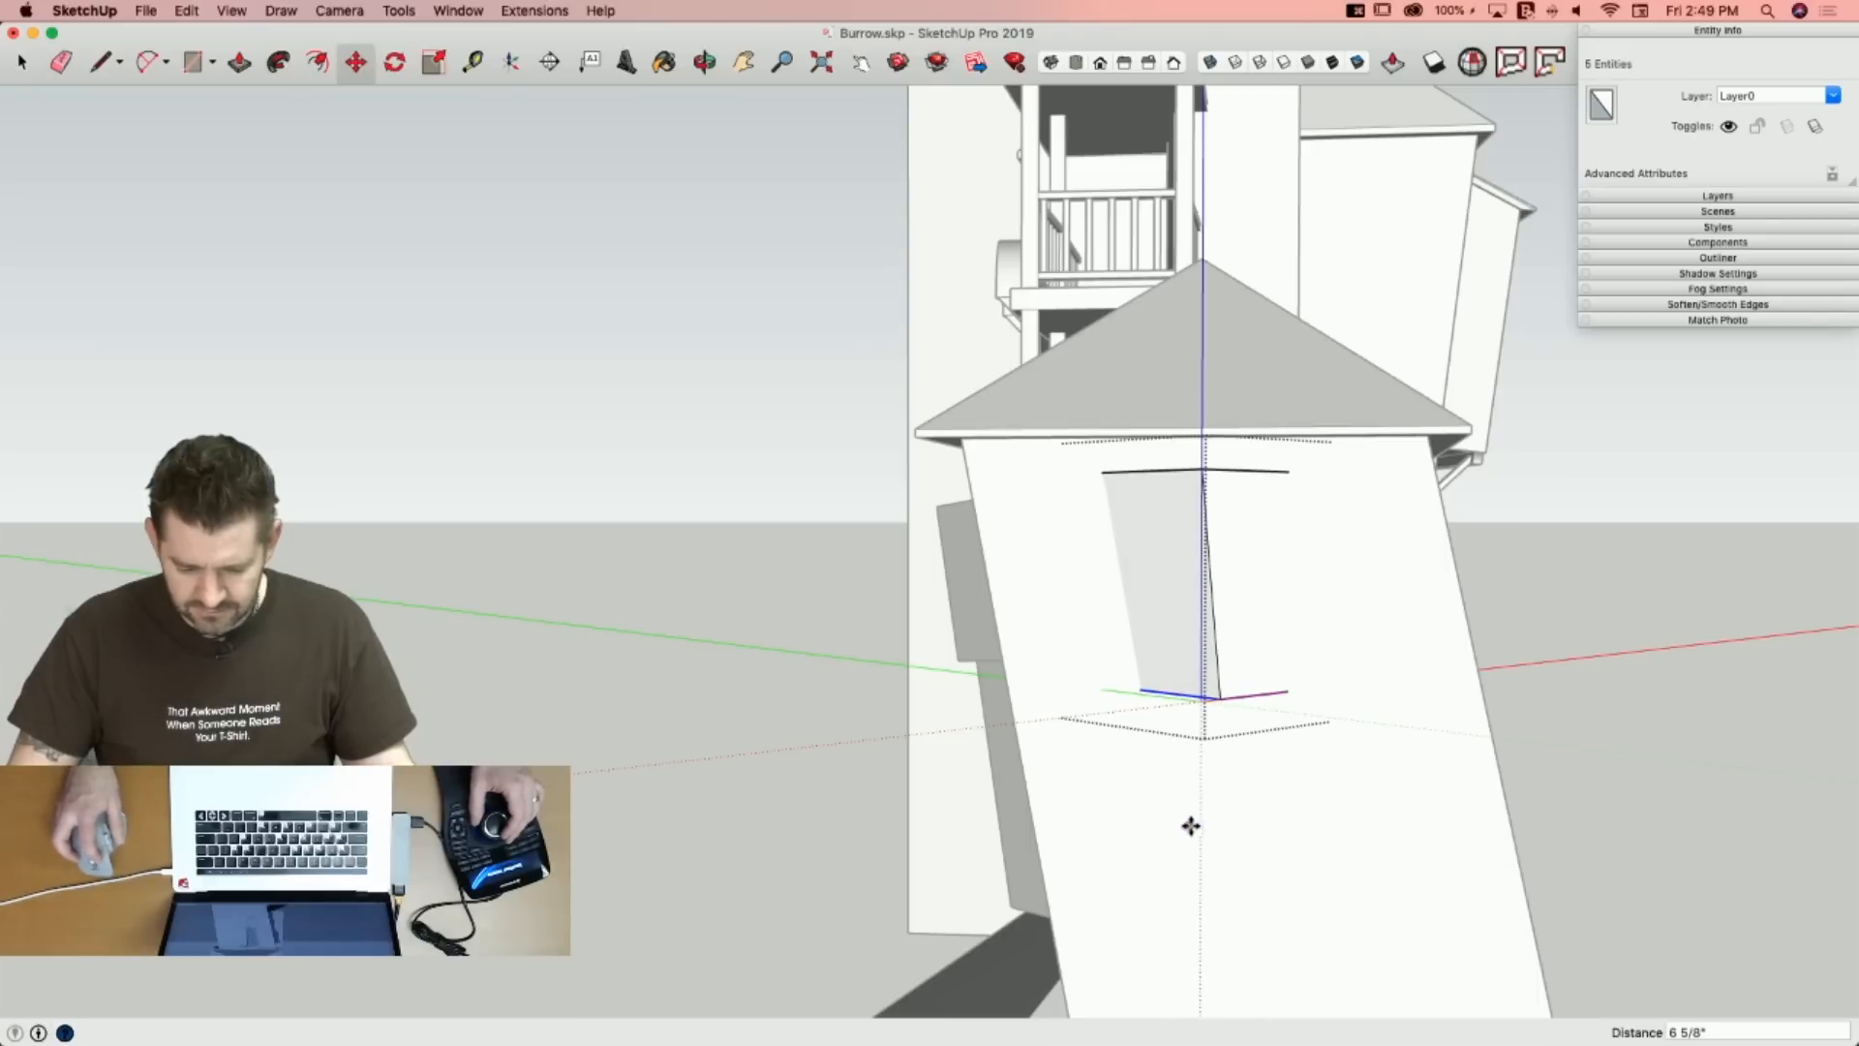
click(1190, 825)
key(space)
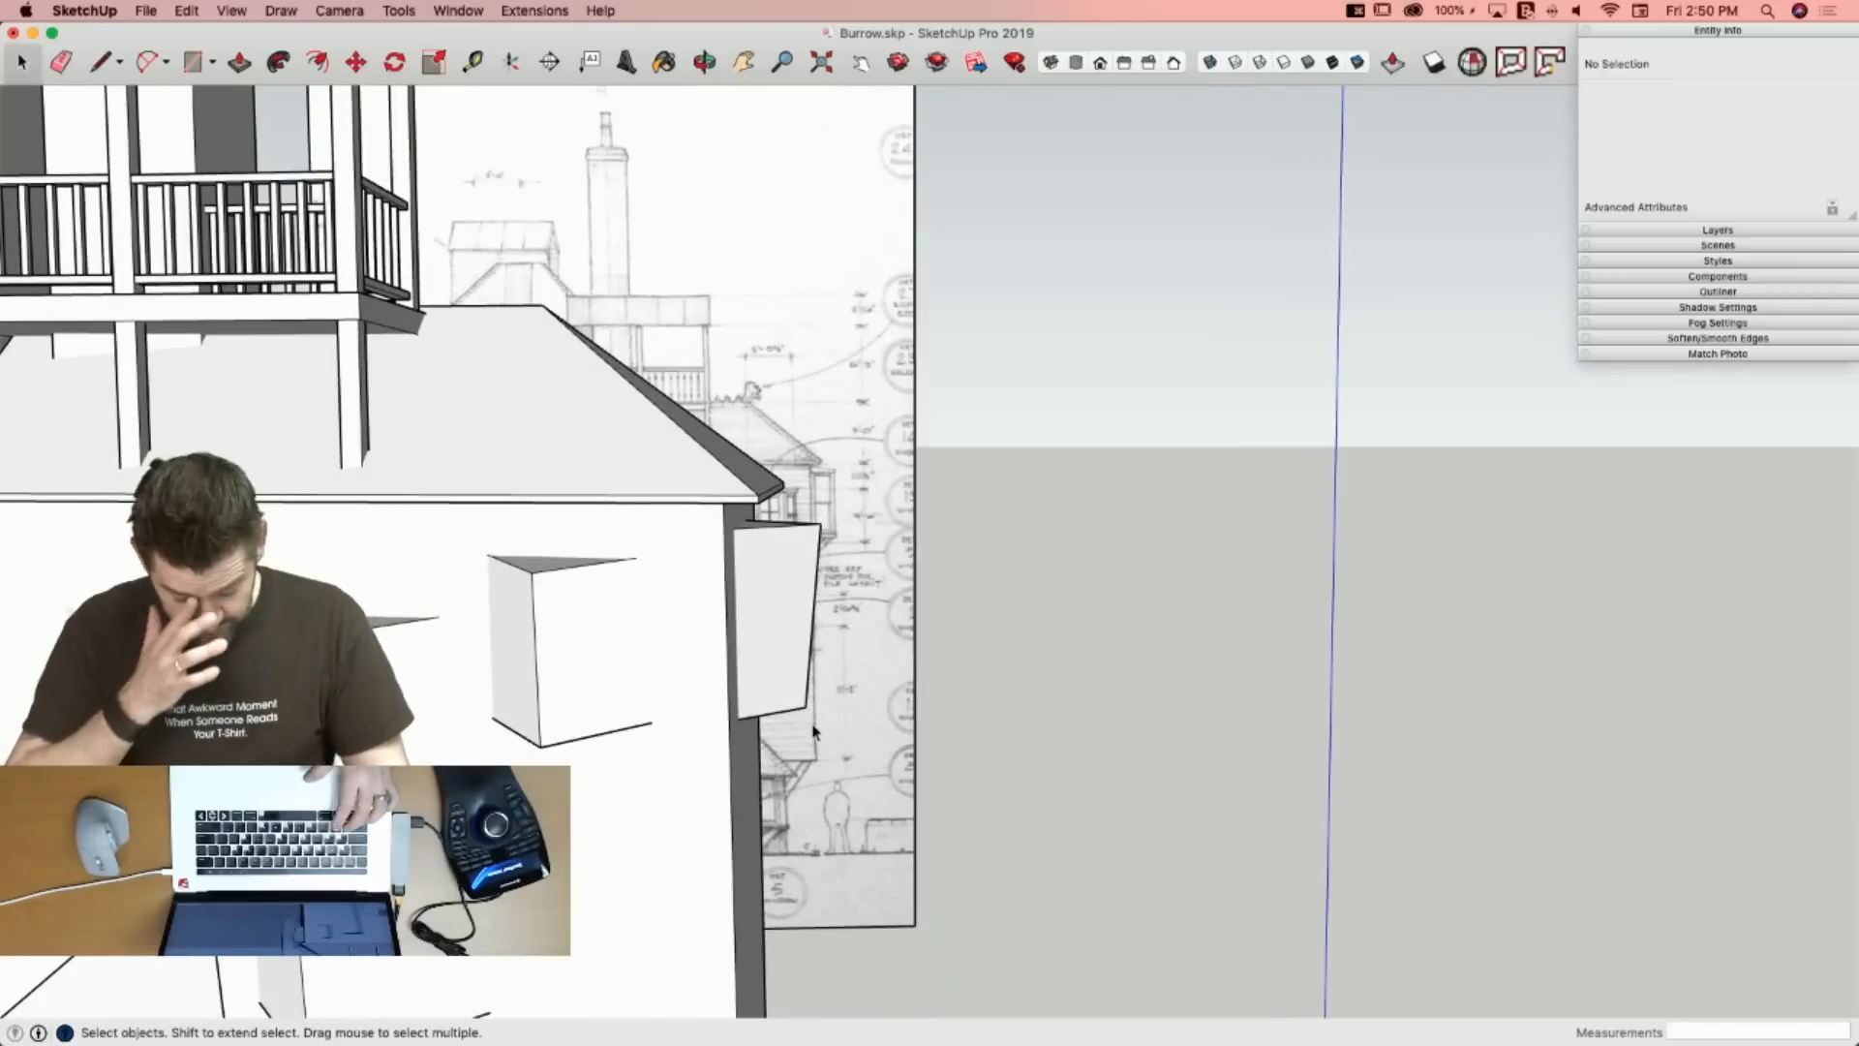
key(super+z)
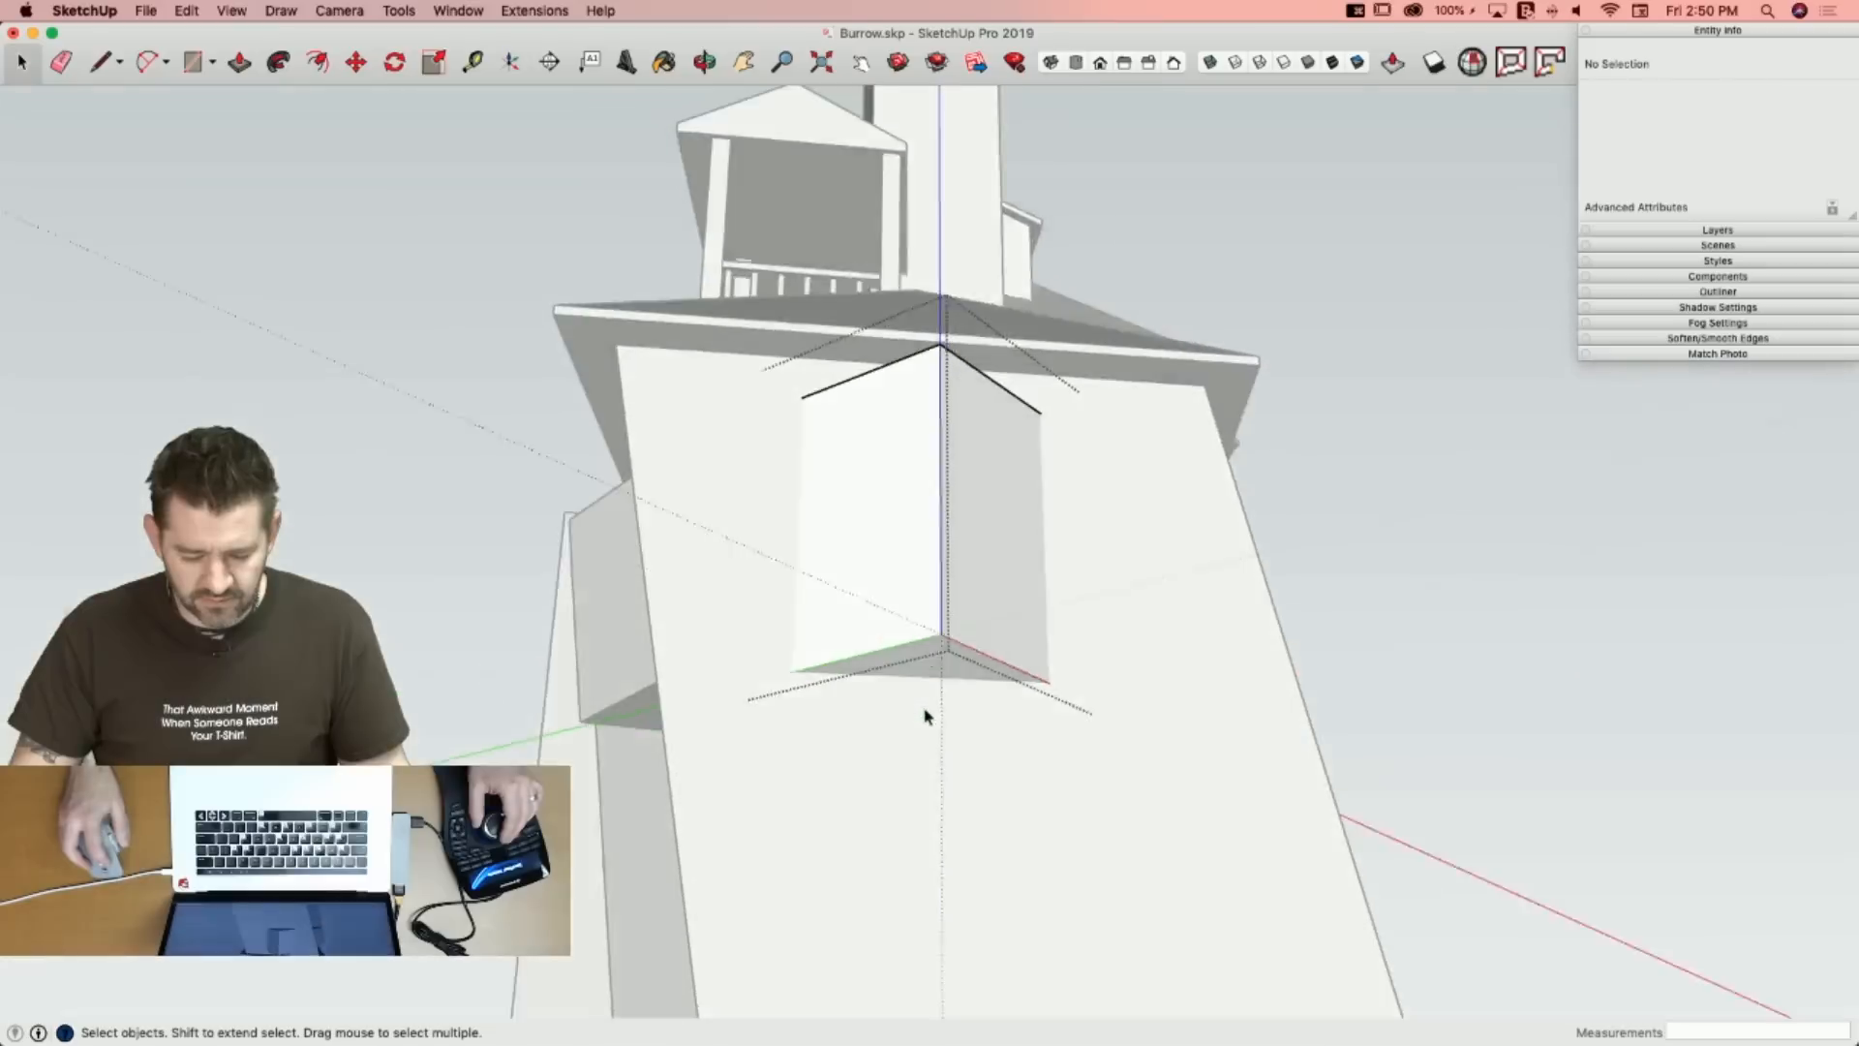
Move only the box's bottom face sideways inside its group so that the box leans with the wall.
click(910, 655)
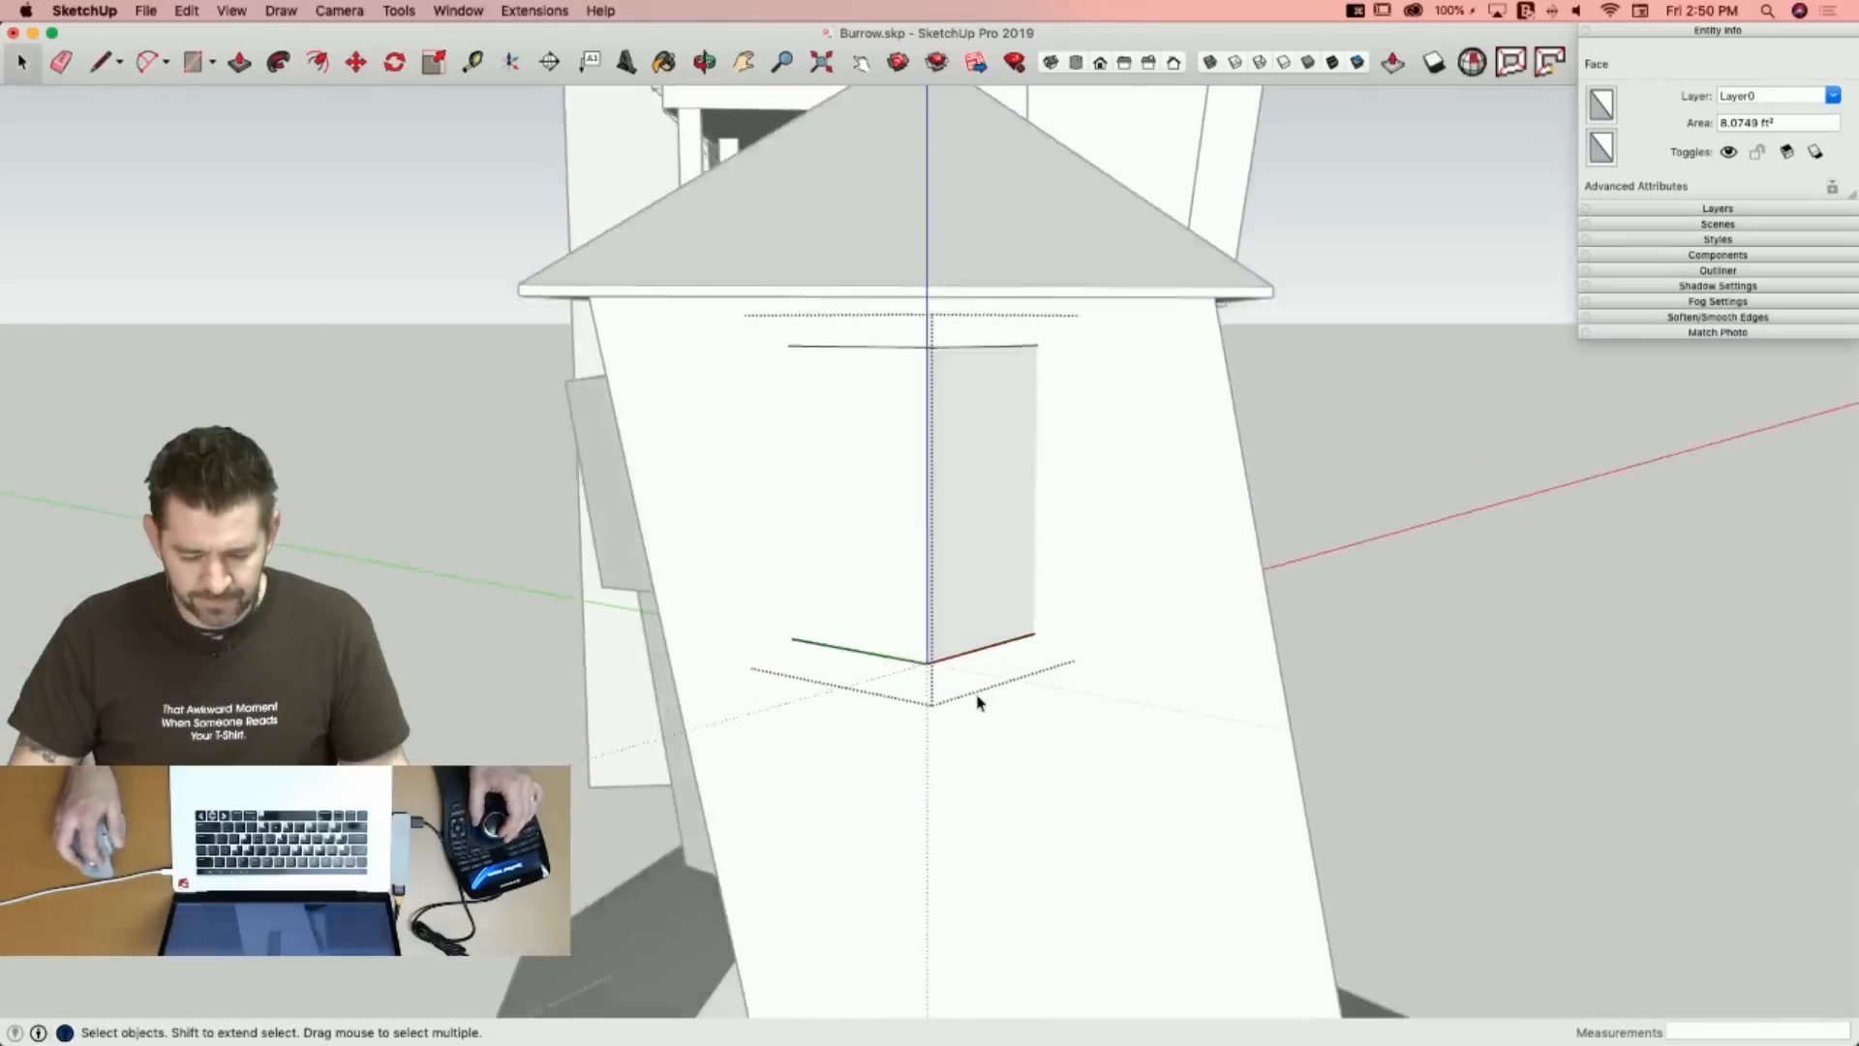
key(m)
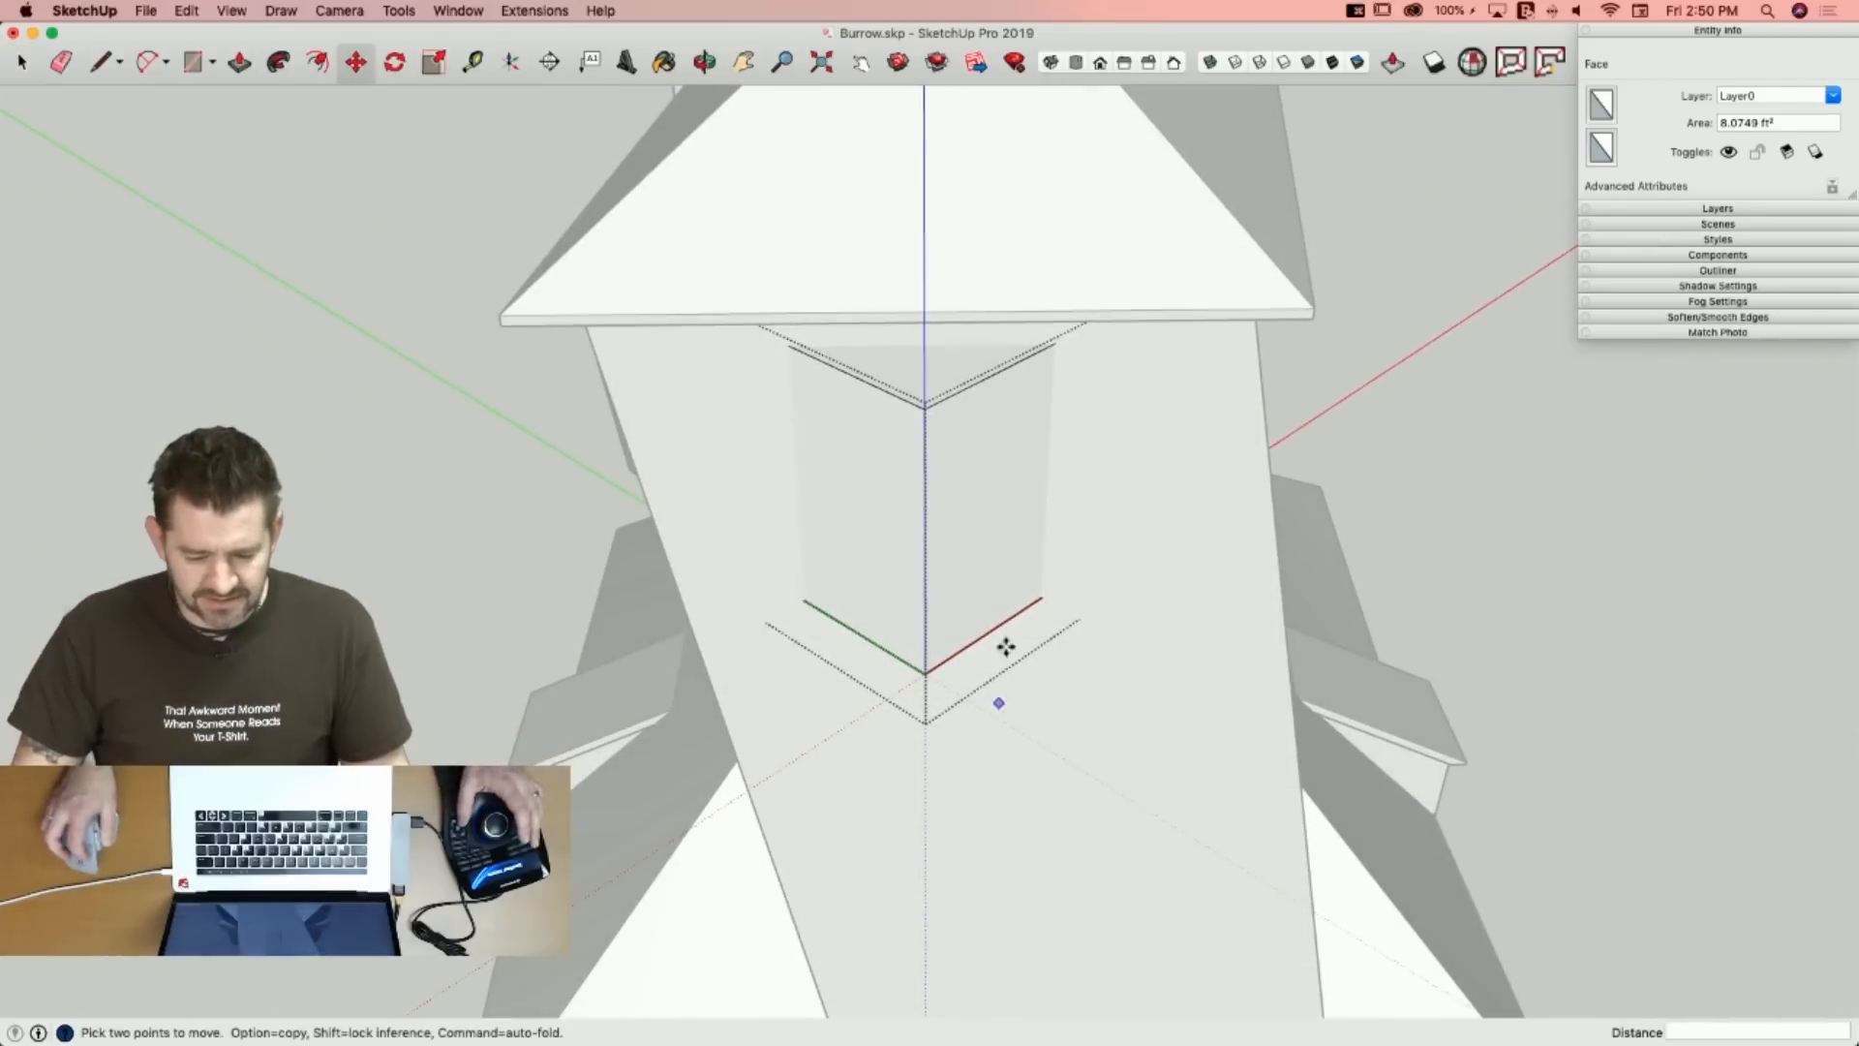
click(848, 313)
key(space)
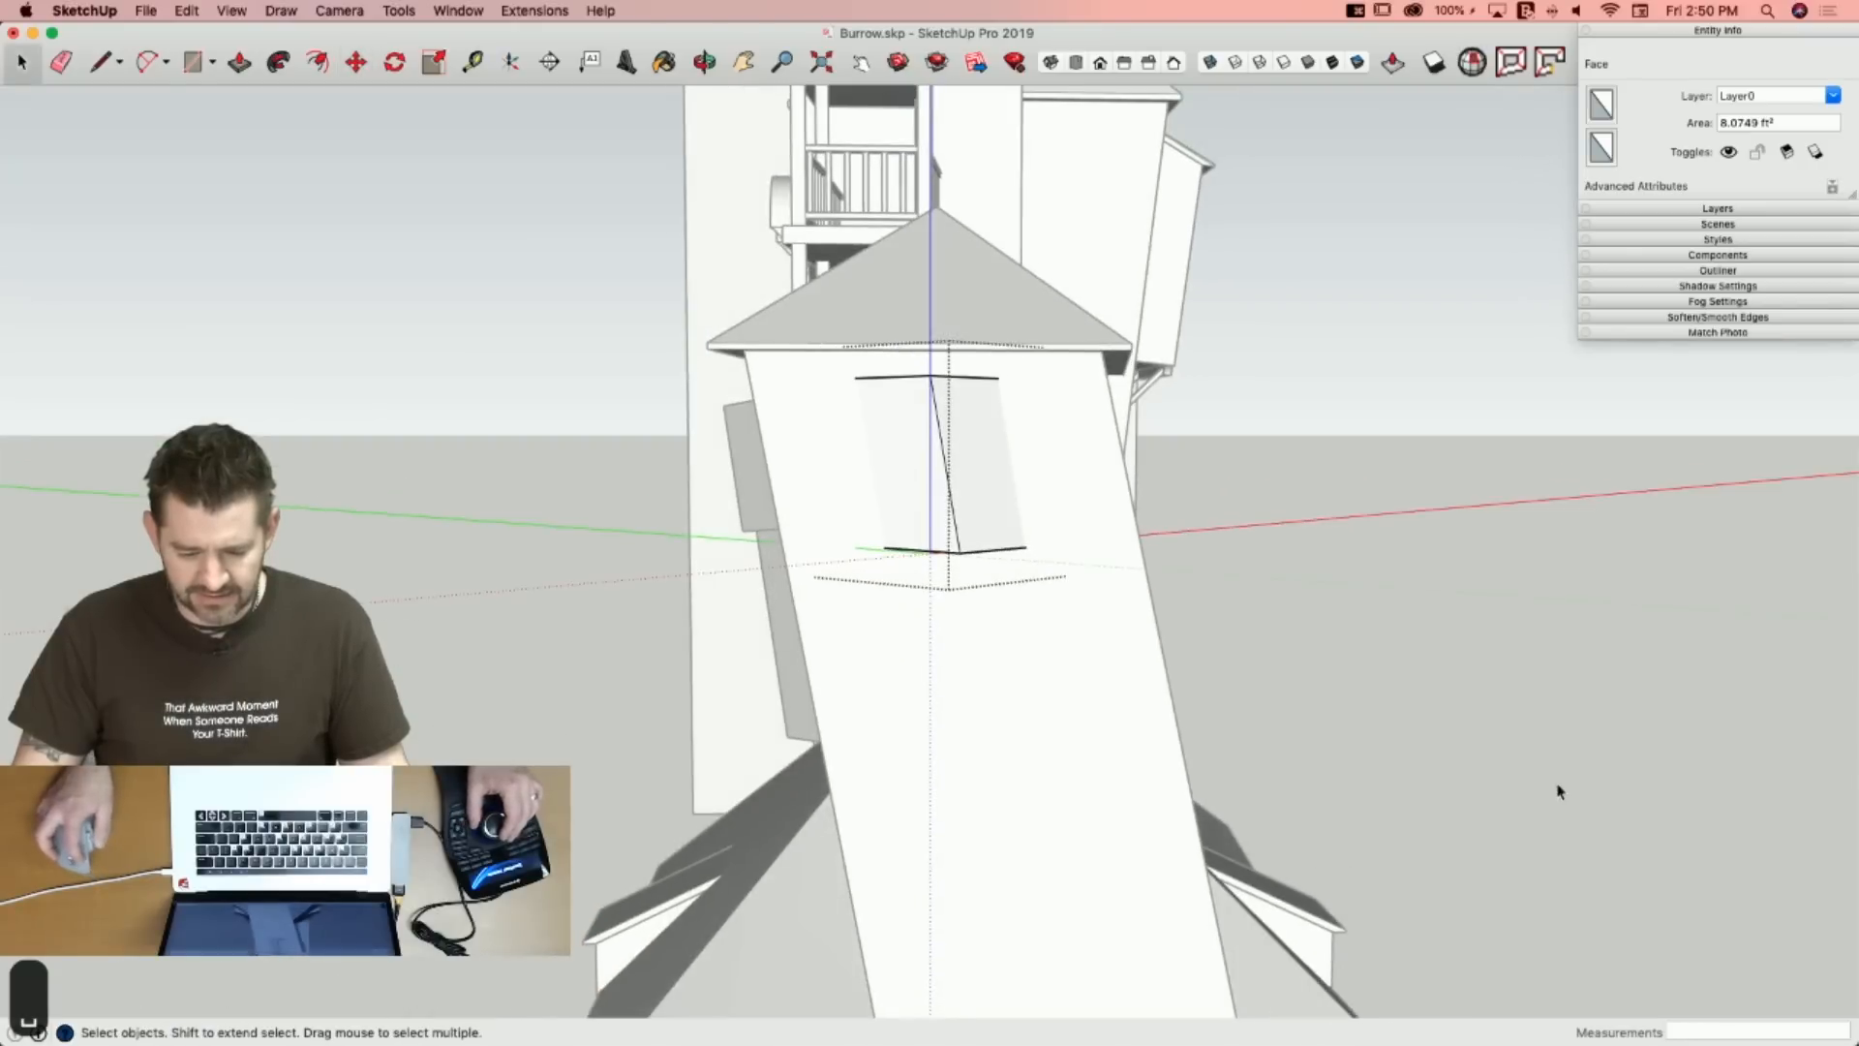
click(1410, 719)
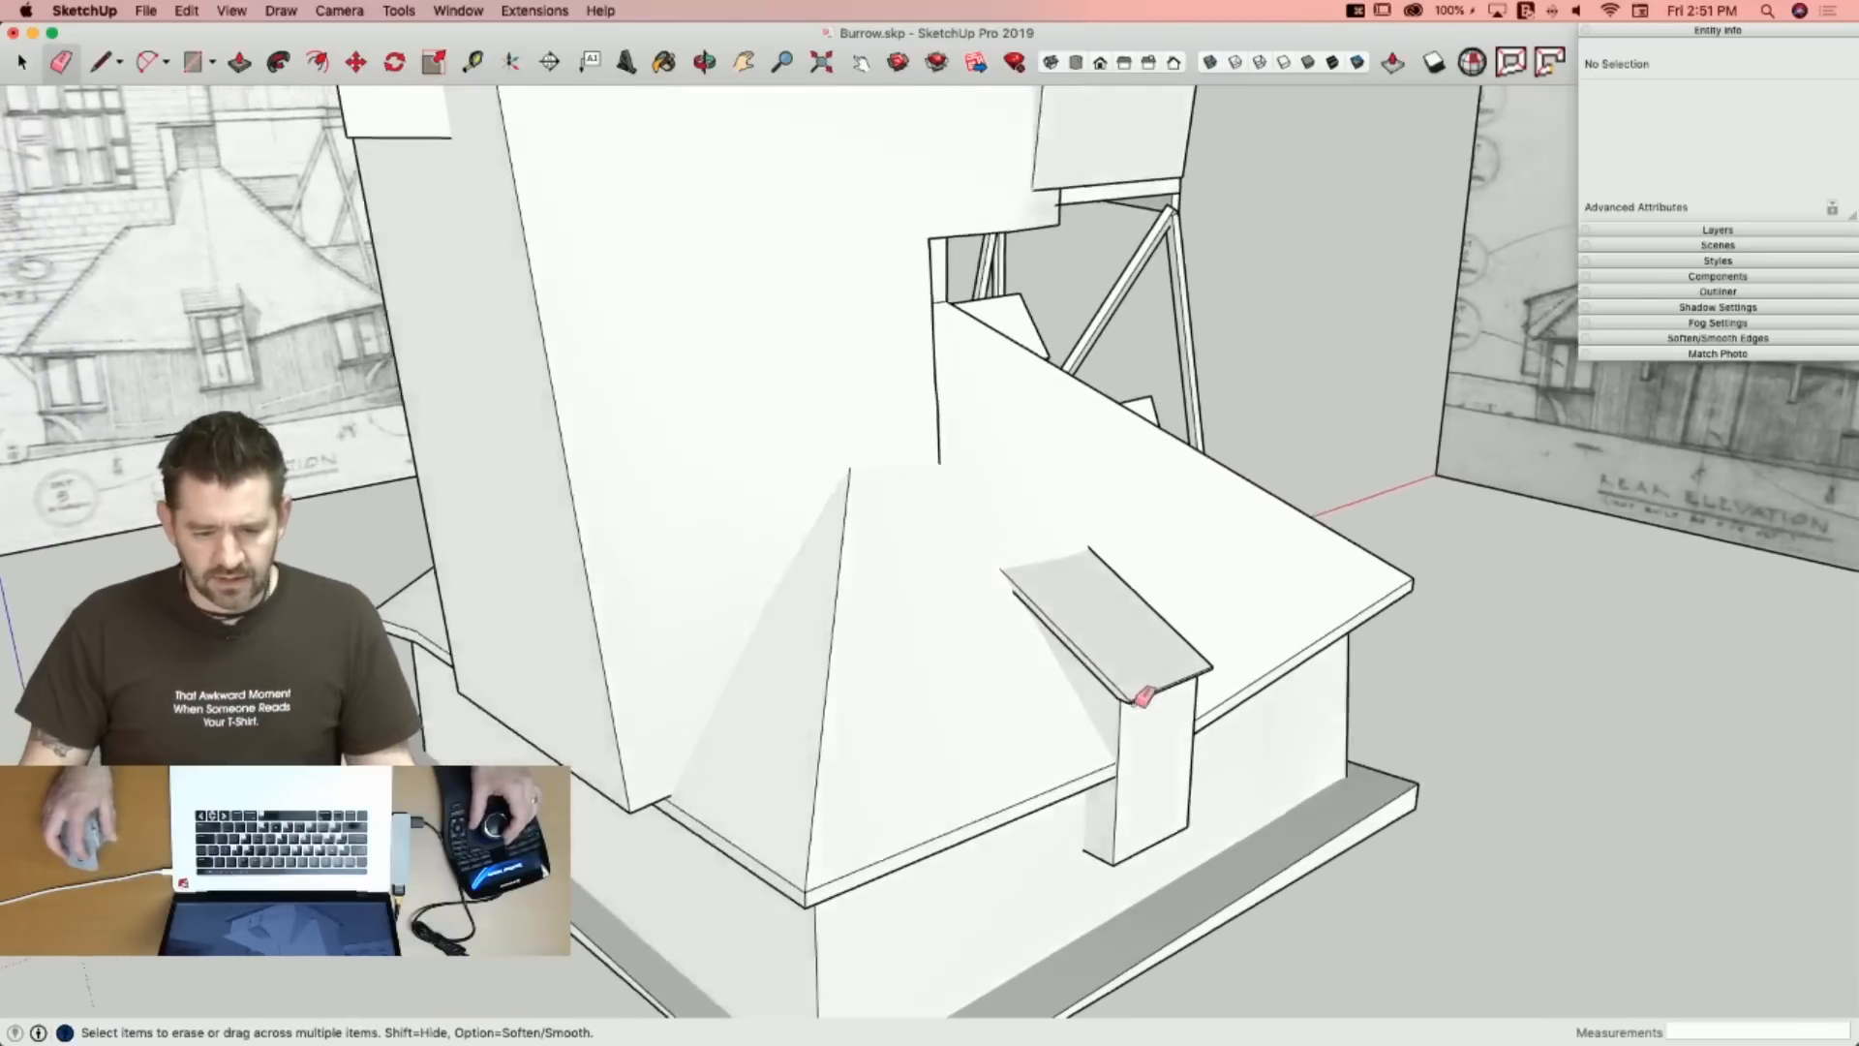
Copy the lower roof's dormer up onto the main building's wall and enlarge the copy, scaling its width by 1.83.
key(space)
click(1149, 695)
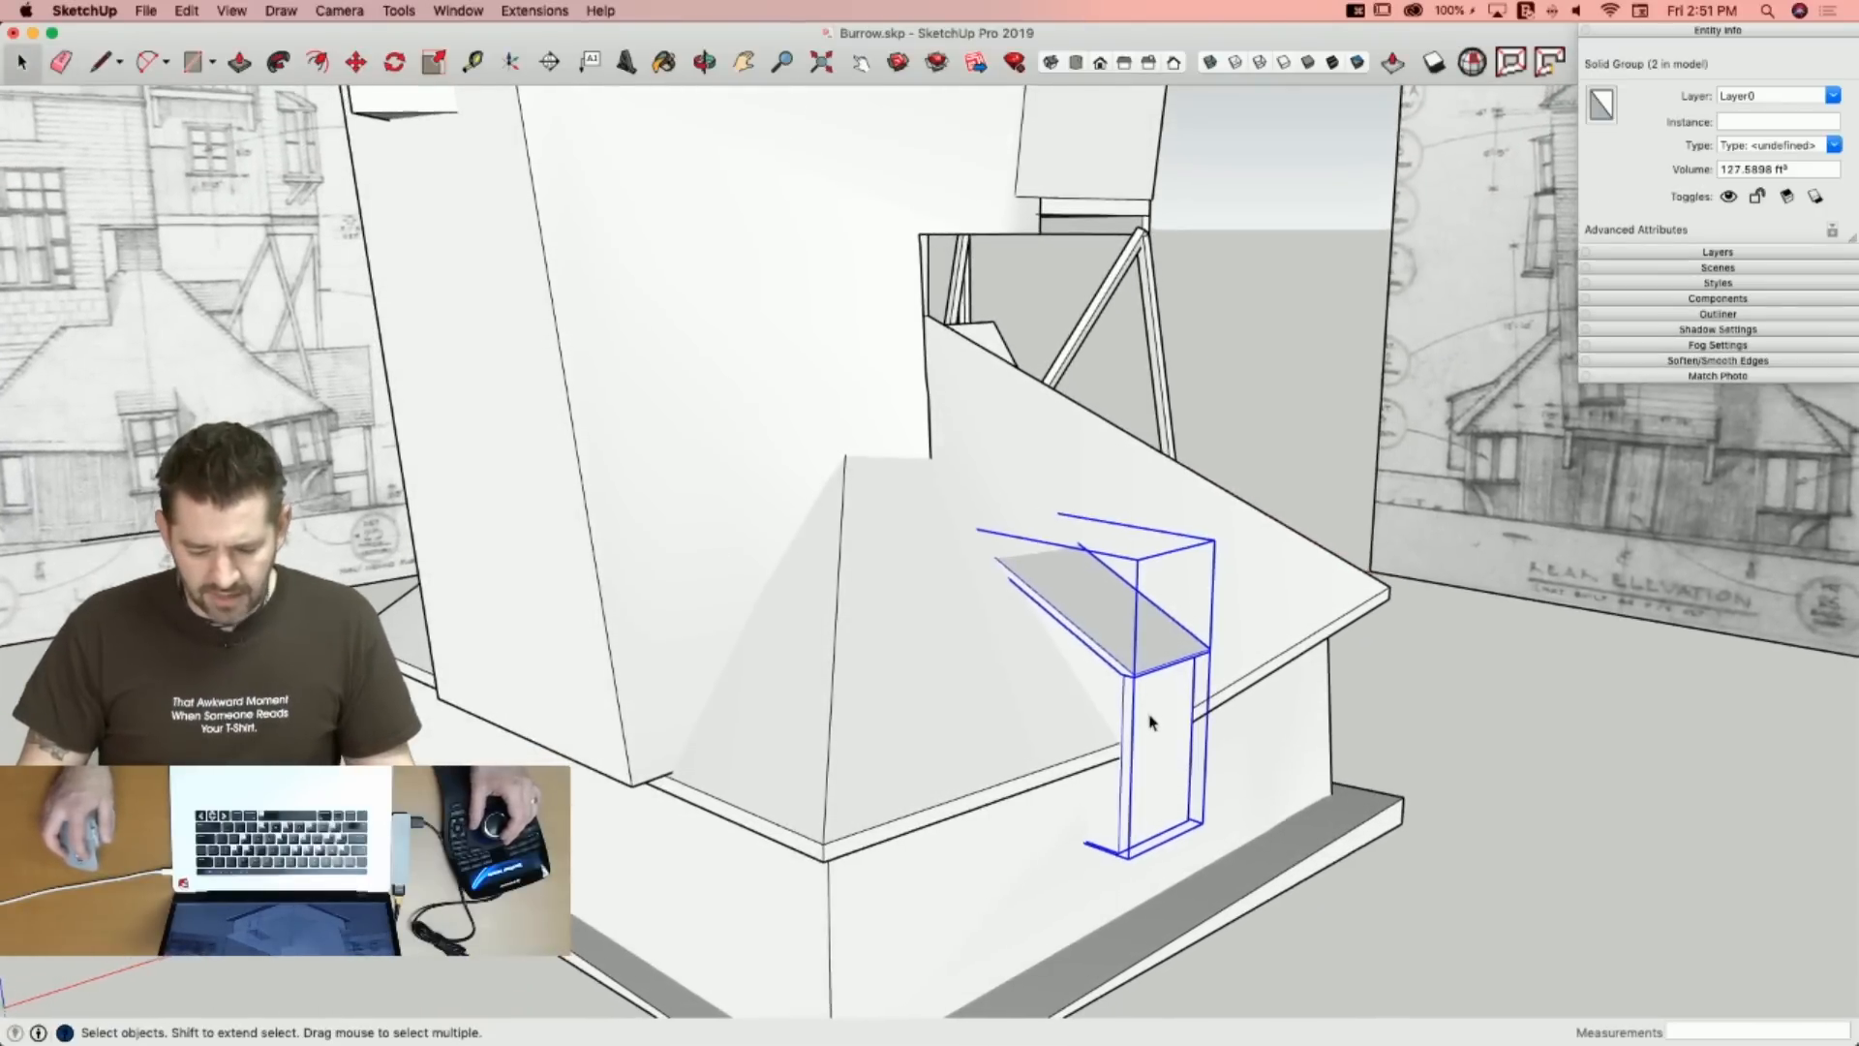
key(m)
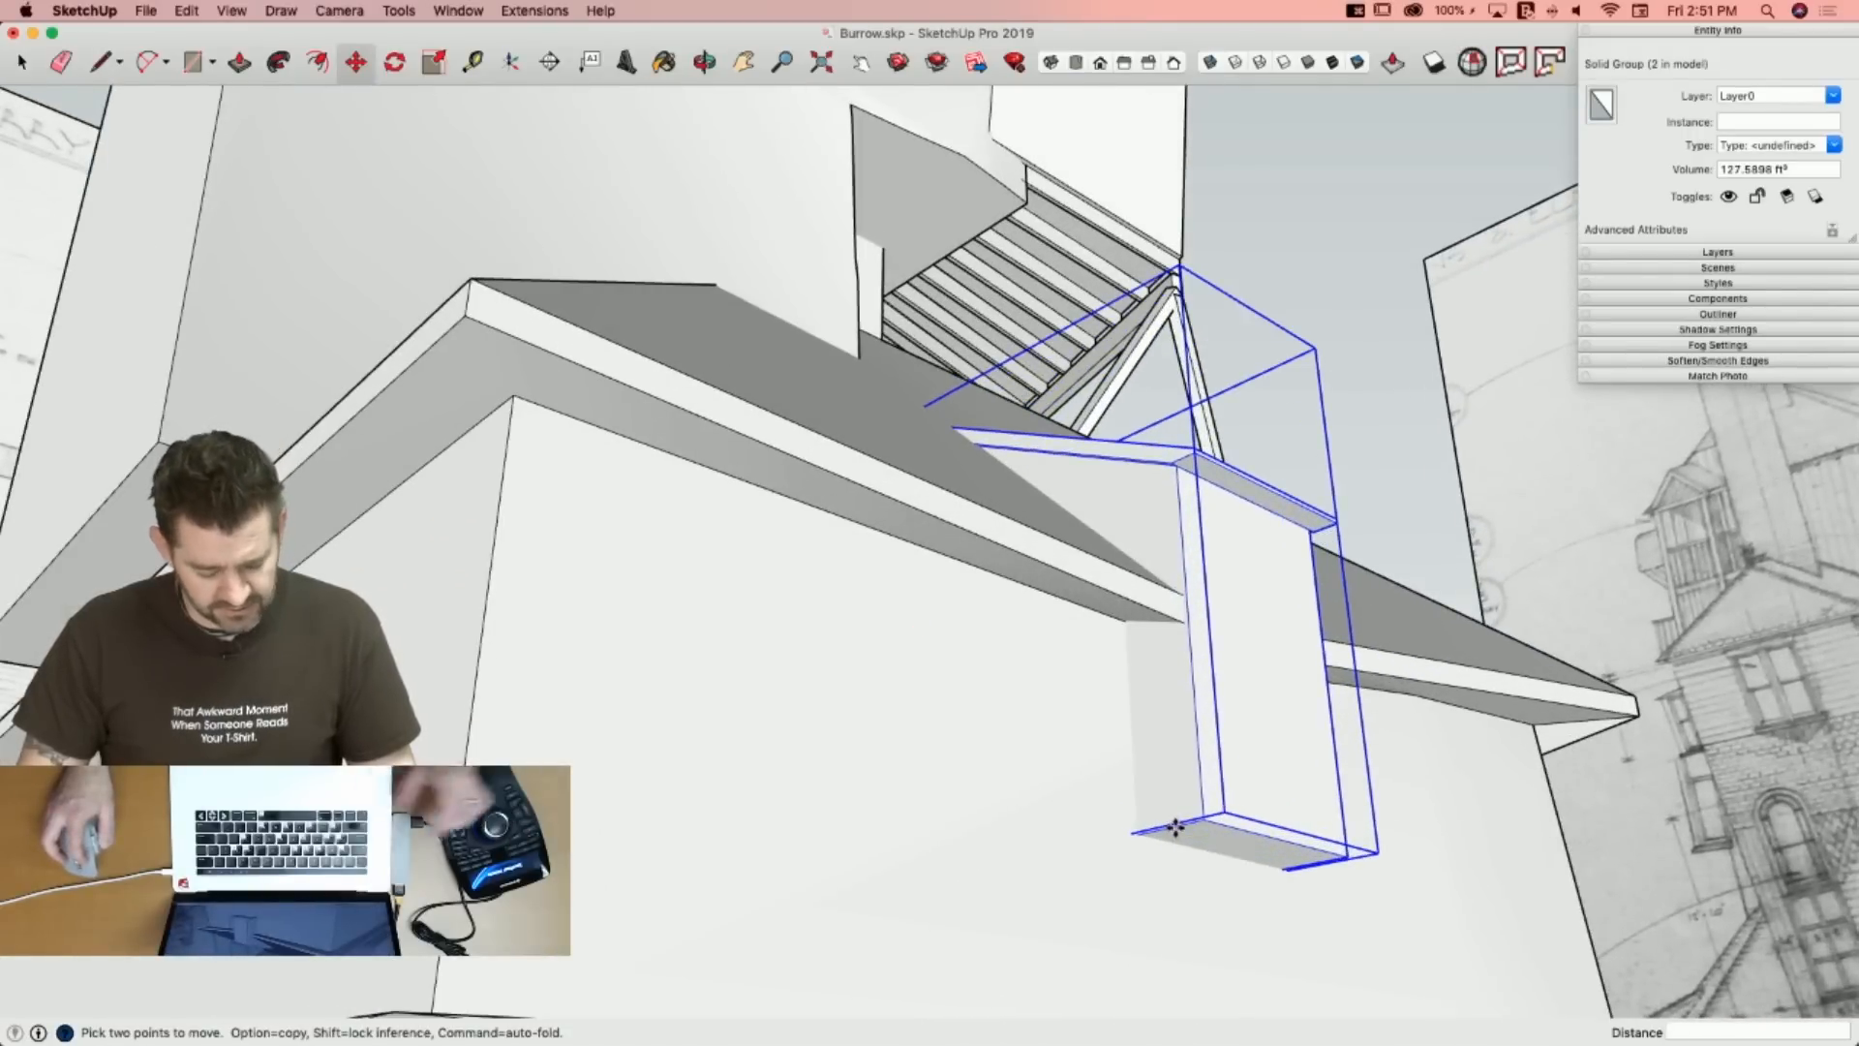
click(1178, 828)
key(alt)
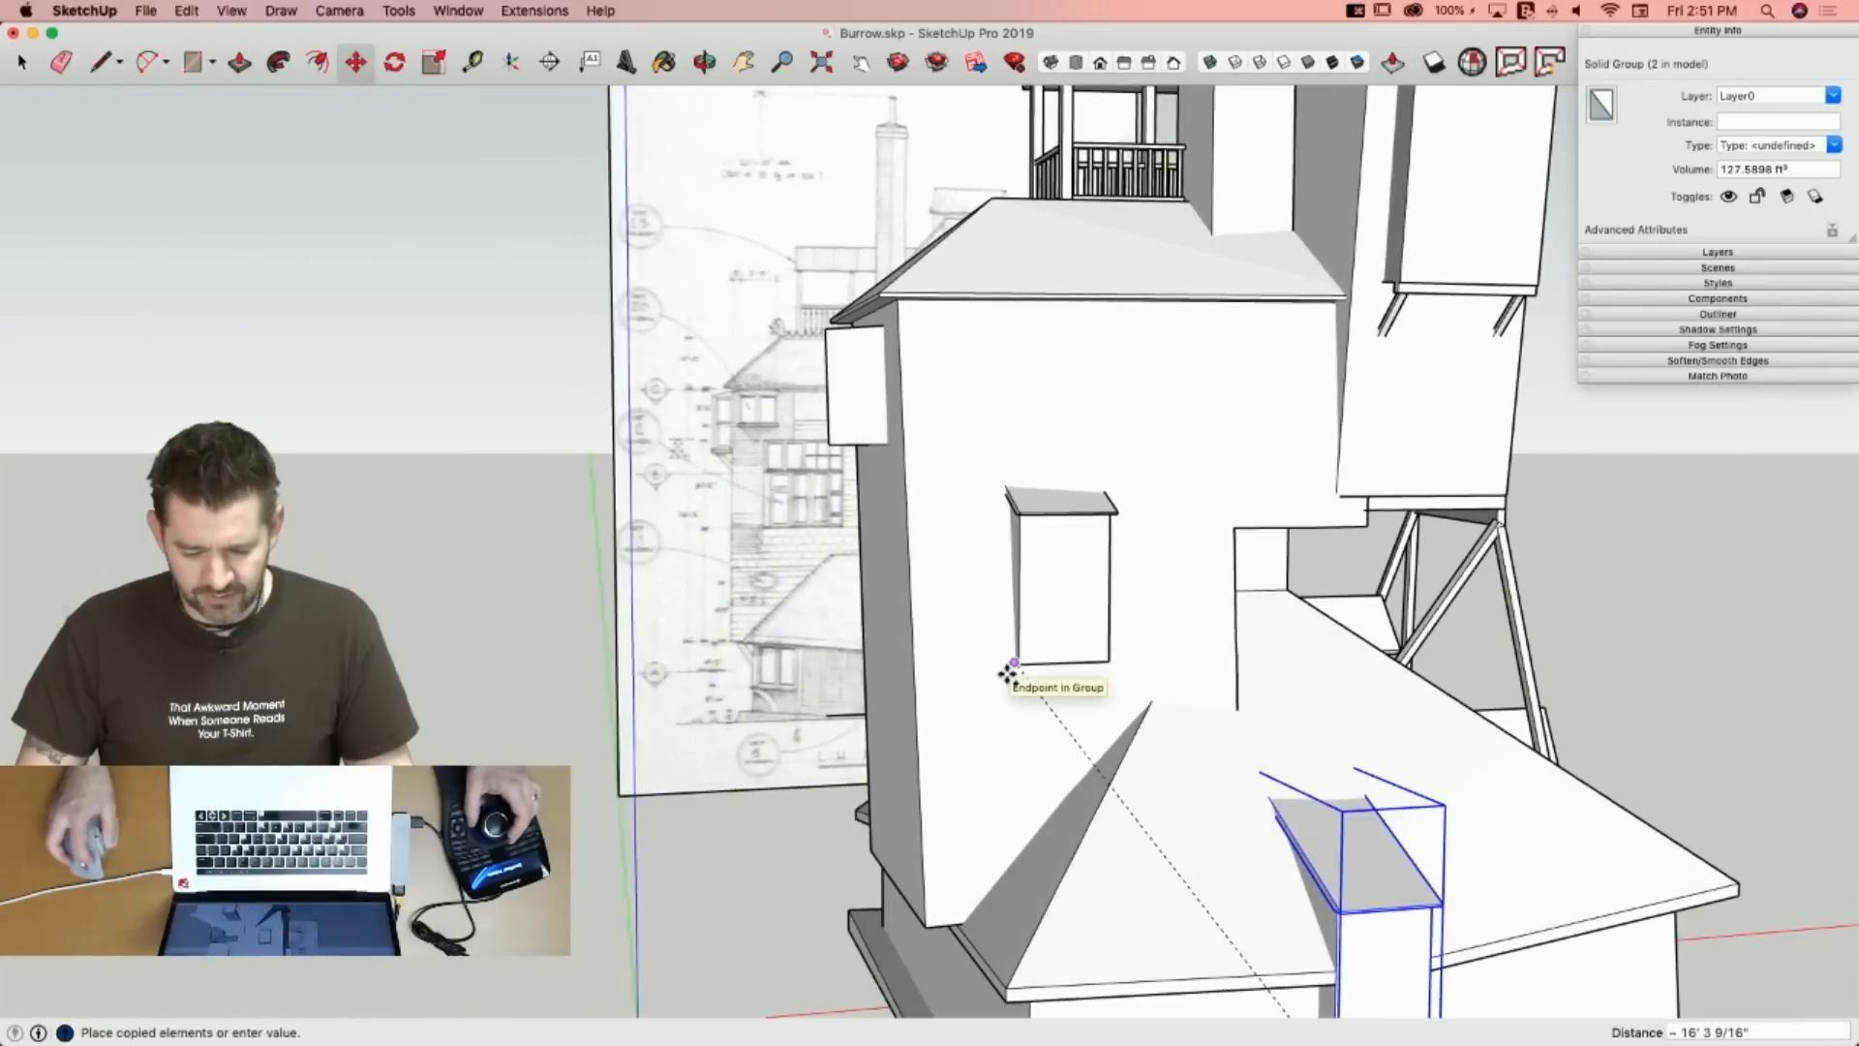
click(1010, 666)
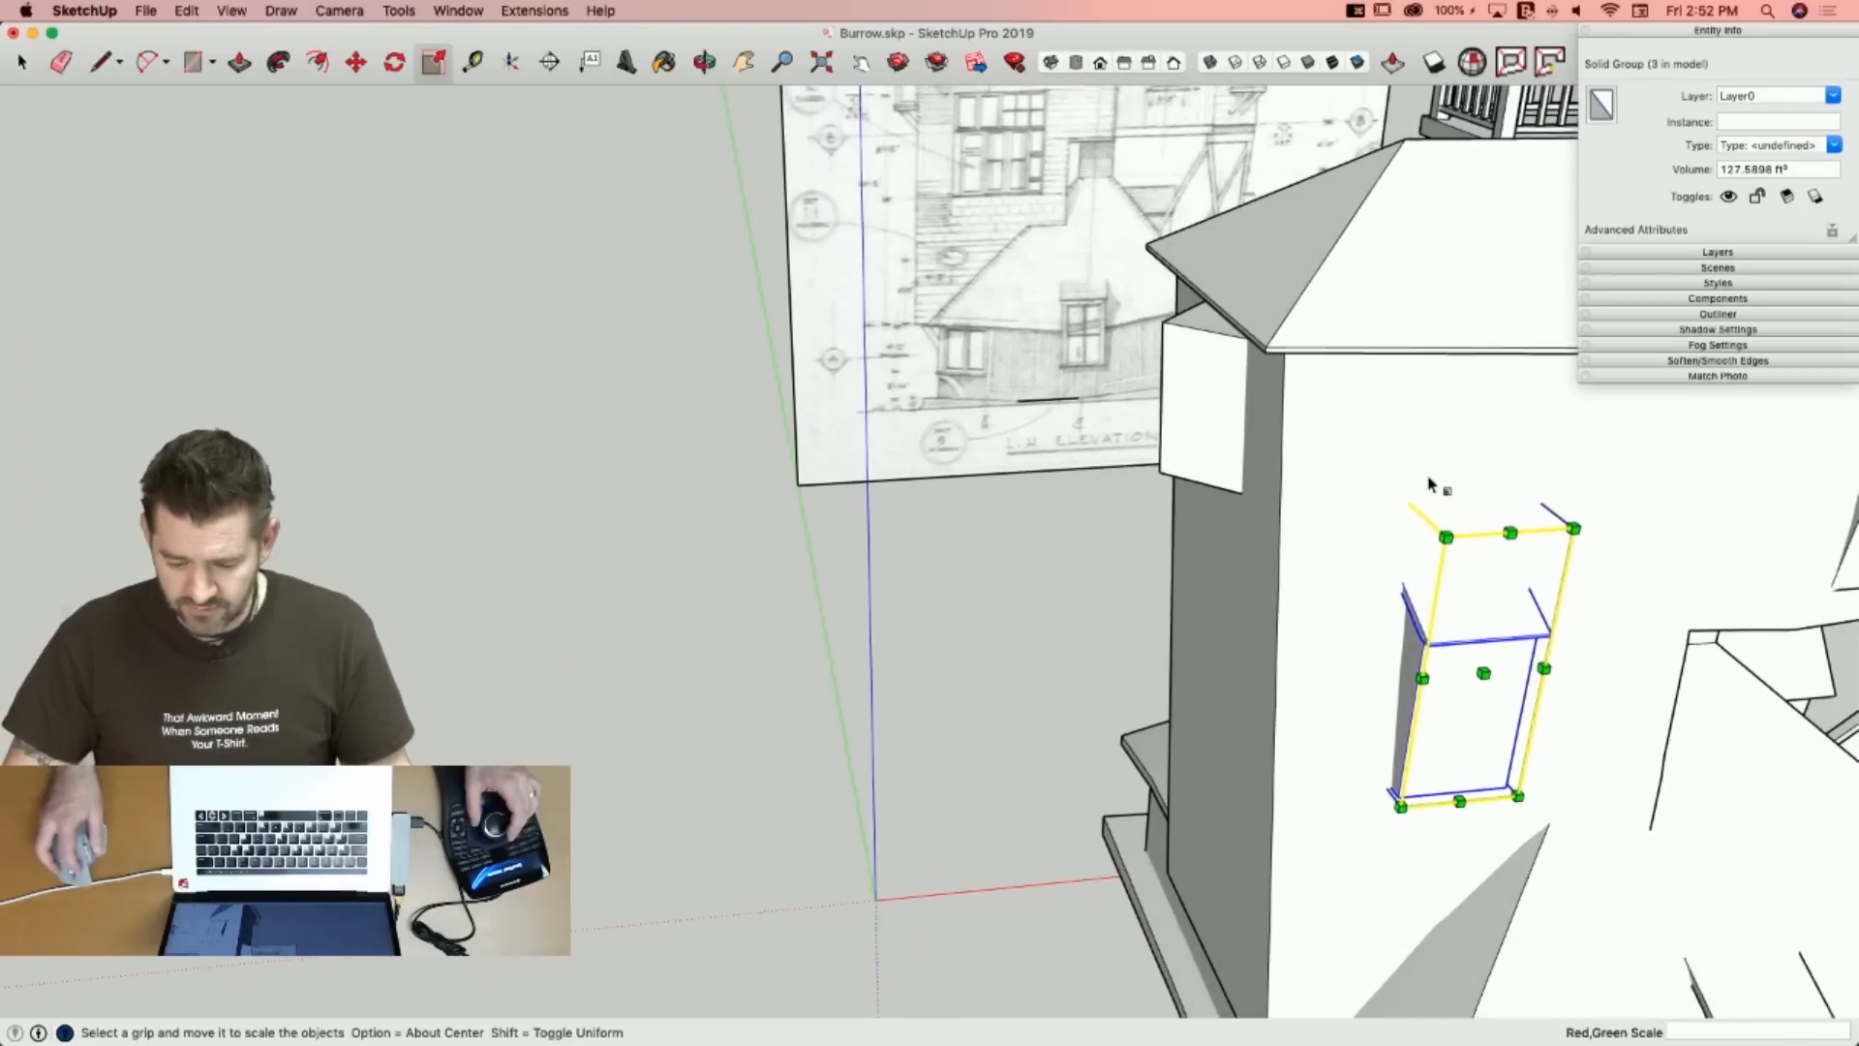
drag(1476, 499, 1394, 424)
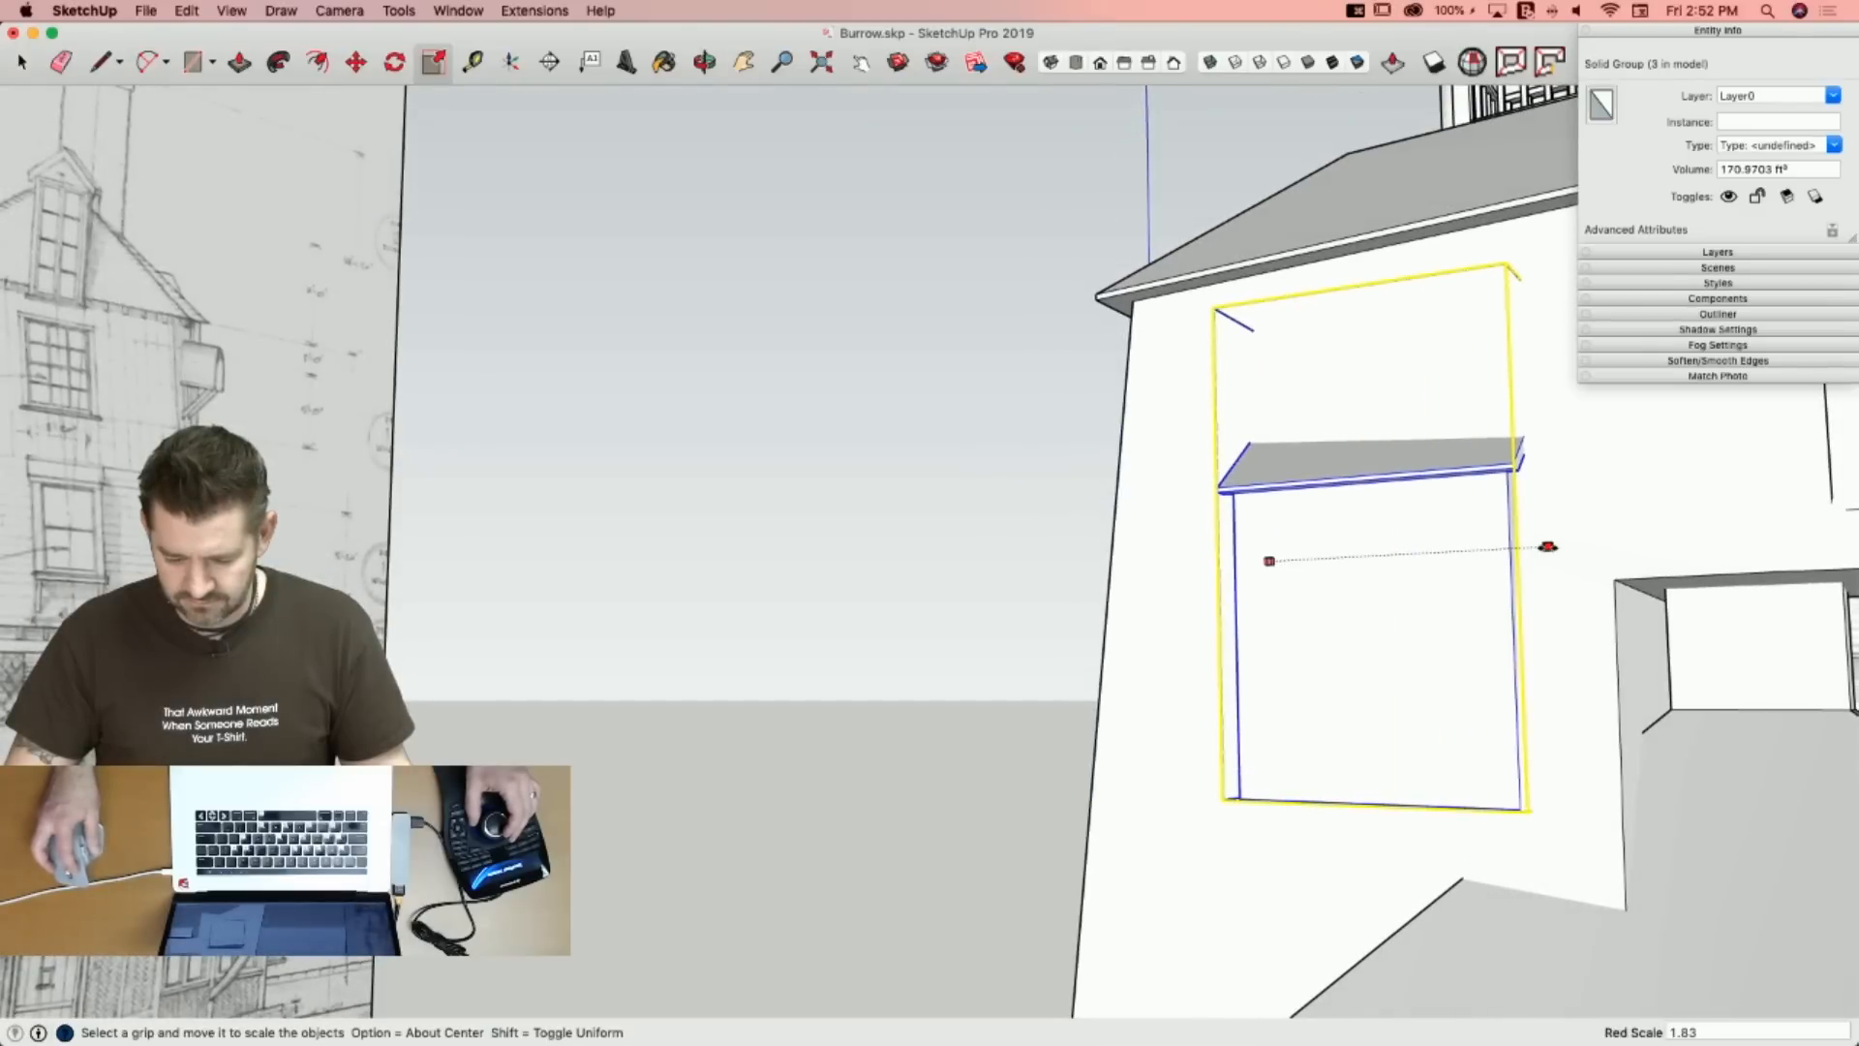
drag(1547, 546, 1543, 556)
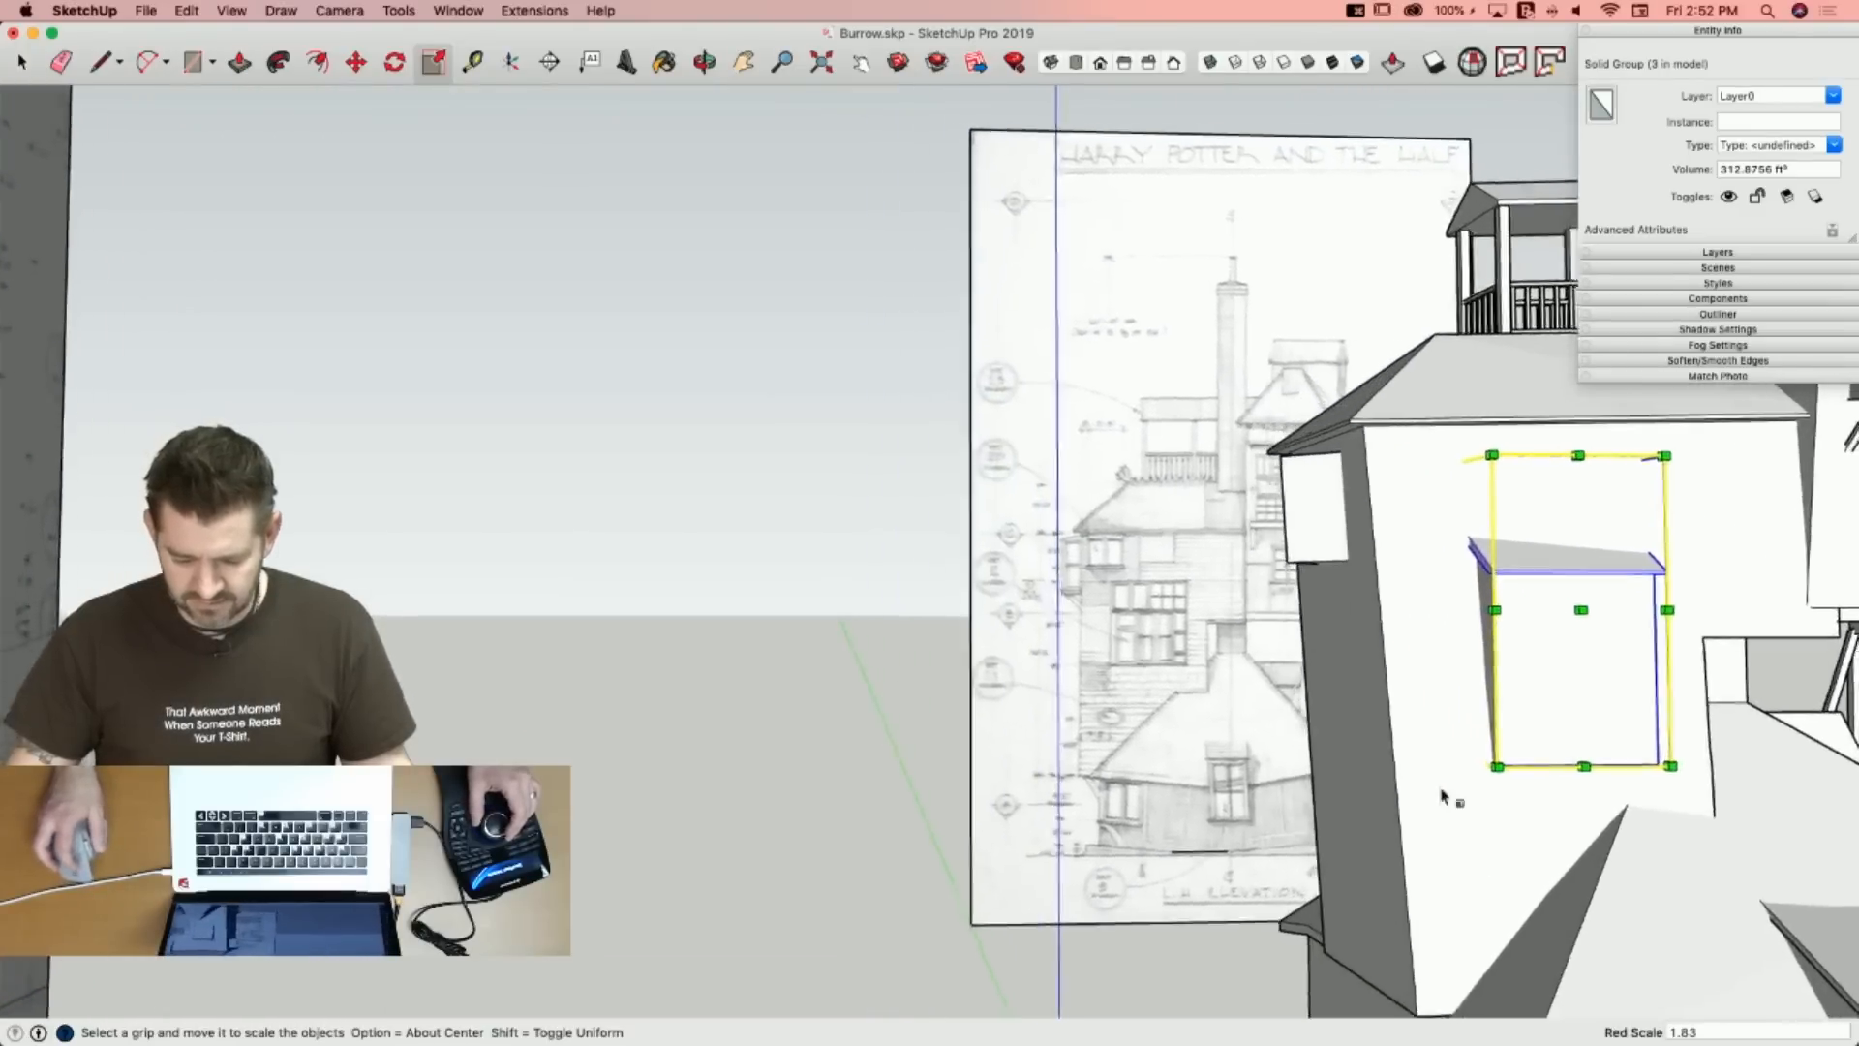
Move the enlarged wall dormer 5 1/16" into place, and scale its roof geometry vertically inside the group.
key(m)
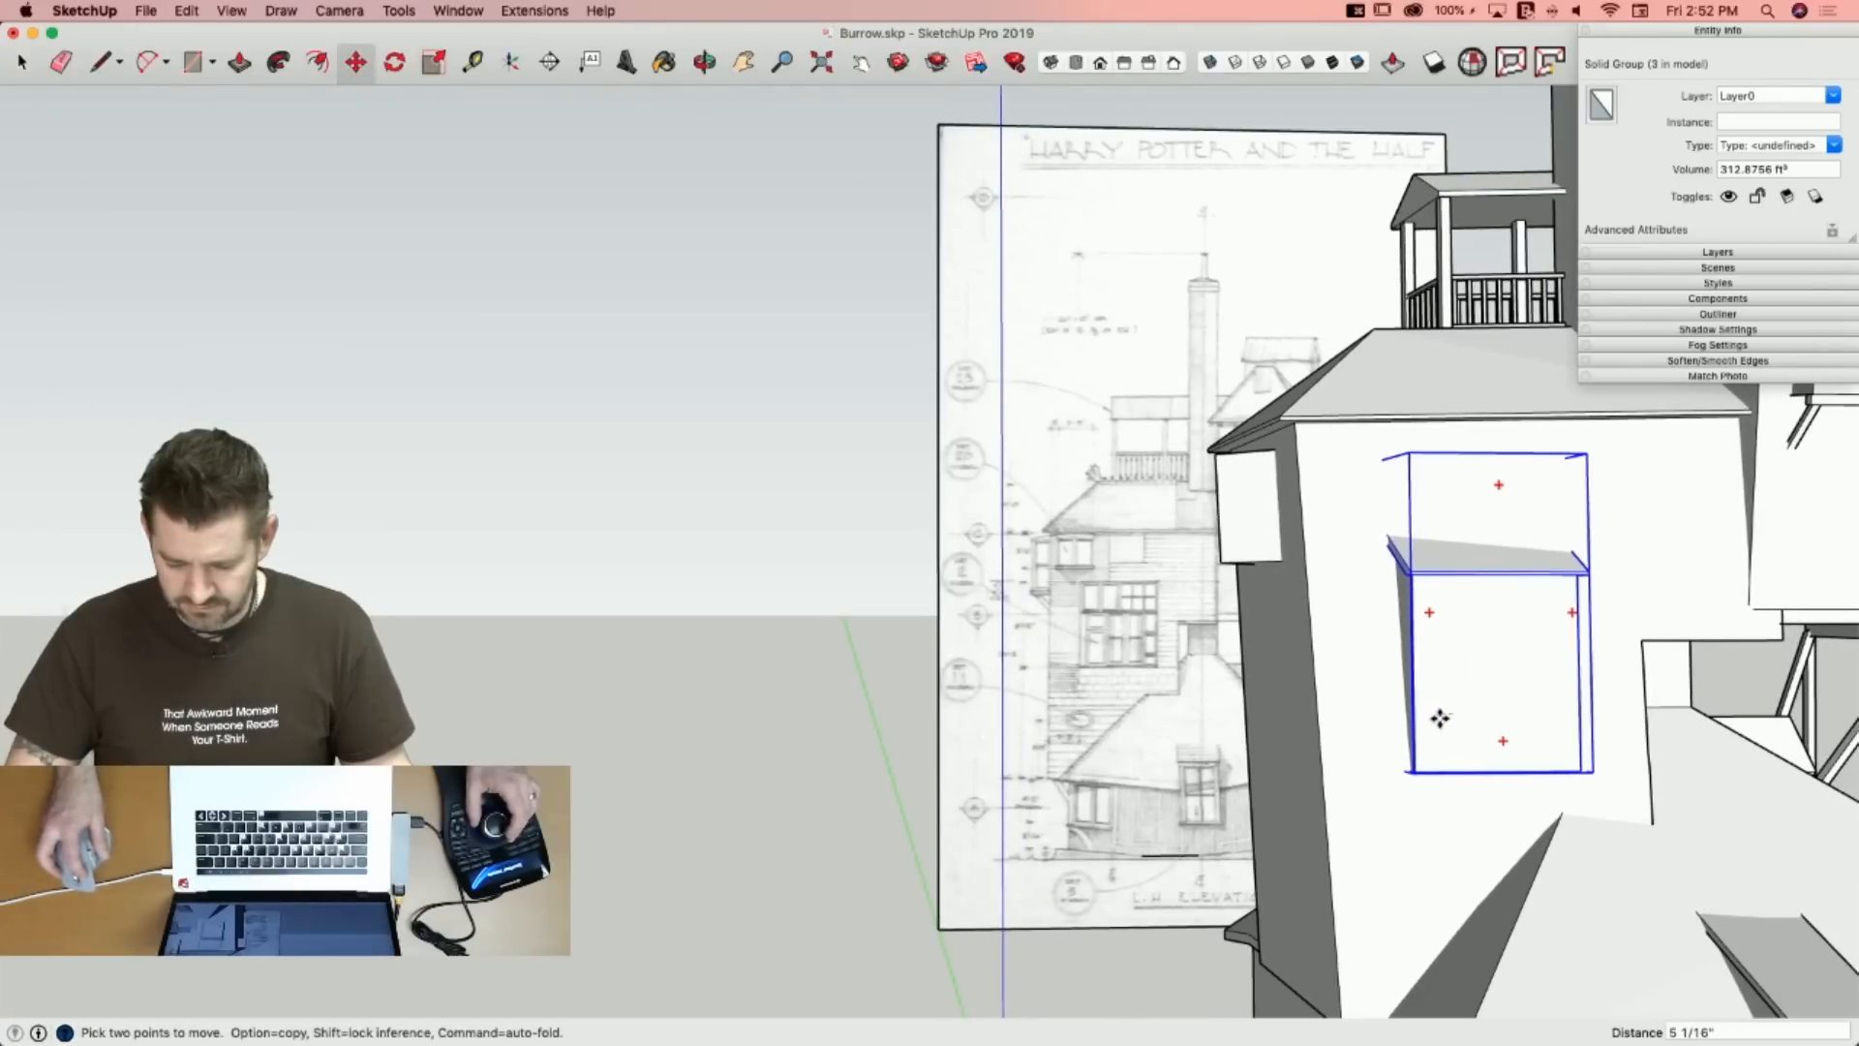
key(space)
double_click(1501, 702)
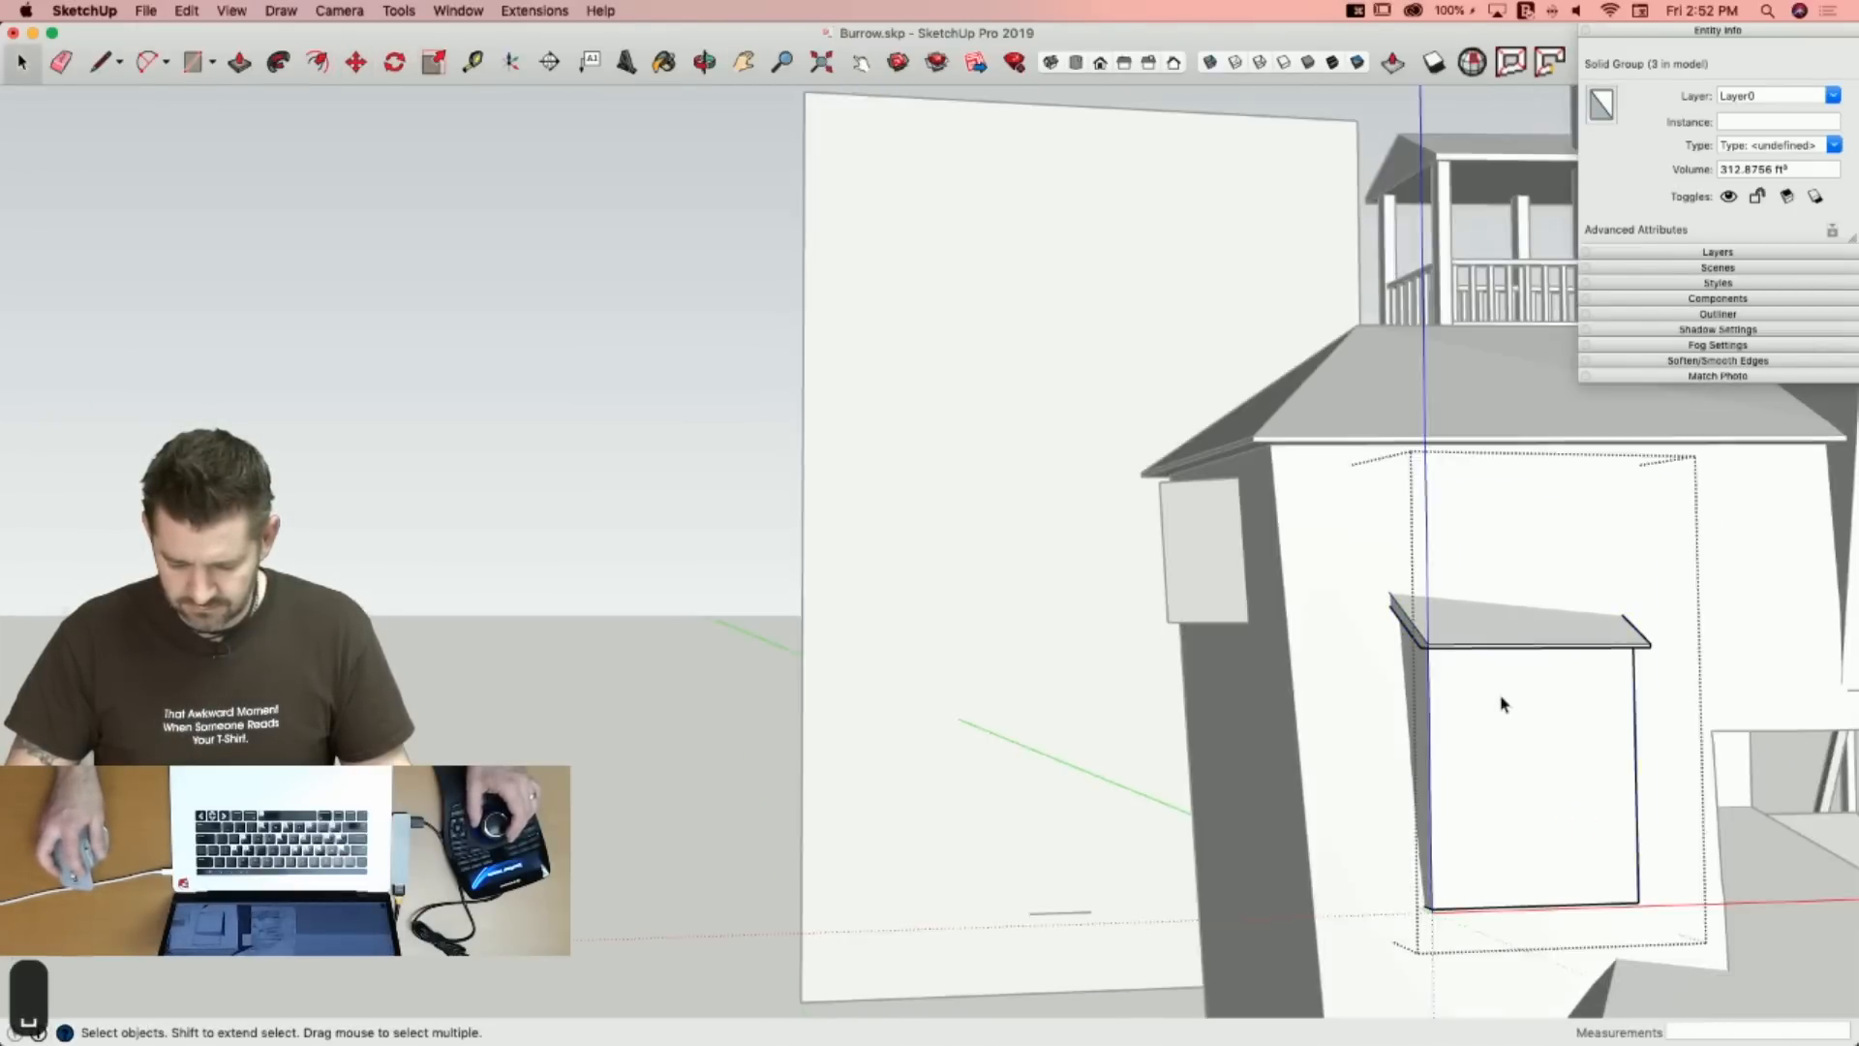
drag(1297, 458, 1803, 719)
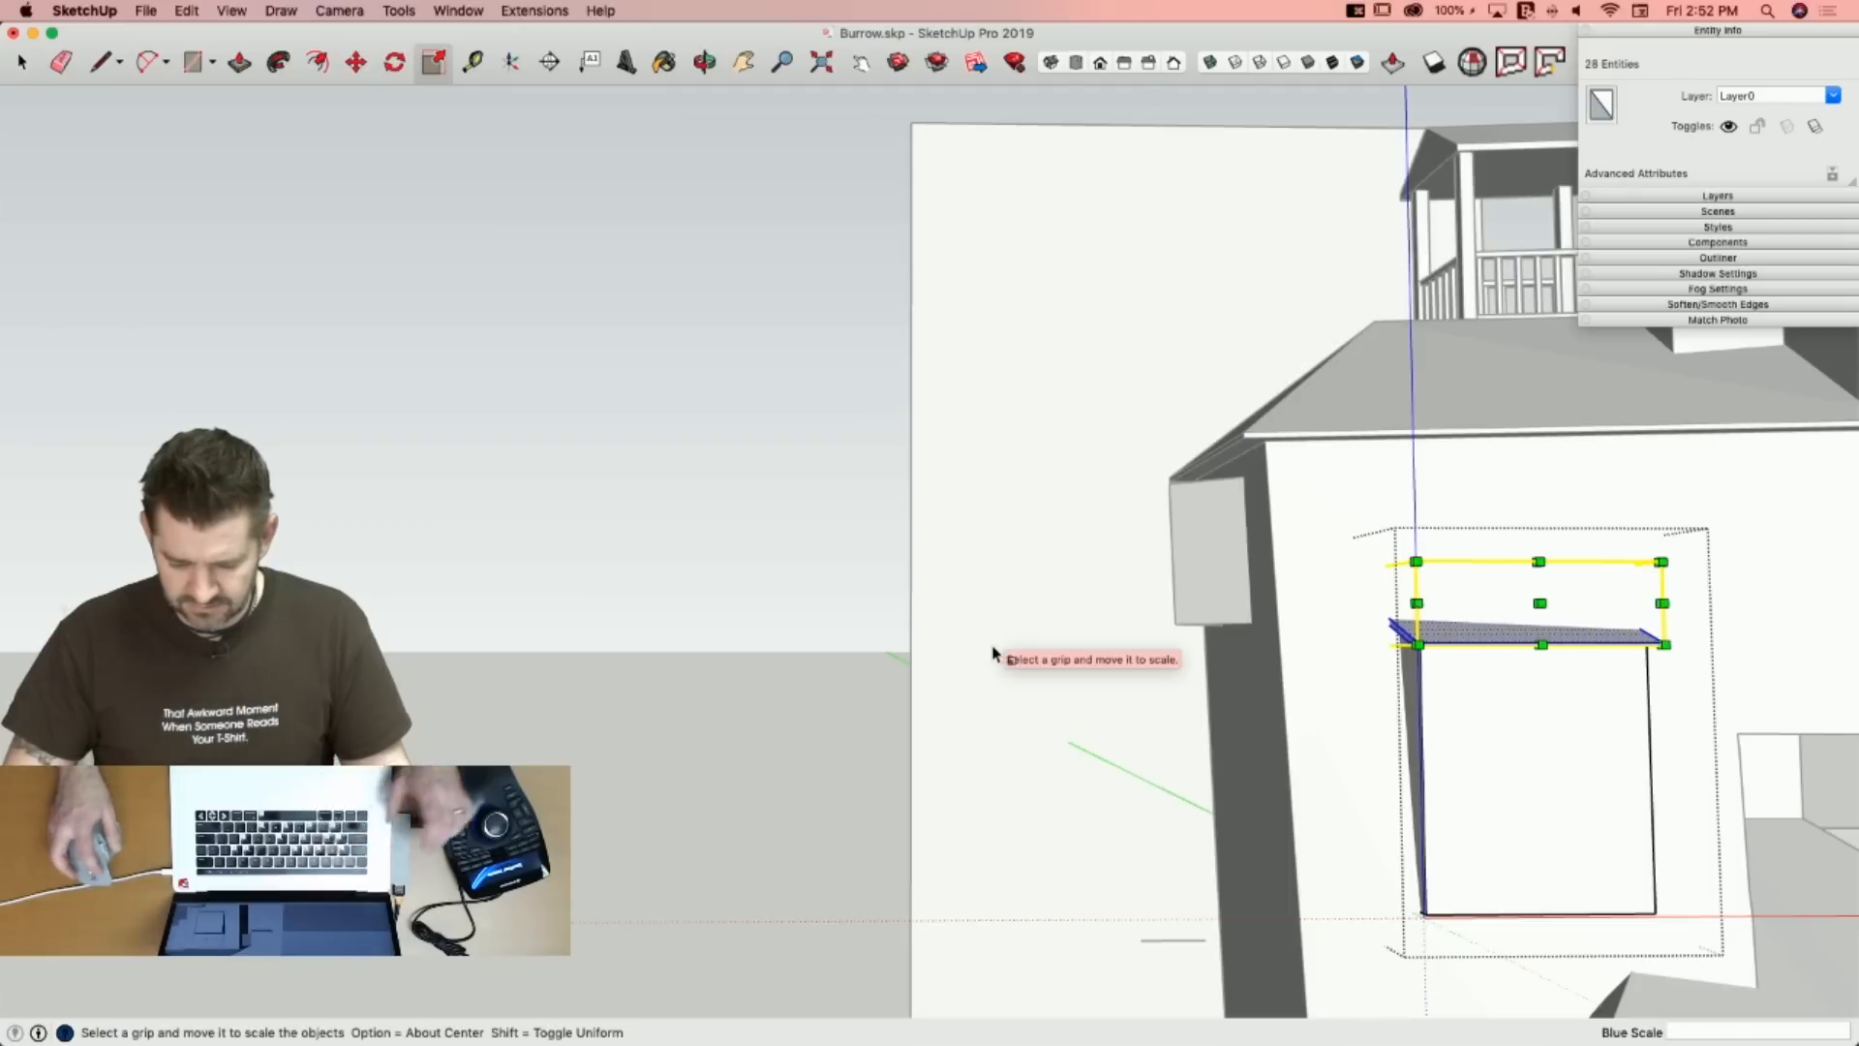
key(space)
click(912, 682)
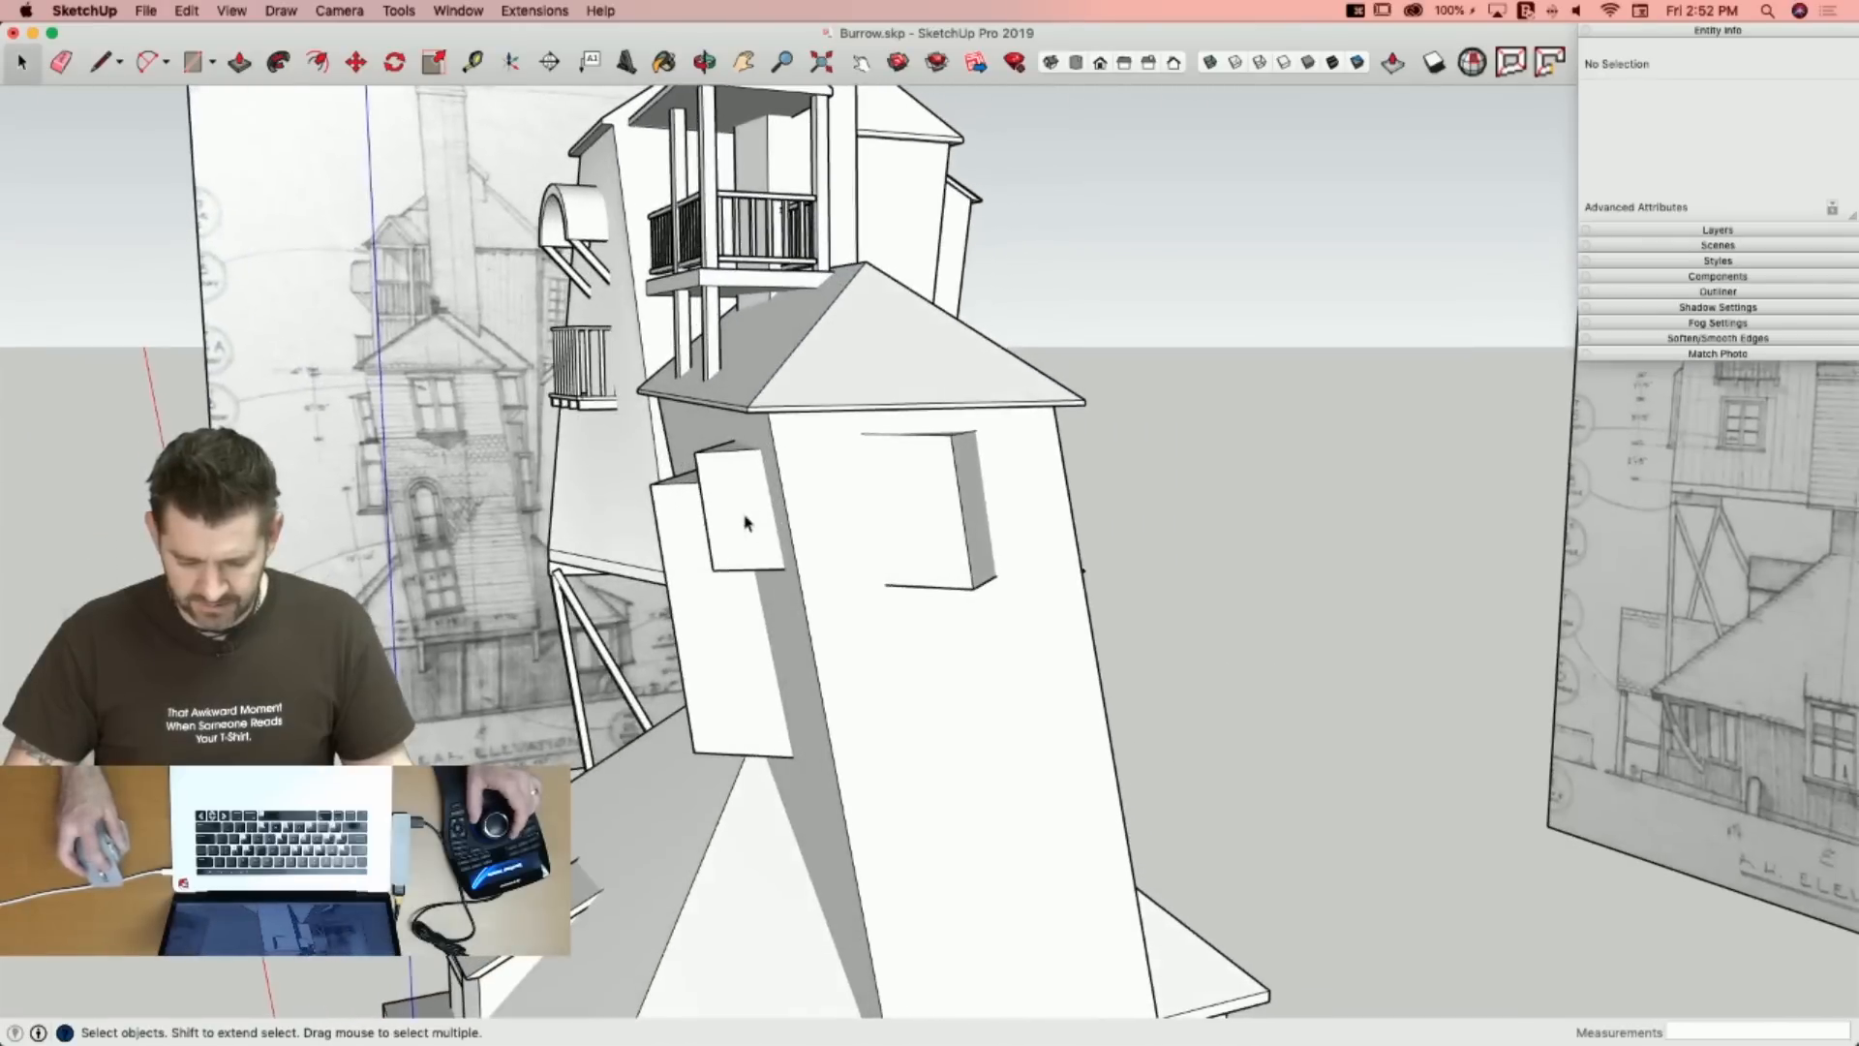
Copy the small leaning box near the main building's eaves to the opposite wall along the green axis.
click(743, 528)
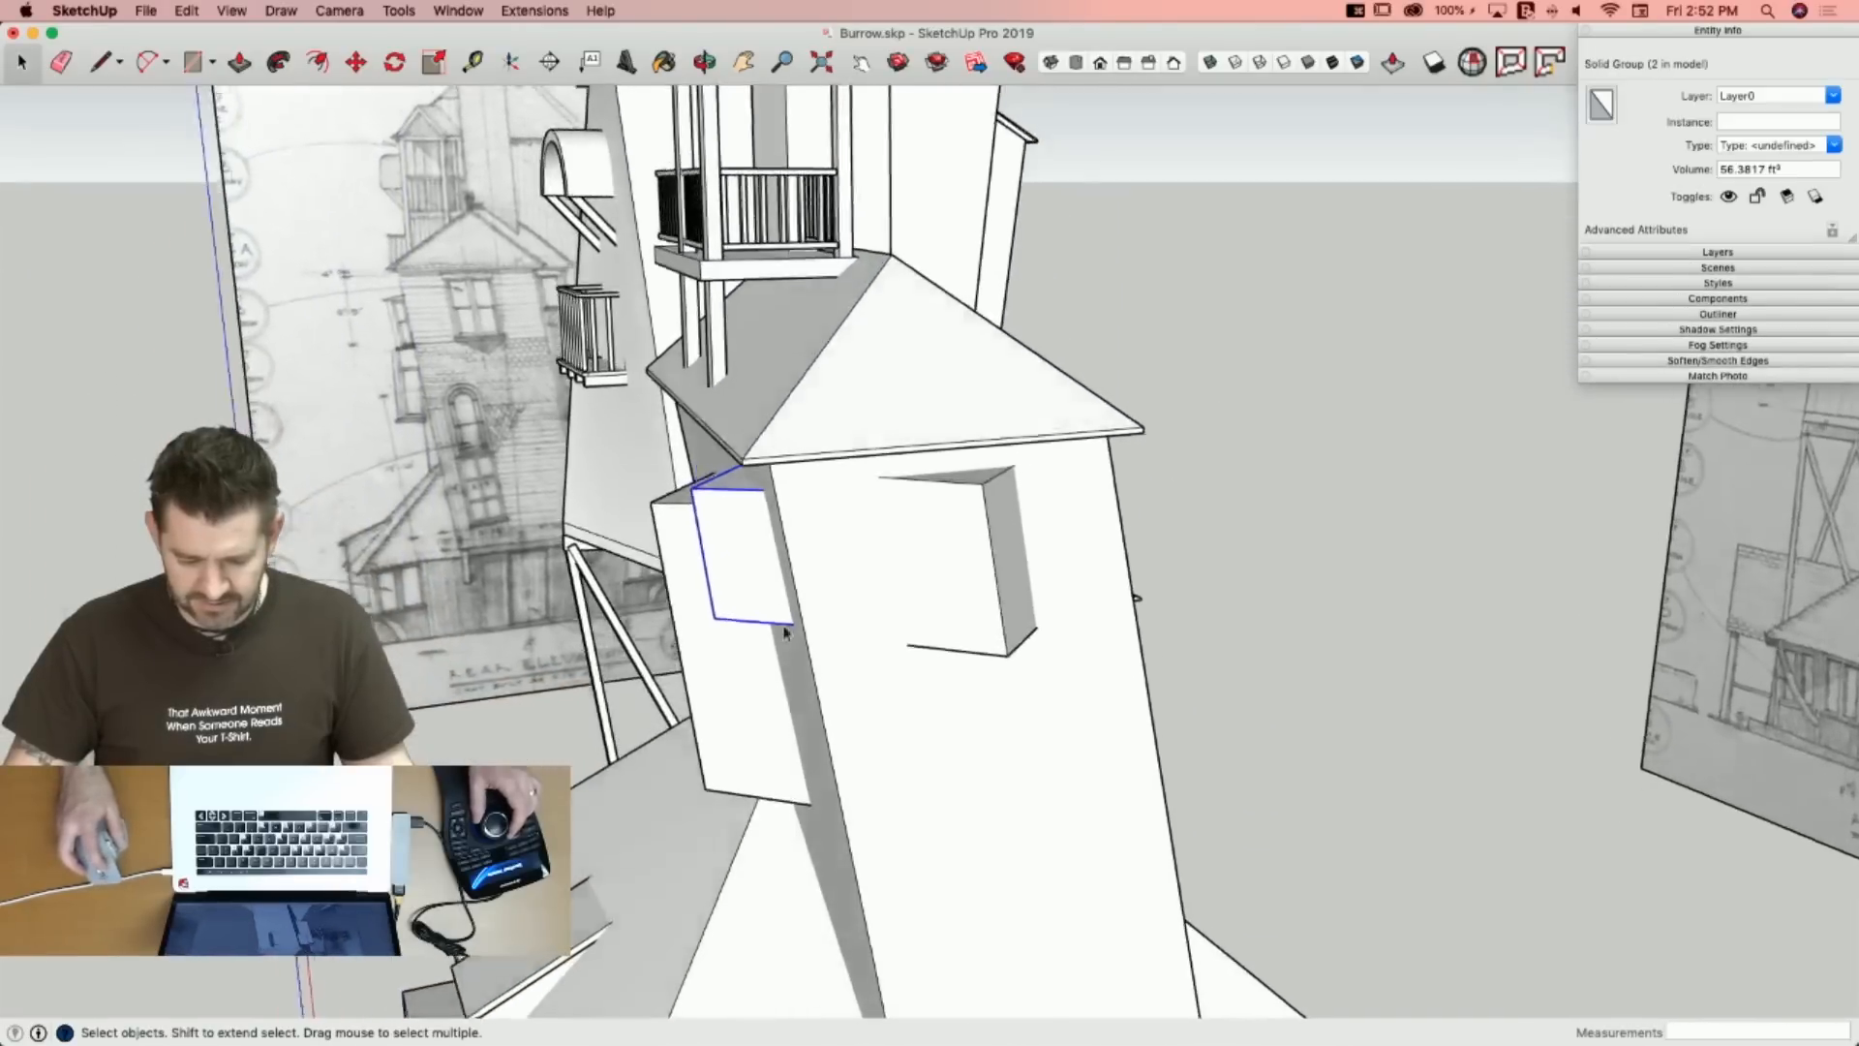
key(m)
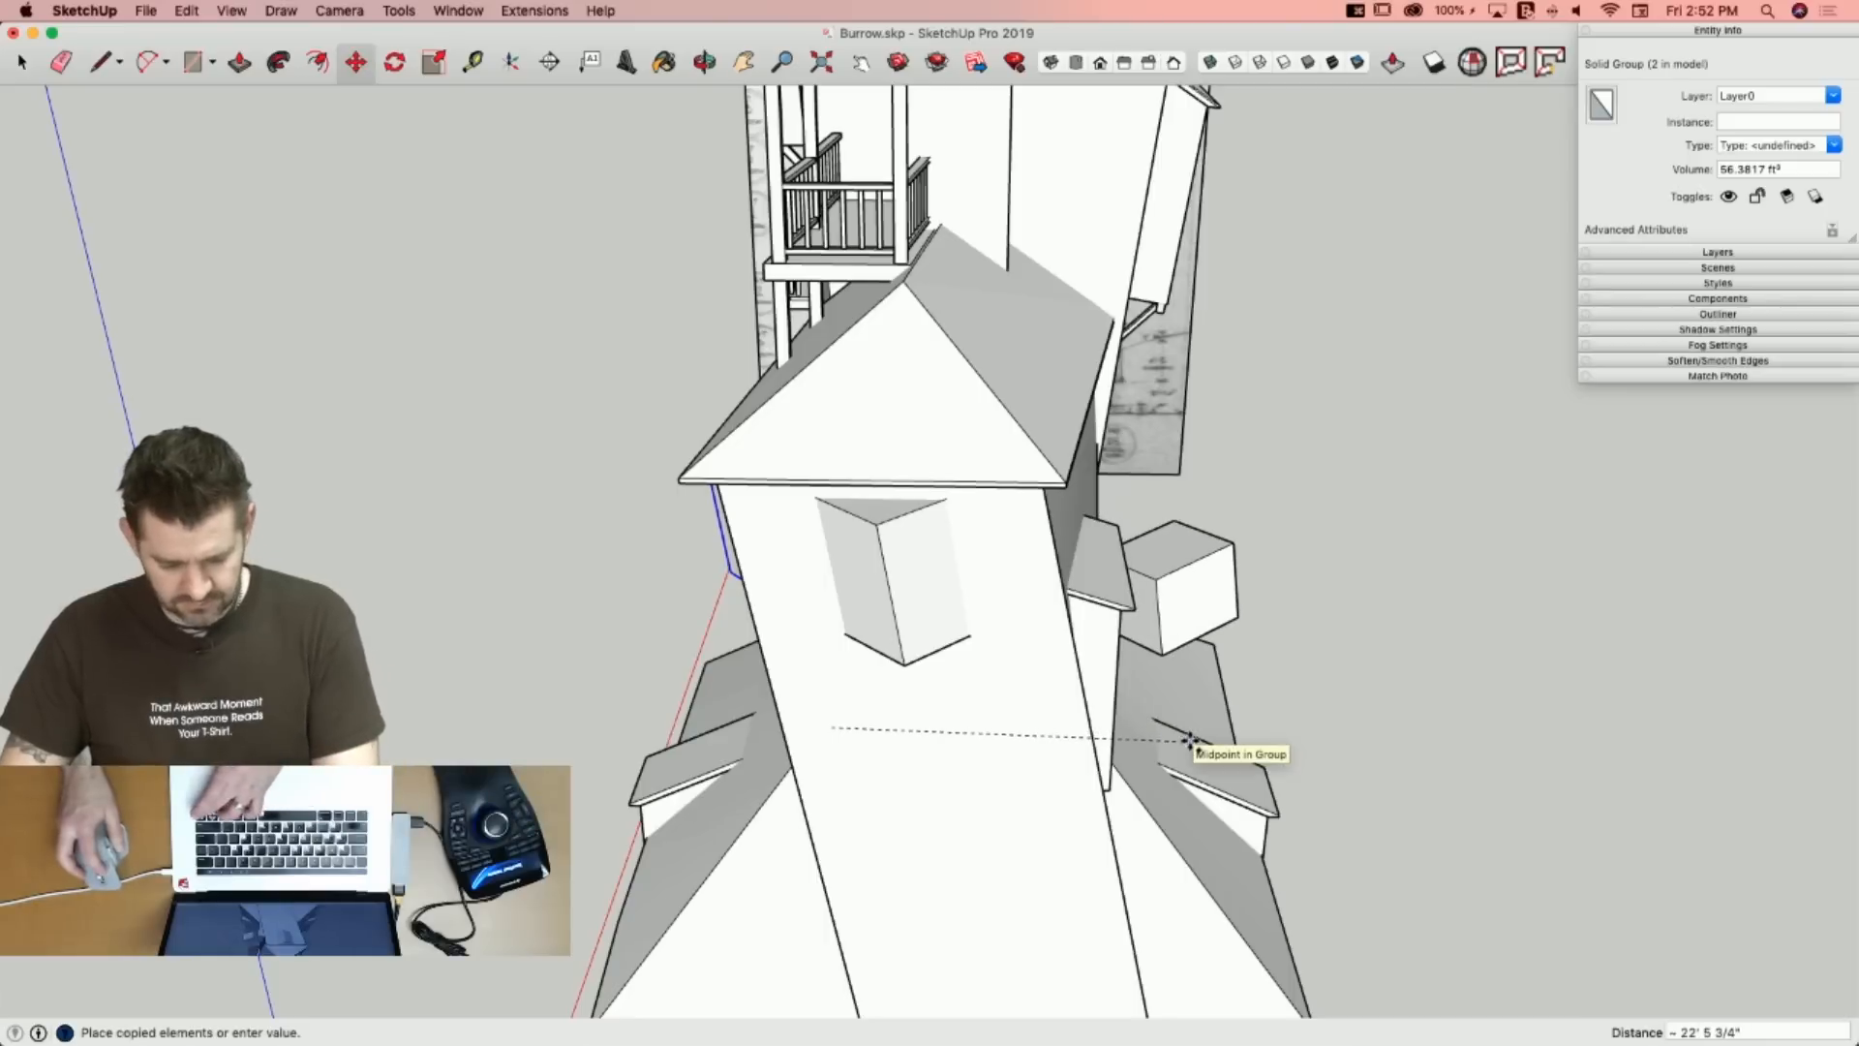
key(Left)
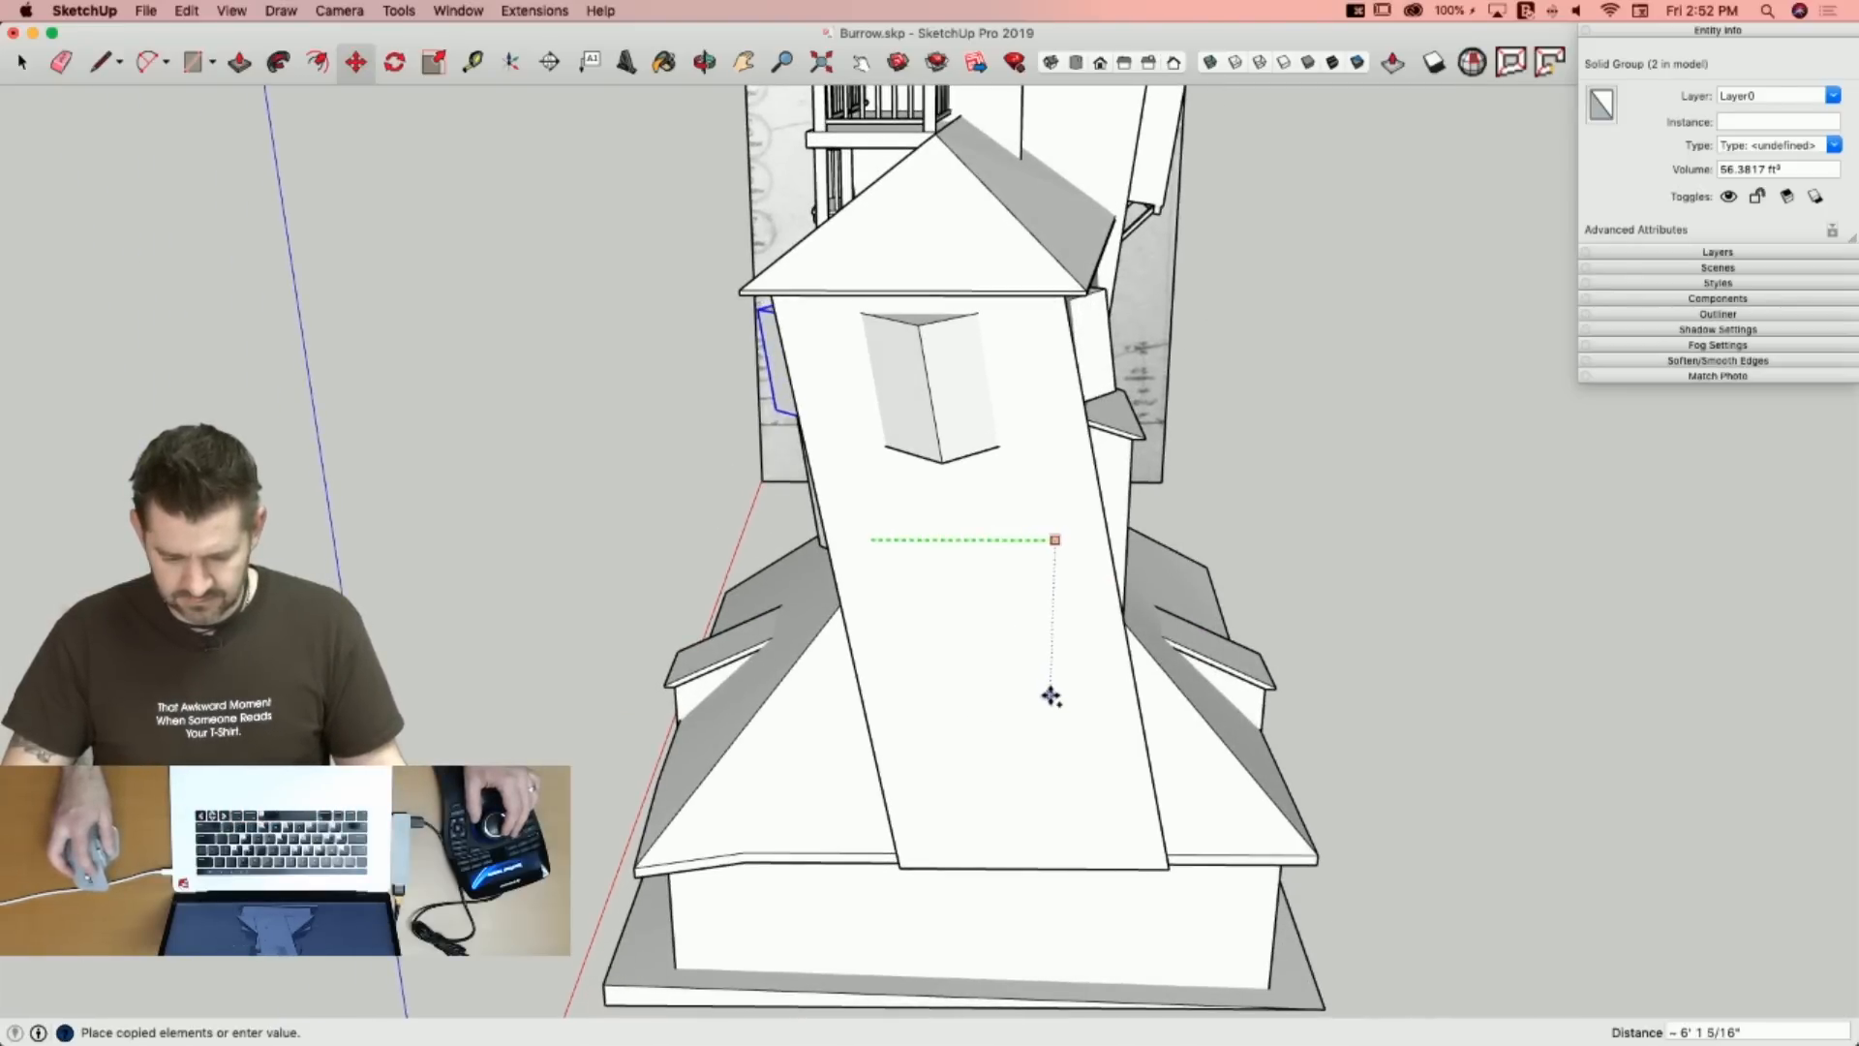
click(1048, 695)
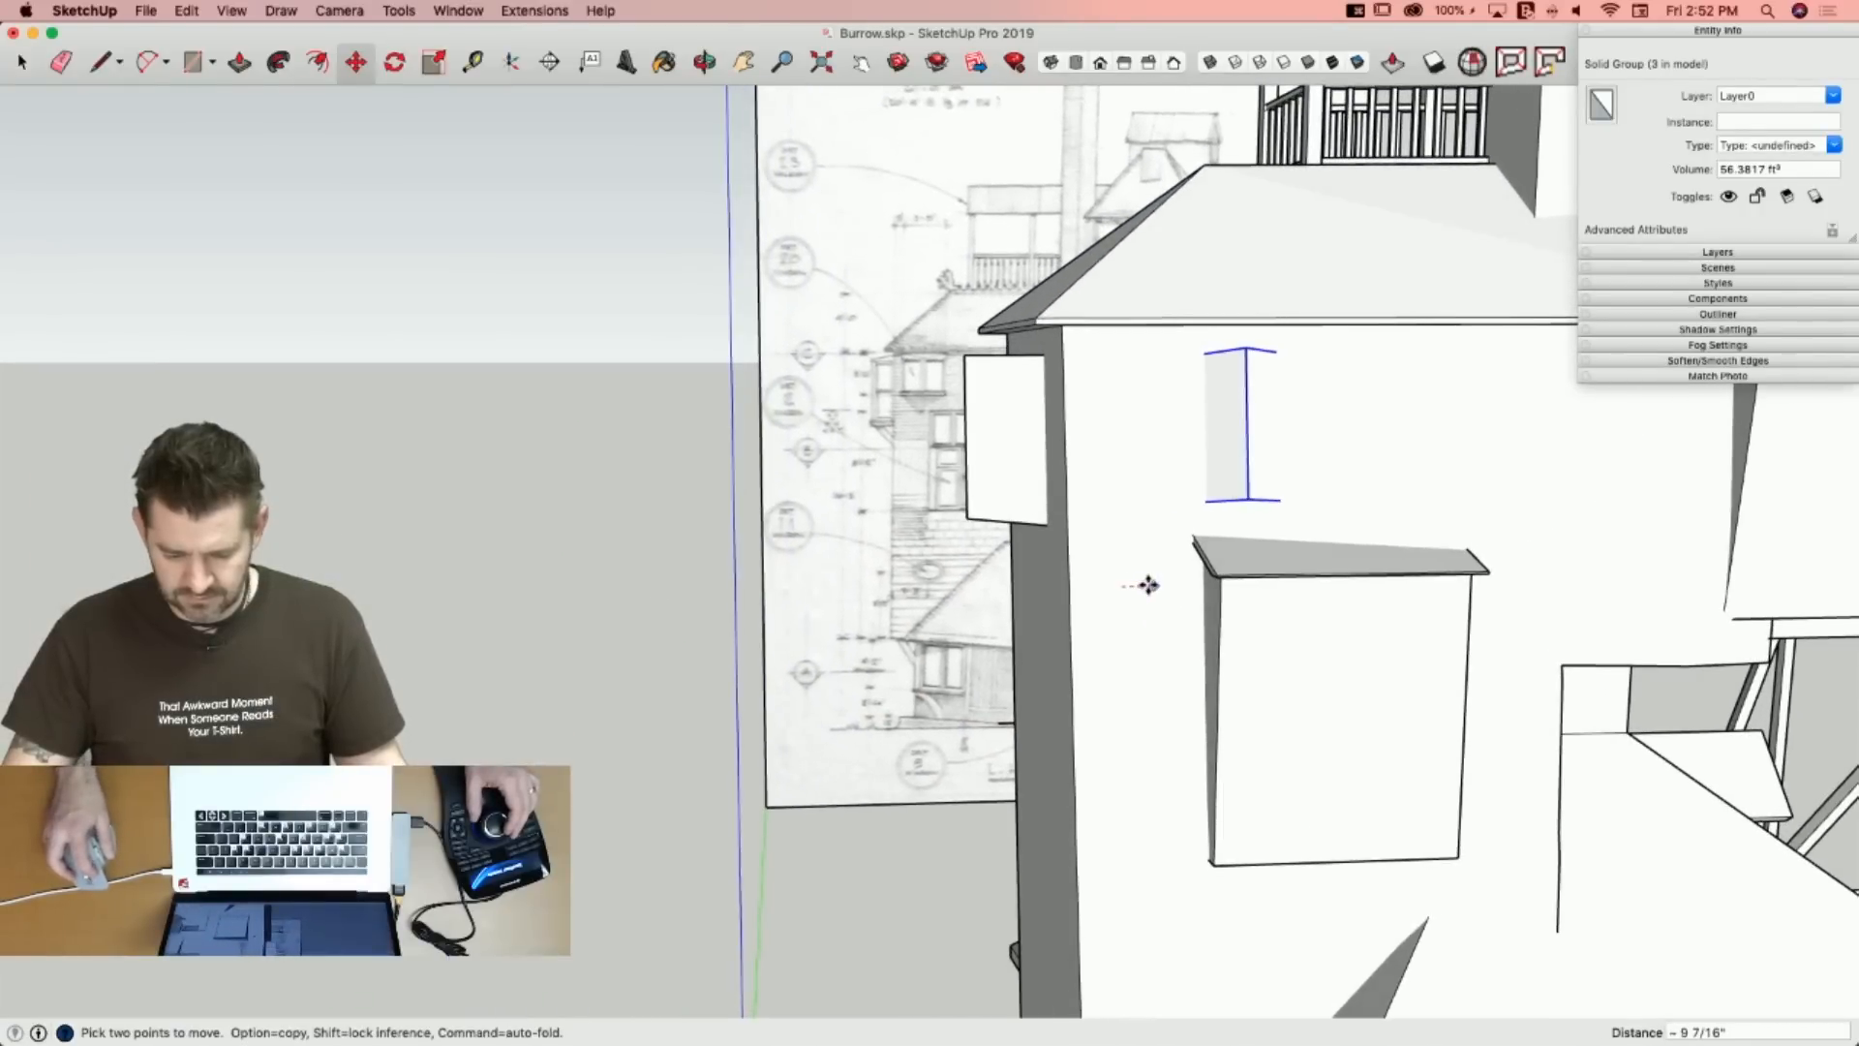
Rotate the copied box to suit its new wall above the dormer and move it 11 11/16".
key(q)
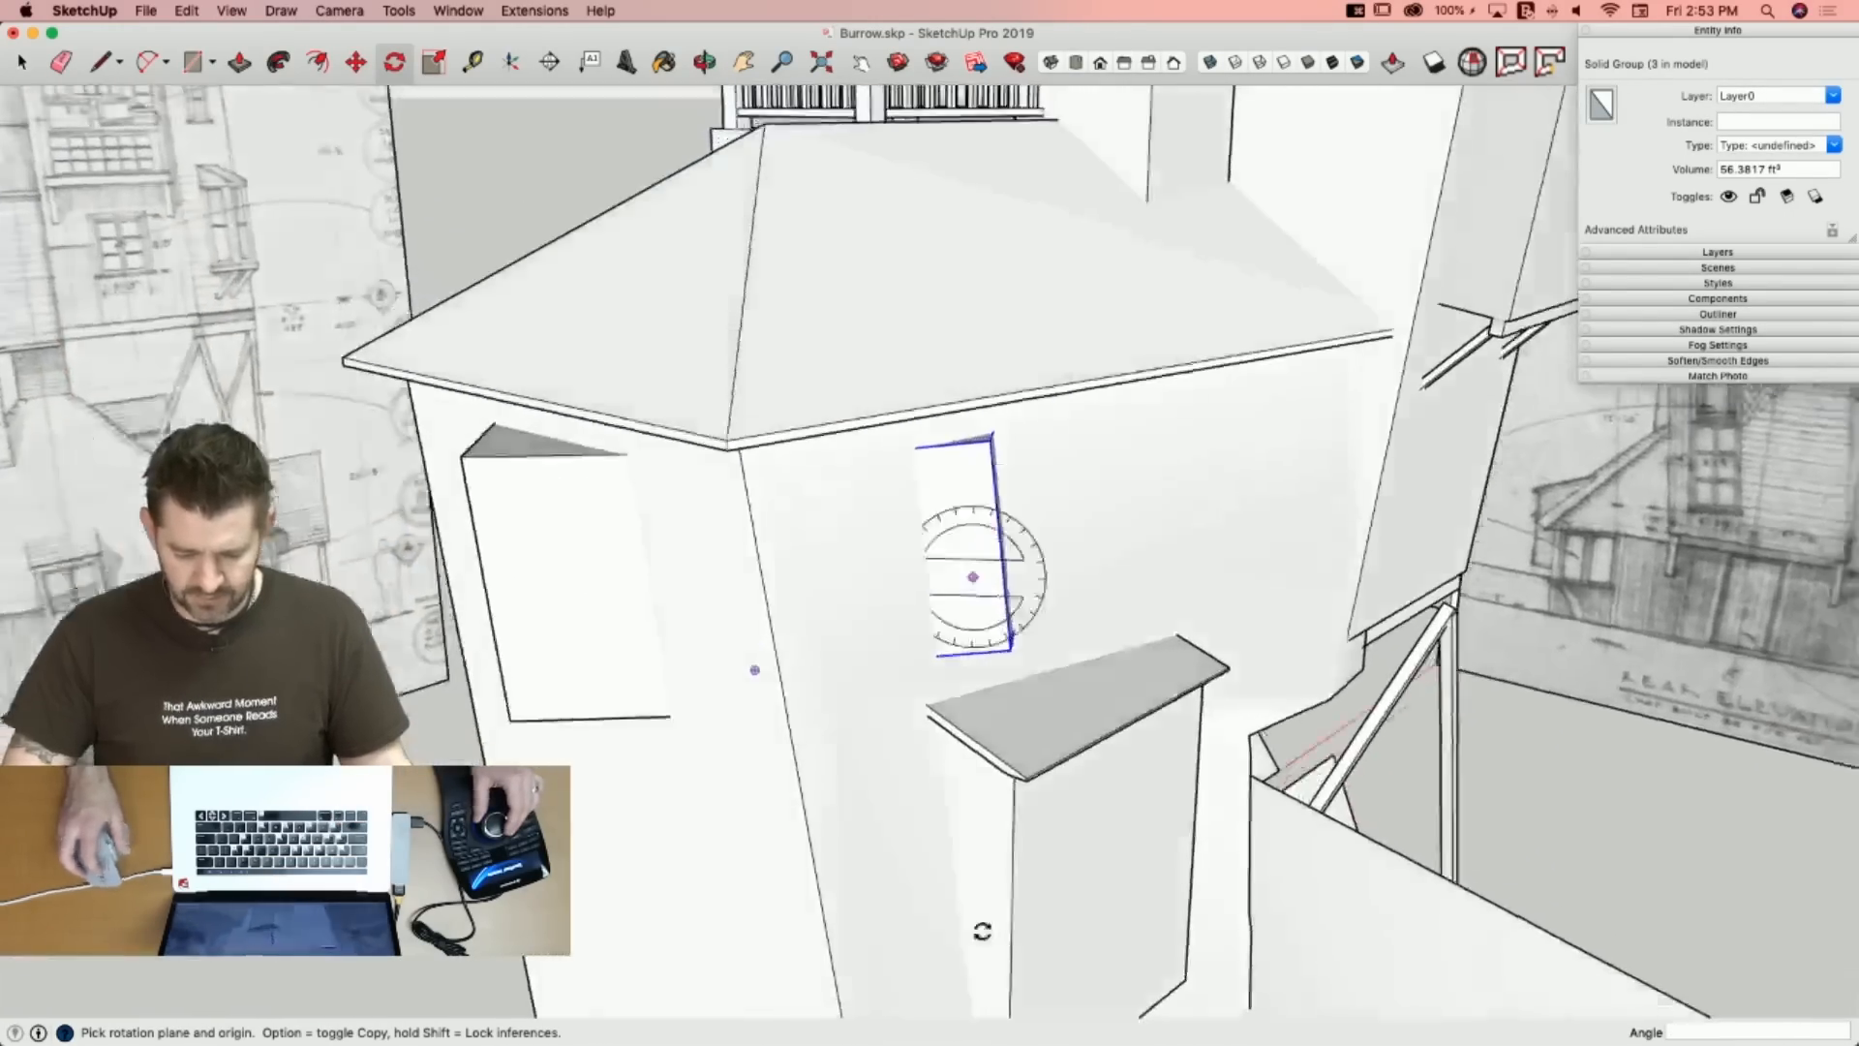
key(m)
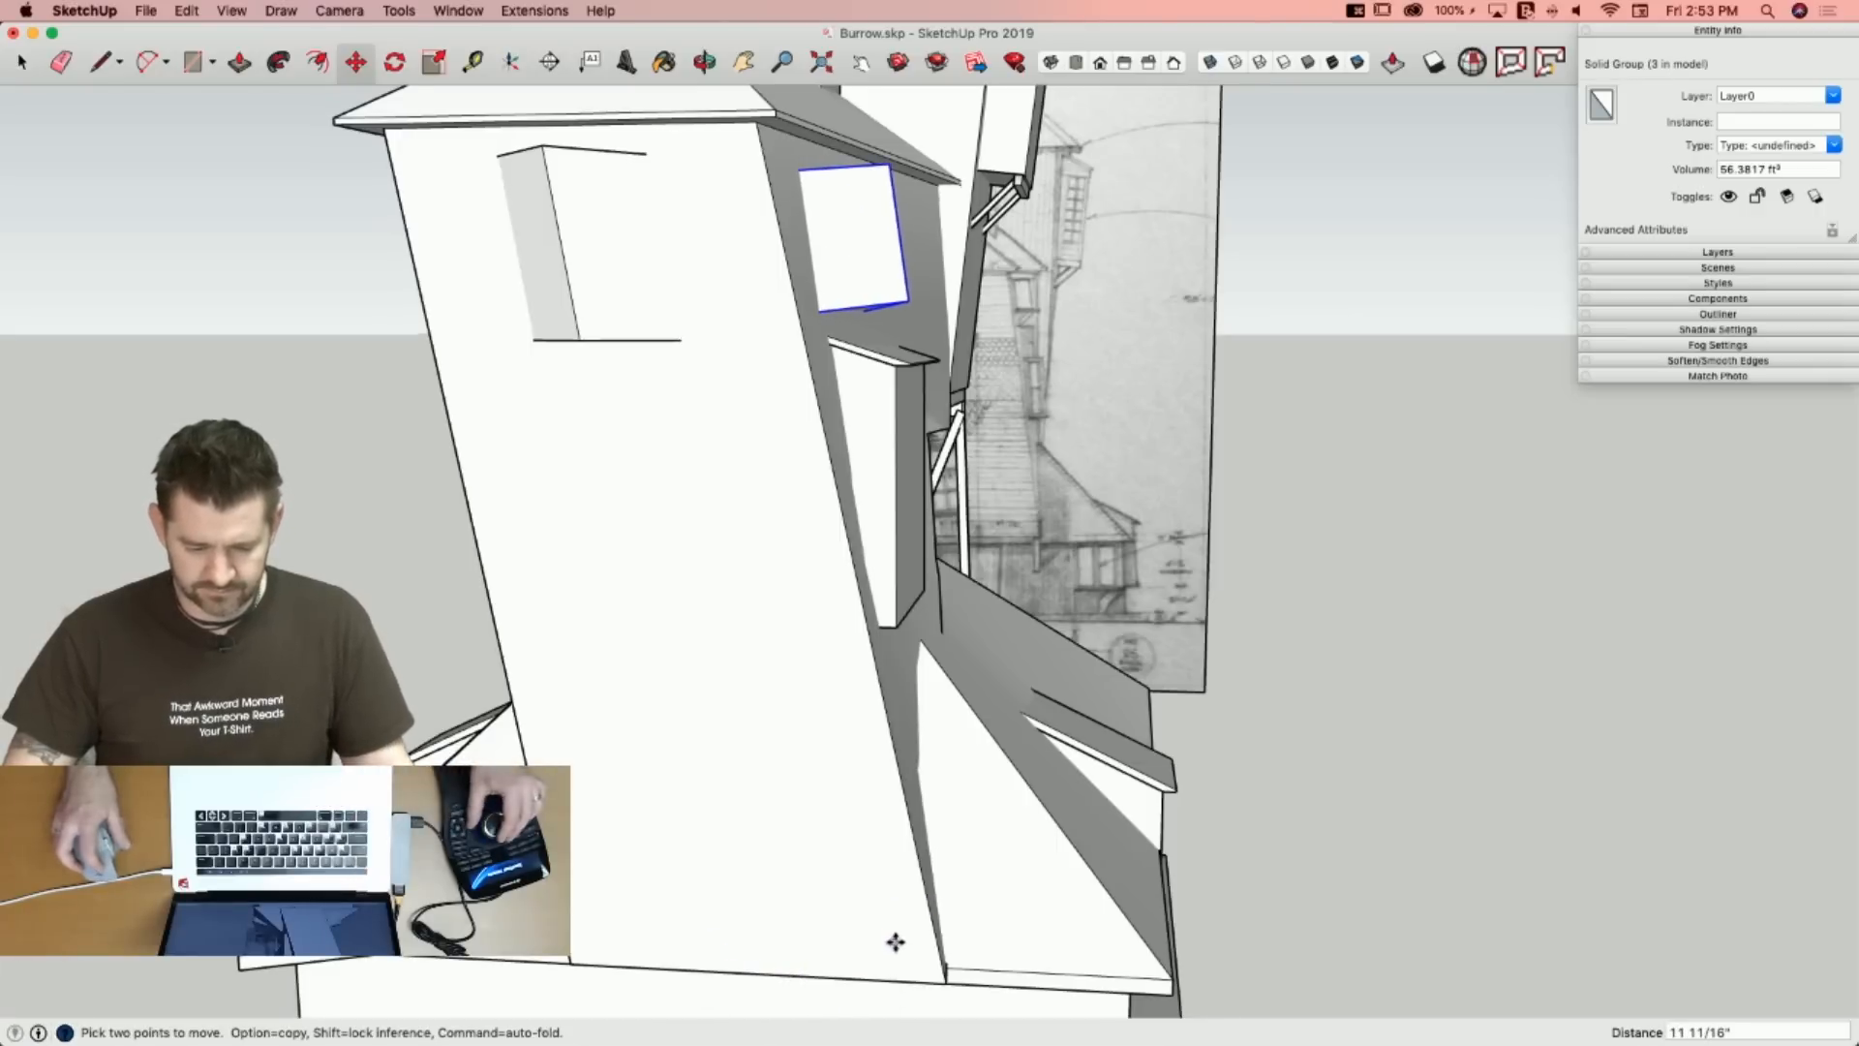
key(space)
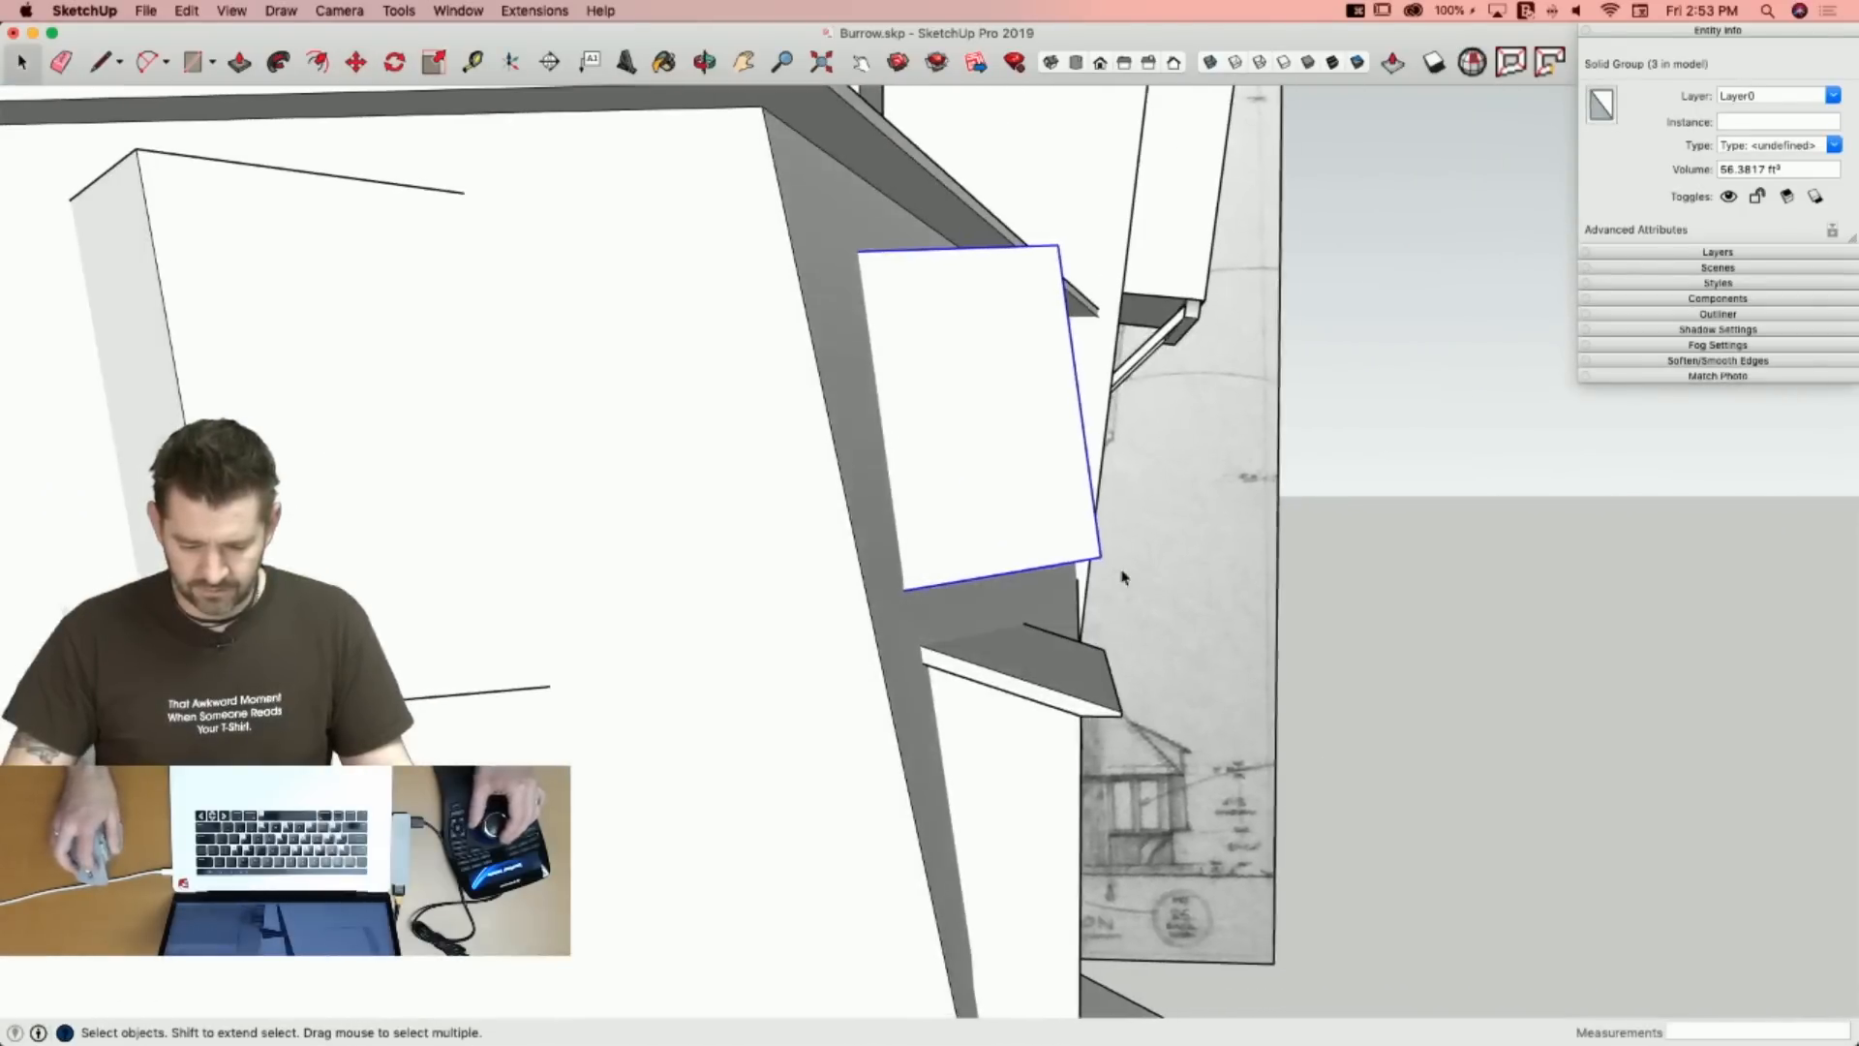
Try to level the copied box by rotating it about 8°, and undo the rotation.
key(q)
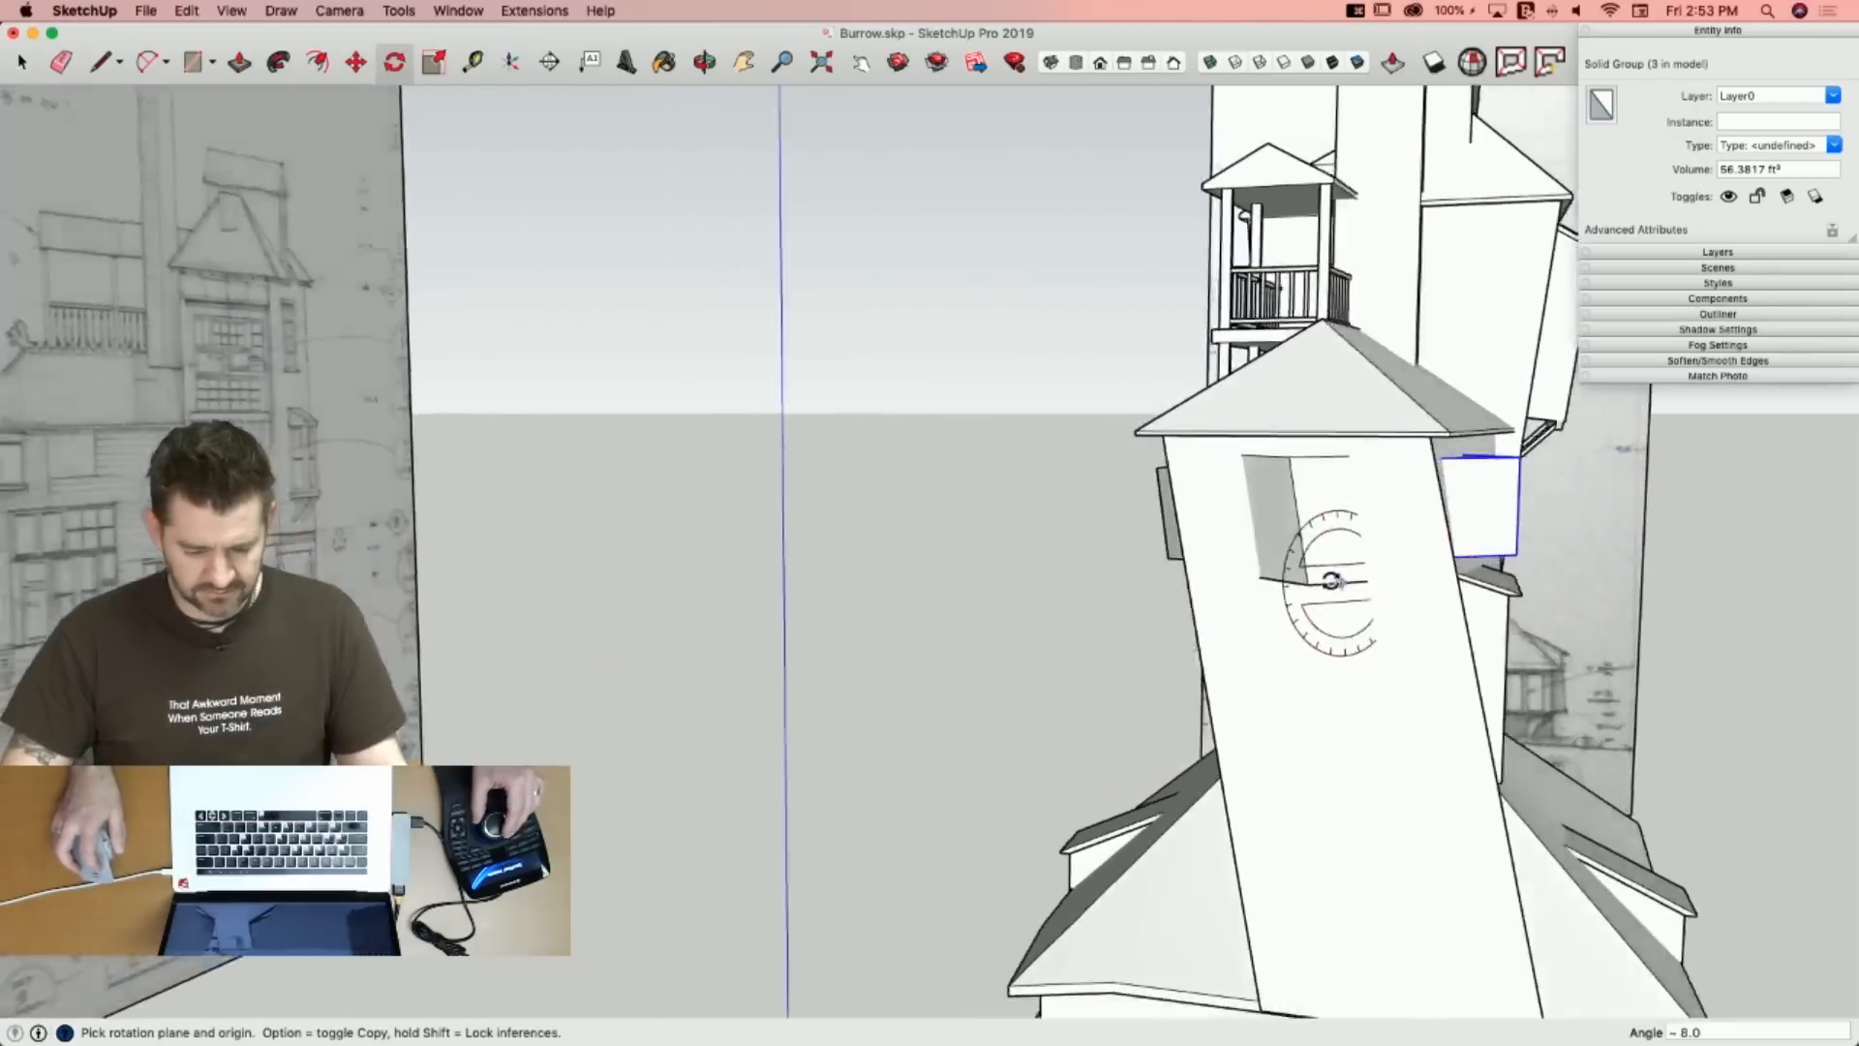
key(m)
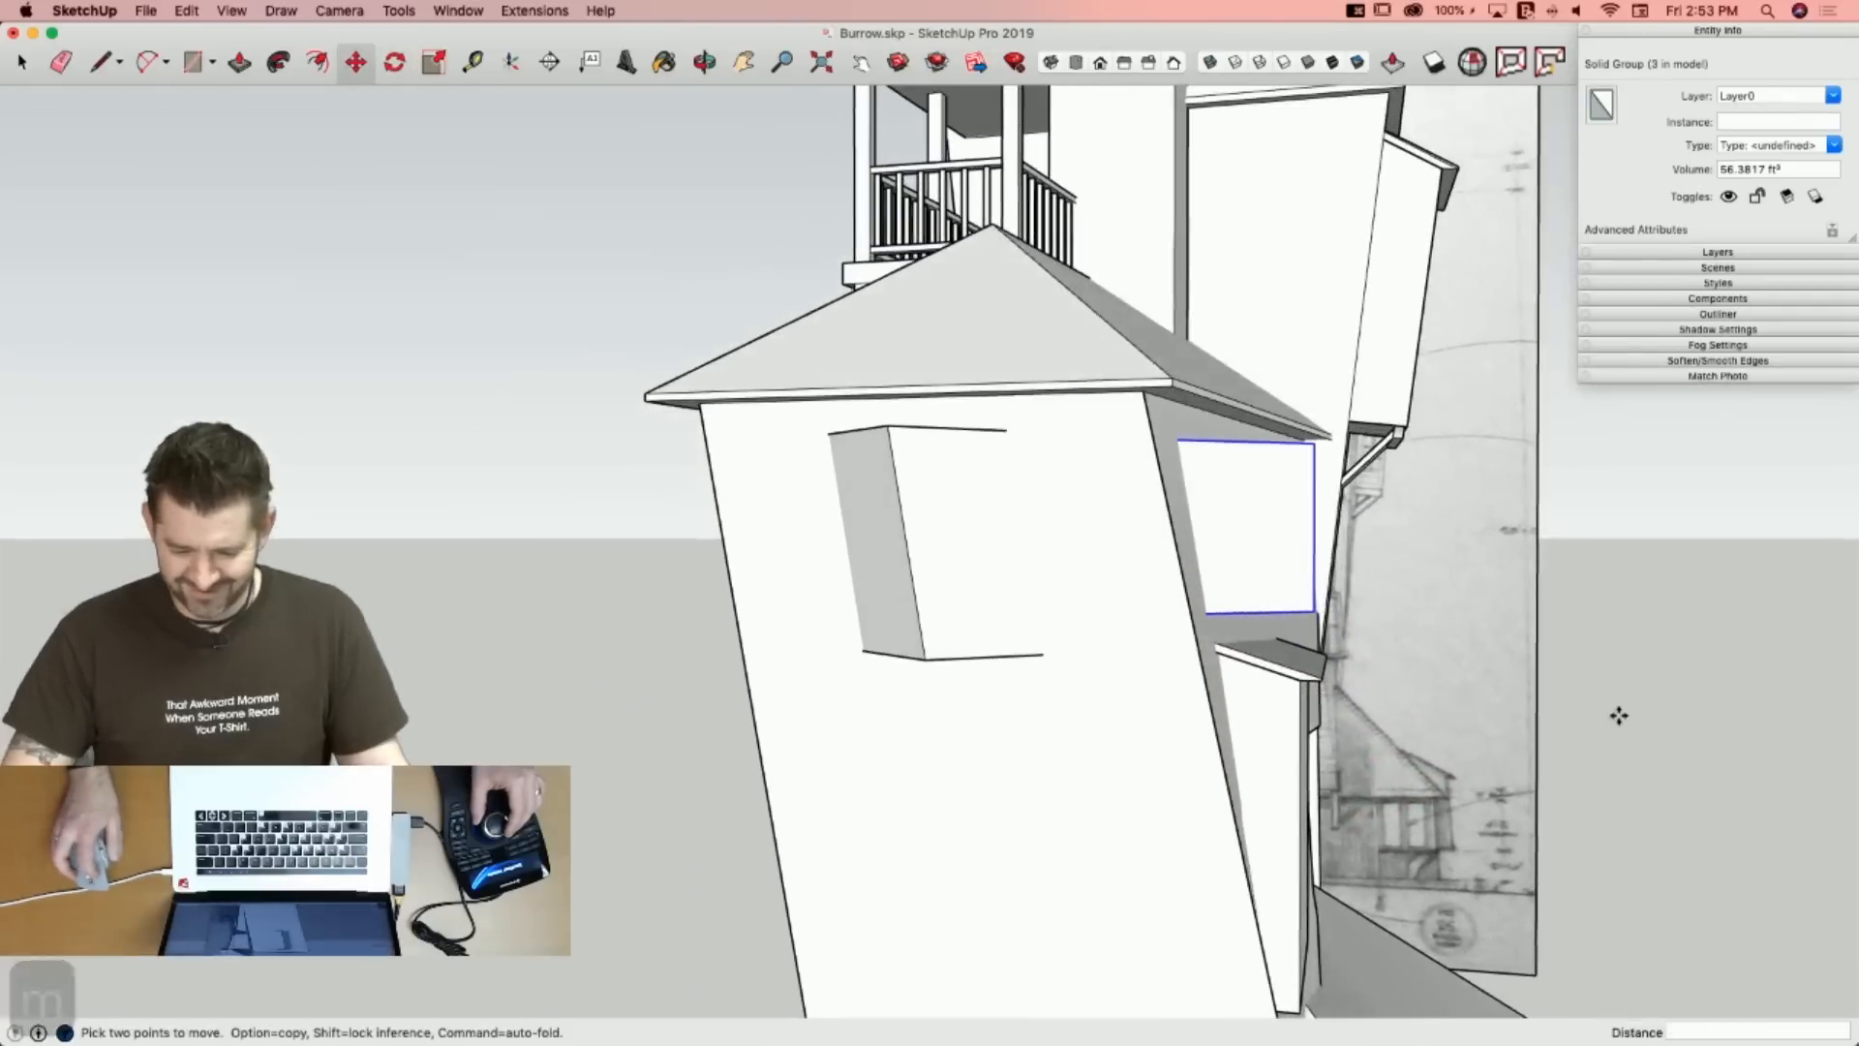
key(space)
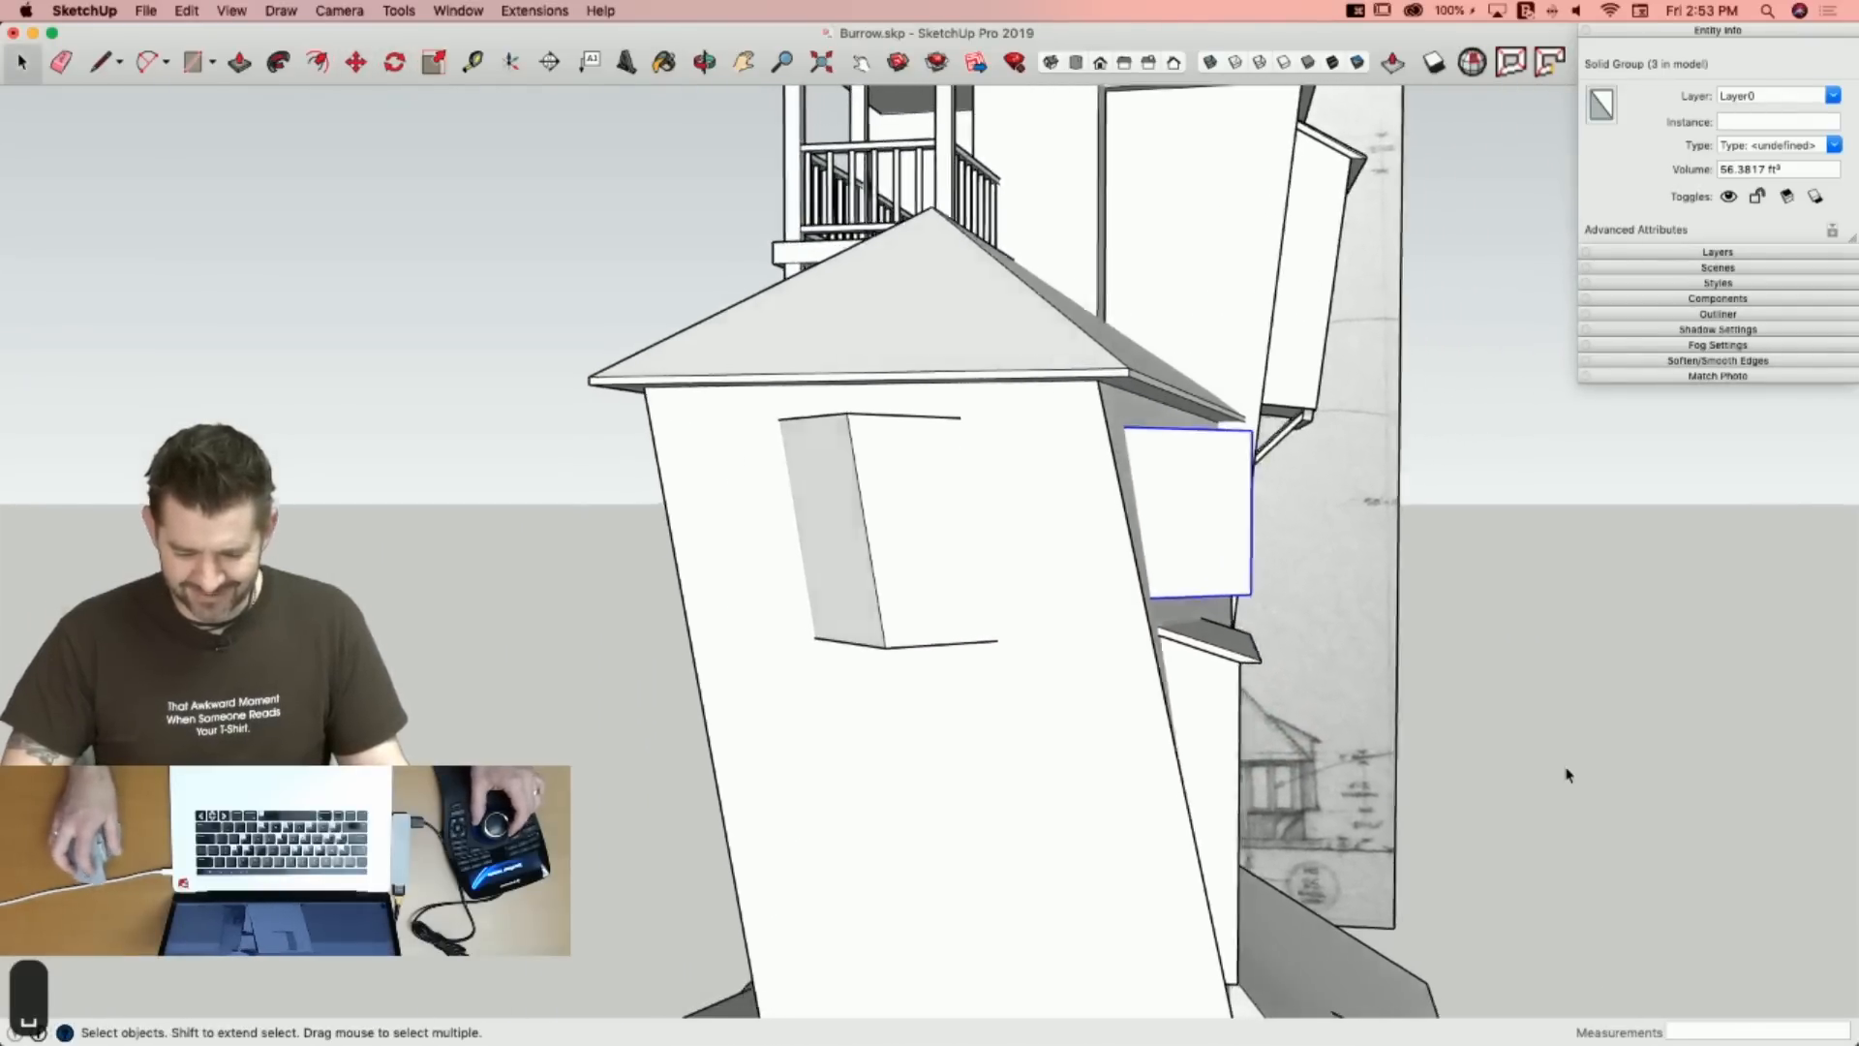
key(m)
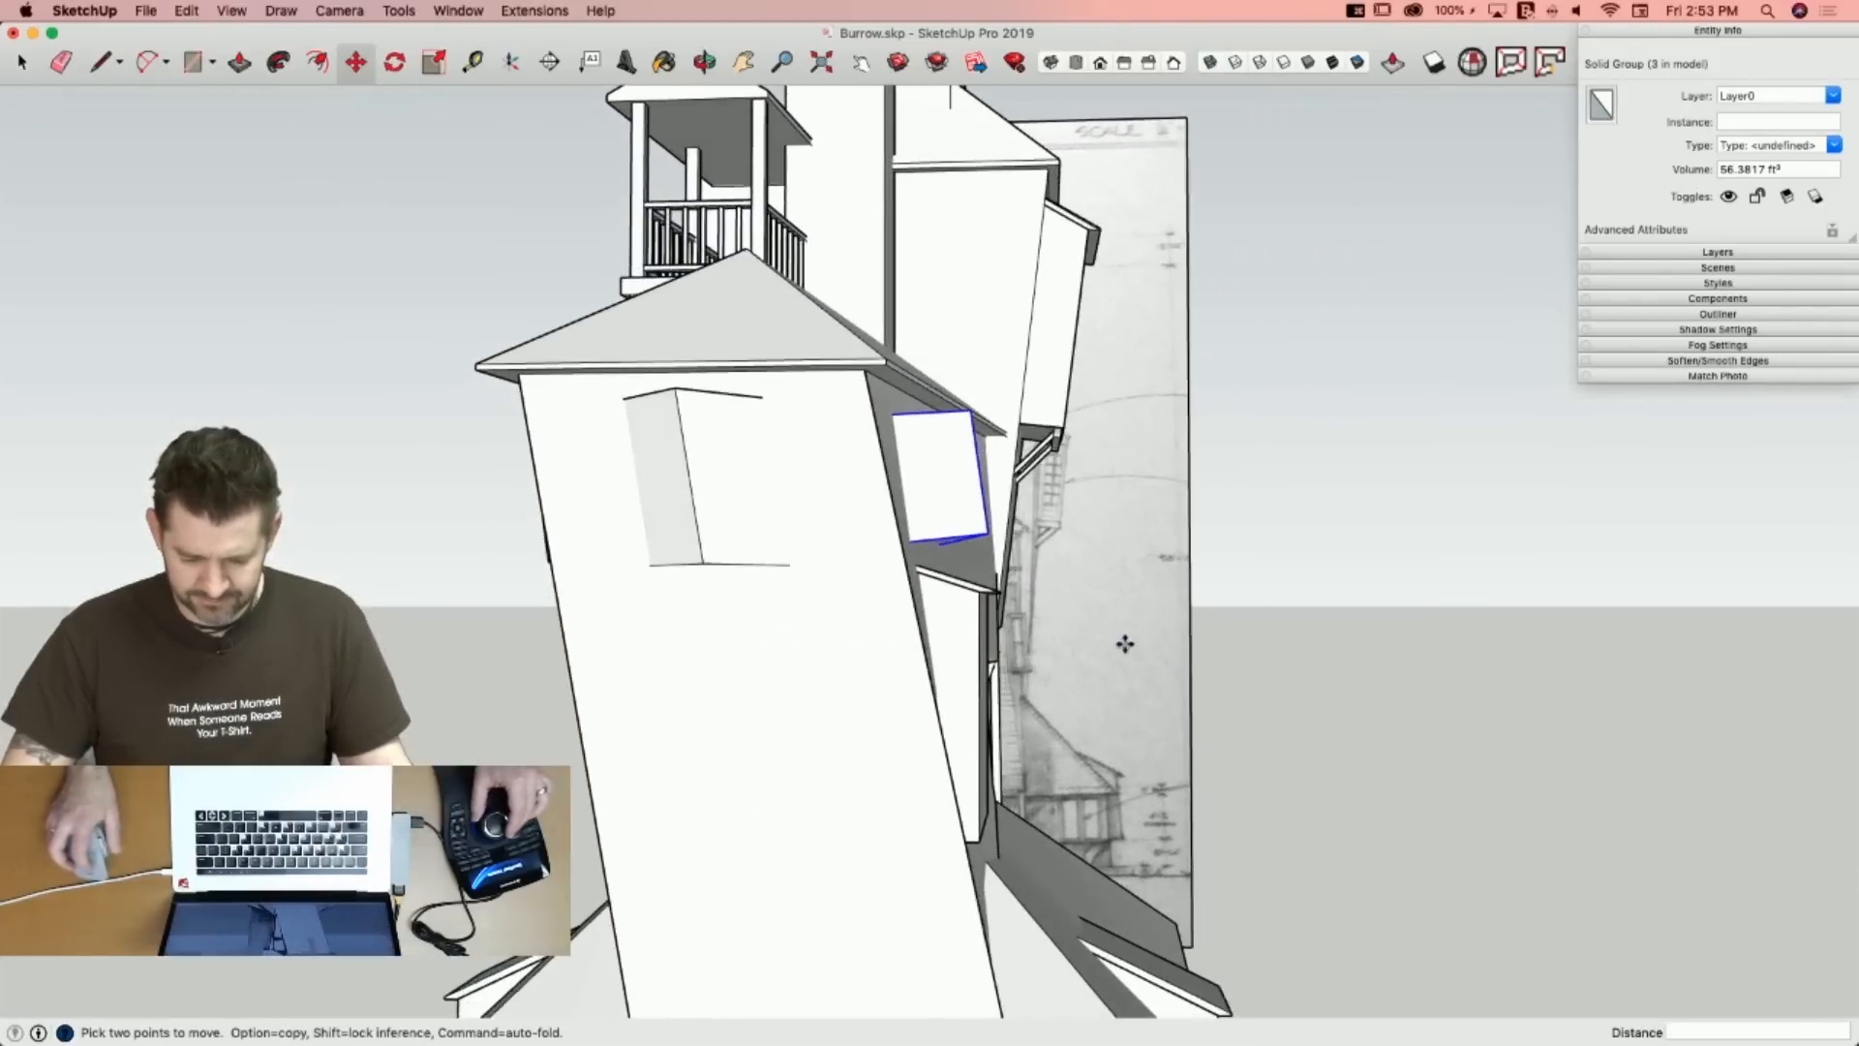
Draw three horizontal guide lines about 7' long outward from the chimney cap levels on the elevation drawing.
key(space)
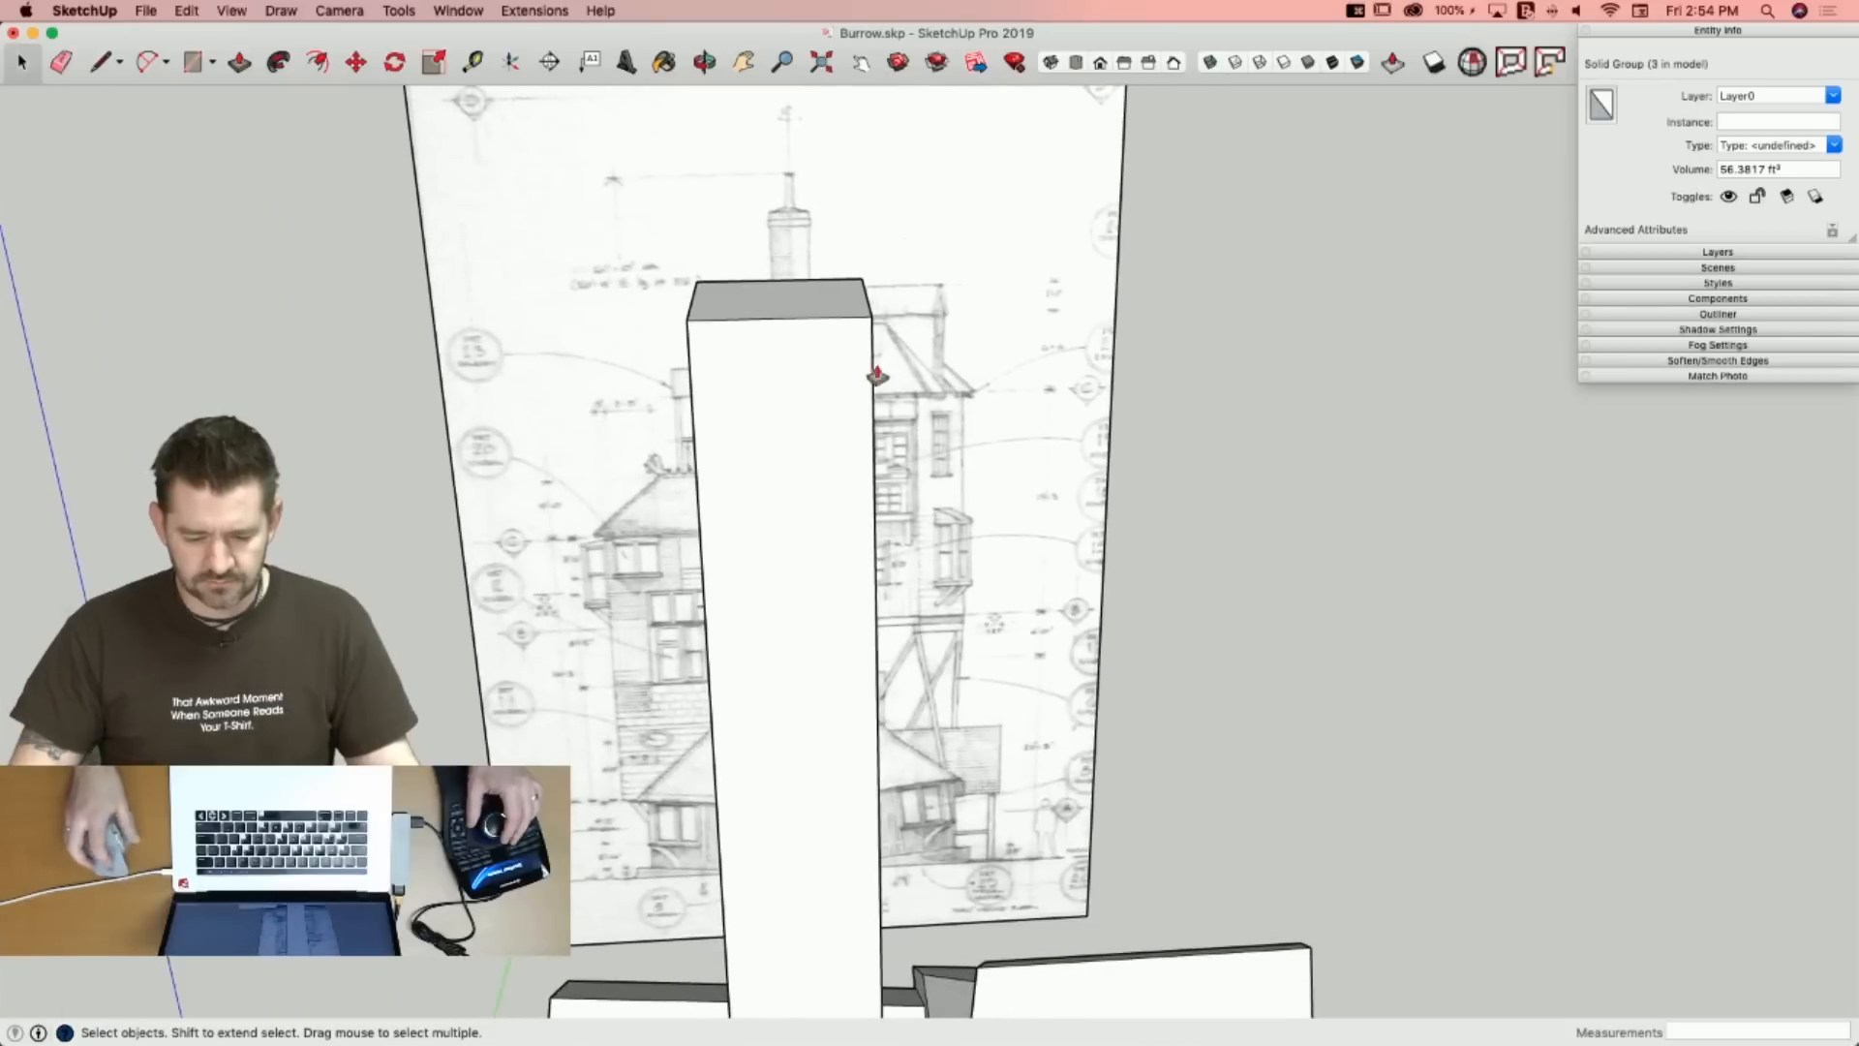
key(p)
key(l)
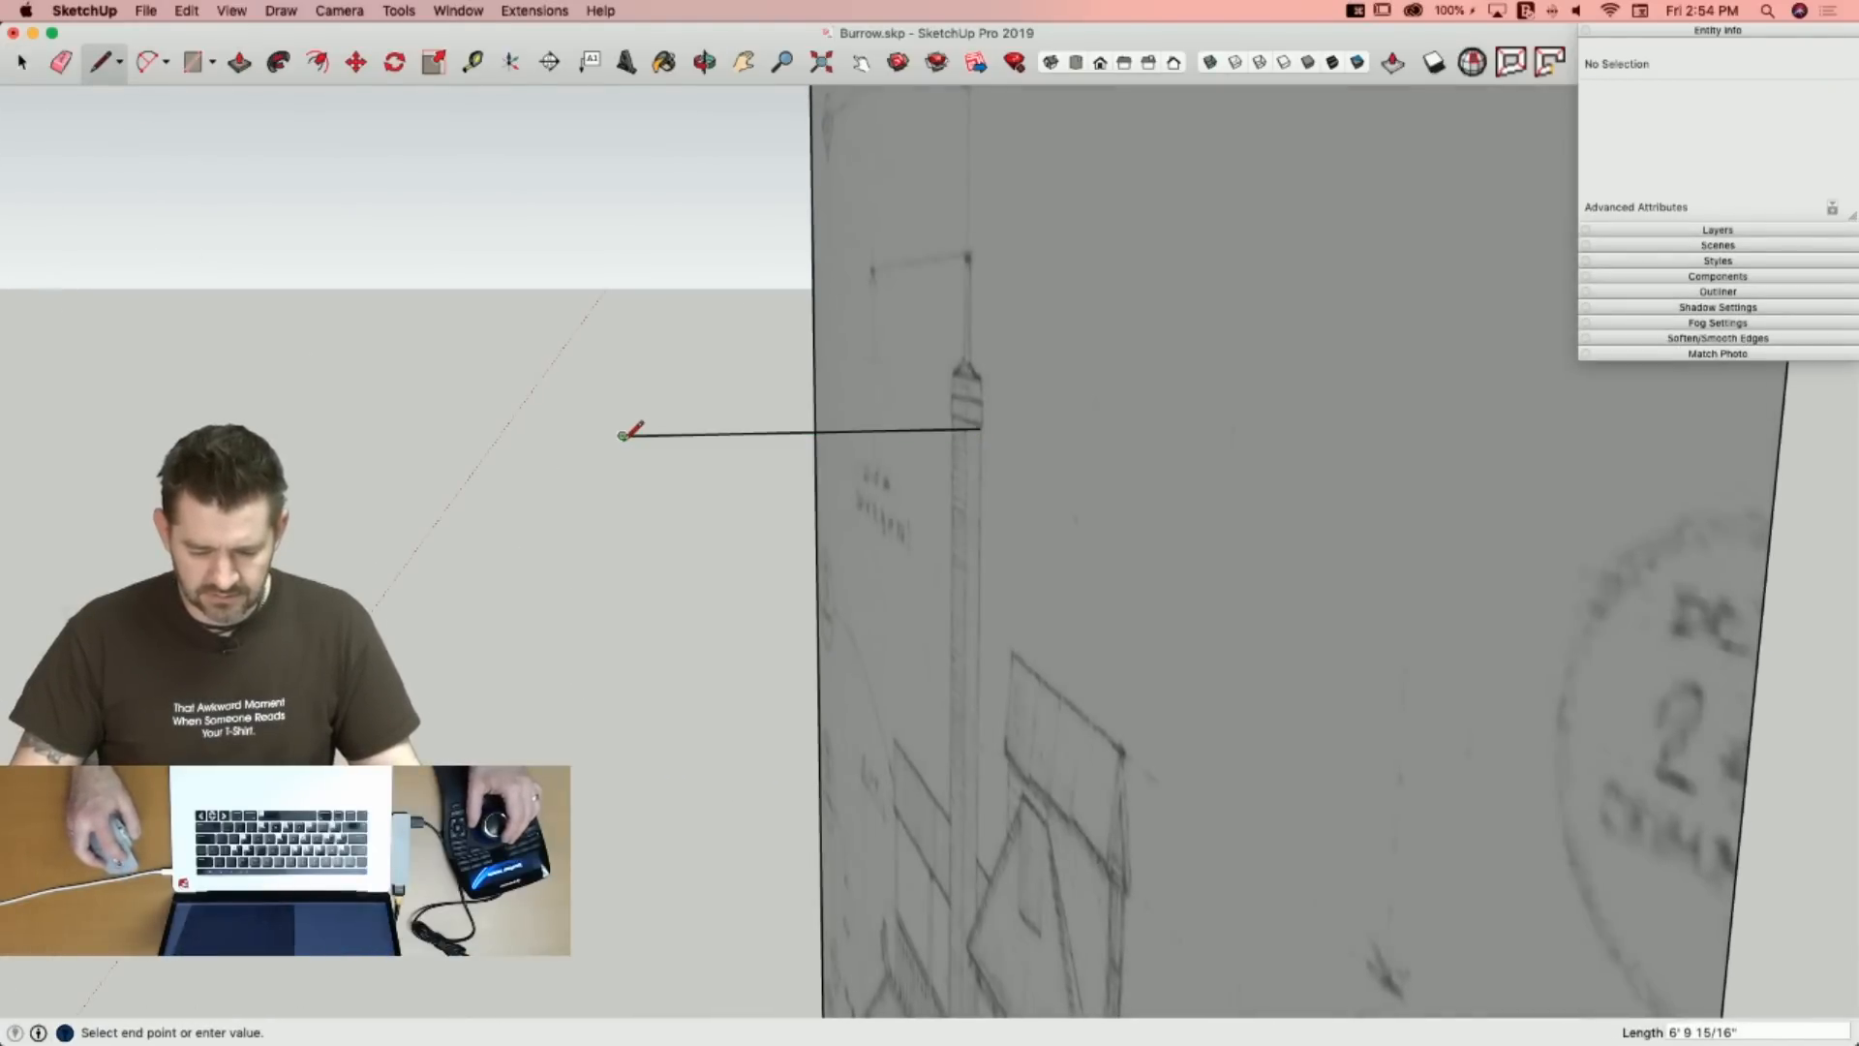
click(623, 434)
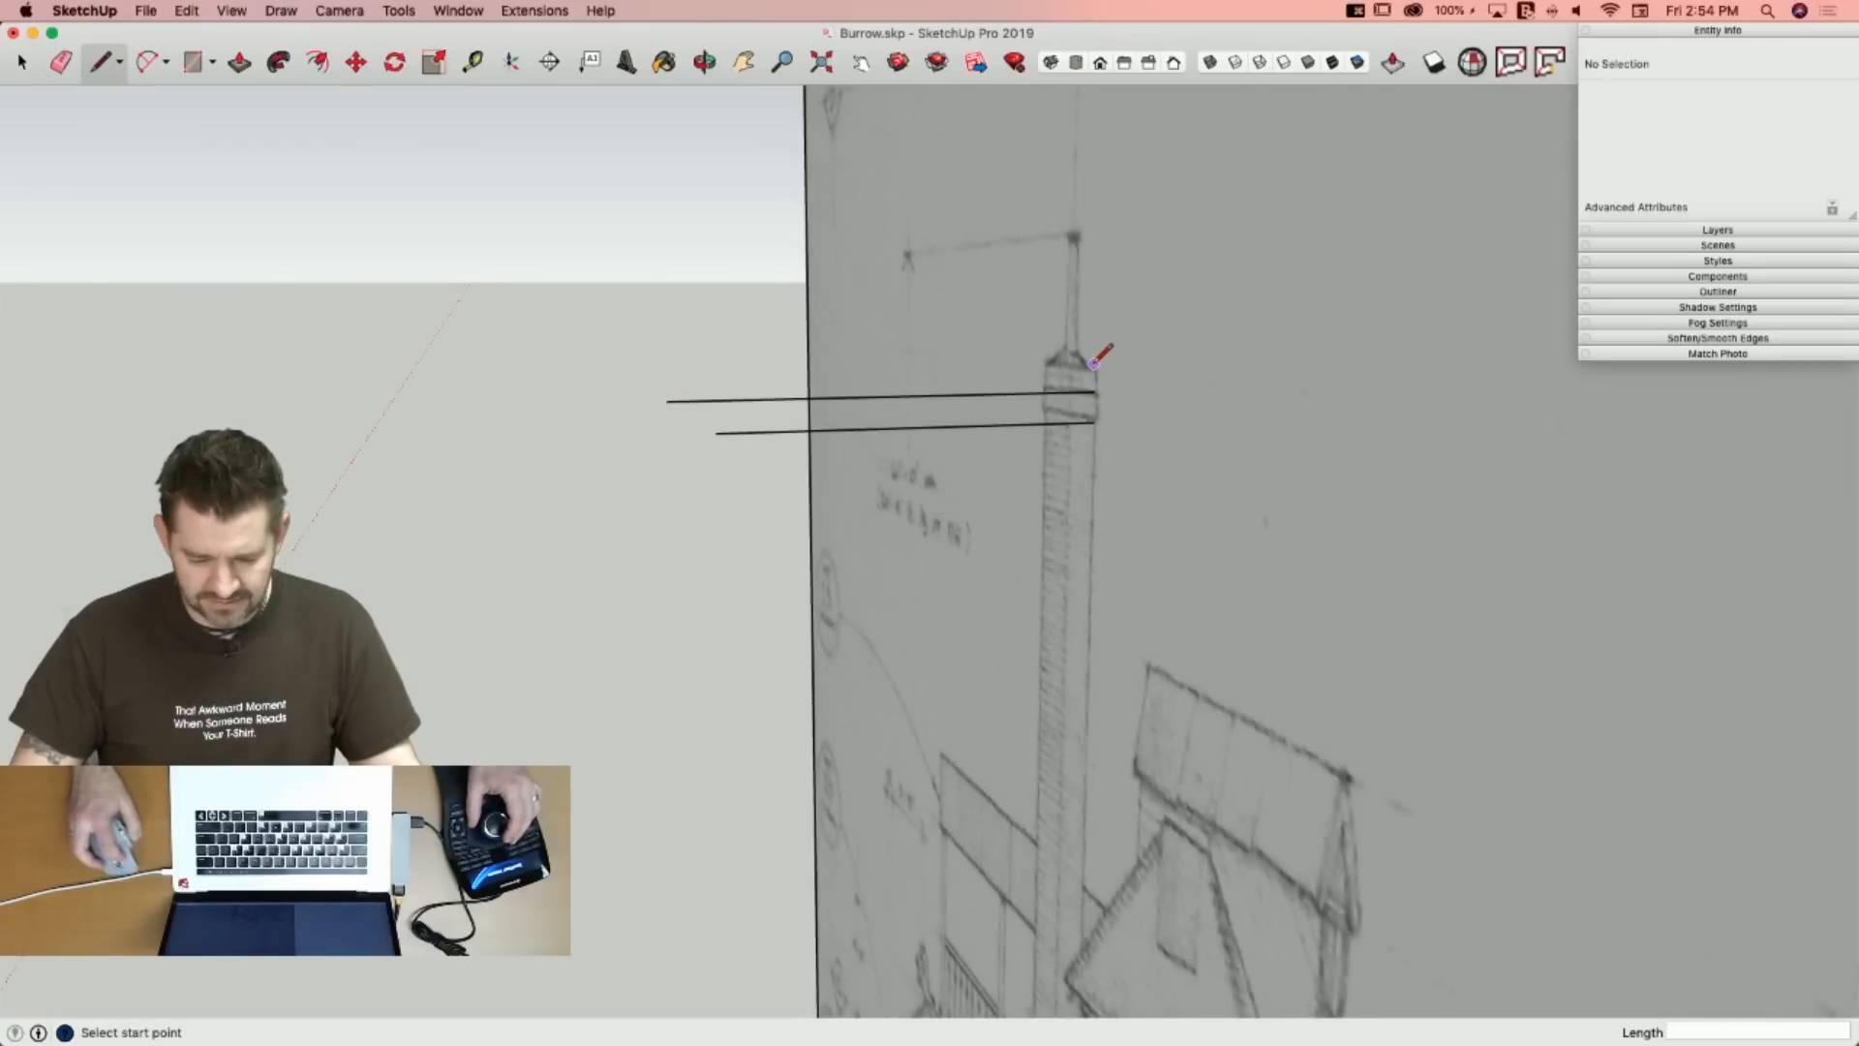
click(700, 373)
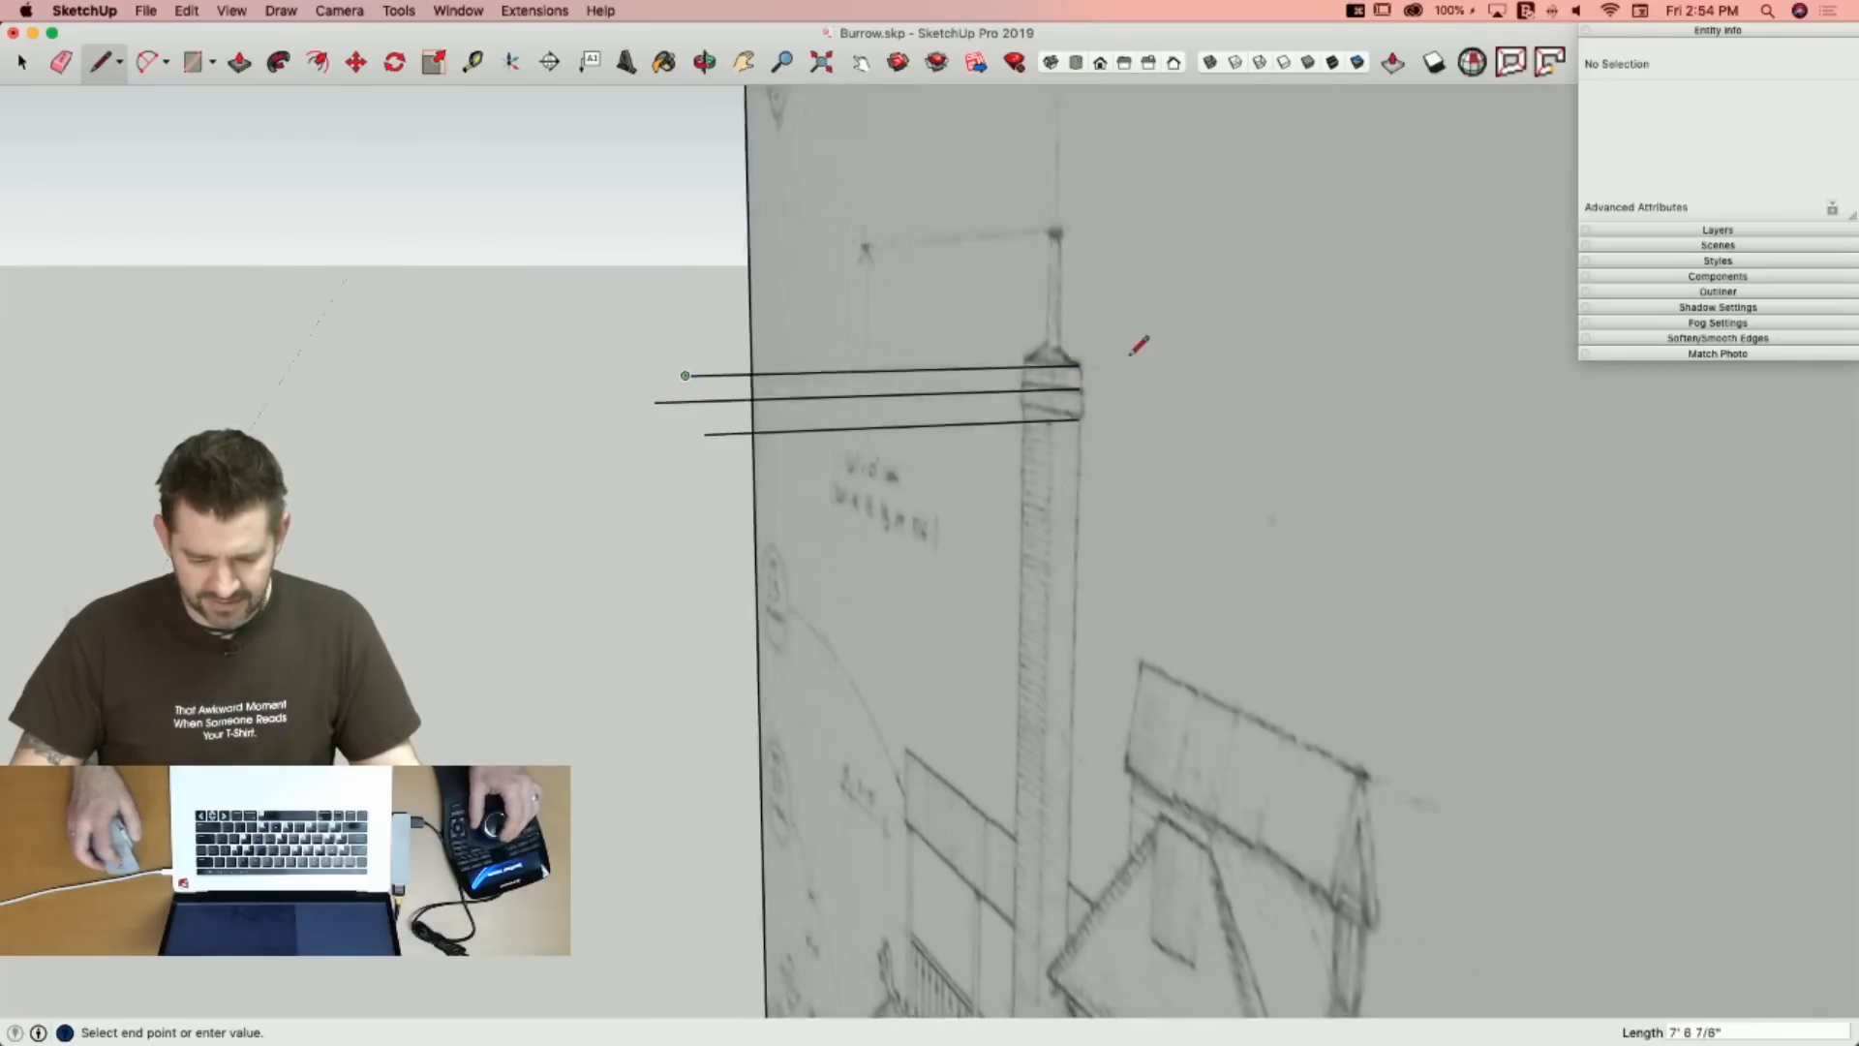
key(space)
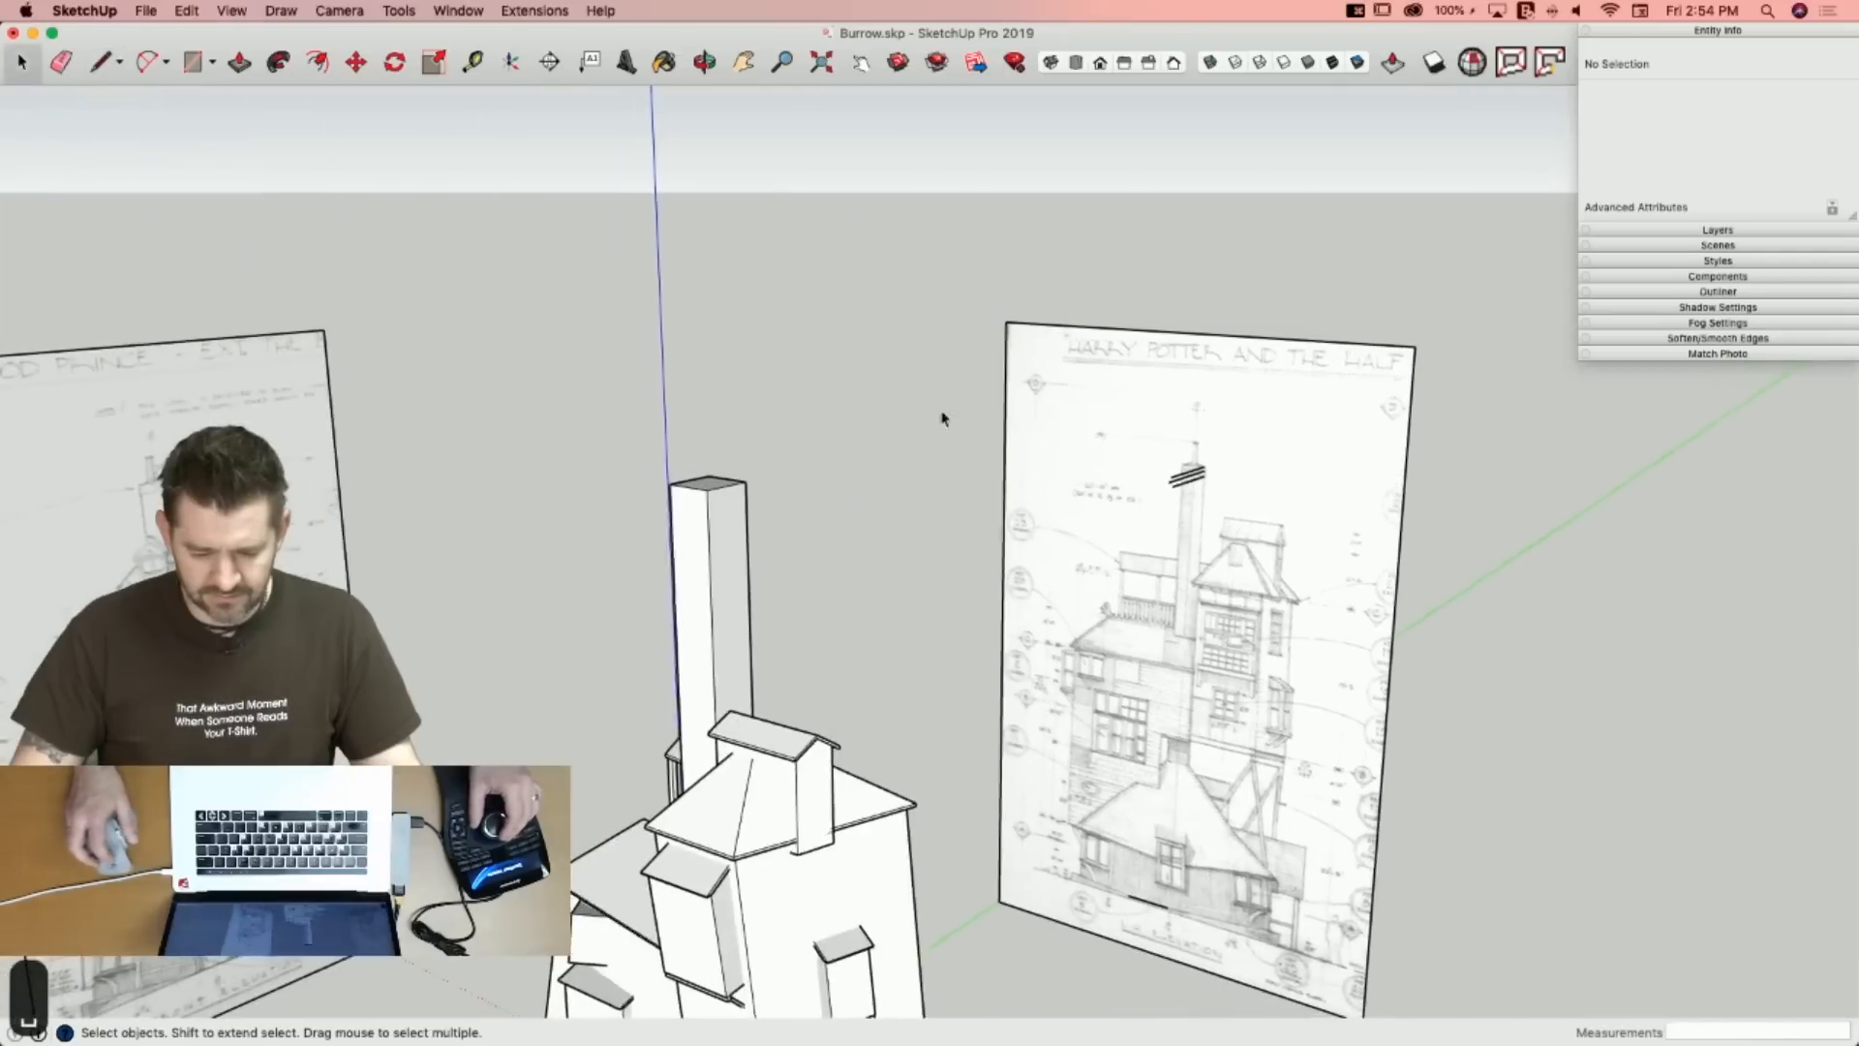
Open the chimney's group and lower its top face about 9' 8 1/2" to the lowest guide line's level.
key(p)
key(space)
double_click(717, 494)
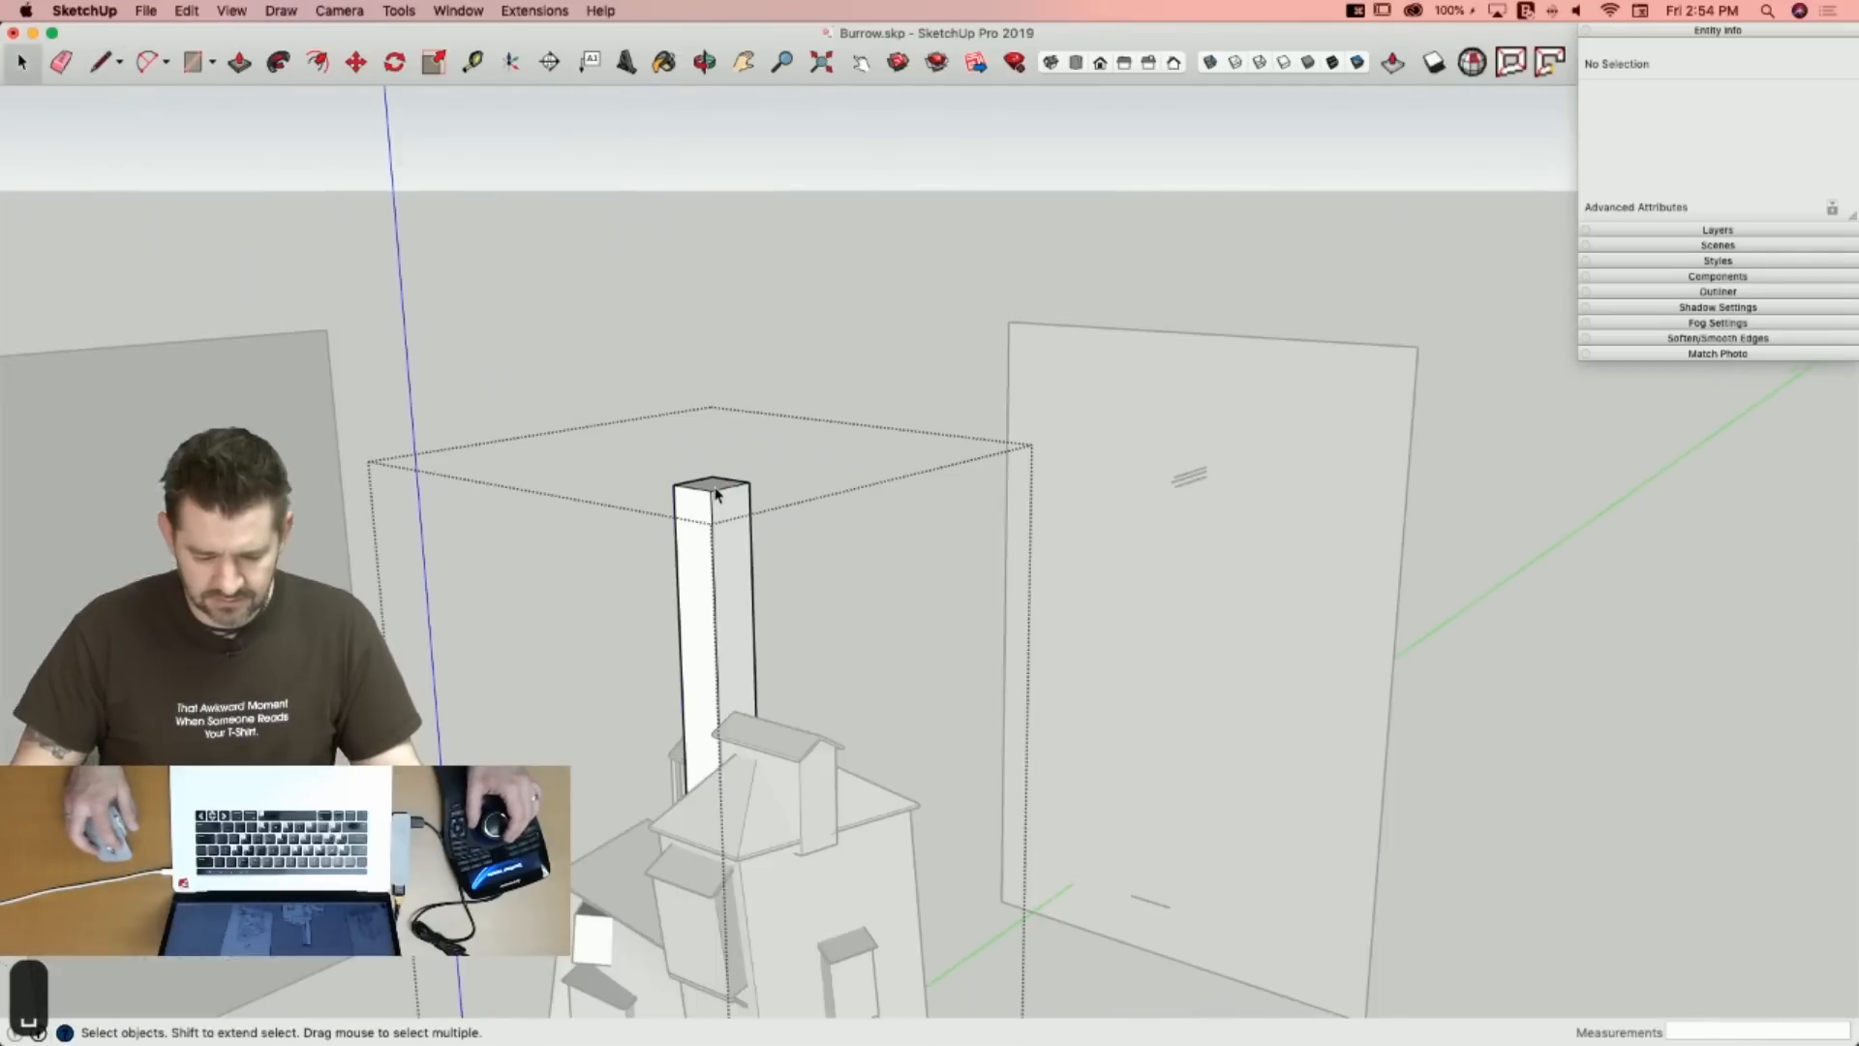
click(716, 494)
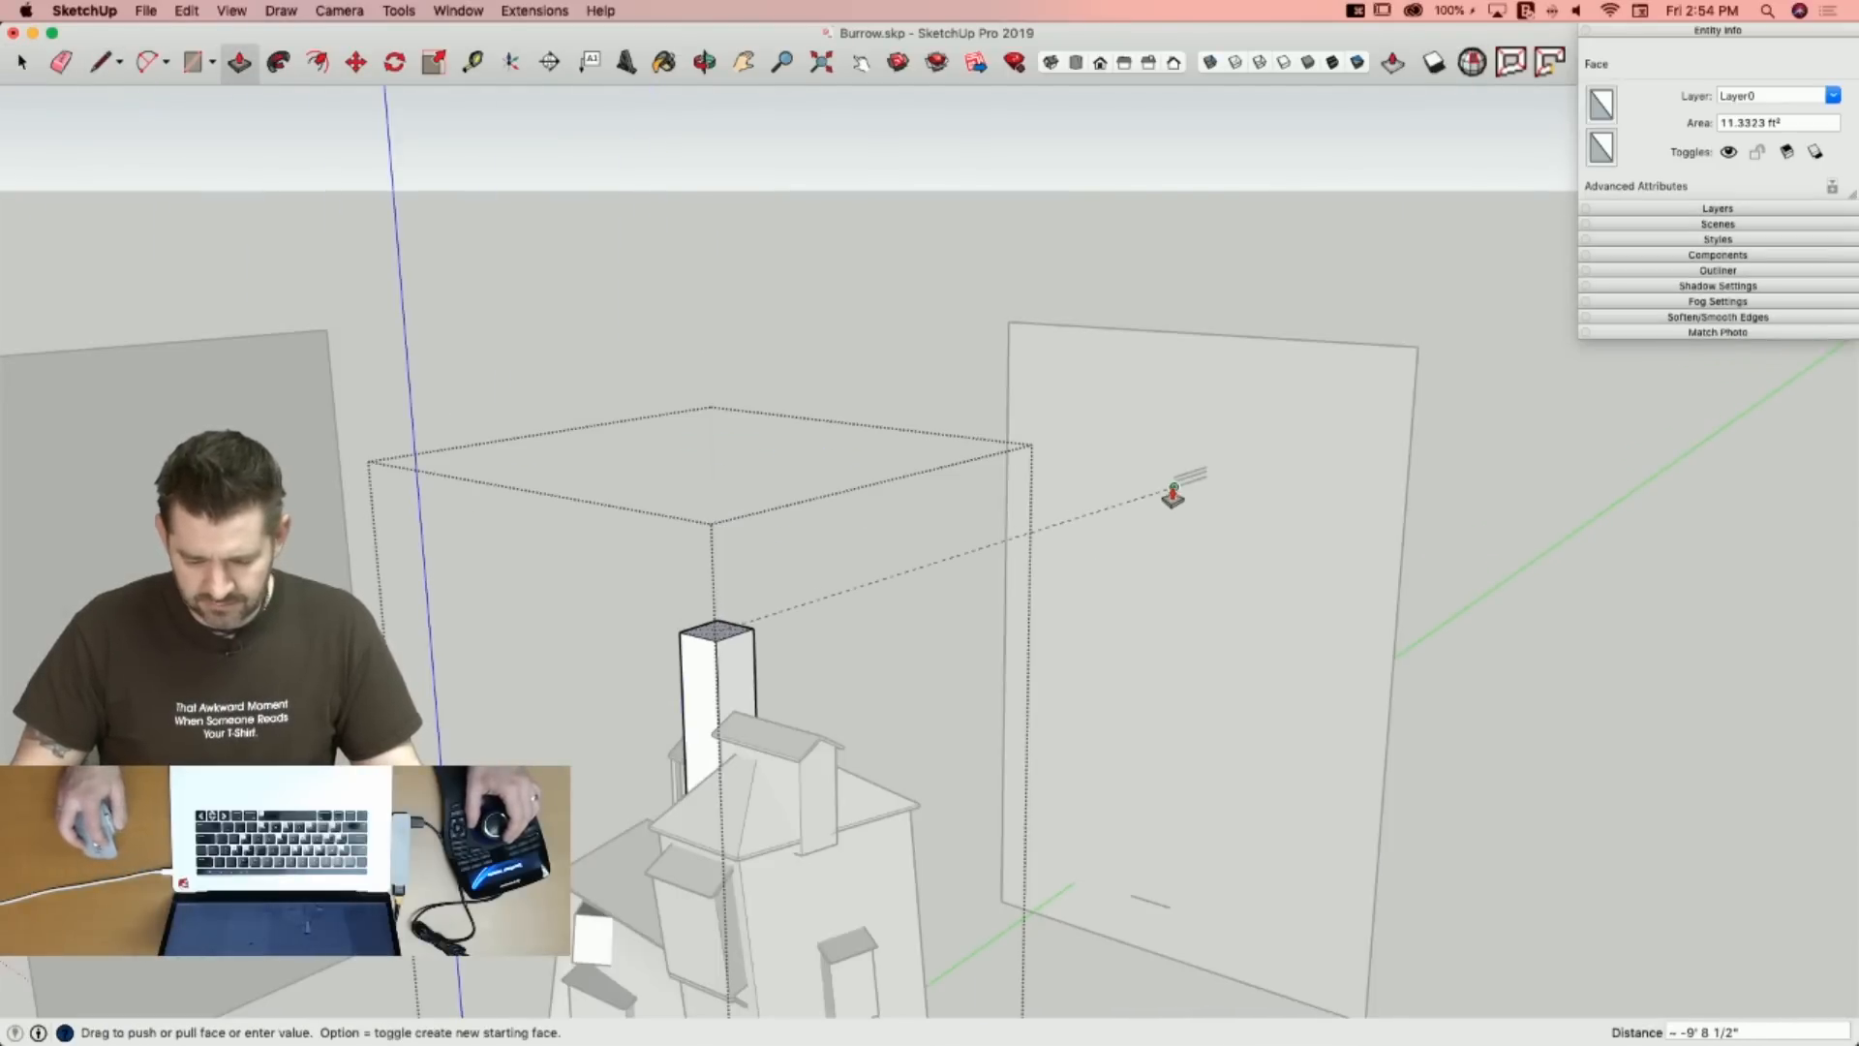
click(1175, 497)
key(space)
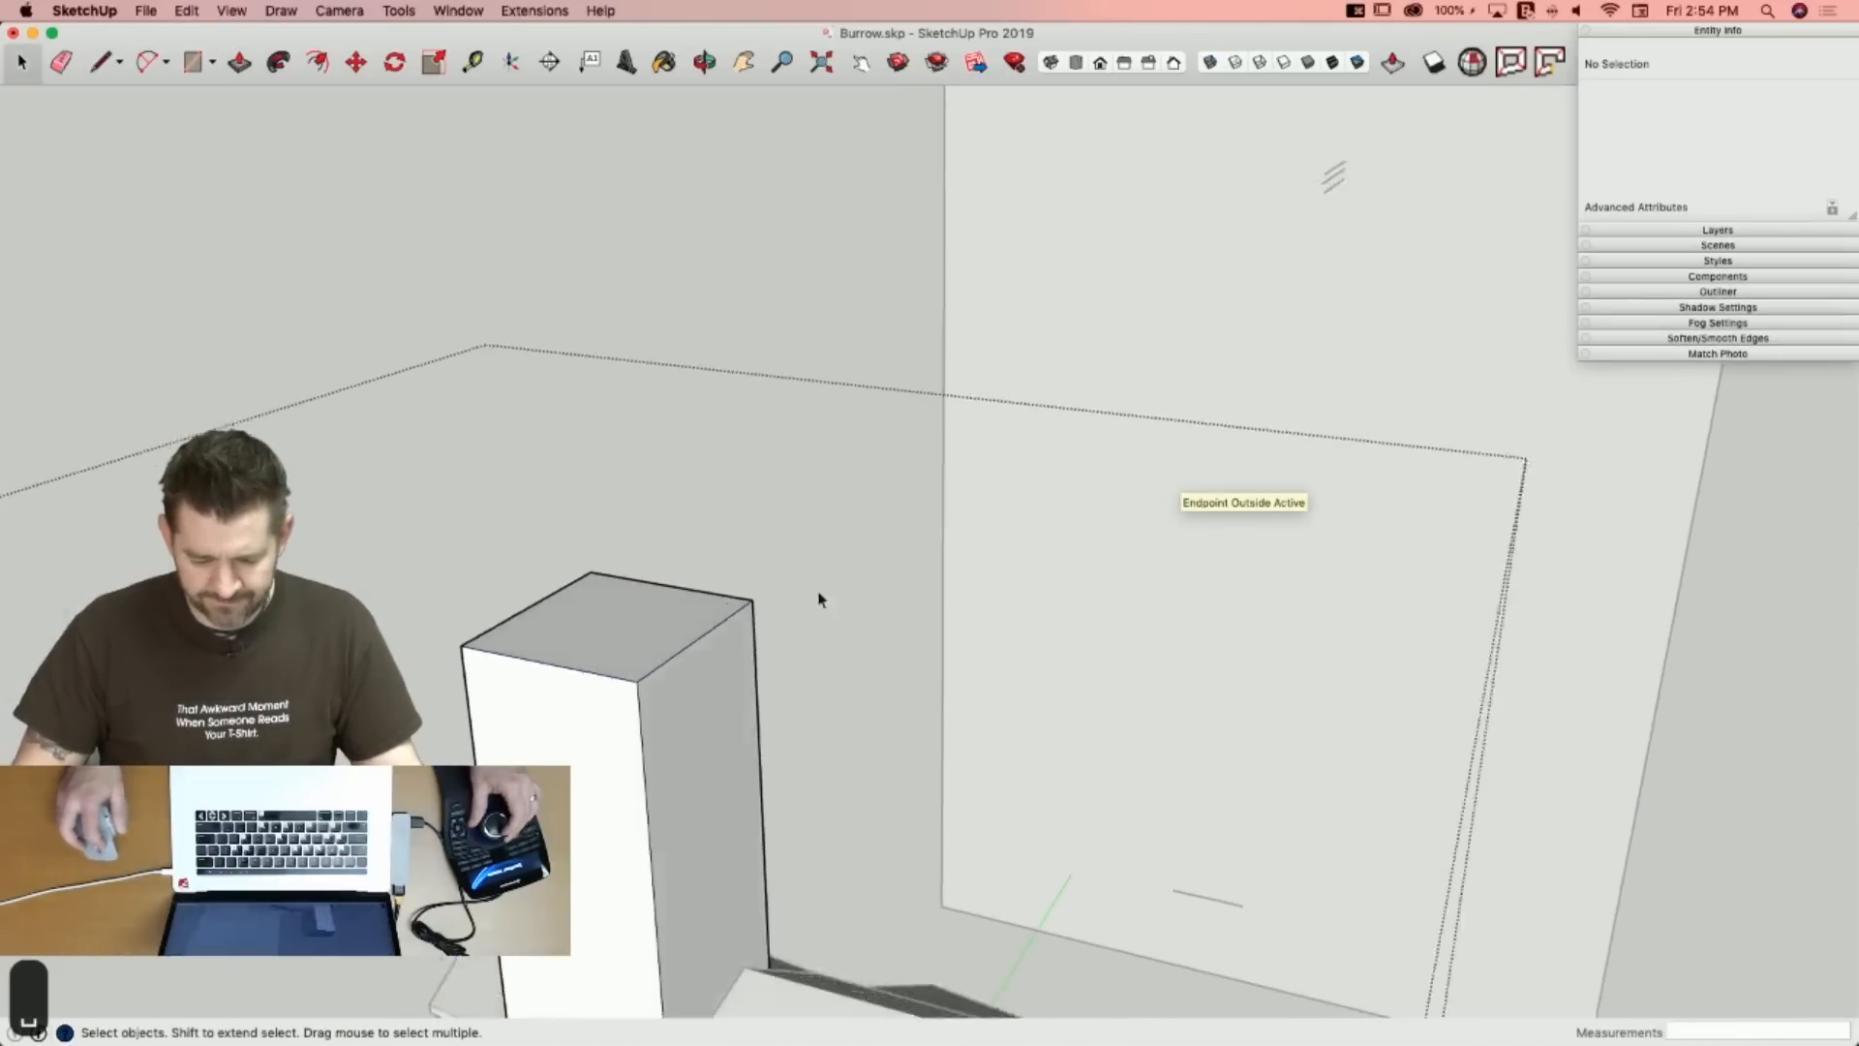
Offset the chimney's top face outward to form an overhanging rim.
key(f)
click(800, 625)
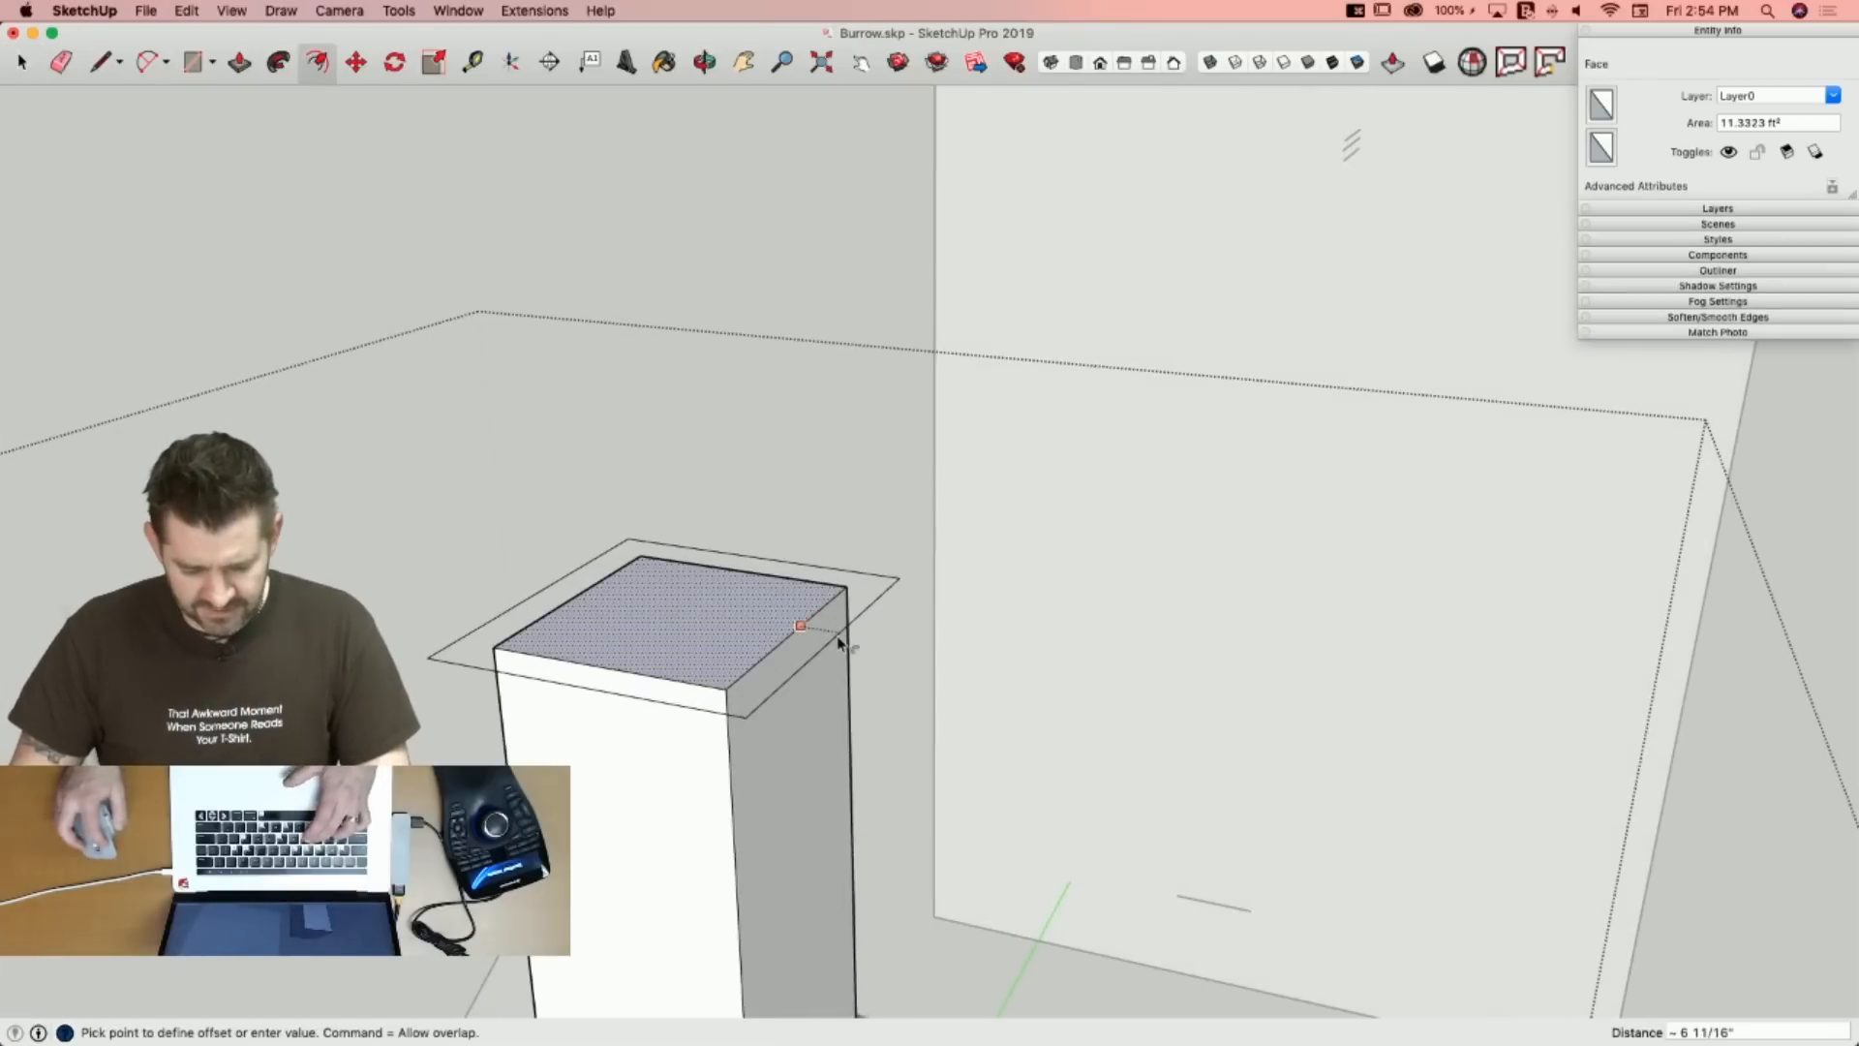
click(832, 618)
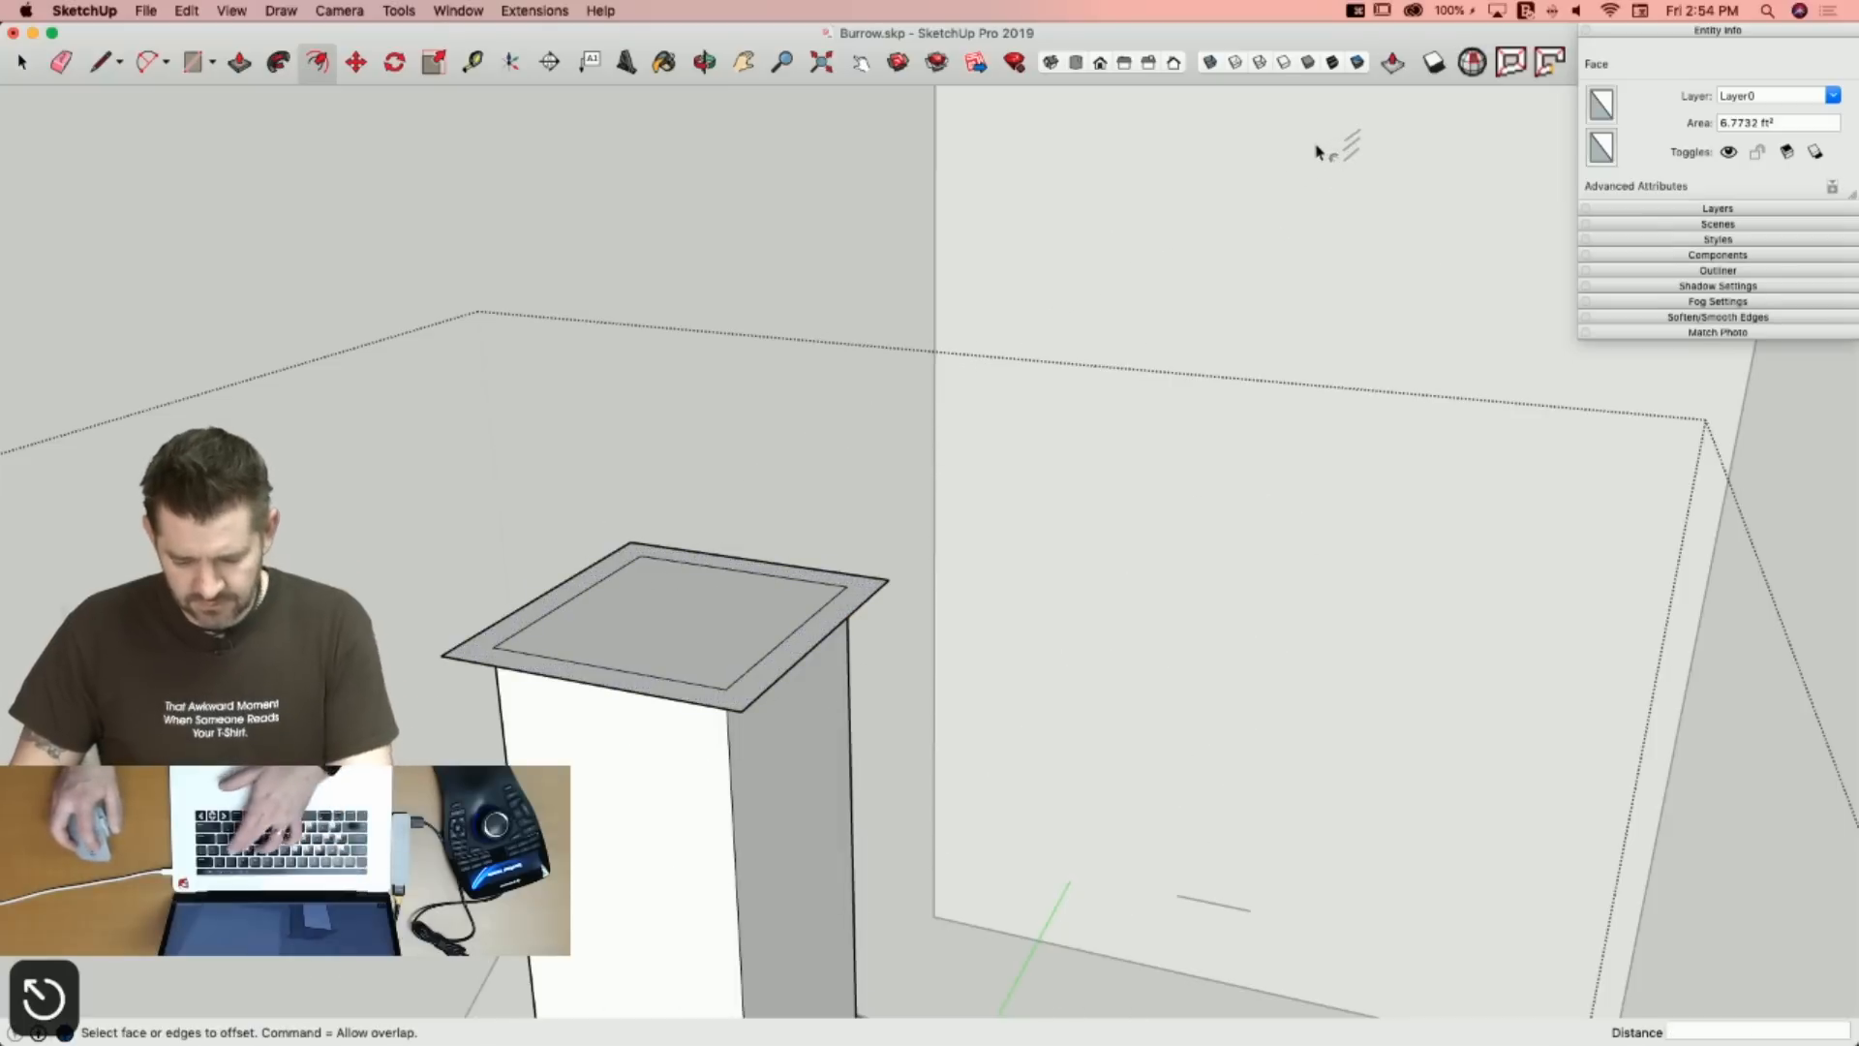
Extrude the chimney's rim and centre face up to the guide line levels to form a two-tier stepped cap.
key(p)
click(851, 606)
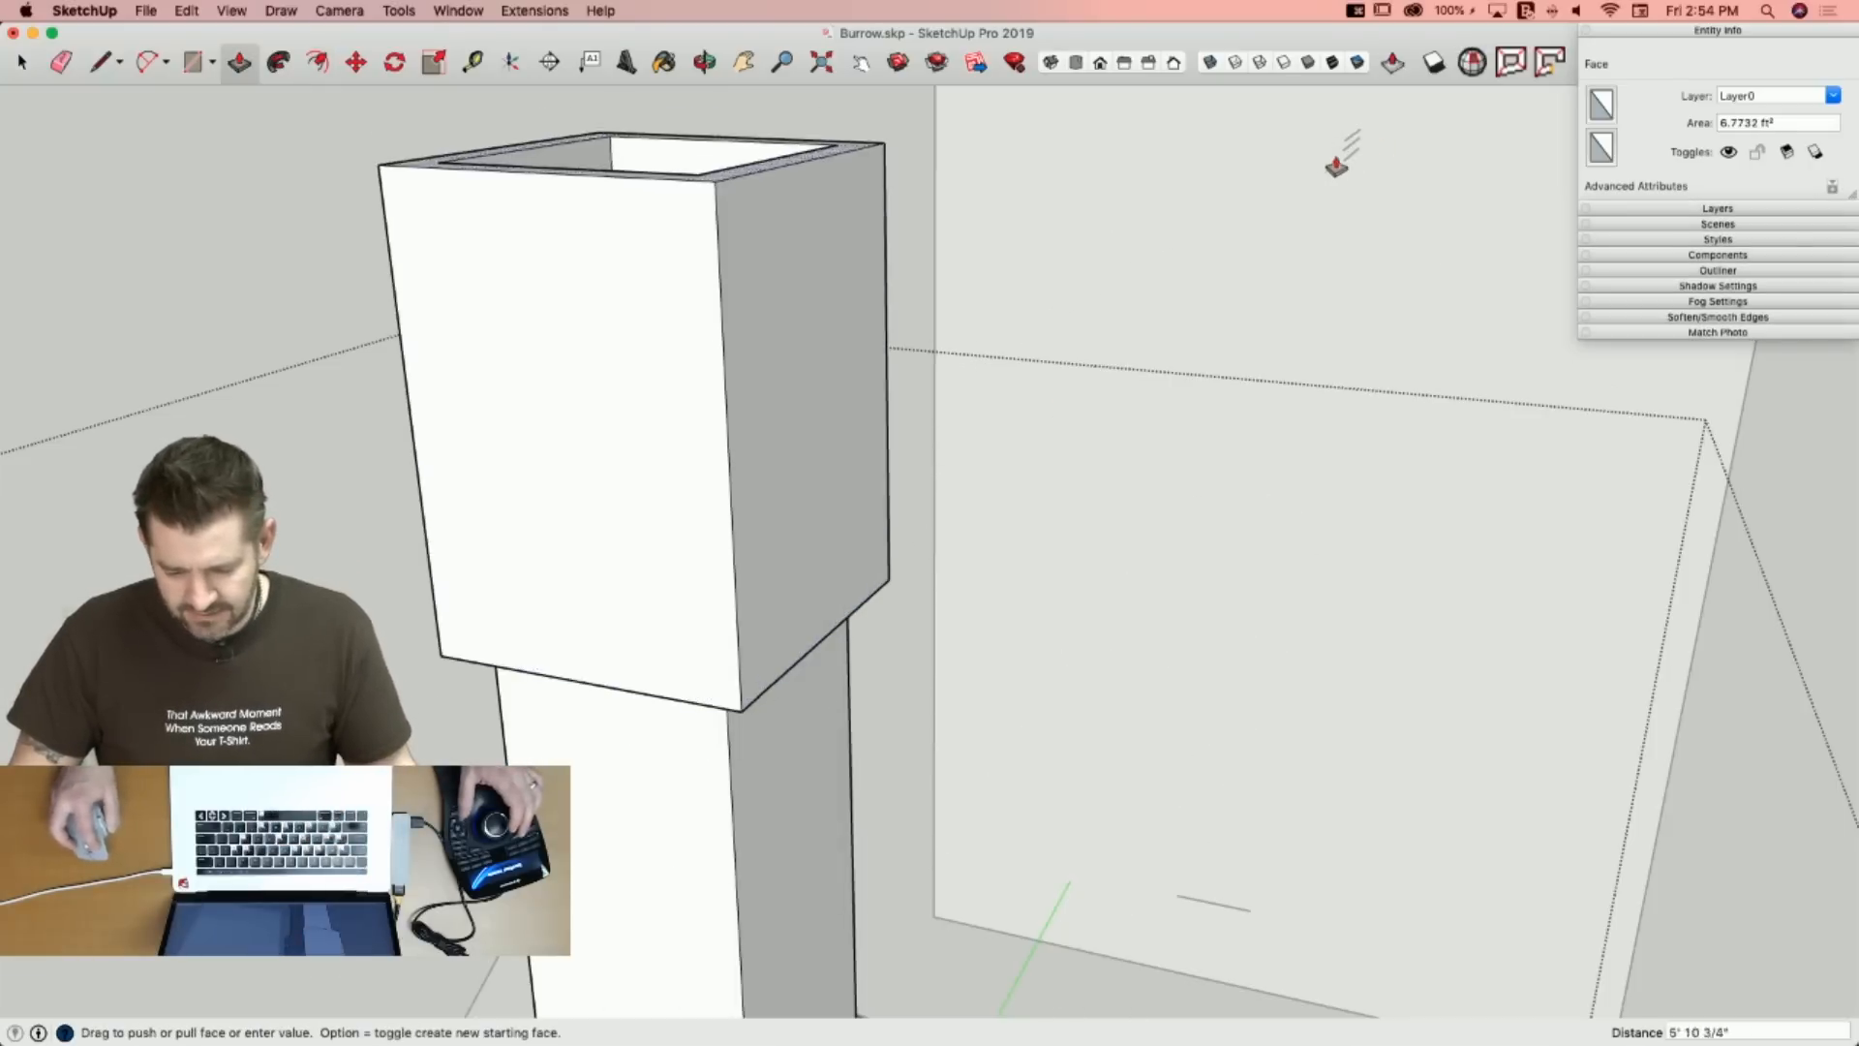
key(Escape)
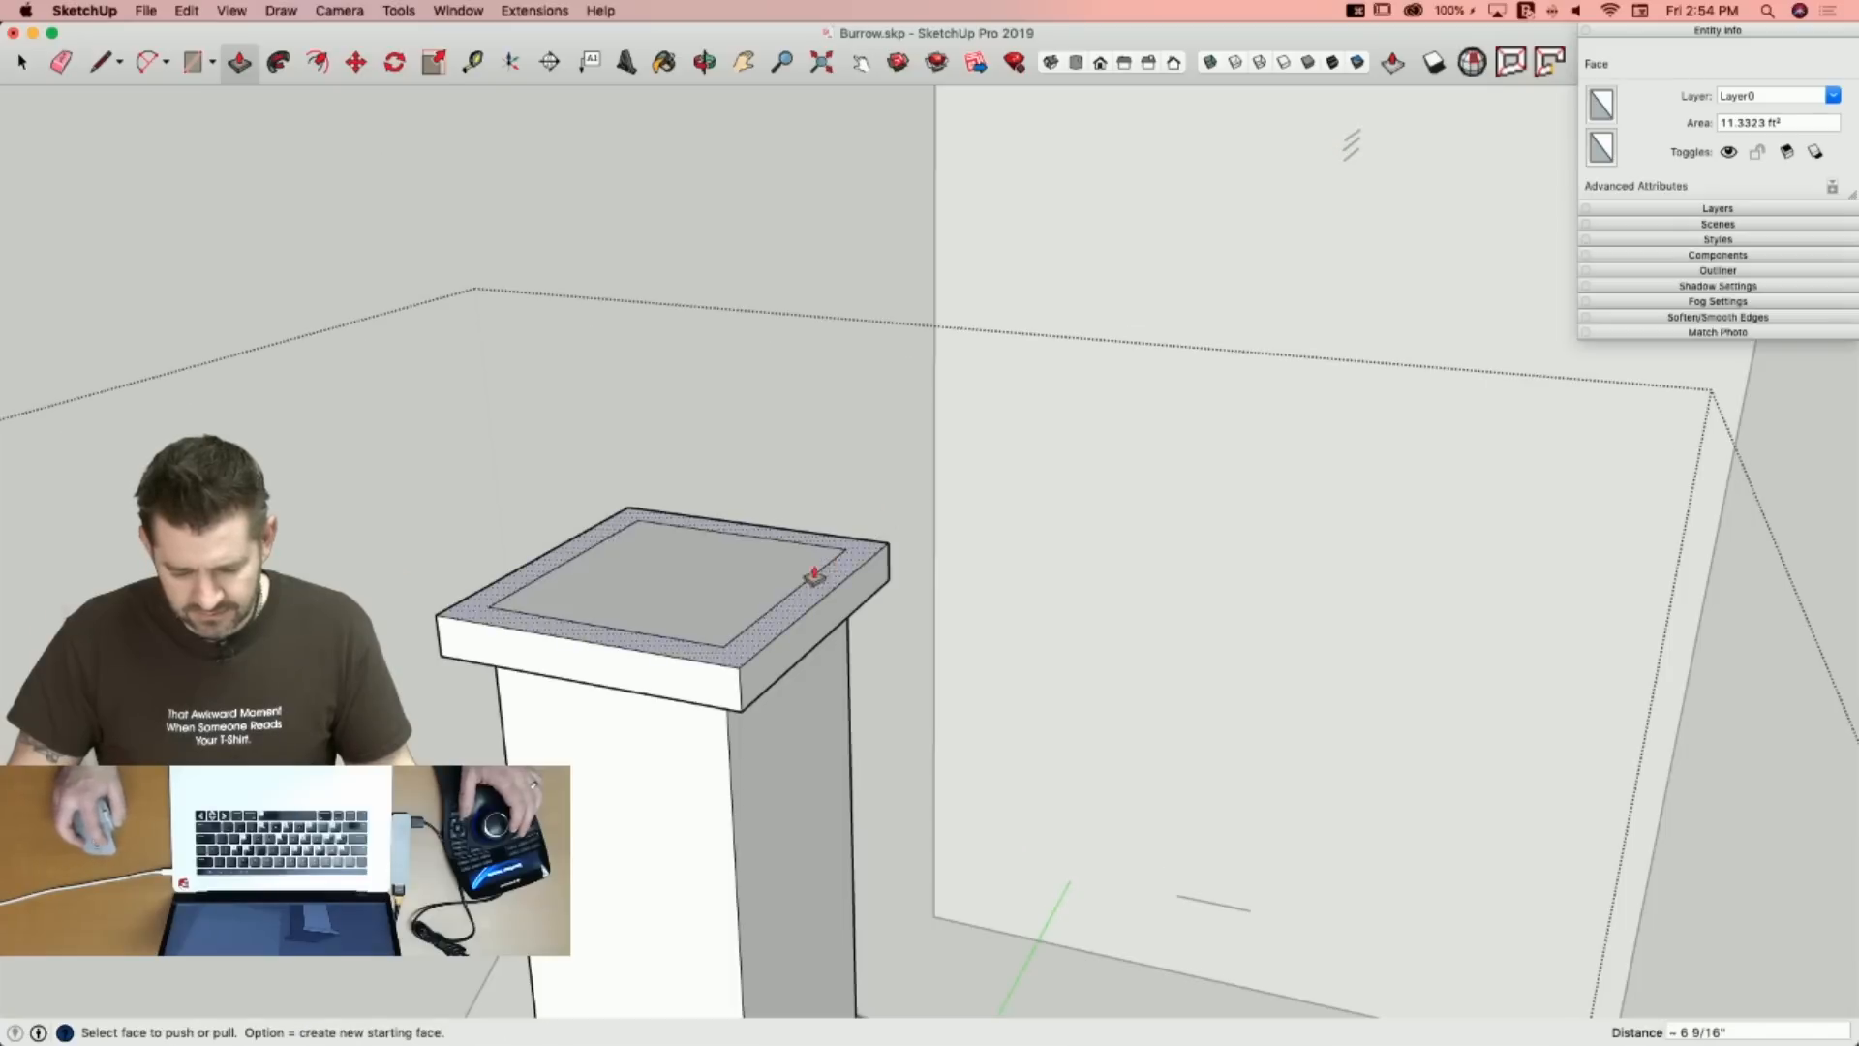
drag(750, 567, 1346, 145)
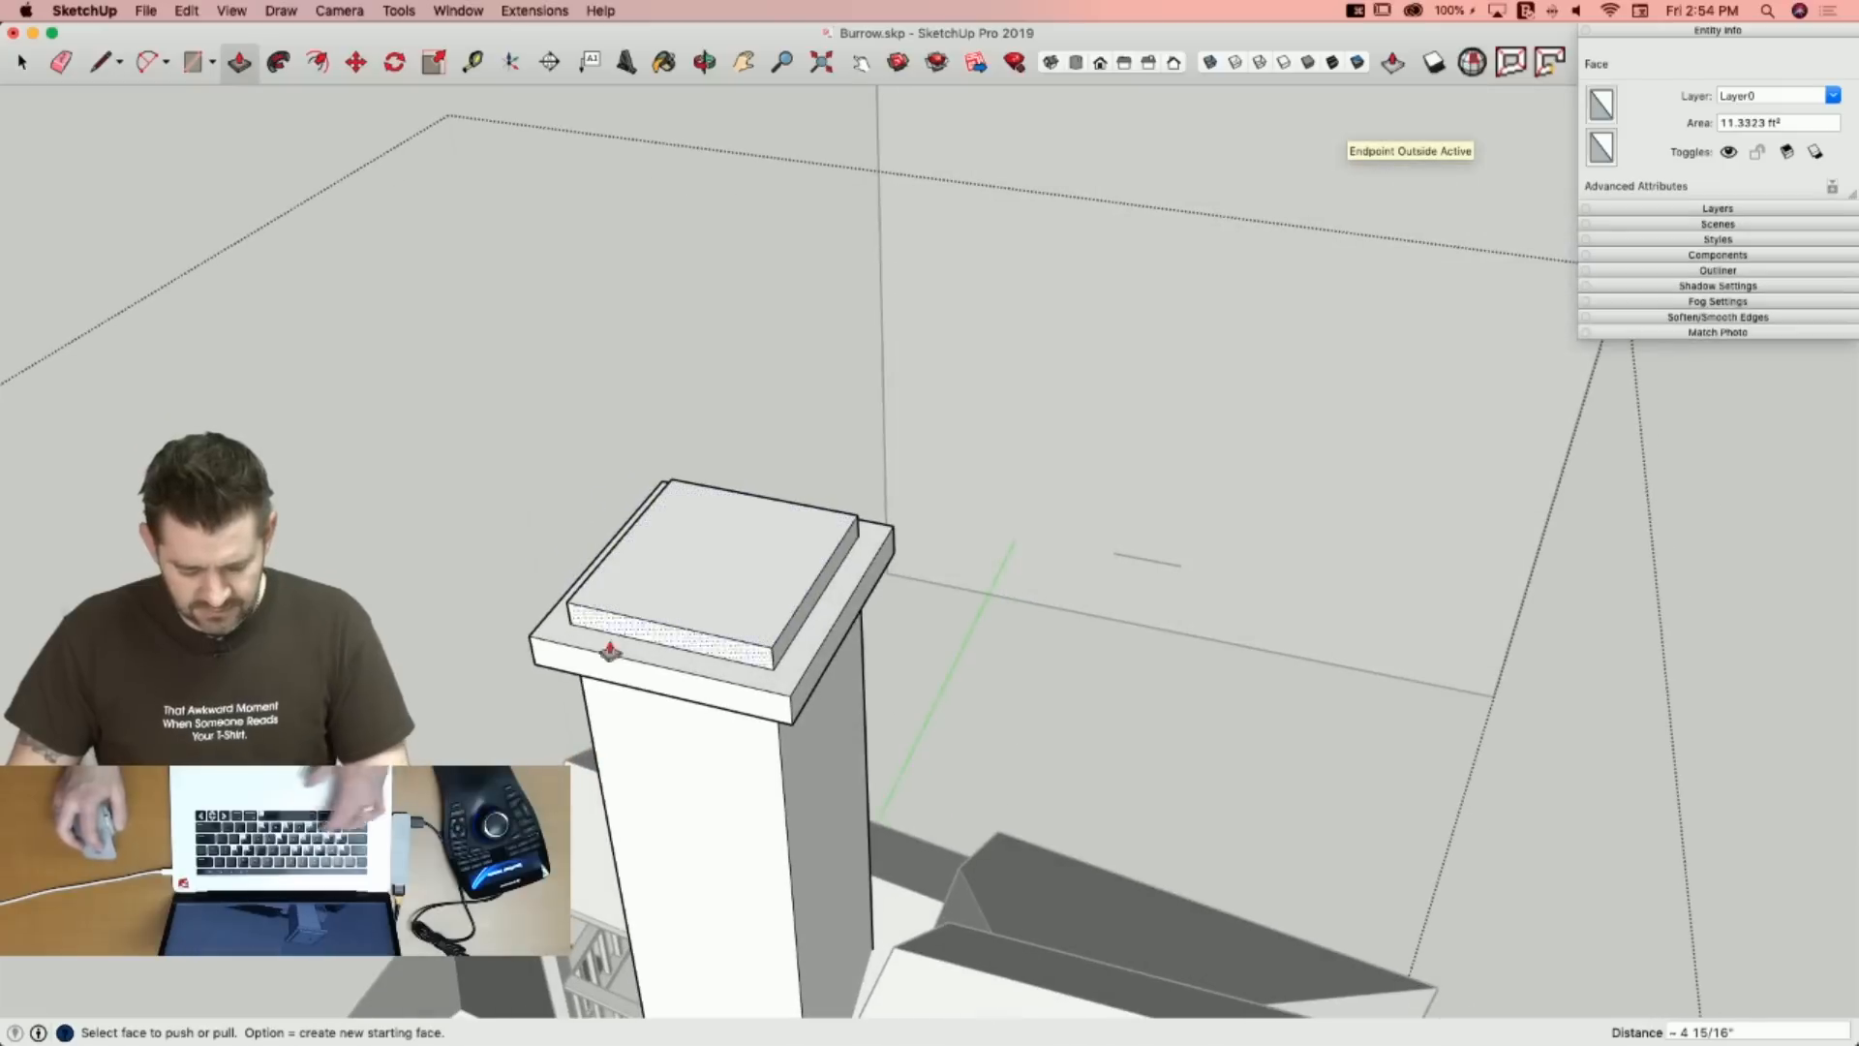
Draw a circle of about 7 7/8" radius centred on the chimney cap and extrude it upward as a round flue.
key(f)
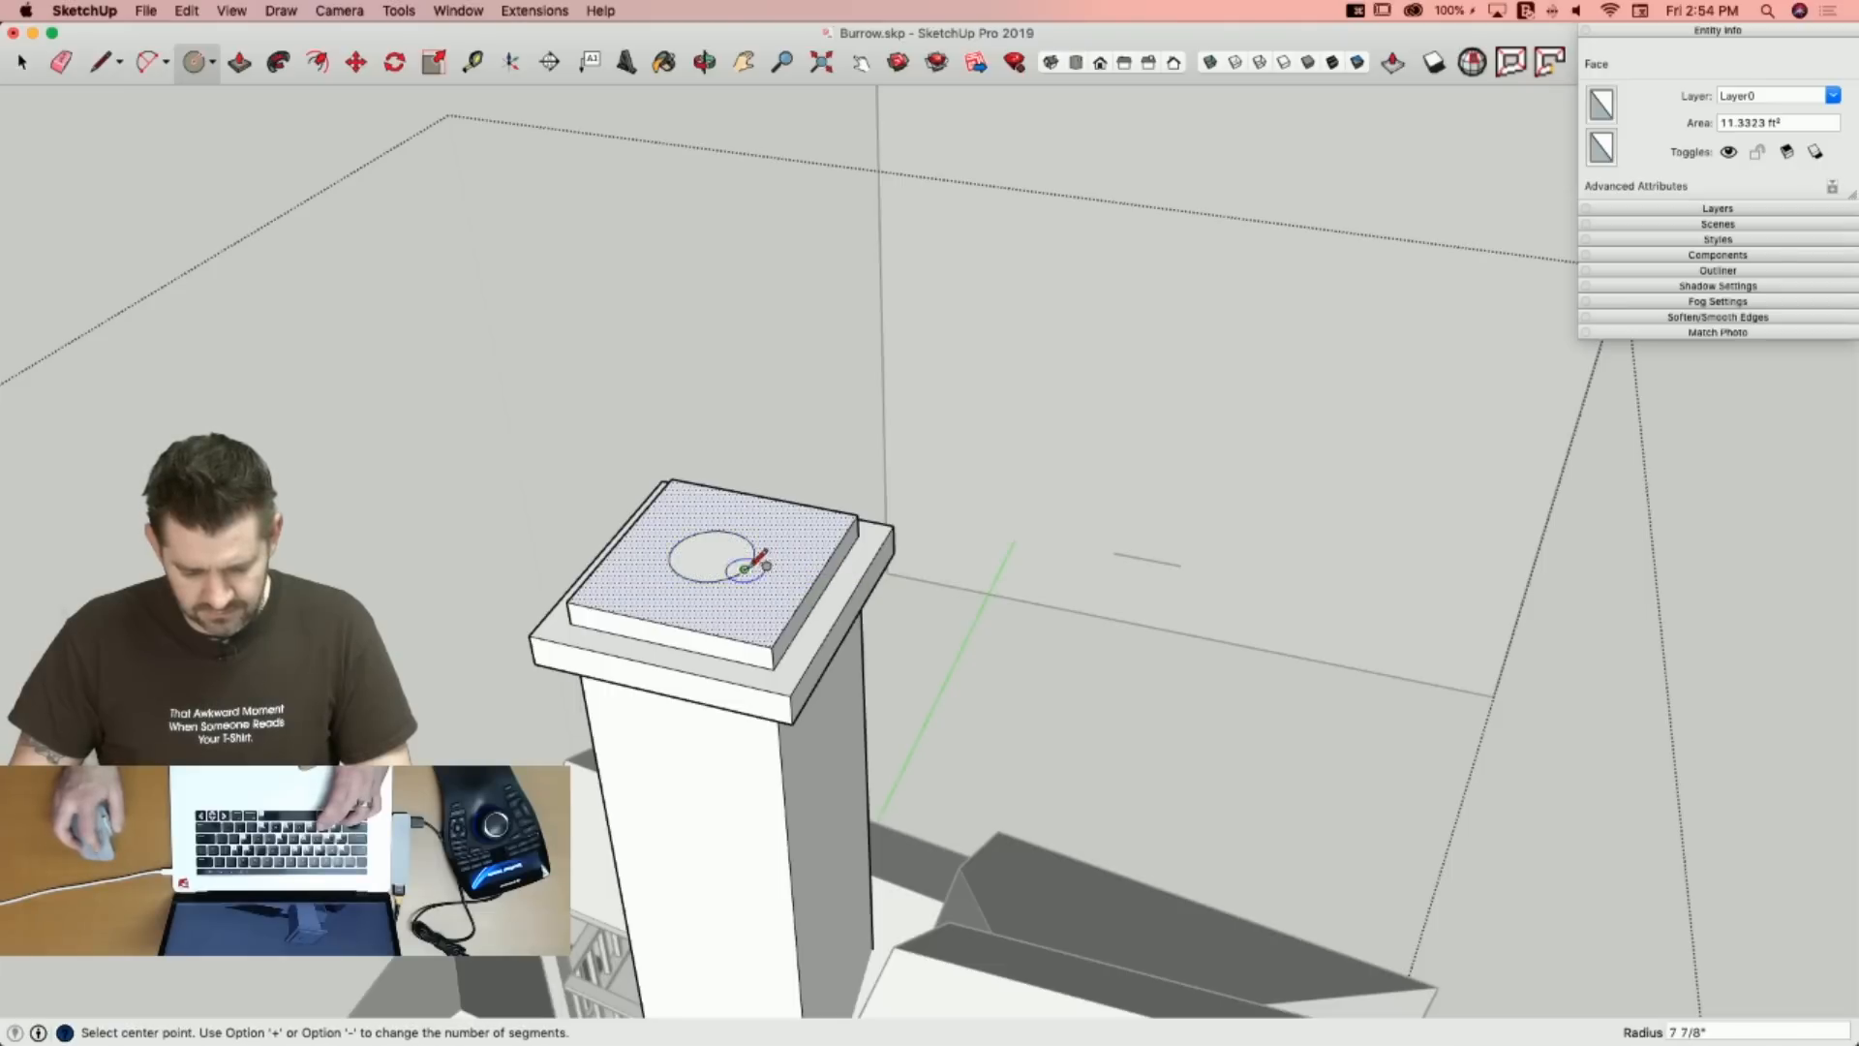
key(Escape)
click(714, 572)
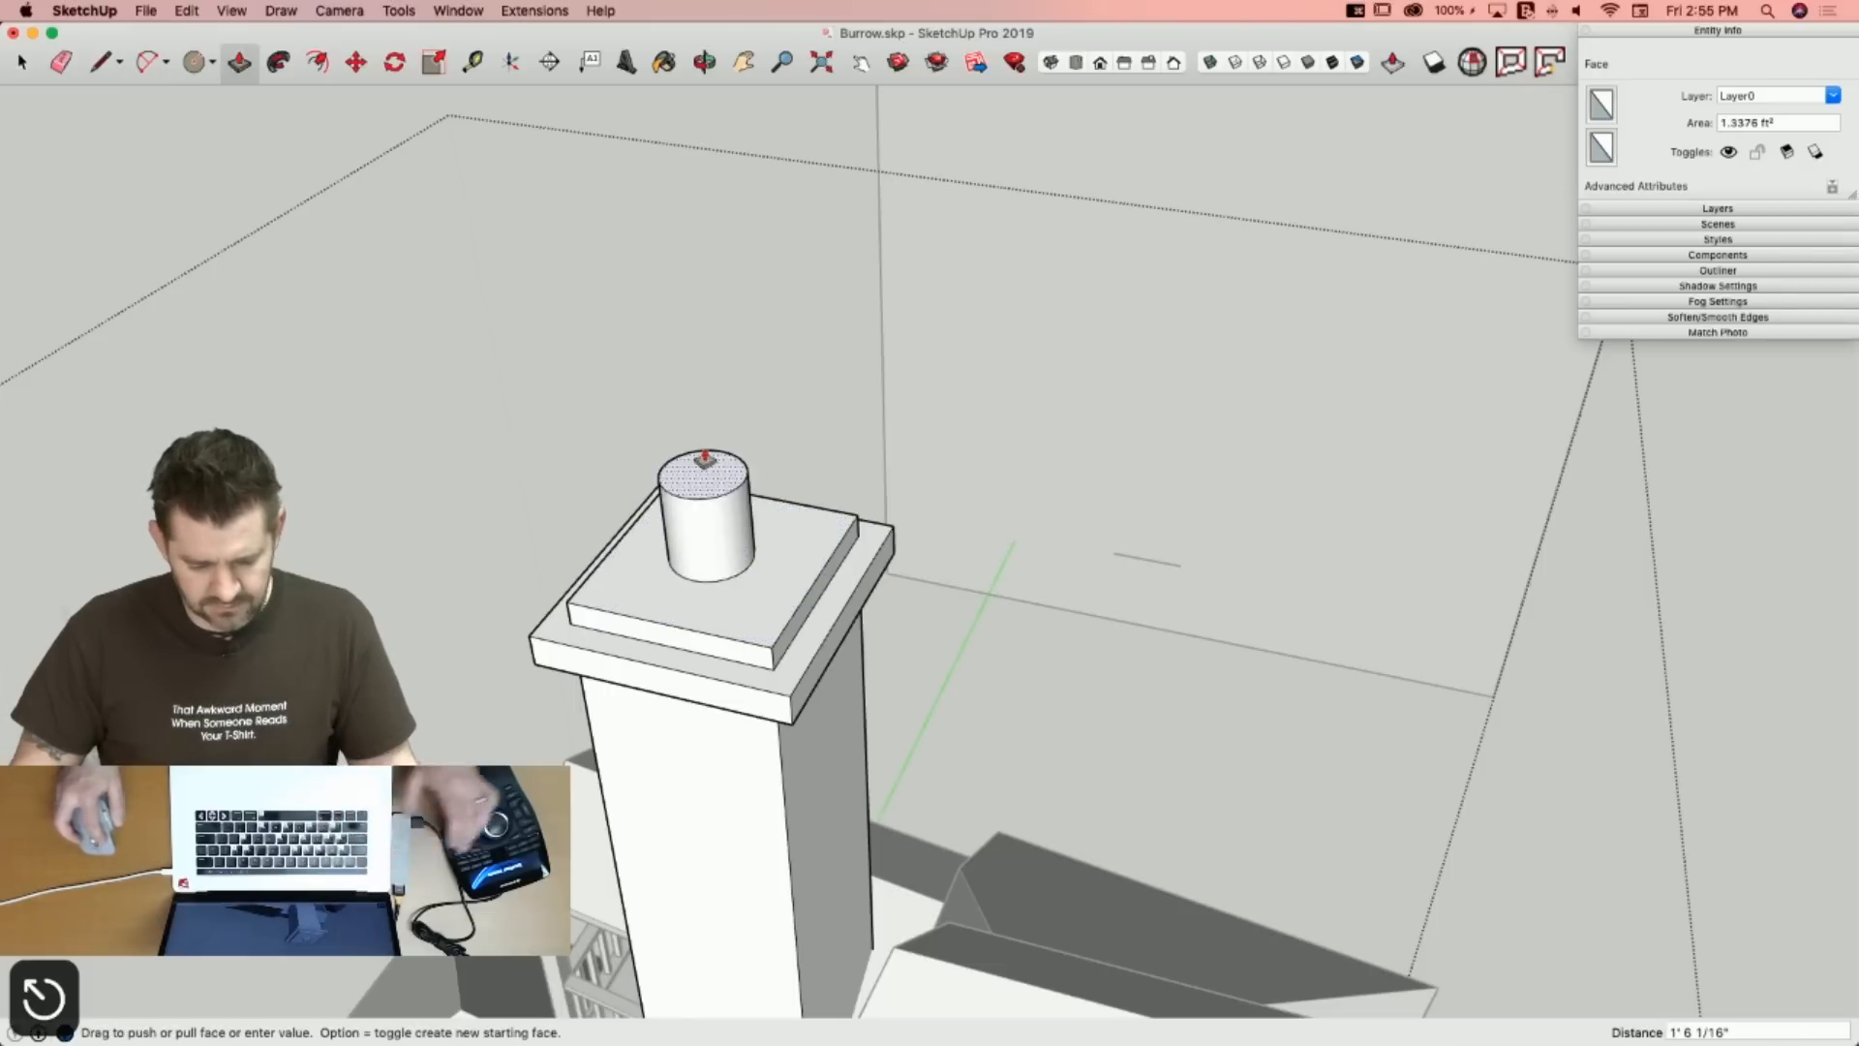
click(697, 417)
Close the chimney's group and erase the three guide lines from the elevation drawing.
key(space)
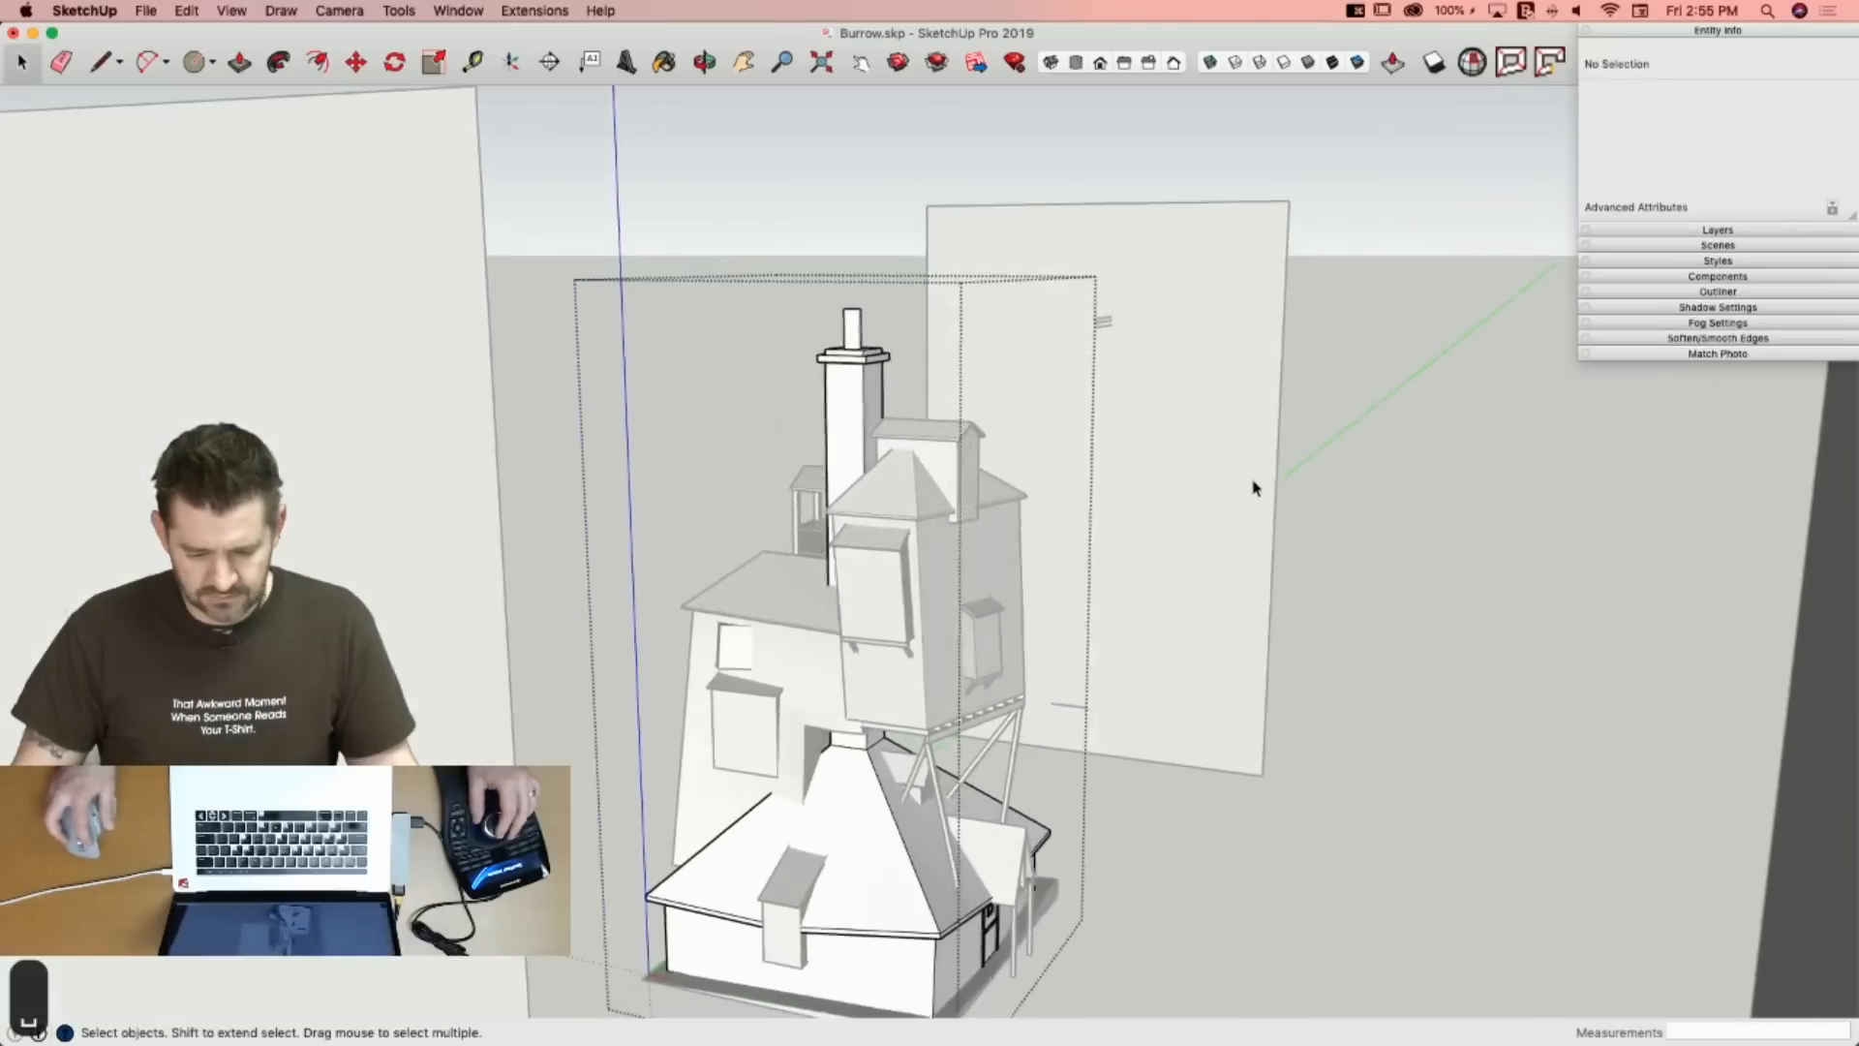
click(1254, 486)
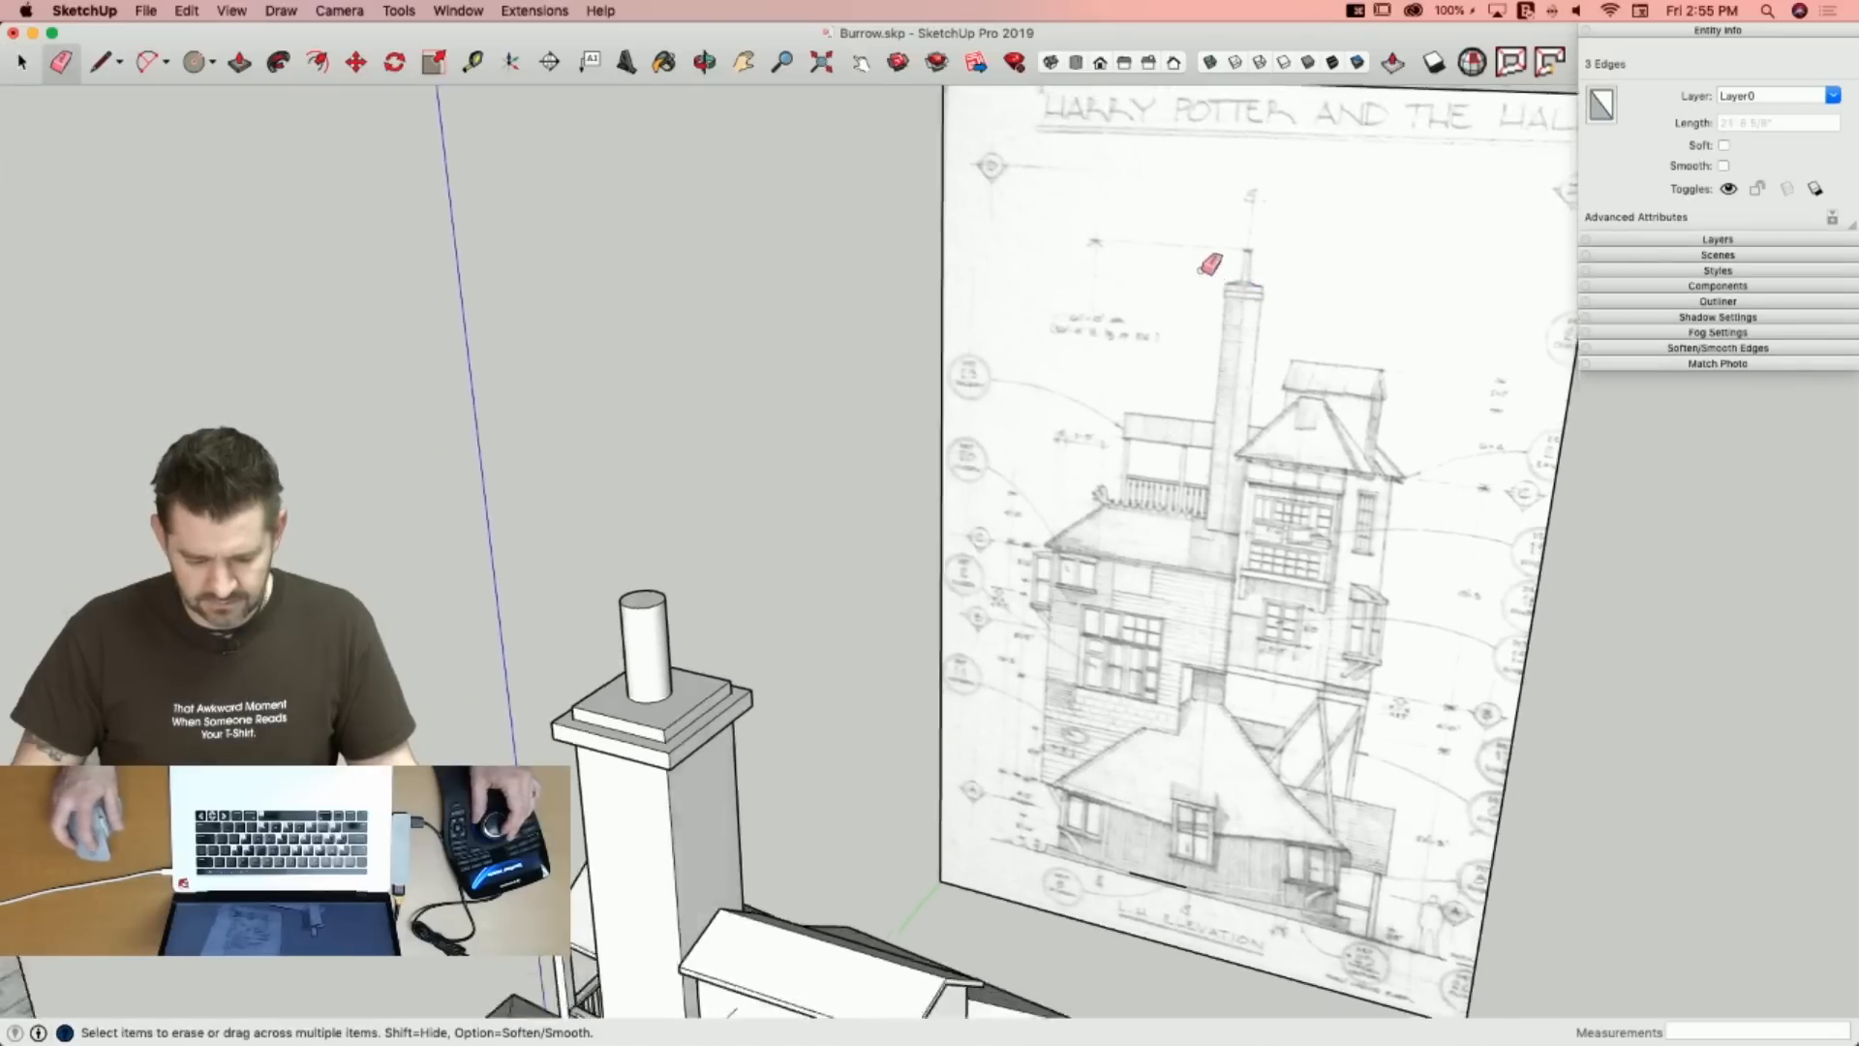
key(space)
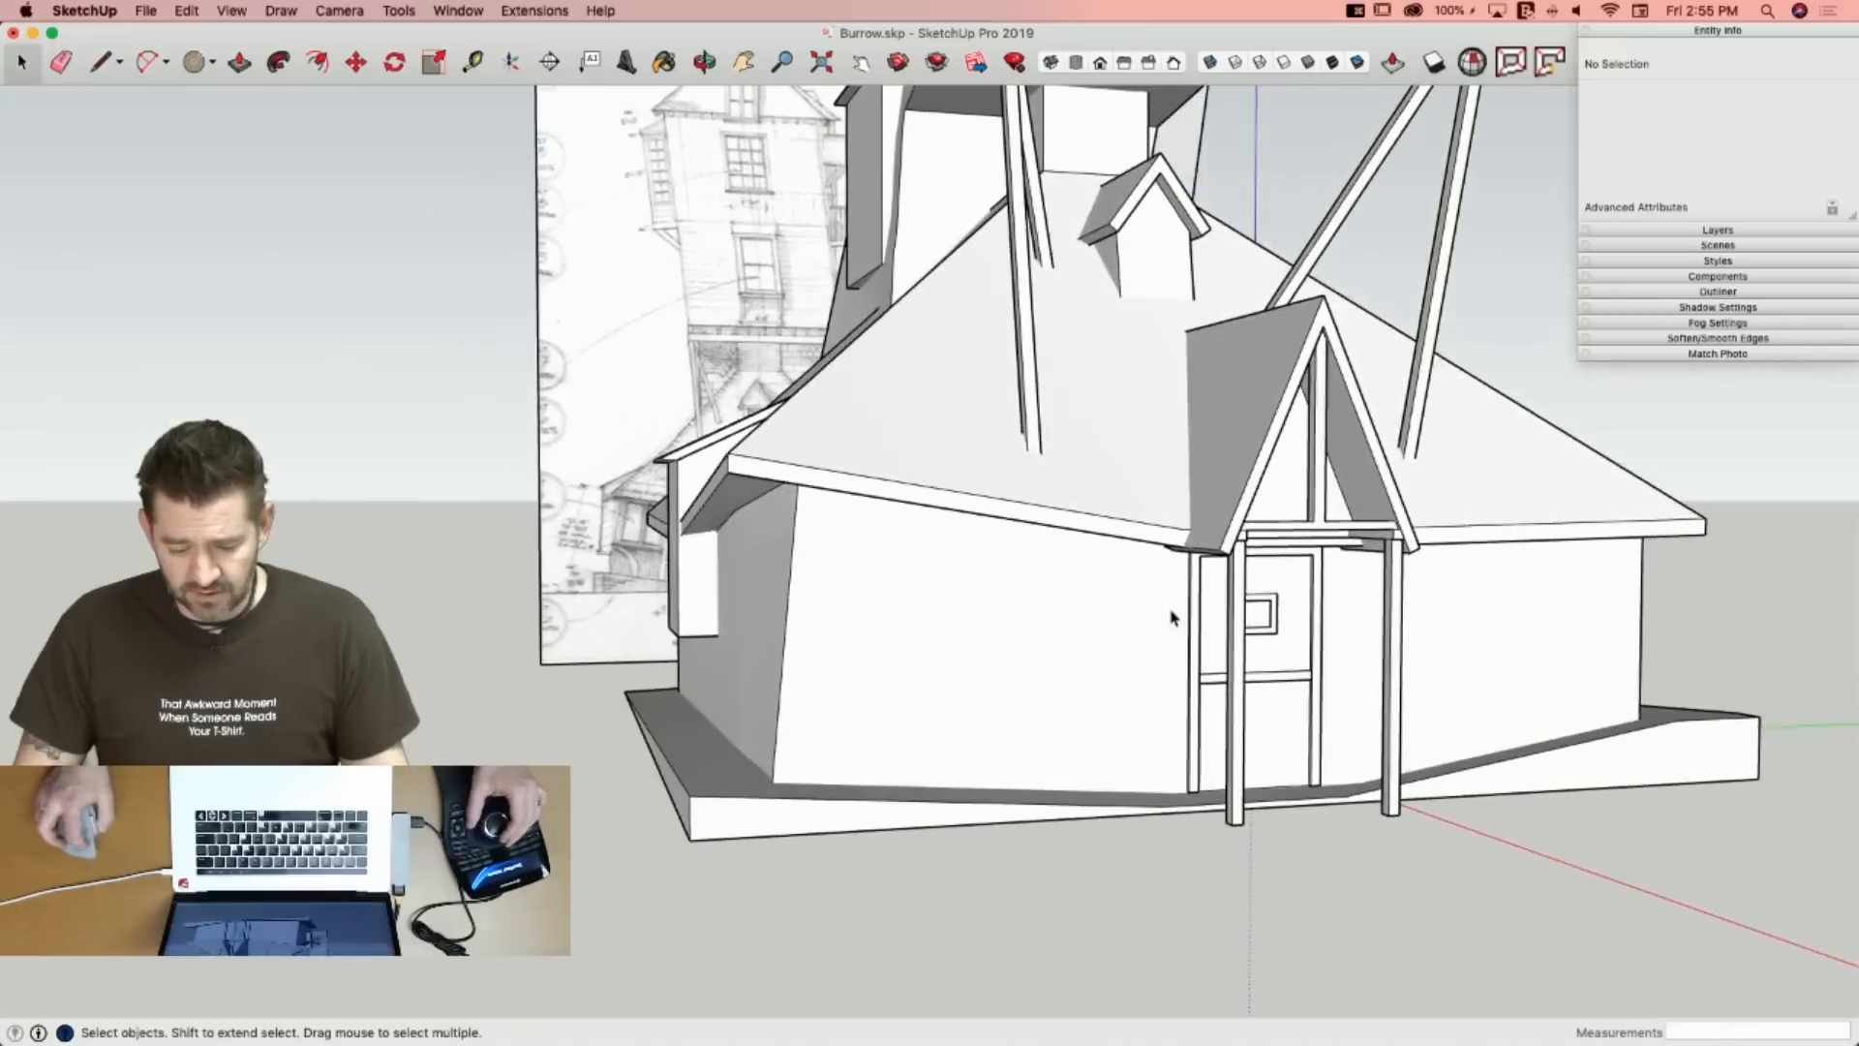
Repair the internal and reversed faces of the ground-floor house group with Solid Inspector.
click(1006, 600)
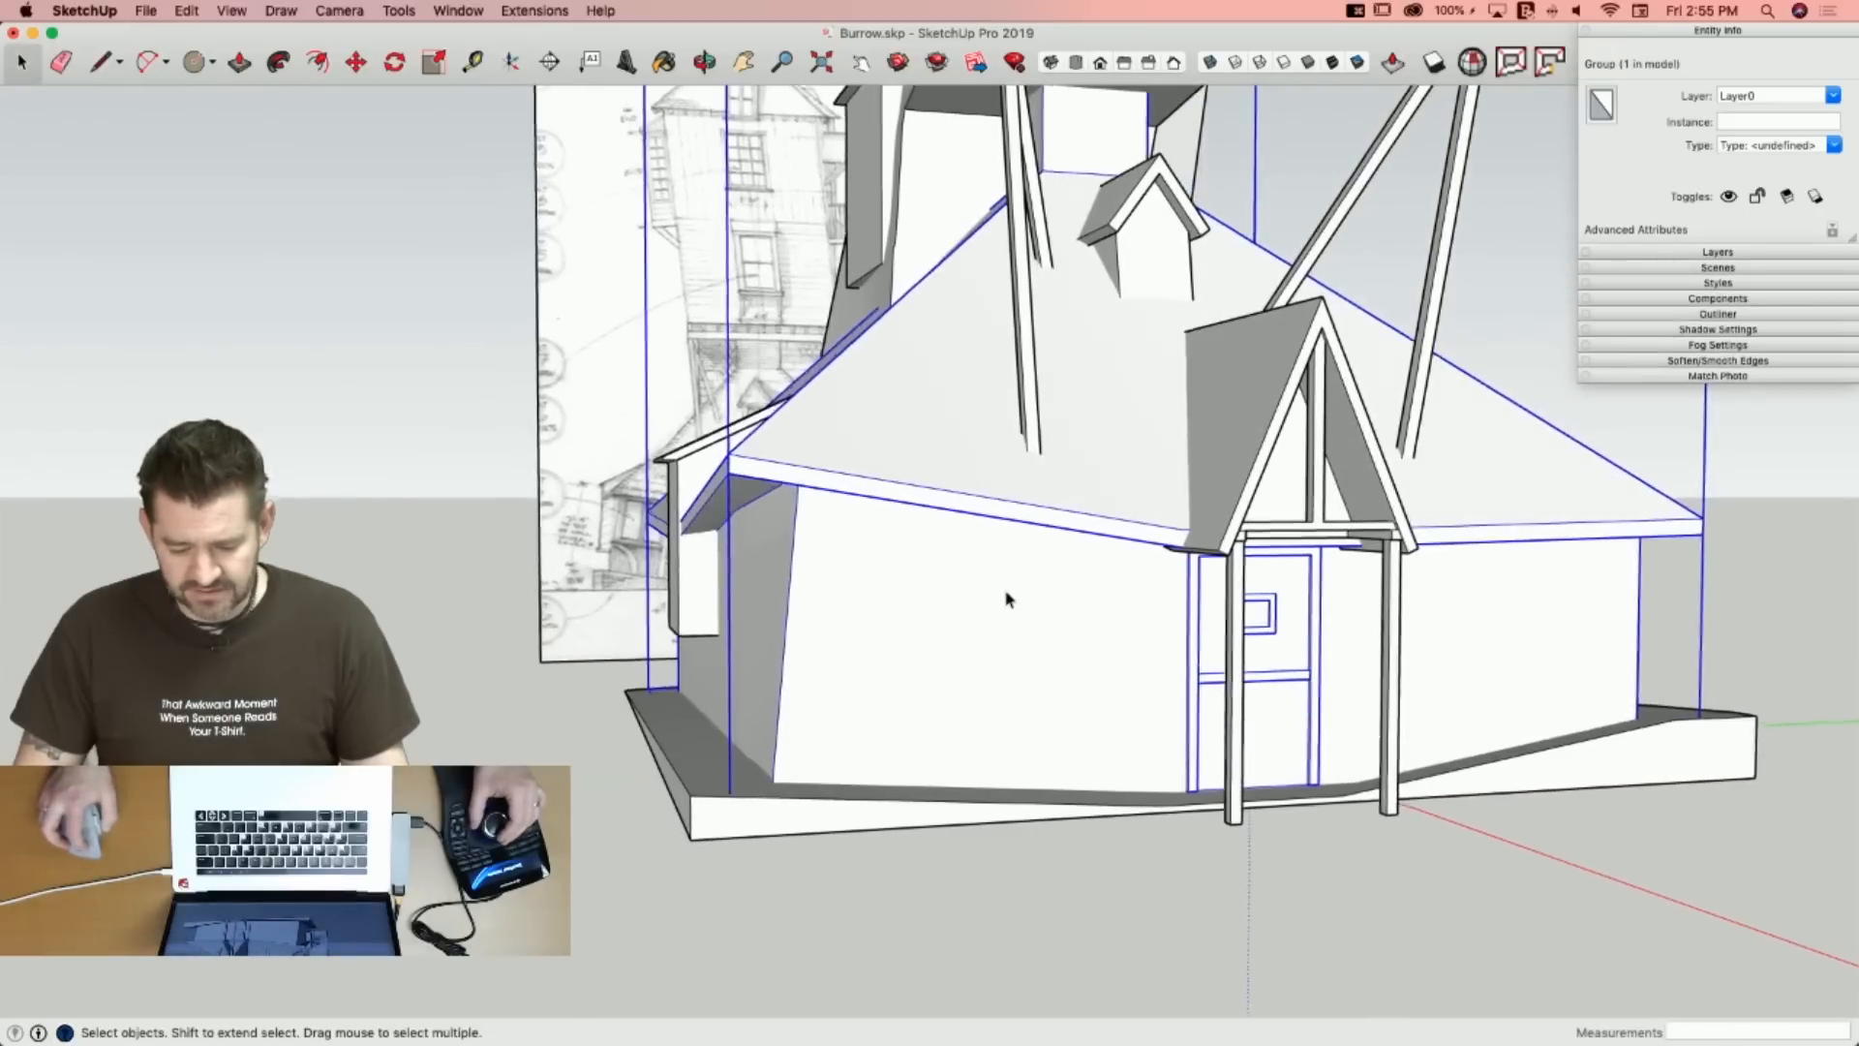
click(746, 789)
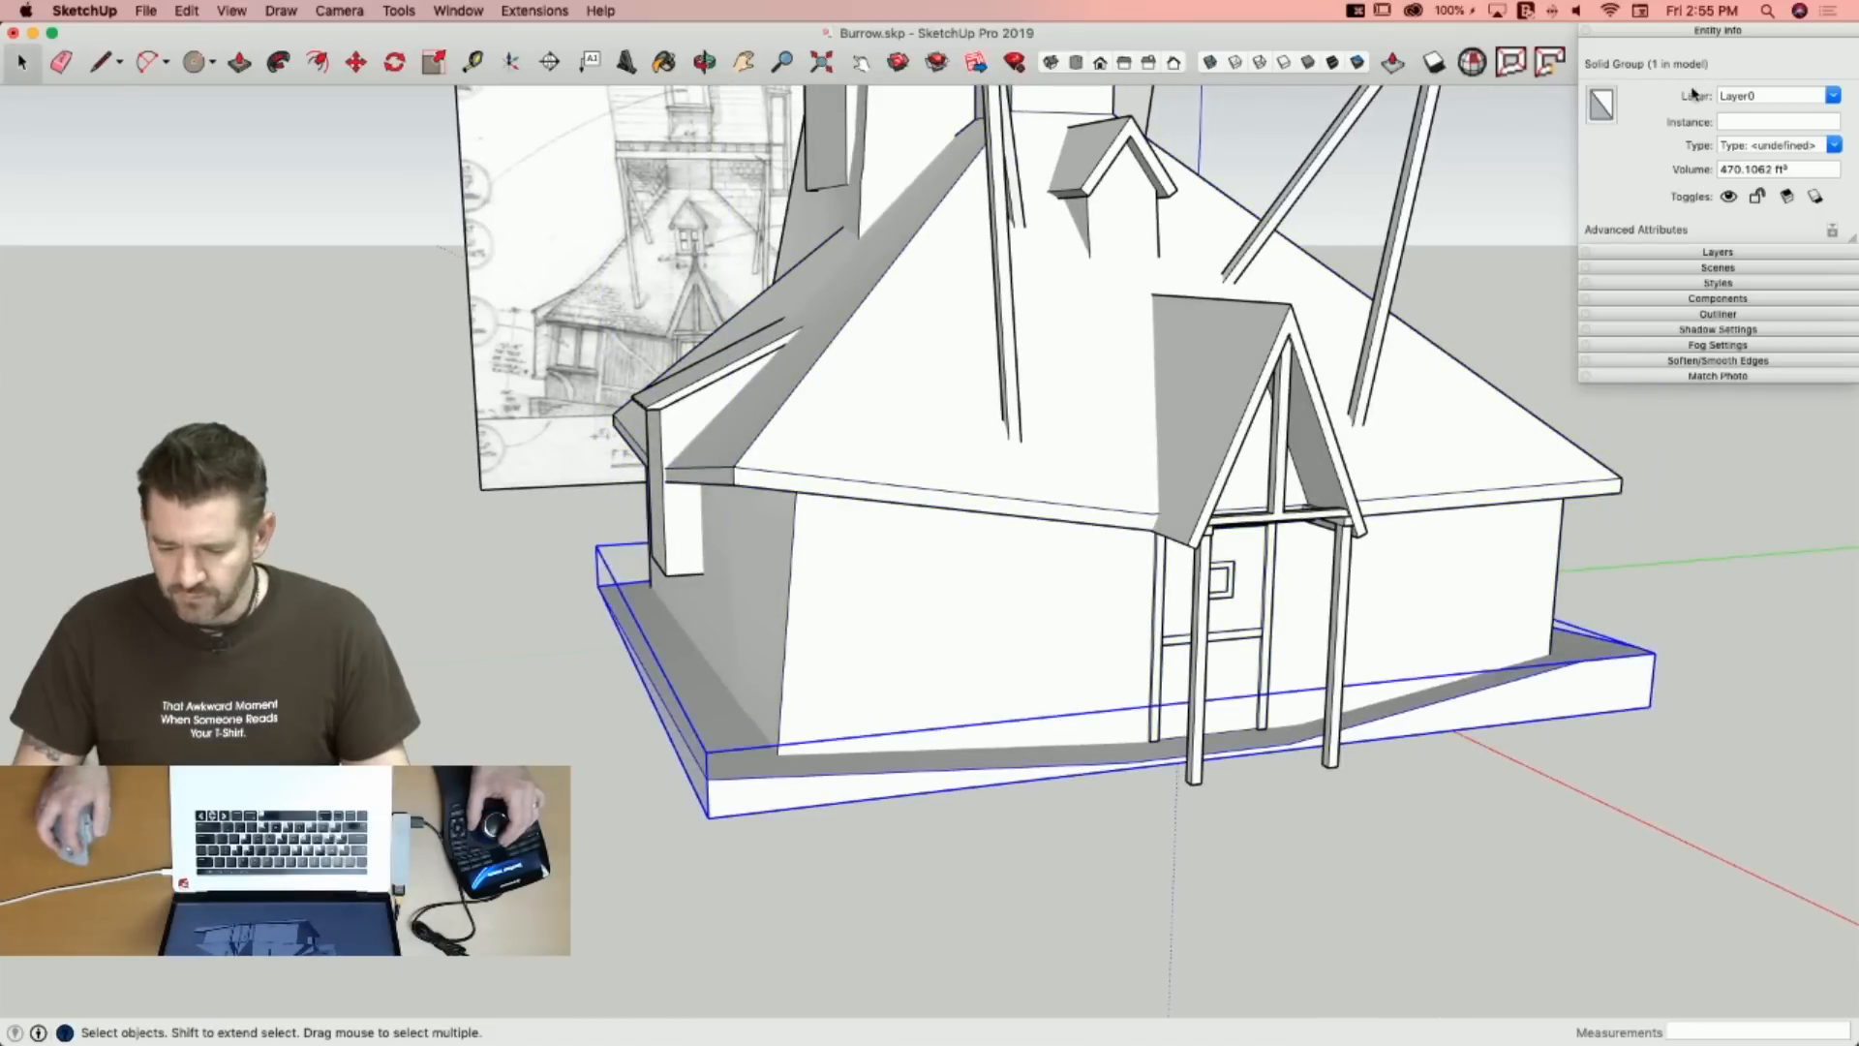
click(985, 639)
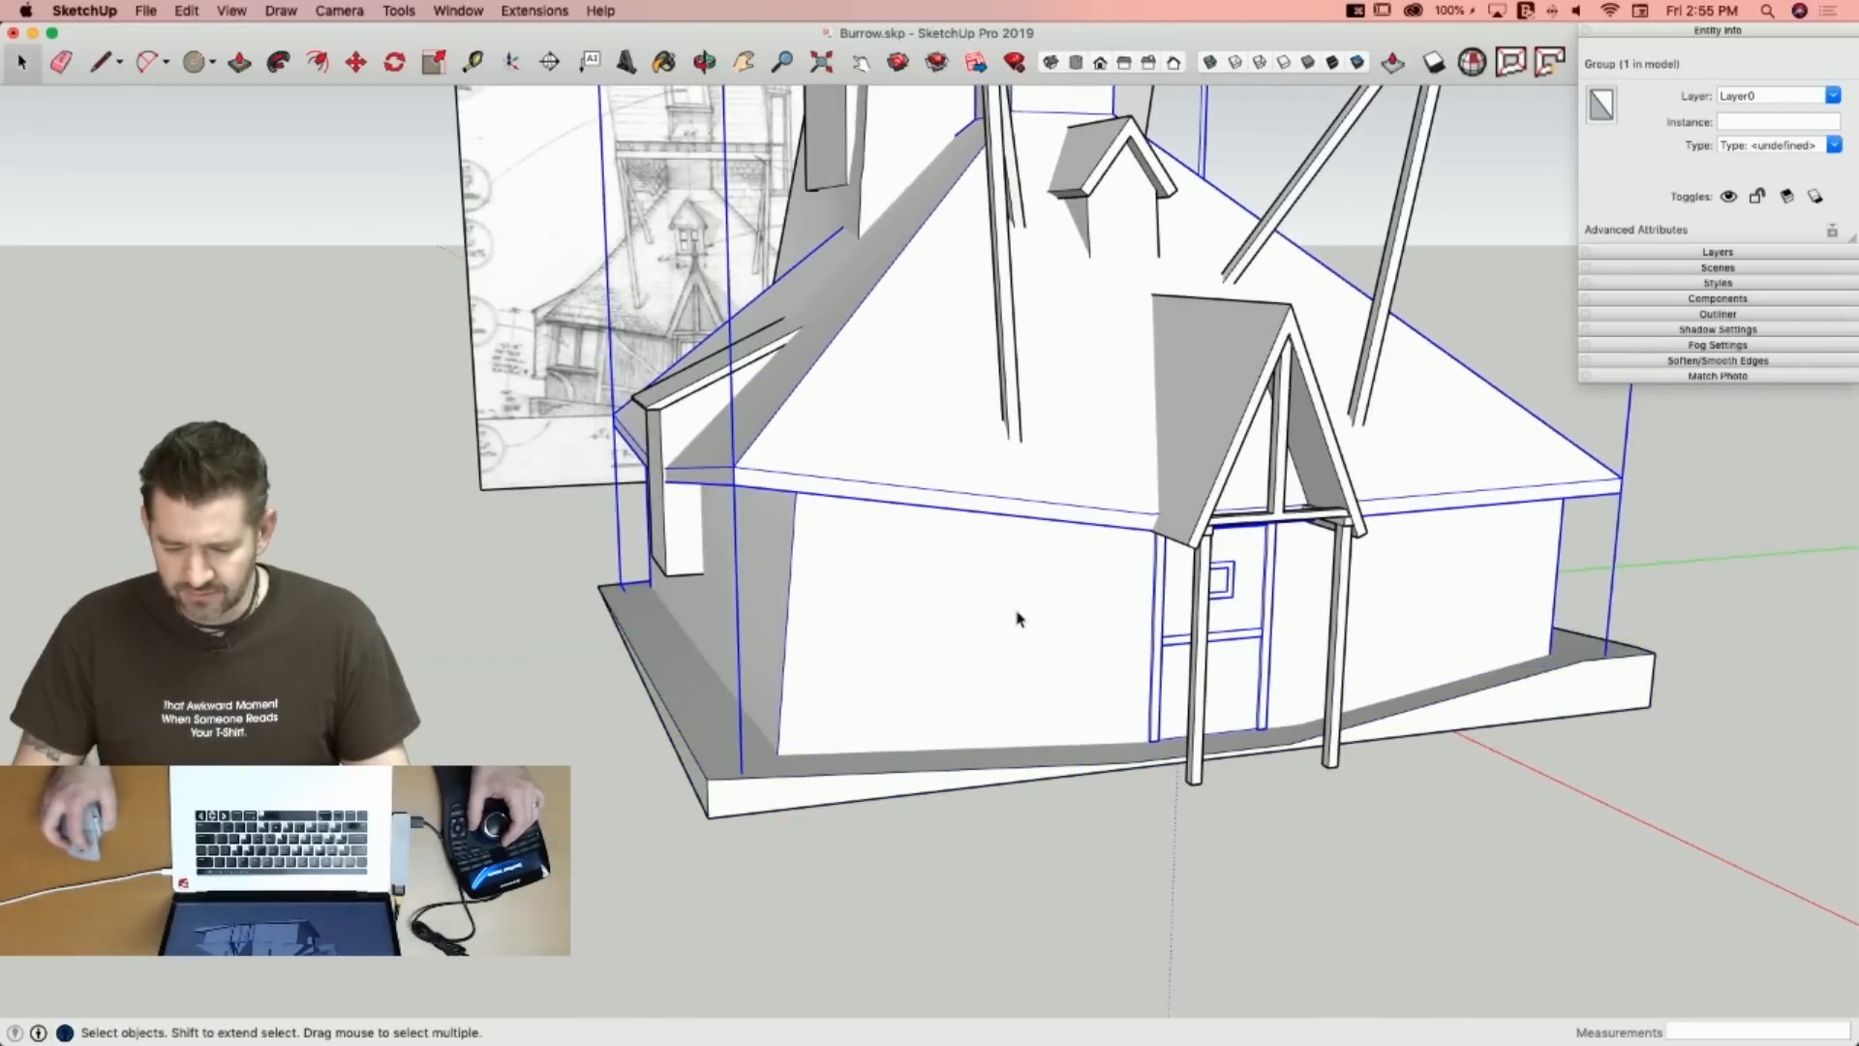
click(1466, 63)
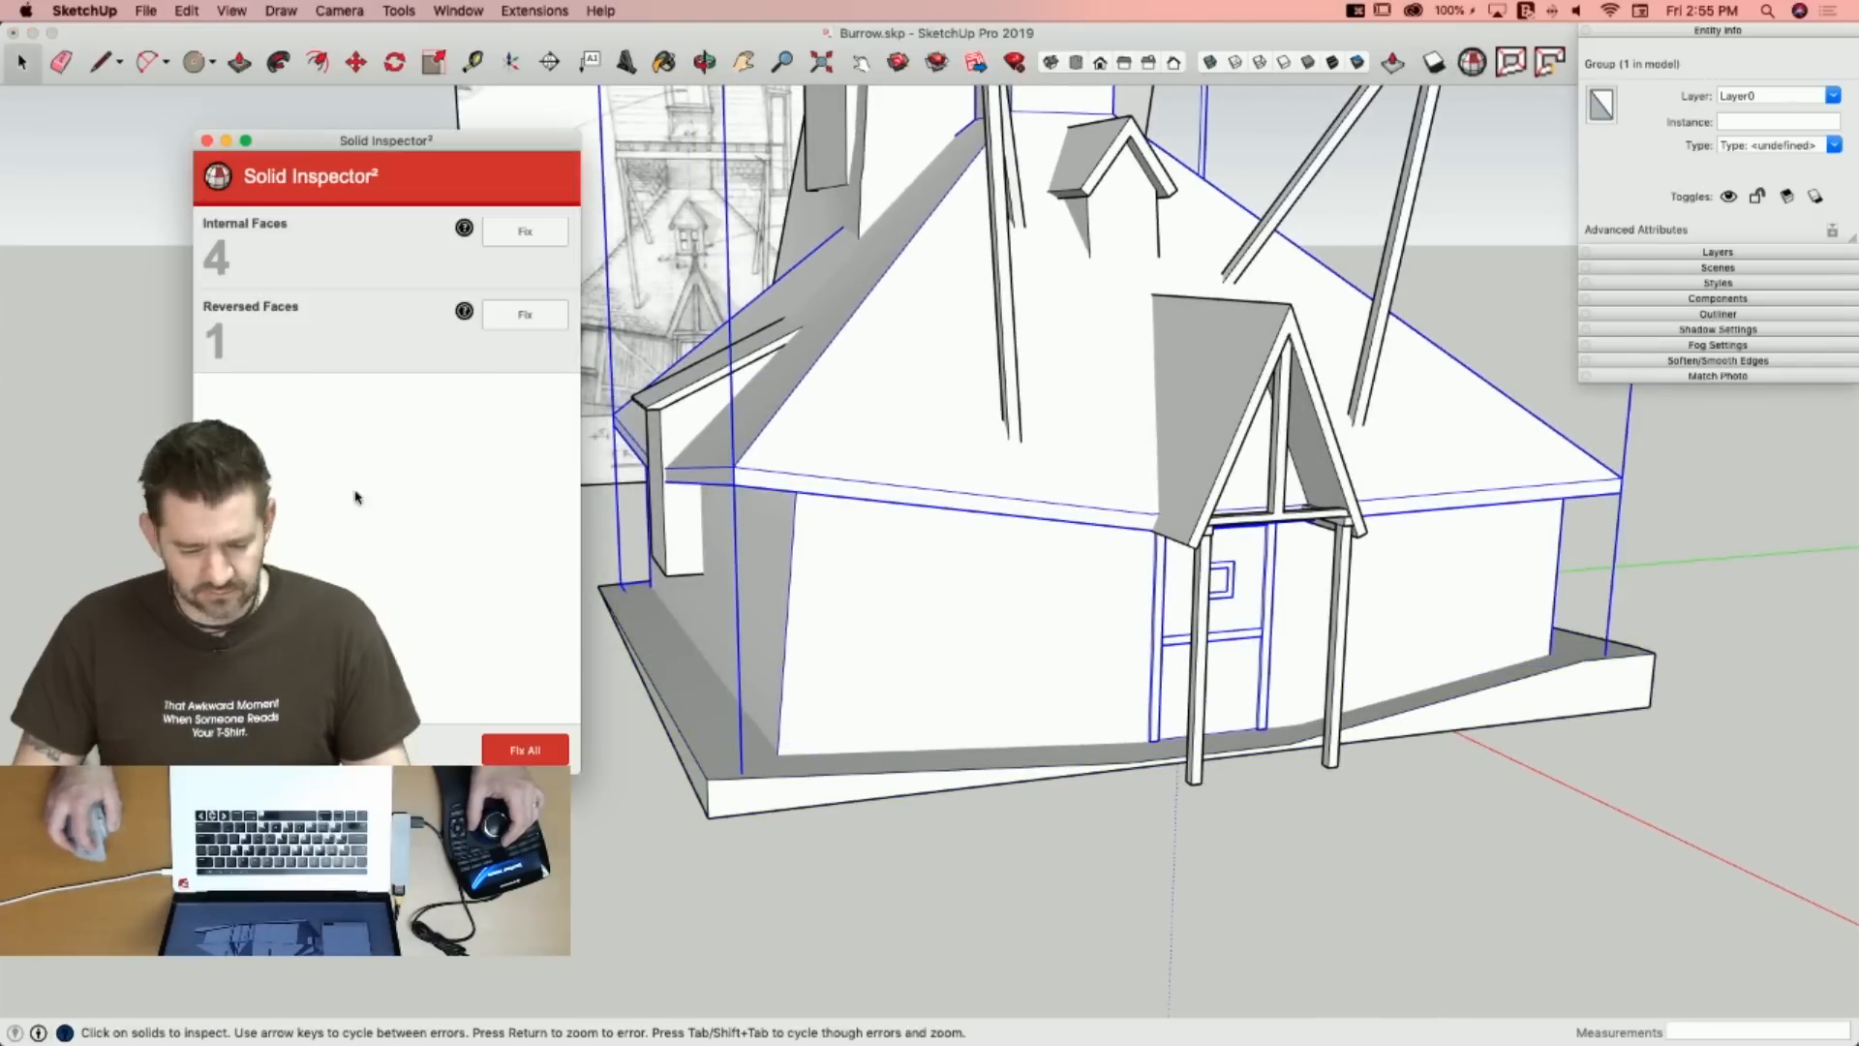
click(526, 234)
click(524, 232)
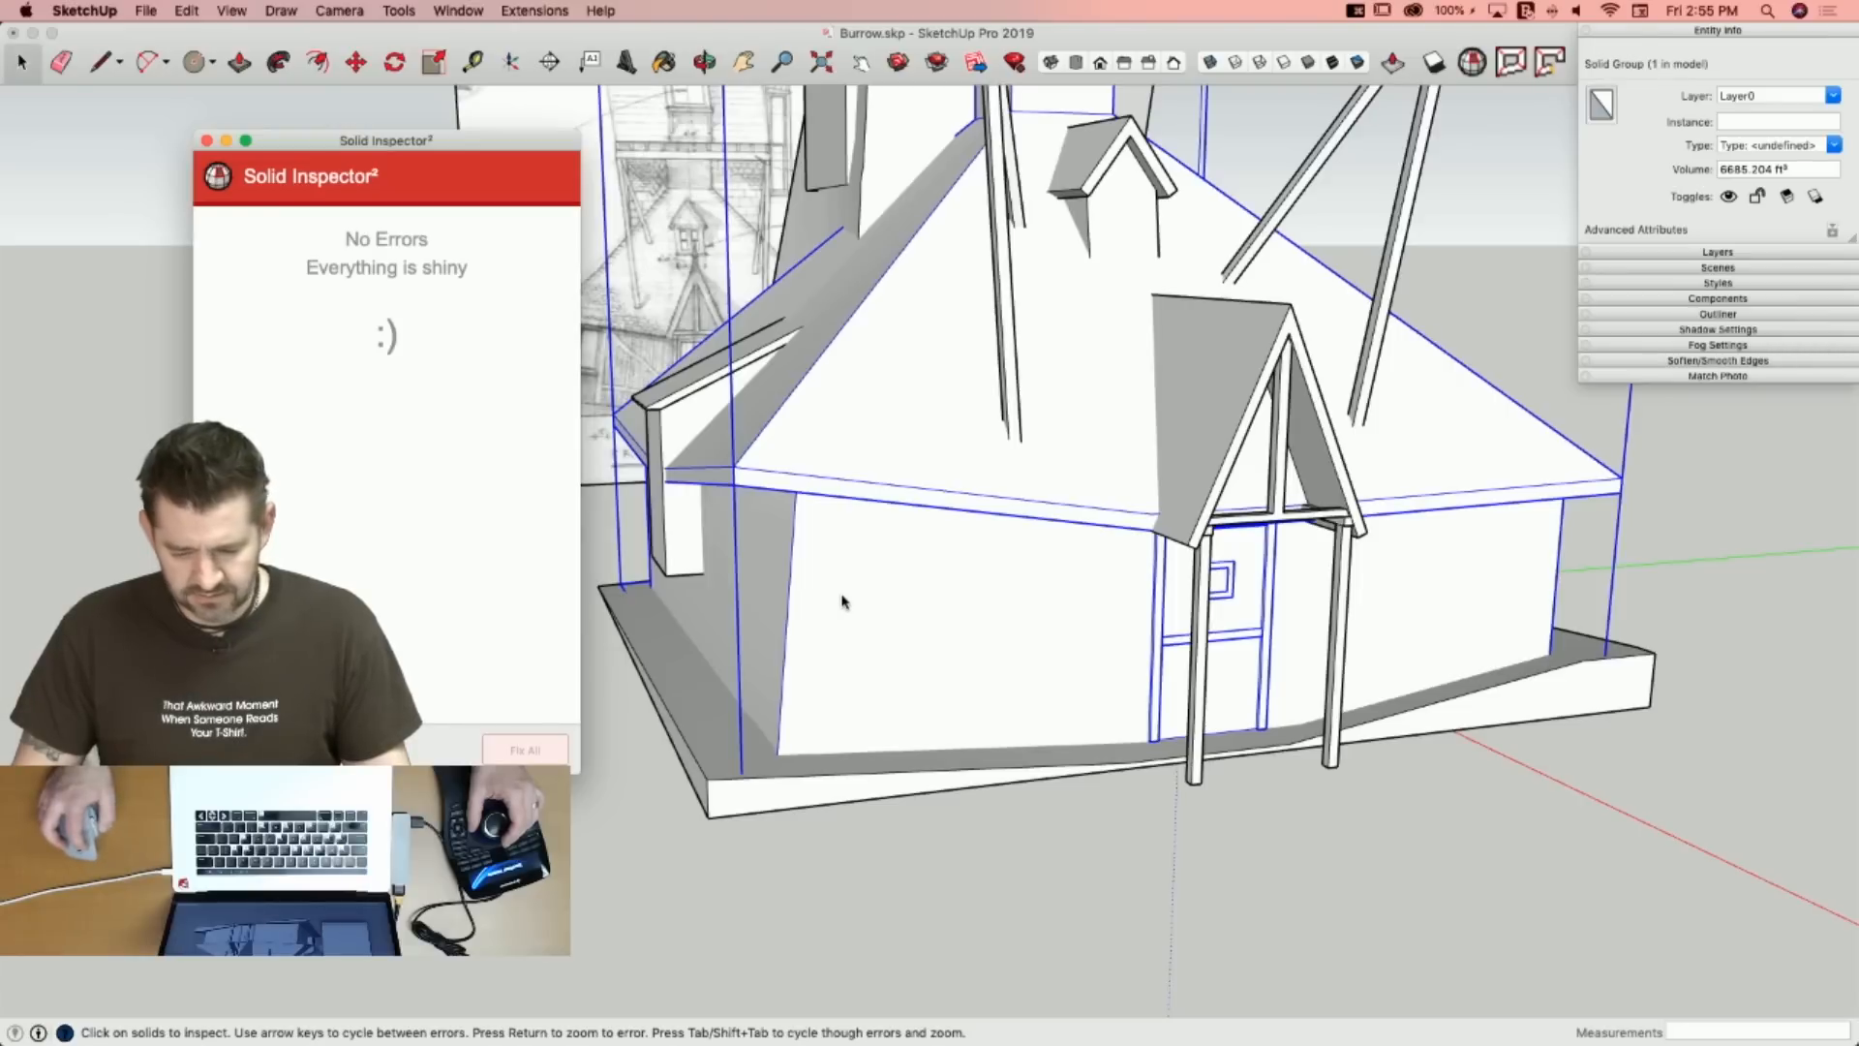
click(203, 140)
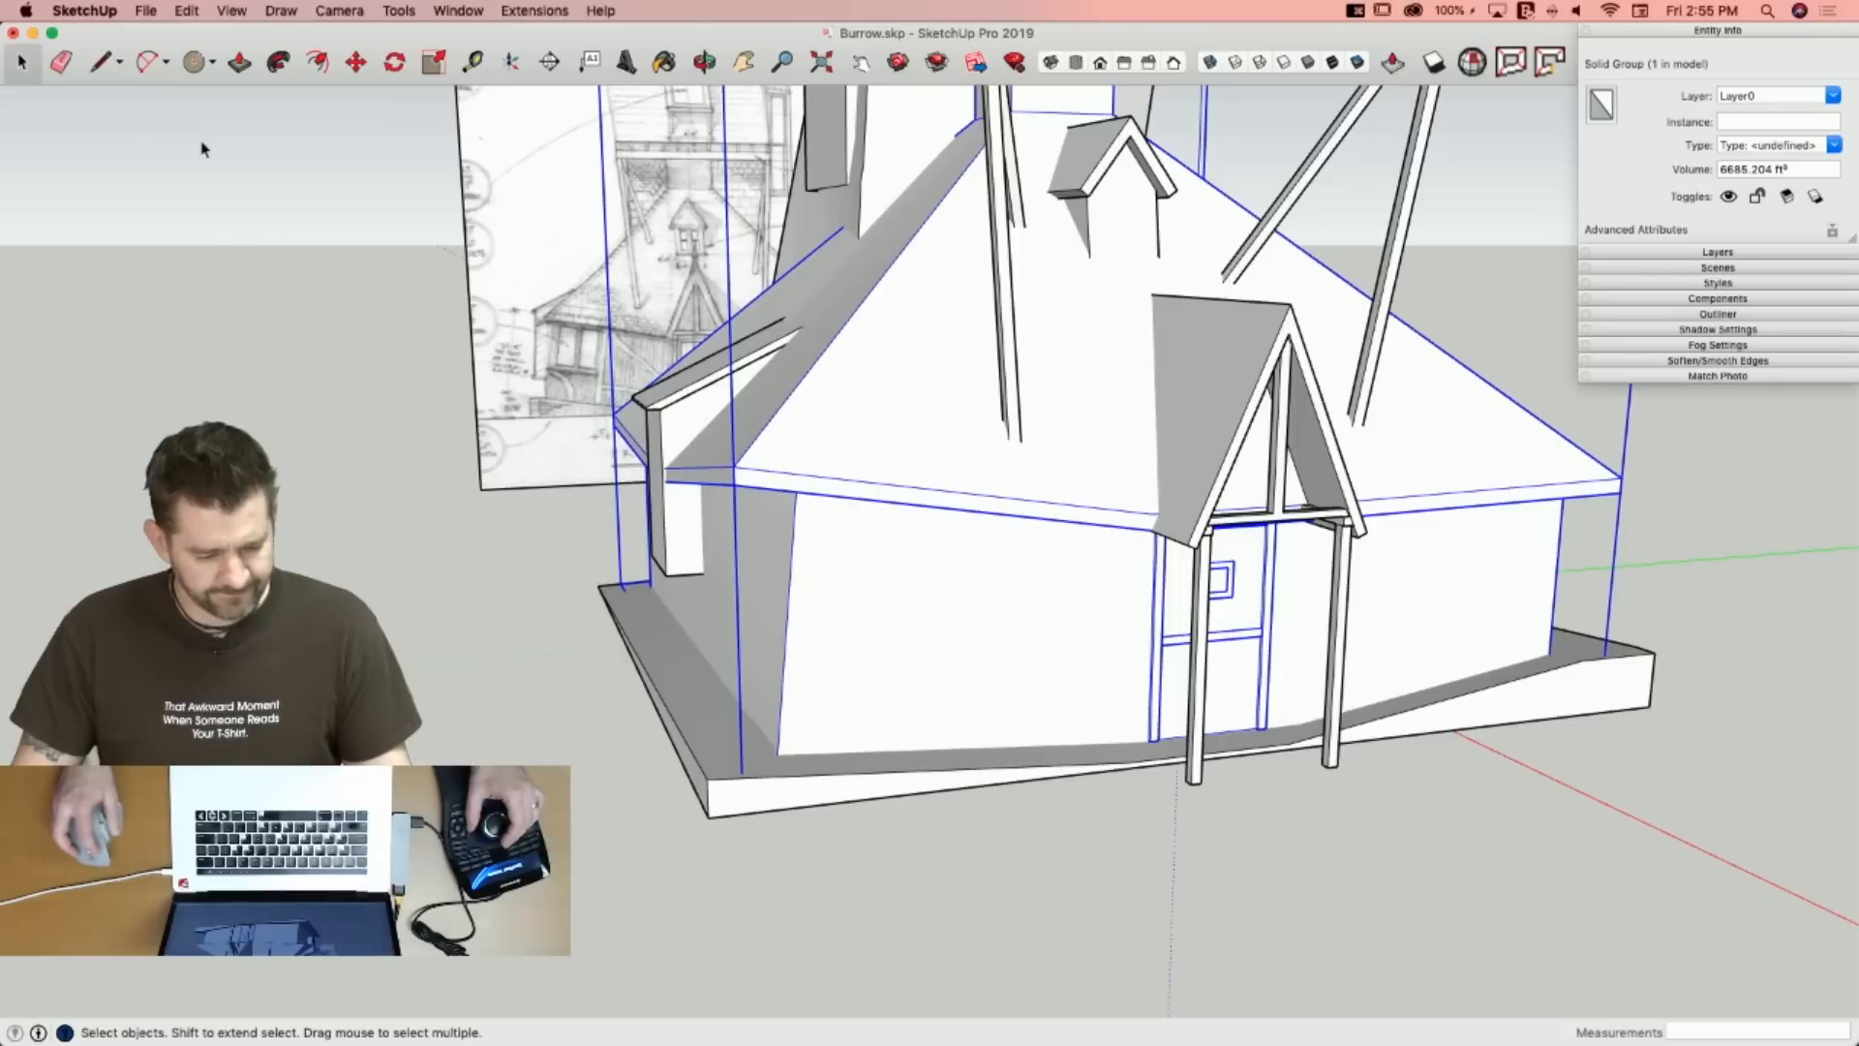
Show the Solid Tools palette and merge the base slab and side bay into the main house with Outer Shell.
click(230, 11)
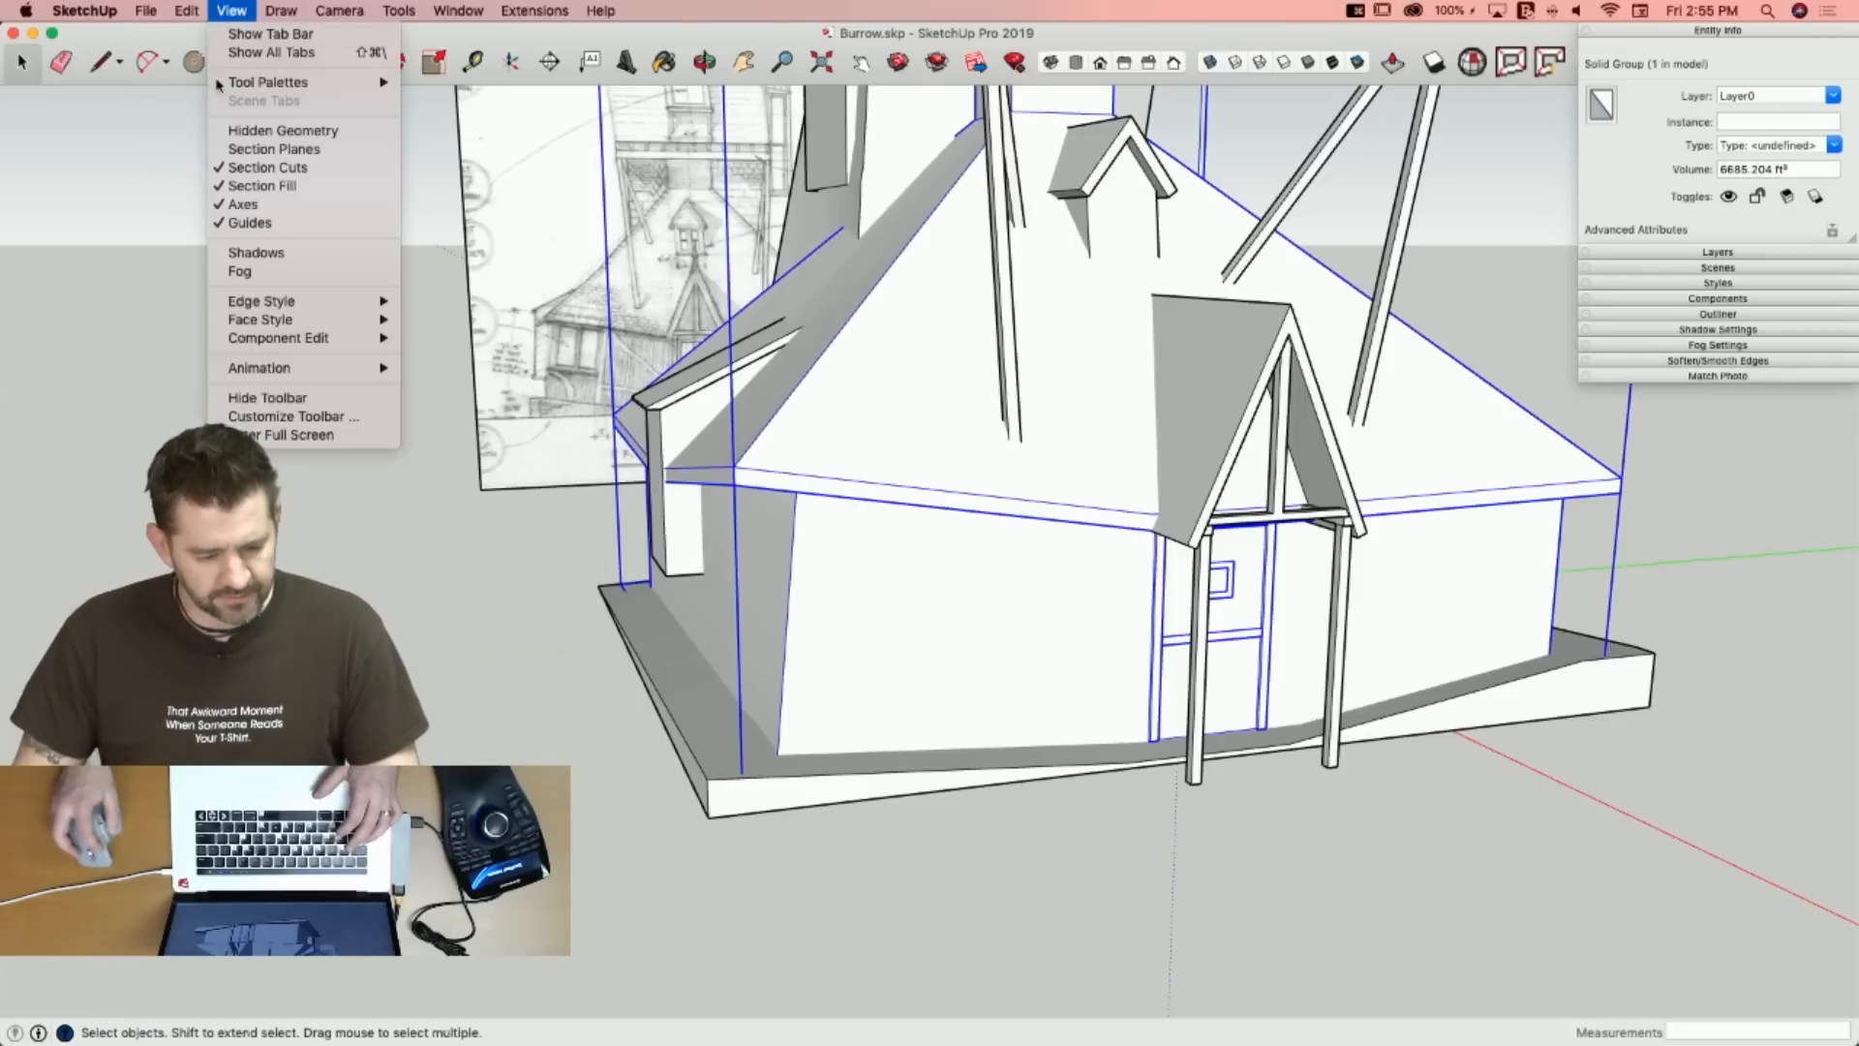
mouse_move(219, 85)
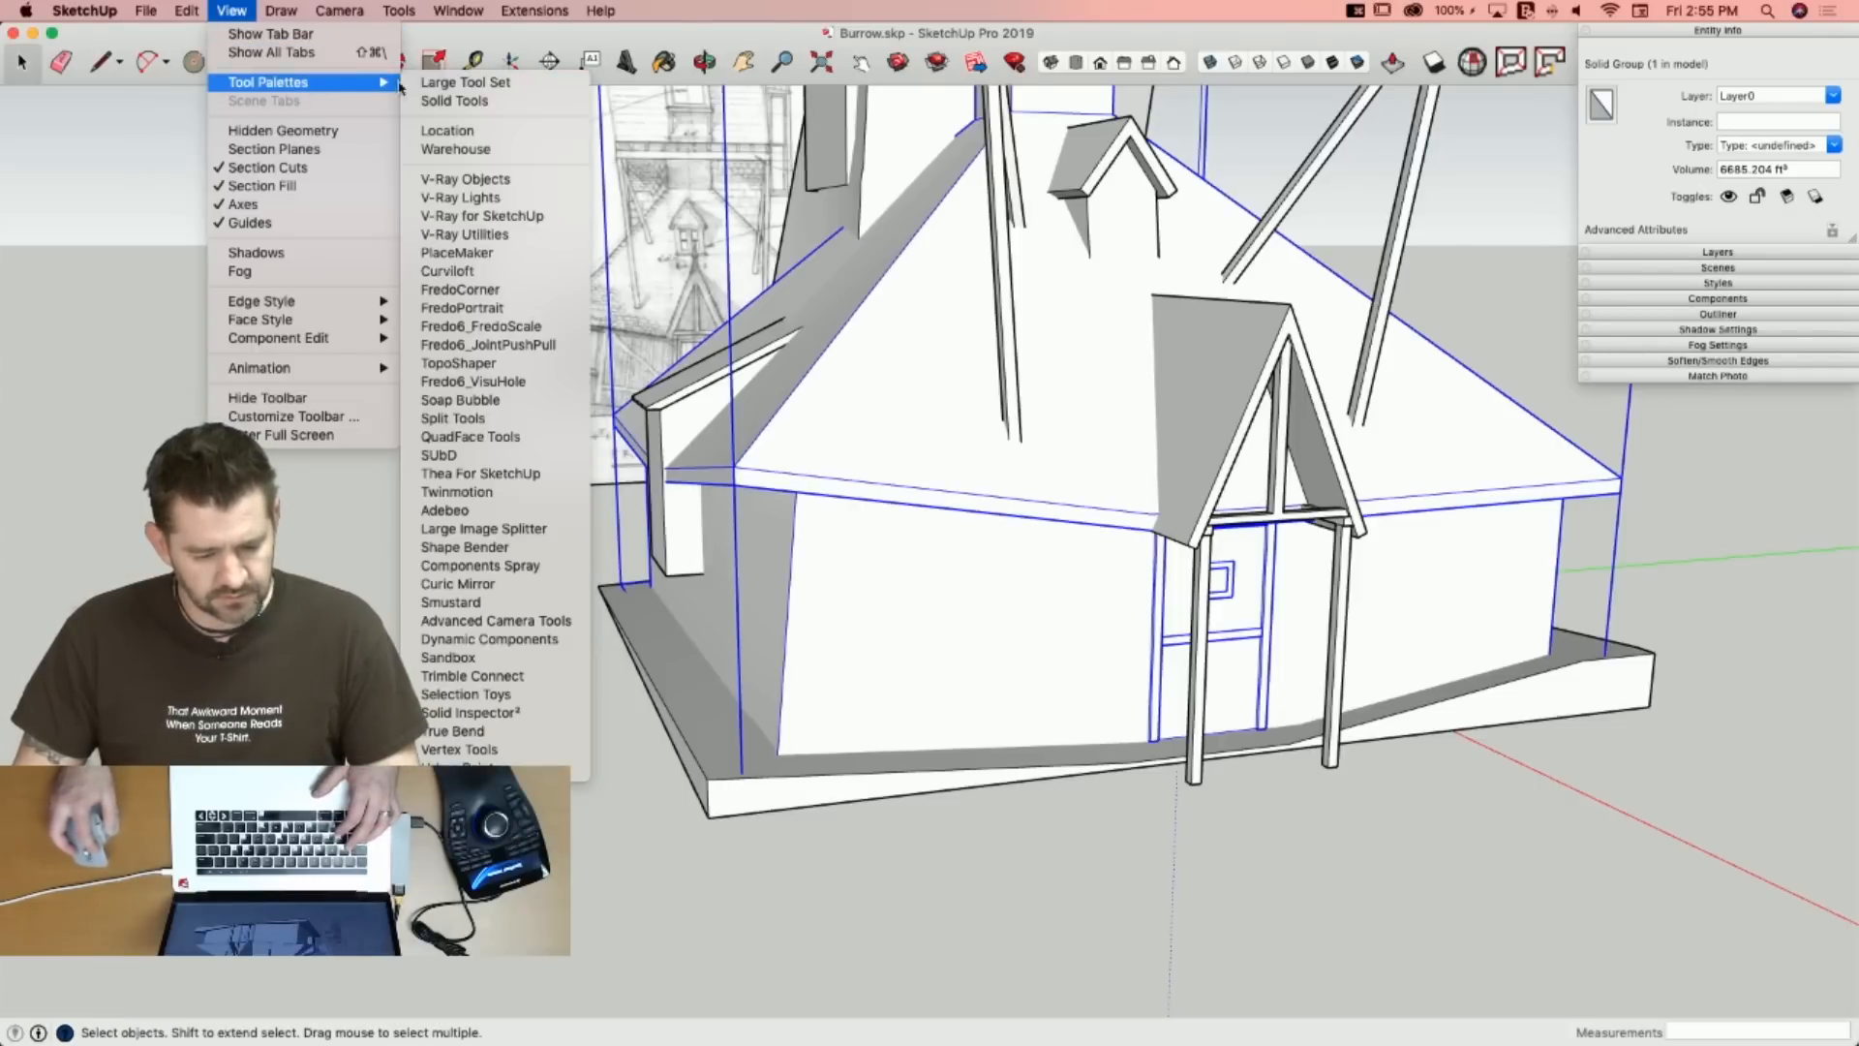
click(472, 101)
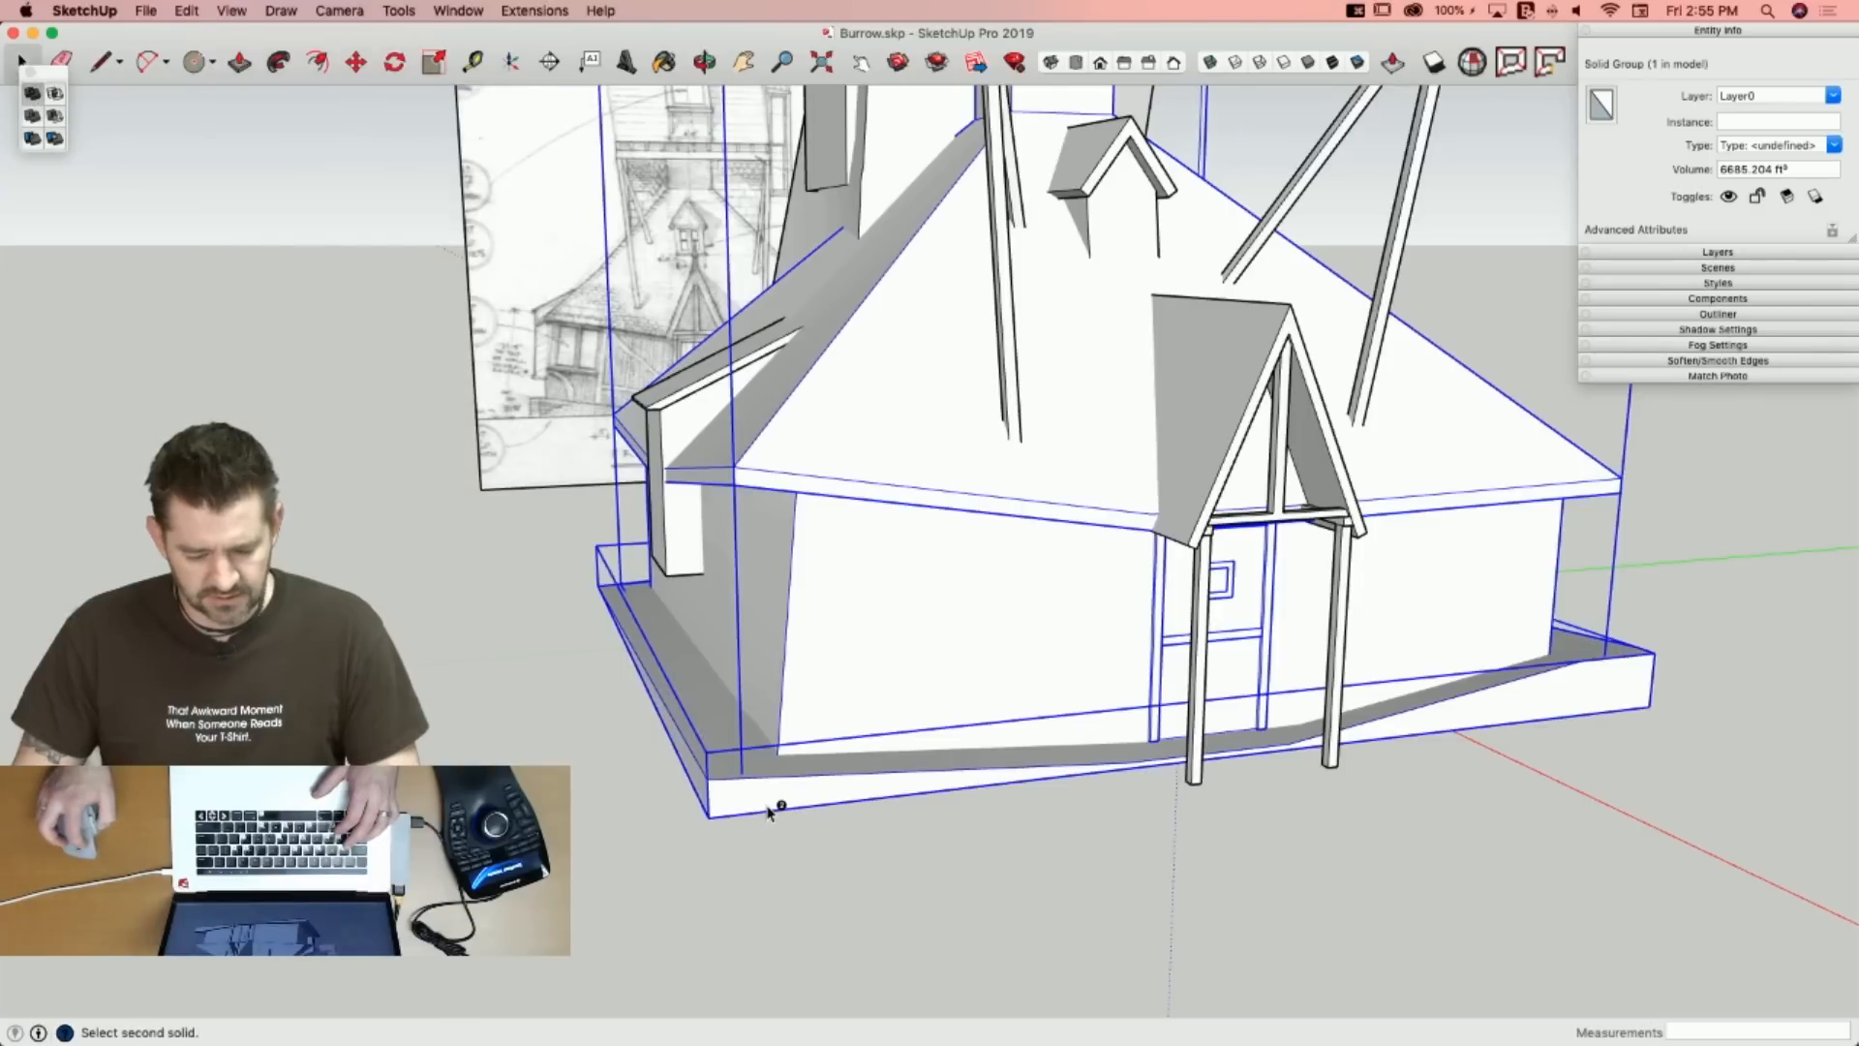
click(697, 412)
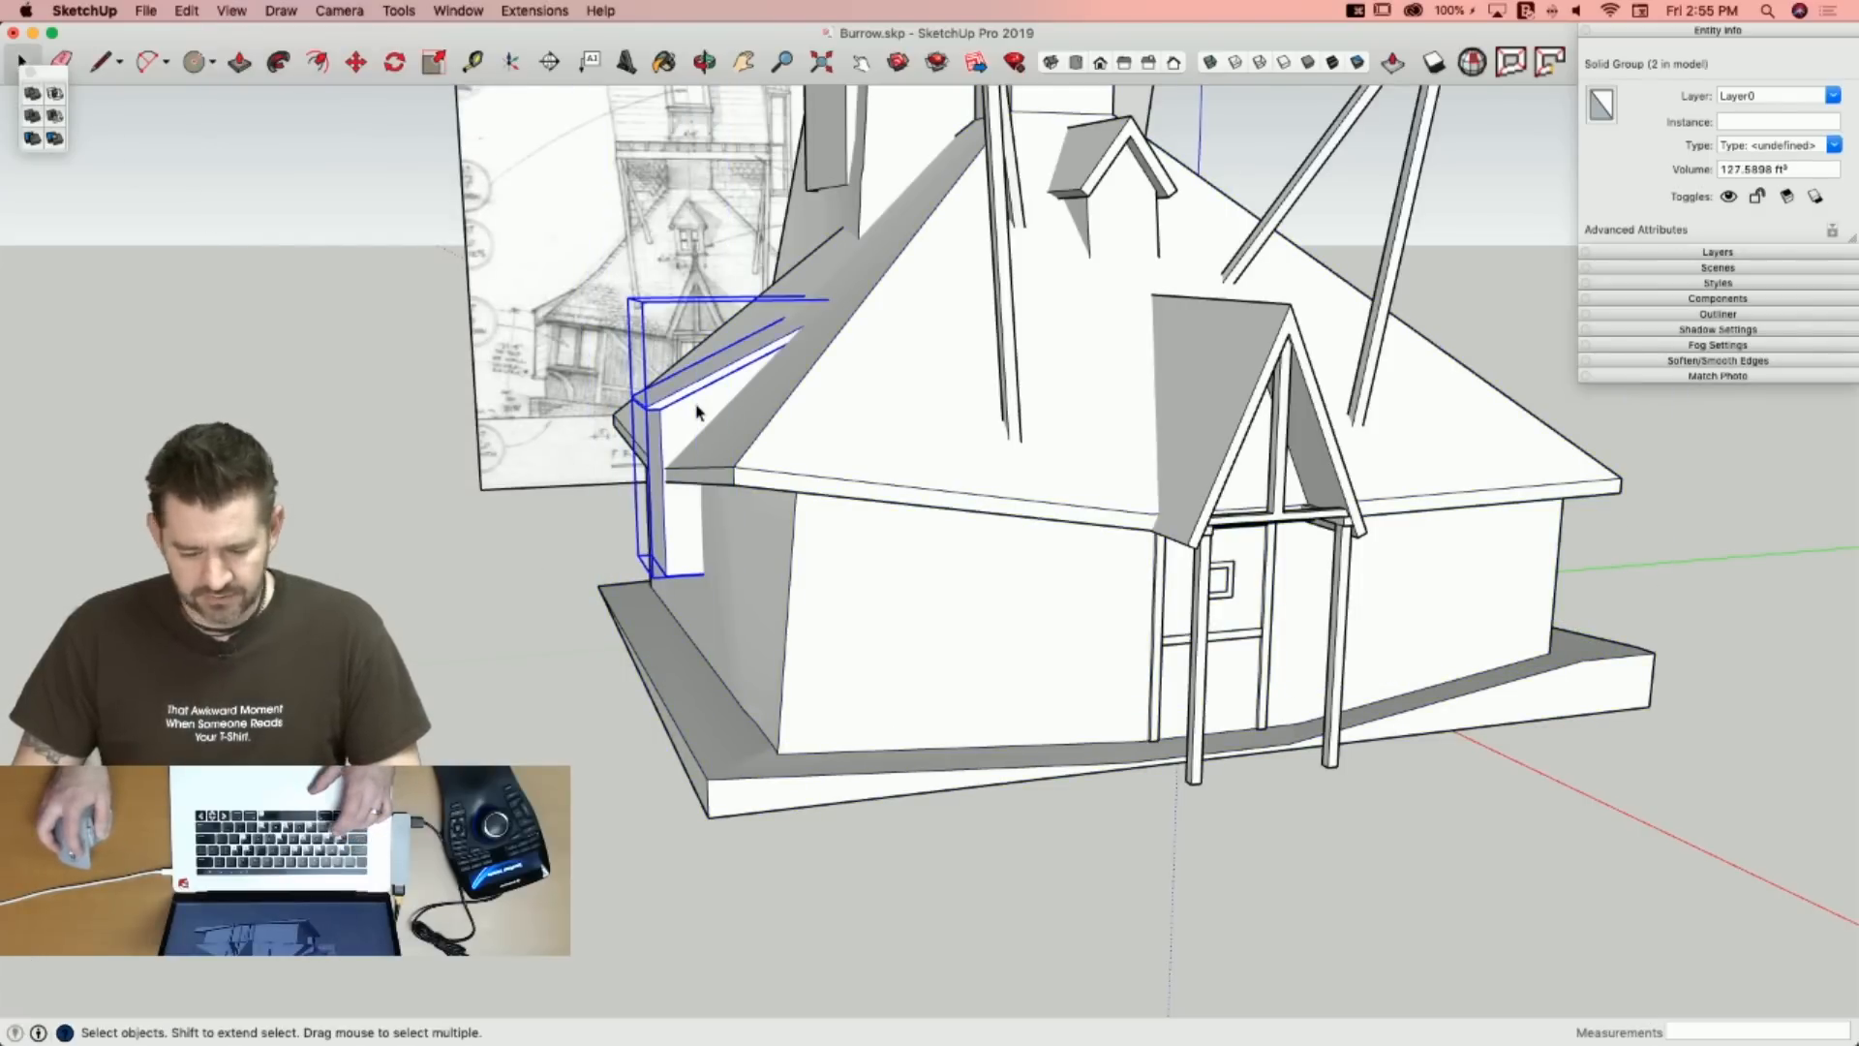
click(31, 101)
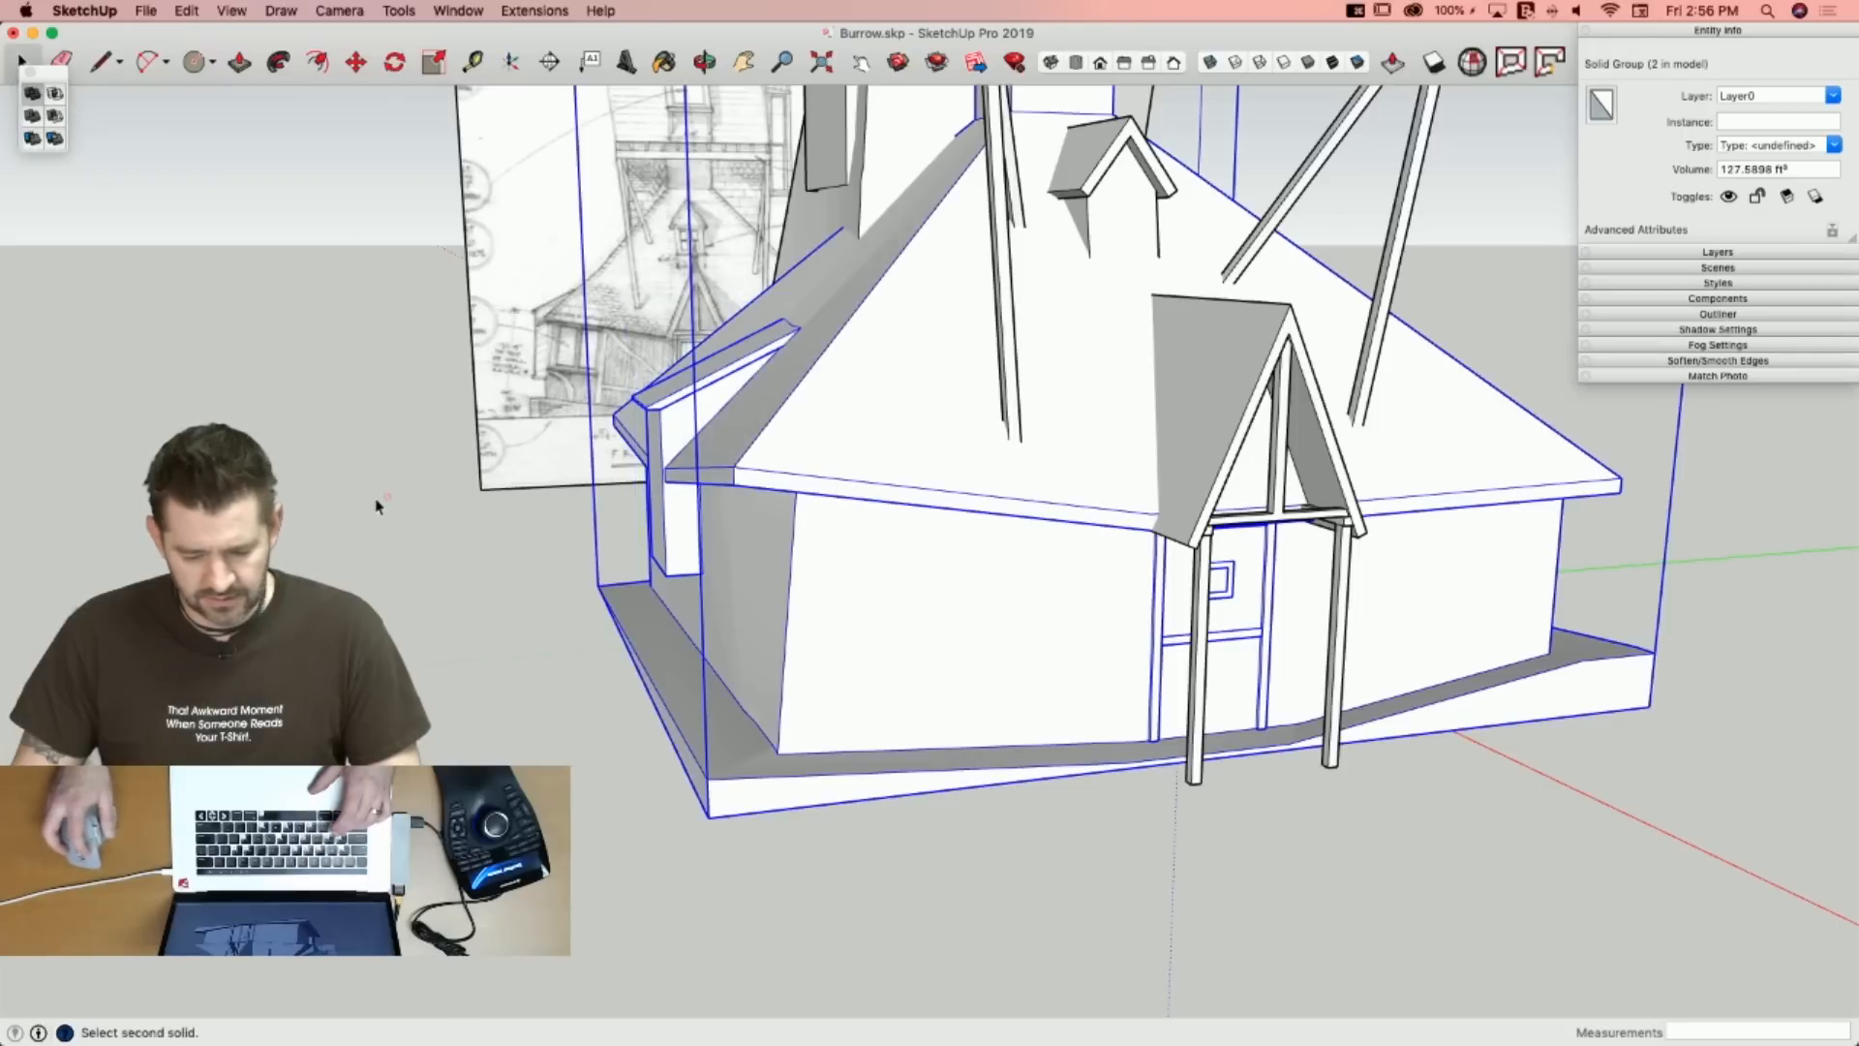
Repair the front porch group with Solid Inspector and merge it into the main house with Outer Shell.
click(1200, 435)
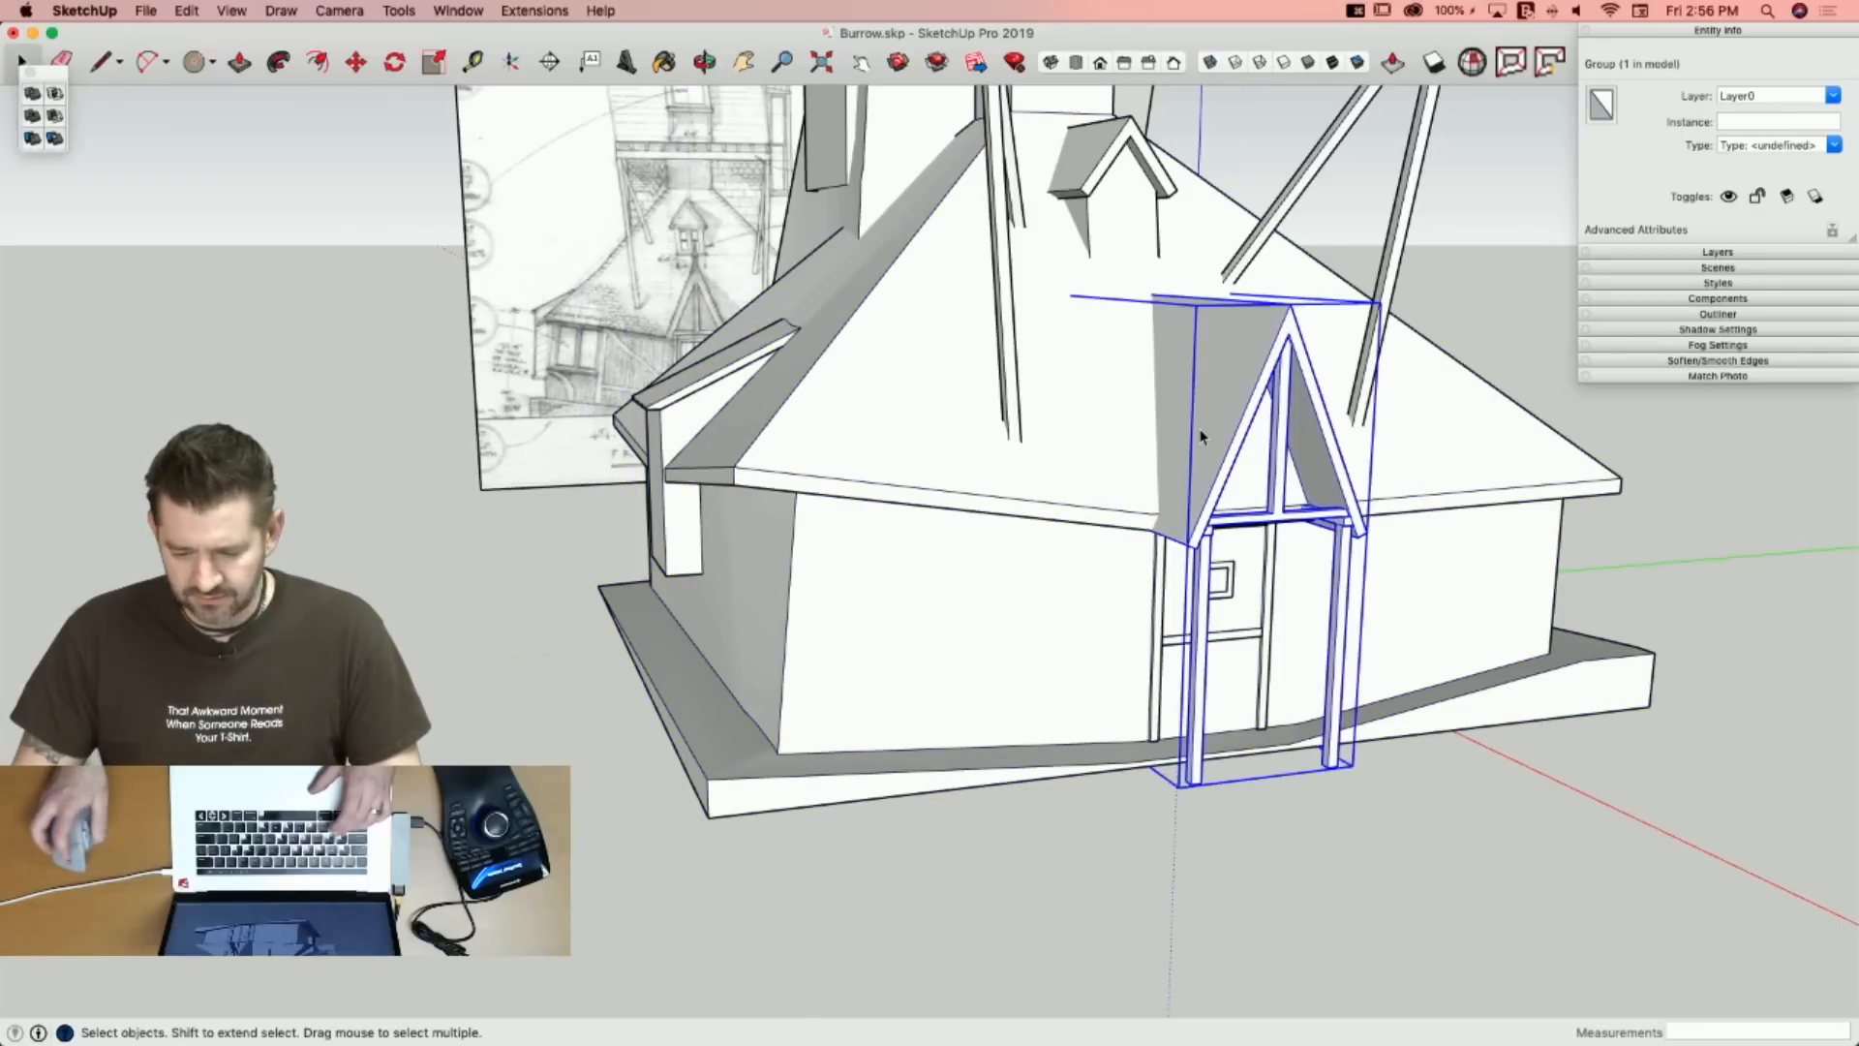
click(1472, 62)
click(524, 234)
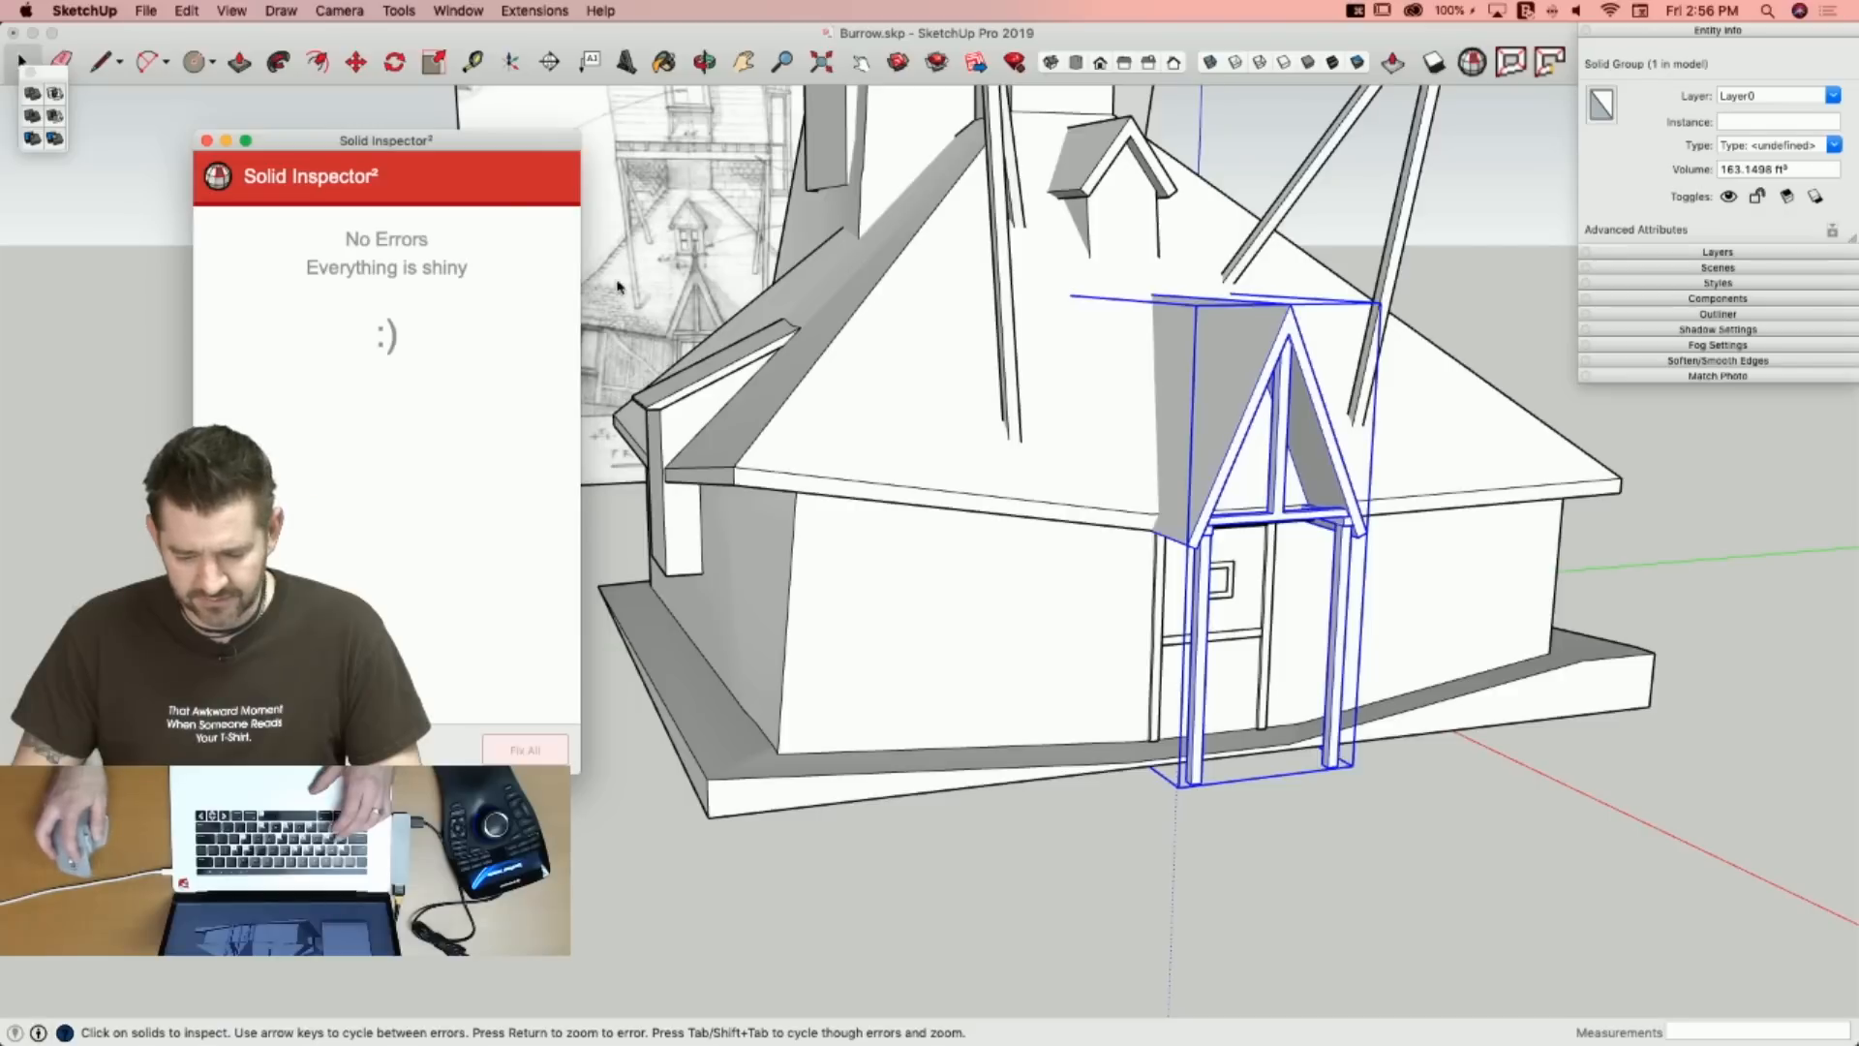
click(208, 141)
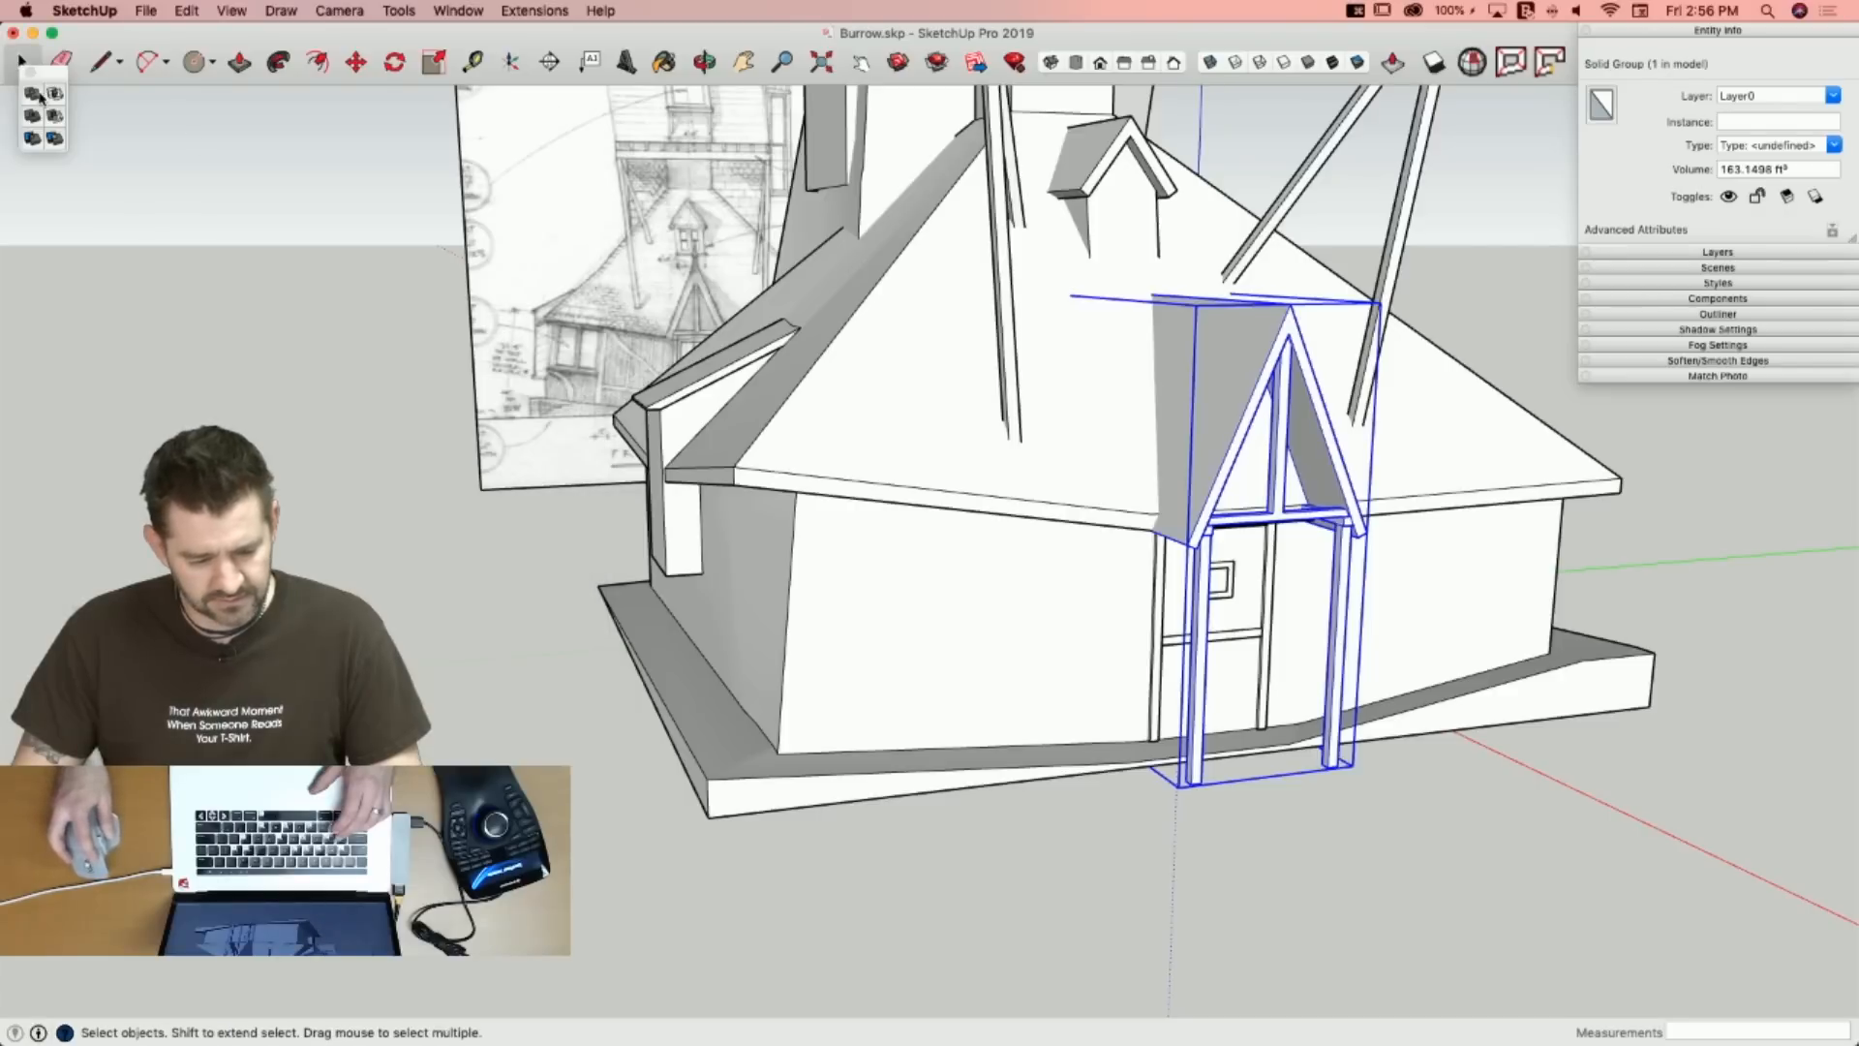
click(36, 100)
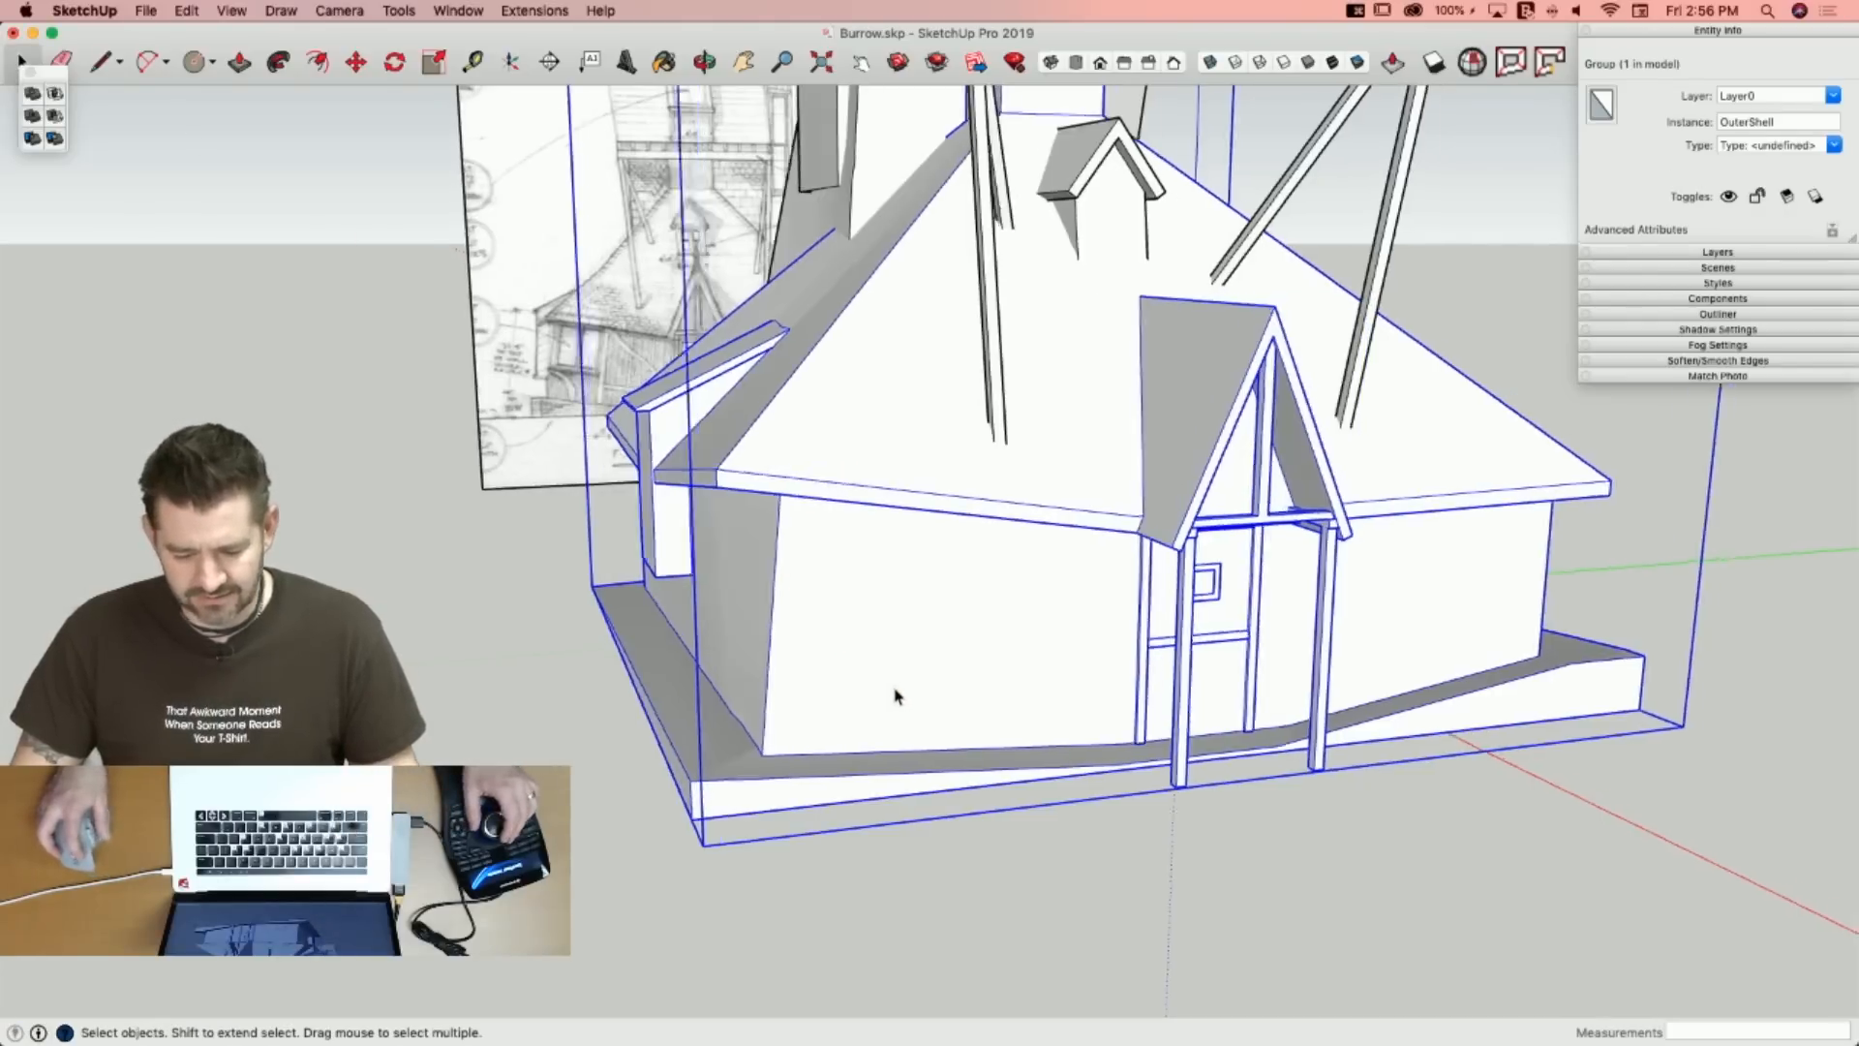
Run Solid Inspector on the merged house shell and fix its errors.
key(space)
click(1472, 61)
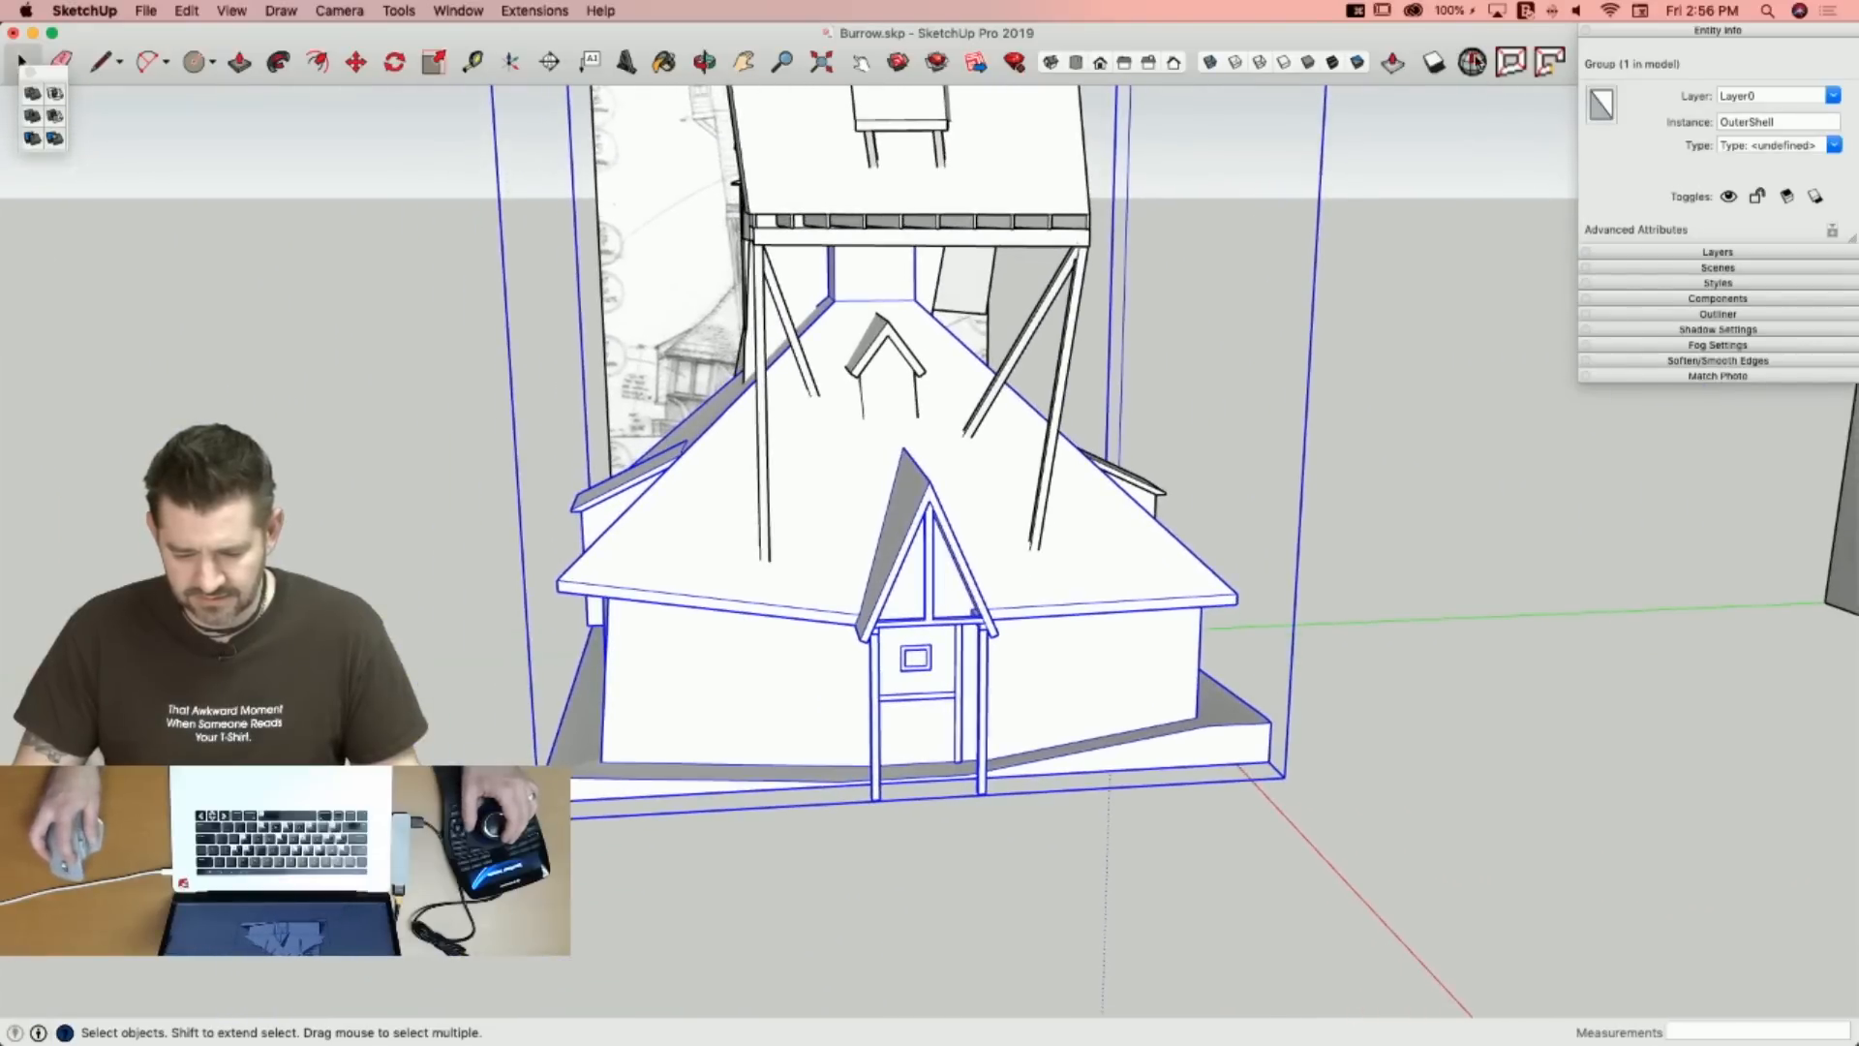
click(537, 241)
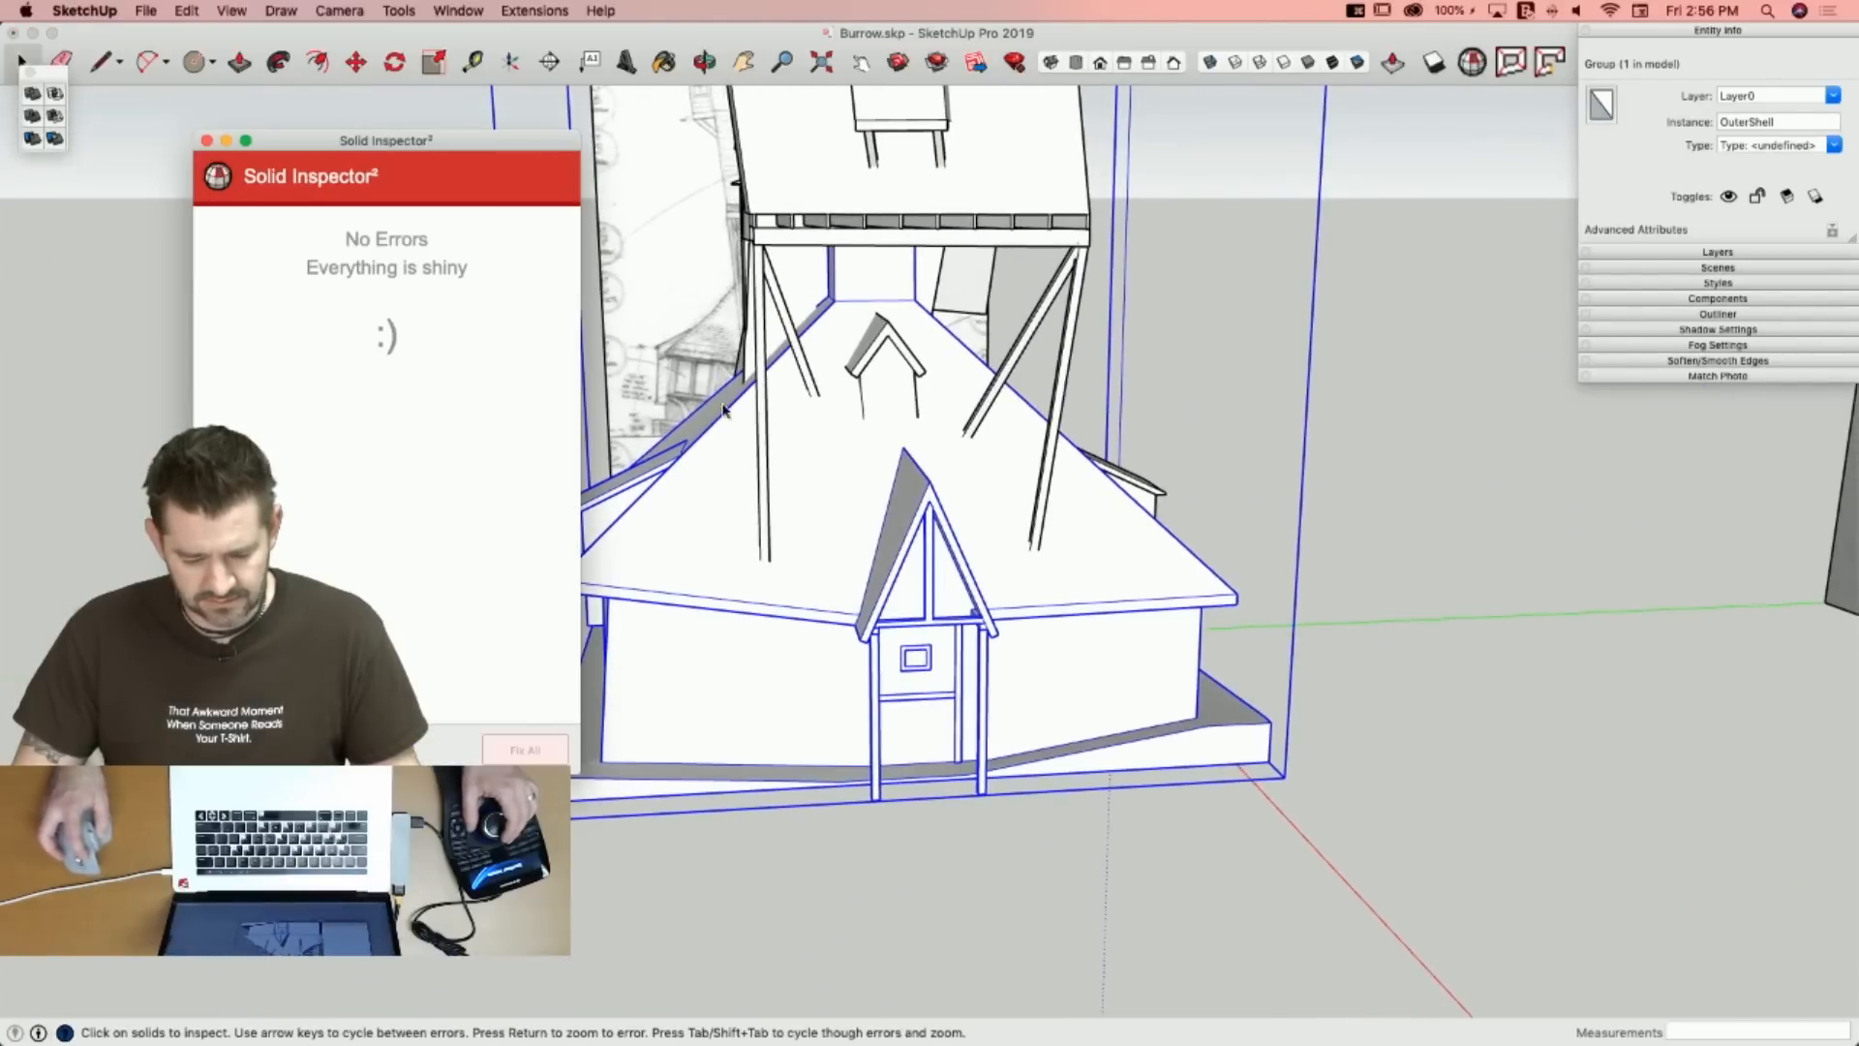
click(206, 141)
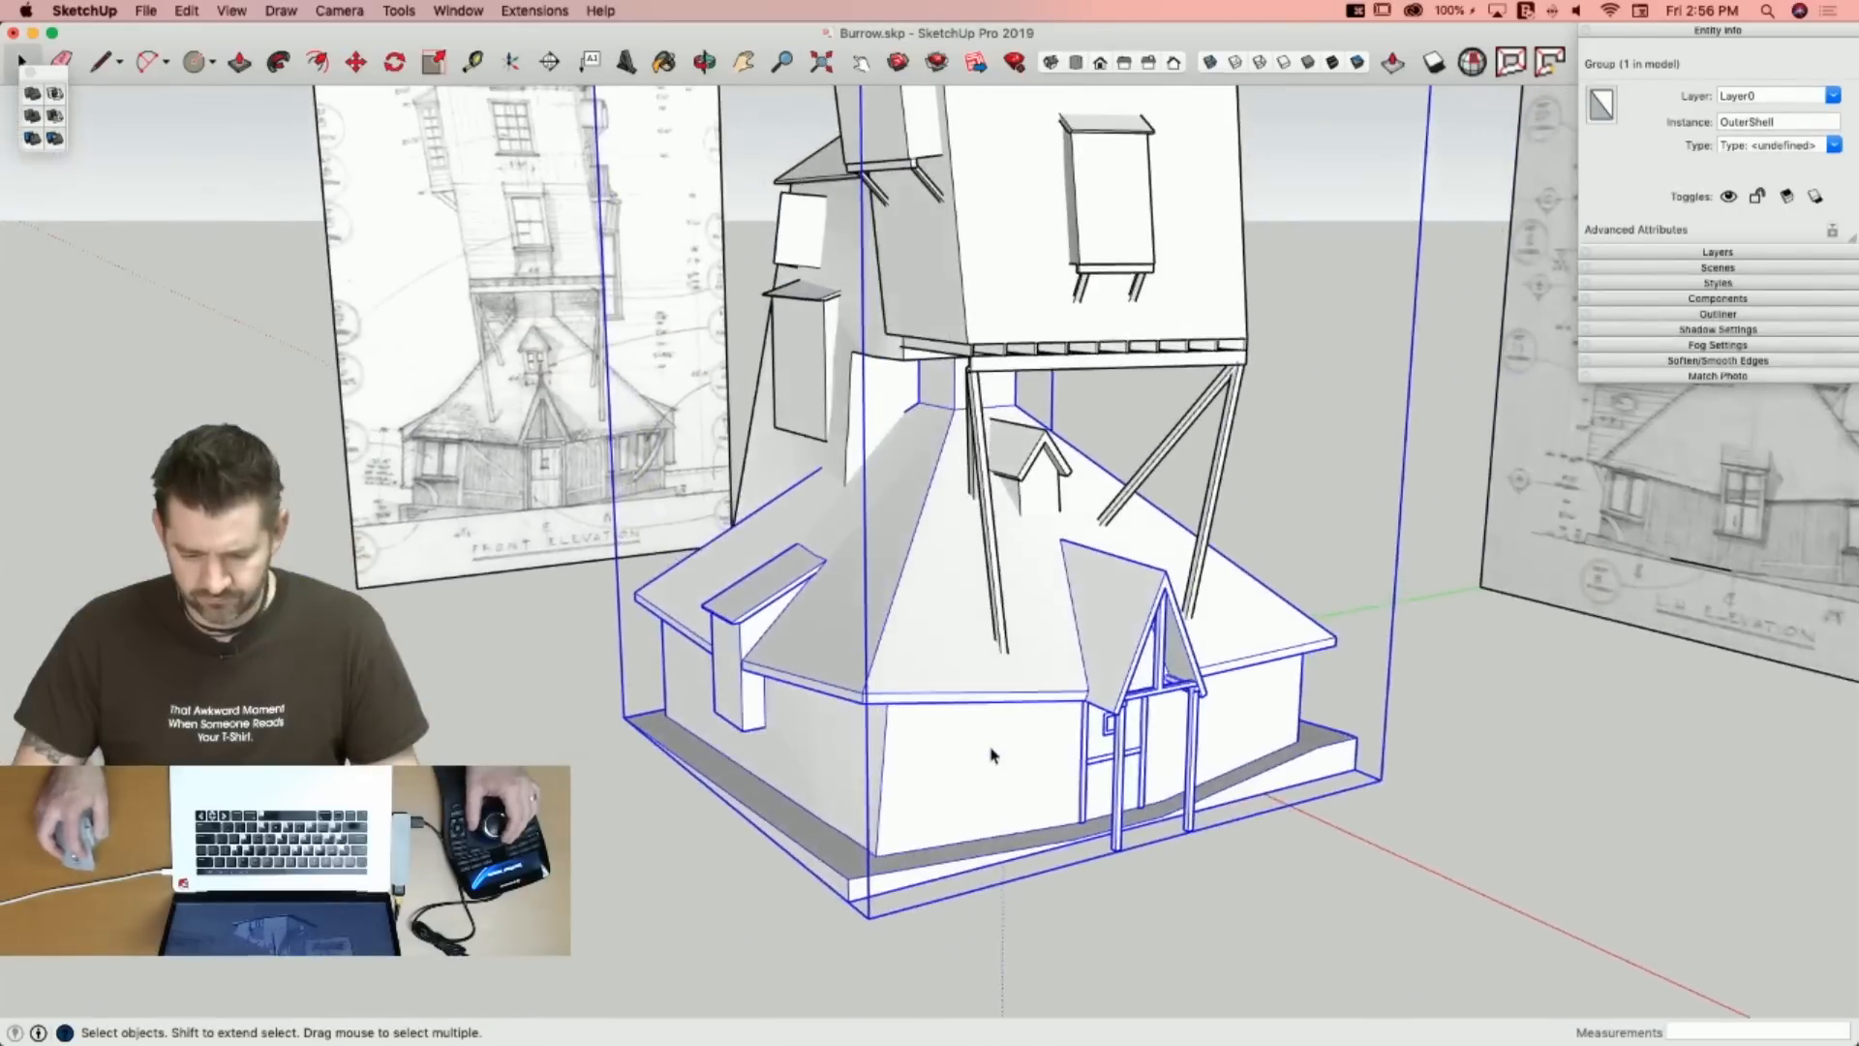
Explode the merged house shell and regroup its geometry as a single group.
right_click(950, 751)
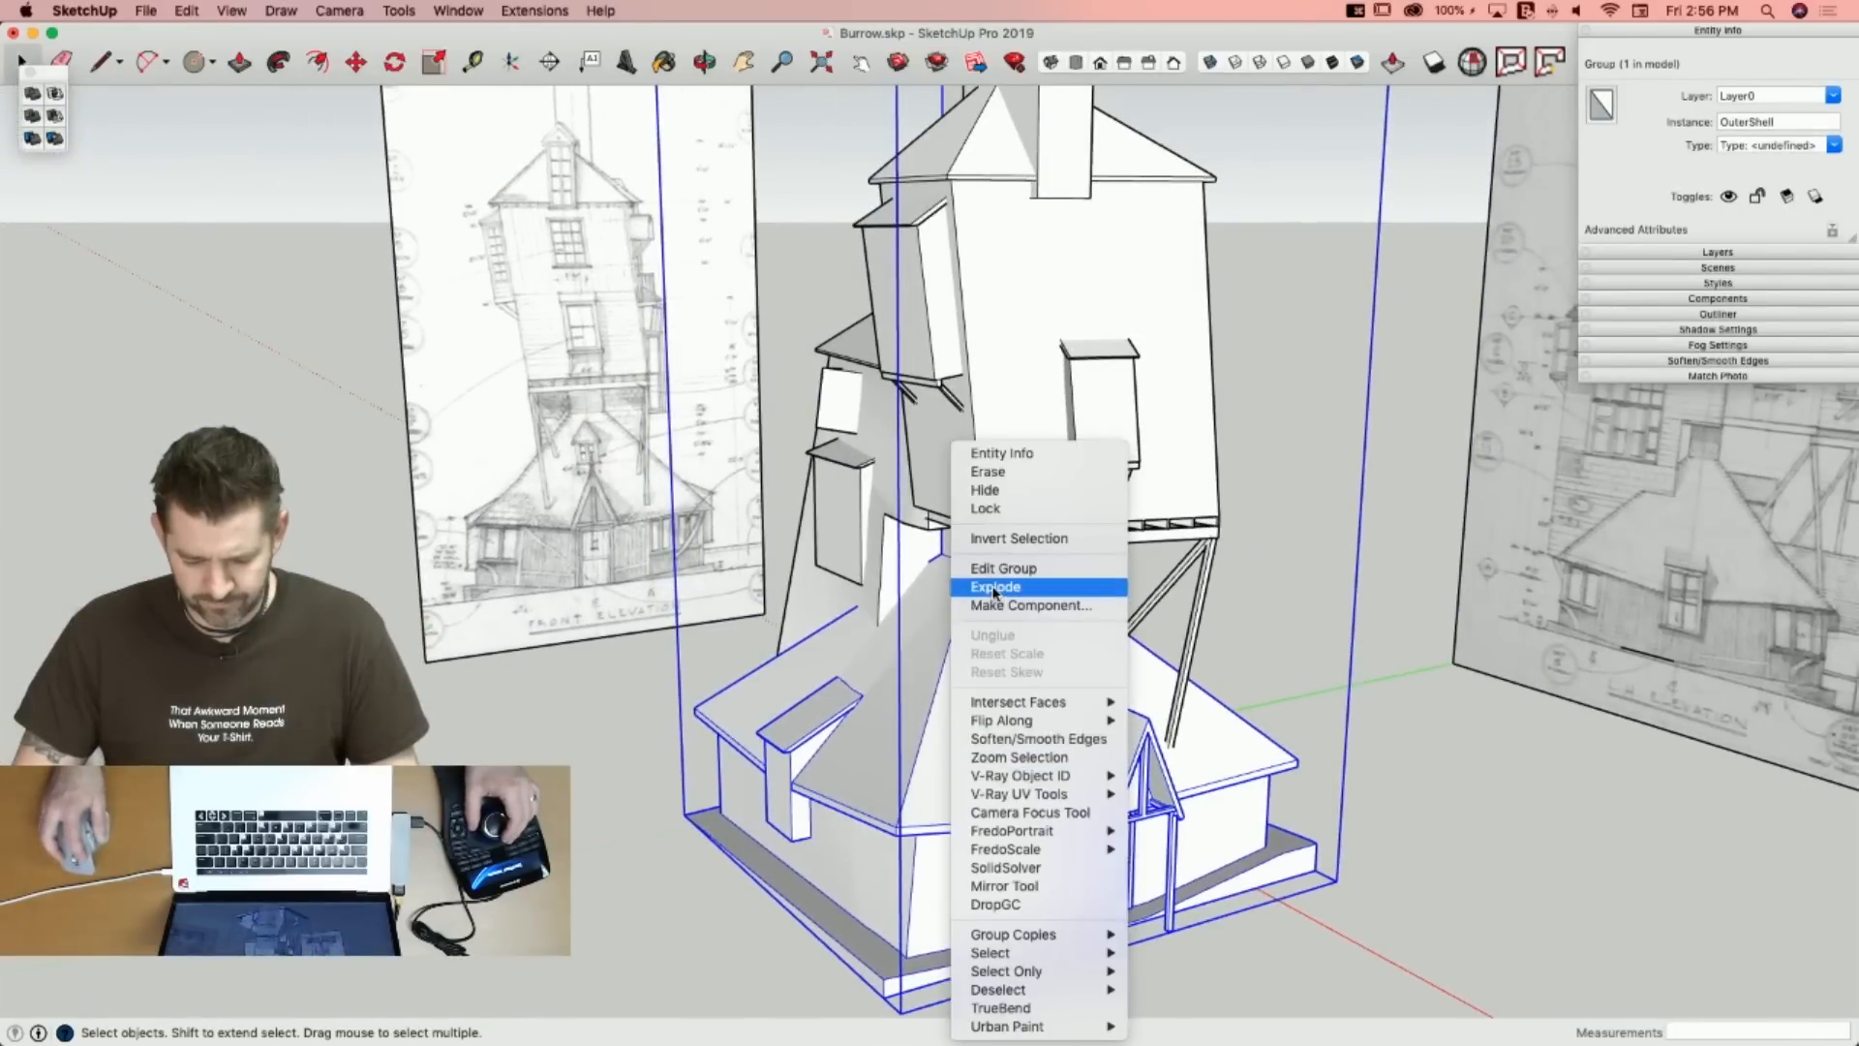
click(994, 587)
right_click(947, 726)
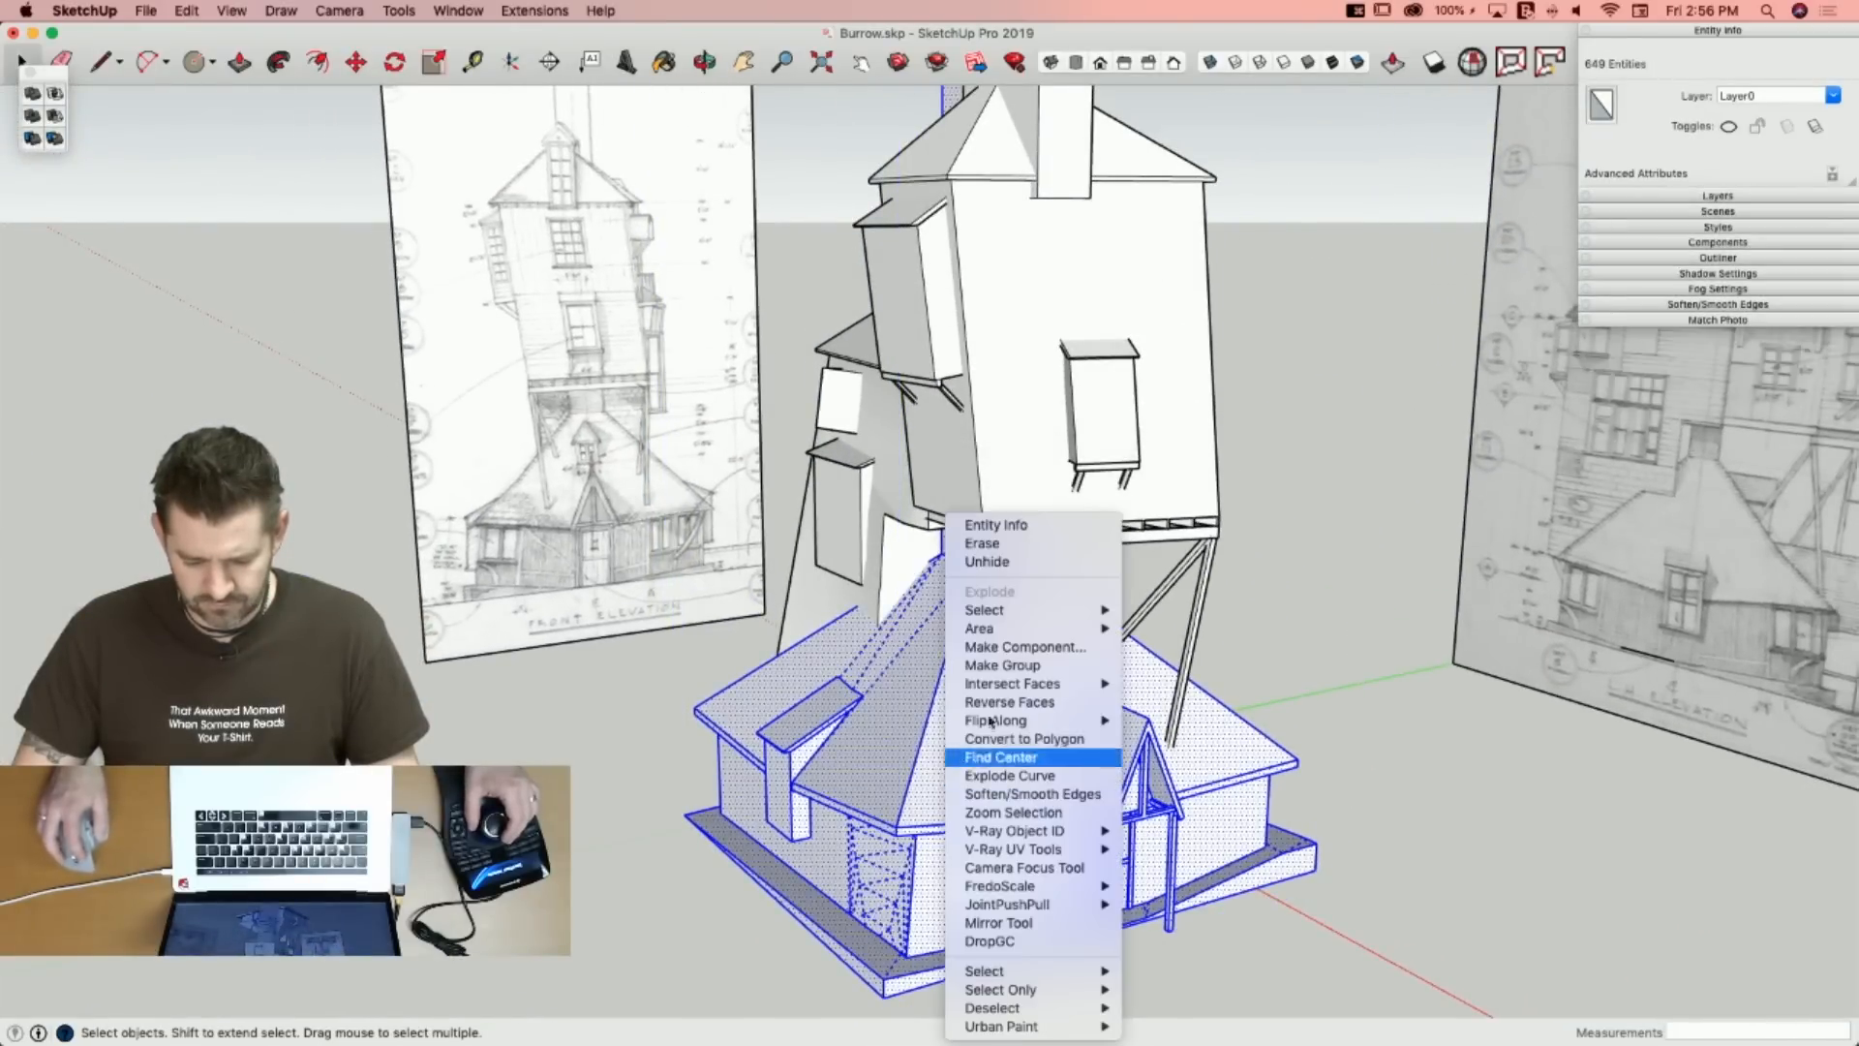
click(997, 665)
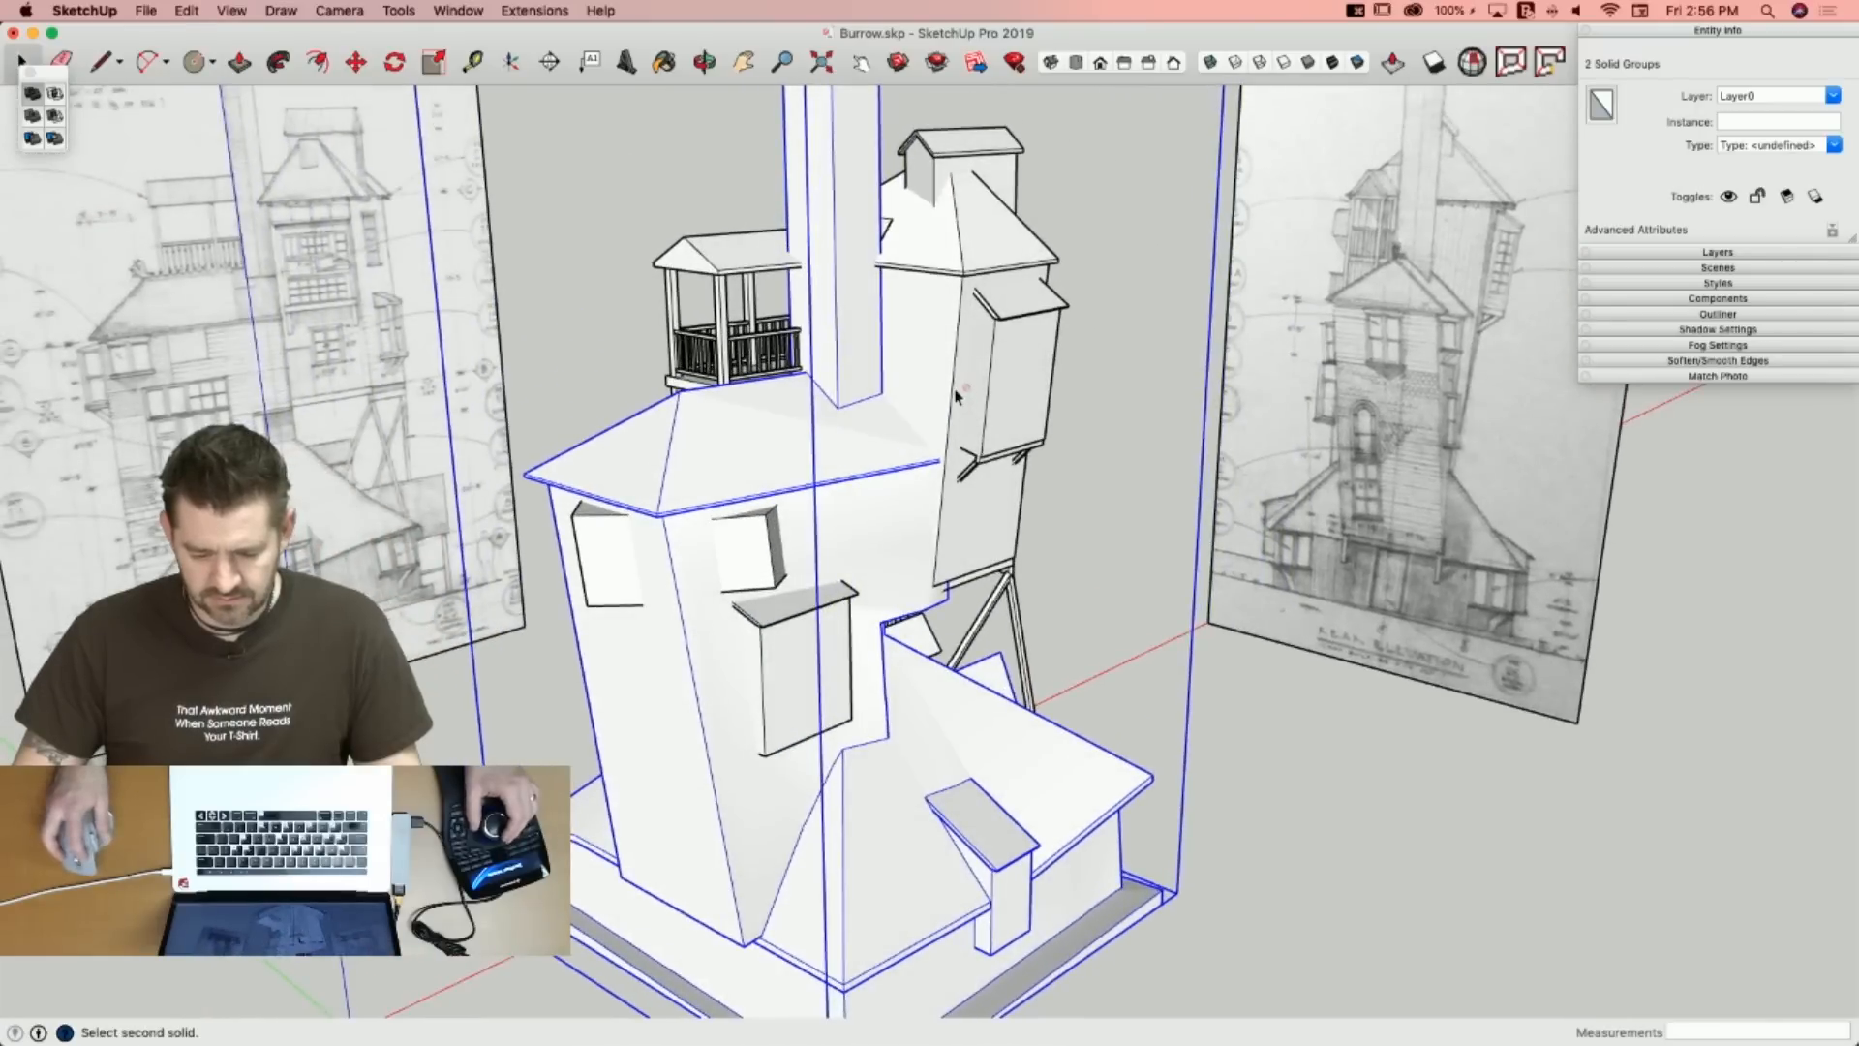
Repair the internal and reversed faces of the upper tower group with Solid Inspector.
click(957, 395)
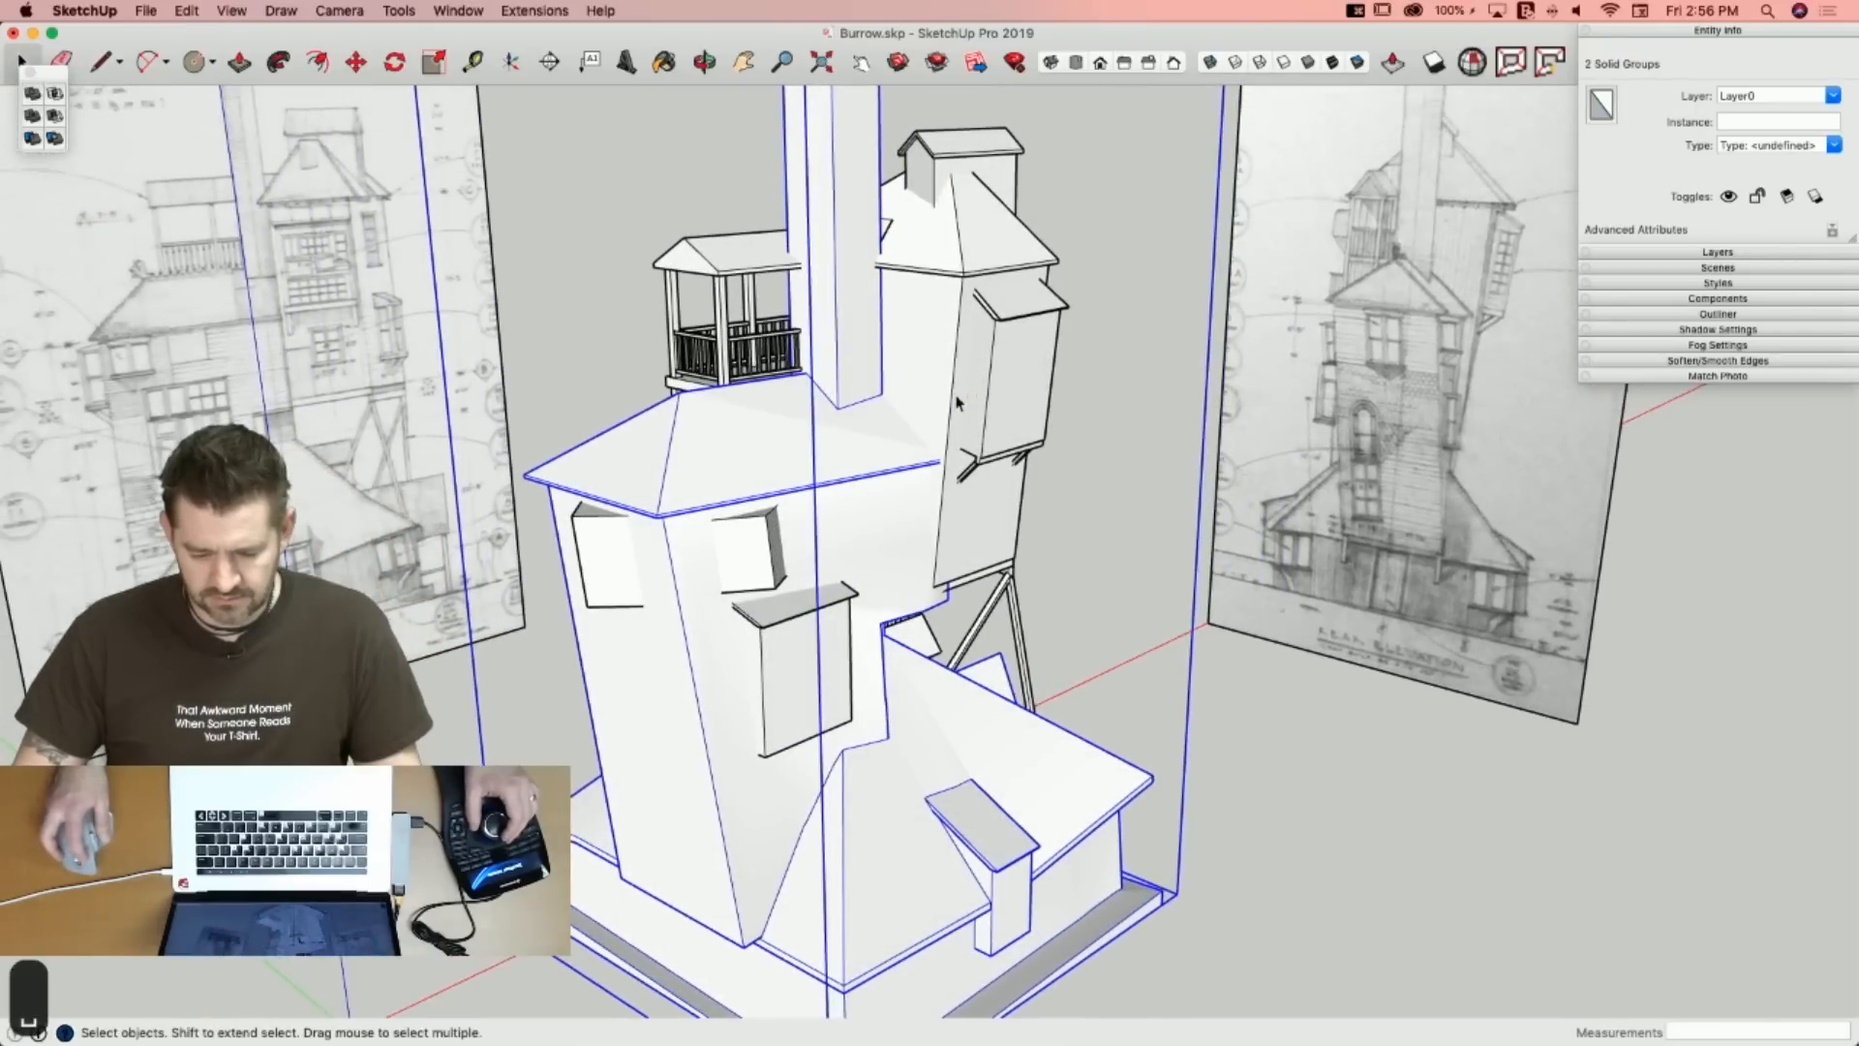
click(1470, 63)
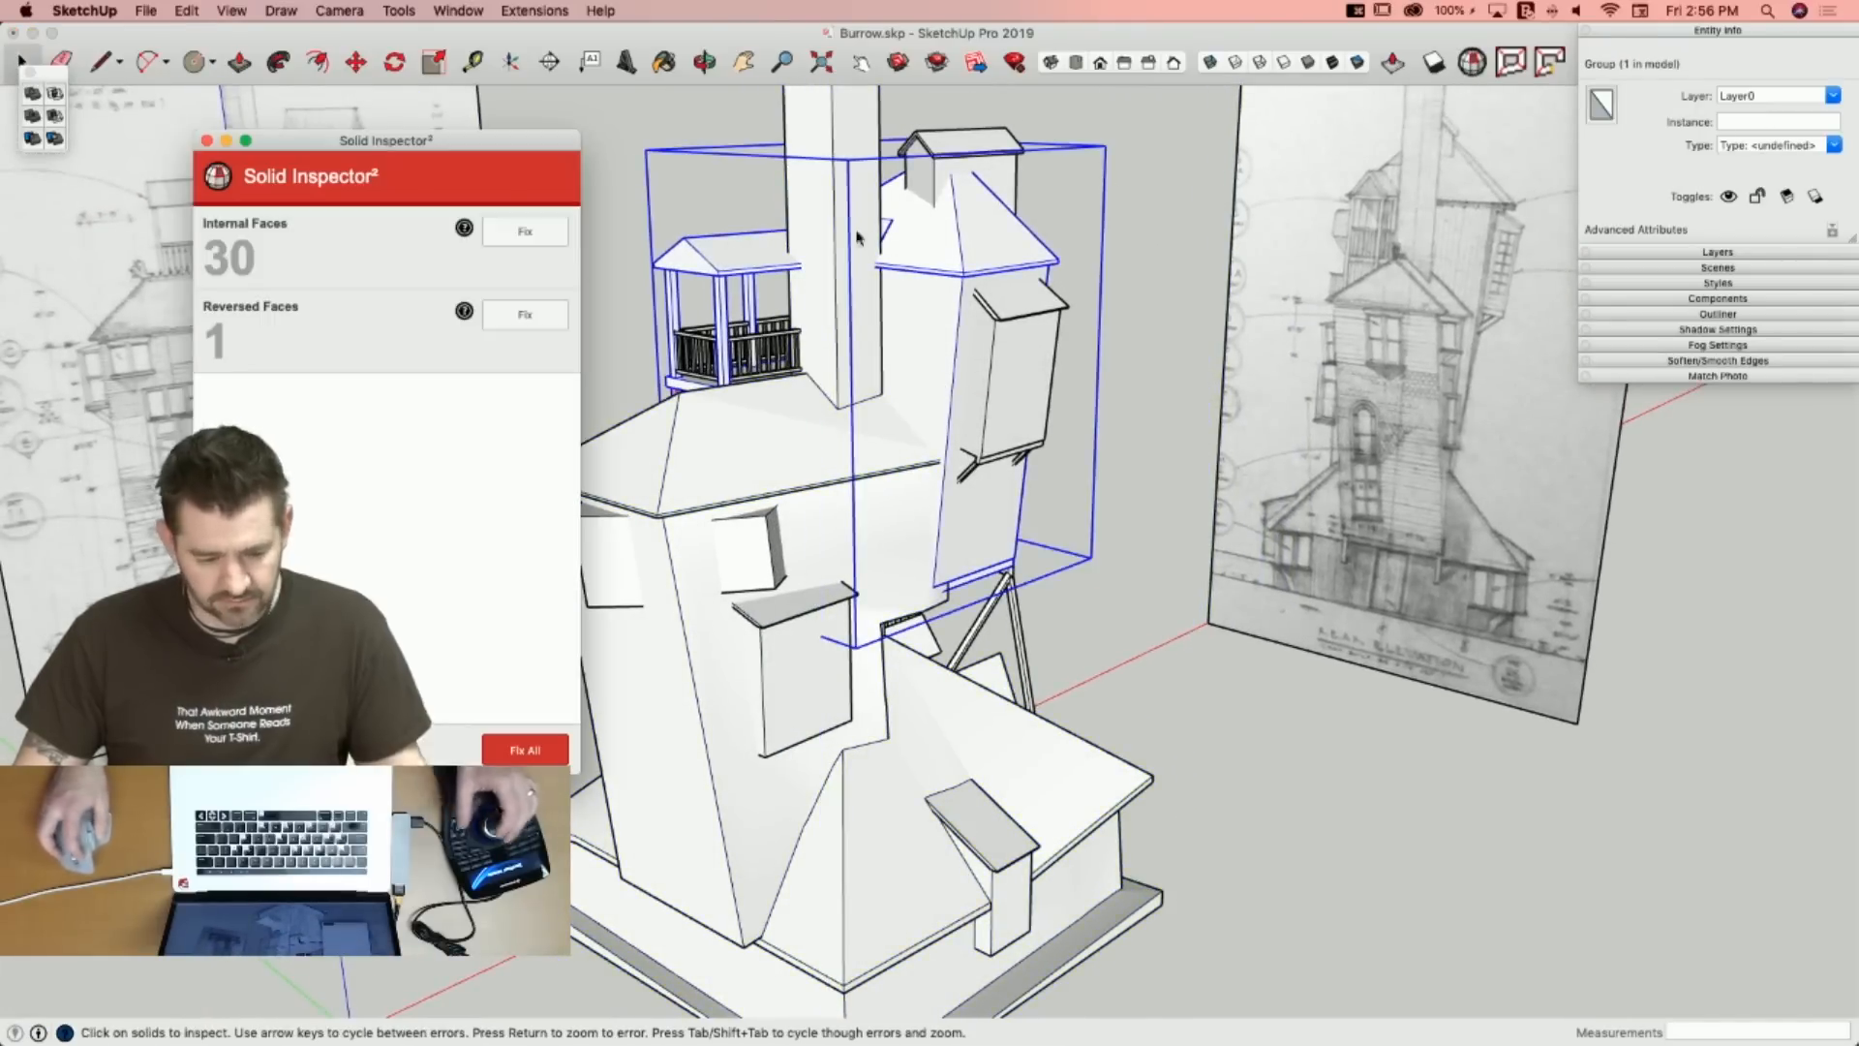
click(525, 232)
click(536, 238)
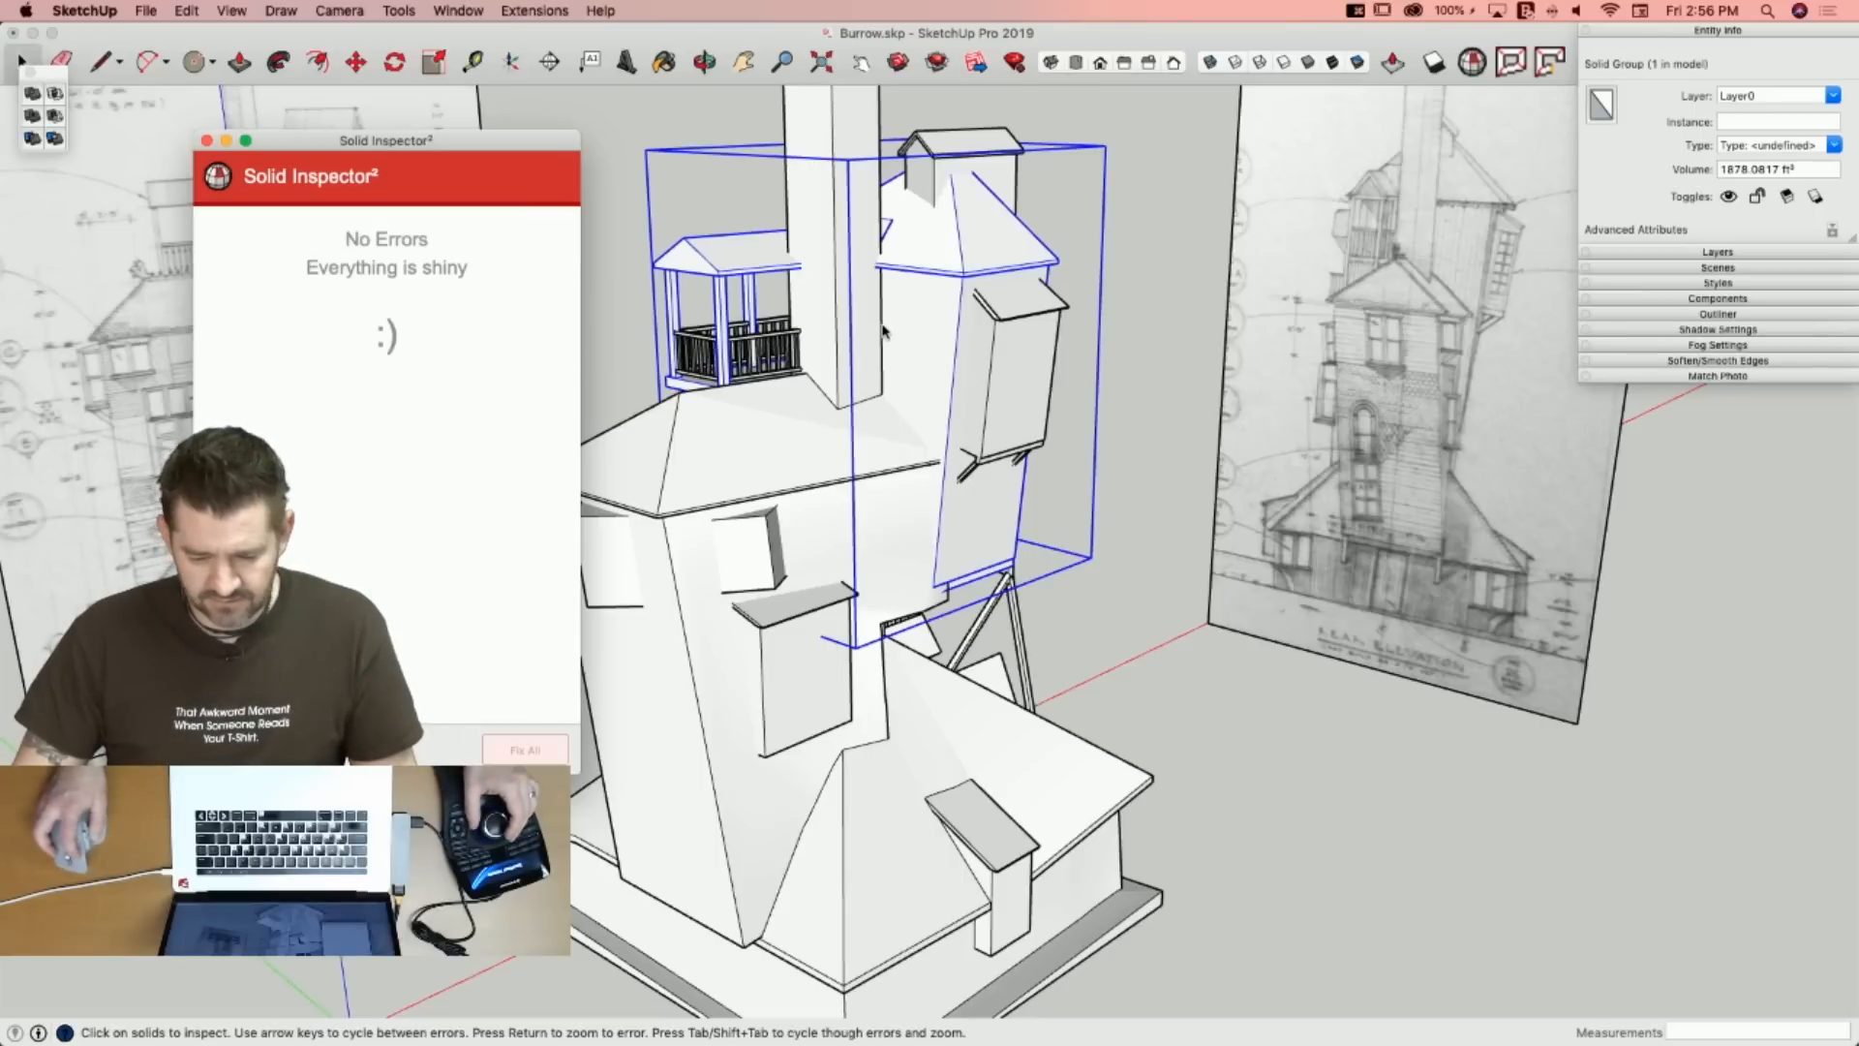
click(205, 142)
Save the model and merge the upper tower into the house with Outer Shell.
key(super+s)
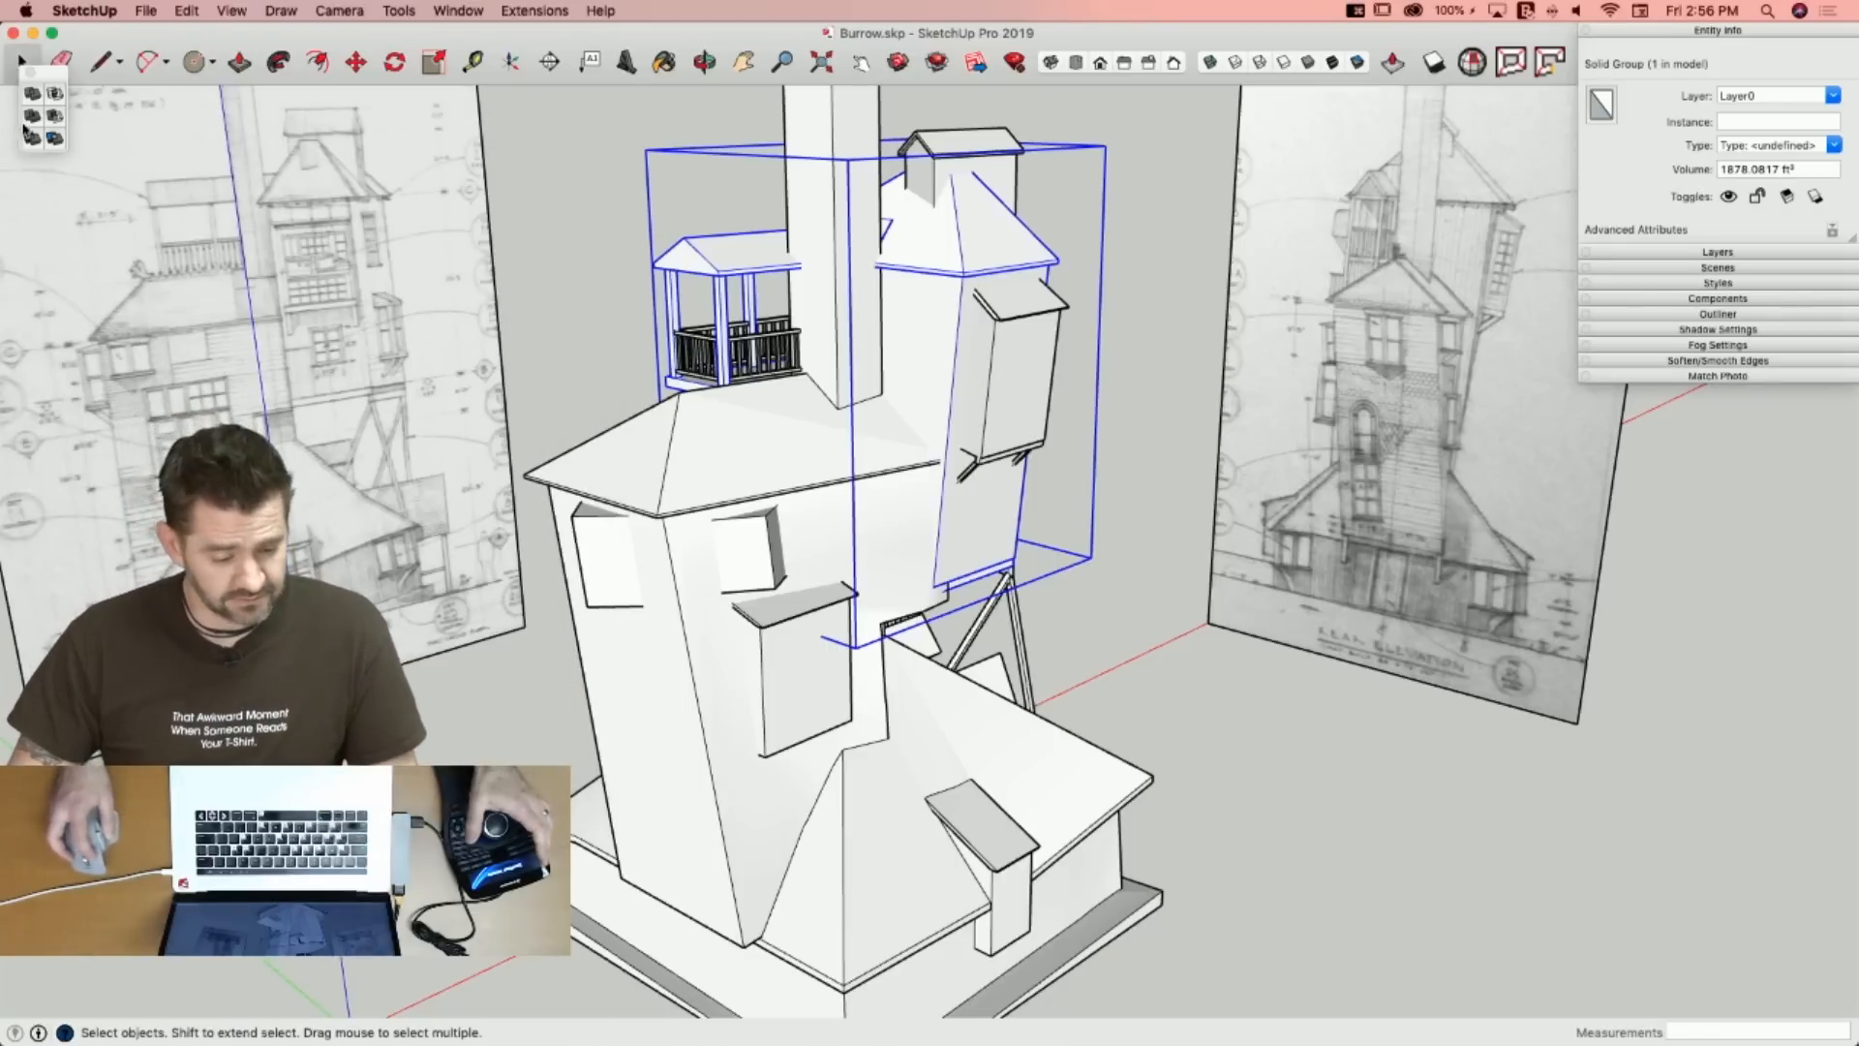
click(31, 96)
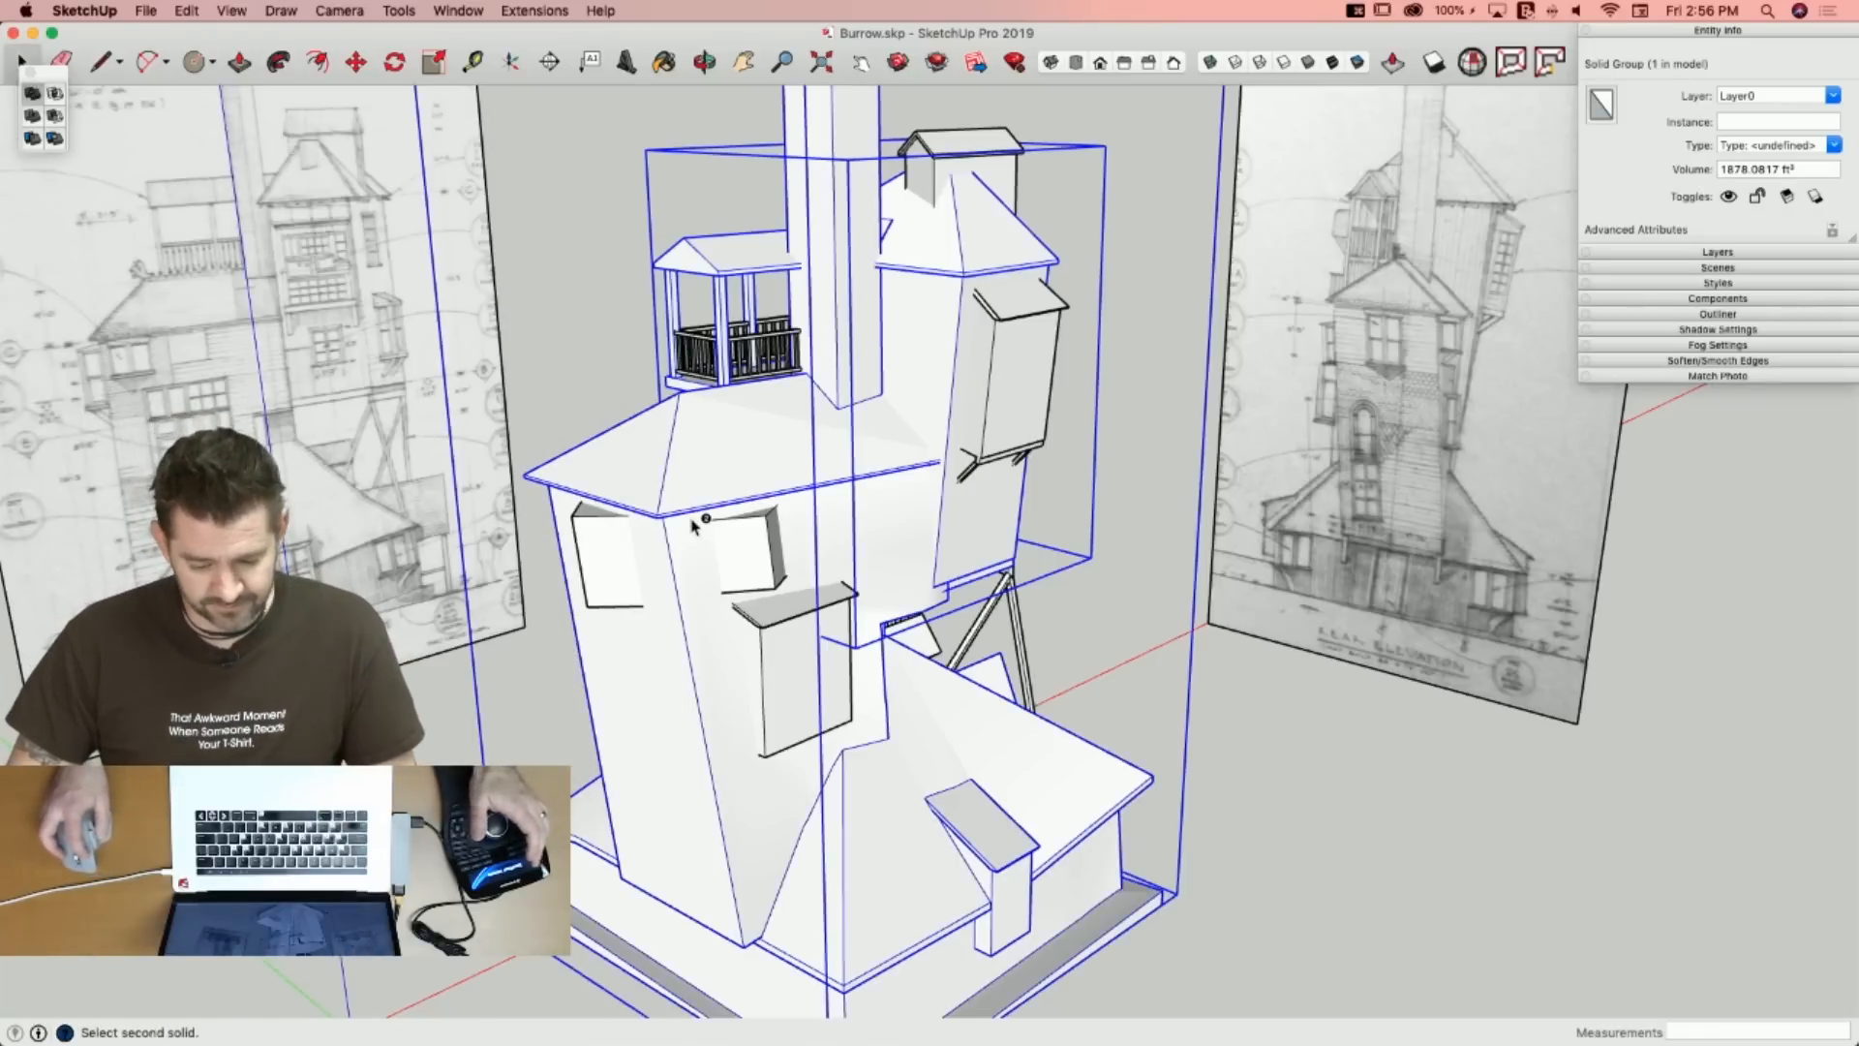
click(963, 549)
Repair the internal, external and reversed faces of the upper tower's bay and merge it into the house with Outer Shell.
click(1083, 469)
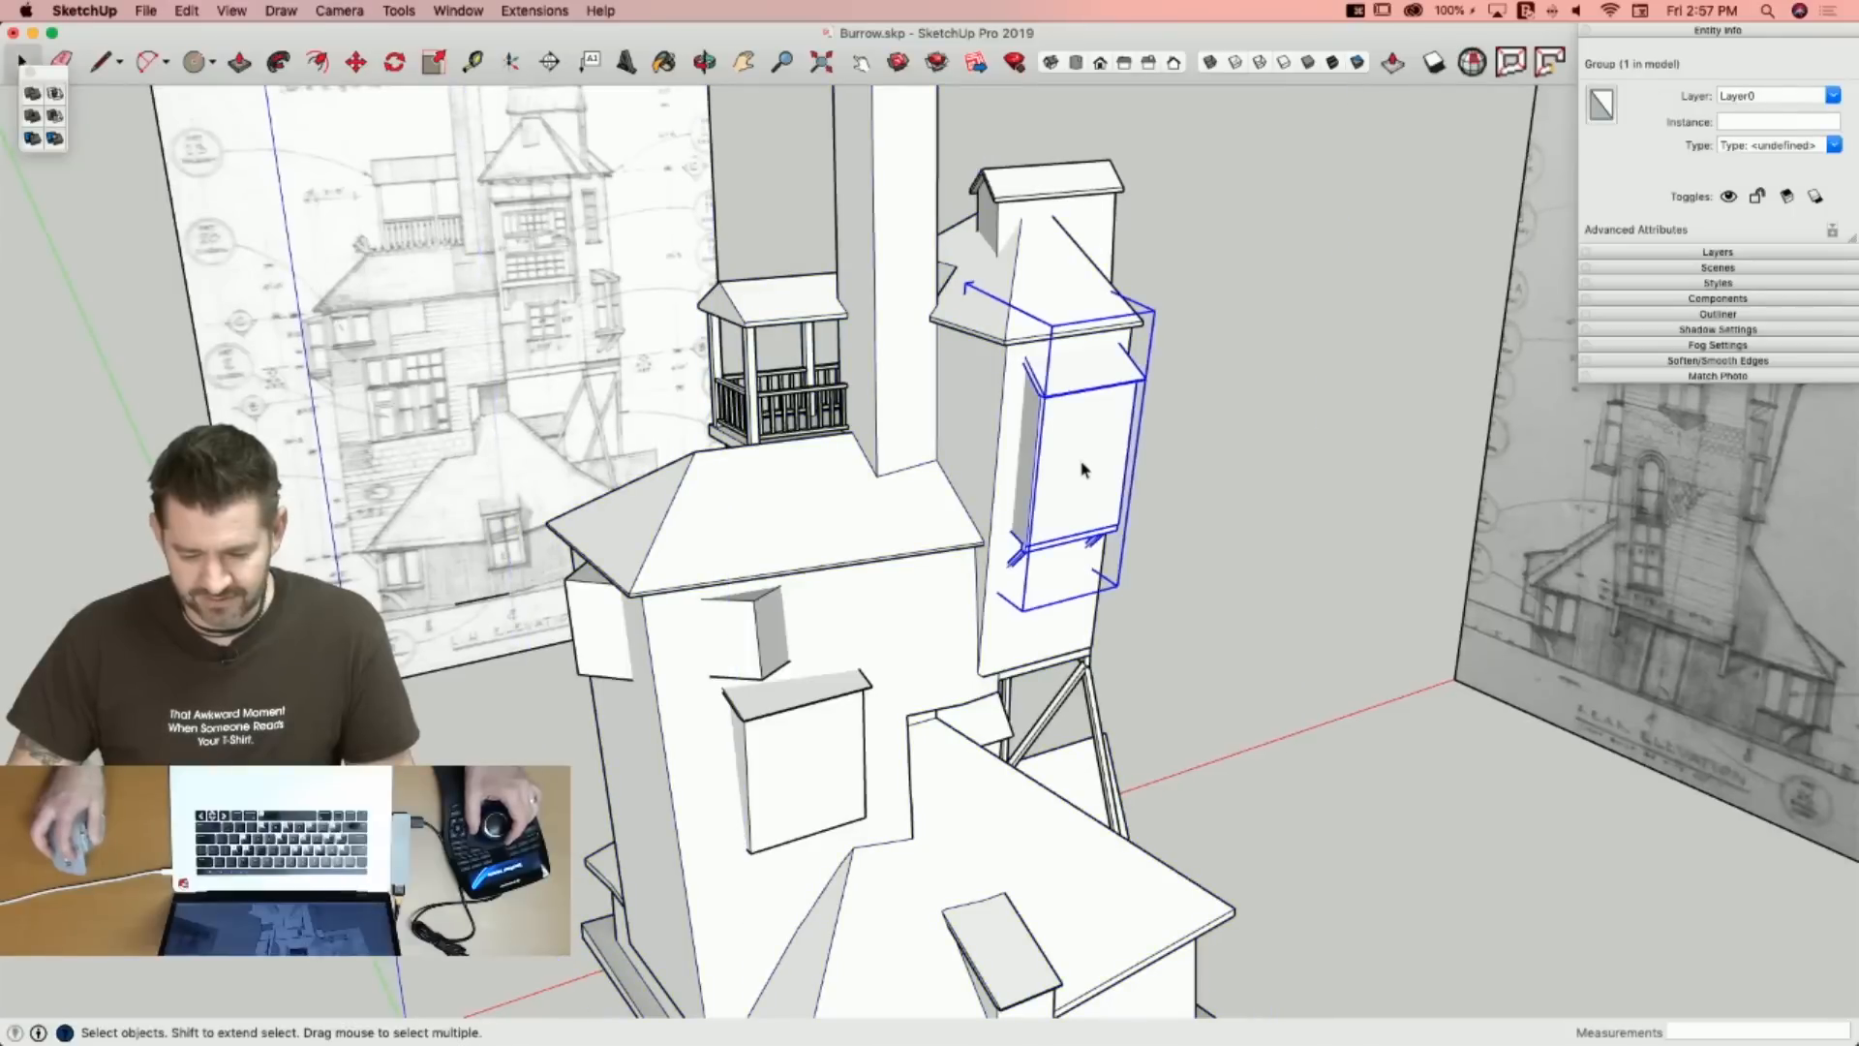
click(1480, 57)
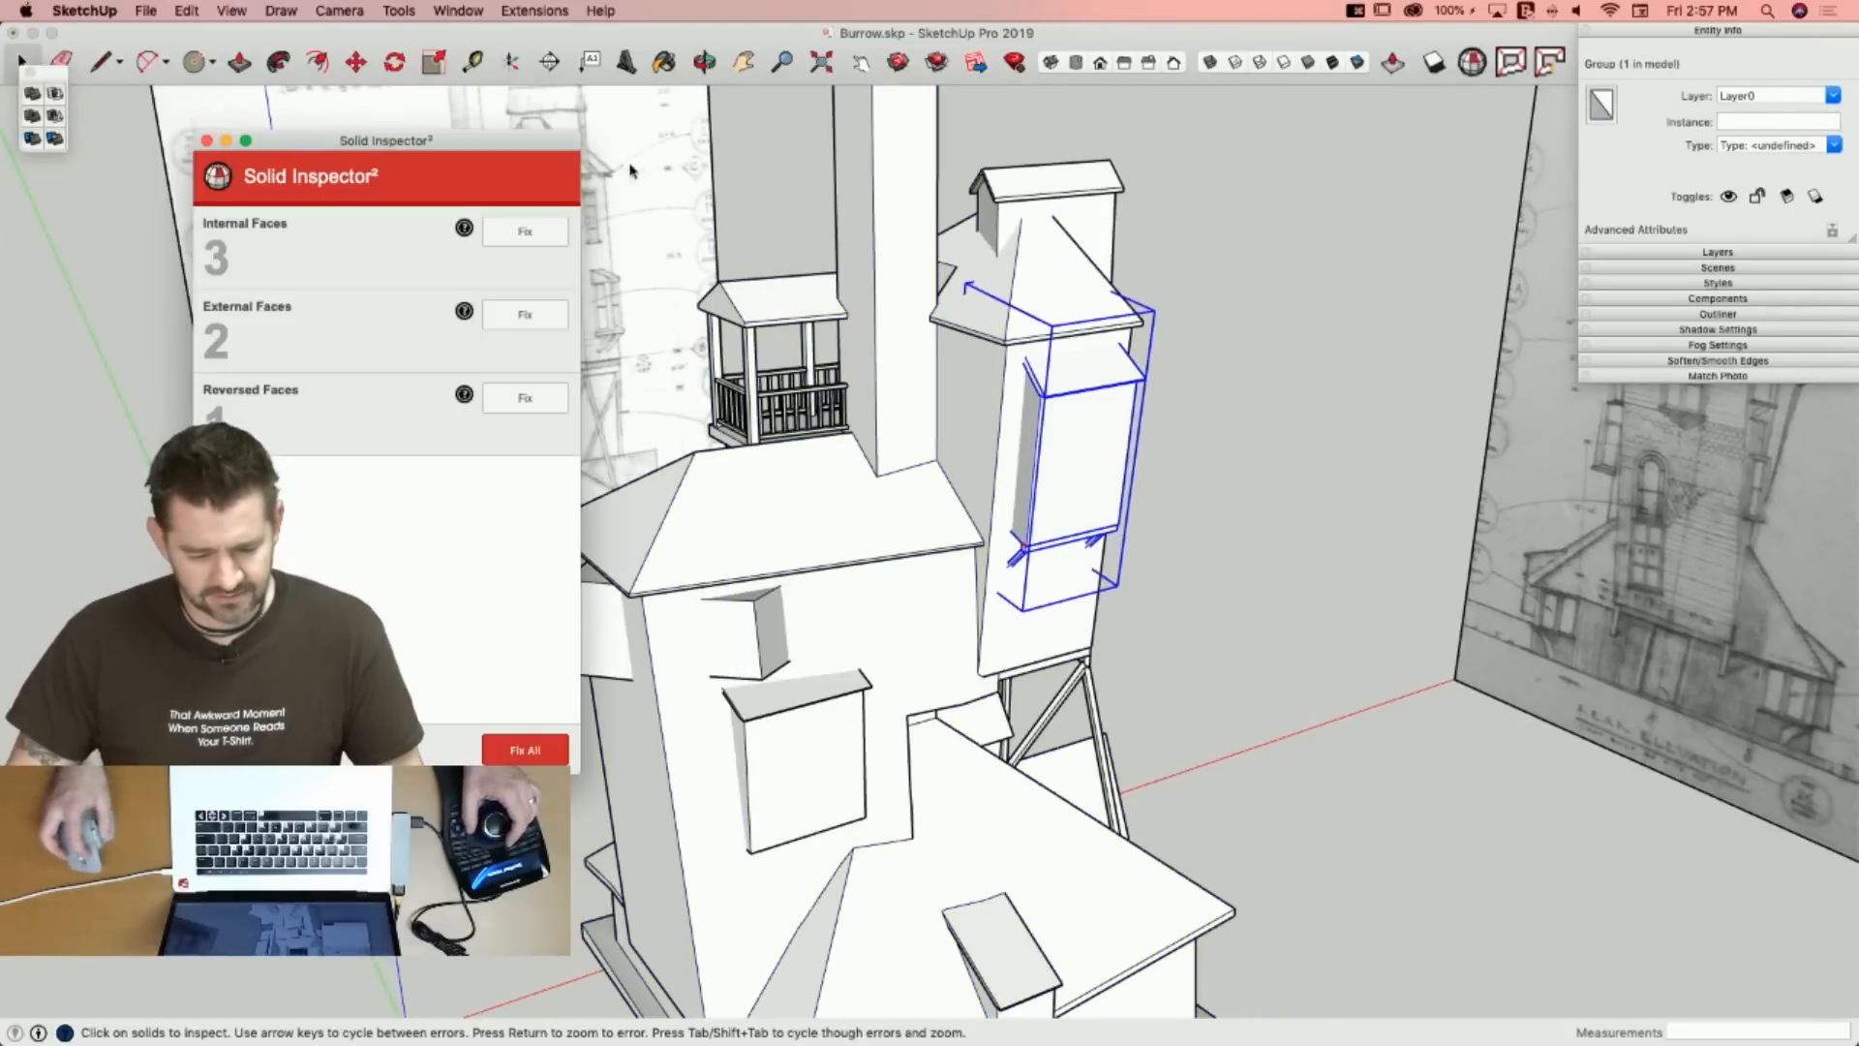
click(547, 230)
click(547, 231)
click(547, 230)
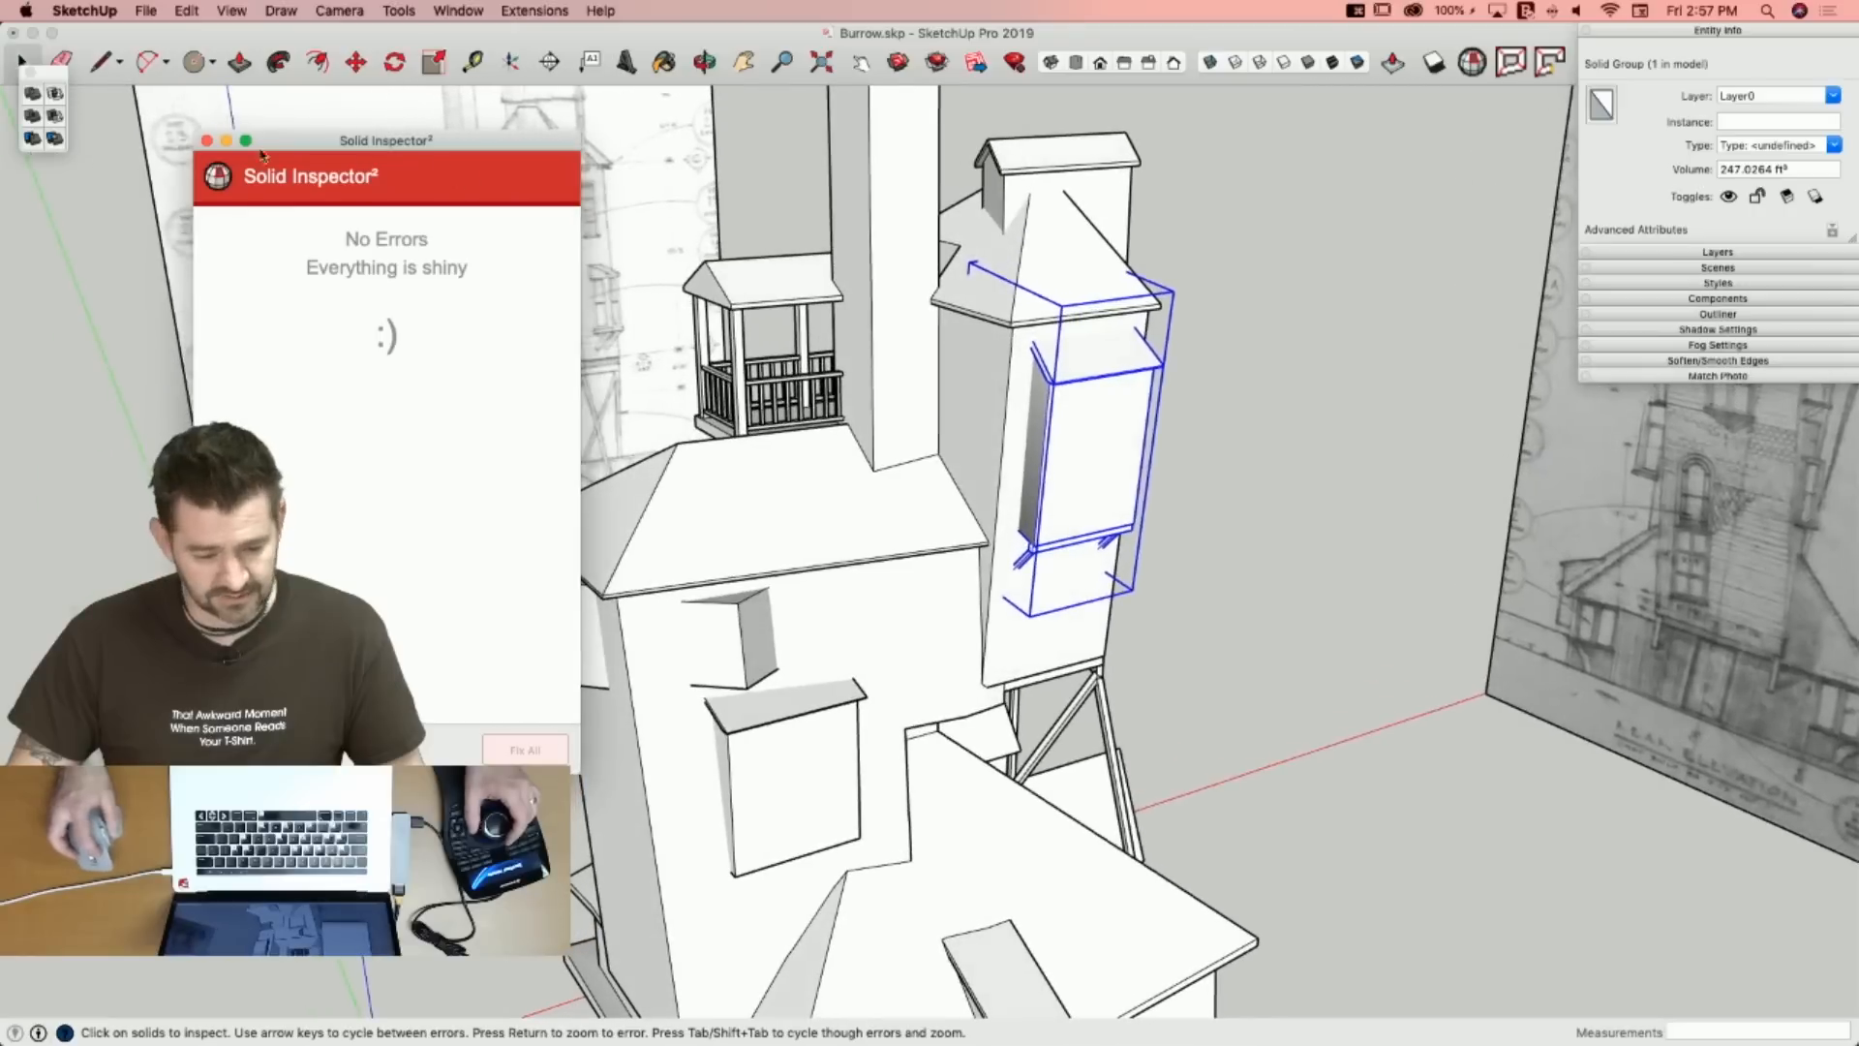
click(205, 140)
click(32, 94)
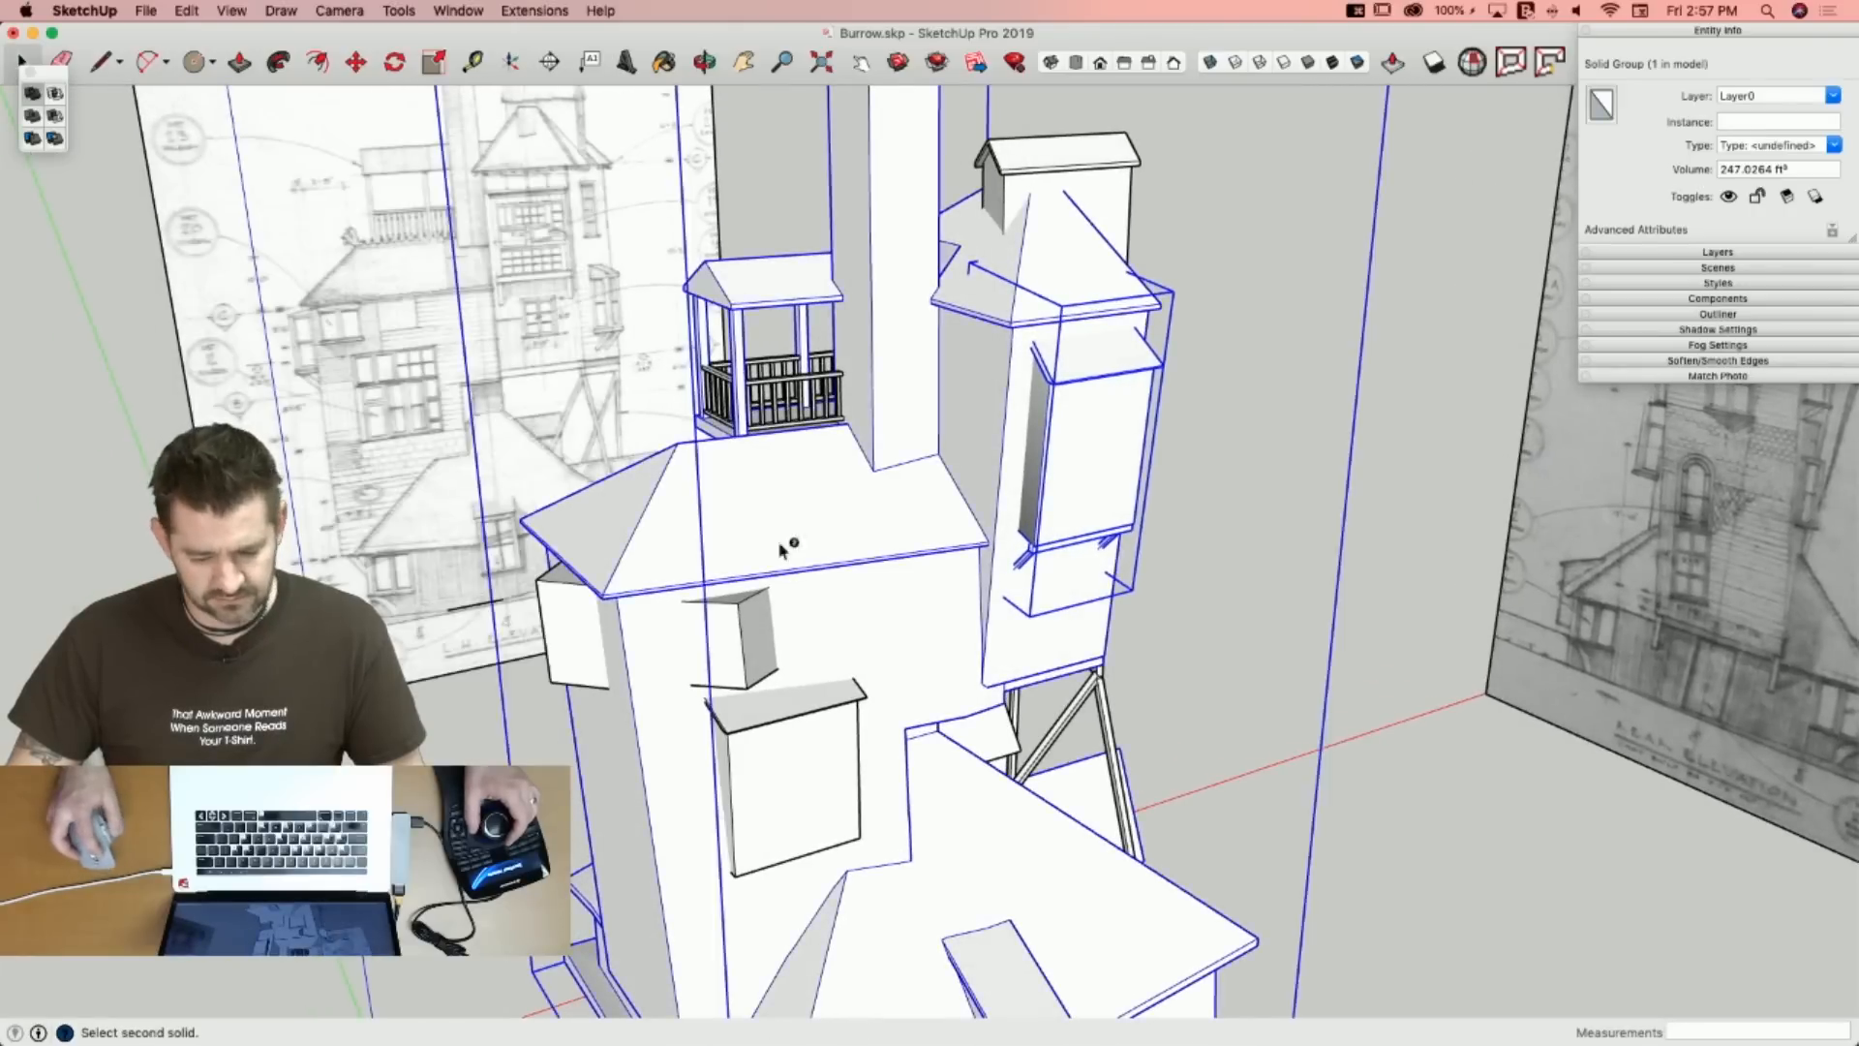
click(1139, 511)
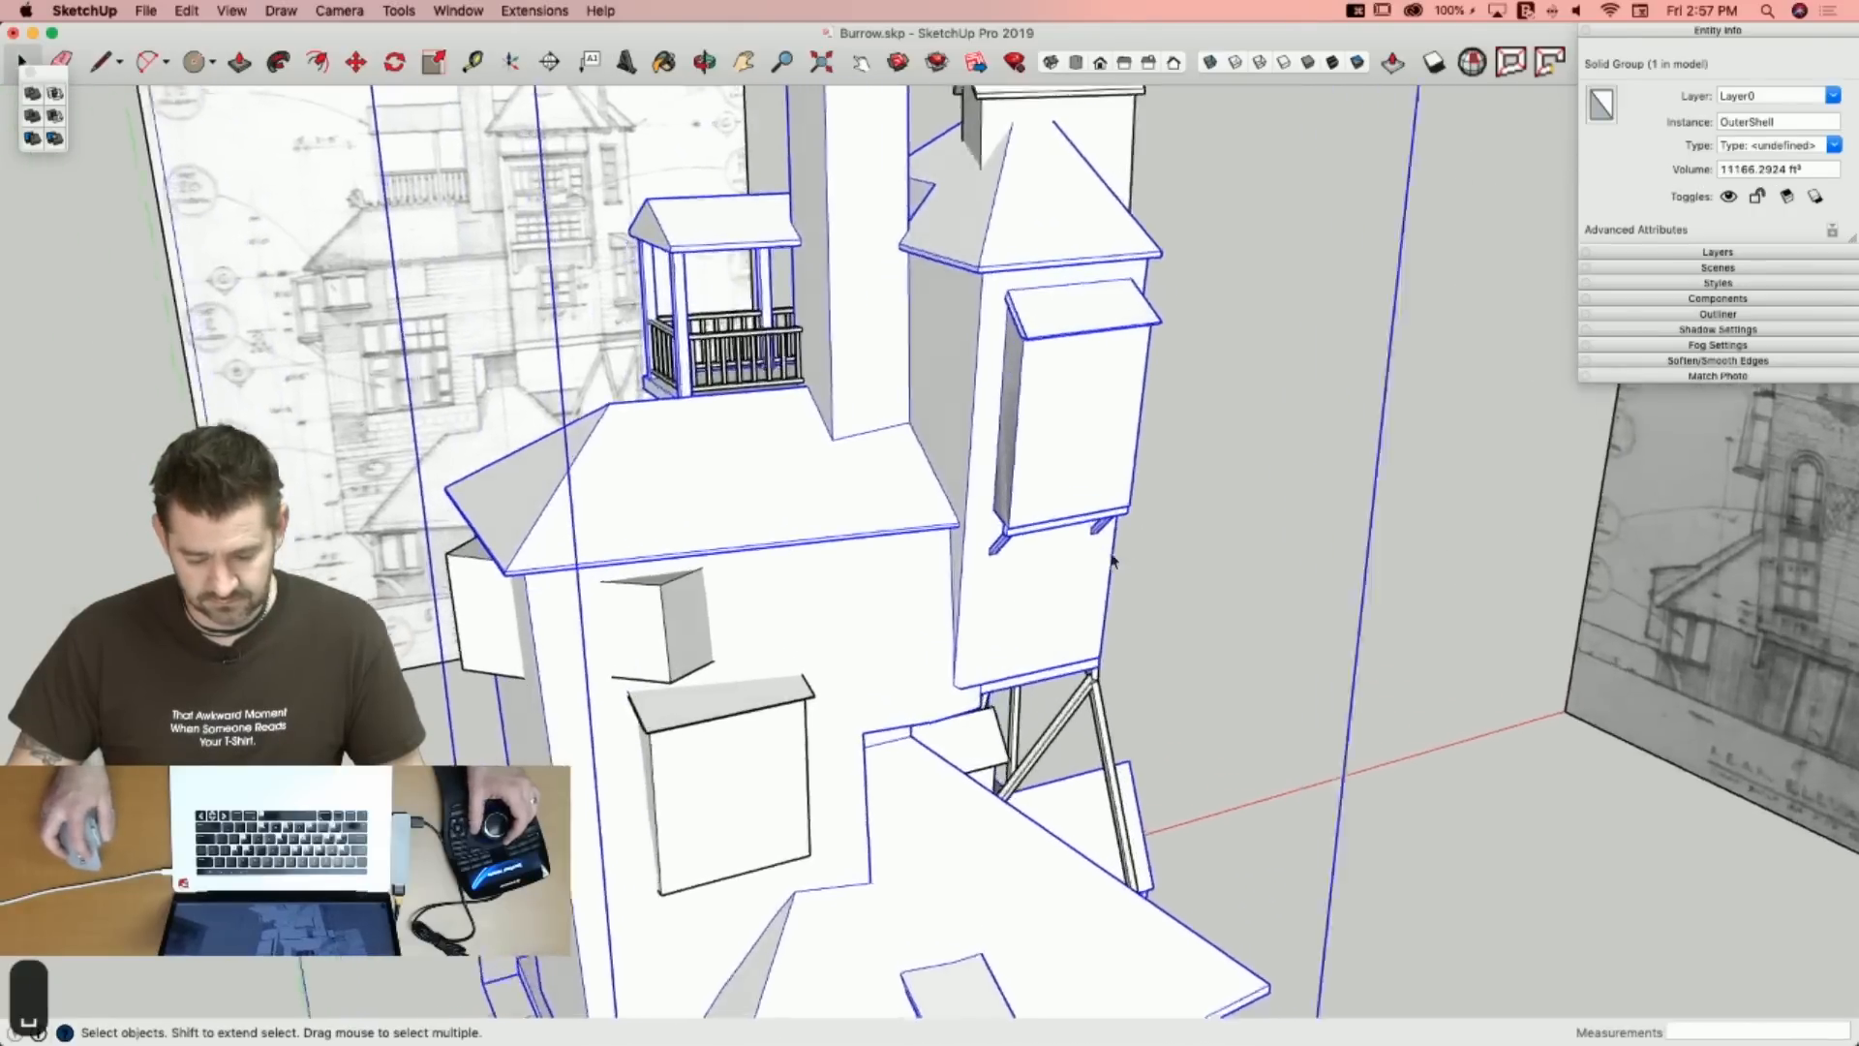
Merge the roofed bay and the small box bay above it on the main tower into the house with Outer Shell.
click(1183, 713)
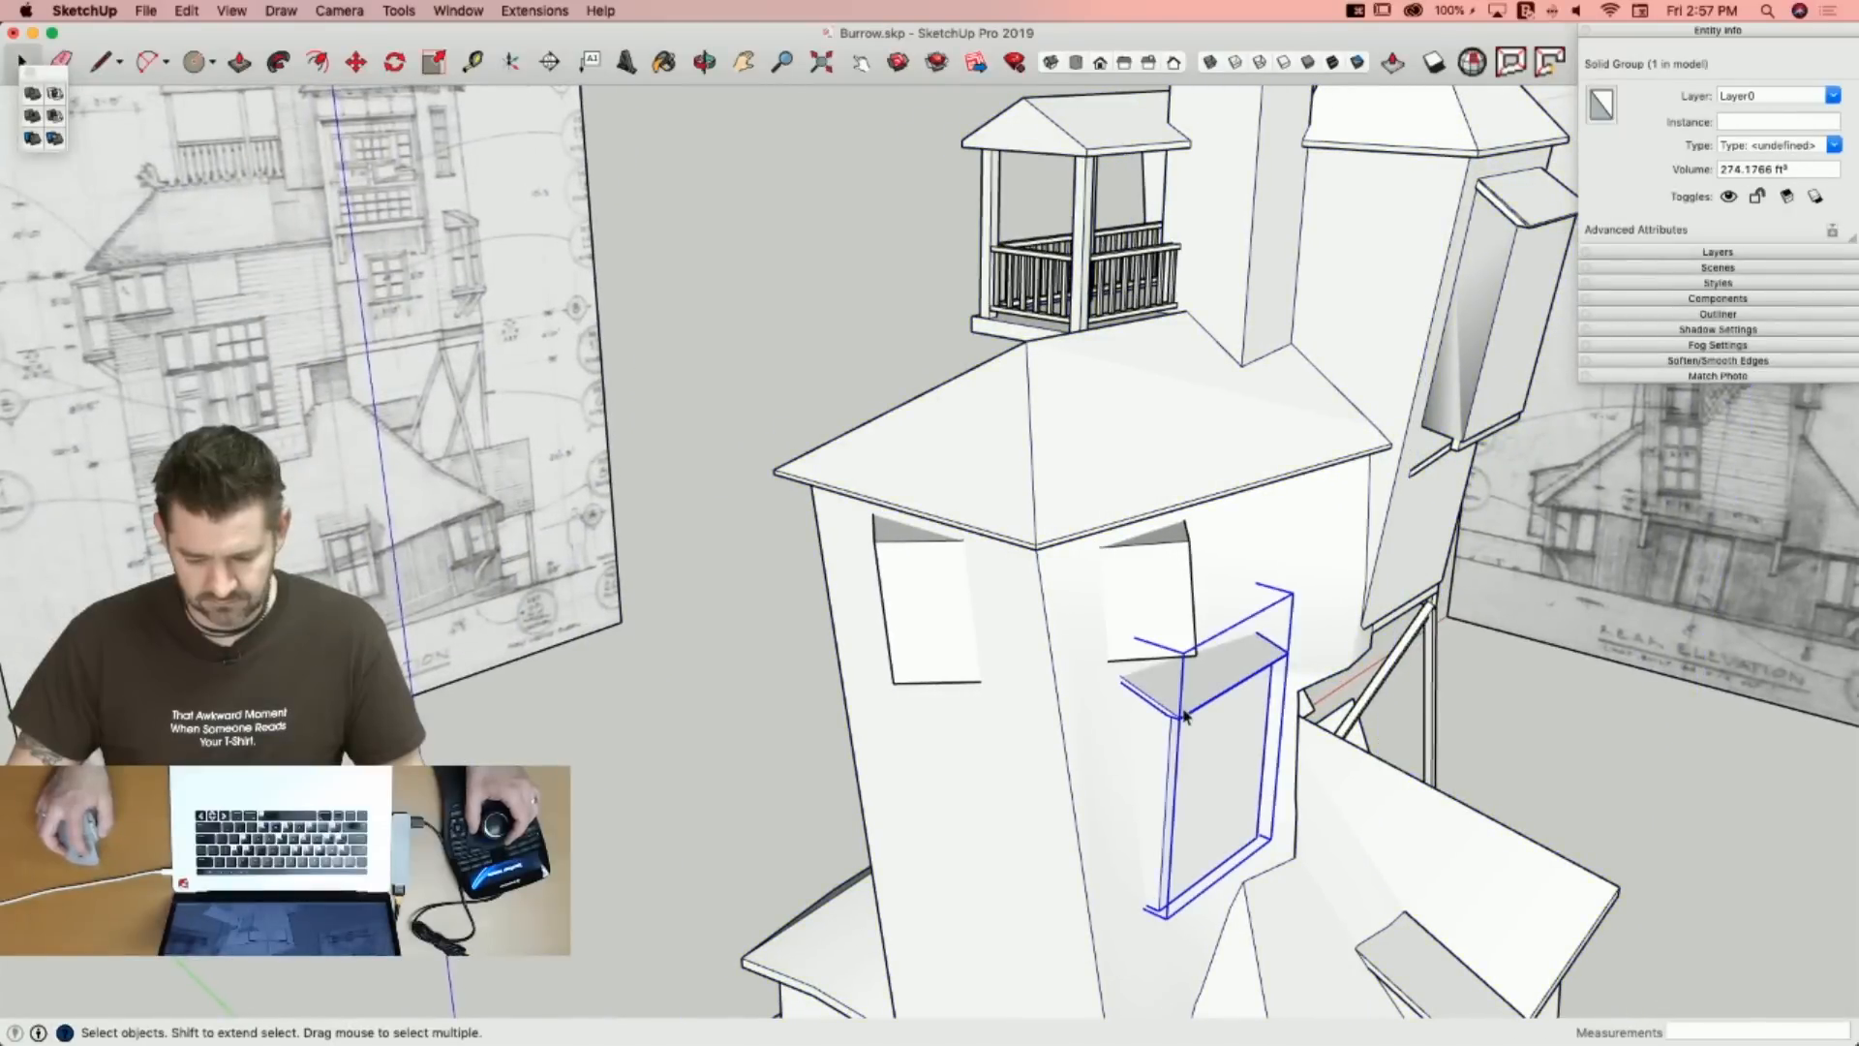
click(972, 459)
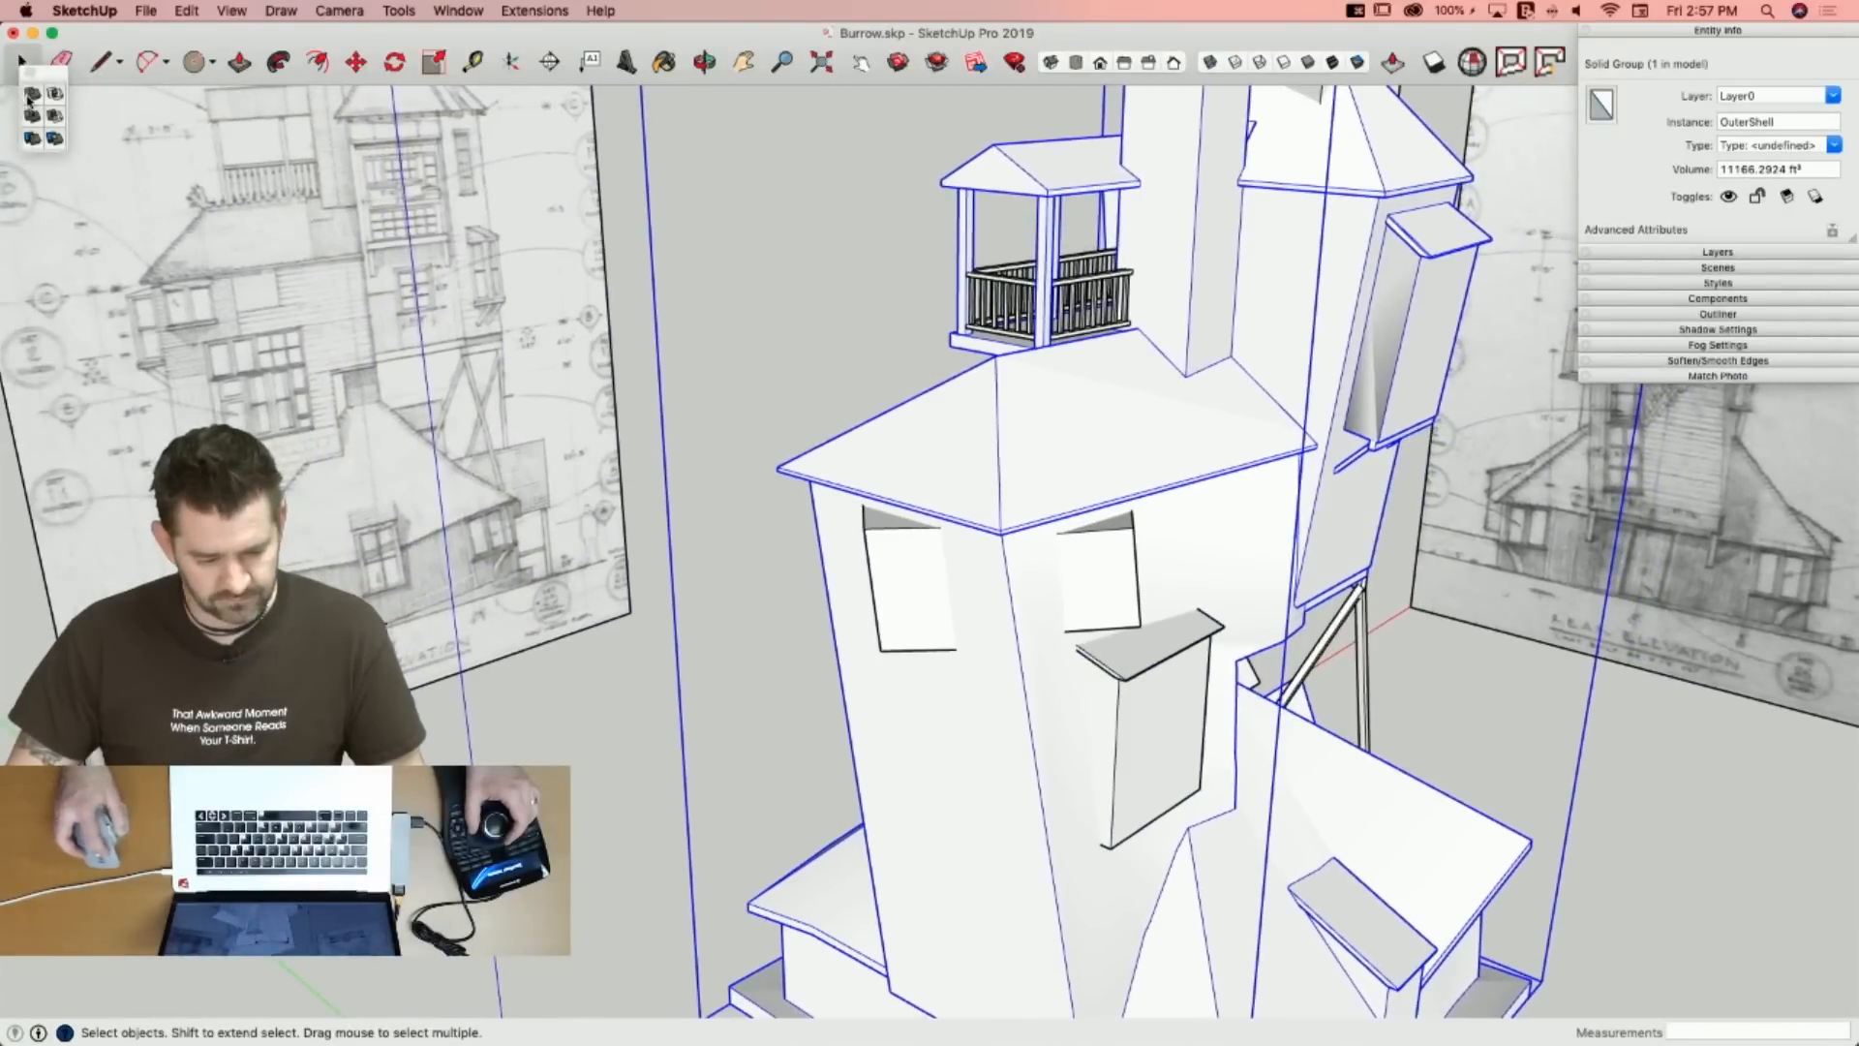
click(1157, 736)
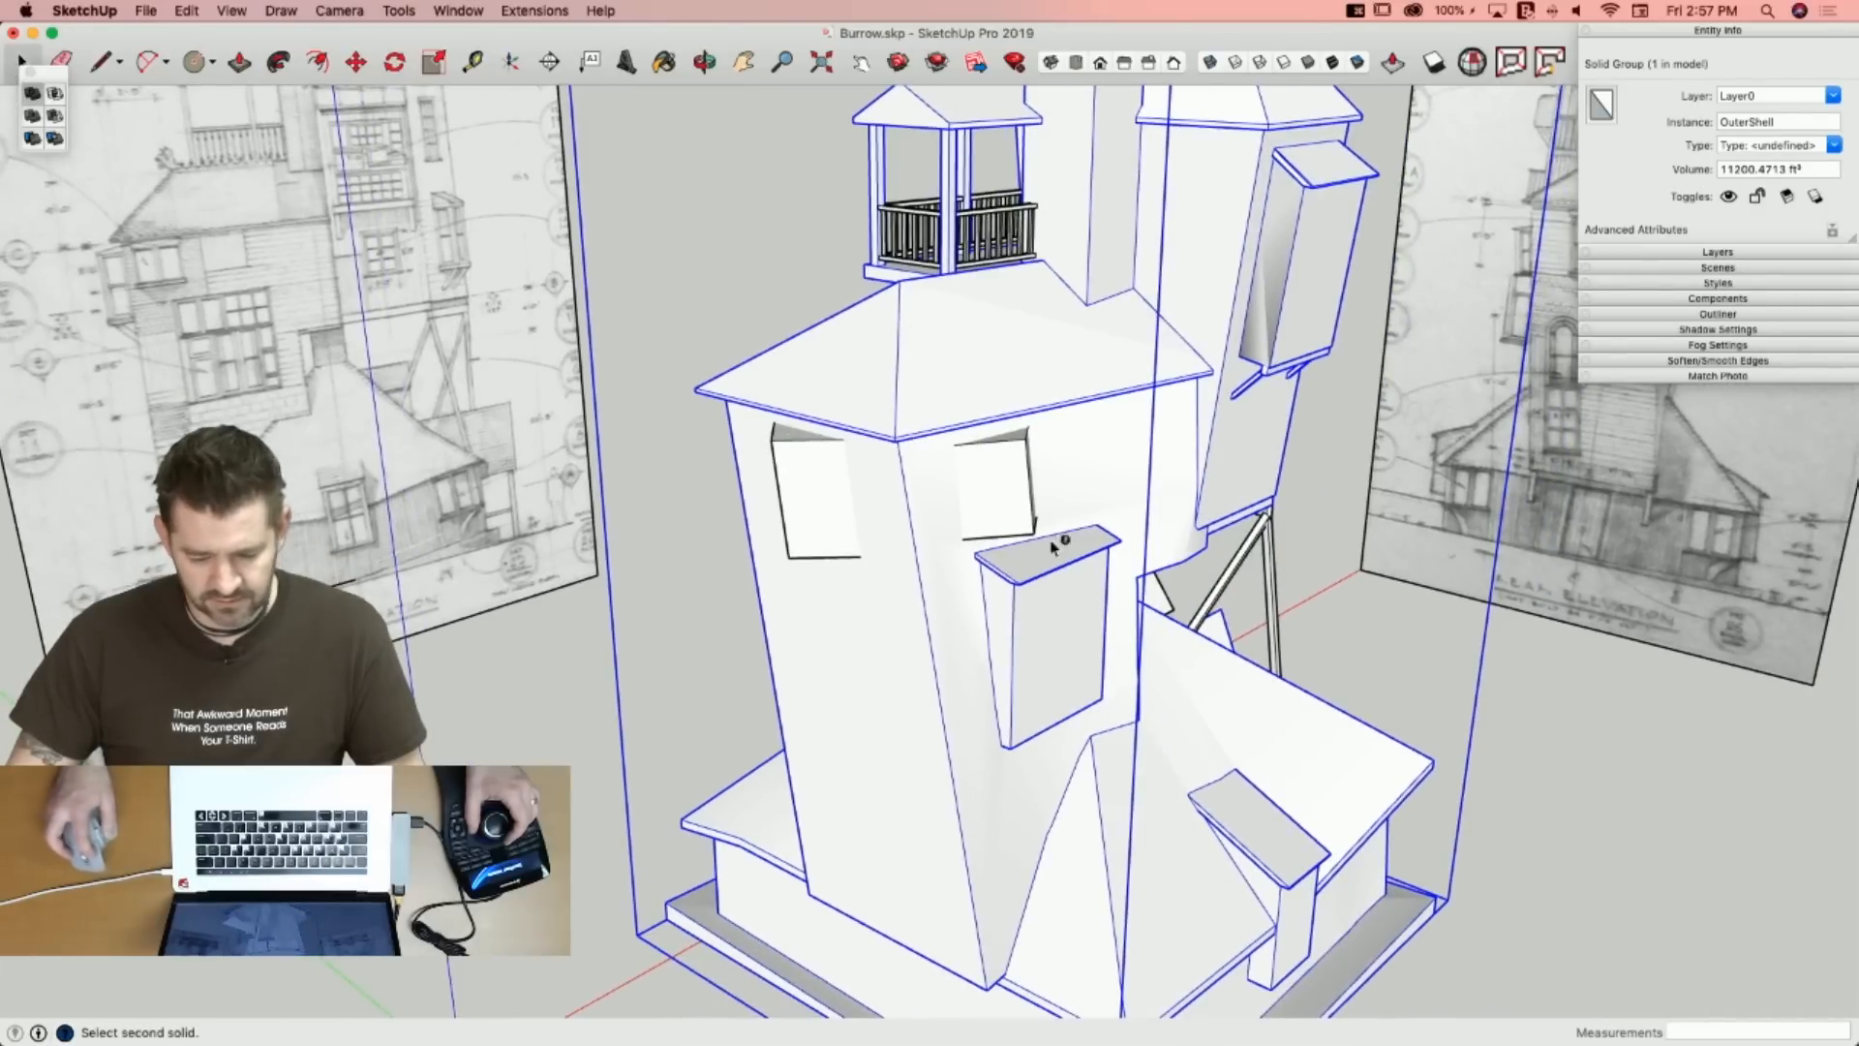
click(1006, 505)
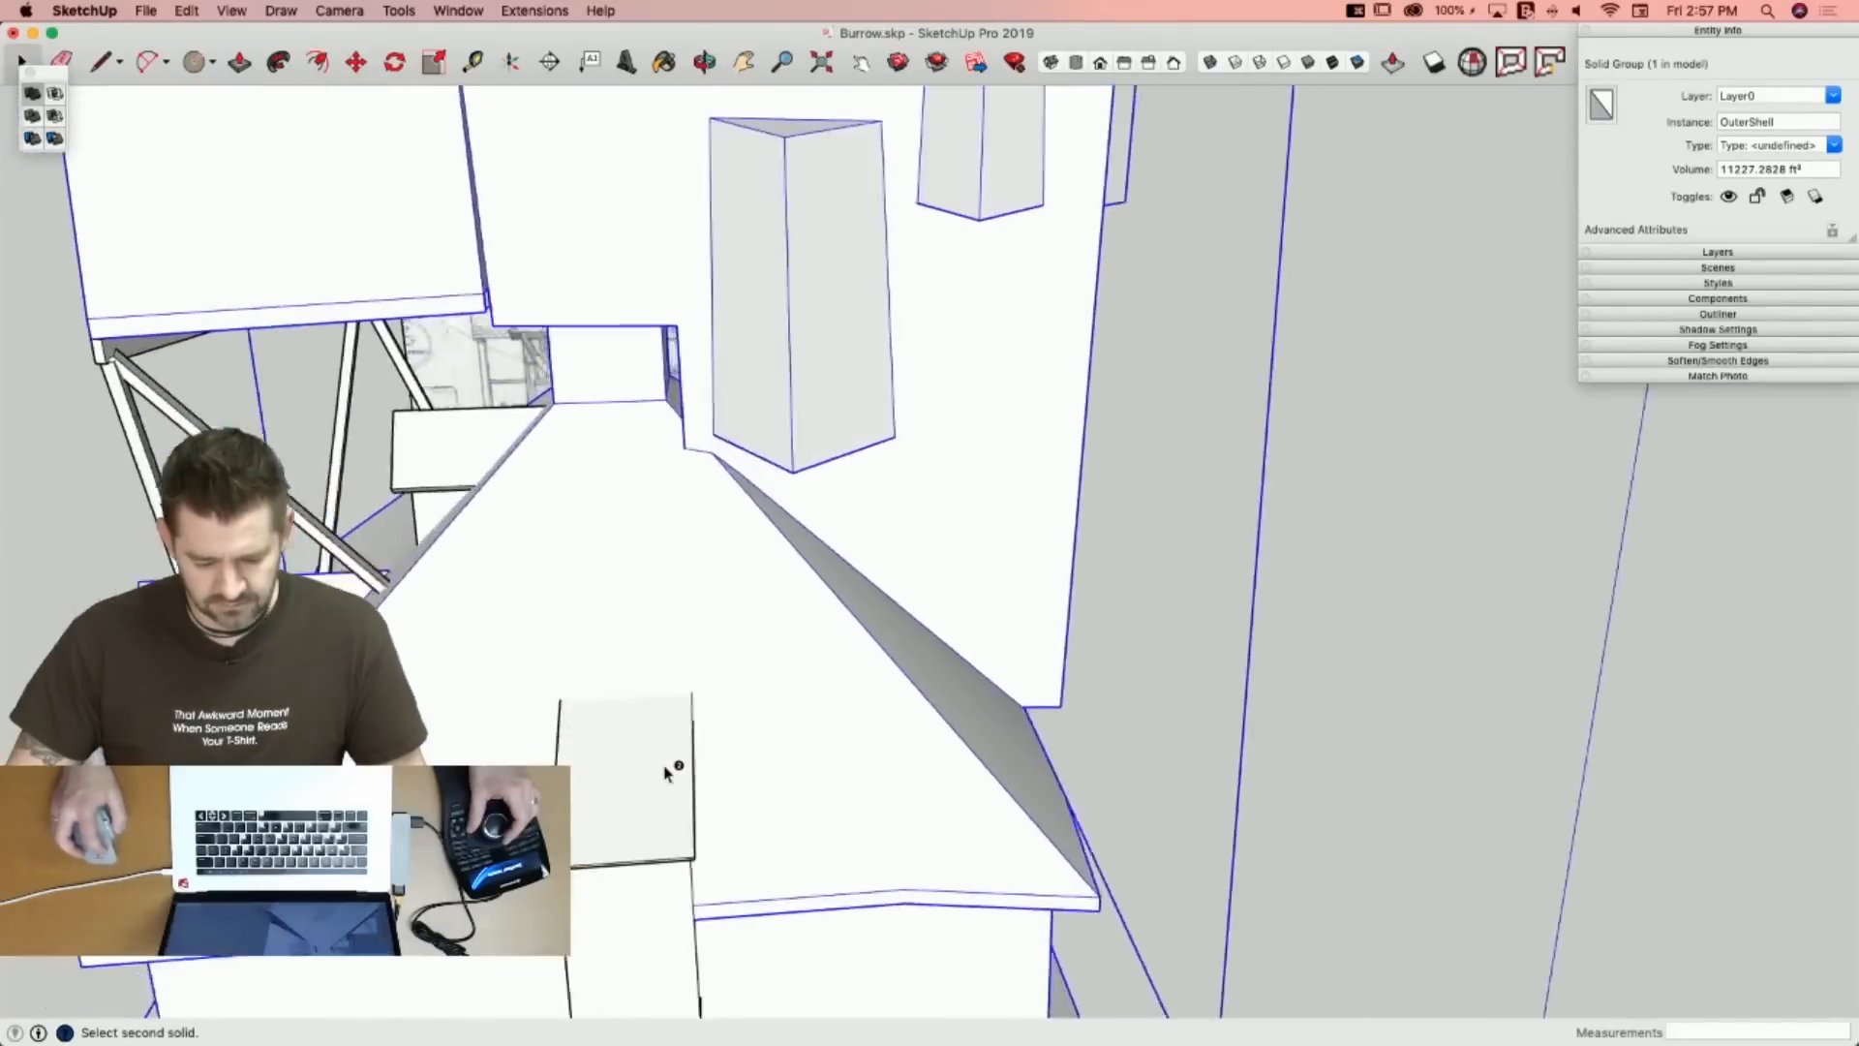
Merge the box dormer on the lower roof and the diagonal braces beneath the raised tower into the house with Outer Shell.
click(670, 772)
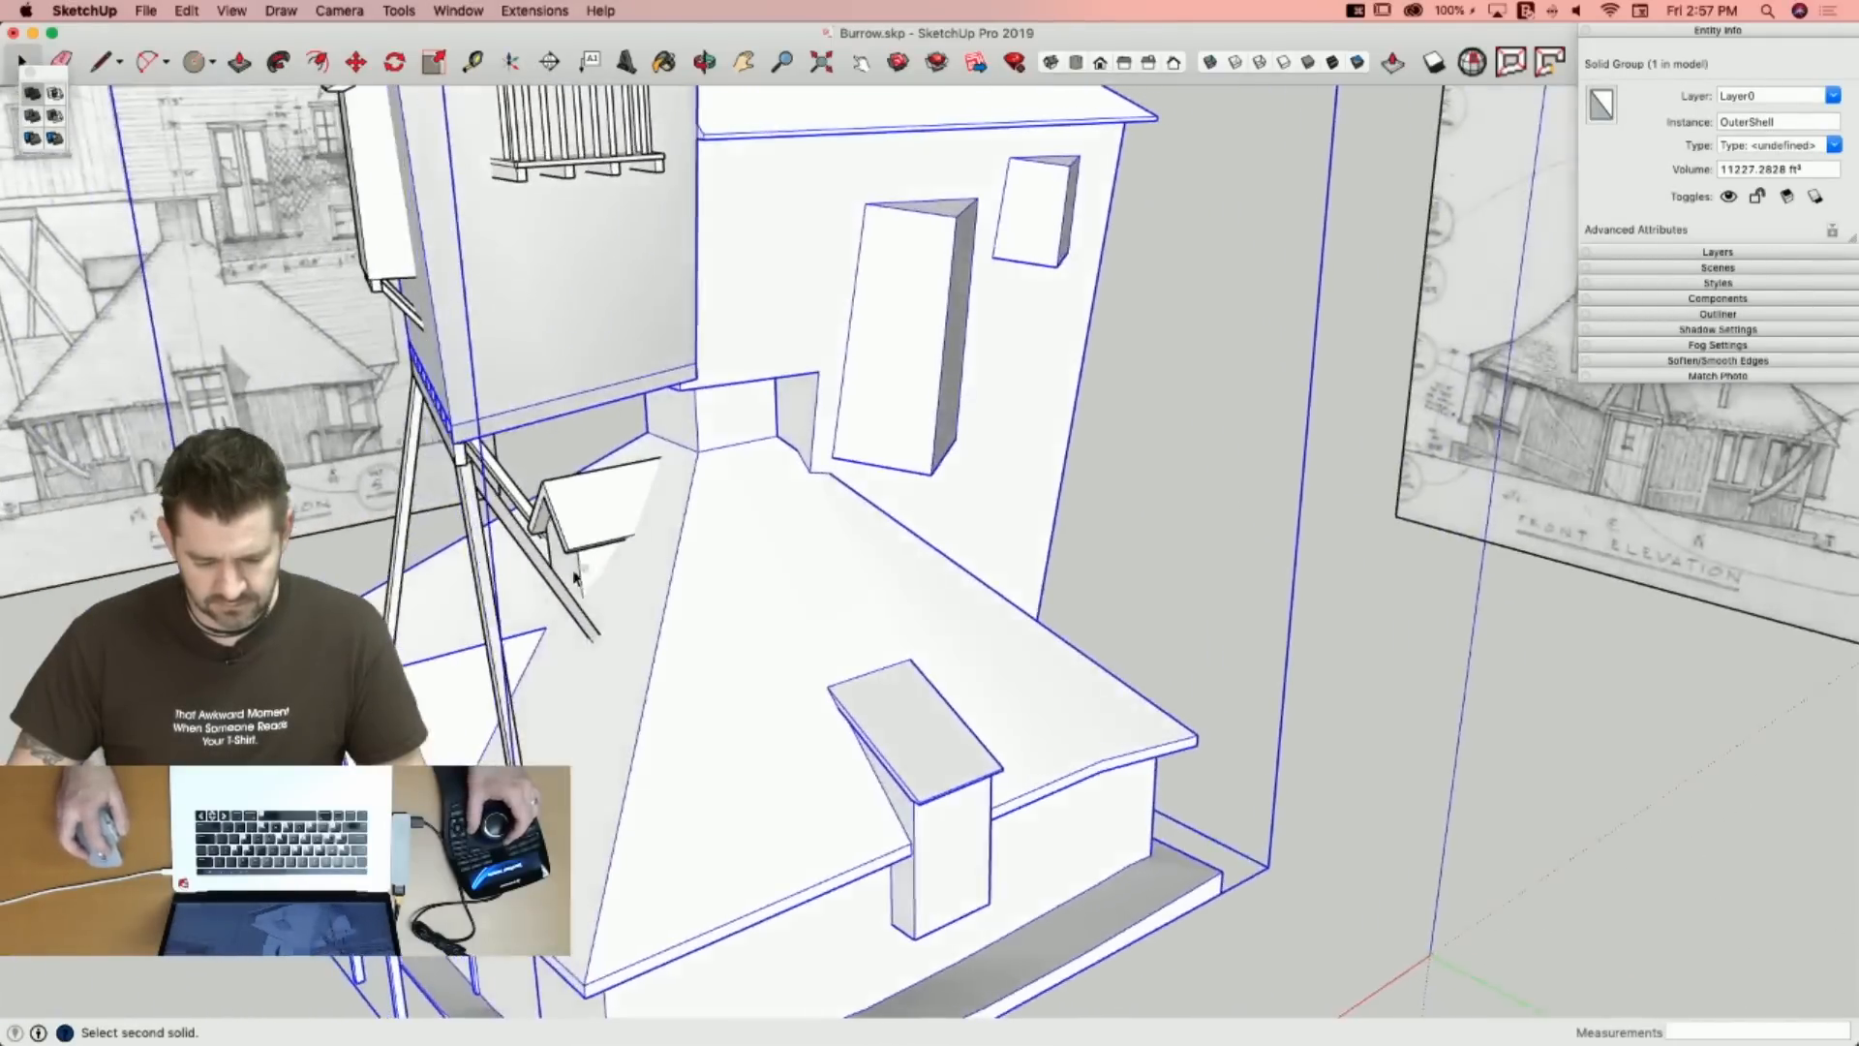
click(560, 586)
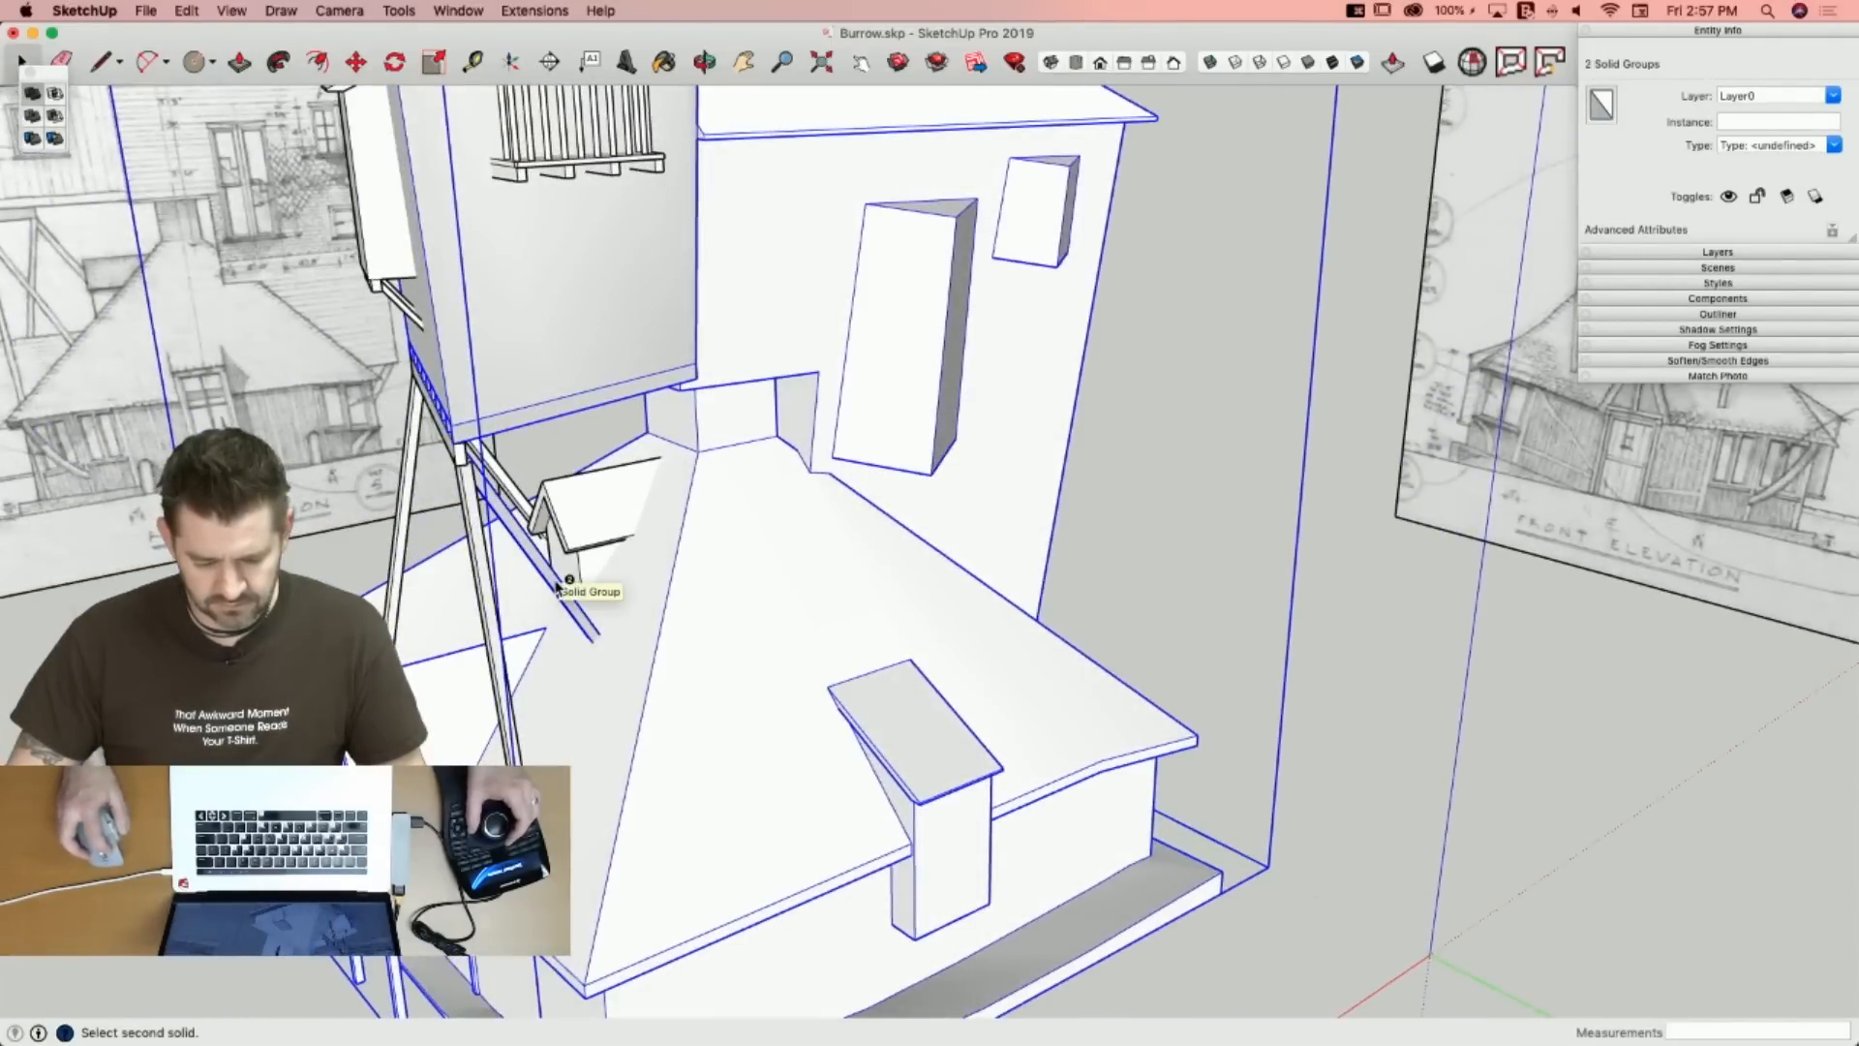
click(488, 599)
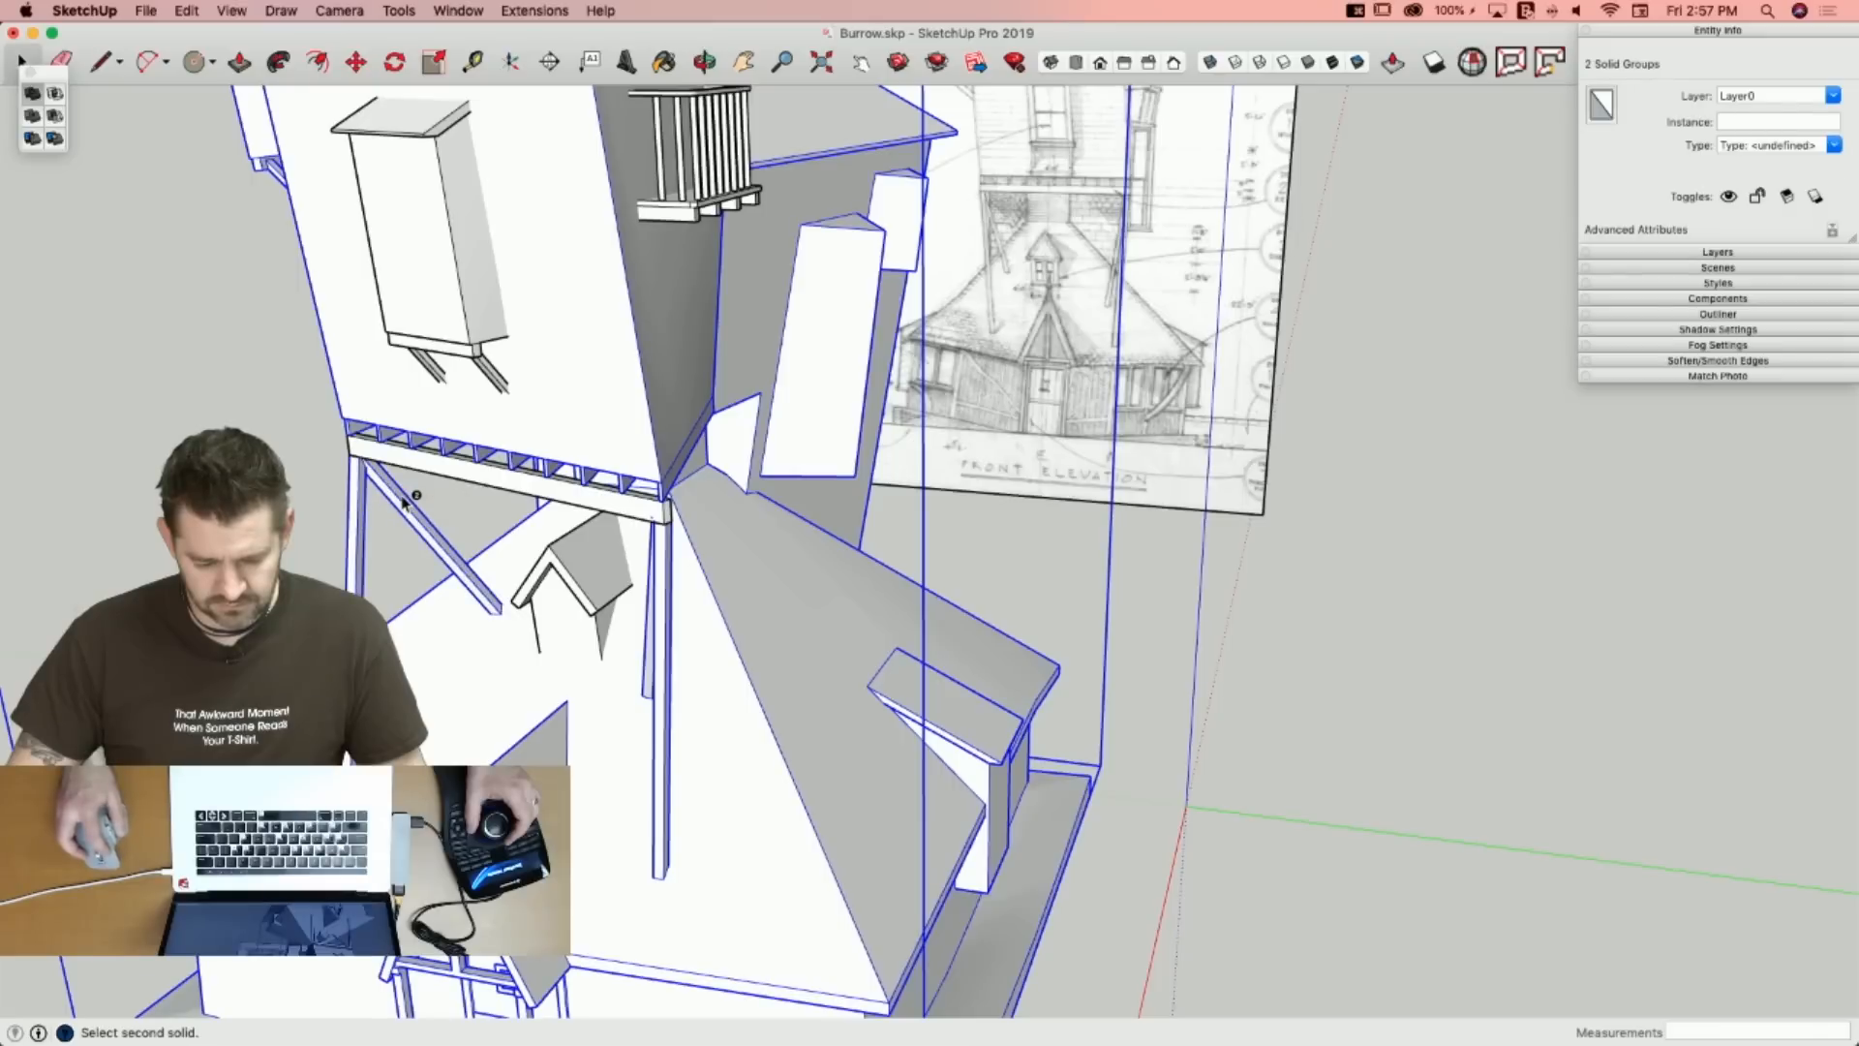
Group all the connected loose geometry of the horizontal beam under the raised tower's joists.
key(space)
click(411, 466)
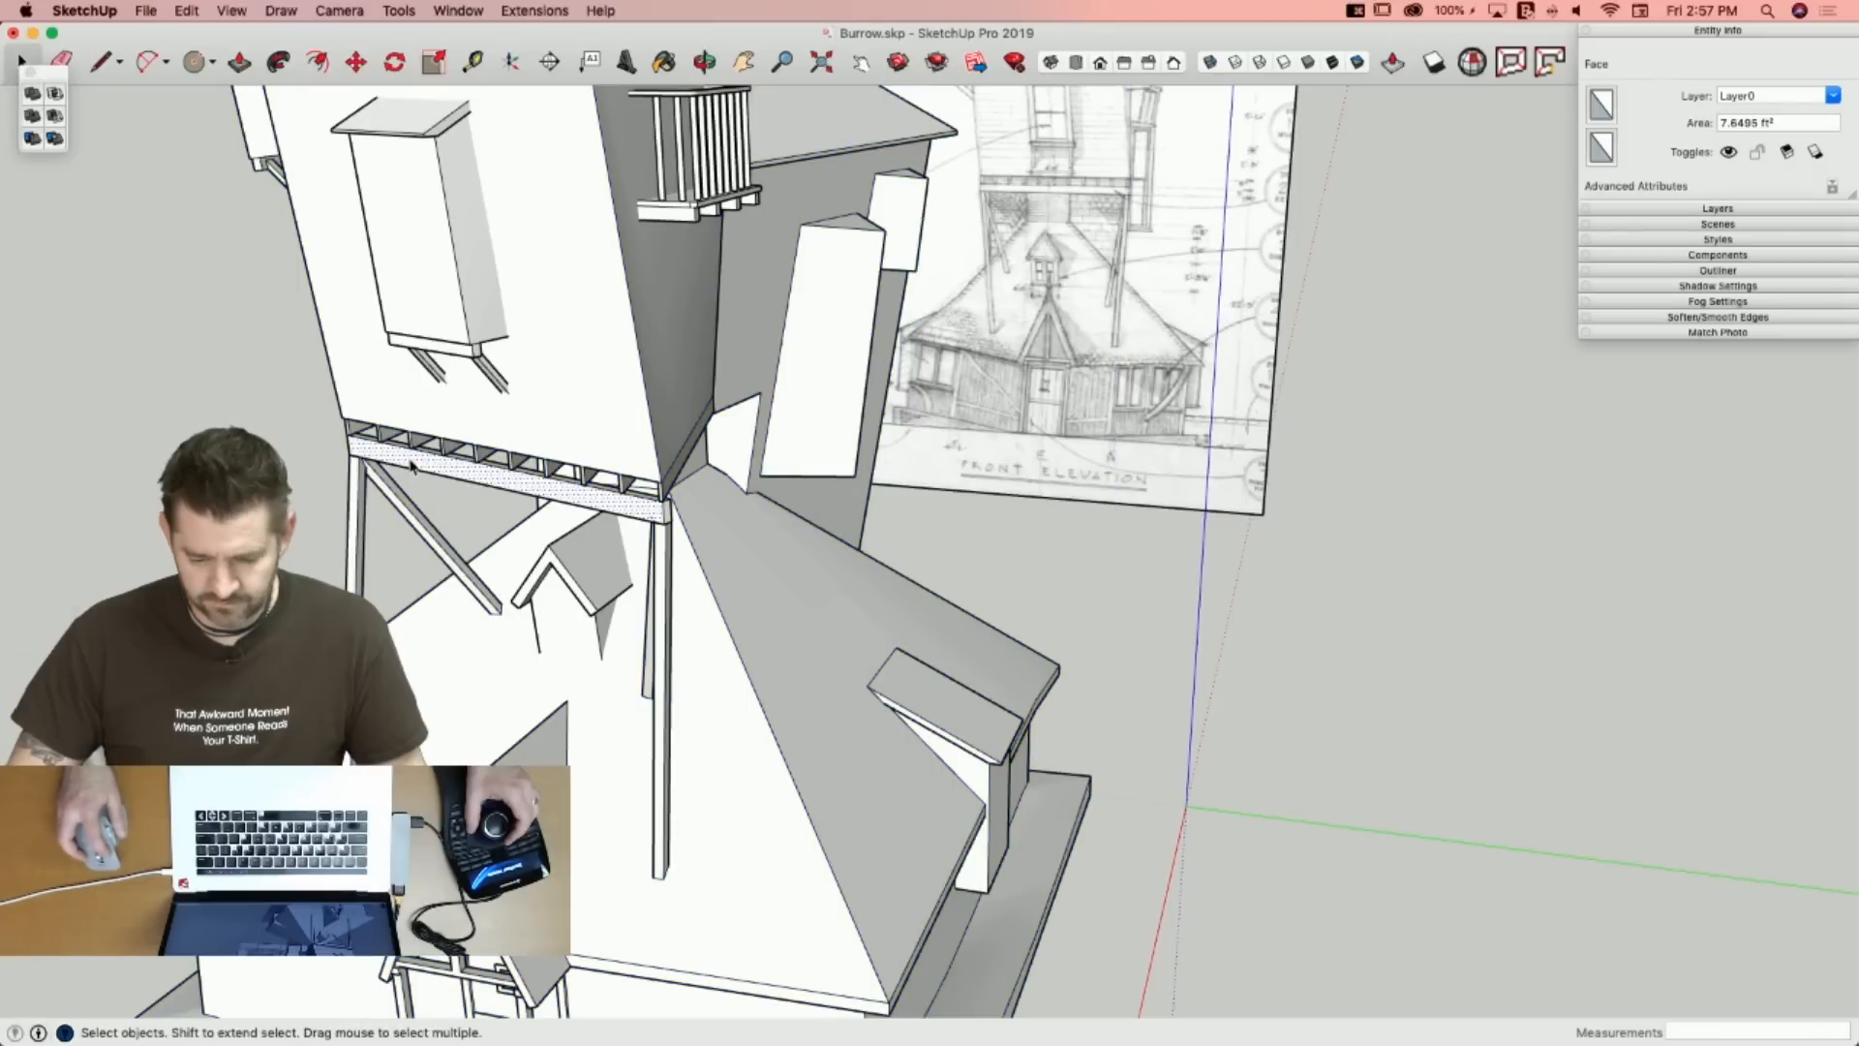
triple_click(411, 467)
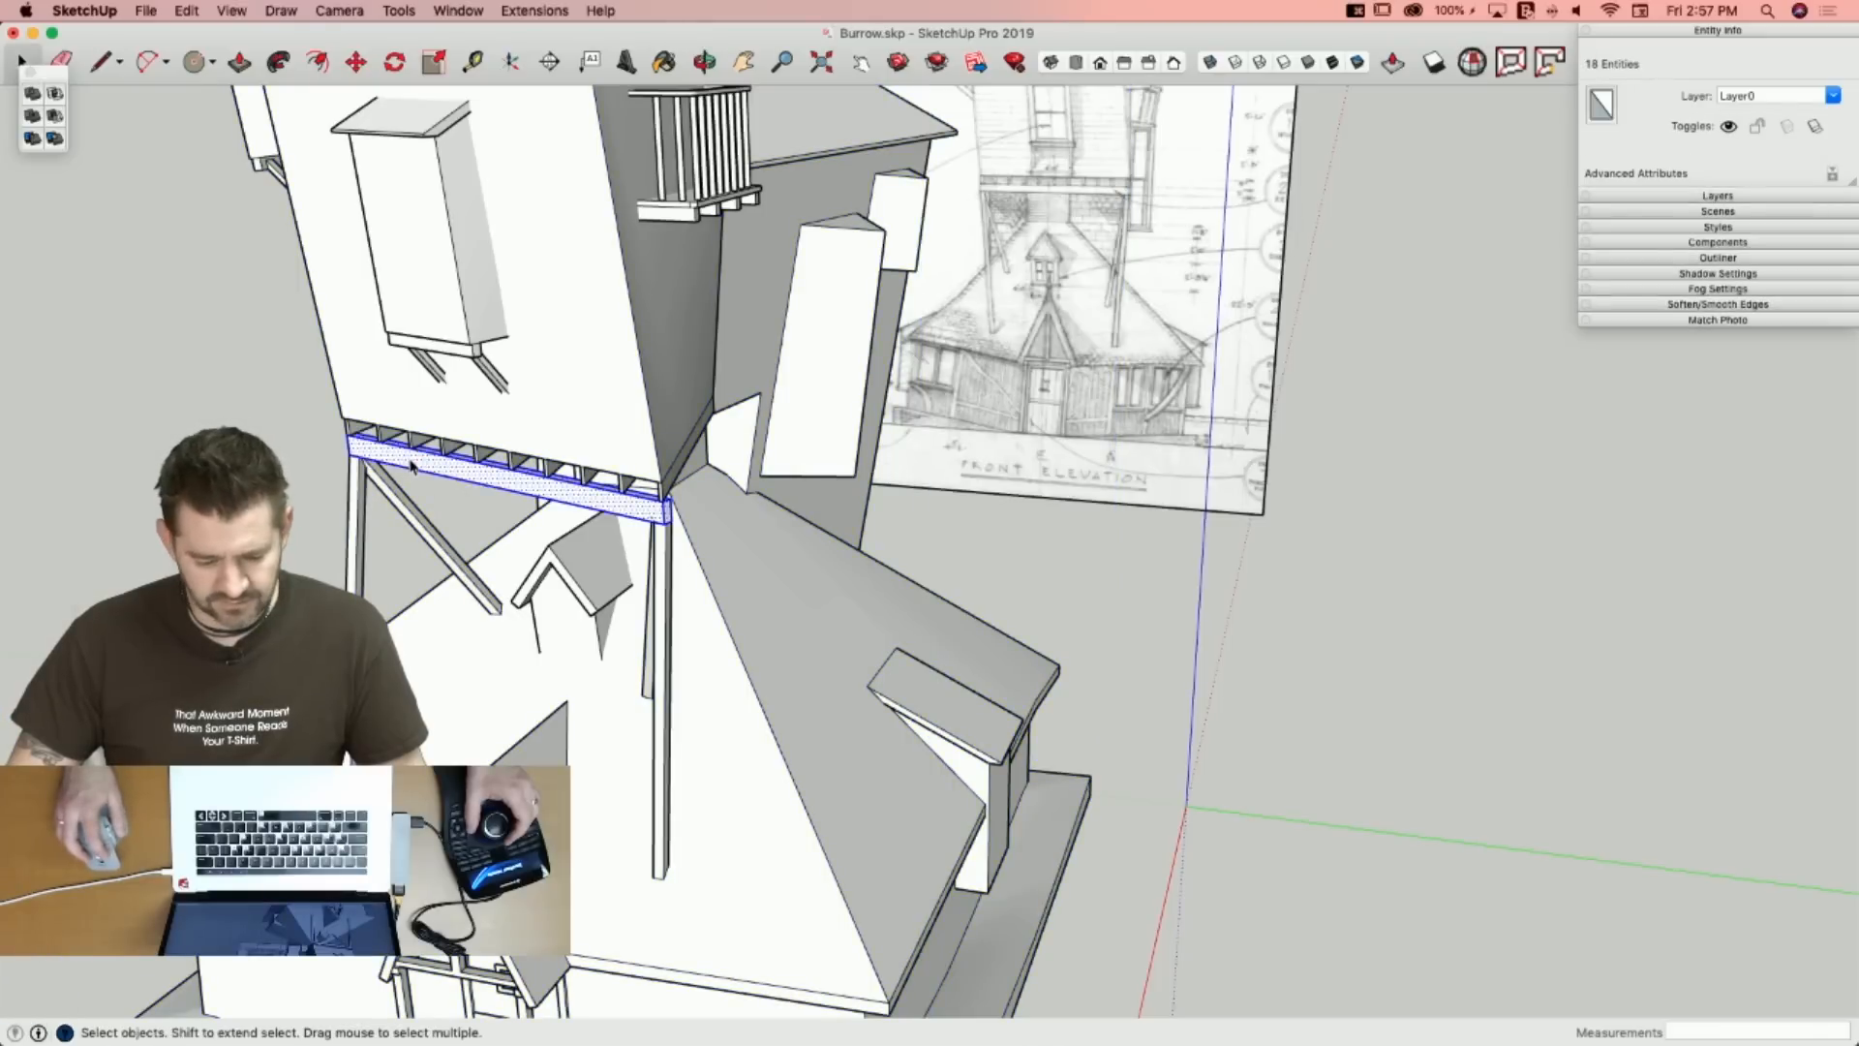
right_click(412, 462)
click(455, 608)
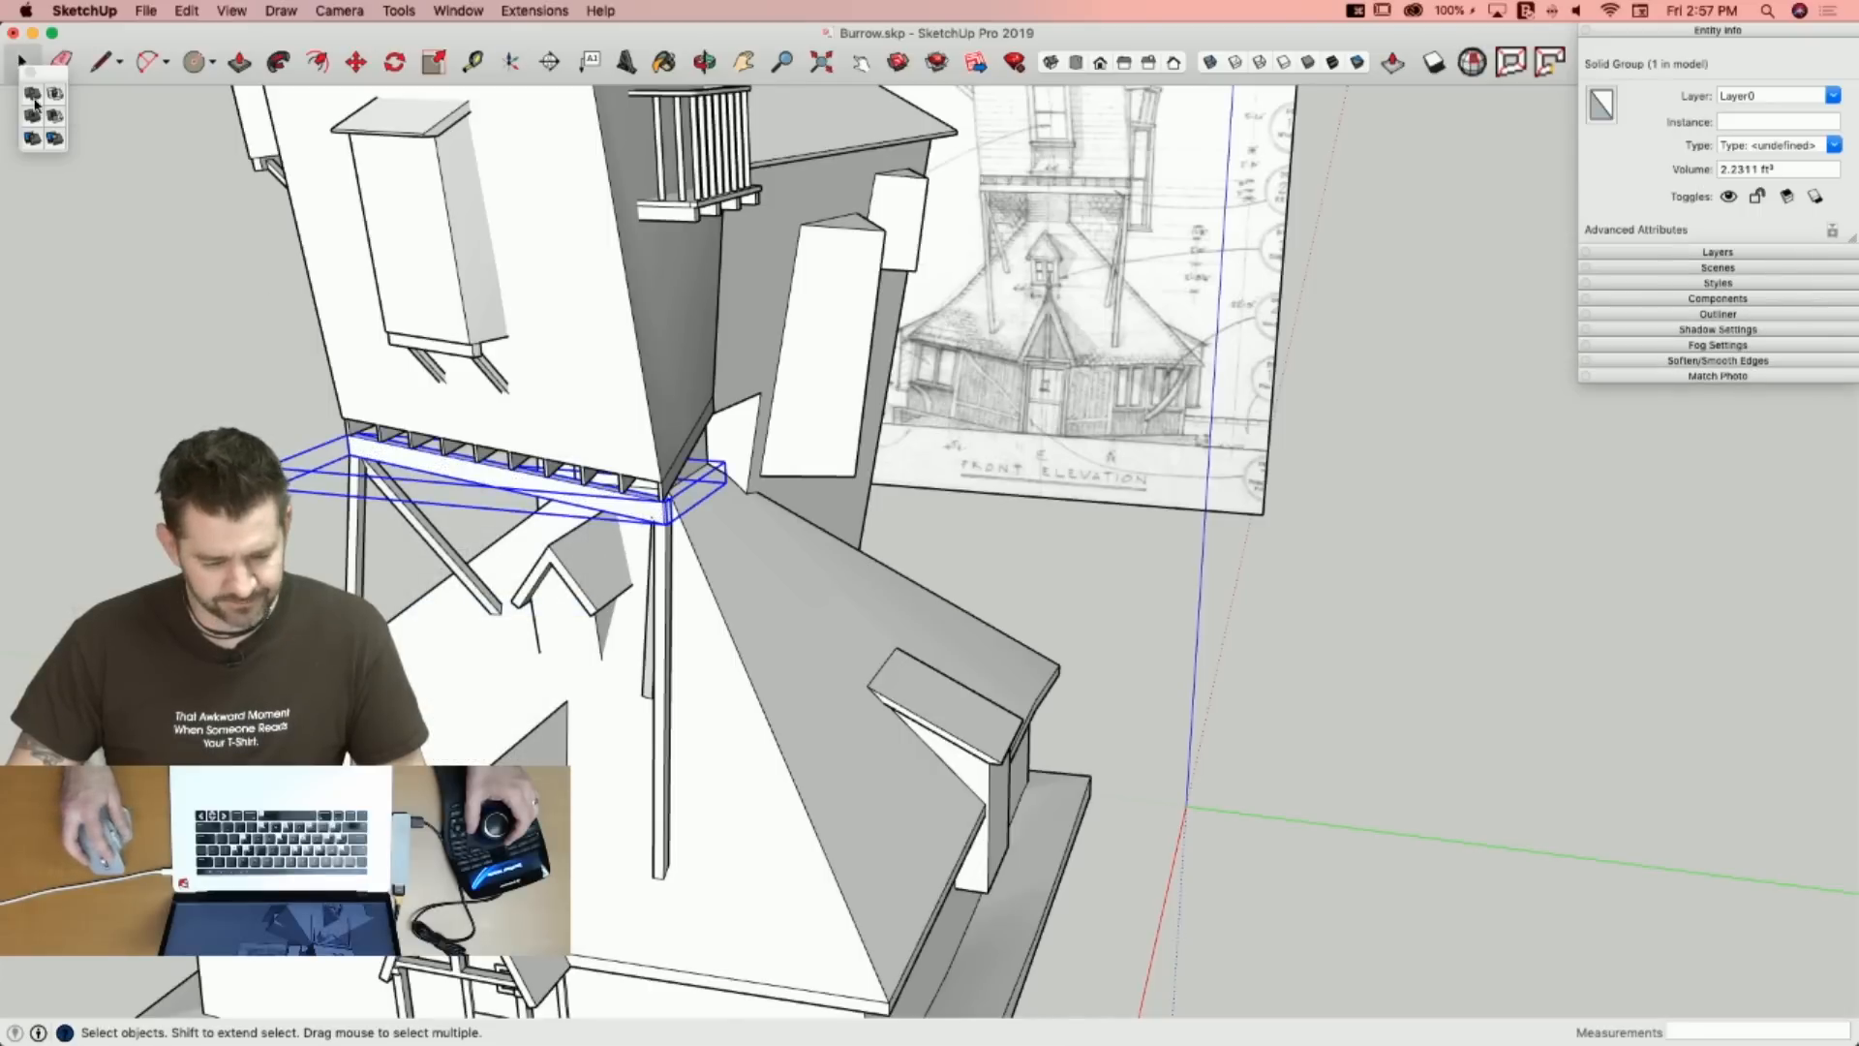
Save the model and merge the horizontal beam group under the tower's joists into the house with Outer Shell.
key(super+s)
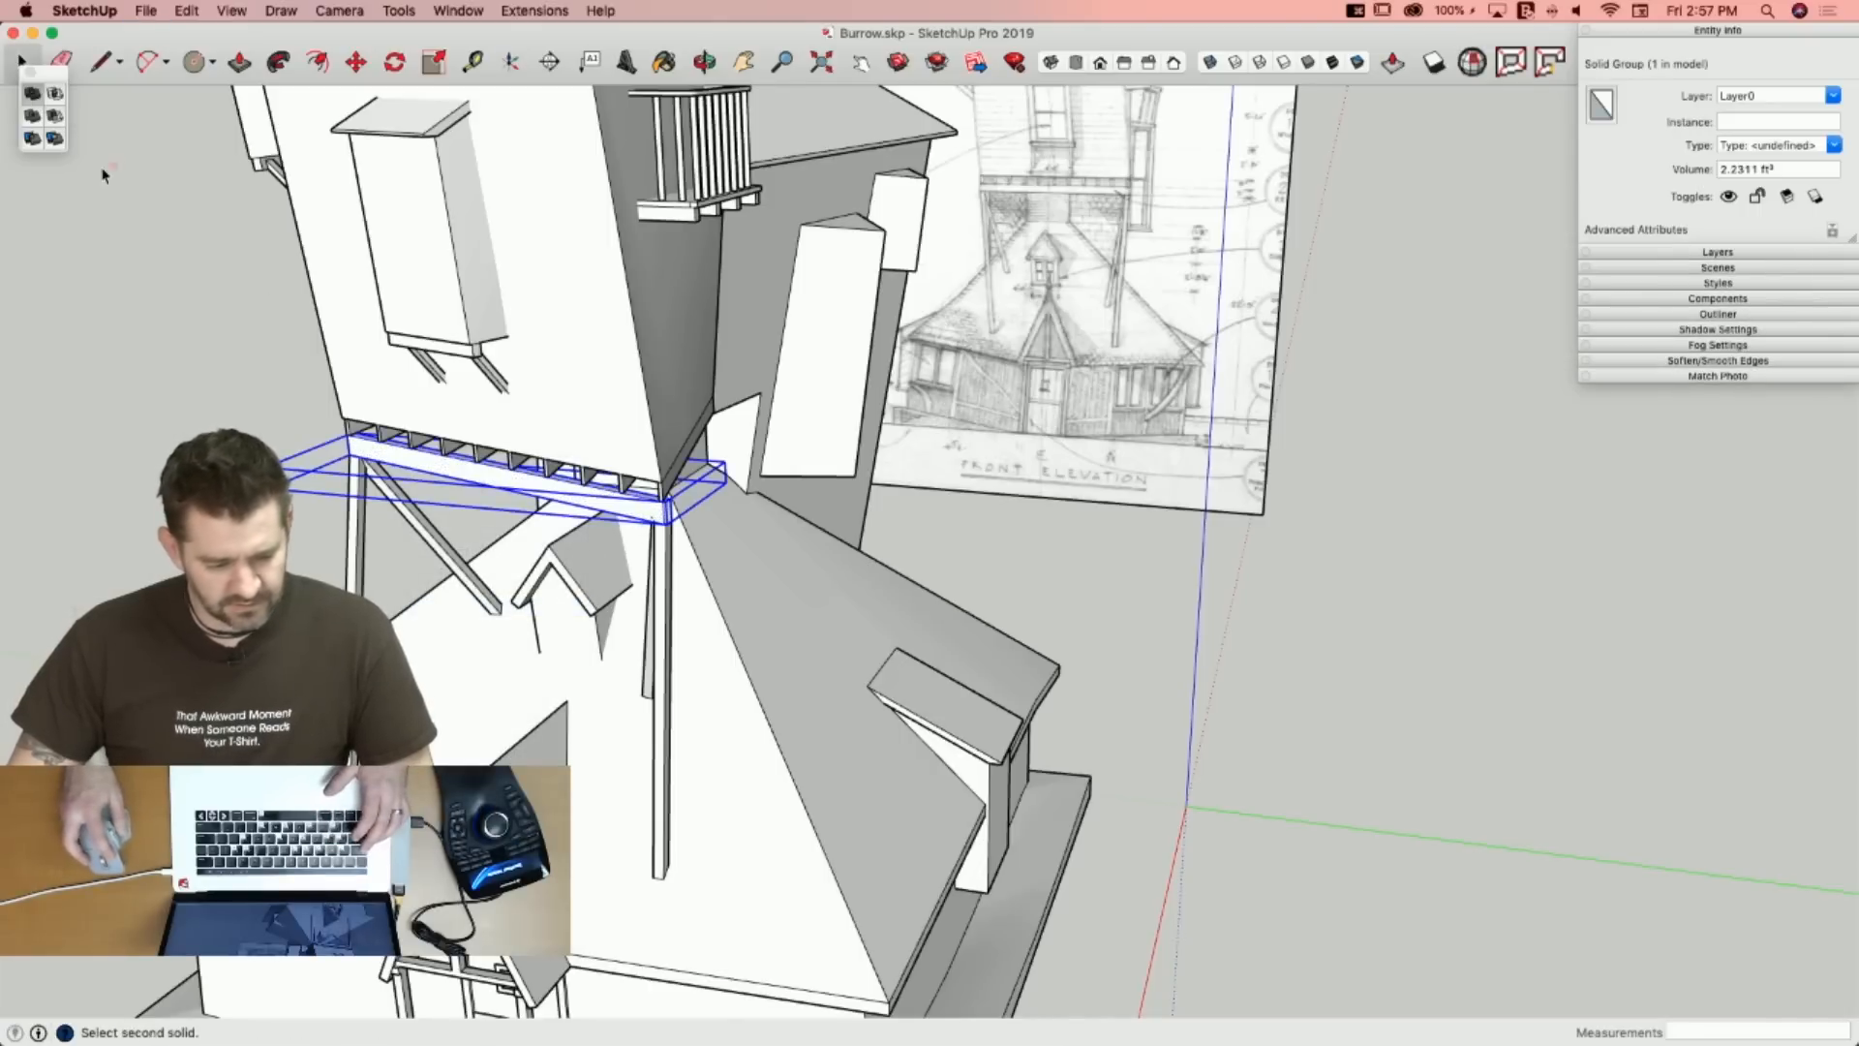
click(625, 462)
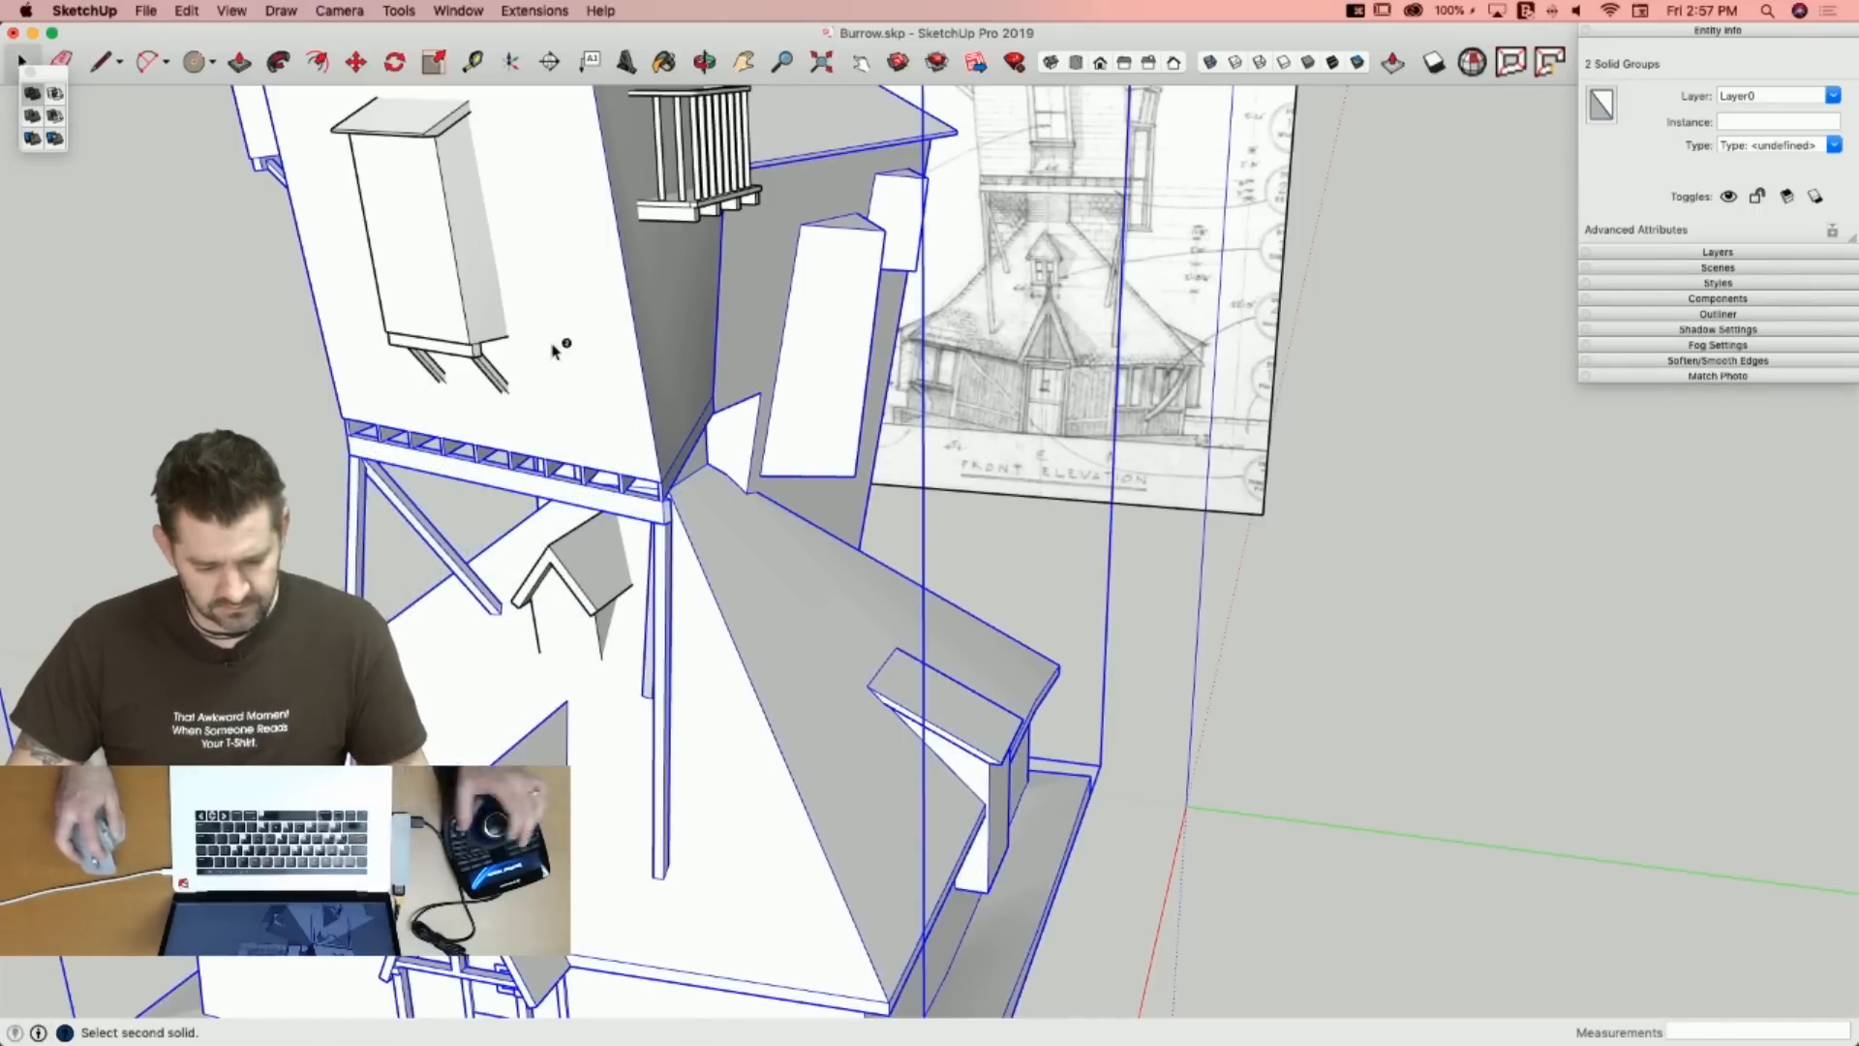
key(space)
Try to fix the small gabled dormer's external faces and the tower bay's internal faces with Solid Inspector, and undo the fixes.
click(575, 574)
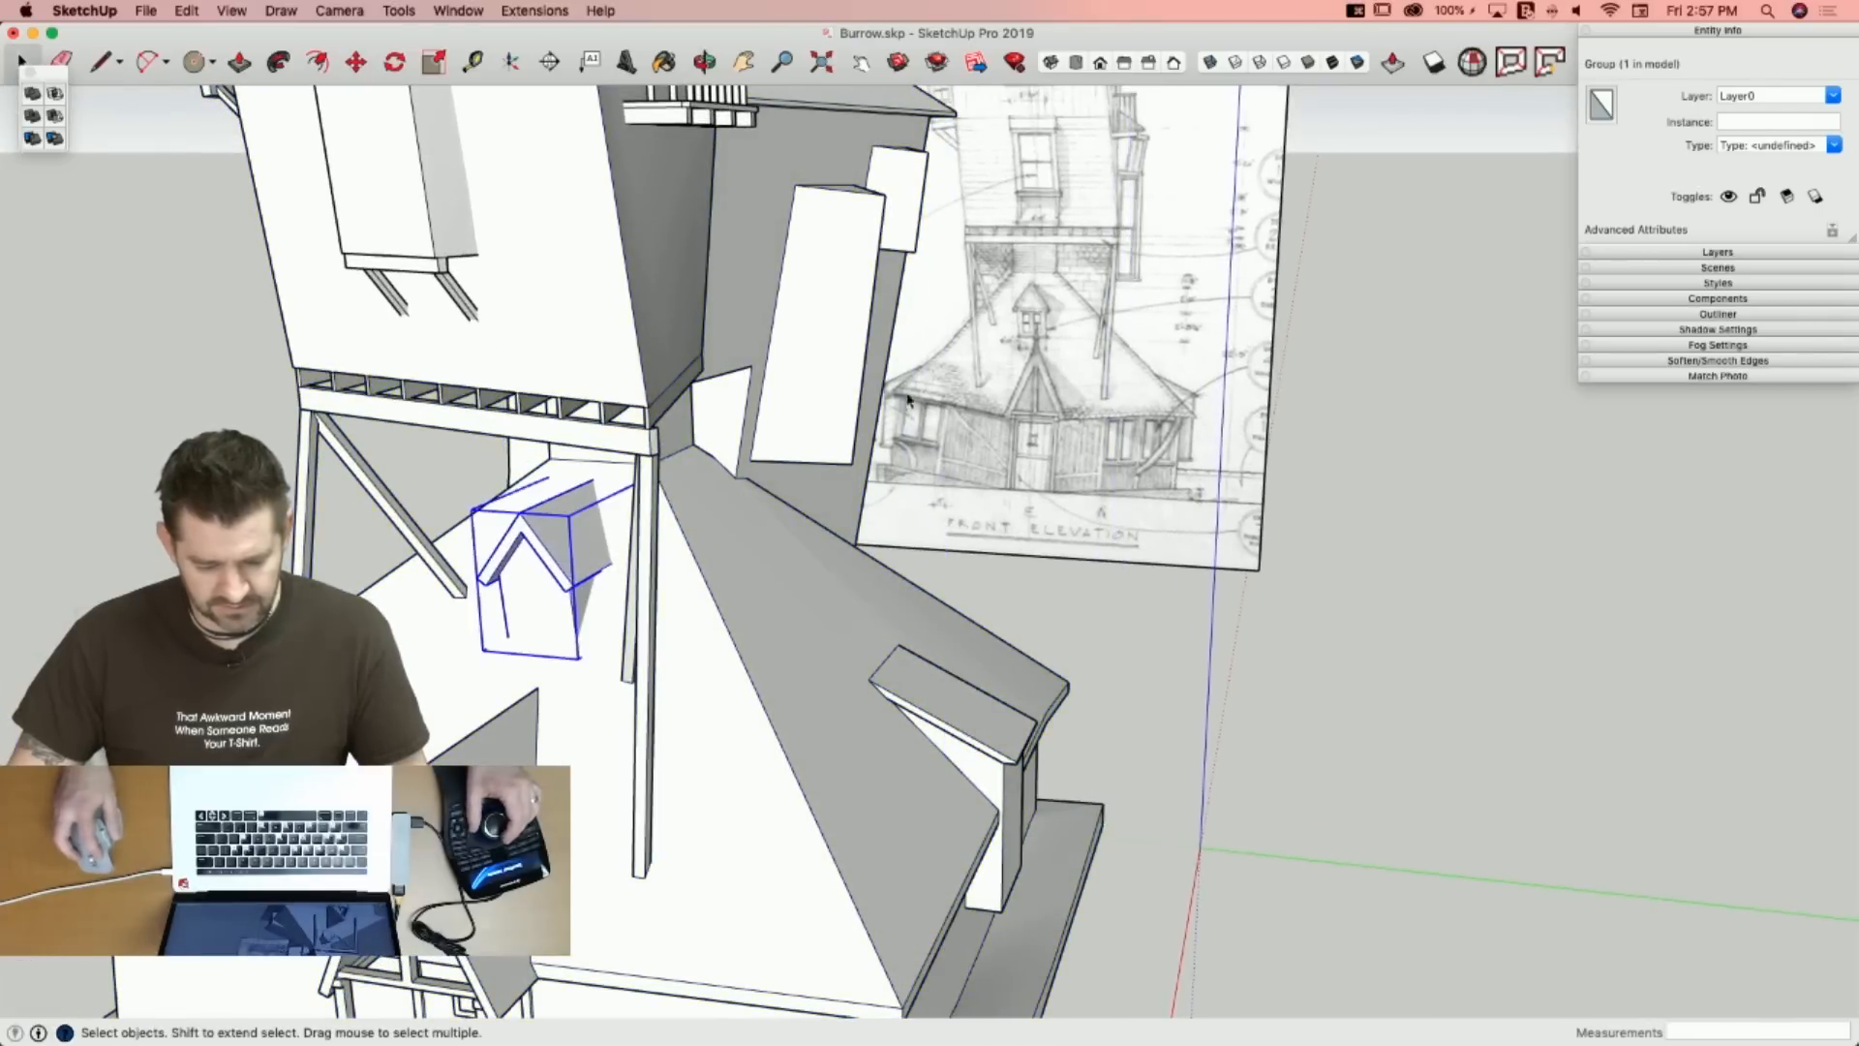
click(1471, 61)
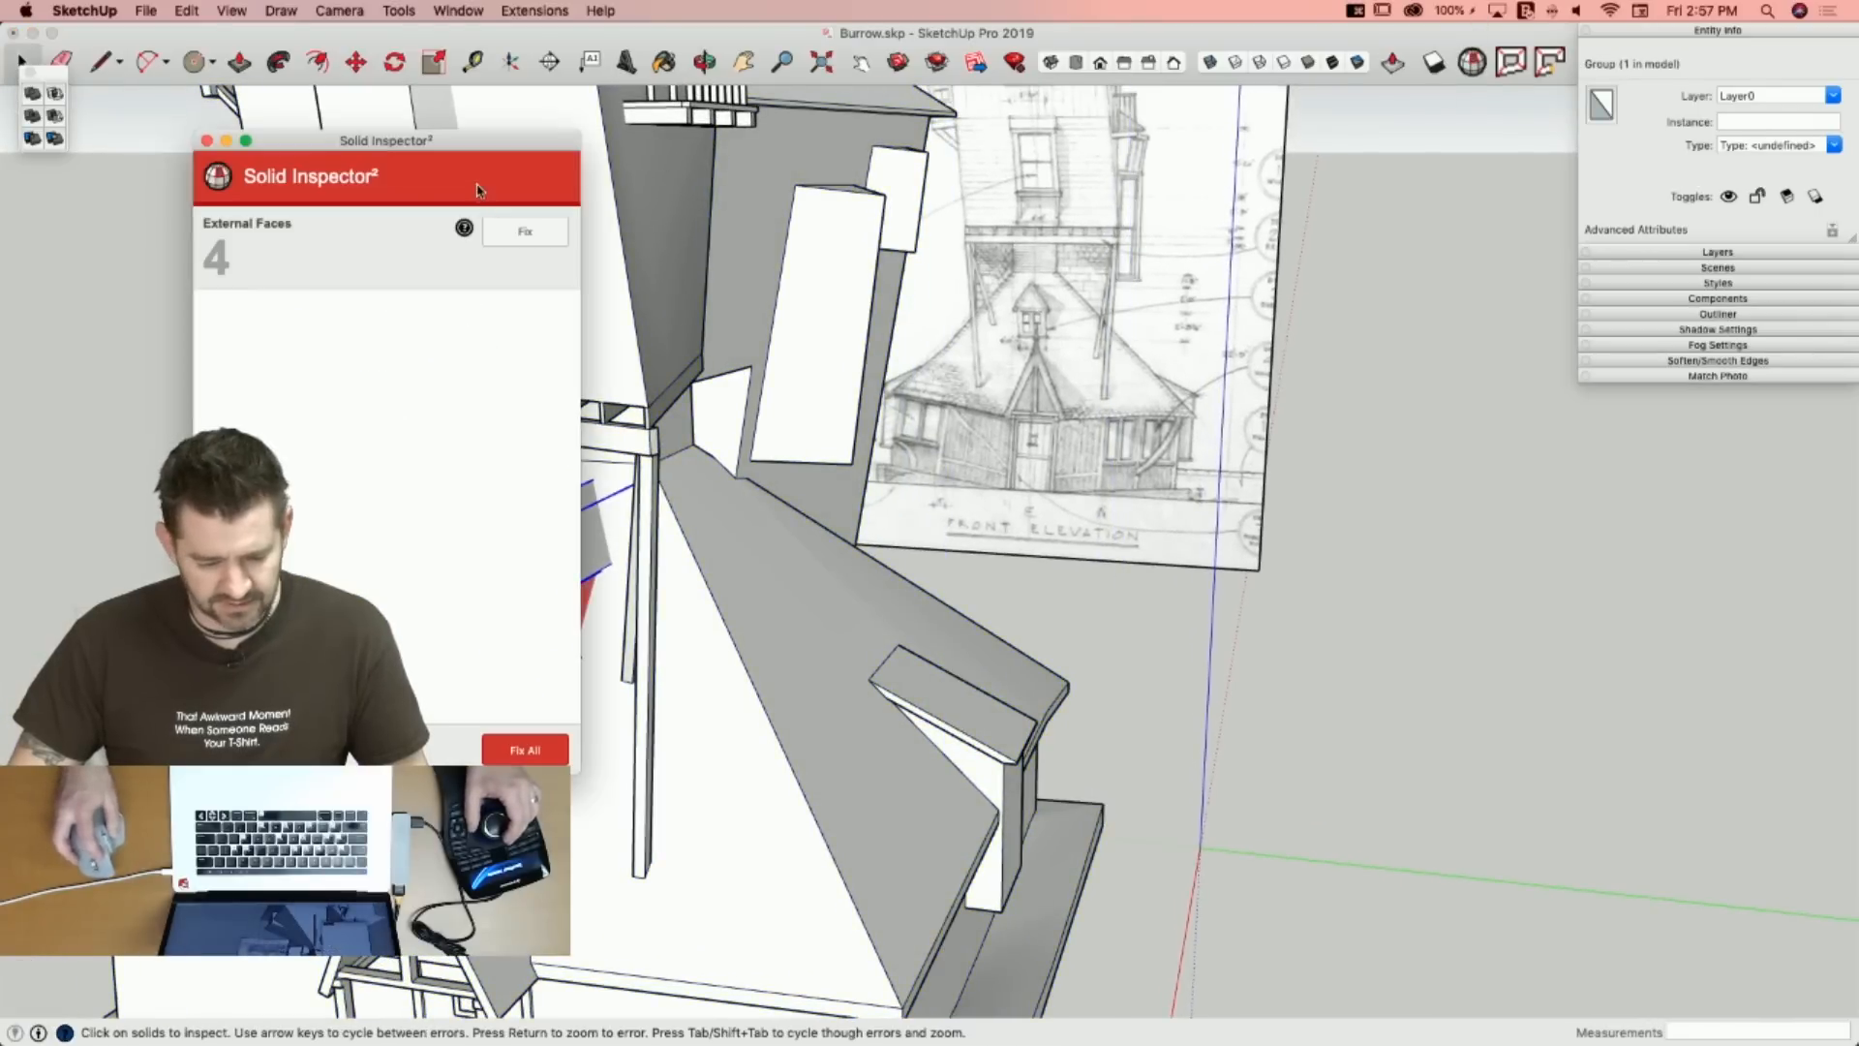
click(512, 240)
drag(338, 152, 1222, 358)
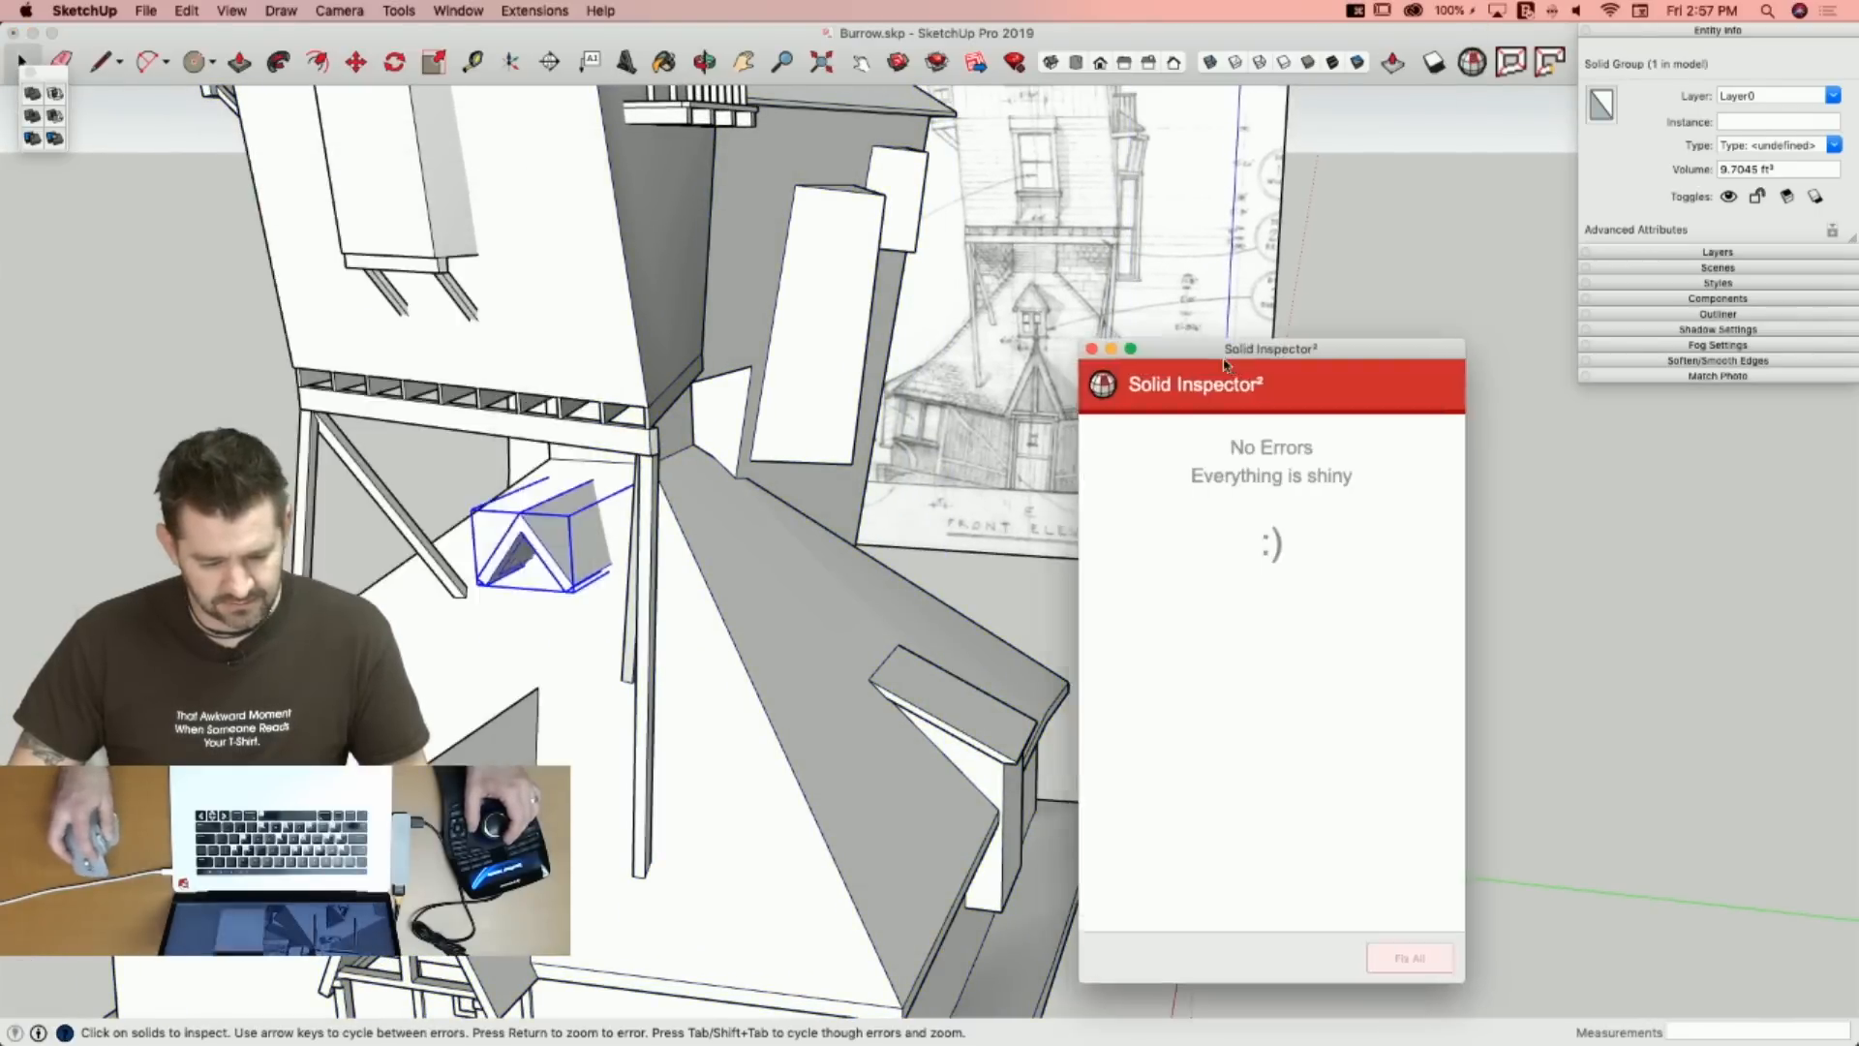
click(426, 208)
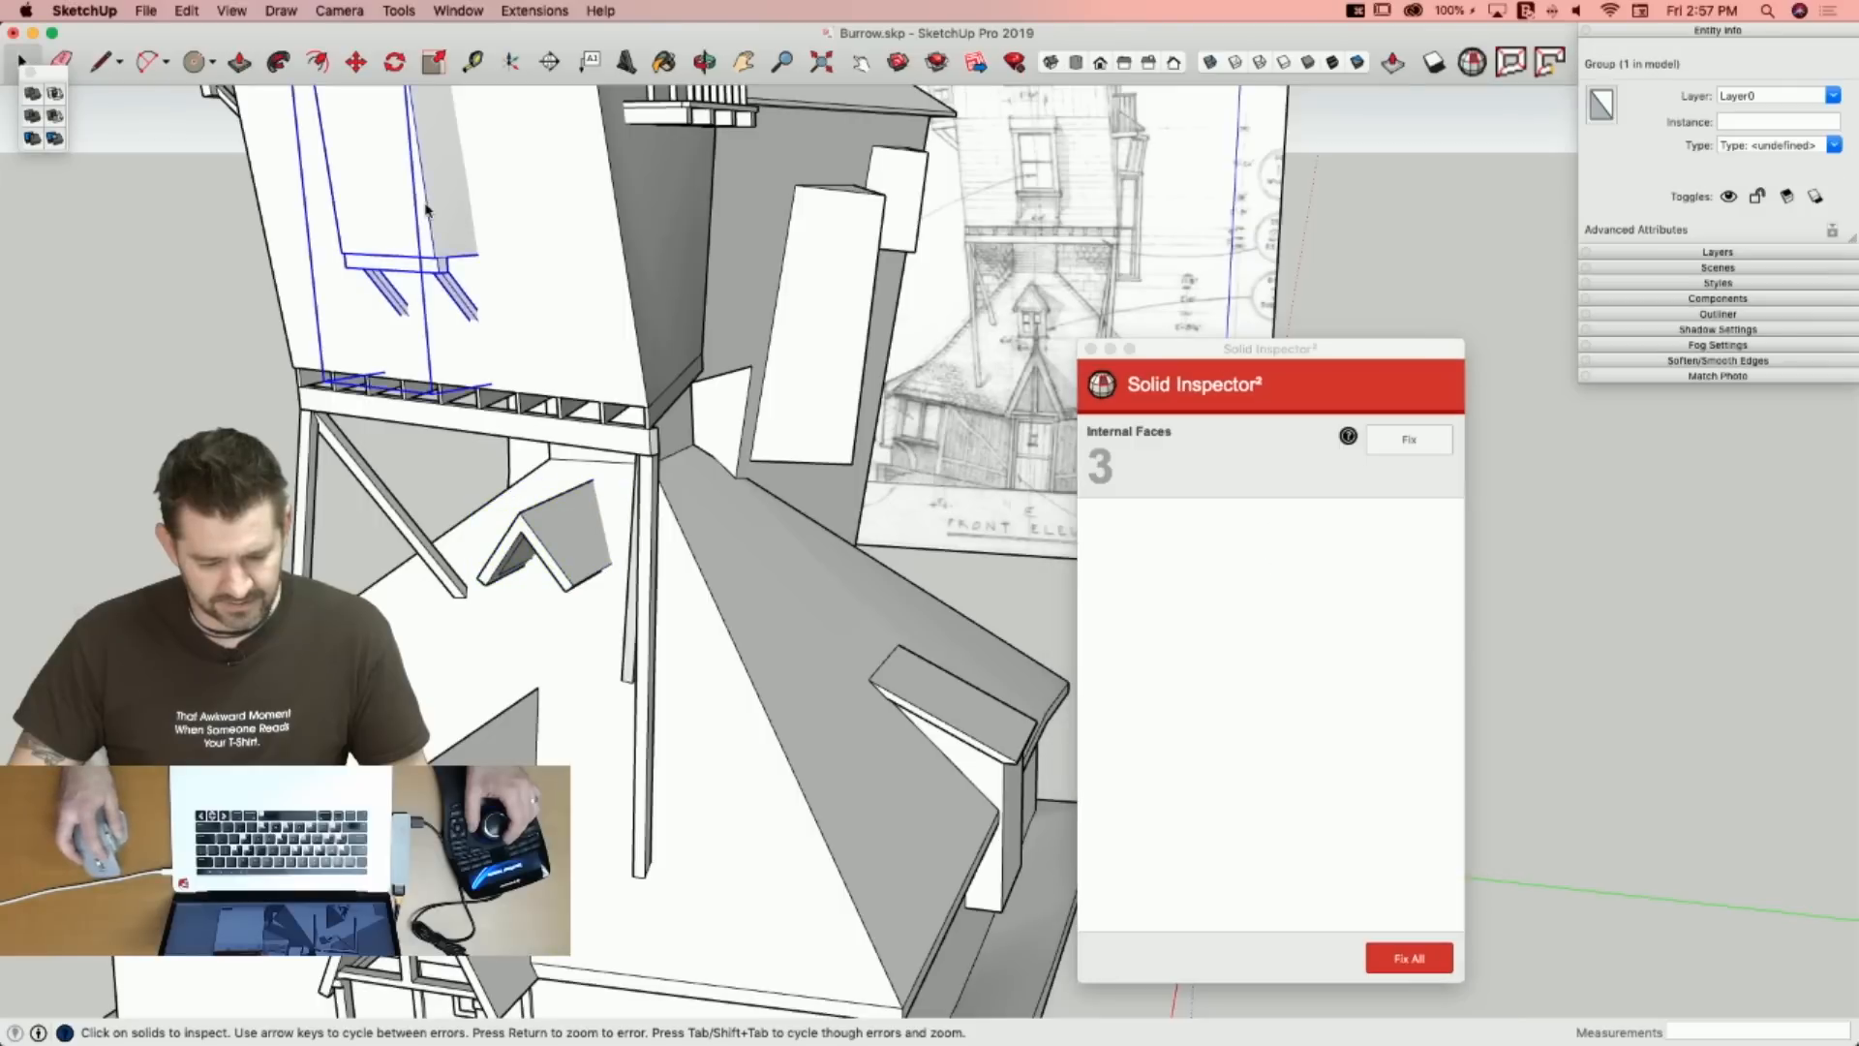
click(1443, 448)
click(1091, 351)
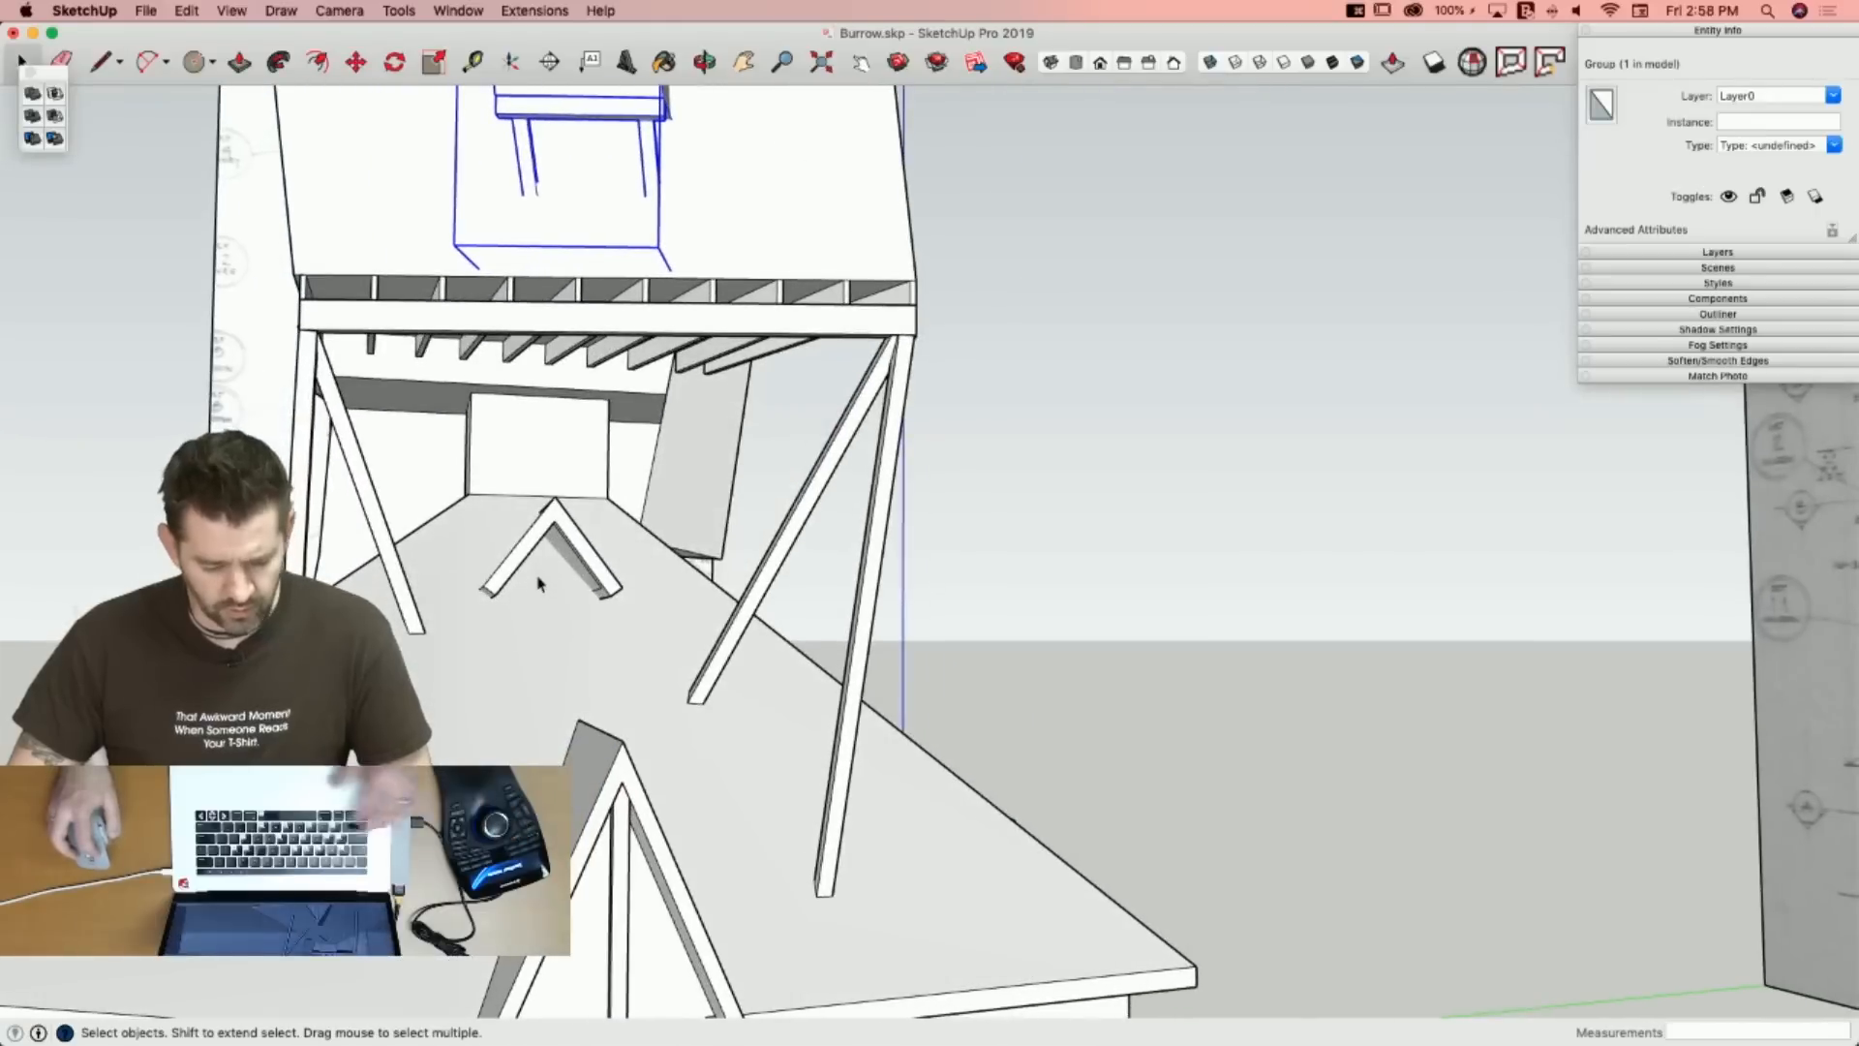
click(581, 557)
key(super+z)
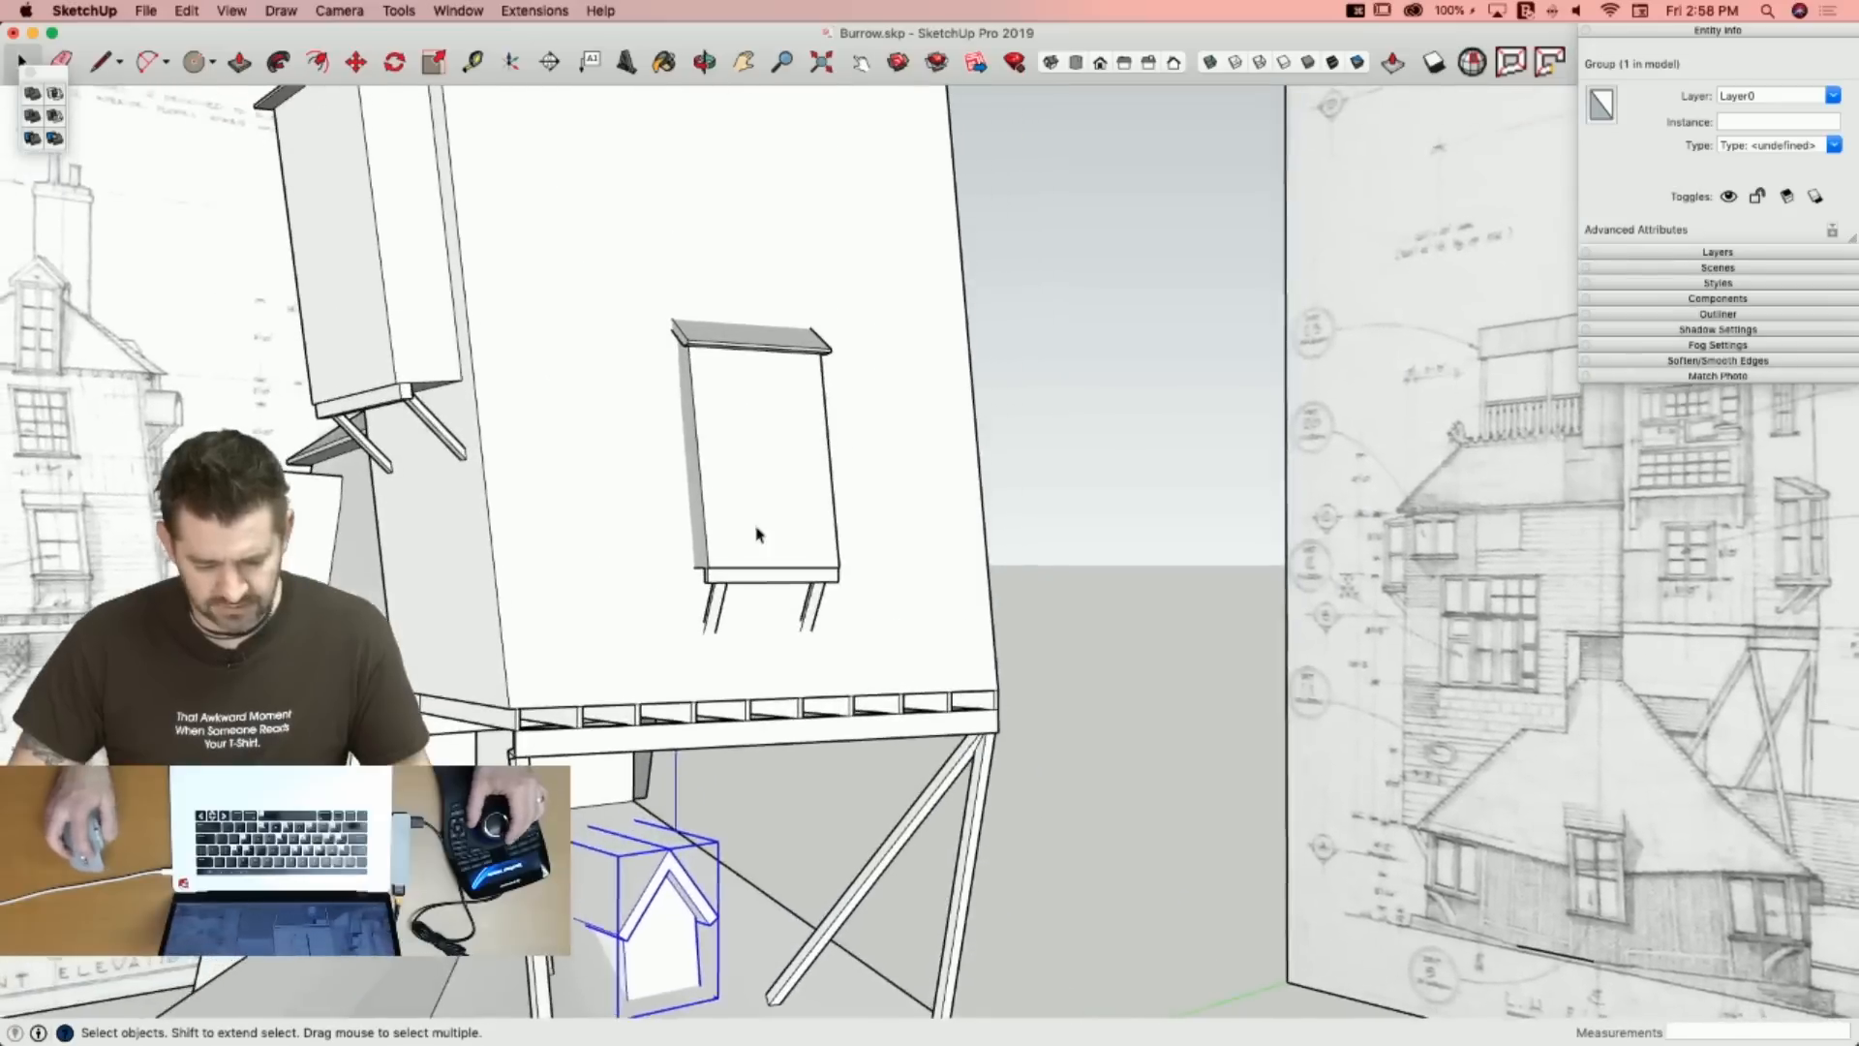
Fix the internal faces of the bracketed bay above the joists with Solid Inspector and merge it into the house with Outer Shell.
click(758, 531)
click(1470, 63)
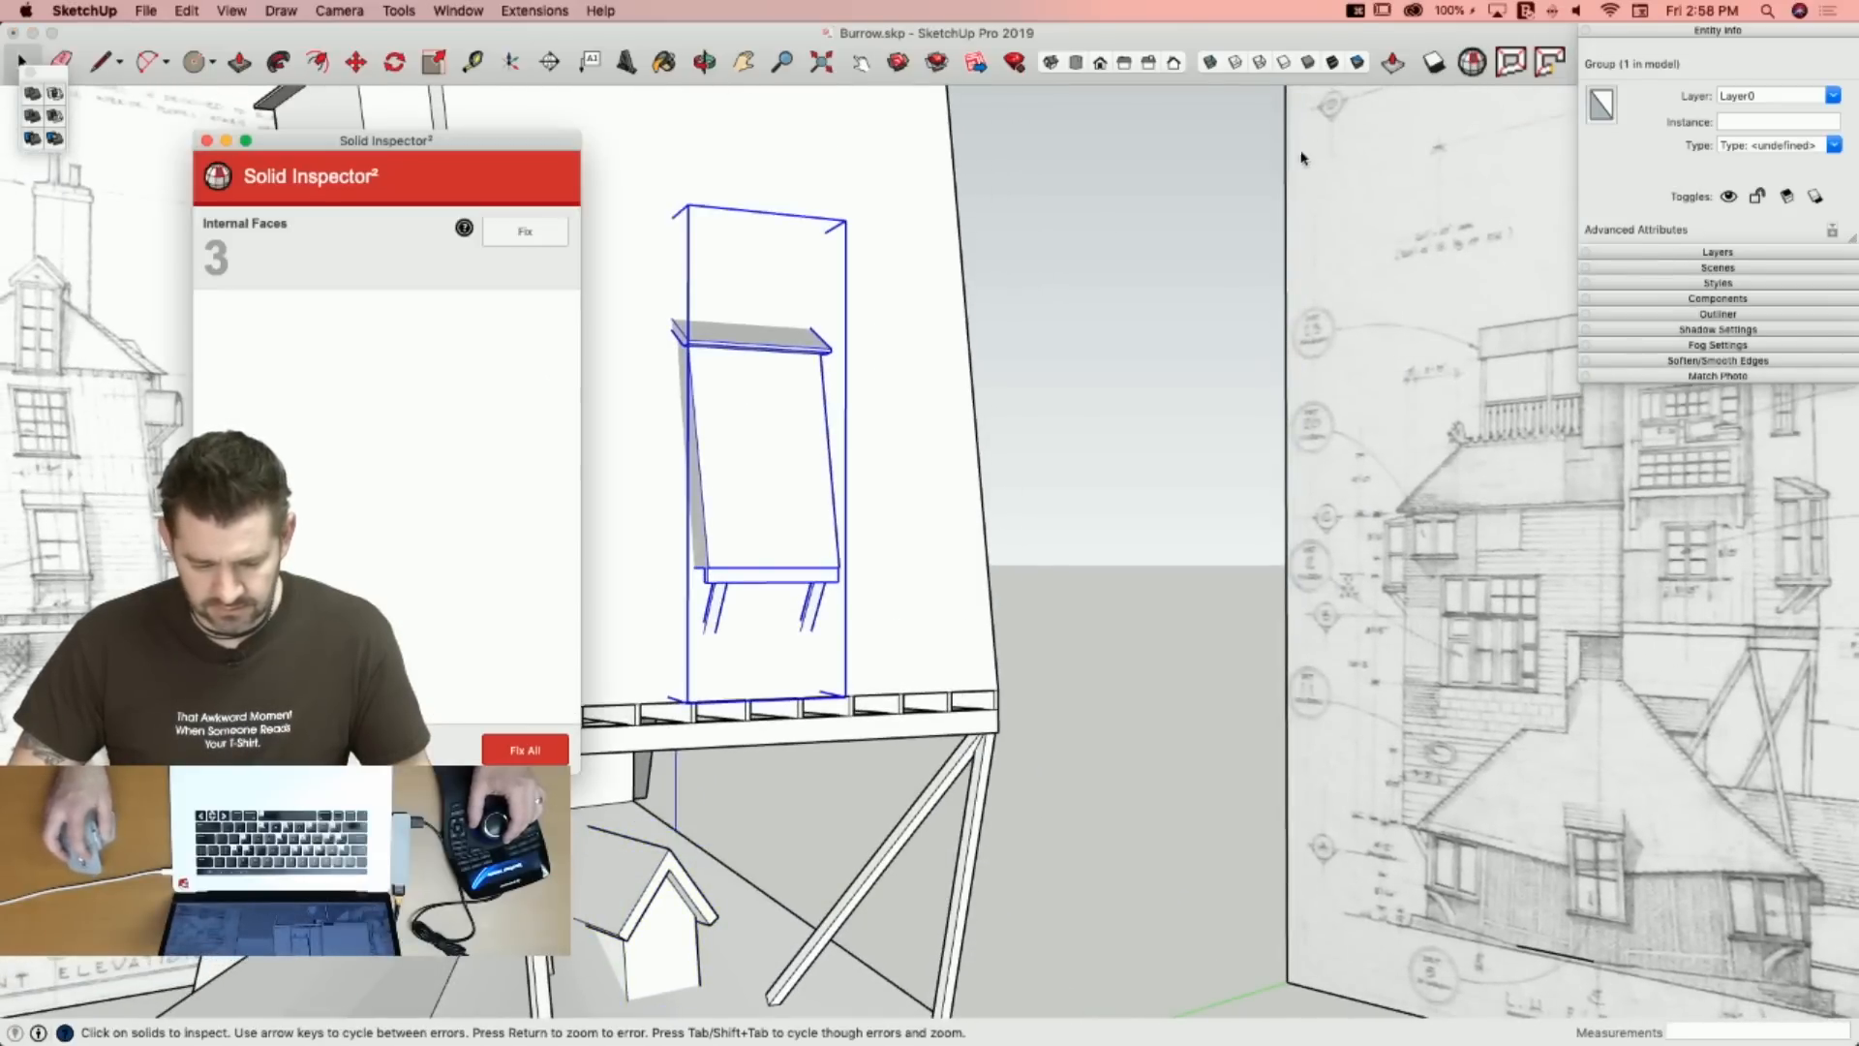
click(524, 232)
click(206, 141)
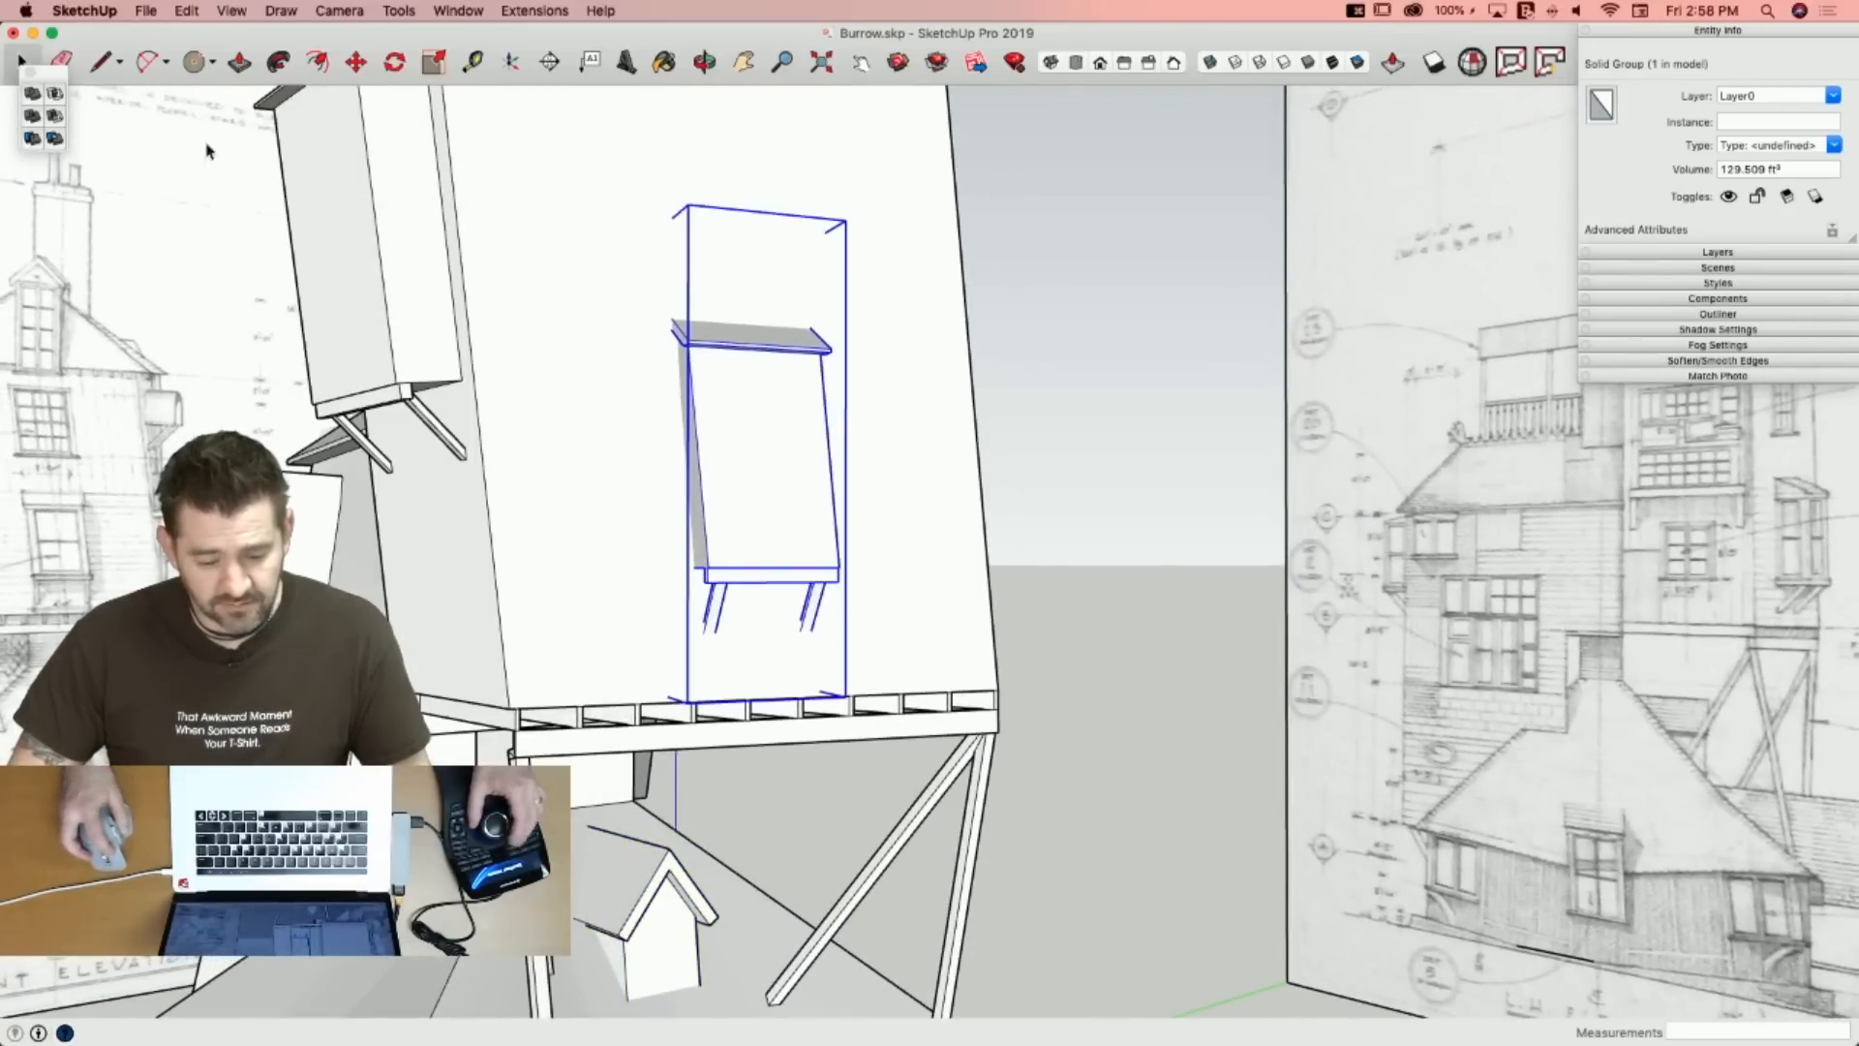
click(905, 481)
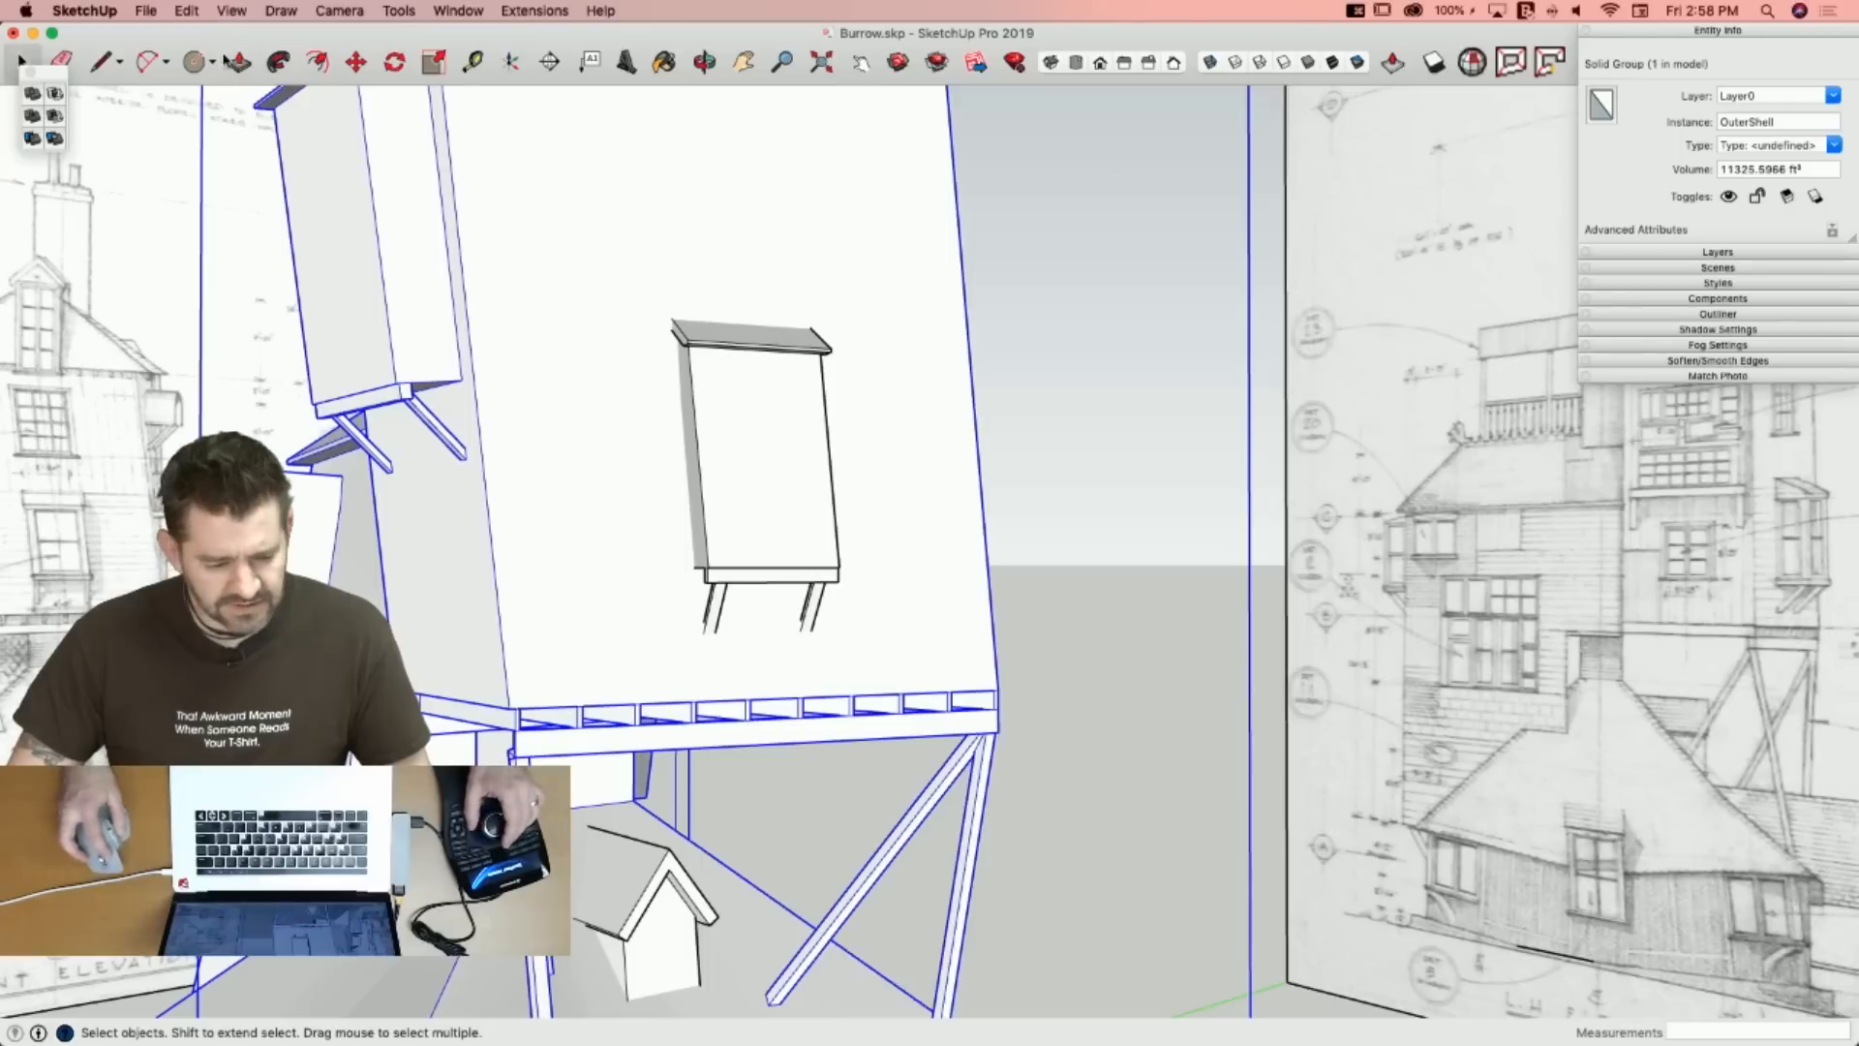
click(823, 434)
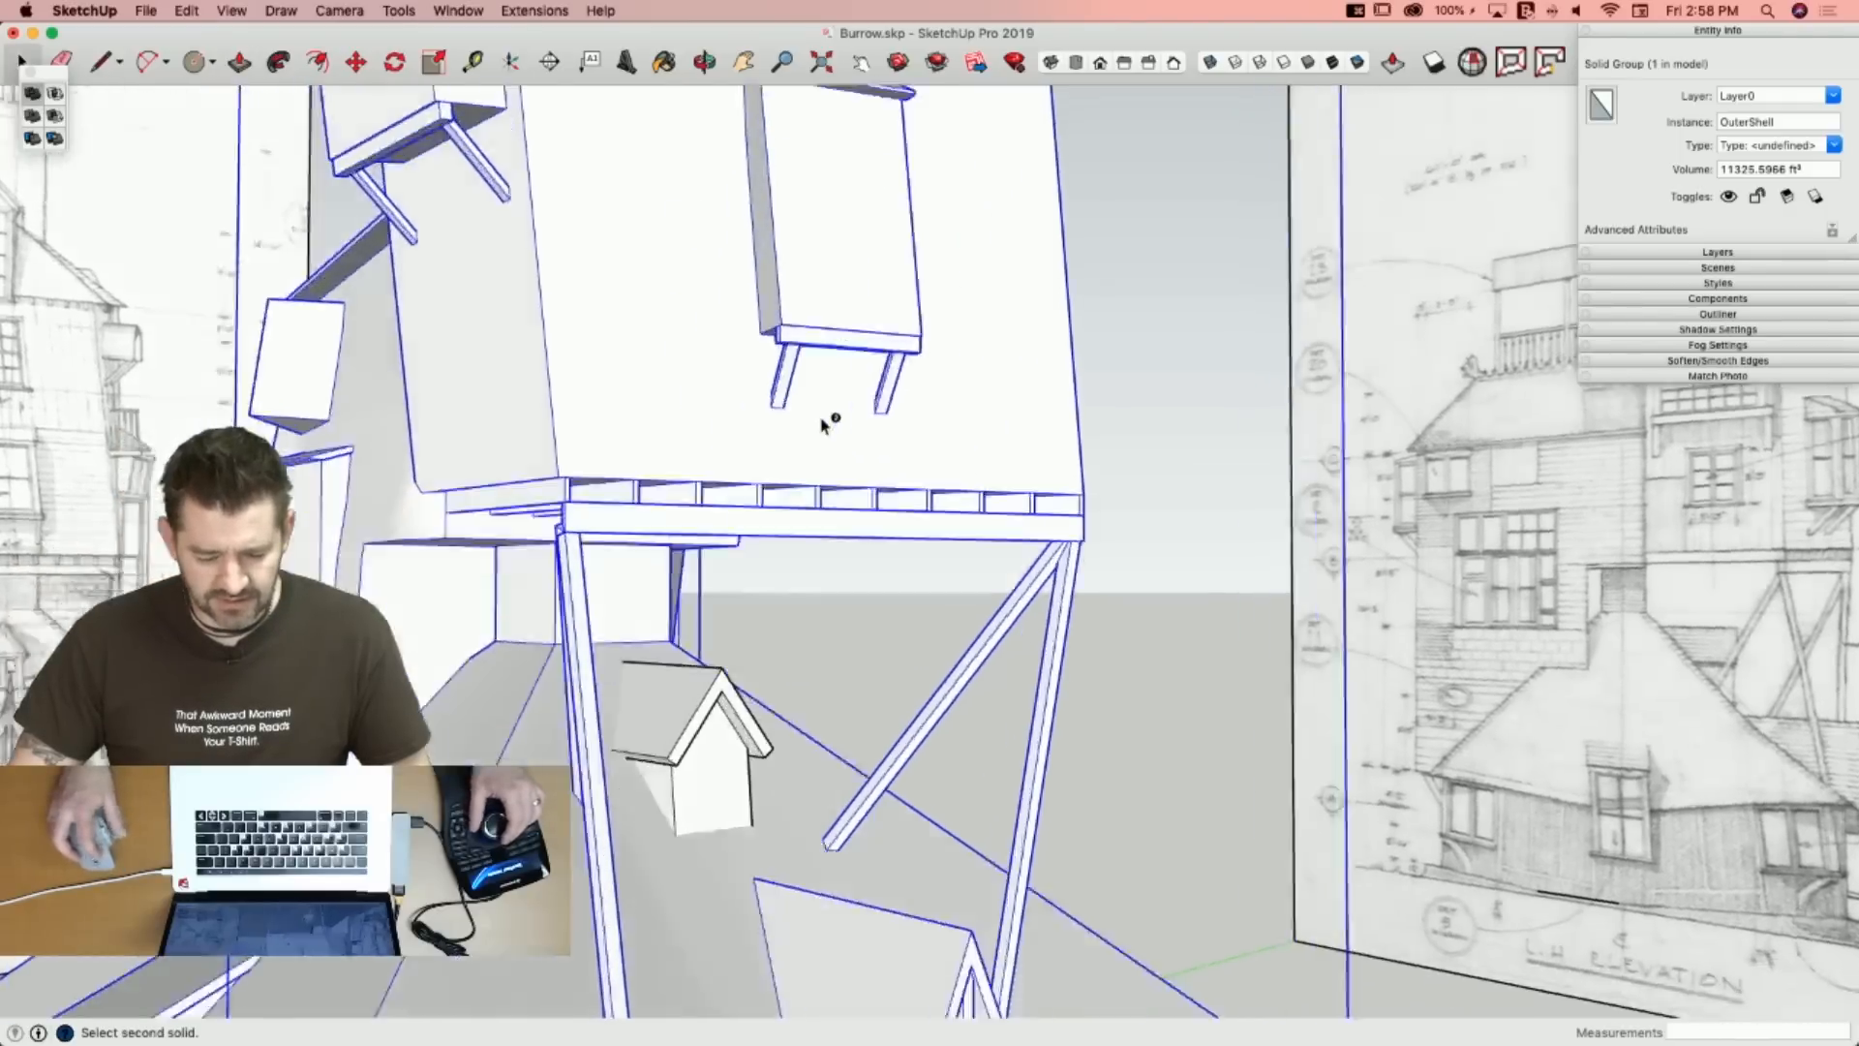
key(space)
Open the small gabled dormer group for editing and hide the rest of the model during component editing.
click(741, 649)
double_click(740, 649)
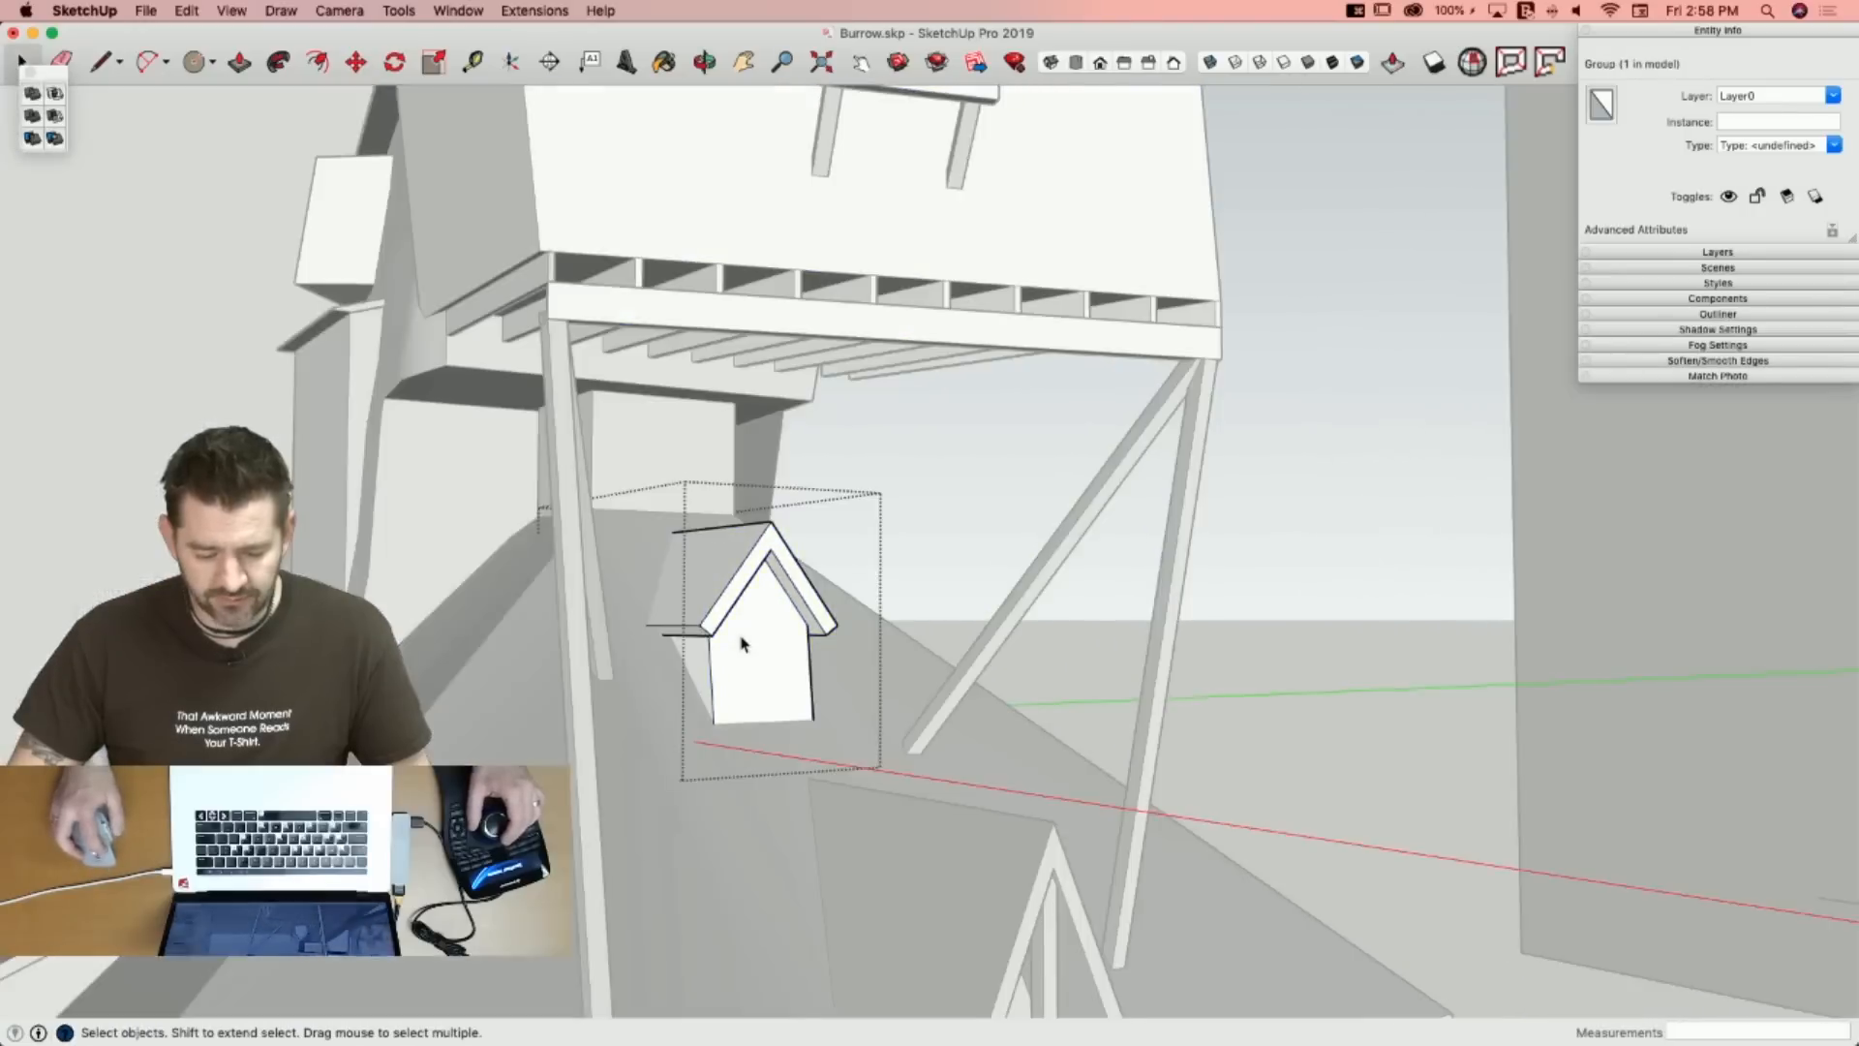
click(232, 10)
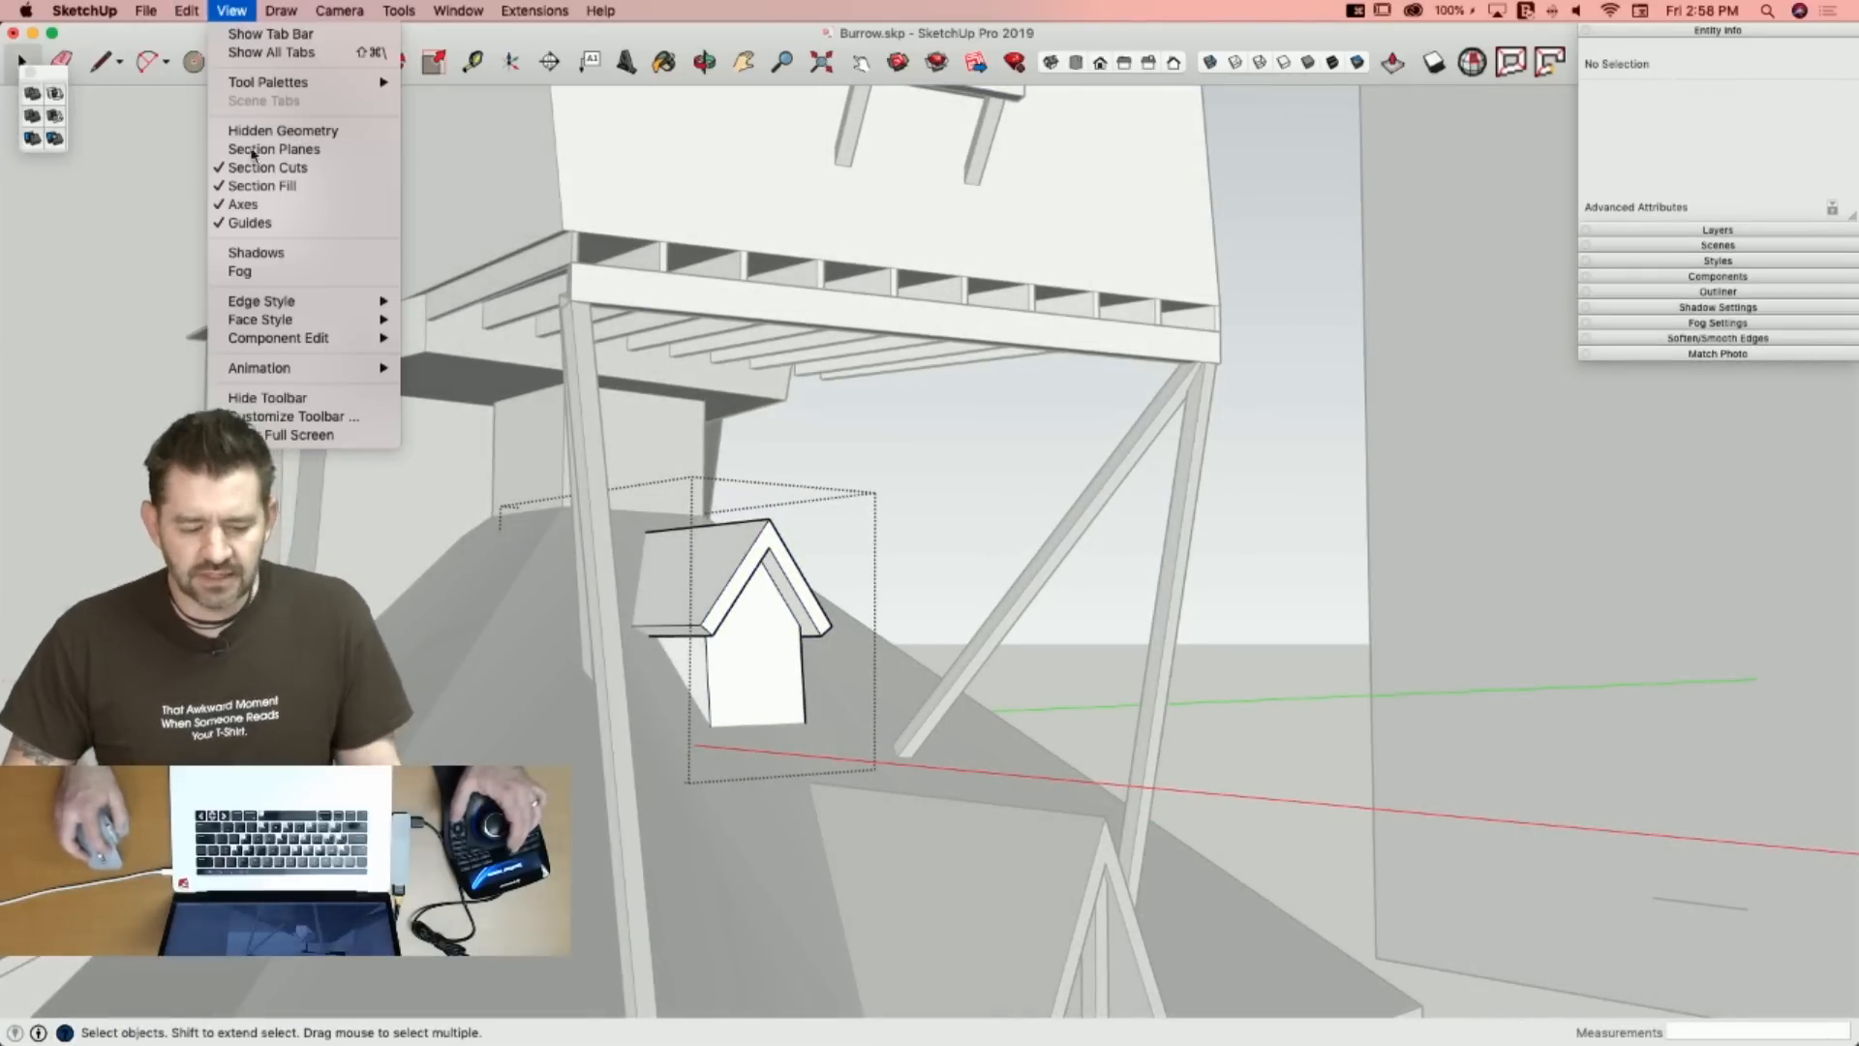
mouse_move(168, 15)
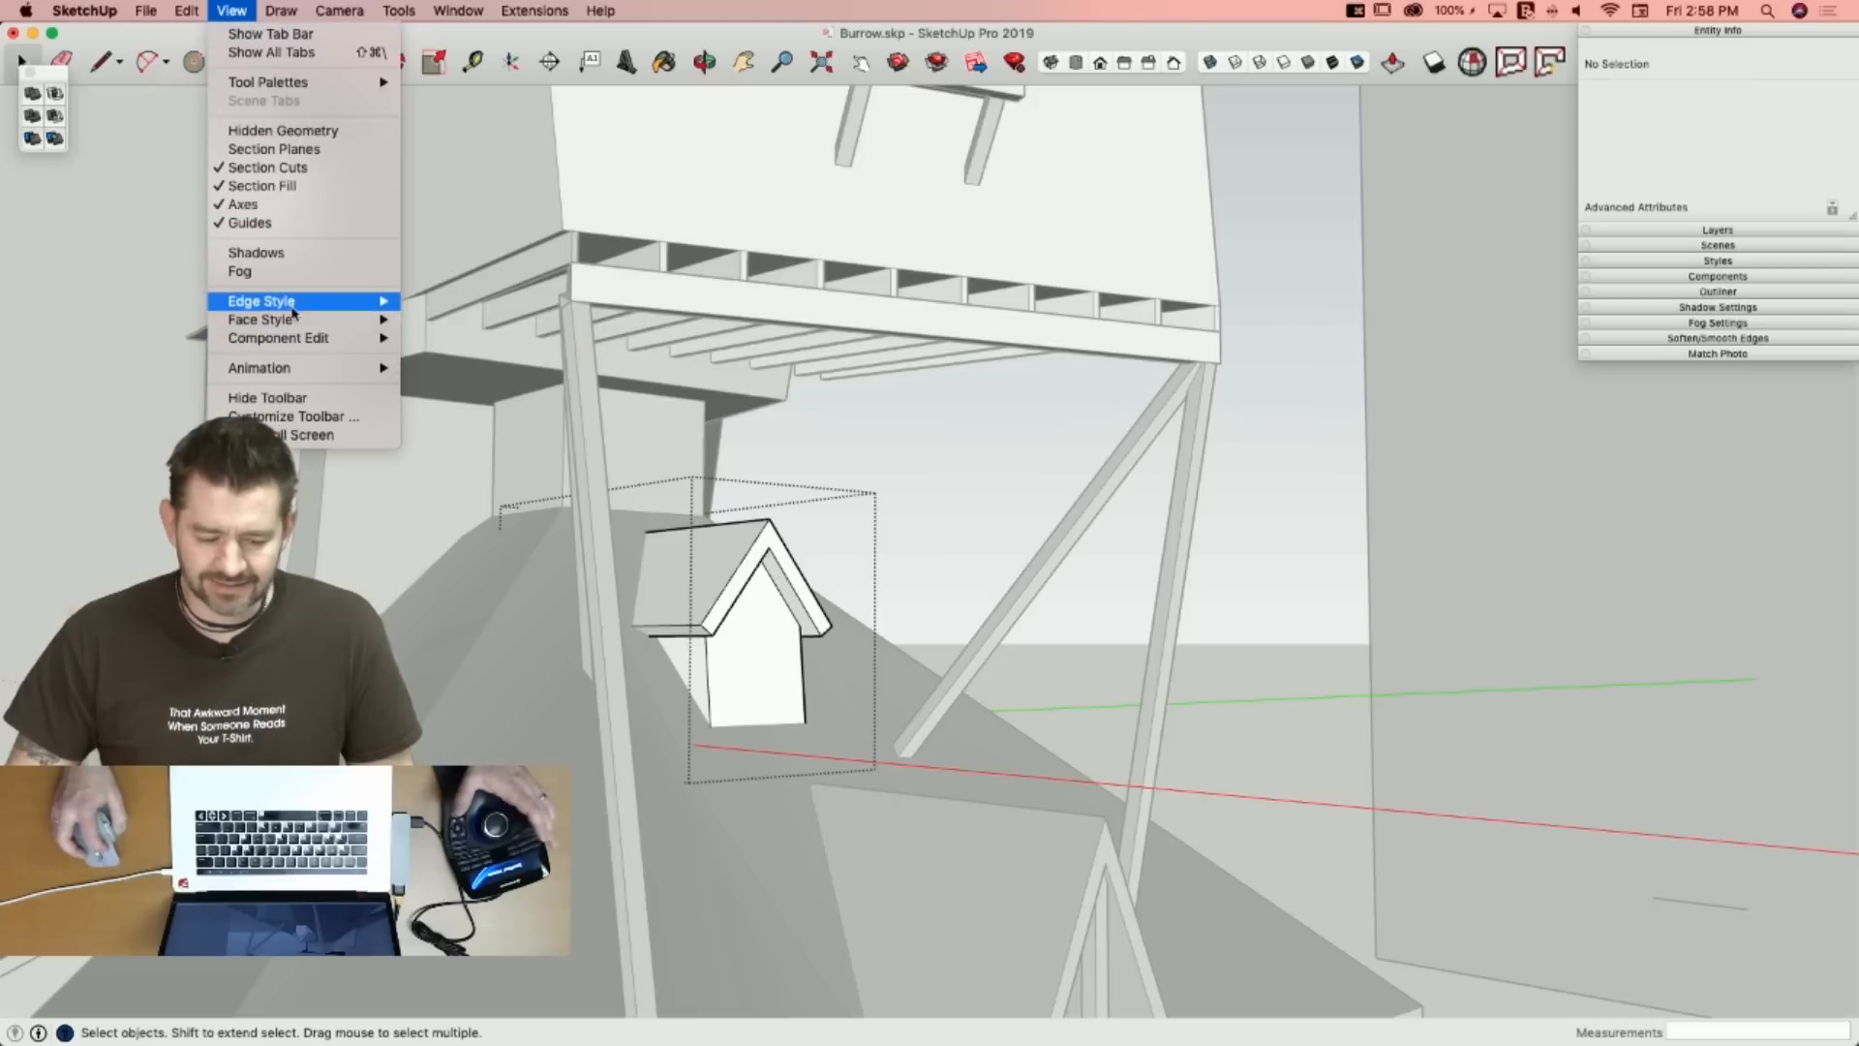
mouse_move(291, 345)
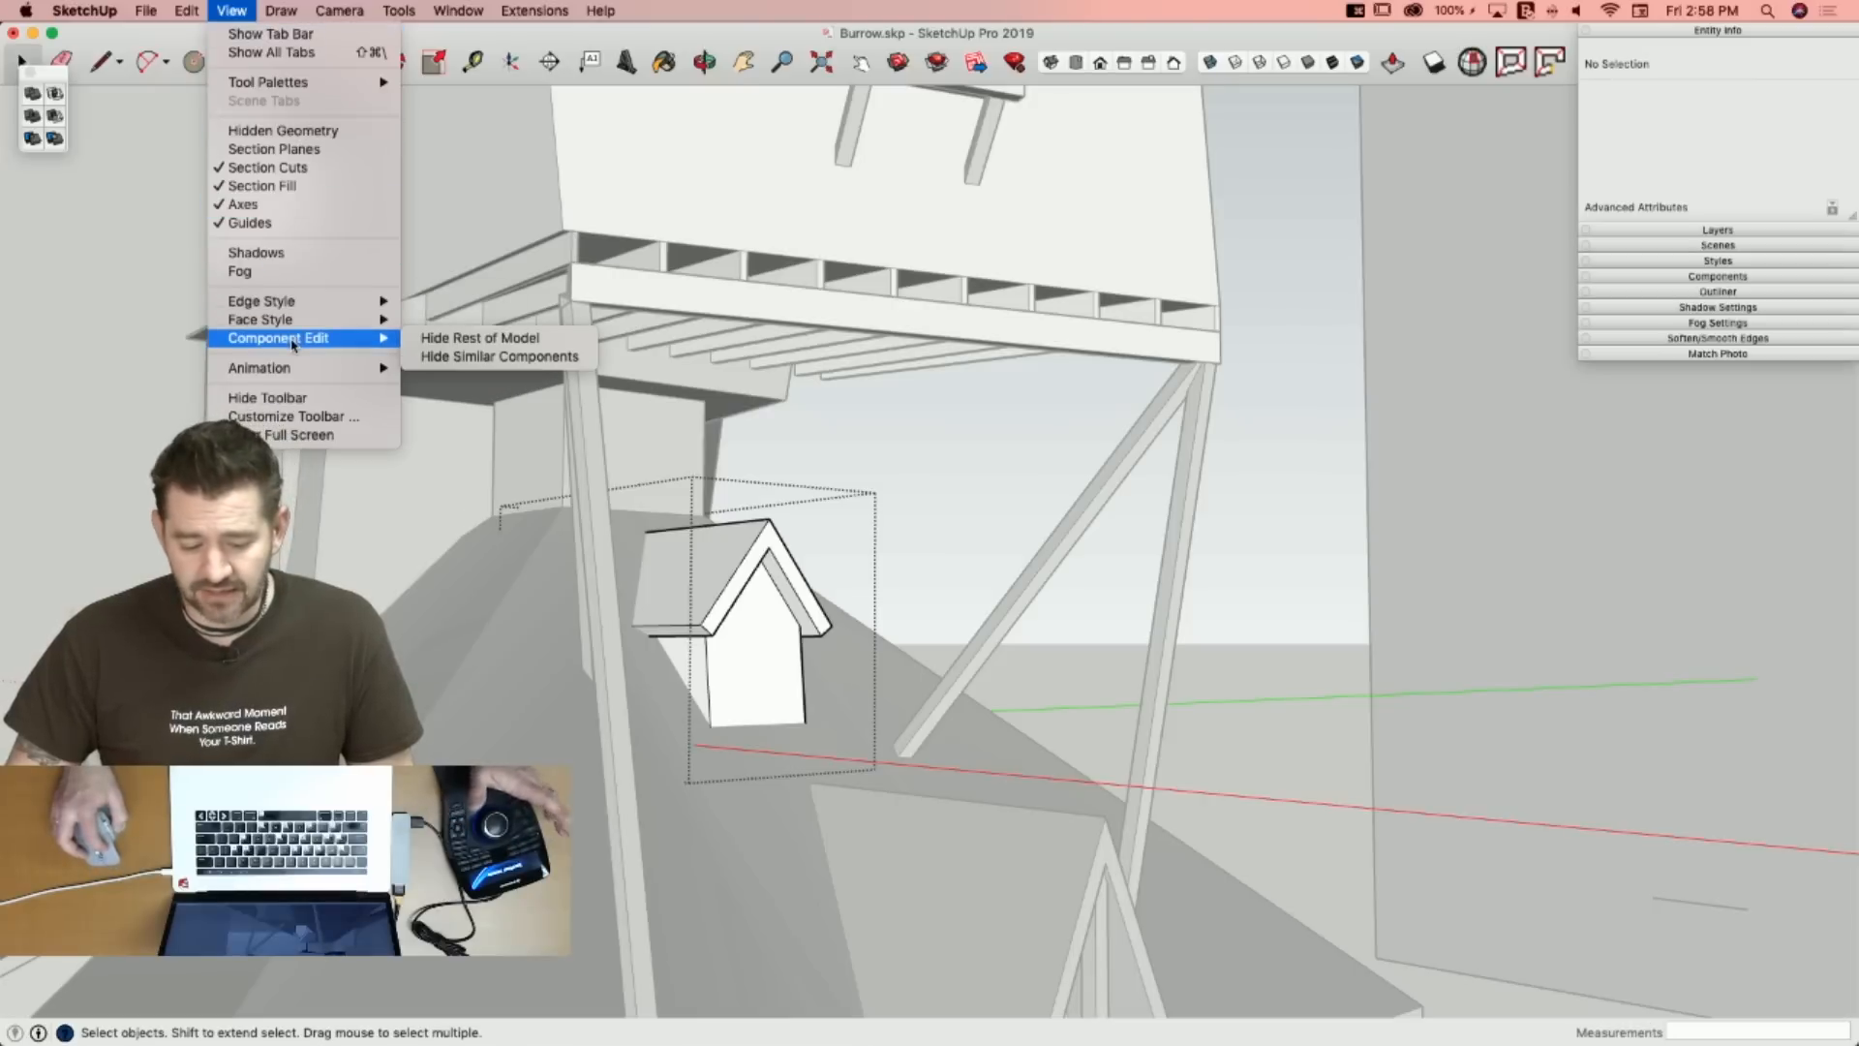
click(493, 339)
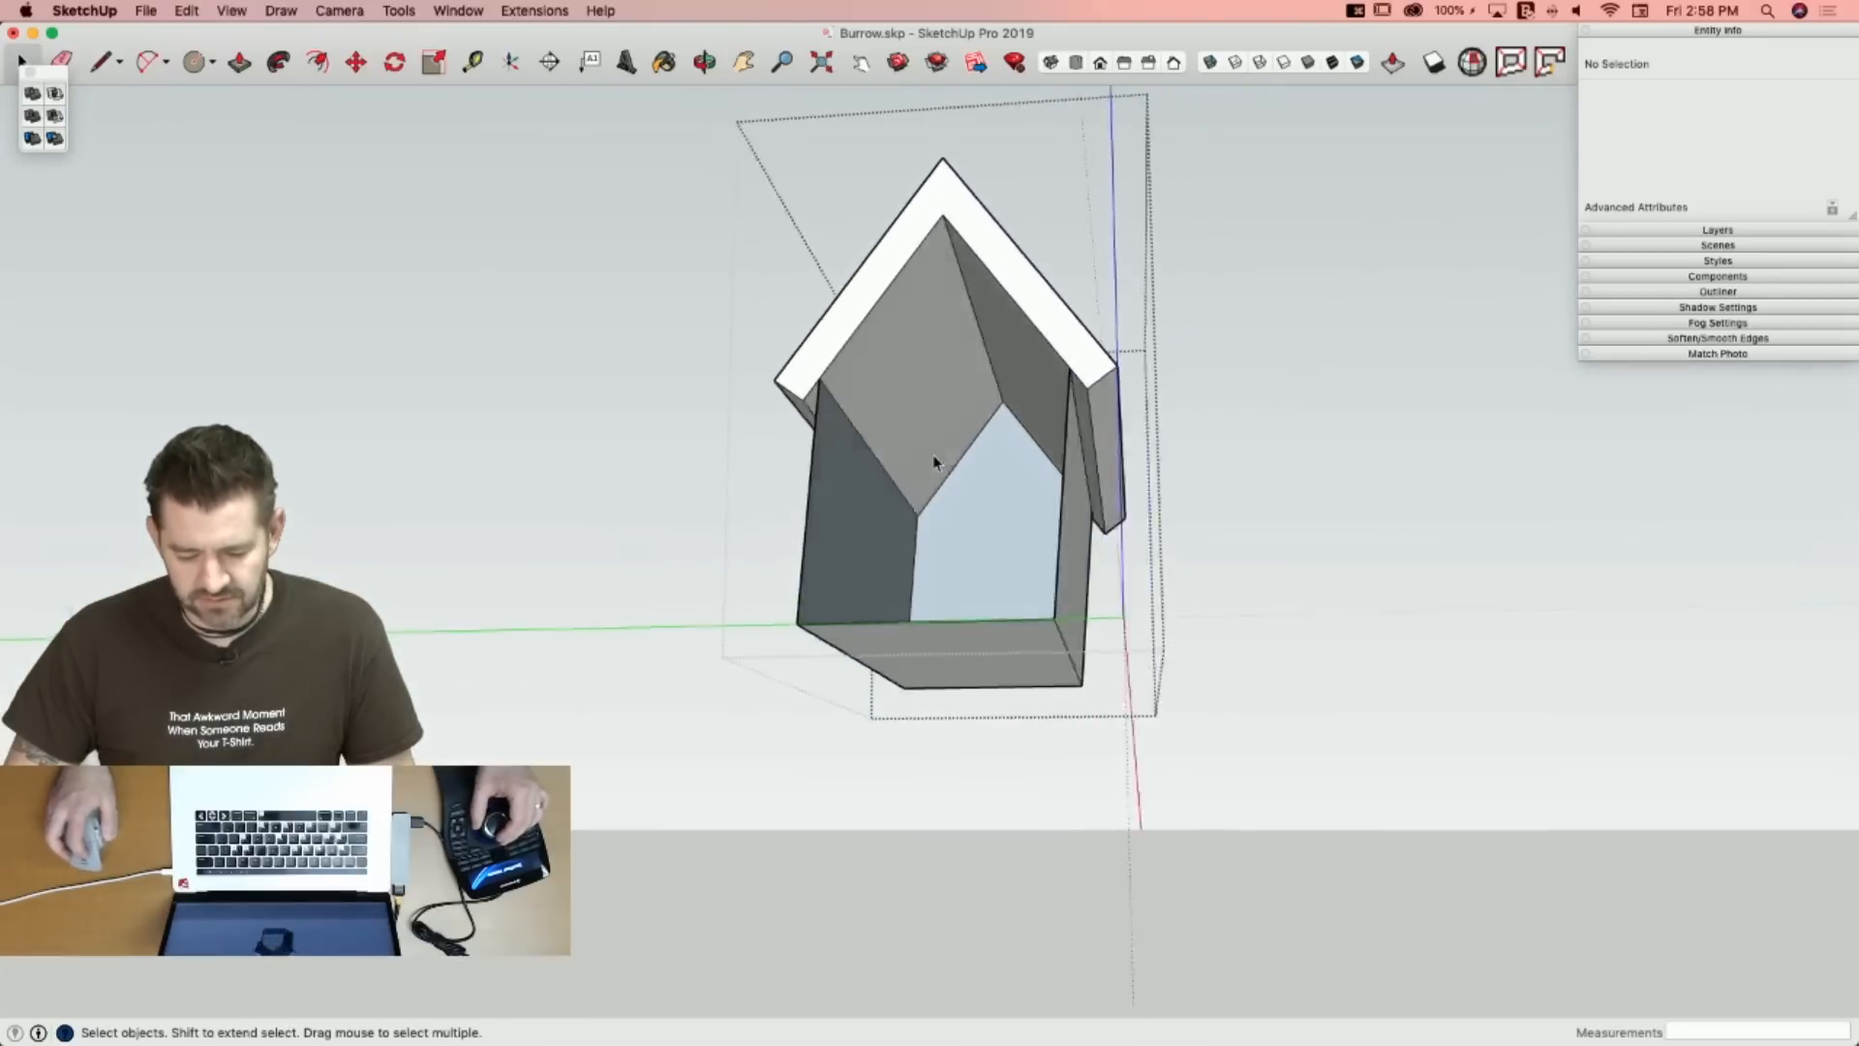
Close the dormer's open end with a line between its eave corners and erase the extra edges to leave one continuous face.
key(l)
key(space)
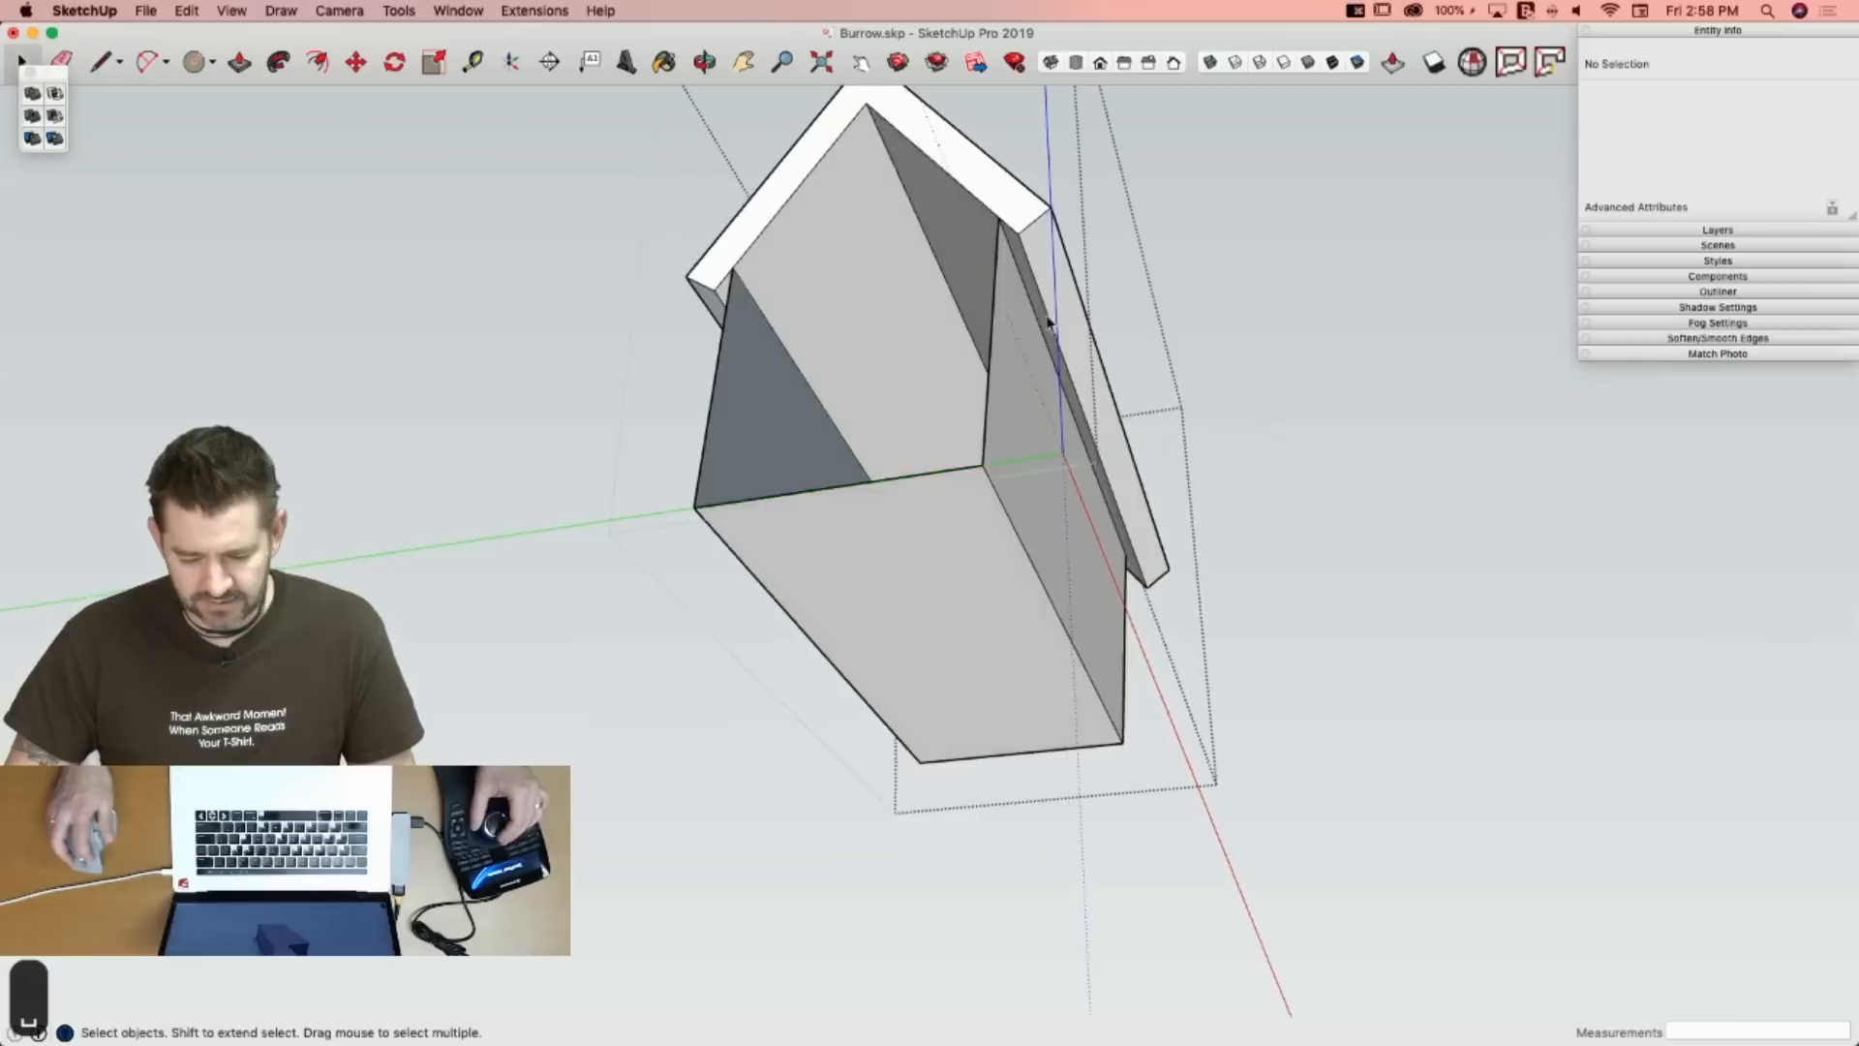
key(e)
click(953, 294)
key(l)
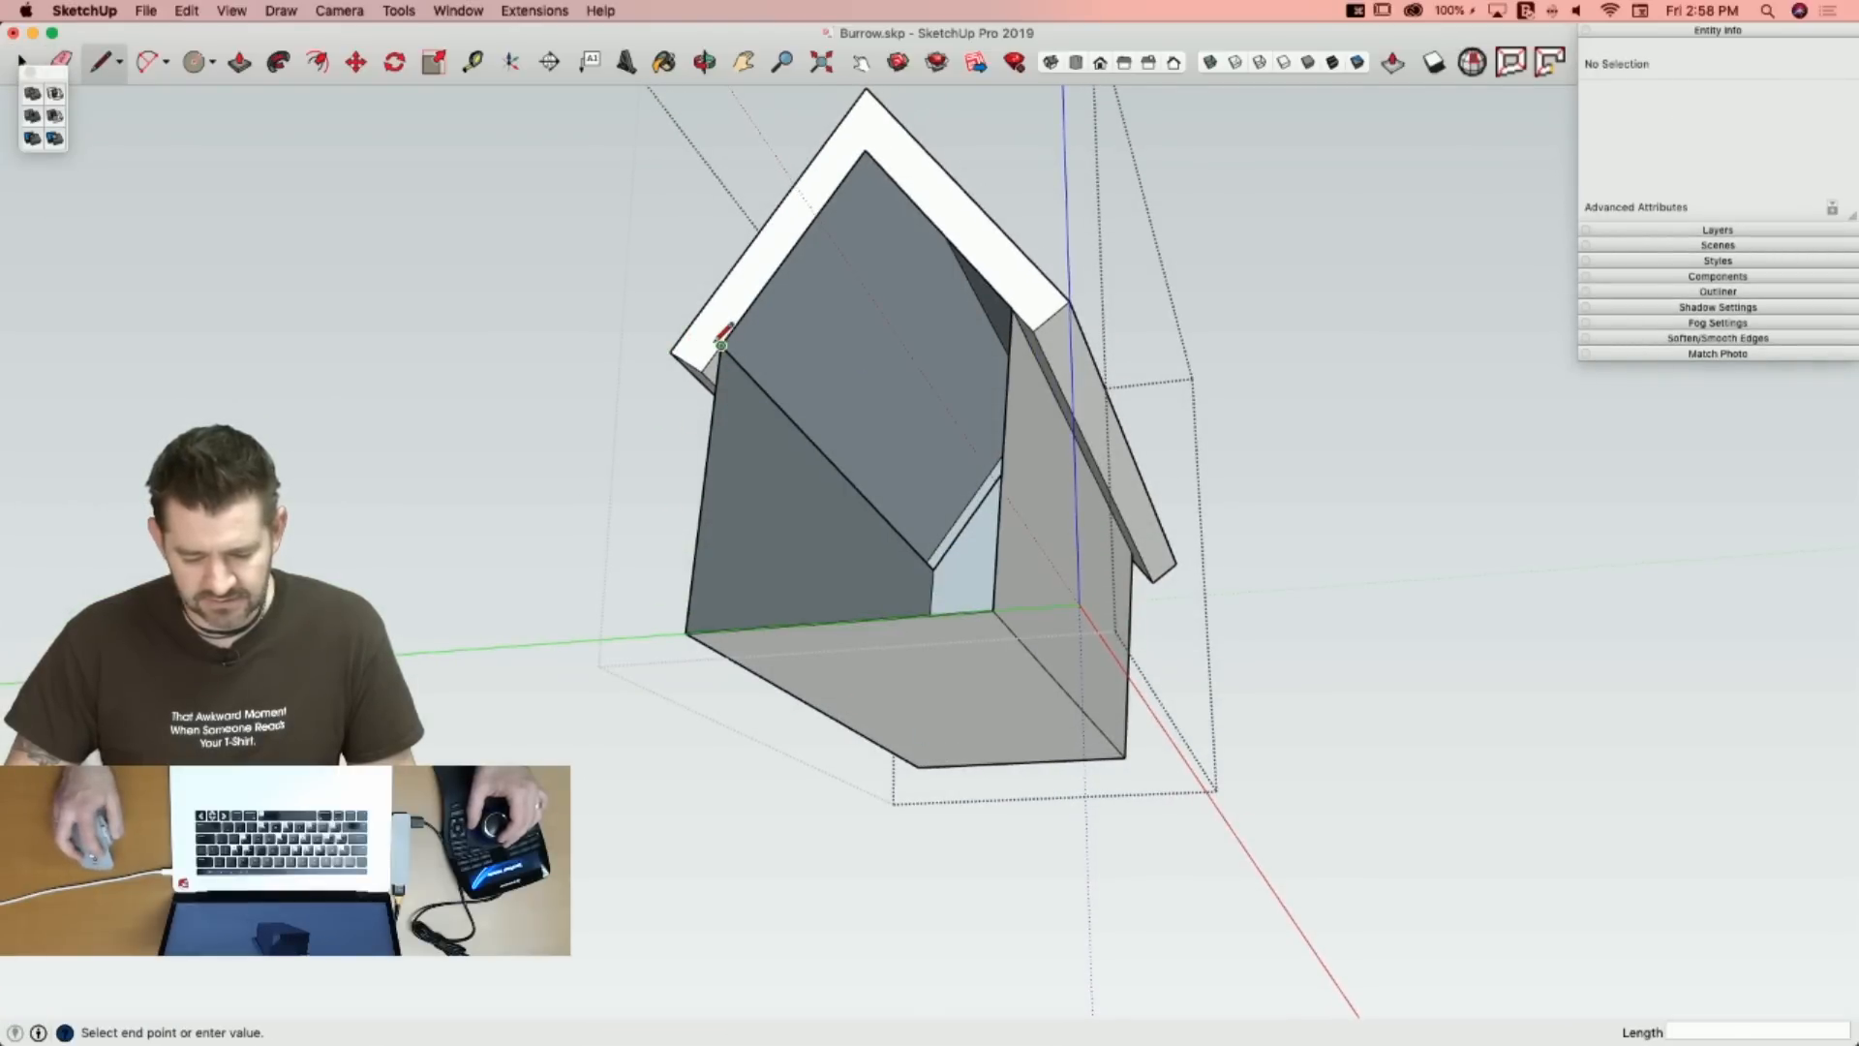
click(1011, 309)
key(e)
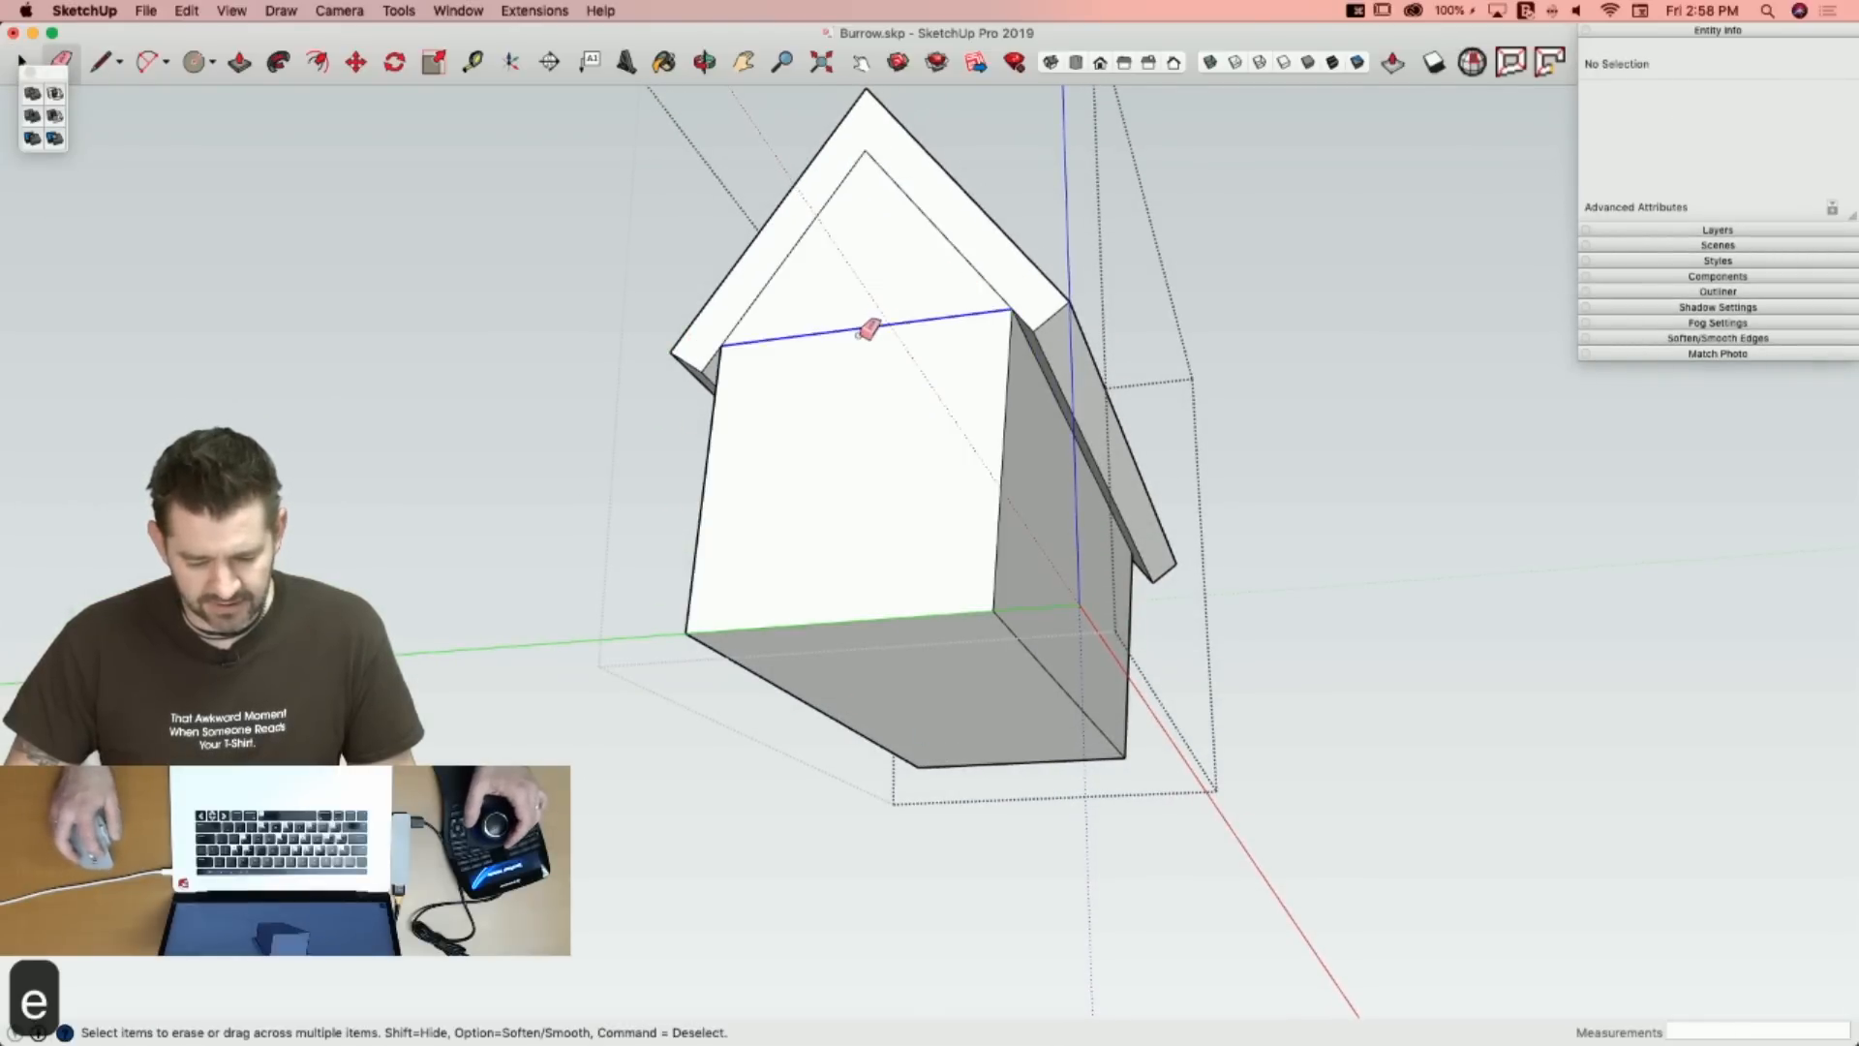
click(867, 154)
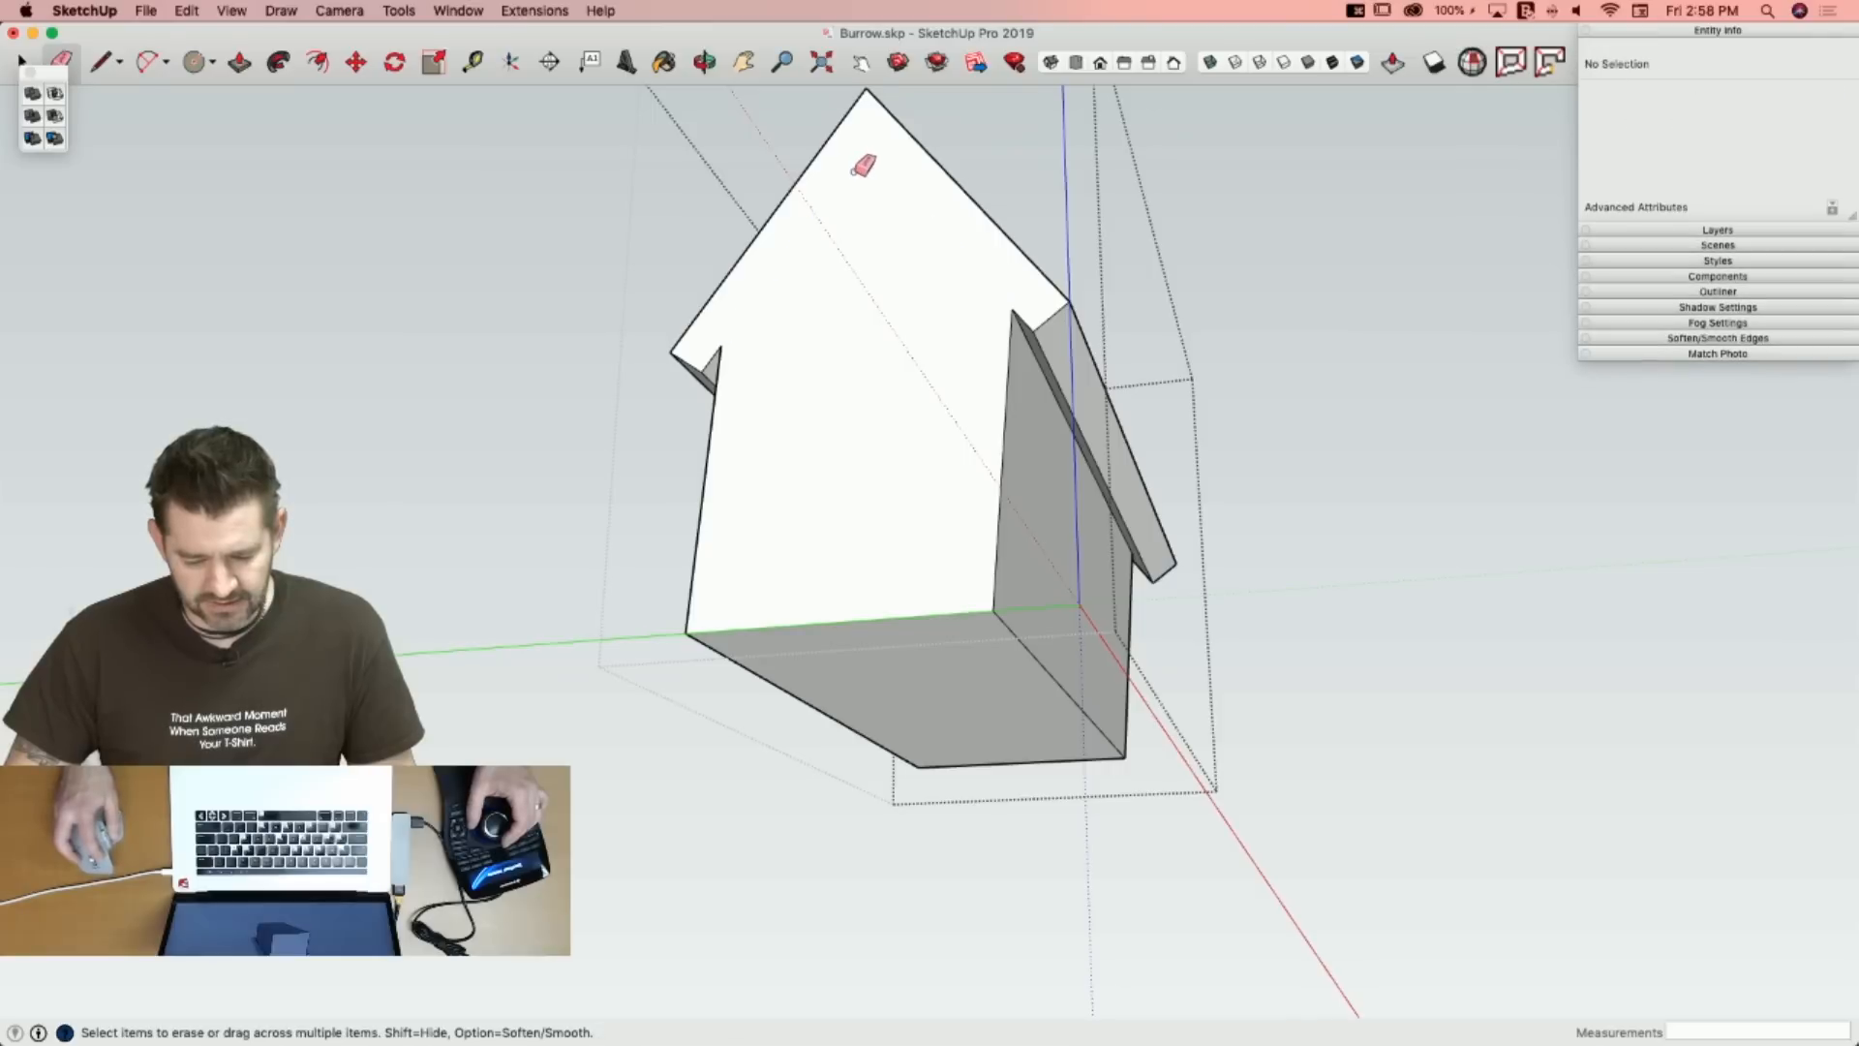
key(space)
click(477, 359)
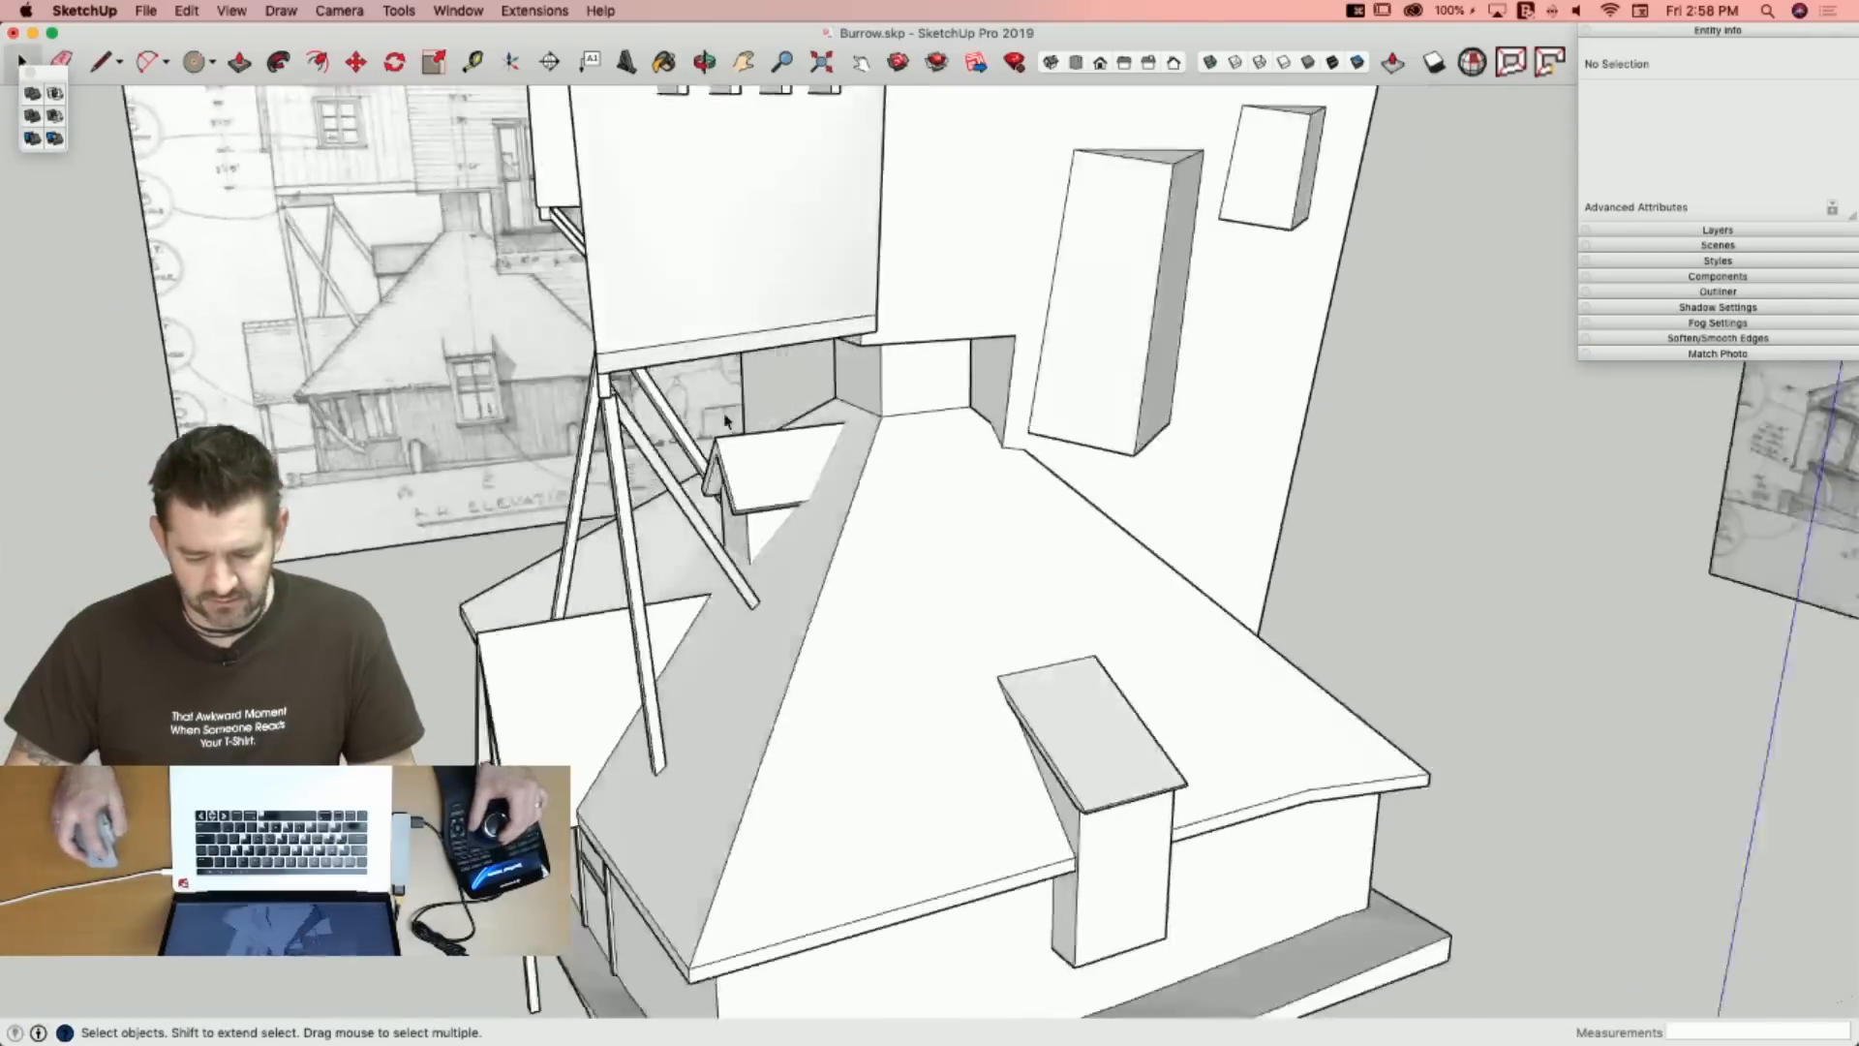
Merge the closed gabled dormer on the lower roof into the house with Outer Shell.
click(699, 508)
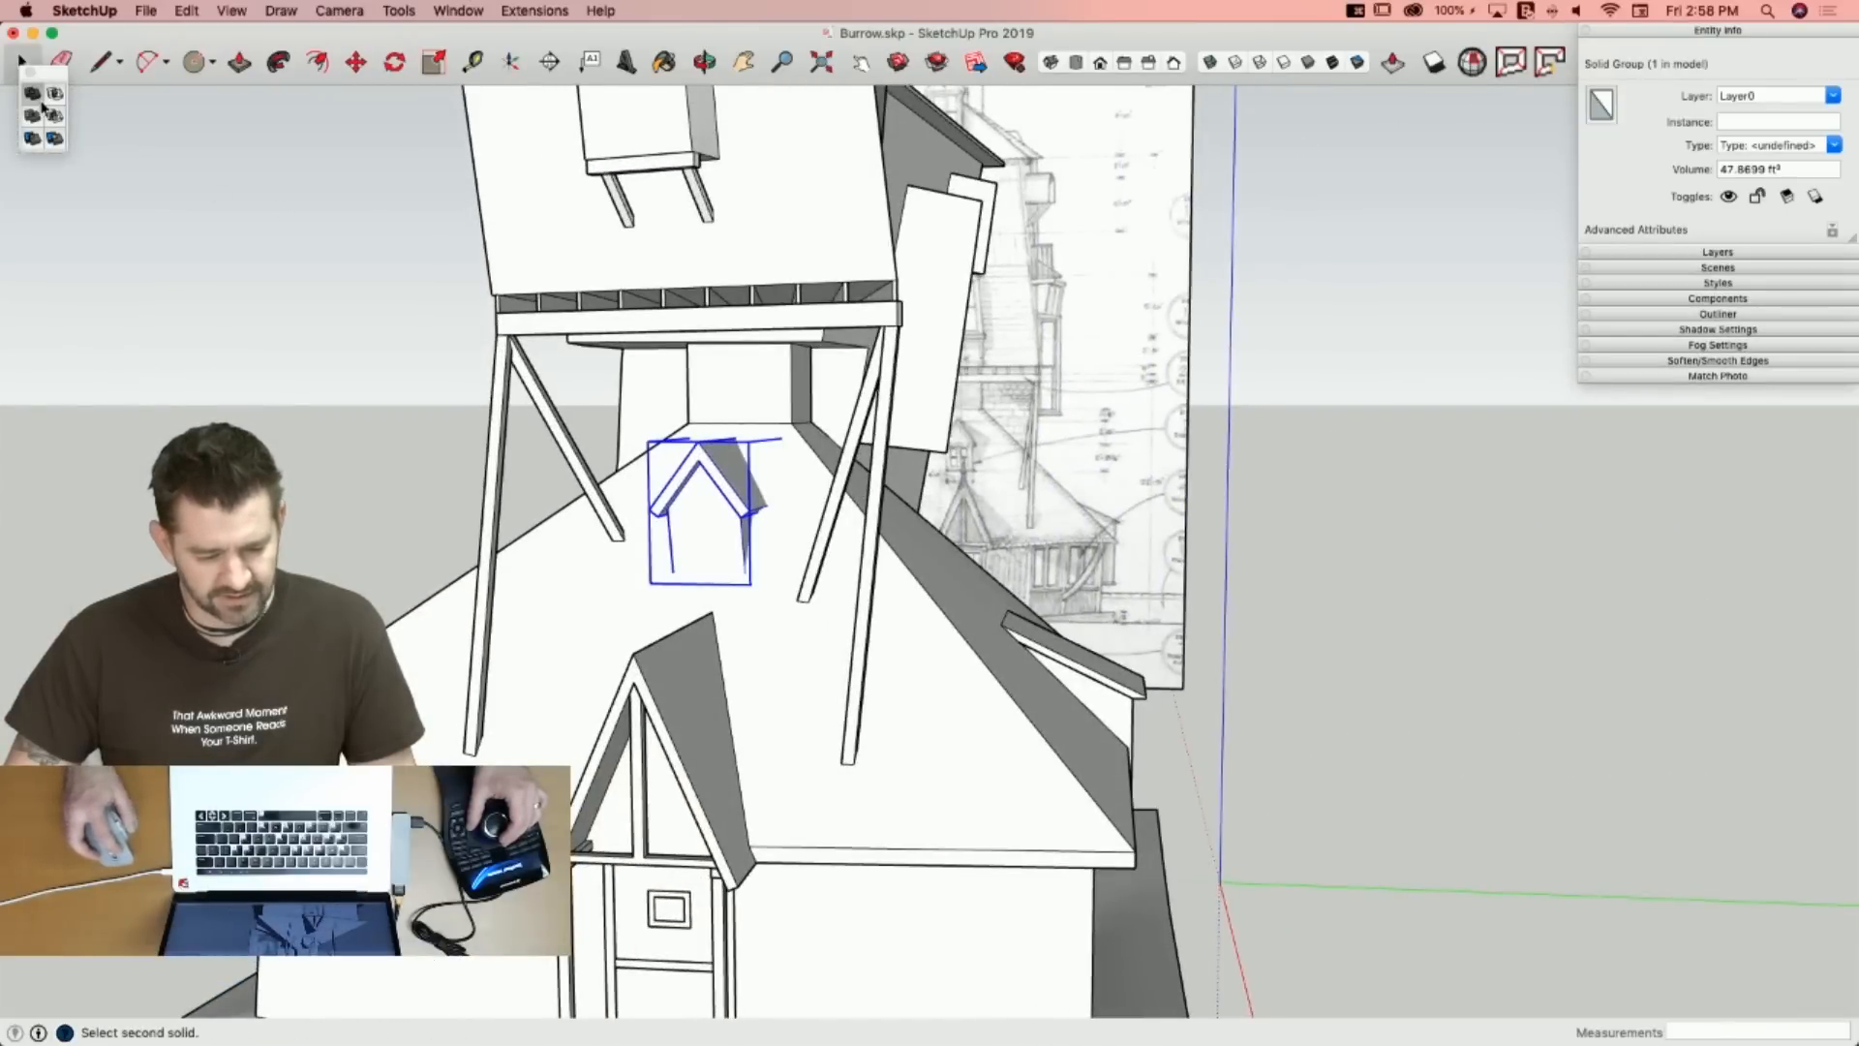
key(space)
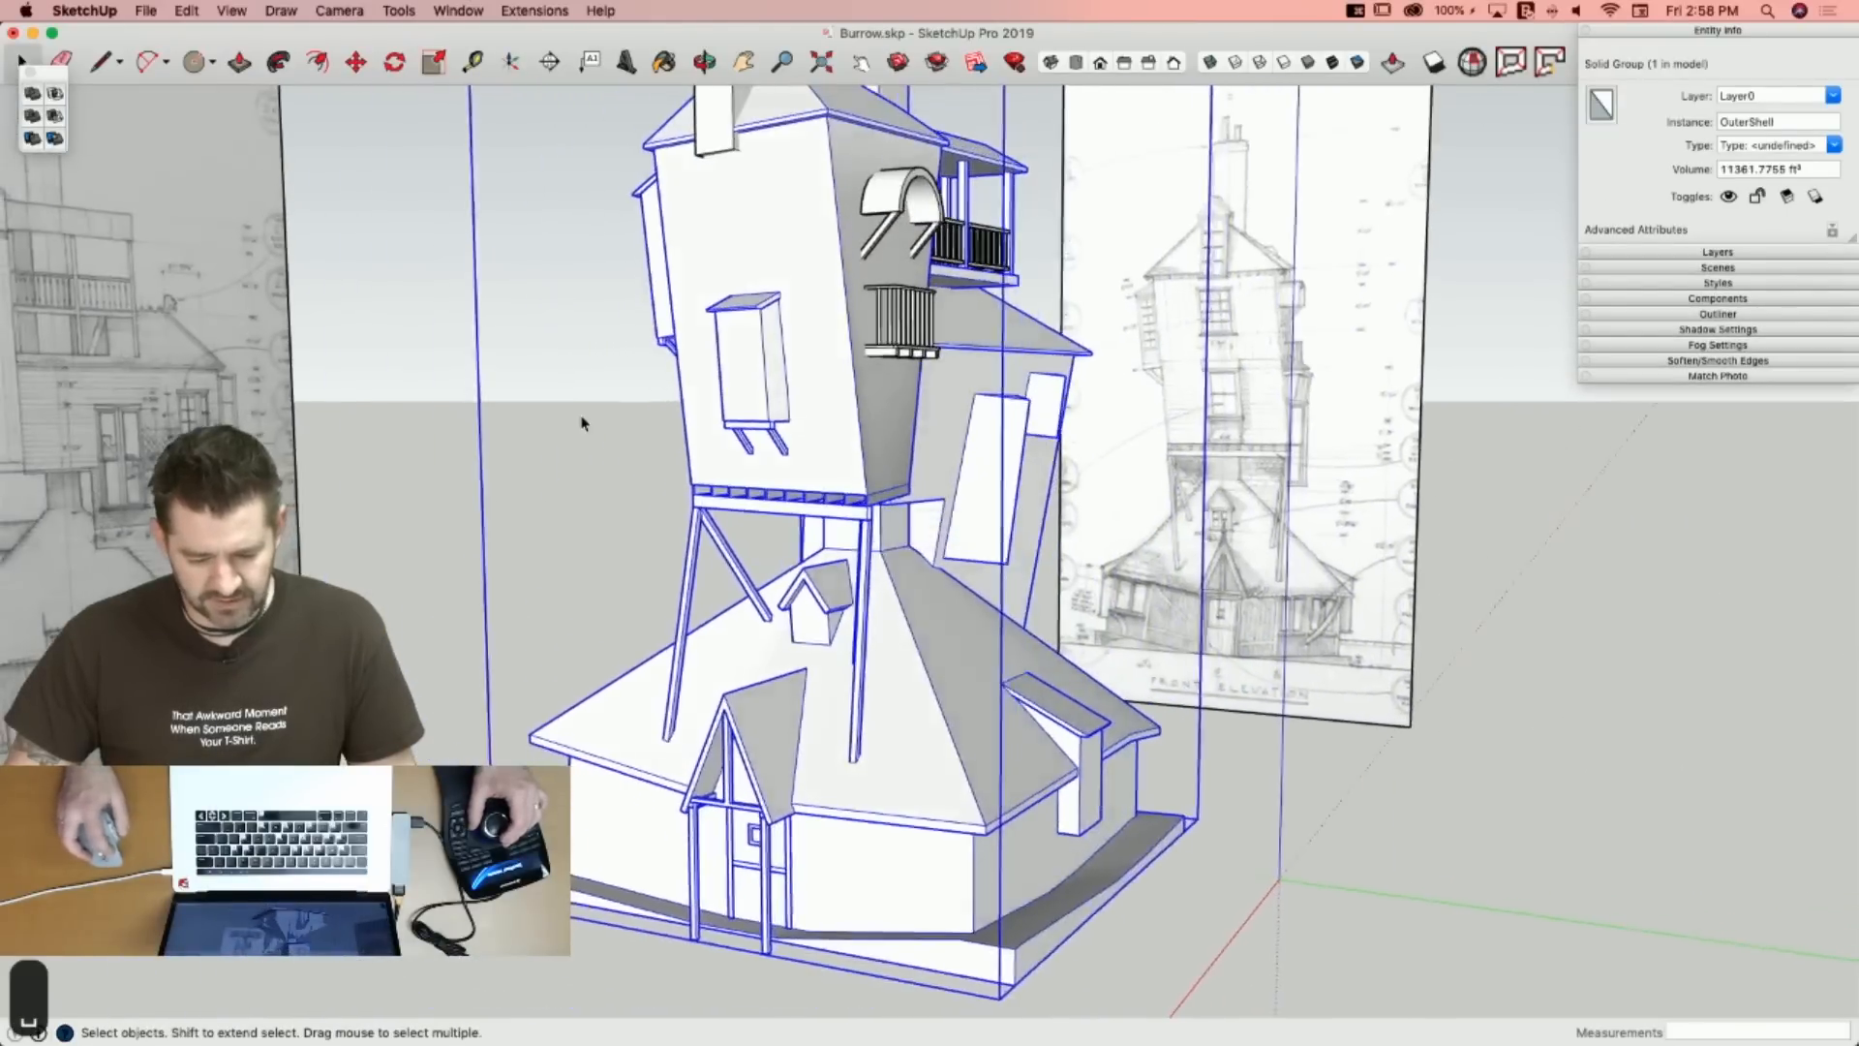
click(583, 422)
Push/Pull the end face of the arched canopy above the small balcony by about 1' 1 1/2" to deepen it into the wall.
click(744, 358)
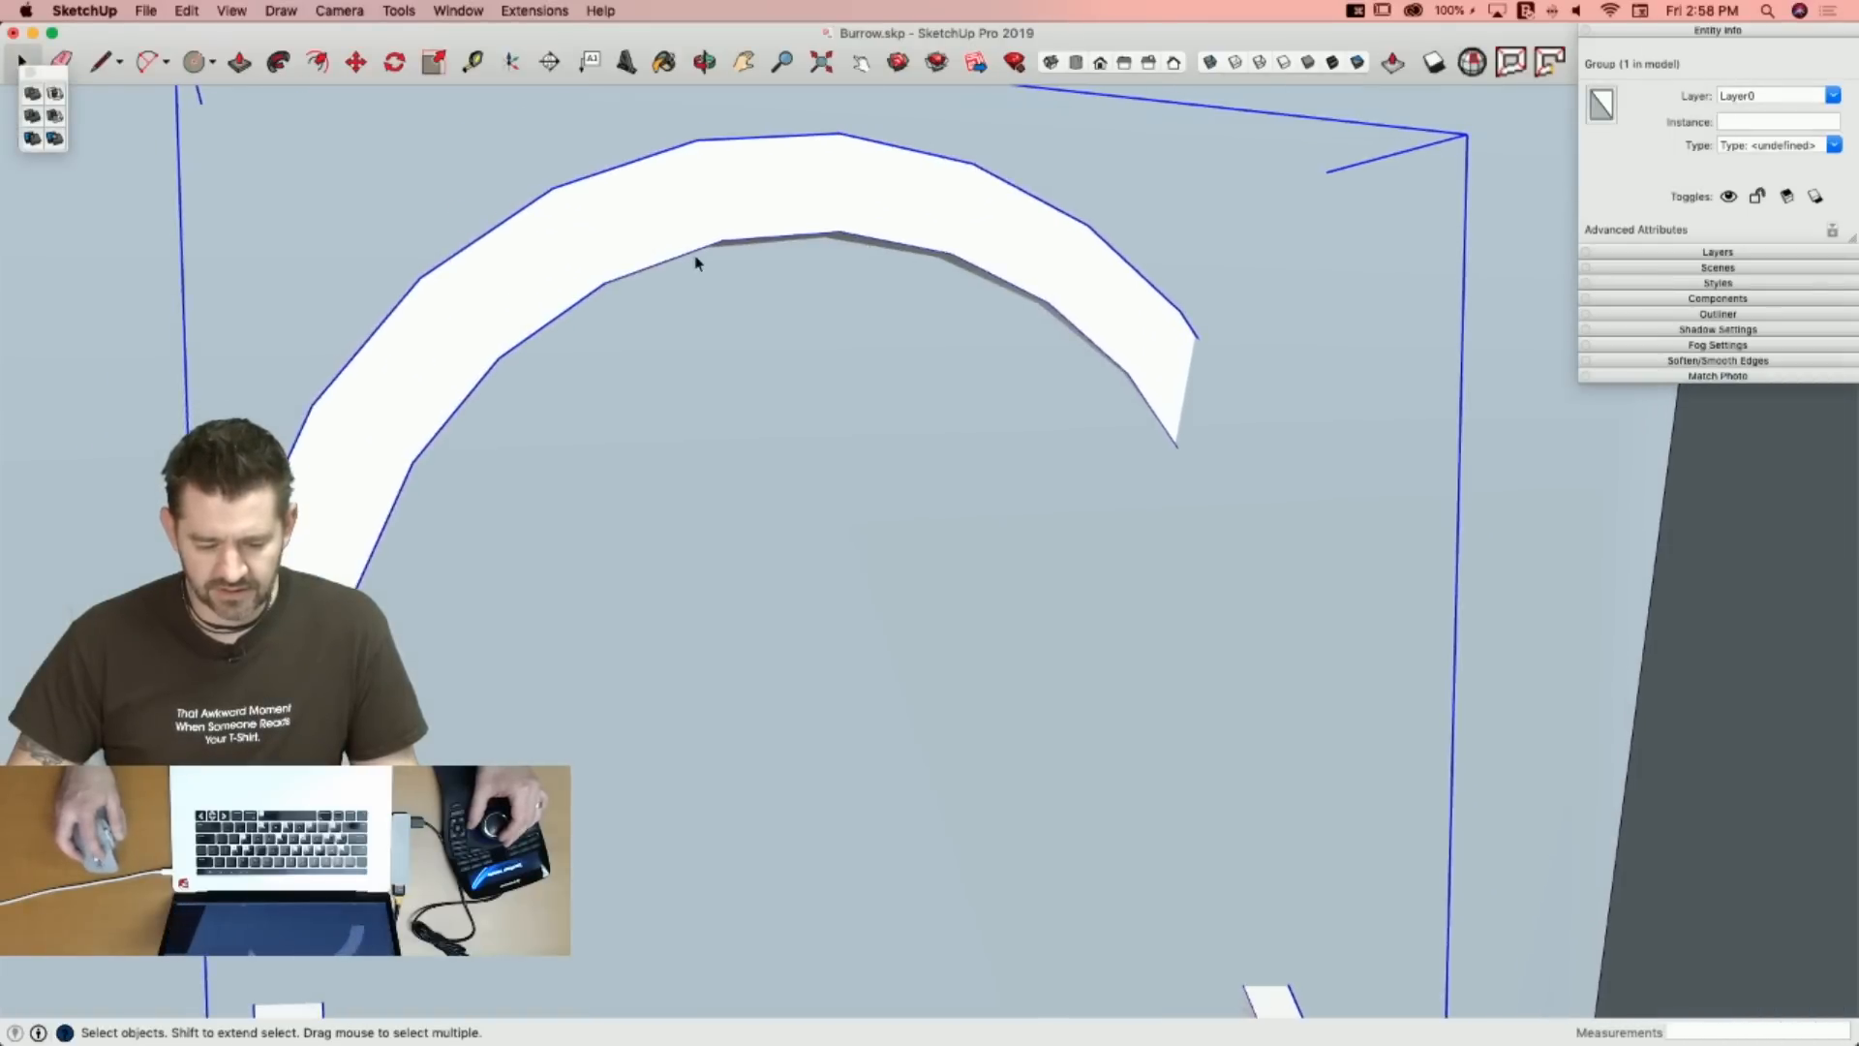
key(p)
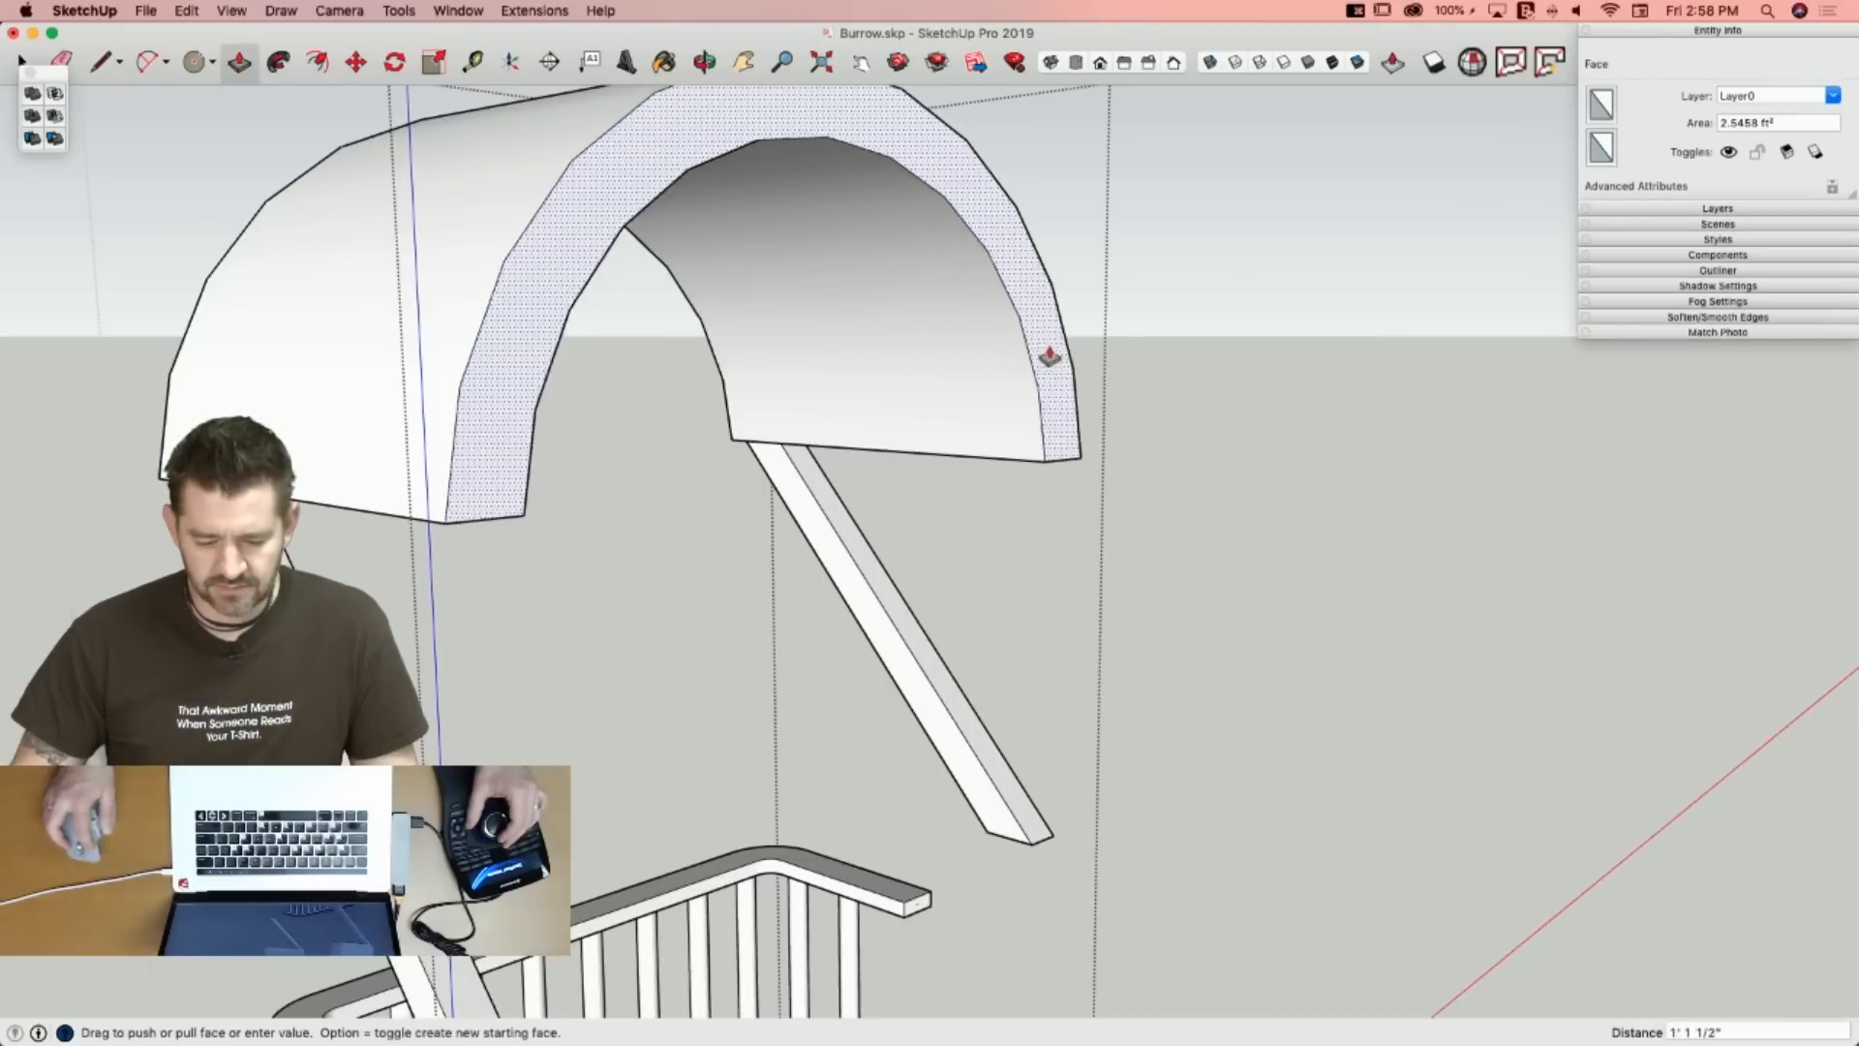
key(space)
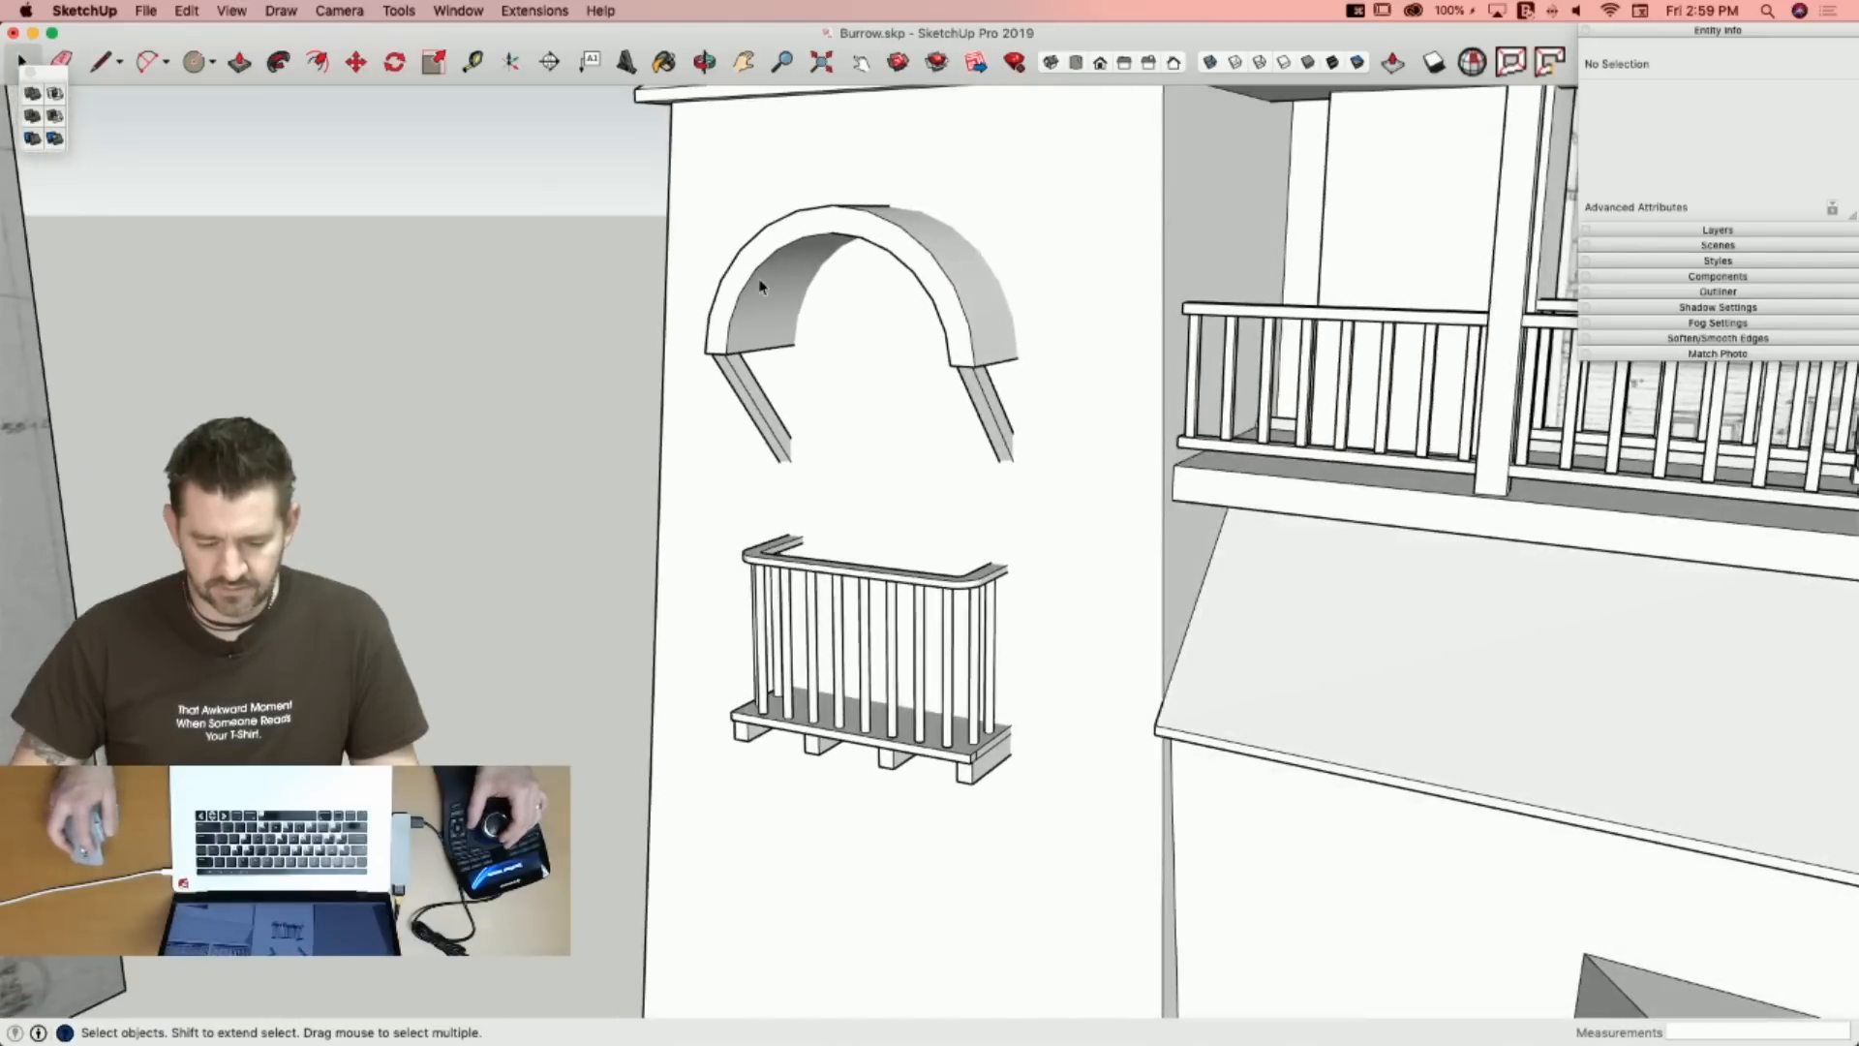
Open the small balcony group and make separate groups of the arched canopy with its braces and the railed balcony base.
click(760, 286)
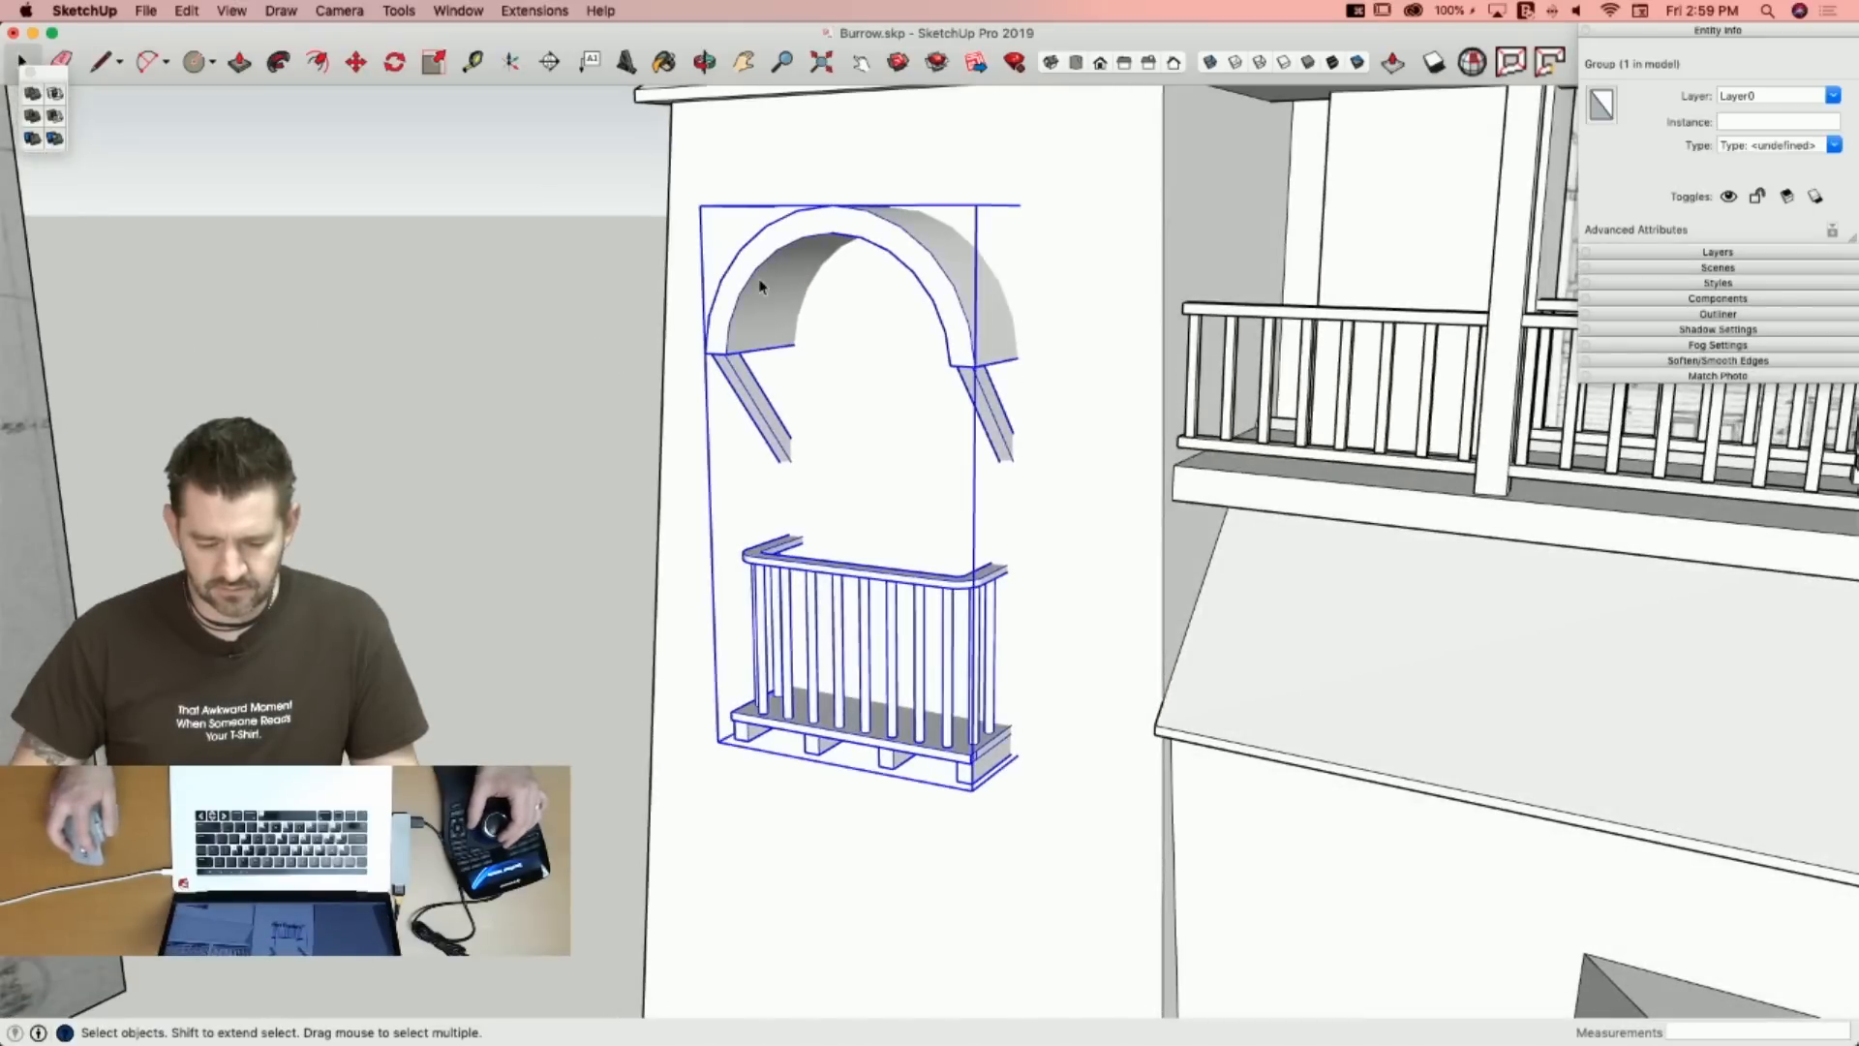
triple_click(760, 286)
right_click(758, 277)
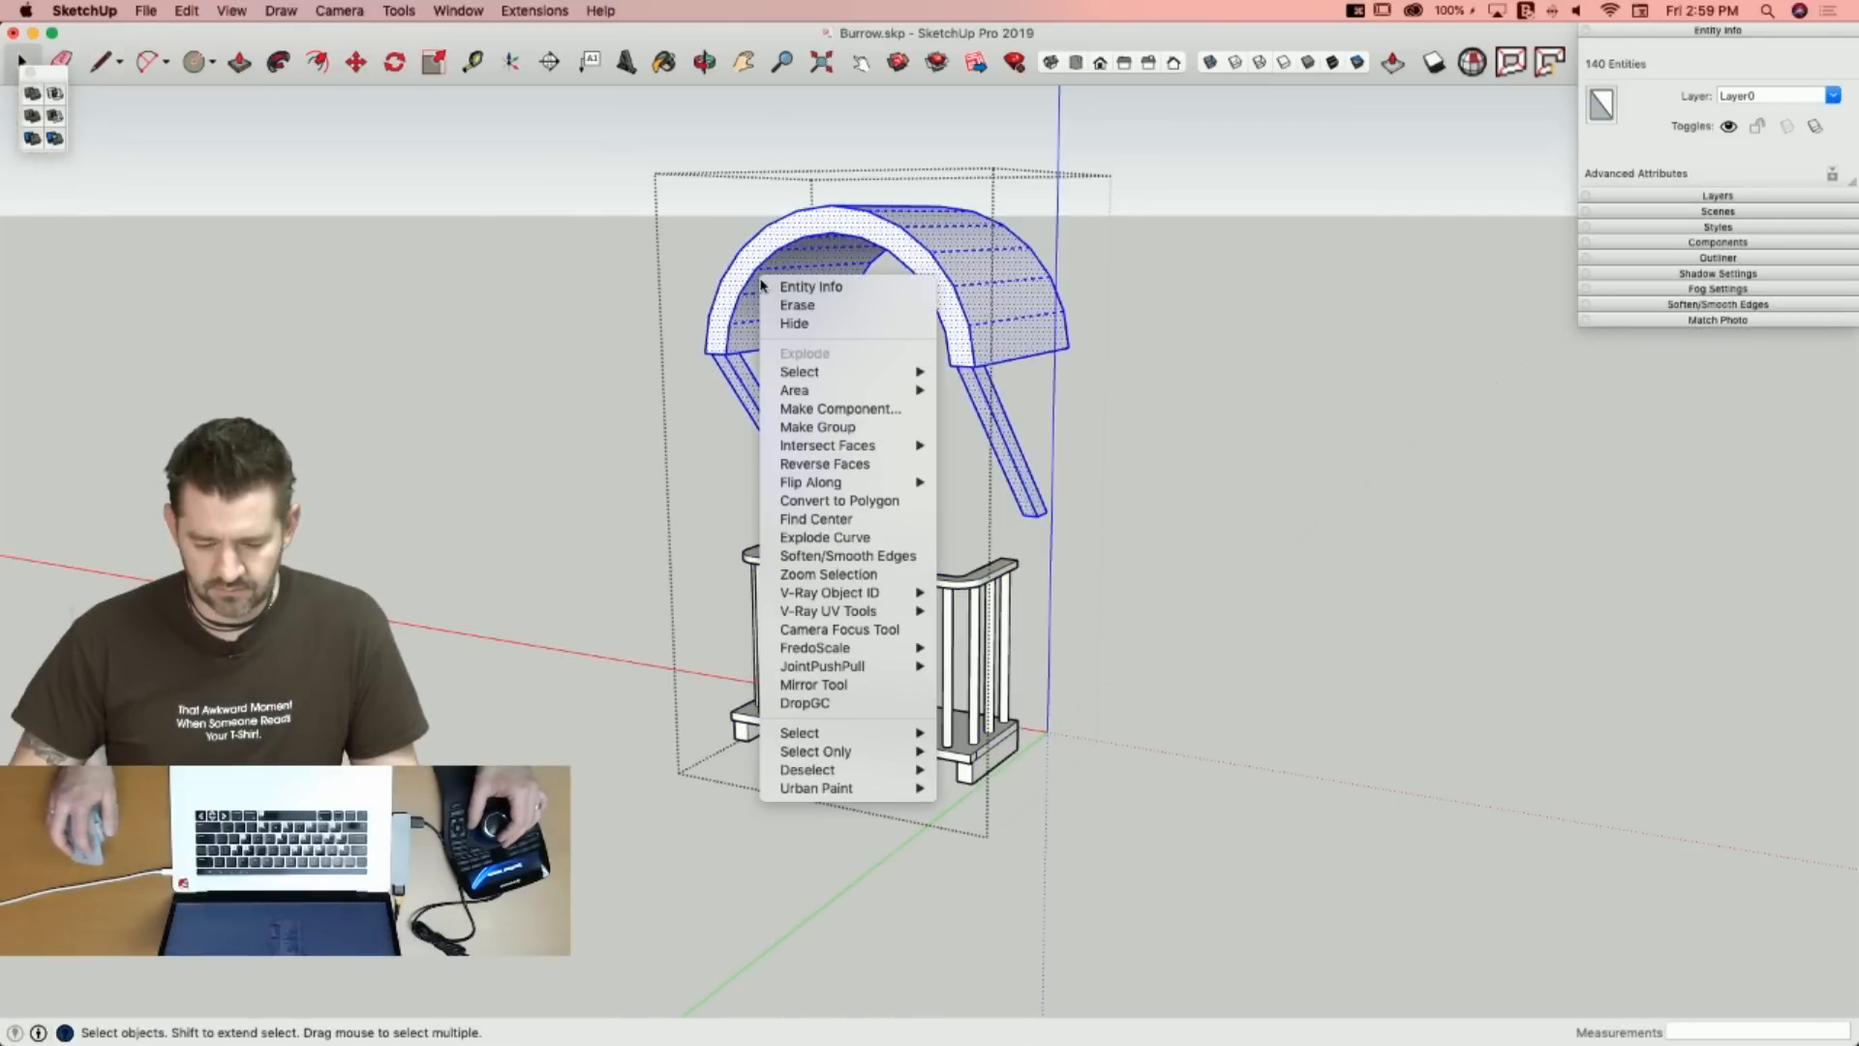
click(831, 427)
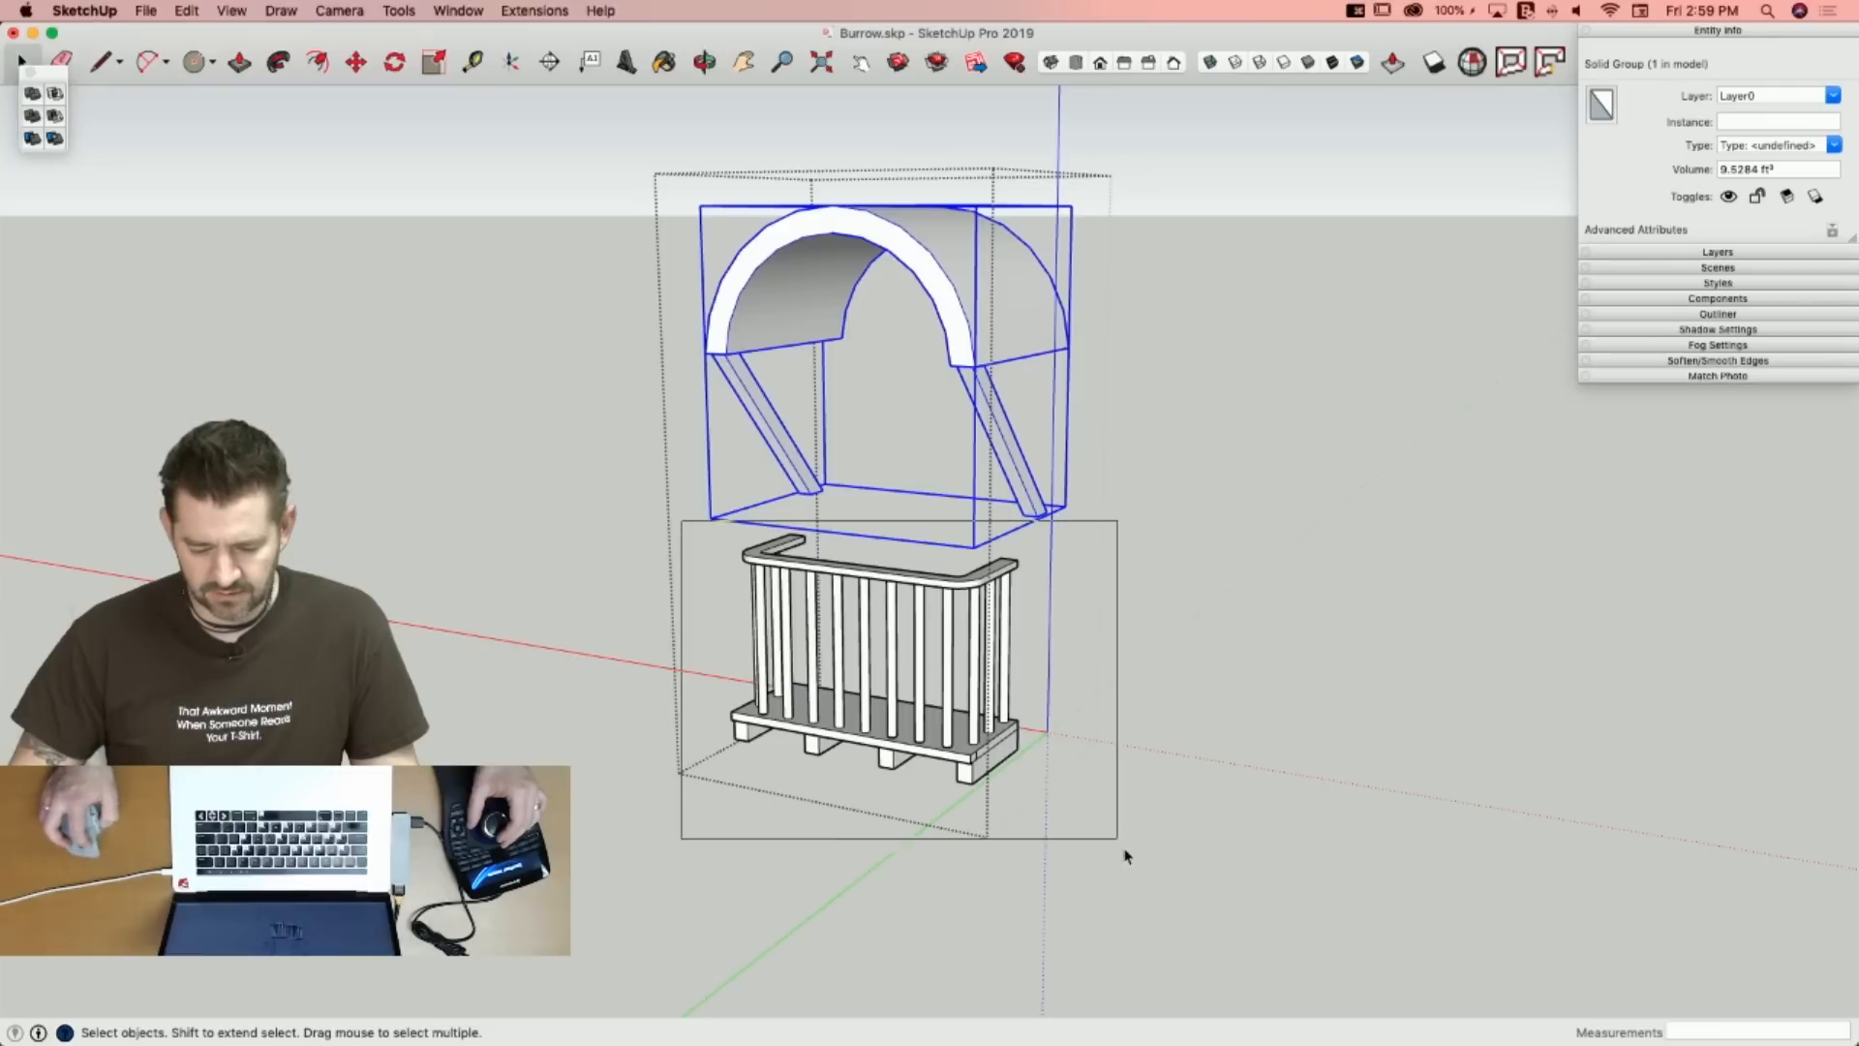
triple_click(979, 724)
right_click(955, 714)
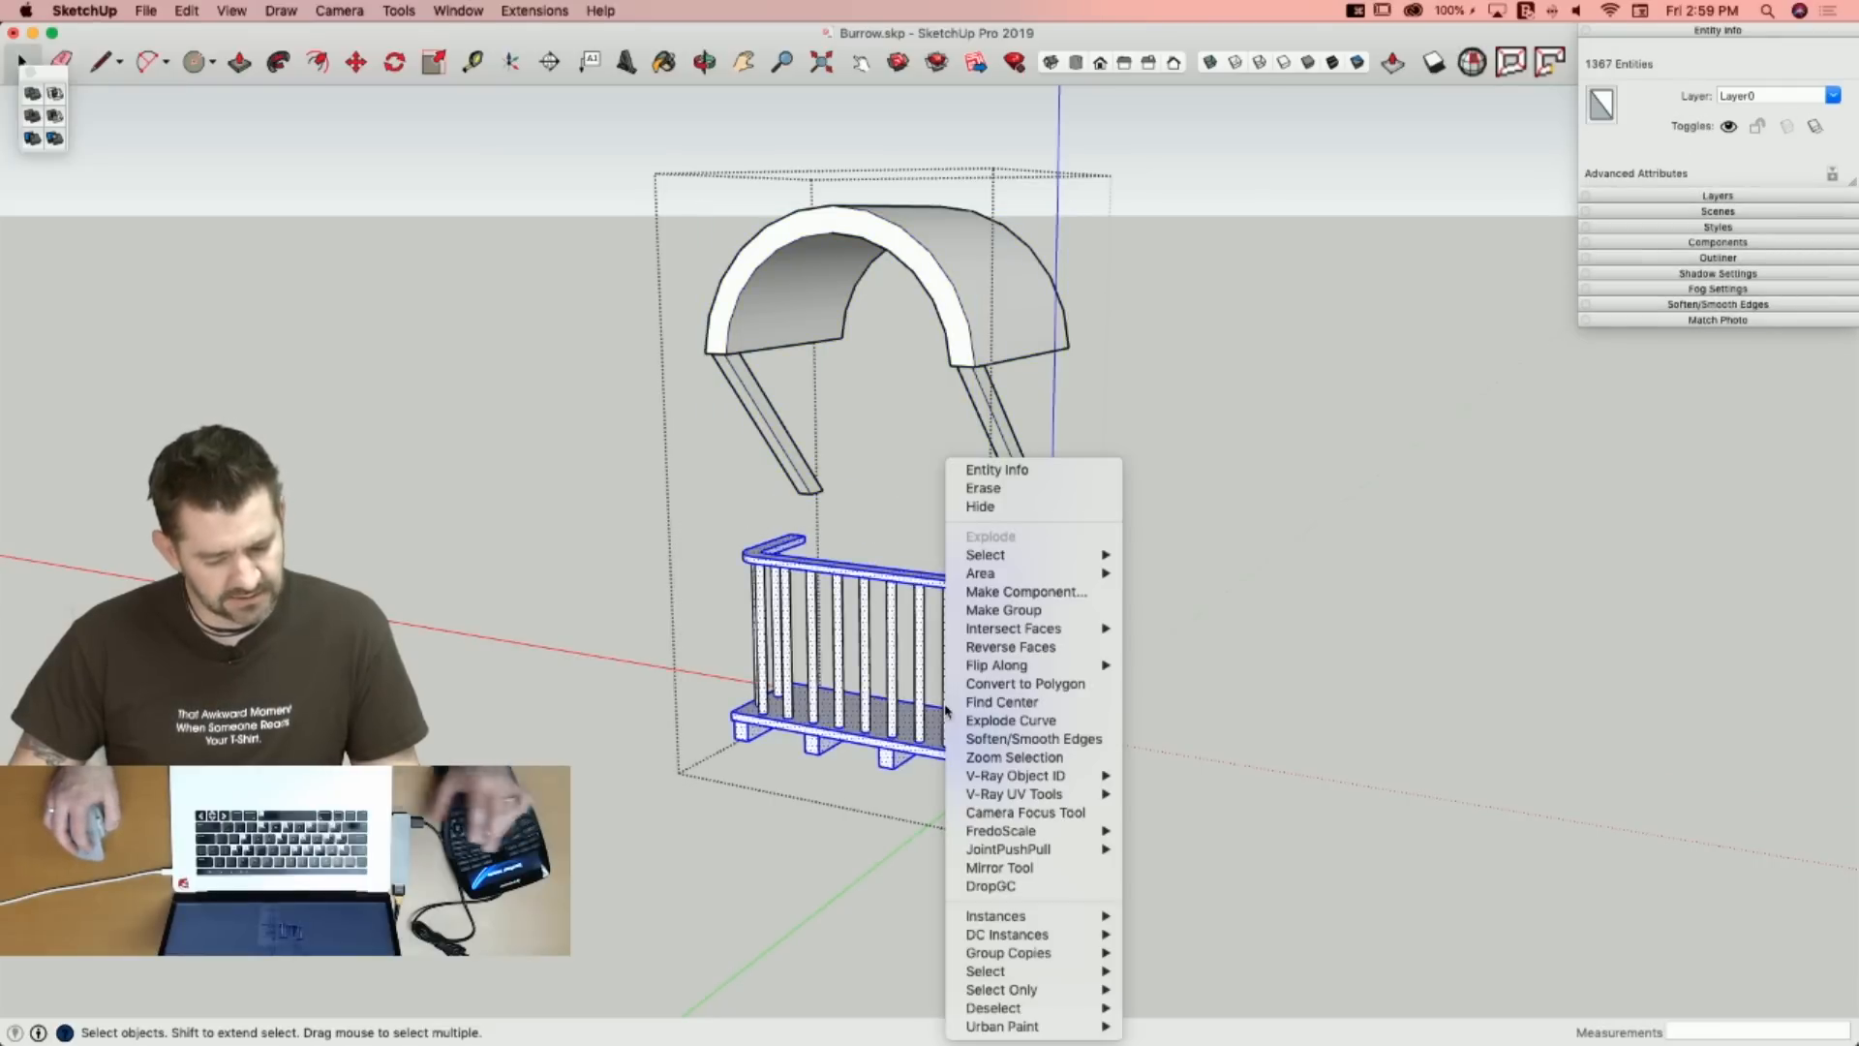
click(1041, 610)
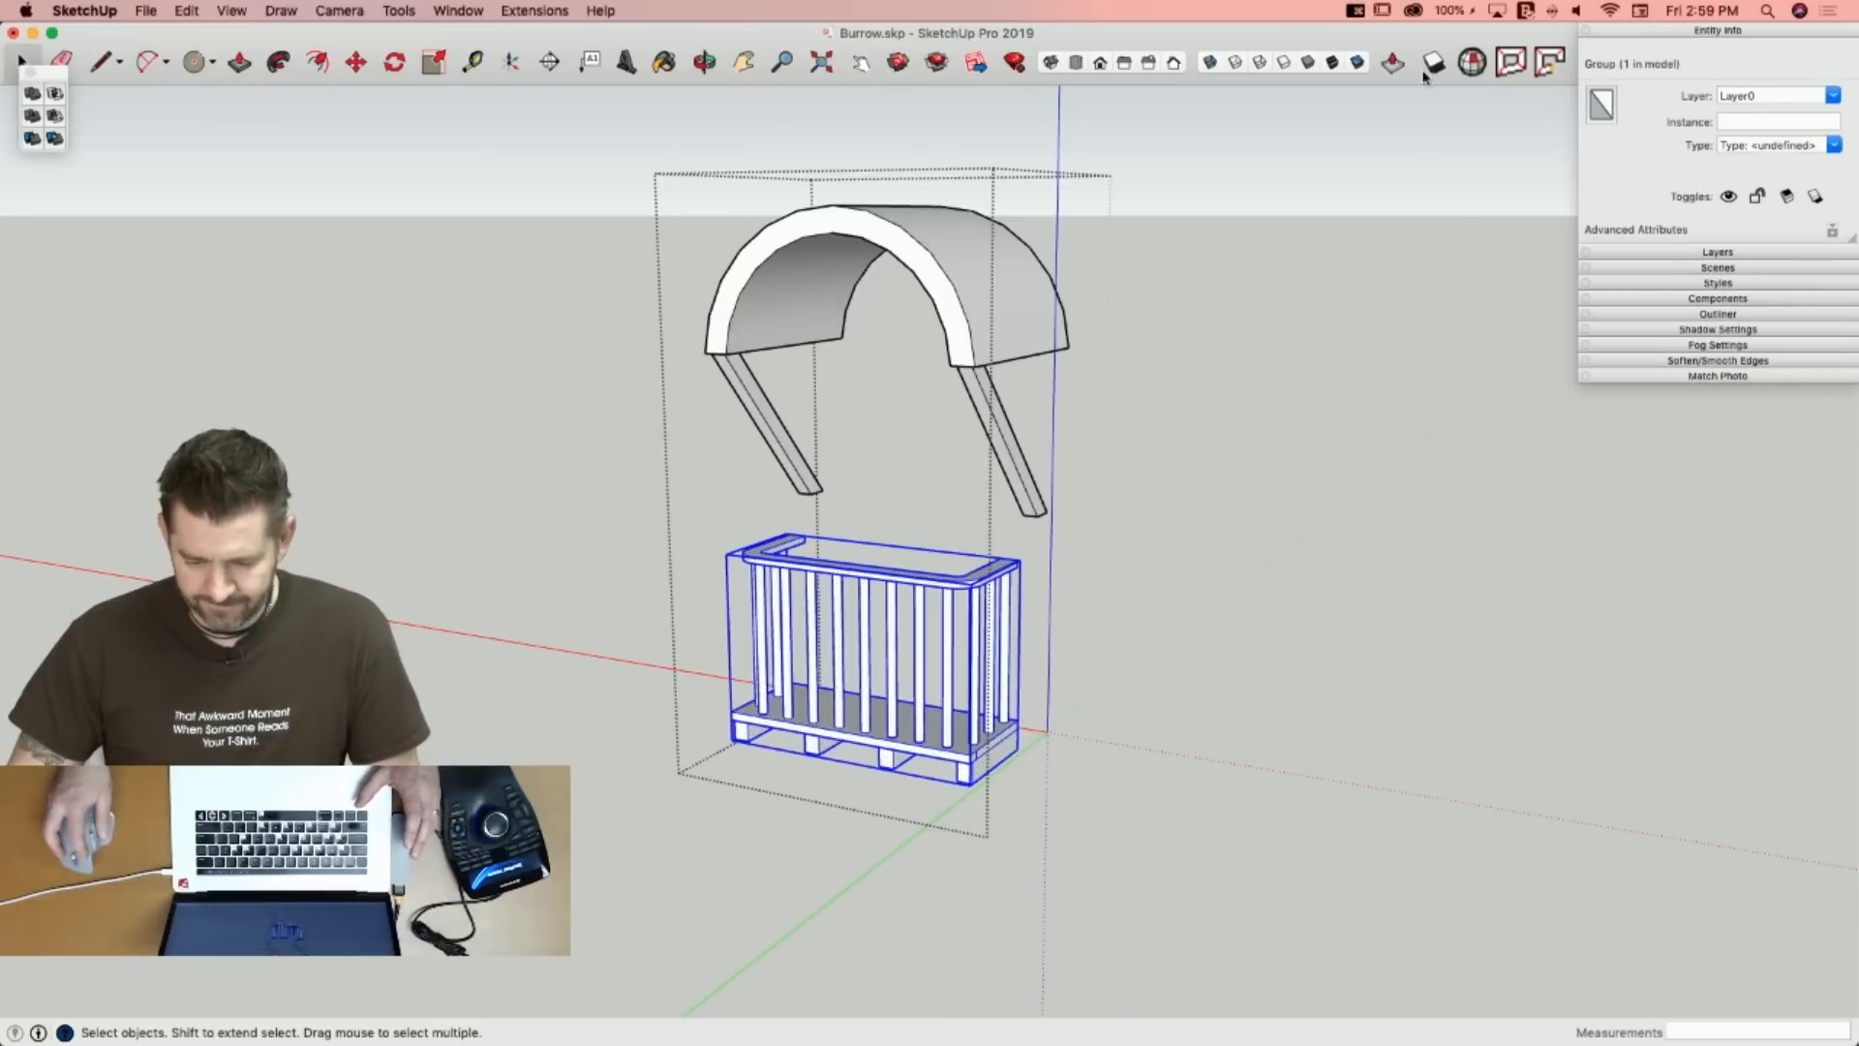
Try to fix the internal faces of the railed balcony group with Solid Inspector.
click(1471, 63)
click(510, 233)
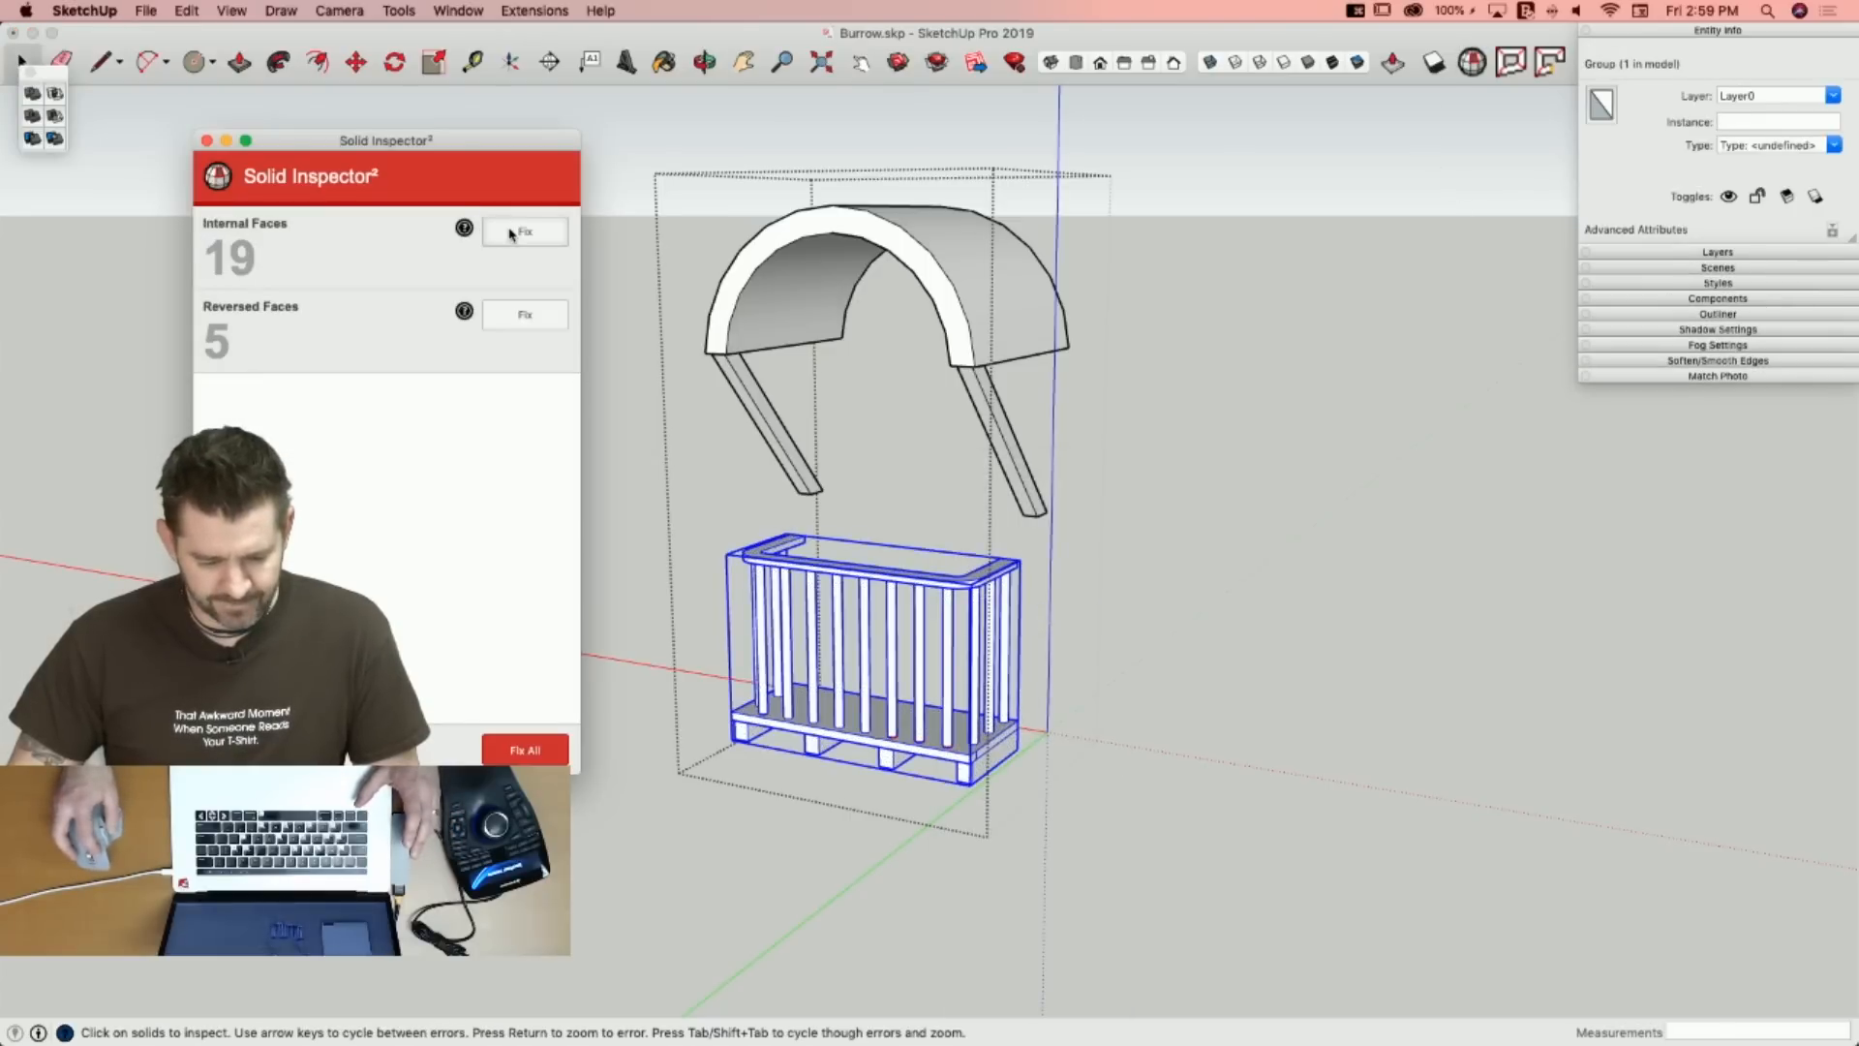
click(510, 233)
click(510, 233)
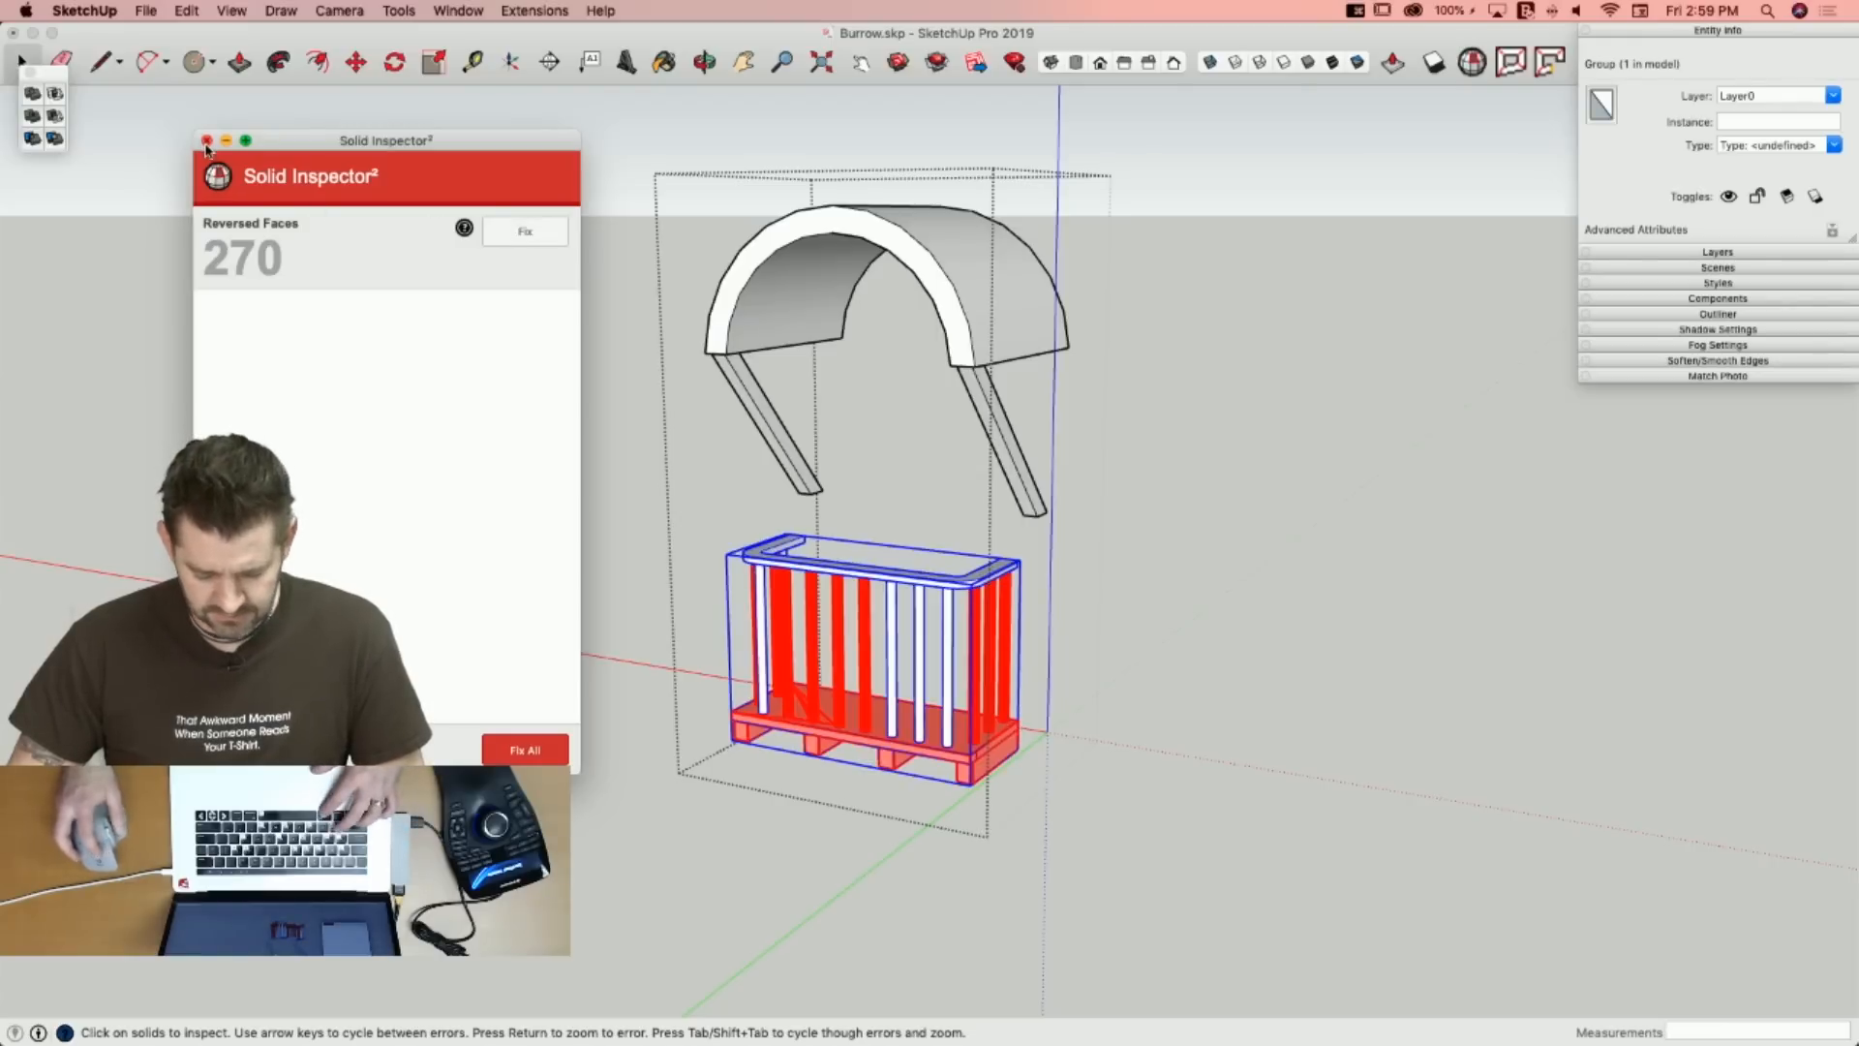
key(super+z)
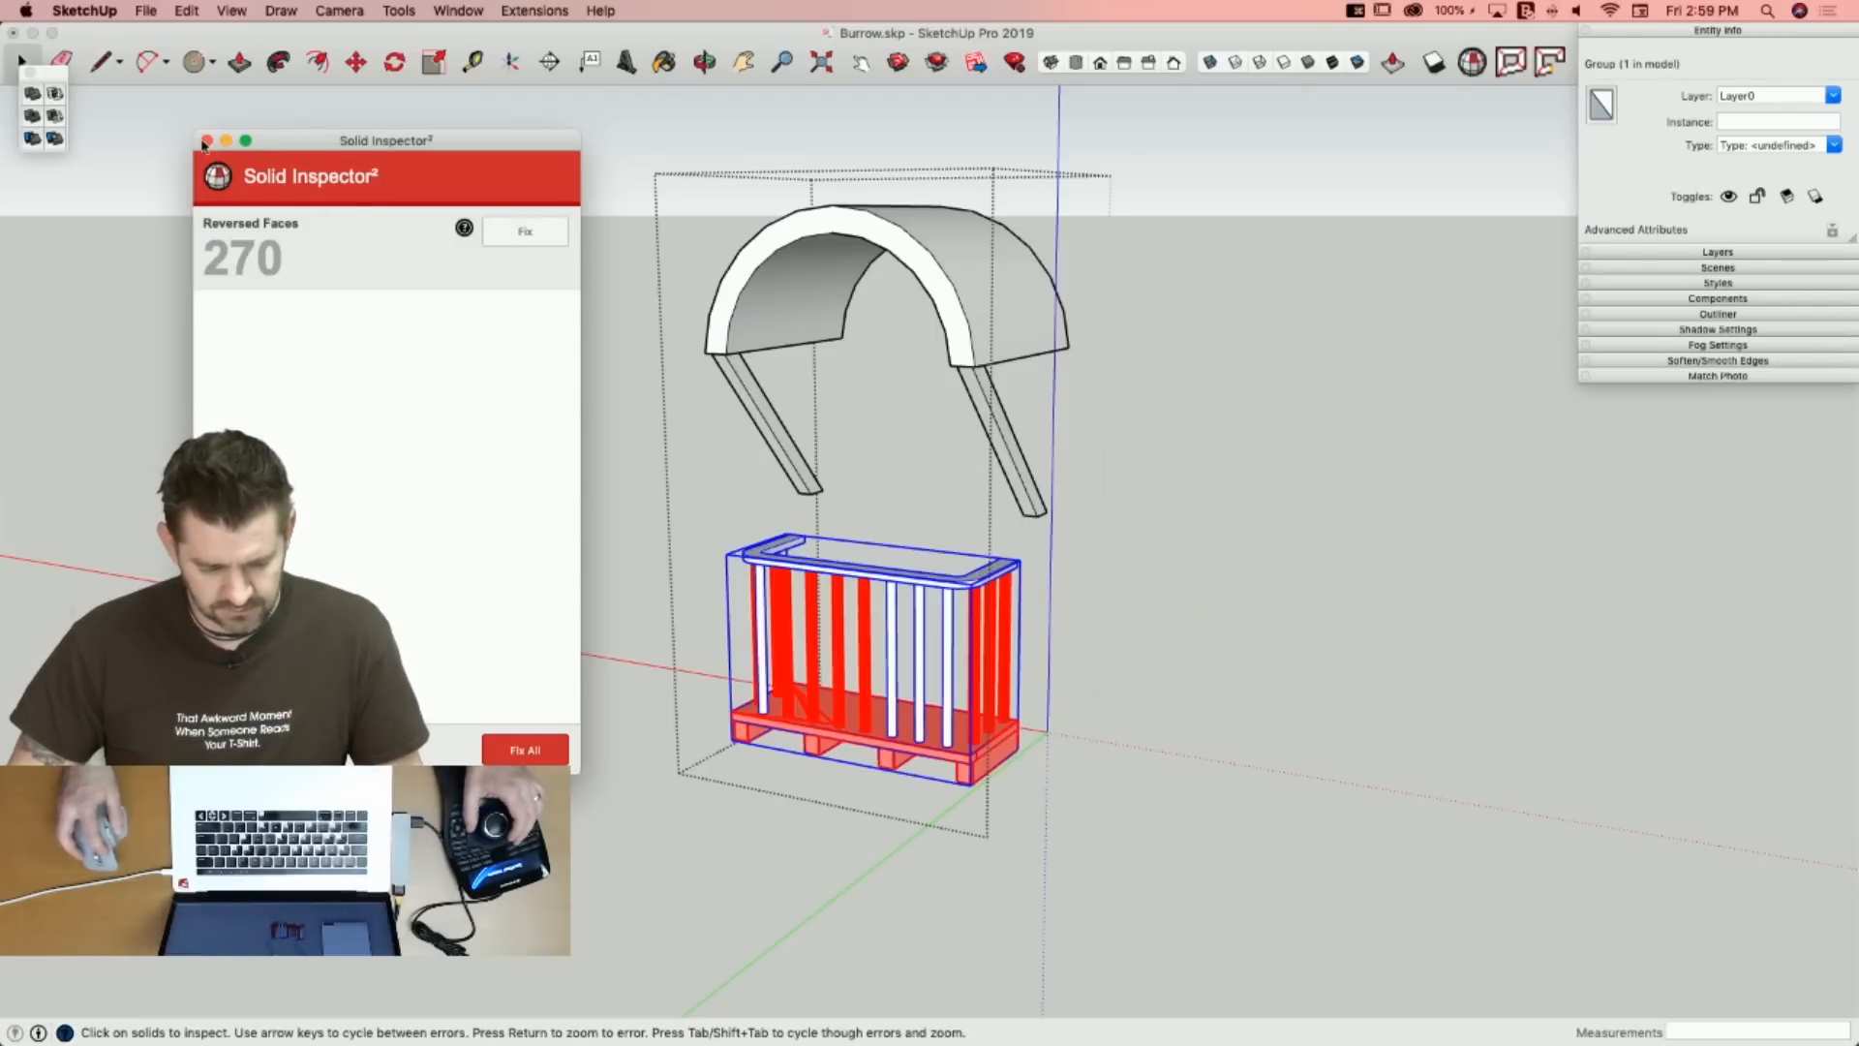
click(205, 141)
Open the railed balcony group and delete all the balusters between the handrail and the floor slab.
scroll(853, 663, up, 6)
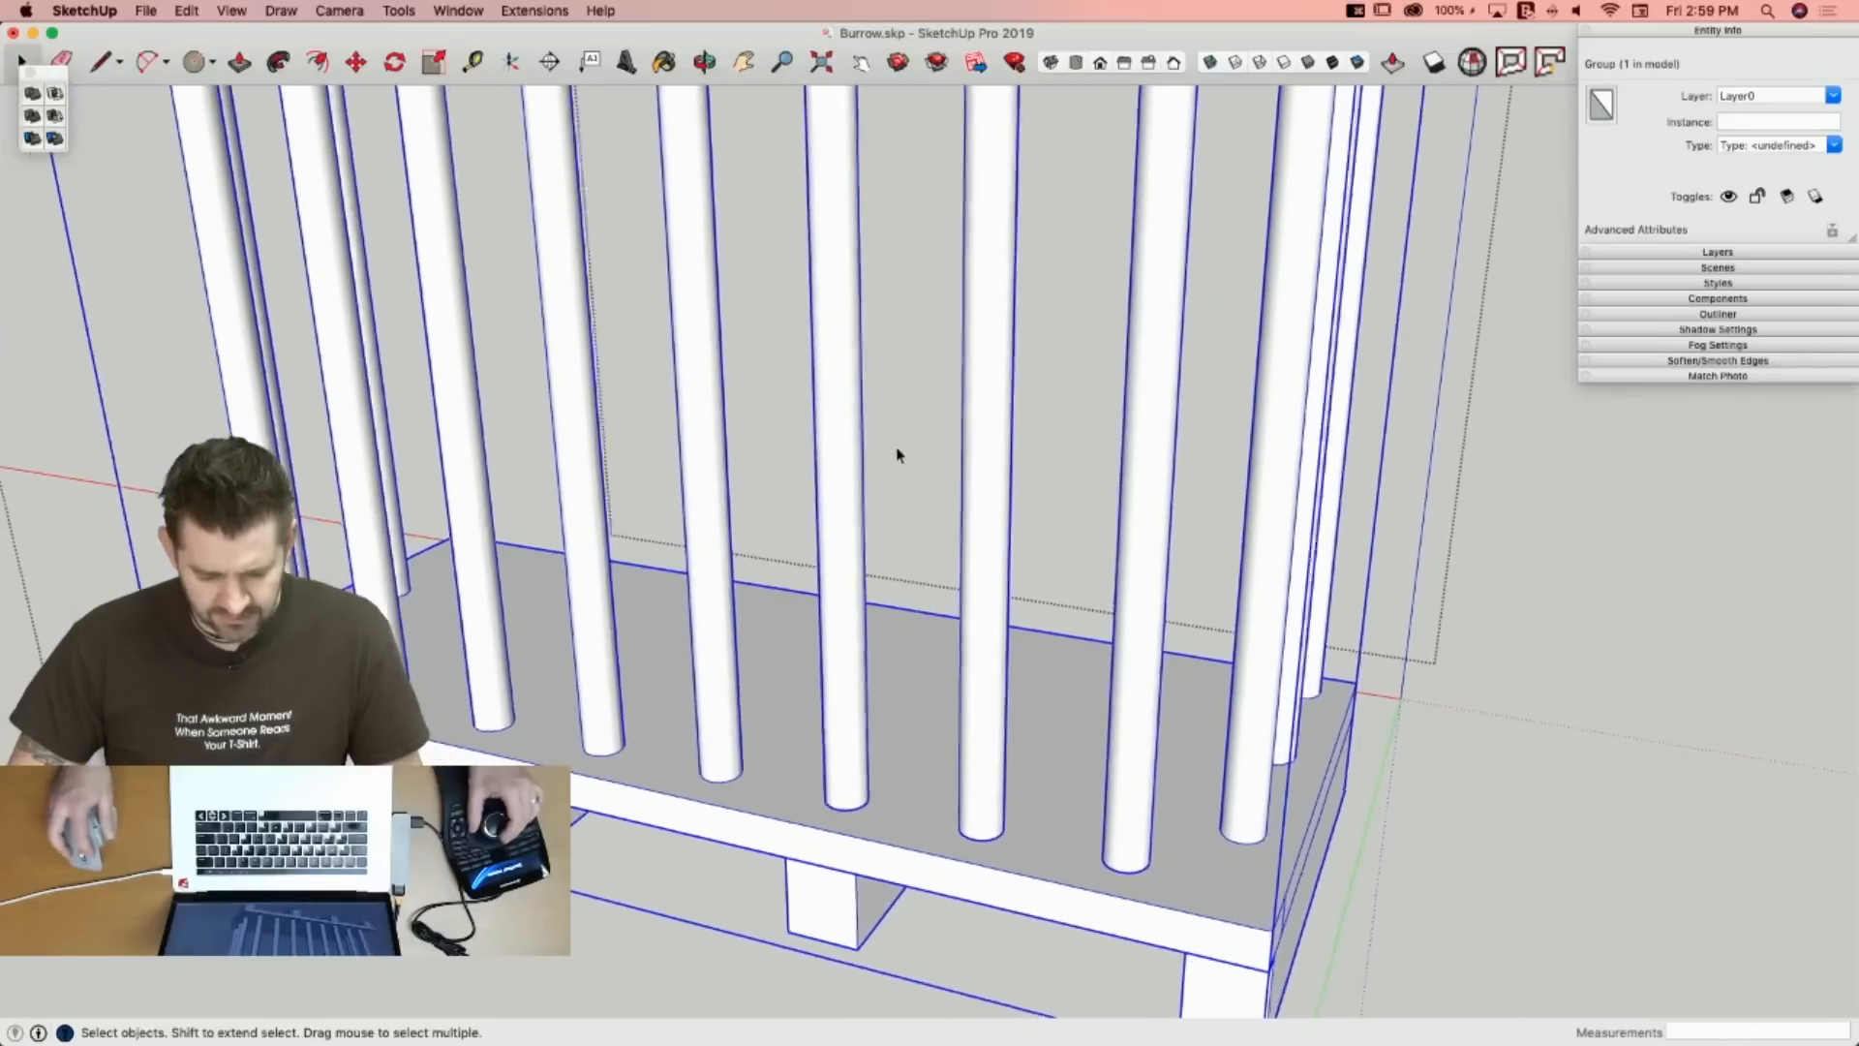
click(926, 471)
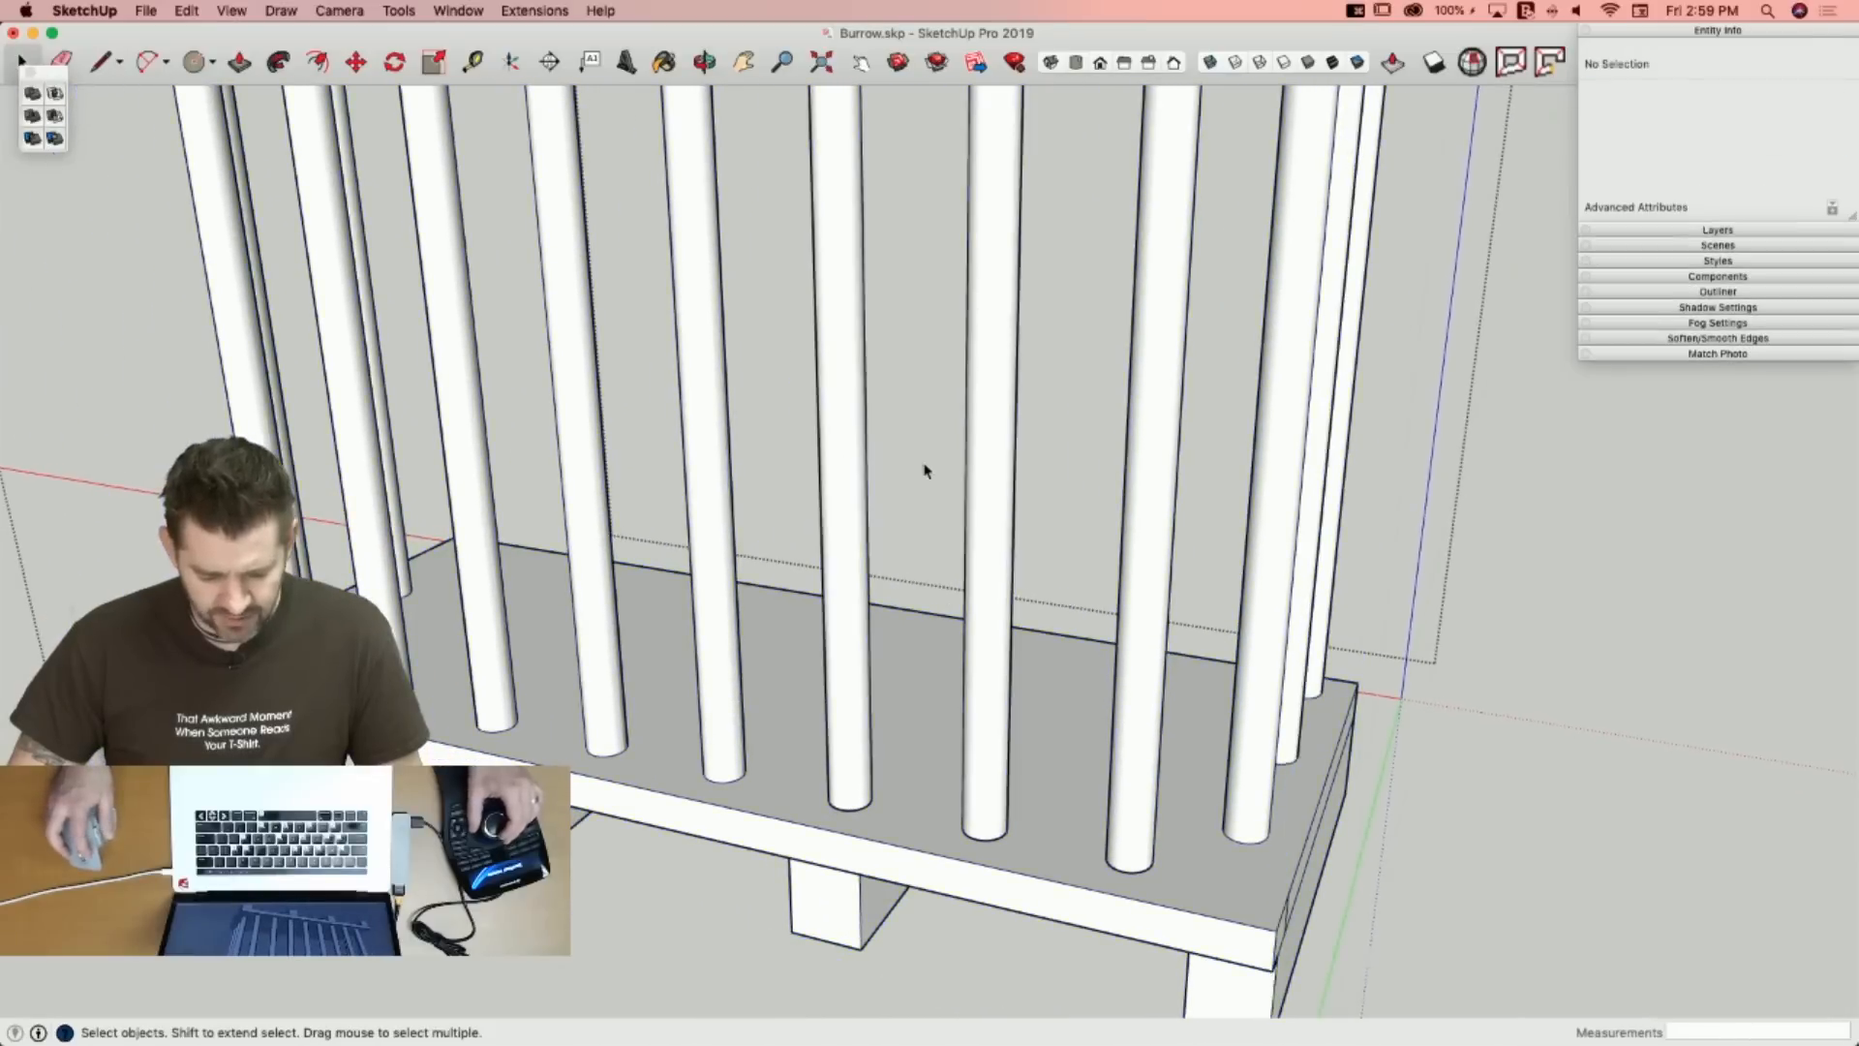
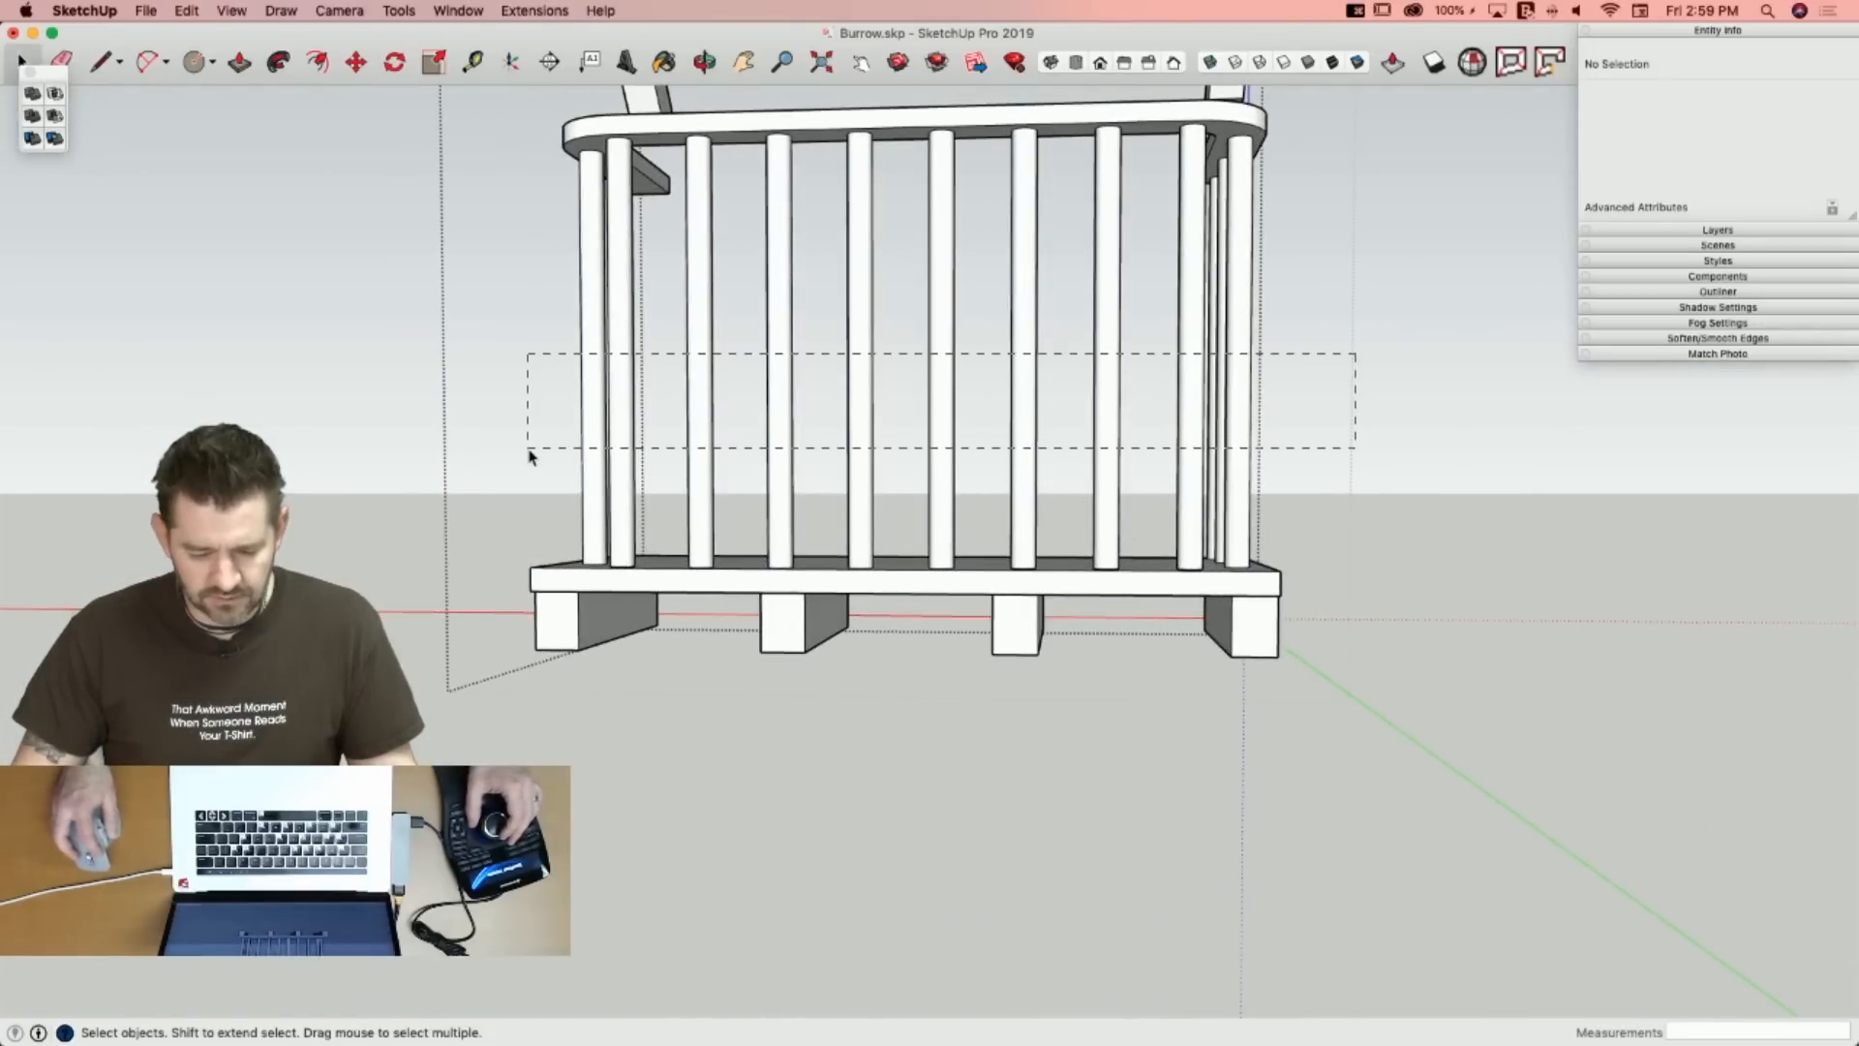
drag(1356, 353, 528, 455)
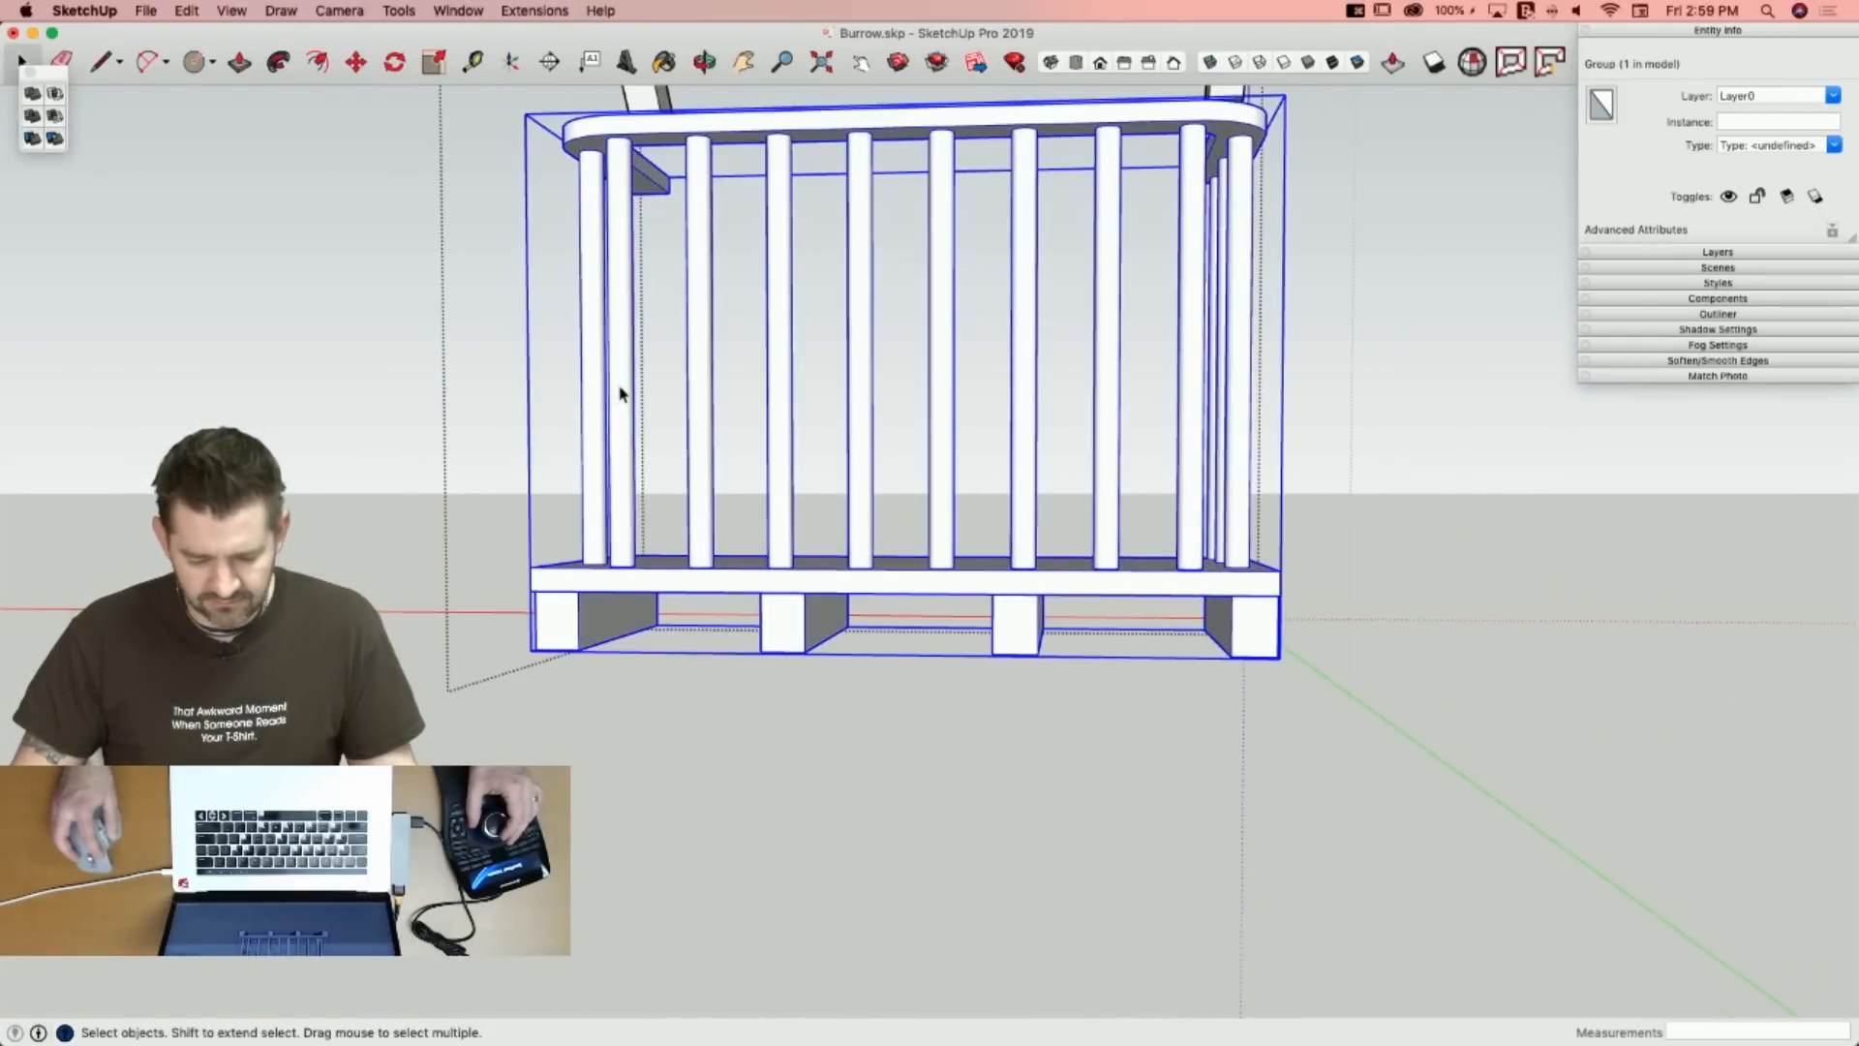
click(1507, 389)
drag(497, 382, 494, 382)
key(Delete)
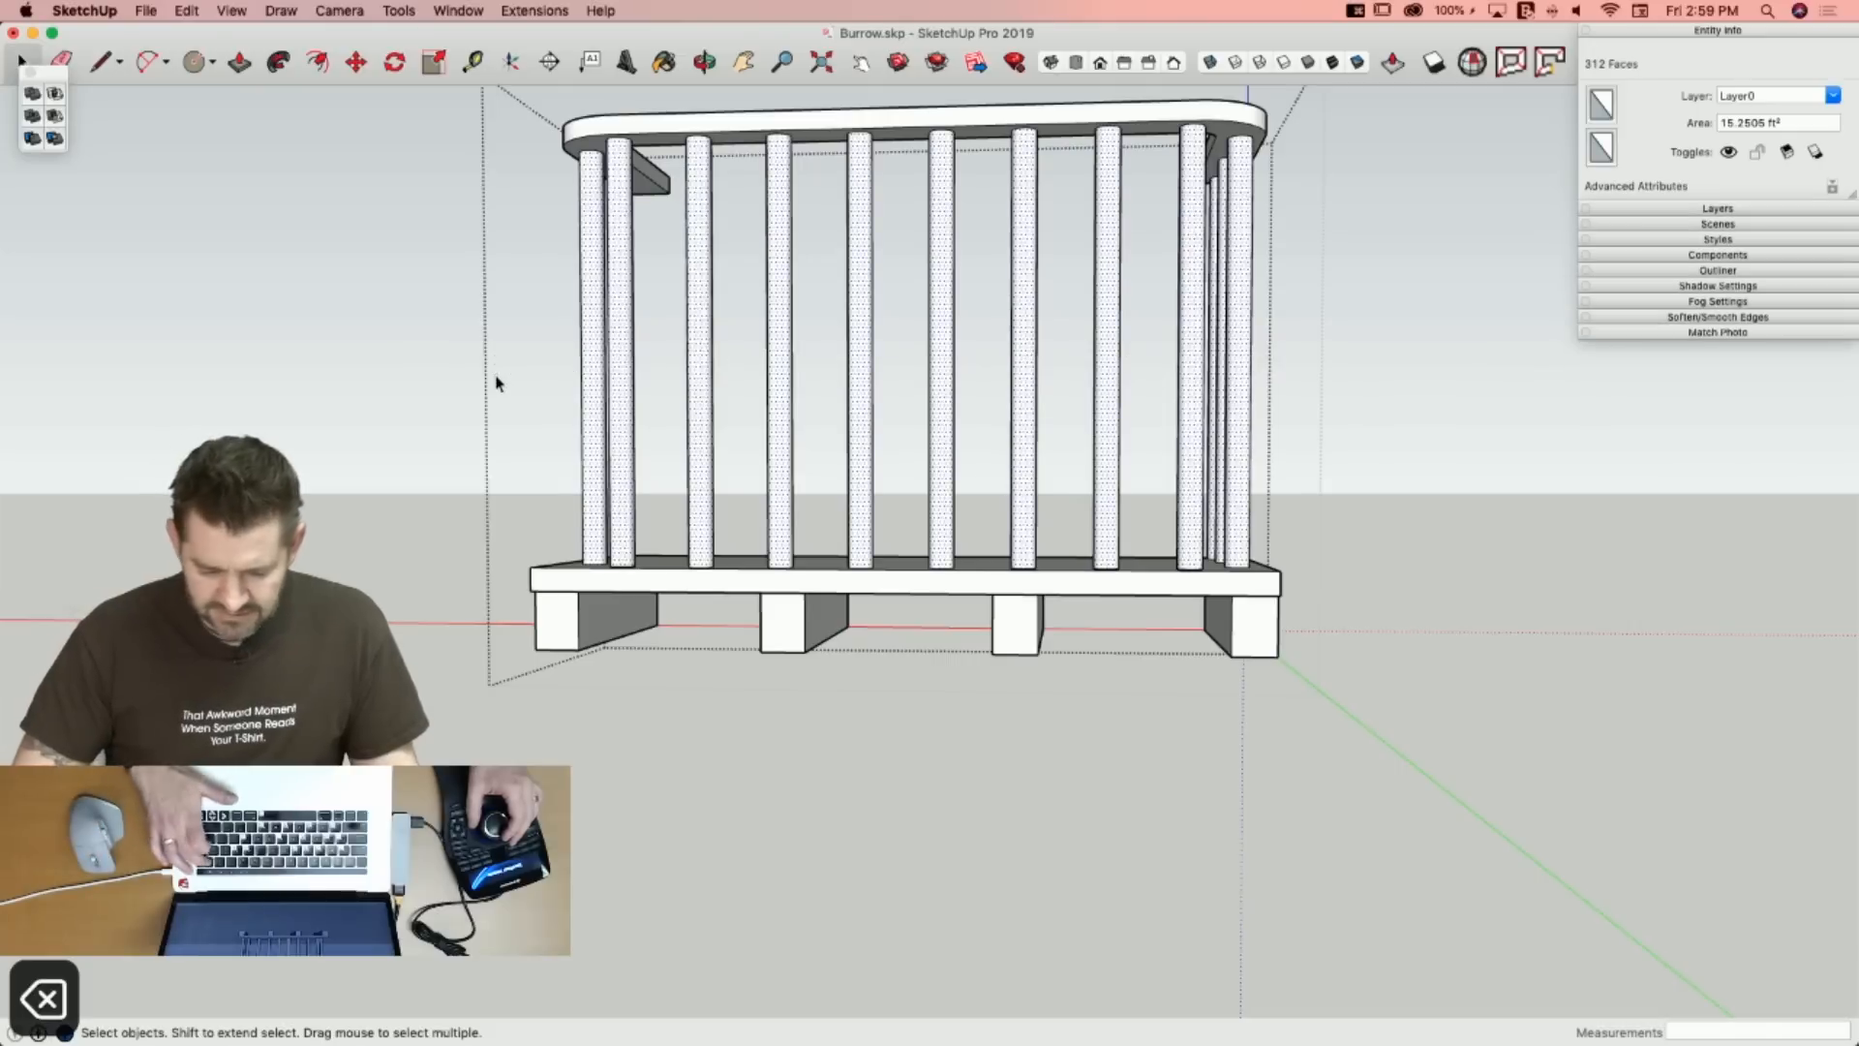
Try to erase the baluster hole outlines at the end of the front row on the floor slab.
key(e)
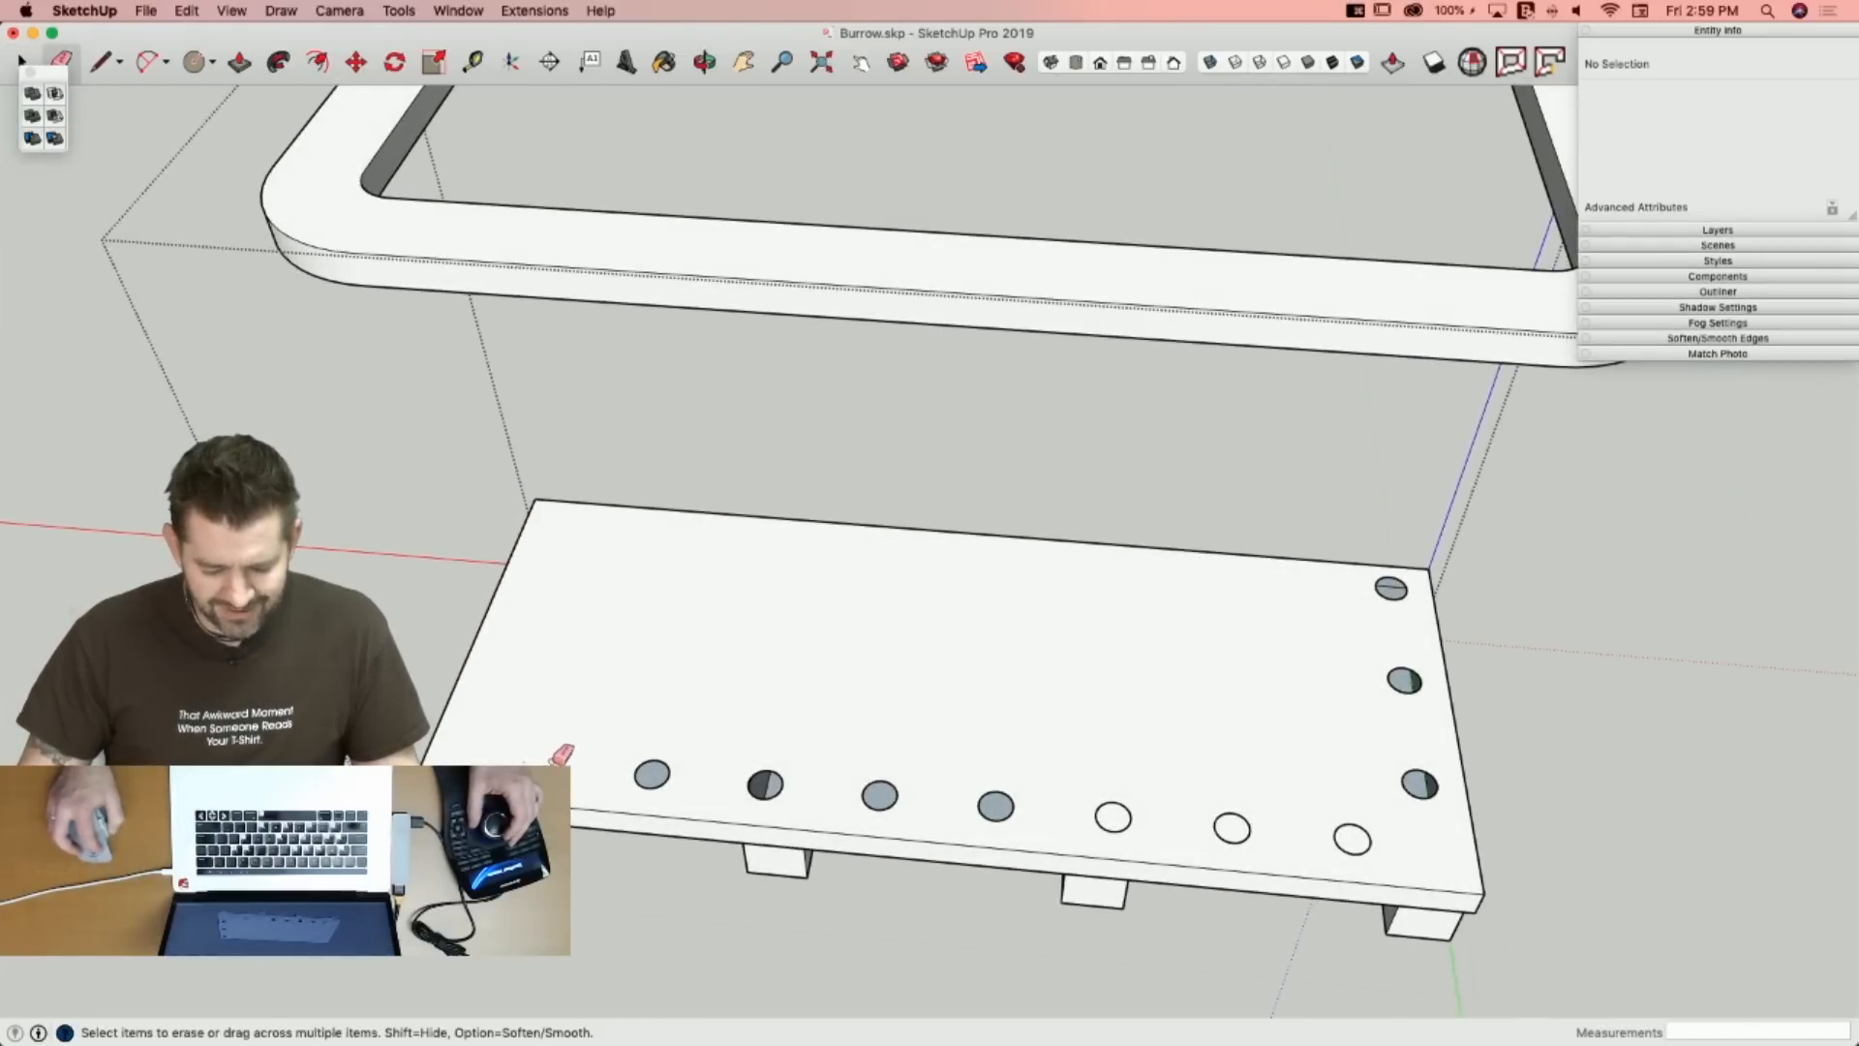
drag(563, 755, 534, 755)
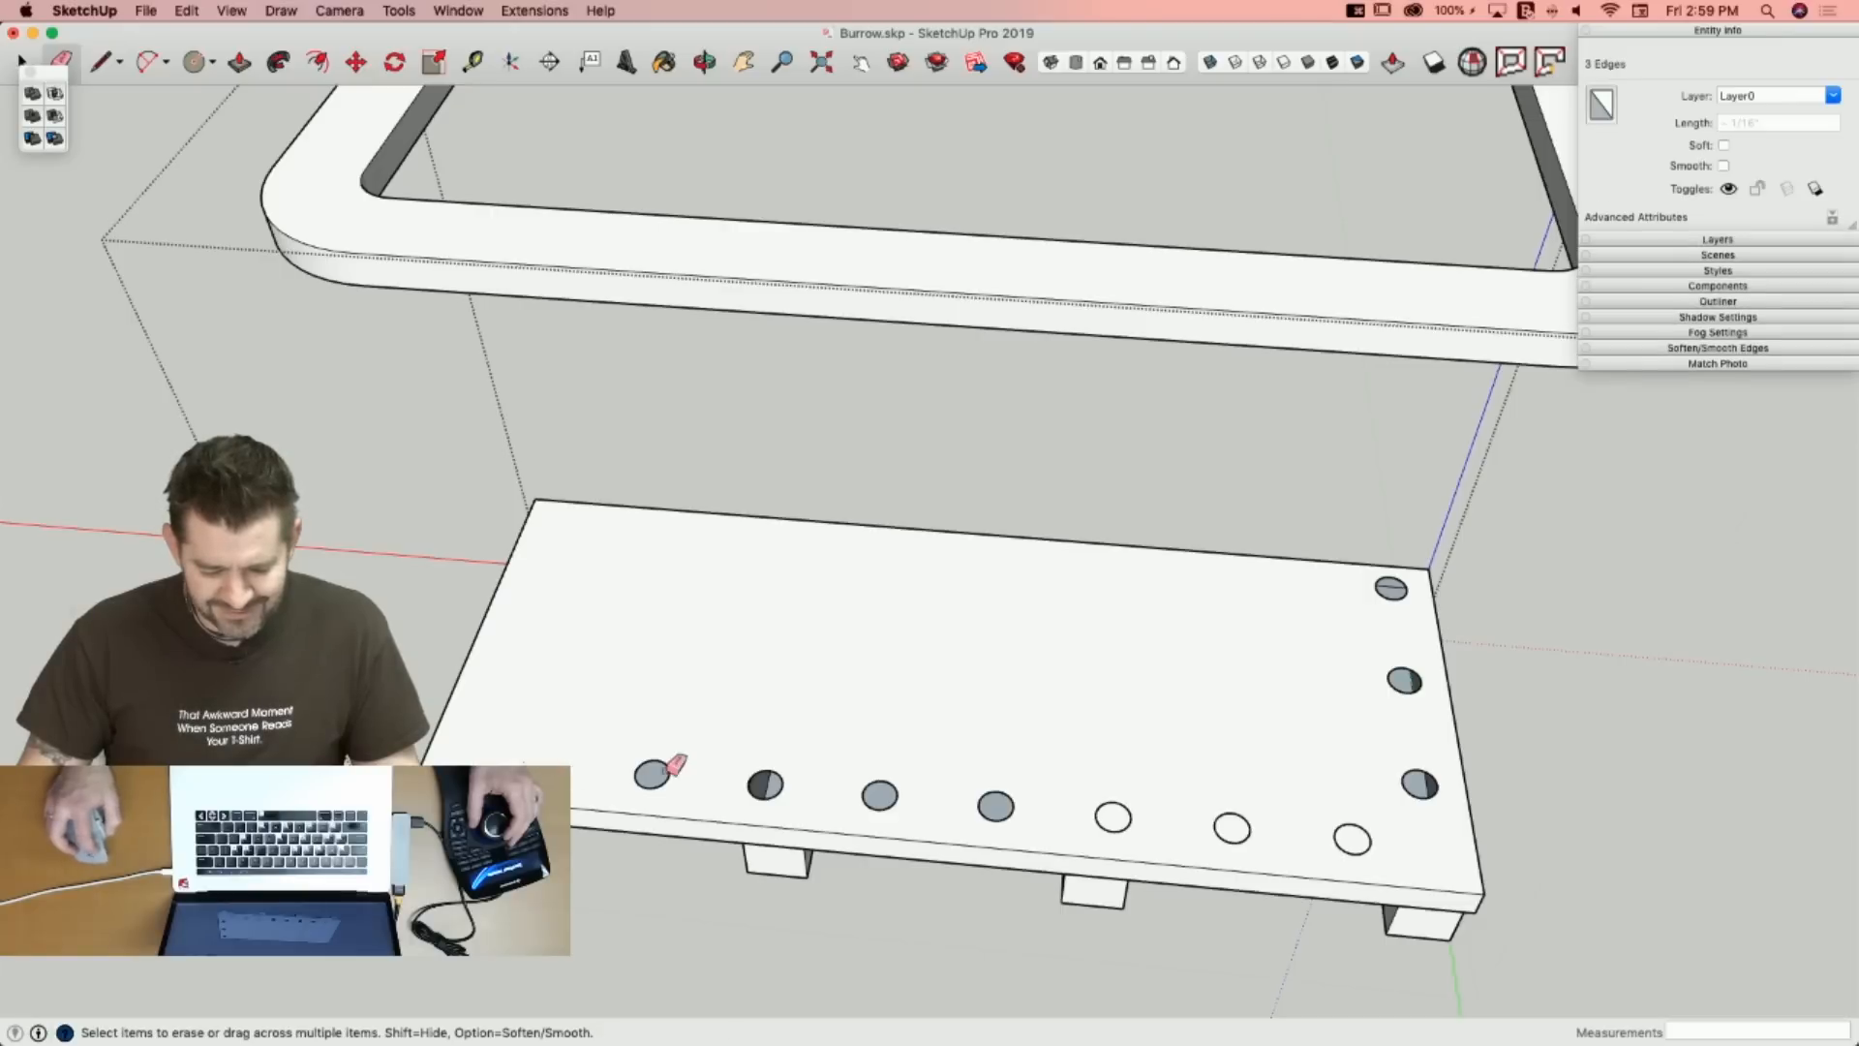
key(super+z)
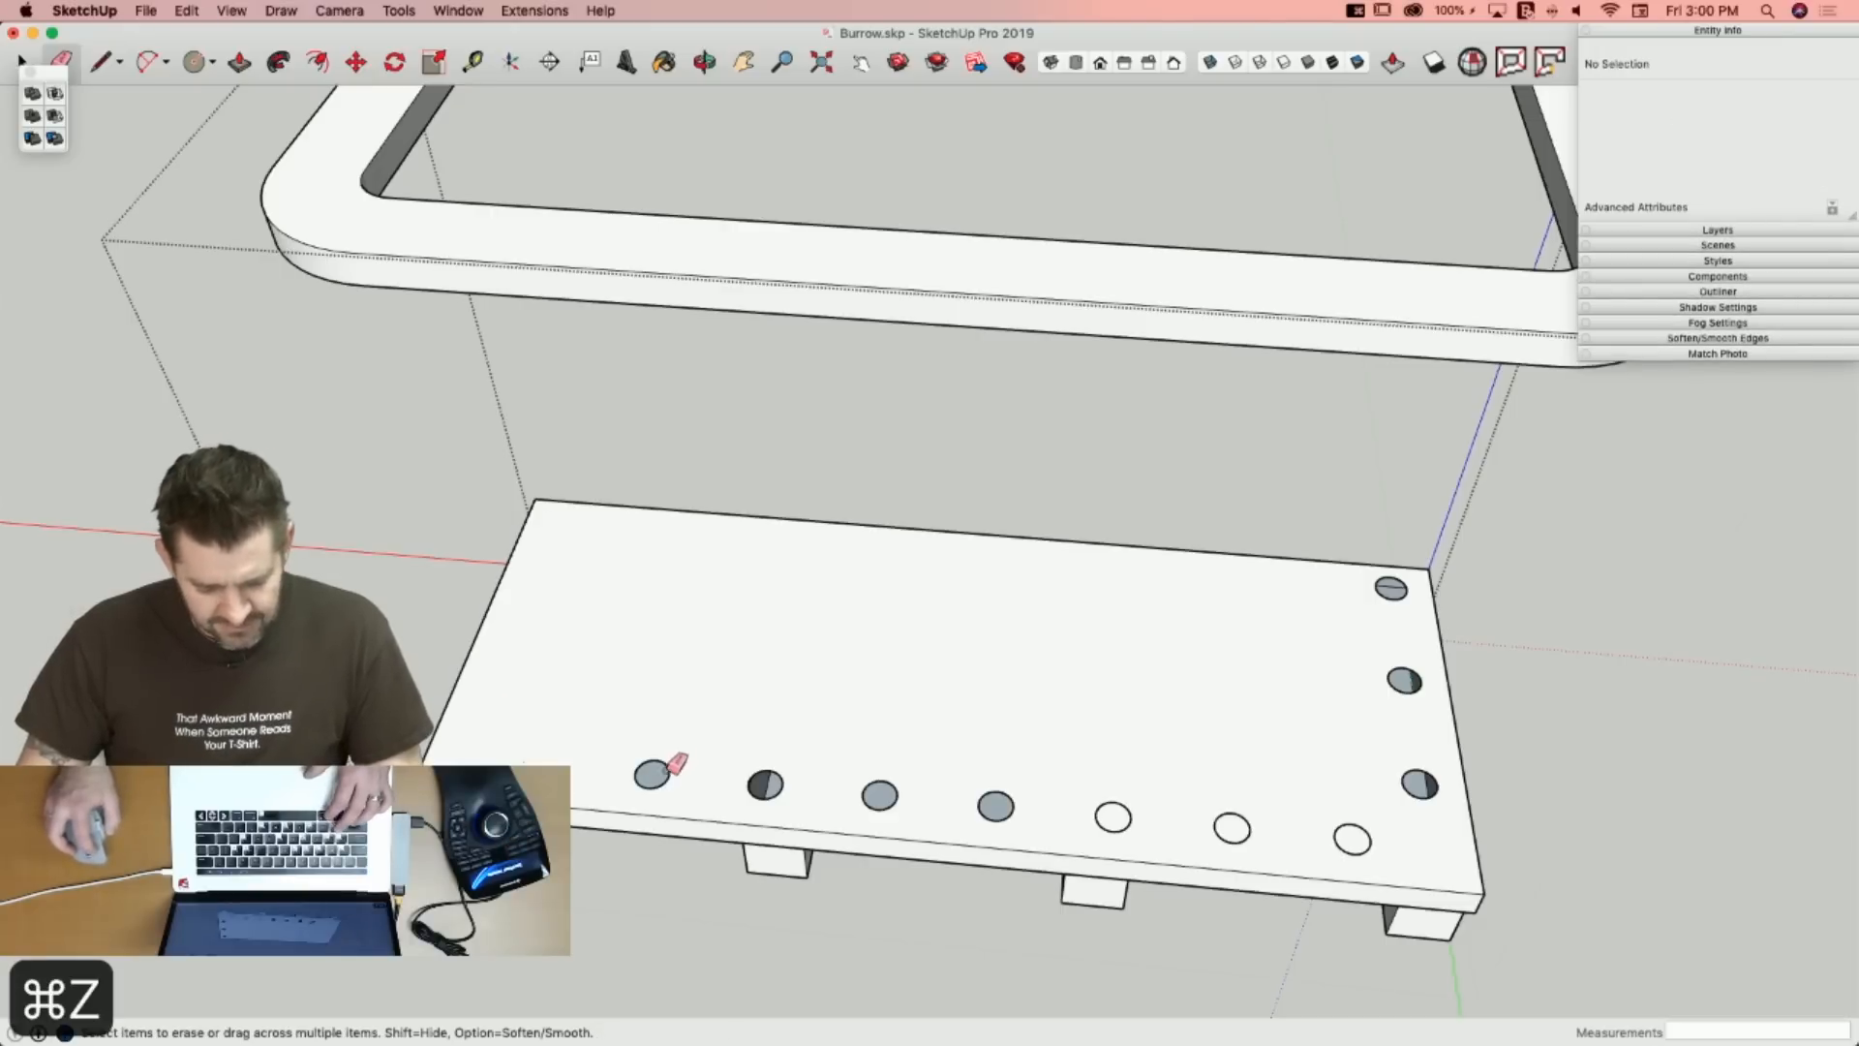
click(666, 773)
key(super+z)
Close one baluster hole in the slab's front row with a line across it, and erase its outline.
scroll(635, 773, up, 3)
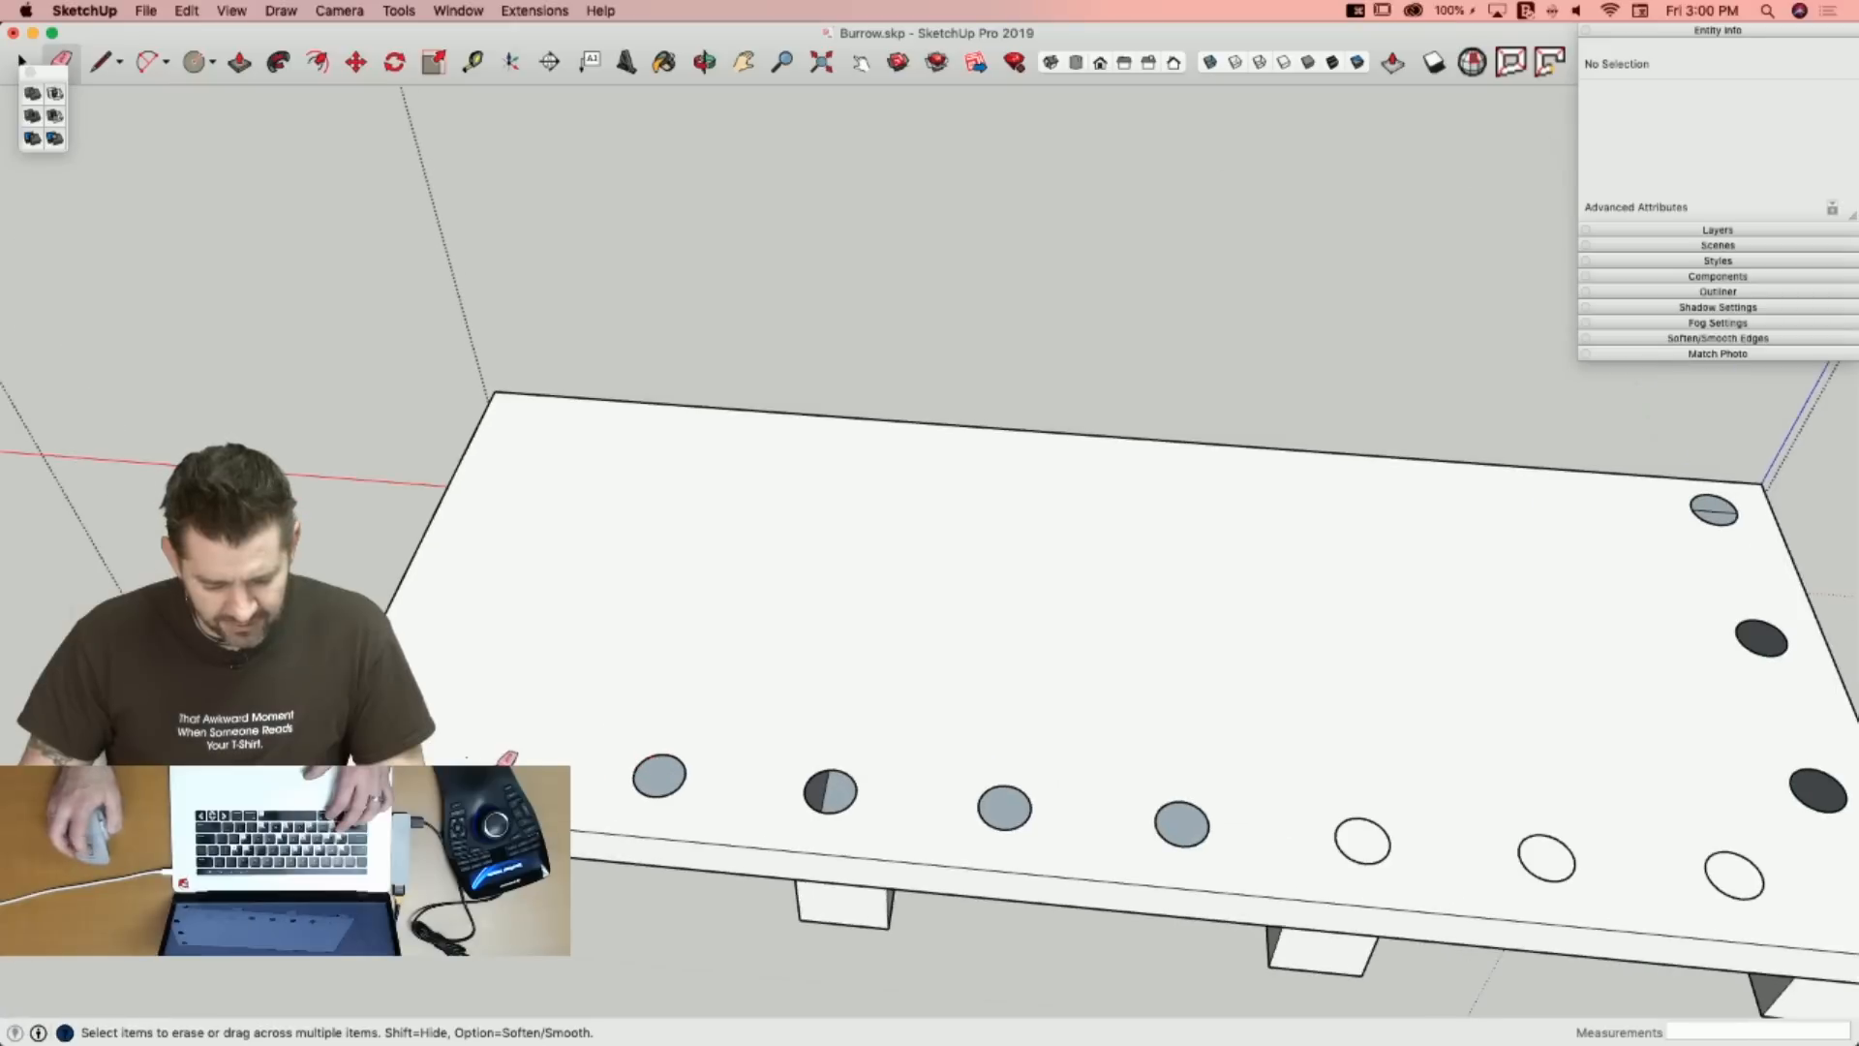
key(l)
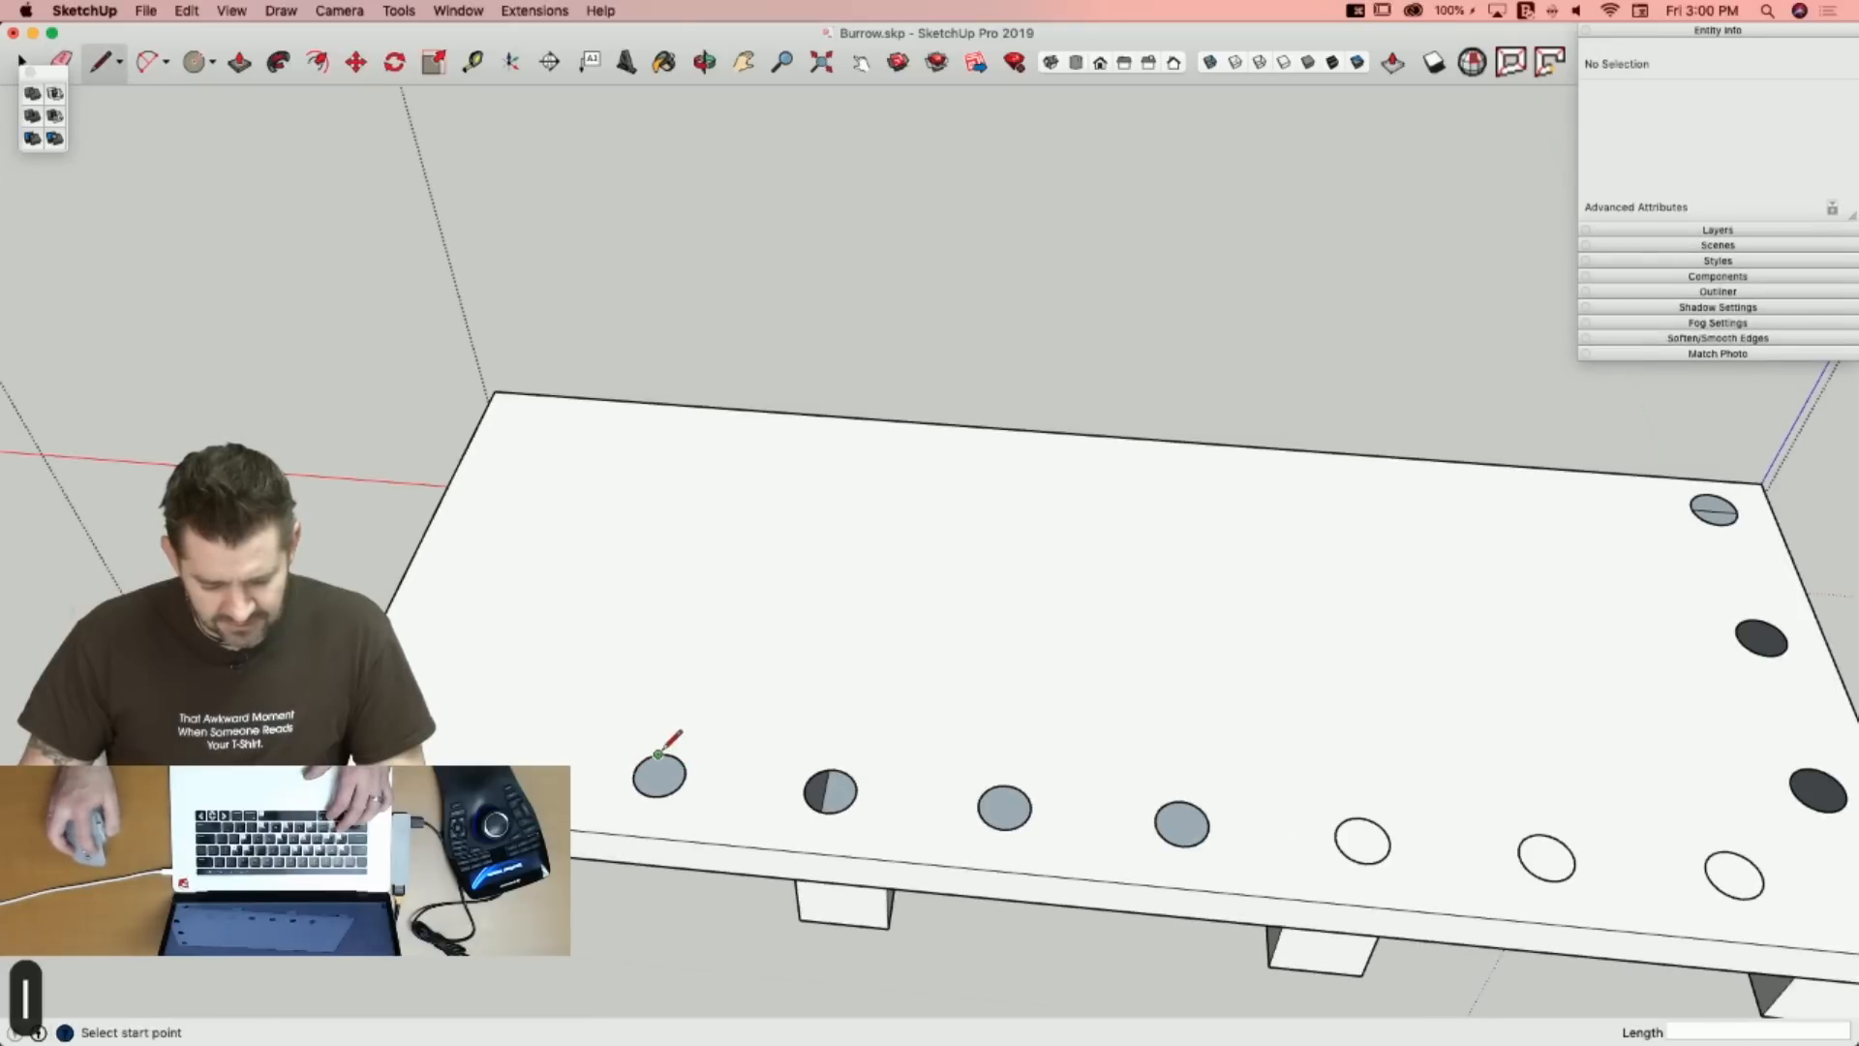
click(659, 795)
click(659, 756)
key(e)
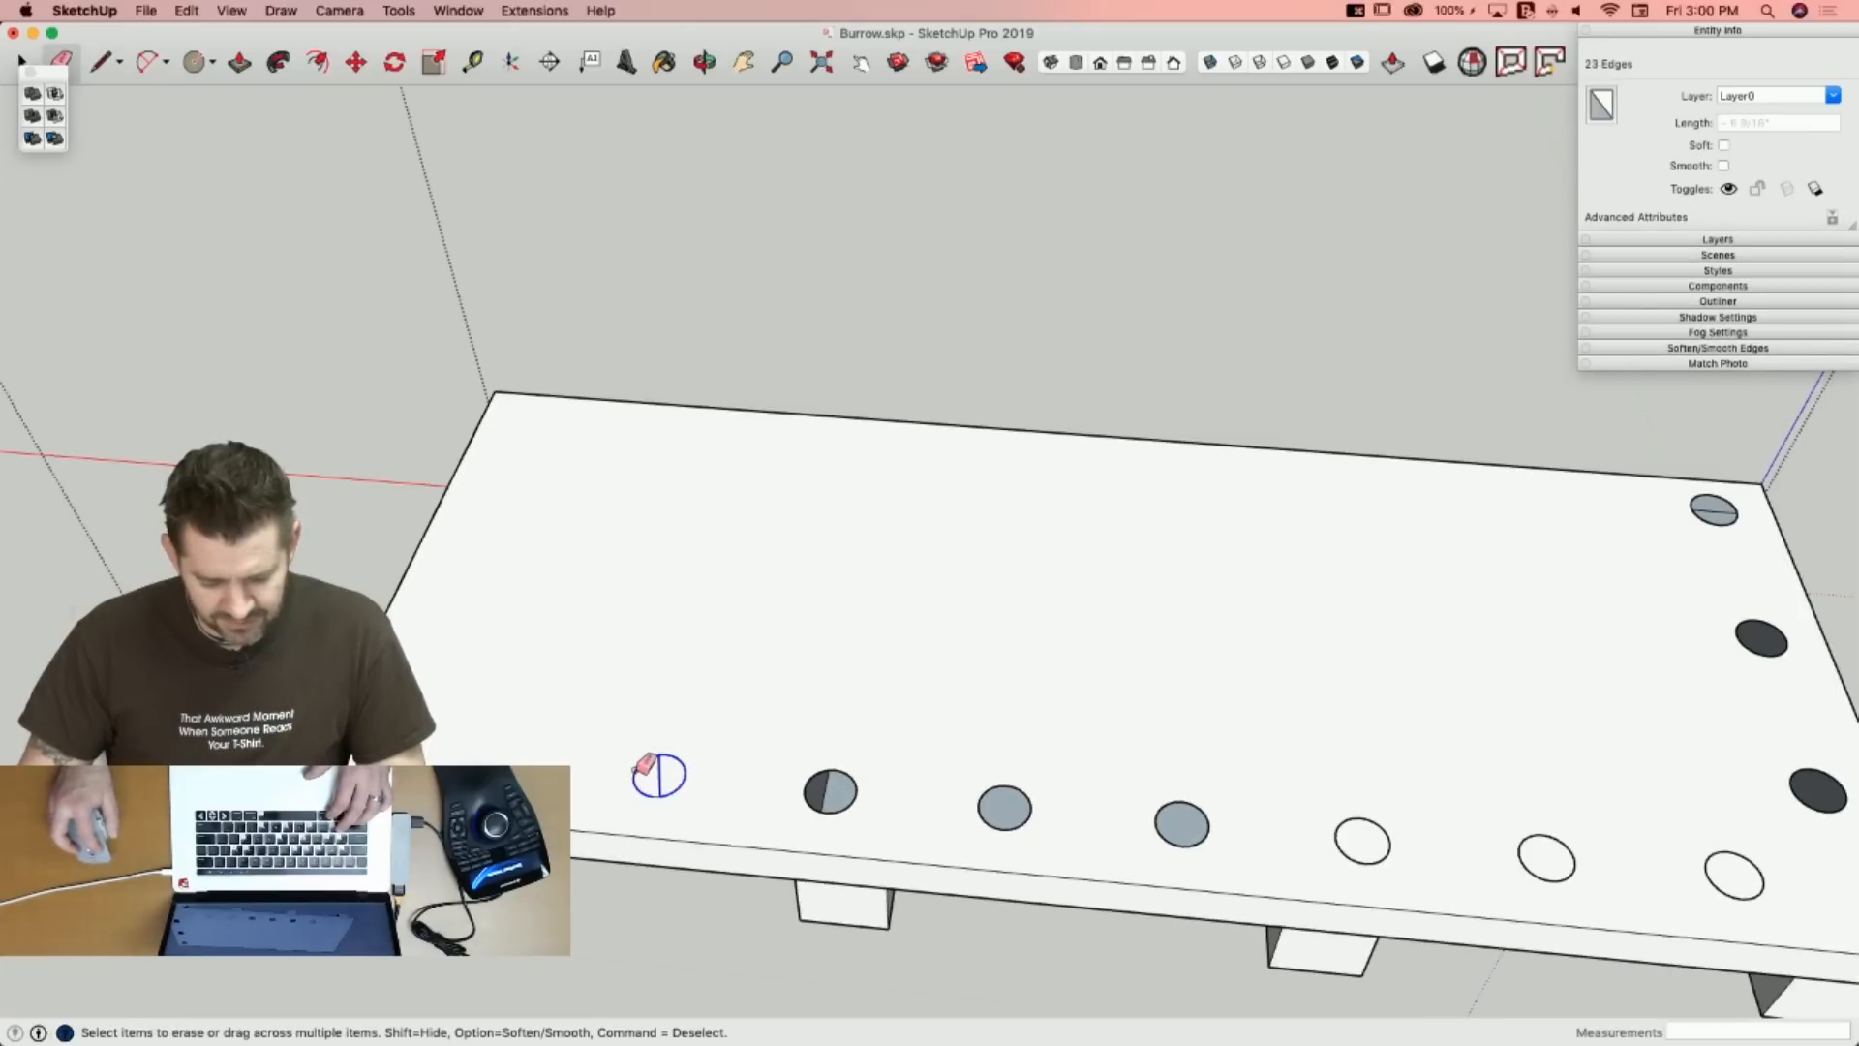
click(865, 796)
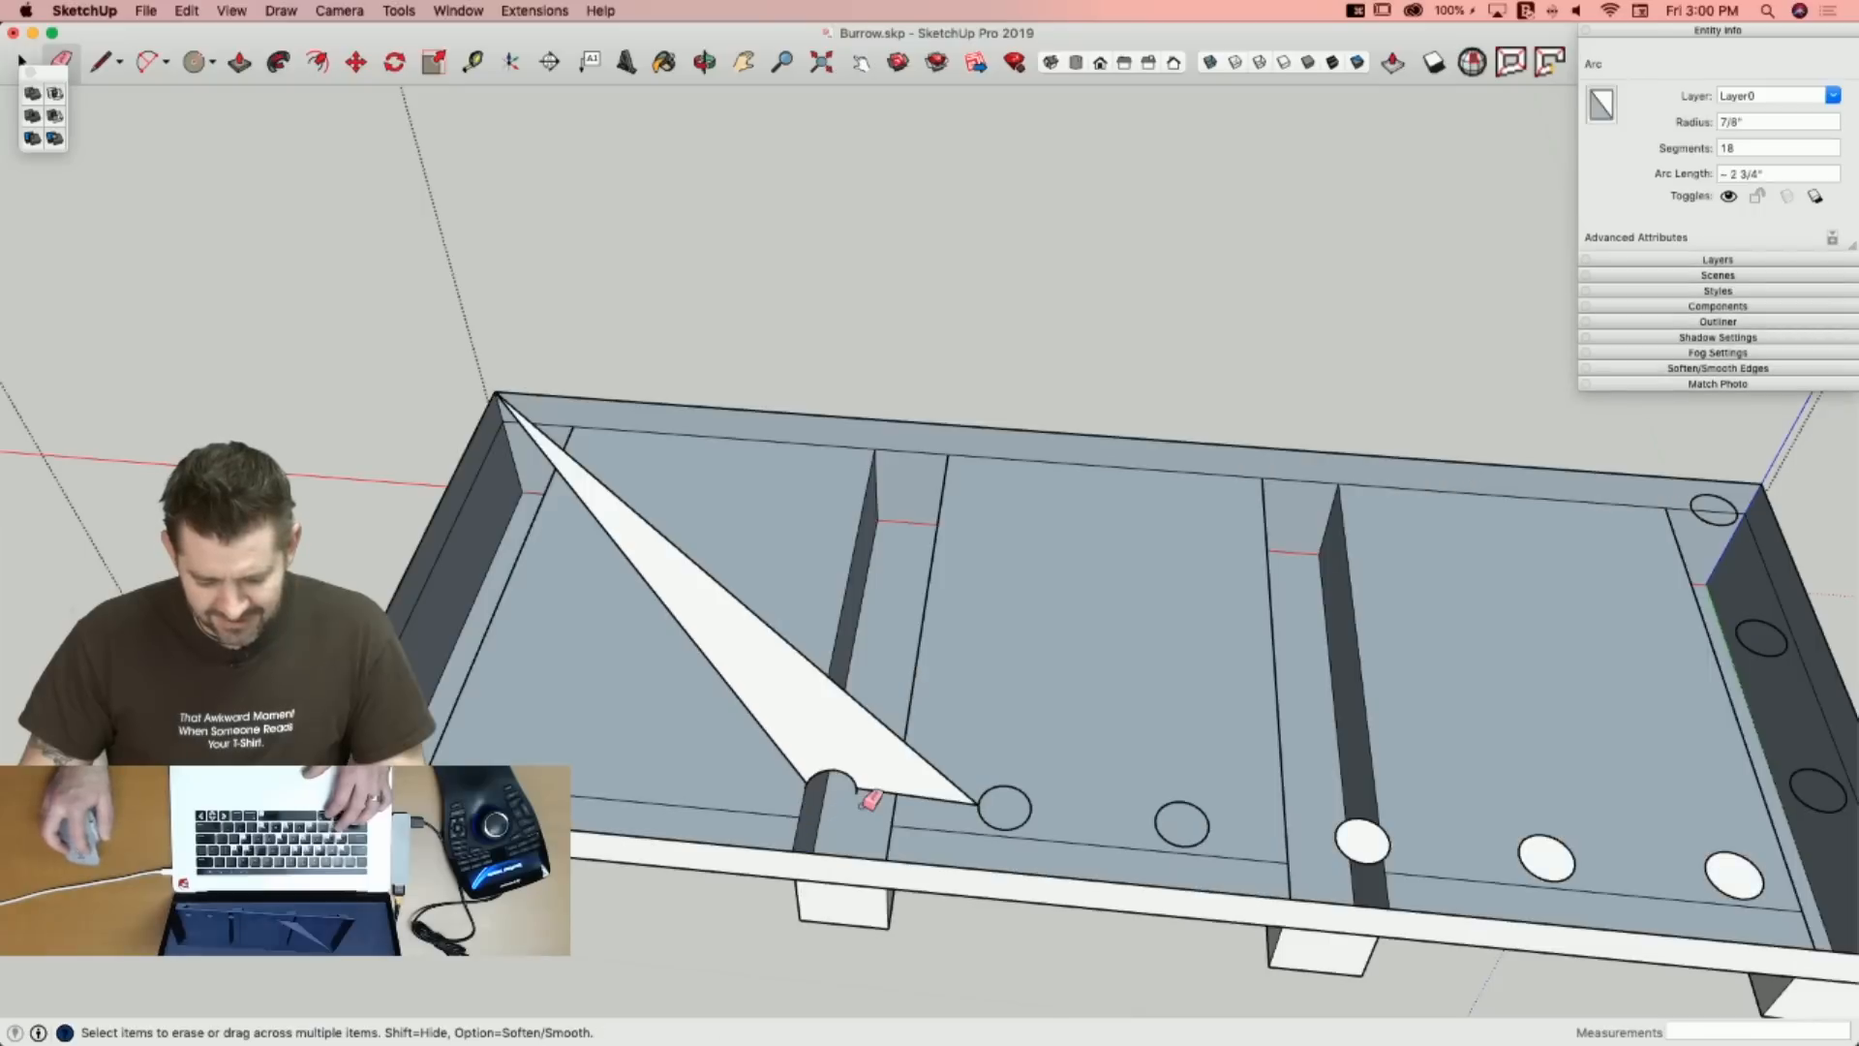
key(super+z)
Draw a line about 2' 8 5/16" long through the six remaining baluster holes along the slab's front edge.
key(l)
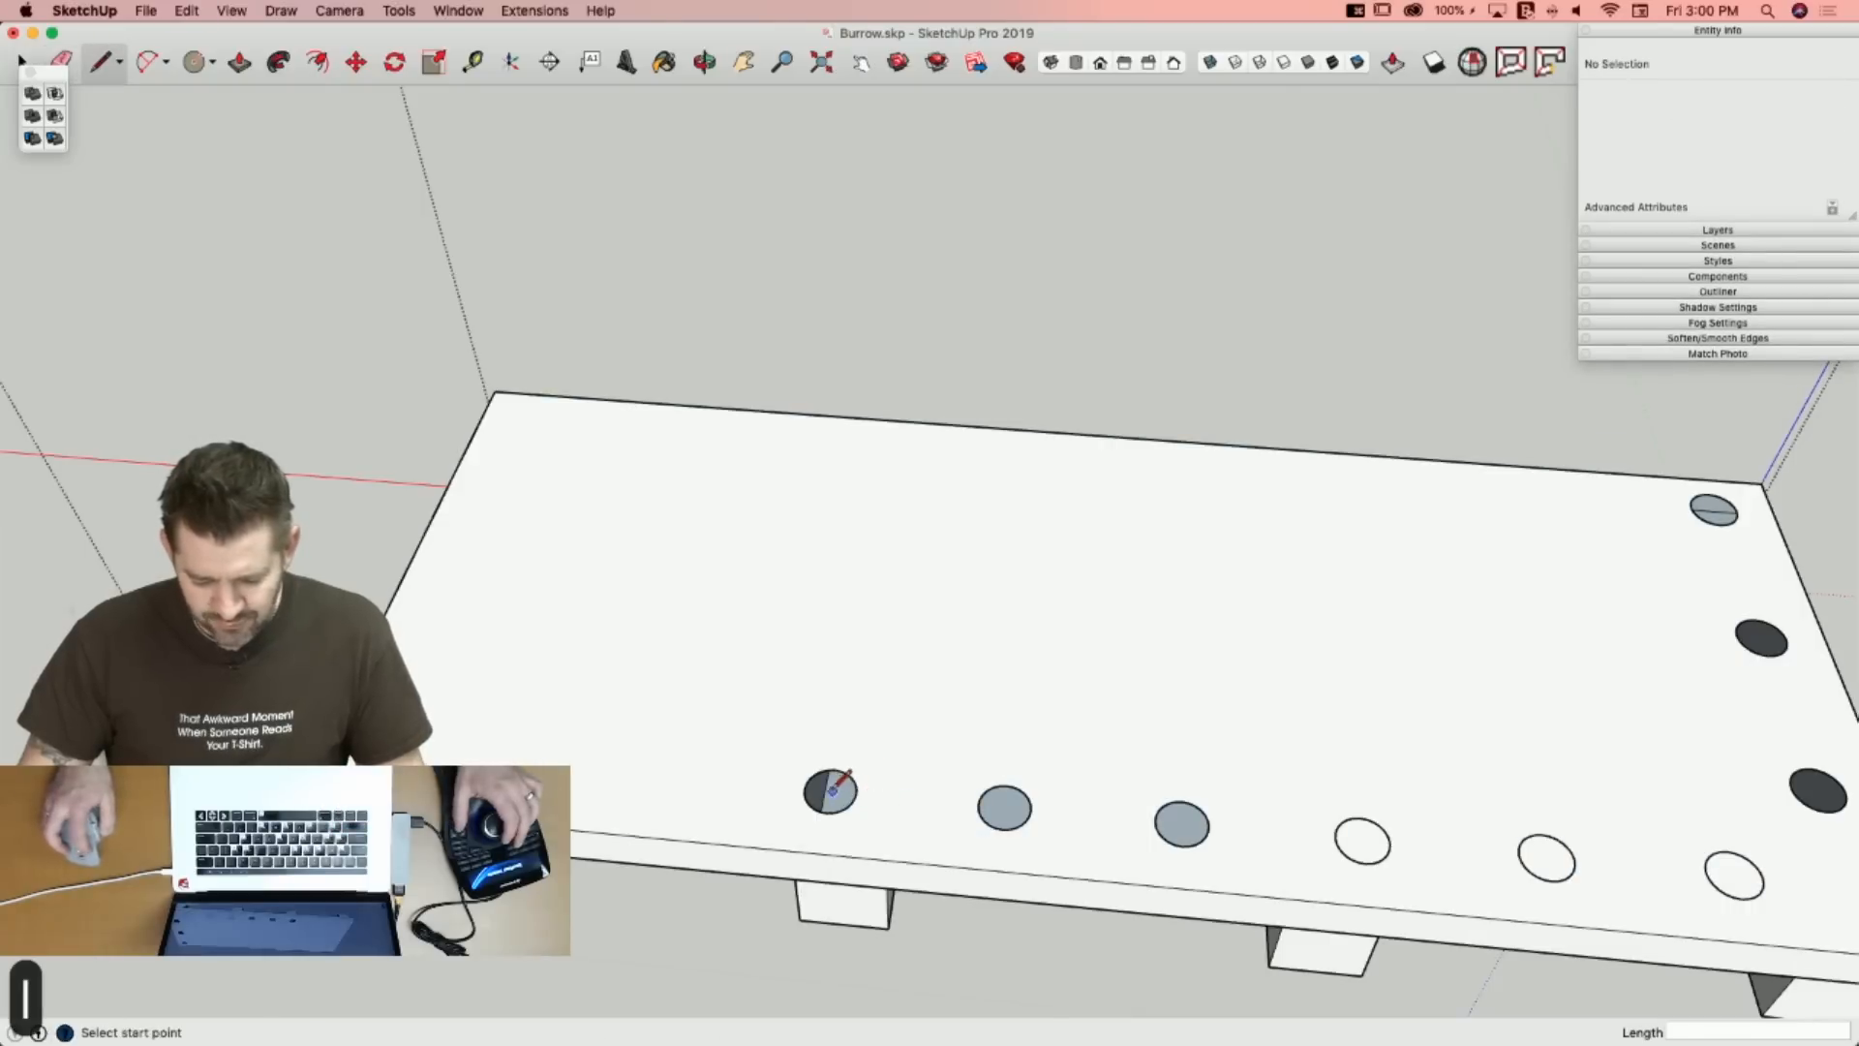
click(1806, 877)
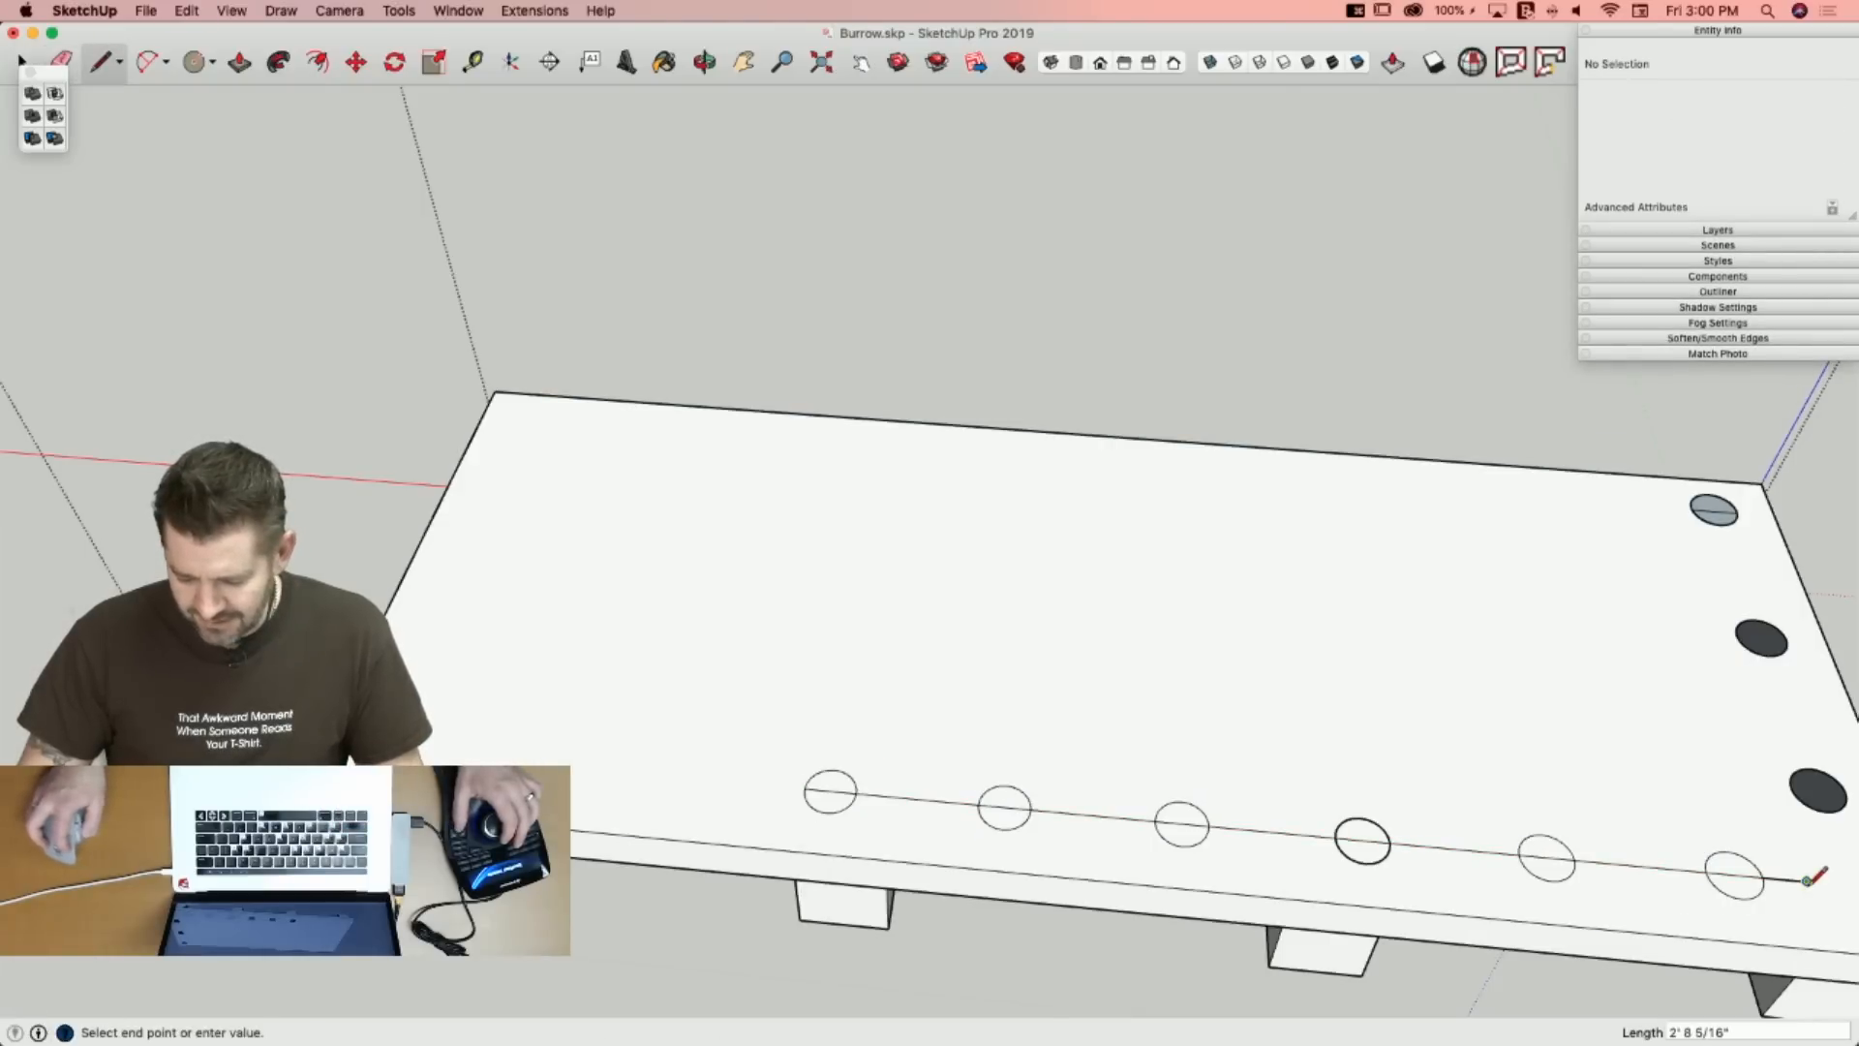
key(e)
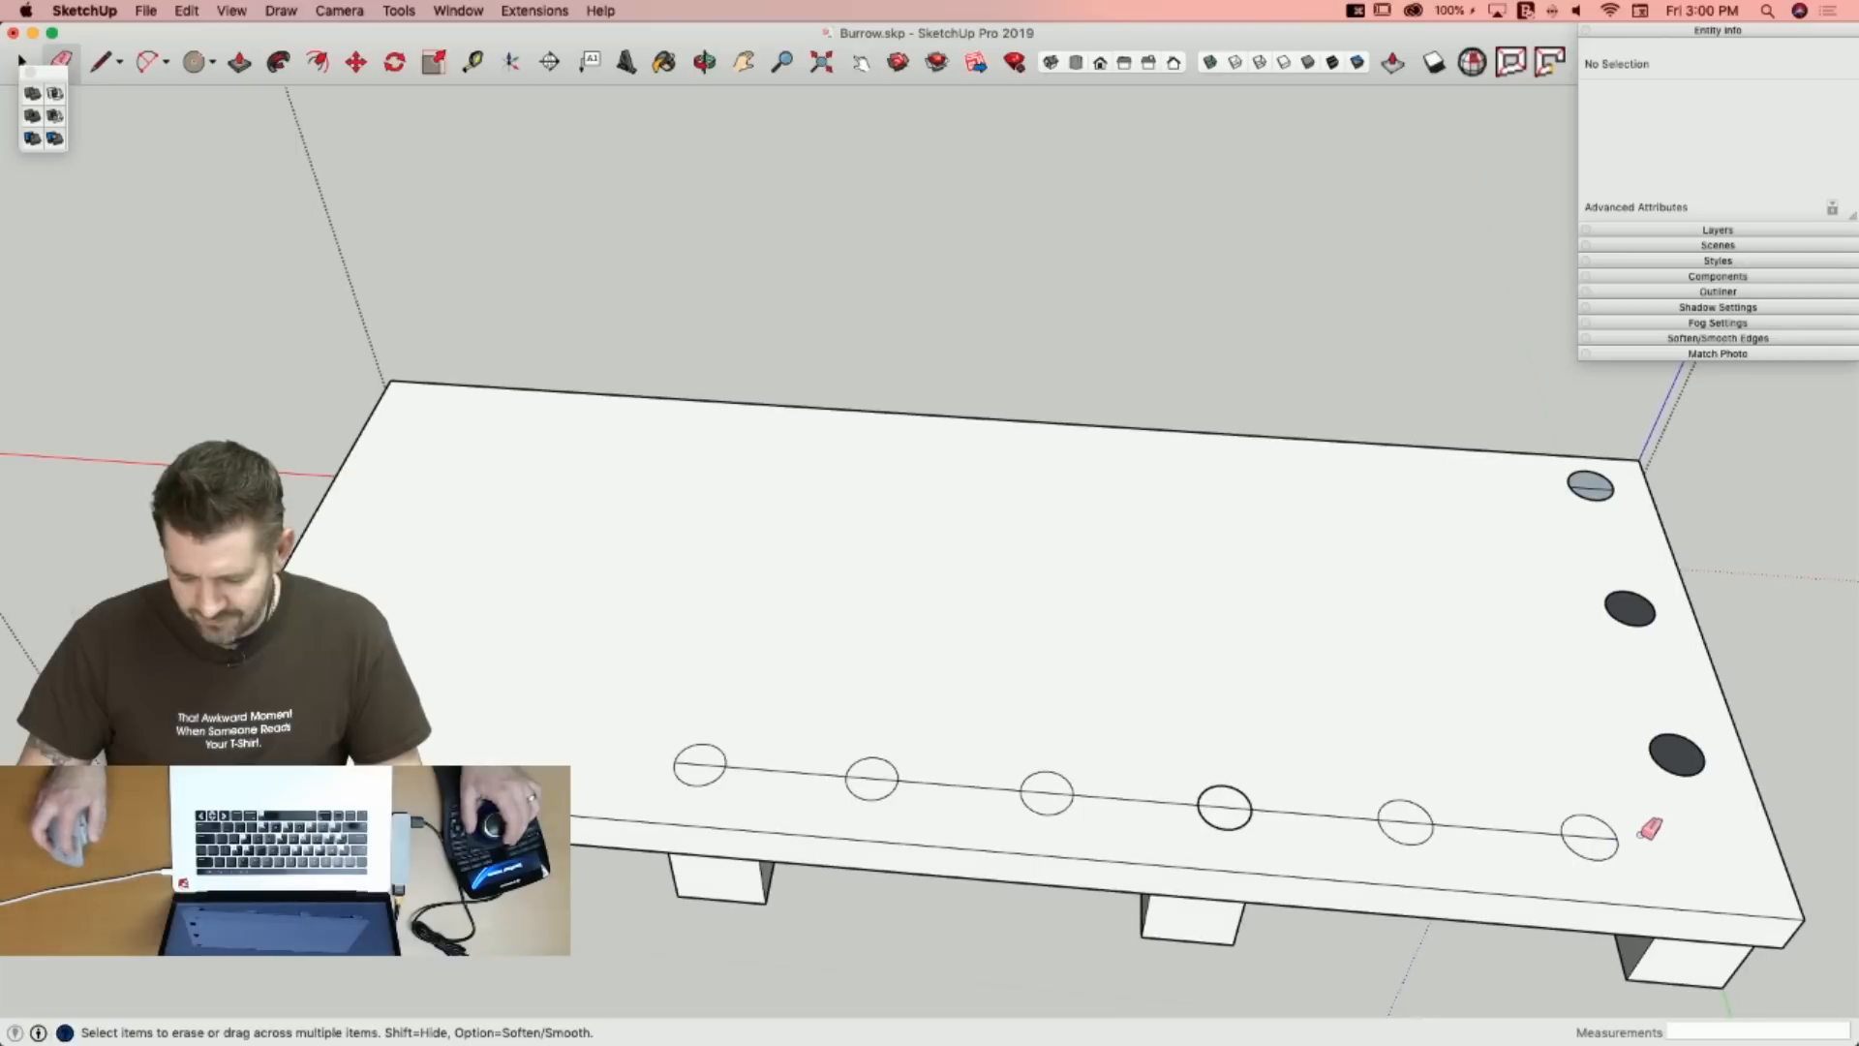
key(l)
key(e)
Erase the baluster holes along the slab's side and all but one in the front row, including the connecting line.
click(1595, 474)
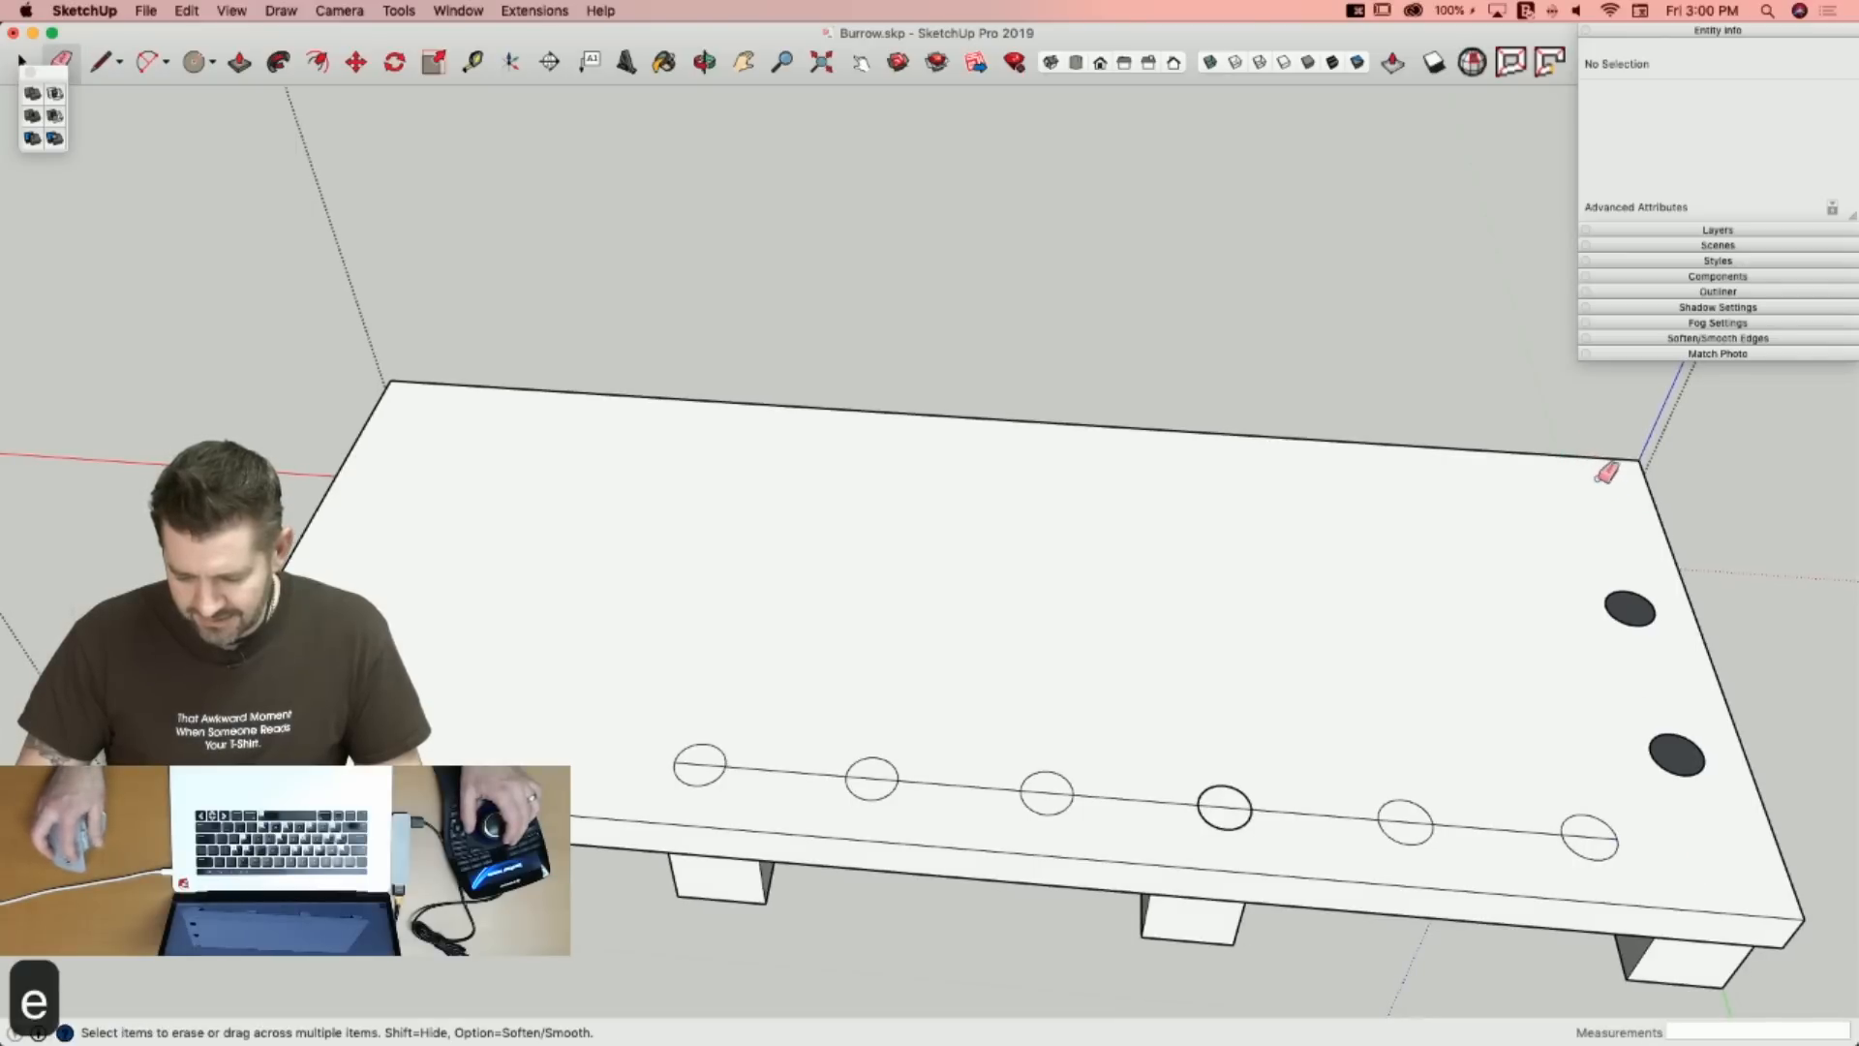
click(1676, 748)
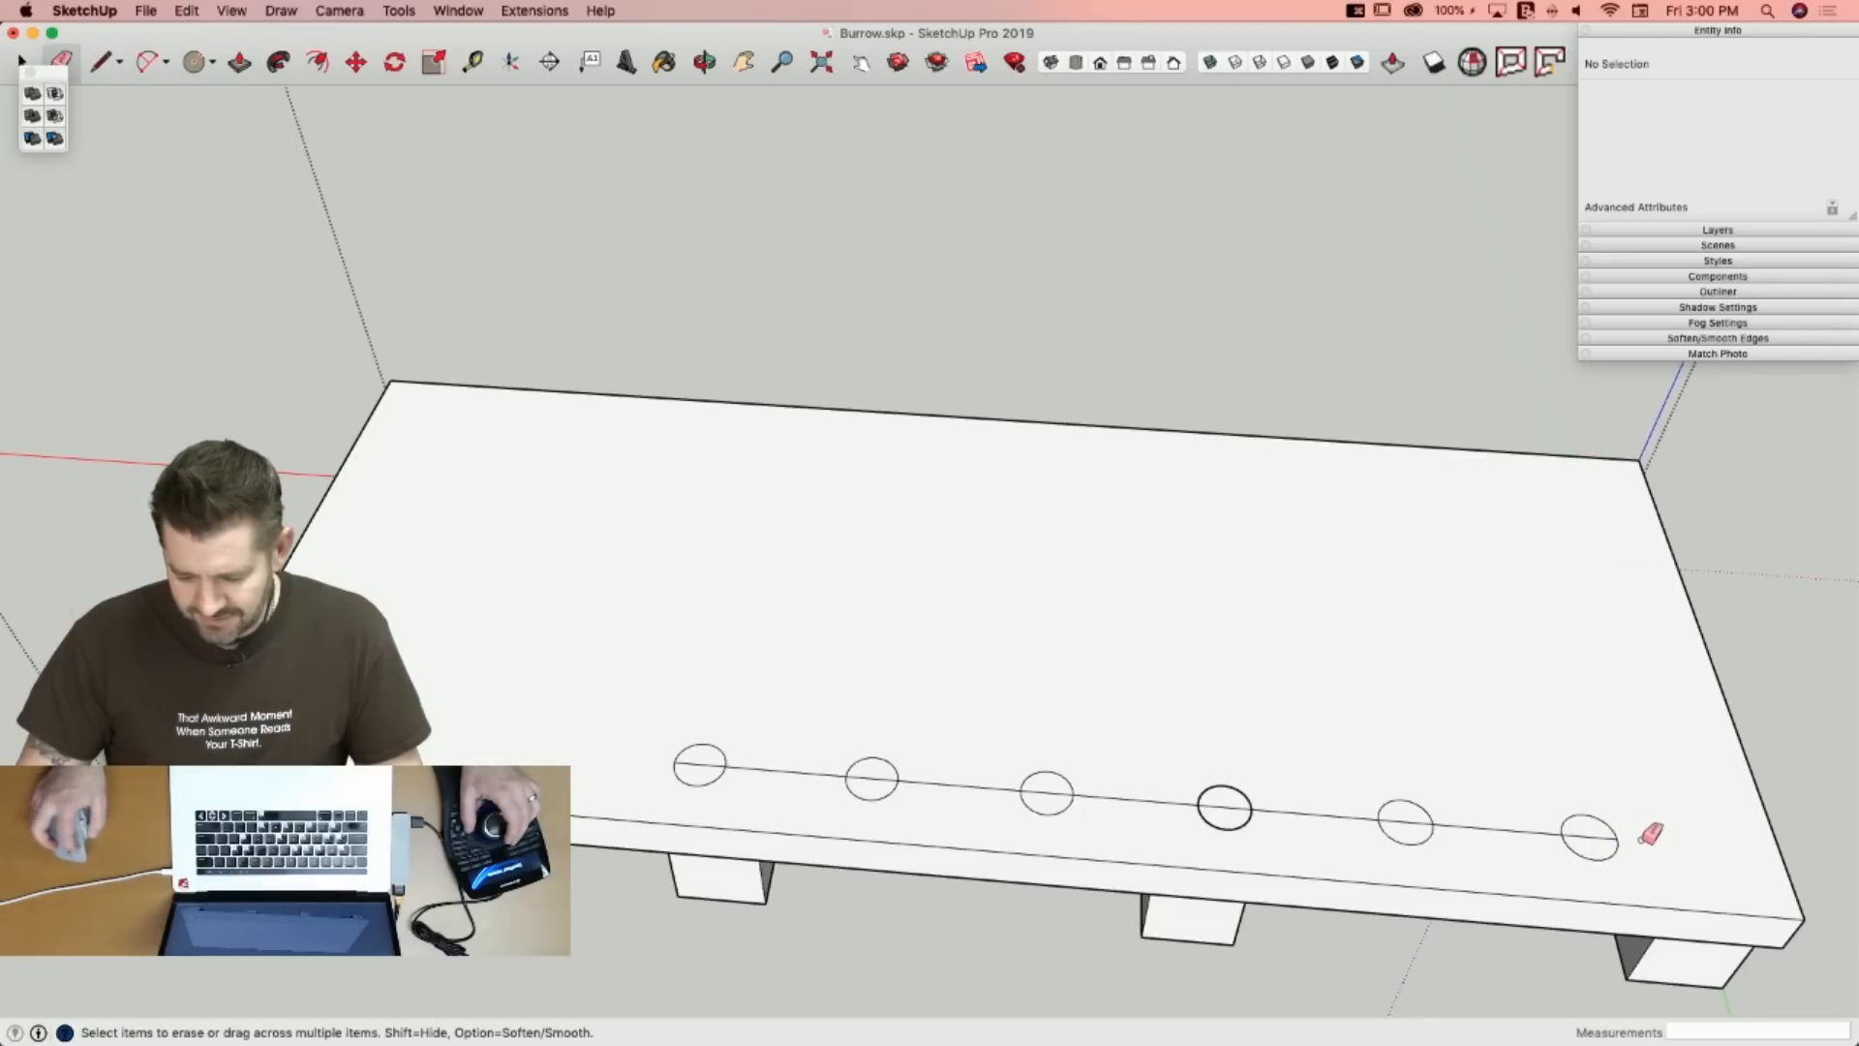
click(1607, 830)
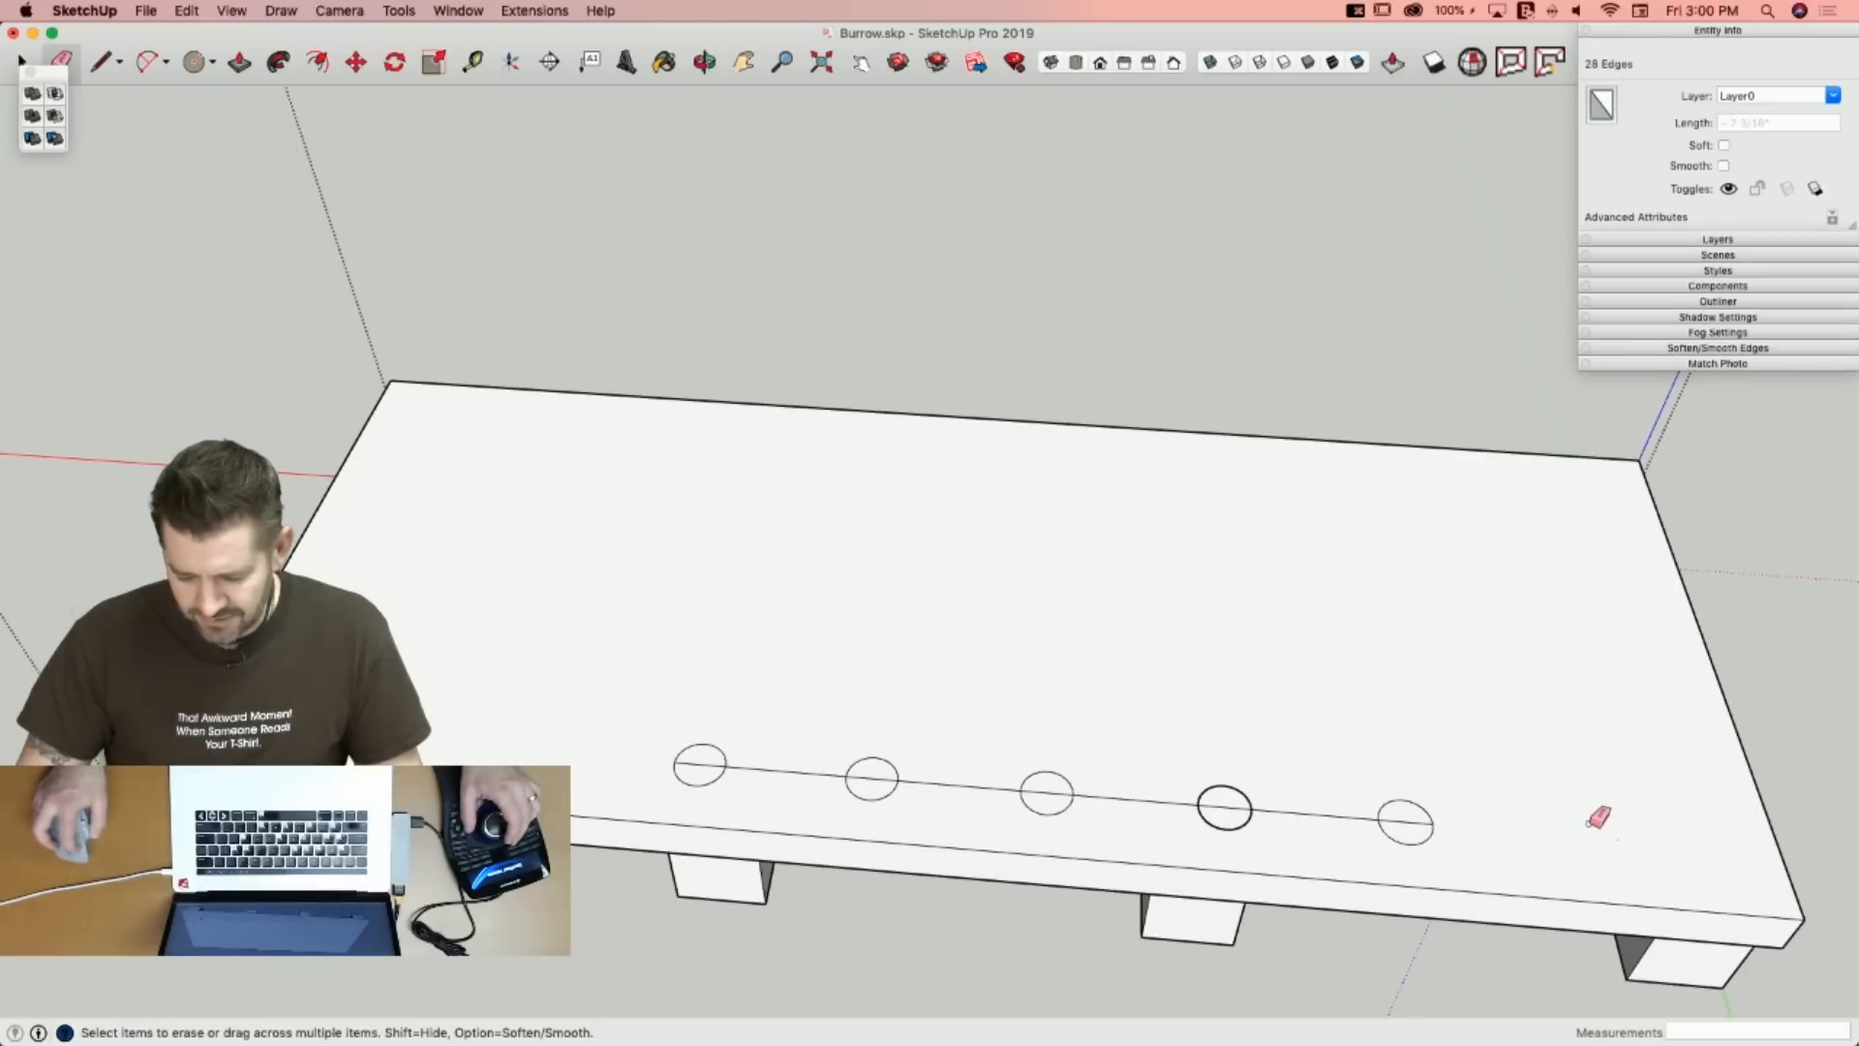
click(1421, 823)
click(1338, 809)
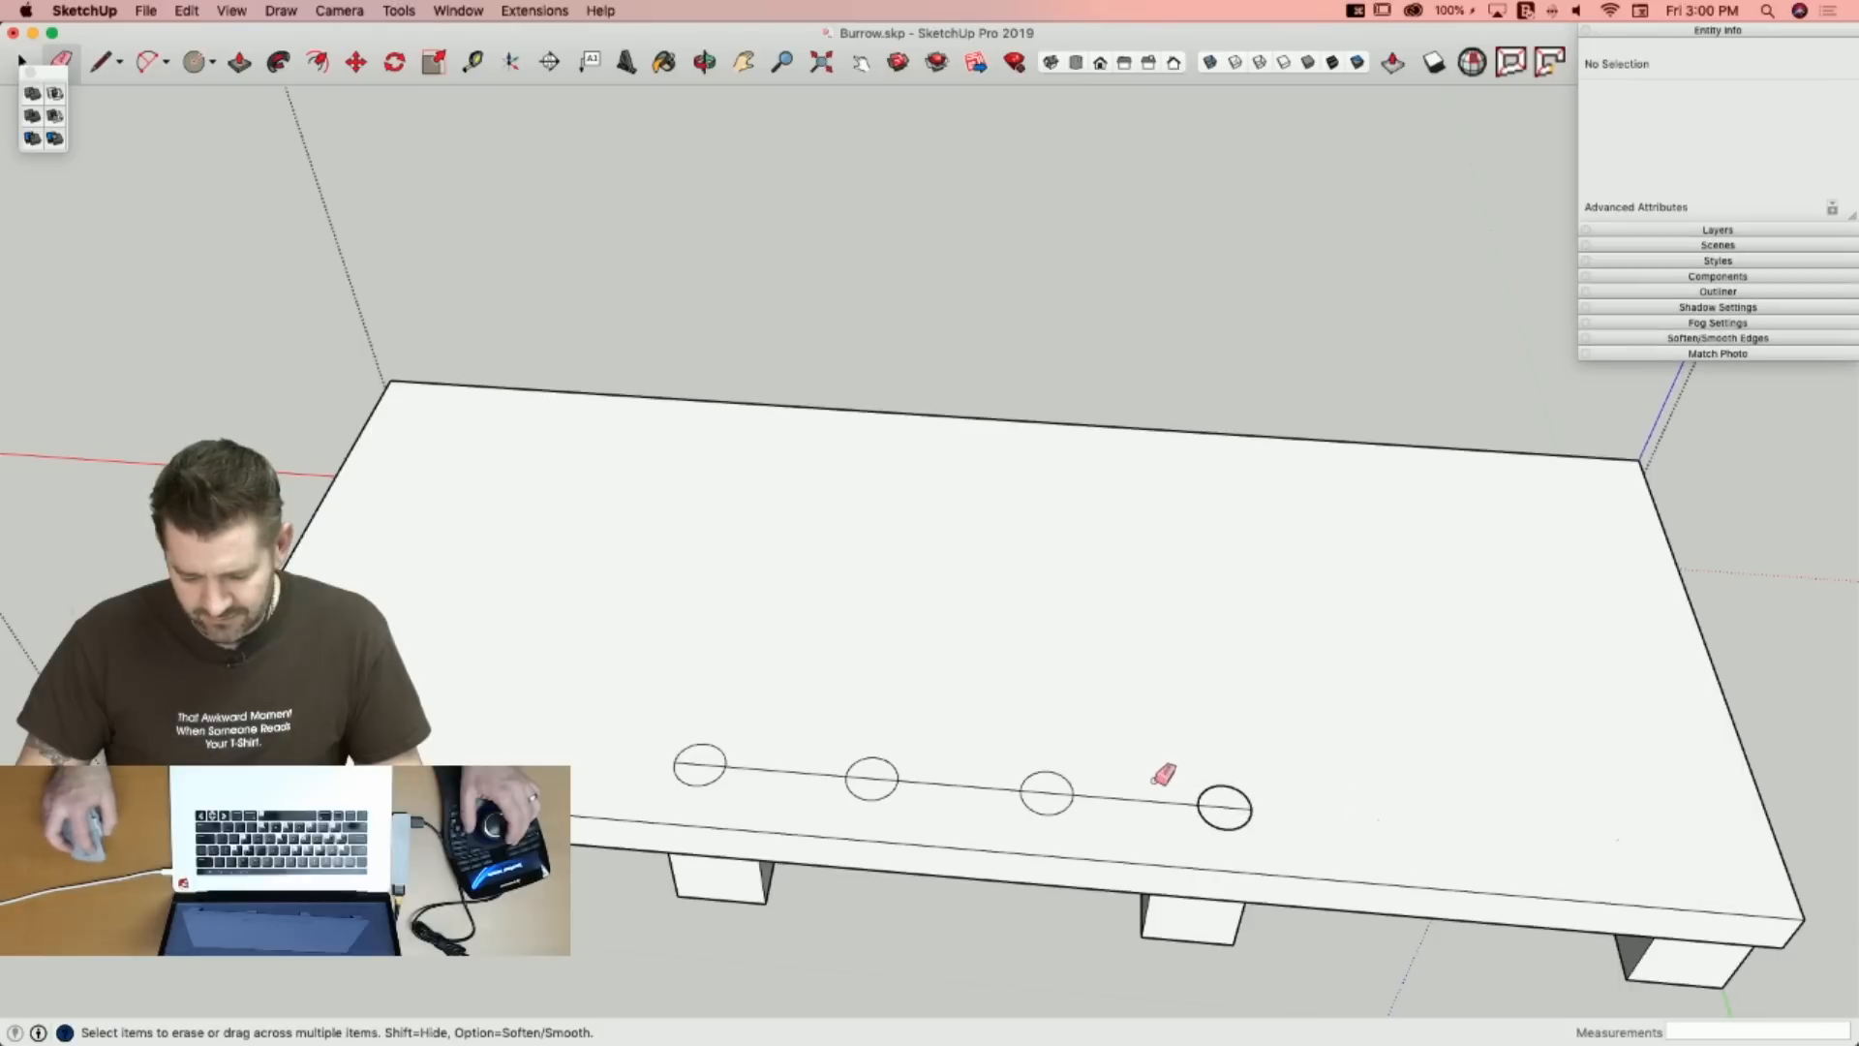
click(1166, 799)
drag(1075, 786, 883, 778)
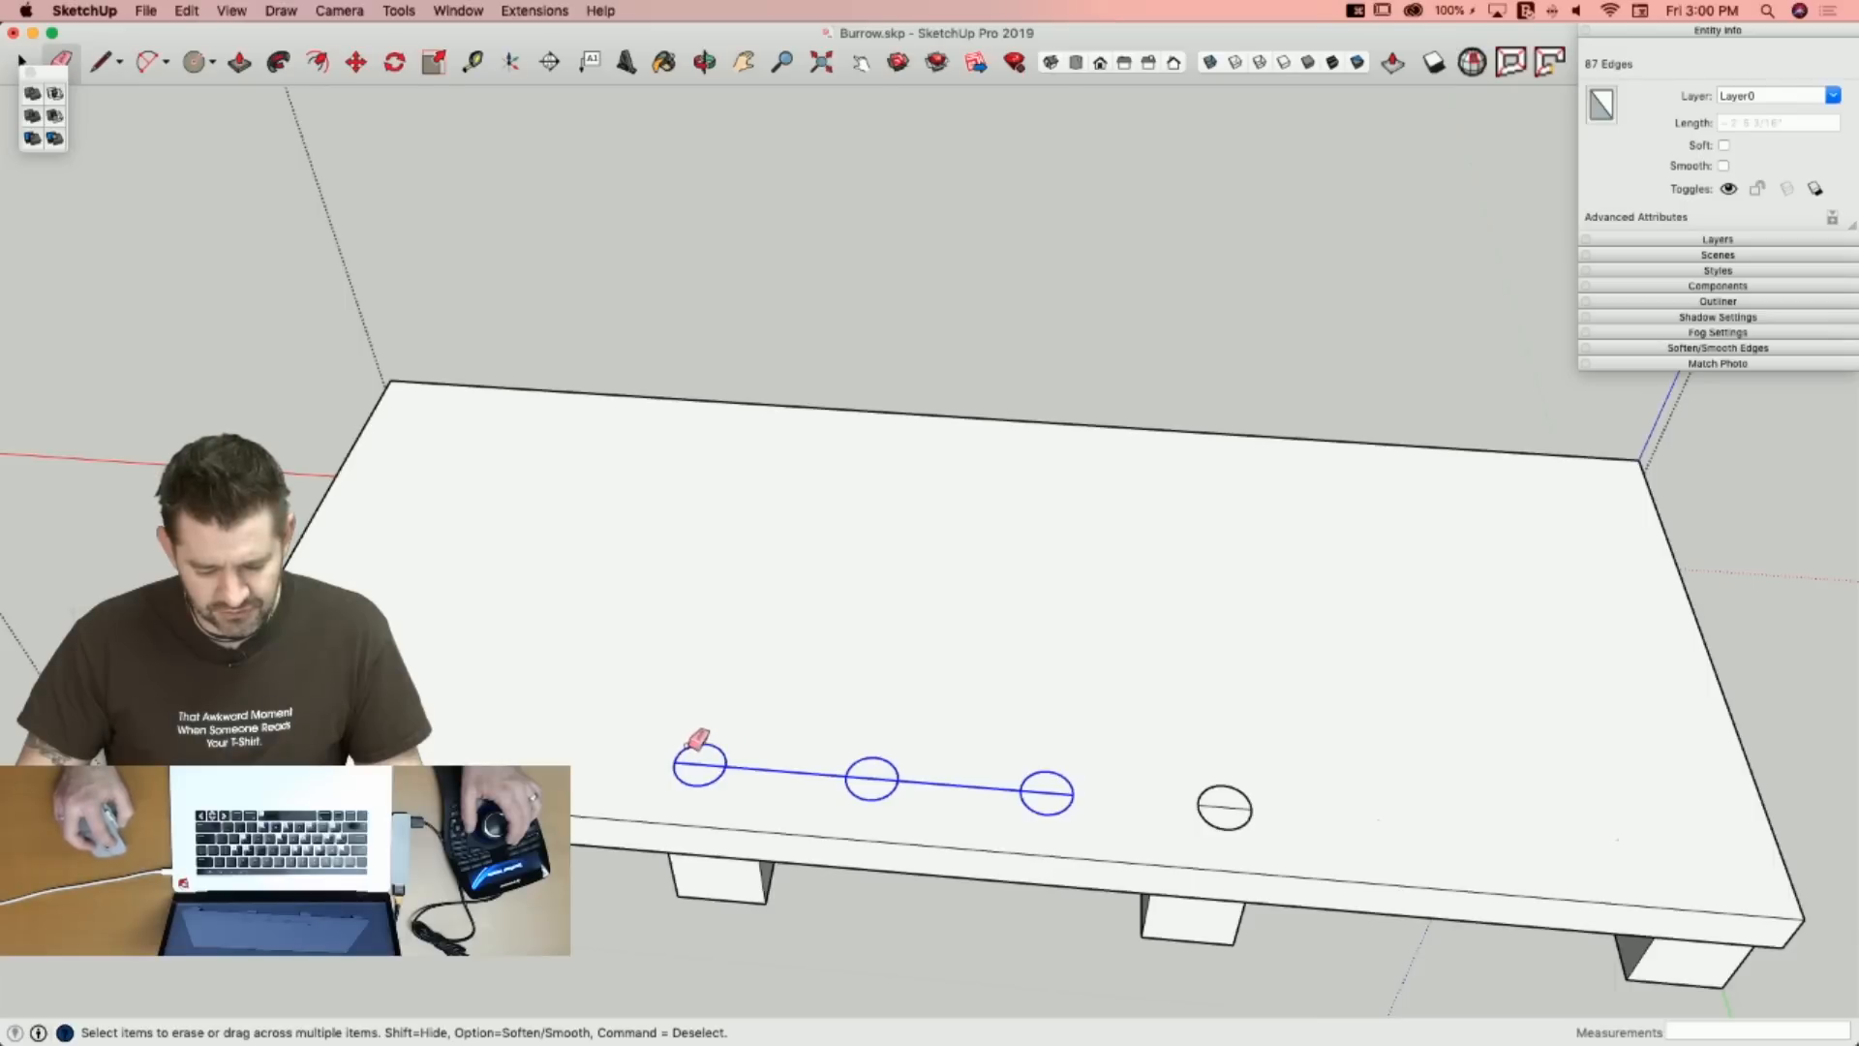
drag(695, 743, 676, 745)
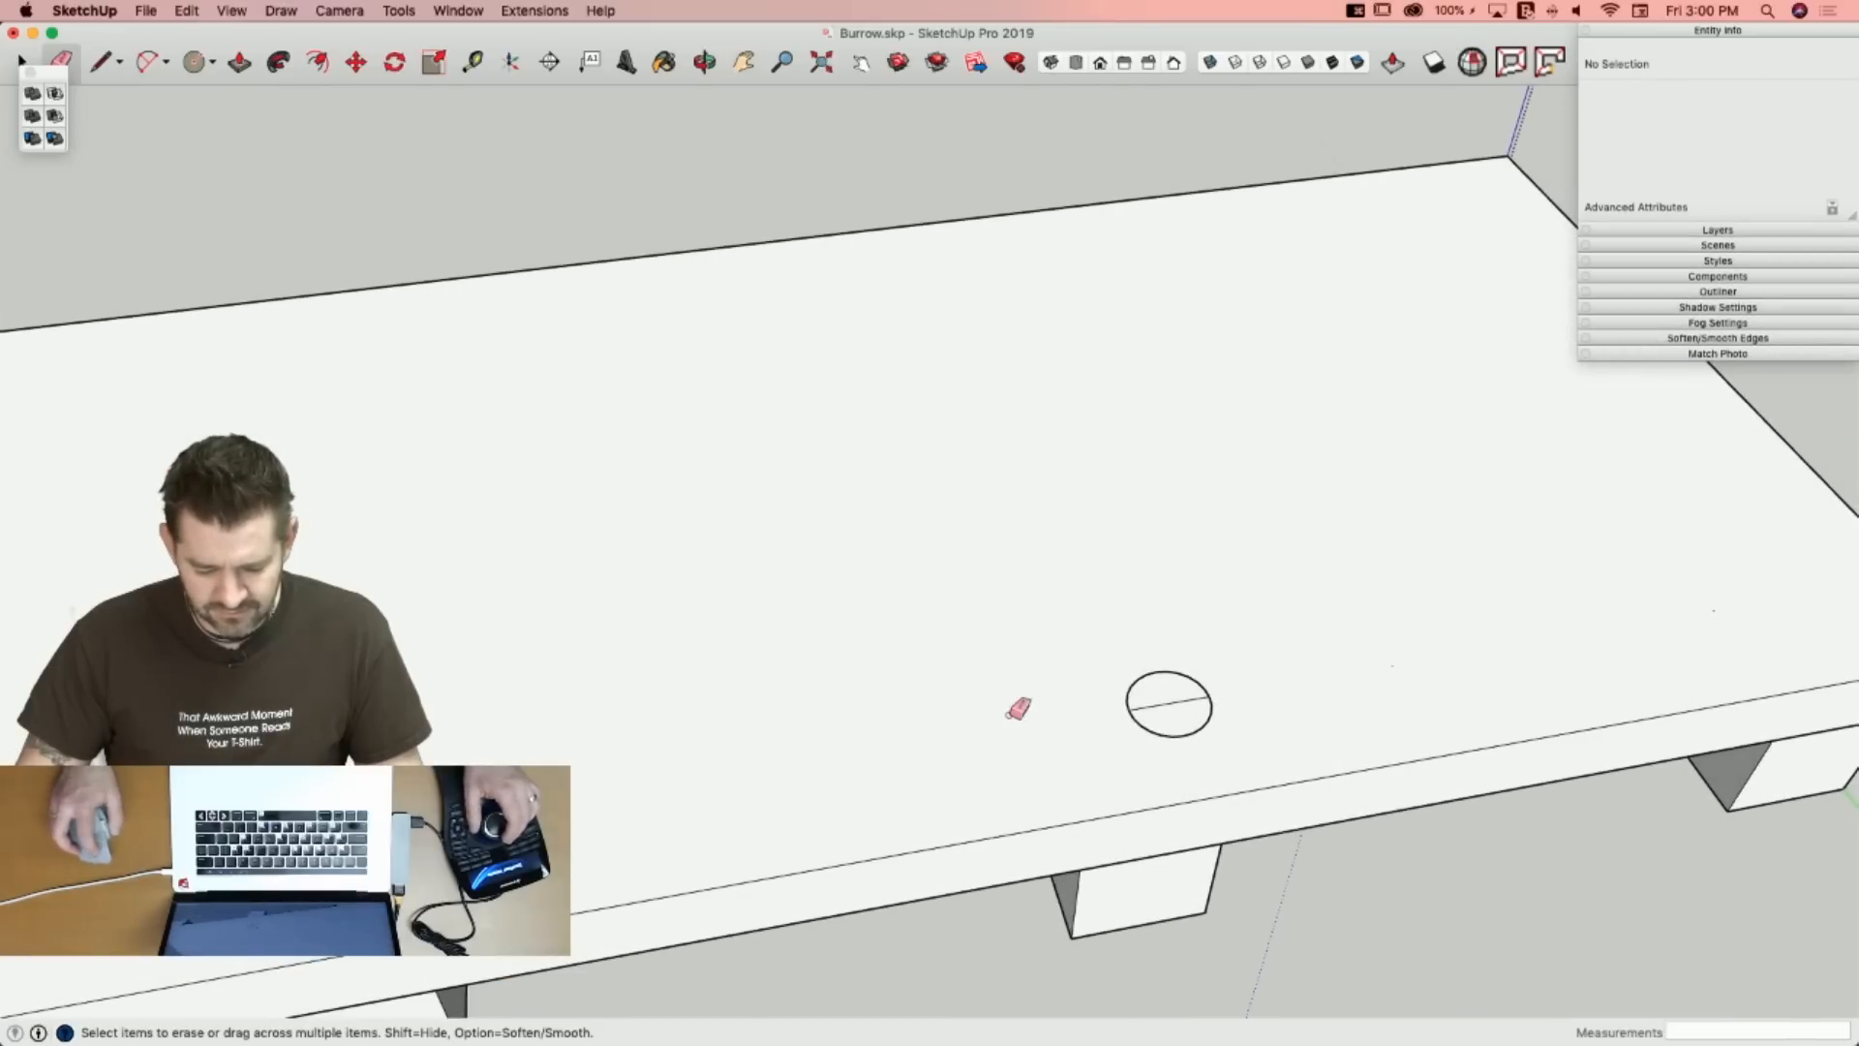
Erase the outline of the last baluster hole and the stray edge left on the slab's top surface.
scroll(1008, 706, up, 6)
click(1045, 724)
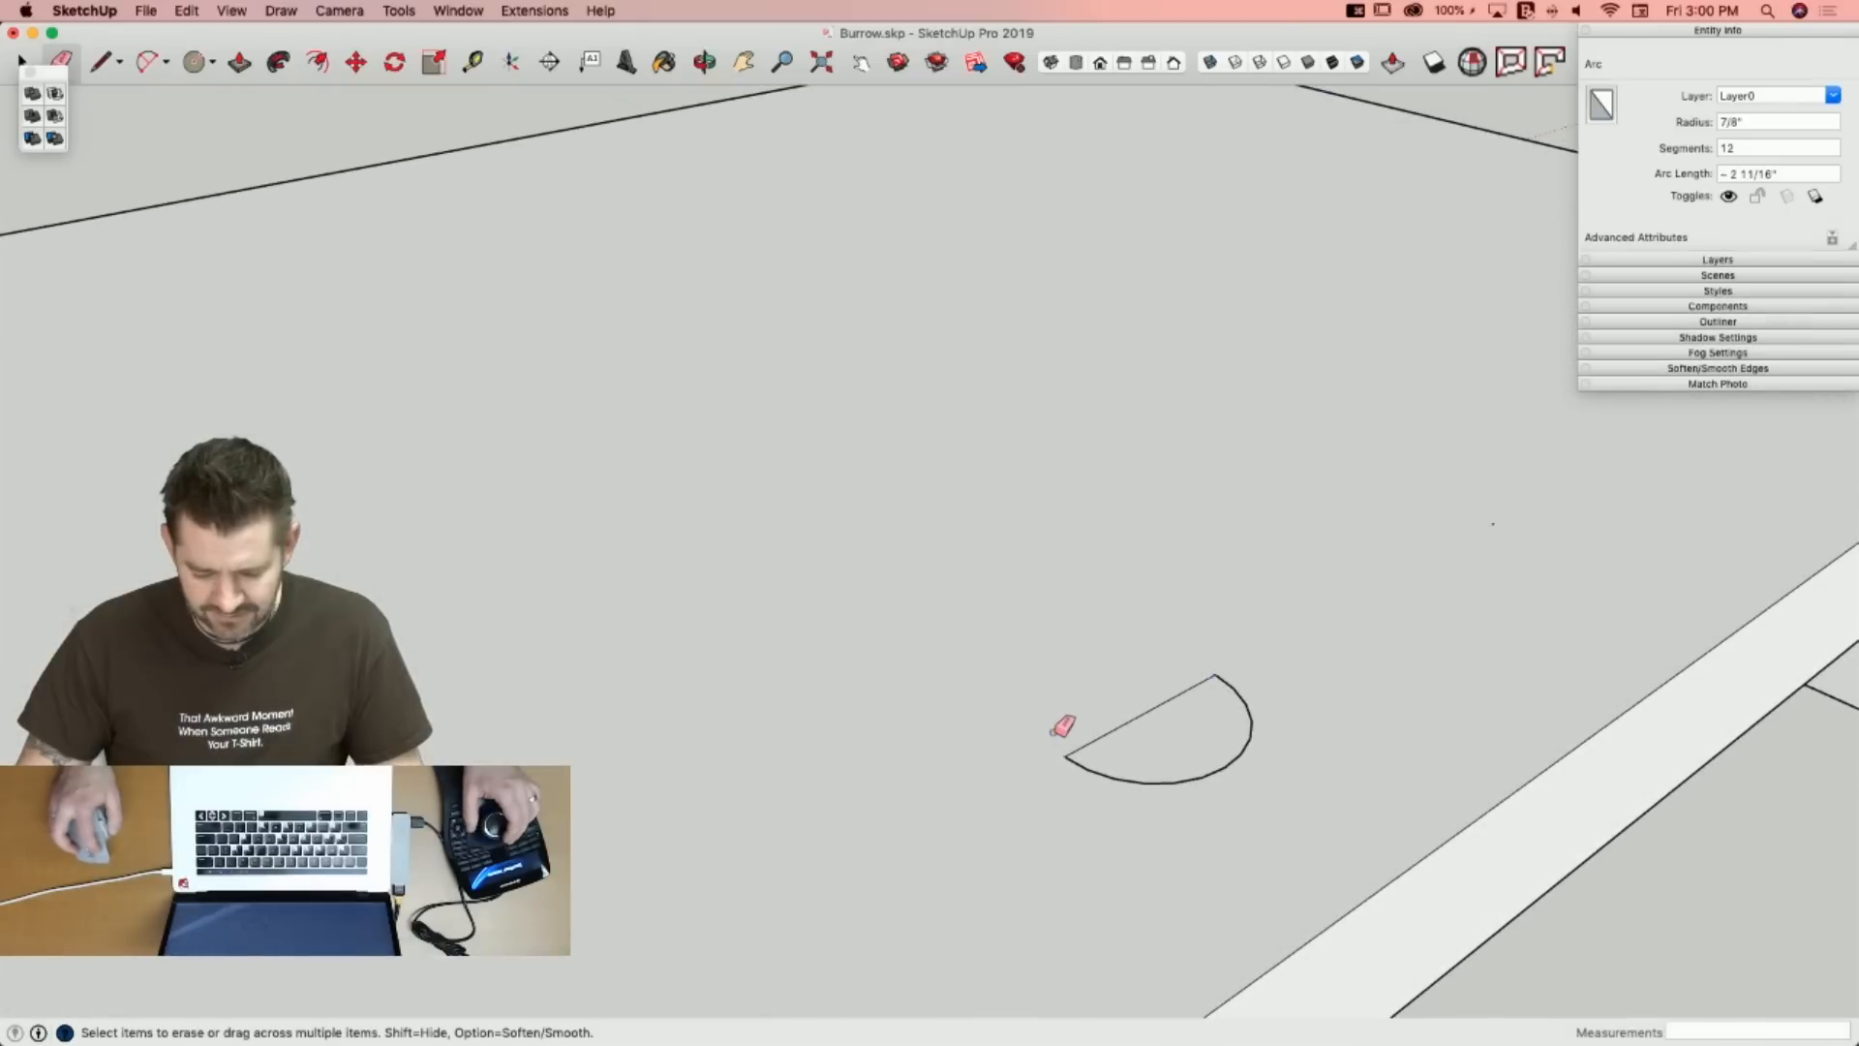
drag(1066, 729, 1075, 753)
drag(1489, 526, 1540, 540)
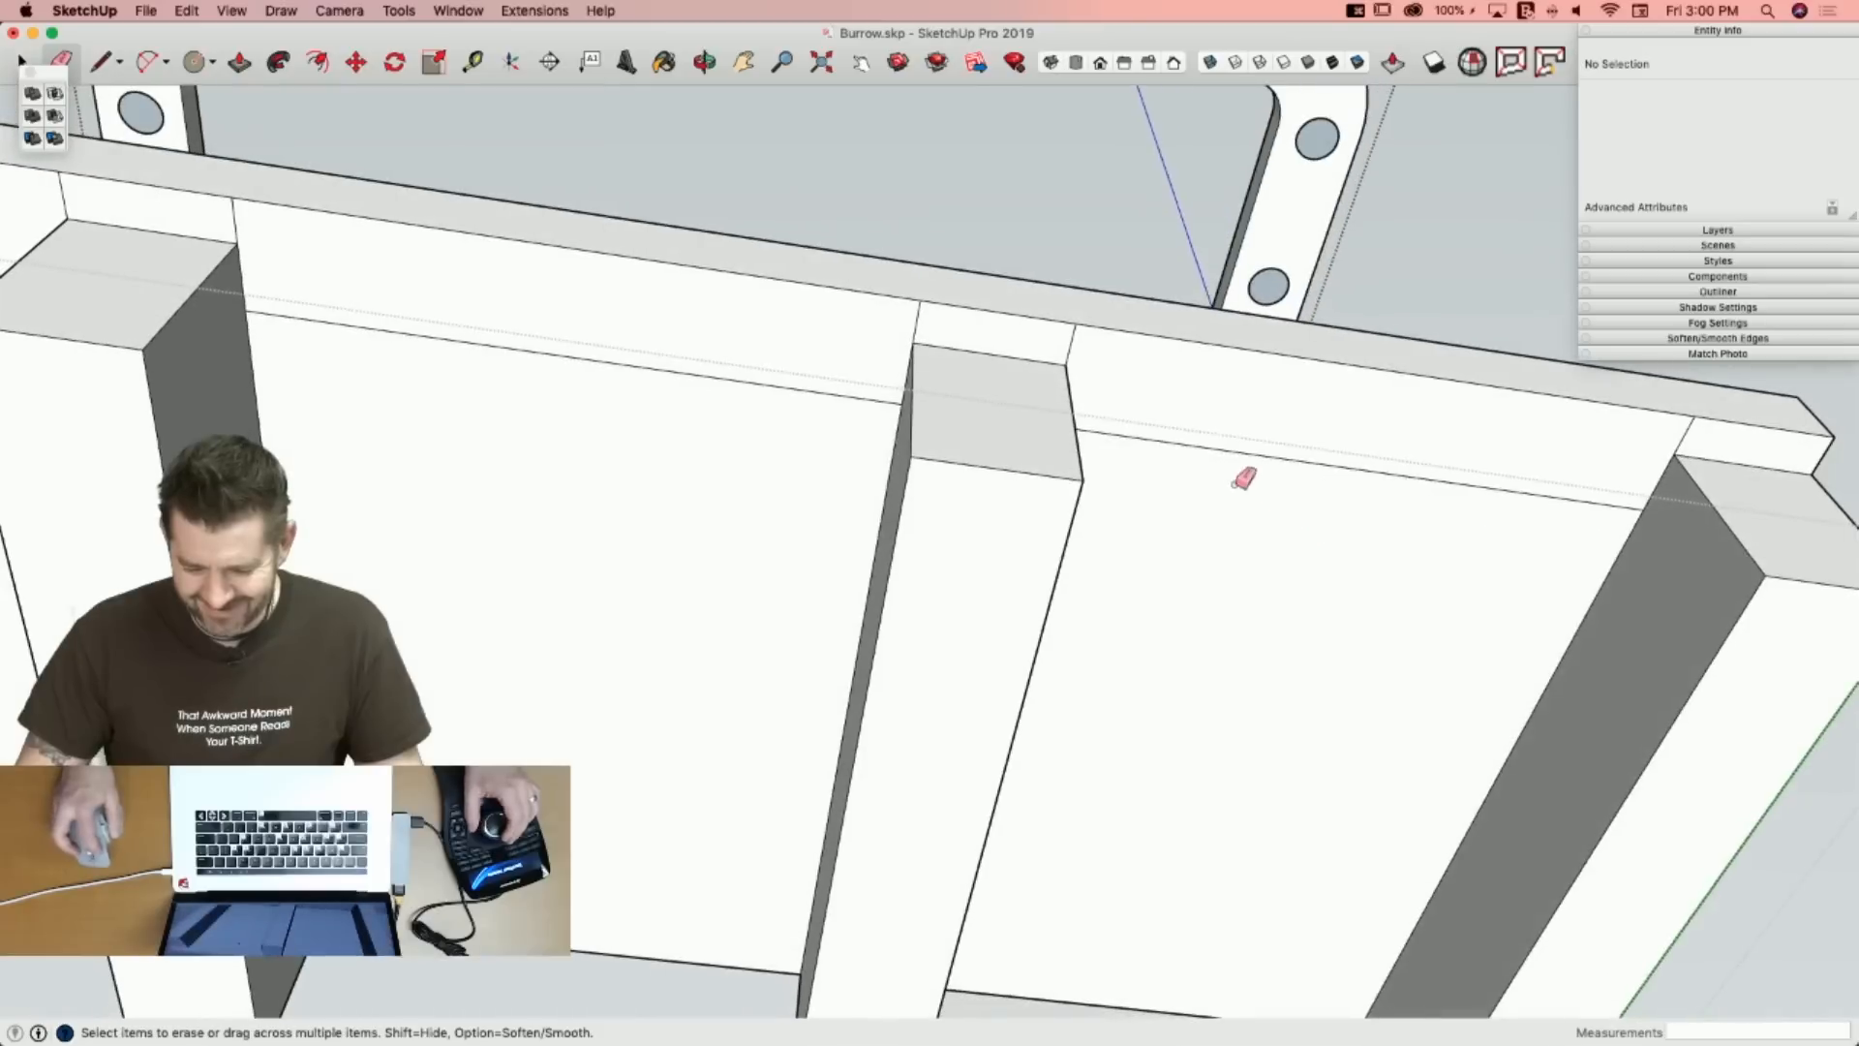
Erase the extra edges dividing the underside of the balcony slab between and above the support joists.
drag(1234, 483, 1105, 385)
drag(1016, 334, 883, 337)
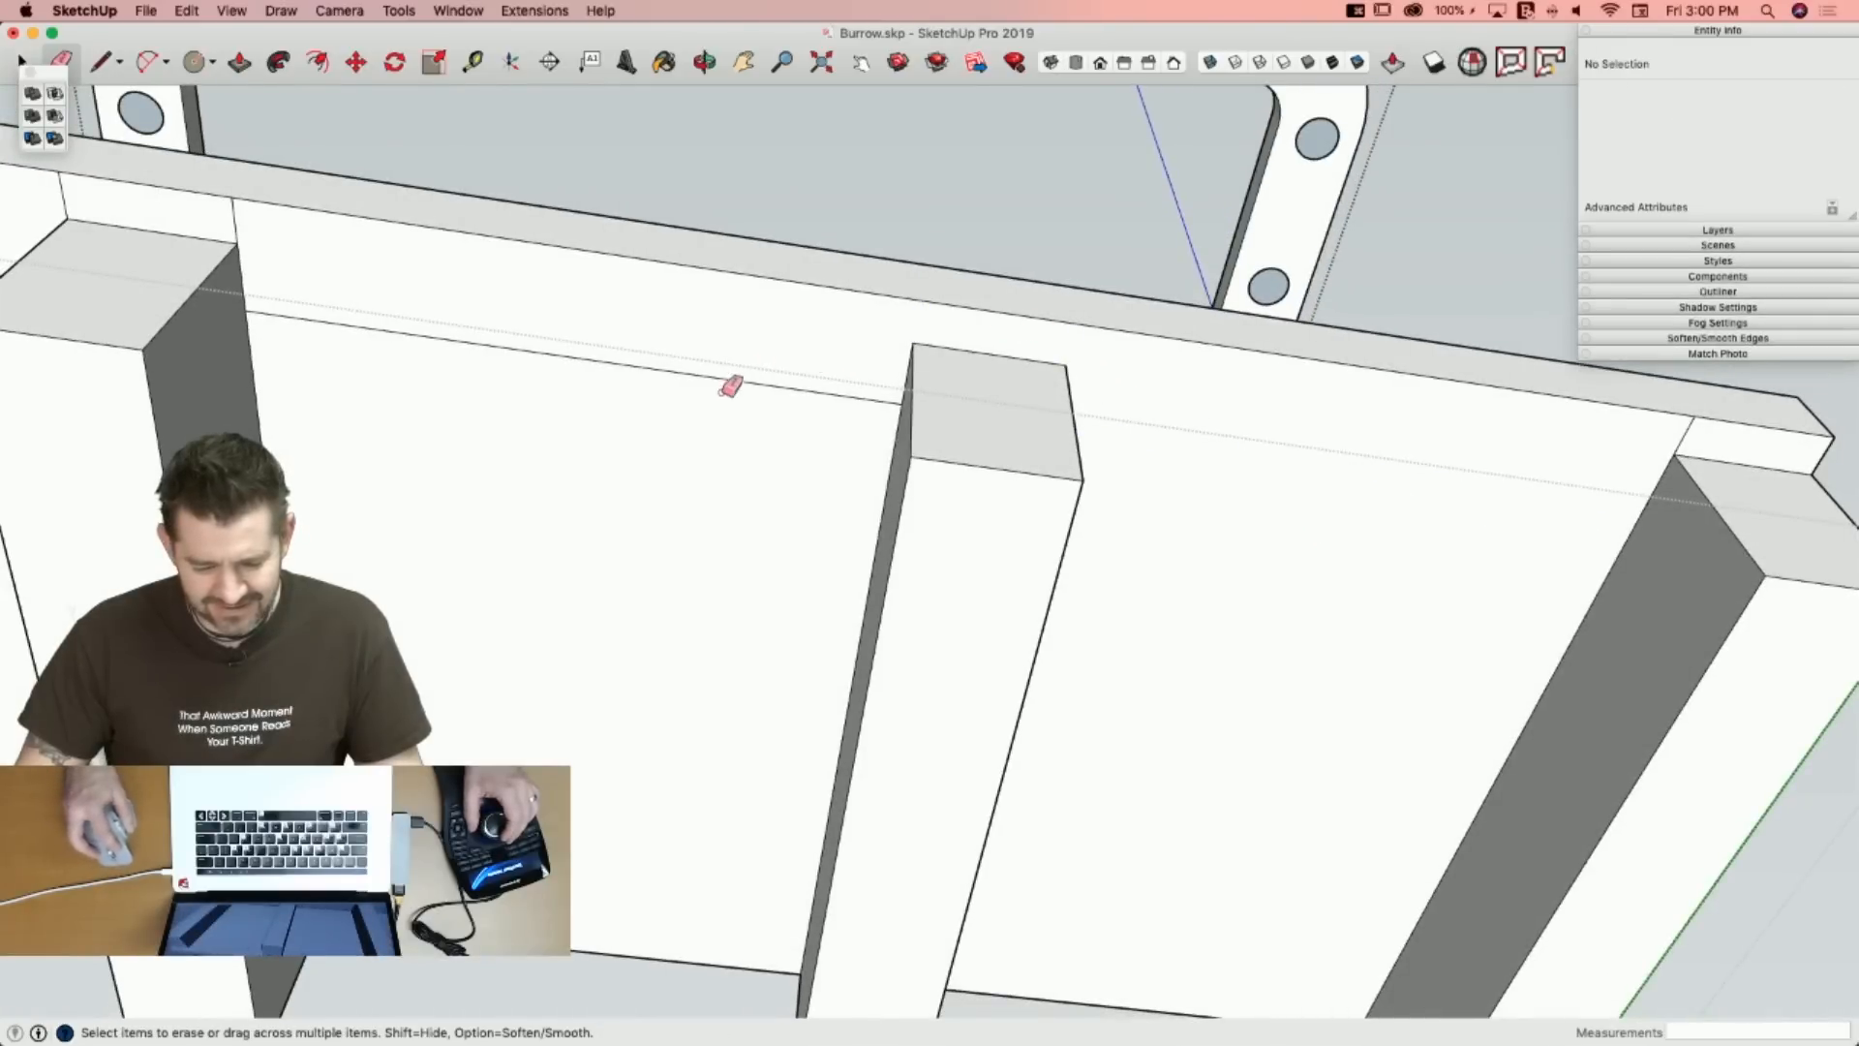
click(679, 487)
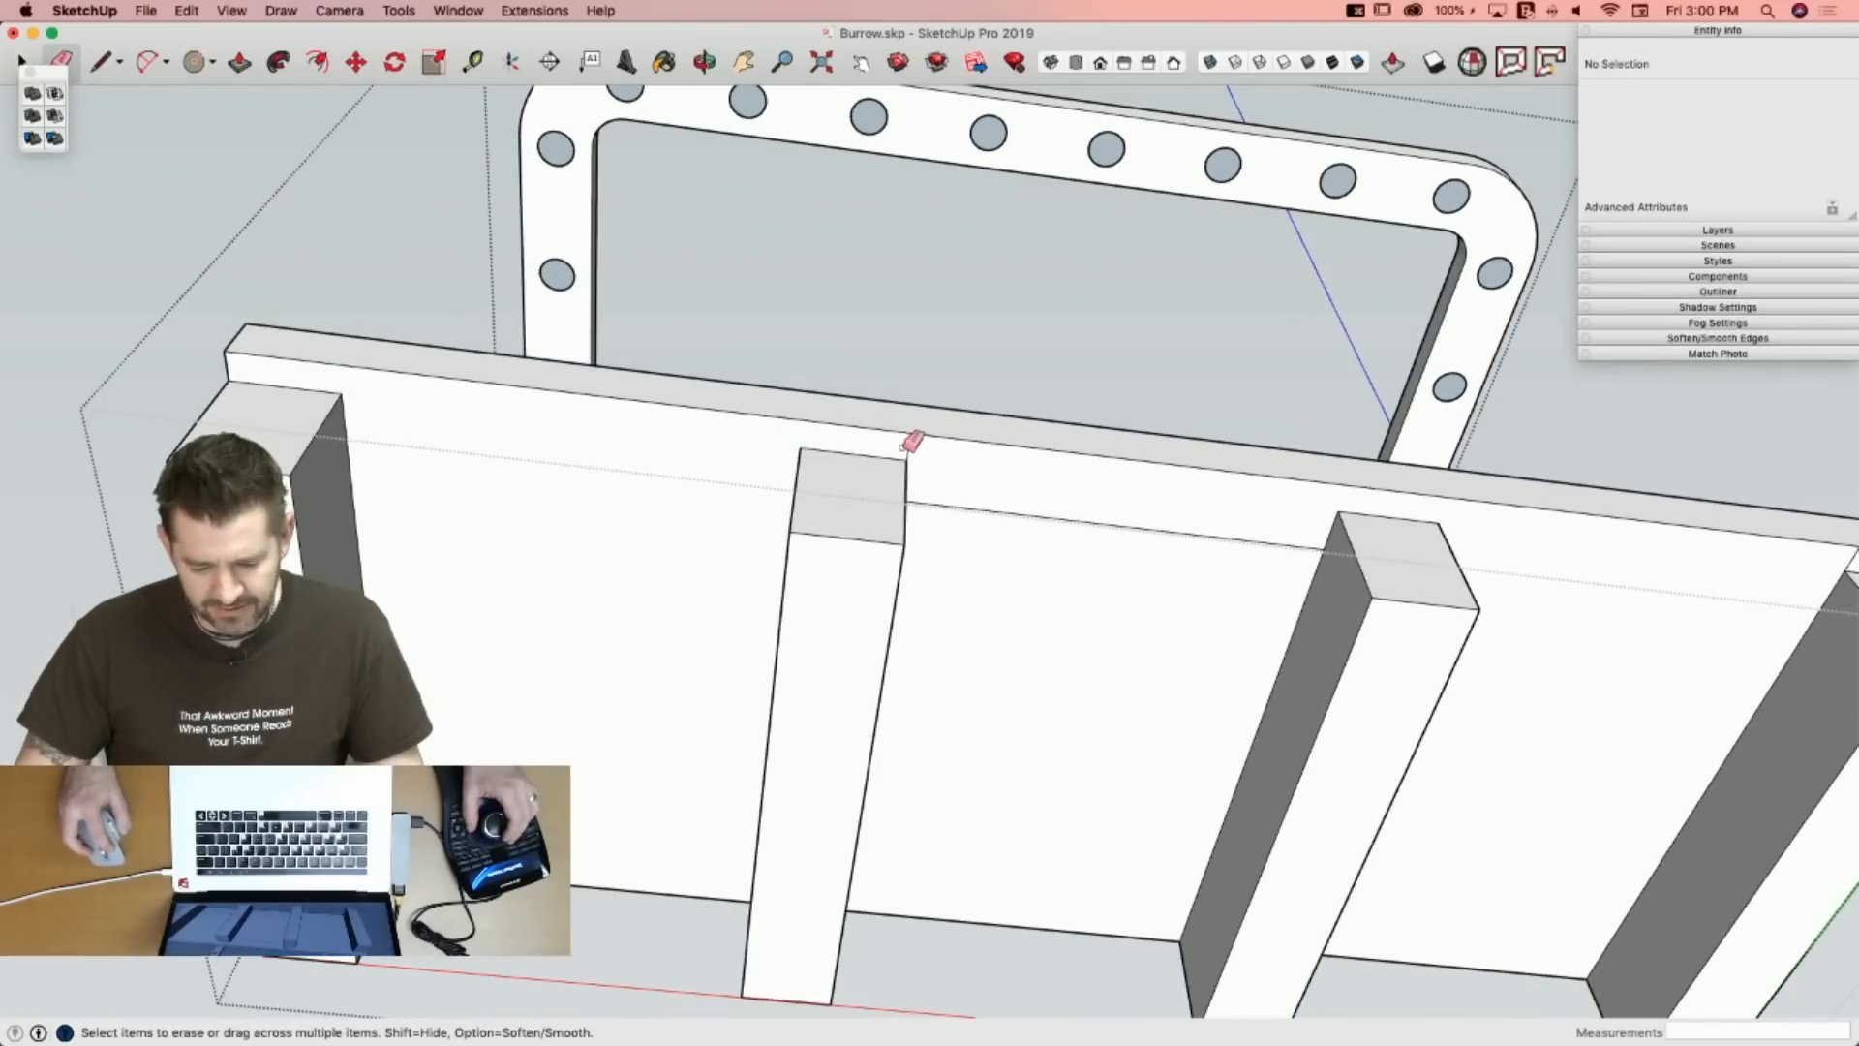
click(1008, 514)
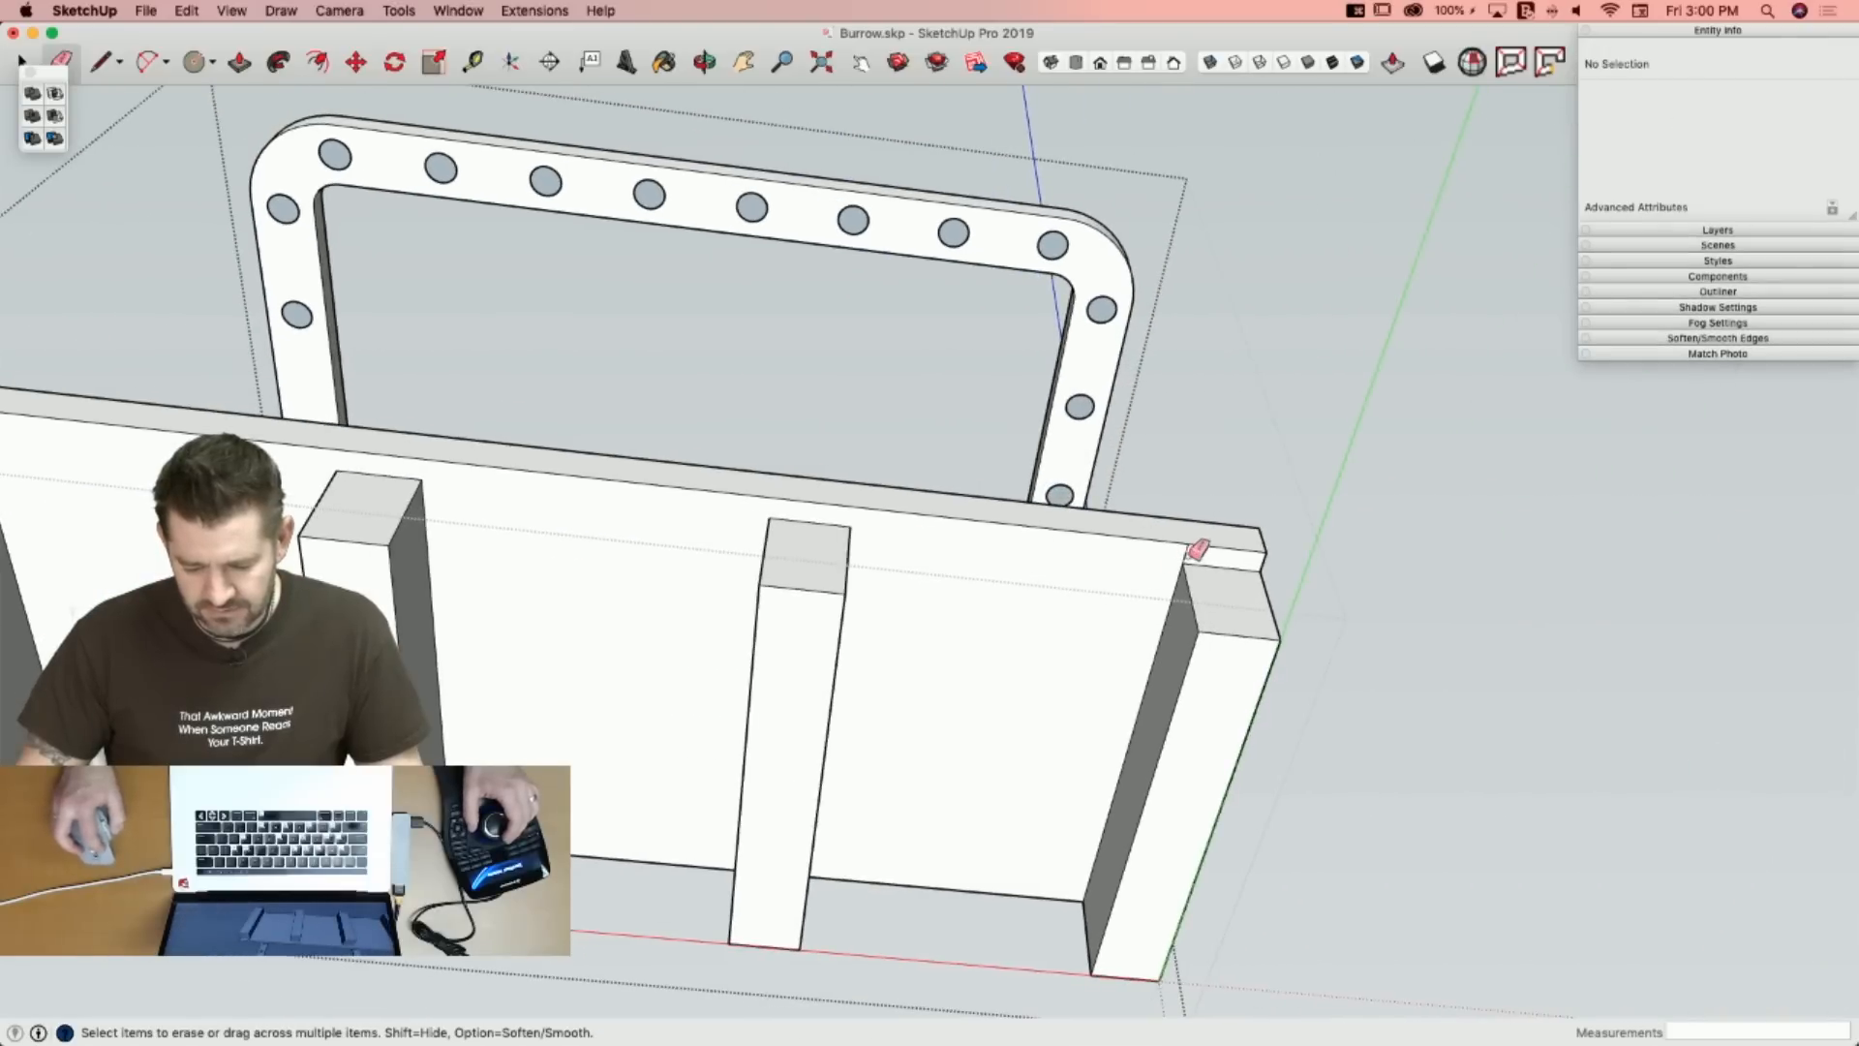
Retrace an edge segment about 1/4" long on each of the first seven baluster holes under the handrail to fill them with faces.
key(l)
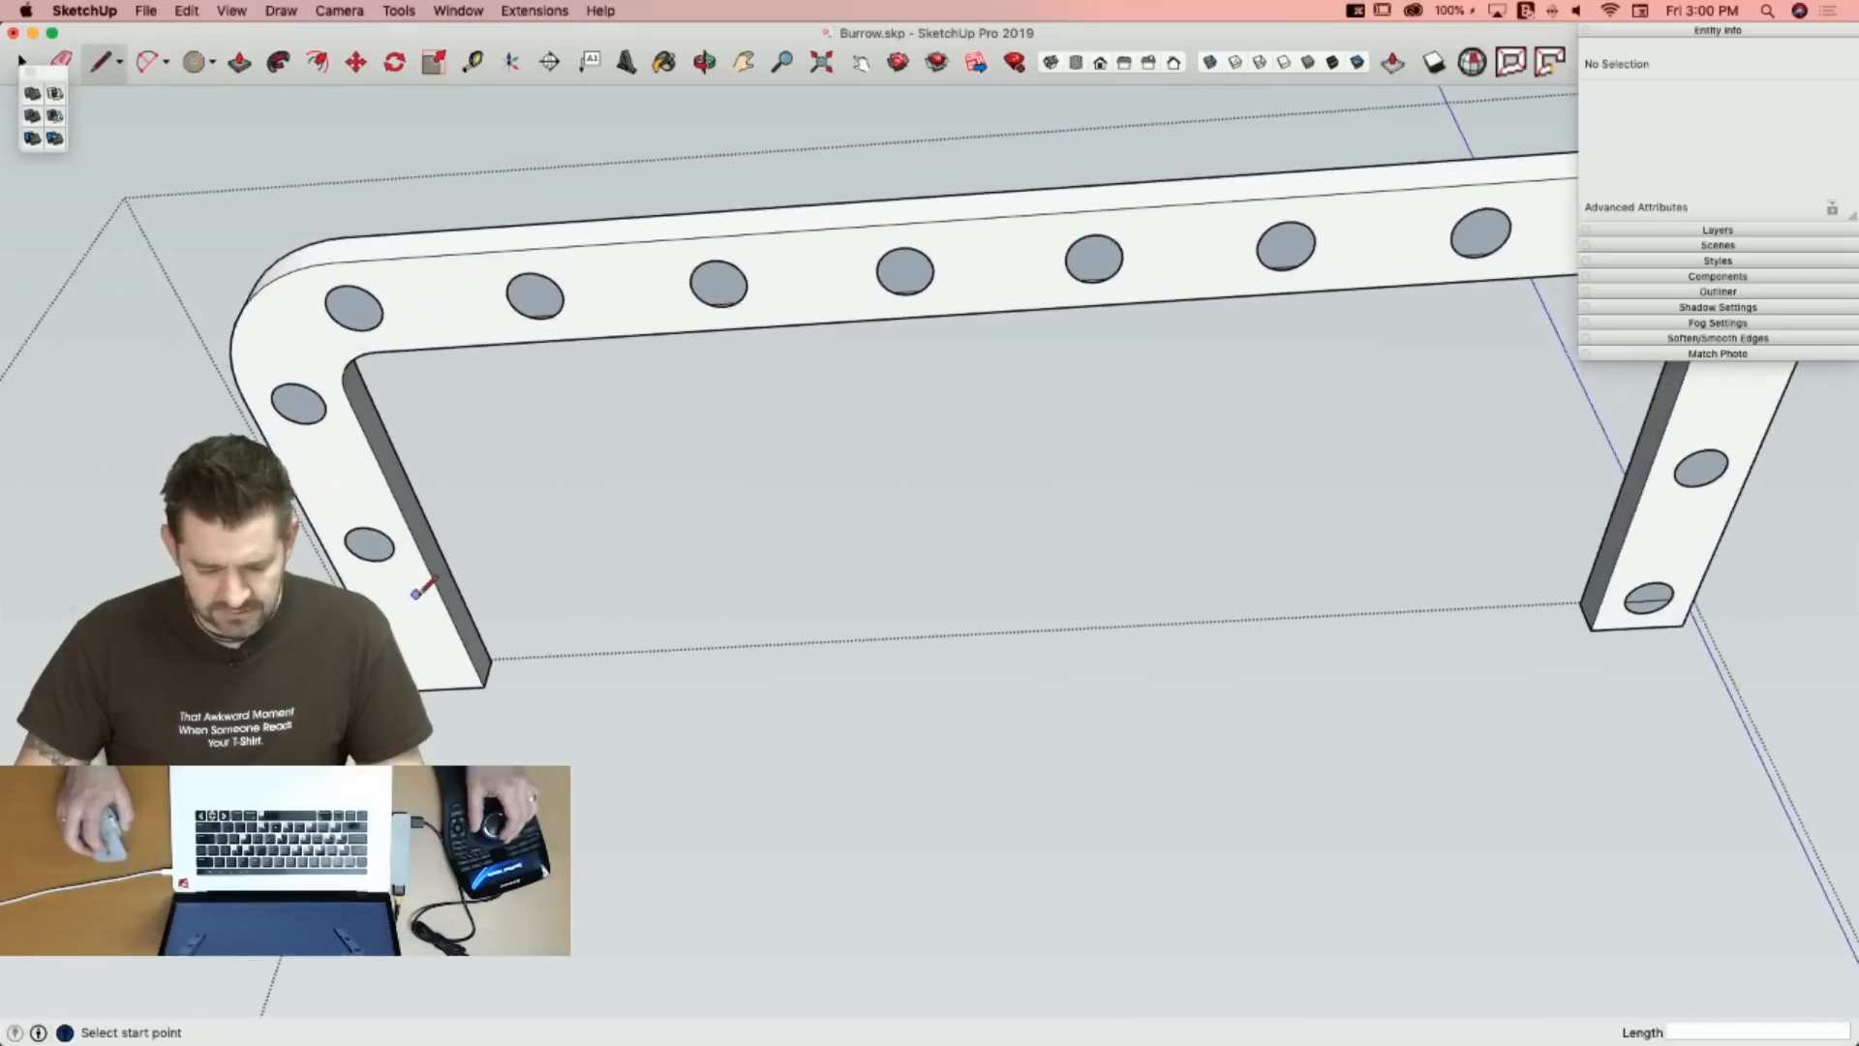
scroll(415, 594, up, 1)
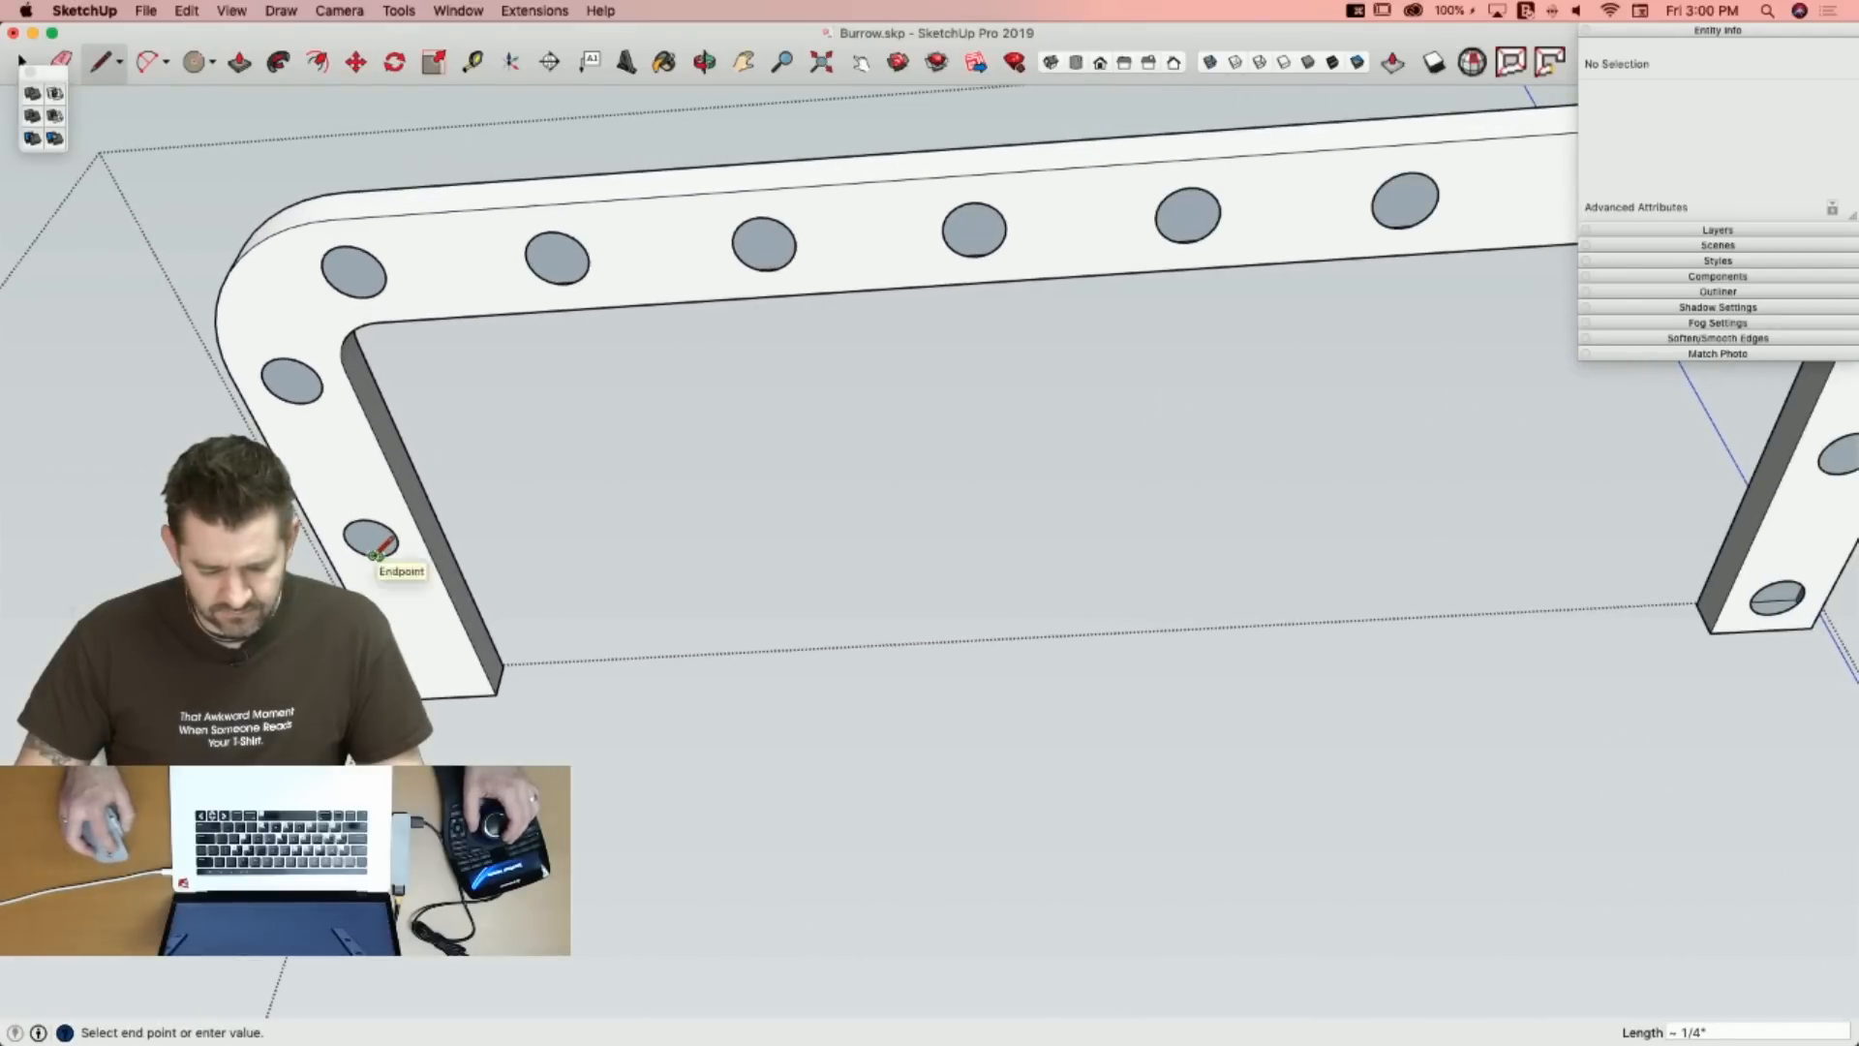
click(373, 555)
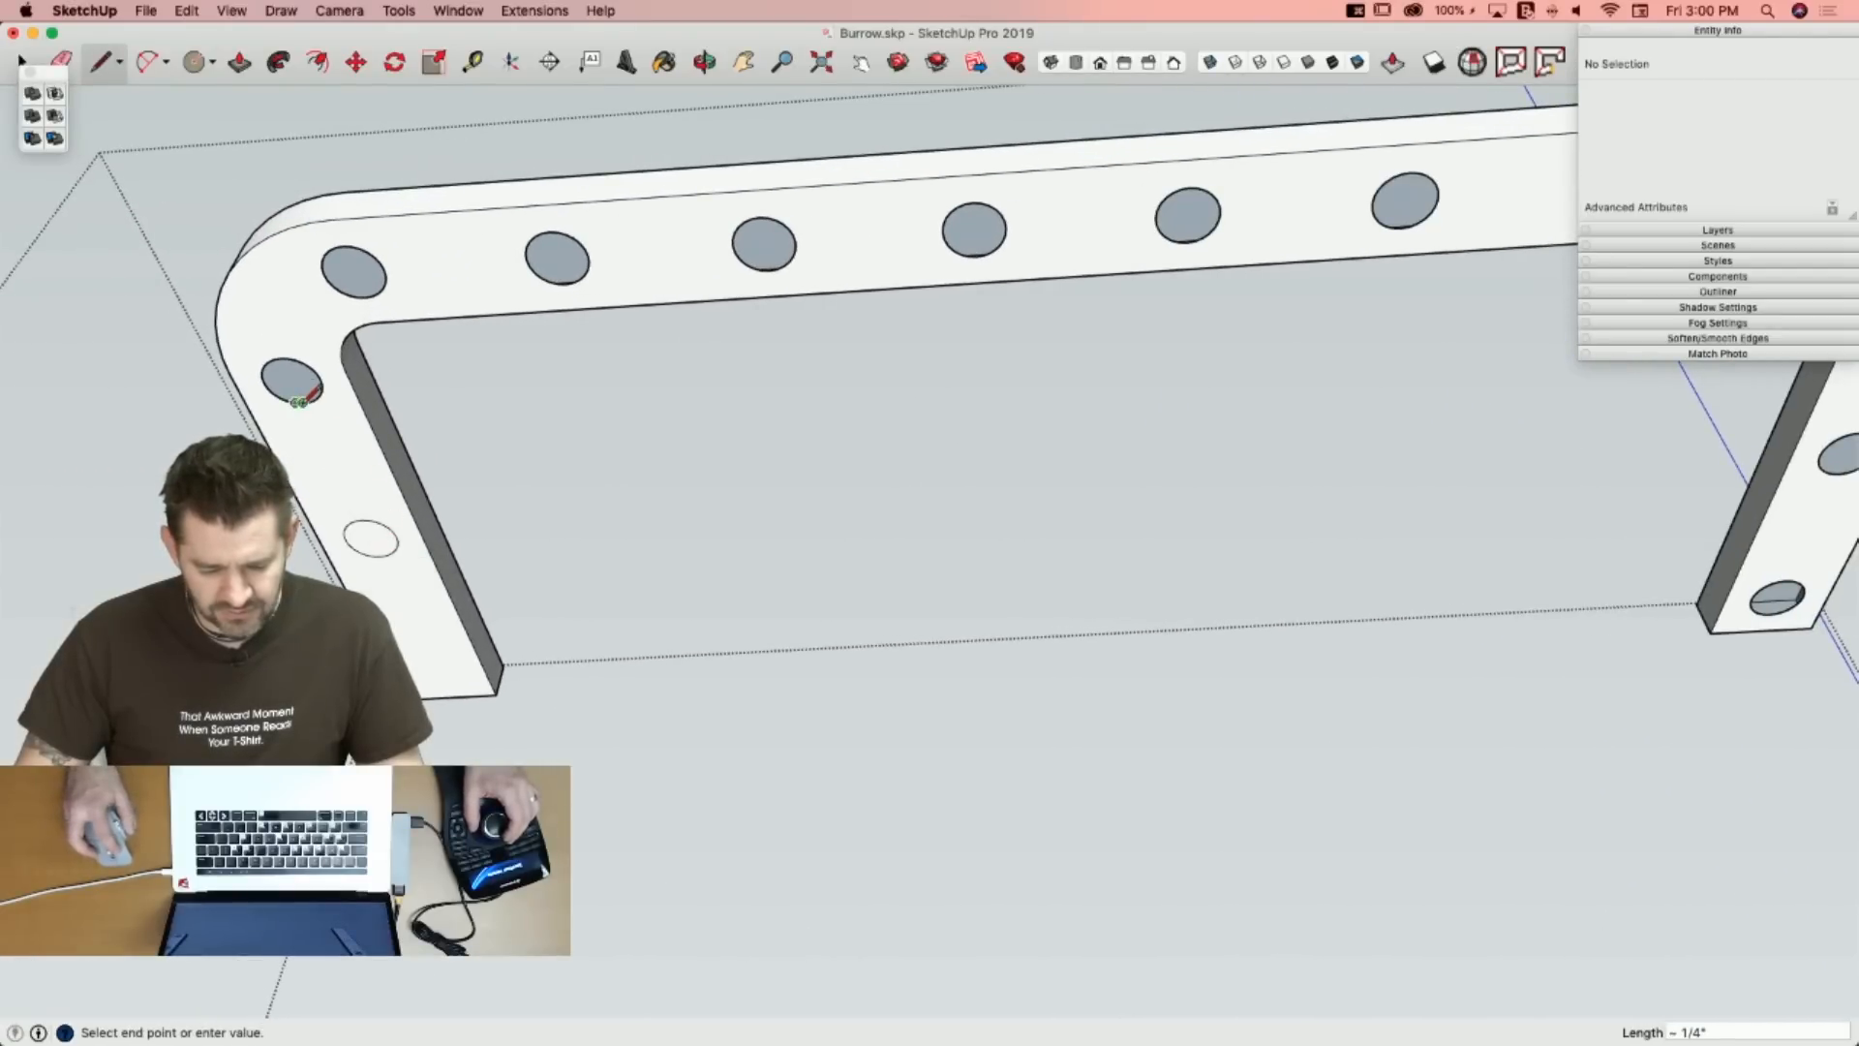
click(371, 294)
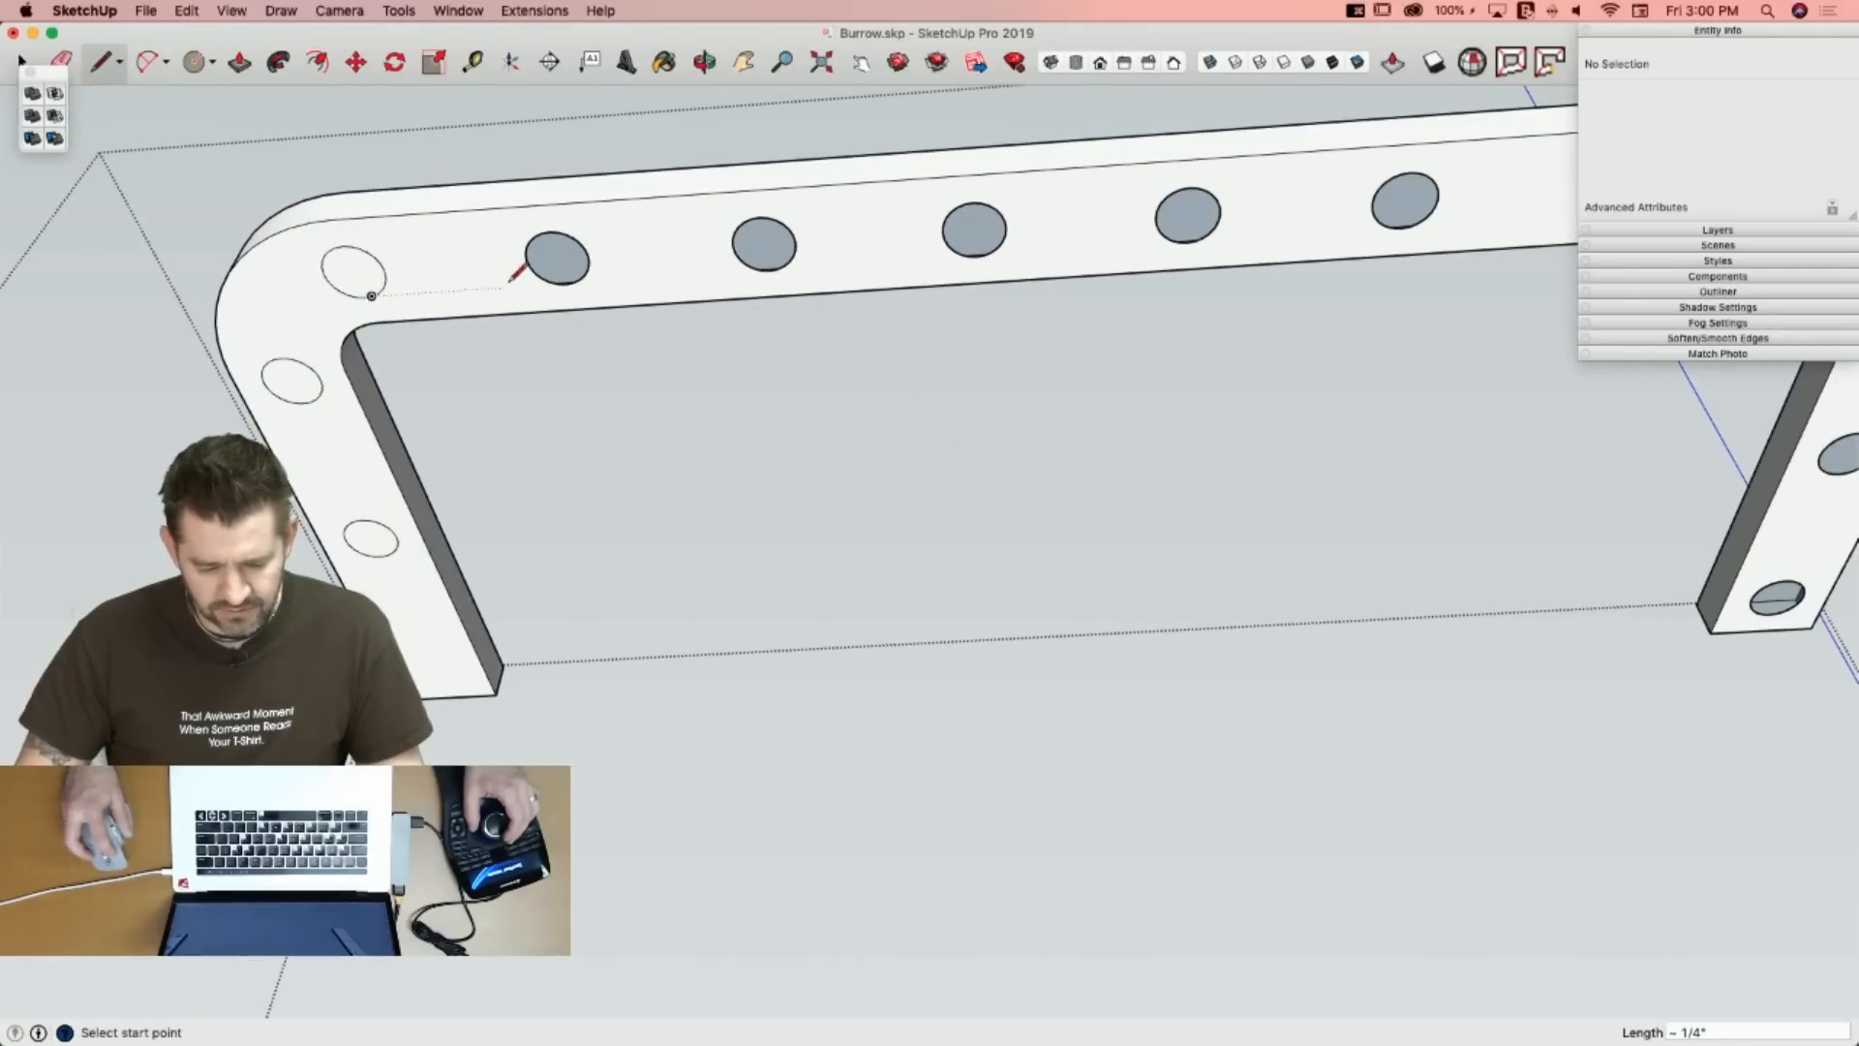
click(546, 279)
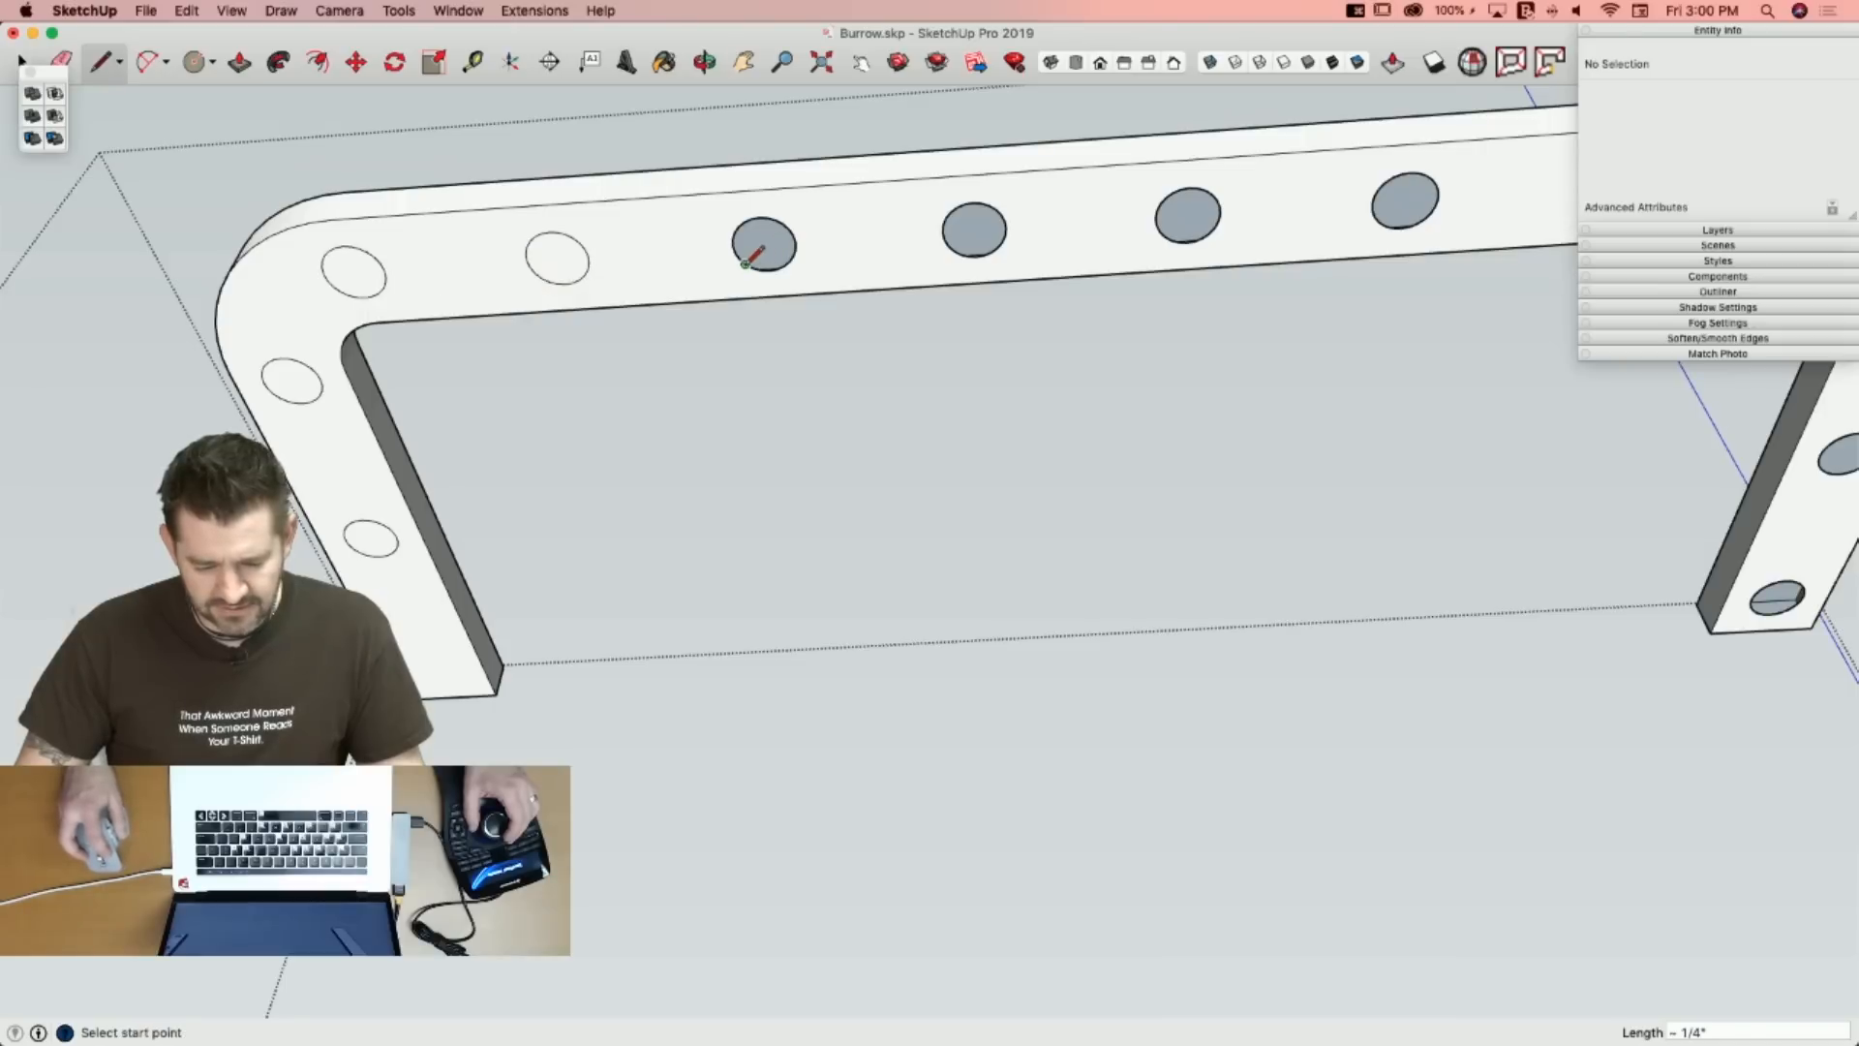
click(746, 263)
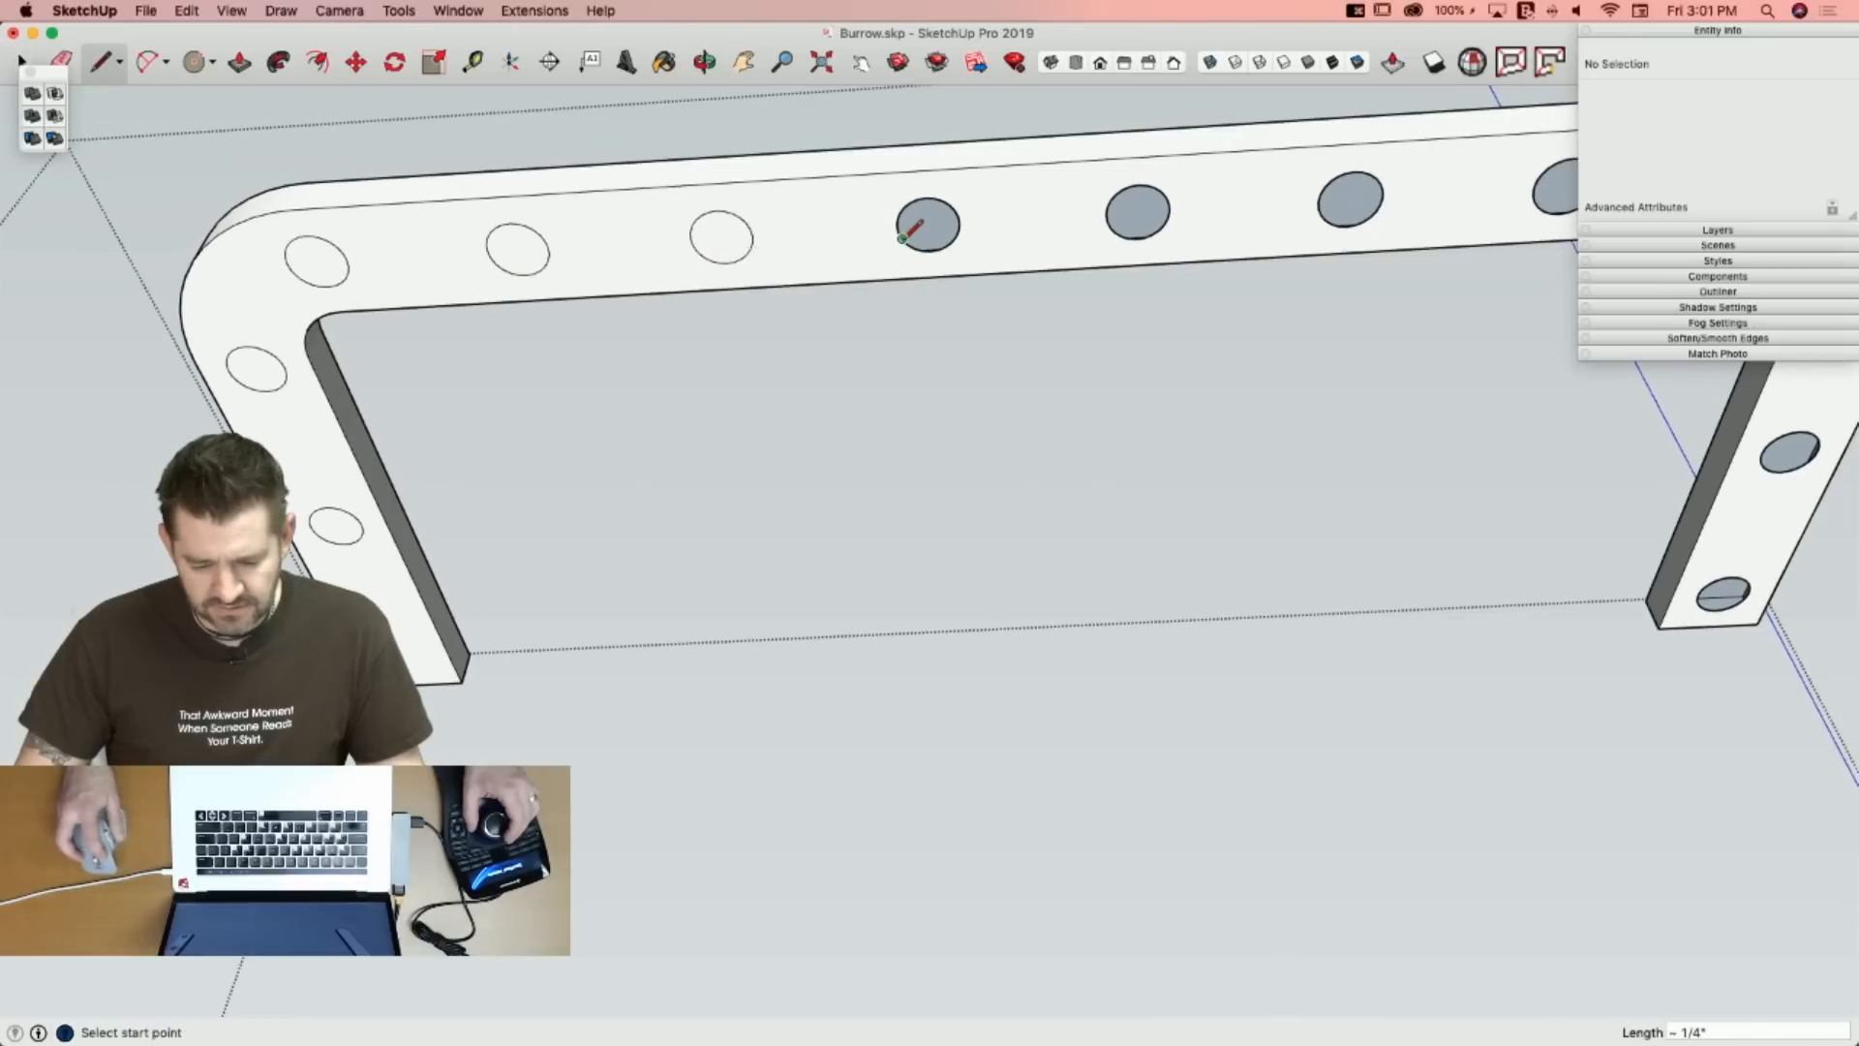
click(900, 235)
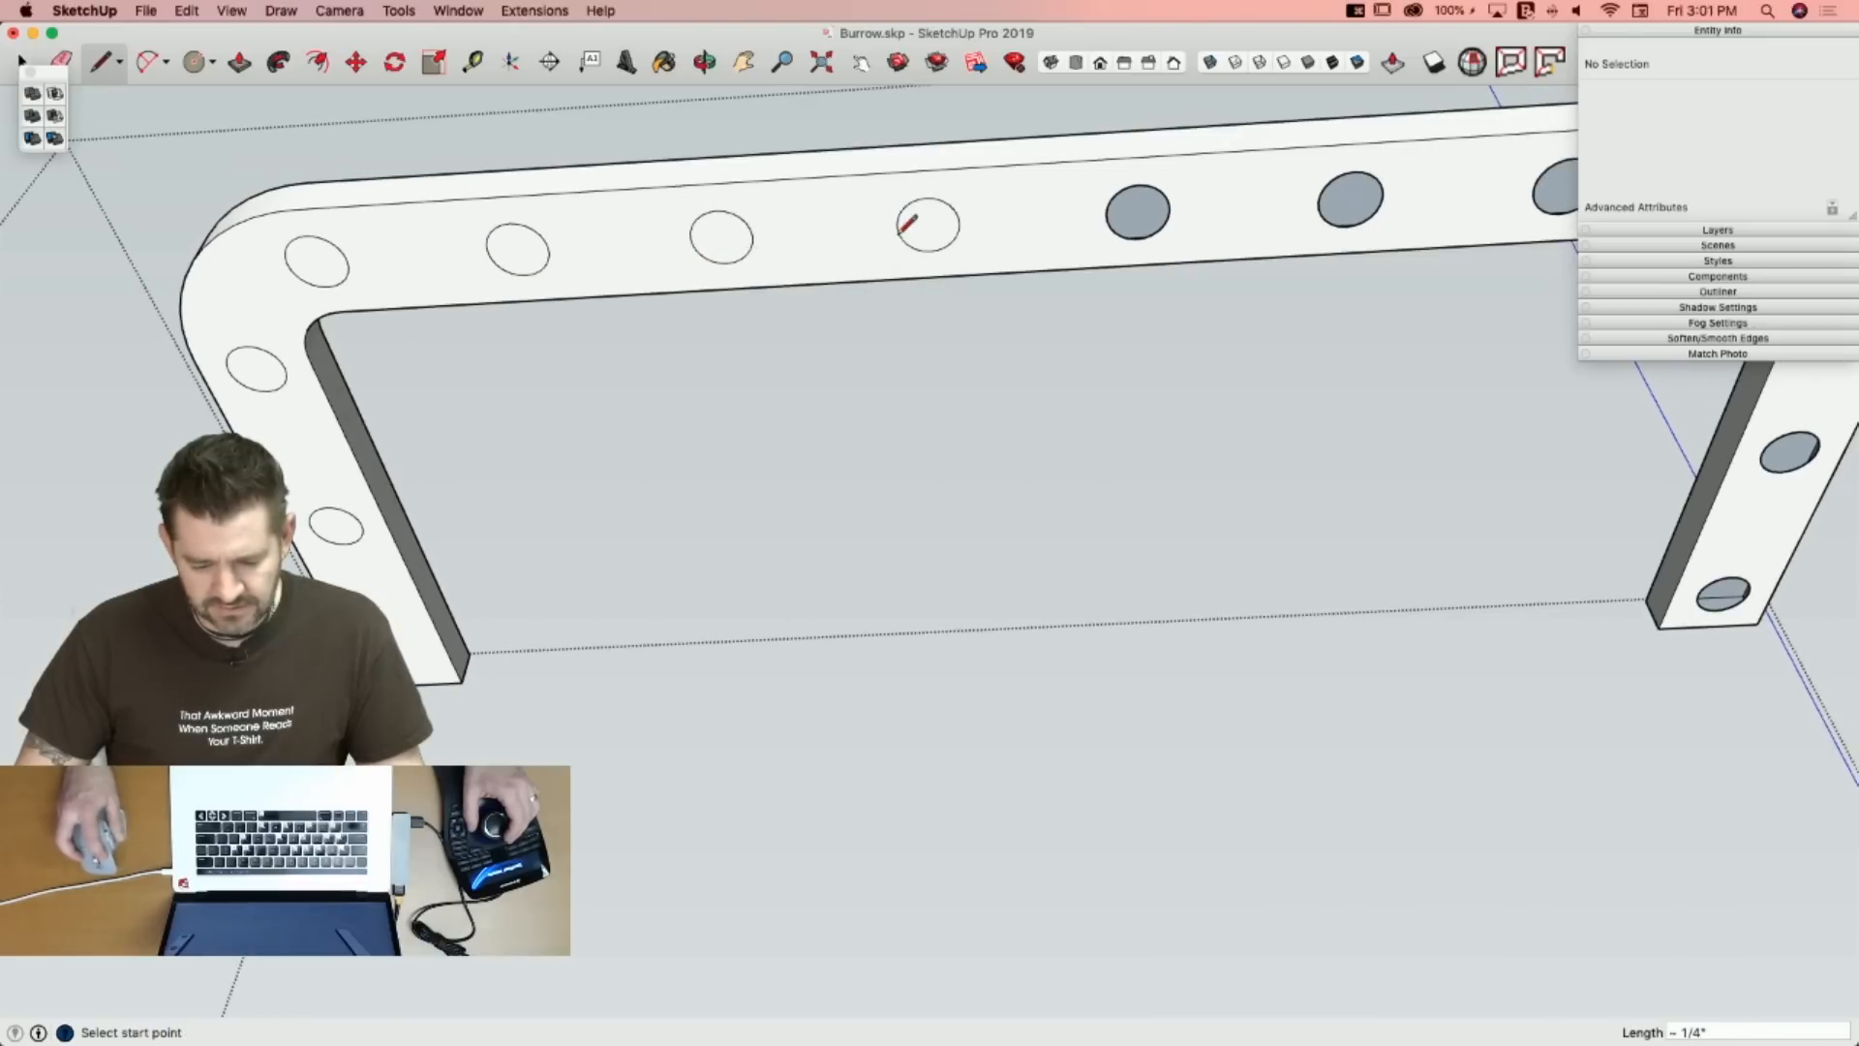
click(1129, 207)
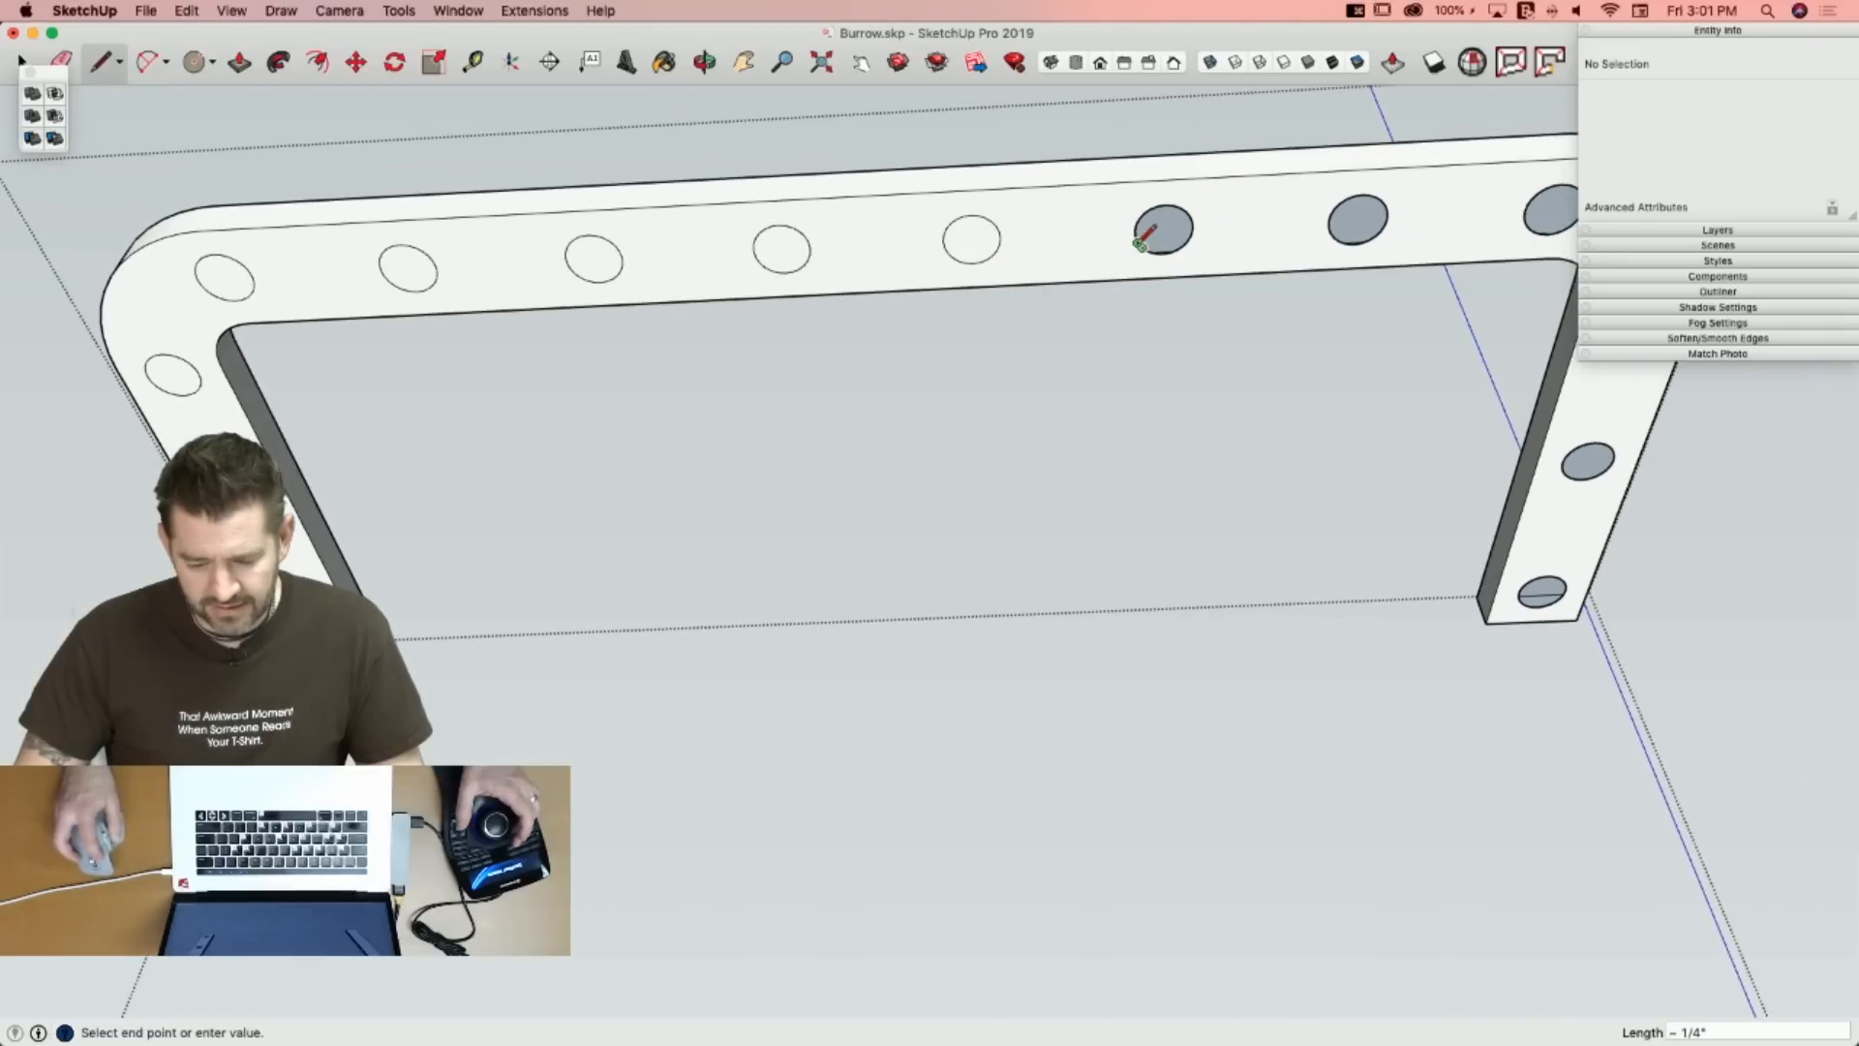
Retrace the remaining baluster circle edges with the Line tool to fill their faces under the curved handrail, and erase the circles at its ends.
click(1140, 242)
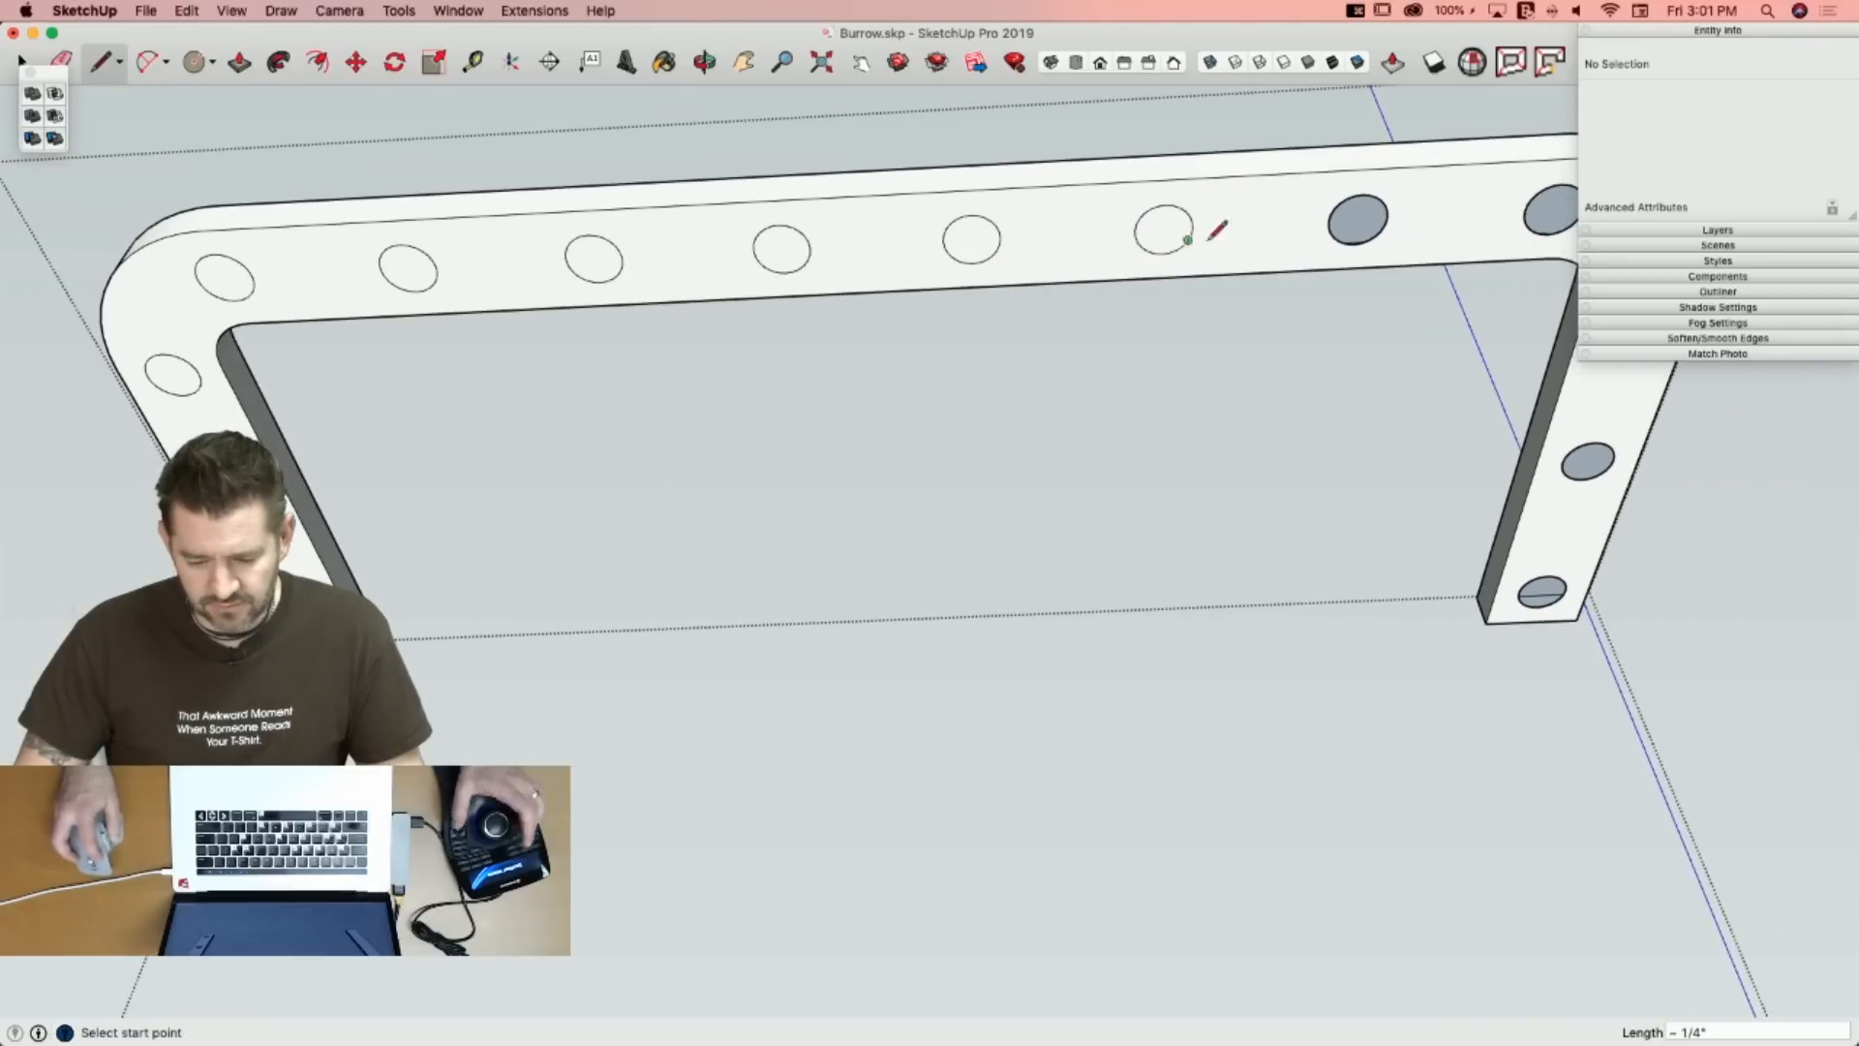
click(1341, 239)
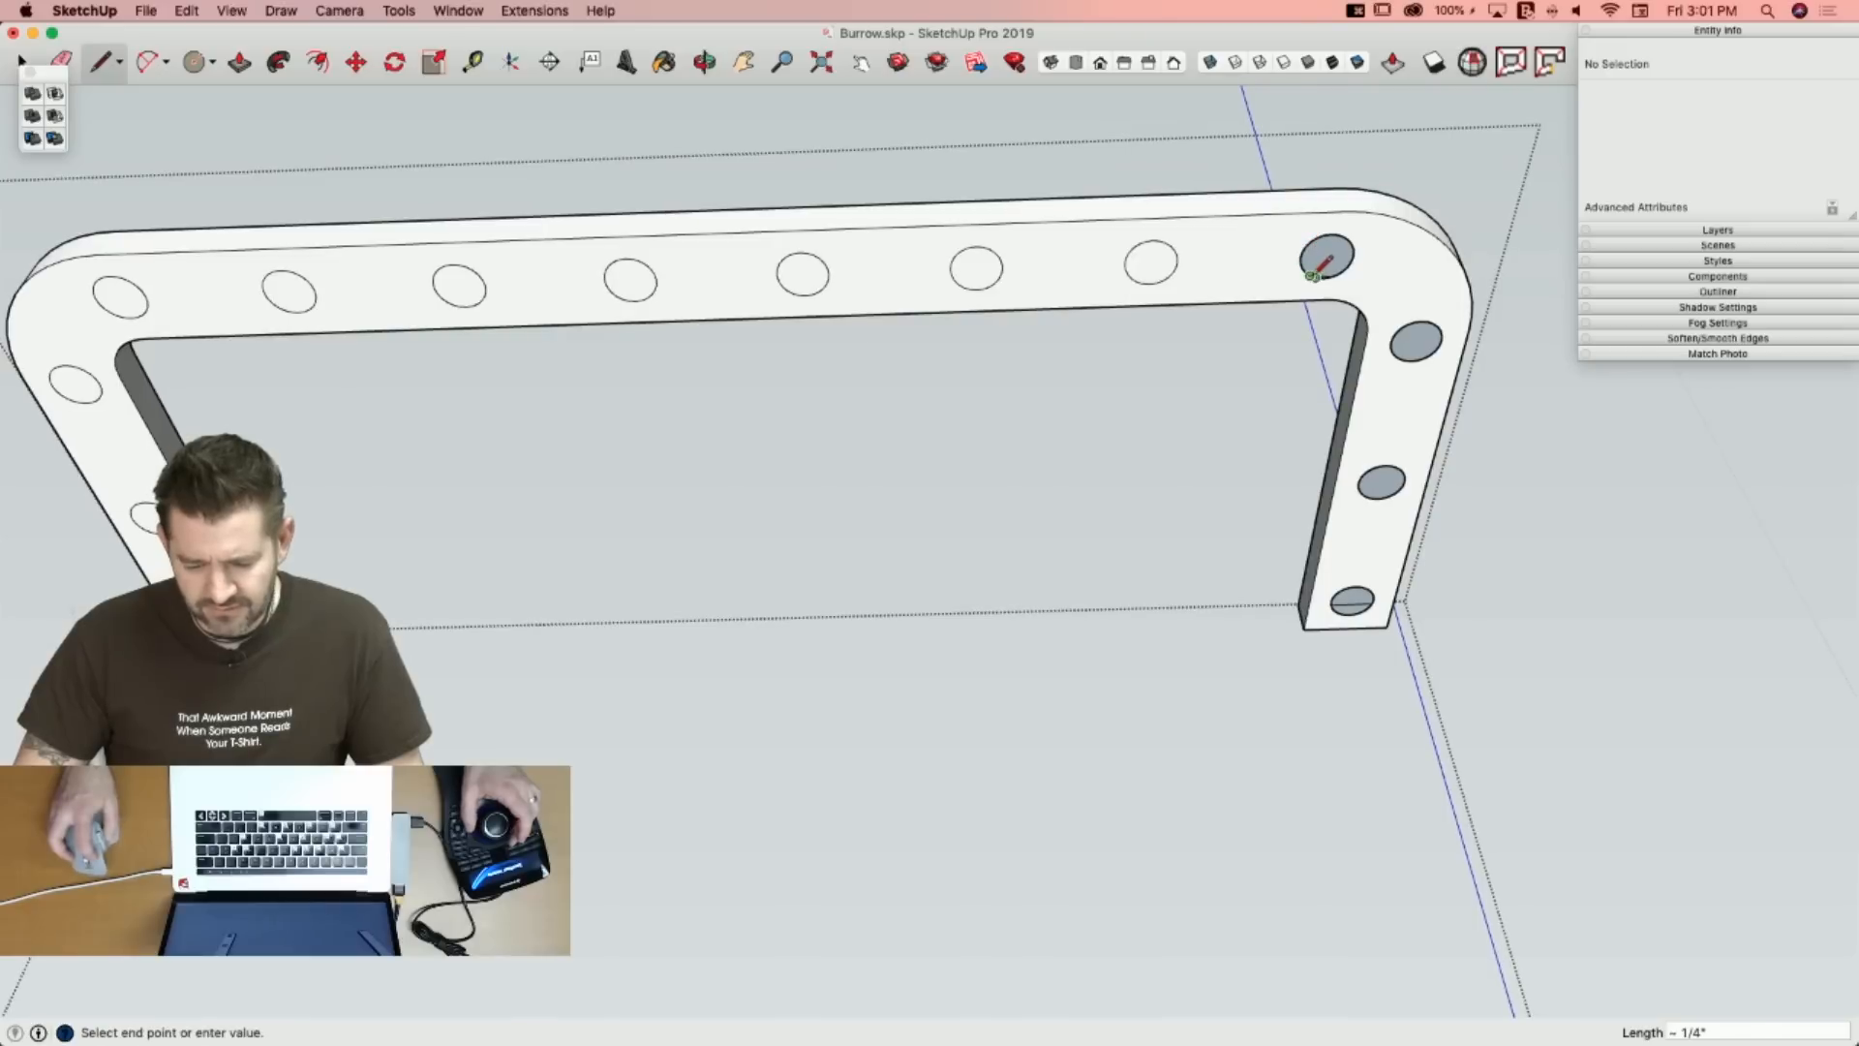
click(1313, 274)
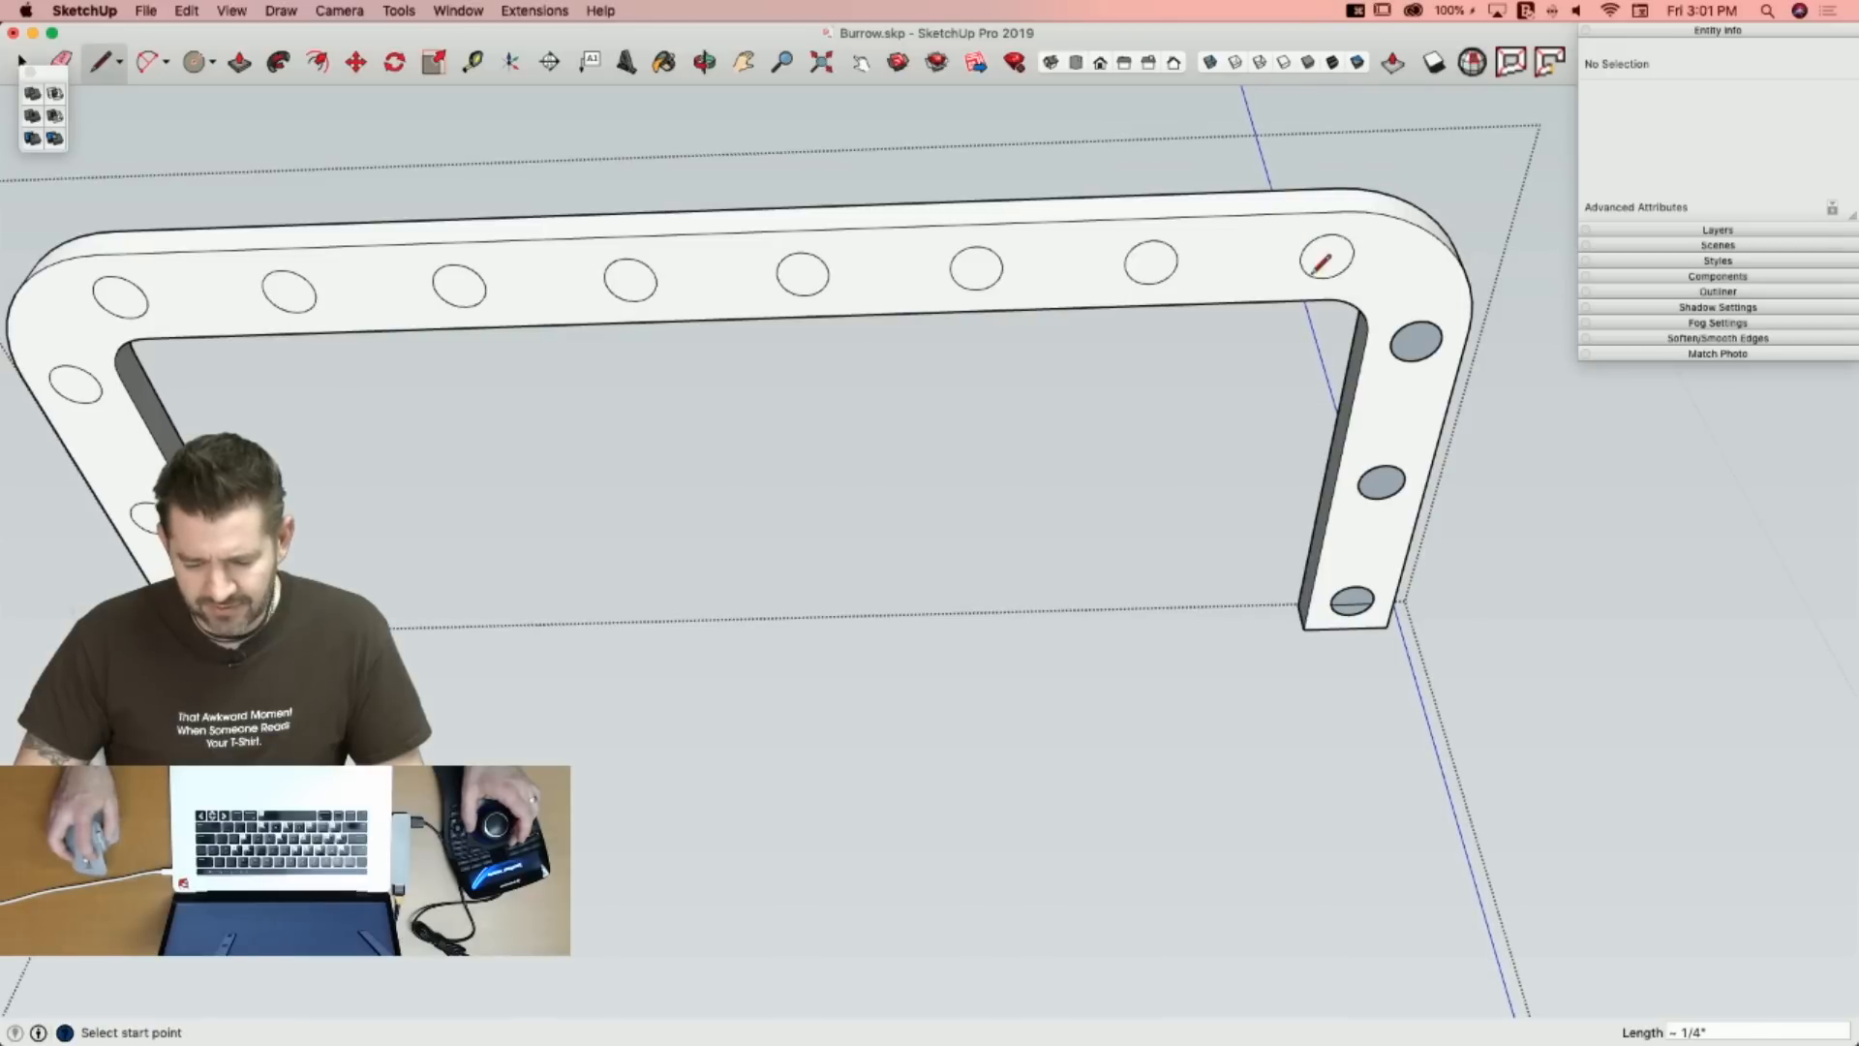
click(1393, 354)
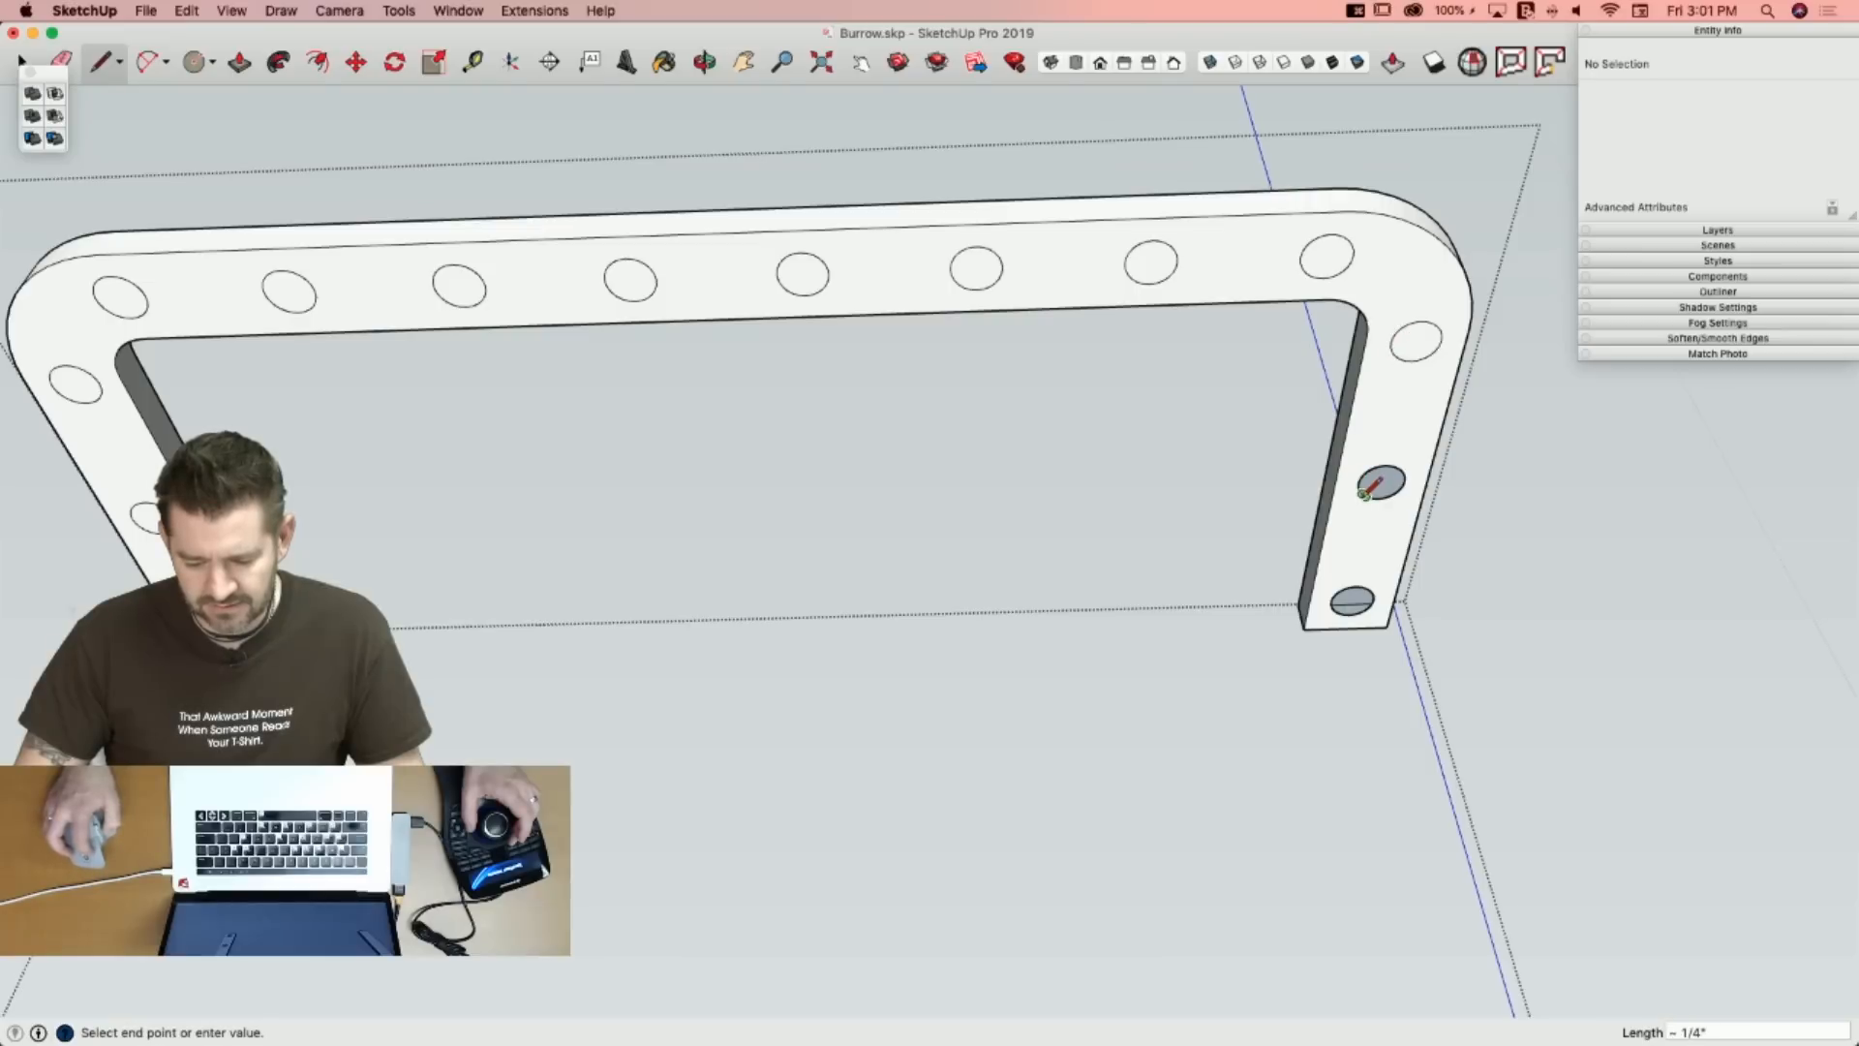
click(1363, 494)
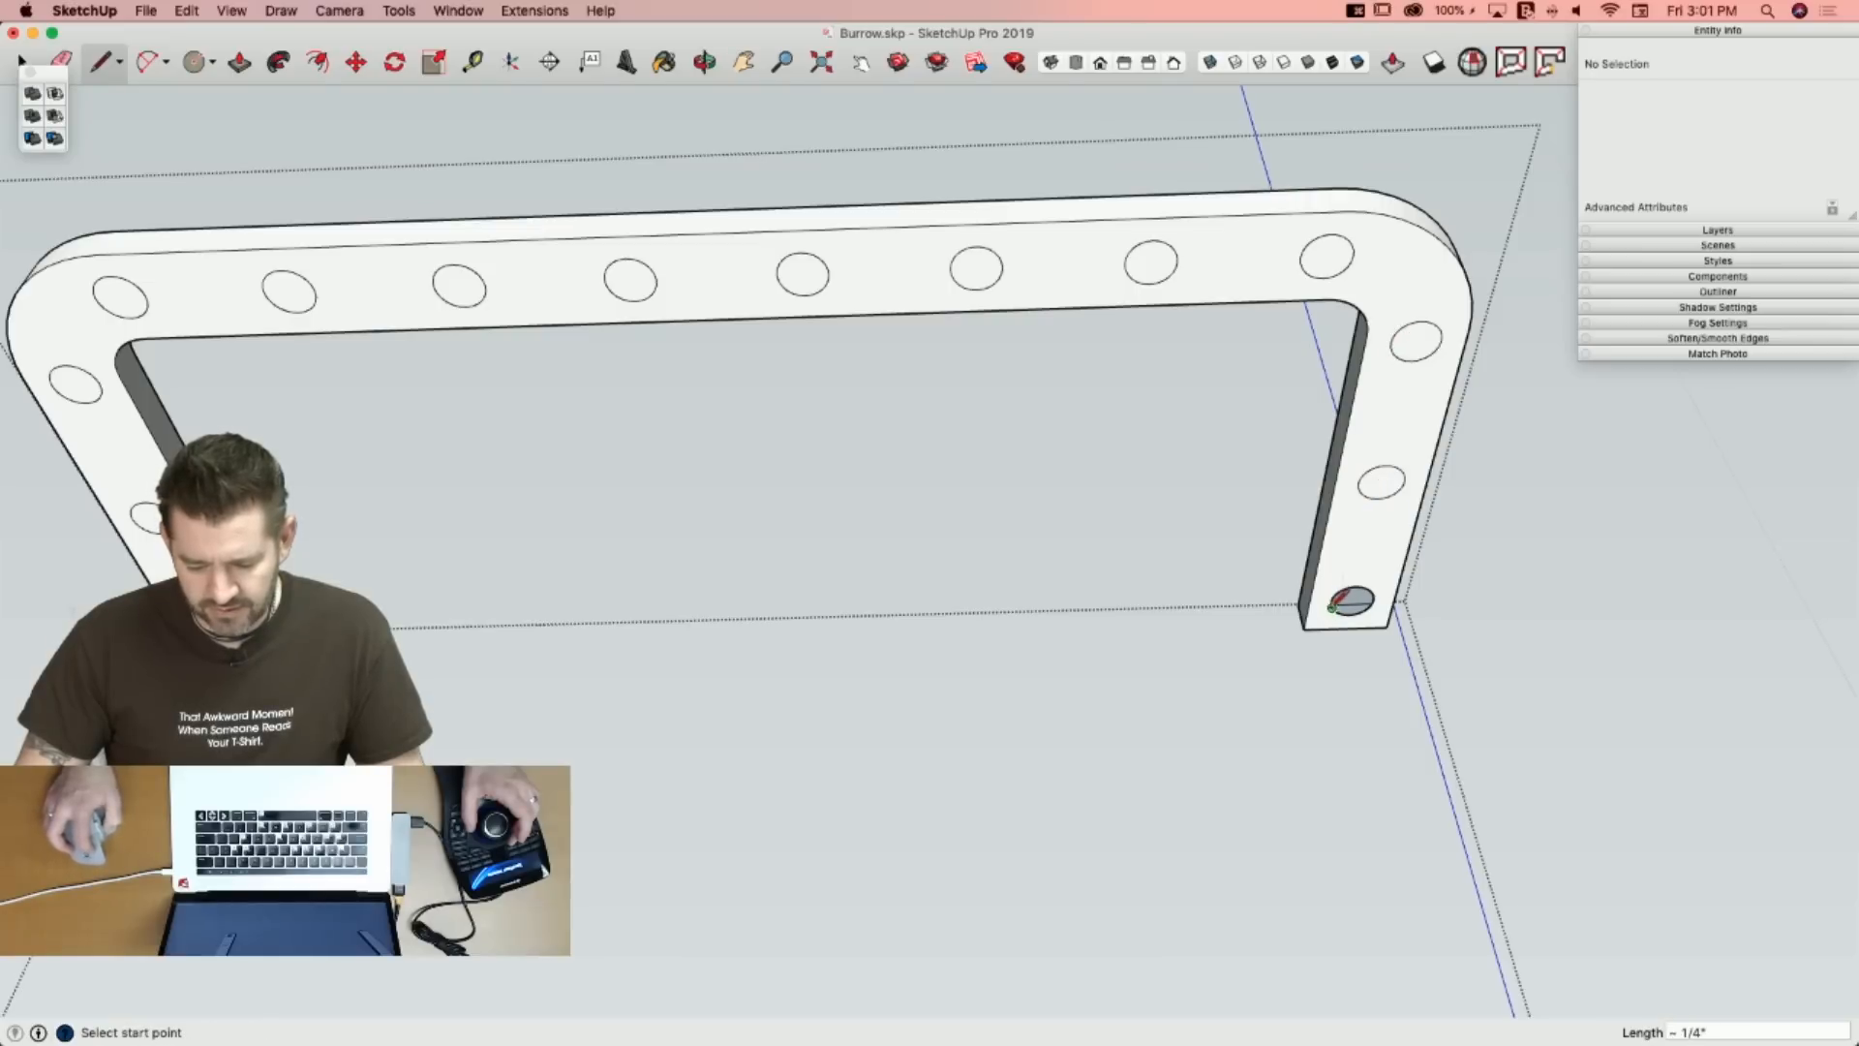
key(e)
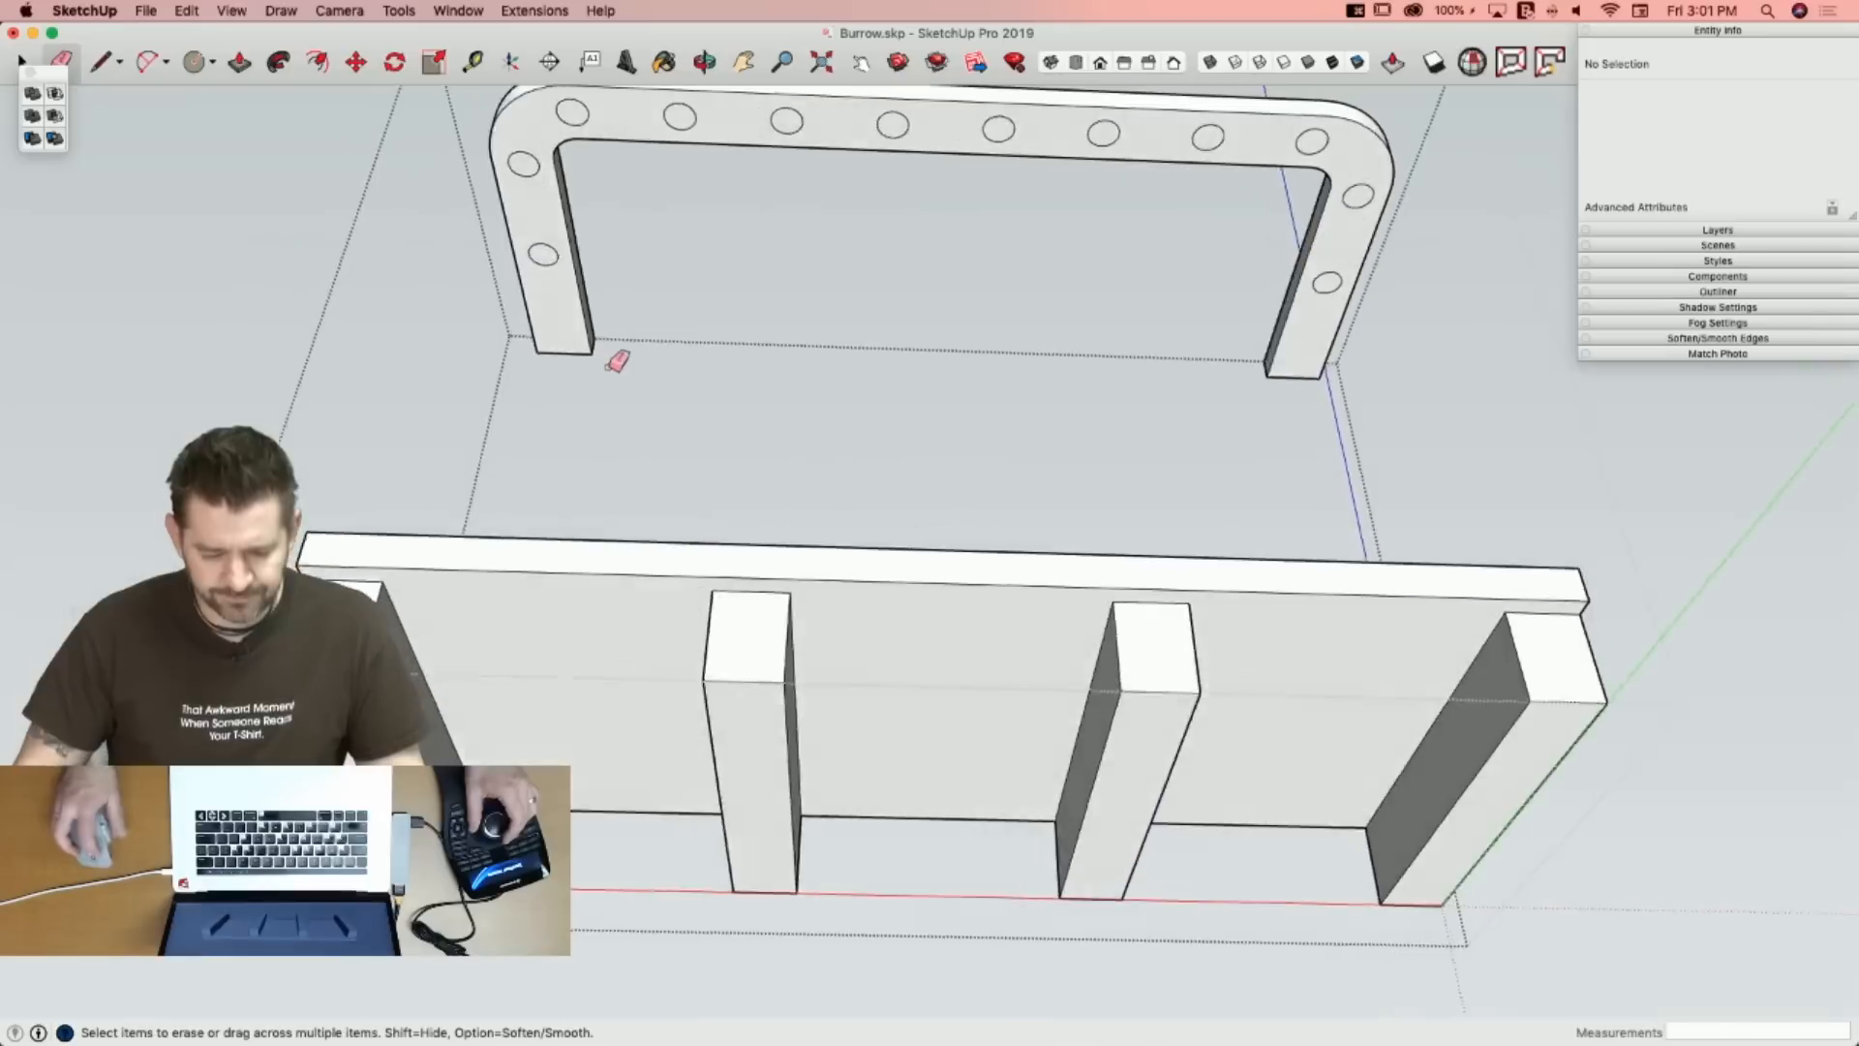
Push/Pull the first baluster circle on the handrail's side arm down to the balcony deck, about 2' 6 13/16".
key(p)
click(550, 254)
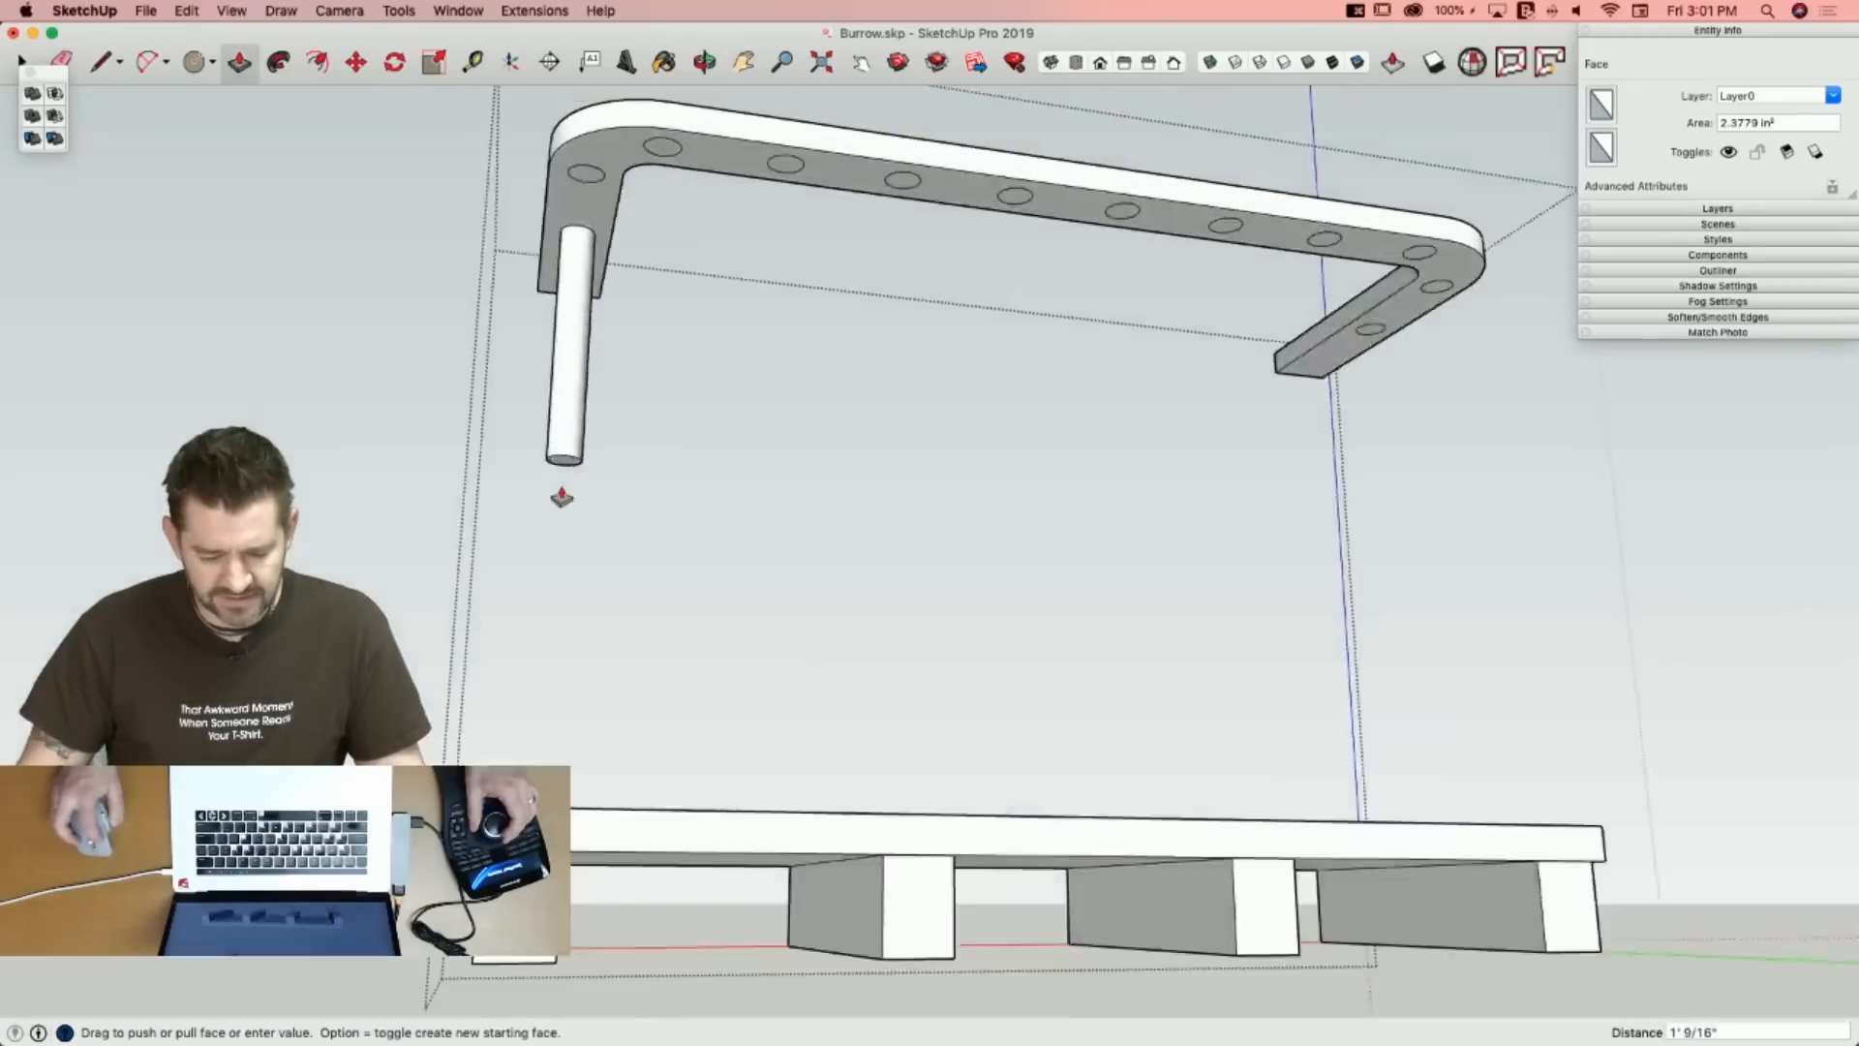
click(711, 850)
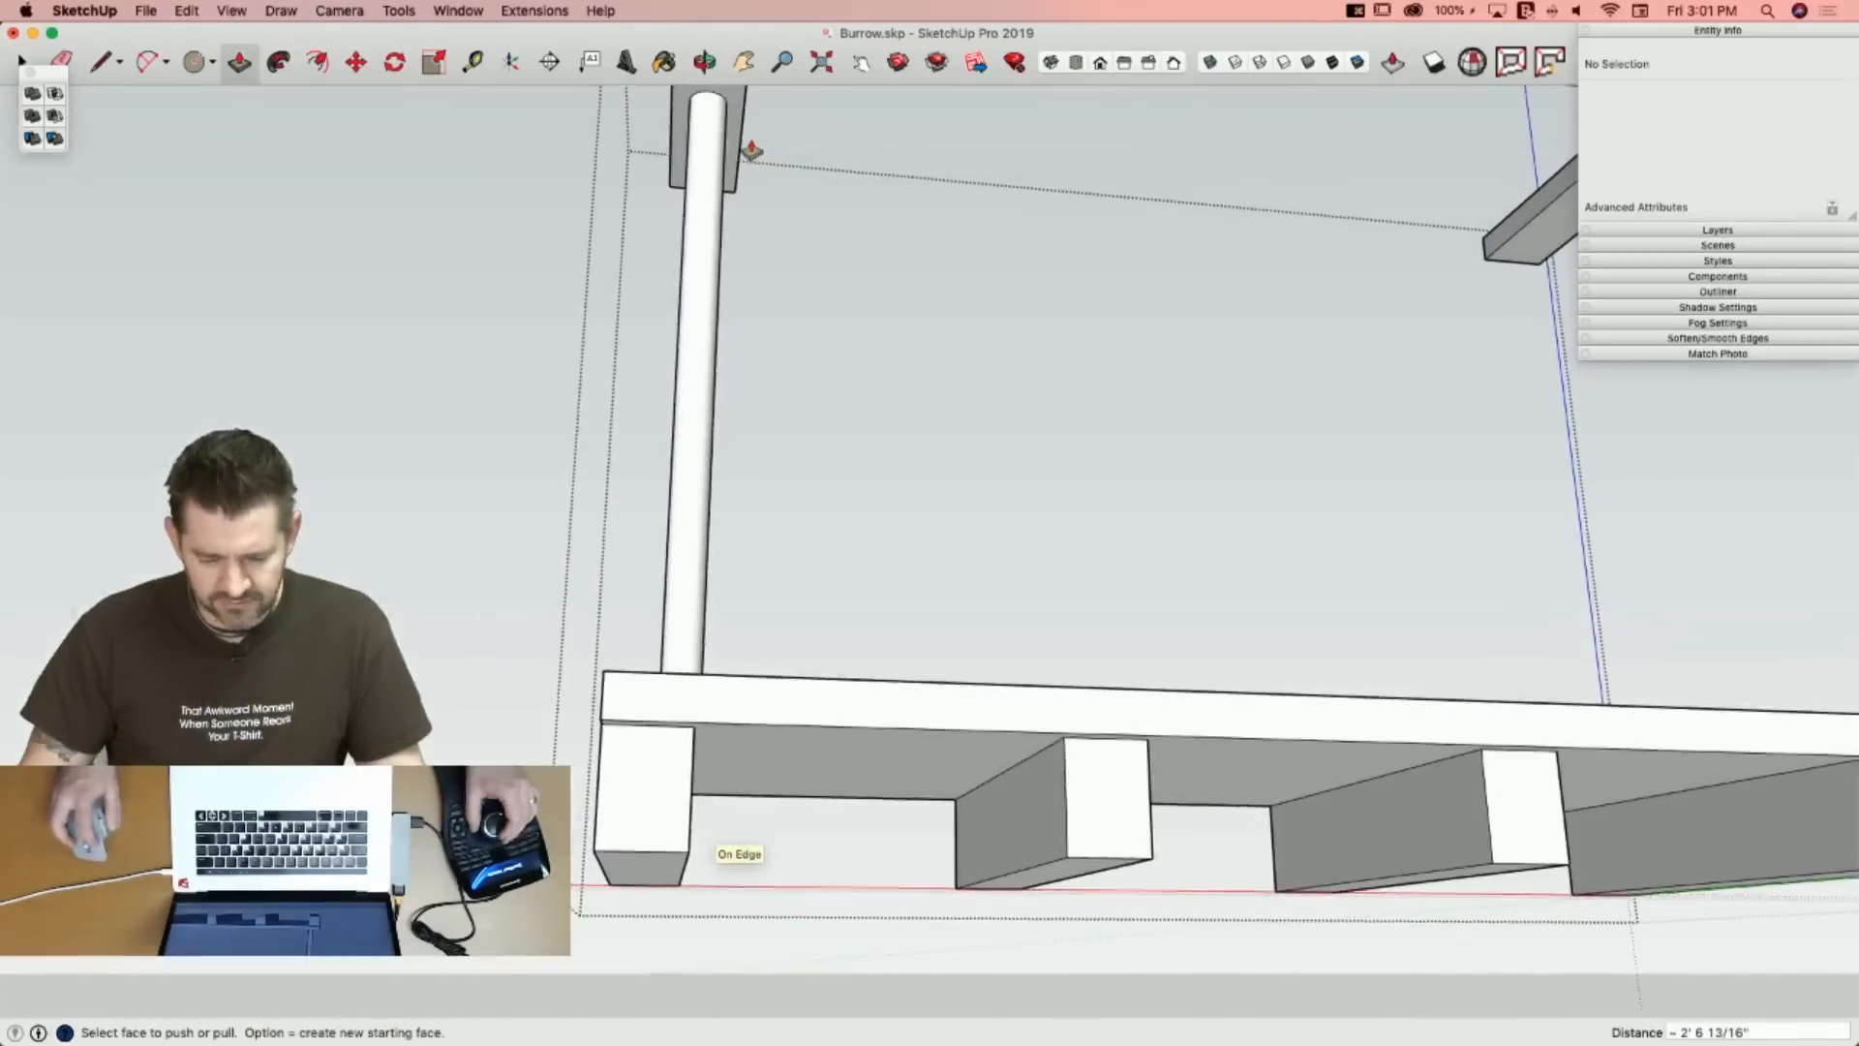
Repeat the same Push/Pull distance on the remaining circles under the handrail to form the rest of the balusters.
double_click(741, 302)
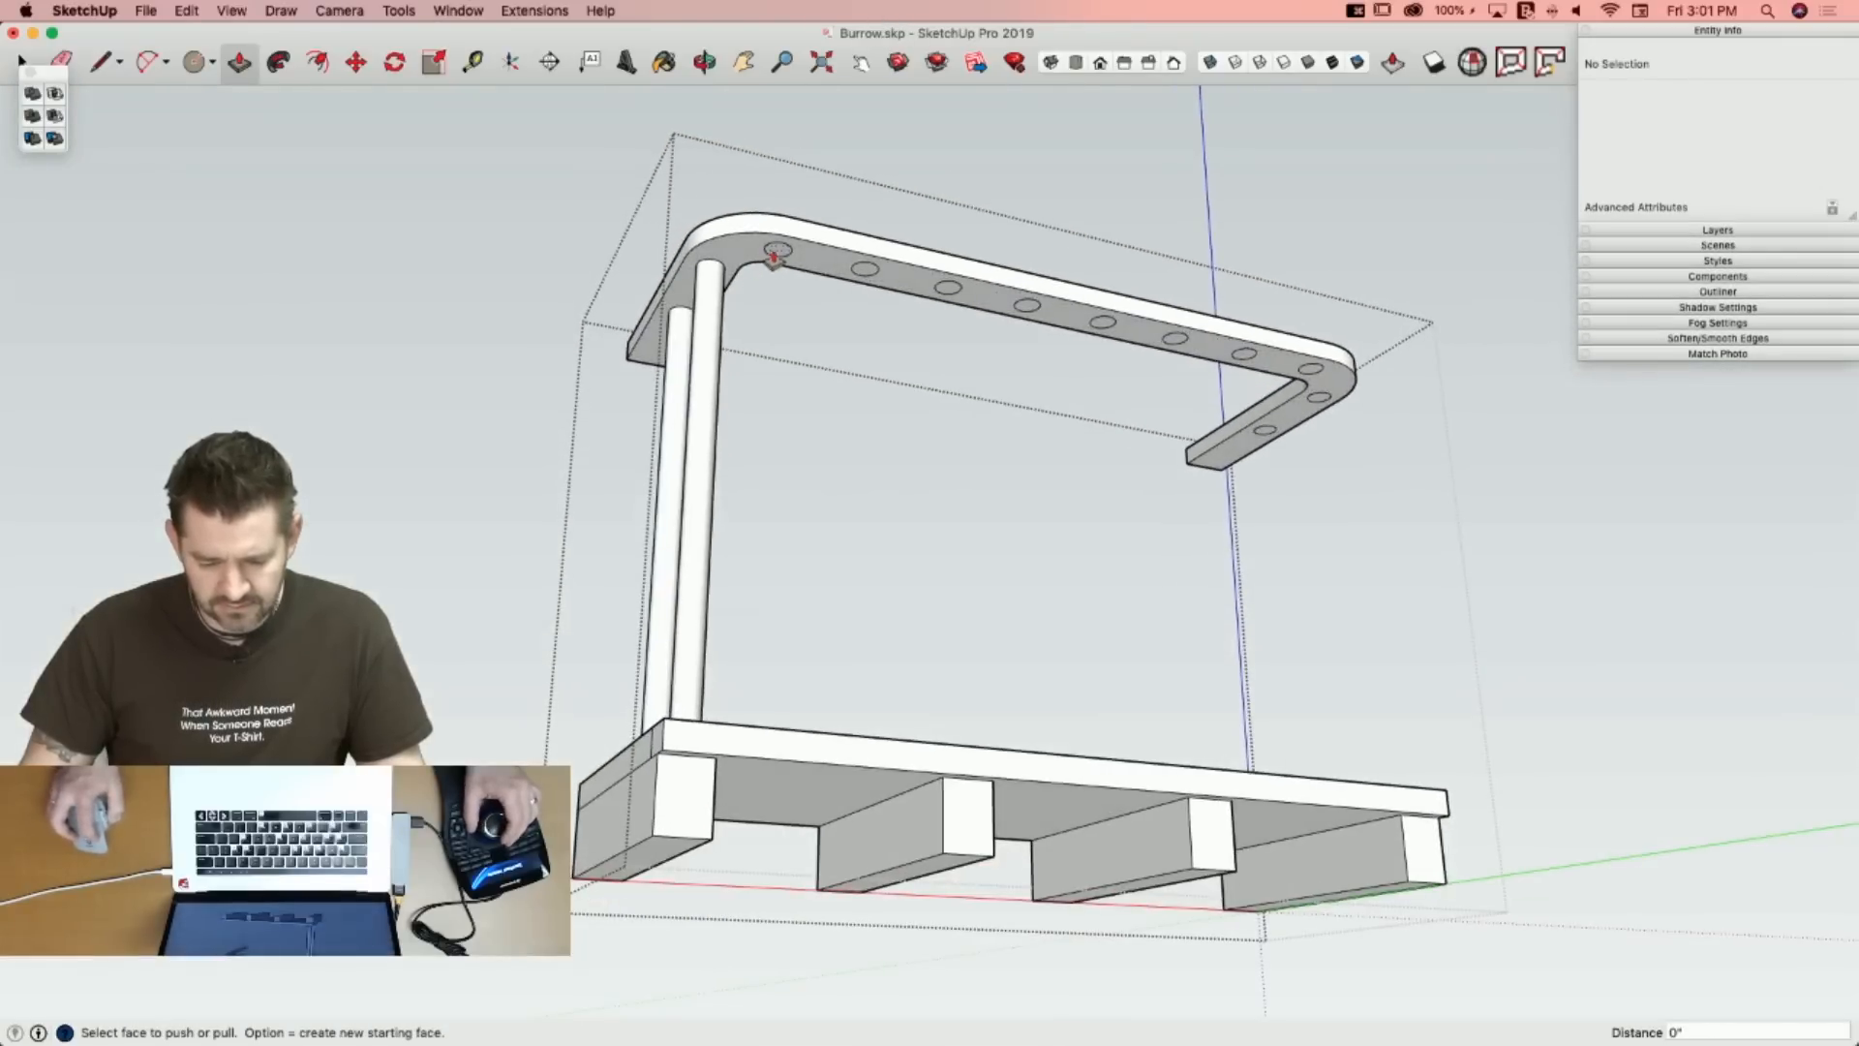
double_click(865, 271)
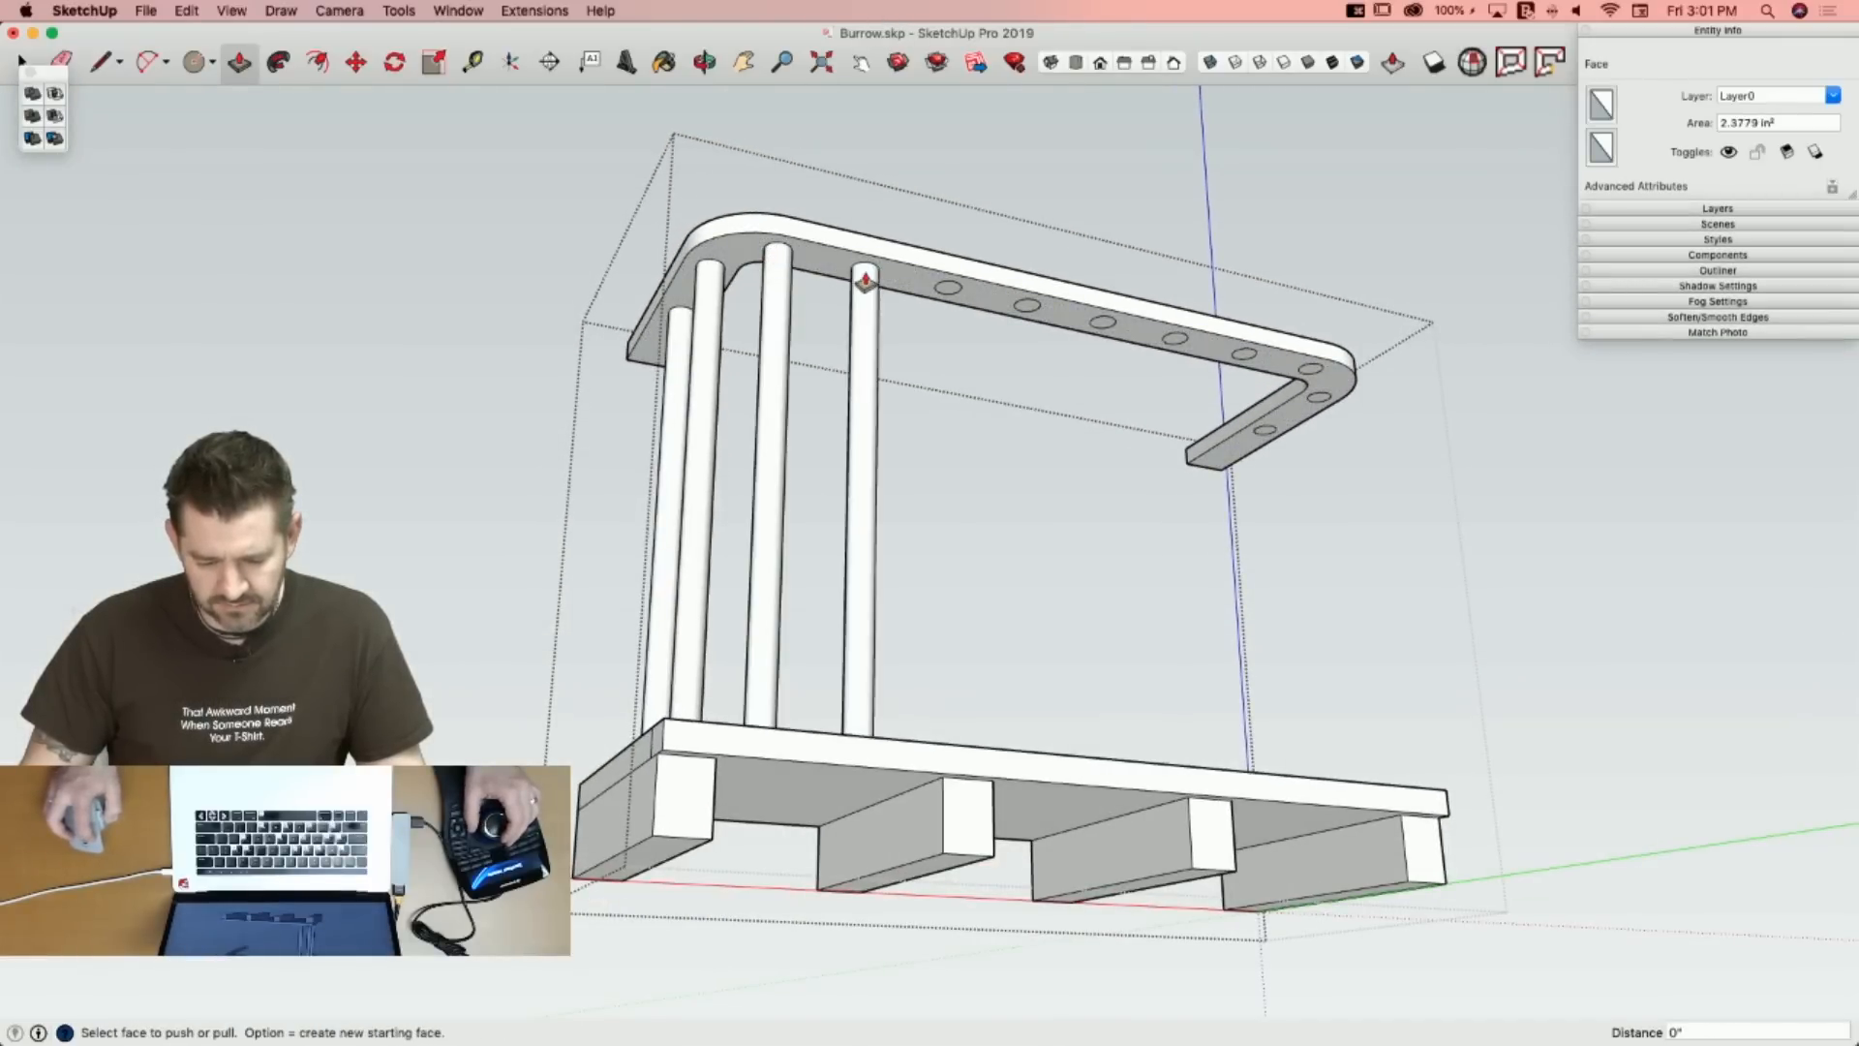
double_click(947, 291)
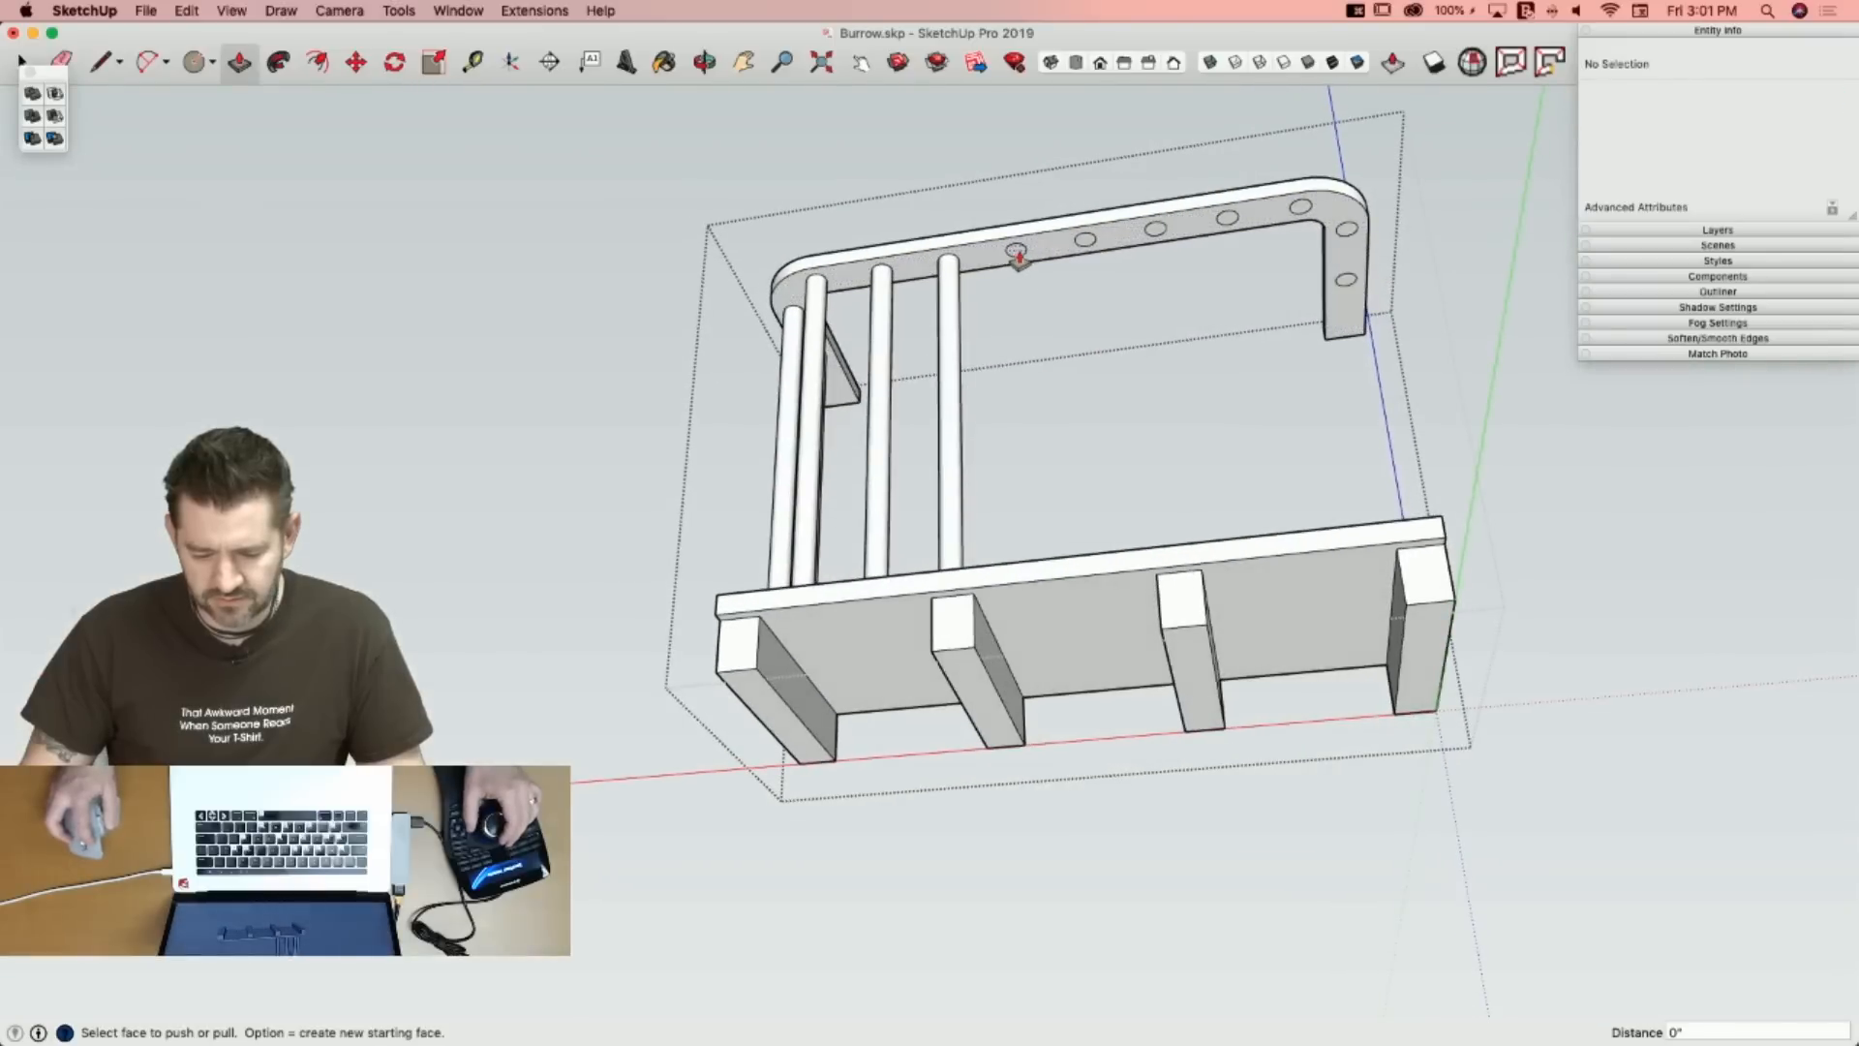
double_click(1016, 251)
double_click(1085, 239)
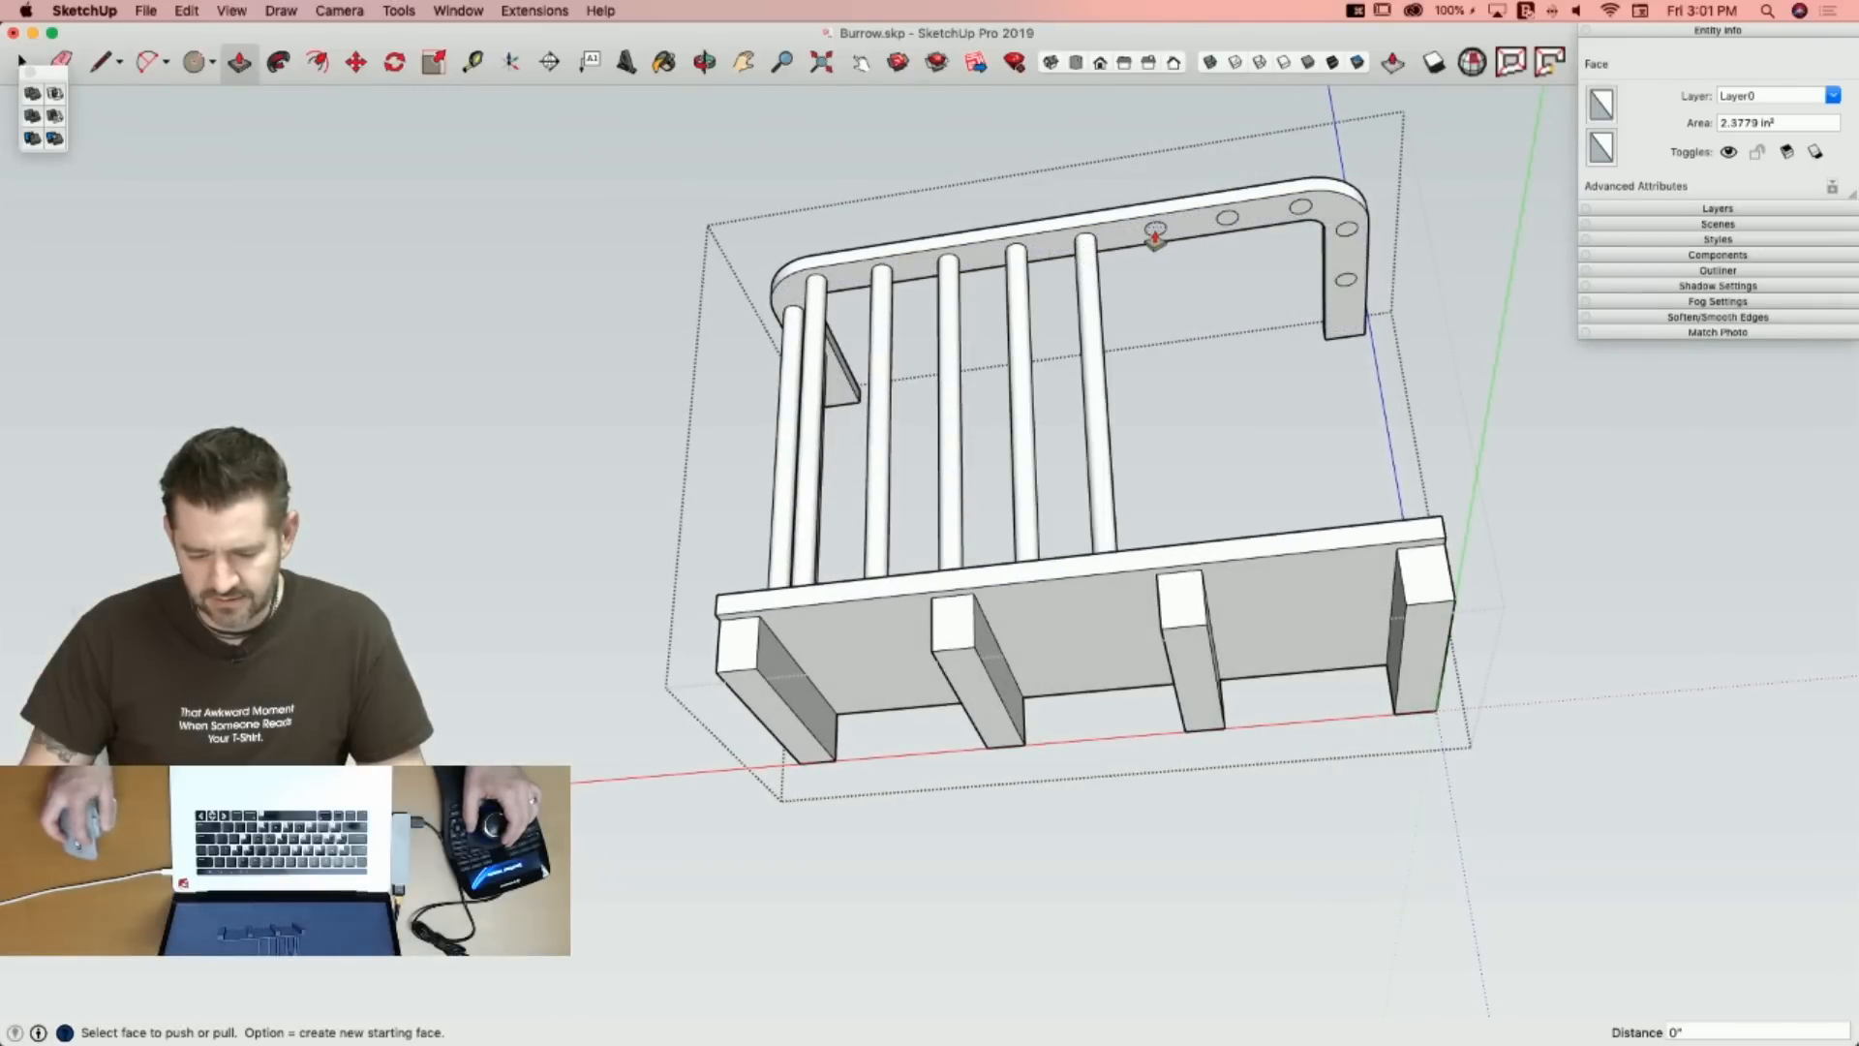
double_click(1155, 233)
double_click(1227, 224)
double_click(1300, 207)
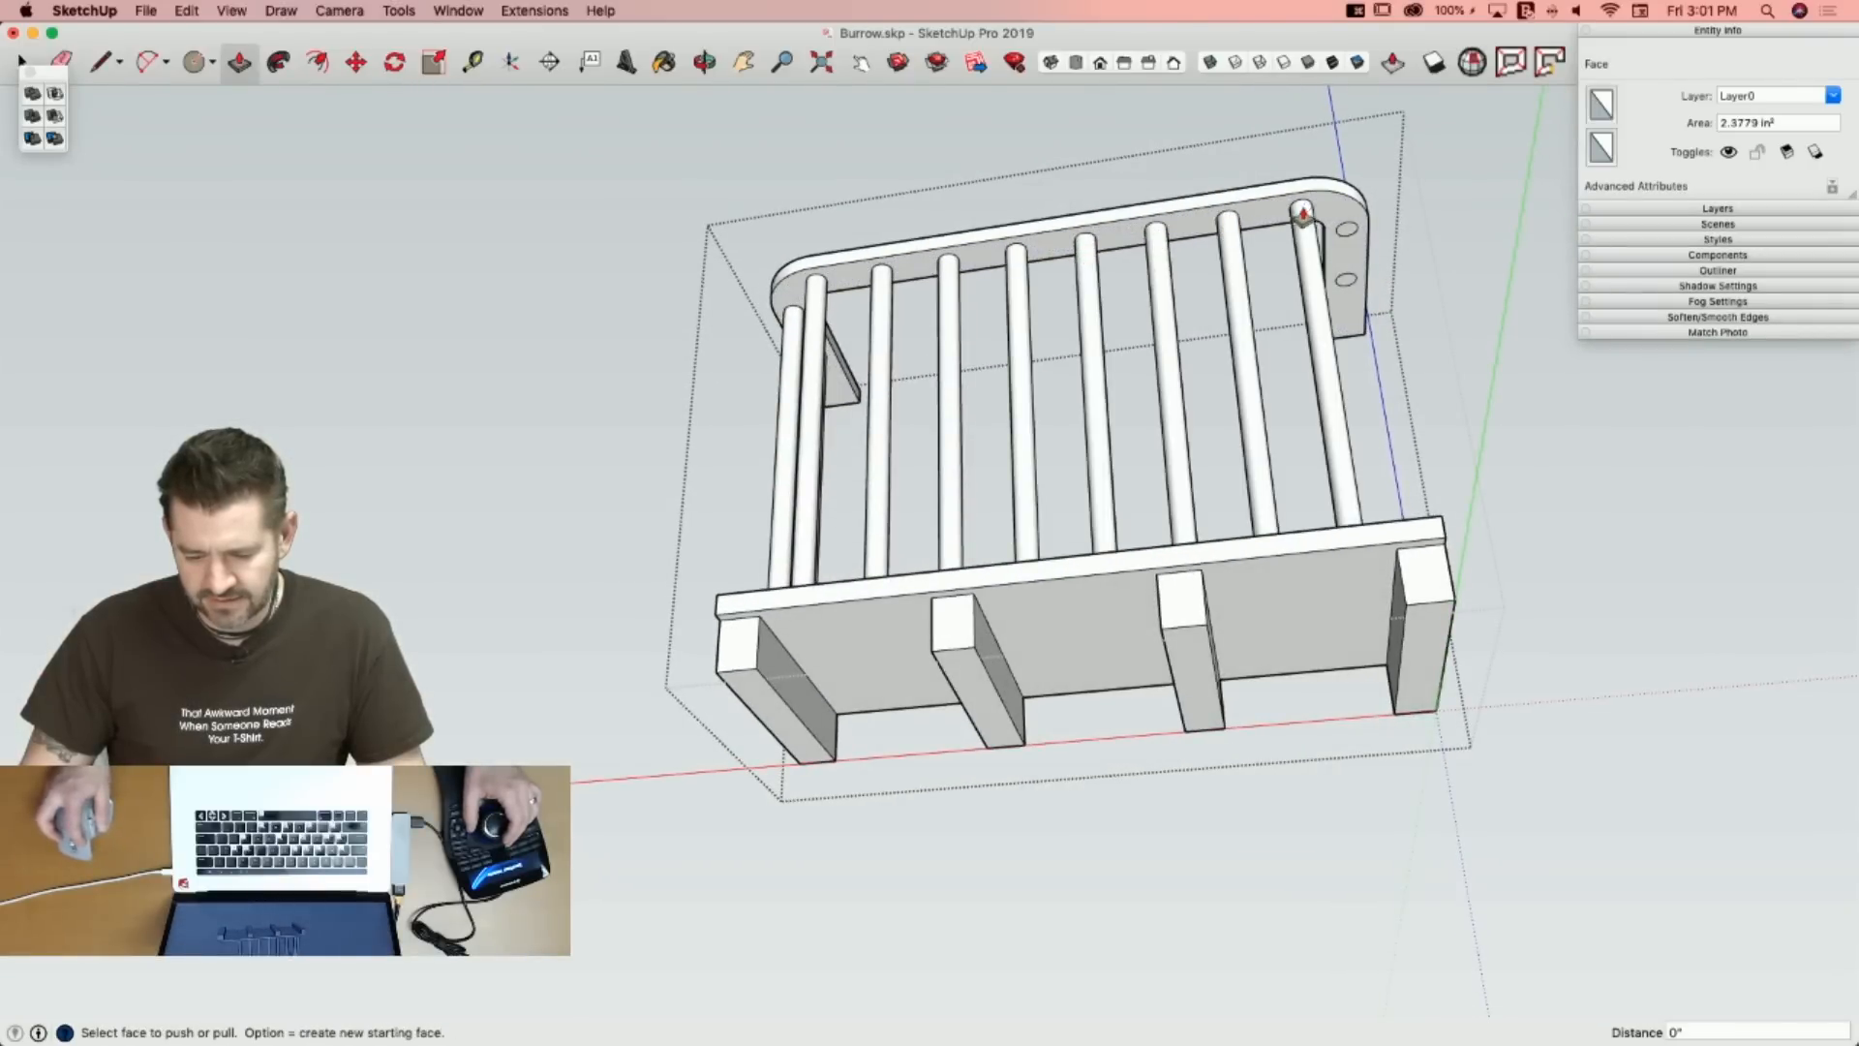
double_click(1345, 230)
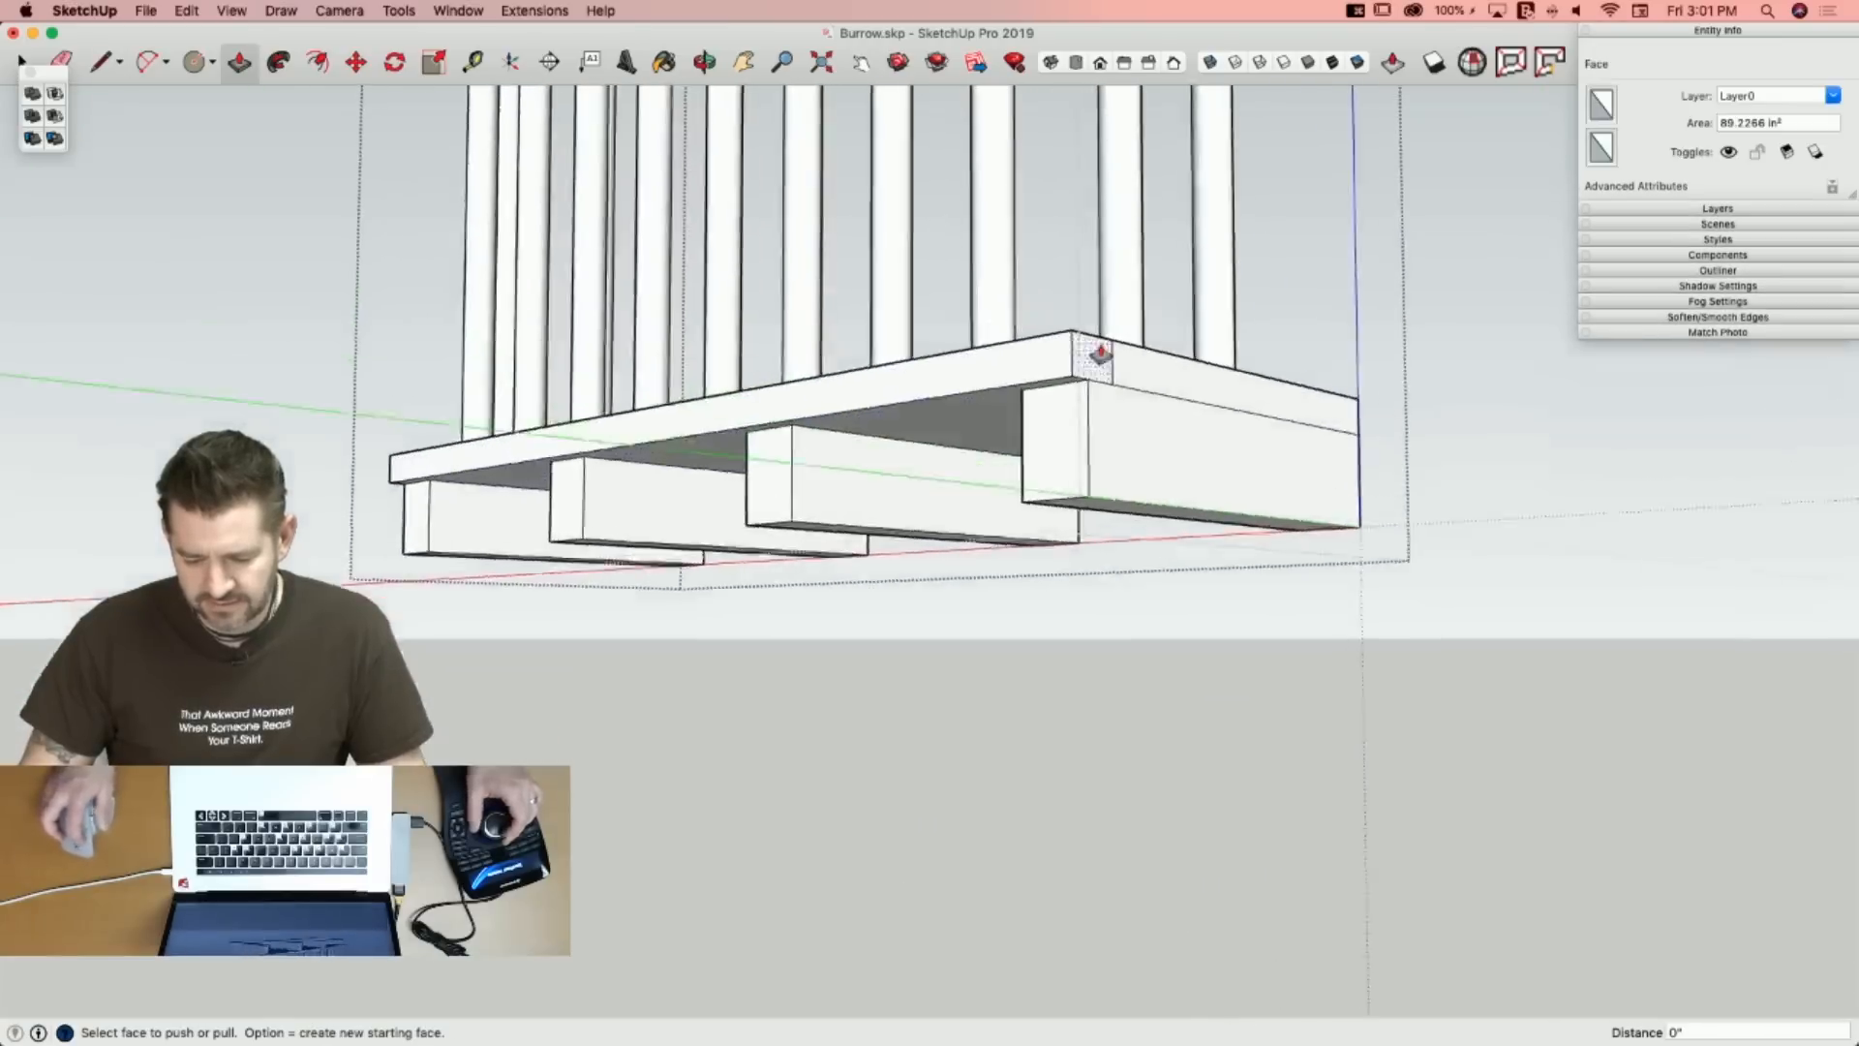
Push the end support beam's outer face inward 11/16" under the balcony deck and erase the stray edges on the deck's ends.
key(e)
key(p)
click(1112, 472)
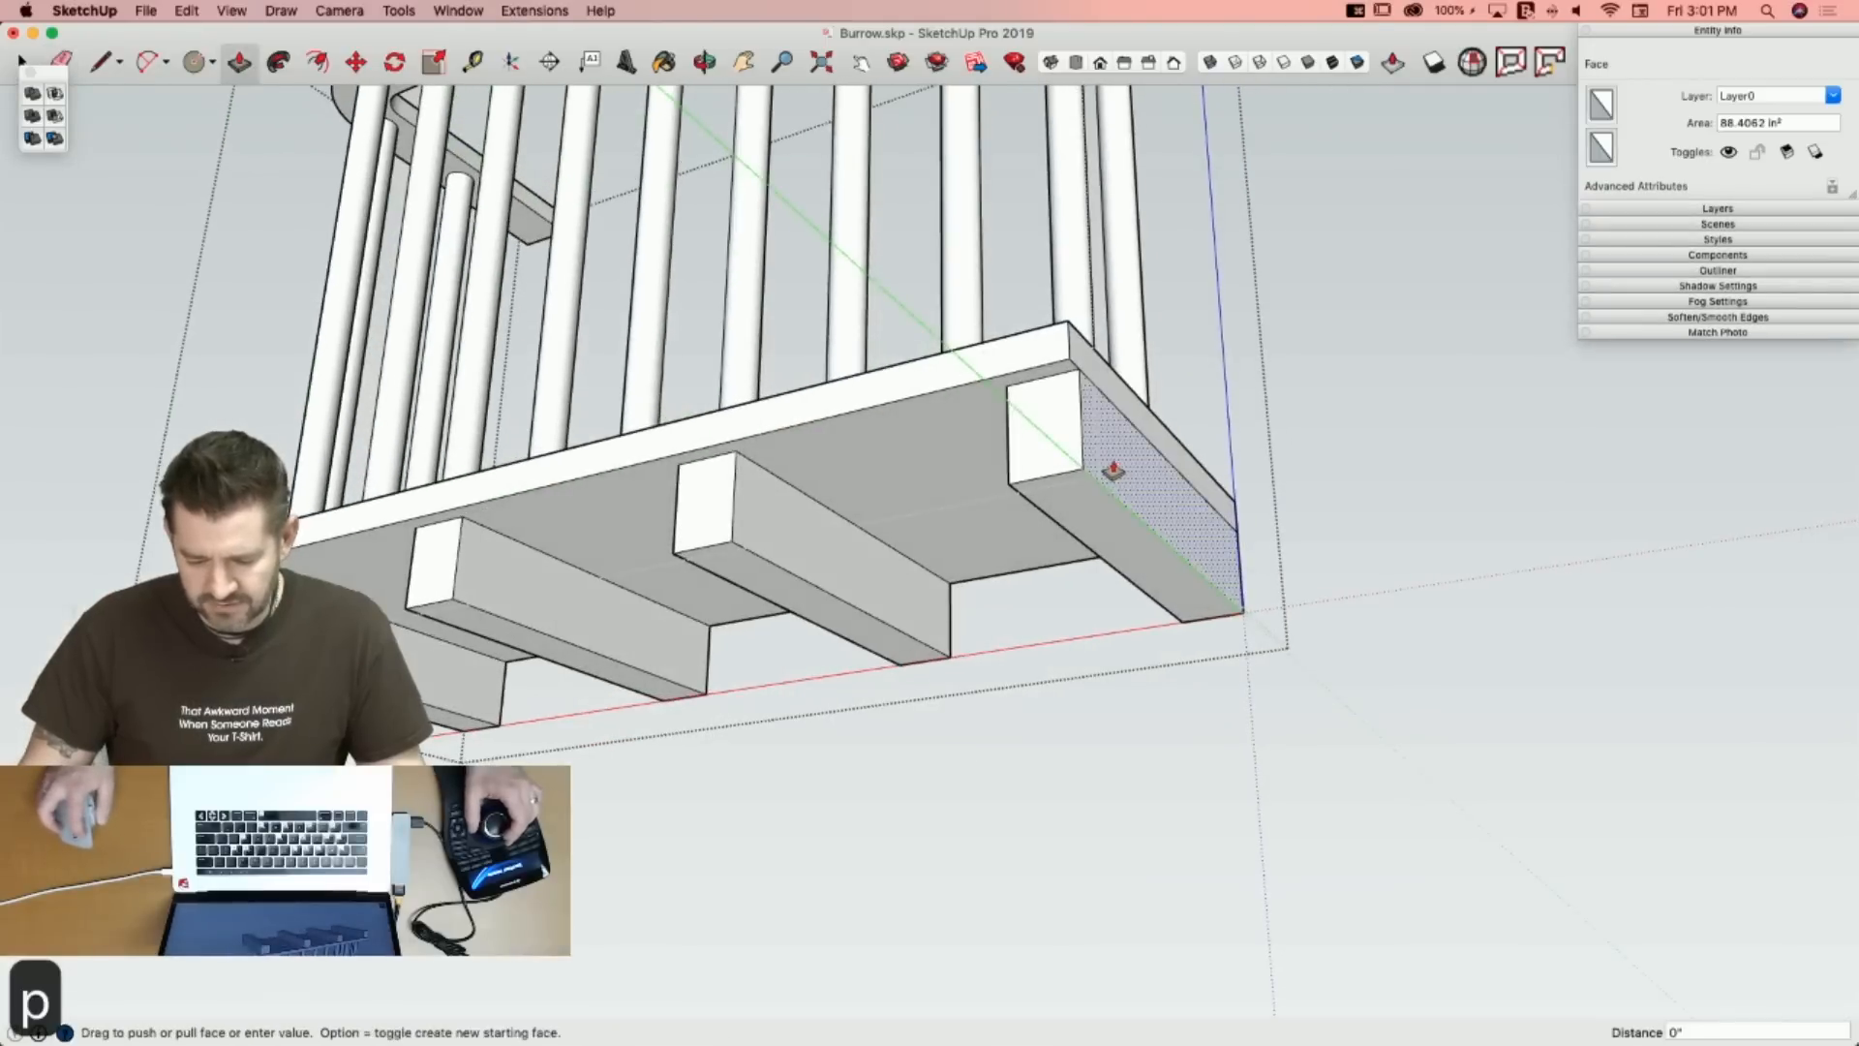
click(1105, 469)
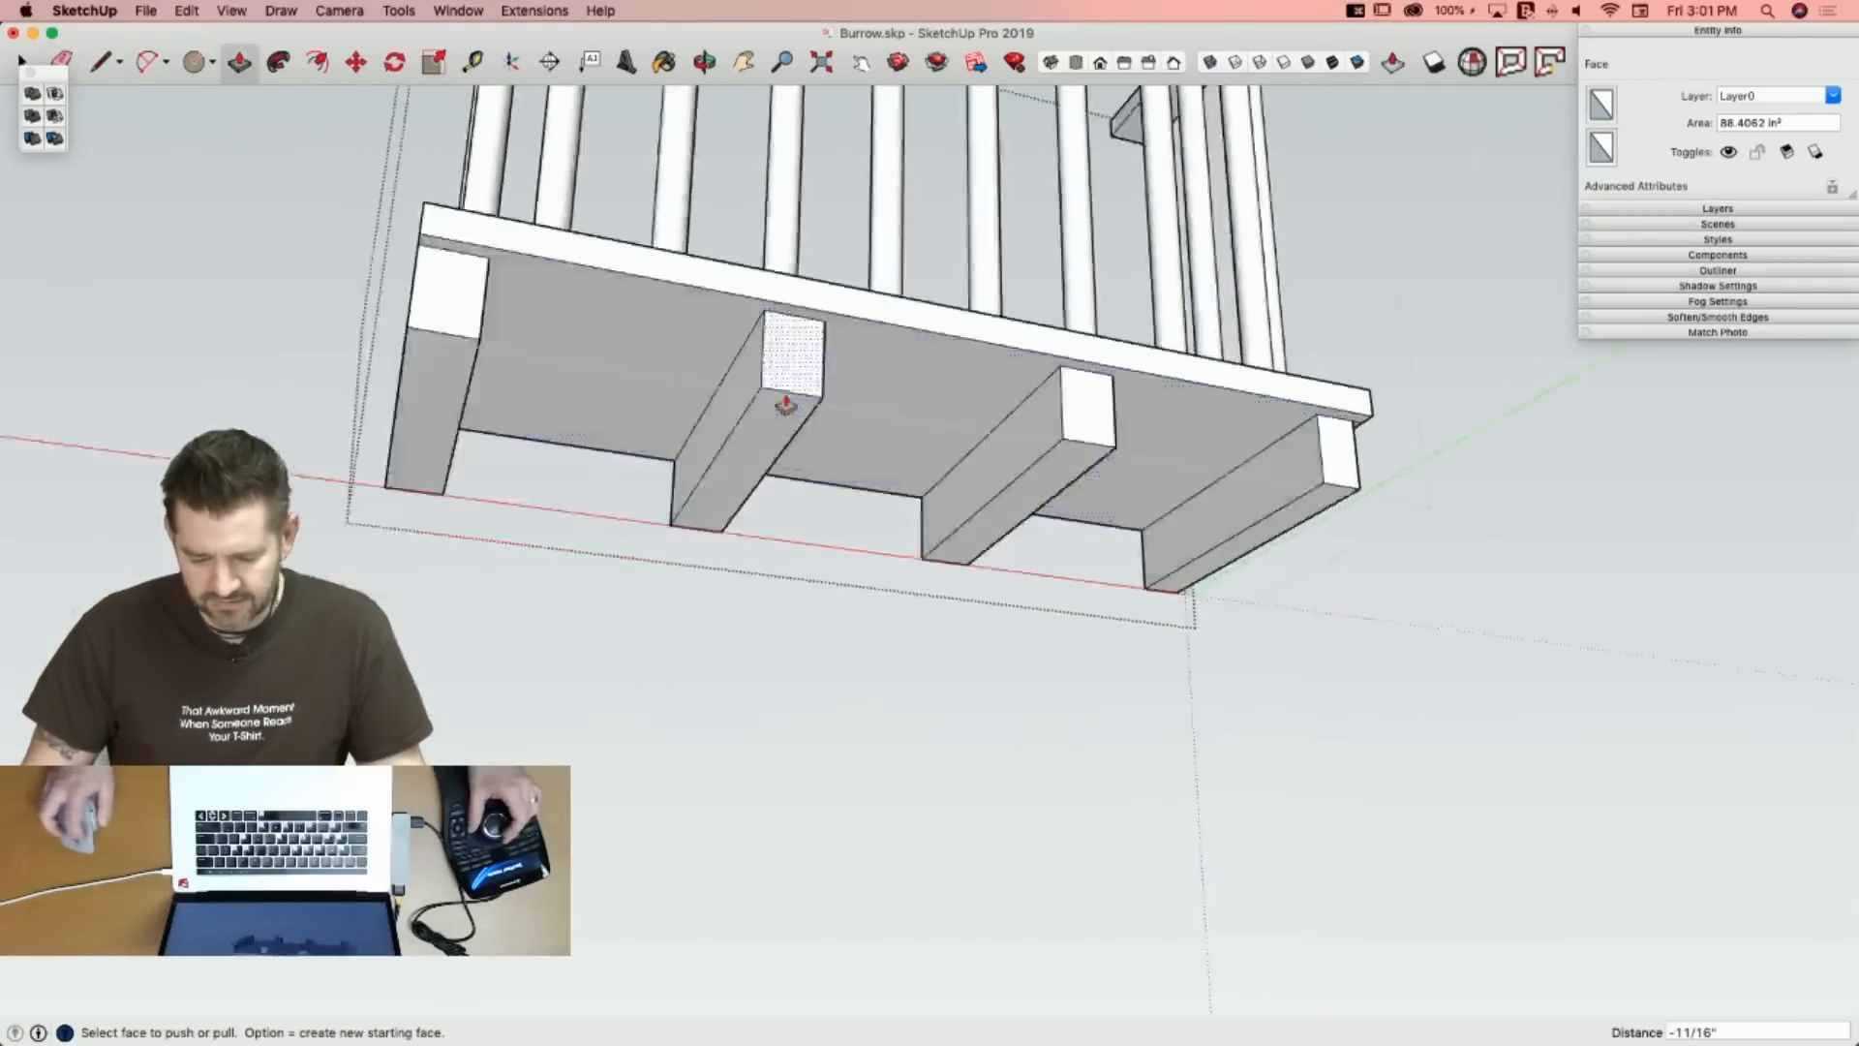
key(e)
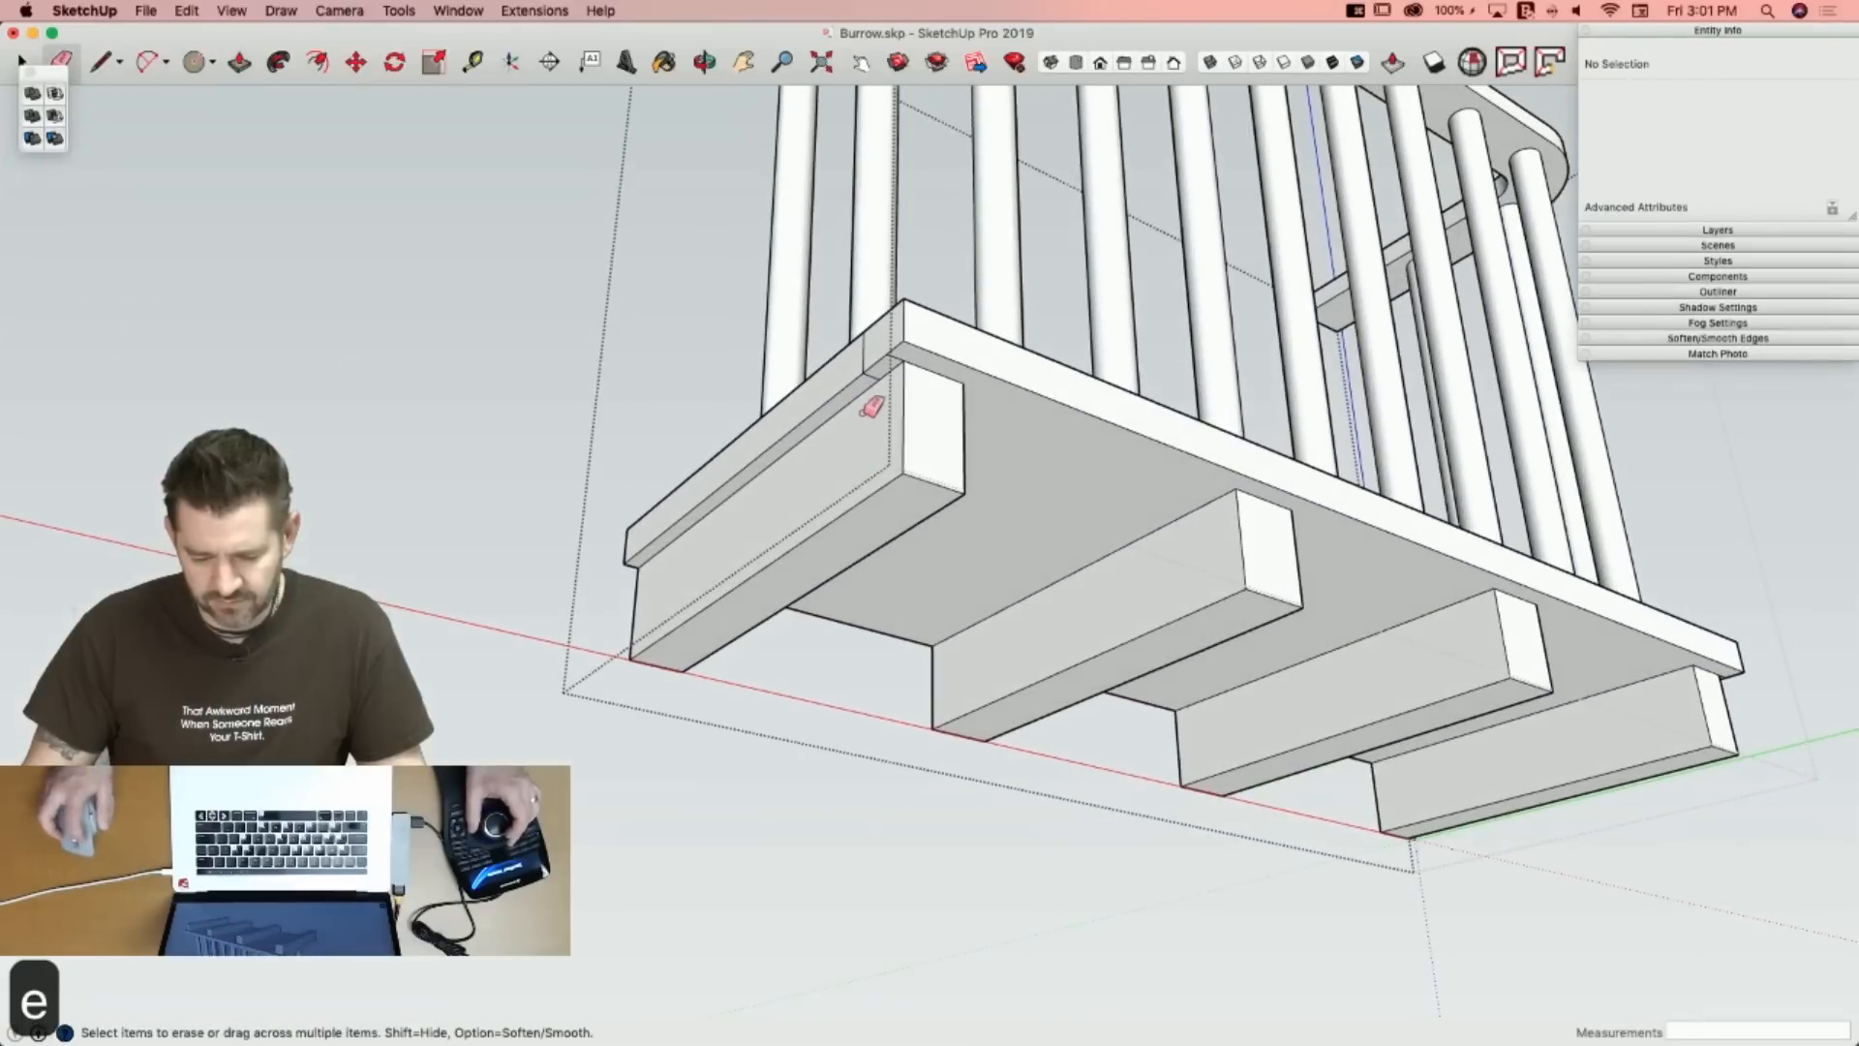
click(864, 354)
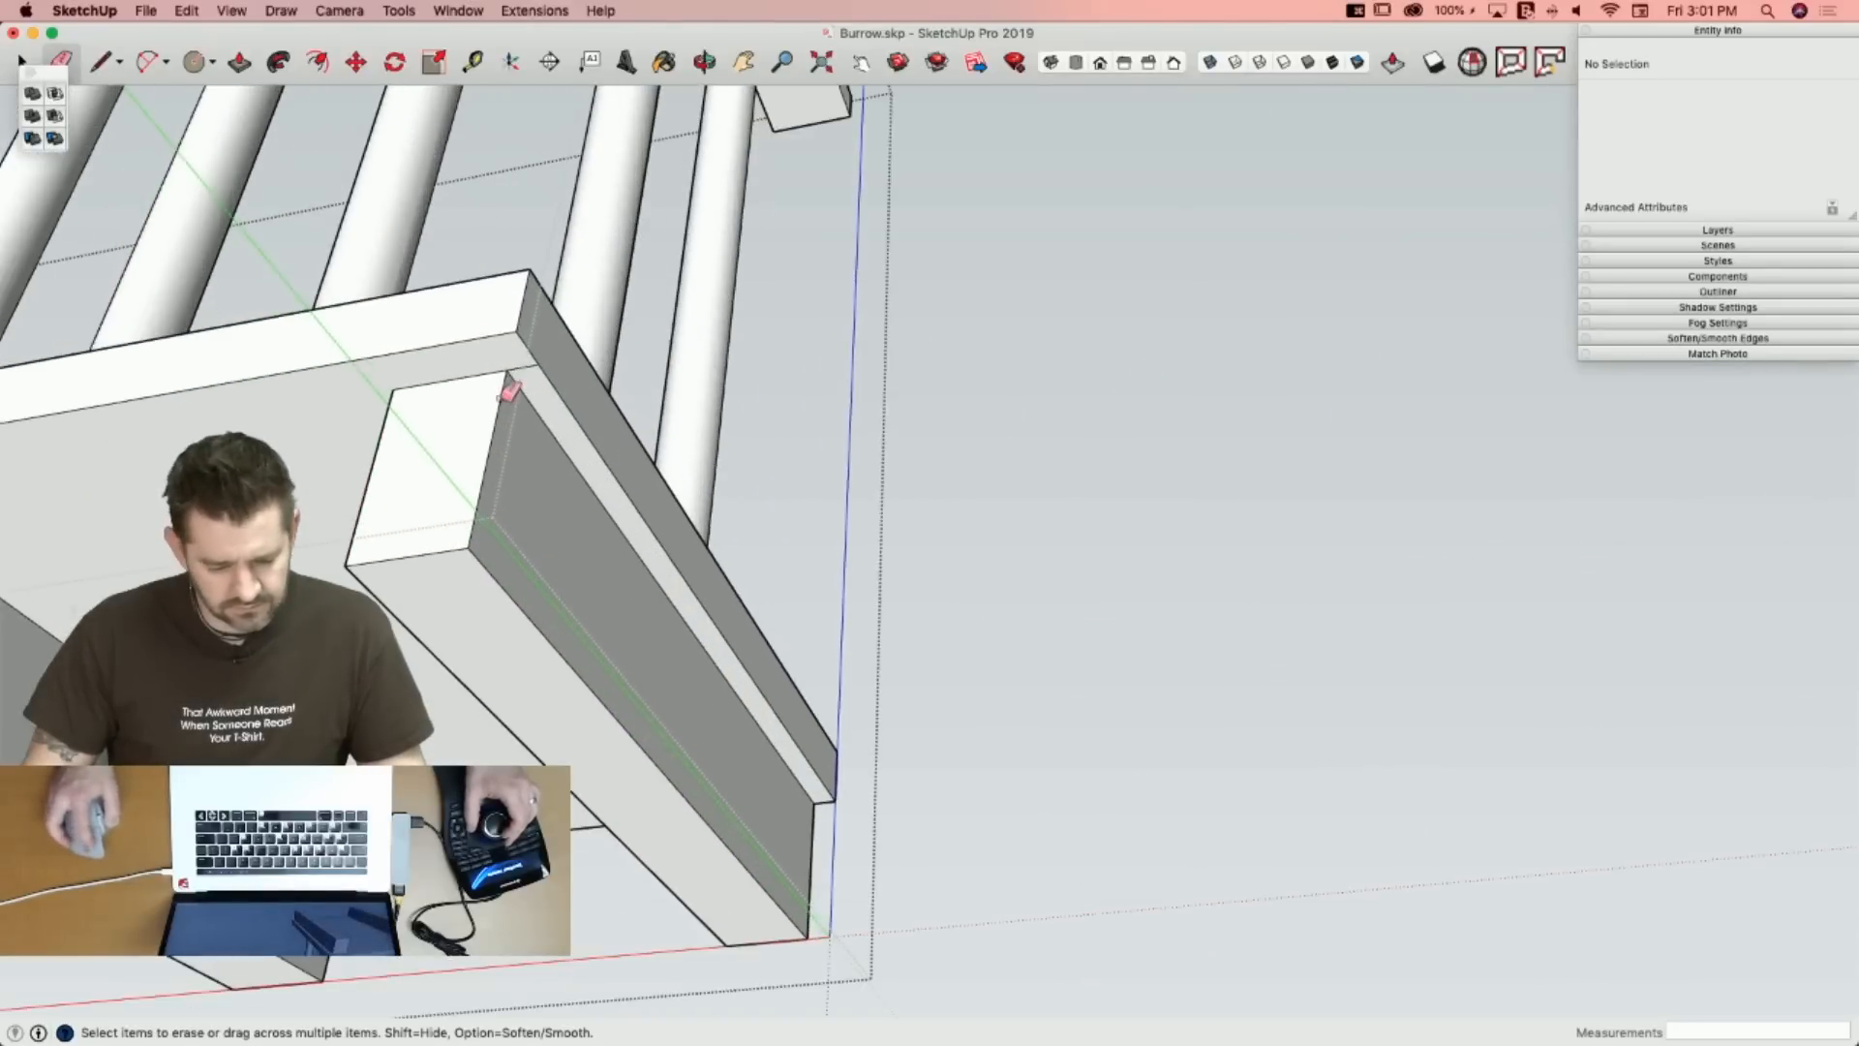
Leave the balcony group, check it with Solid Inspector² and fix its internal faces.
key(space)
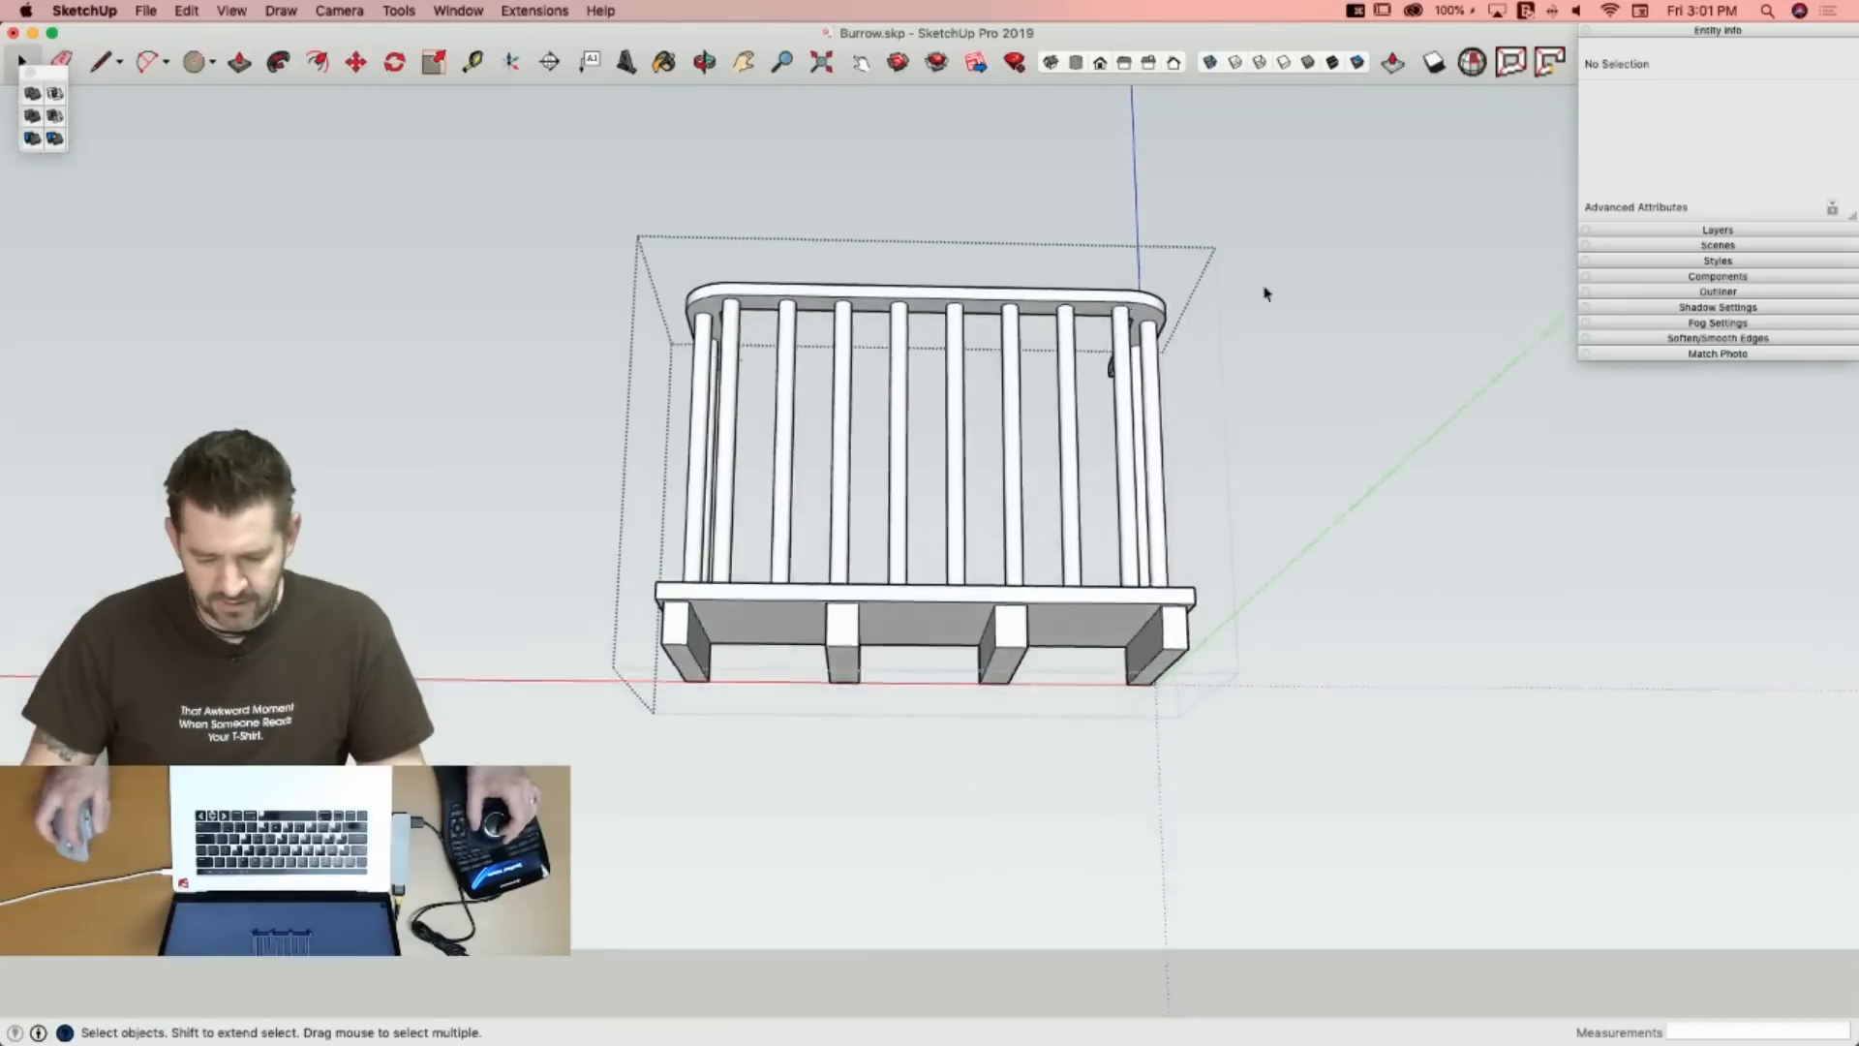
click(1043, 316)
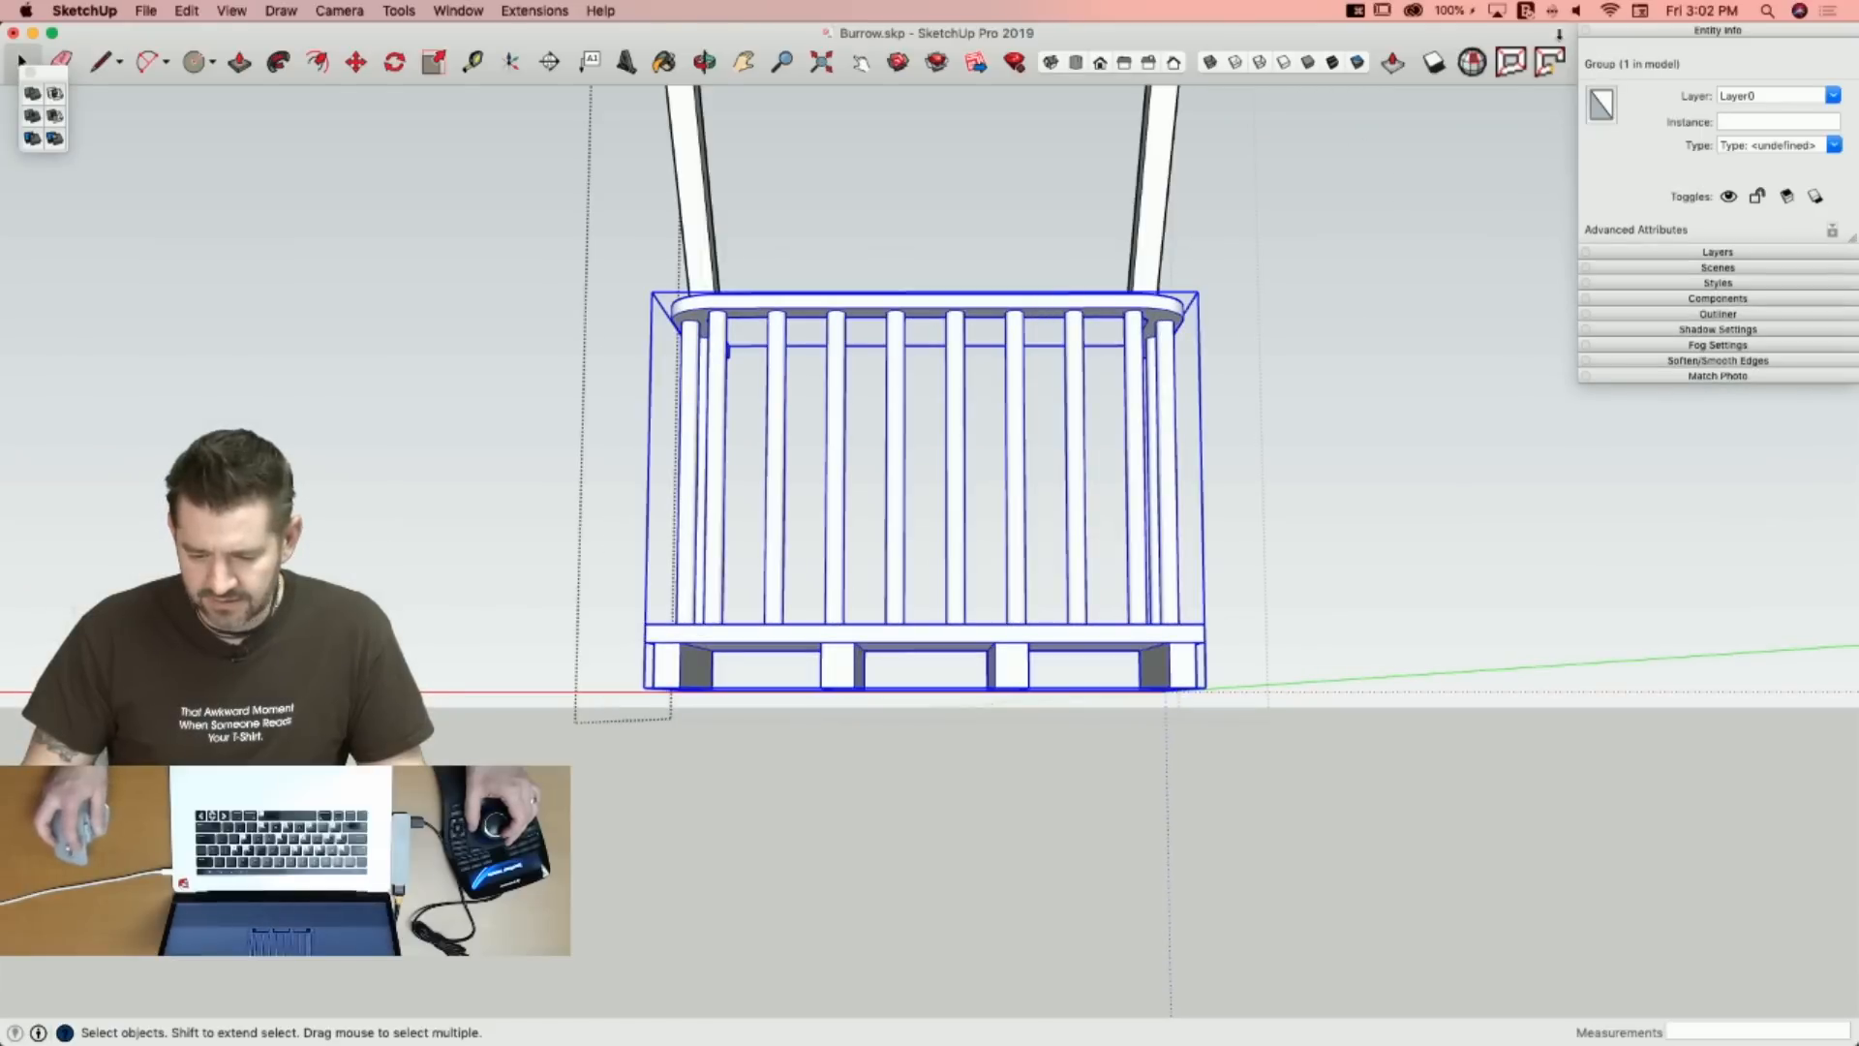
click(1471, 64)
click(554, 235)
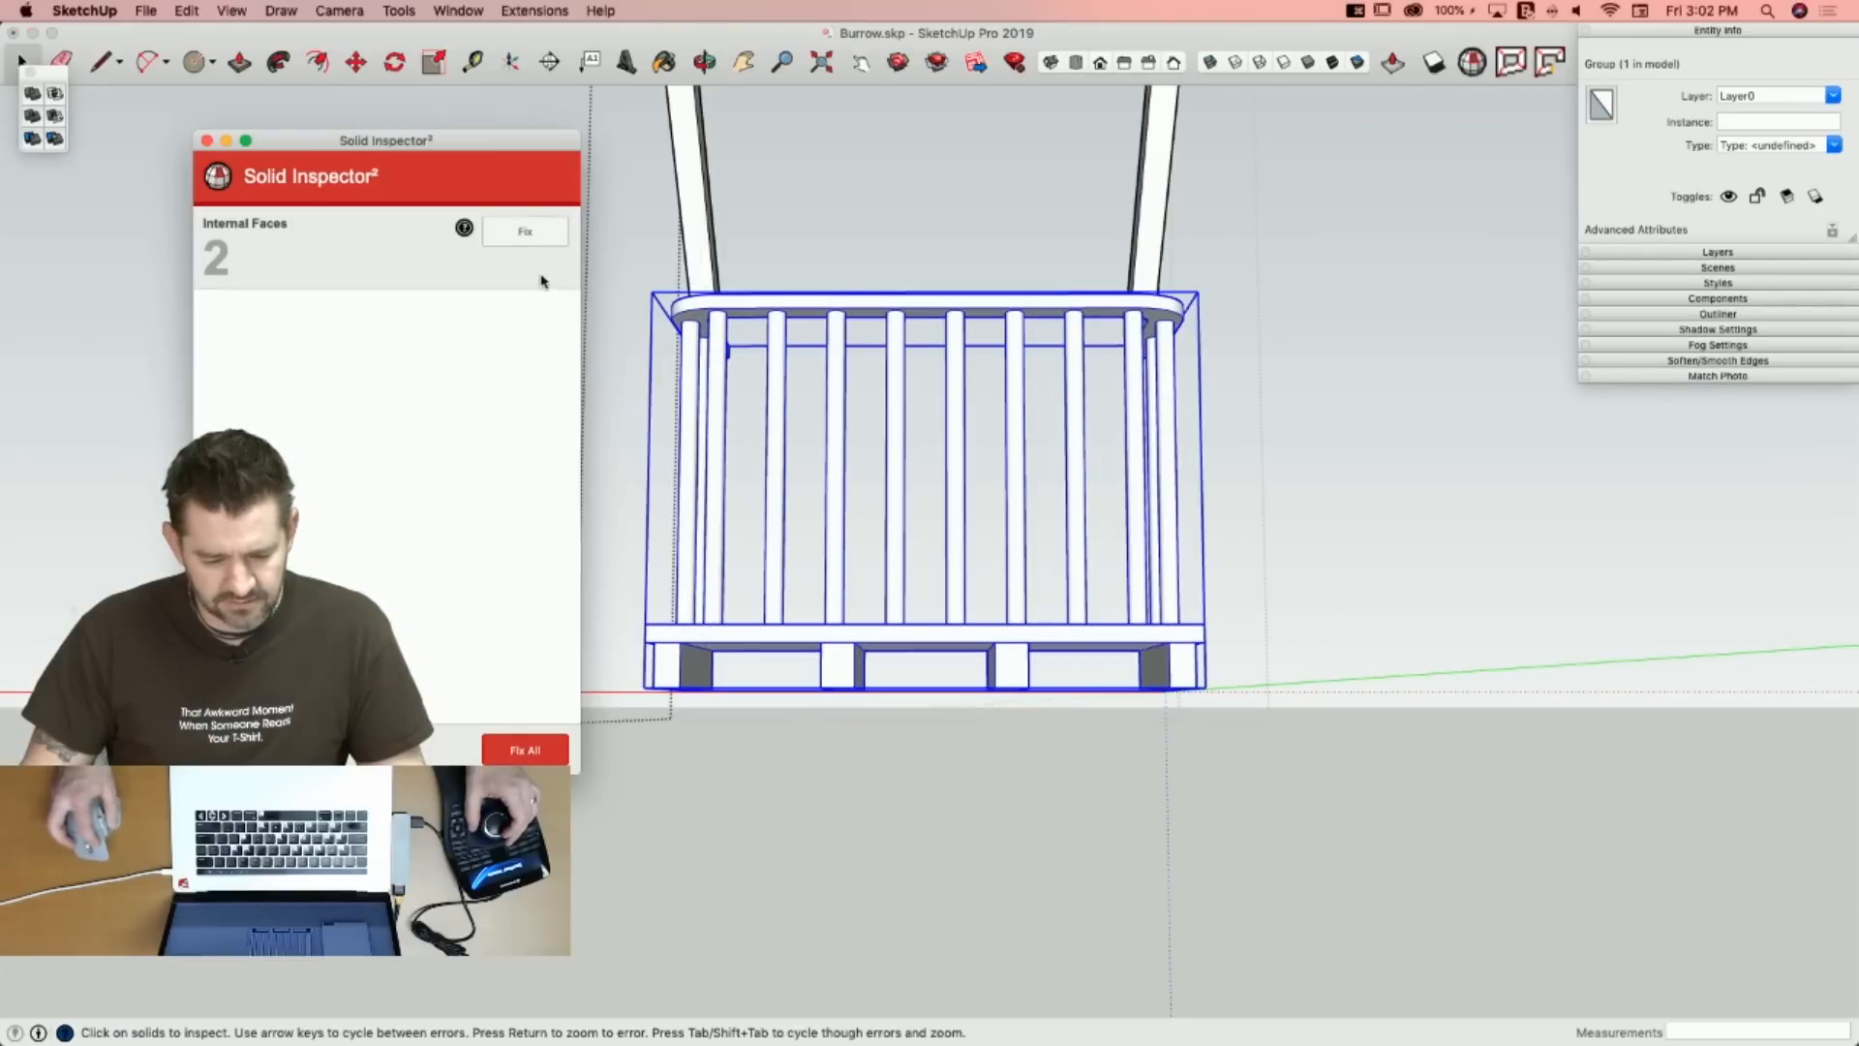
click(526, 233)
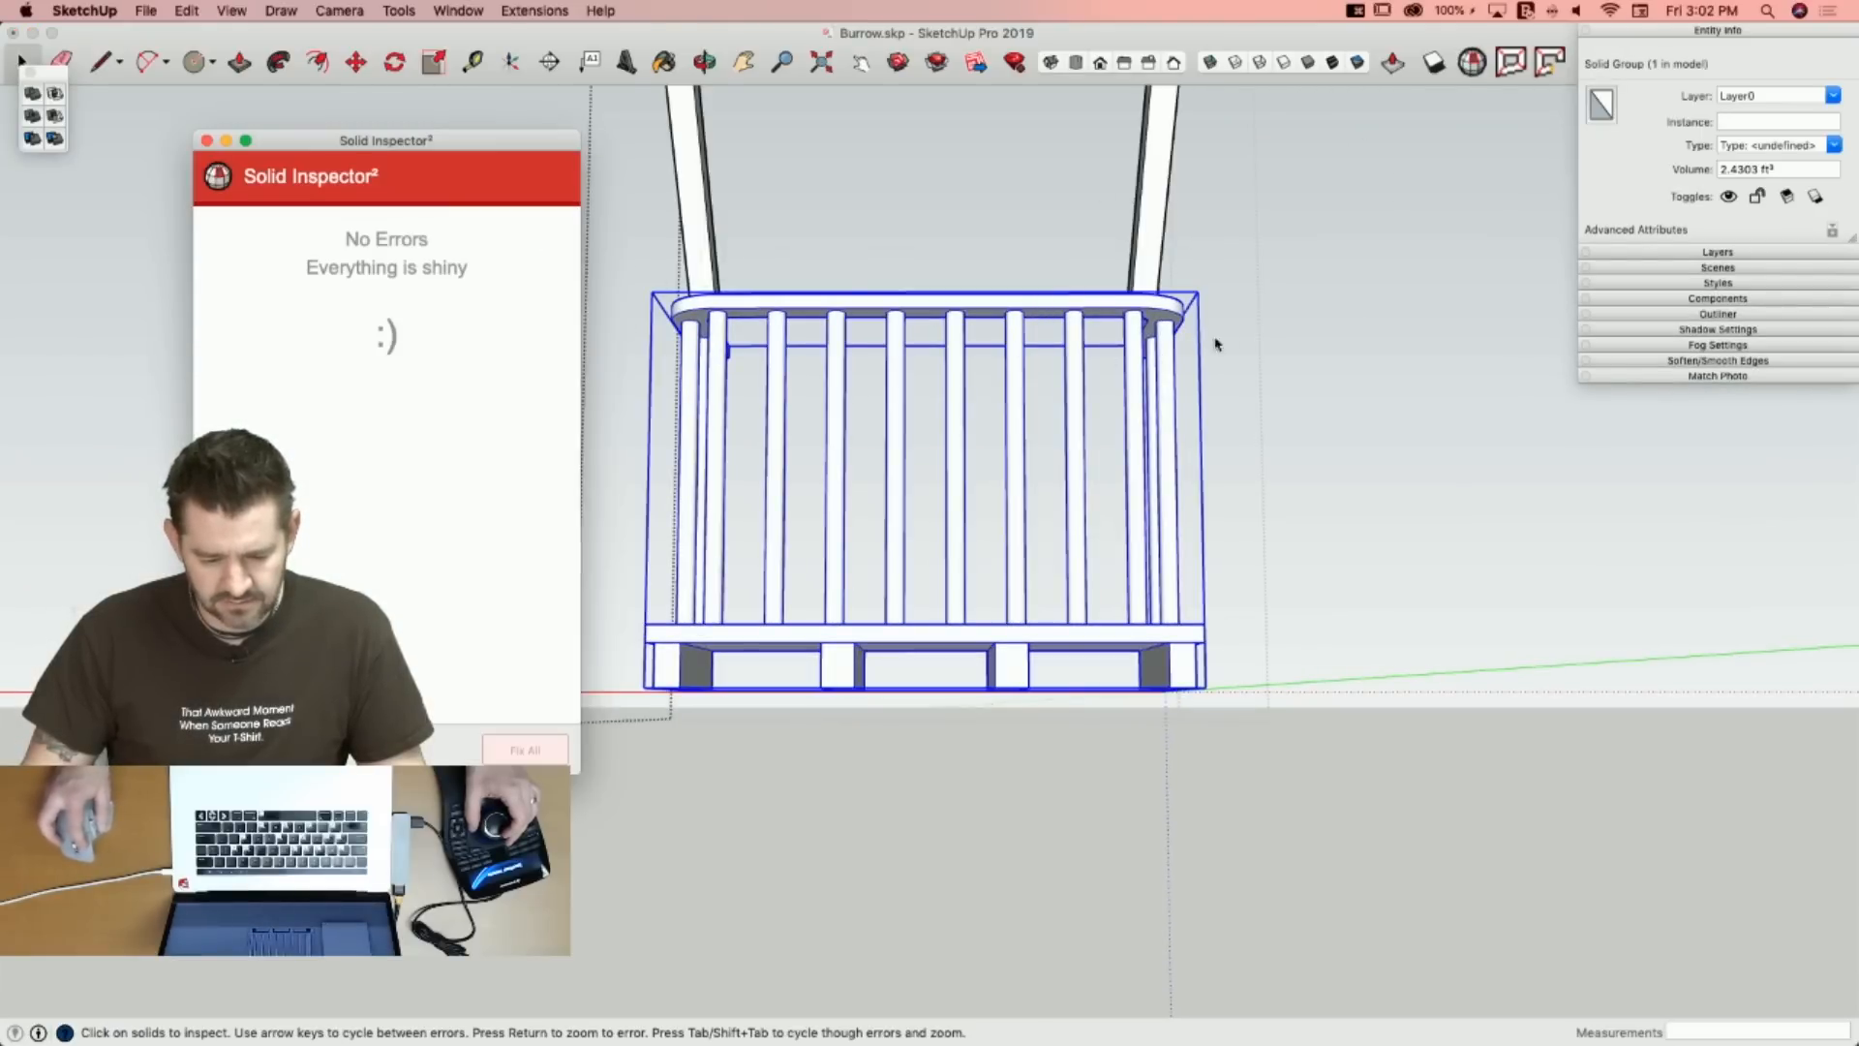
click(205, 141)
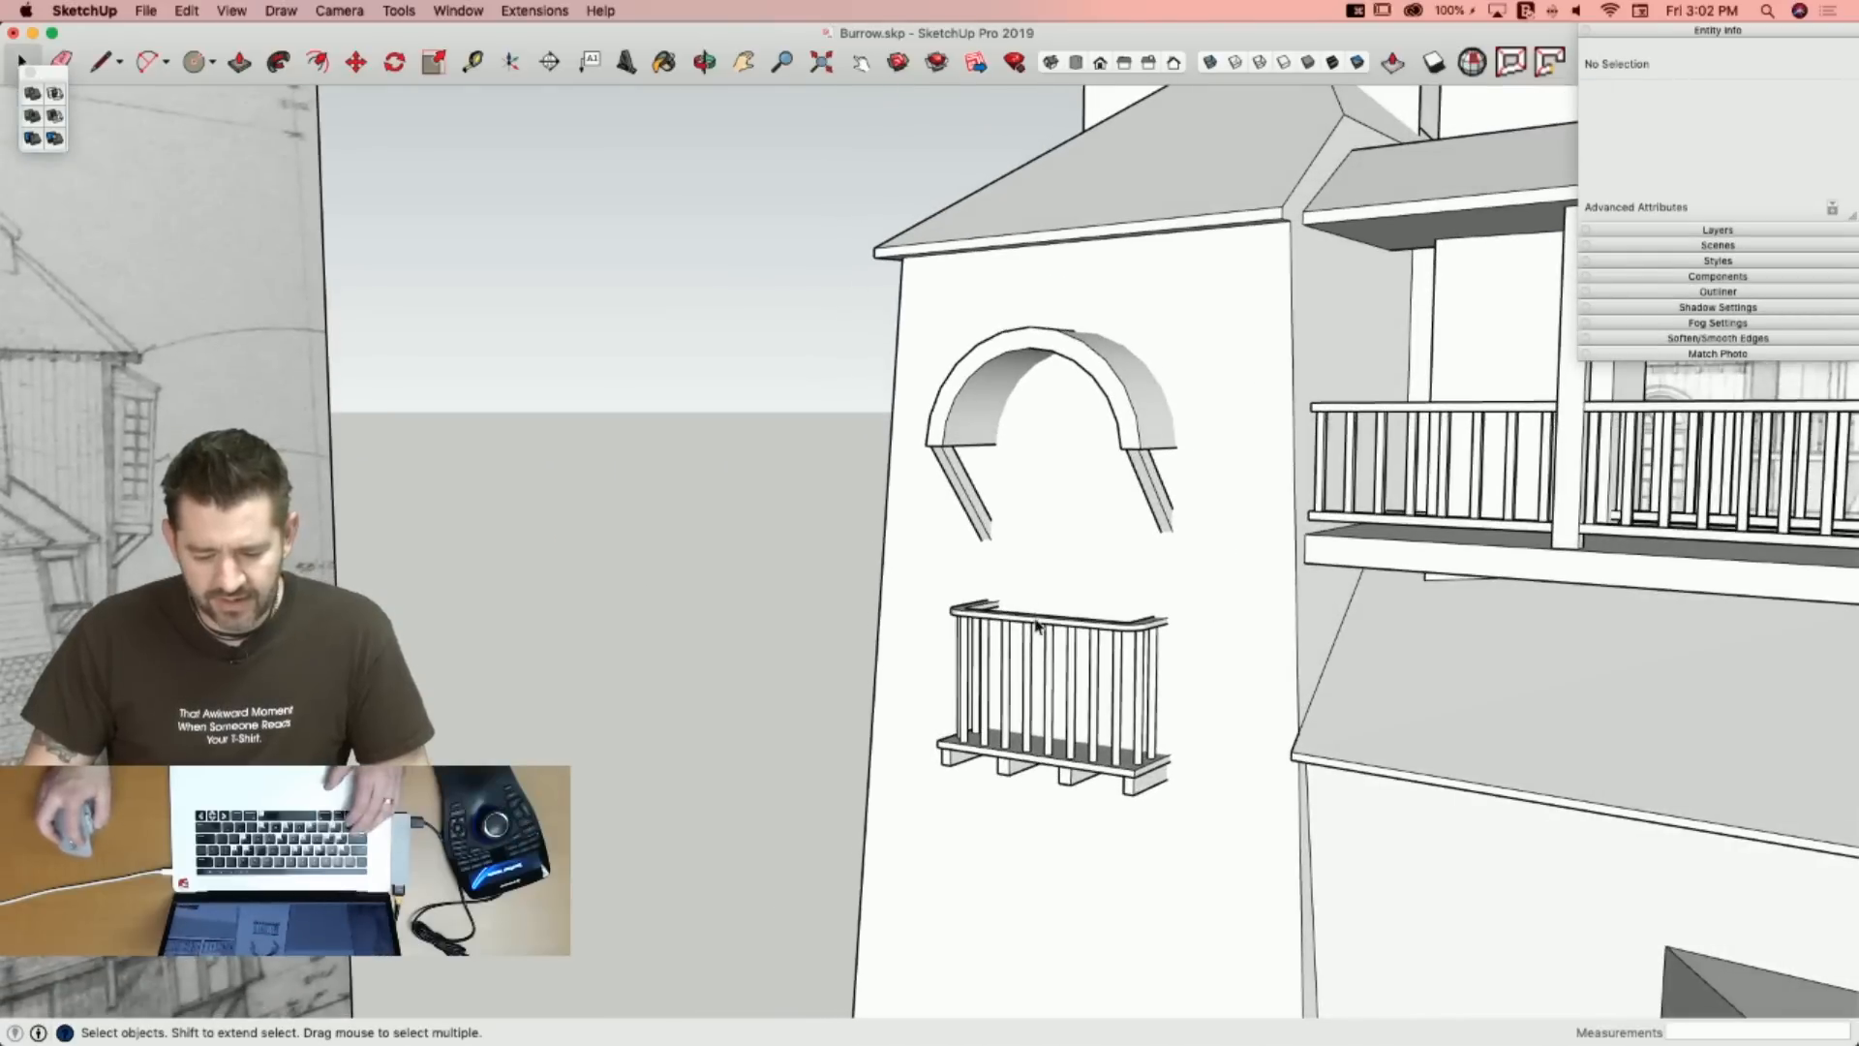
Explode the parent group holding the arch and the balcony into separate groups and save the model.
click(1112, 387)
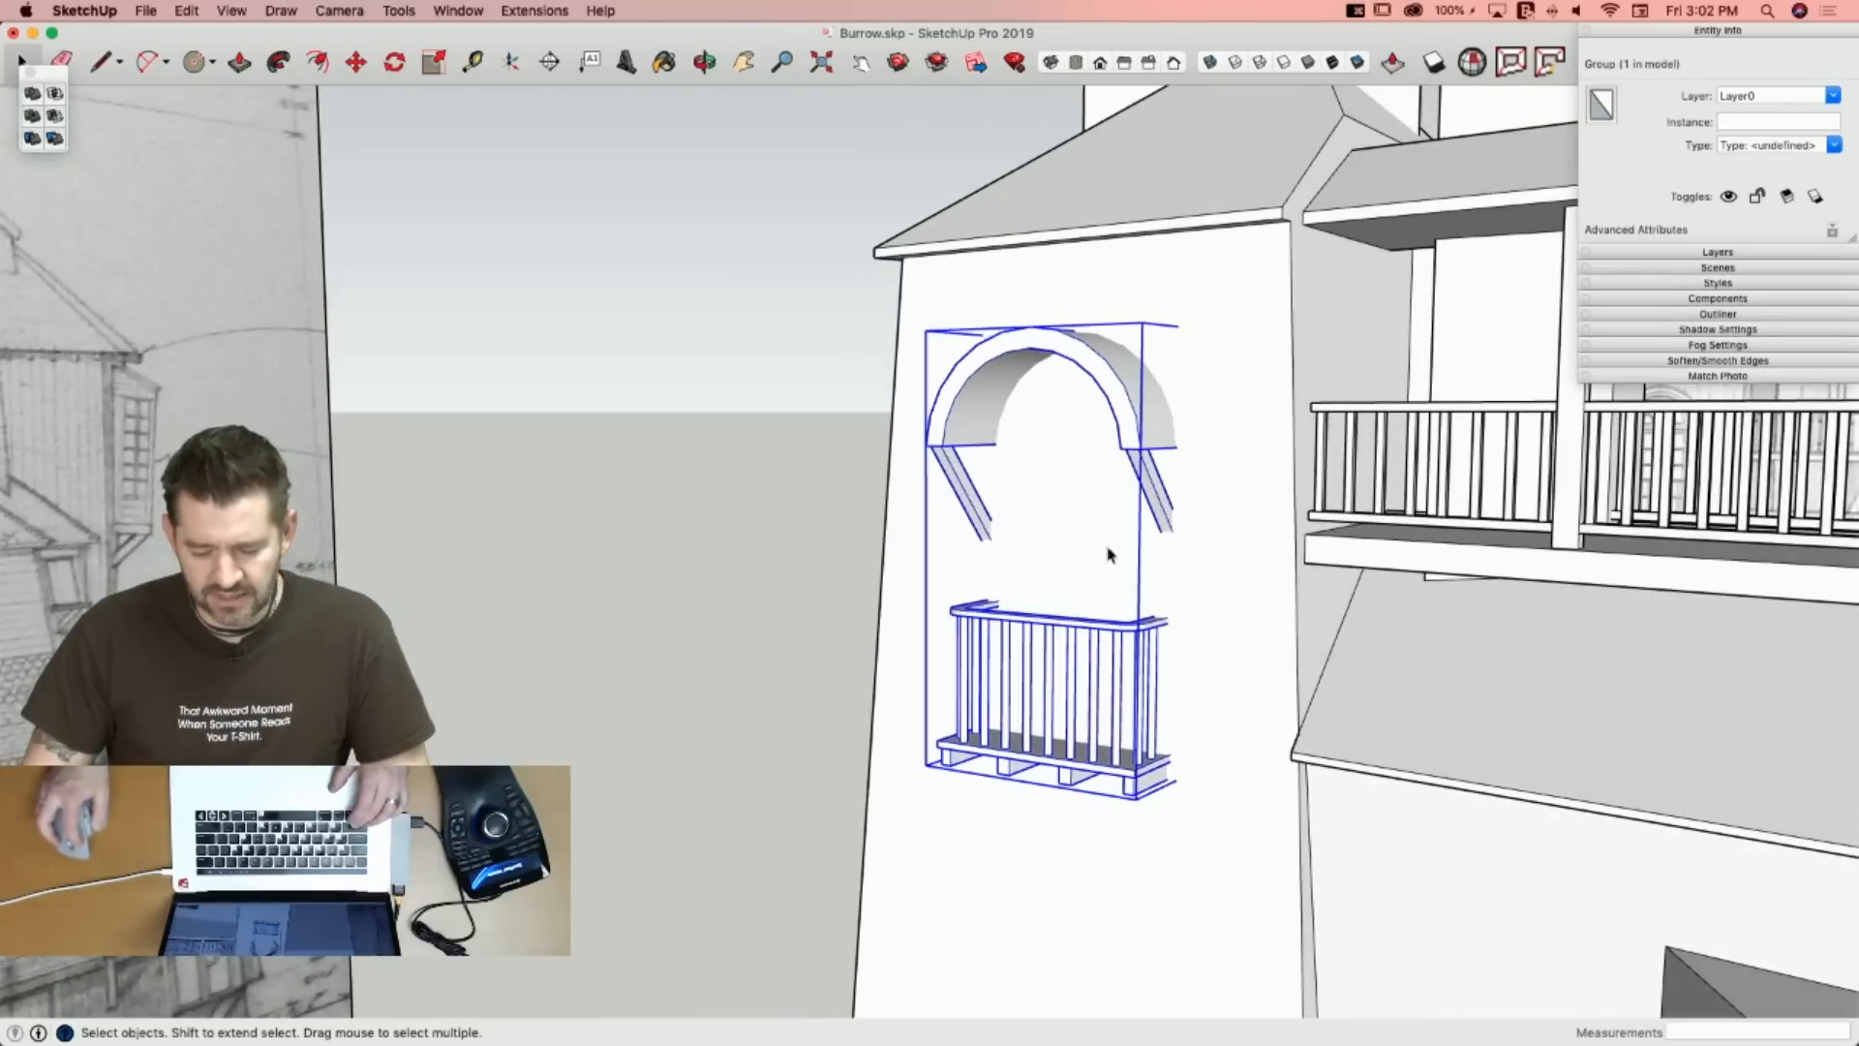
right_click(1126, 405)
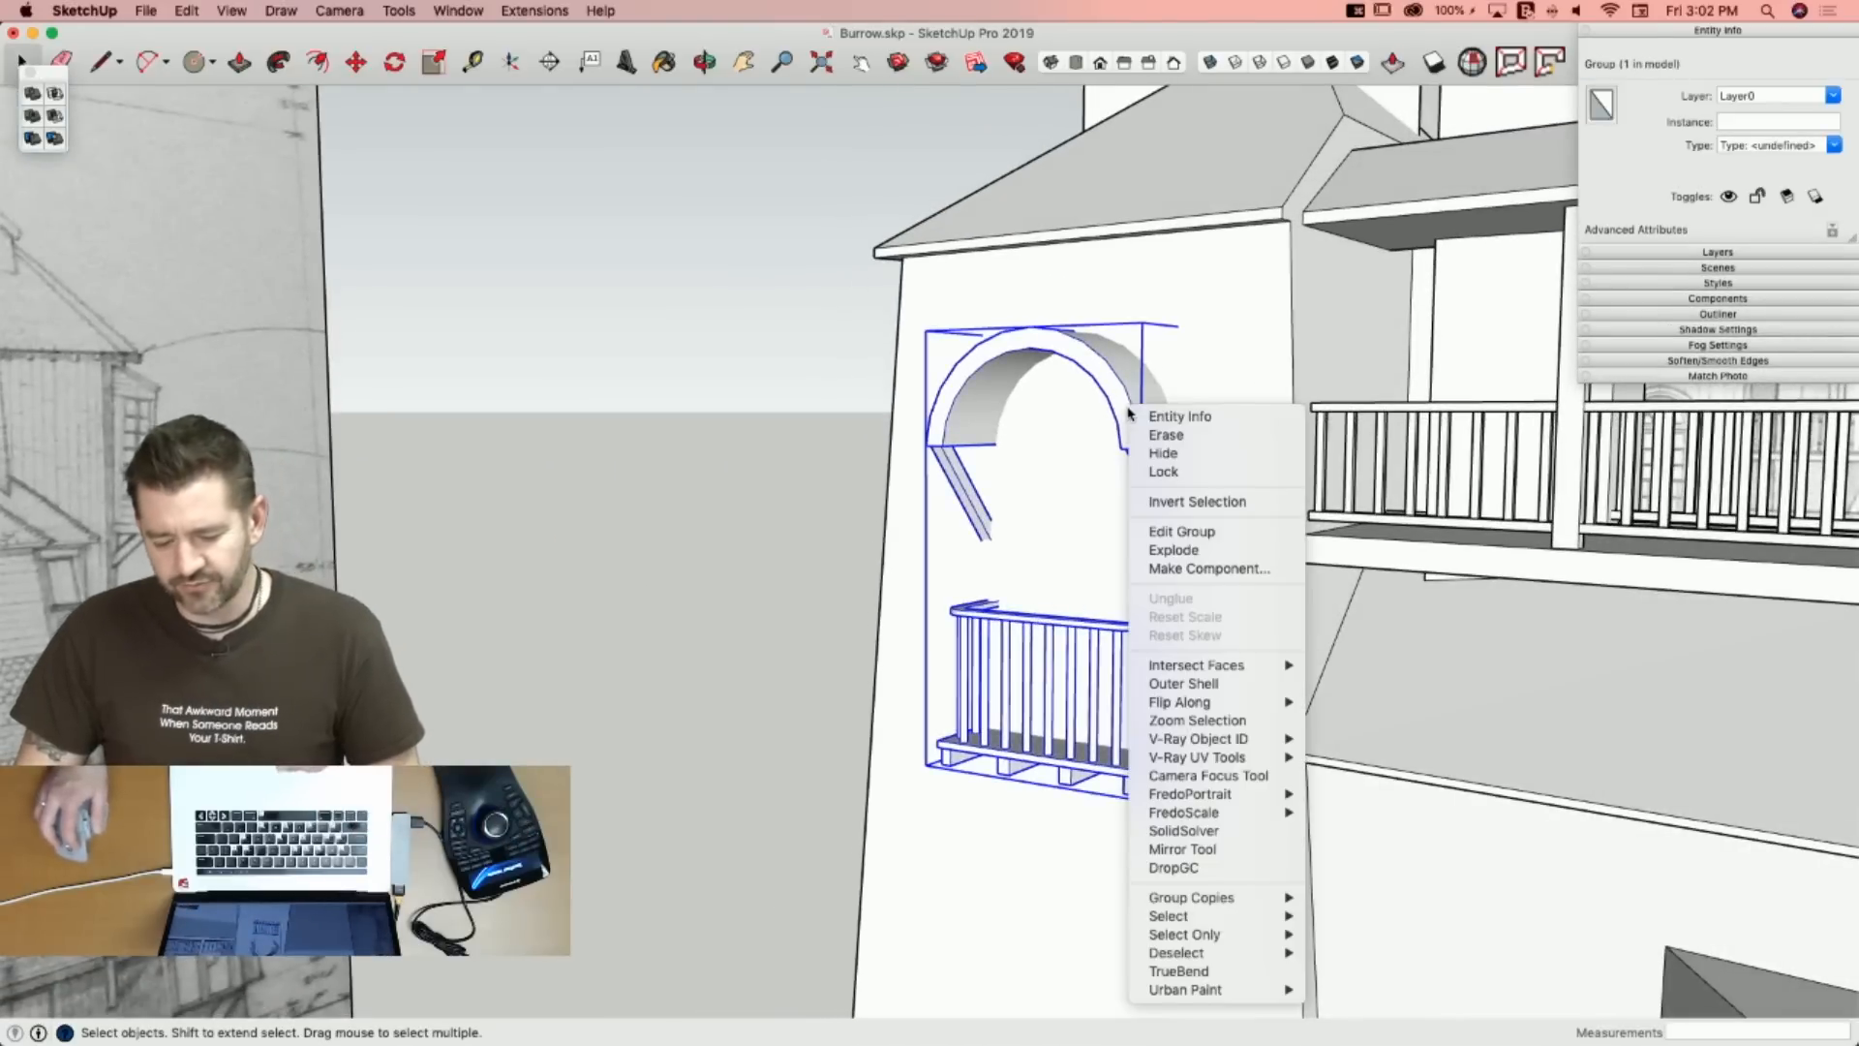
click(1163, 551)
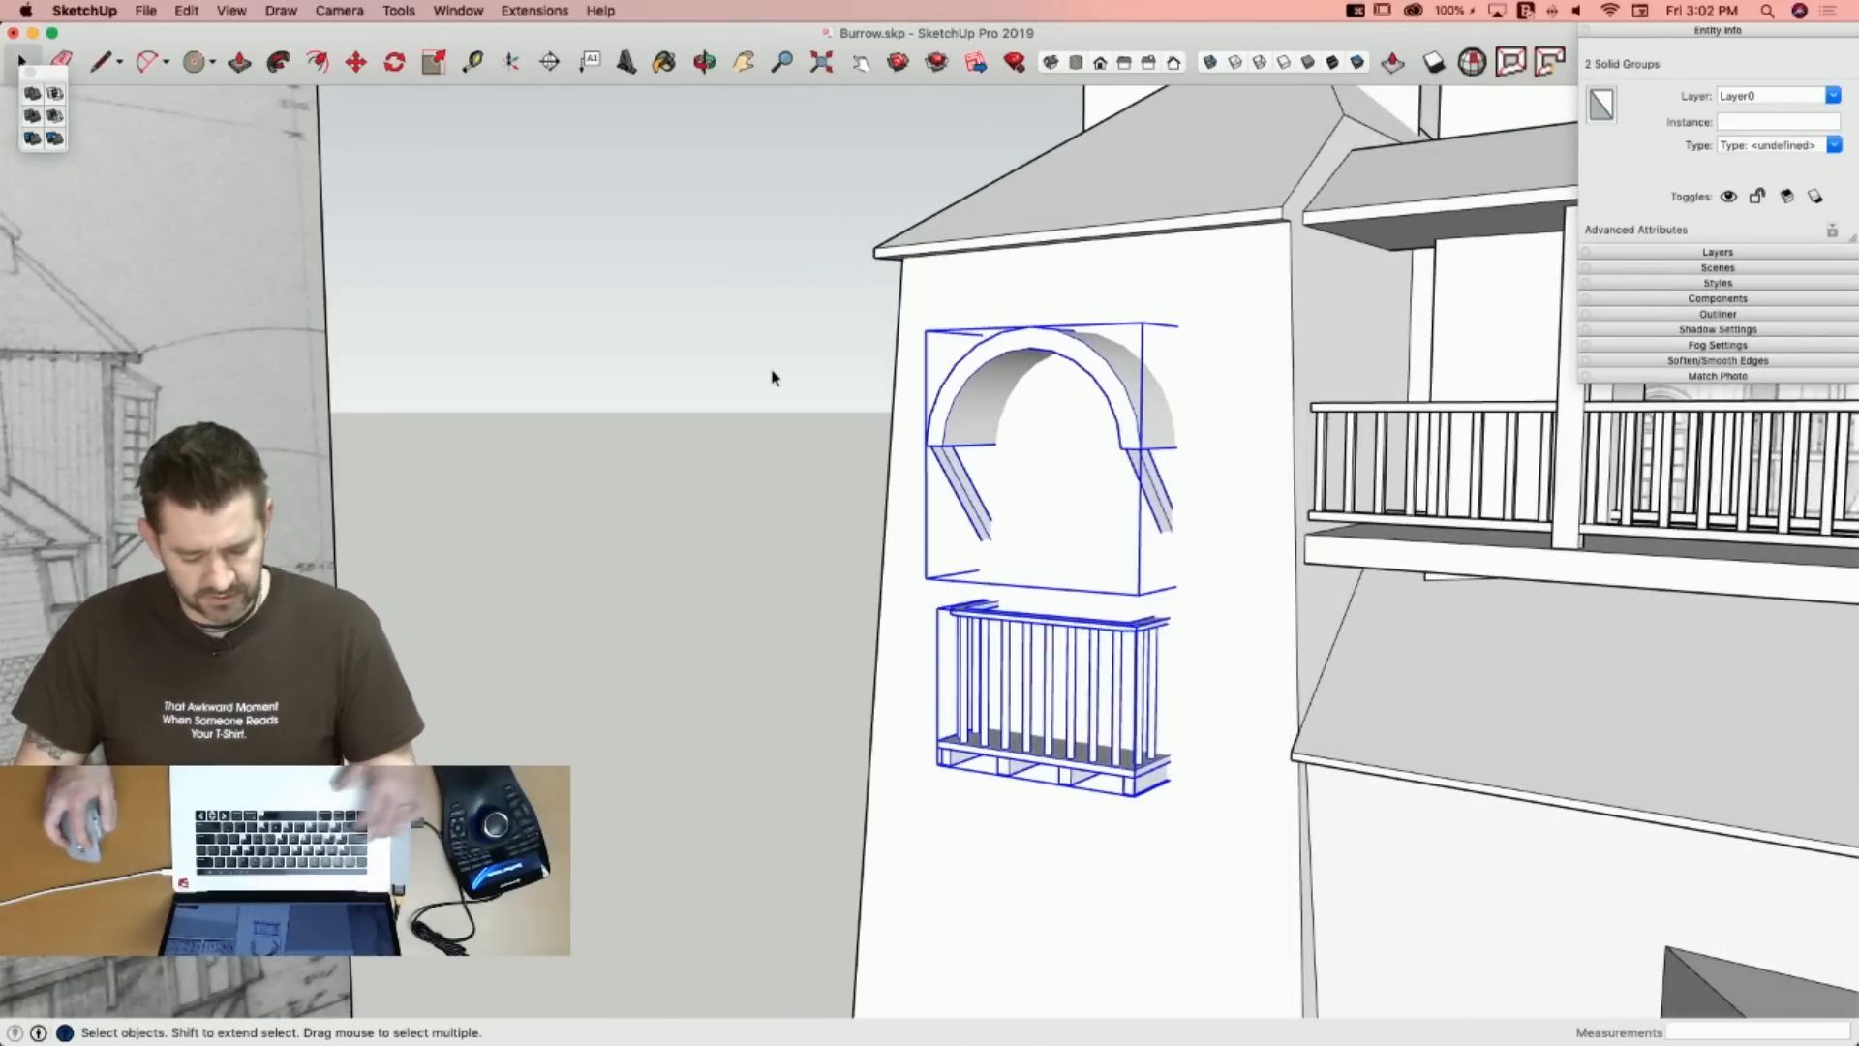
key(super+s)
click(390, 323)
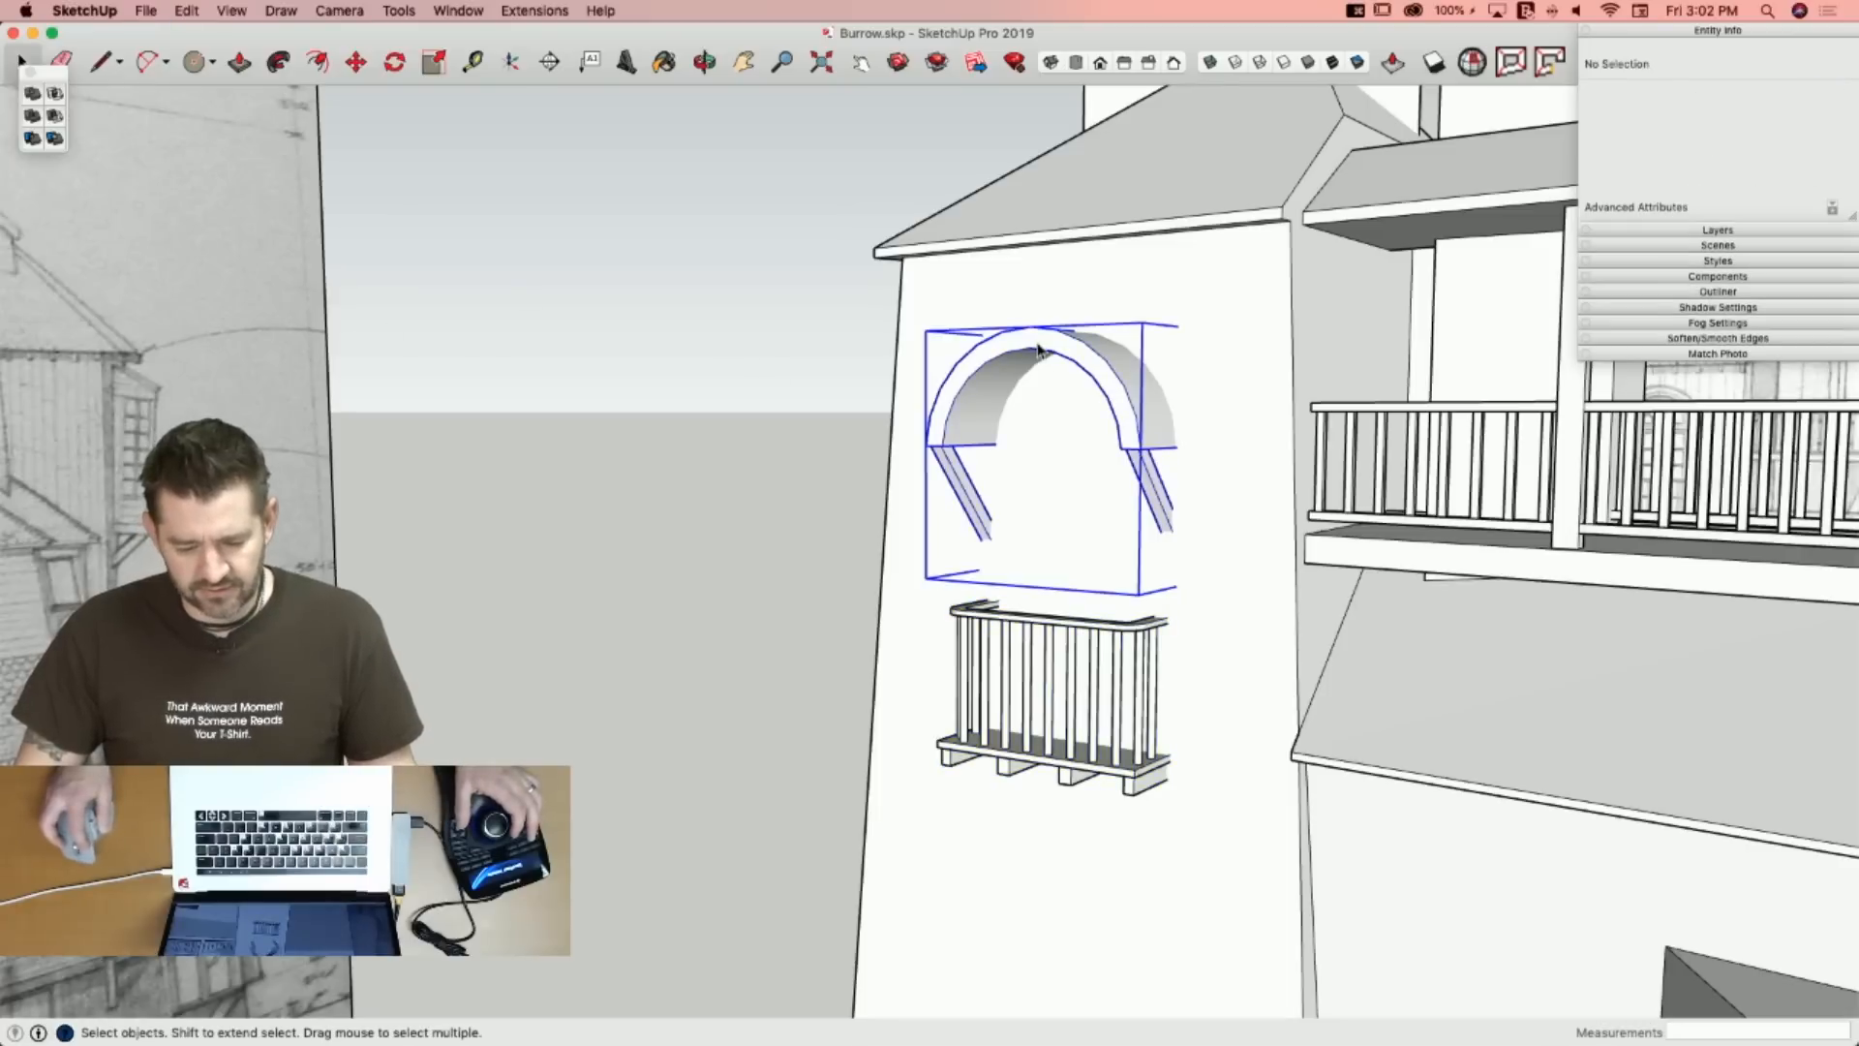
Merge the arch, the balcony and the small gabled roof structure into the house with Outer Shell.
click(32, 94)
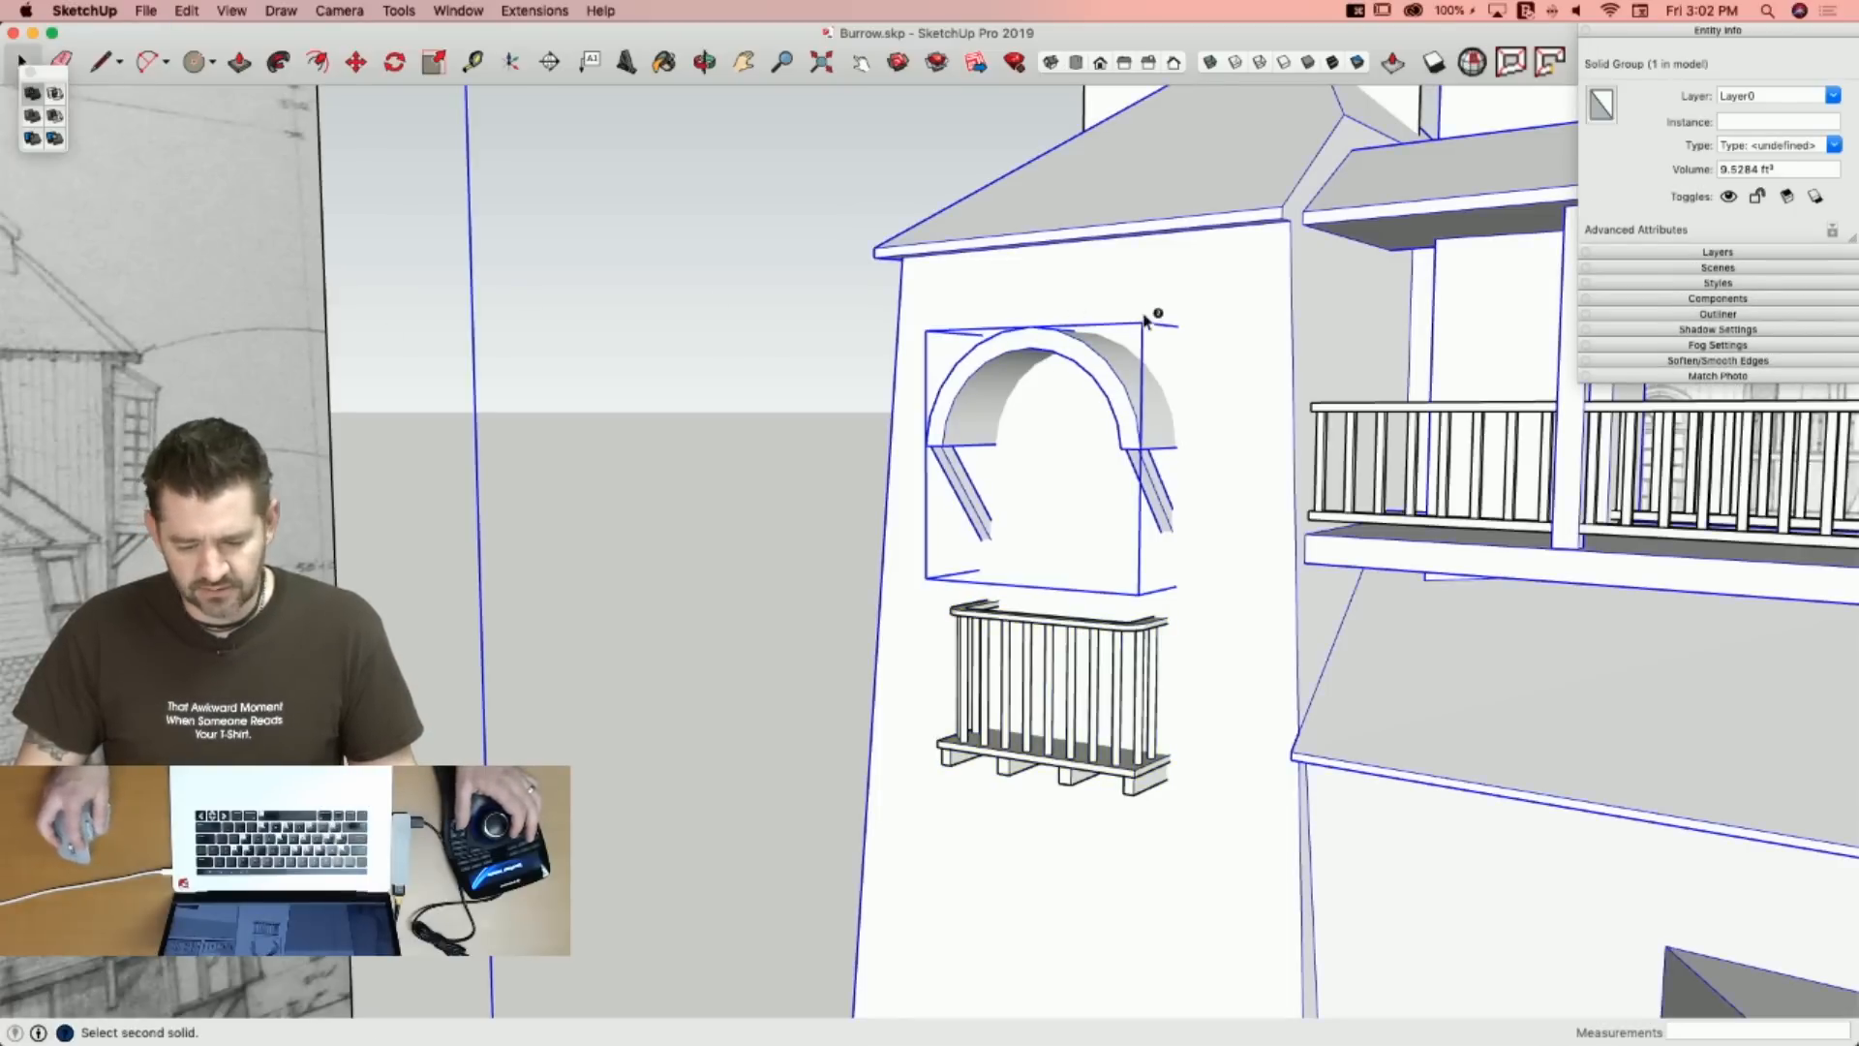
click(1024, 663)
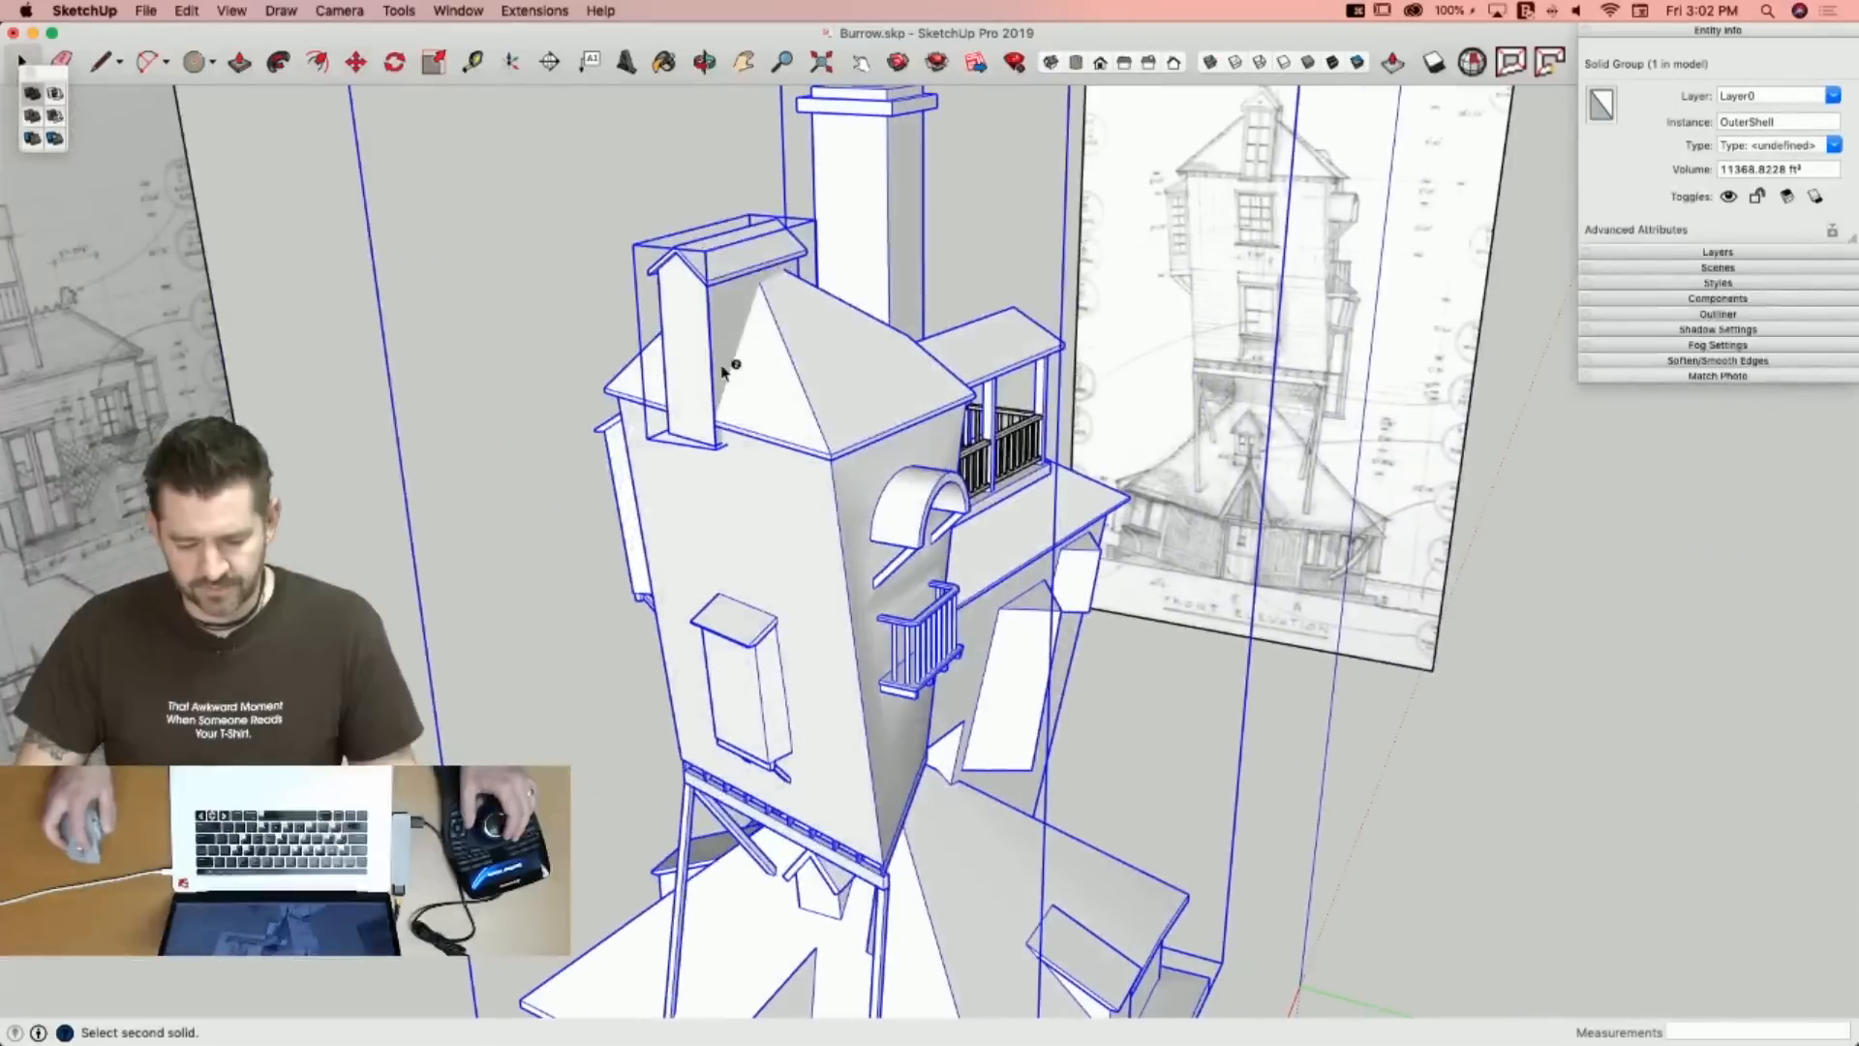
click(724, 371)
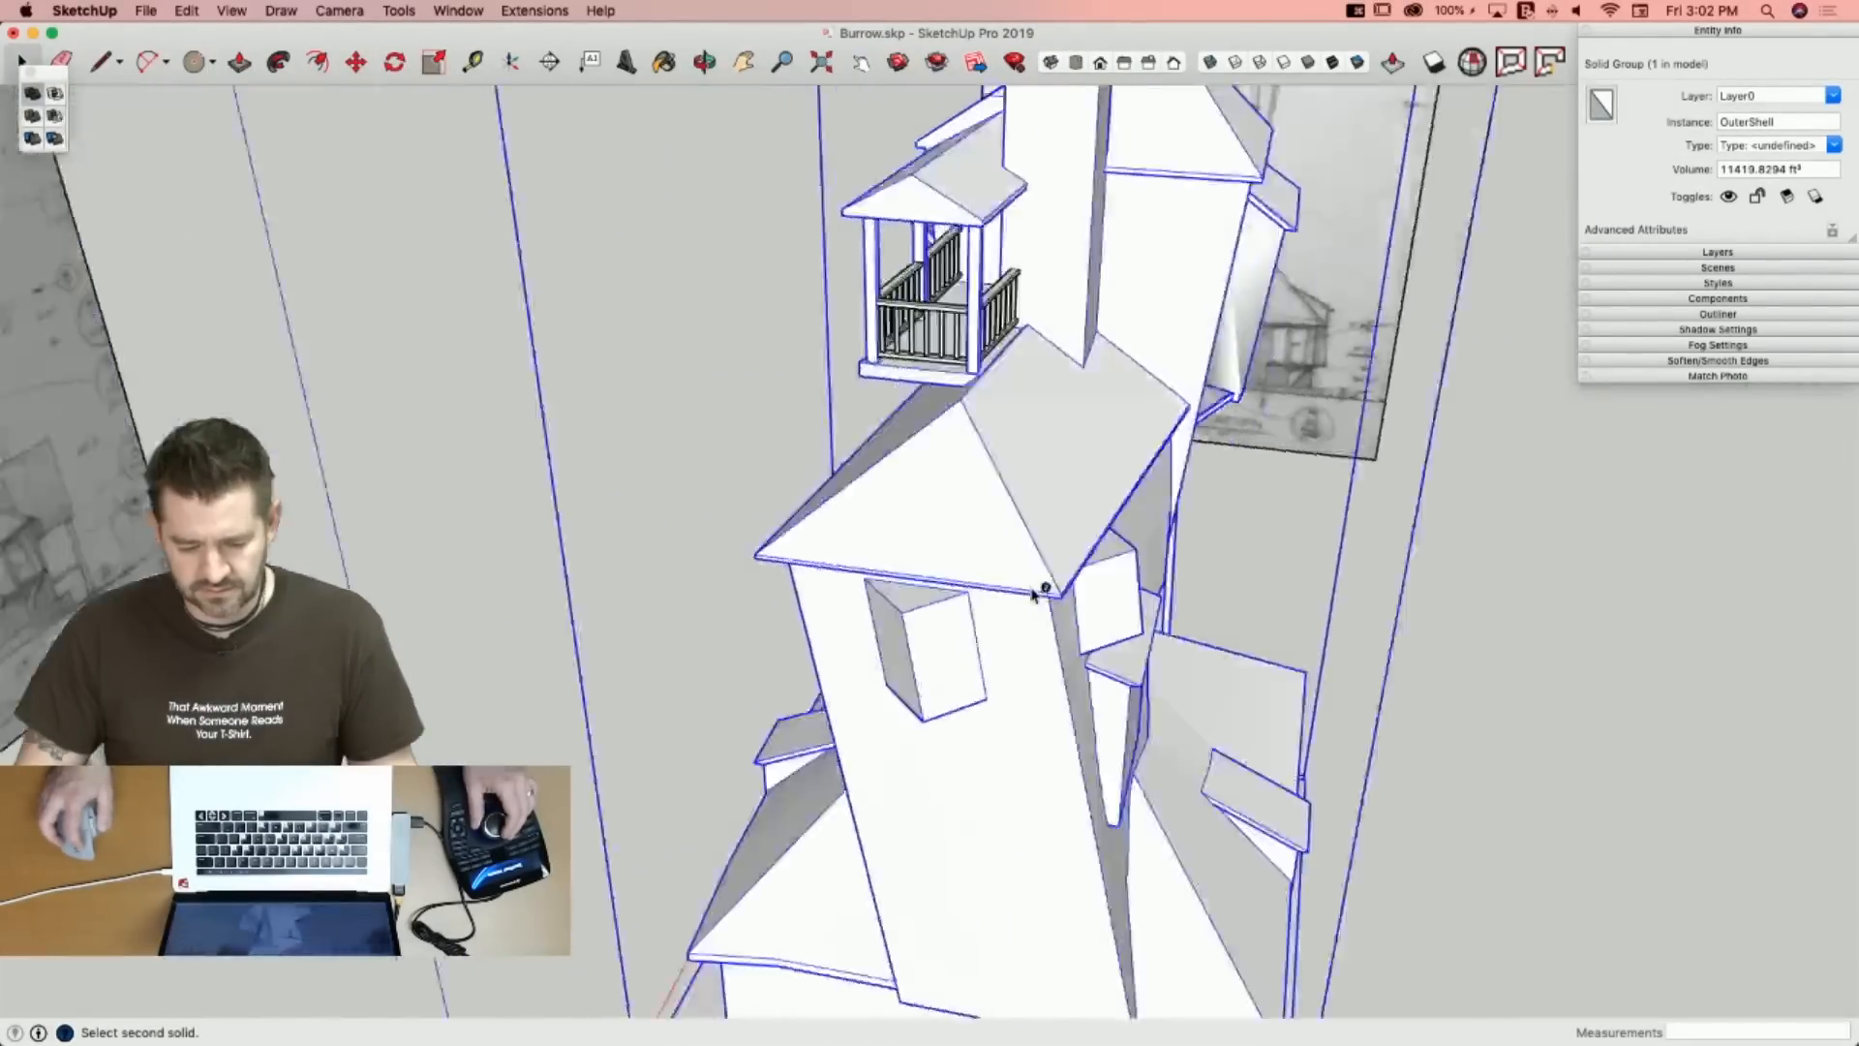
key(space)
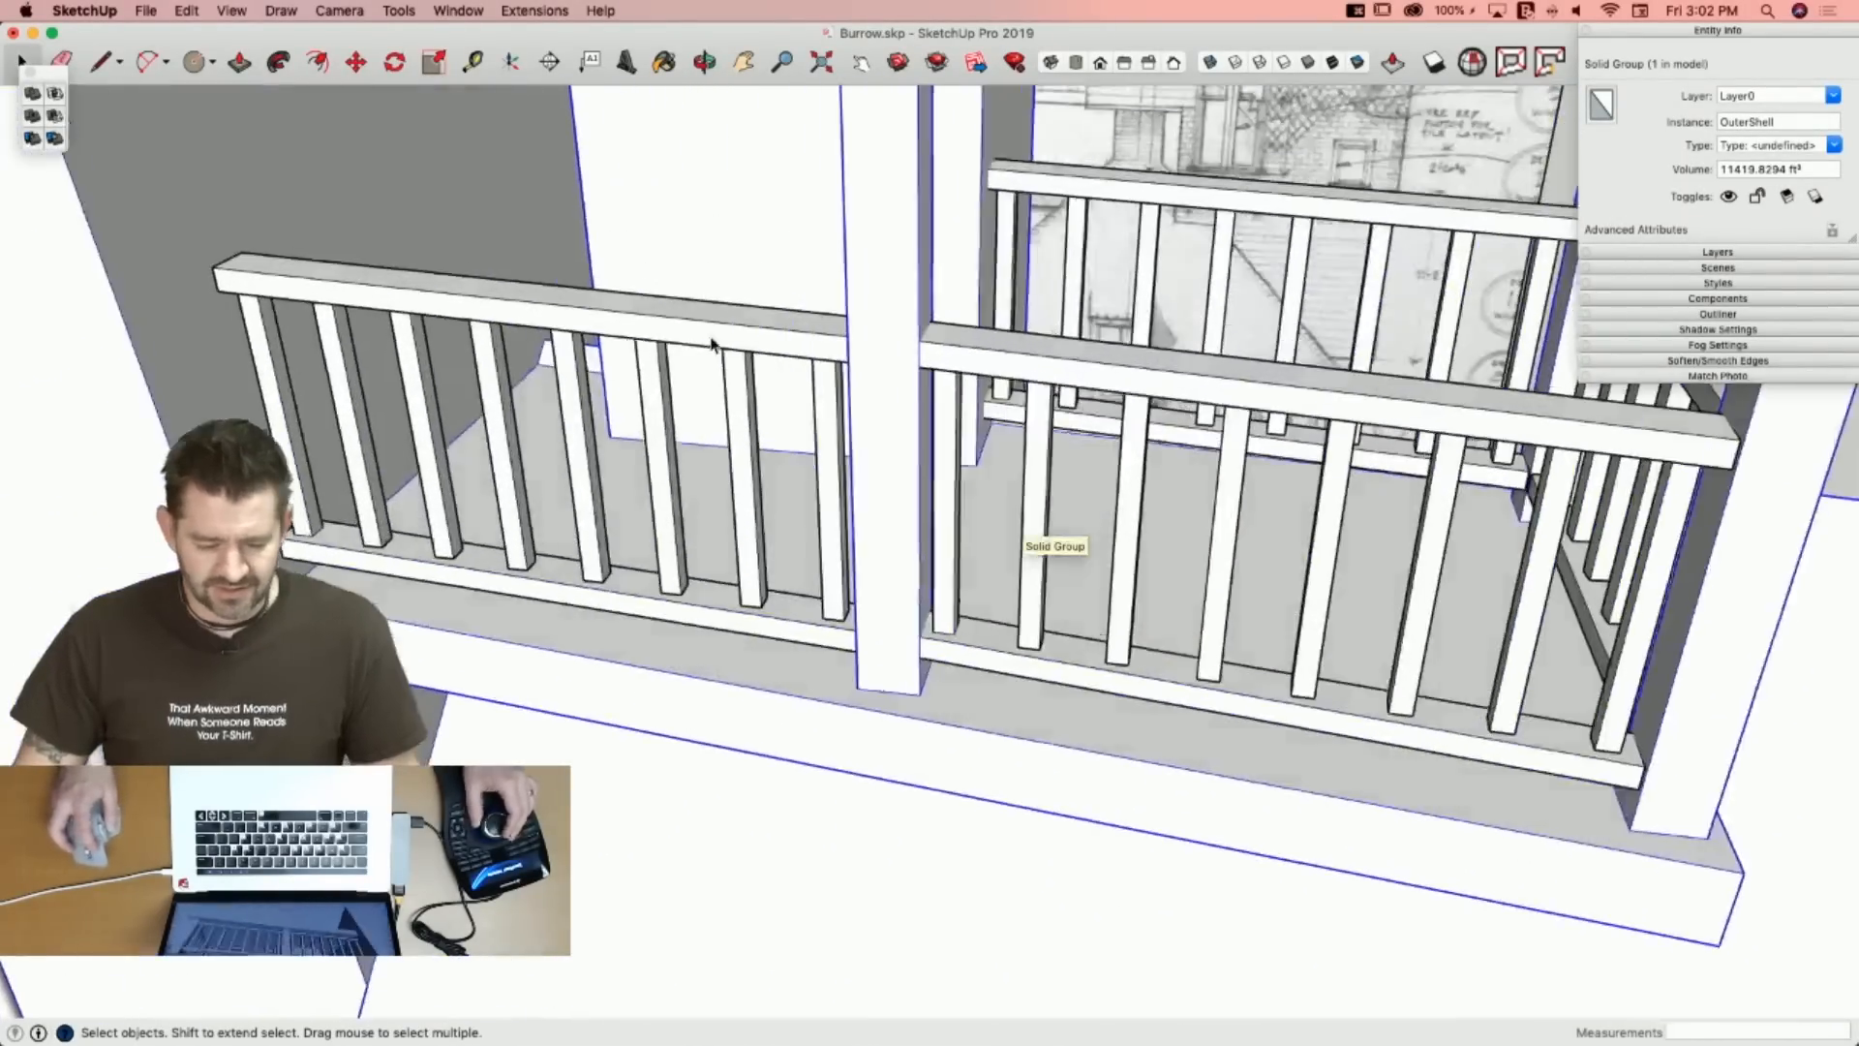
Check the covered porch's railing group for solid errors with Solid Inspector² and look closely at its baluster bases.
click(711, 344)
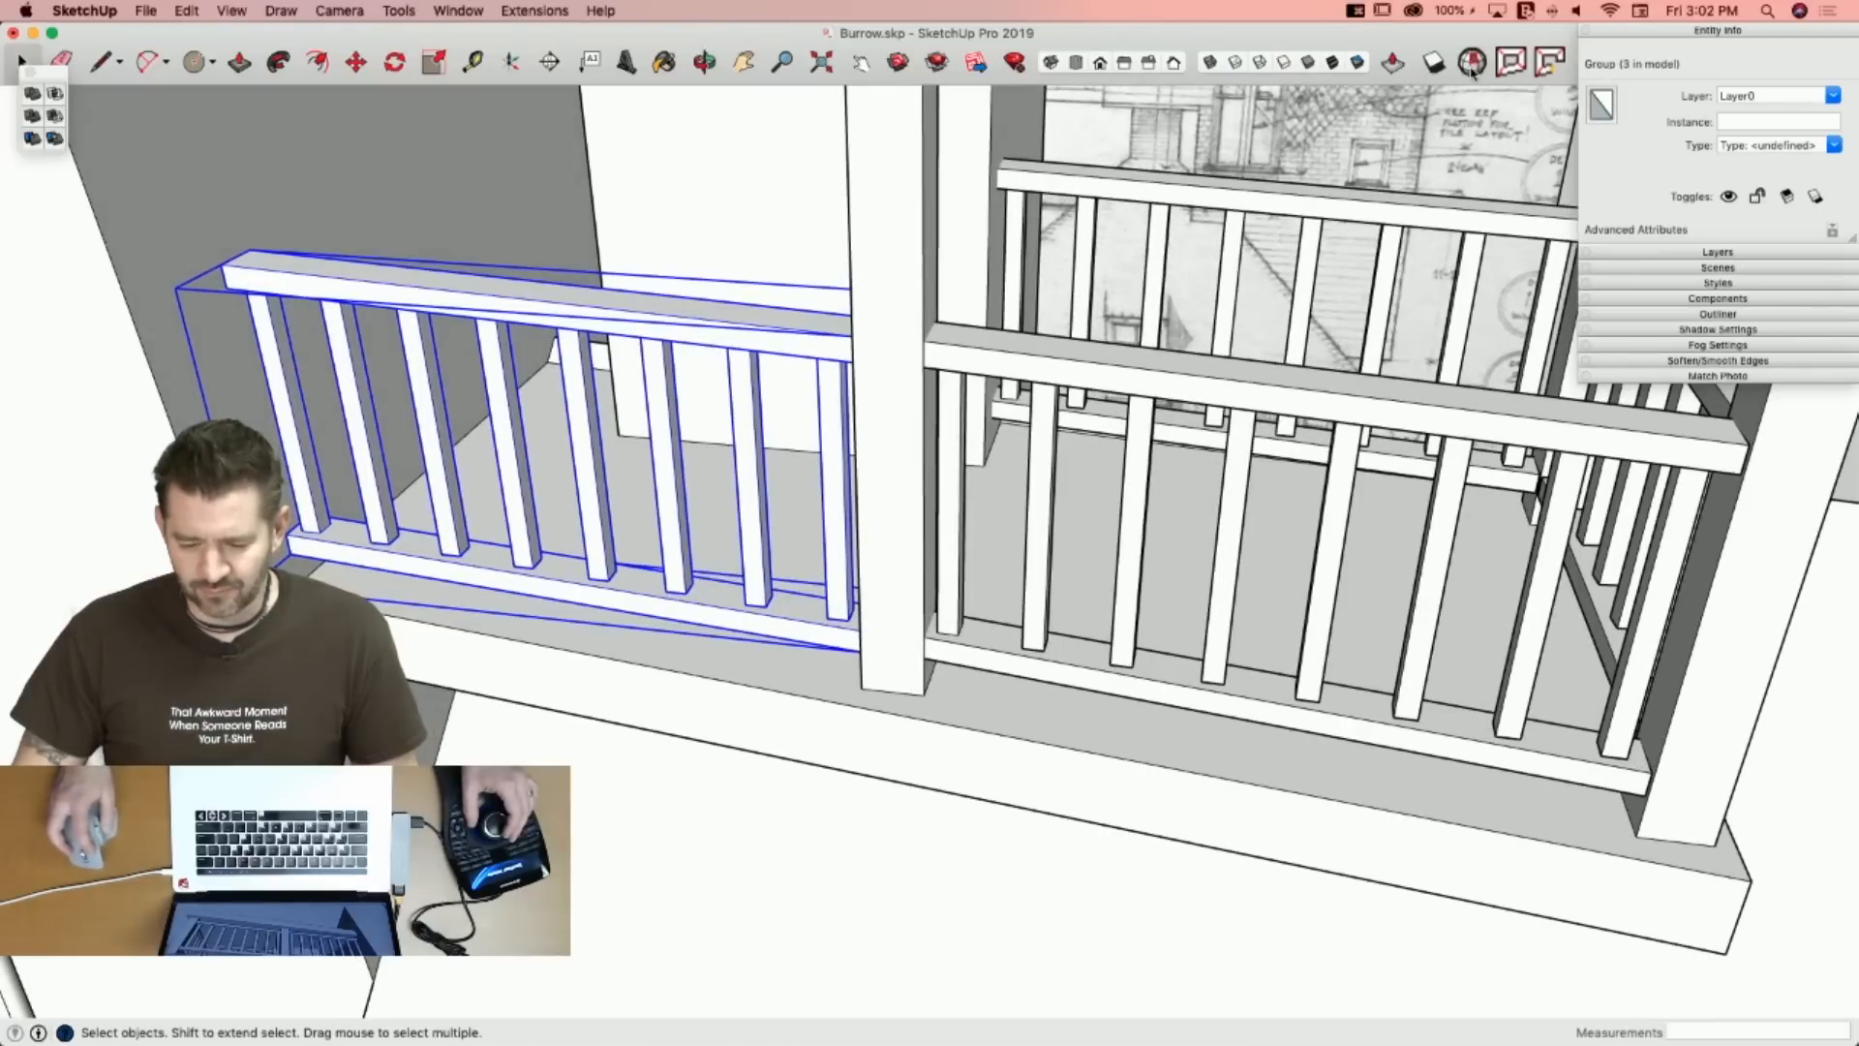
click(1471, 63)
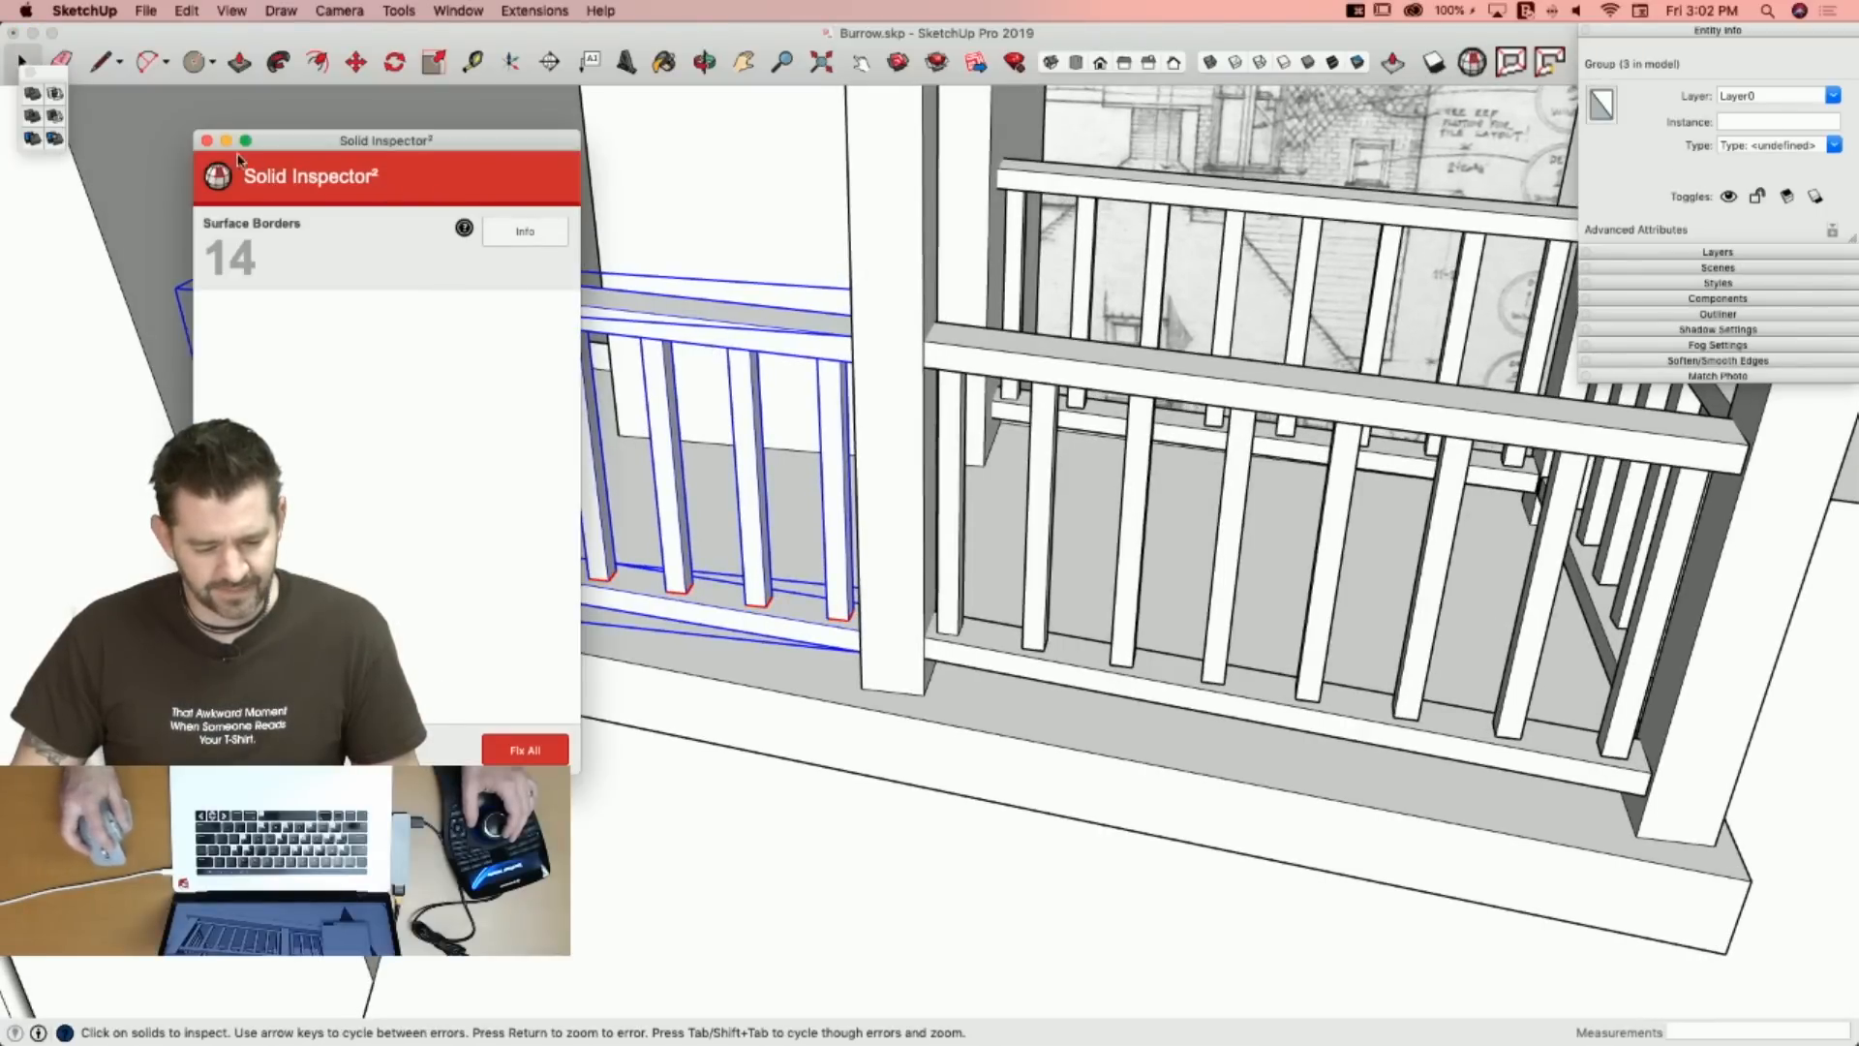
click(207, 142)
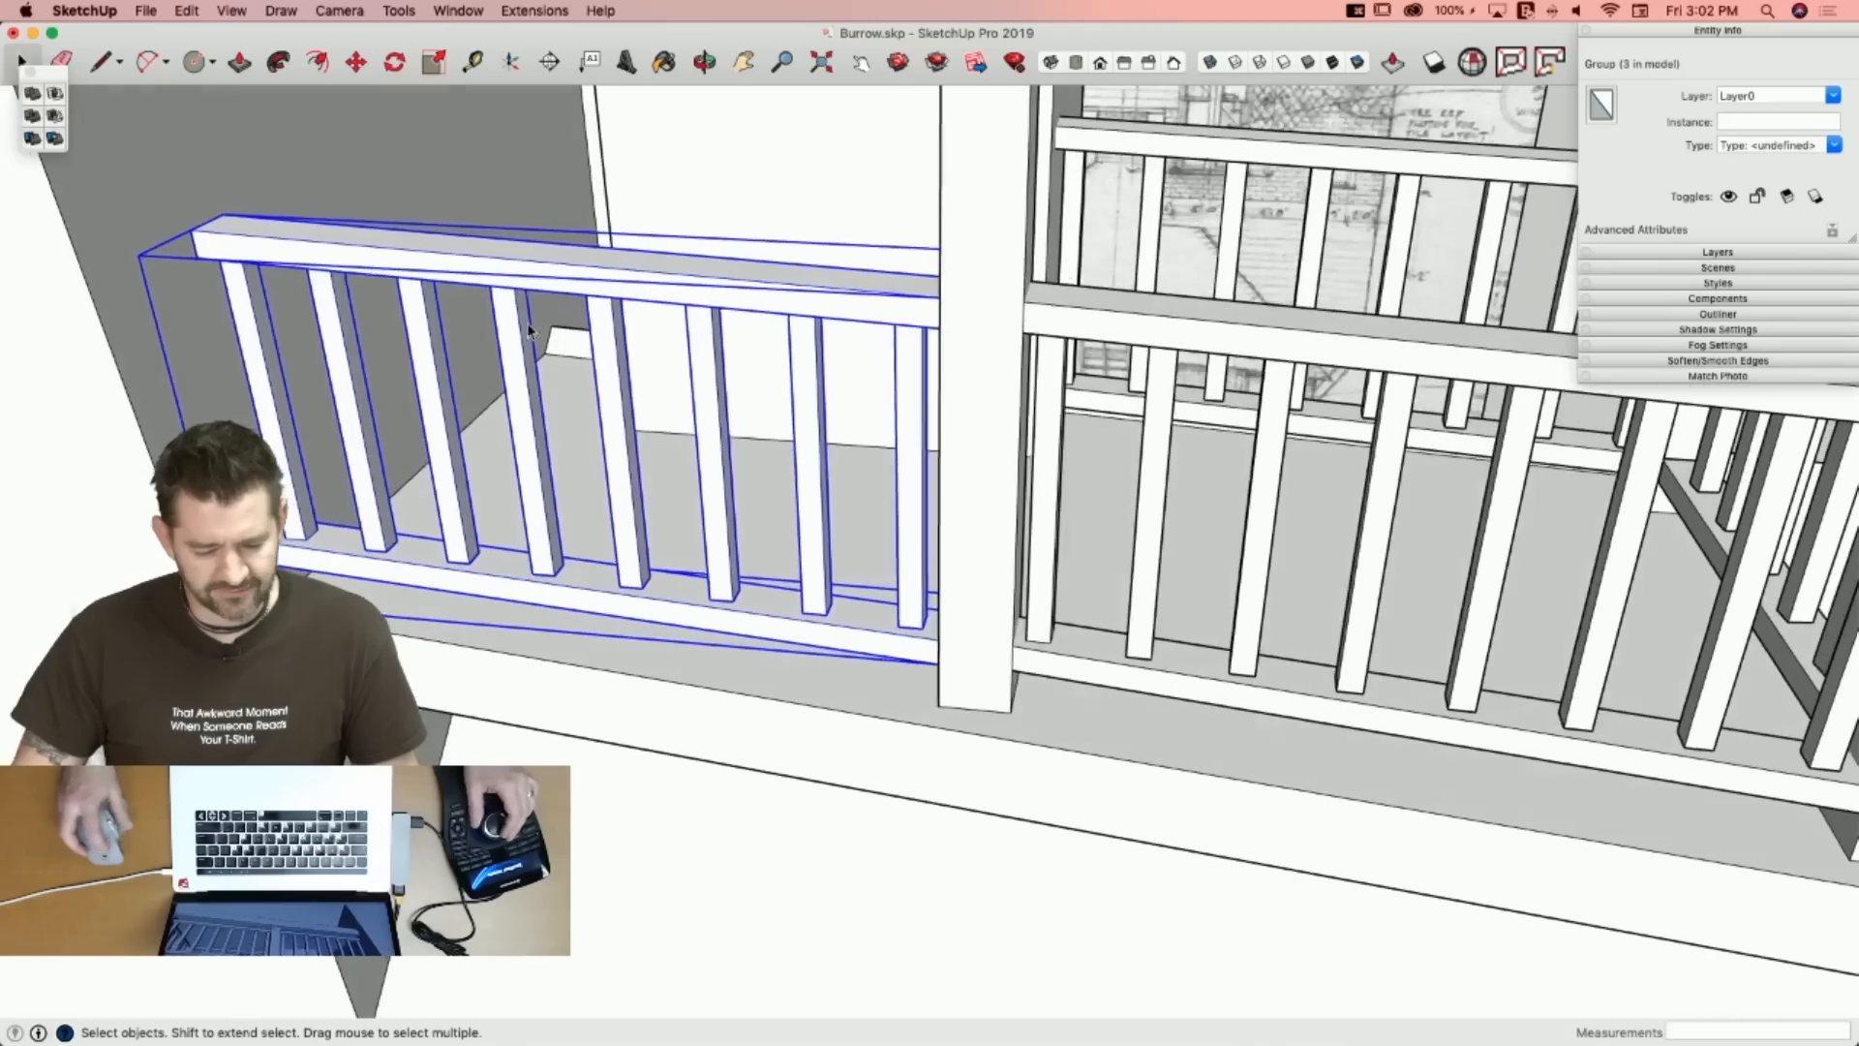
click(471, 184)
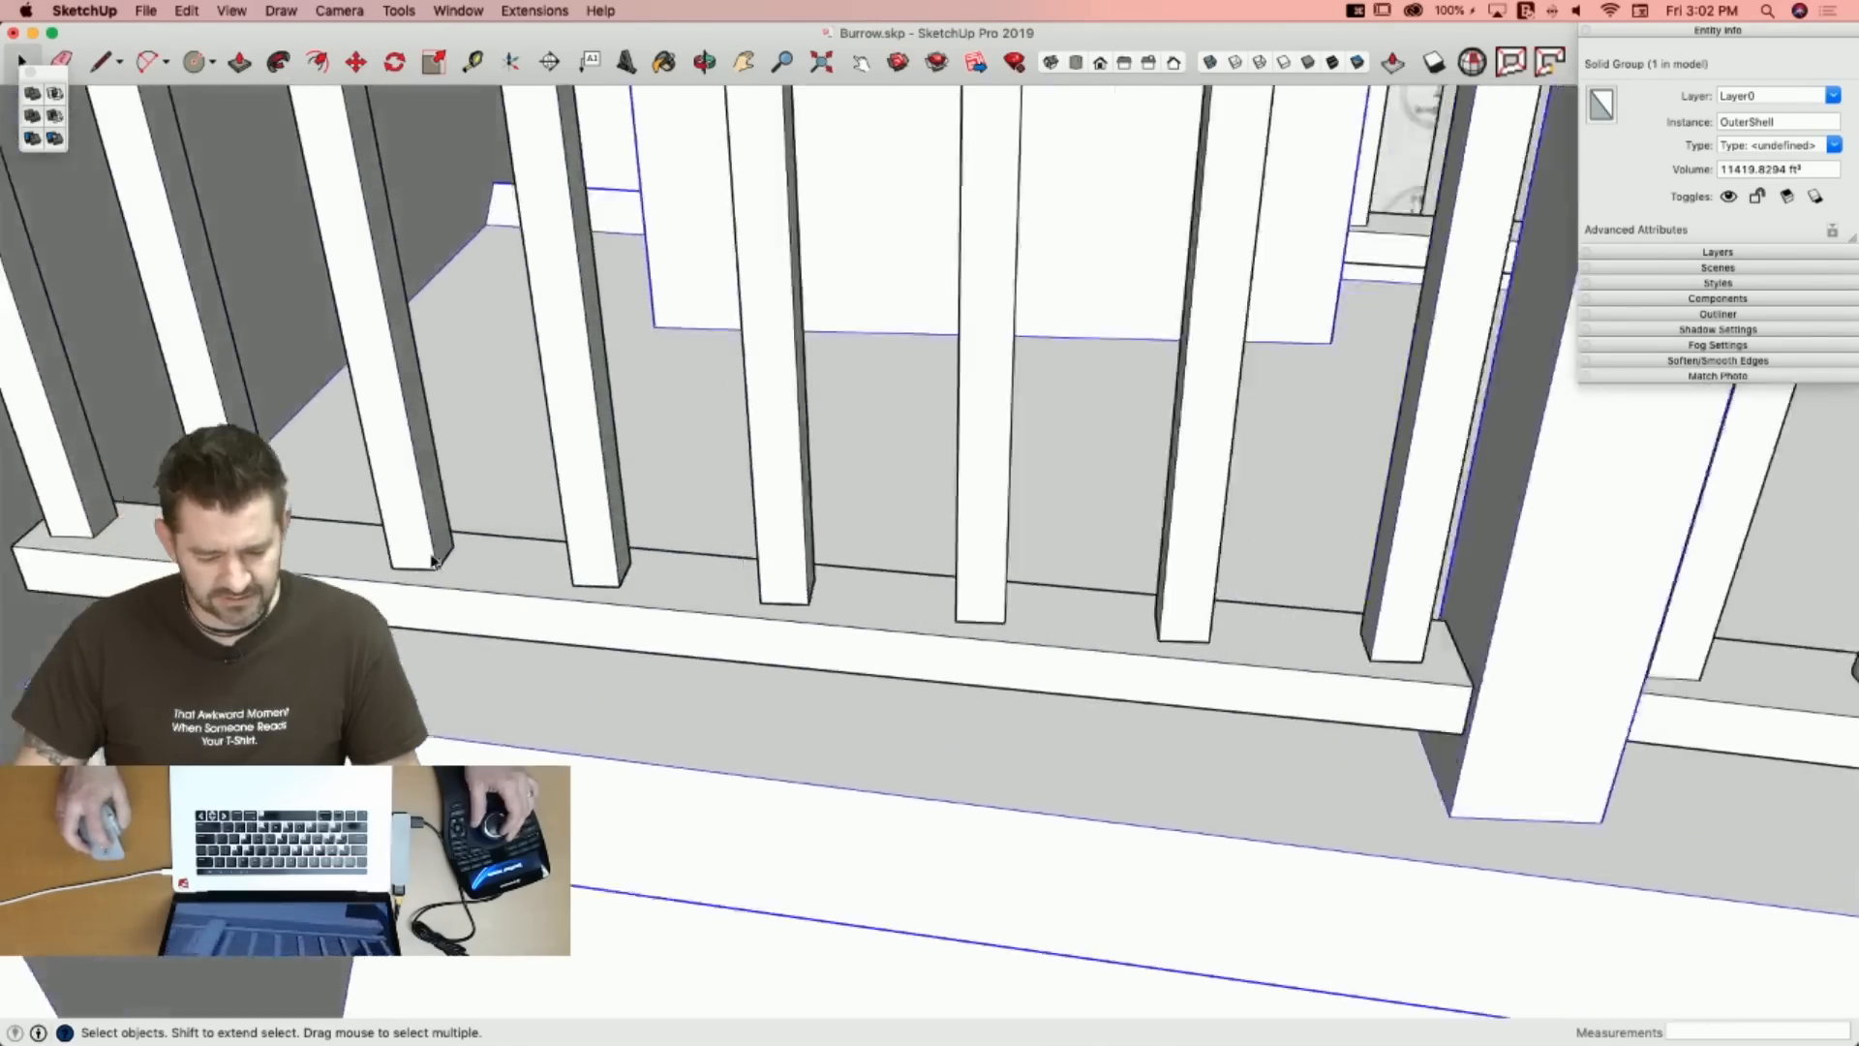
Open the porch railing group for editing and retrace the balusters' bottom front edges along the lower rail with the Line tool.
key(l)
key(space)
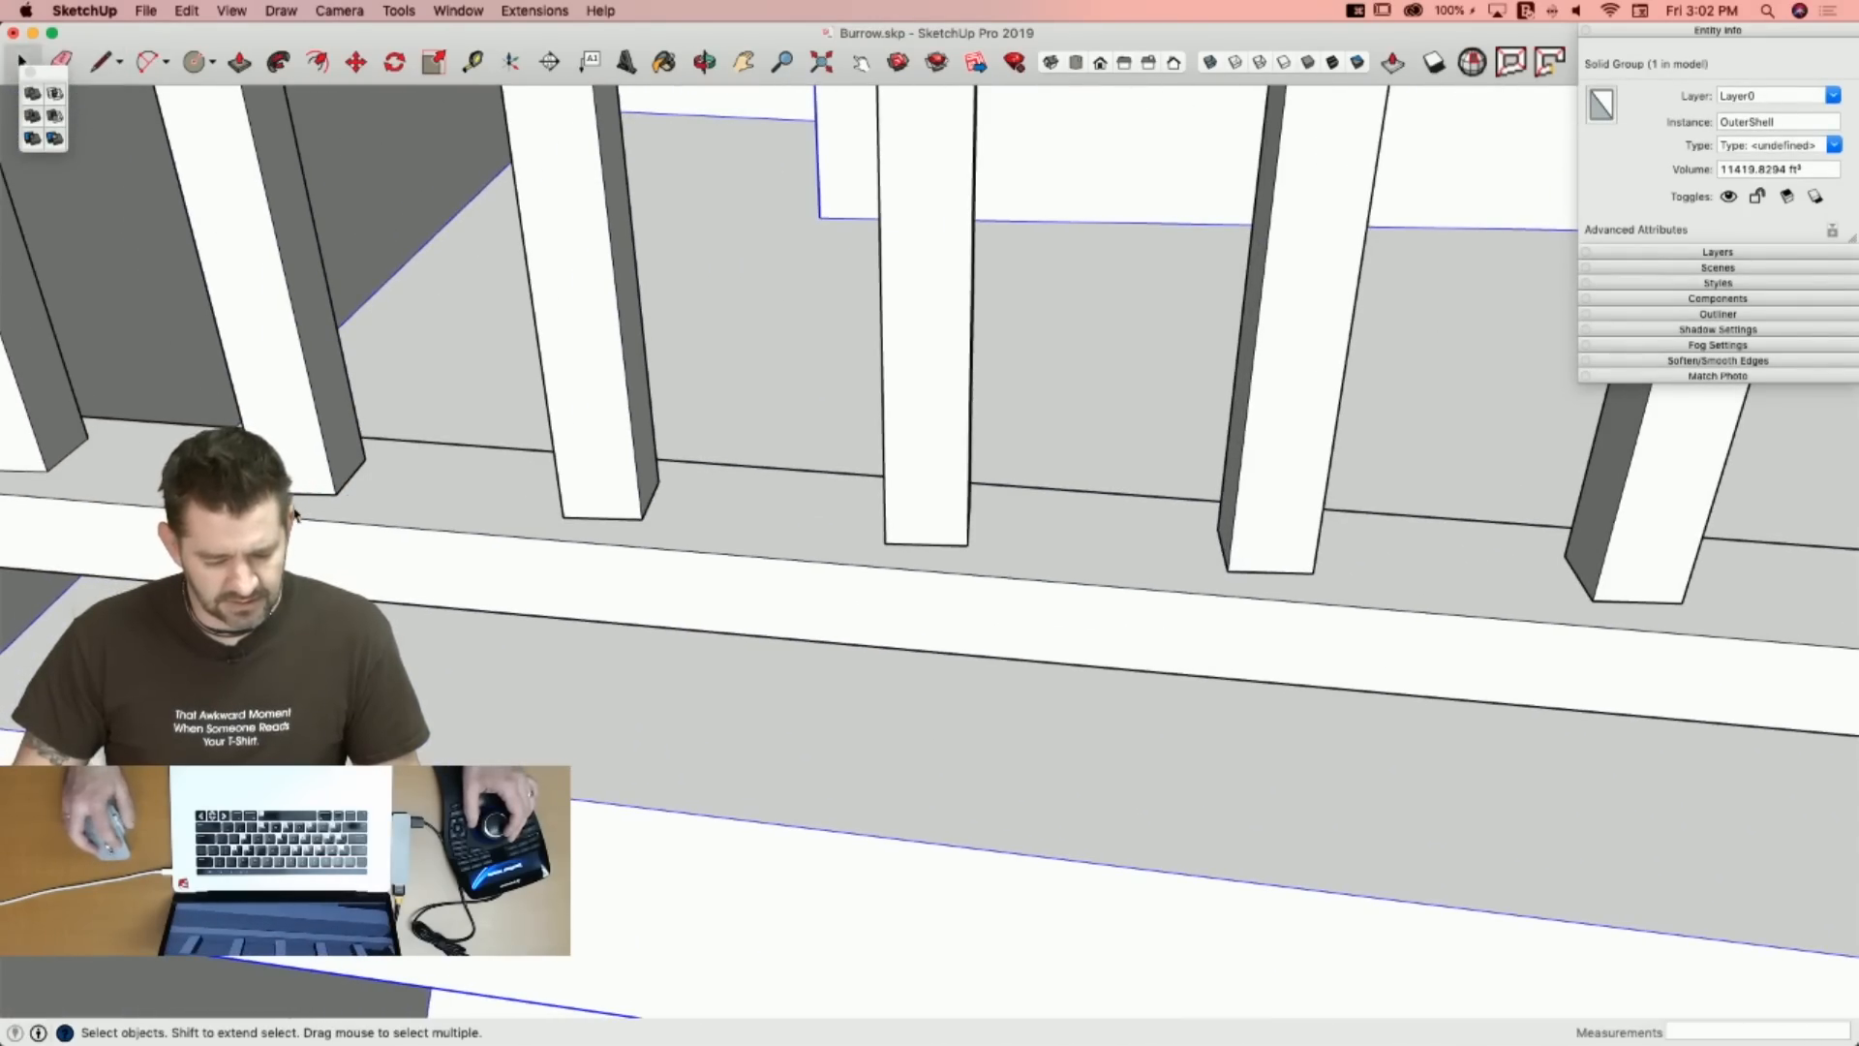
key(super+e)
key(l)
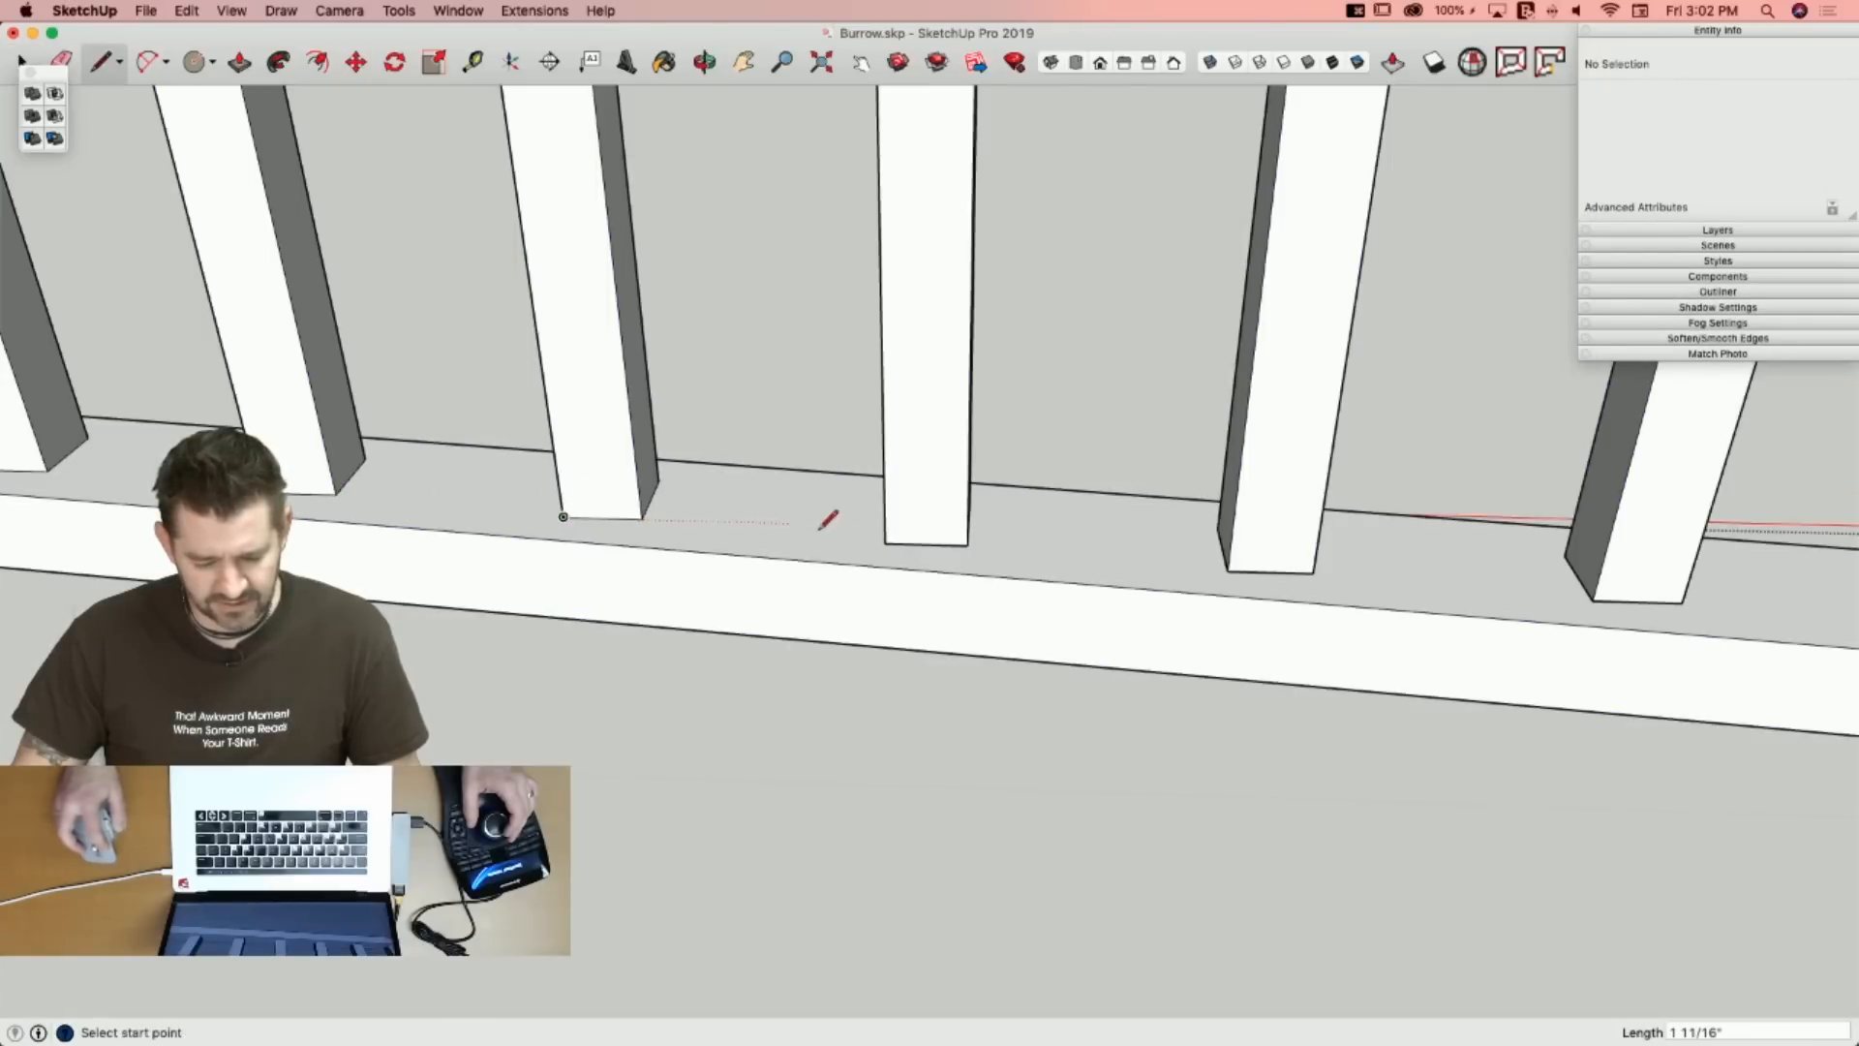
click(967, 544)
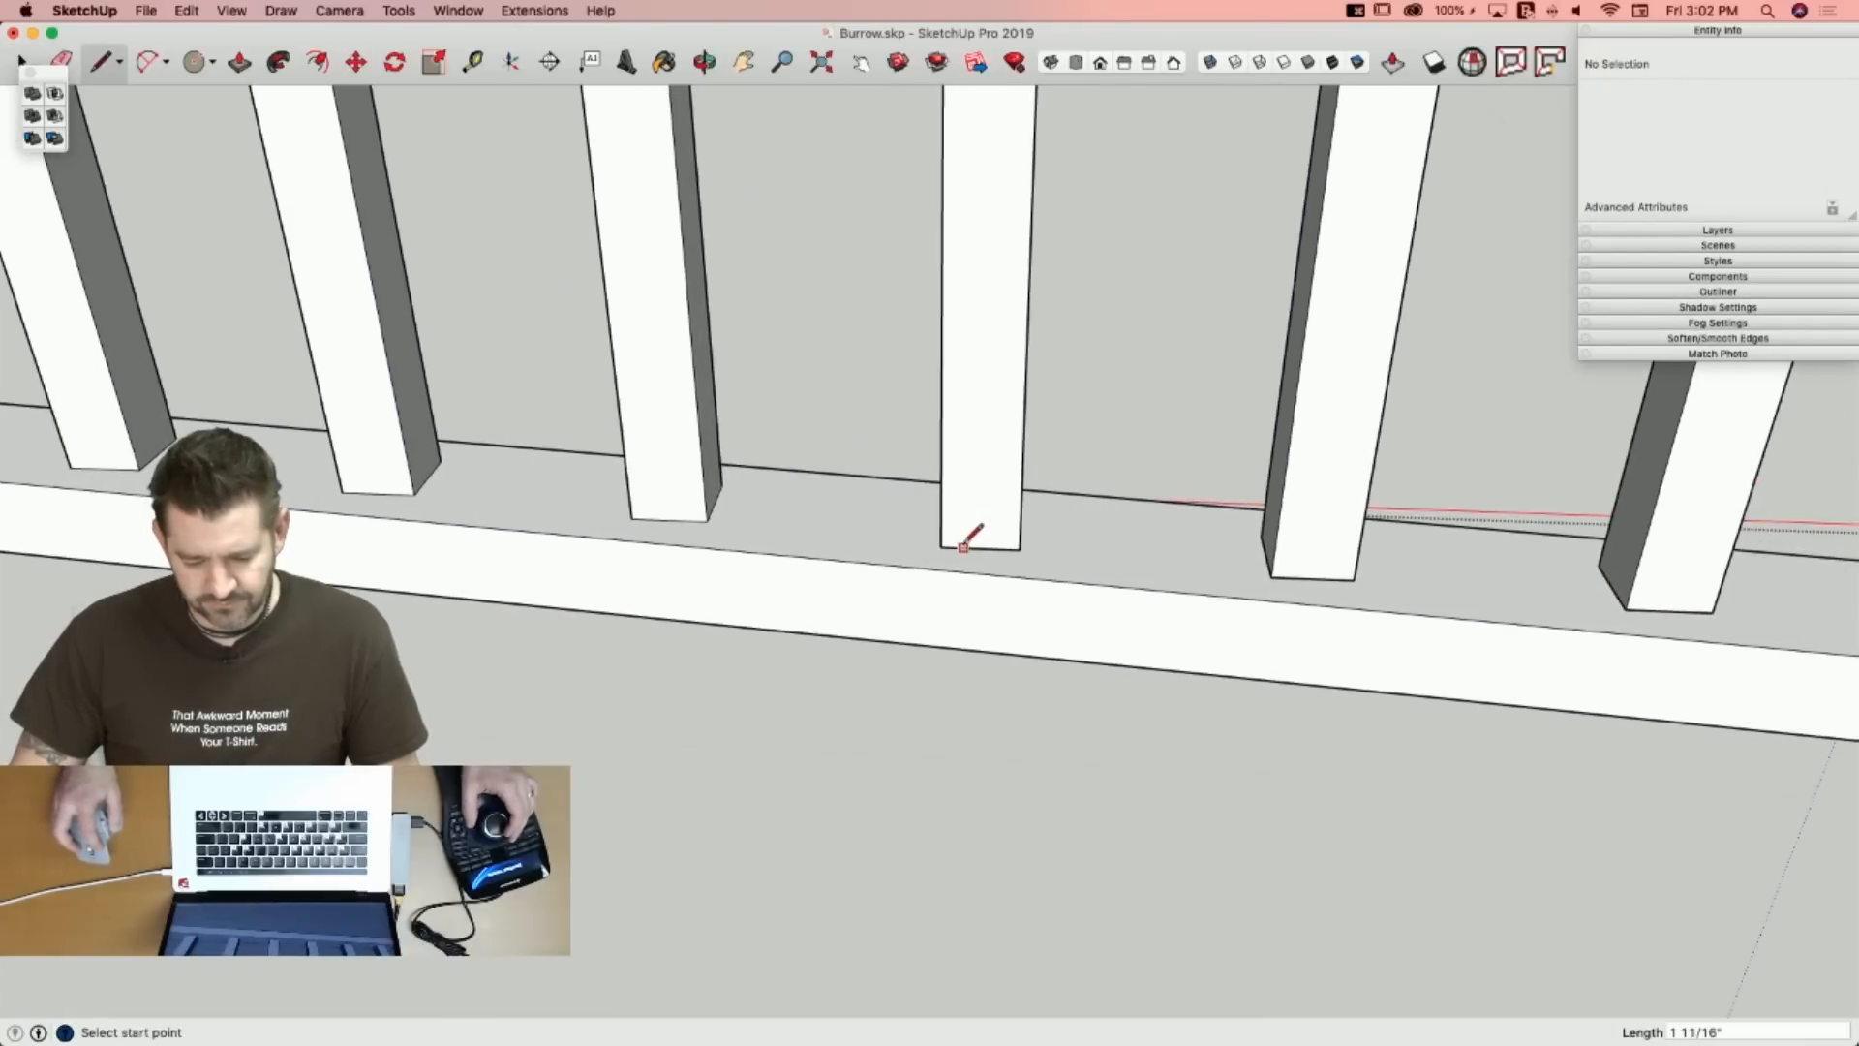
click(1019, 548)
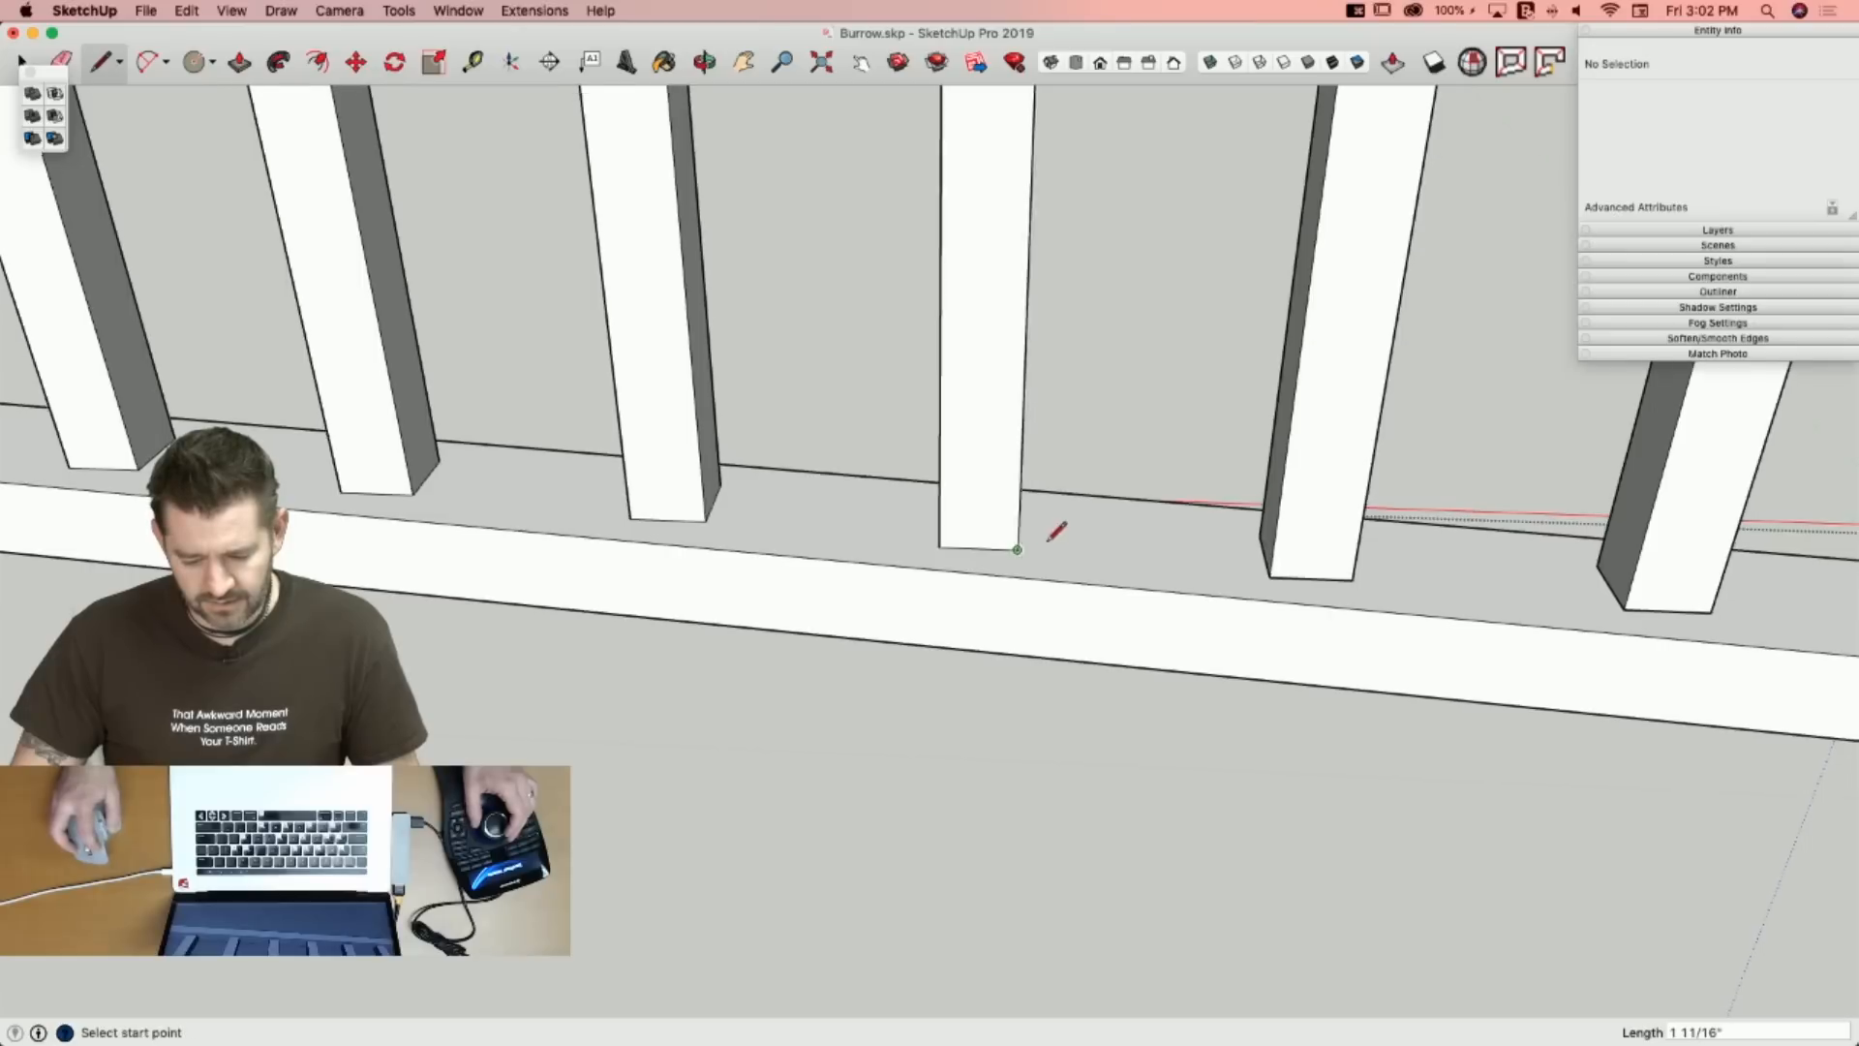
click(1117, 584)
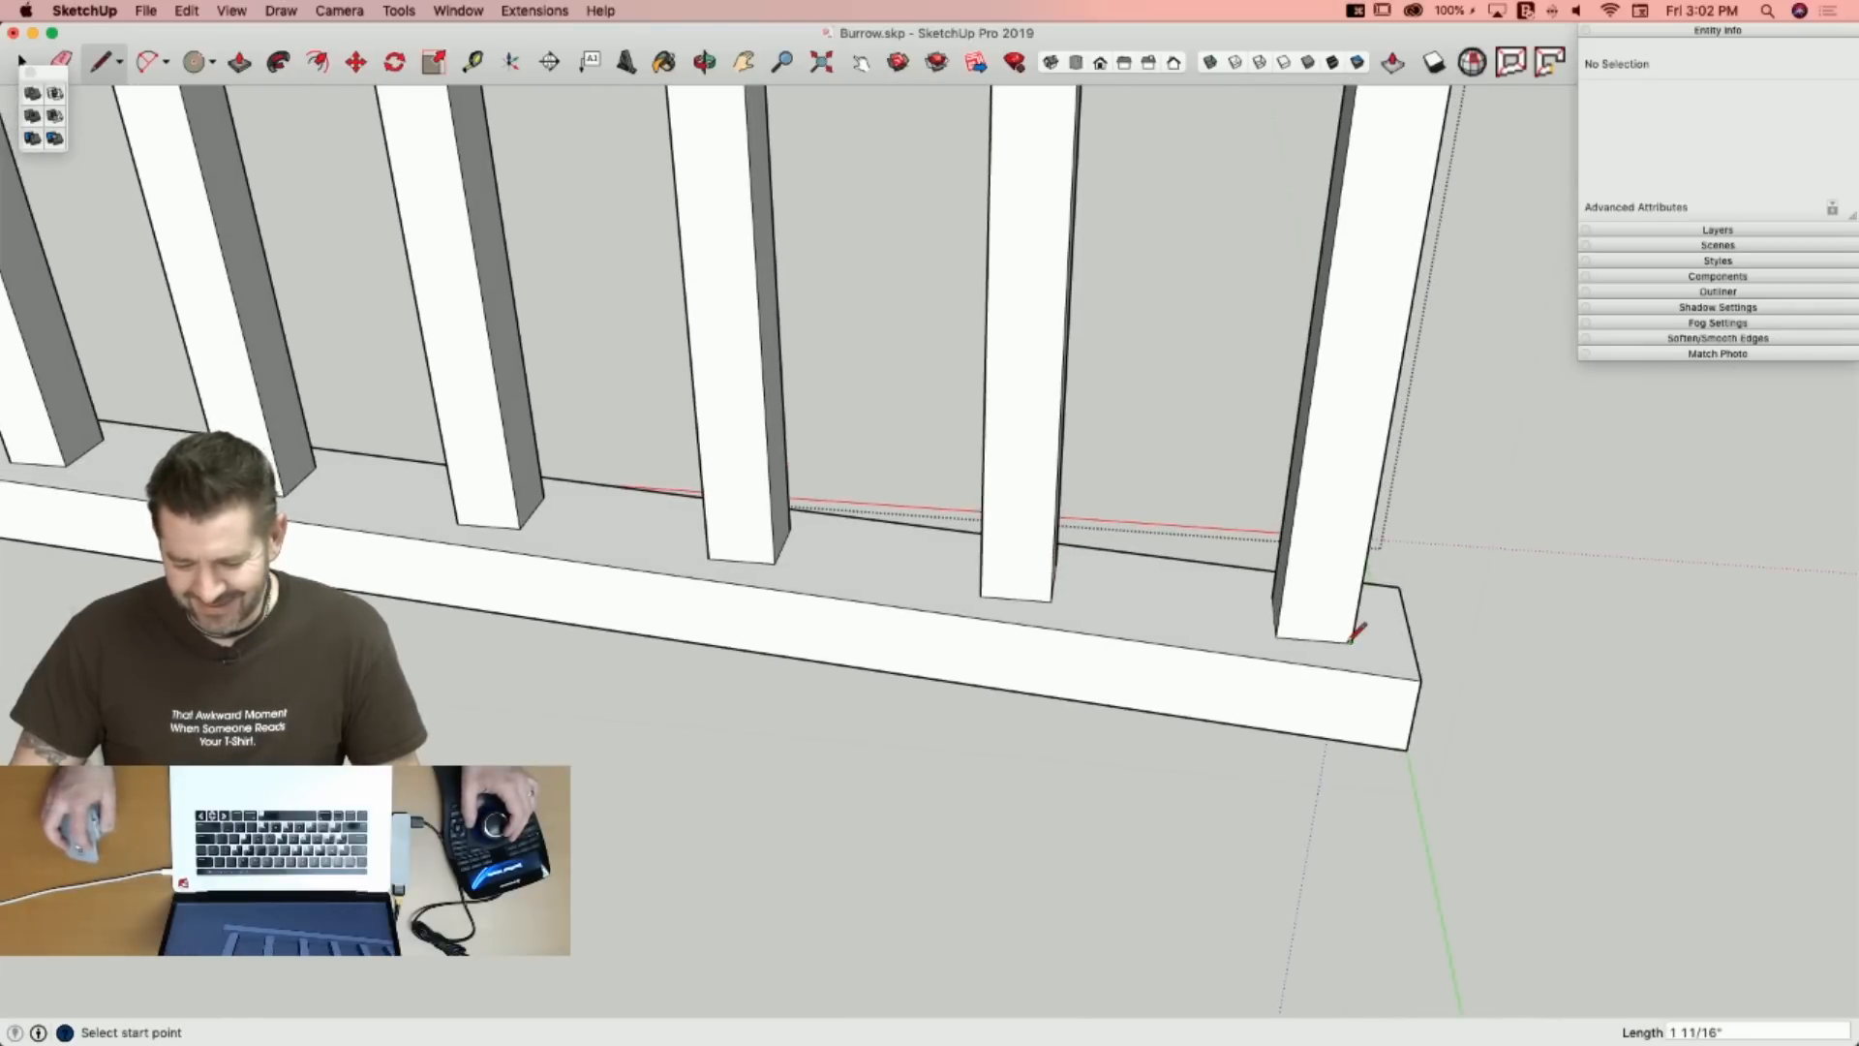
Leave the railing group and check it for remaining solid errors with Solid Inspector².
key(space)
click(1174, 581)
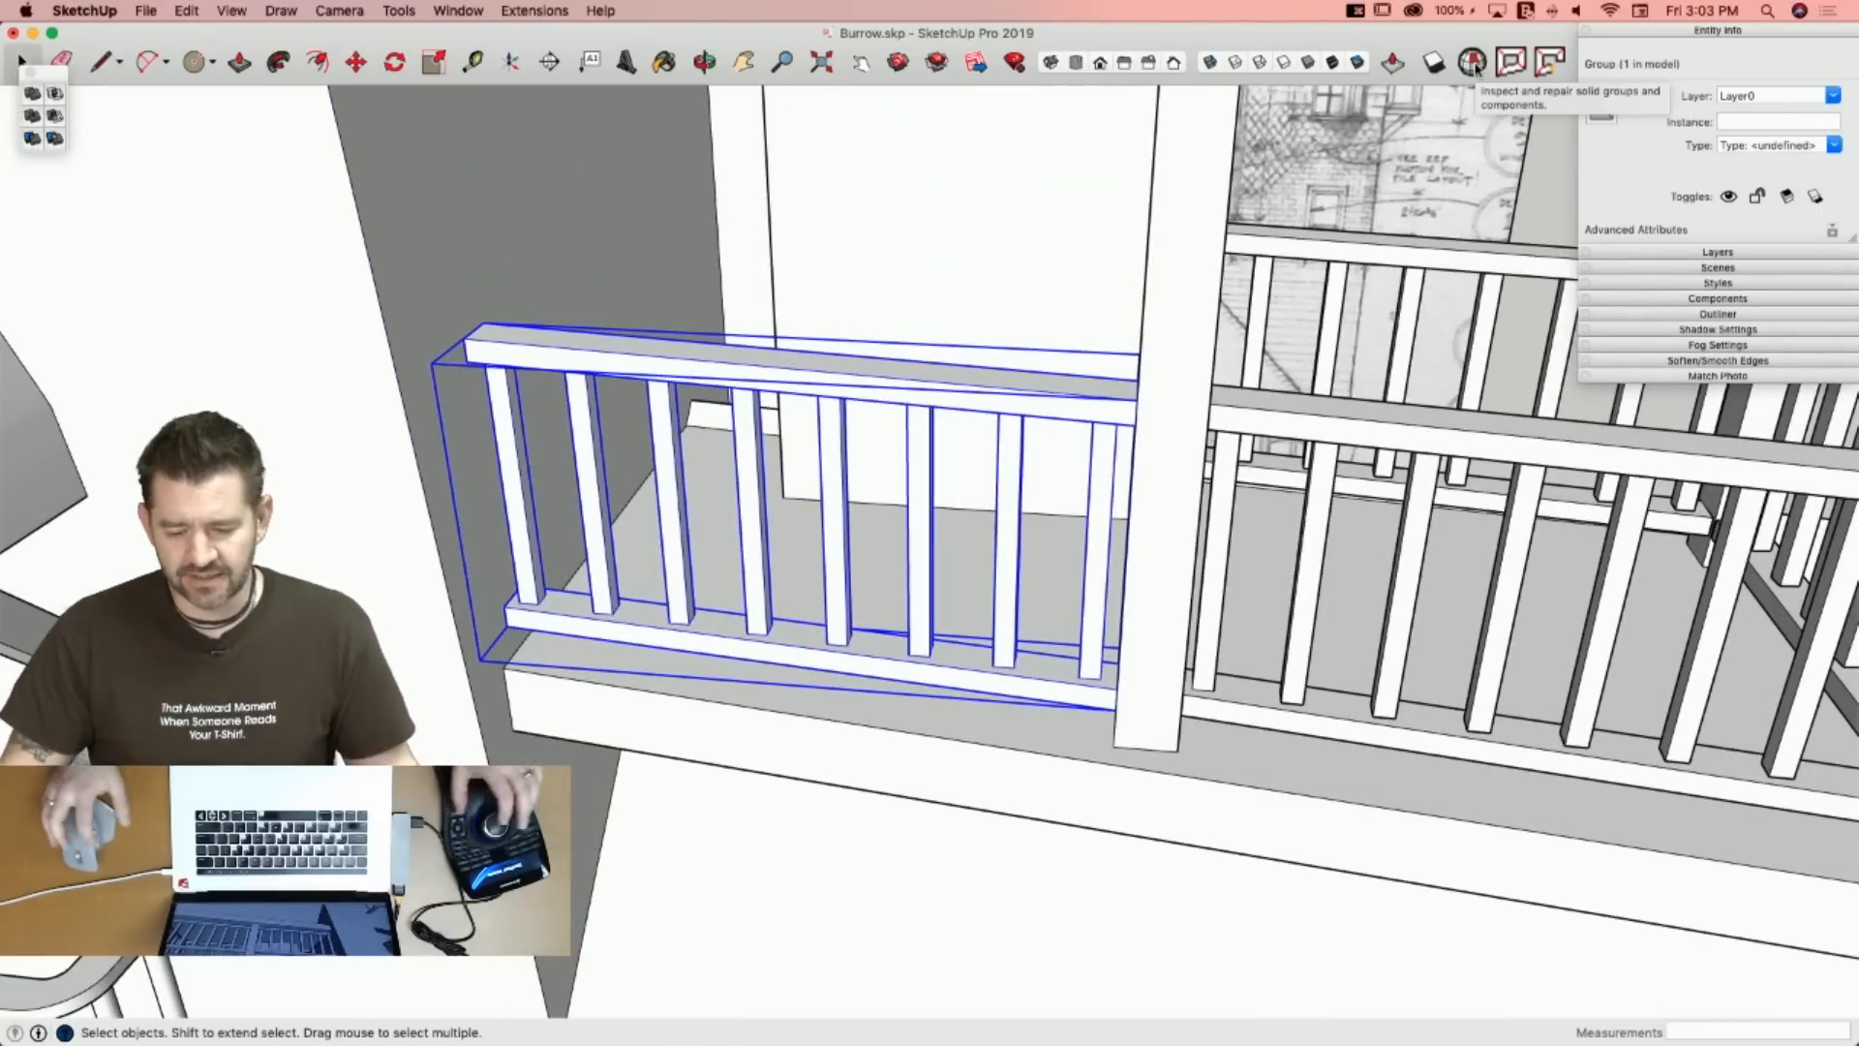
click(1473, 62)
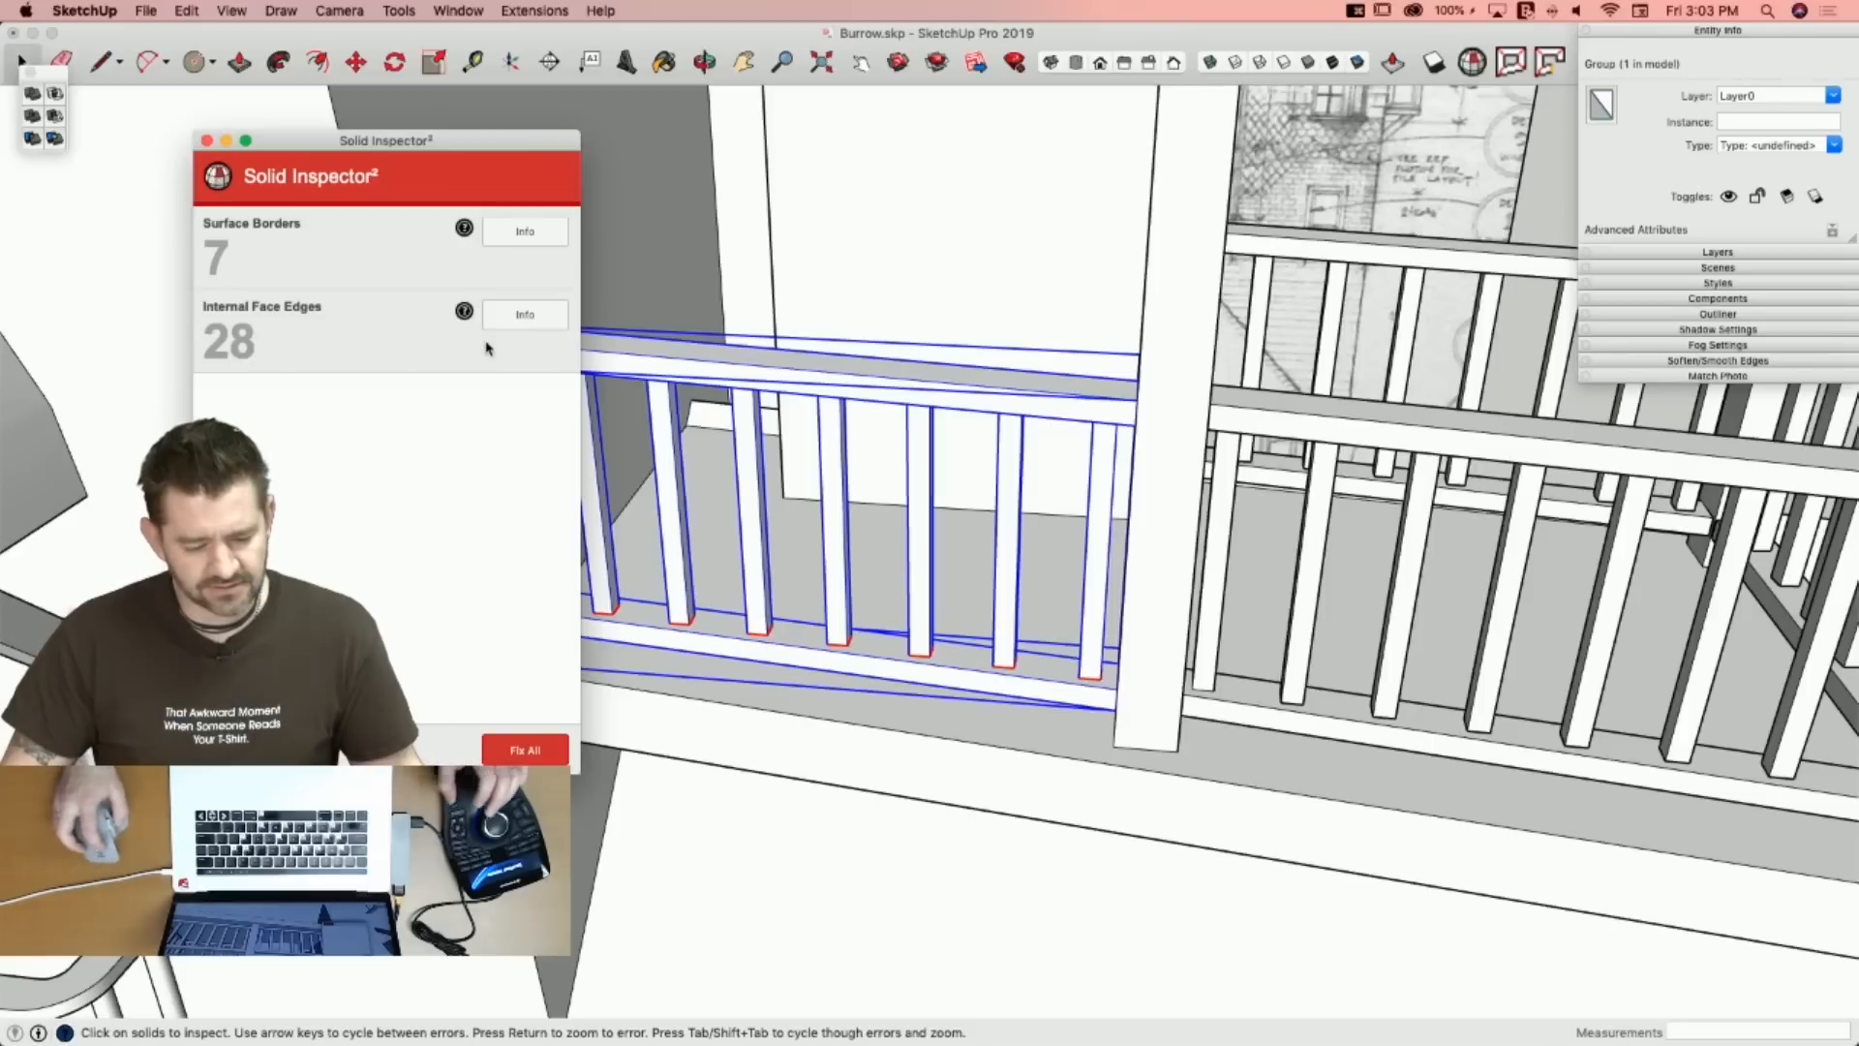
click(211, 142)
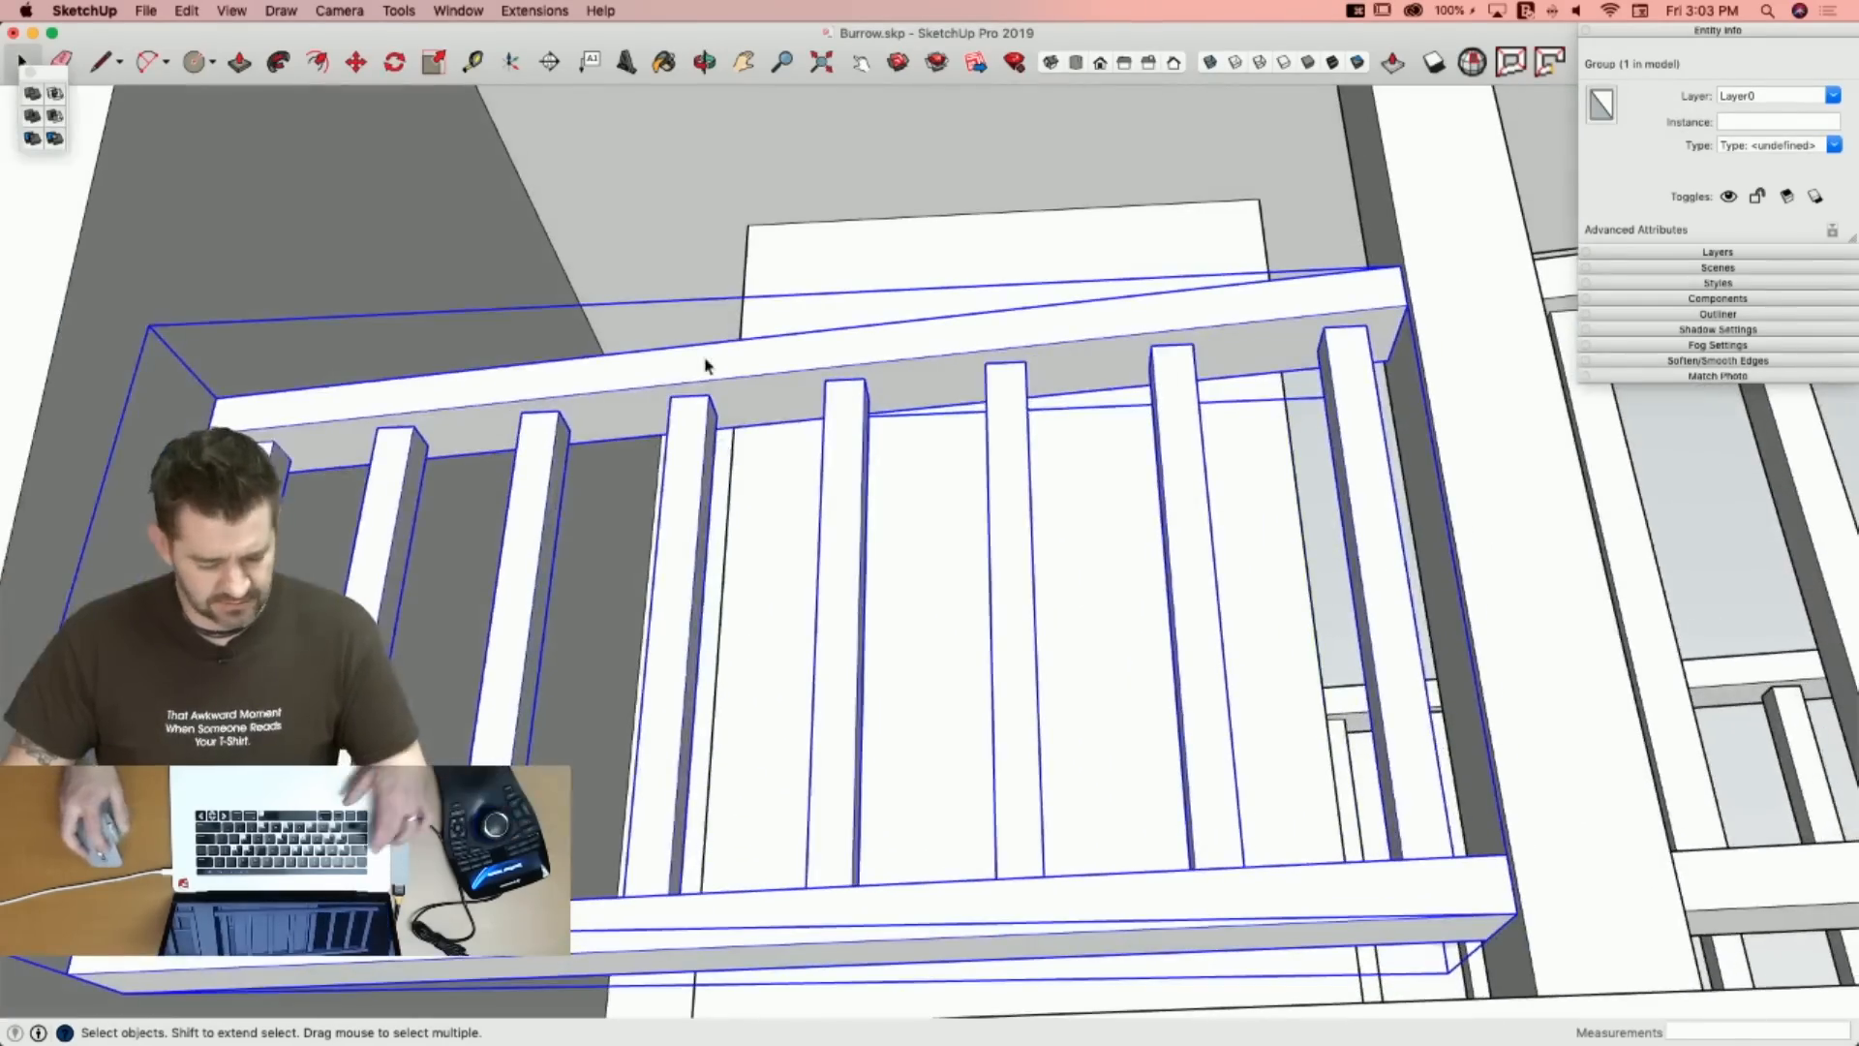
Retrace the balusters' top front edges under the handrail inside the railing group with the Line tool.
key(Escape)
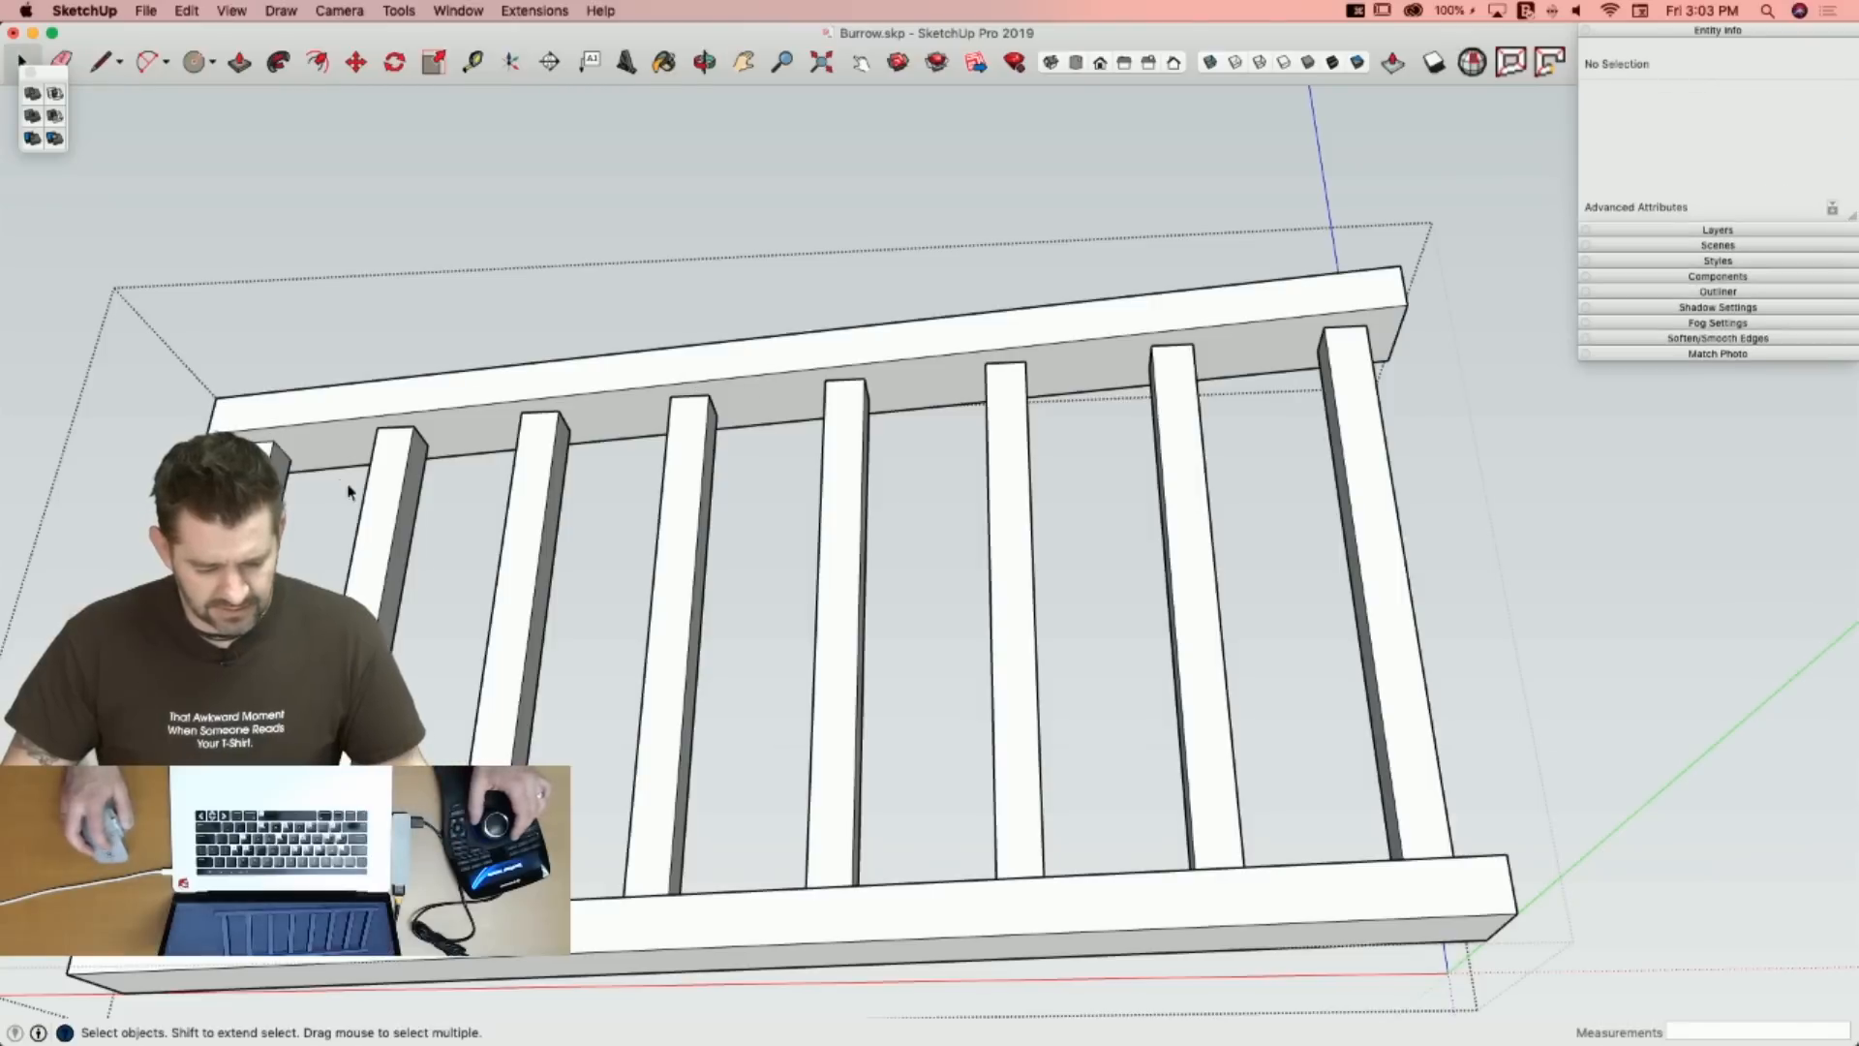
key(l)
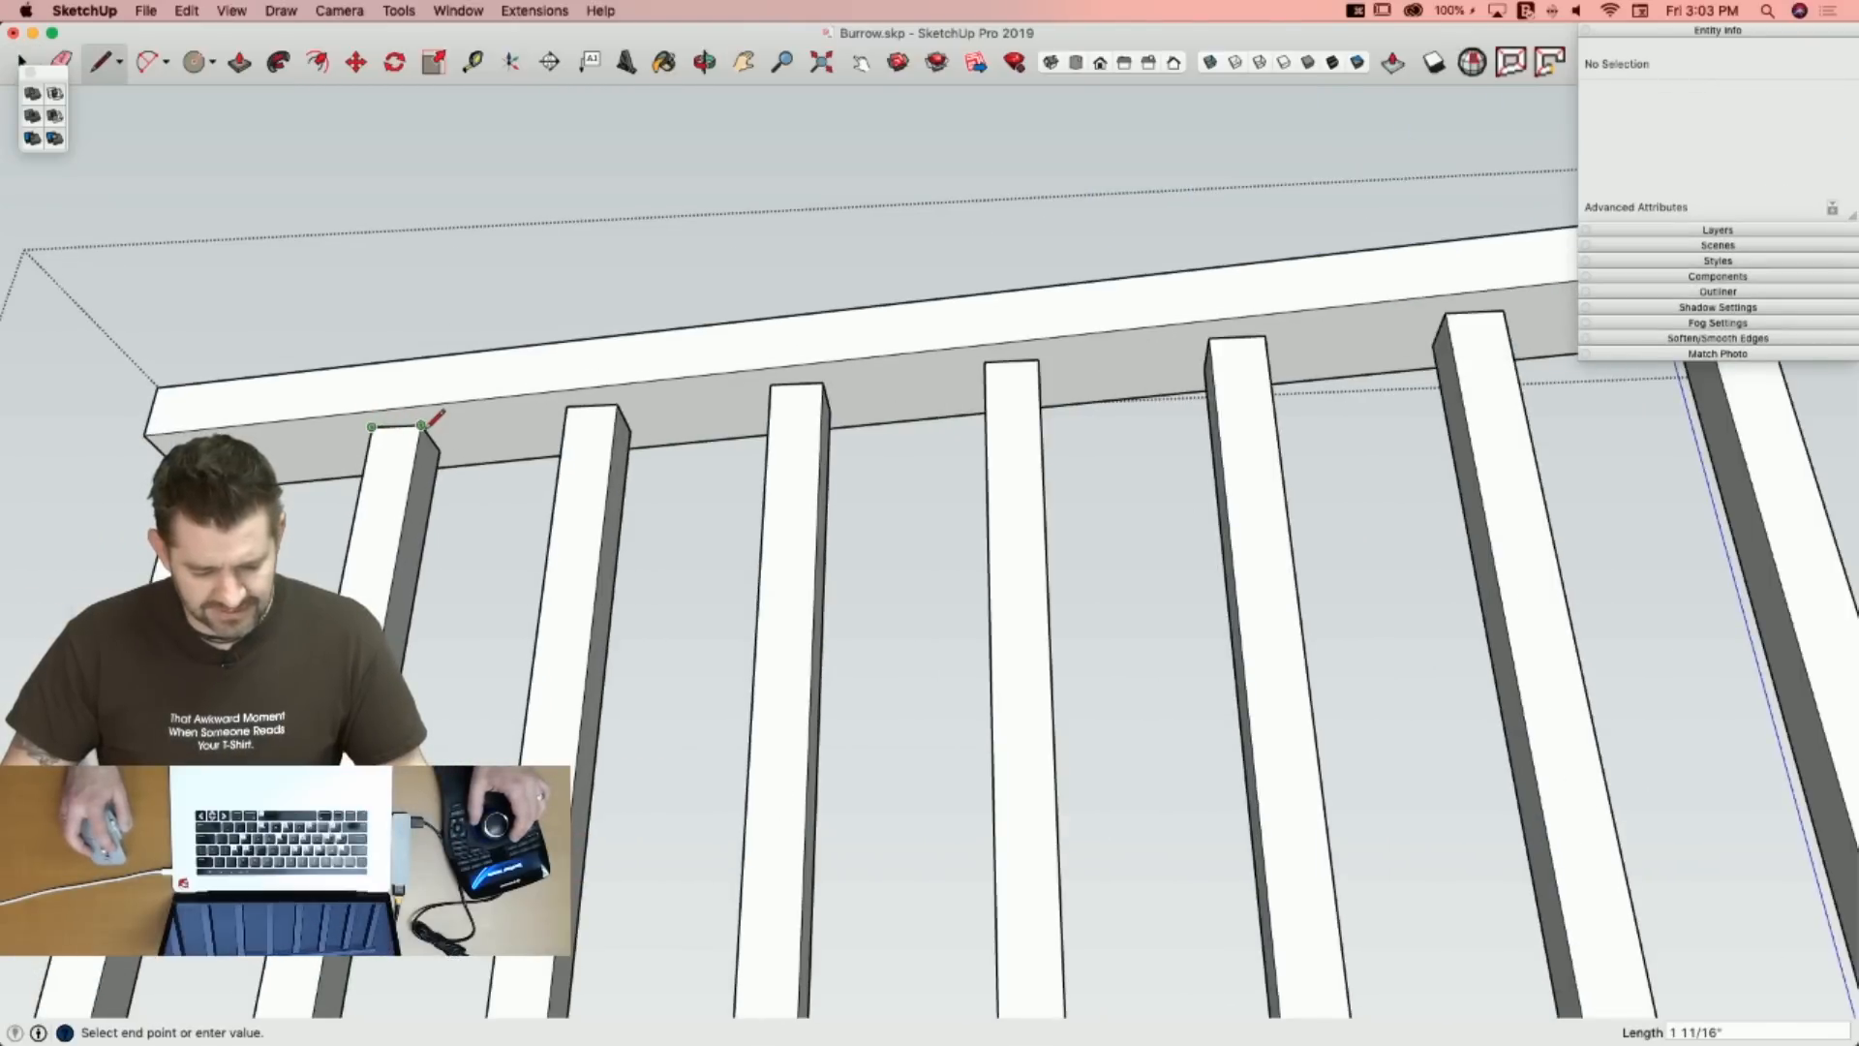
click(582, 411)
key(Escape)
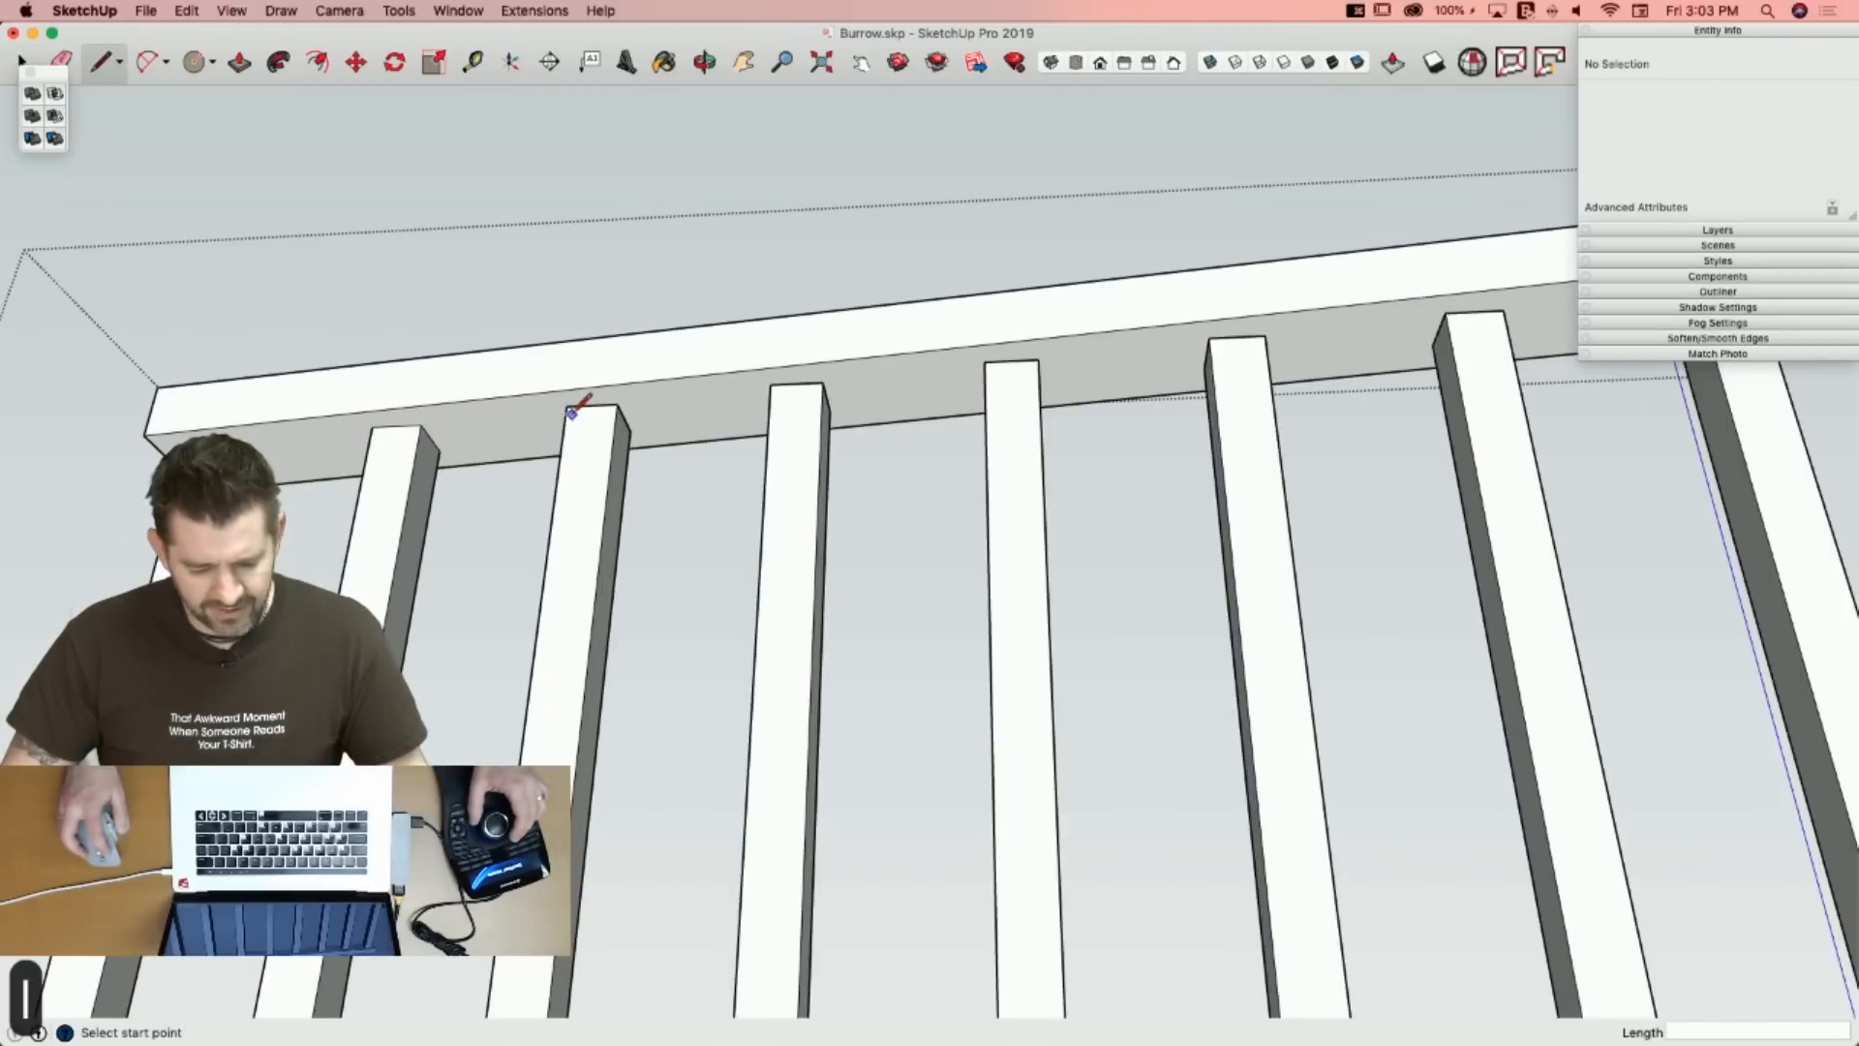
click(566, 407)
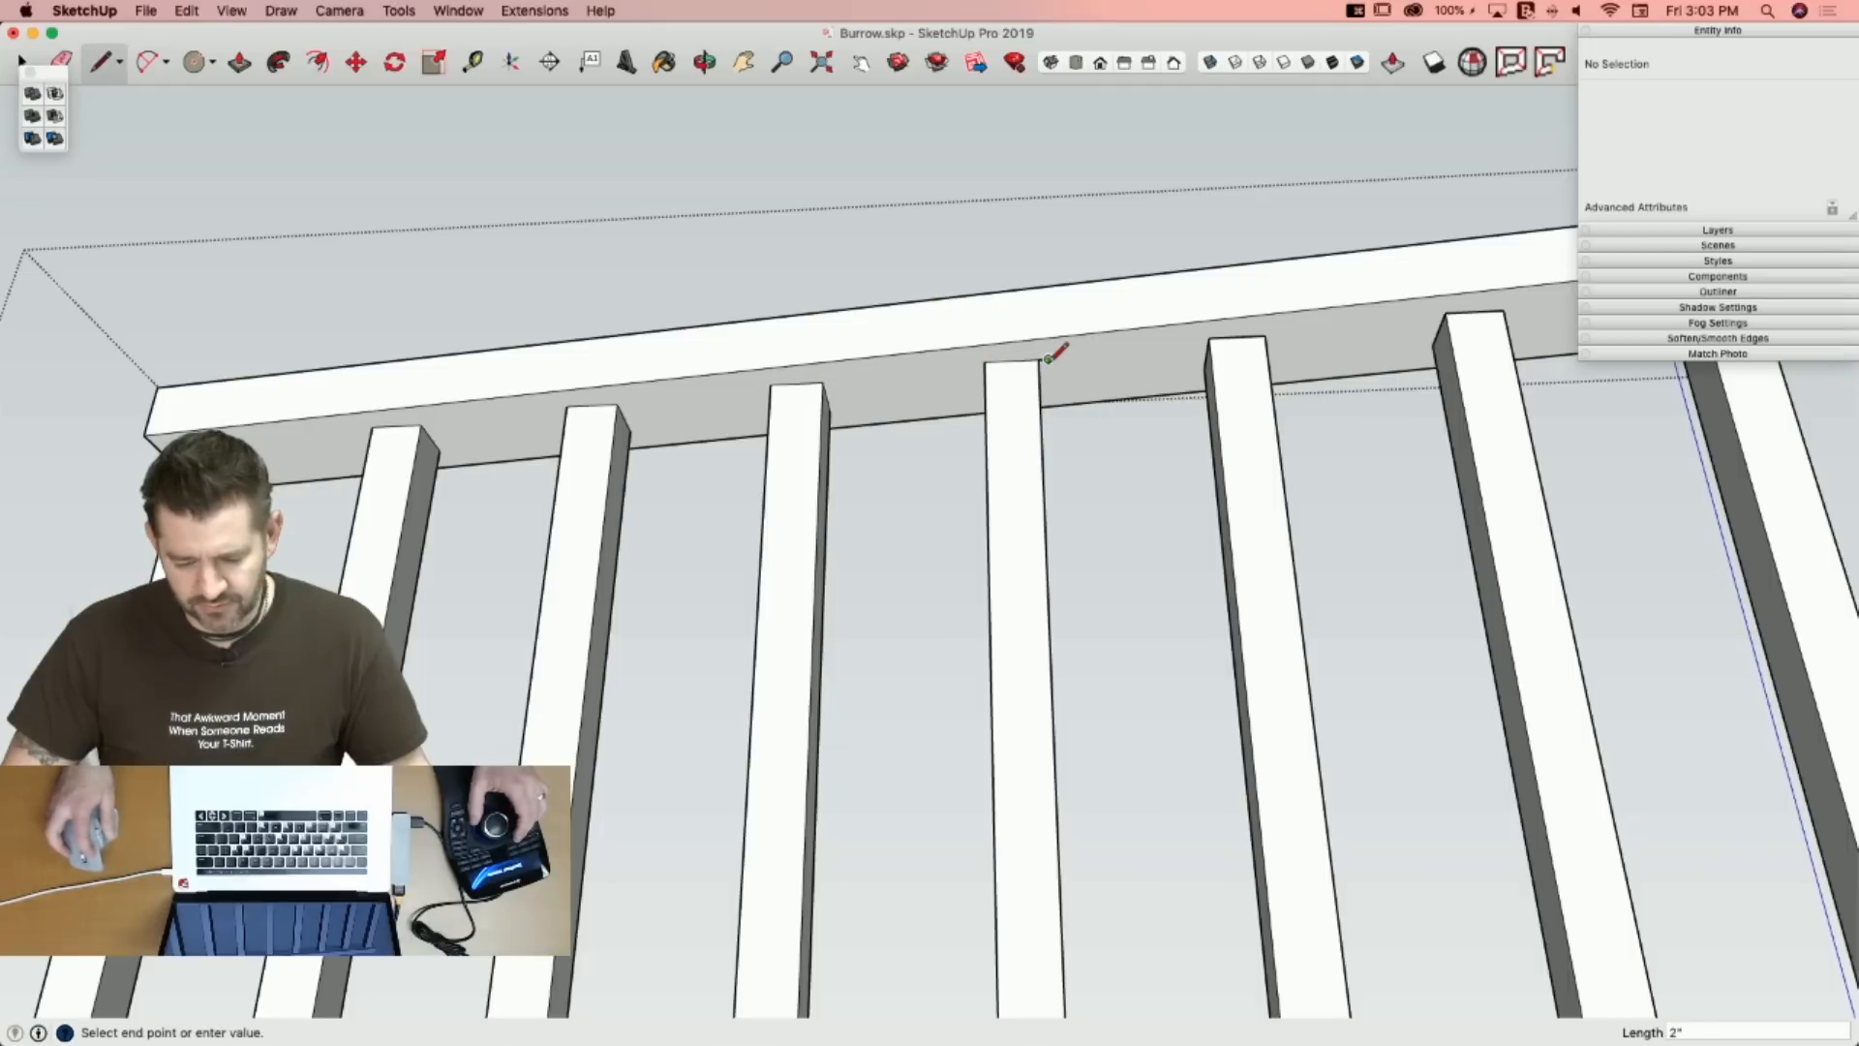
key(e)
key(l)
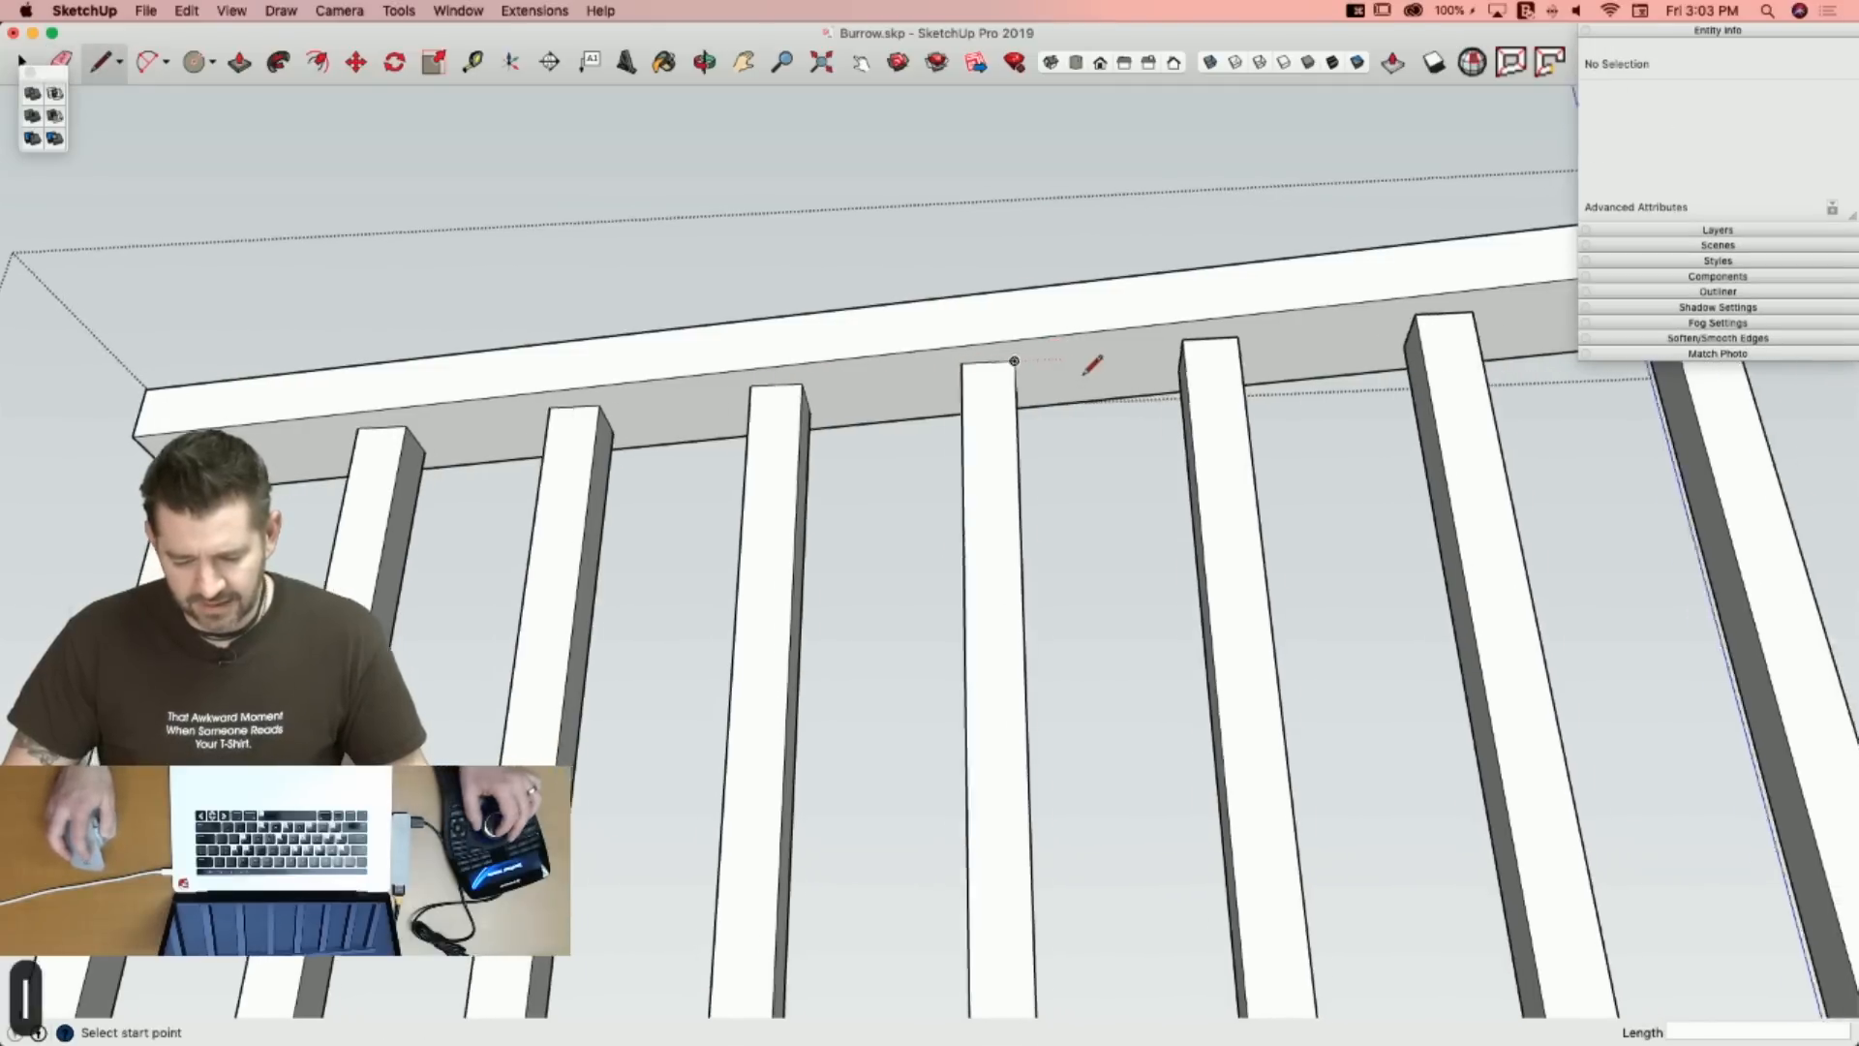
click(987, 355)
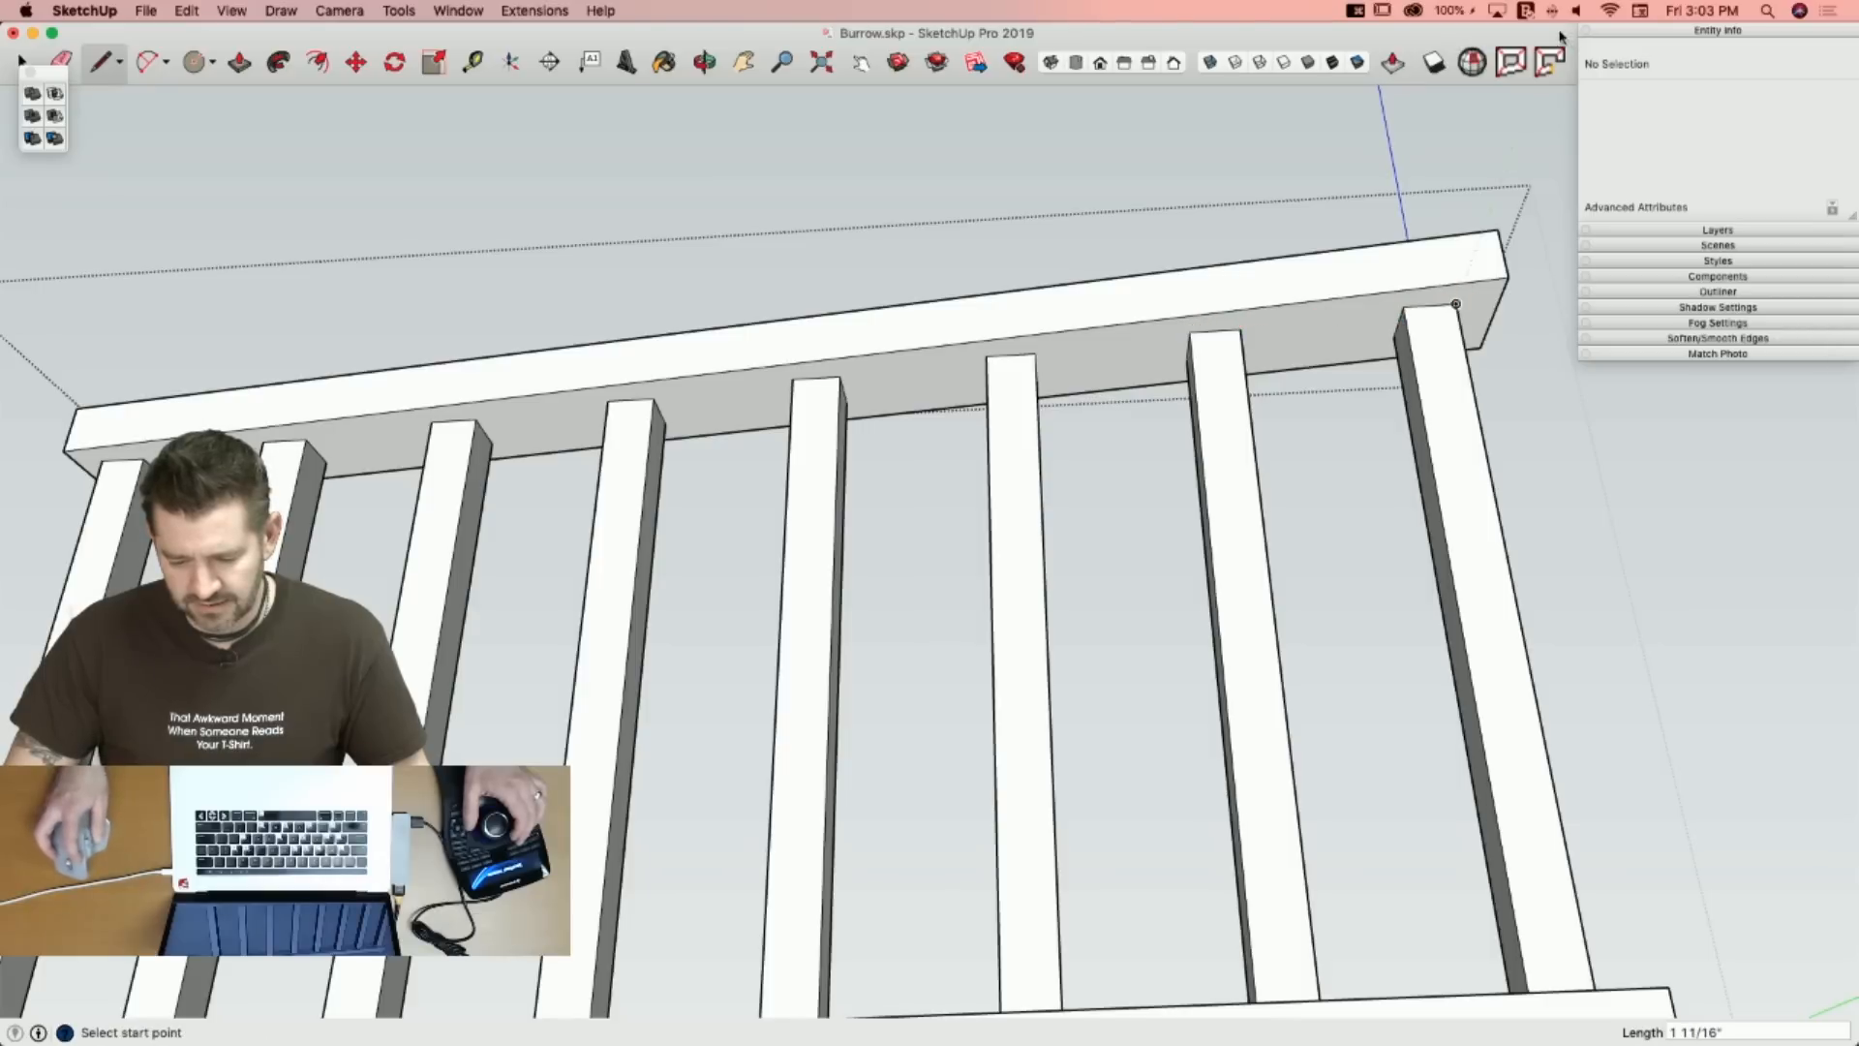
Inspect the railing with Solid Inspector², fix its internal faces, and leave the group.
click(1472, 62)
click(516, 228)
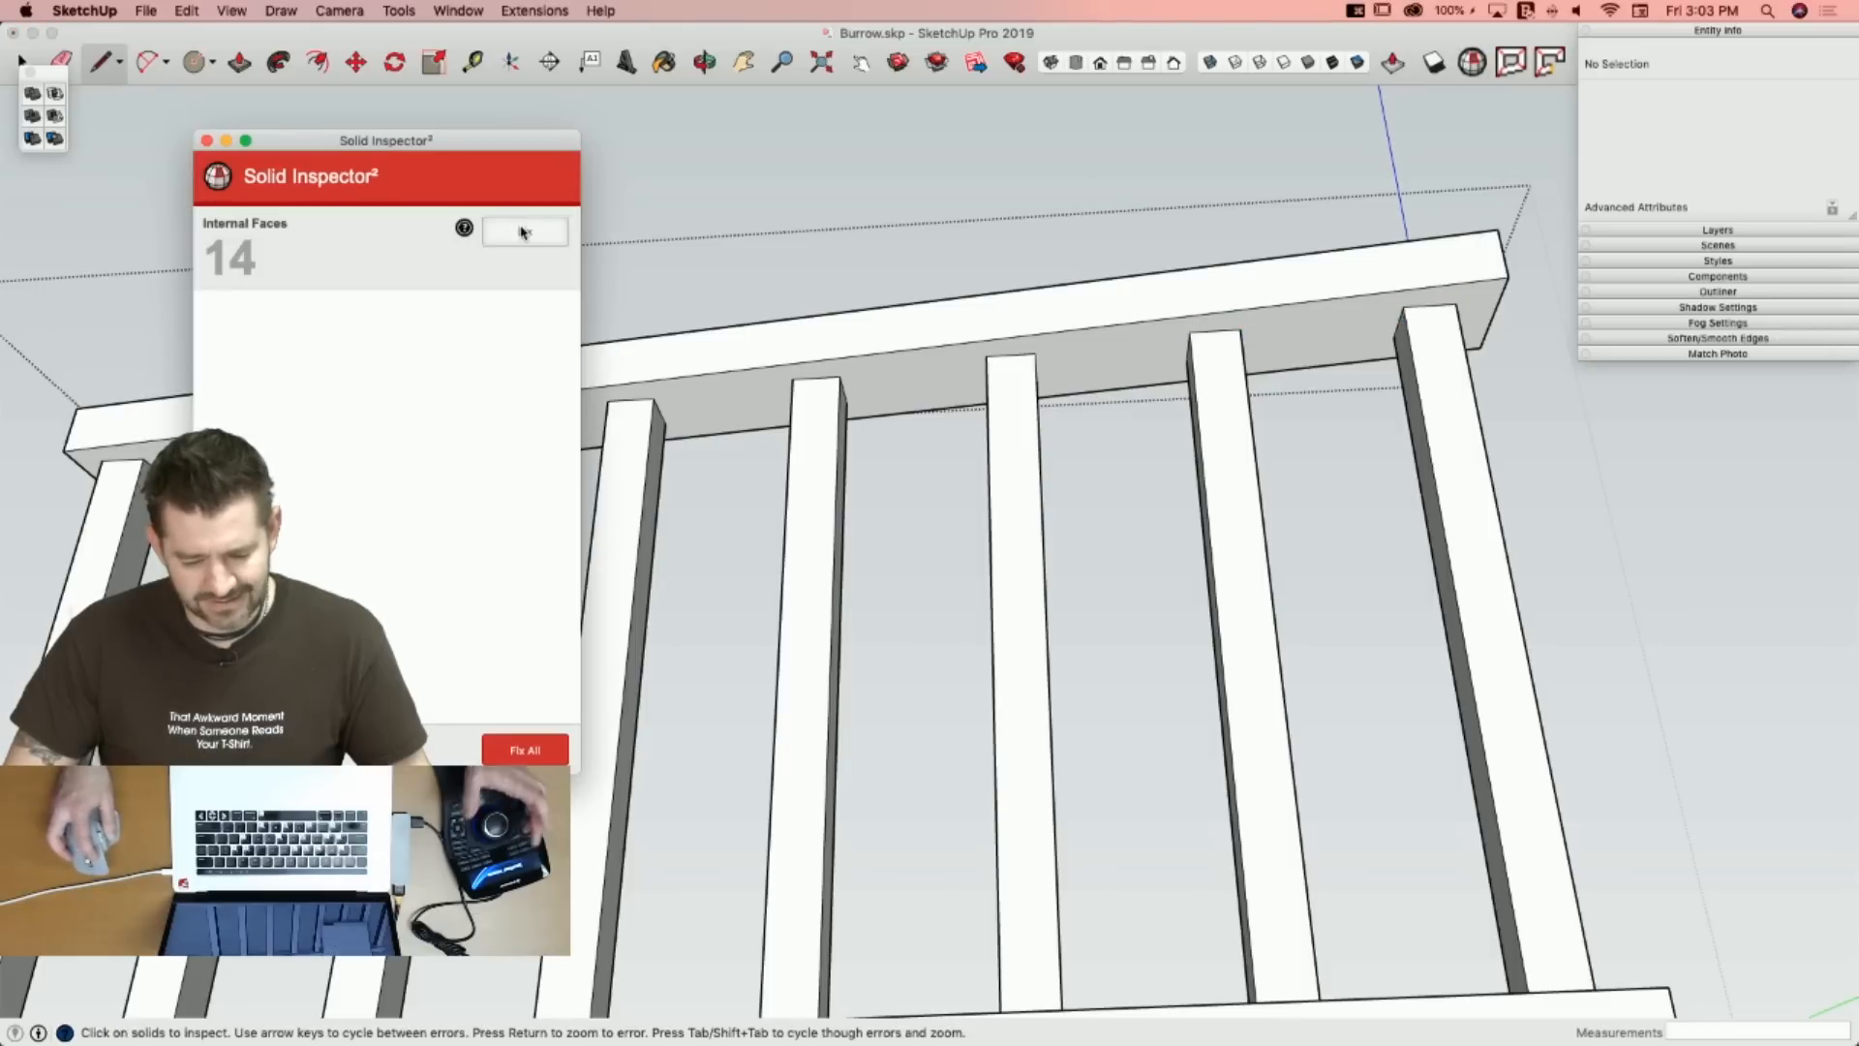
click(206, 141)
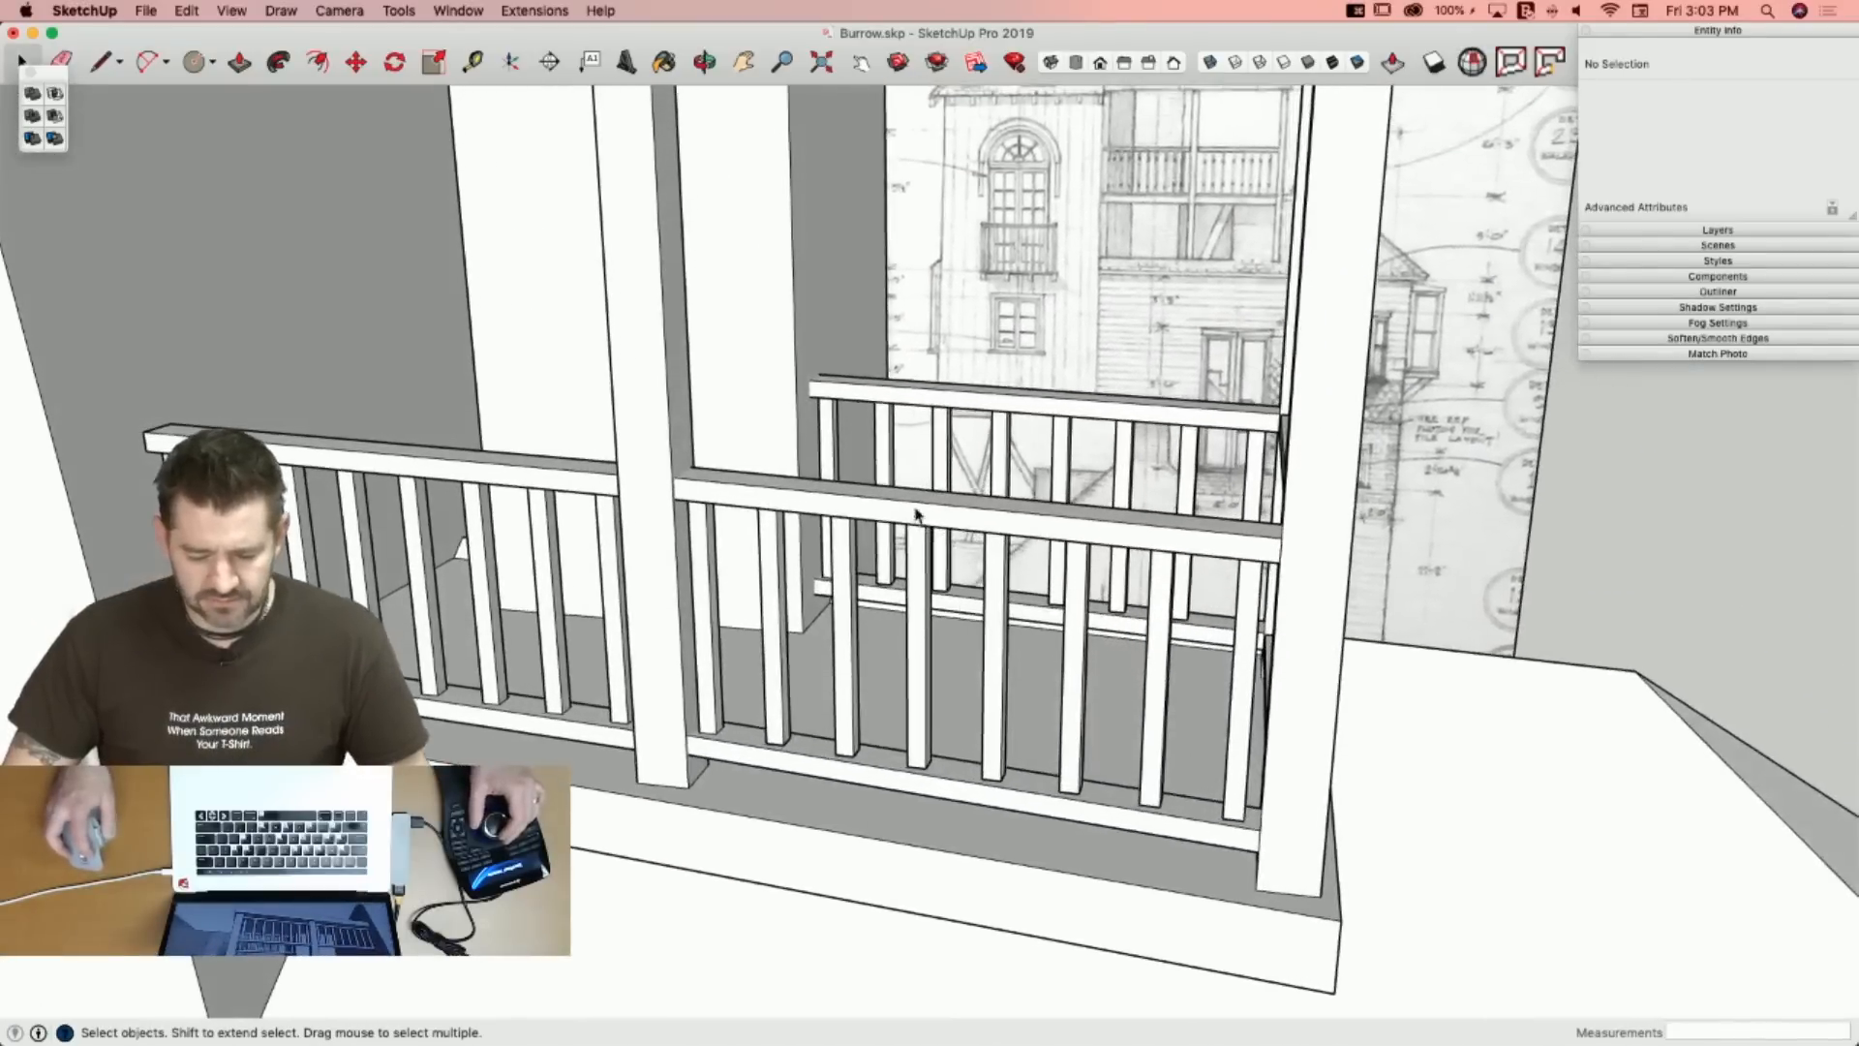
Delete the unrepaired railing in the adjacent front bay and the matching one on the opposite side of the porch.
click(915, 513)
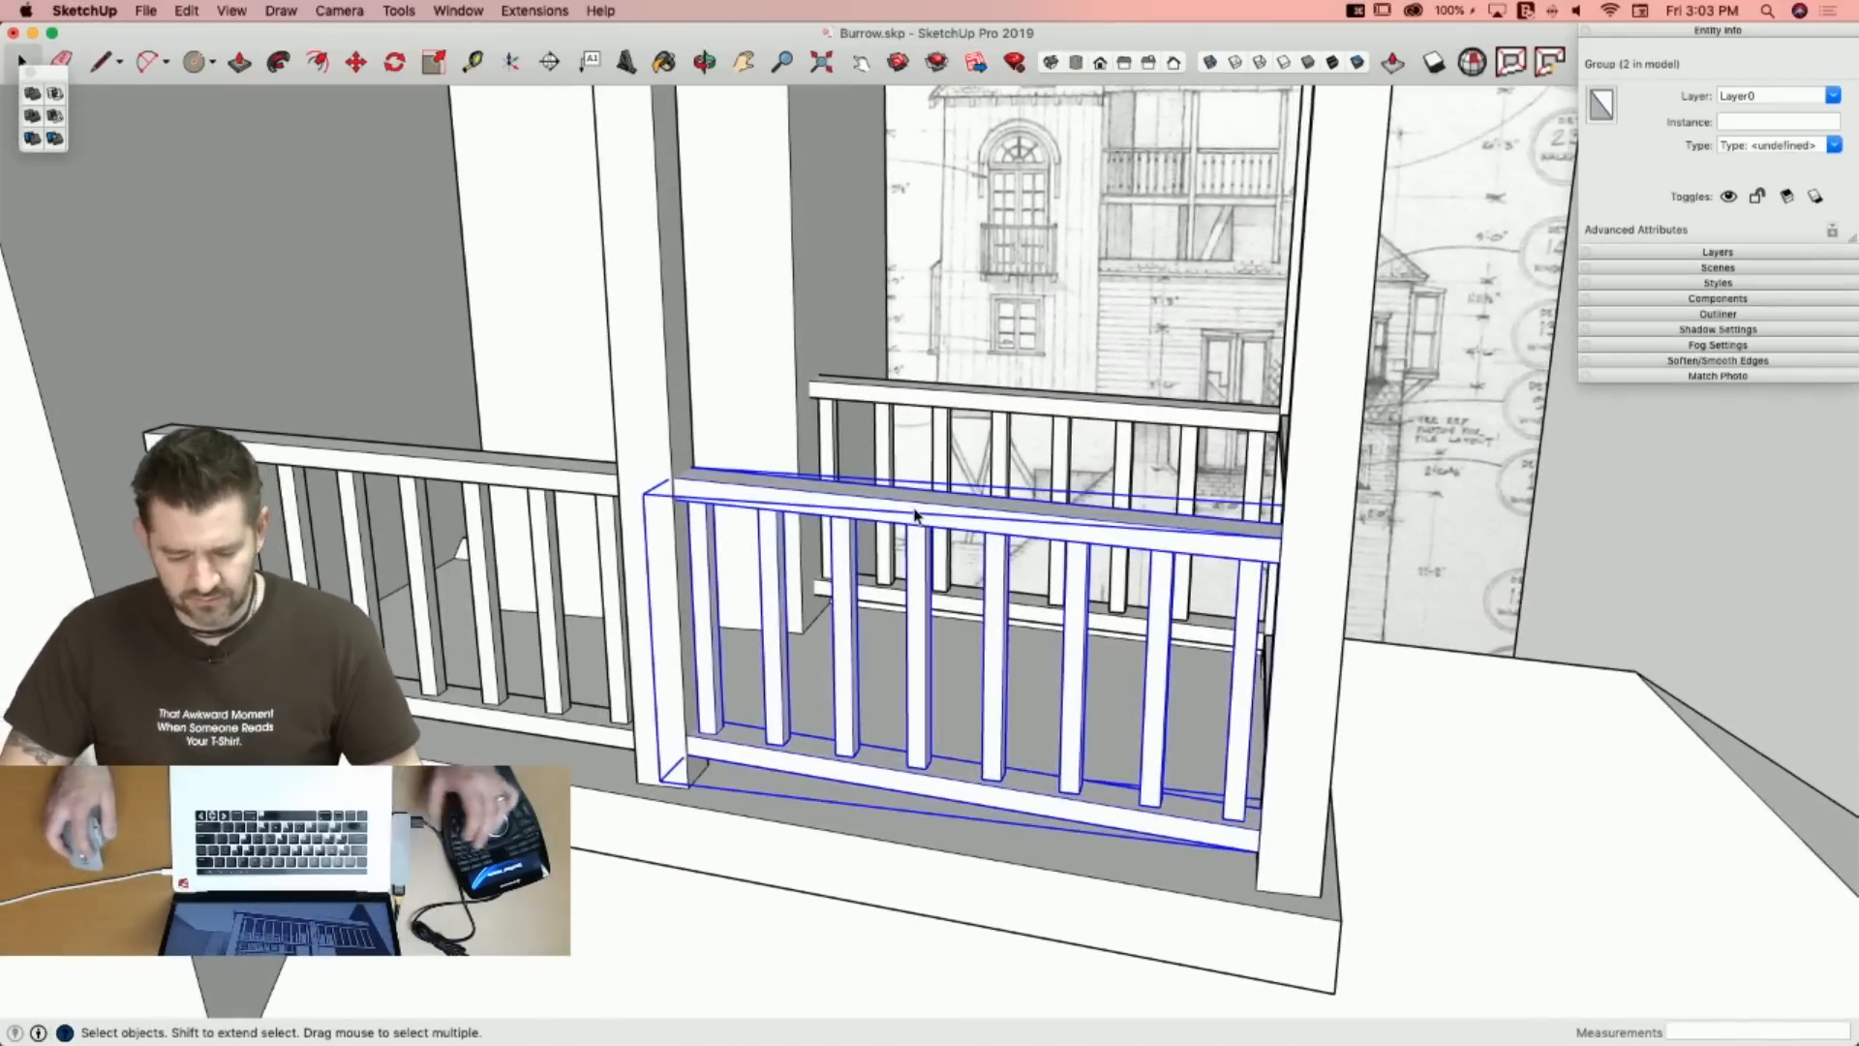
key(BackSpace)
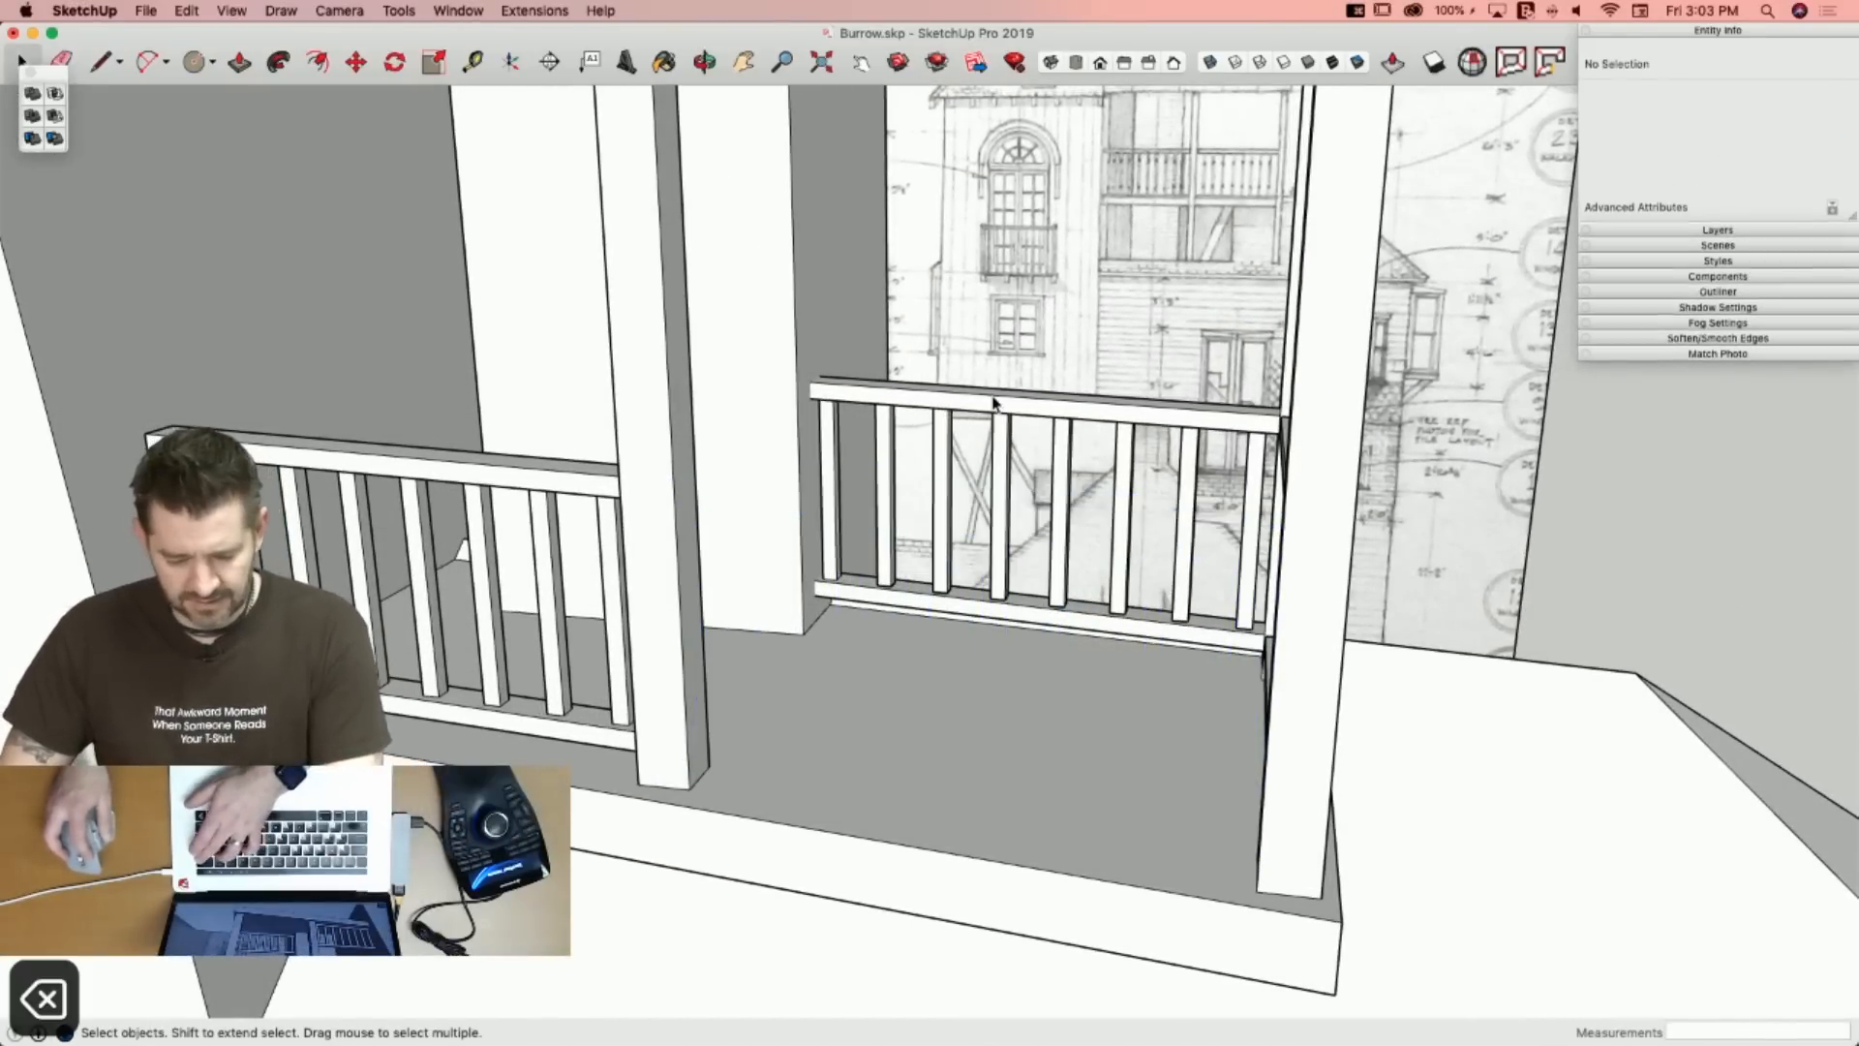
click(995, 403)
key(BackSpace)
Copy the repaired railing about 4' 8 1/4" over into the empty adjacent bay, using the post corners as reference points.
click(598, 524)
key(m)
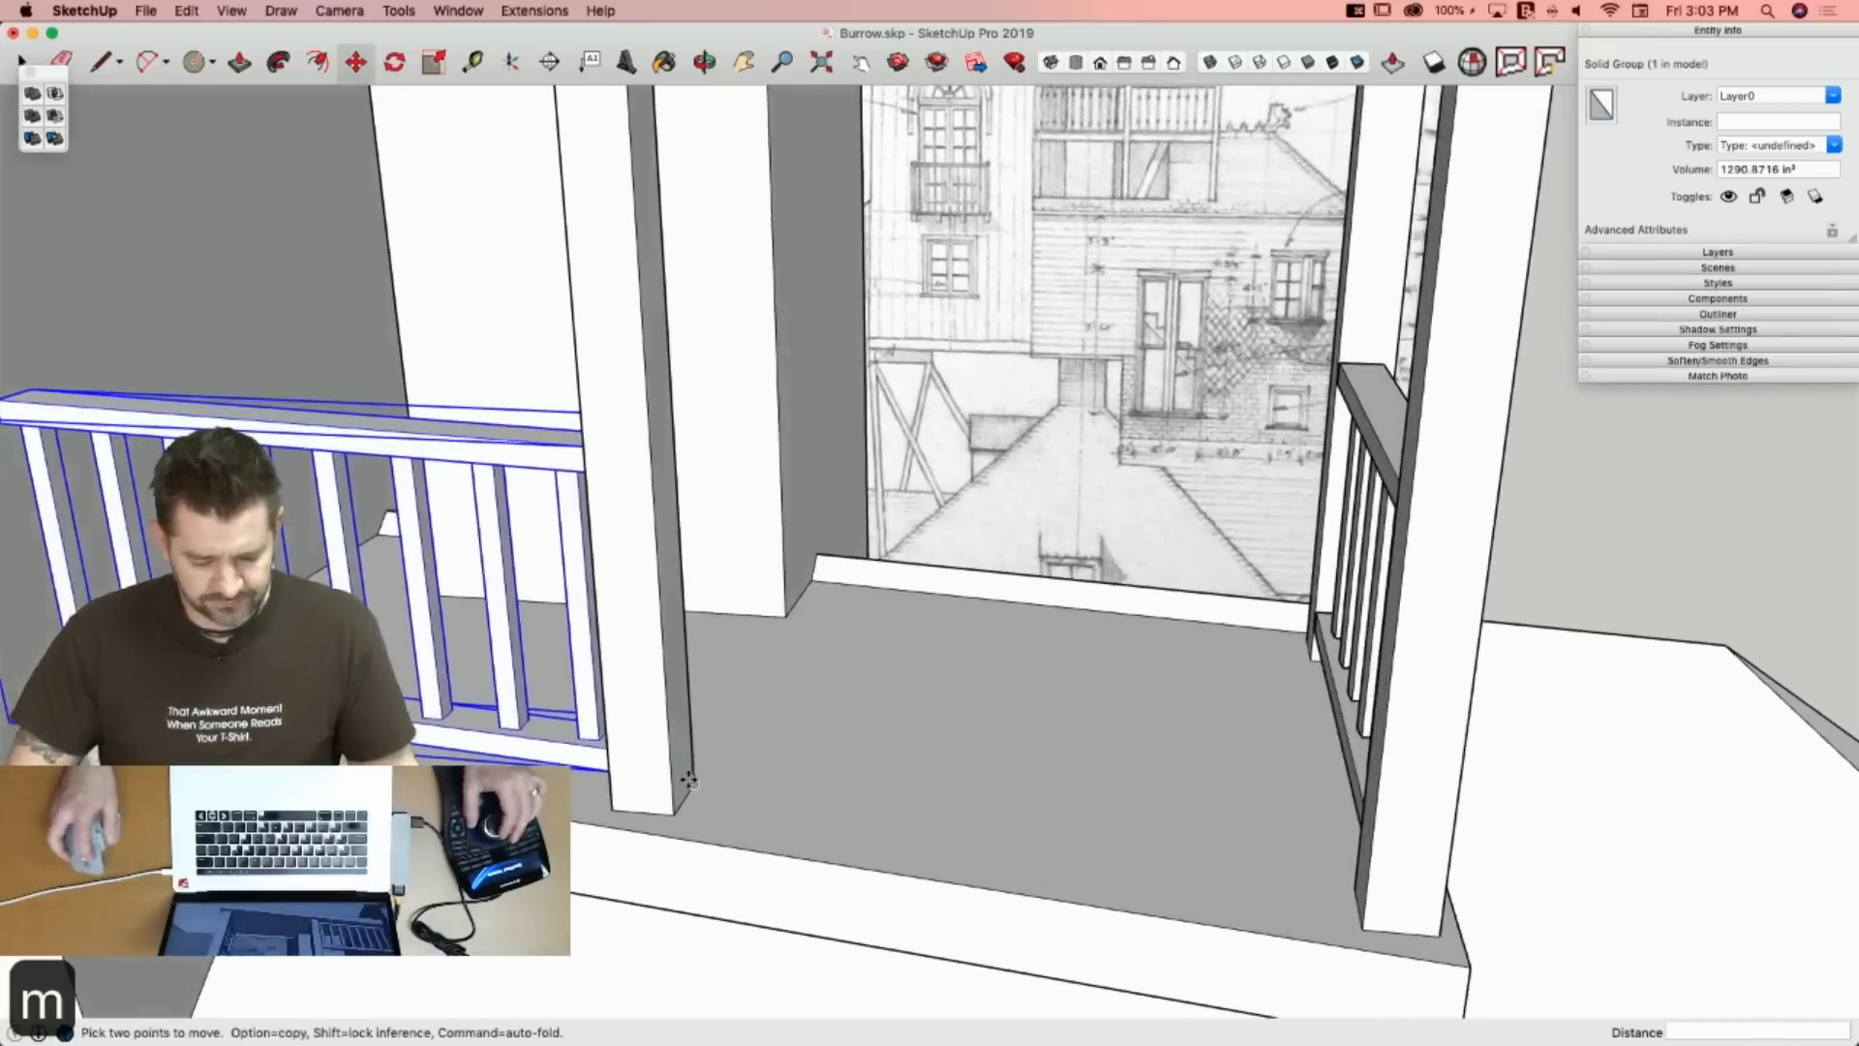
click(674, 808)
key(alt)
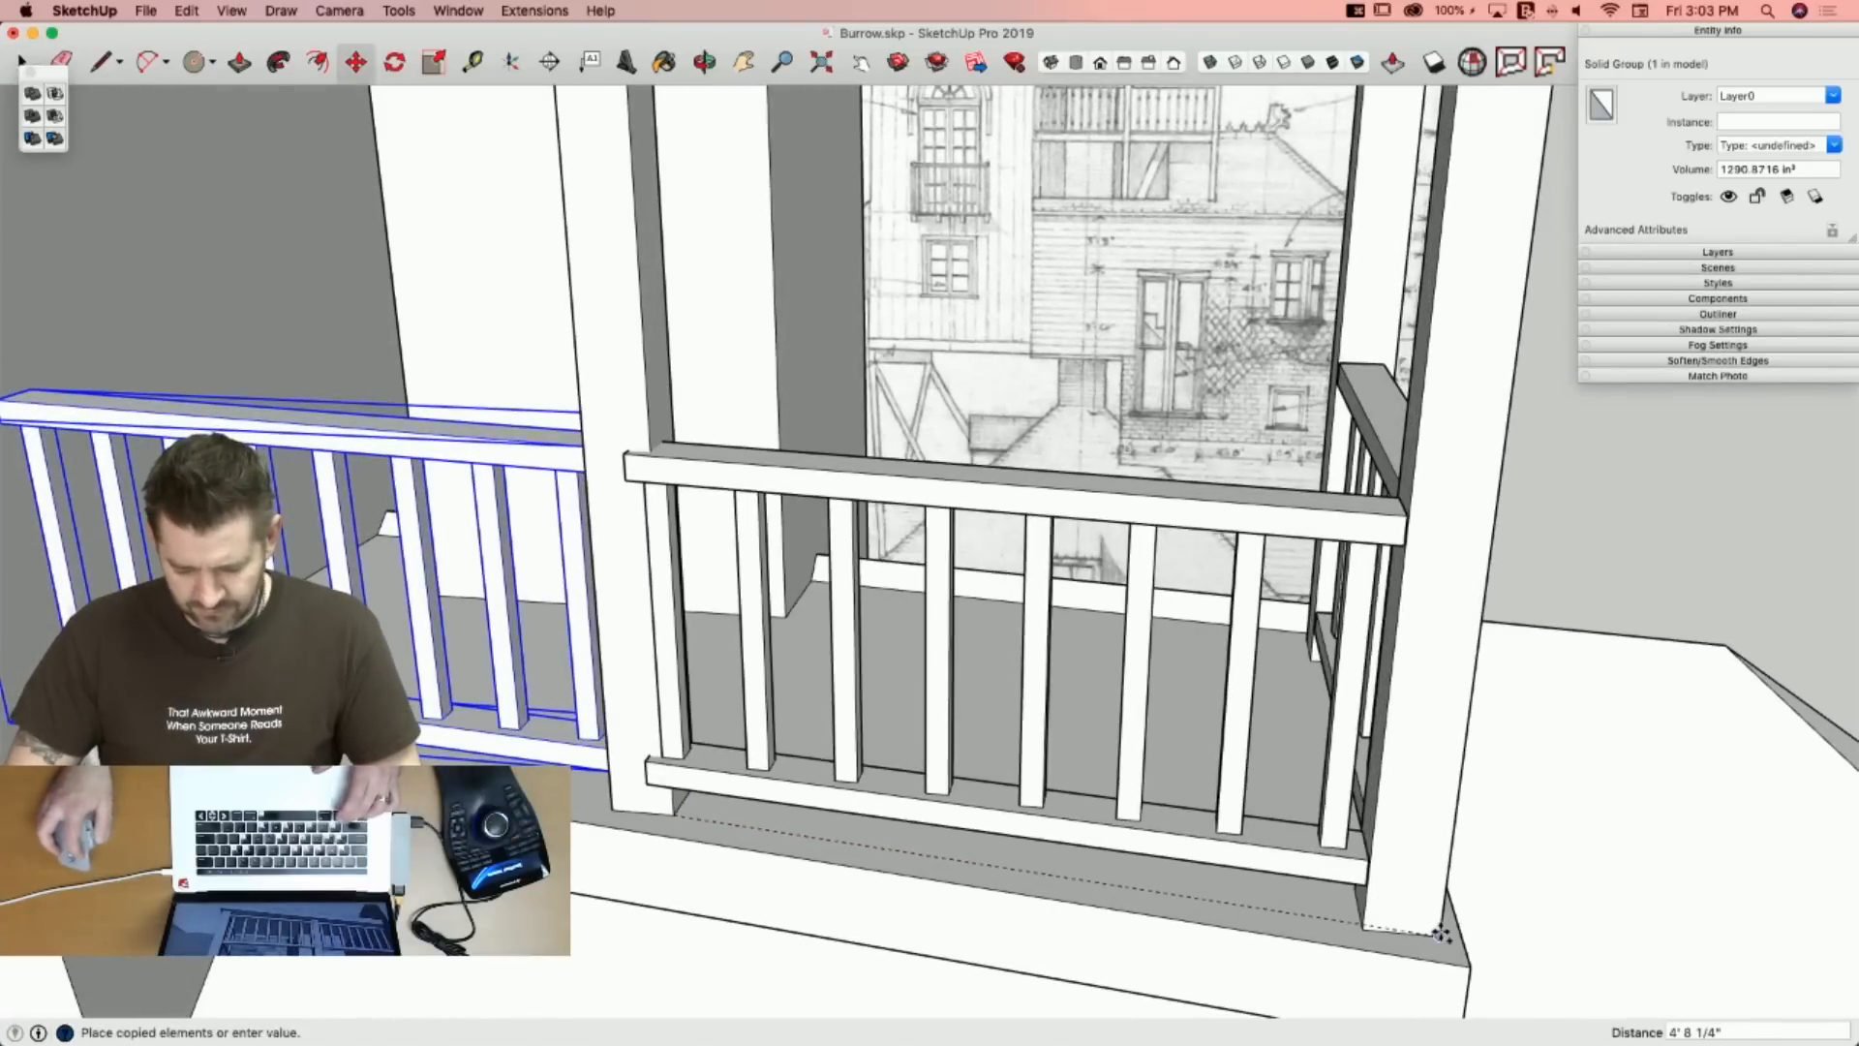
click(1441, 935)
Rotate the copied railing 2 degrees about its end at the corner post.
key(q)
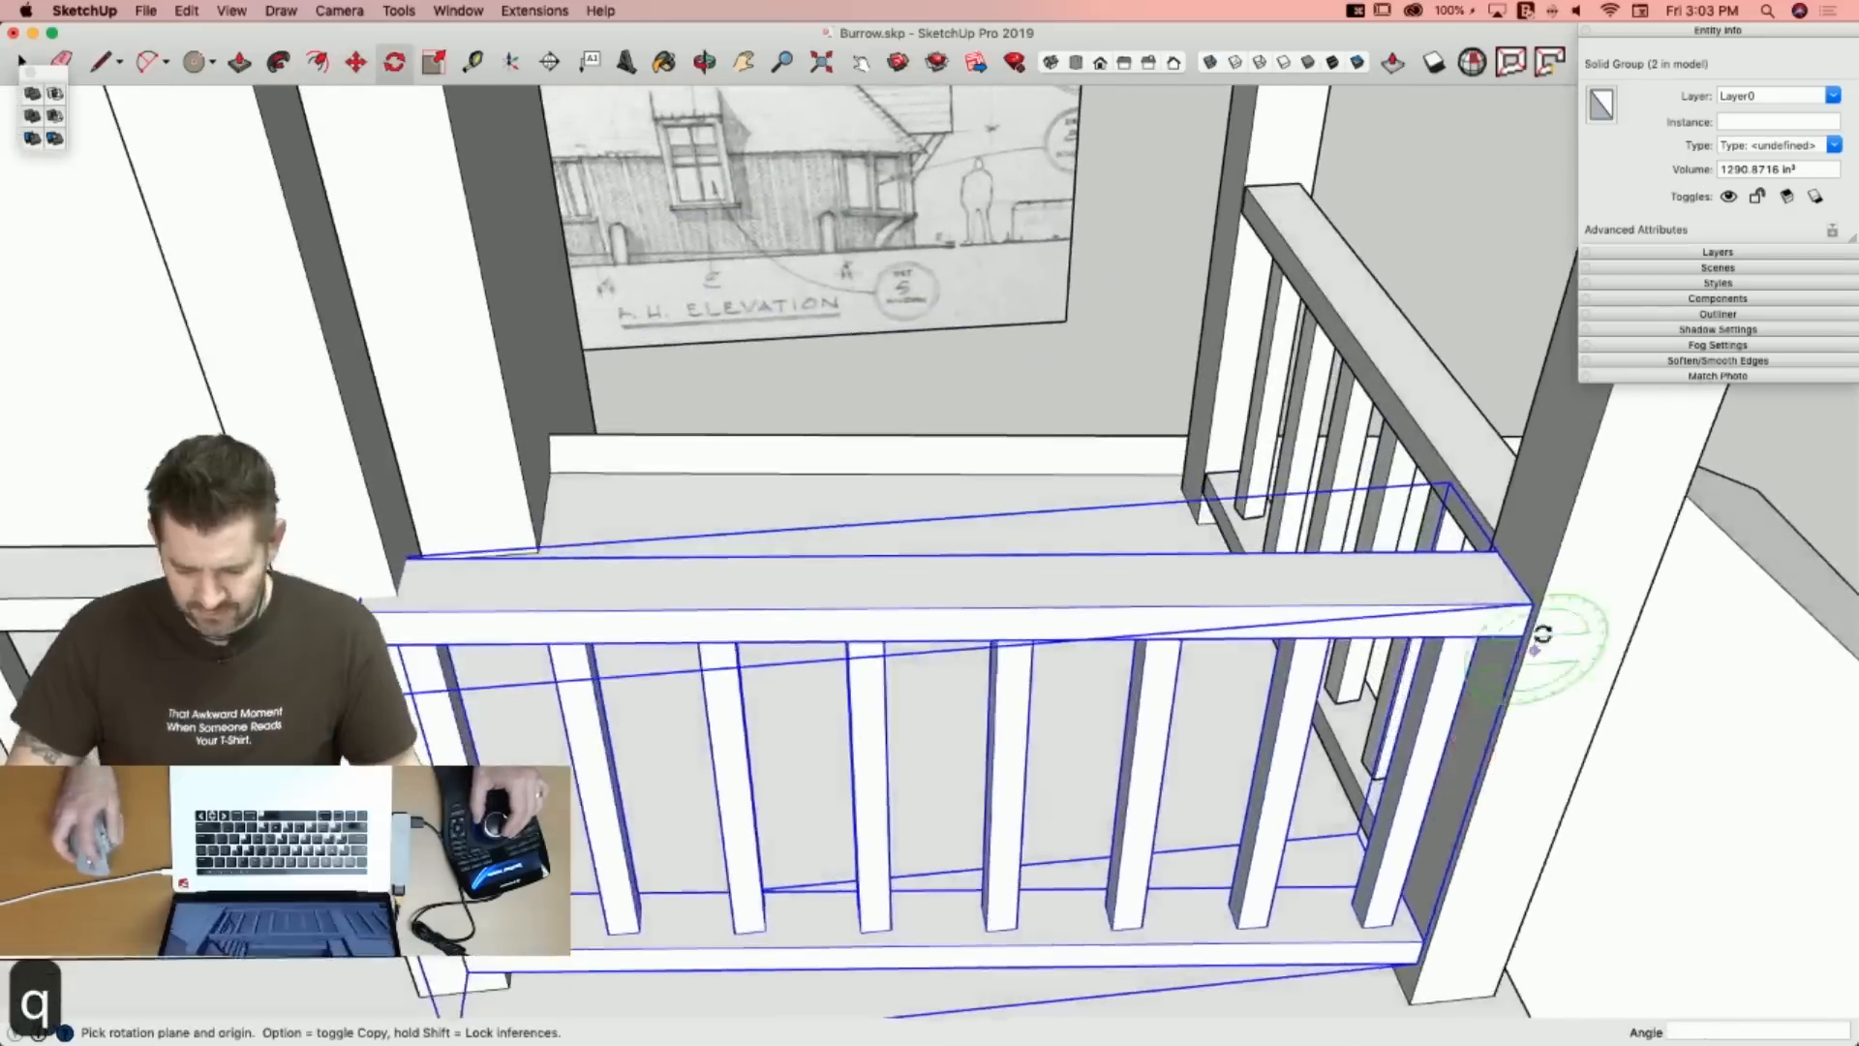
click(1527, 603)
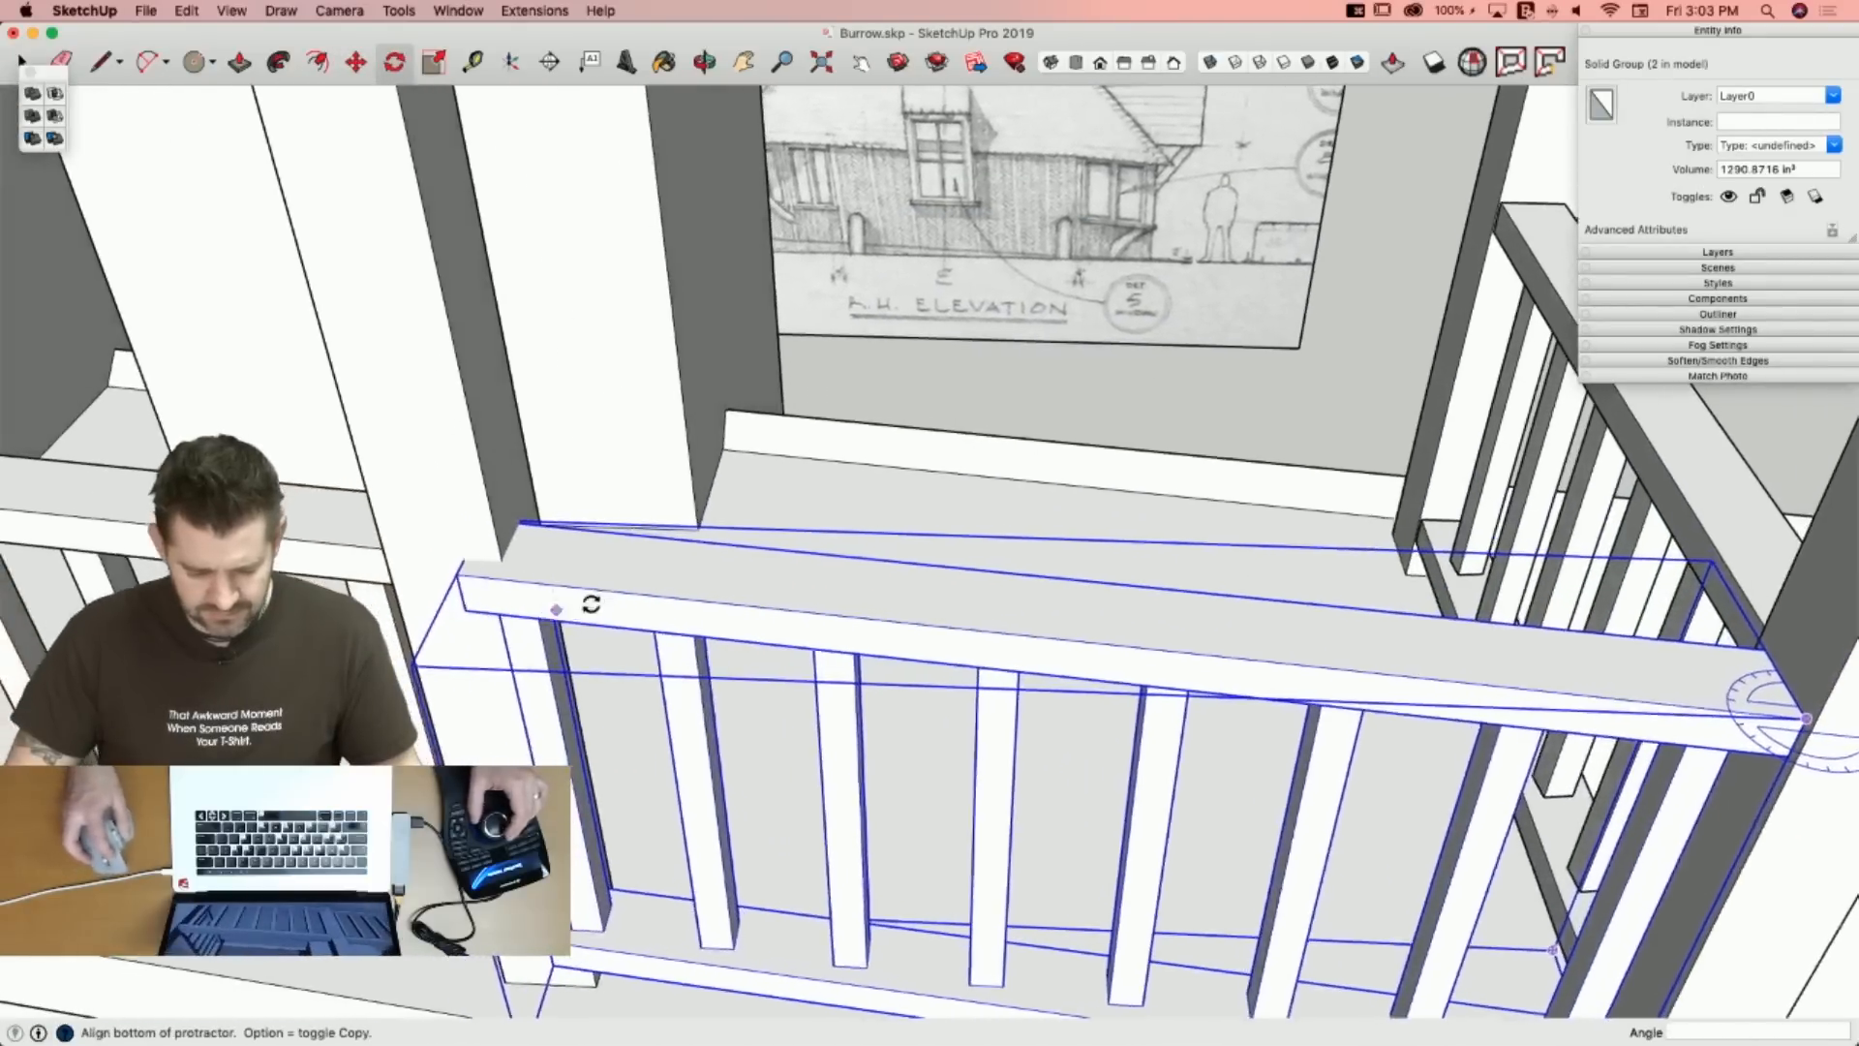
click(592, 588)
text(2)
key(Return)
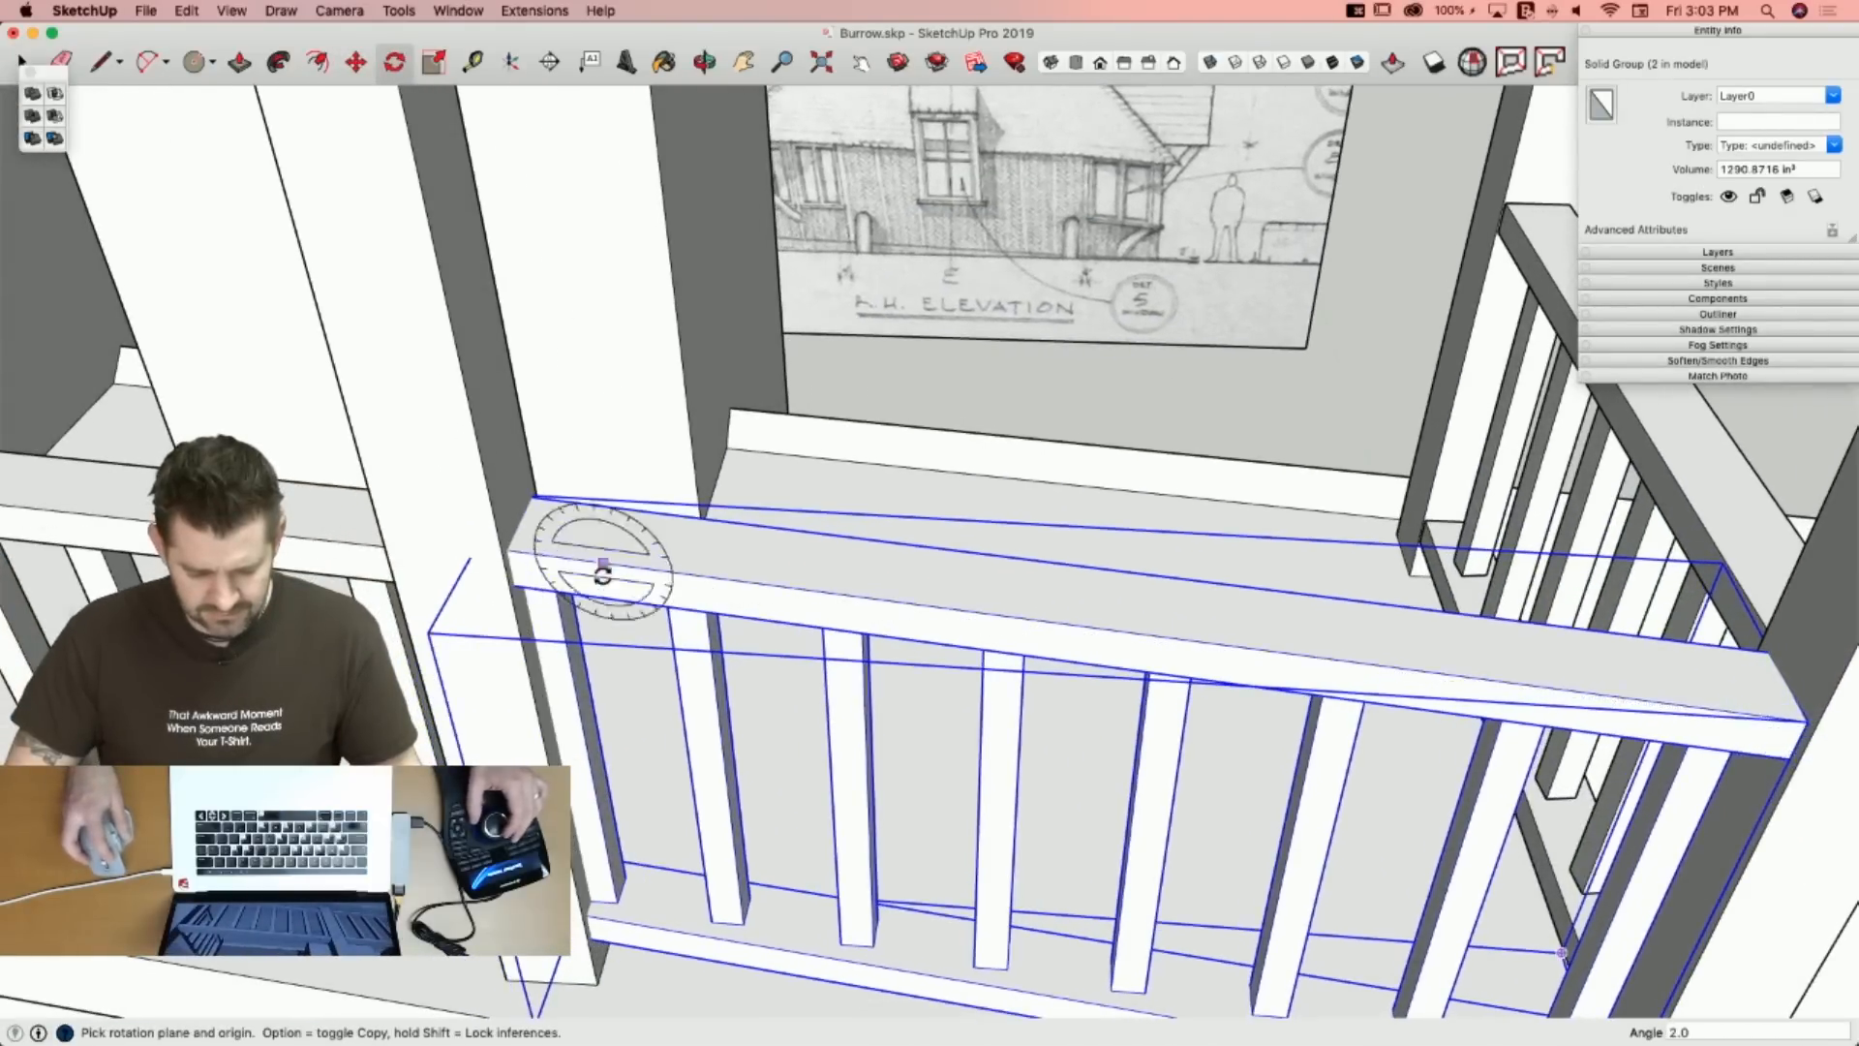
Scale the copied railing slightly narrower along the red axis to fit between the posts and adjust its rotation.
key(s)
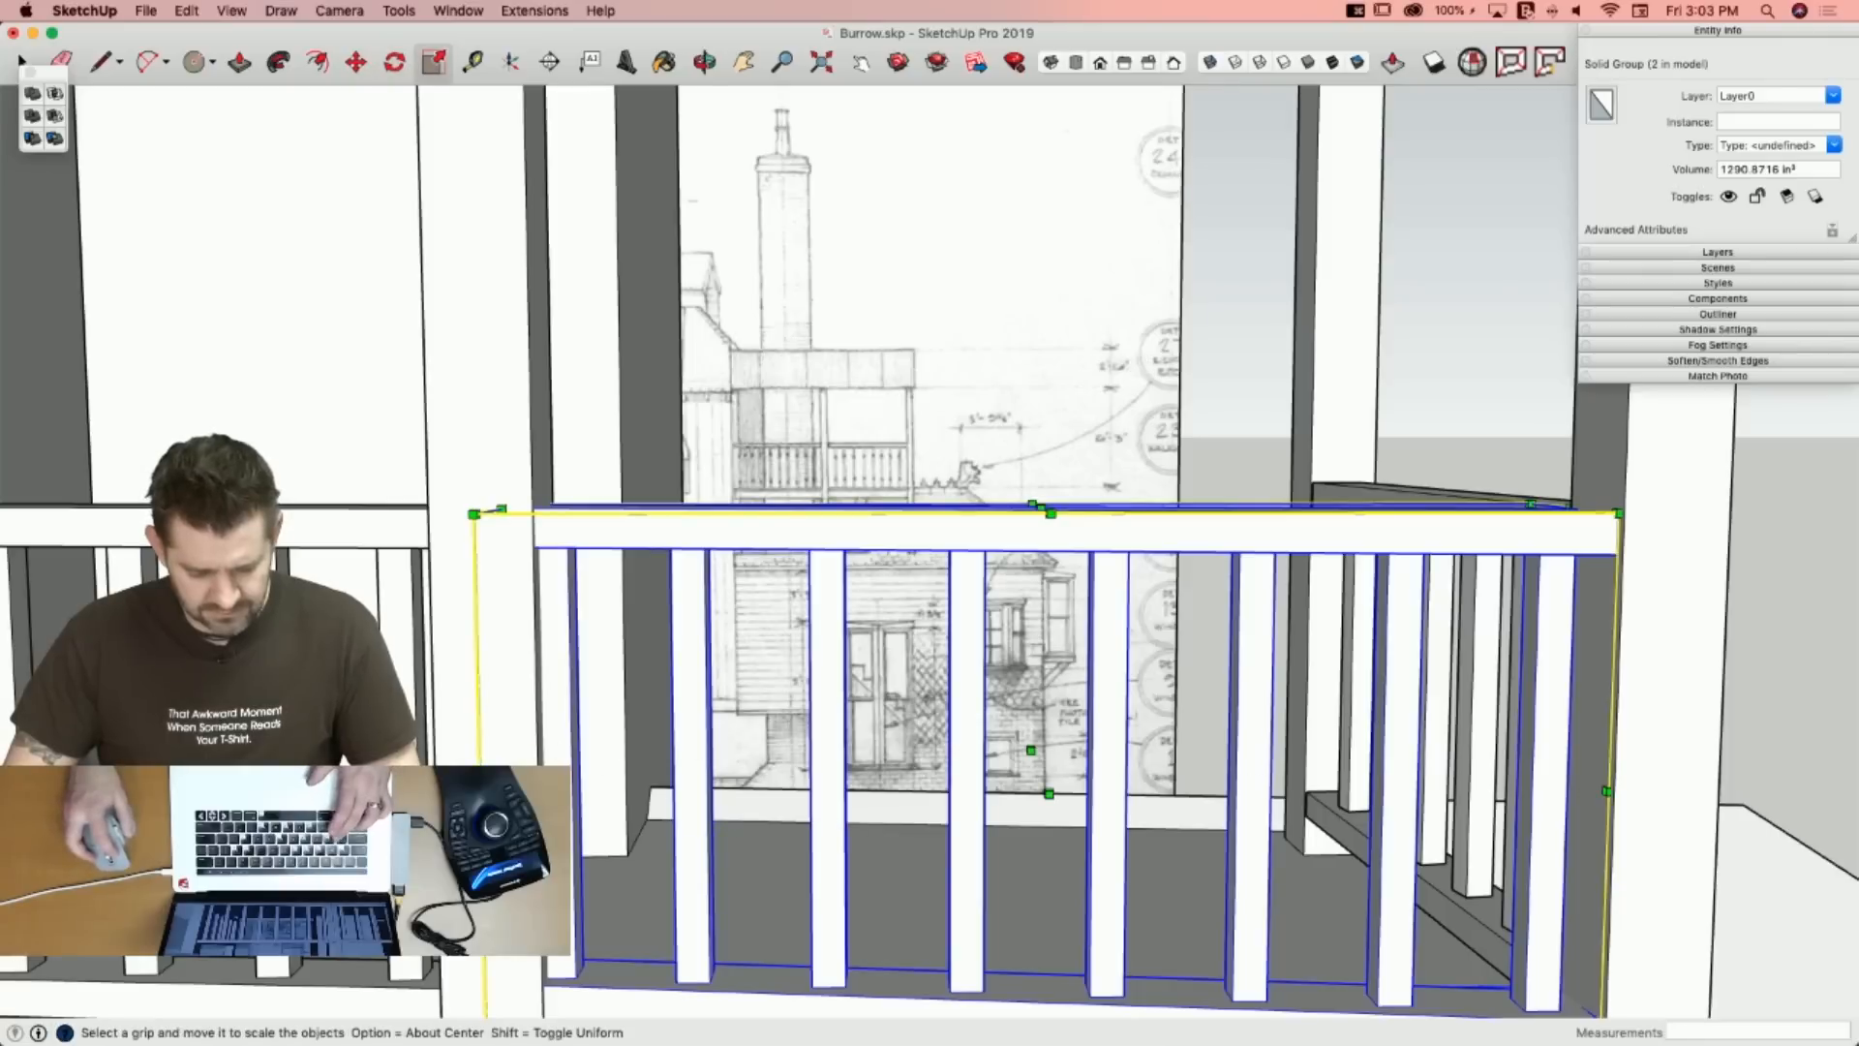
click(1561, 767)
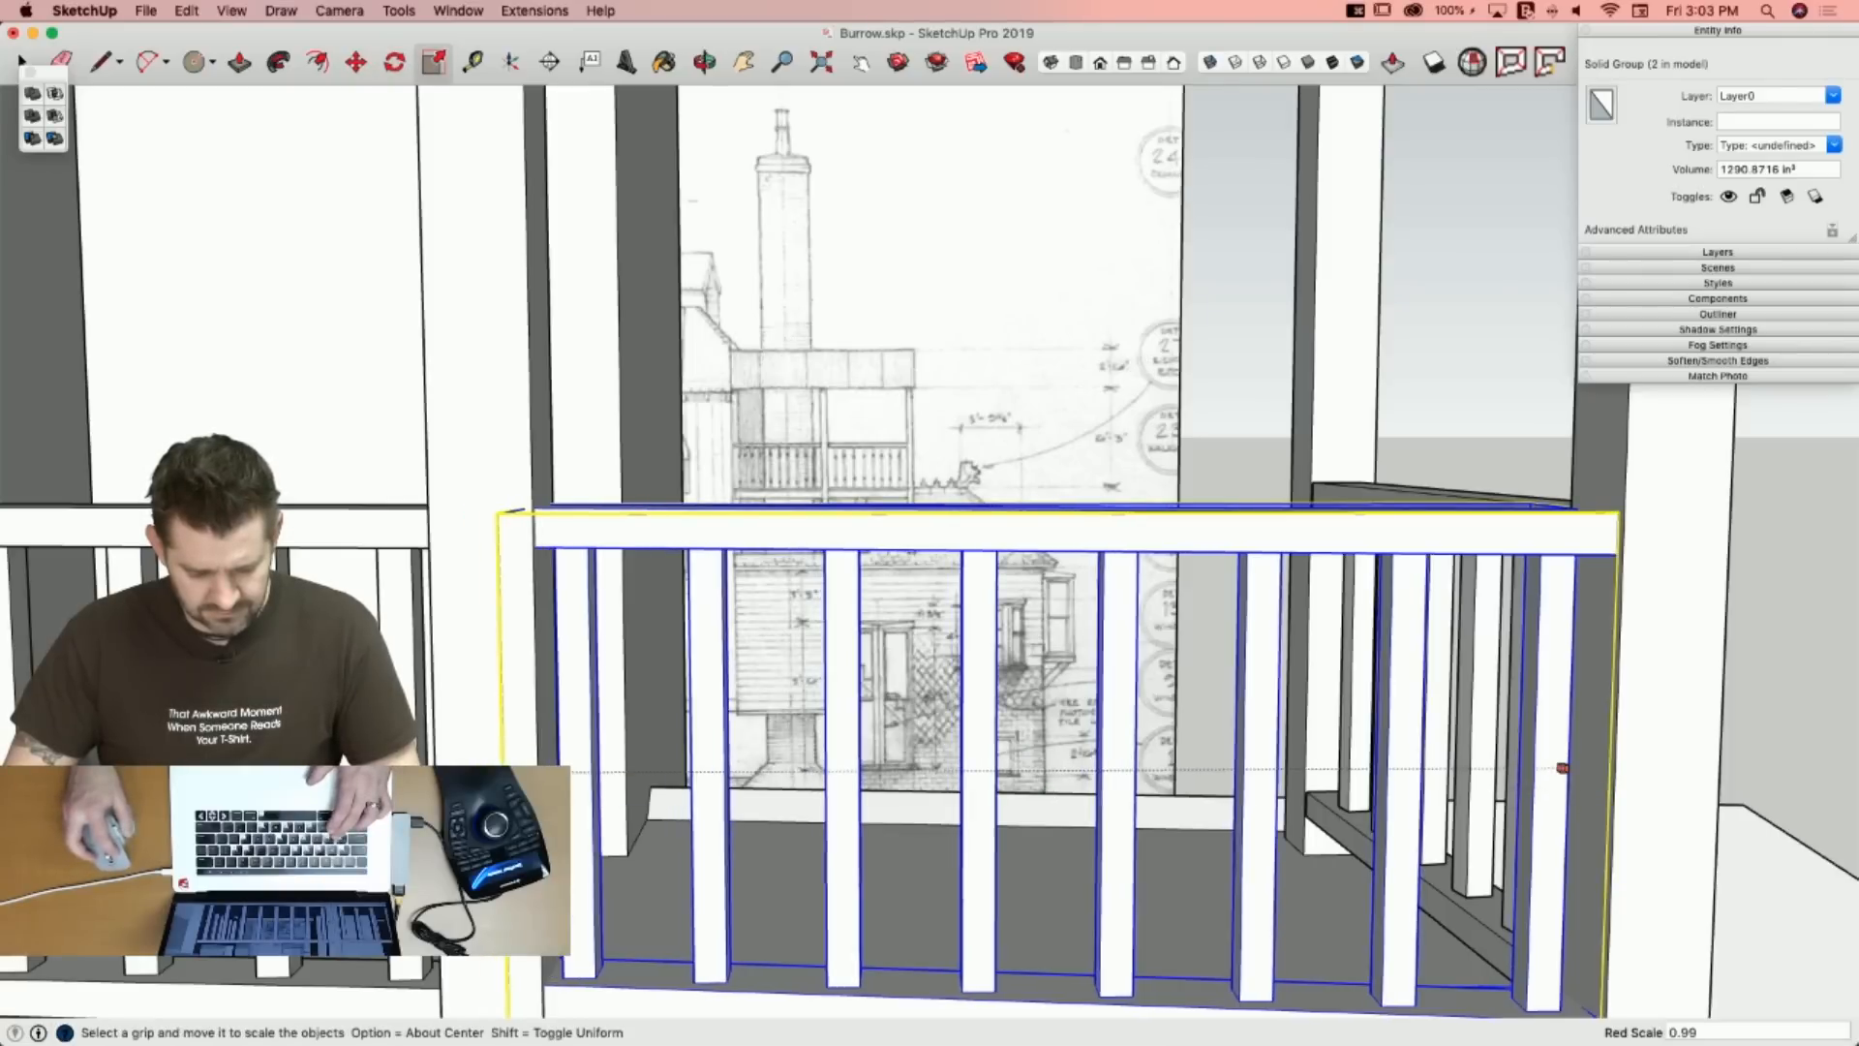
key(space)
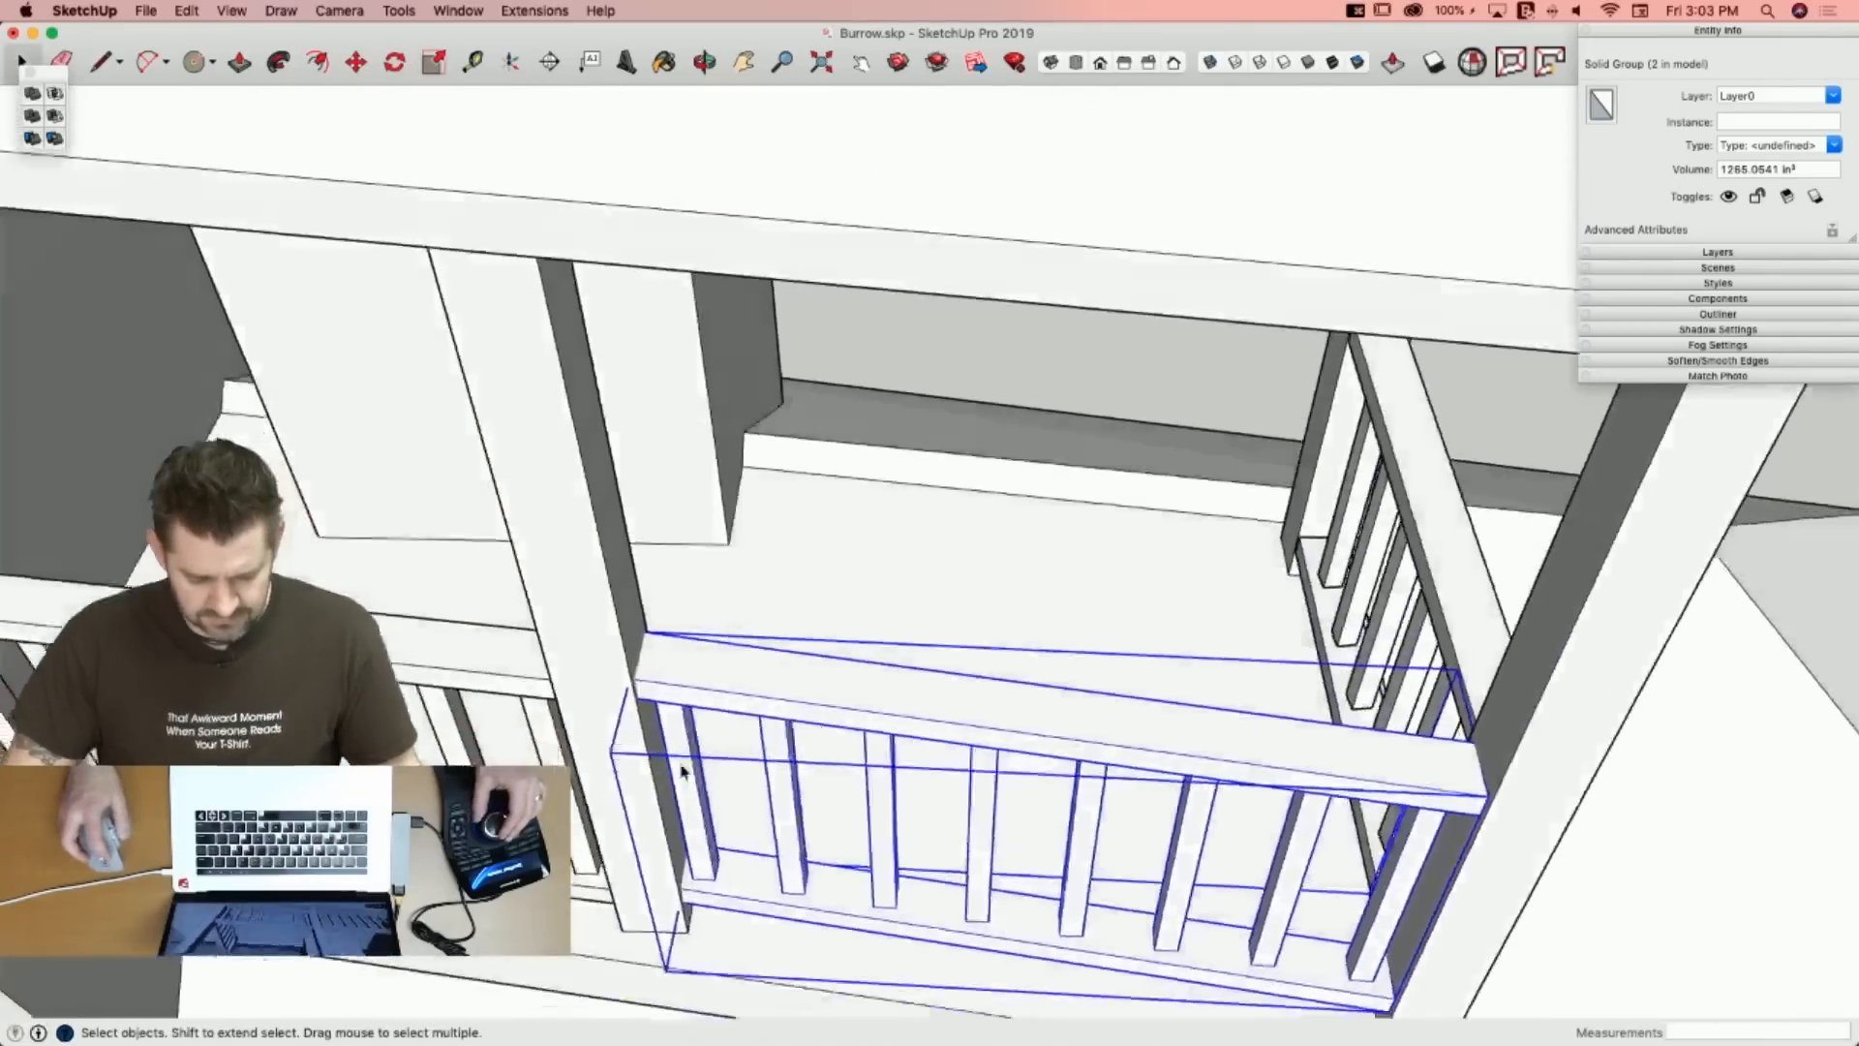
key(q)
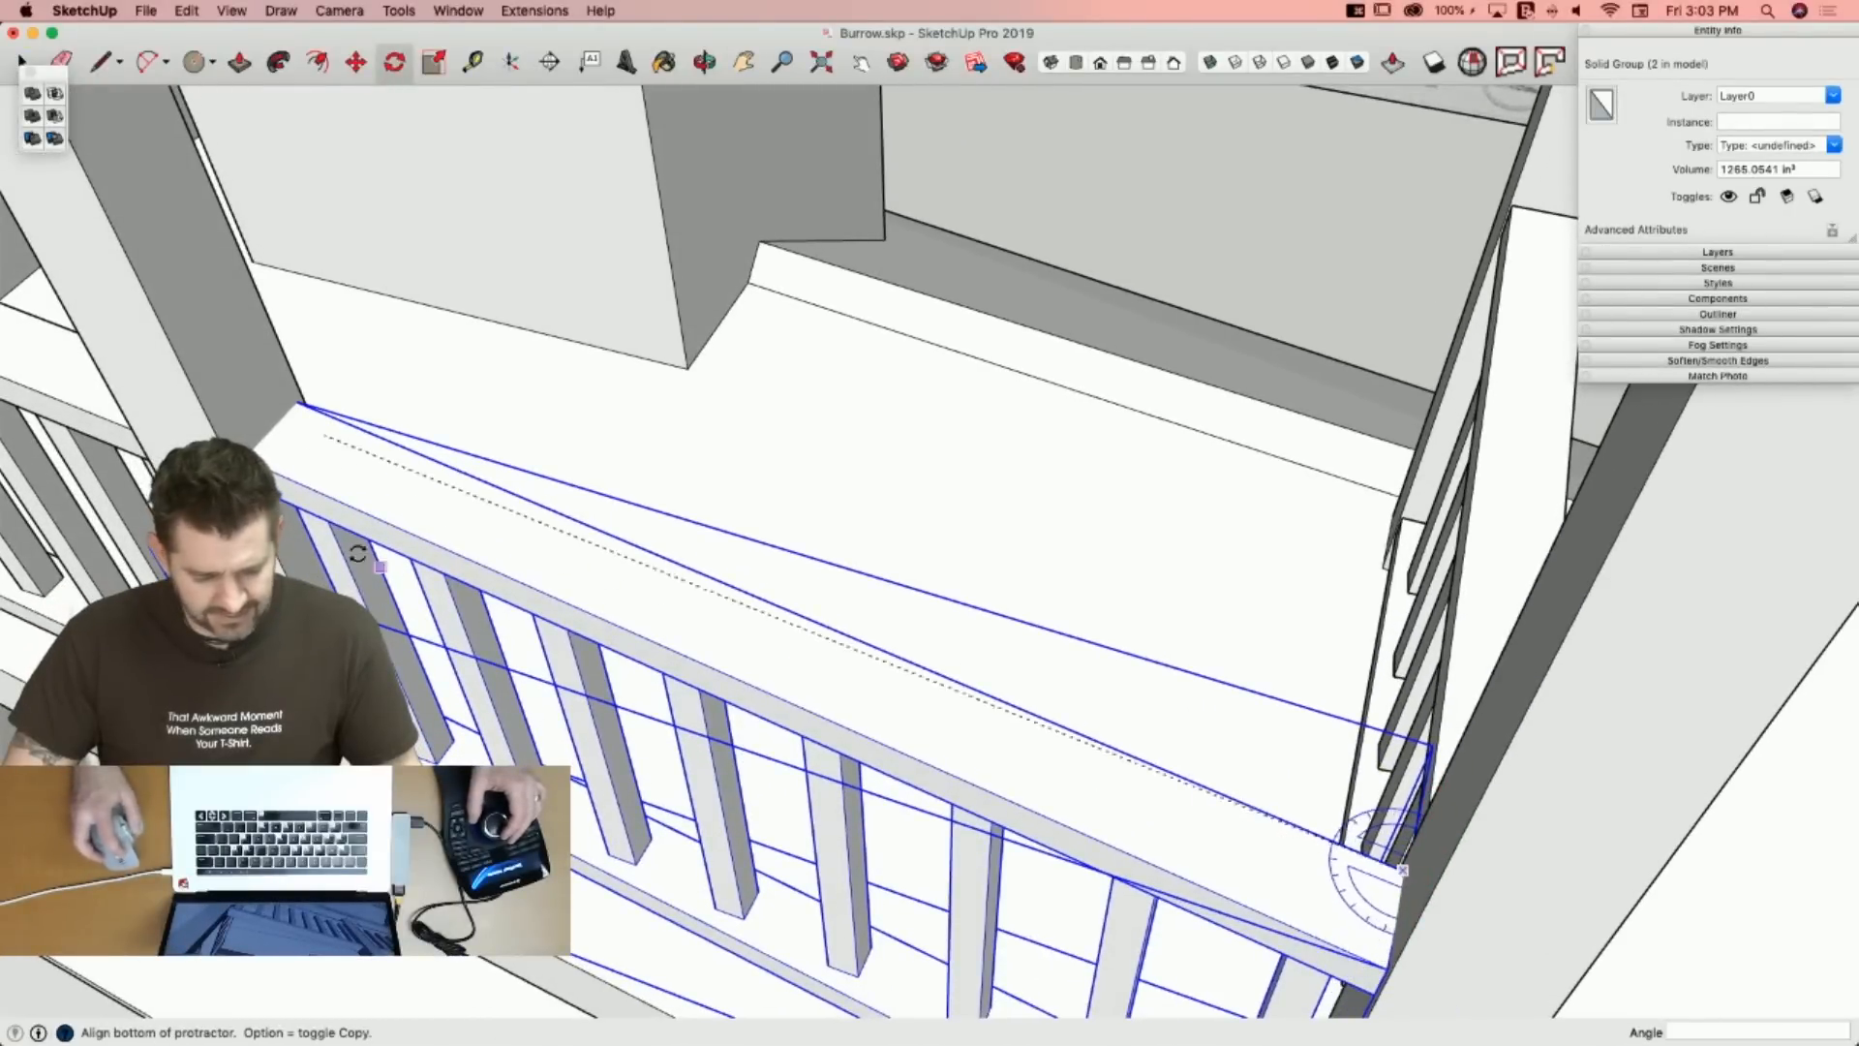
click(288, 452)
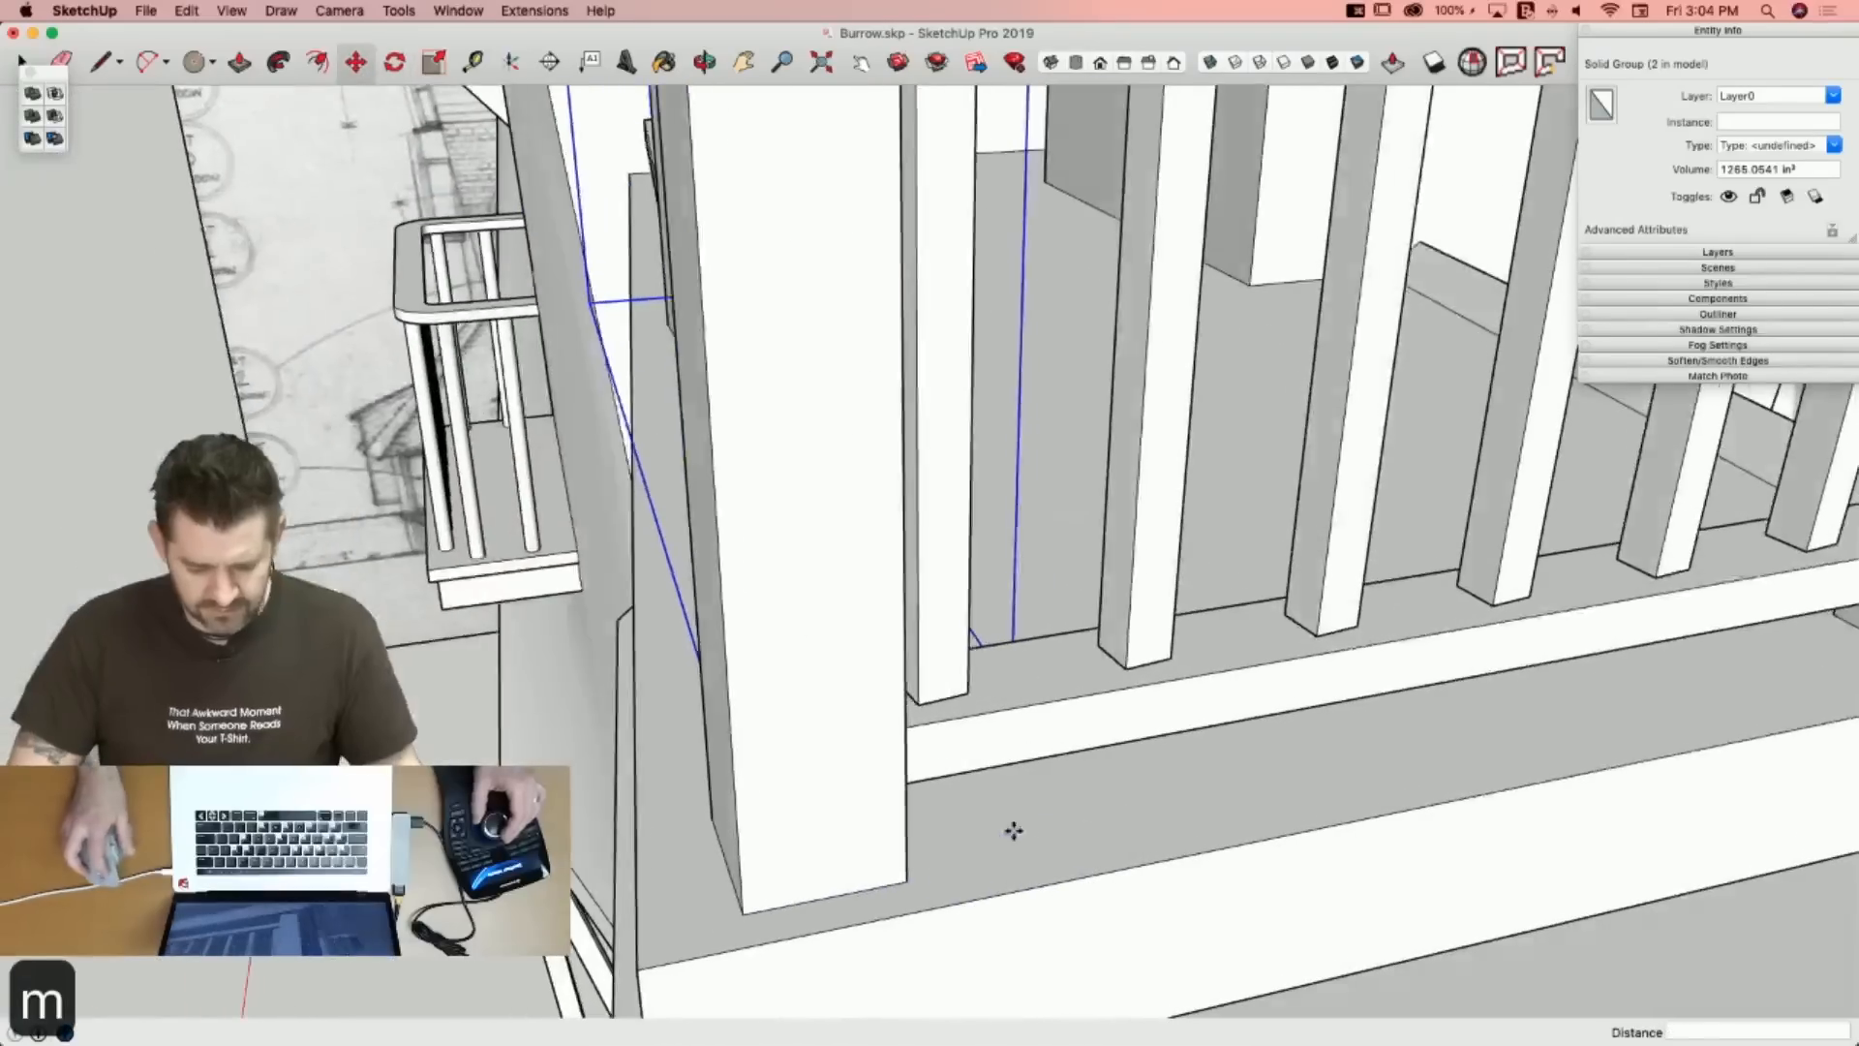
Copy the railing about 3' 10" across to the opposite side of the porch and stretch it to reach the house wall.
key(m)
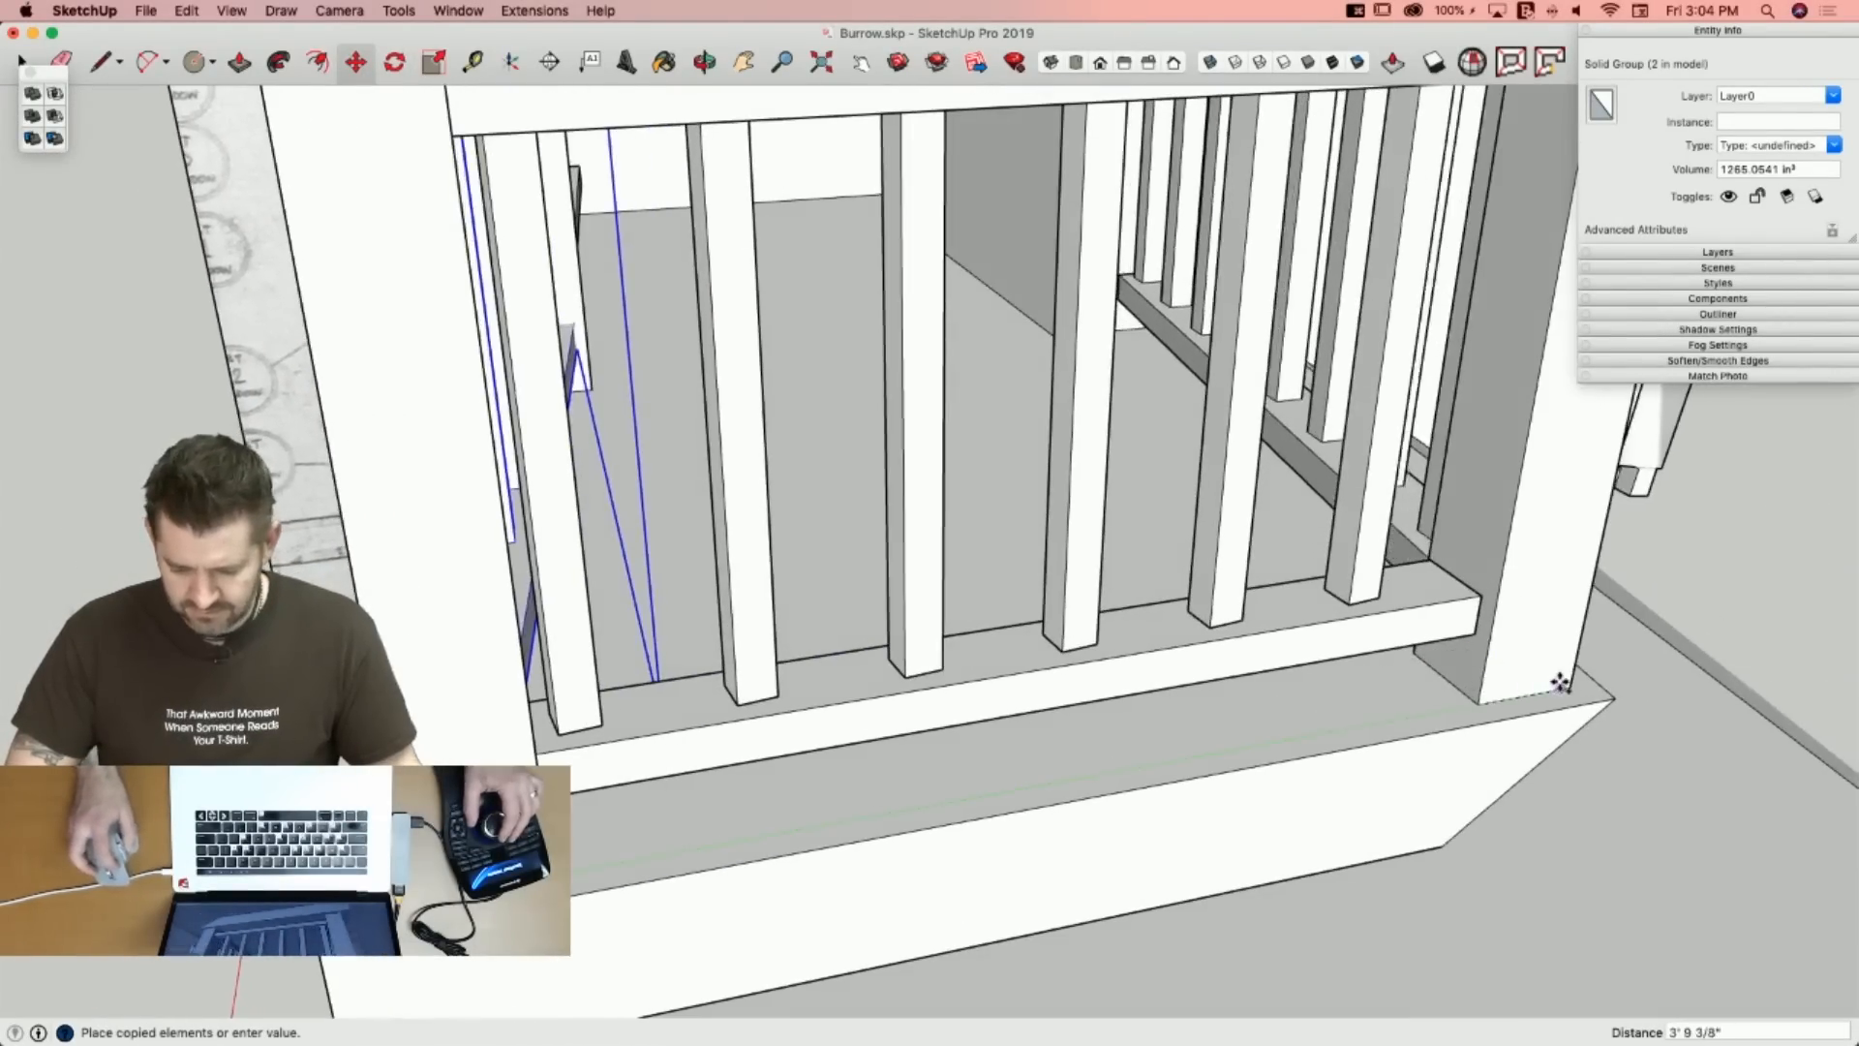
click(1568, 684)
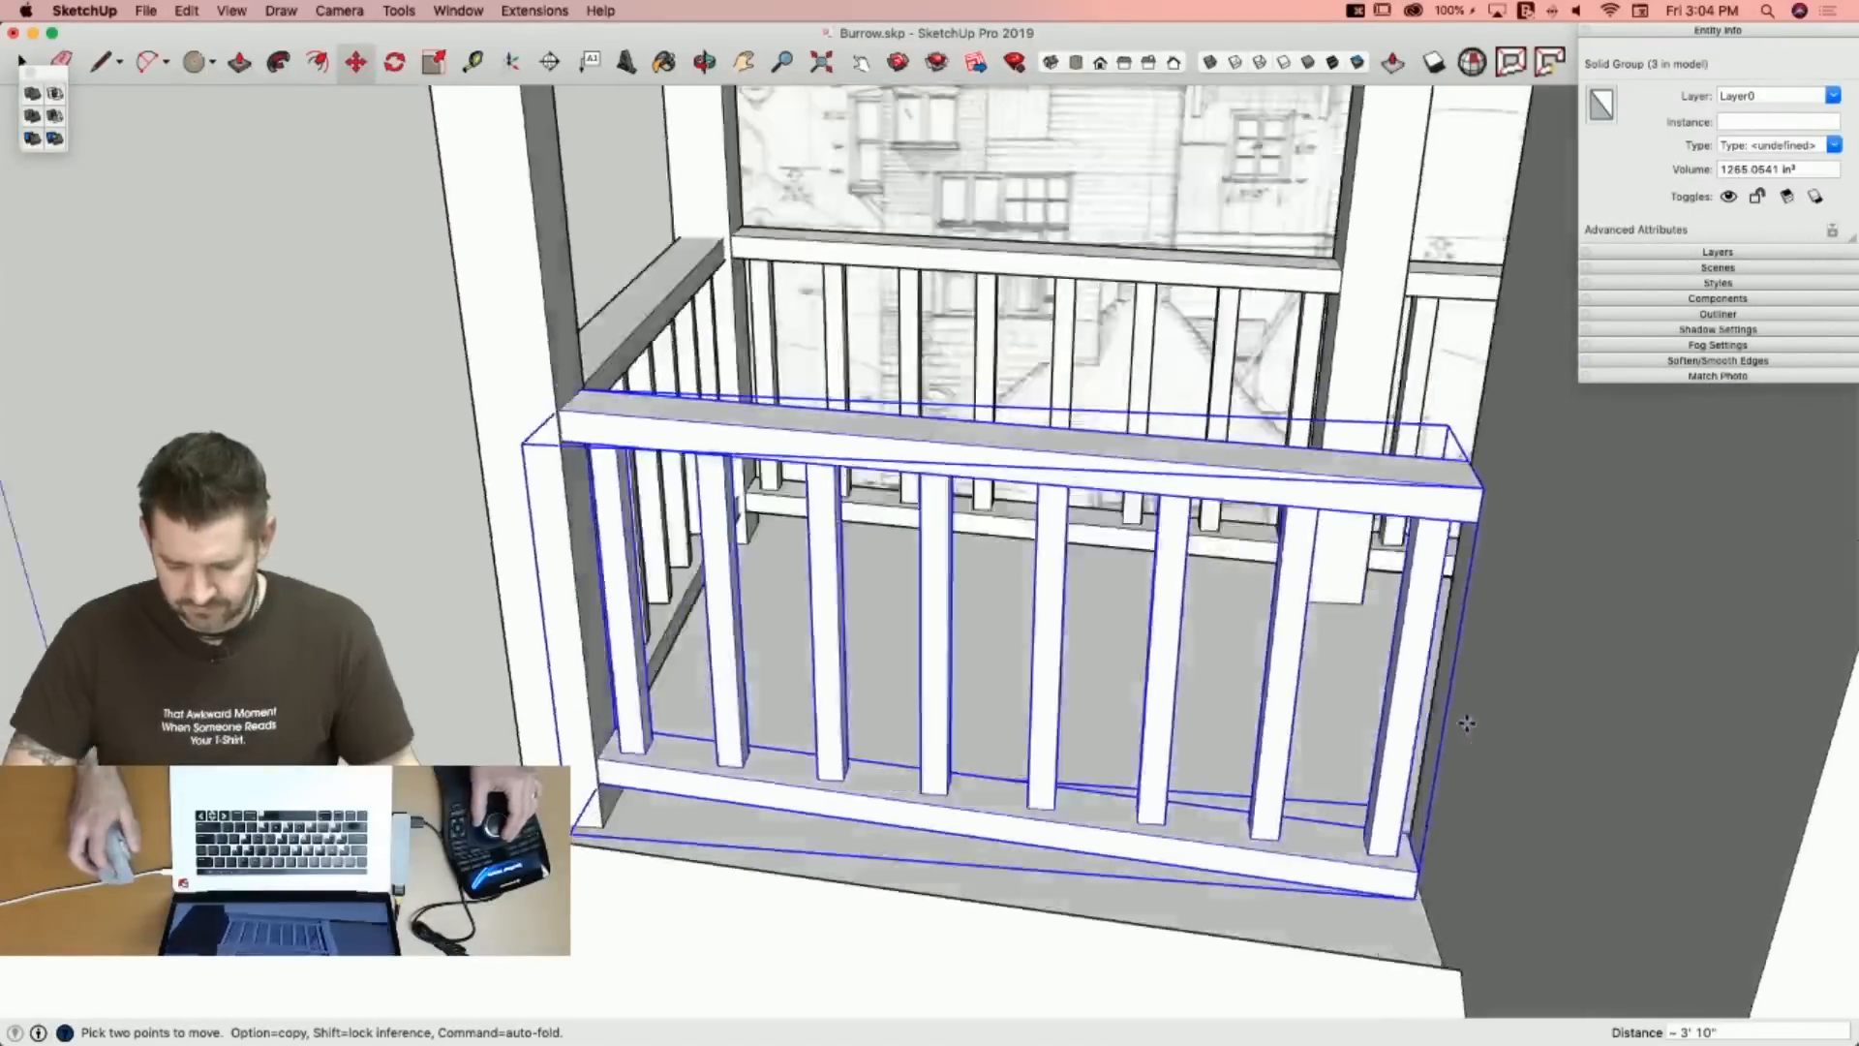
key(s)
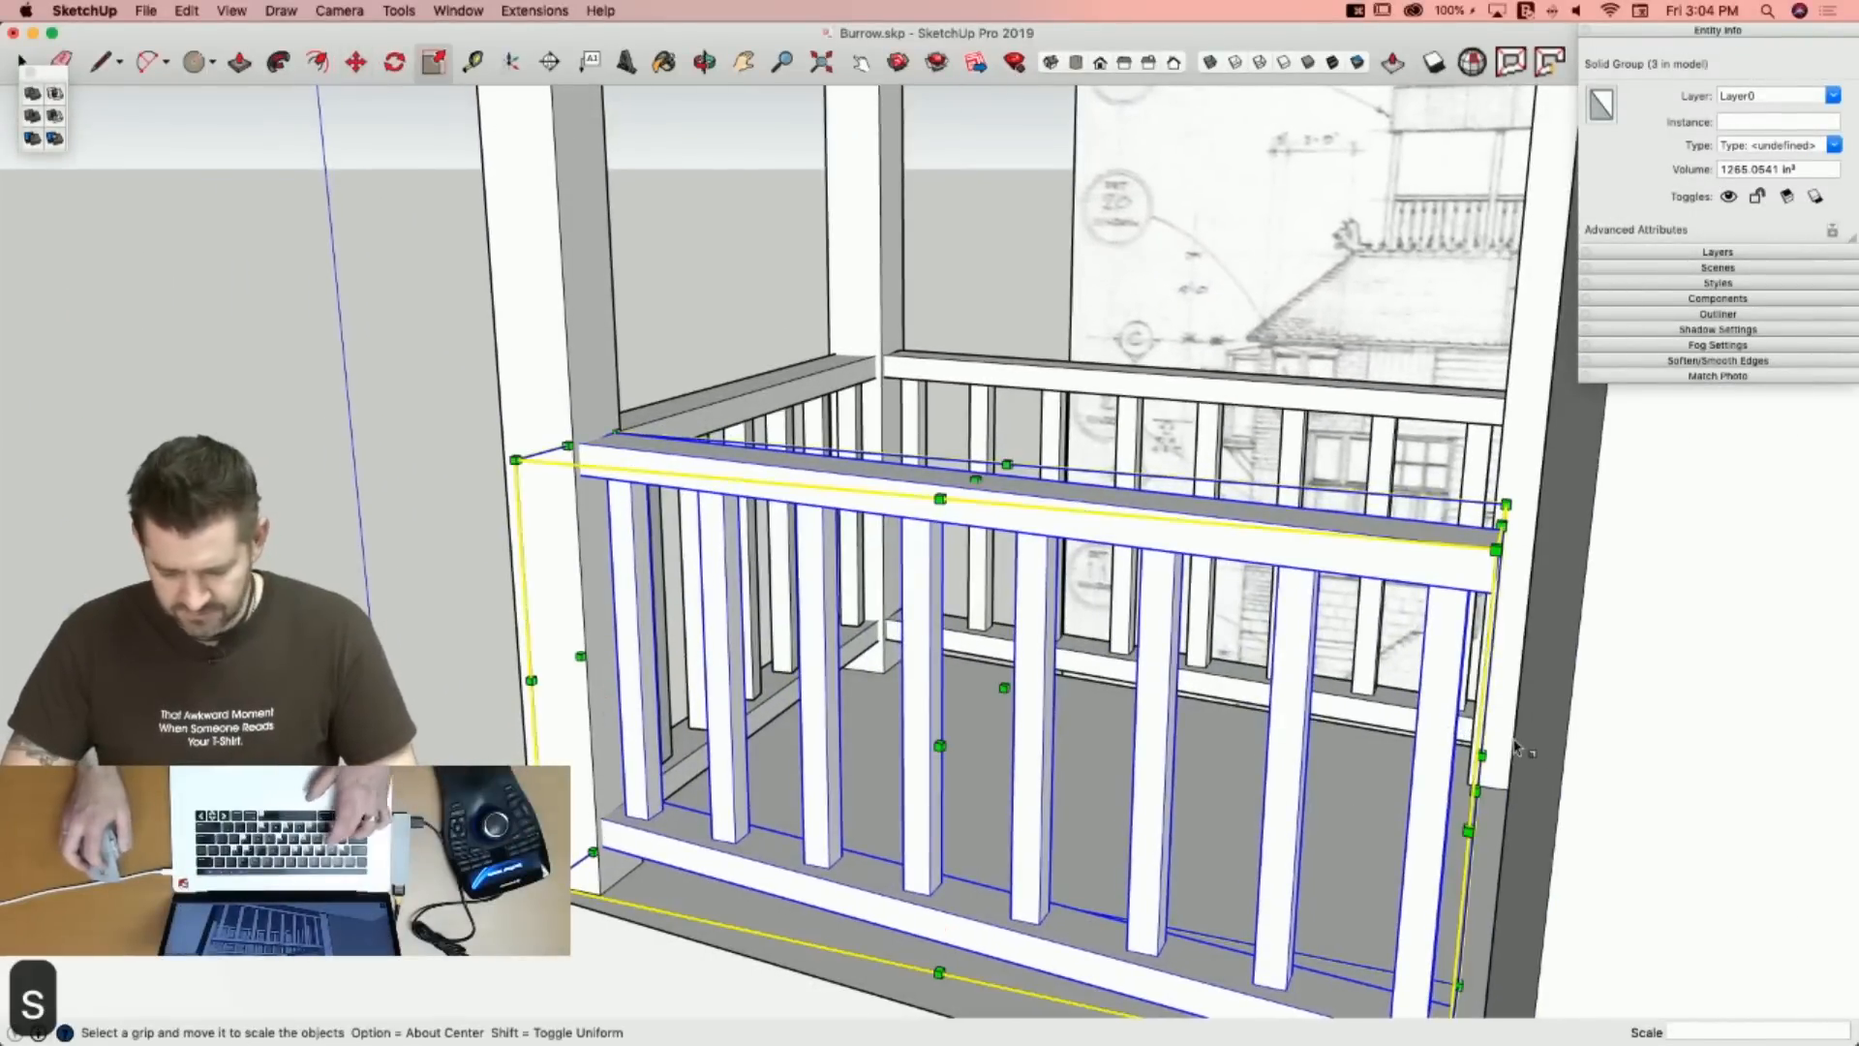
drag(1474, 791, 1522, 795)
key(space)
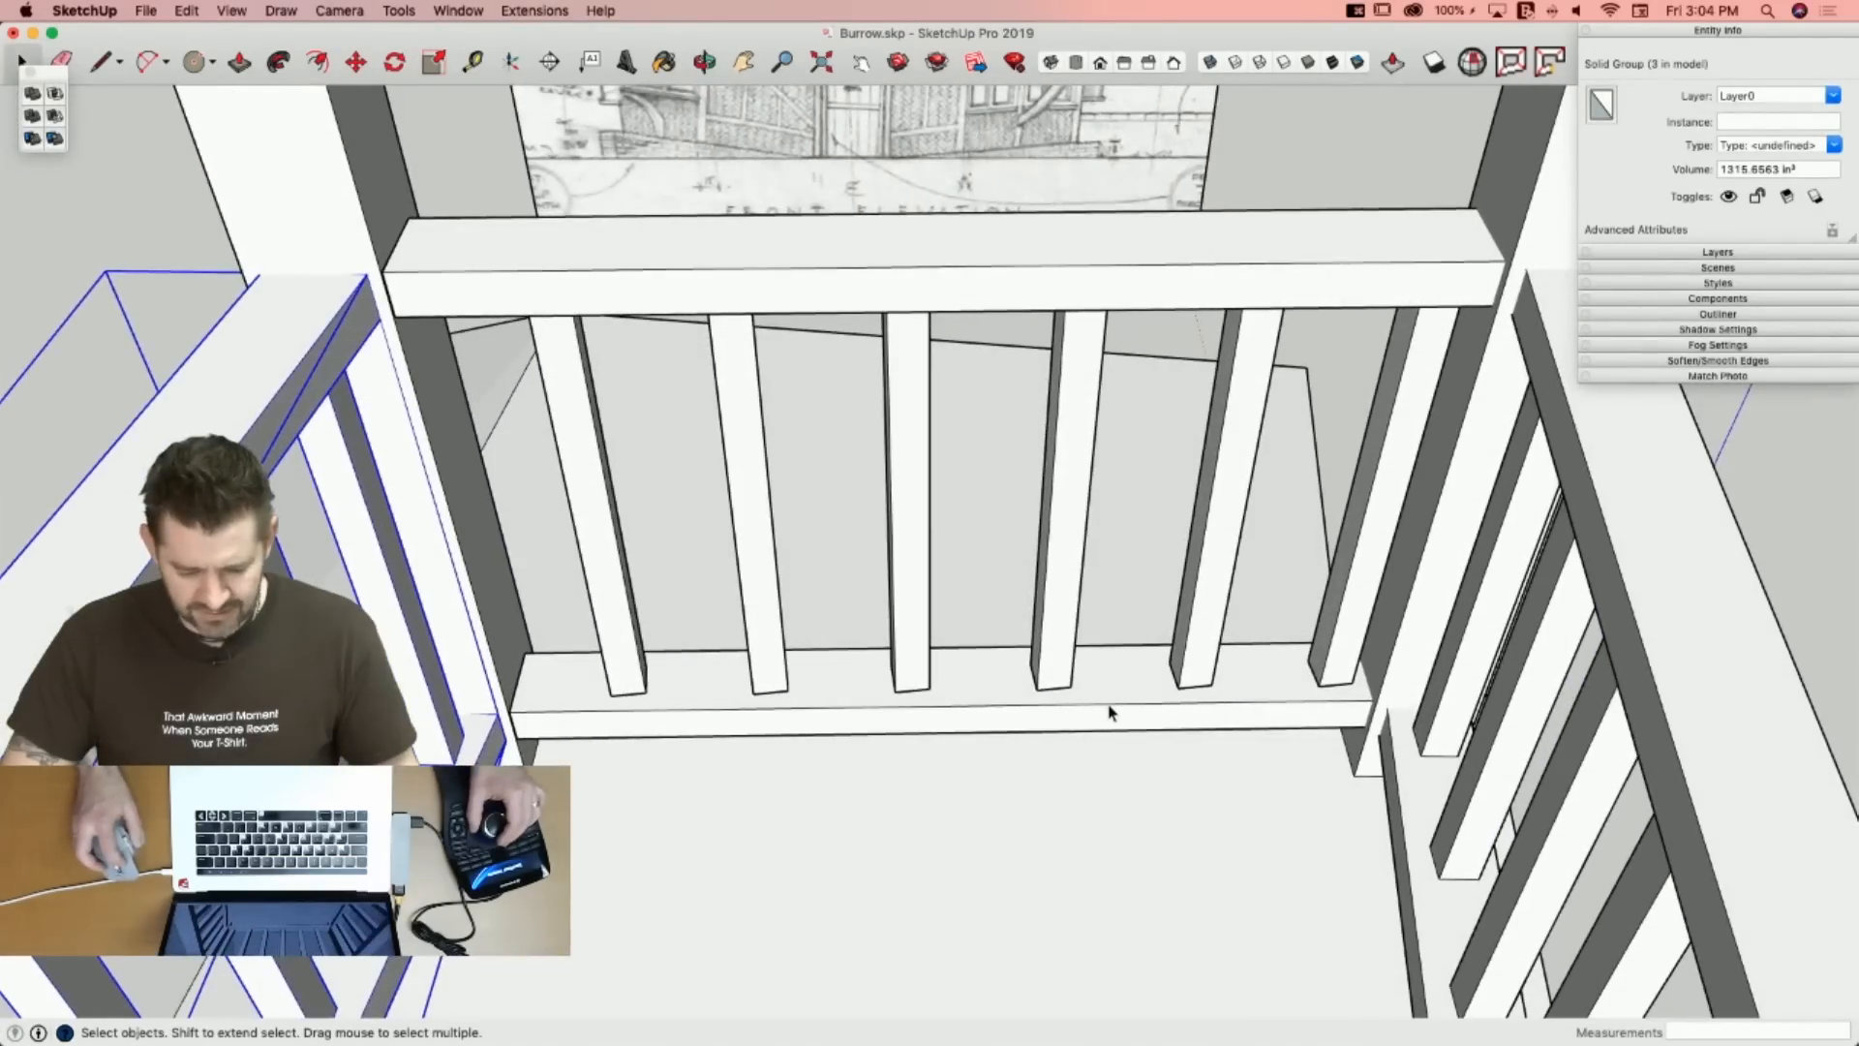
Open the stretched porch railing group for editing and delete the stray post remnant beyond its end.
click(1110, 713)
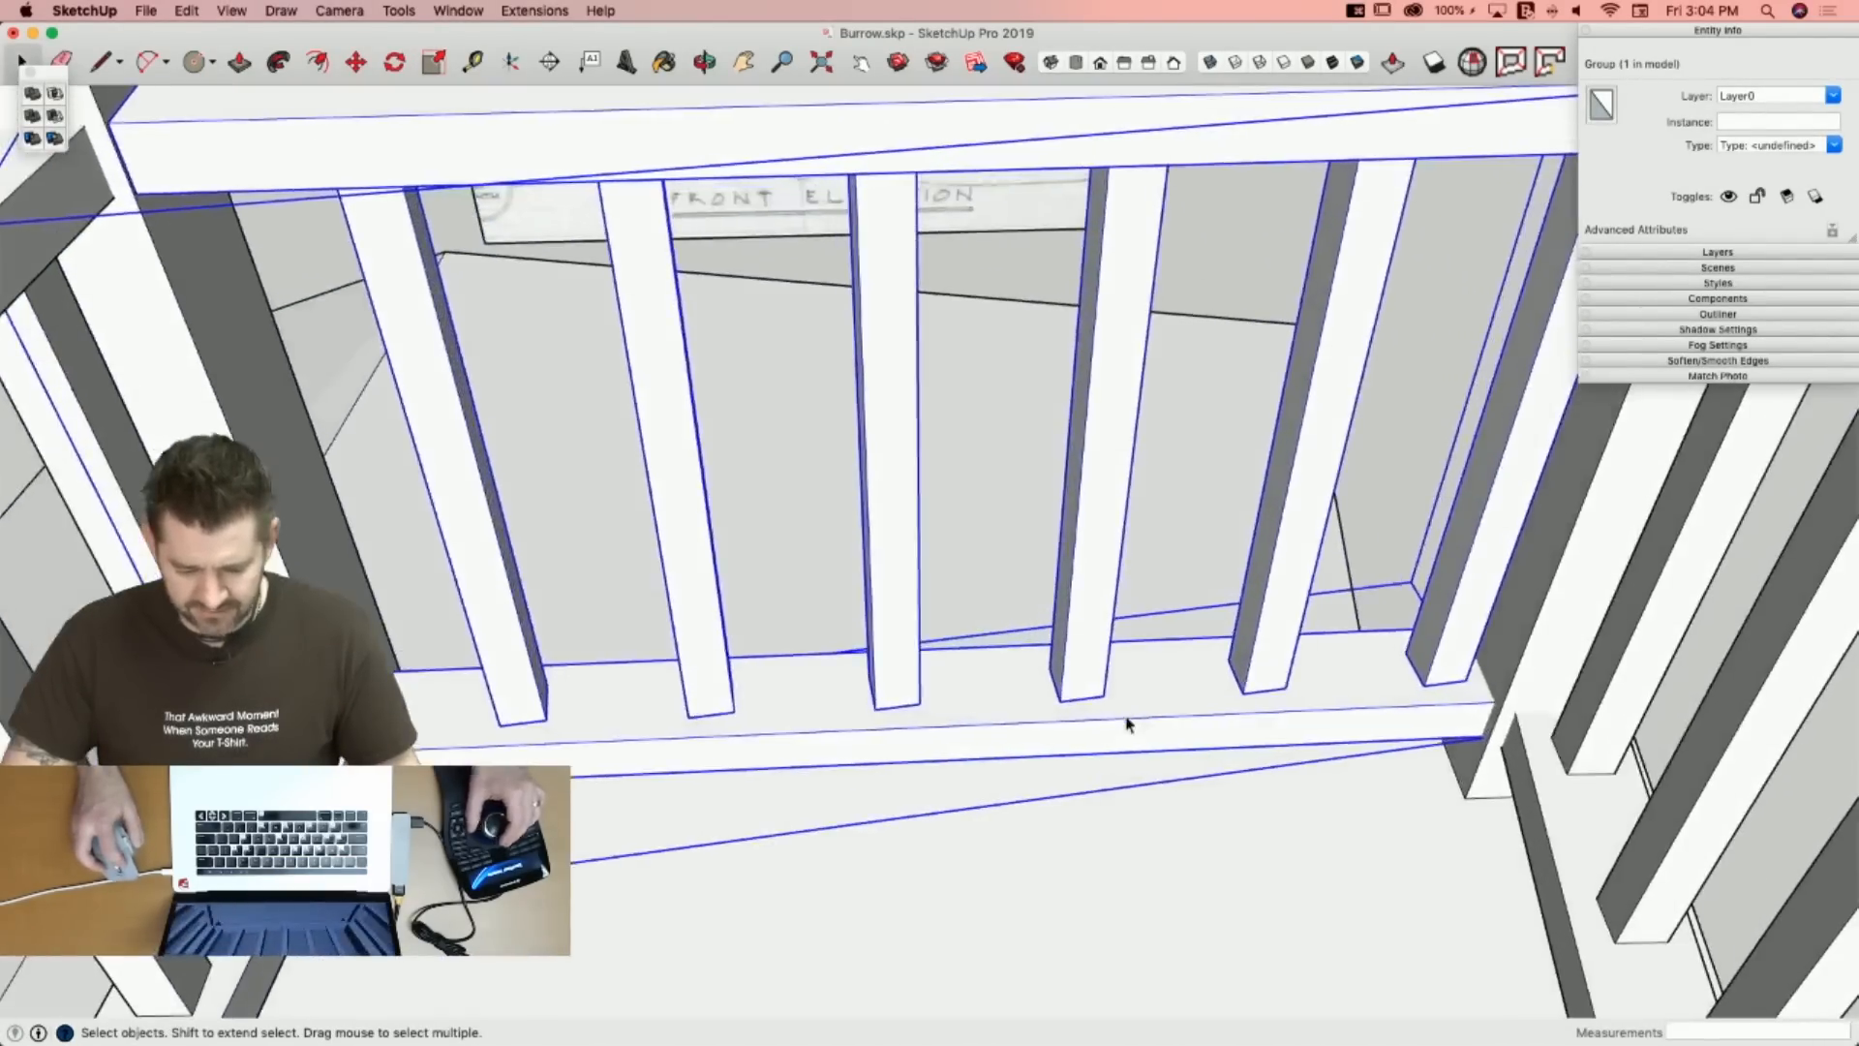
double_click(1127, 724)
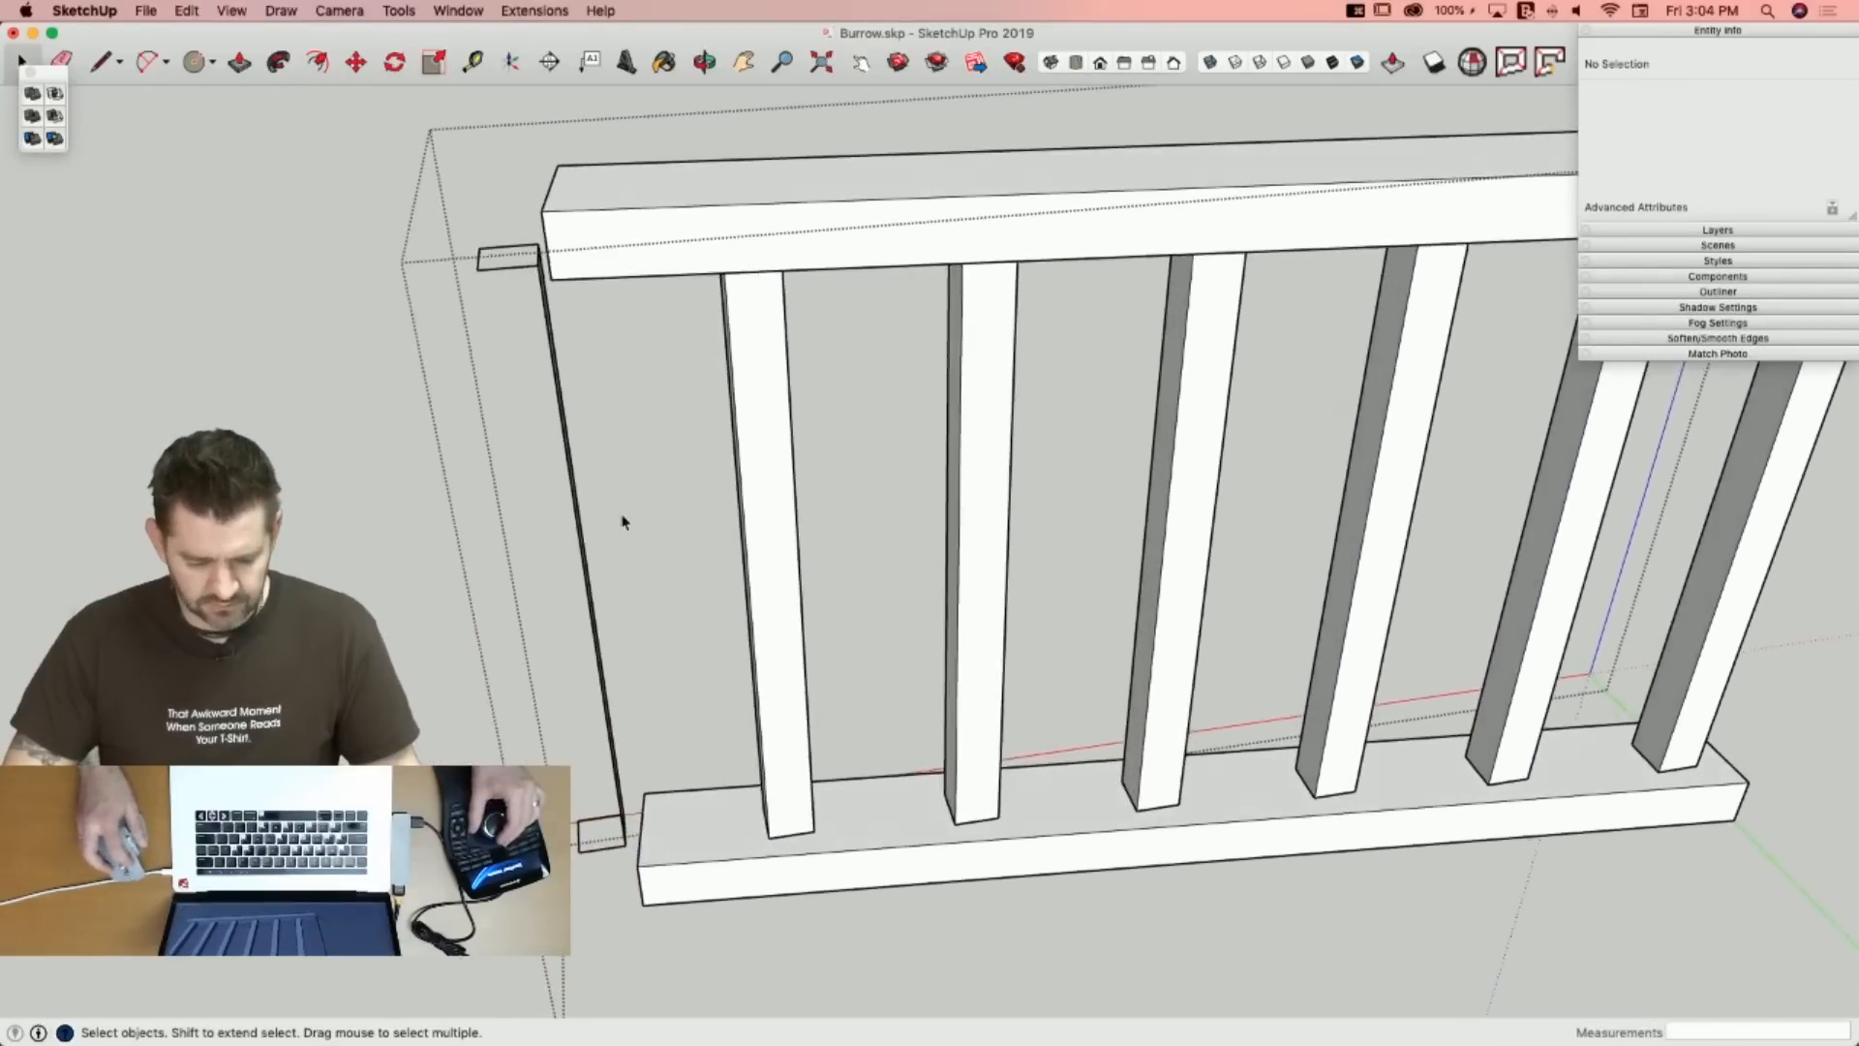
click(580, 522)
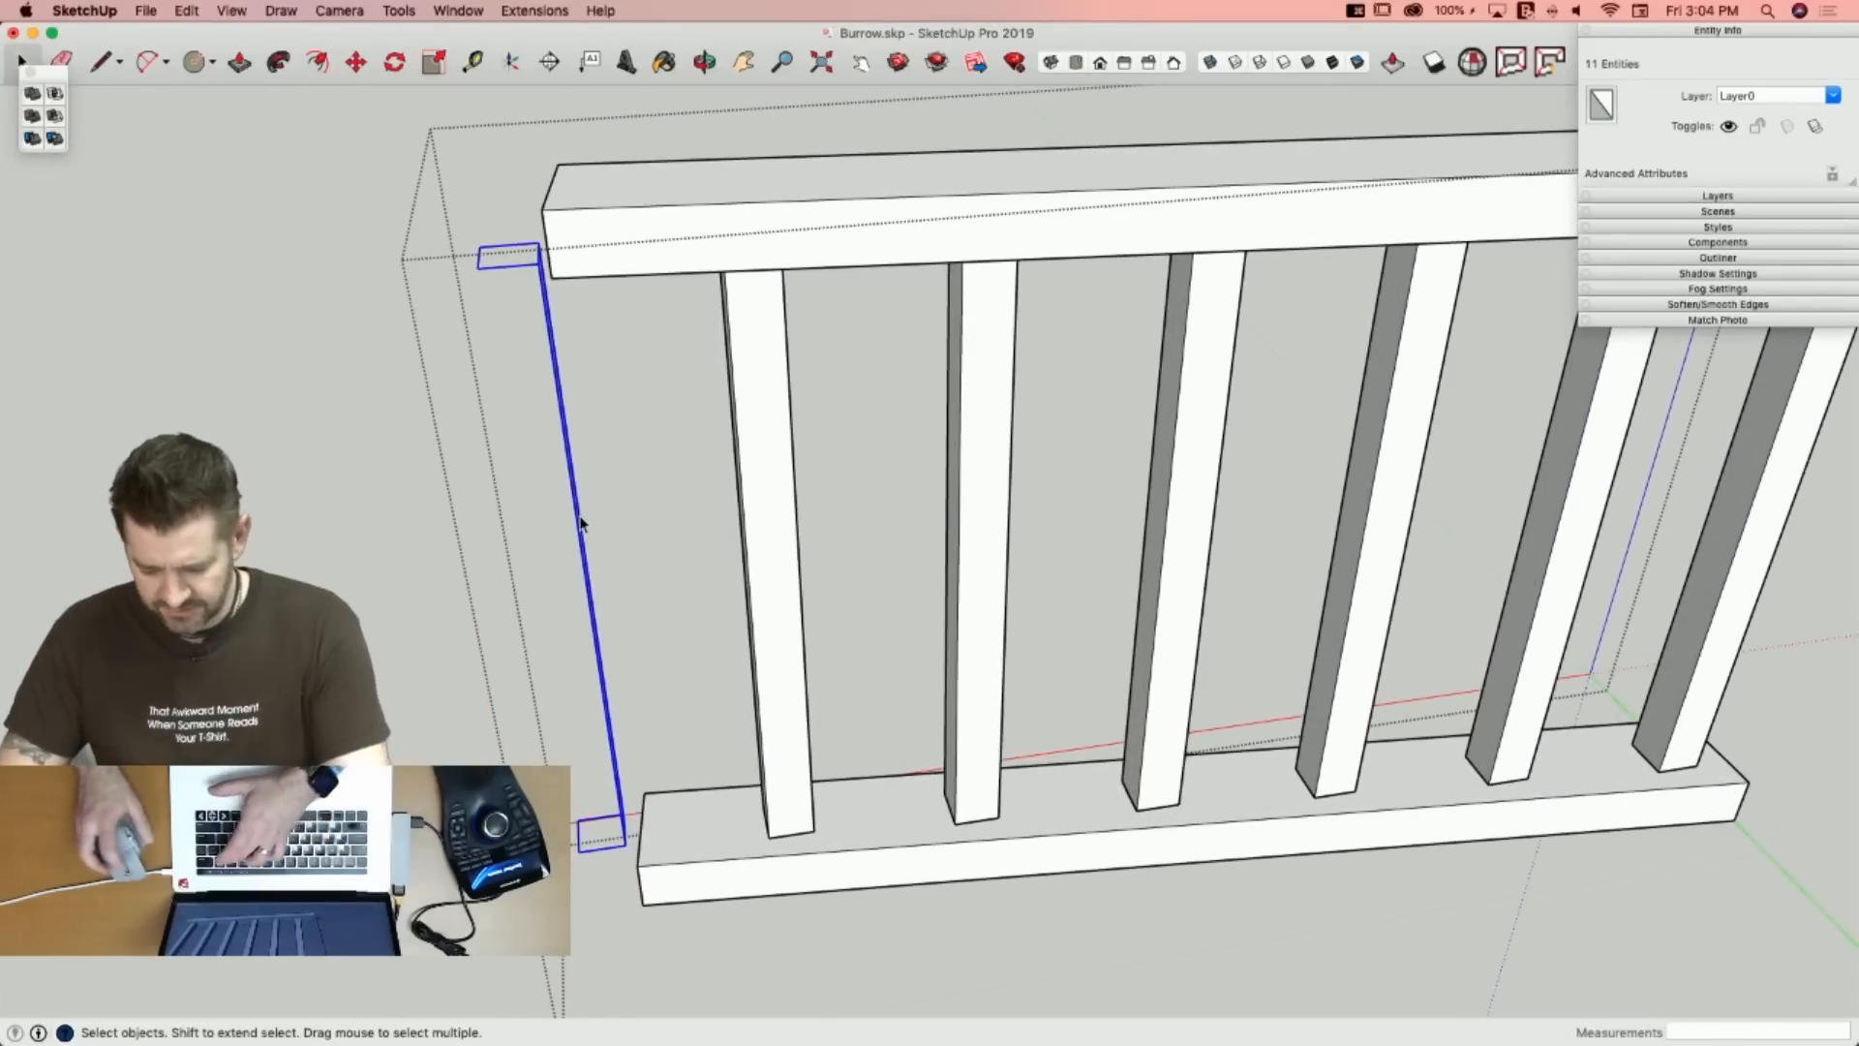
key(BackSpace)
Check the railing with Solid Inspector and fix its internal and reversed faces.
key(l)
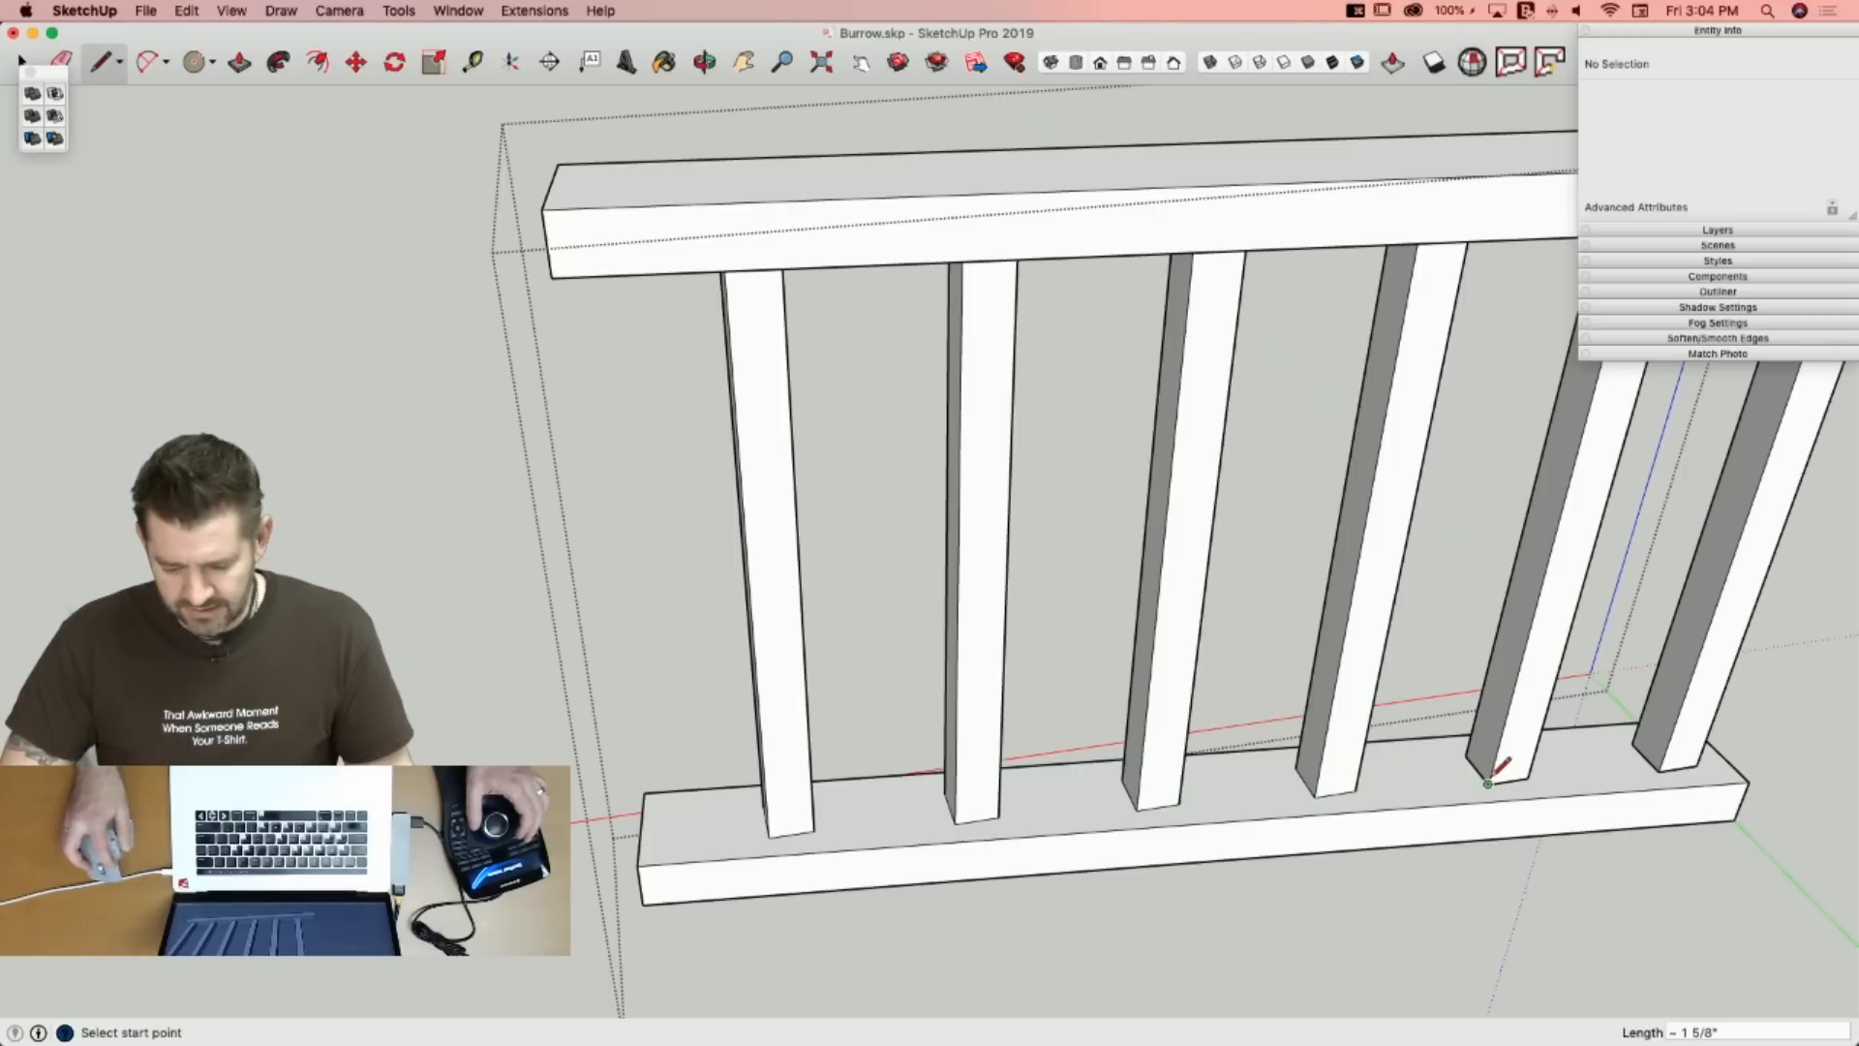
click(1665, 770)
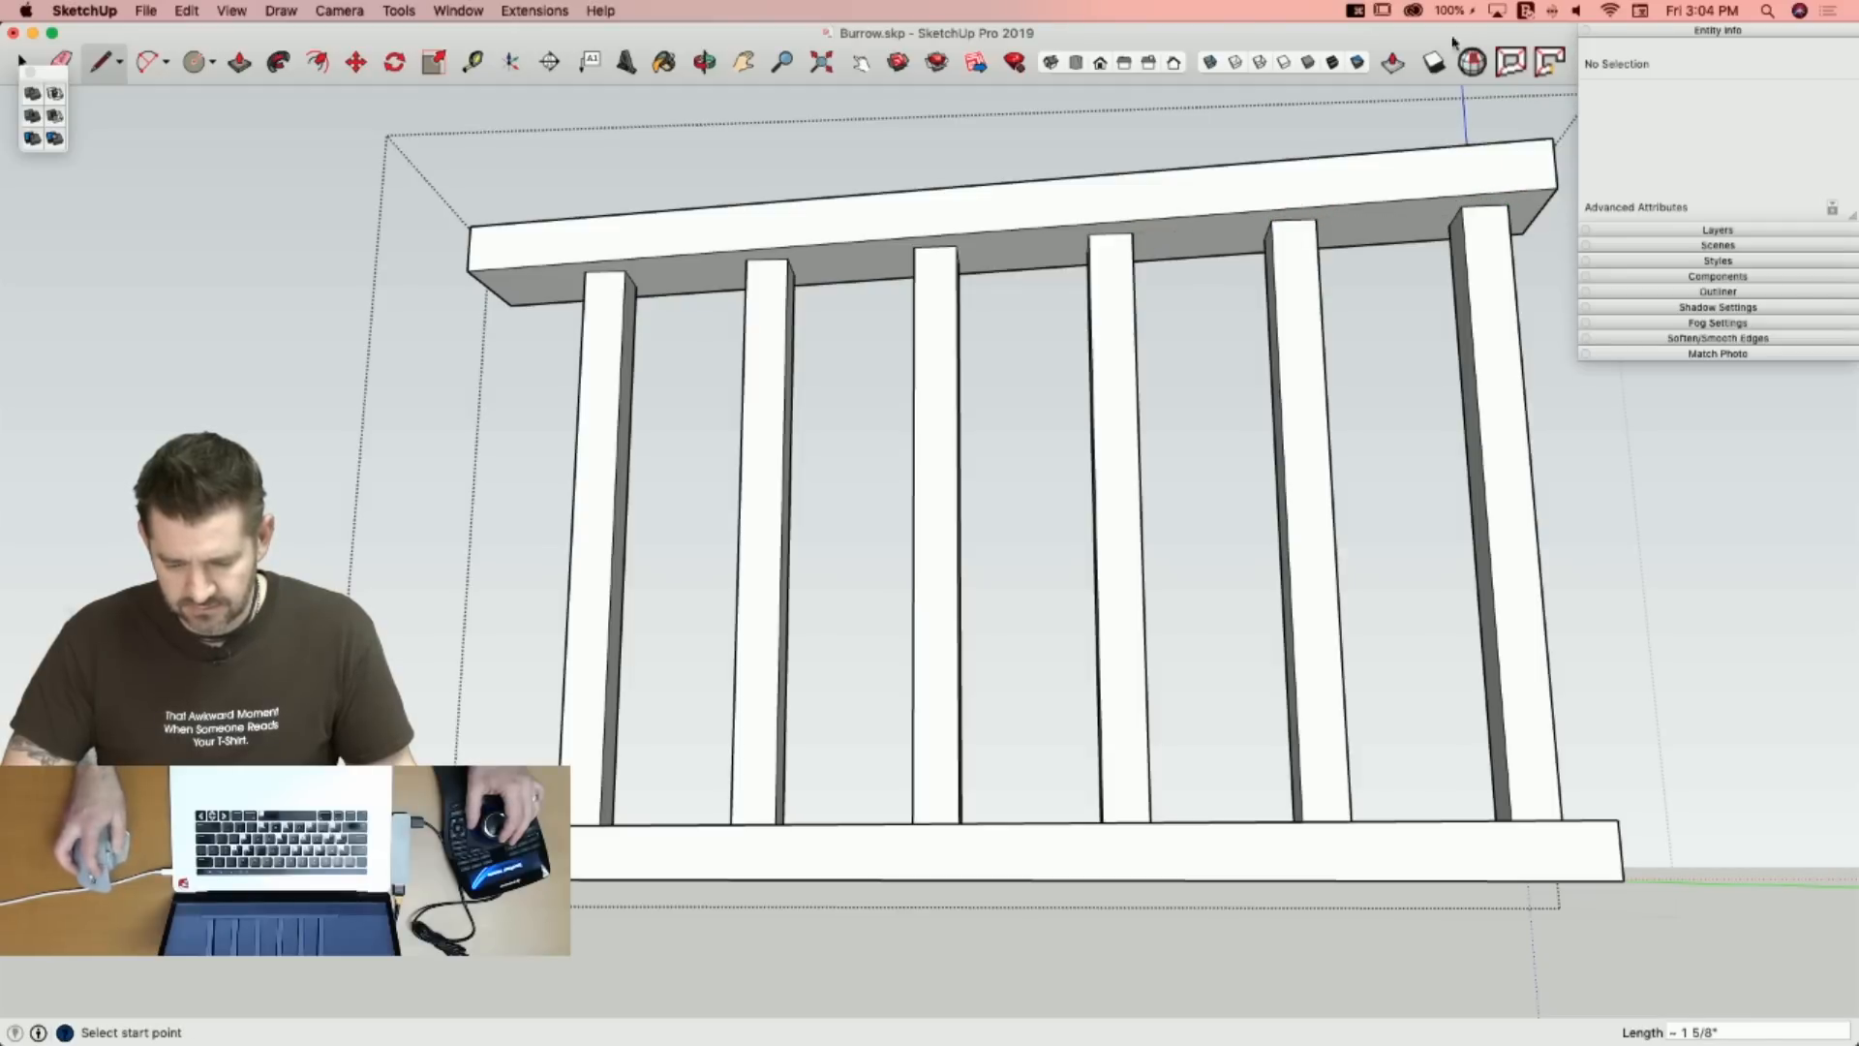
click(1476, 62)
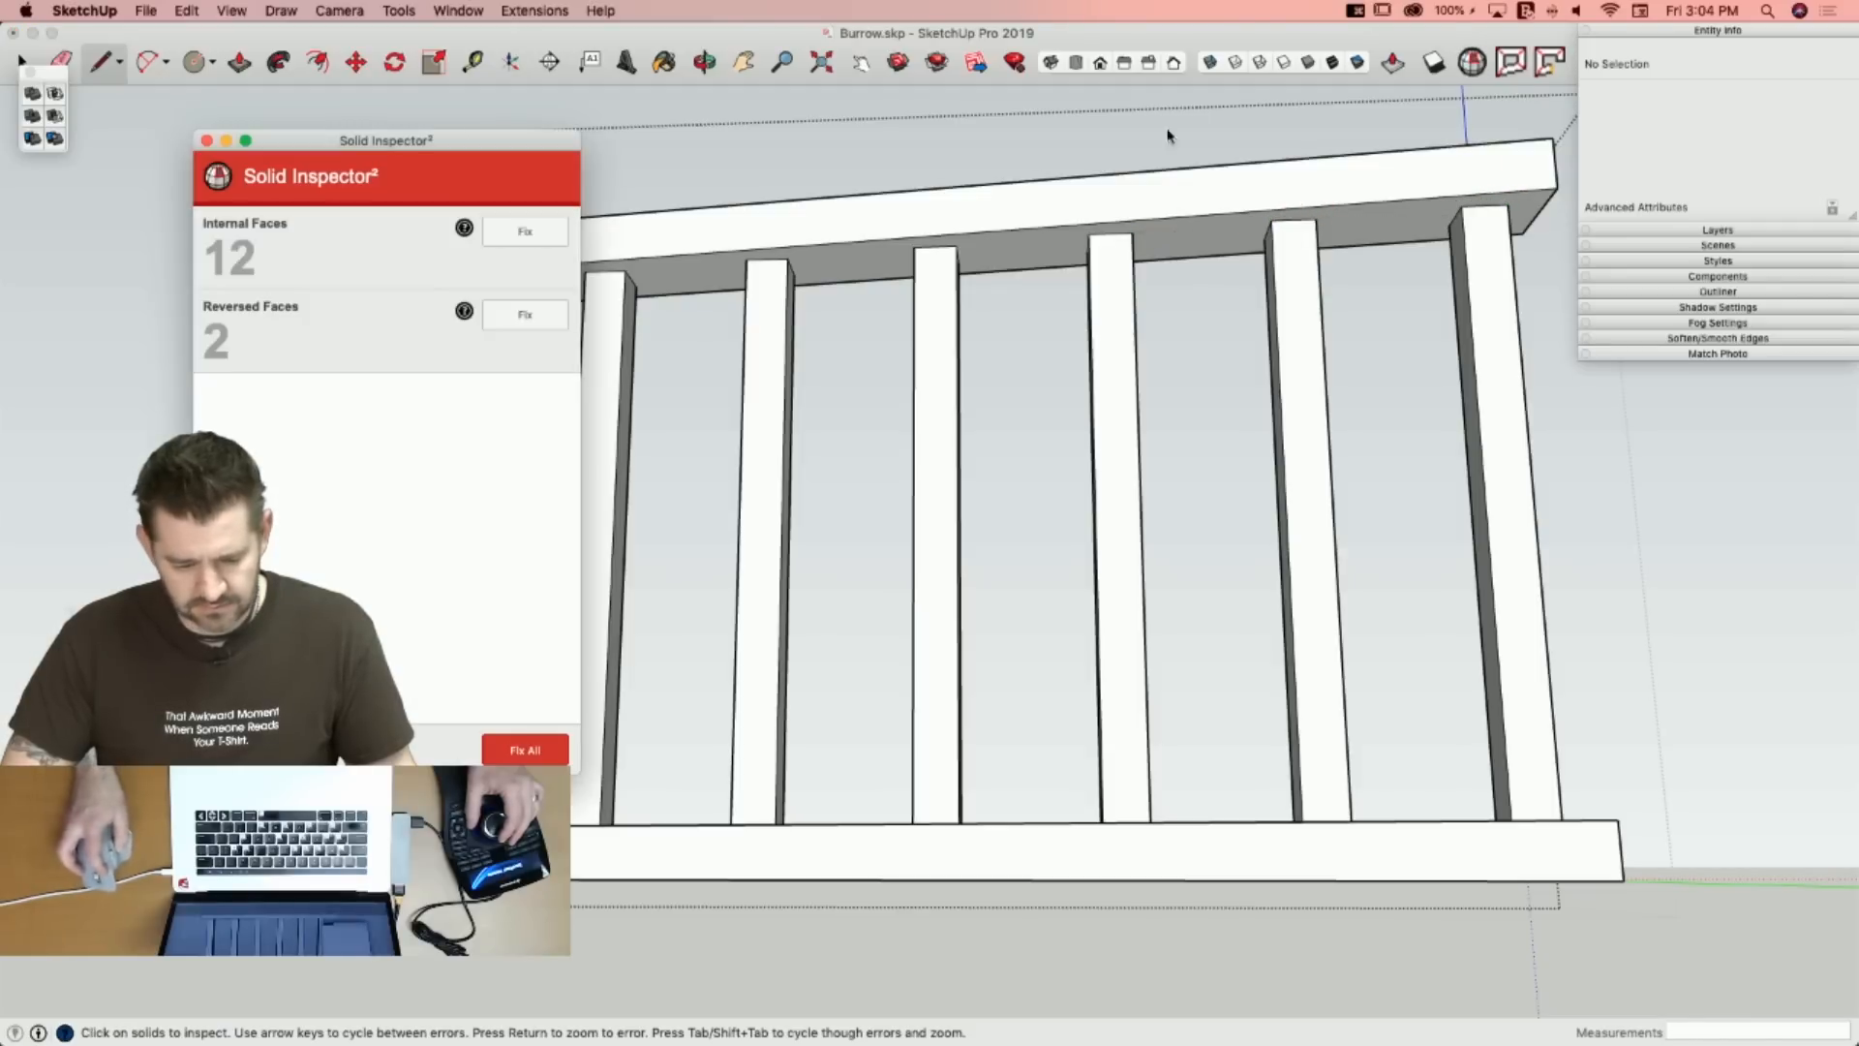
click(548, 235)
click(523, 231)
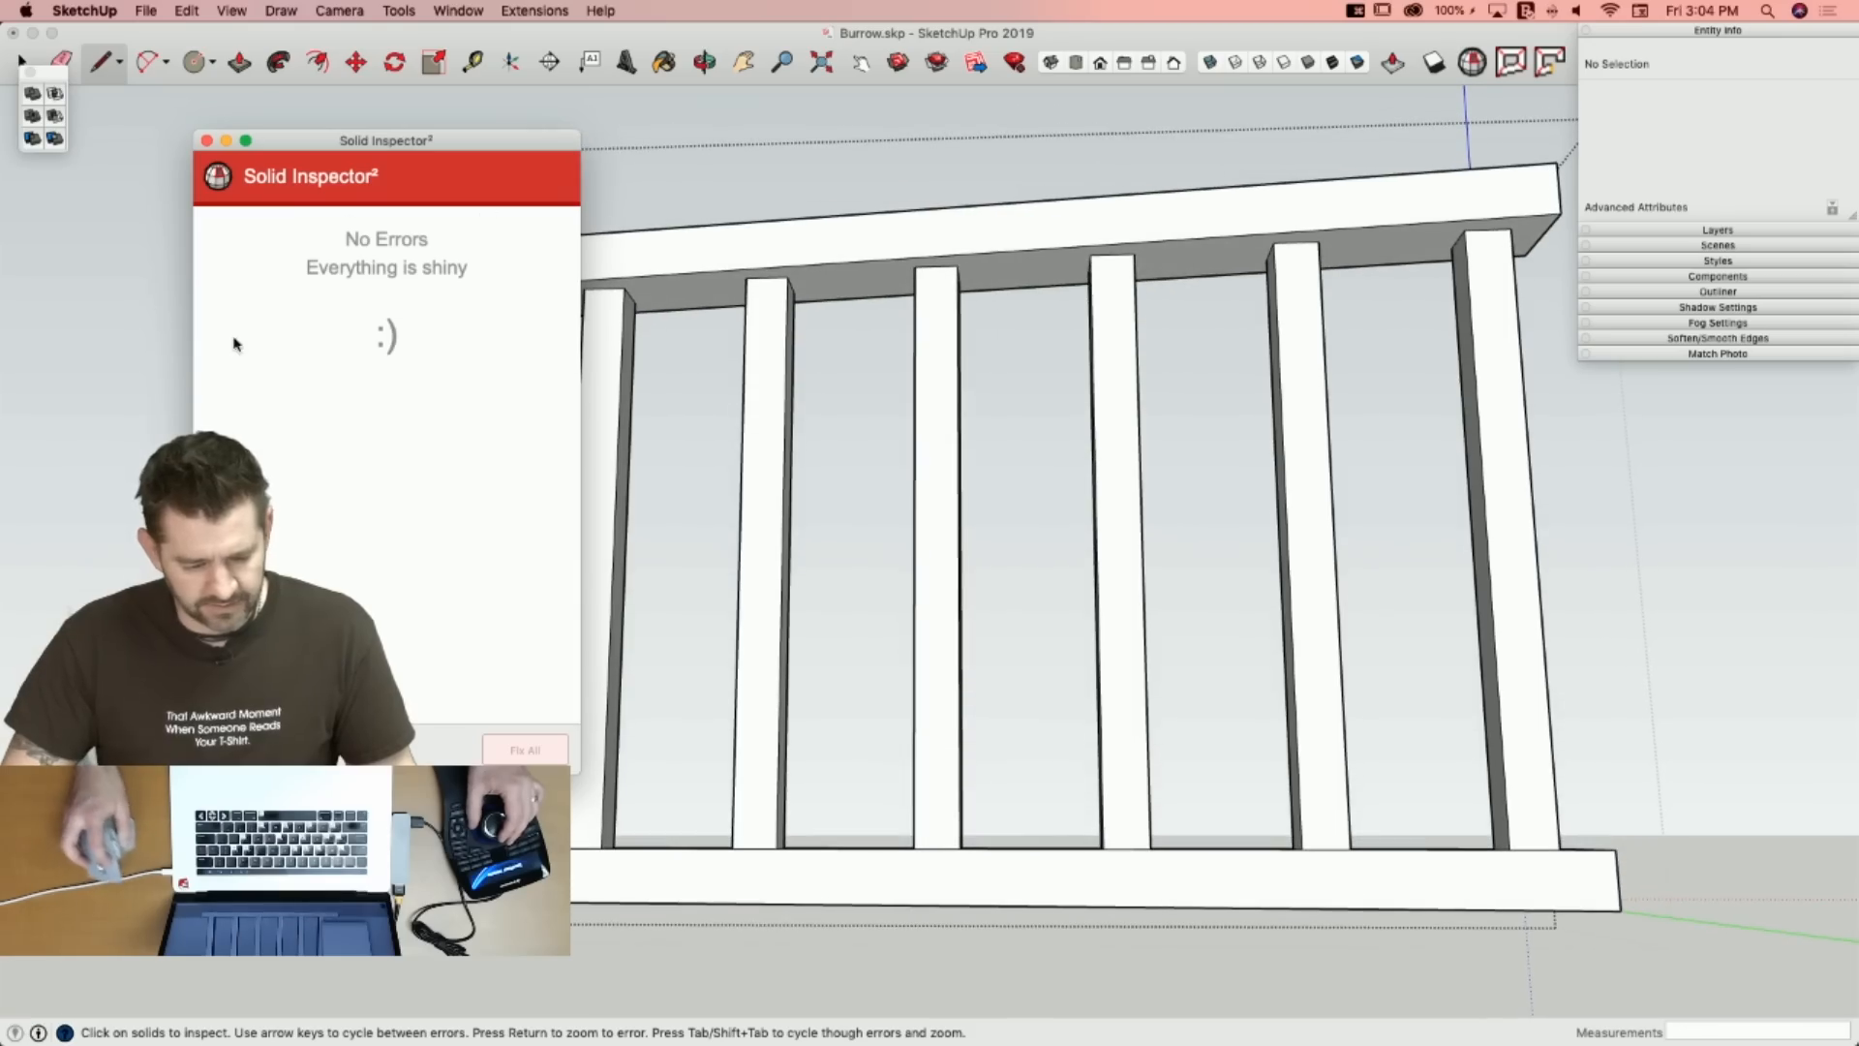
click(211, 145)
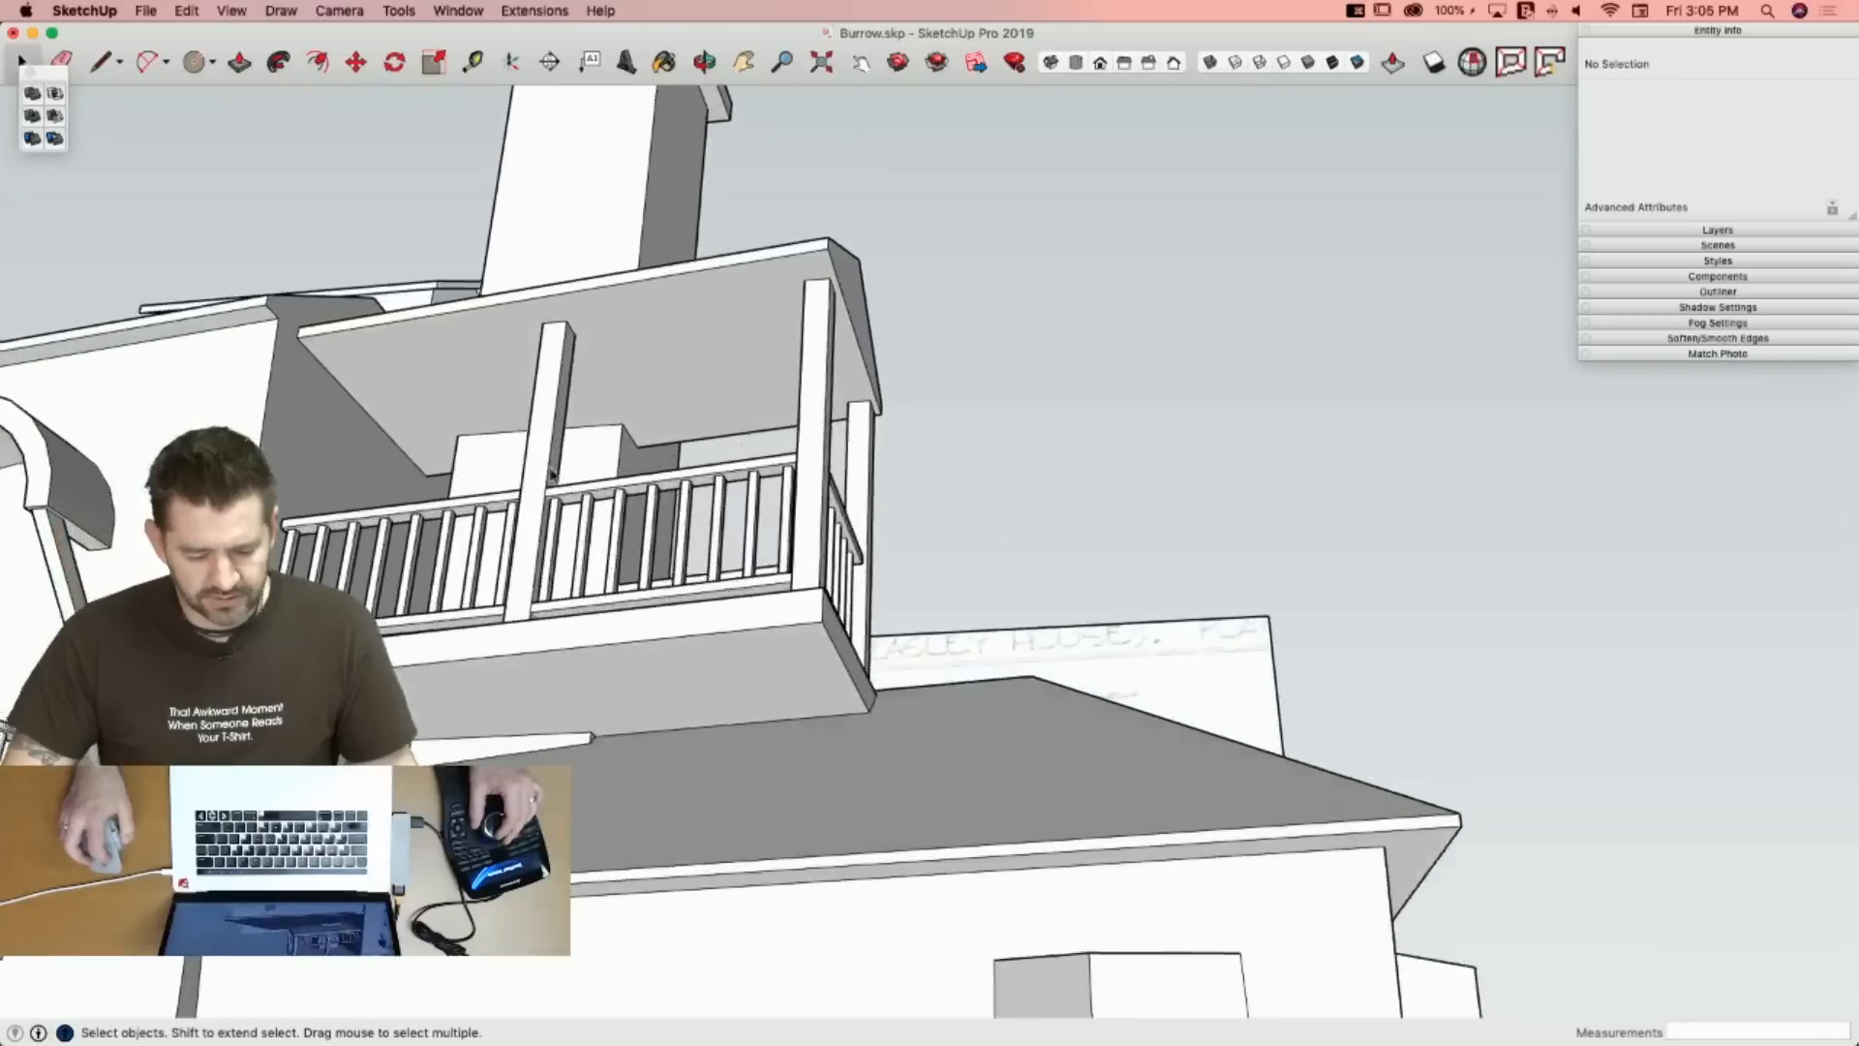
Inside the house group, copy the base outlines of the two outer porch posts down about 6 7/16" onto the porch floor's underside.
click(540, 482)
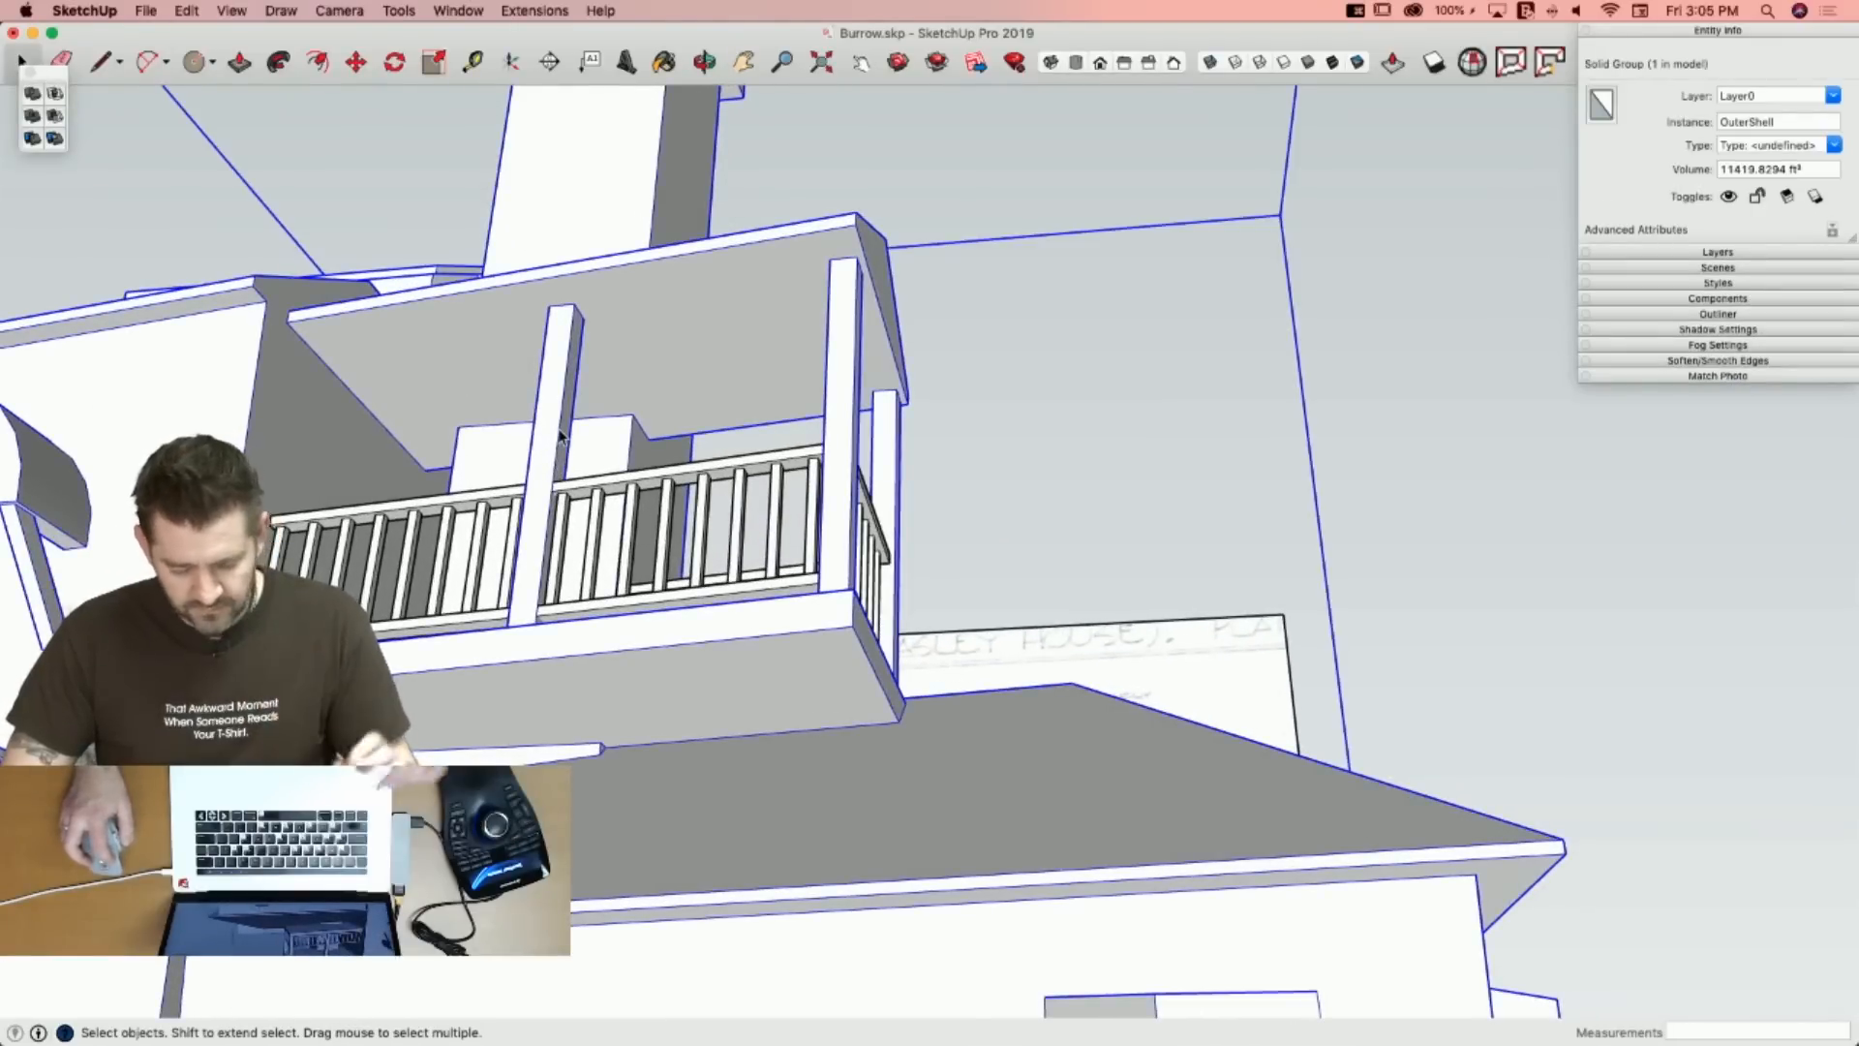
double_click(558, 436)
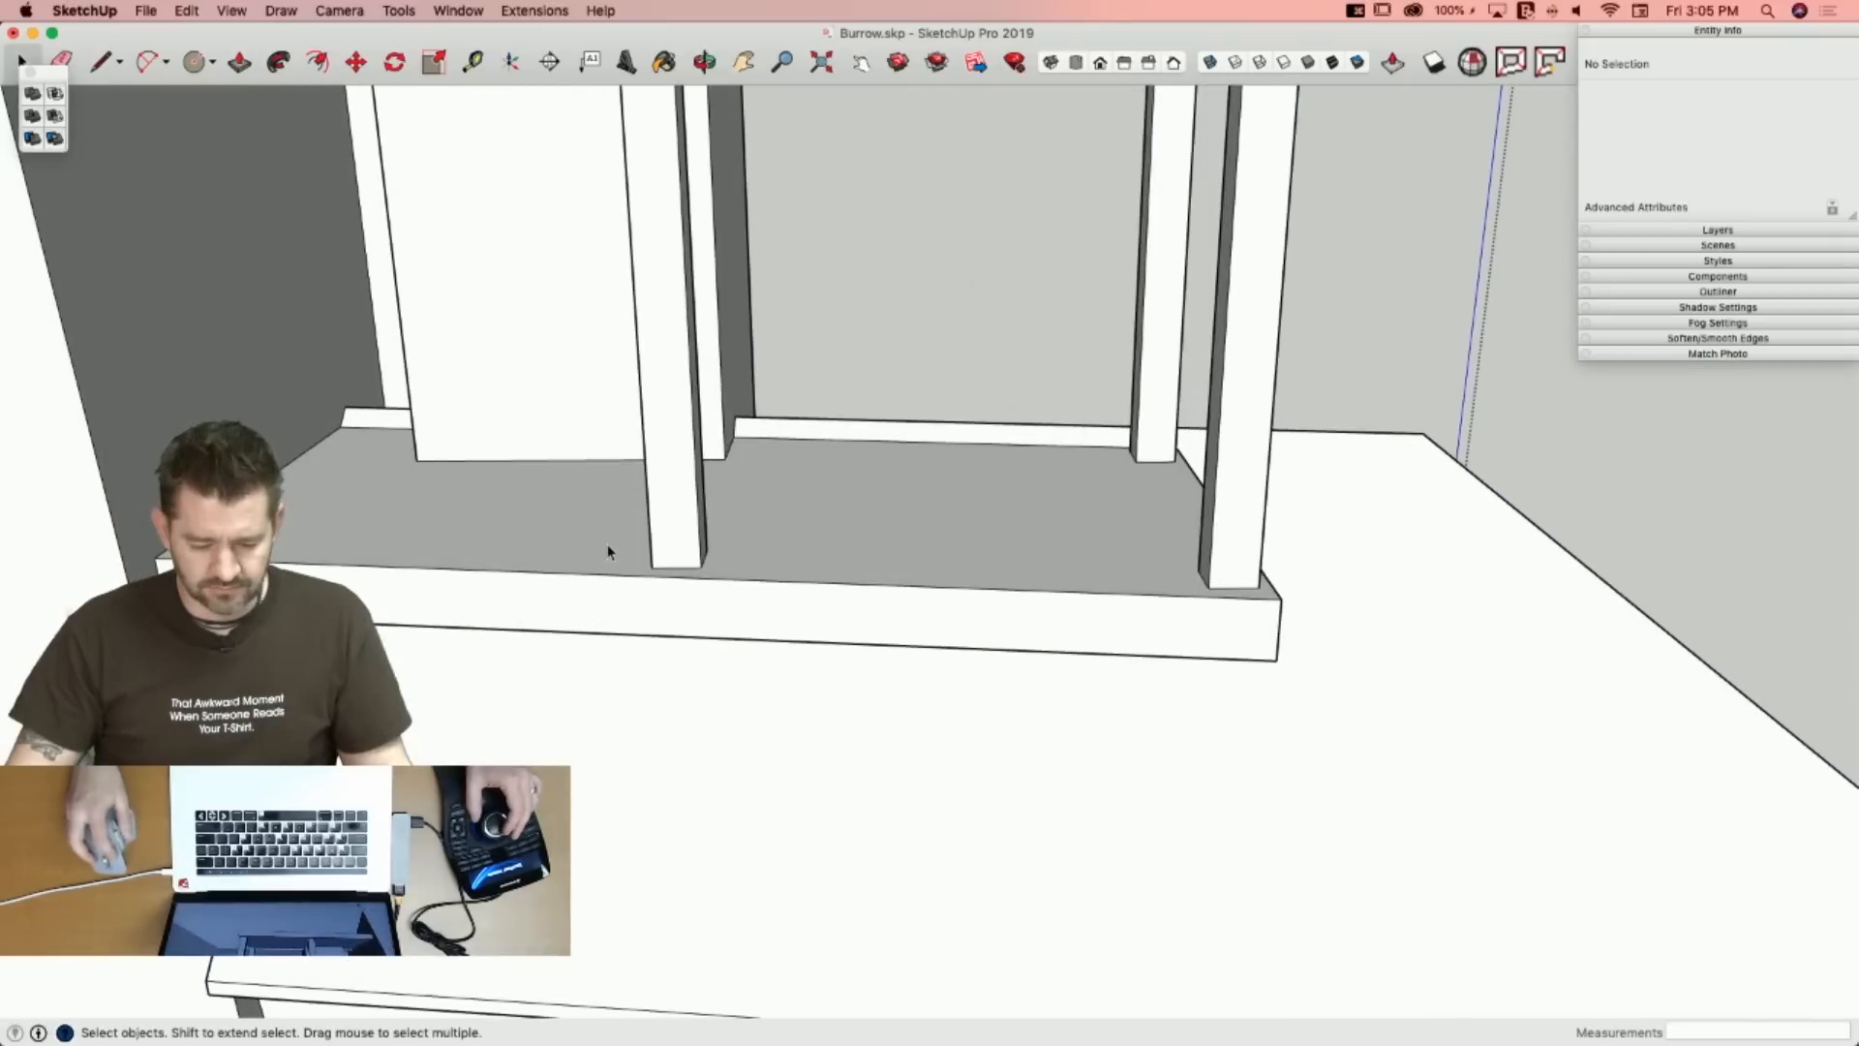
drag(777, 611, 780, 612)
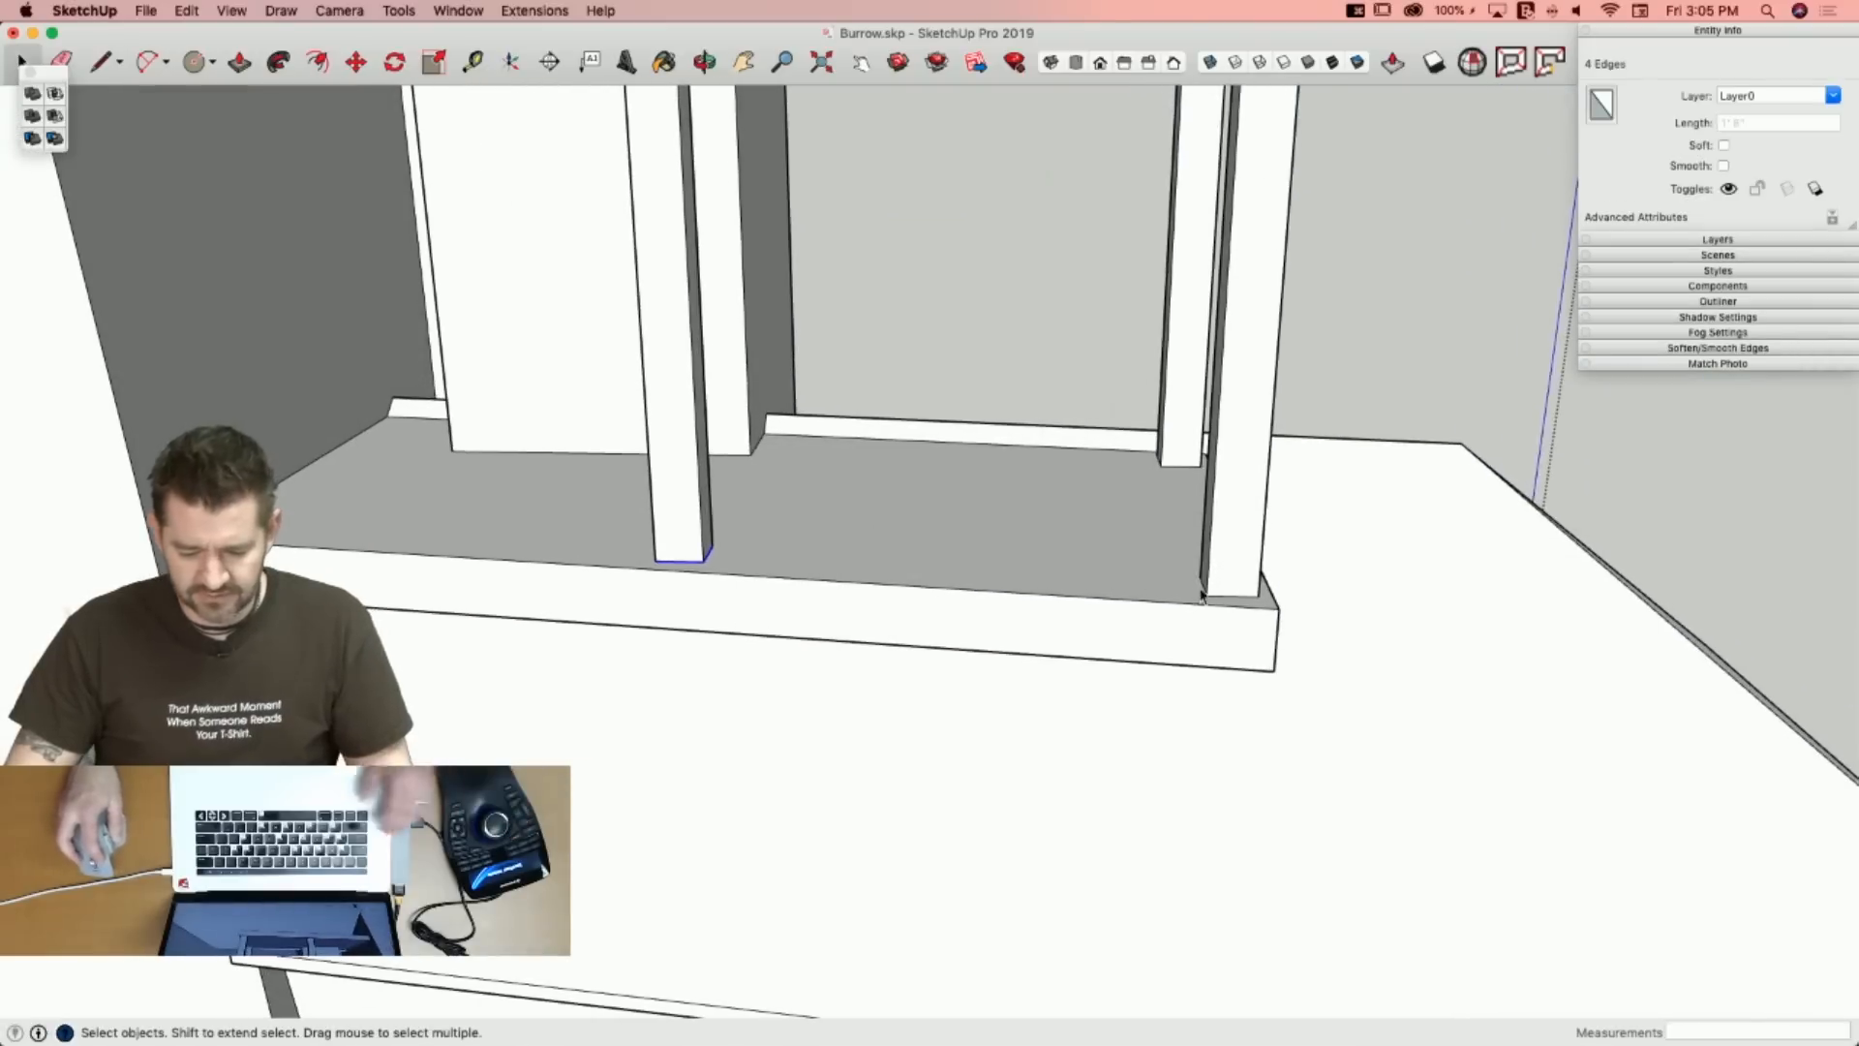
middle_drag(1346, 675, 1130, 575)
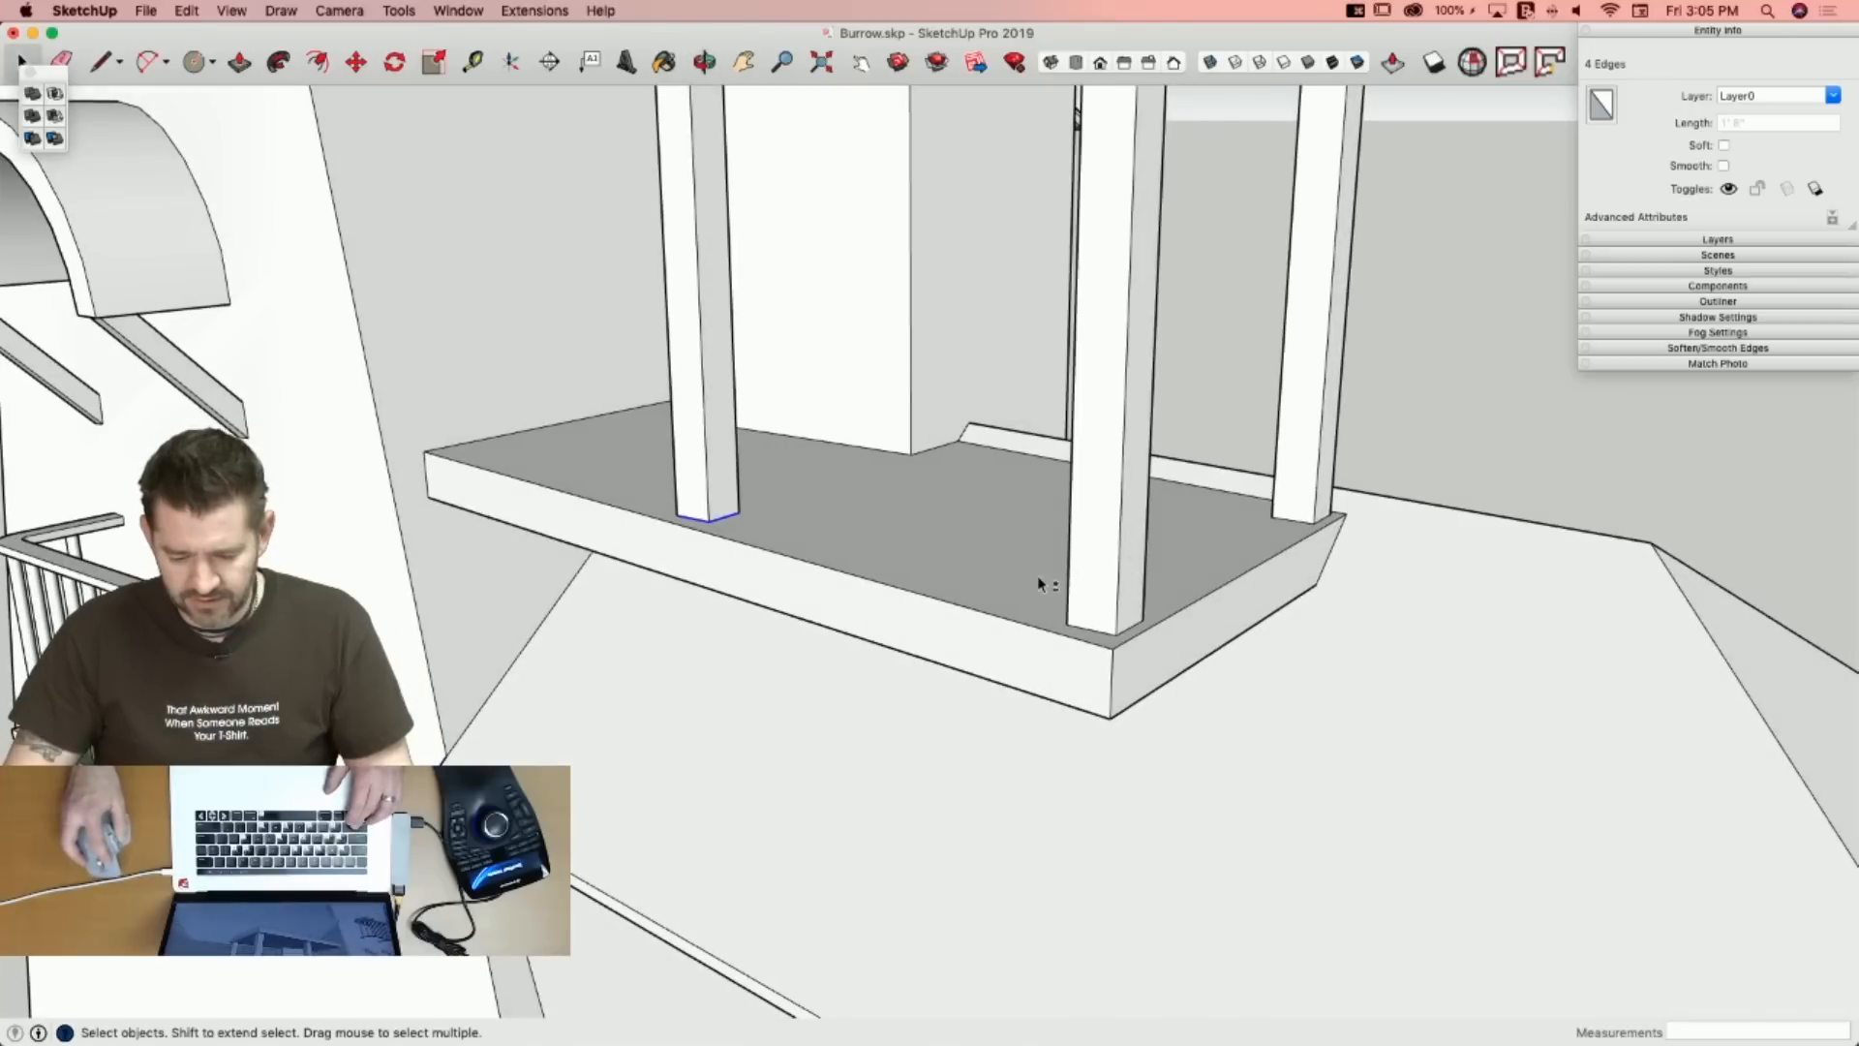
key(m)
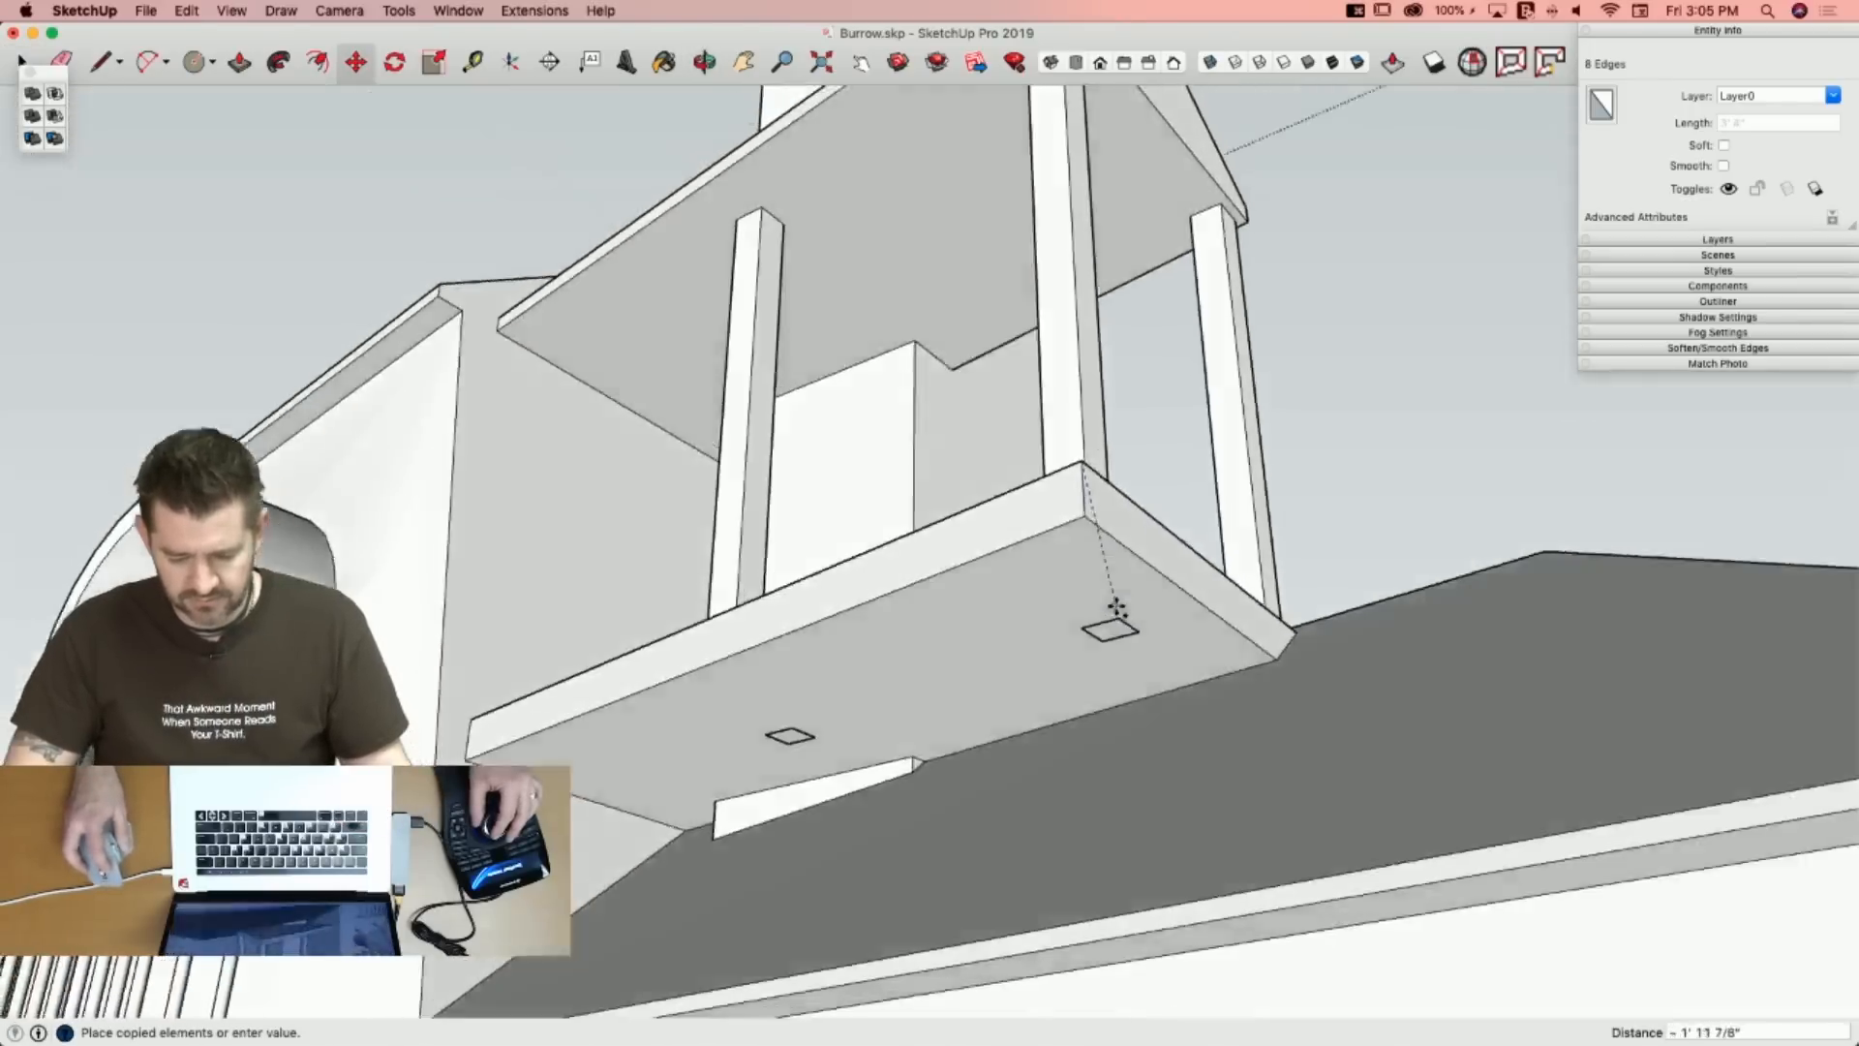
click(1088, 513)
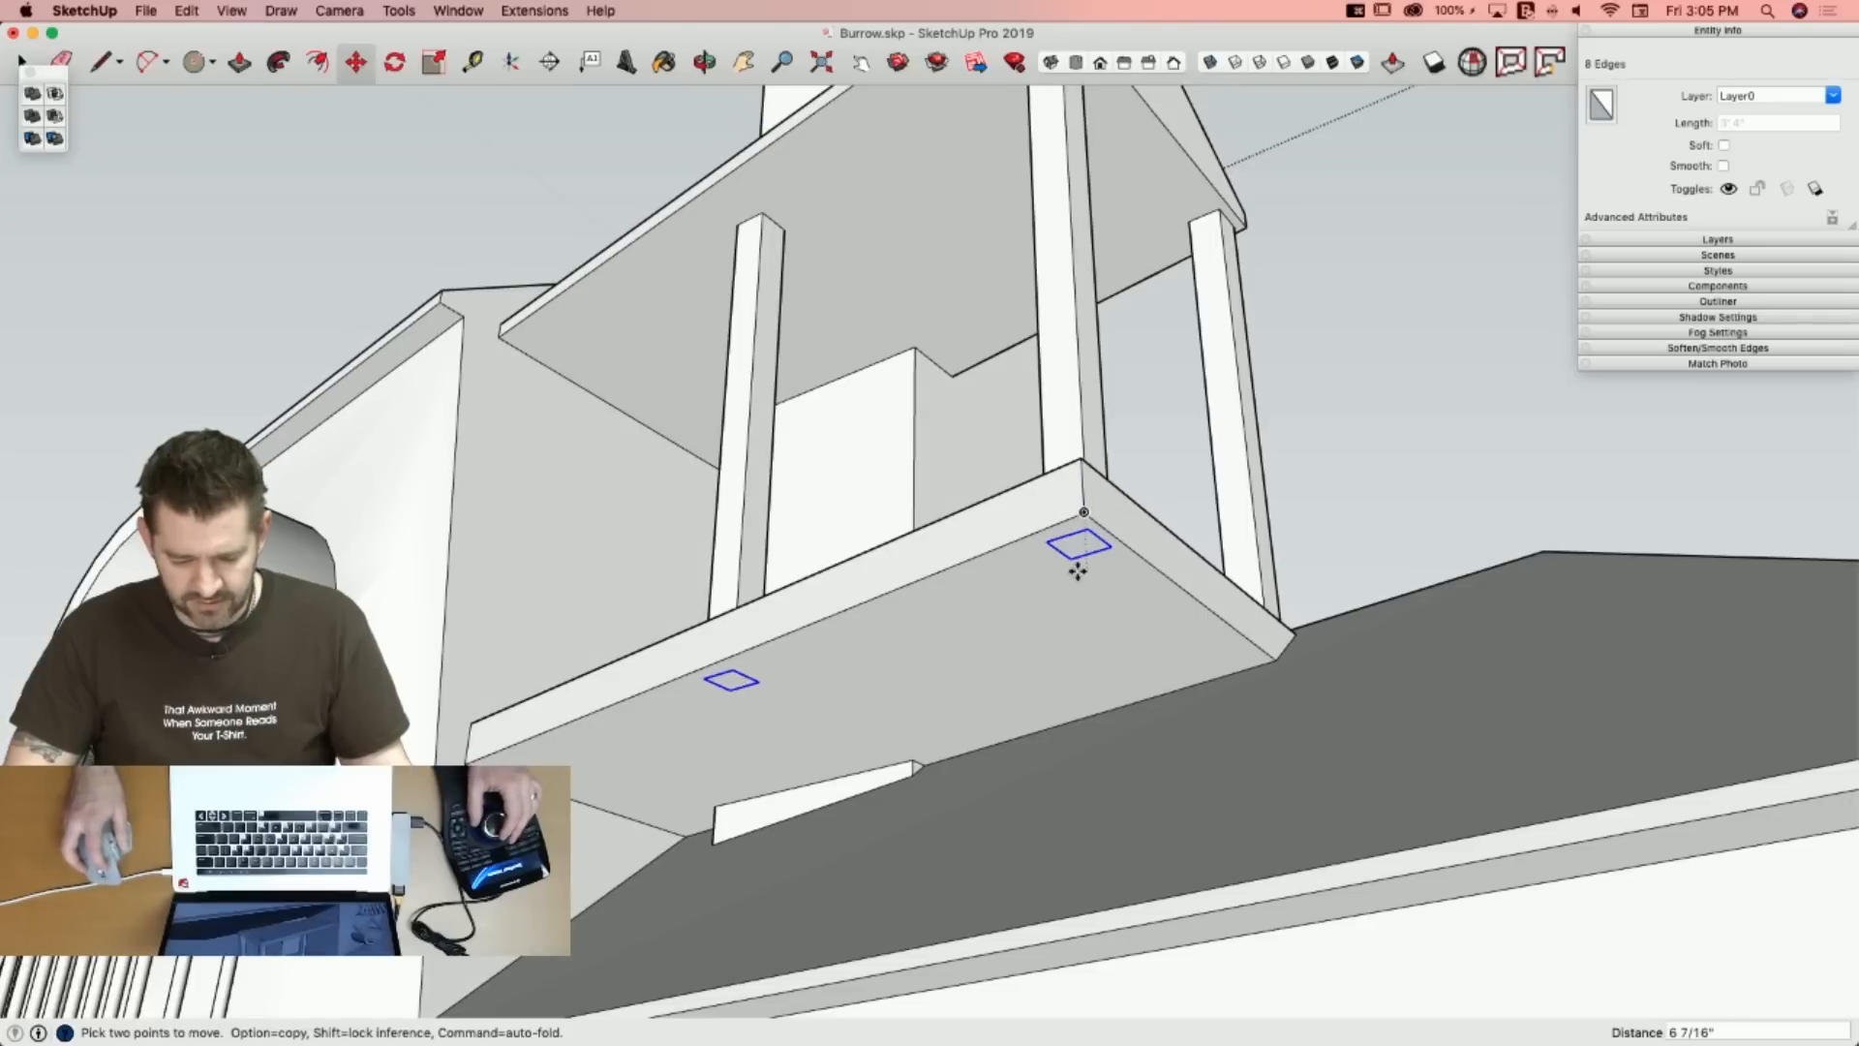
Push/Pull the two square outlines down through the roof below, about 3' 5 11/16" and 3' 1/4", as porch supports.
key(space)
click(757, 680)
key(p)
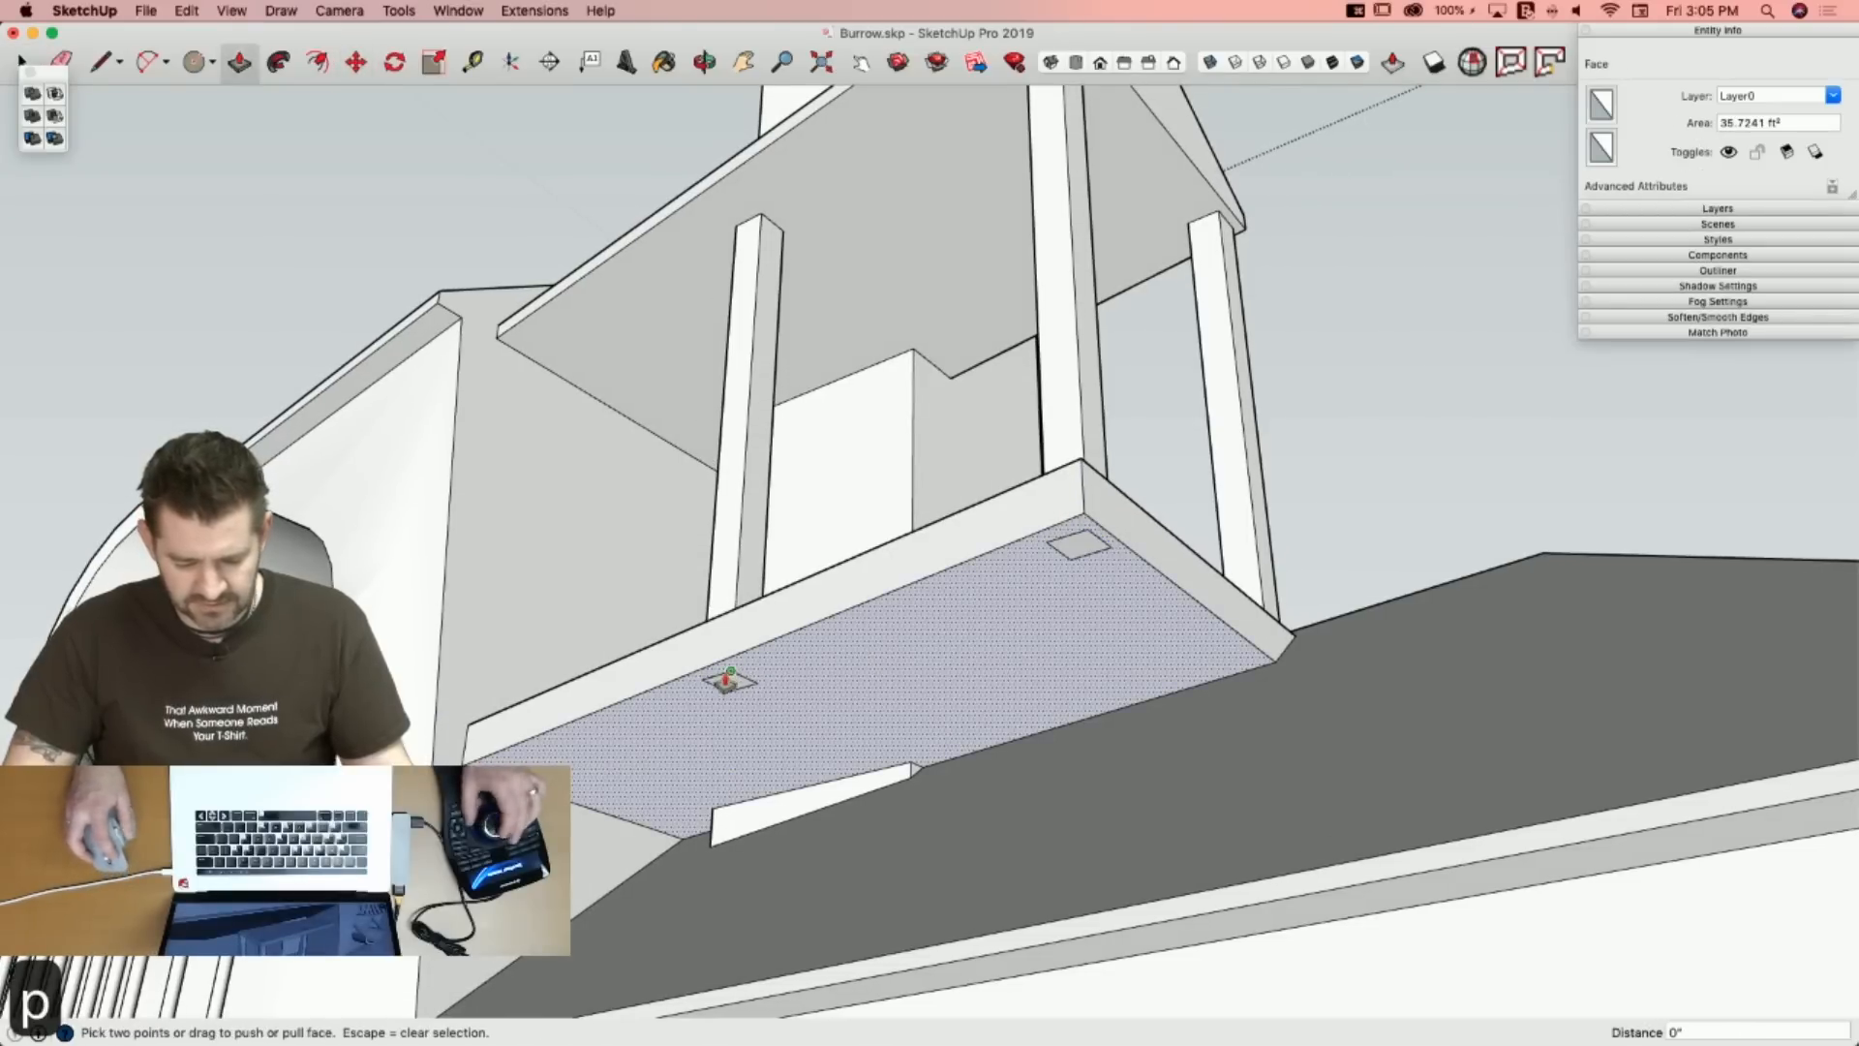
click(732, 679)
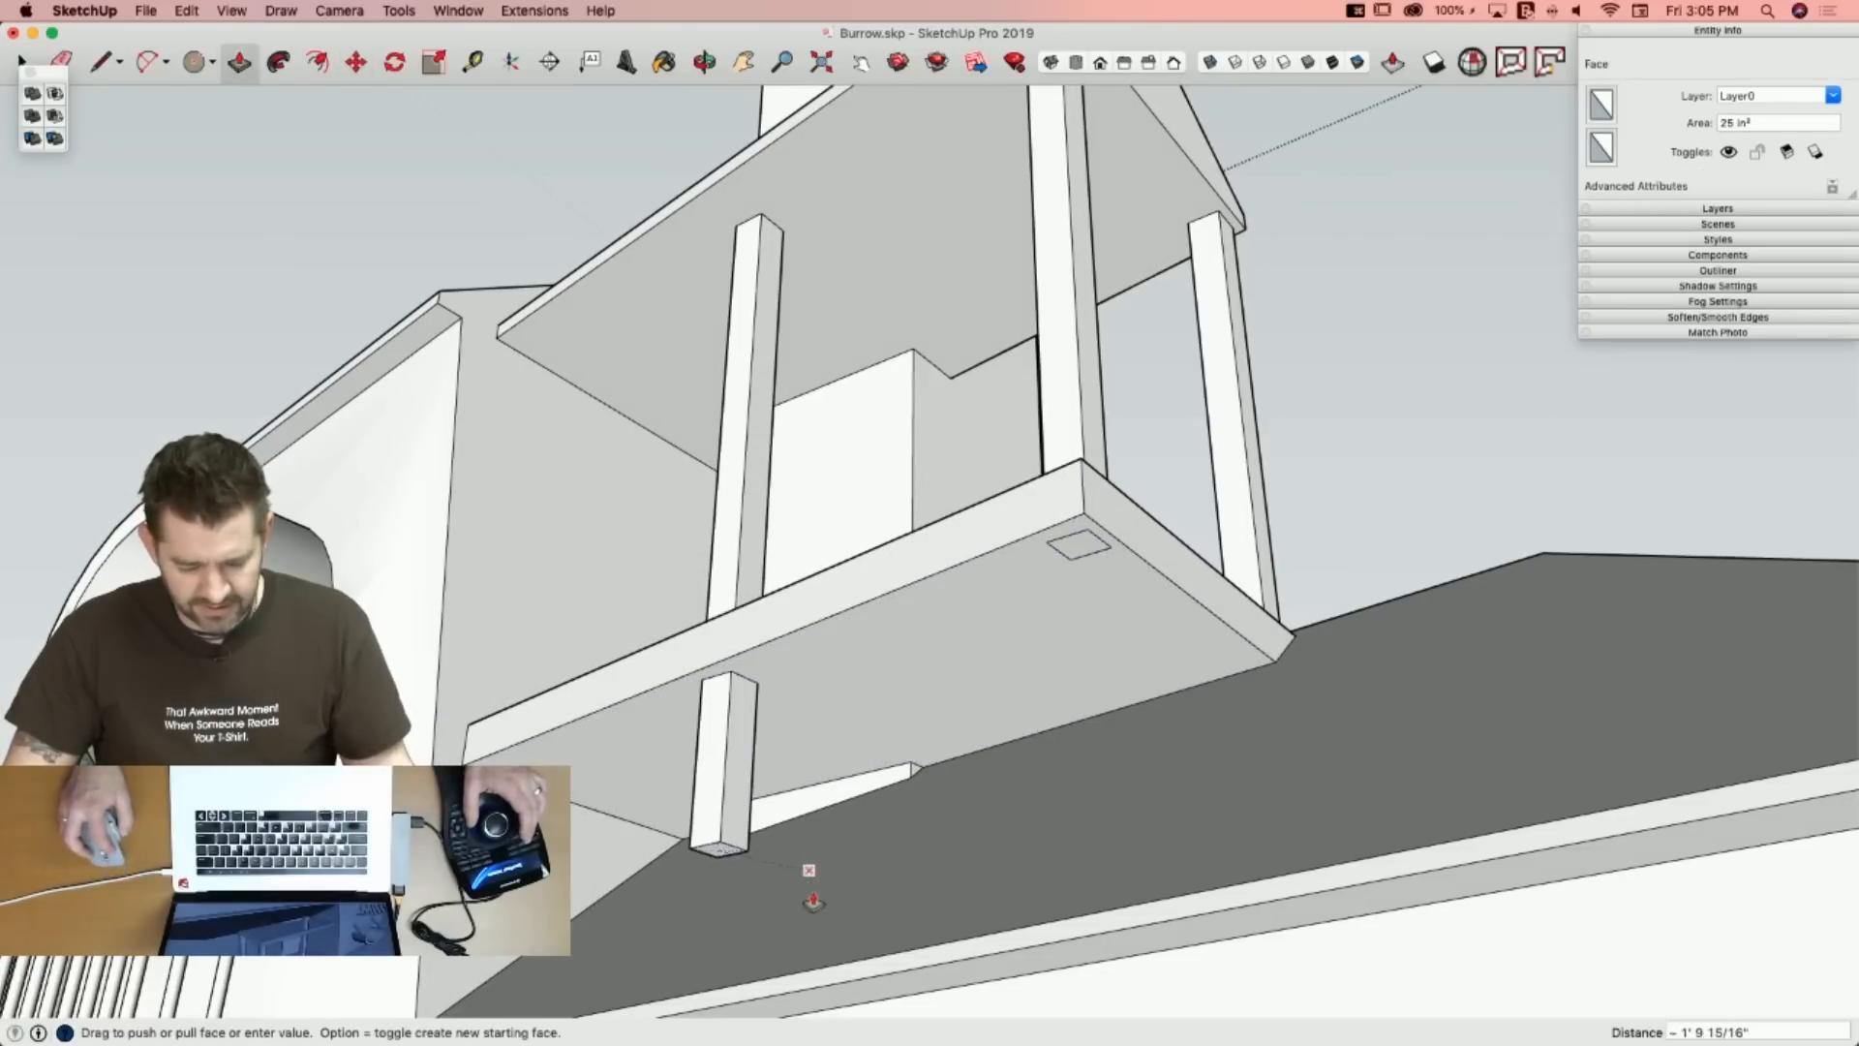
click(790, 981)
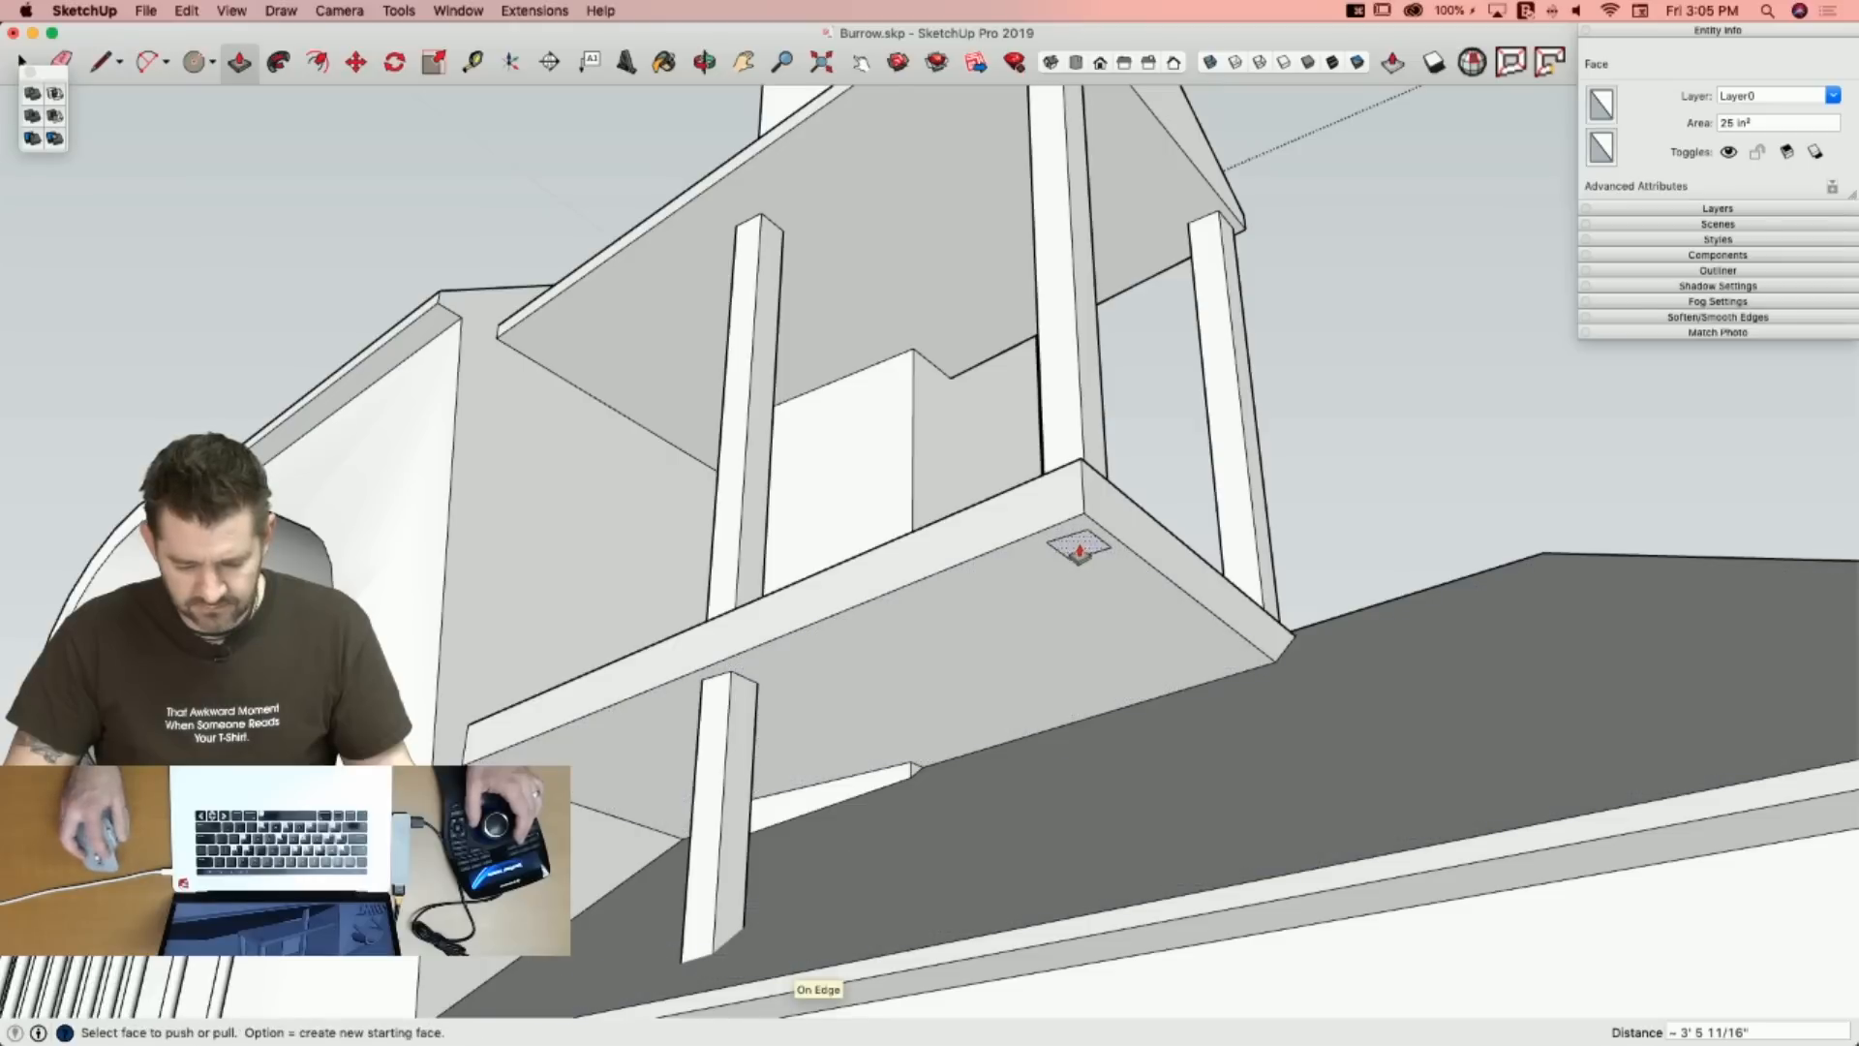
click(1082, 542)
click(1109, 896)
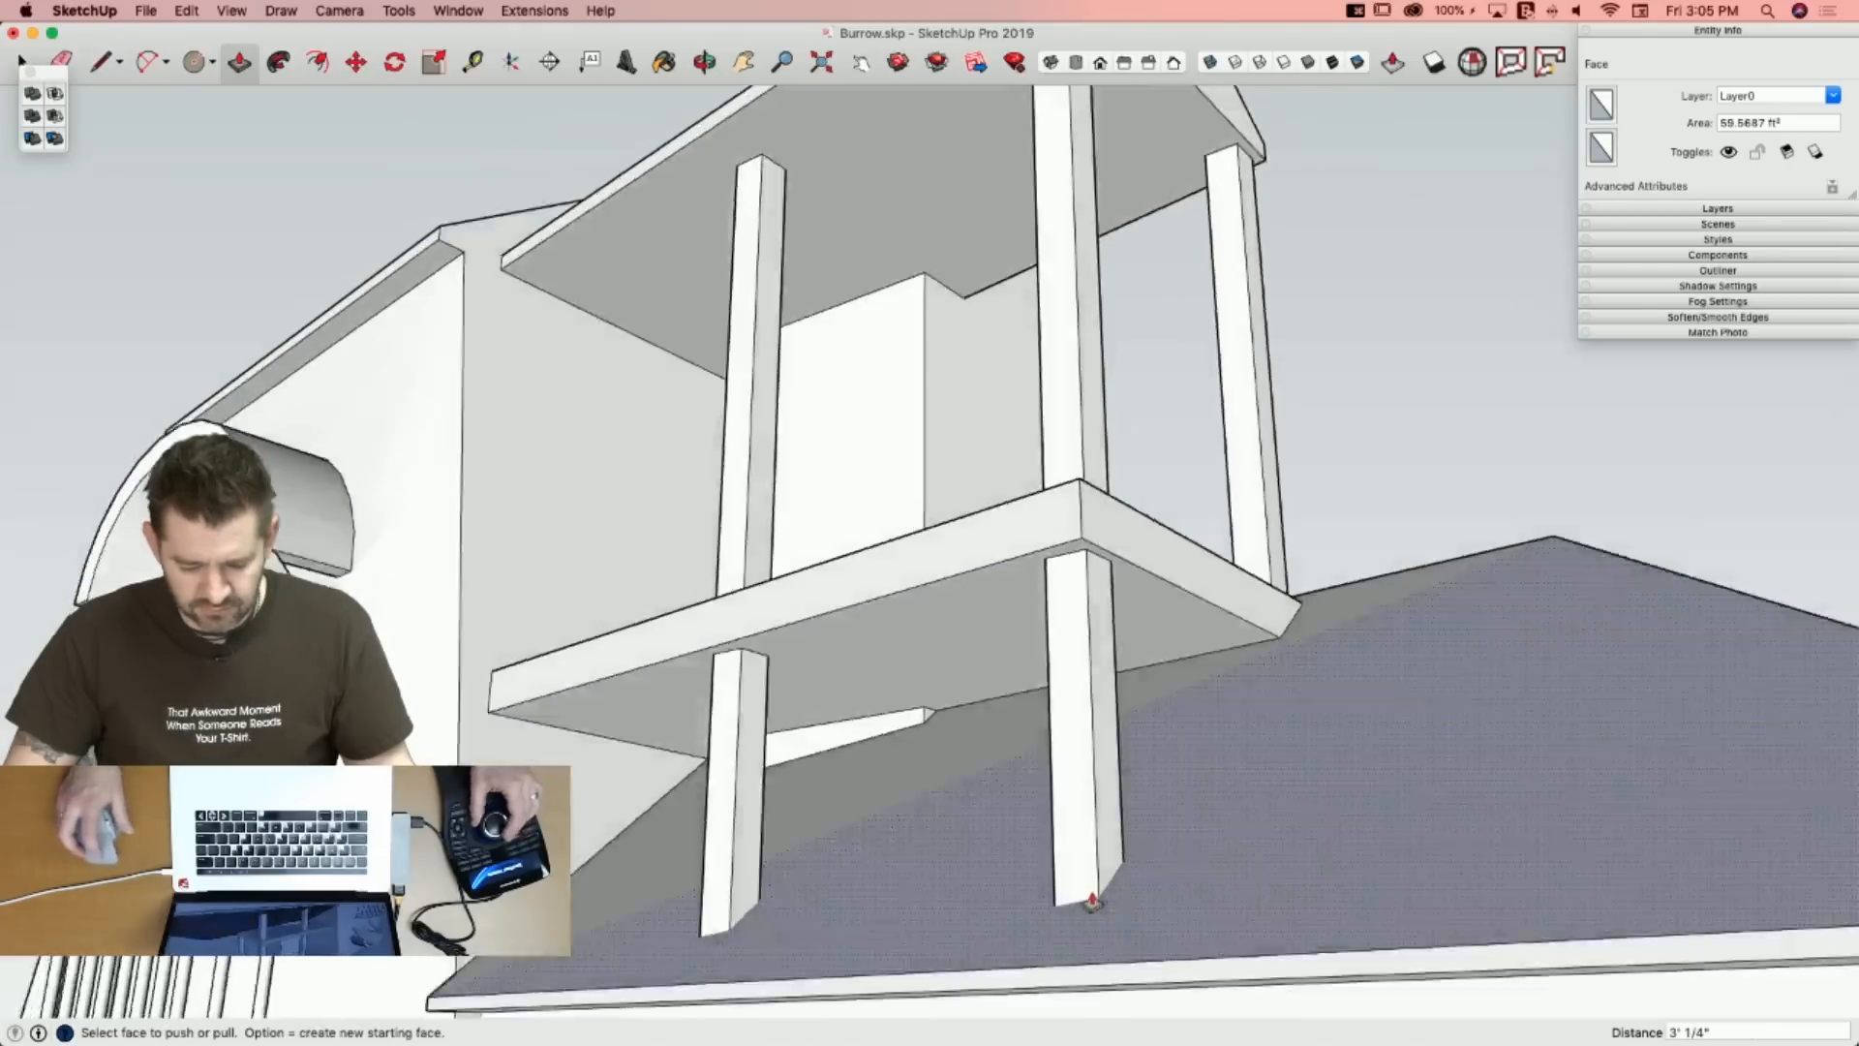
key(space)
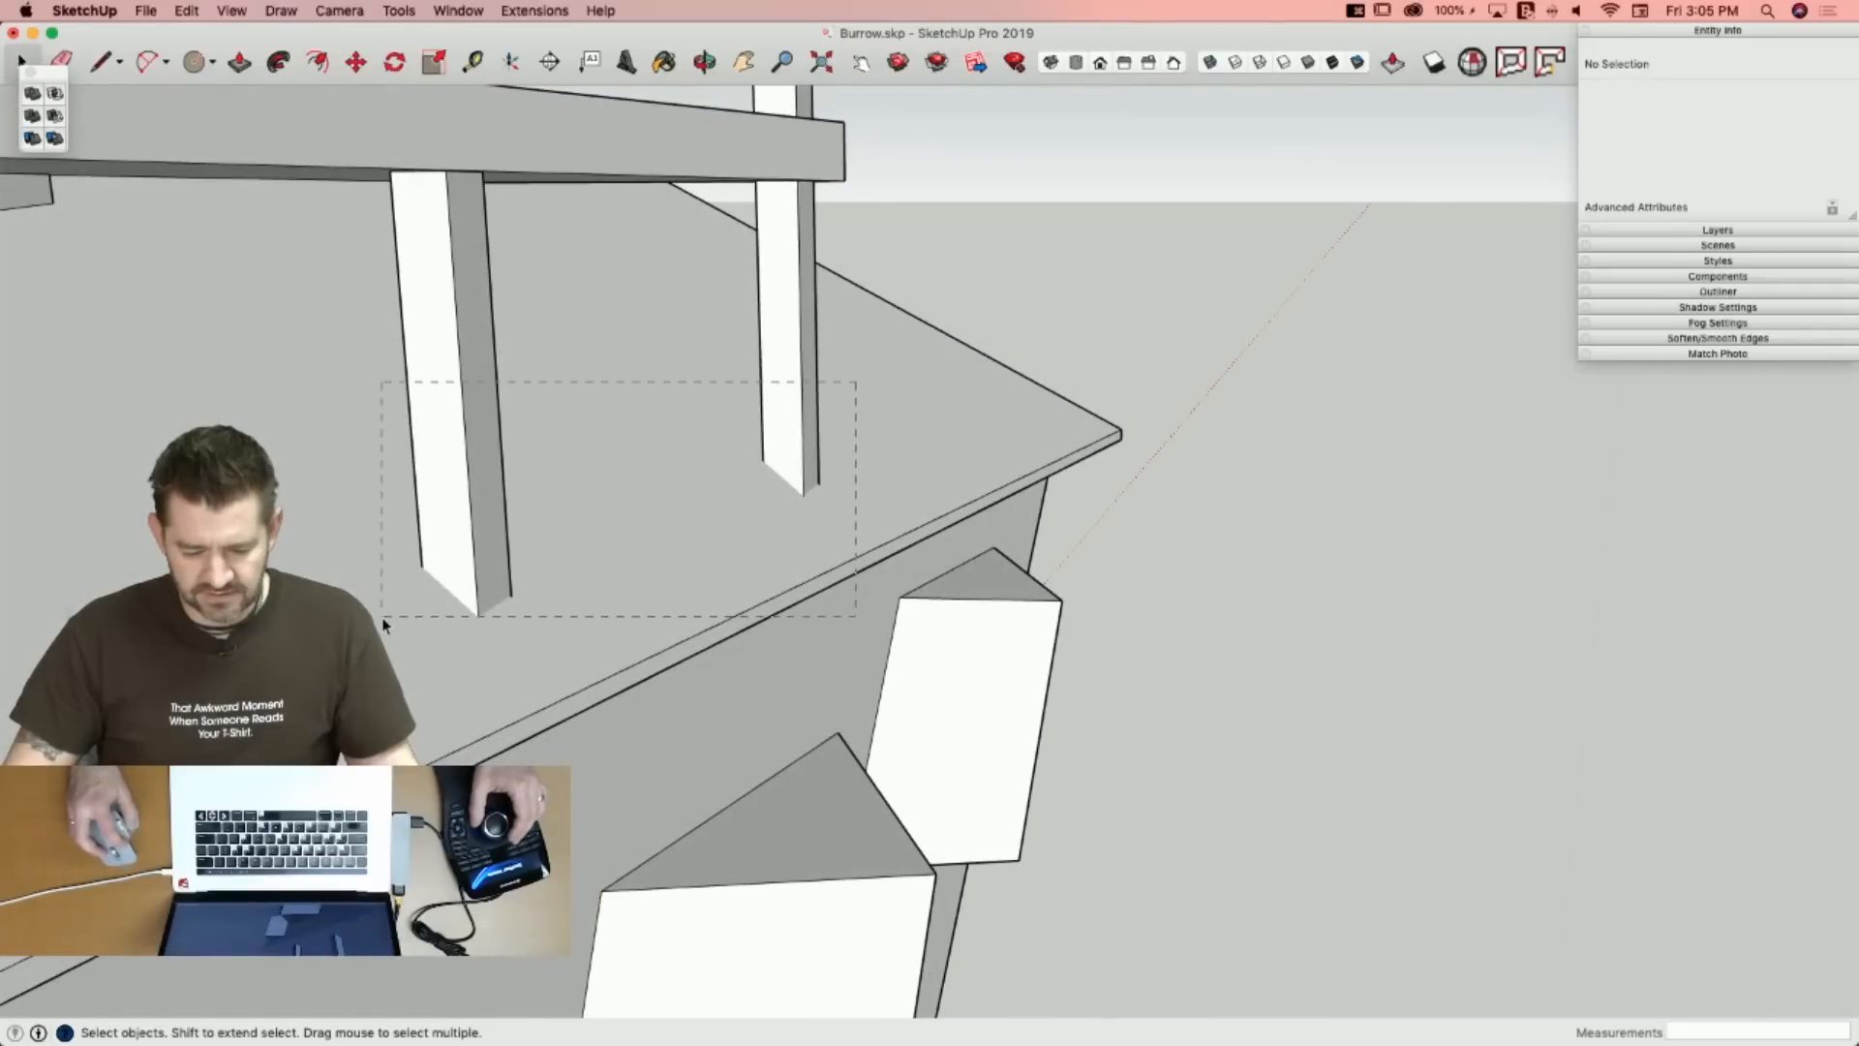
Intersect the faces of the two new porch supports with the roof they pass through.
drag(383, 623, 414, 607)
right_click(513, 566)
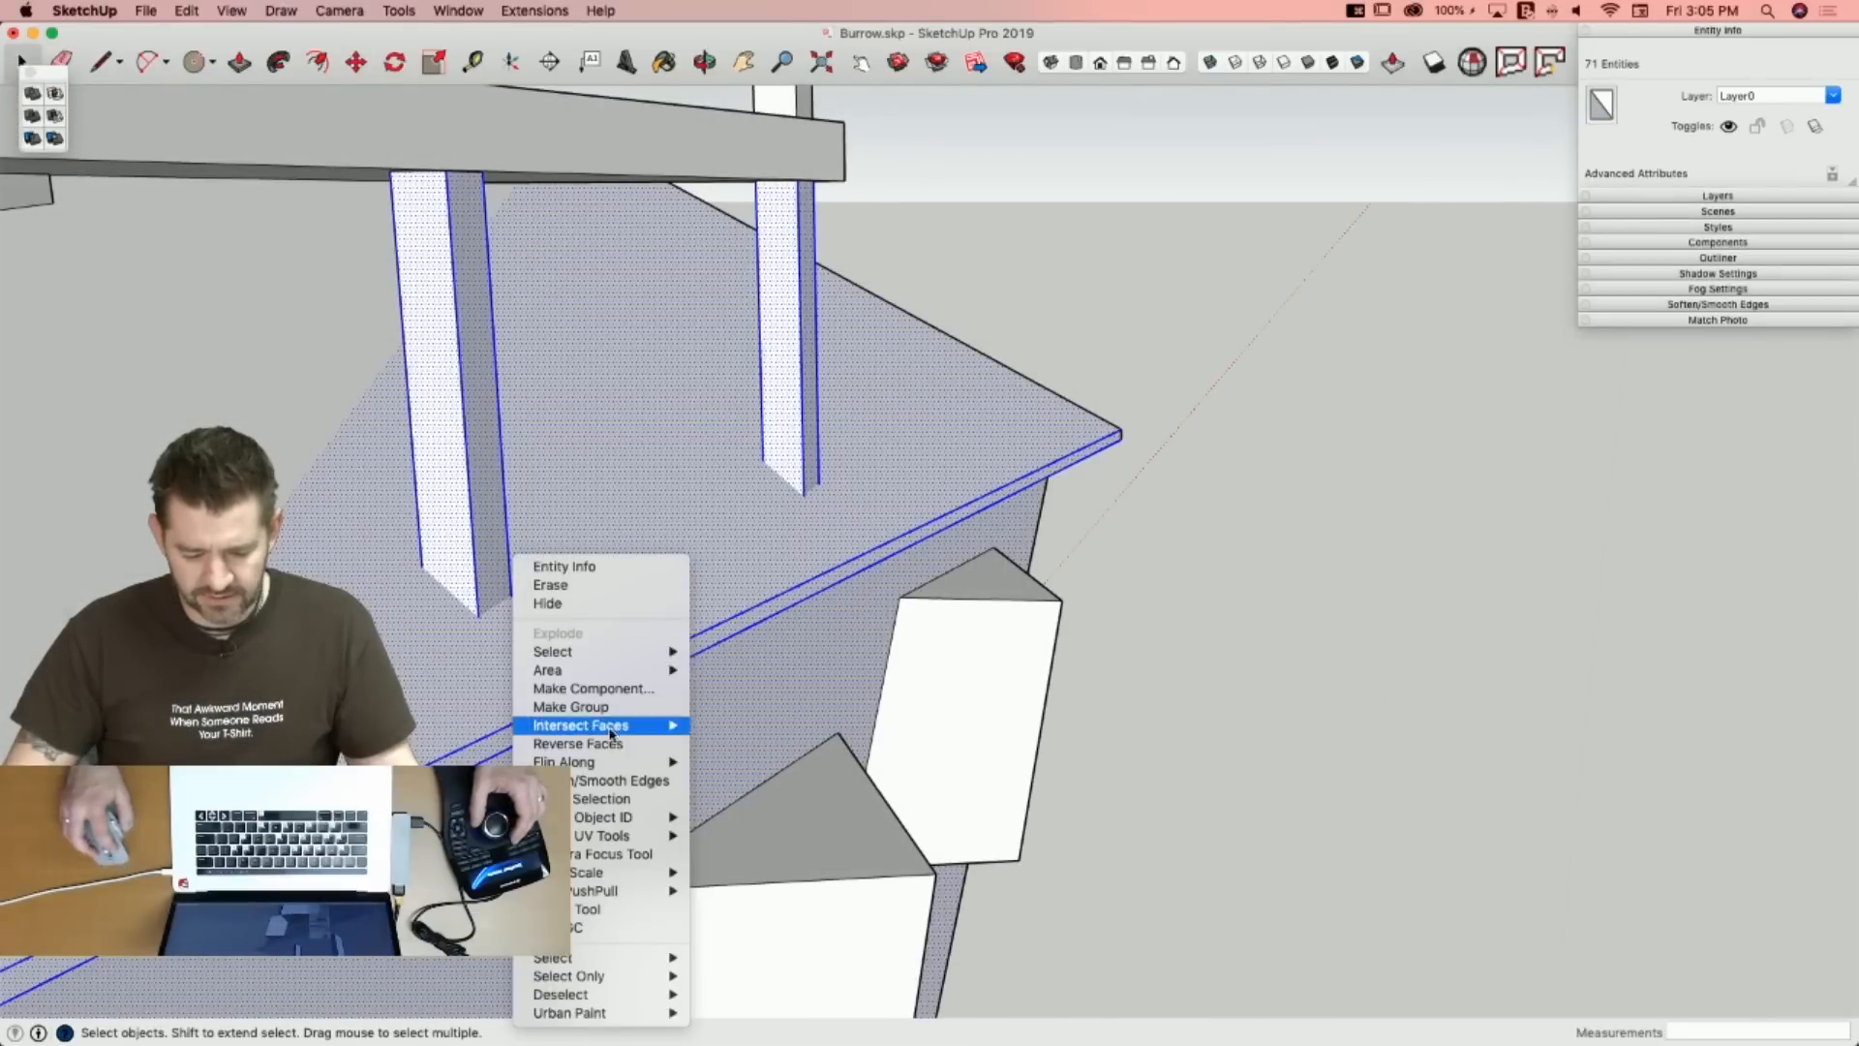
mouse_move(610, 726)
click(780, 765)
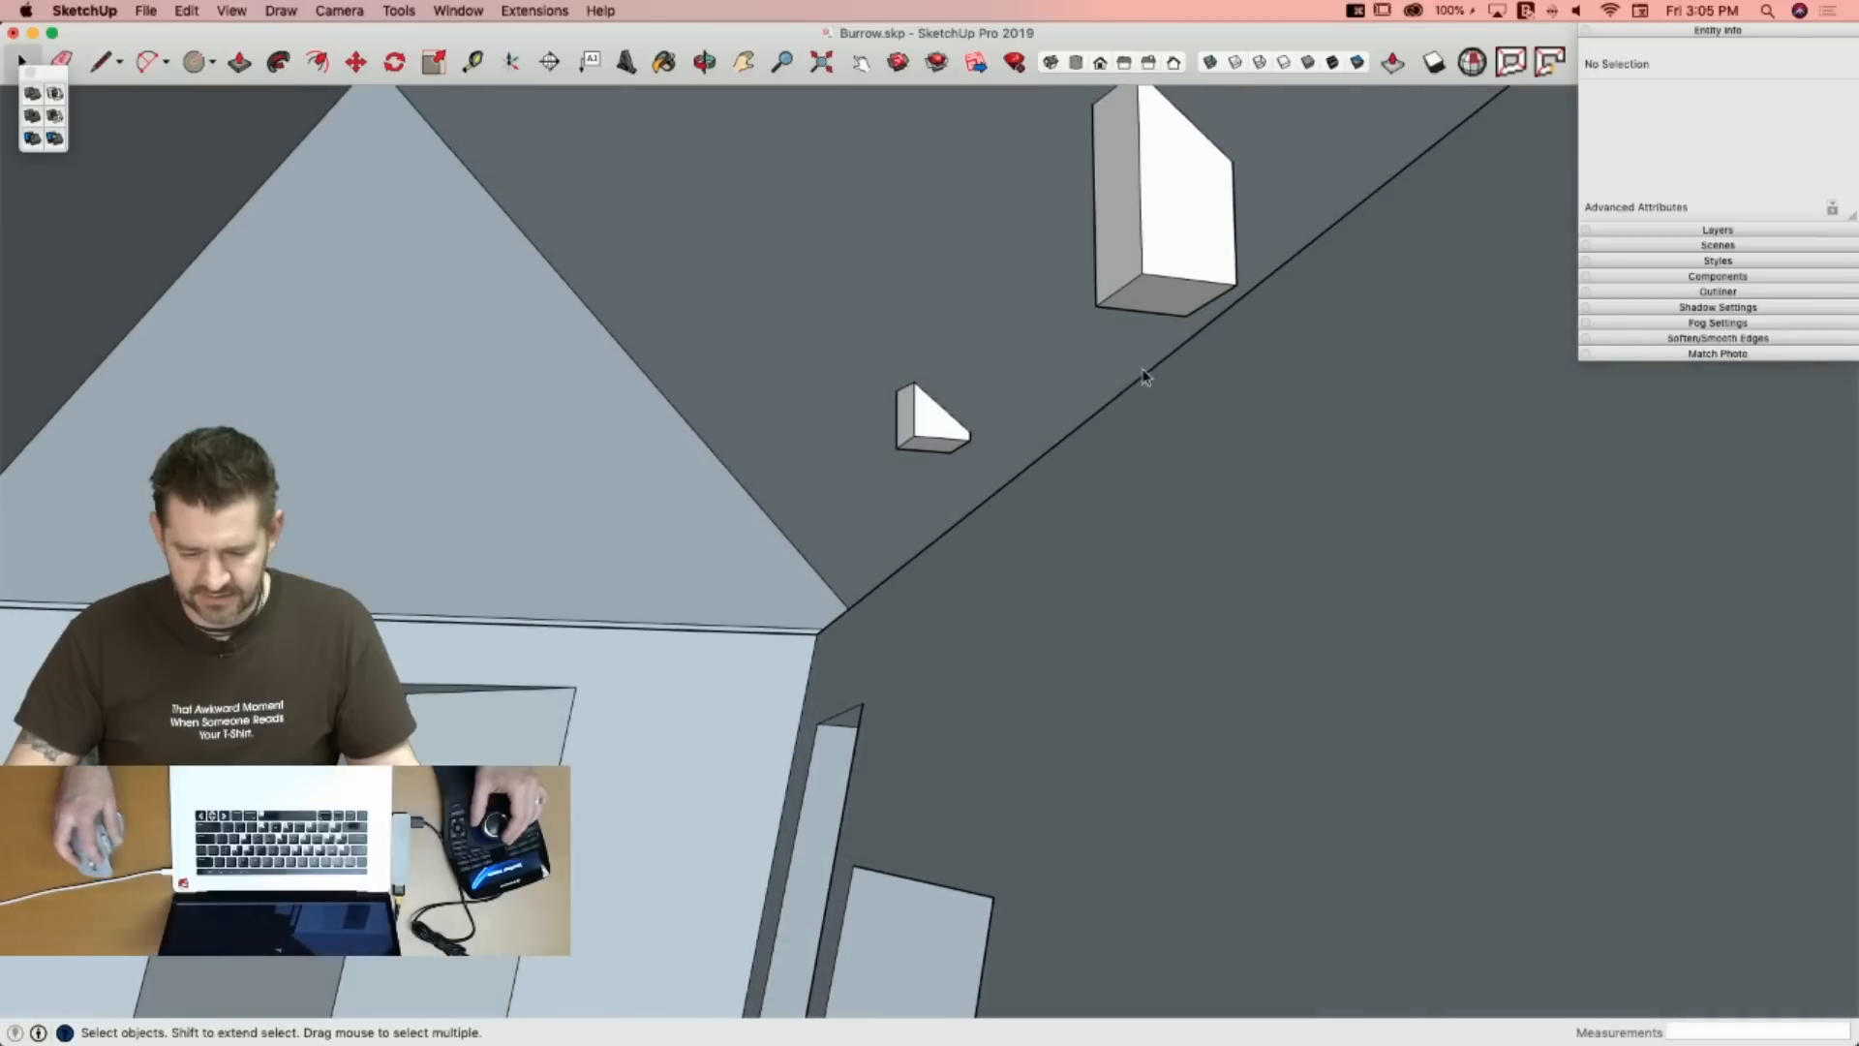
Inside the house, delete the support ends poking through the roof's underside and erase their leftover vertical edges.
double_click(1157, 298)
key(Delete)
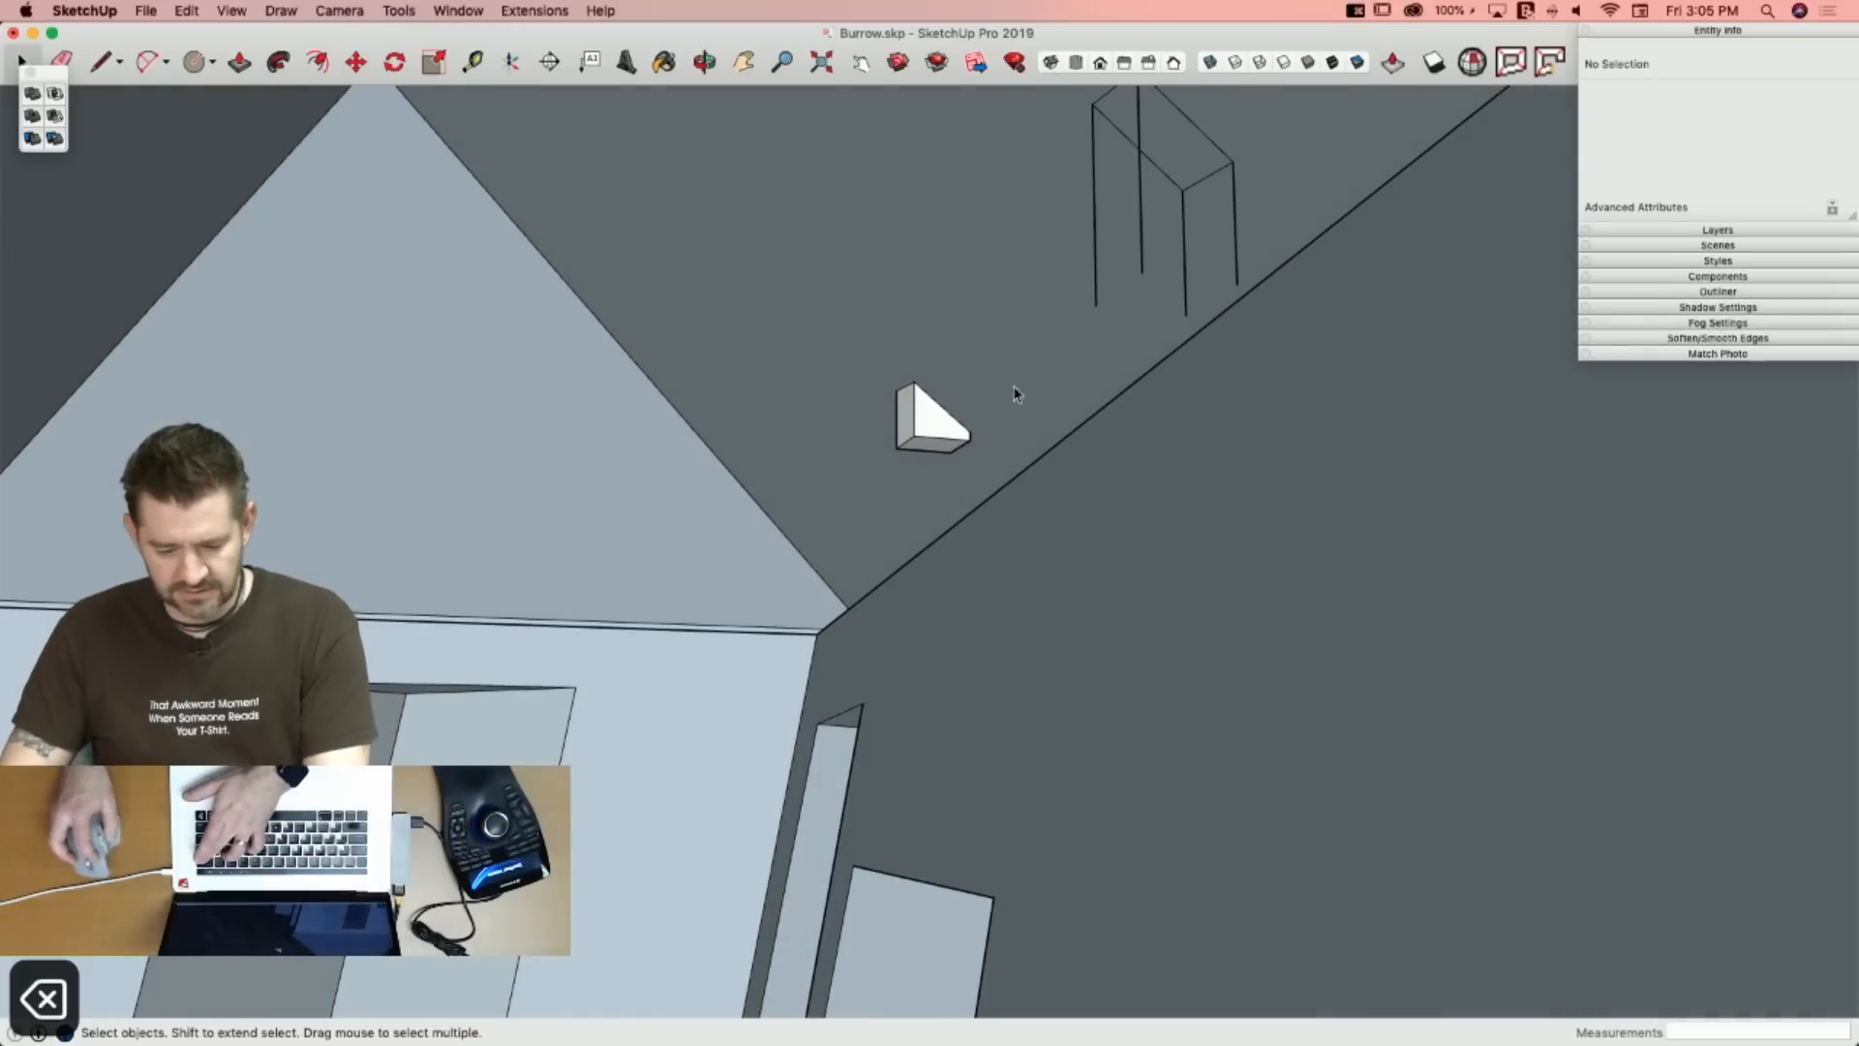
double_click(925, 445)
key(Delete)
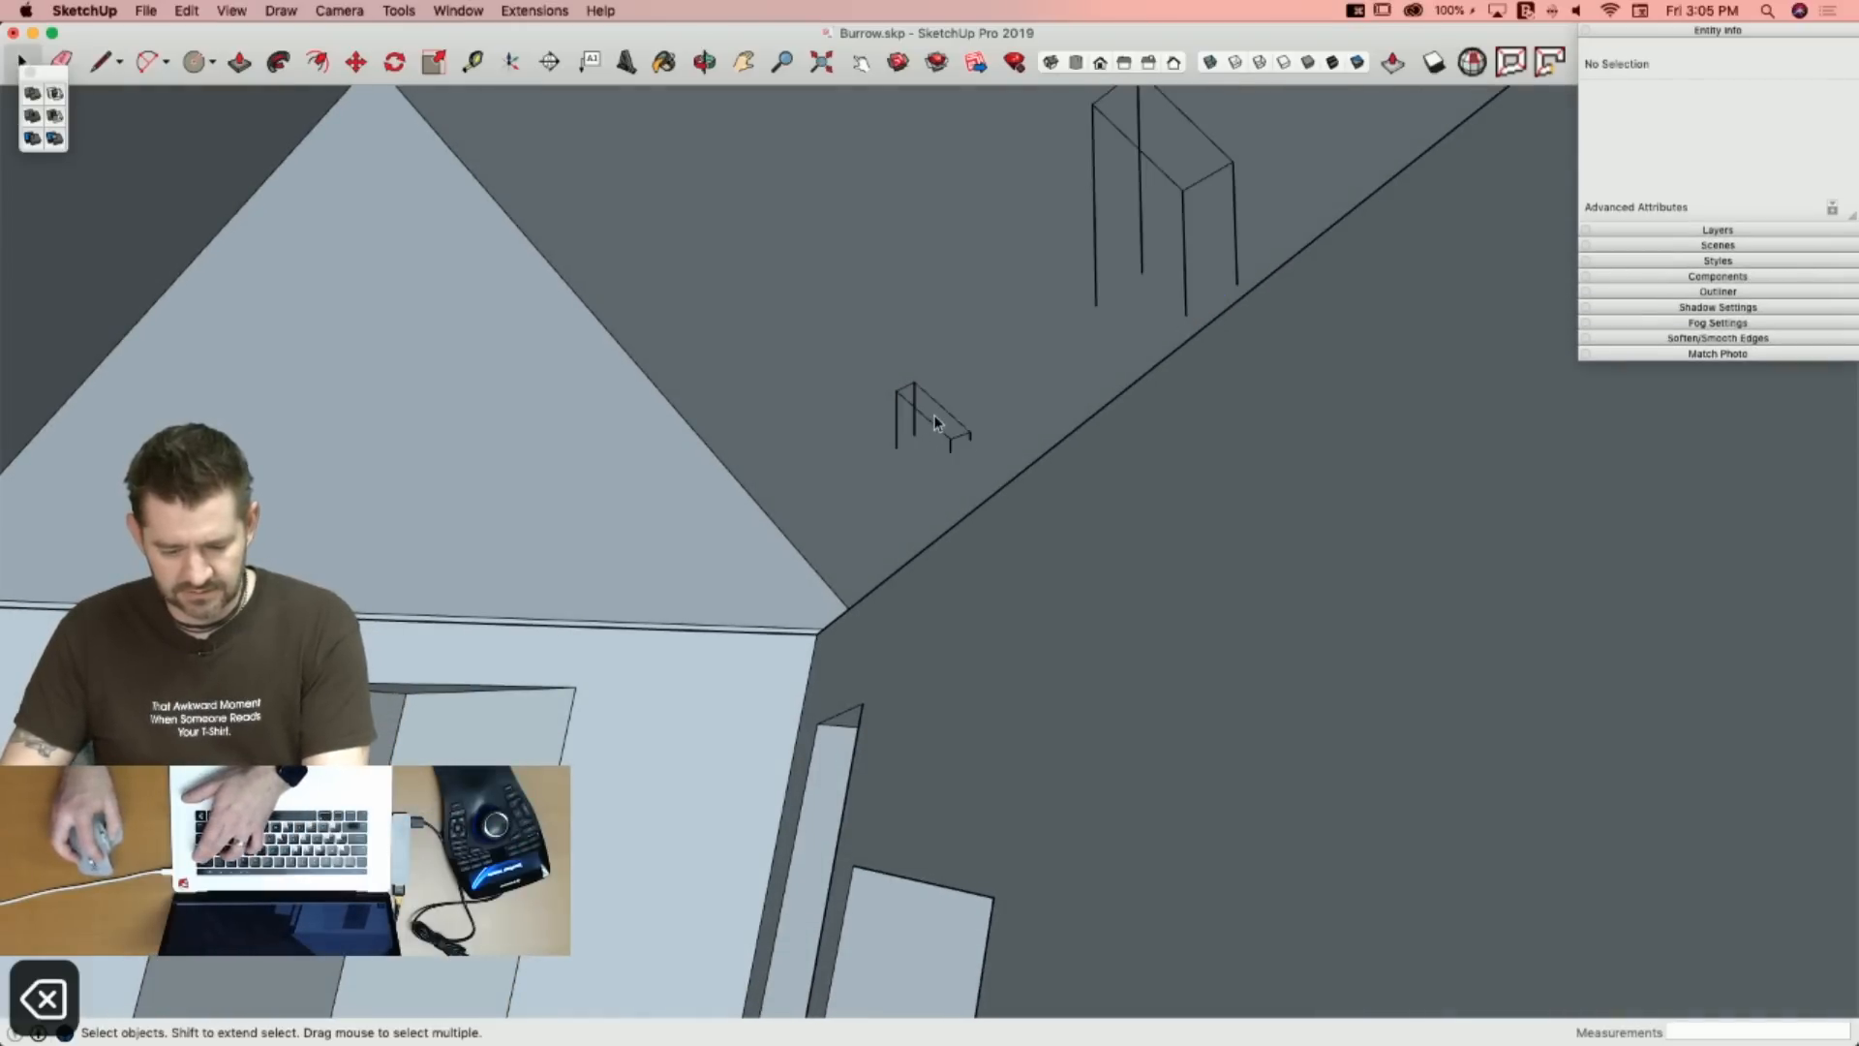
key(e)
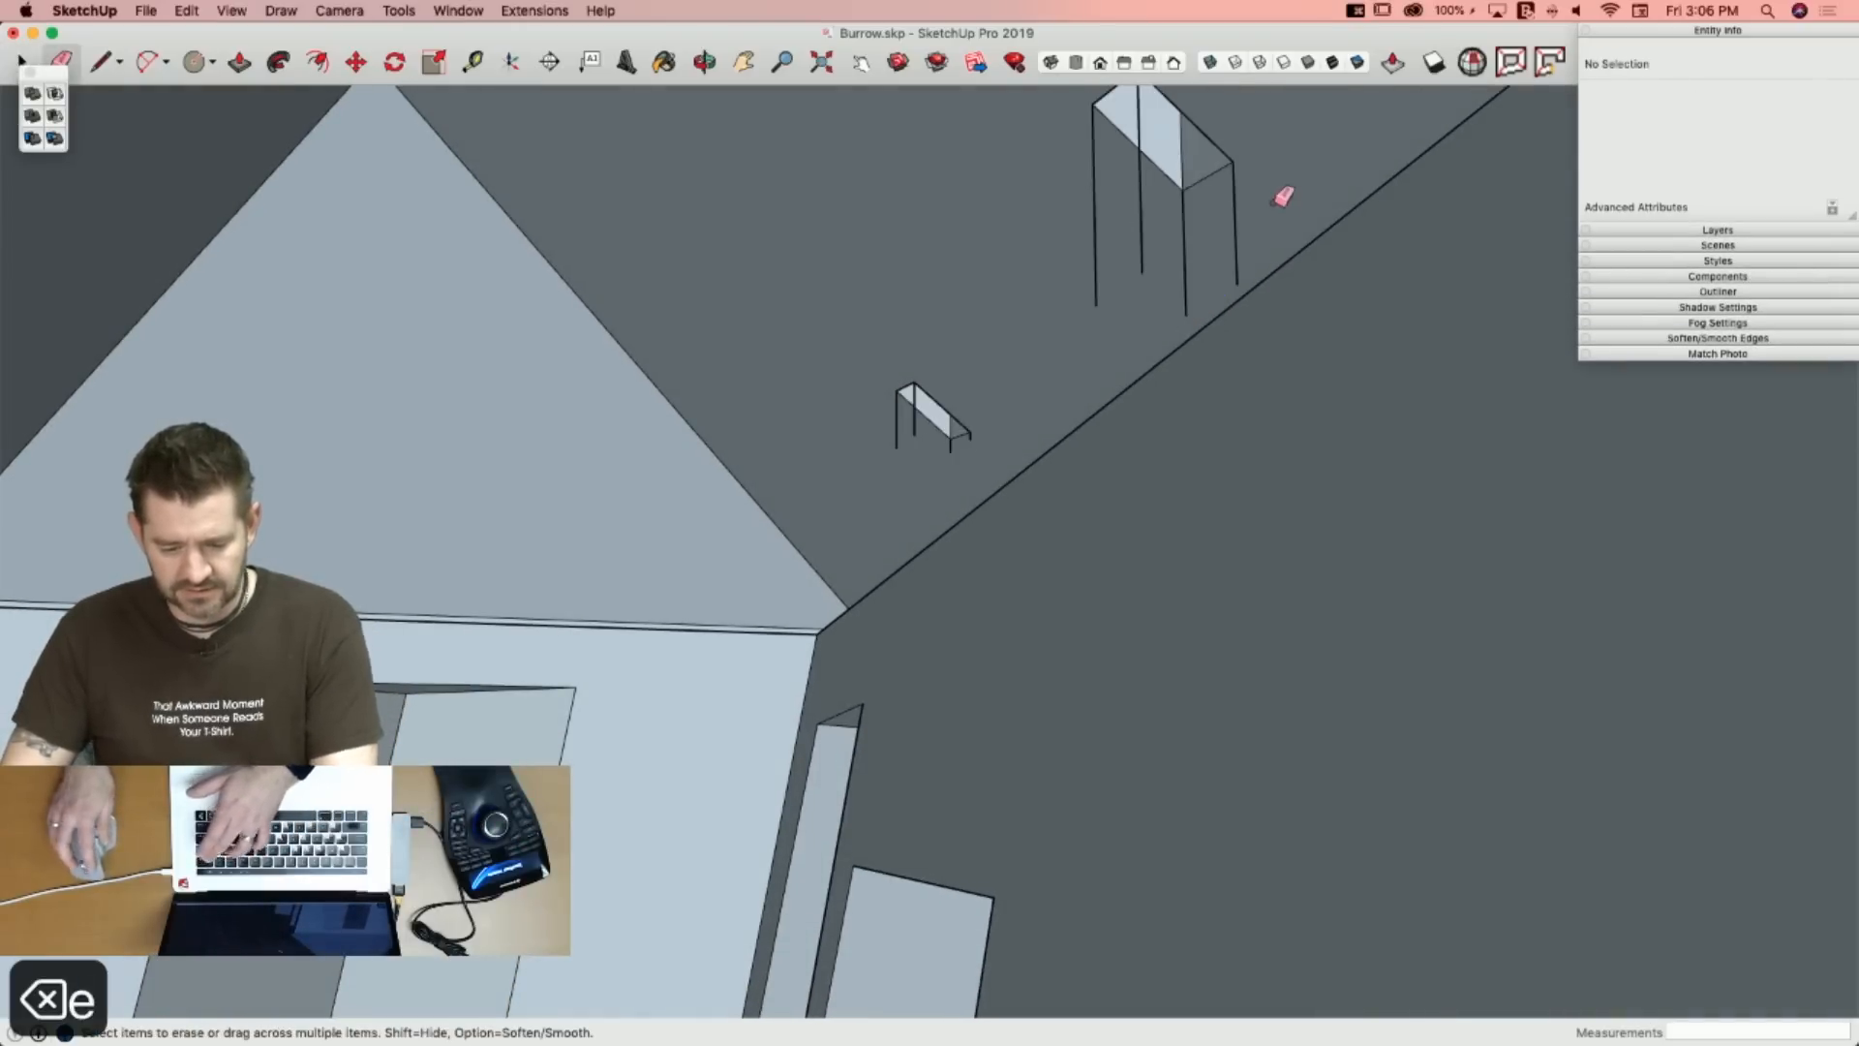
mouse_move(1287, 191)
mouse_down()
mouse_move(1246, 229)
mouse_move(1090, 234)
mouse_up()
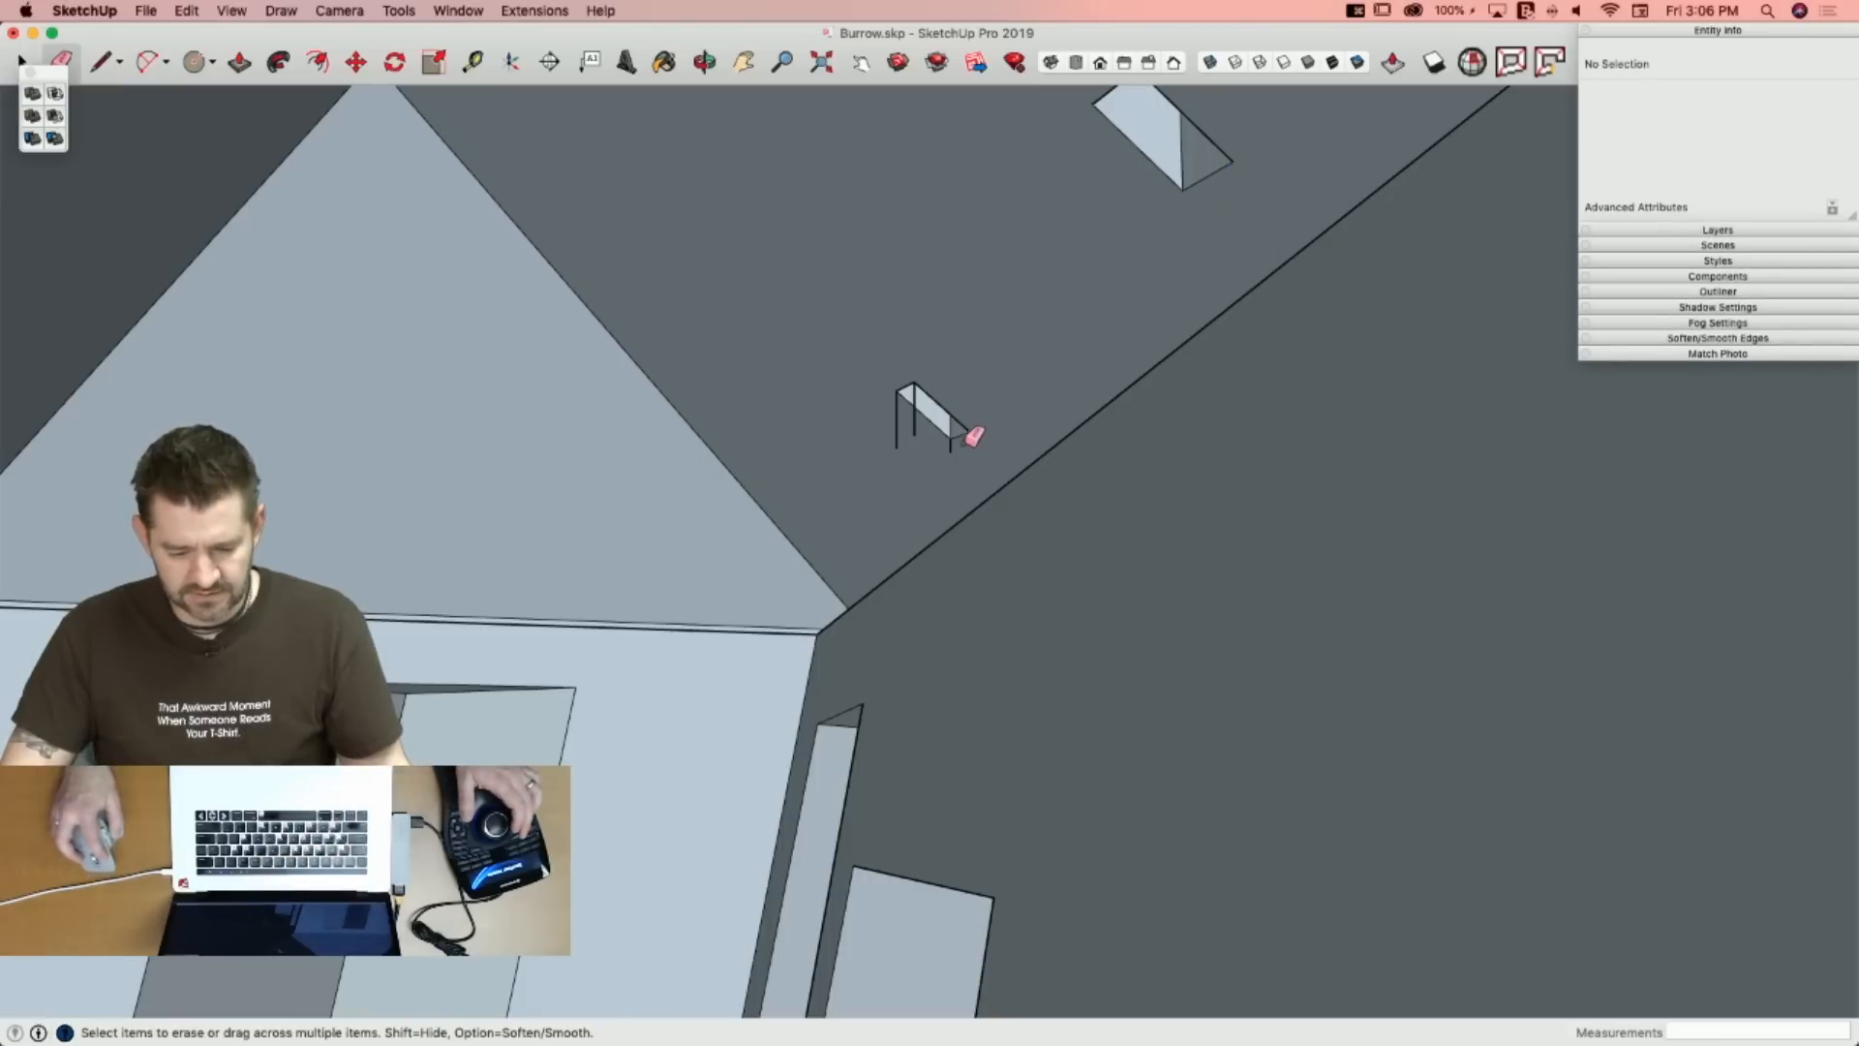
click(952, 451)
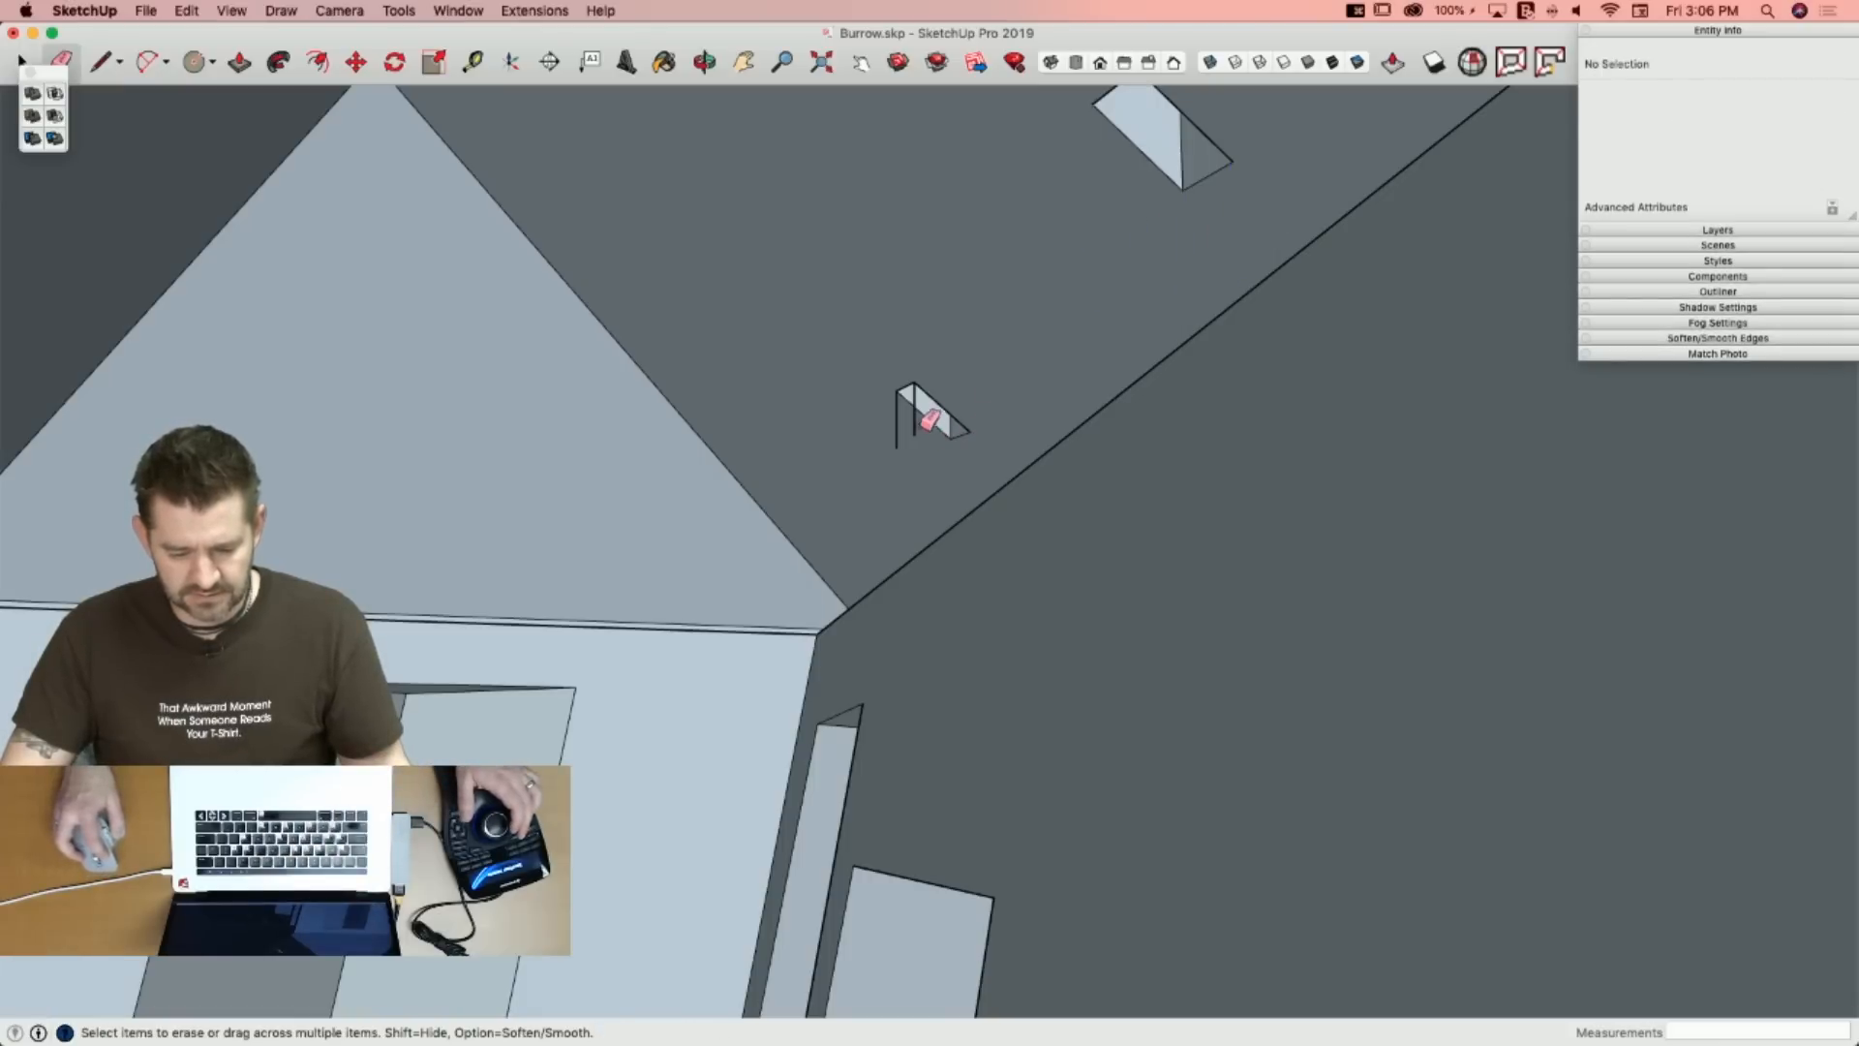
drag(890, 440, 852, 440)
key(space)
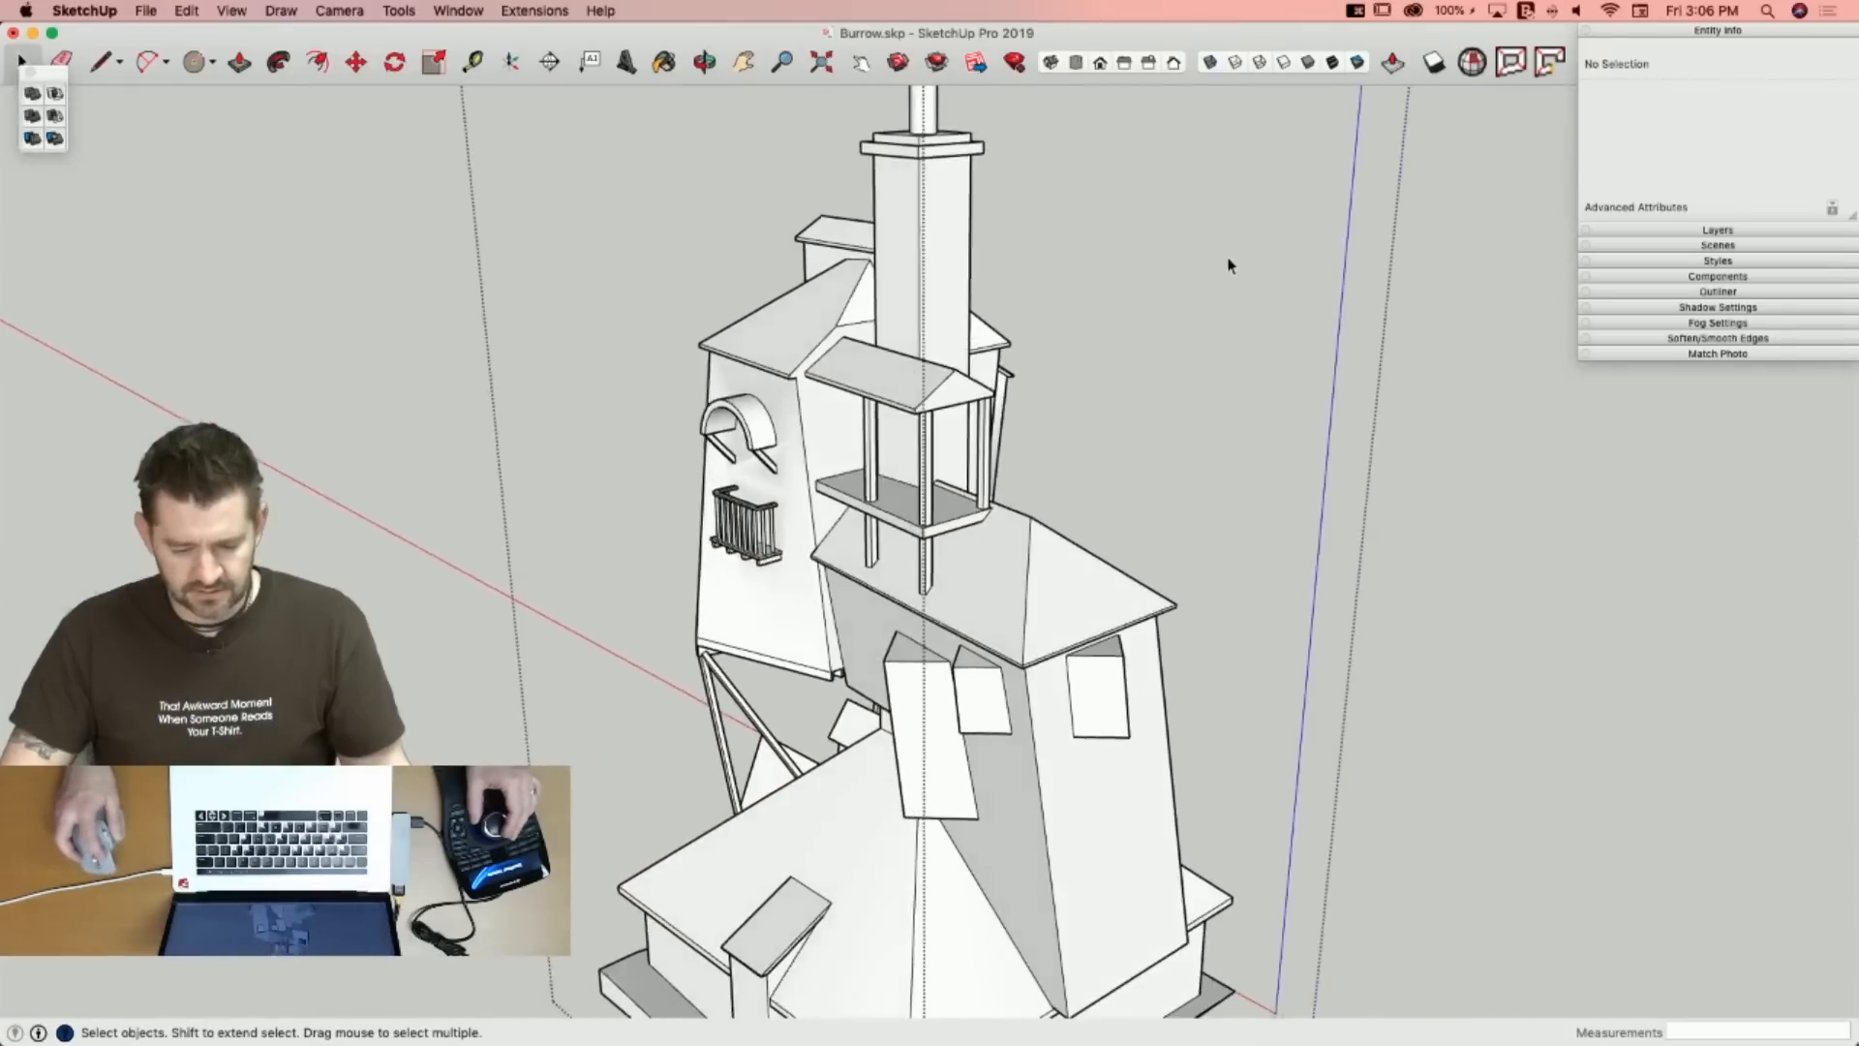
Merge the porch railings with the house group into one solid using Outer Shell.
click(1498, 394)
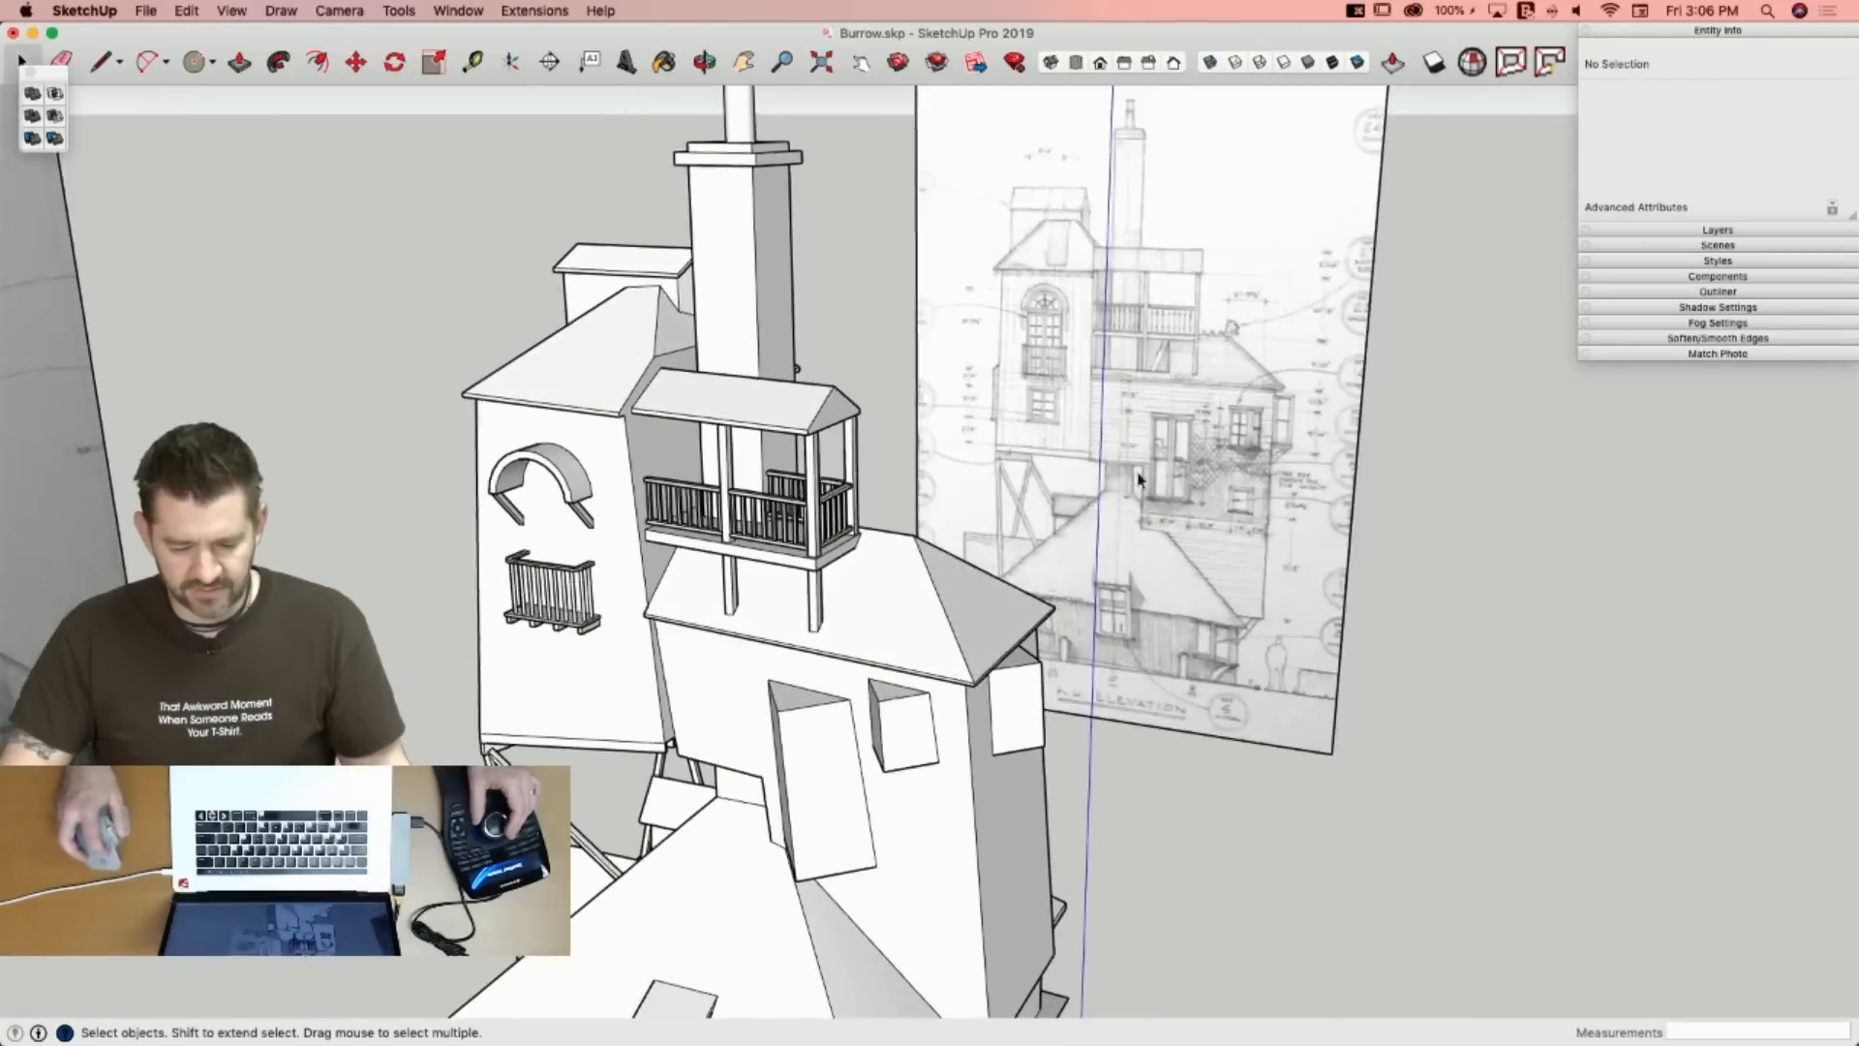
click(684, 527)
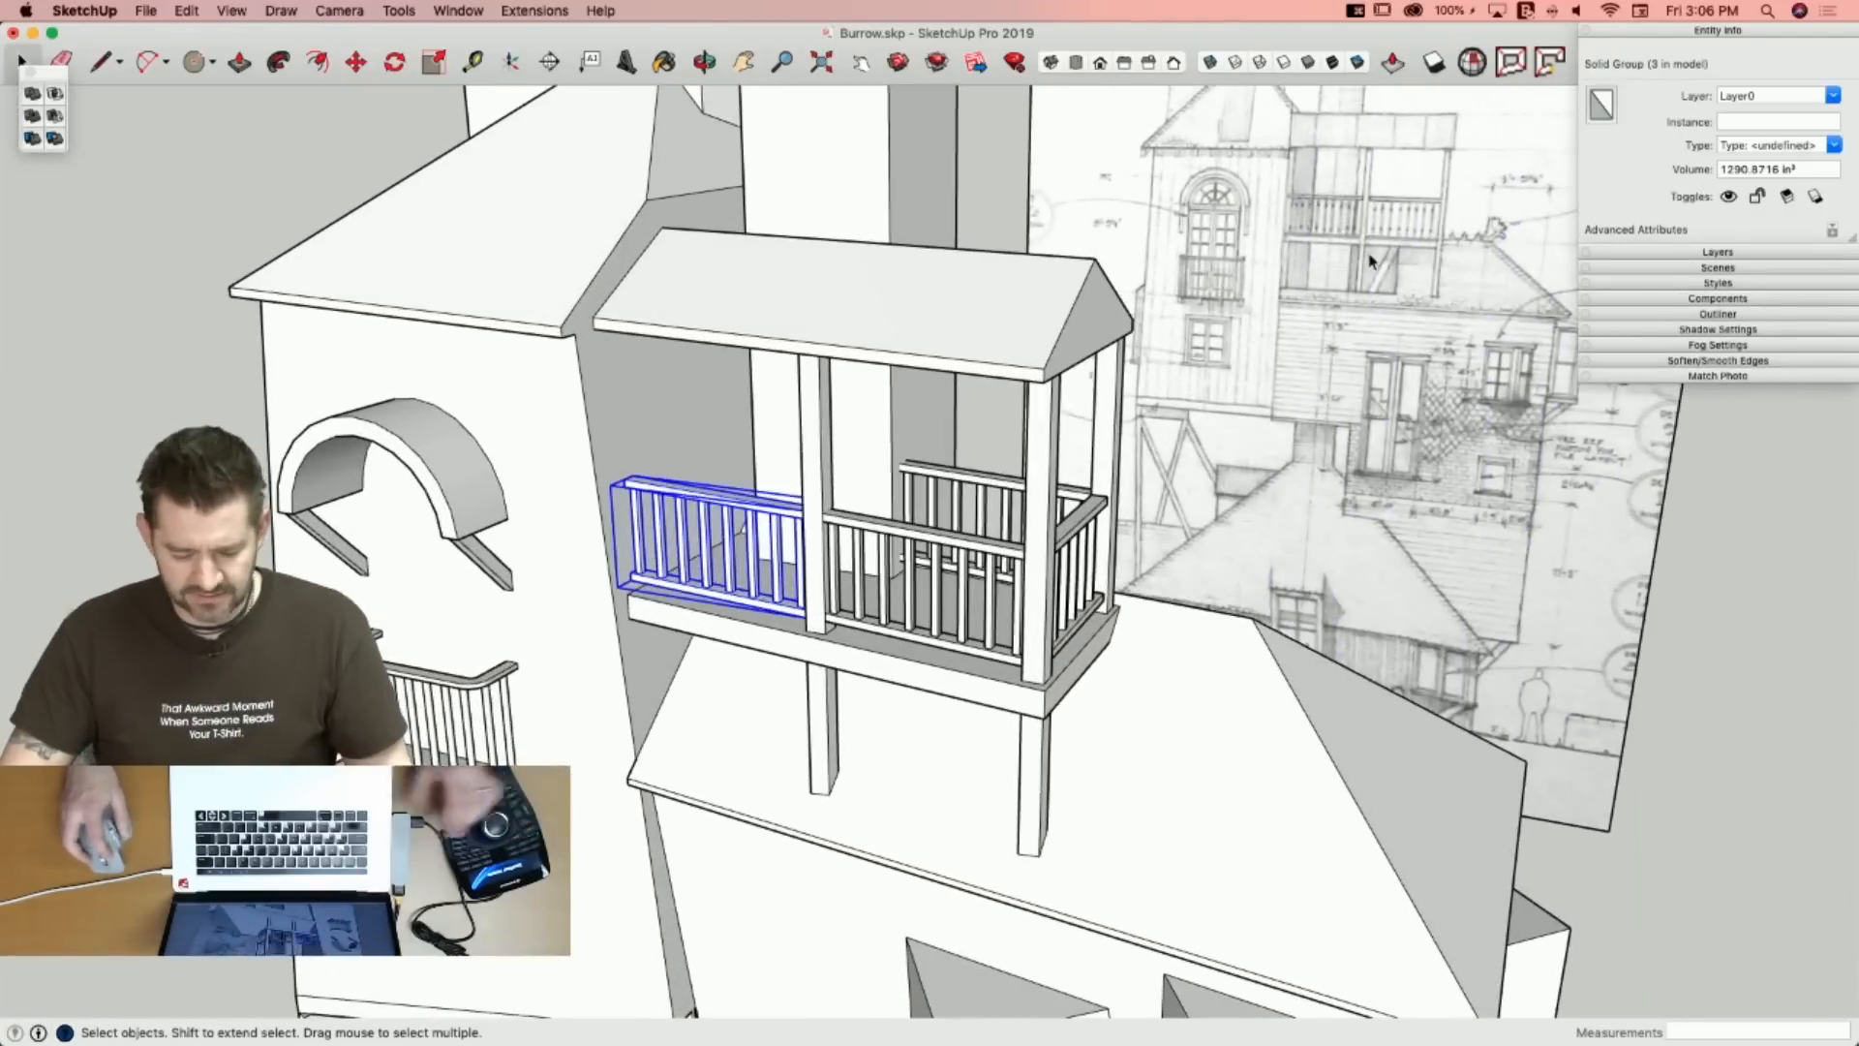
key(super+s)
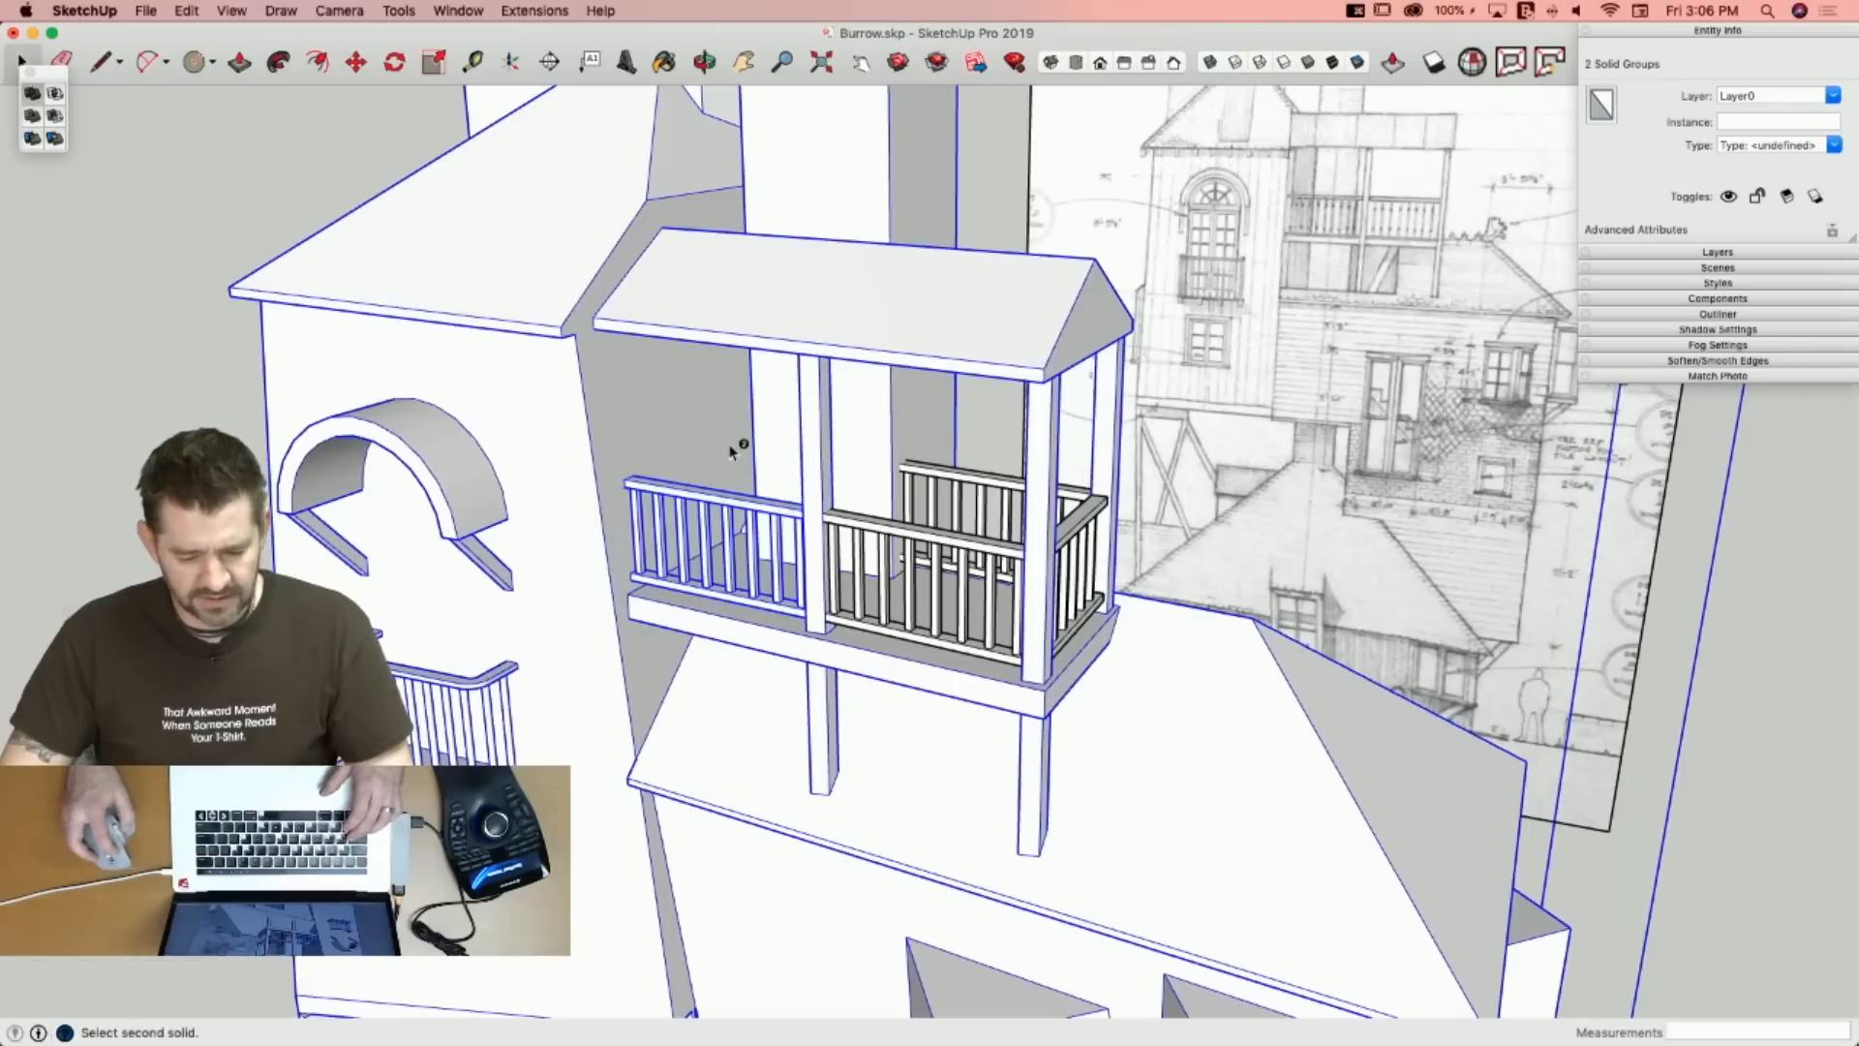
click(1068, 501)
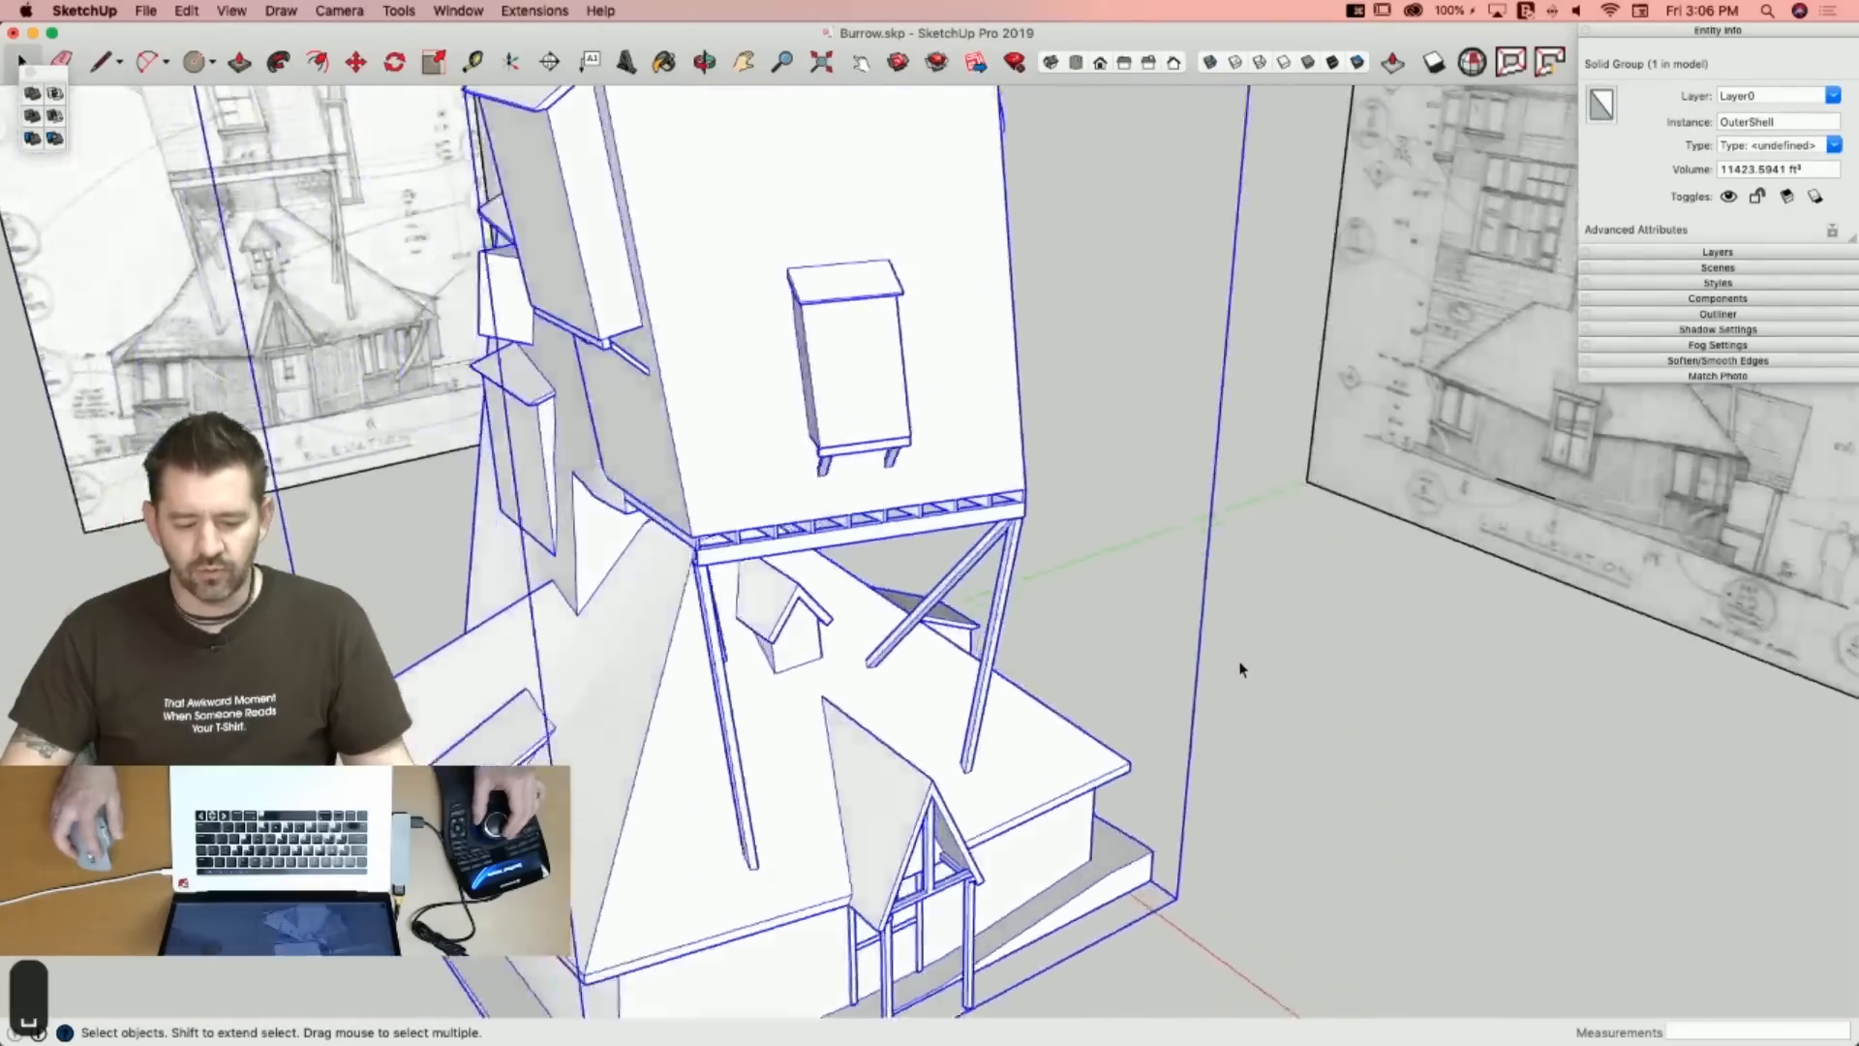
click(1241, 668)
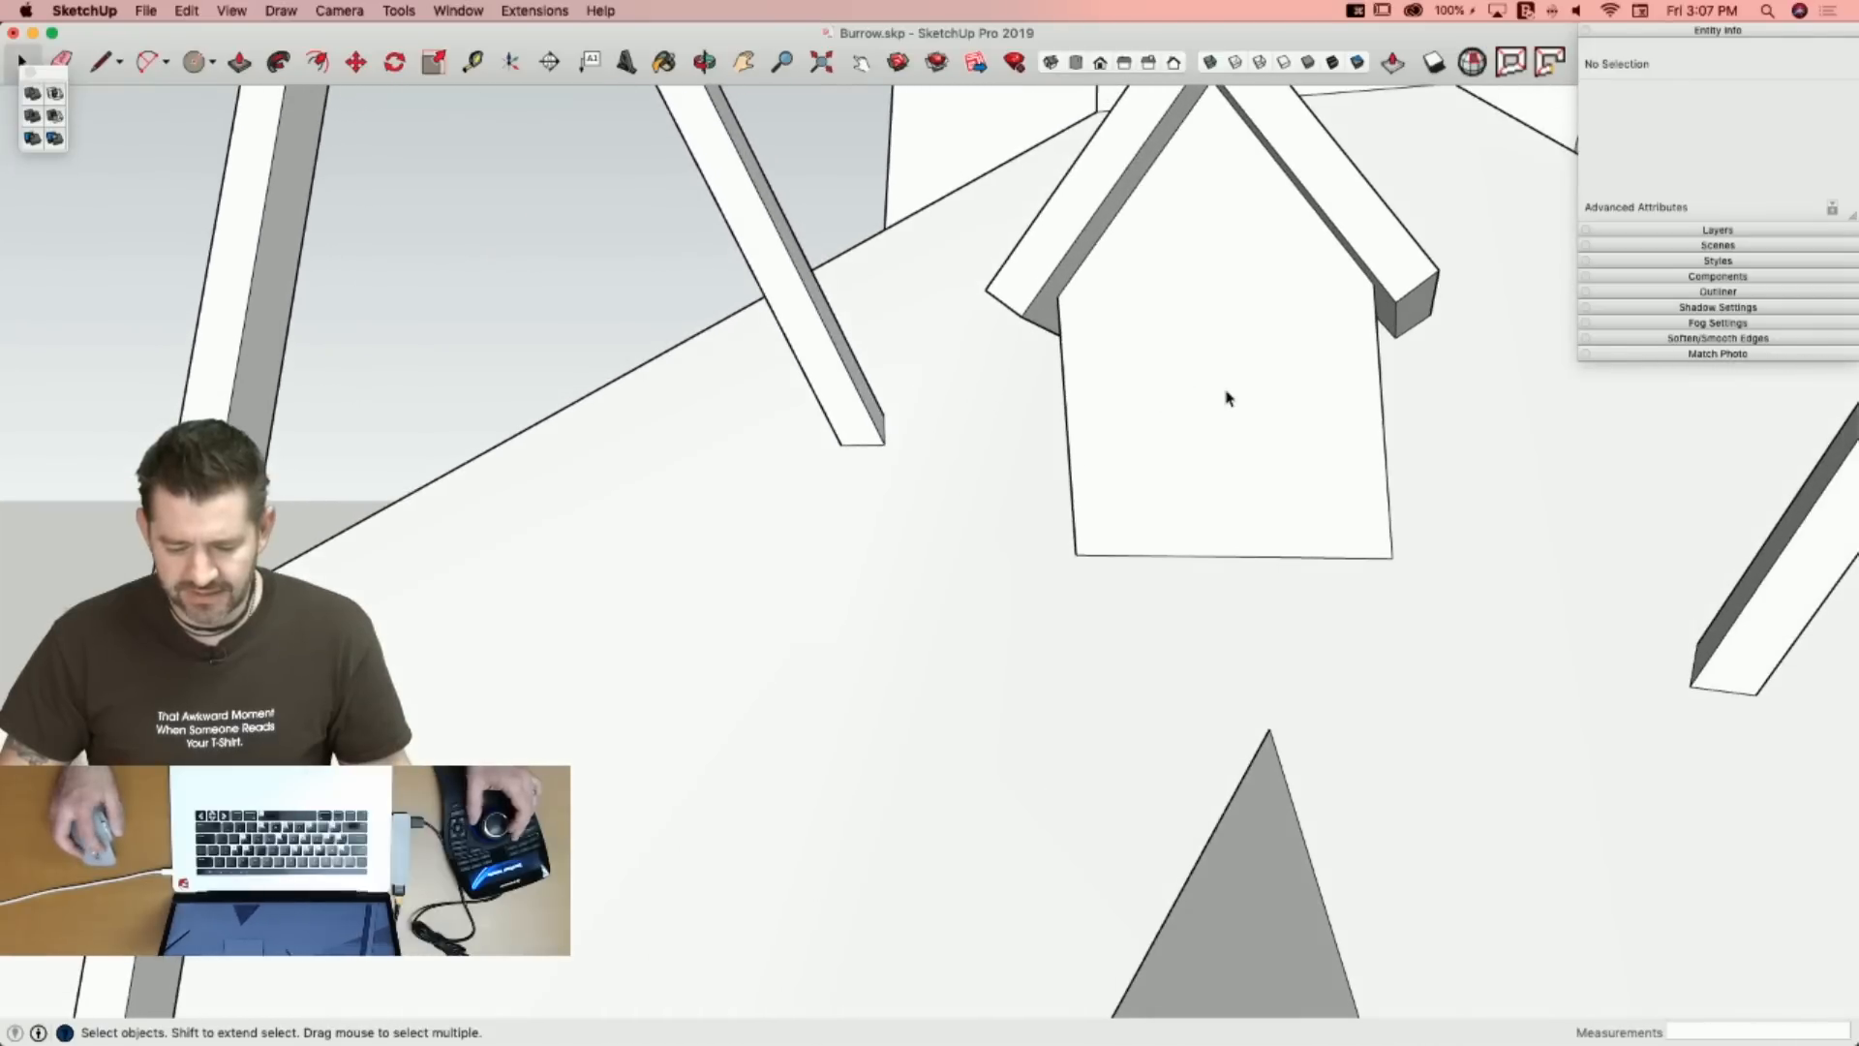
Offset the outline of the roof dormer's front wall inward to form a narrow border around its face.
click(1233, 378)
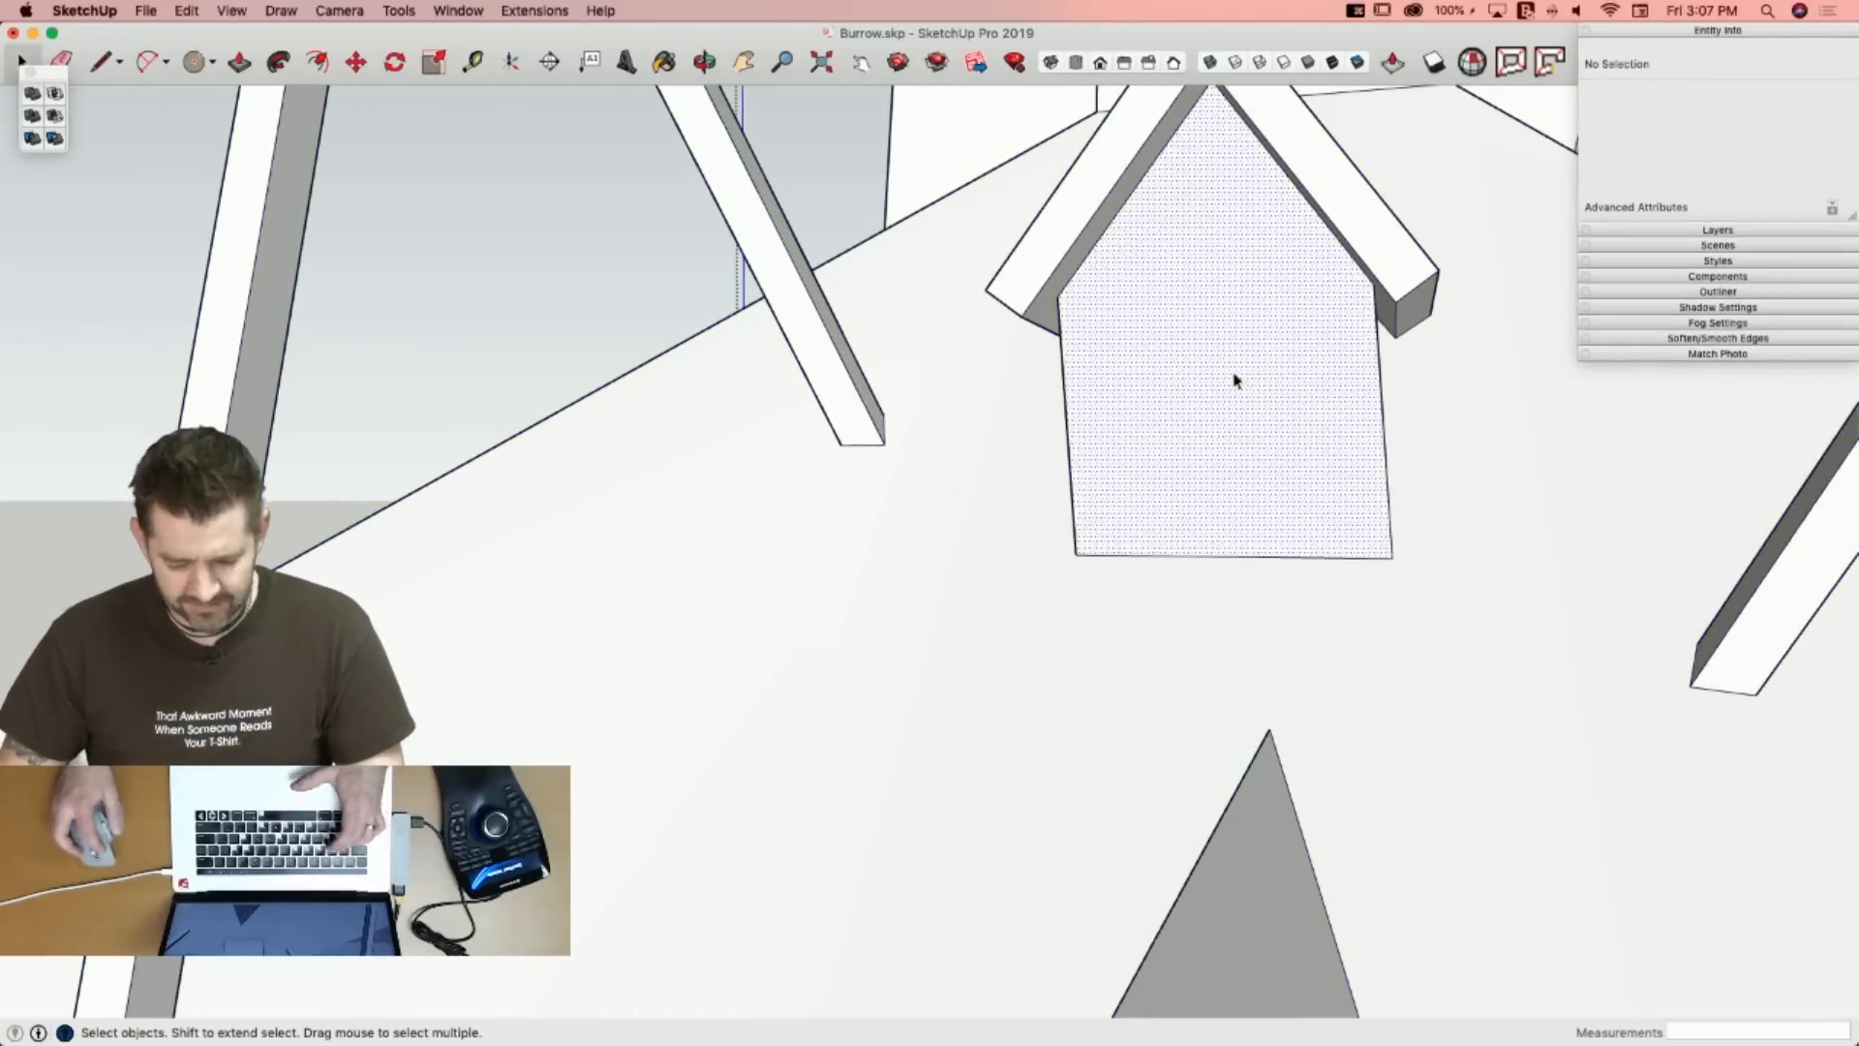
key(s)
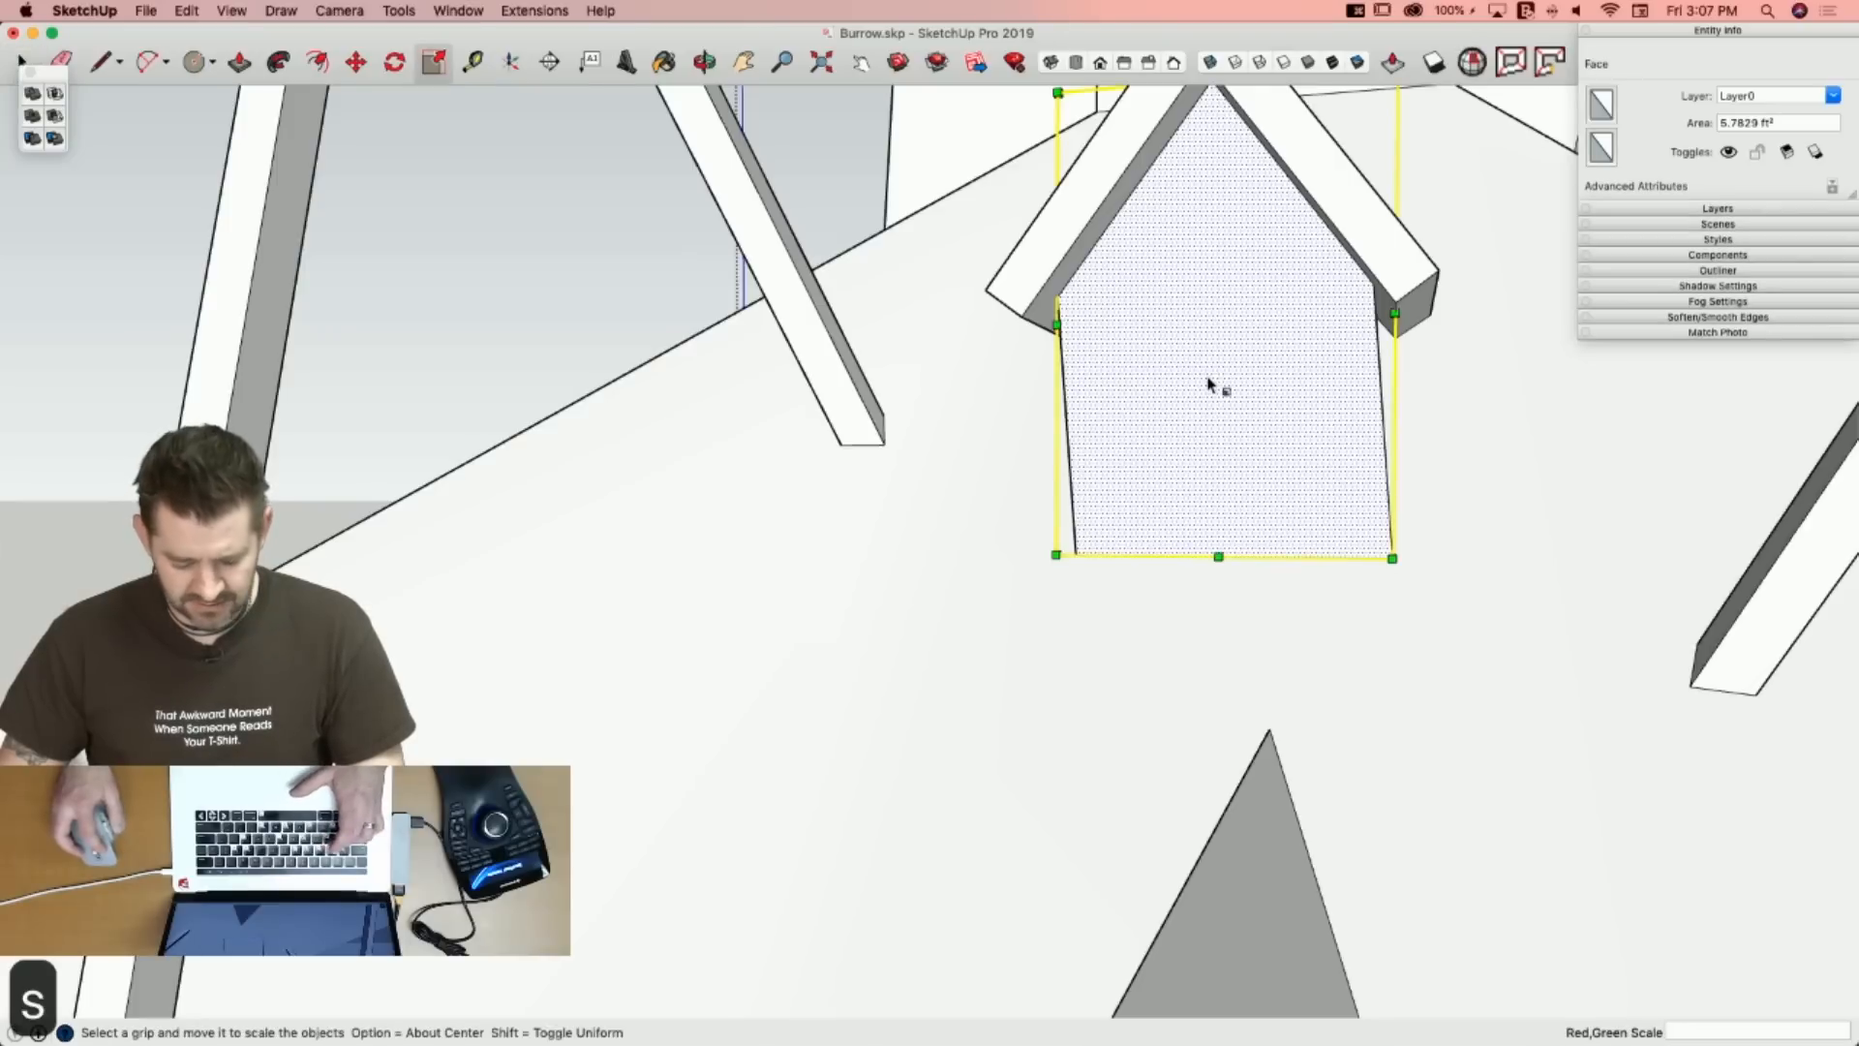
key(f)
click(1206, 383)
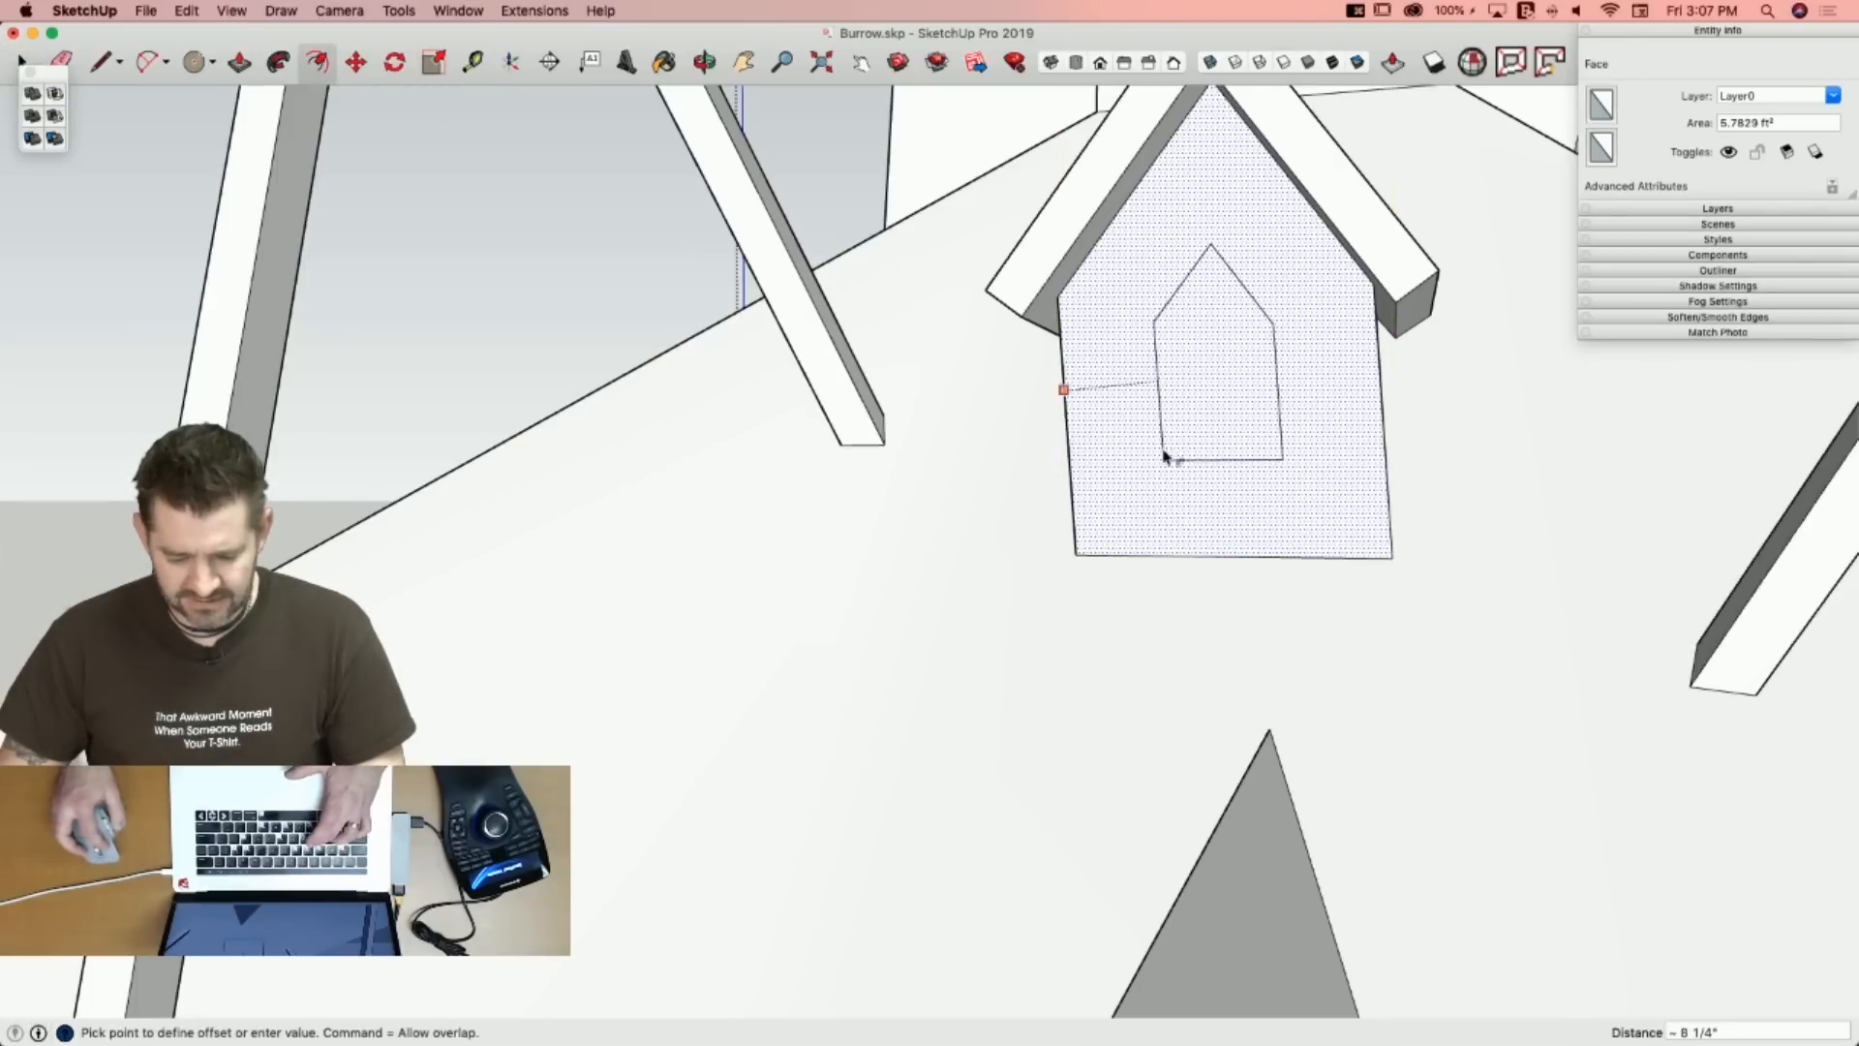
click(1112, 626)
Draw a line across the offset outline at eave height and erase its two sloped upper edges, leaving a rectangular window.
key(l)
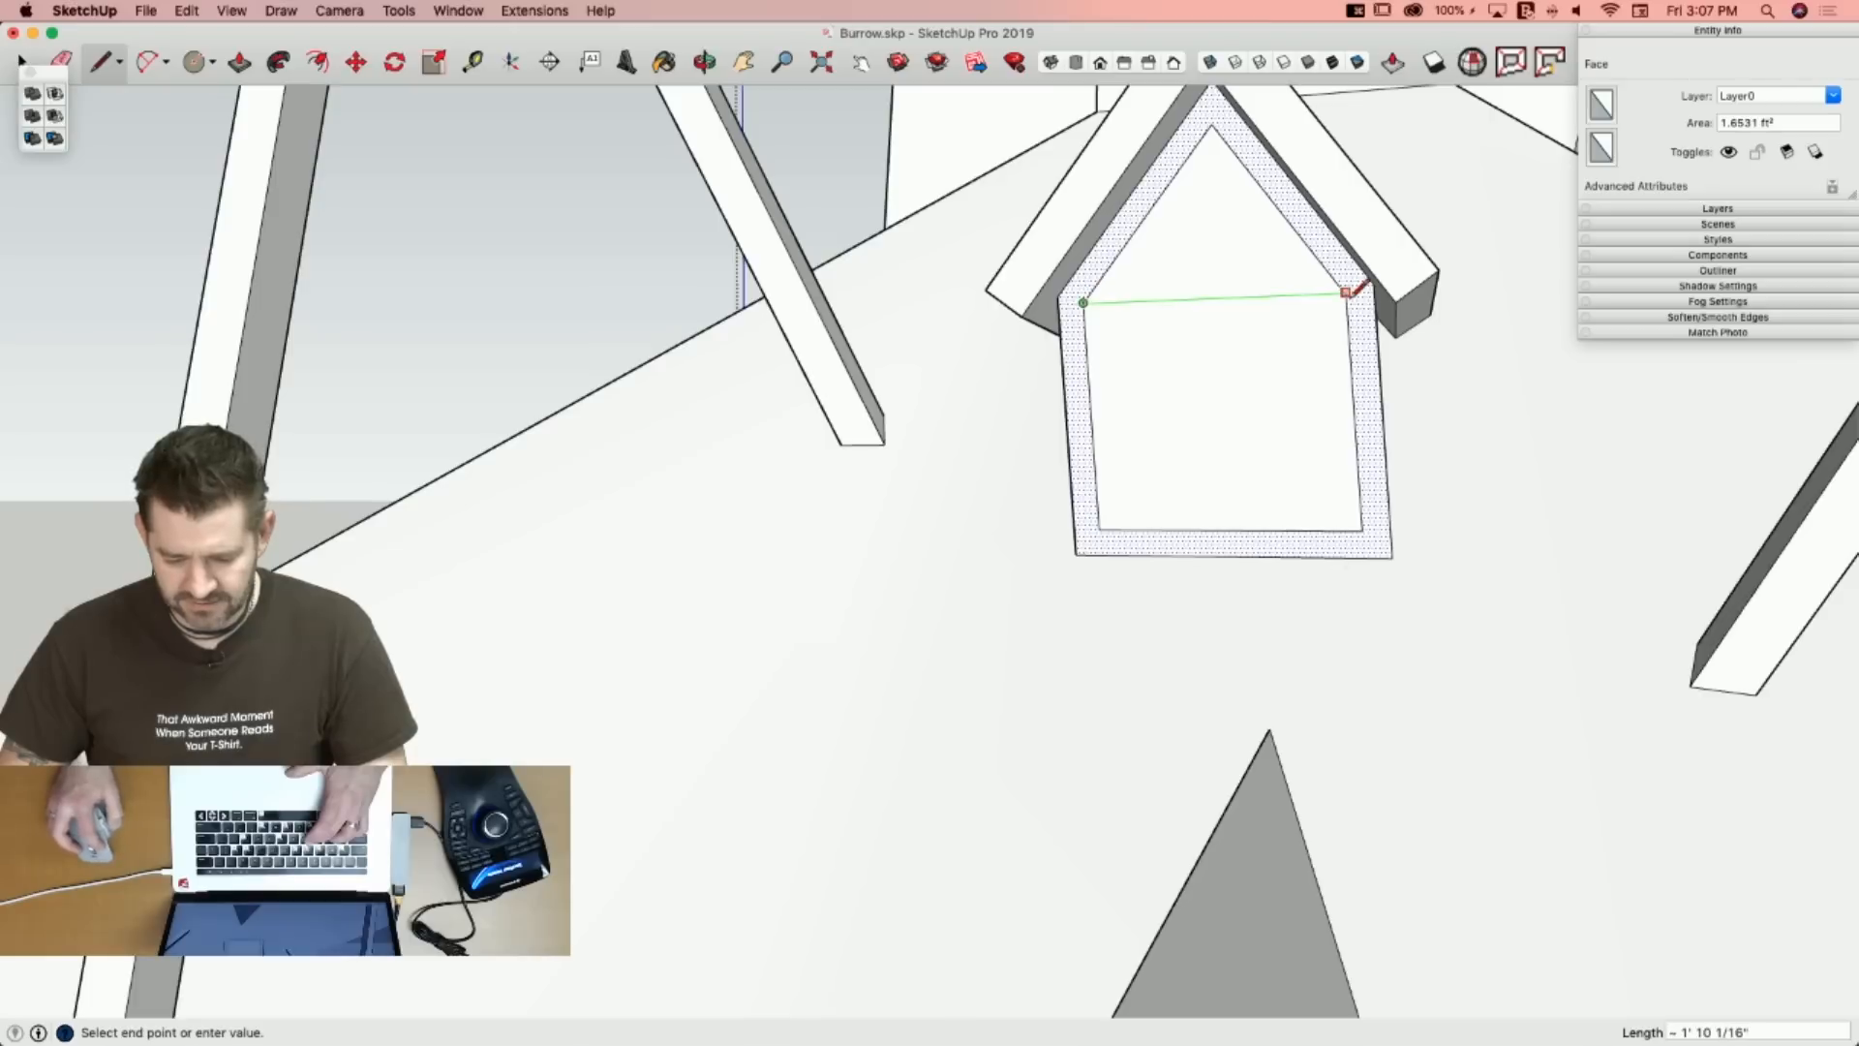
click(1346, 292)
key(e)
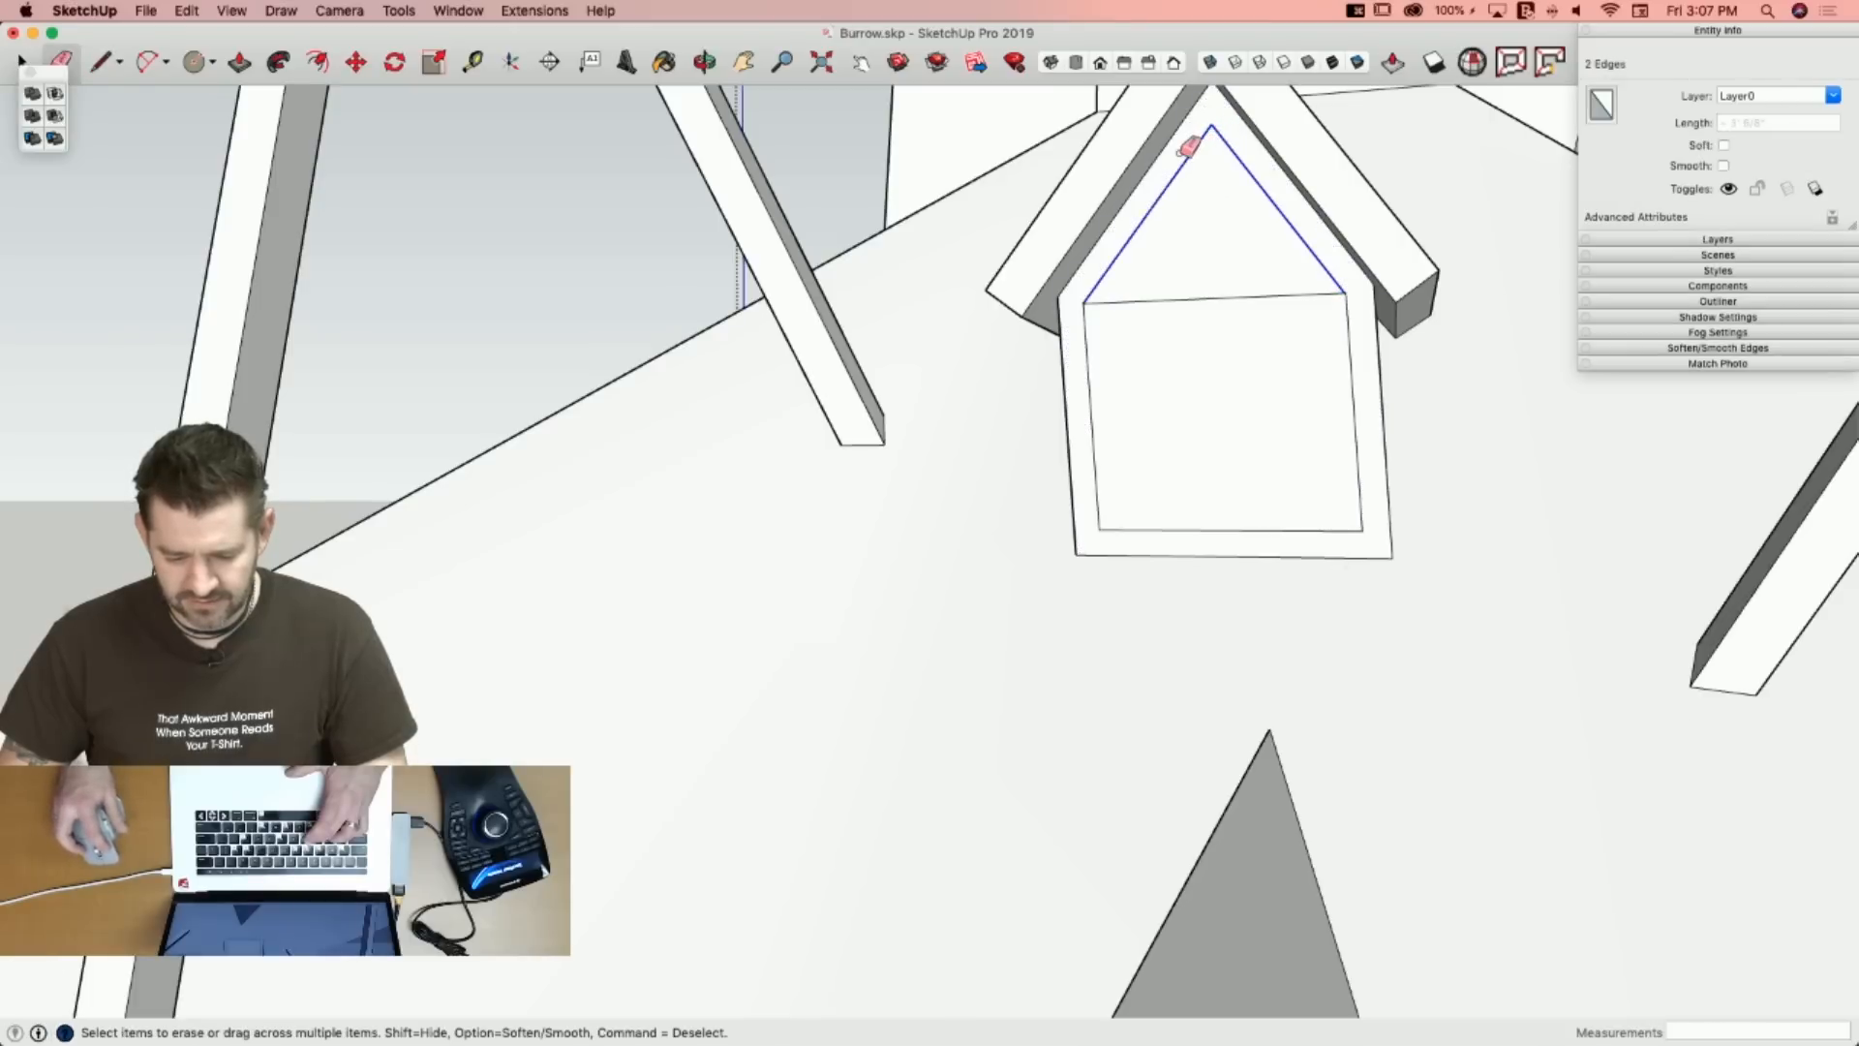
drag(1189, 145, 1189, 147)
key(p)
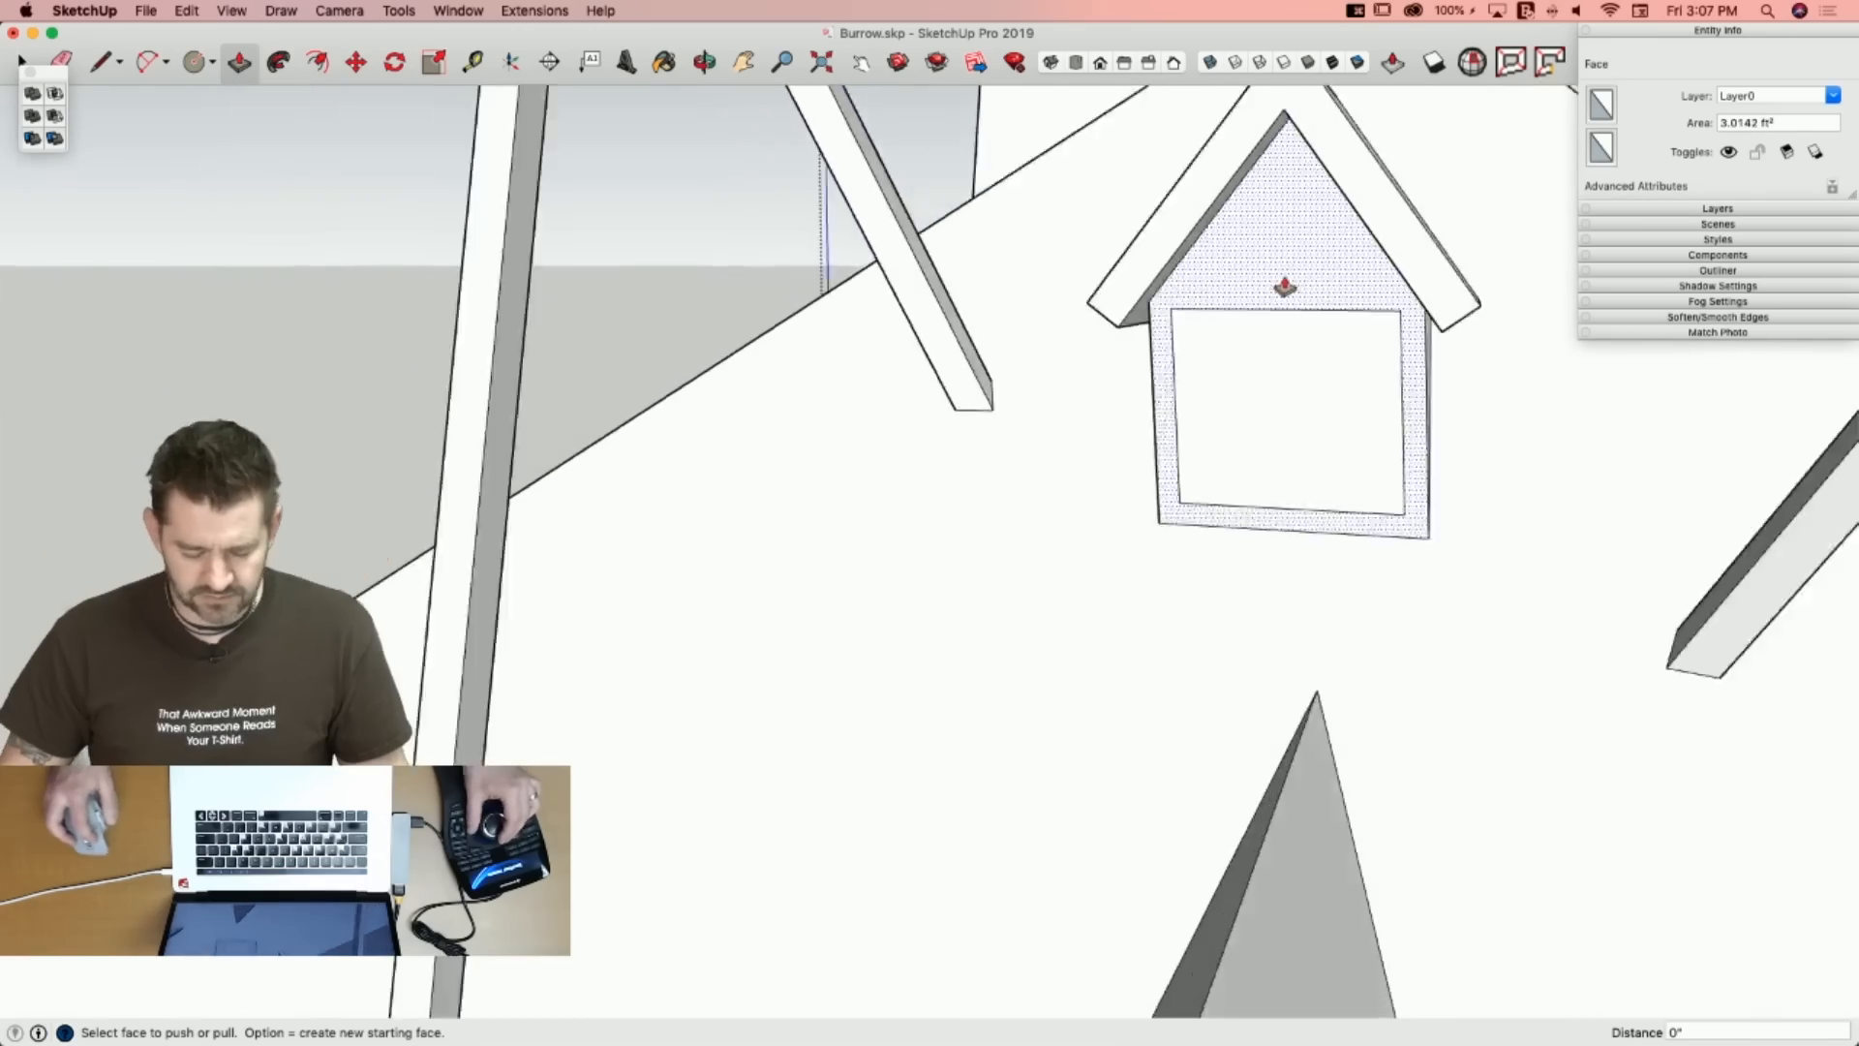
key(space)
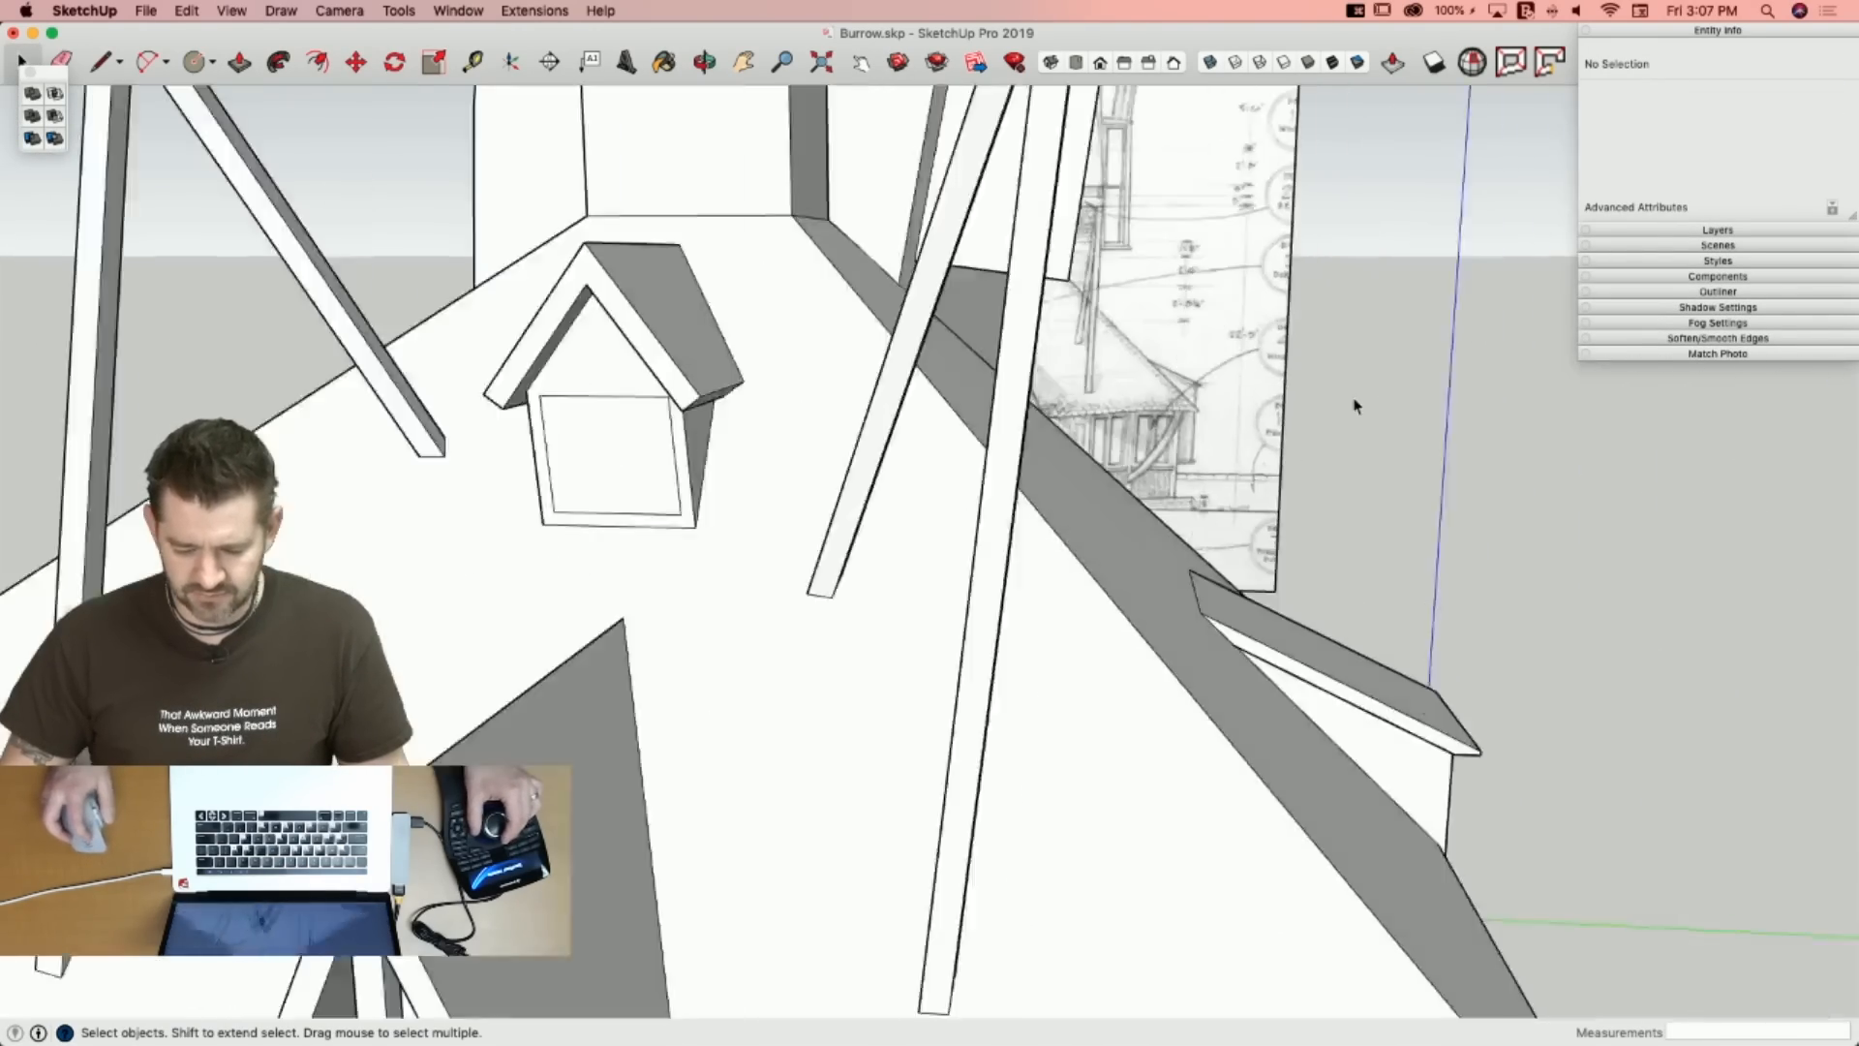
Divide the dormer window rectangle in half with a vertical midpoint line and offset each half inward as a sash.
key(l)
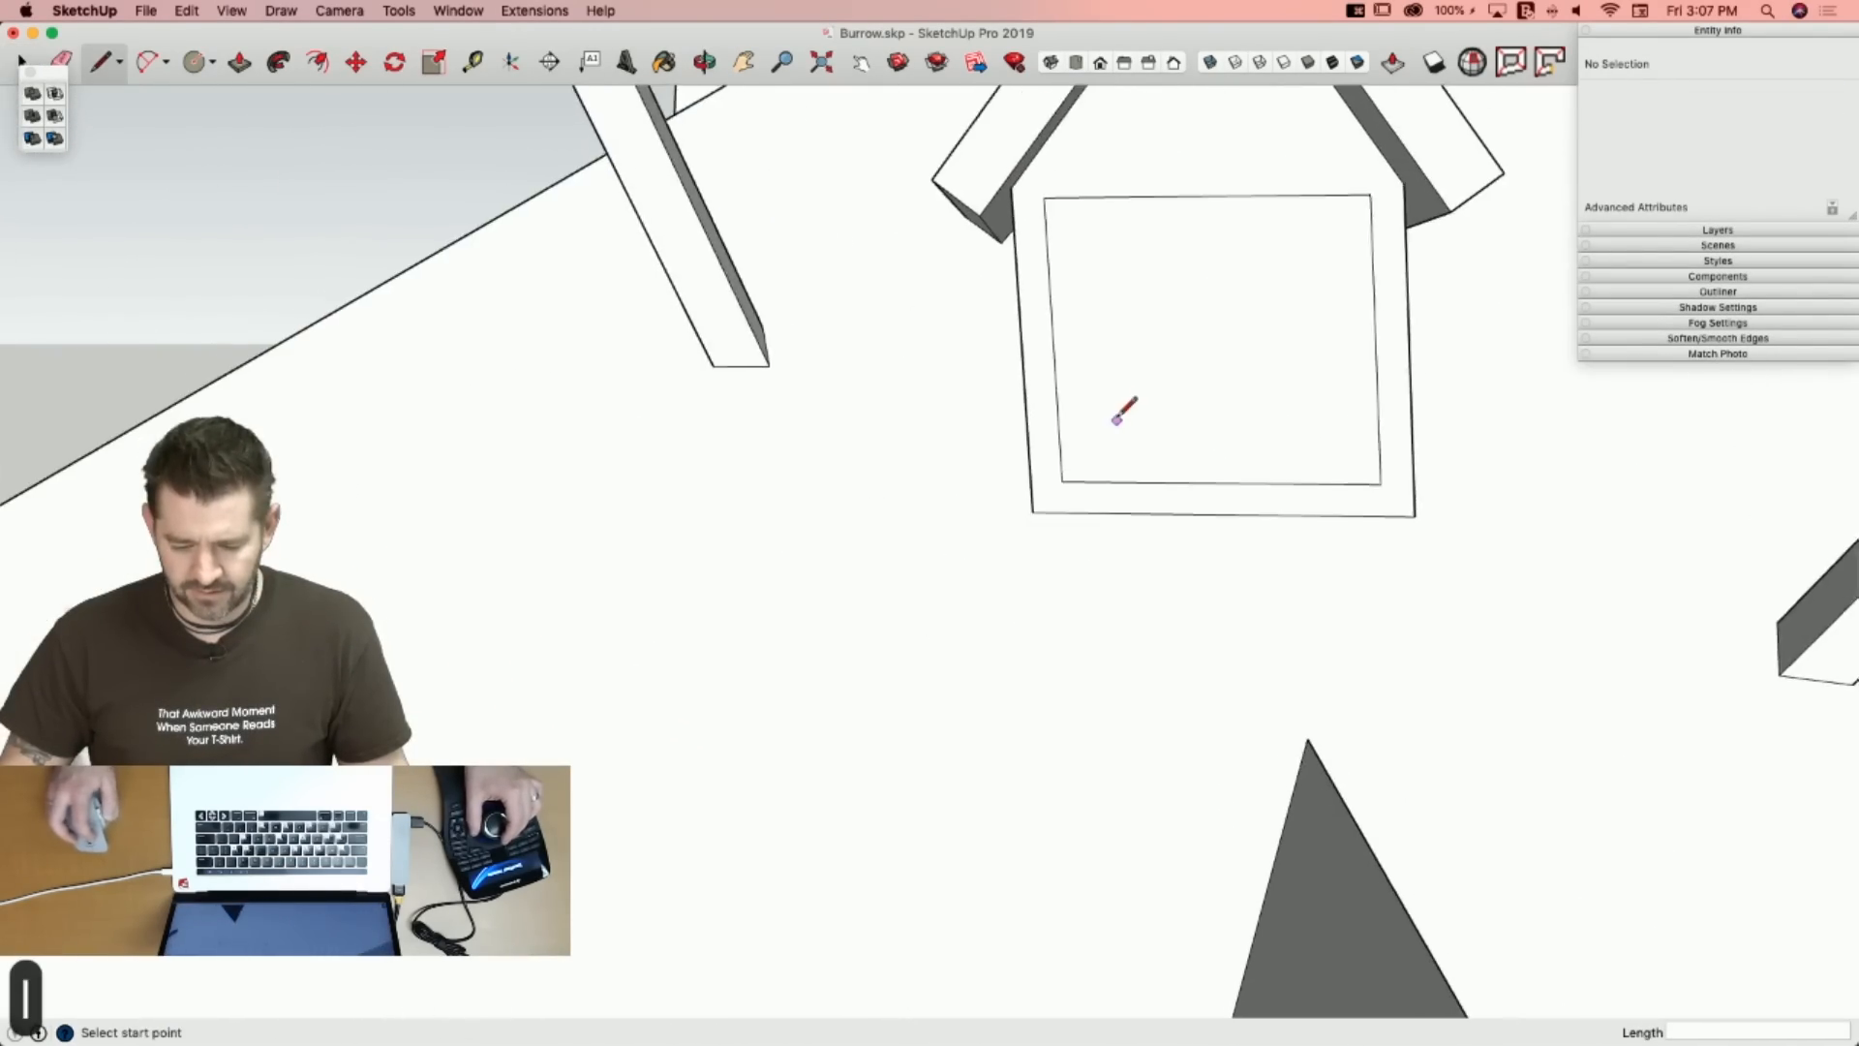
click(1202, 196)
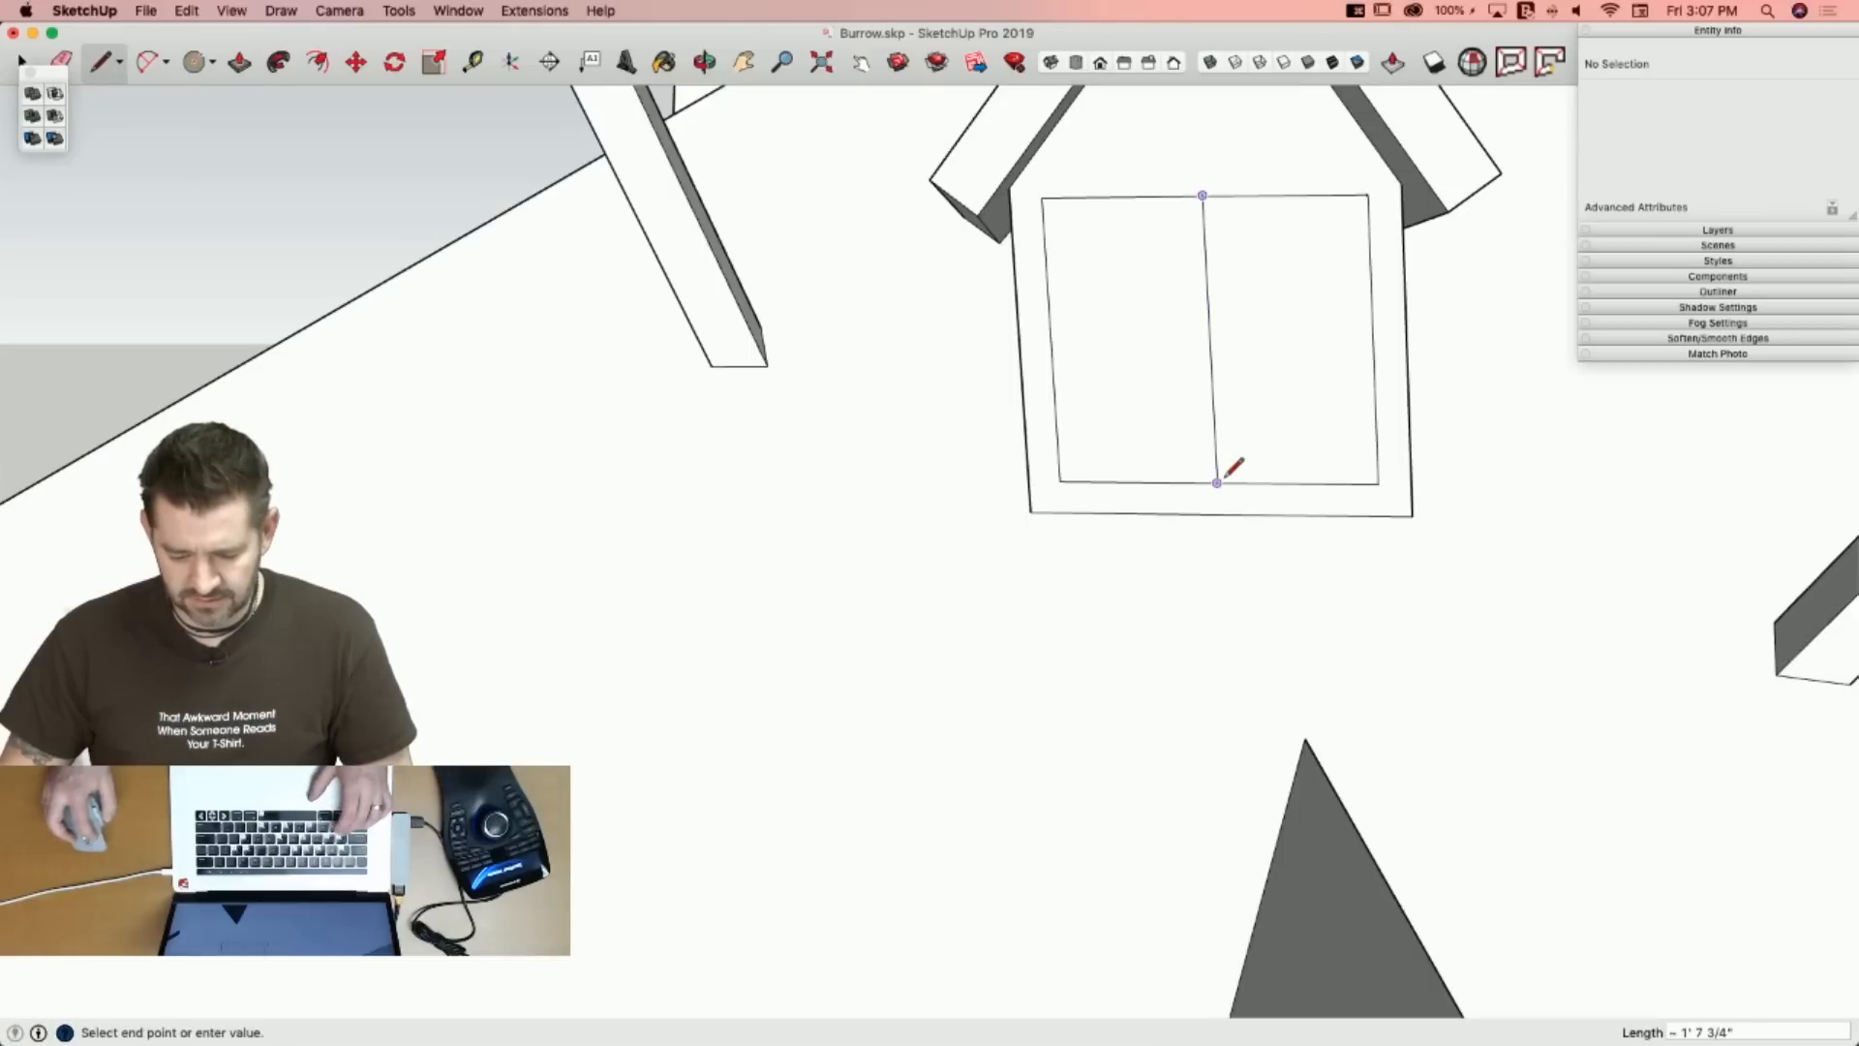
key(Escape)
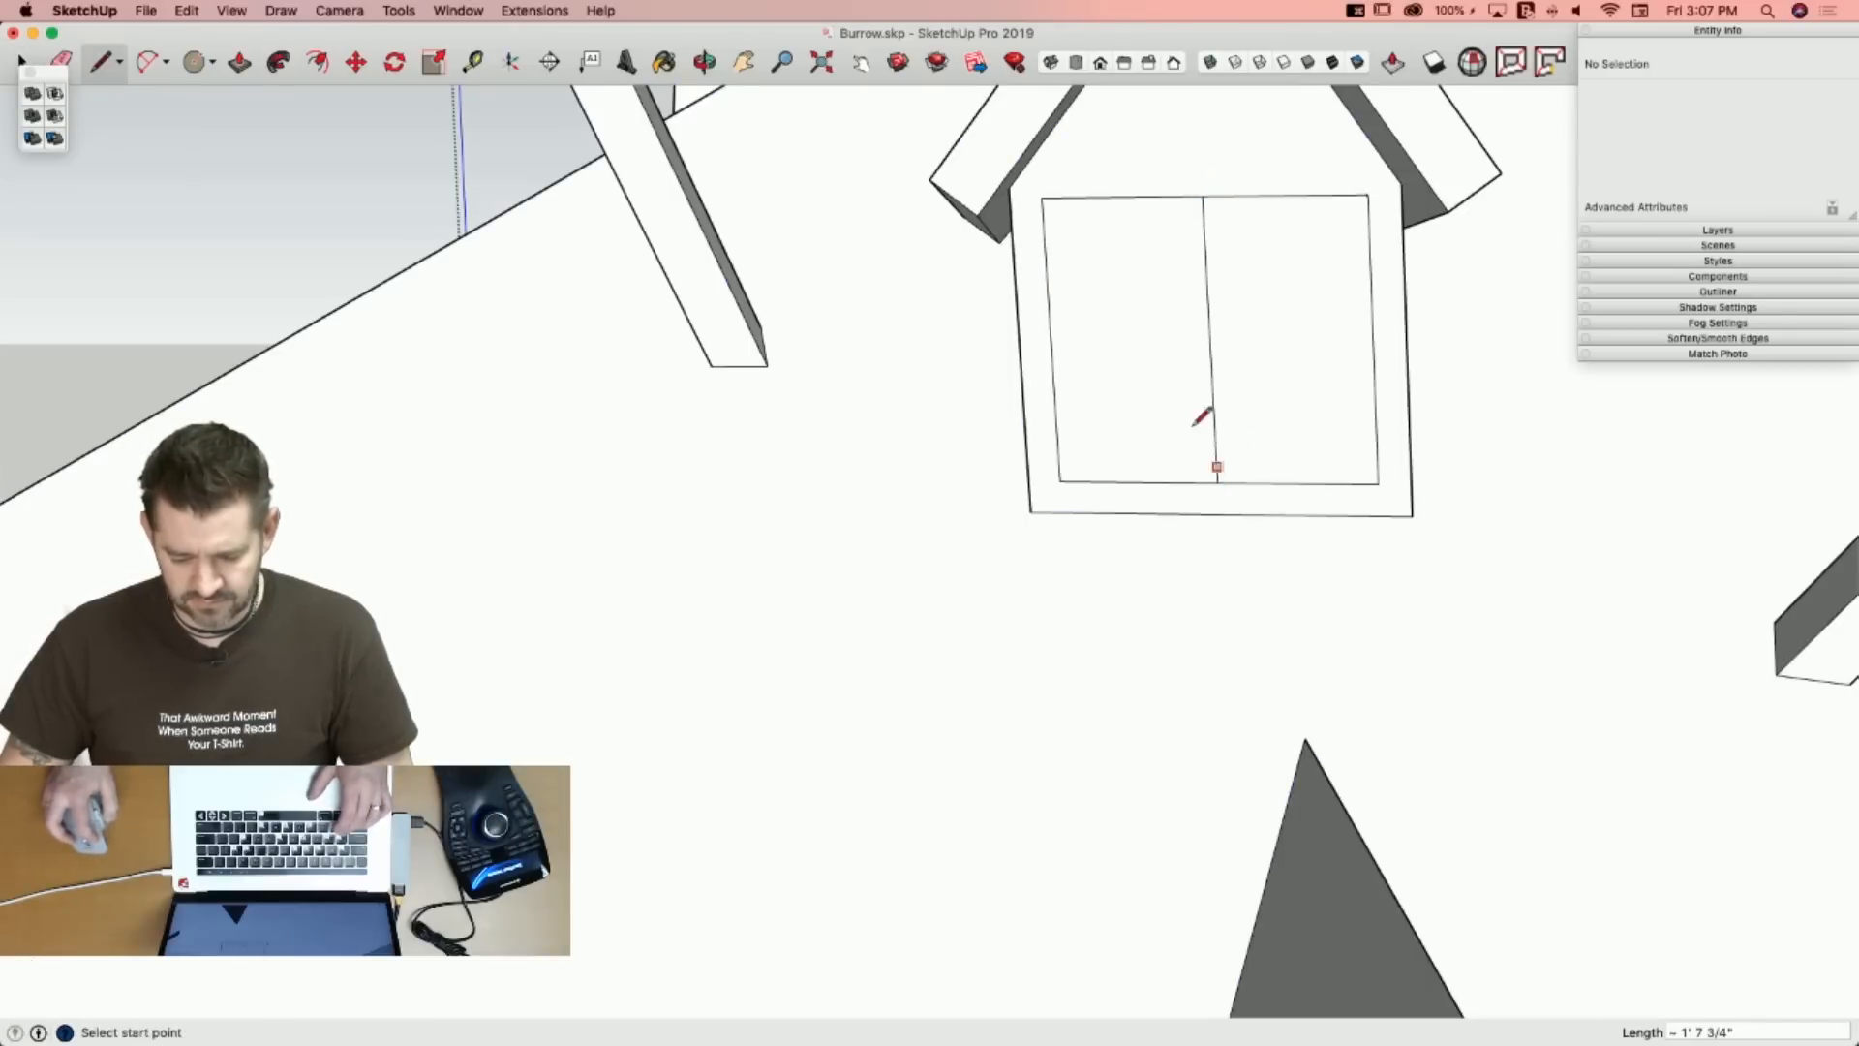
key(f)
click(1112, 276)
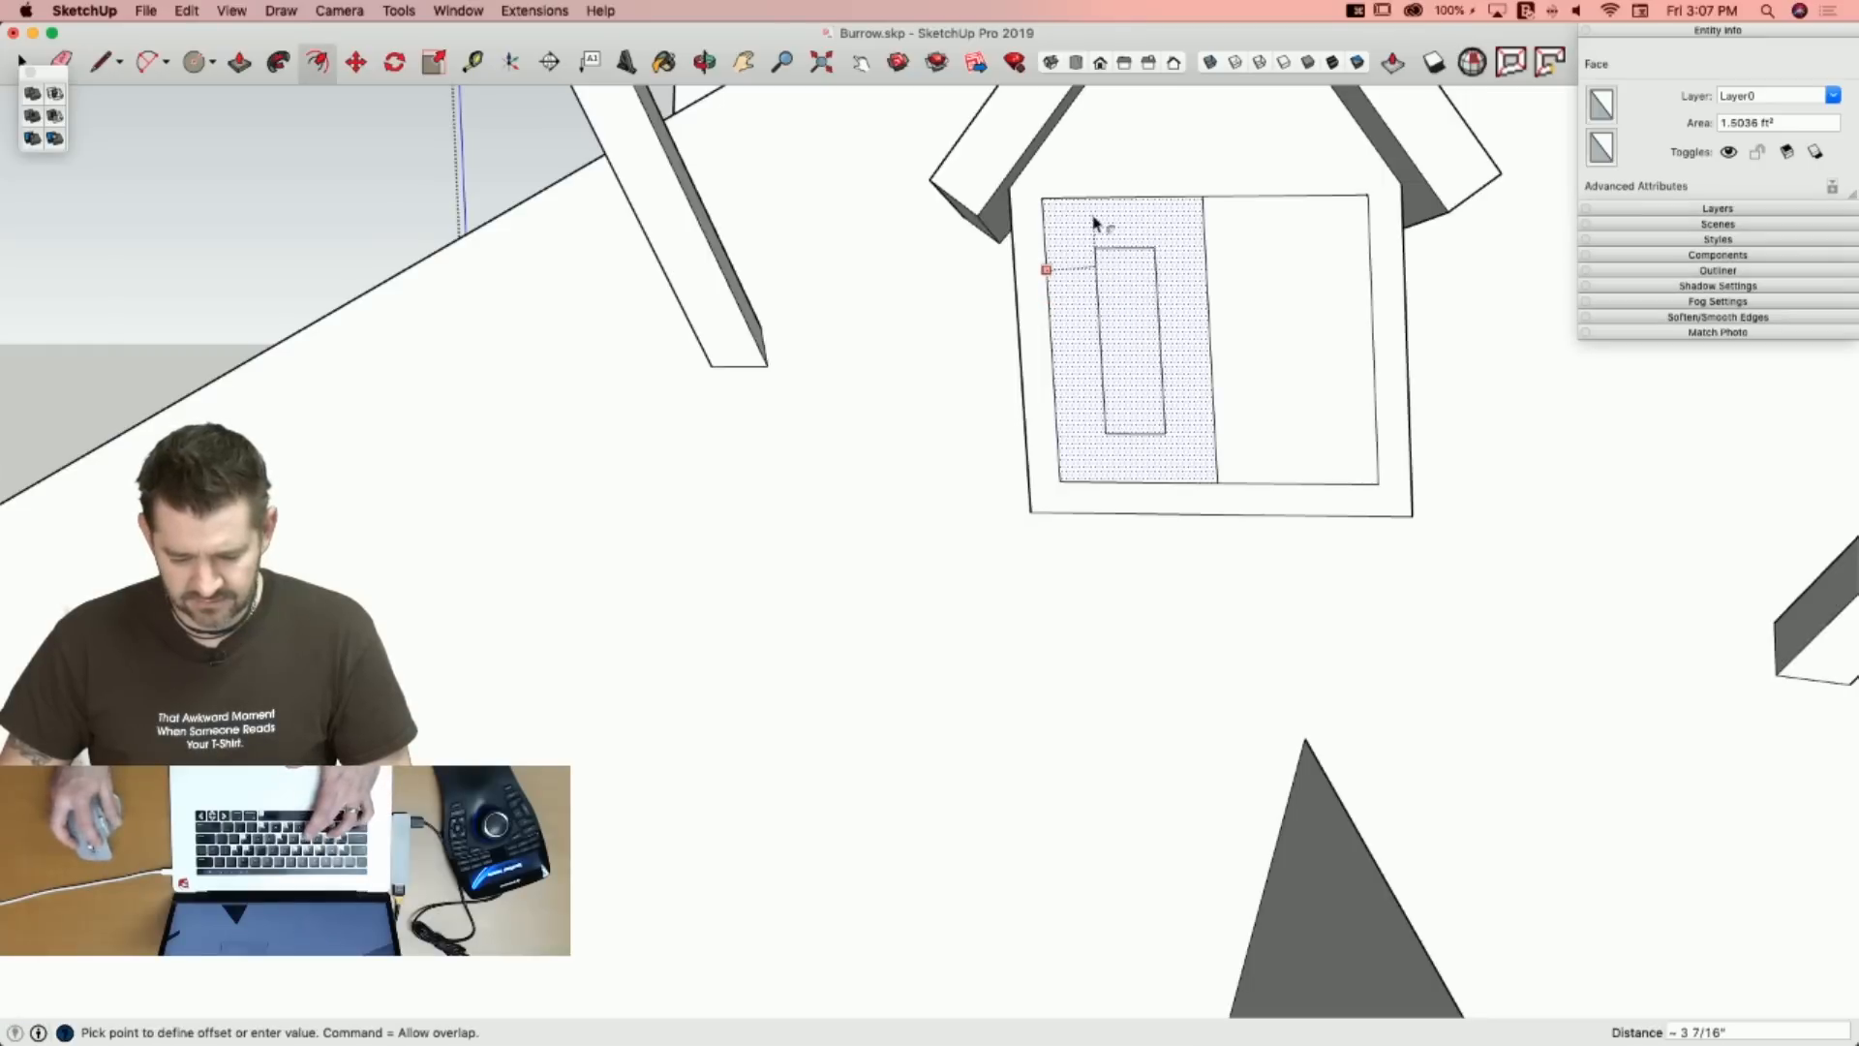
click(1073, 363)
click(1210, 264)
click(1225, 270)
Draw a horizontal line across both sashes at mid-height and offset the four resulting panes inward about 11/16".
key(l)
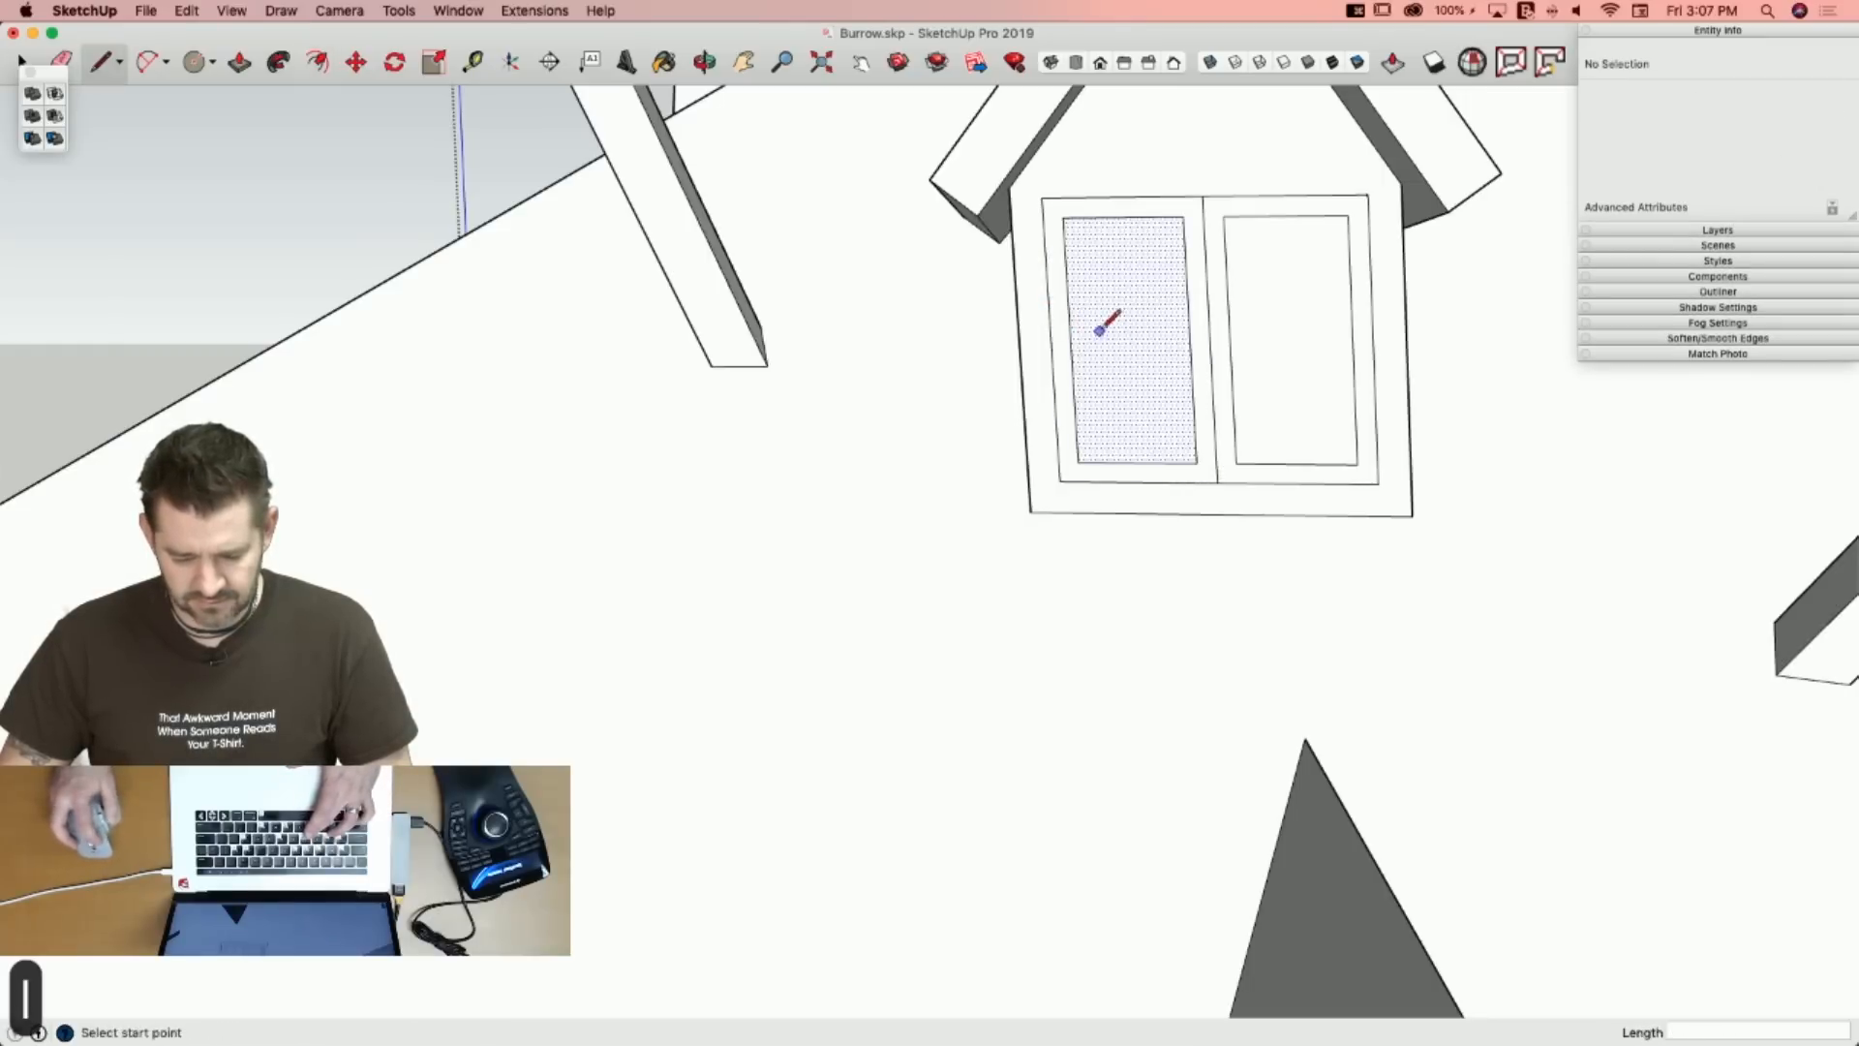
click(1352, 339)
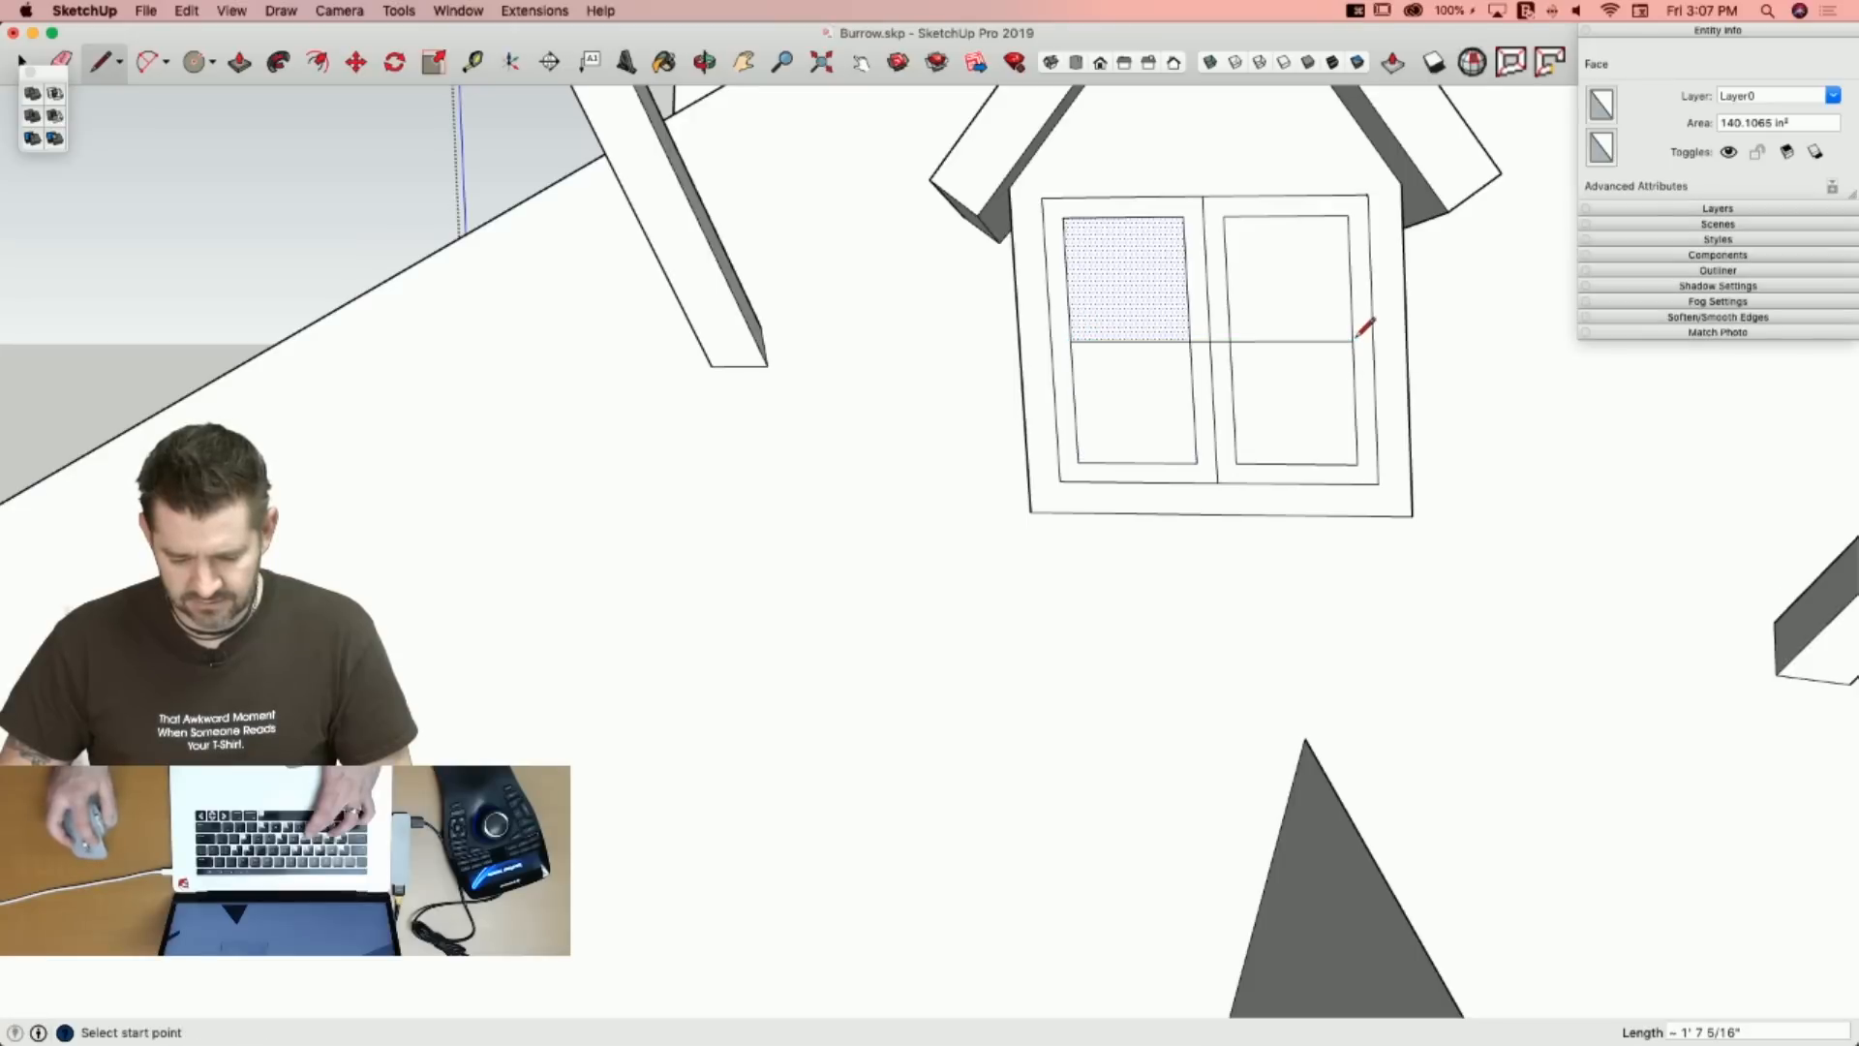
key(f)
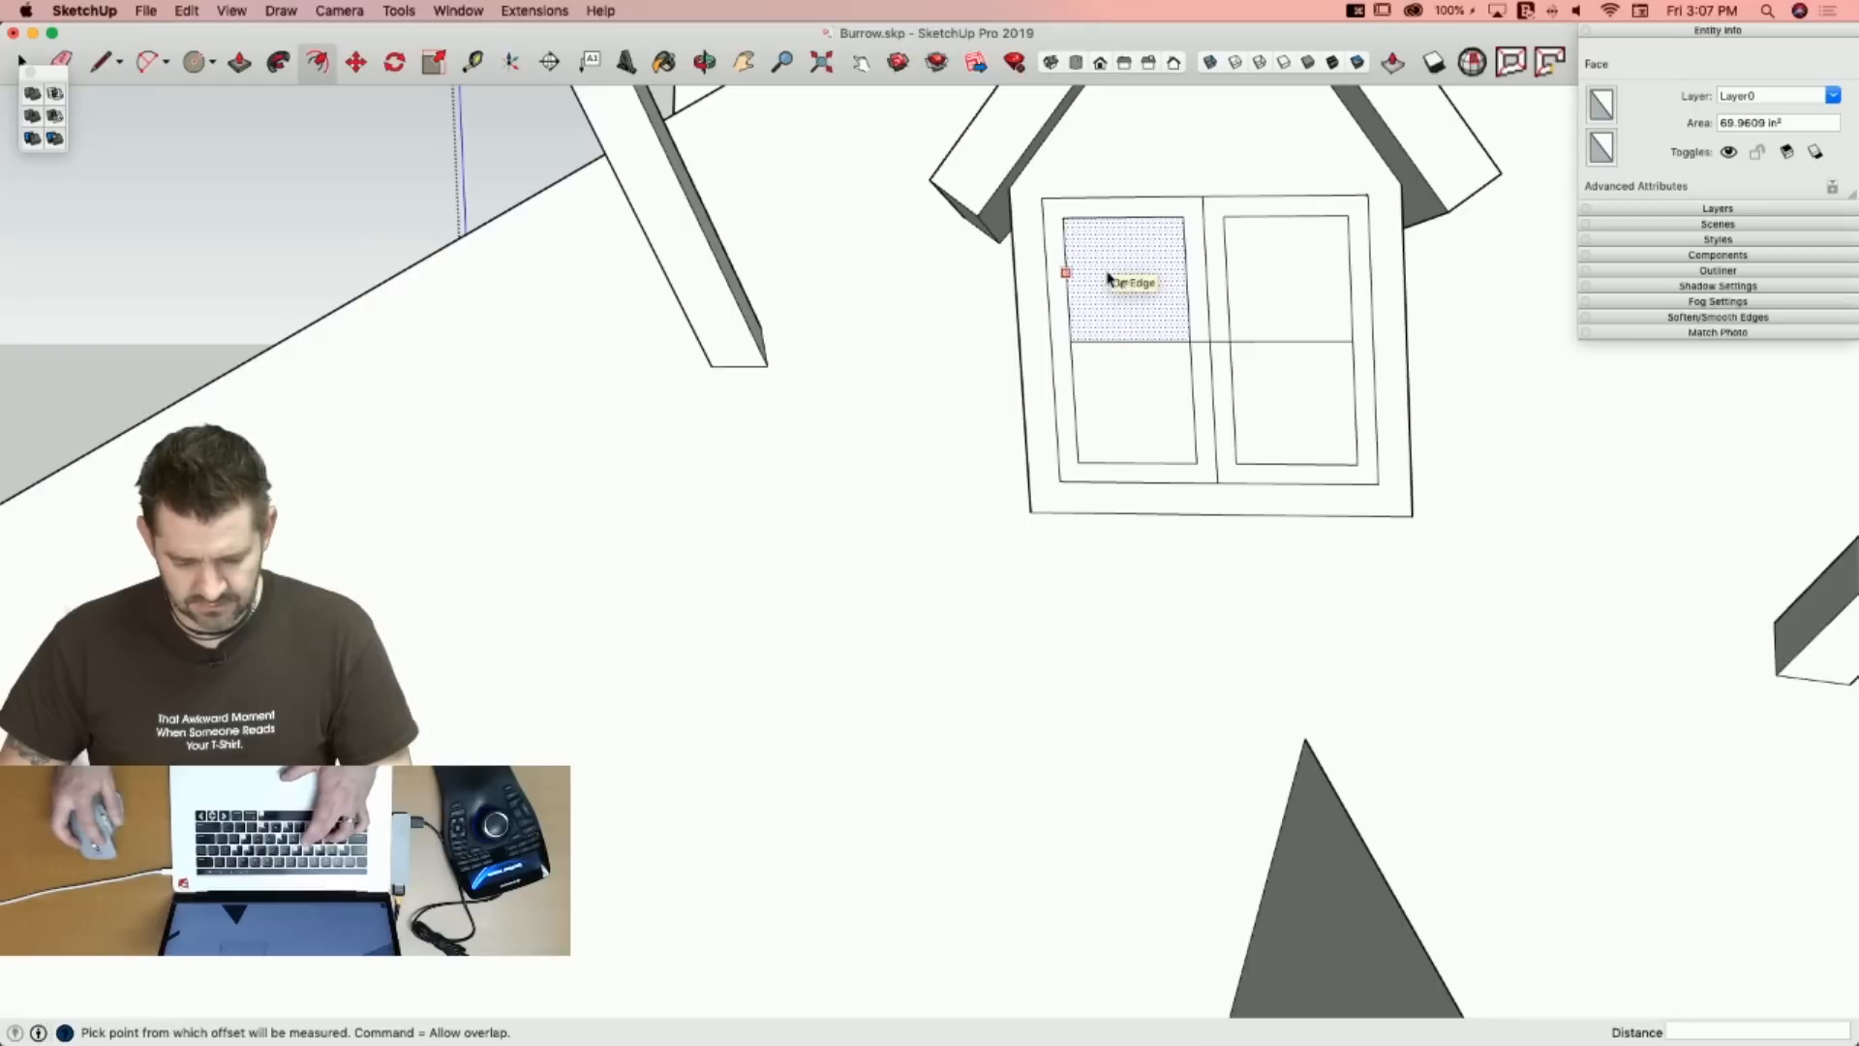
click(1081, 312)
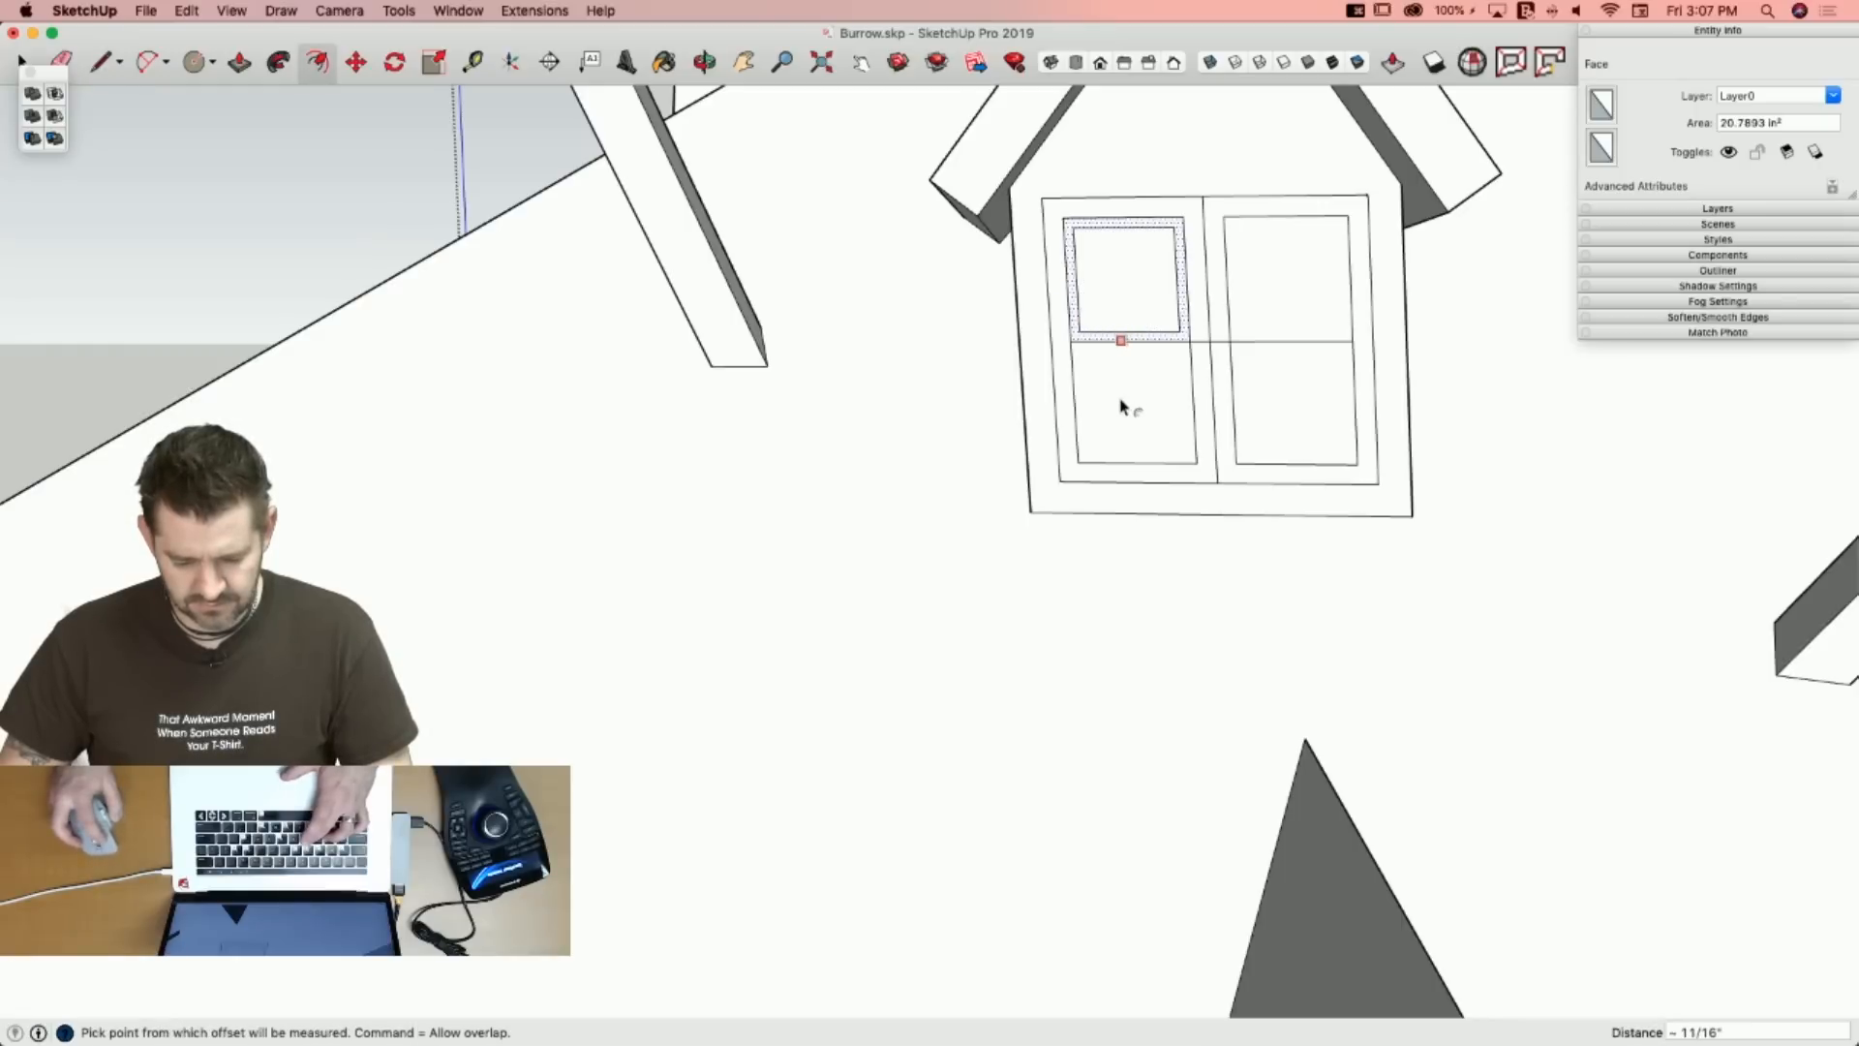
click(1071, 403)
click(1125, 411)
click(1299, 344)
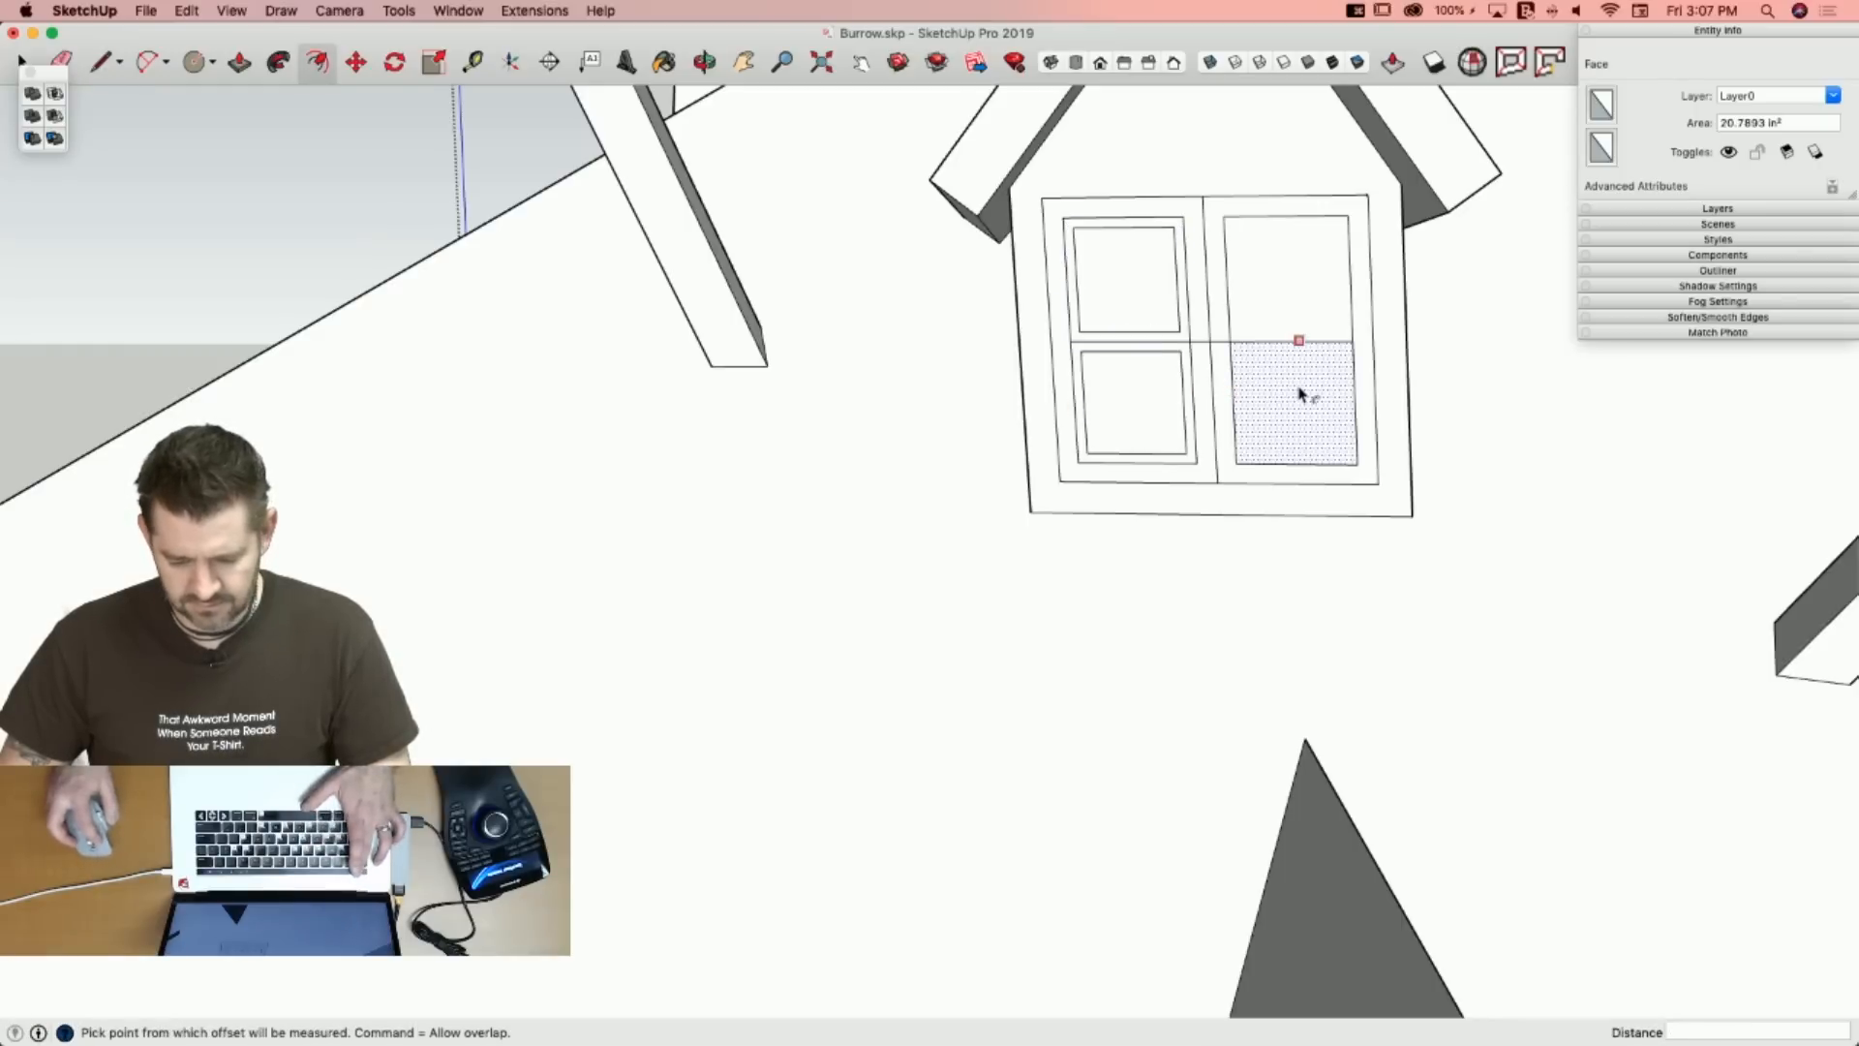
click(1299, 394)
click(1283, 218)
click(1287, 262)
Erase the vertical centre line and the horizontal mid-height line segments between the dormer window's panes.
key(e)
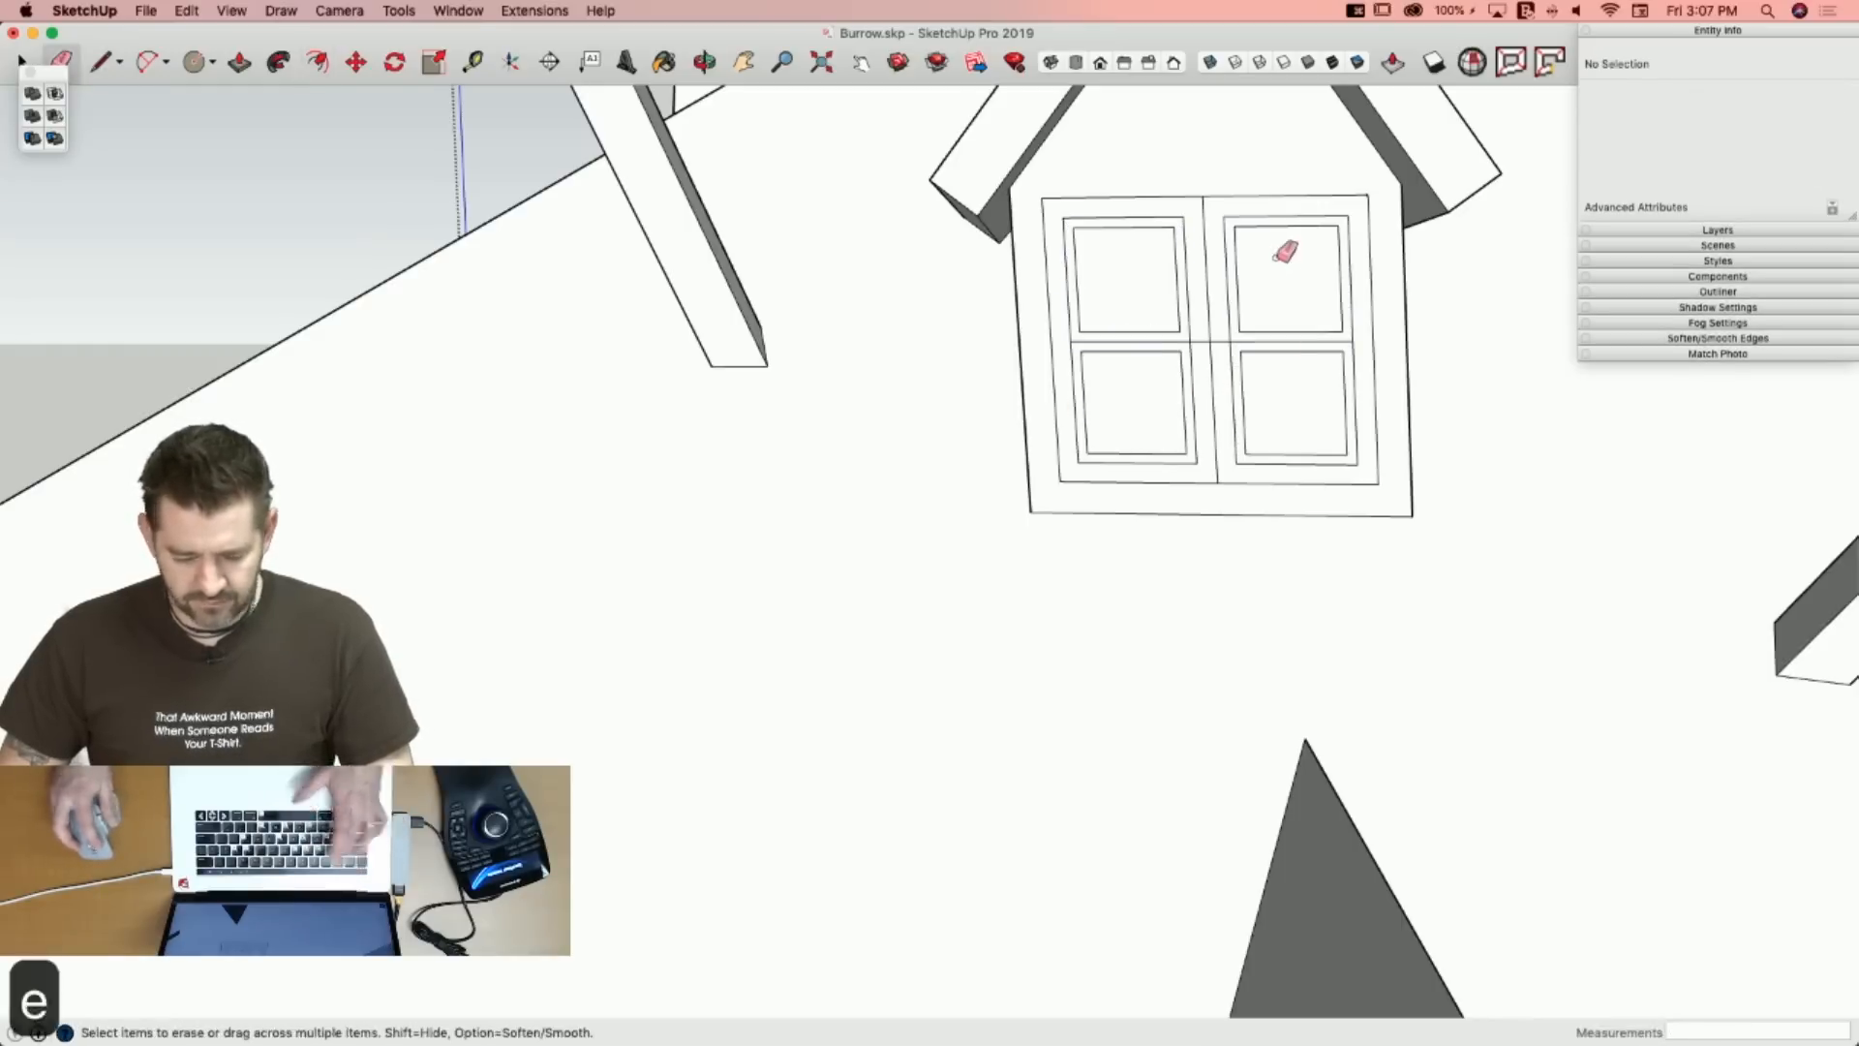
click(1207, 340)
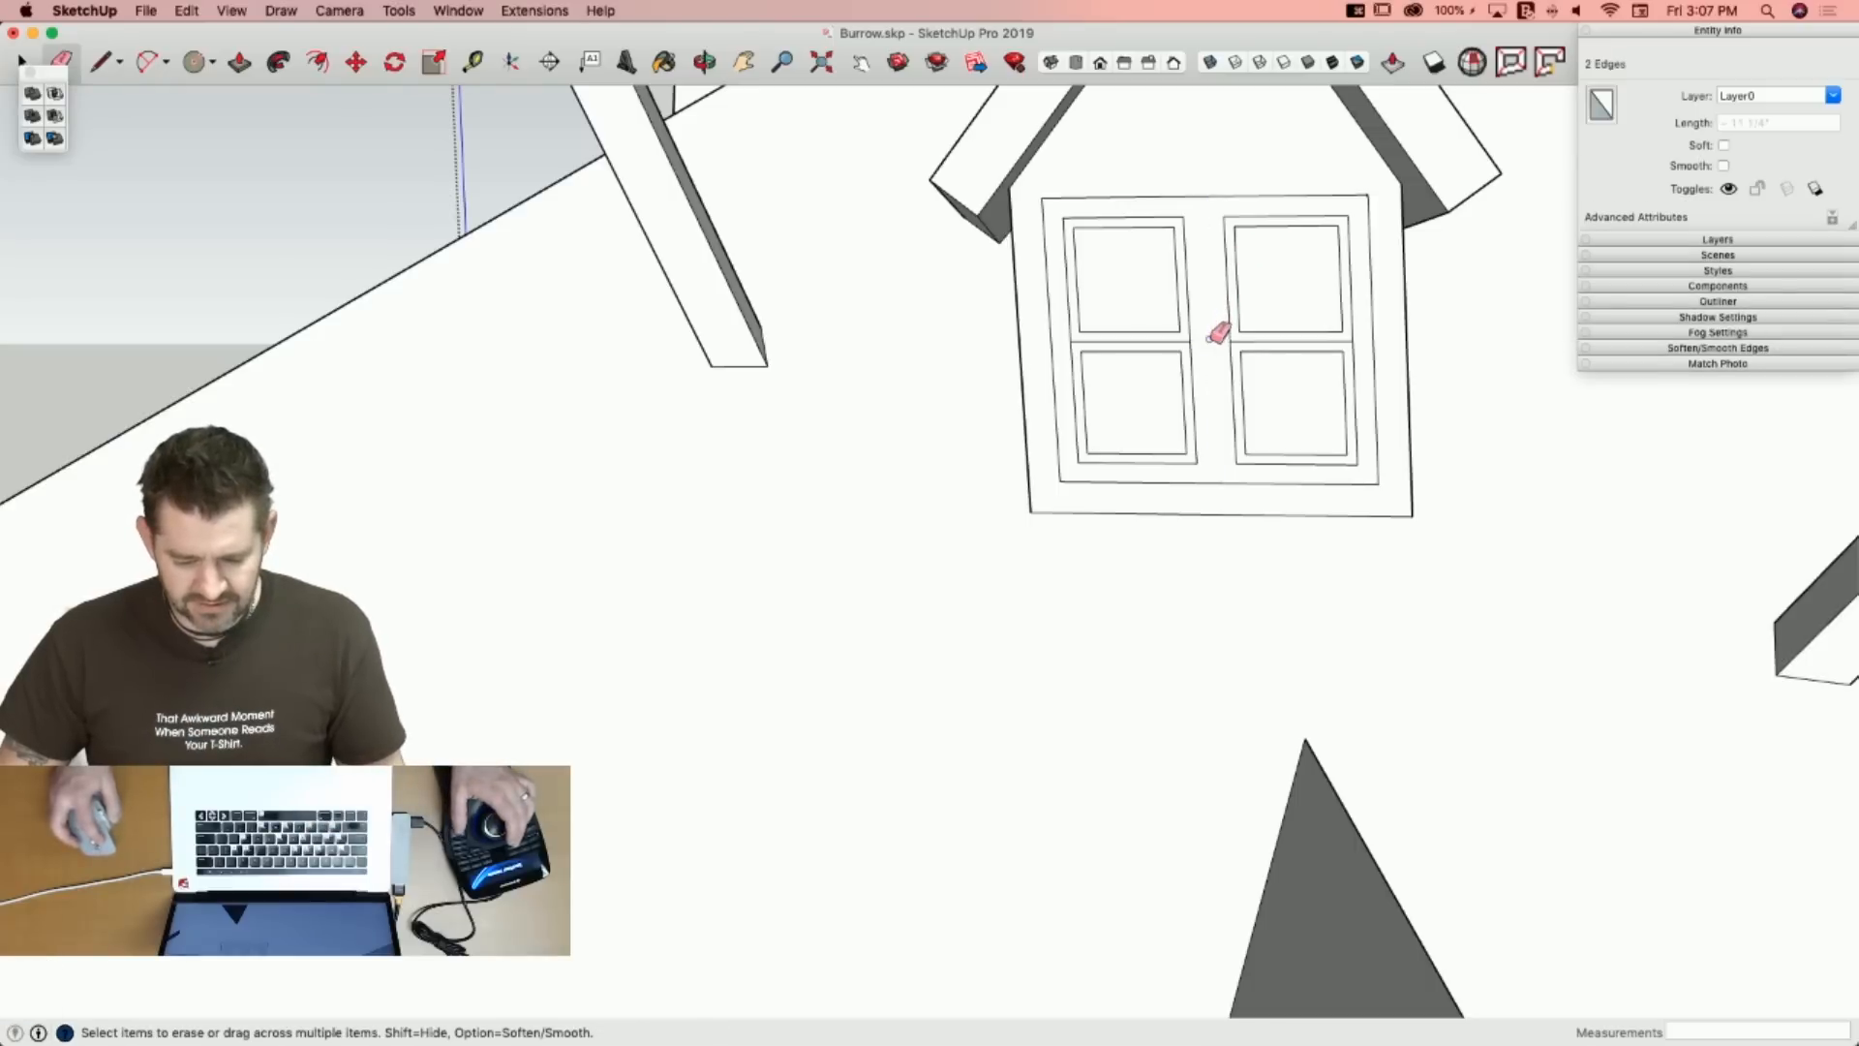
click(1242, 341)
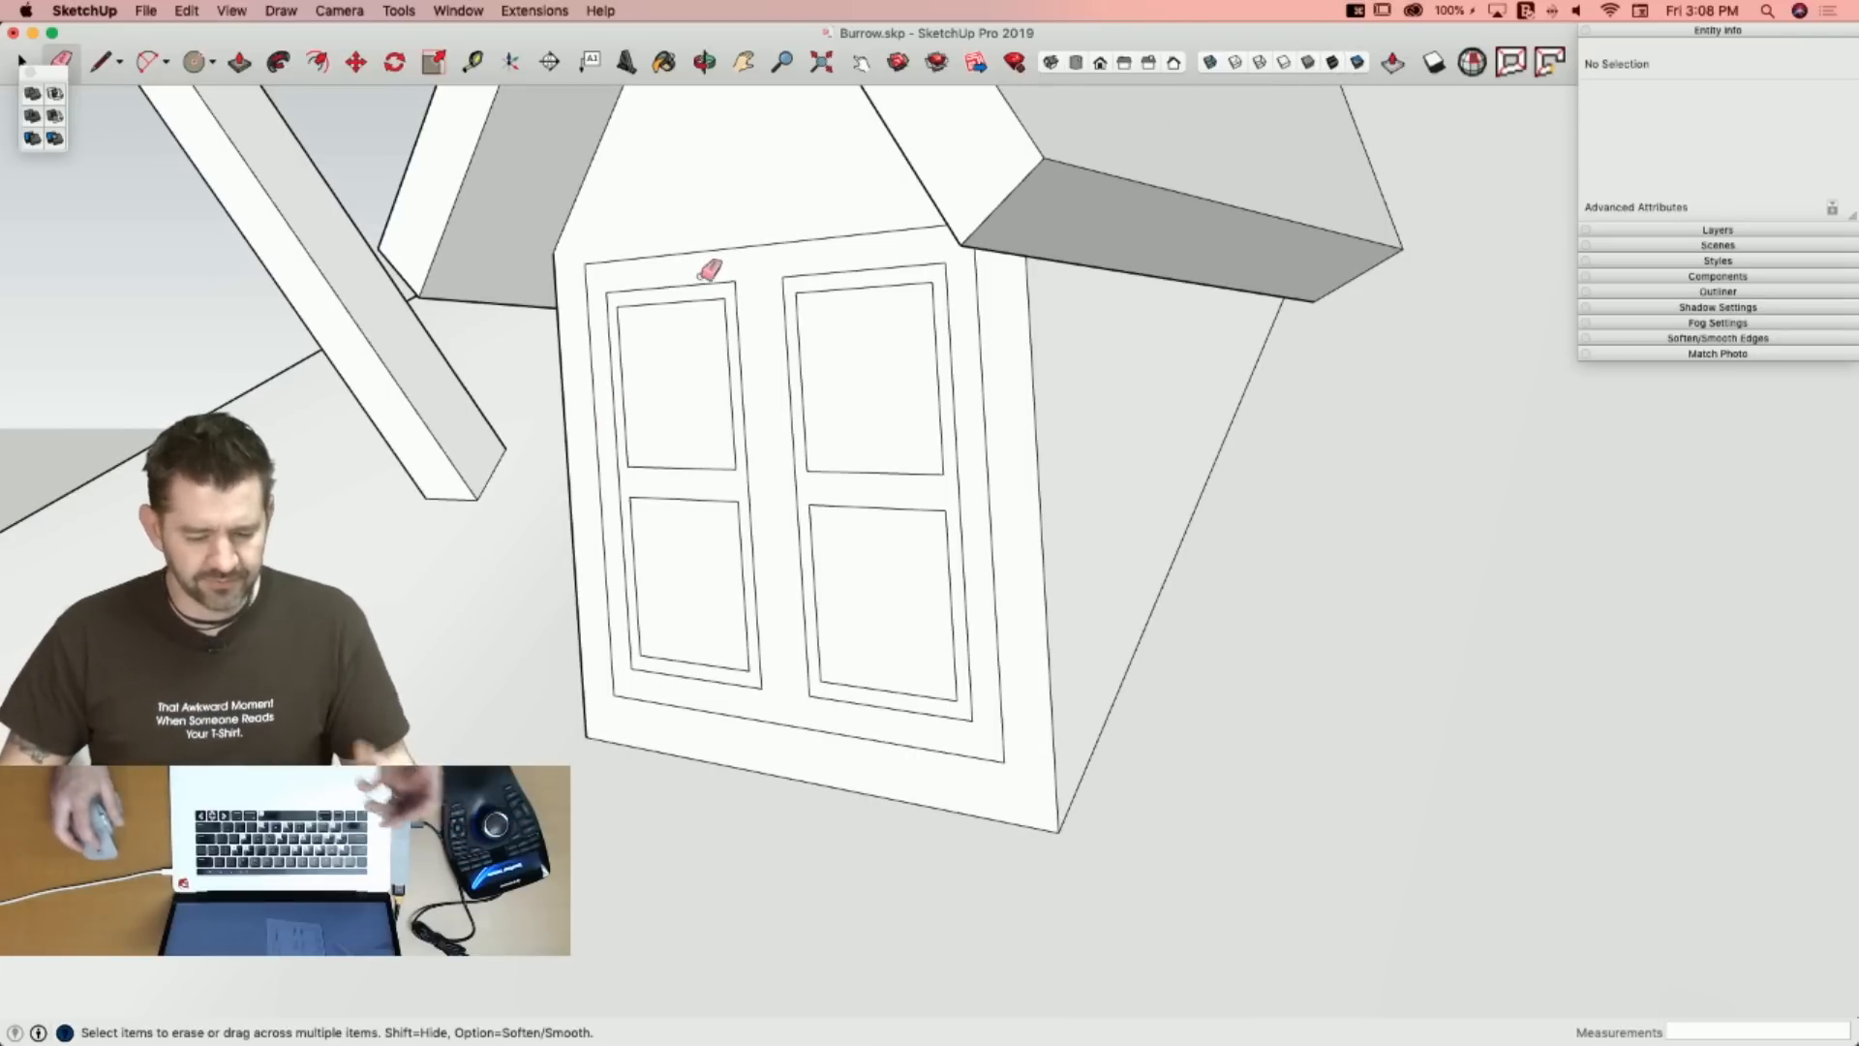
Push/Pull the dormer window's outer frame outward about 7/8" and recess all four panes to an equal depth.
key(p)
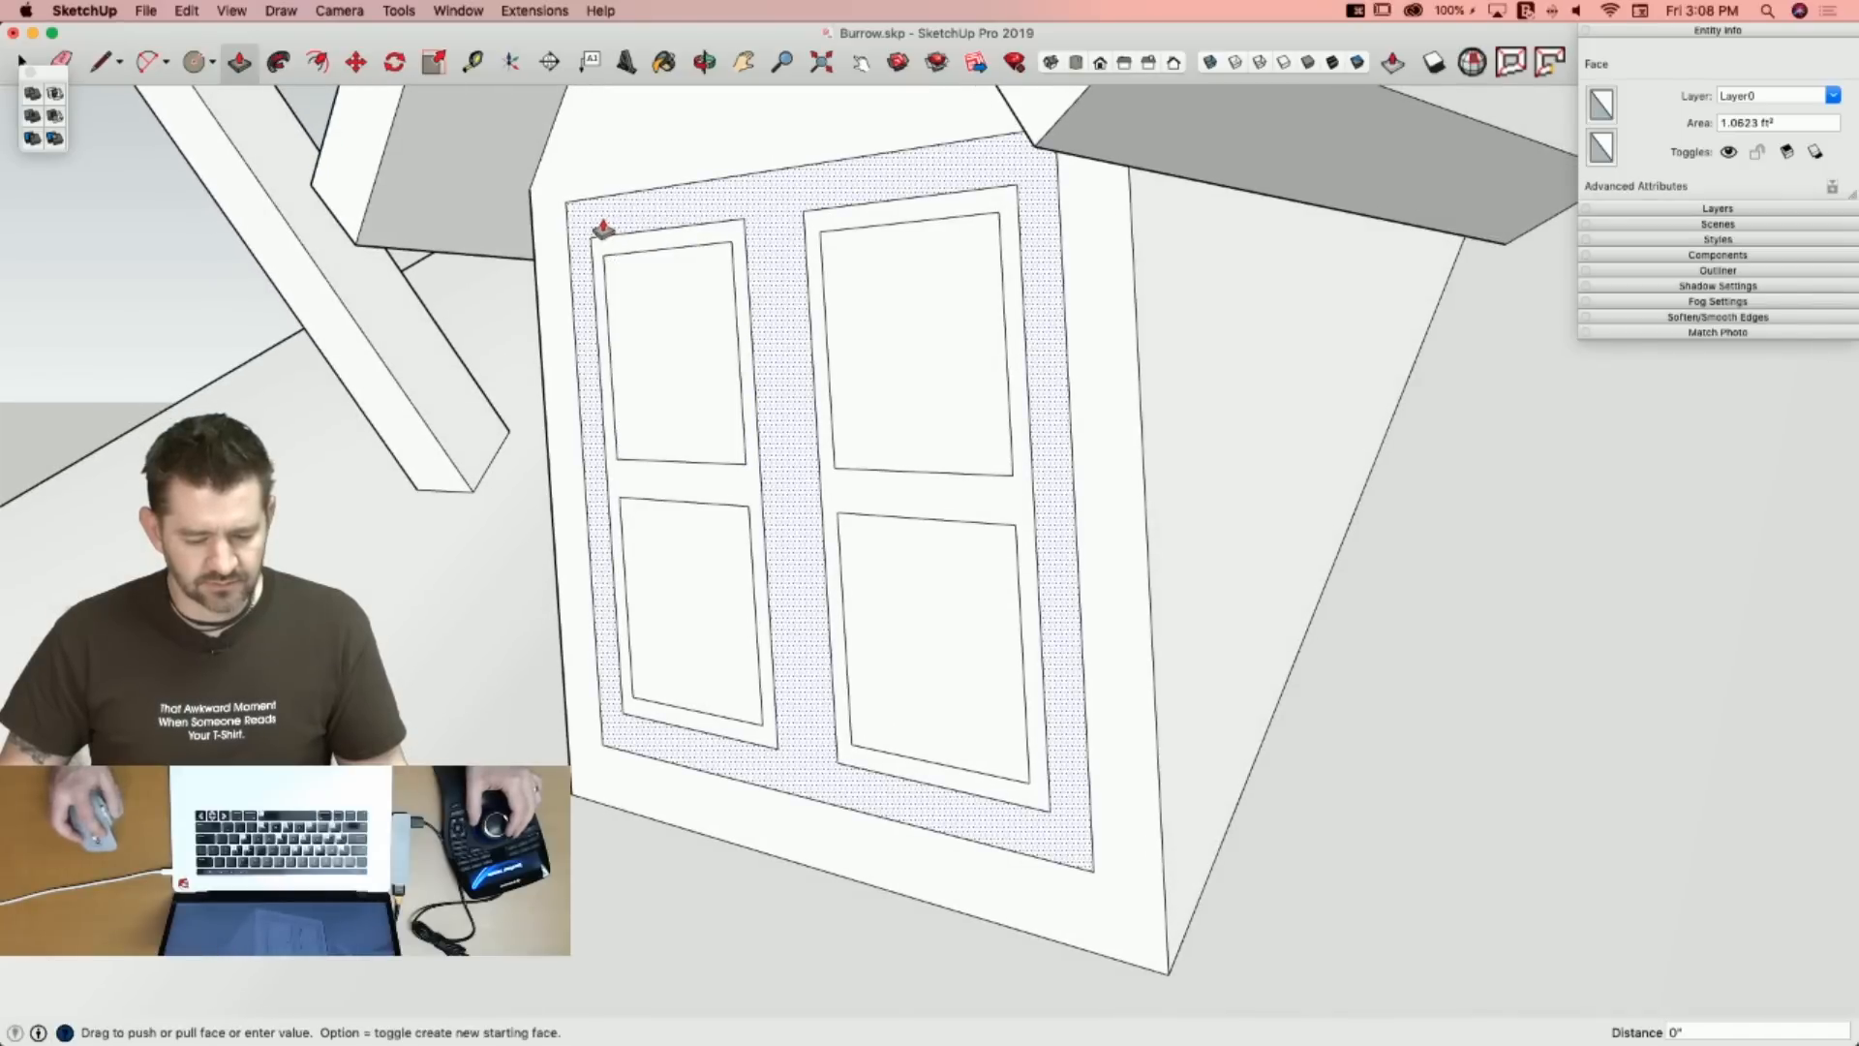
drag(603, 228, 586, 226)
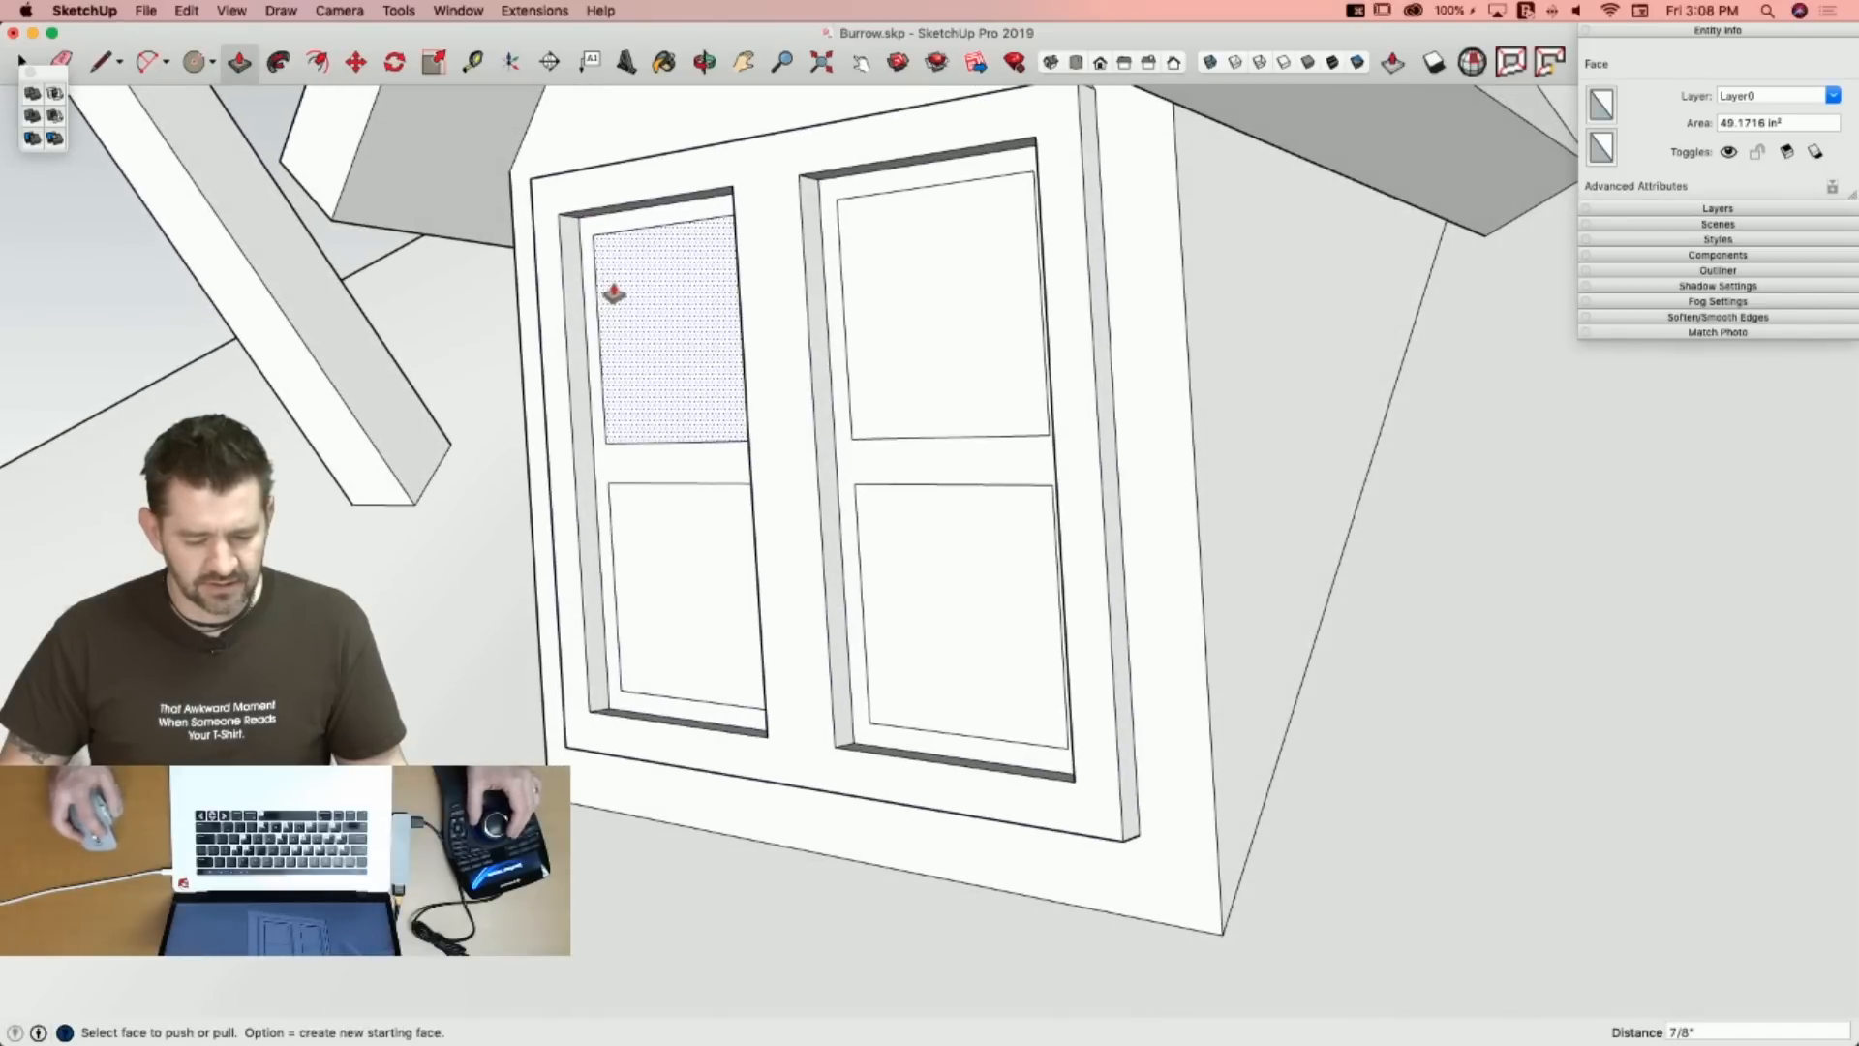
drag(615, 294, 627, 301)
double_click(699, 566)
double_click(884, 610)
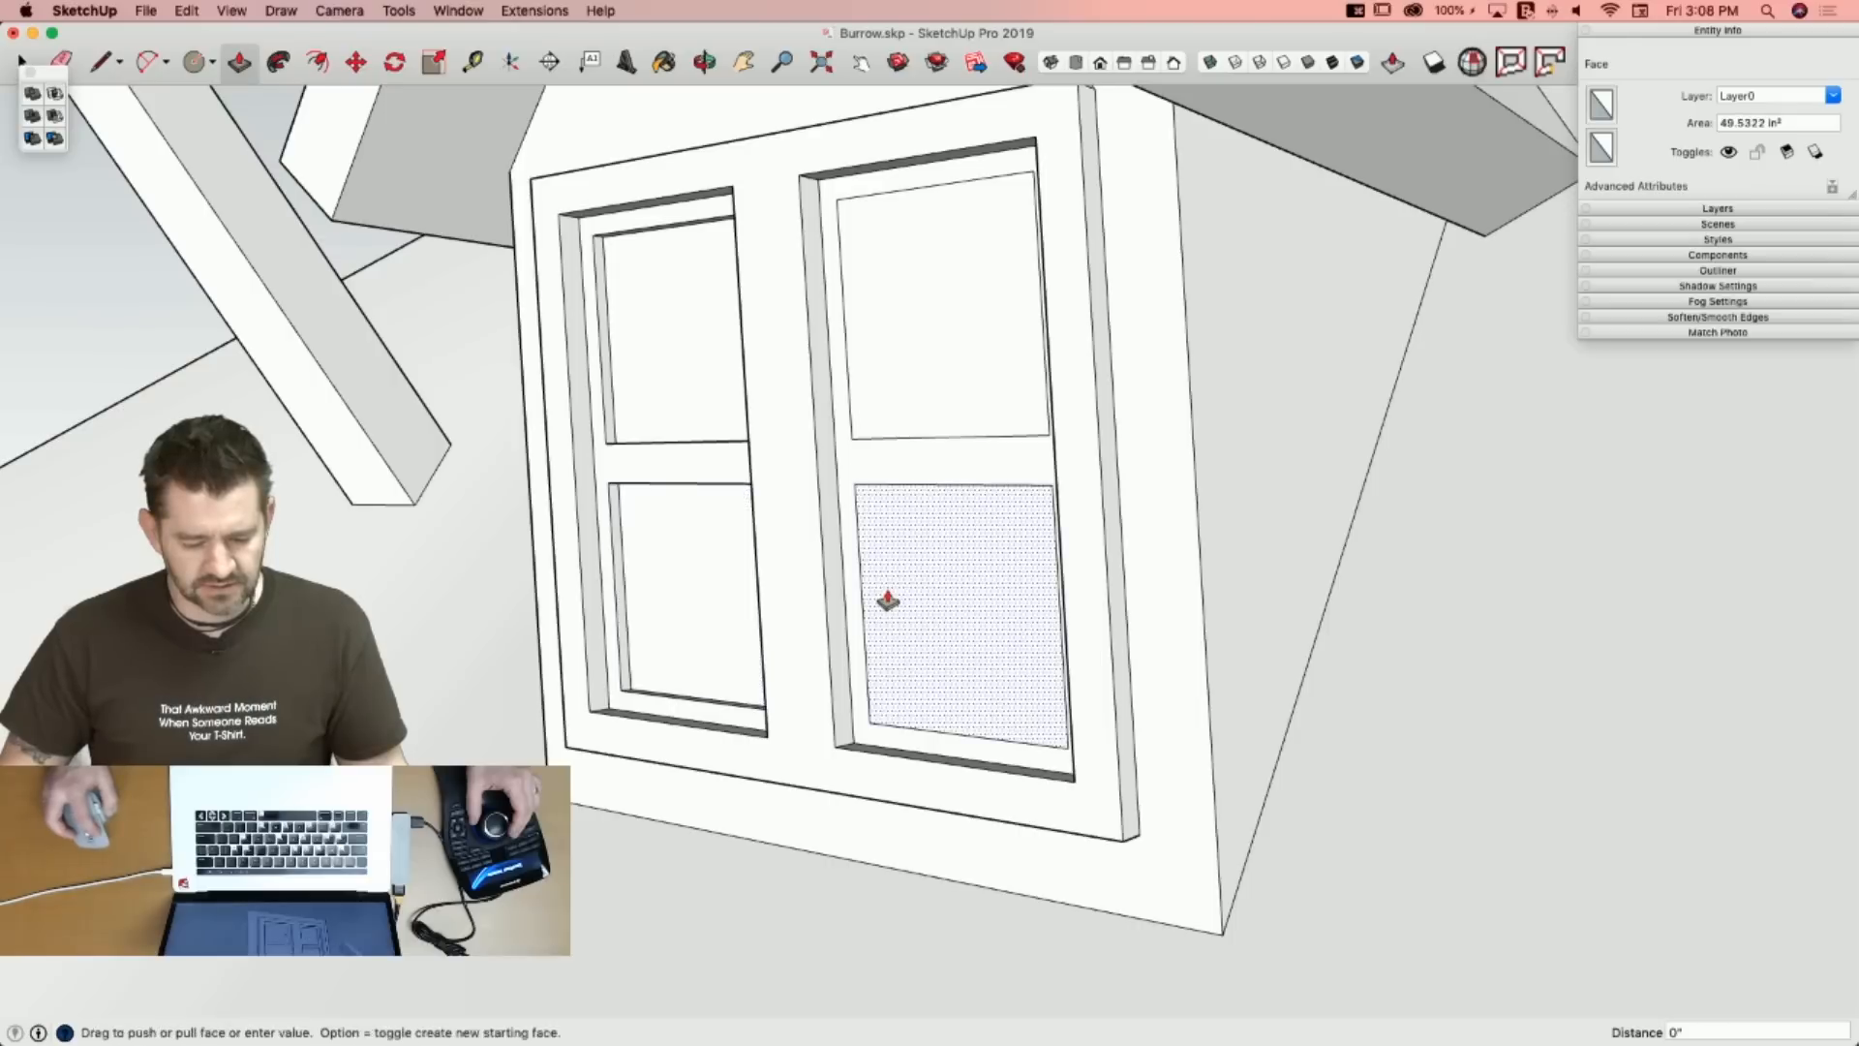
double_click(907, 353)
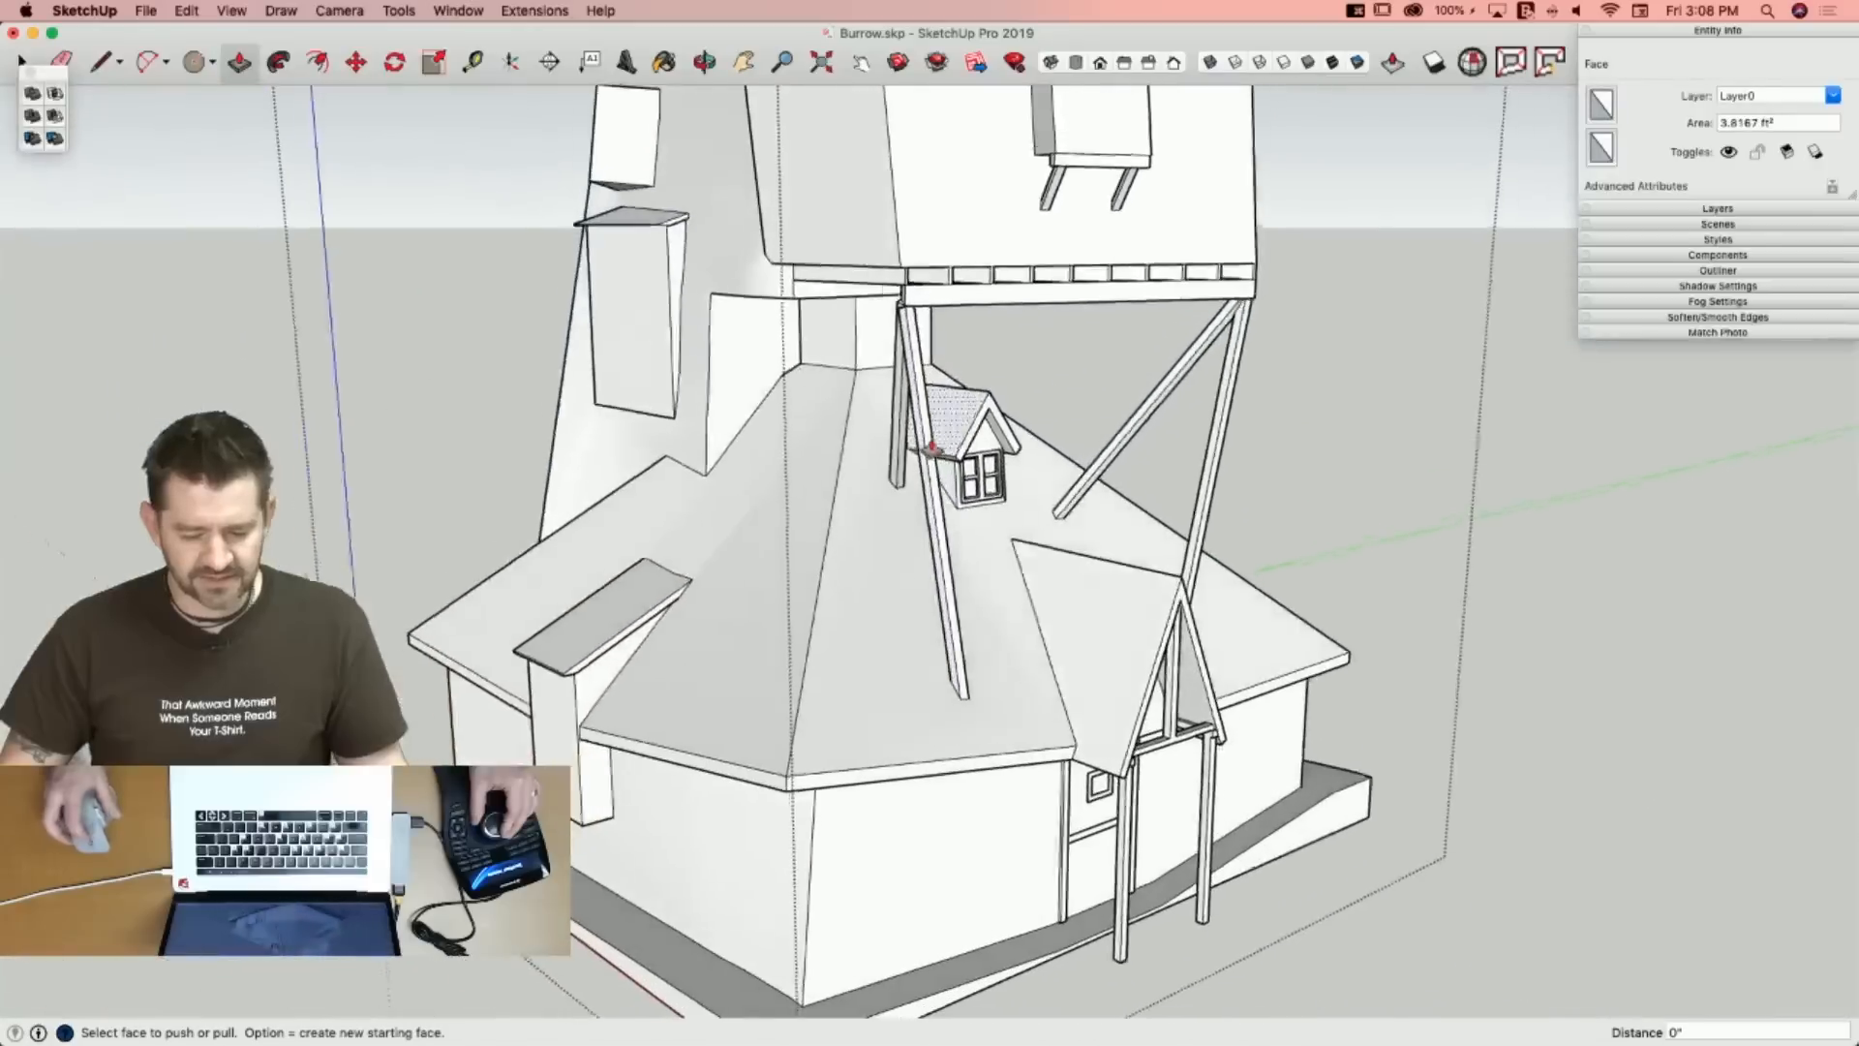
key(space)
click(989, 462)
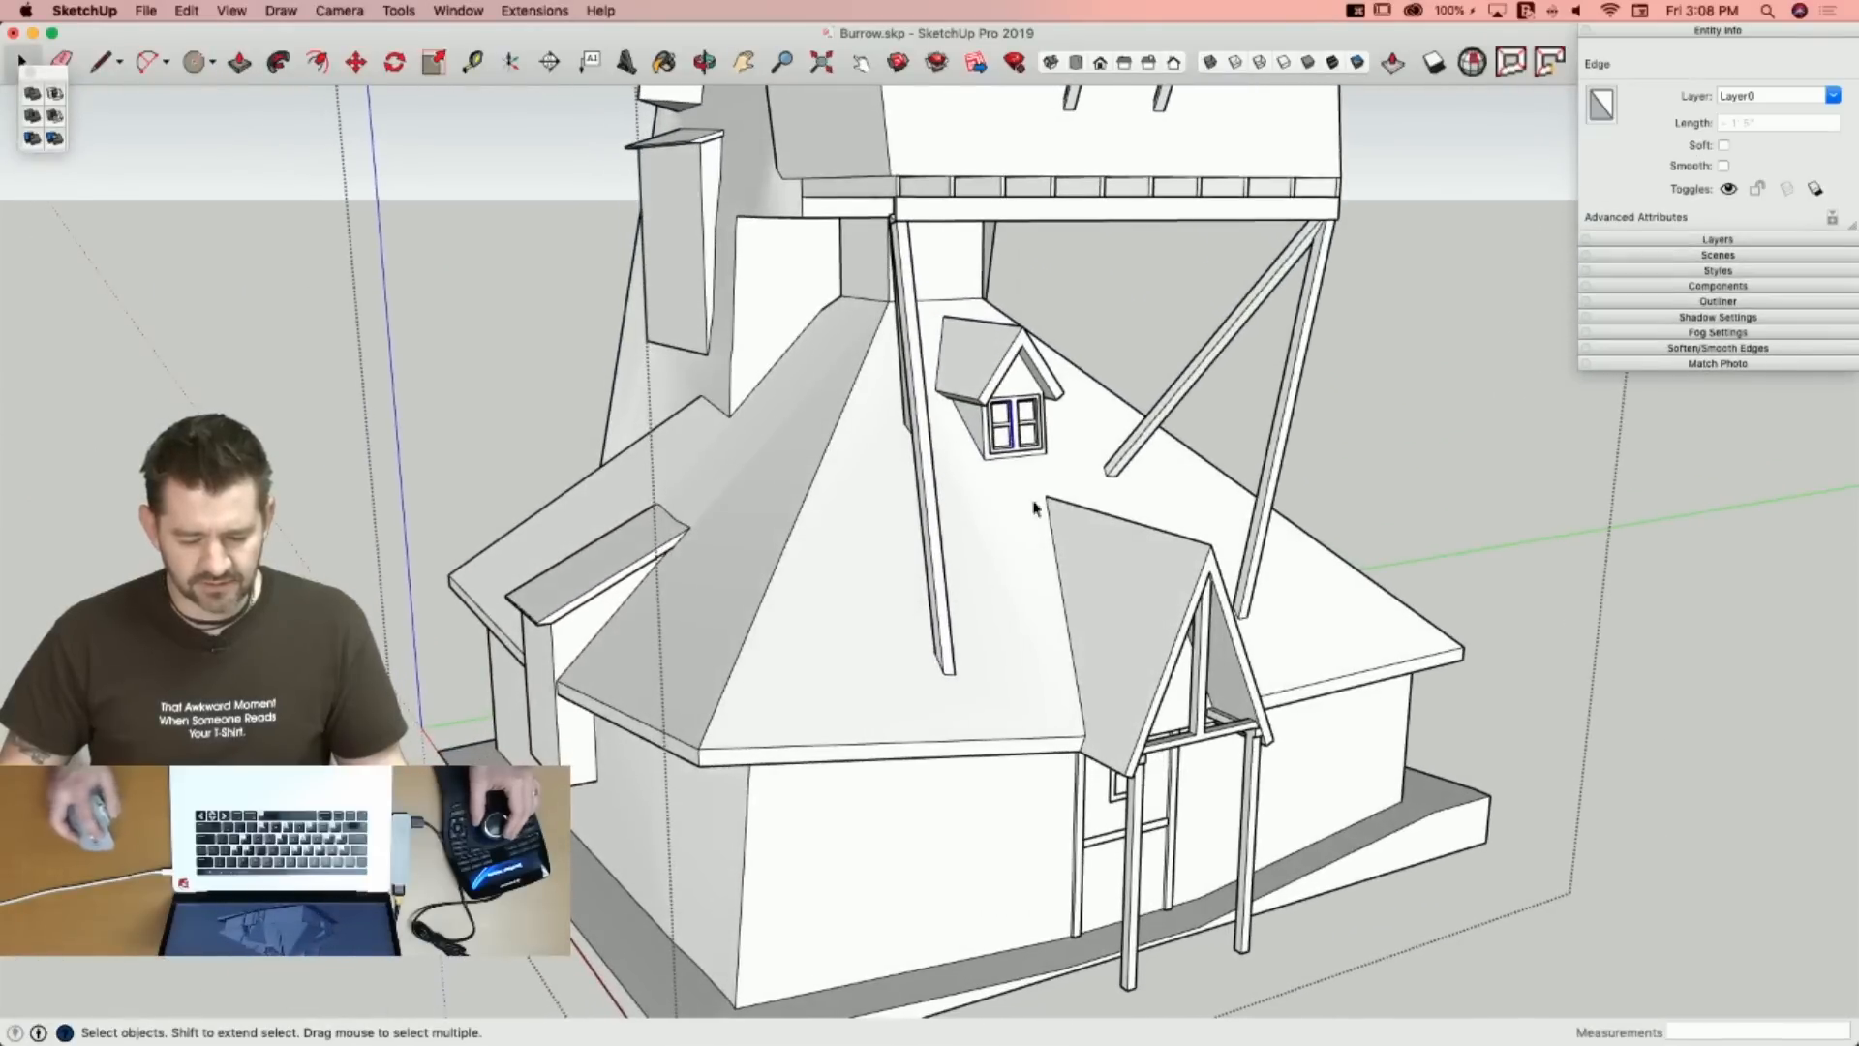
click(542, 346)
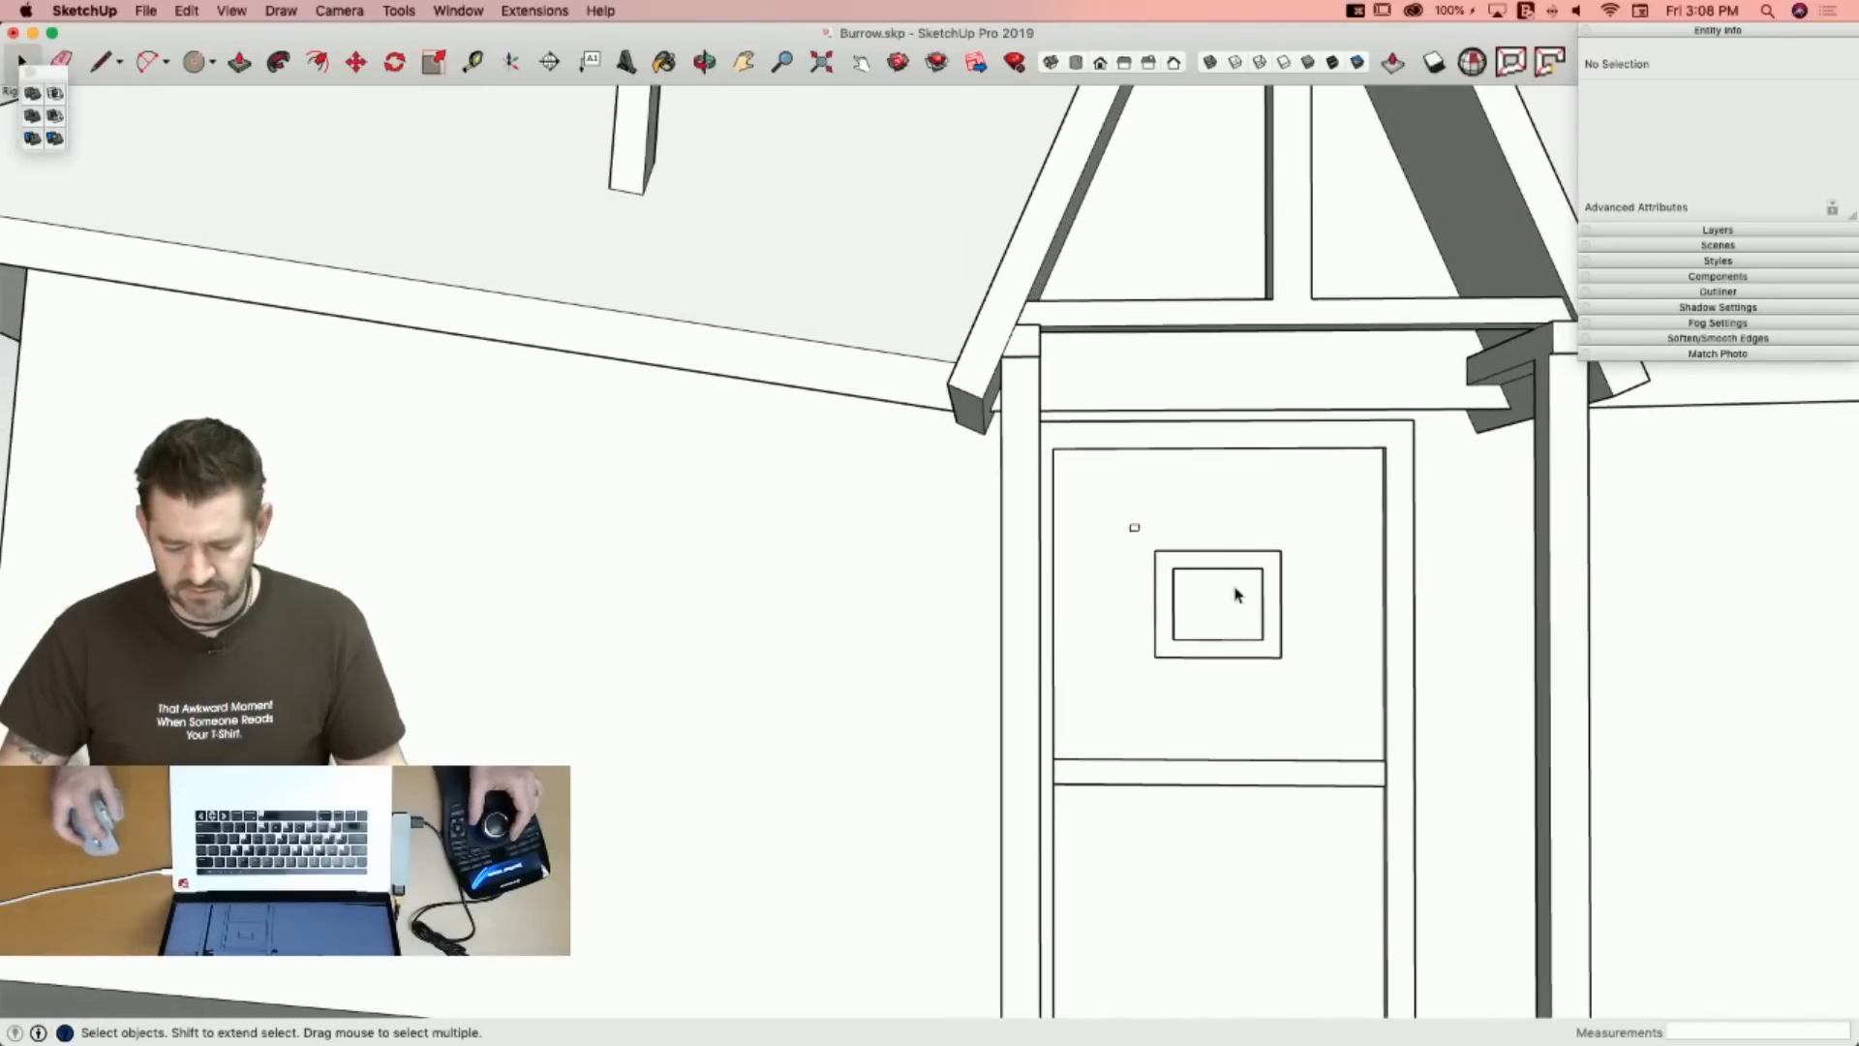
Move the upper edges of the front door's small window upward to make the window taller.
key(m)
key(space)
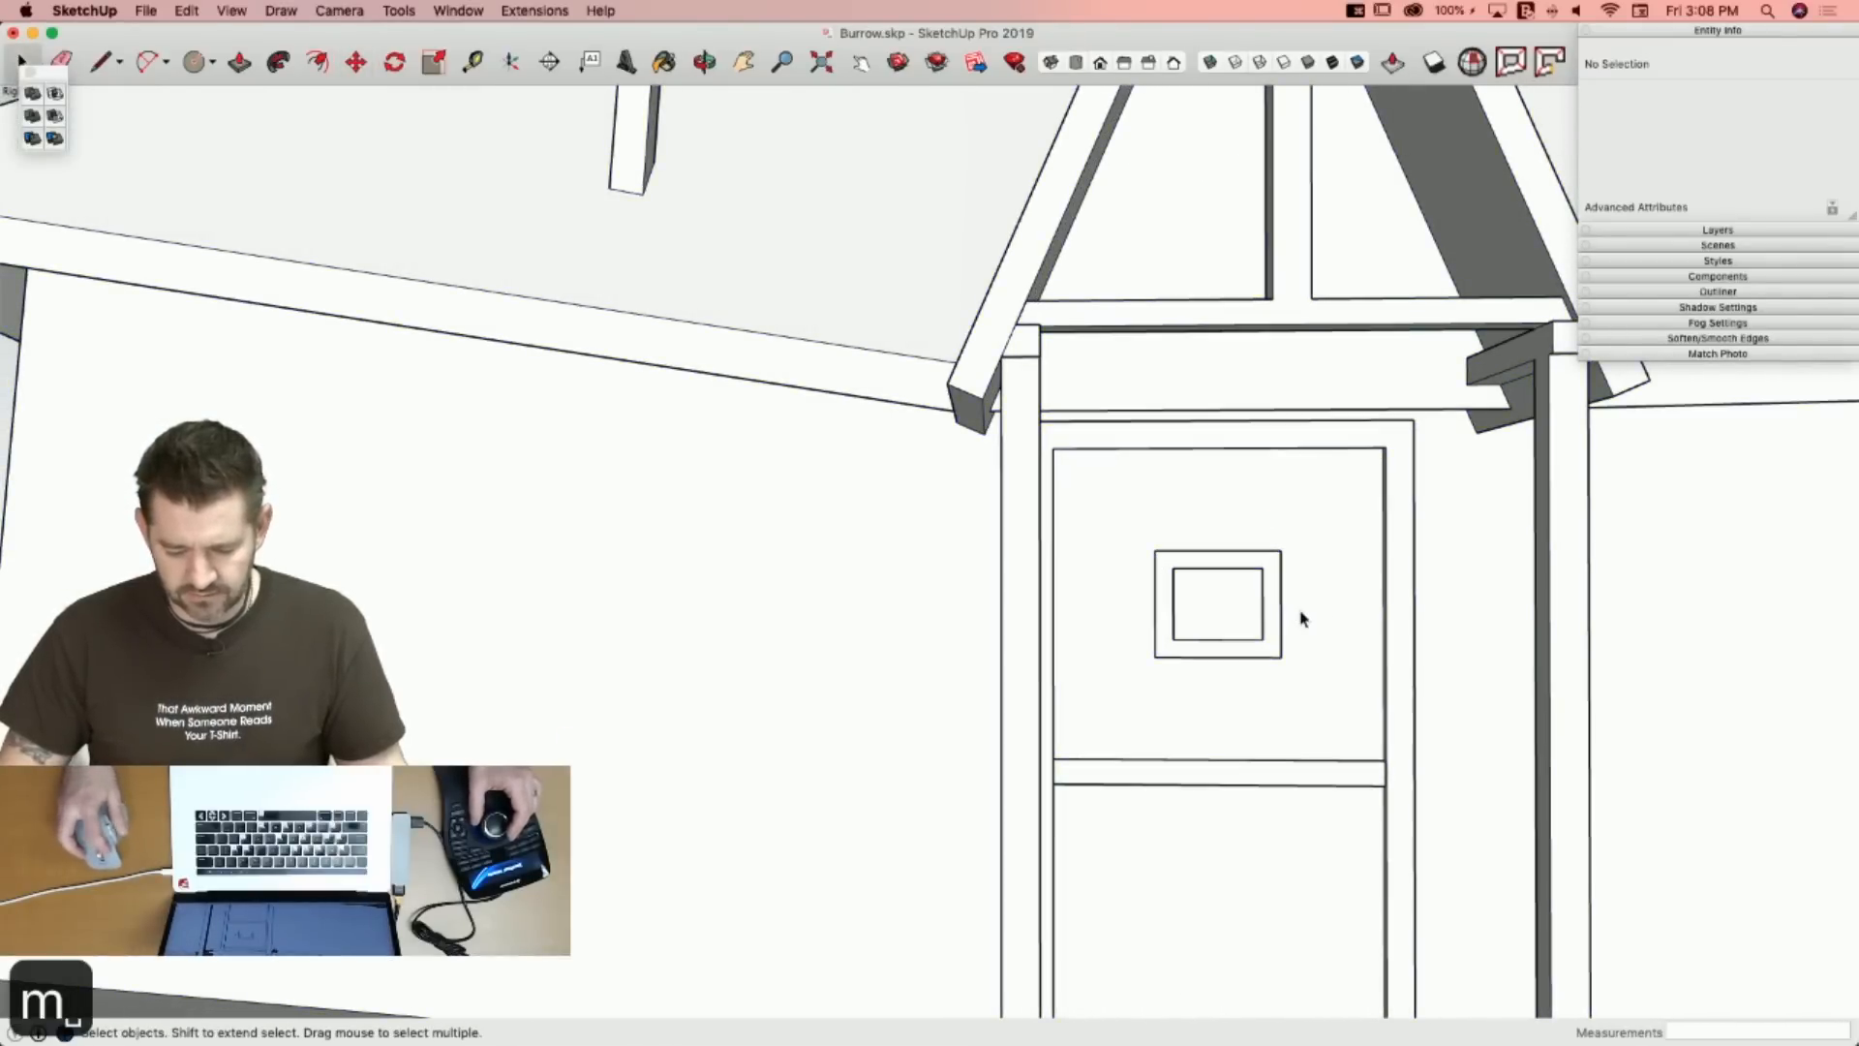
key(m)
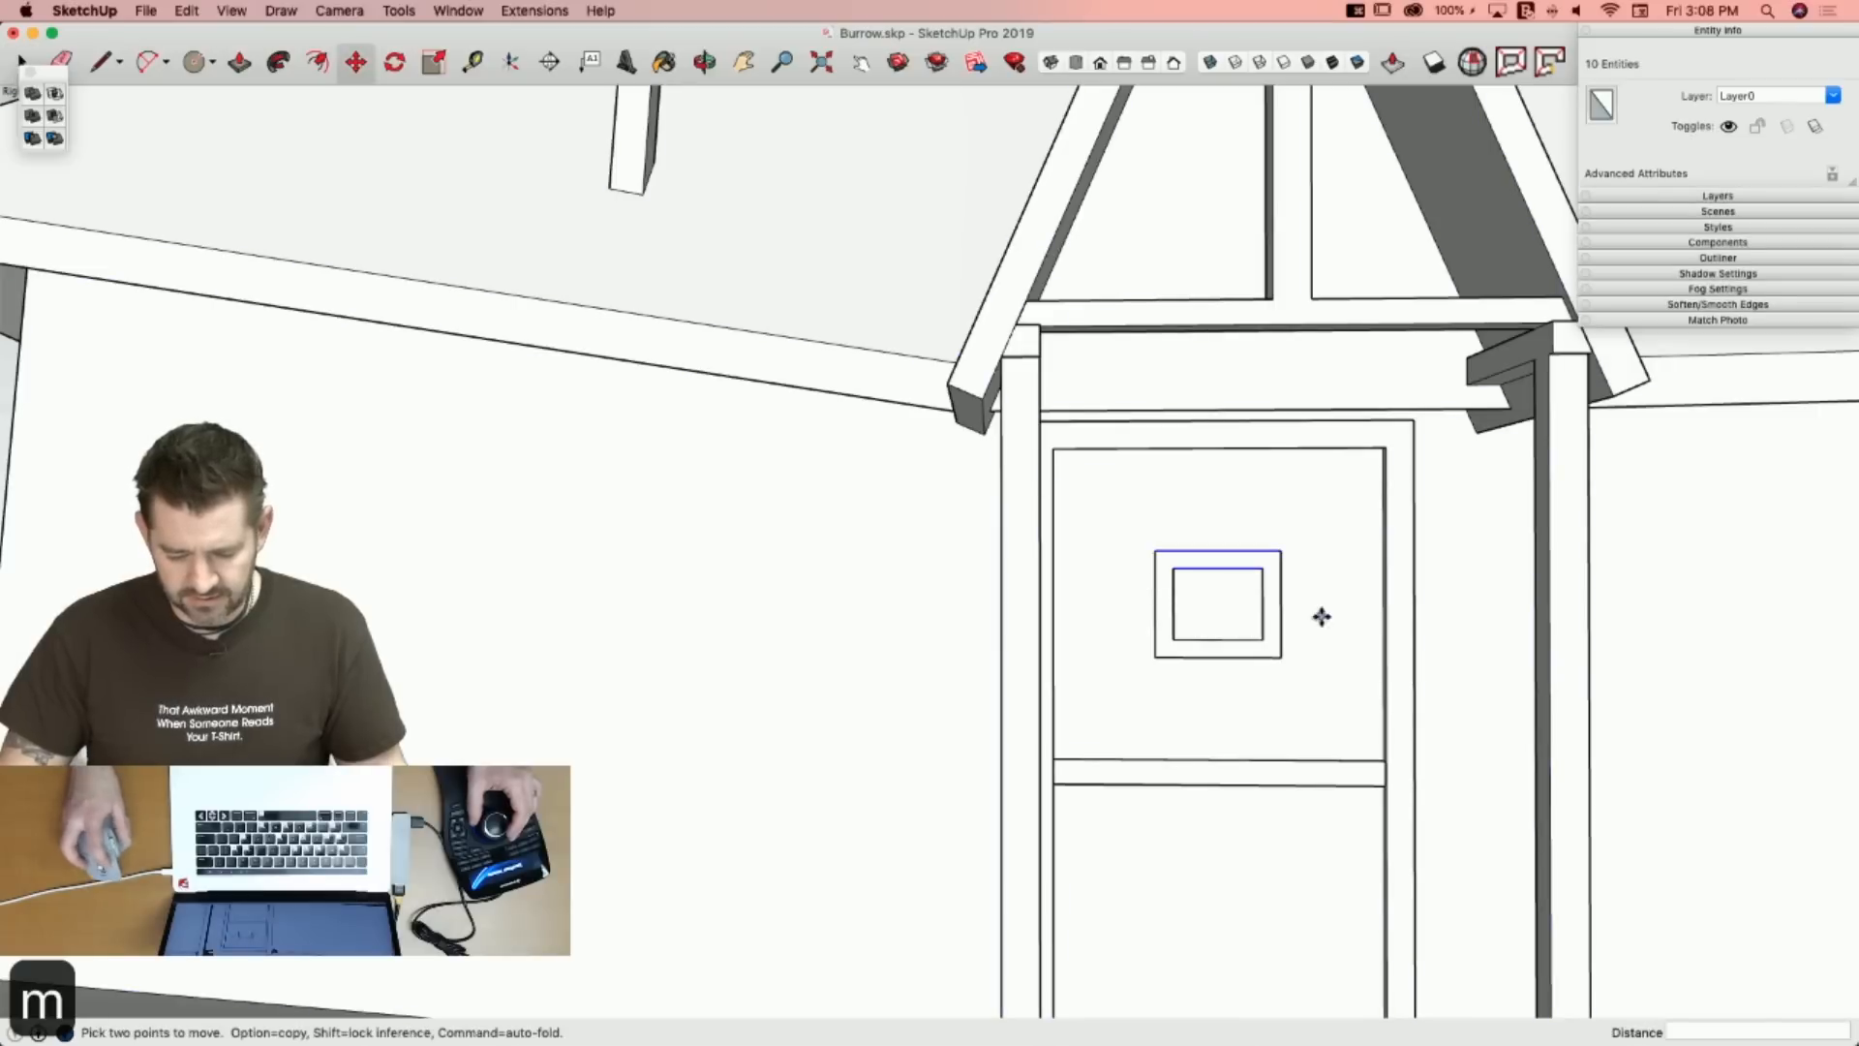
key(space)
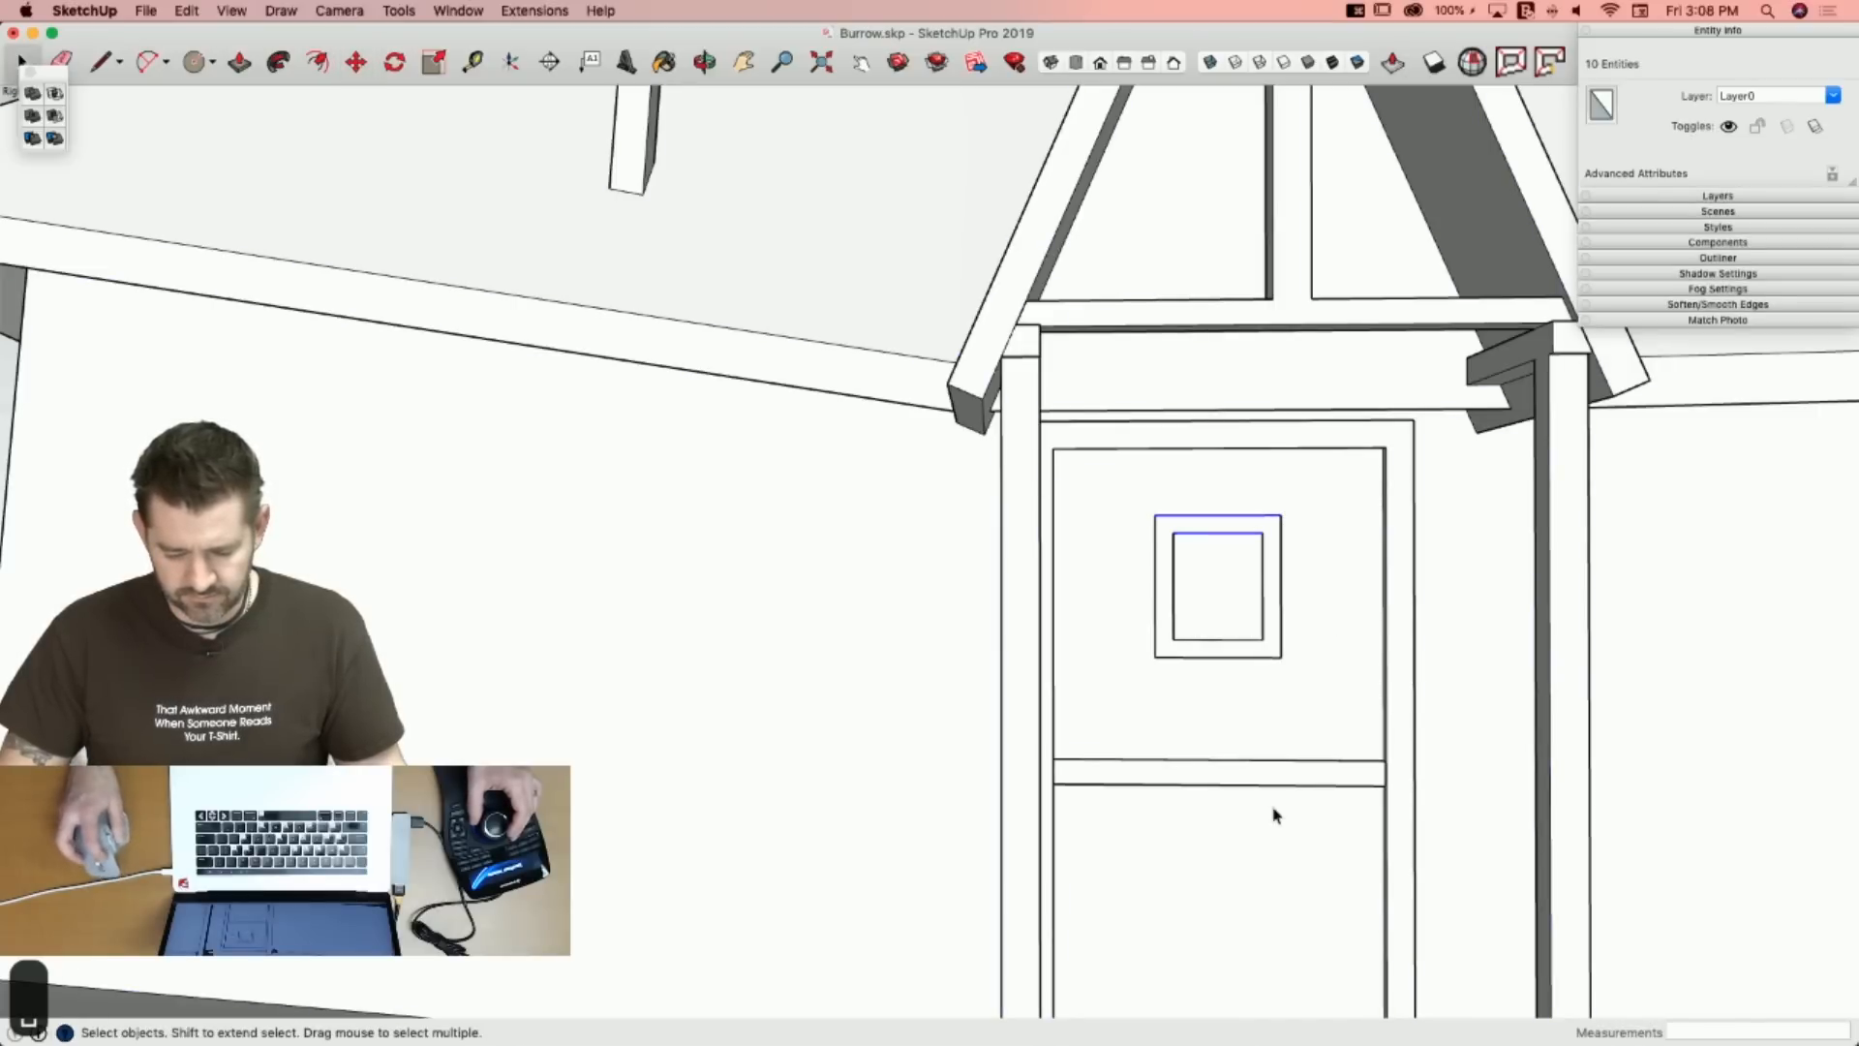
Try to scale the whole door window down uniformly about its centre to 0.89.
drag(1297, 654, 1312, 691)
key(s)
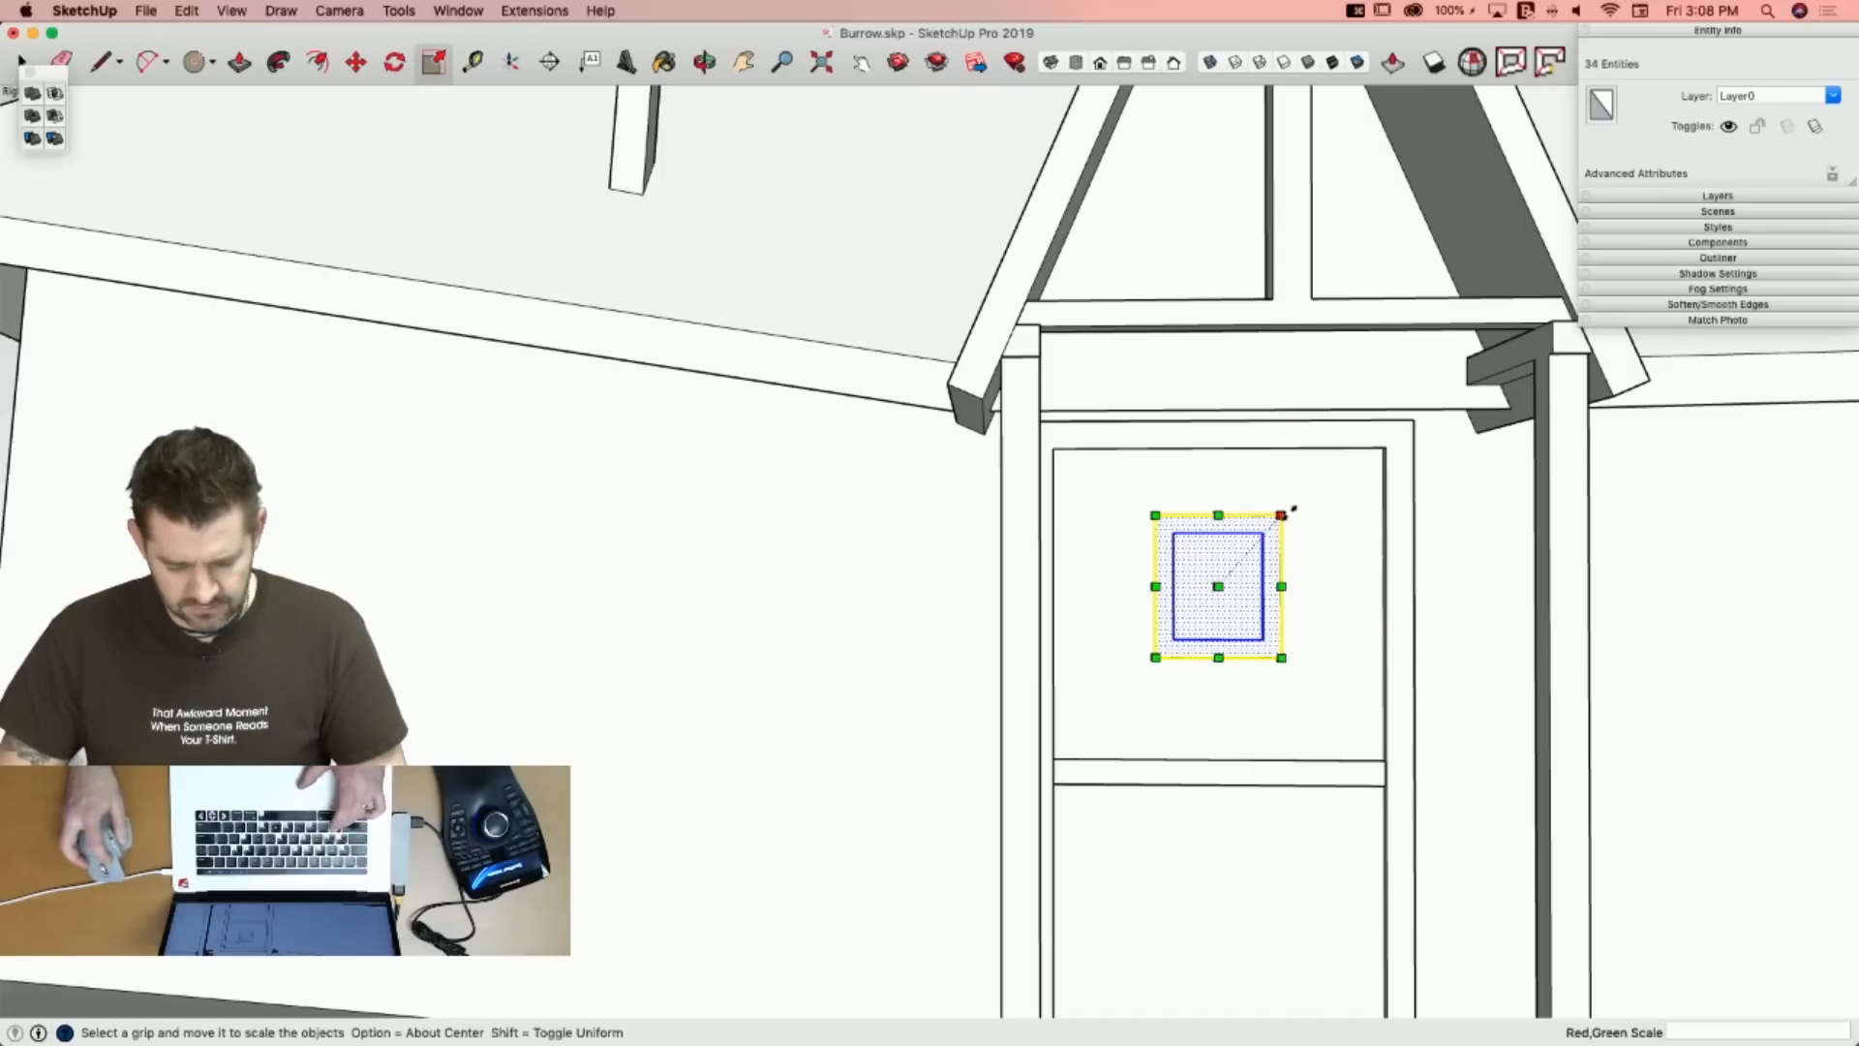
click(1281, 515)
key(alt)
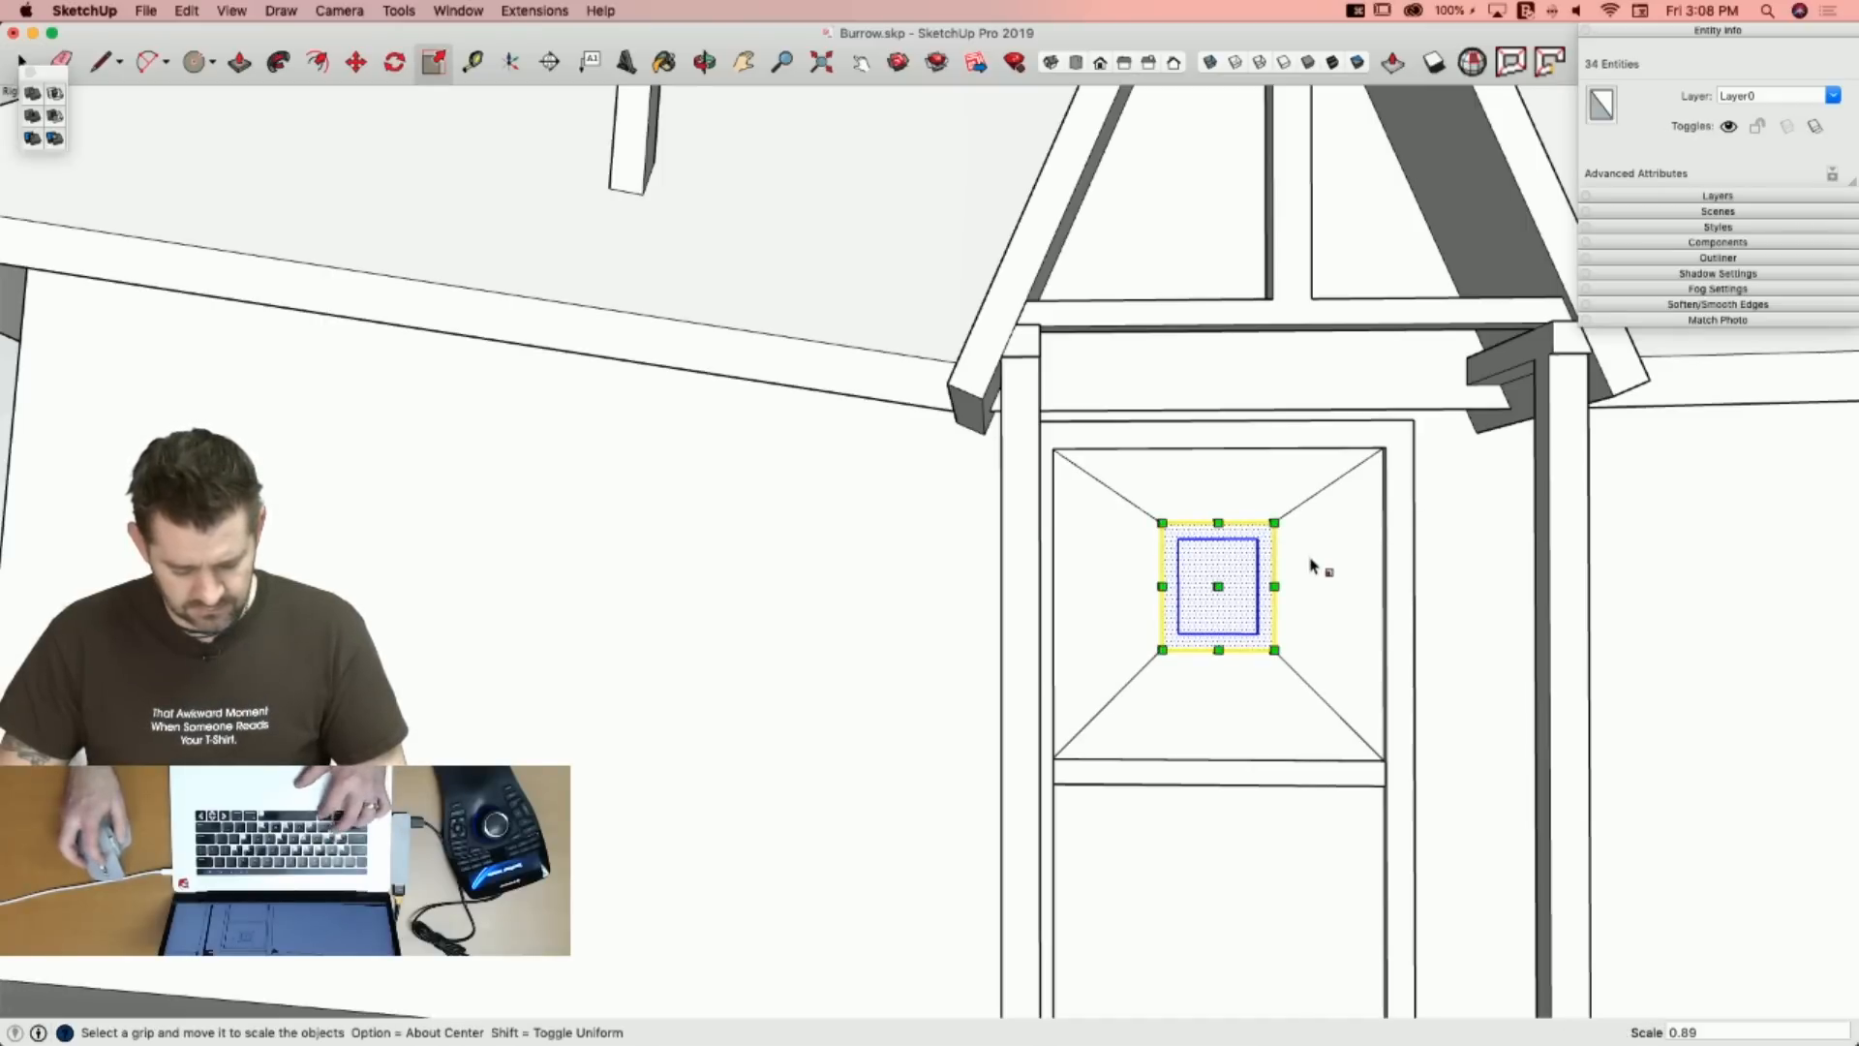
key(super+z)
Scale the selected door window about its centre to about 0.79 along green and 0.89 along blue.
scroll(1270, 548, up, 3)
middle_drag(1315, 469, 1197, 680)
scroll(1297, 492, up, 3)
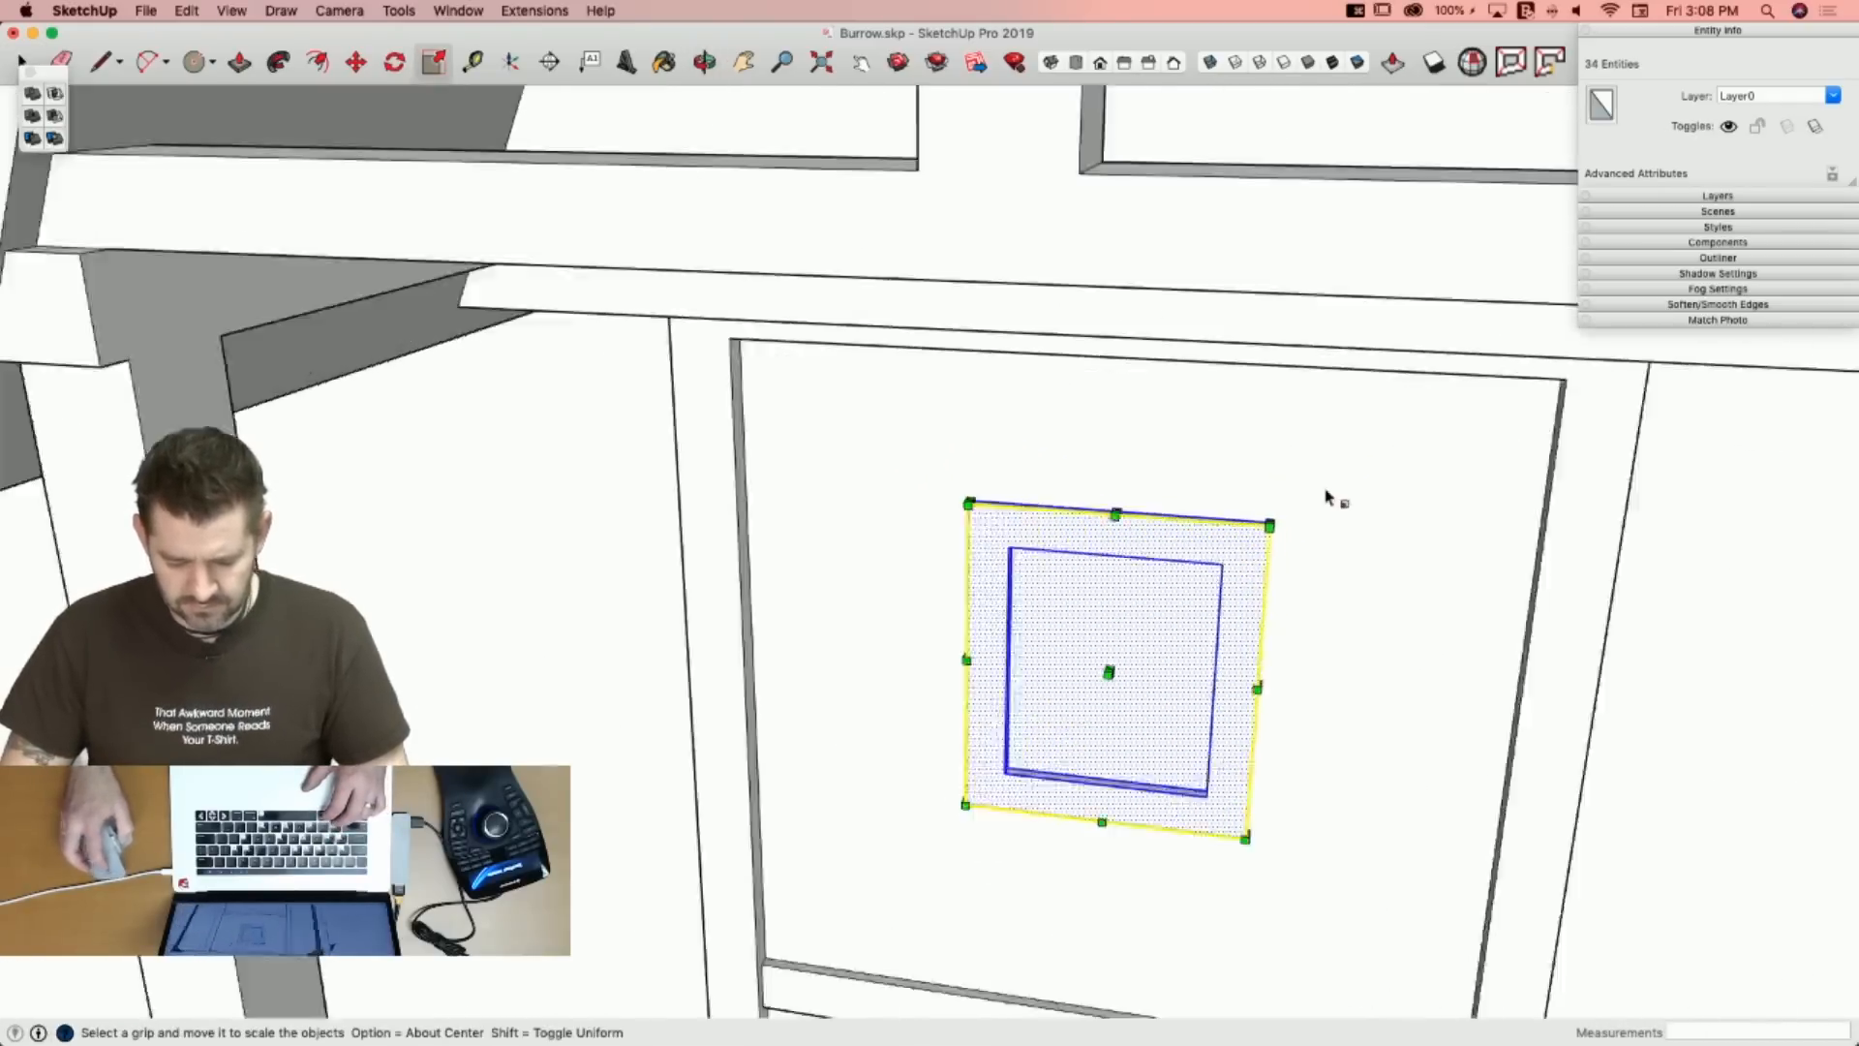
scroll(1259, 525, up, 5)
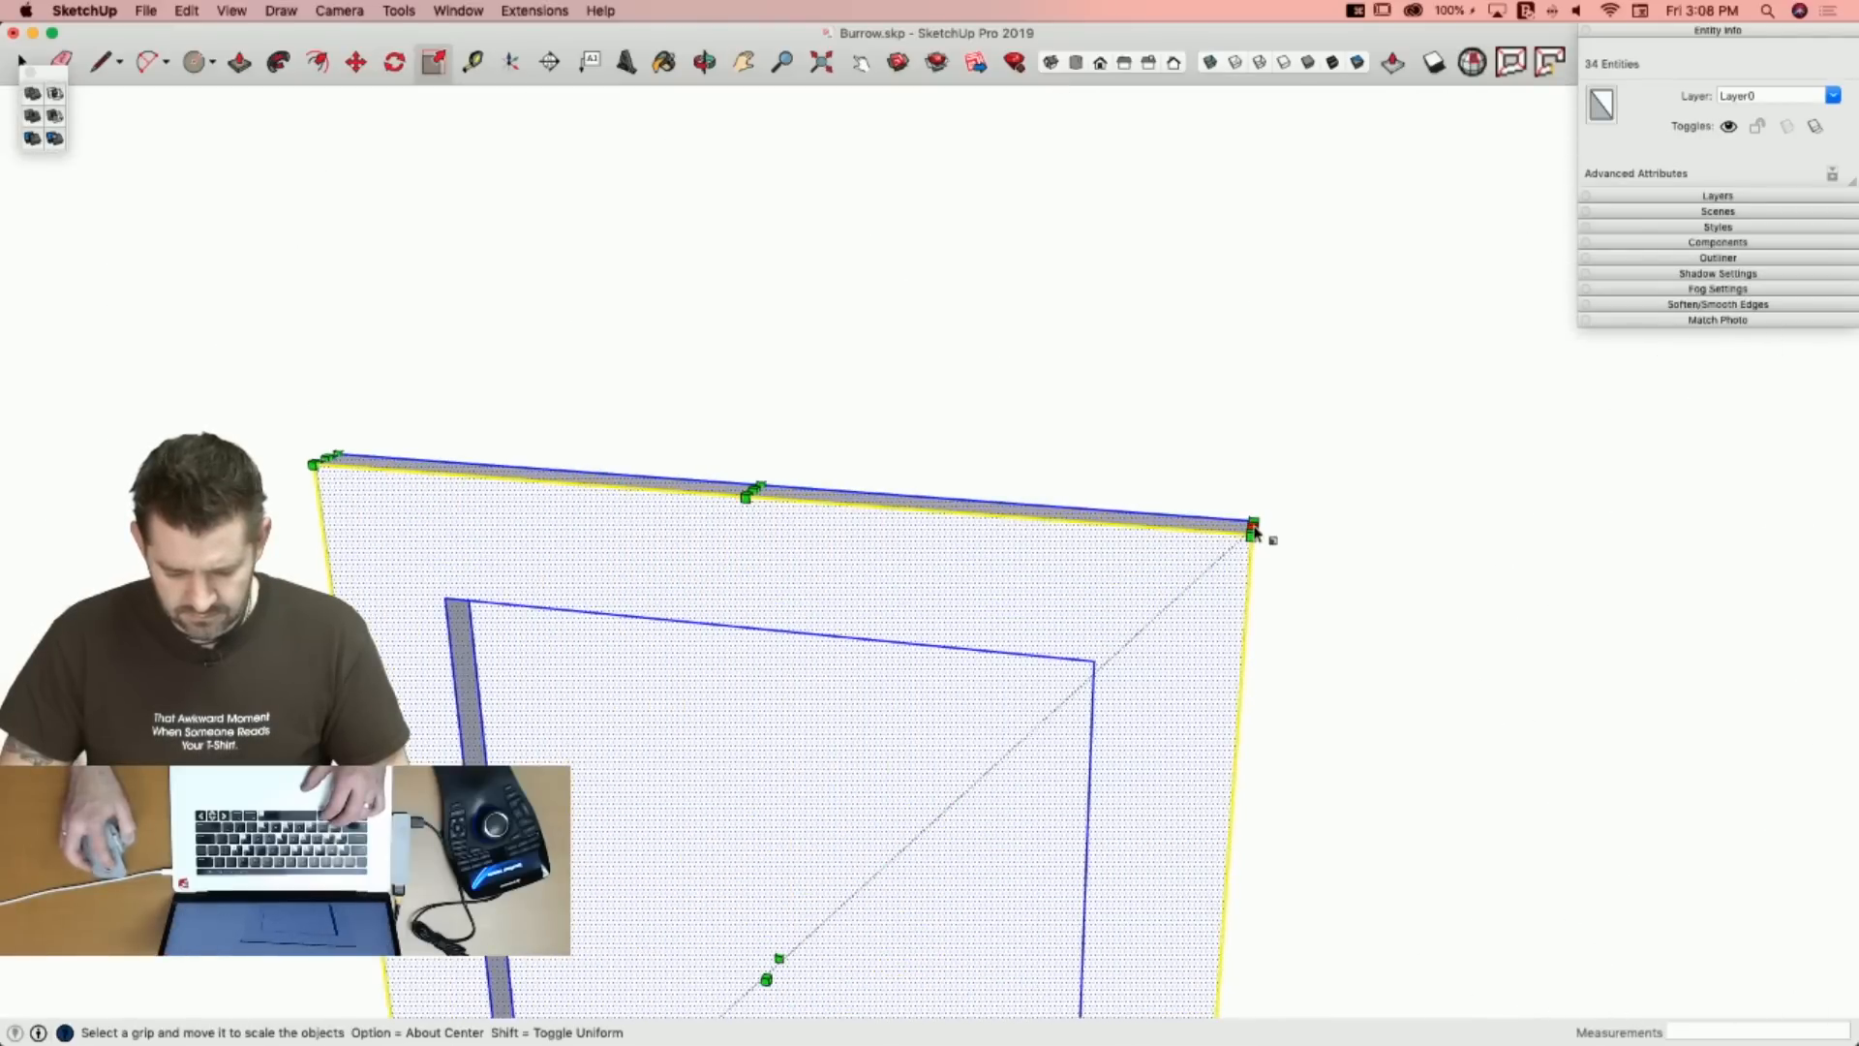
drag(1251, 527, 1139, 584)
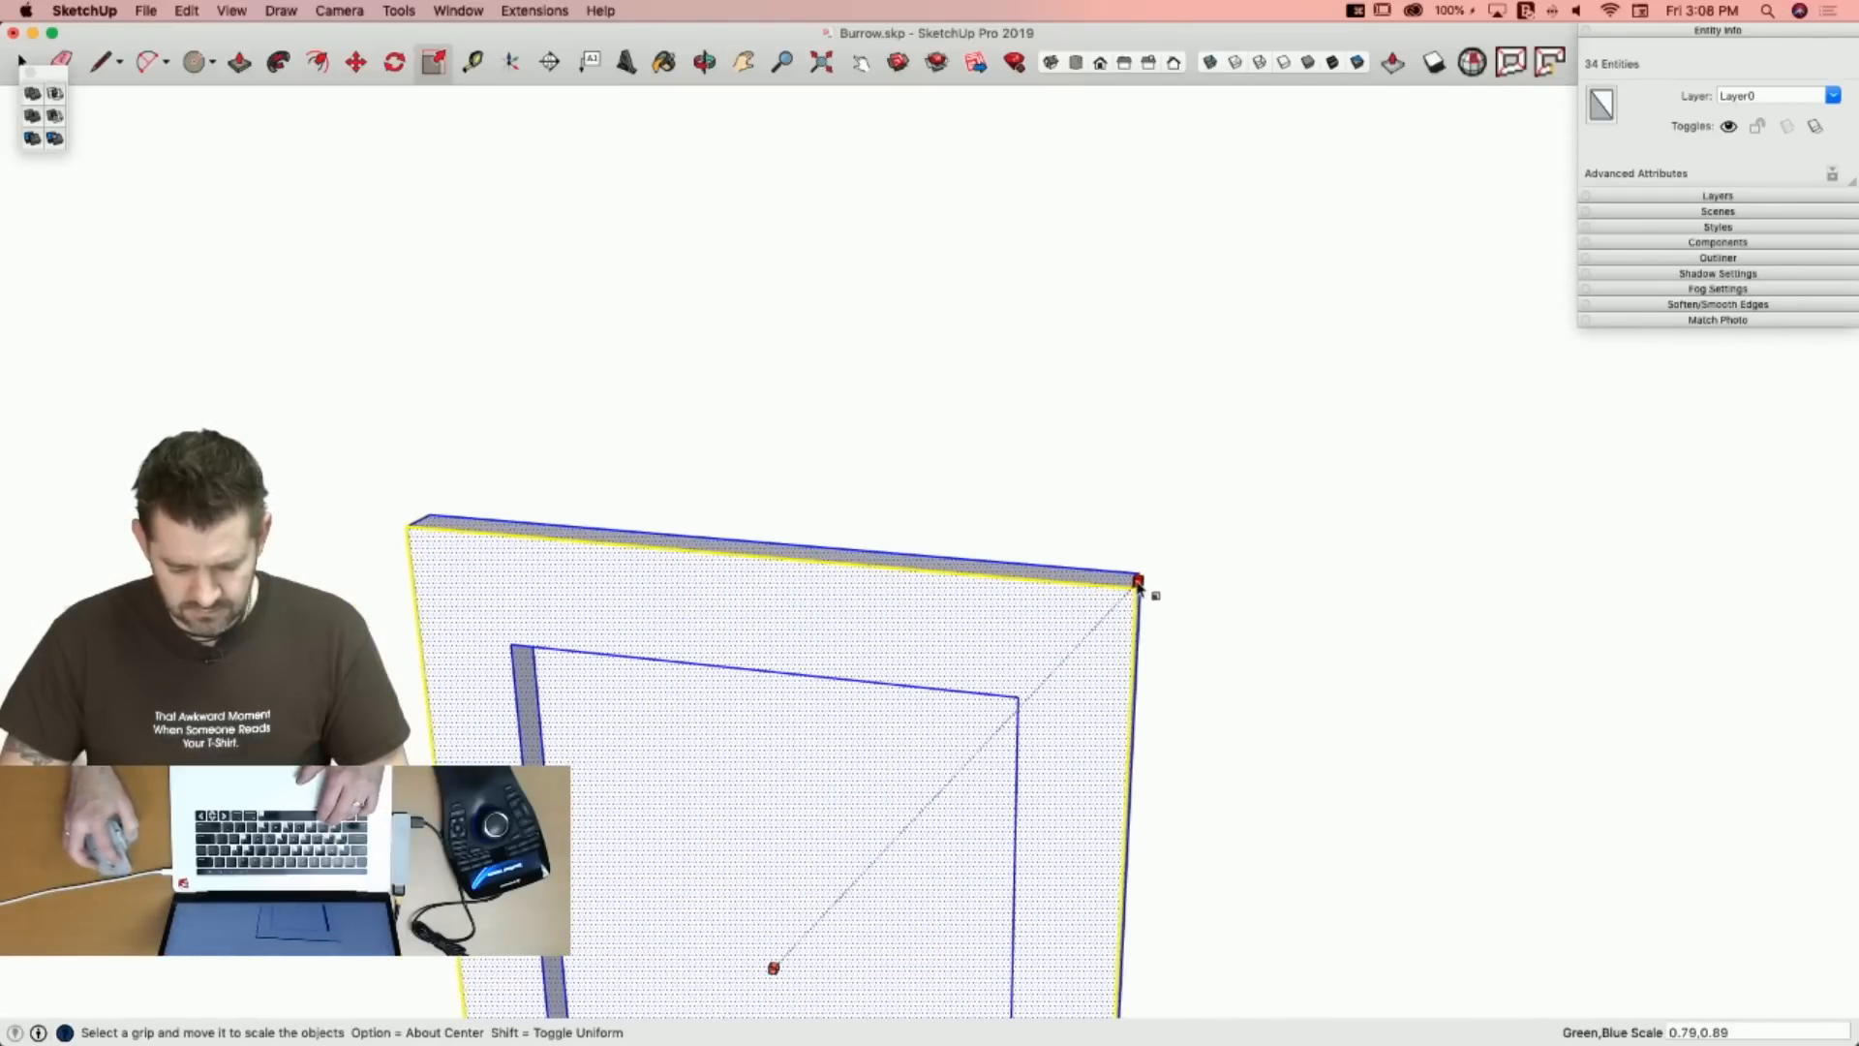
click(1140, 586)
key(space)
scroll(1228, 498, down, 15)
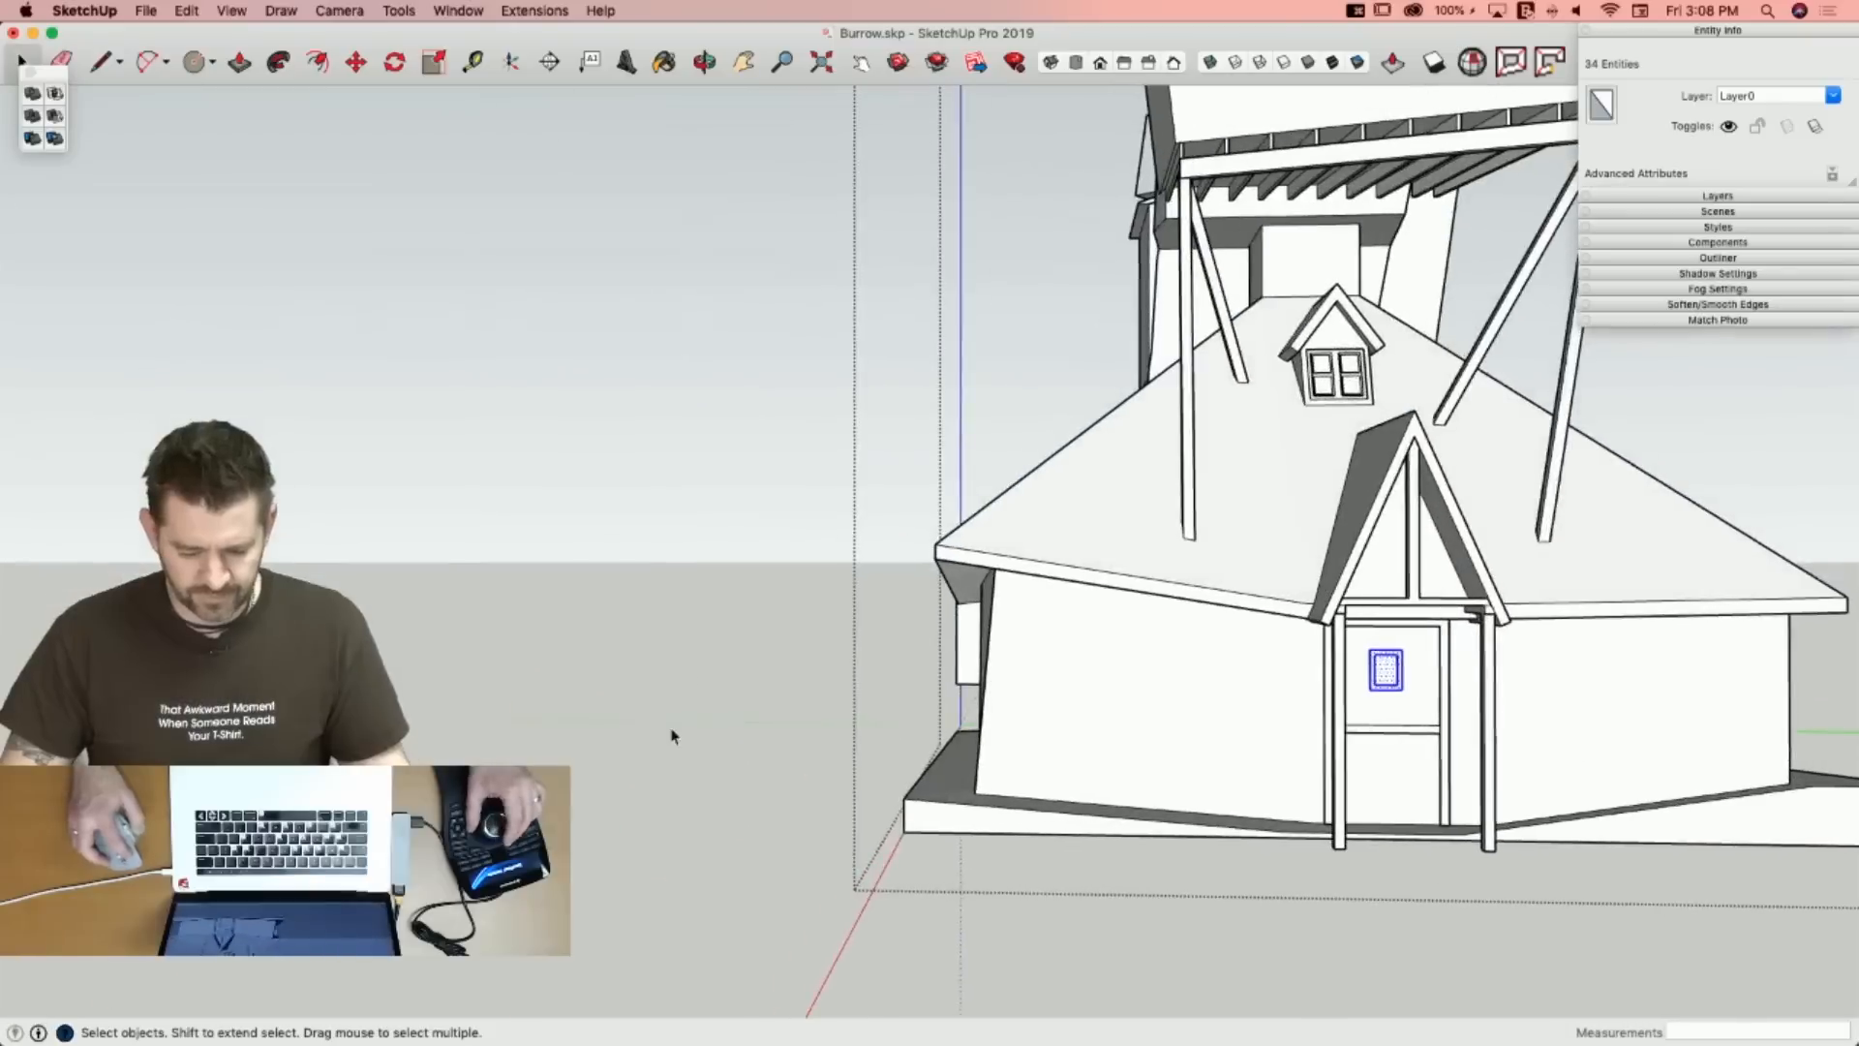
click(674, 735)
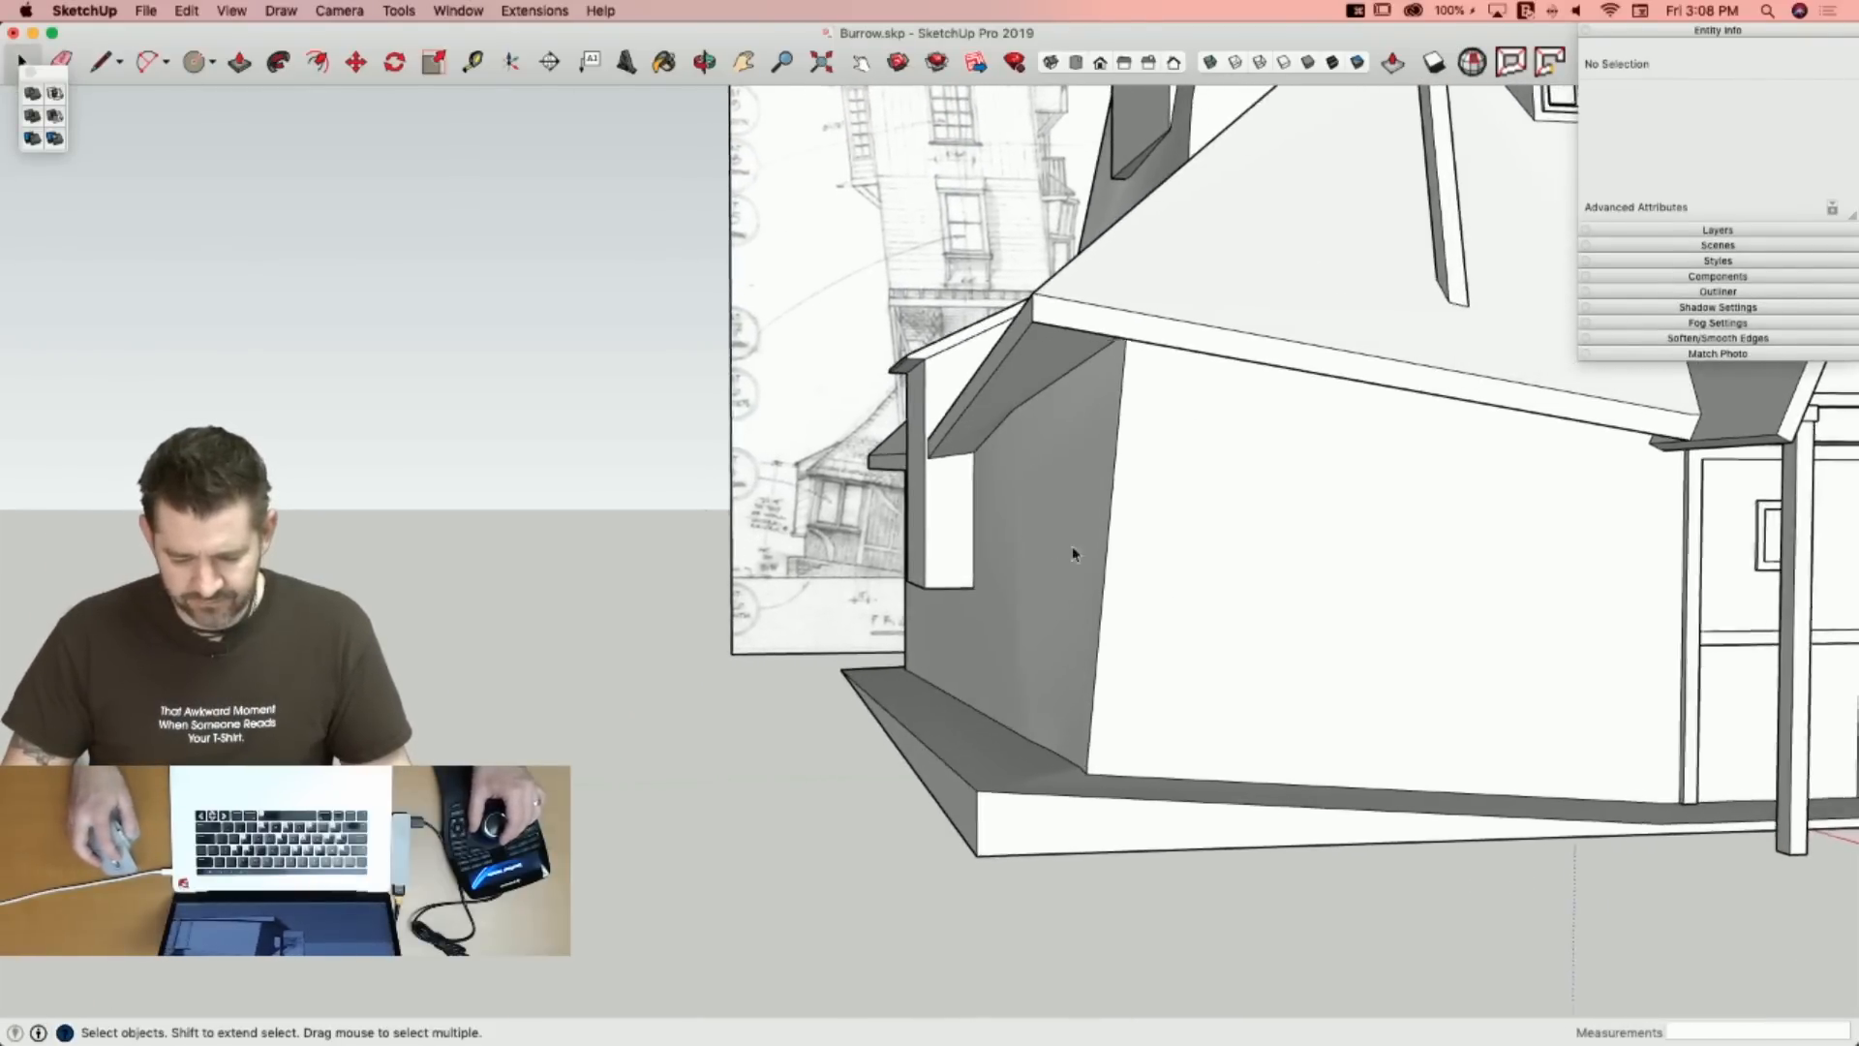
Draw a rectangular outline on the door-side wall, starting at the house corner parallel to the base and rising to the eave.
key(l)
key(space)
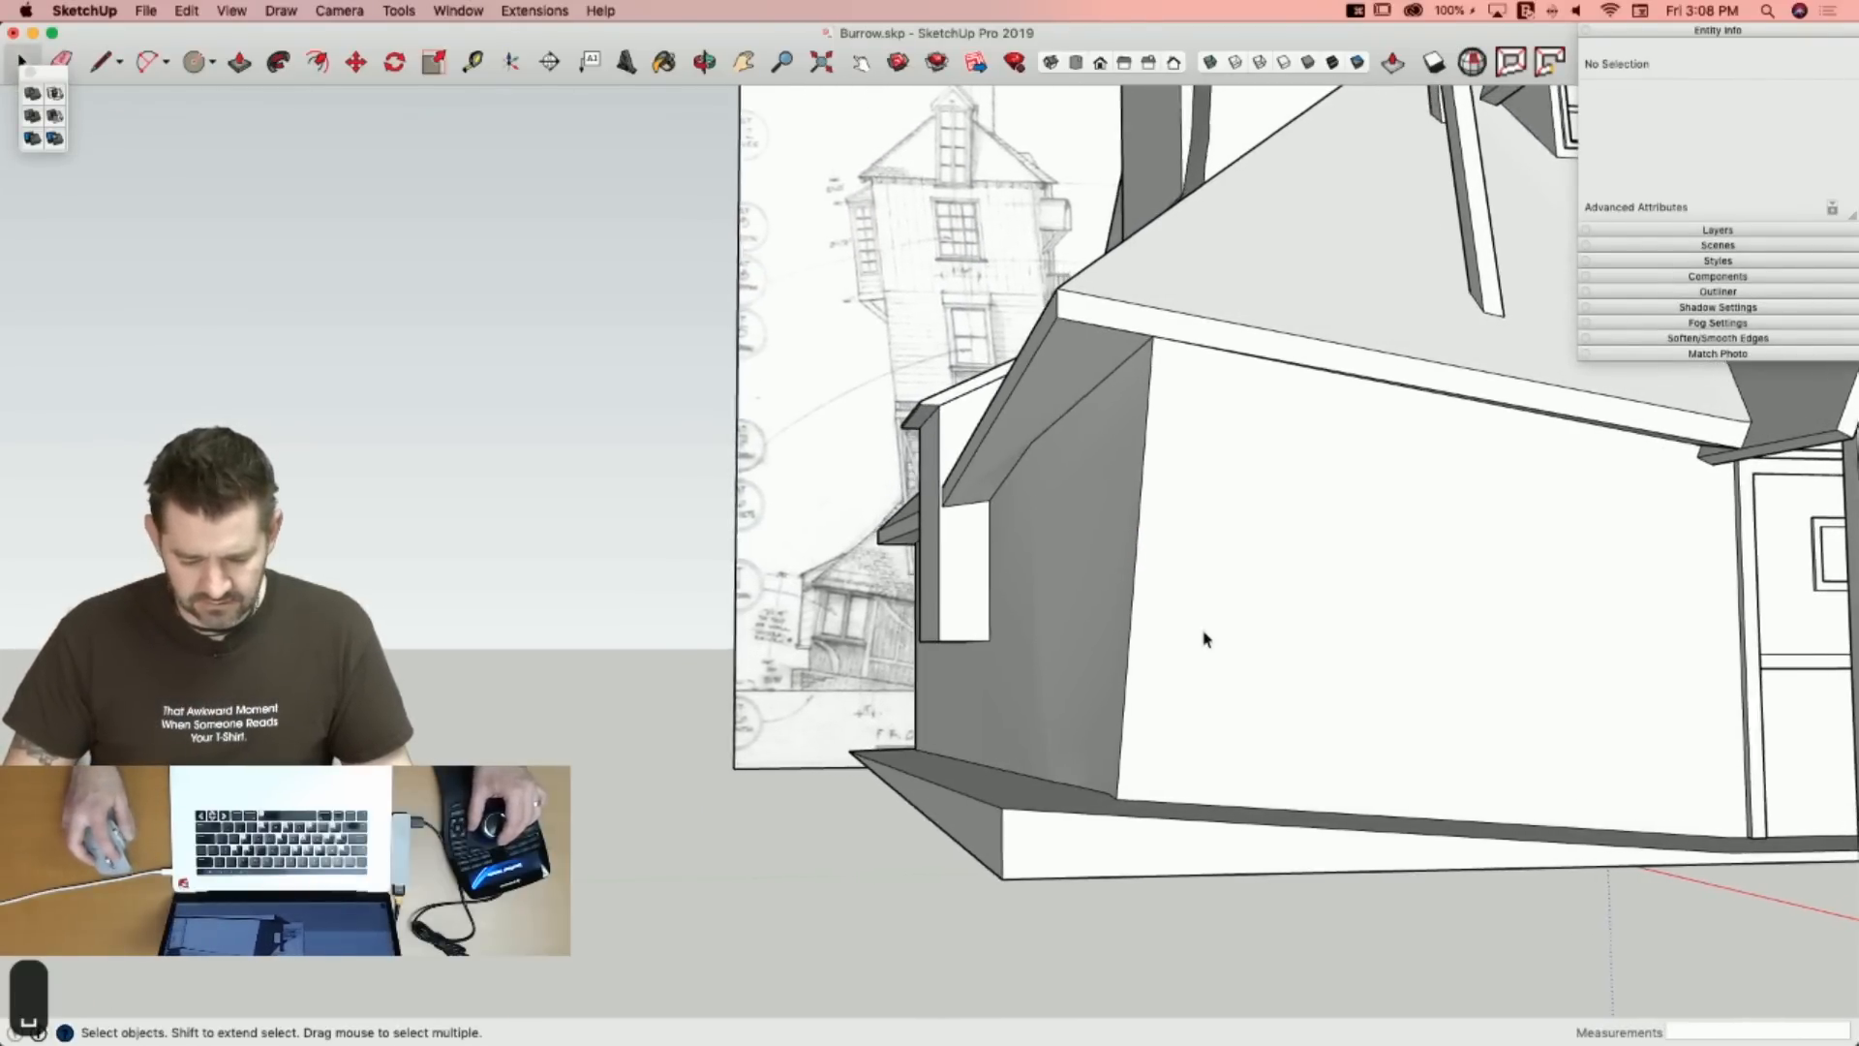
key(l)
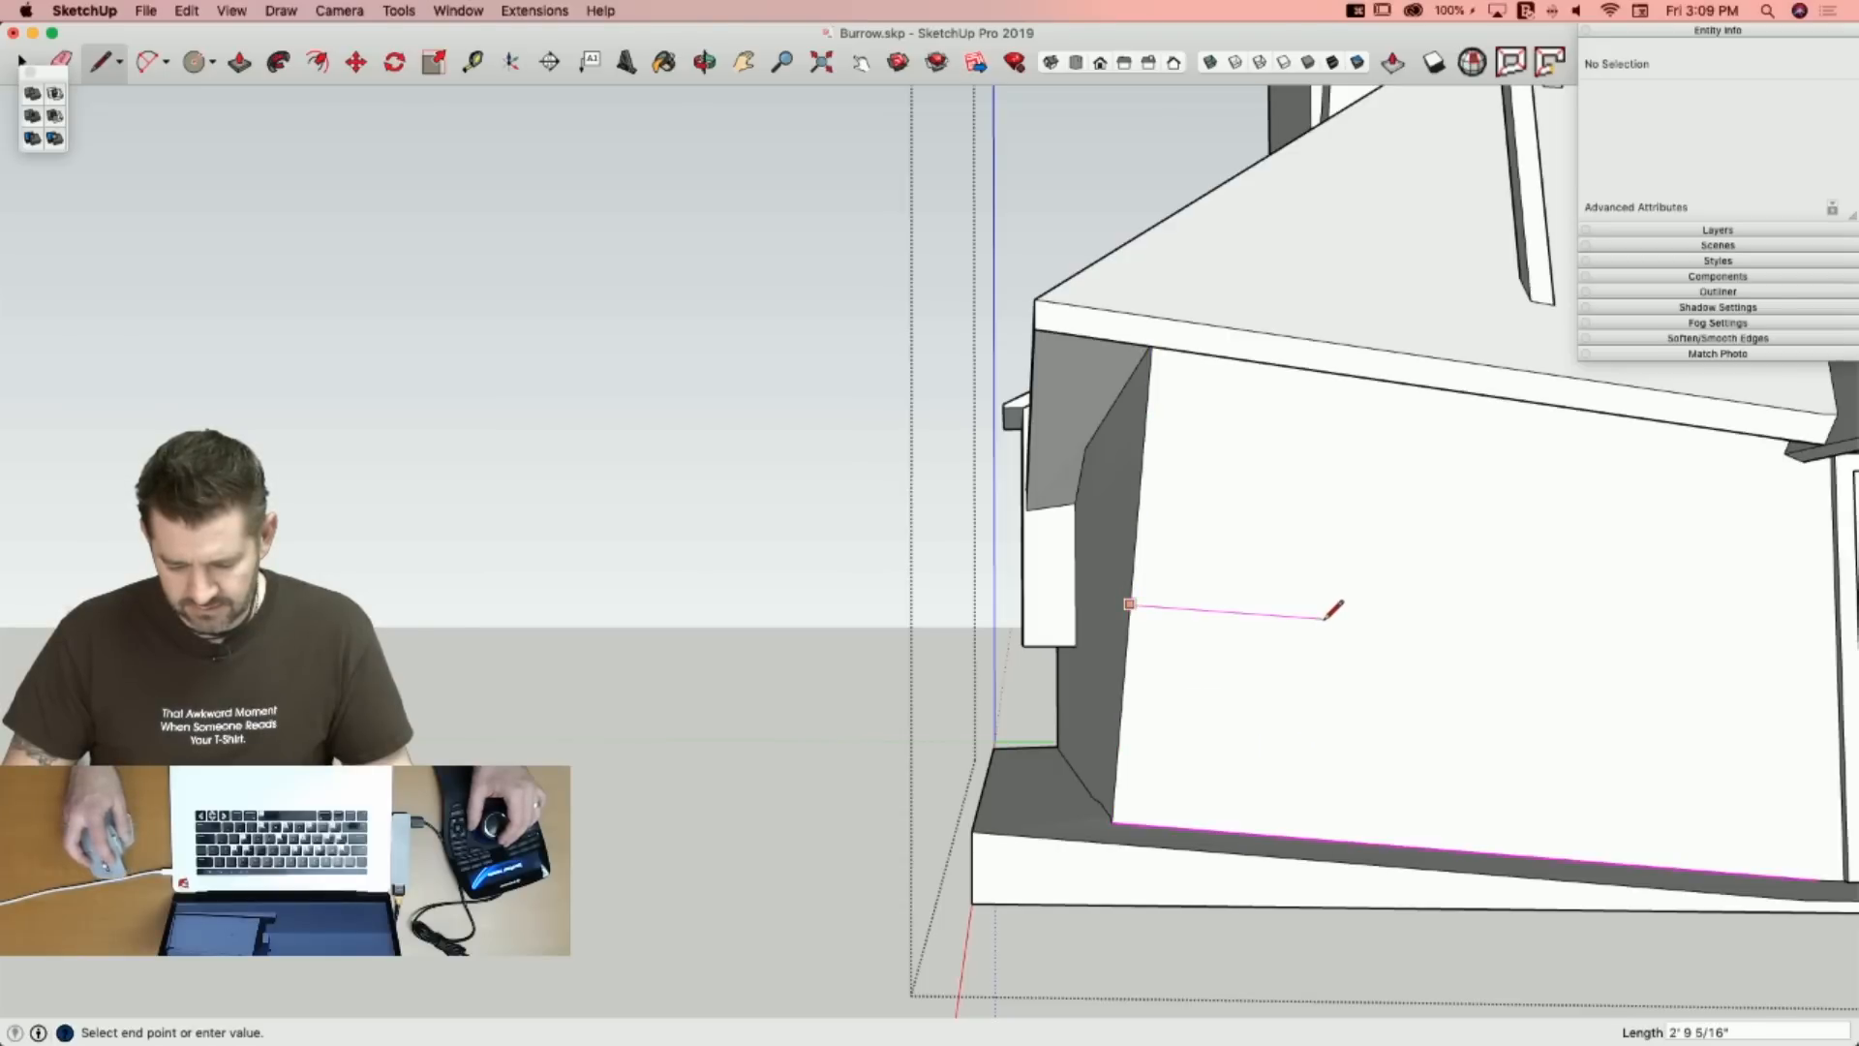
click(1368, 621)
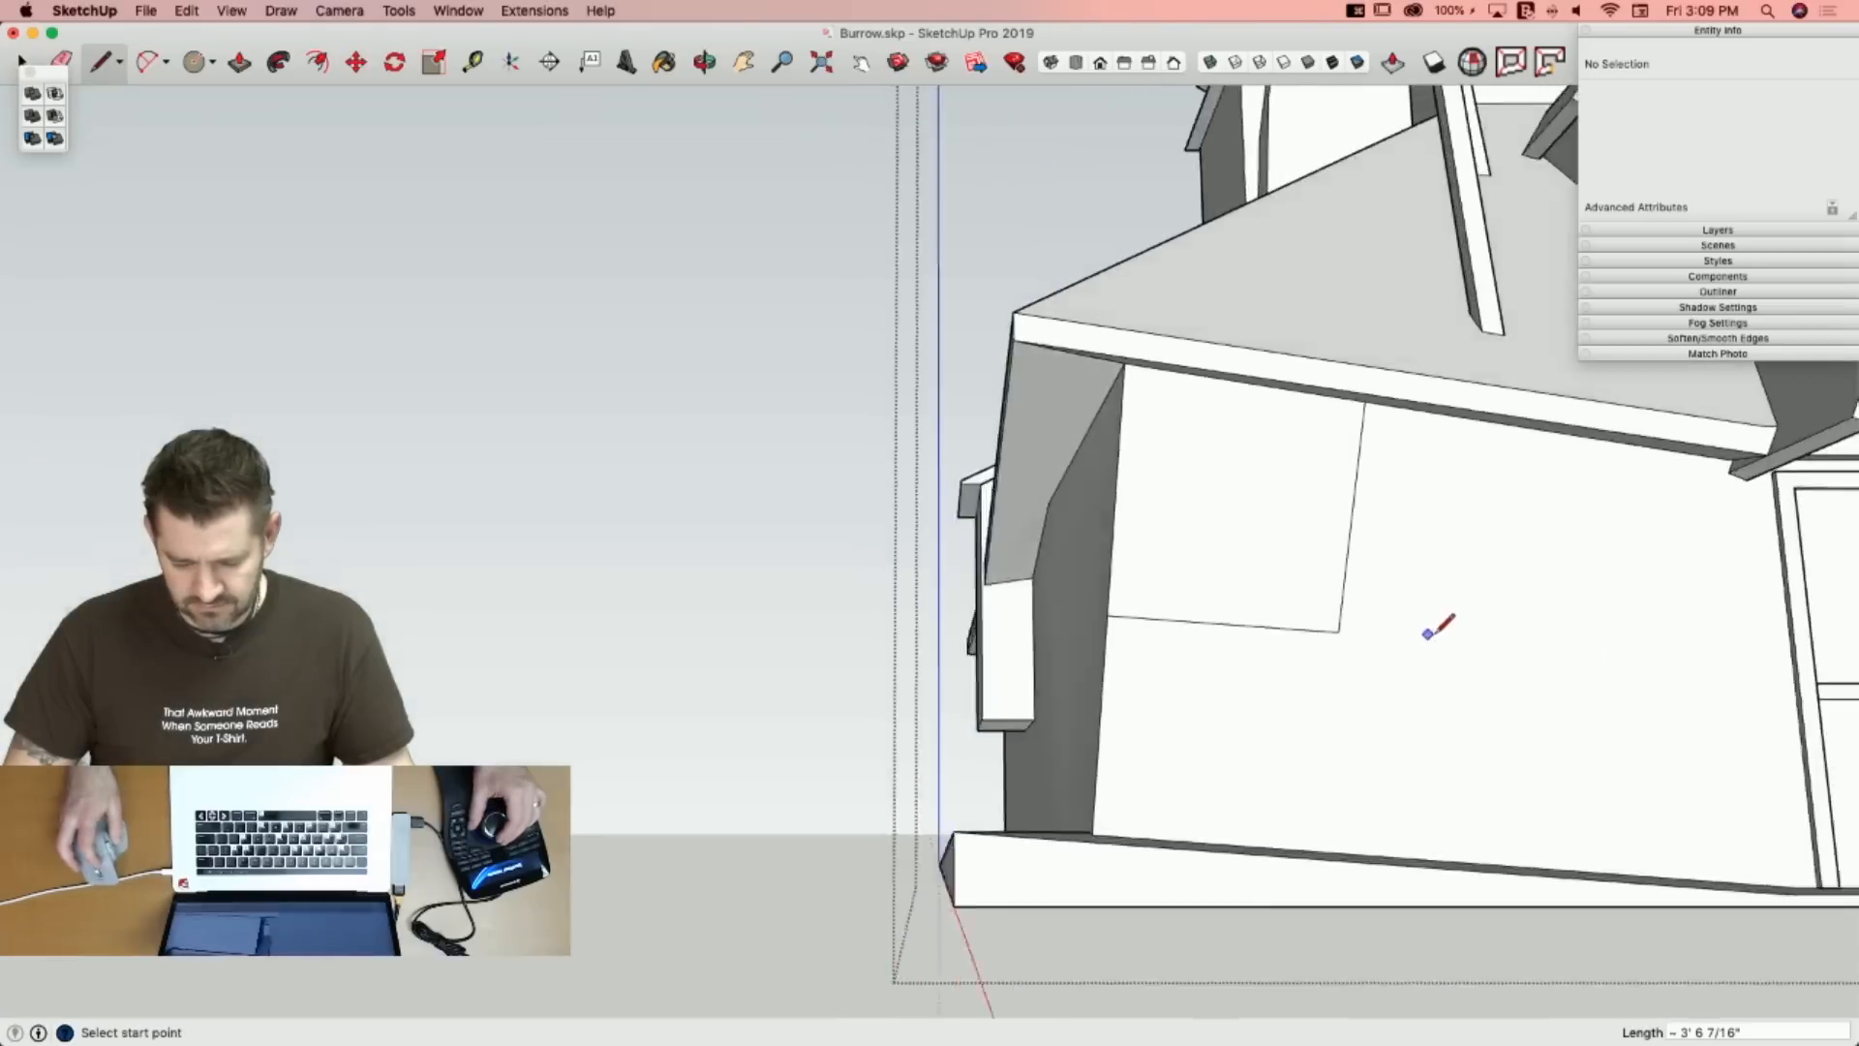
key(space)
click(1057, 793)
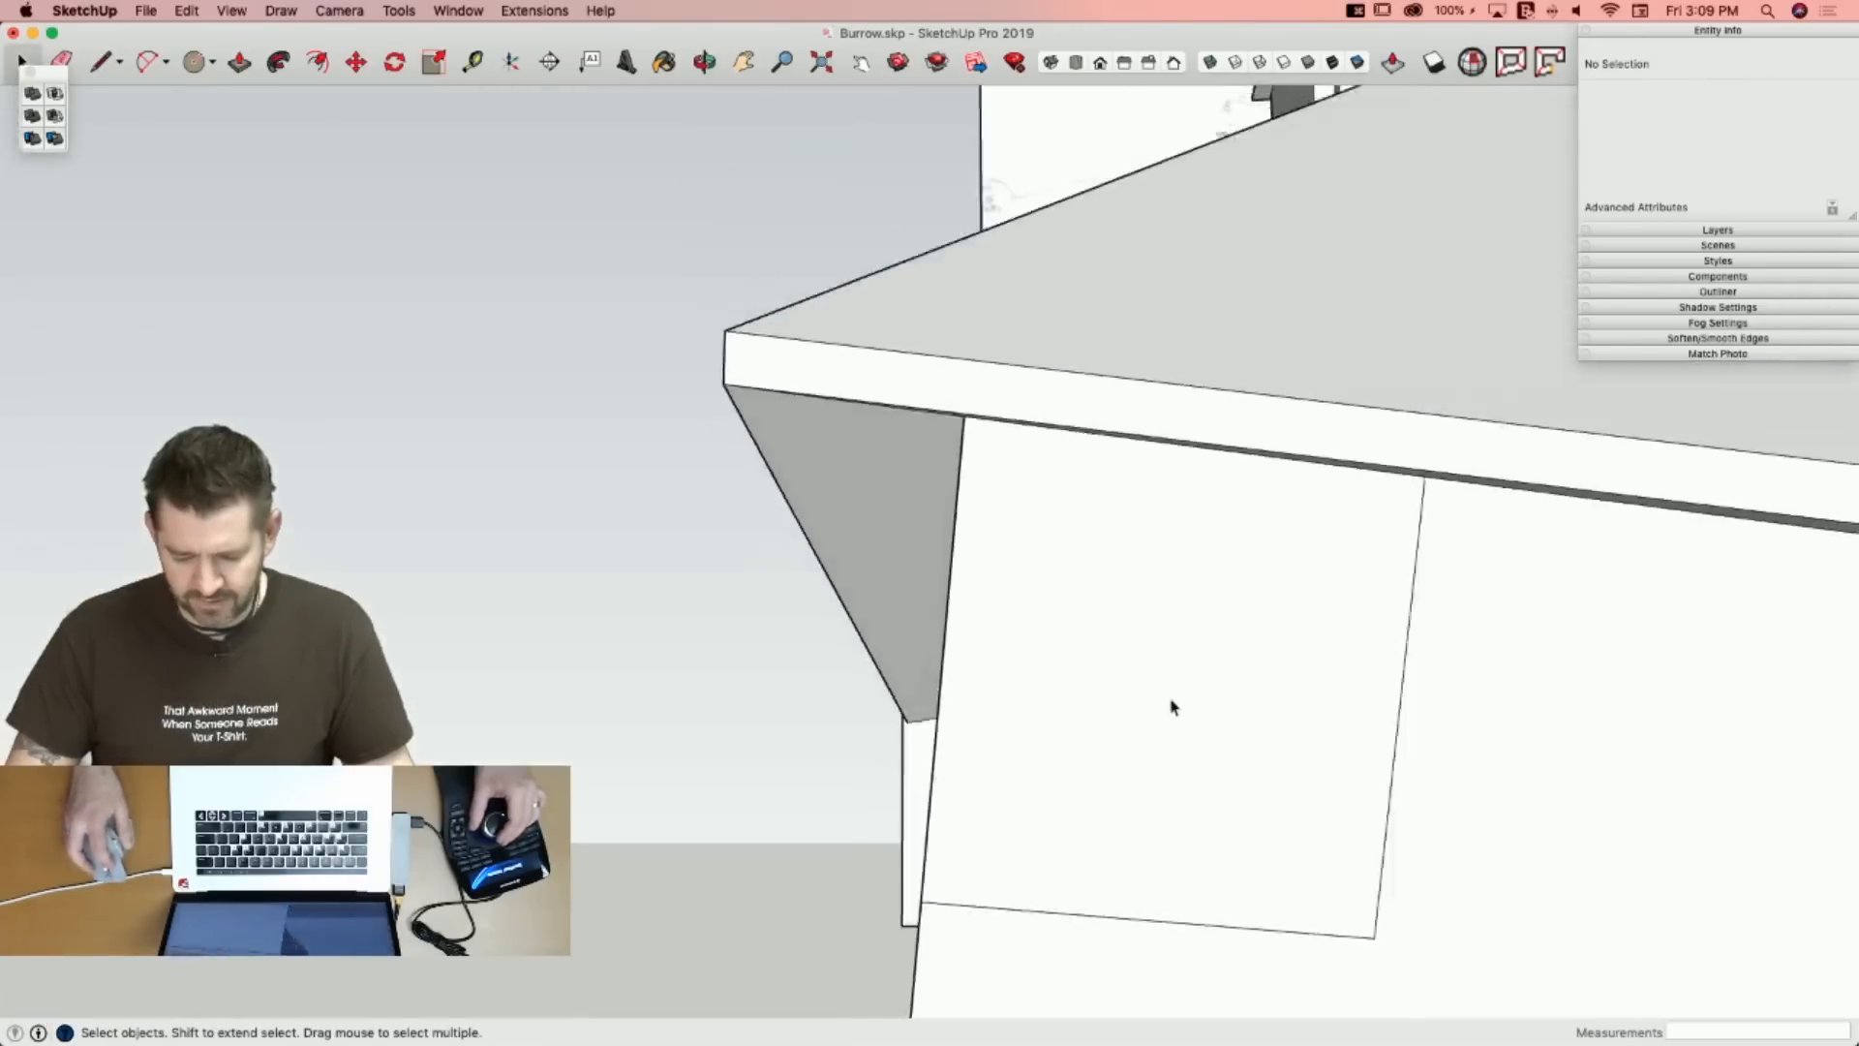
Show hidden geometry and continue the outline around the corner onto the curved side wall, across and then up to the eave.
key(l)
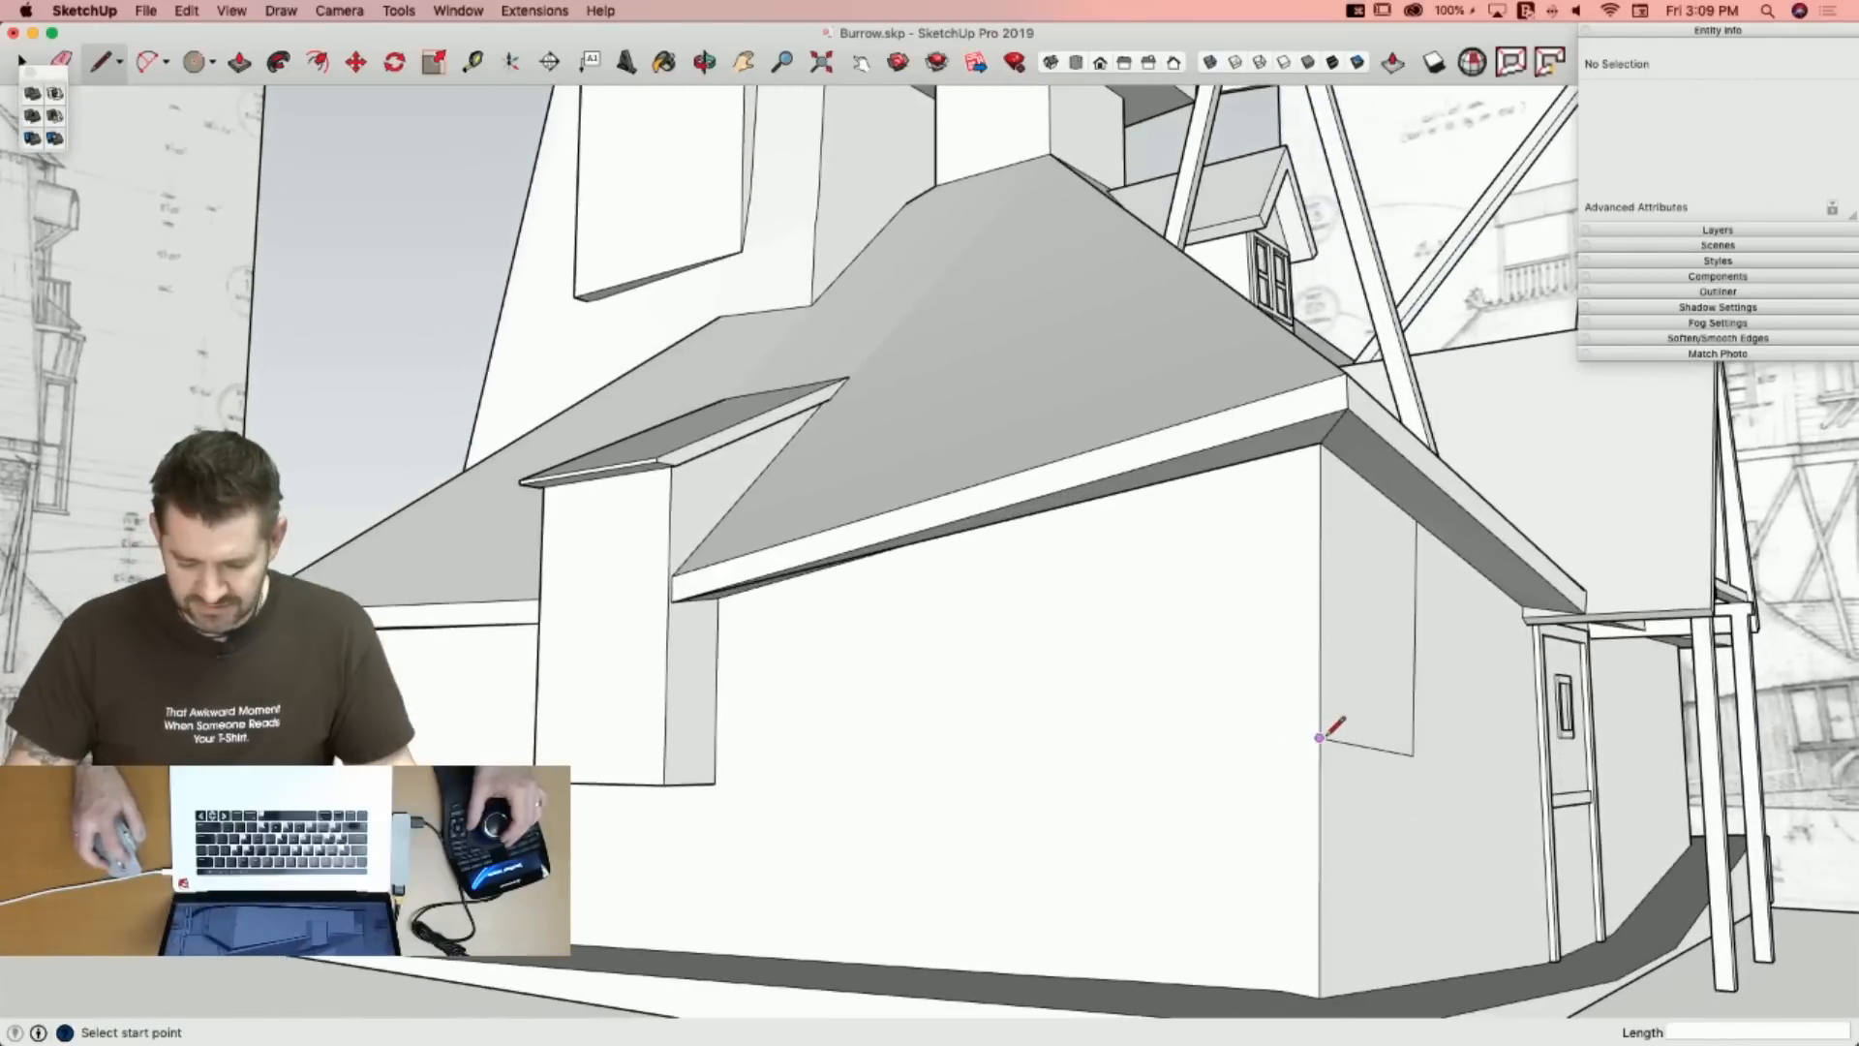
click(1321, 740)
key(space)
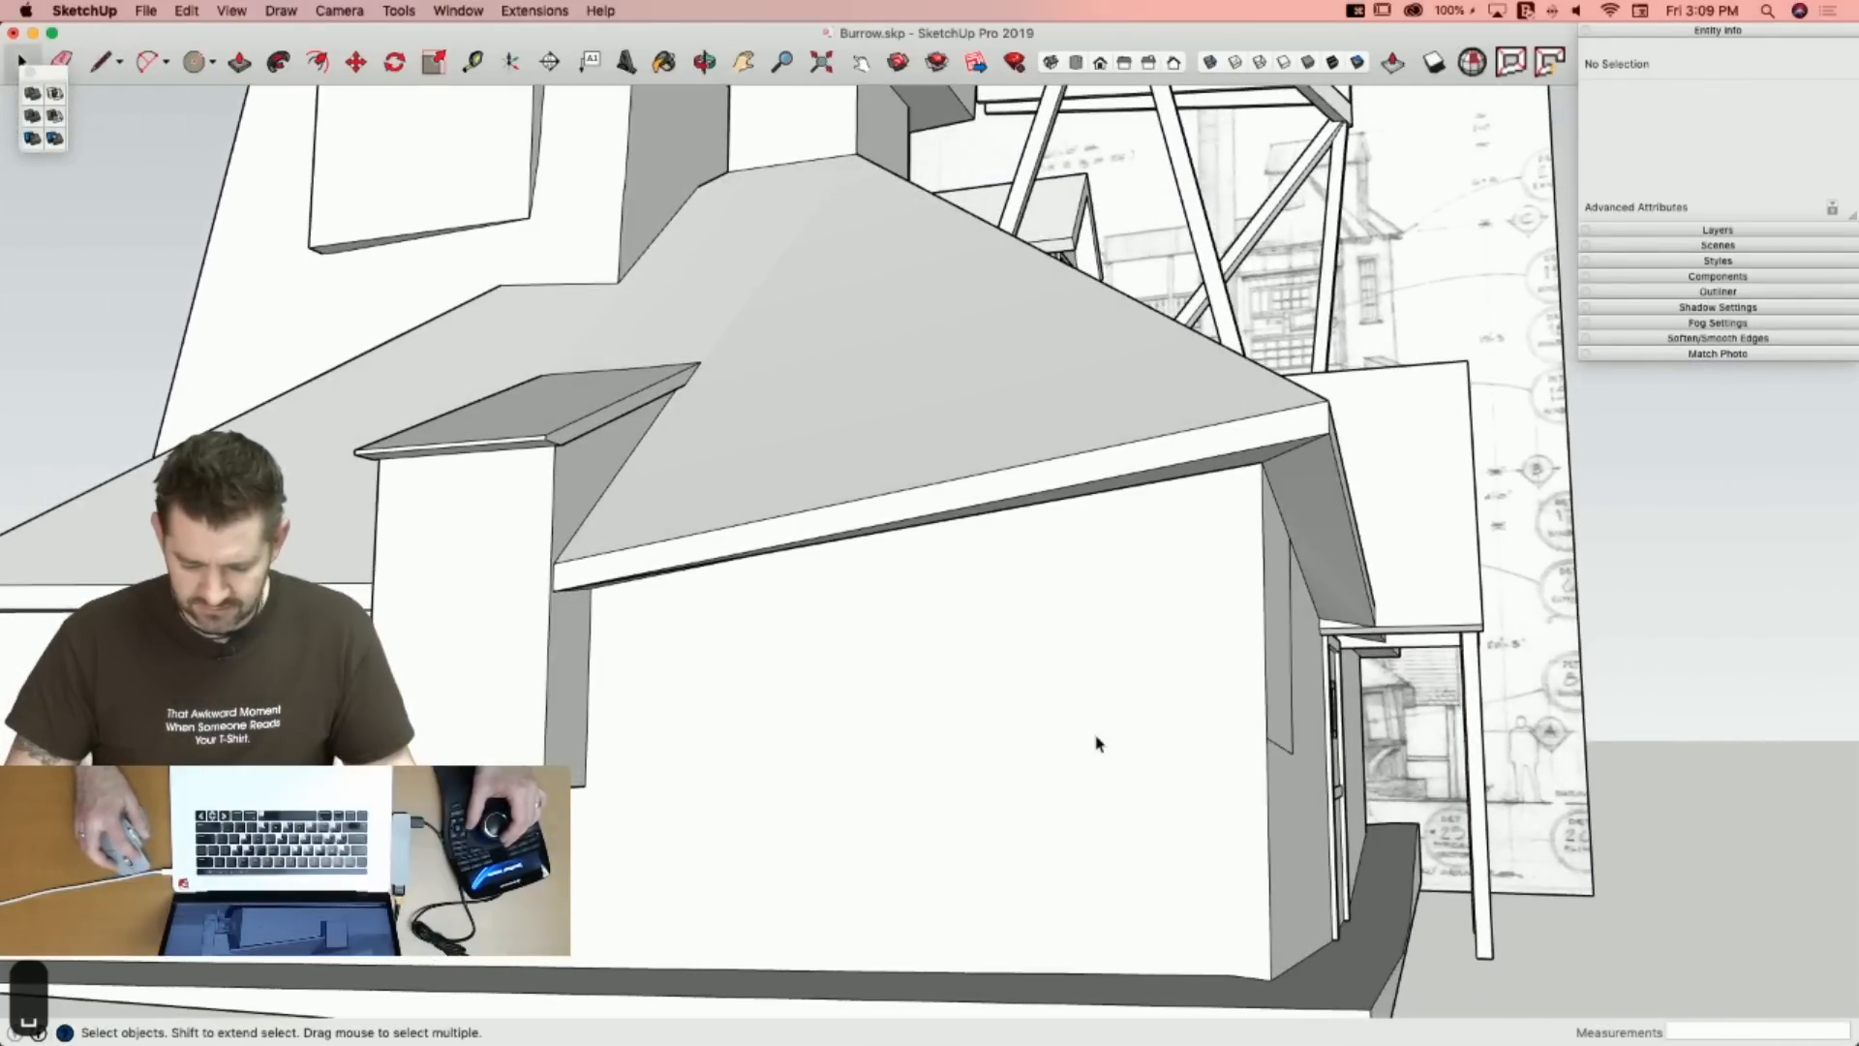
key(l)
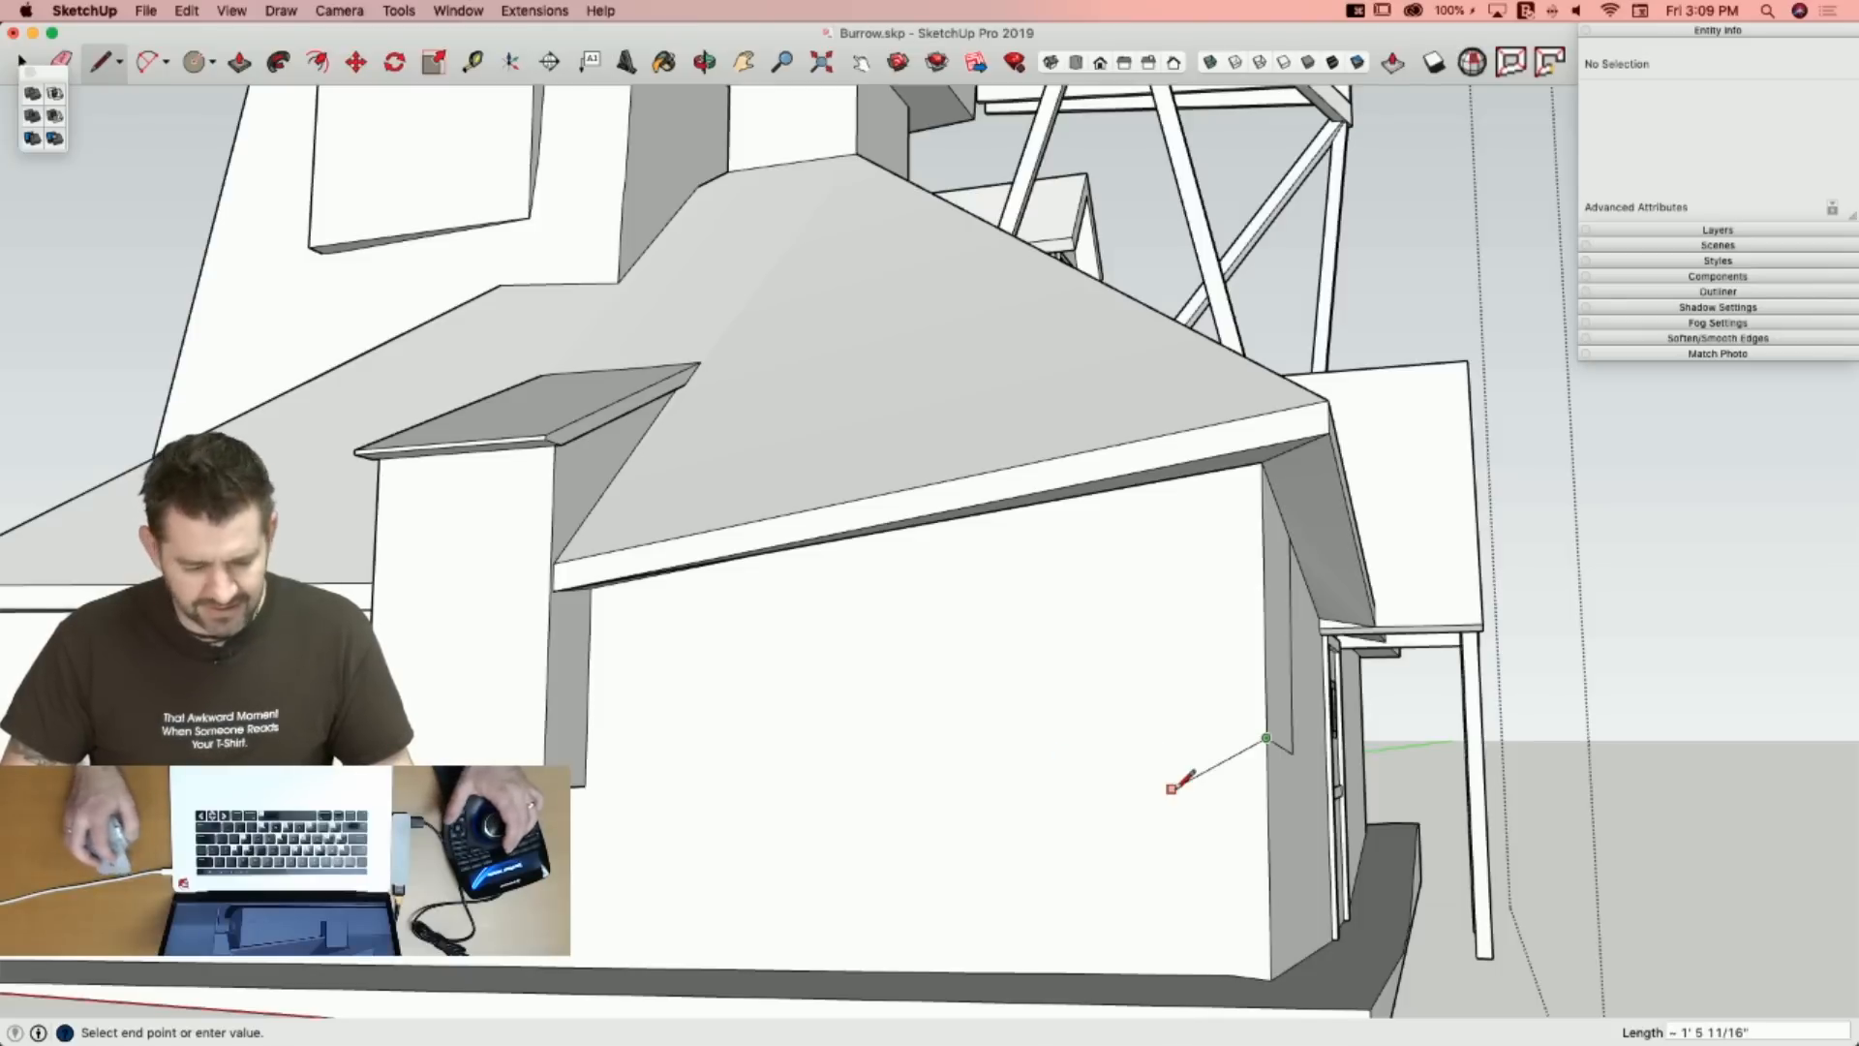
click(188, 12)
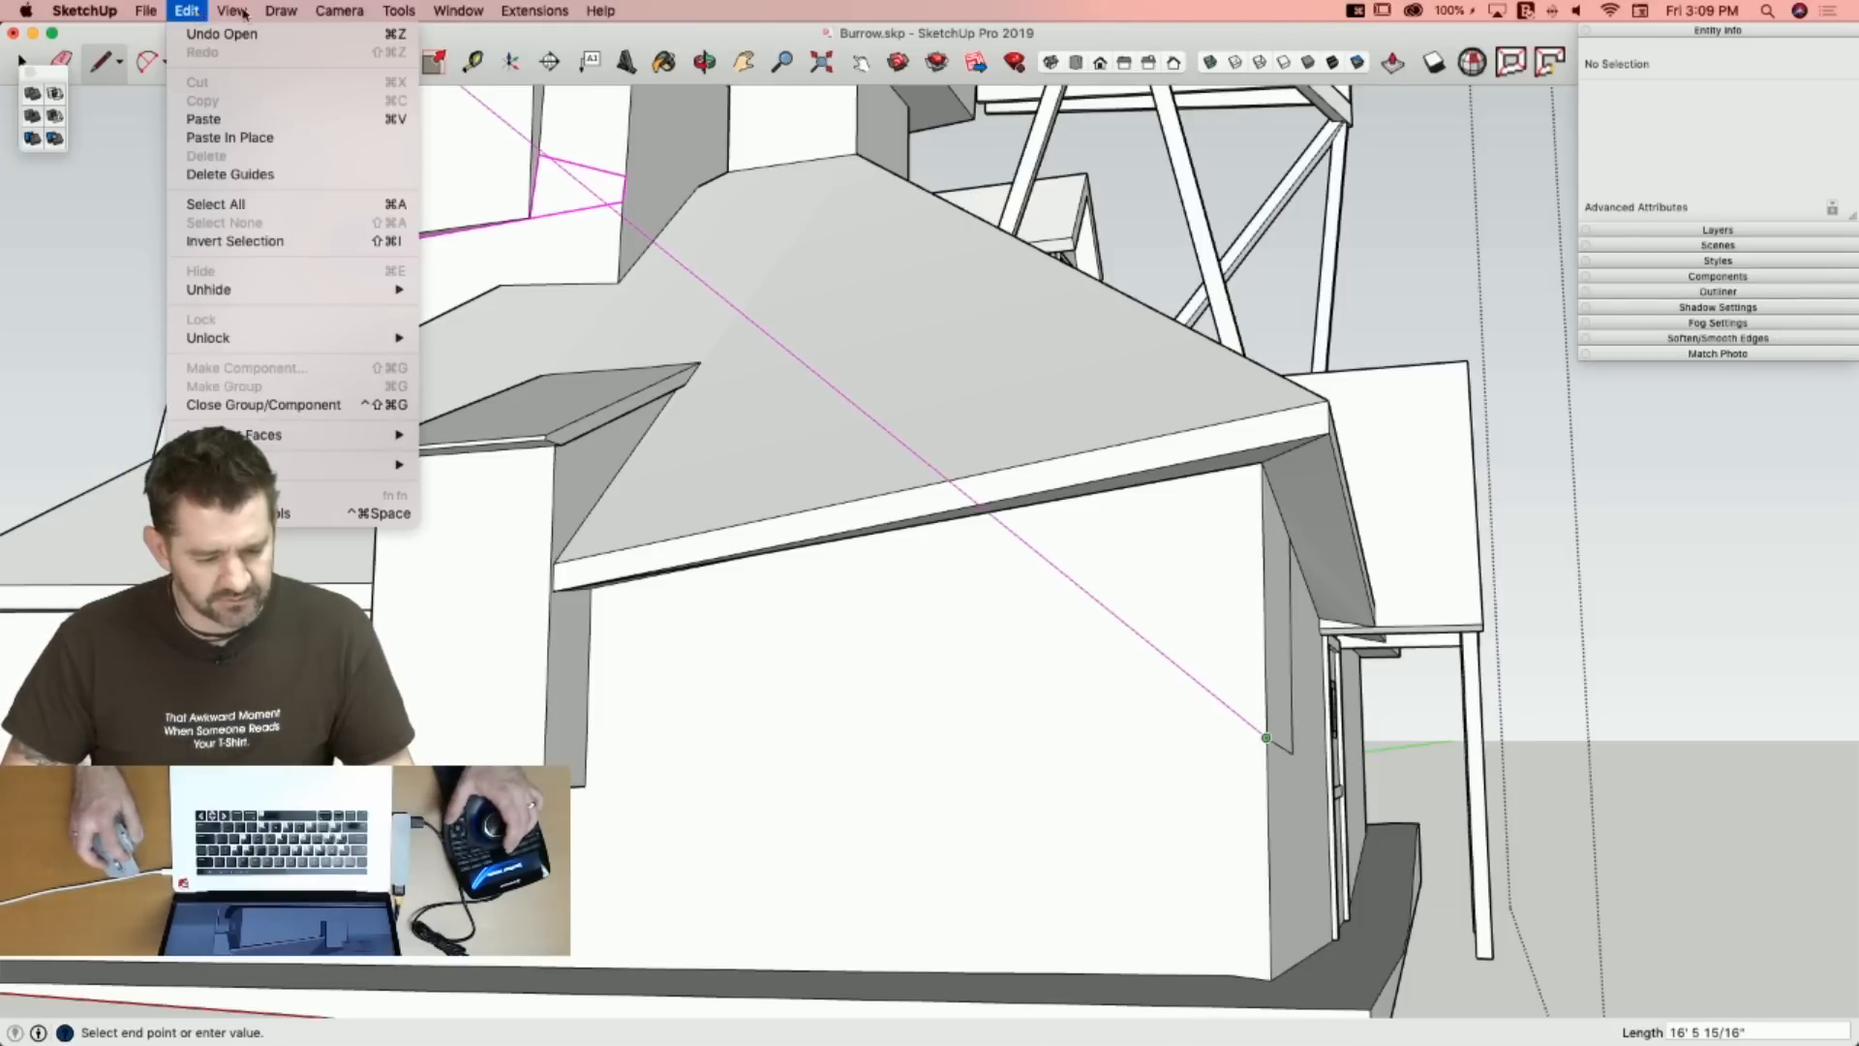
mouse_move(247, 15)
click(281, 130)
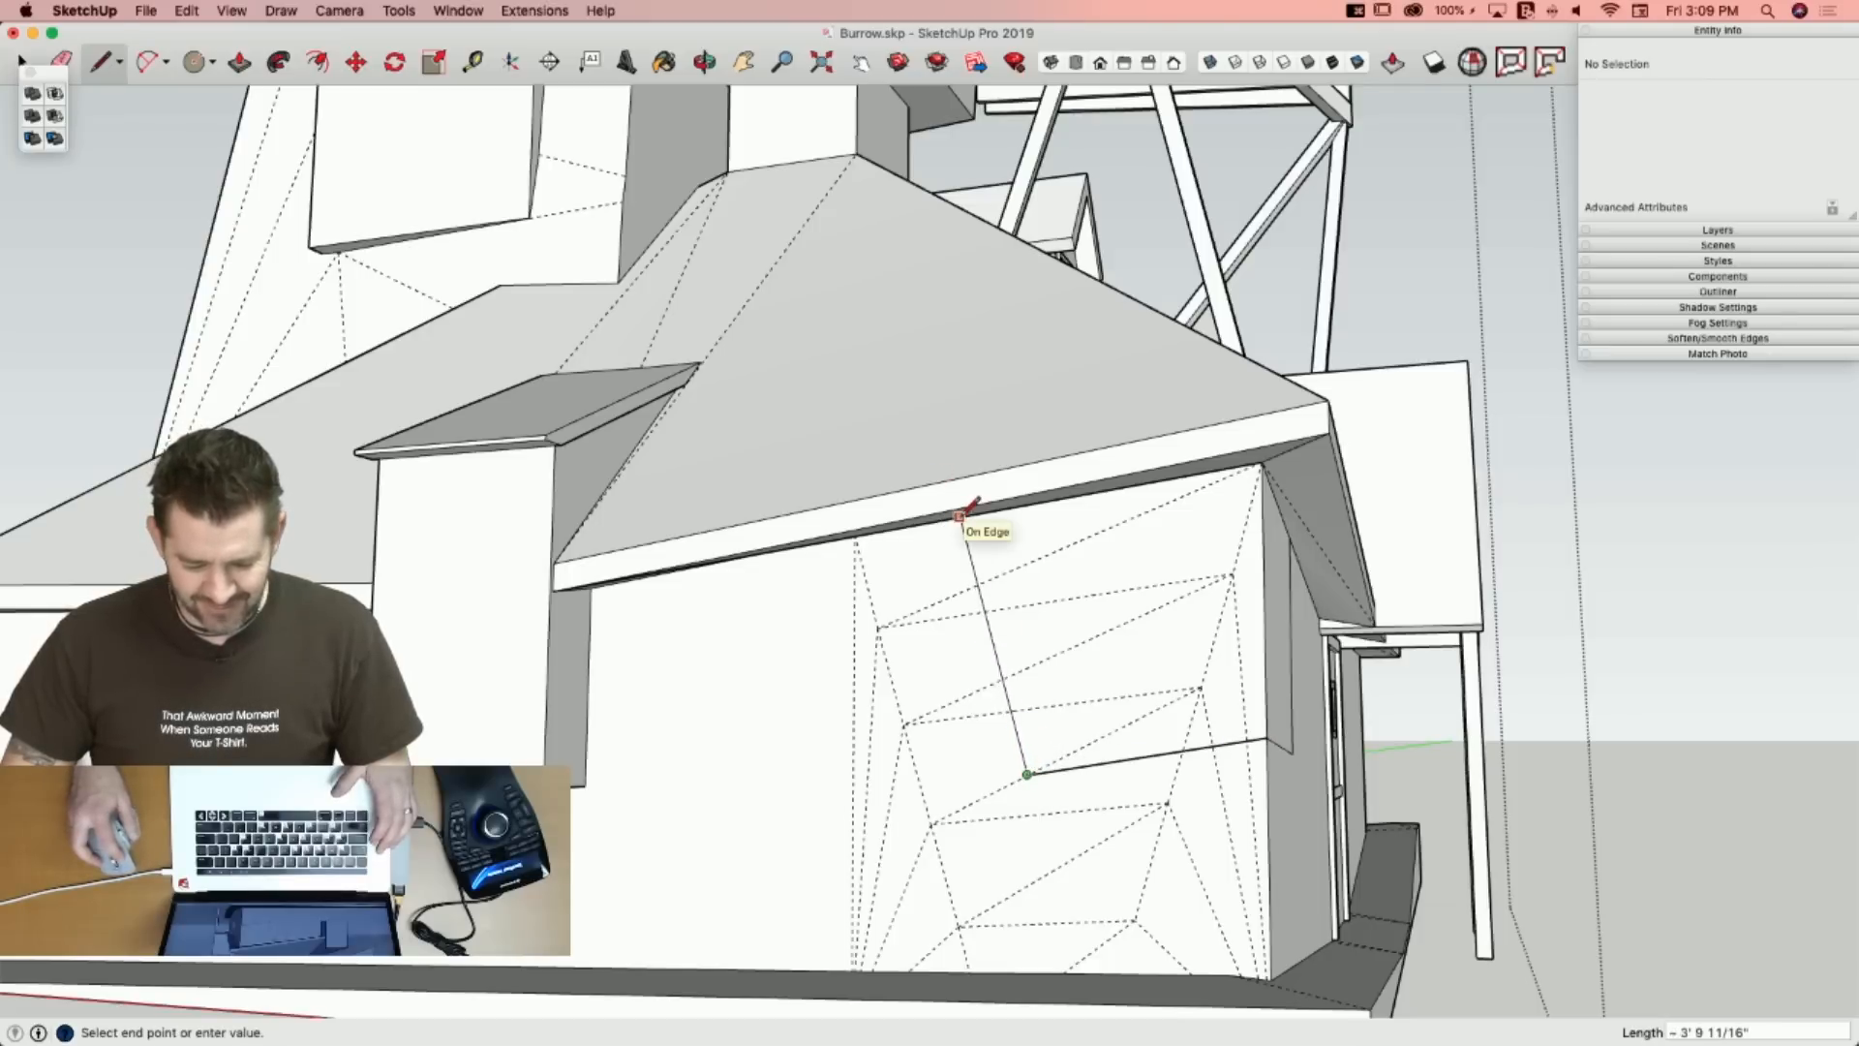
key(space)
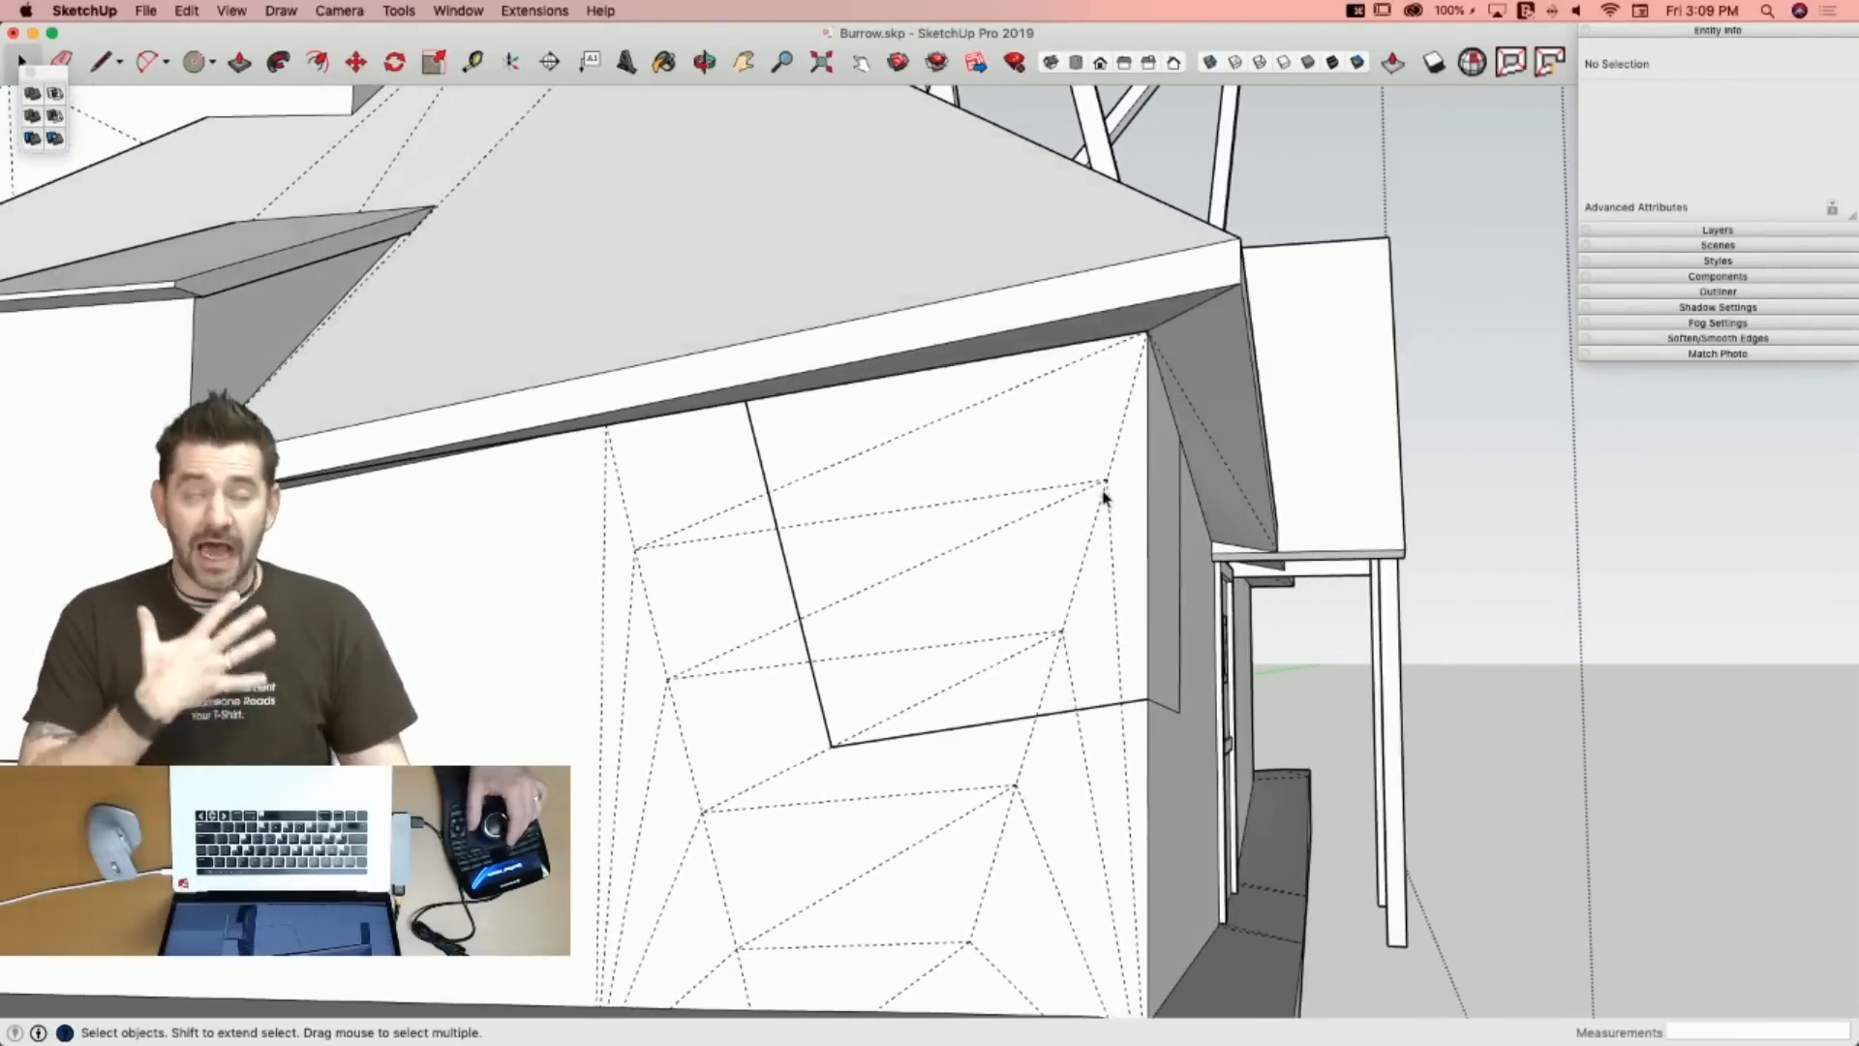
Erase the hidden triangulation edges that cross the outlined area of the curved wall.
key(e)
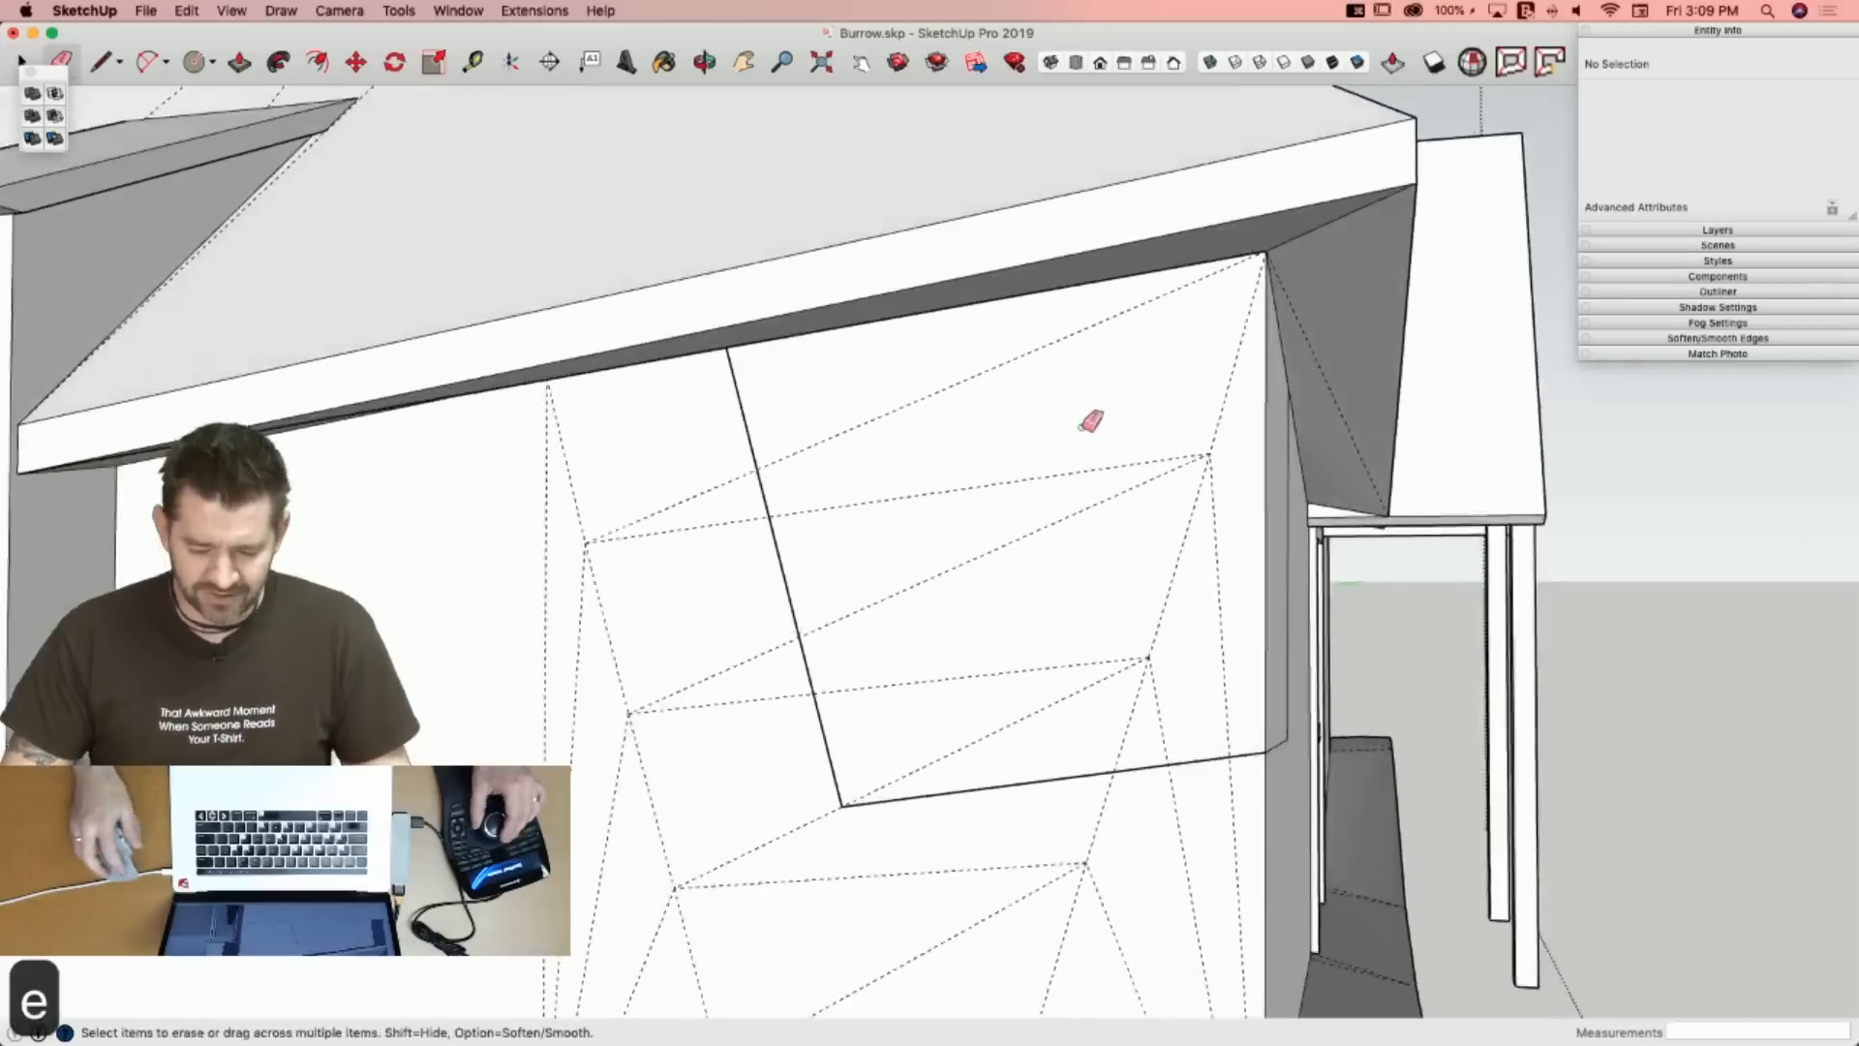
click(1112, 411)
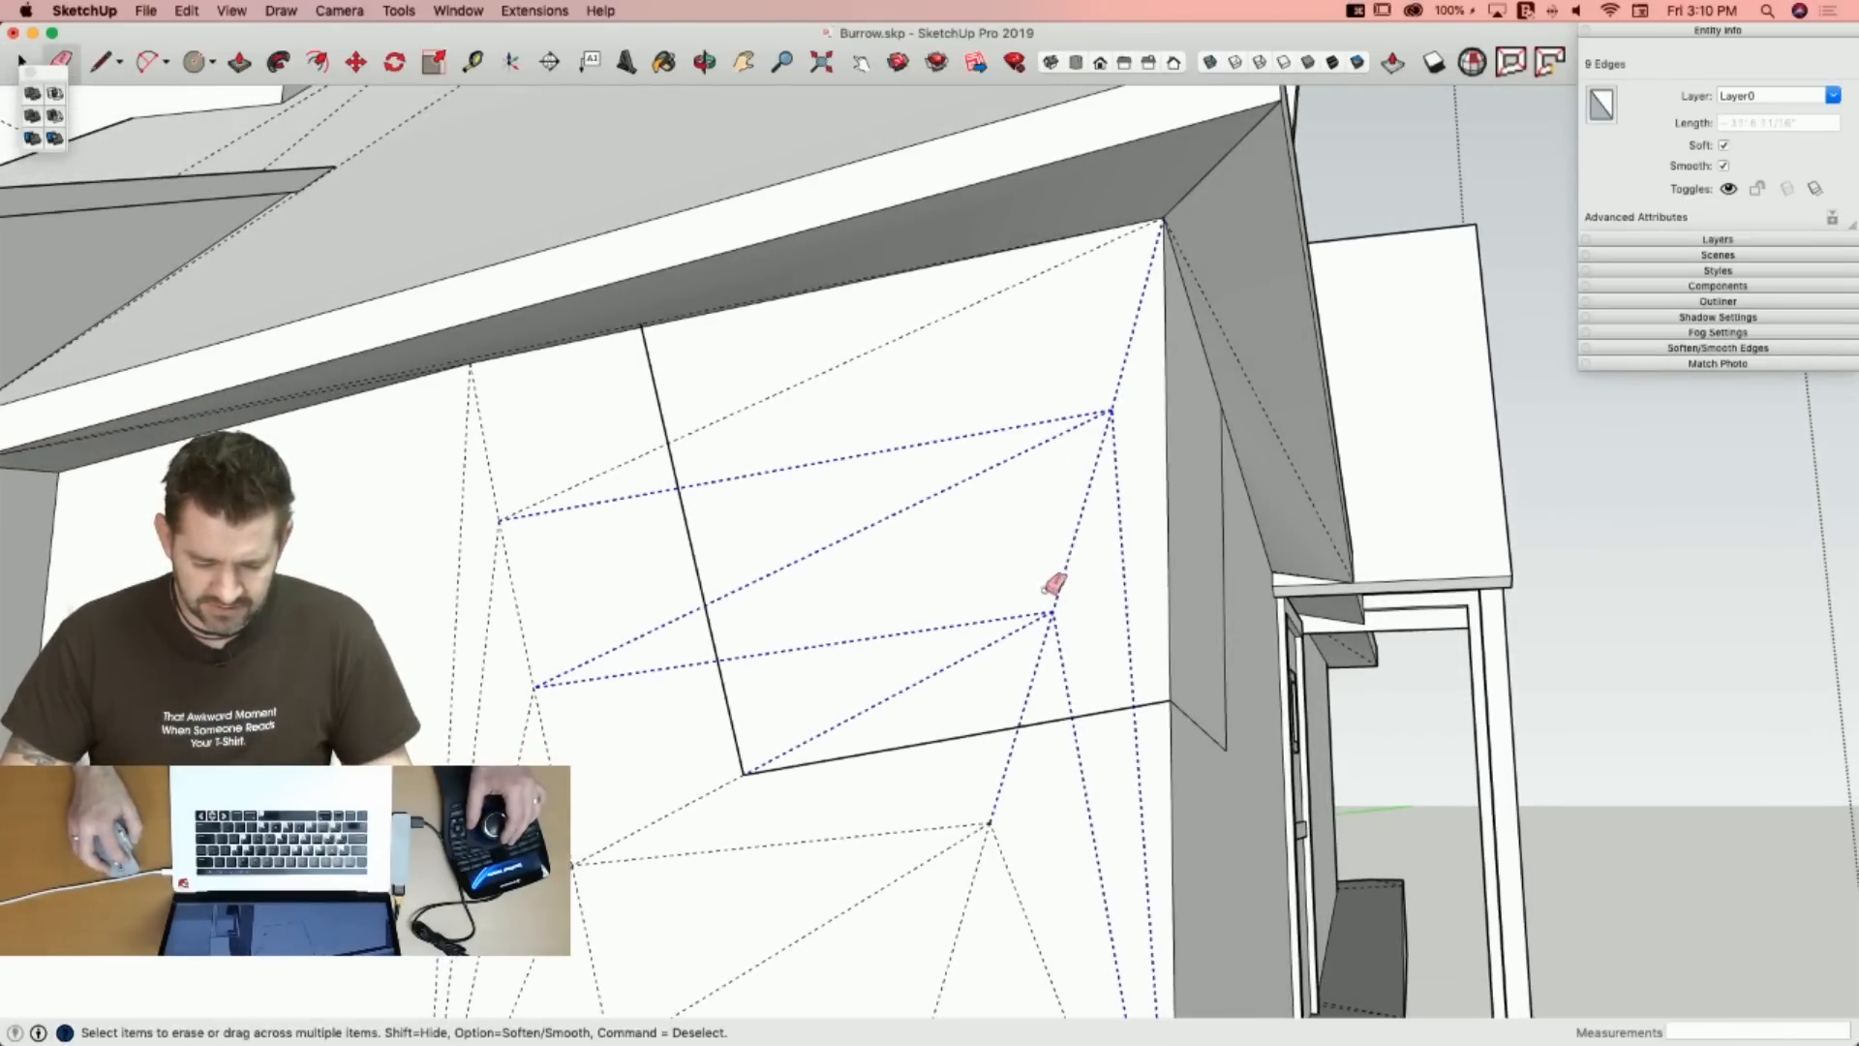
drag(923, 316, 921, 311)
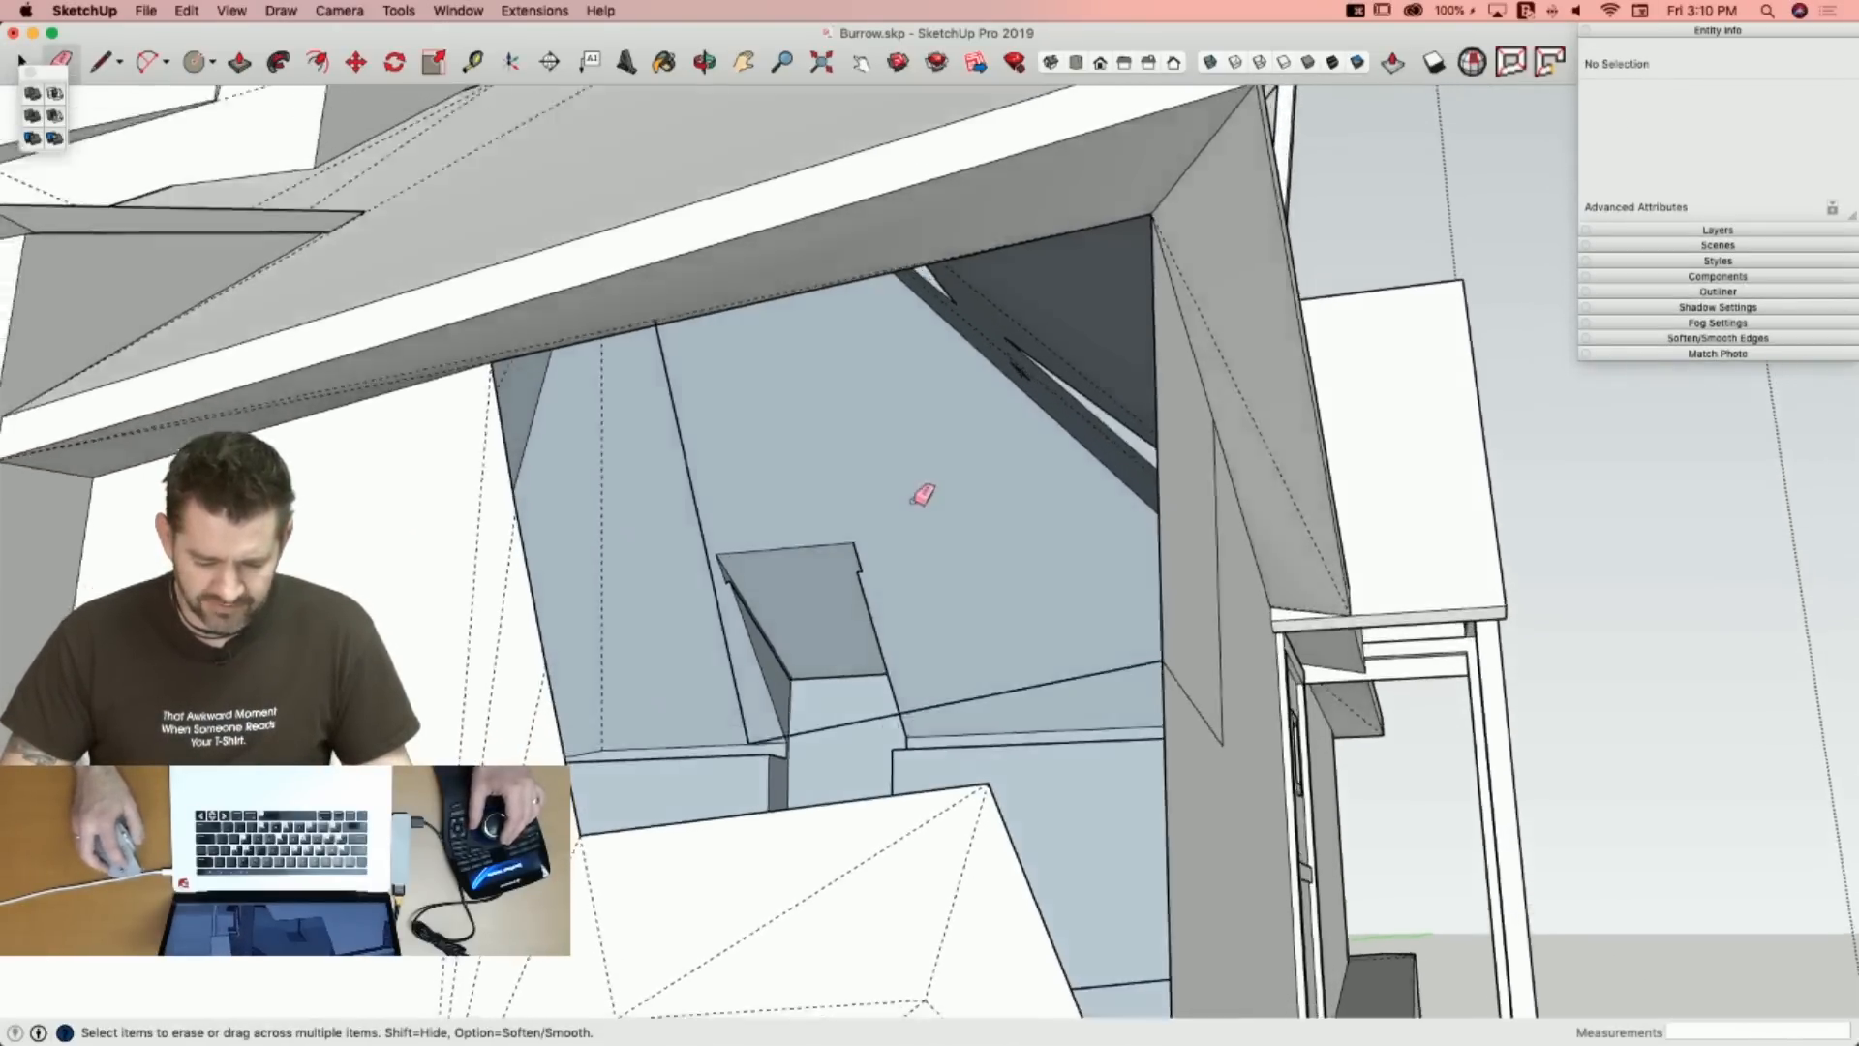
Draw edges from the outline's lower line to the surrounding wall vertices to rebuild the wall faces beneath it.
key(l)
click(968, 641)
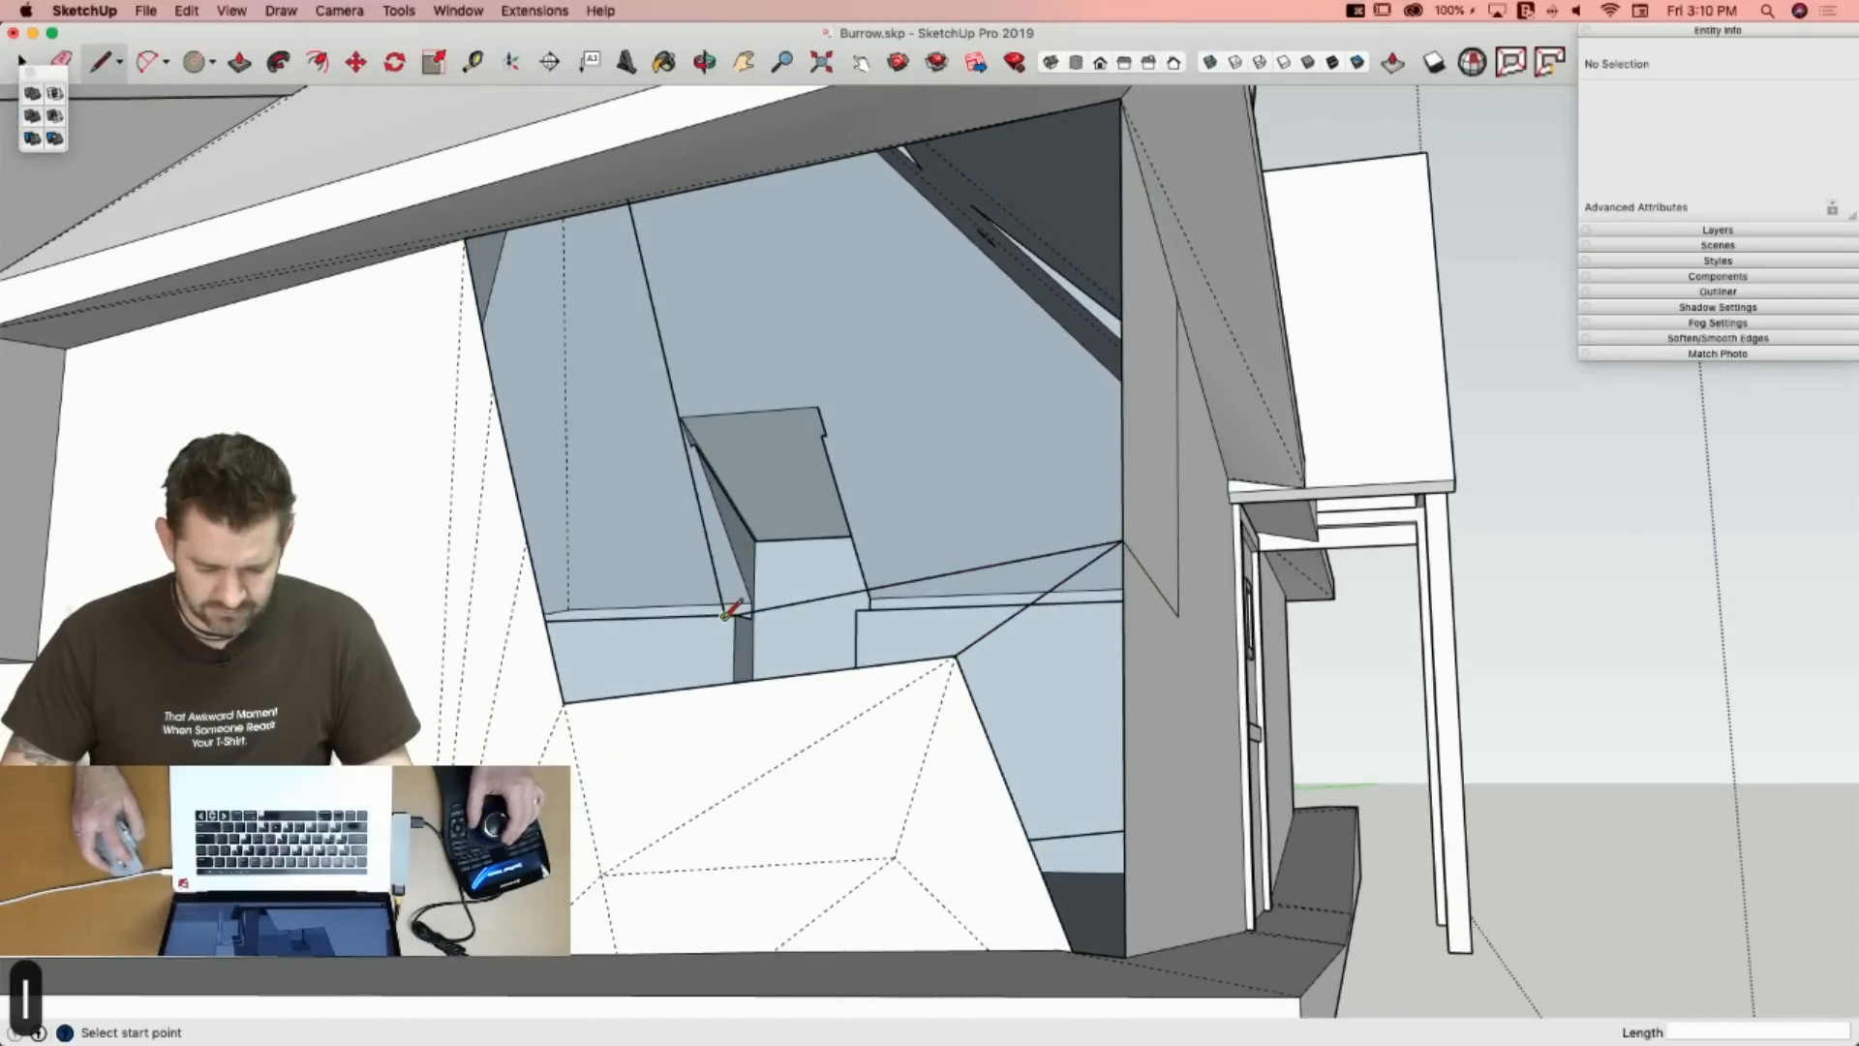
click(753, 616)
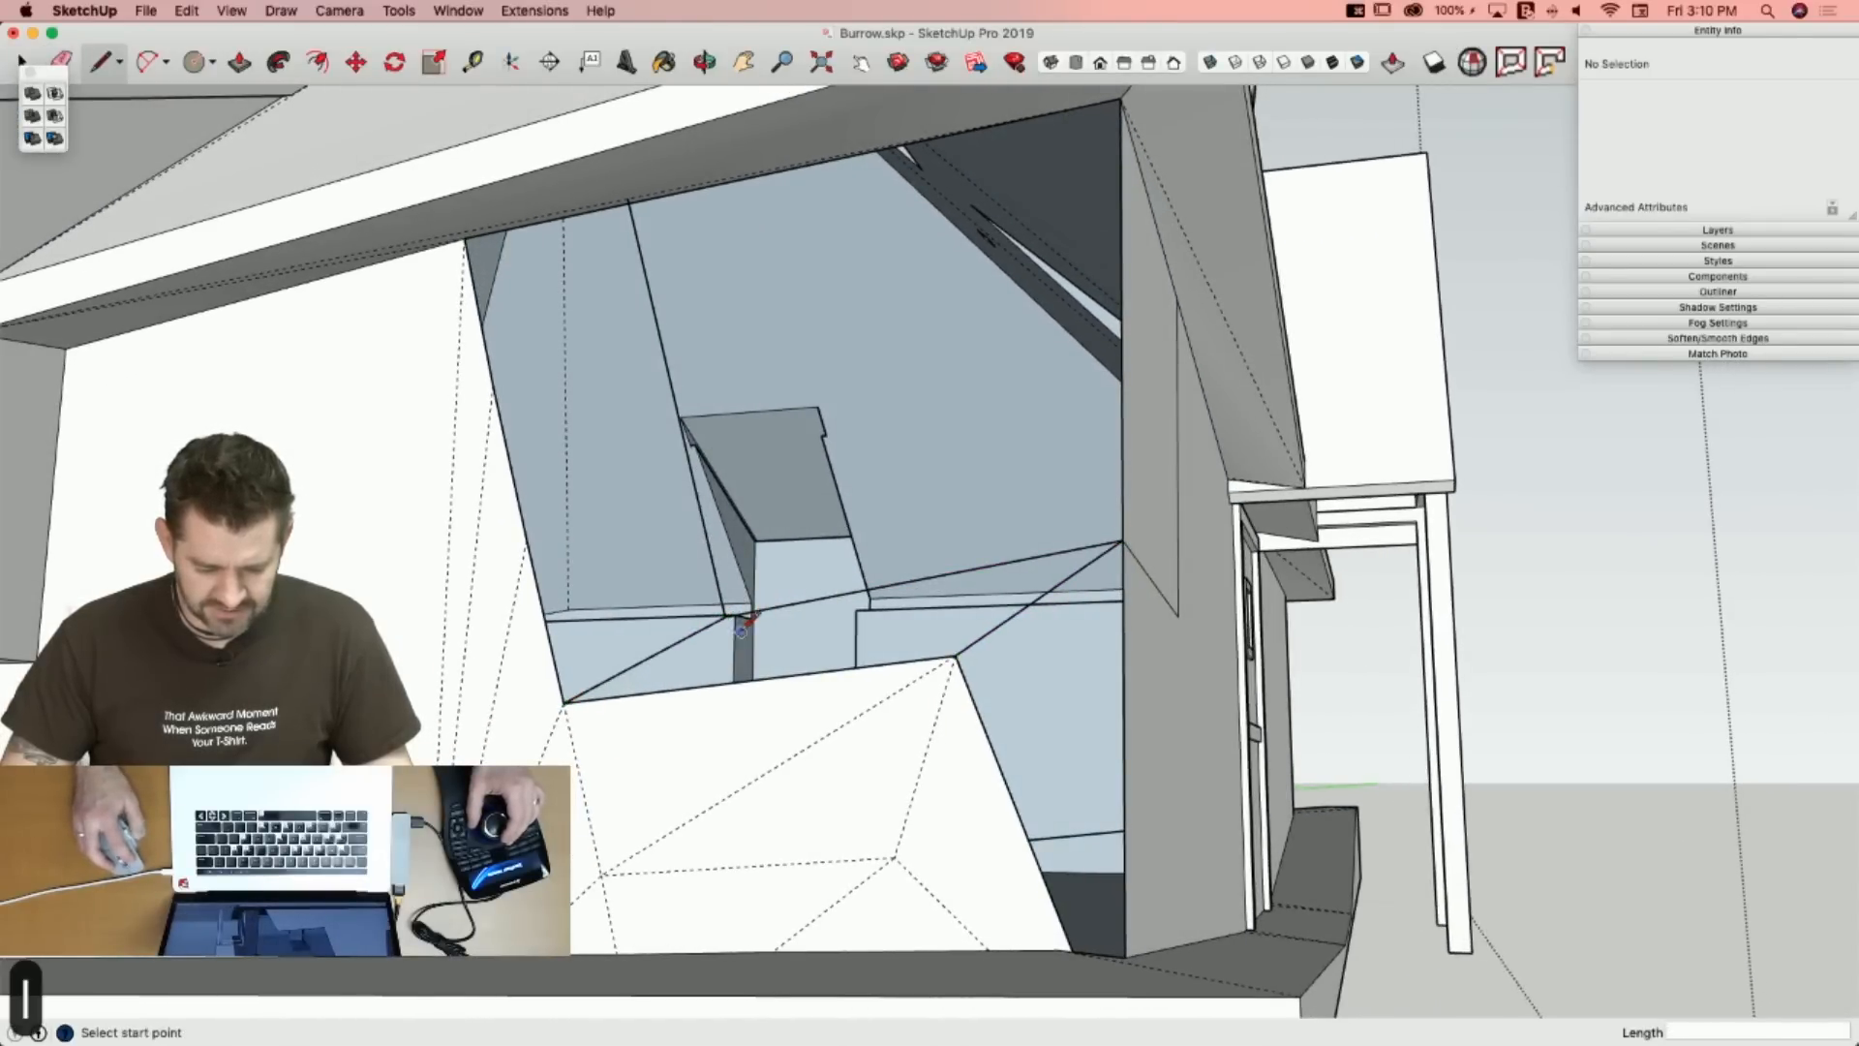
click(955, 655)
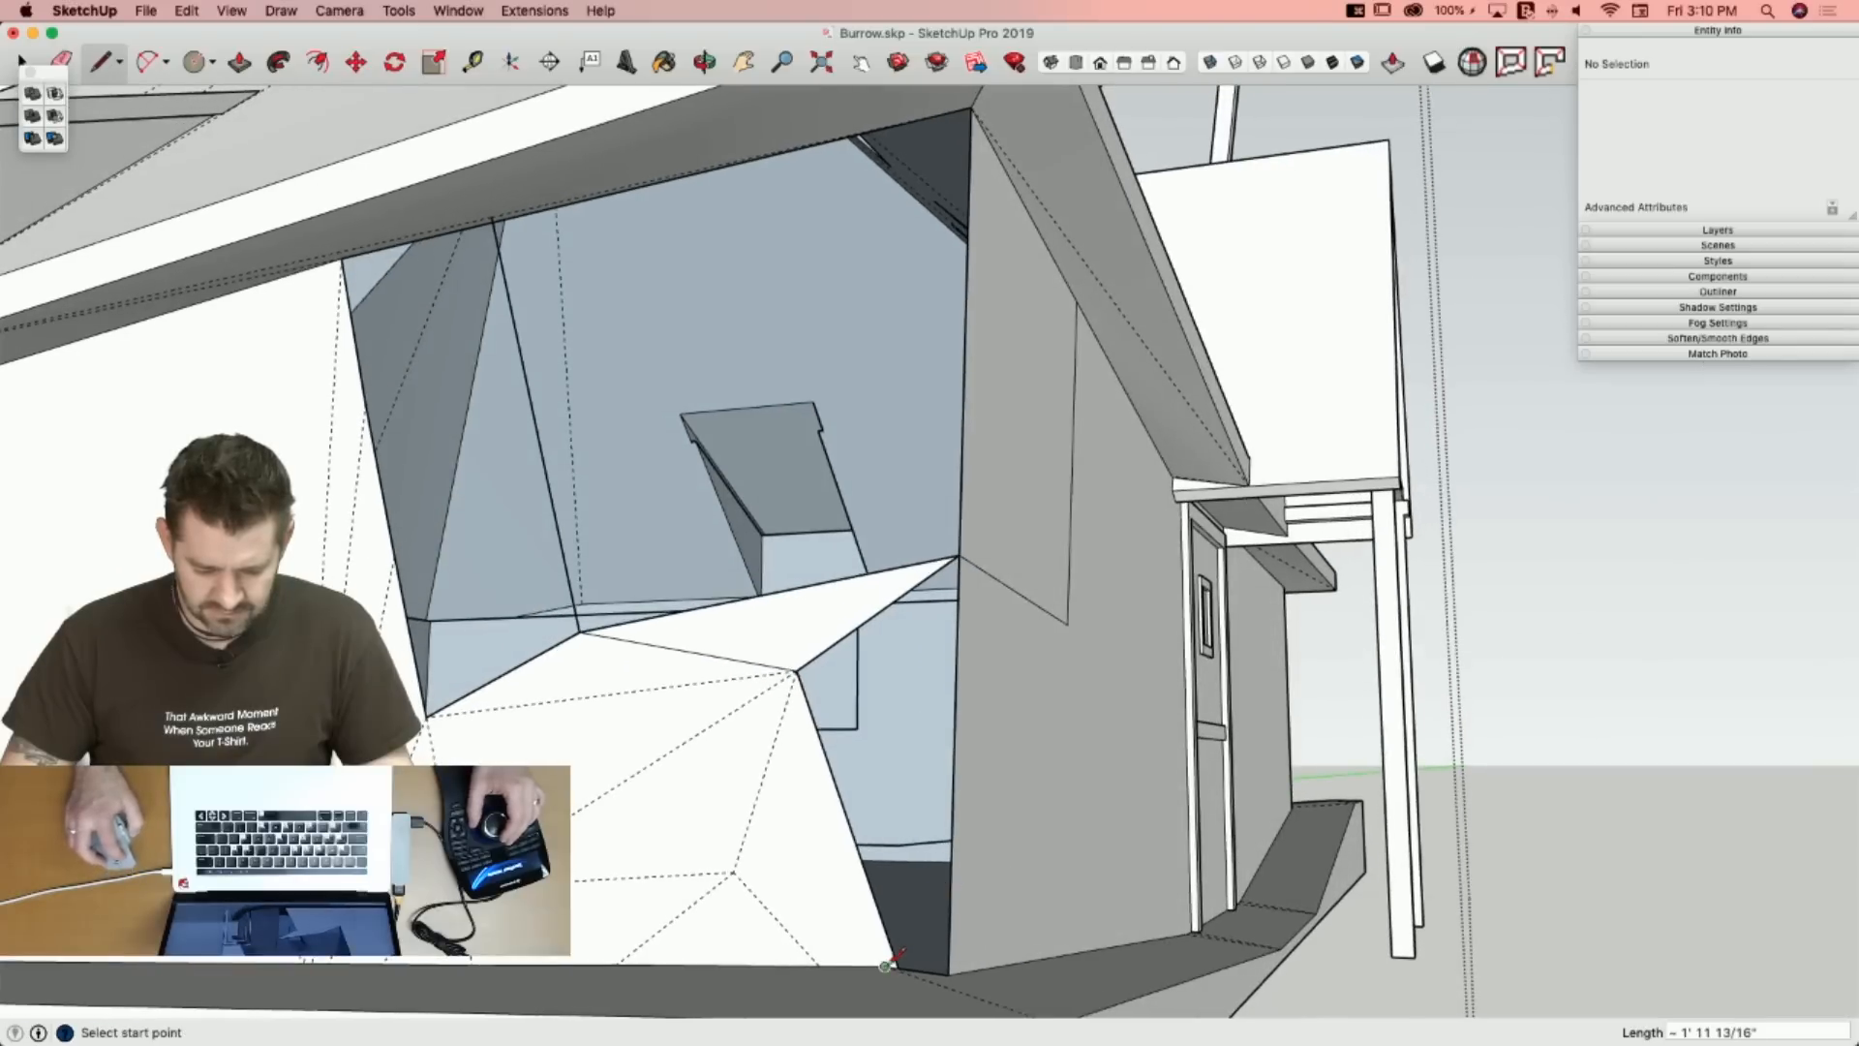
click(960, 554)
Erase and redraw the slanted edge beside the house corner, and connect its base to the bottom of the corner.
key(e)
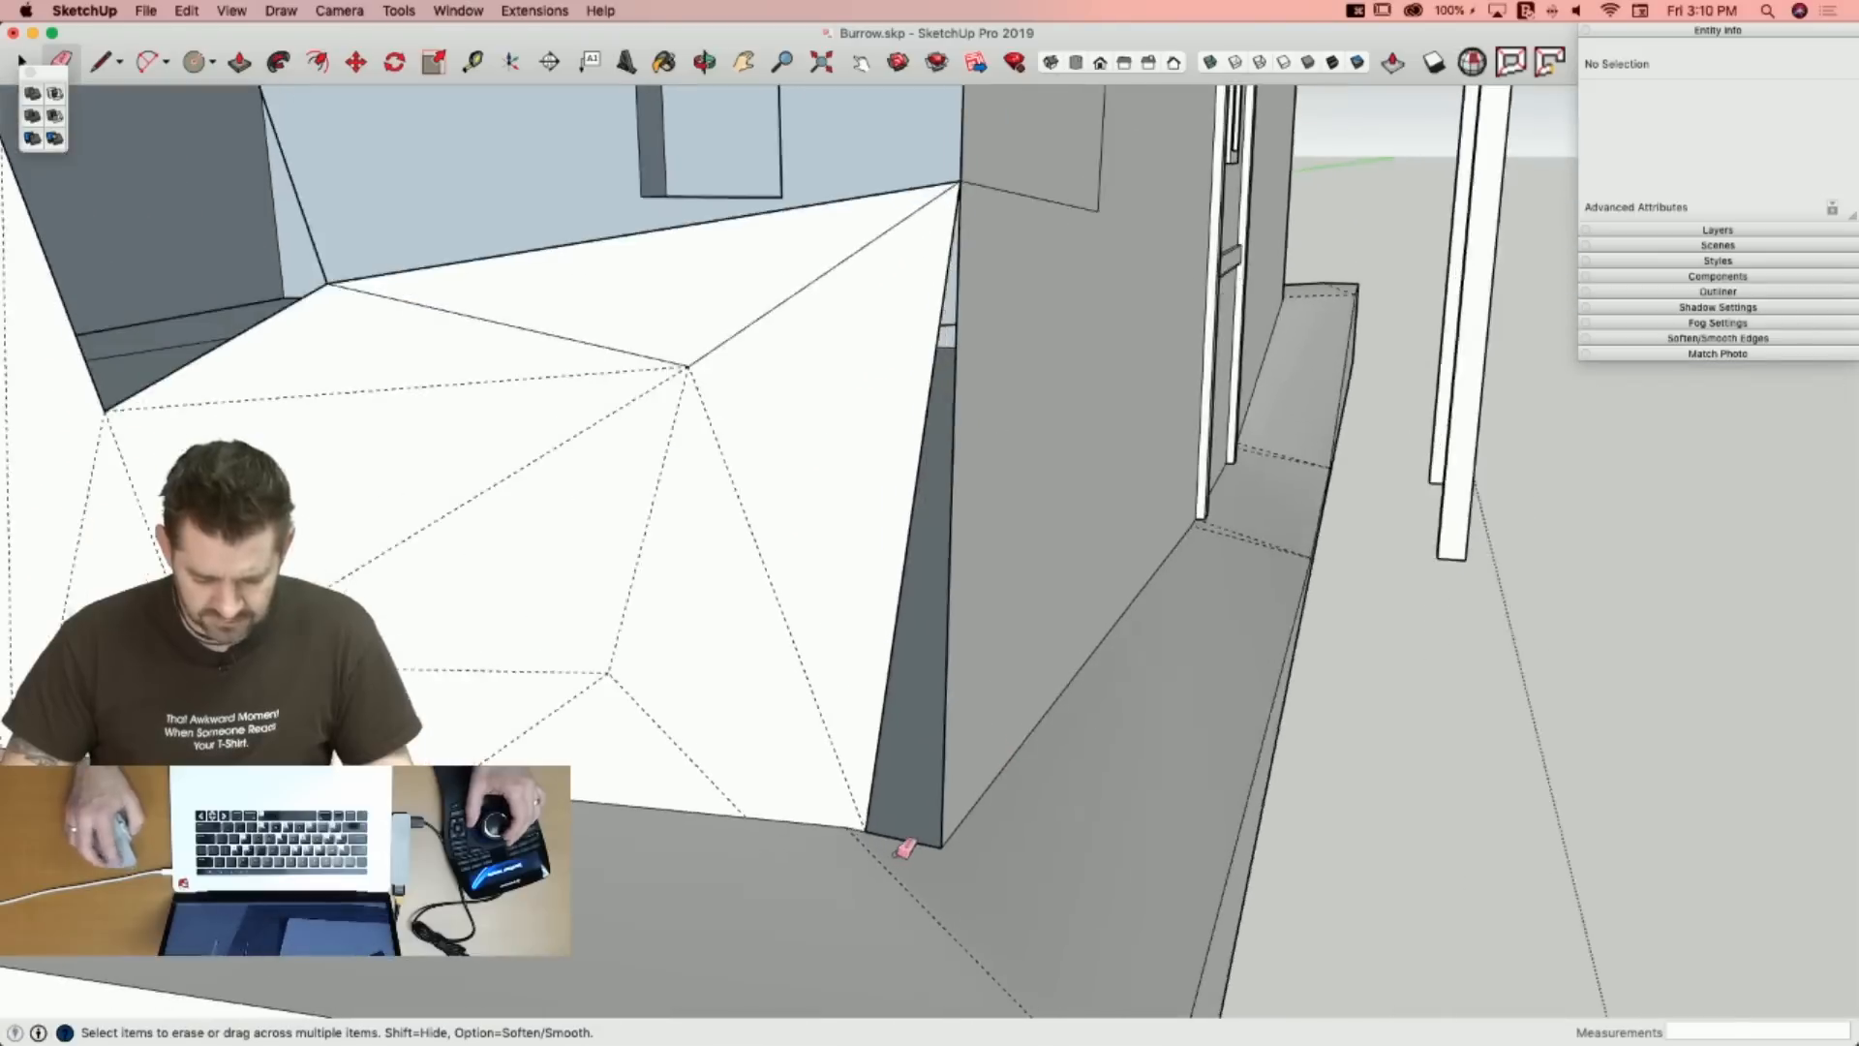
scroll(894, 847, up, 5)
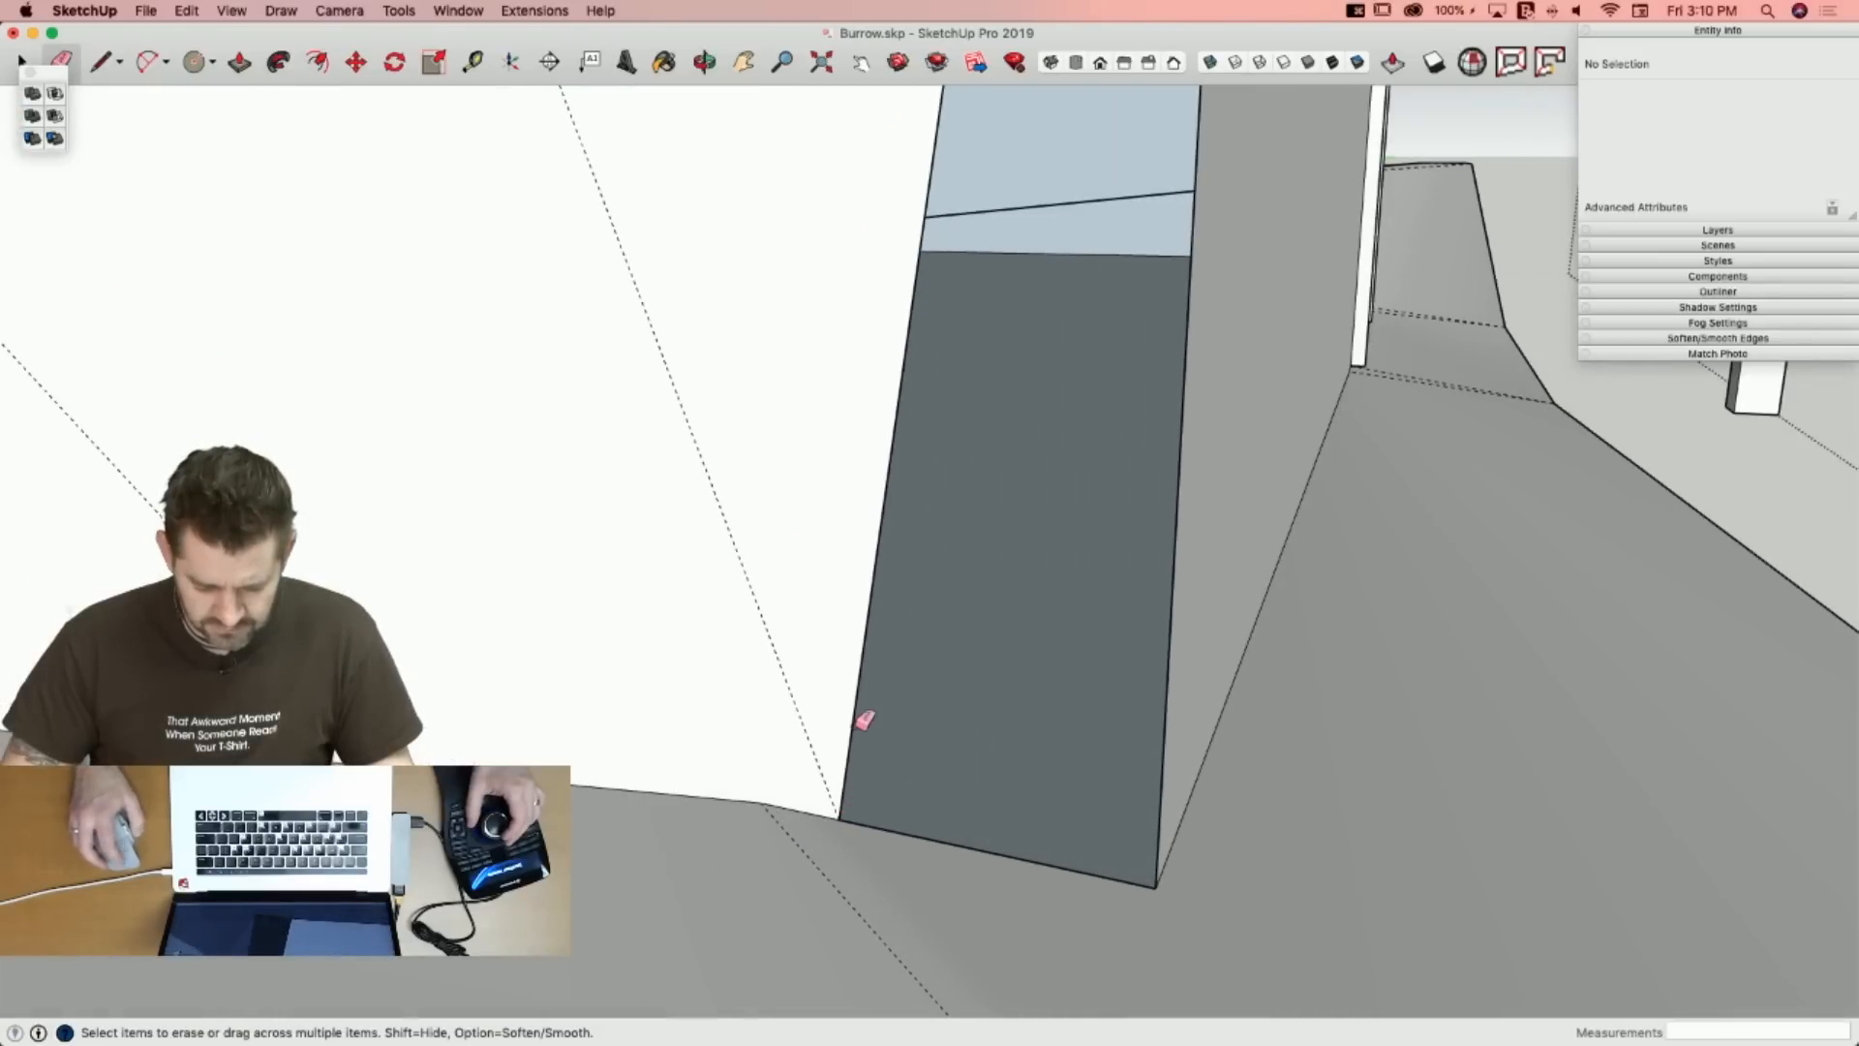
click(859, 733)
key(l)
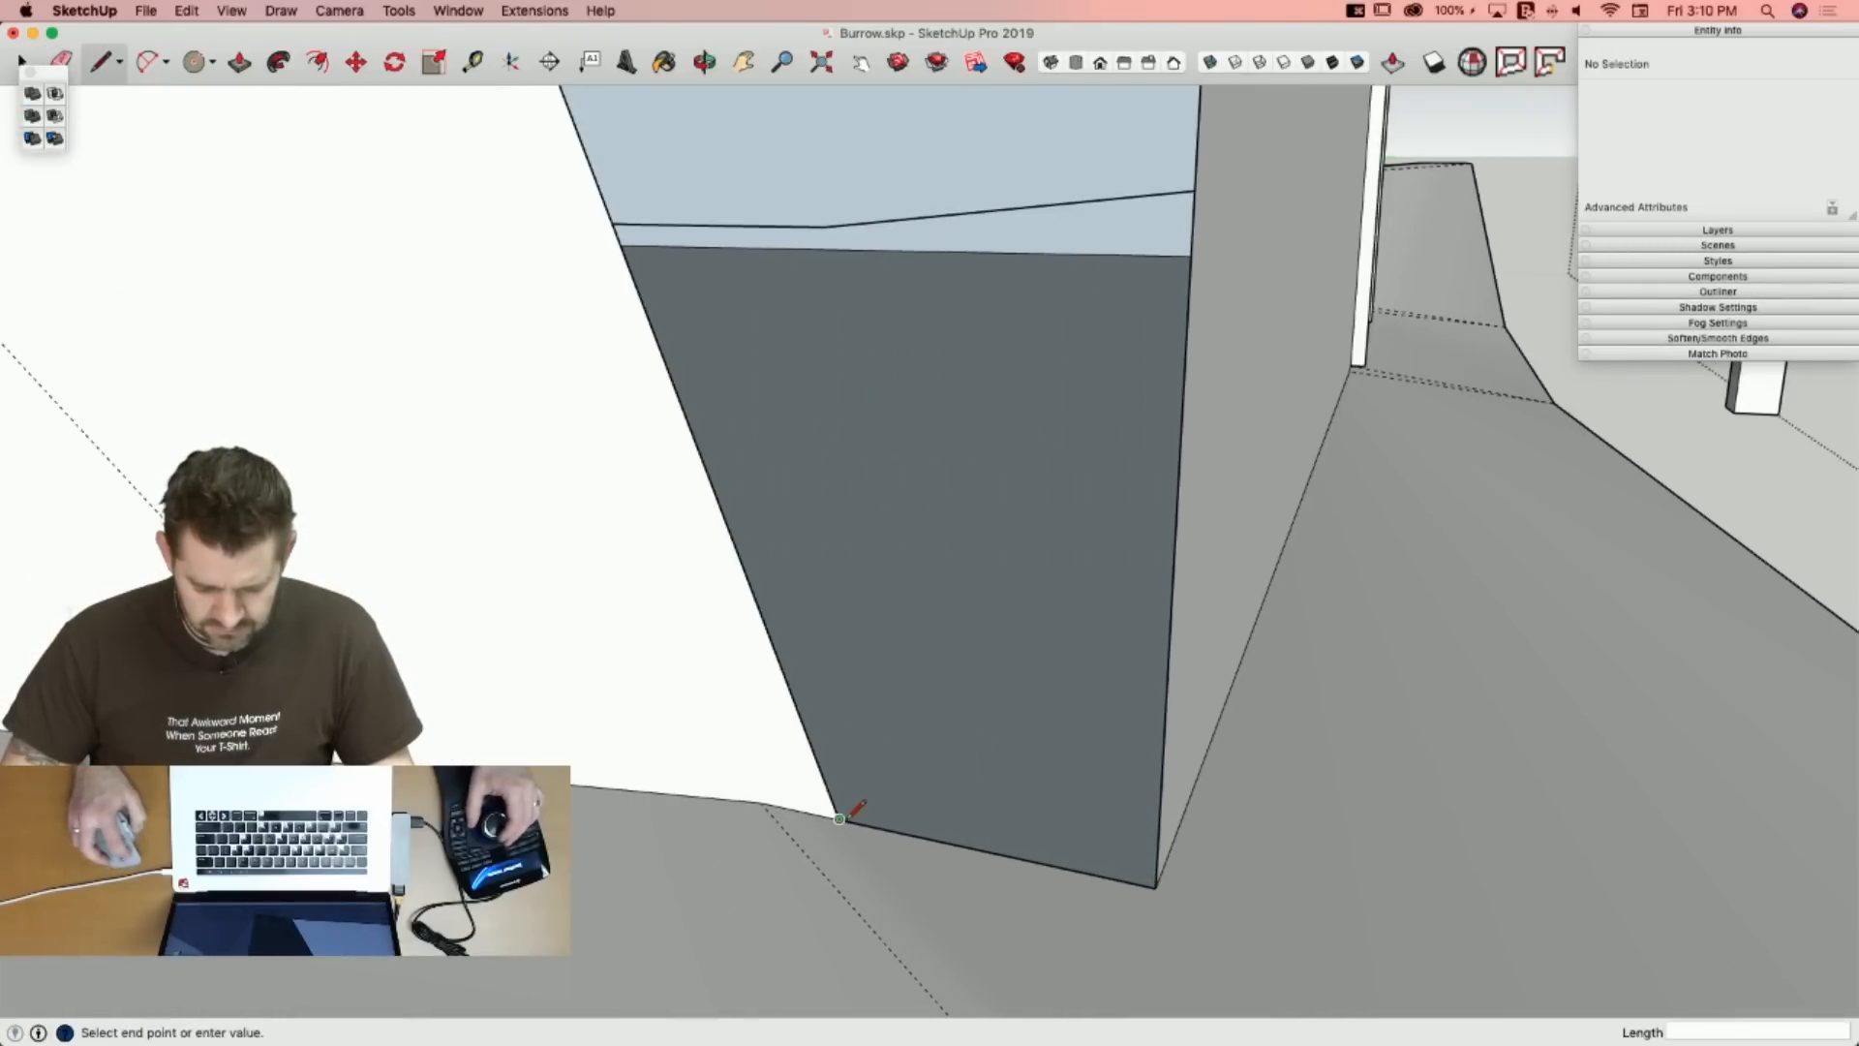
middle_drag(856, 808, 1070, 271)
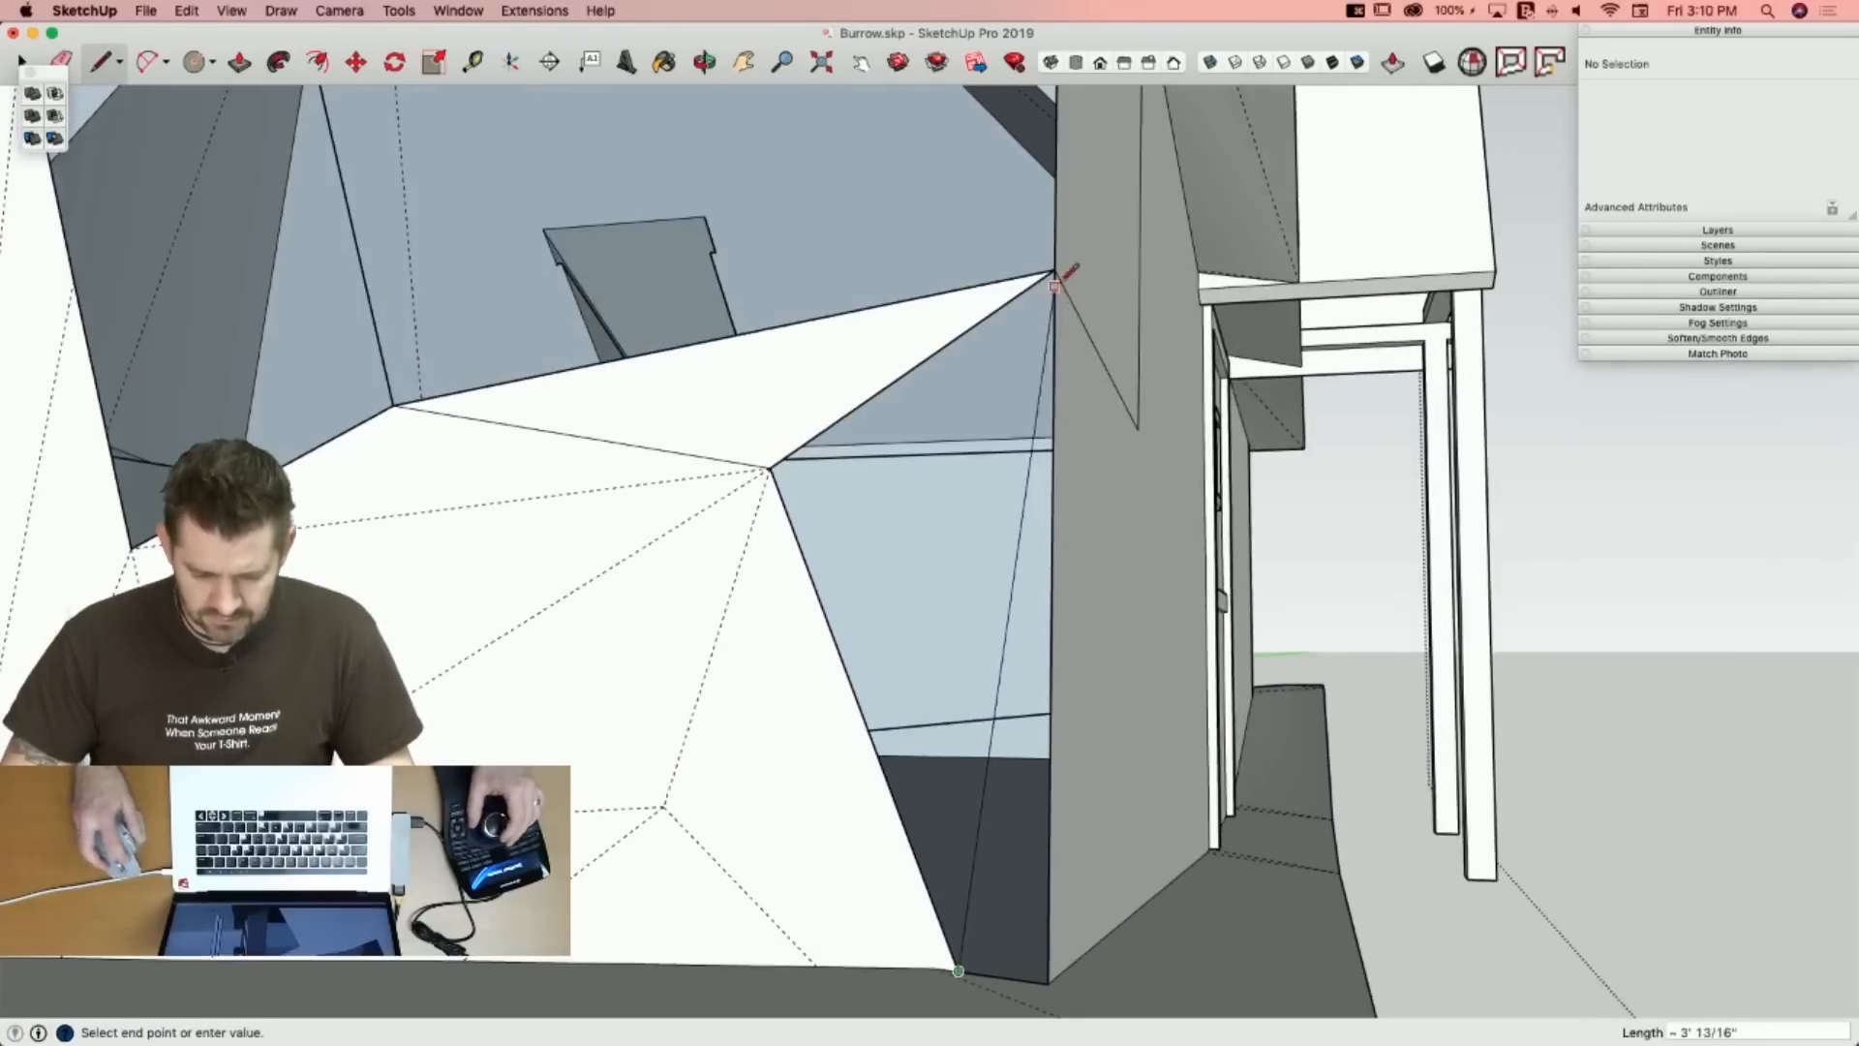
click(1055, 270)
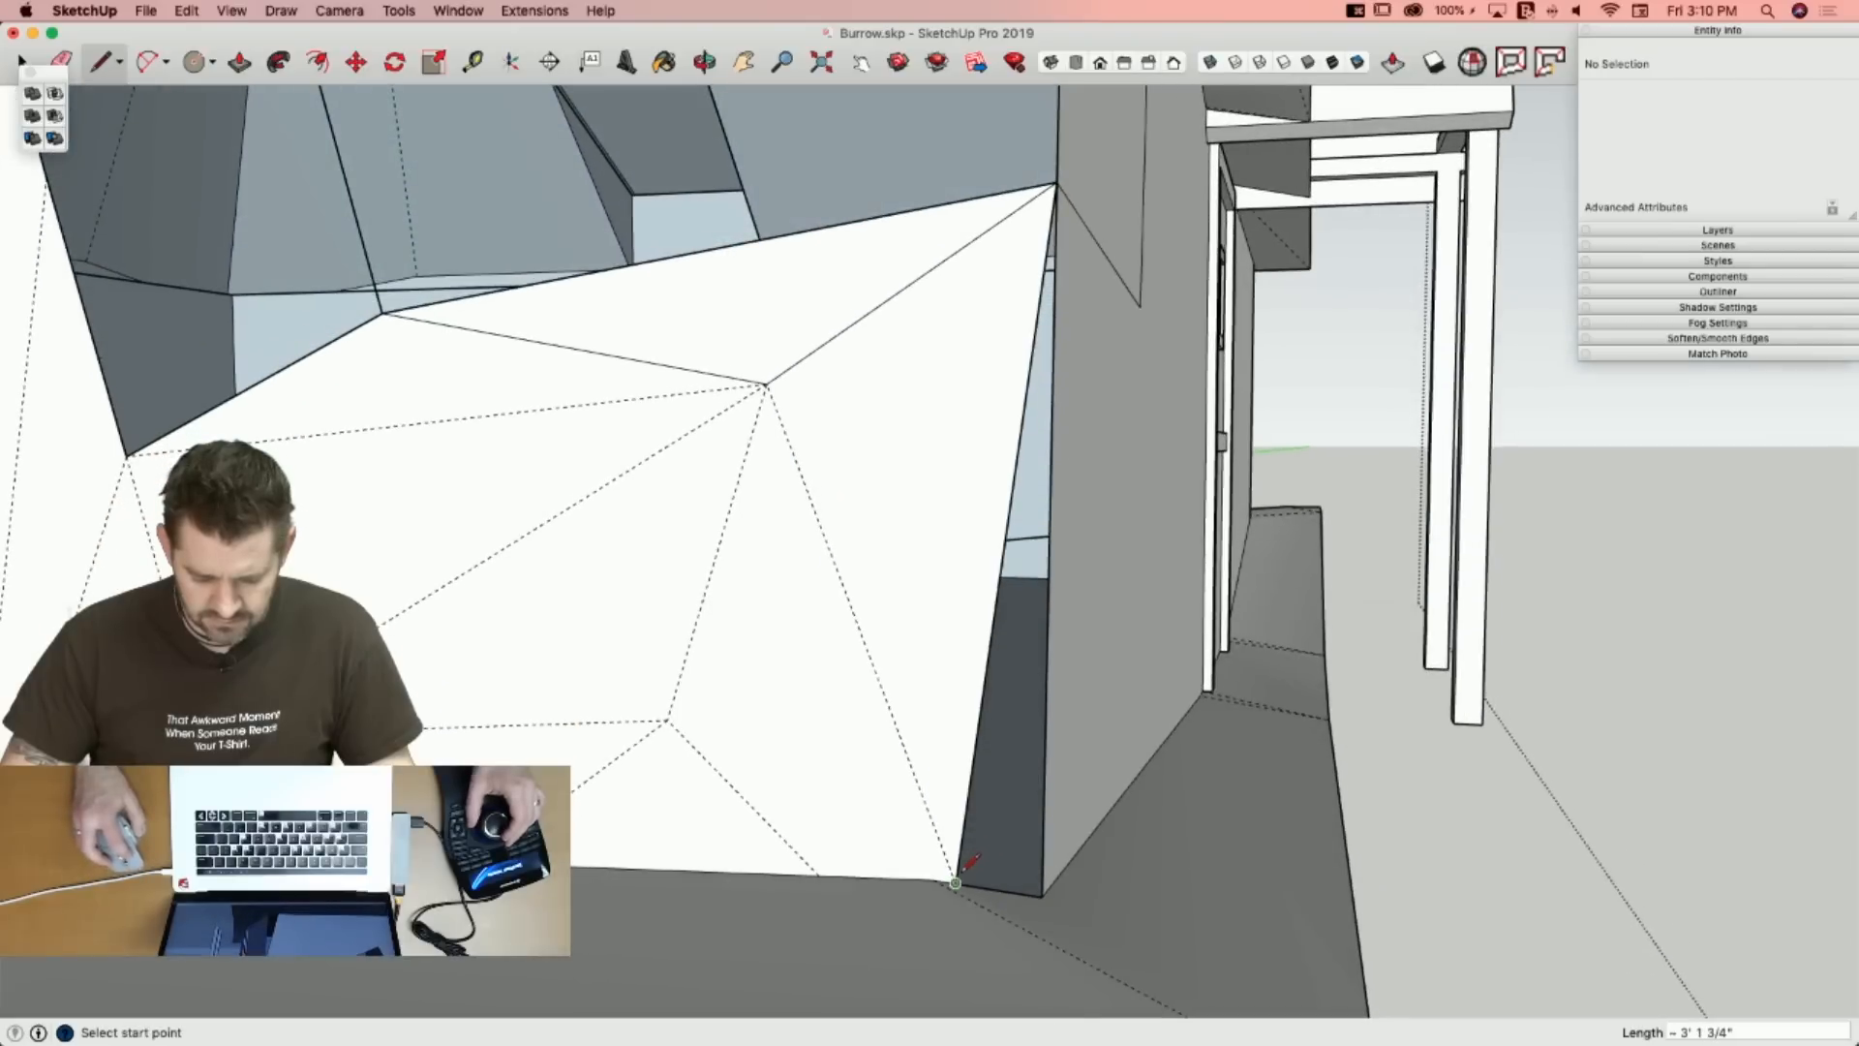
click(1042, 896)
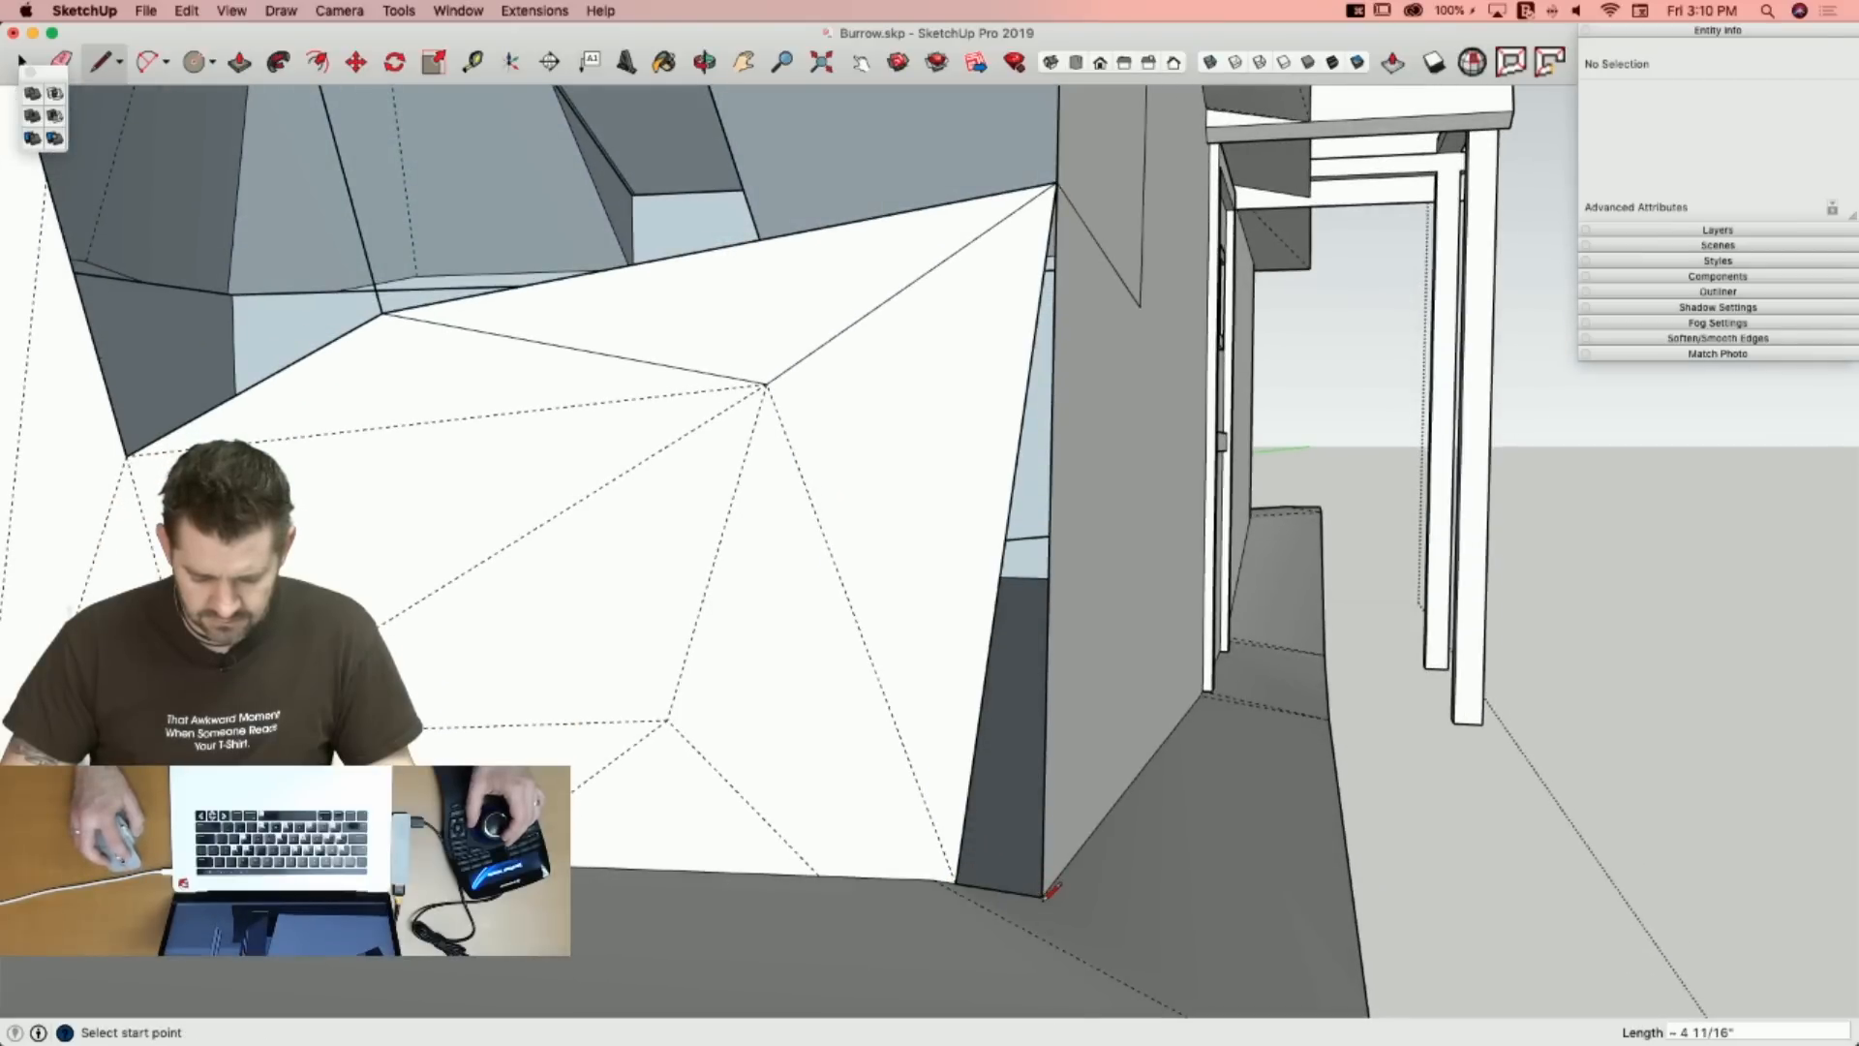
Close the narrow gap at the house corner by redrawing its base edge and the vertical edge up to the outline.
scroll(1042, 895, up, 5)
scroll(890, 677, up, 5)
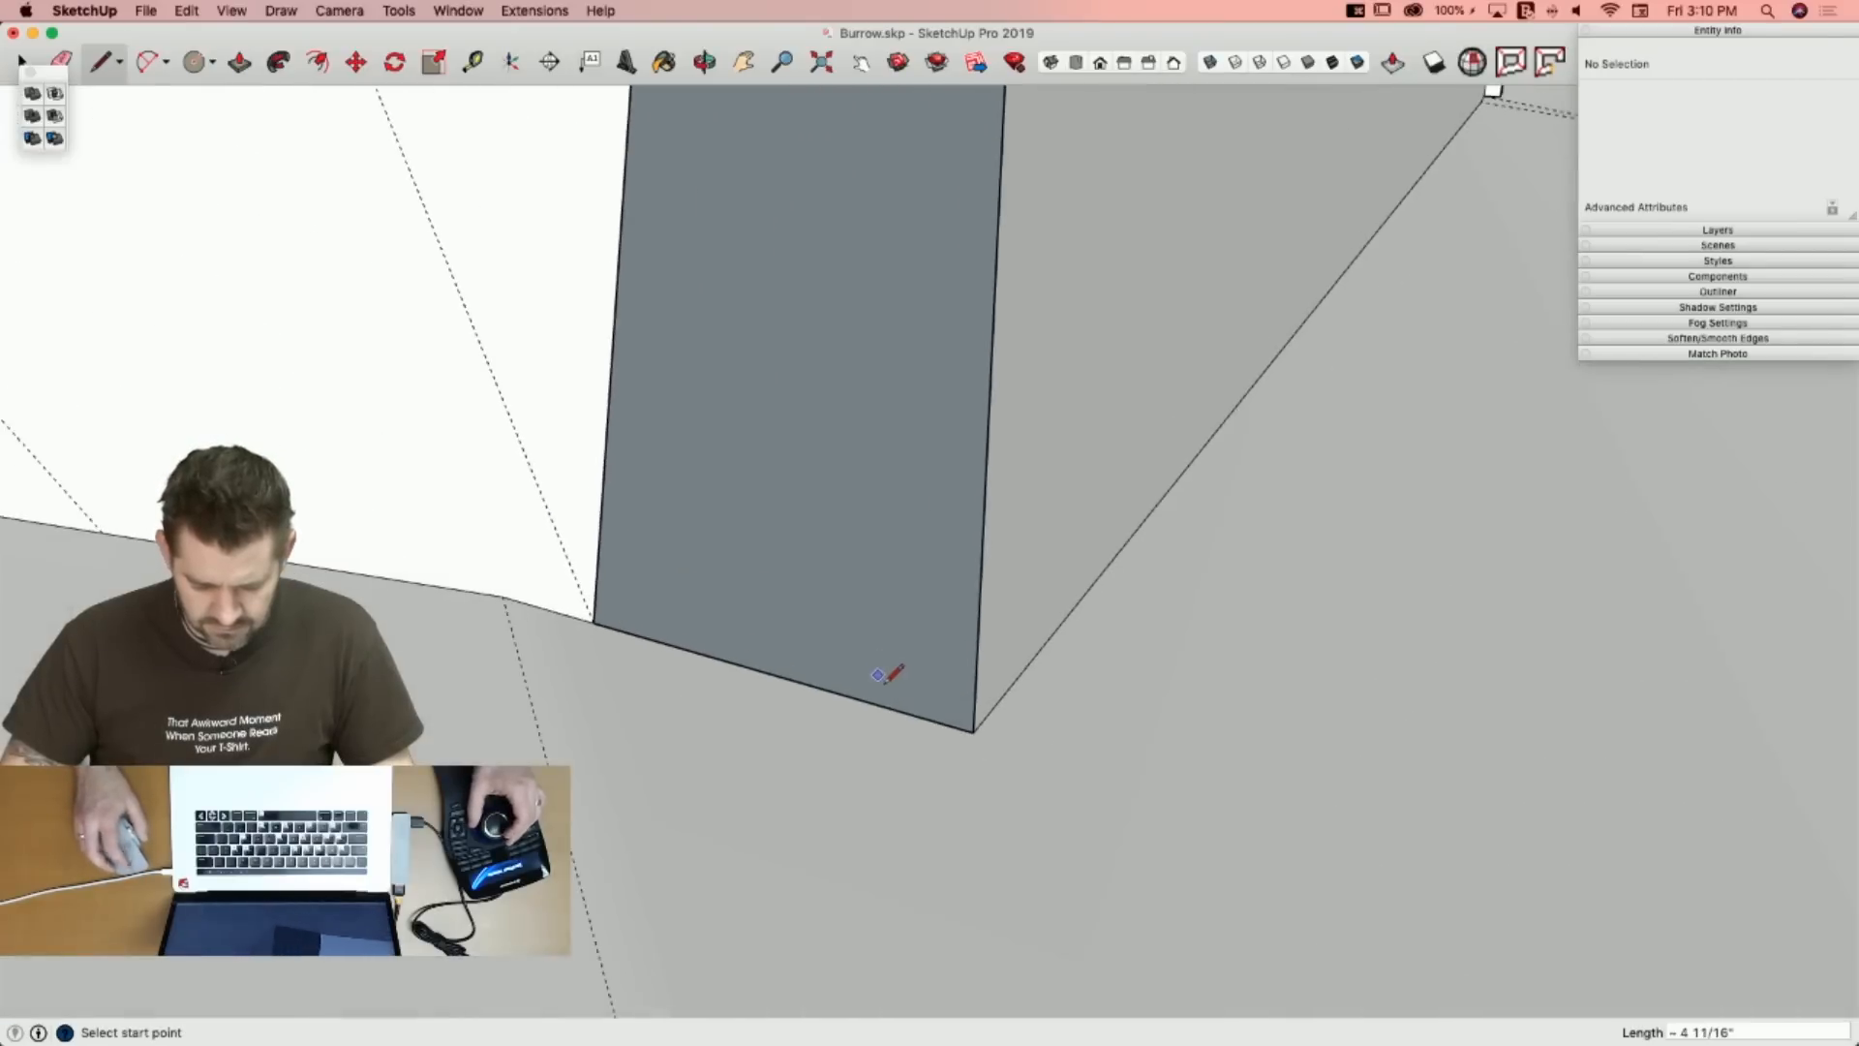
key(e)
drag(857, 743, 839, 836)
key(Escape)
key(l)
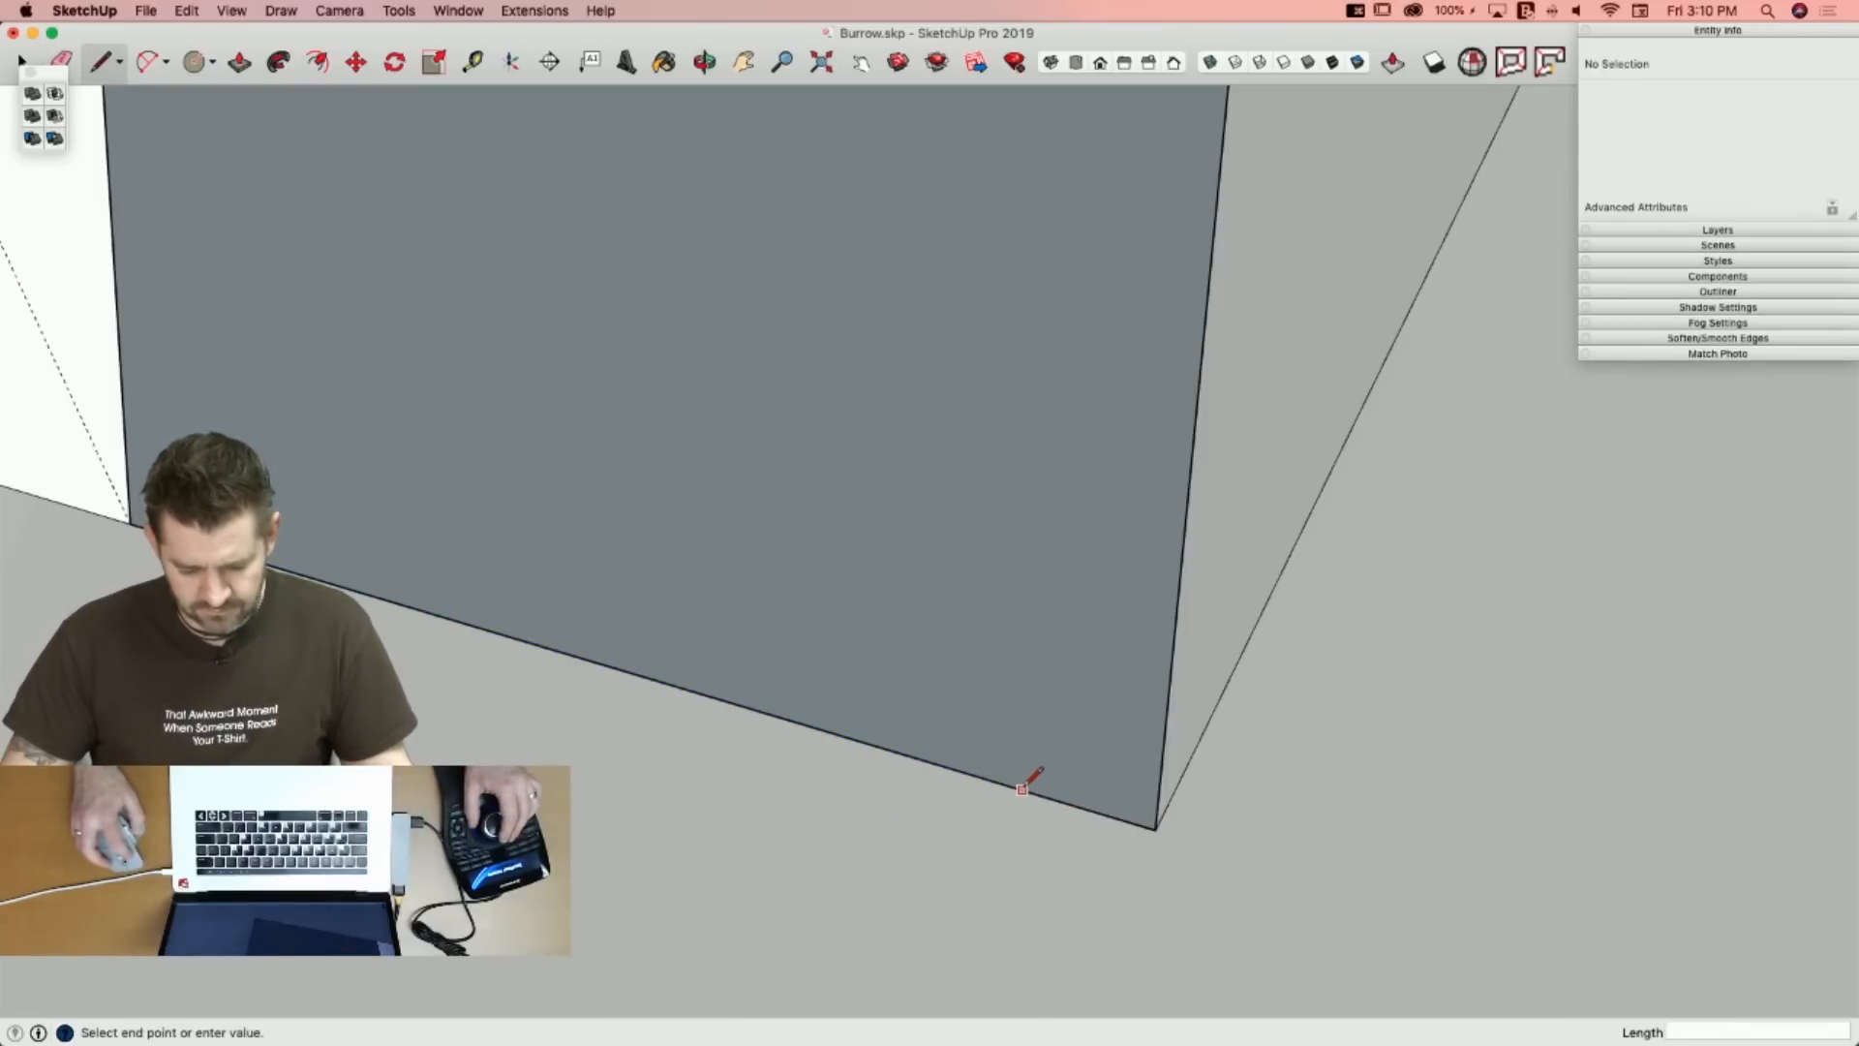
click(1035, 793)
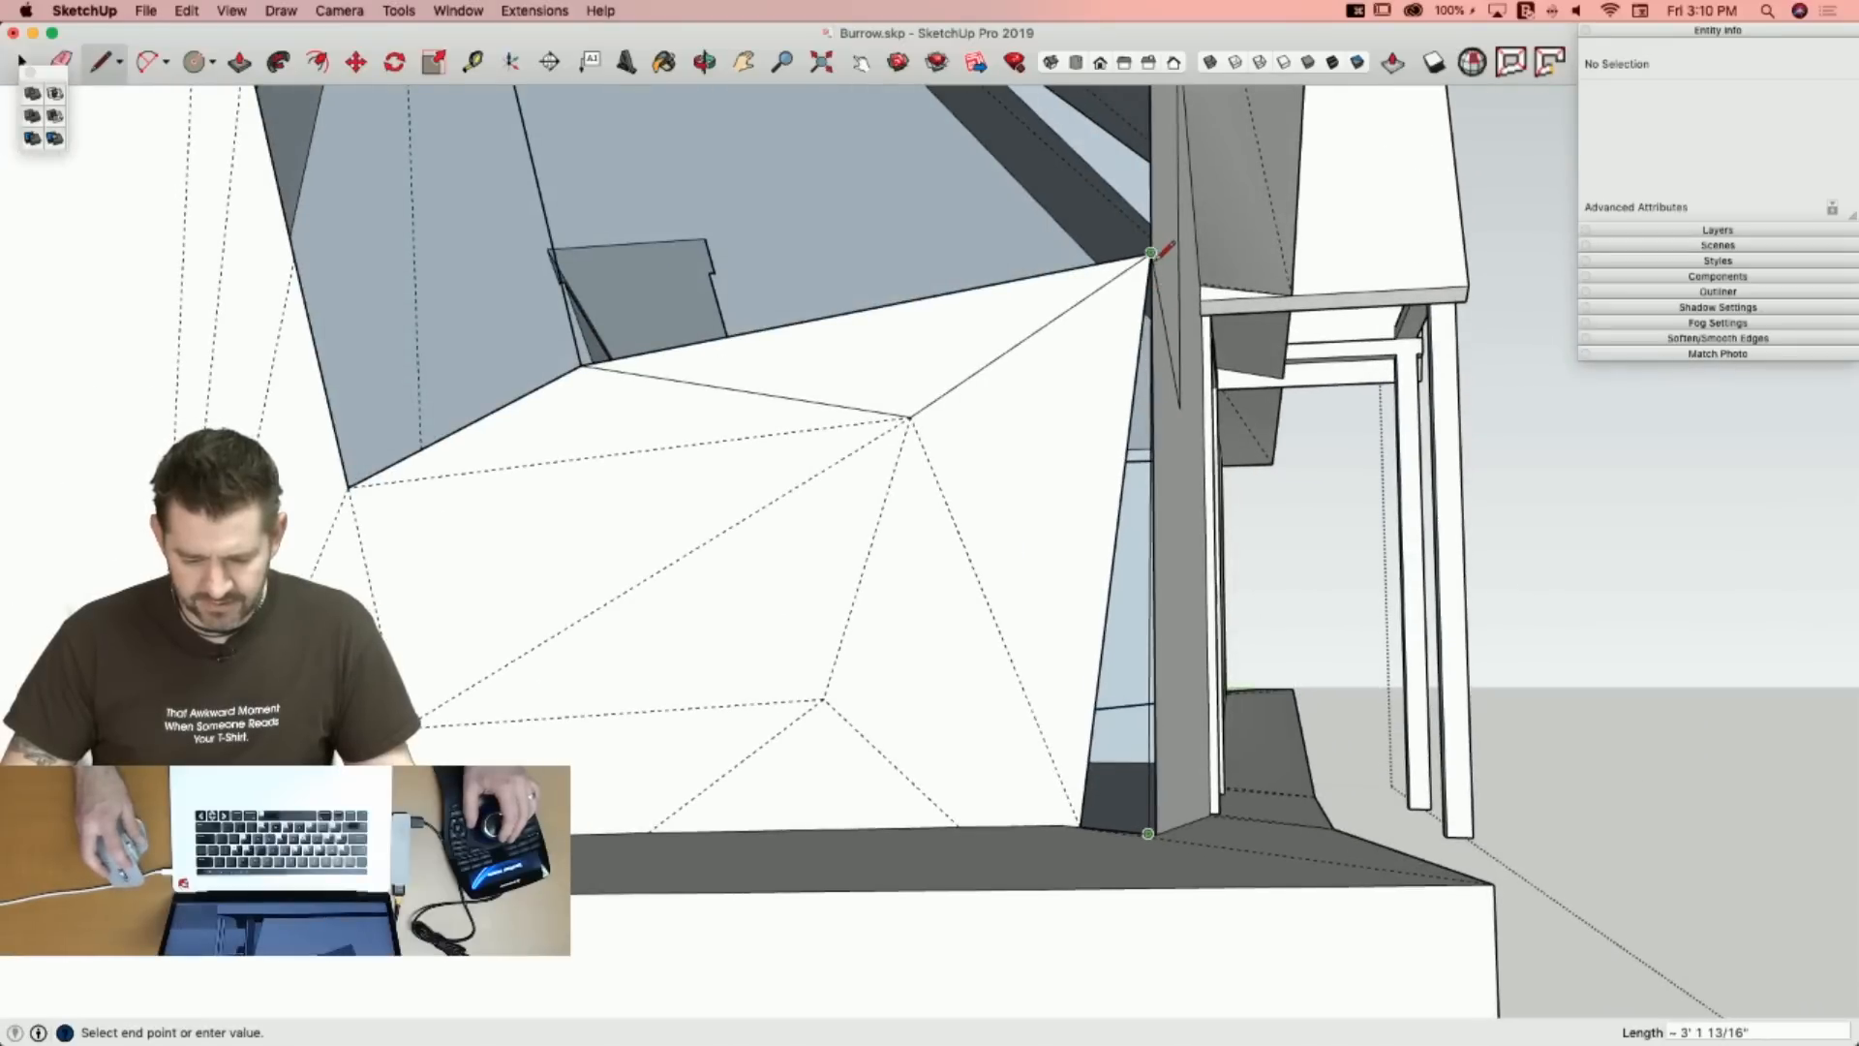
click(1151, 253)
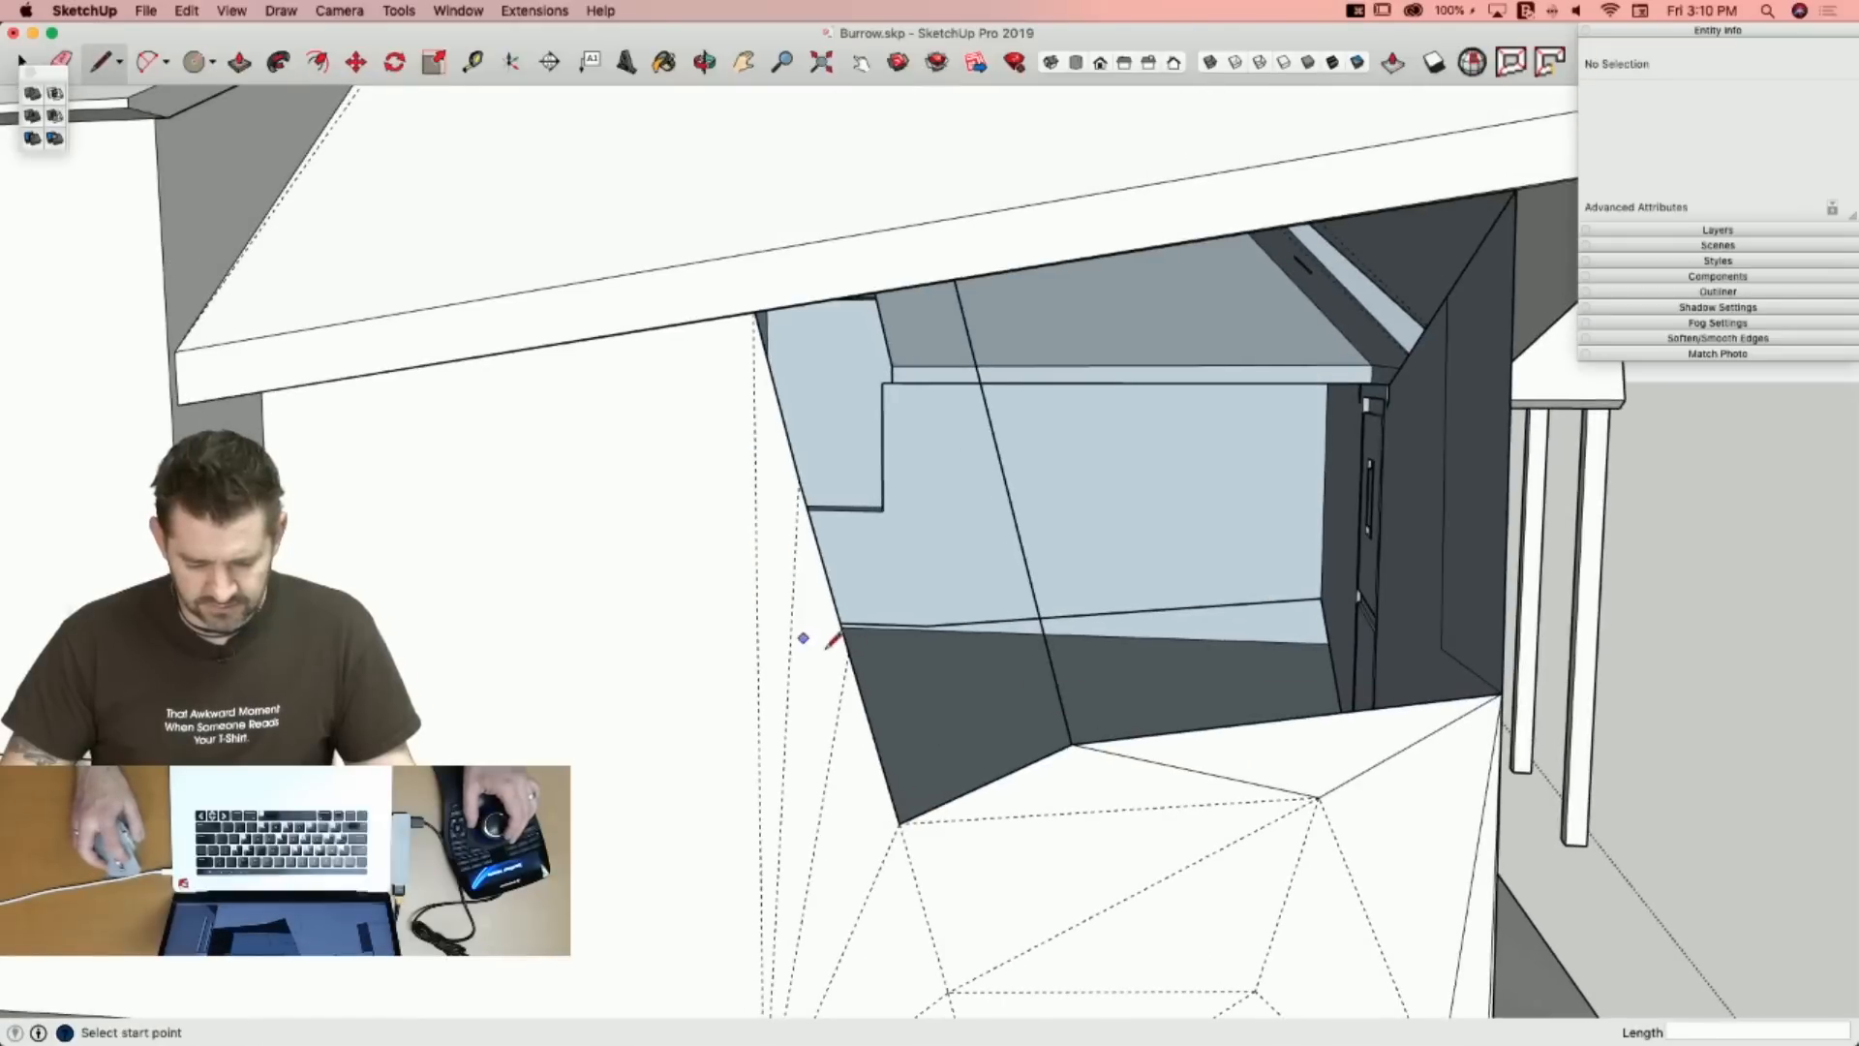
Connect the outline's lower far corner and its top at the eave to the neighbouring wall vertices to fill the missing faces.
click(1072, 744)
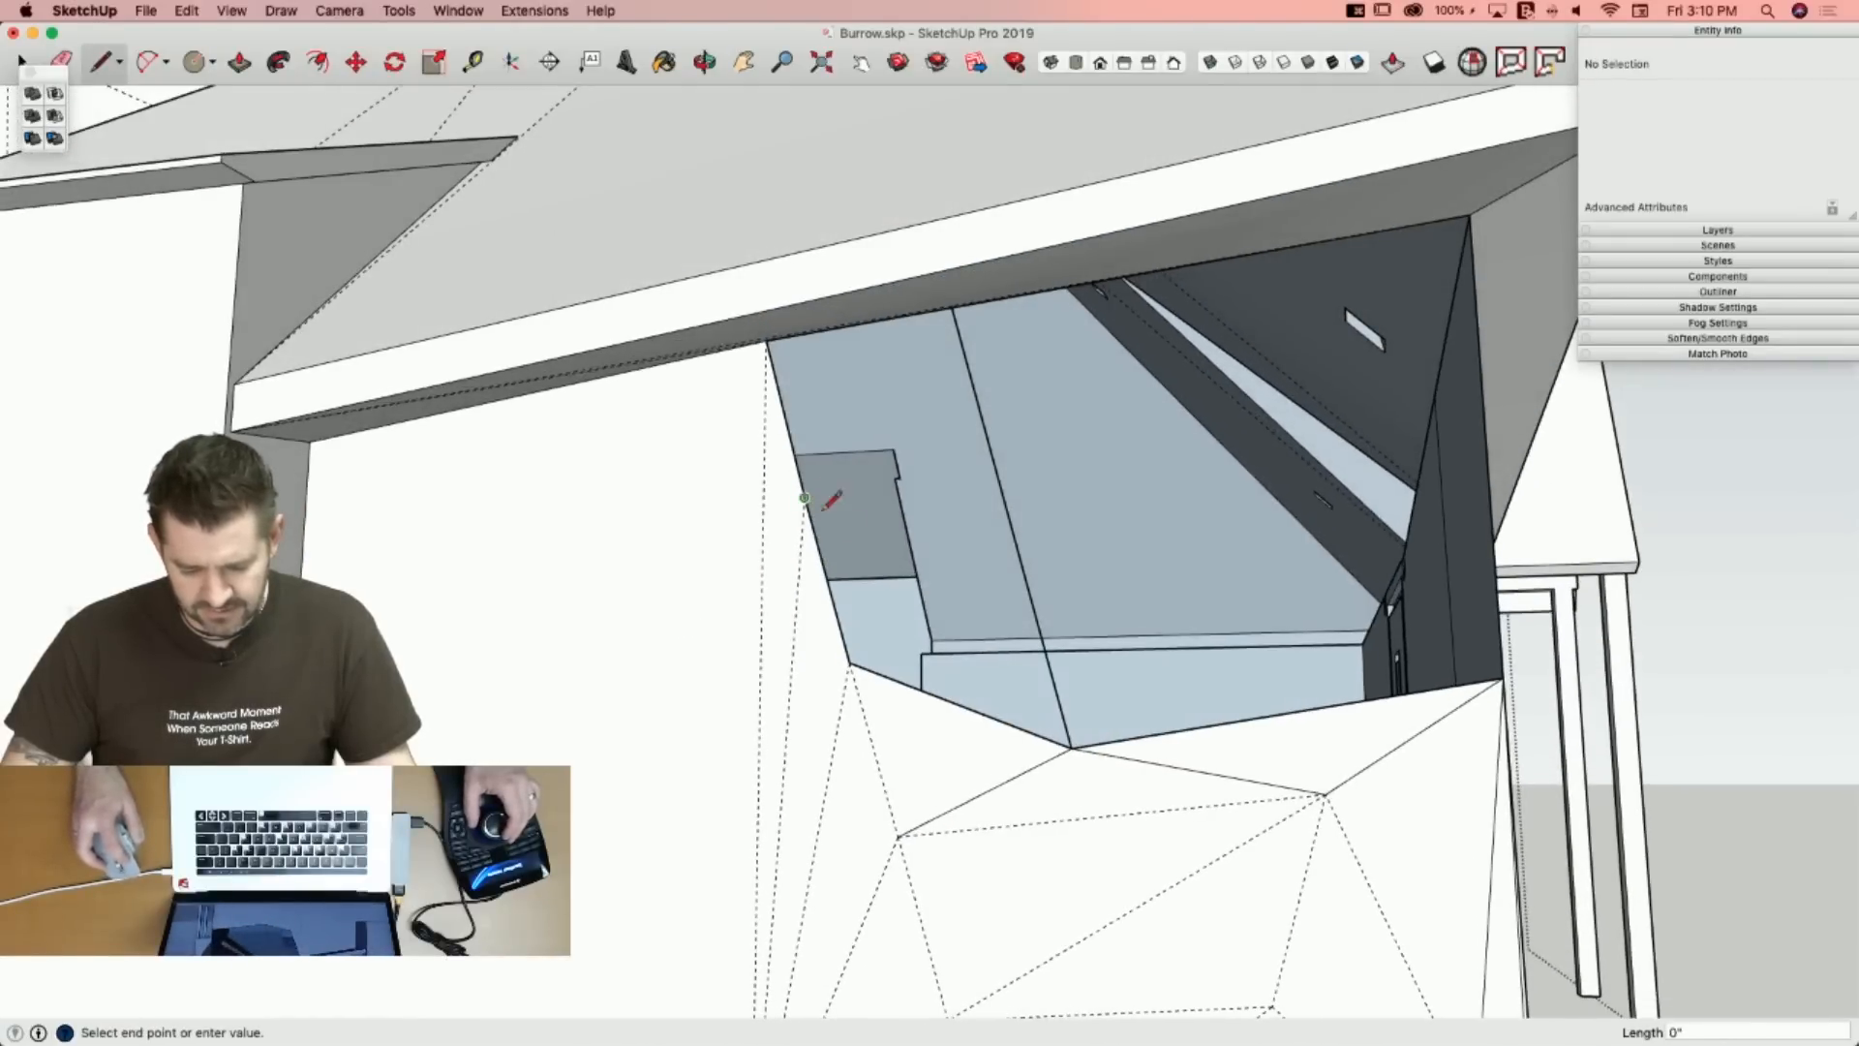
click(1071, 746)
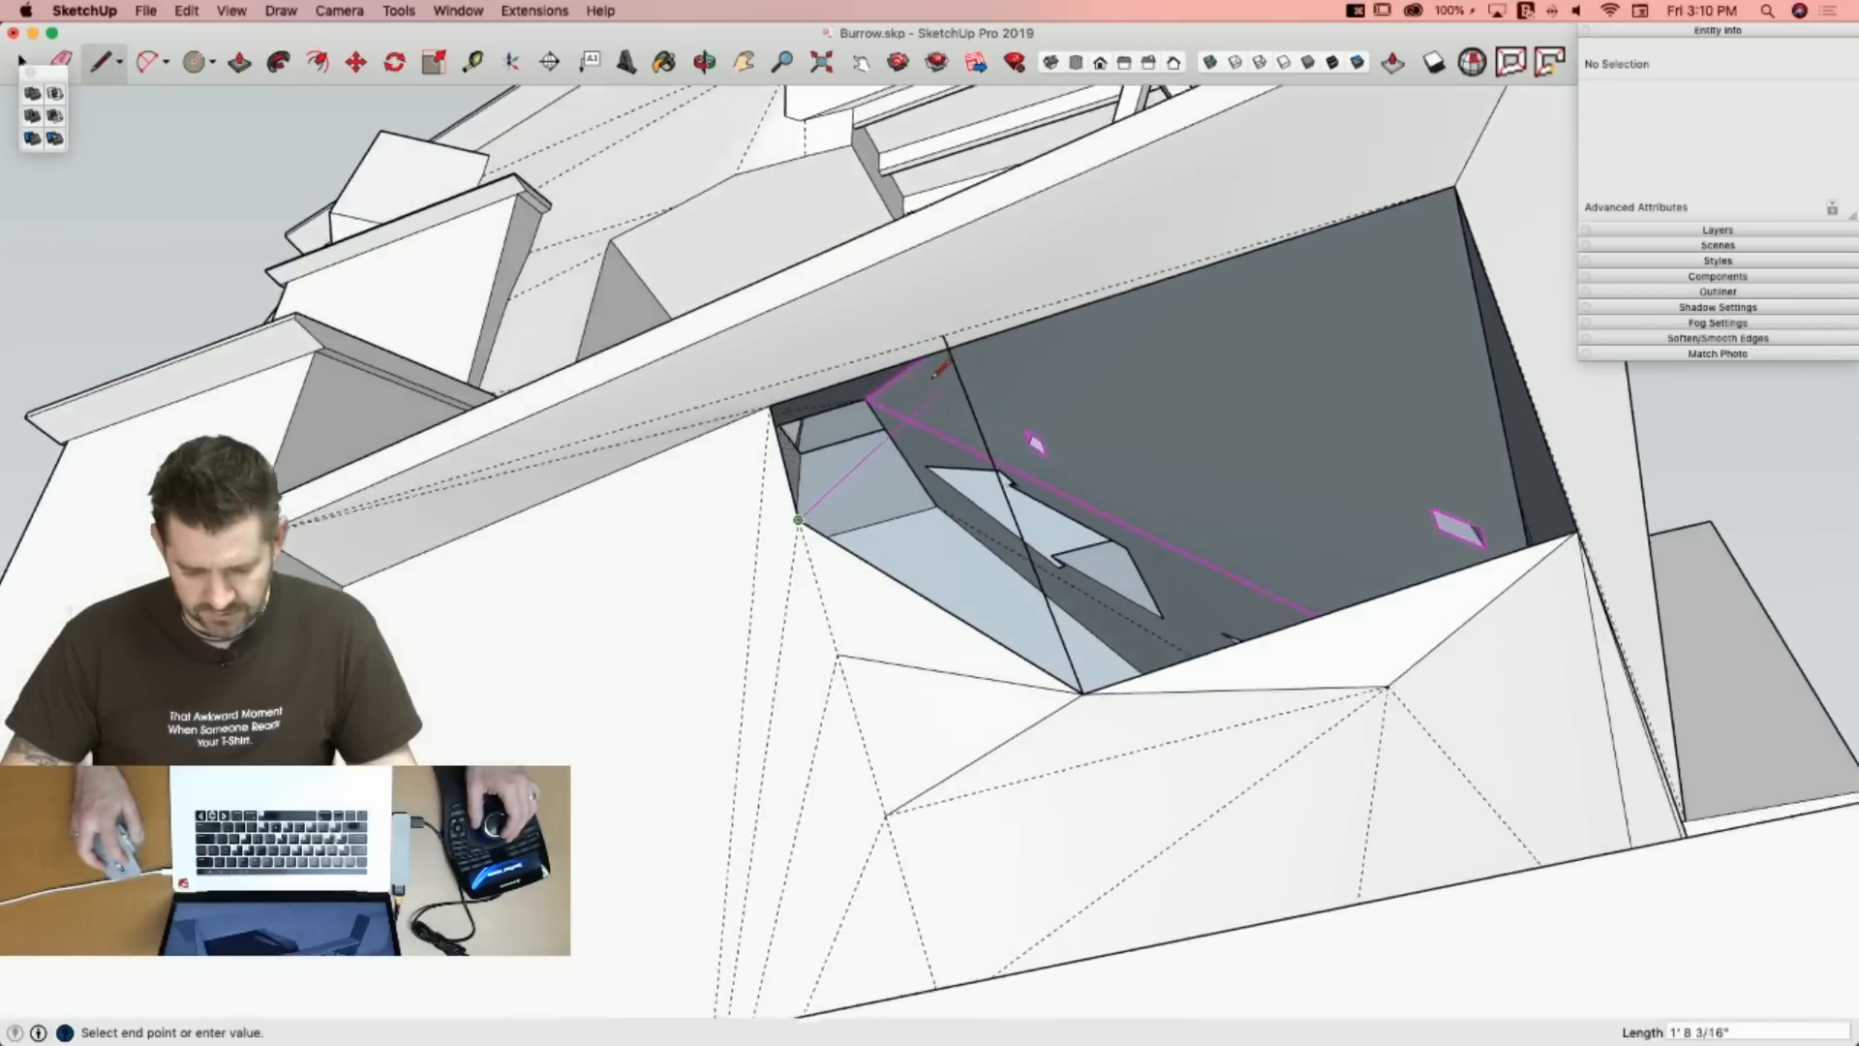
click(953, 328)
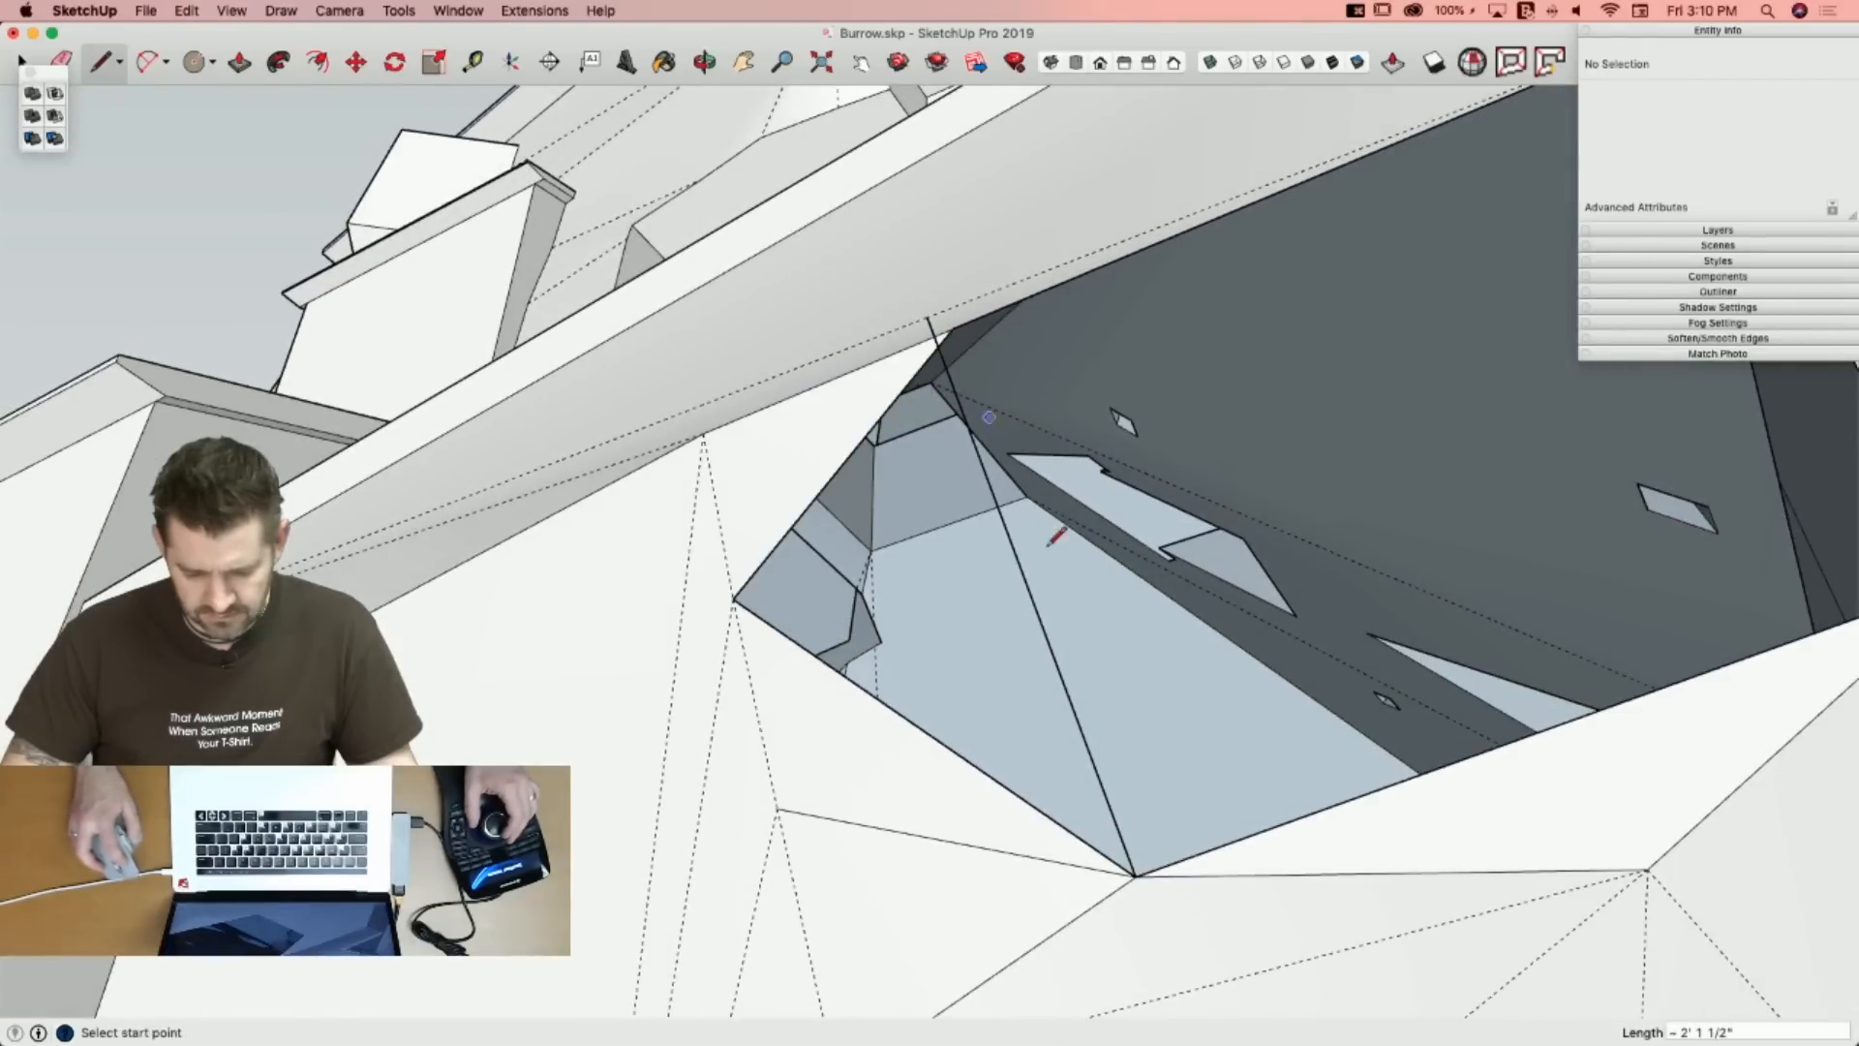
click(939, 326)
Erase the stray edge at the top of the outline by the eave, undoing a wrong erase along the way.
key(e)
click(937, 331)
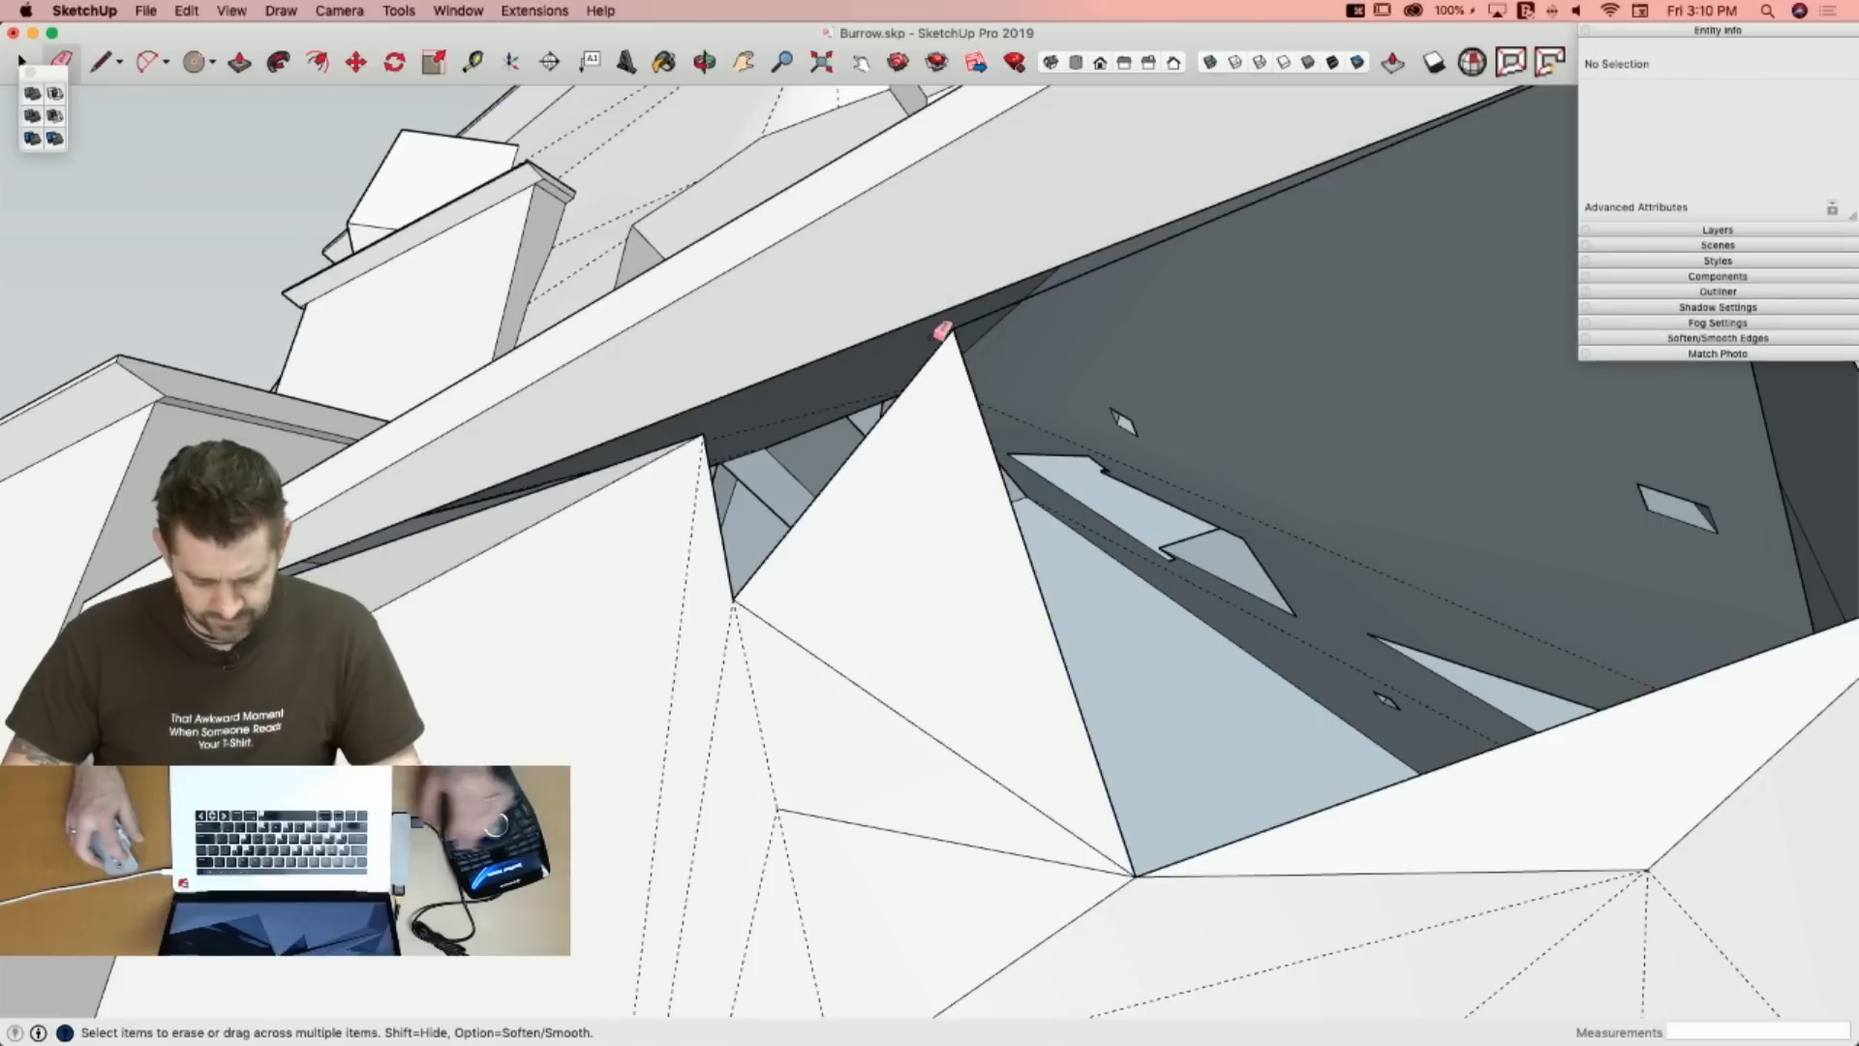
key(super+z)
click(945, 370)
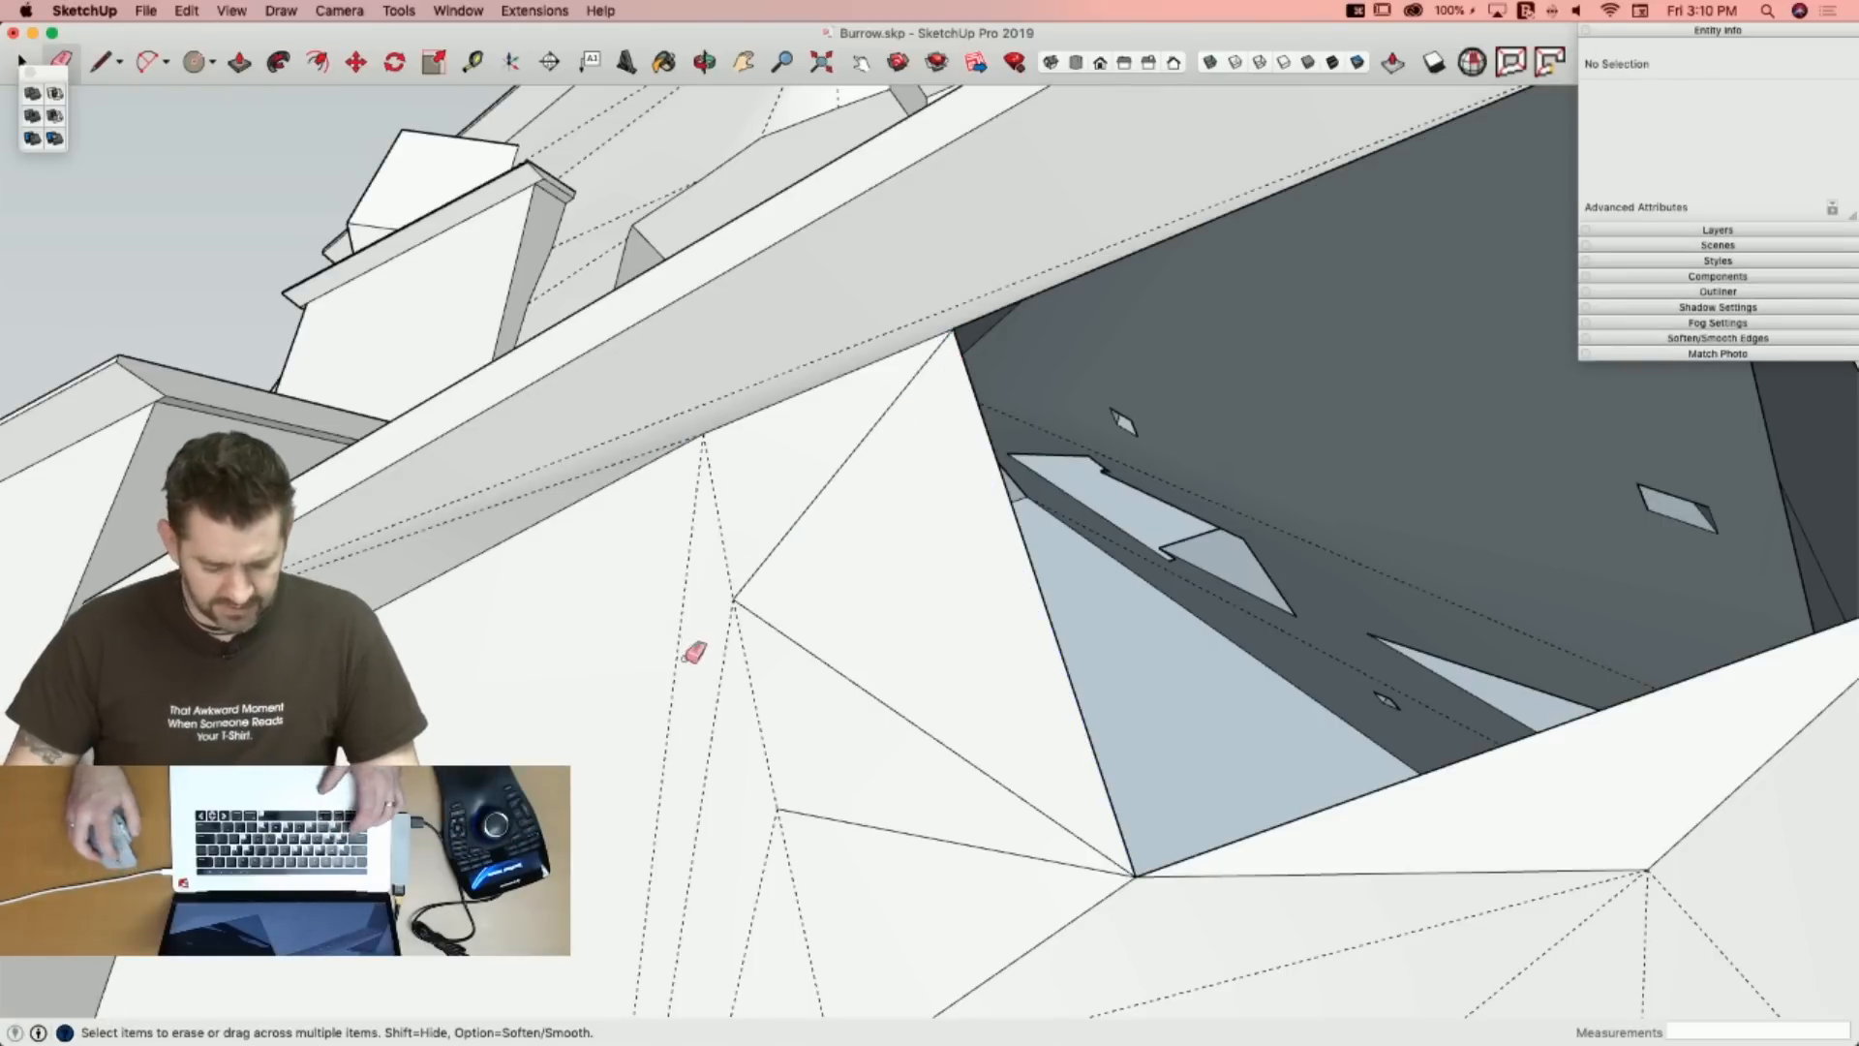
Soften the newly drawn edges across the rebuilt curved wall, leaving the opening's own border edges hard.
scroll(767, 536, down, 5)
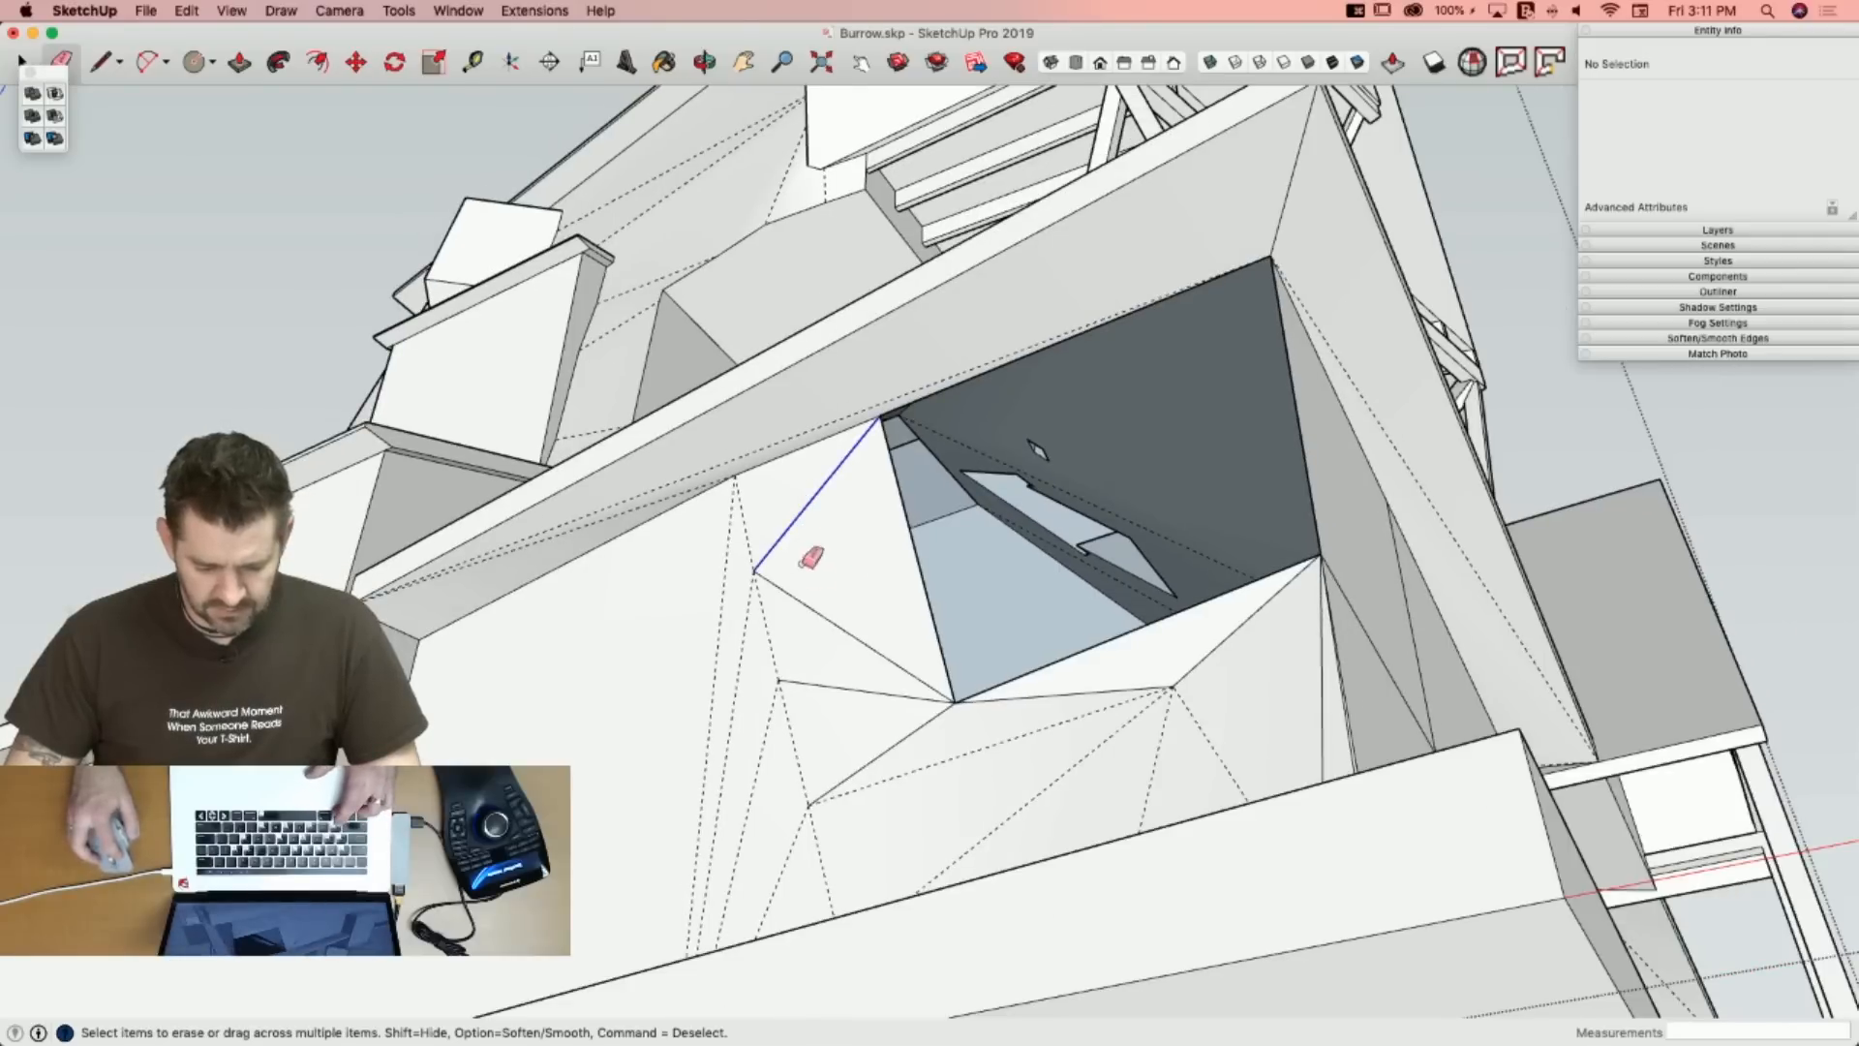
drag(807, 564, 908, 742)
alt+drag(1313, 743, 1319, 747)
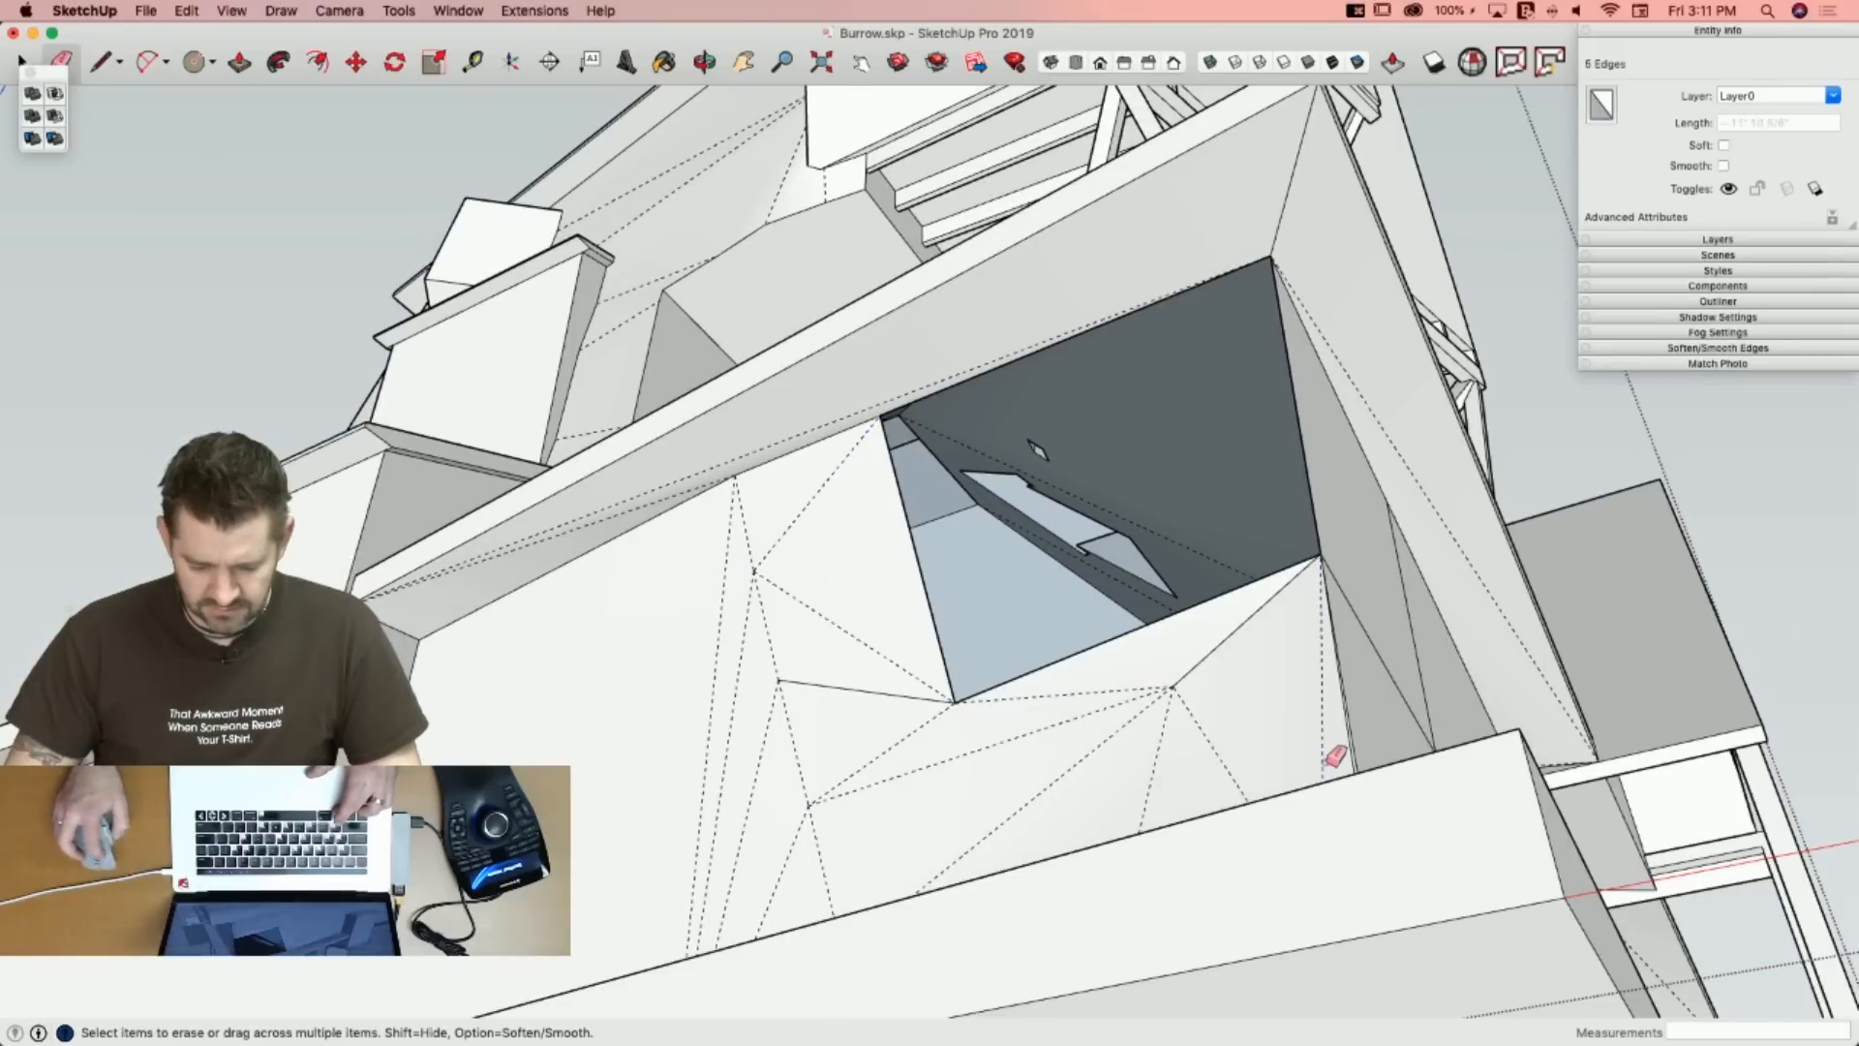
alt+drag(1187, 658, 1183, 667)
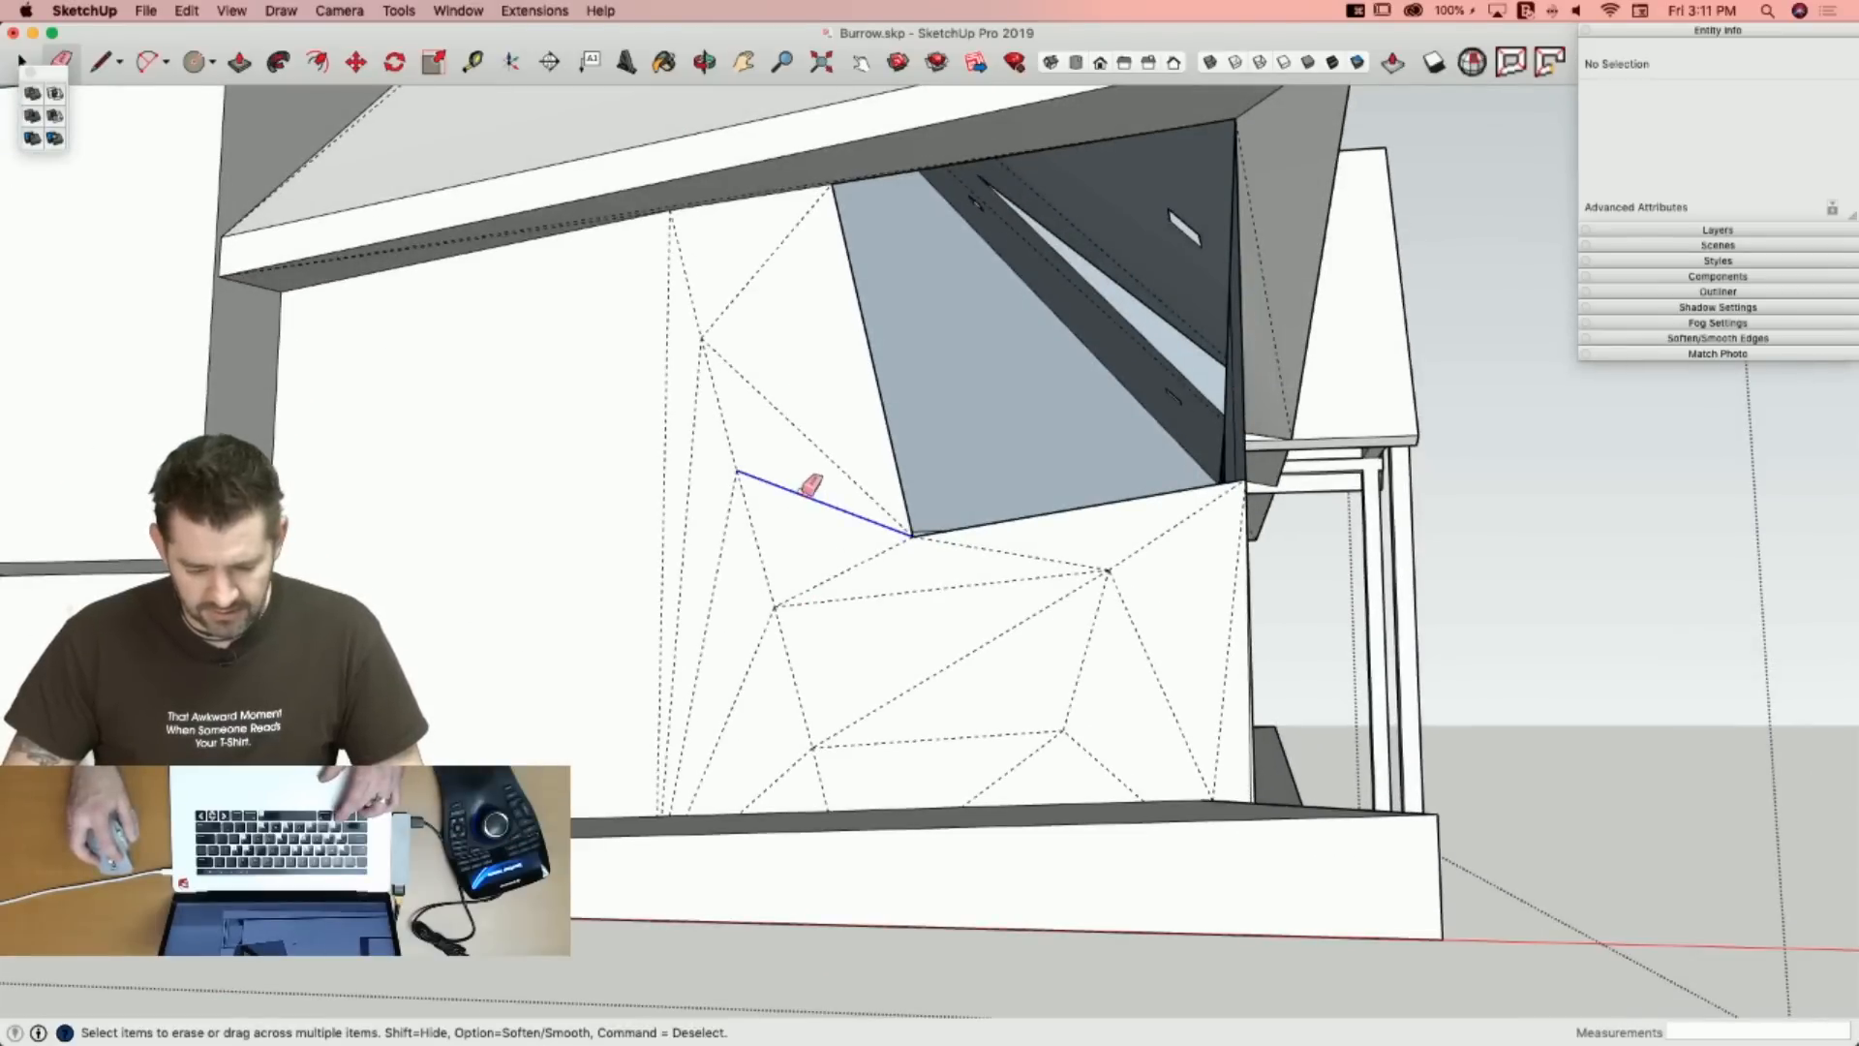
scroll(1258, 774, up, 3)
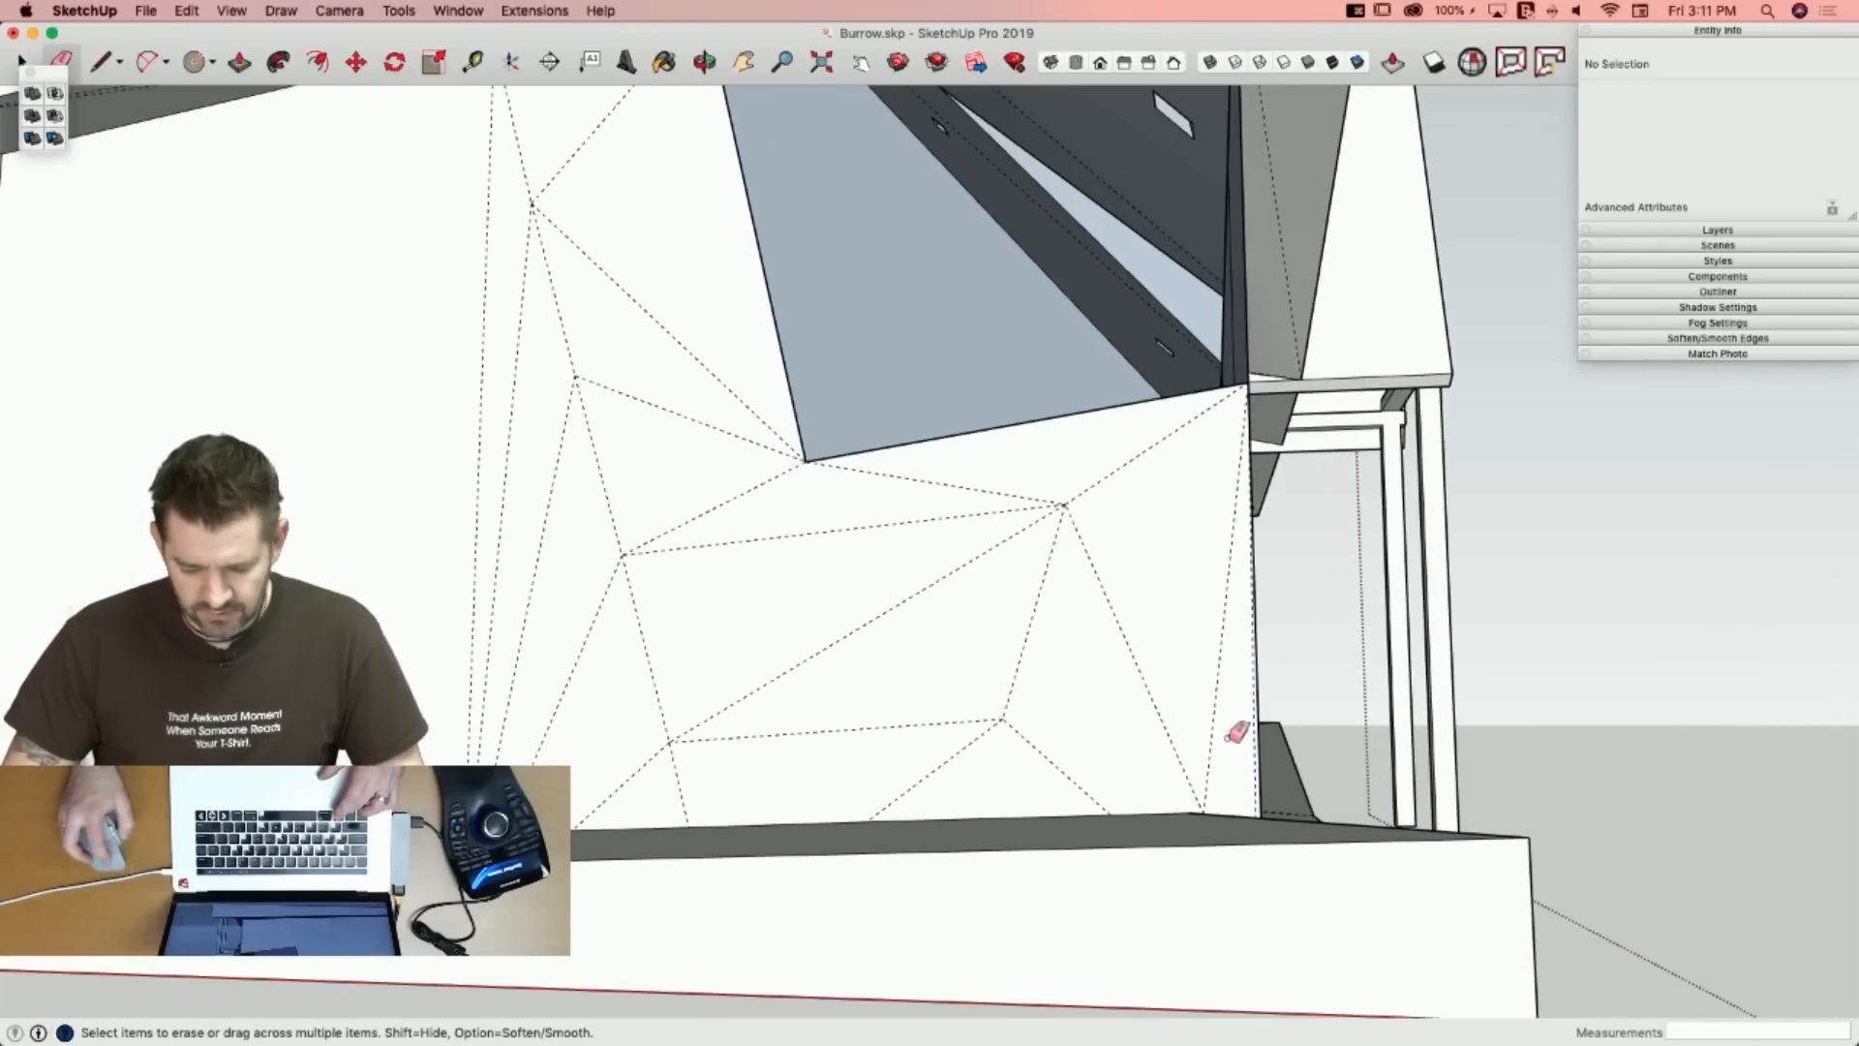
Fill the front corner opening with a diagonal edge from its far eave vertex to the house corner, redrawing it after a trial erase.
key(l)
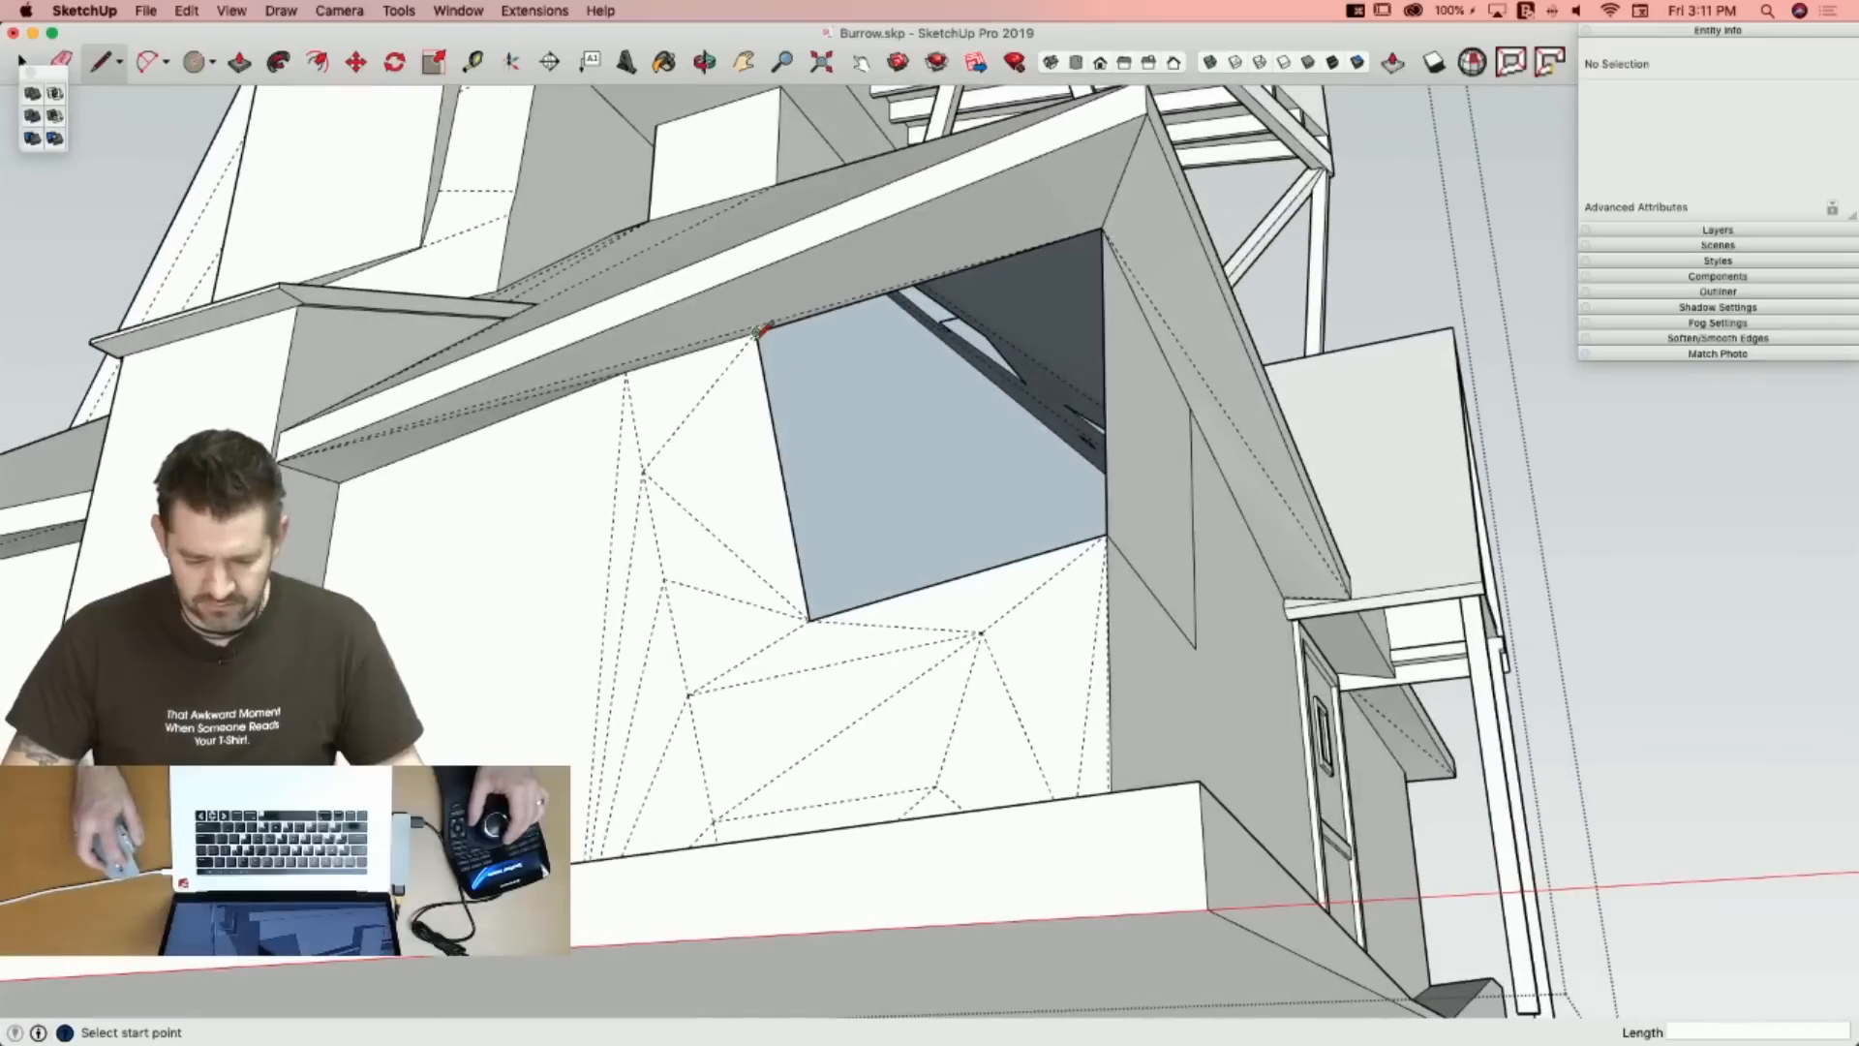
click(1108, 538)
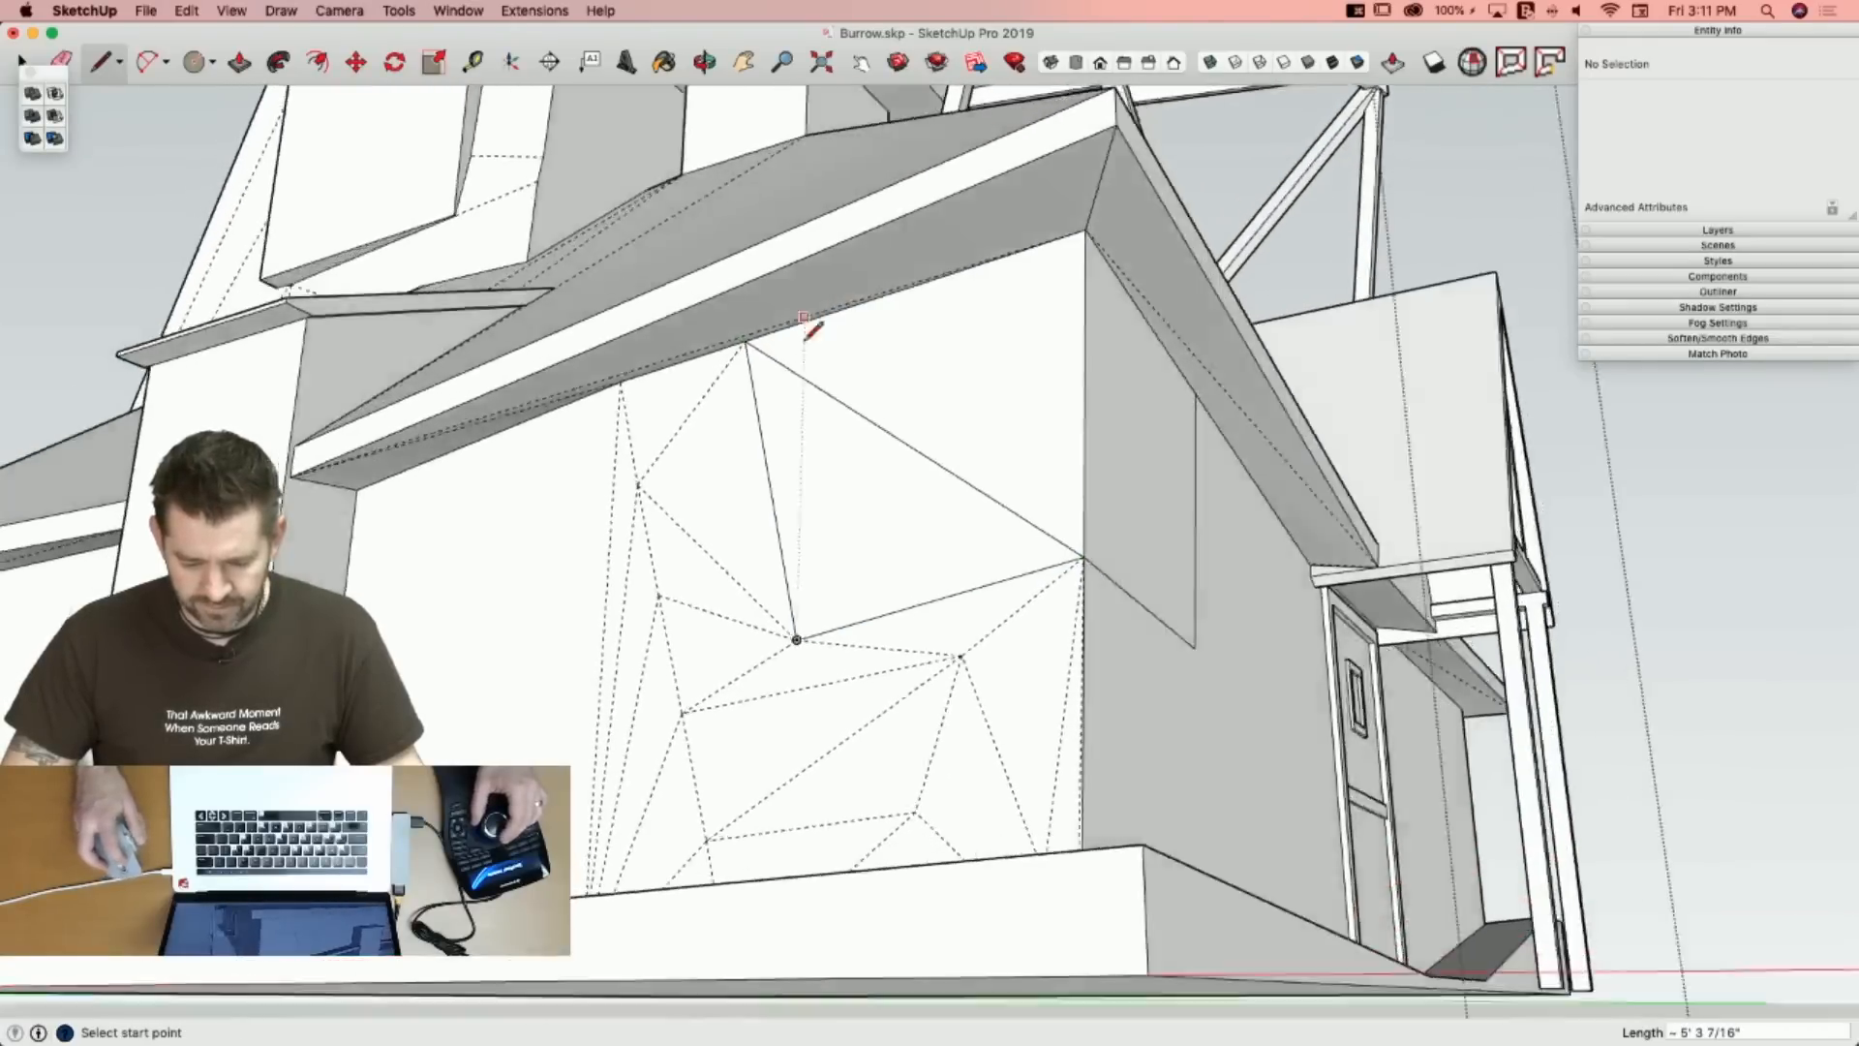
key(e)
click(872, 439)
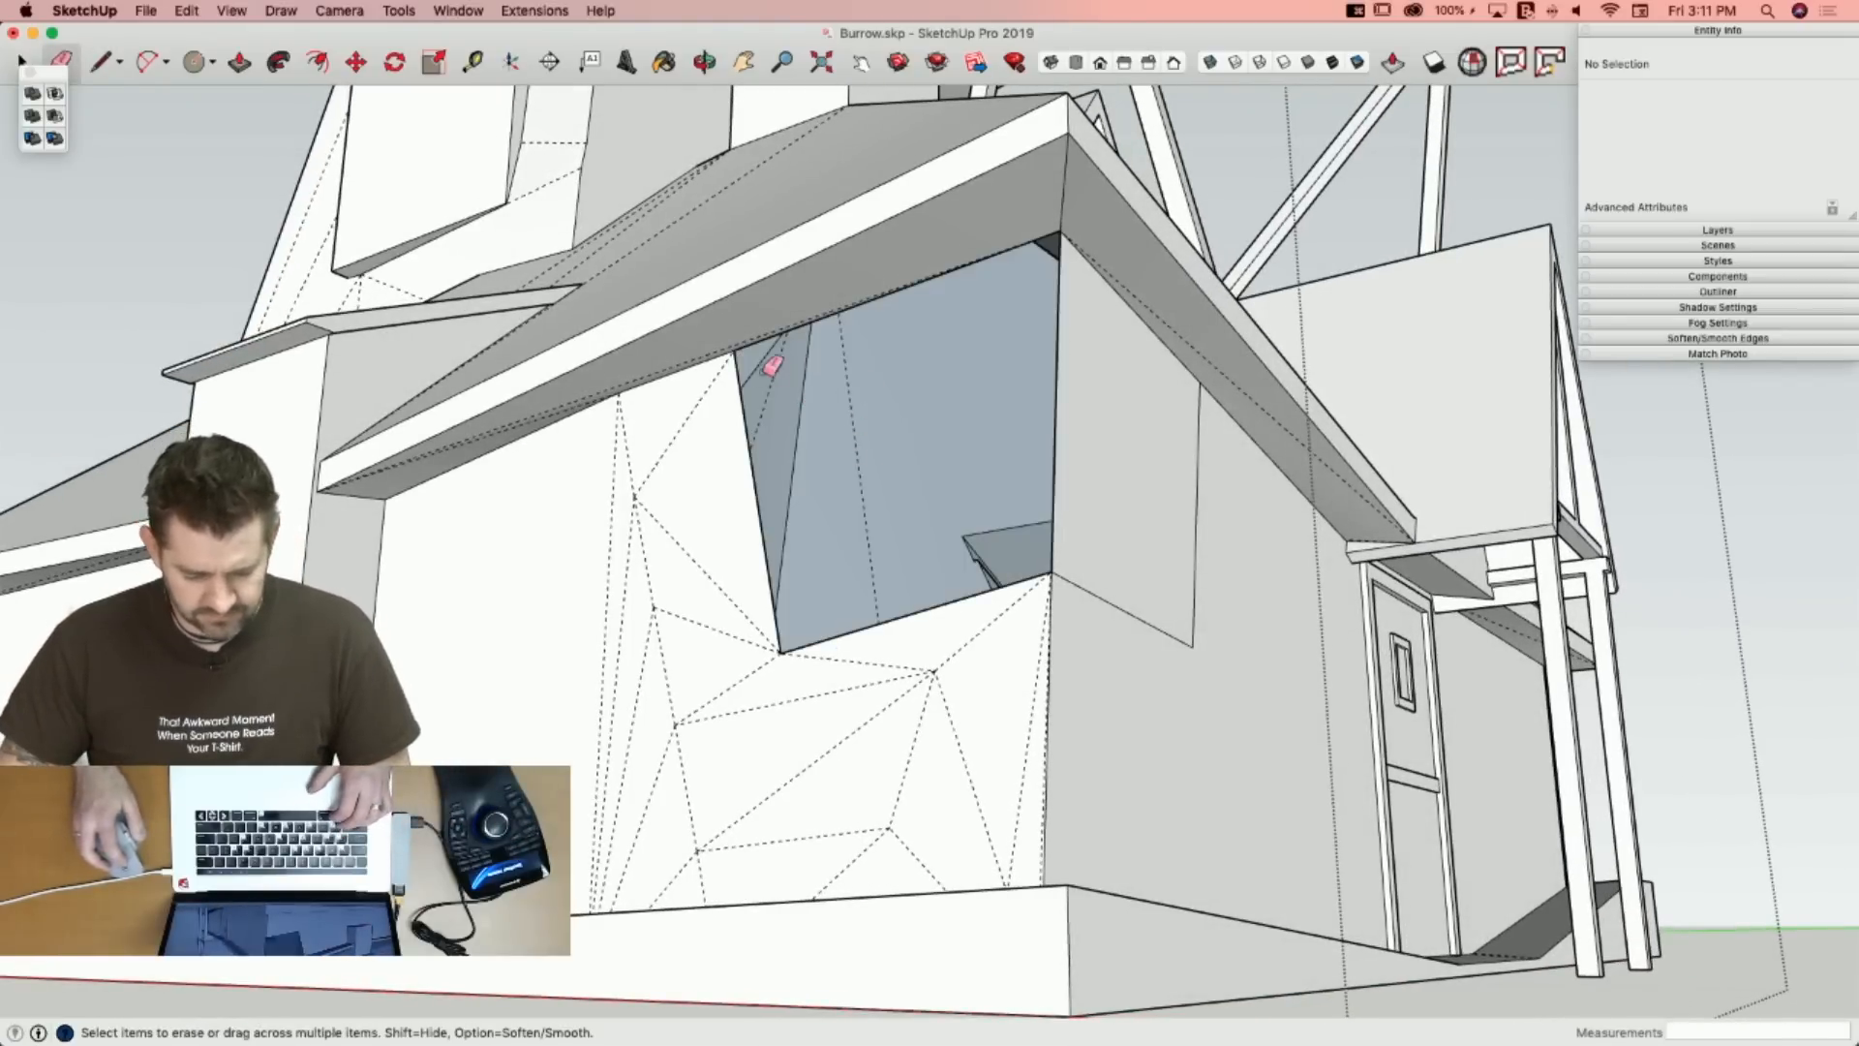
key(l)
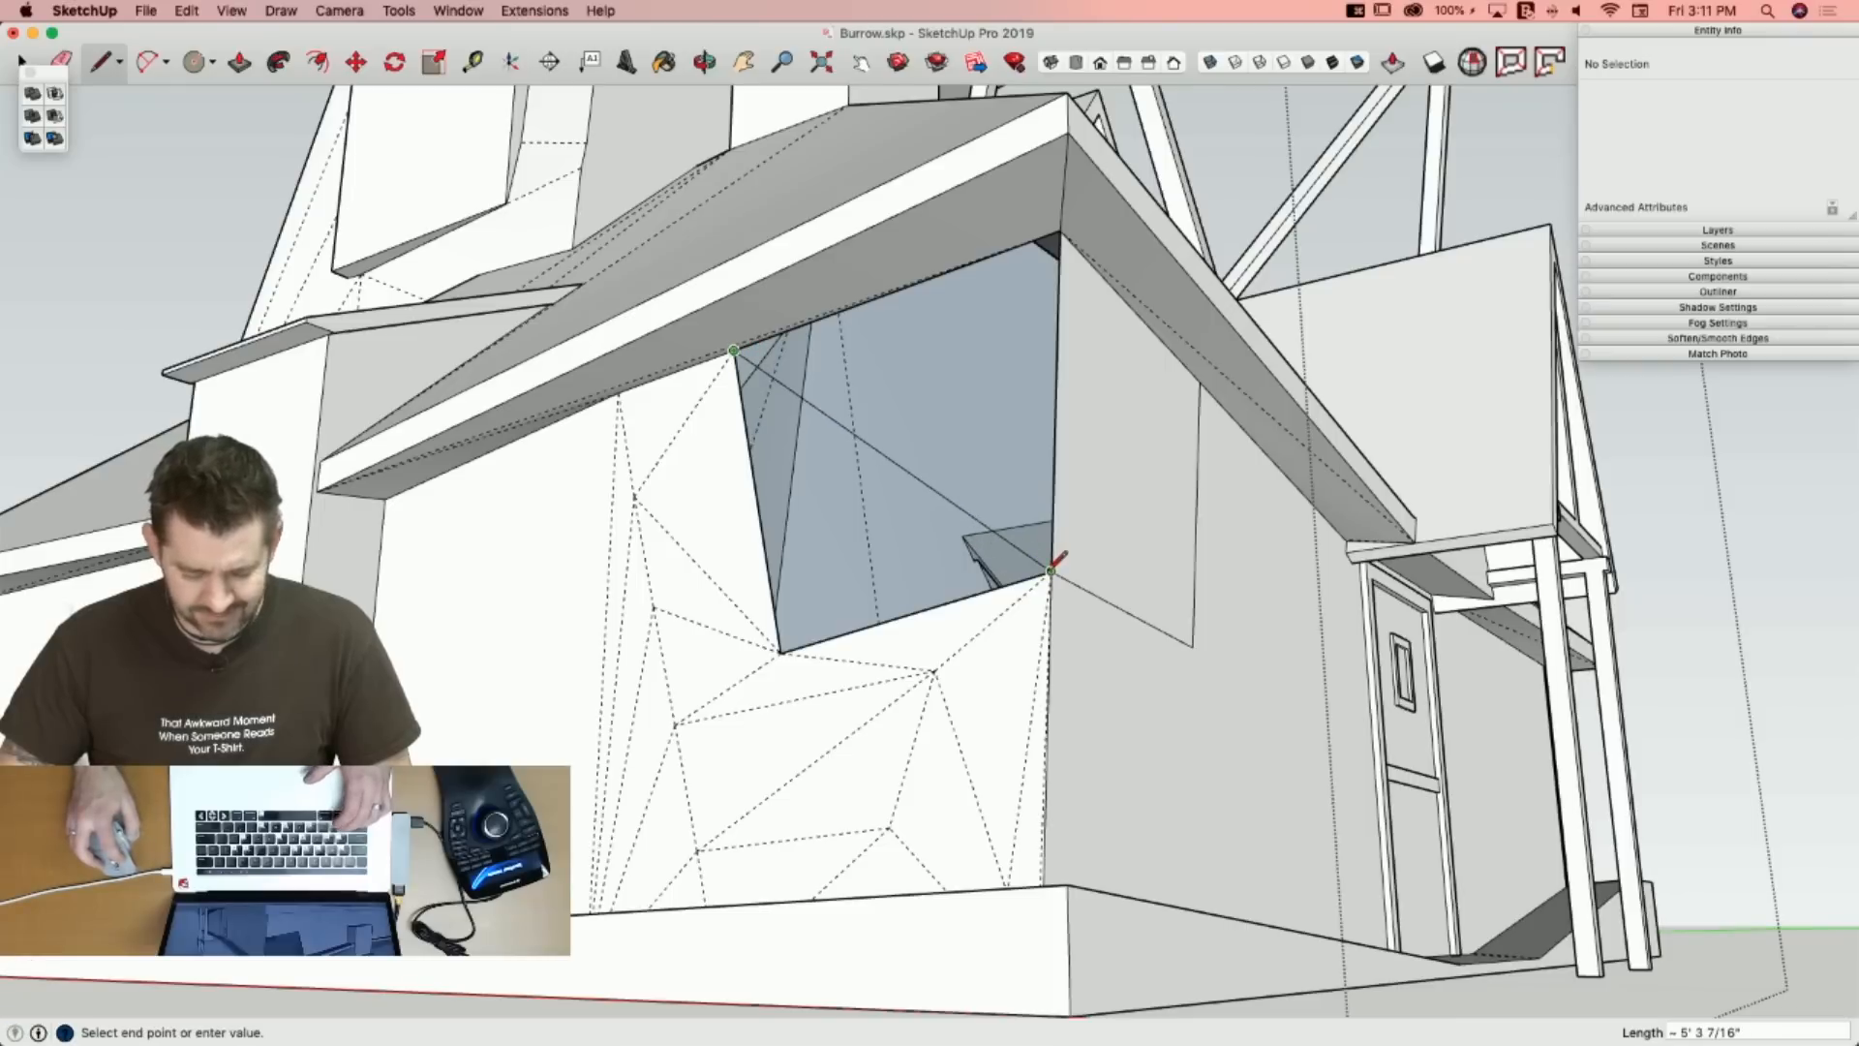
click(1051, 570)
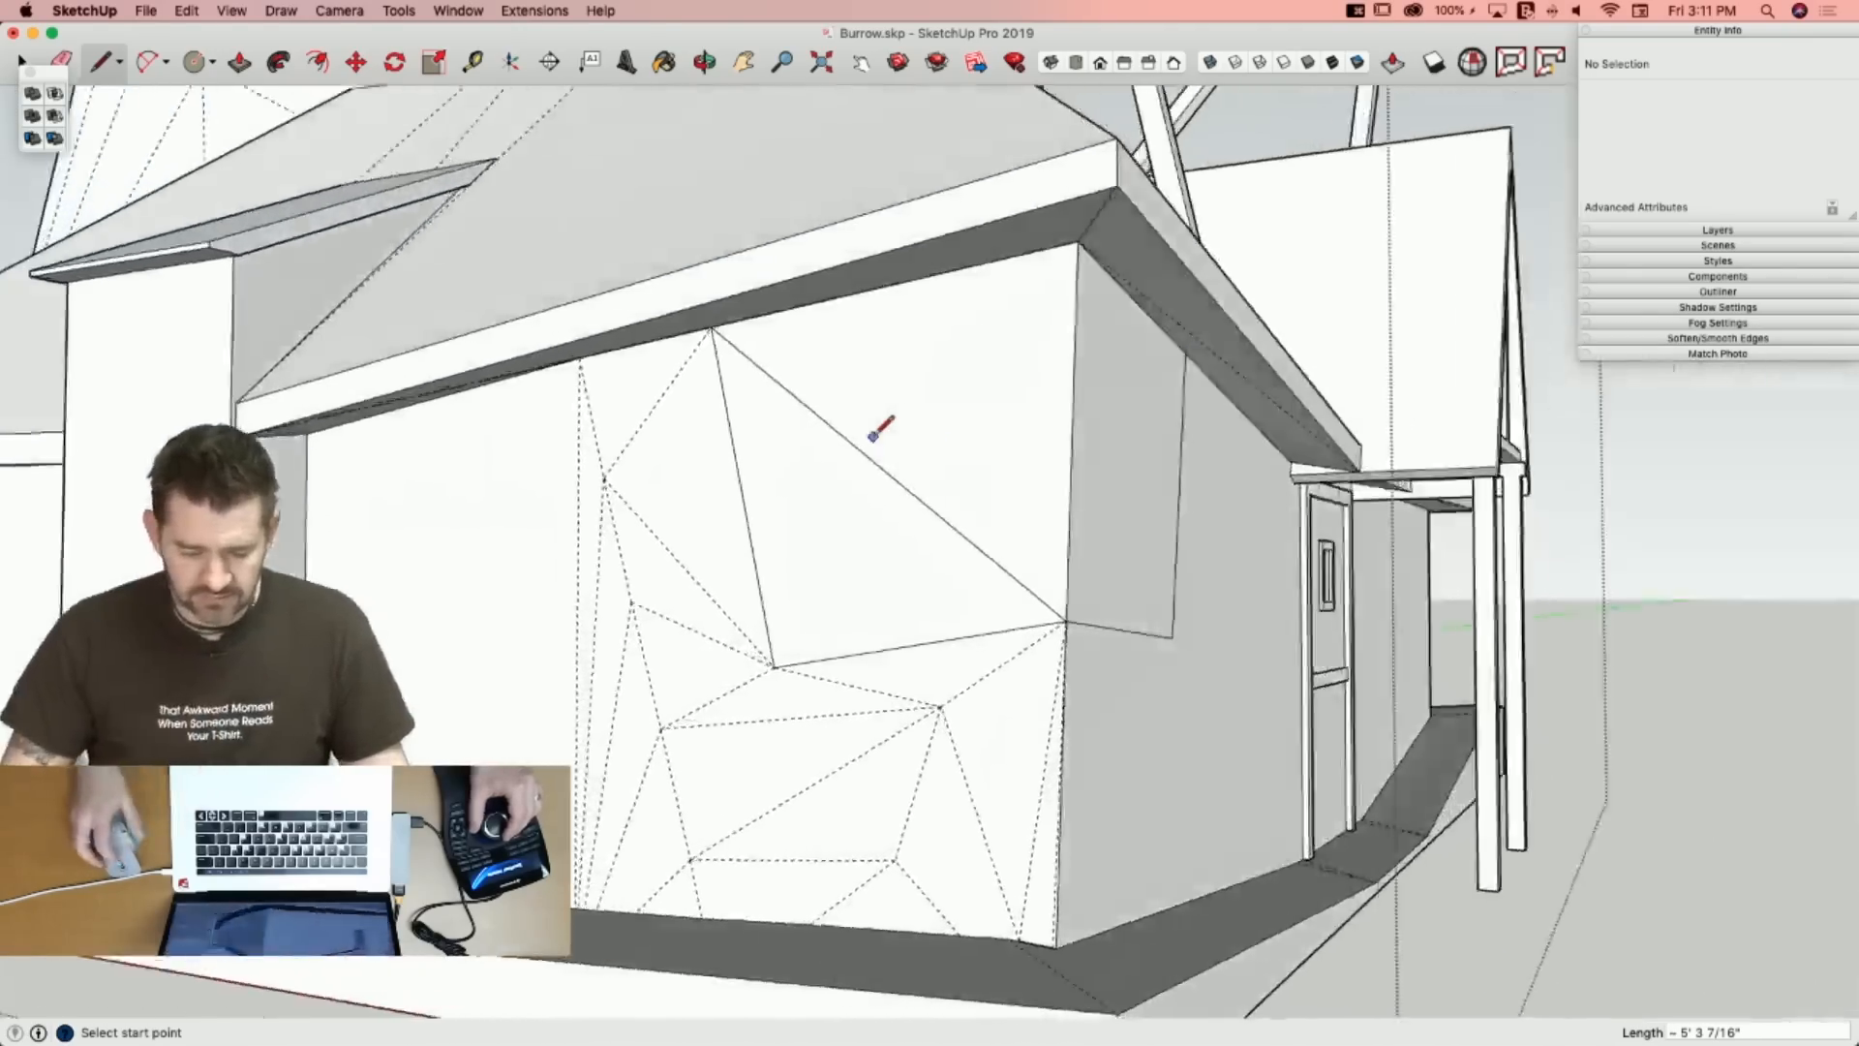
Try to make the two triangular corner faces planar and erase the diagonal between them, and undo the attempt.
key(space)
click(900, 468)
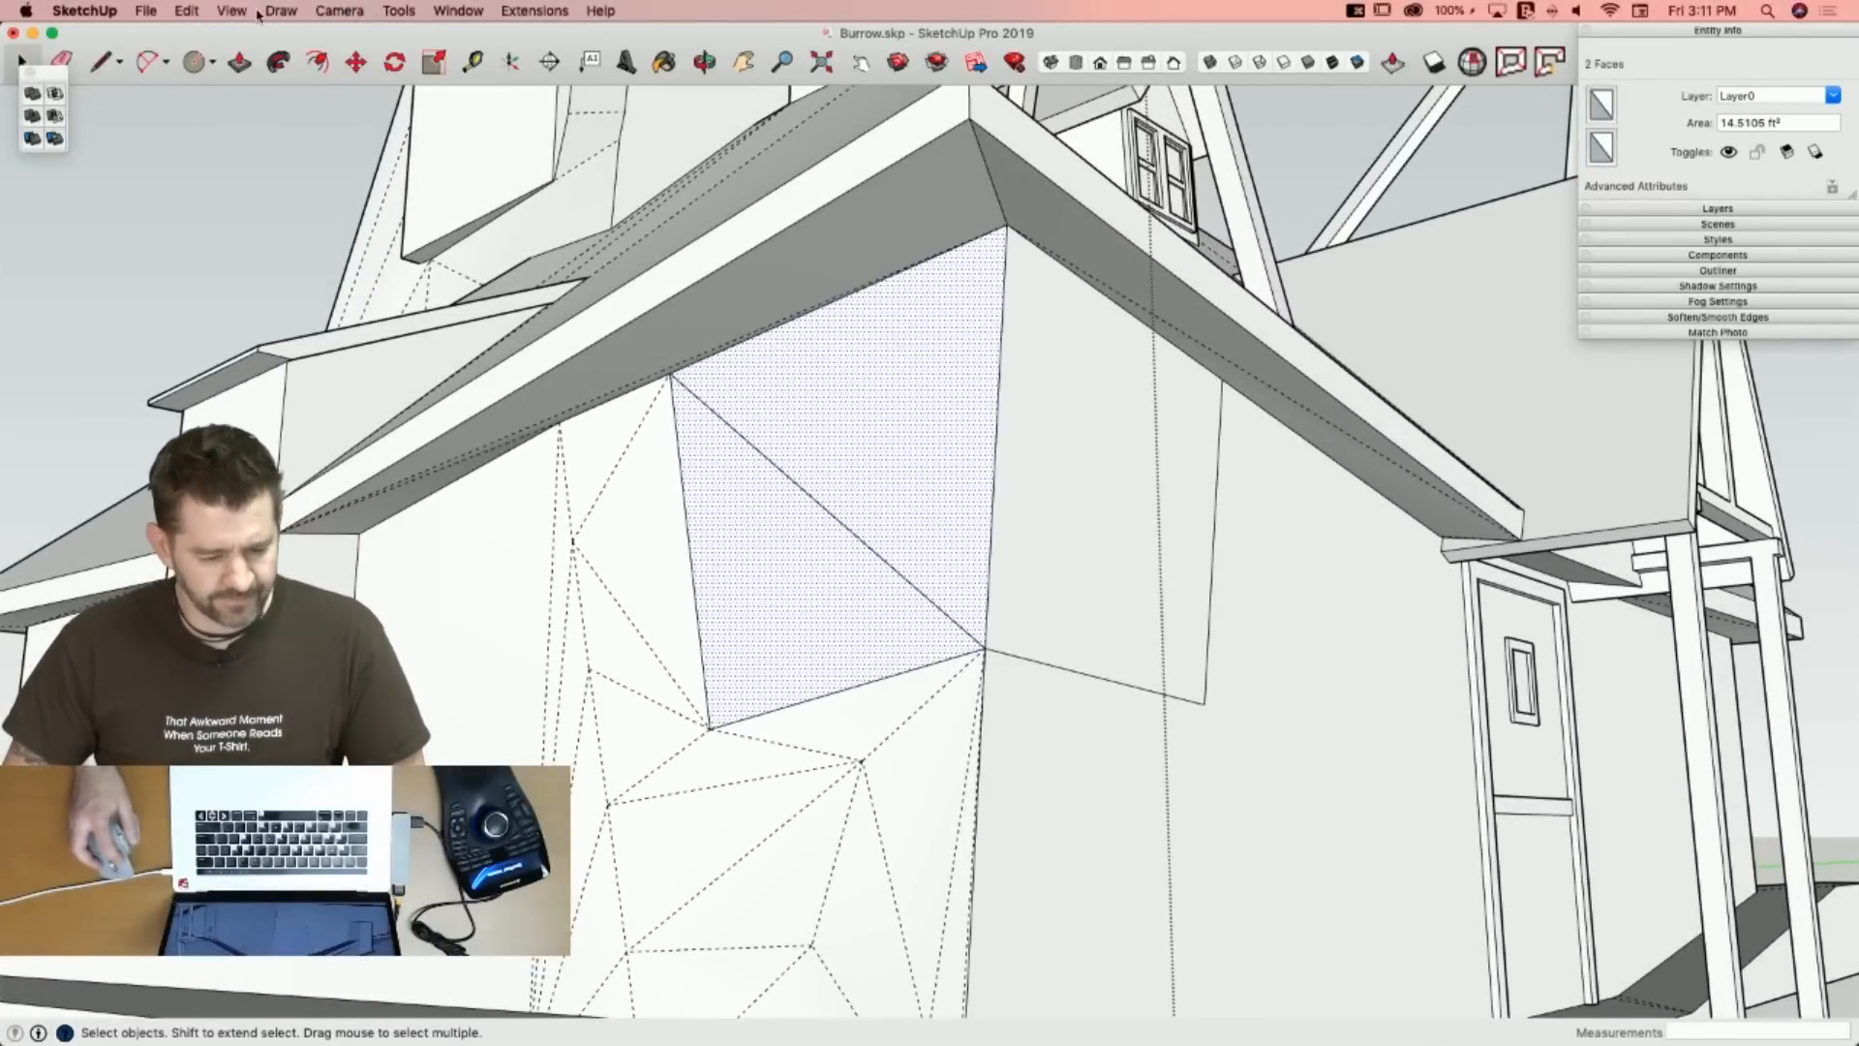
click(230, 10)
click(659, 39)
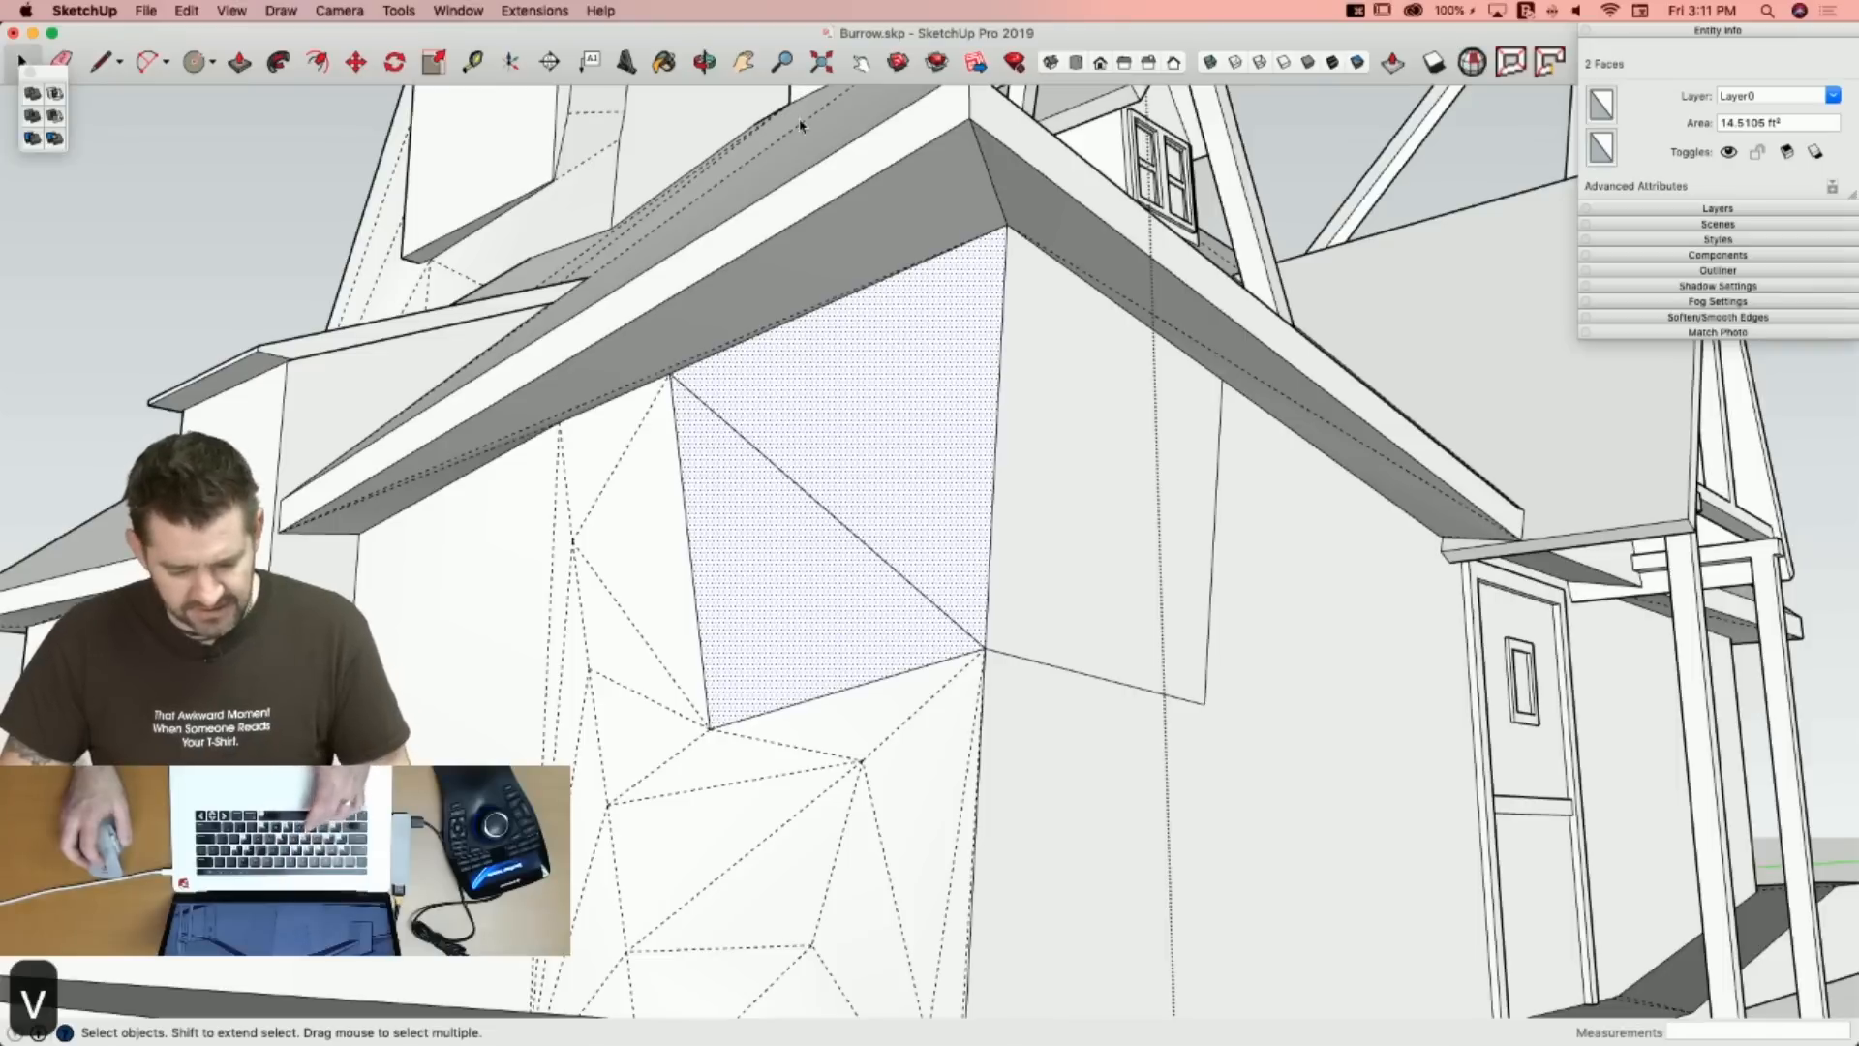
key(v)
click(401, 399)
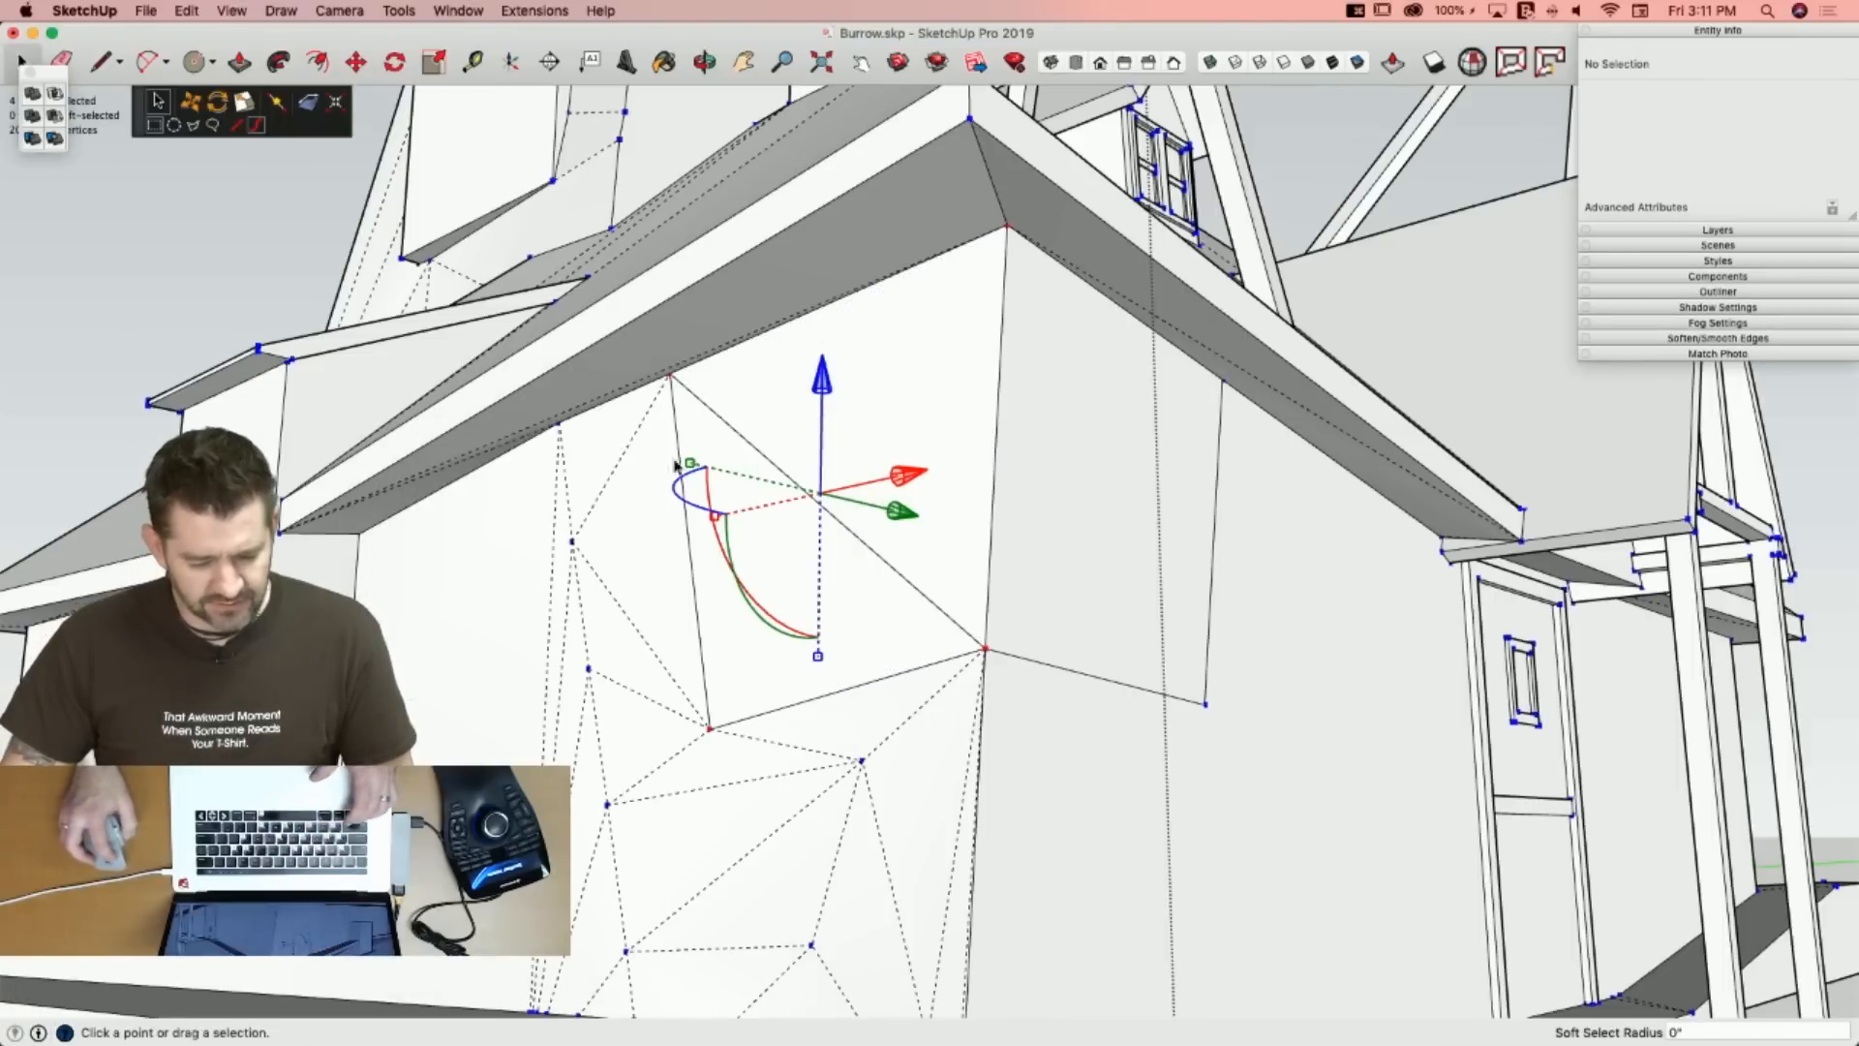
click(310, 104)
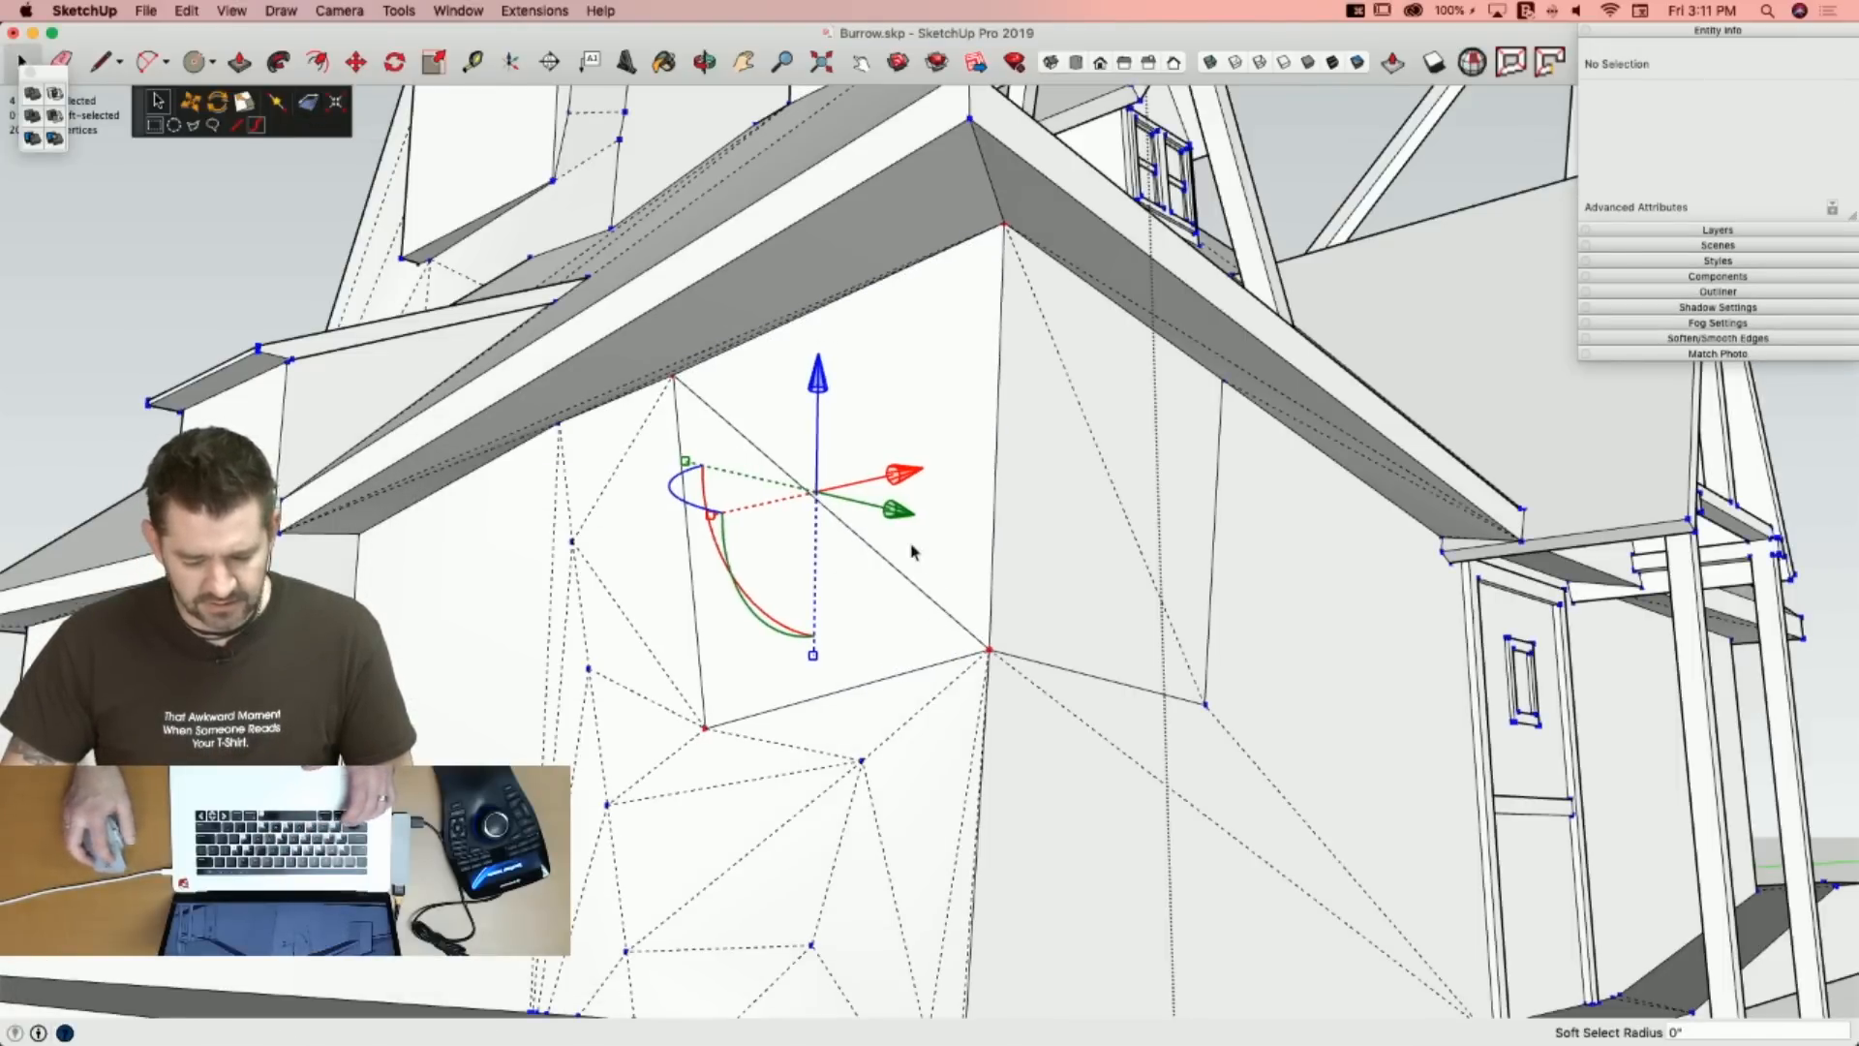
key(e)
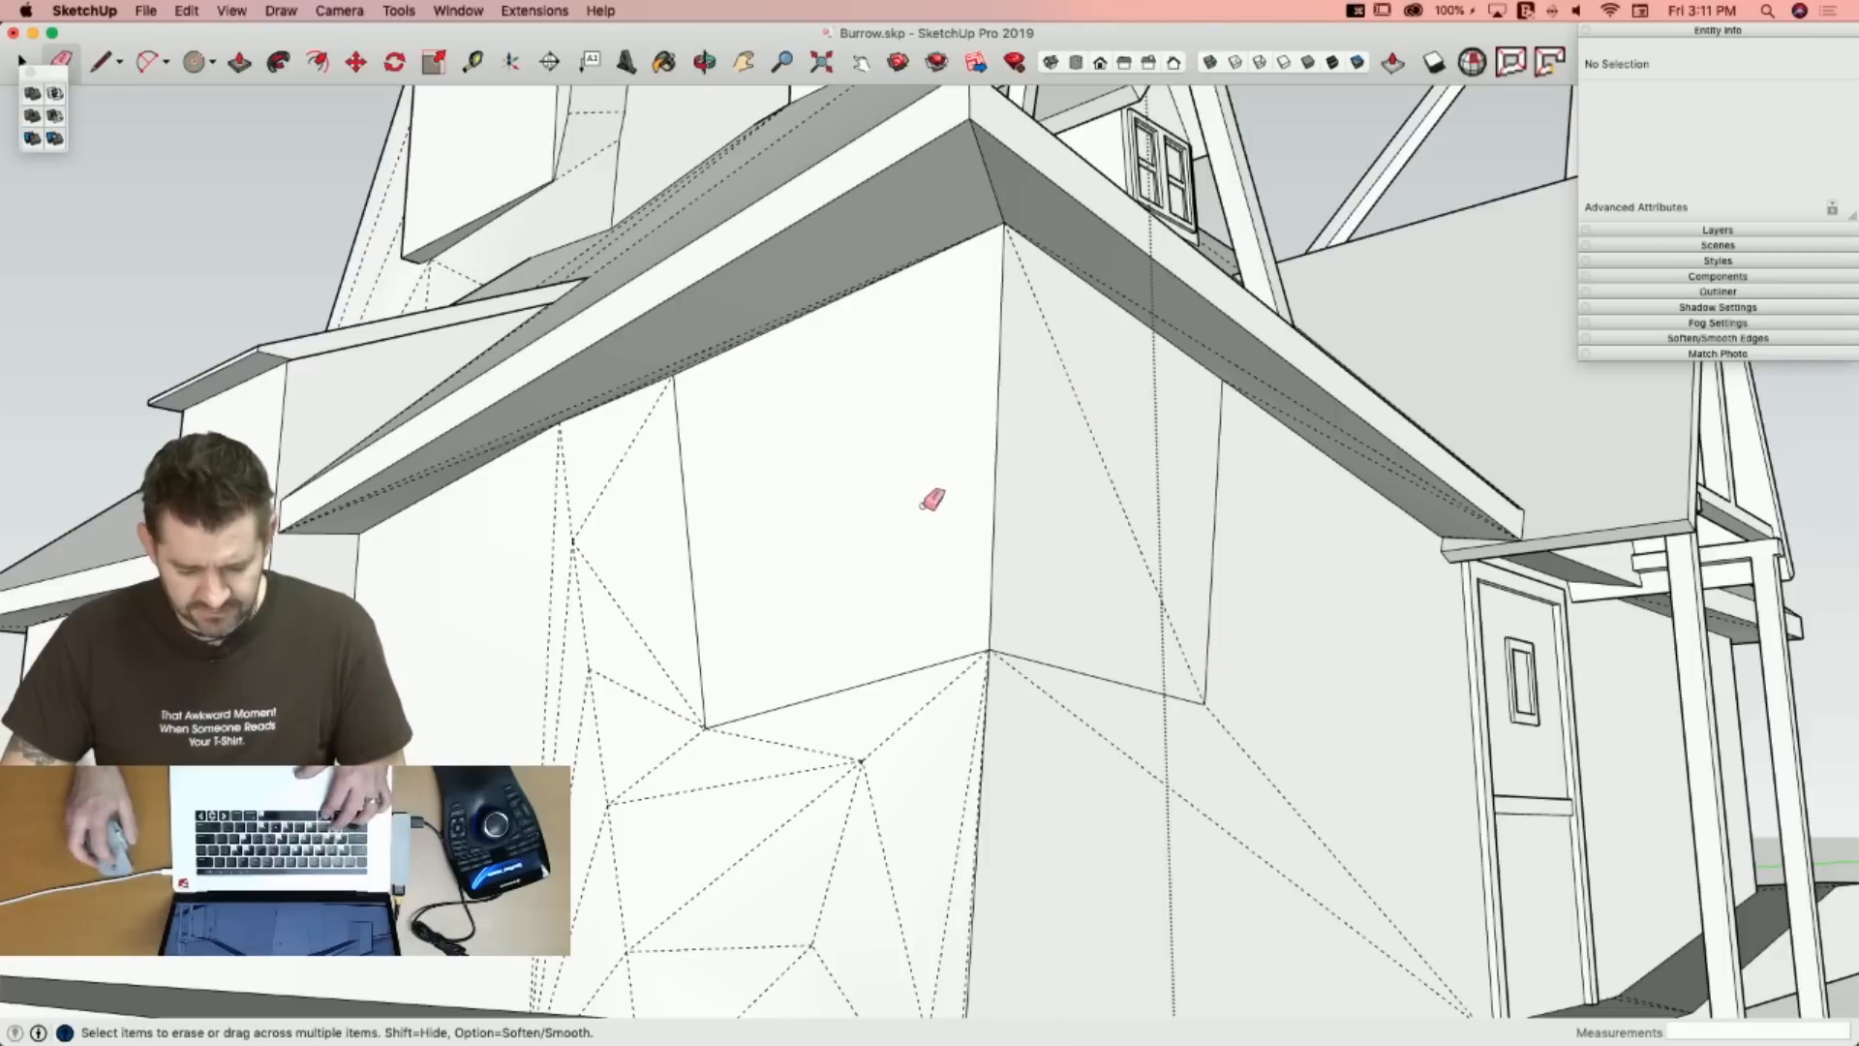
key(super+z)
key(super+z)
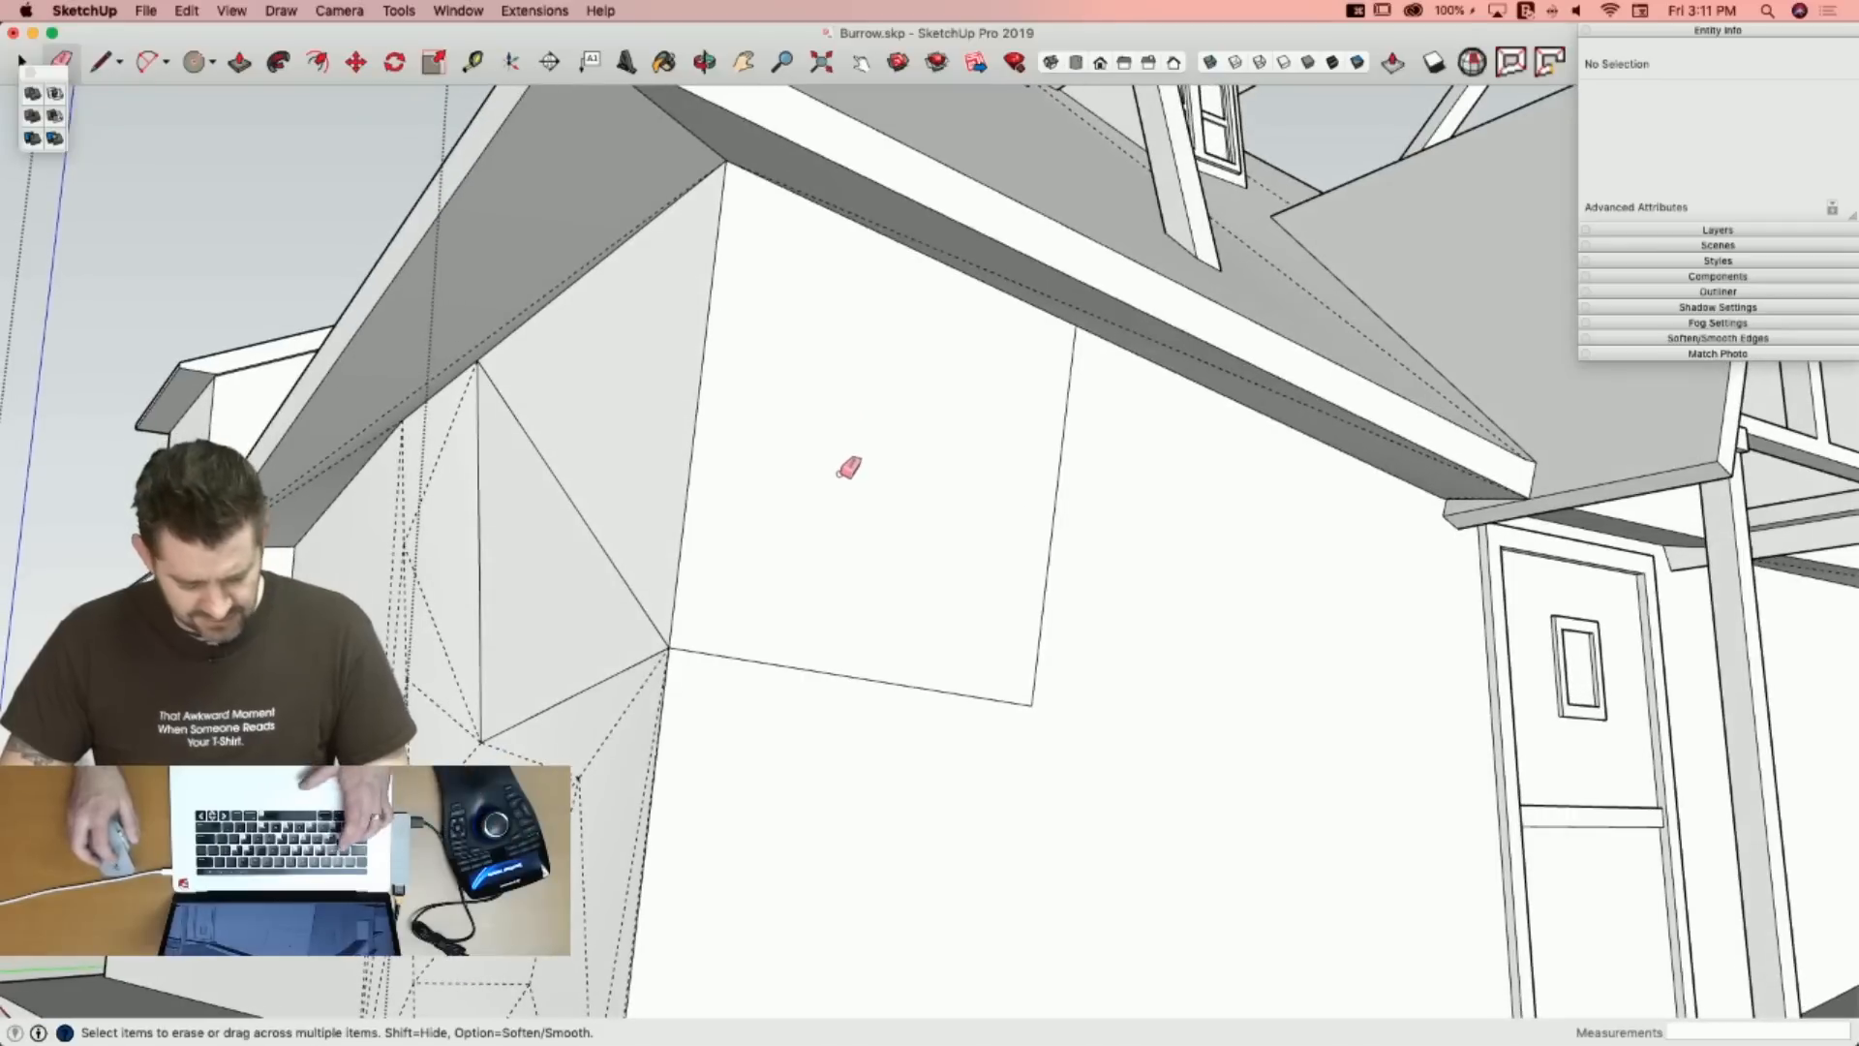
Offset the door-side window outline inward about 1 9/16" and split the inner face with a line from the upper to the lower edge.
key(f)
click(827, 368)
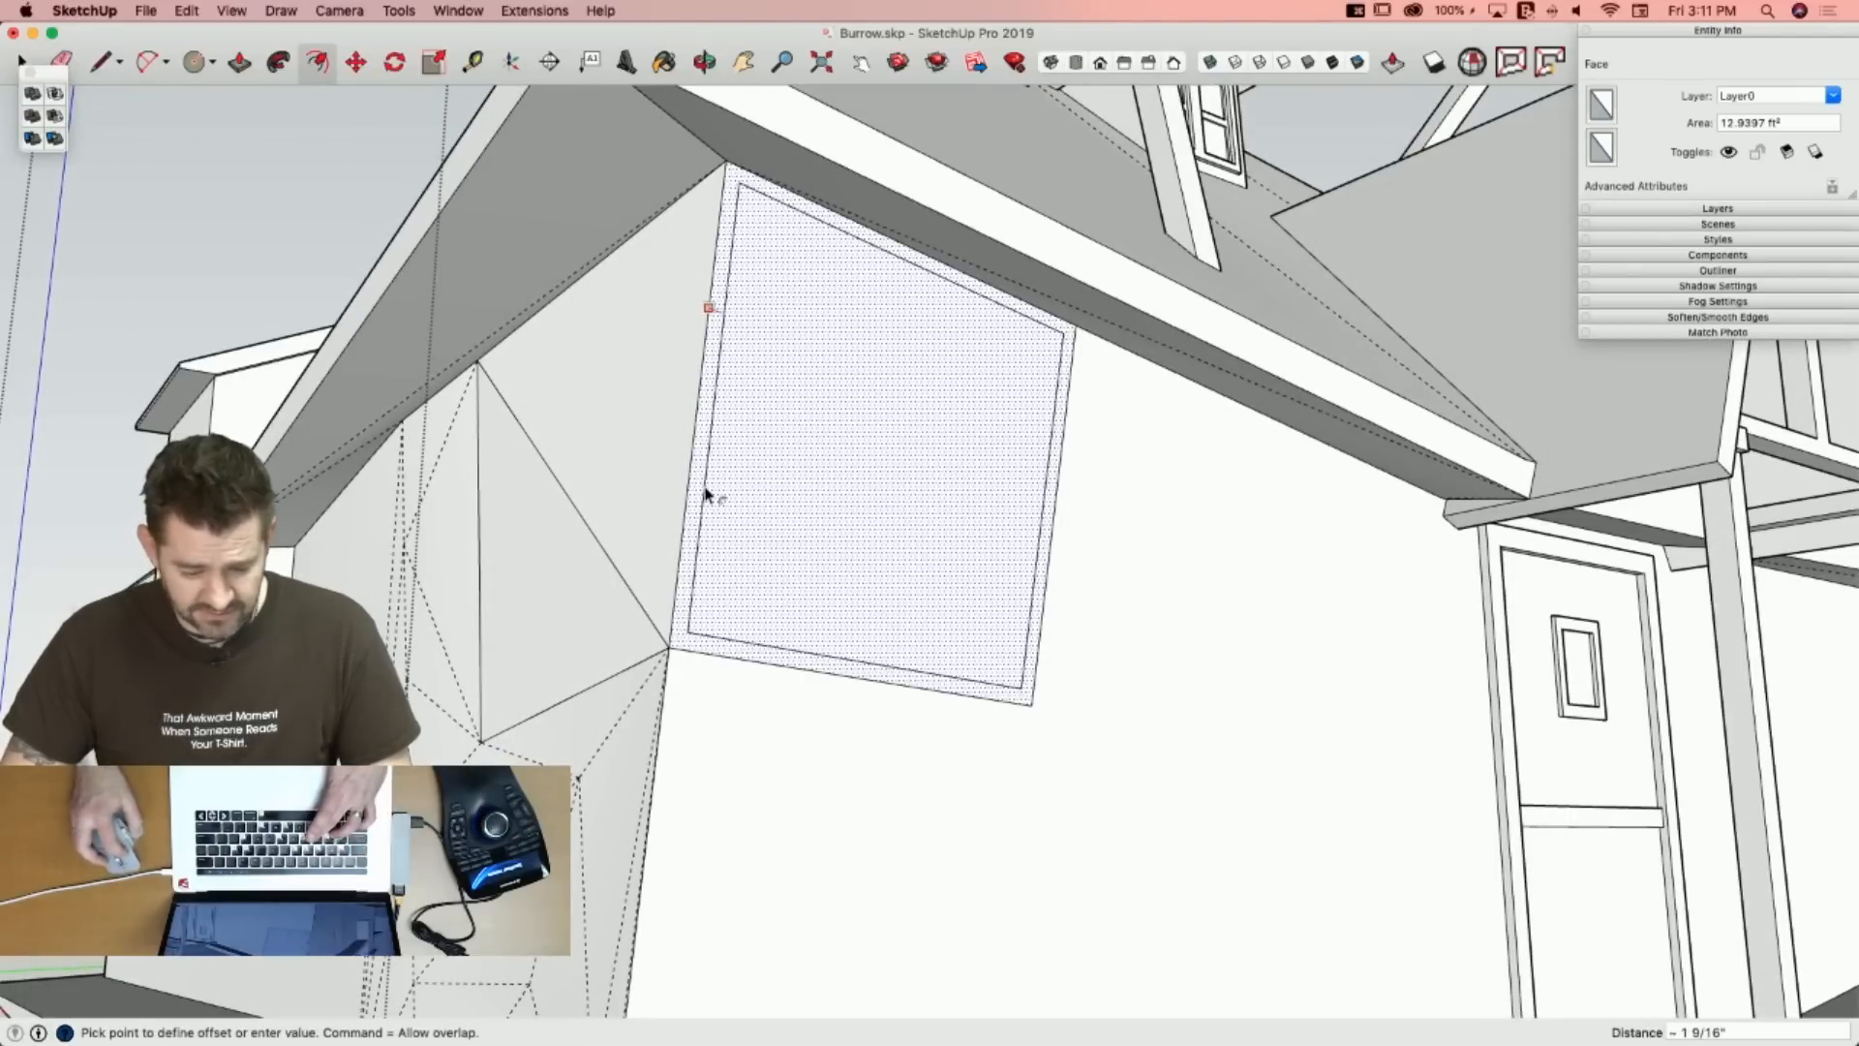
click(707, 492)
key(l)
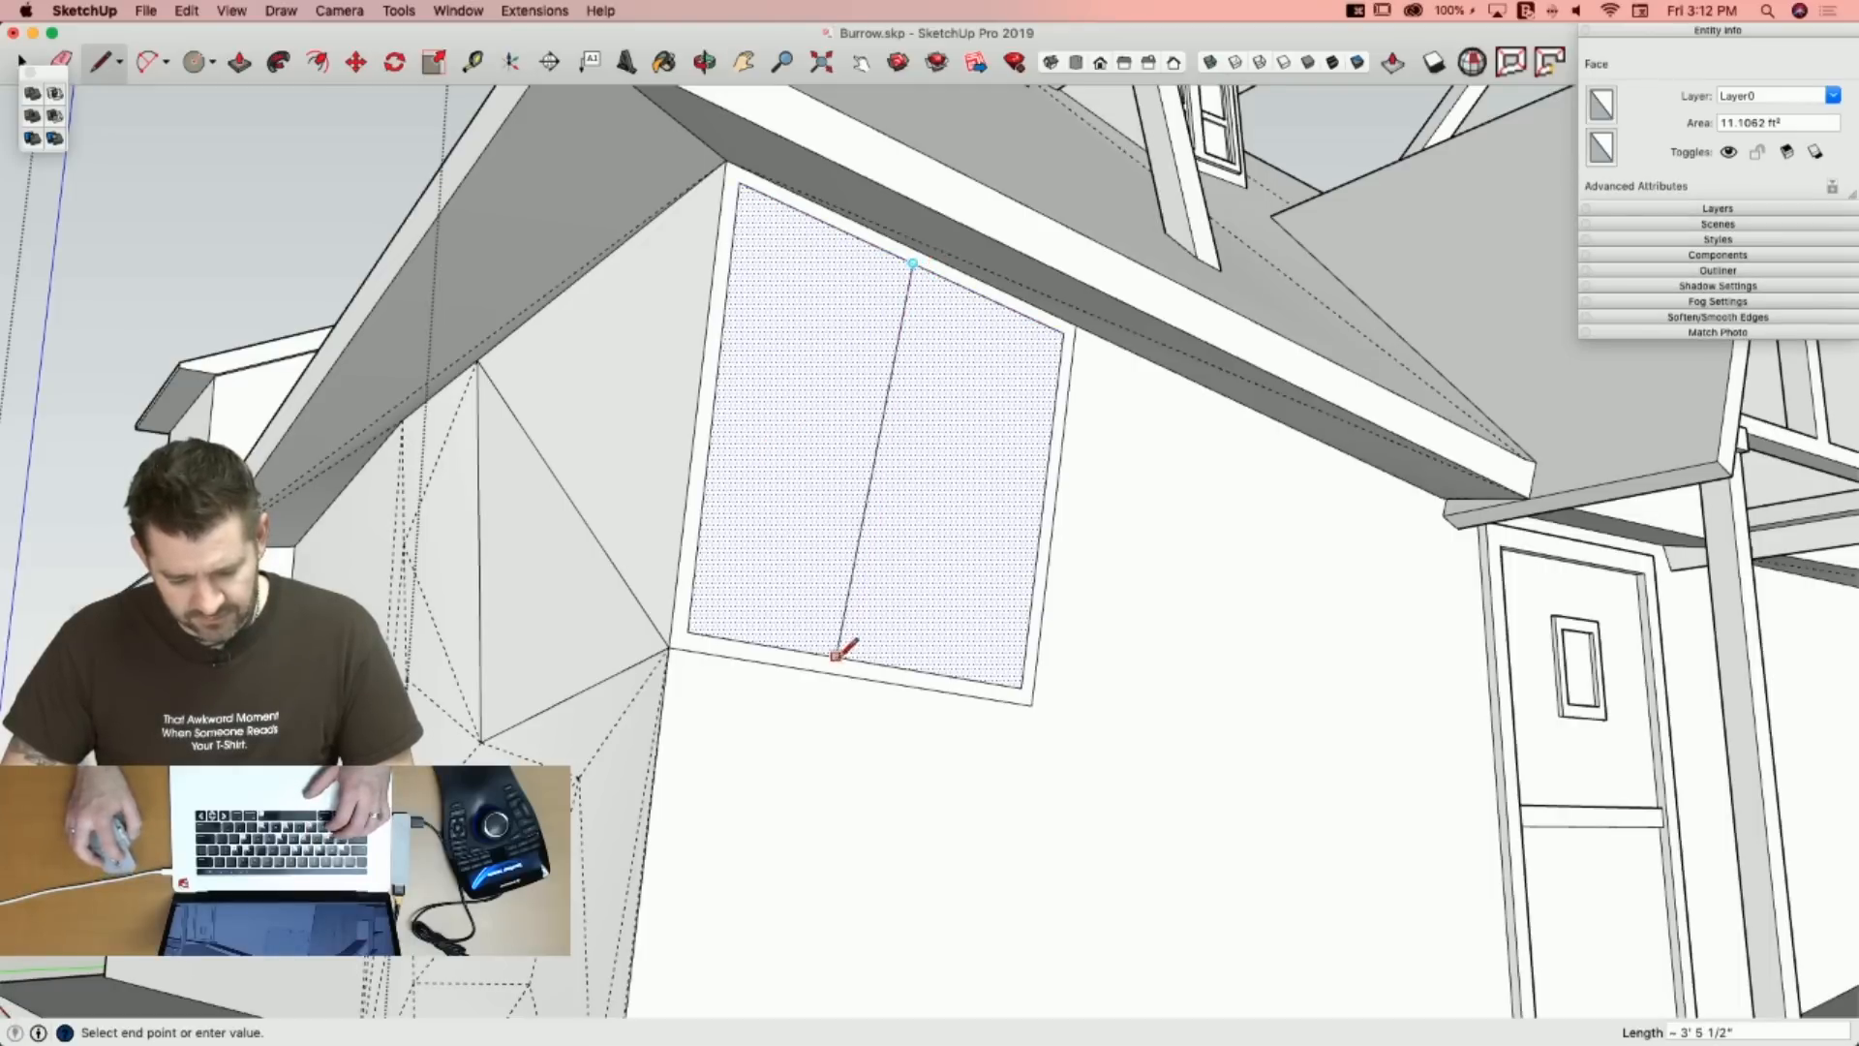
click(866, 662)
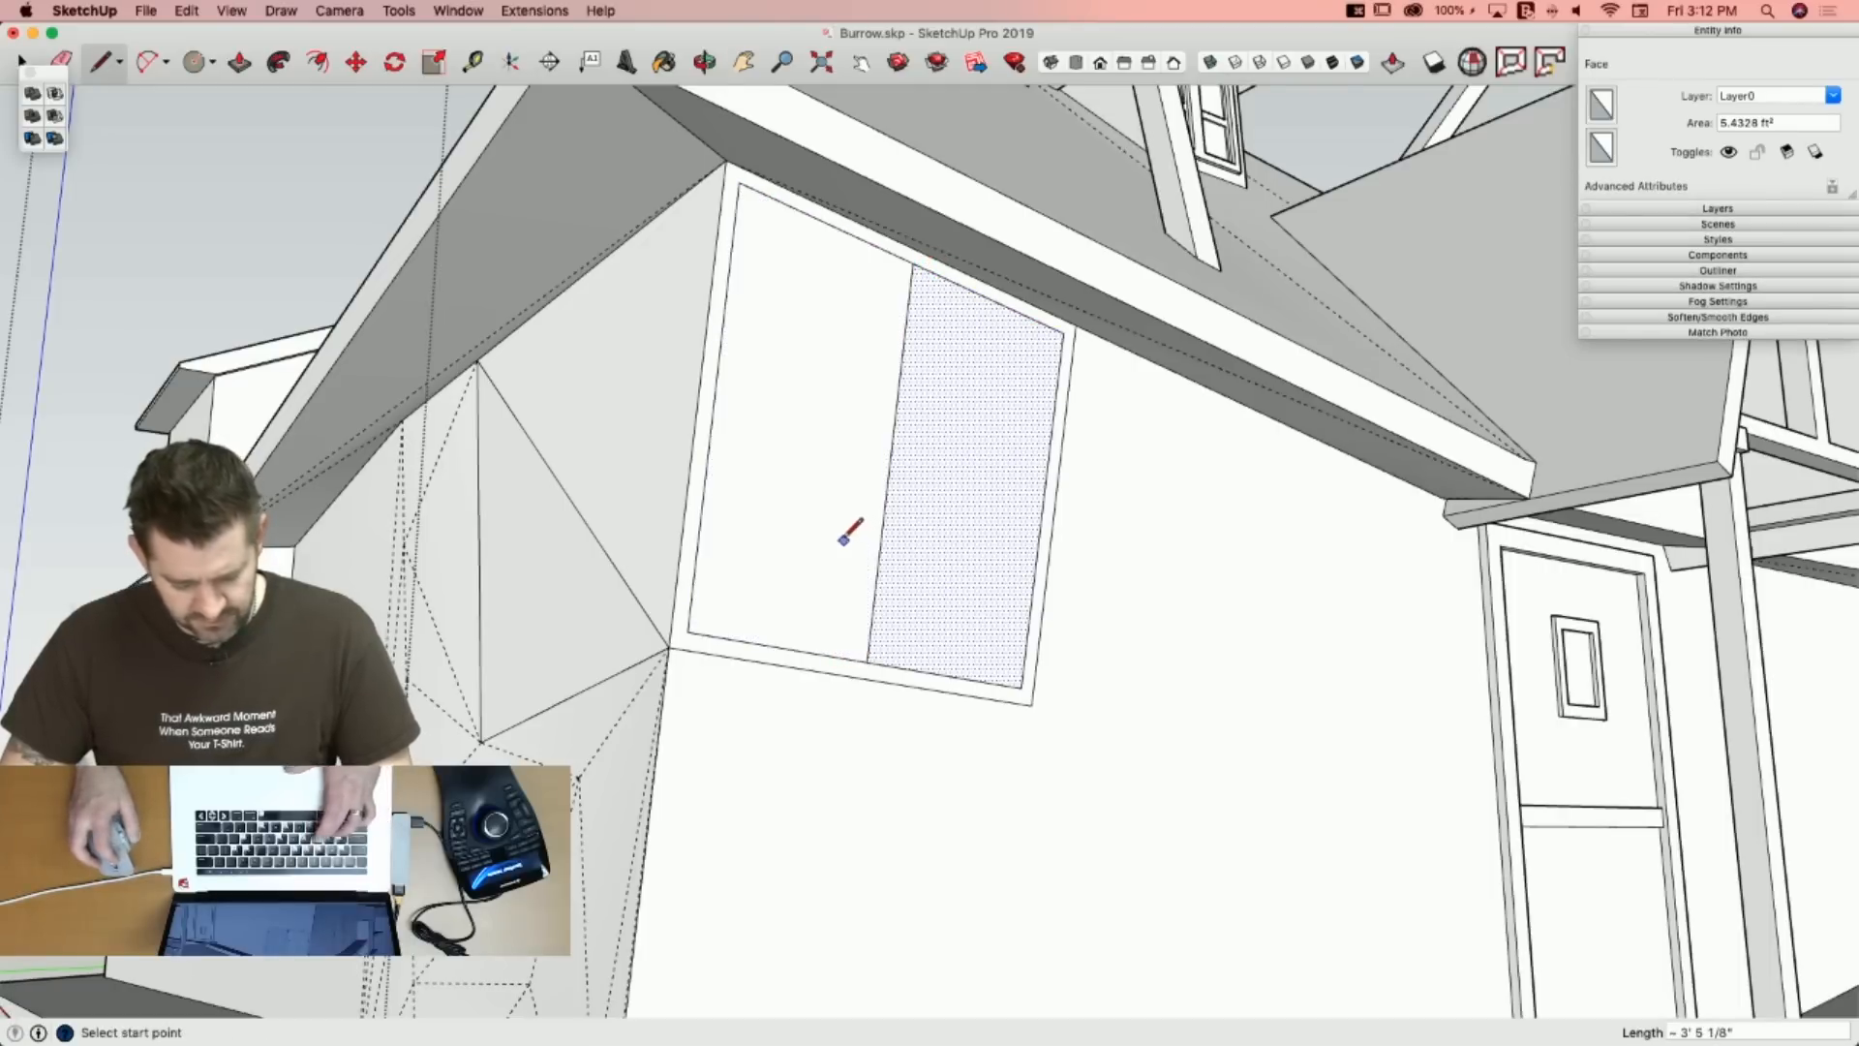
Offset both halves of the door-side window inward about 1 3/4" to outline the two panes.
key(f)
click(891, 435)
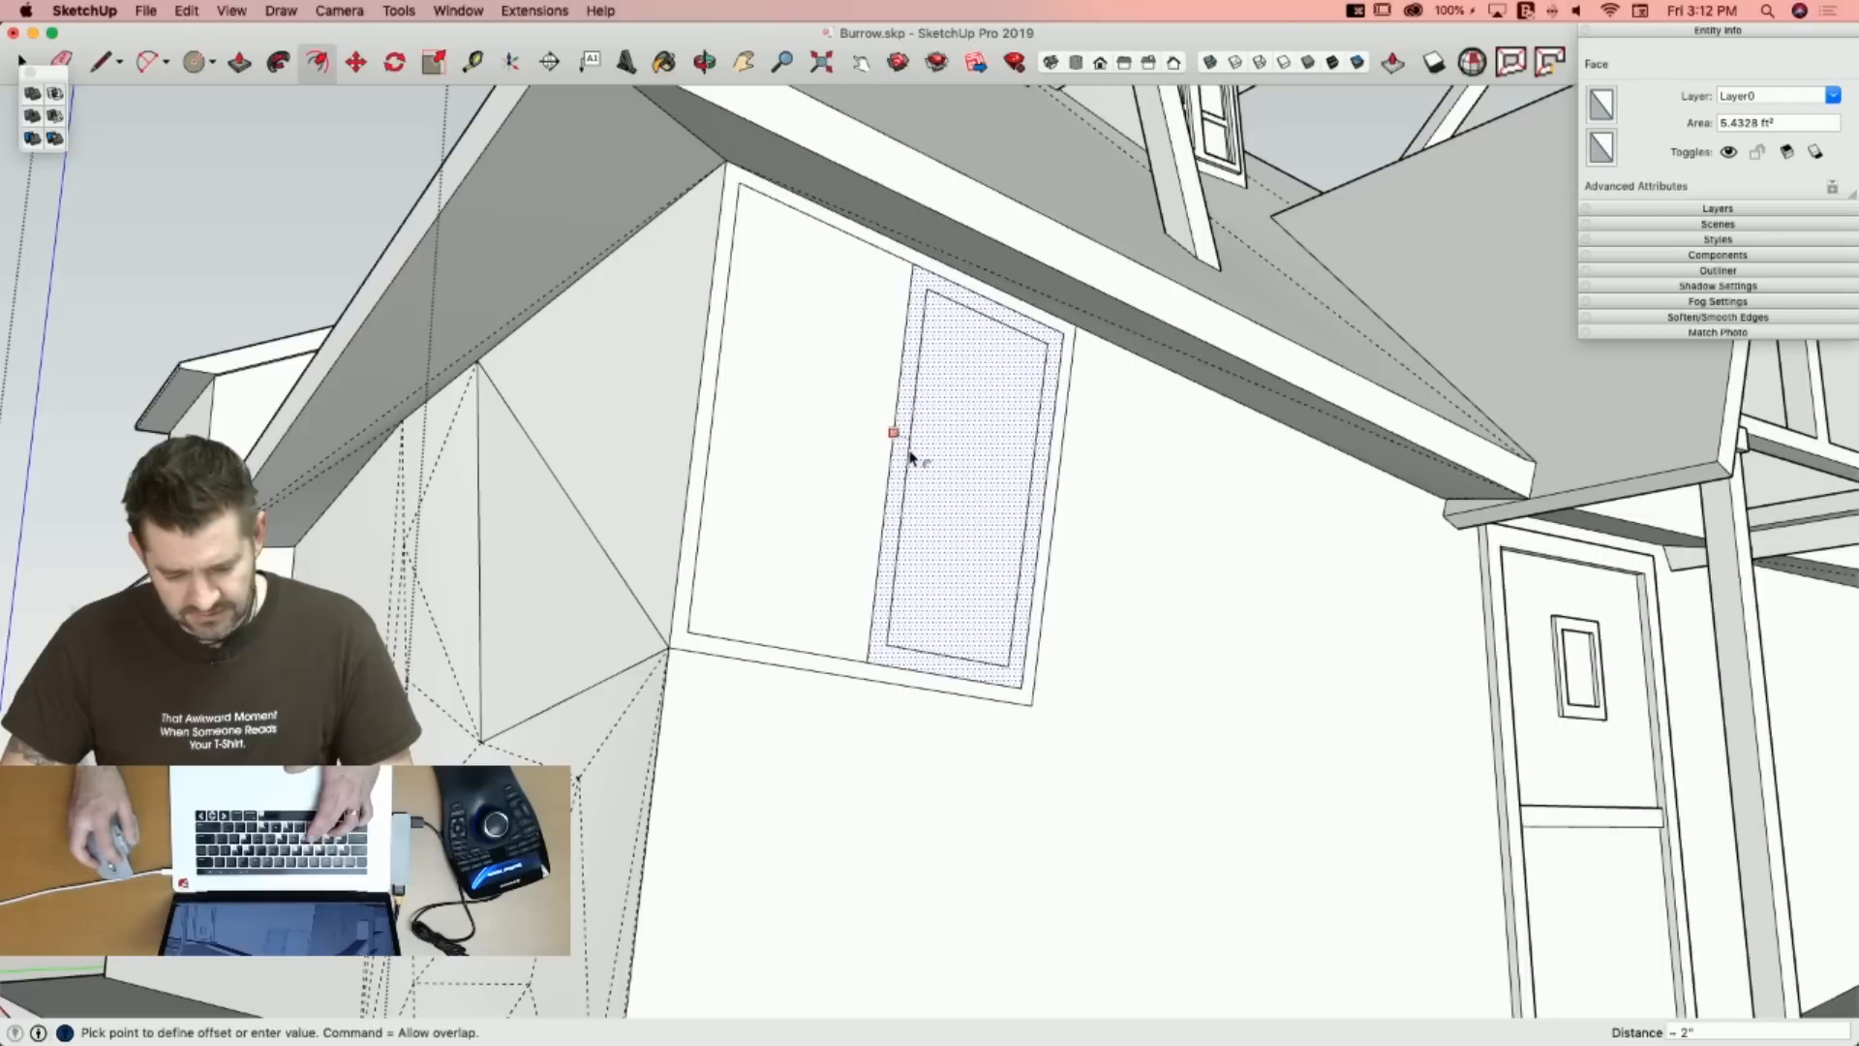
click(886, 455)
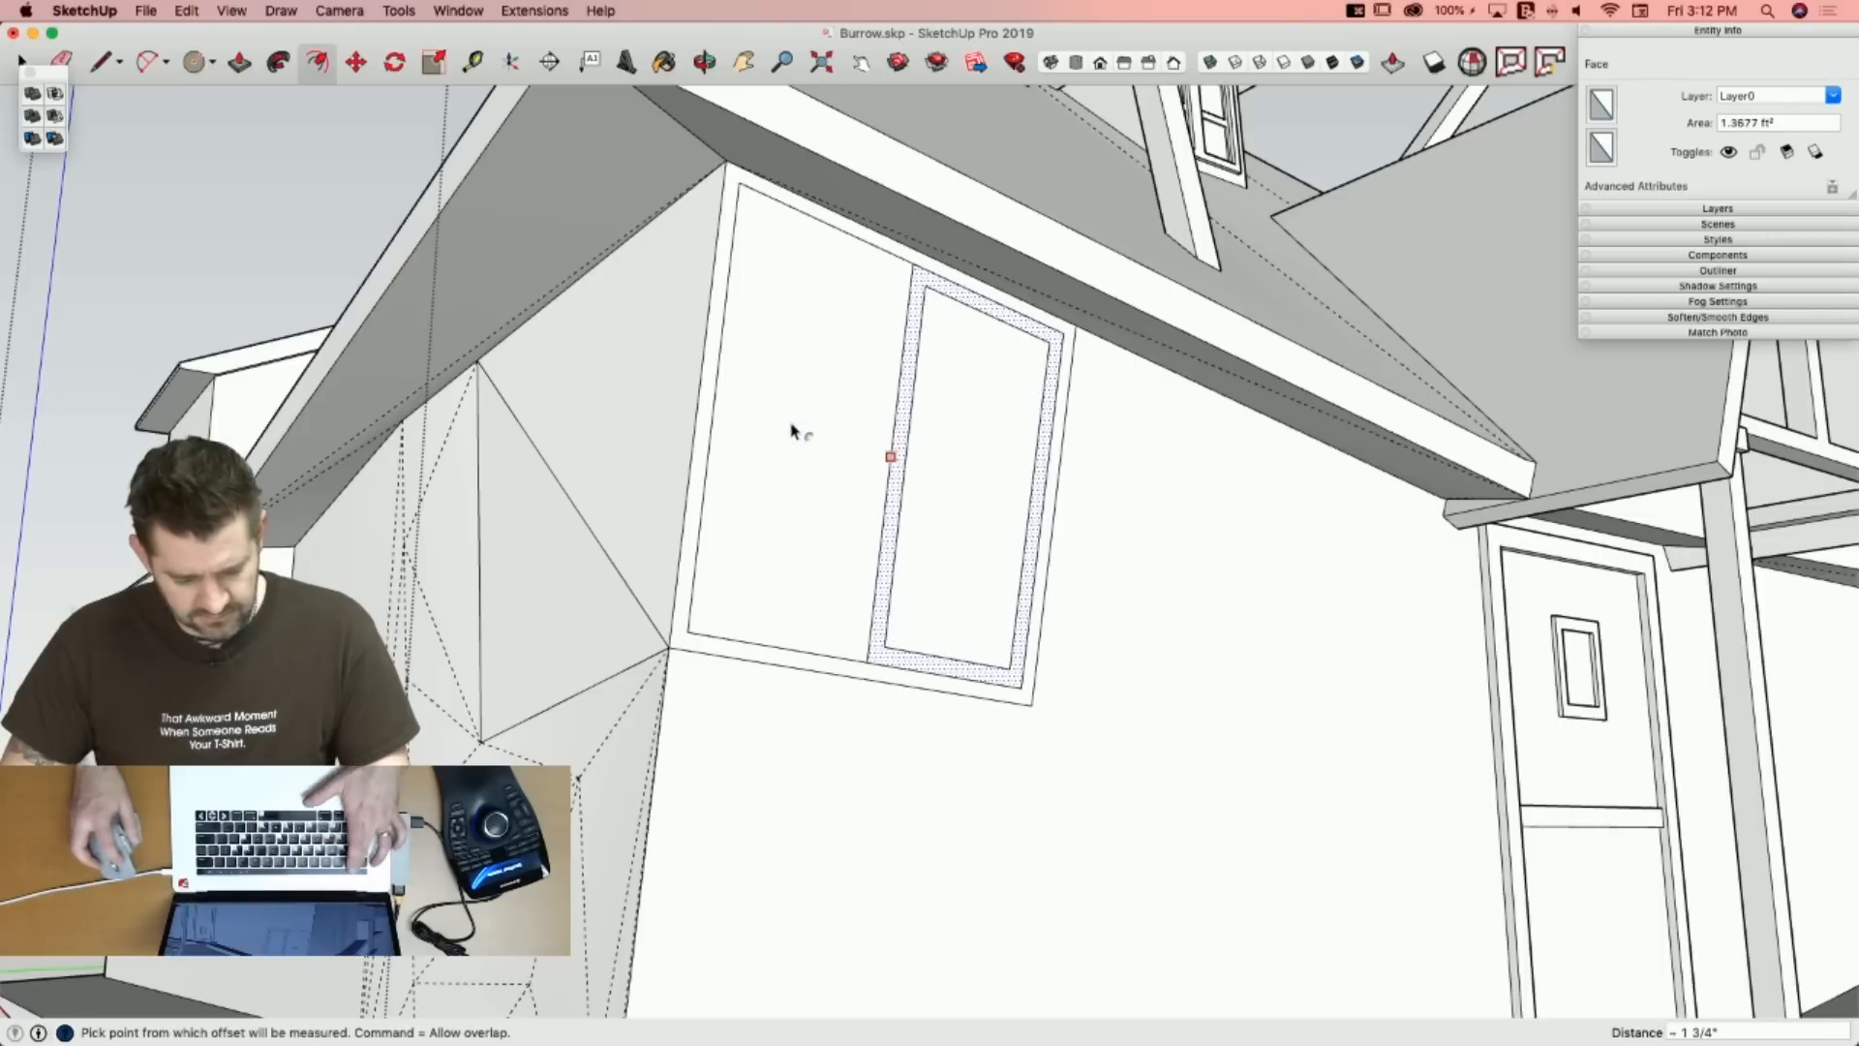
double_click(838, 420)
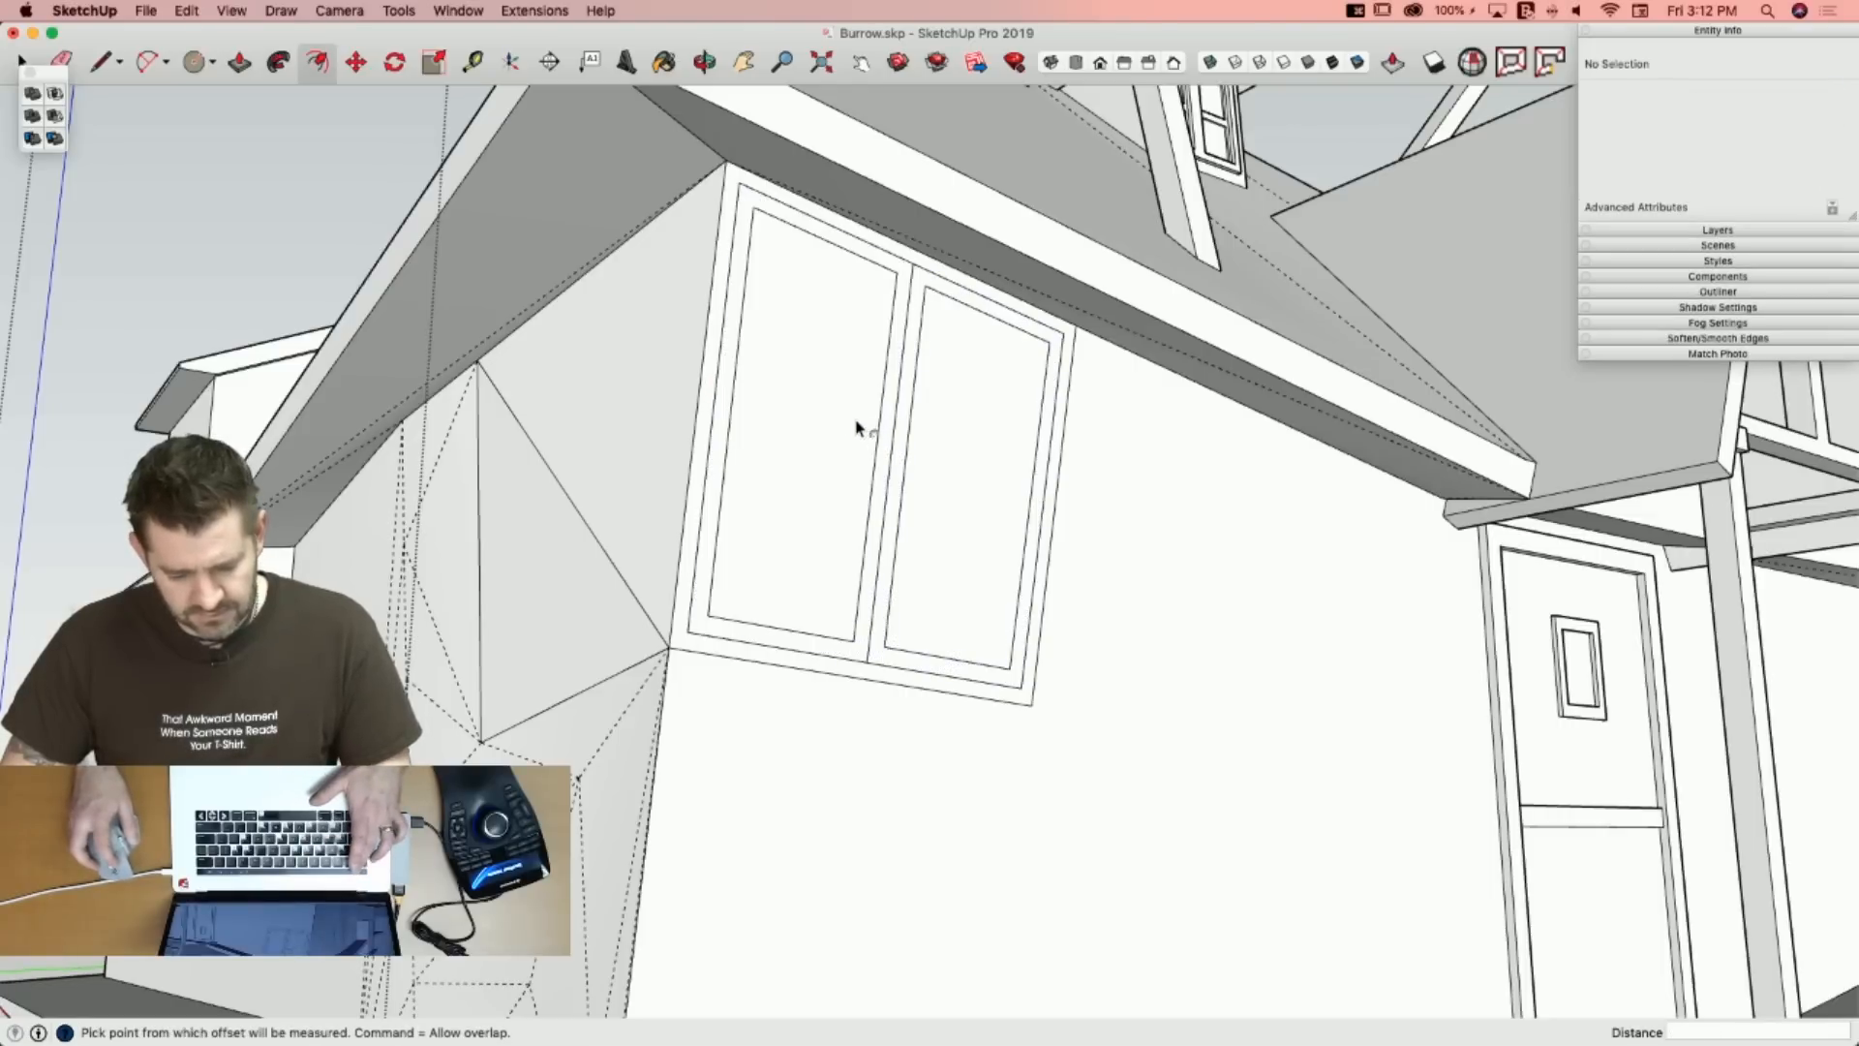
Compare the window with the reference drawings and erase the dividing line between its two panes.
key(space)
click(857, 426)
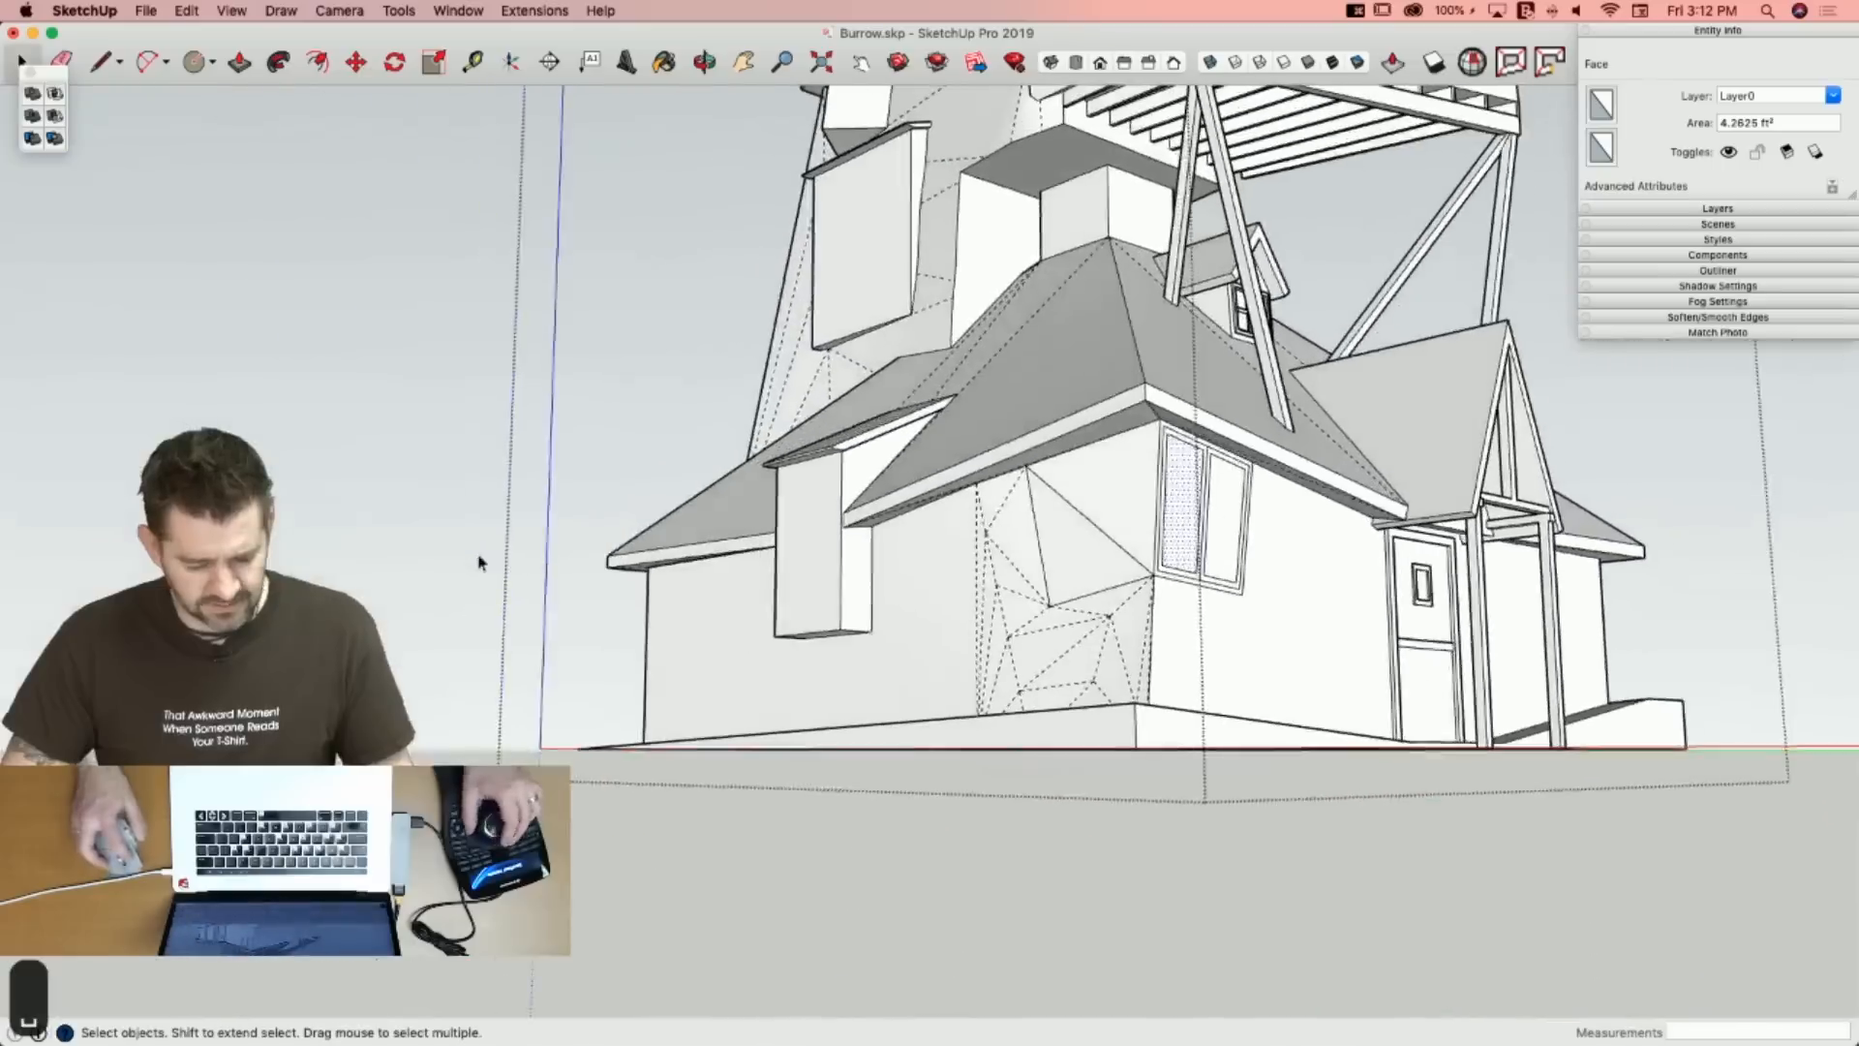
click(479, 562)
scroll(1259, 579, up, 8)
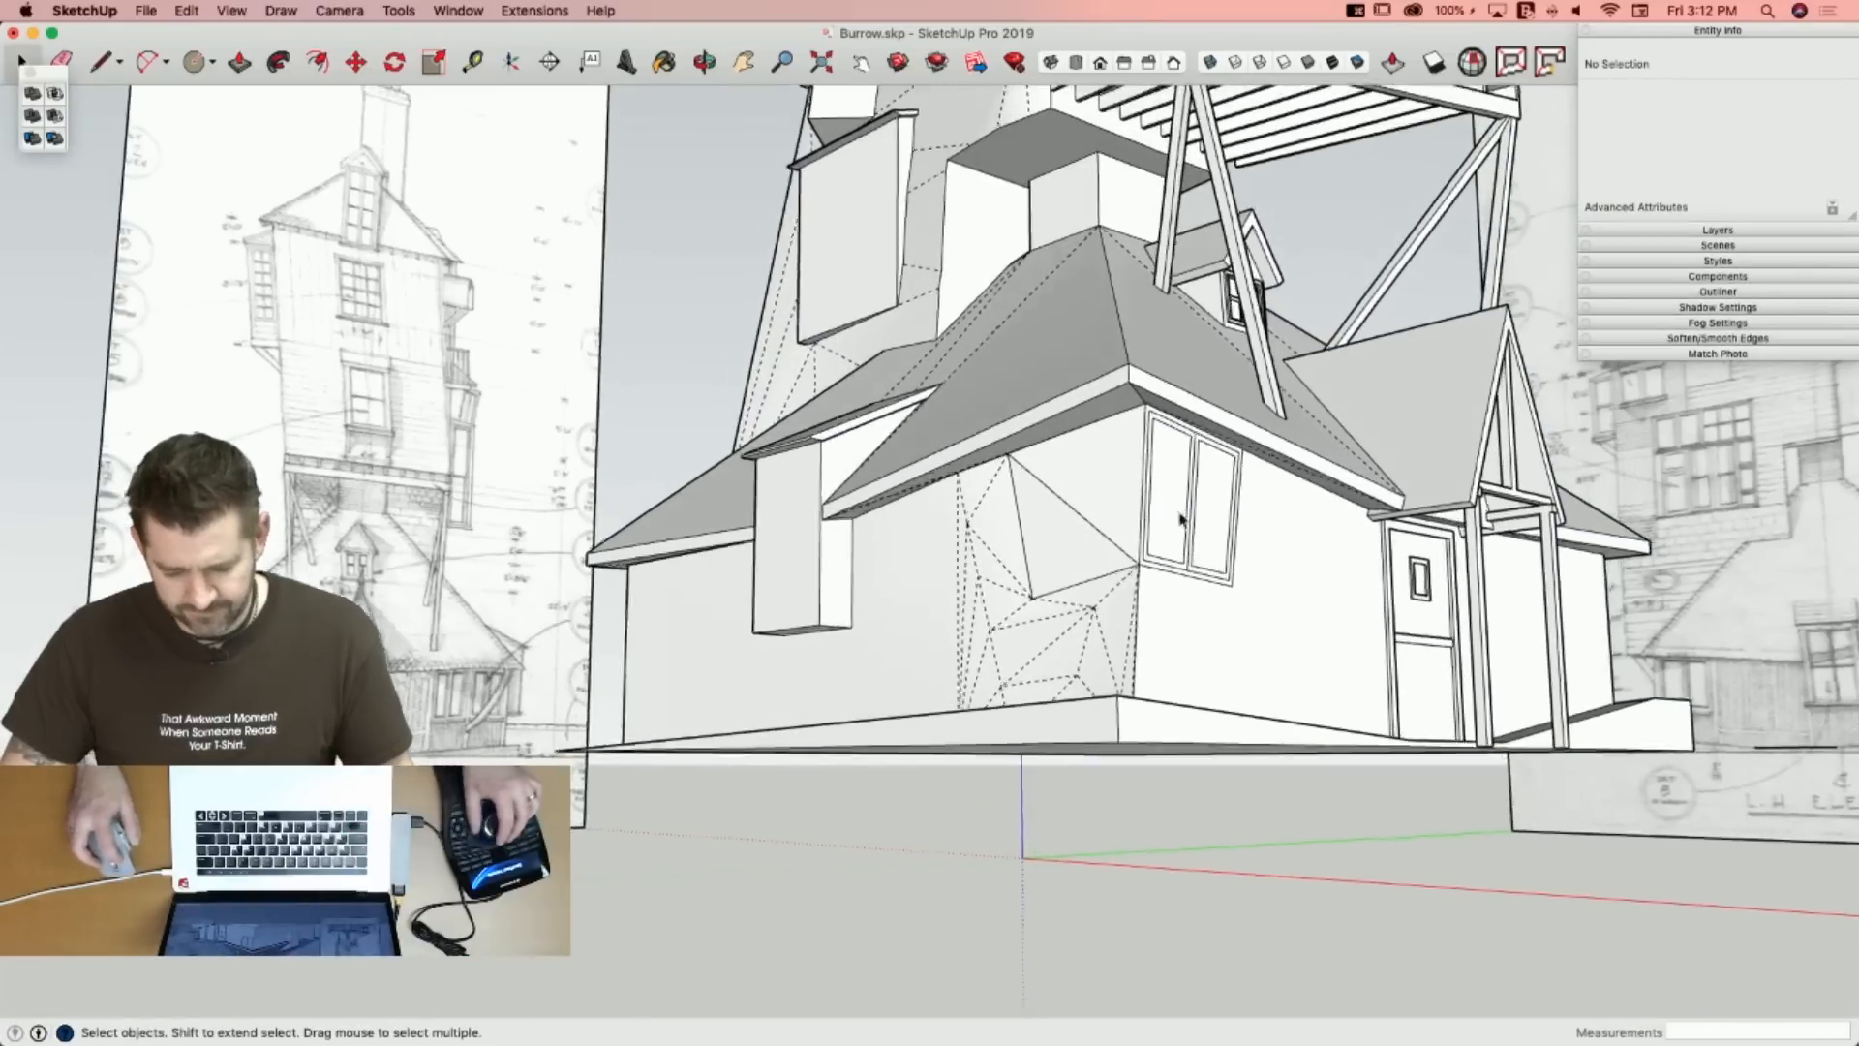
key(e)
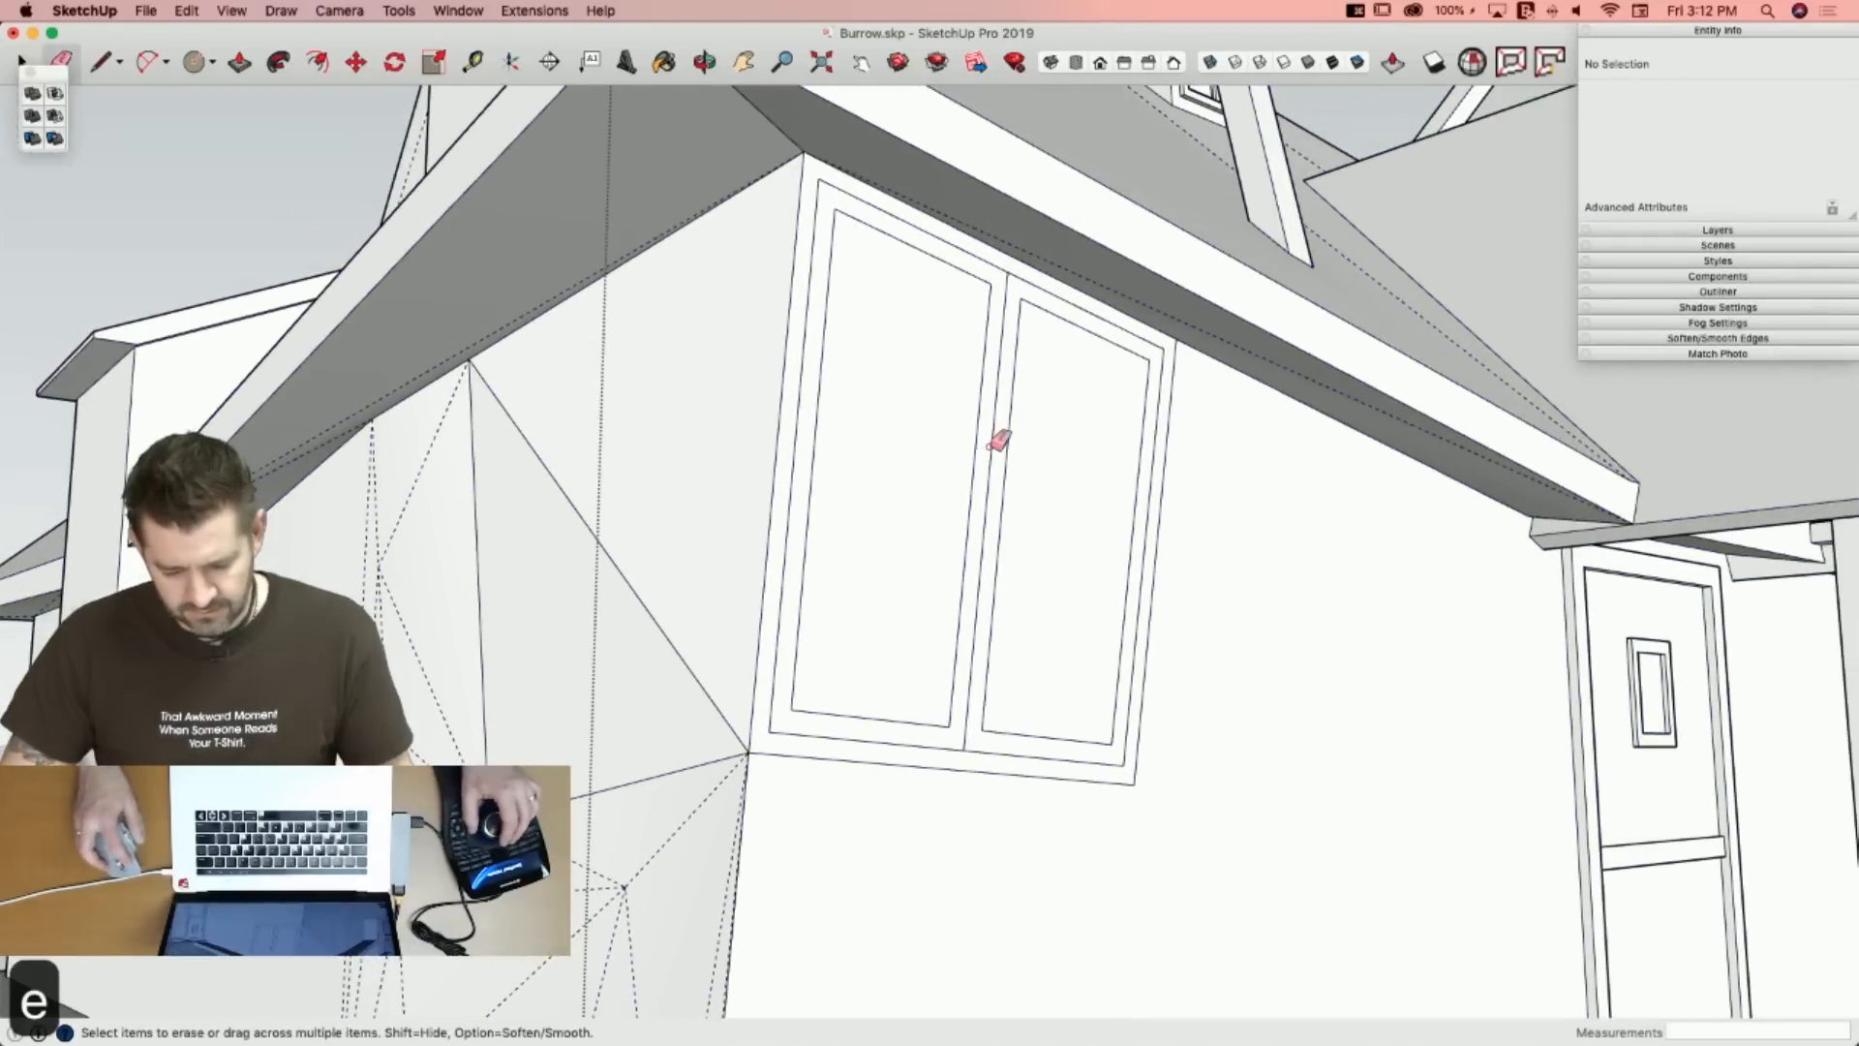
Pull the outer frame of the door-side window out 11/16" and recess its two glass panes with Push/Pull.
key(p)
click(822, 751)
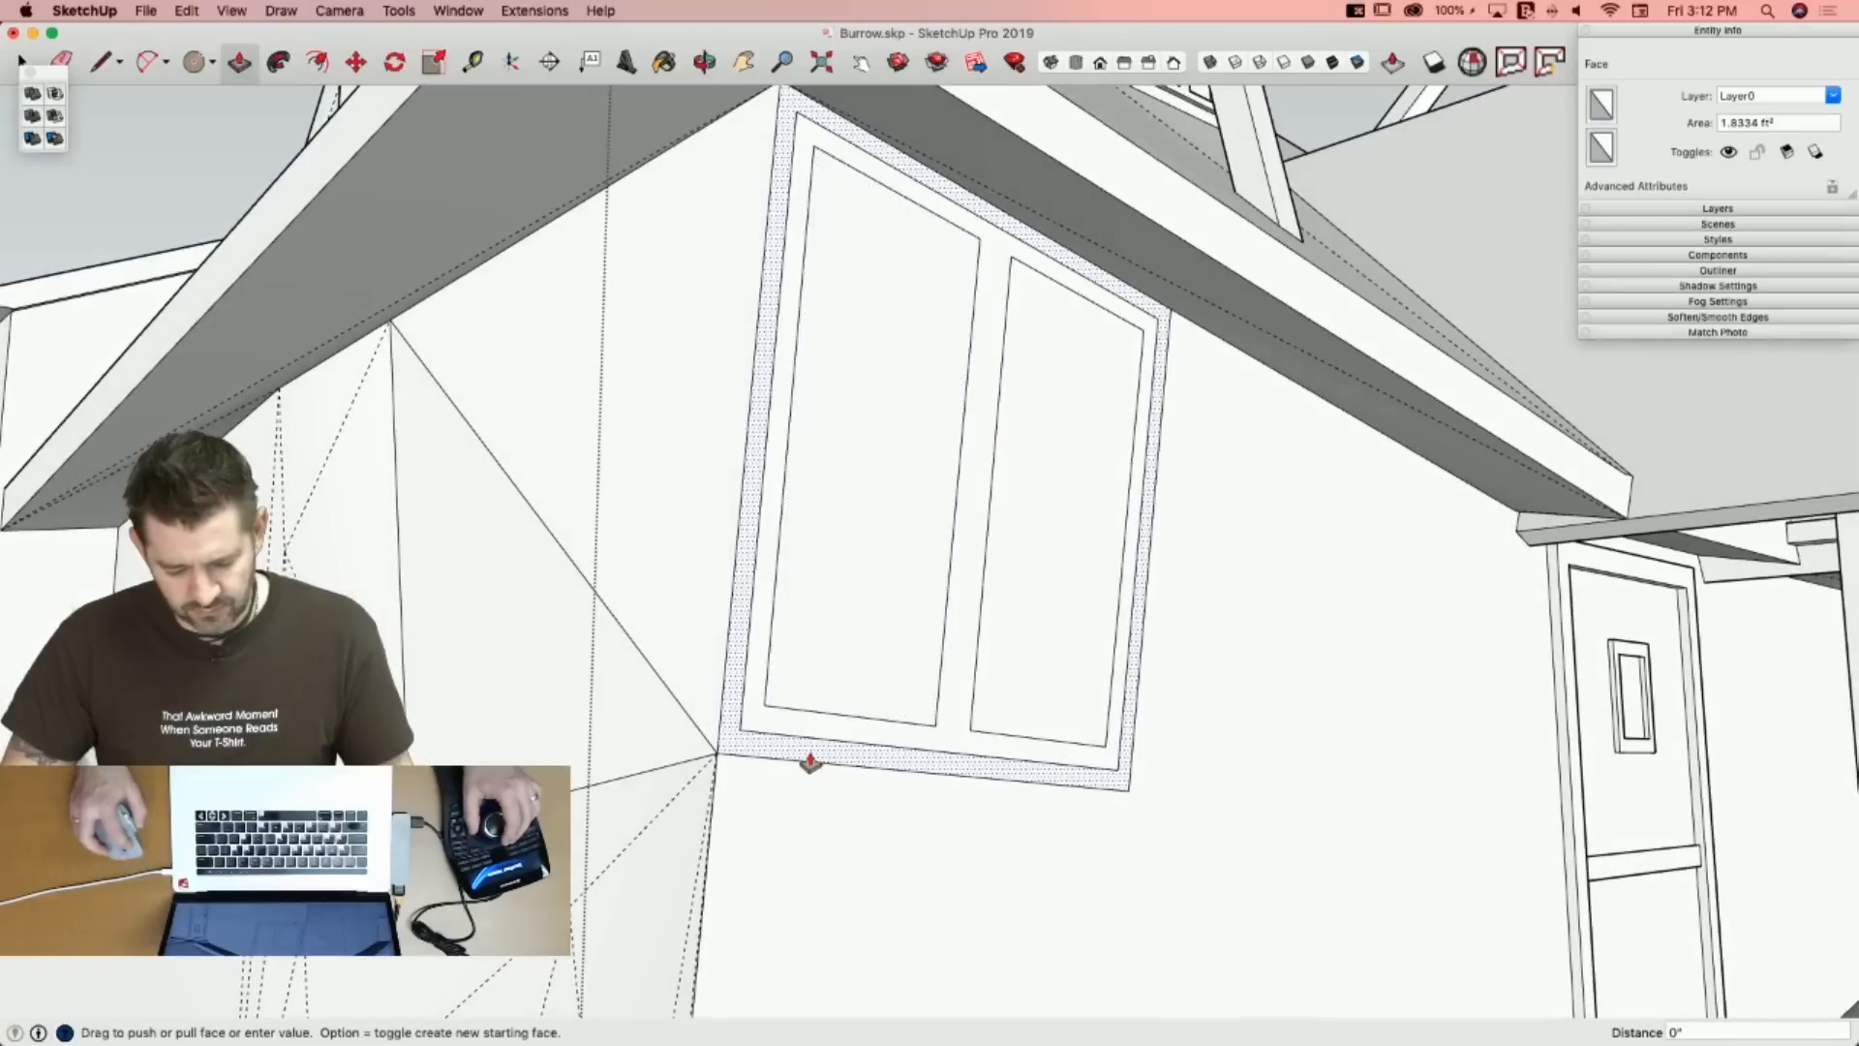
click(817, 762)
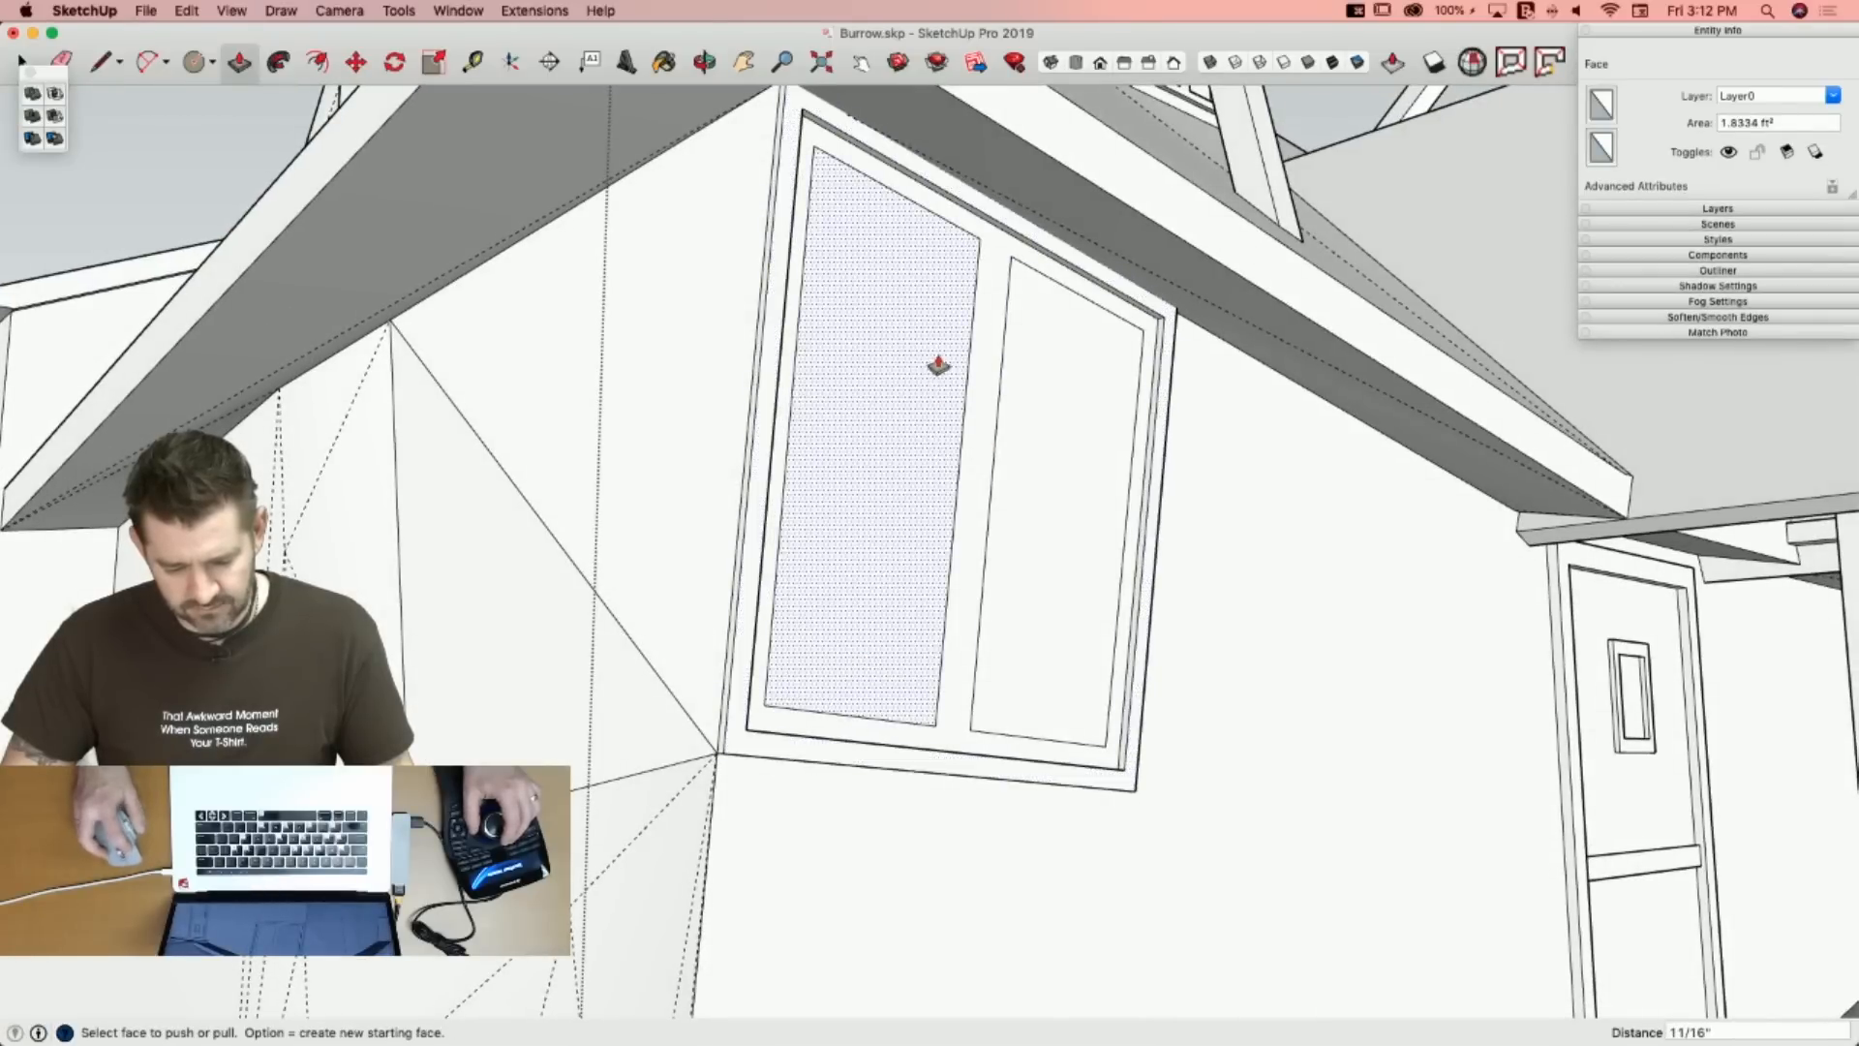
click(929, 360)
click(926, 358)
click(1097, 386)
click(1097, 386)
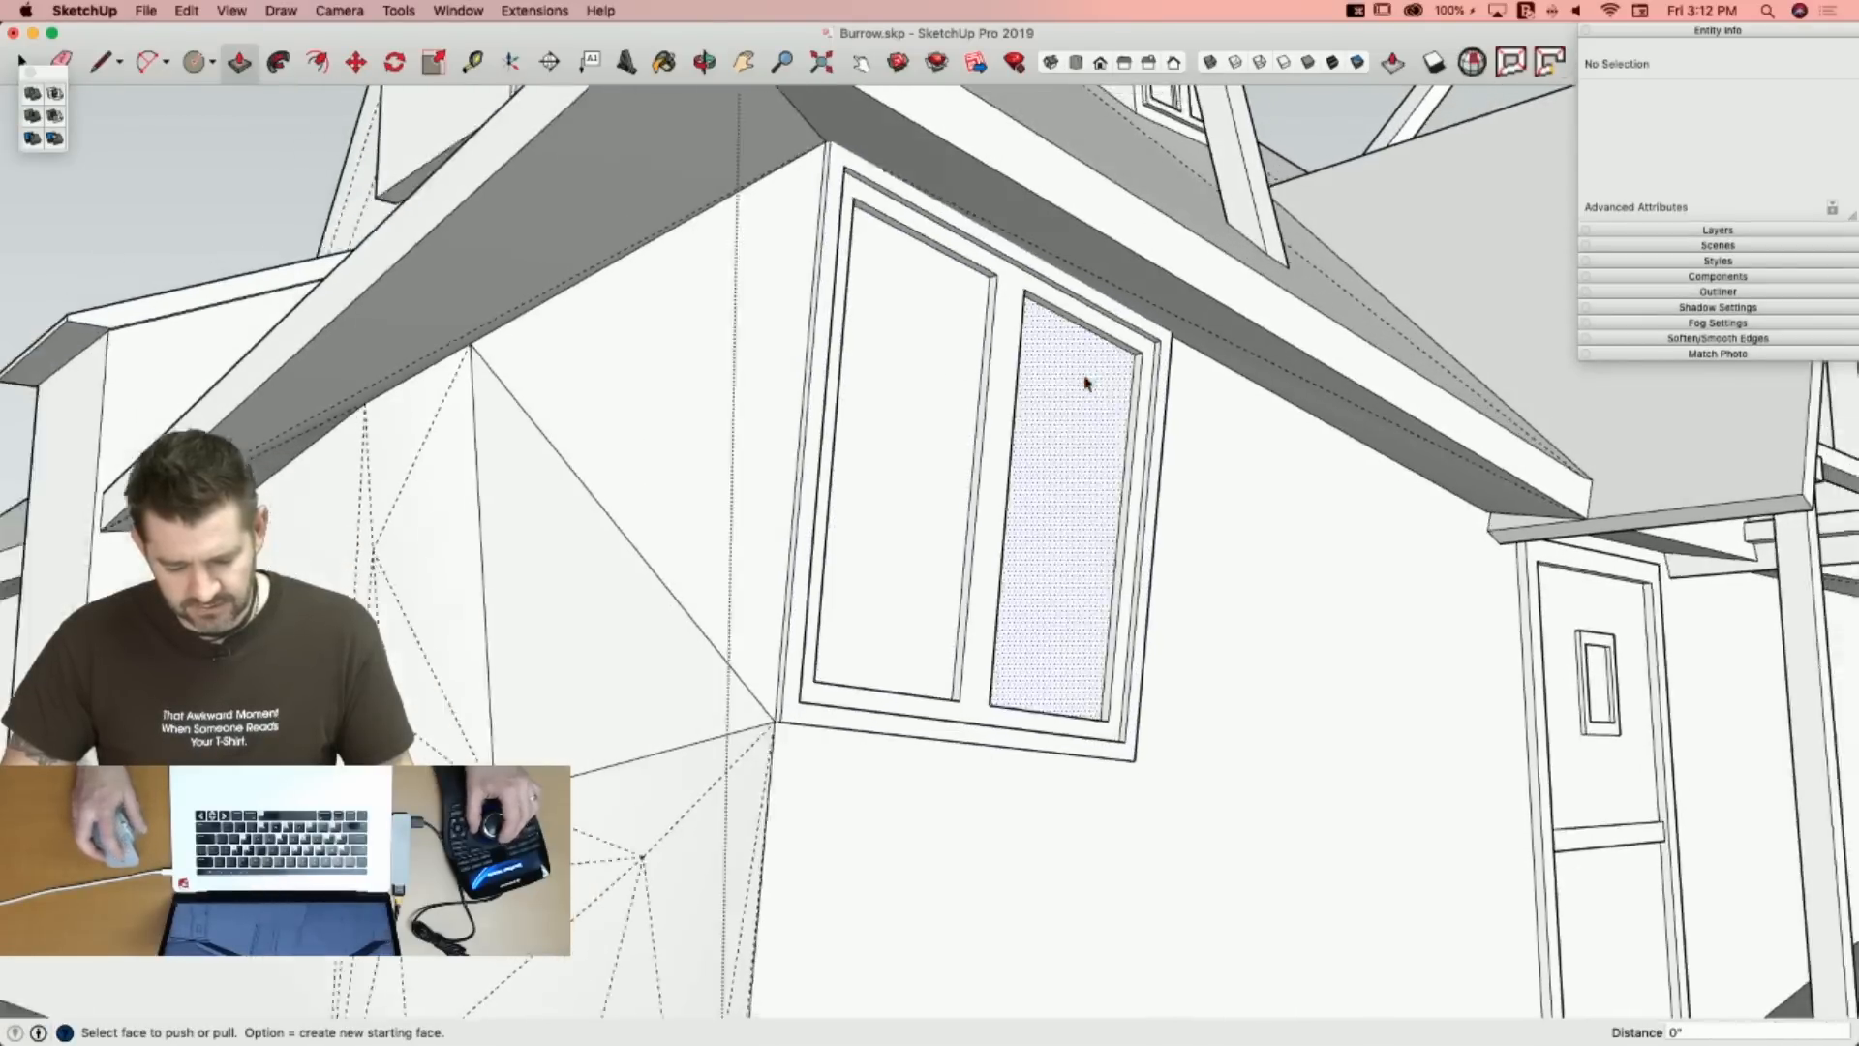
Make the two triangular faces on the adjoining curved wall planar and erase the diagonal edge between them.
key(space)
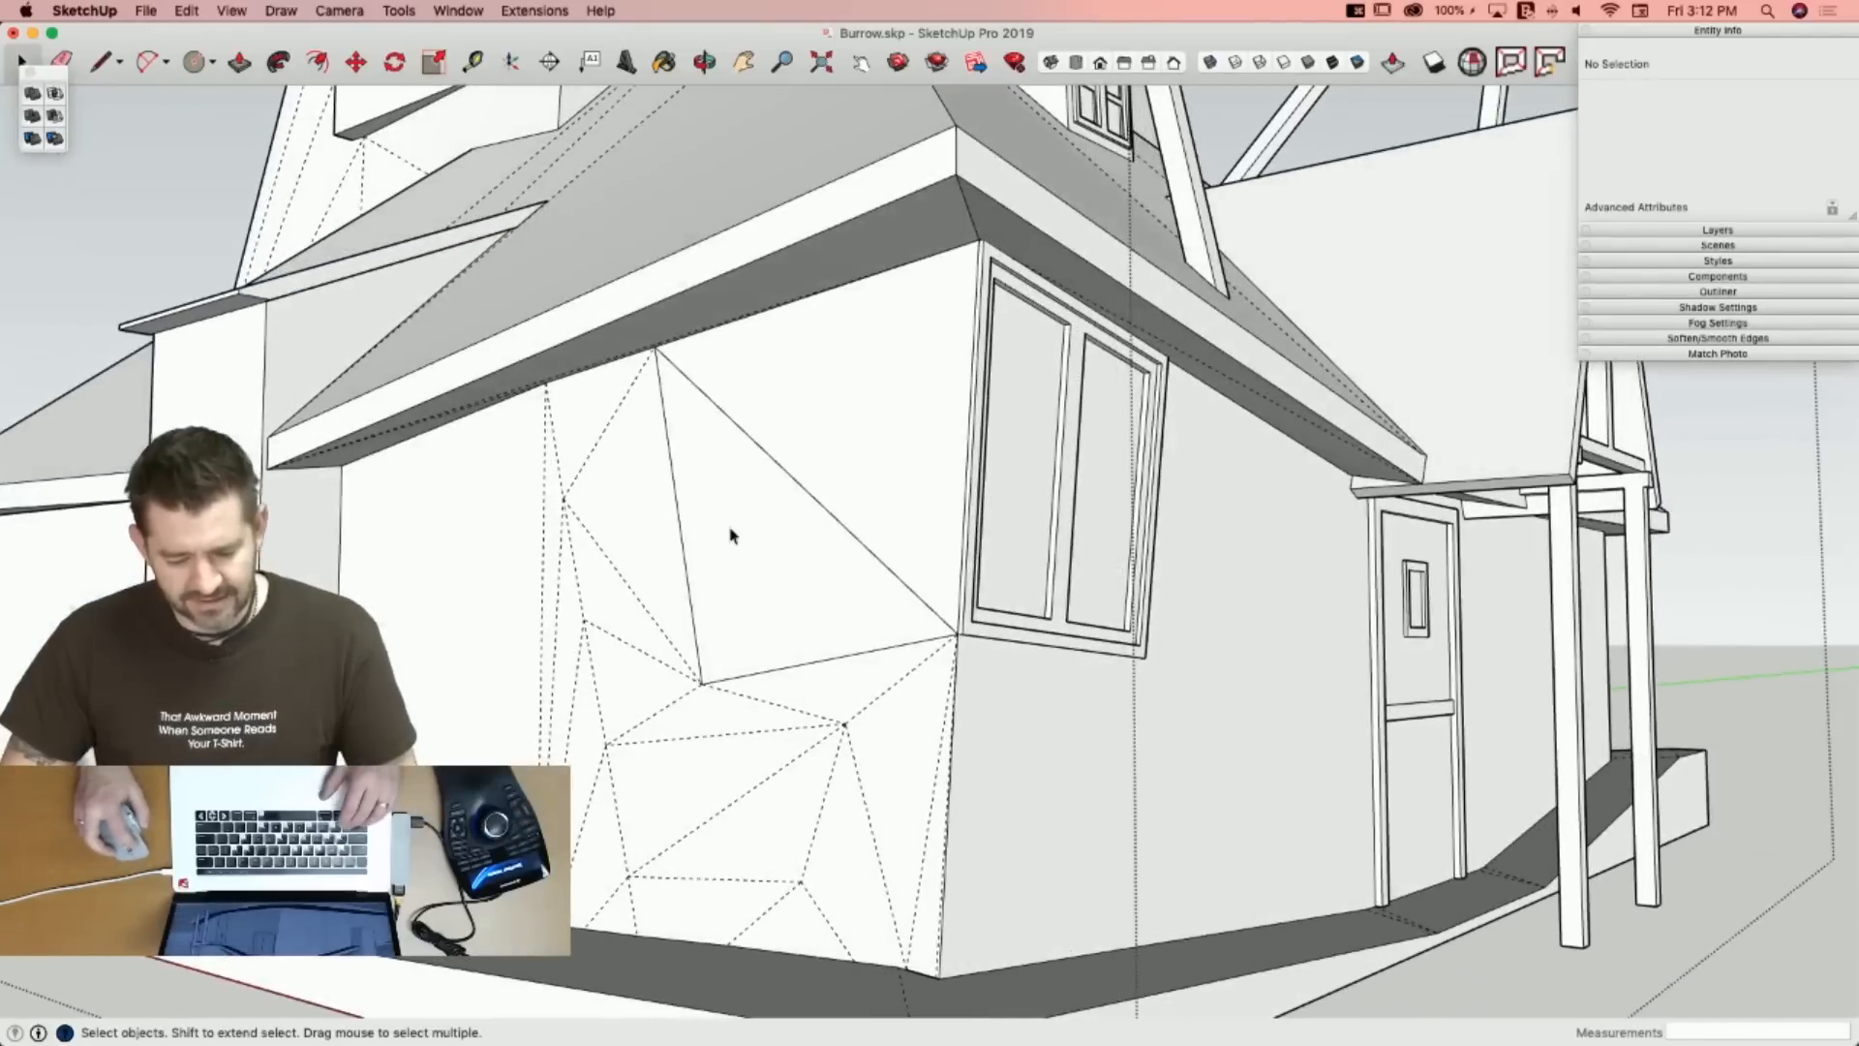
shift+click(857, 450)
key(v)
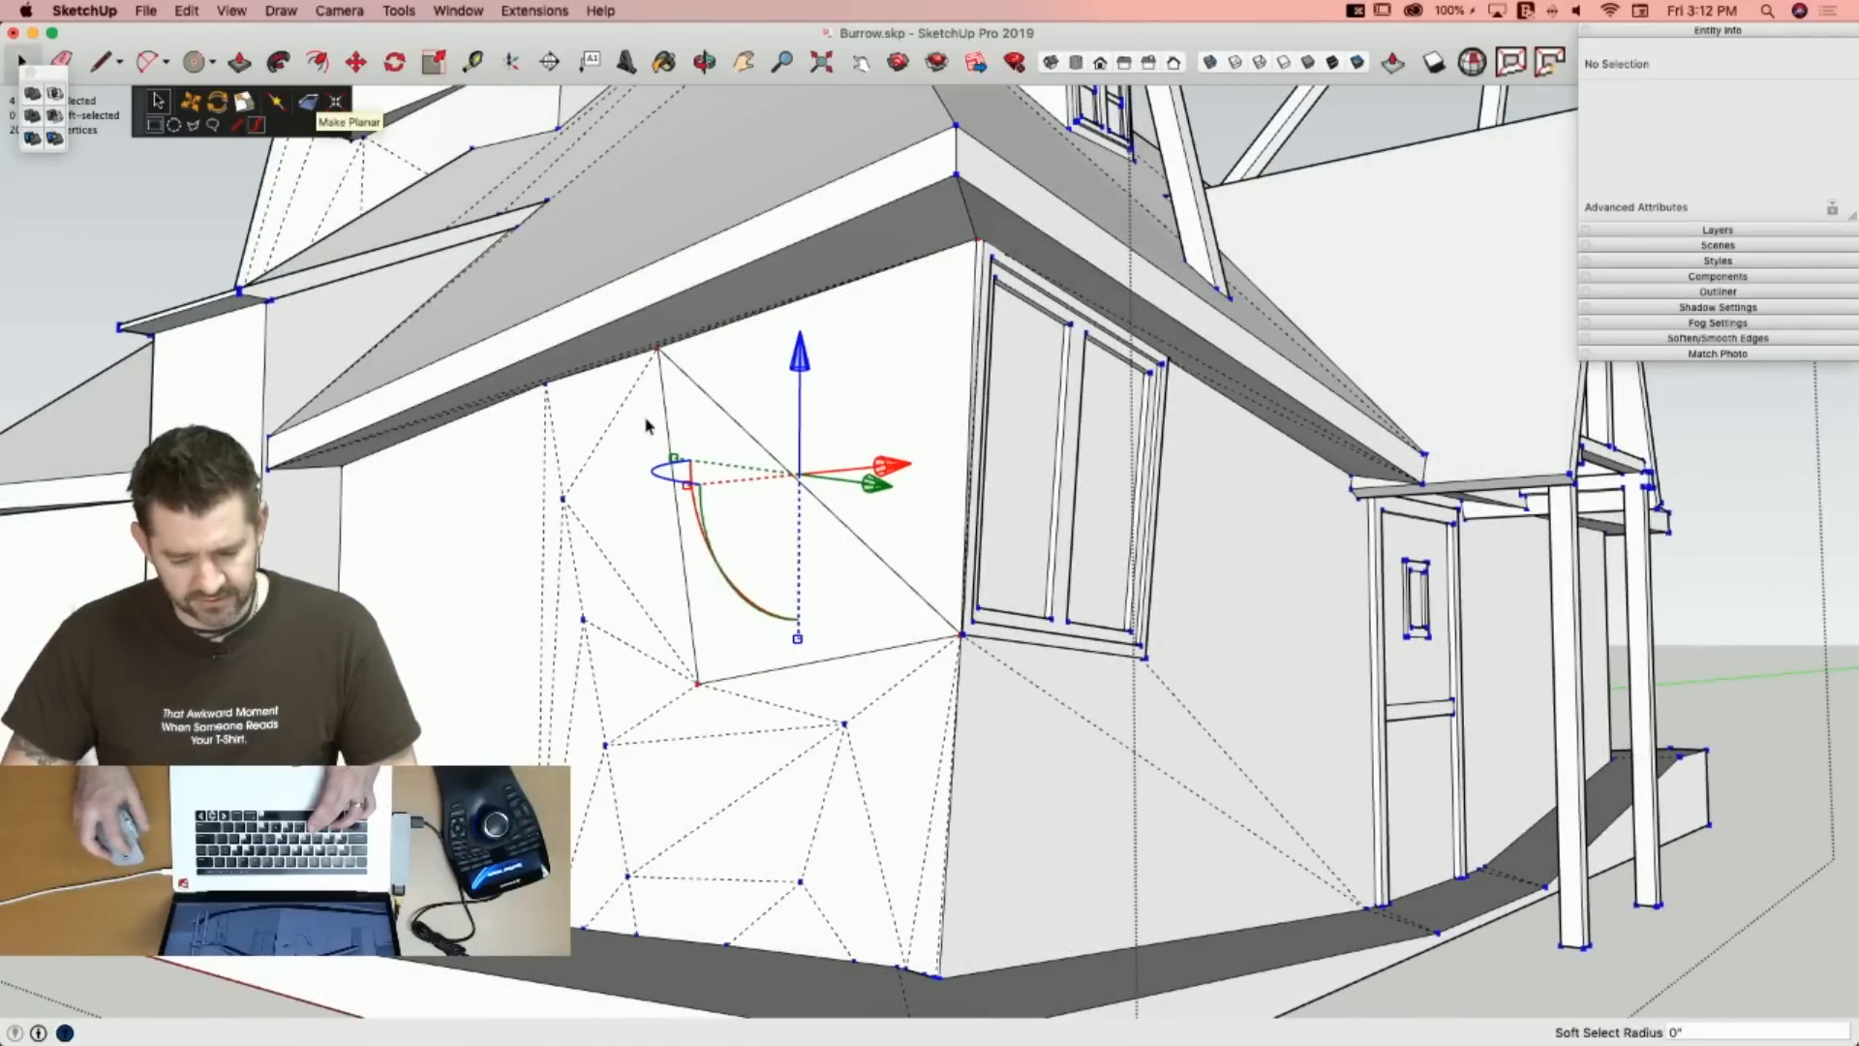
key(space)
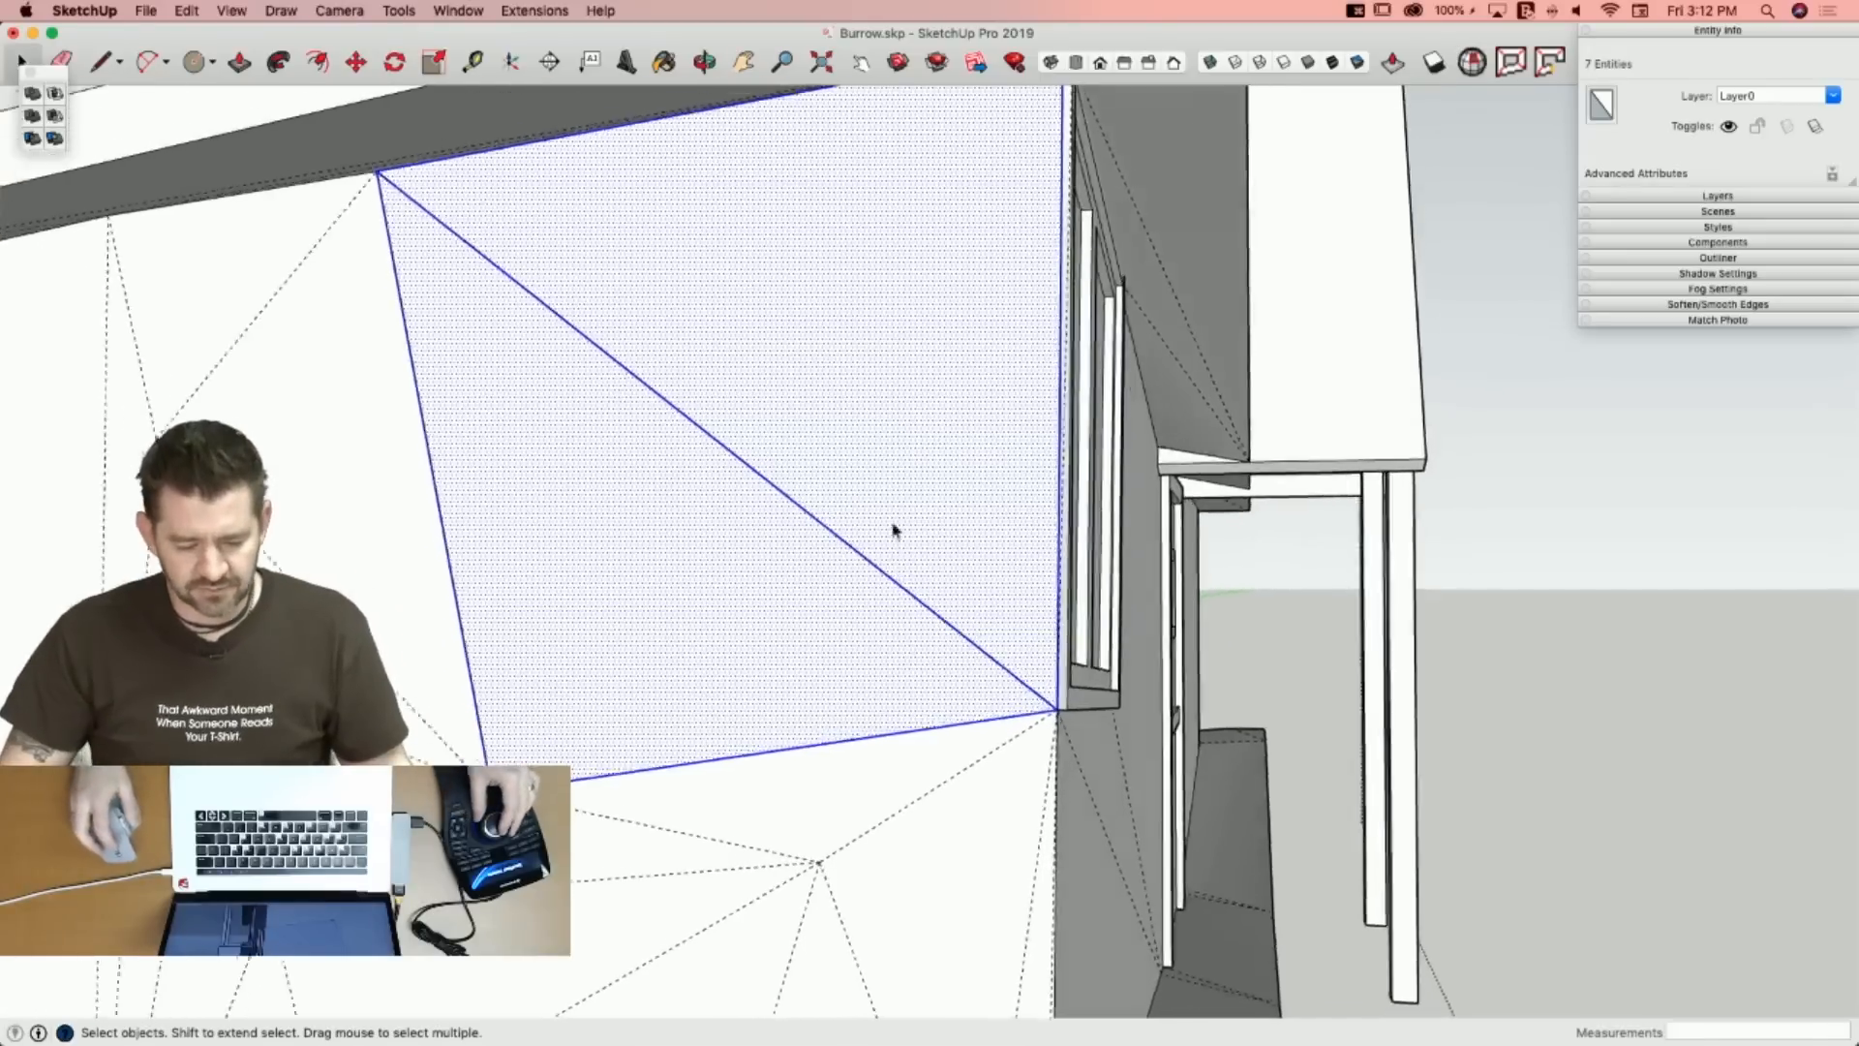
key(e)
click(810, 507)
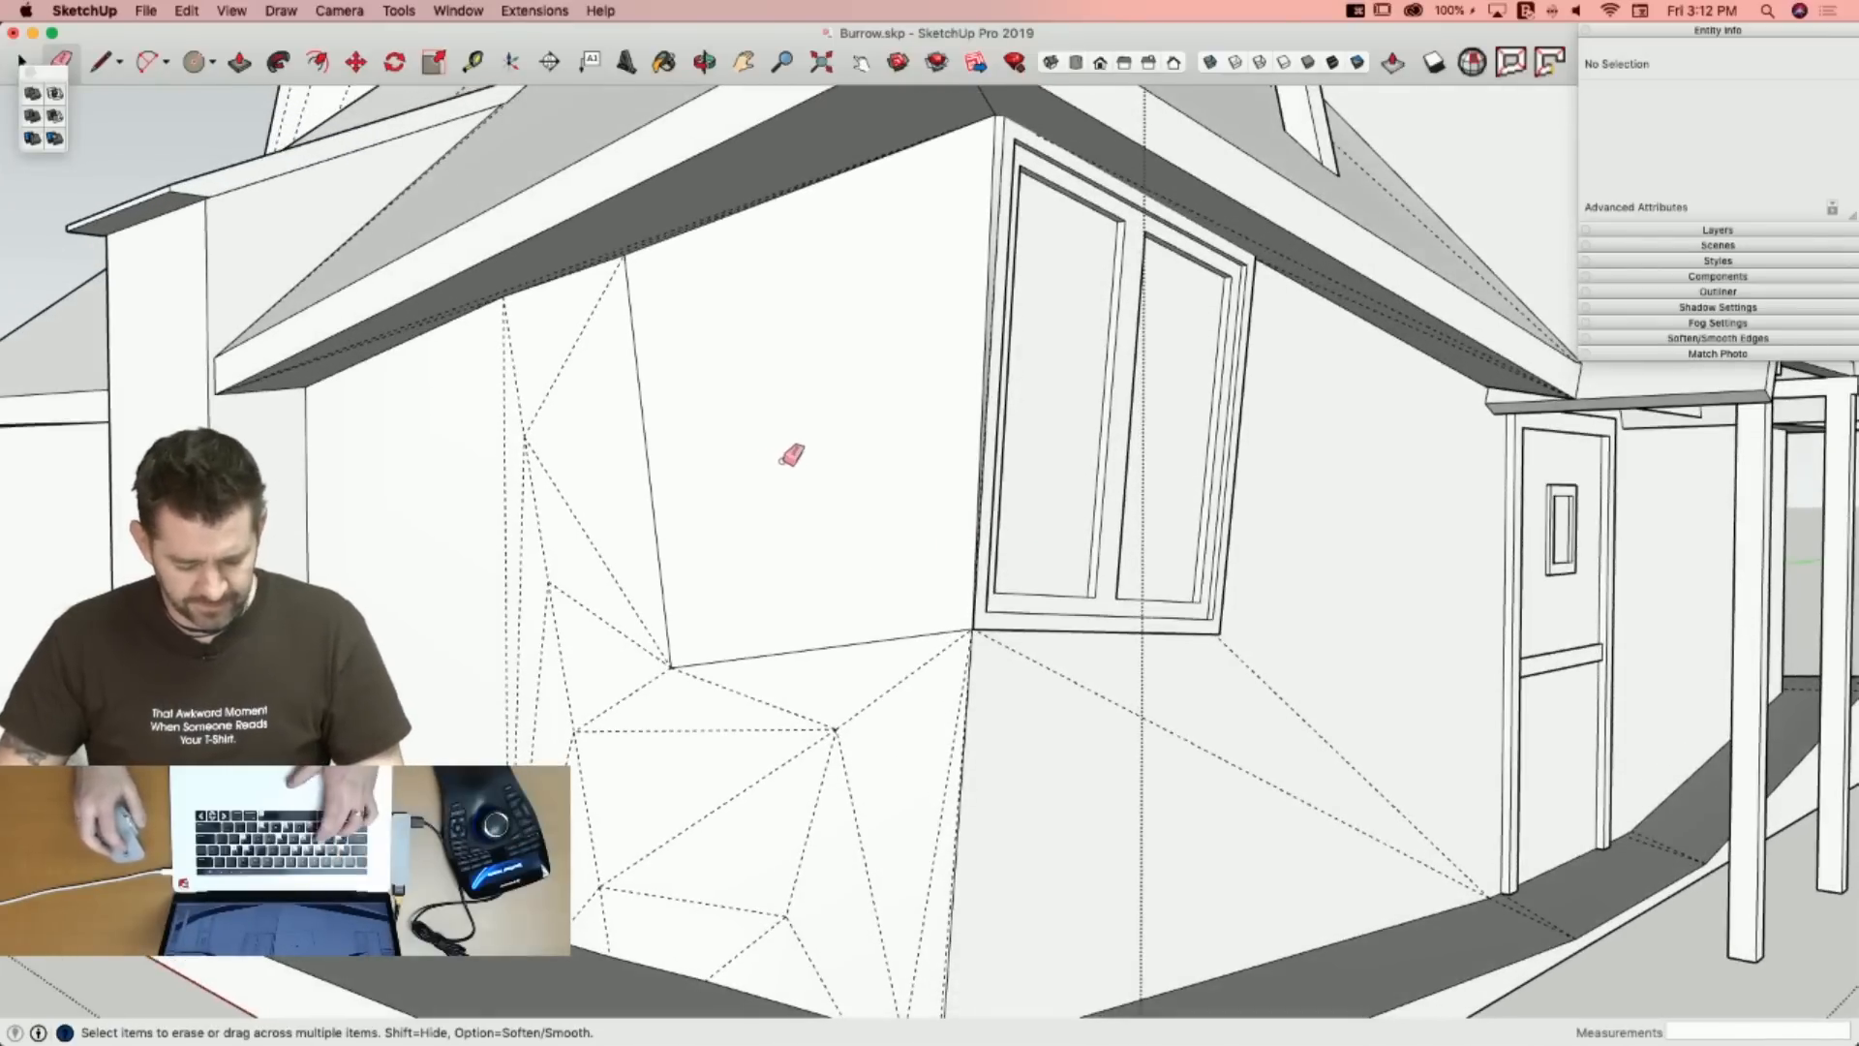
Offset the curved wall's window outline inward and split the inner face with a line from the upper to the lower edge.
key(f)
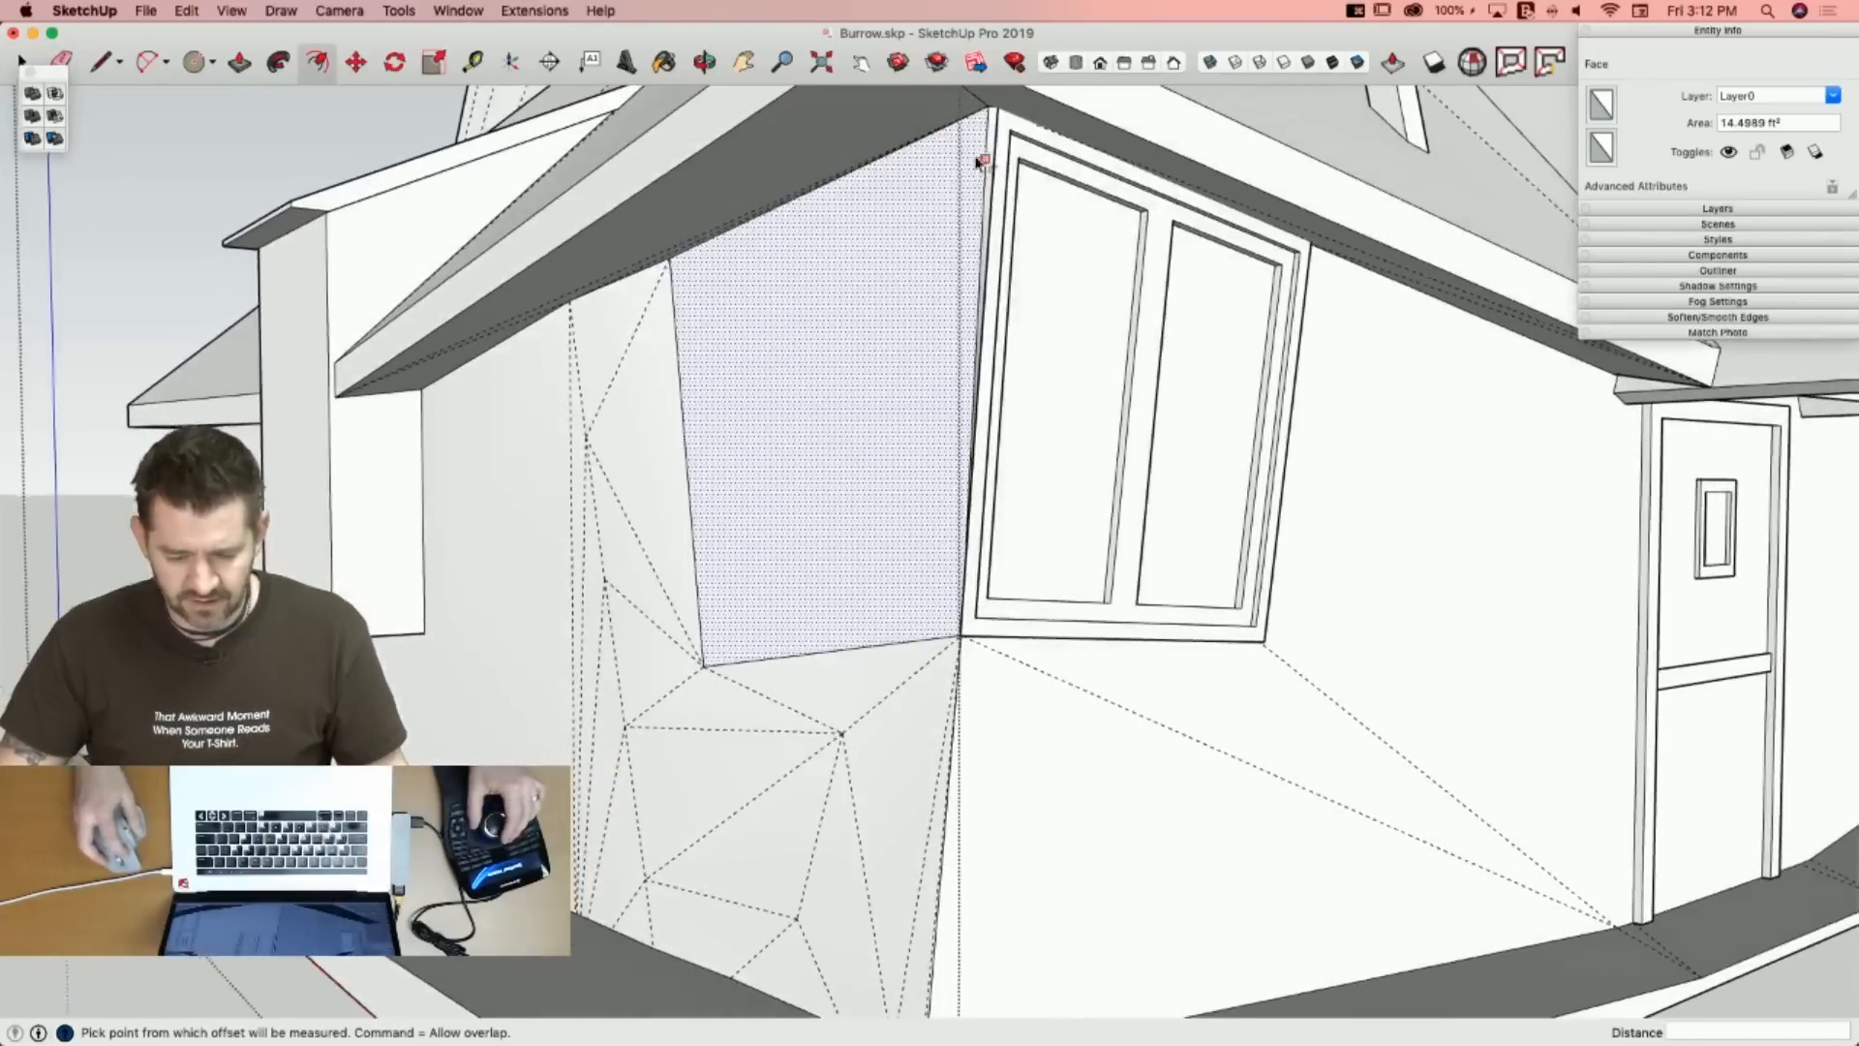
key(super+z)
click(911, 632)
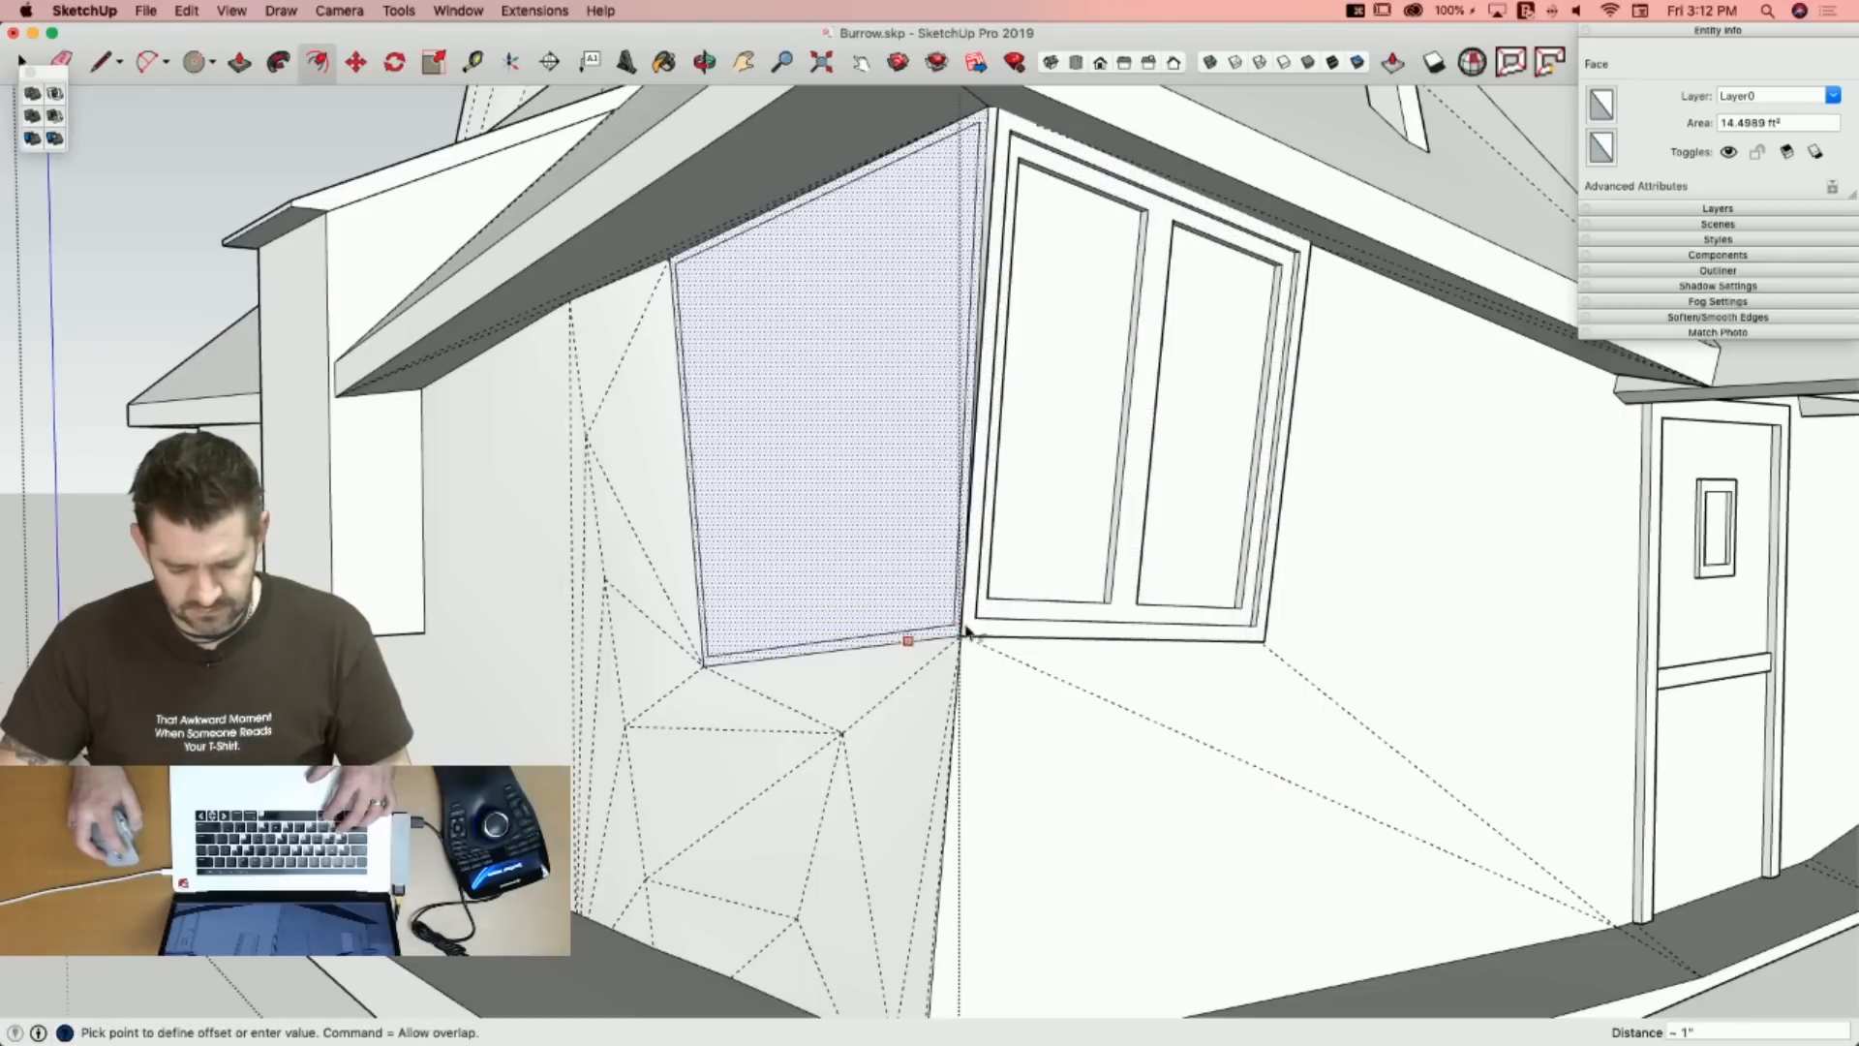
click(977, 620)
key(l)
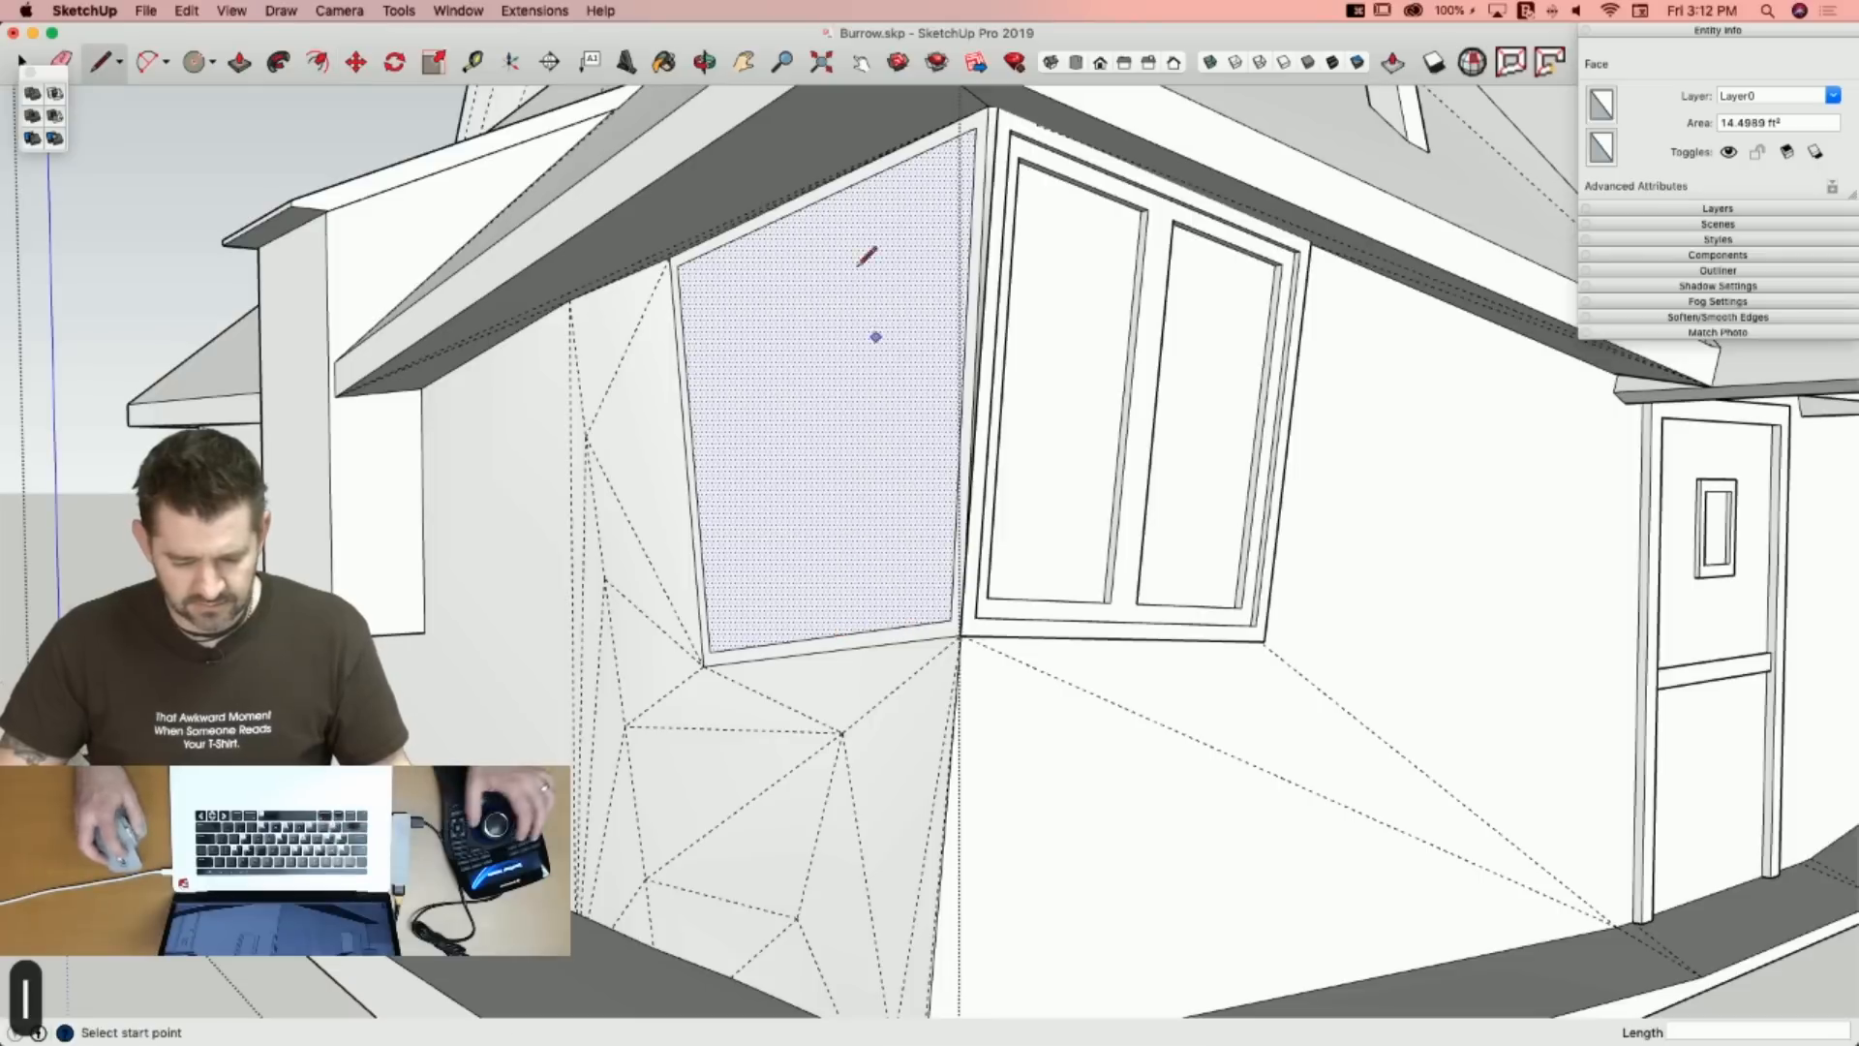
click(827, 631)
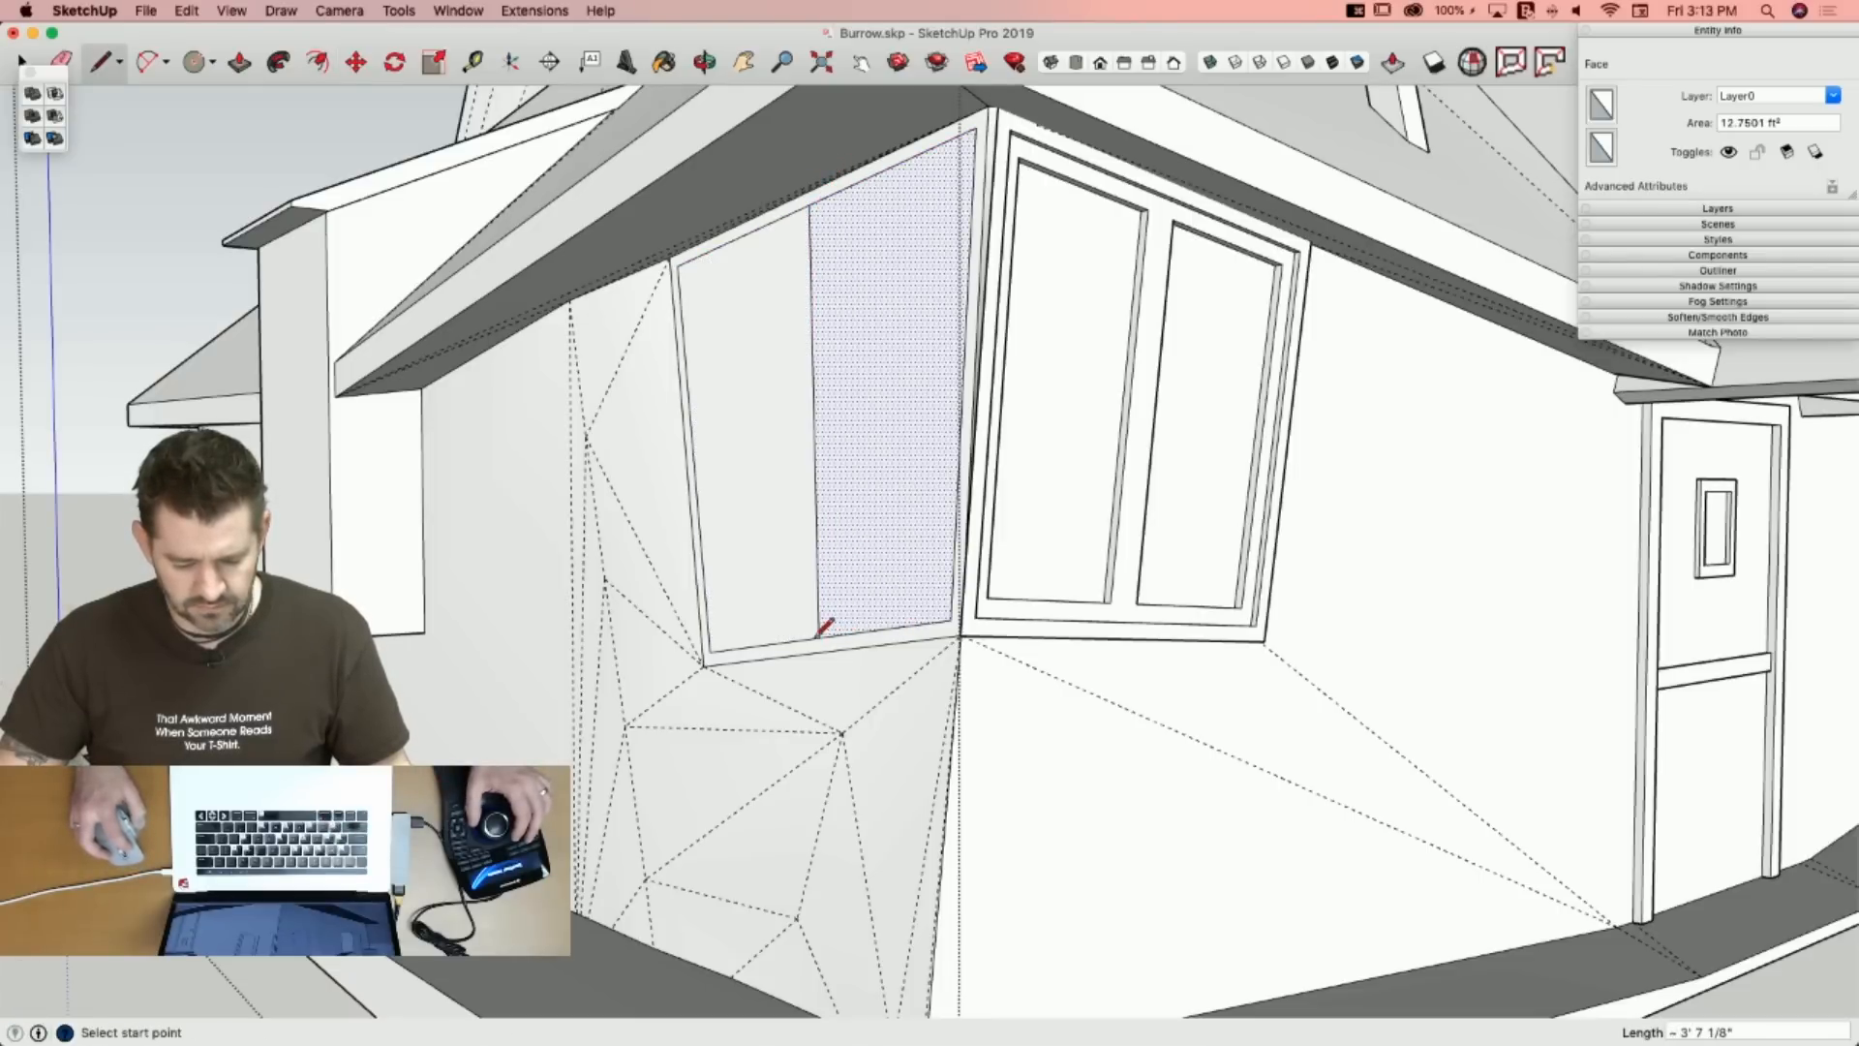
Offset the half of the curved wall's window nearest the house corner inward about 2 1/4" to outline its pane.
key(space)
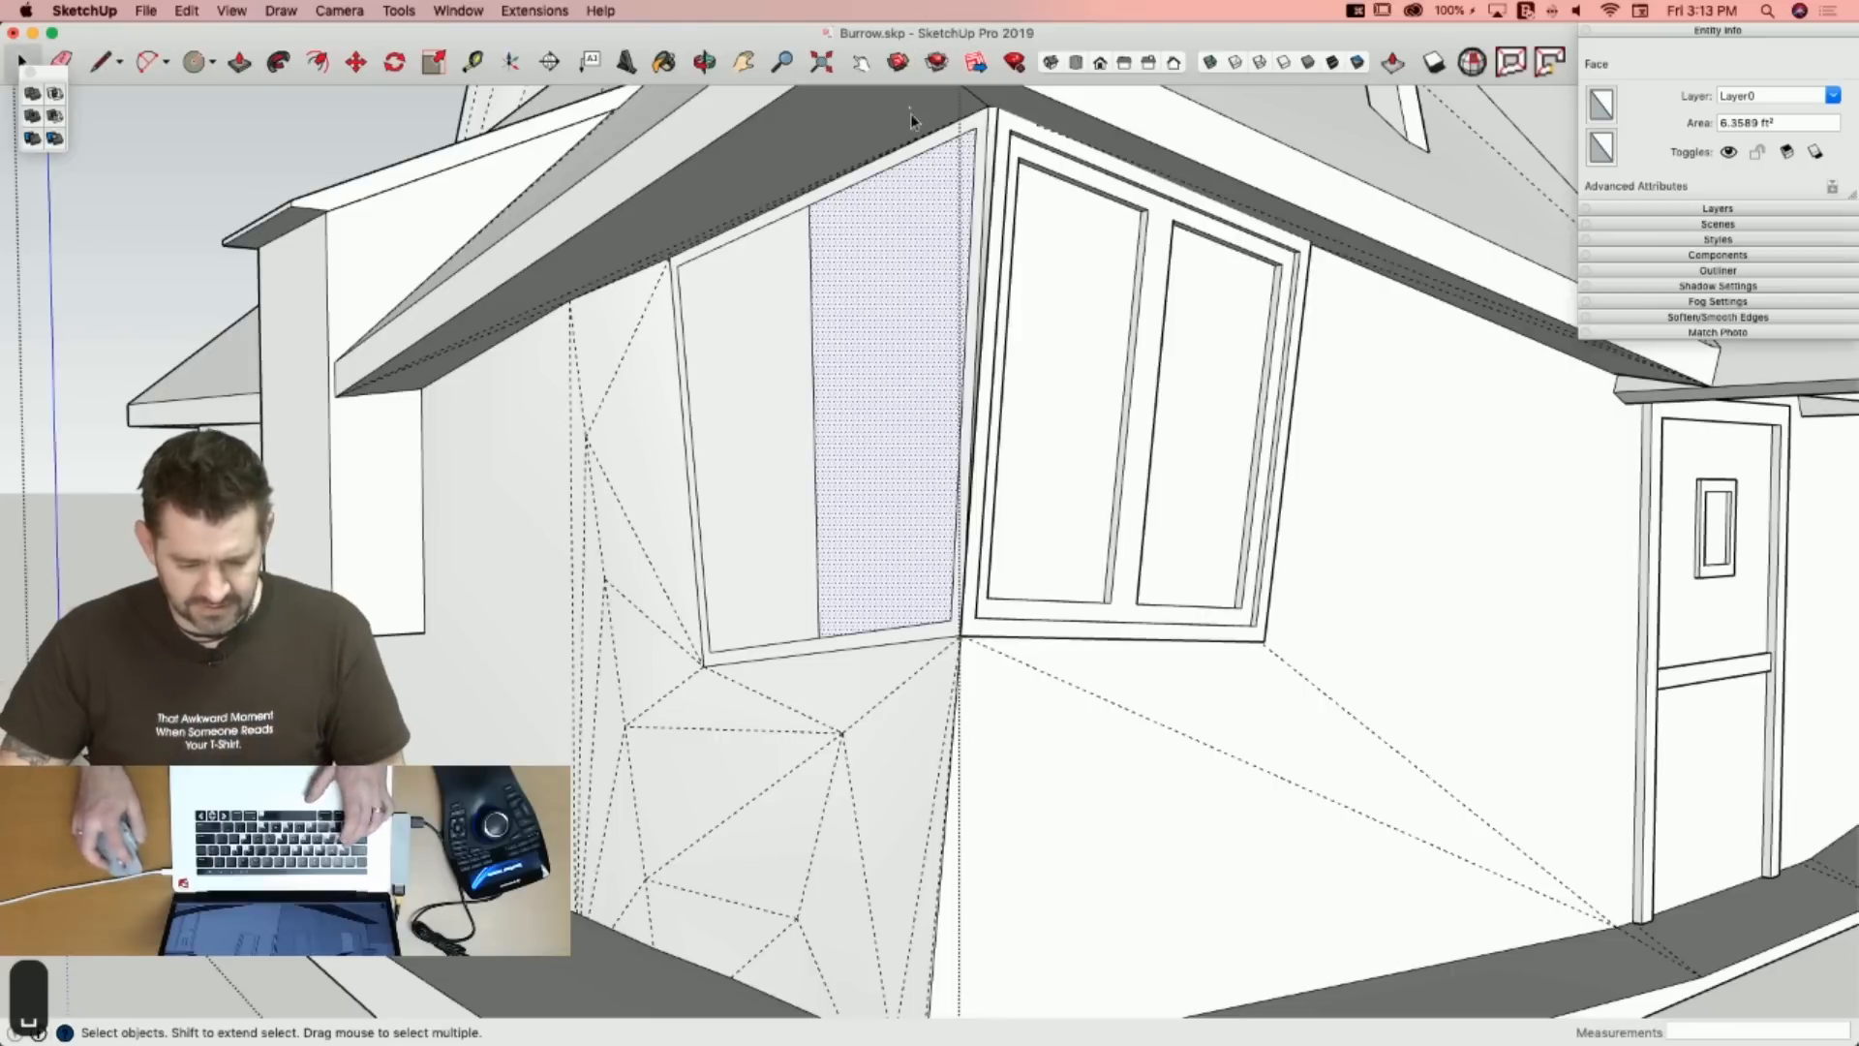
key(f)
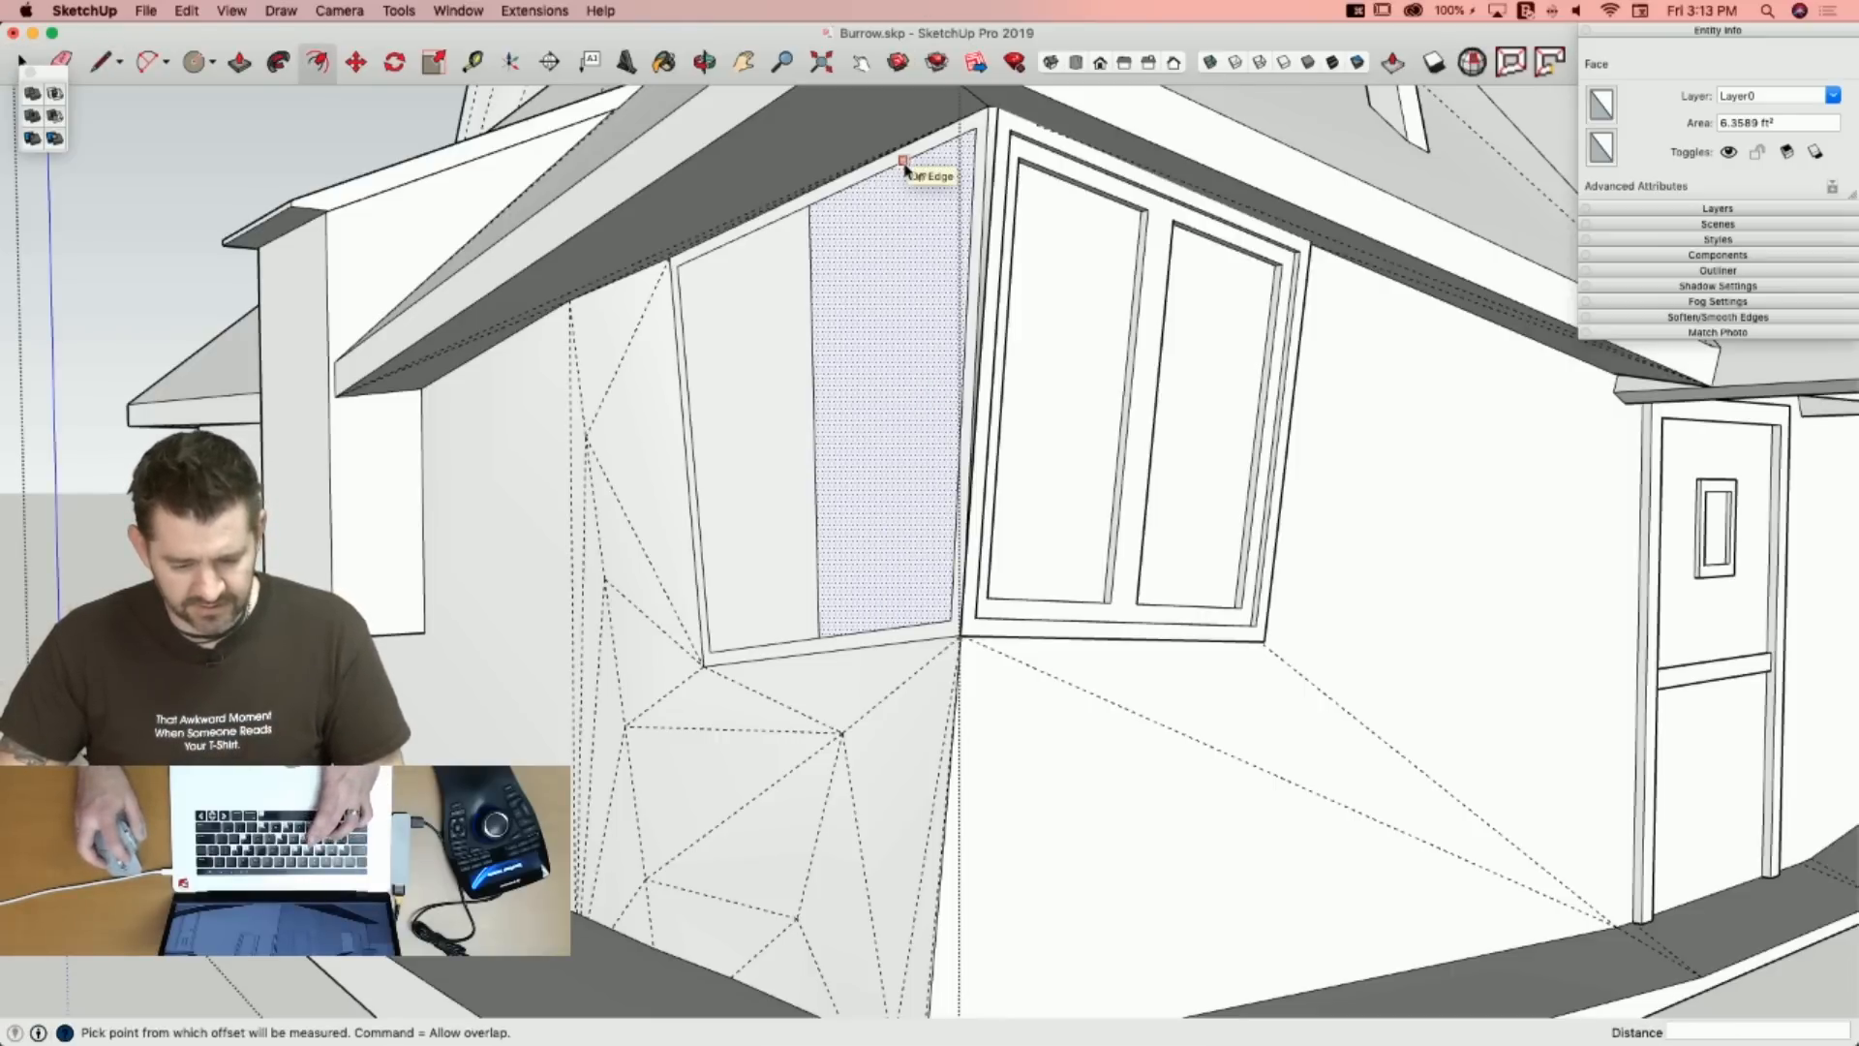
click(904, 167)
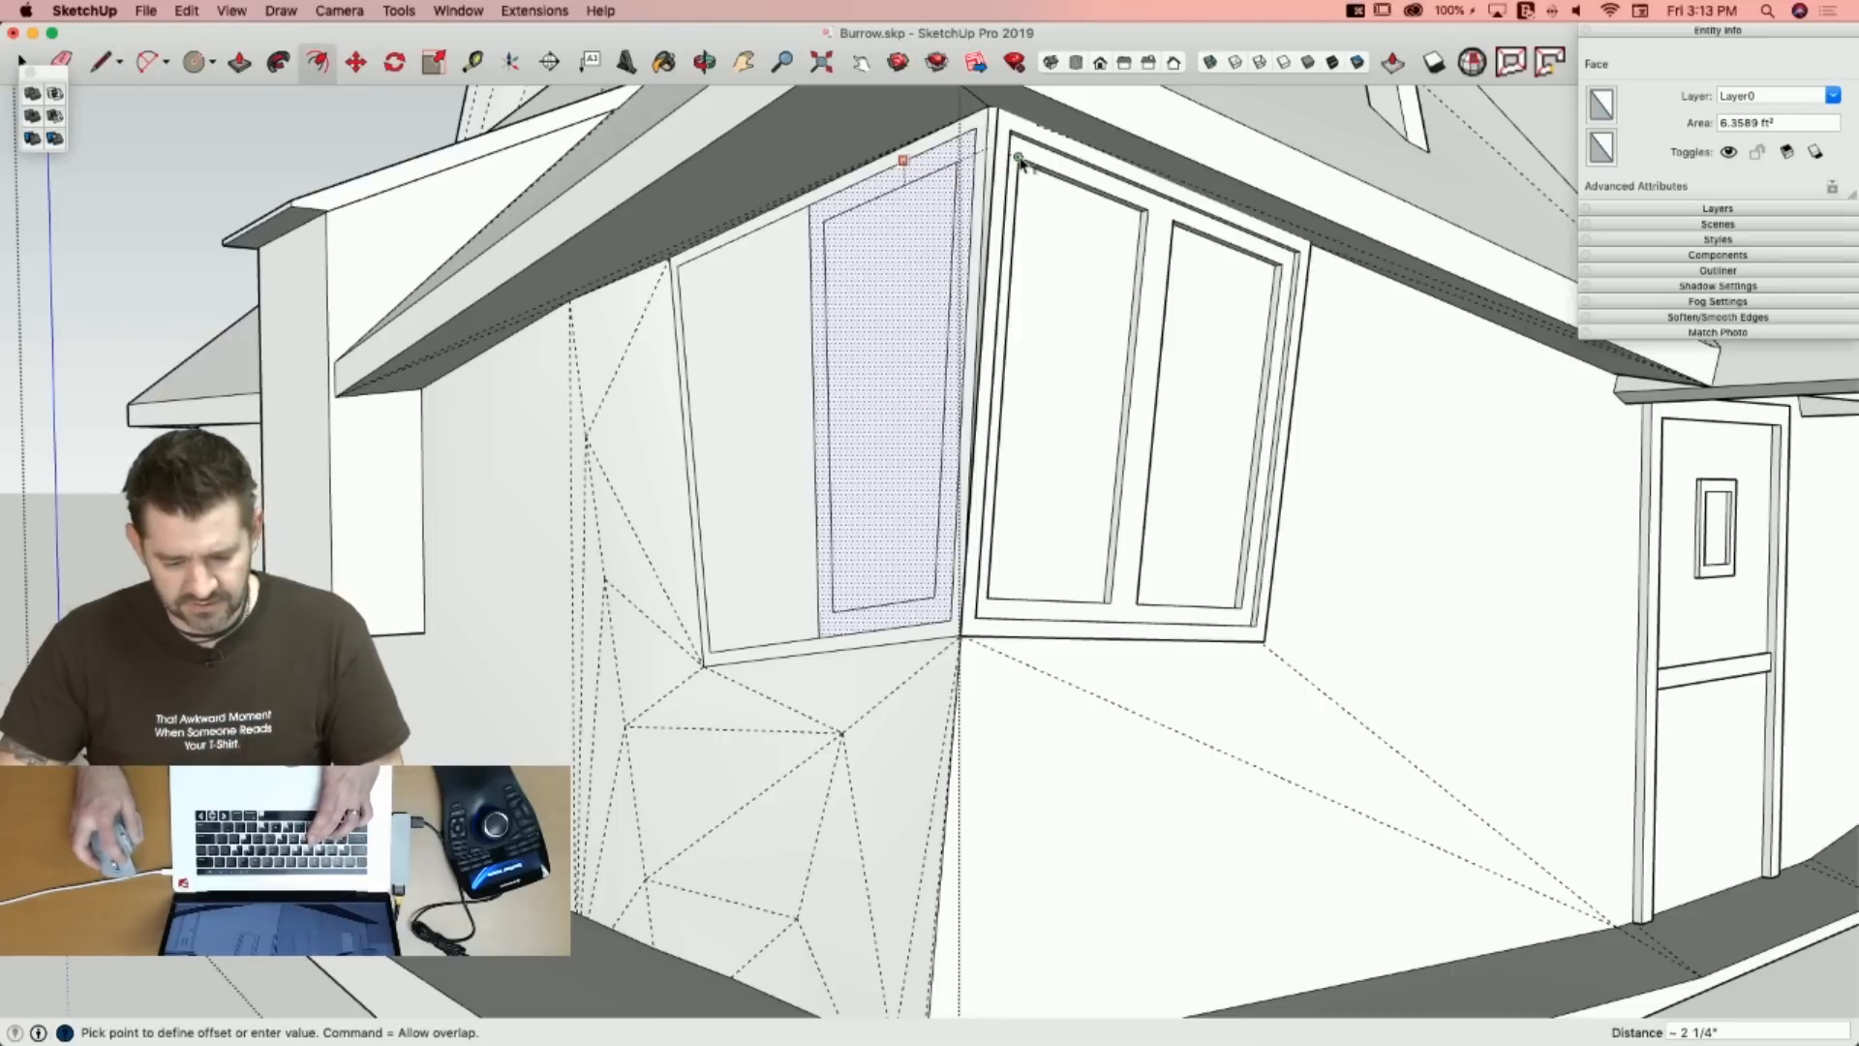
click(1020, 160)
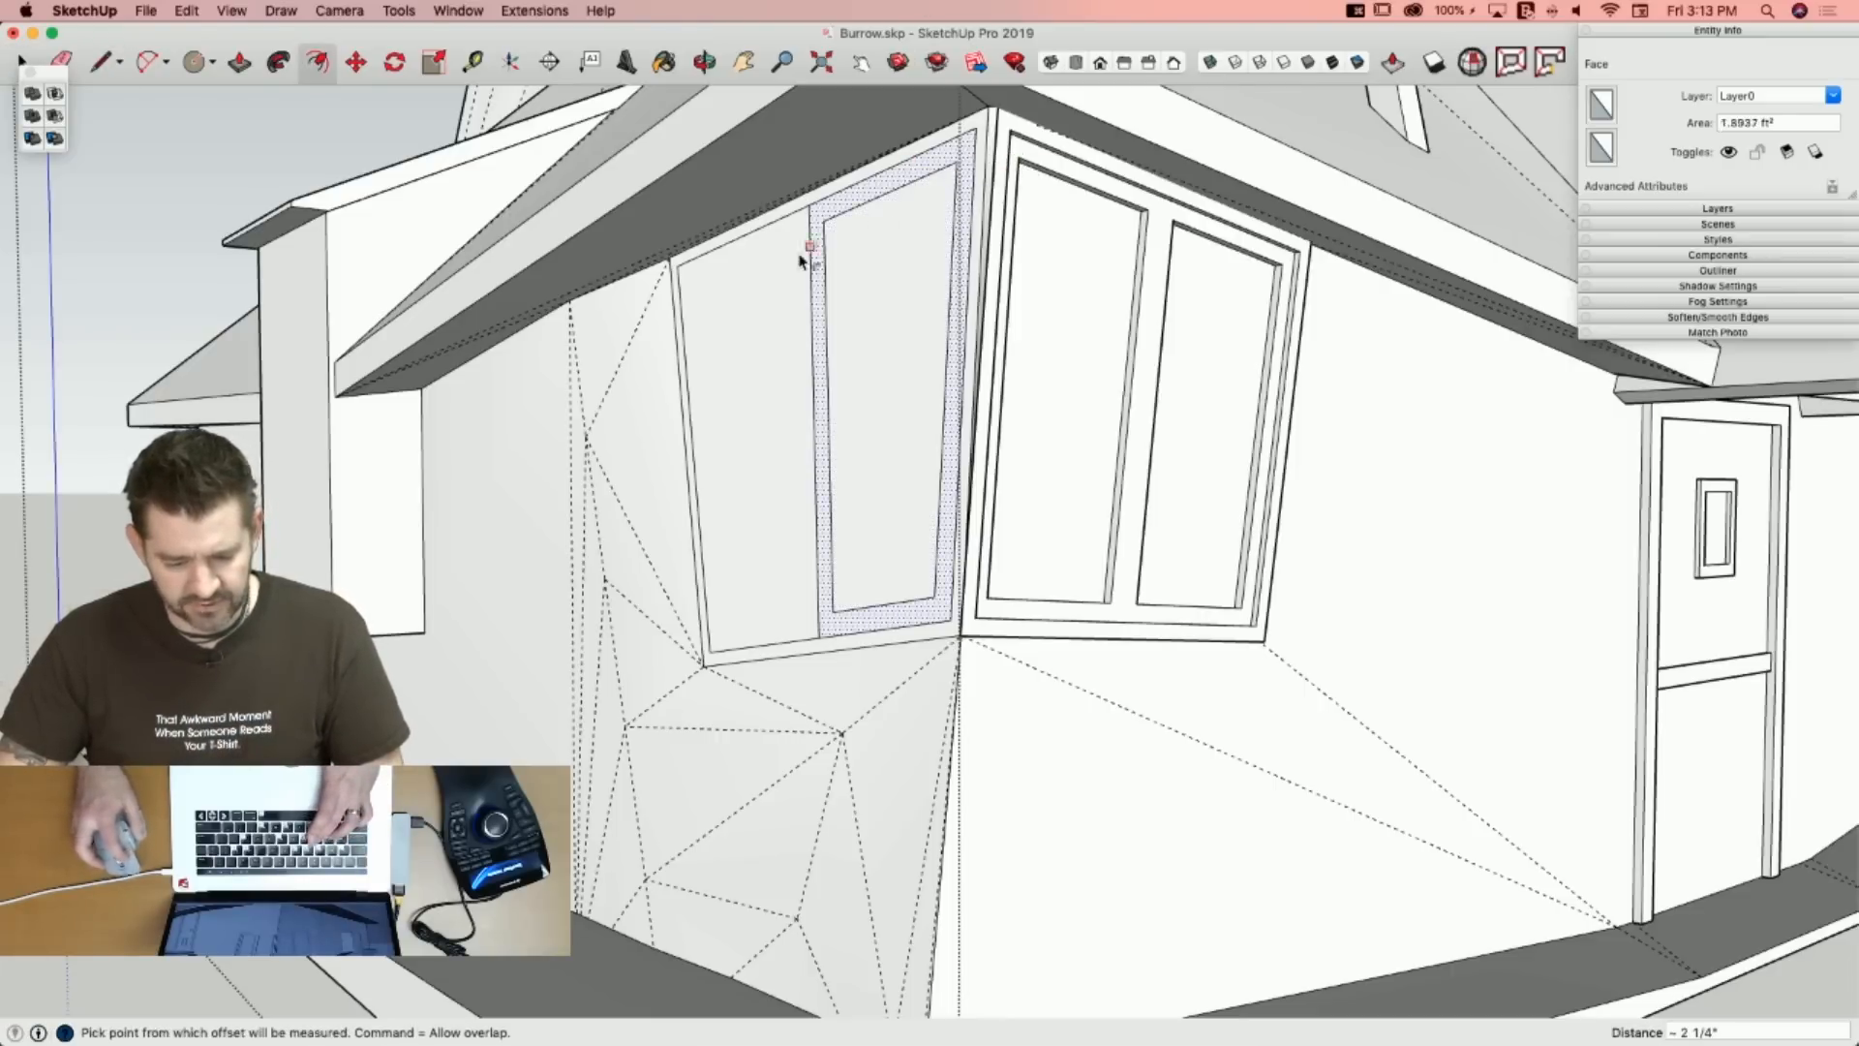
Repeat the pane offset on the other half of the curved wall's window and pull its outer frame out 1/2".
double_click(746, 289)
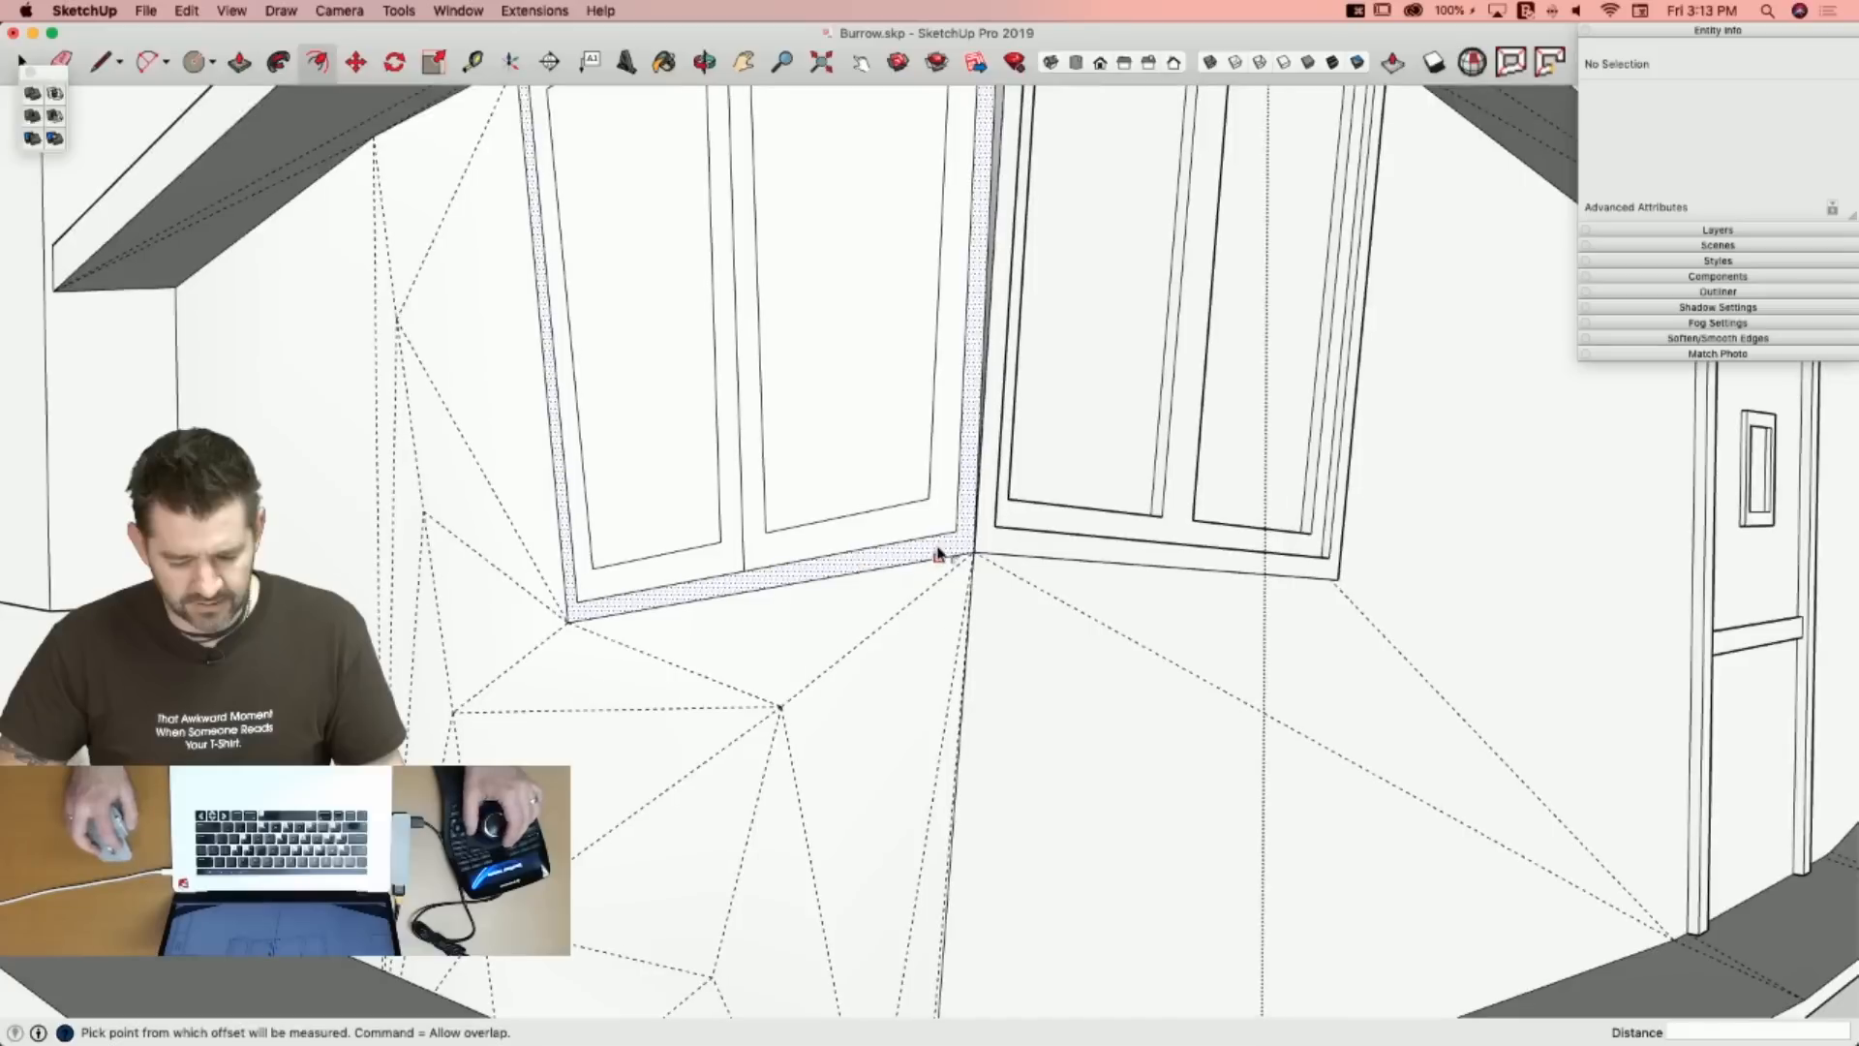
click(938, 554)
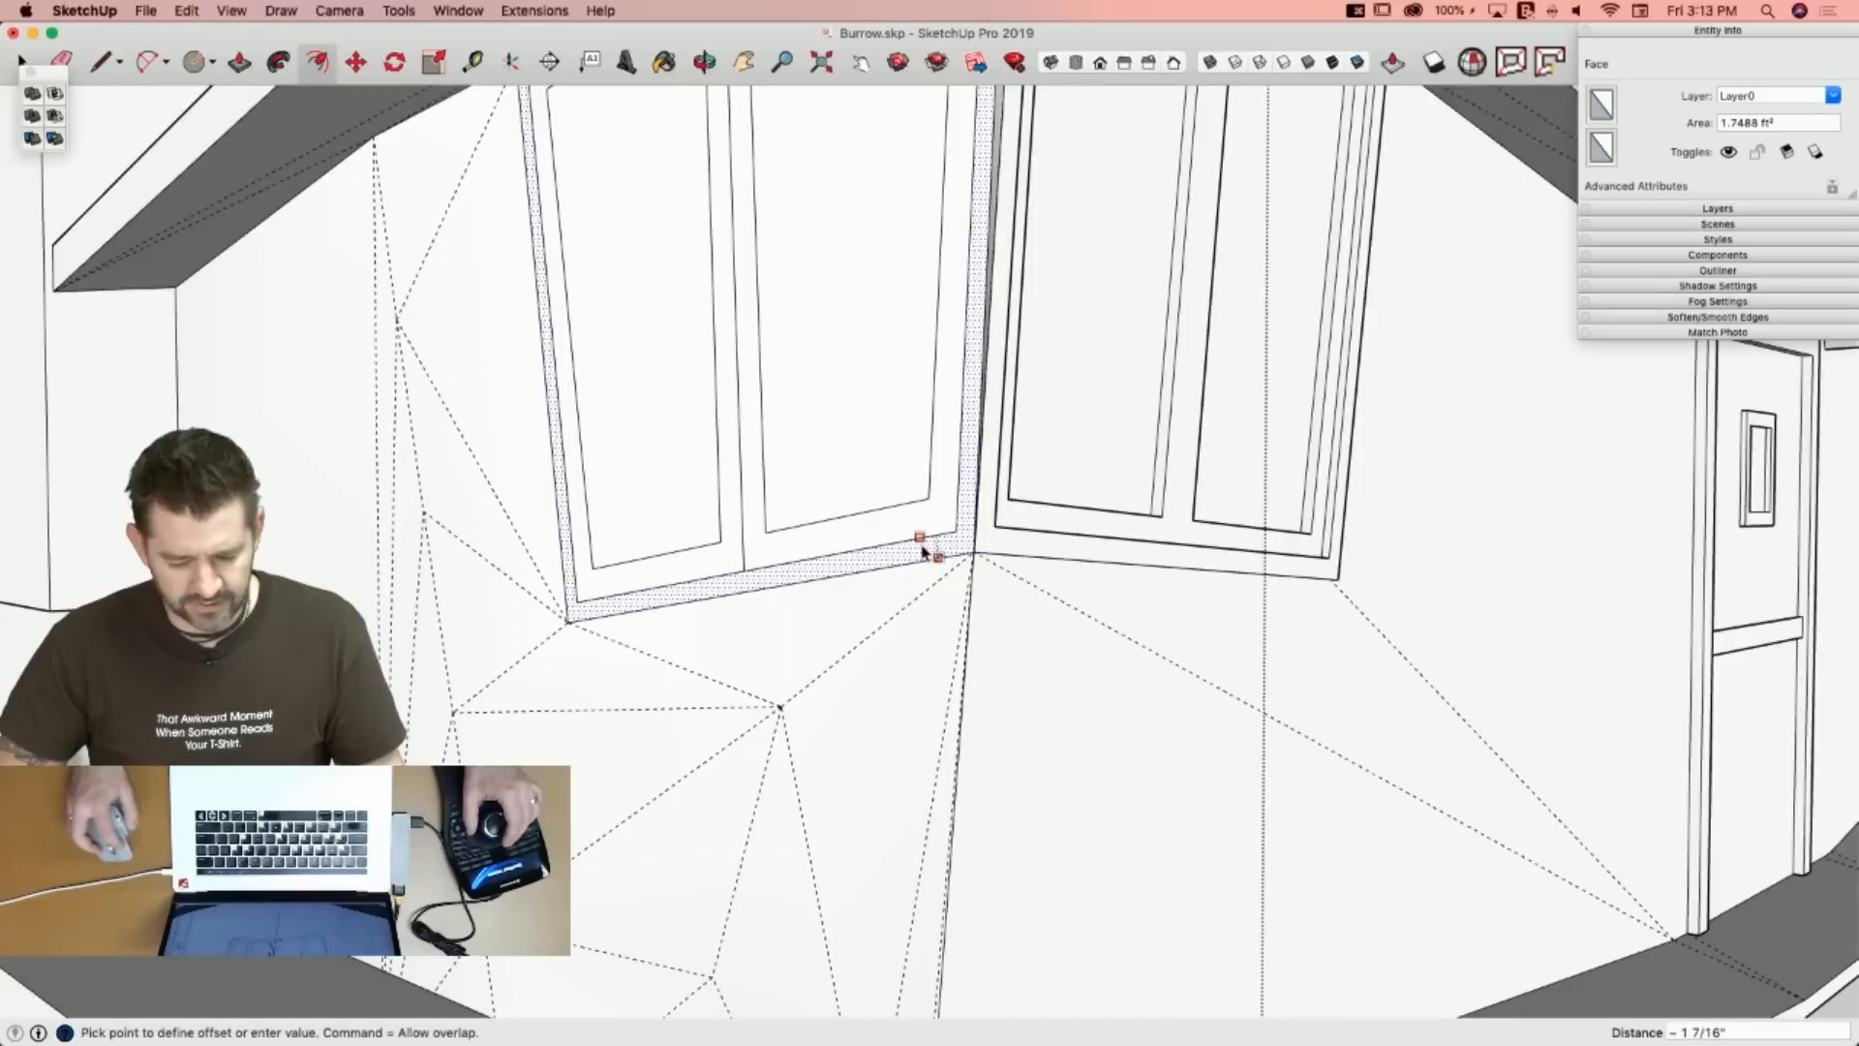
key(p)
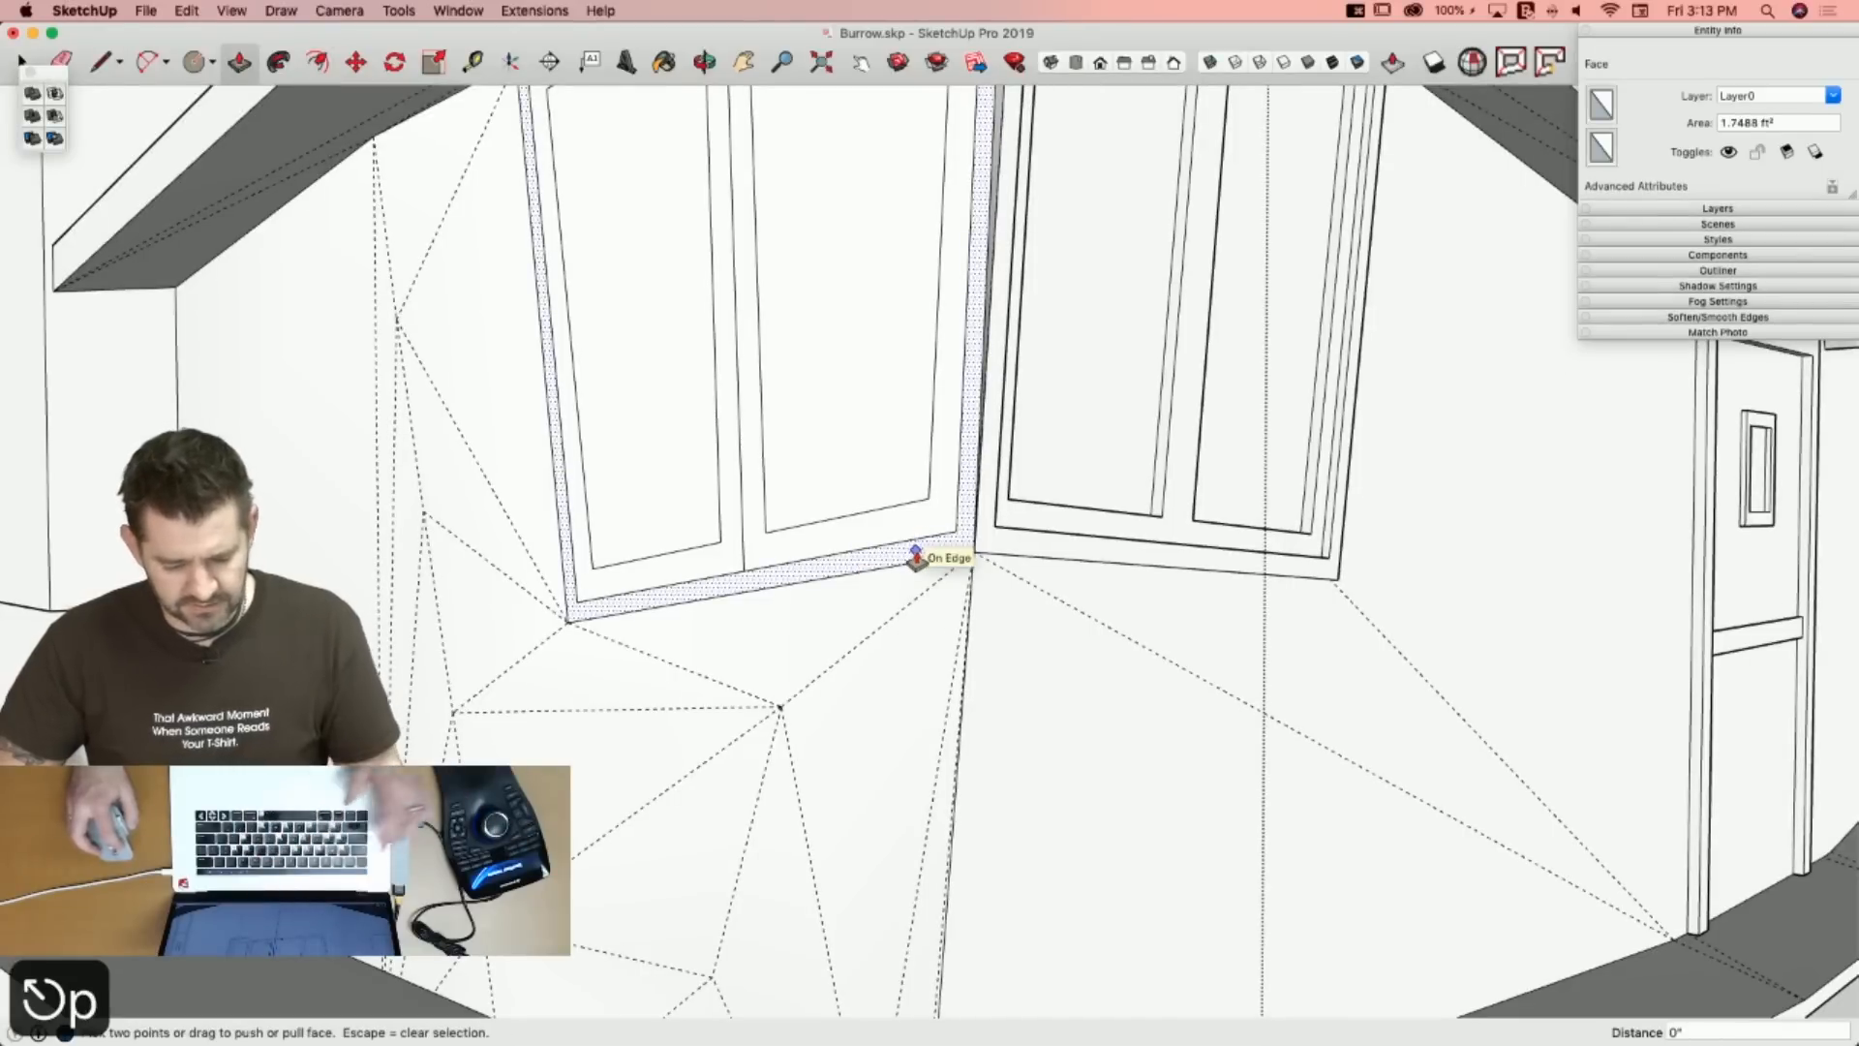
click(915, 550)
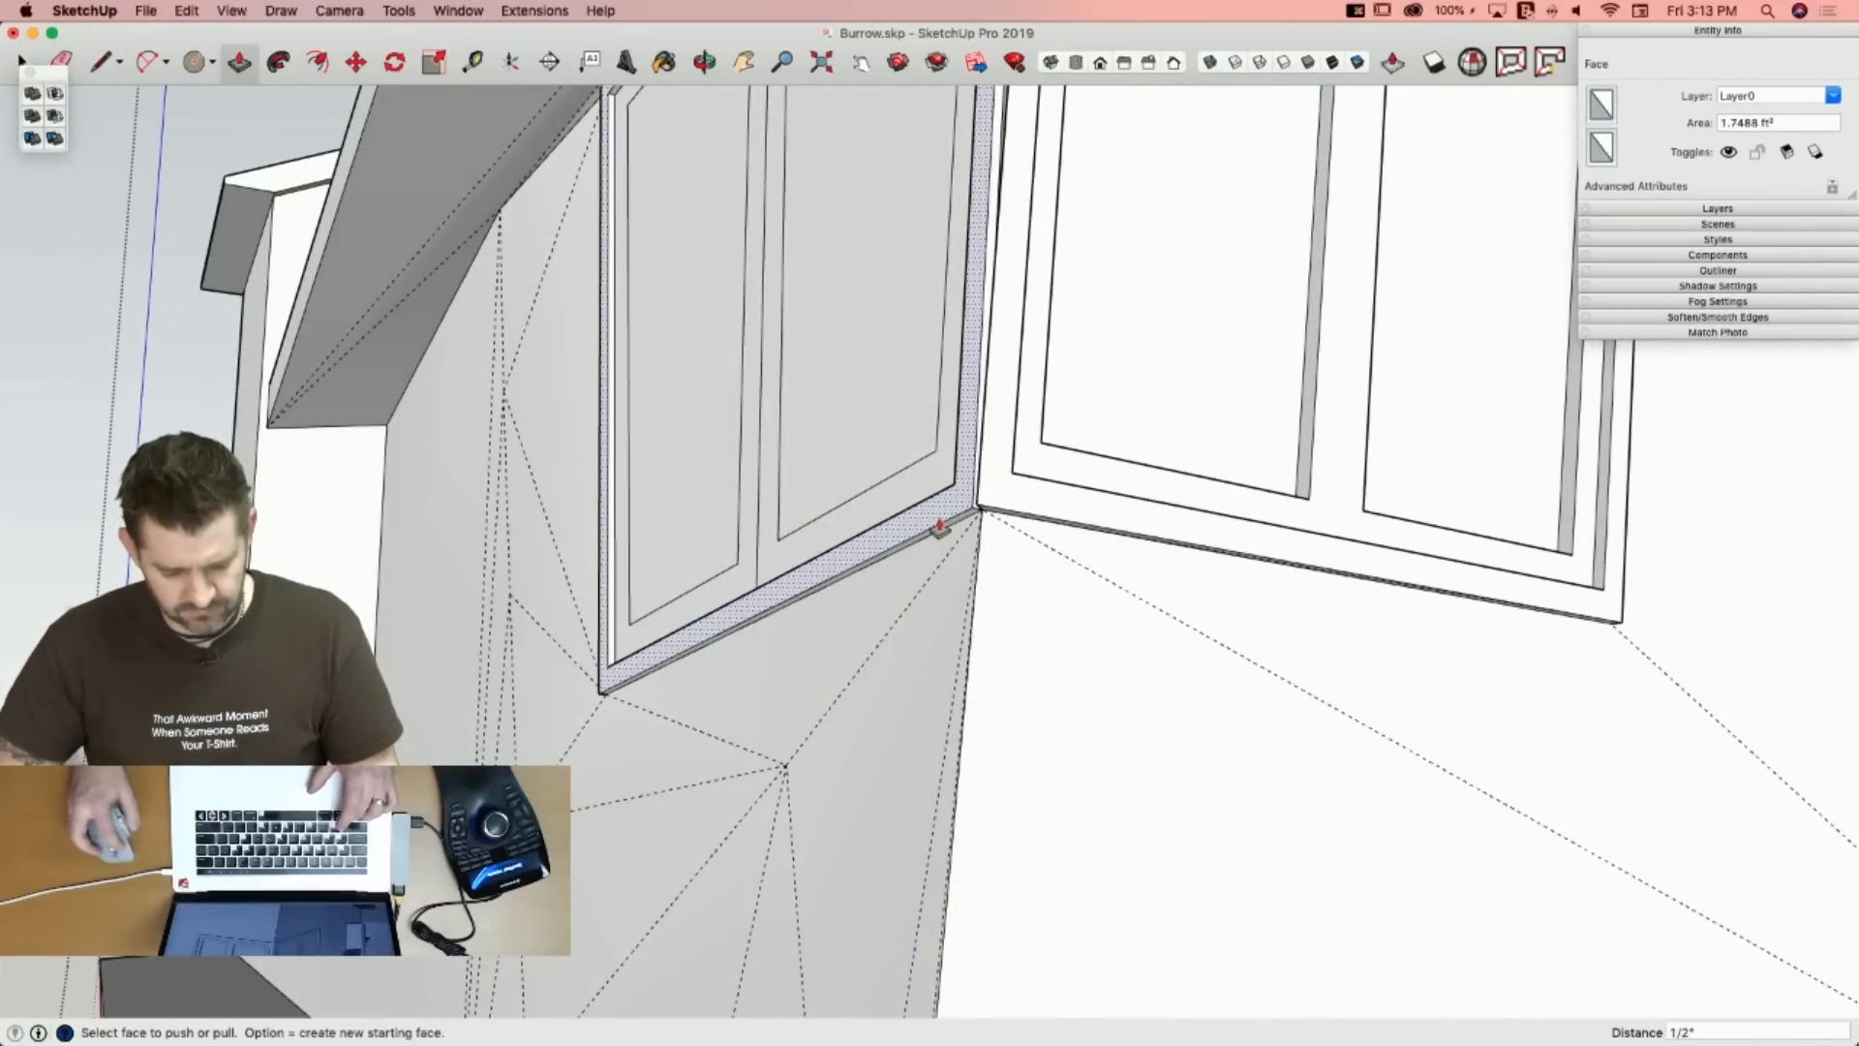
Recess both panes of the curved wall's window 9/16" with Push/Pull and erase the dividing line between them.
click(834, 412)
click(837, 417)
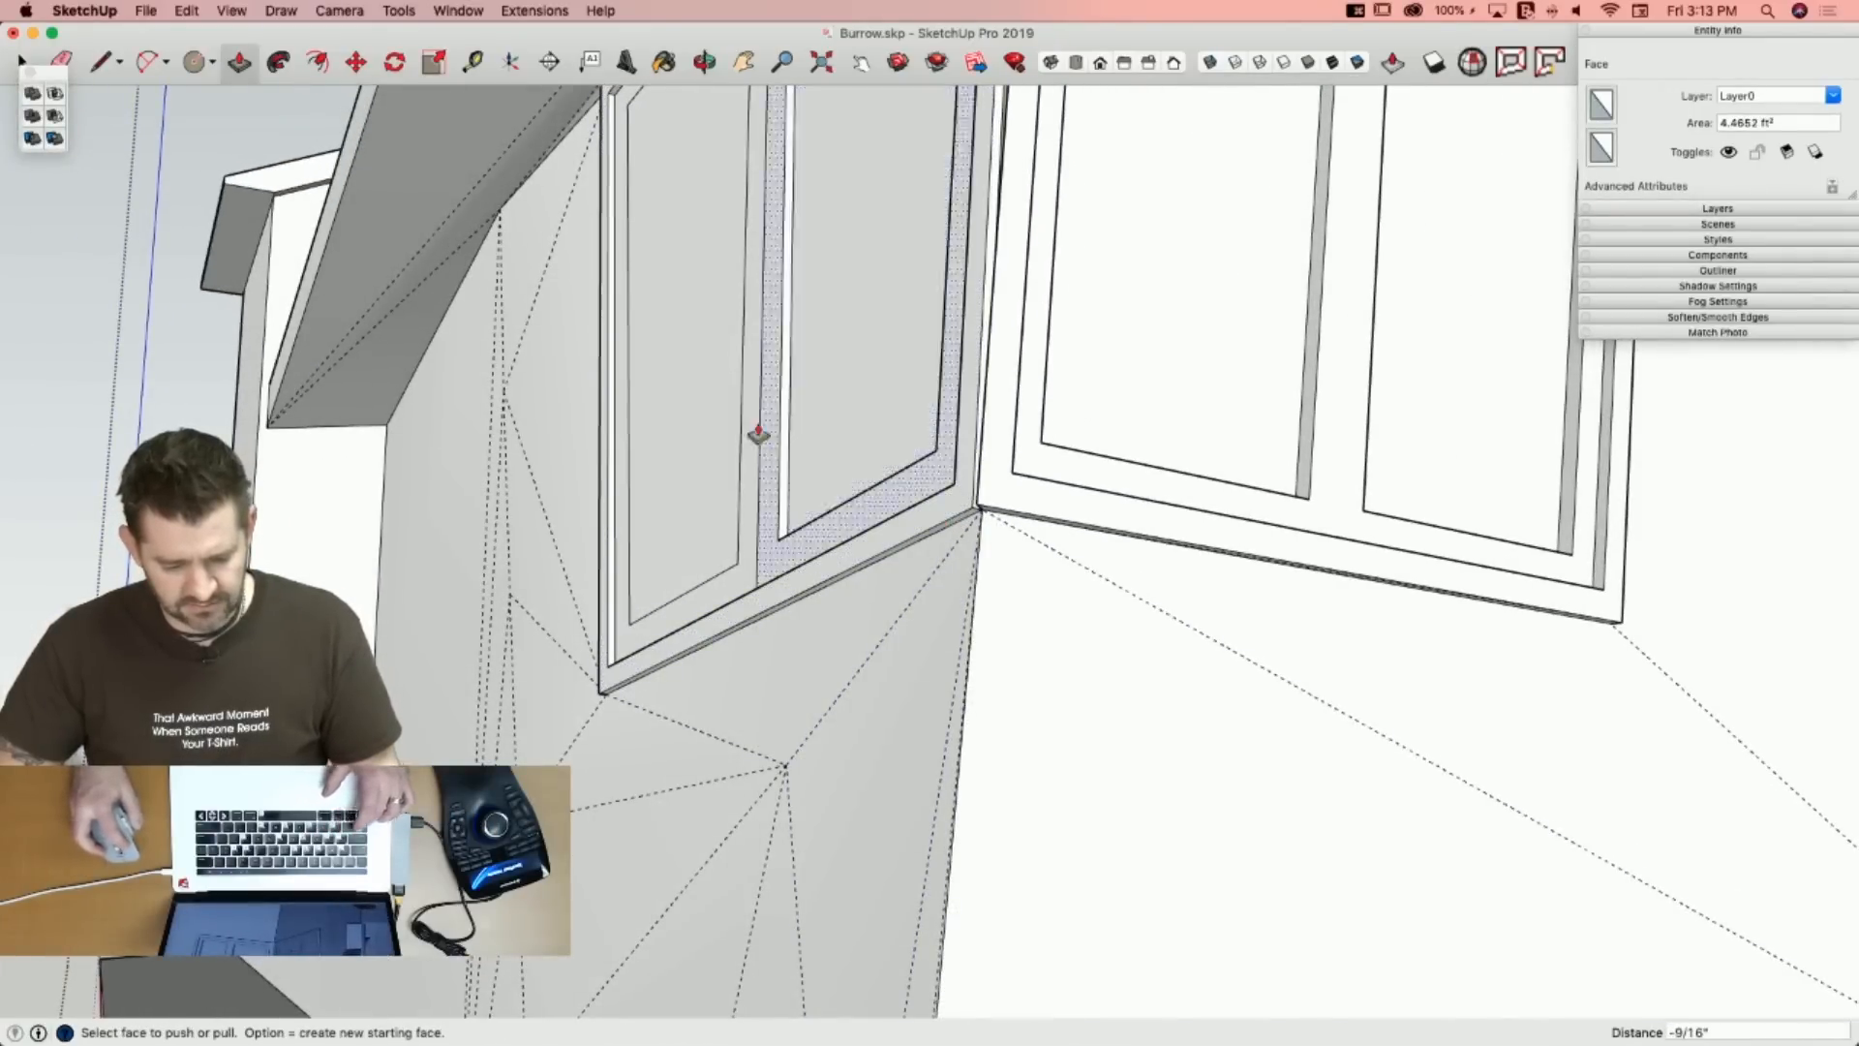
double_click(713, 436)
key(e)
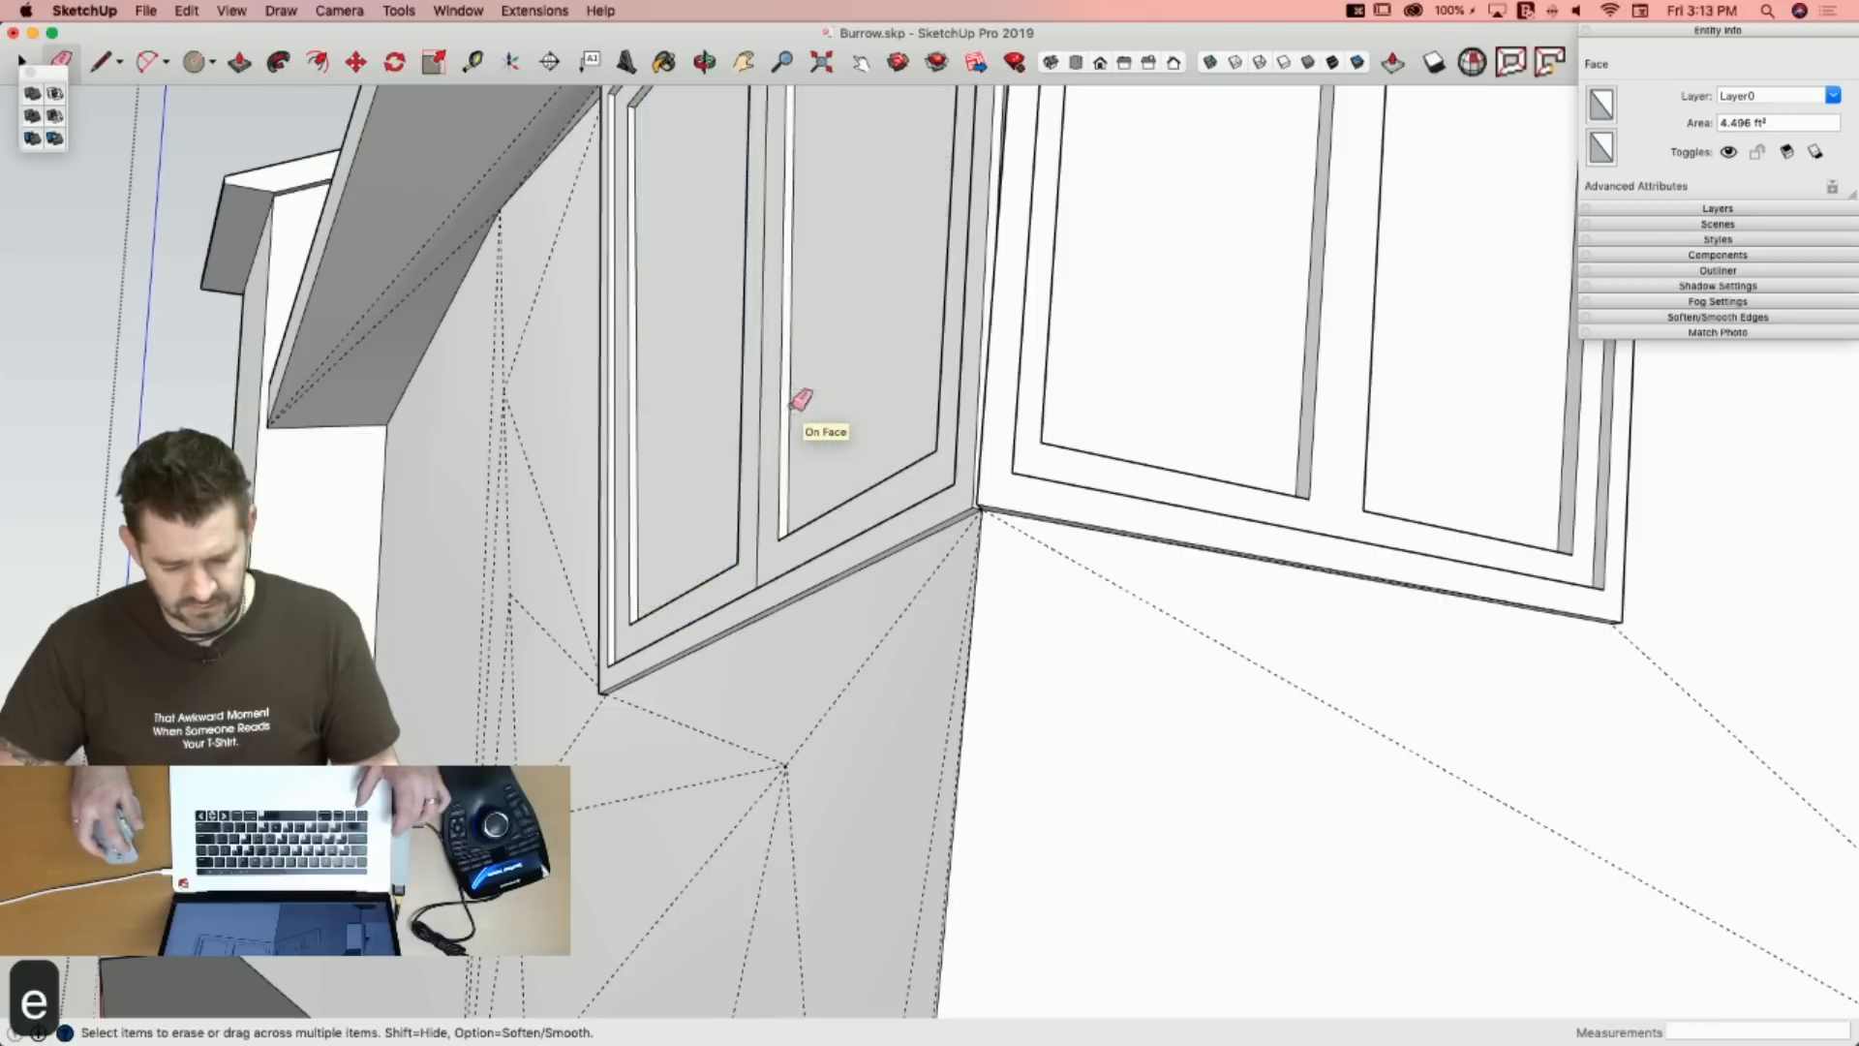
click(762, 434)
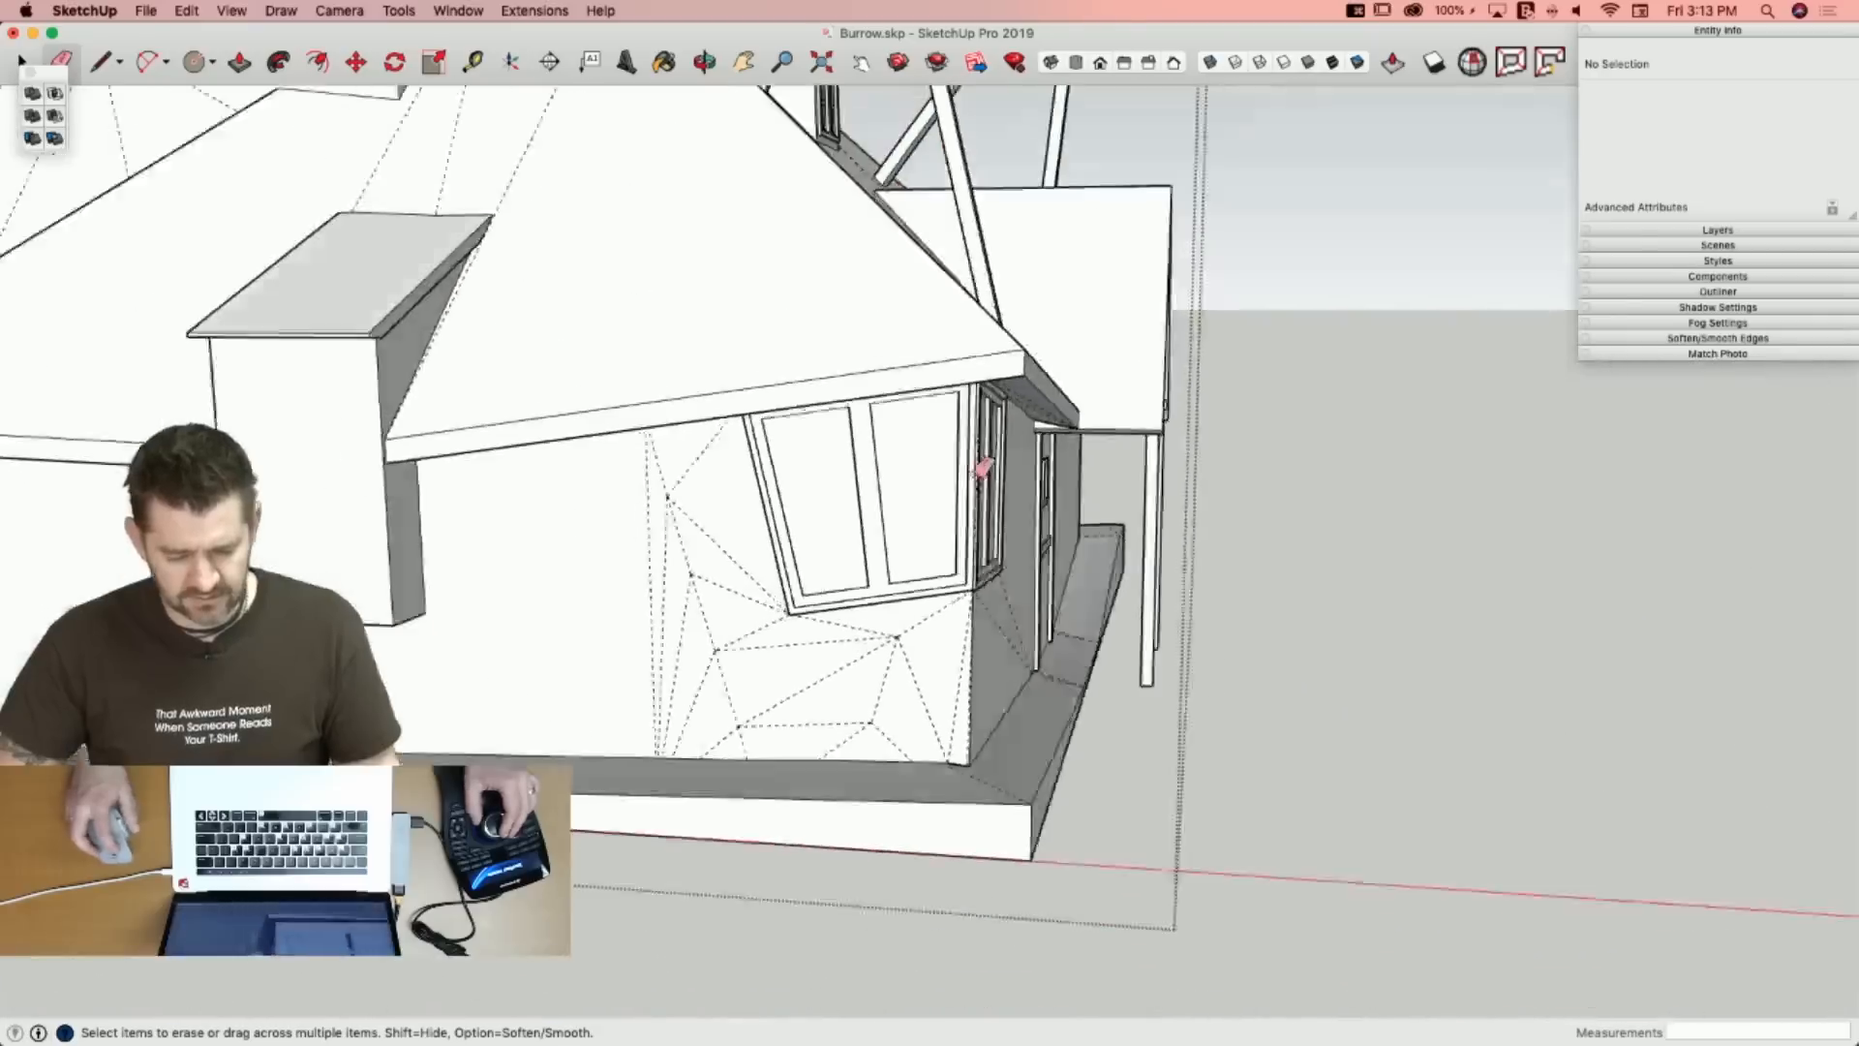
Turn off the display of Hidden Geometry.
click(233, 11)
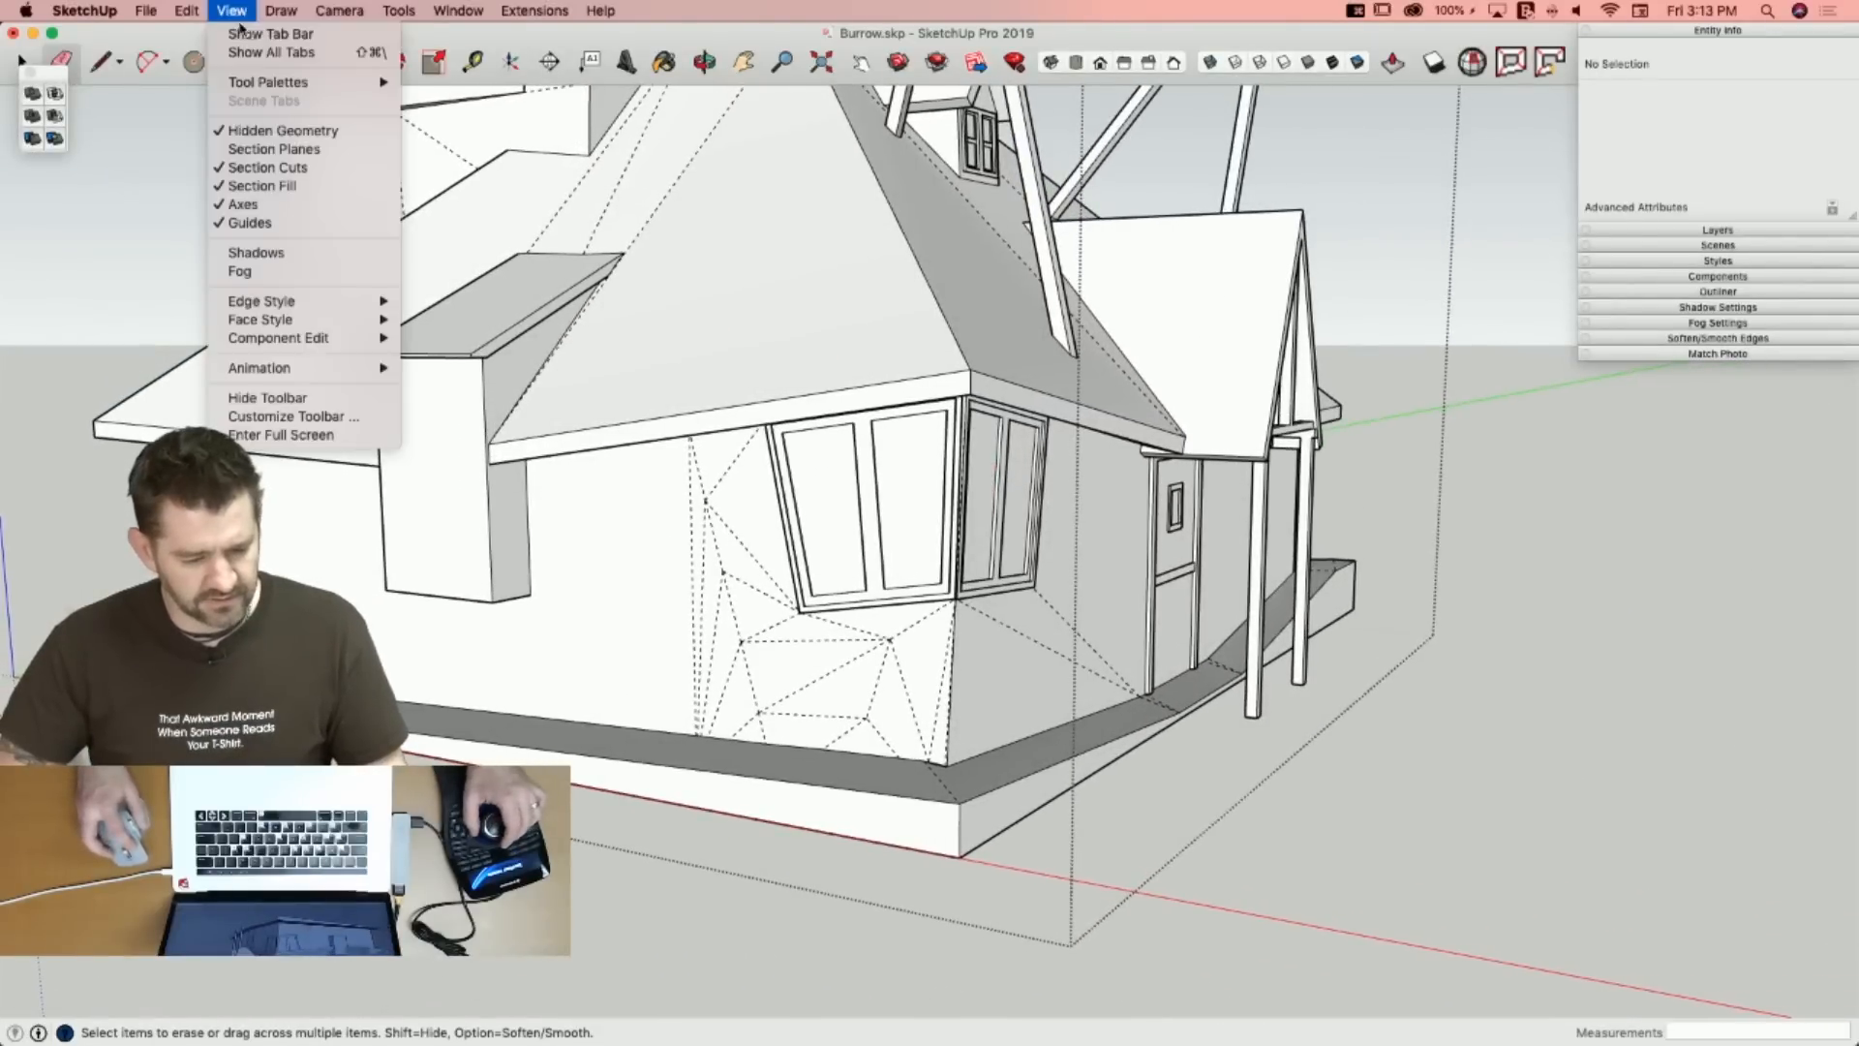
click(252, 132)
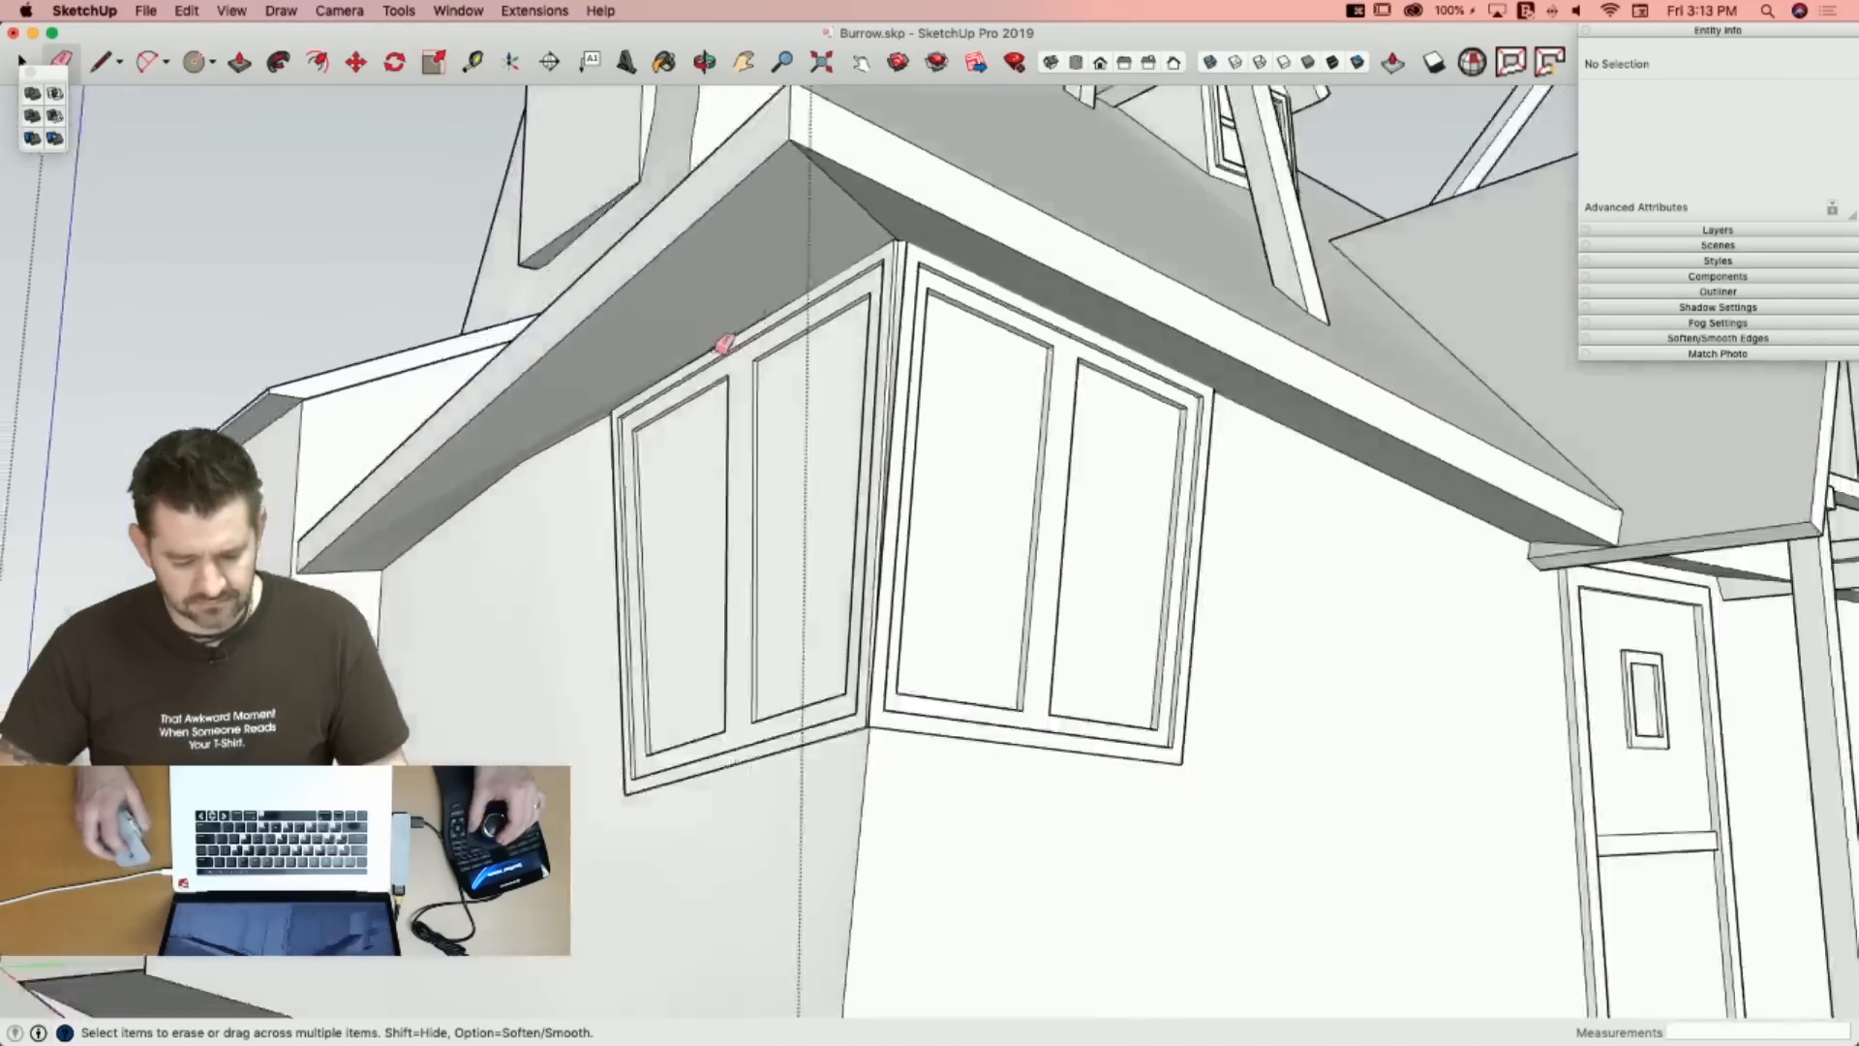
key(space)
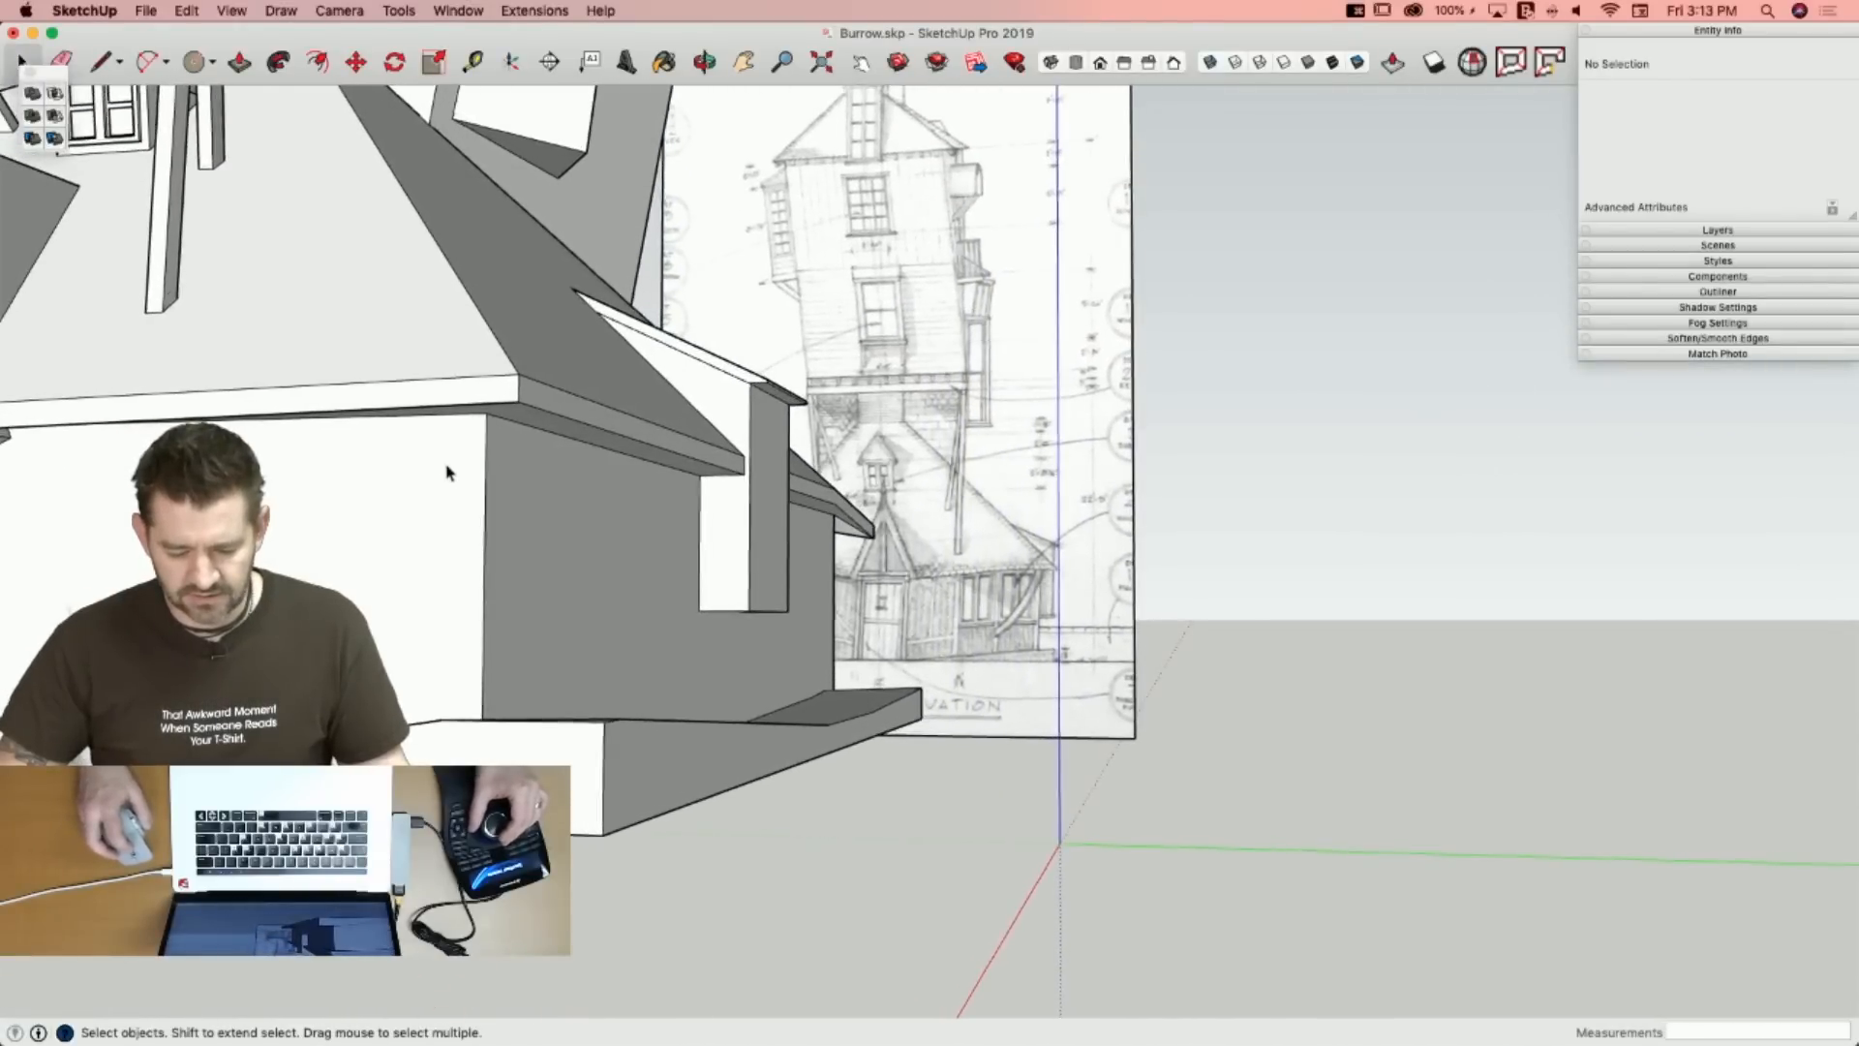
Draw a window outline about 5' 6 1/8" wide under the eave on the door's other side, divided by a vertical line from its lower edge's midpoint.
key(l)
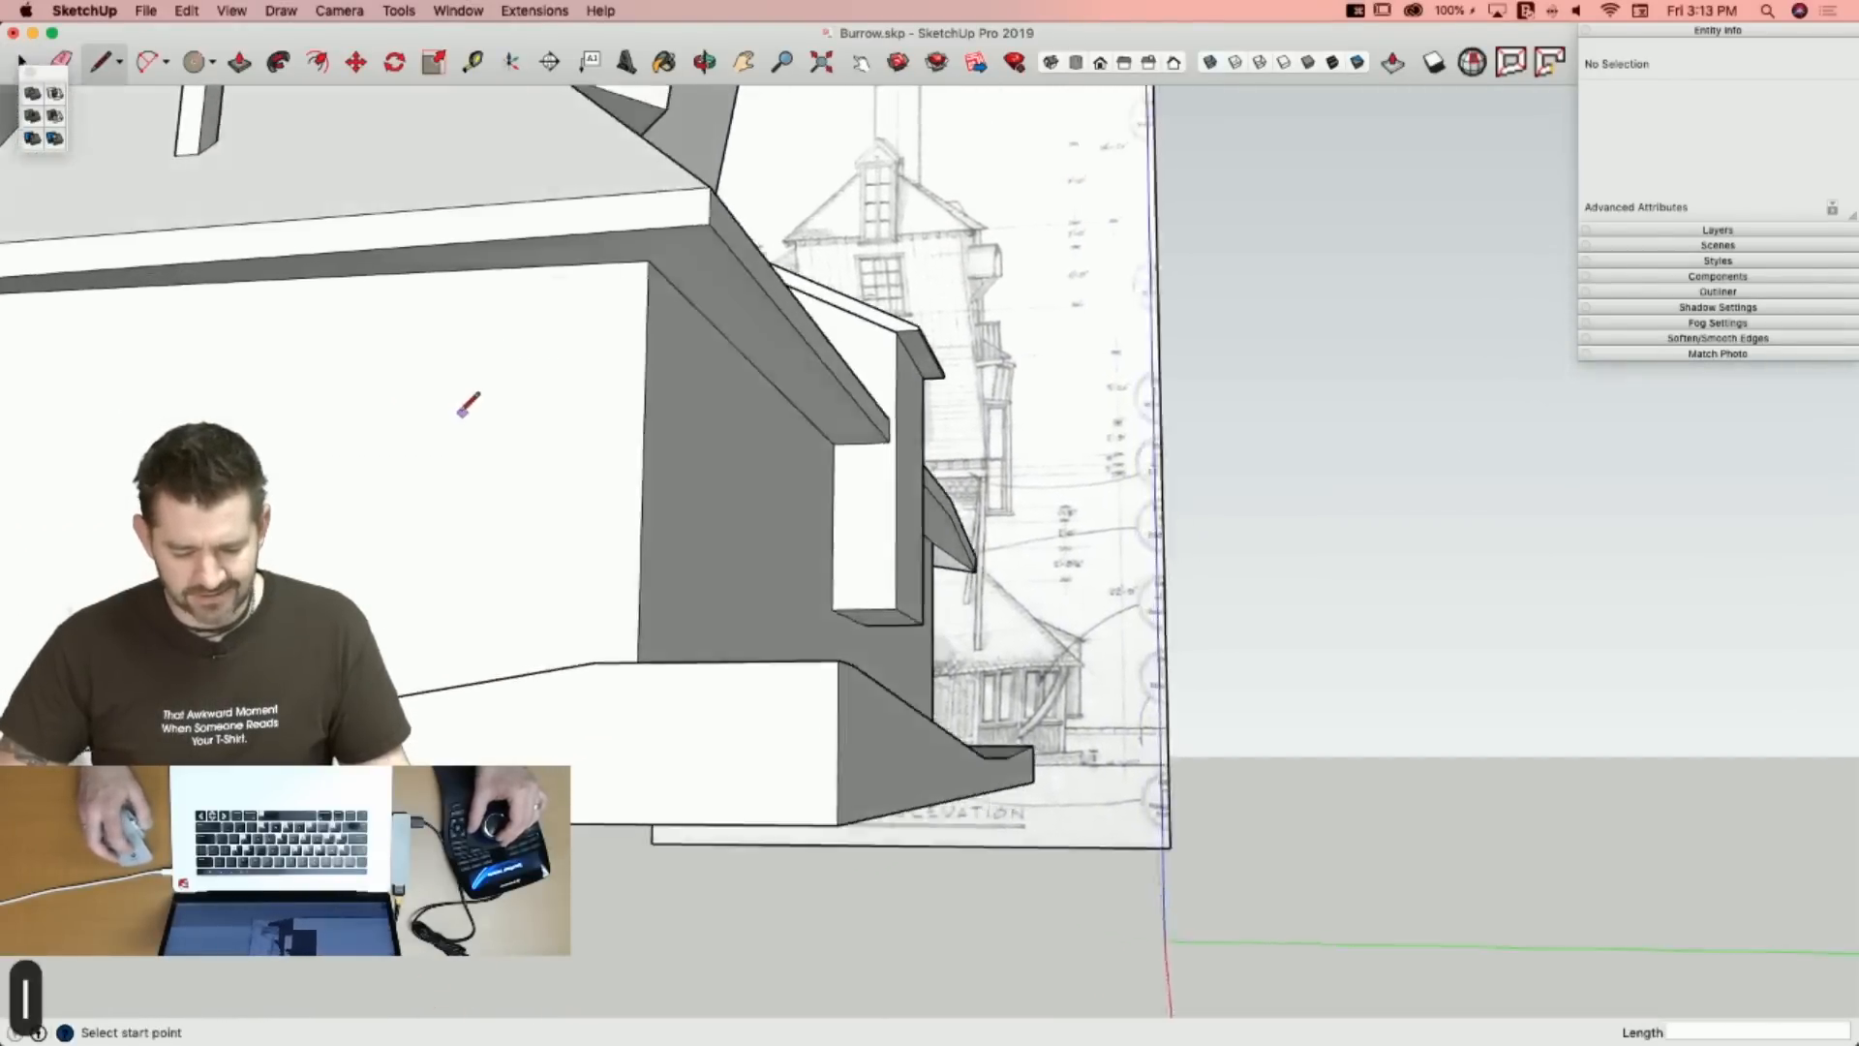
key(space)
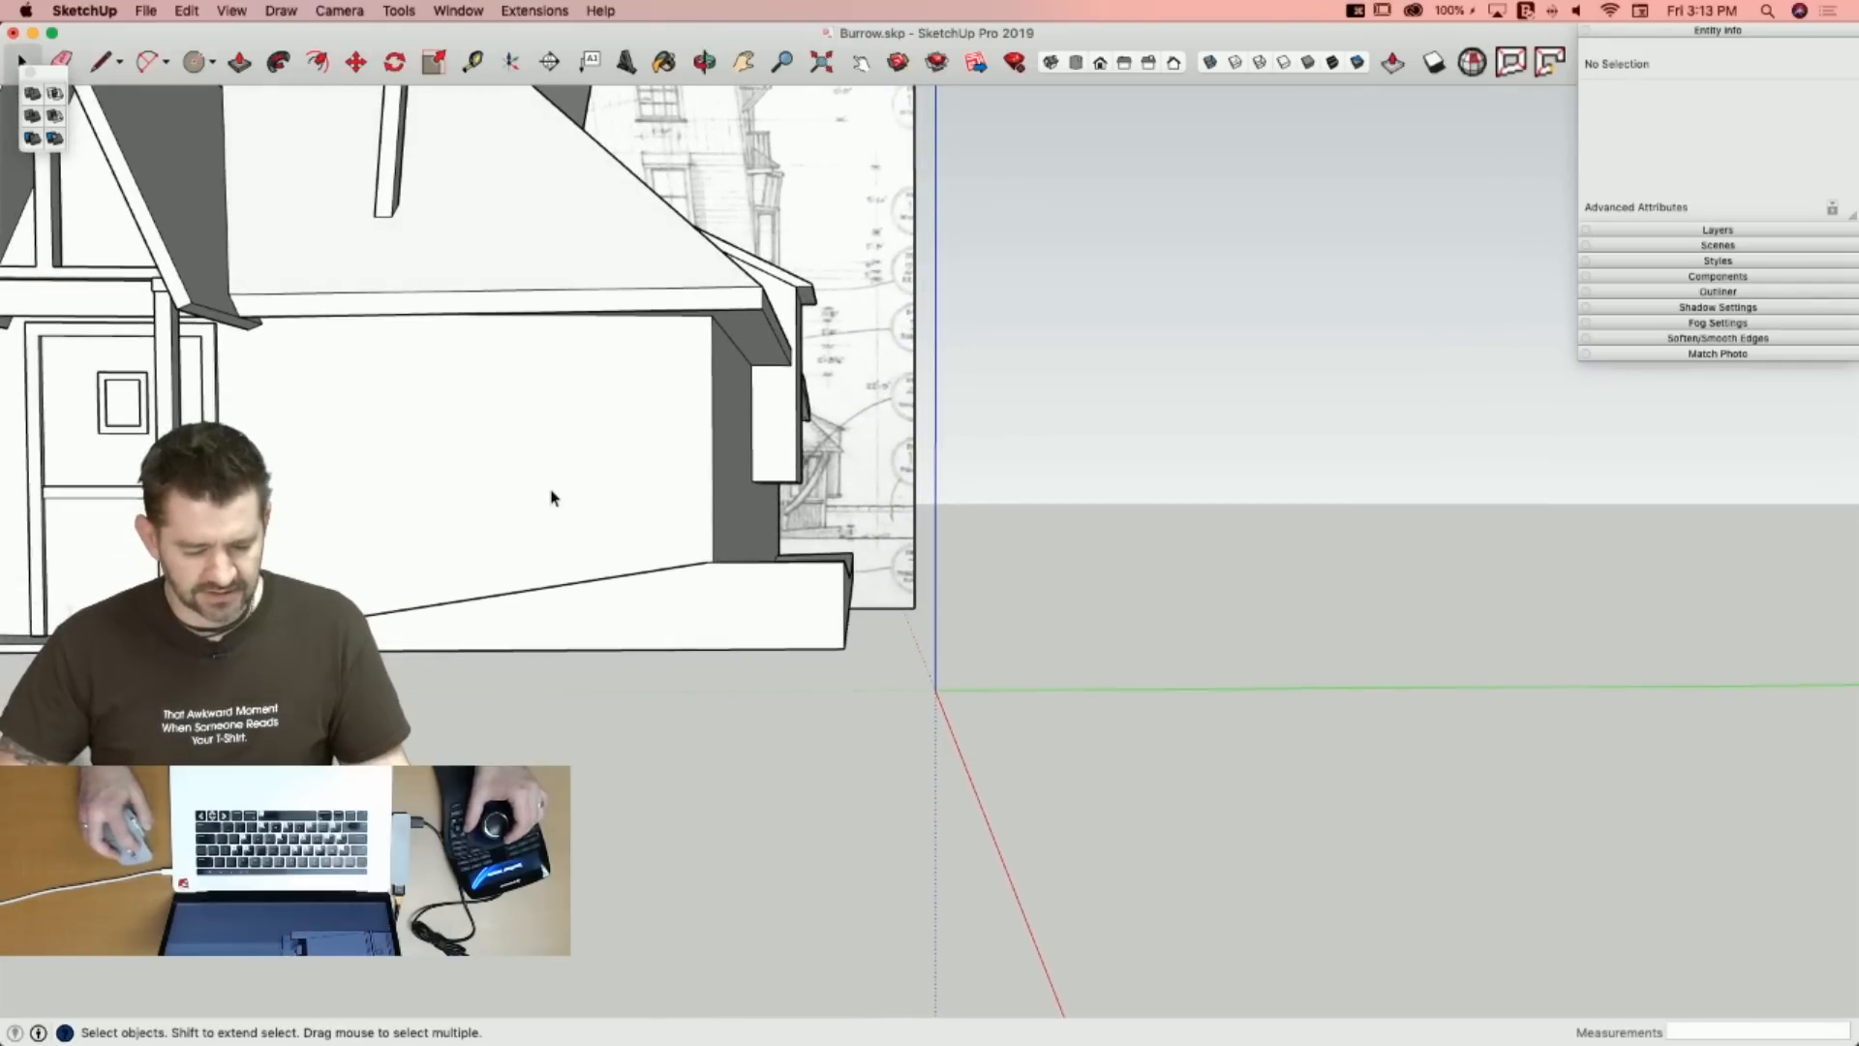
key(l)
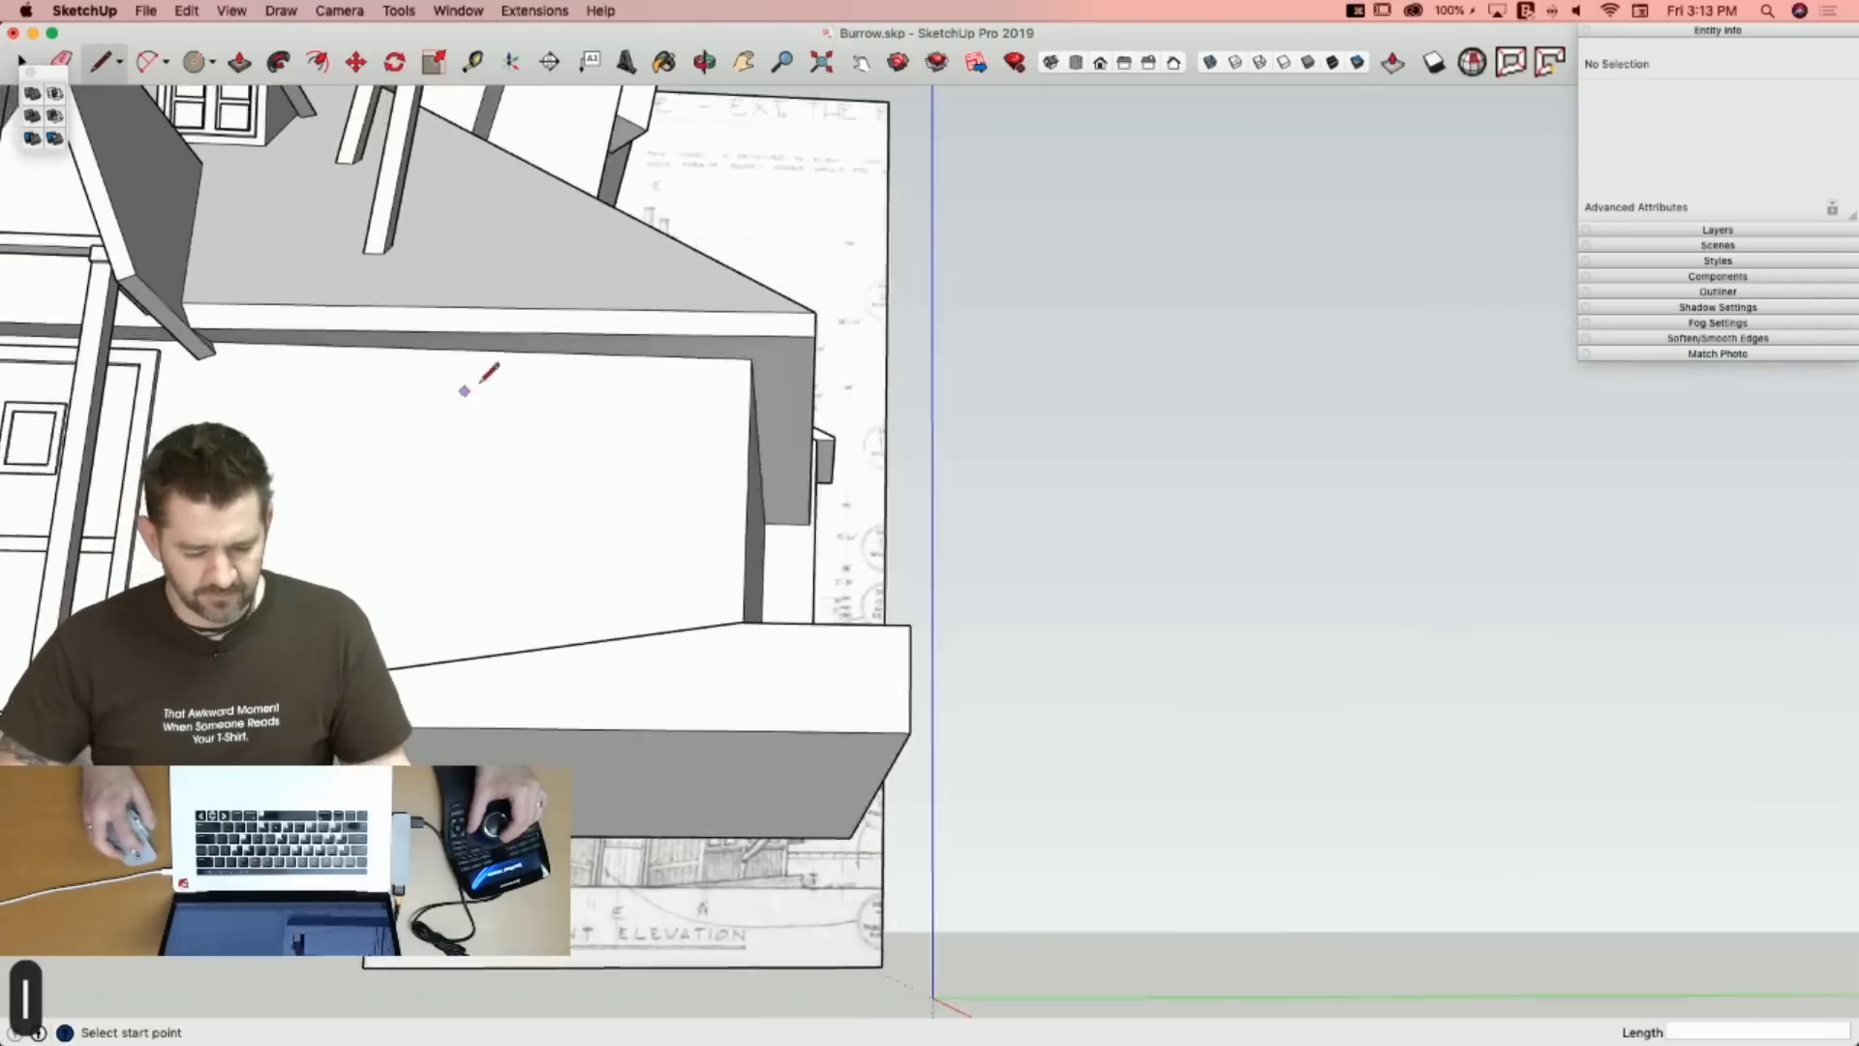
key(space)
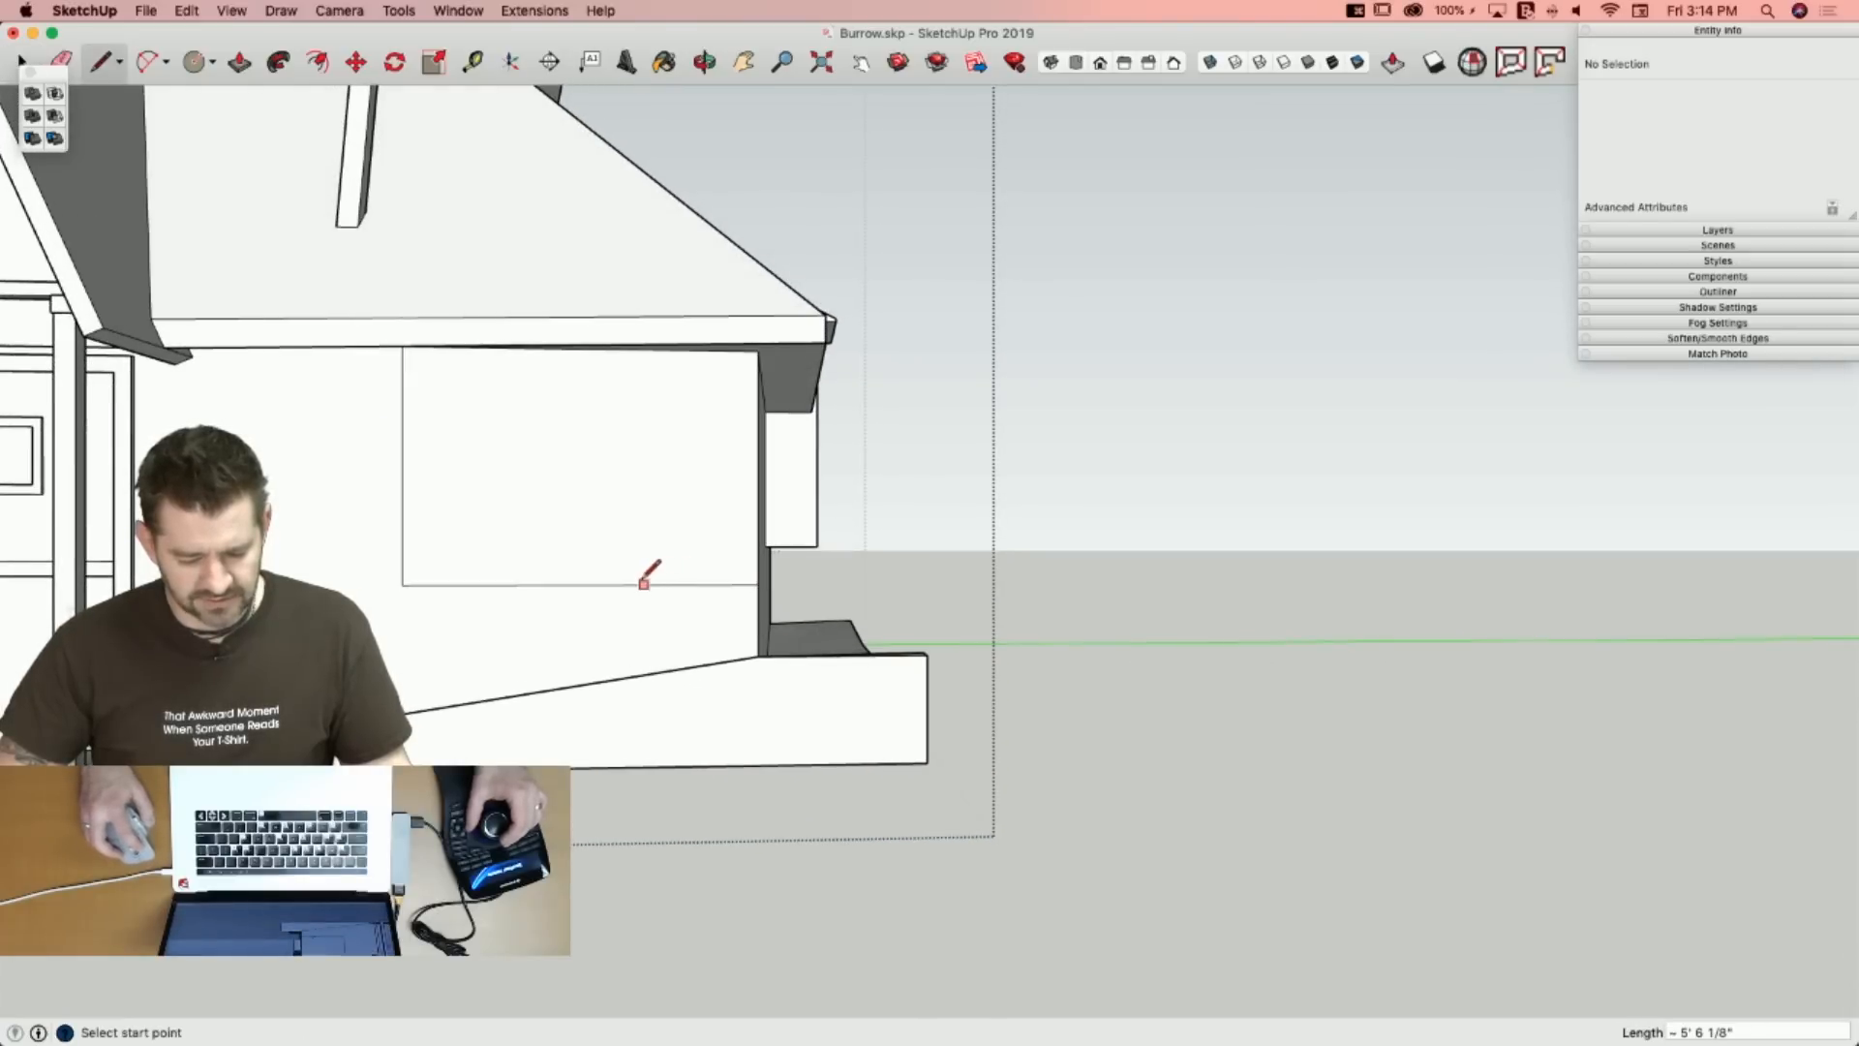
click(582, 584)
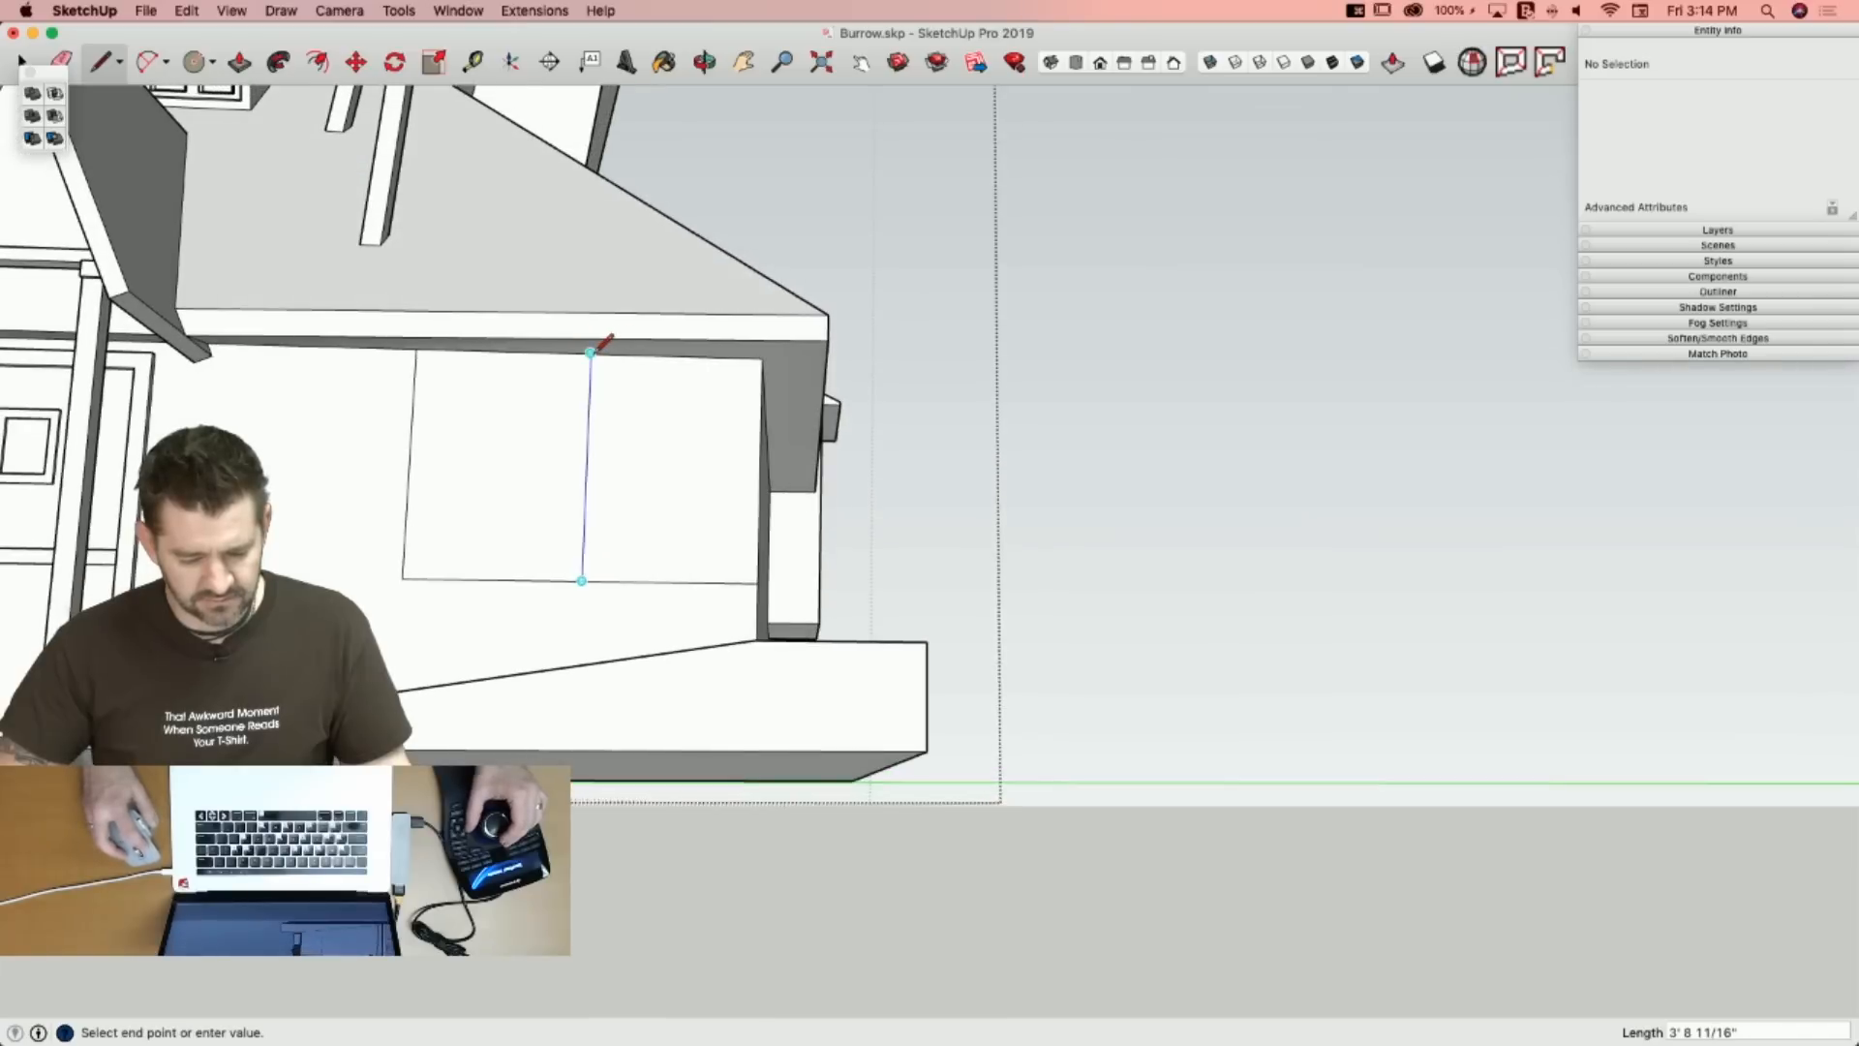
click(610, 346)
Move the window outline's lower corner nearest the door down 4 11/16" so that half's bottom edge slopes.
key(m)
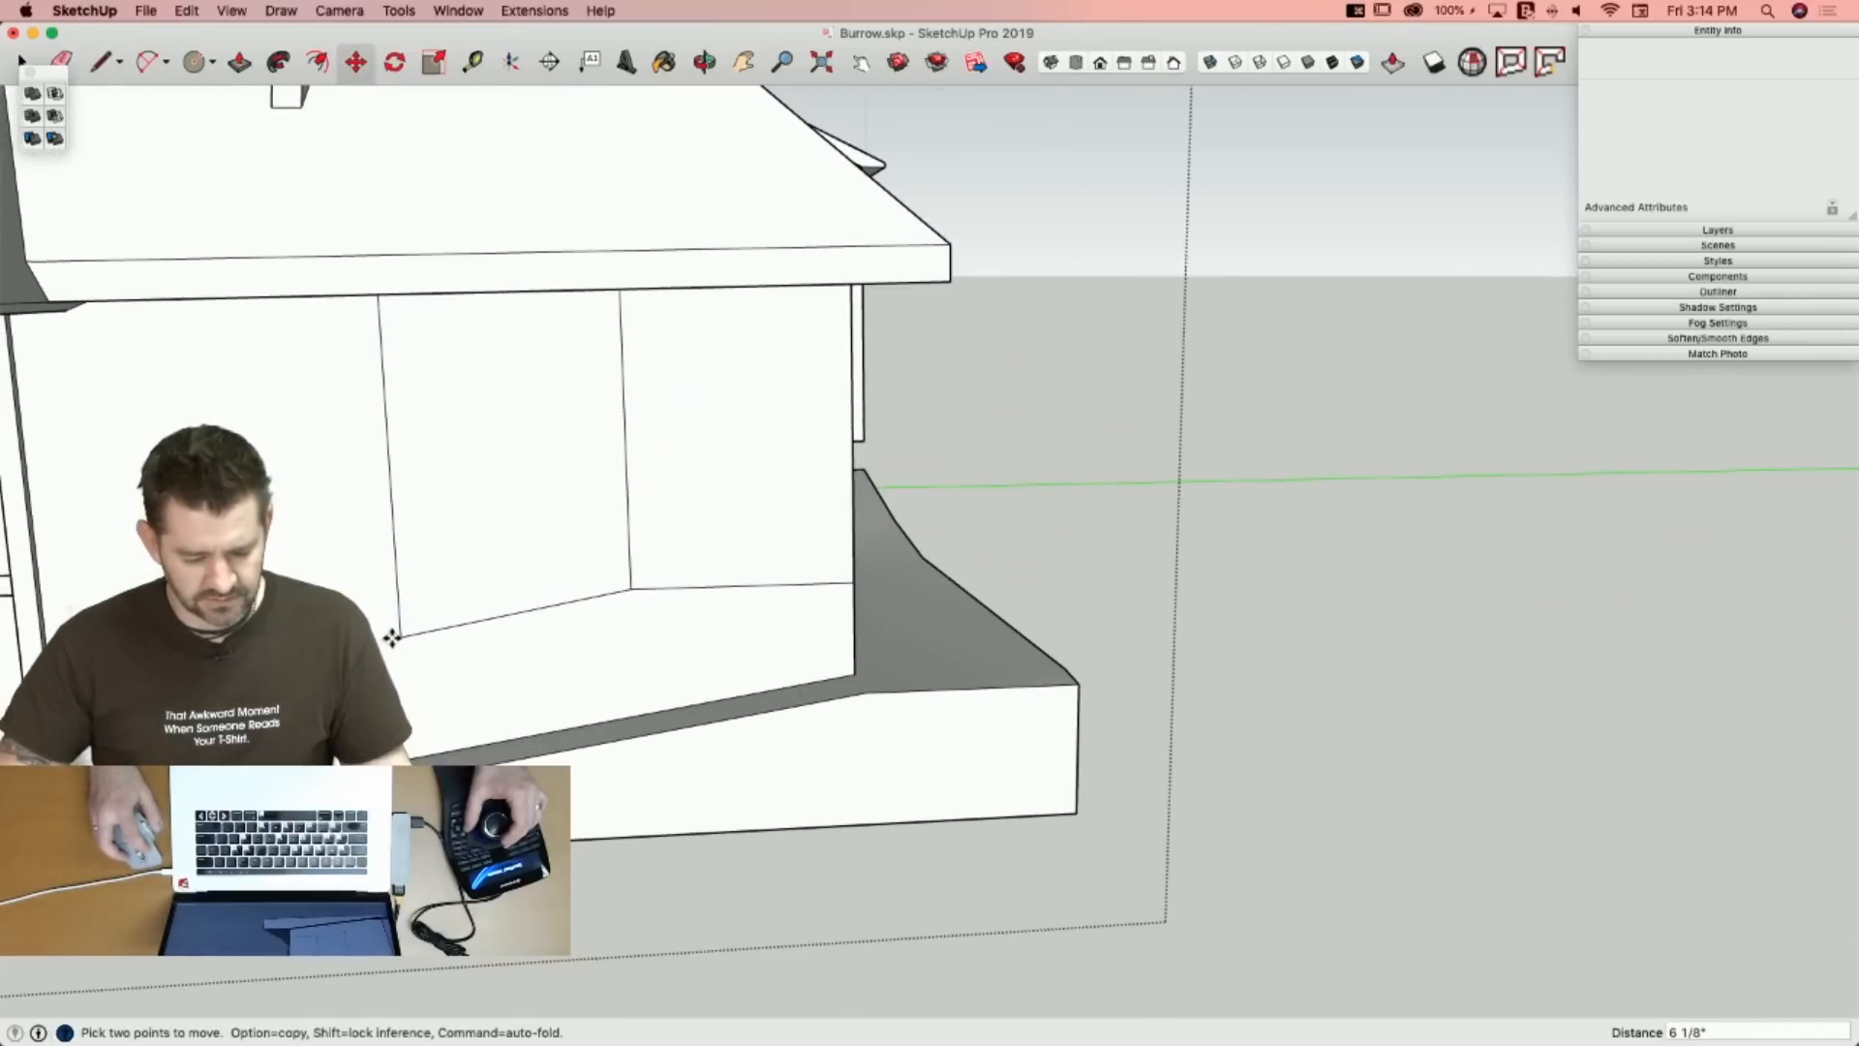
click(394, 629)
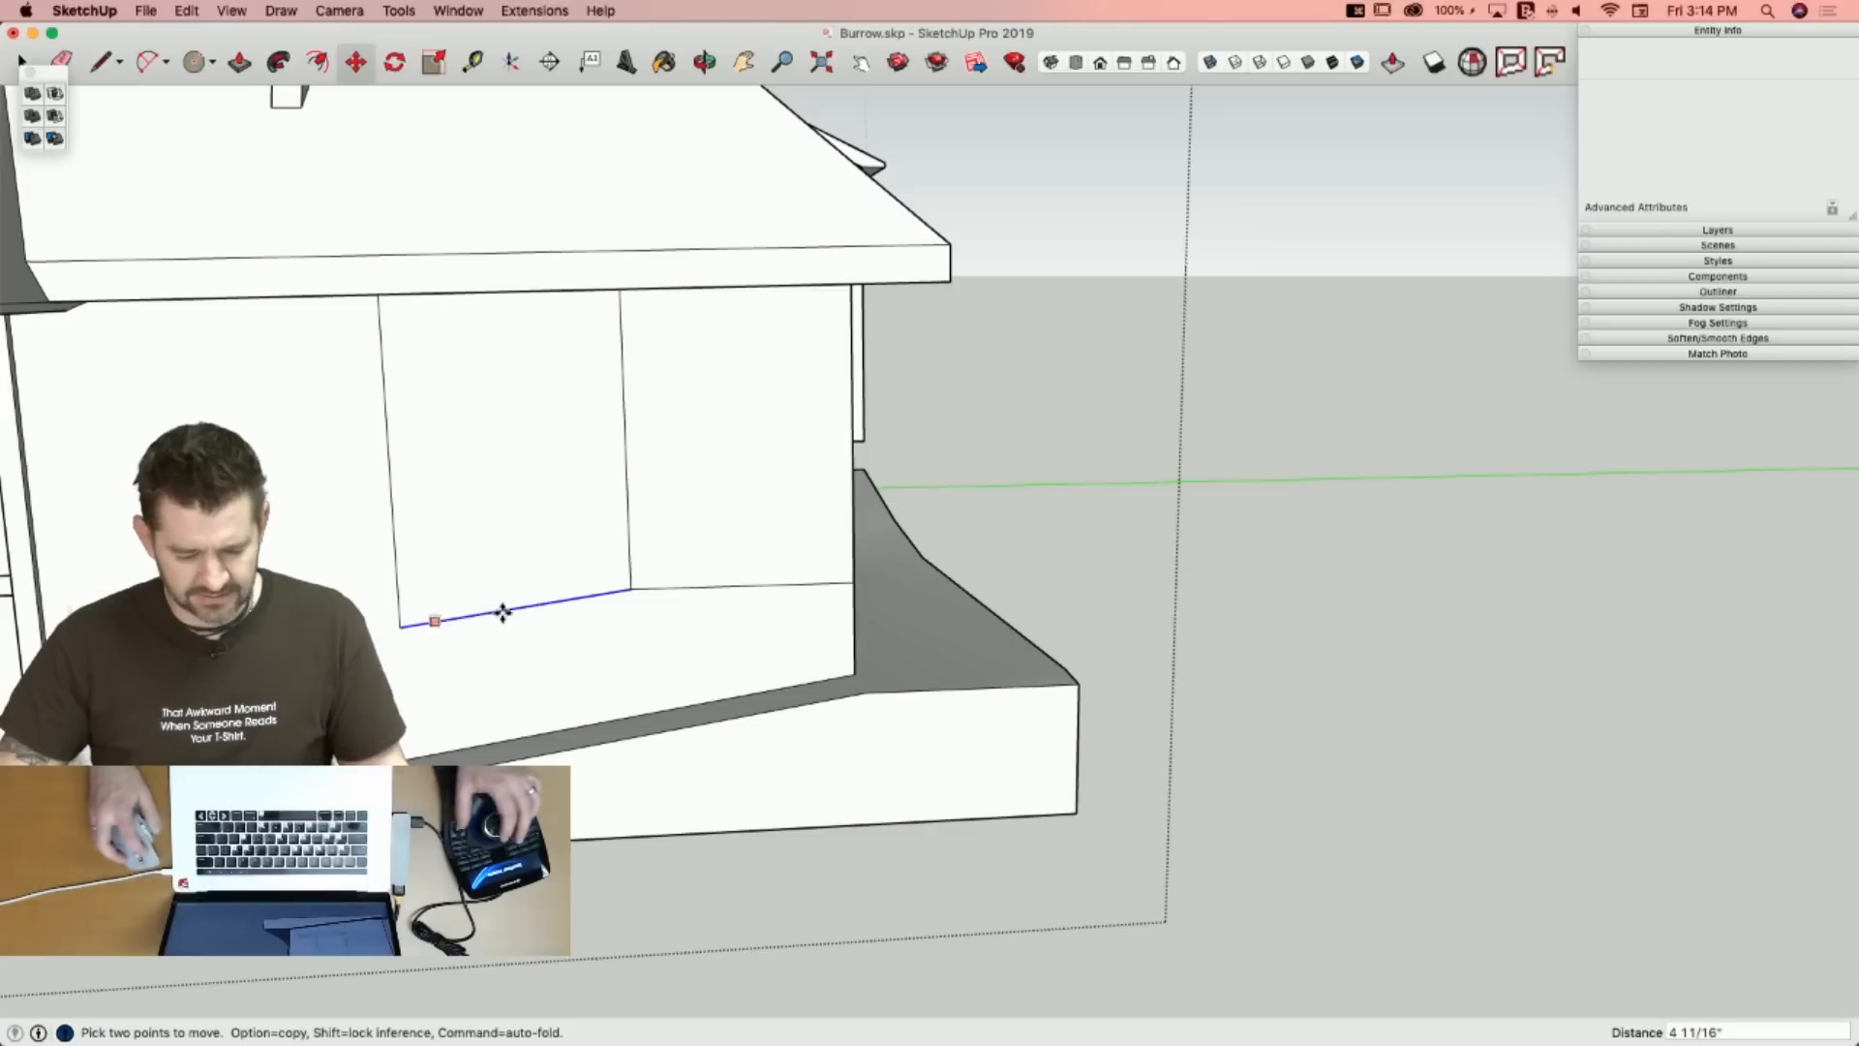
key(space)
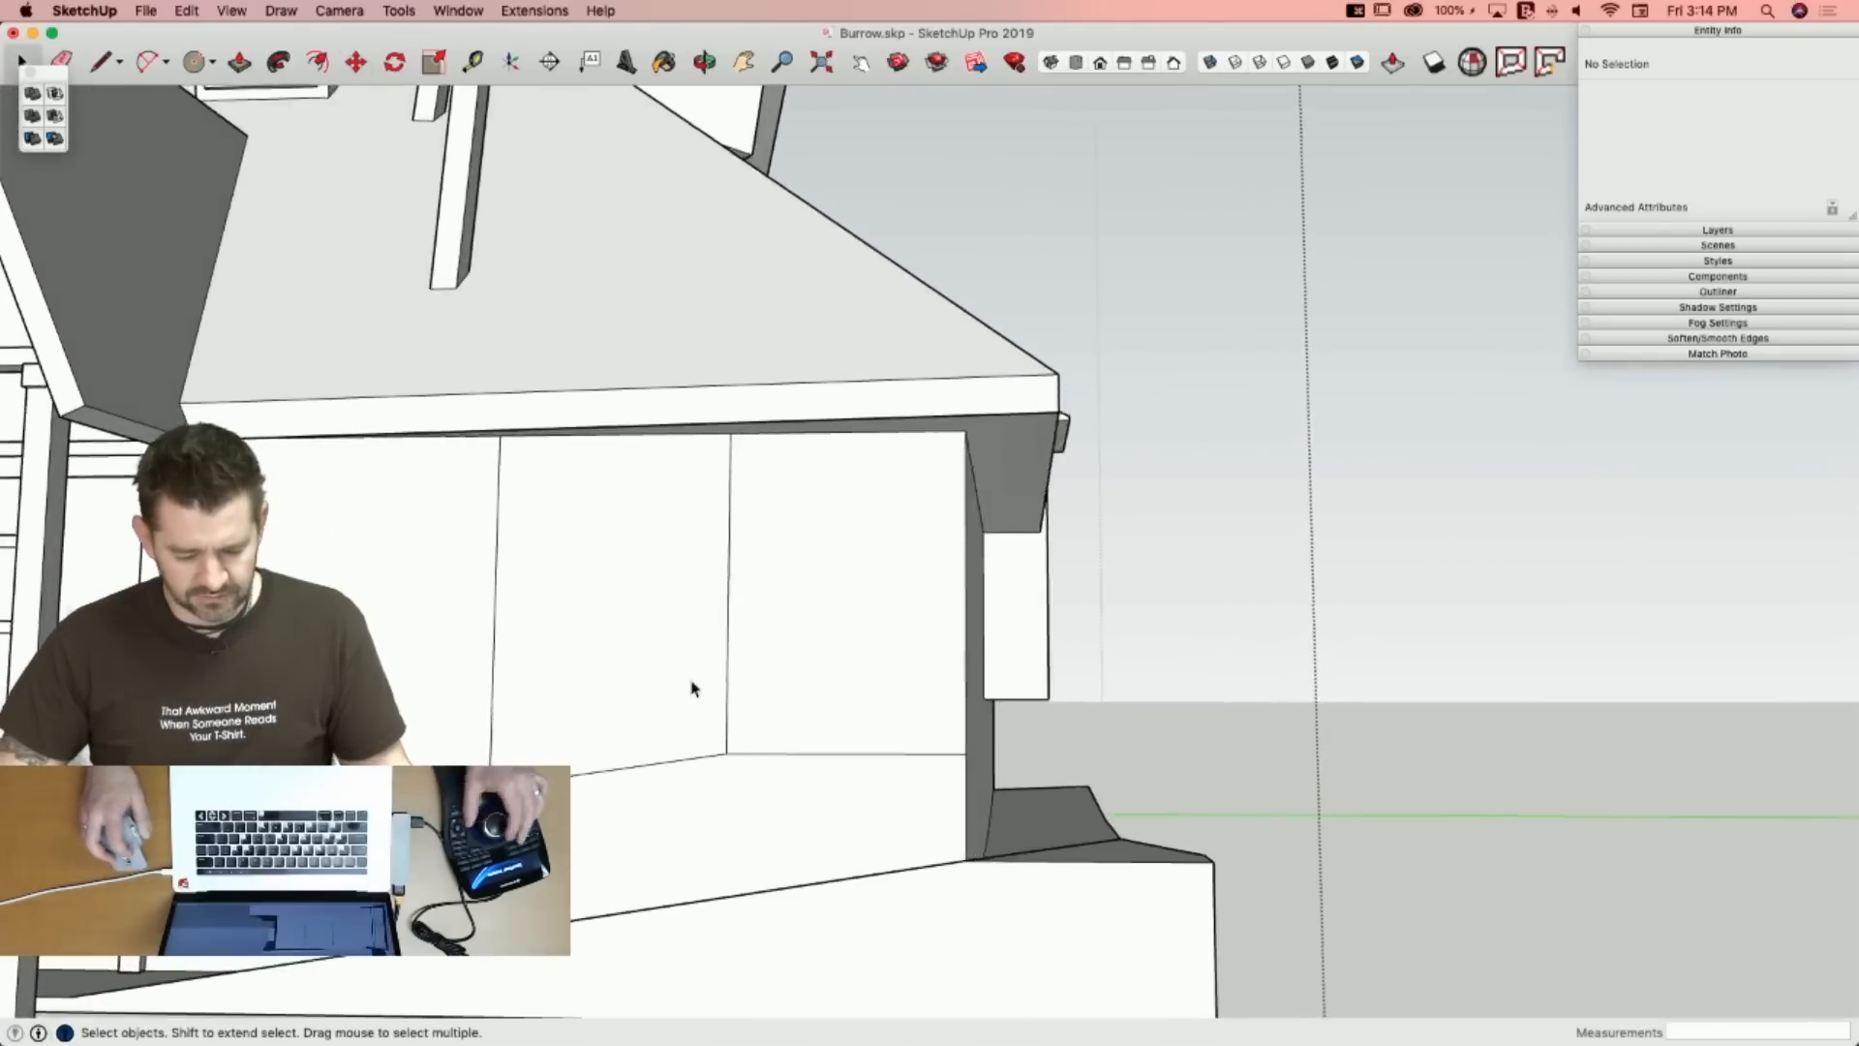
Offset both halves of the new window outline inward by the same distance to form their frames.
key(f)
click(557, 516)
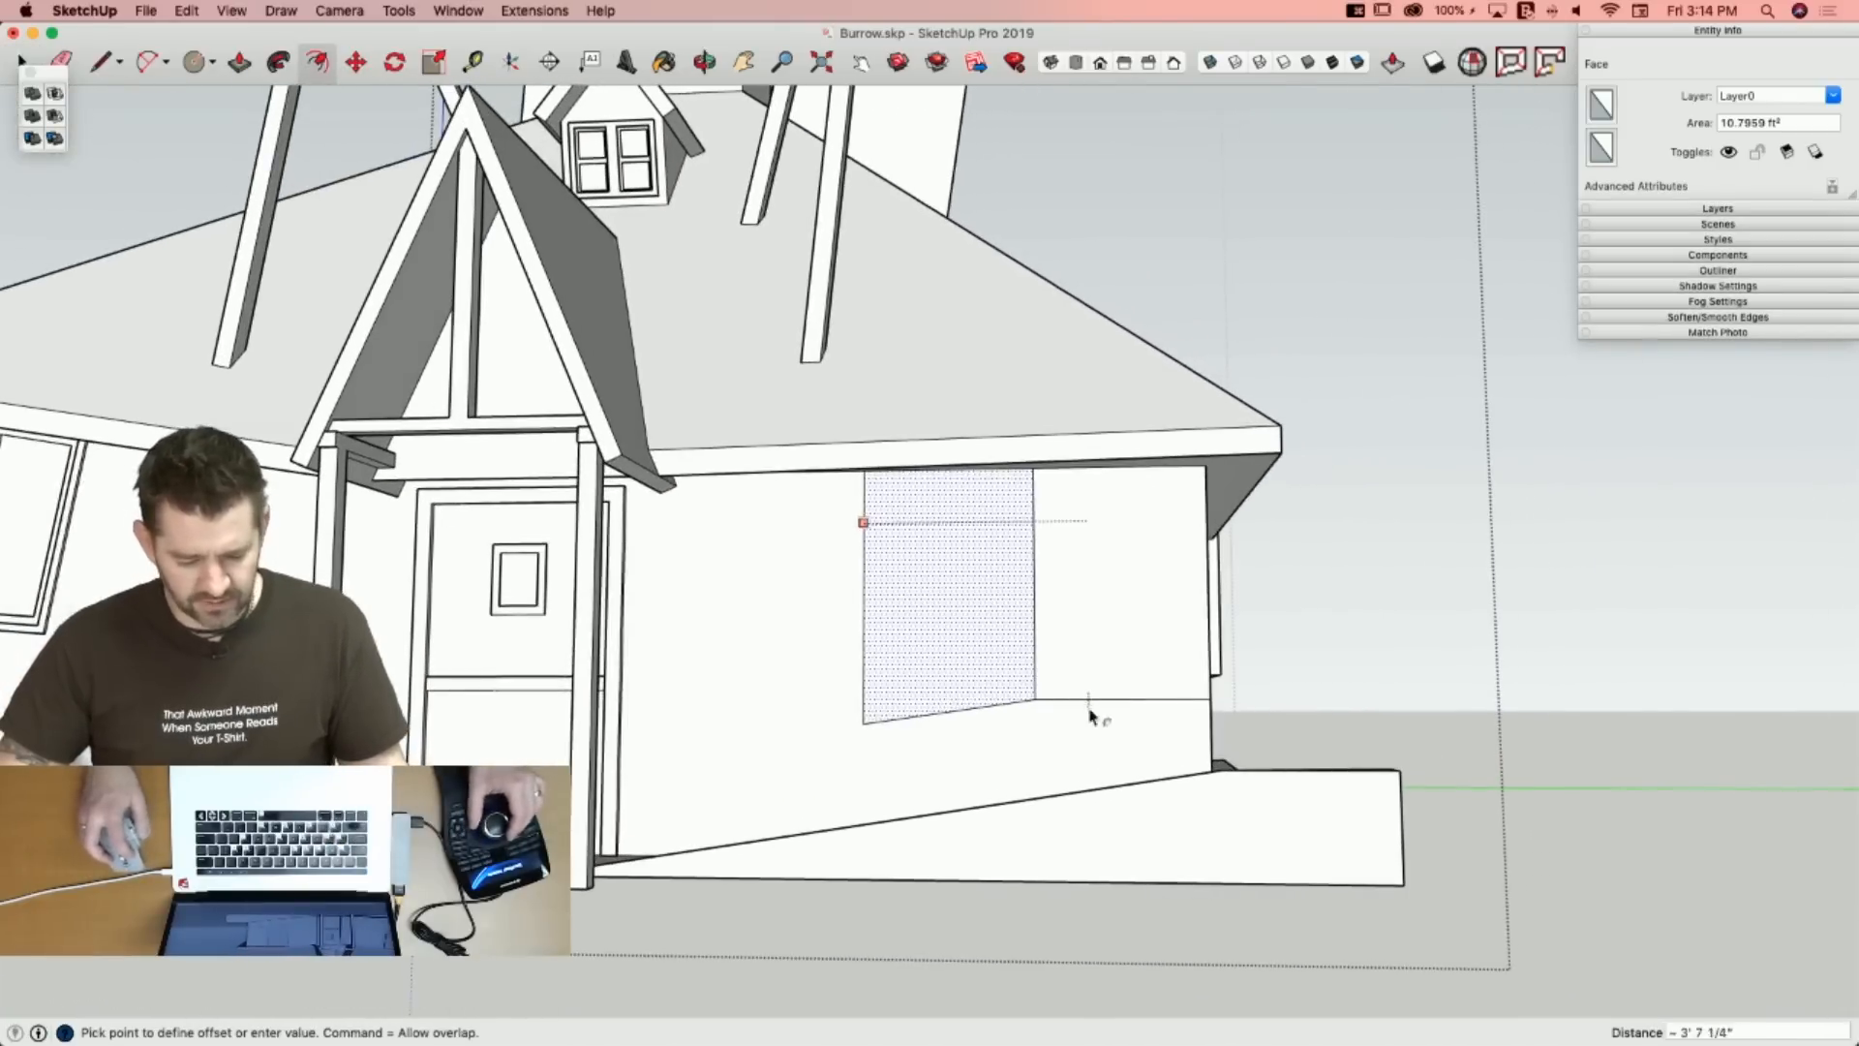
click(879, 675)
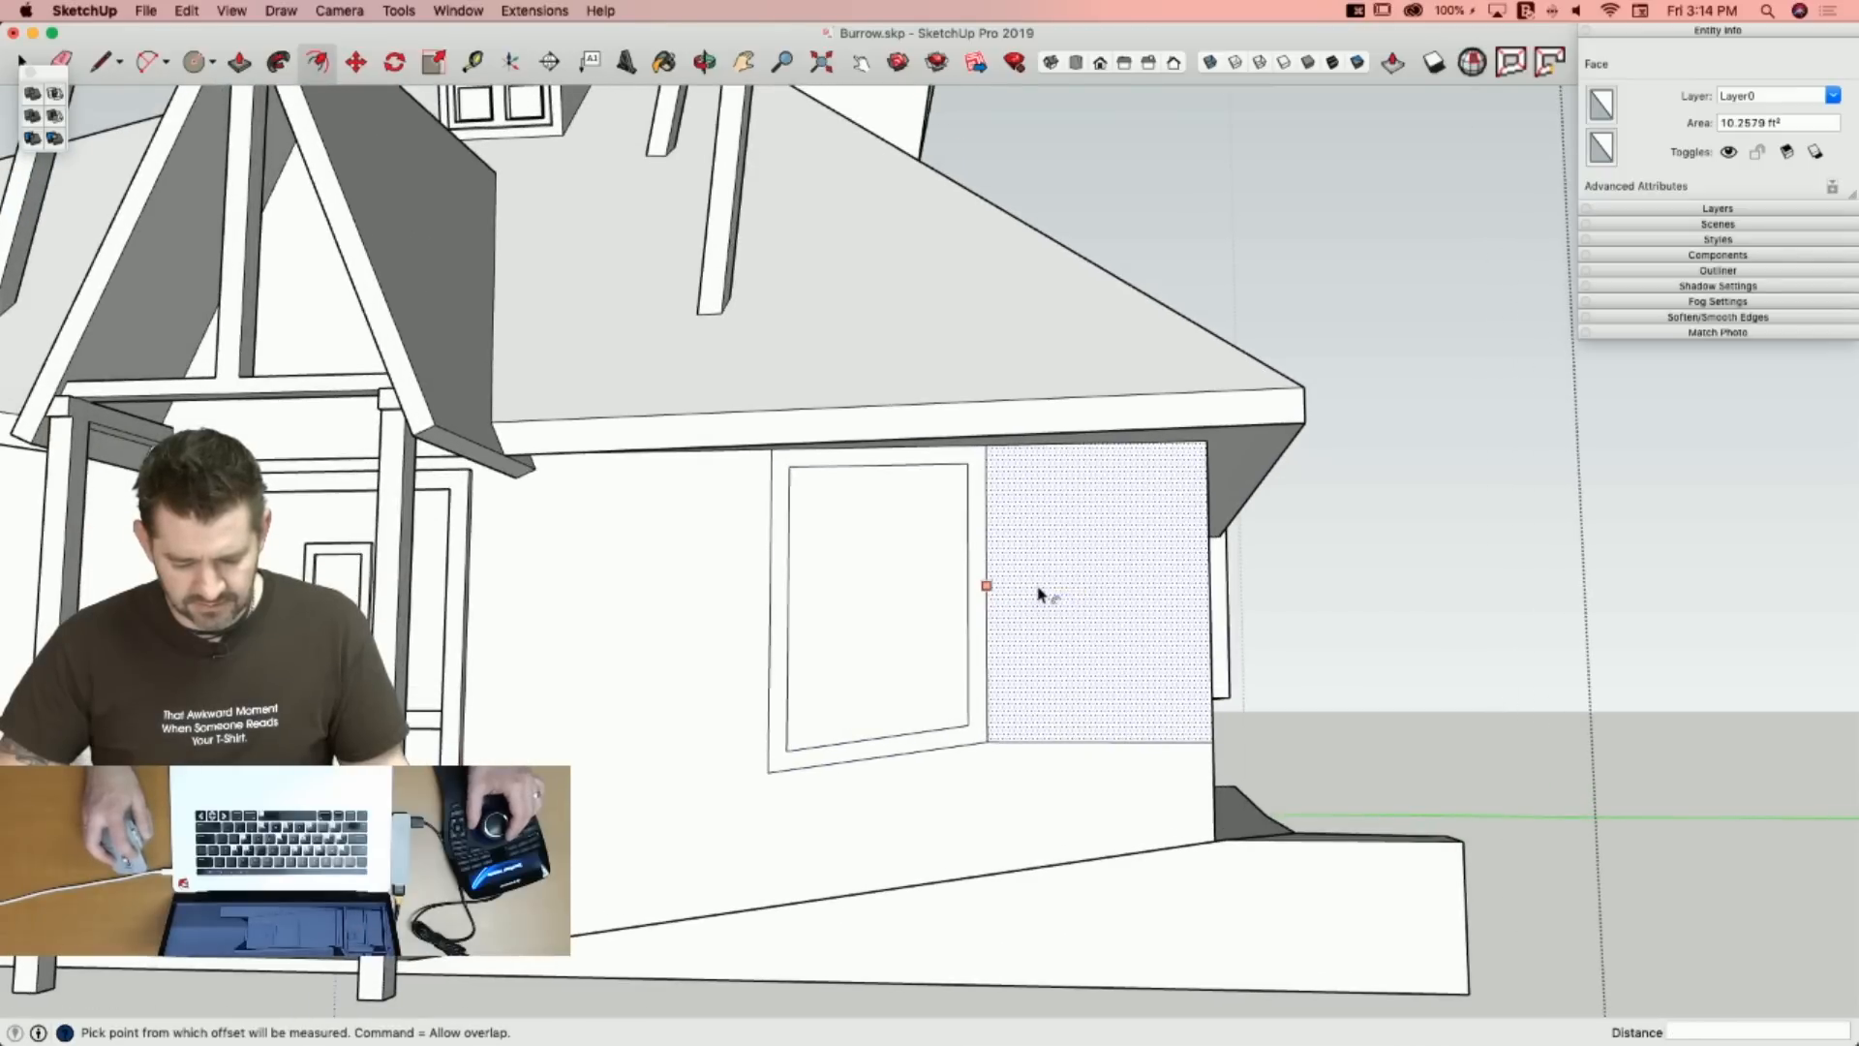
double_click(1039, 594)
Split each of the two inner window faces with a vertical line between the midpoints of its upper and lower edges.
key(l)
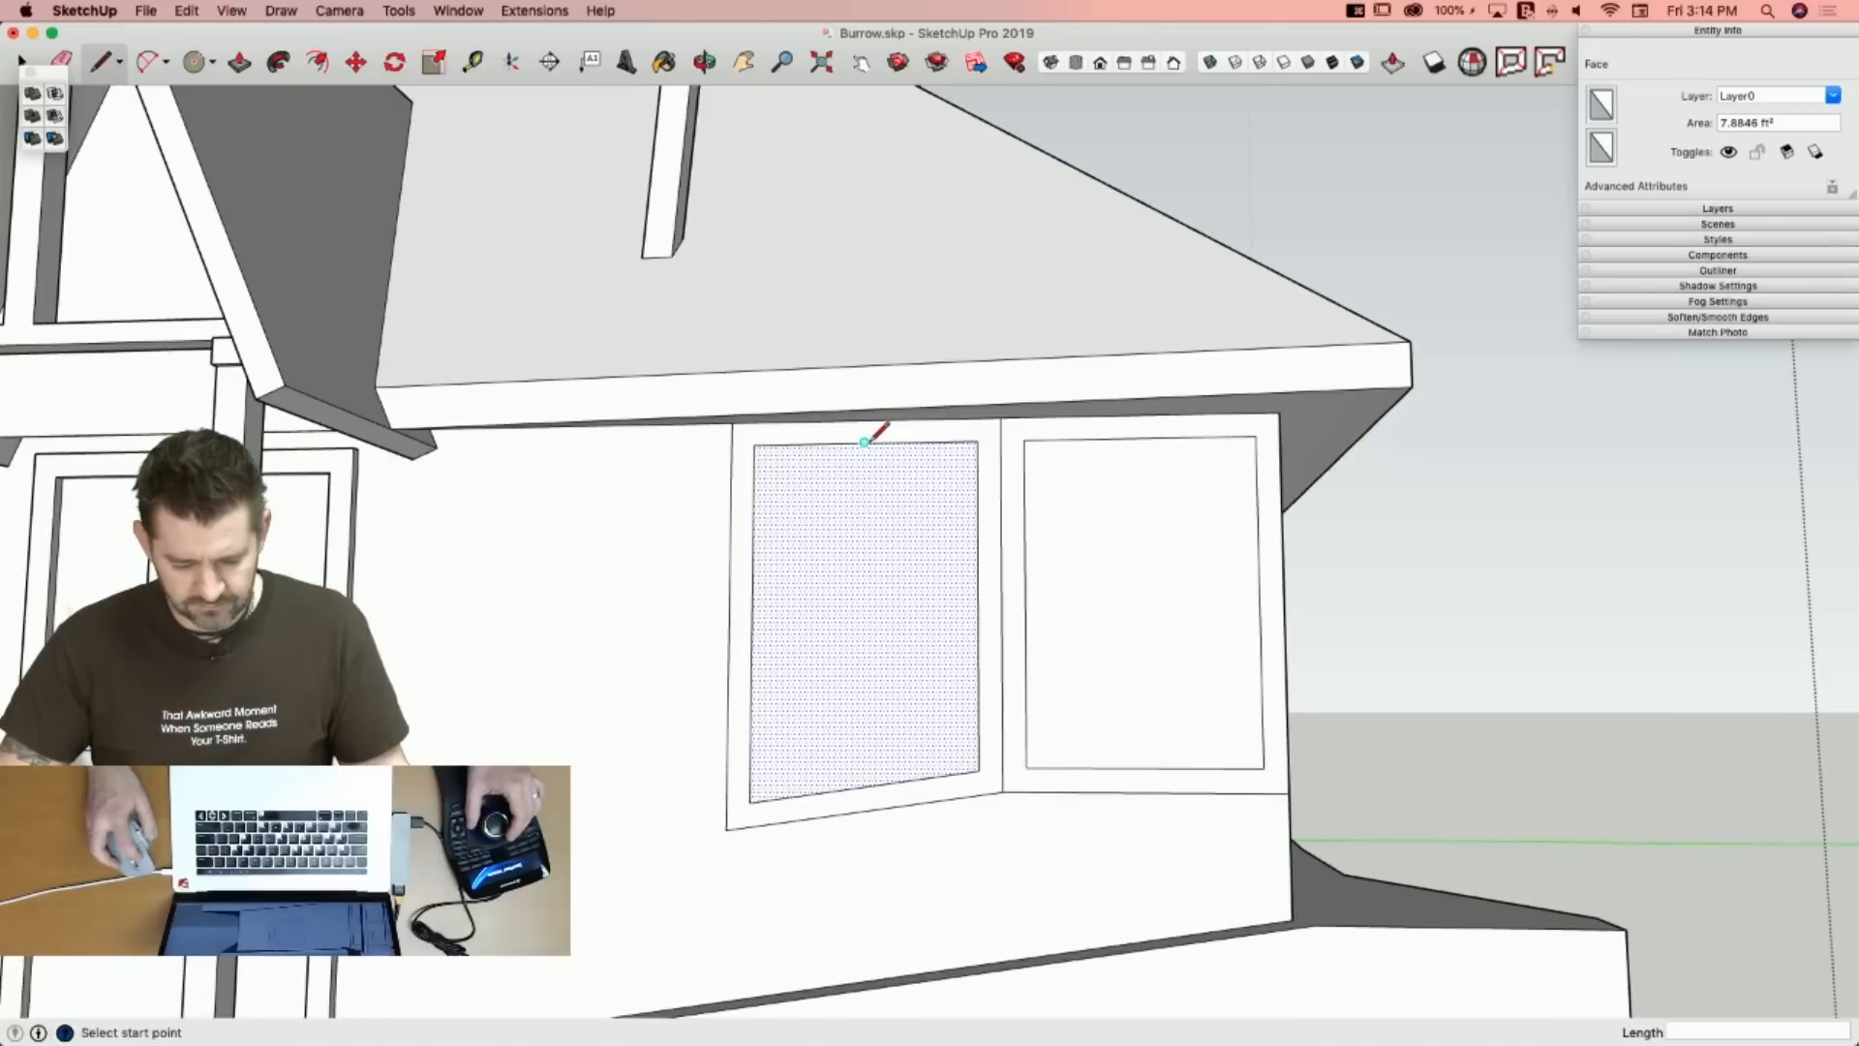
click(864, 785)
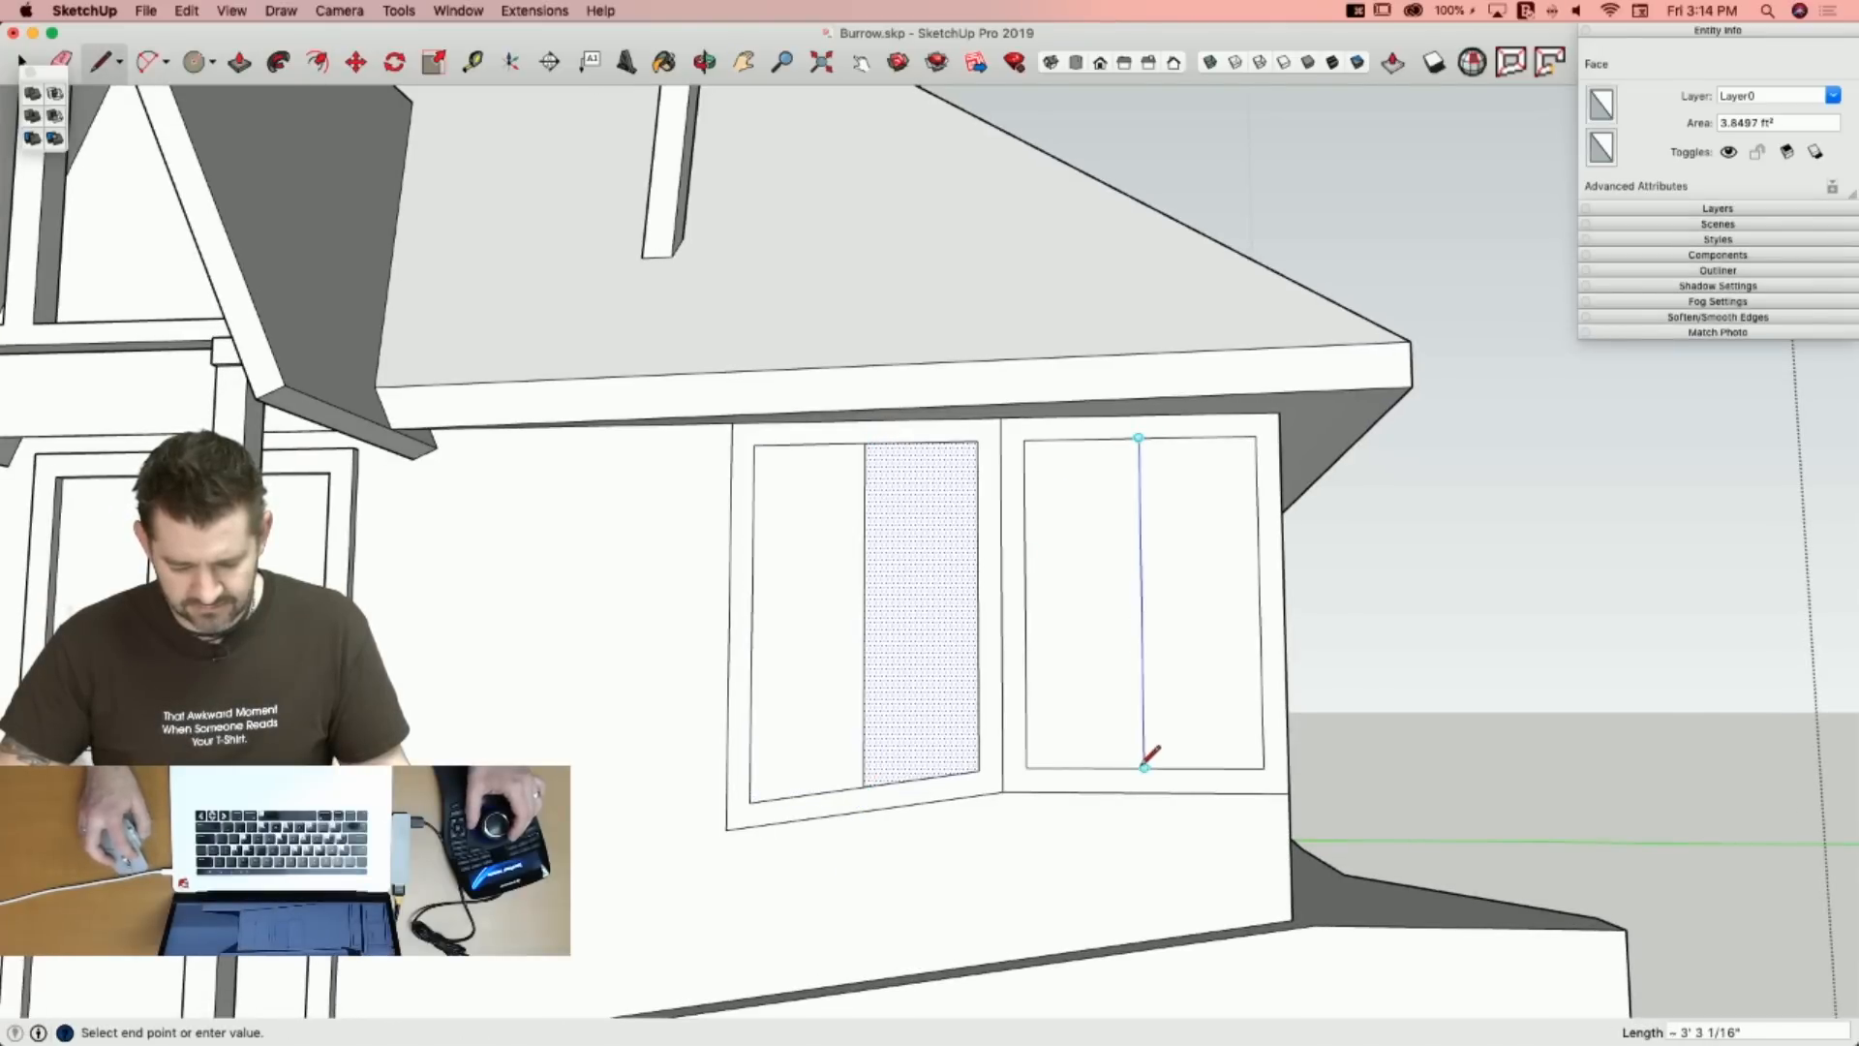
click(1144, 767)
Offset the four split window faces inward 1 1/2" to outline panes and erase the dividing line between each pair.
key(f)
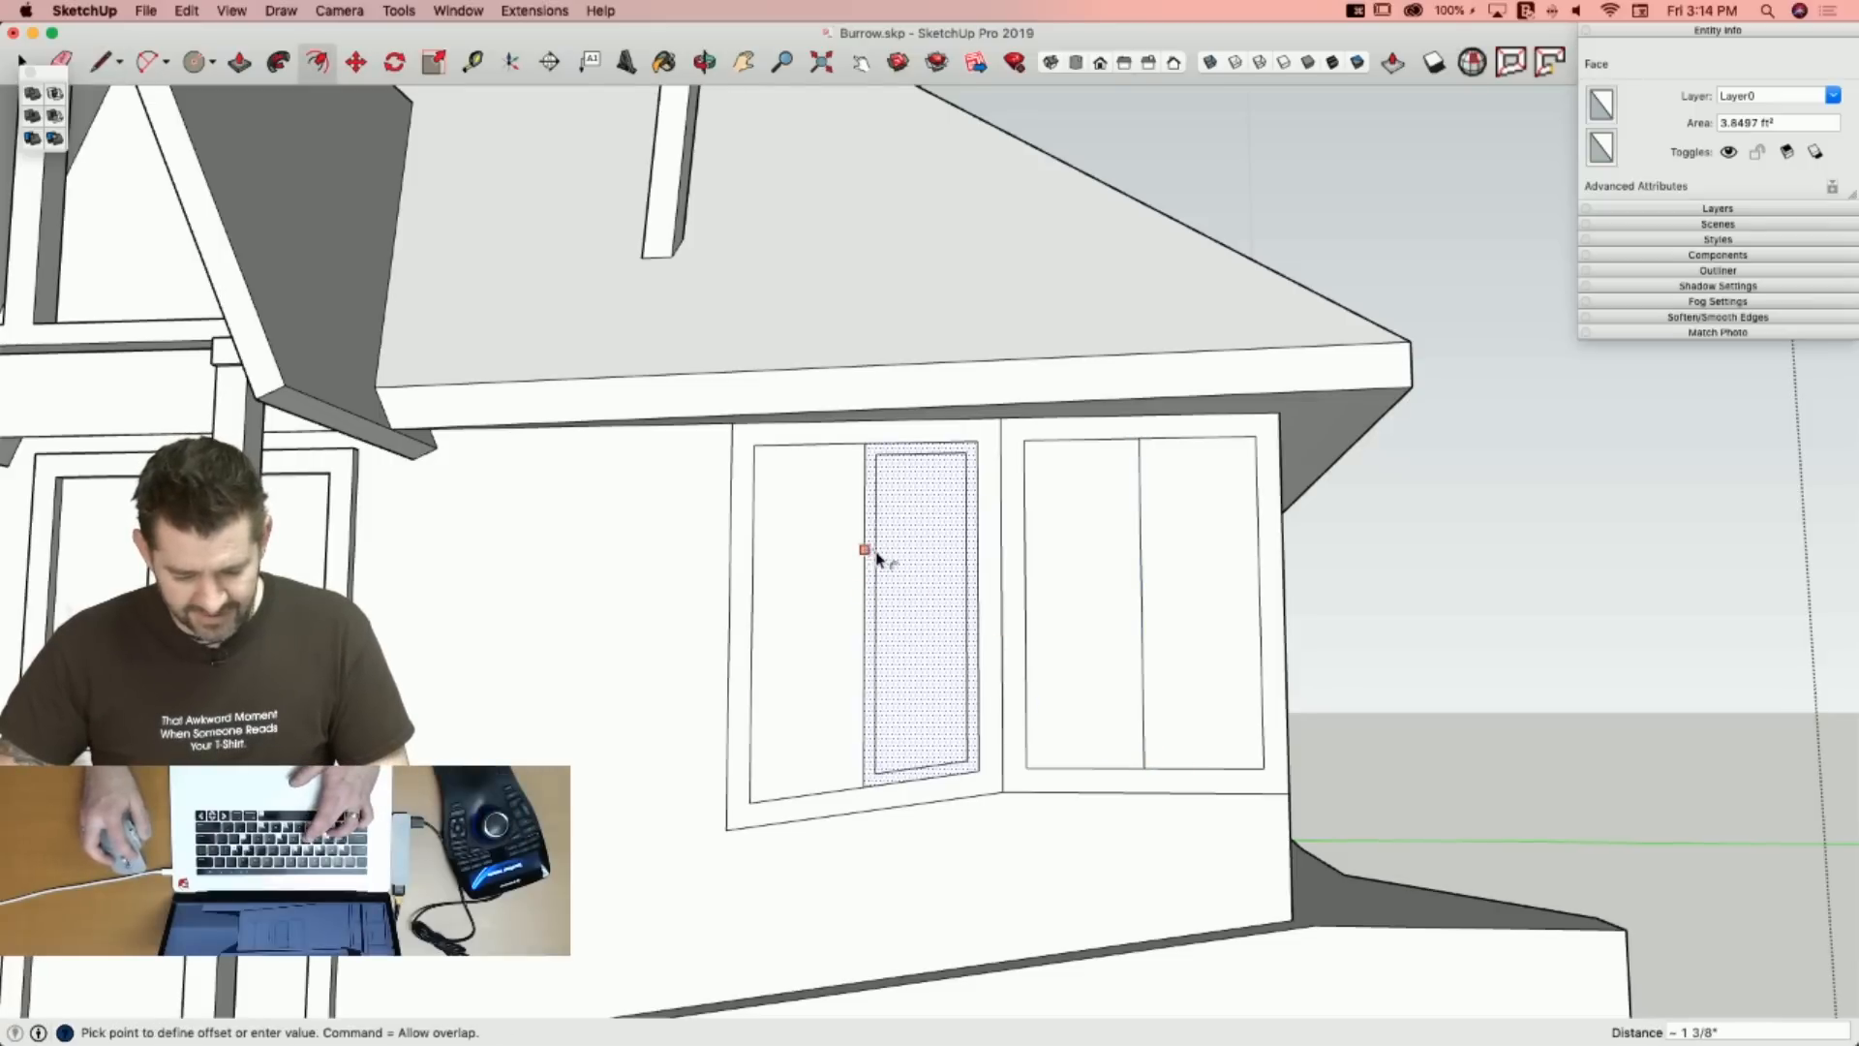
click(878, 557)
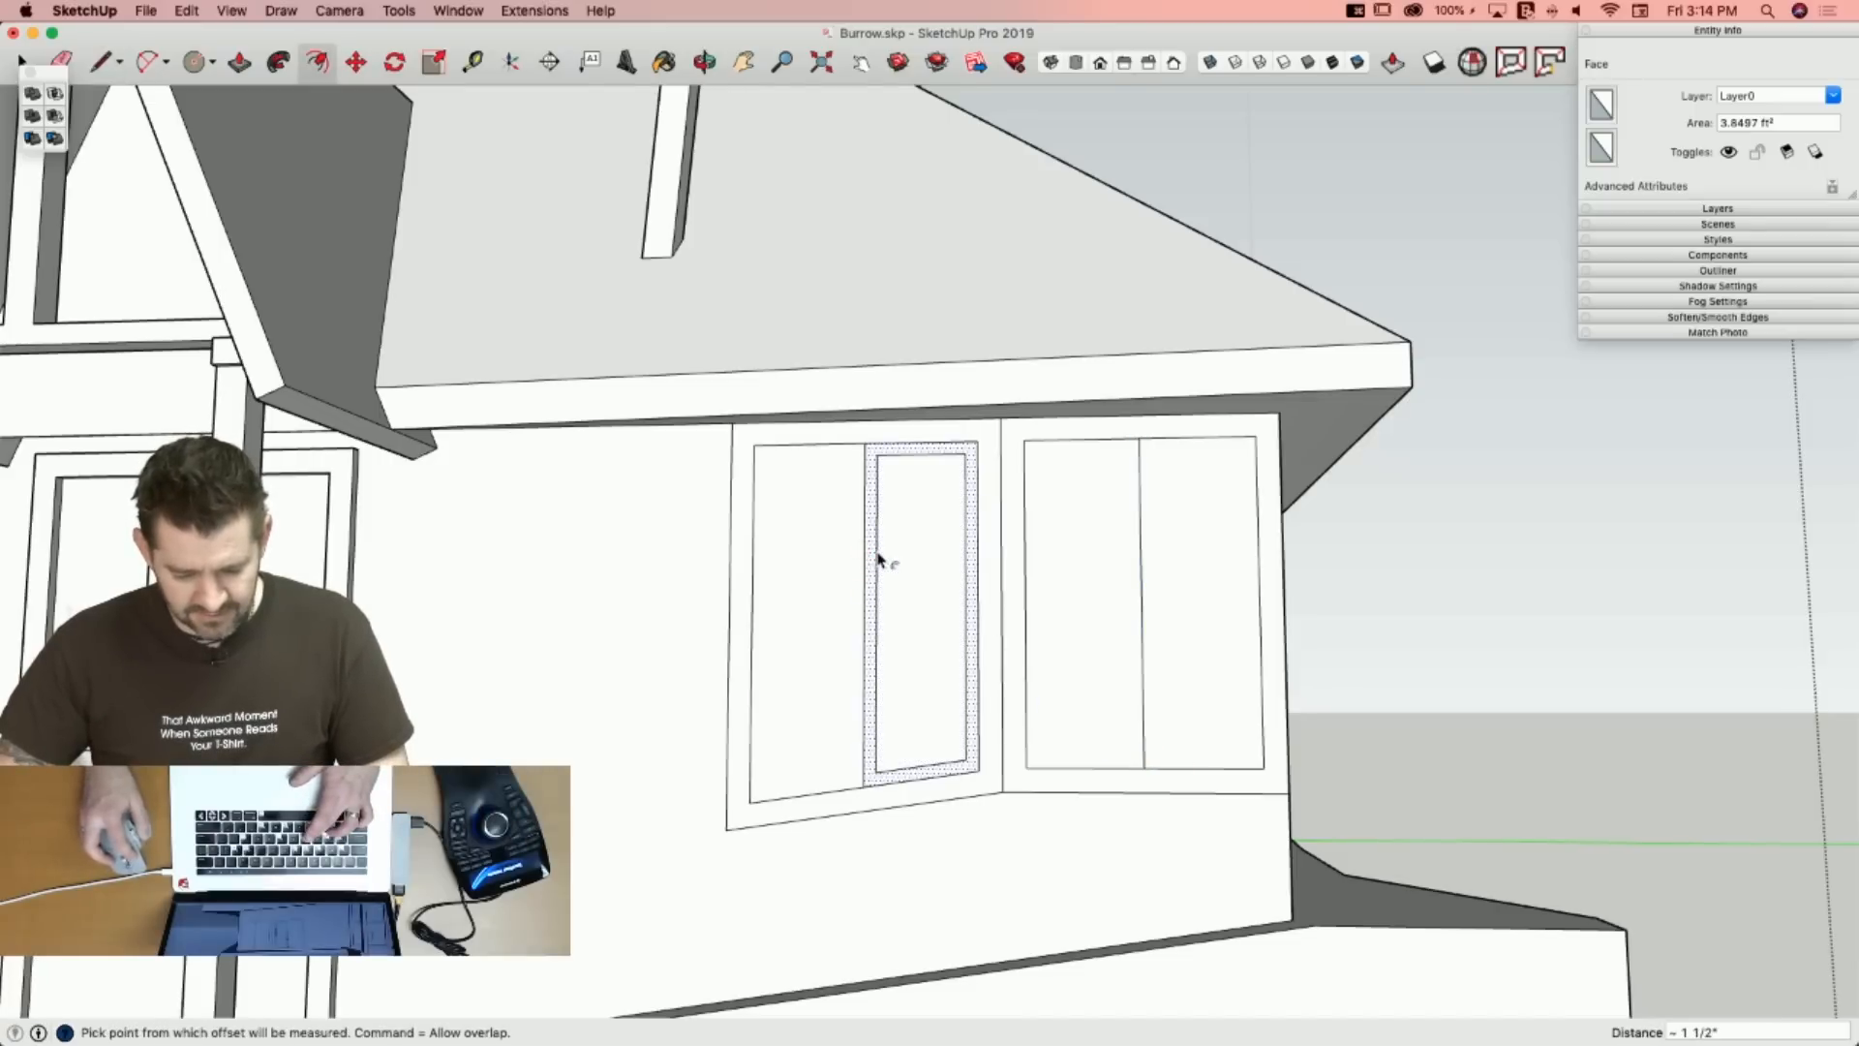
double_click(802, 557)
double_click(1082, 555)
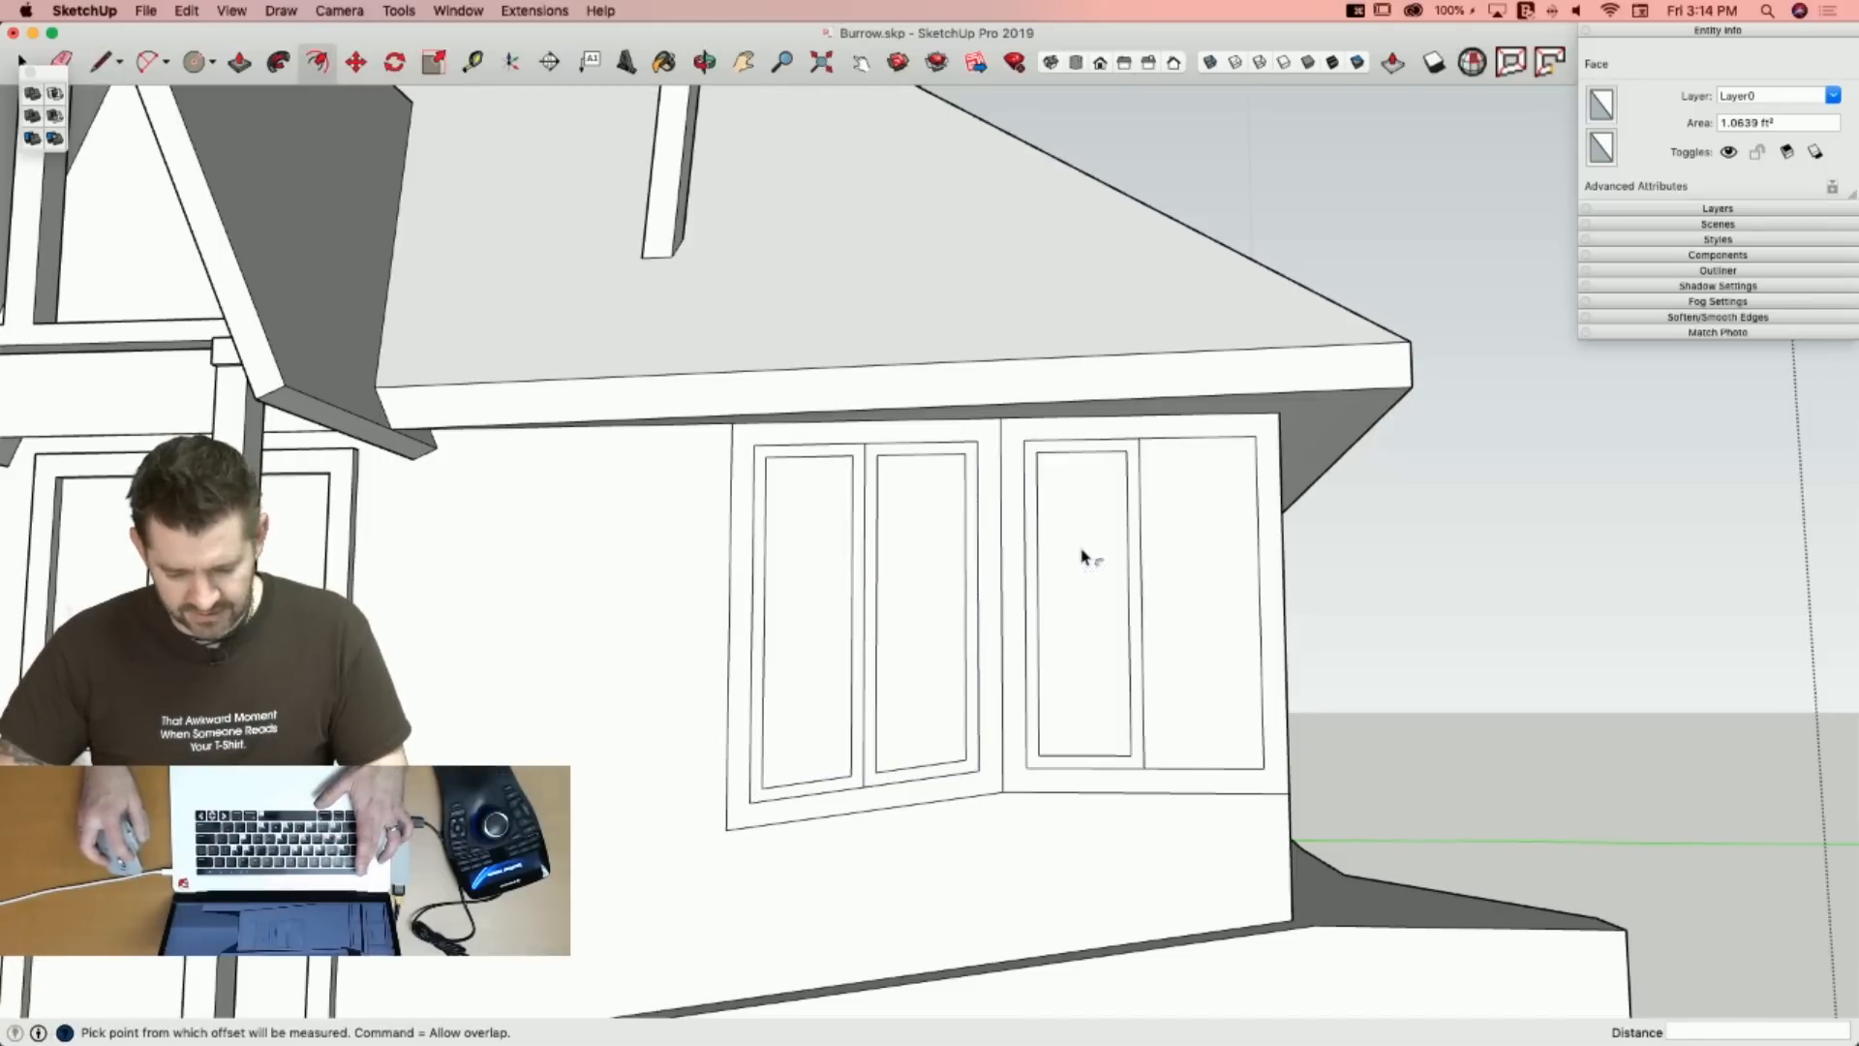
double_click(1212, 562)
key(e)
click(1144, 560)
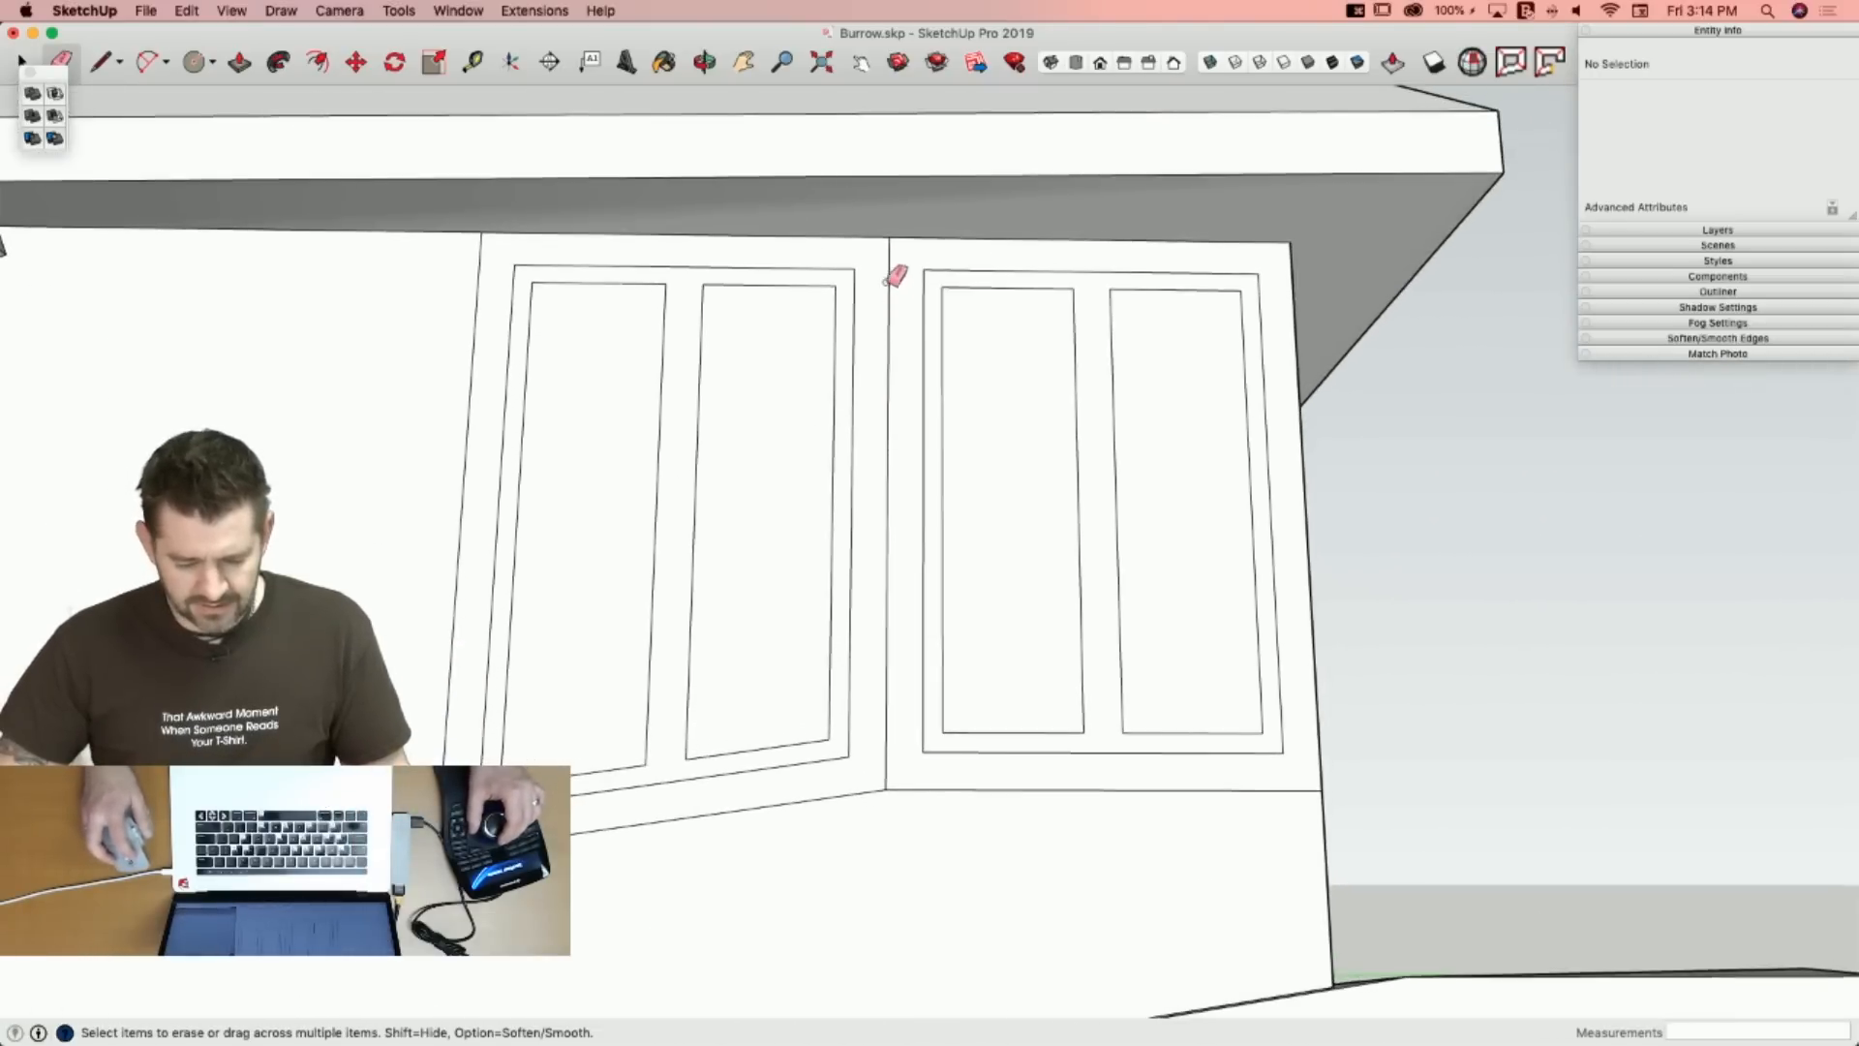
Draw a 3' 8 11/16" vertical line just beside the line separating the two windows, leaving a narrow strip between their frames.
key(l)
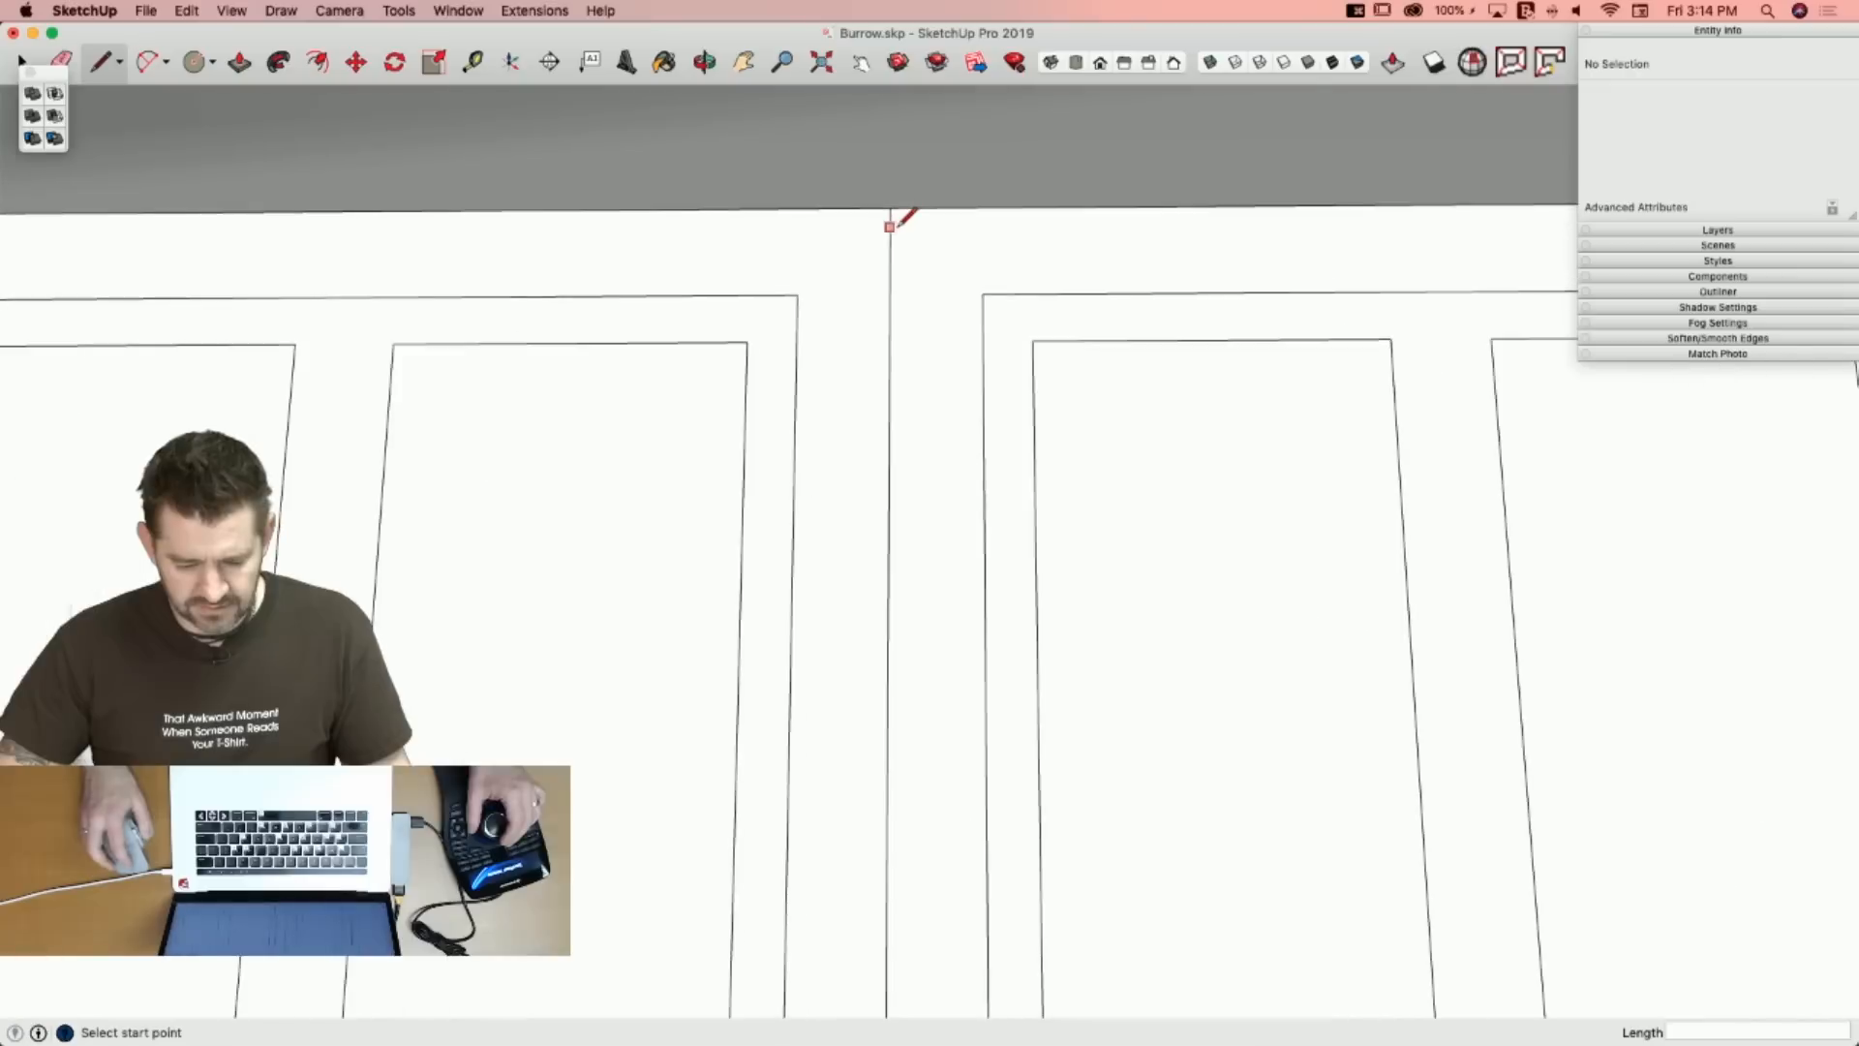
click(905, 207)
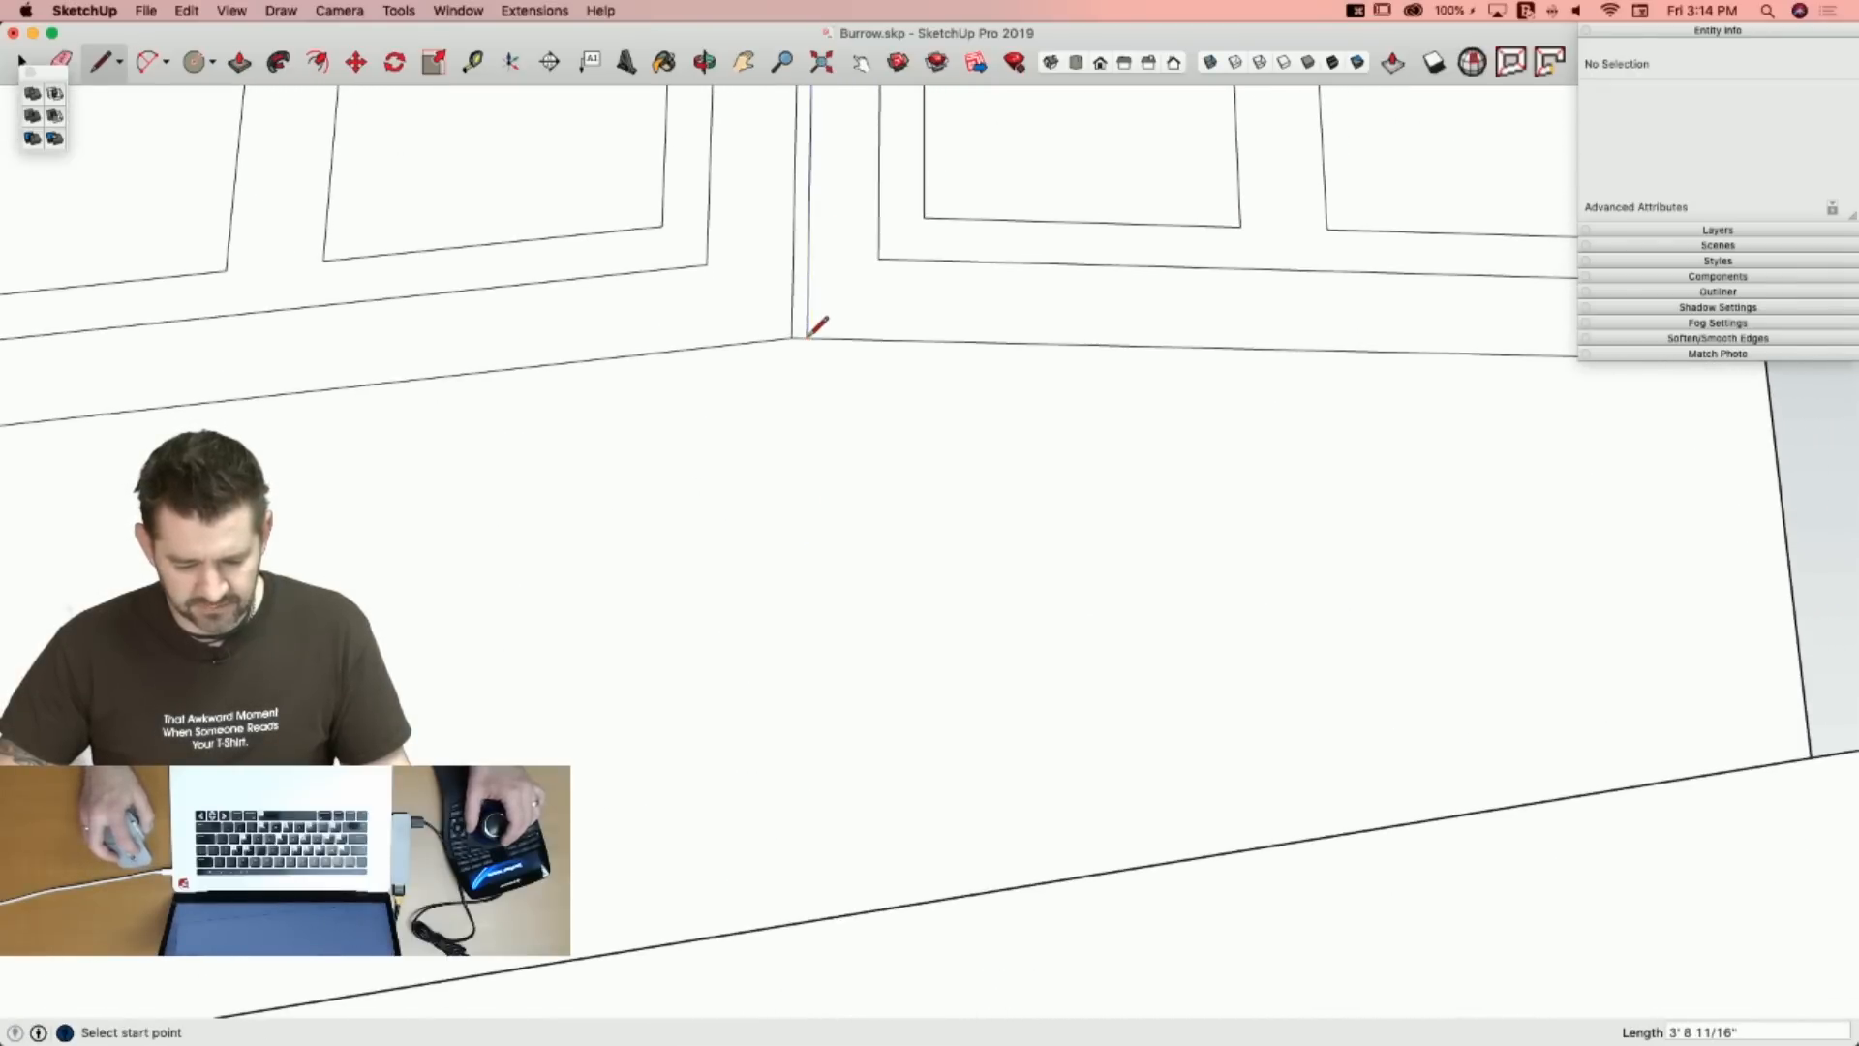
key(e)
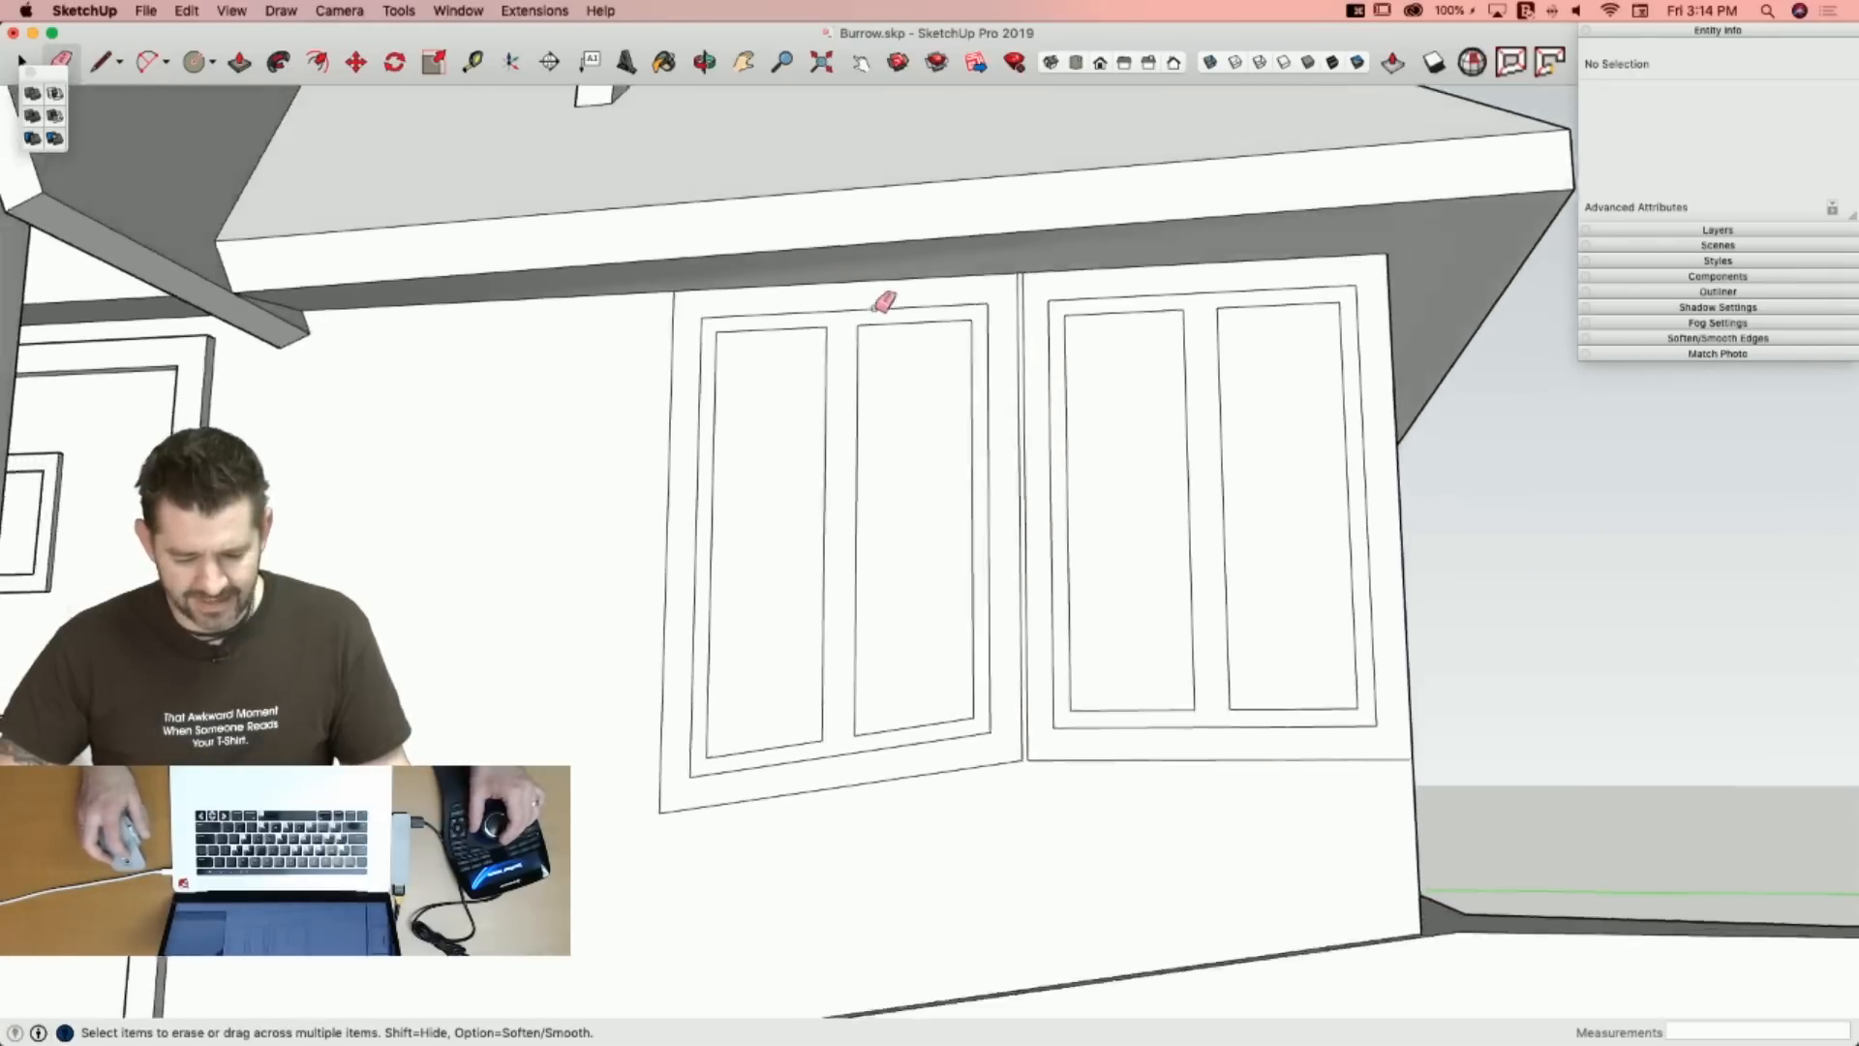
Pull the outer frame of the window nearer the door out 1 1/8" and the neighbouring window's frame out 1 1/4".
key(p)
click(731, 251)
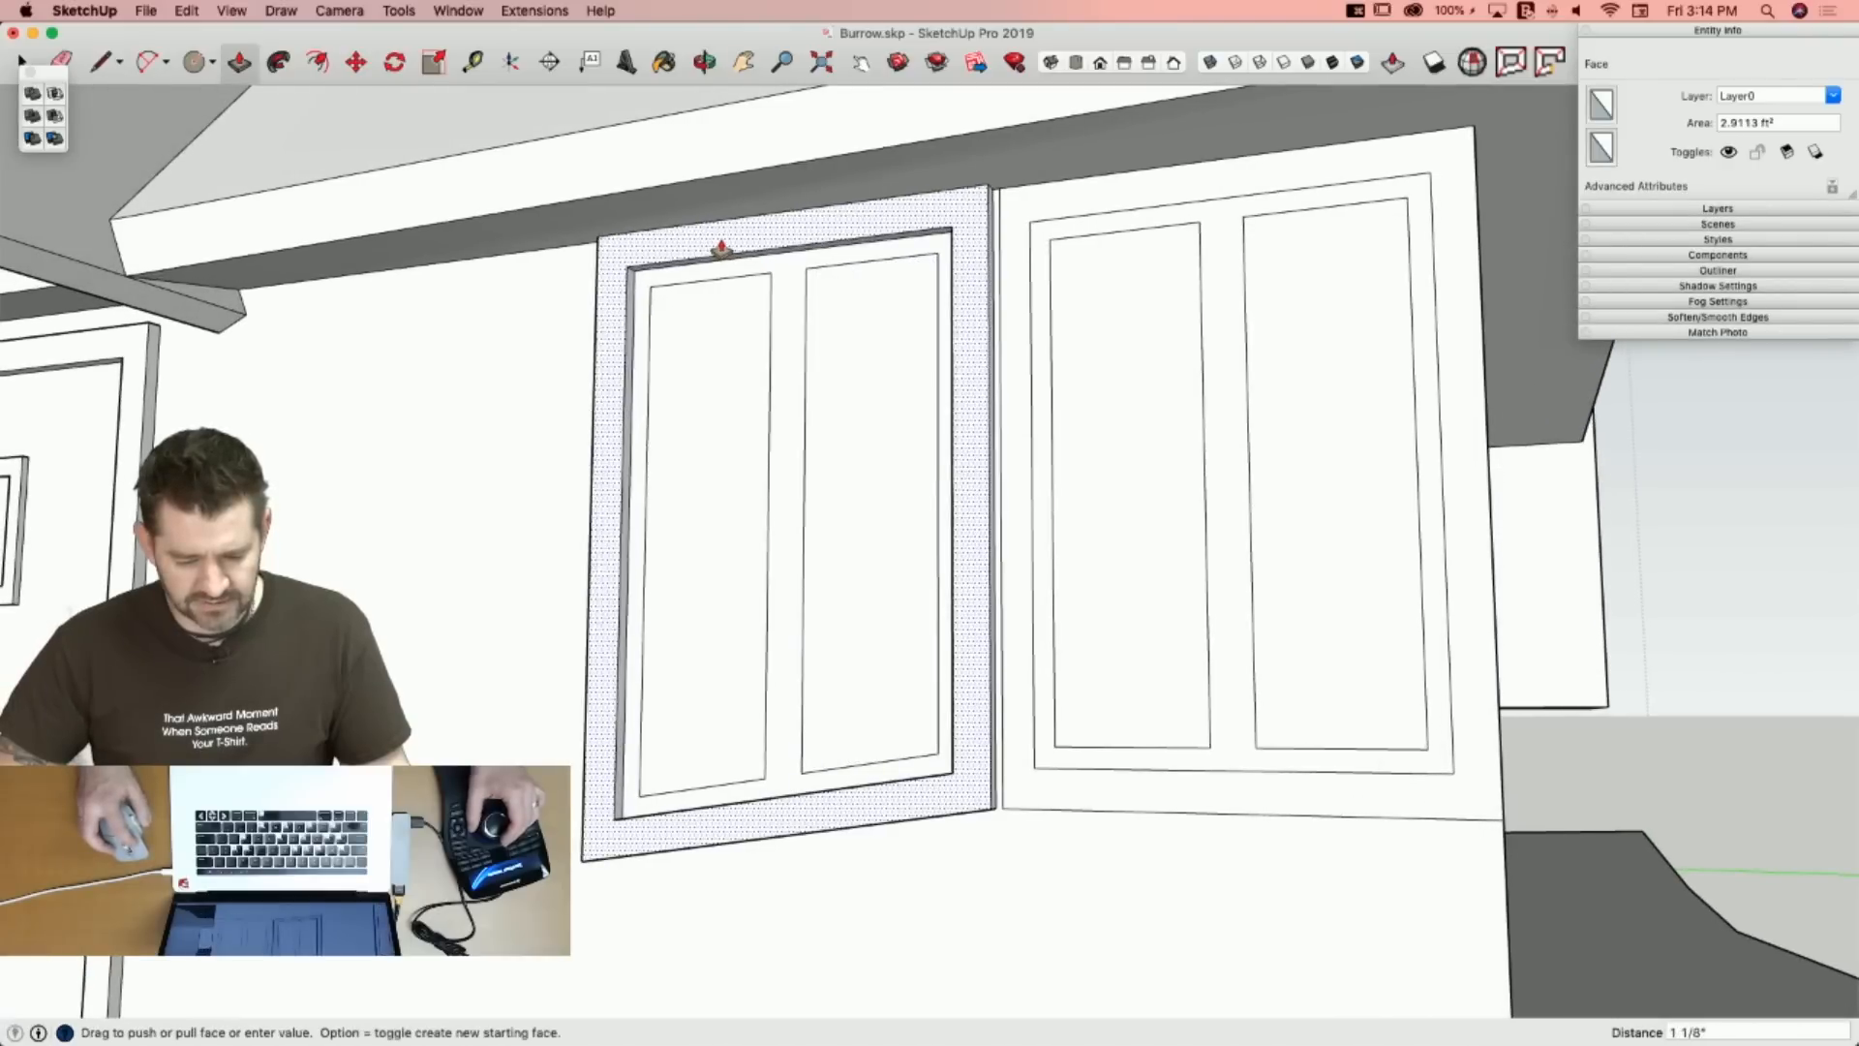
click(720, 250)
click(1011, 219)
click(987, 205)
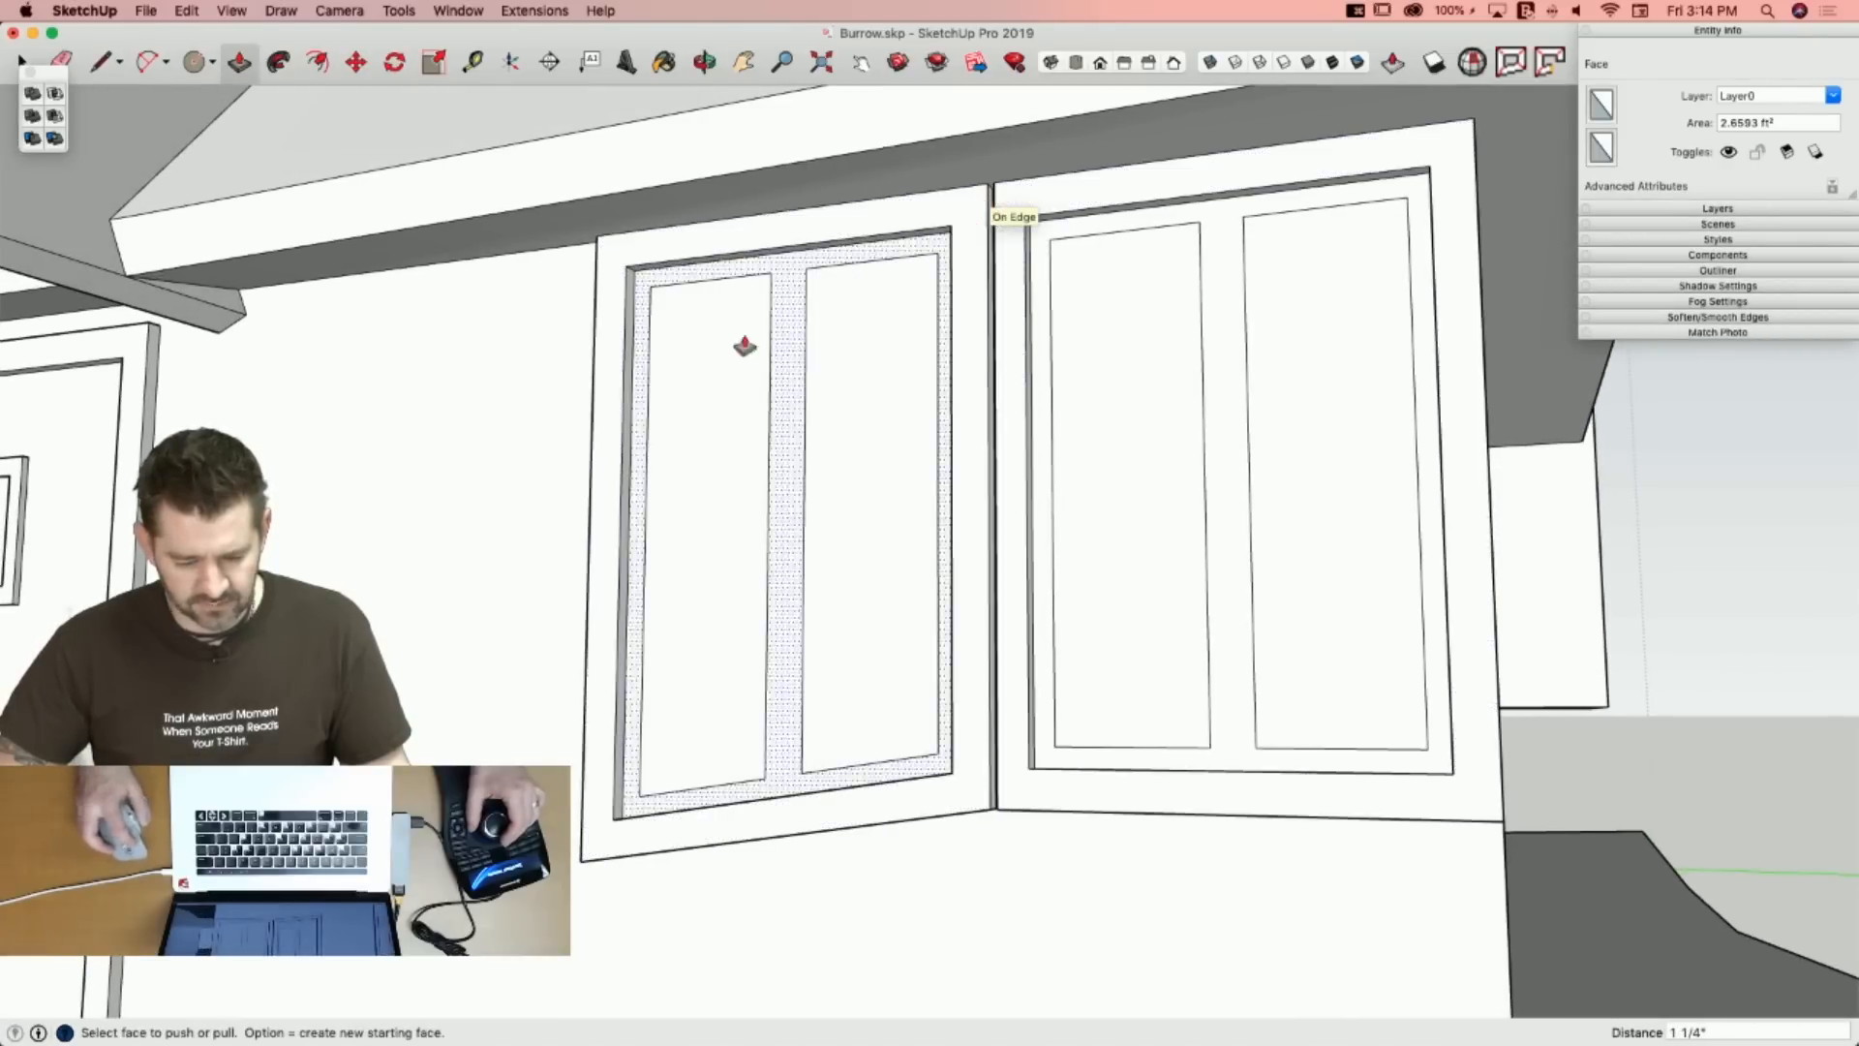
Recess the four glass panes of the paired windows with Push/Pull.
click(741, 351)
click(741, 362)
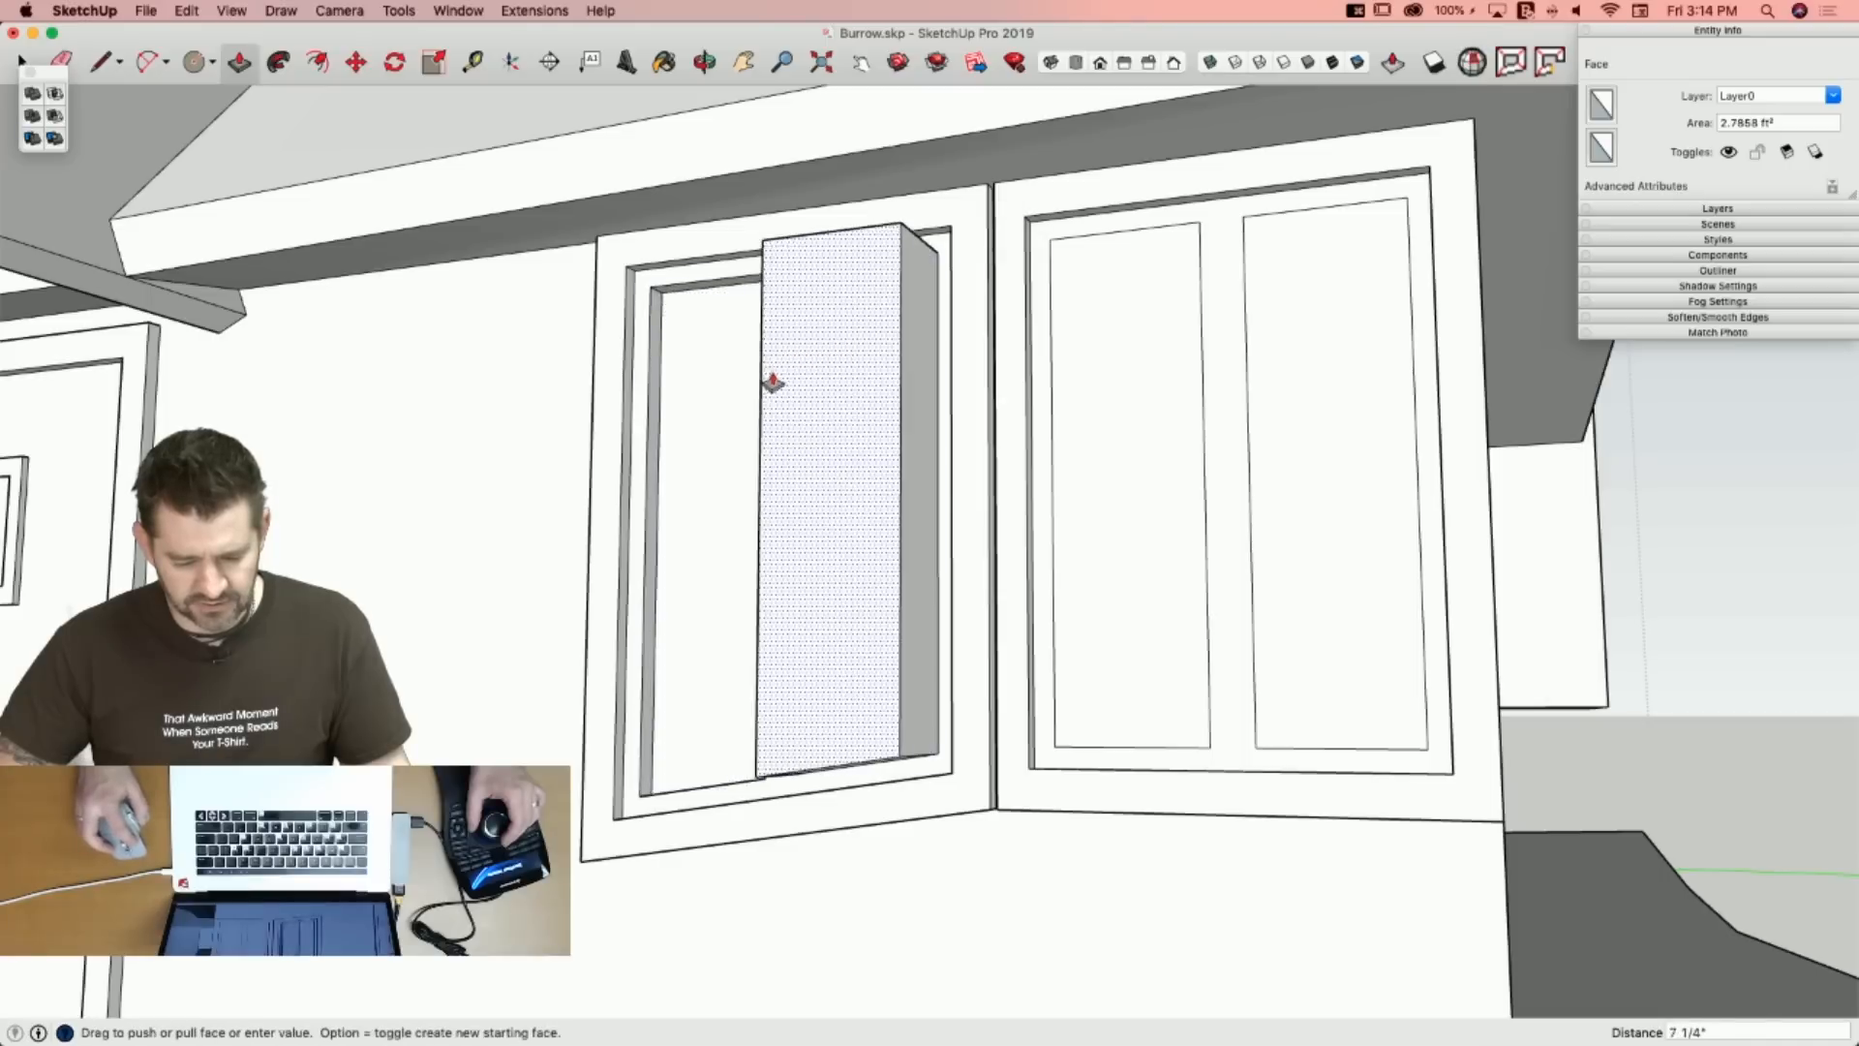
click(664, 699)
double_click(1162, 363)
click(1358, 360)
click(1358, 360)
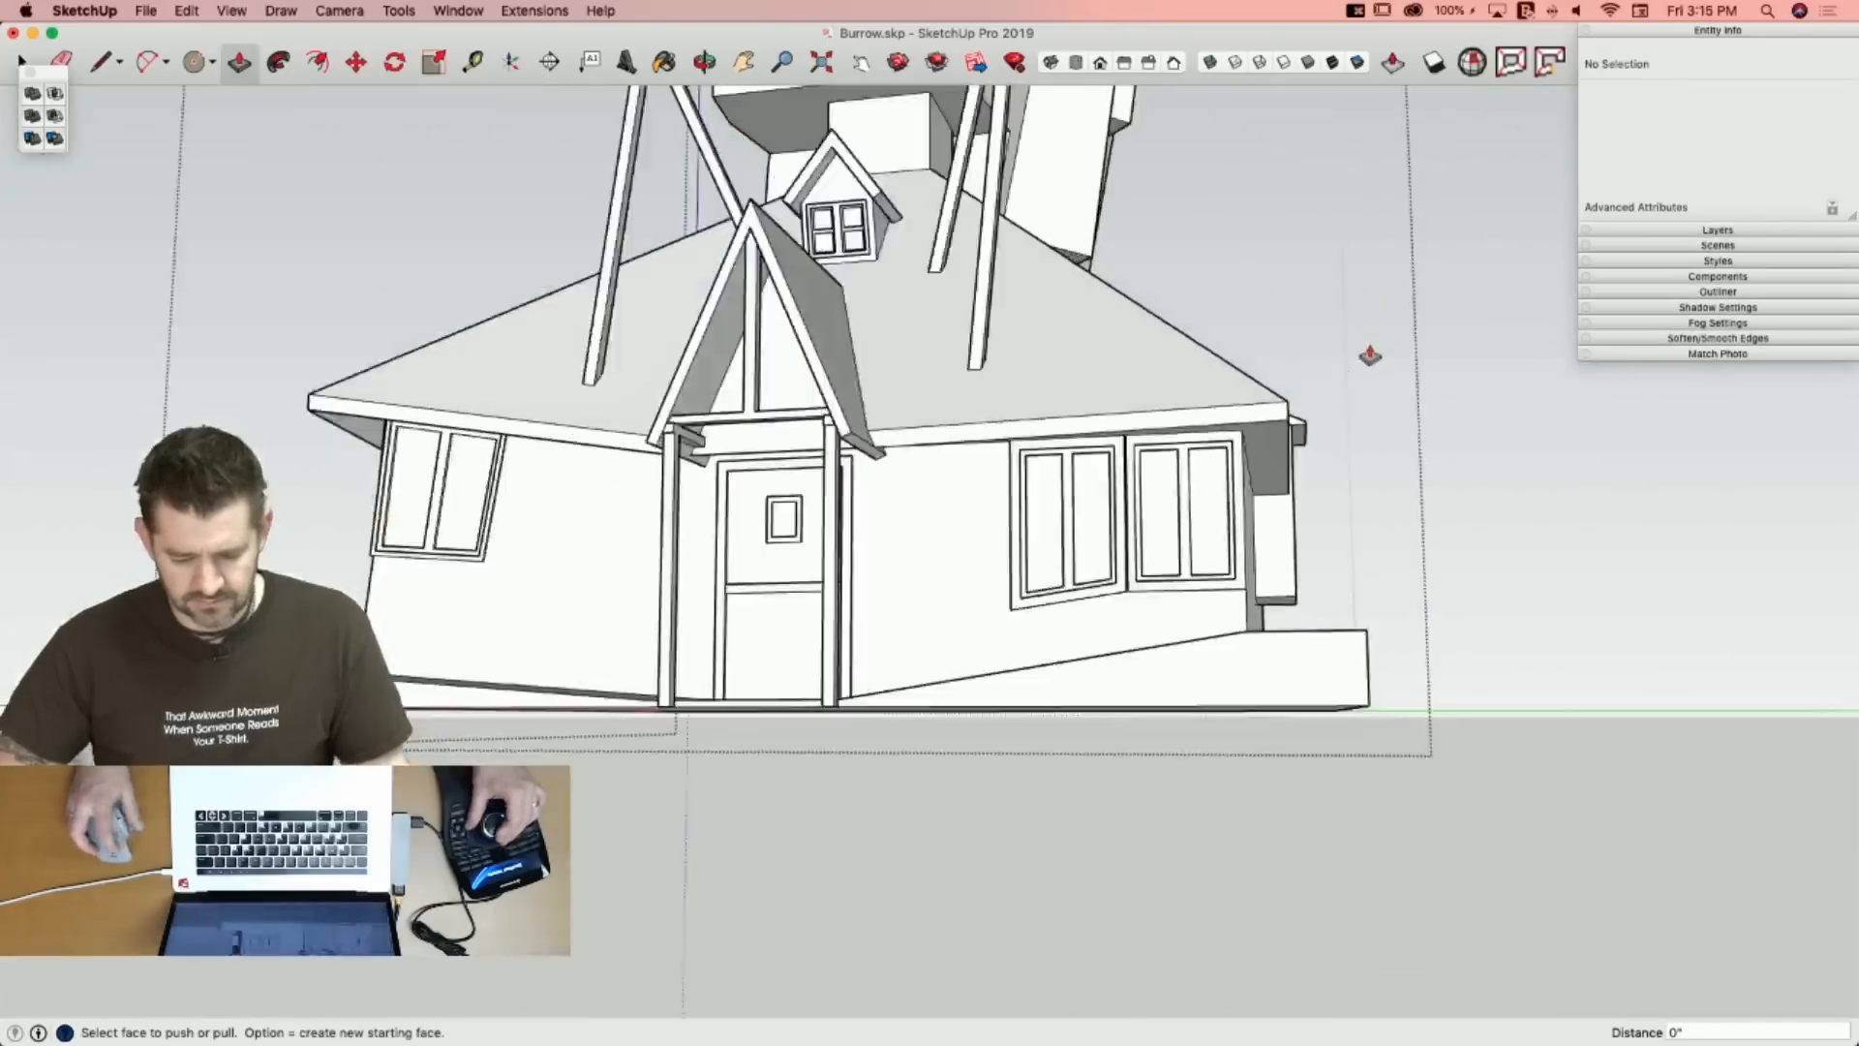
key(space)
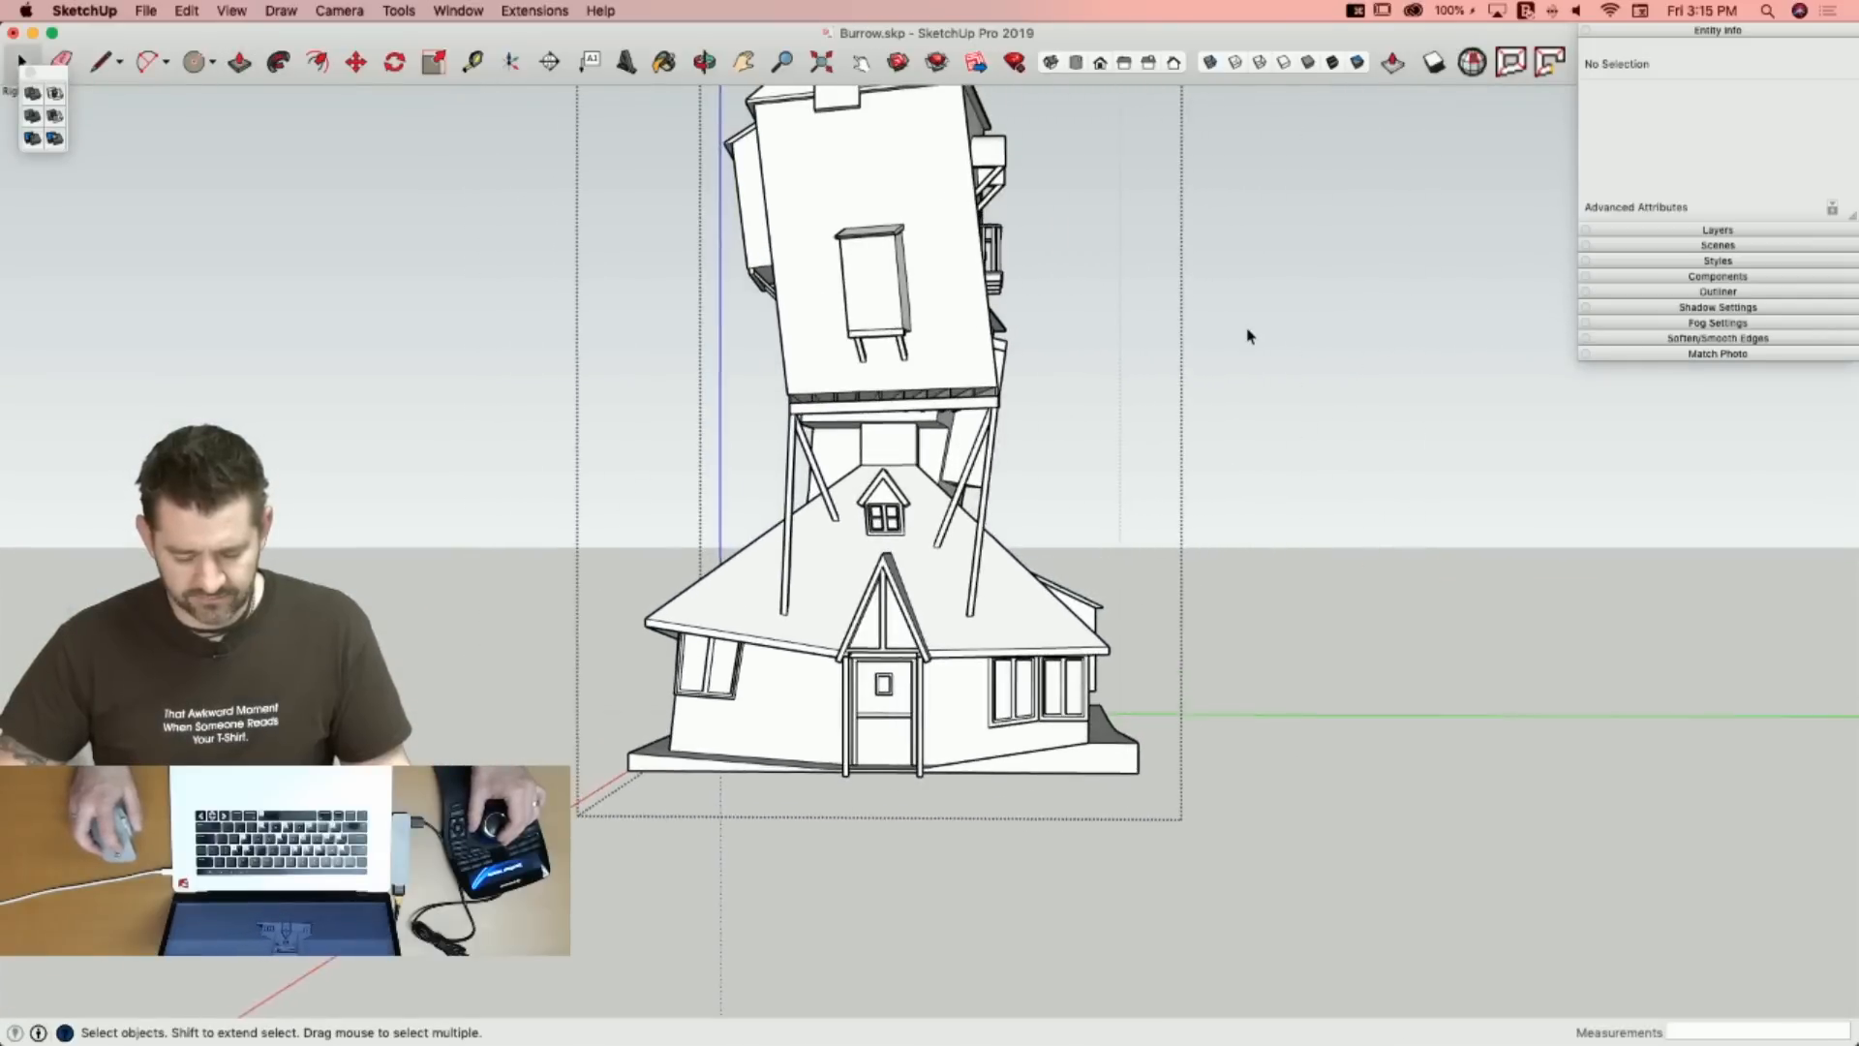
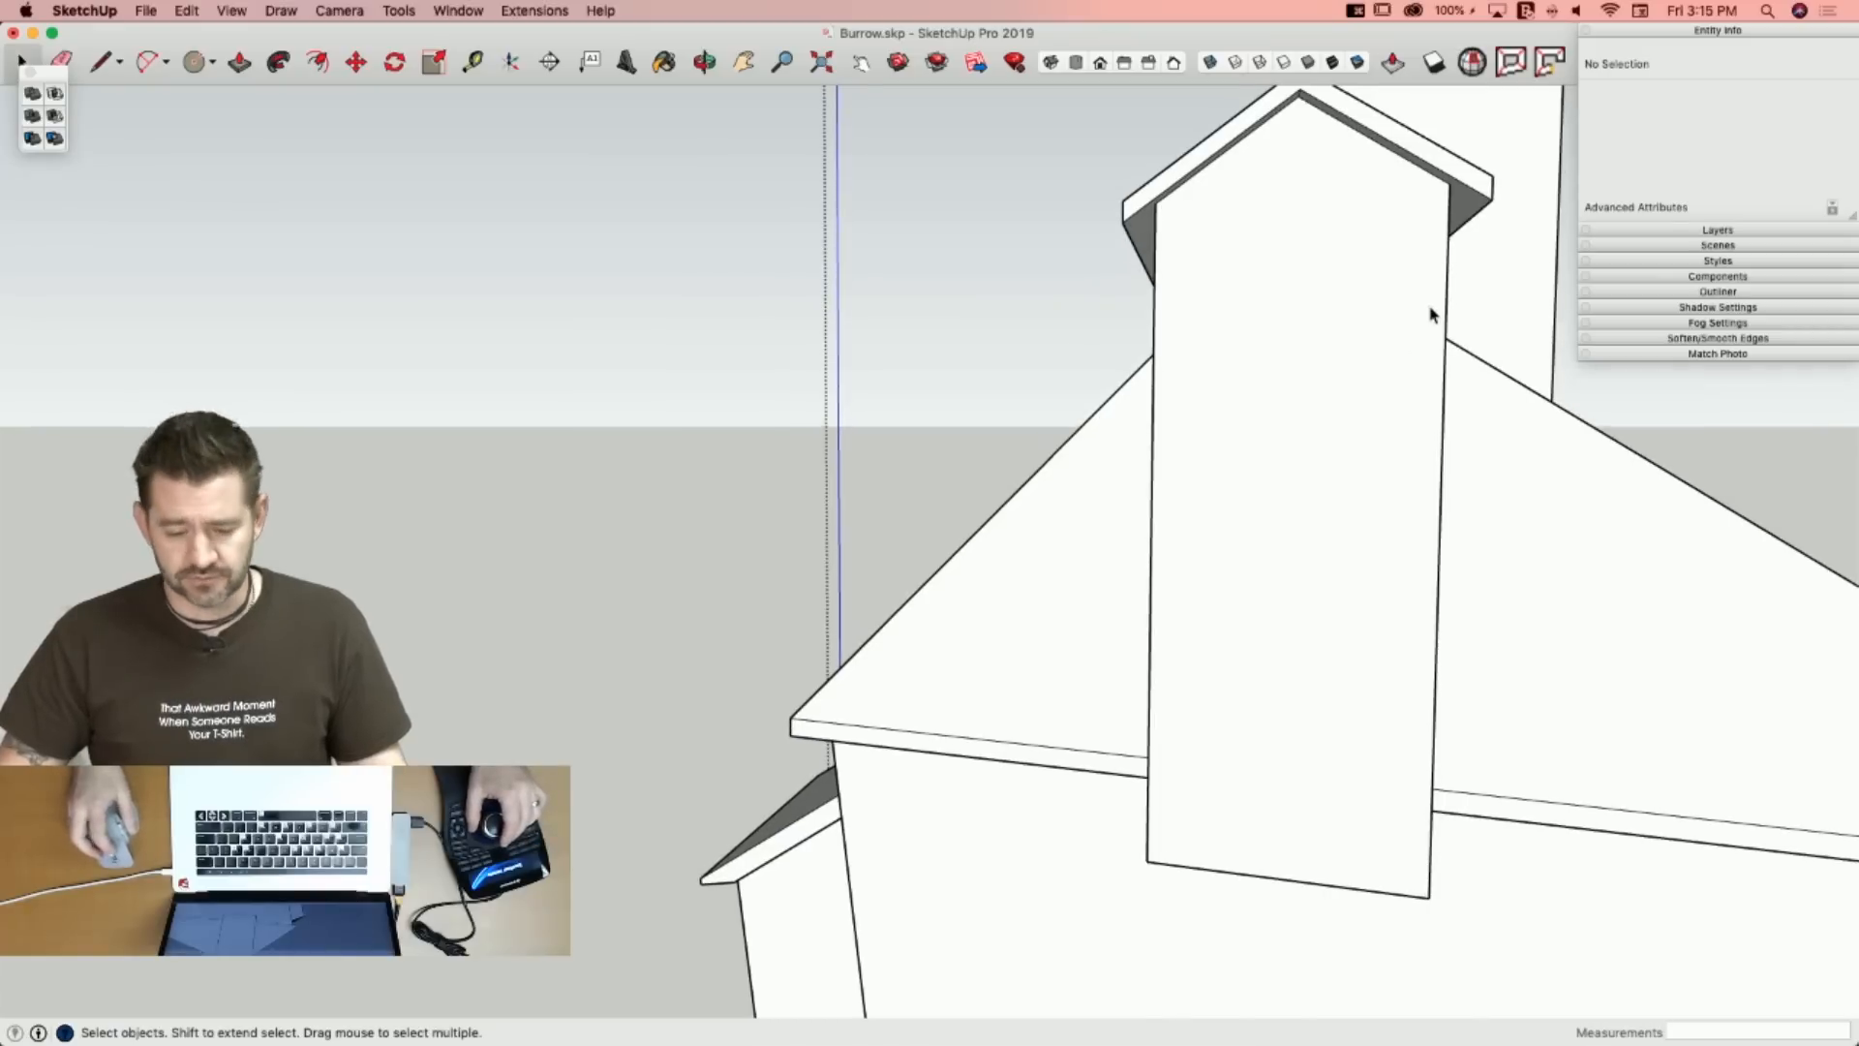
Draw a line across the dormer front at the gable's base and offset the face below inward twice, the second time about 2 7/16".
key(l)
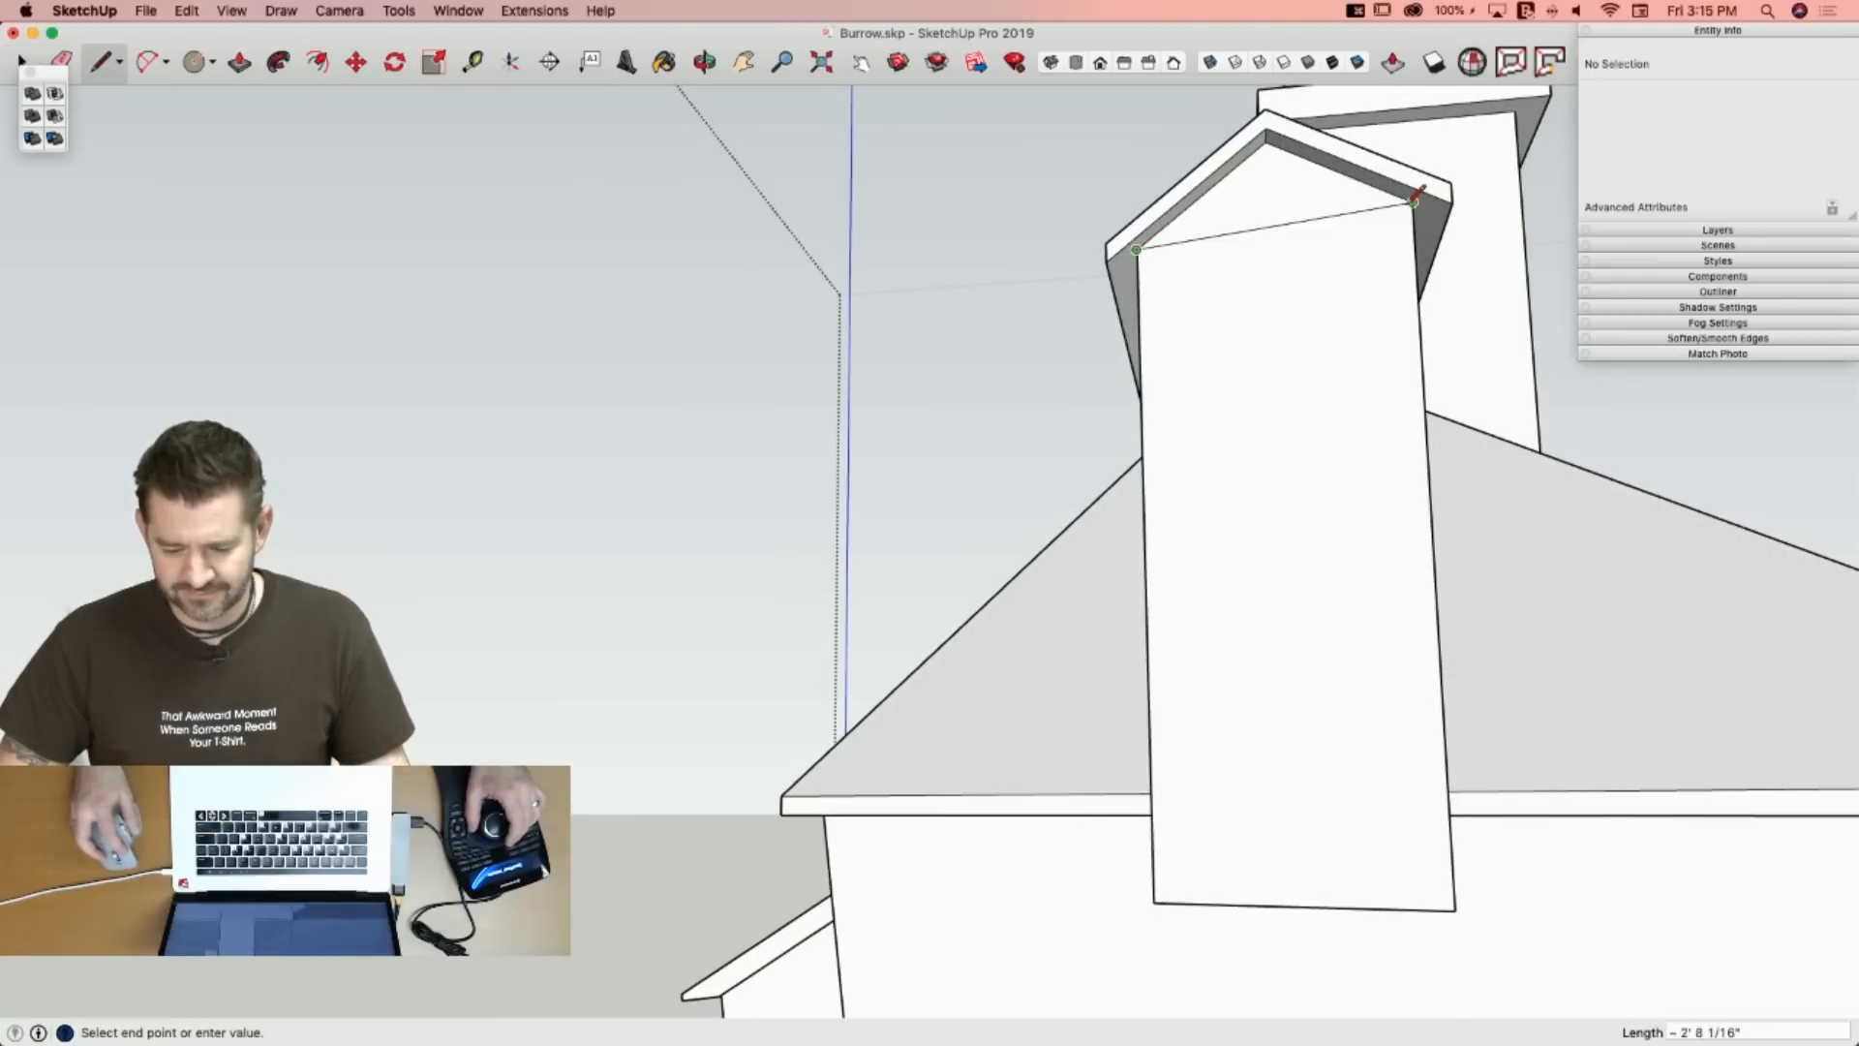
key(space)
click(1263, 366)
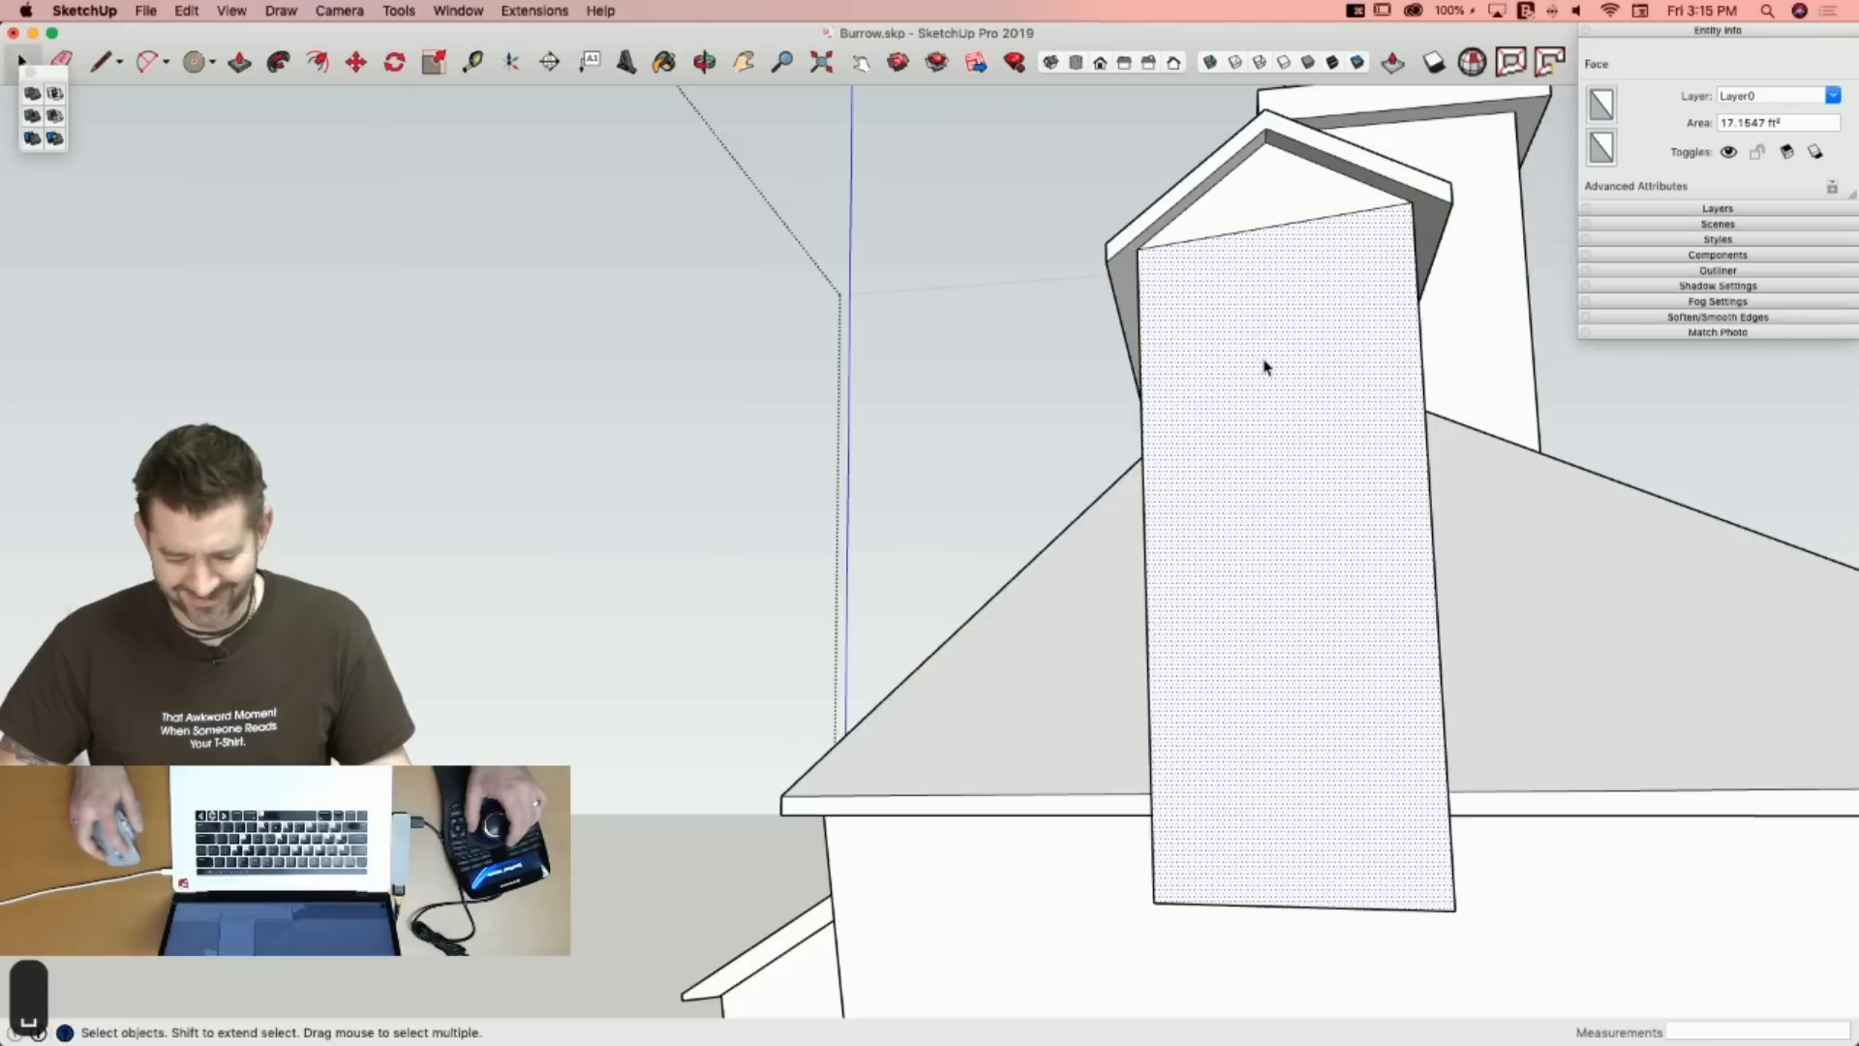
key(f)
click(1223, 235)
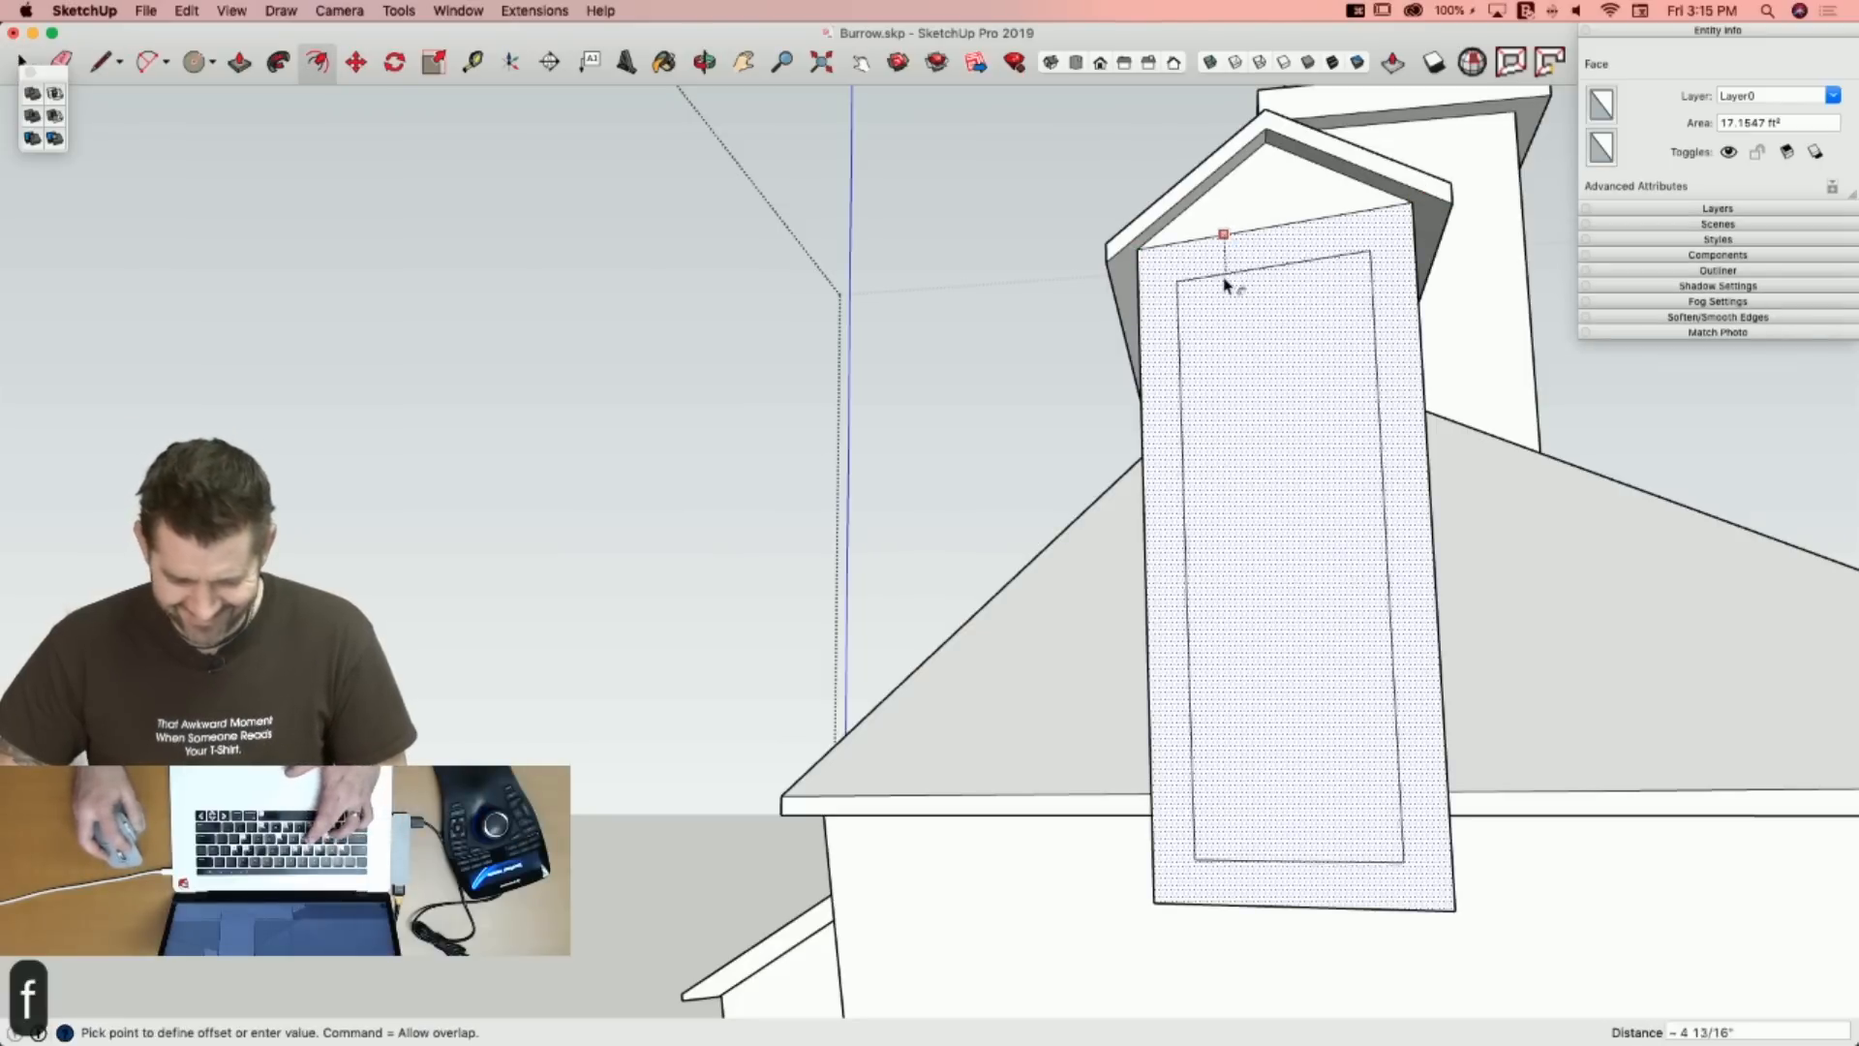
click(1193, 263)
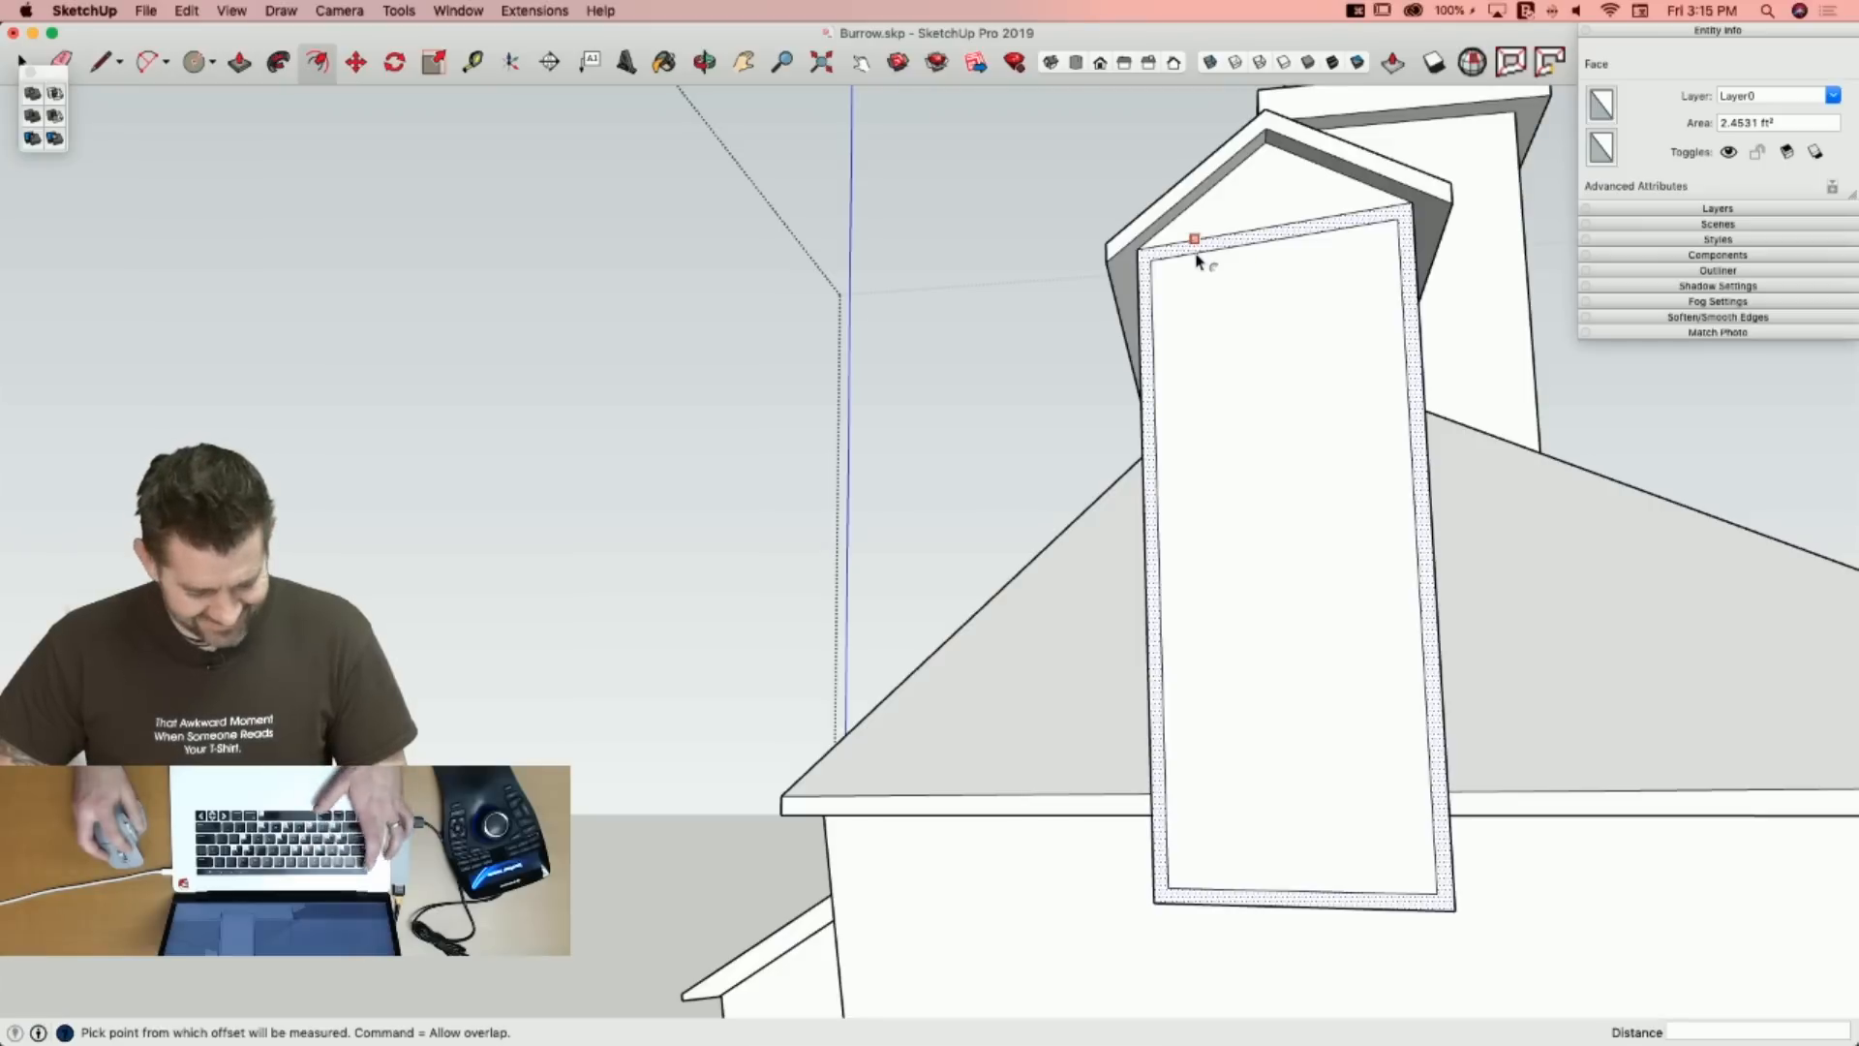
click(1197, 268)
click(1197, 284)
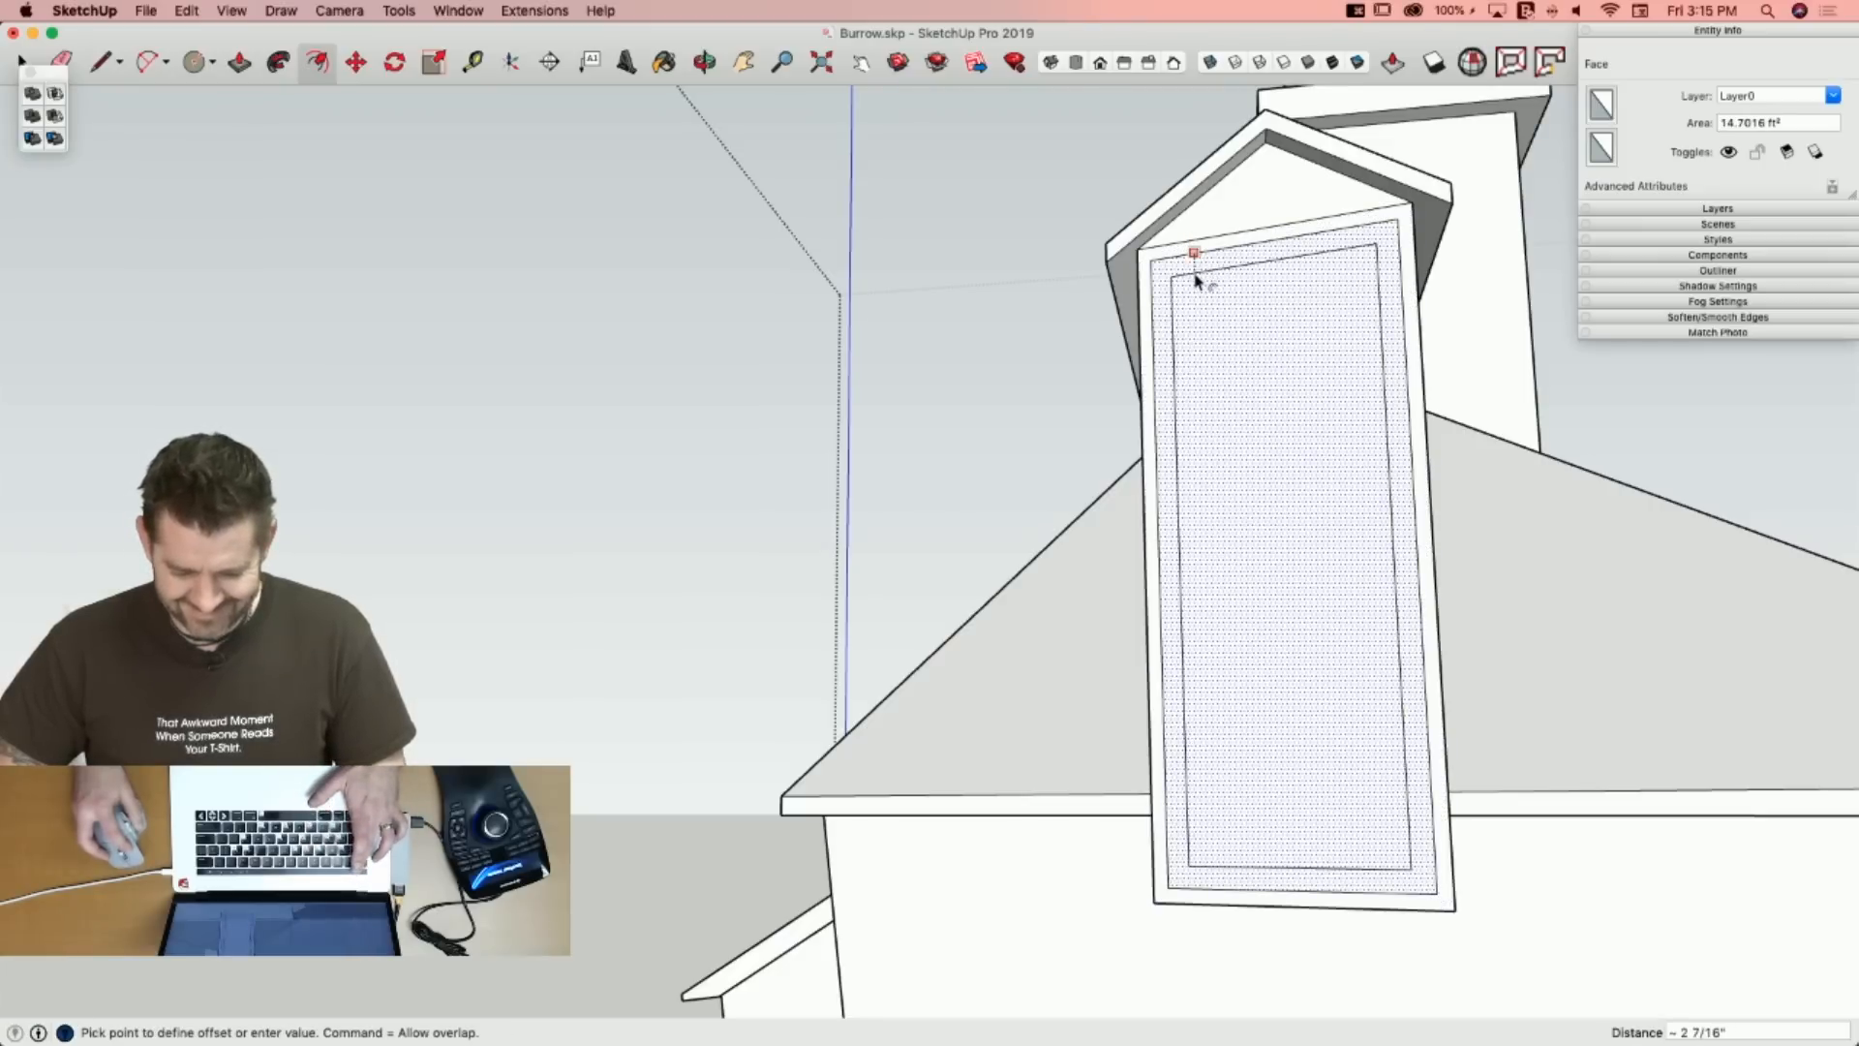
Divide the dormer's innermost face with lines into eight equal panes, two columns by four rows.
key(l)
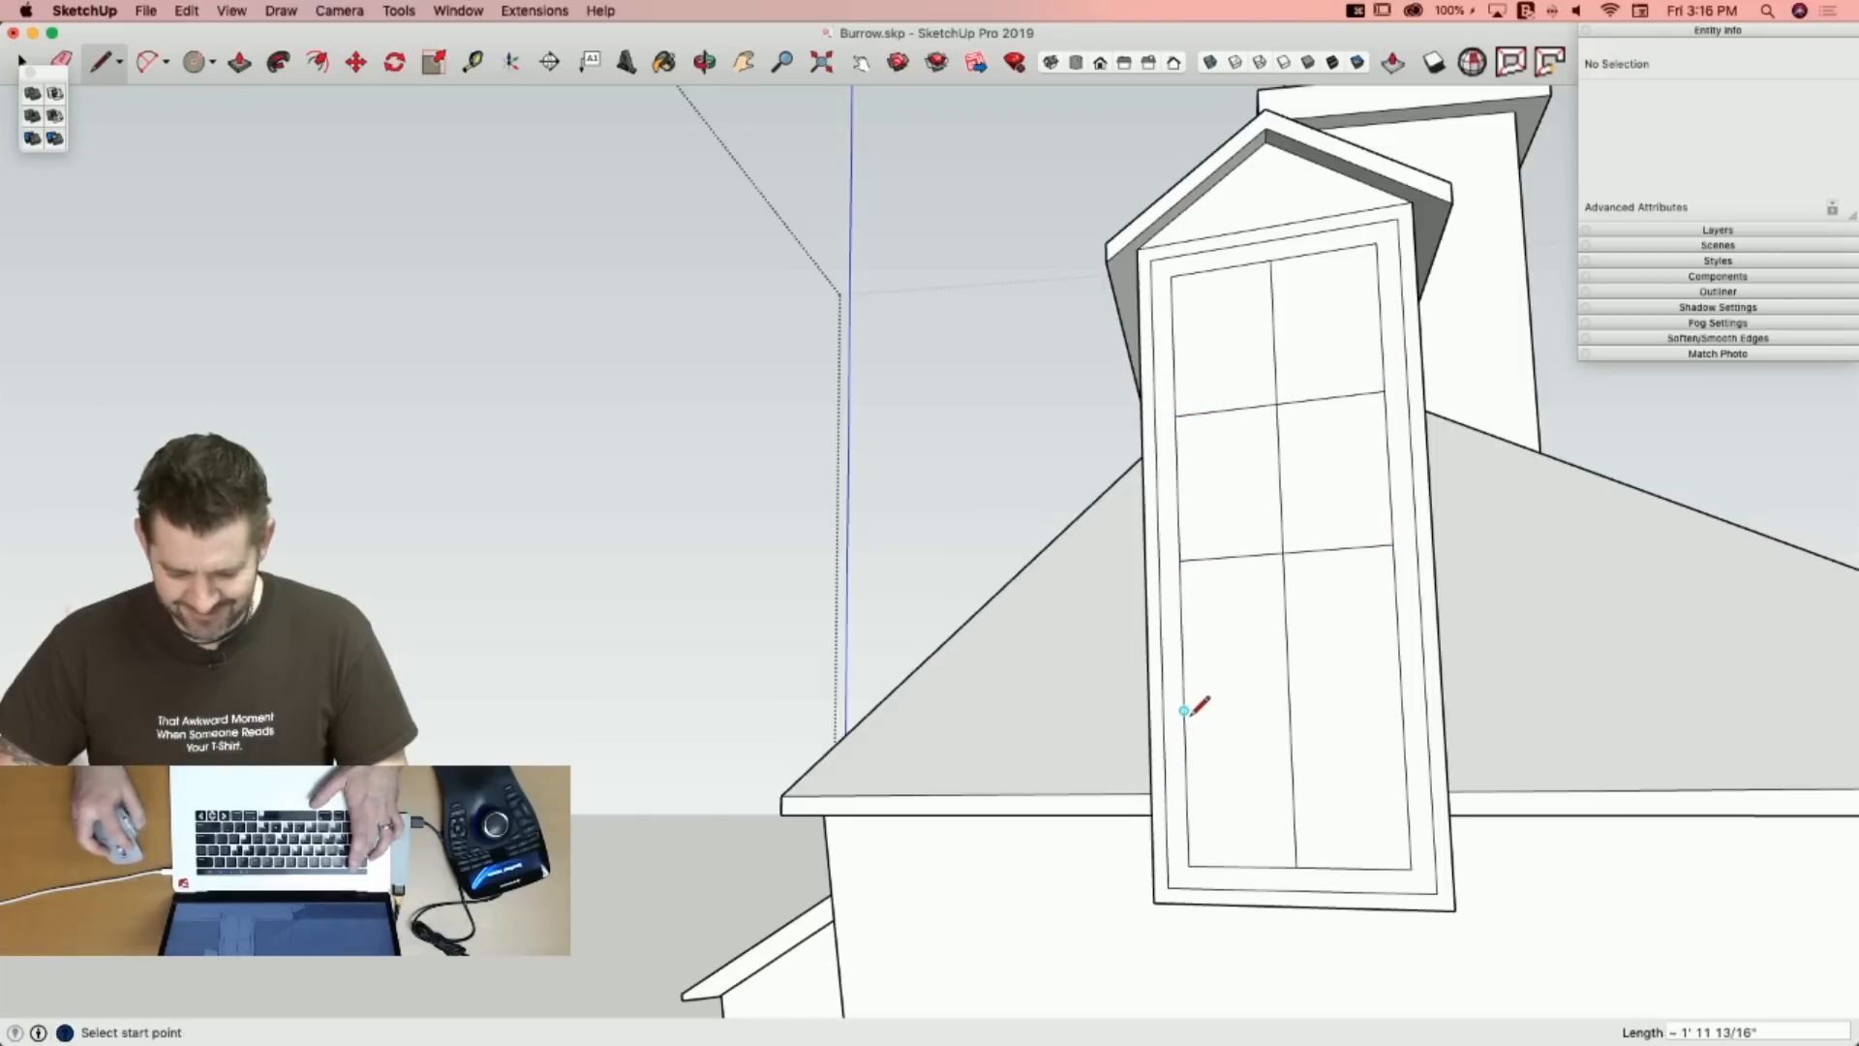
click(1402, 703)
key(e)
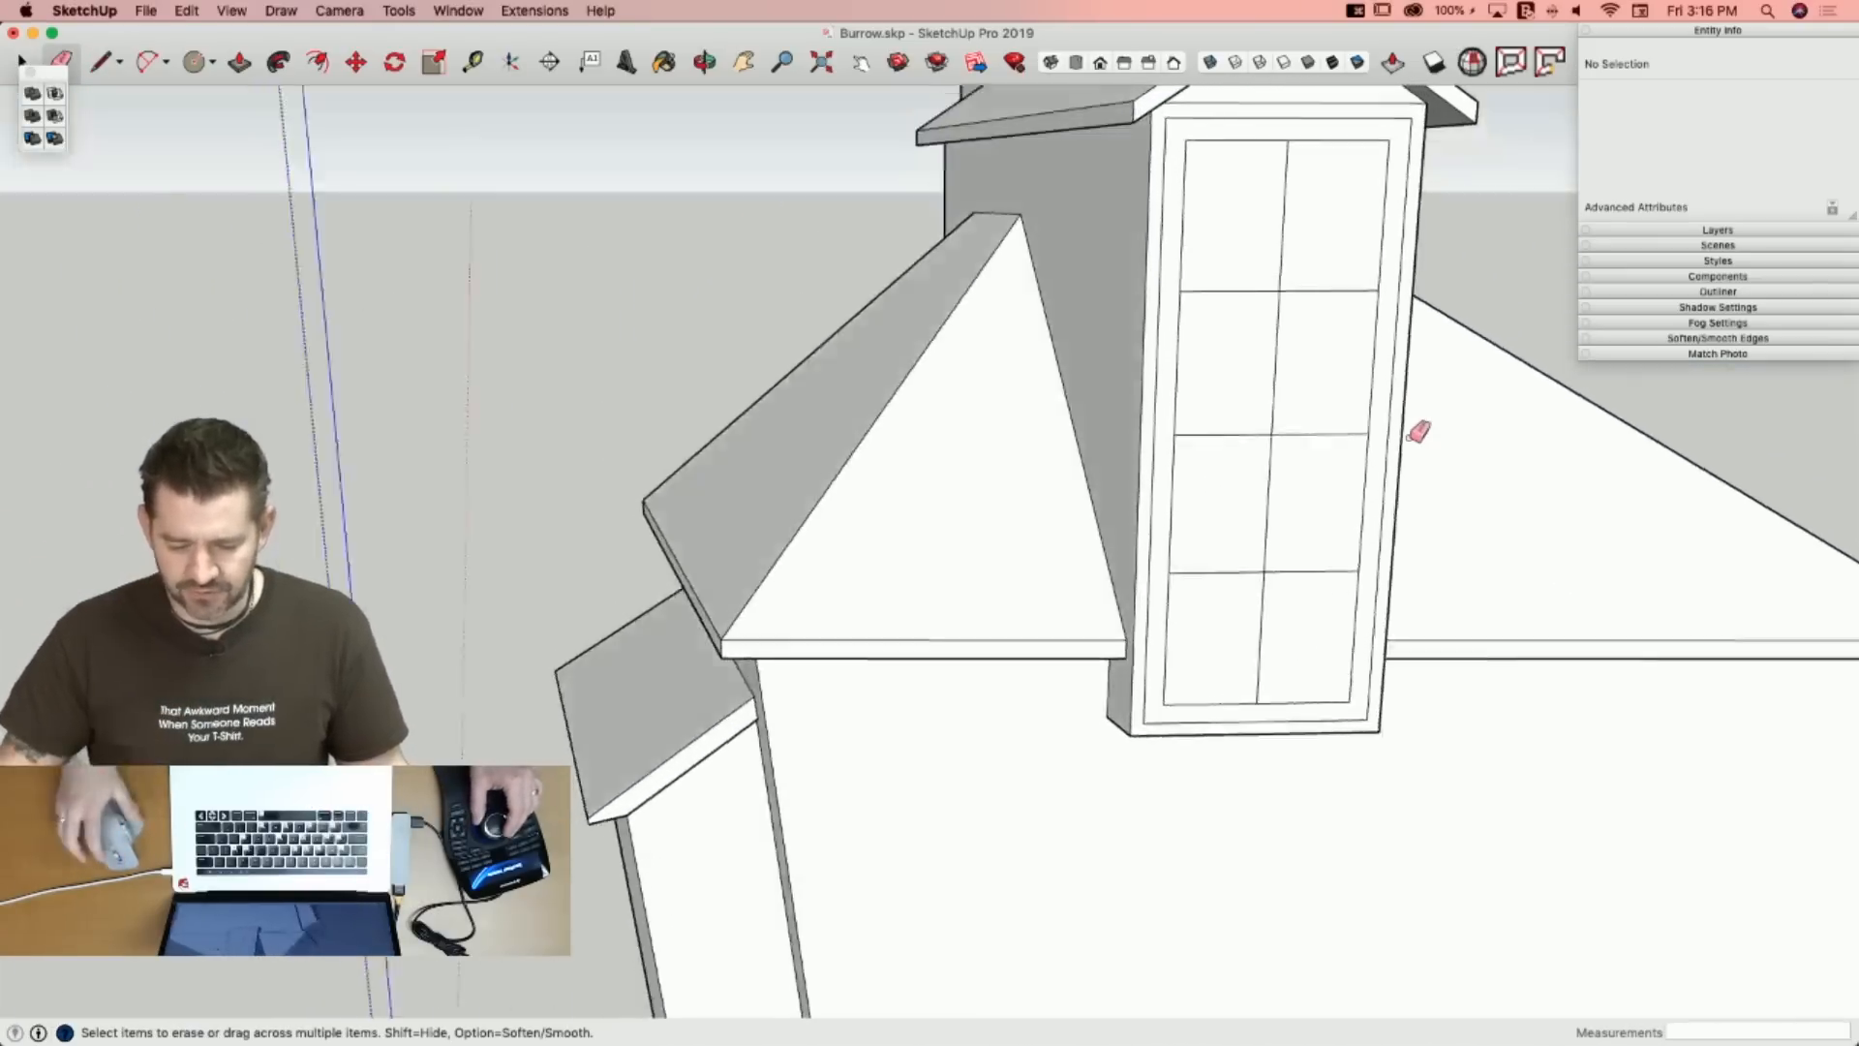
click(1272, 222)
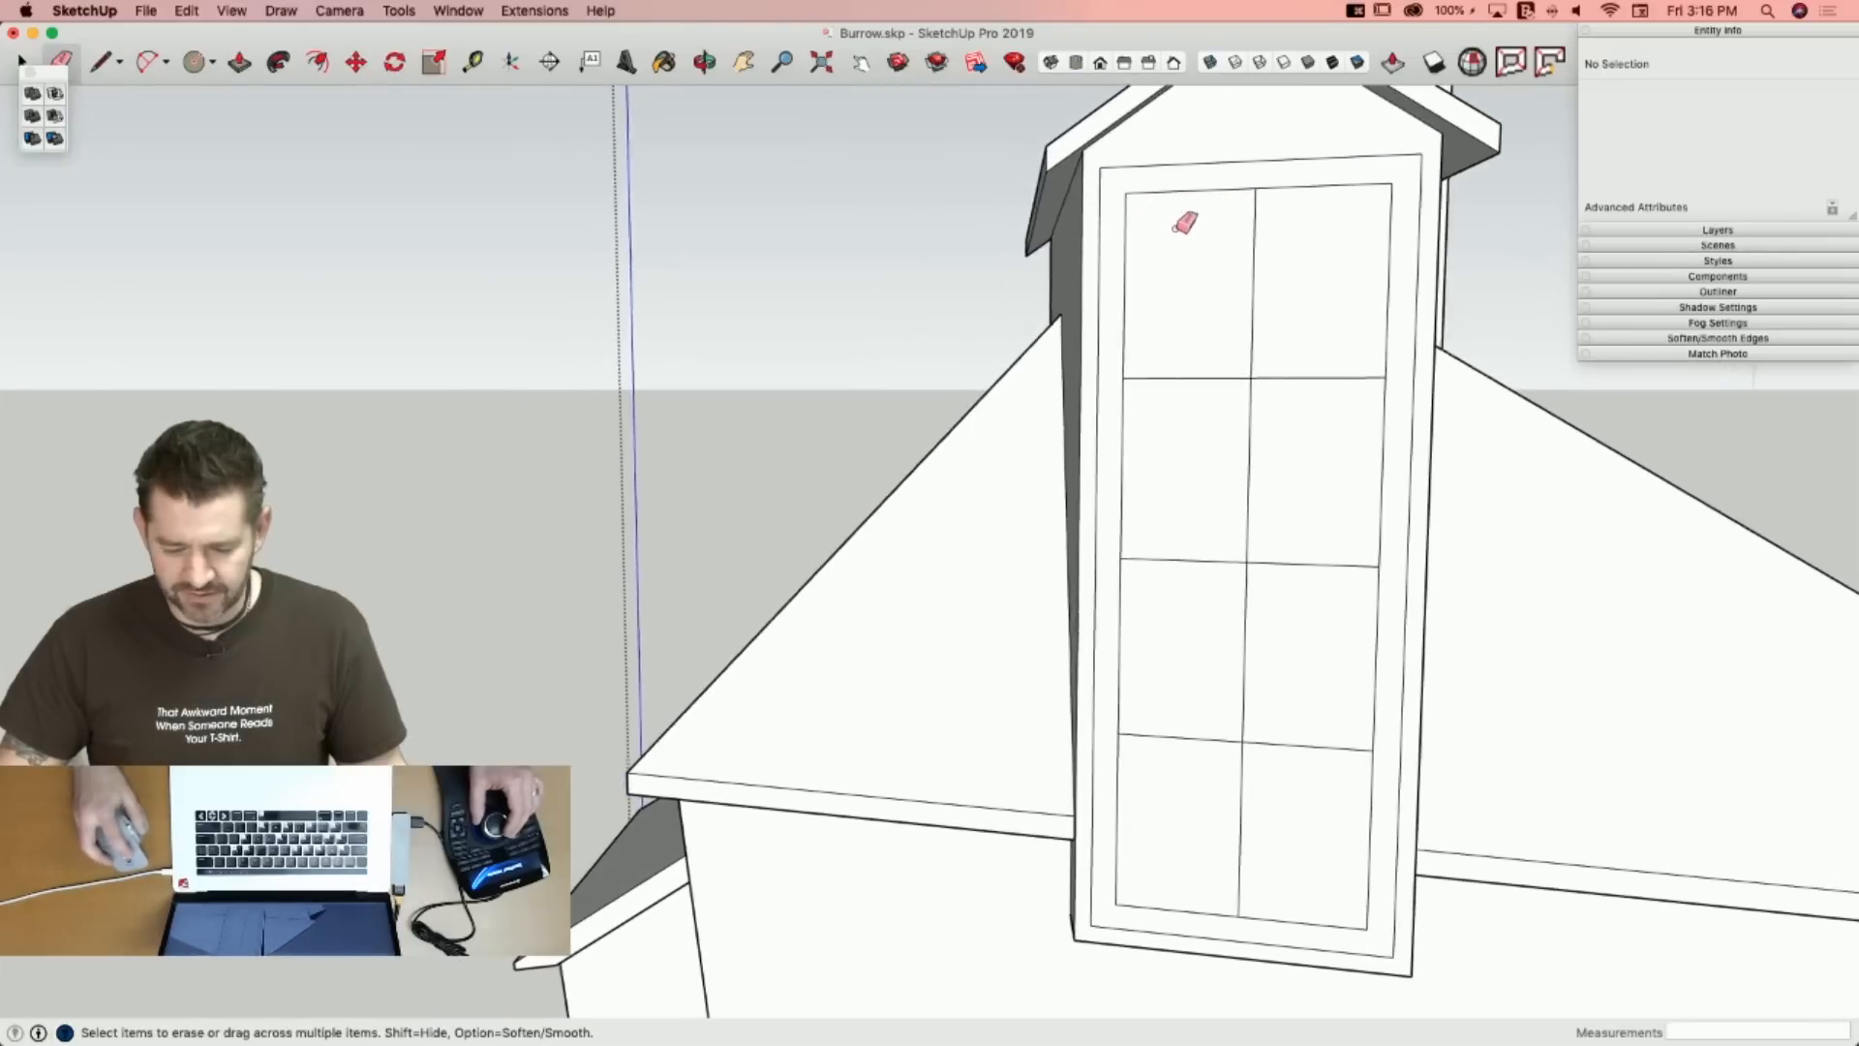
Offset each of the eight dormer window panes inward about 7/8".
key(f)
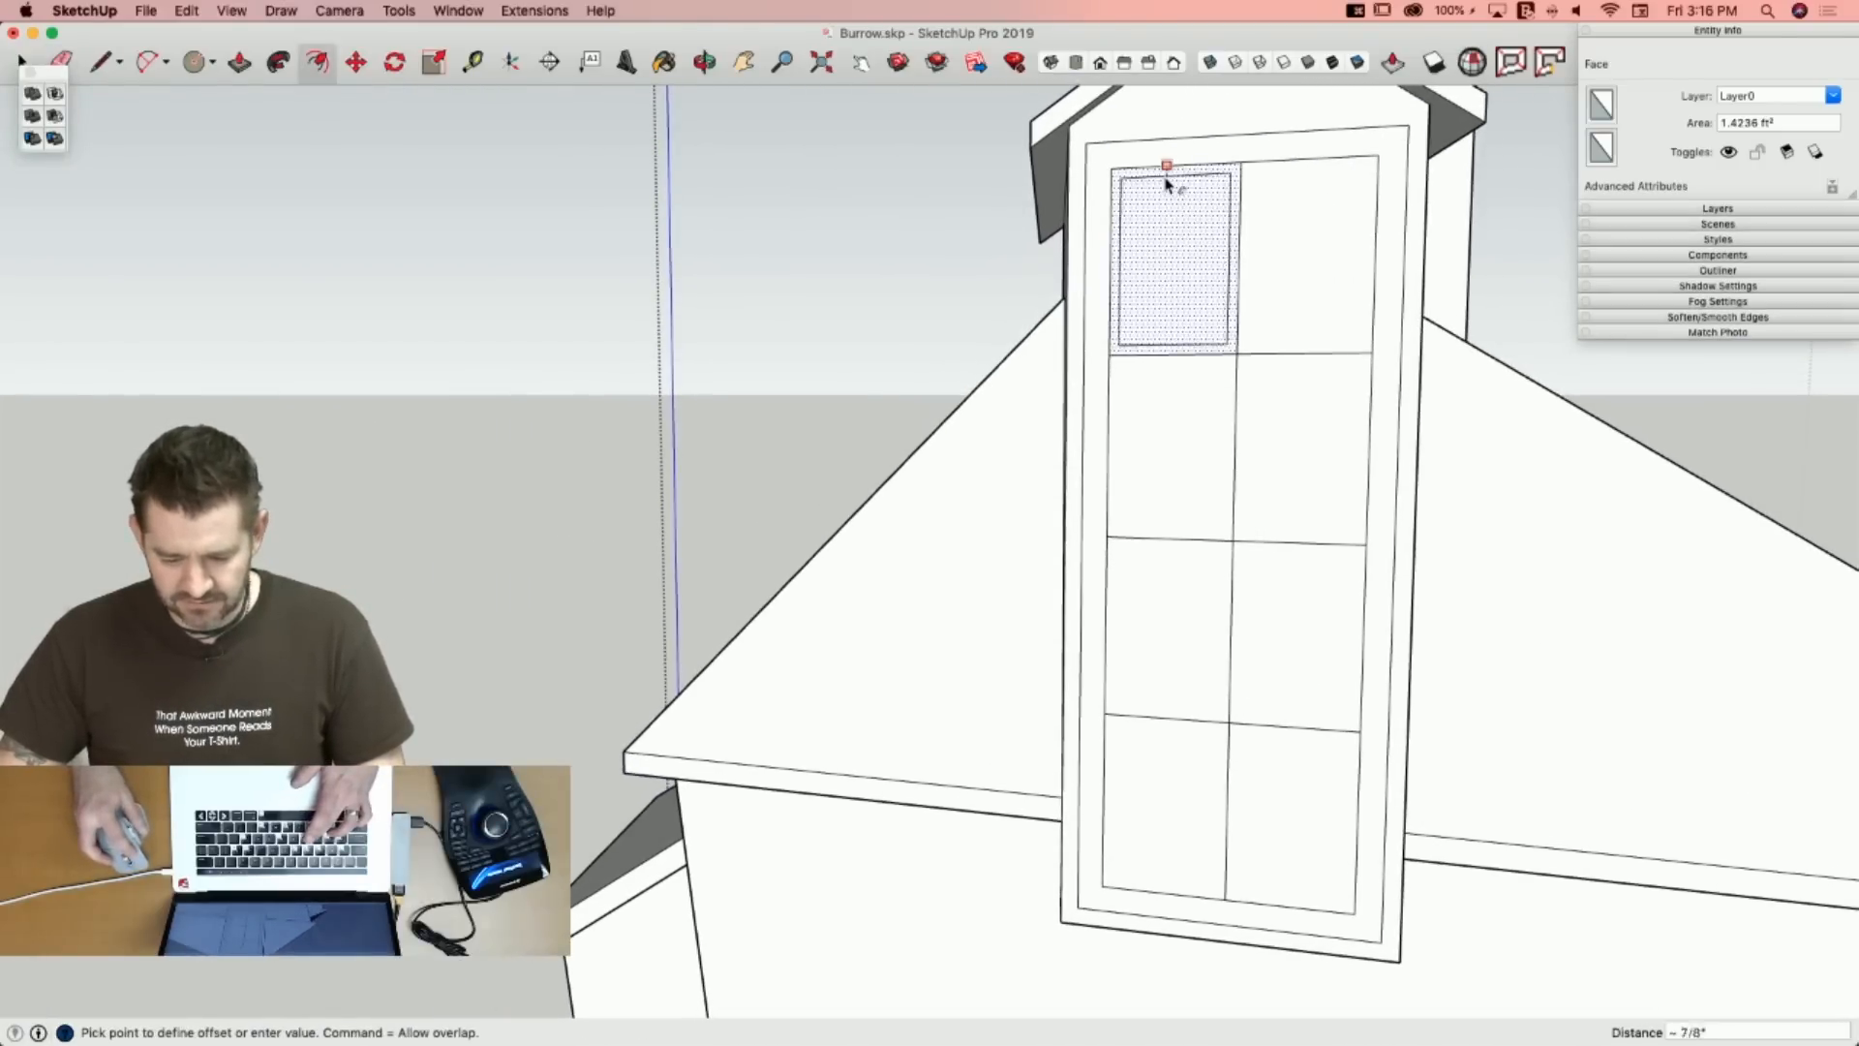
click(1167, 181)
double_click(1316, 179)
double_click(1171, 491)
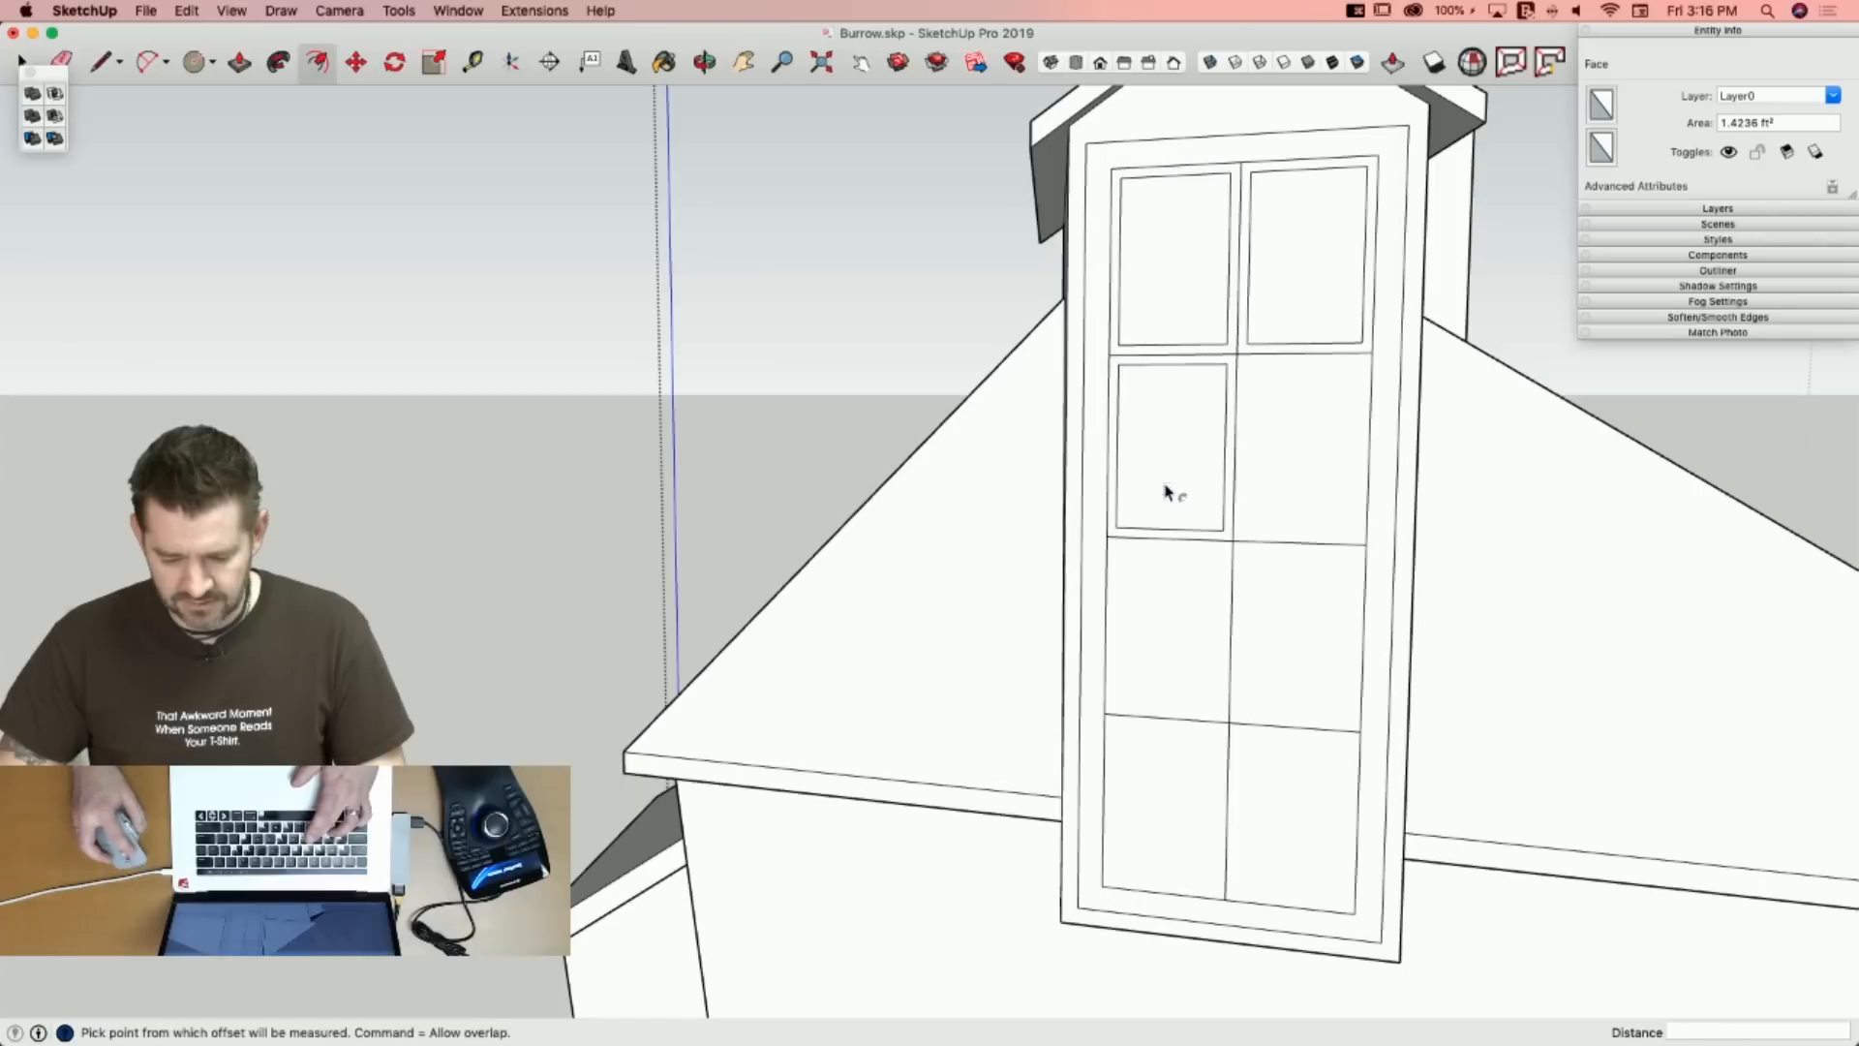
double_click(1285, 451)
double_click(1177, 614)
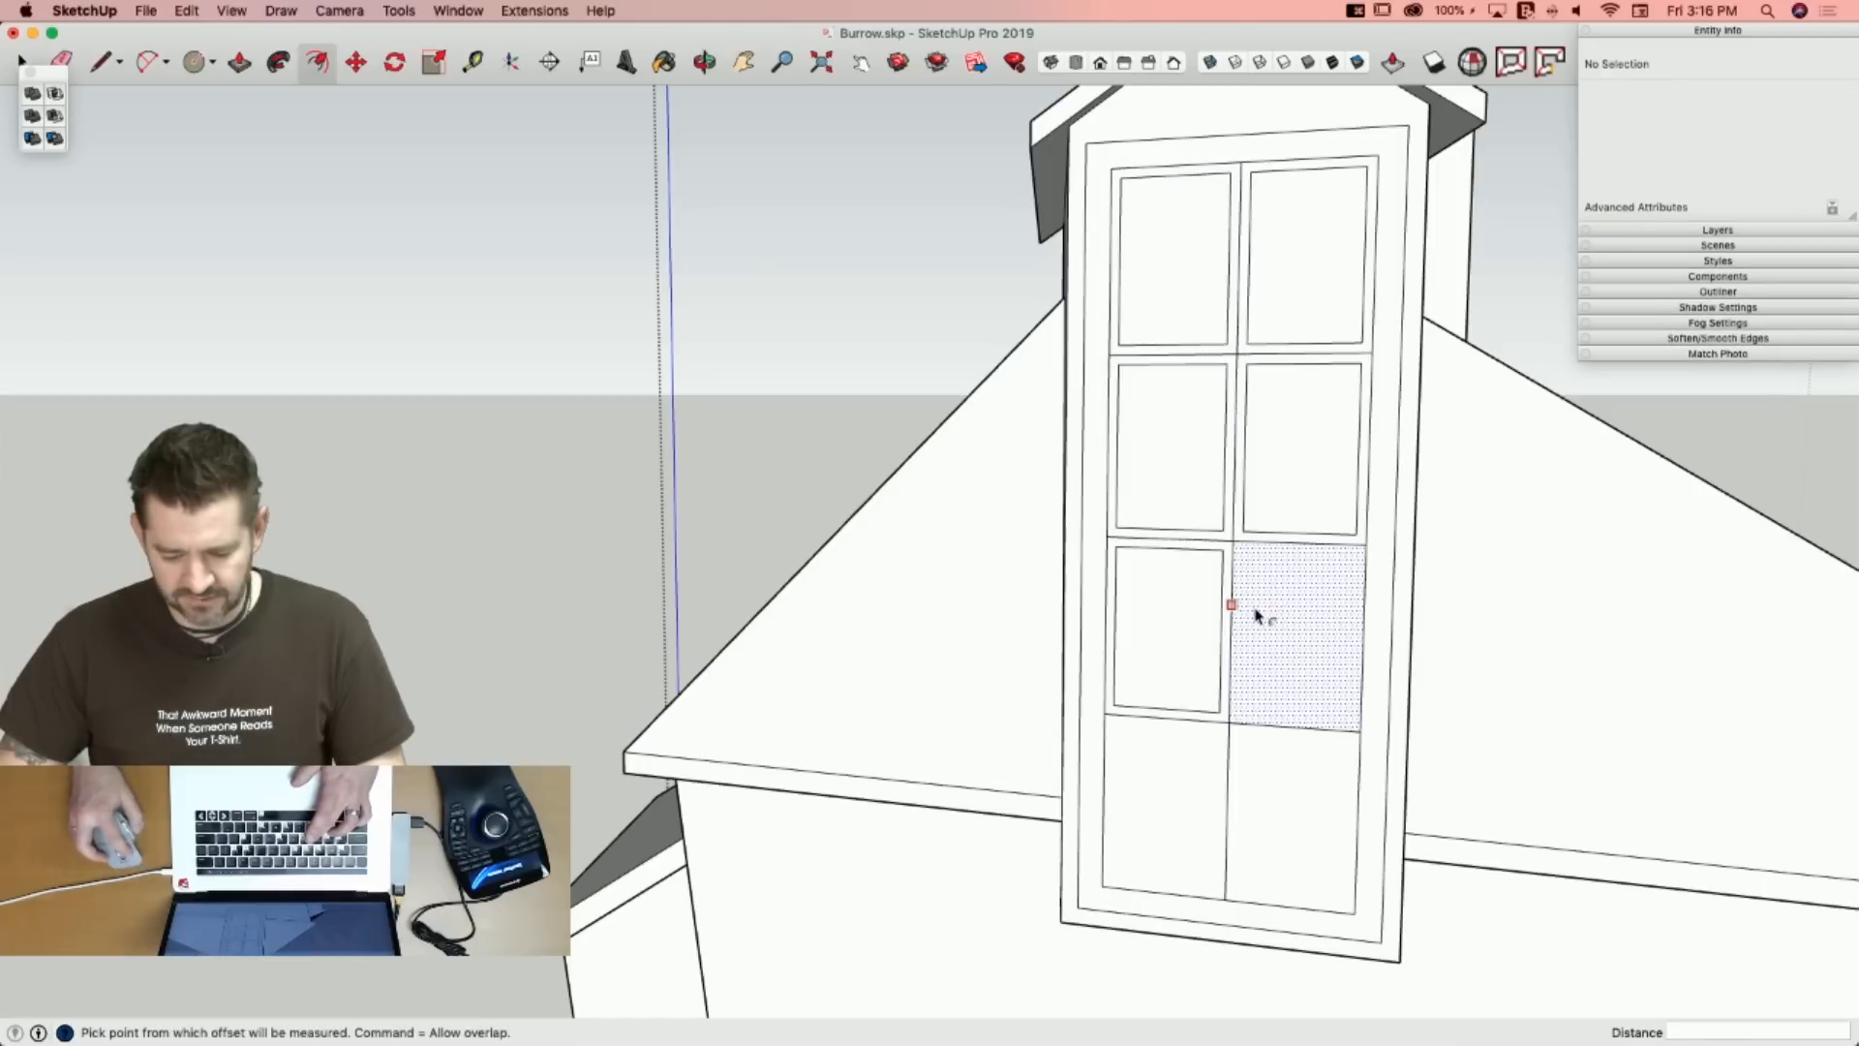
double_click(1253, 610)
double_click(1187, 756)
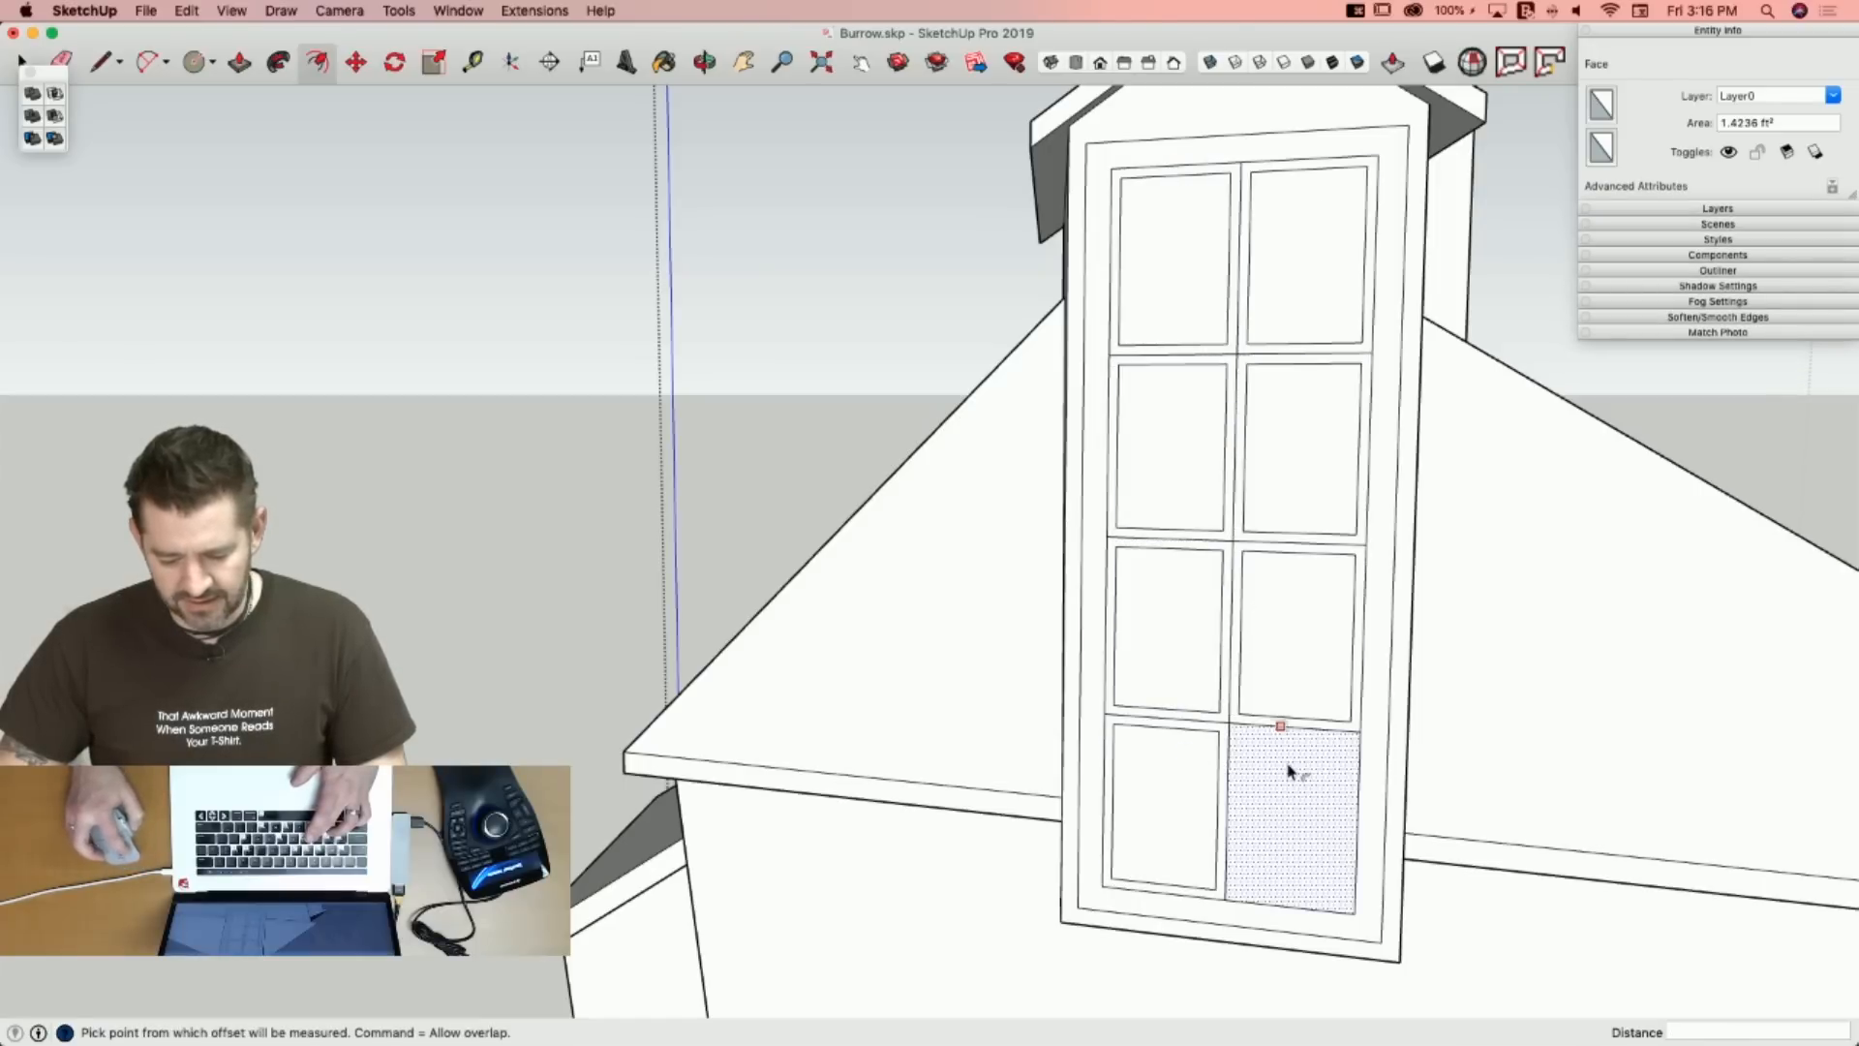
double_click(1293, 747)
Erase the original dividing lines between the eight offset panes, leaving plain muntins.
key(e)
click(1225, 722)
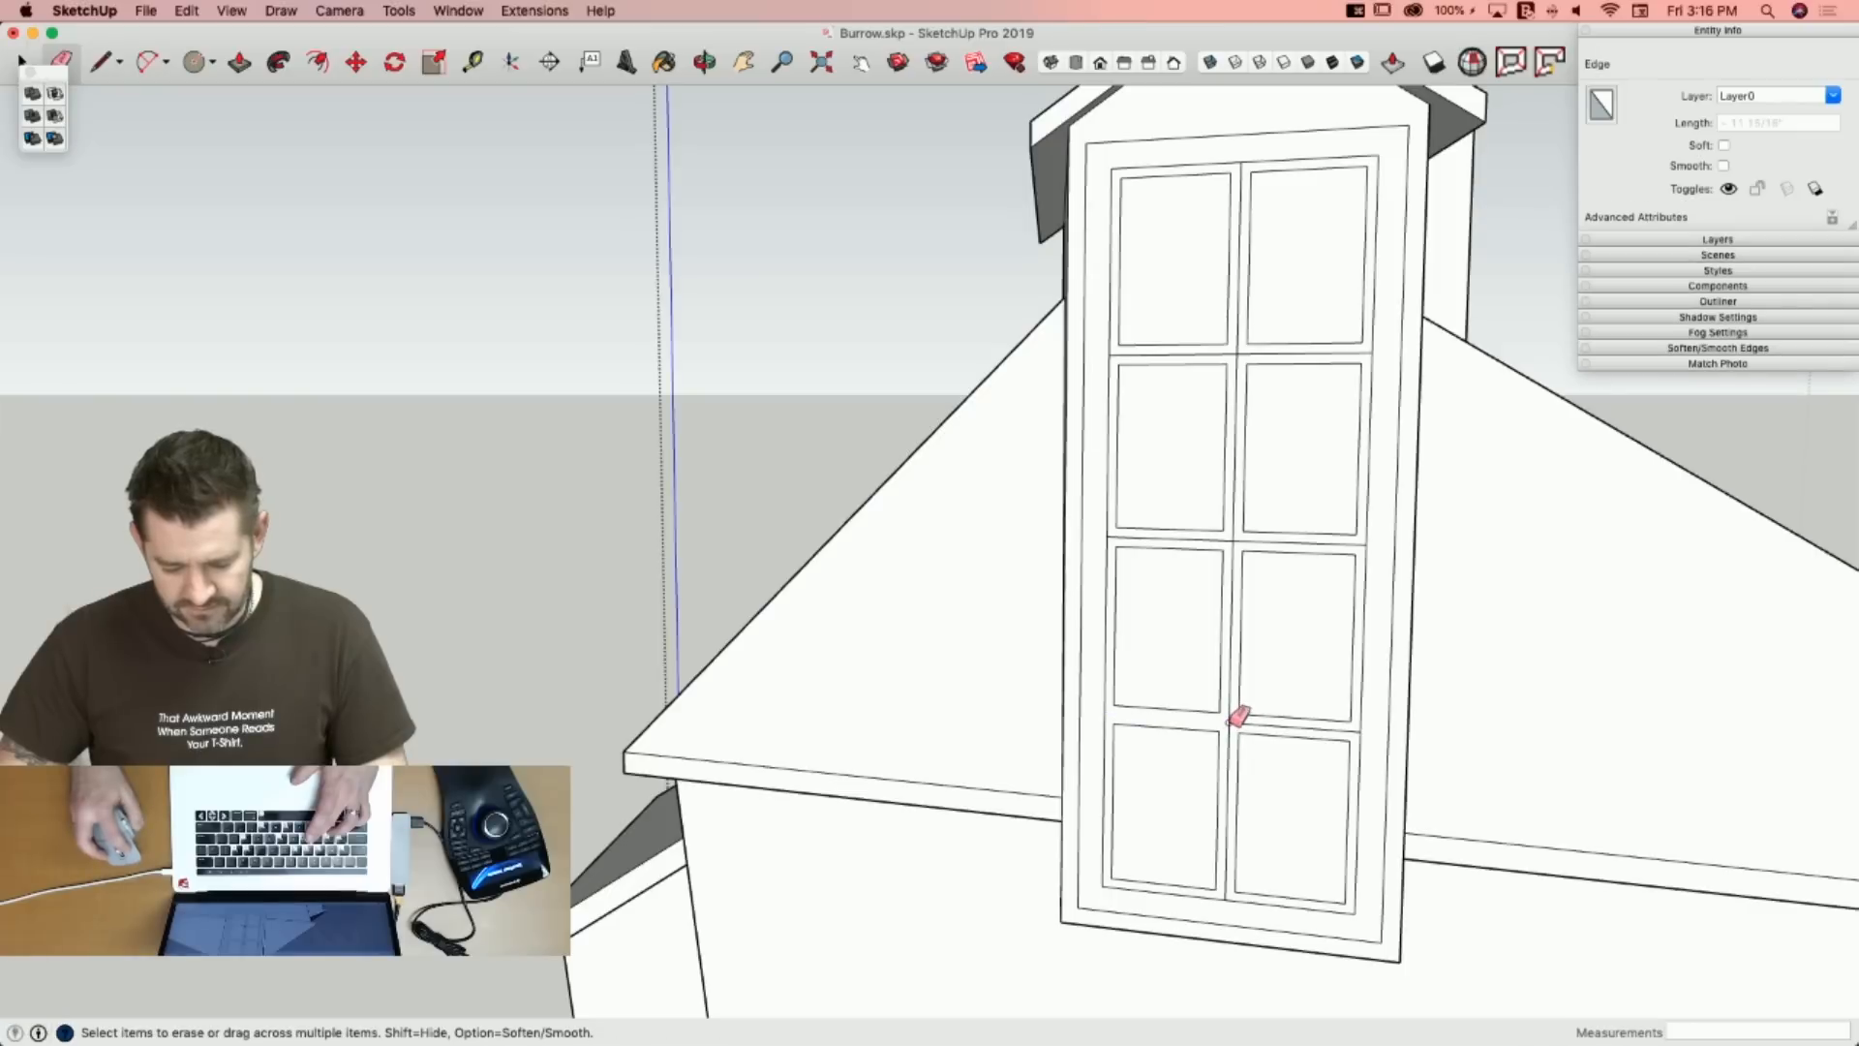
drag(1242, 533, 1244, 527)
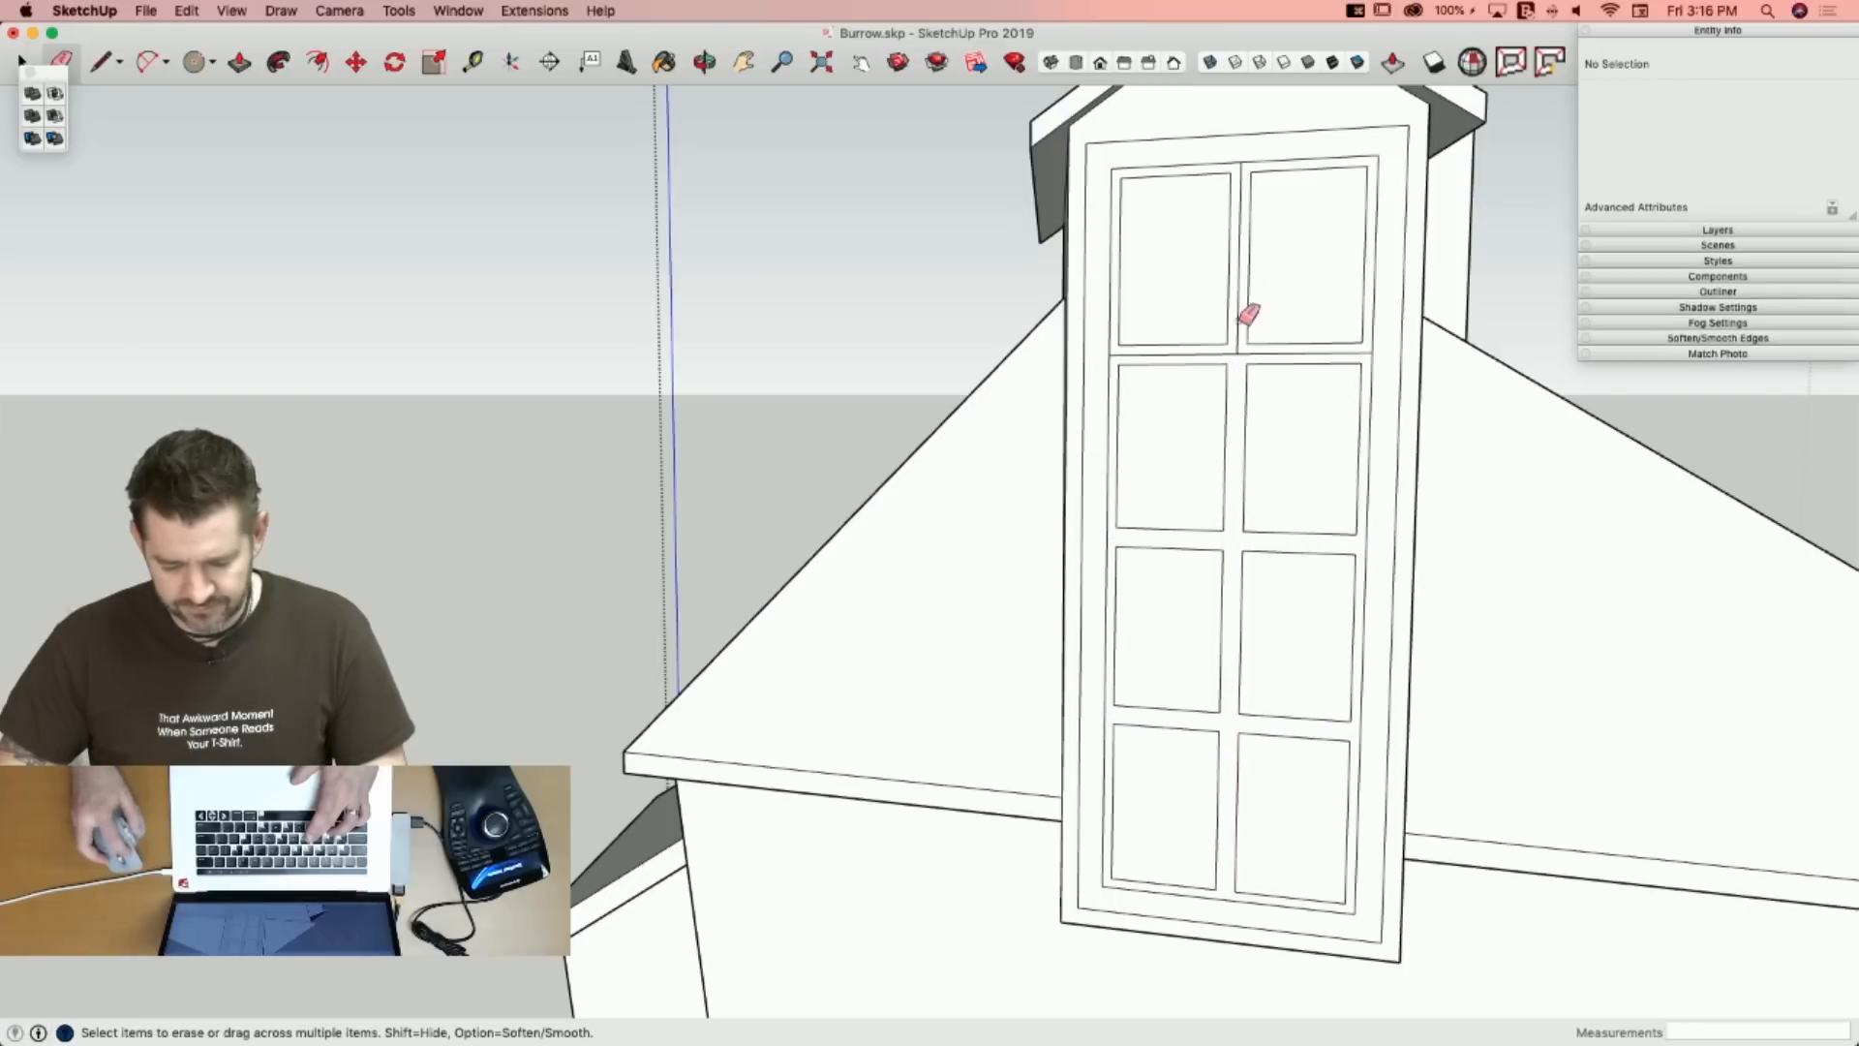
click(1235, 353)
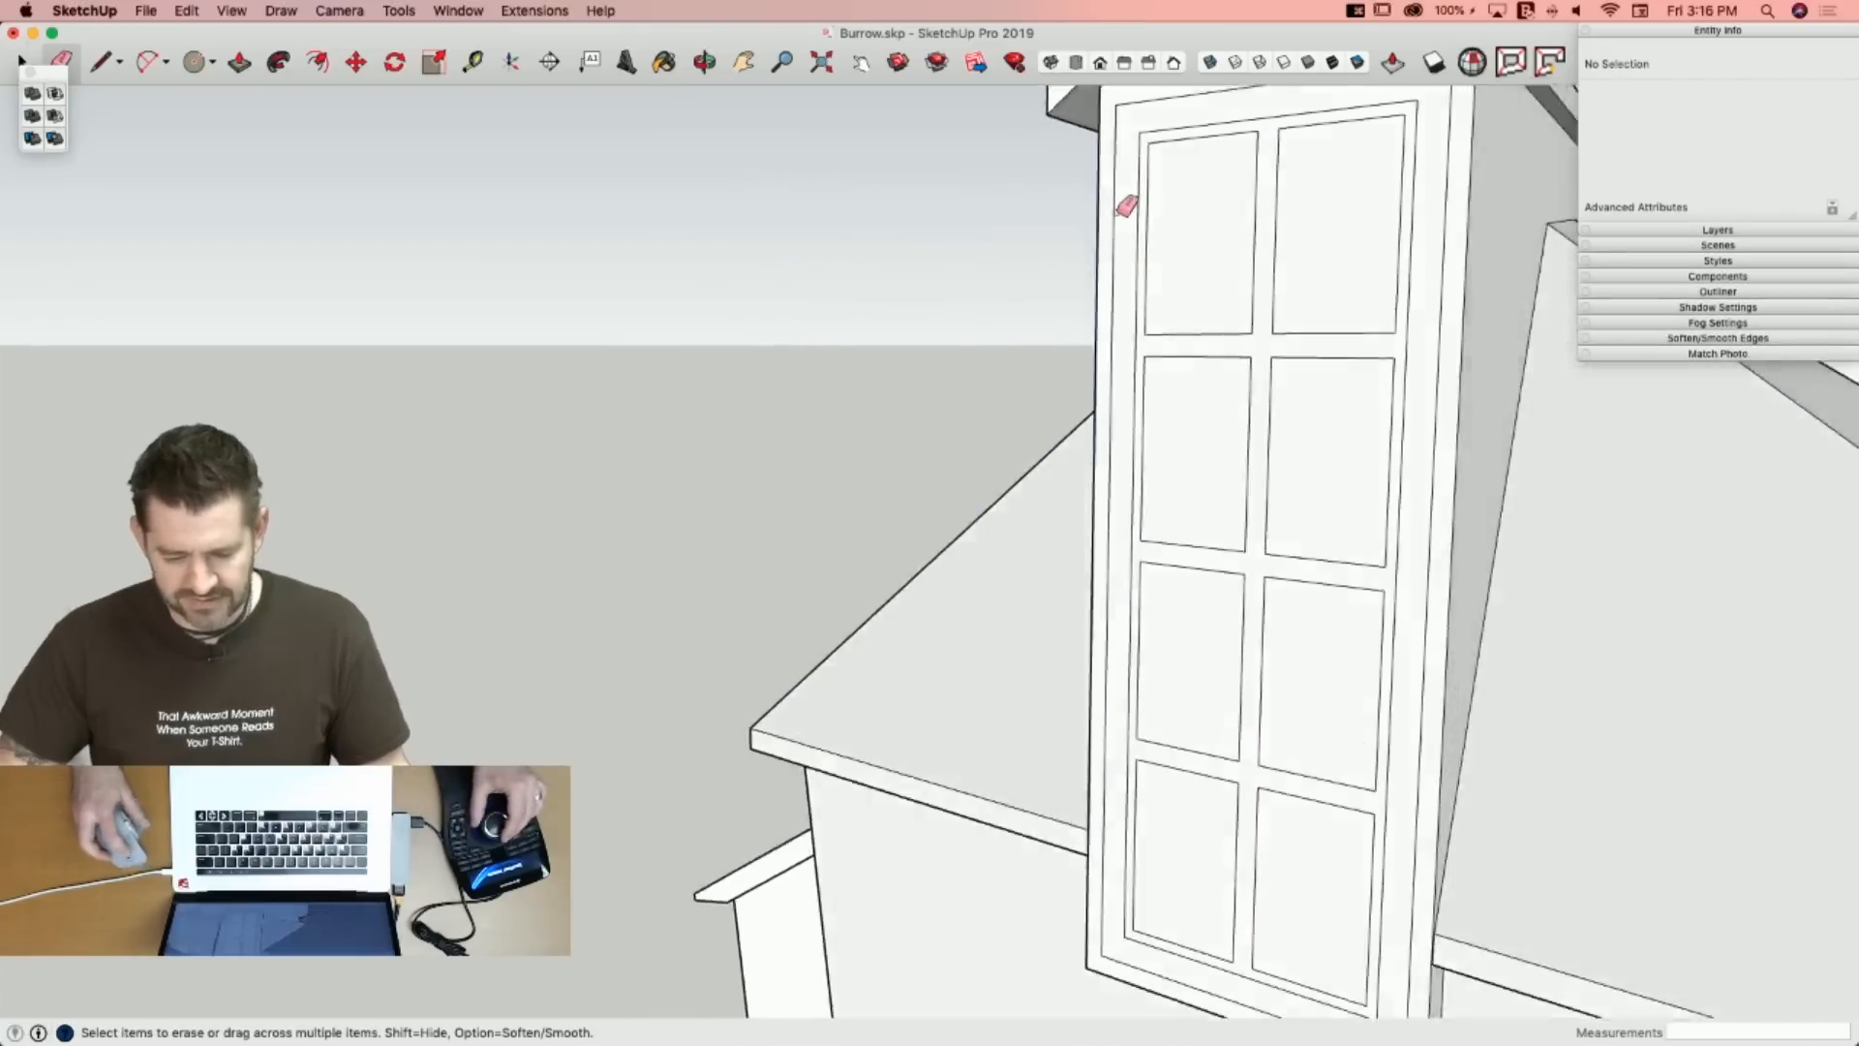
Pull the dormer window's frame out 1 1/16" with Push/Pull.
key(p)
click(1126, 278)
click(1116, 279)
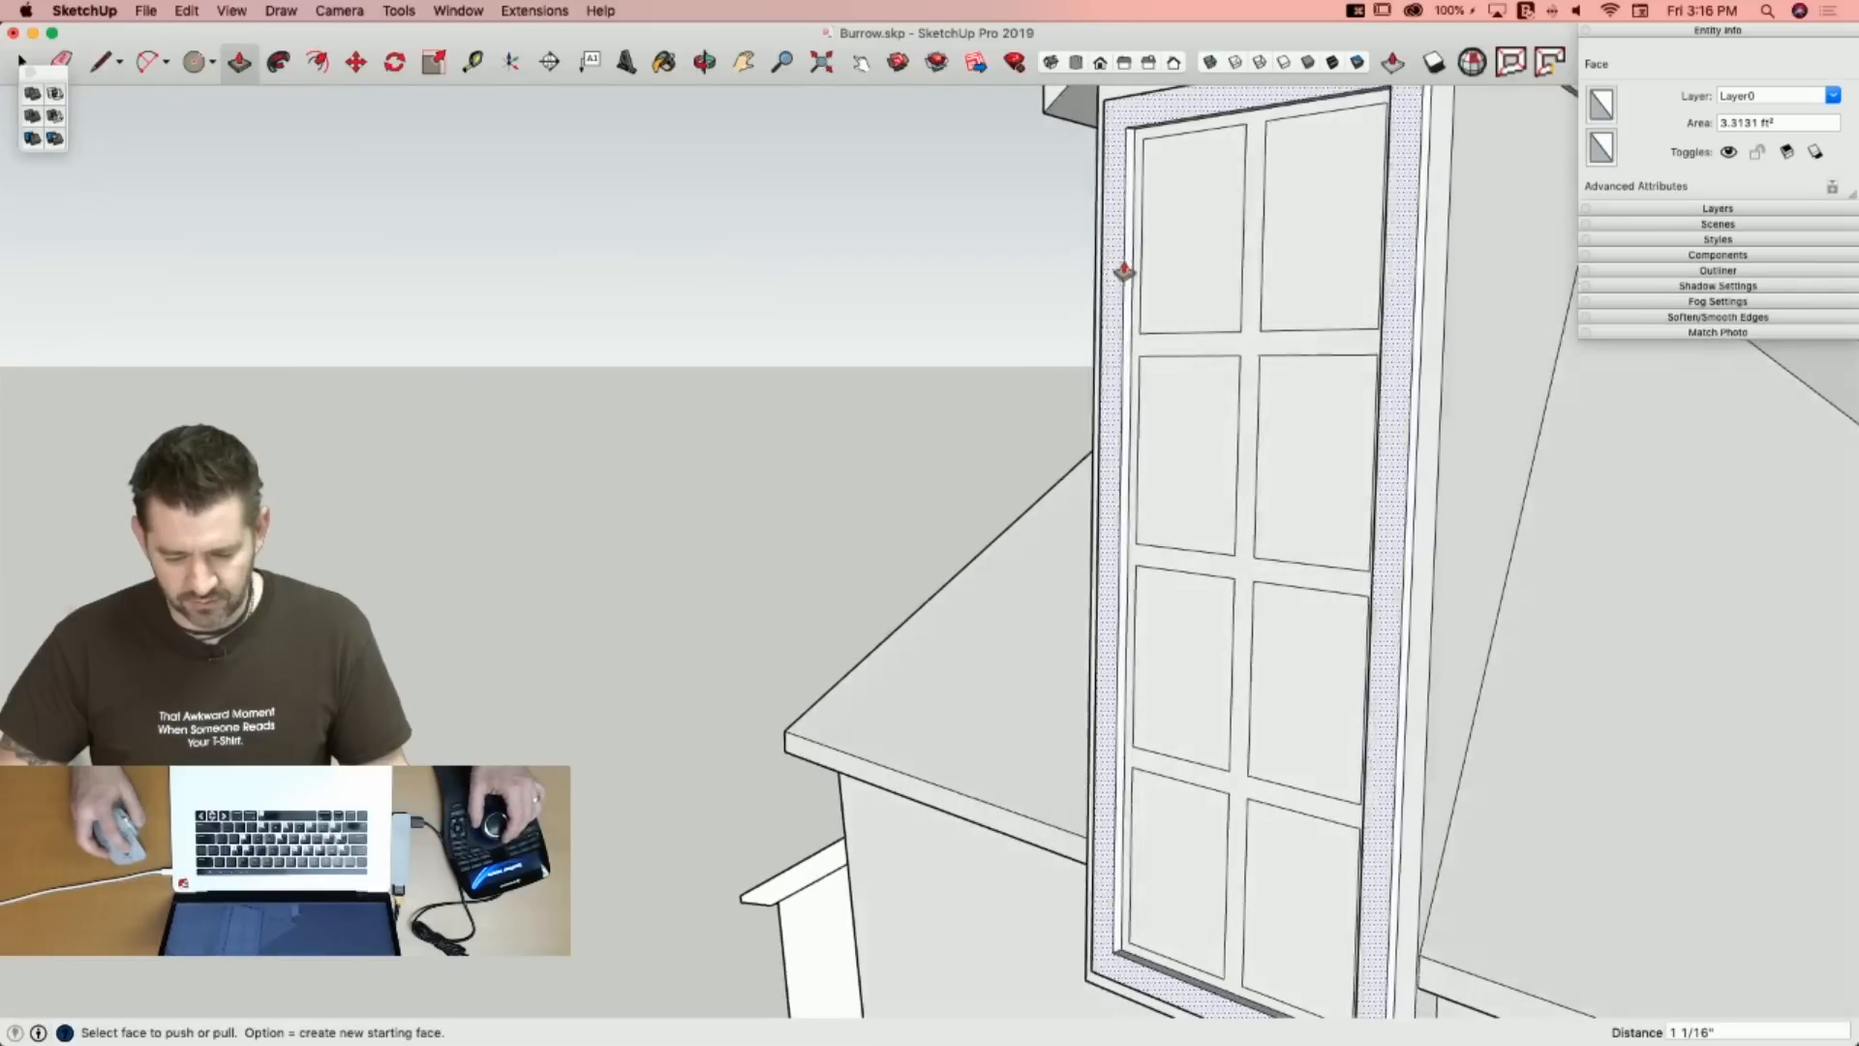
Recess all eight glass panes of the dormer window with Push/Pull.
click(1232, 241)
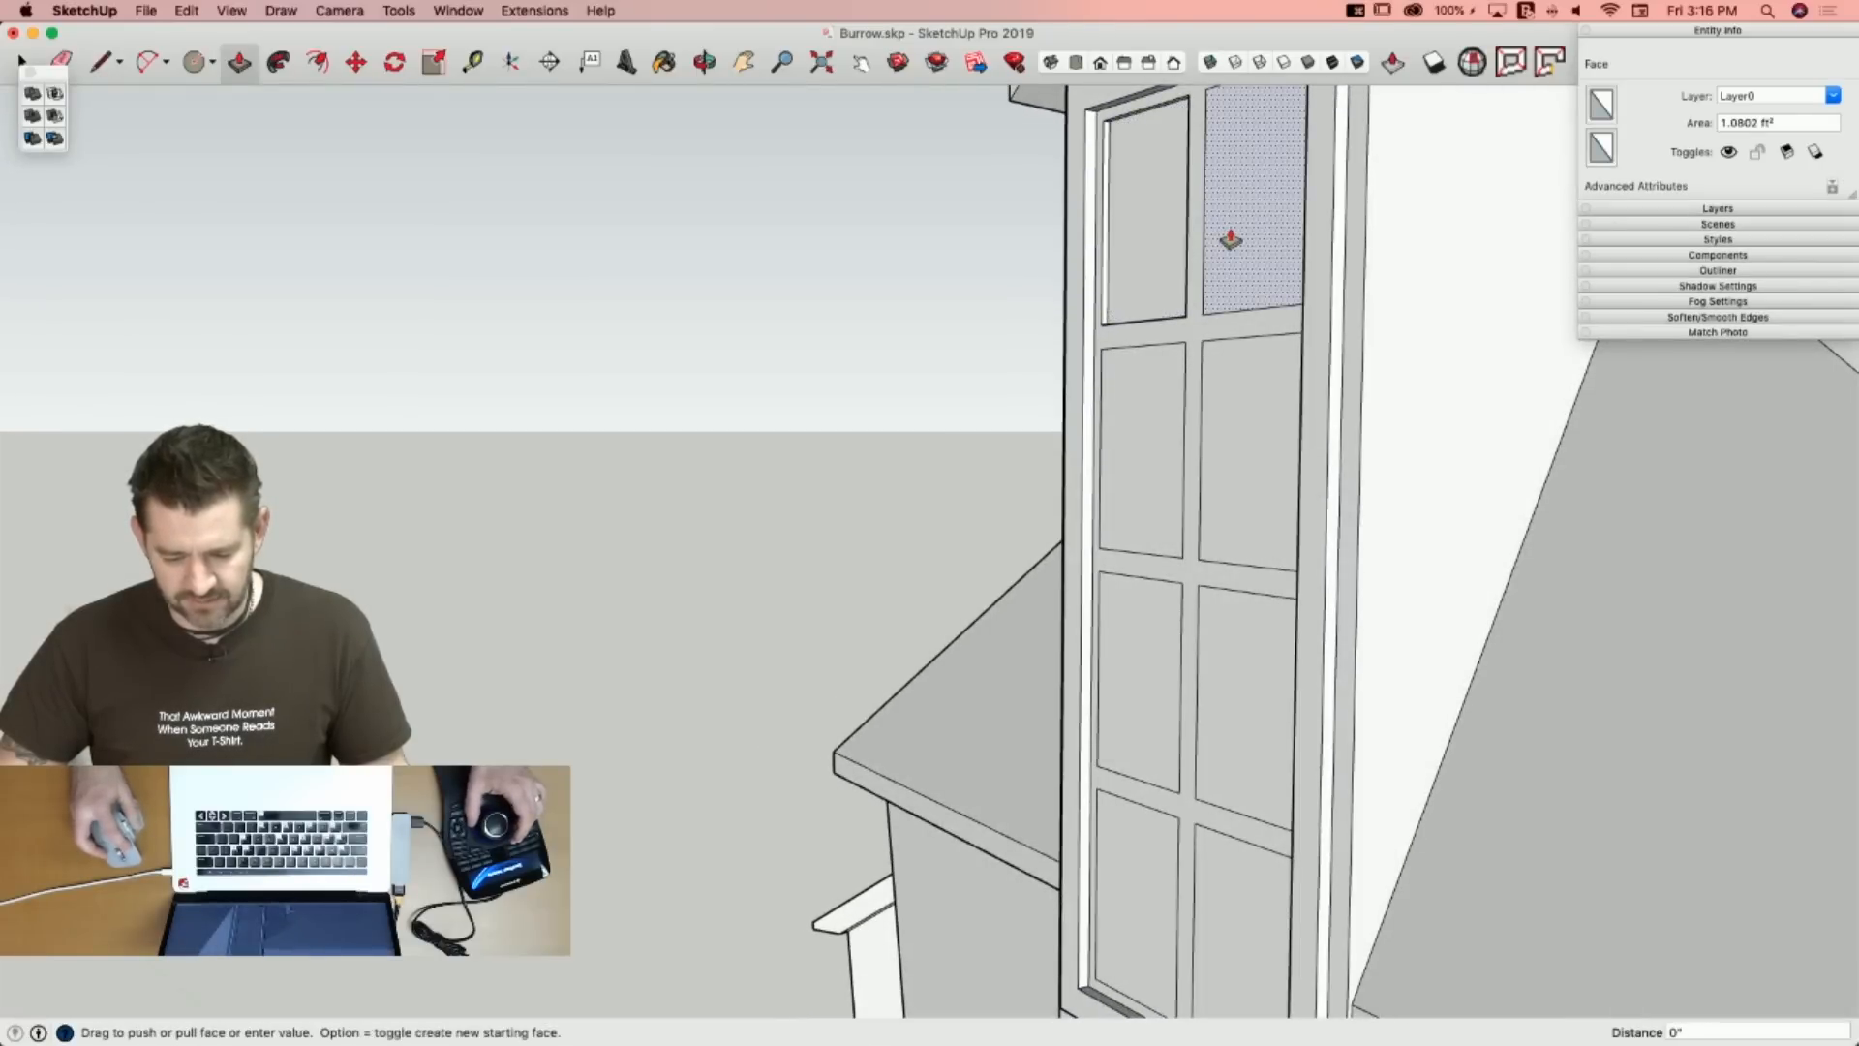
click(1232, 241)
double_click(1216, 432)
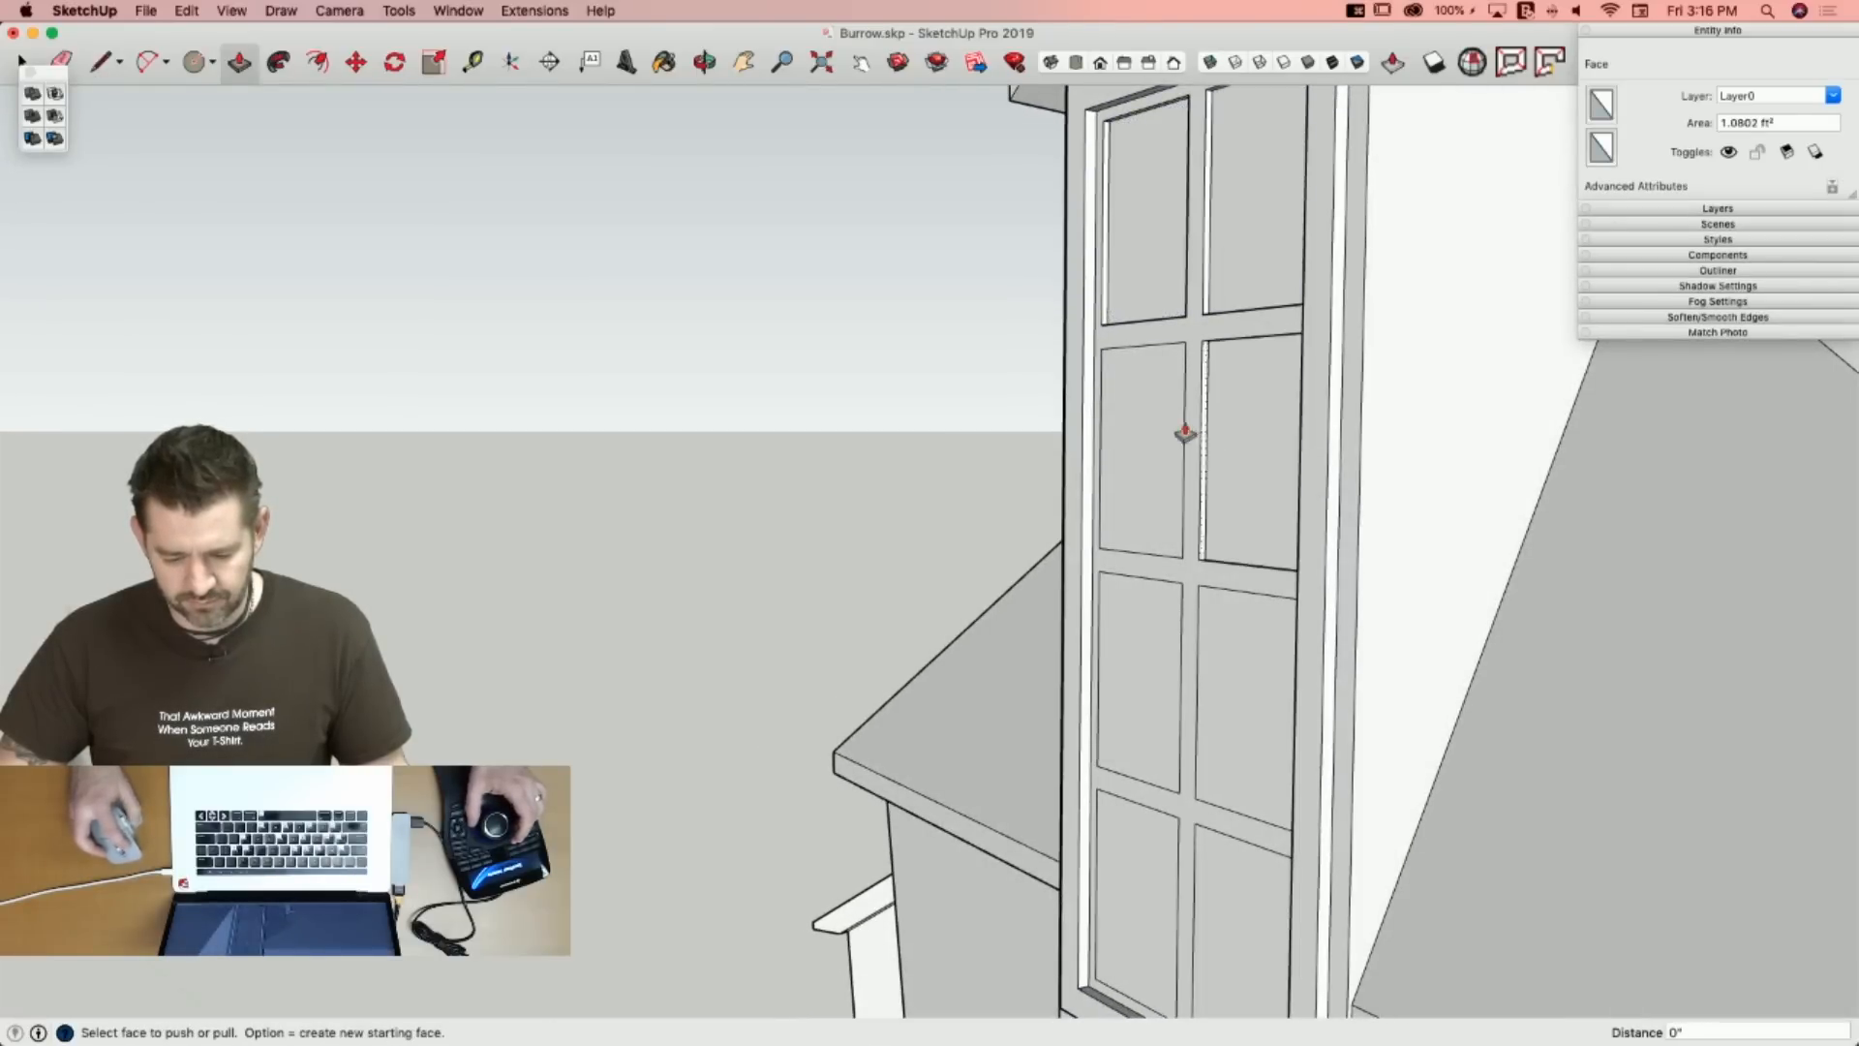
double_click(1158, 608)
double_click(1258, 660)
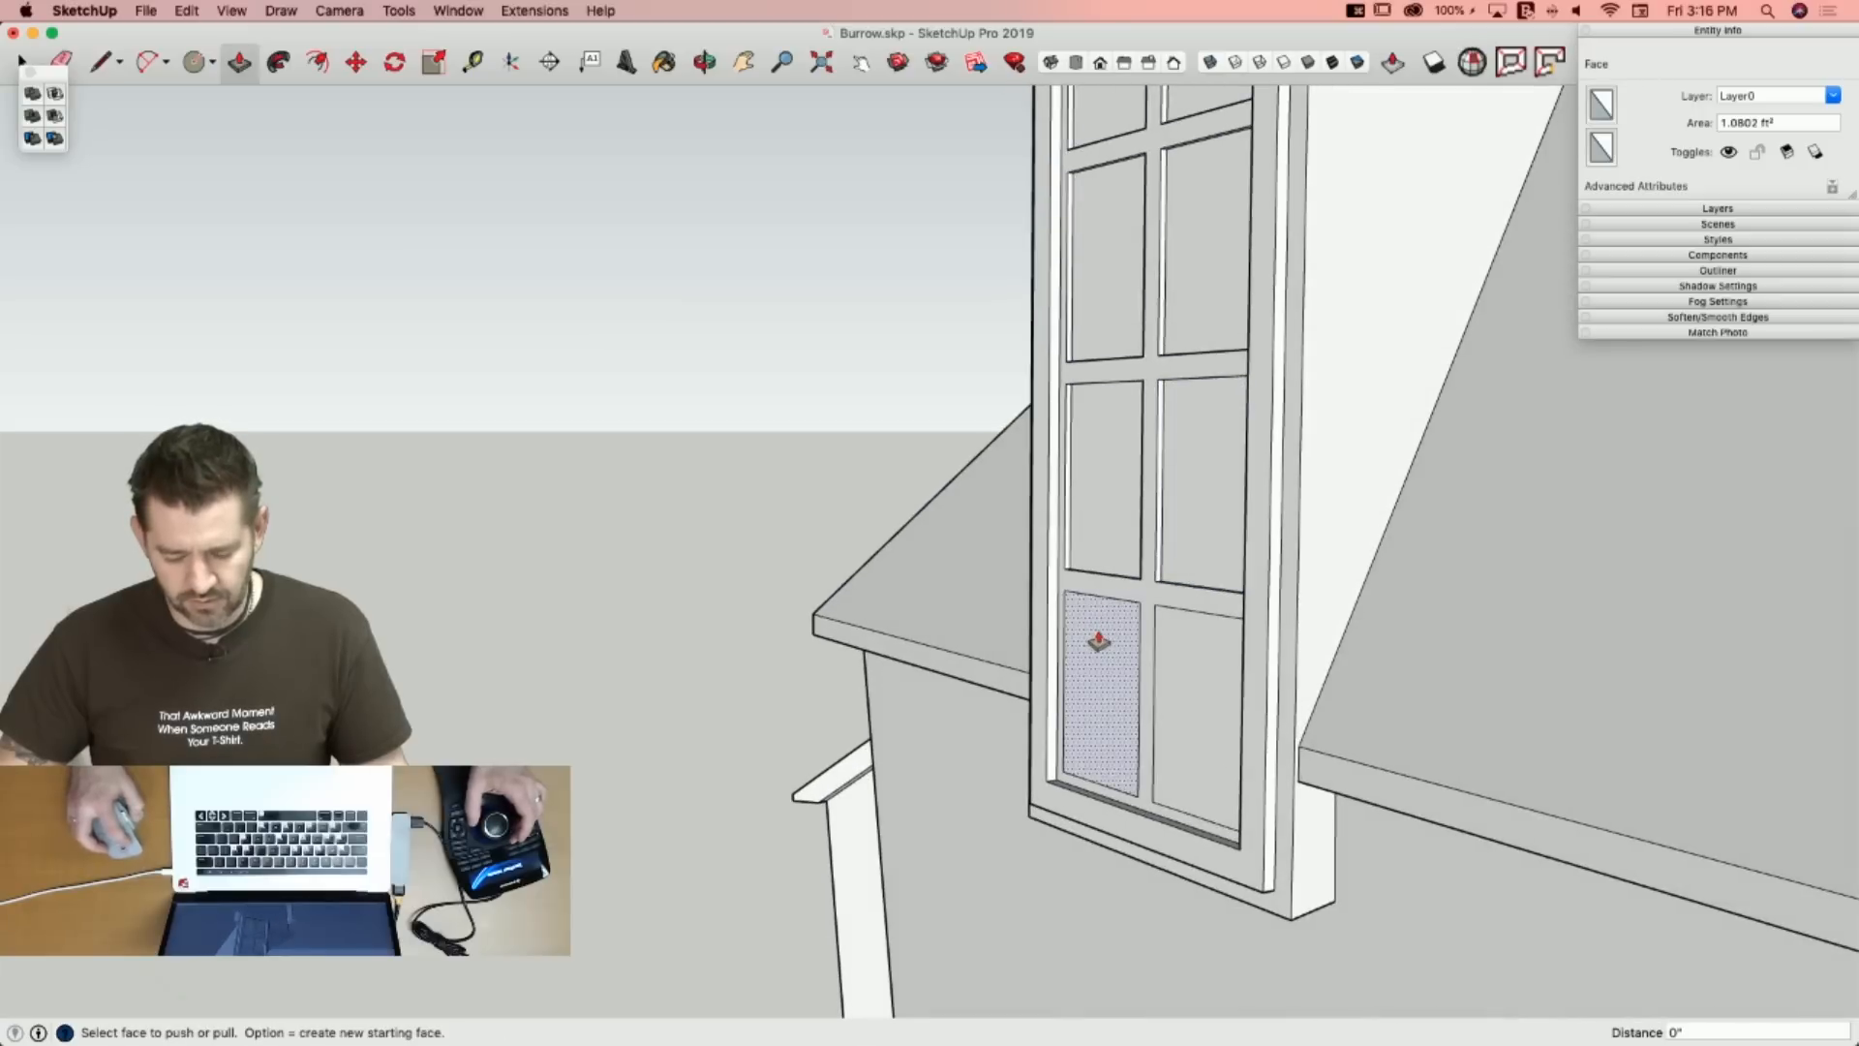
double_click(1169, 668)
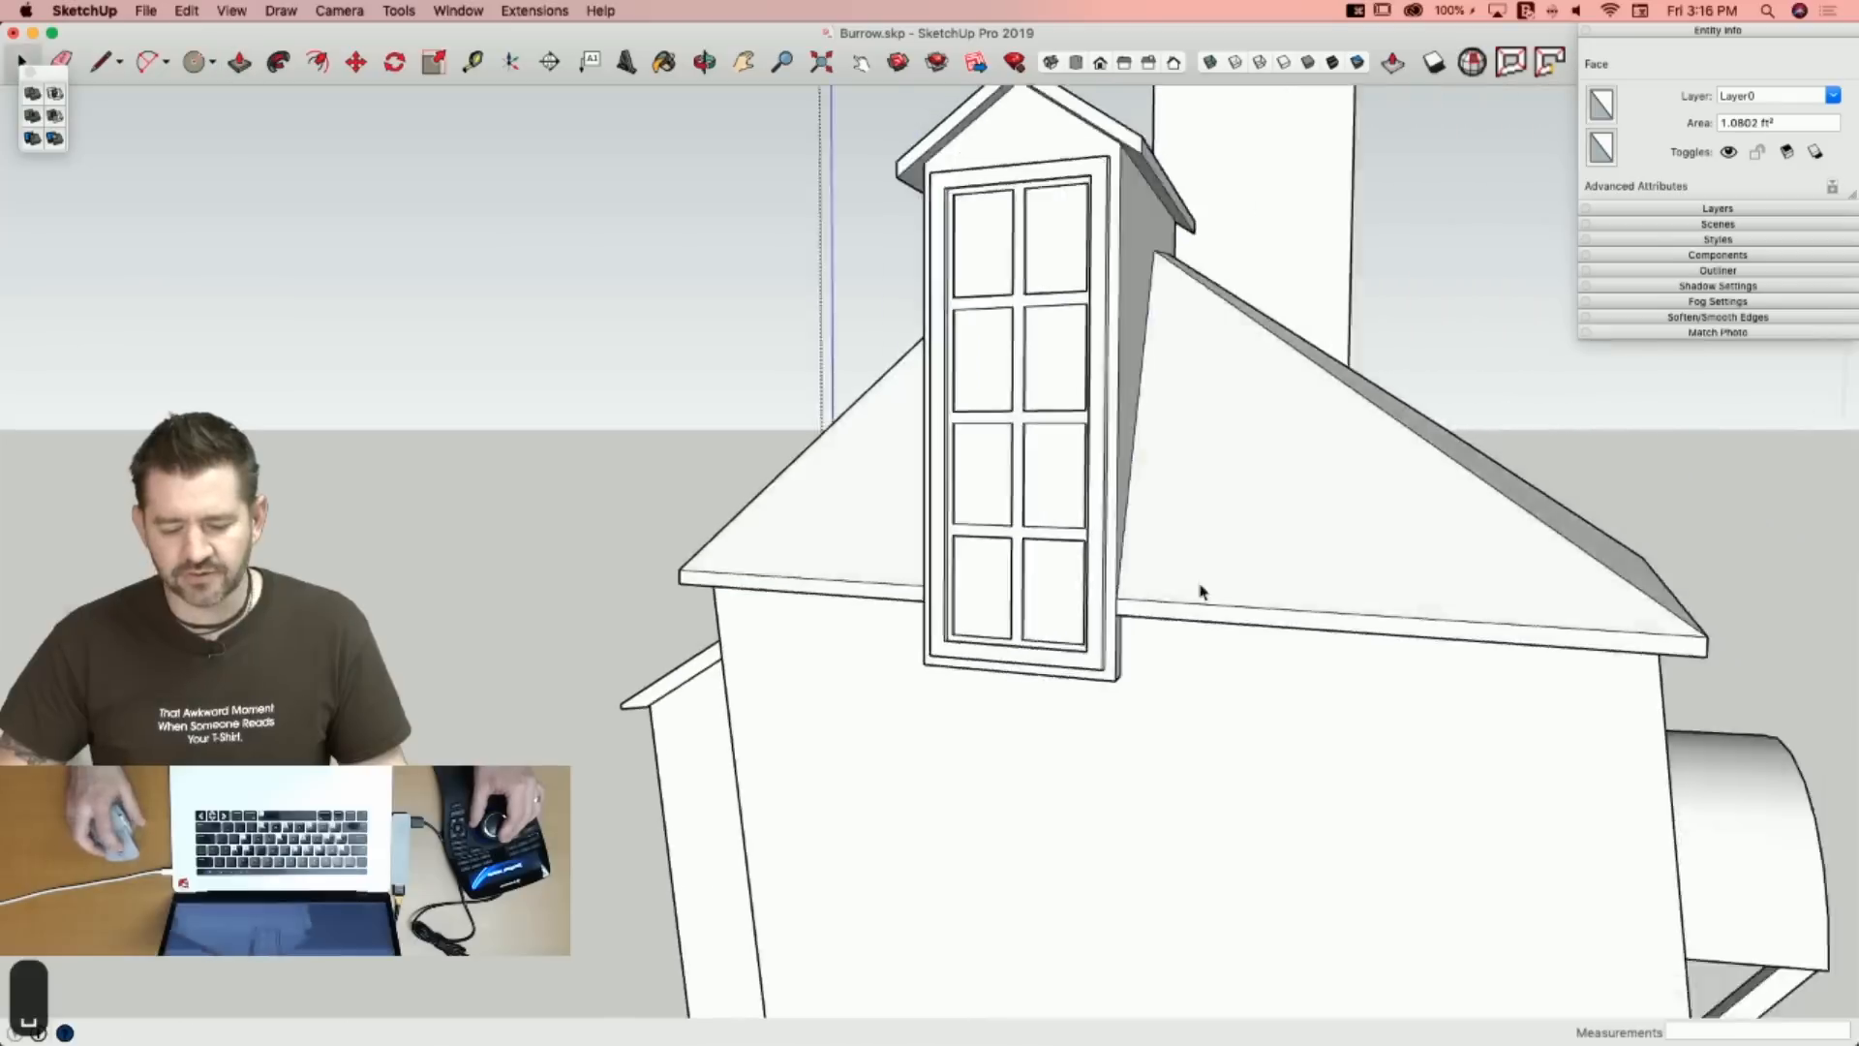
key(space)
click(1278, 501)
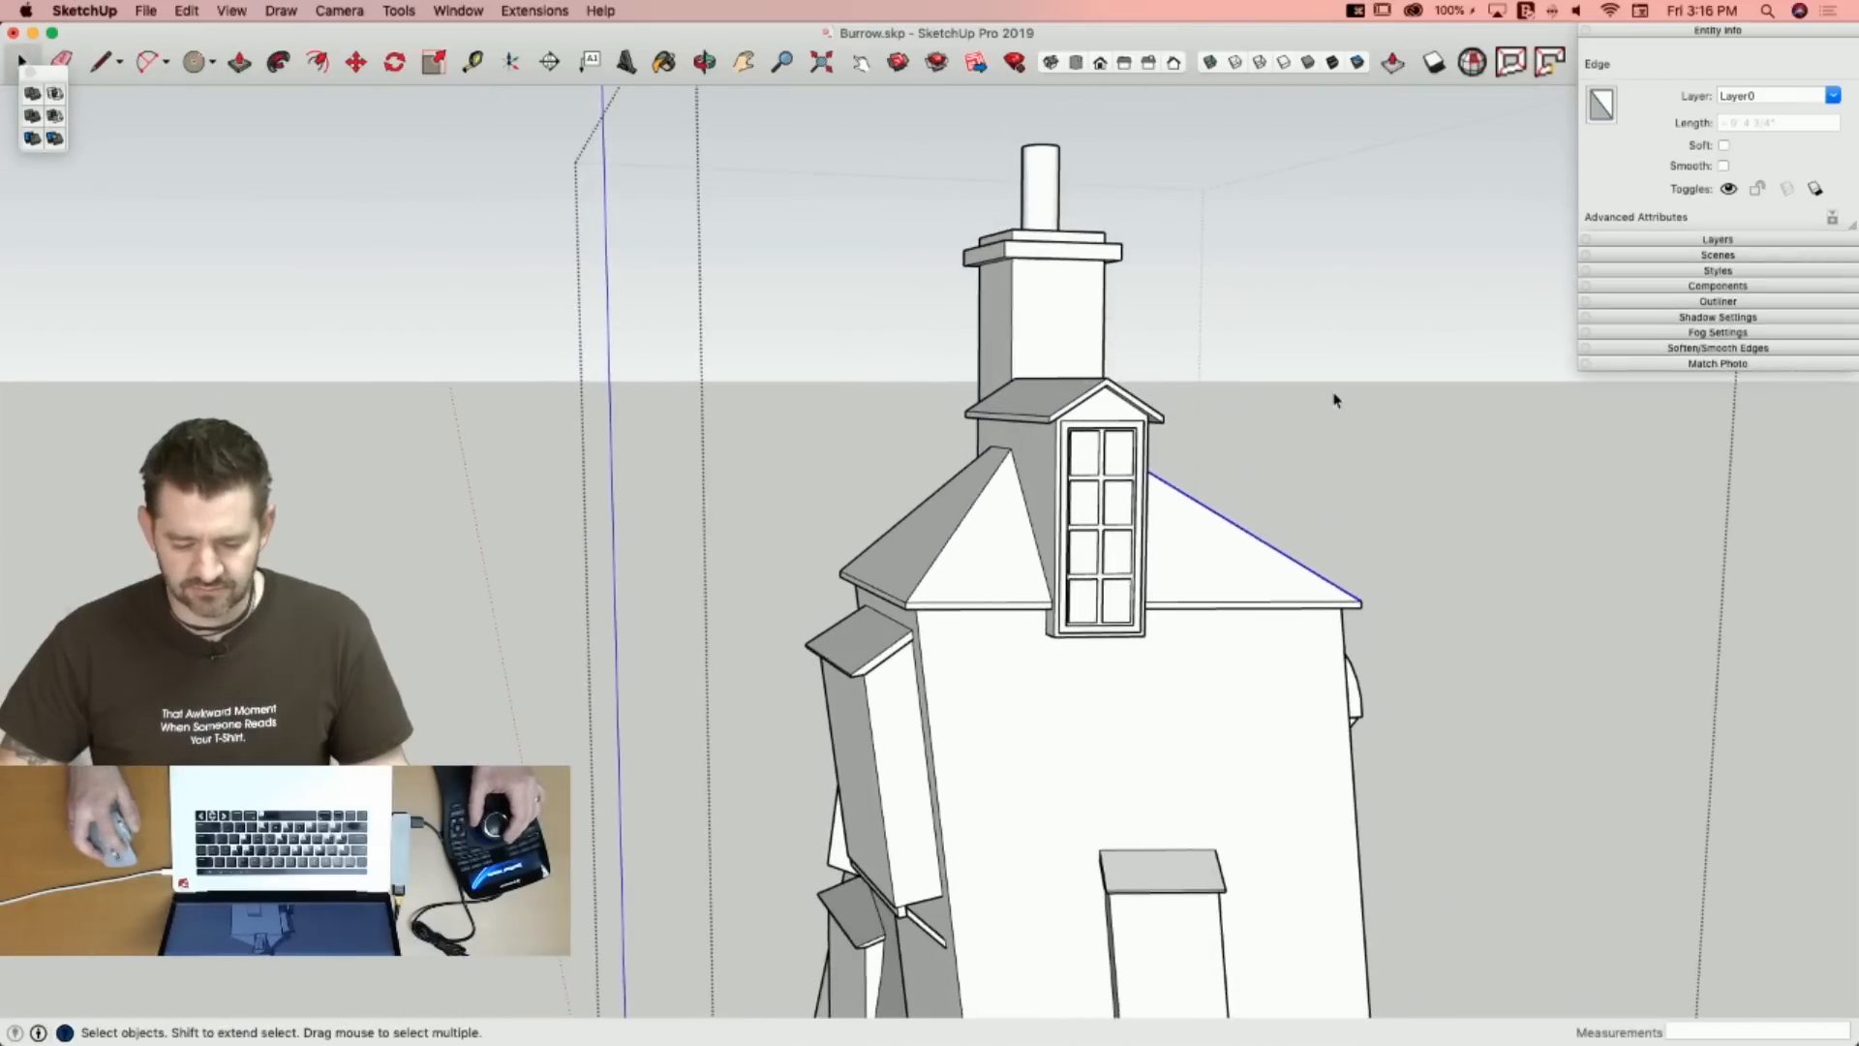
click(1336, 398)
Offset the front of the projecting window below the dormer inward twice and split its innermost face with a horizontal midline.
click(598, 365)
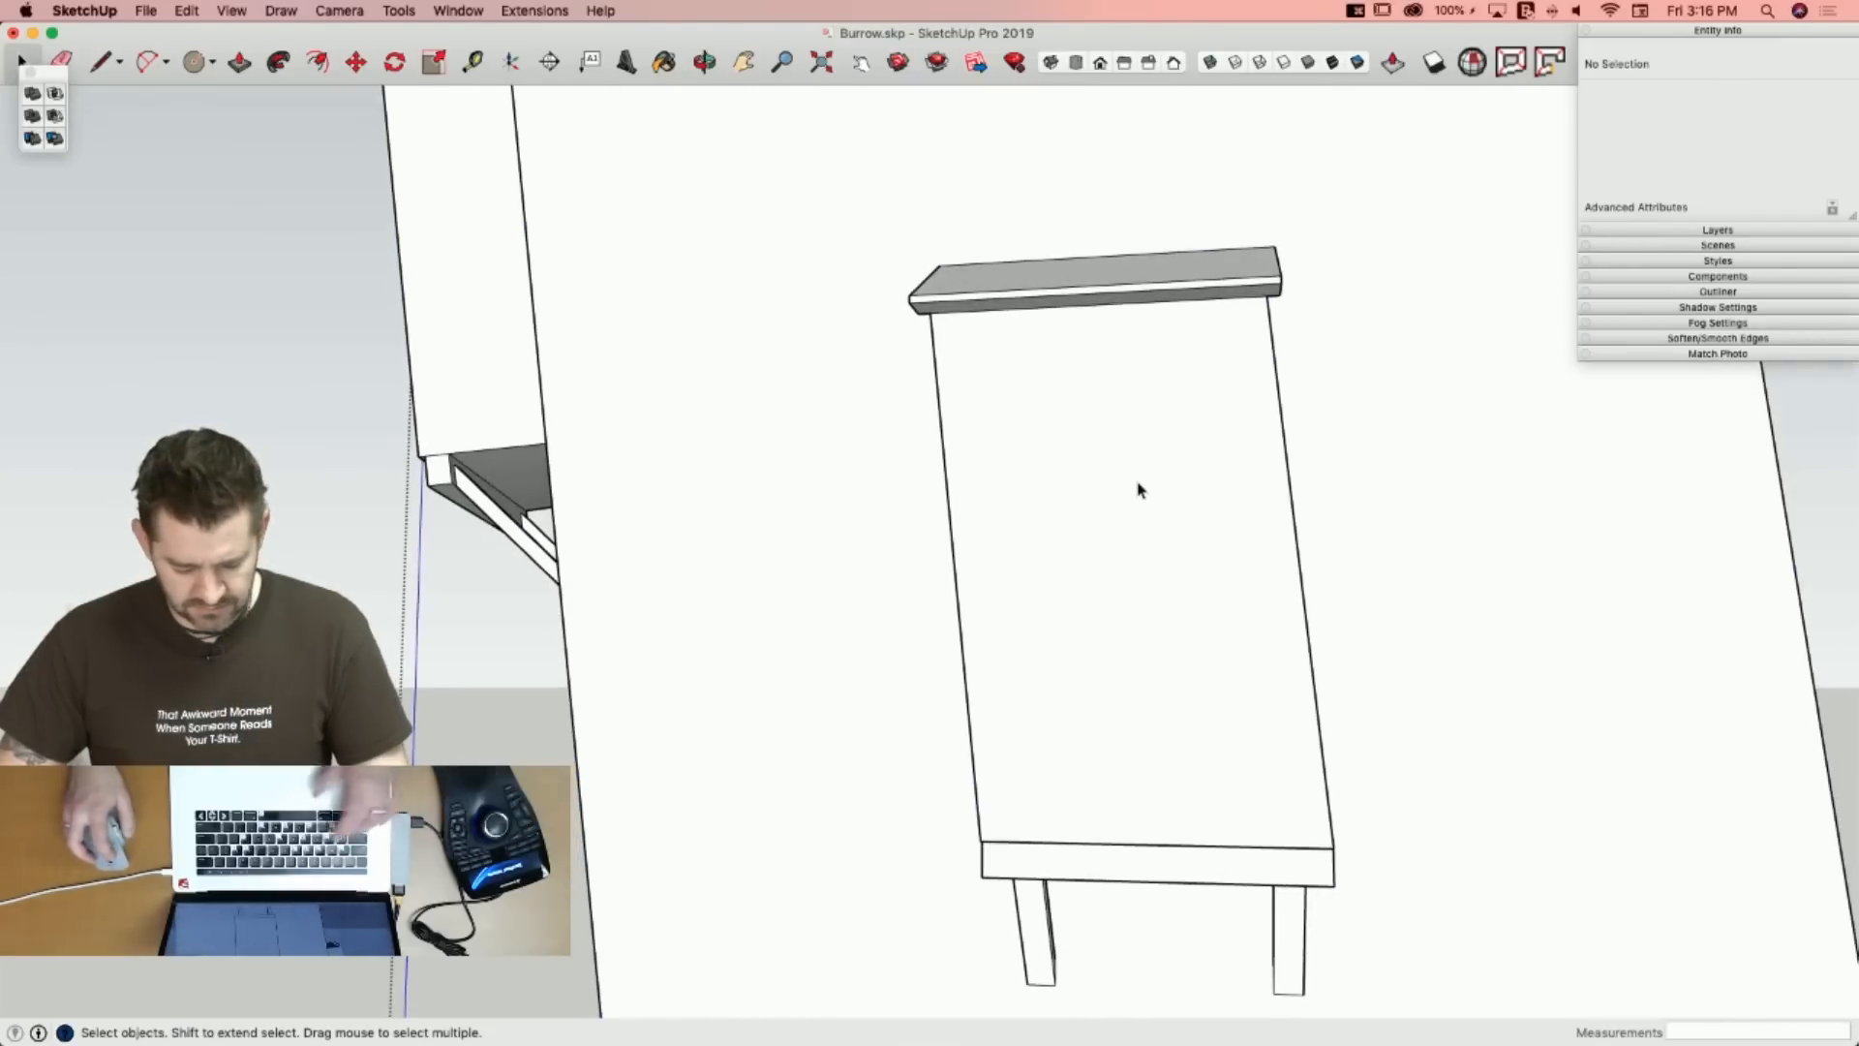
key(f)
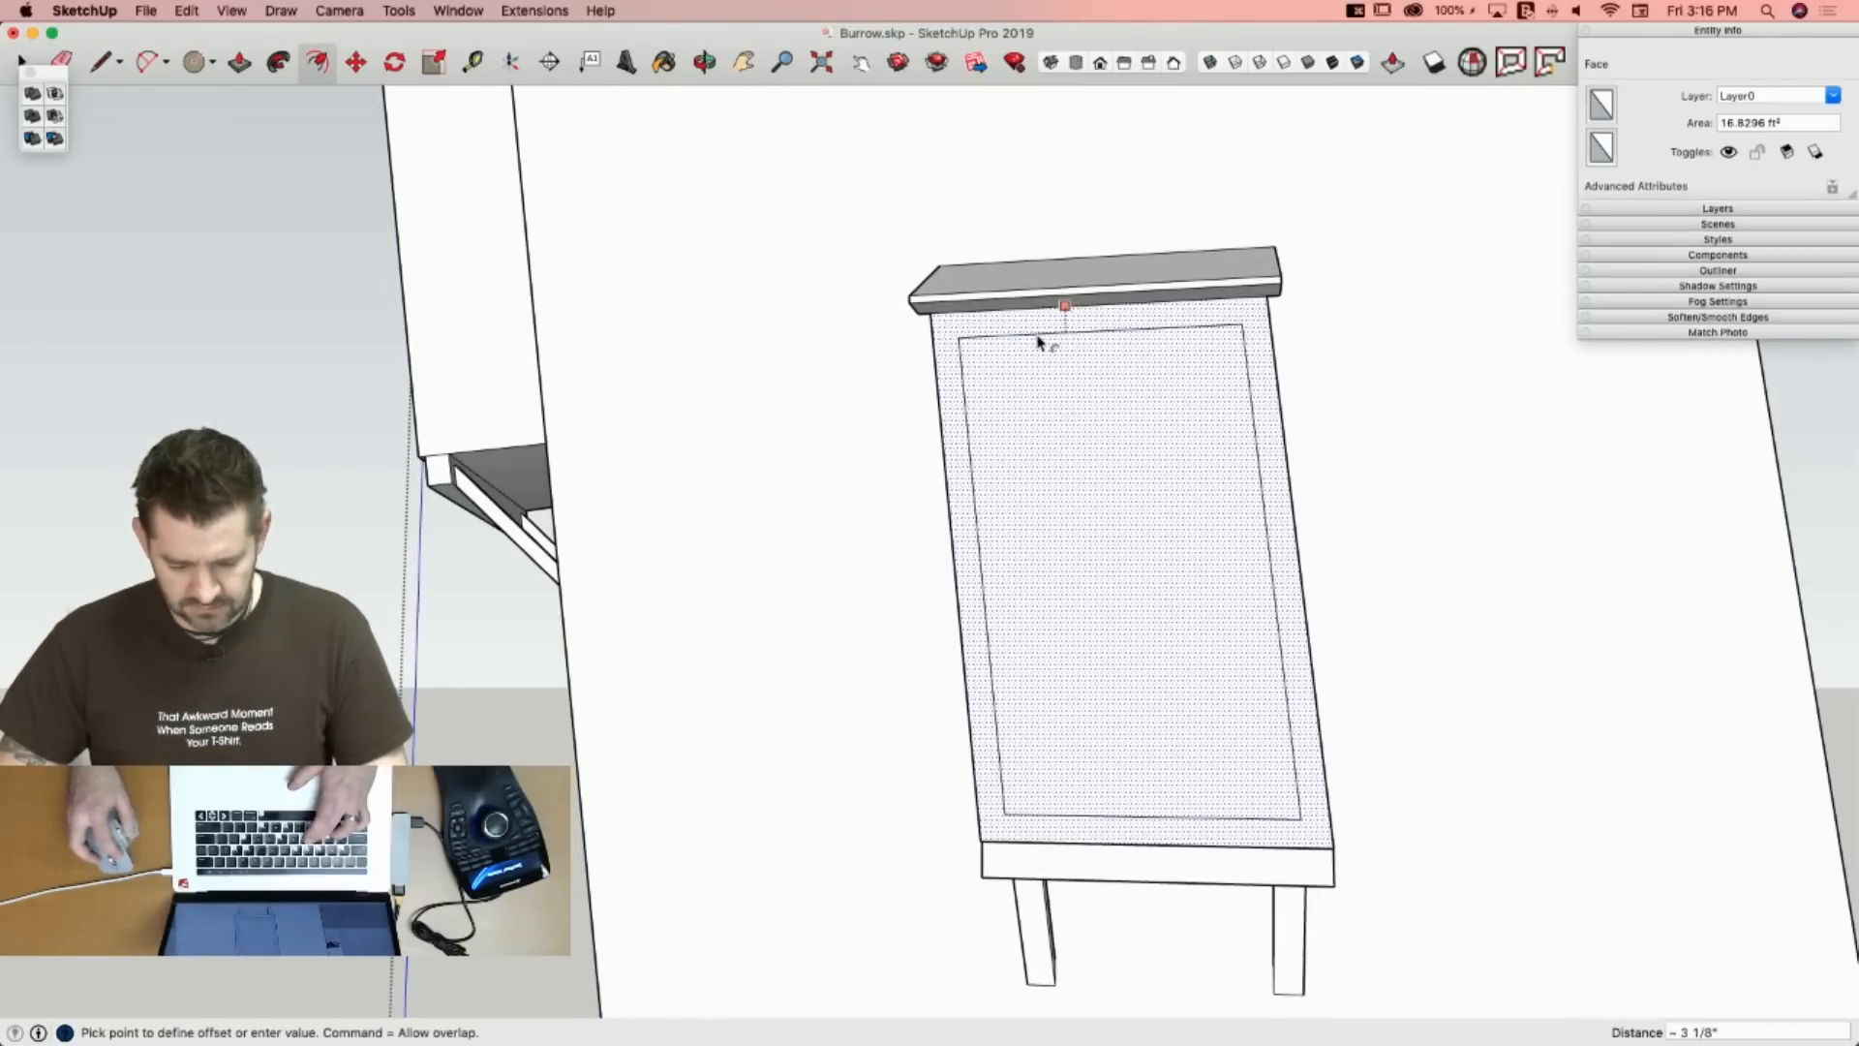
click(1036, 337)
click(1054, 353)
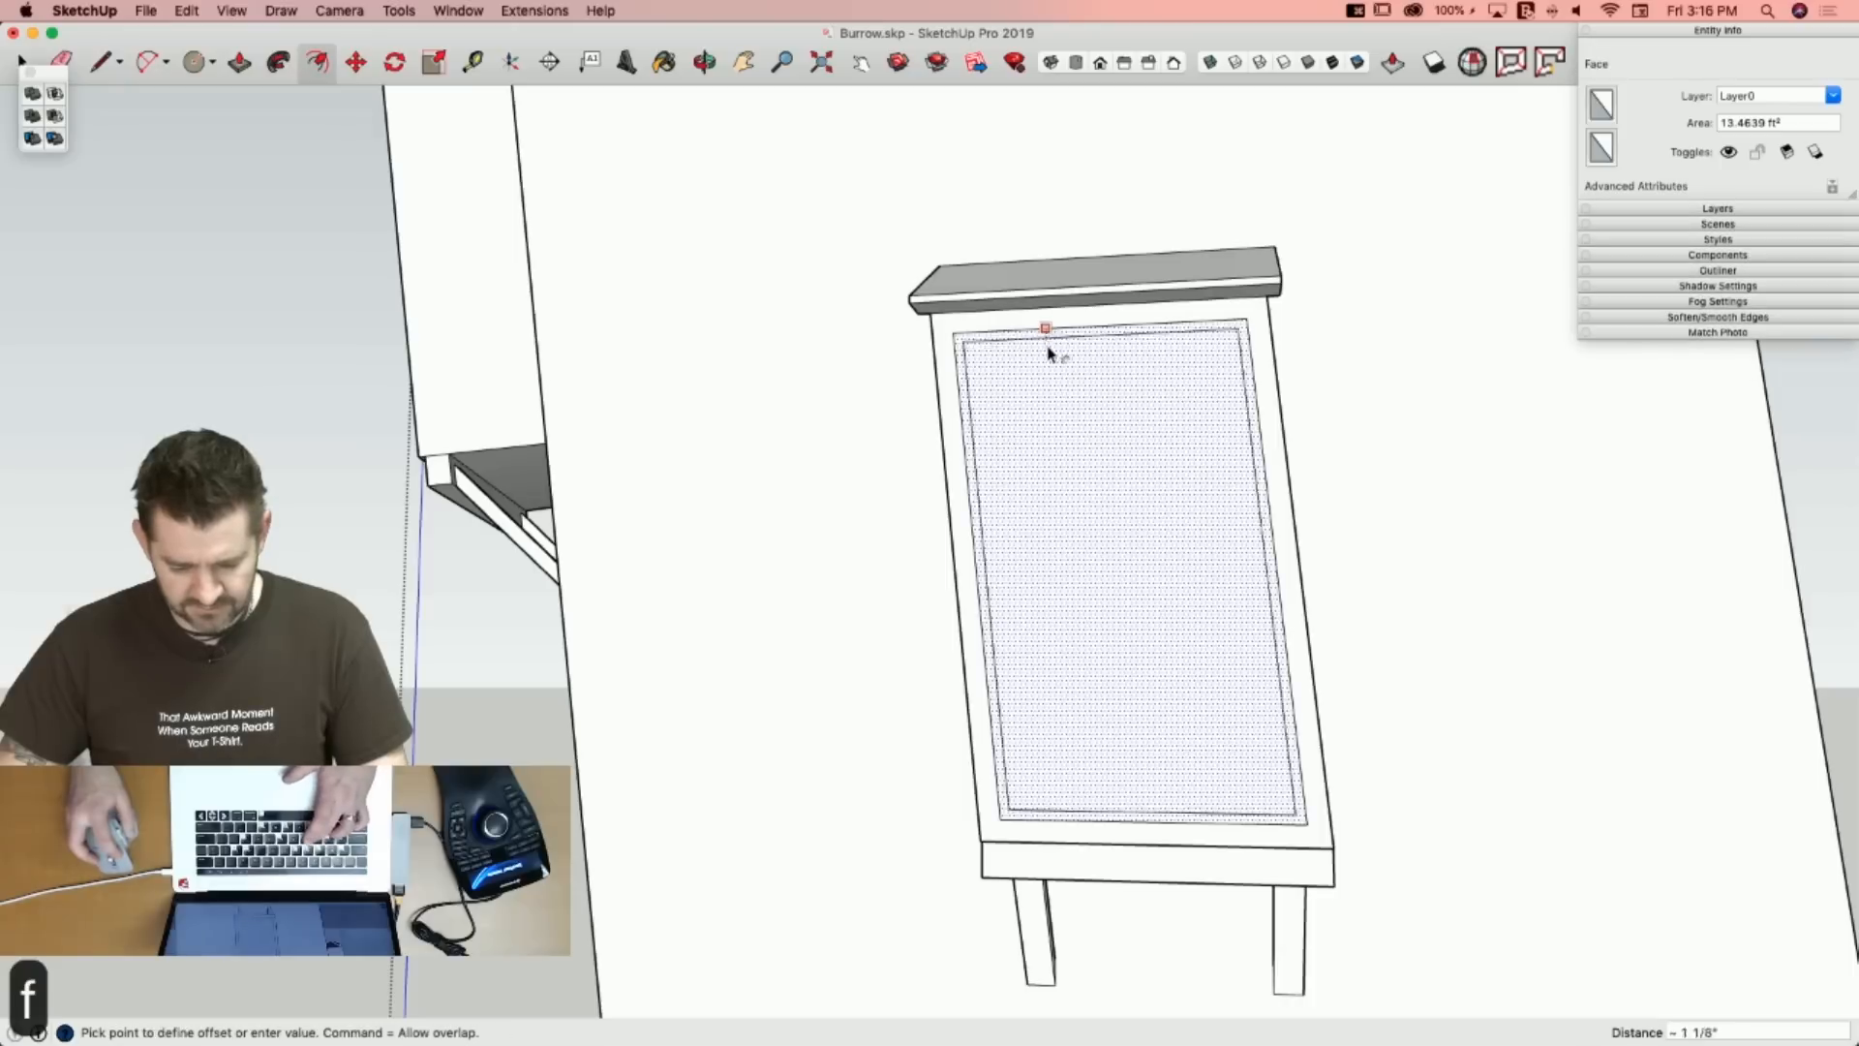
click(1048, 361)
key(l)
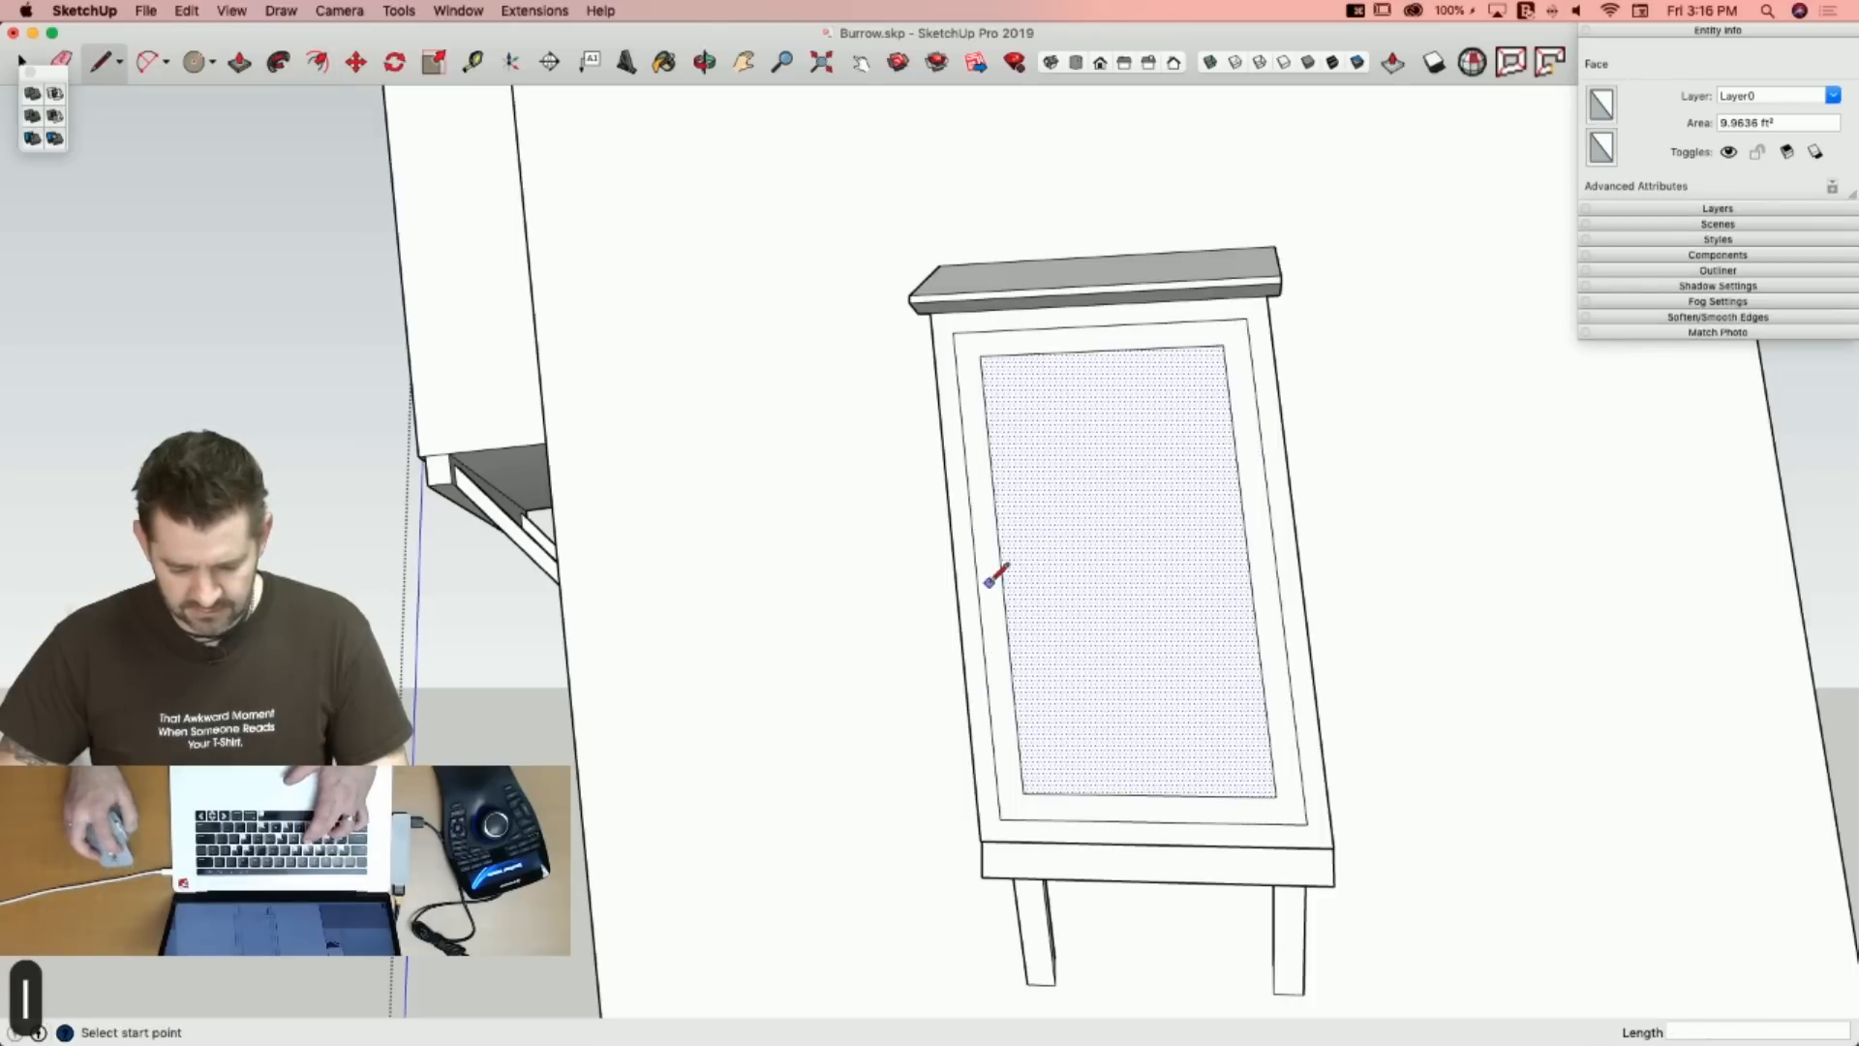
click(1249, 567)
Offset both halves of the lower window inward about 1 3/8" and erase the dividing line between the panes.
key(f)
click(1044, 353)
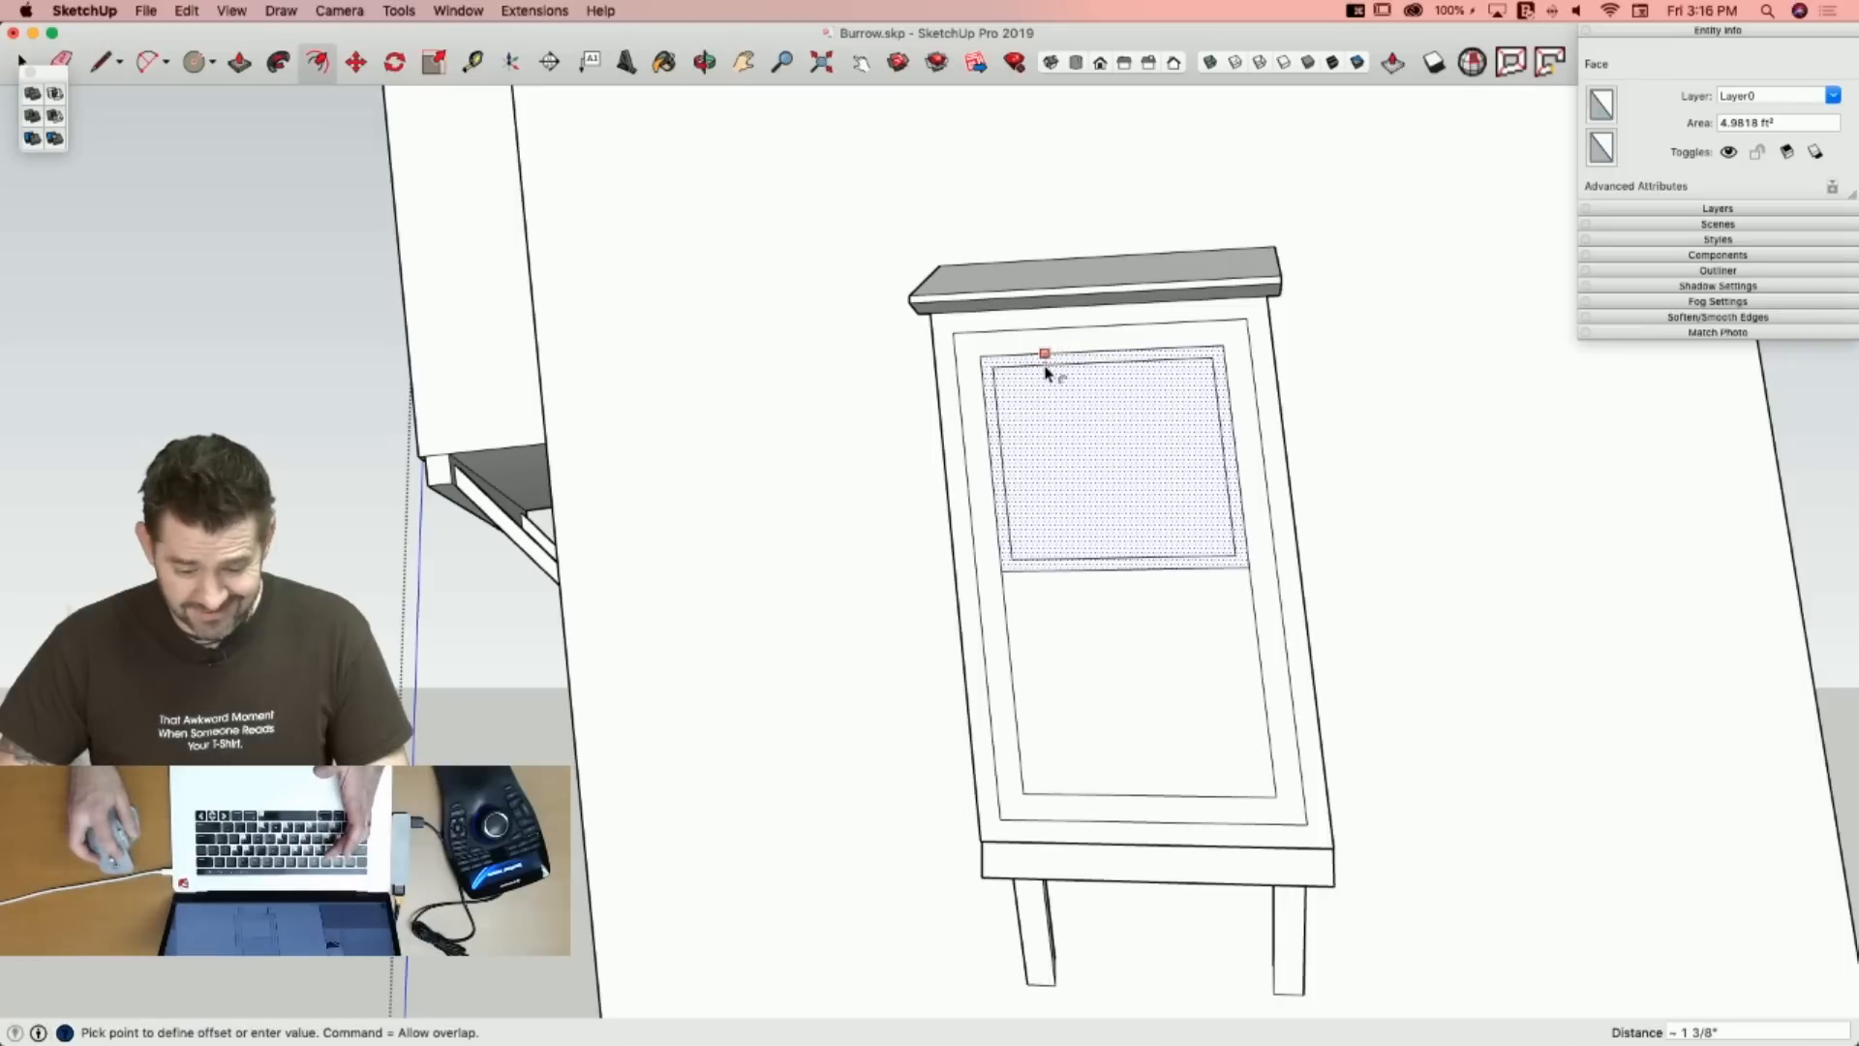
click(1046, 372)
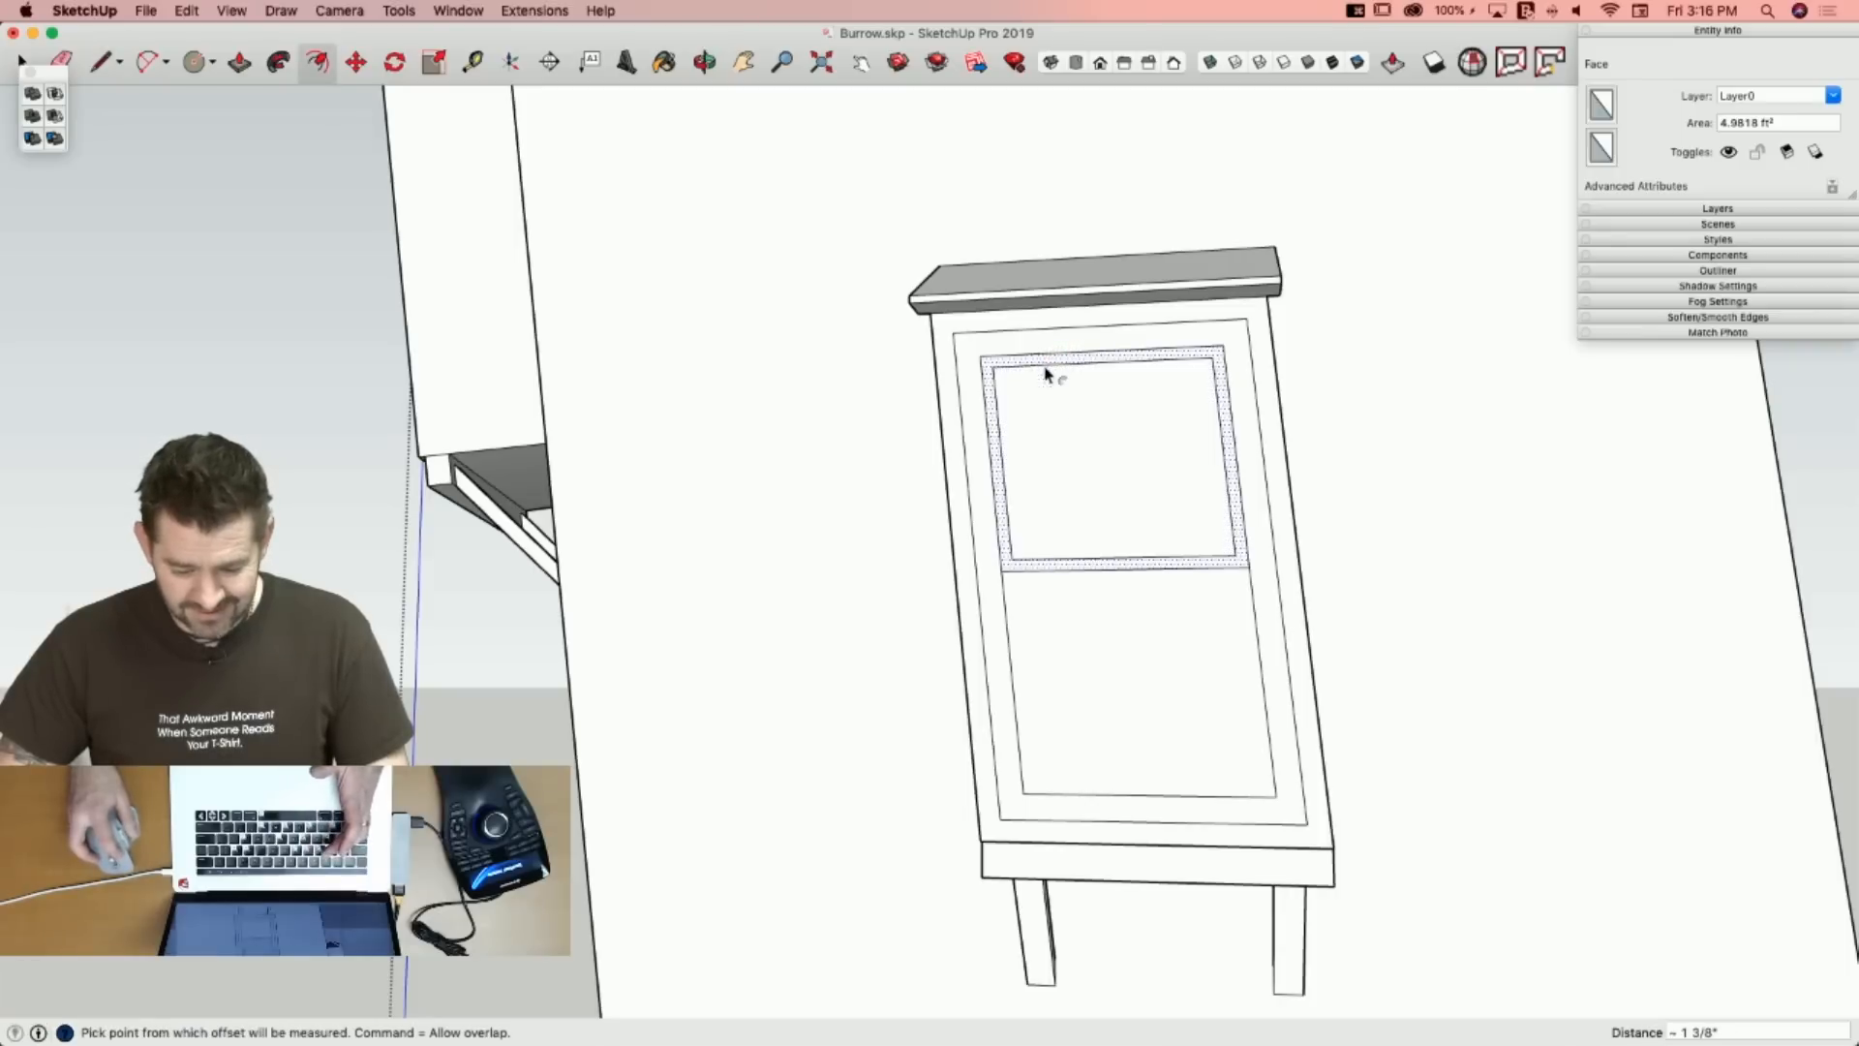
click(1111, 685)
click(1104, 652)
key(e)
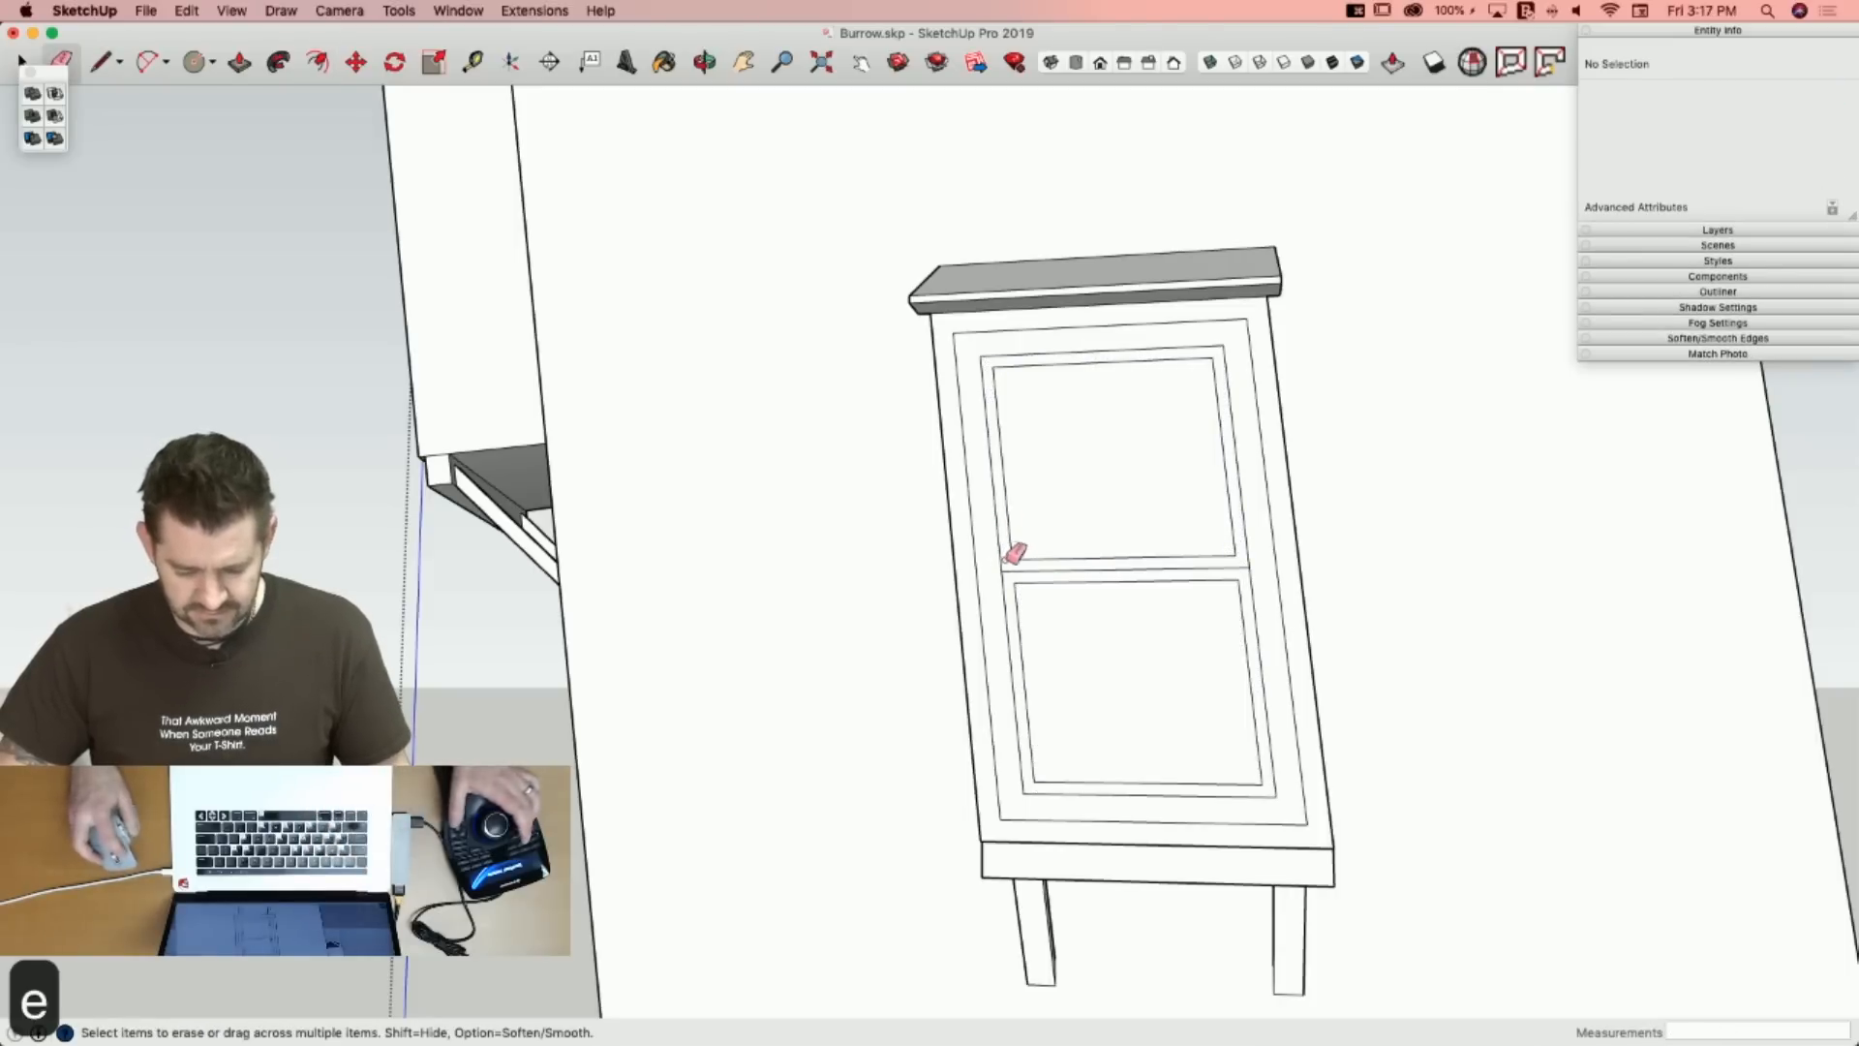
click(1025, 568)
Pull the lower window's frame outward and recess its two glass panes with Push/Pull.
key(p)
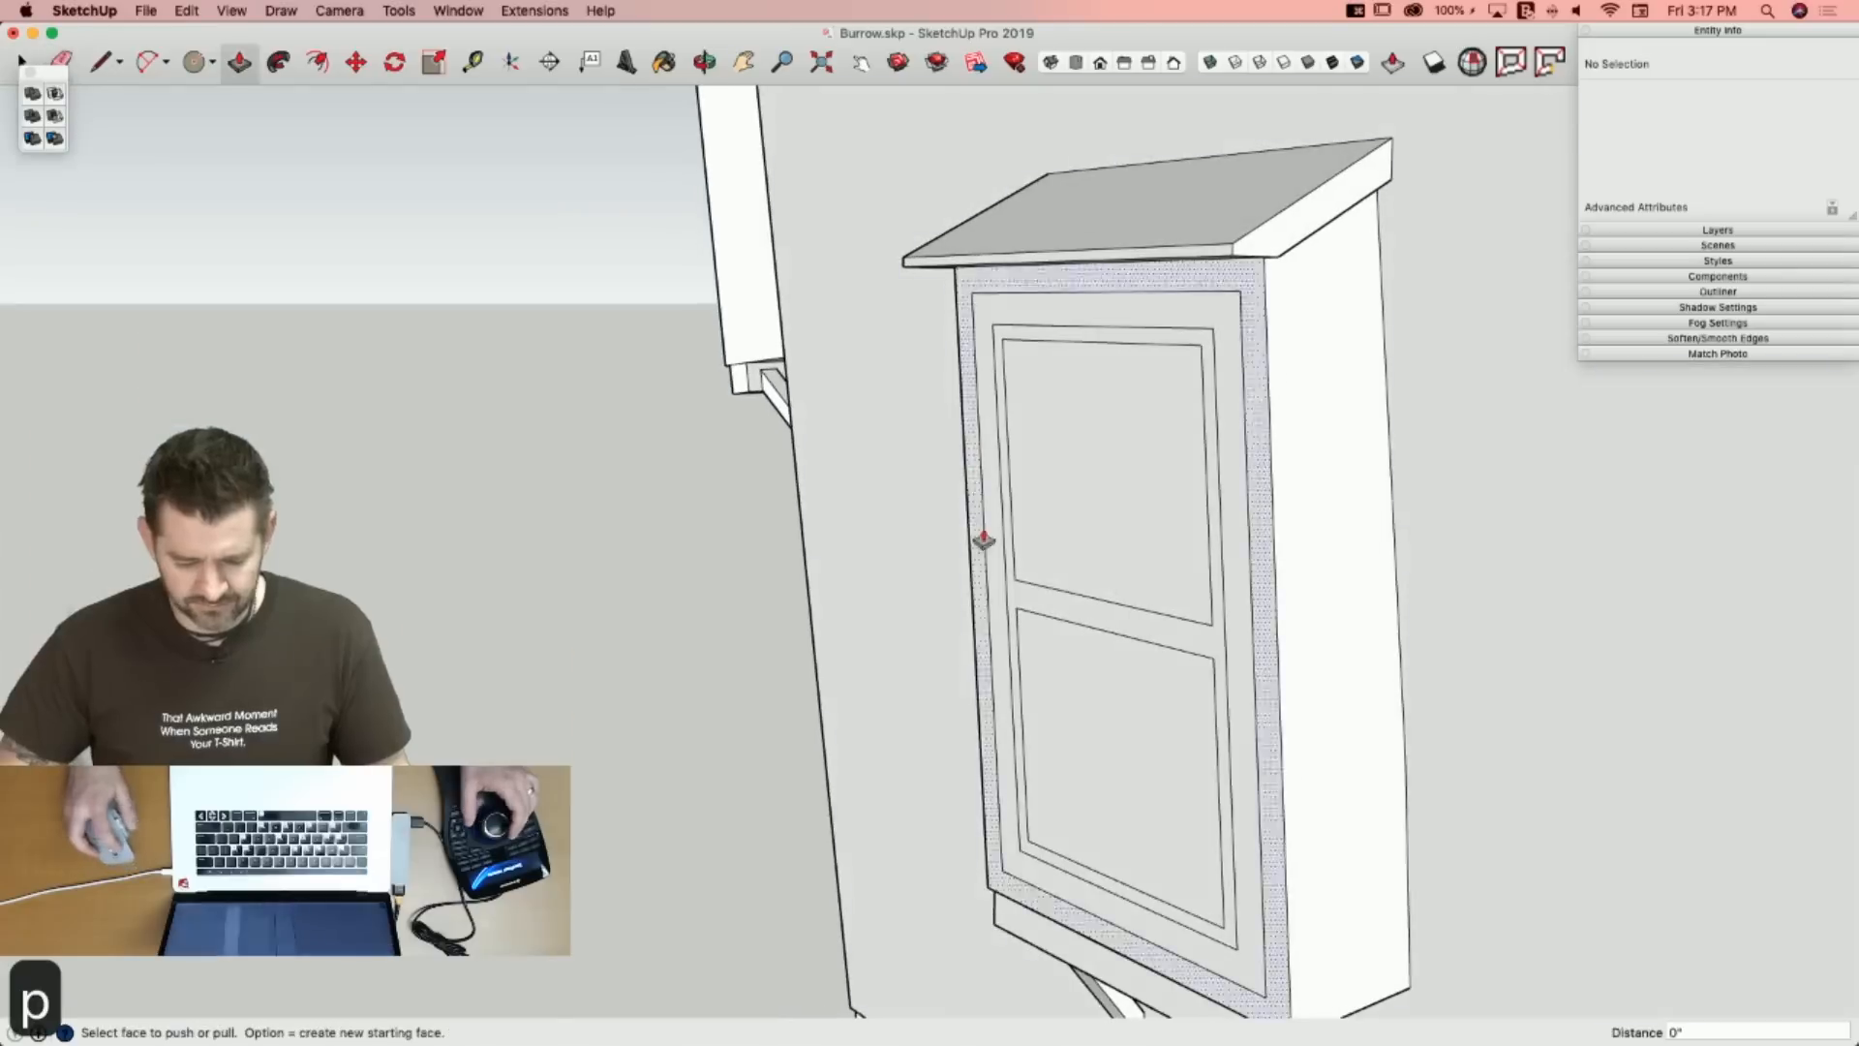
click(985, 538)
click(1062, 514)
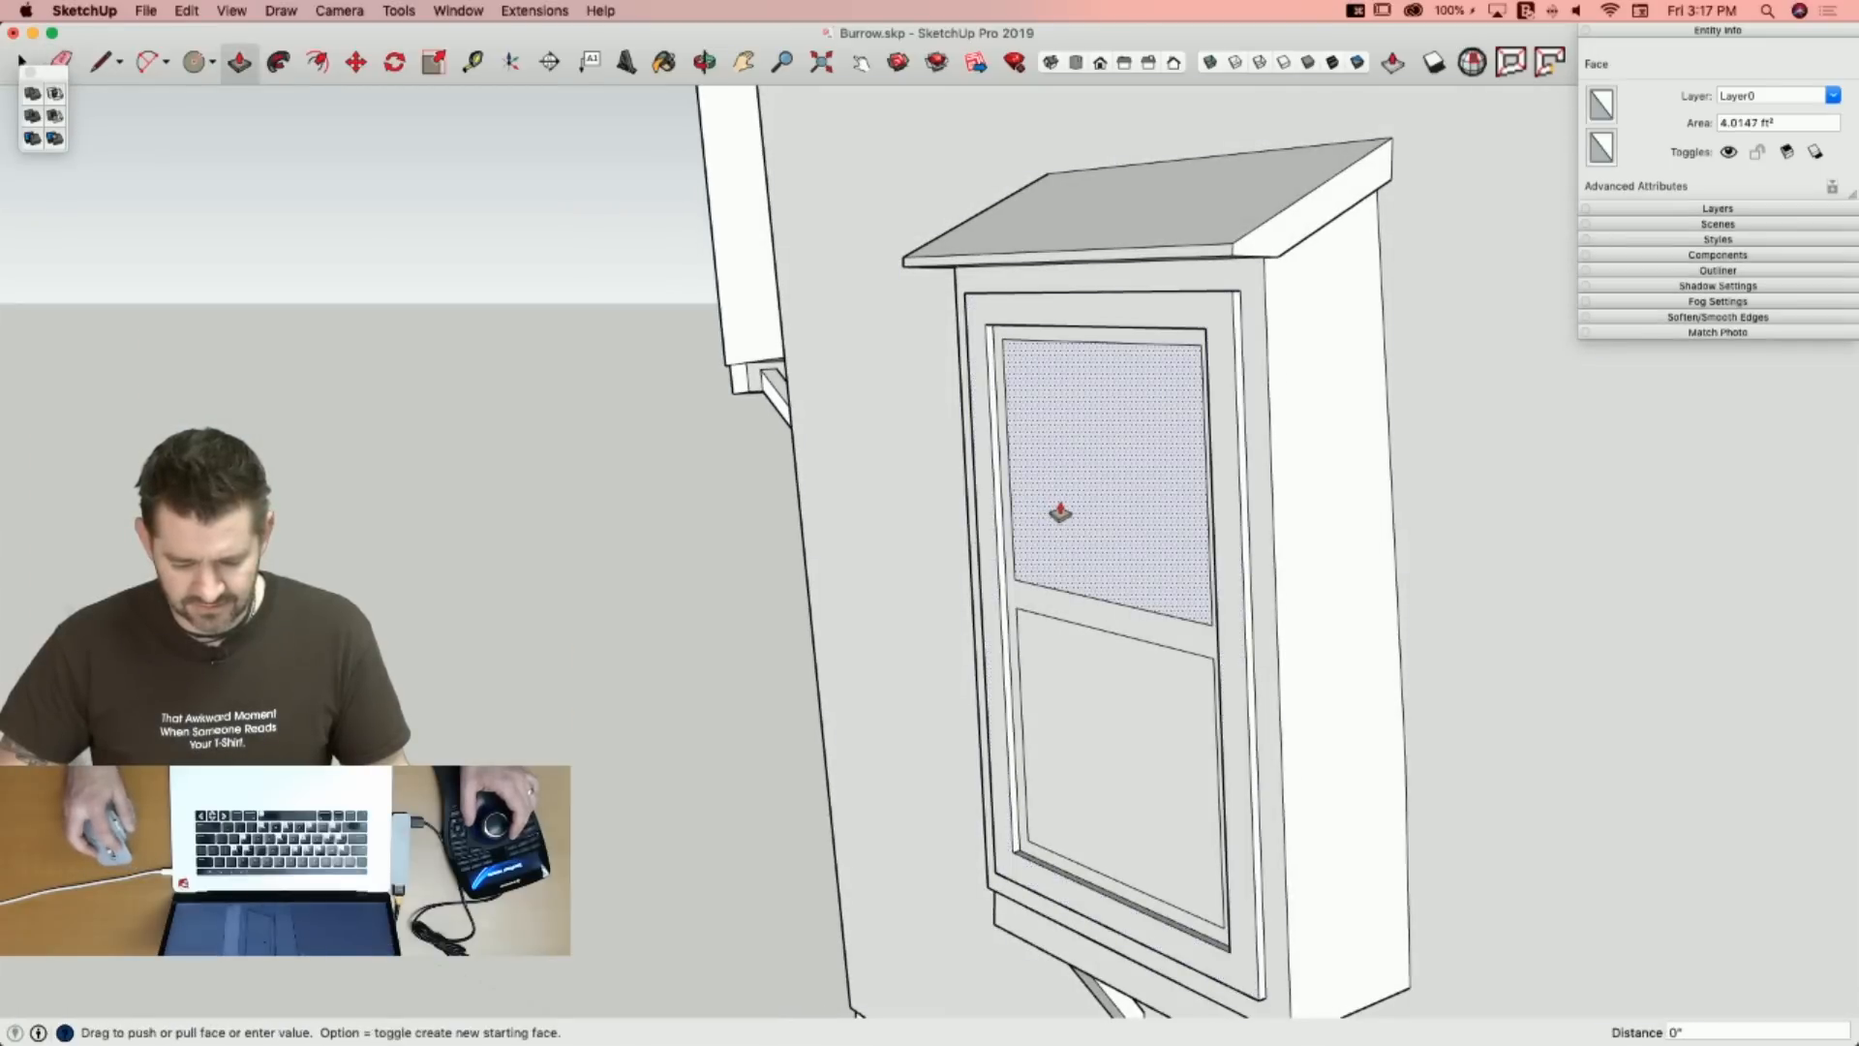
click(1063, 509)
click(1068, 733)
click(1068, 733)
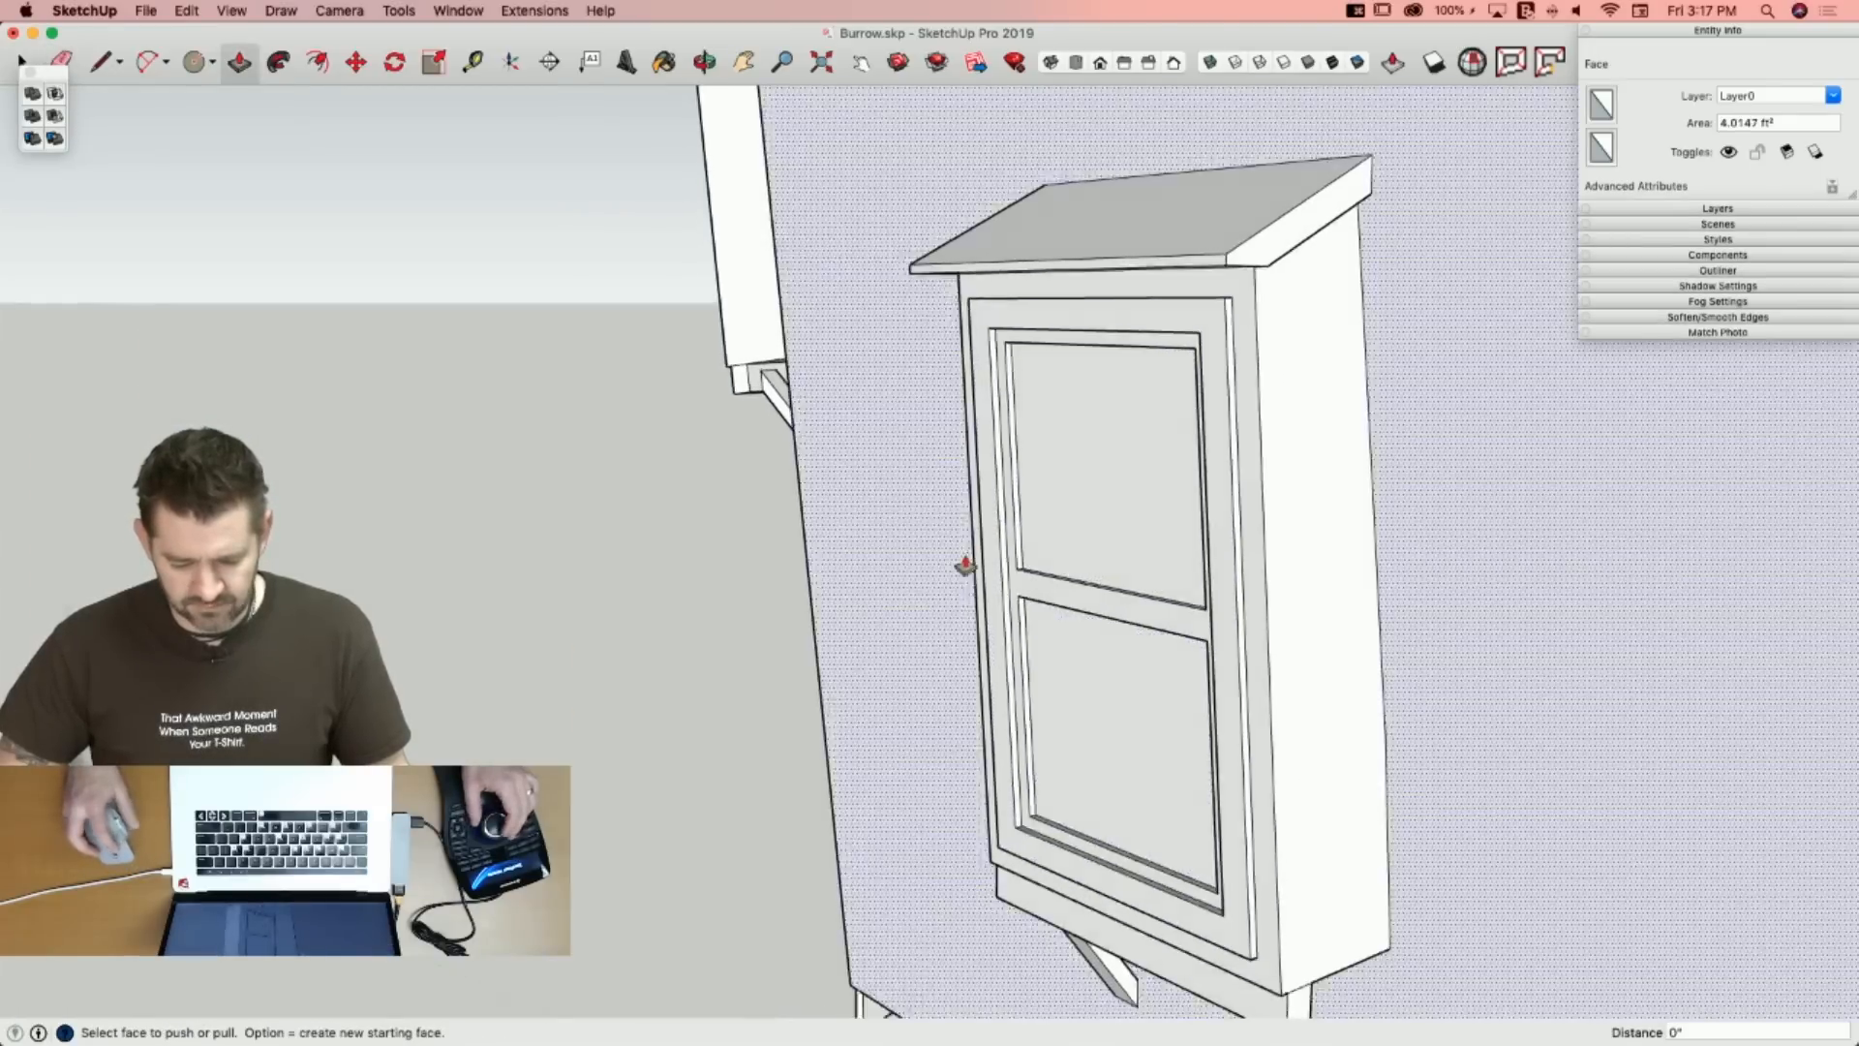
key(space)
click(1369, 695)
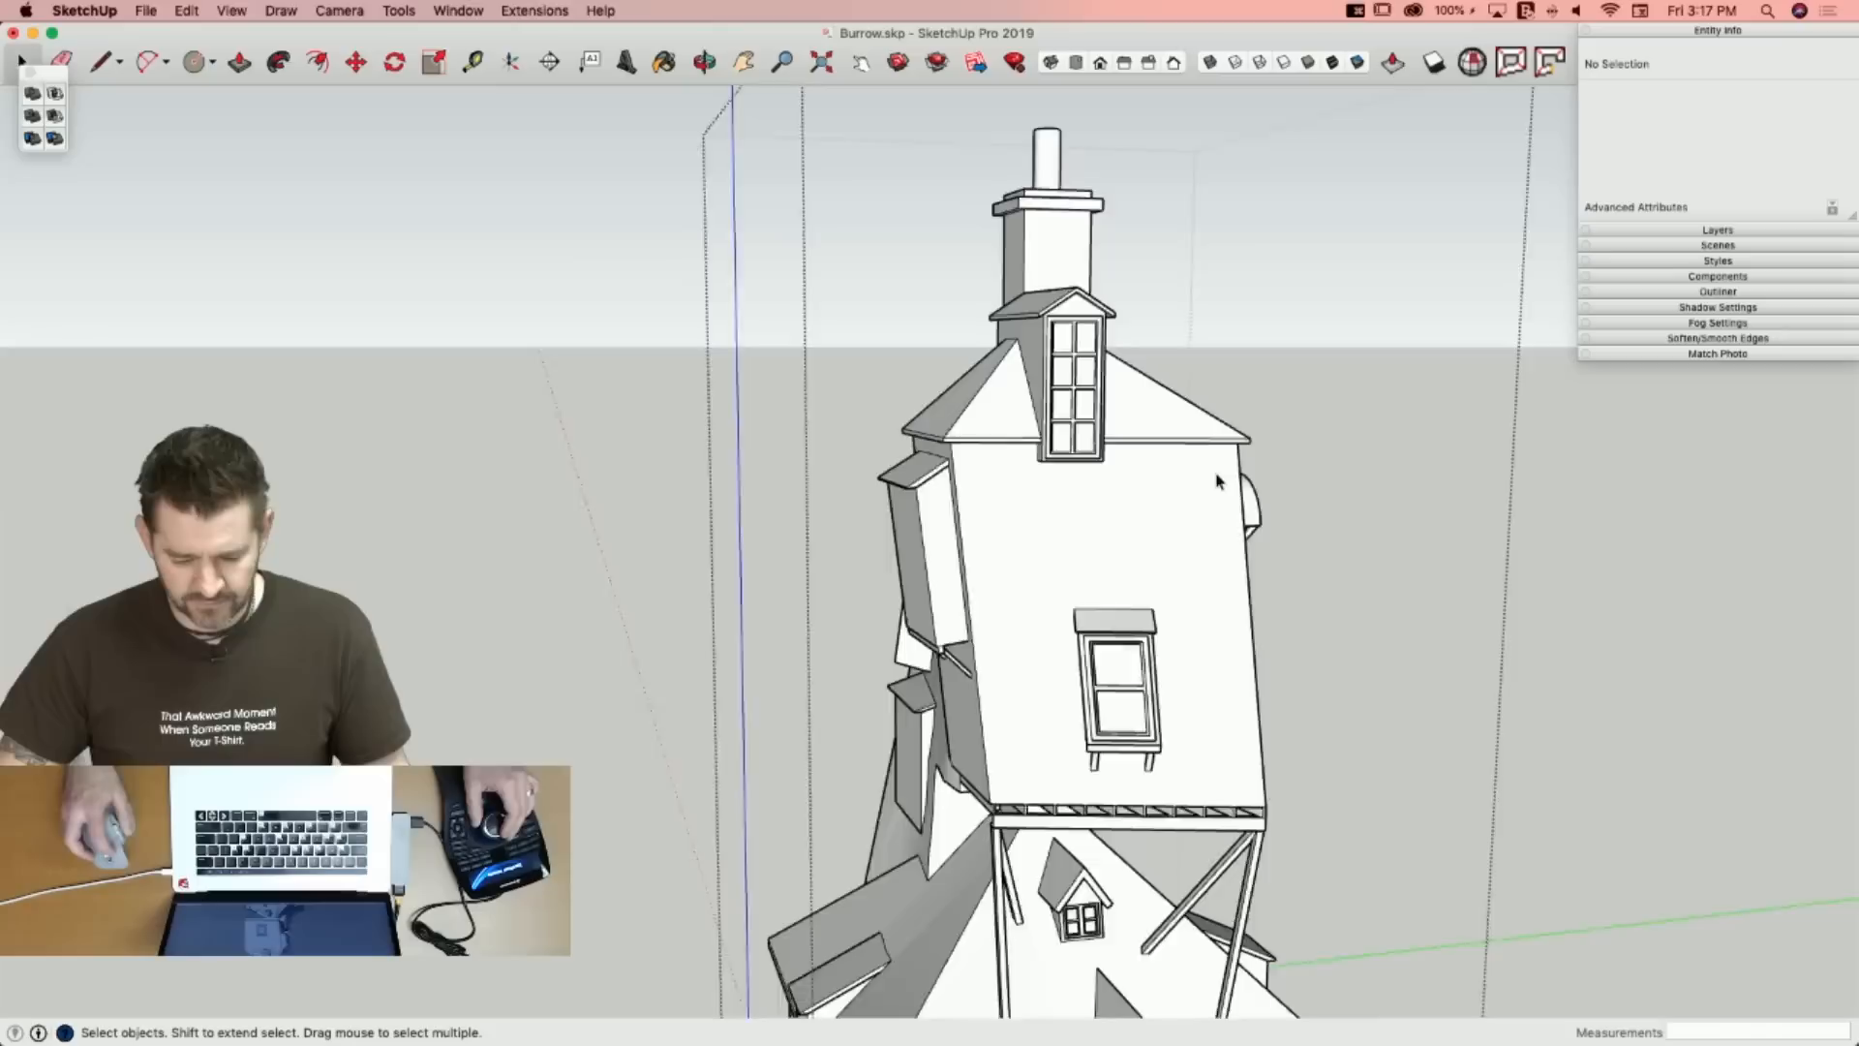
click(664, 460)
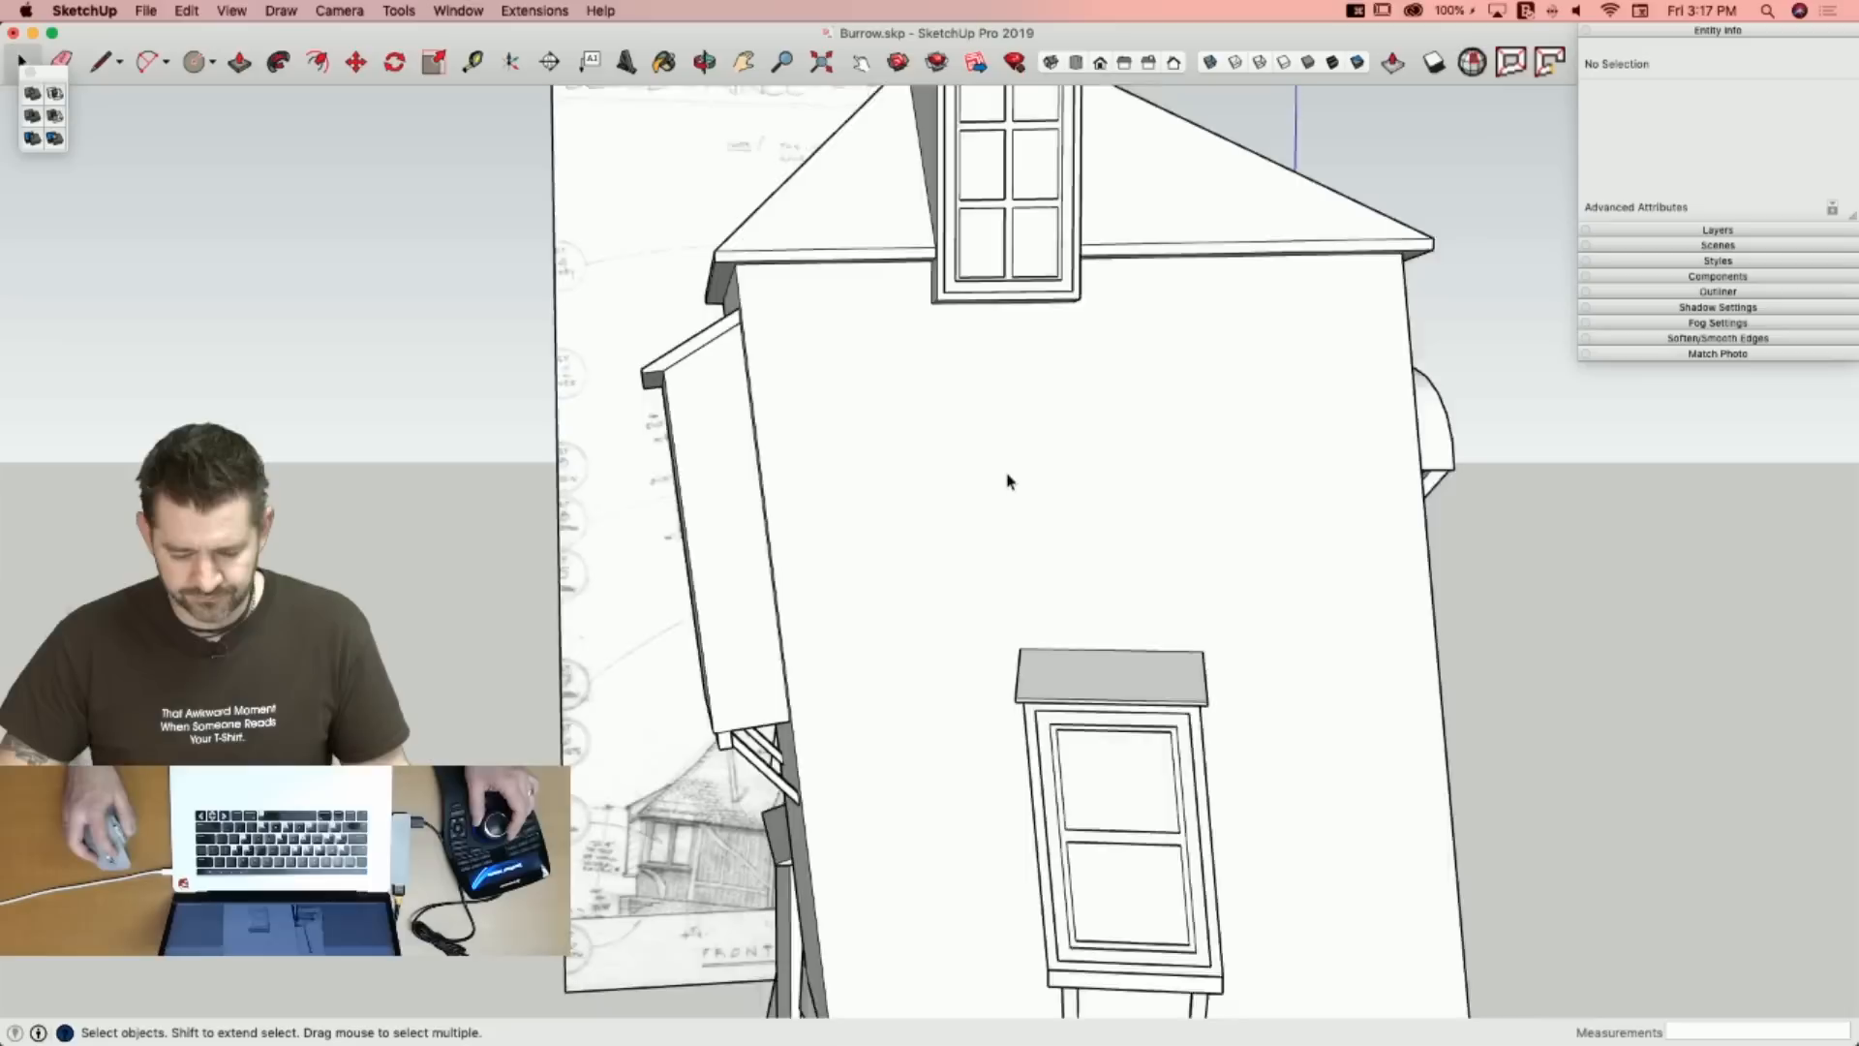
Draw two upright lines on the wall from the upper corners of the lower window's small roof, plus a top line across them.
key(l)
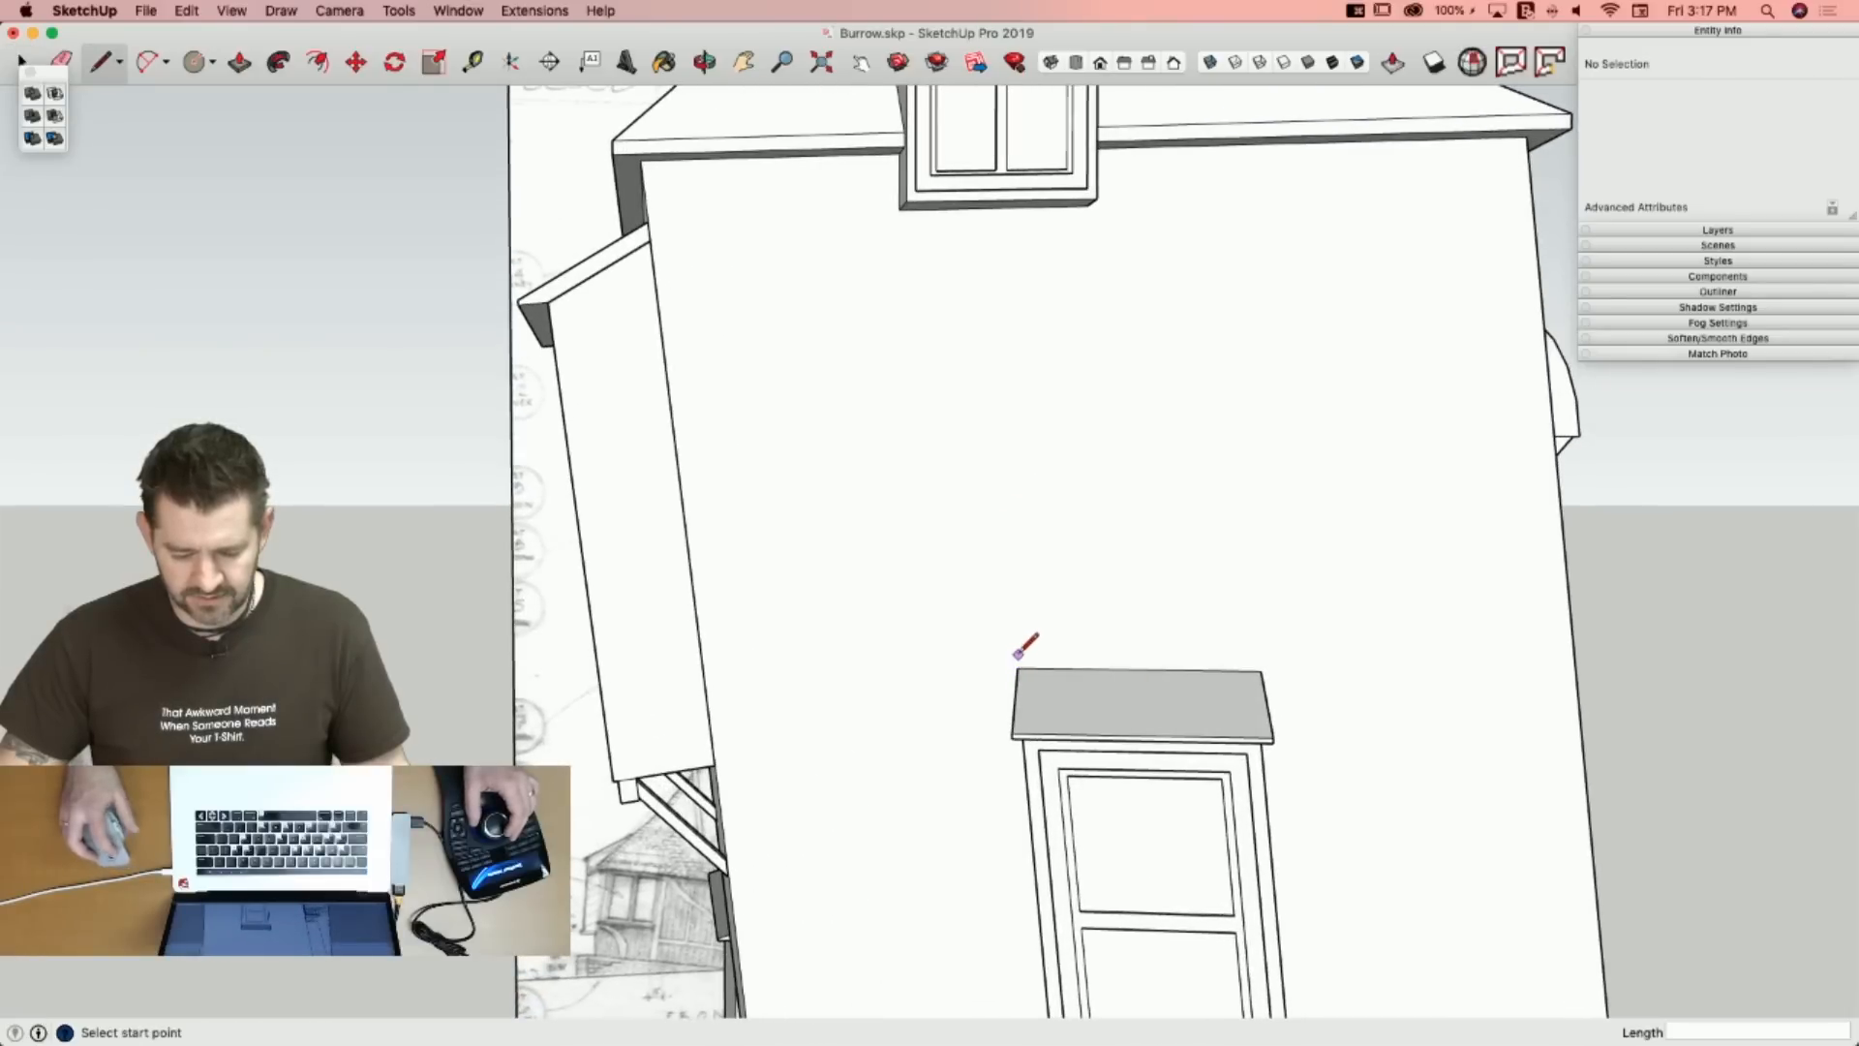
key(space)
key(l)
click(1016, 668)
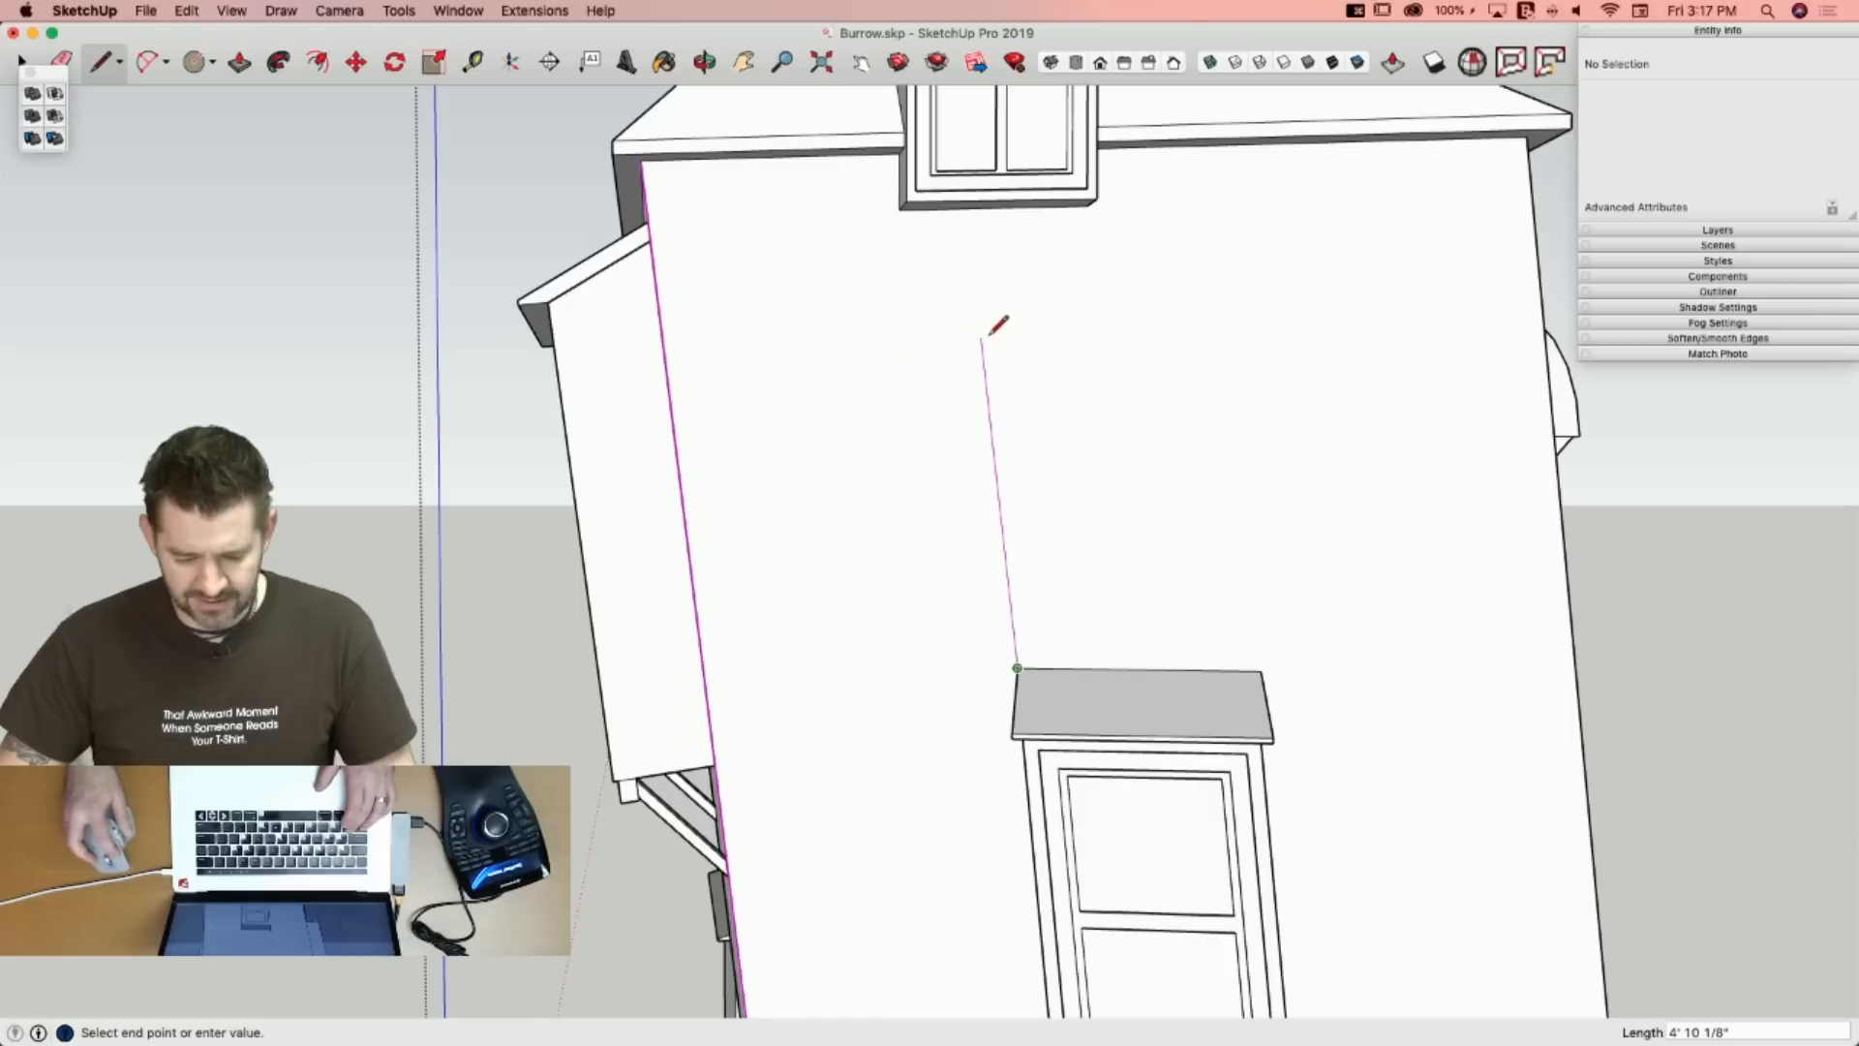
click(973, 269)
key(Escape)
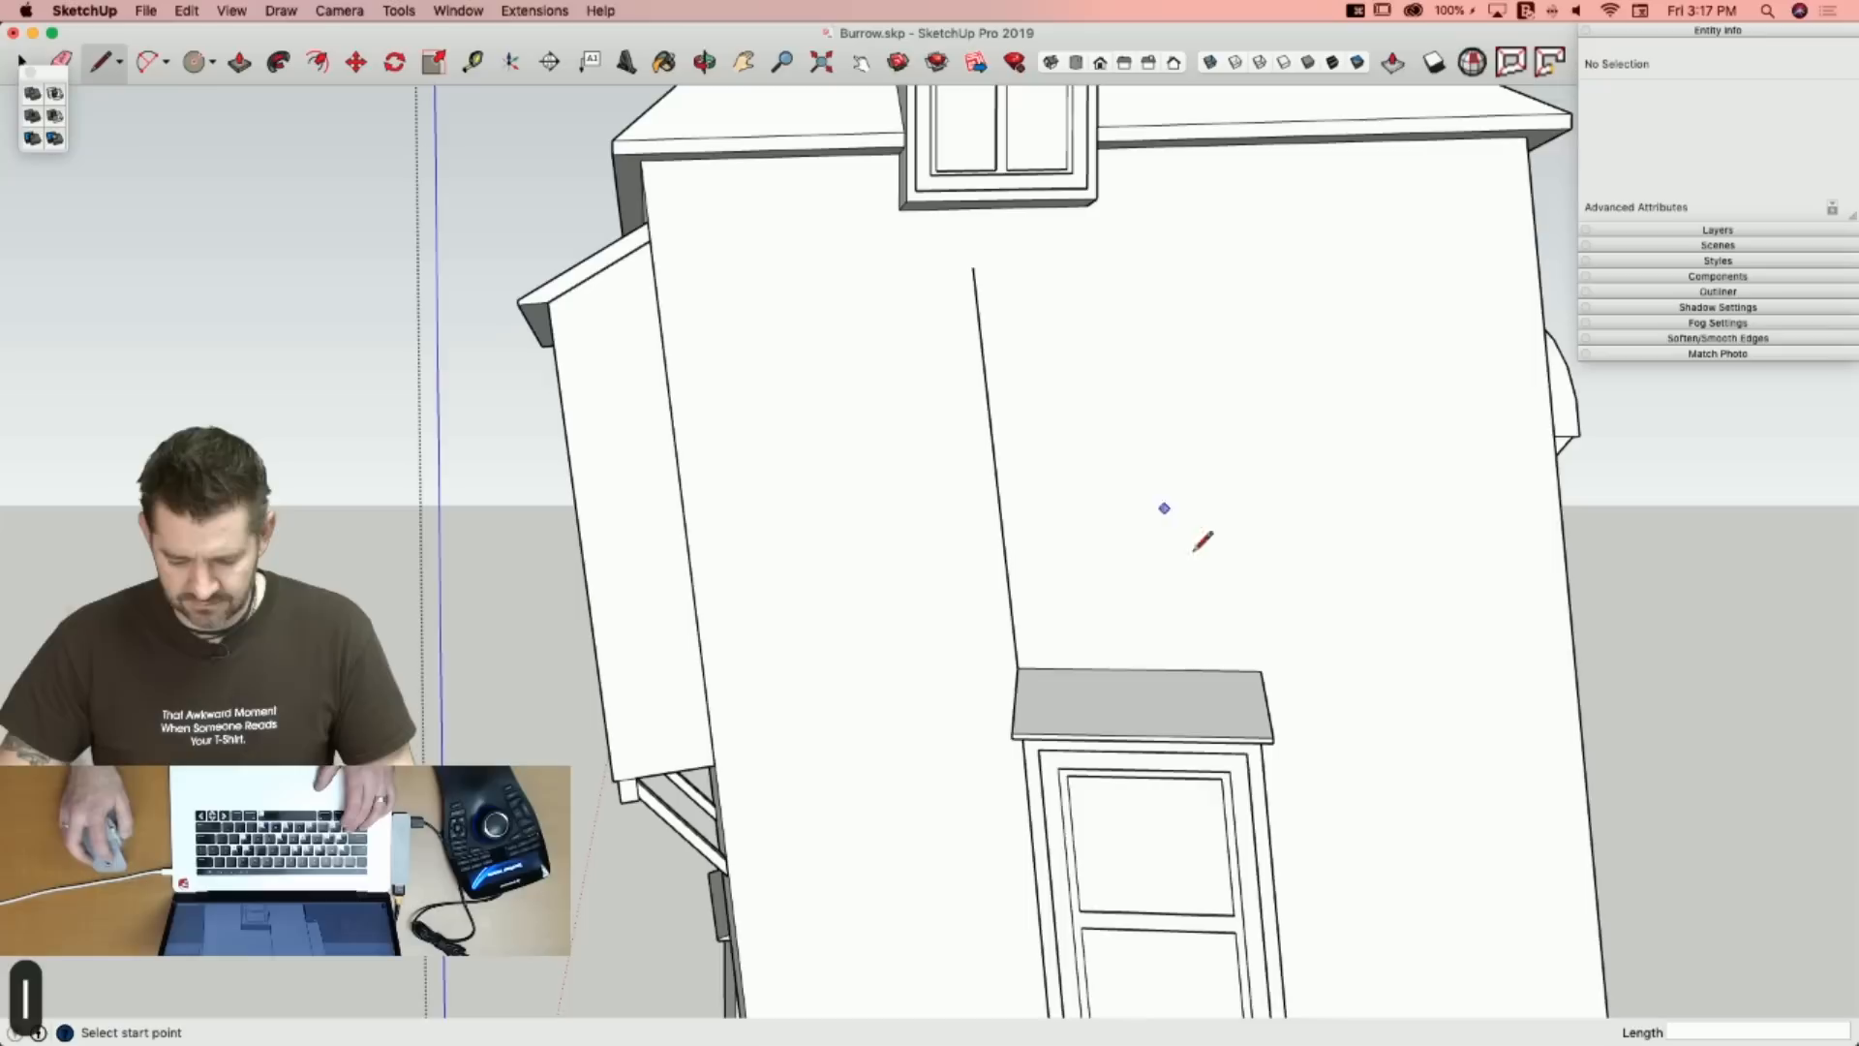
click(1260, 670)
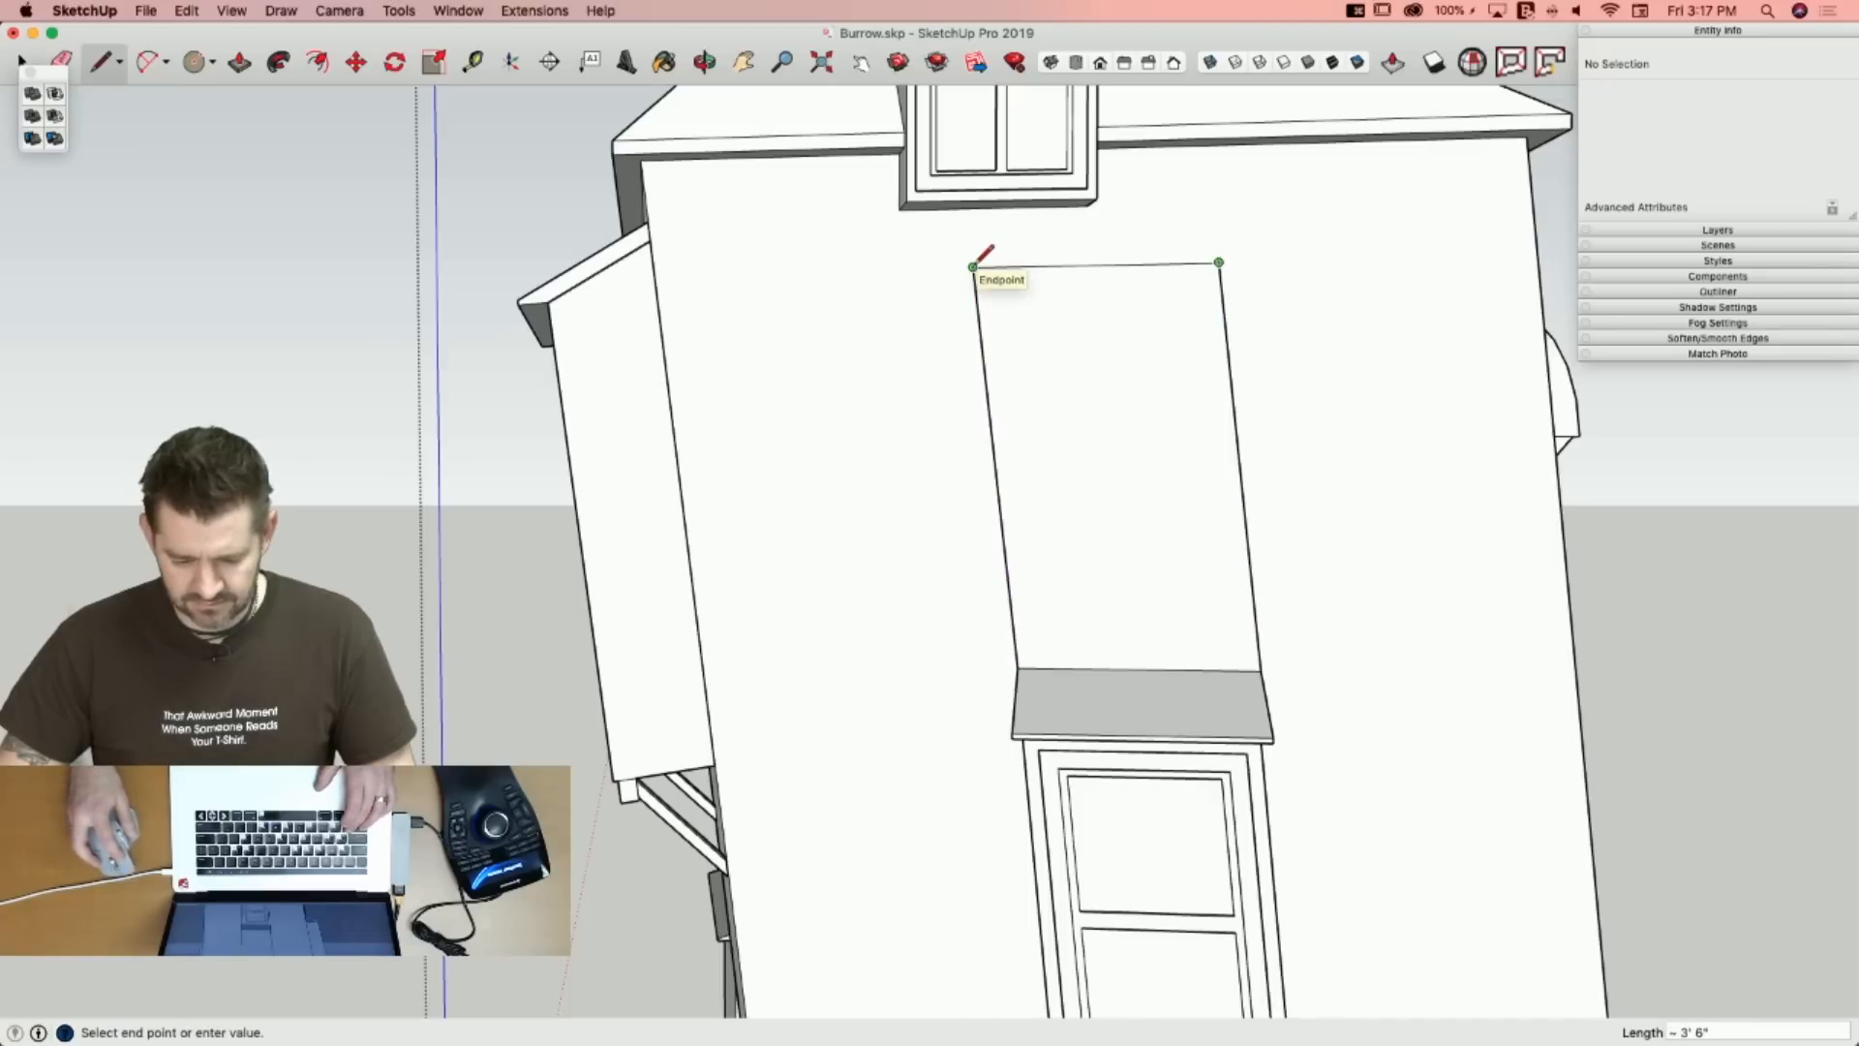
click(925, 255)
key(Escape)
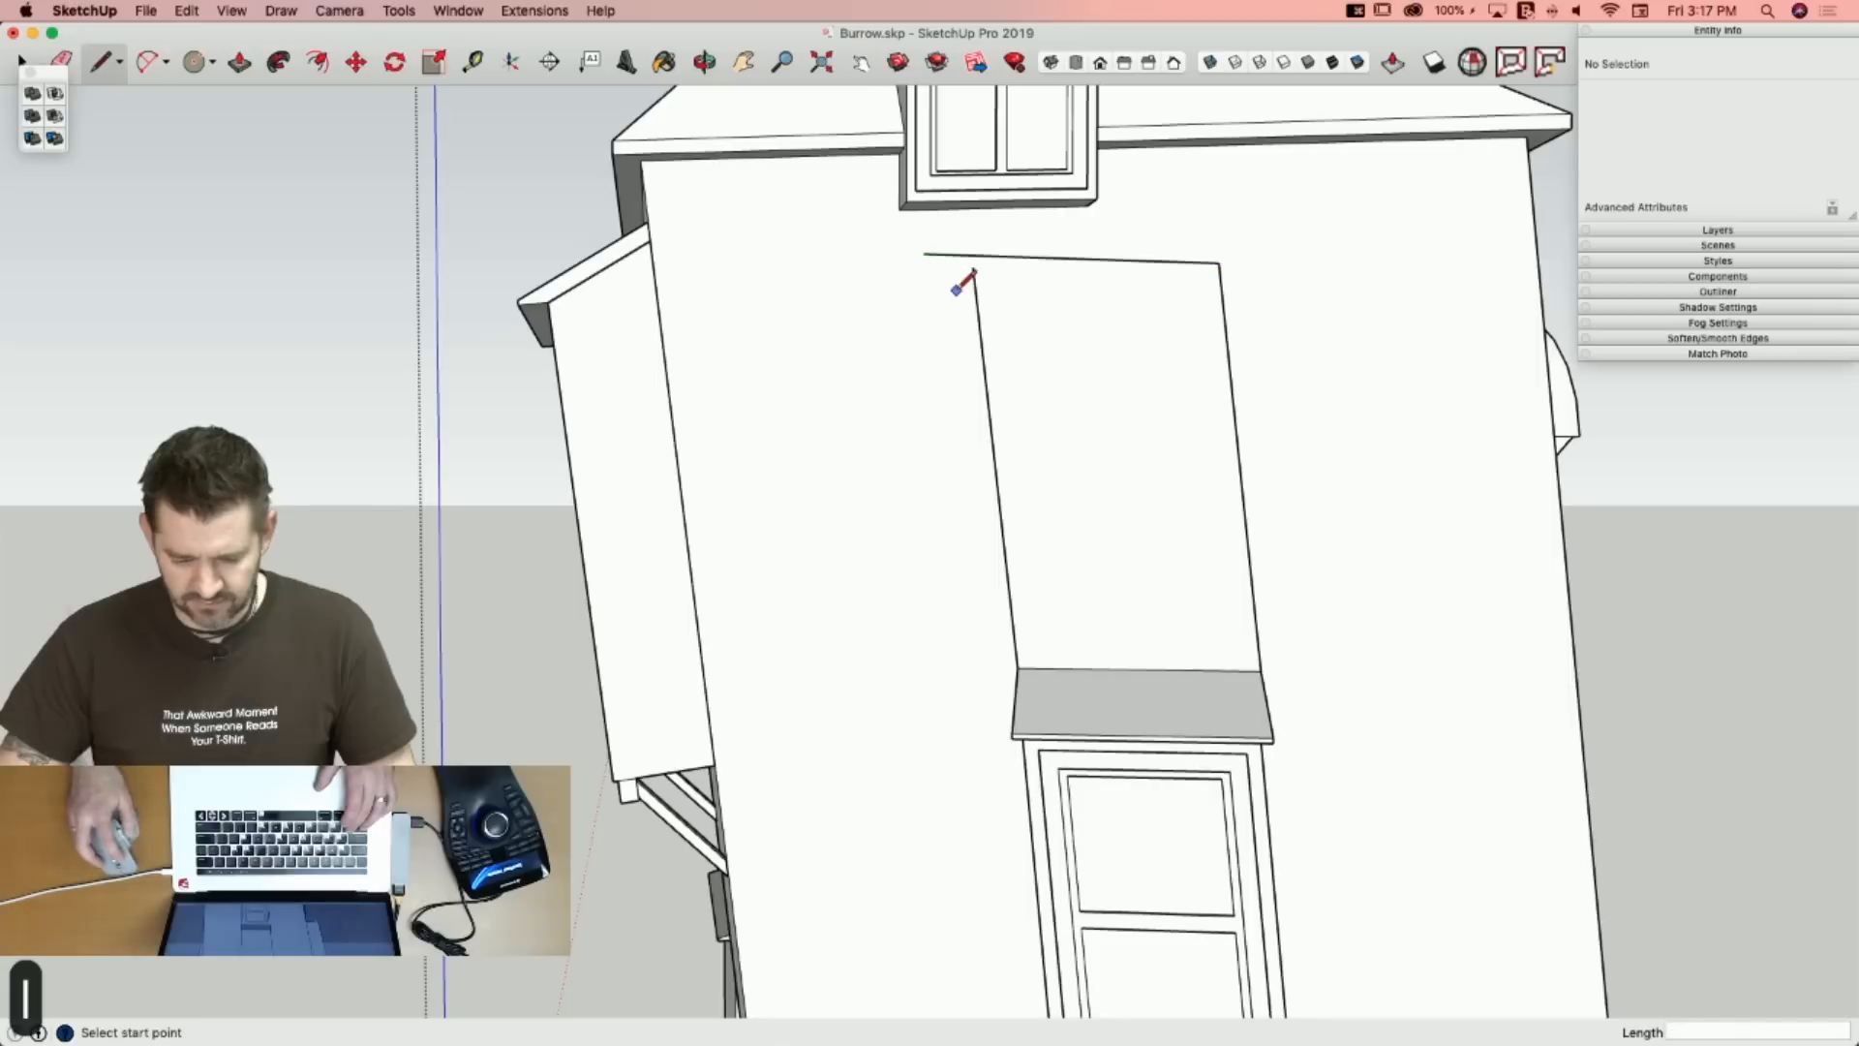
Erase the outline's left upright, try redrawing it up to the top line, and undo that line.
key(e)
click(980, 279)
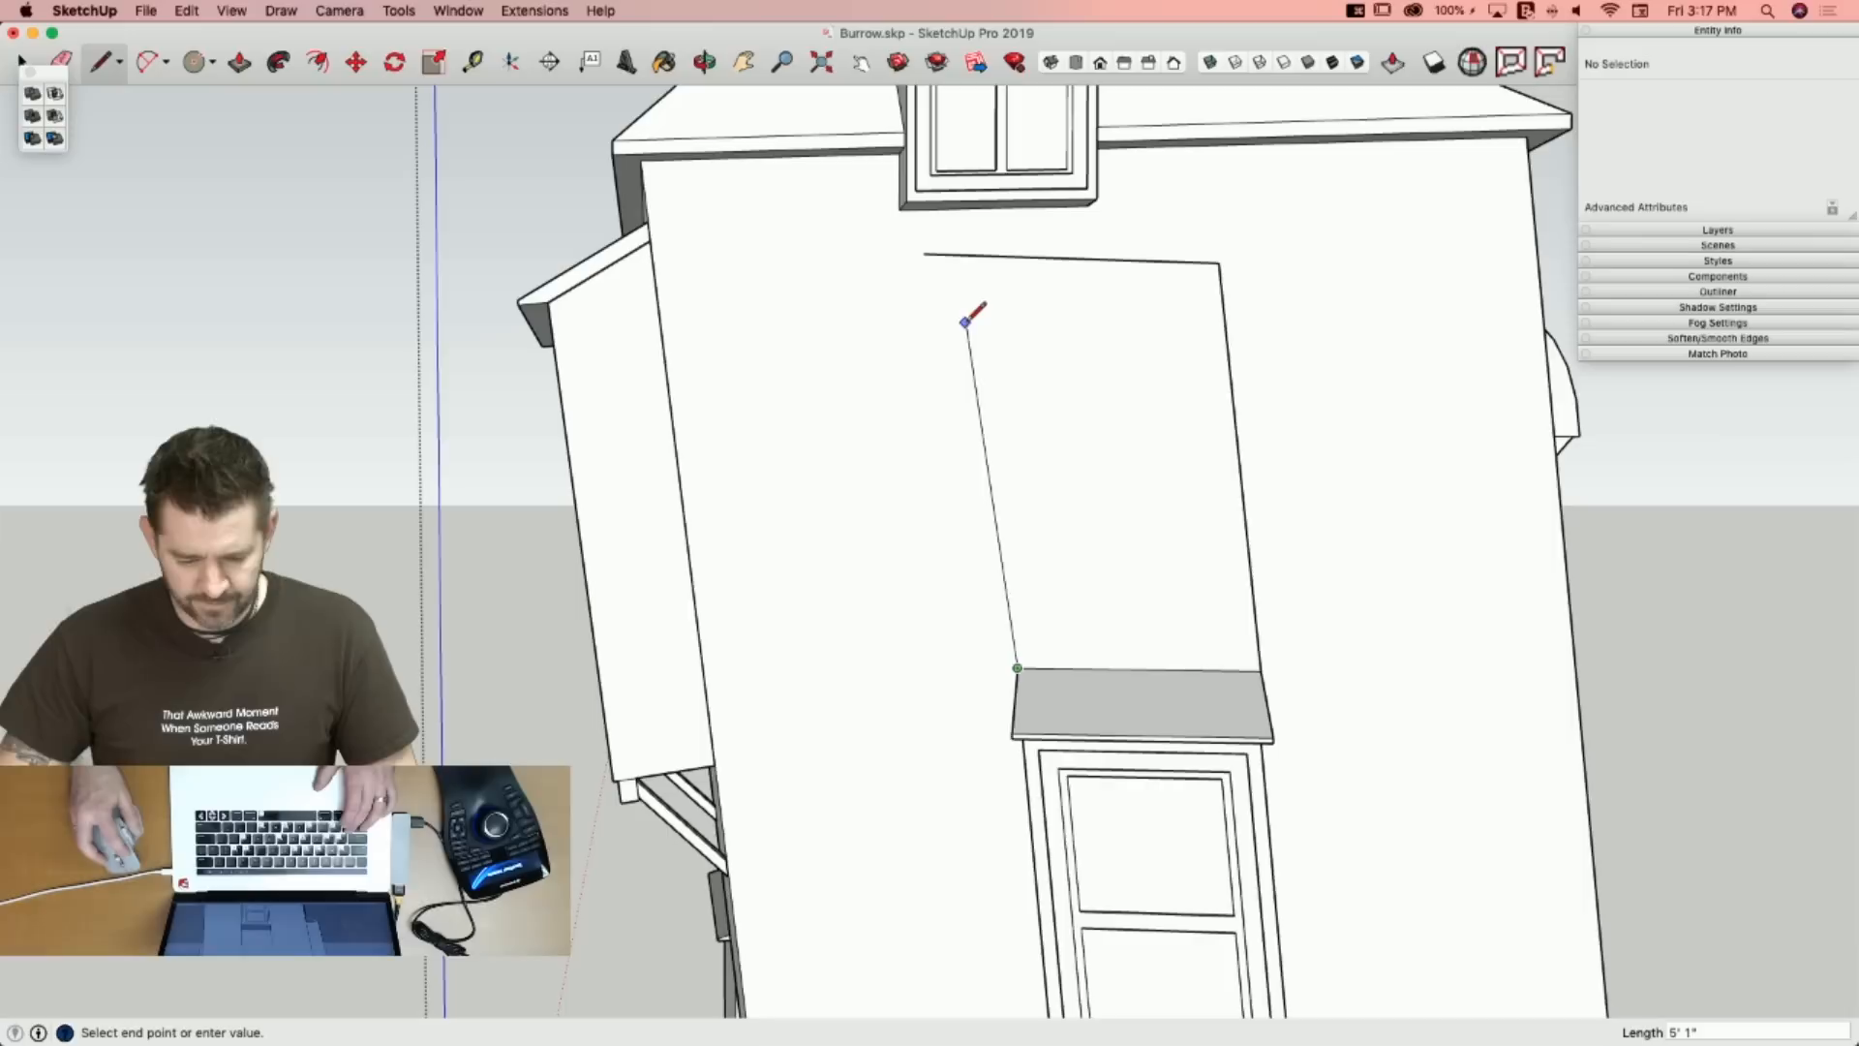
click(971, 259)
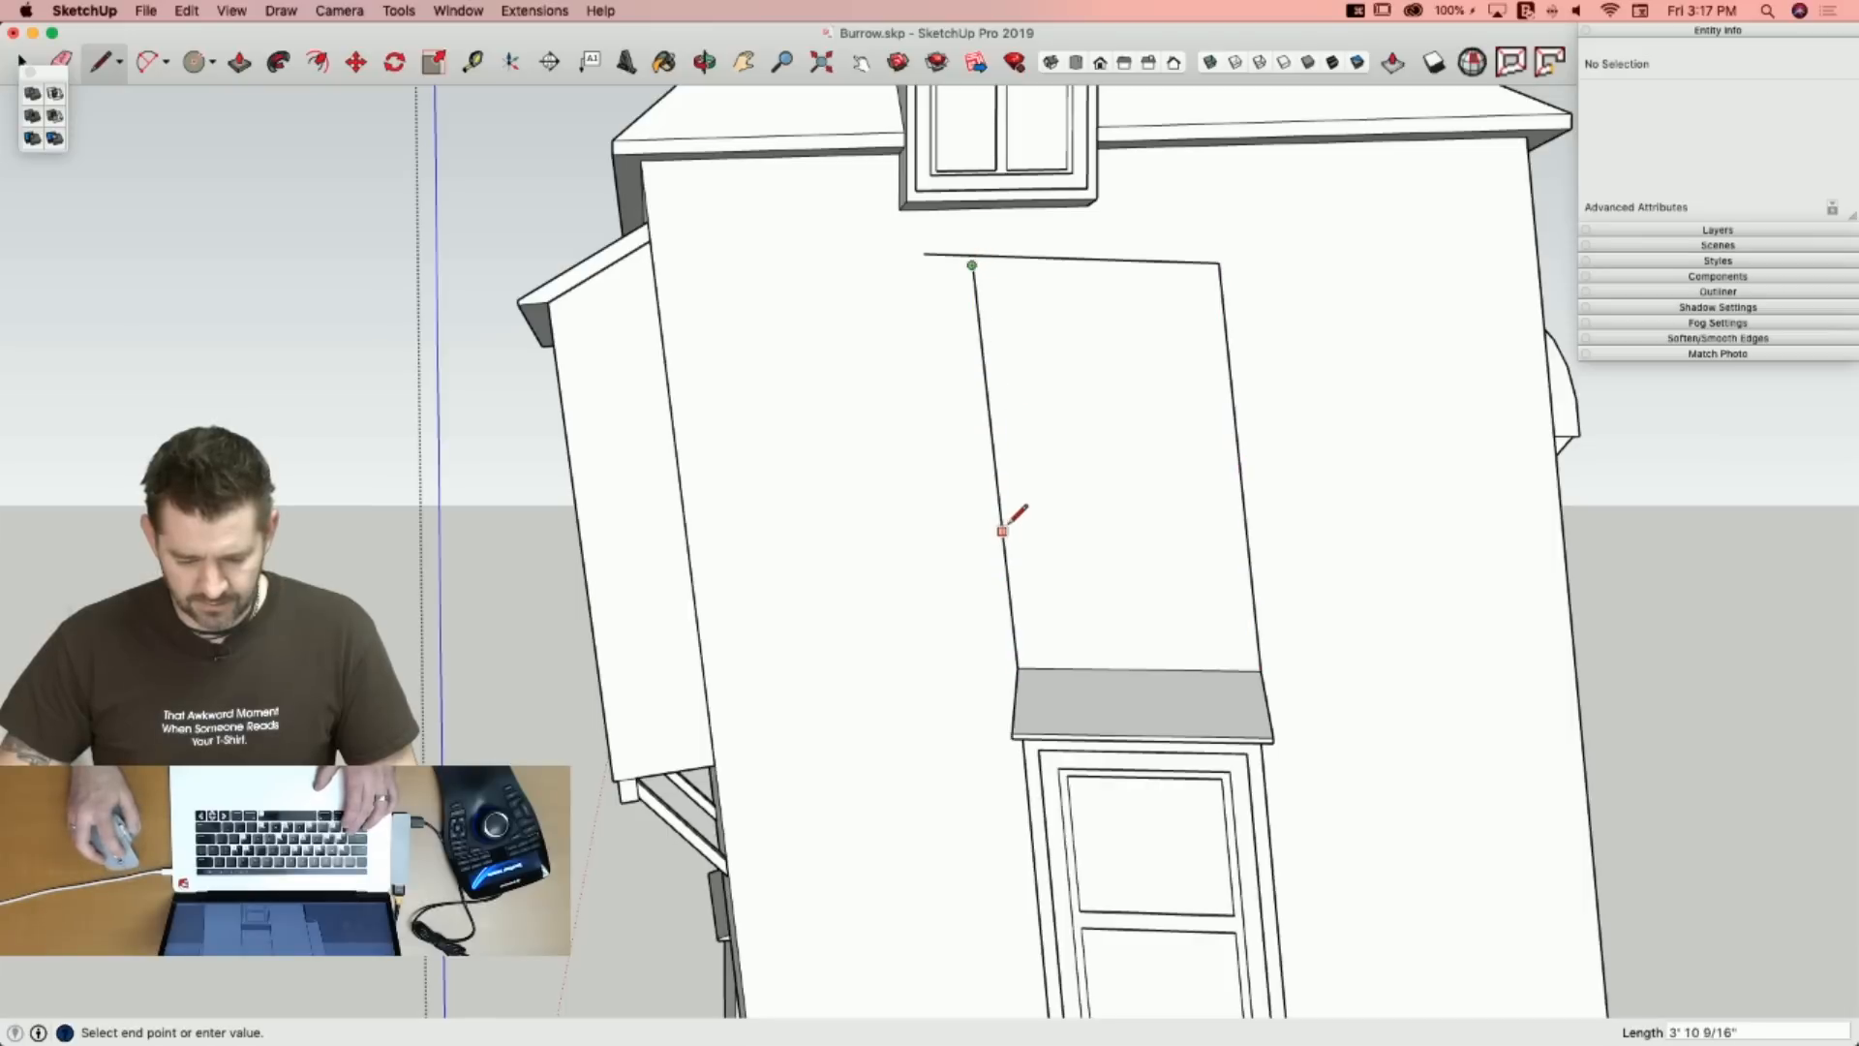
key(super+z)
Redraw the left upright from the small roof's corner, parallel to the right upright and extending past the top line.
click(1017, 667)
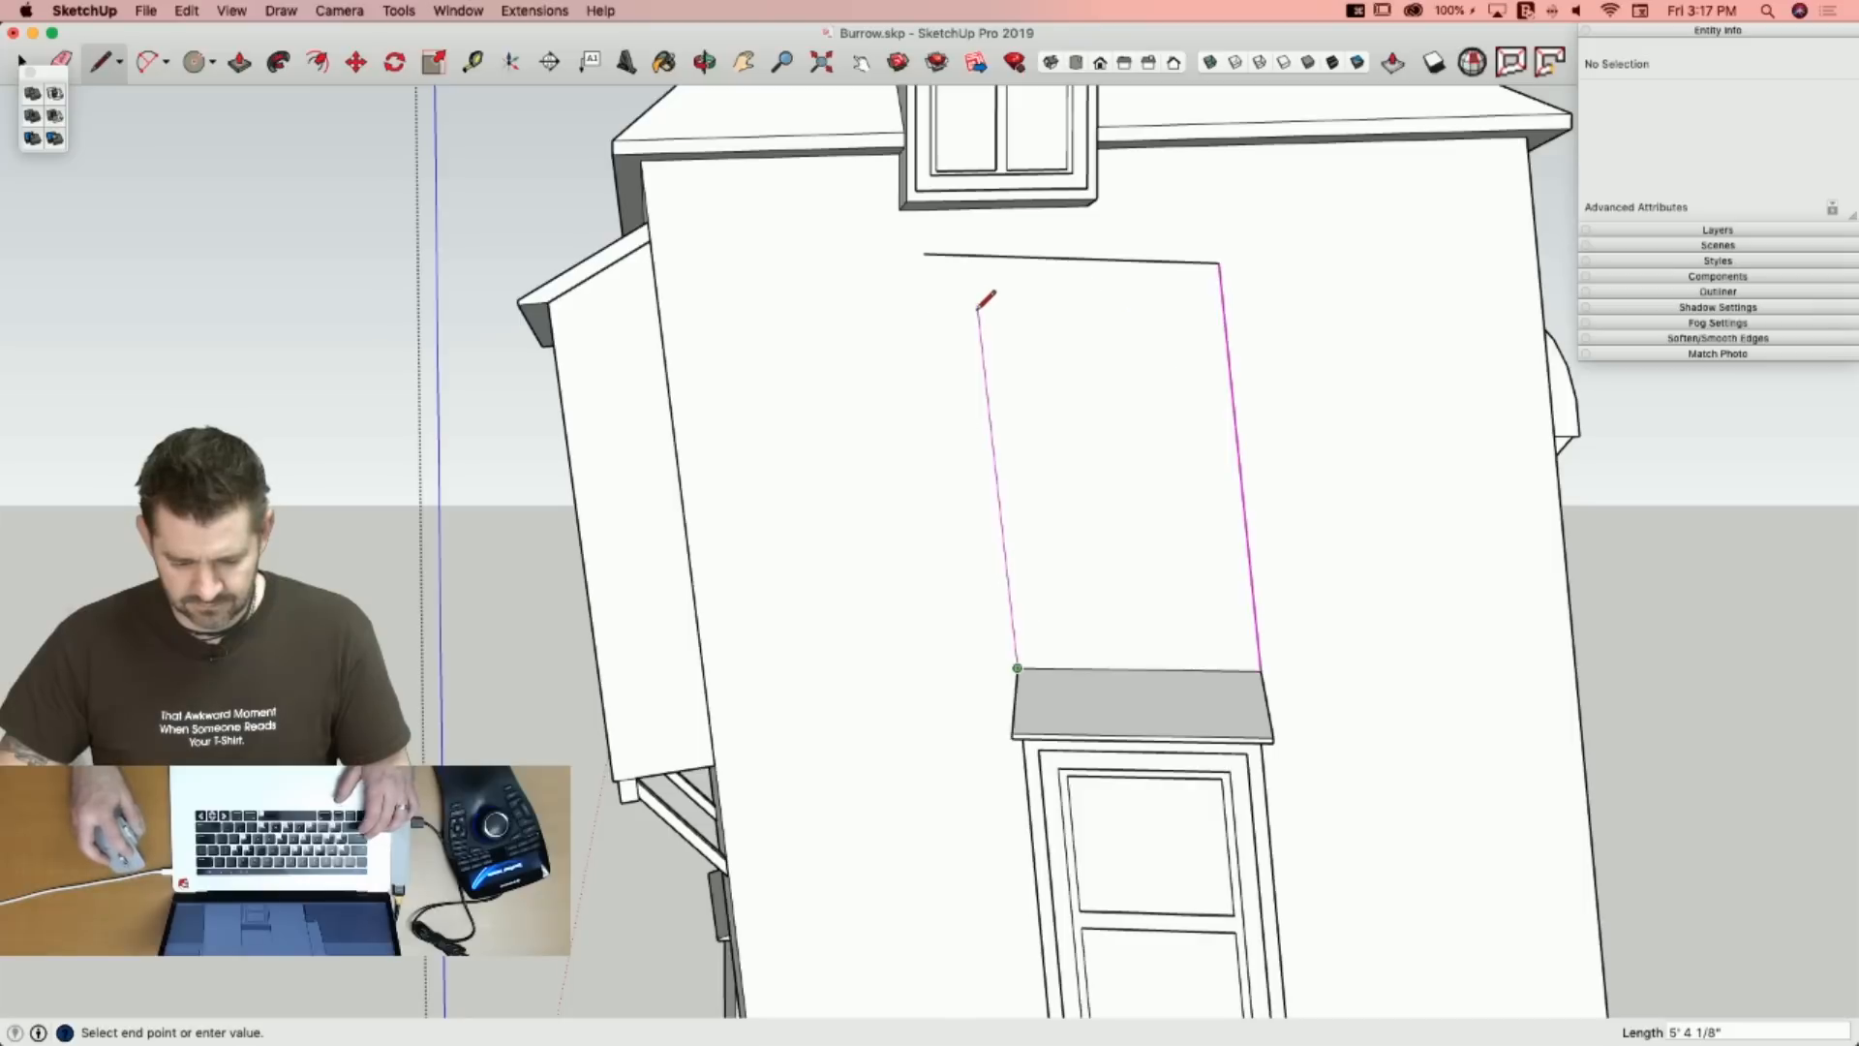
click(971, 234)
key(e)
drag(973, 235, 1021, 233)
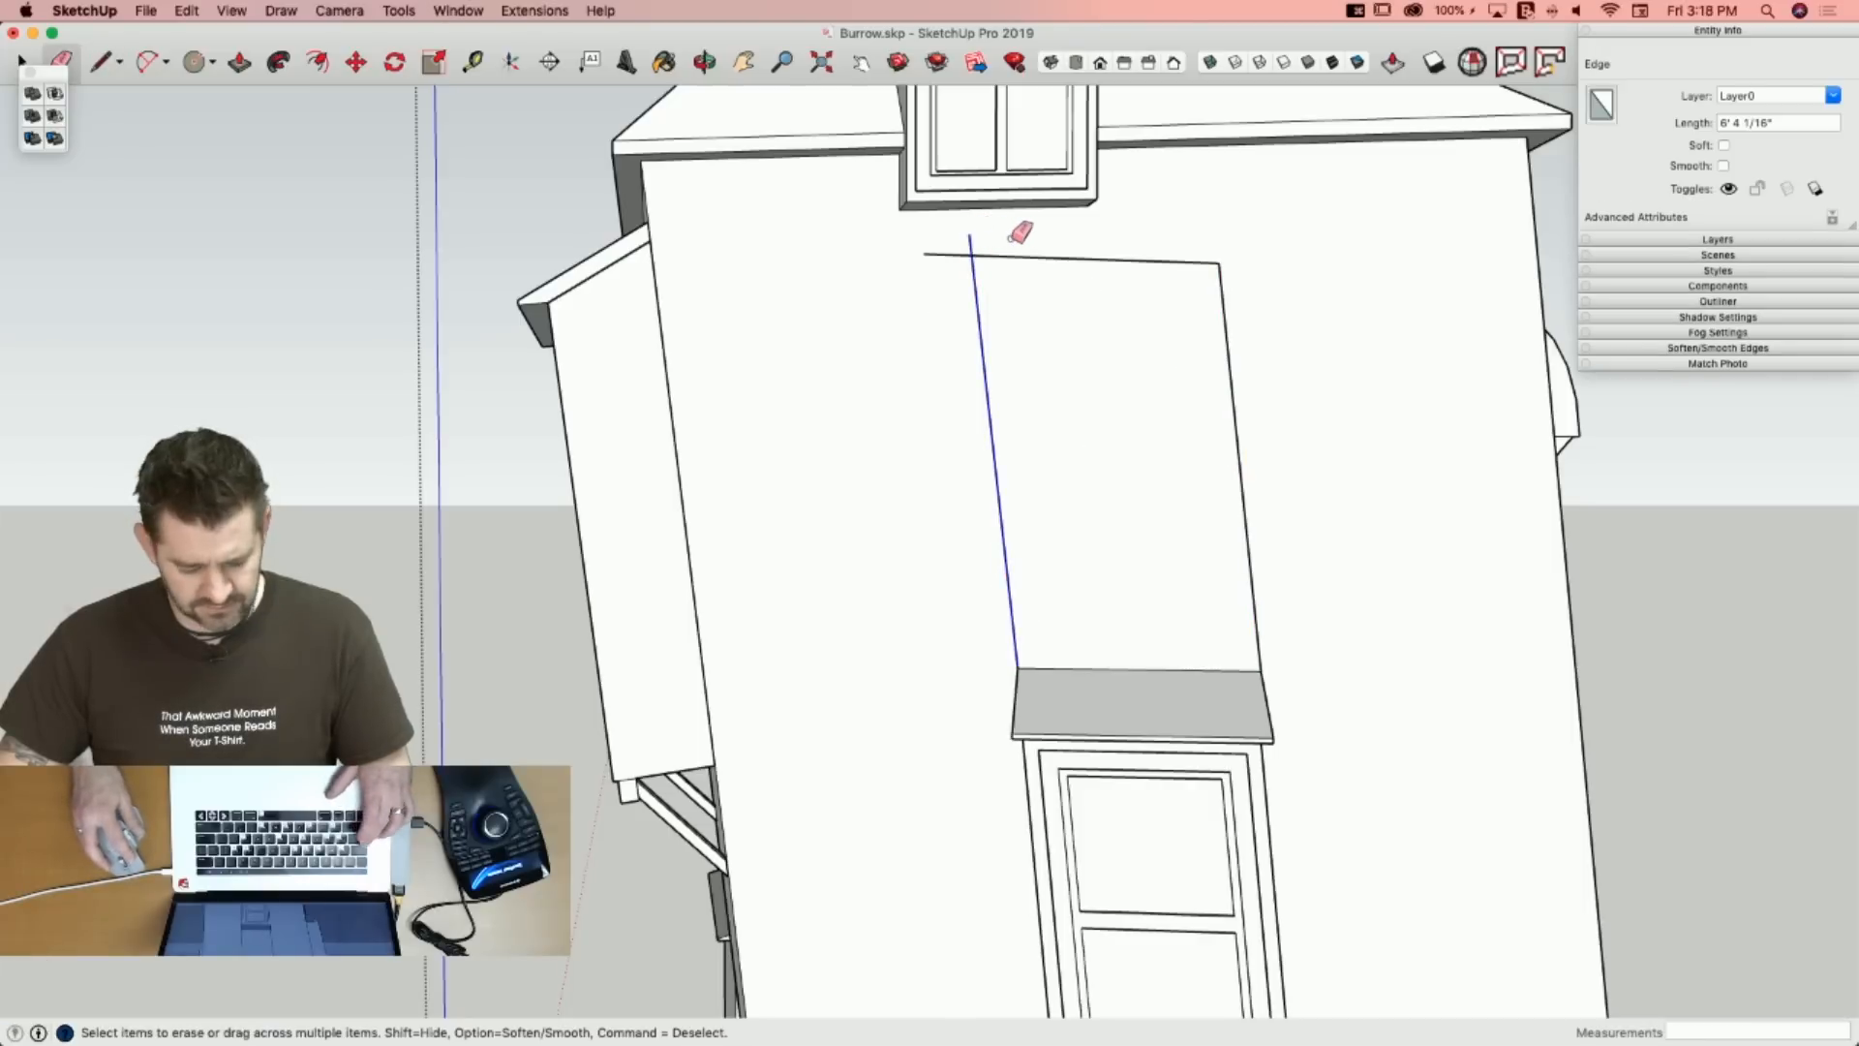
key(super+z)
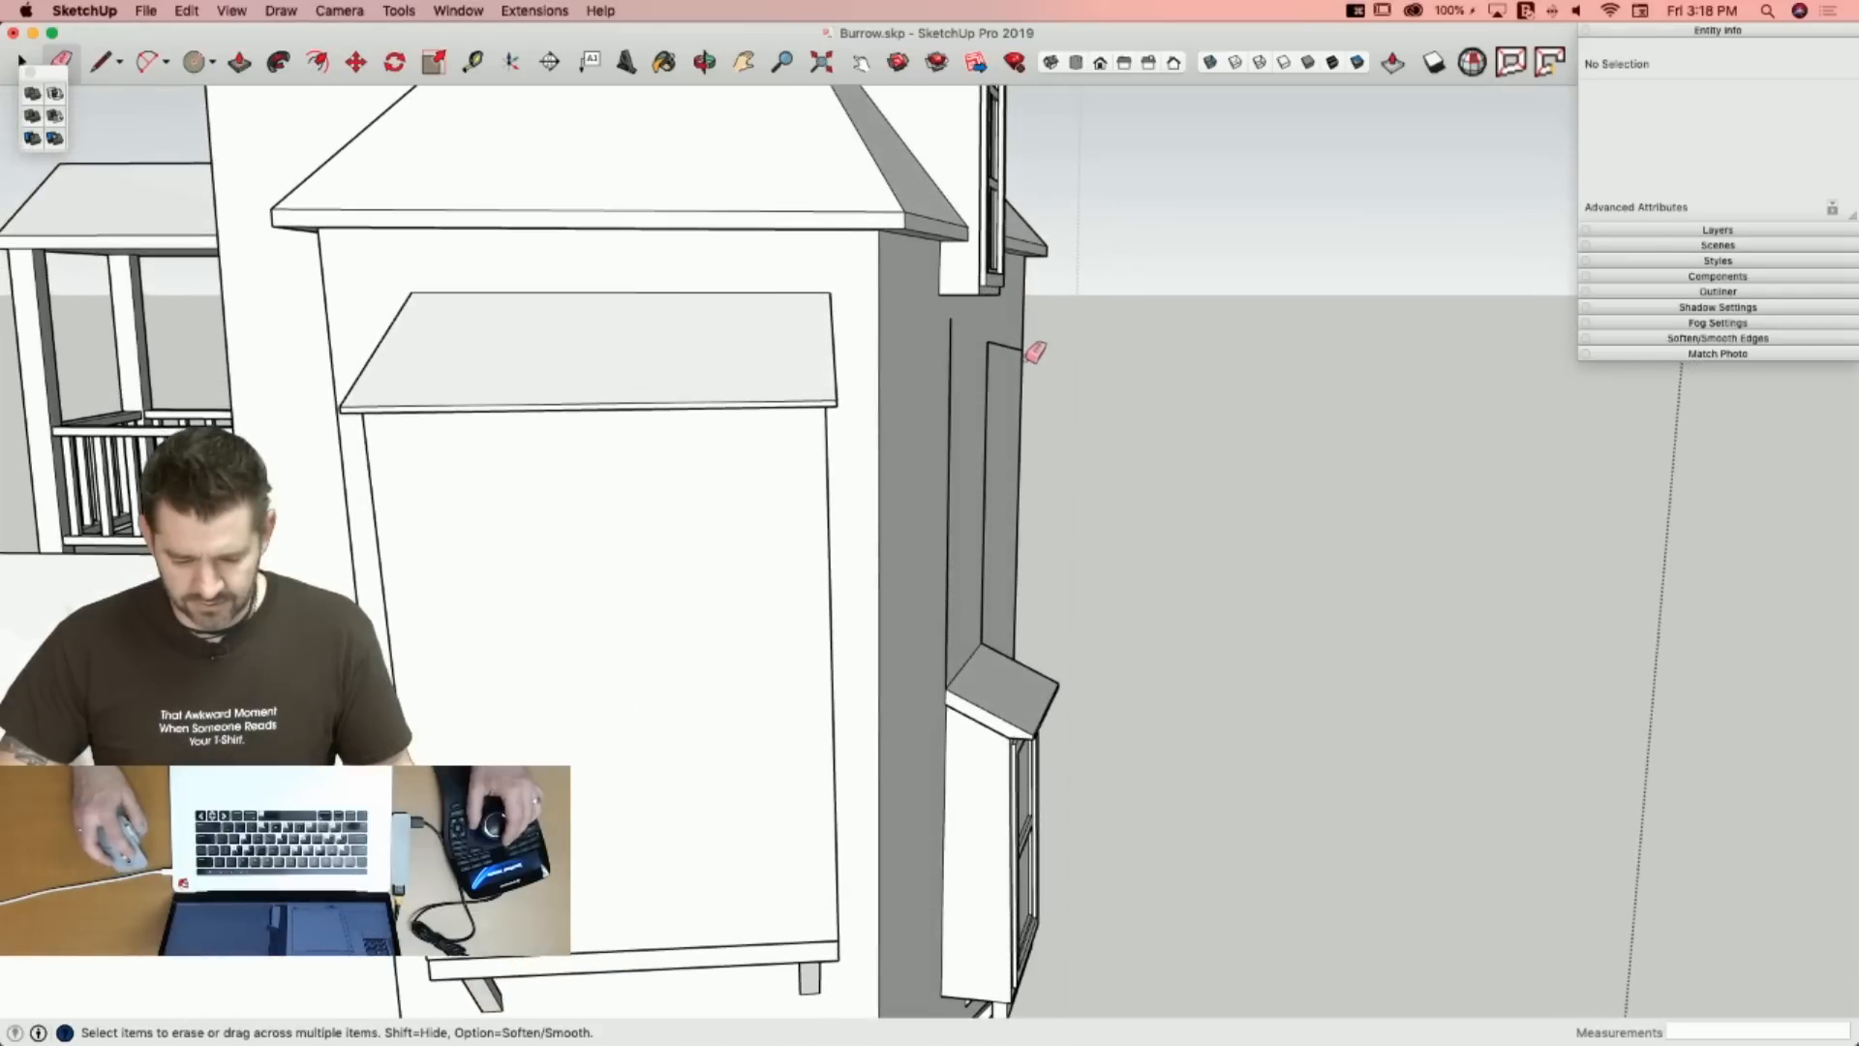
Replace the top line with one lying on the wall, running past the left upright, and erase the overhanging ends.
key(l)
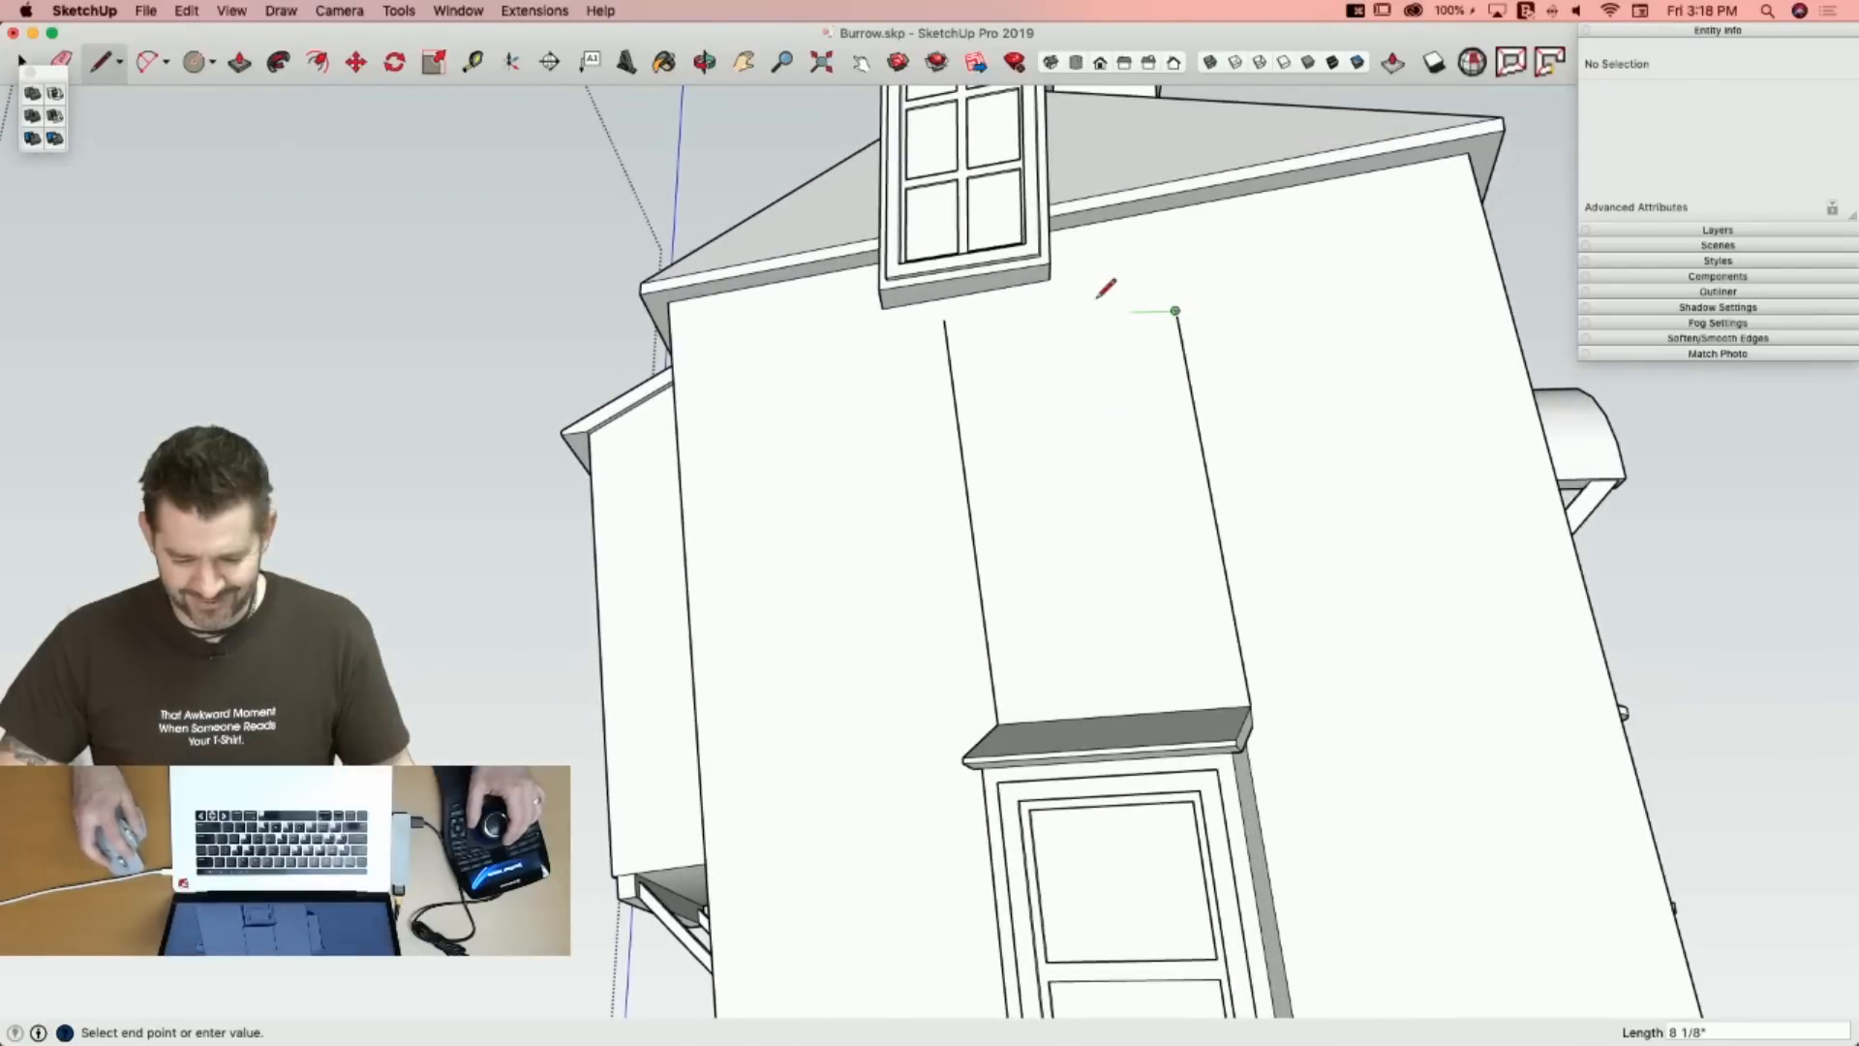
click(882, 358)
key(e)
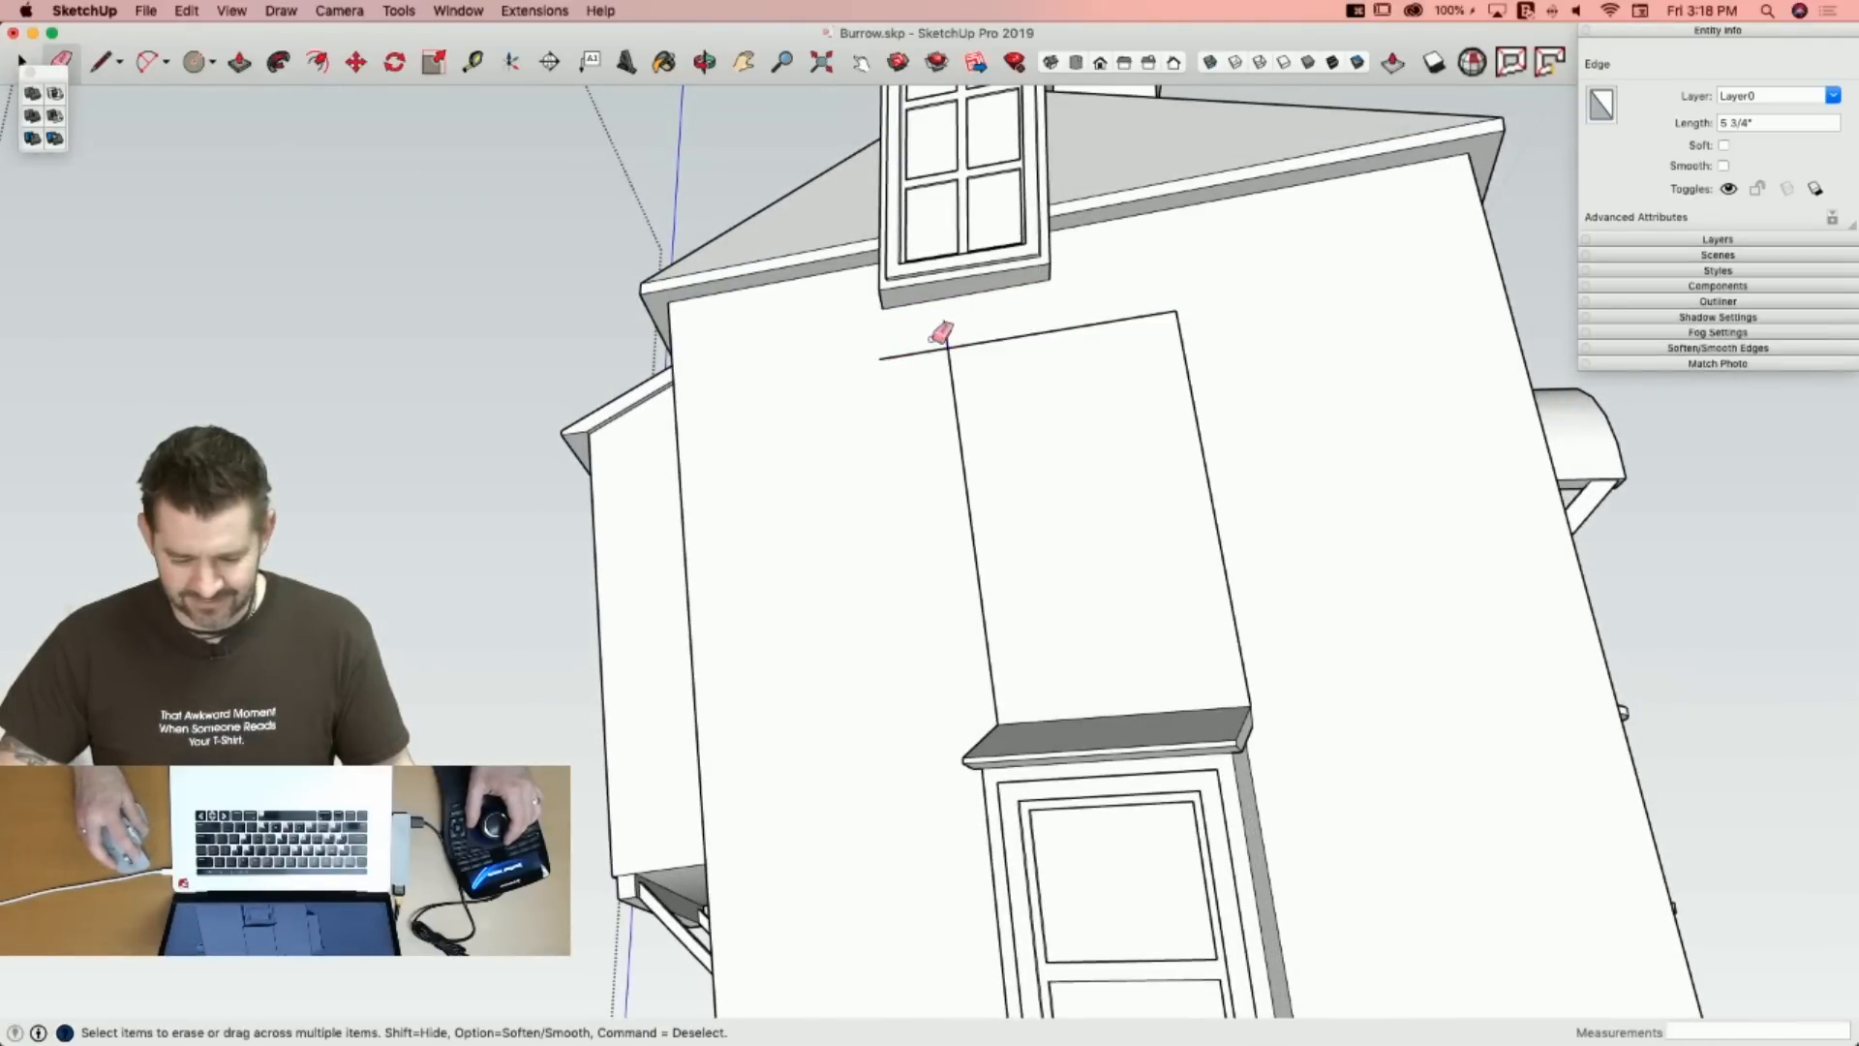
click(929, 346)
Draw a horizontal line across the outline just above the small roof and erase the surplus edges around and below it, leaving a closed rectangle.
key(l)
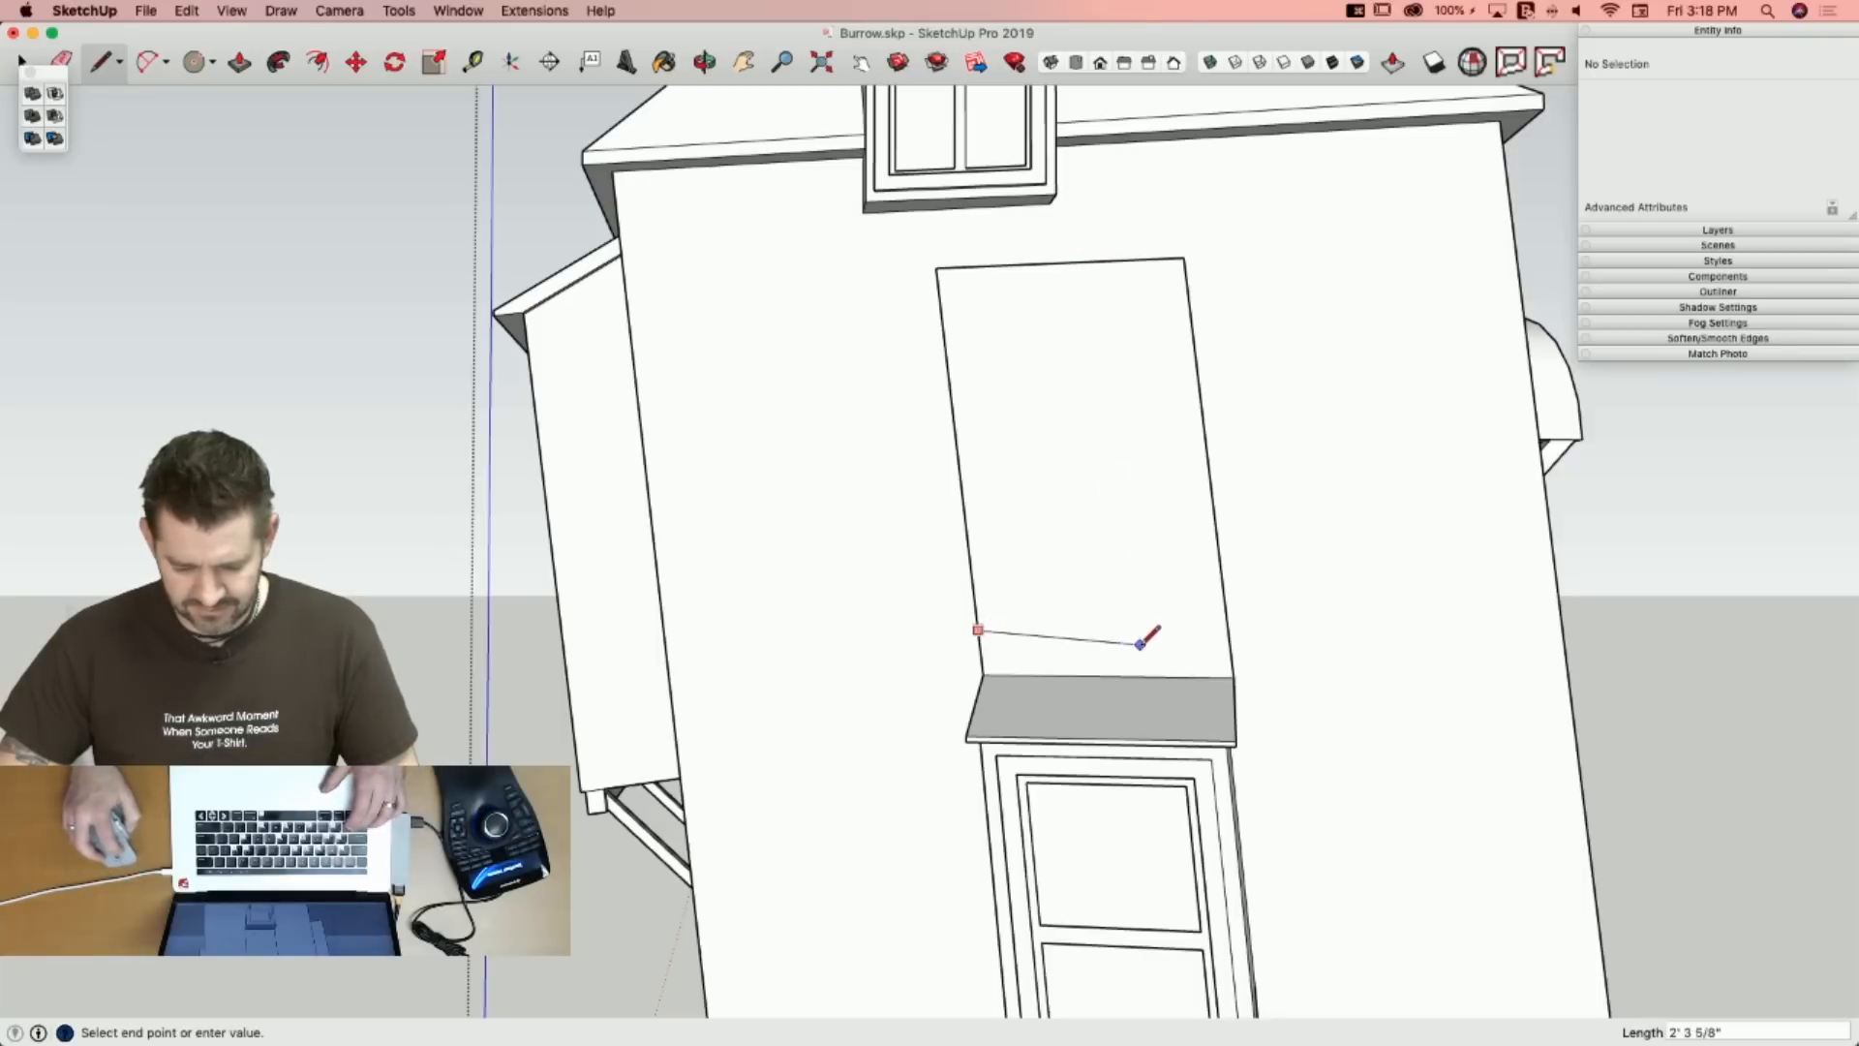
click(1274, 632)
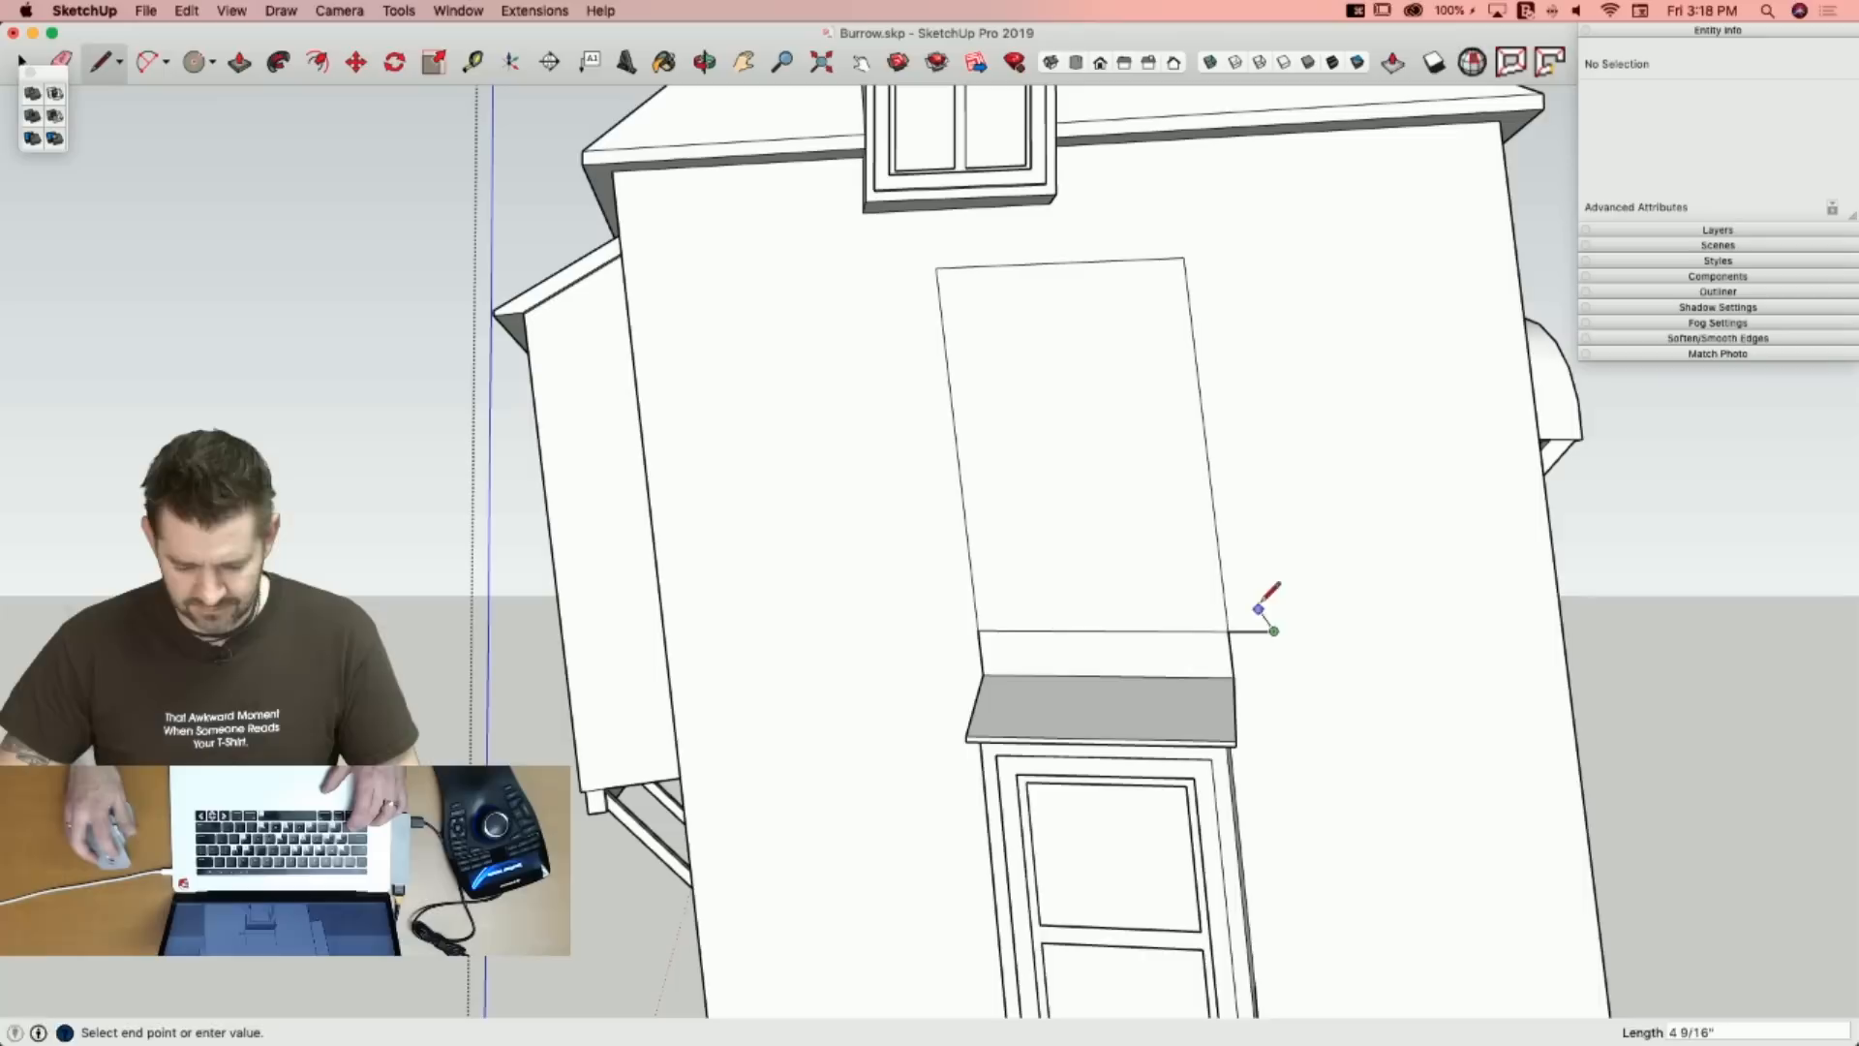
key(e)
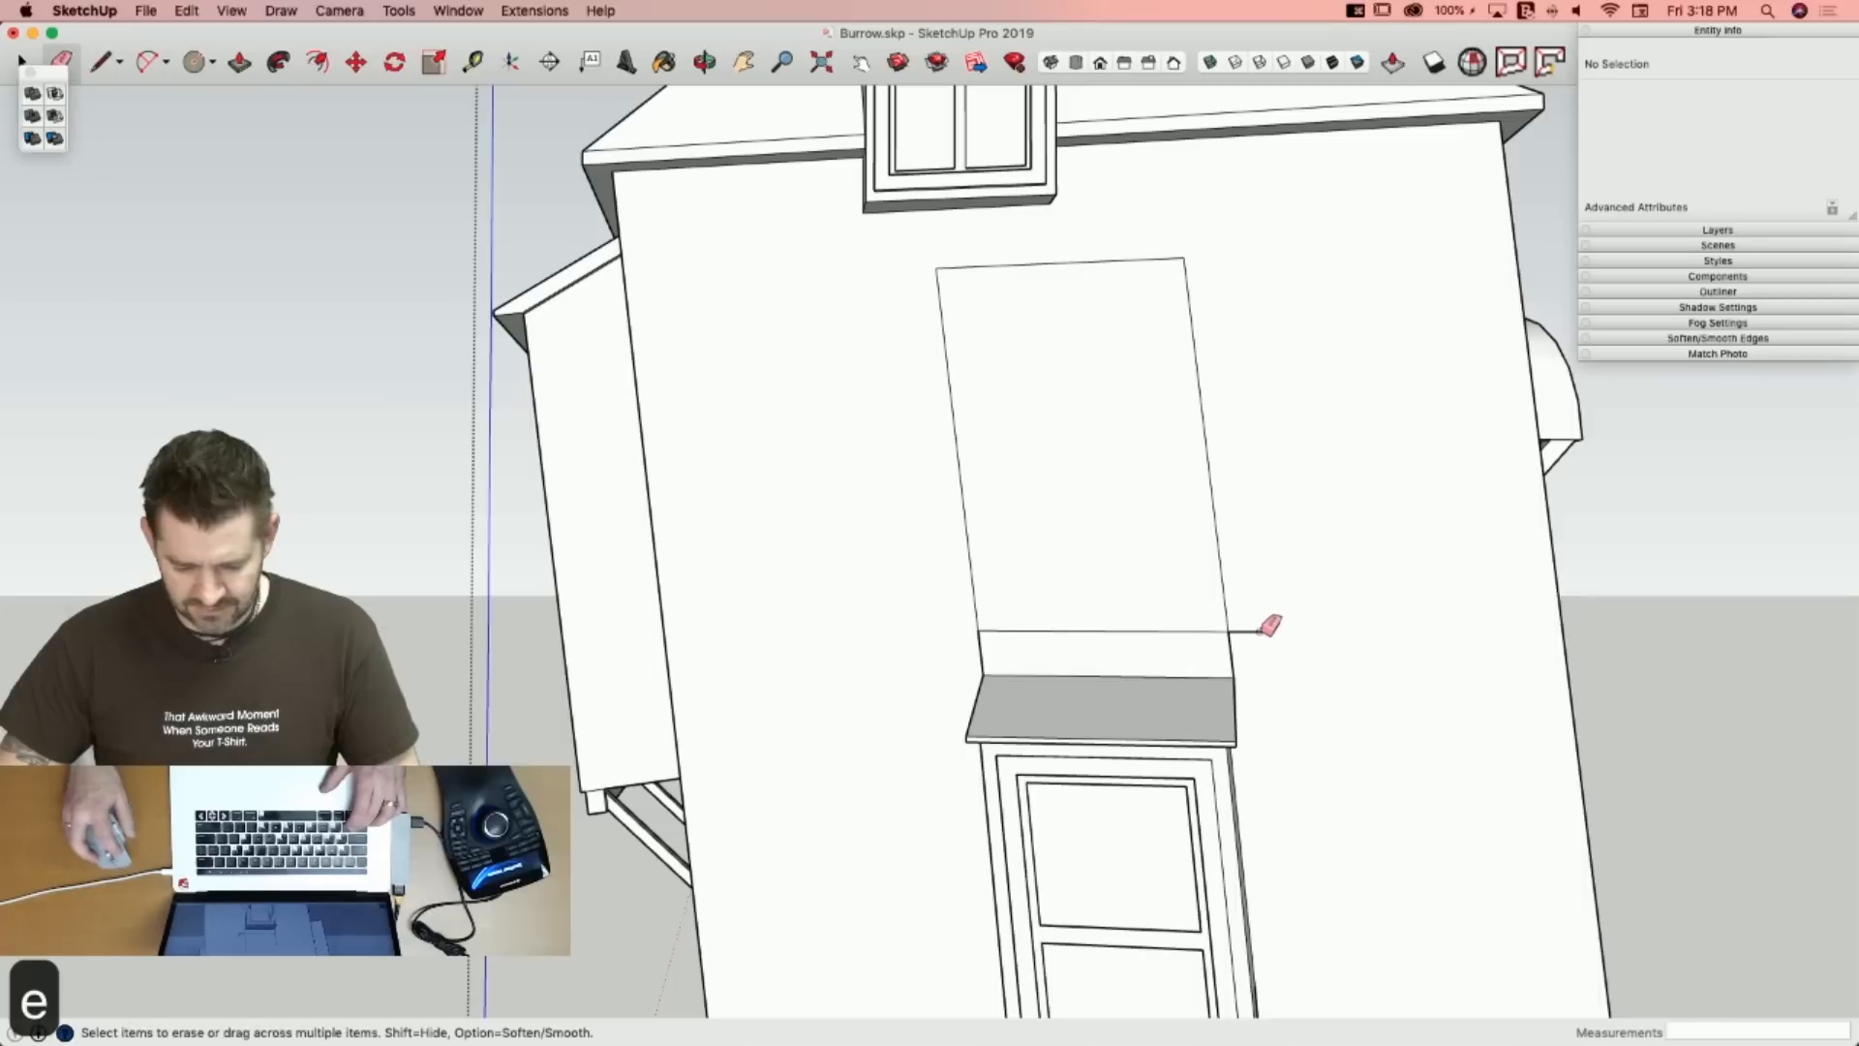
click(974, 641)
click(1231, 647)
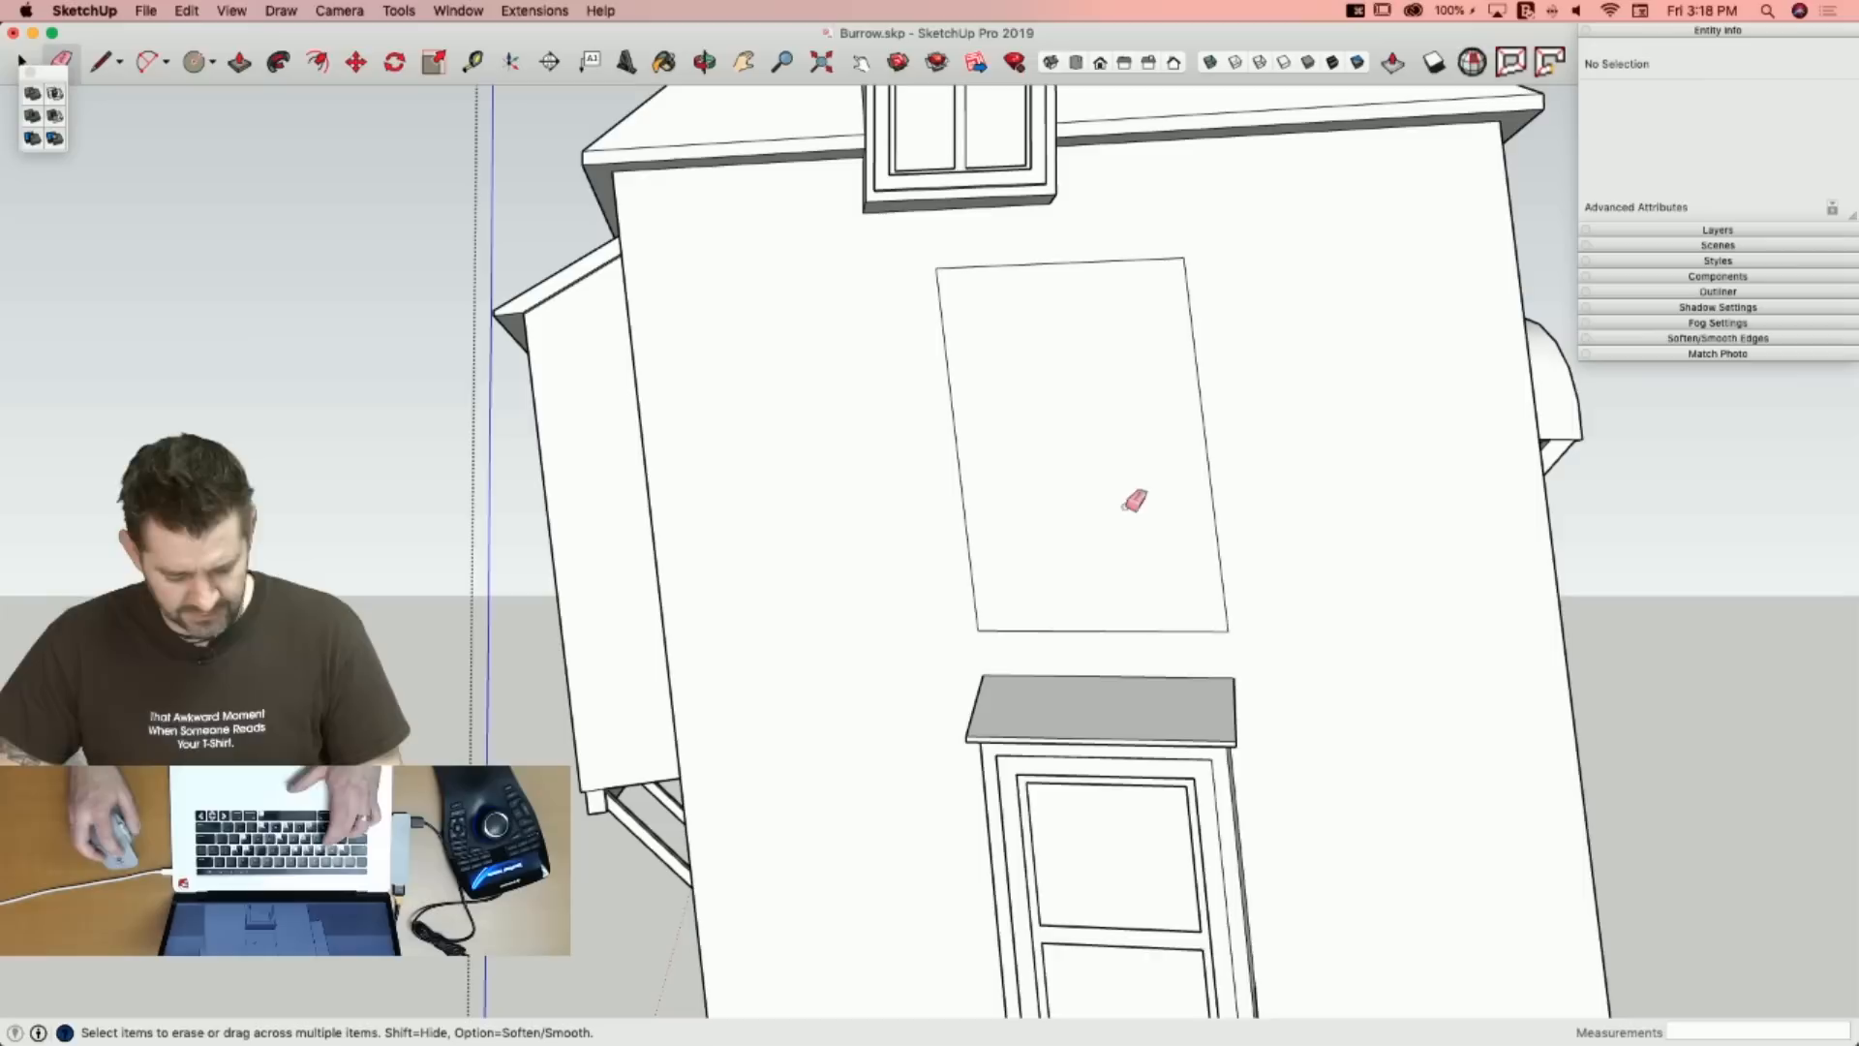
Offset the wall rectangle inward about 2 3/4" and split the inner face into four equal rows with horizontal lines.
key(f)
click(979, 267)
click(981, 288)
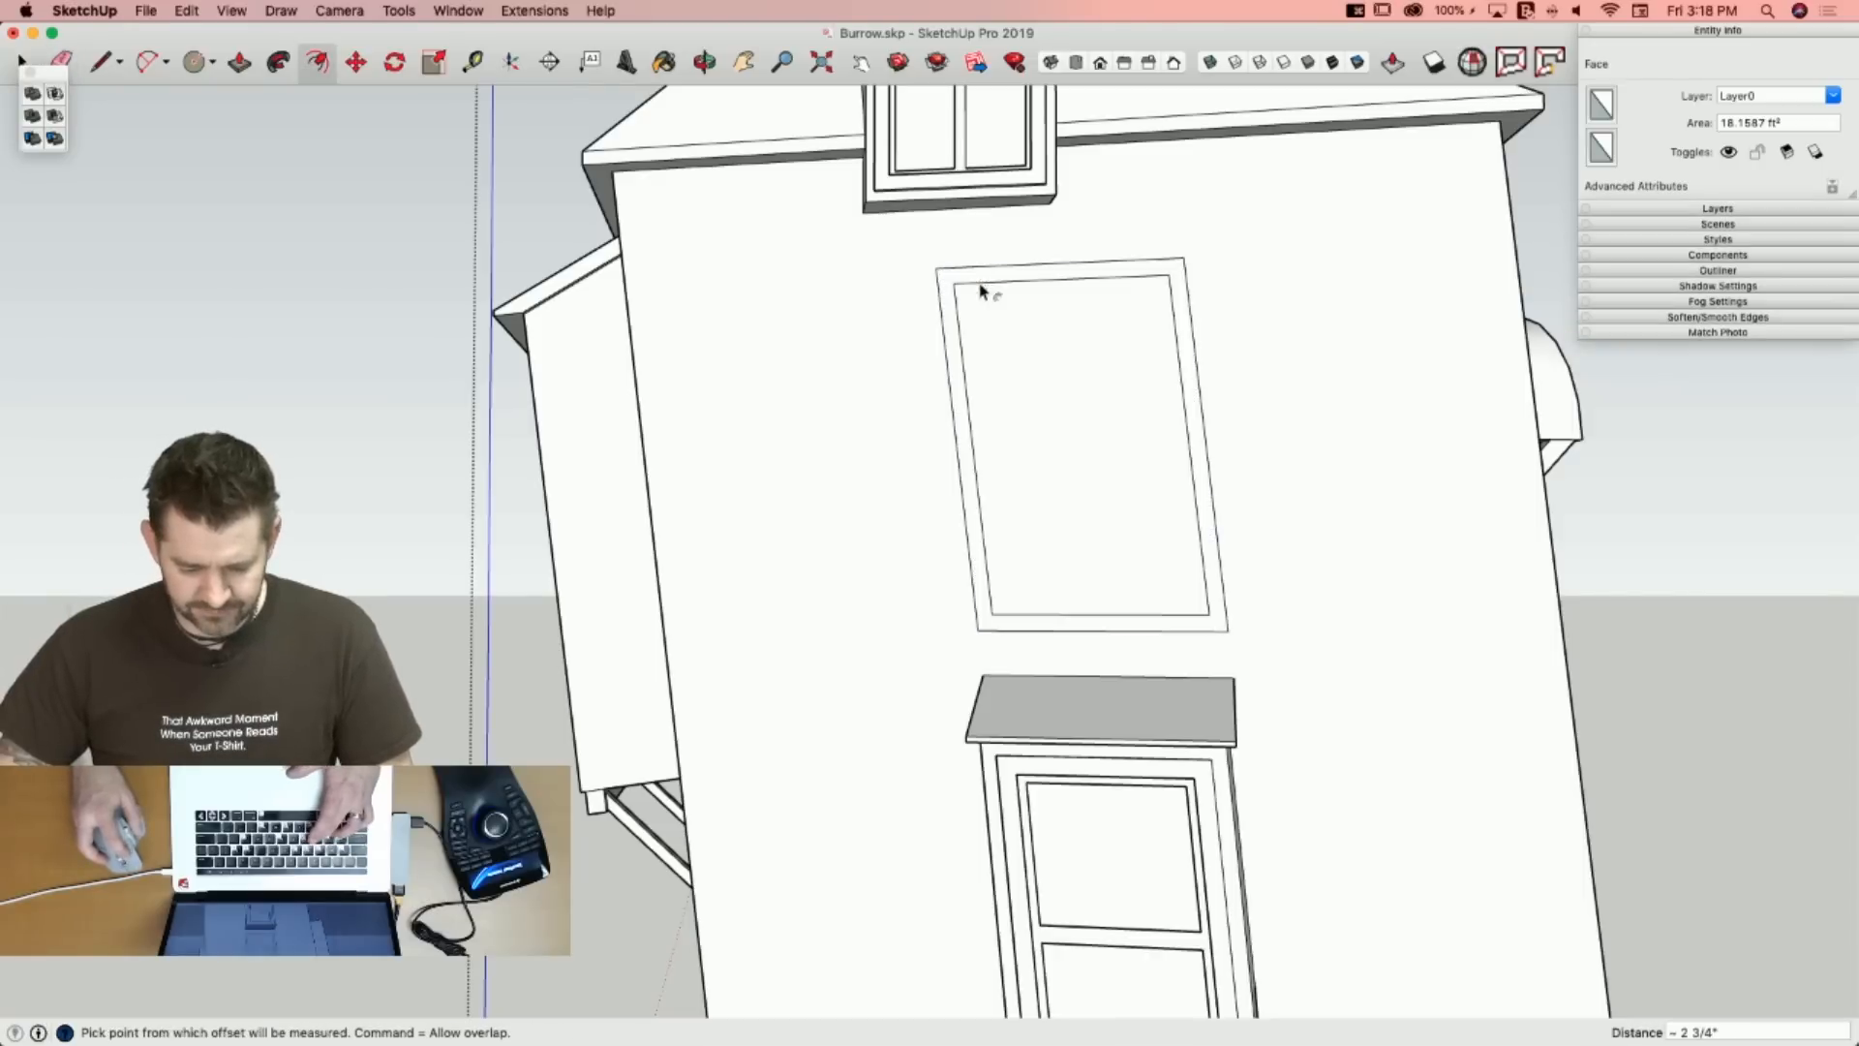
key(l)
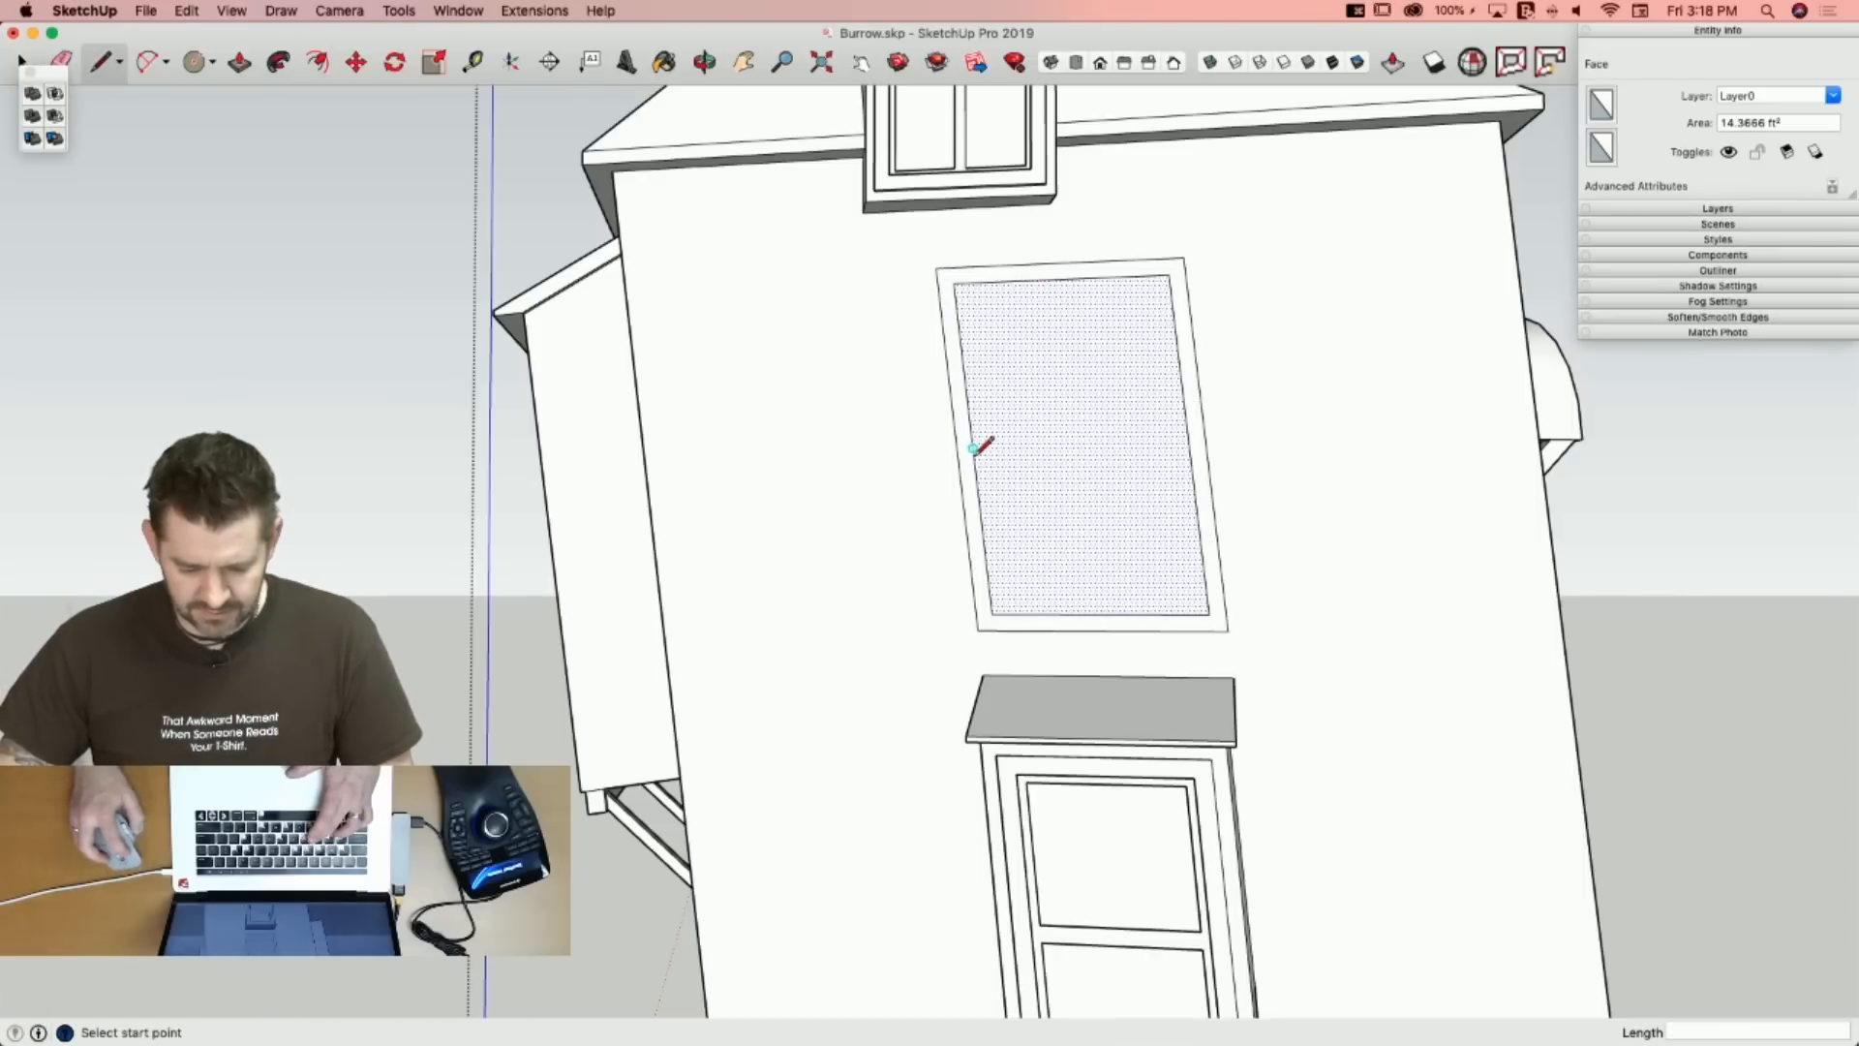
click(1189, 445)
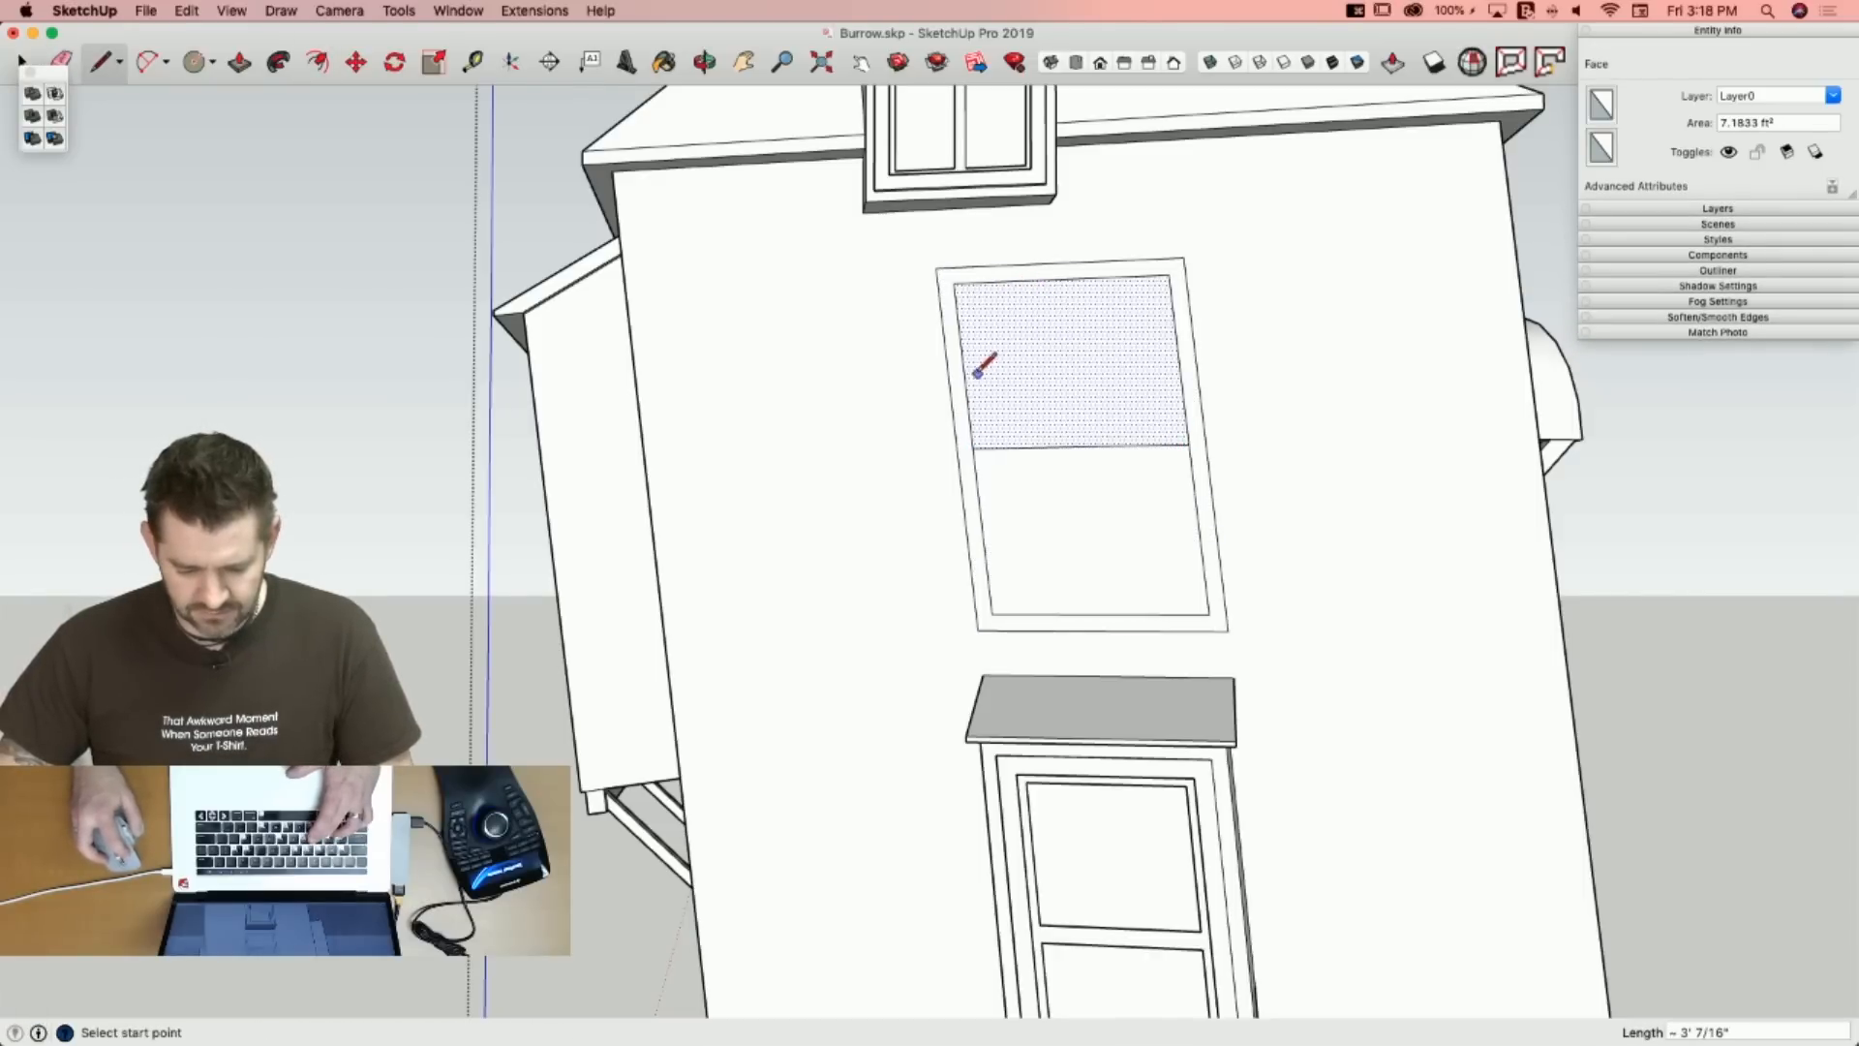
click(1179, 360)
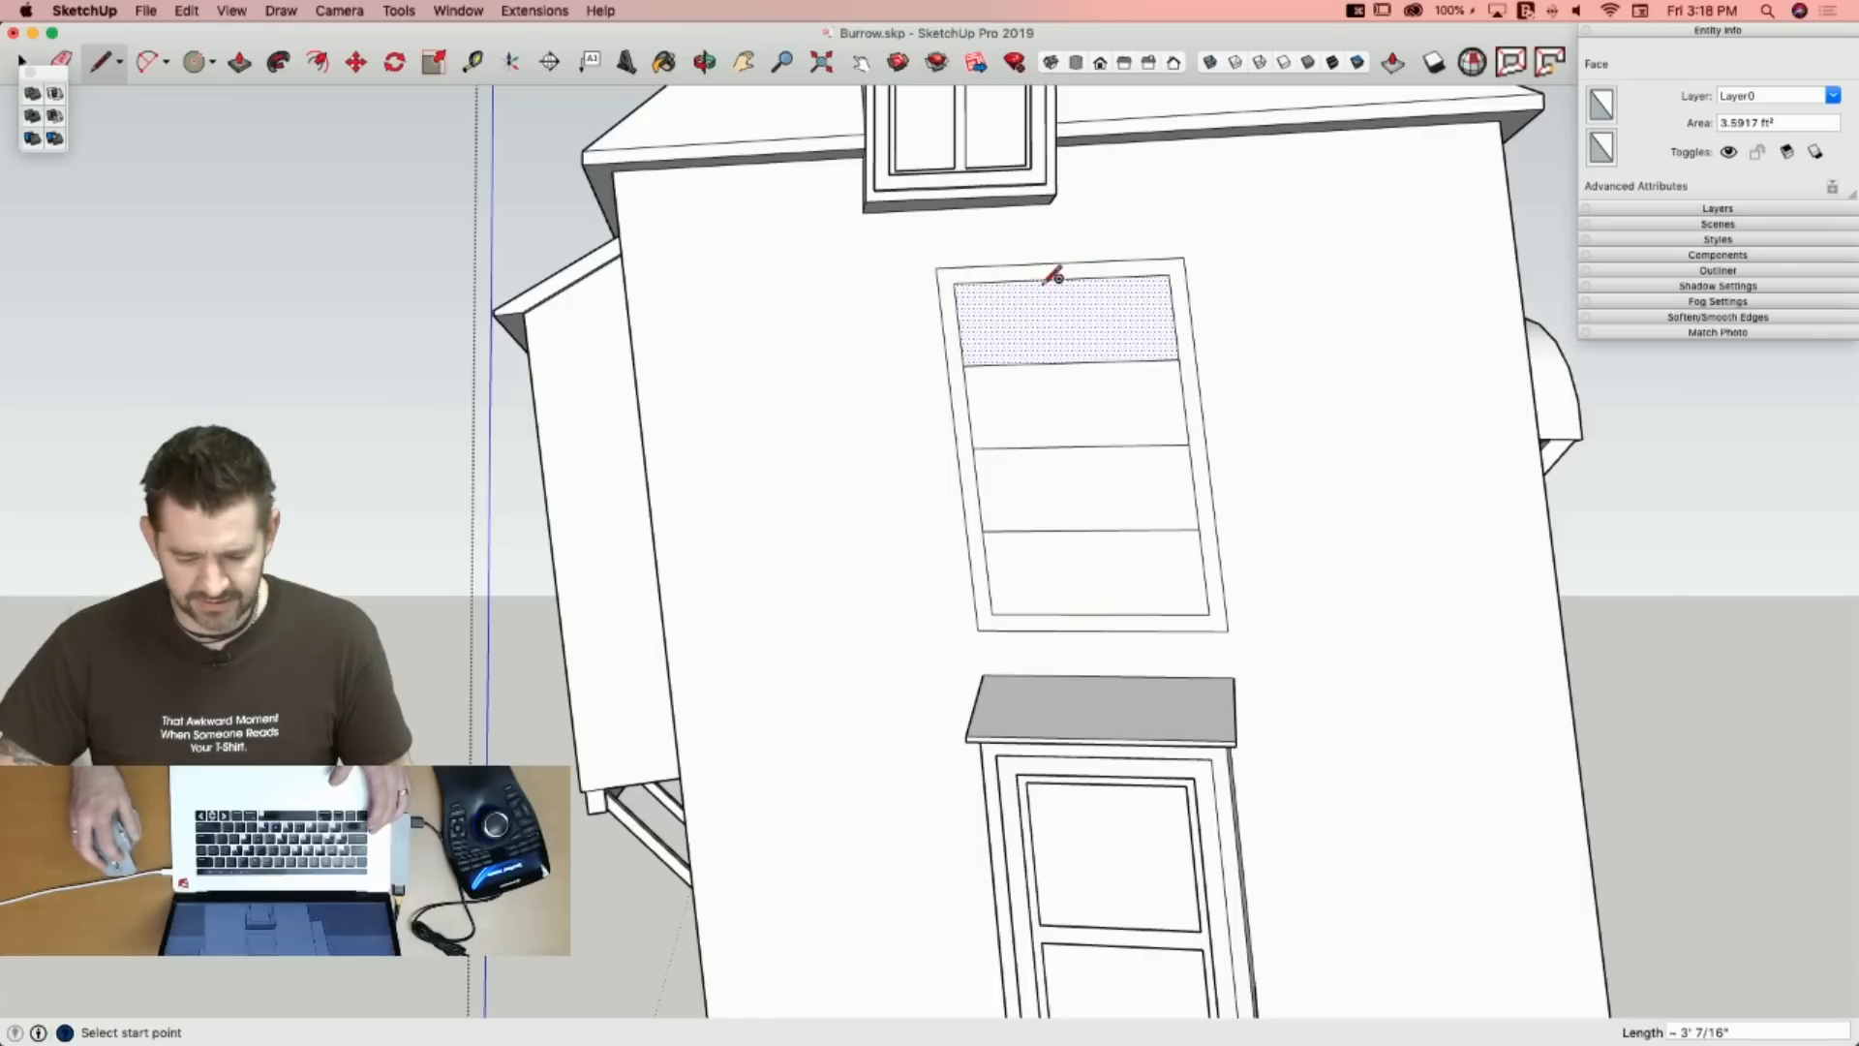
Divide the inner frame's top edge into three equal segments.
right_click(1041, 279)
key(Escape)
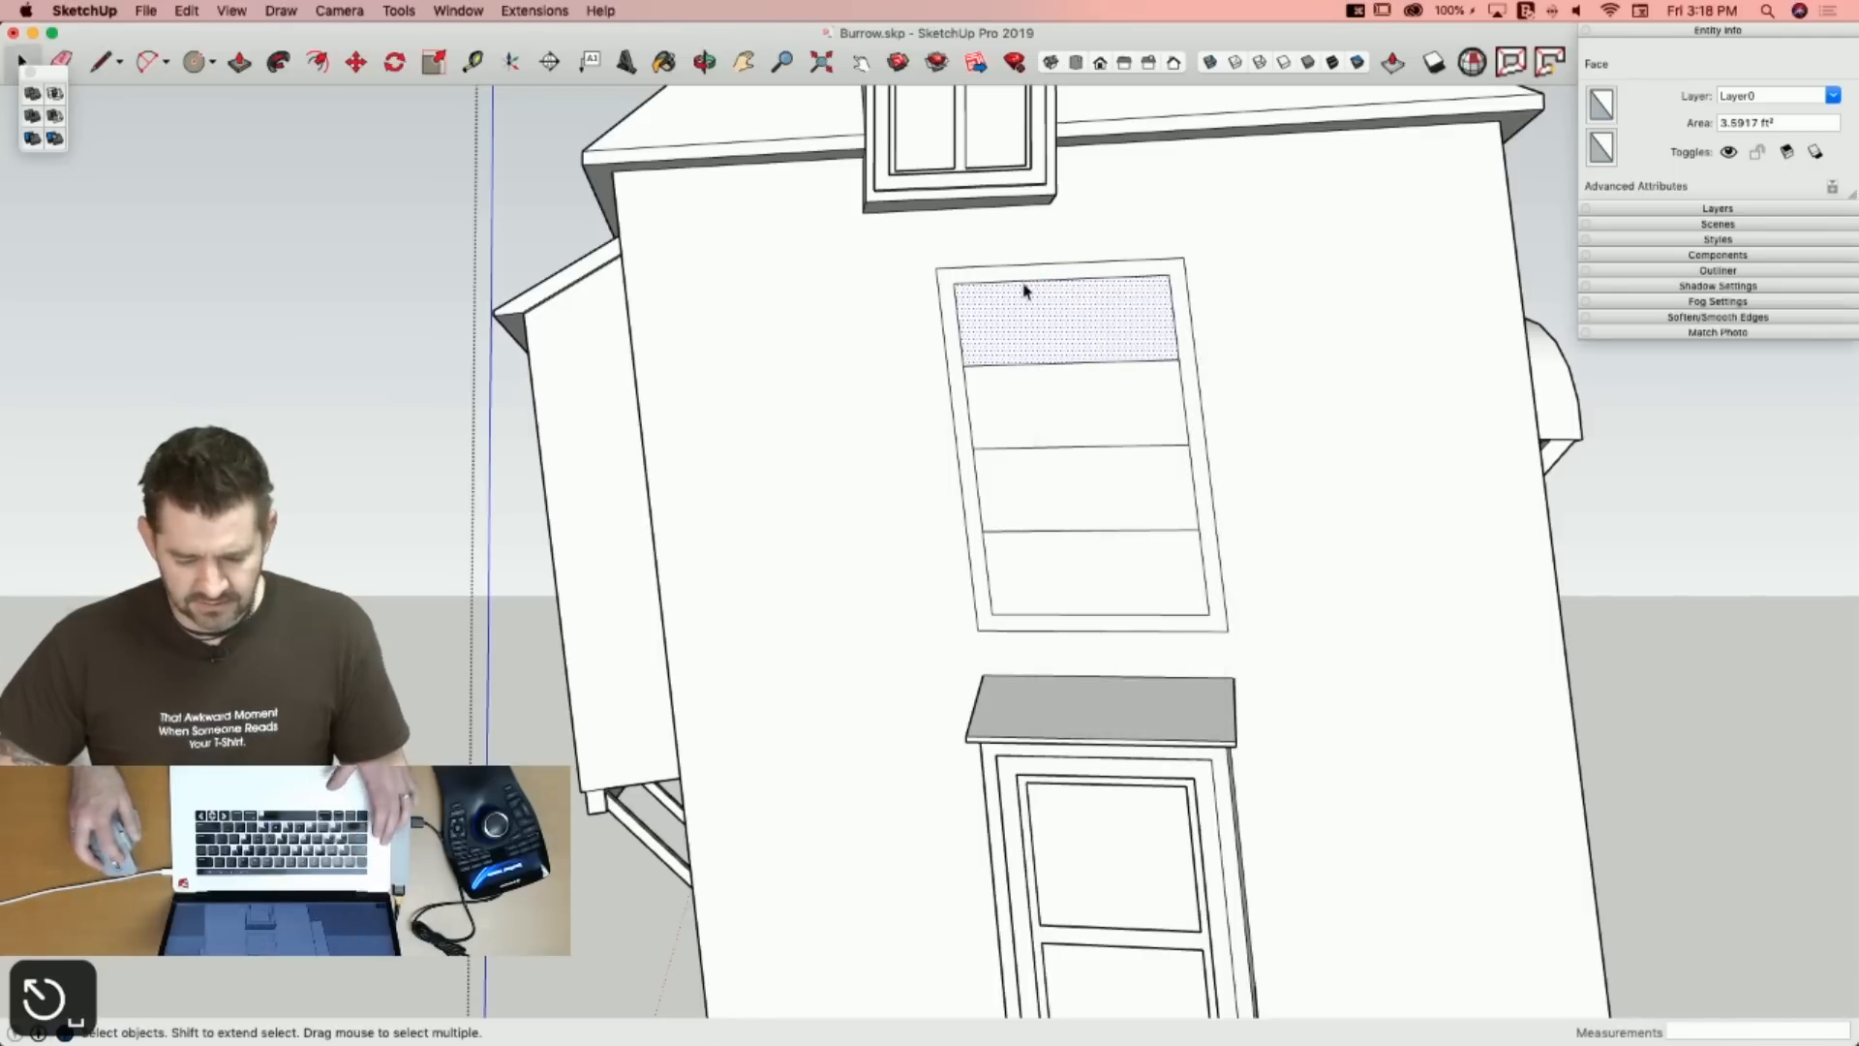
click(1034, 283)
right_click(1033, 281)
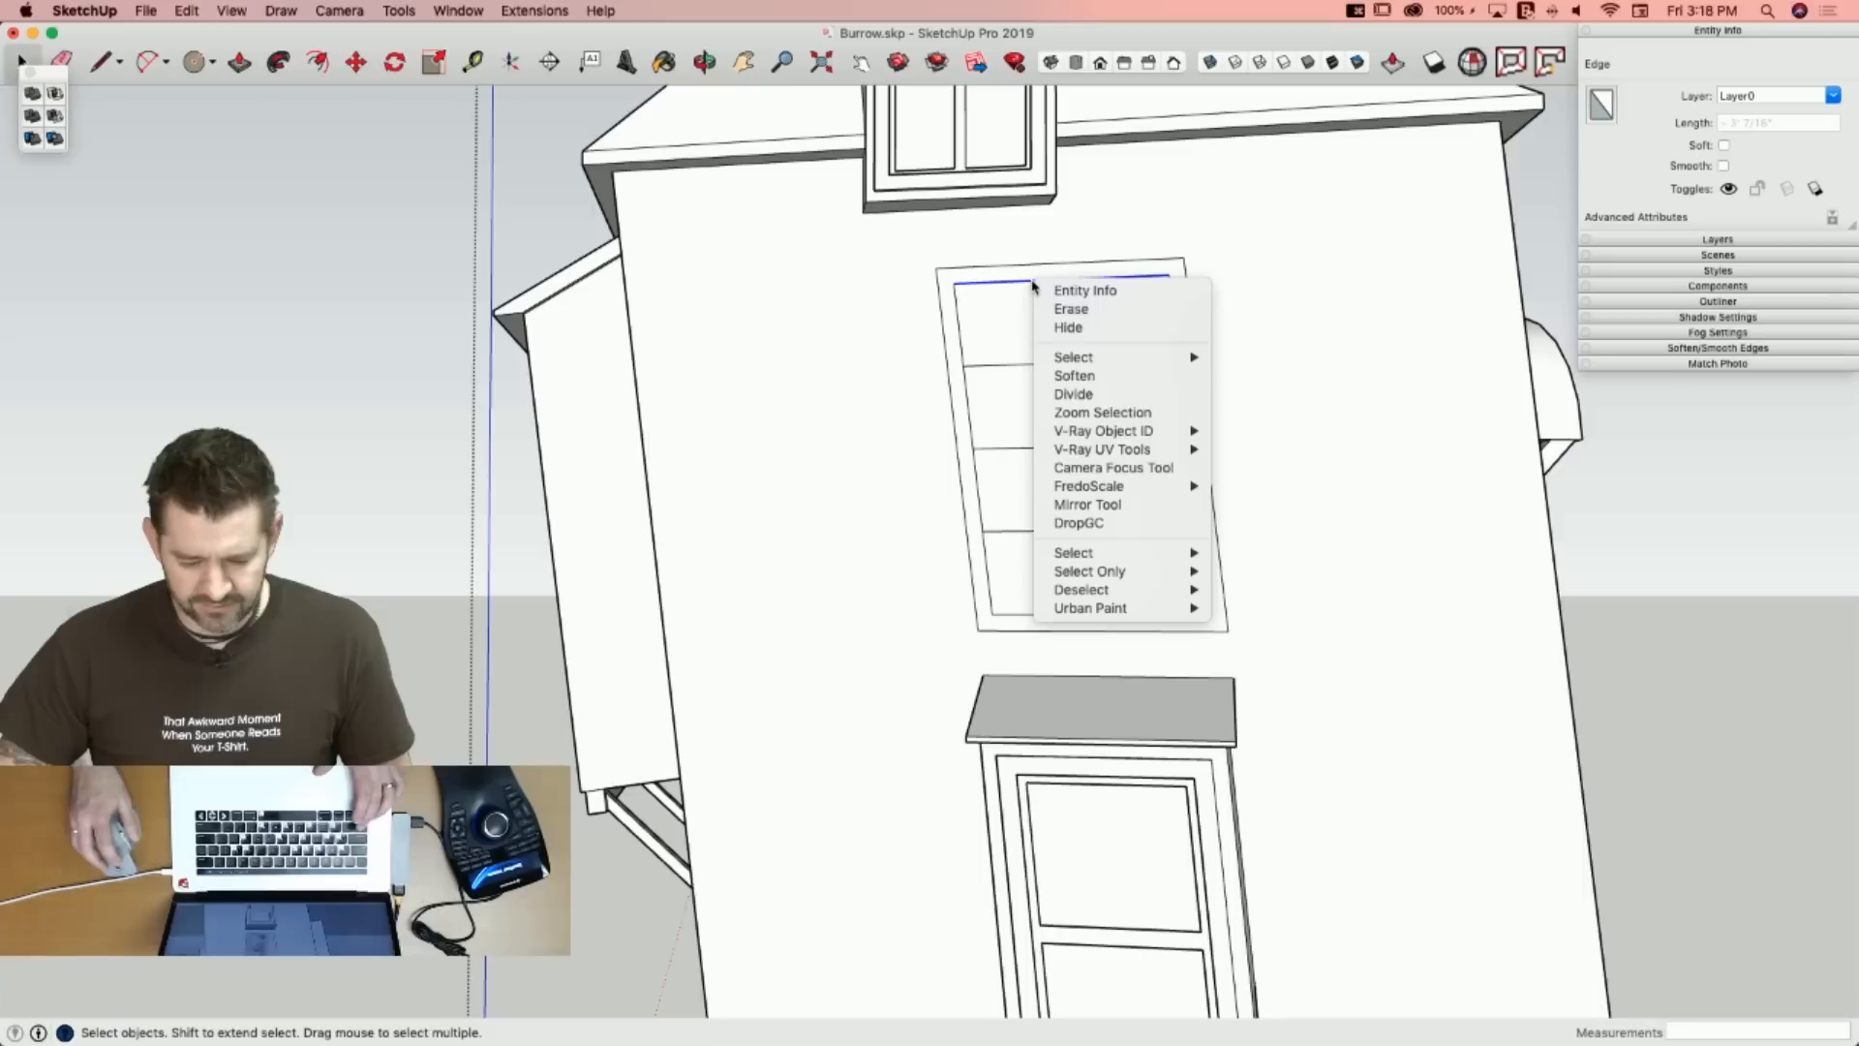
click(1083, 393)
click(1101, 378)
key(l)
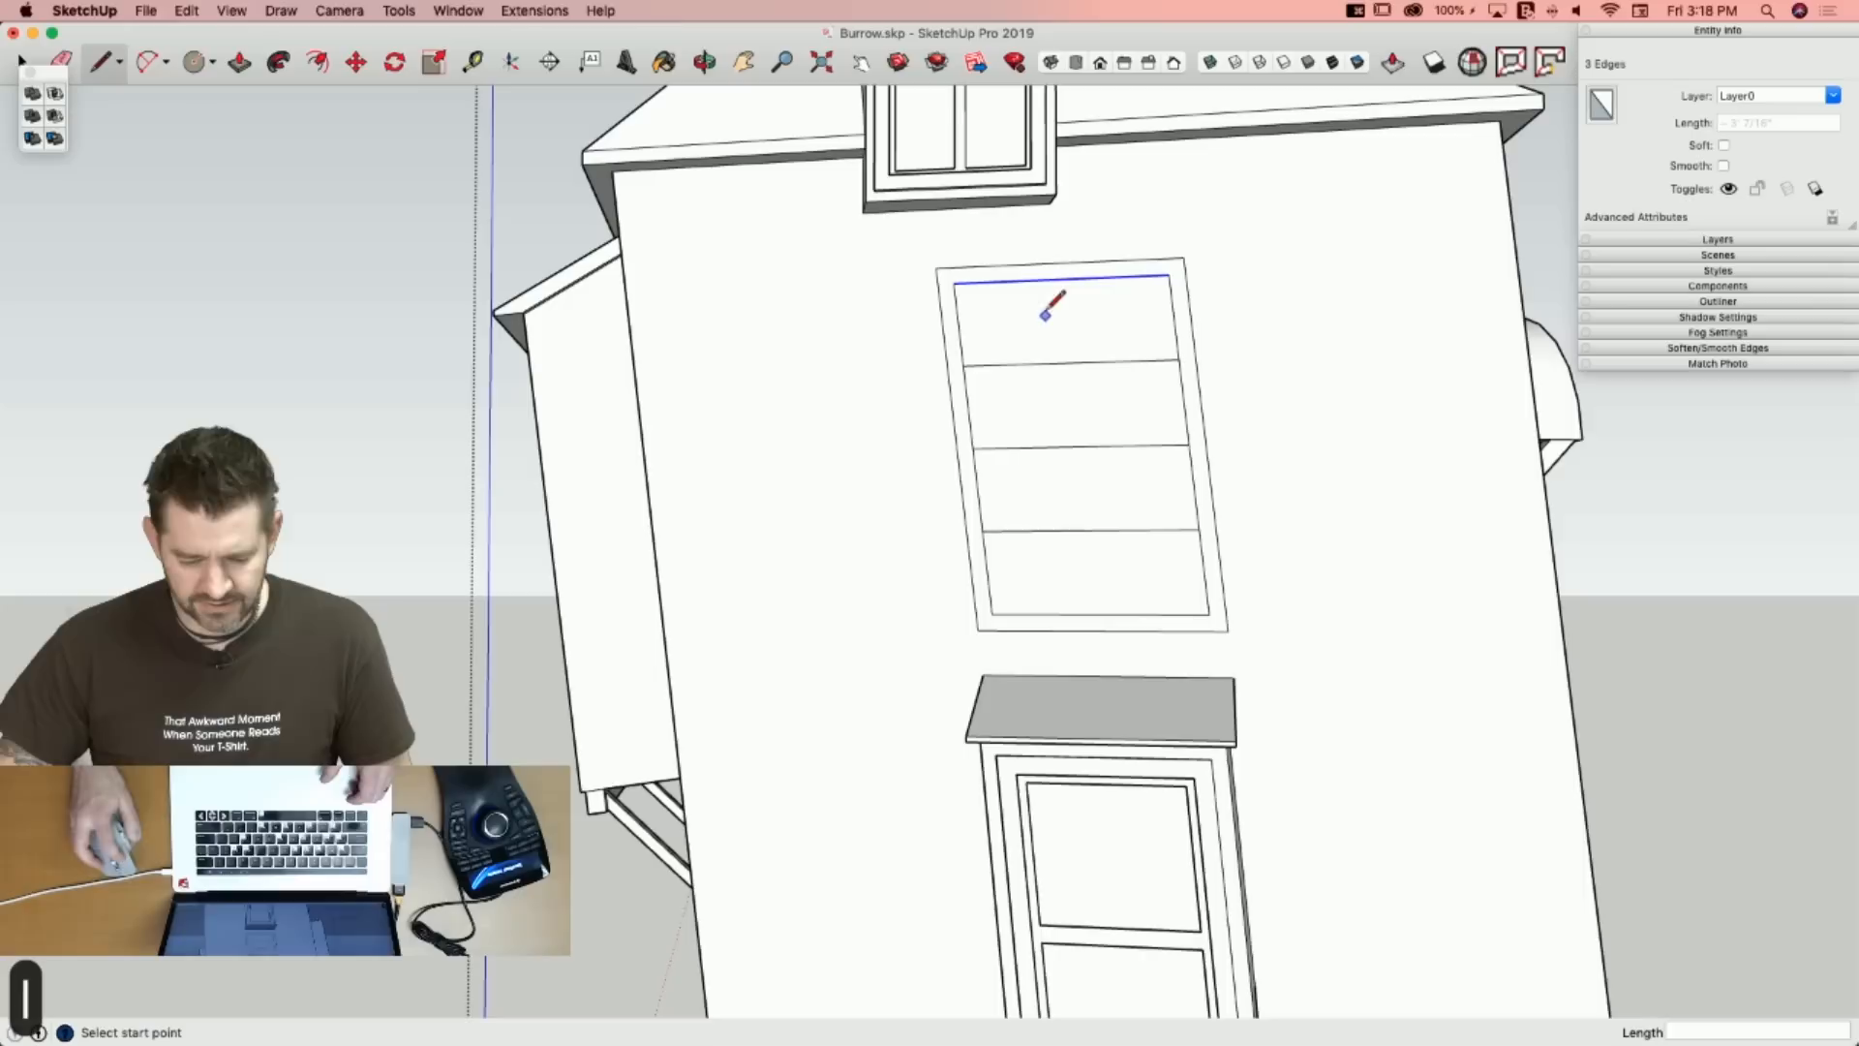
Divide the inner frame's bottom edge into three segments and connect the division points with two upright lines, forming three columns.
key(space)
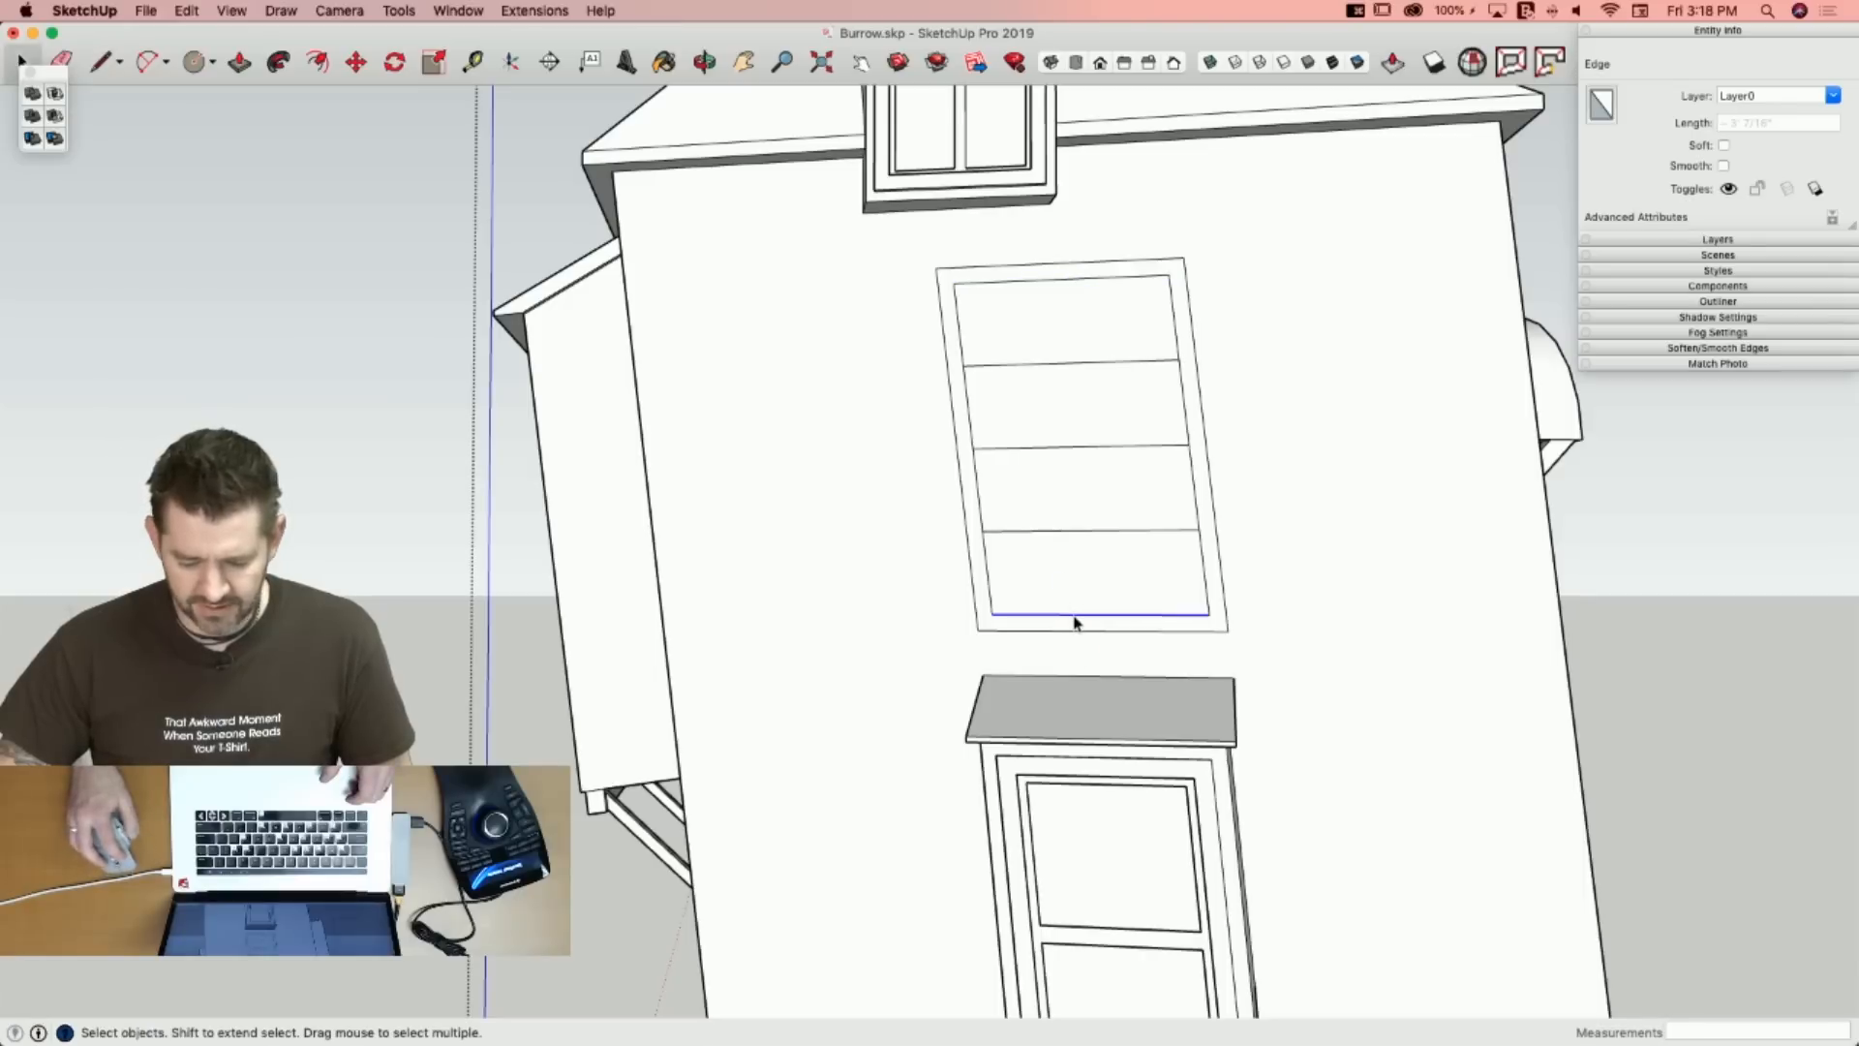
right_click(1075, 622)
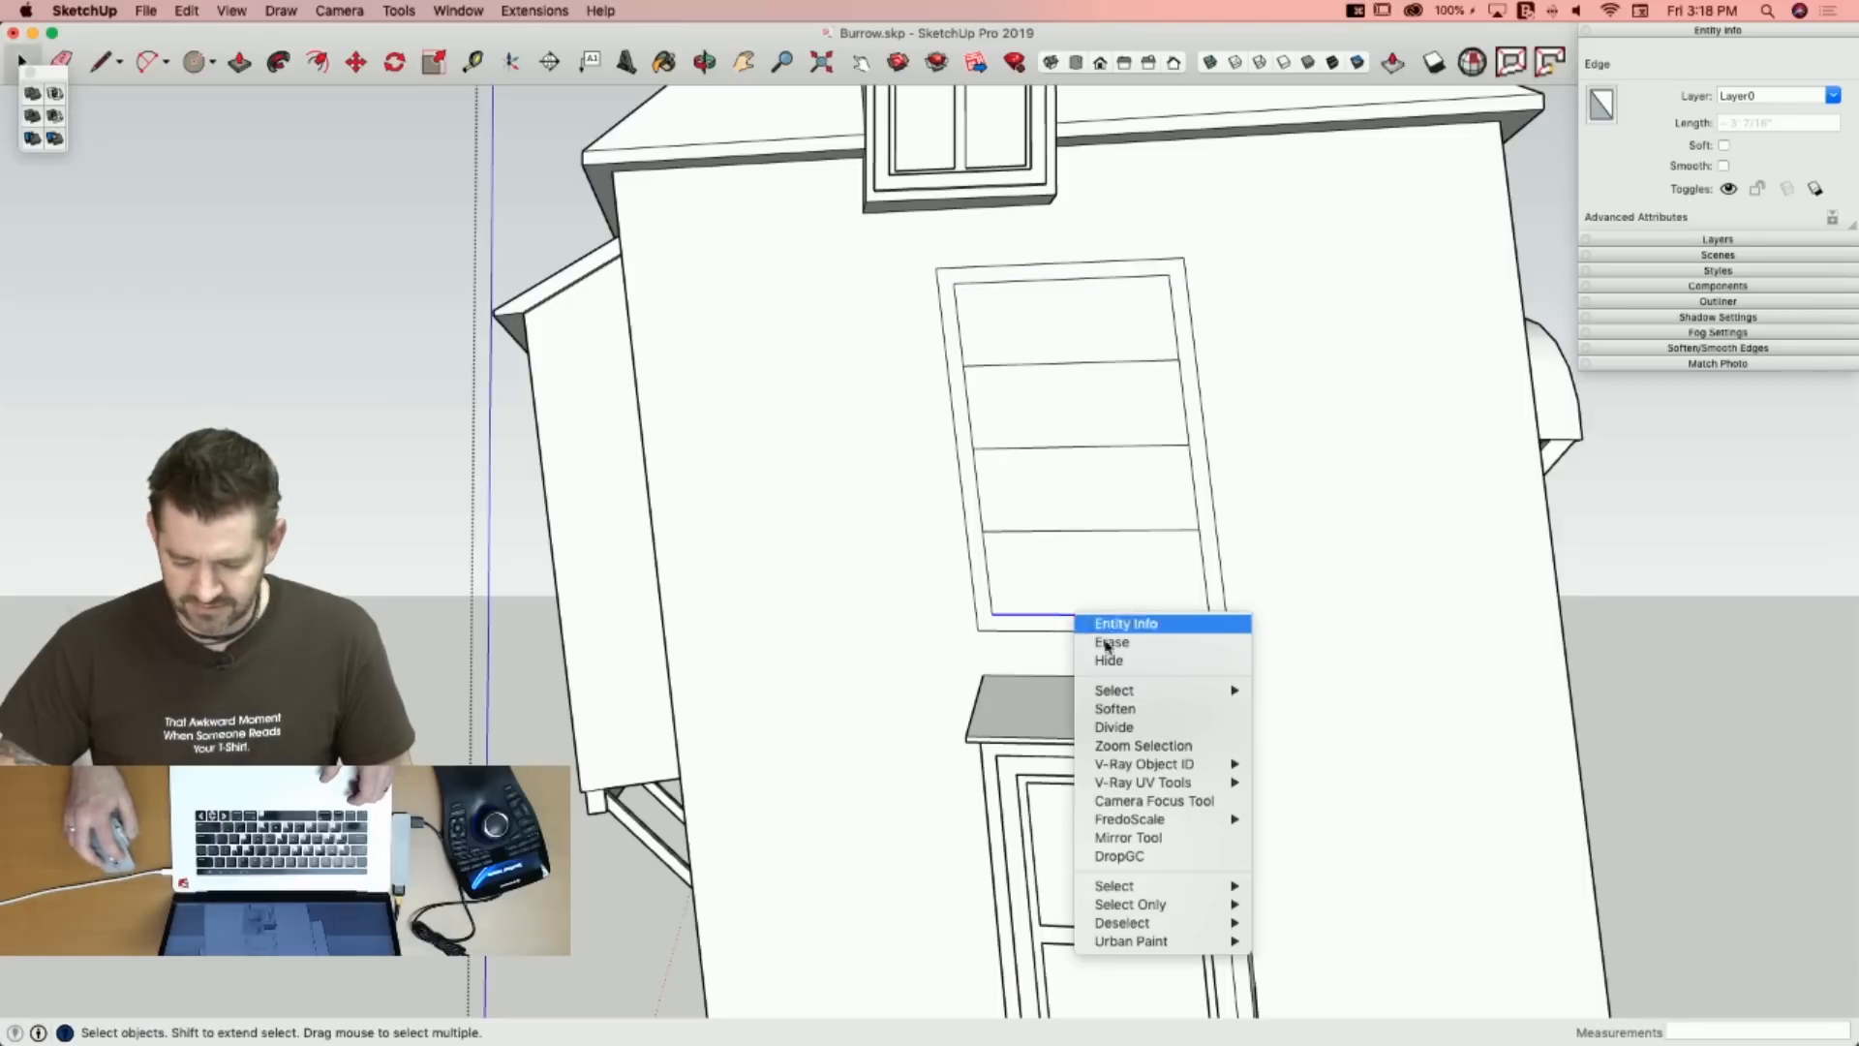
click(1128, 728)
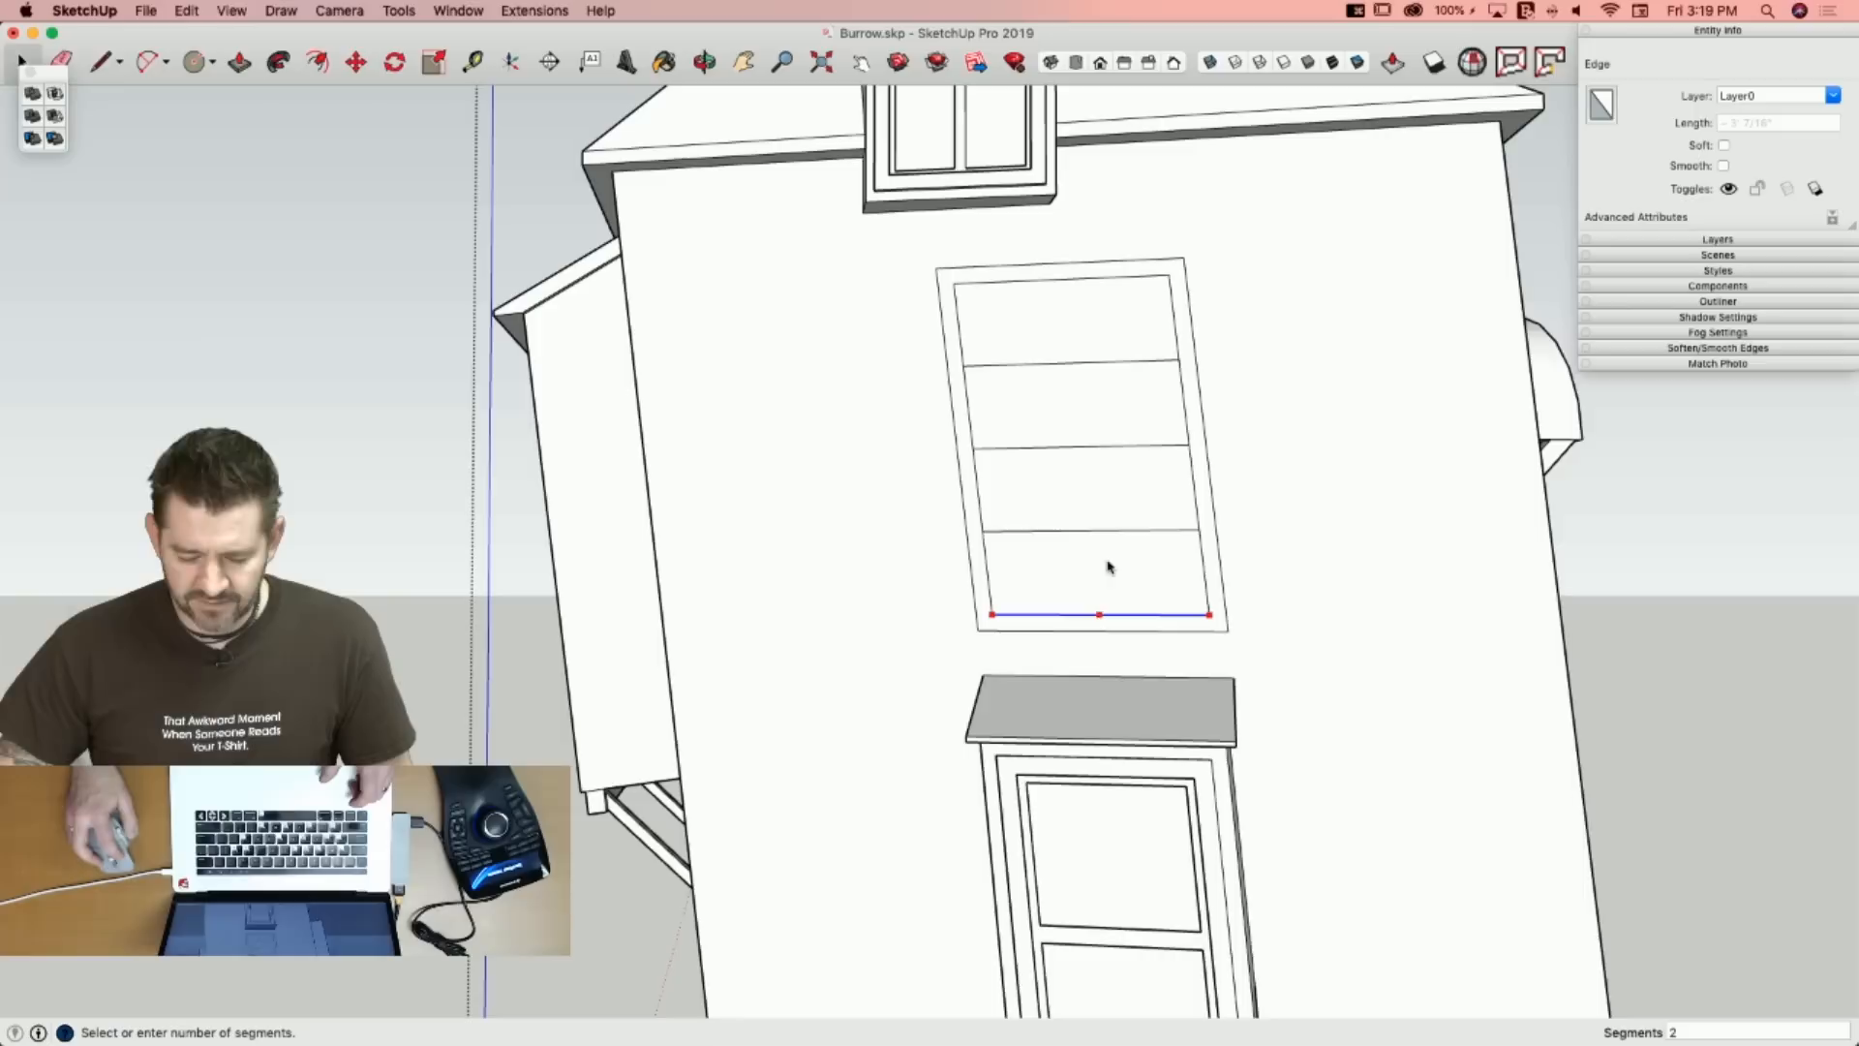
key(l)
click(1063, 612)
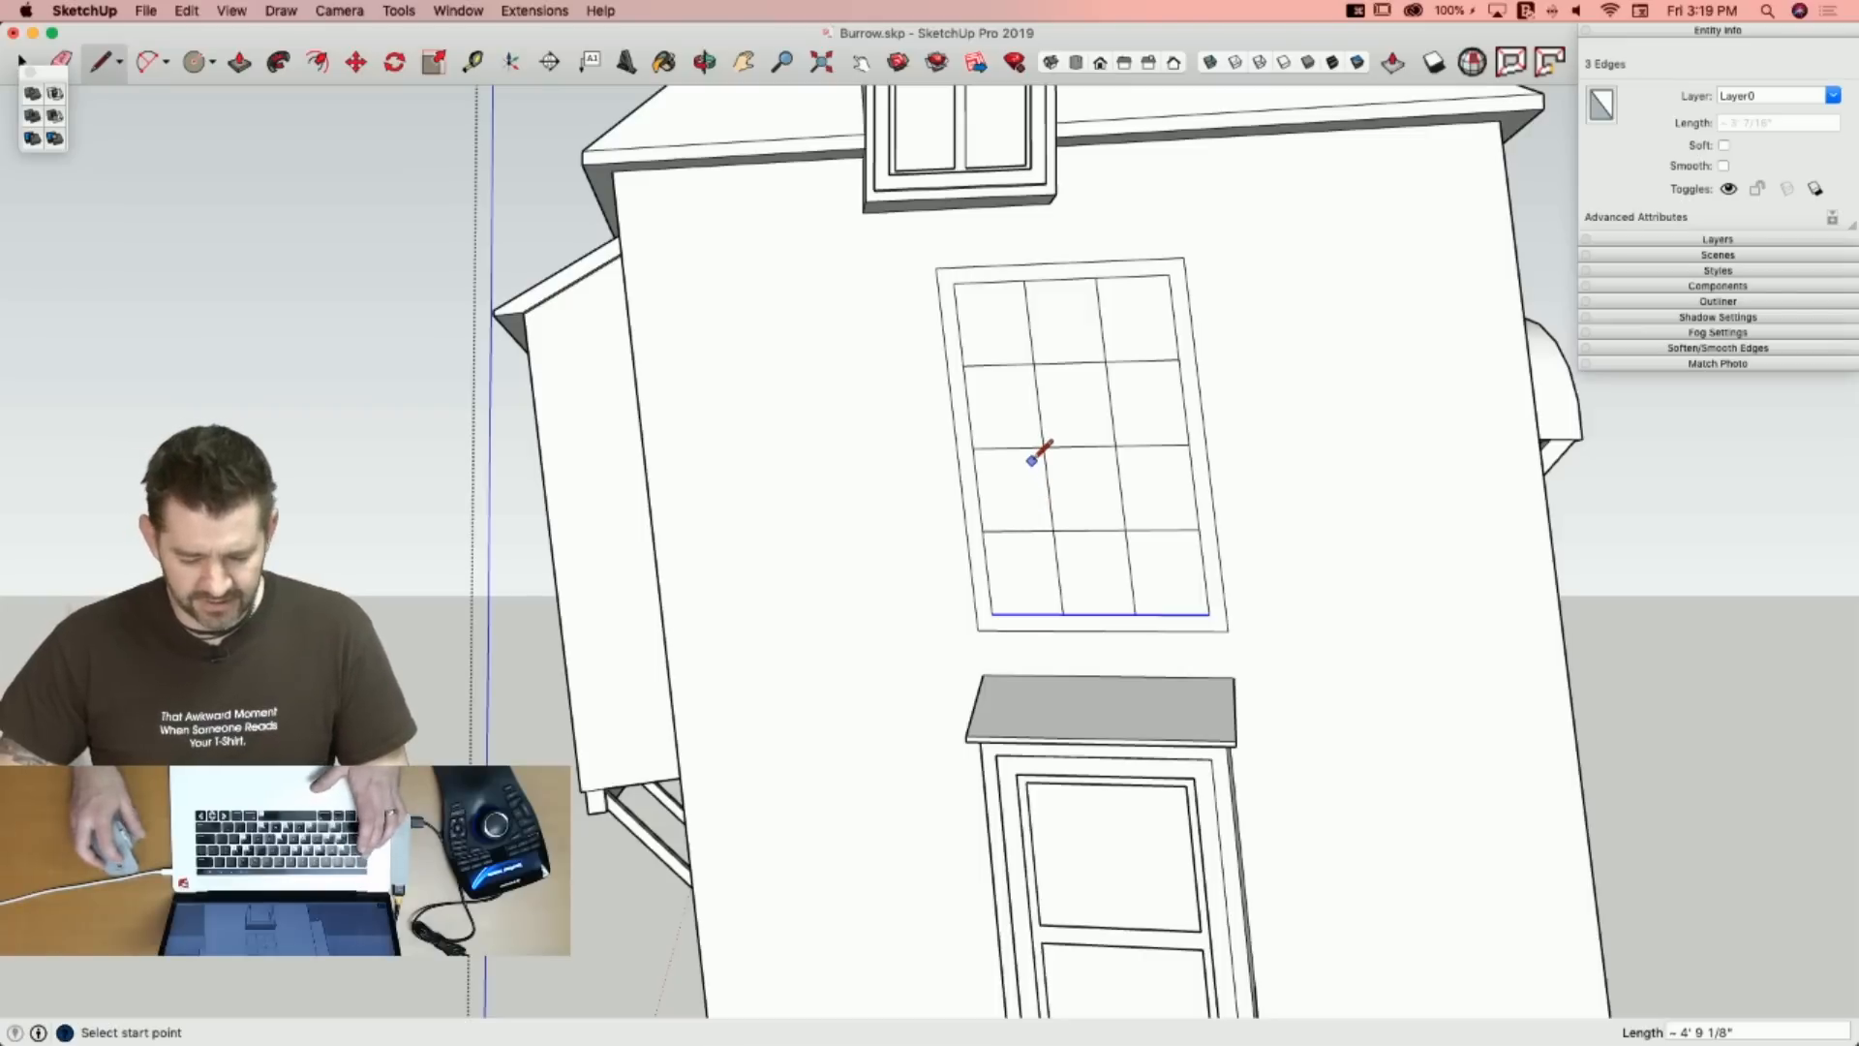
Offset the outline of each pane in the window's upper two rows inward about 13/16".
key(space)
click(985, 347)
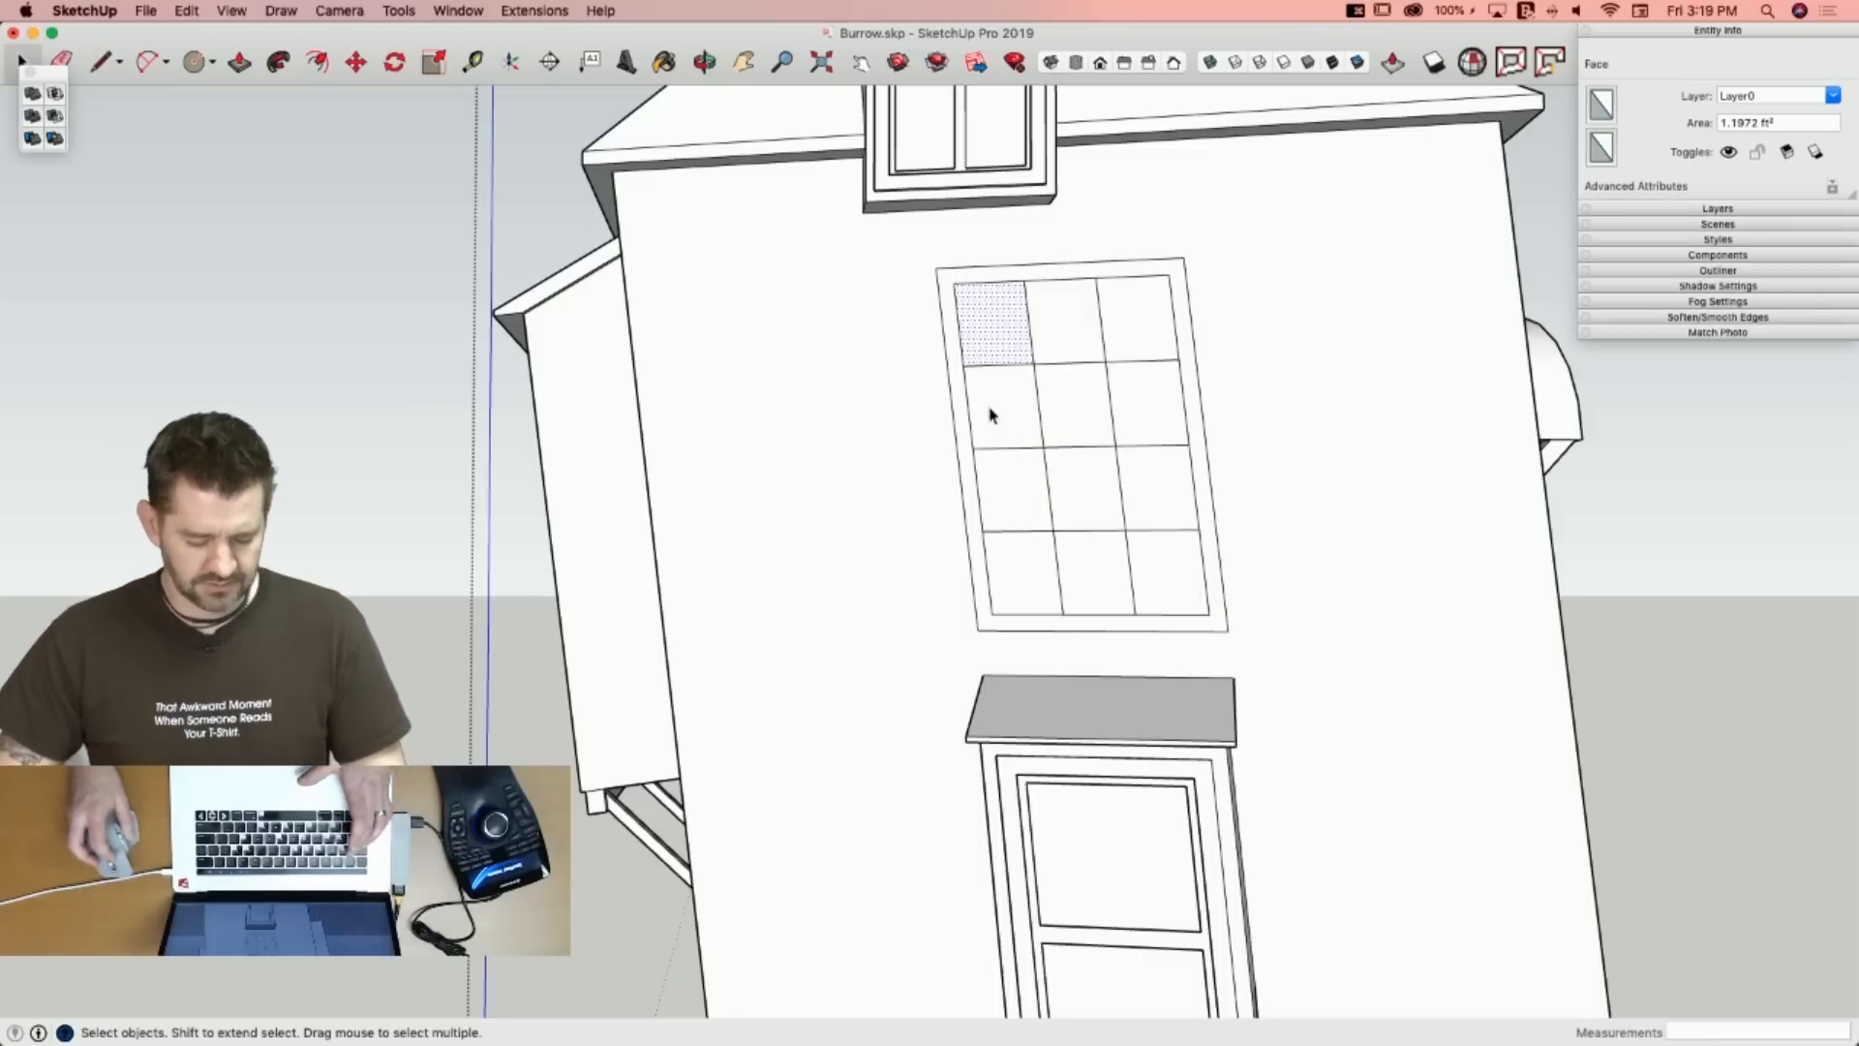
key(f)
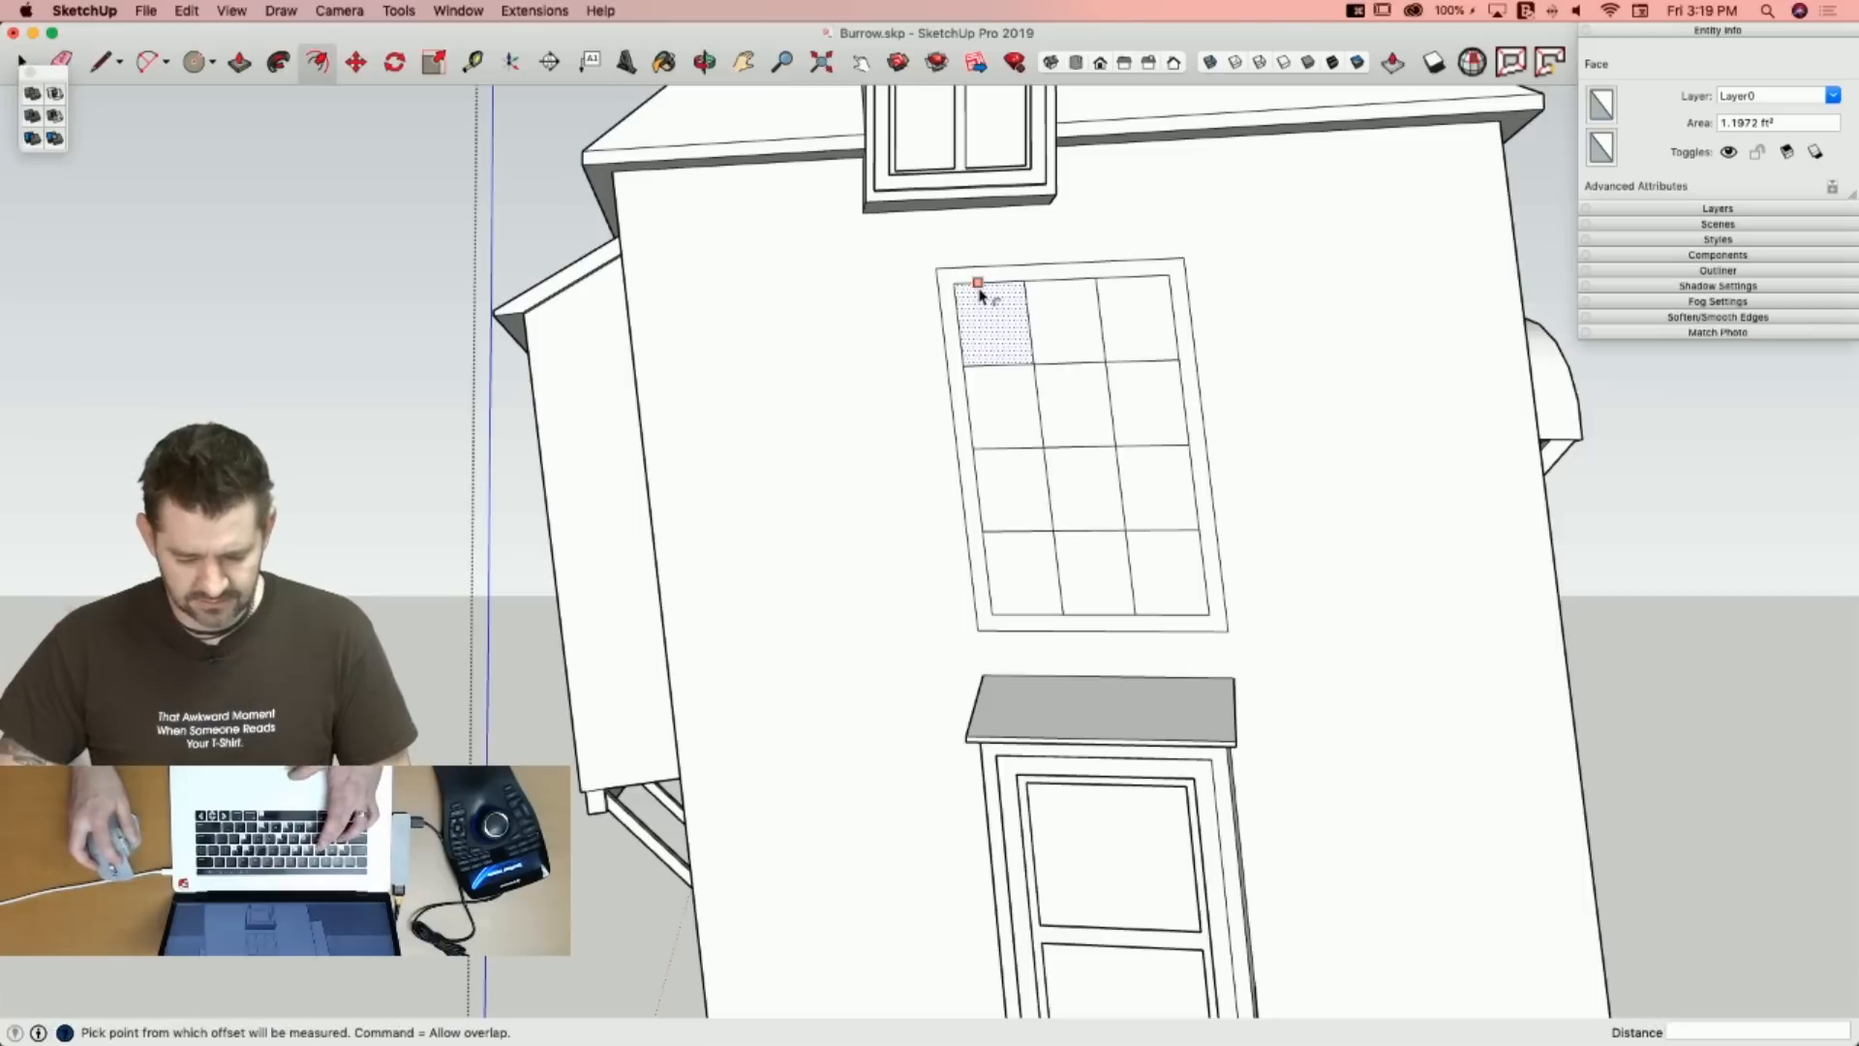
click(980, 293)
click(980, 293)
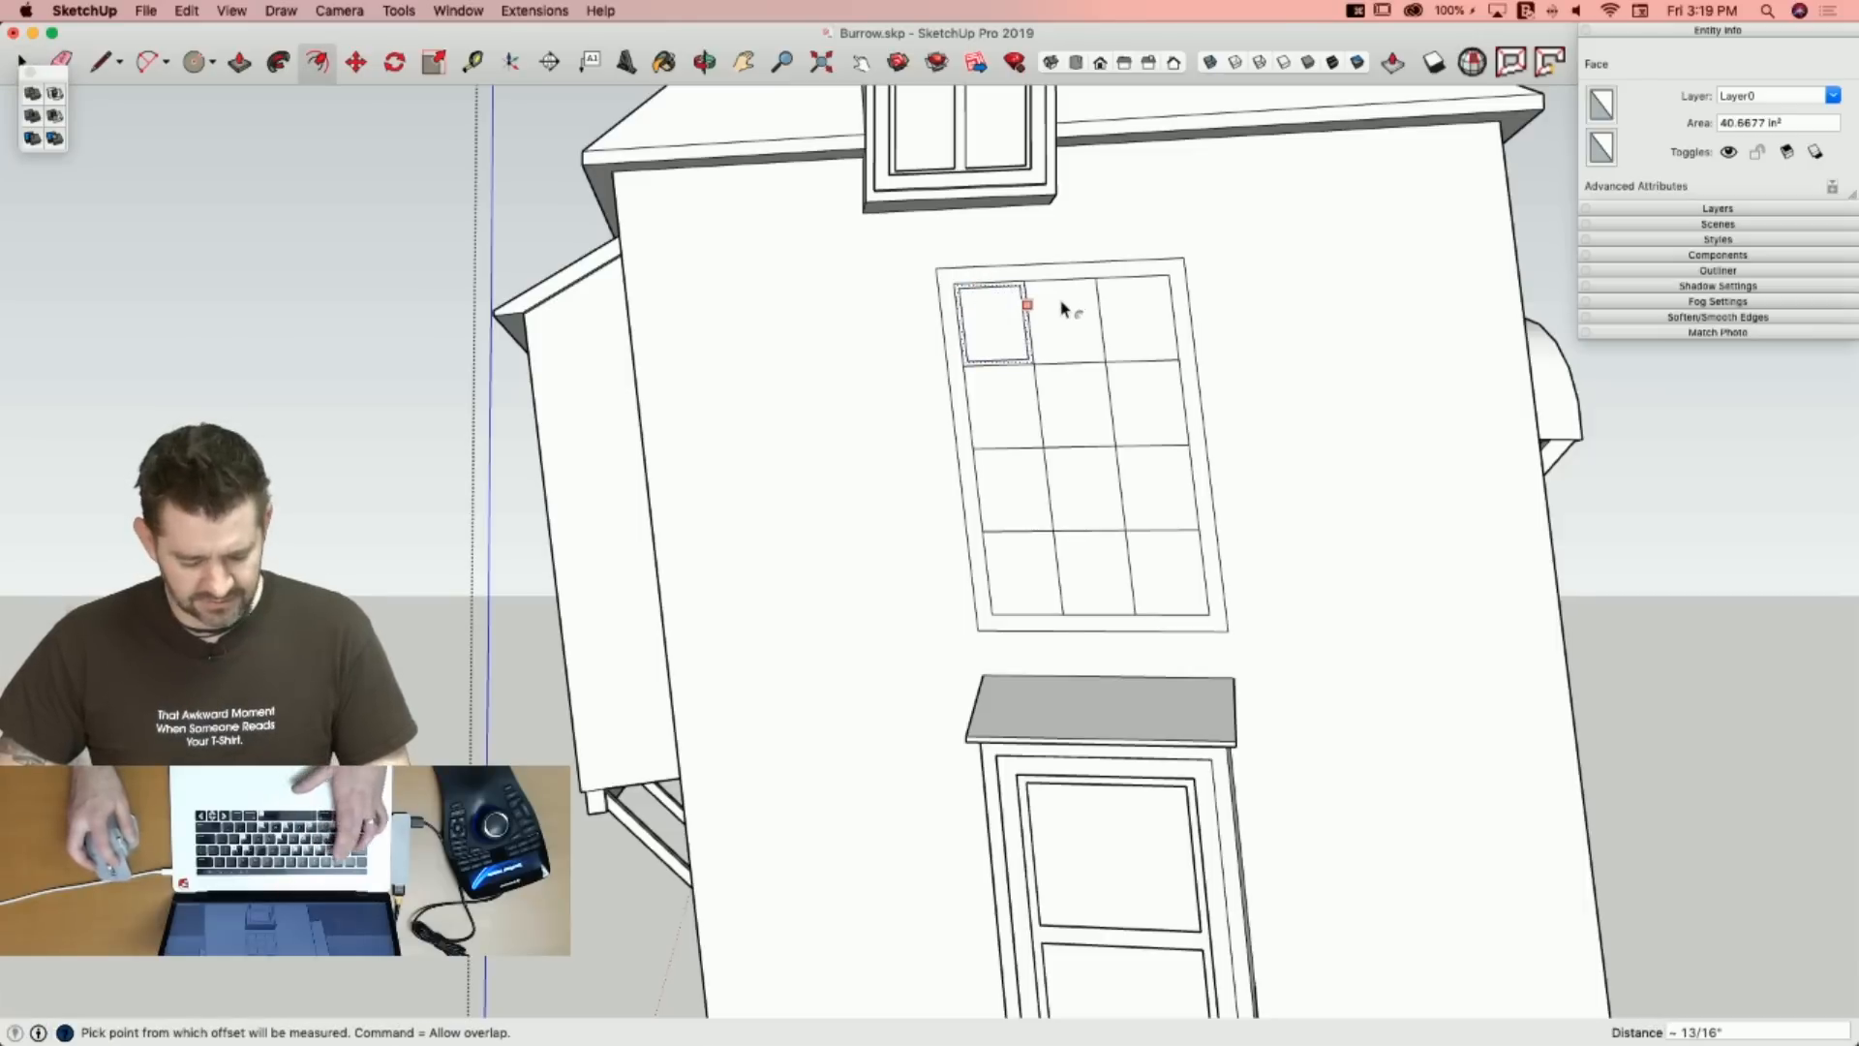
double_click(1060, 321)
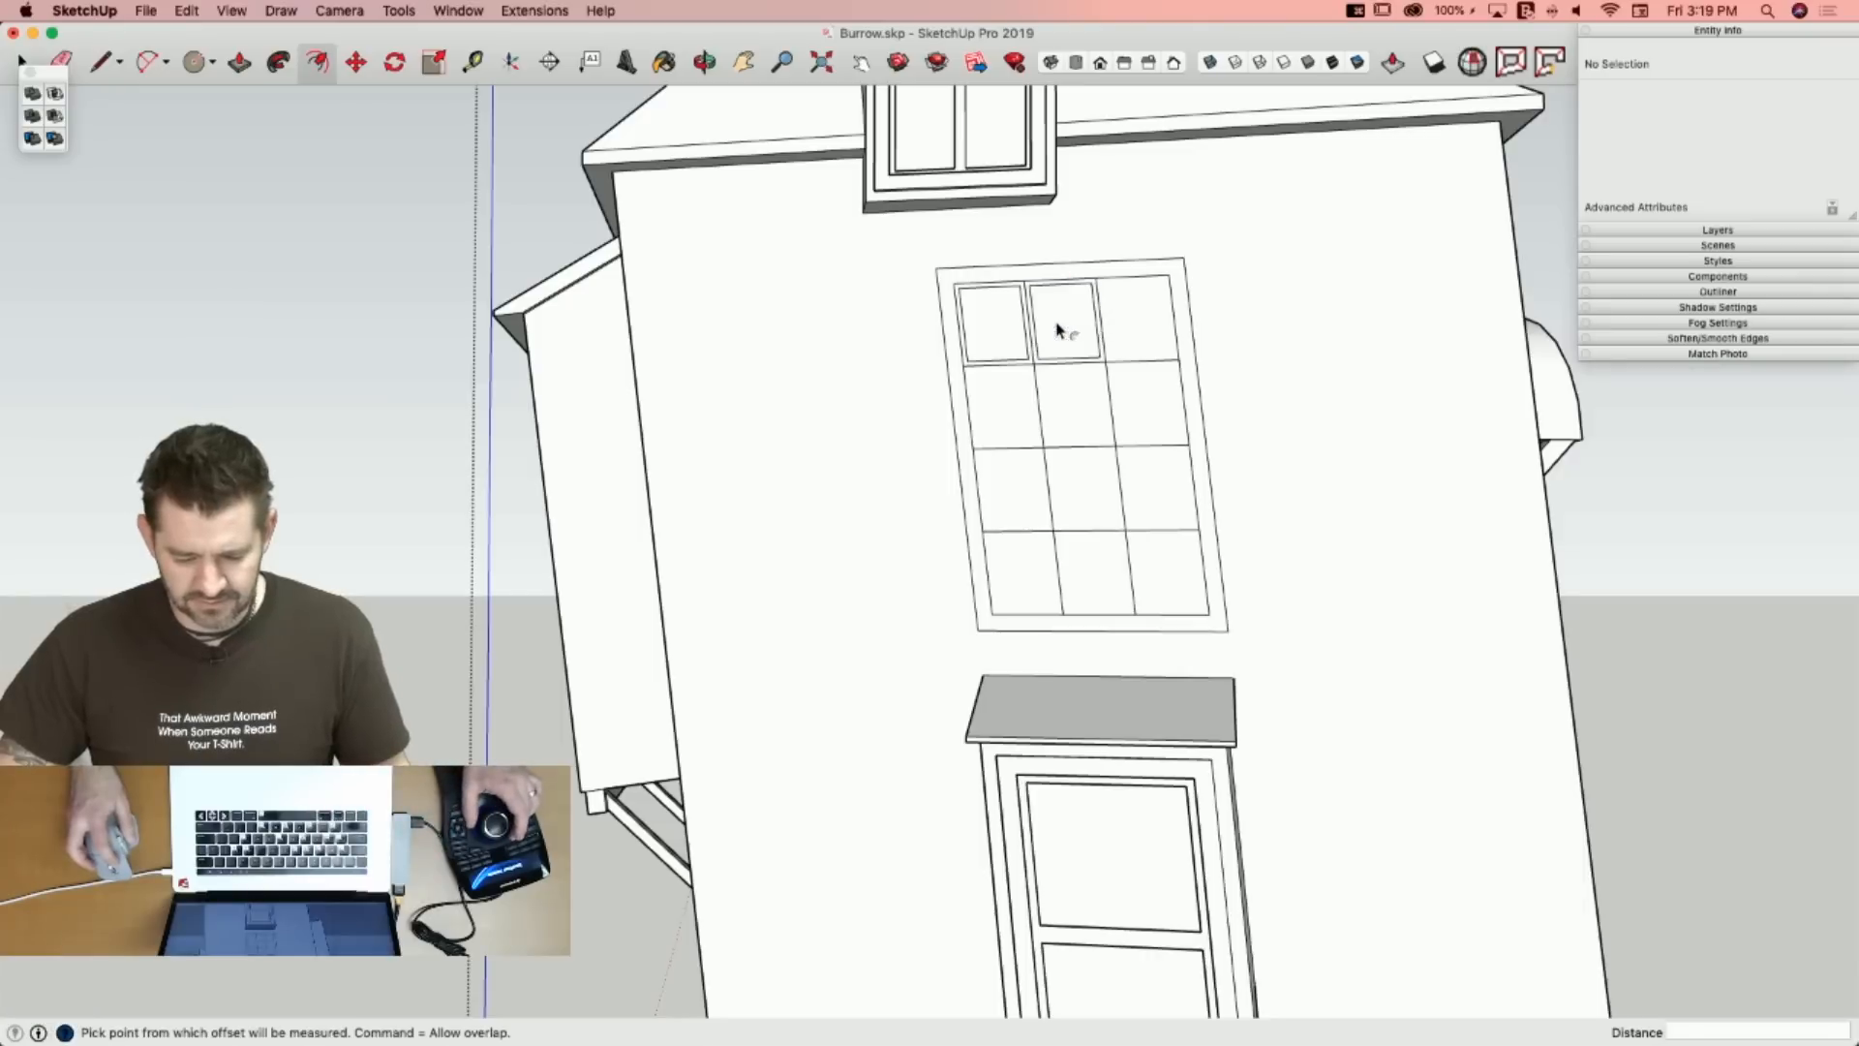
double_click(1113, 311)
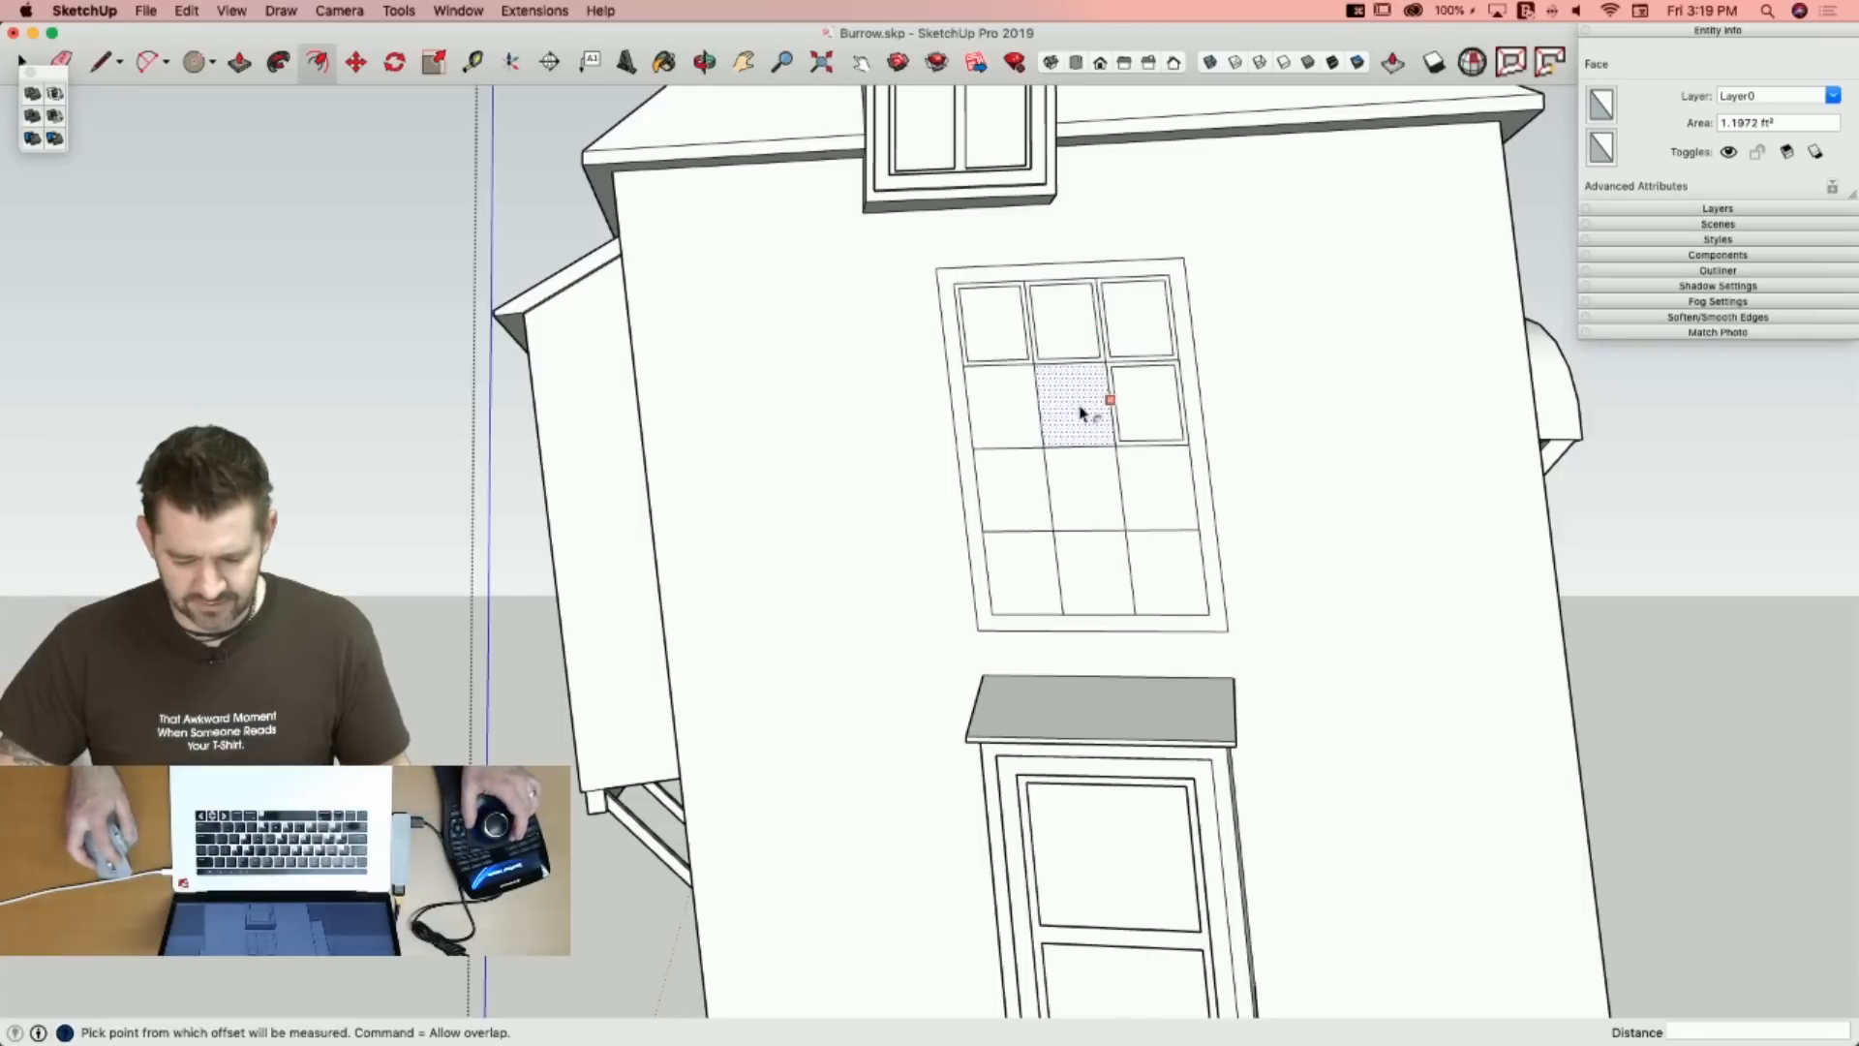
double_click(996, 402)
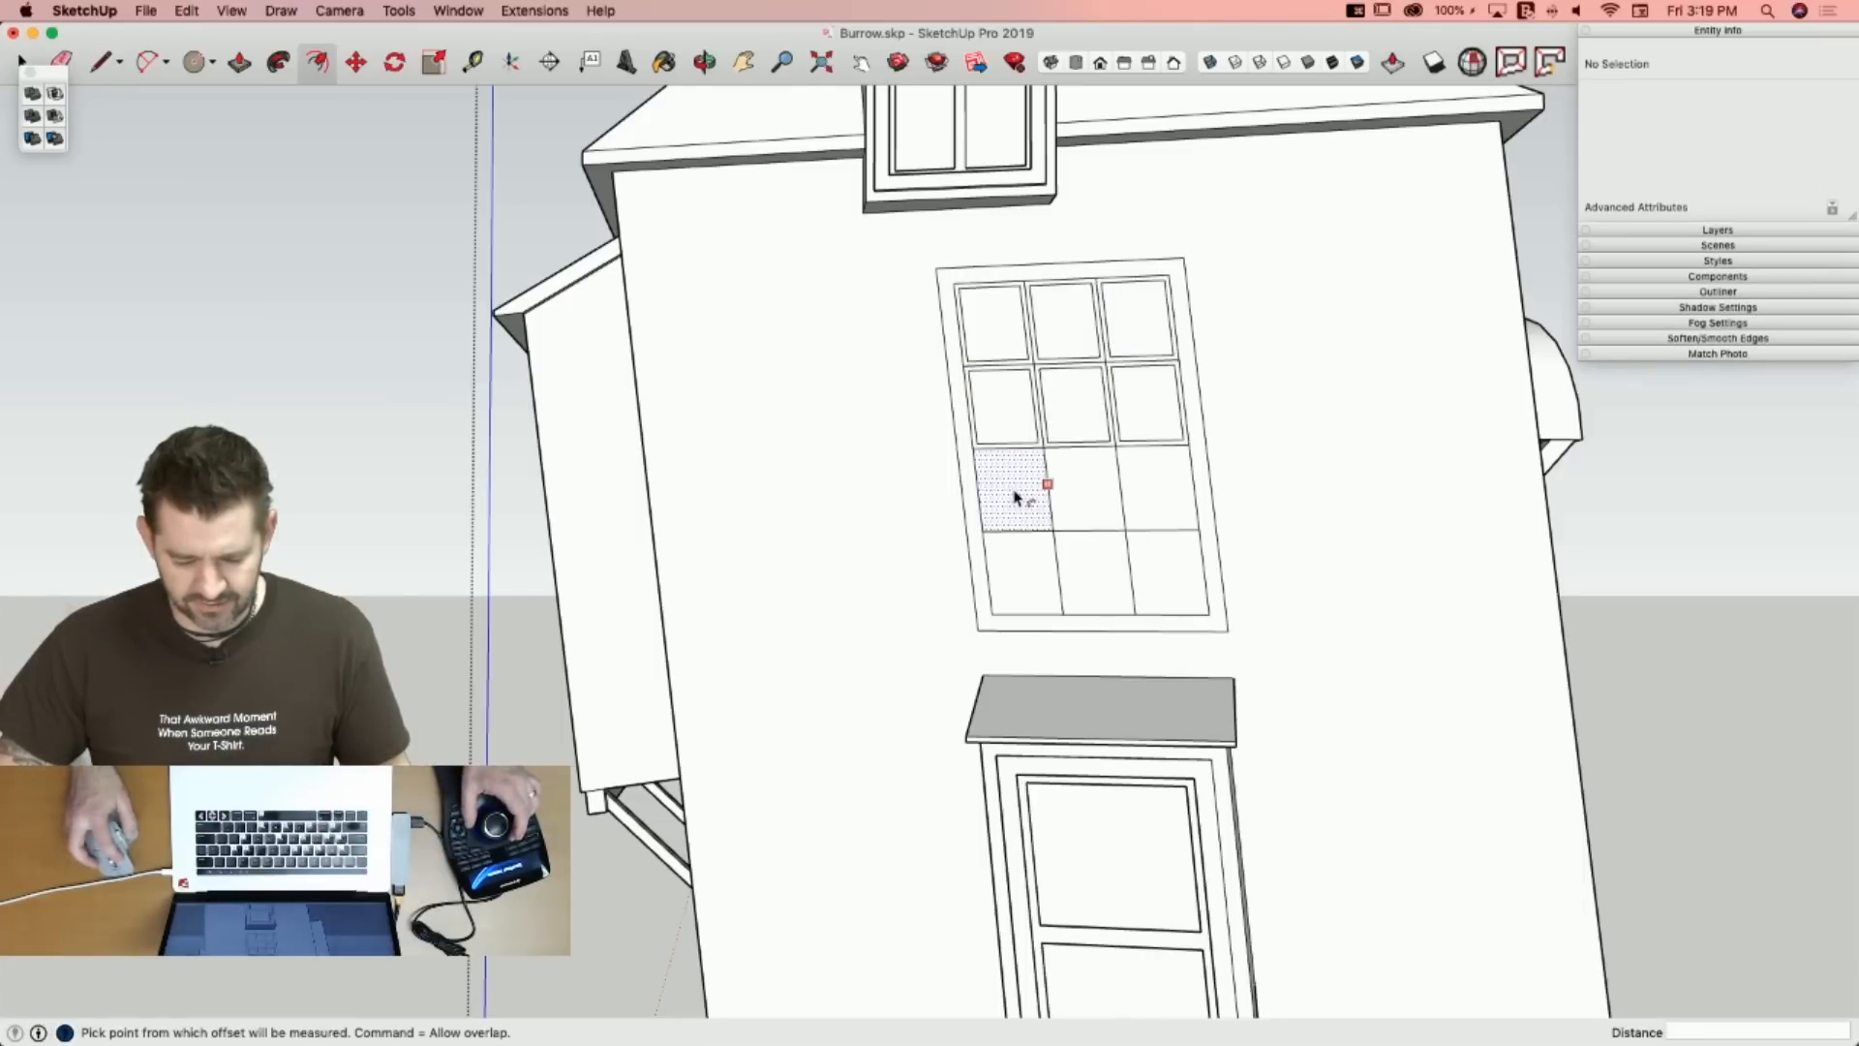
Repeat the same inward offset on the six panes in the window's lower two rows.
double_click(1021, 492)
double_click(1077, 488)
double_click(1147, 487)
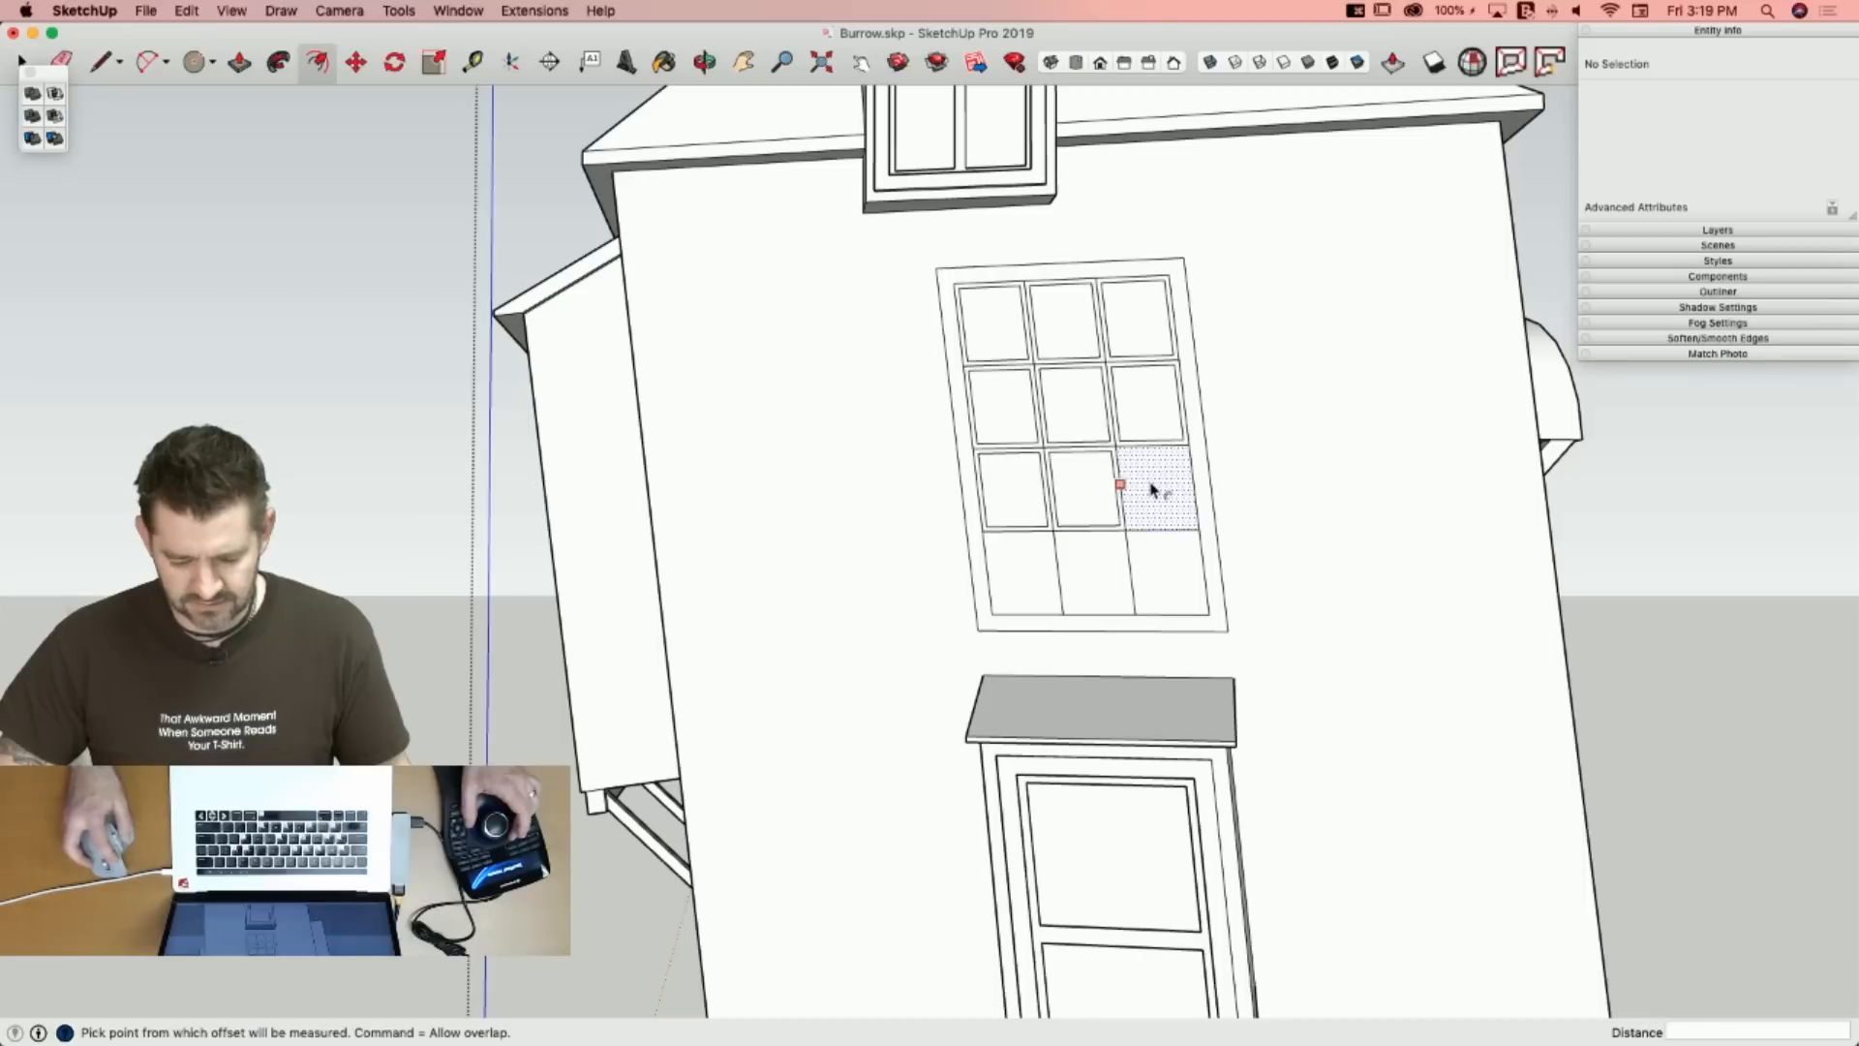
double_click(1157, 605)
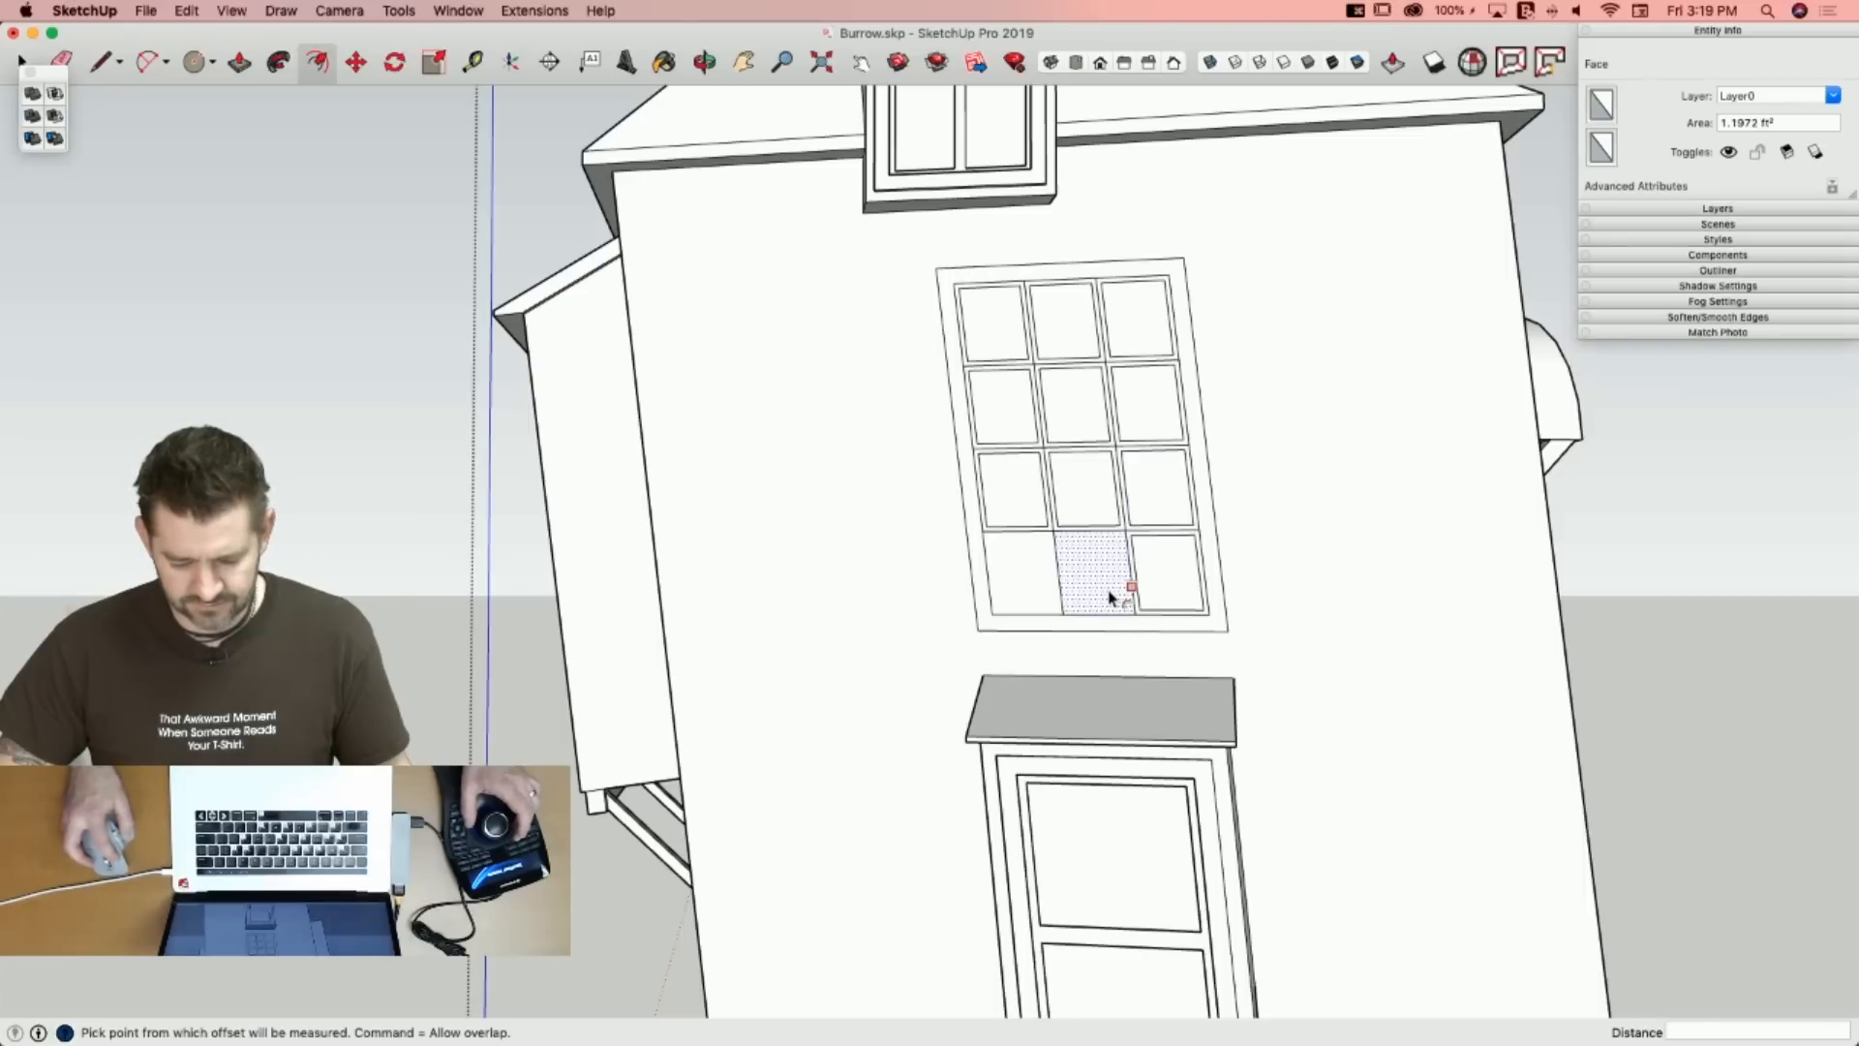
double_click(1112, 593)
double_click(1028, 571)
Erase the original grid lines between the offset panes so the window bars form one continuous face.
scroll(1028, 571, up, 6)
key(e)
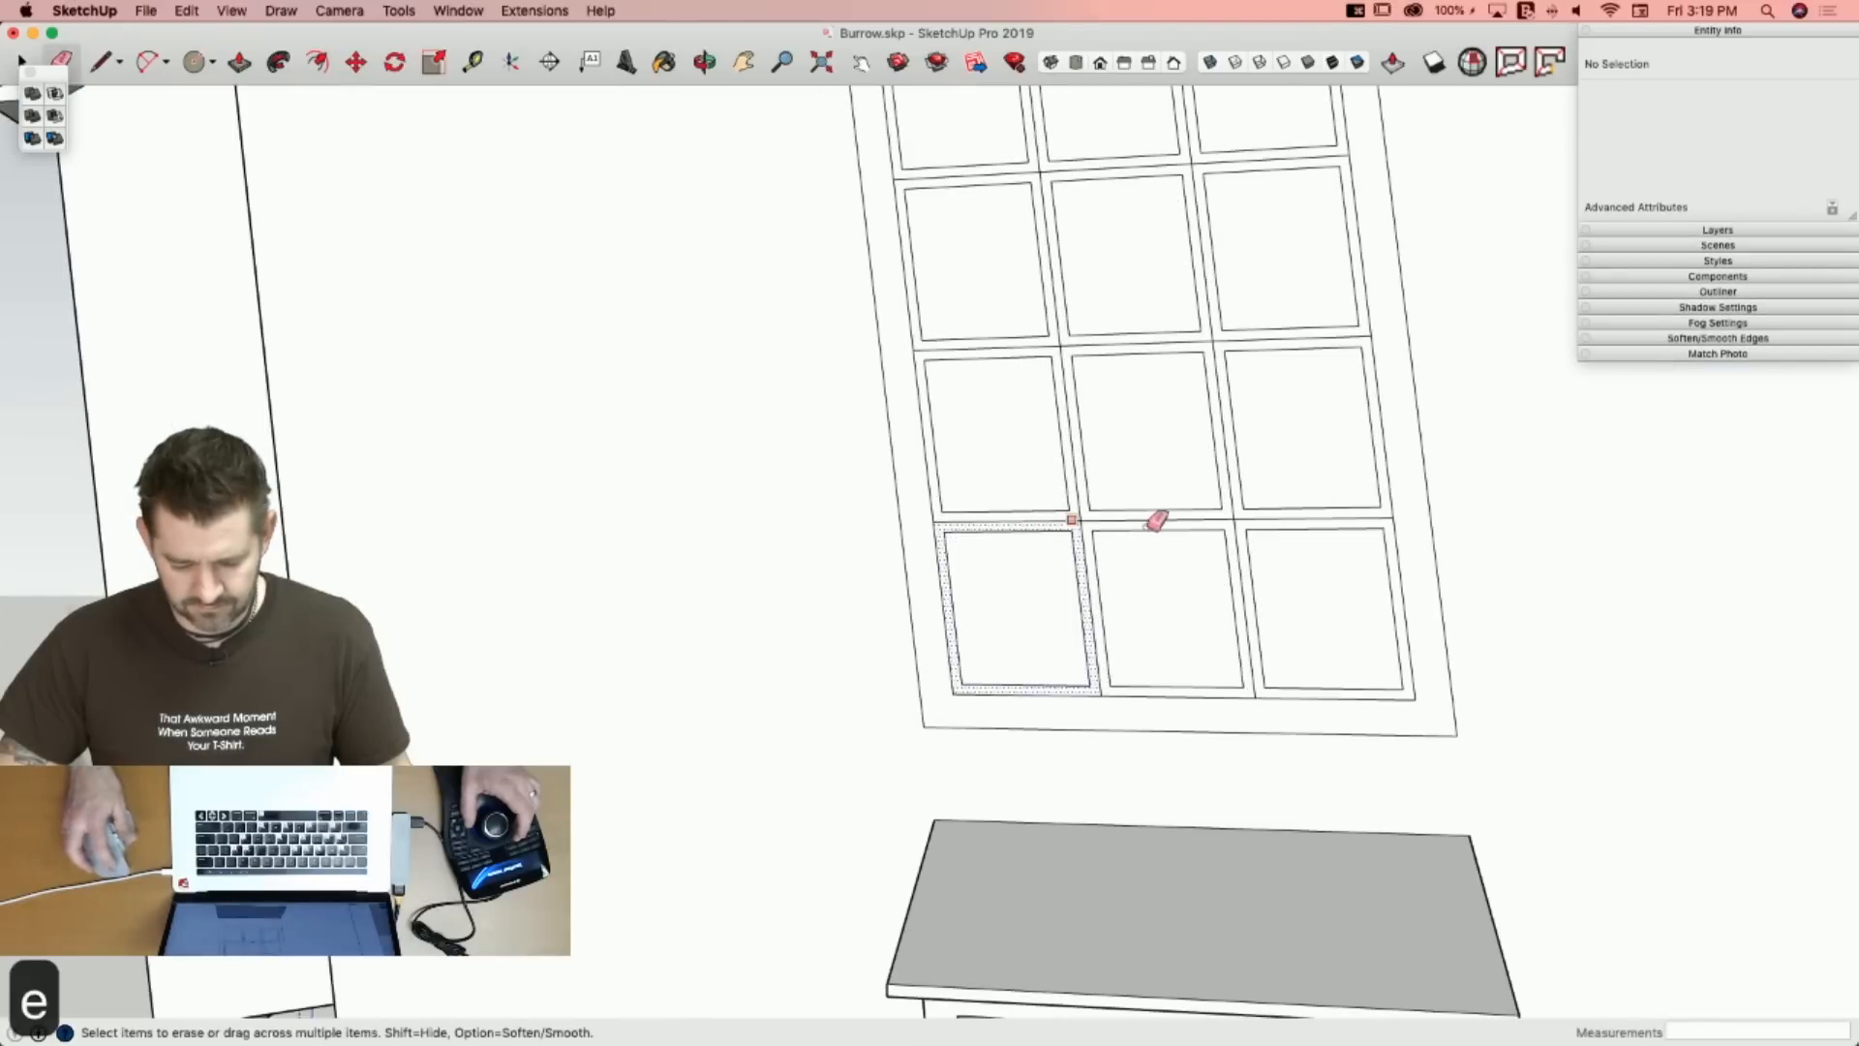
drag(1091, 518, 1082, 523)
drag(1237, 515, 1234, 523)
drag(1211, 344, 1214, 339)
drag(1064, 342, 1056, 348)
drag(1034, 453, 1036, 455)
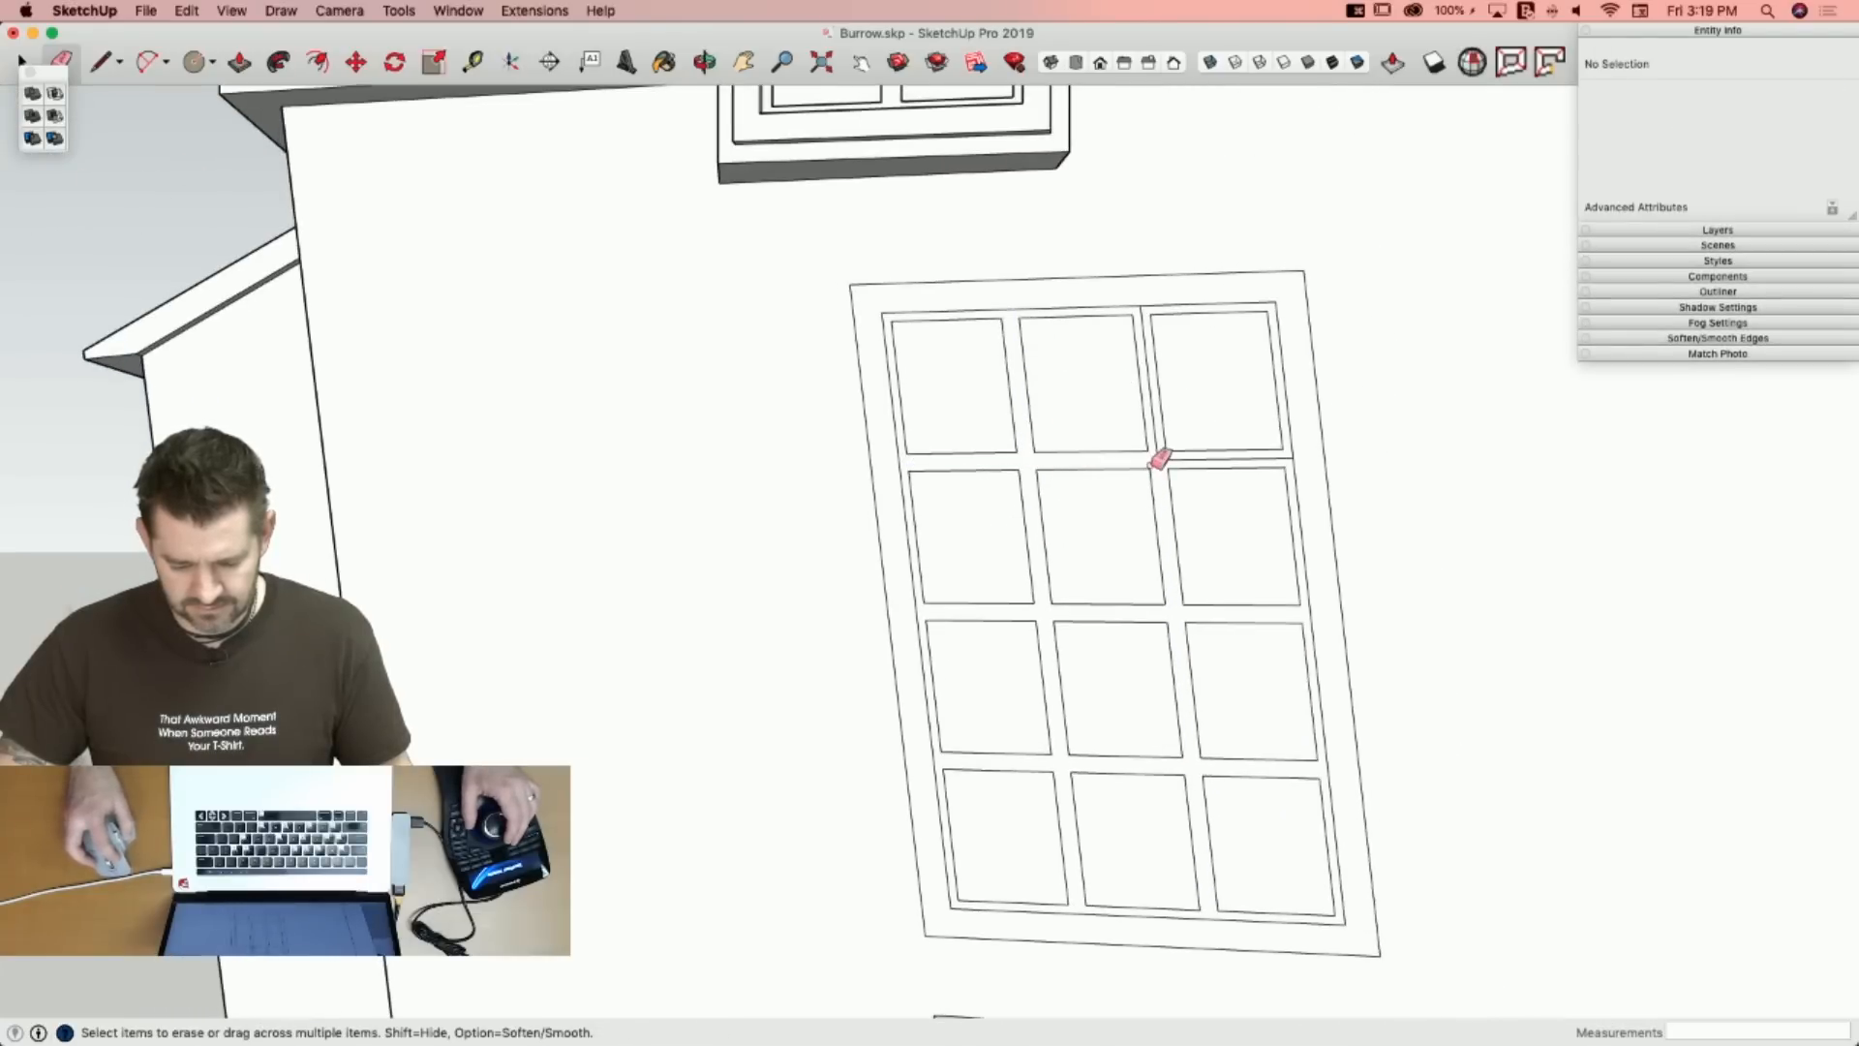
drag(1171, 449, 1172, 452)
Pull the window's outer frame out from the wall about 3/4".
key(p)
click(933, 414)
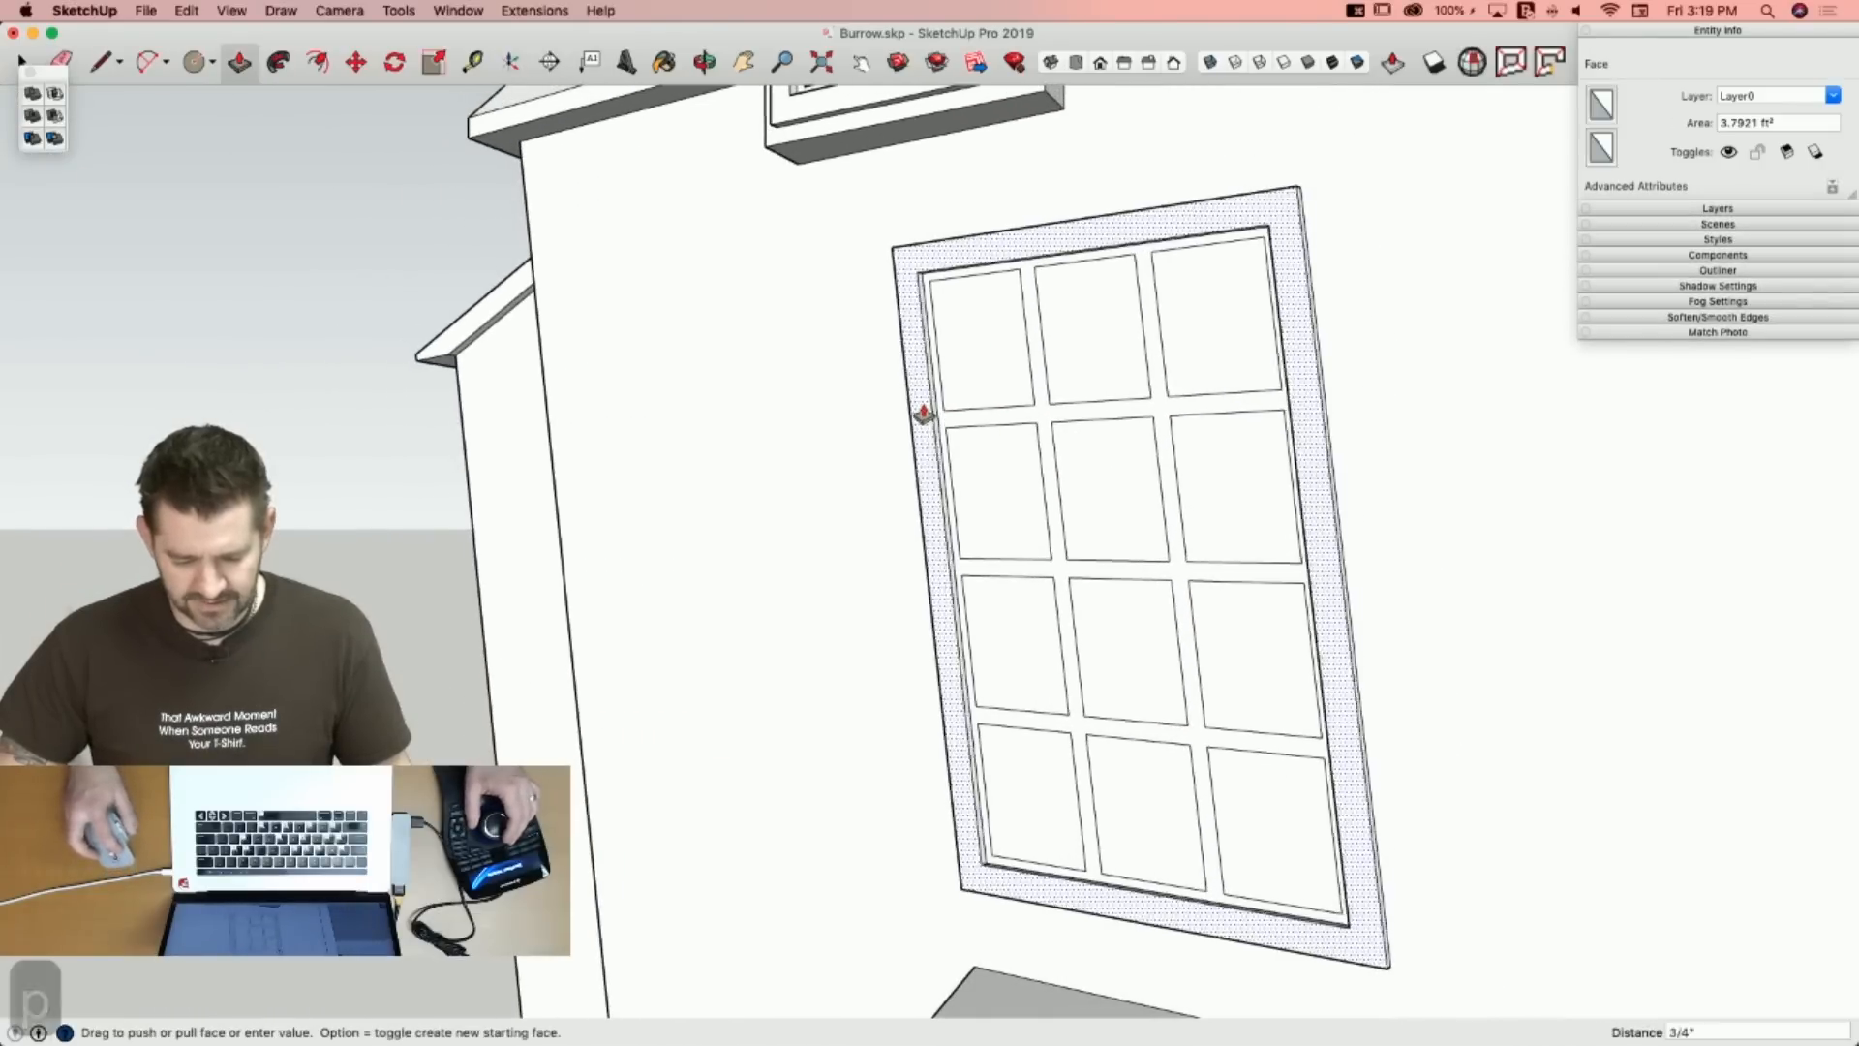
click(921, 414)
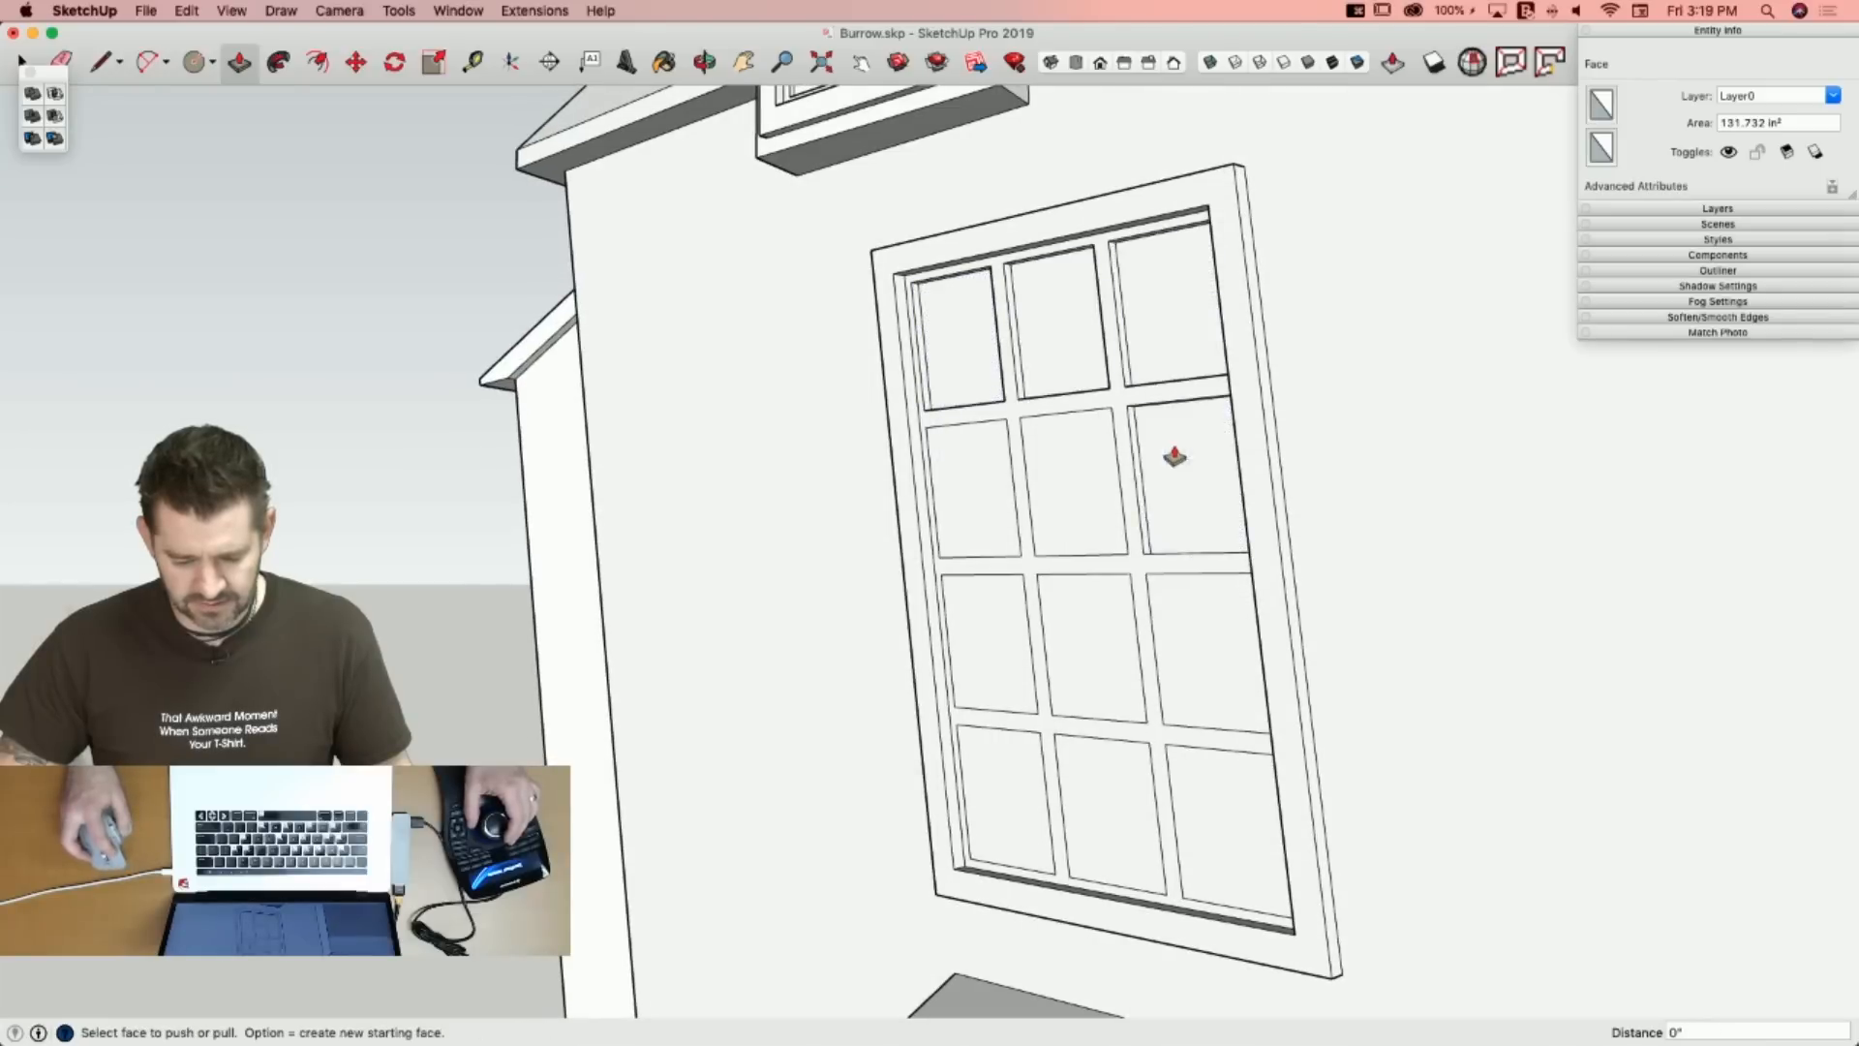
Recess the panes in the window's lower two rows to the same depth as those above.
double_click(976, 643)
double_click(1083, 647)
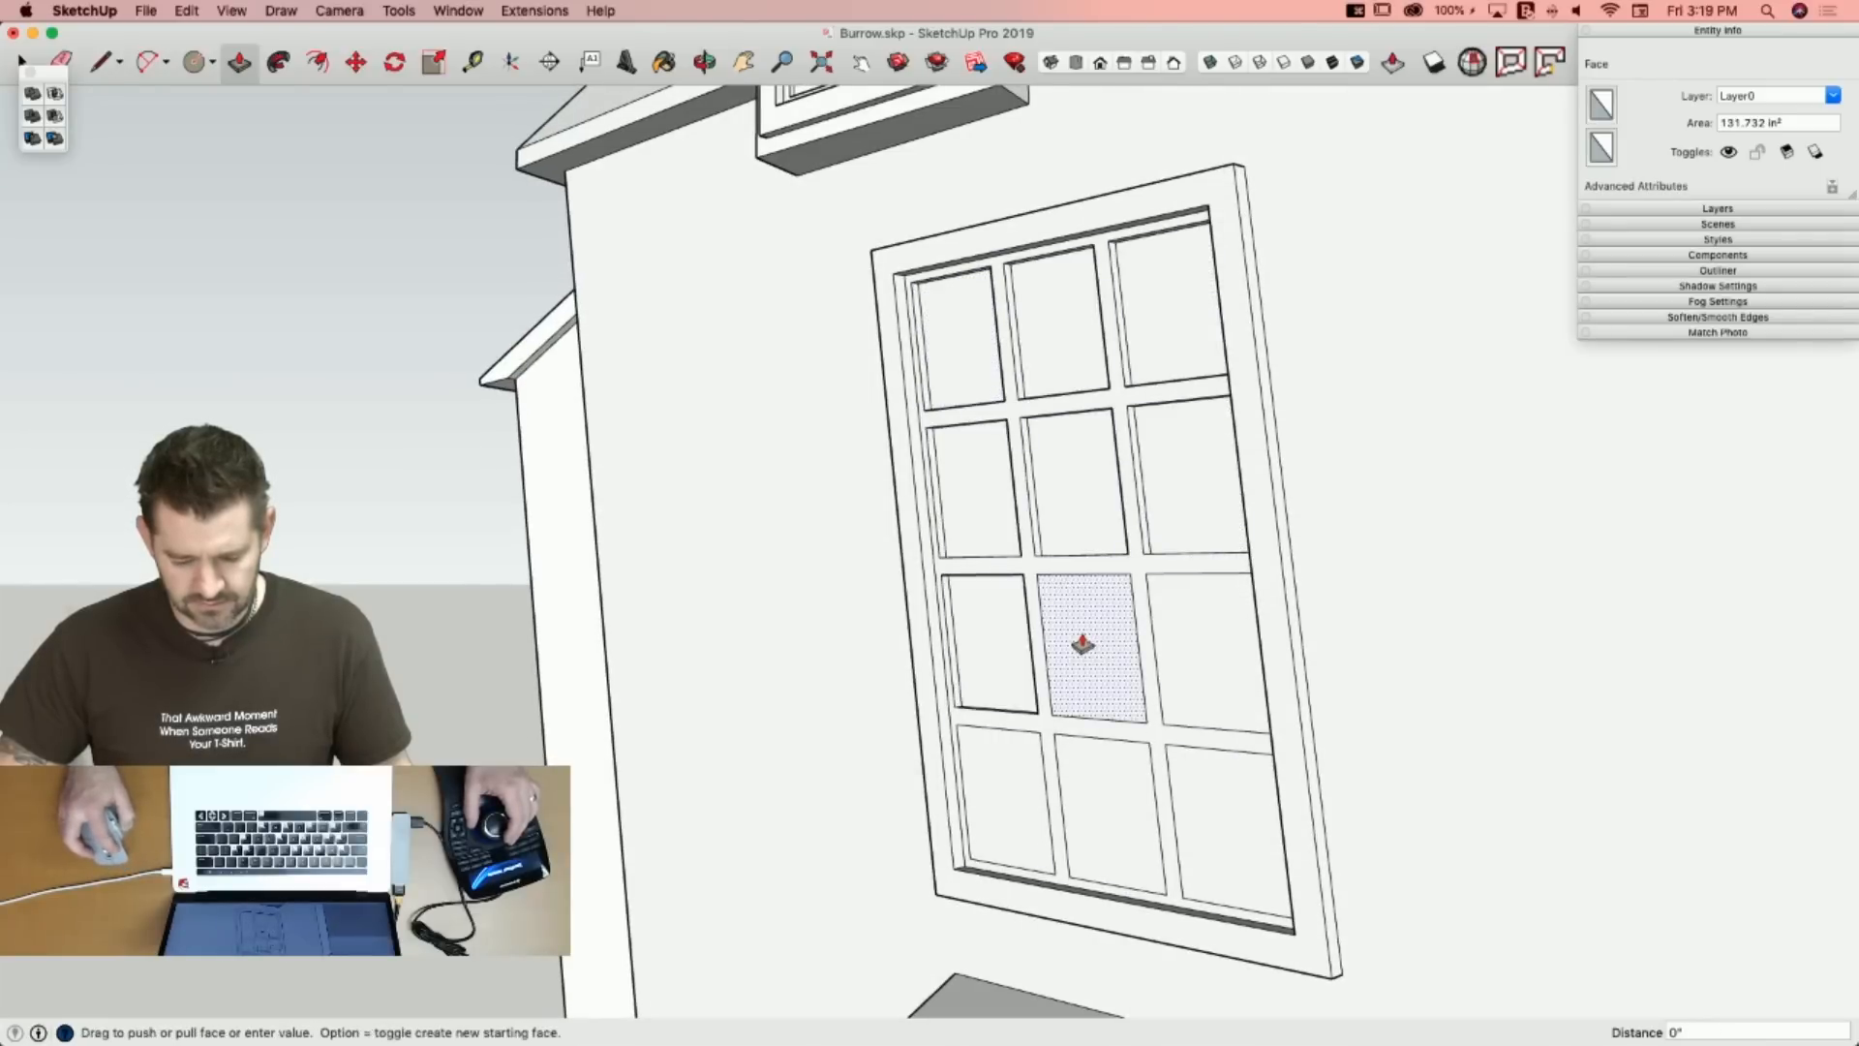
double_click(1229, 666)
double_click(1198, 847)
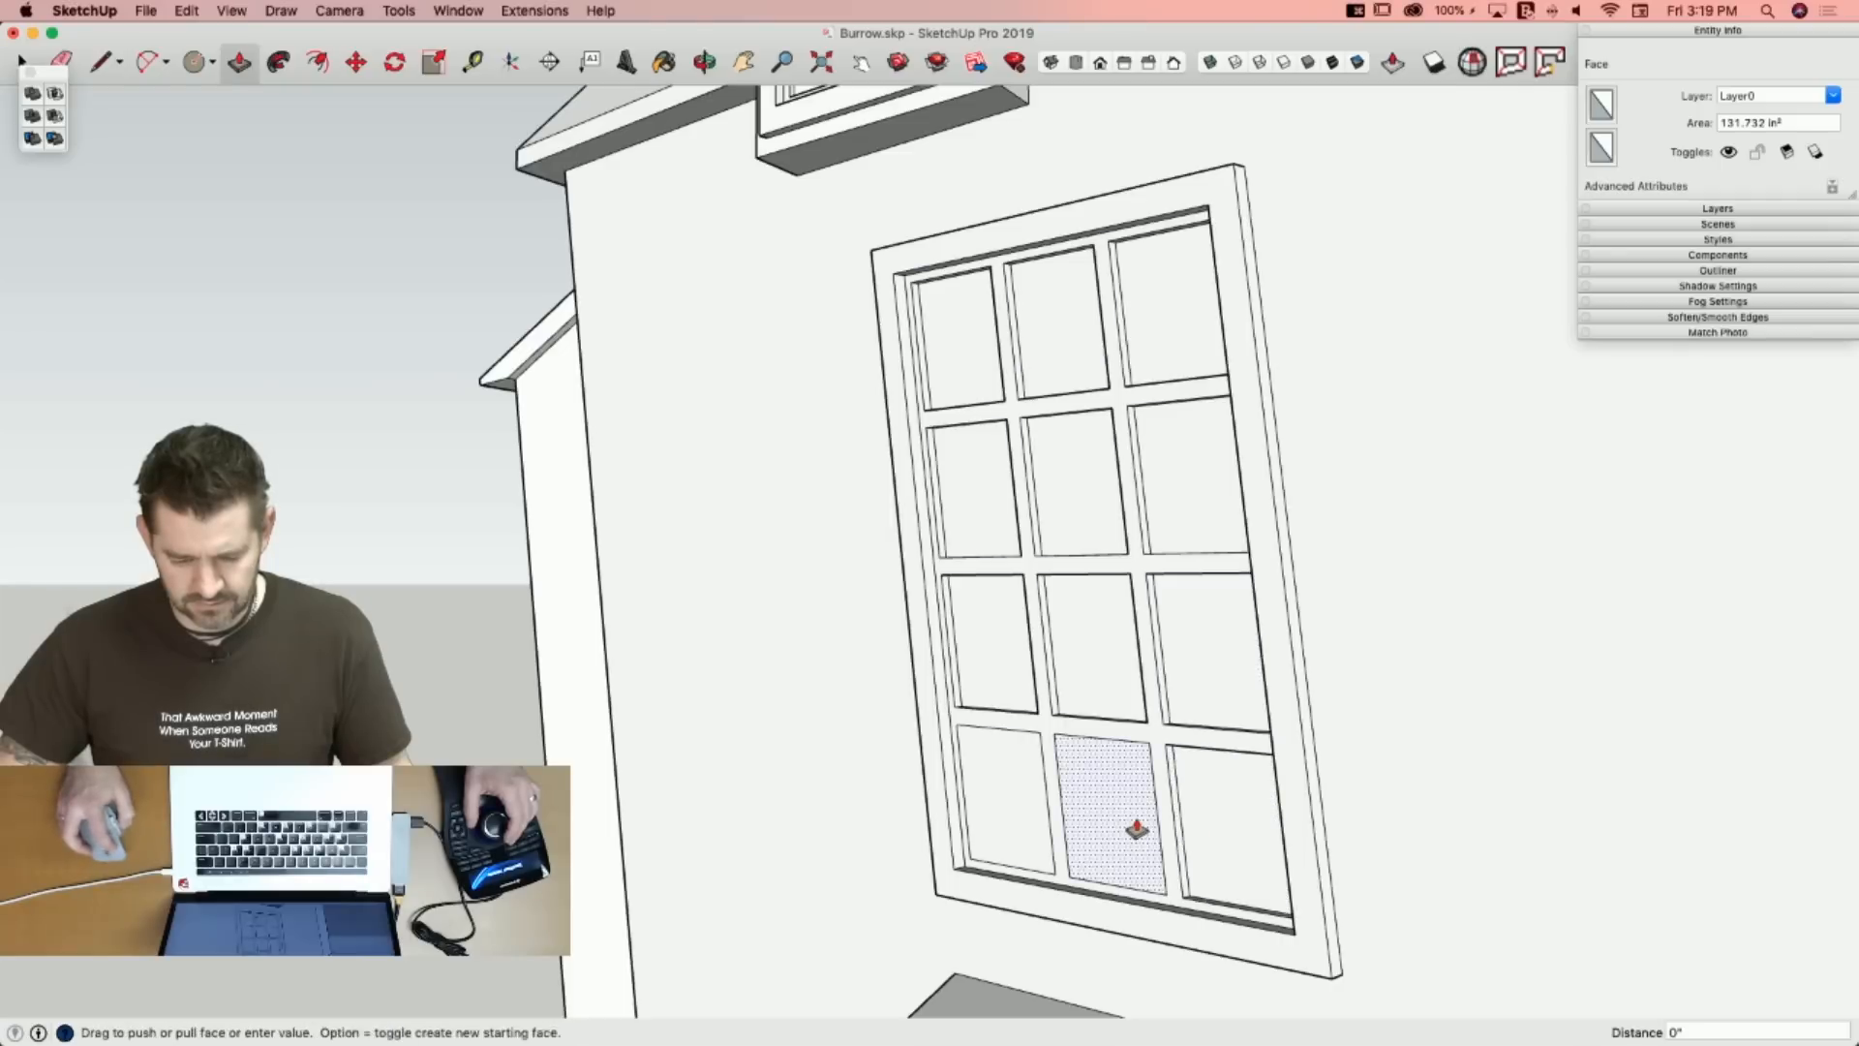
double_click(1108, 837)
double_click(1031, 798)
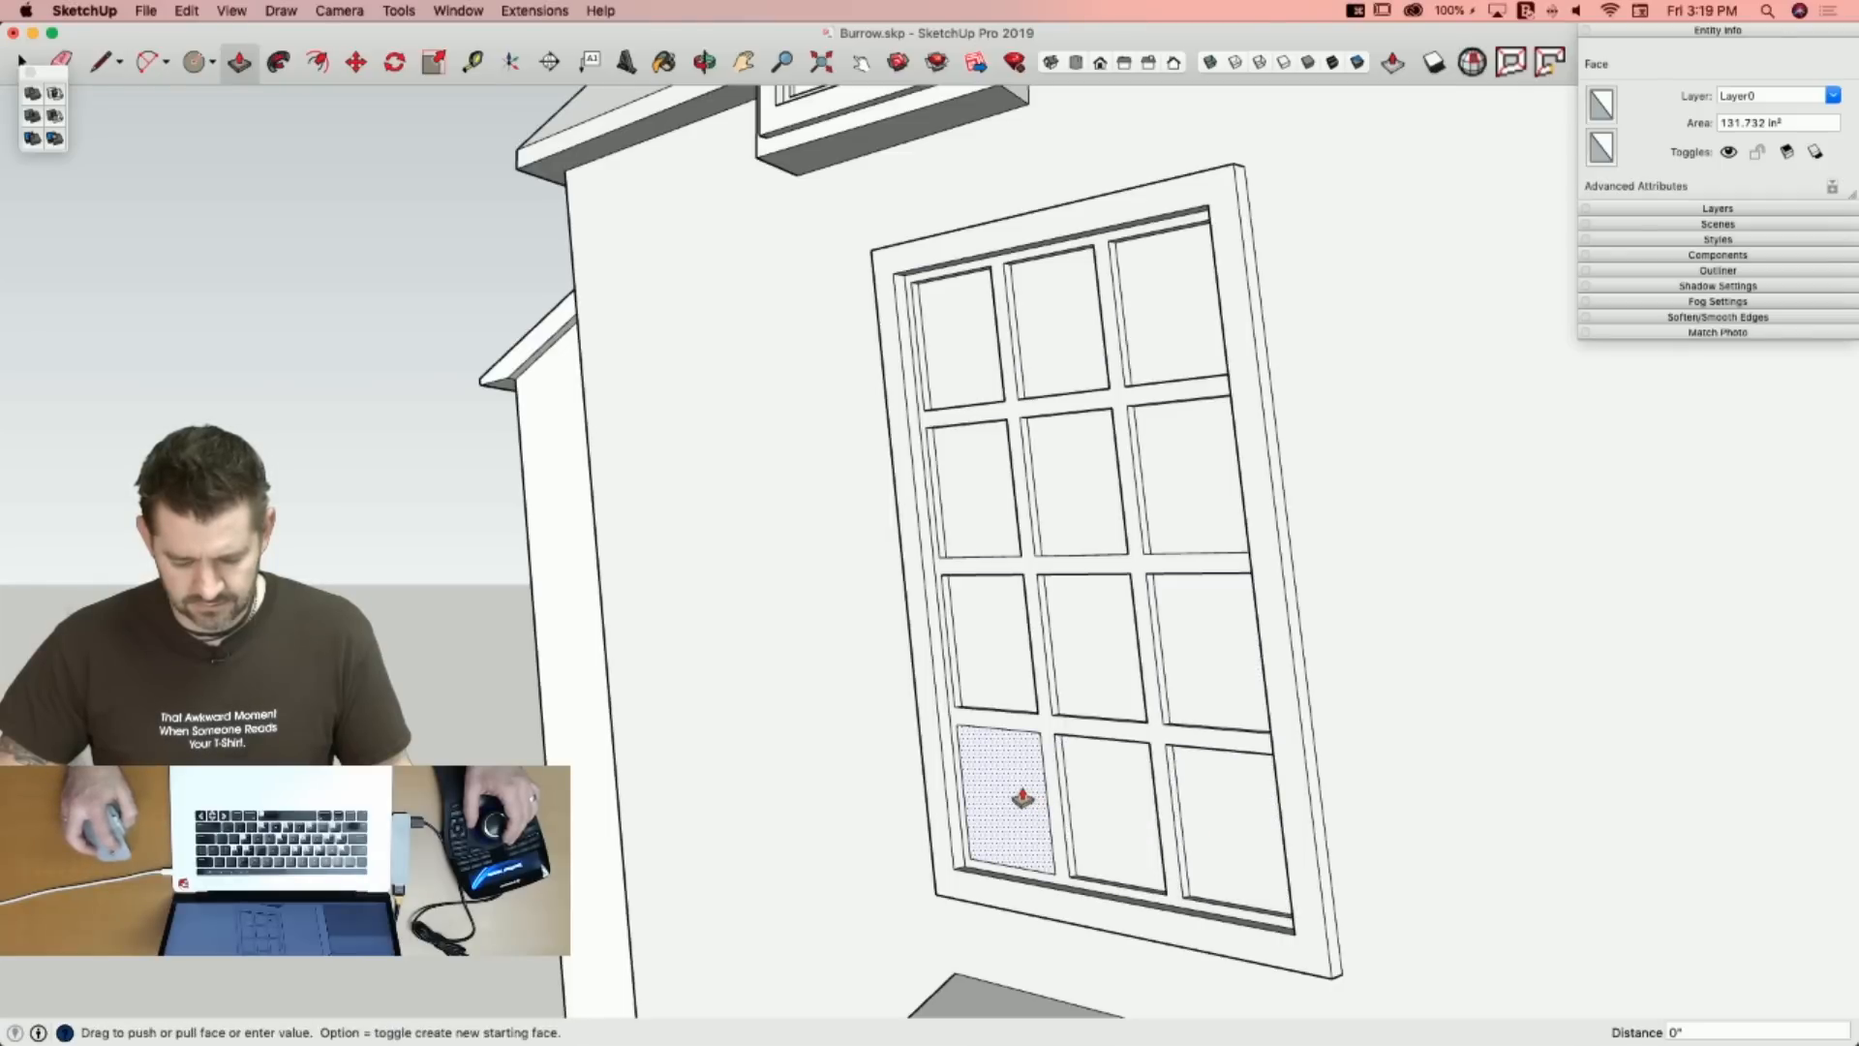
key(space)
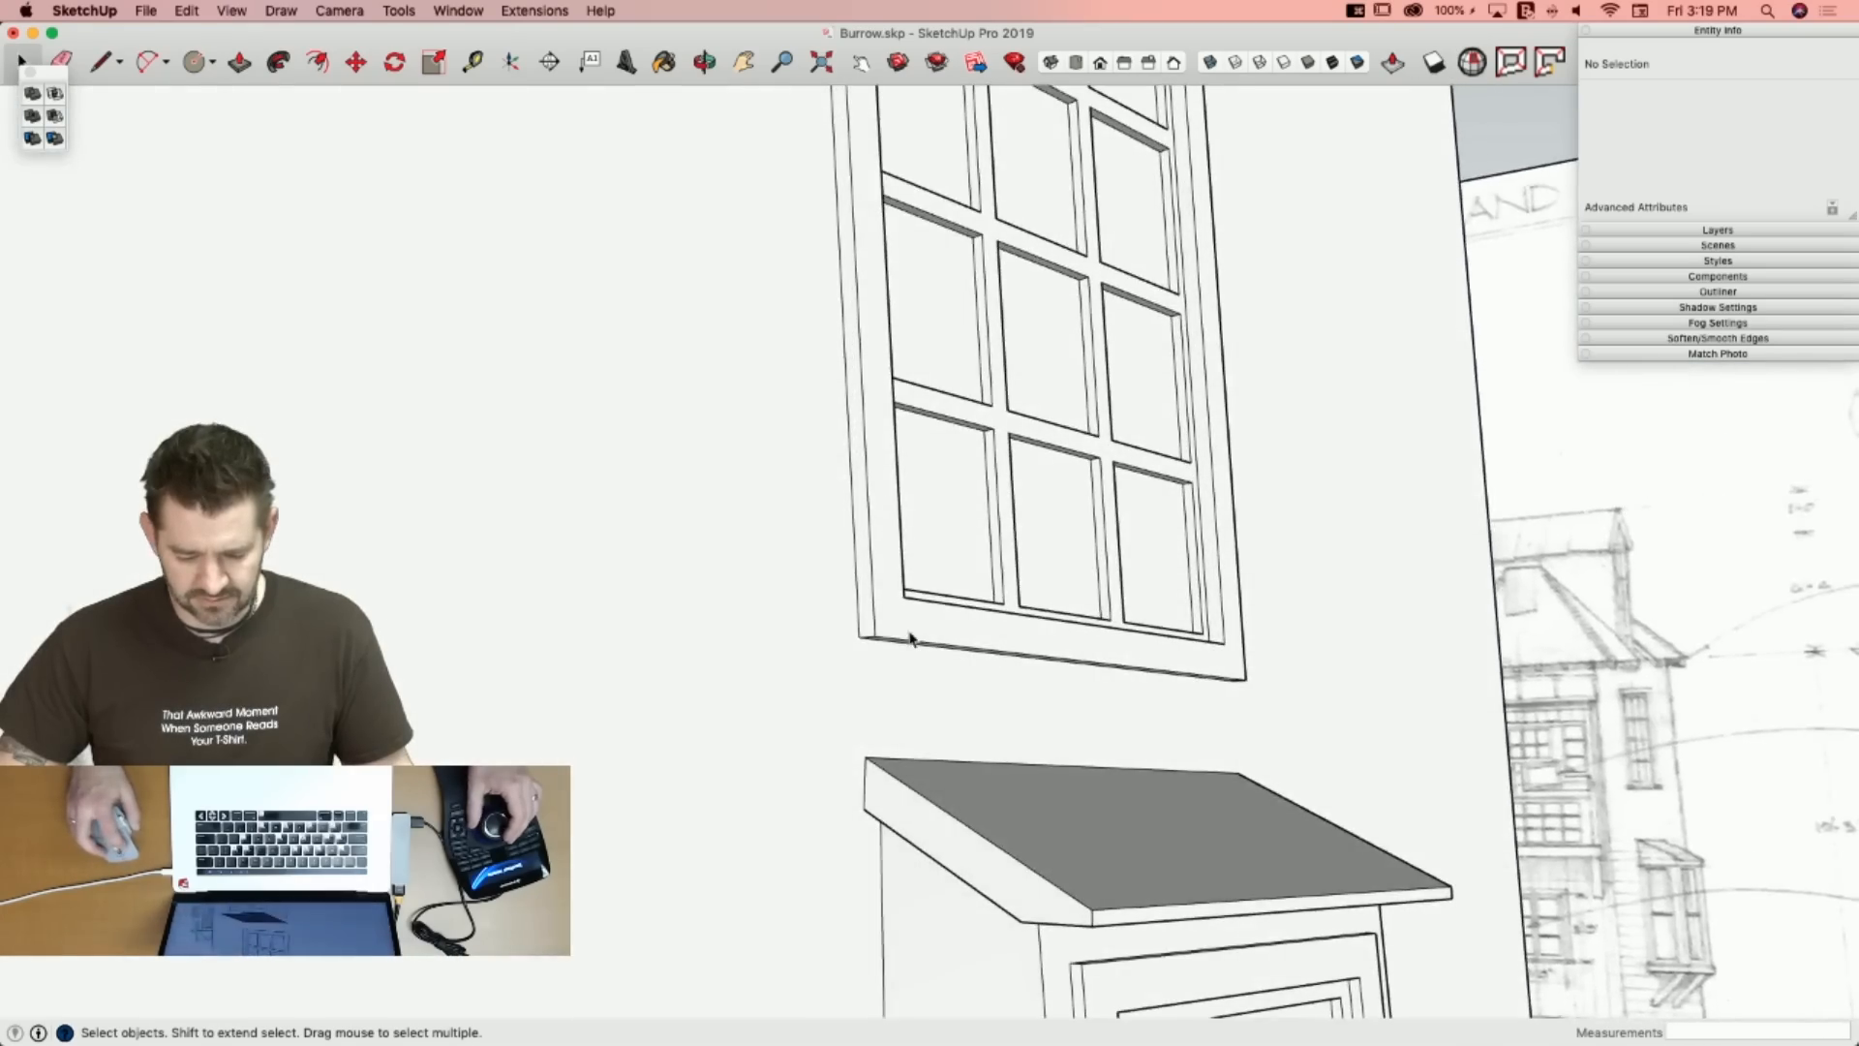
Form a sill beneath the paned window, extending its end about 2 1/4" past the frame and pulling its front outward.
key(p)
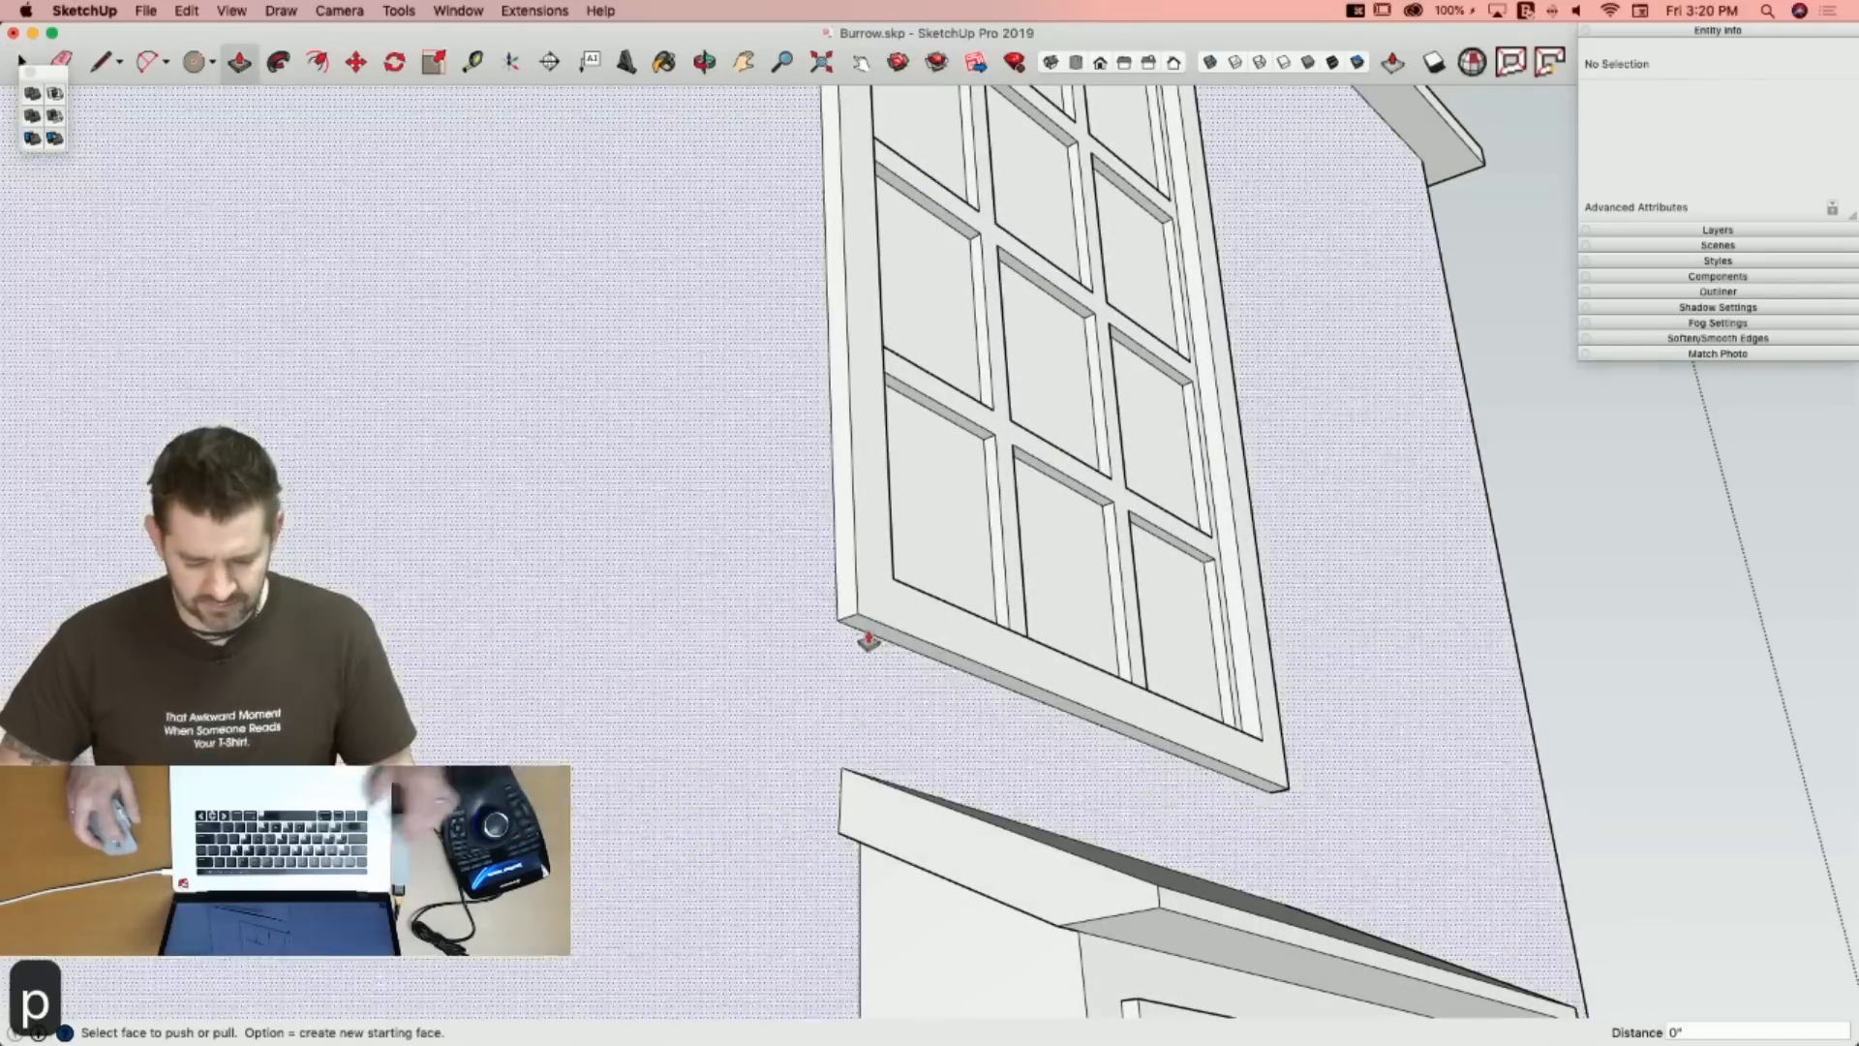
click(870, 637)
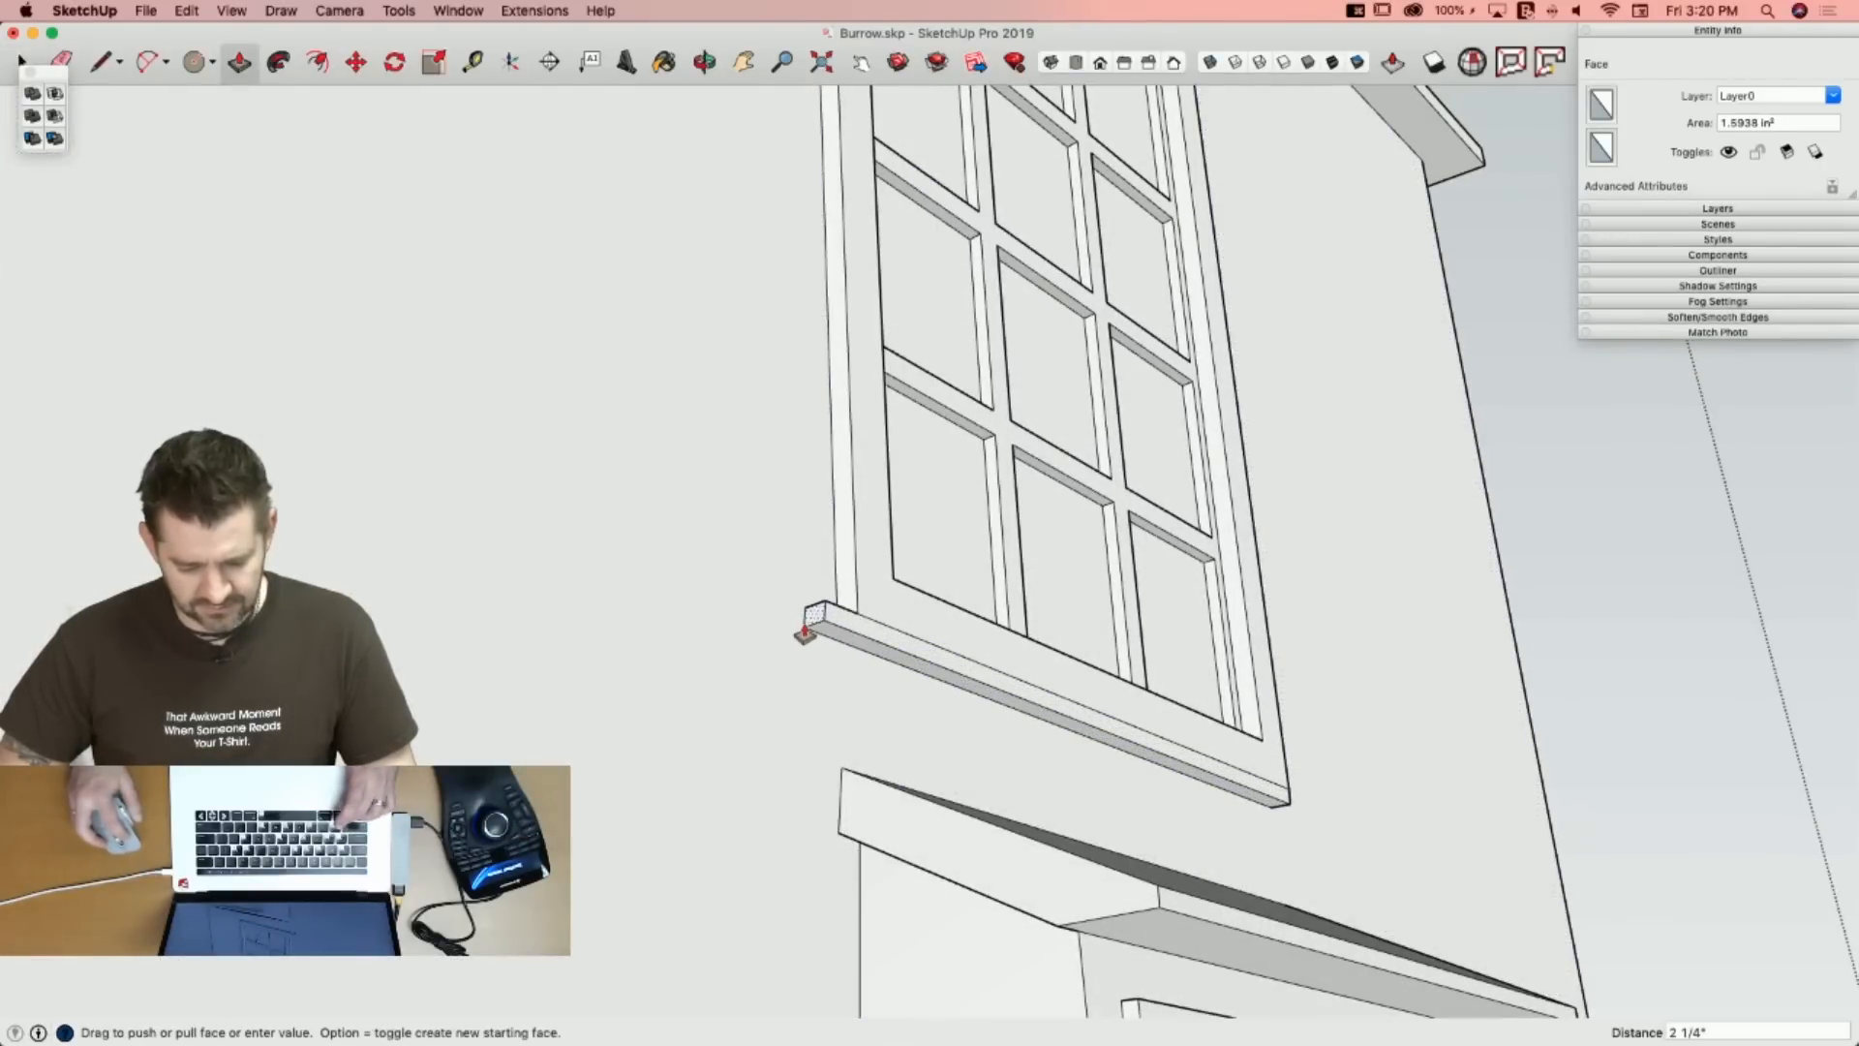
click(809, 634)
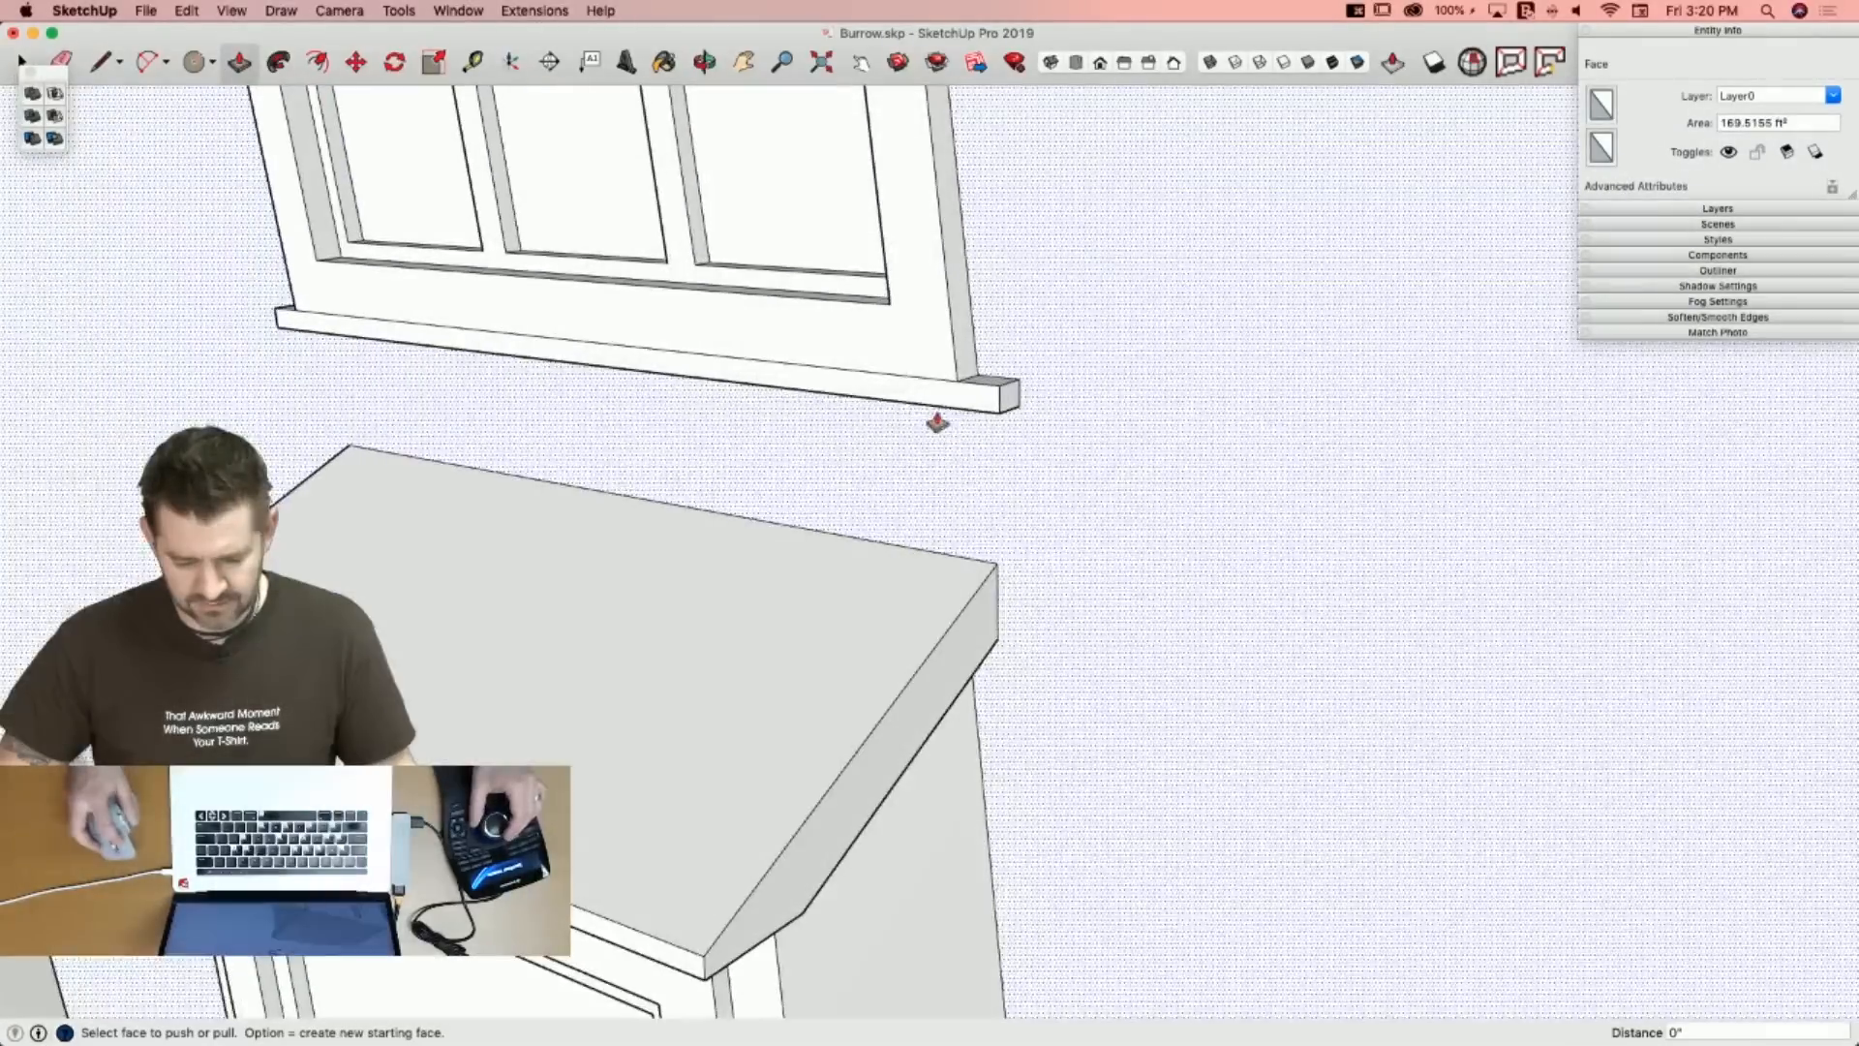
click(938, 415)
click(906, 415)
key(e)
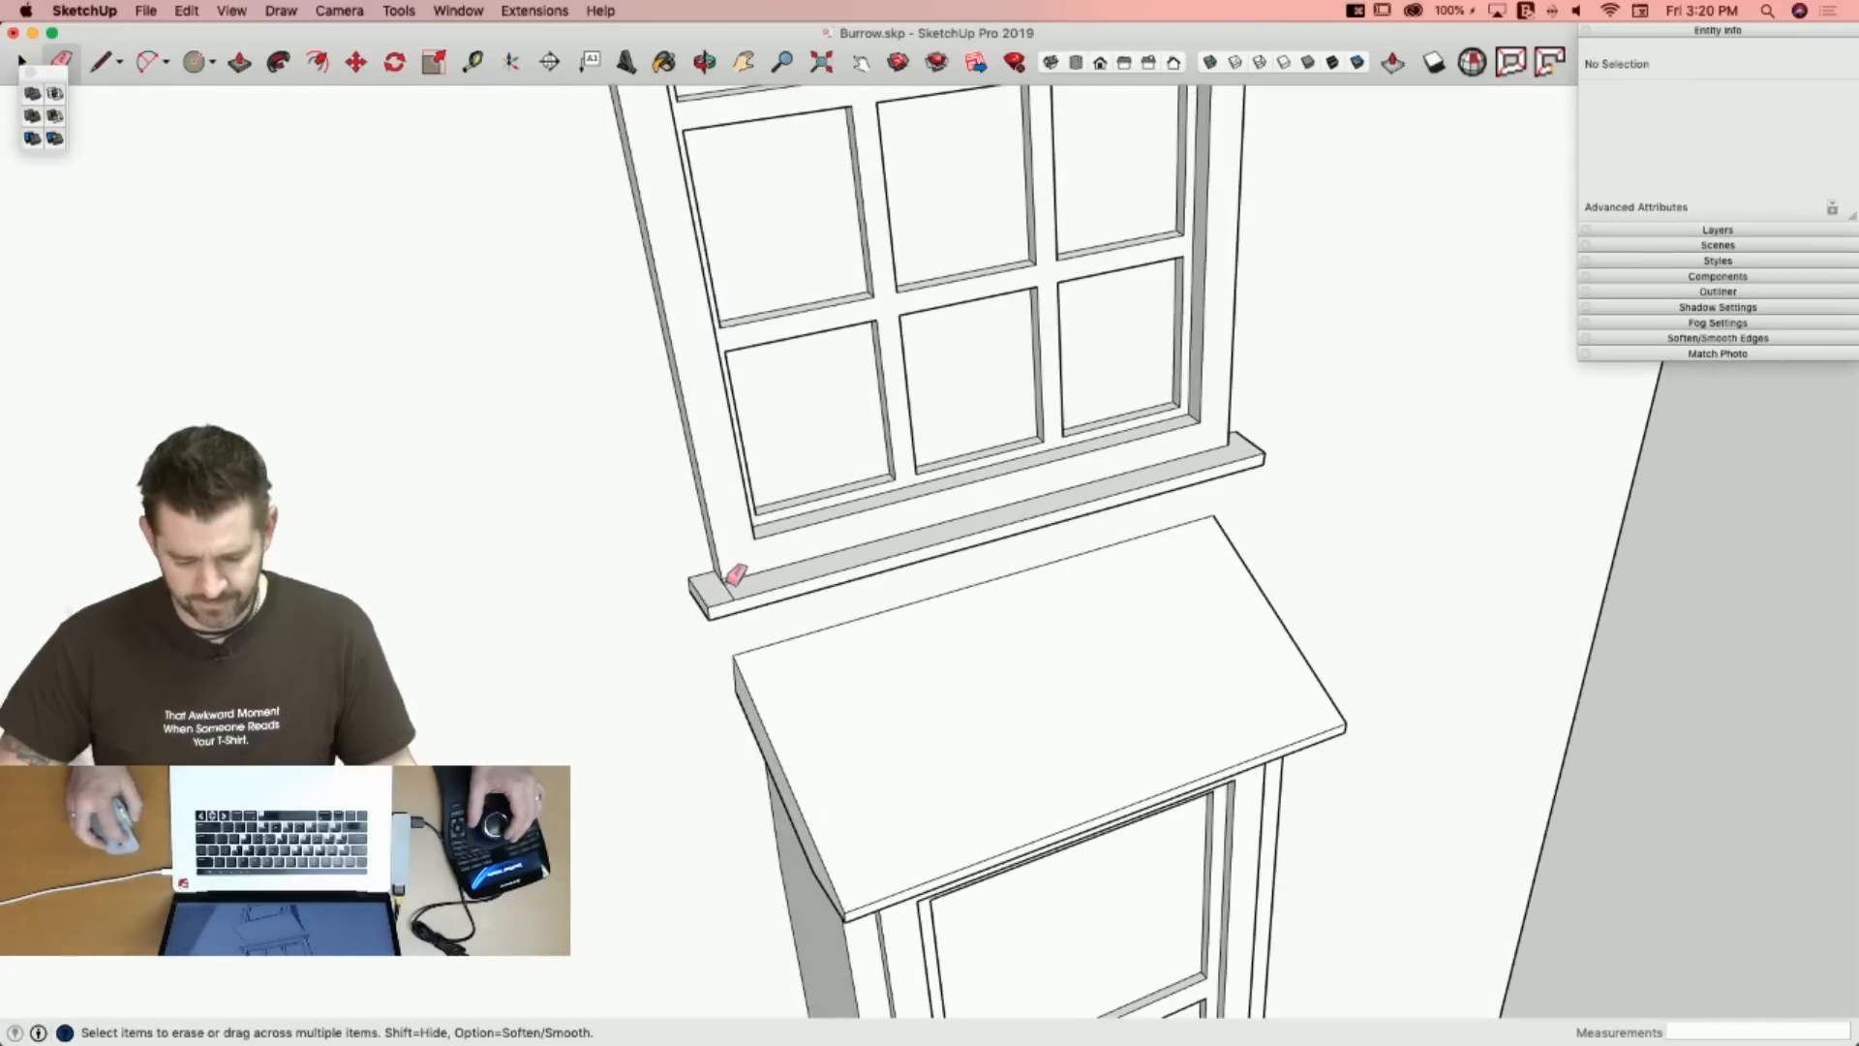
key(space)
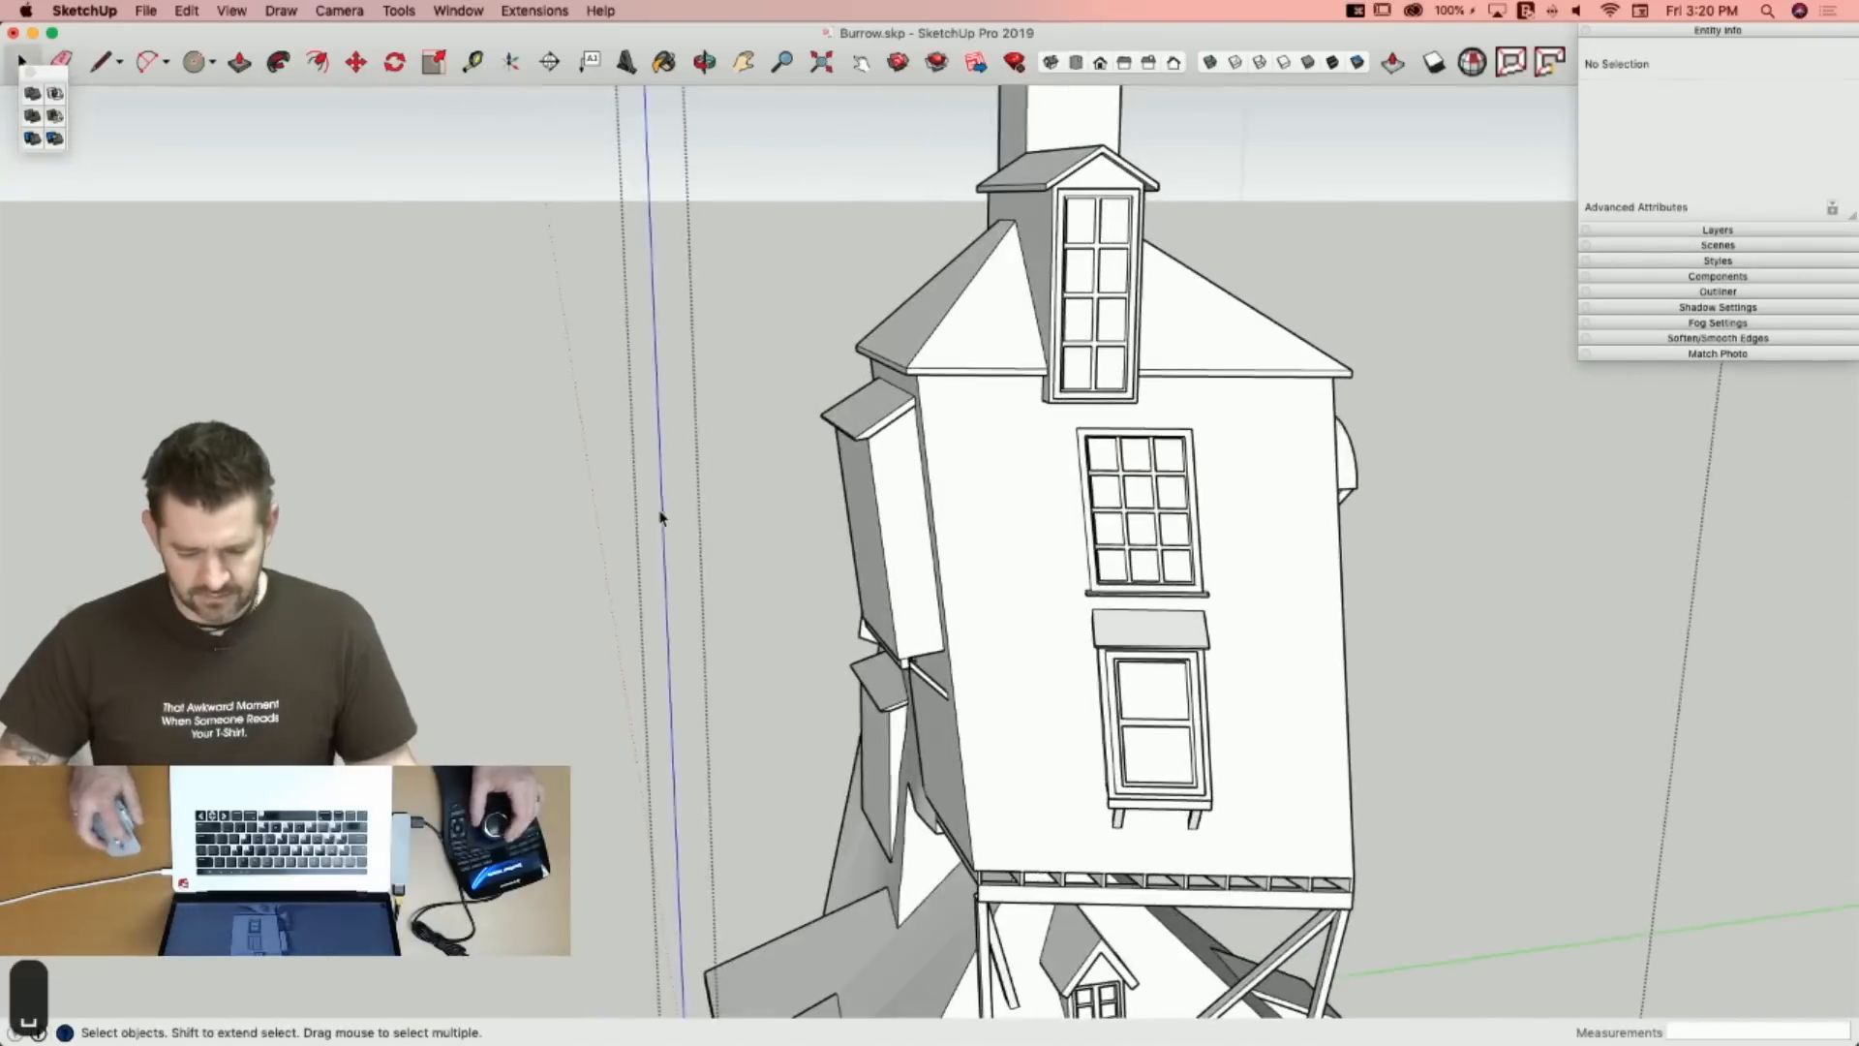
Examine the elevations and floor plans in Burrow Plan.jpg behind the model window.
key(space)
click(610, 435)
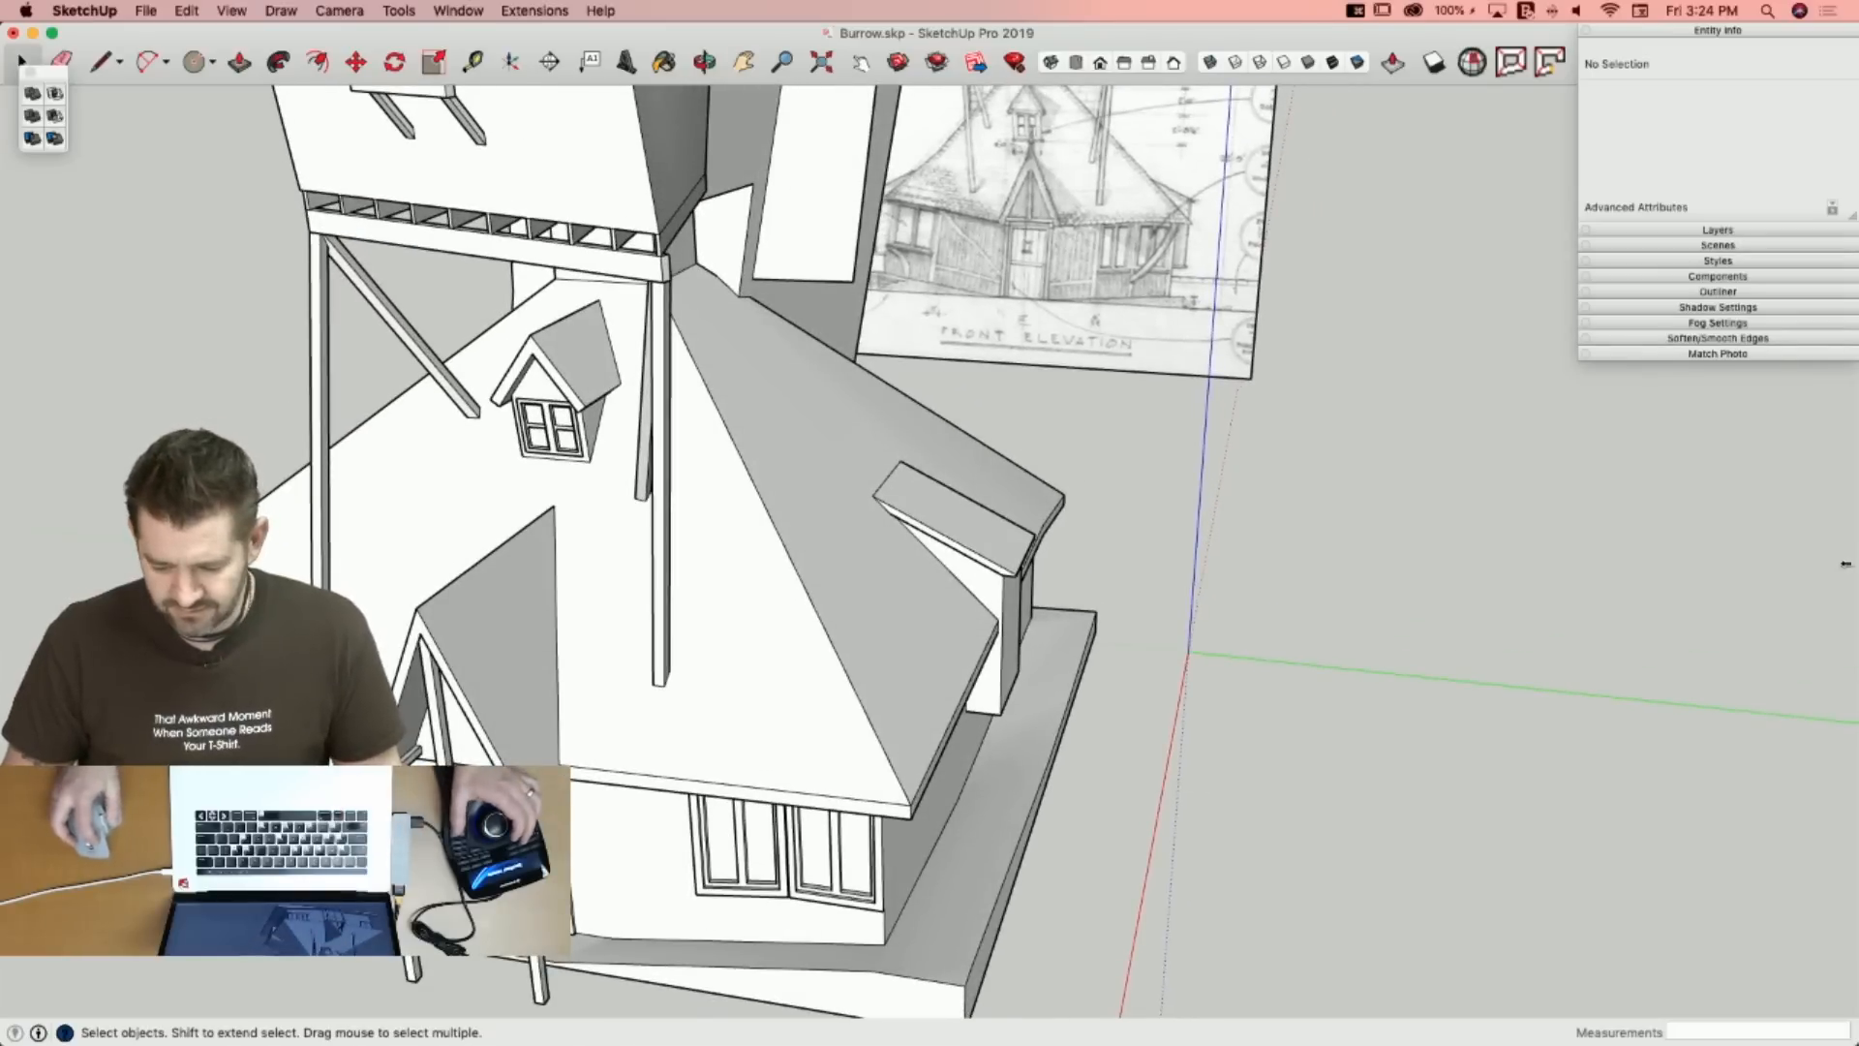
drag(1845, 562, 533, 489)
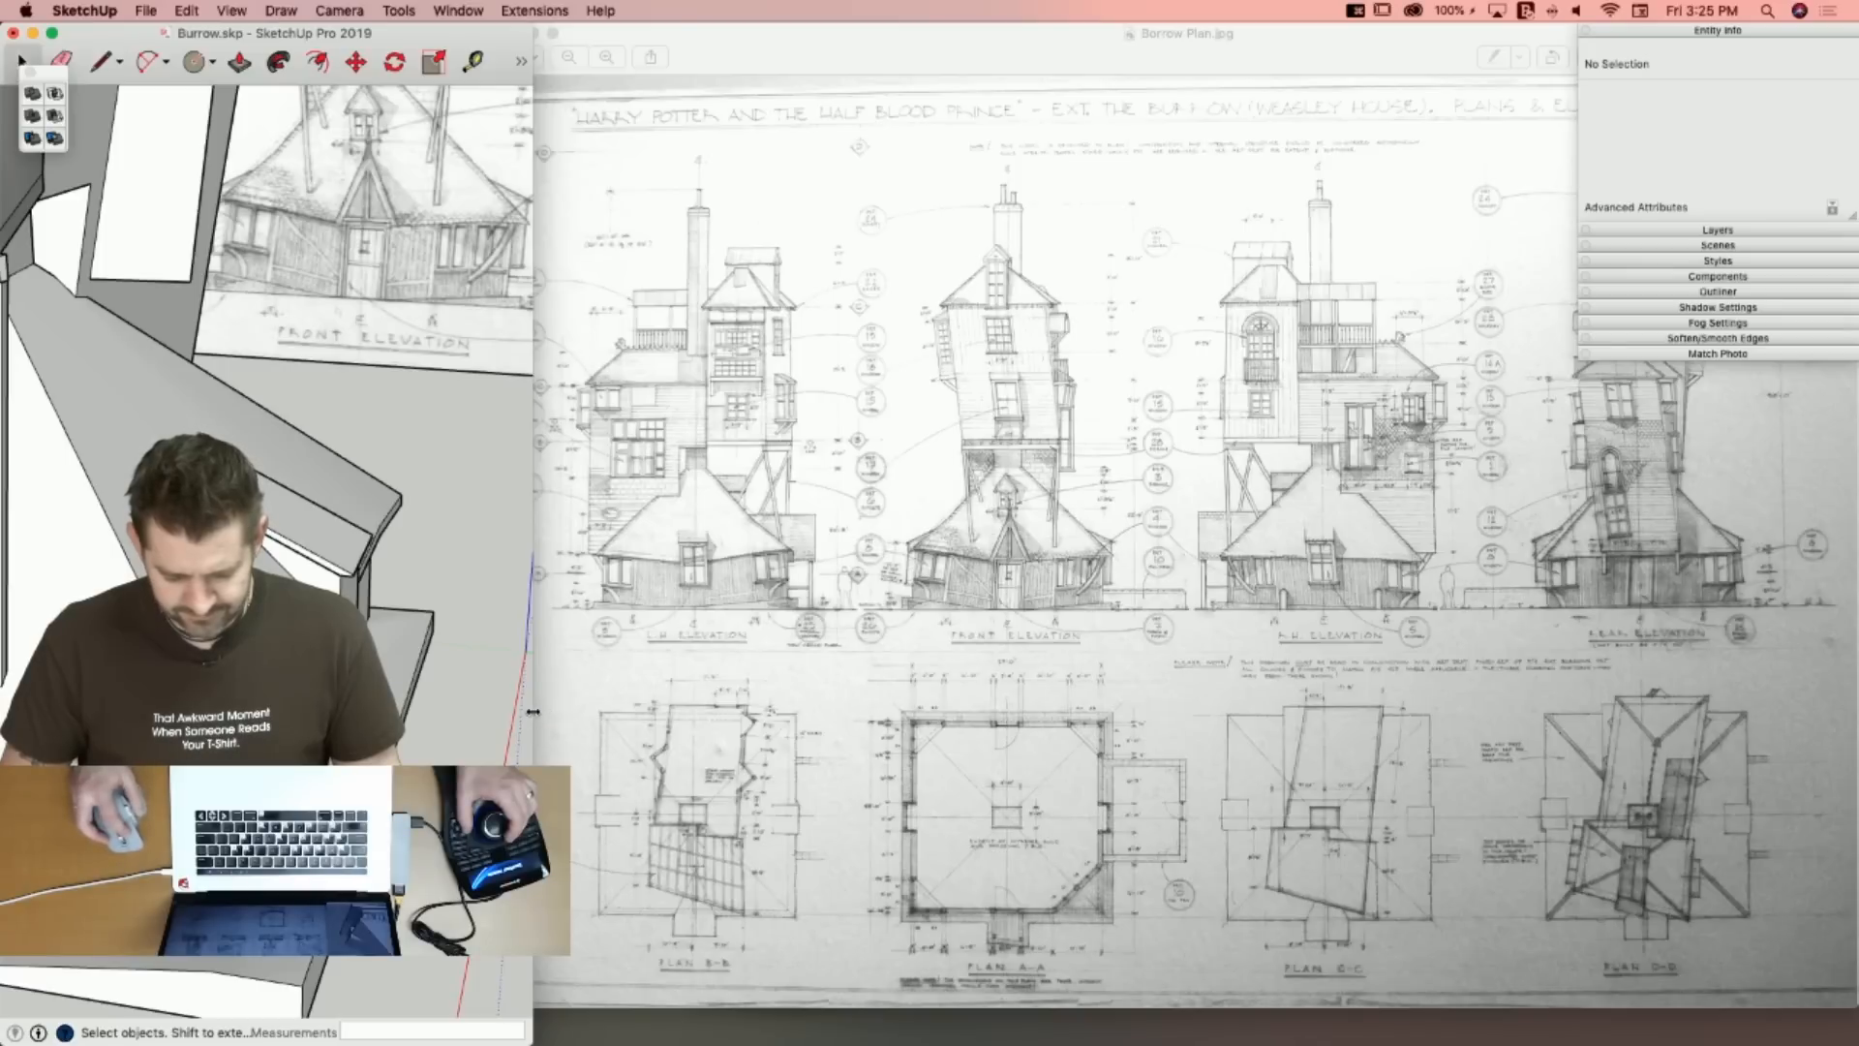
mouse_move(532, 712)
mouse_down()
mouse_move(760, 755)
mouse_move(1851, 815)
mouse_up()
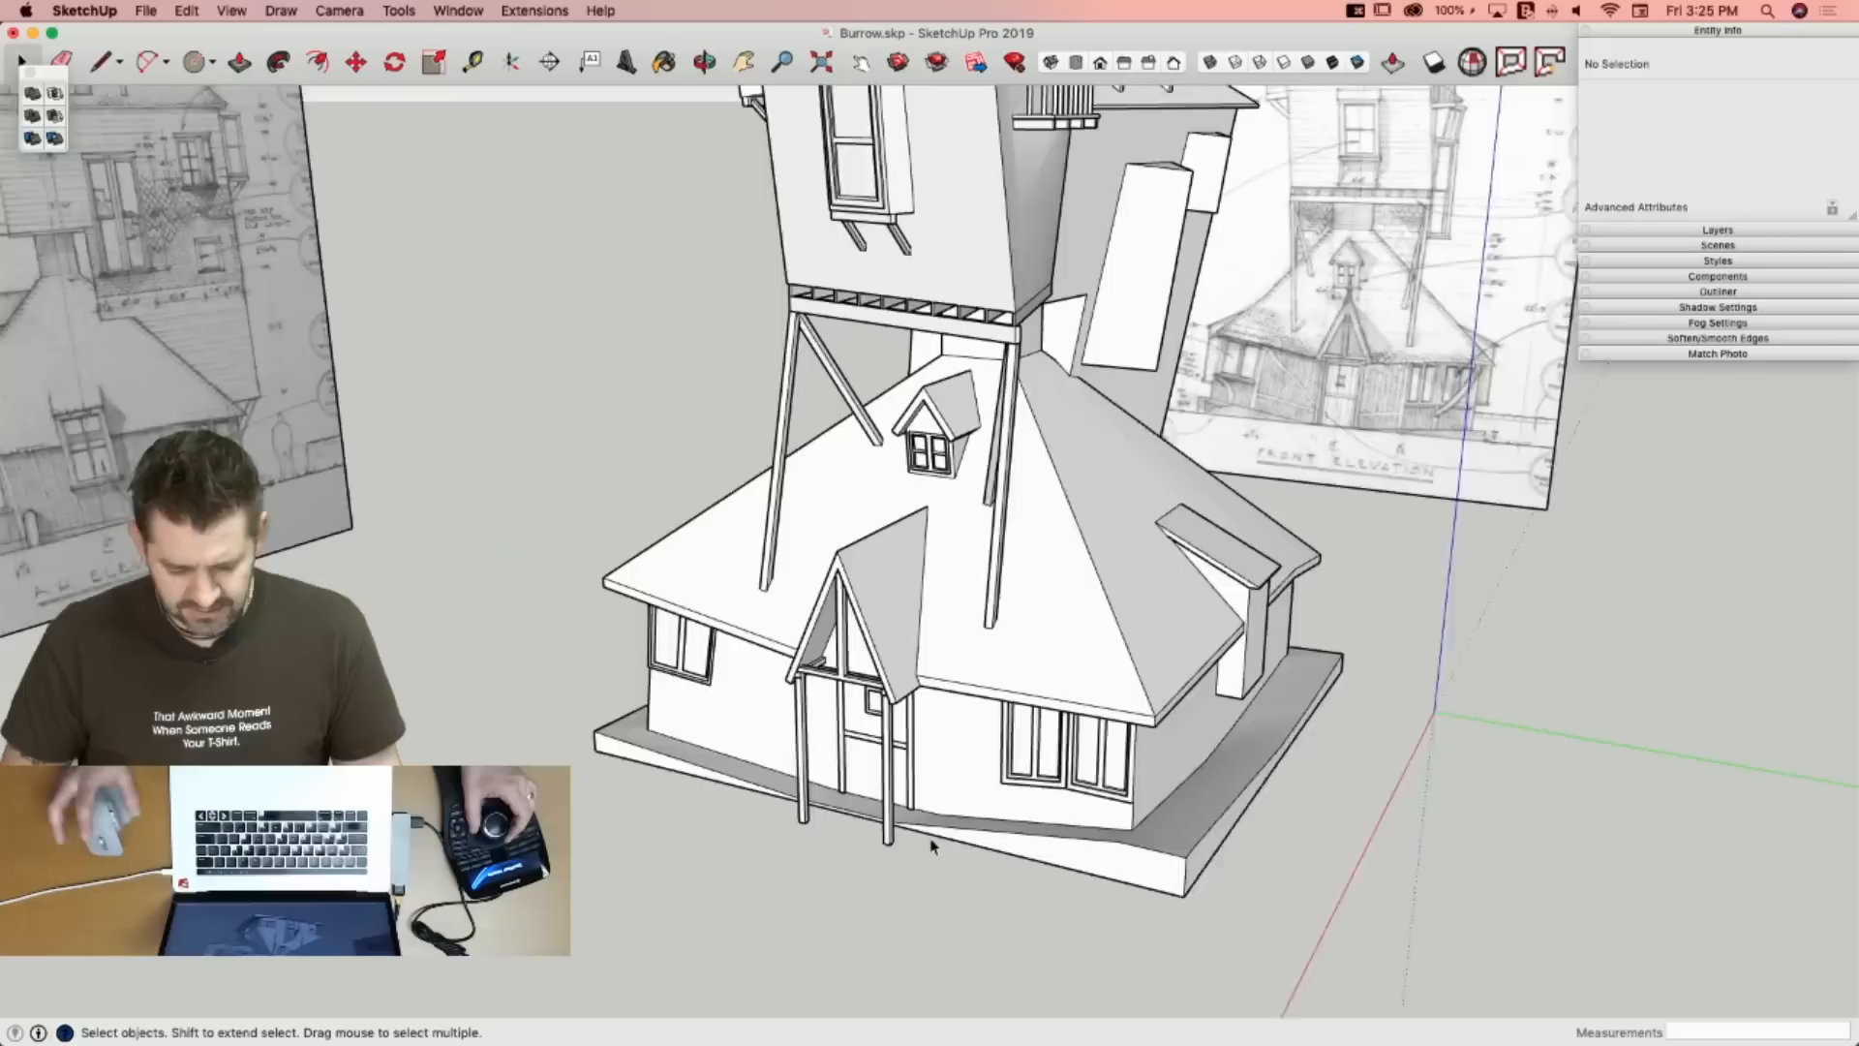
Undo the latest change and redo the undone erase operations.
key(super+z)
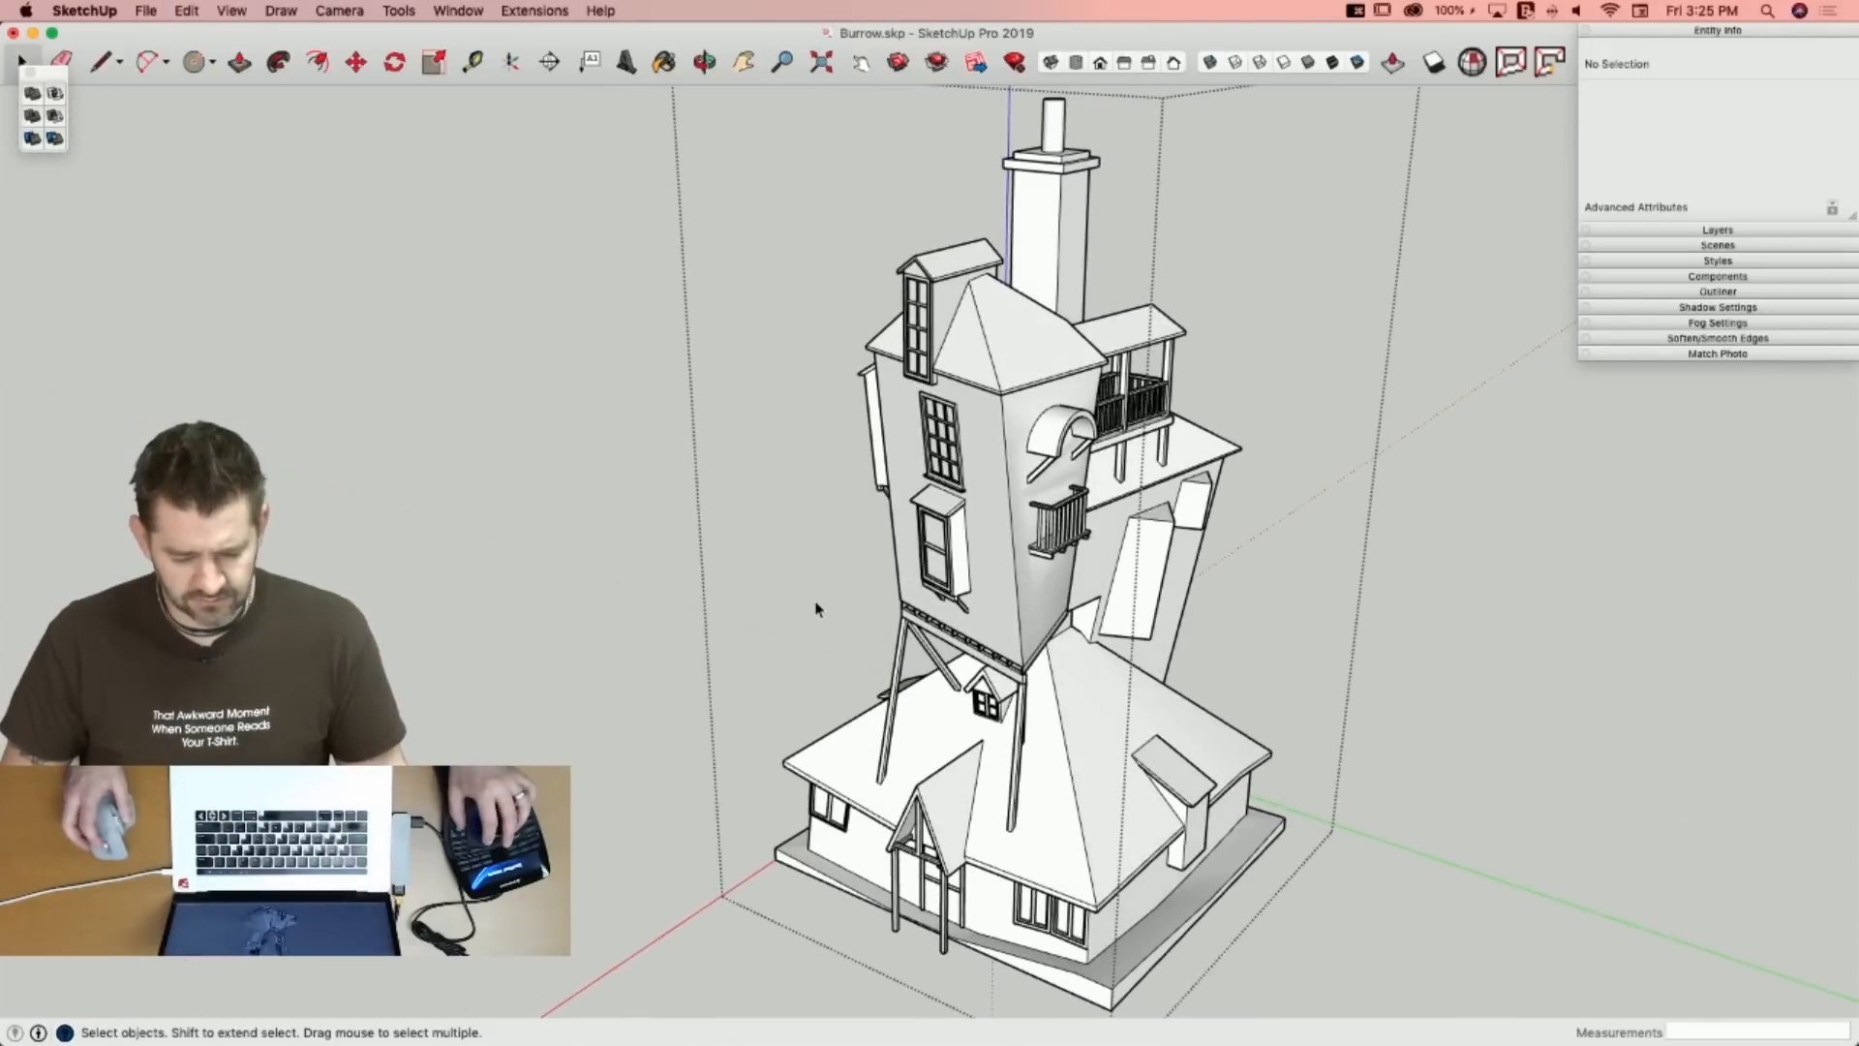
click(180, 7)
click(185, 55)
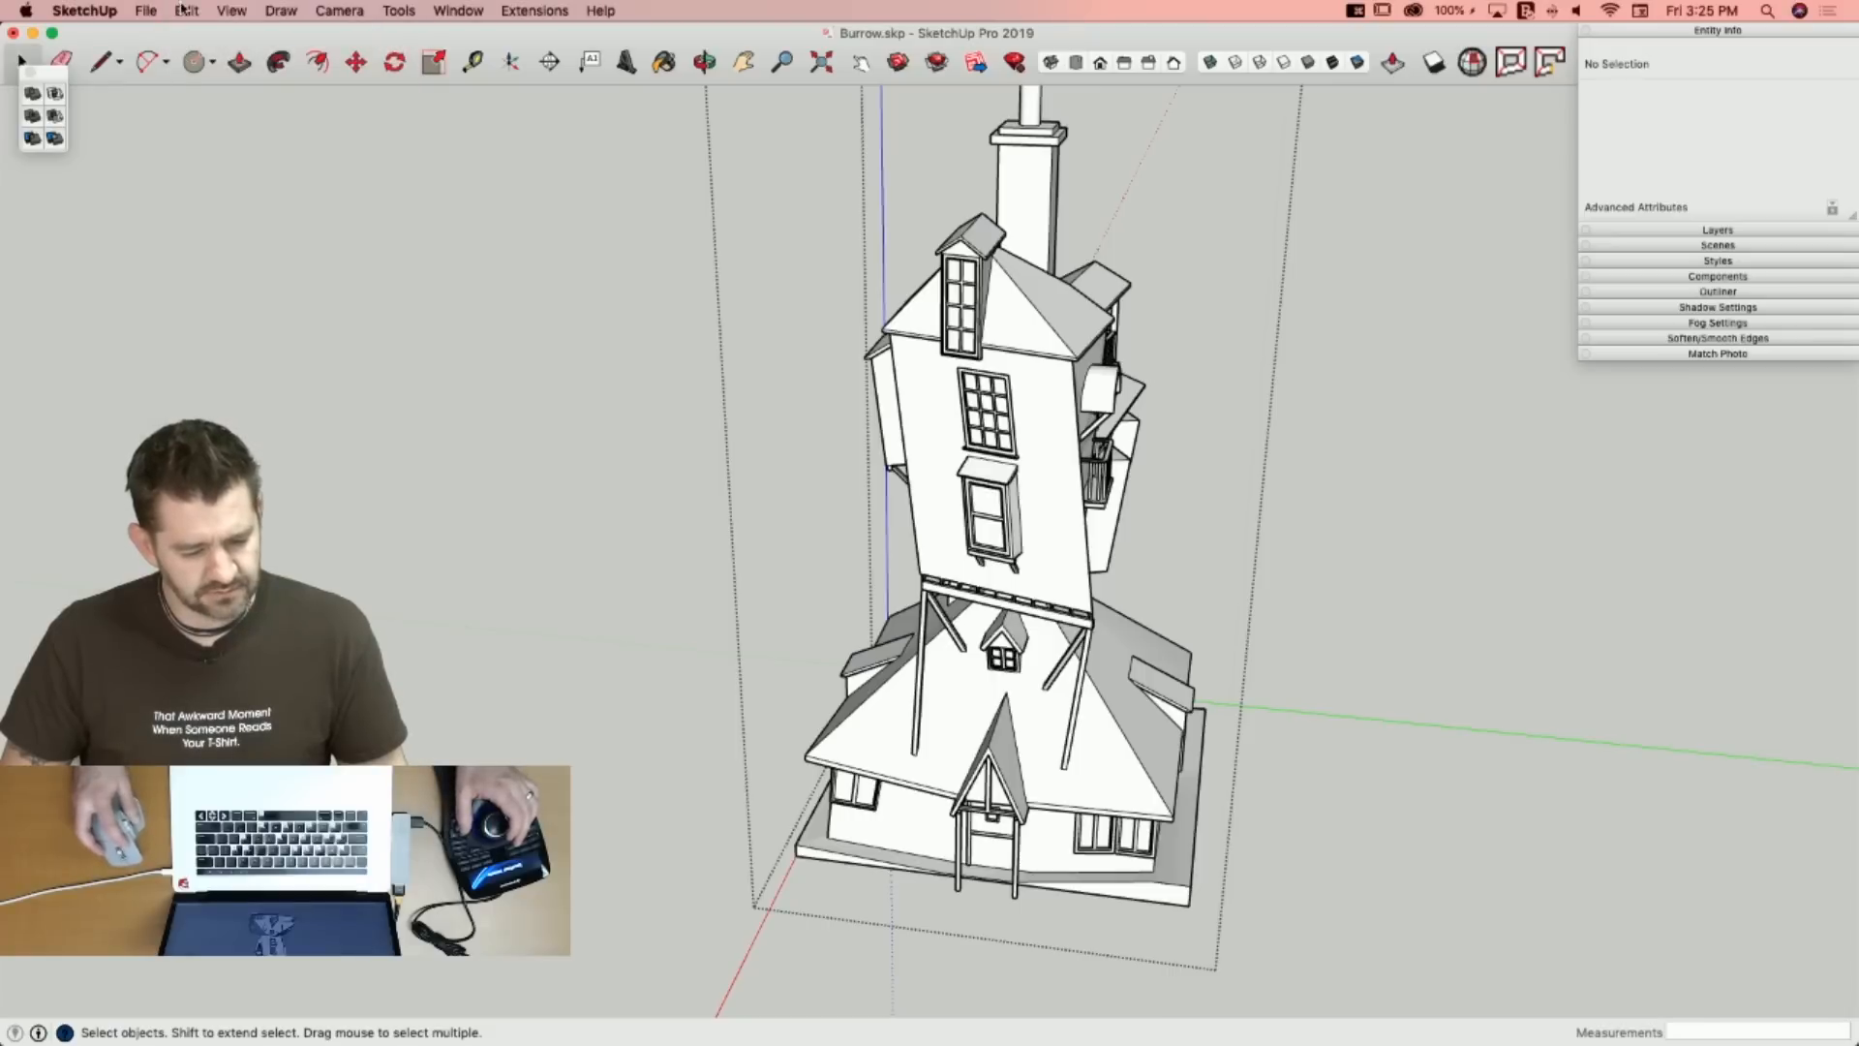
click(180, 7)
click(177, 55)
click(186, 10)
click(187, 55)
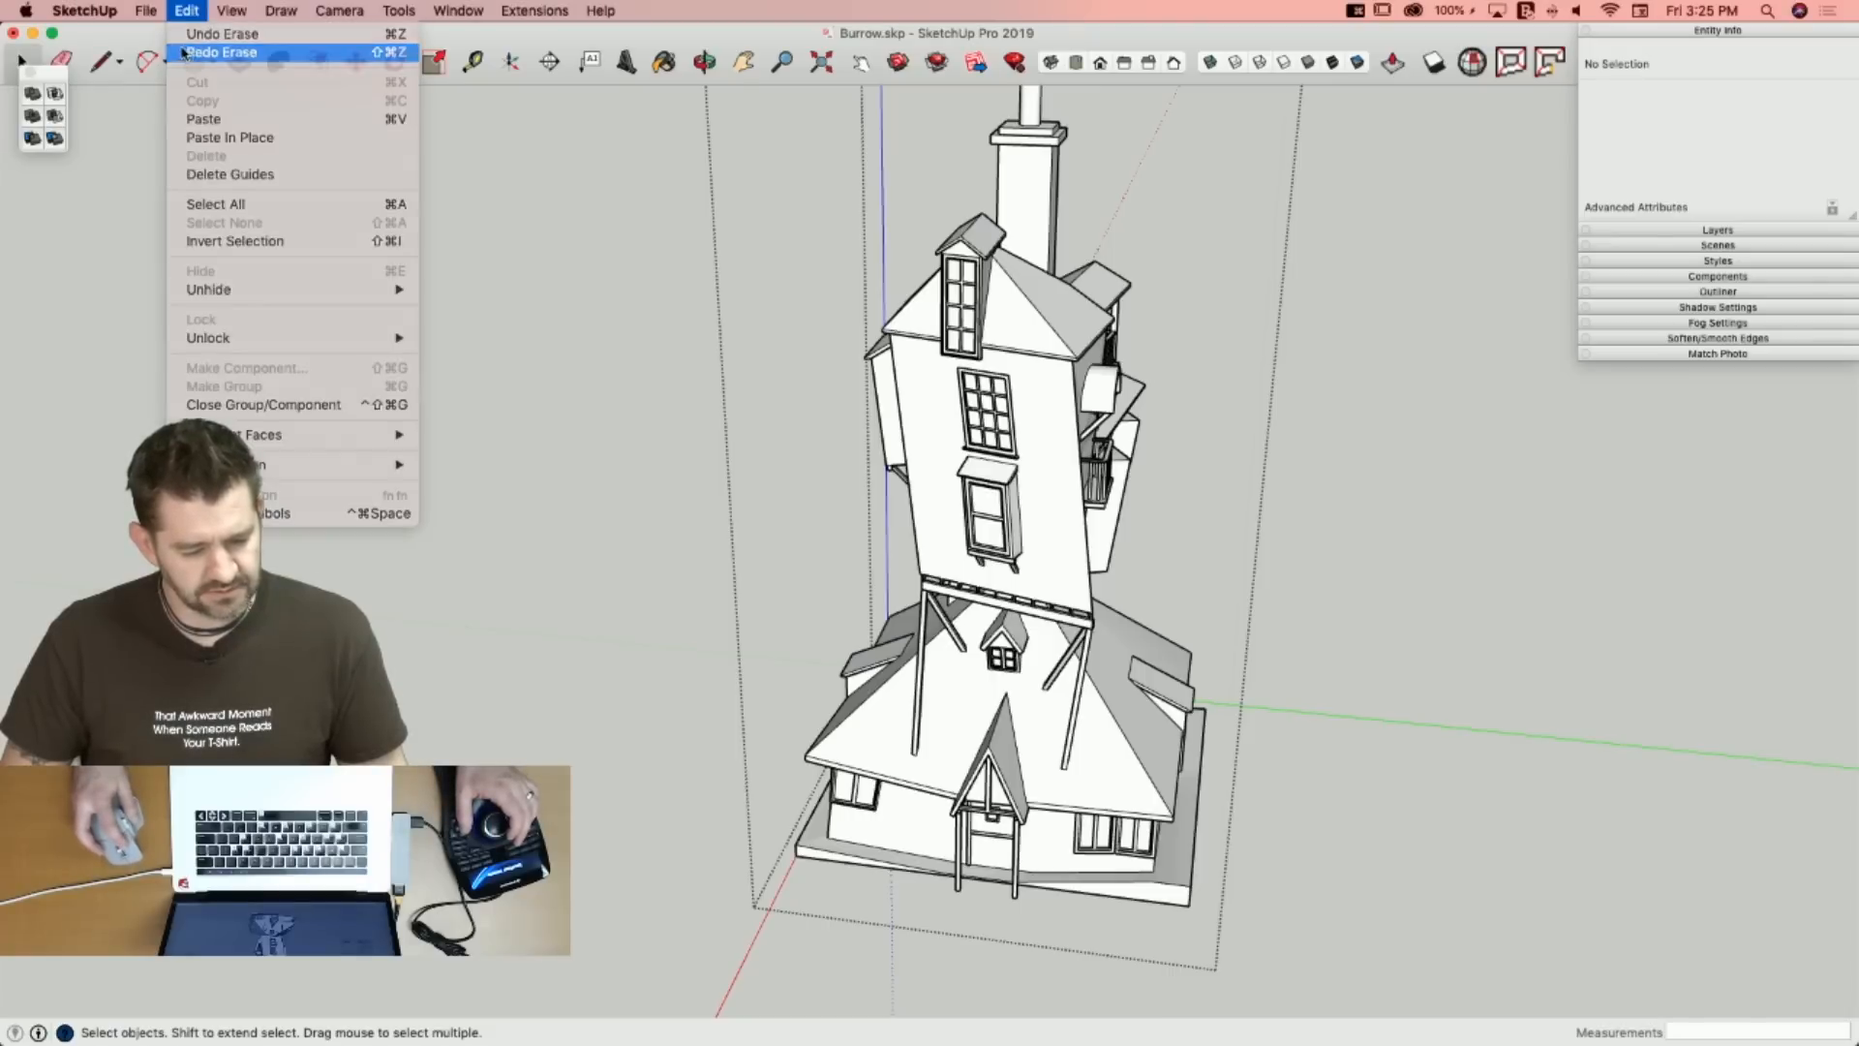
click(186, 11)
click(187, 55)
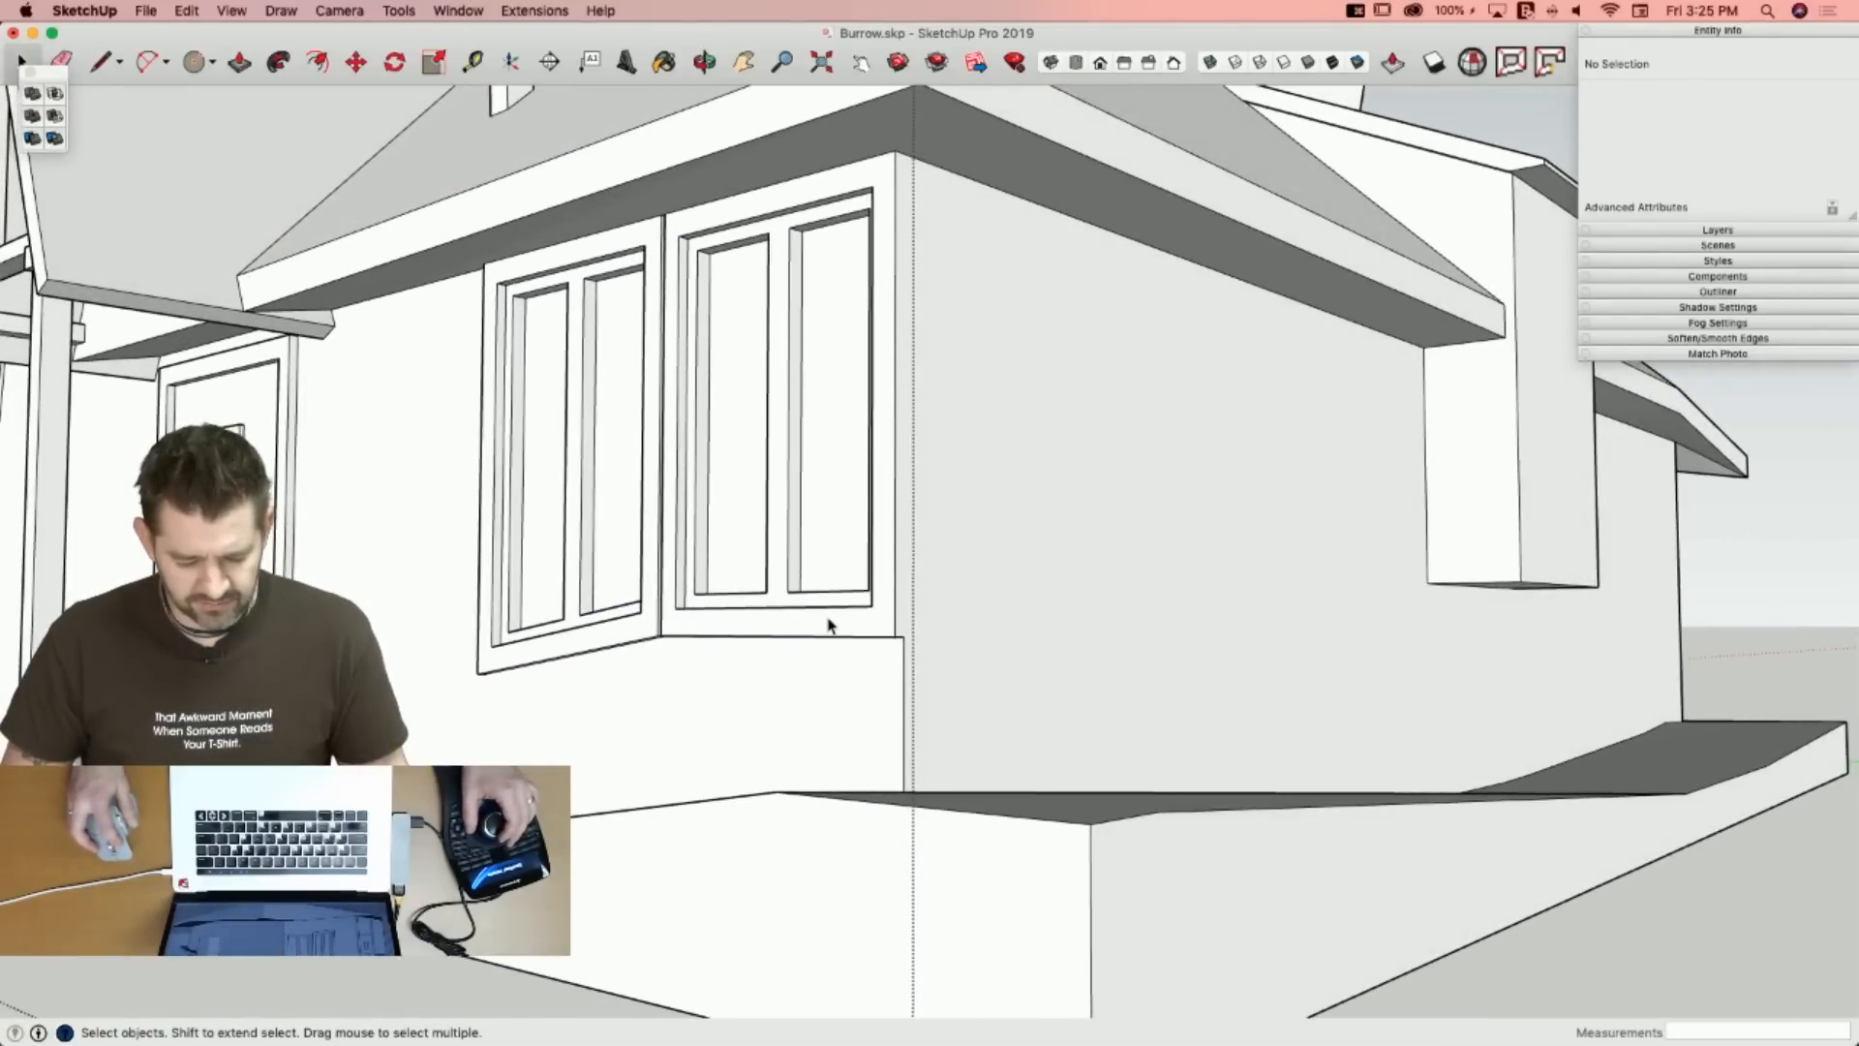
Flatten the window nearest the house corner by pushing its frame in 1 1/4" and bringing its two panes flush with the wall.
click(828, 629)
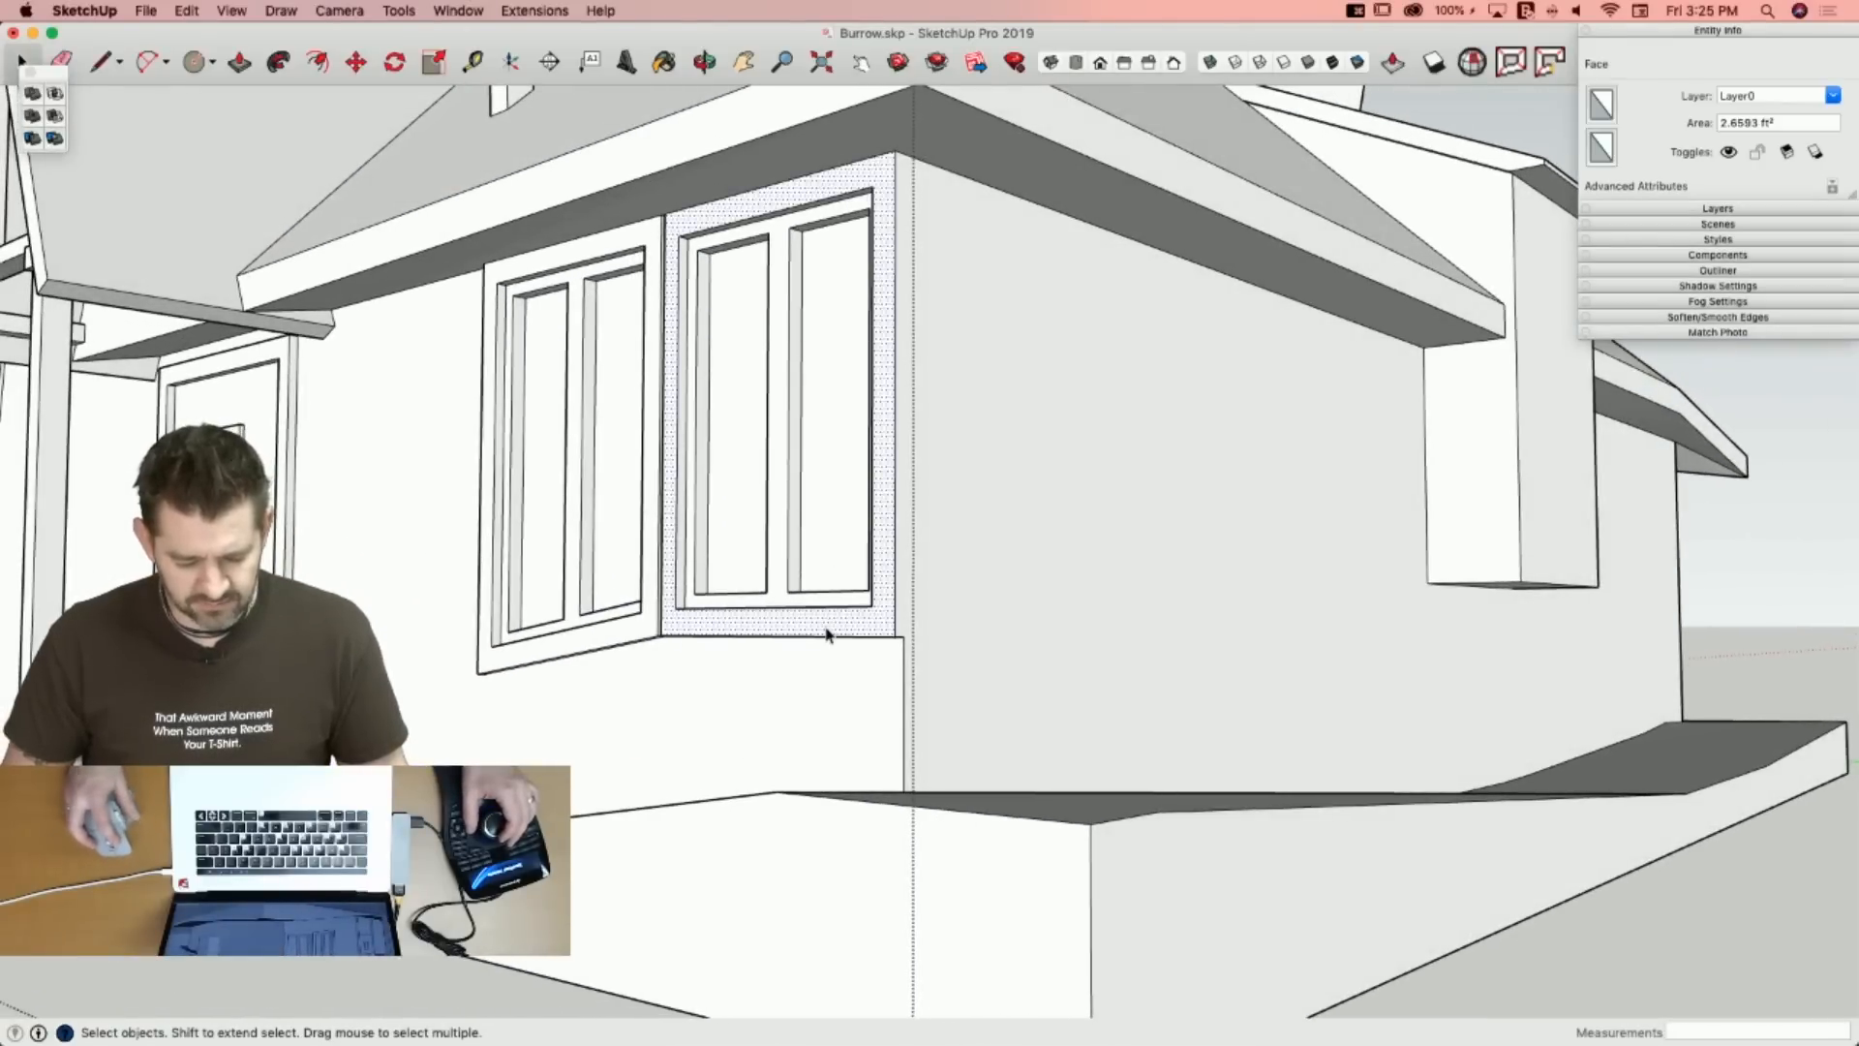
key(p)
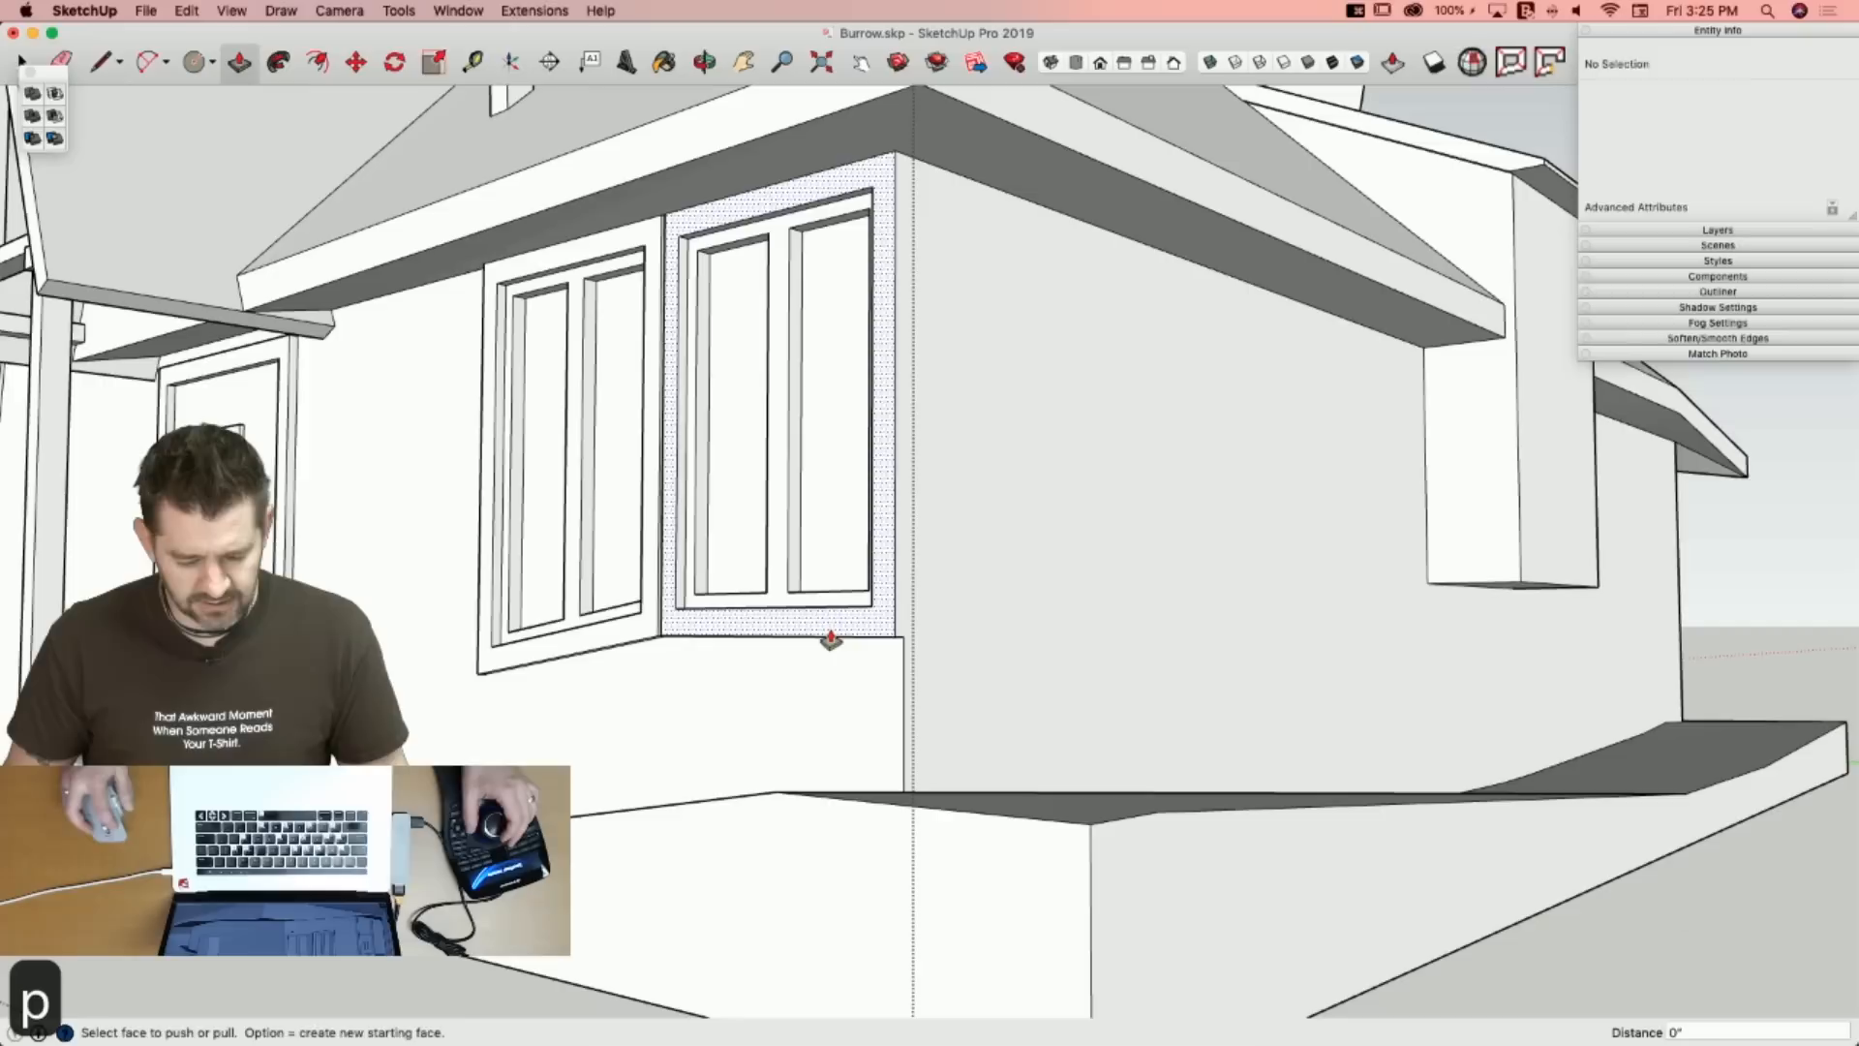
click(830, 631)
click(863, 629)
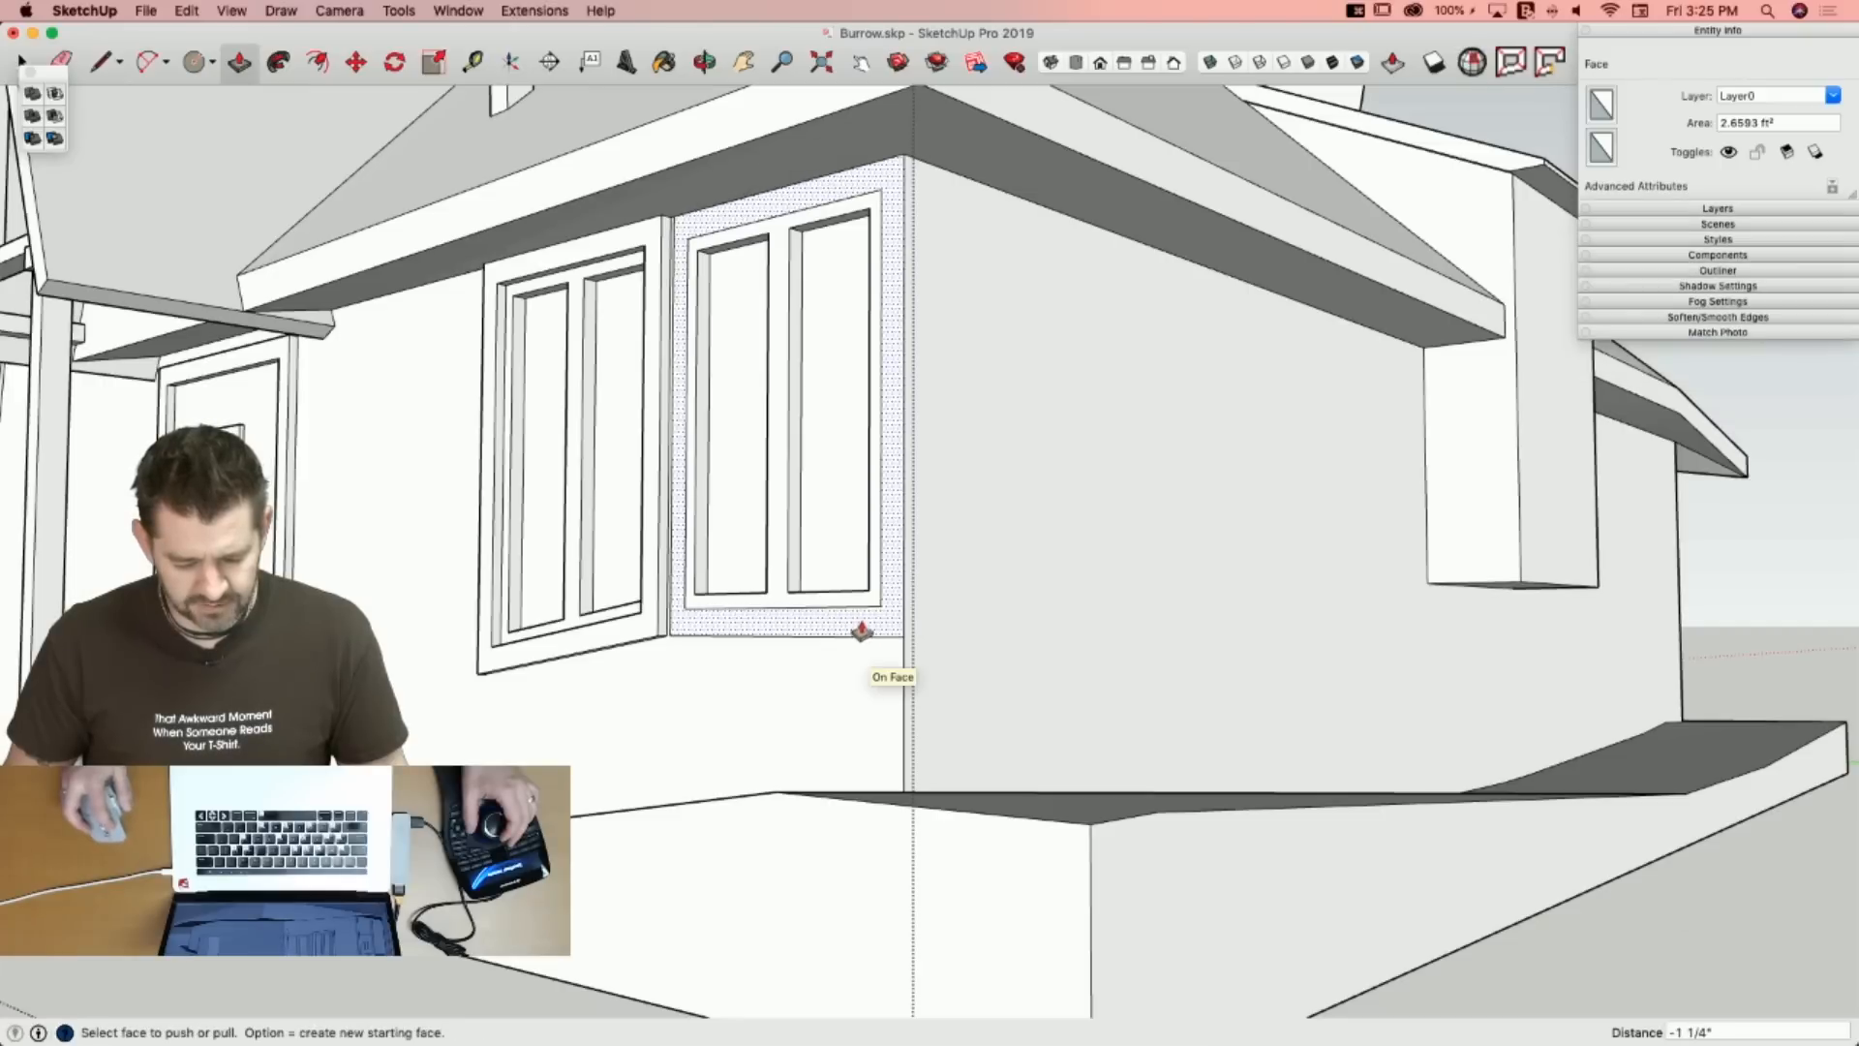
click(821, 580)
click(805, 579)
click(758, 591)
click(746, 598)
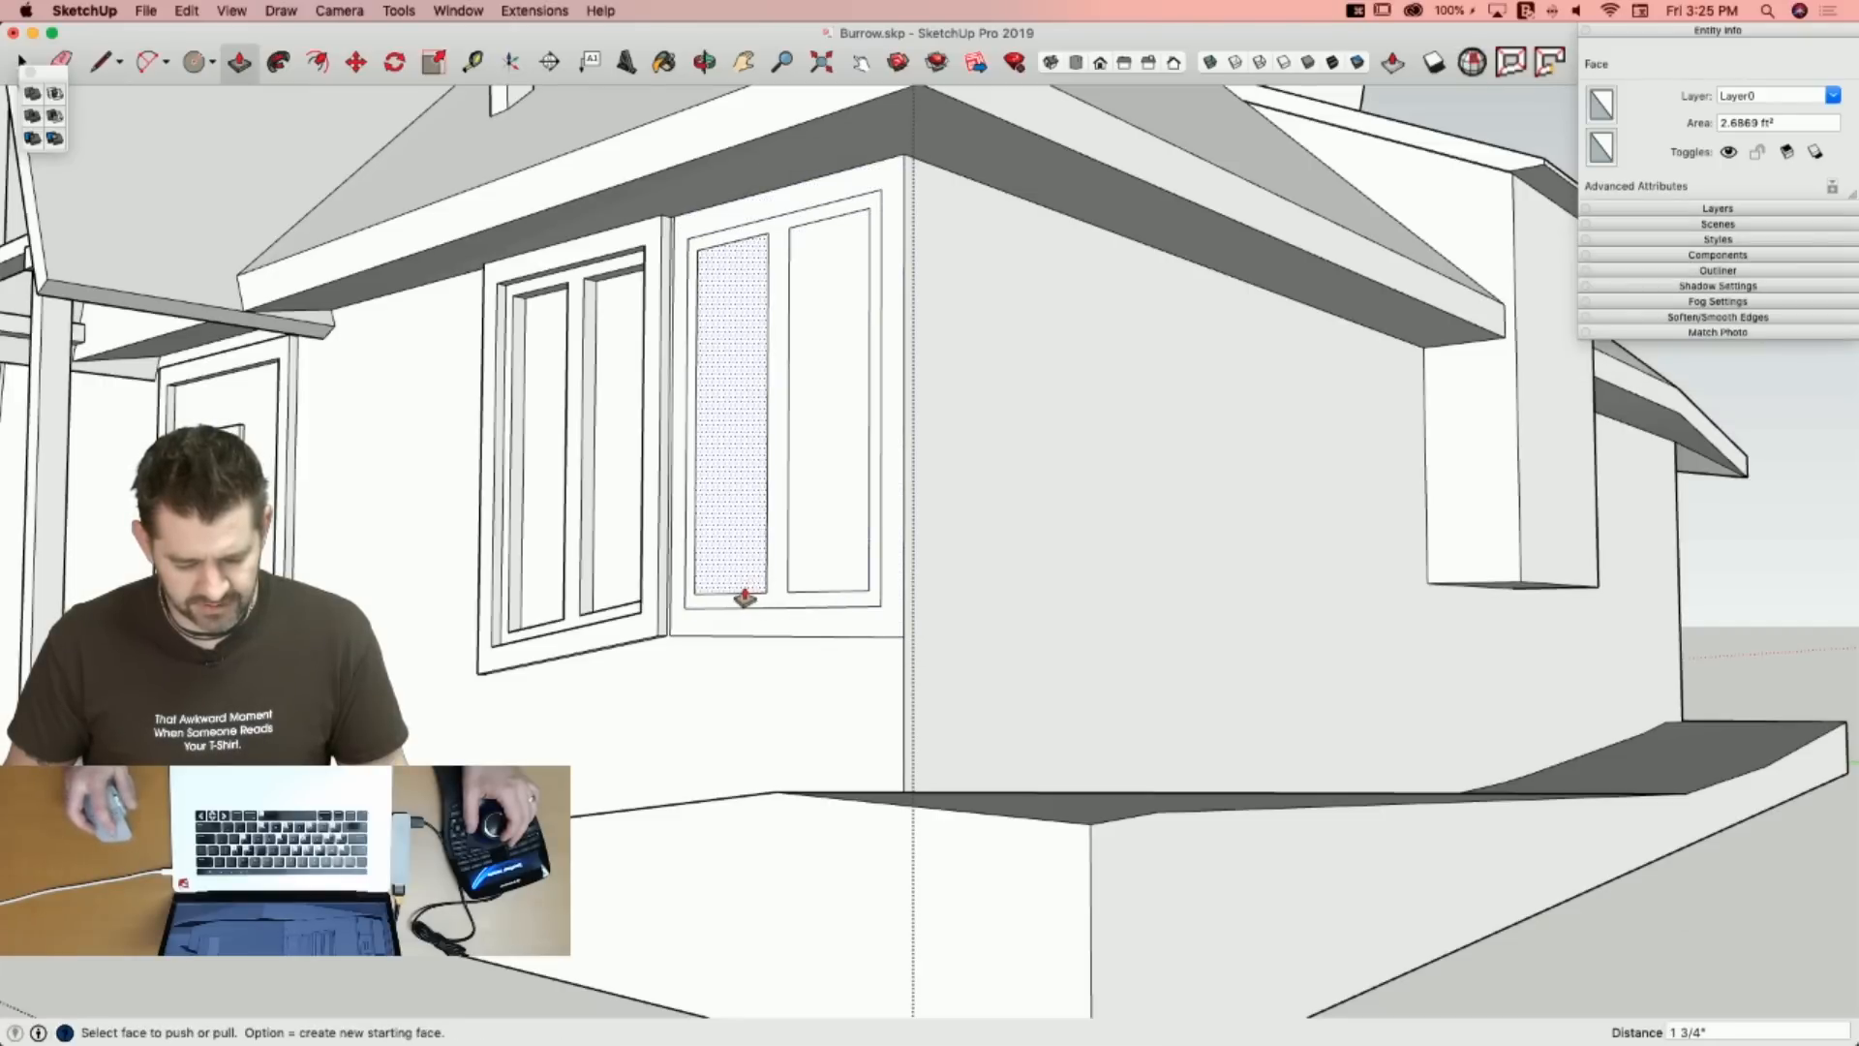
Erase all leftover edges of the flattened window beside the house corner, leaving a plain wall face.
key(e)
drag(753, 630, 835, 579)
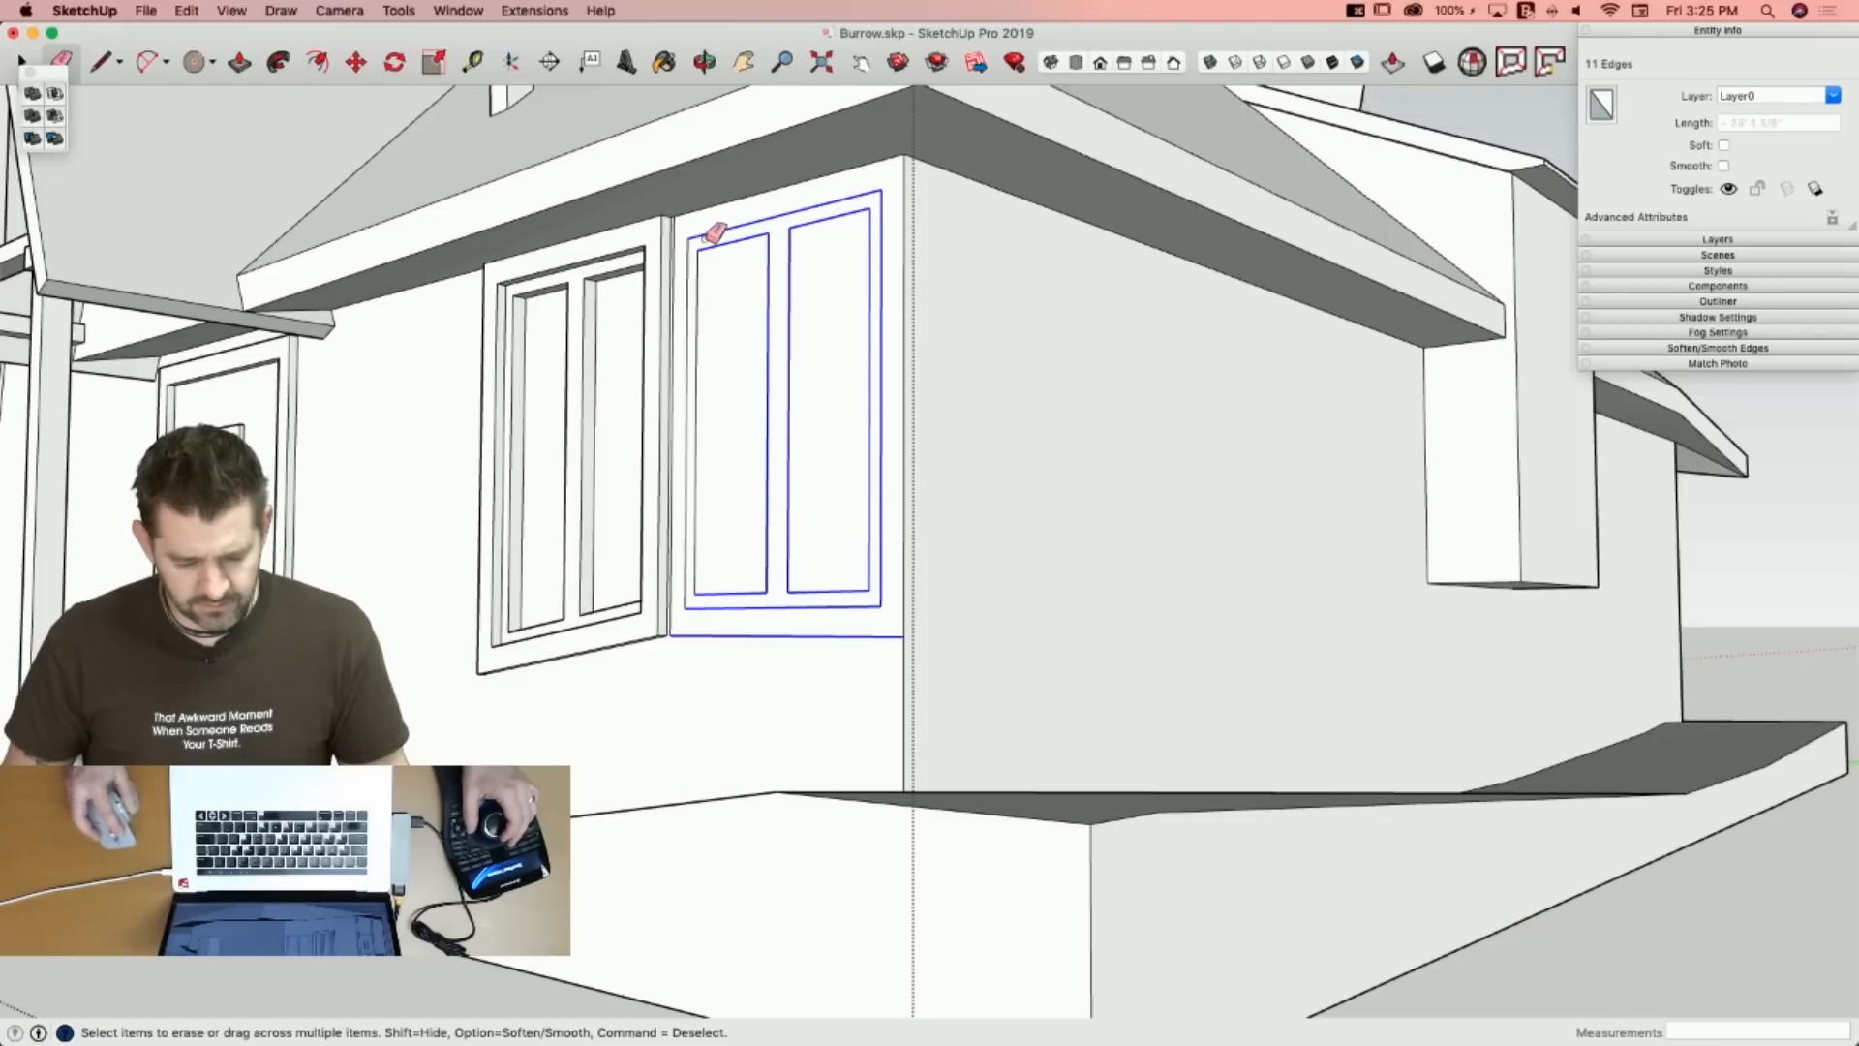
drag(699, 256, 703, 302)
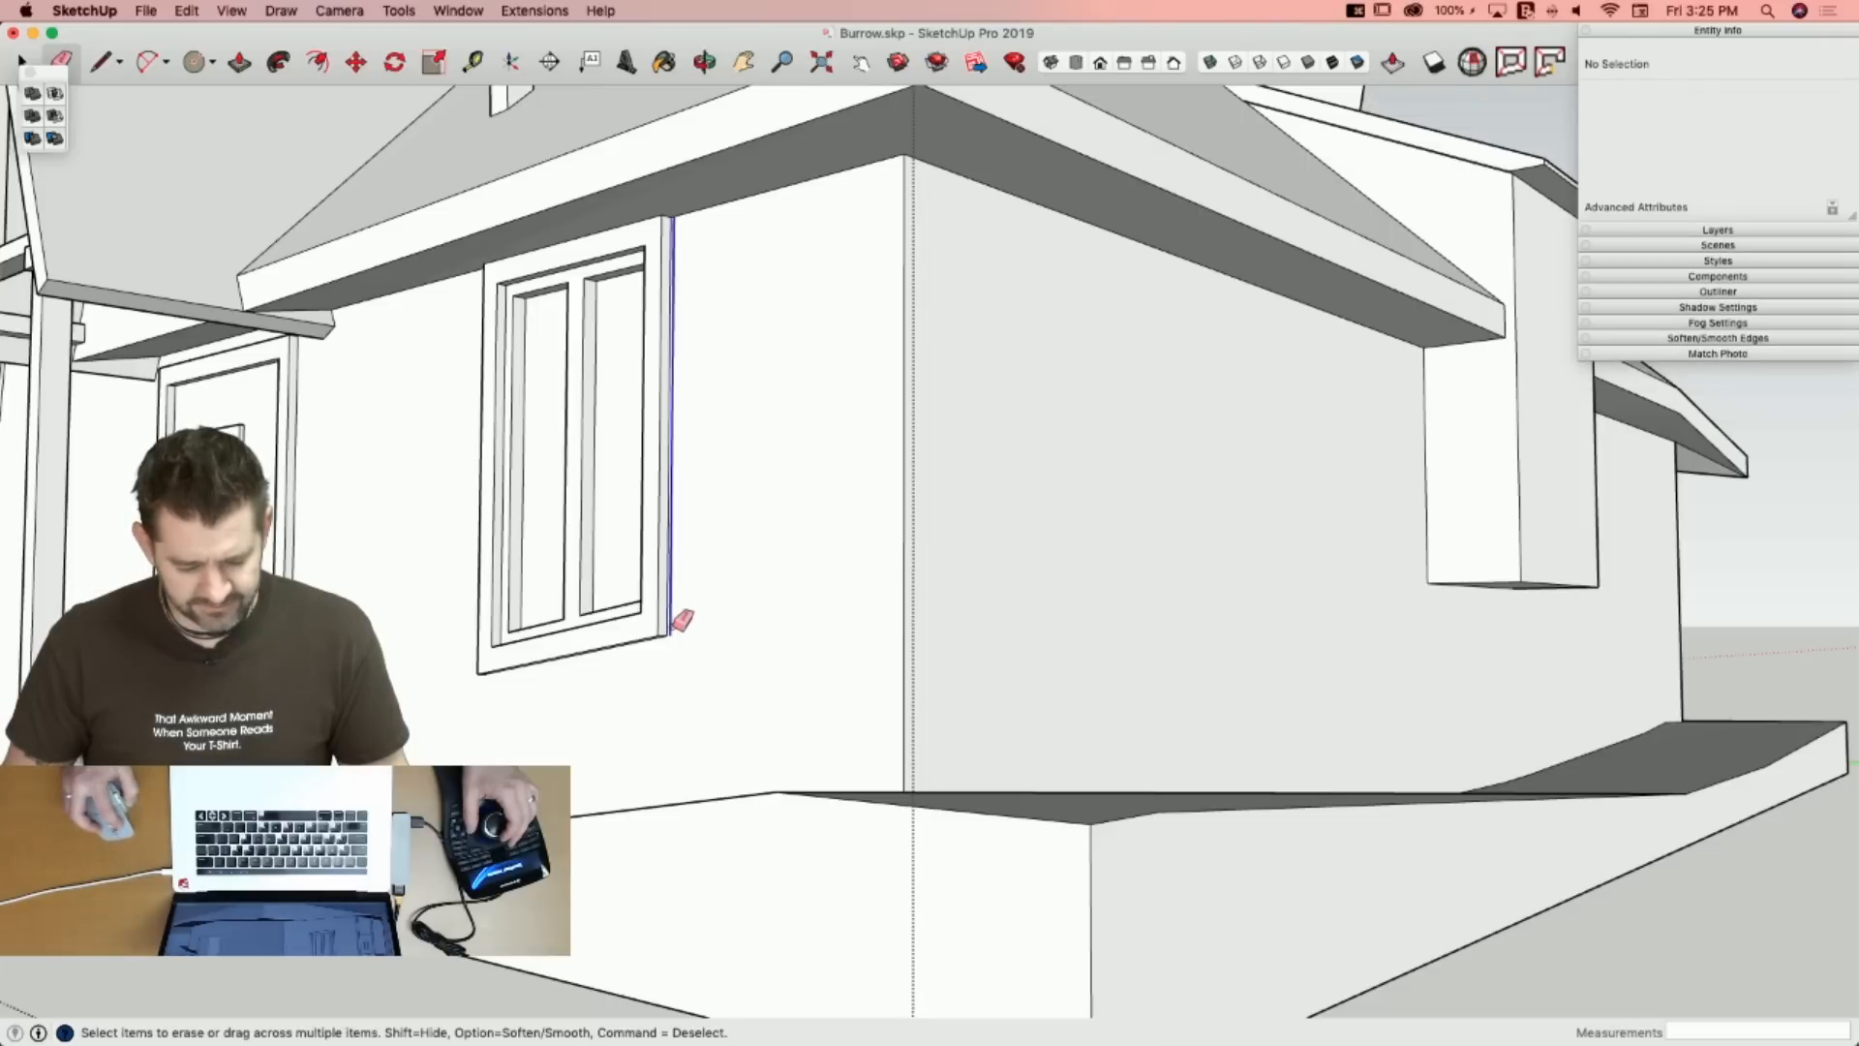
drag(681, 619, 682, 620)
Cut the house corner back to a diagonal wall using lines from the window's outer edge and along the floor, and erase the old corner.
key(l)
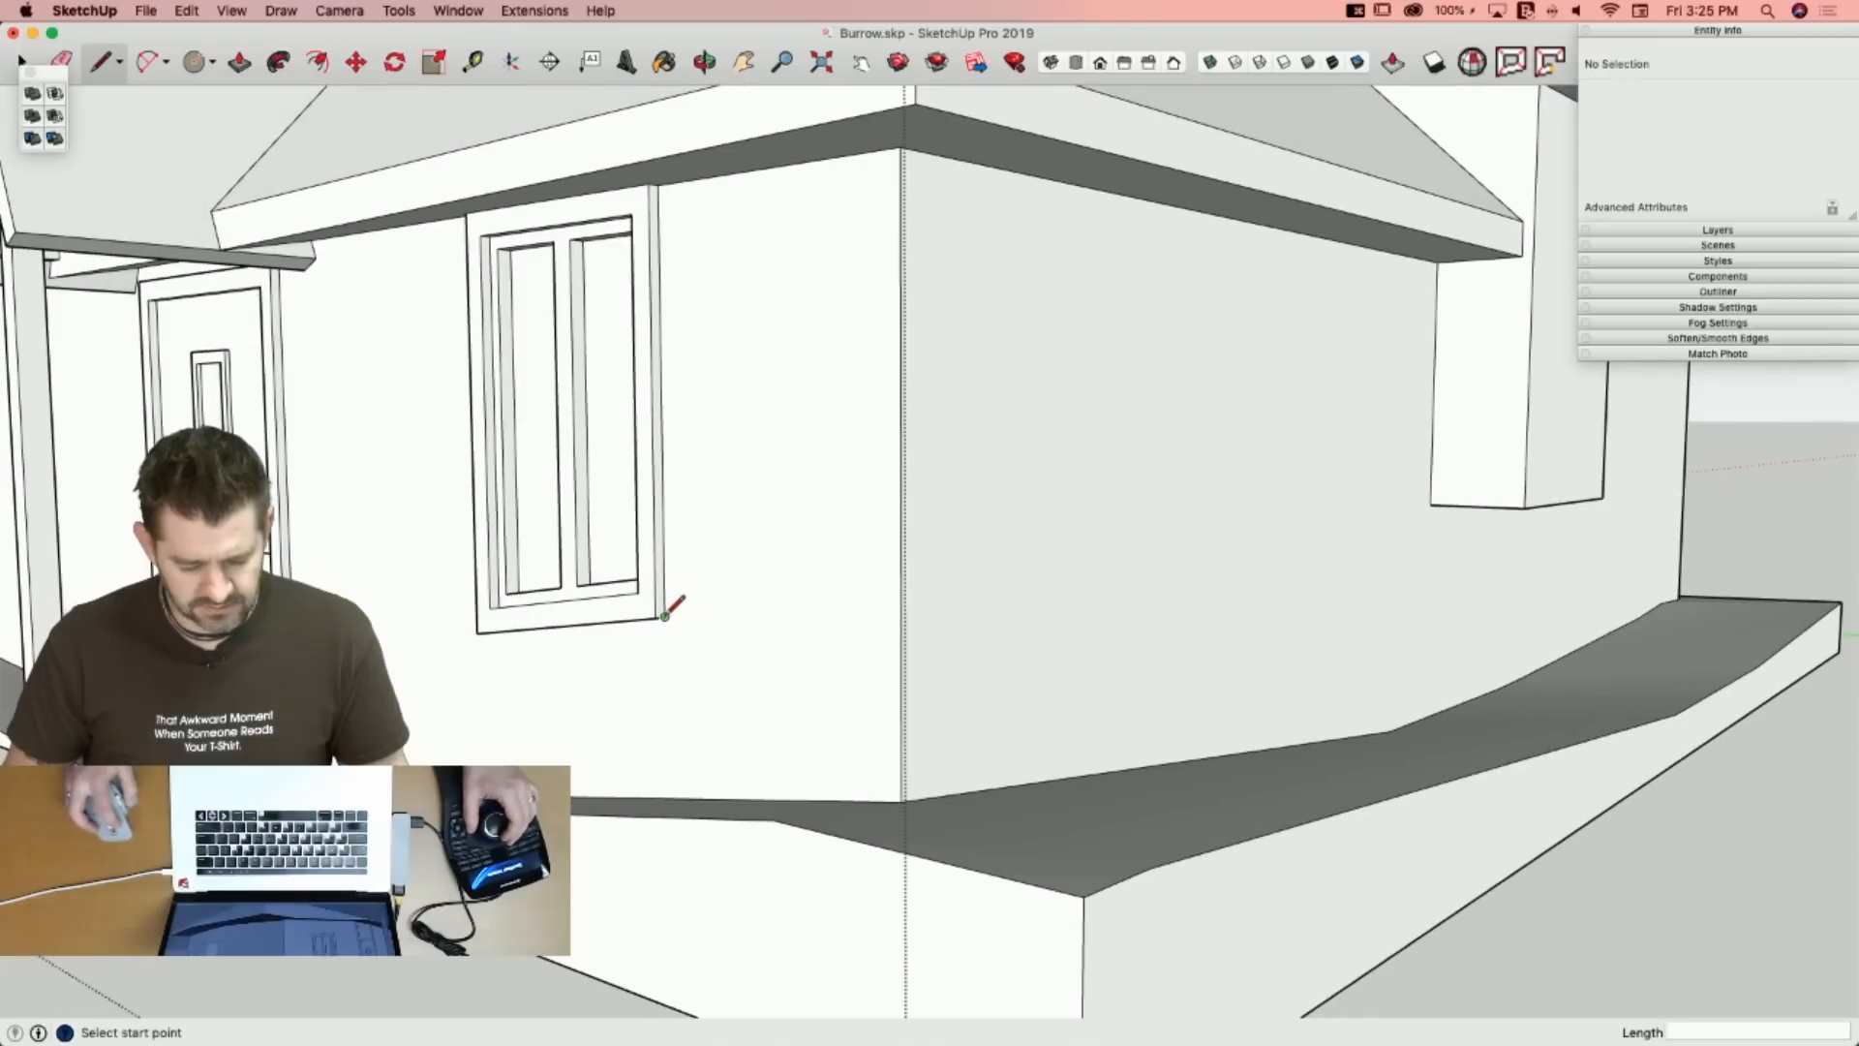
click(688, 135)
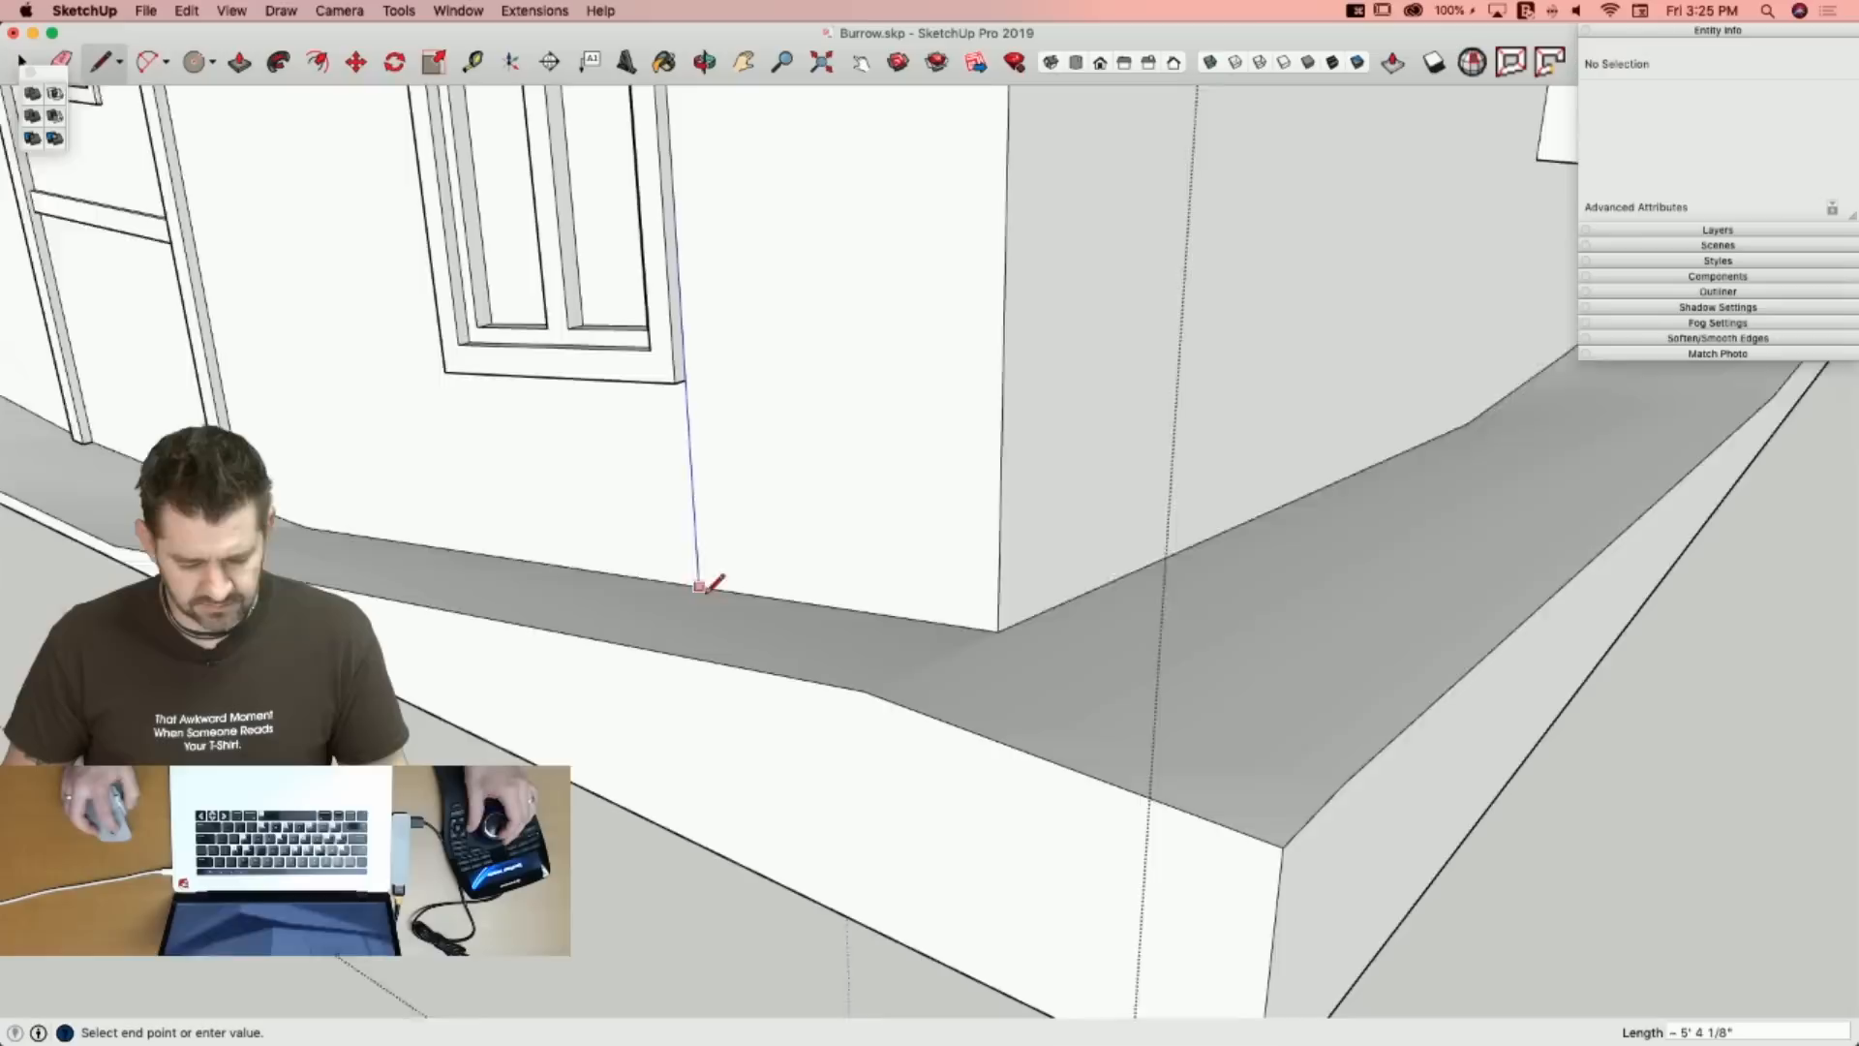
click(700, 561)
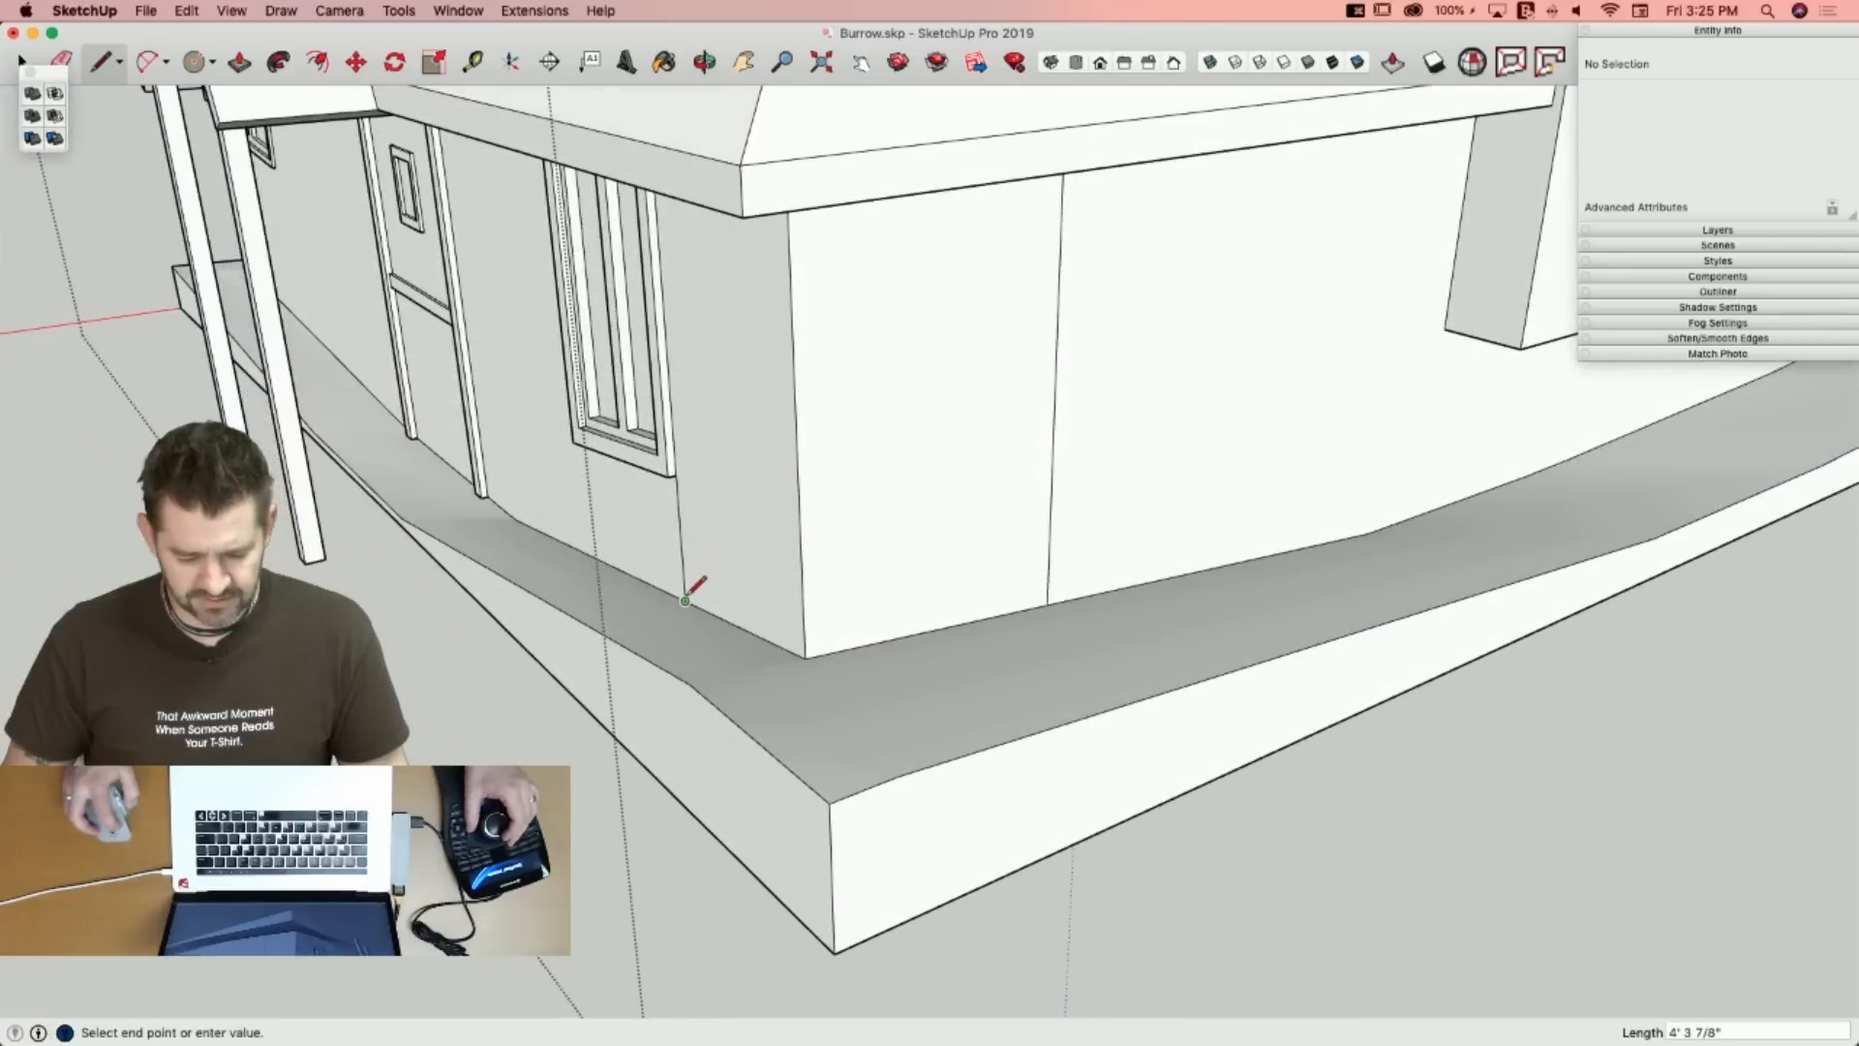
key(e)
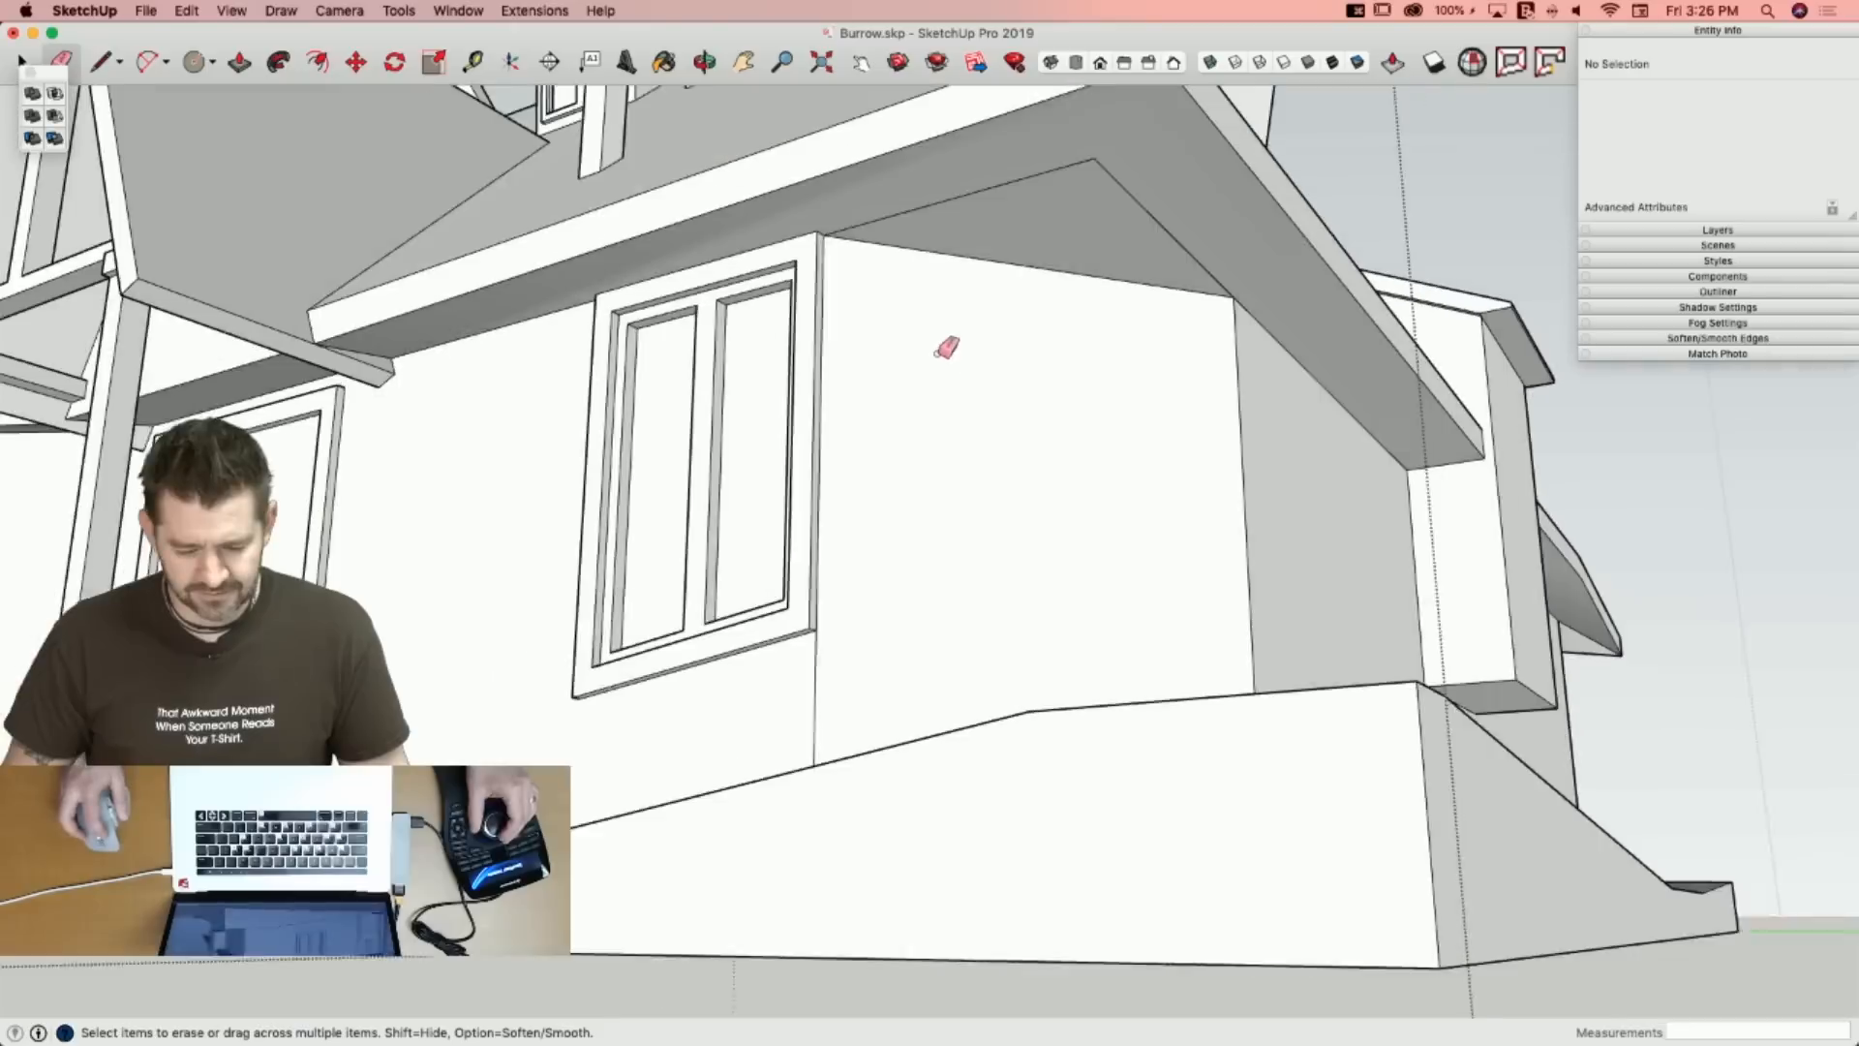
click(1106, 171)
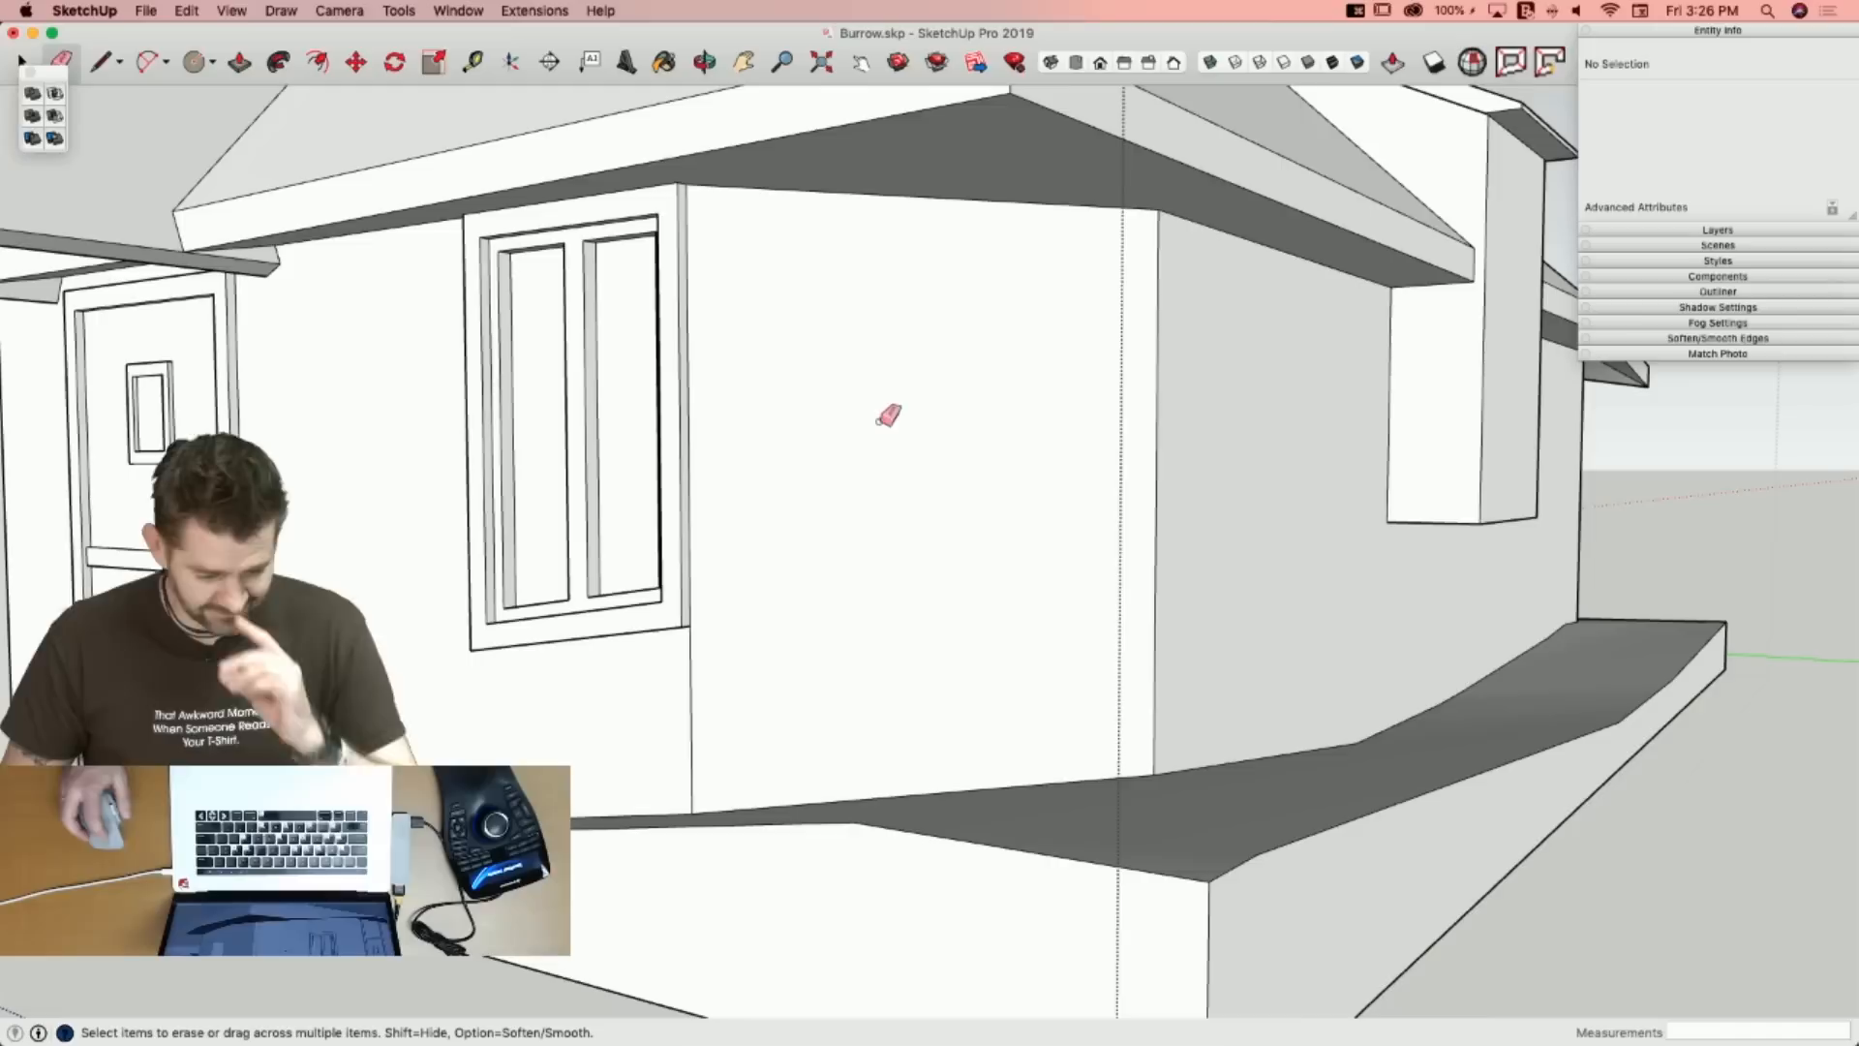
Draw a sill line across the diagonal wall level with the adjacent window's bottom edge and offset the upper face inward for the frame.
key(l)
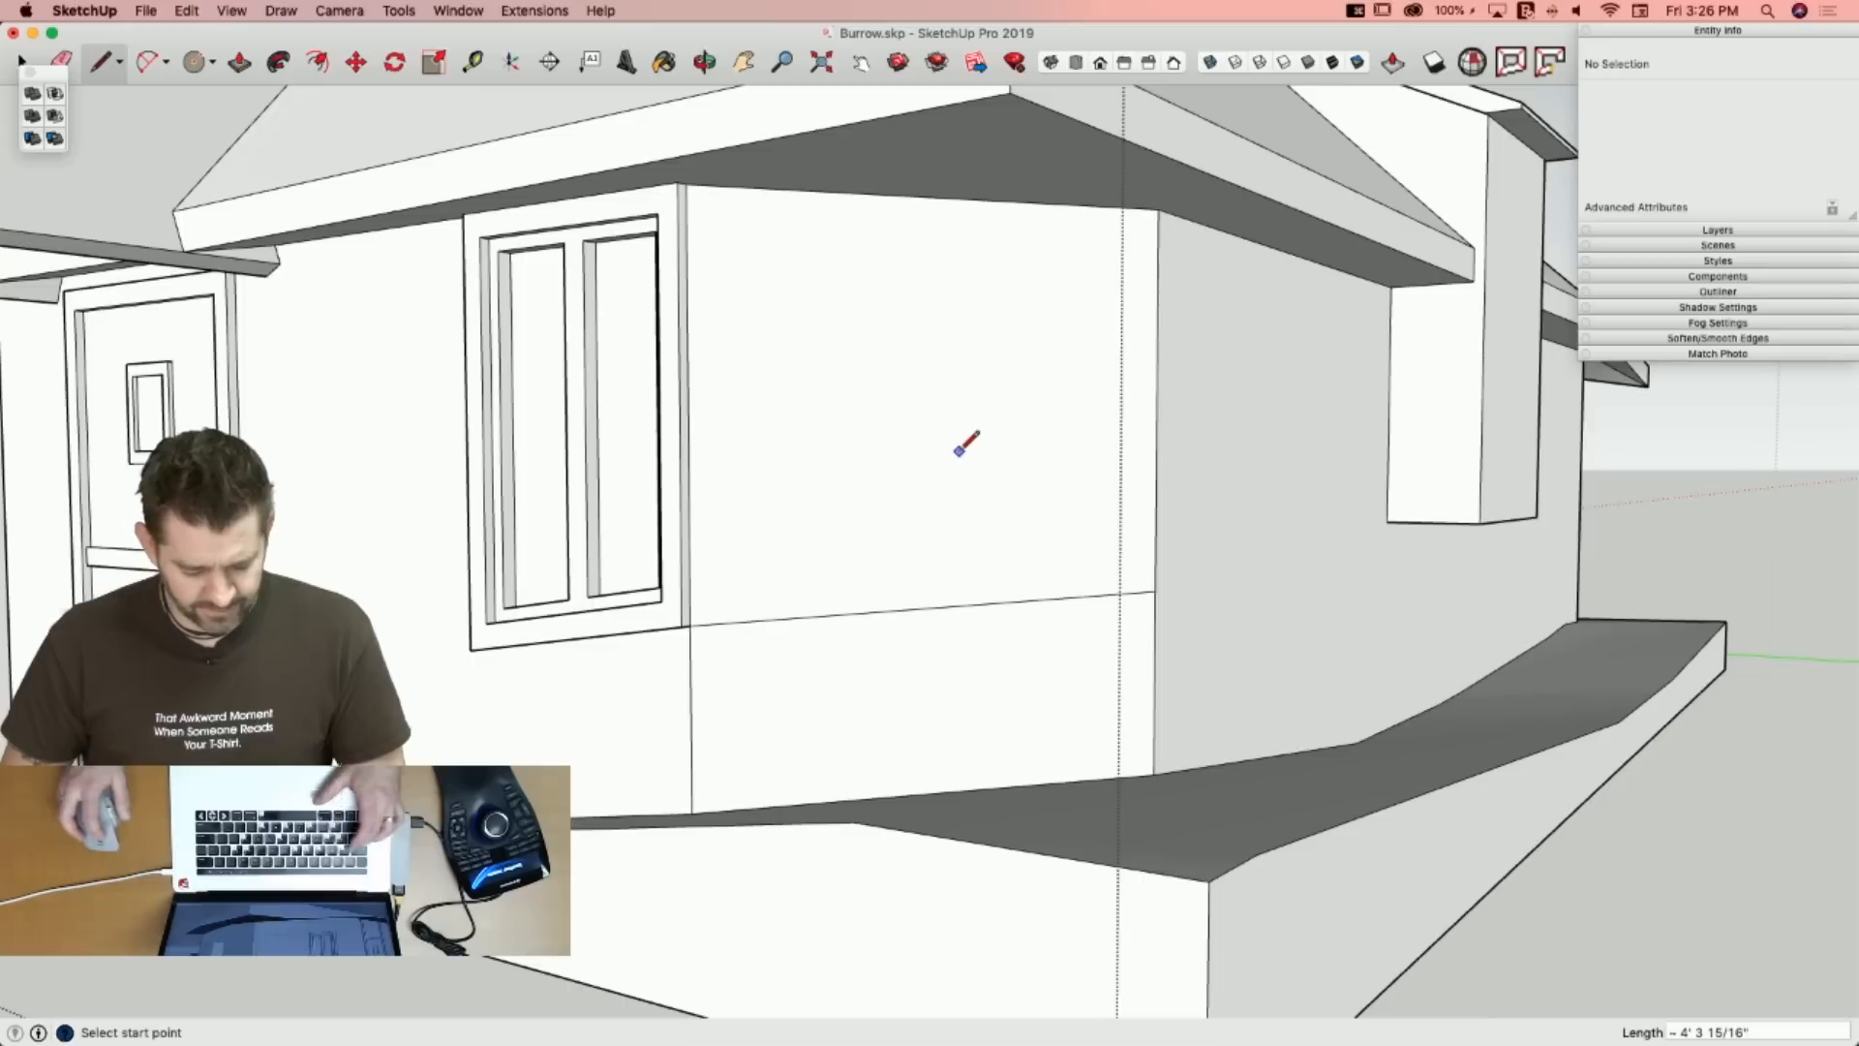
key(f)
click(782, 223)
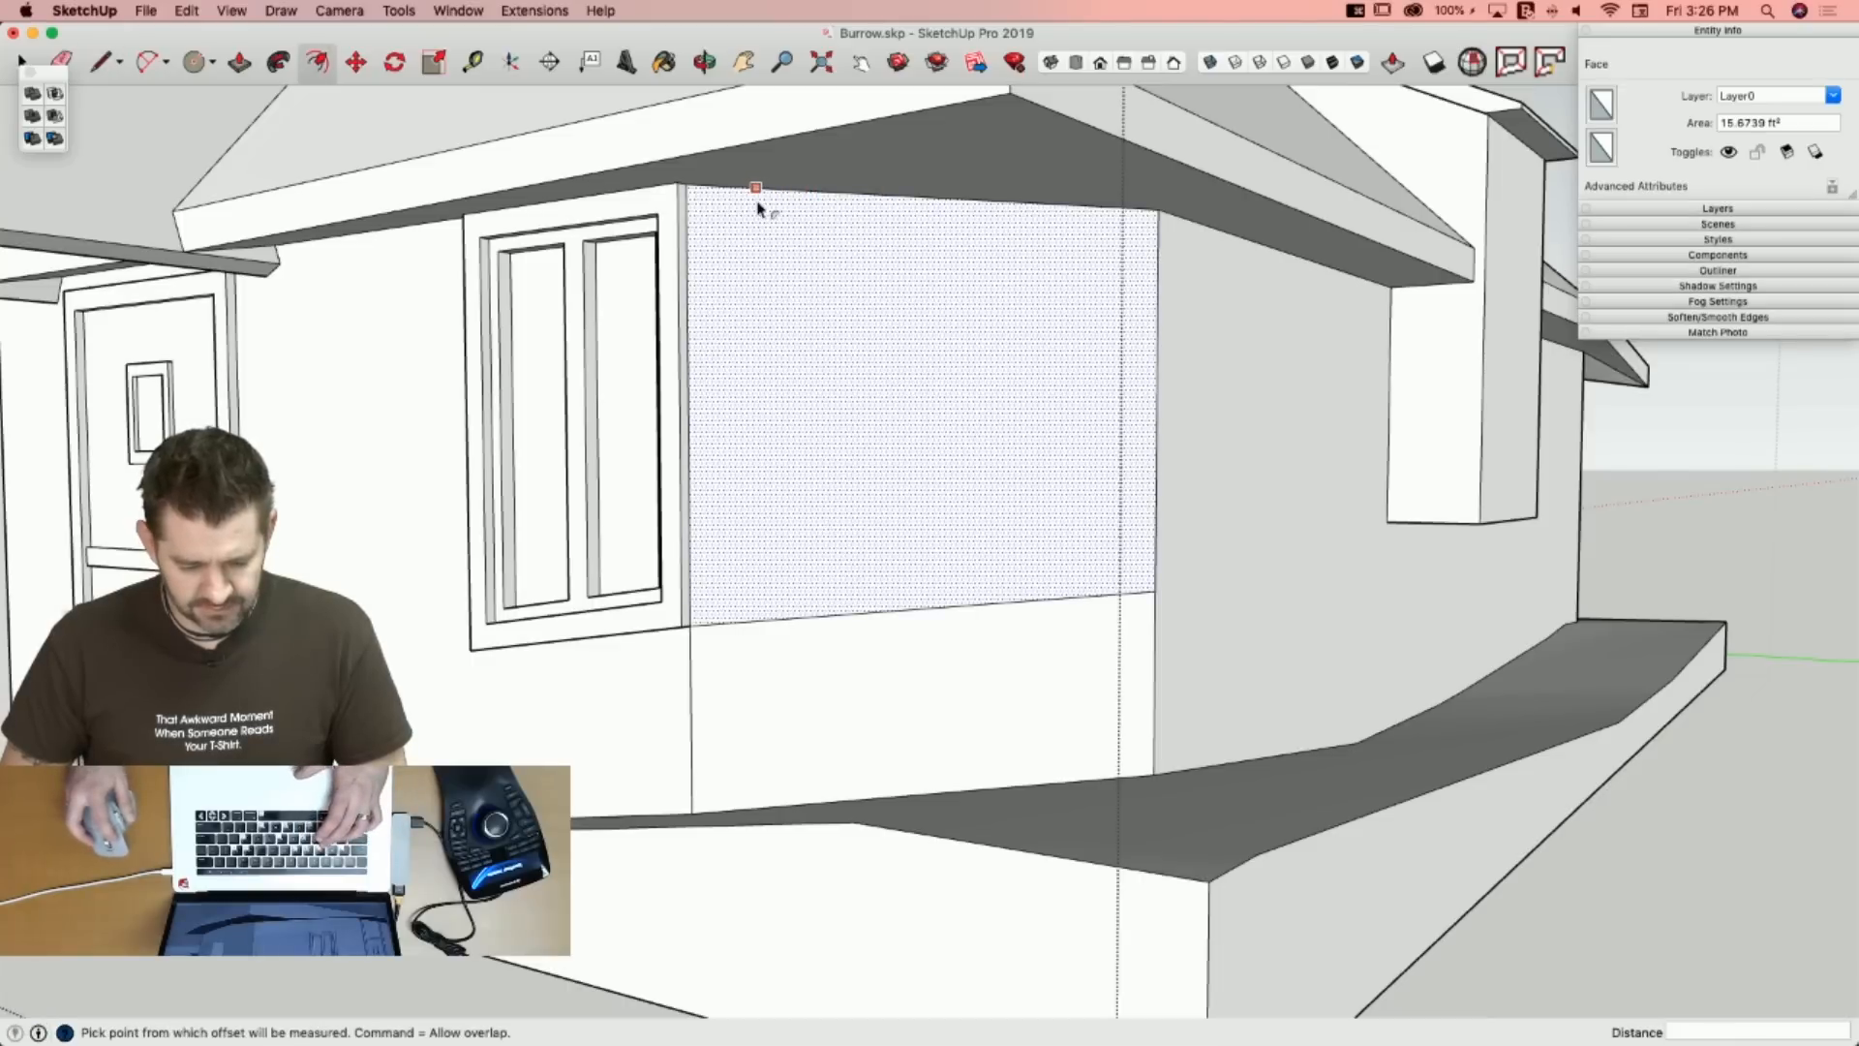
click(878, 263)
Split the diagonal window in half vertically and offset each half inward about 1 1/2" to outline the sashes.
key(l)
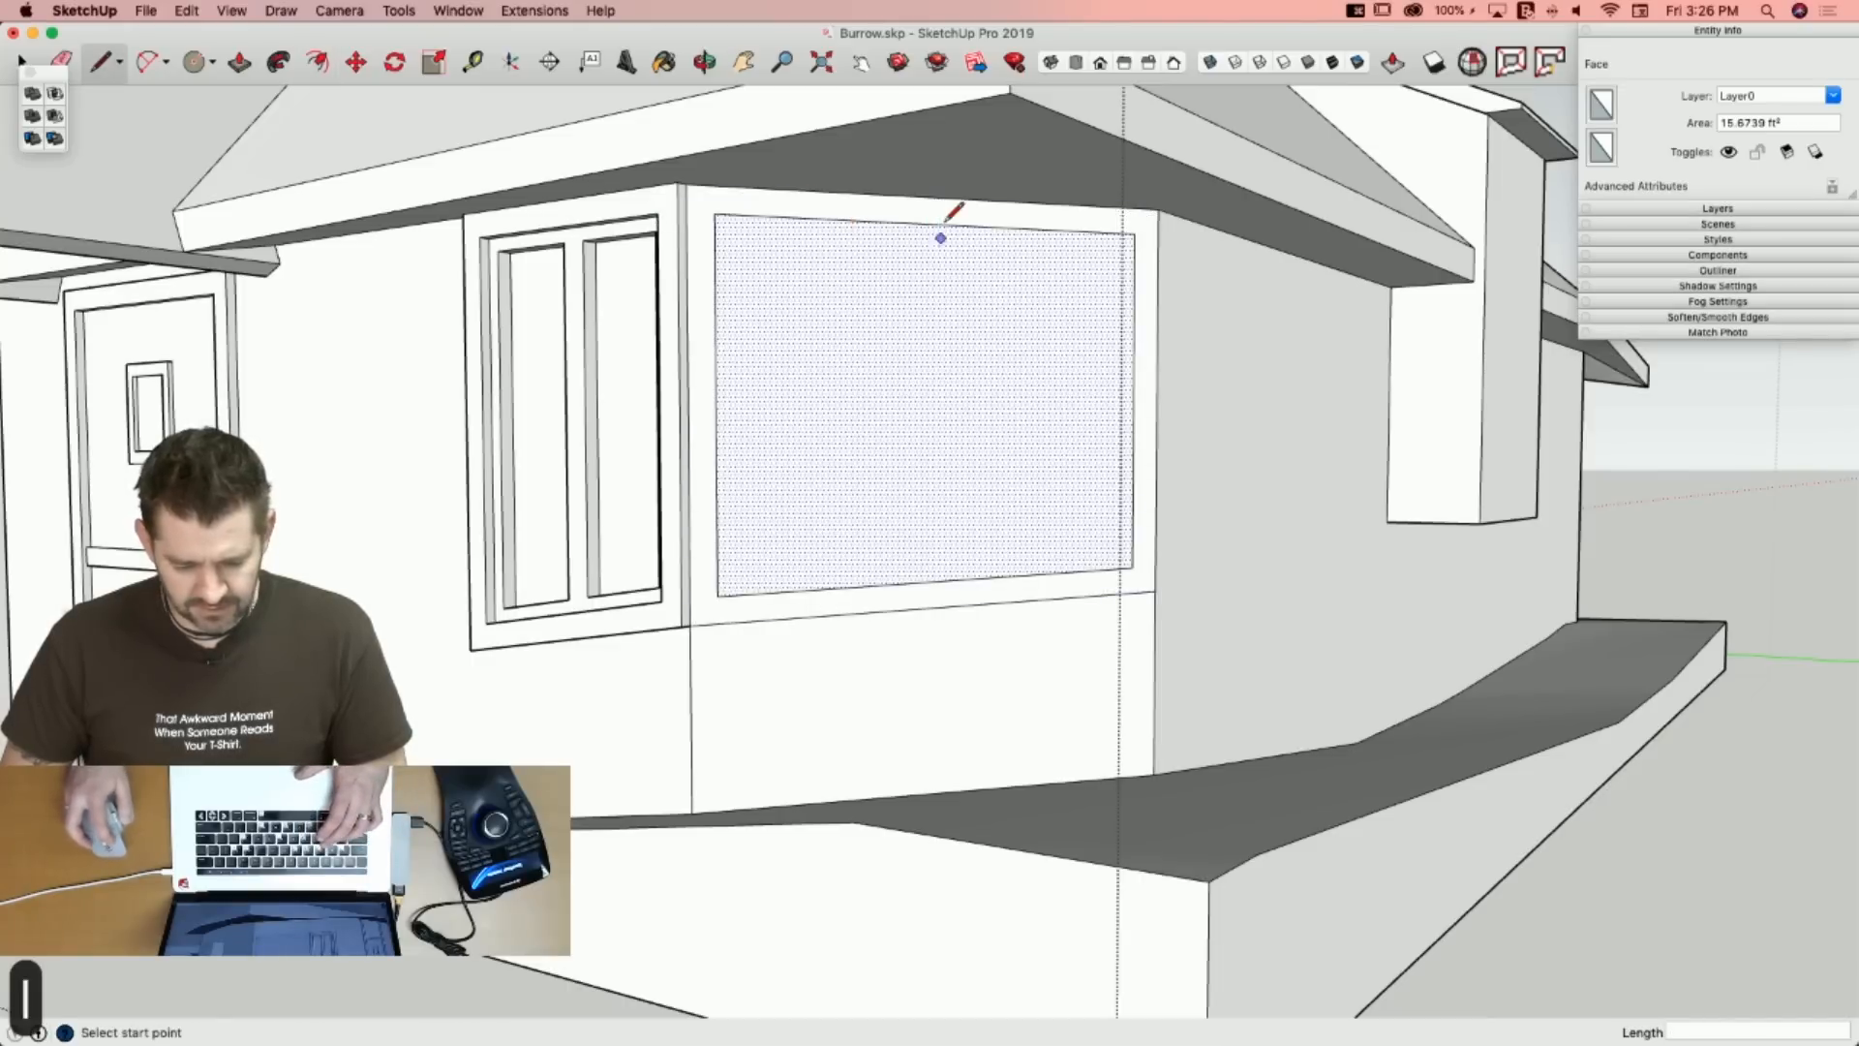
click(934, 224)
click(934, 580)
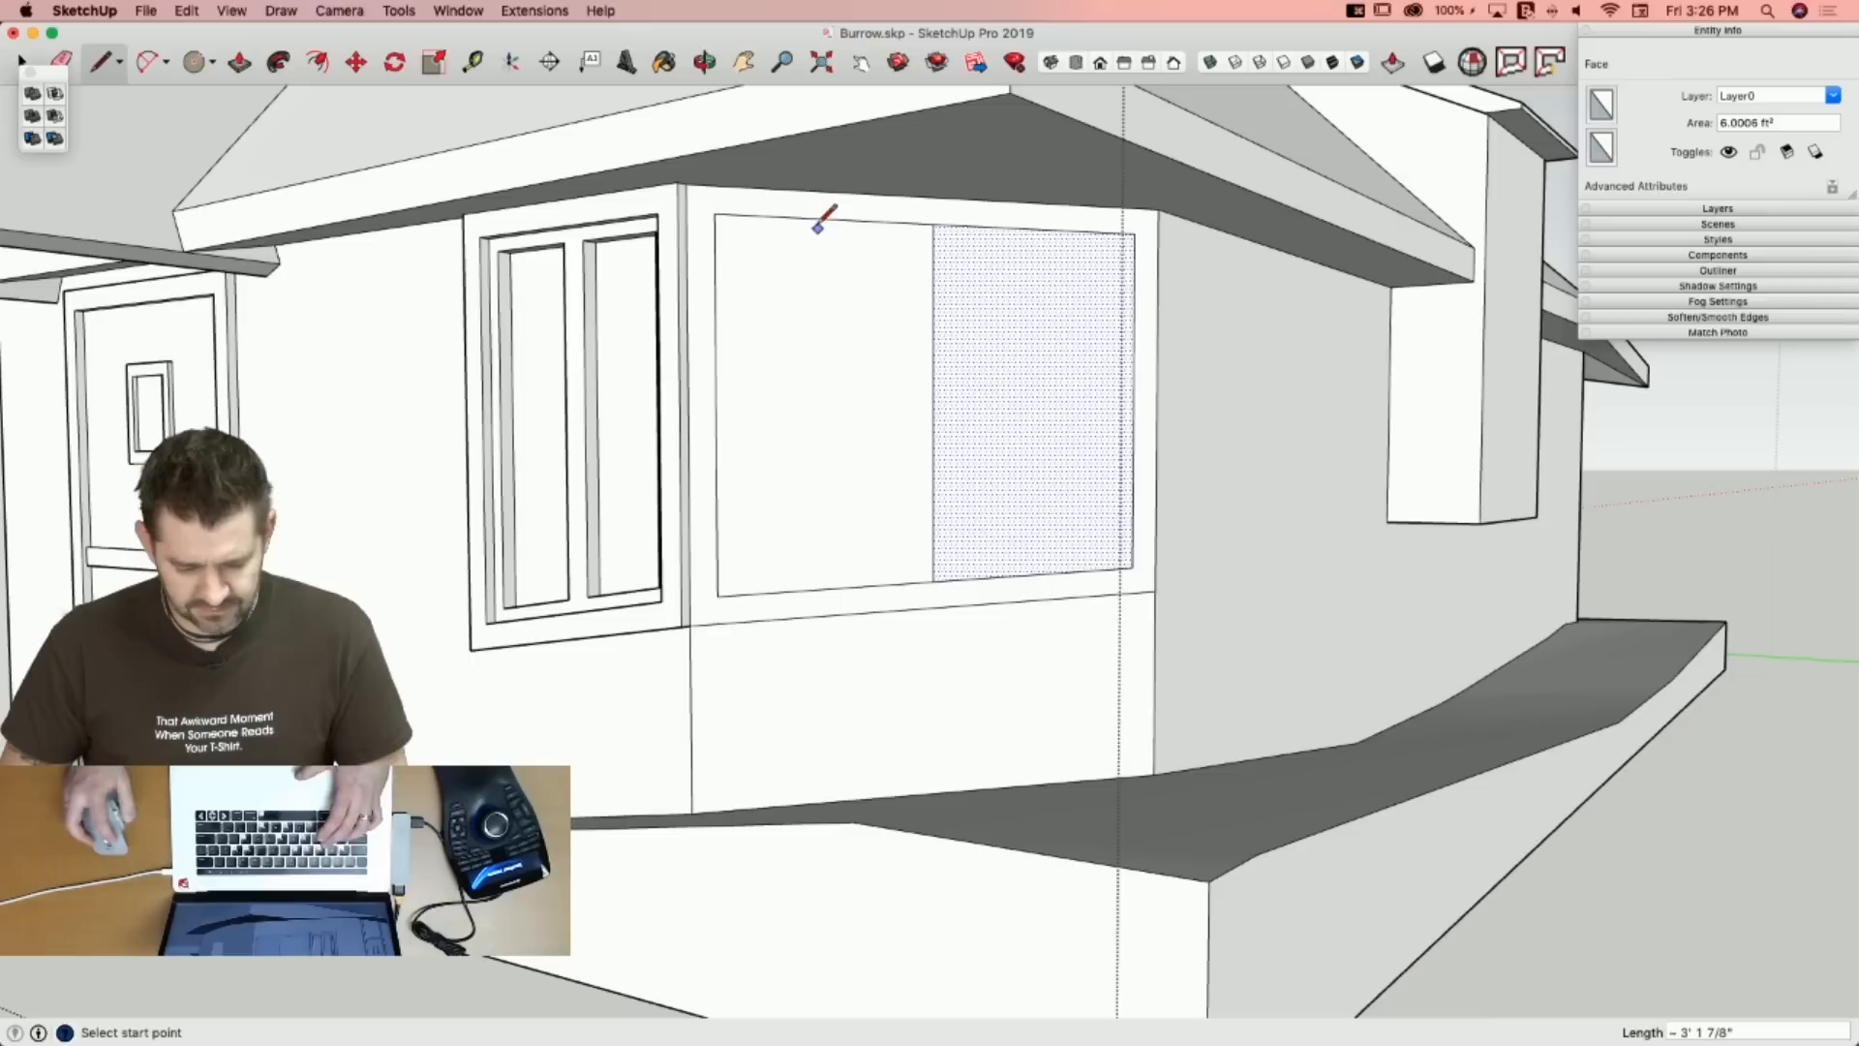
key(f)
click(972, 229)
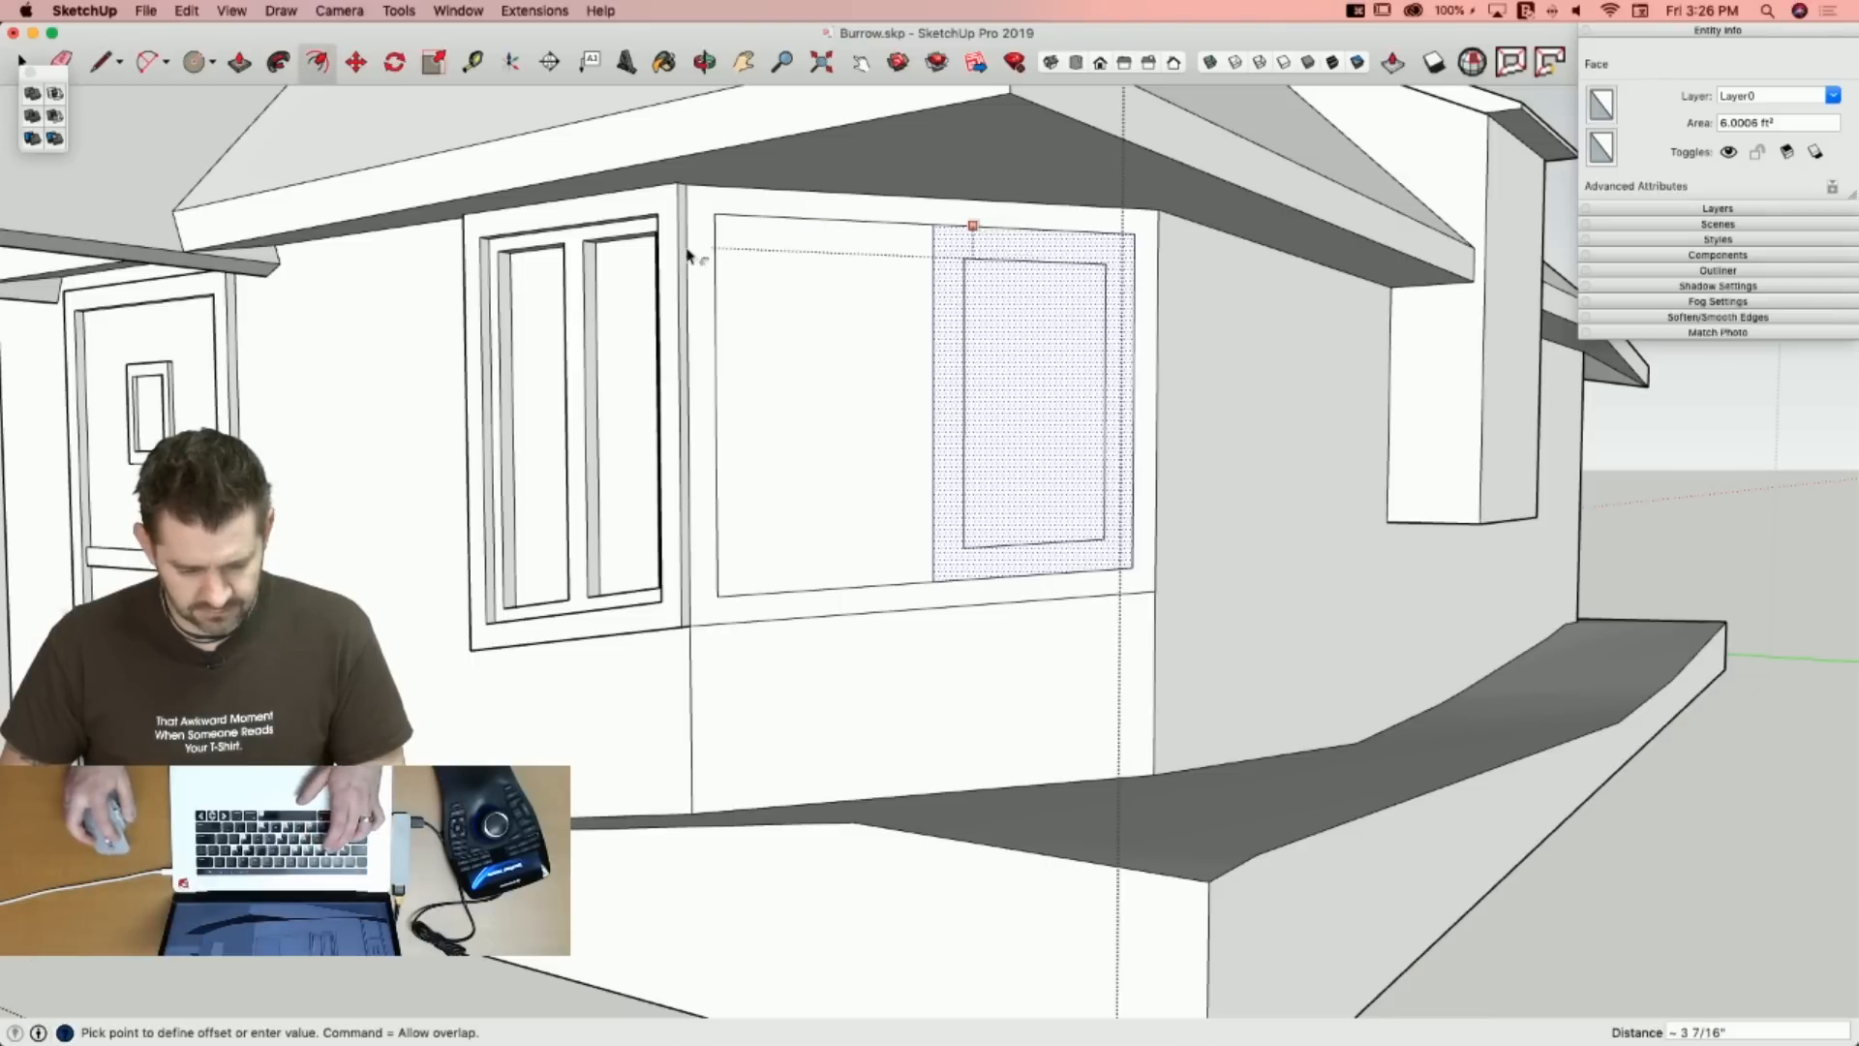
click(616, 243)
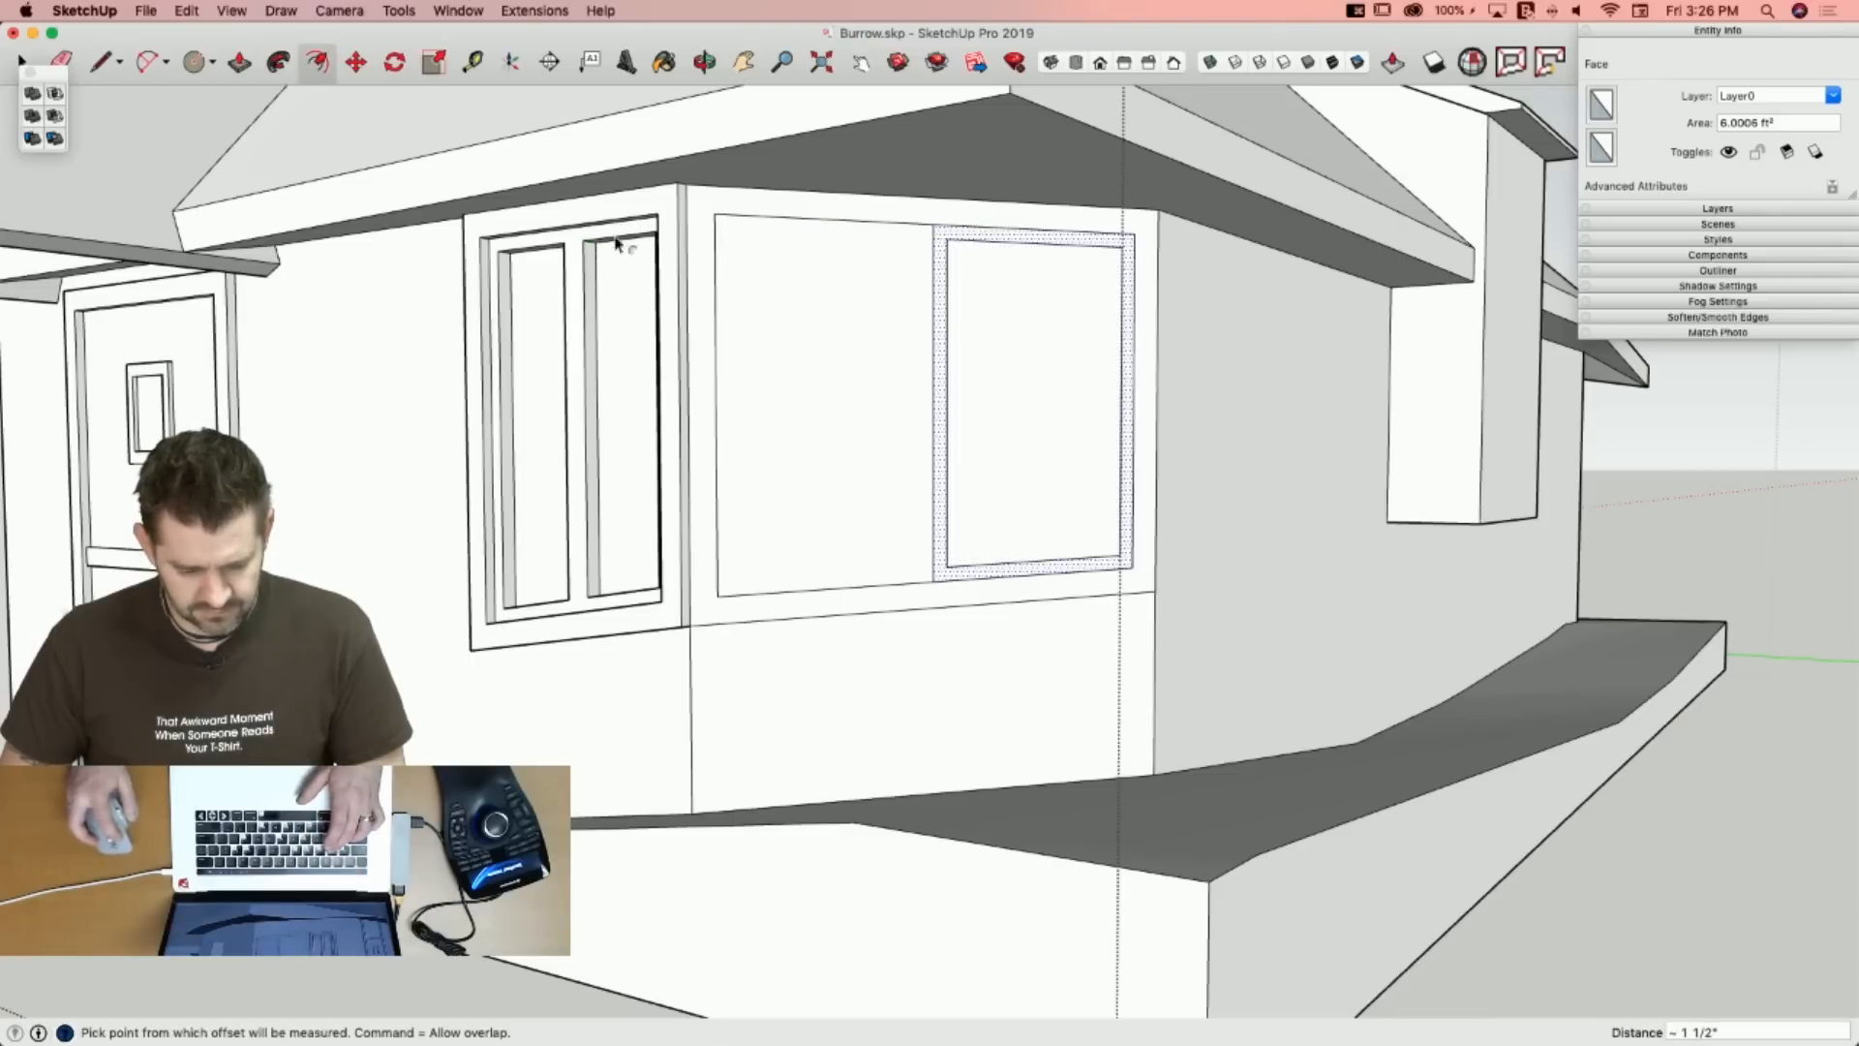
click(829, 266)
click(820, 269)
Pull the diagonal window's outer frame out 1 7/16" and recess both panes behind their sashes.
key(p)
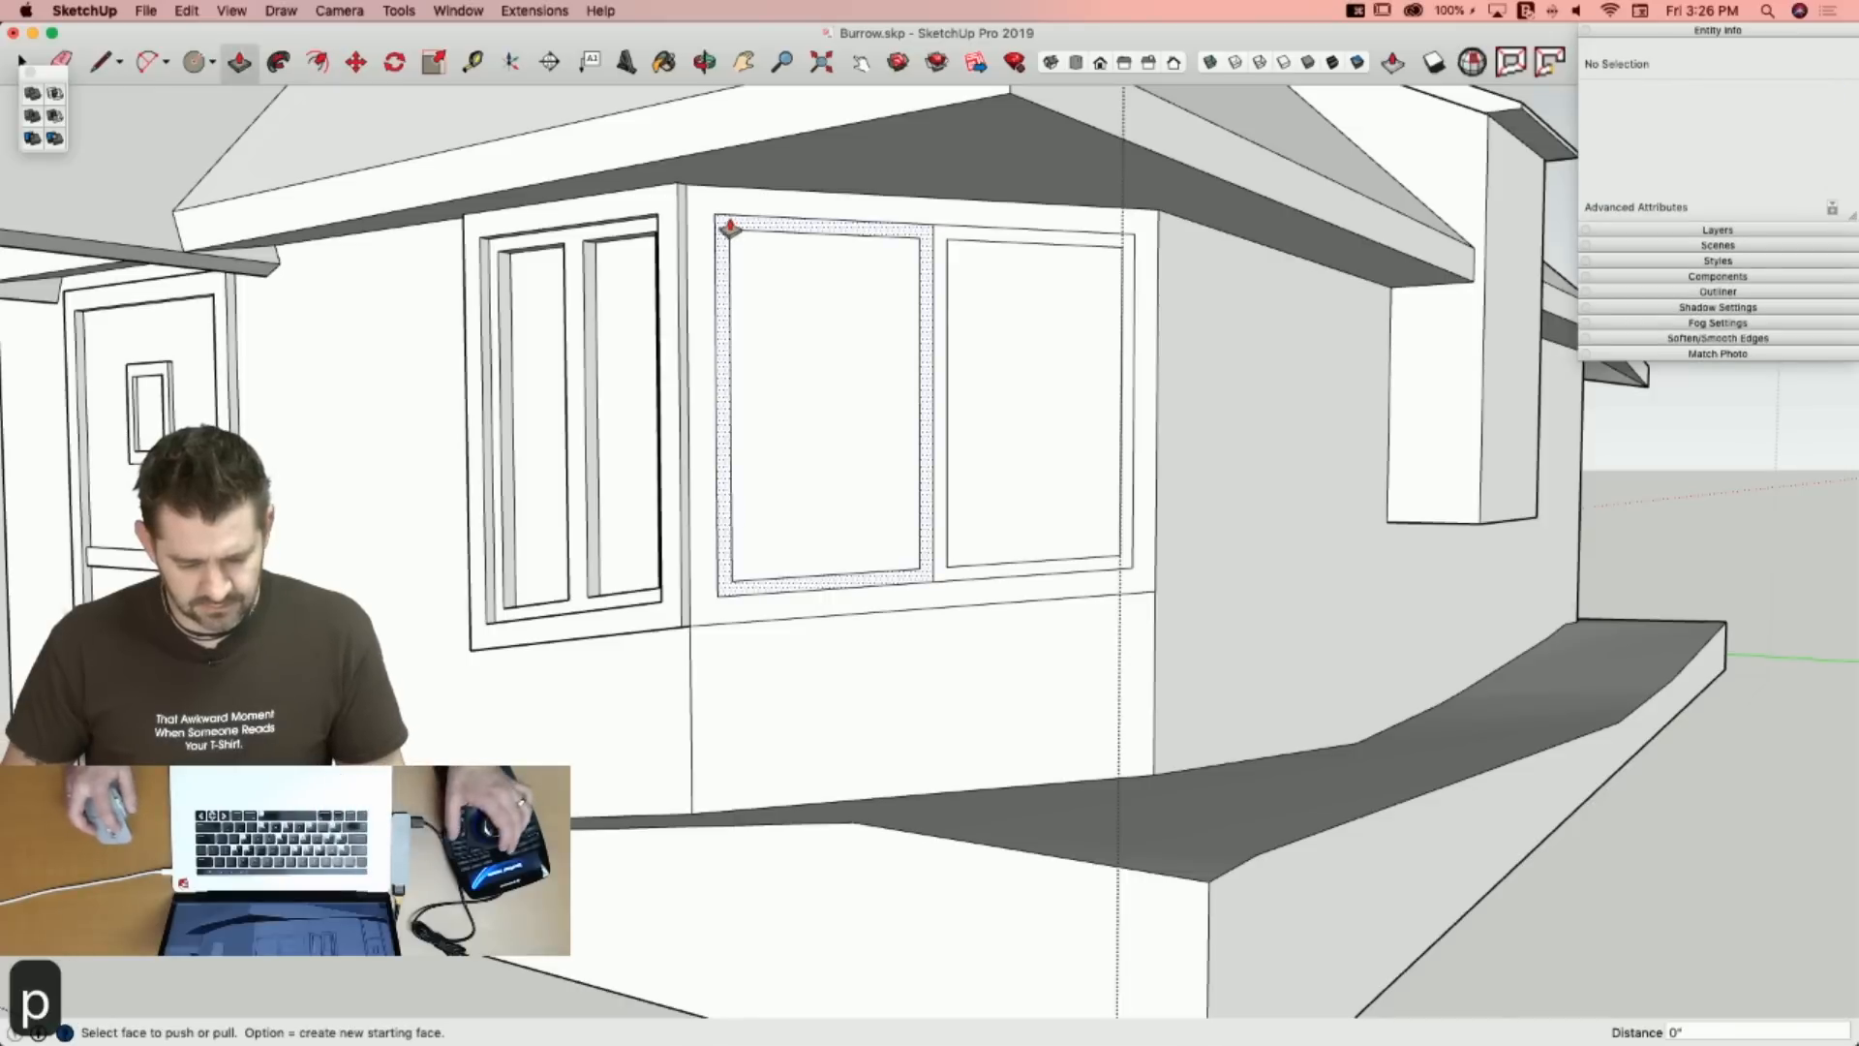
click(708, 227)
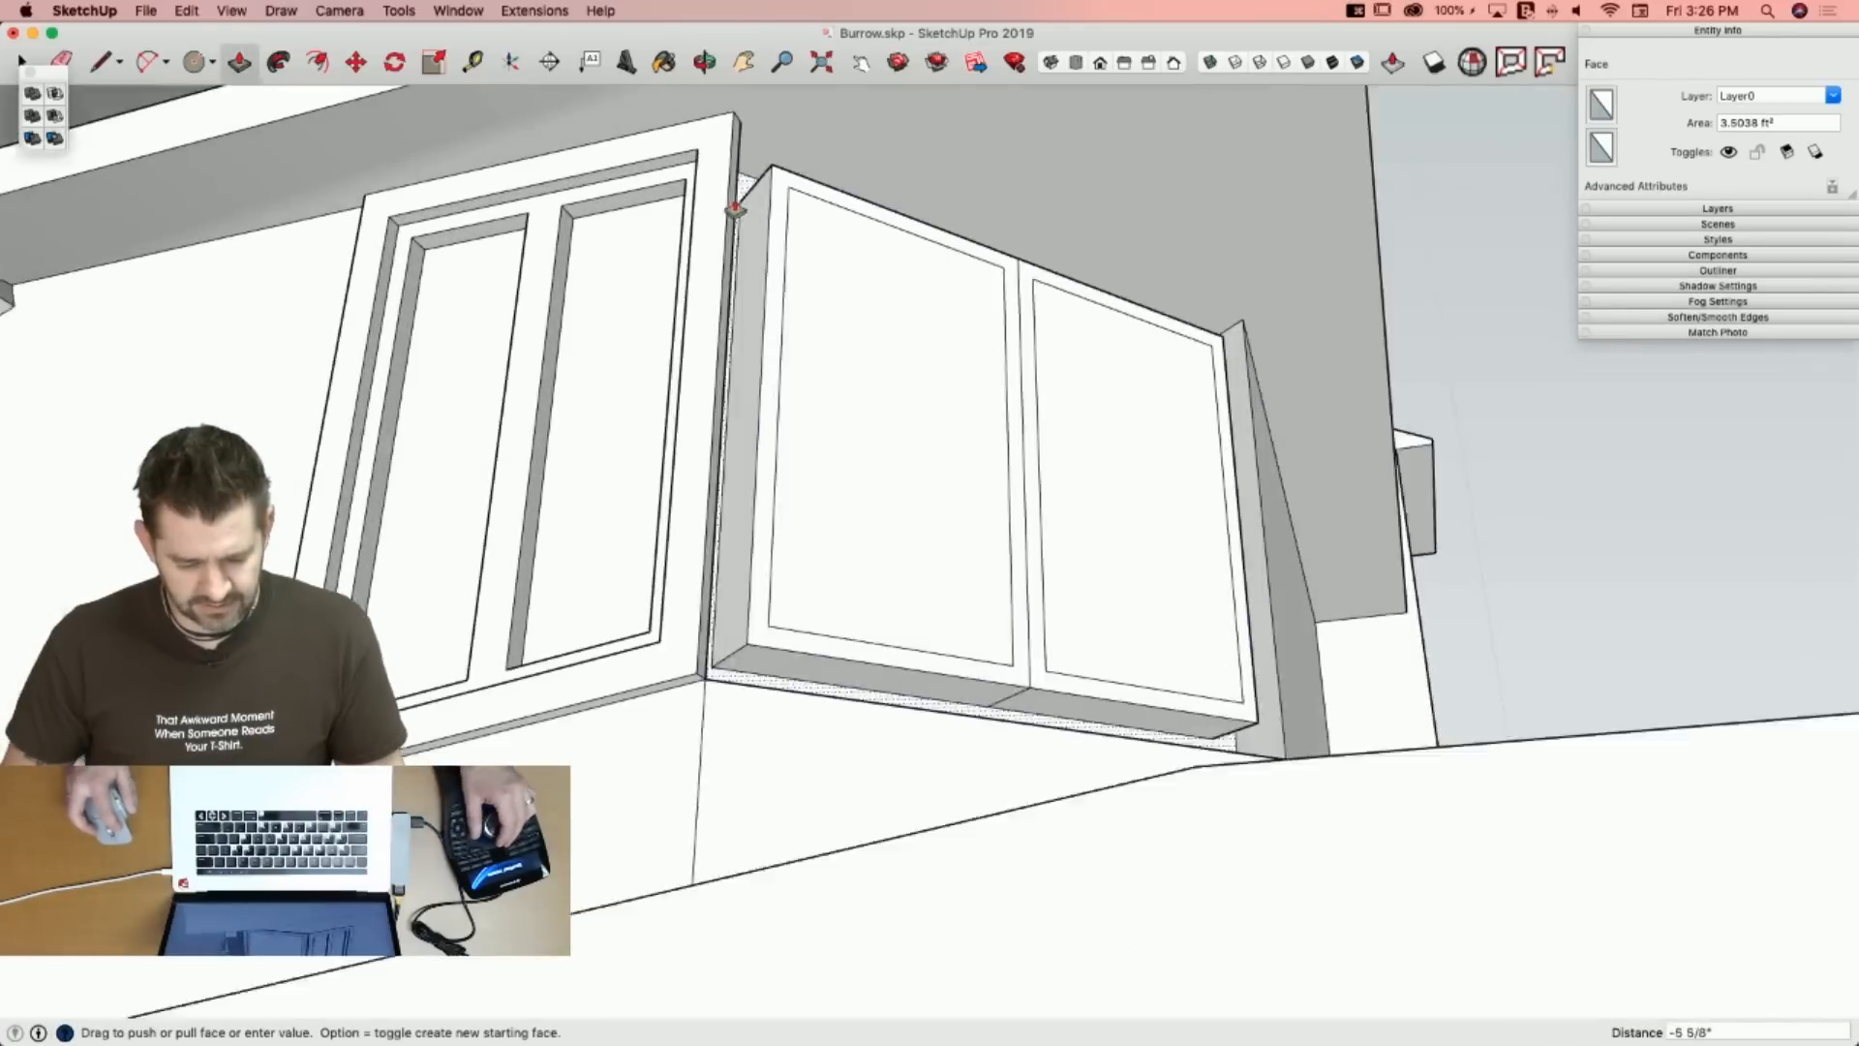
click(774, 158)
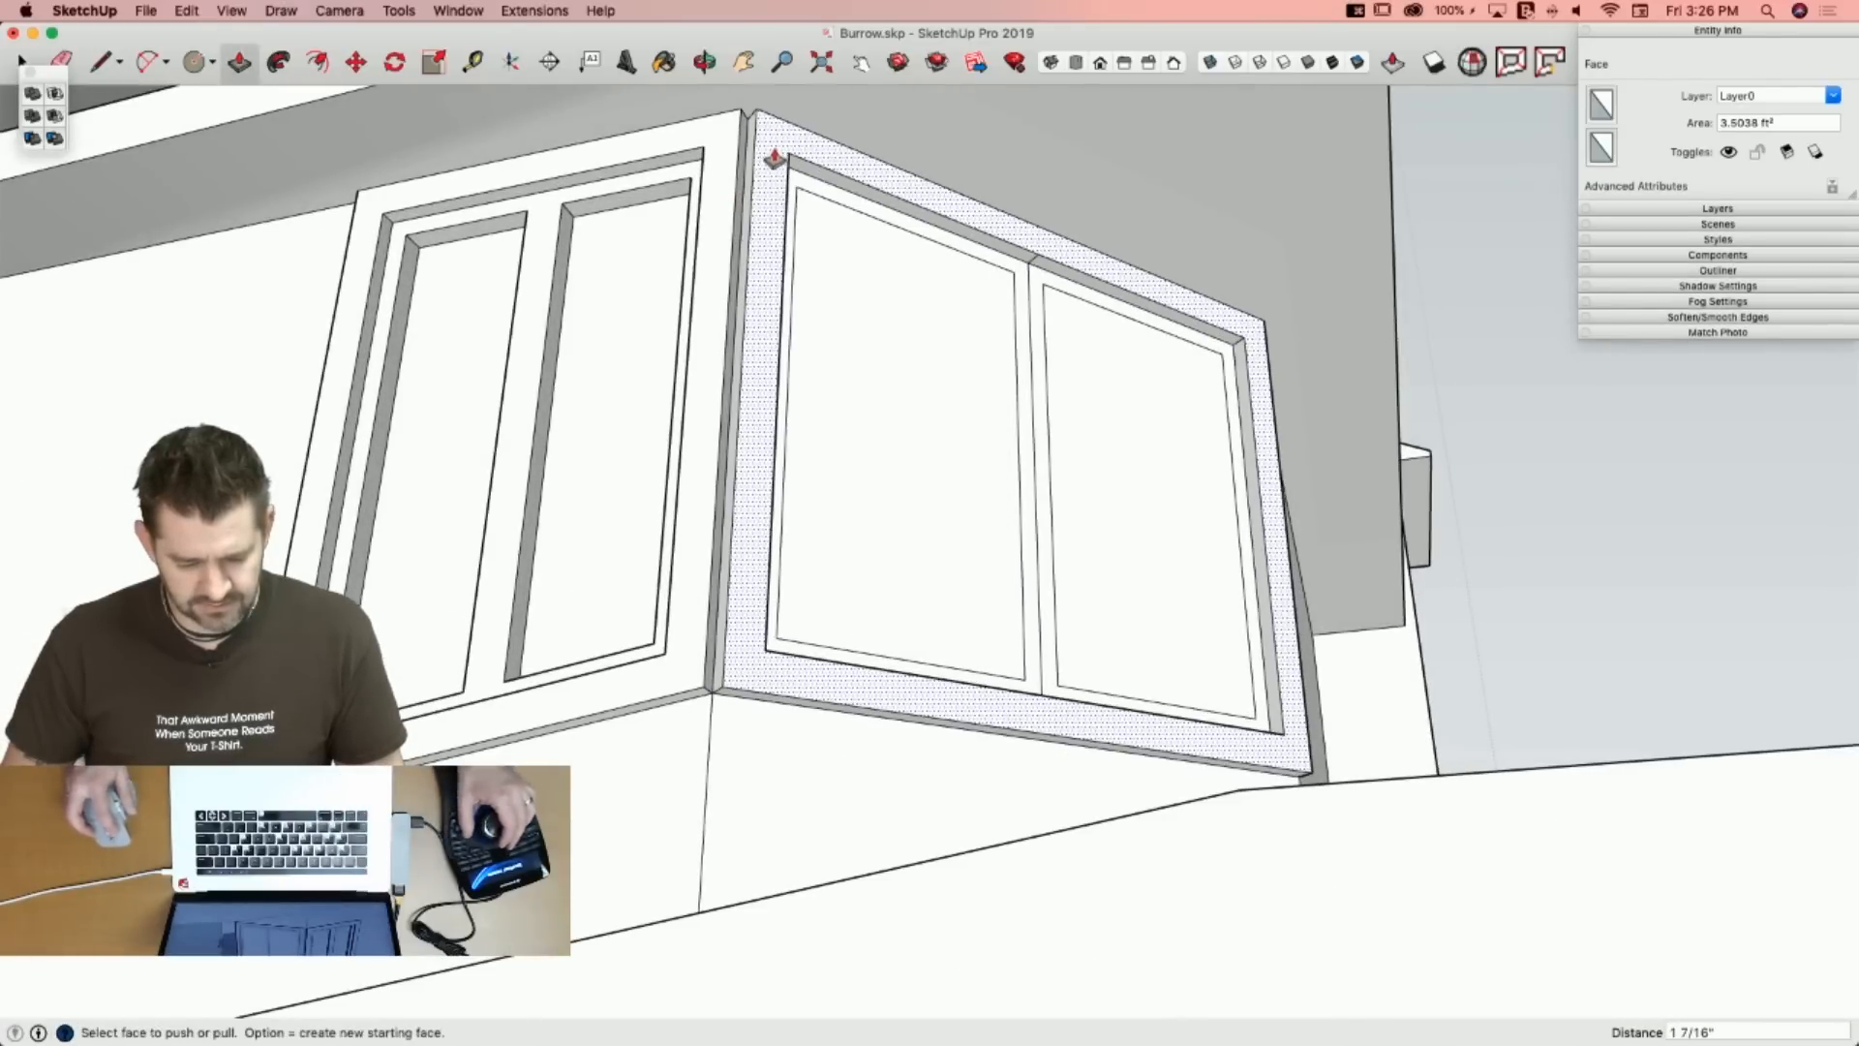
click(913, 298)
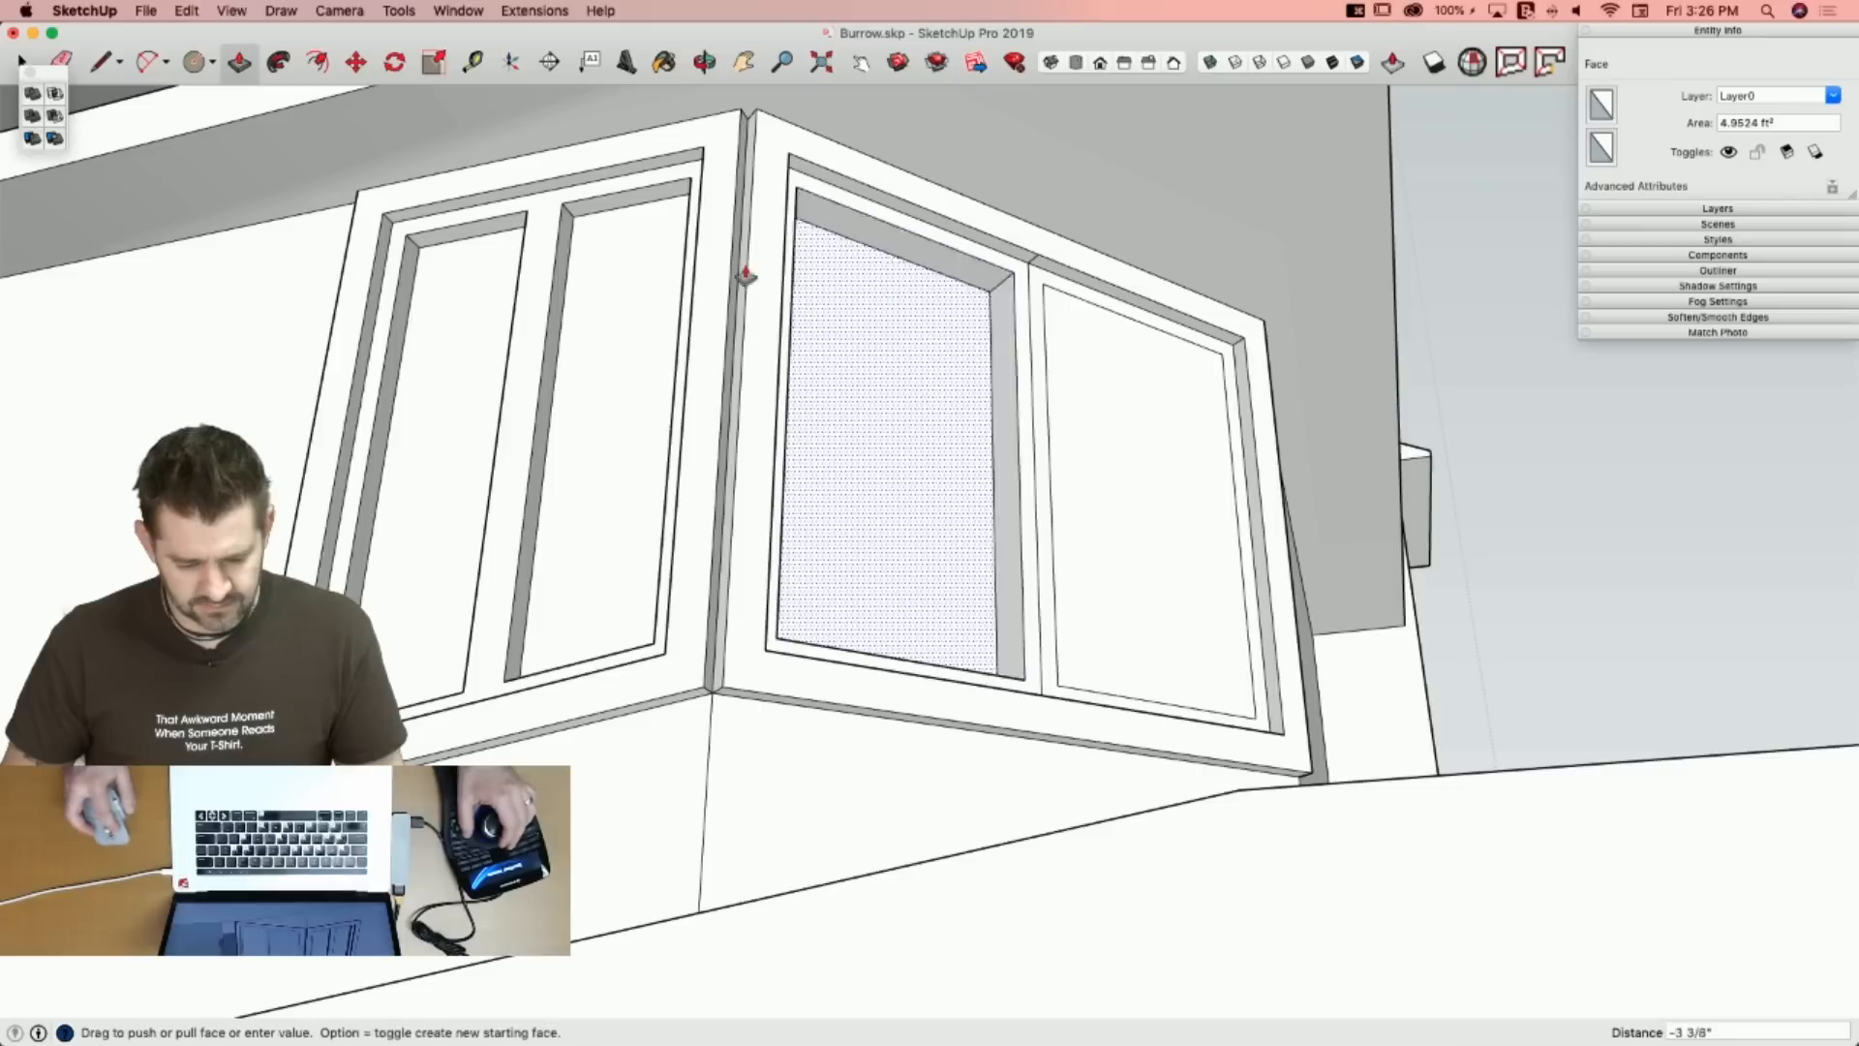
click(893, 286)
Erase the leftover centre seam edge between the diagonal window's two sashes.
key(e)
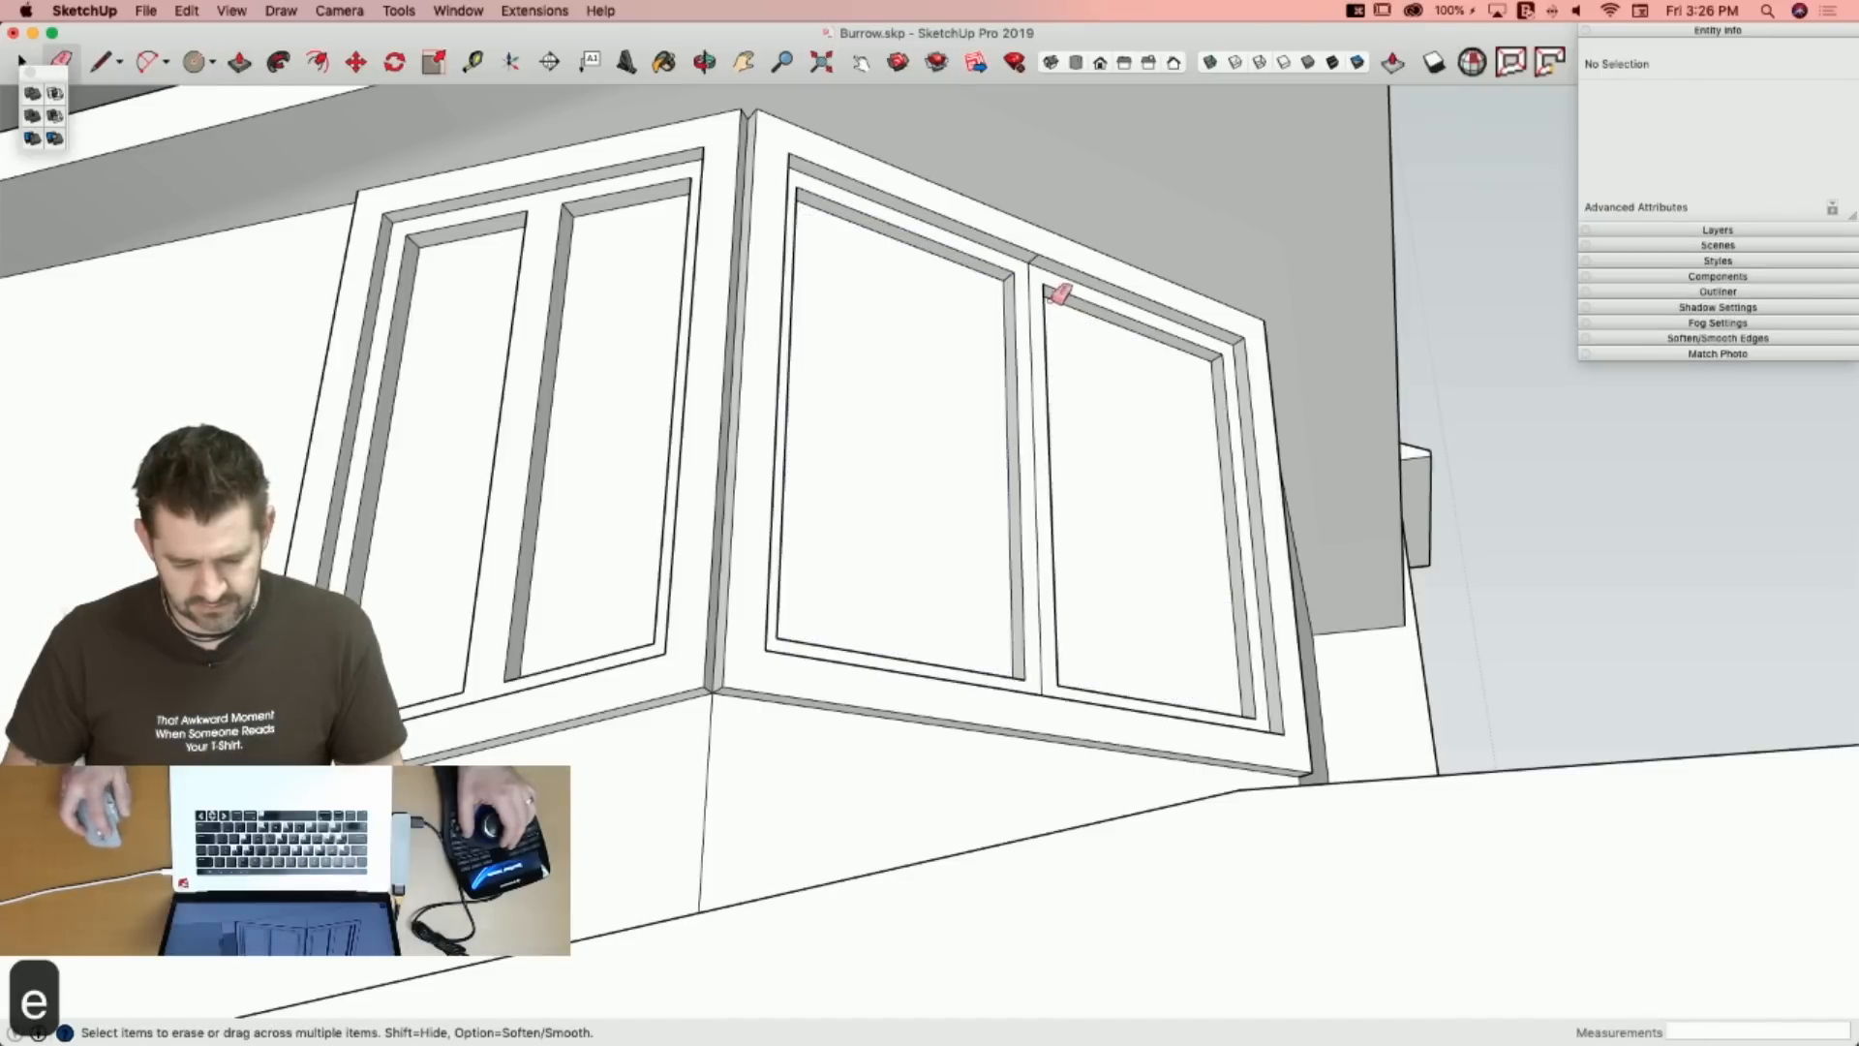
scroll(1032, 287, up, 5)
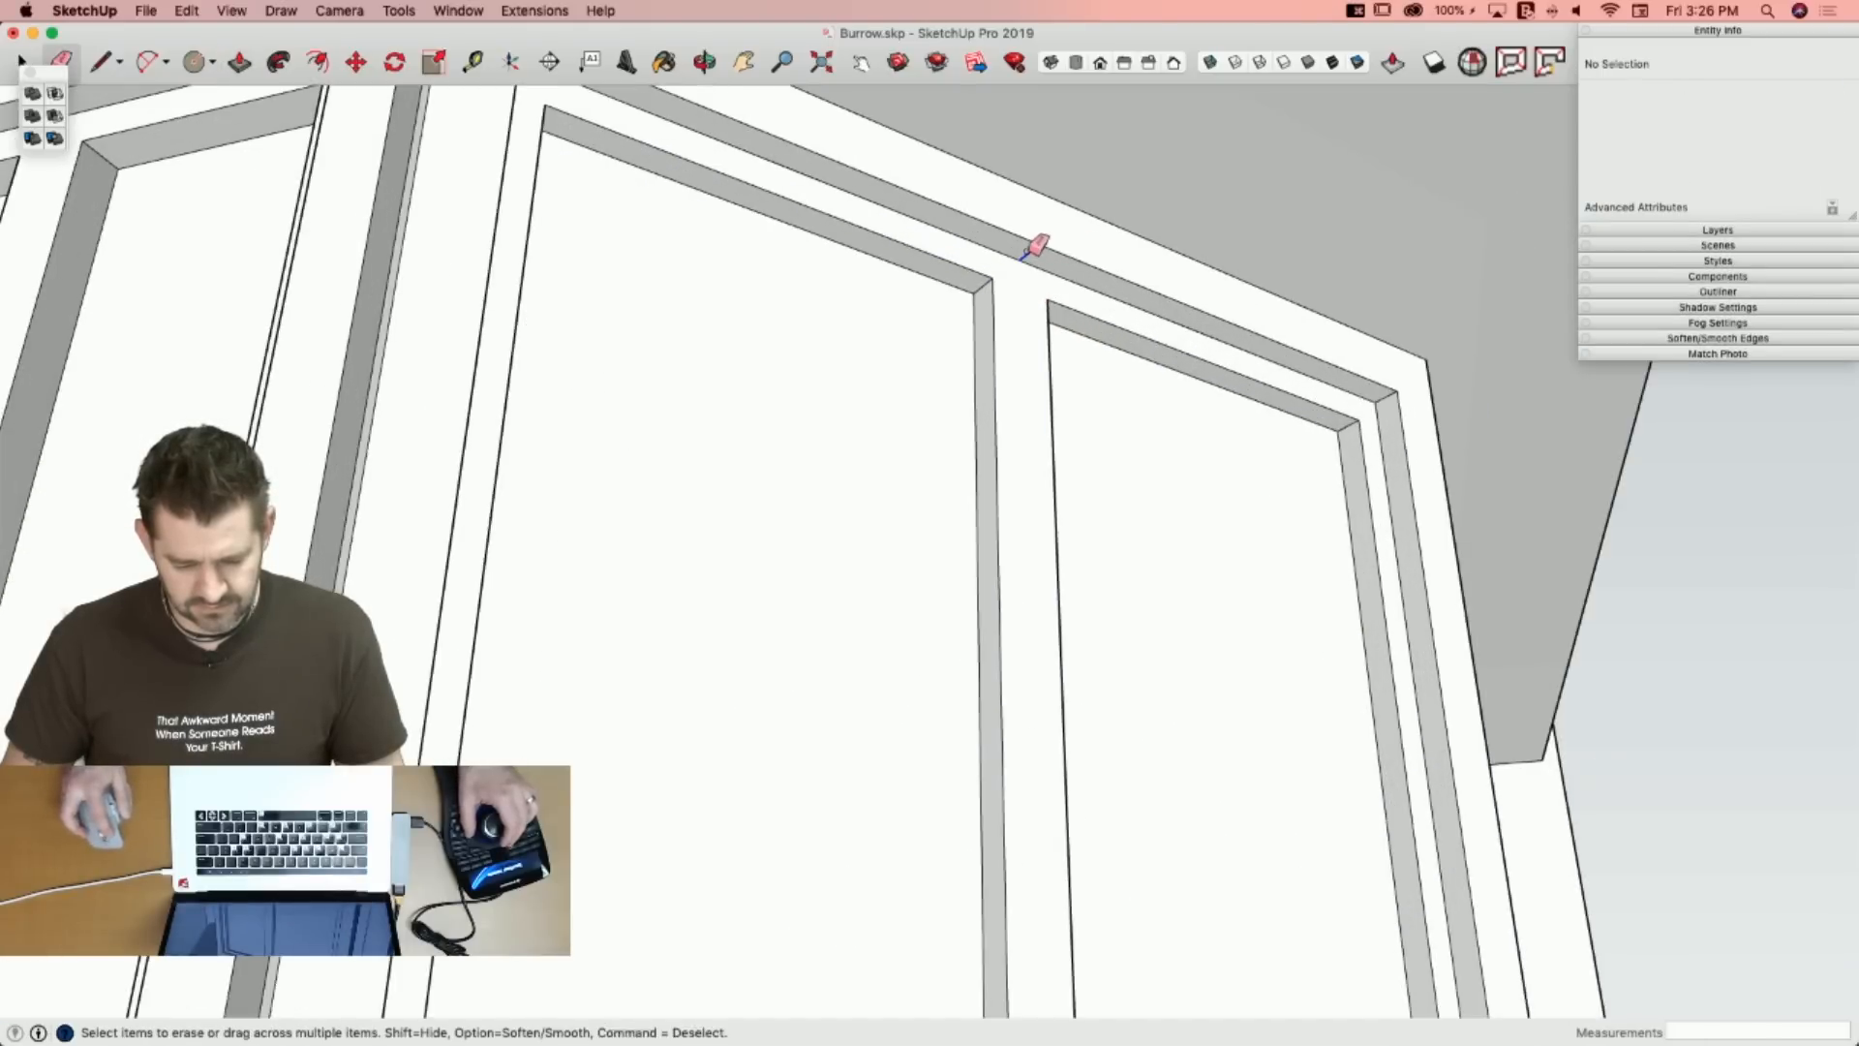
click(1028, 251)
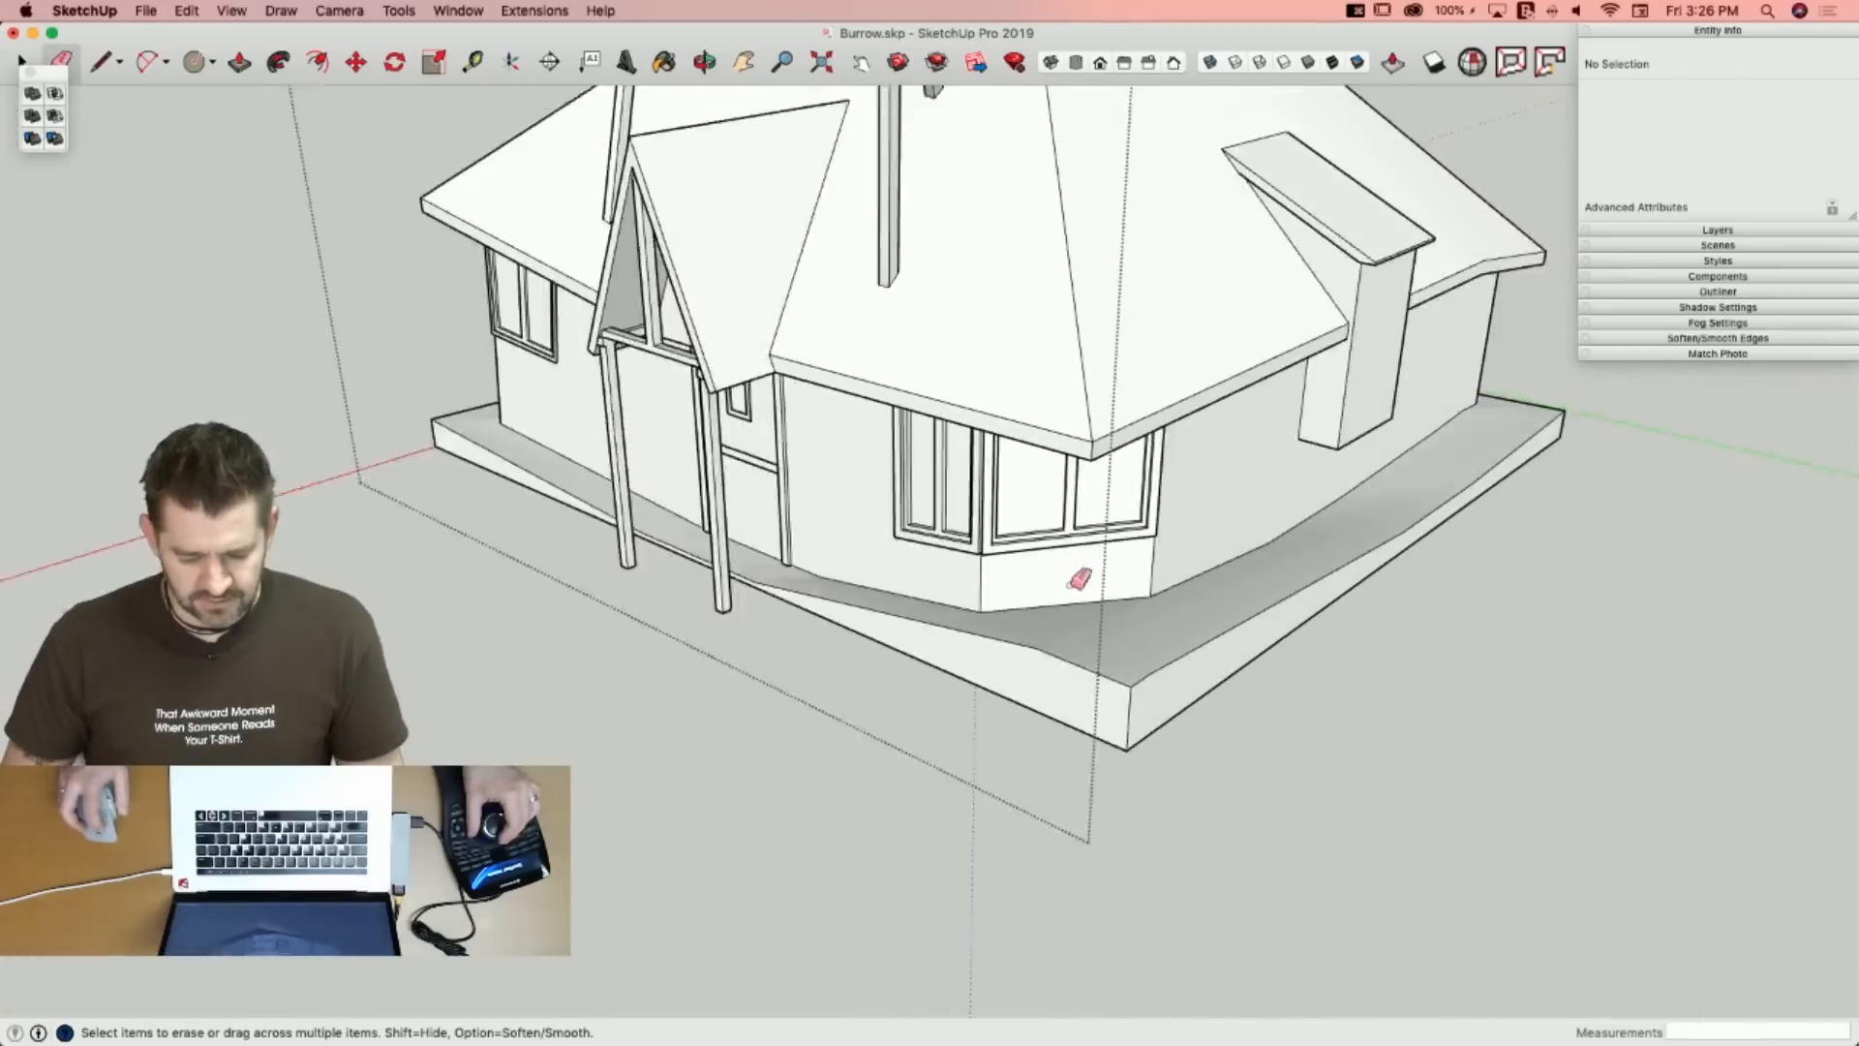
Draw a diagonal brace line from the underside of the corner eave down to the wall area just below the diagonal window.
key(space)
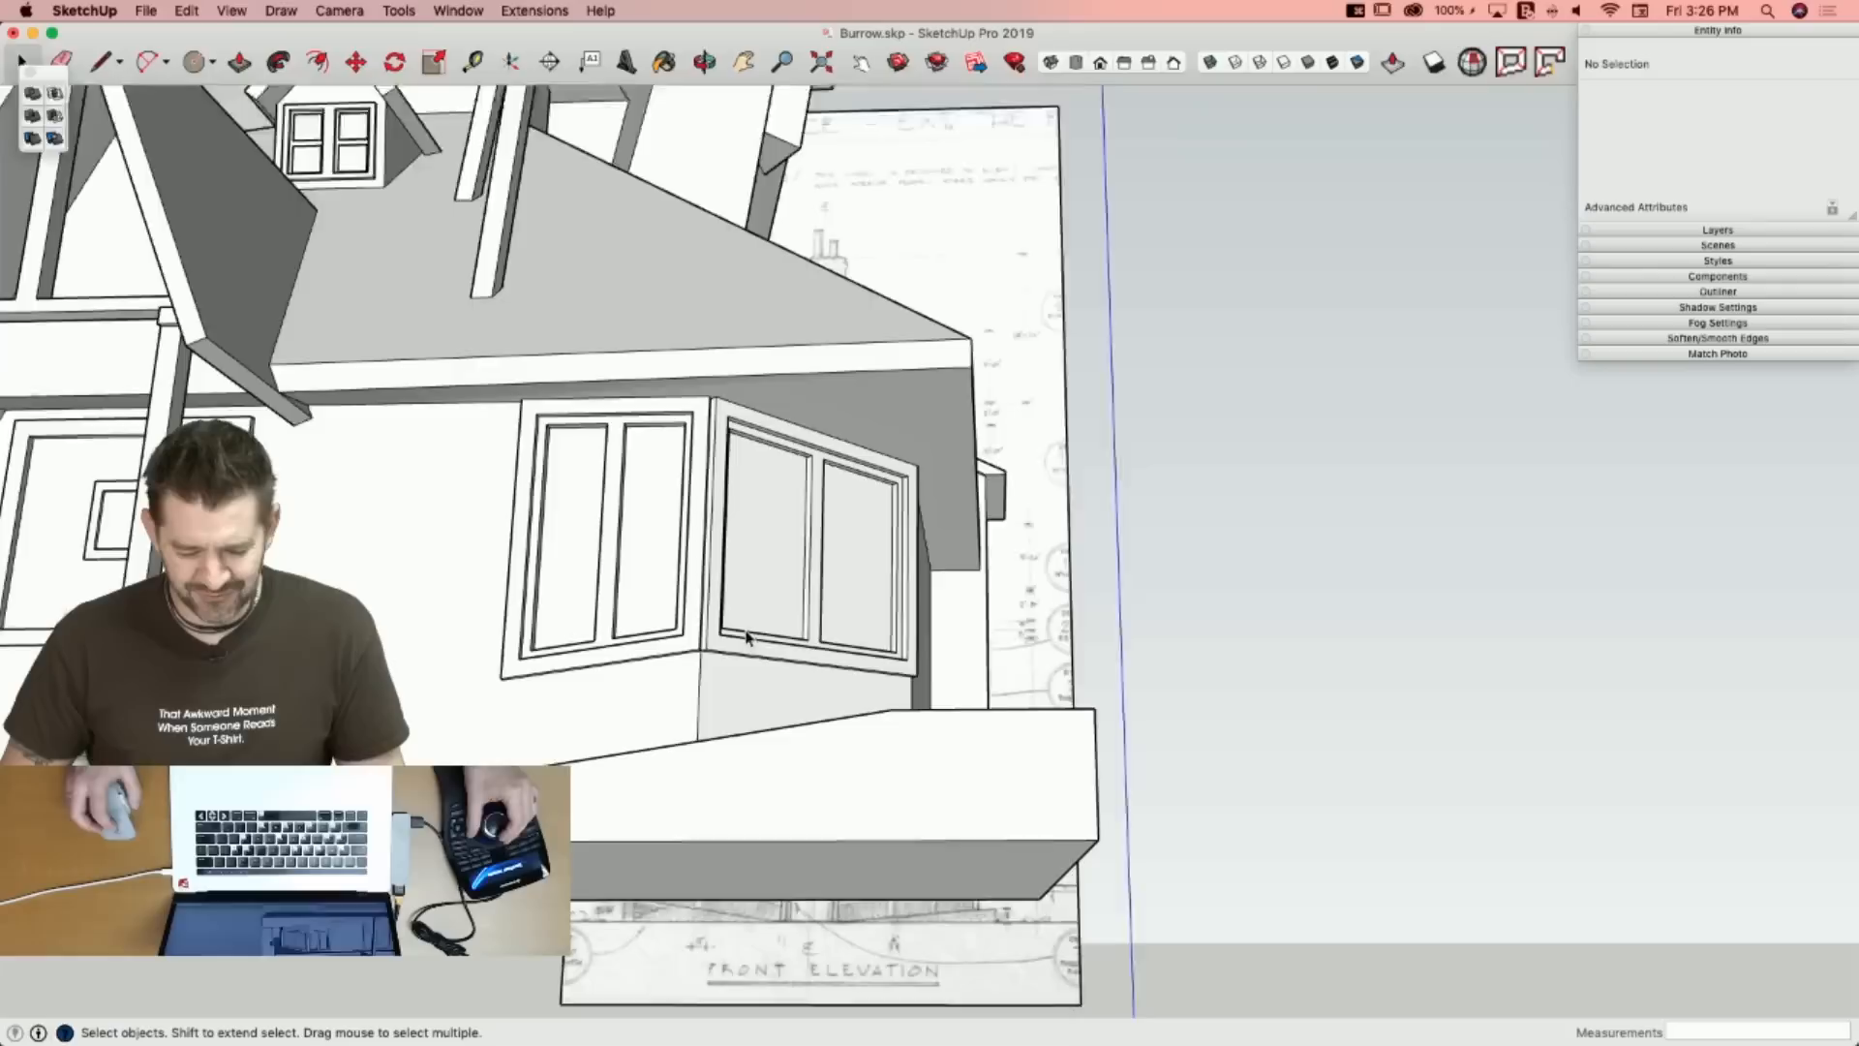
key(l)
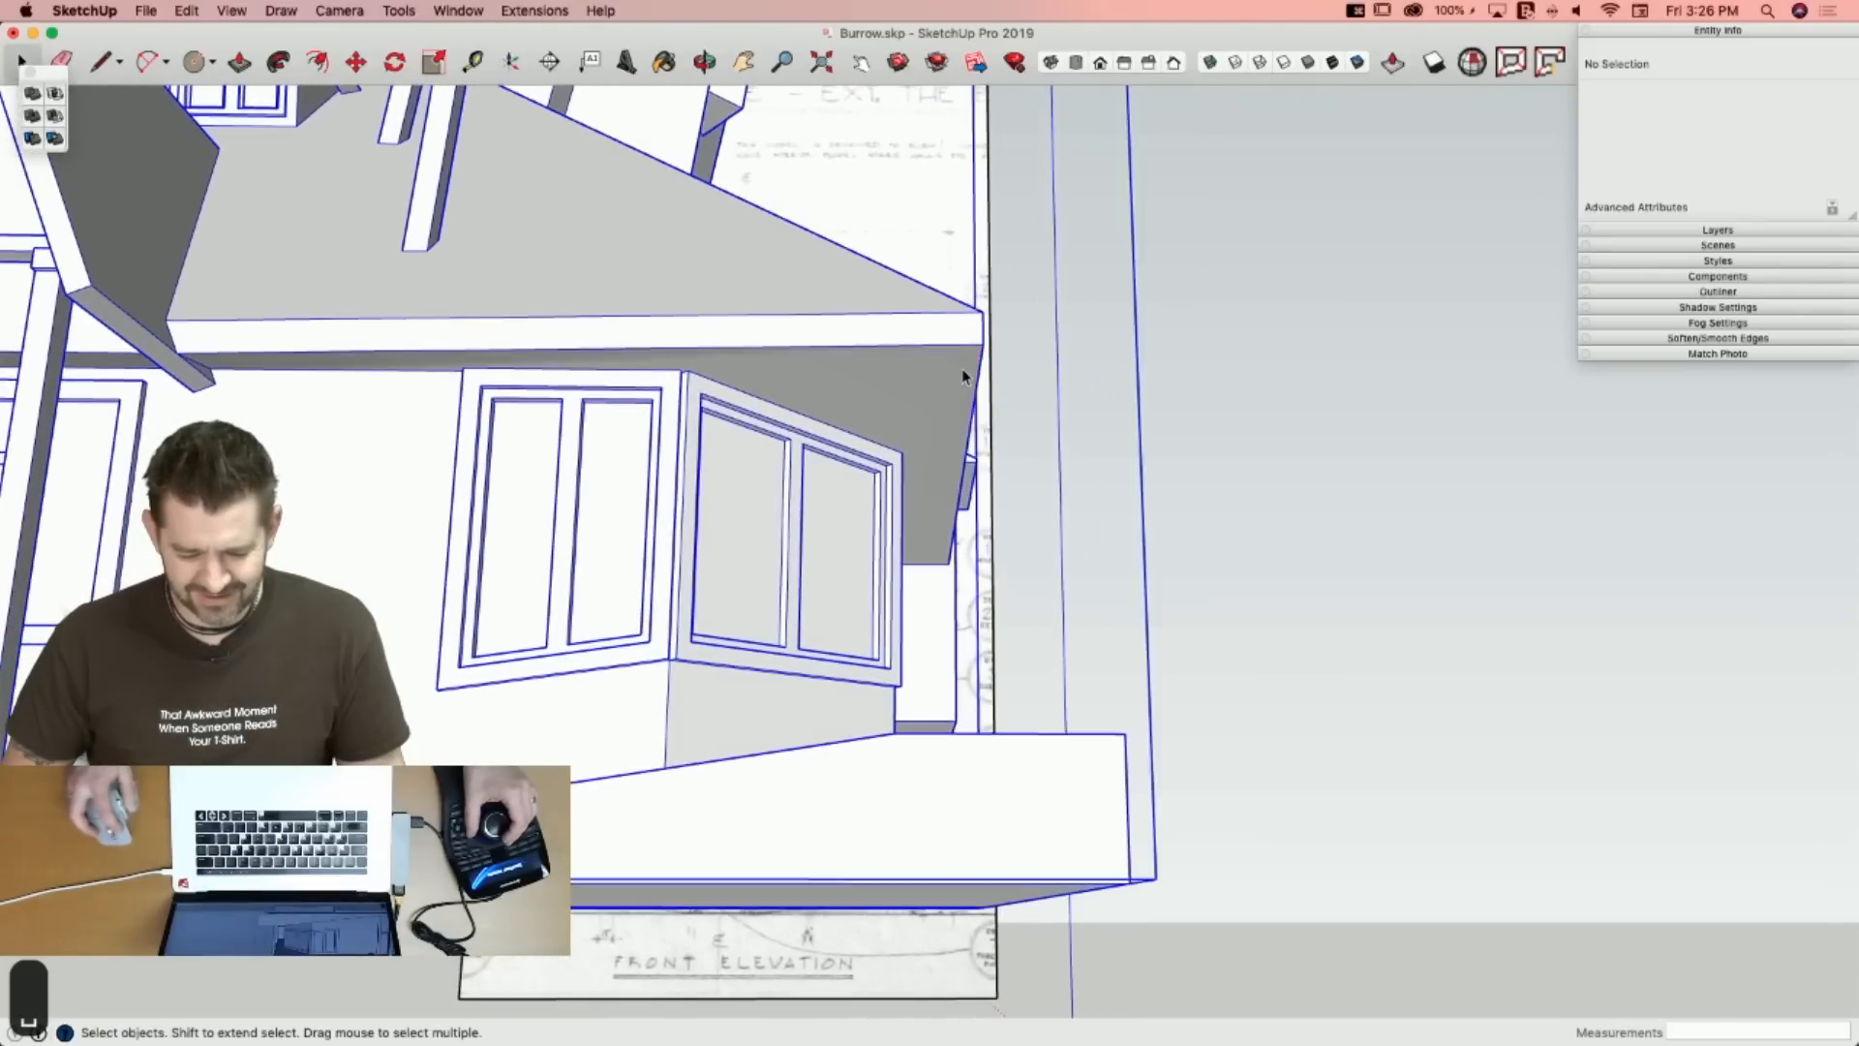
key(l)
click(959, 353)
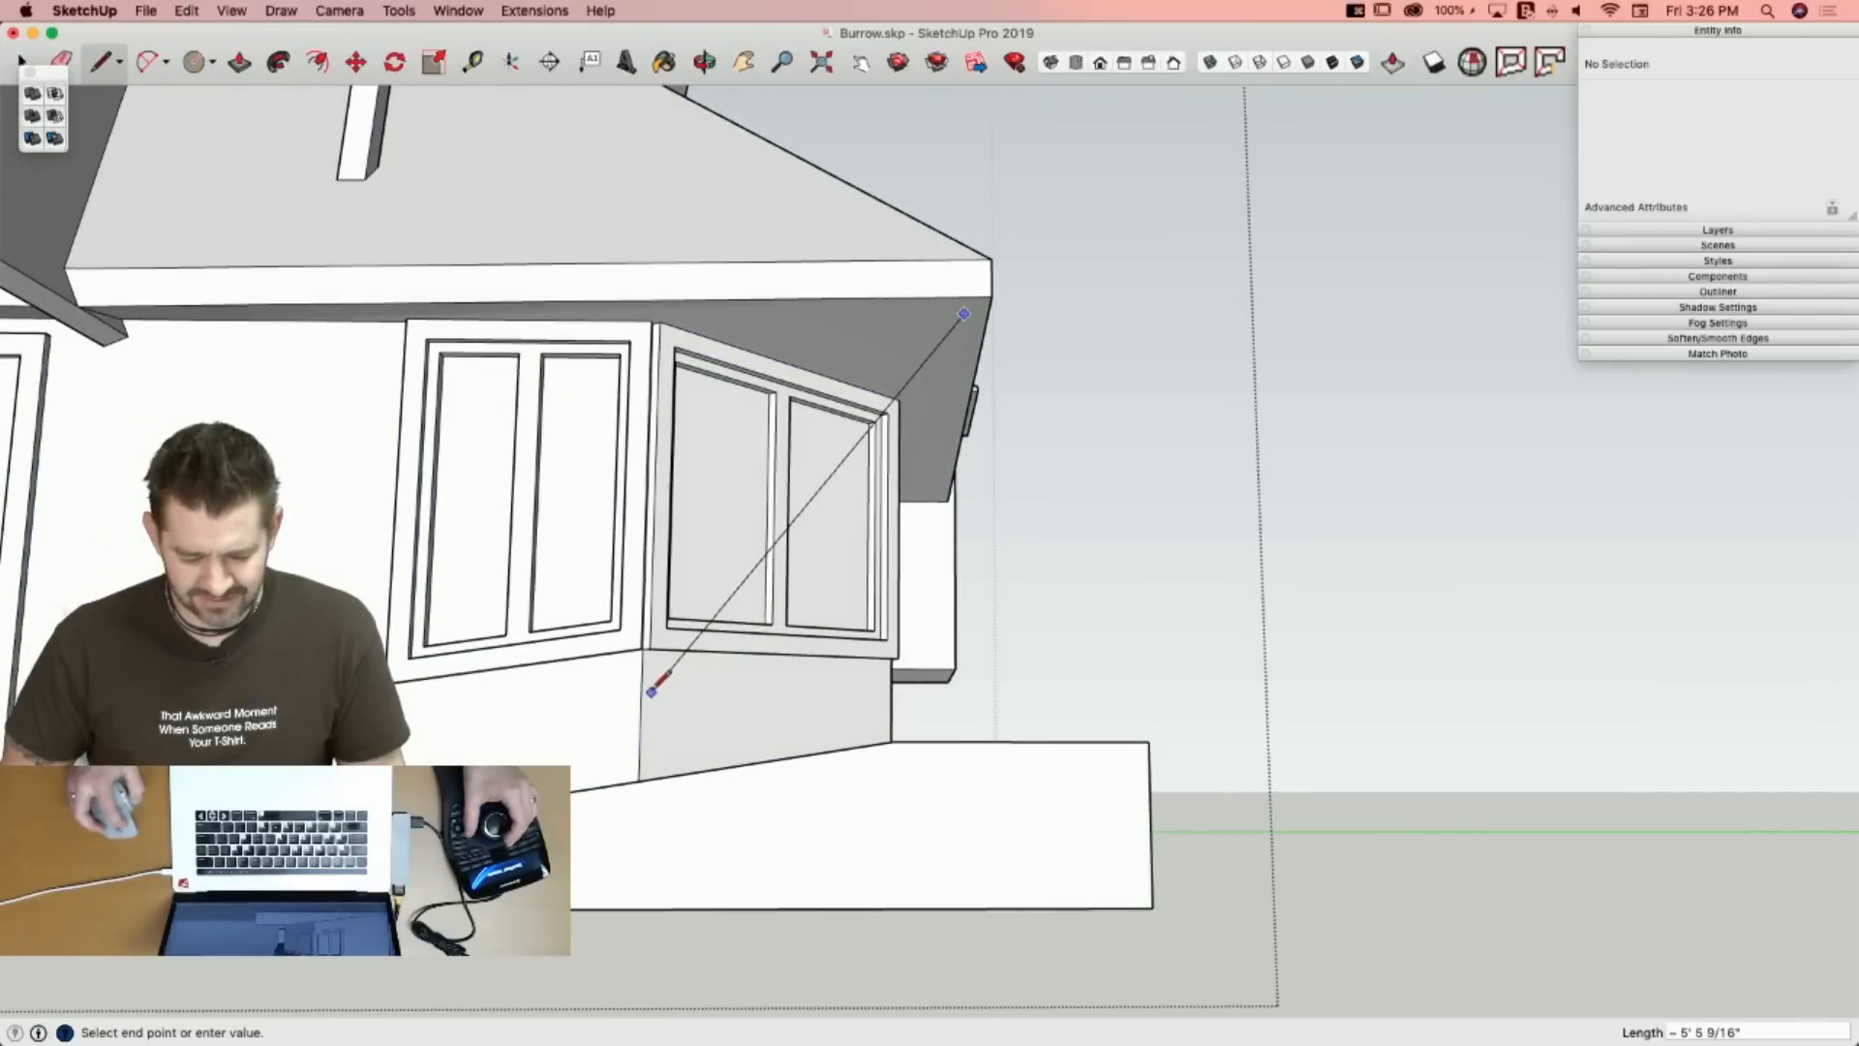
click(659, 668)
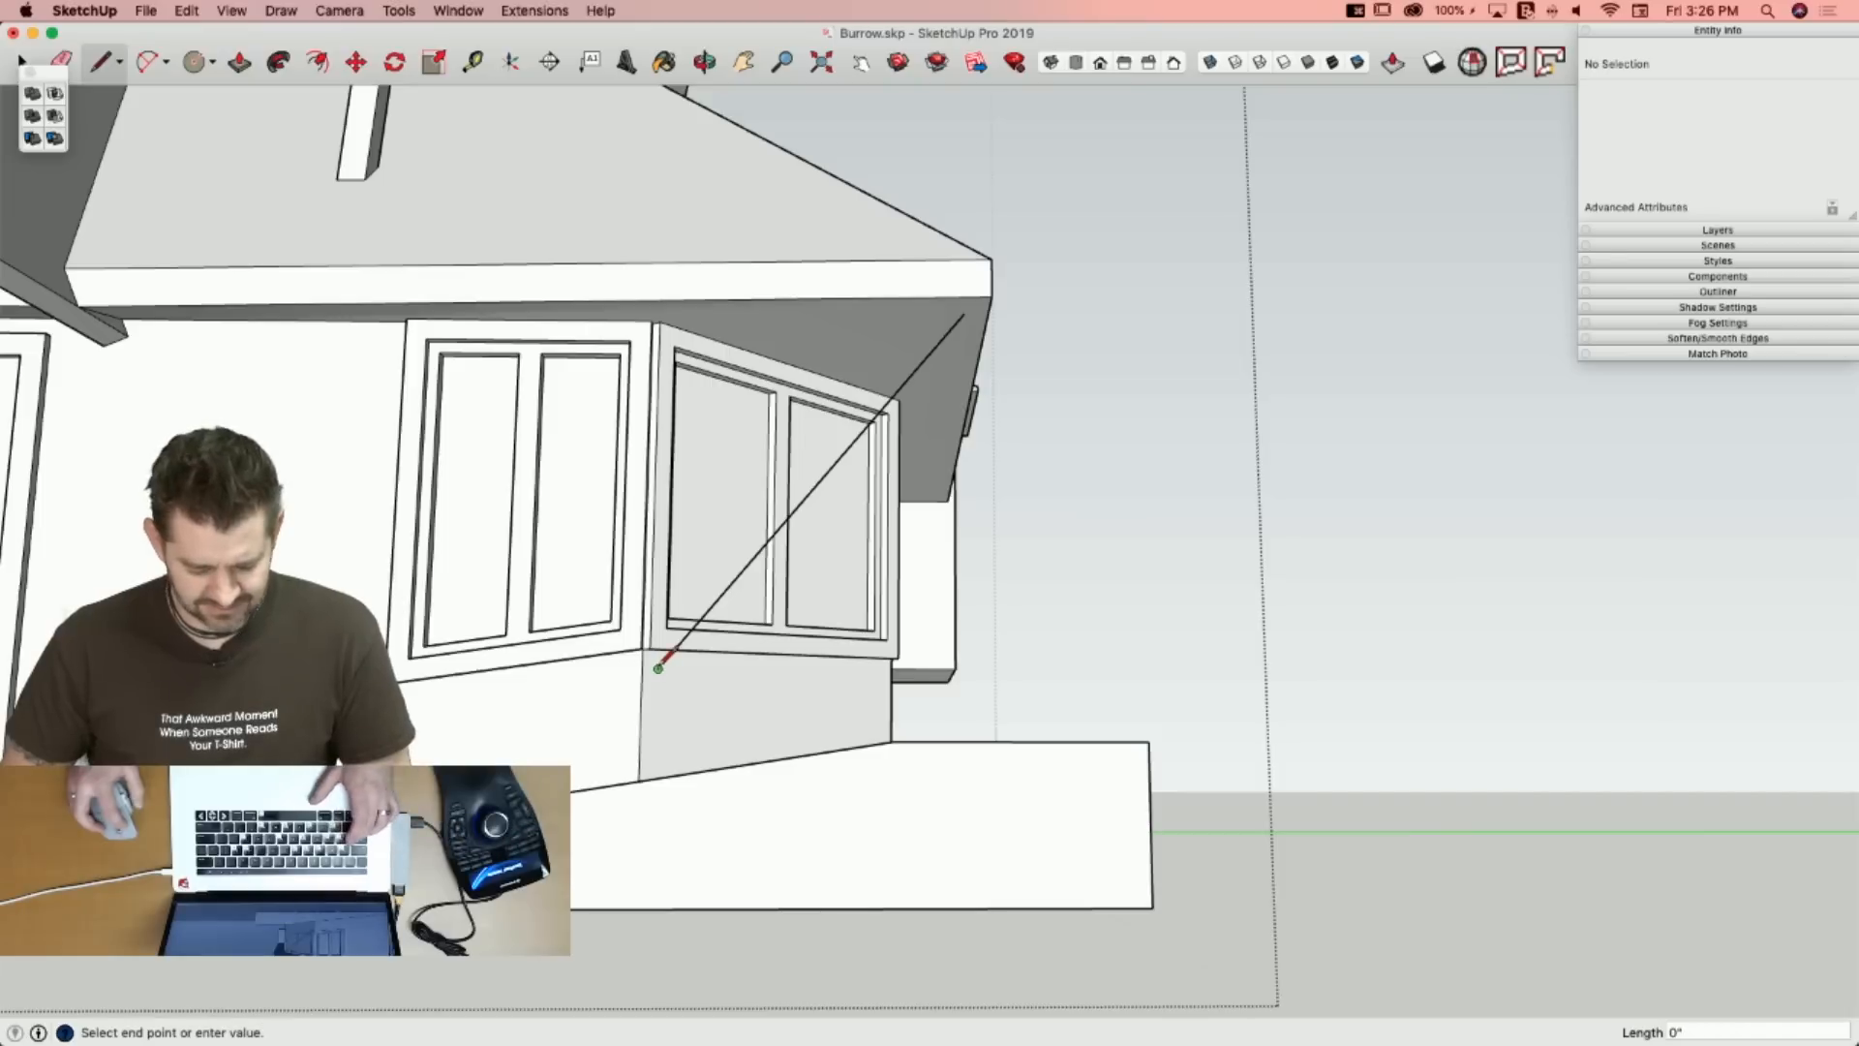
Draw a two-point arc between the ends of the brace line, bulging outward about 5 1/8".
key(a)
click(659, 668)
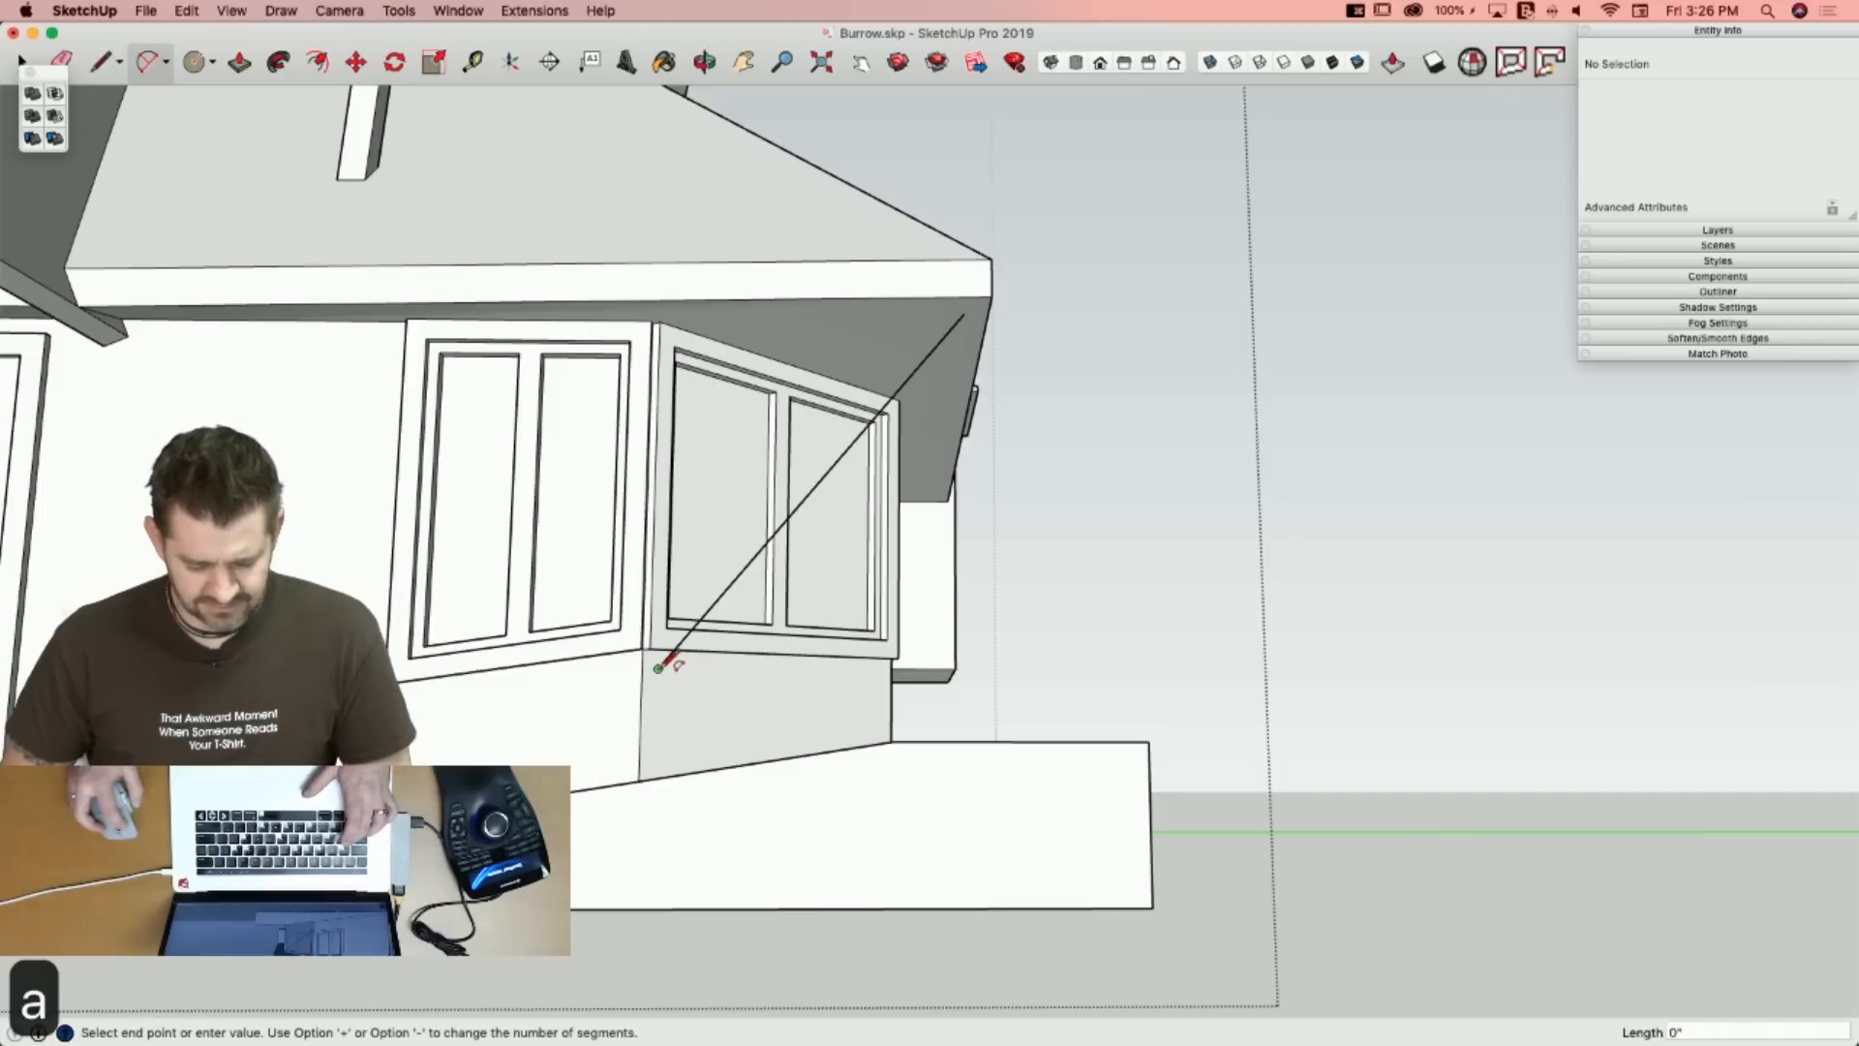
click(965, 314)
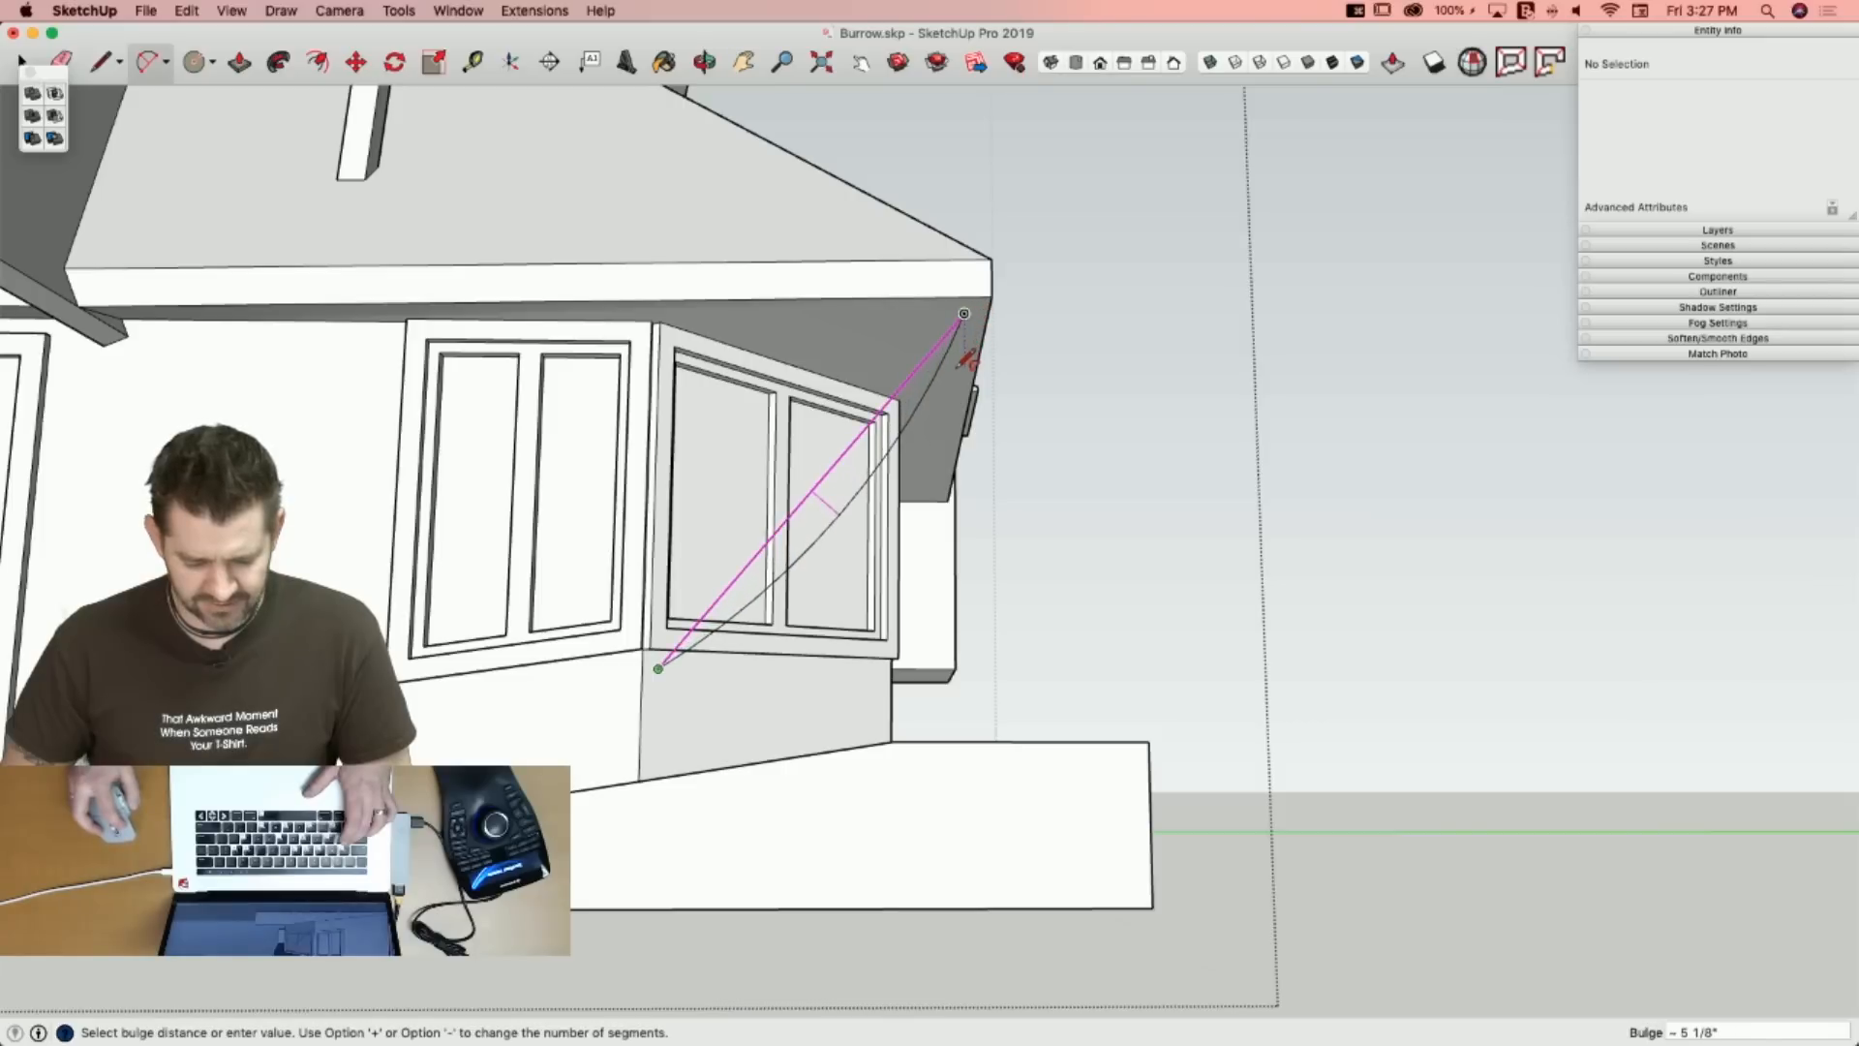
click(825, 525)
Offset the brace arc outward about 2 5/16".
key(e)
key(space)
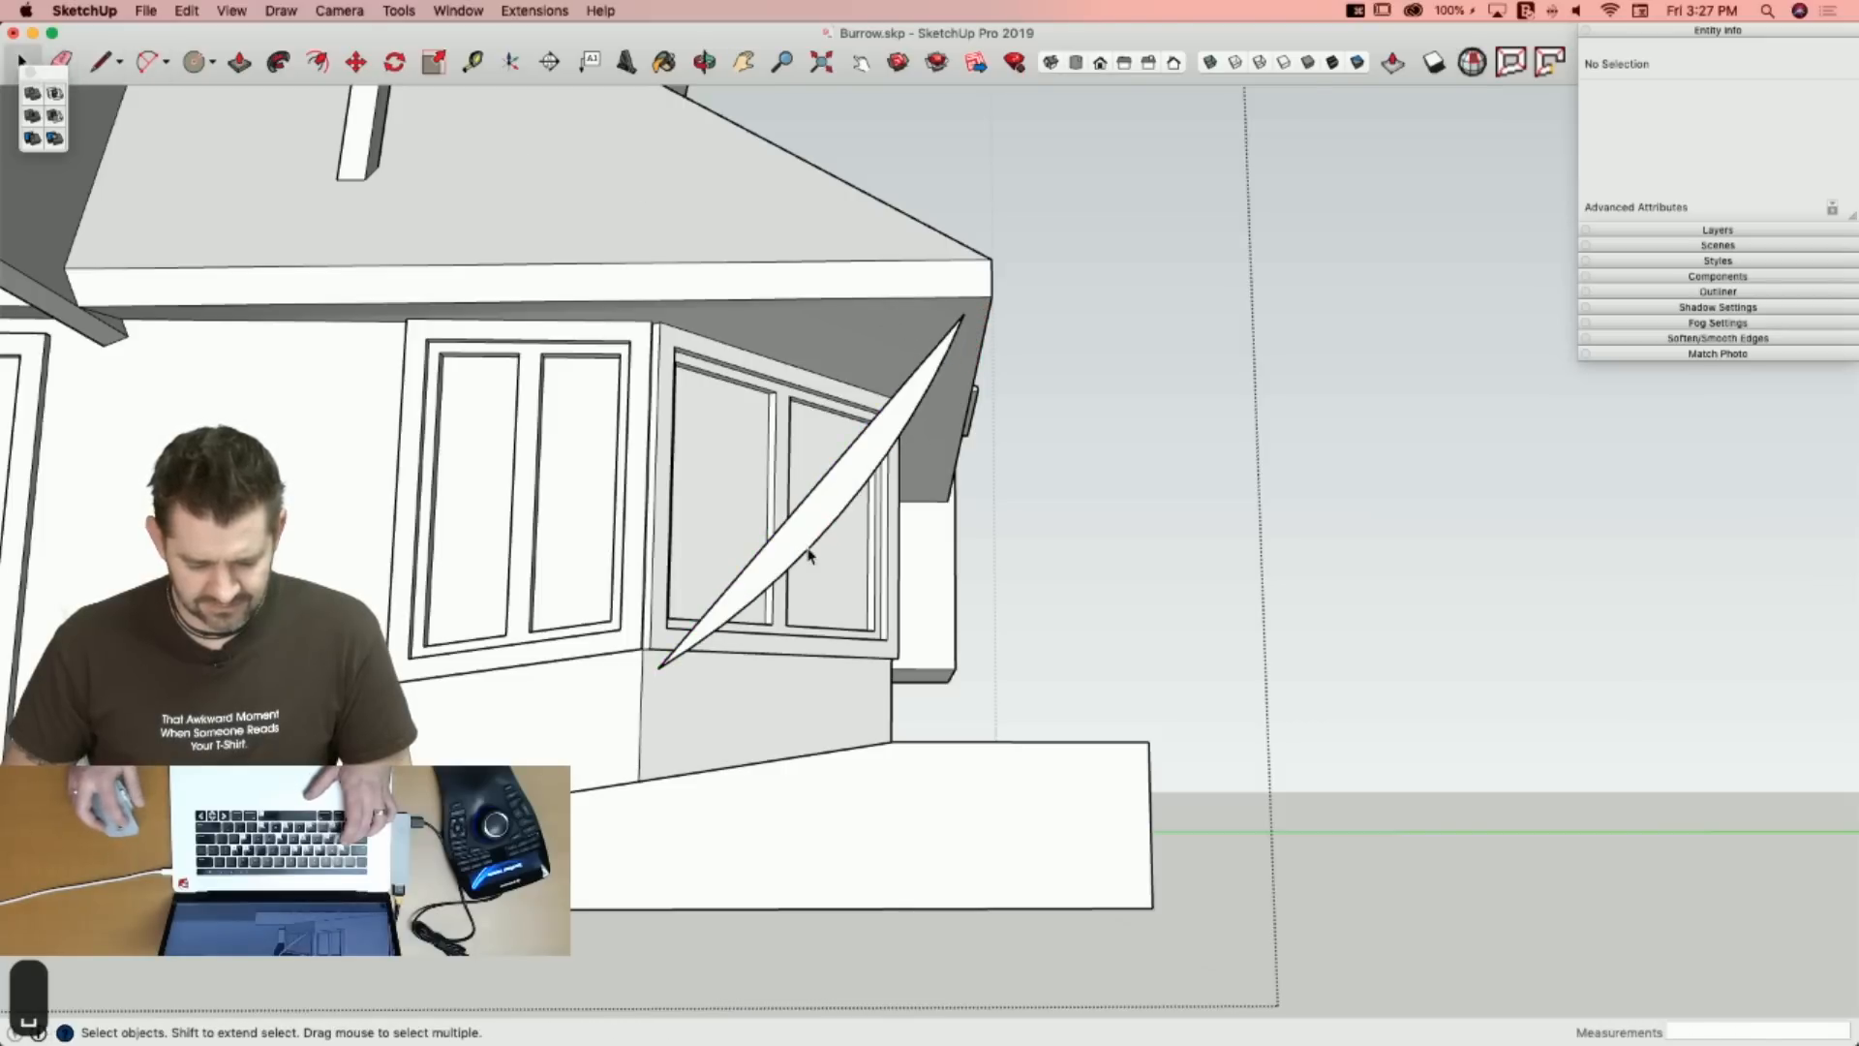
click(809, 557)
key(f)
click(809, 549)
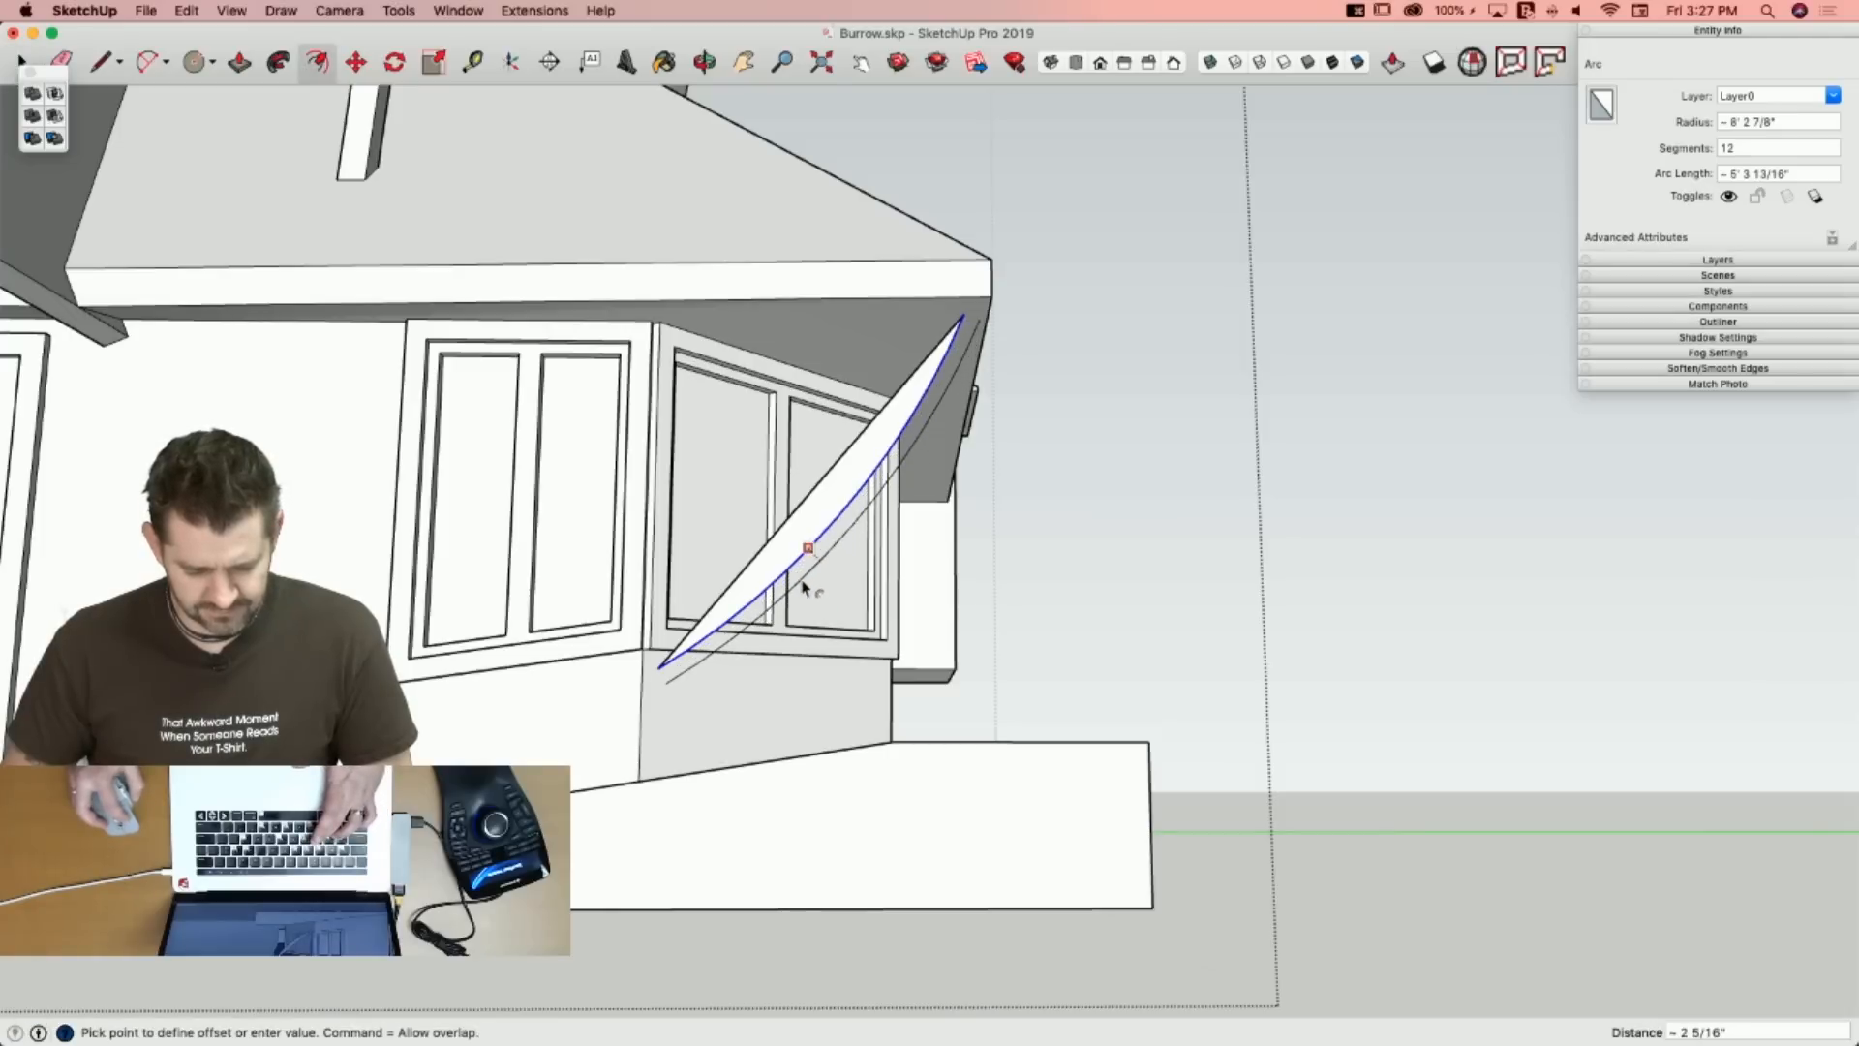
click(803, 588)
Try to close the lower end of the two arcs with an extension line and a connecting line, and erase both lines.
key(l)
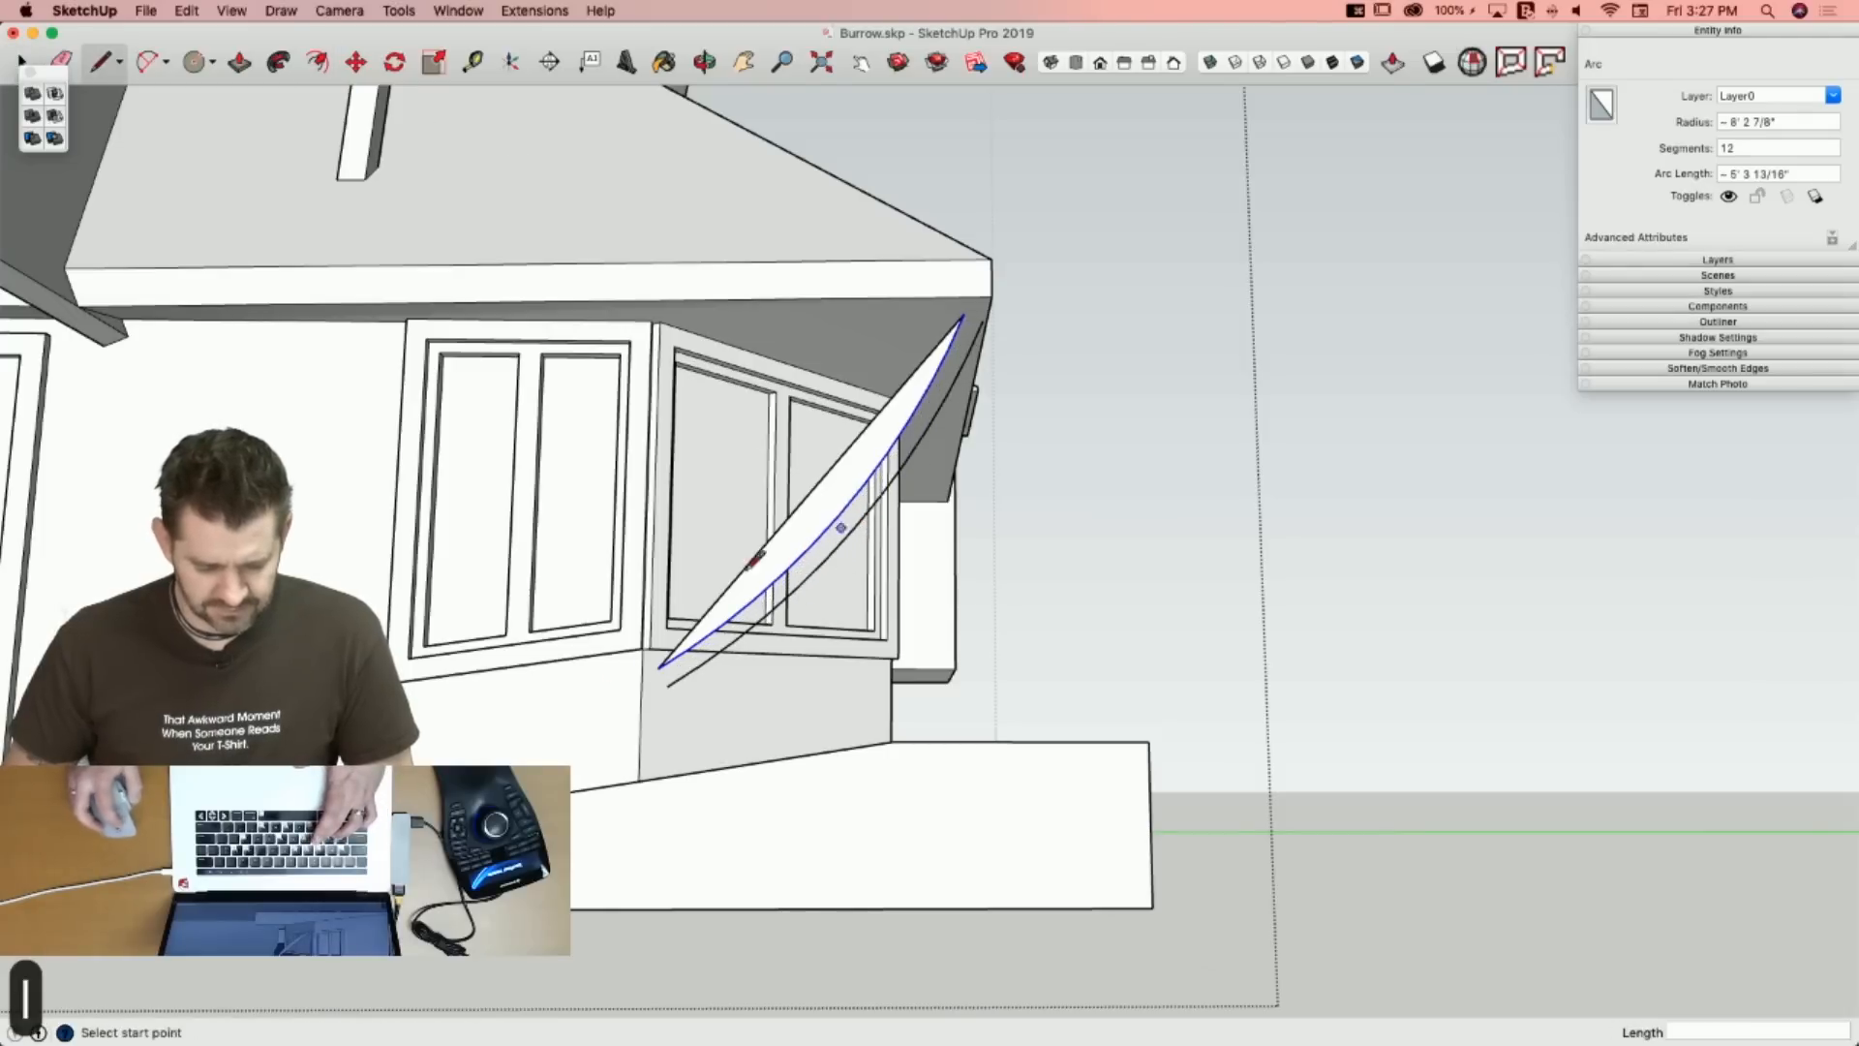
click(667, 684)
scroll(668, 682, up, 5)
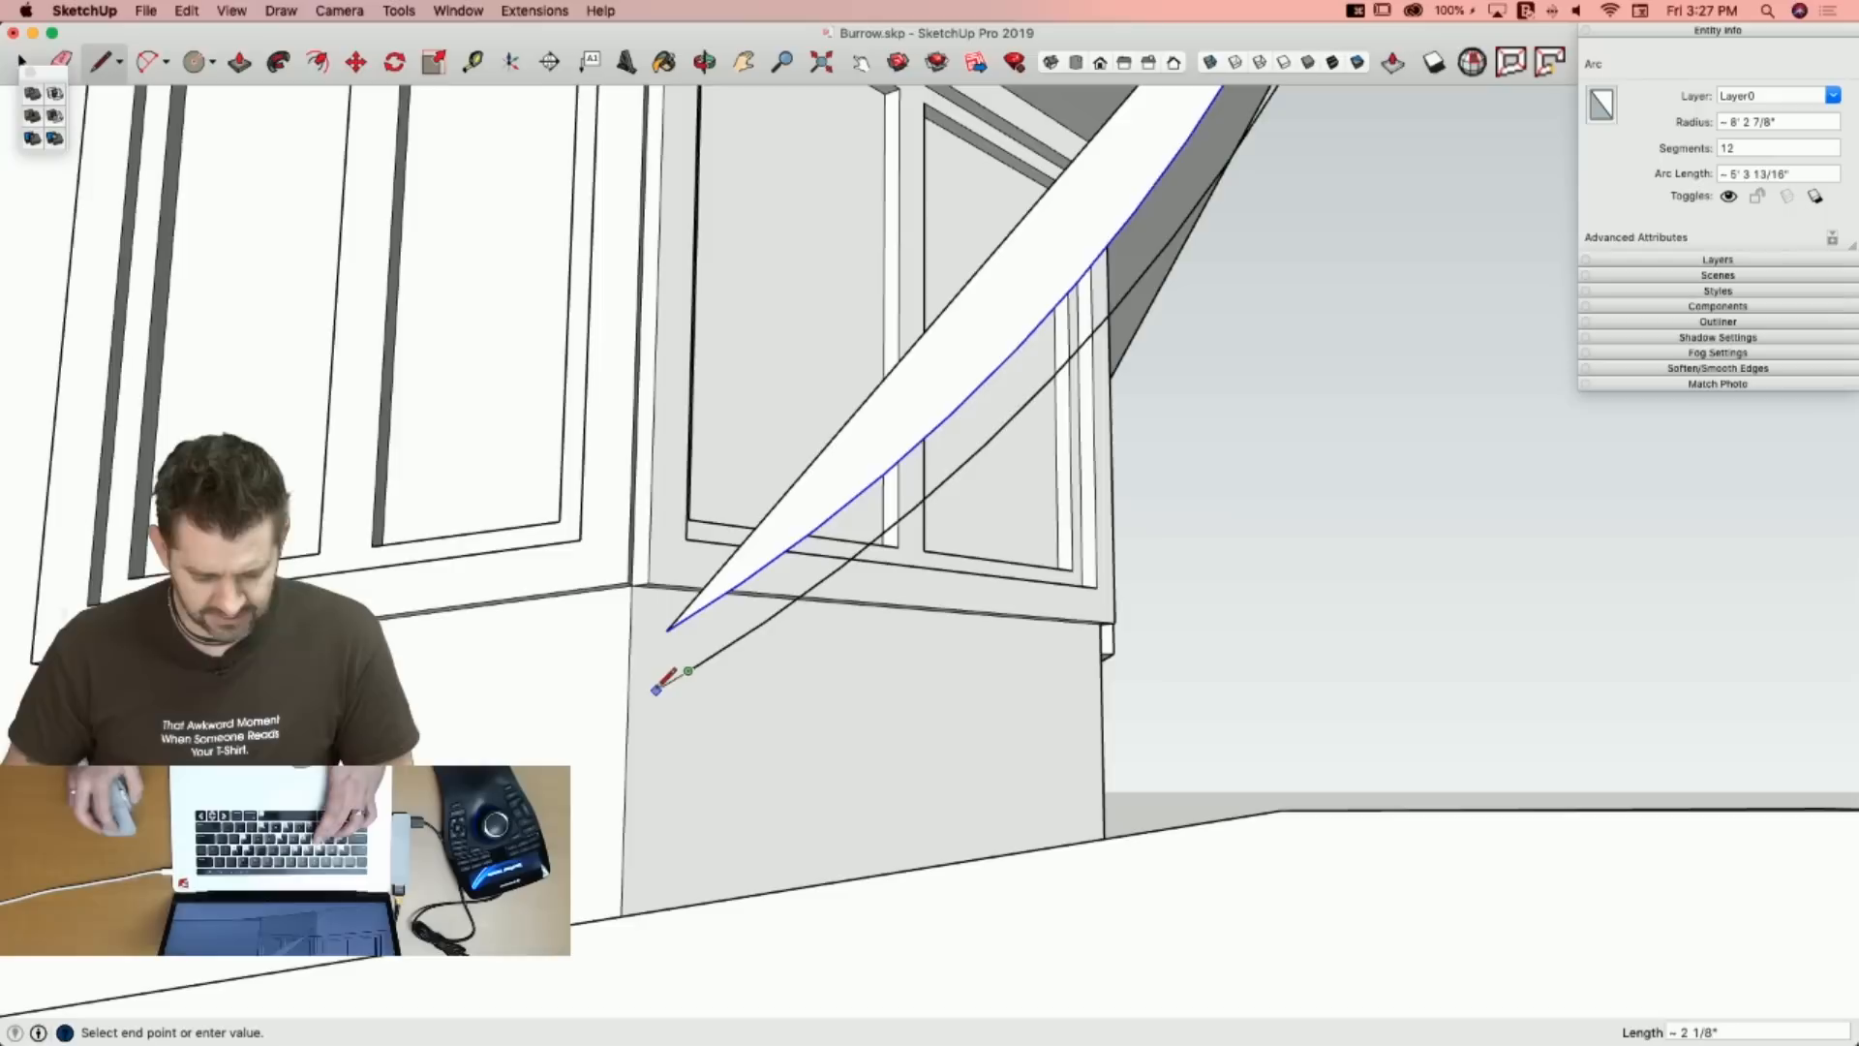
scroll(668, 679, up, 2)
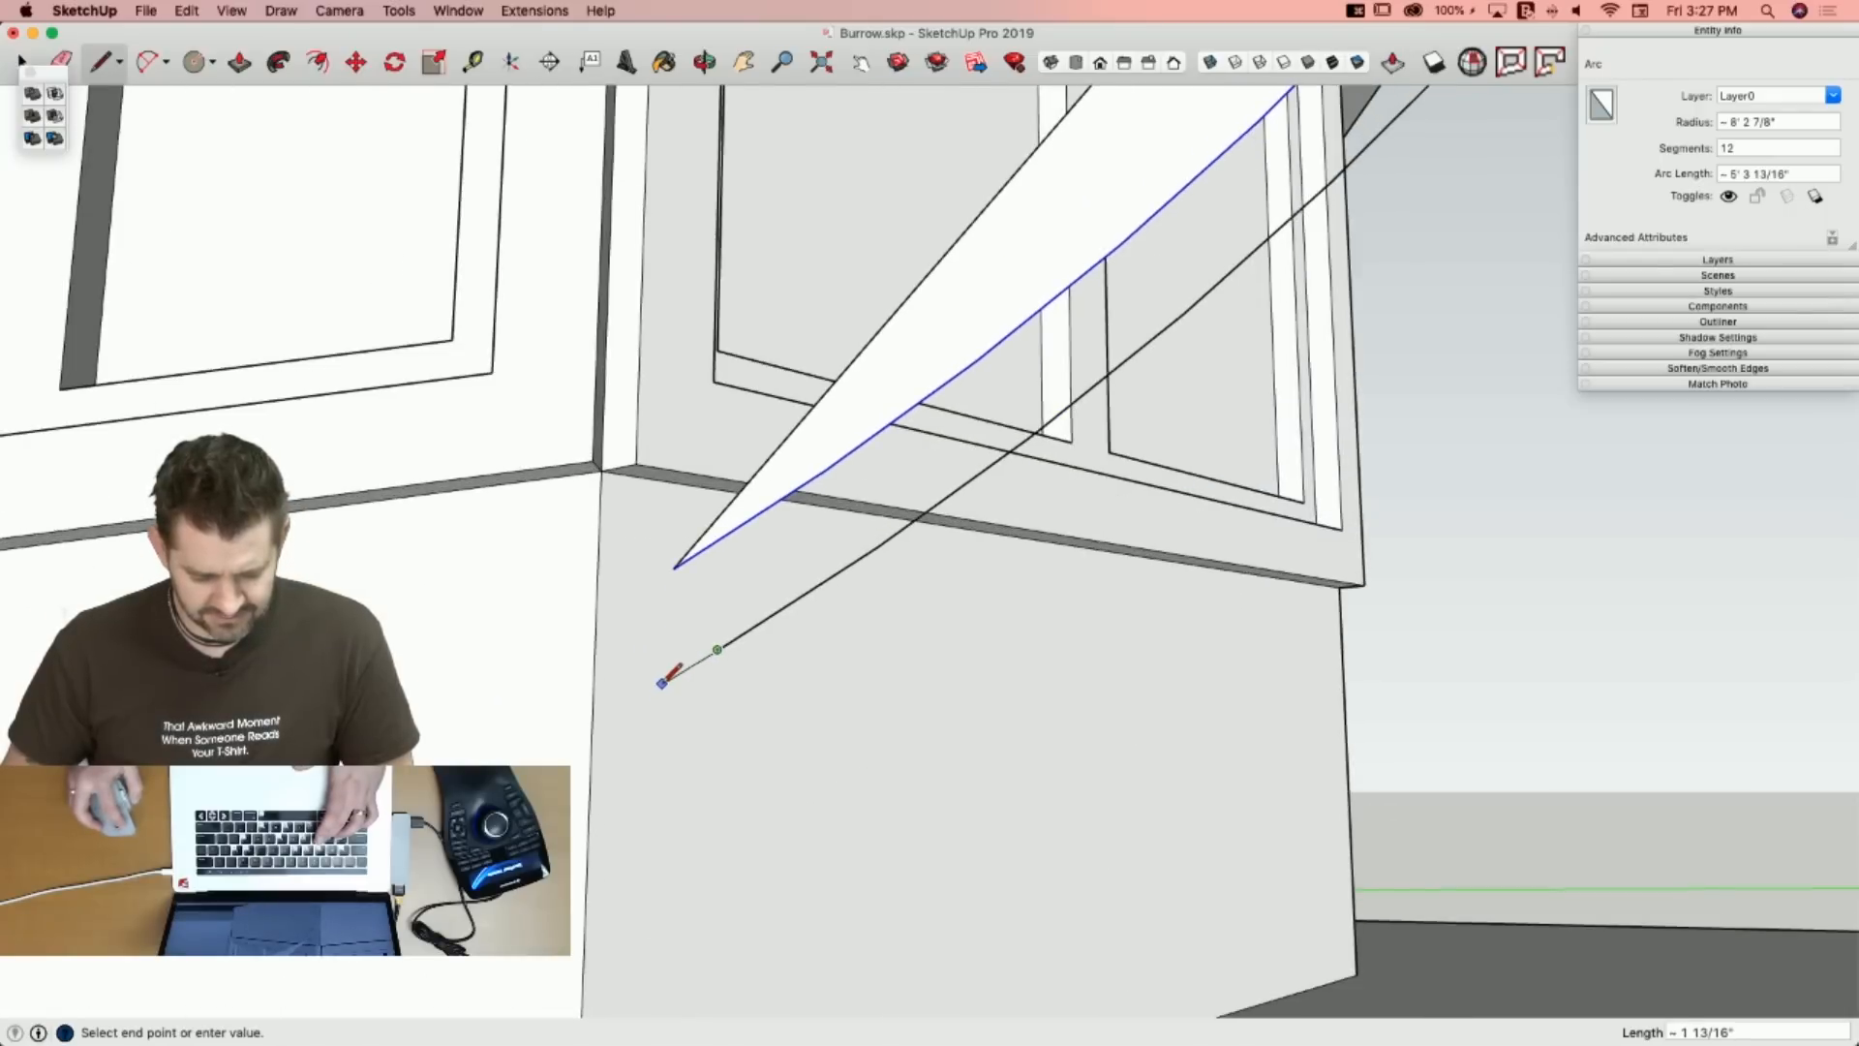
click(673, 568)
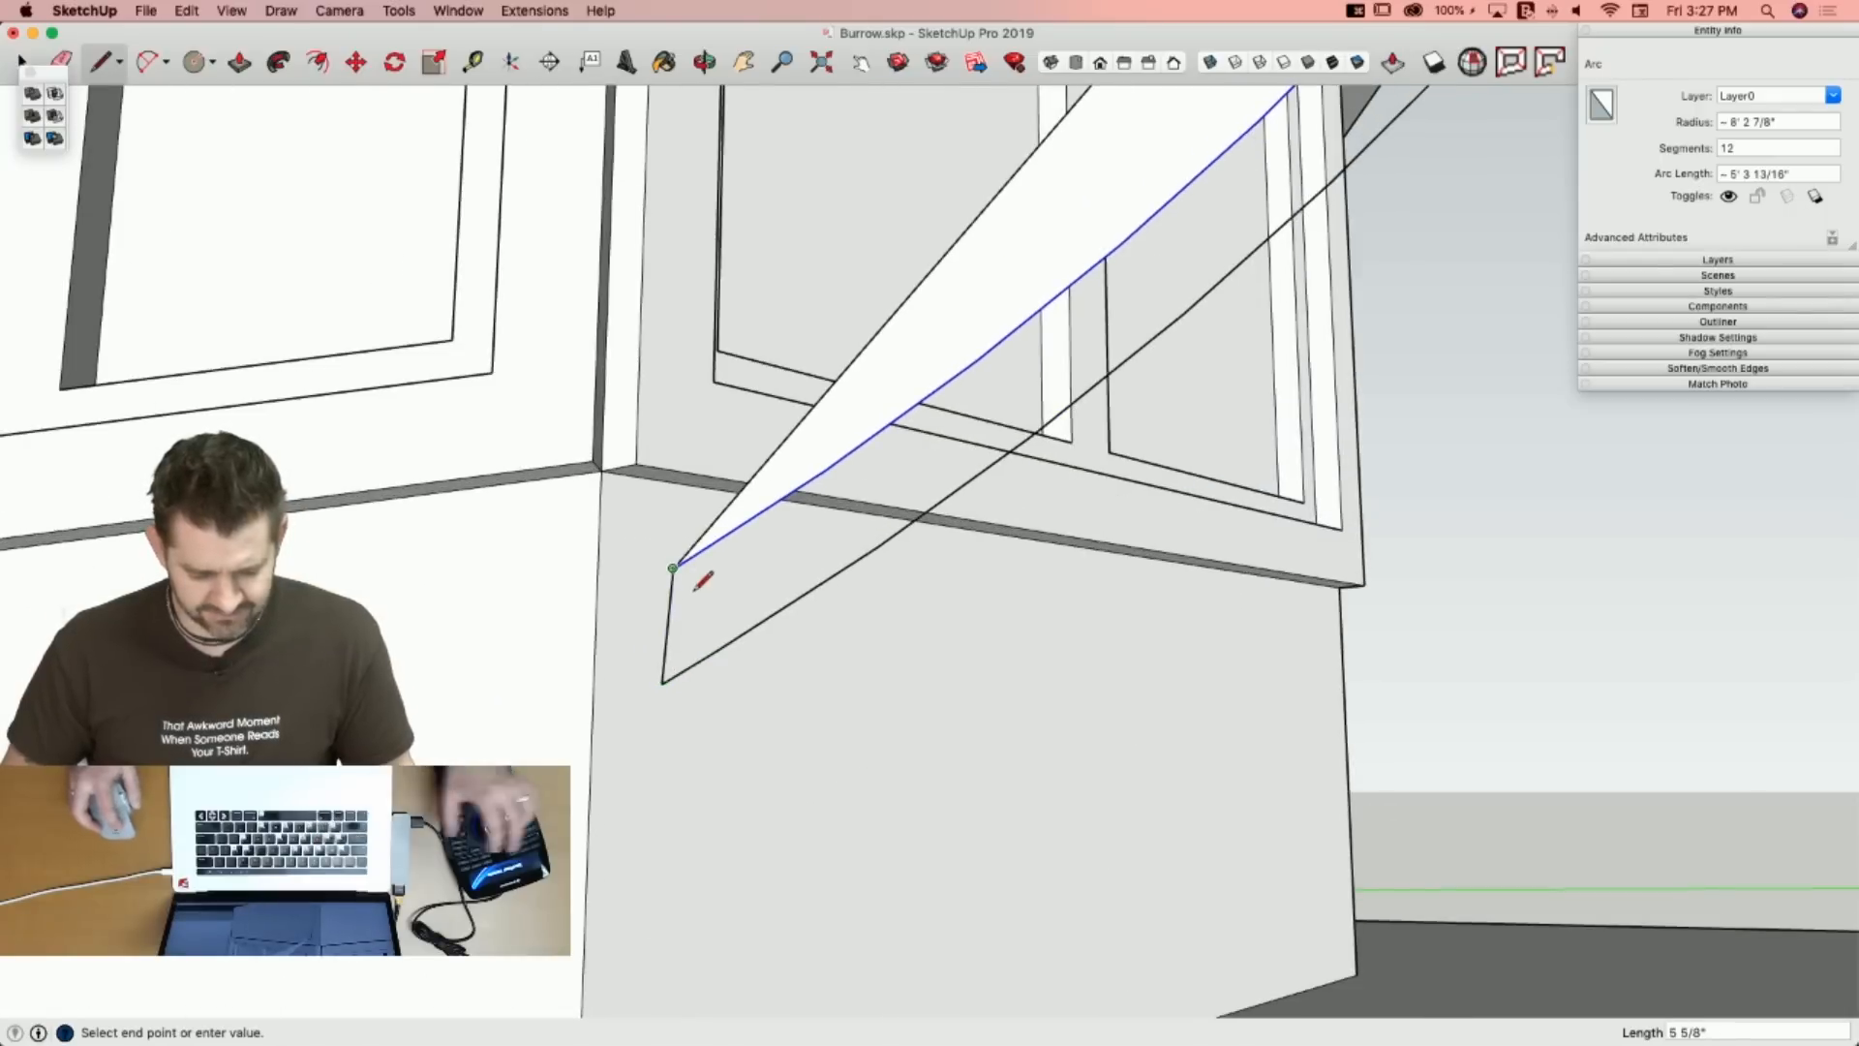
key(e)
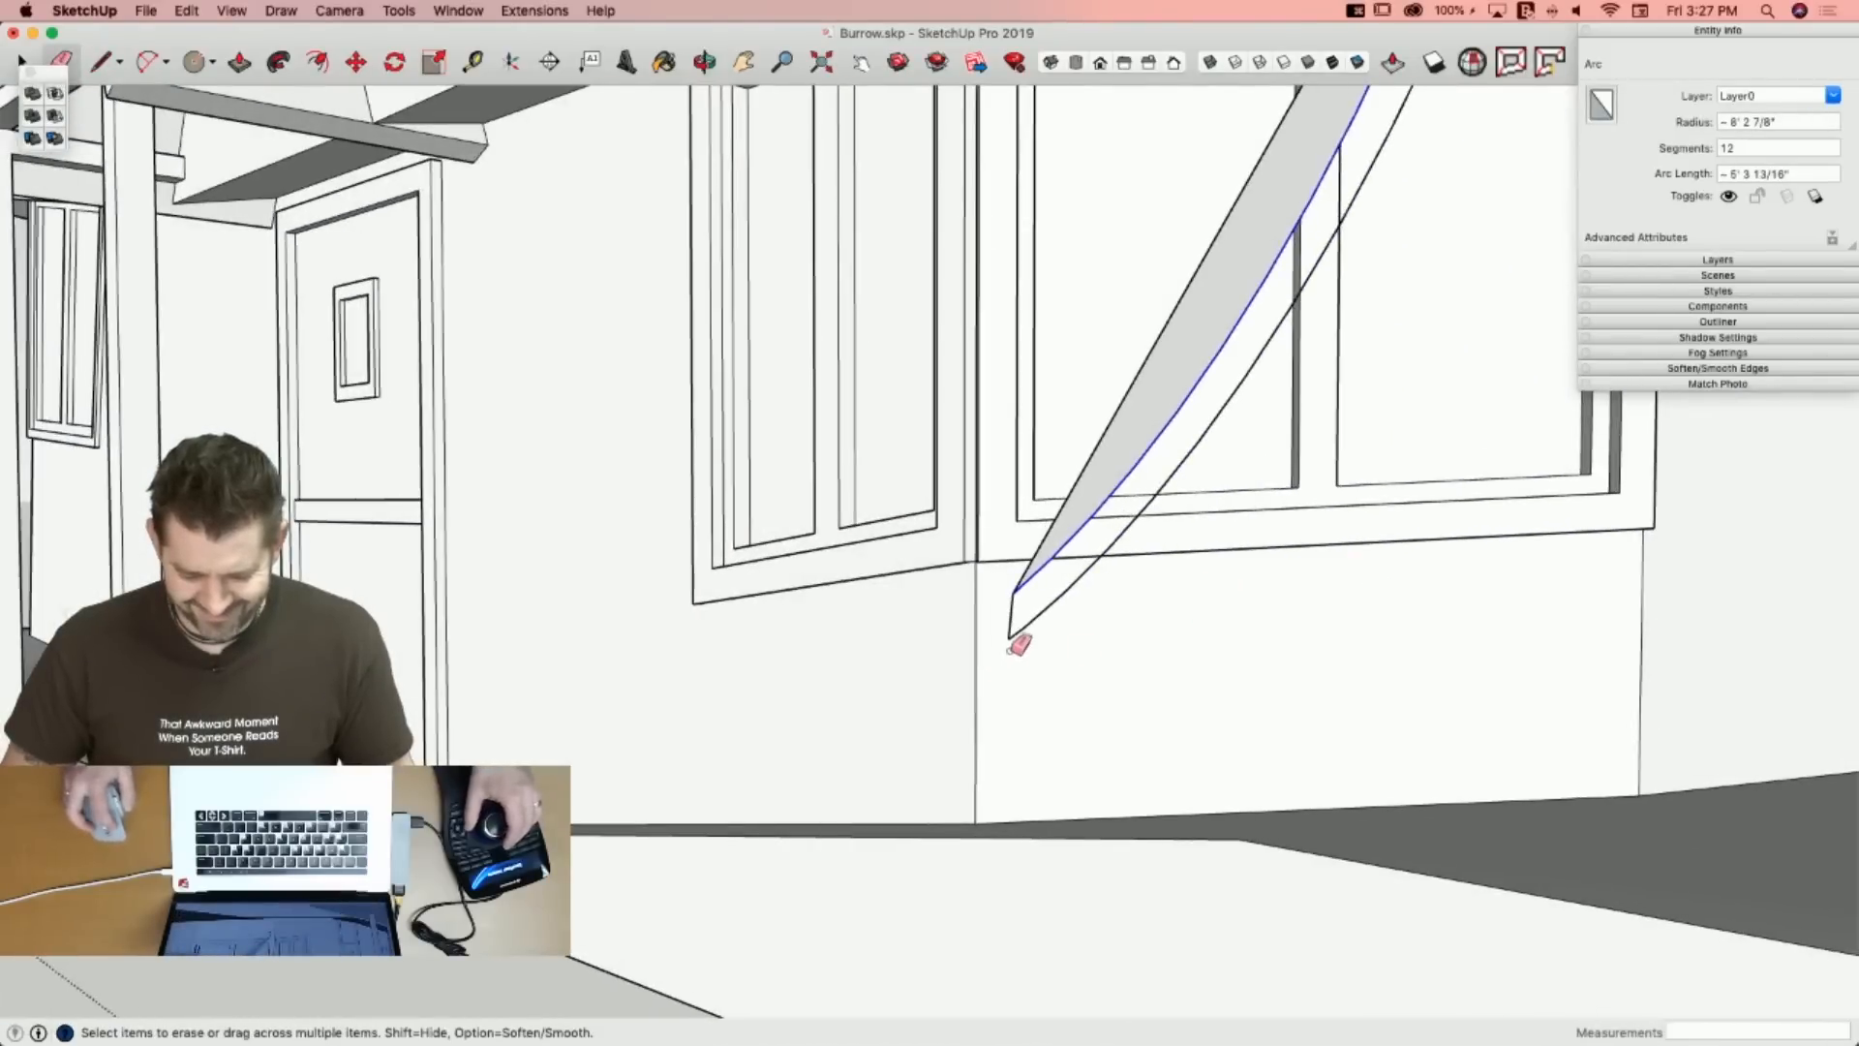
drag(1008, 649, 1007, 624)
Close the lower end of the two brace arcs with a vertical line and a short connecting line to the outer arc.
key(l)
click(763, 592)
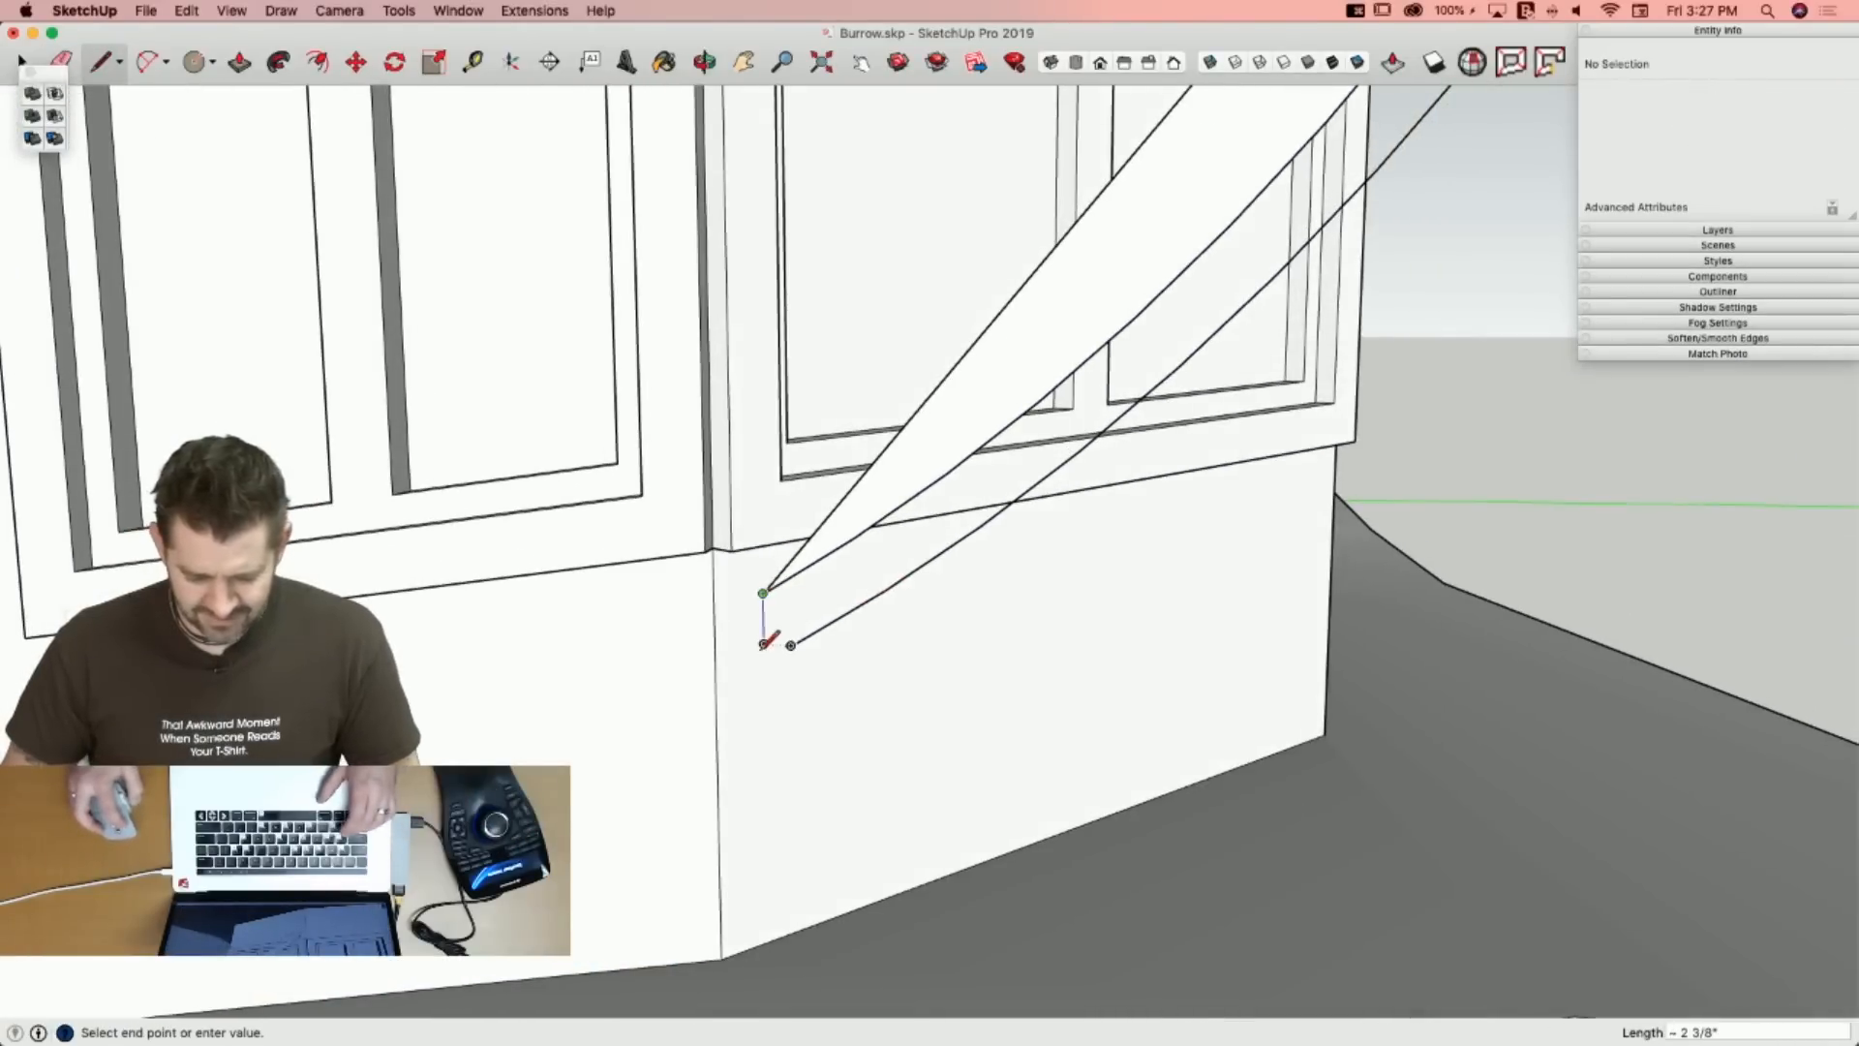
click(764, 661)
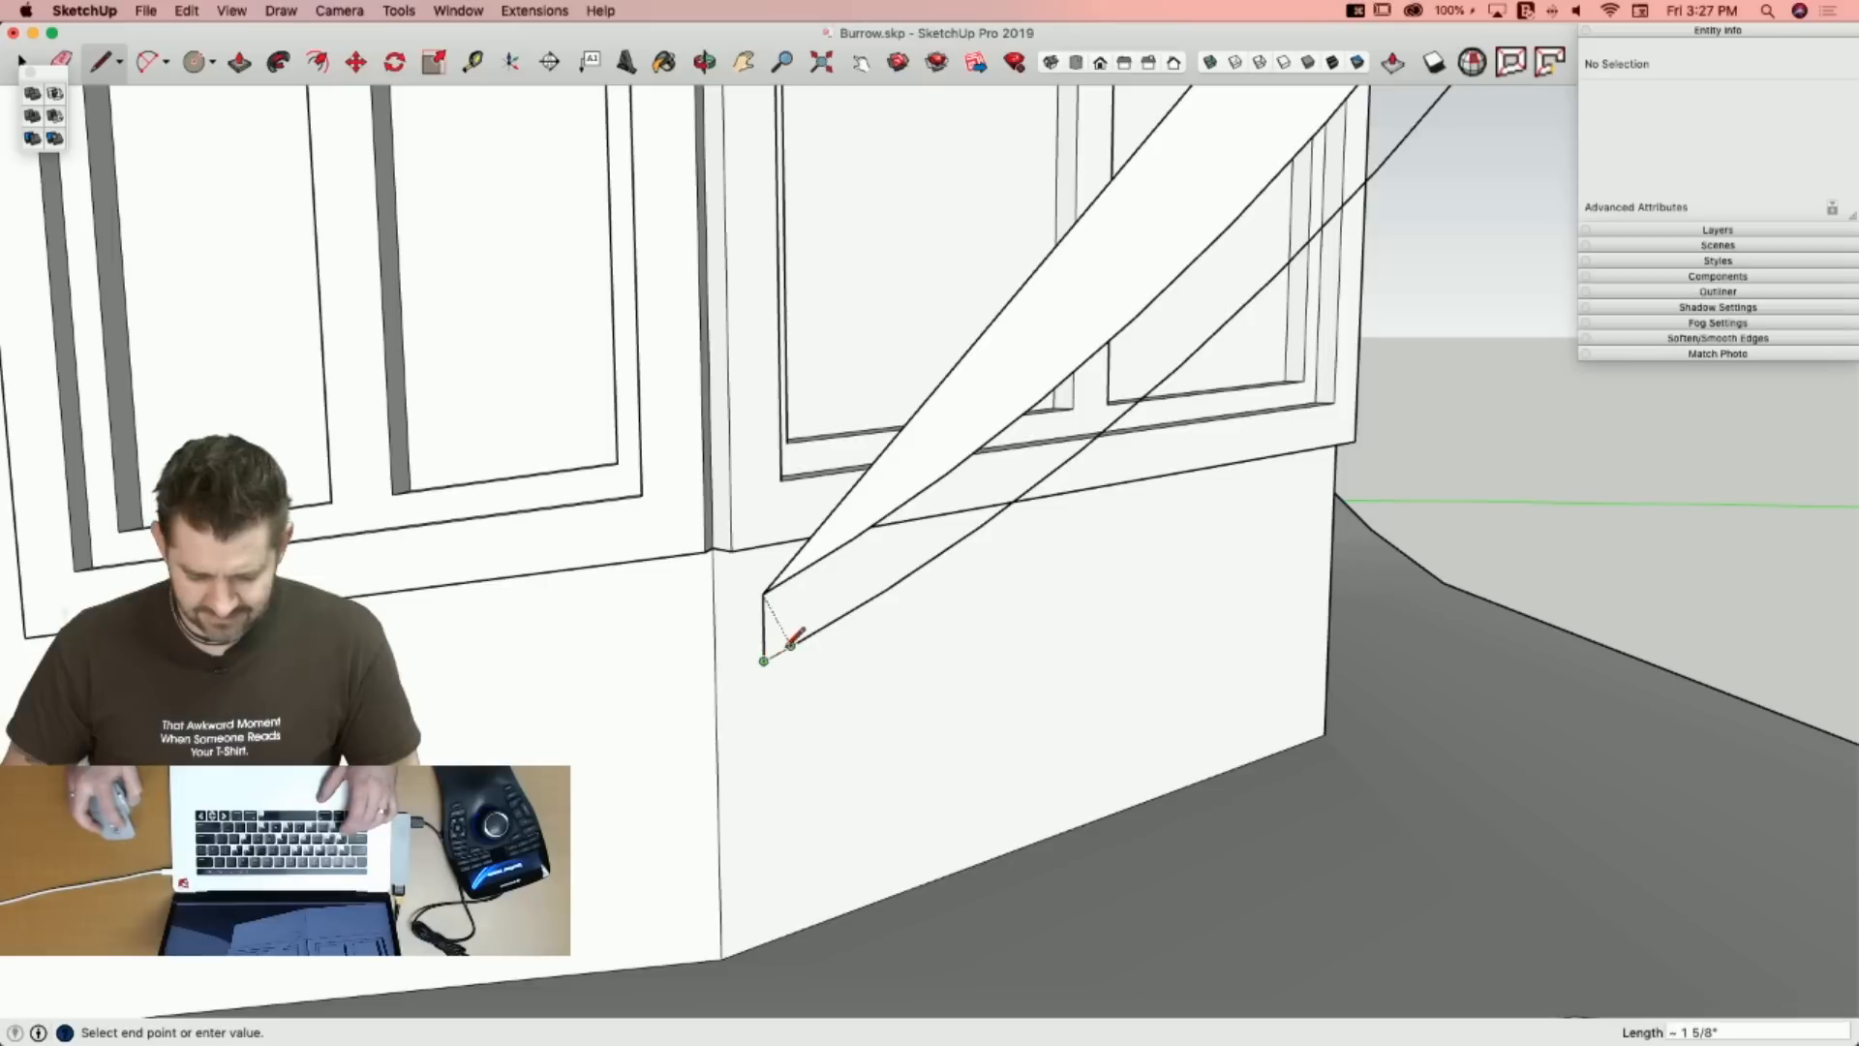
click(790, 646)
key(Escape)
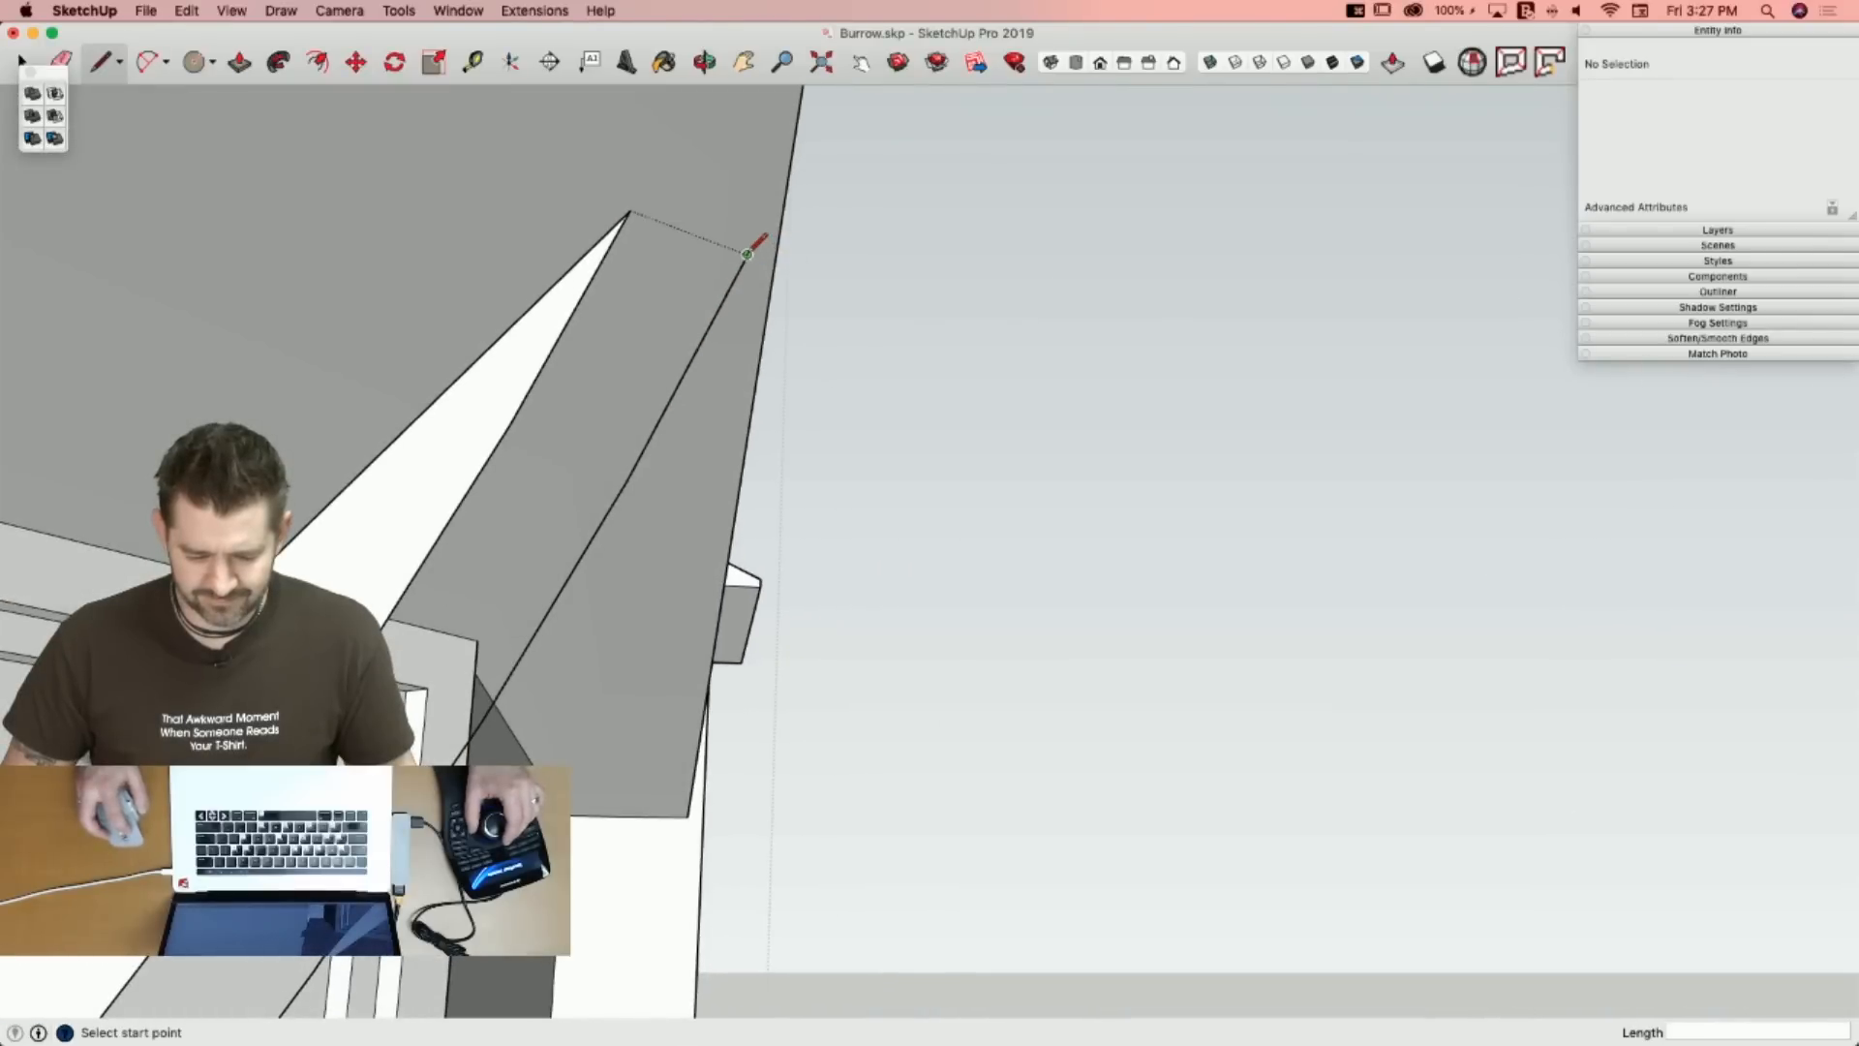
Close the upper end of the brace arcs under the eave with connecting lines to complete the profile face.
click(630, 210)
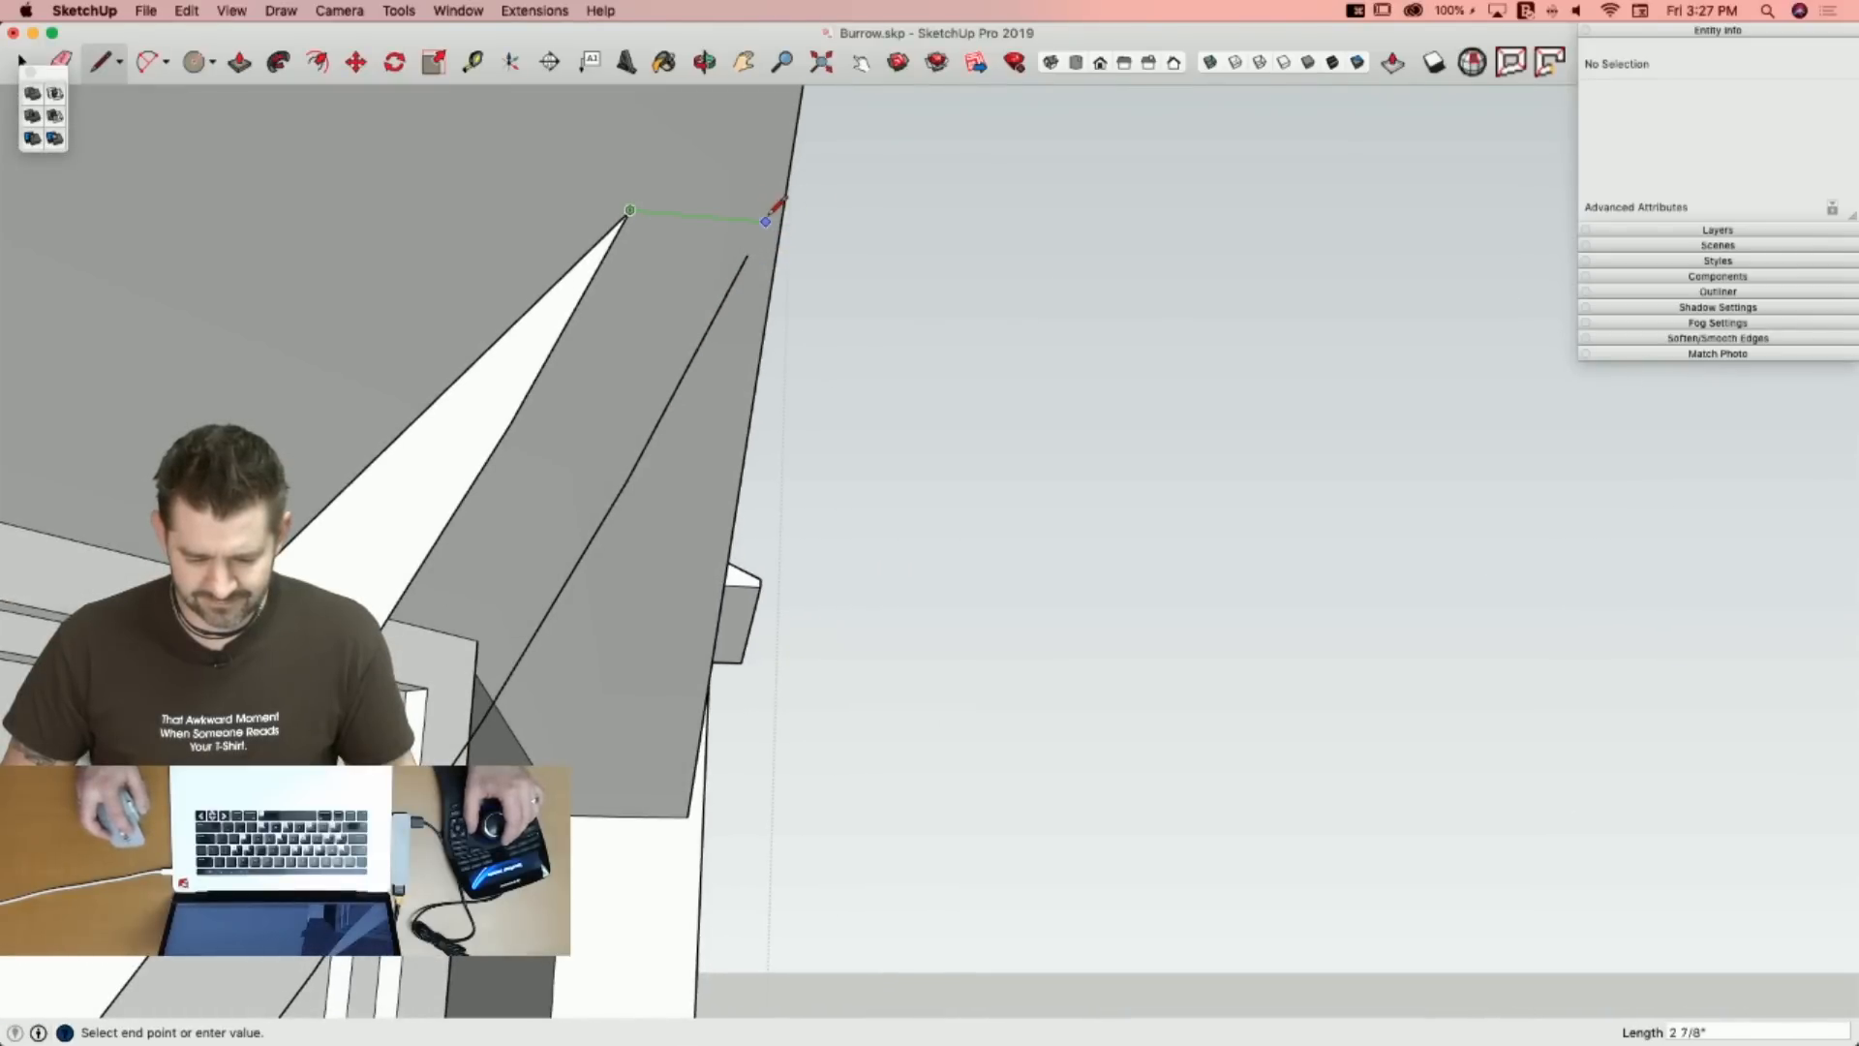
click(763, 221)
key(e)
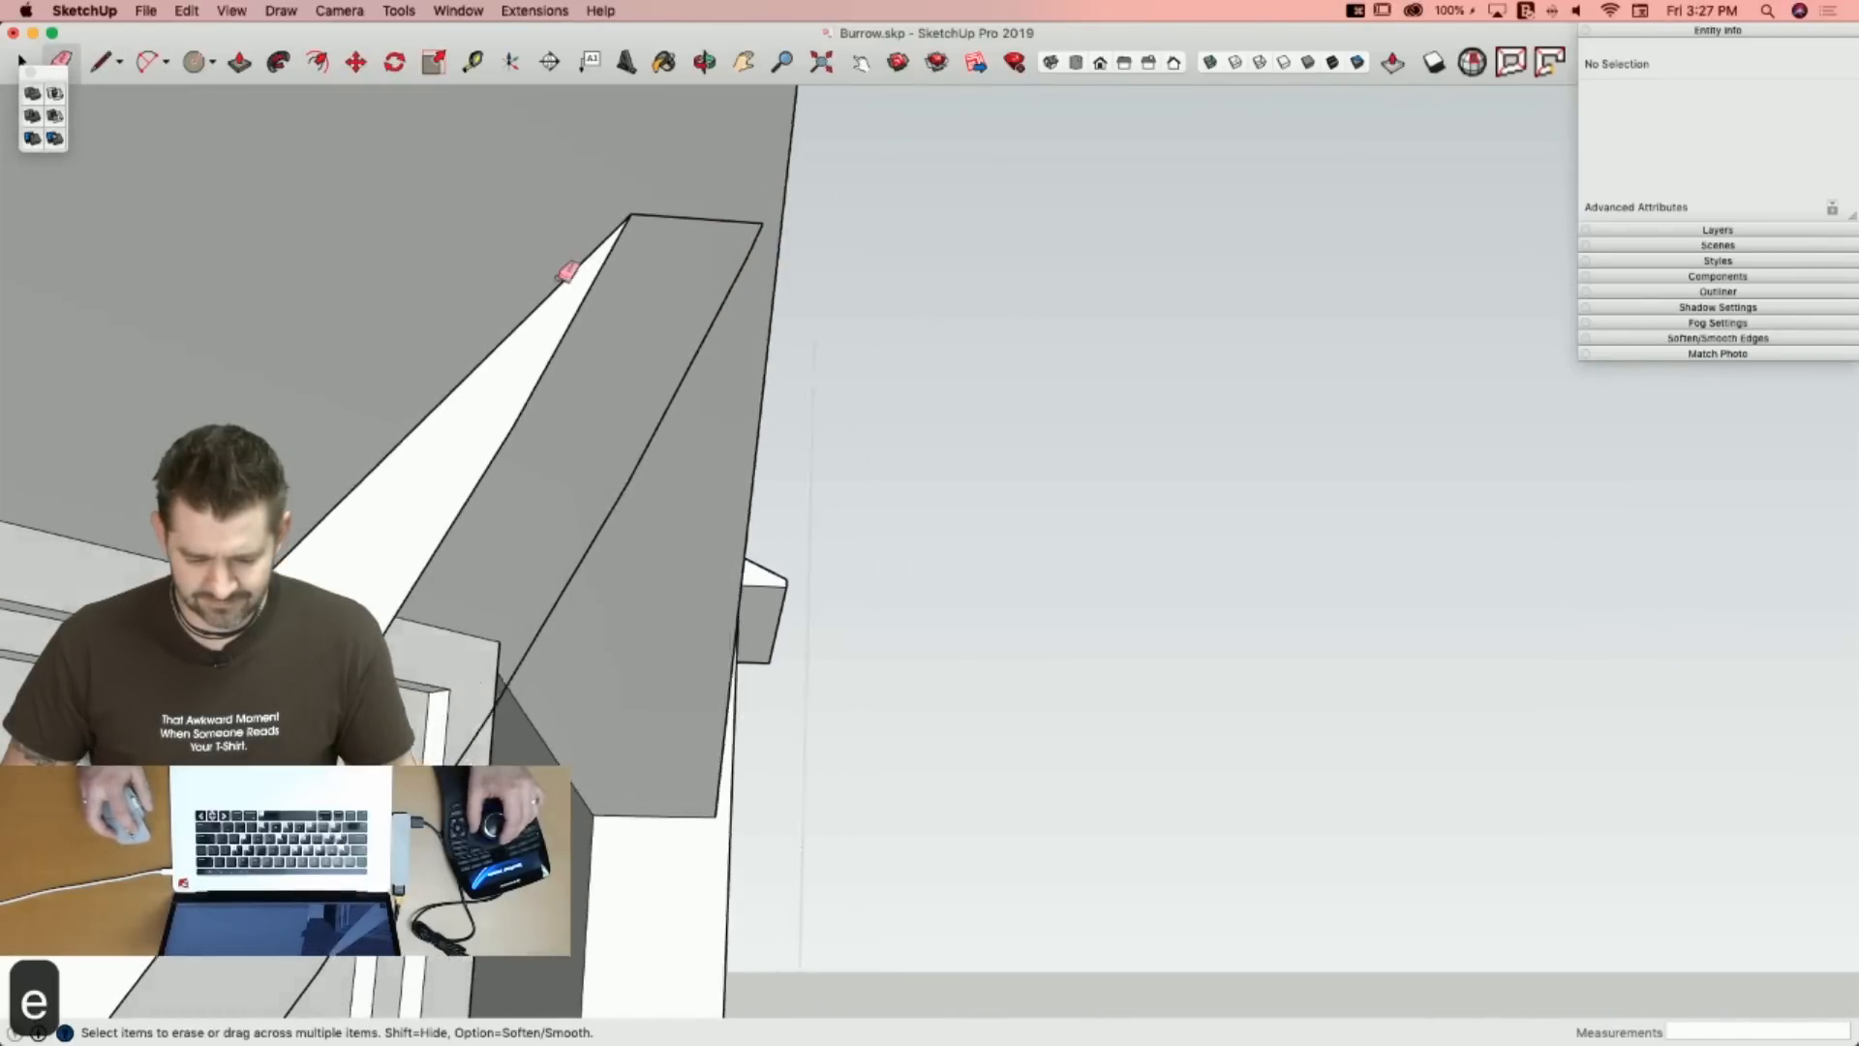
key(l)
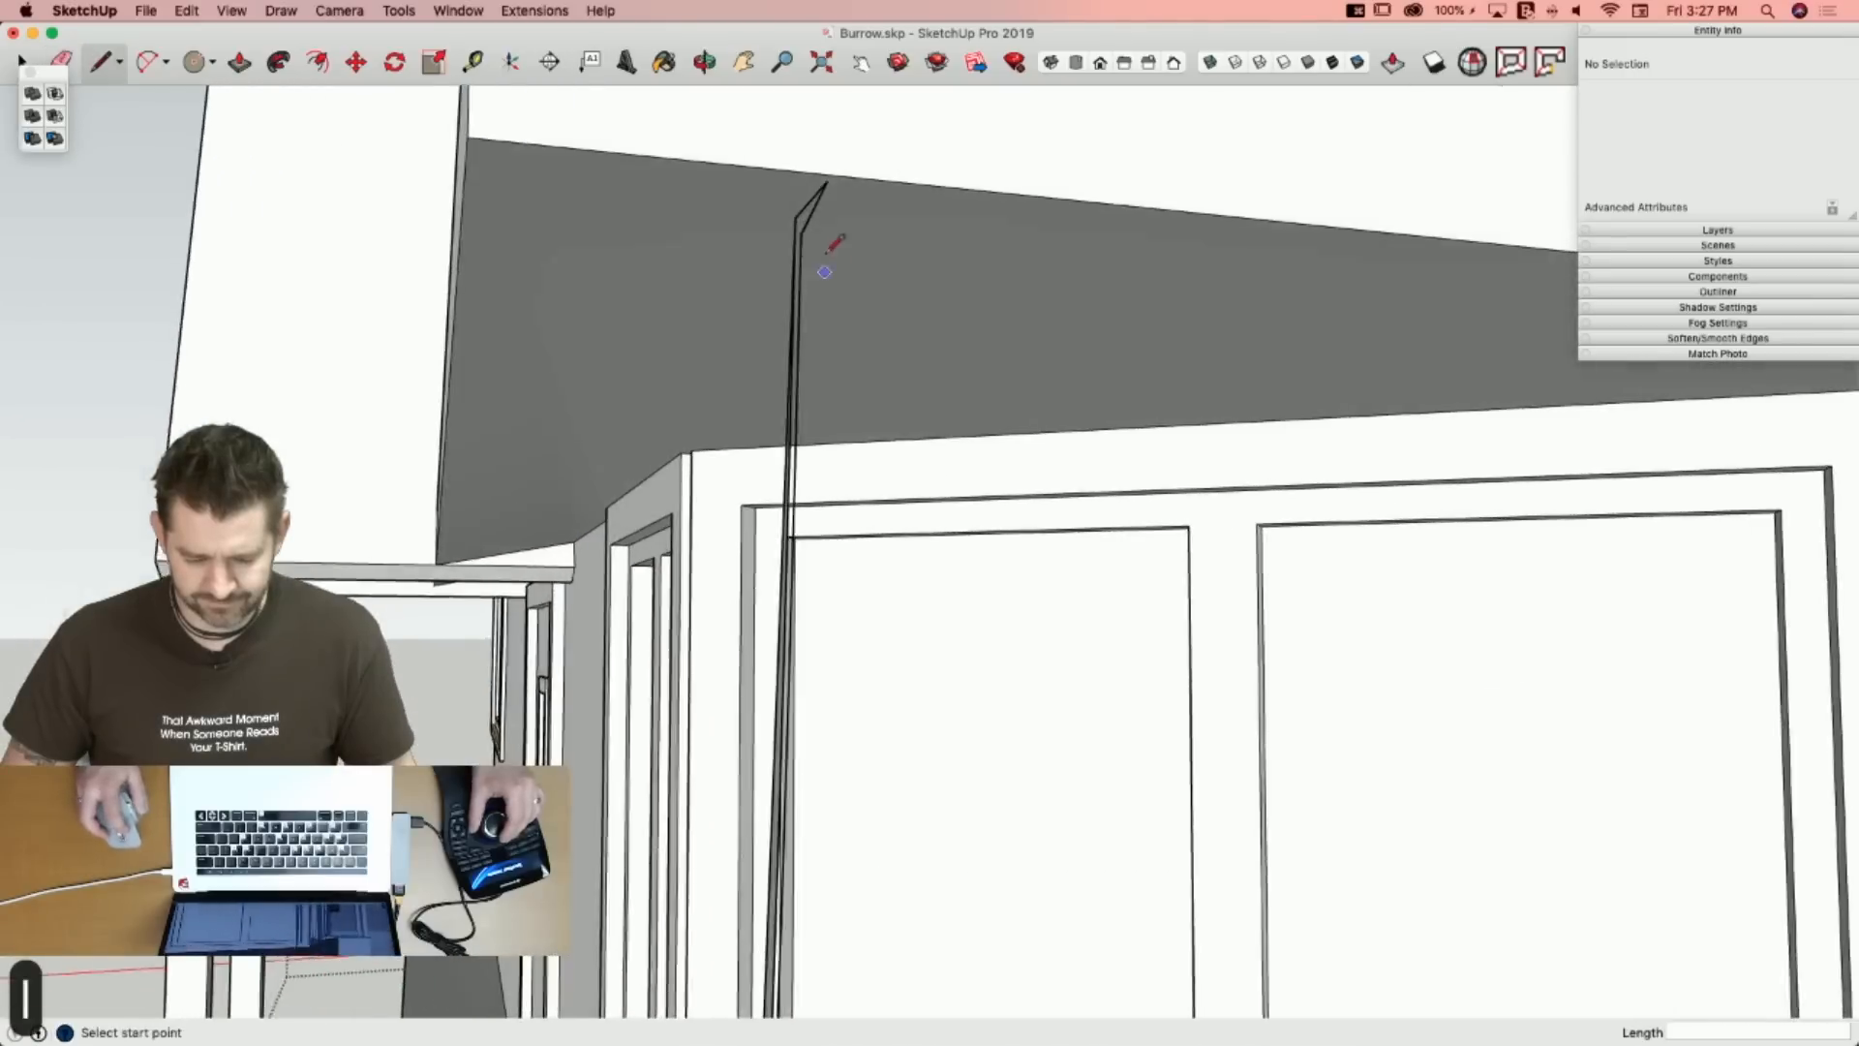
click(803, 228)
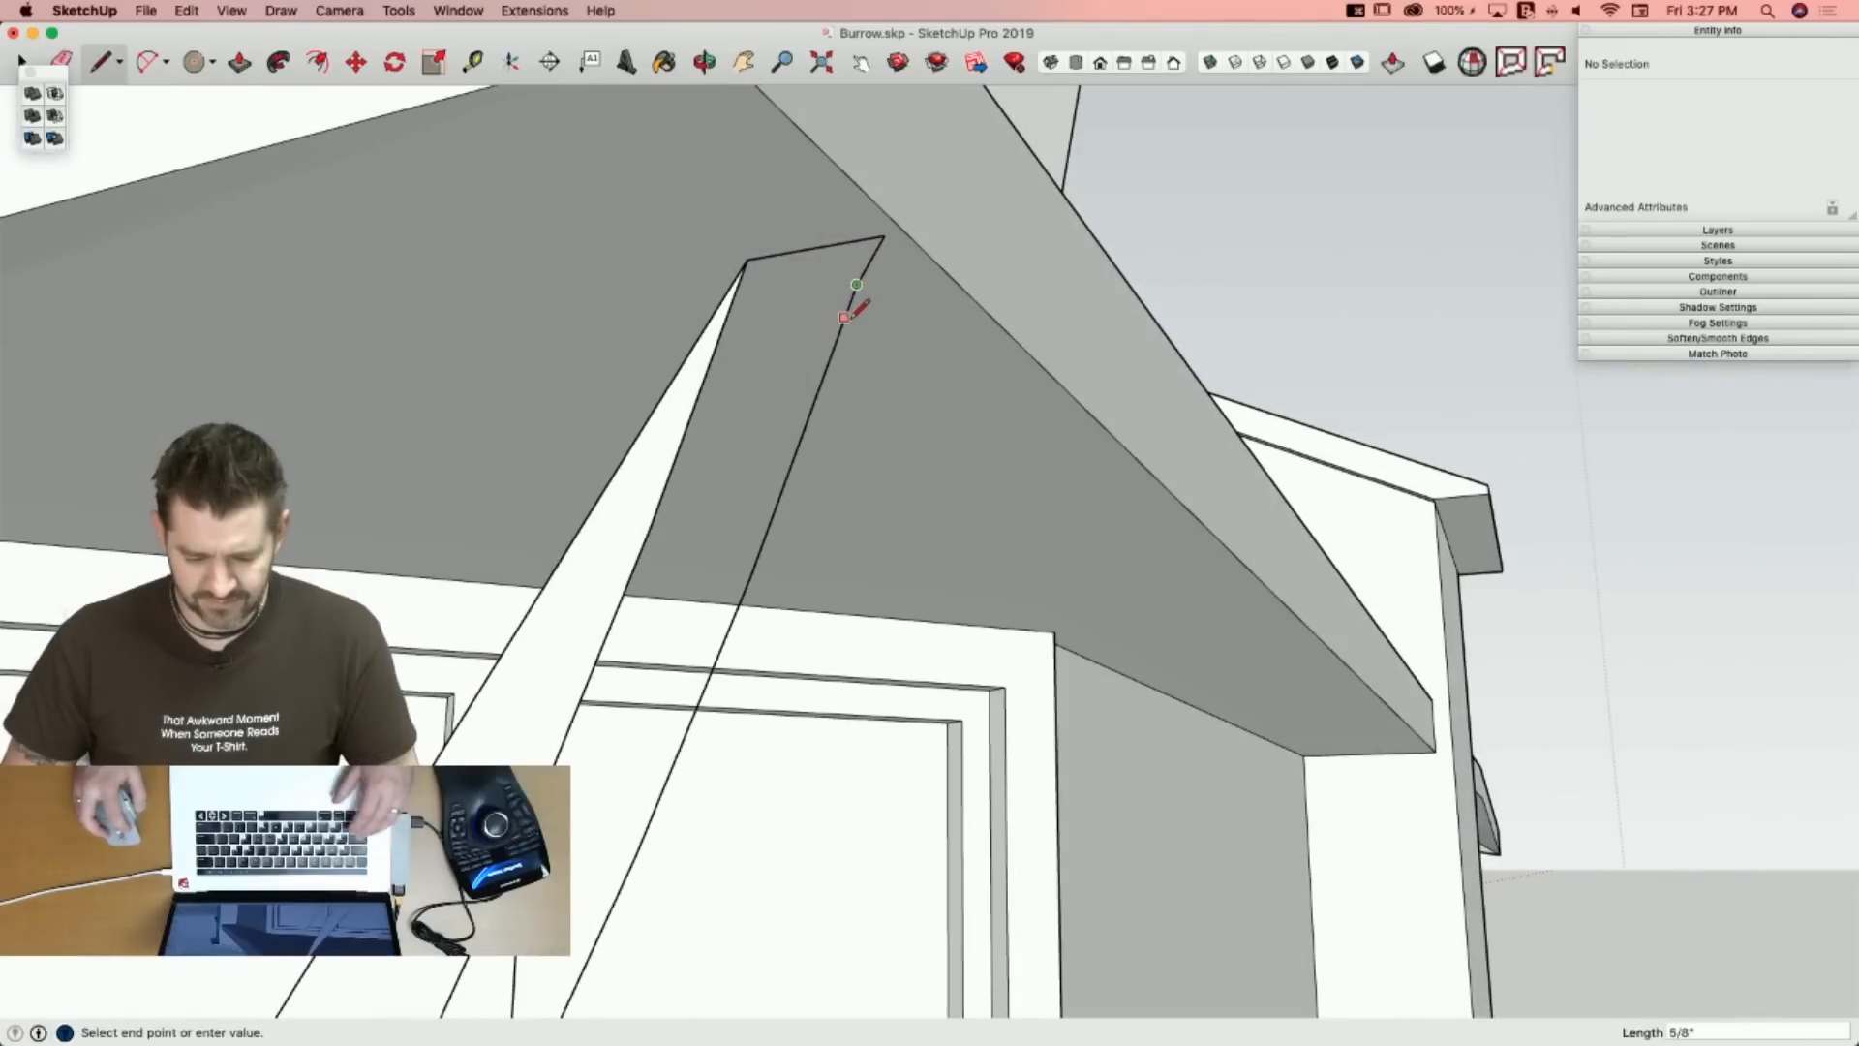
click(878, 224)
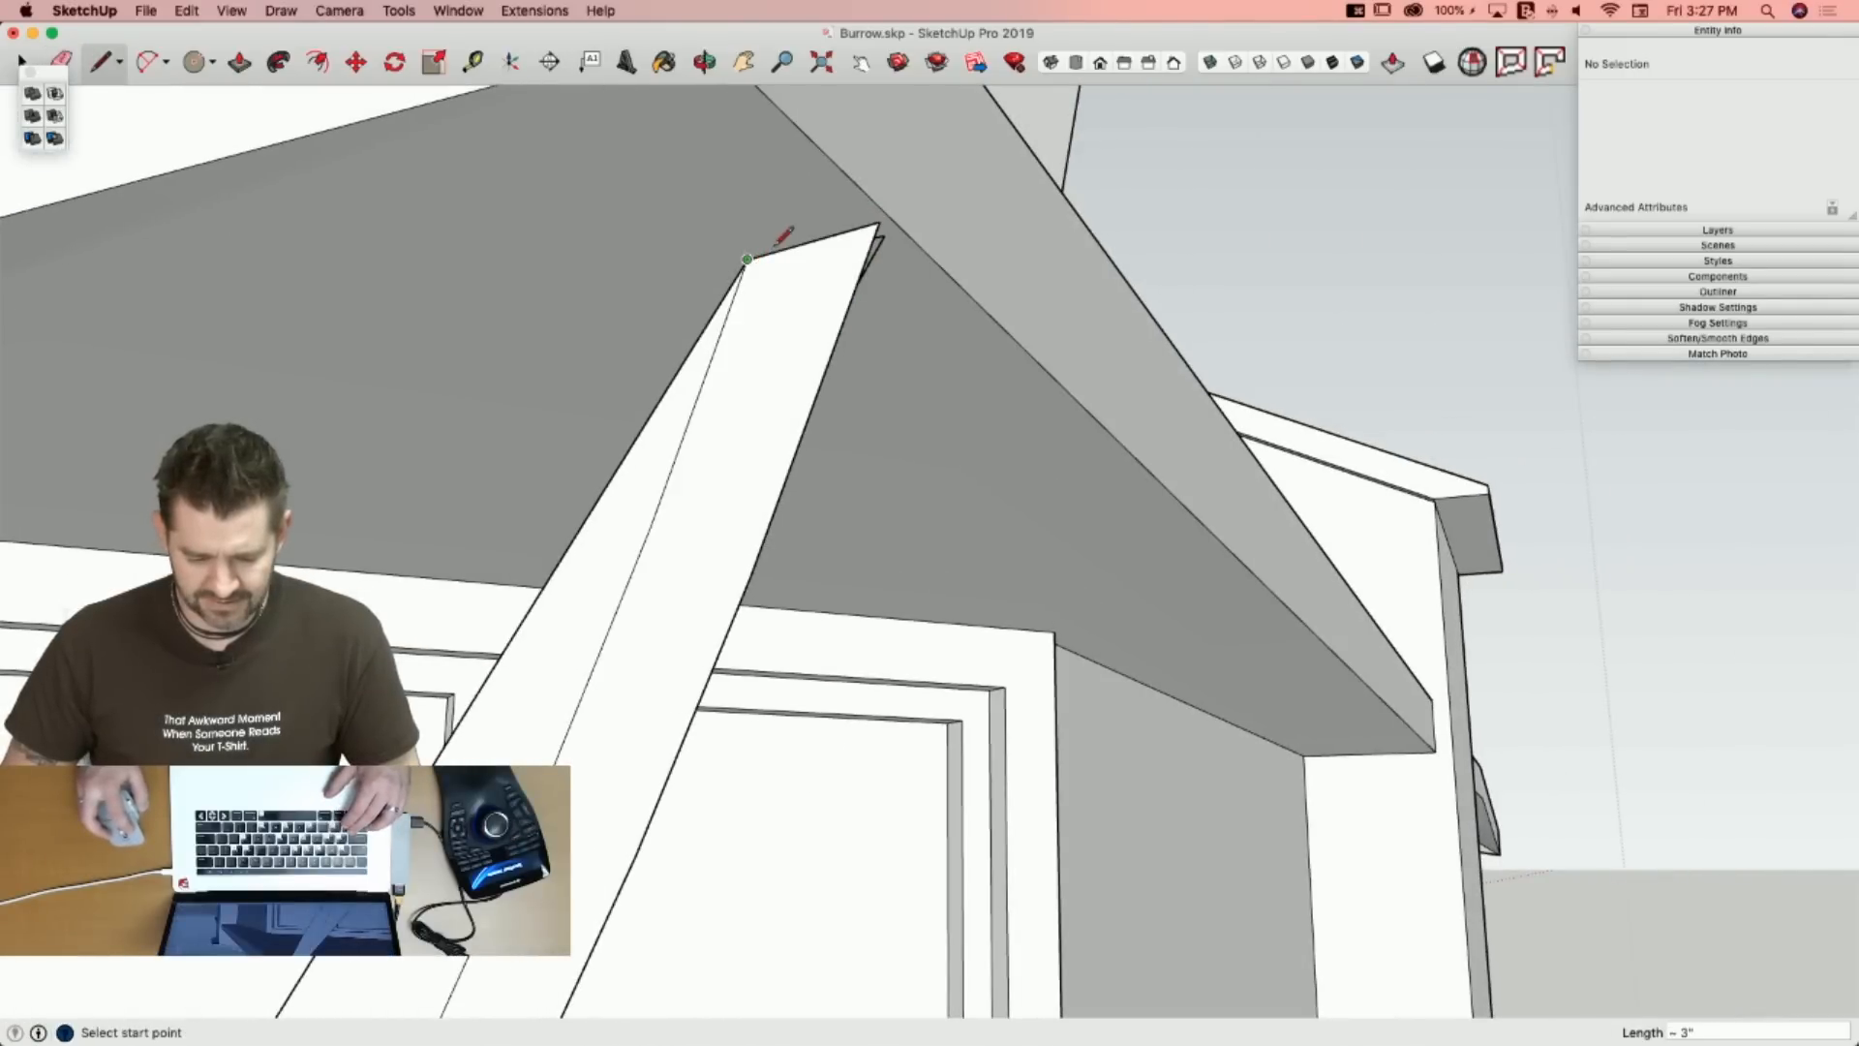
Erase the straight brace line and the stray edge at the upper end, and push/pull the curved brace face about 1".
key(e)
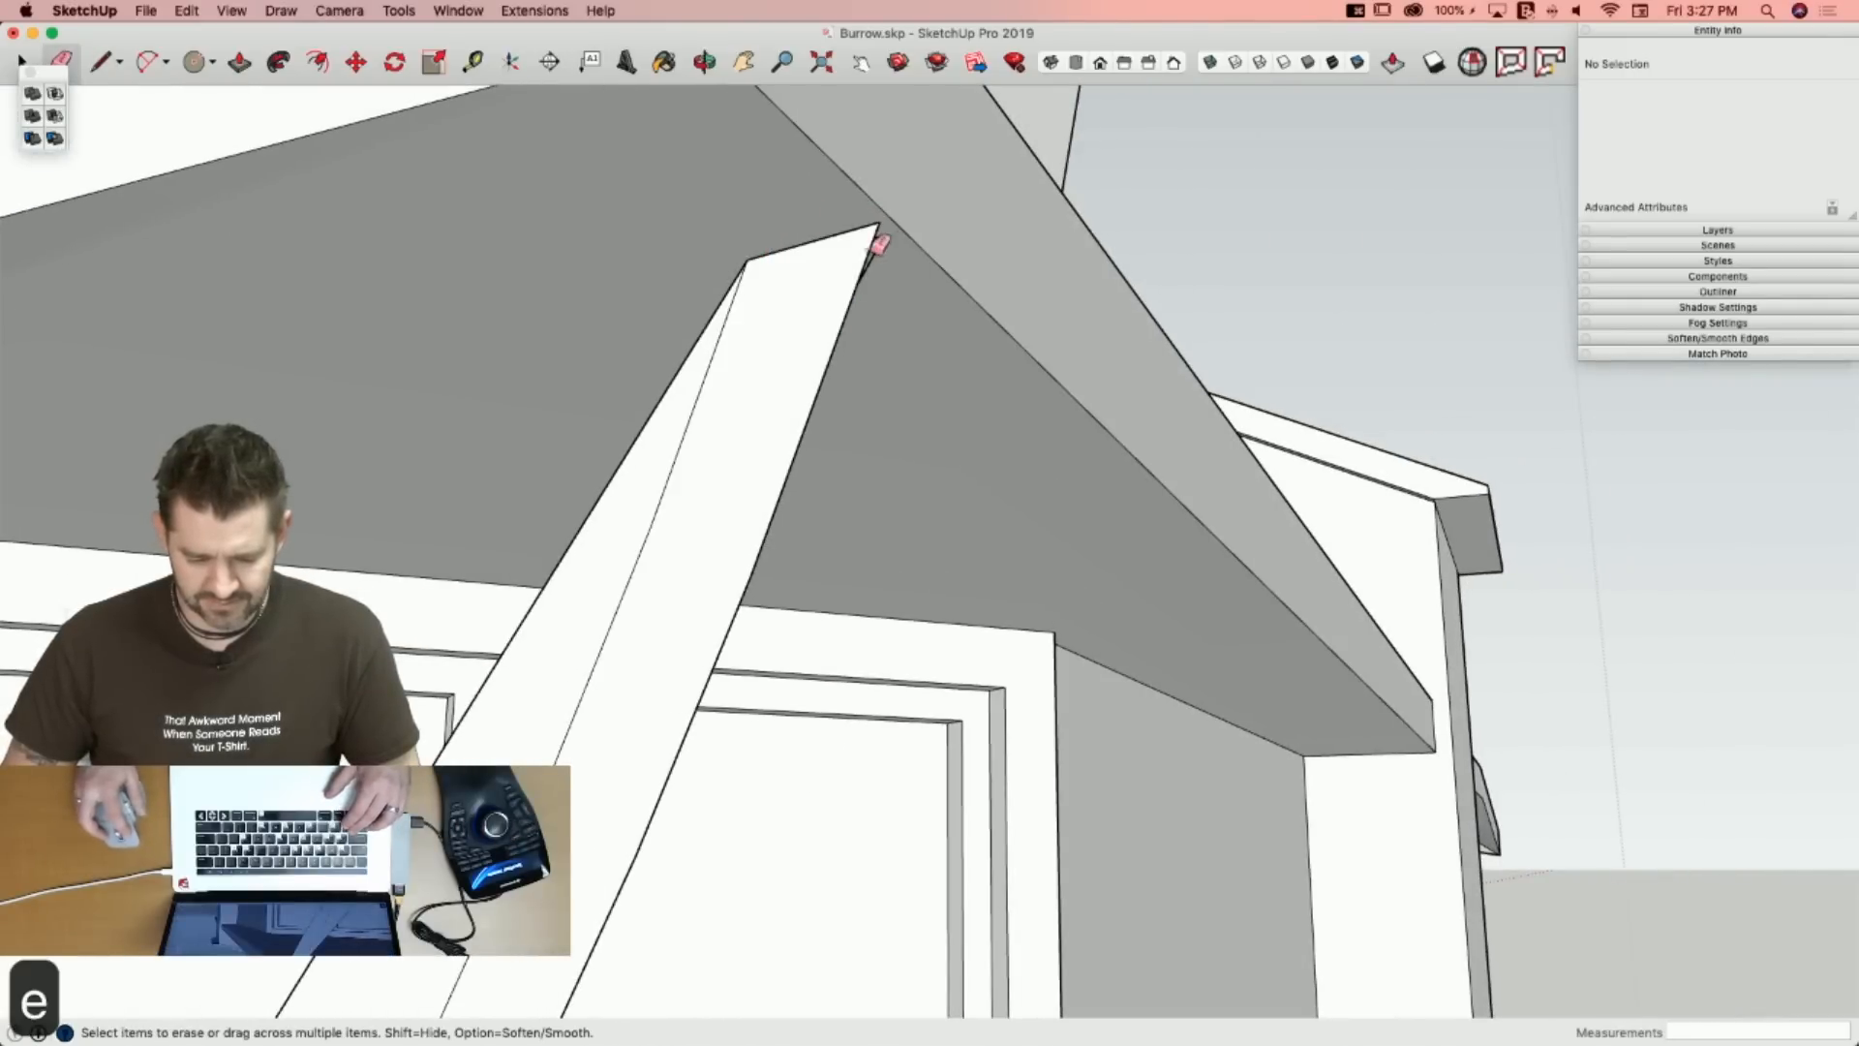
click(714, 332)
key(p)
click(765, 357)
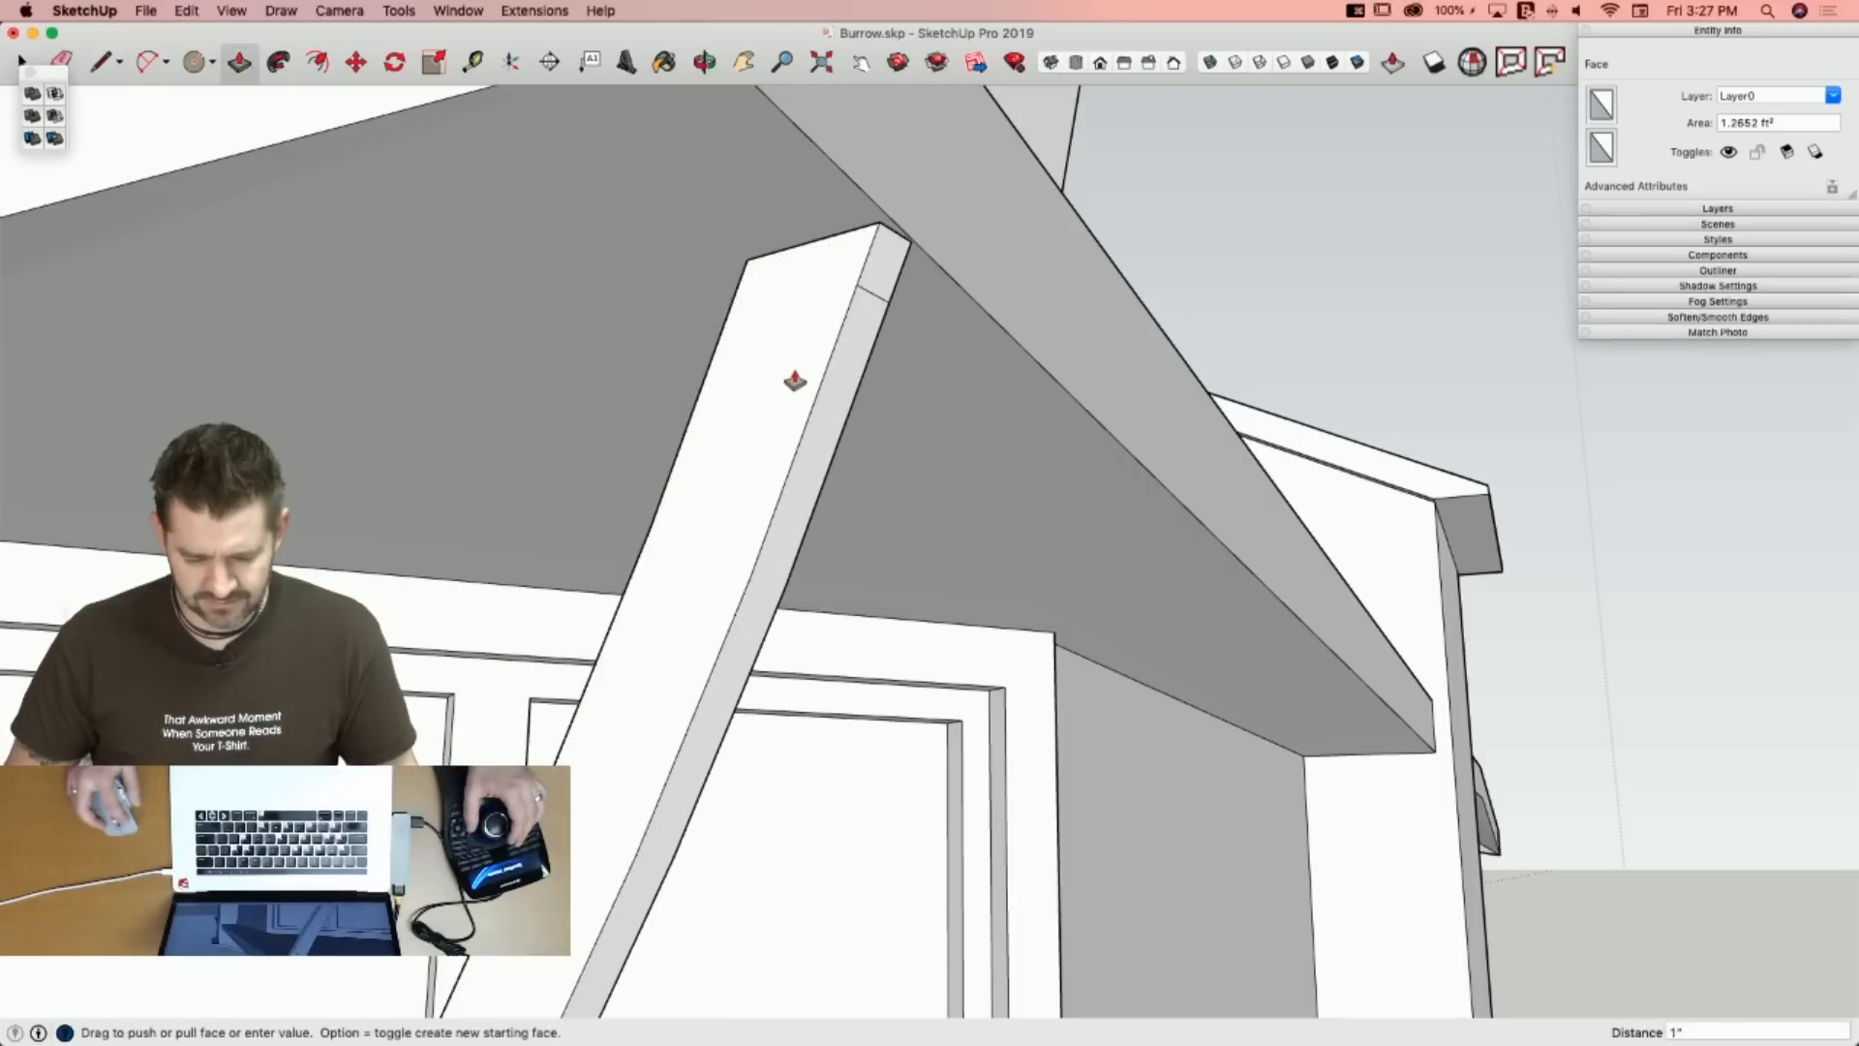
click(802, 394)
key(space)
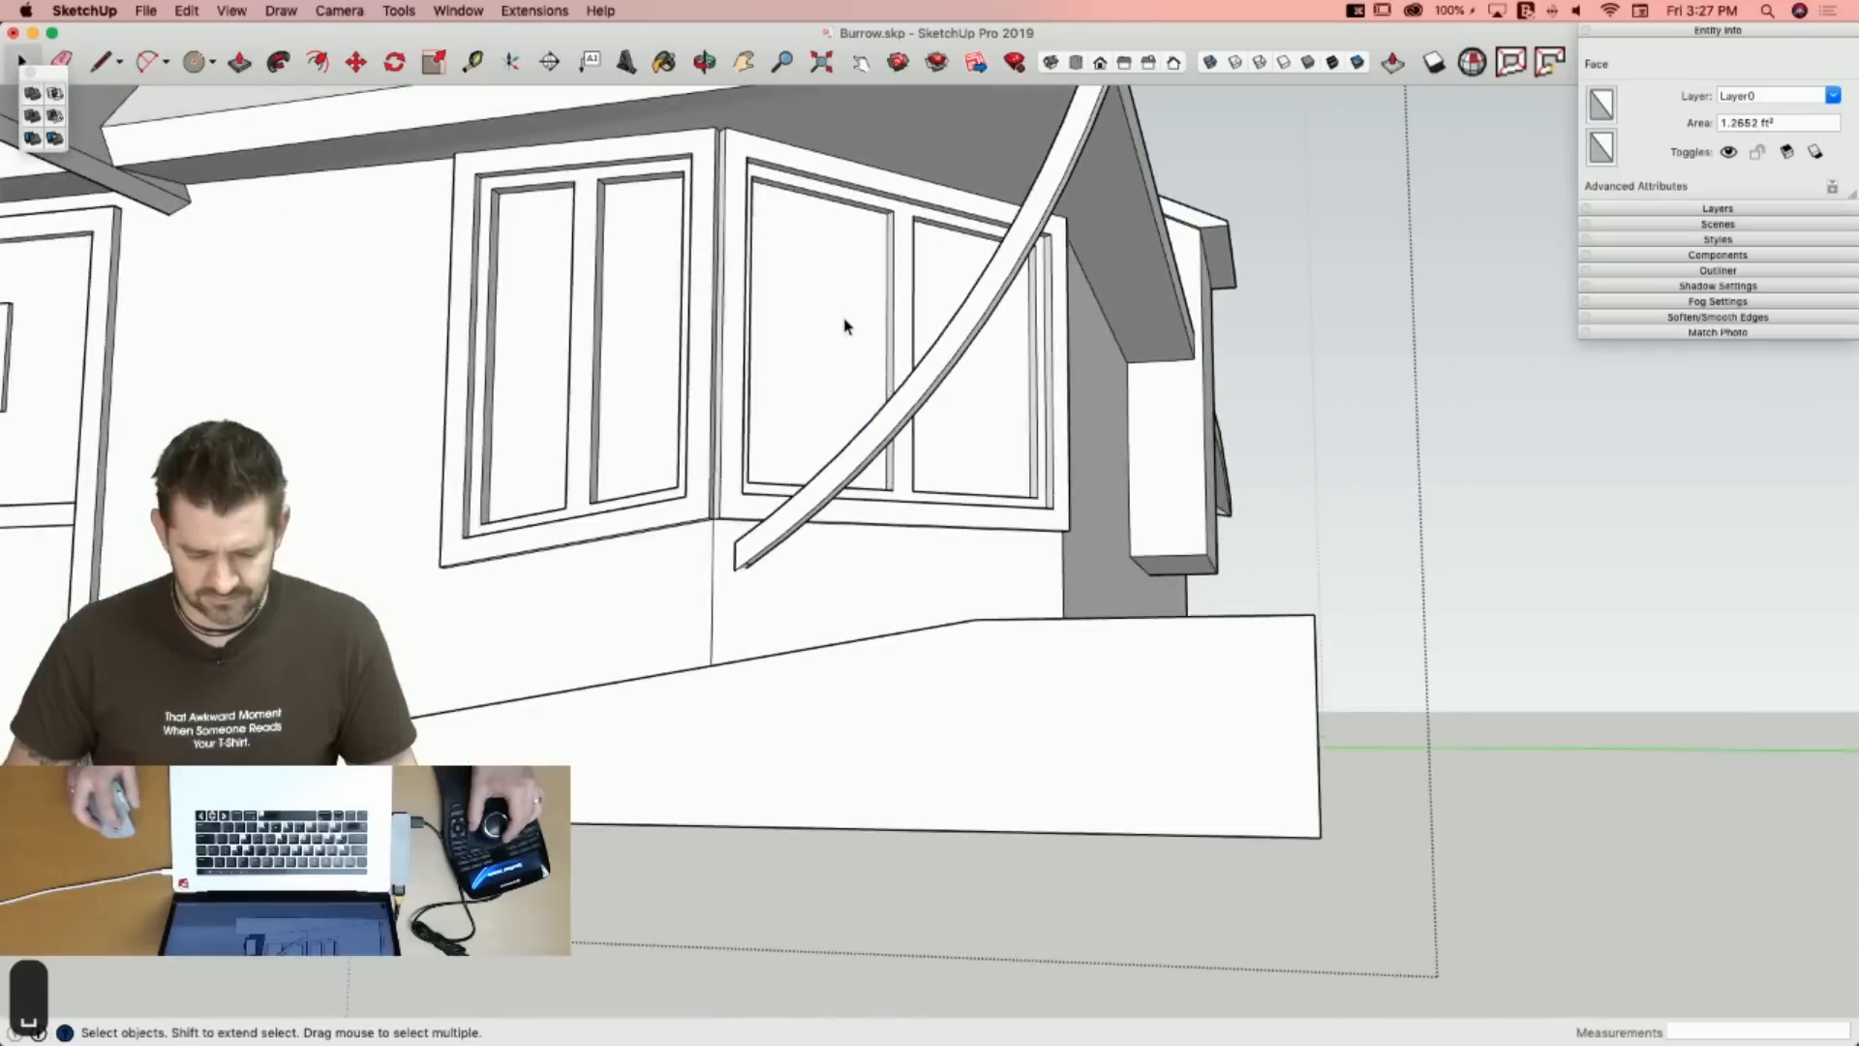
Try to erase edges at the brace's lower end, and undo the erasing.
key(e)
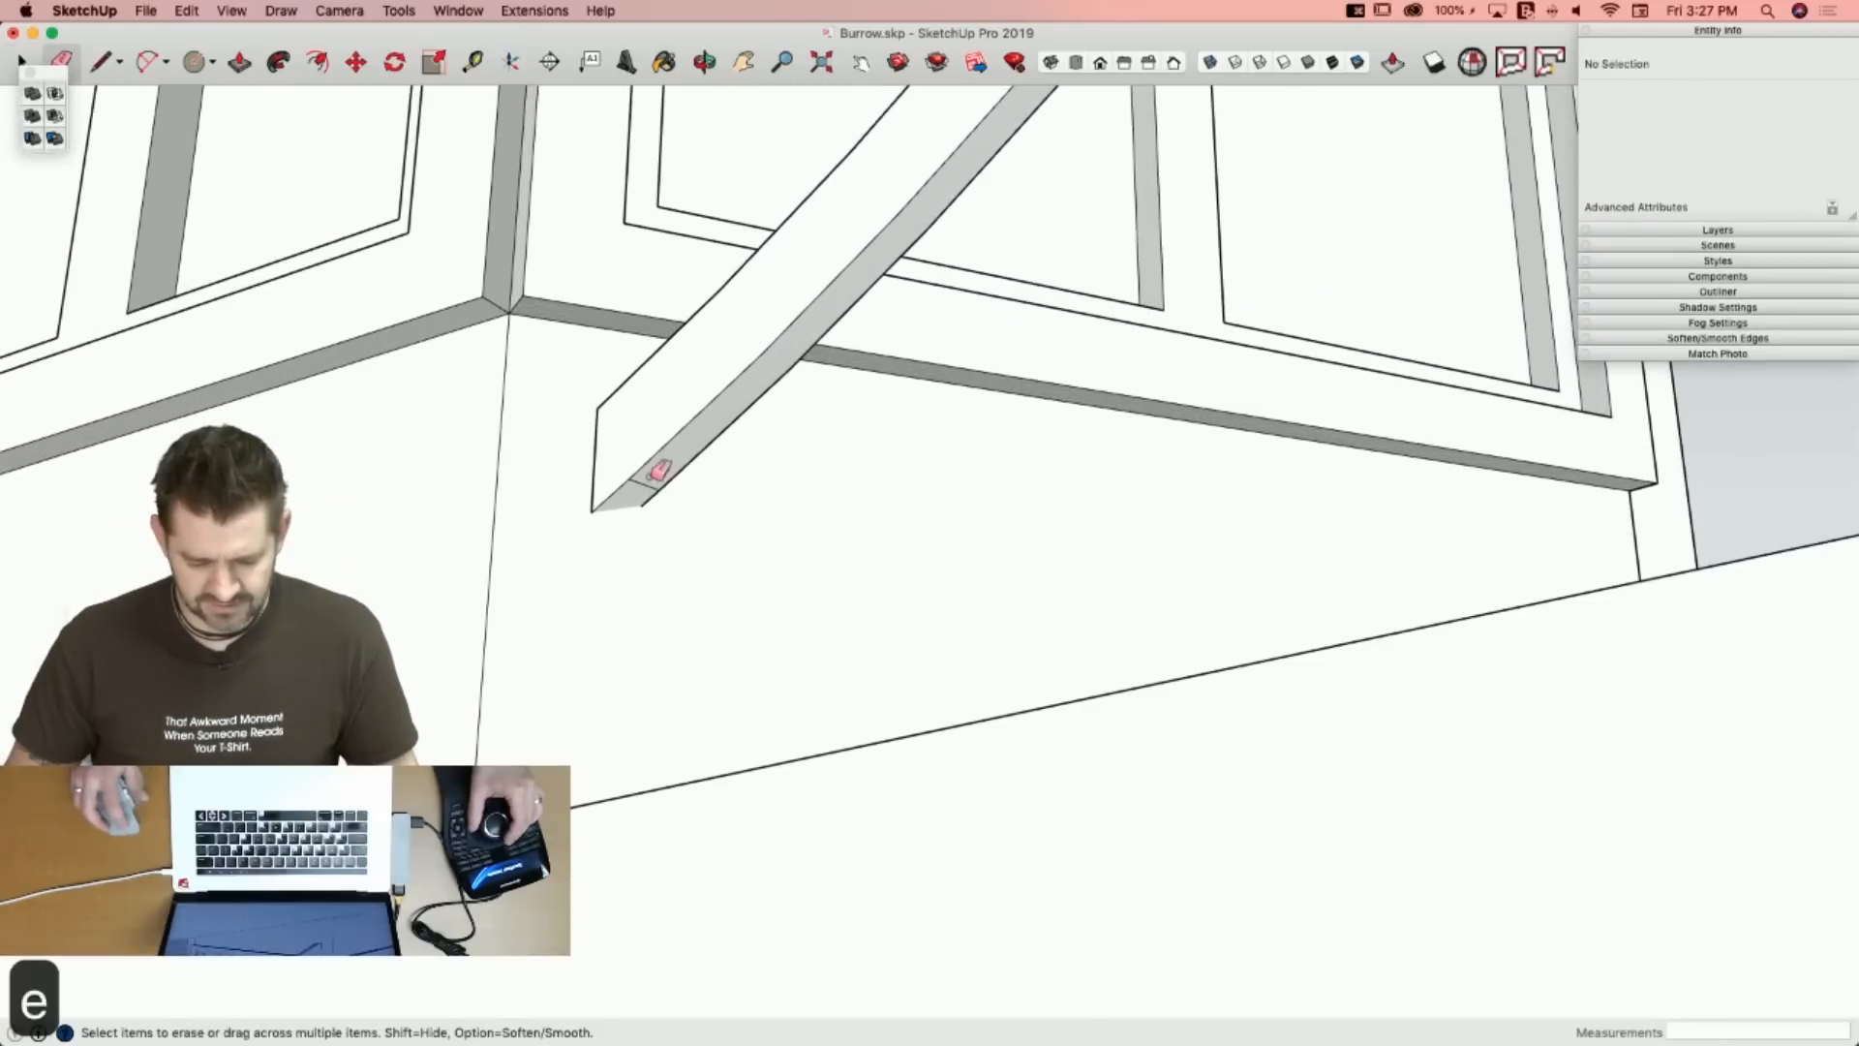
key(l)
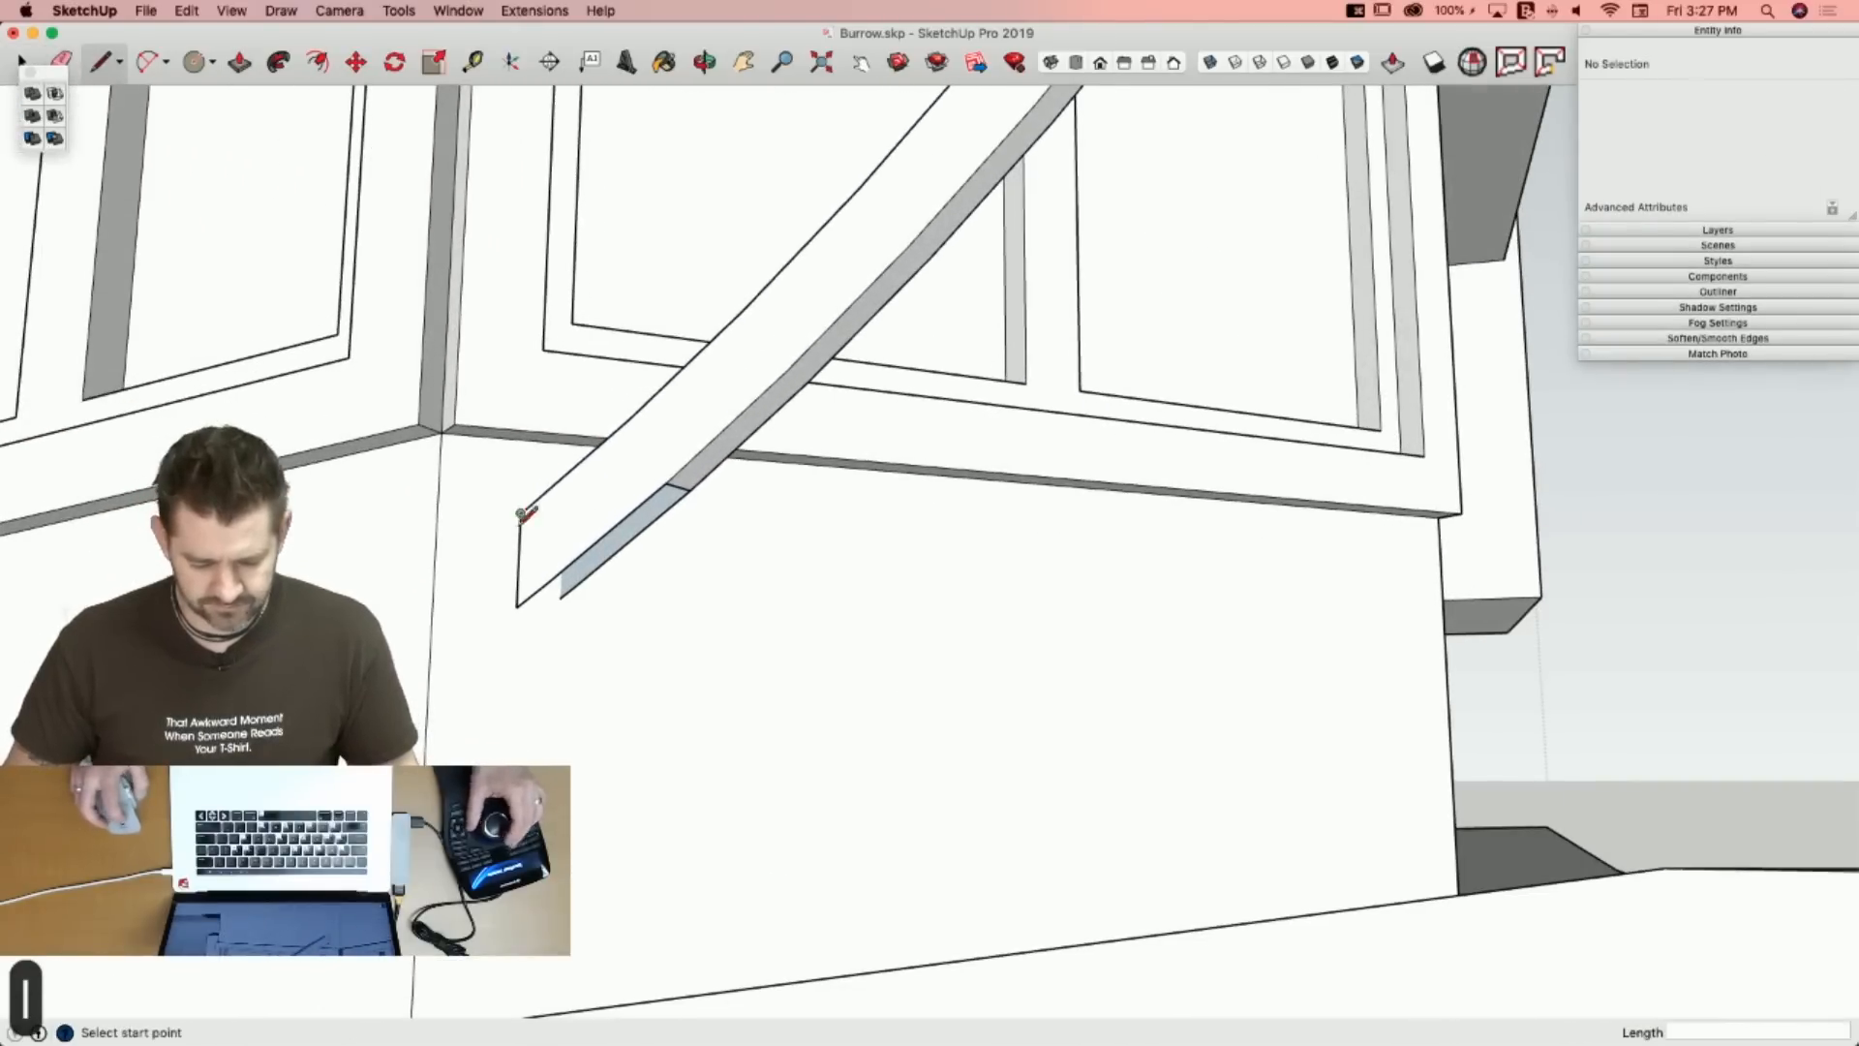
key(super+z)
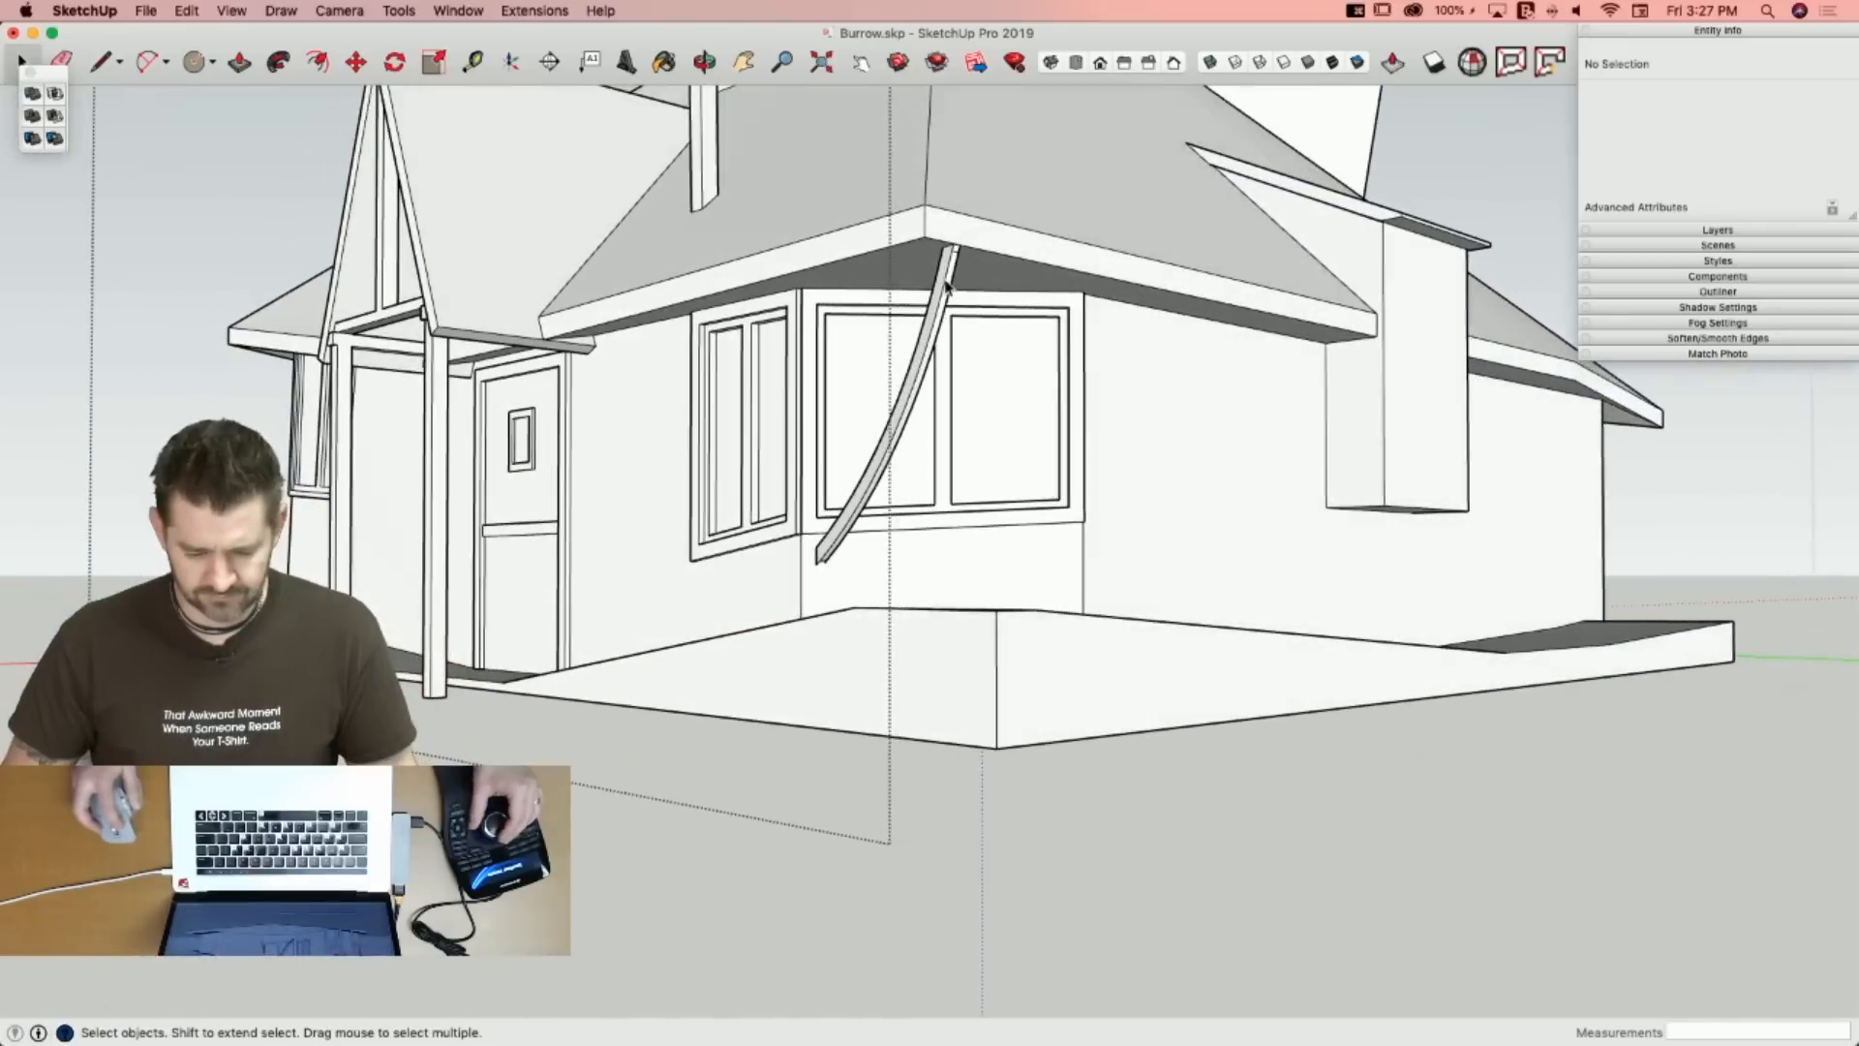
Select the entire curved brace, check its shape against the front of the house, and clear the selection.
triple_click(948, 285)
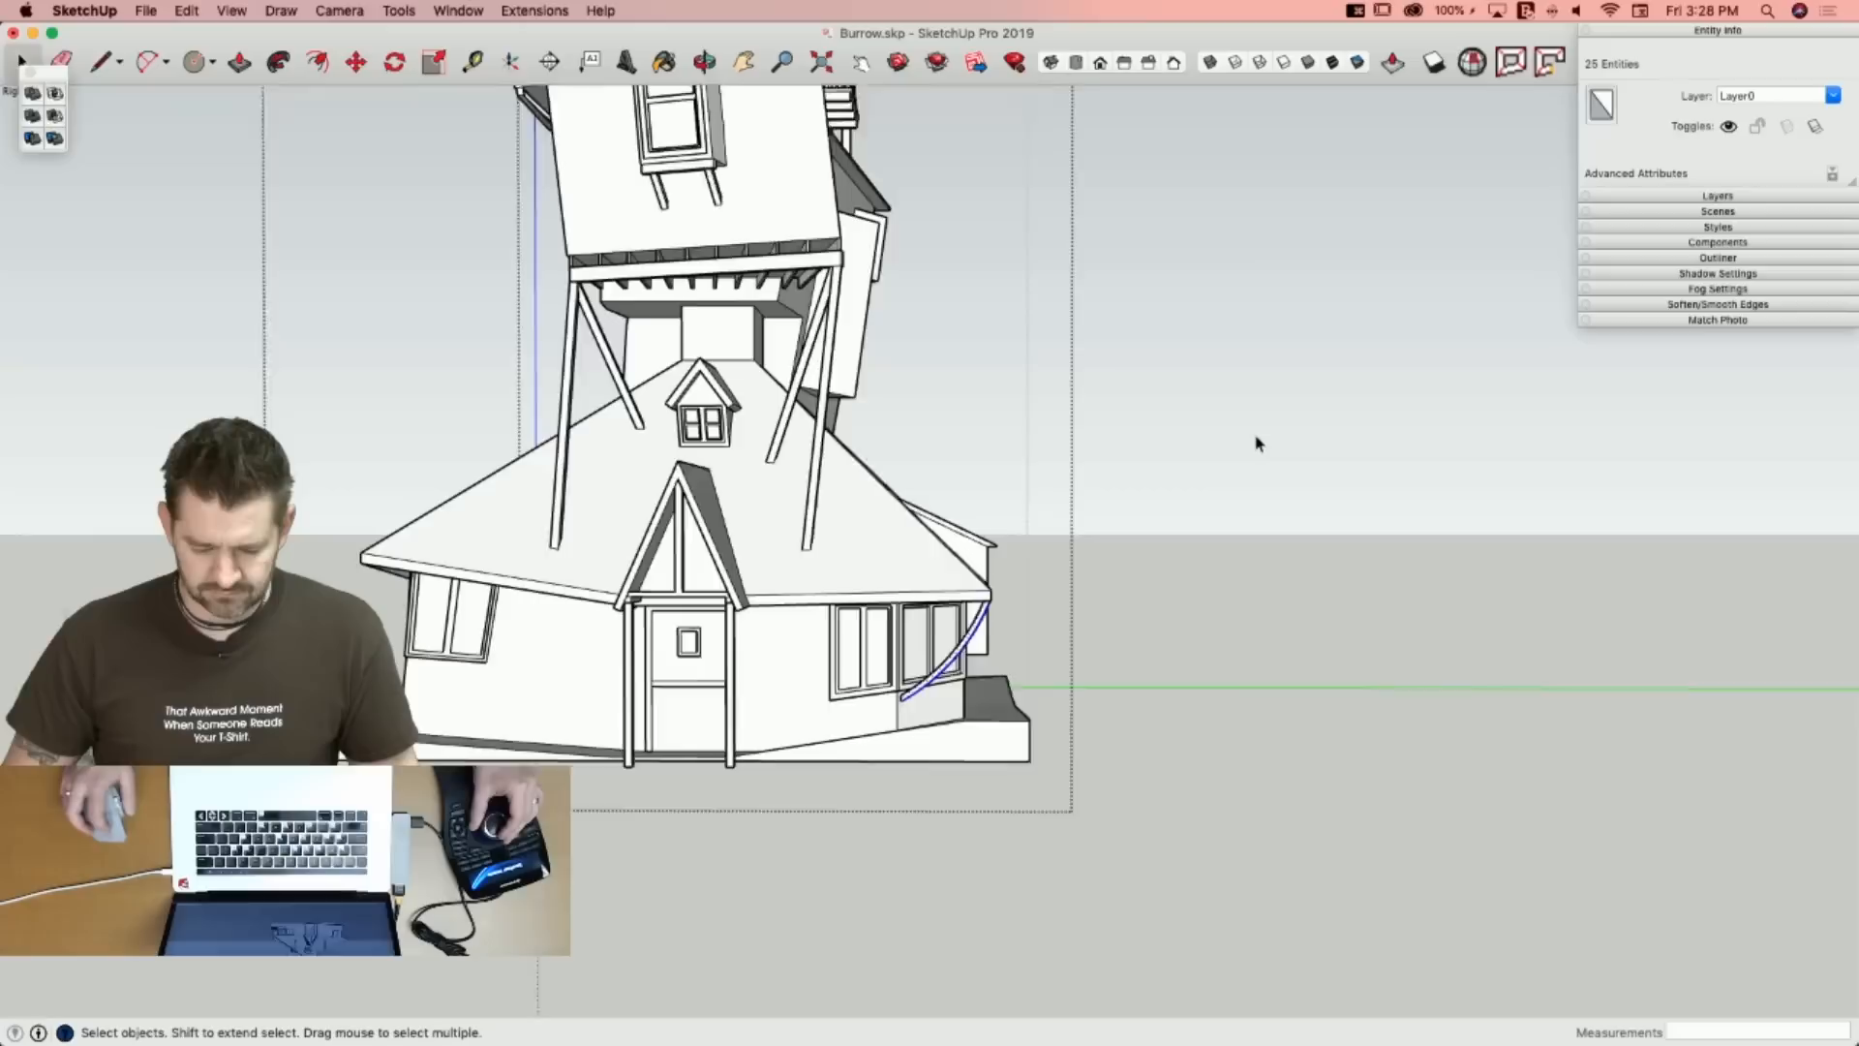
click(1153, 435)
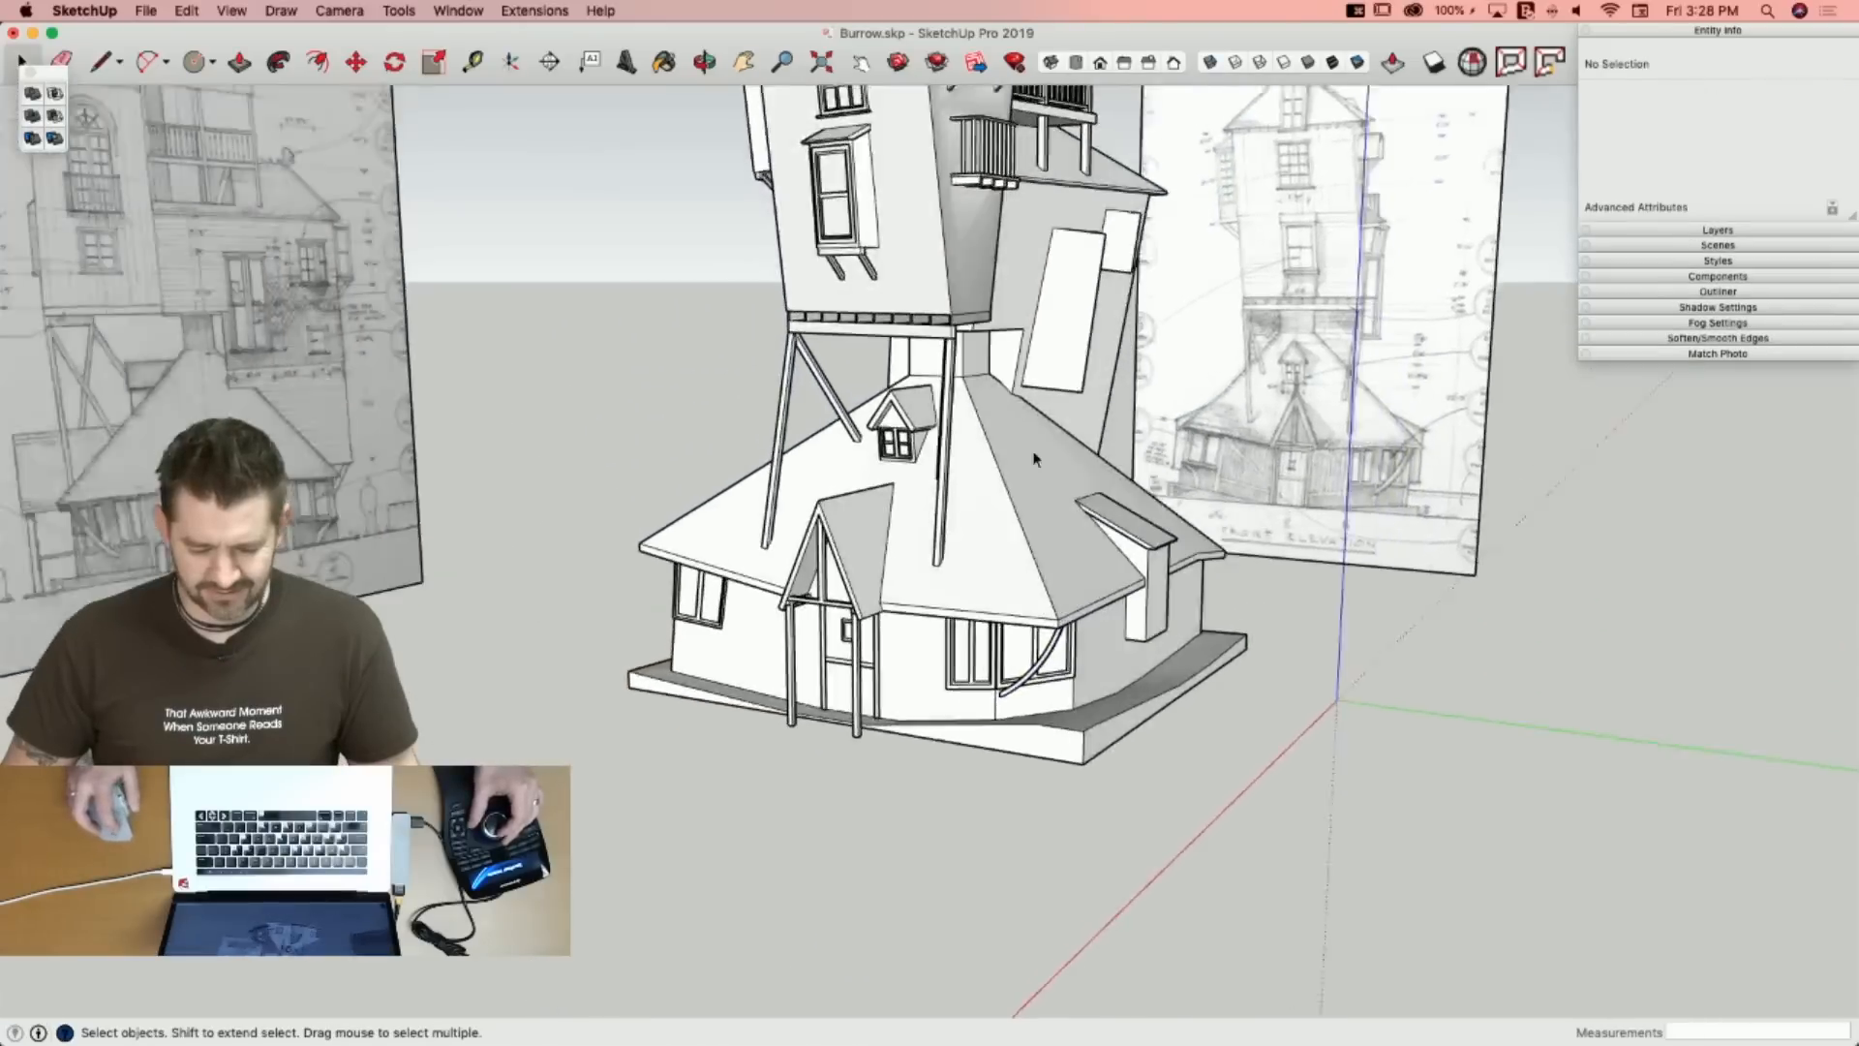